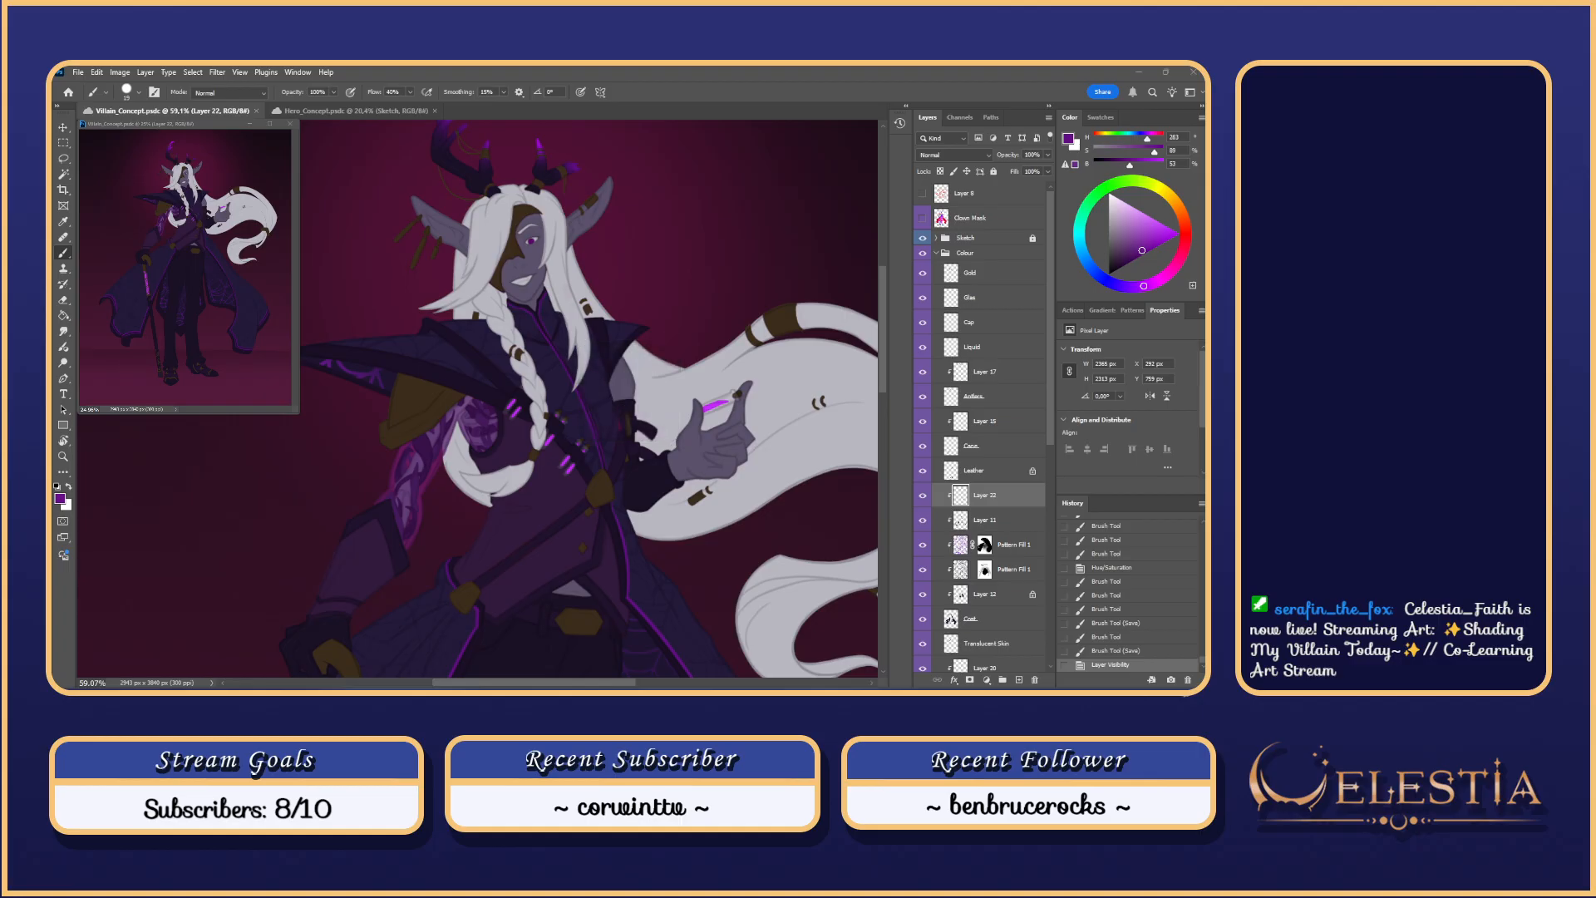
Step: Toggle Layer 22's visibility to check its strokes, then add a layer mask to it
click(923, 495)
click(923, 494)
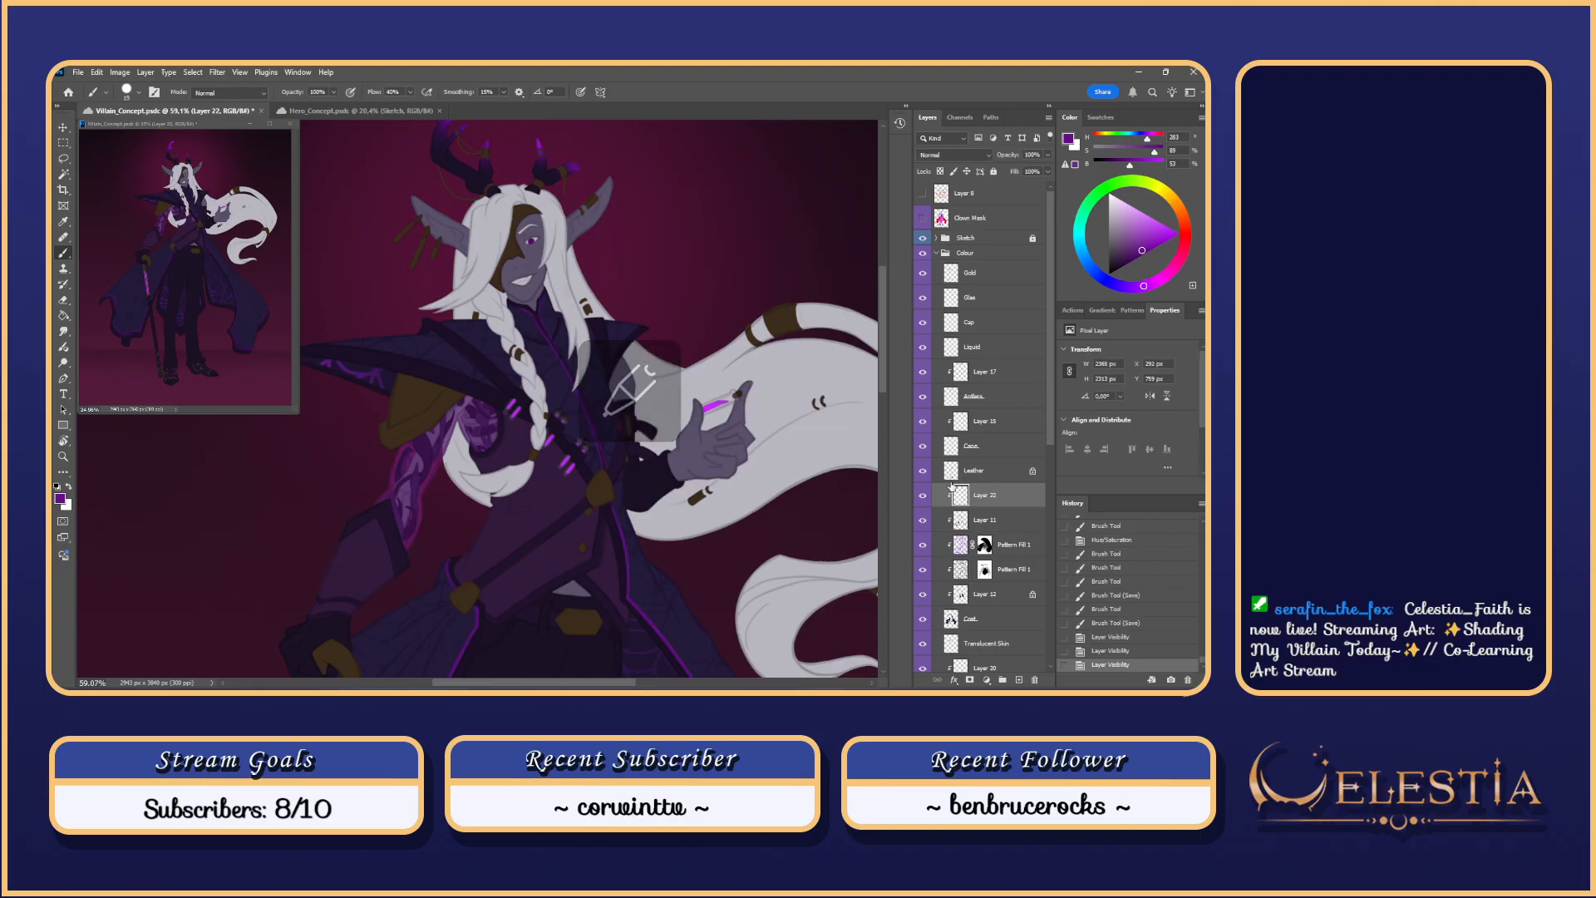
scroll(803, 441, down, 1)
click(971, 680)
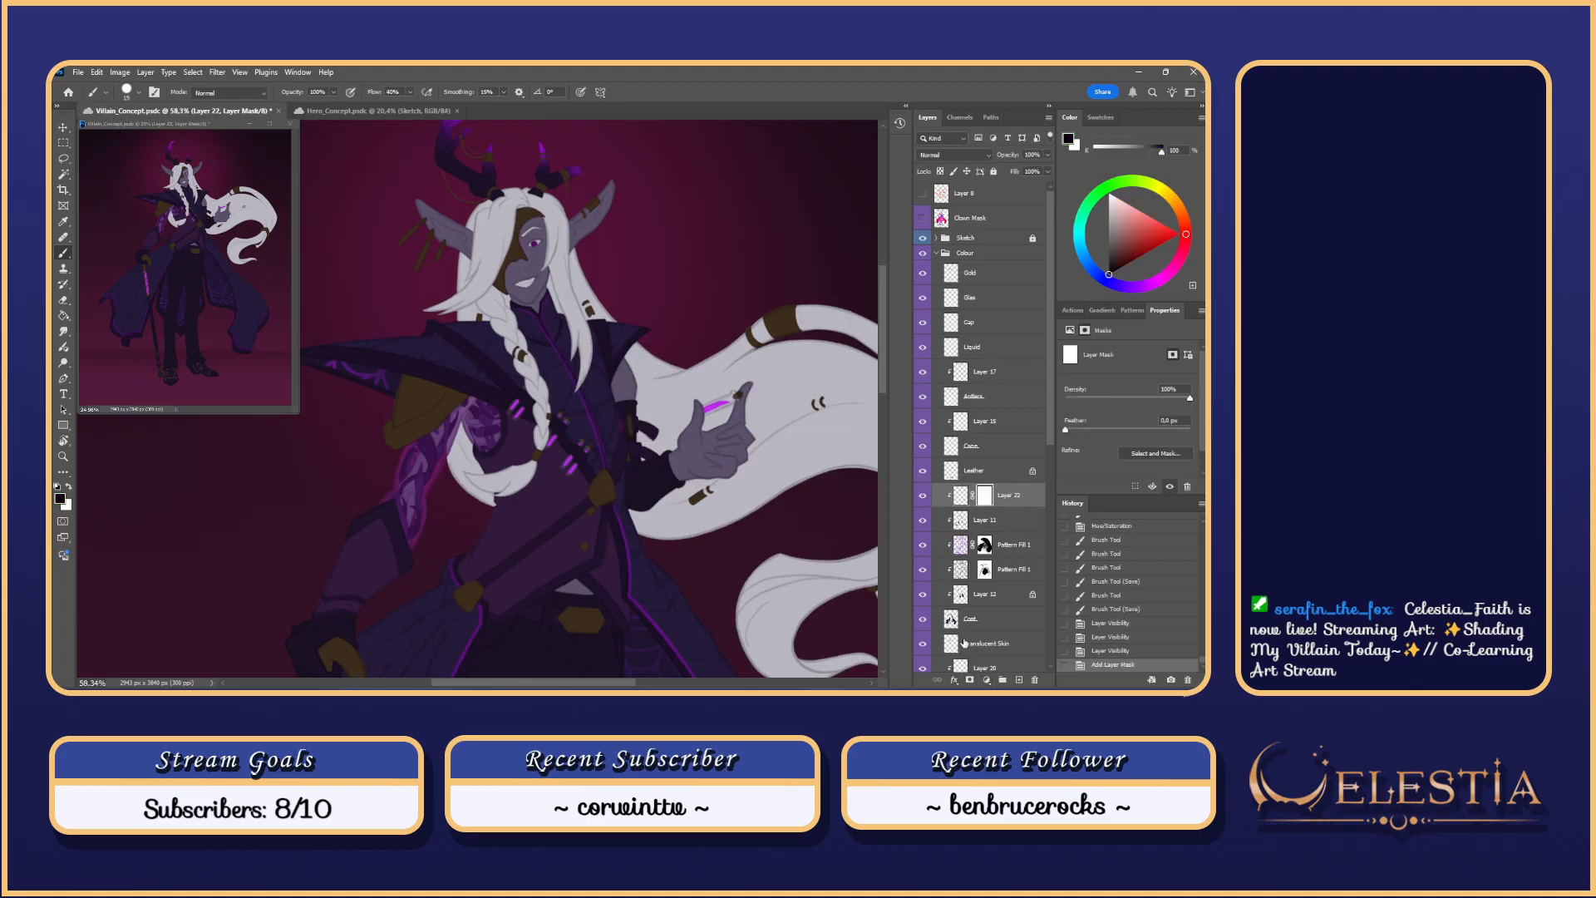
Step: Set up a Soft Round 100 brush at about 454 px in mid grey
scroll(750, 576, down, 3)
scroll(751, 576, down, 2)
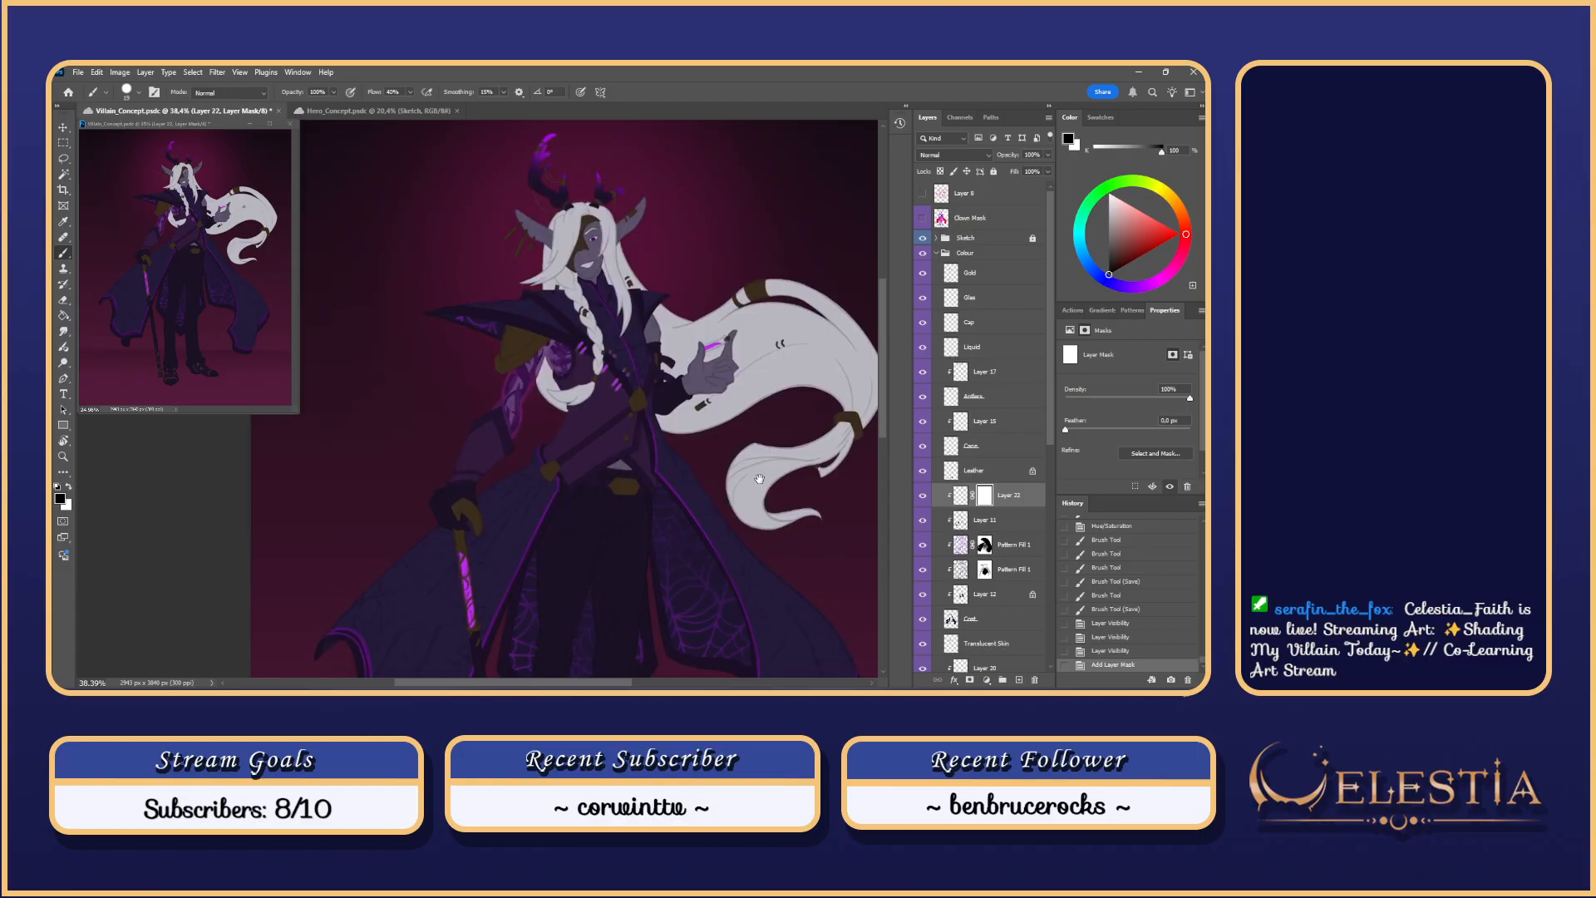
right_click(744, 582)
click(735, 589)
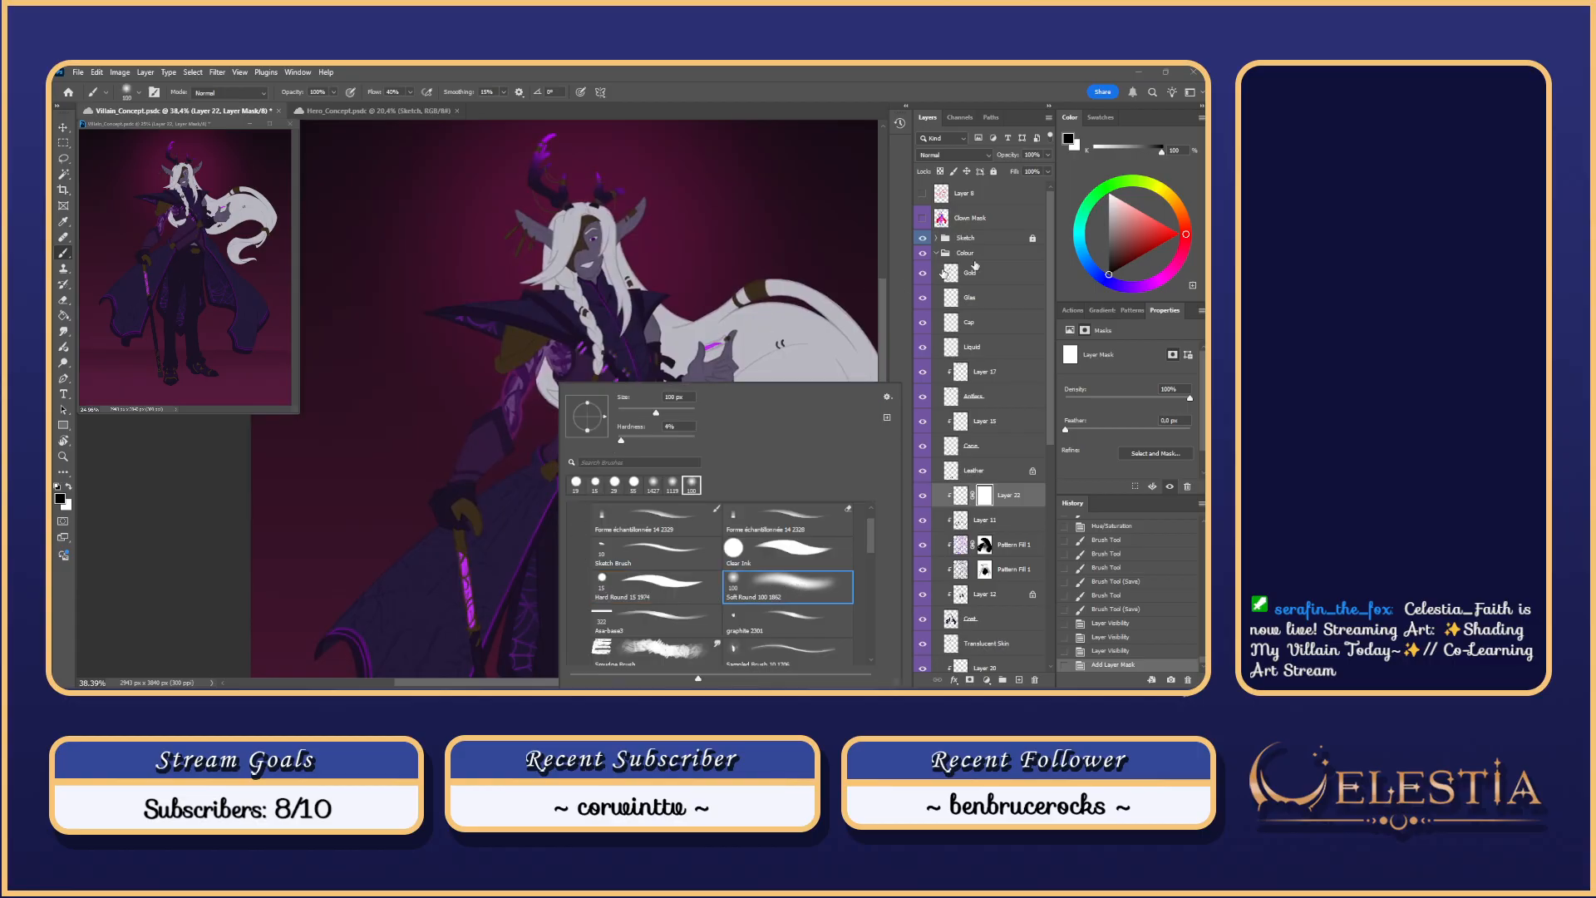
click(1112, 229)
mouse_move(546, 453)
mouse_down()
mouse_move(586, 480)
mouse_move(502, 602)
mouse_up()
Step: Paint grey into the mask to fade the coat edge and chest trim, undoing two strokes
mouse_move(549, 496)
mouse_down()
mouse_move(517, 599)
mouse_move(528, 530)
mouse_up()
mouse_move(587, 283)
mouse_down()
mouse_move(613, 313)
mouse_move(592, 263)
mouse_move(692, 506)
mouse_up()
key(ctrl+z)
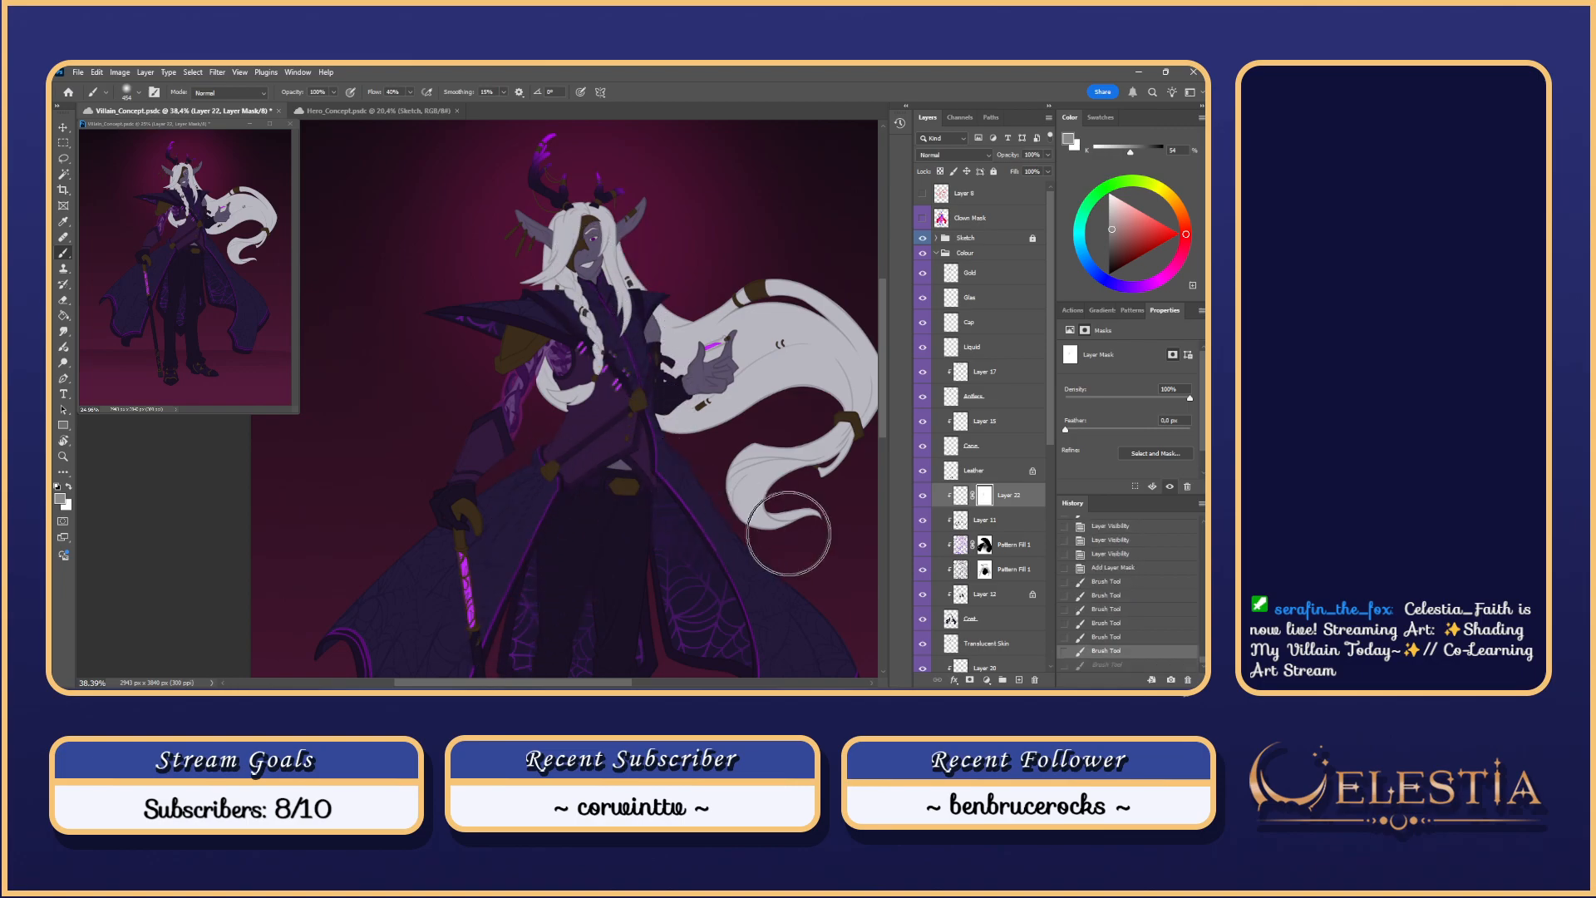
mouse_move(823, 589)
mouse_down()
mouse_move(800, 572)
mouse_move(752, 366)
mouse_up()
drag(794, 532, 812, 605)
key(ctrl+z)
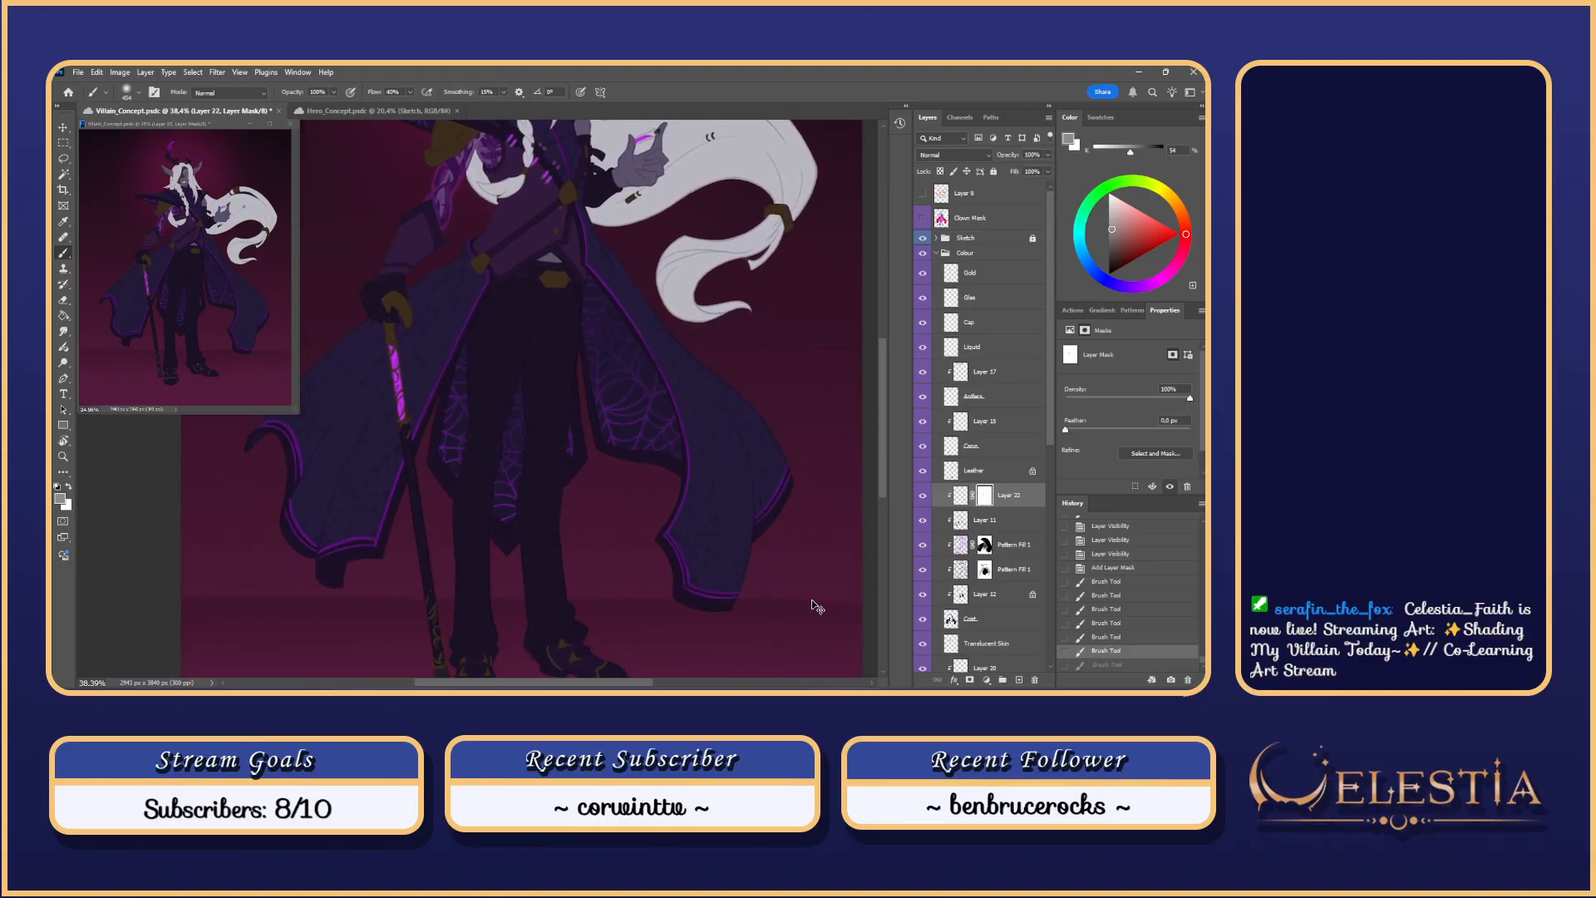
scroll(289, 453, down, 3)
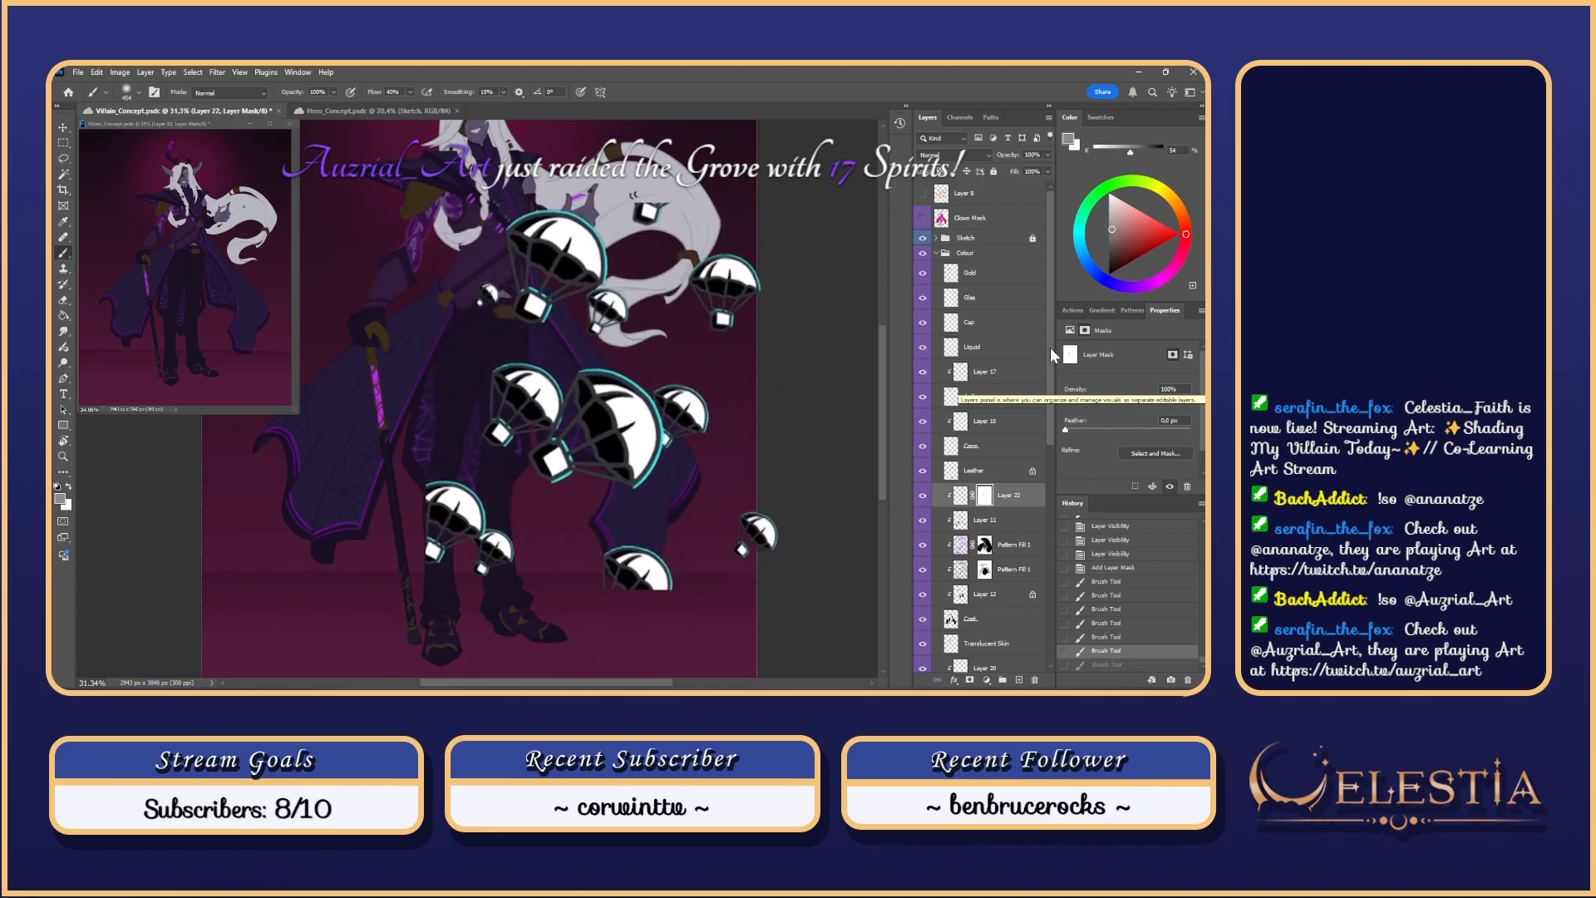
Step: Switch to the Hero_Concept.psdc tab and open the Version History panel from the dock
scroll(838, 299, down, 2)
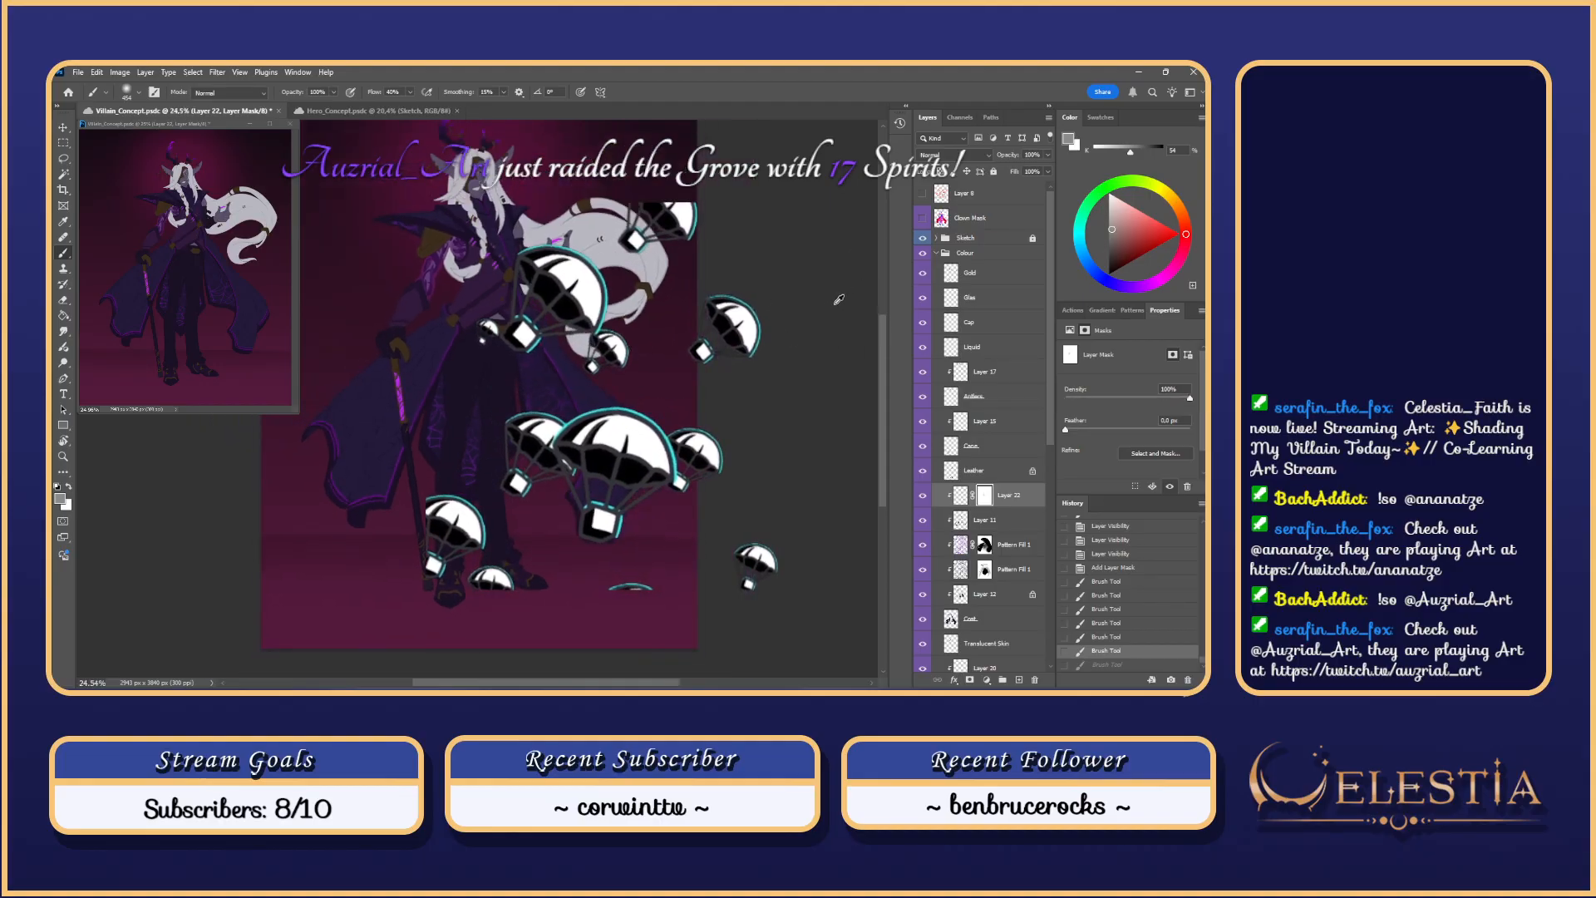
scroll(426, 571, down, 2)
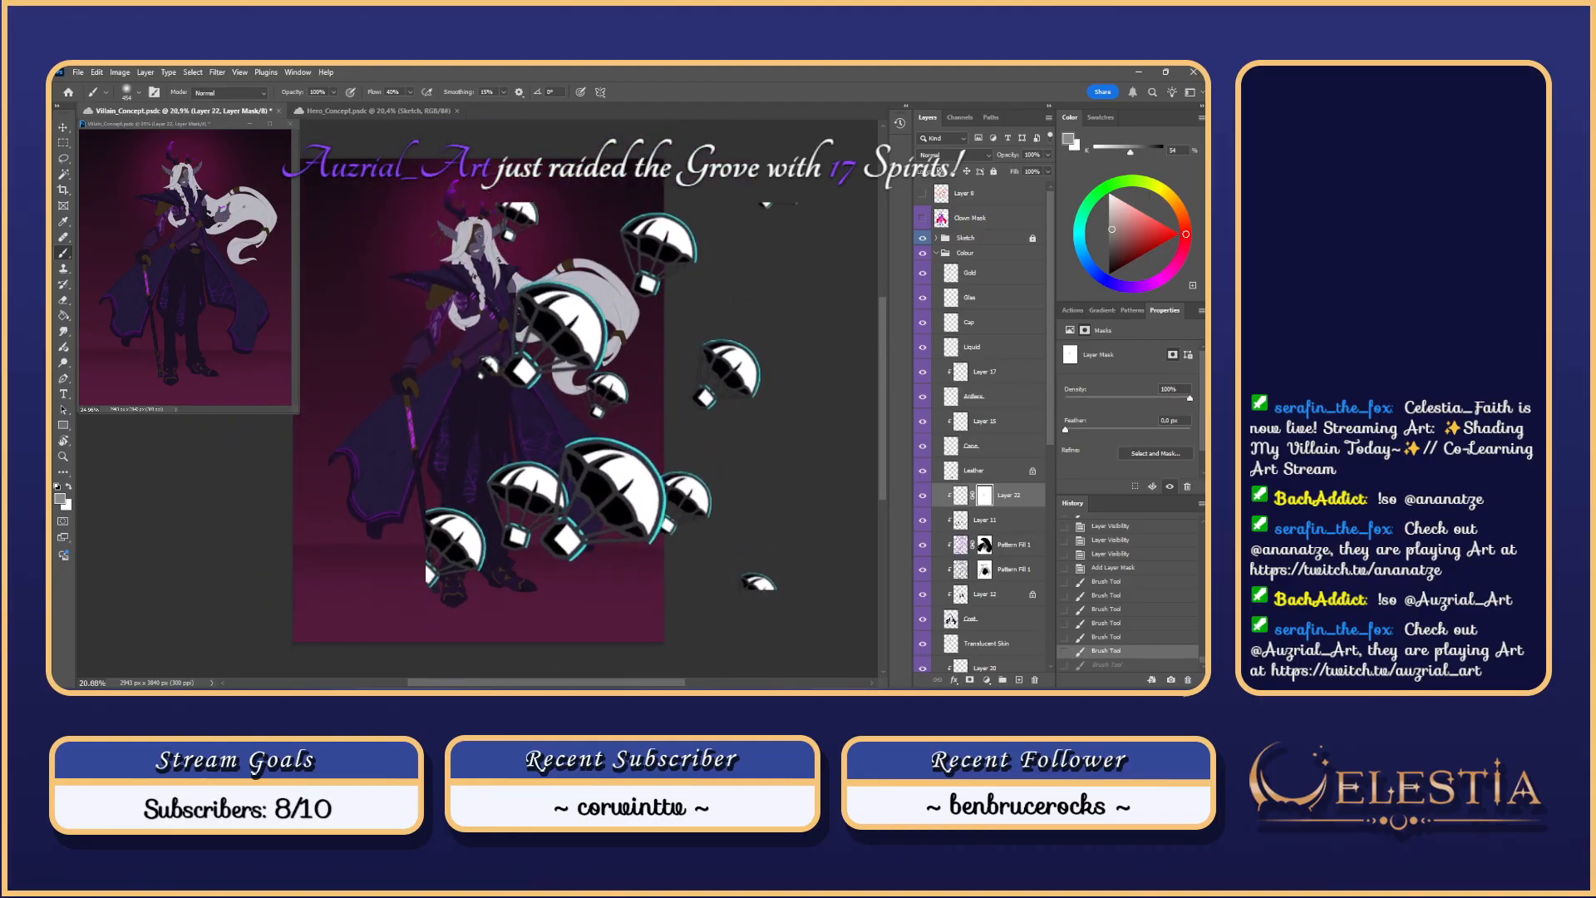
drag(553, 681, 524, 682)
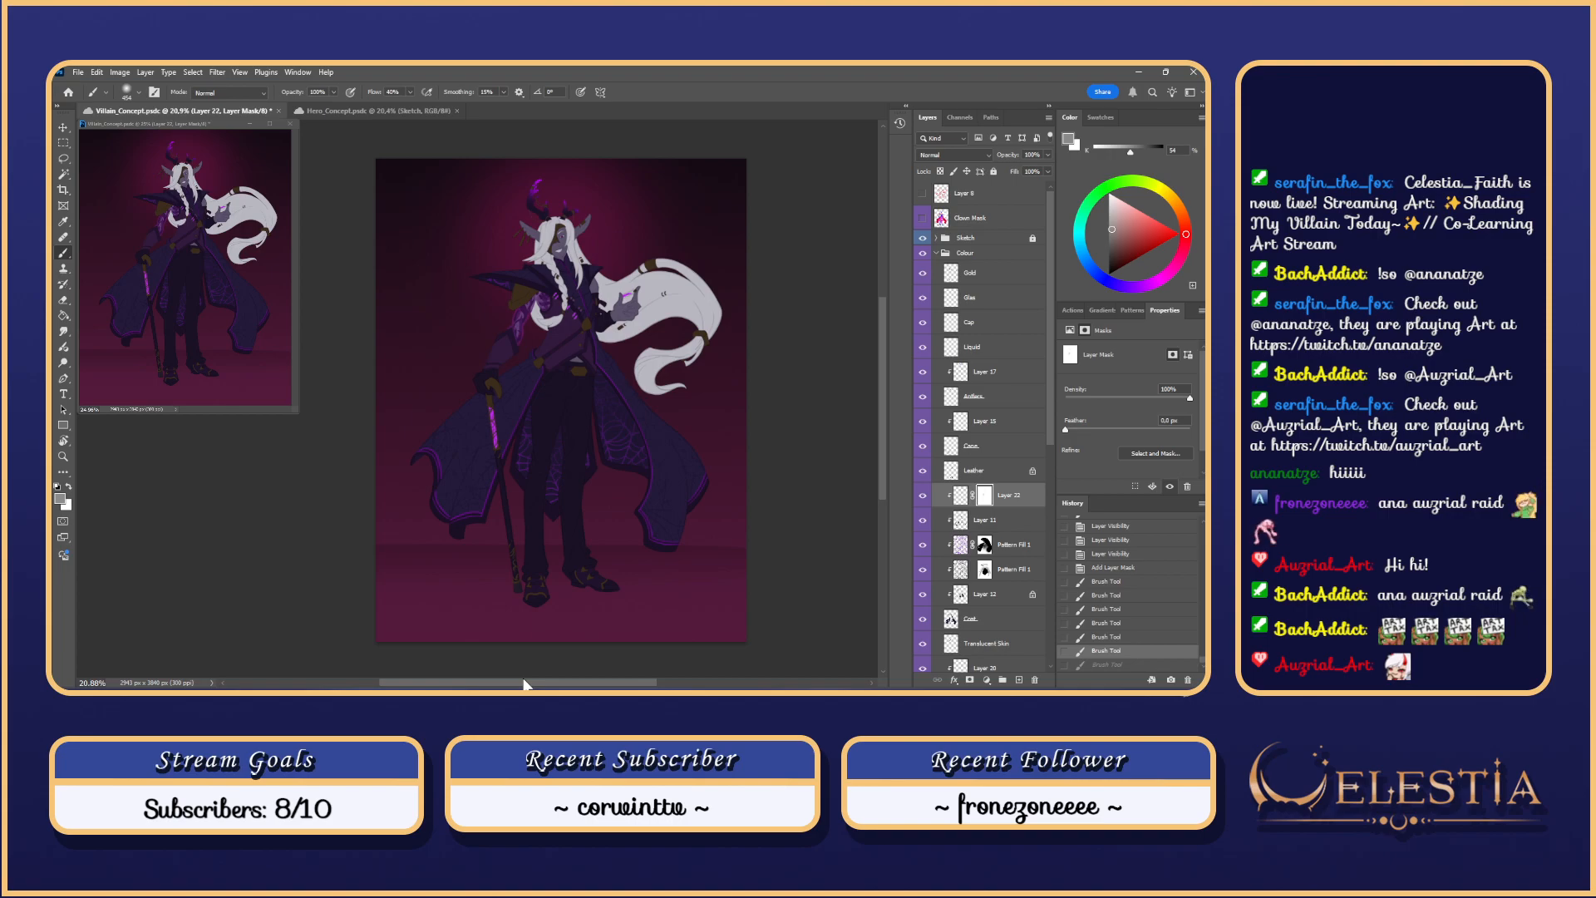
click(402, 112)
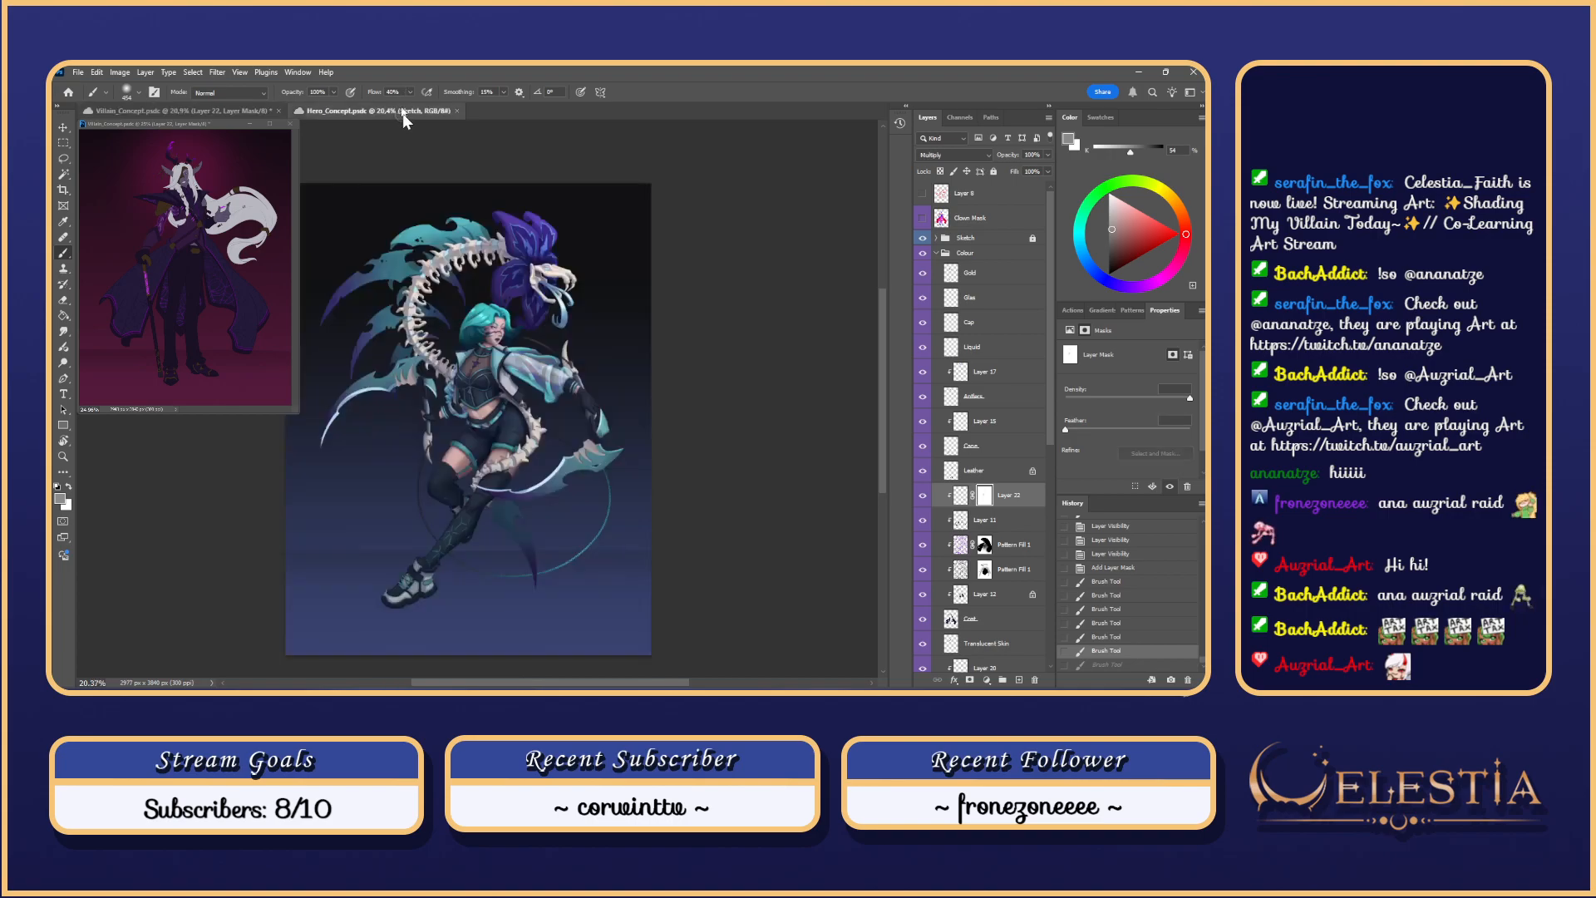
drag(681, 684, 652, 685)
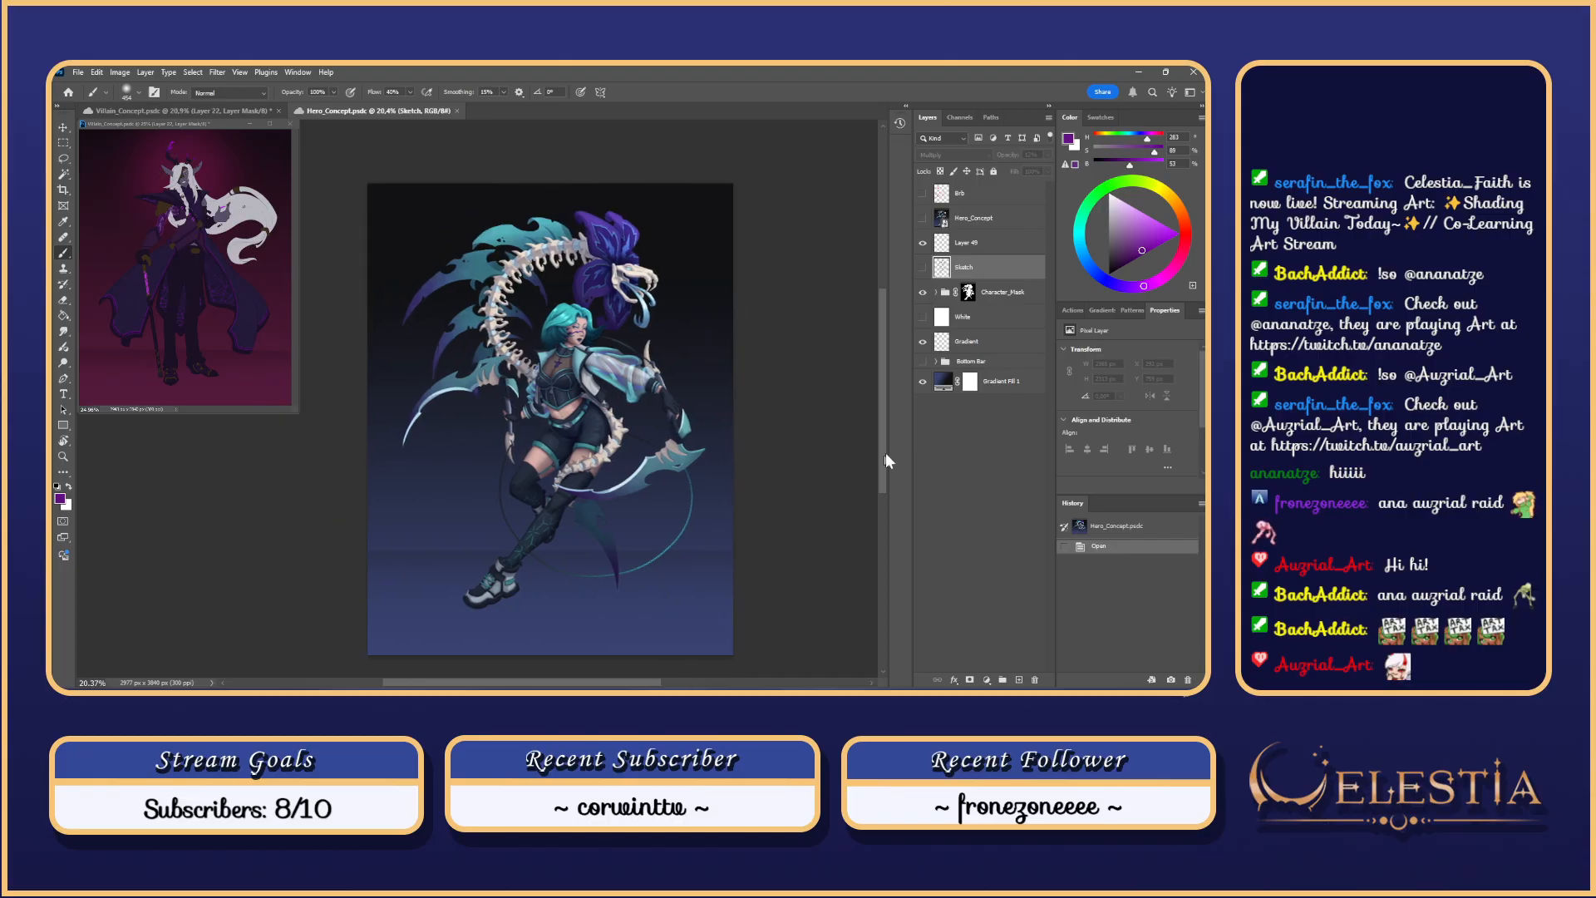
click(889, 462)
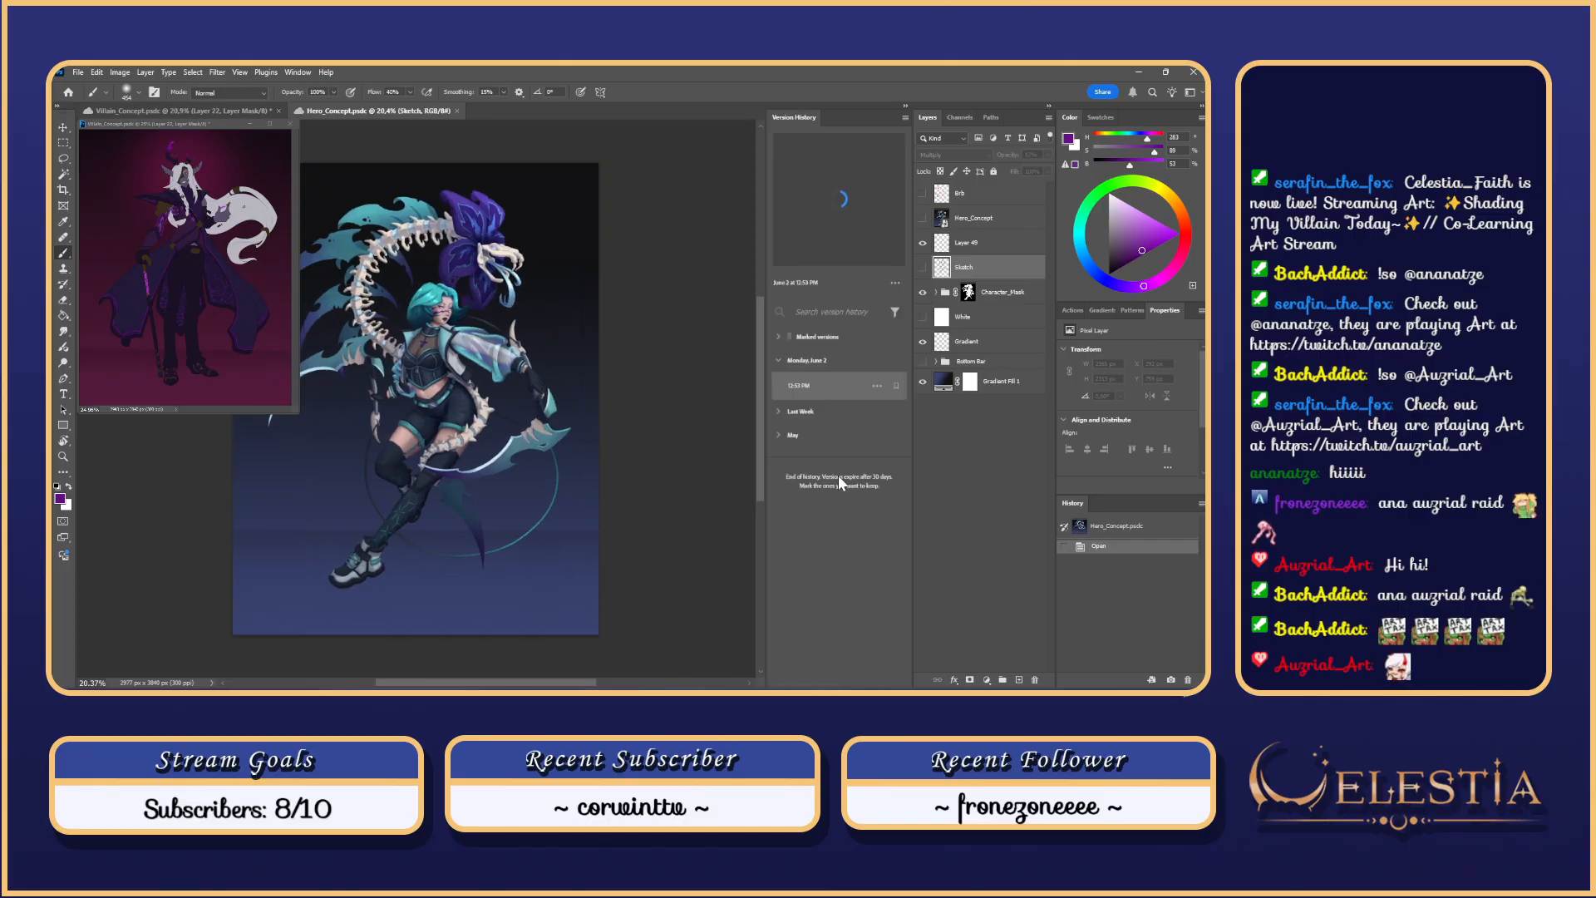
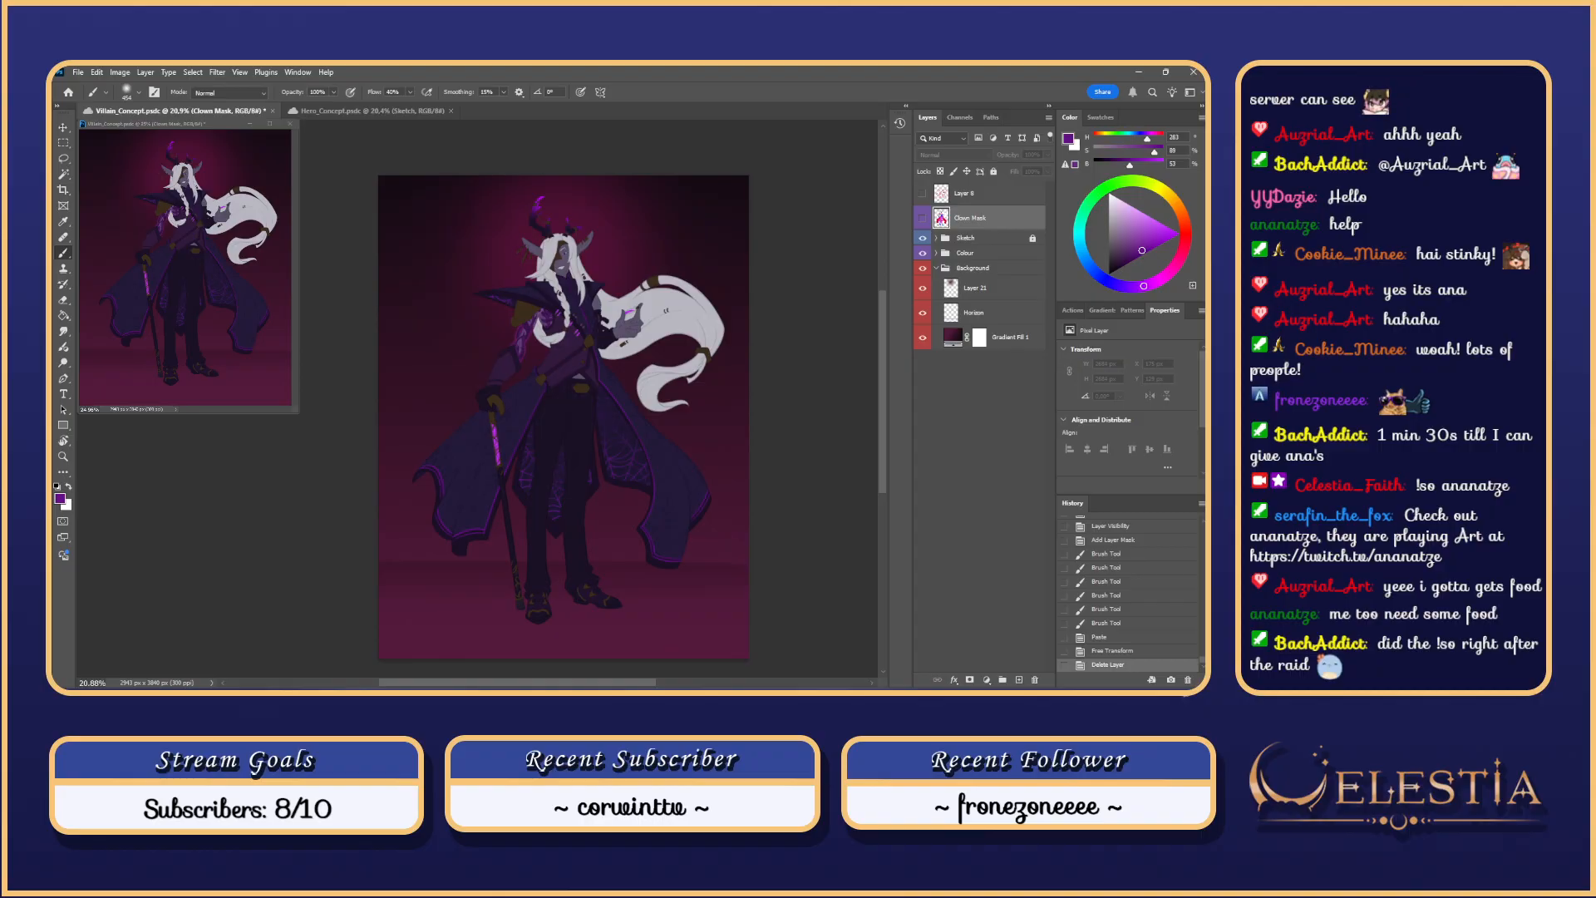
Step: Scroll the view to review the villain concept's Clown Mask brushwork
scroll(564, 415, up, 1)
scroll(564, 416, down, 1)
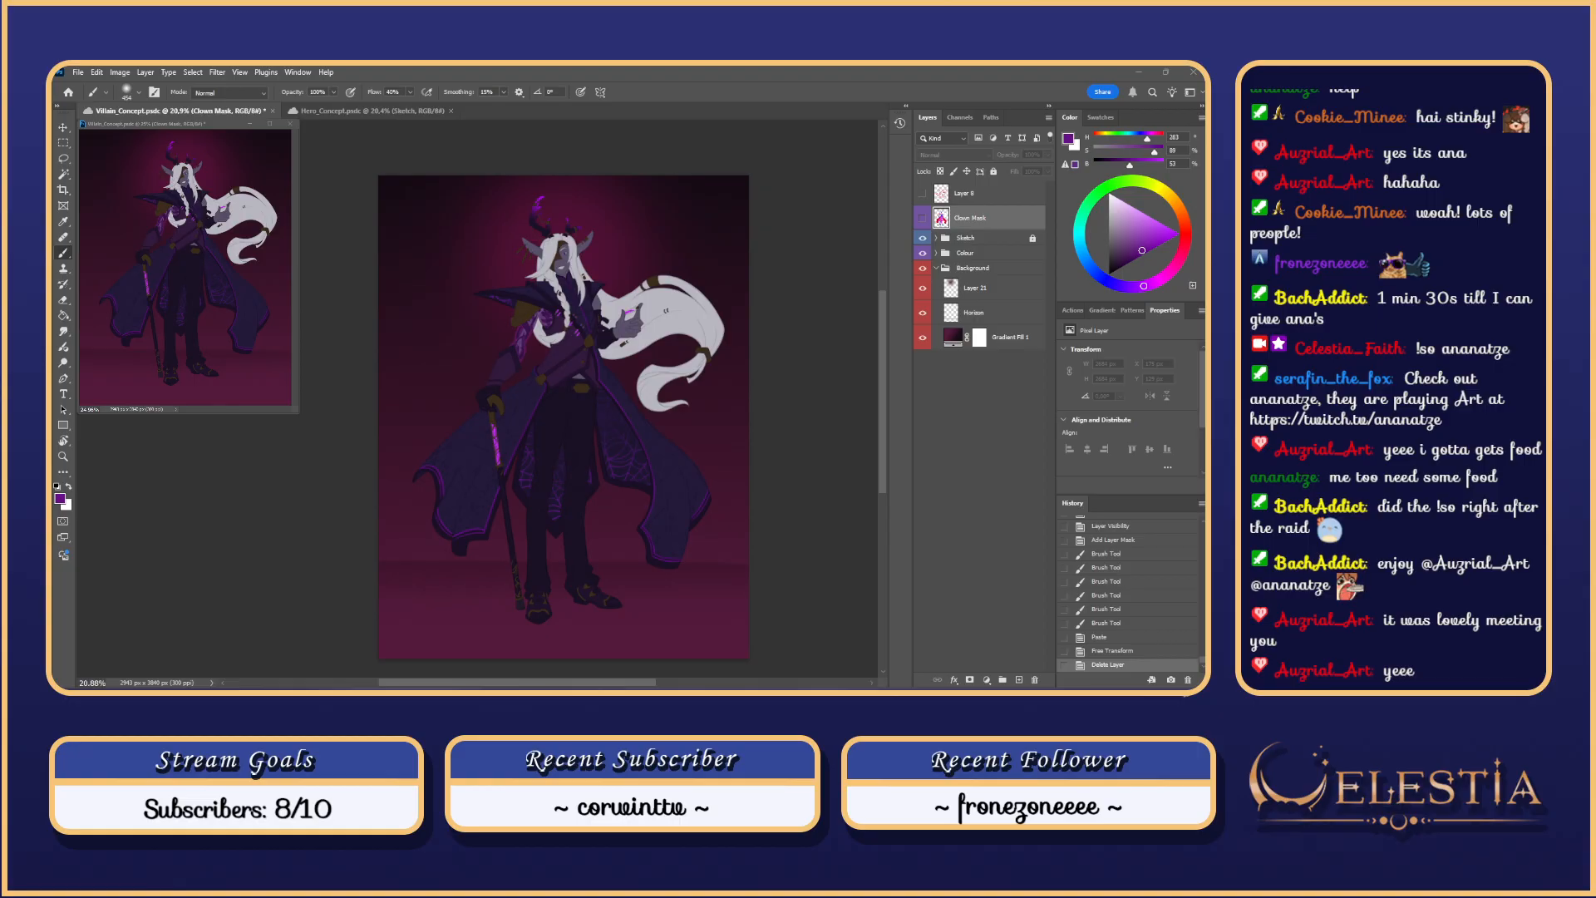
scroll(563, 413, down, 1)
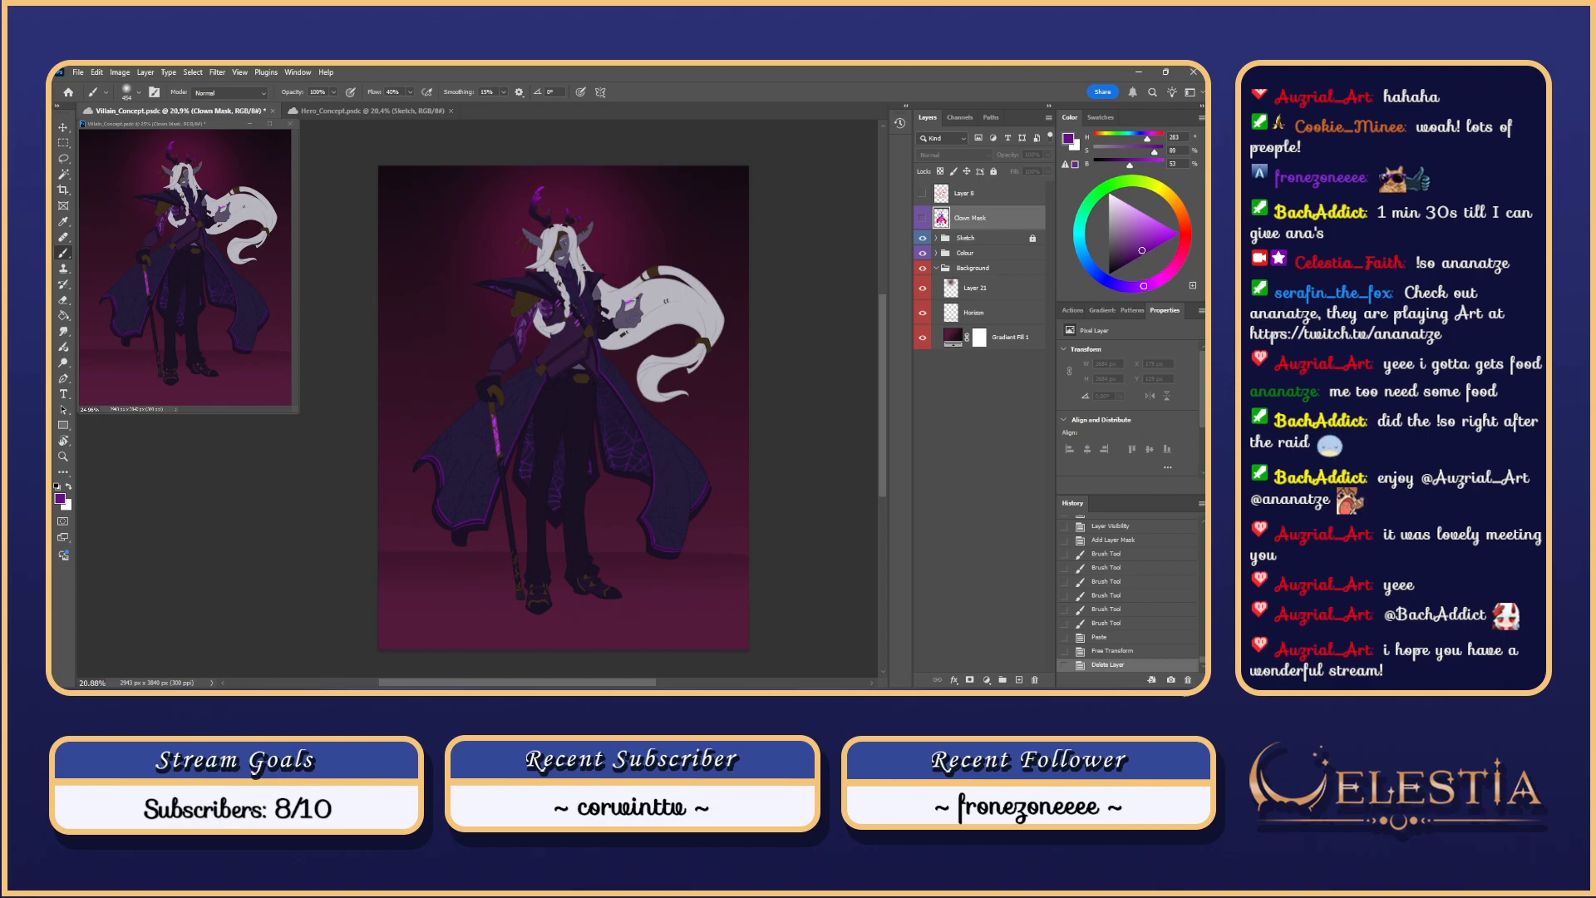
Step: Save the villain concept and add a new empty layer above the Colour group
key(ctrl+s)
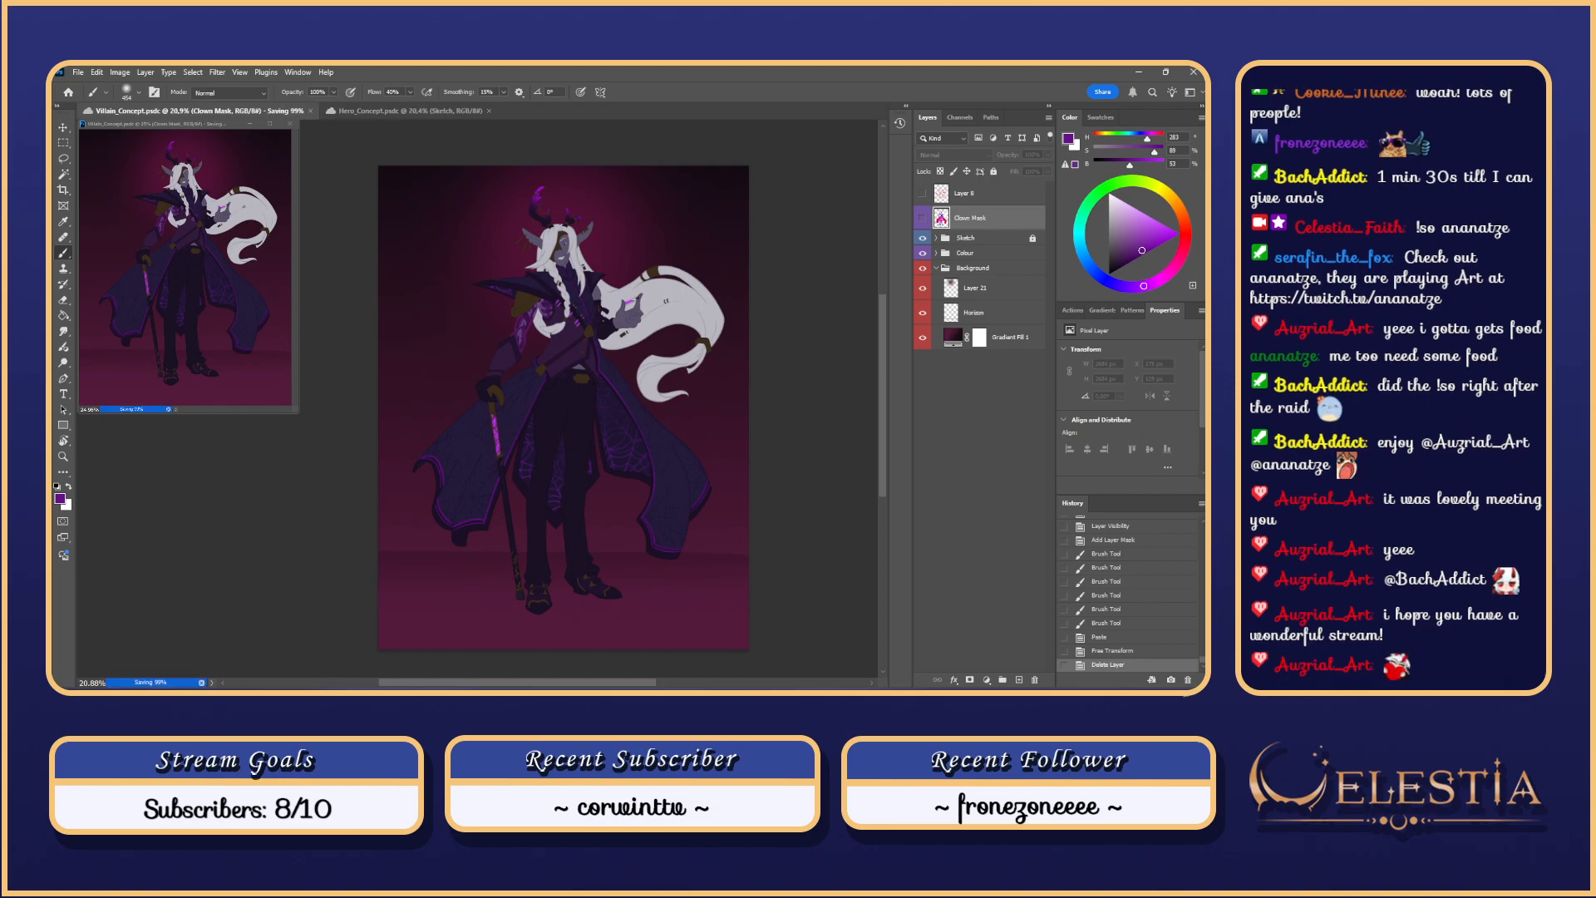
click(974, 241)
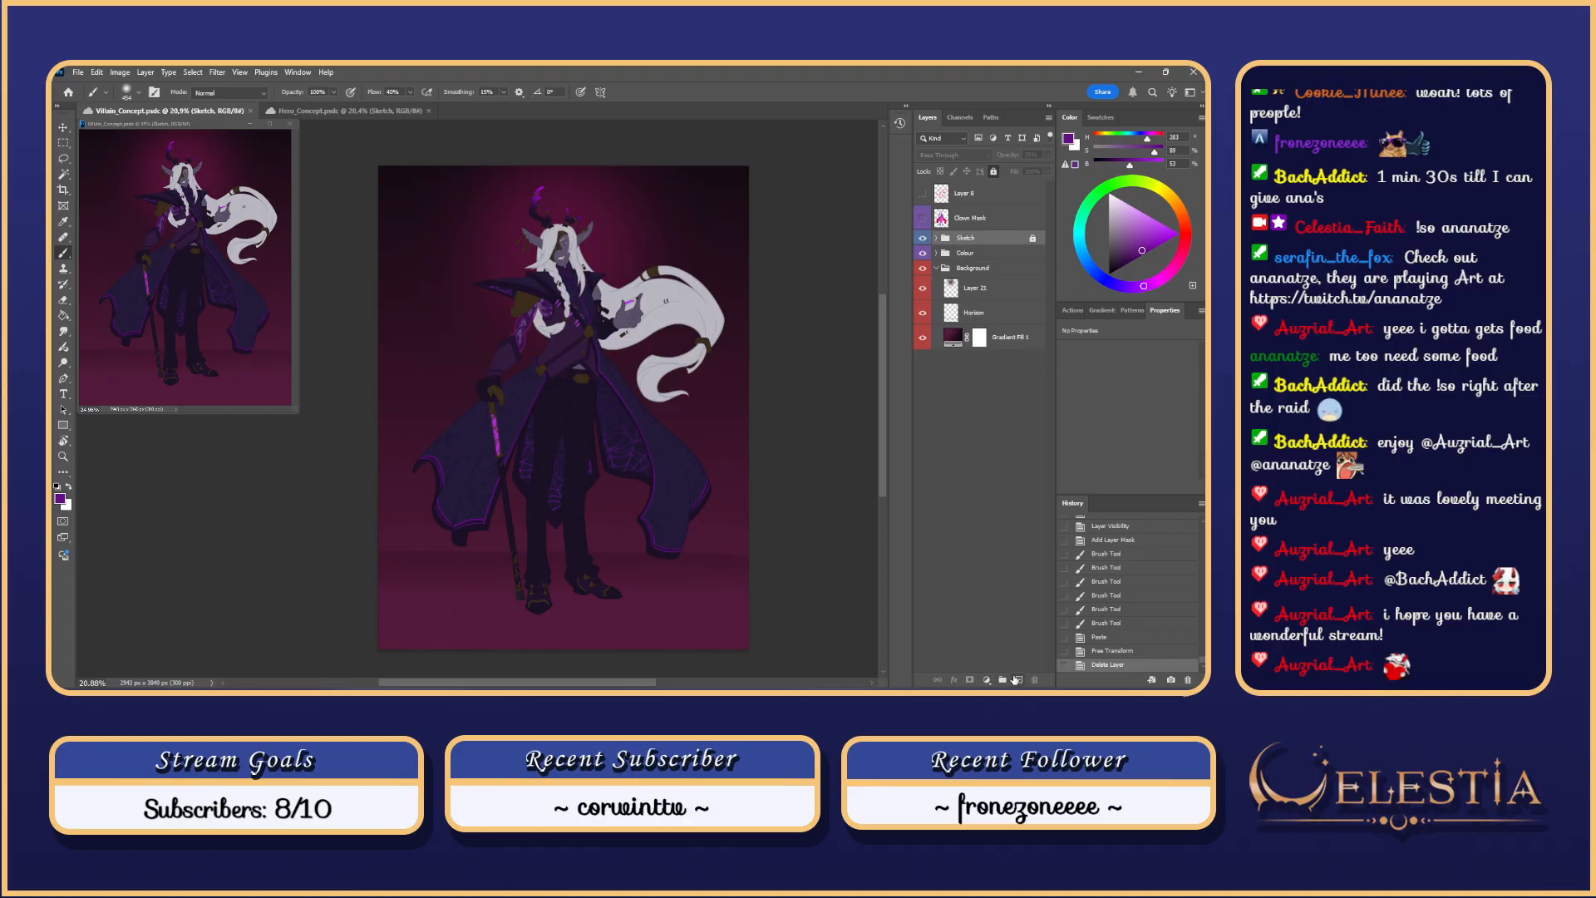
click(986, 256)
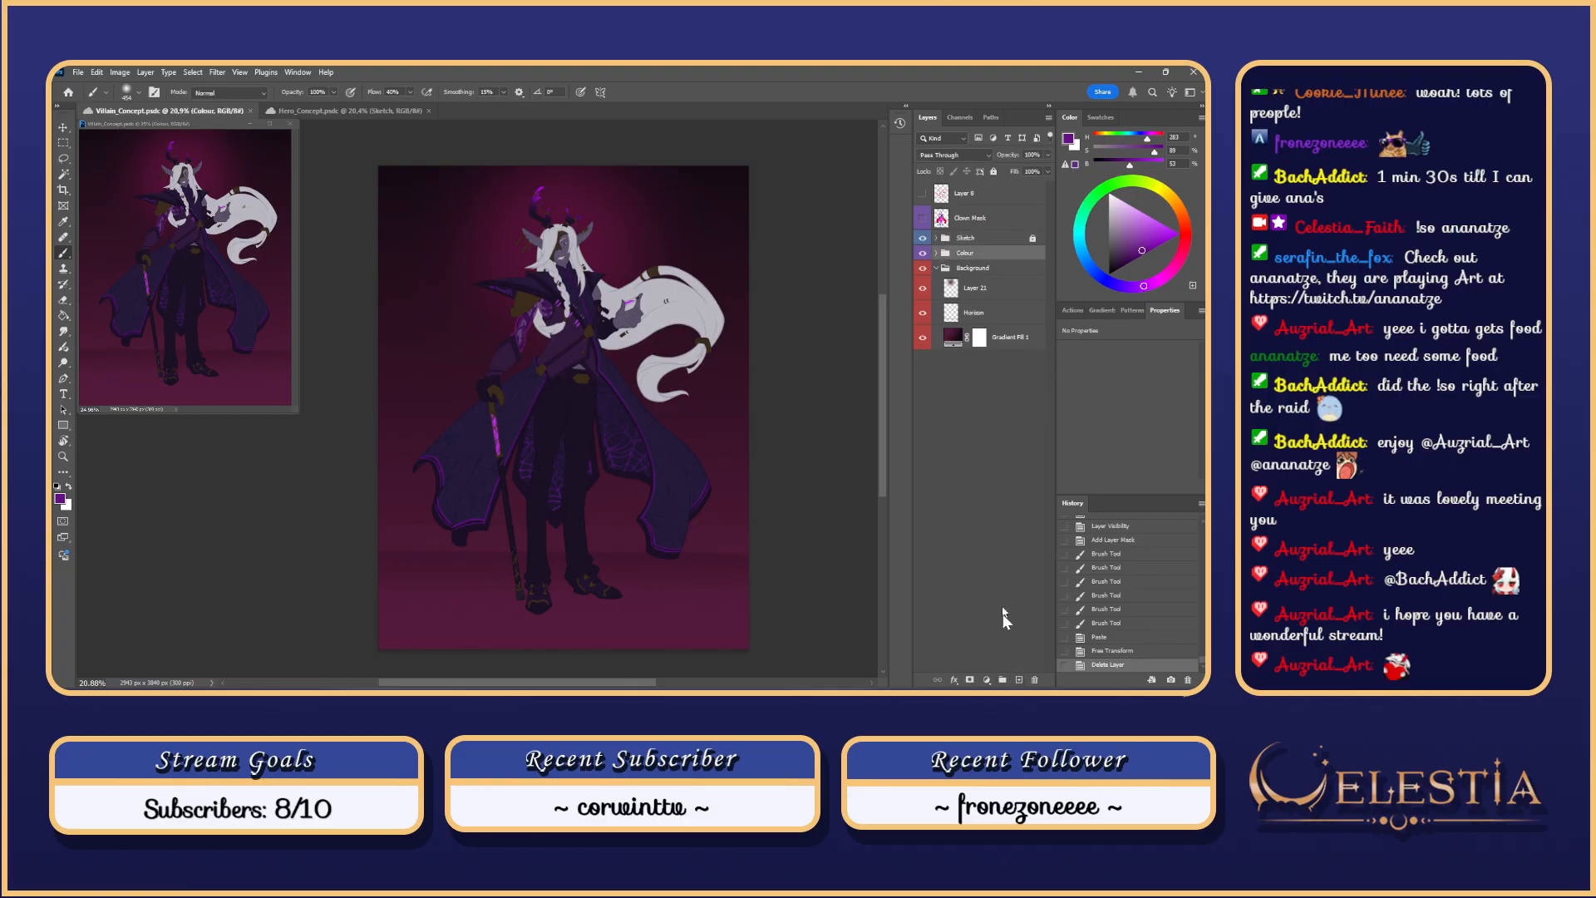
click(1017, 679)
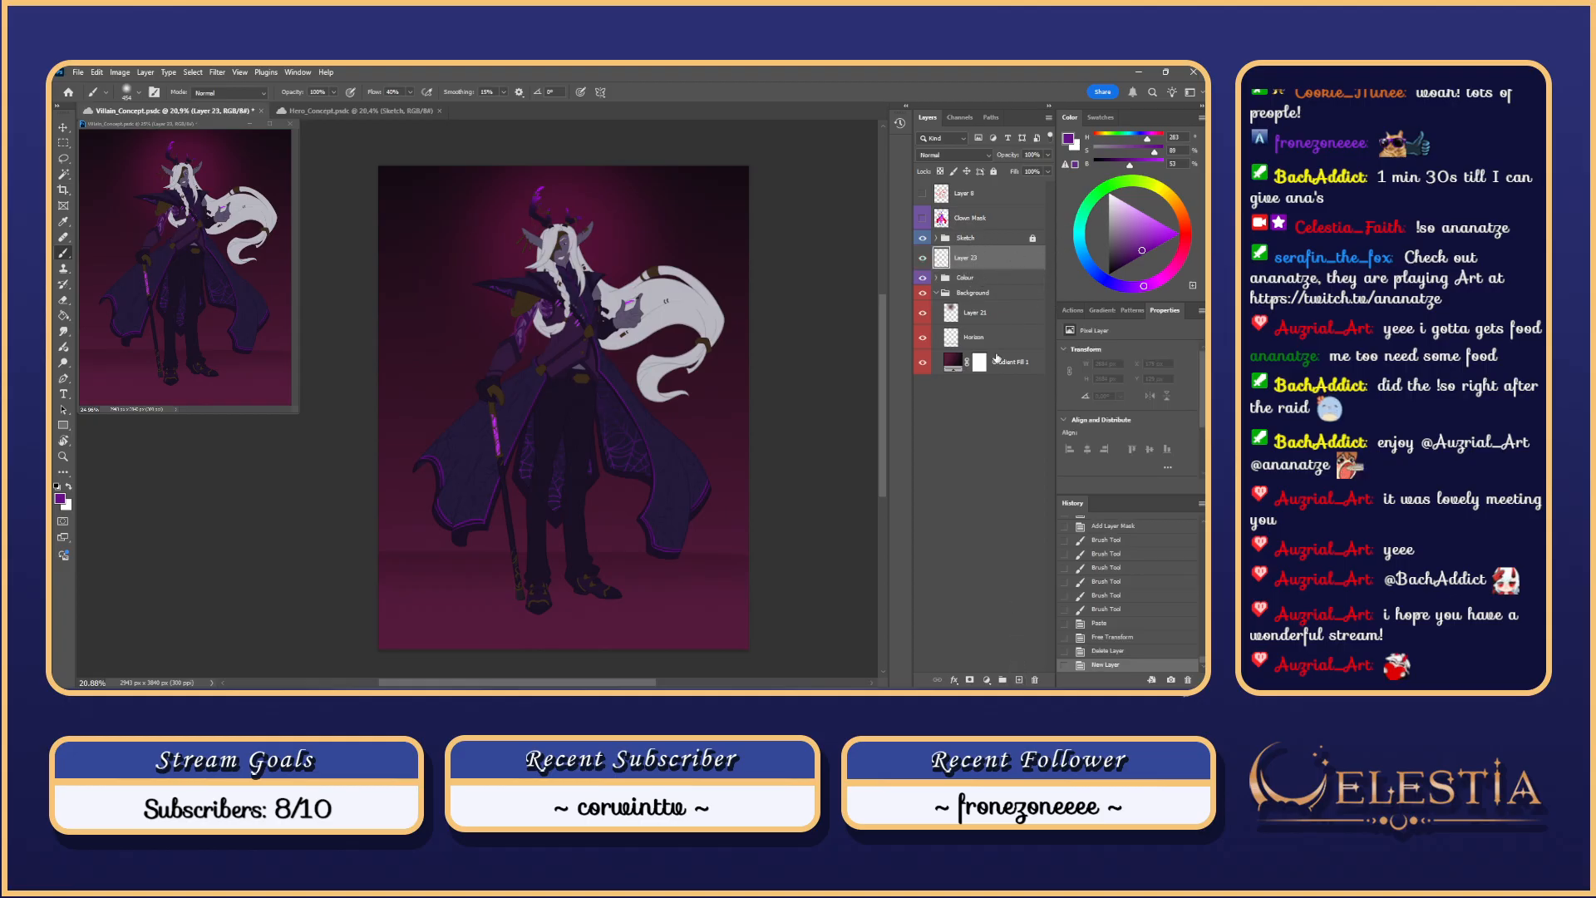
Step: Put Layer 23 into a new layer group named Sub
click(1003, 680)
drag(959, 280, 972, 256)
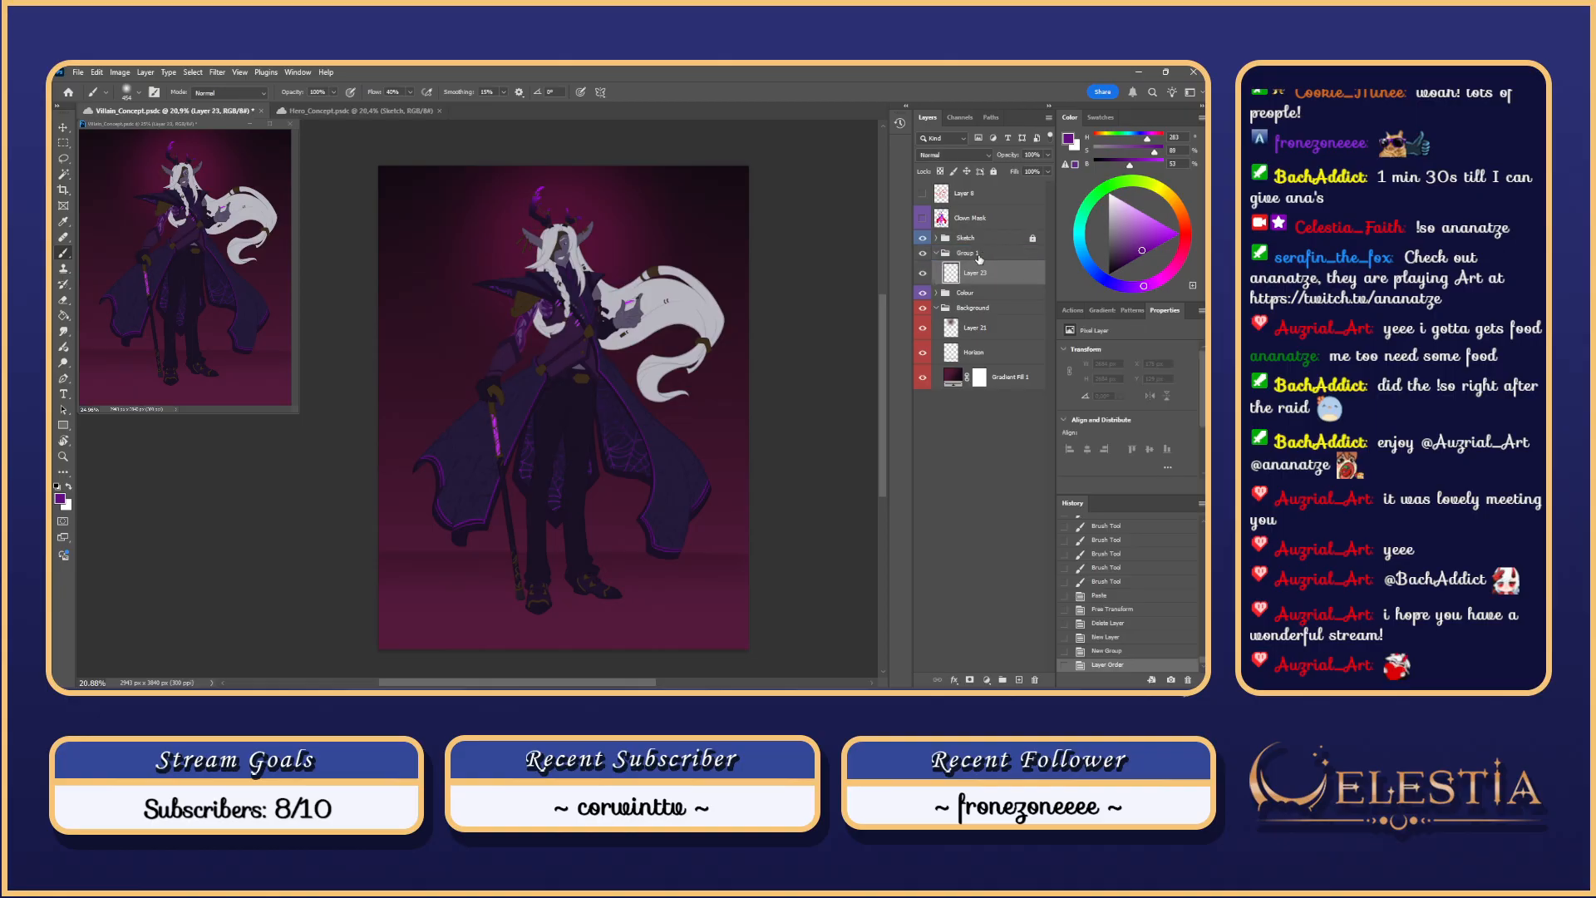
double_click(976, 258)
text(Su)
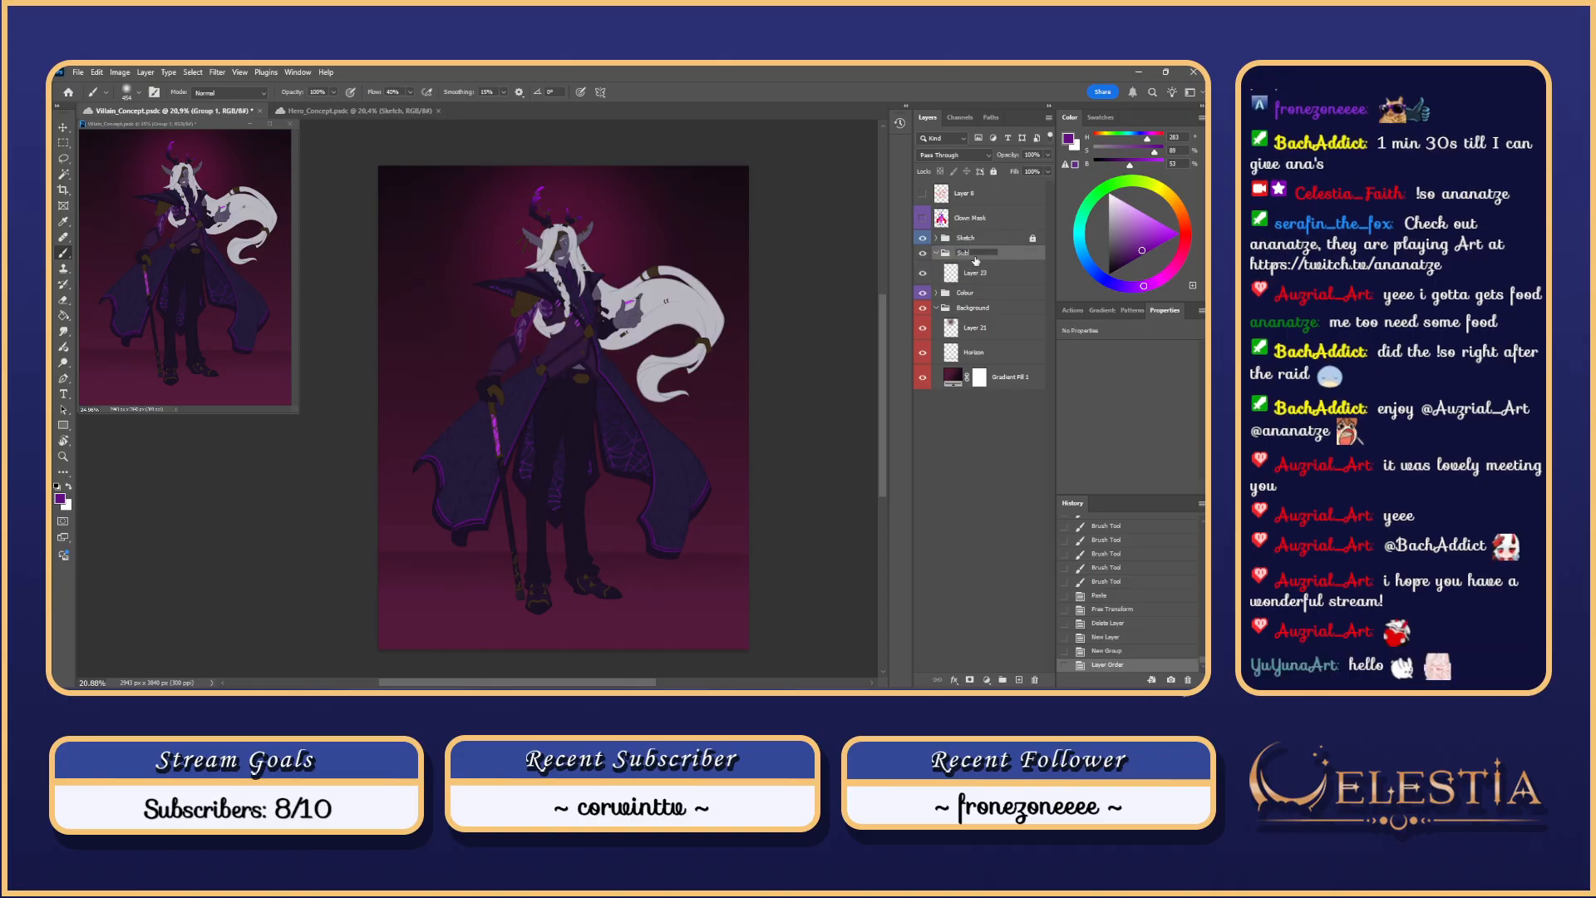
text(b)
key(Return)
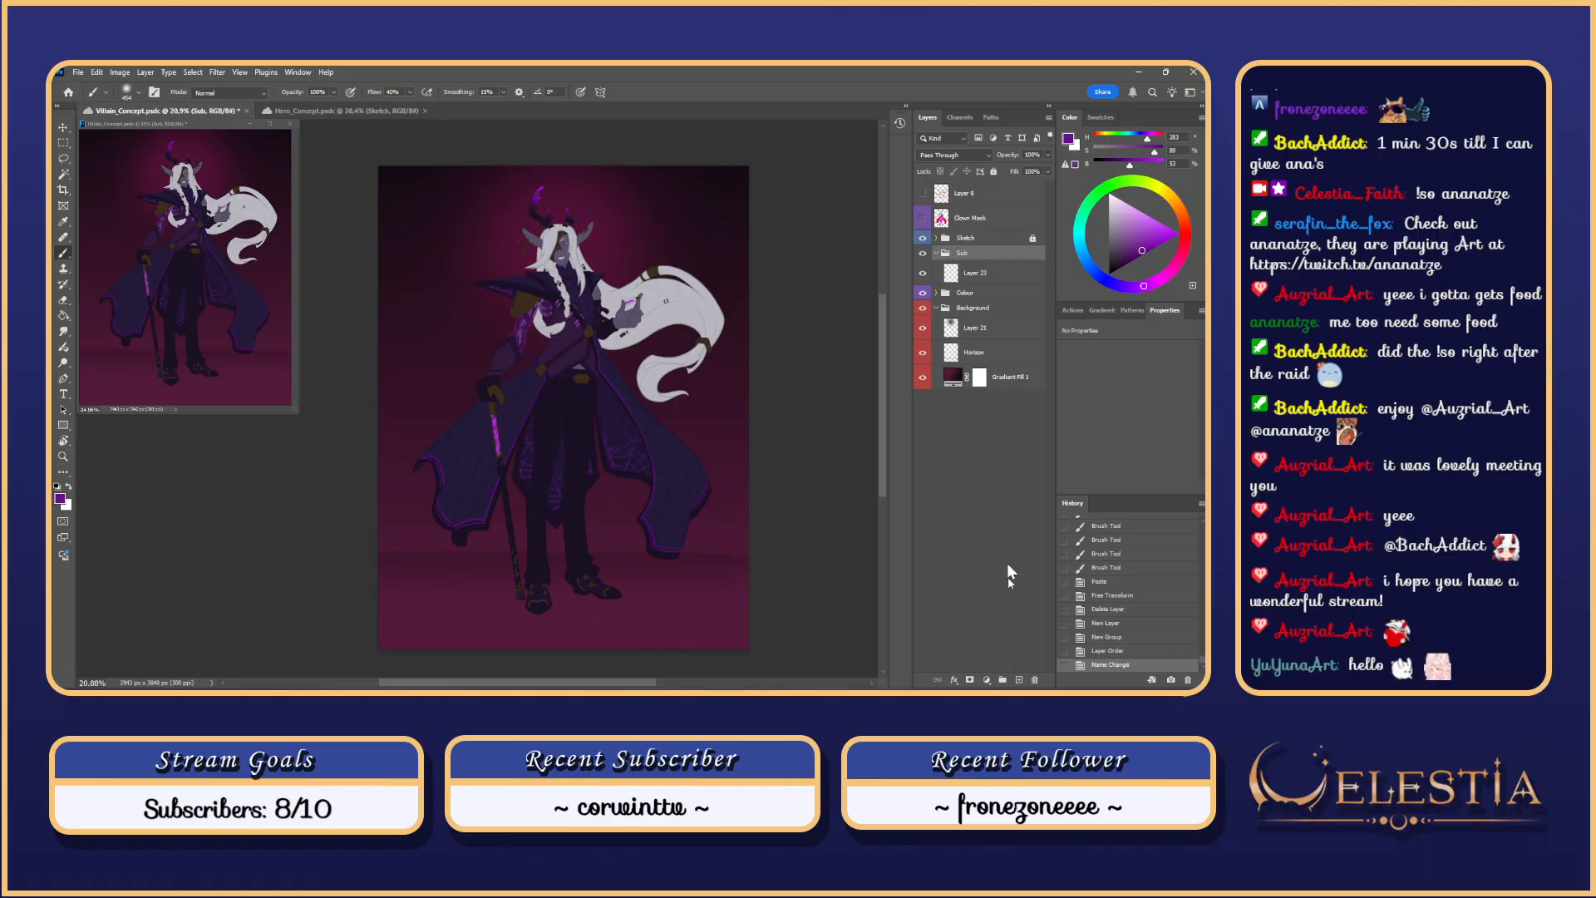
right_click(1014, 254)
mouse_move(1079, 557)
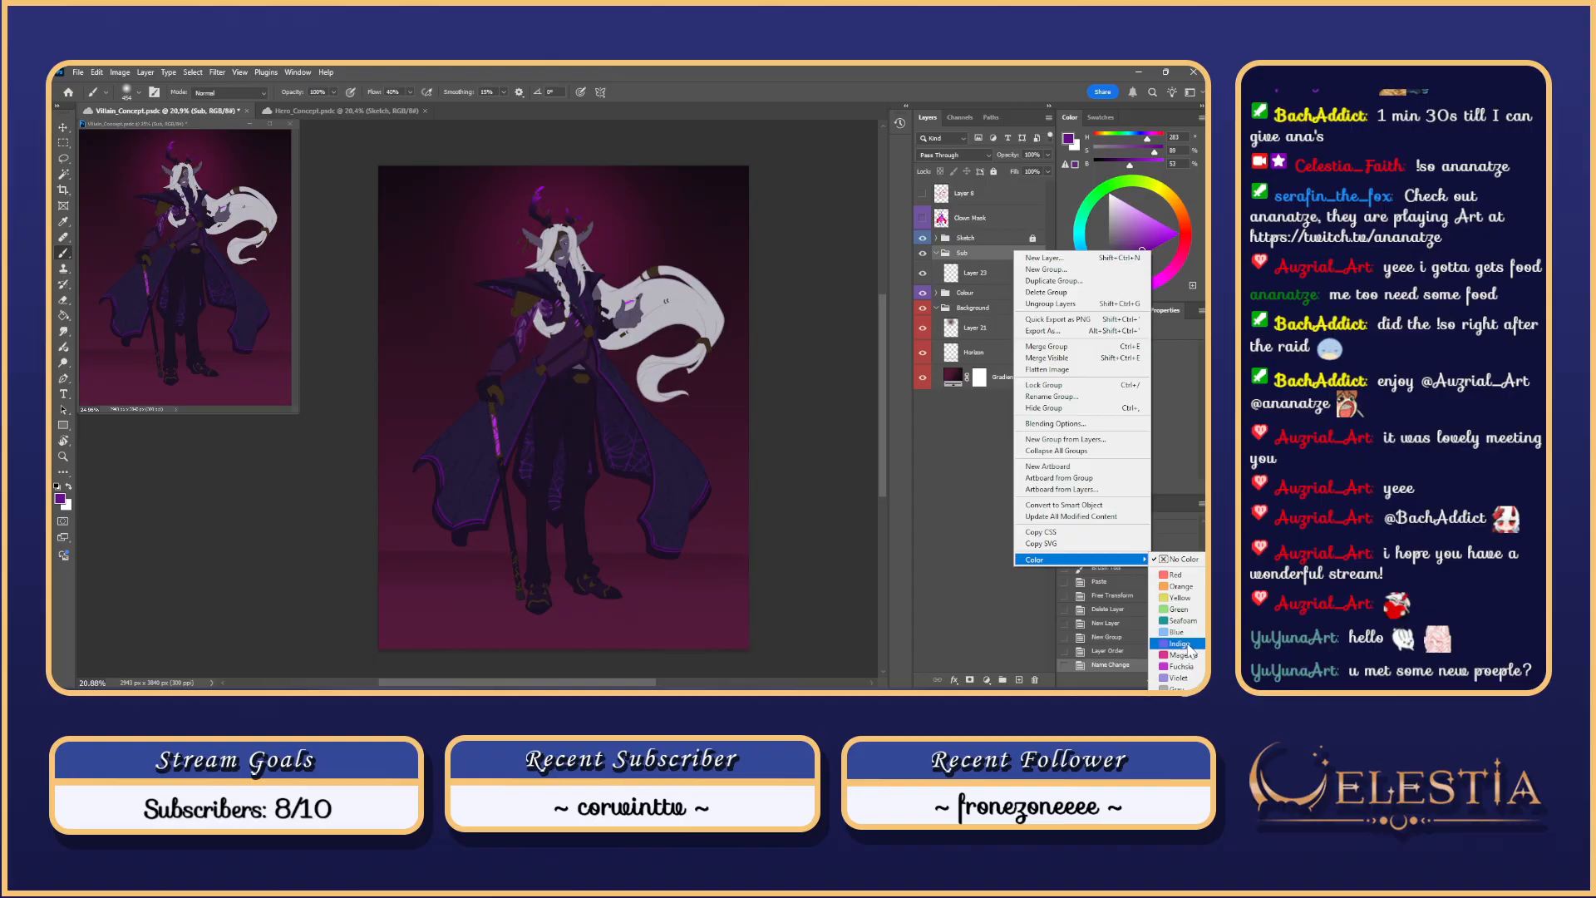
Step: Give the Sub group an Indigo label and rename Layer 23 to Ao-Pass
click(1189, 645)
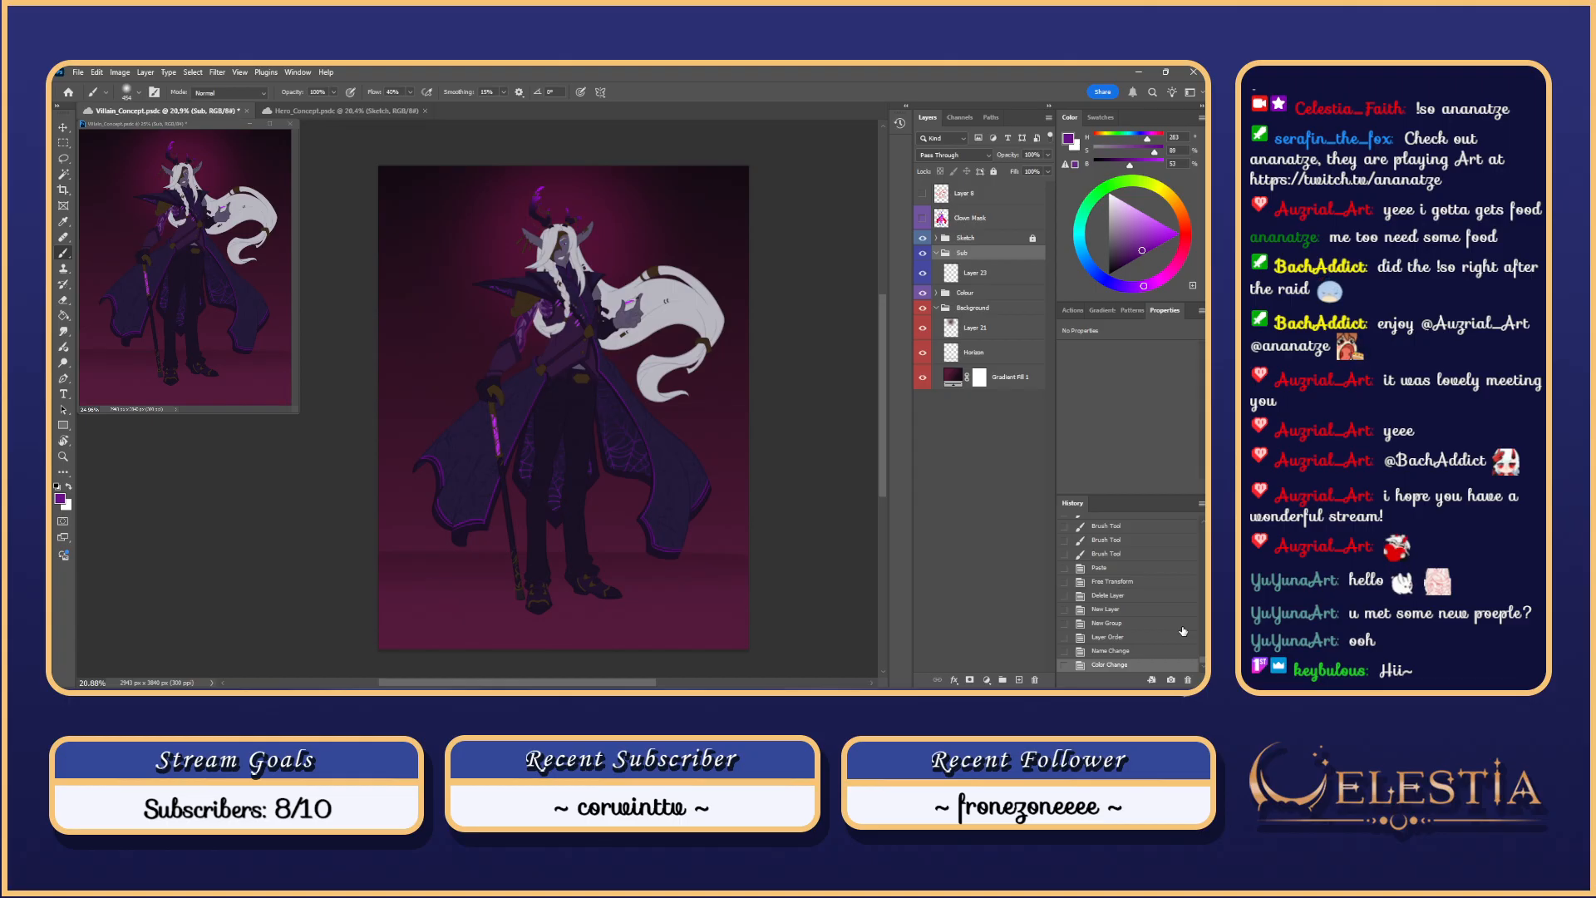
click(971, 278)
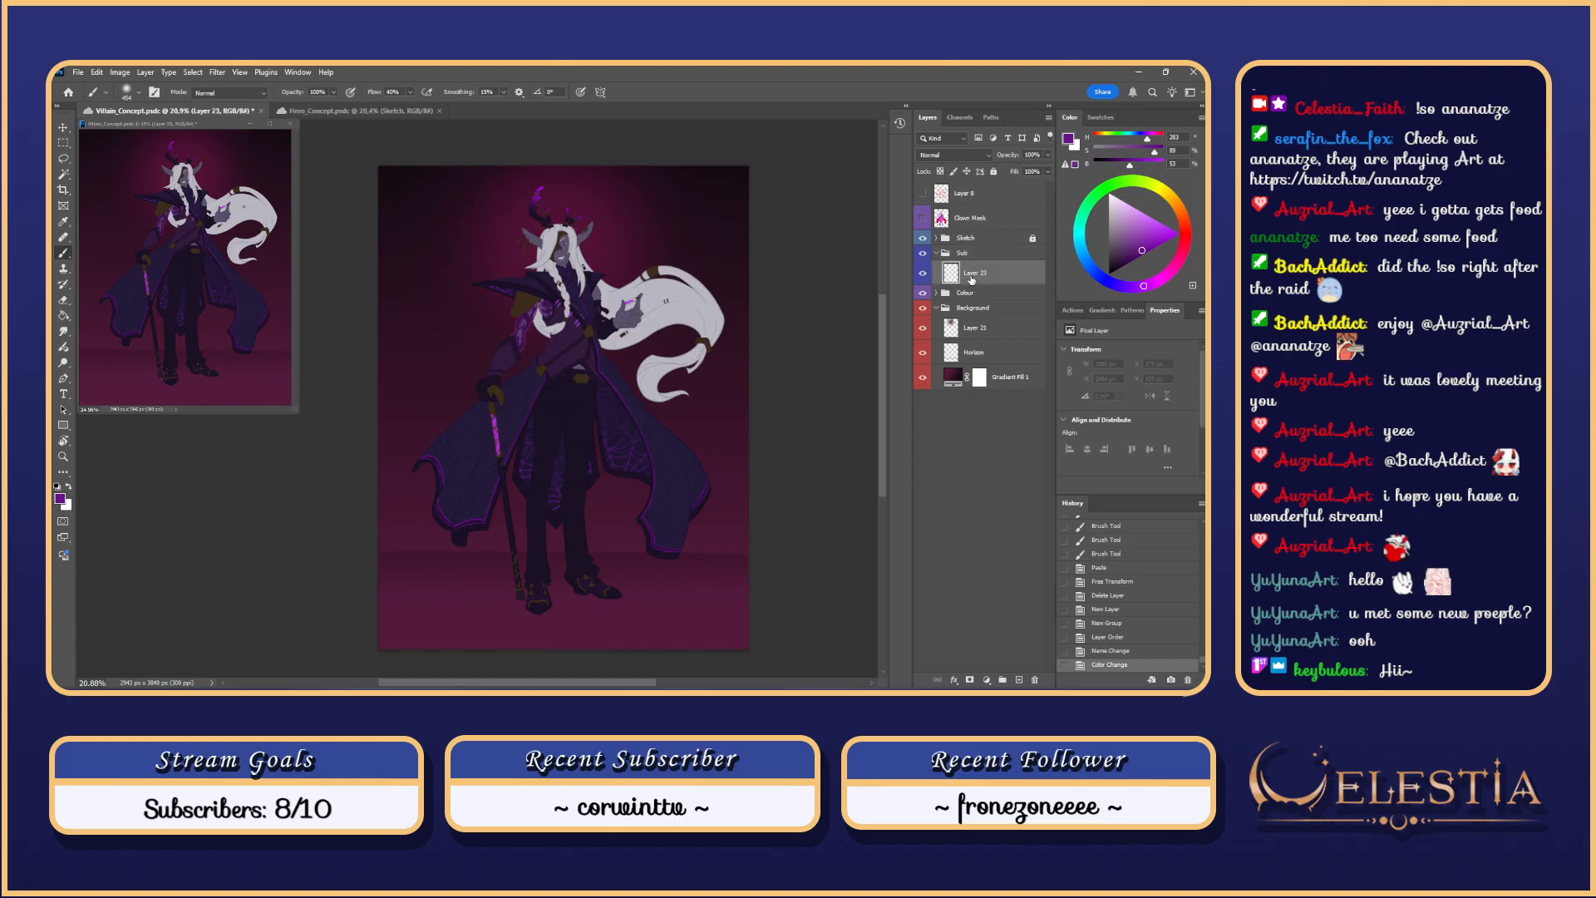
double_click(980, 272)
text(Ao-Pass)
key(Return)
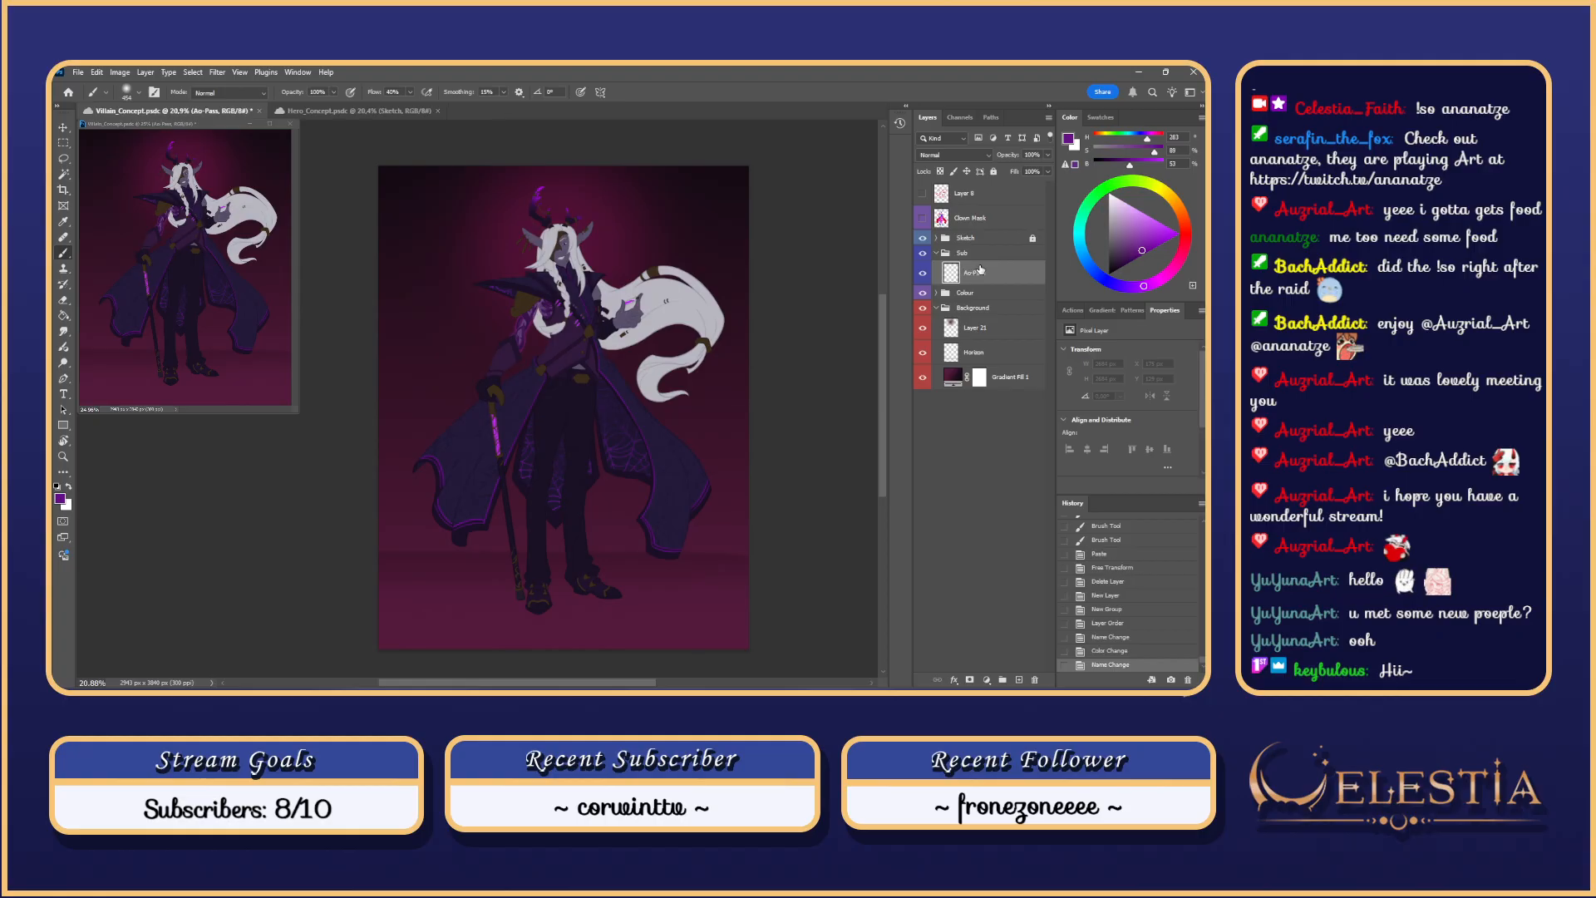
Step: In Hero_Concept, toggle Character_Mask's visibility and expand it to inspect its layers
key(ctrl+Tab)
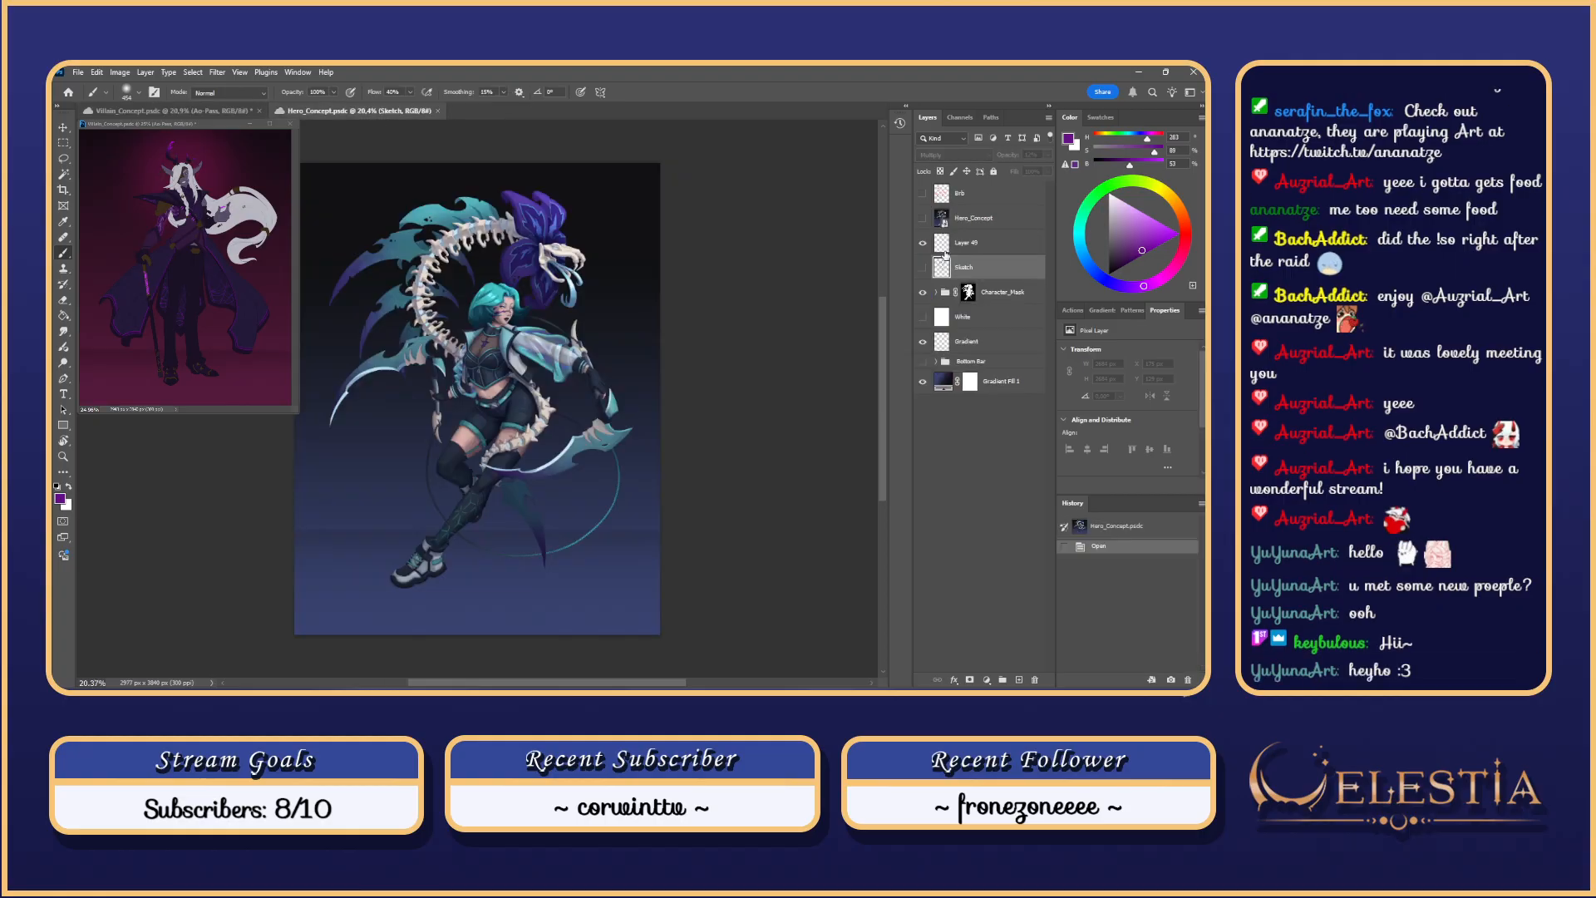
click(927, 292)
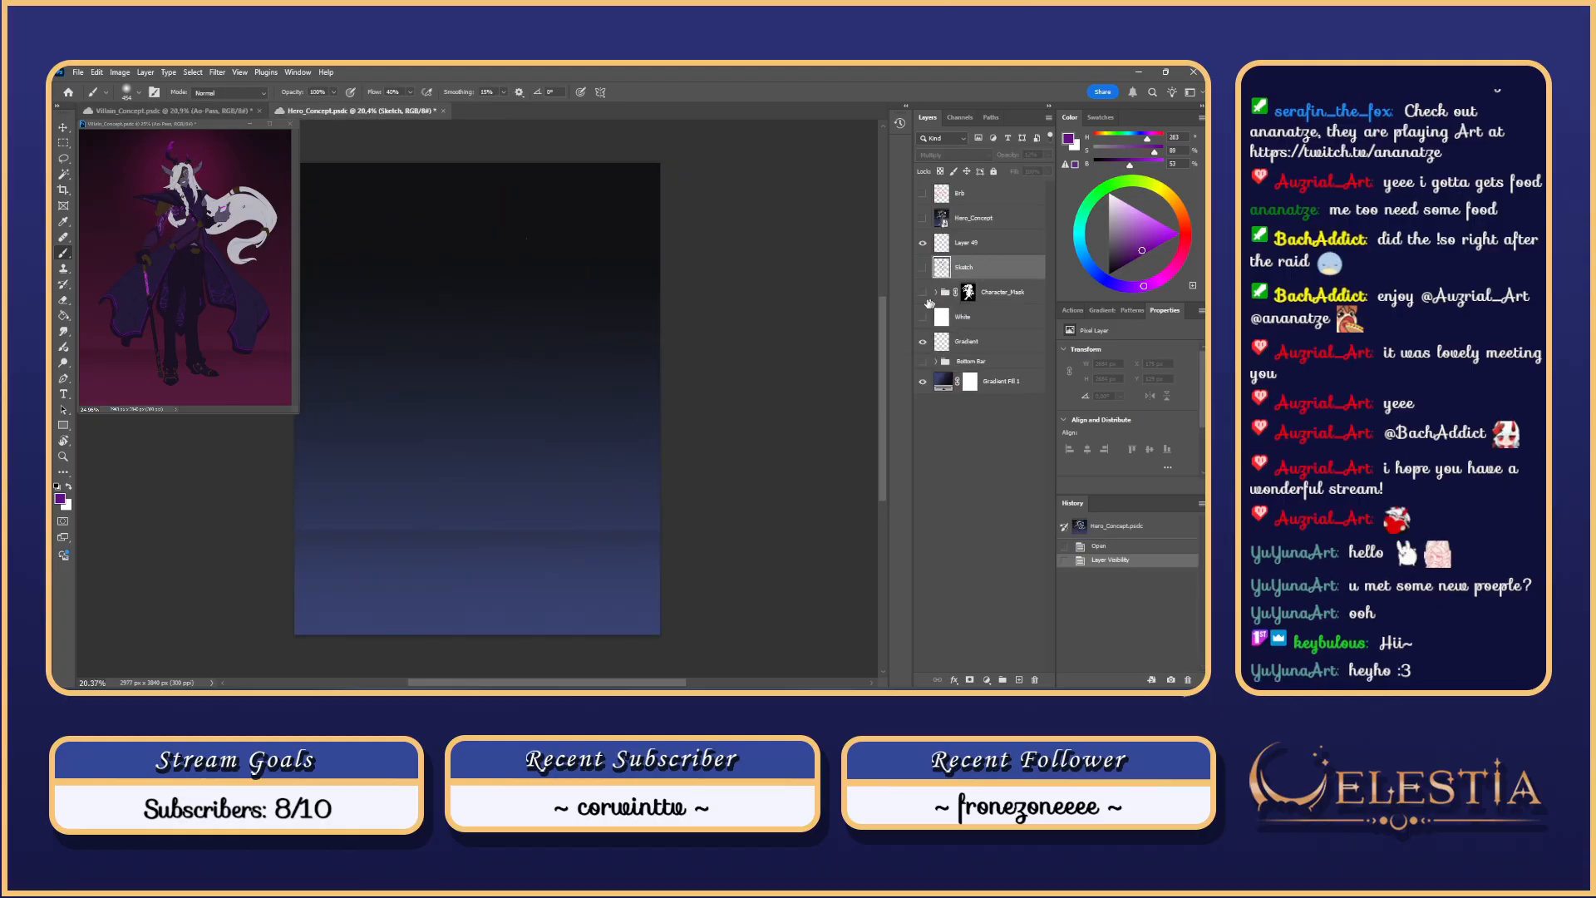
click(927, 292)
click(936, 293)
click(948, 313)
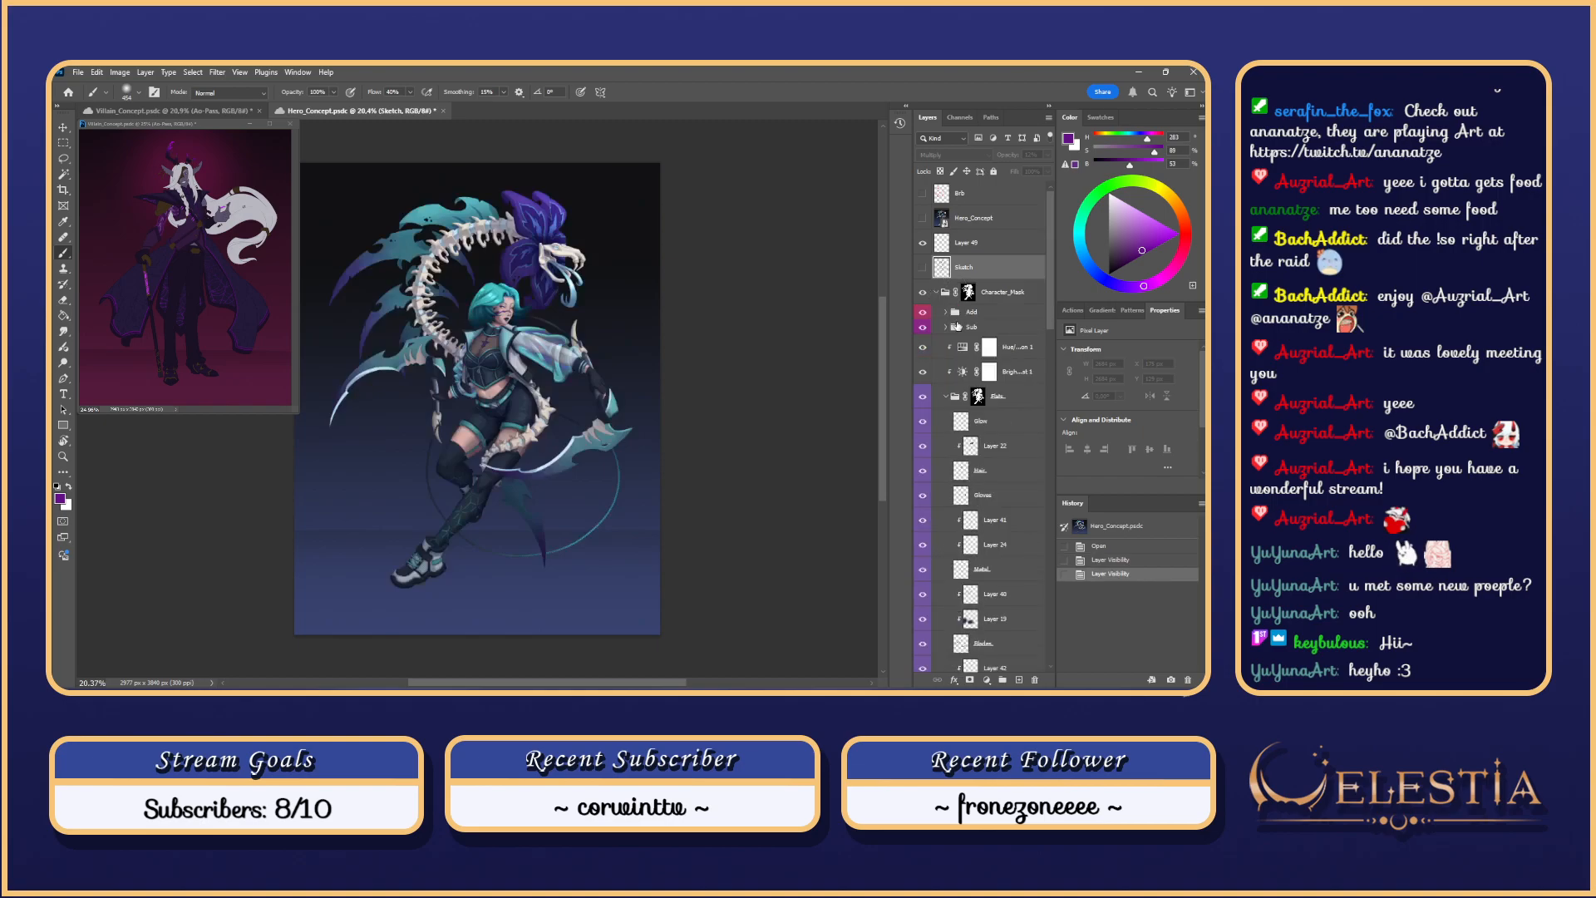
click(949, 313)
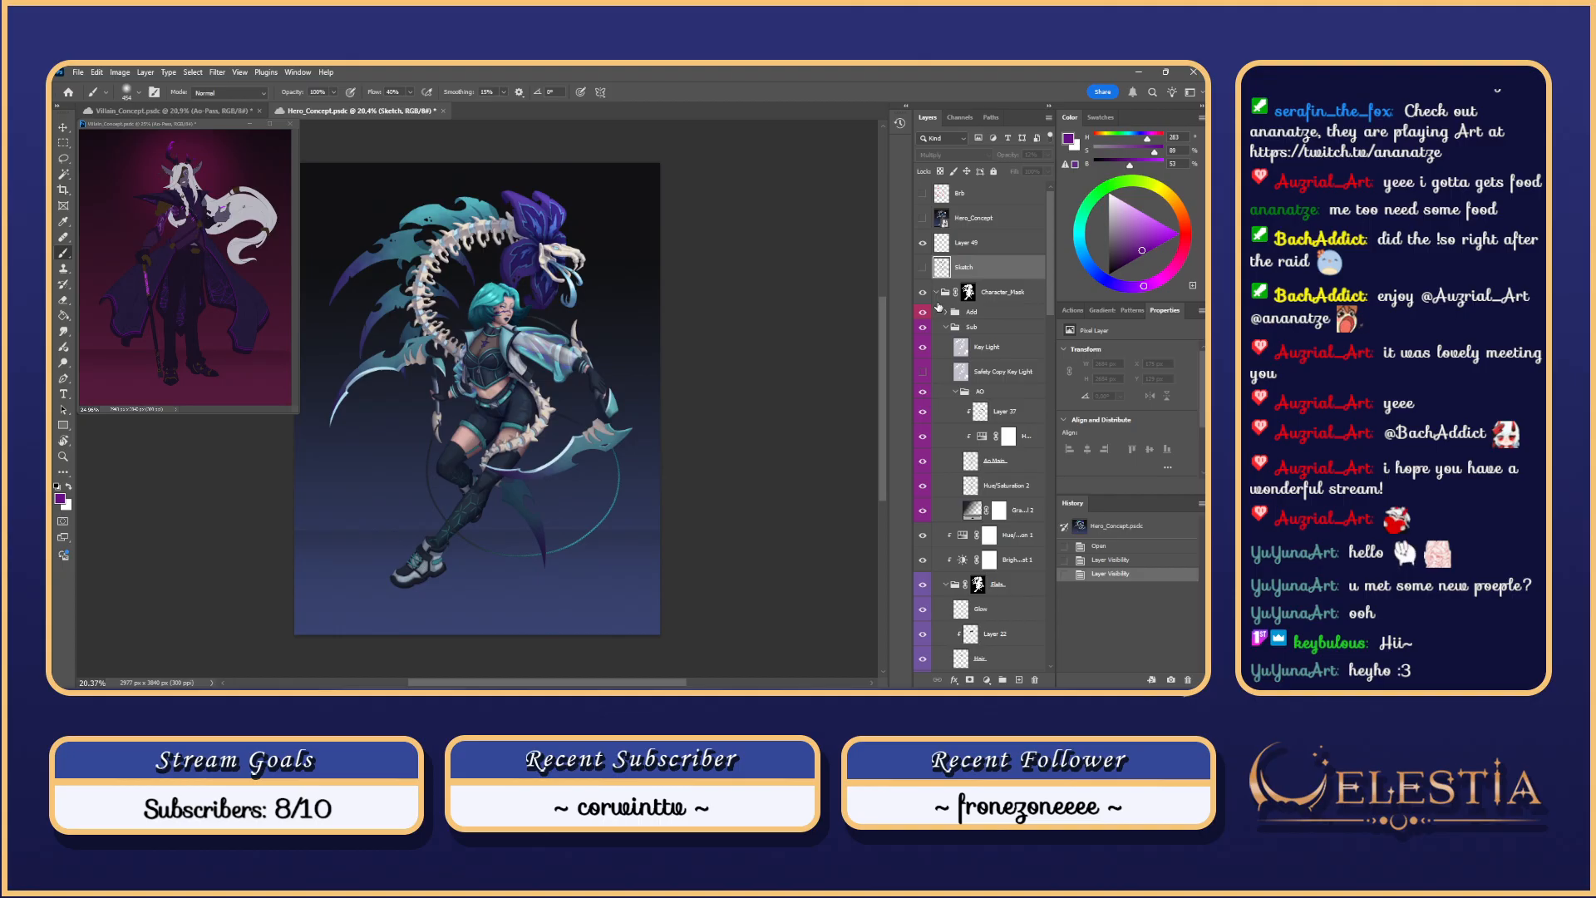
Step: Collapse the Sub group, return to Villain_Concept and set the painting colour to black
click(945, 327)
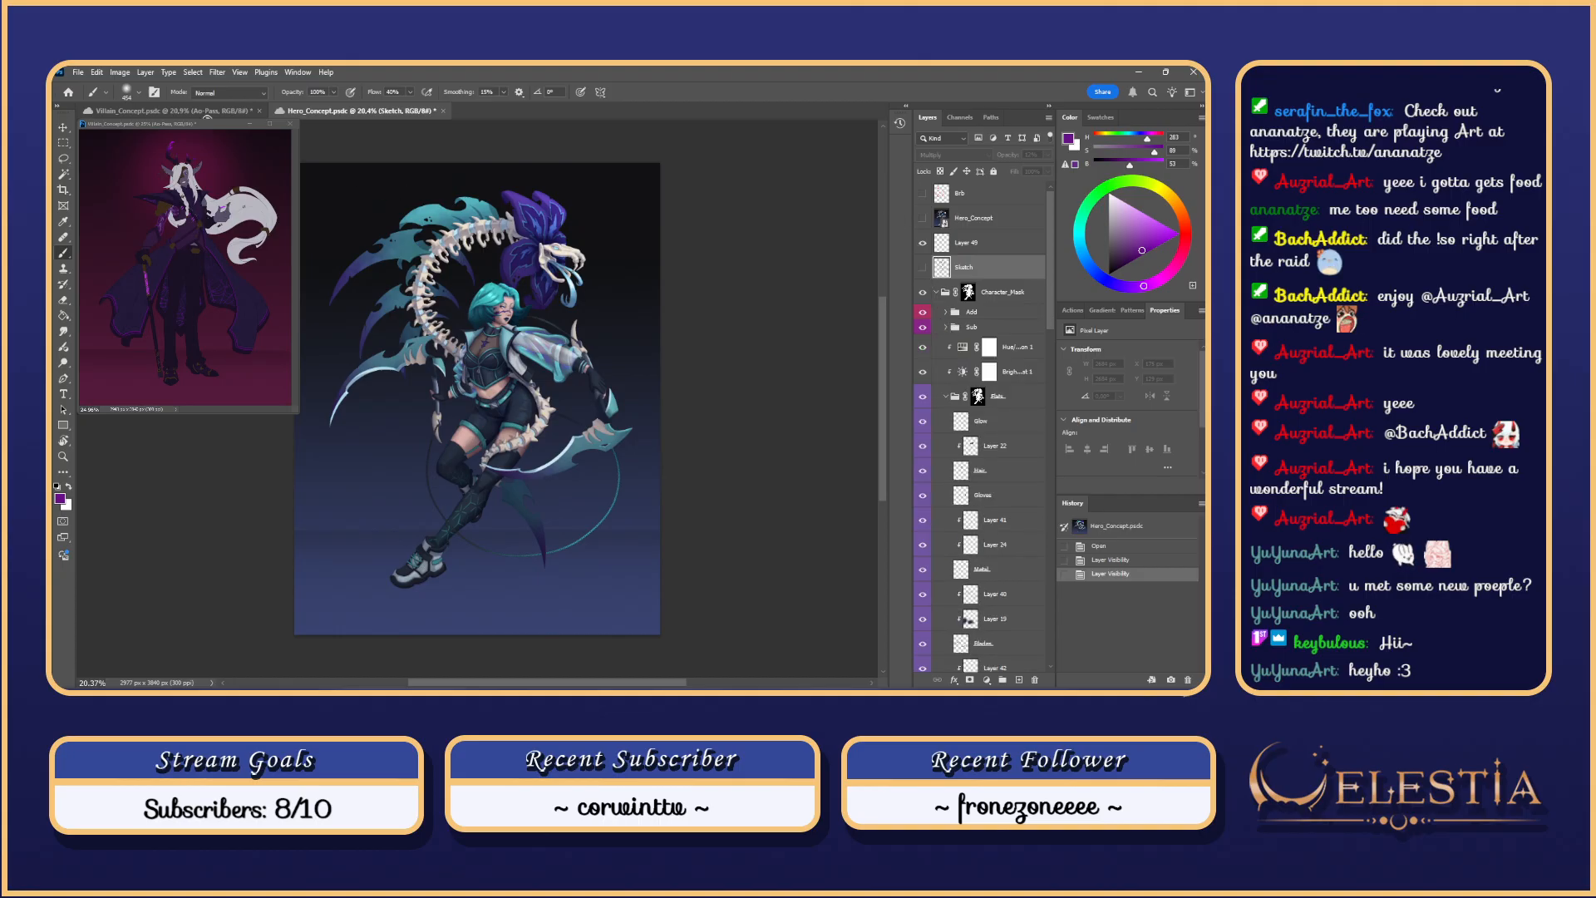
click(206, 112)
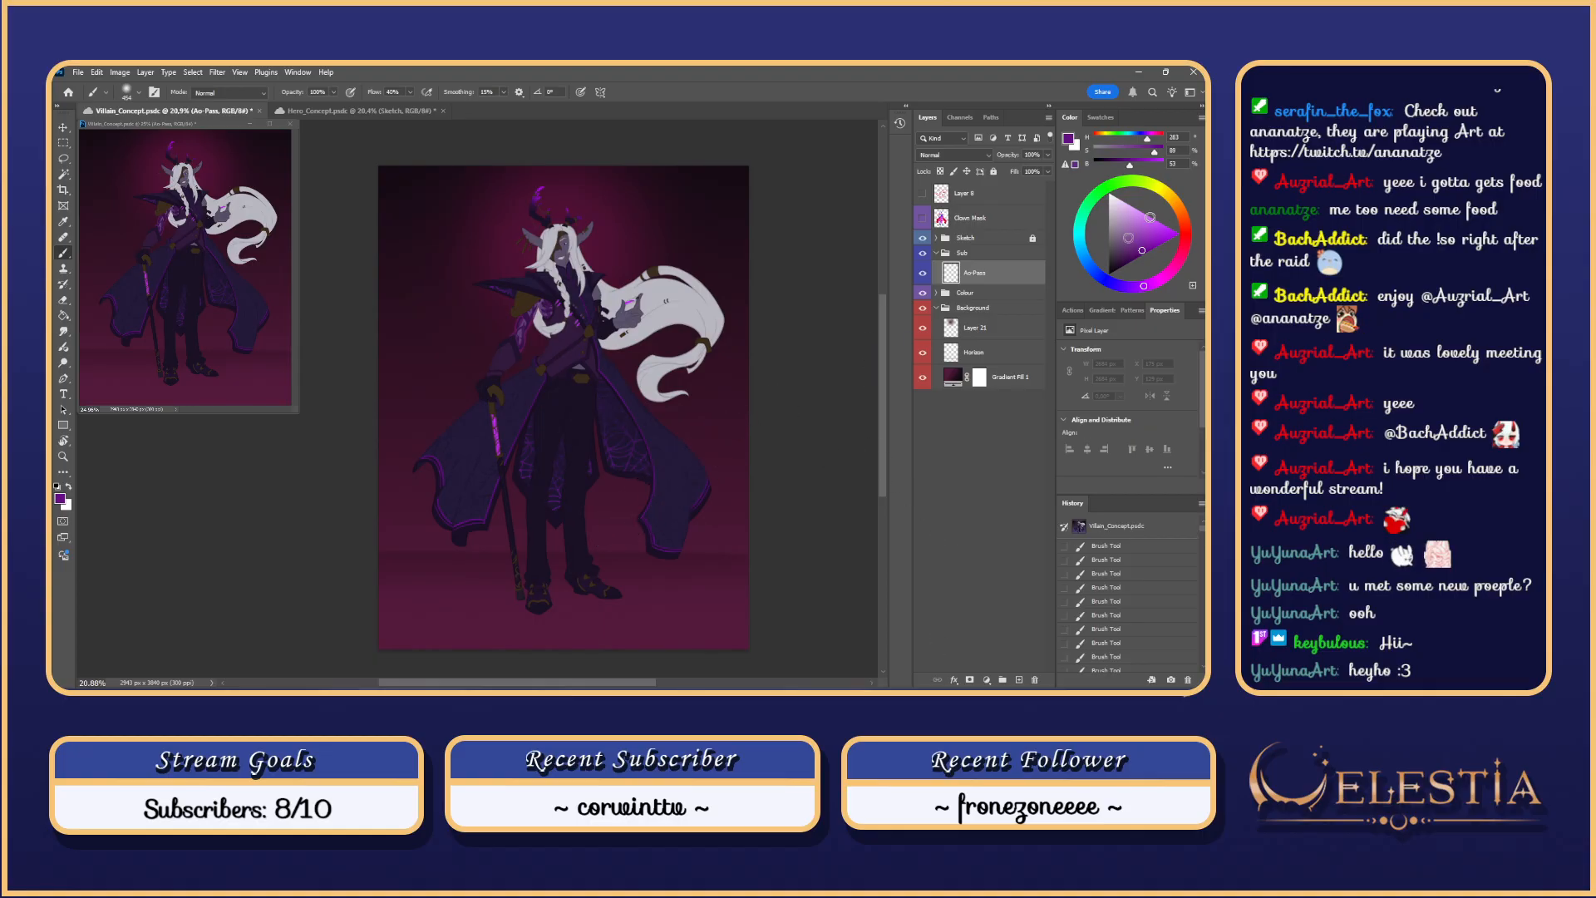
click(1109, 274)
Step: Choose the Forme échantillonnée 14 2329 brush preset and size it to 247 px
right_click(536, 478)
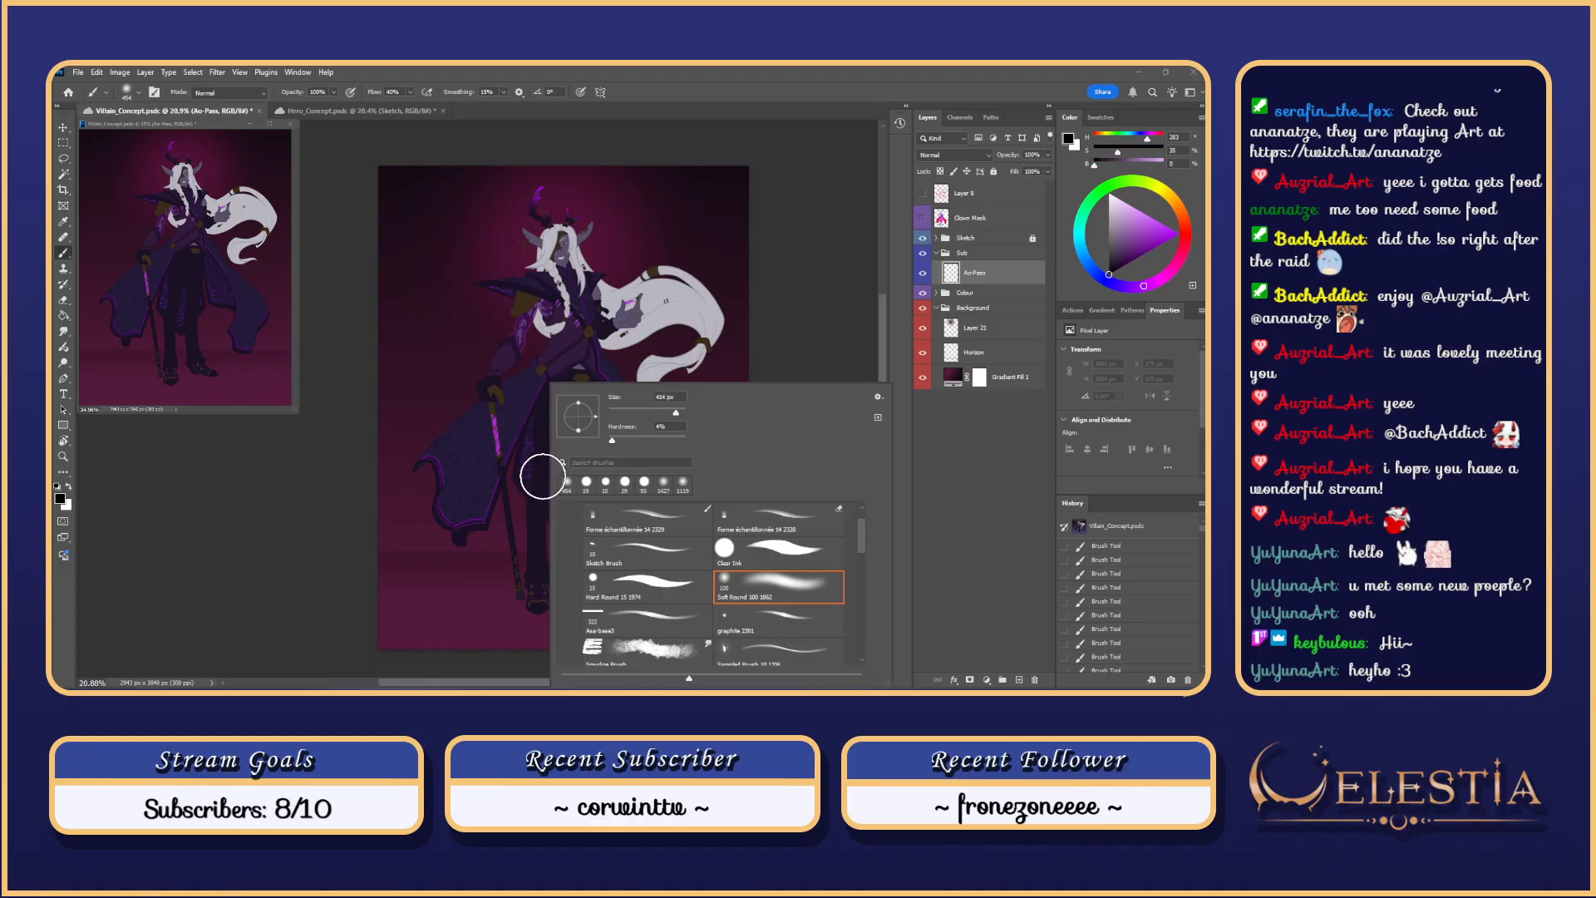
click(678, 617)
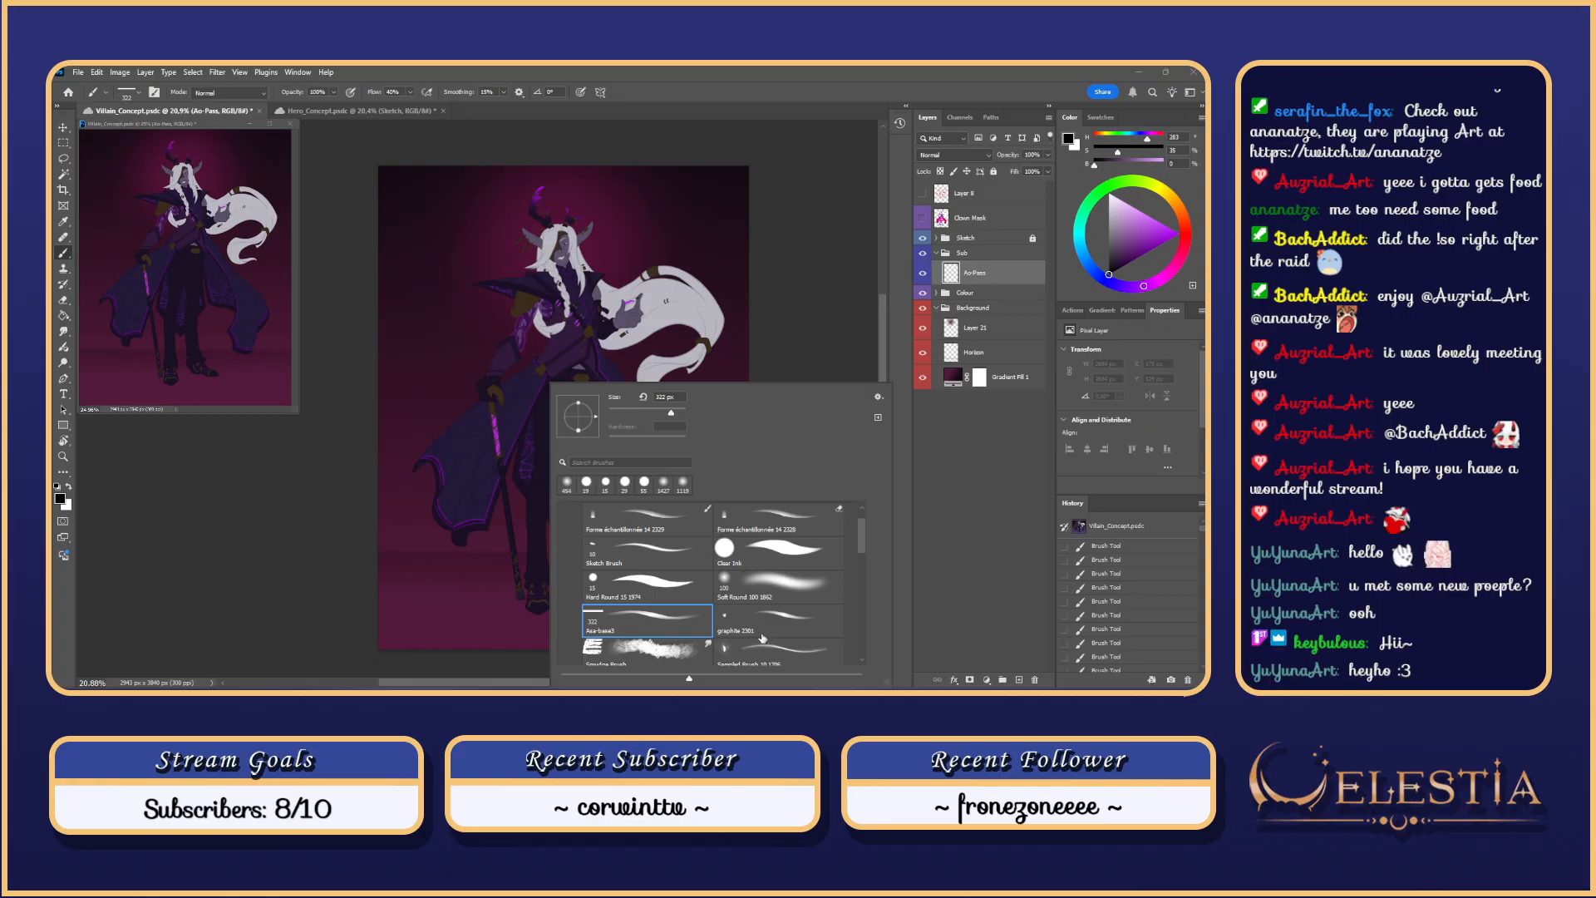
click(647, 510)
click(677, 247)
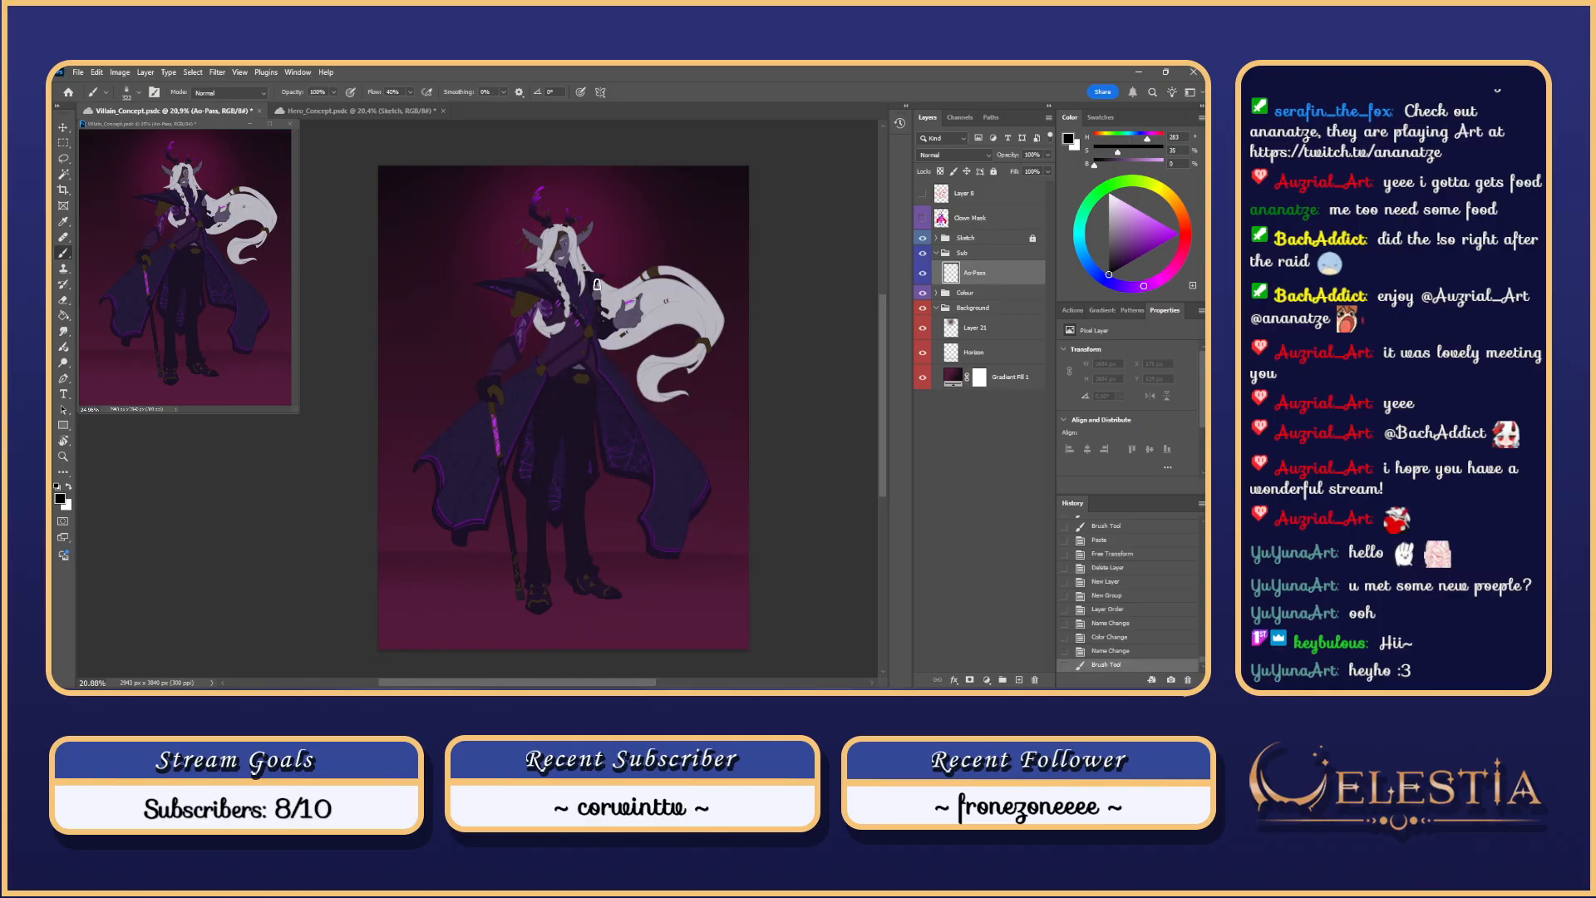
drag(600, 285, 592, 285)
Step: Add a new empty layer and place it below Ao-Pass inside the Sub group
scroll(583, 382, up, 1)
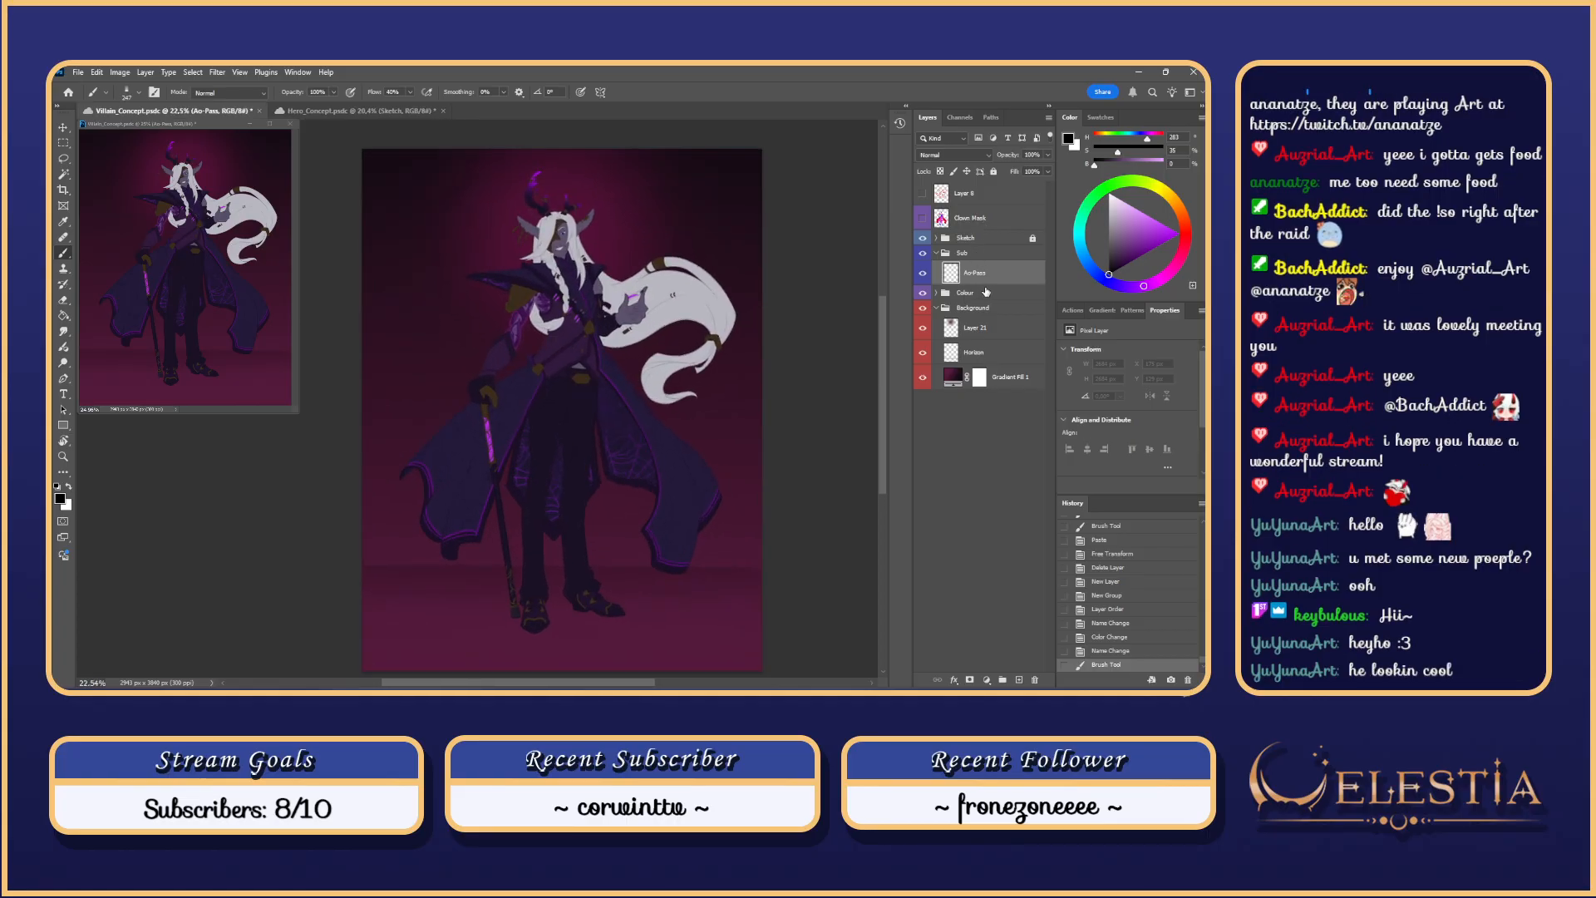
click(1021, 681)
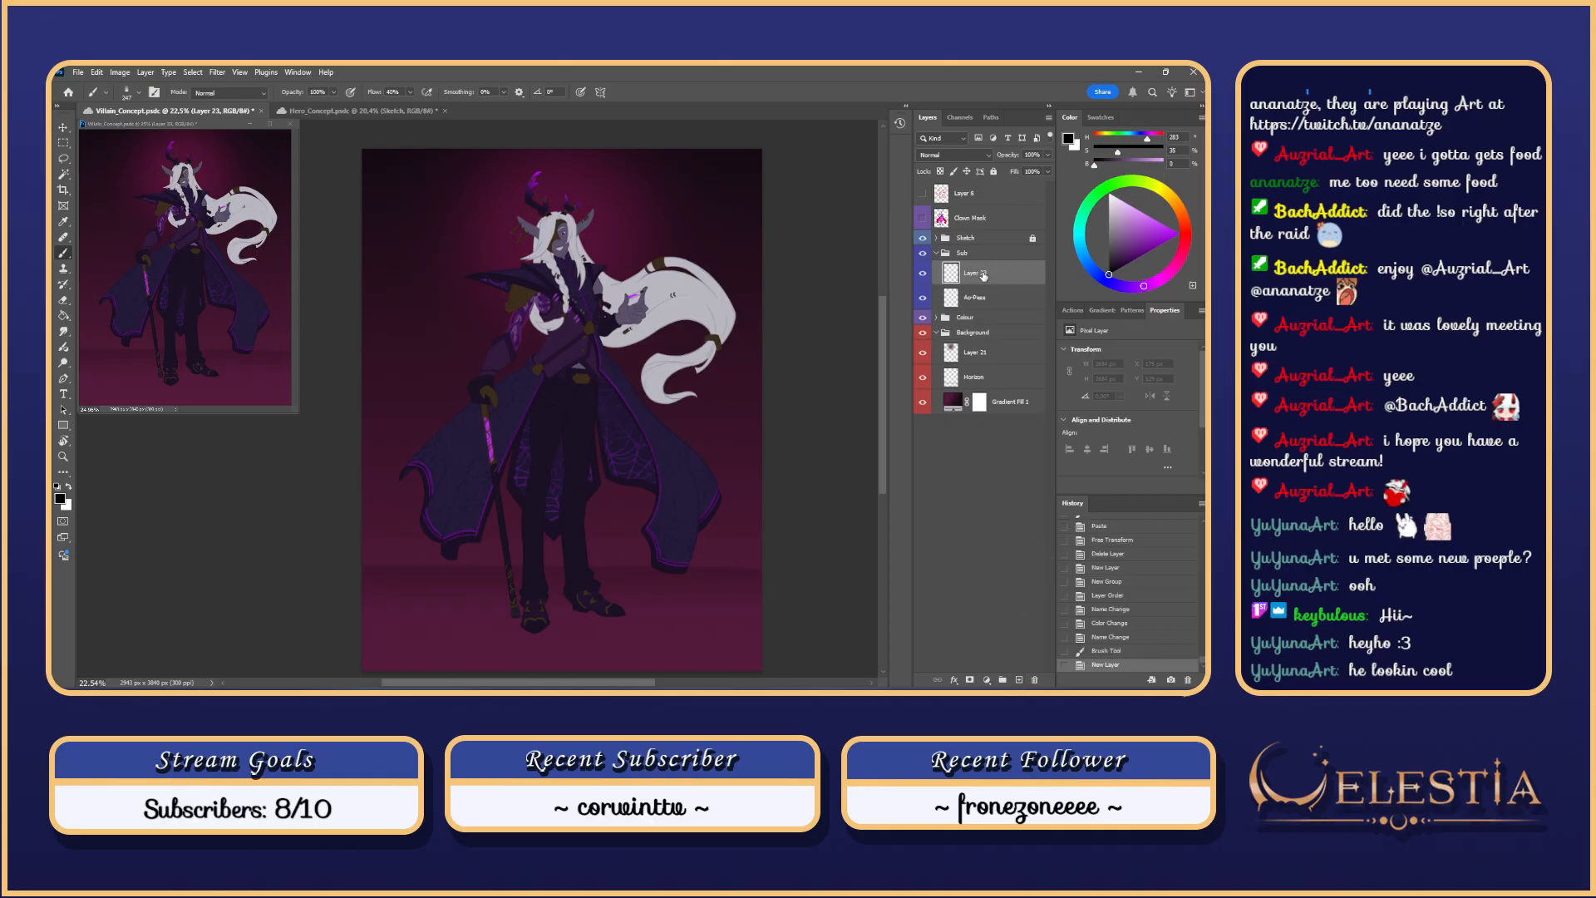
drag(984, 277, 986, 304)
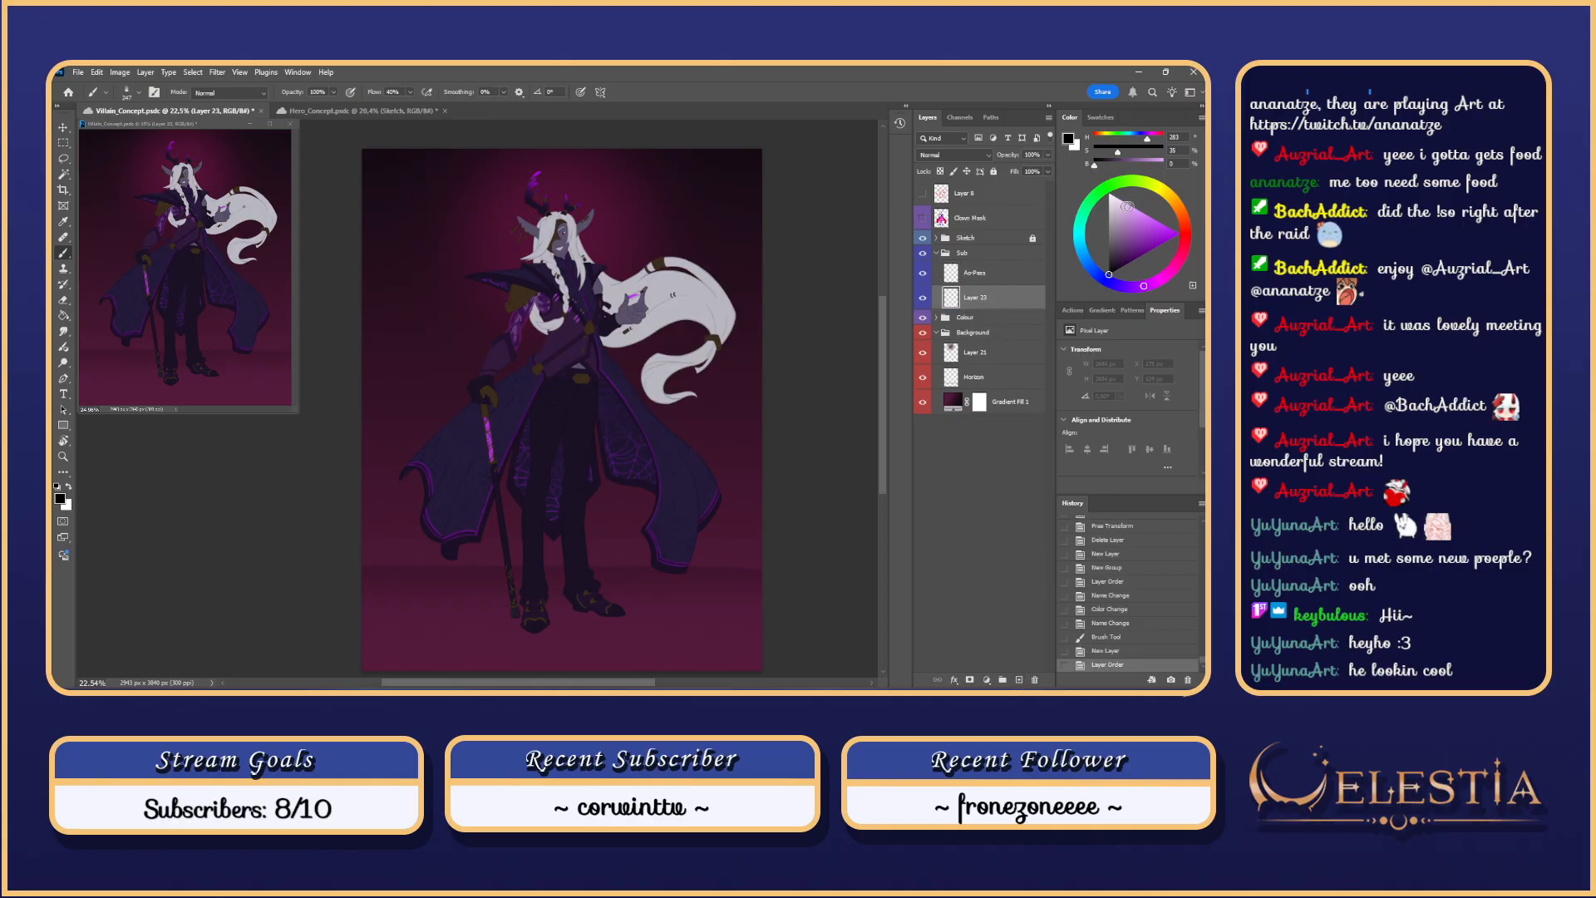
Step: Rename the new layer to Control Layer, retrying after a botched first attempt
double_click(972, 296)
text(c)
text(ontrol-LA)
key(alt+y)
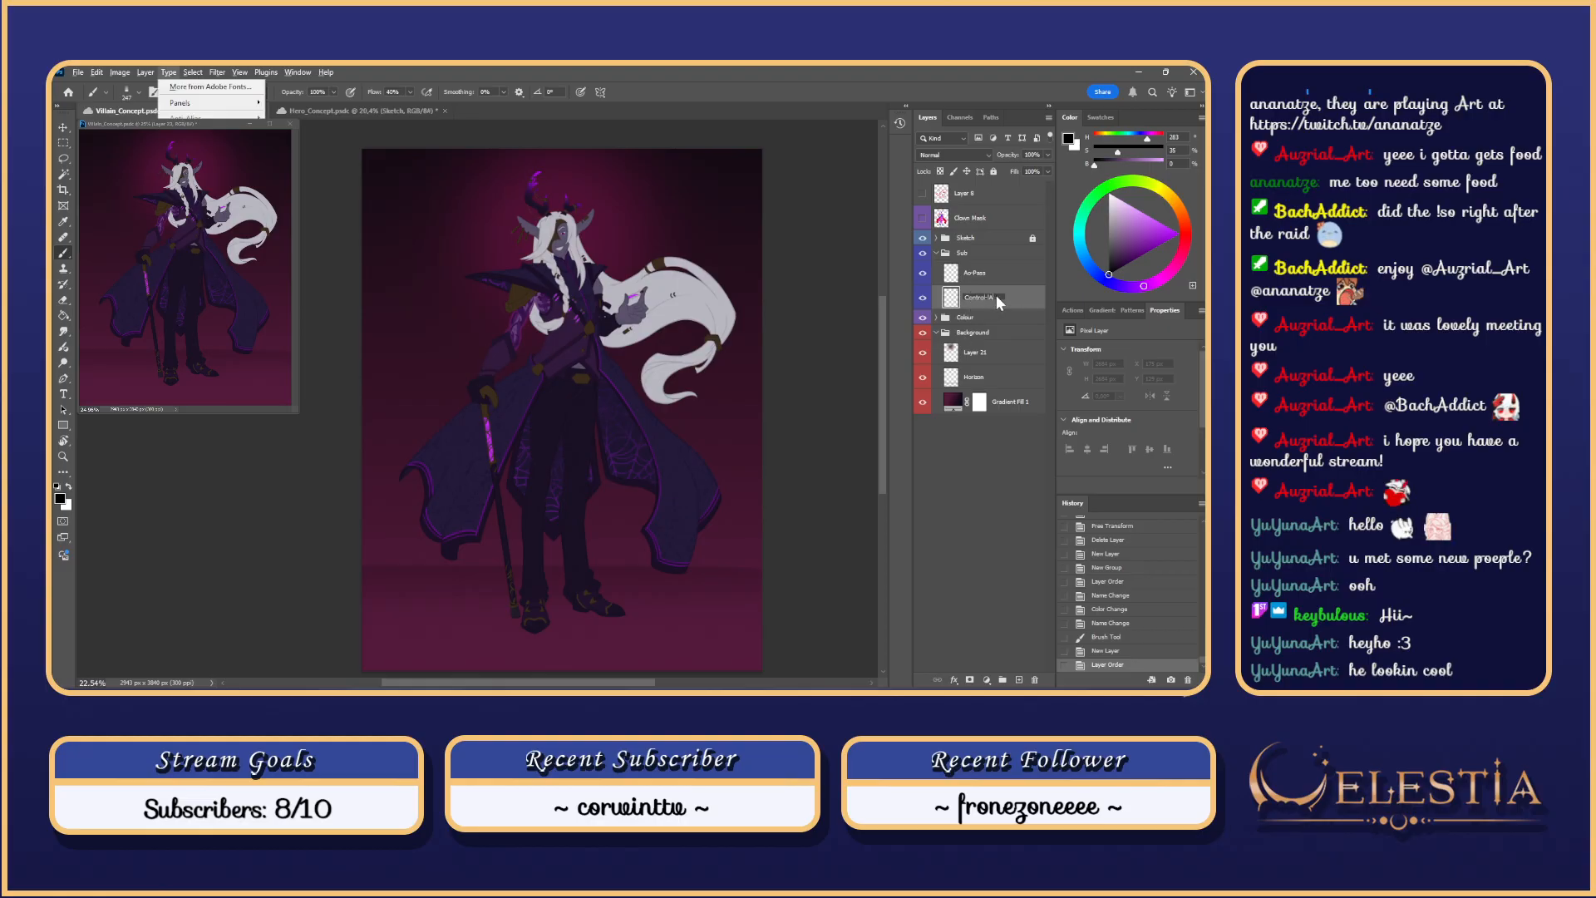
key(Escape)
key(BackSpace)
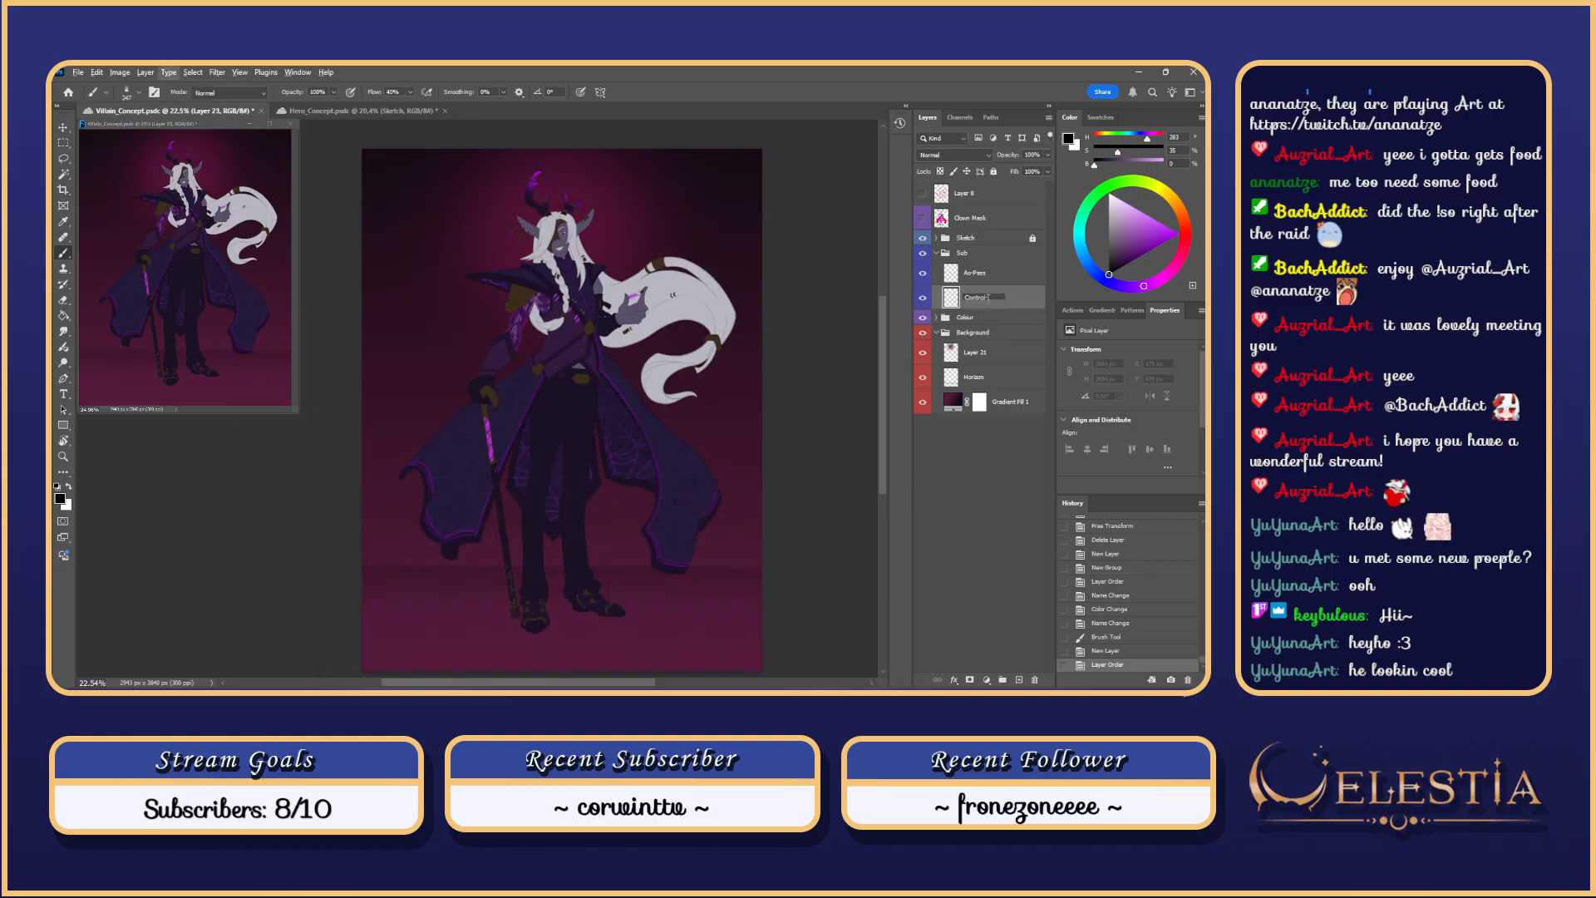
key(alt+l)
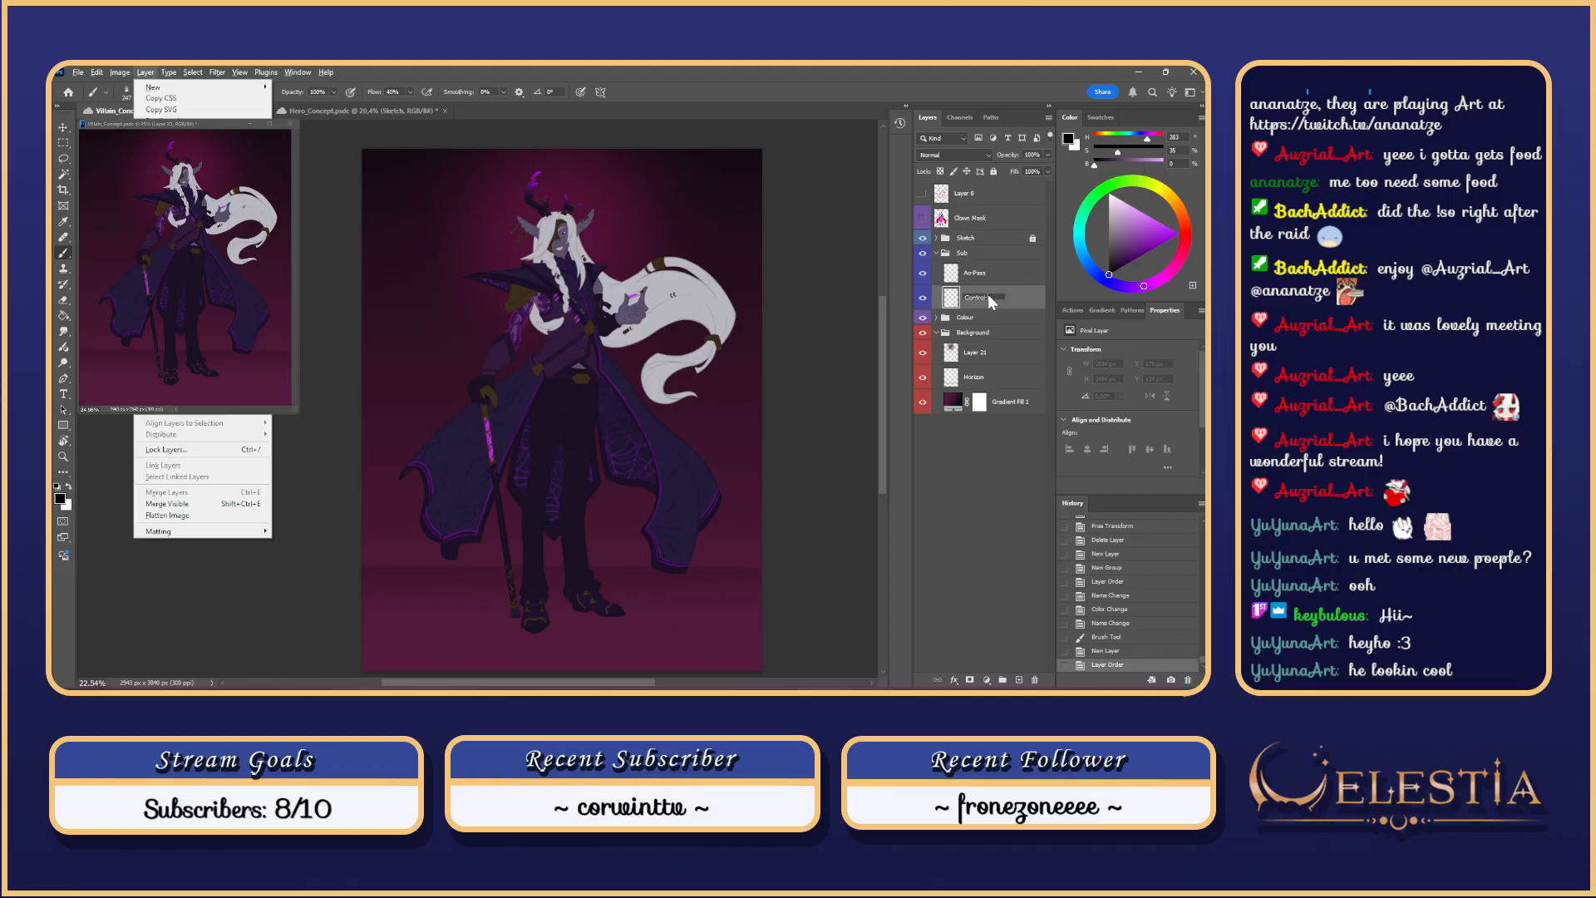
key(Escape)
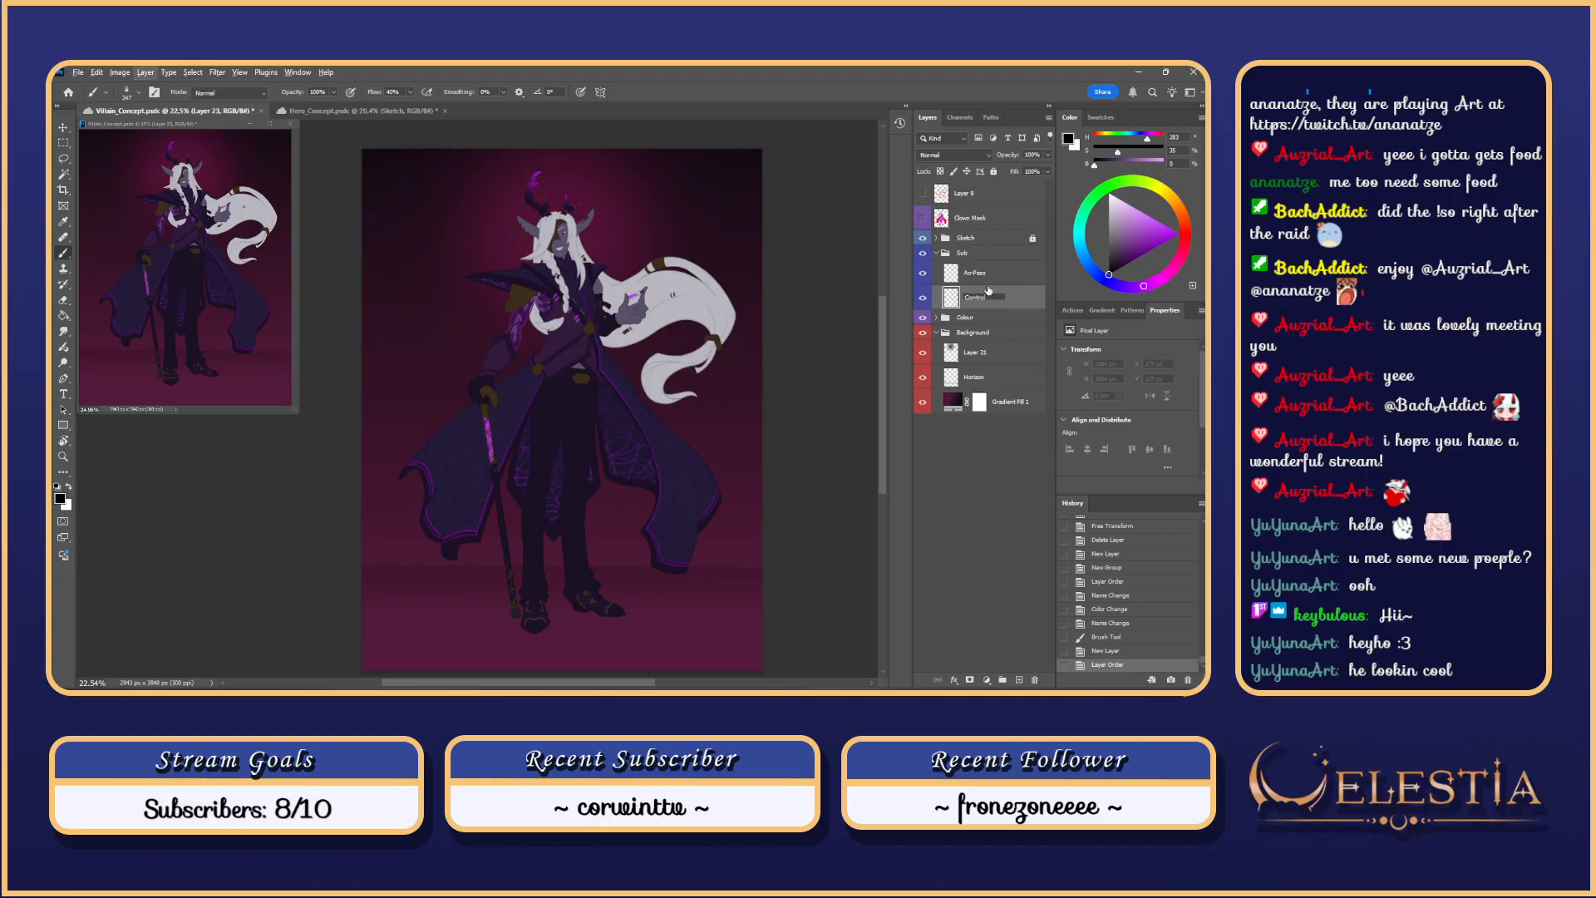
key(Escape)
double_click(986, 297)
text(Lay)
text(Control)
key(Return)
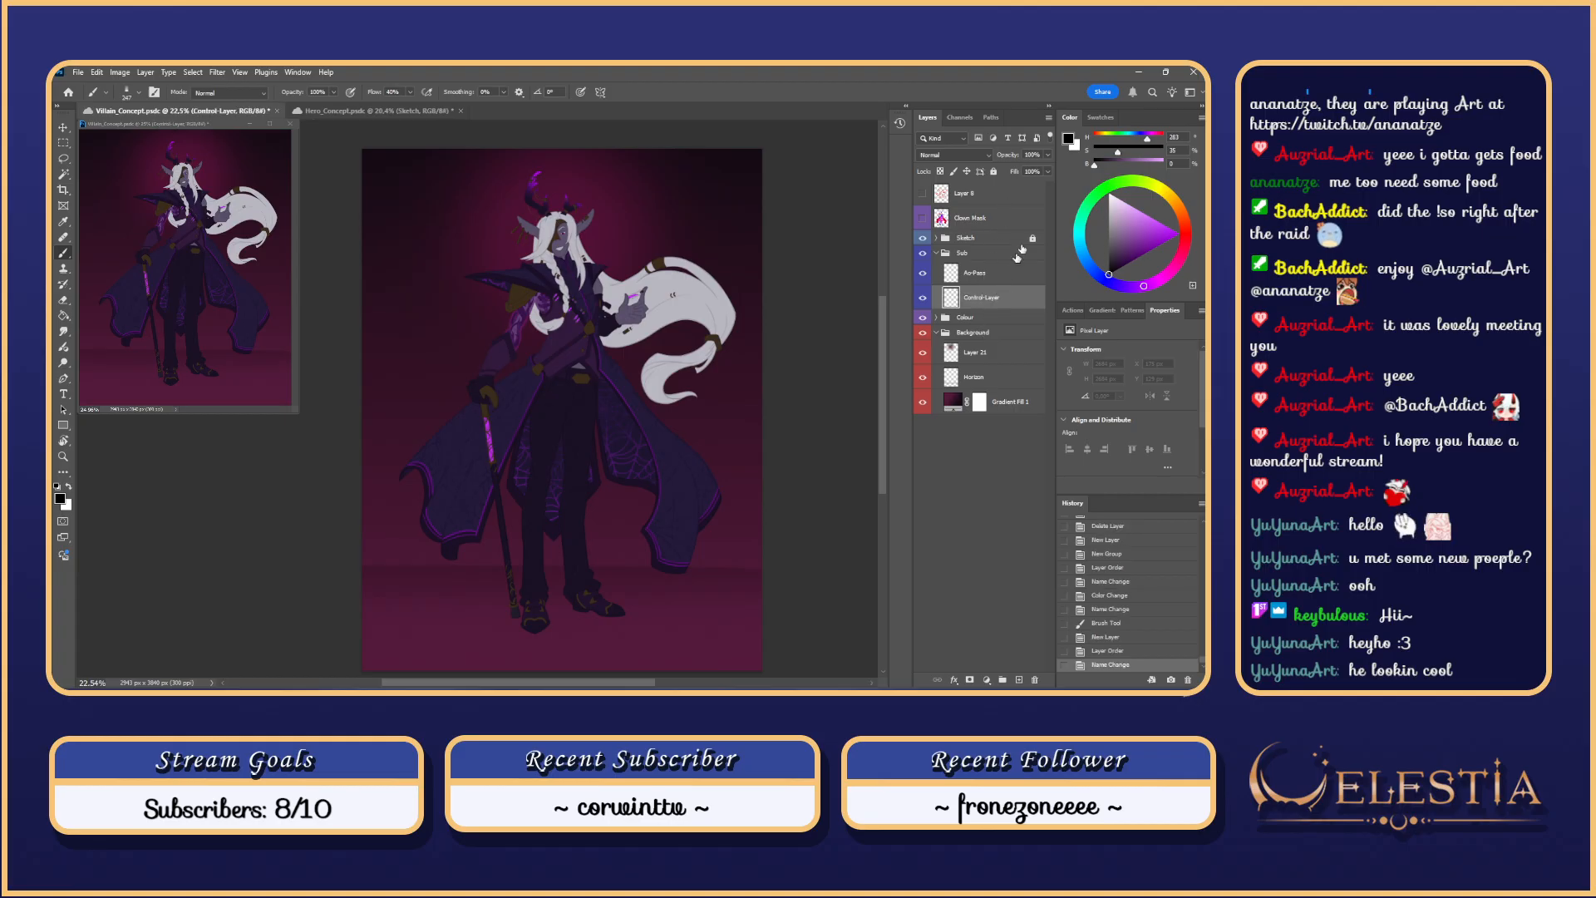
Step: Fill Control Layer with white using the Paint Bucket so only sketch lines show
key(x)
key(g)
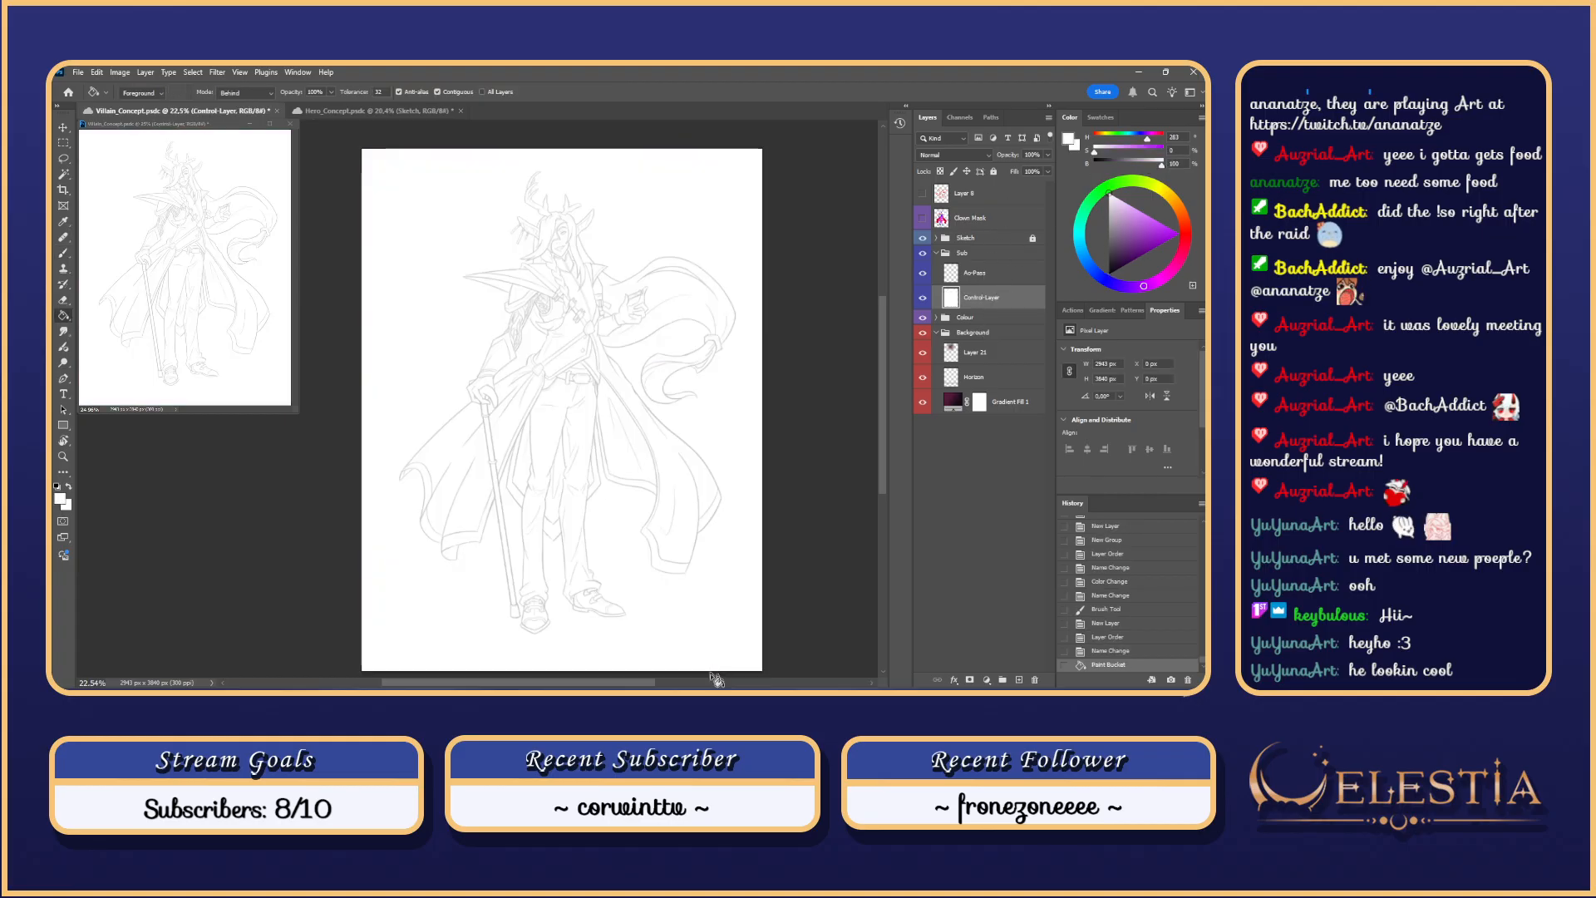
click(713, 582)
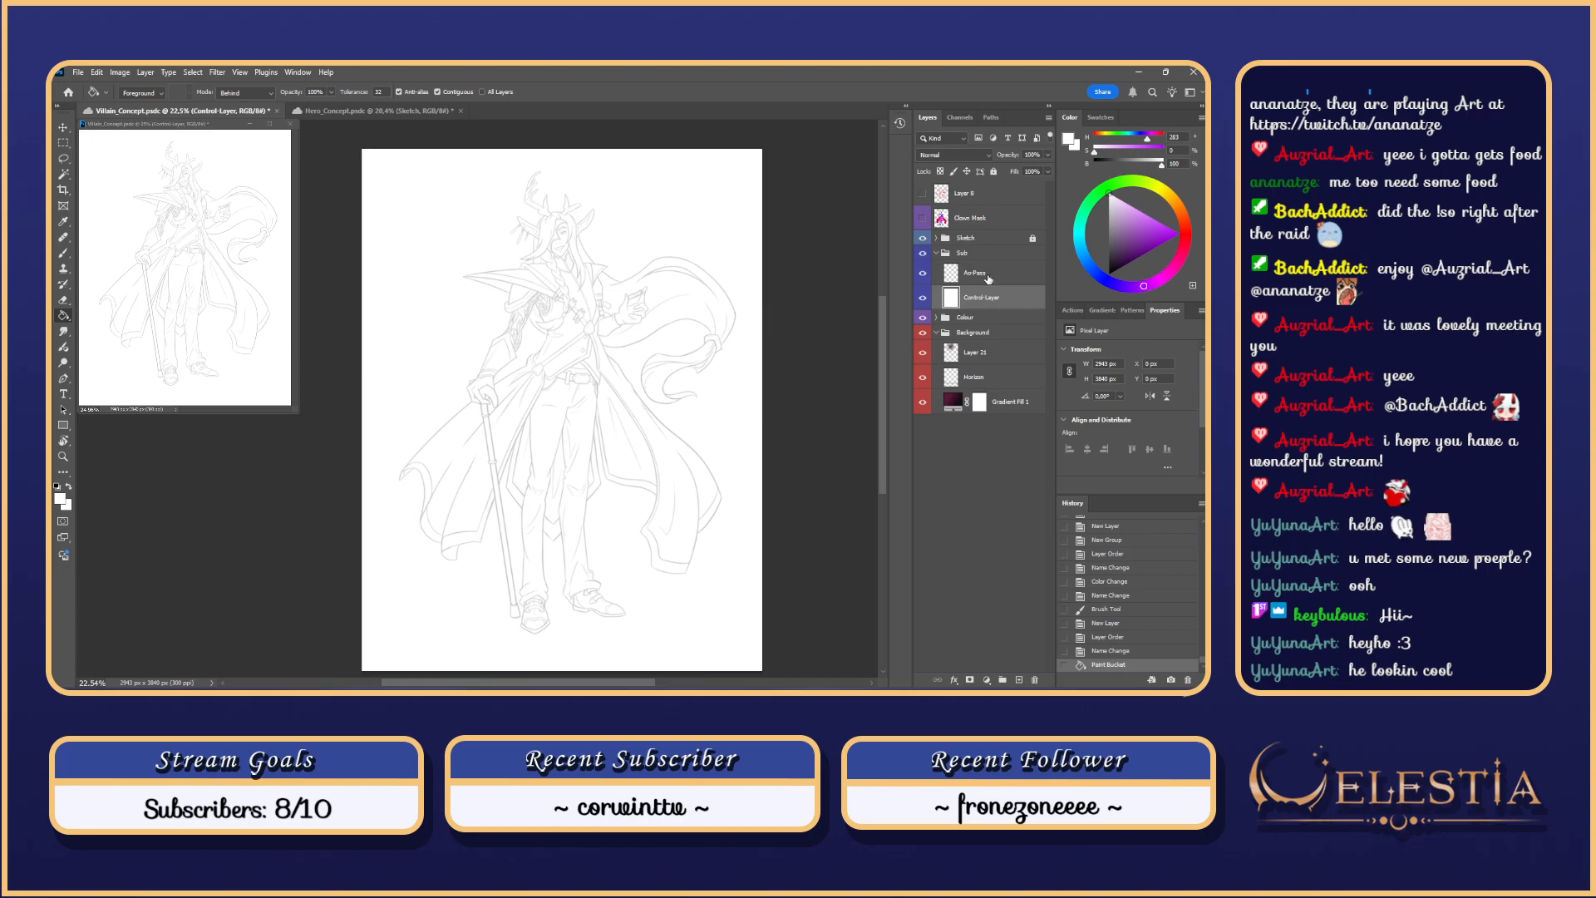
click(989, 277)
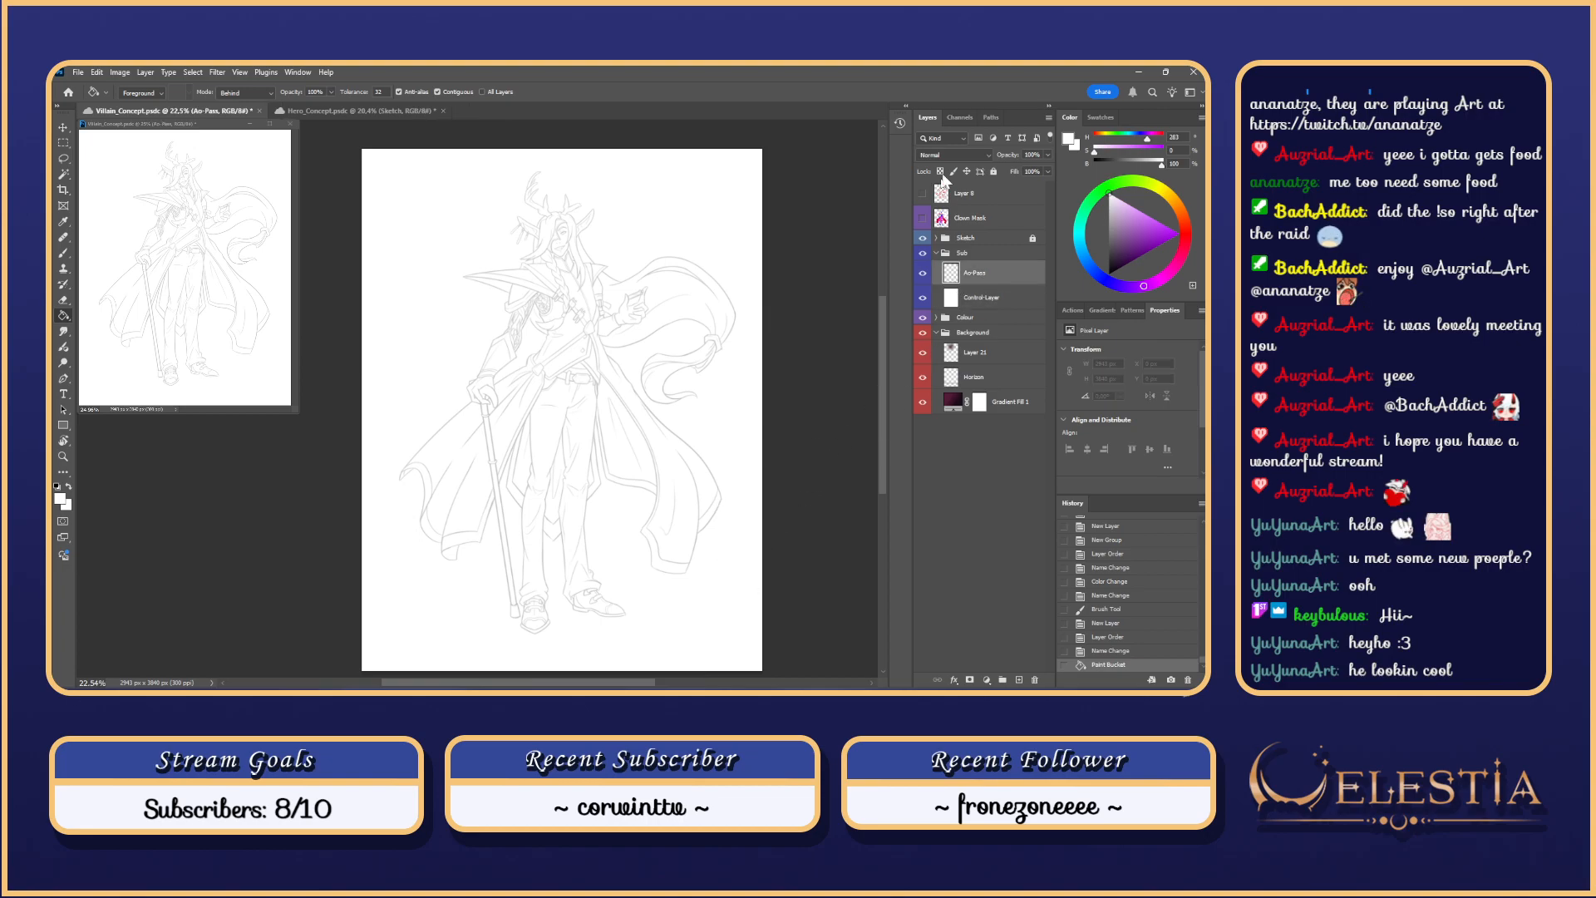
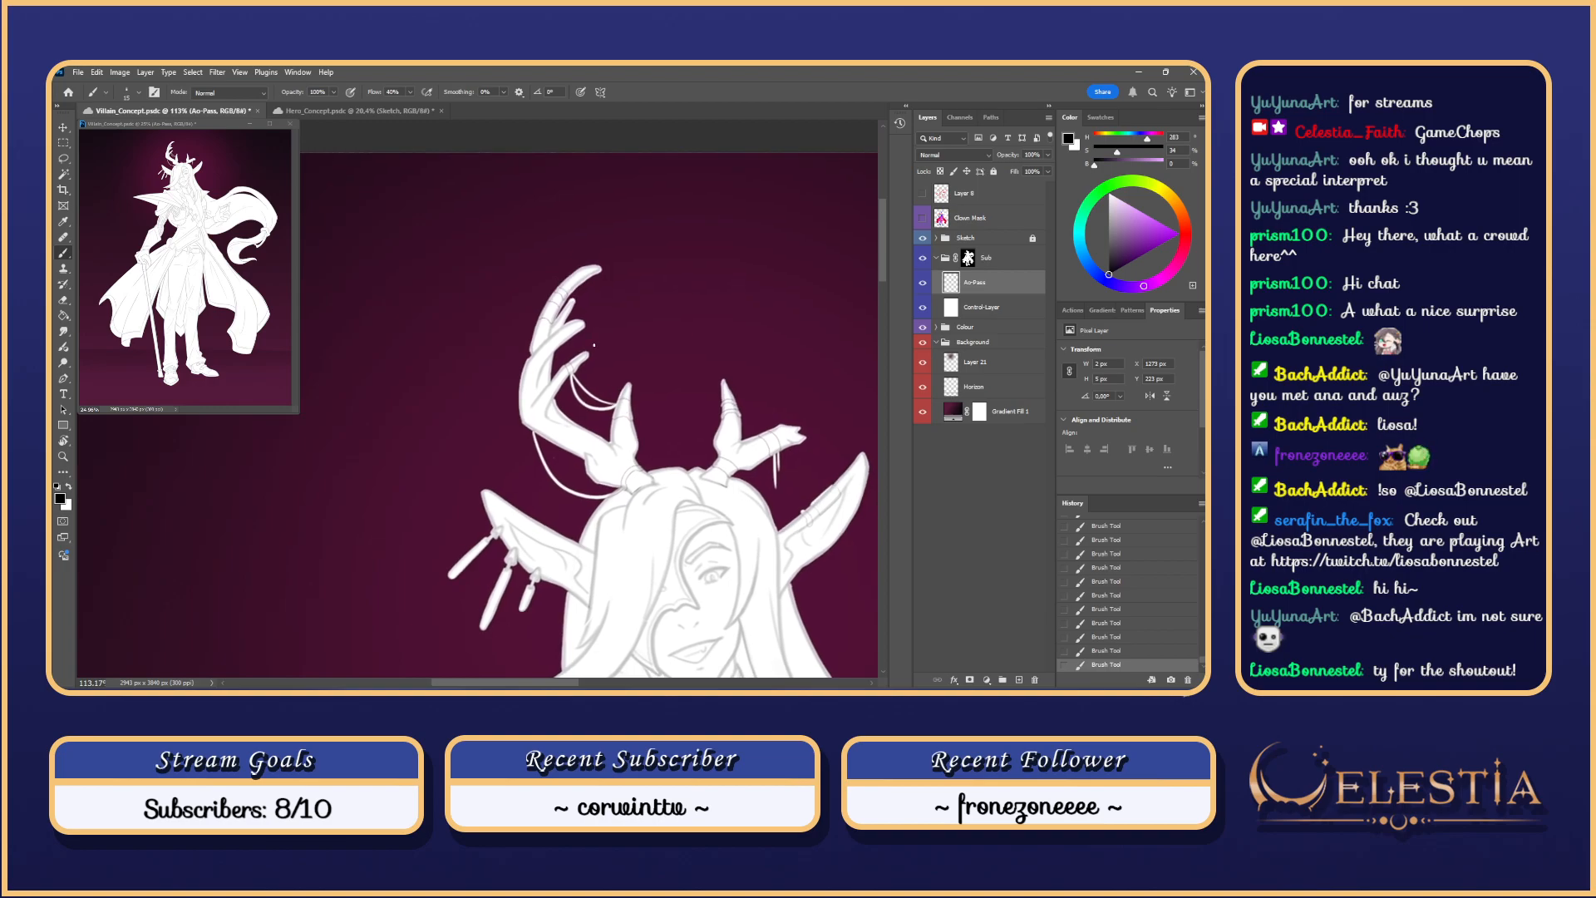
Step: Try and undo a stroke on the upper-left antler, then check the Sketch group's visibility
drag(535, 319, 547, 324)
key(ctrl+z)
drag(600, 245, 525, 353)
key(ctrl+z)
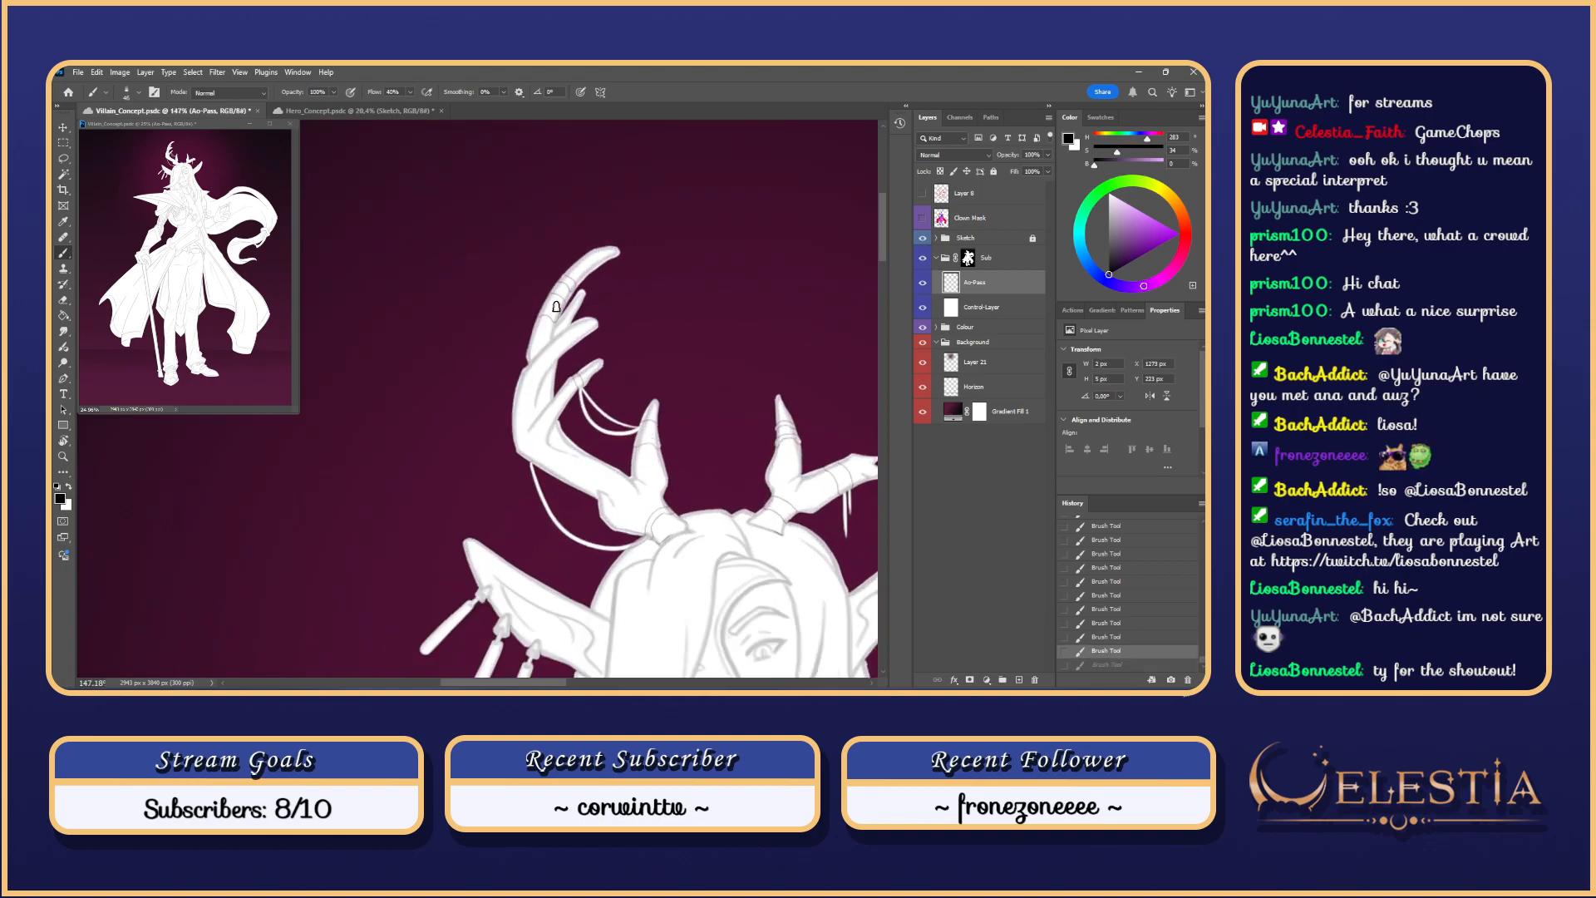
click(922, 239)
click(922, 239)
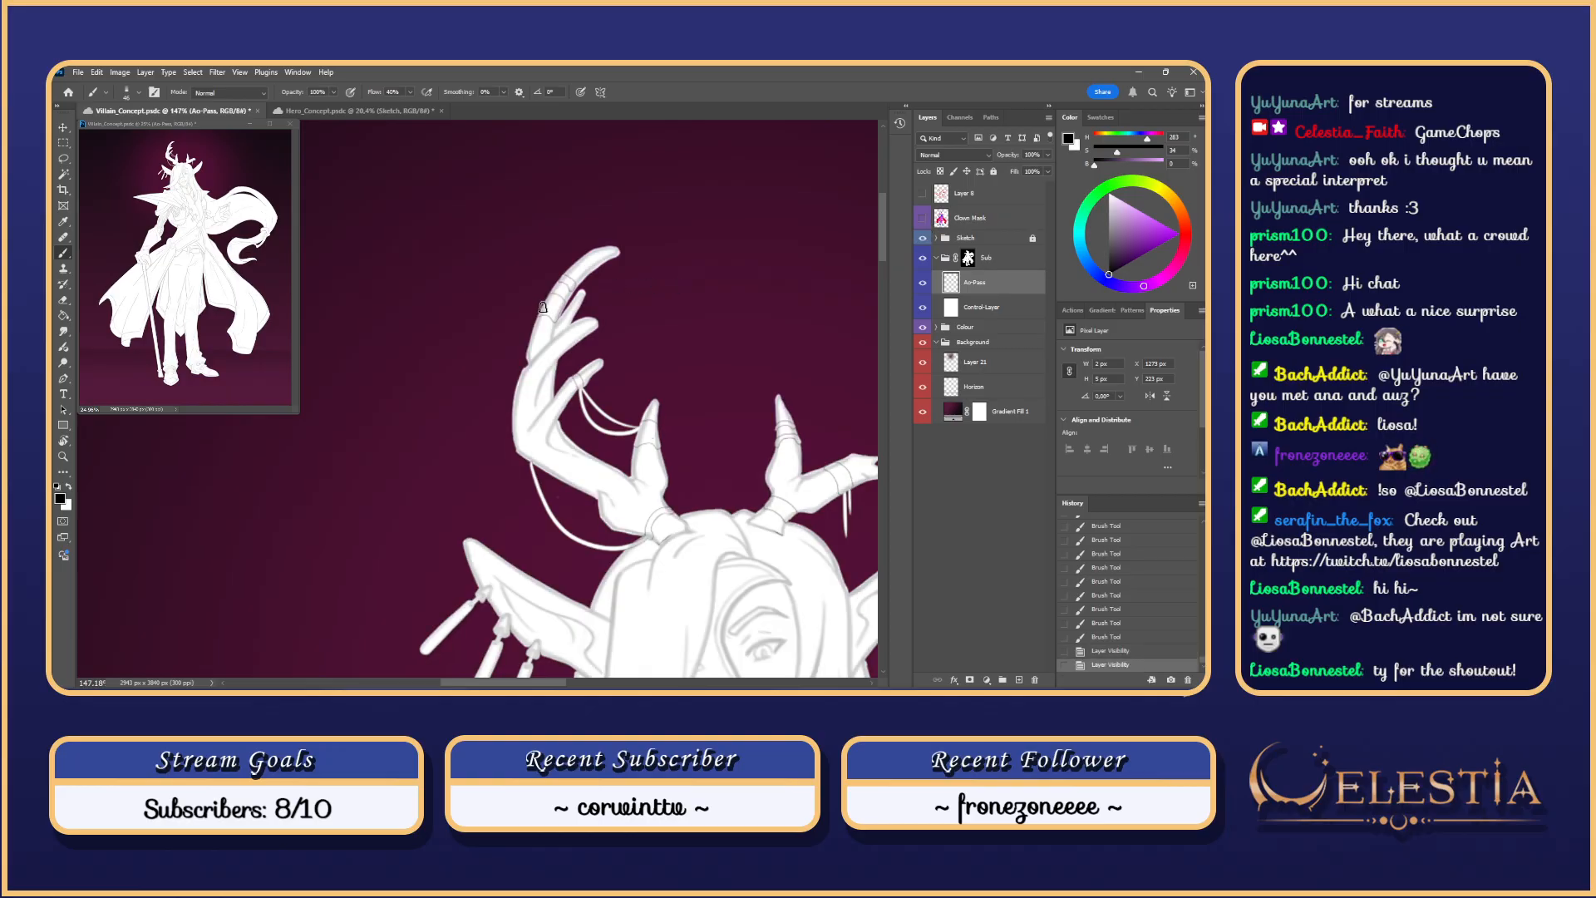
Step: Make Clown Mask active and test a Magic Wand selection of the cane, then undo it
scroll(542, 311, down, 2)
drag(667, 287, 672, 226)
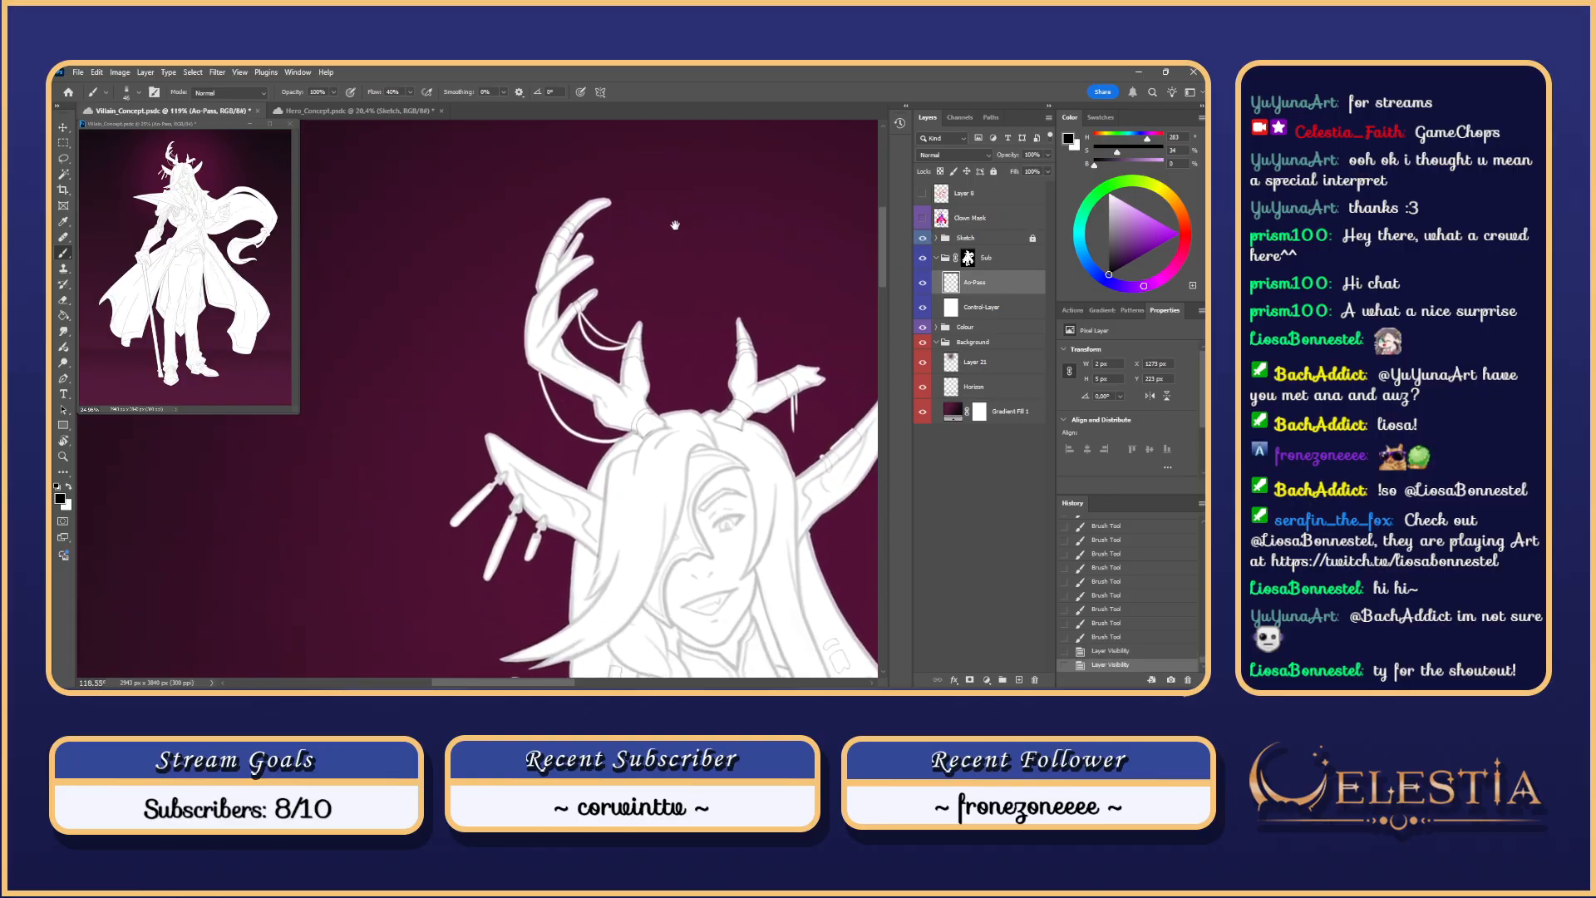
scroll(657, 218, down, 3)
scroll(651, 216, down, 5)
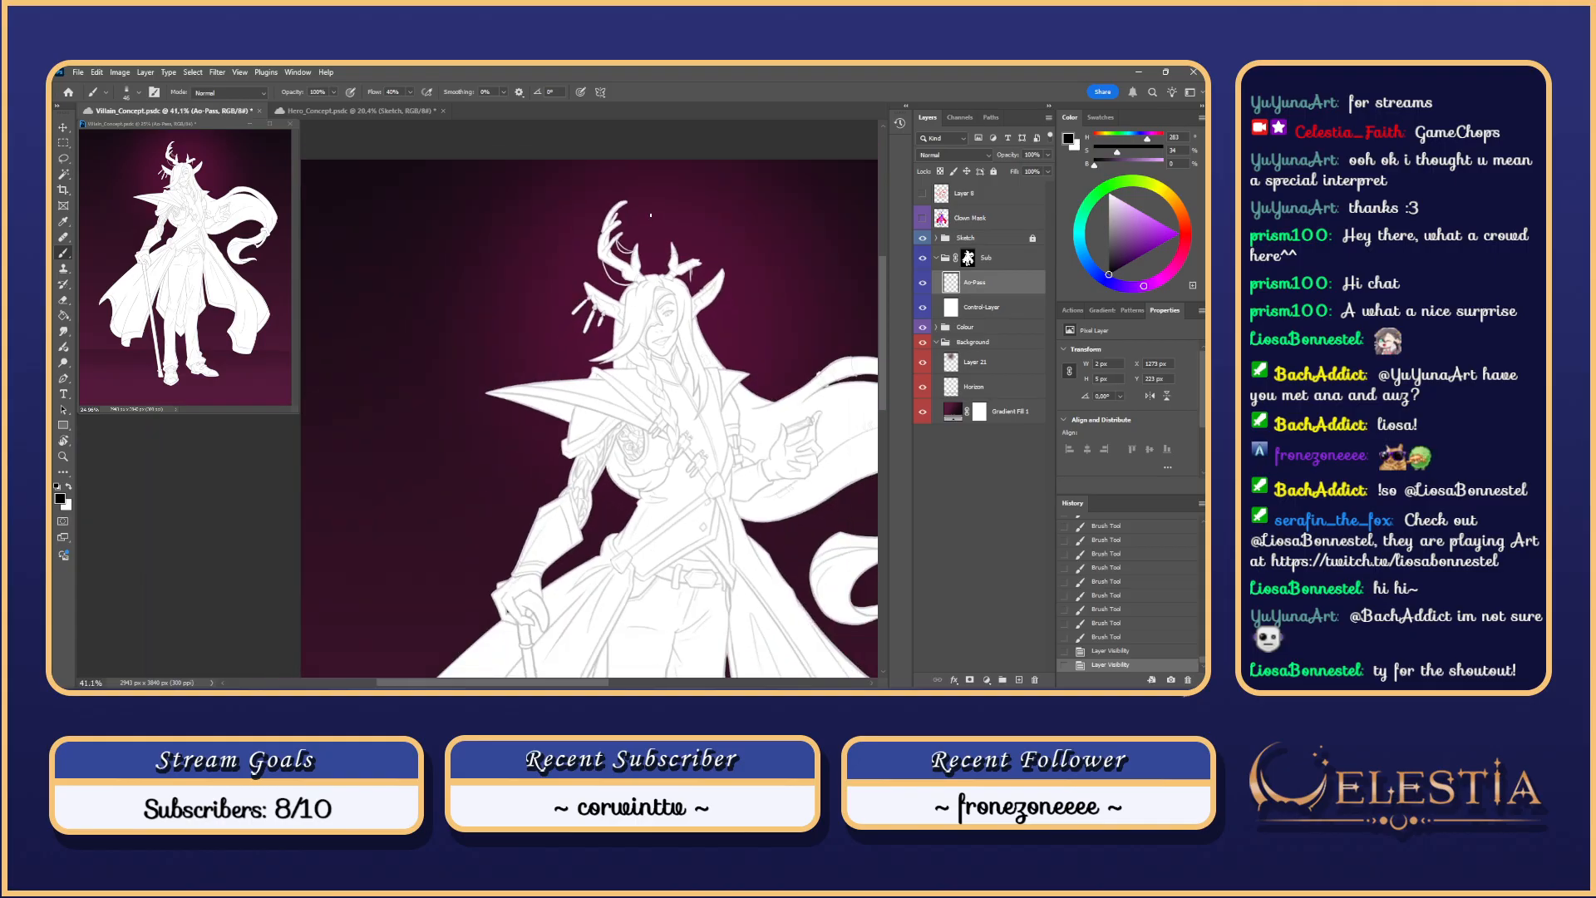
scroll(655, 210, up, 2)
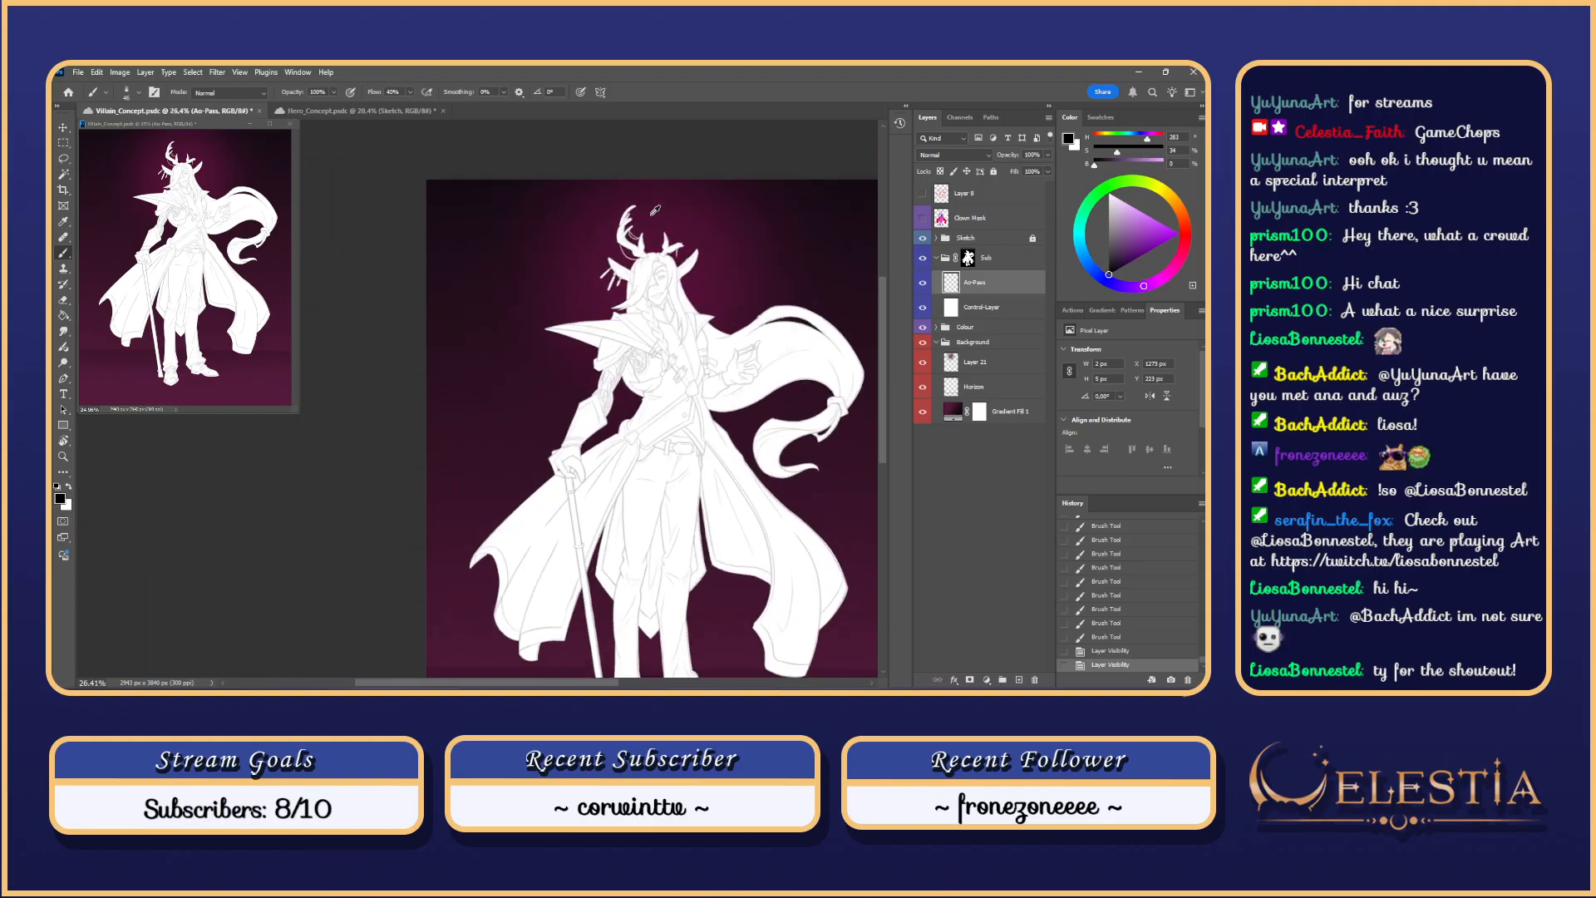
scroll(632, 463, up, 1)
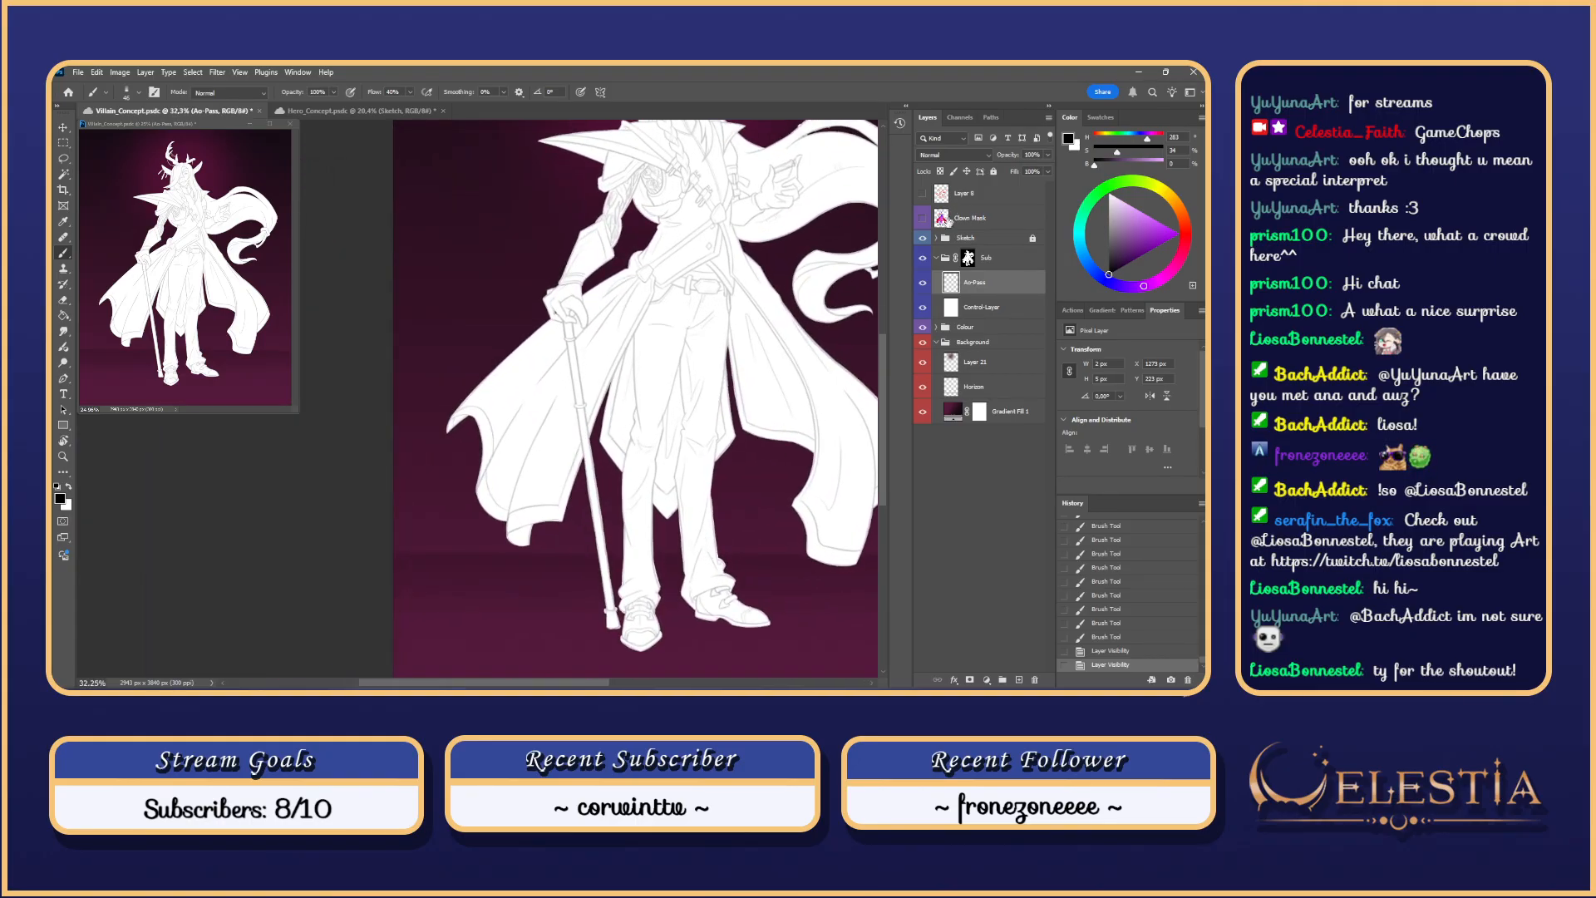
click(941, 219)
key(w)
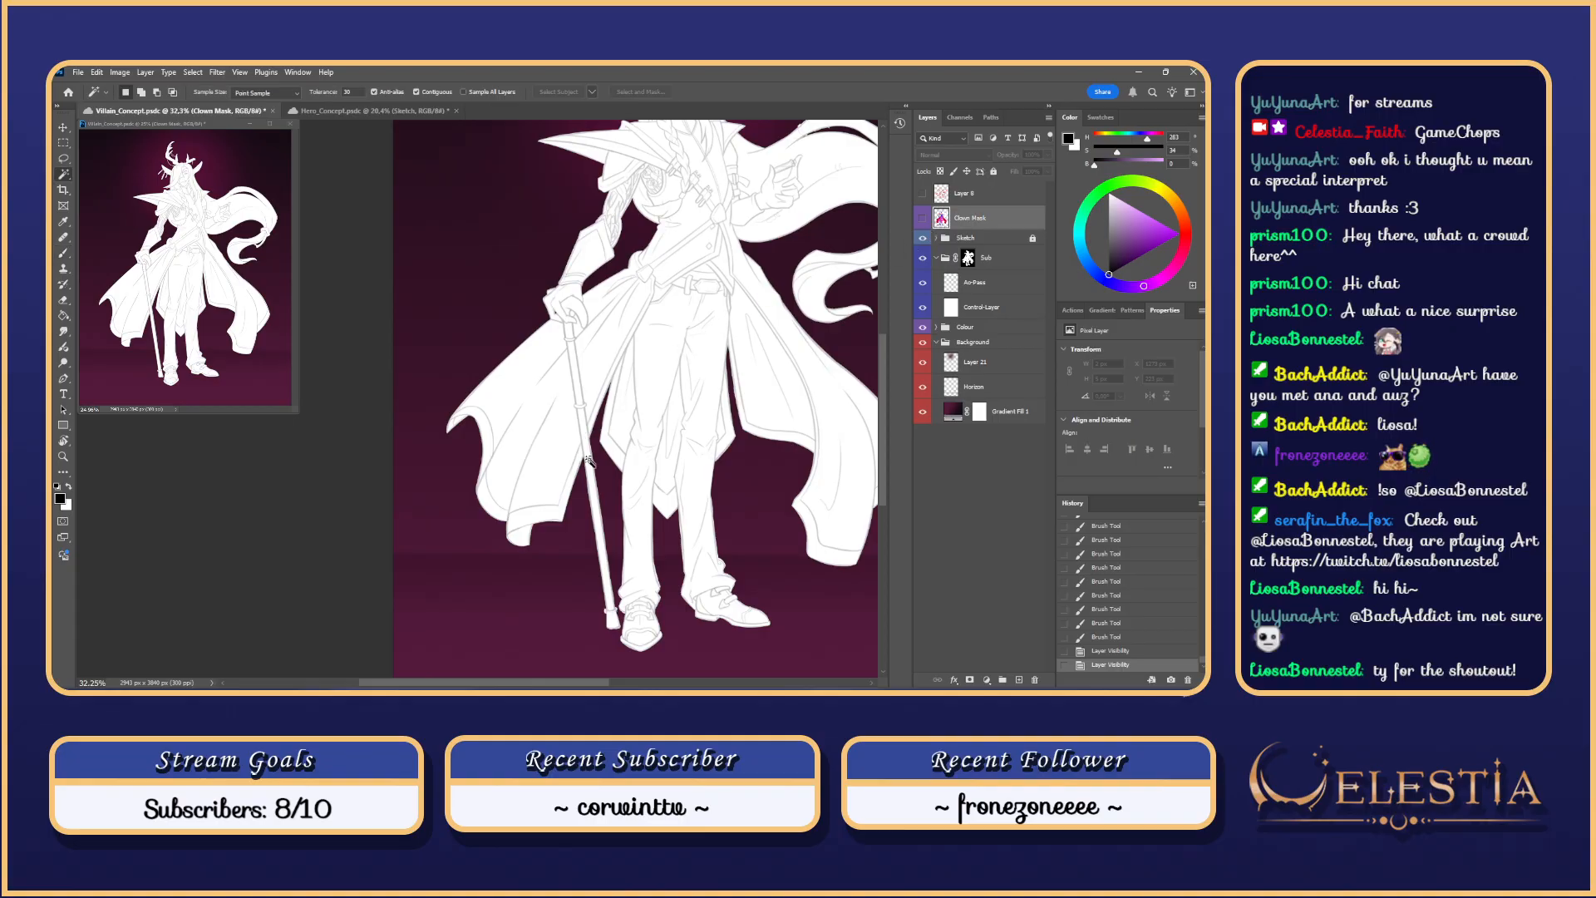
click(592, 465)
shift+click(607, 552)
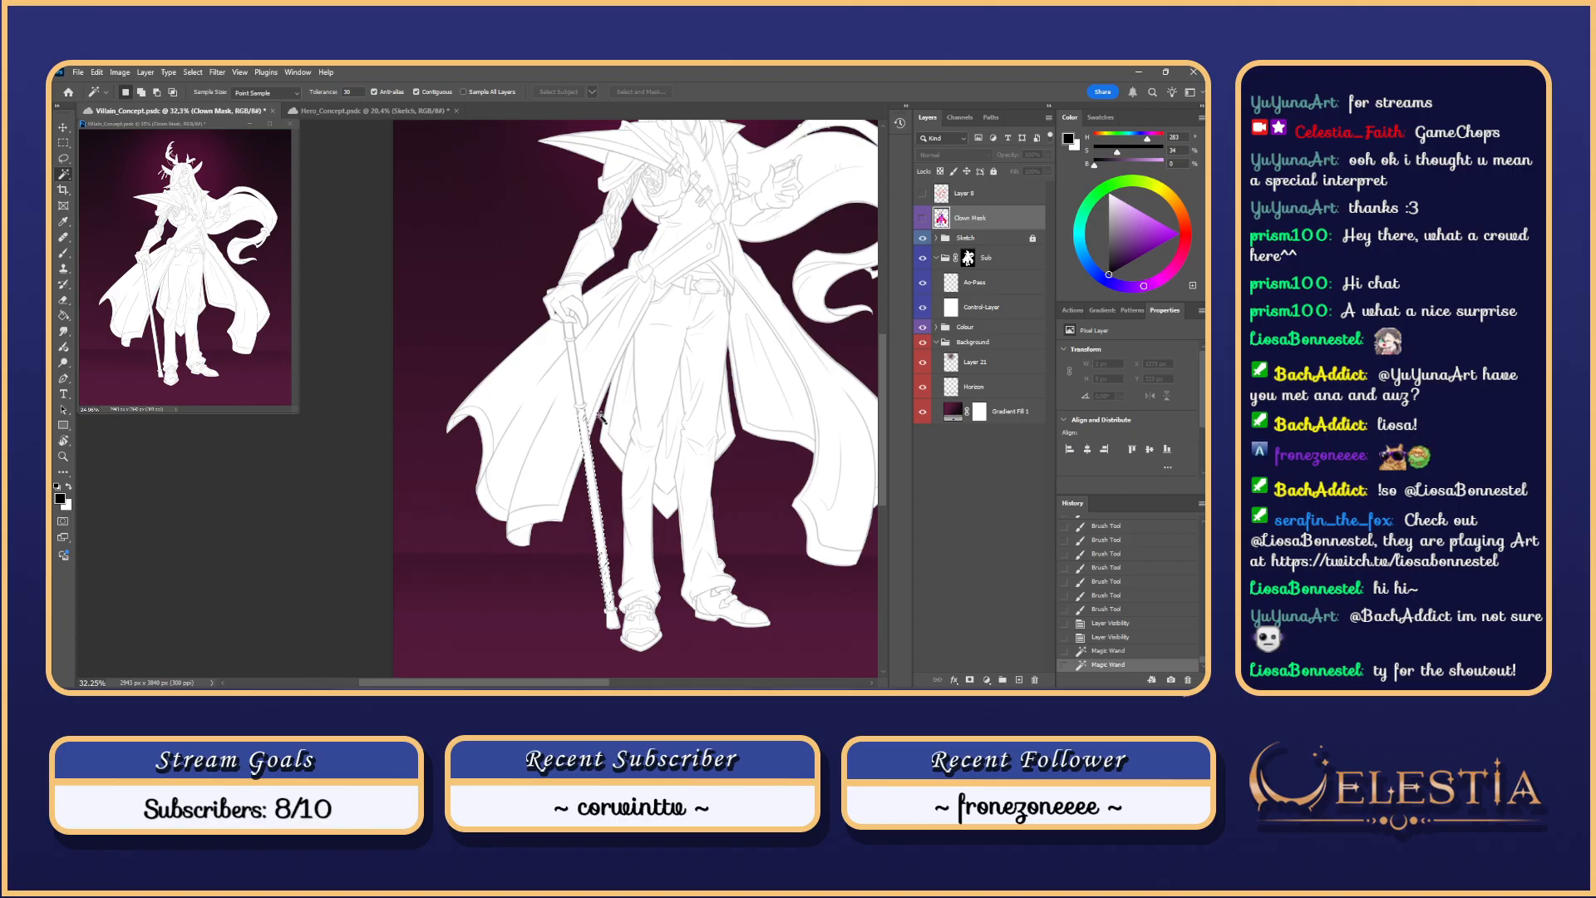
key(ctrl+z)
key(ctrl+z)
Step: Preview the colours by toggling the Sub group, then hide the Clown Mask layer
key(l)
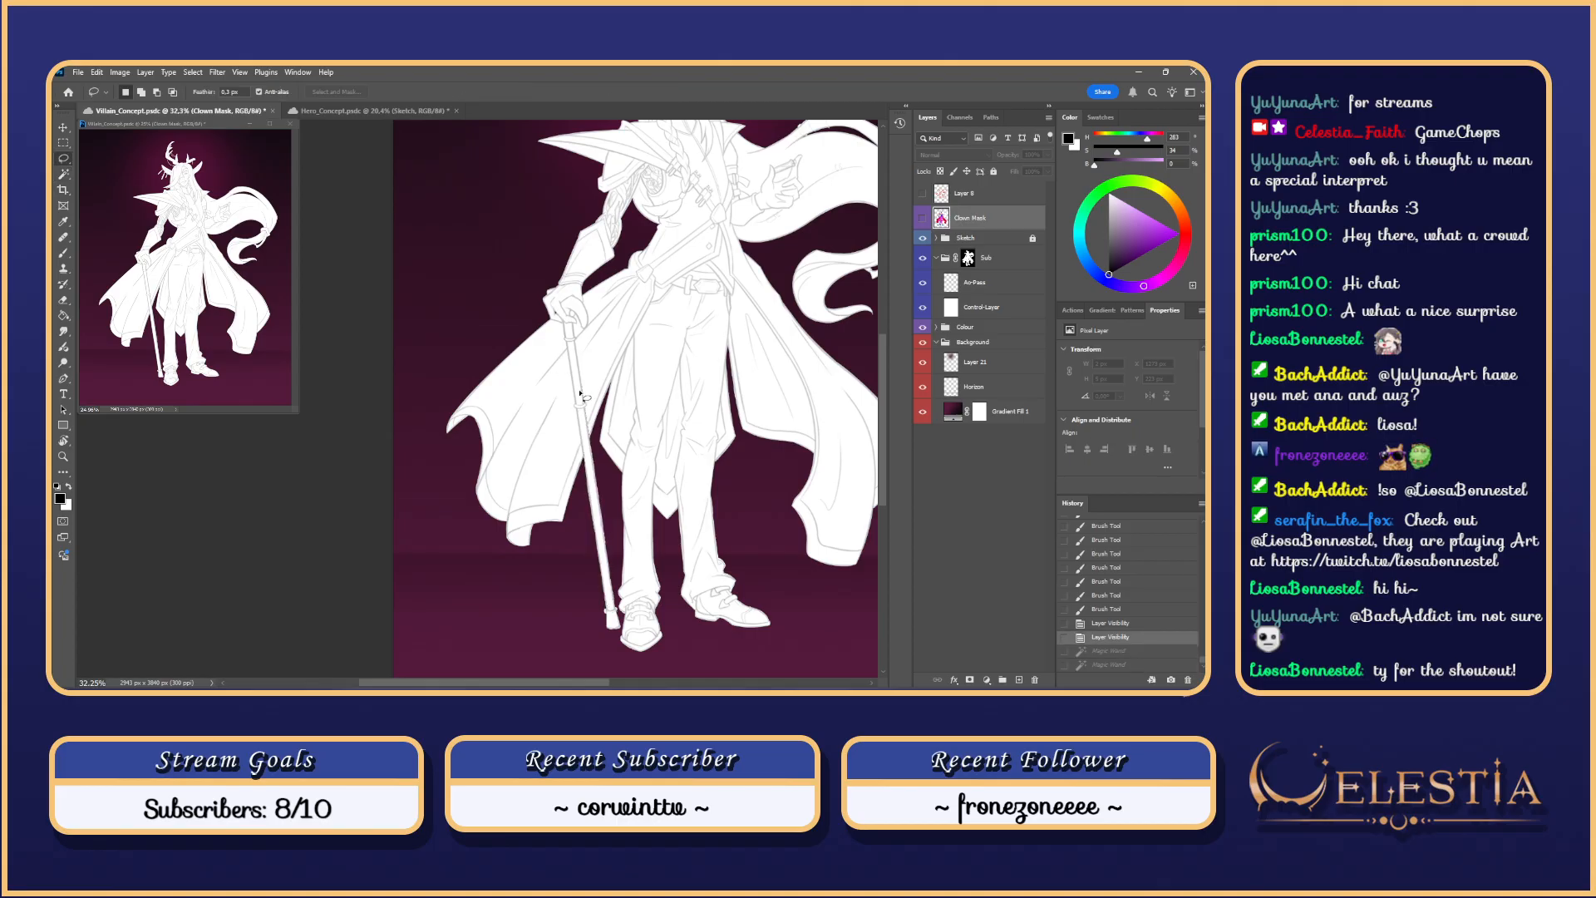
scroll(580, 391, up, 3)
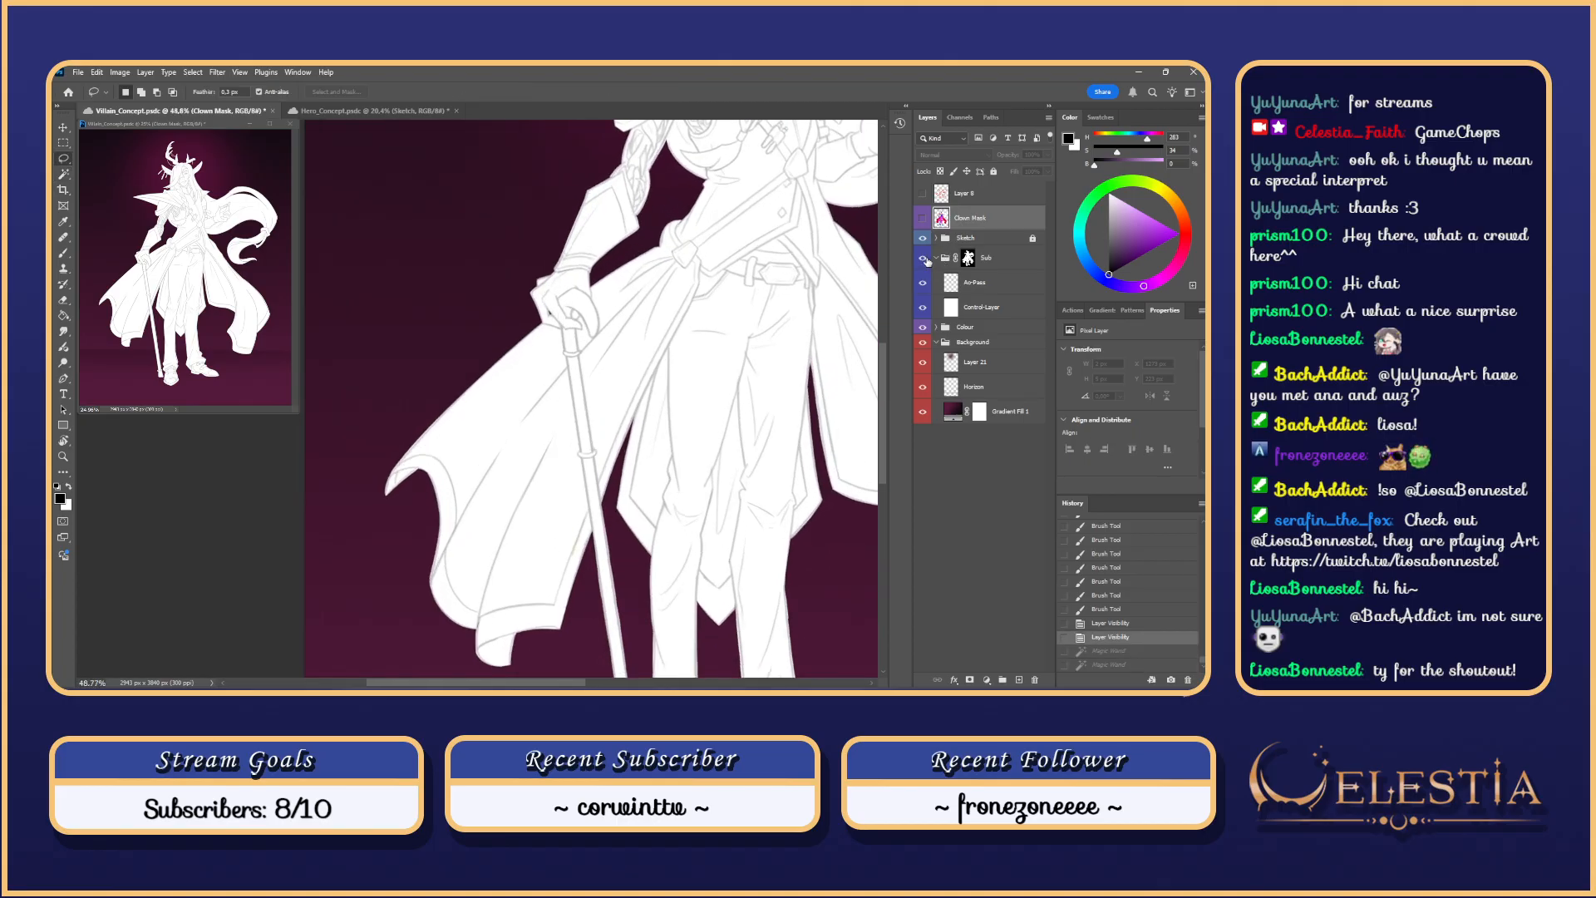
click(925, 259)
click(925, 261)
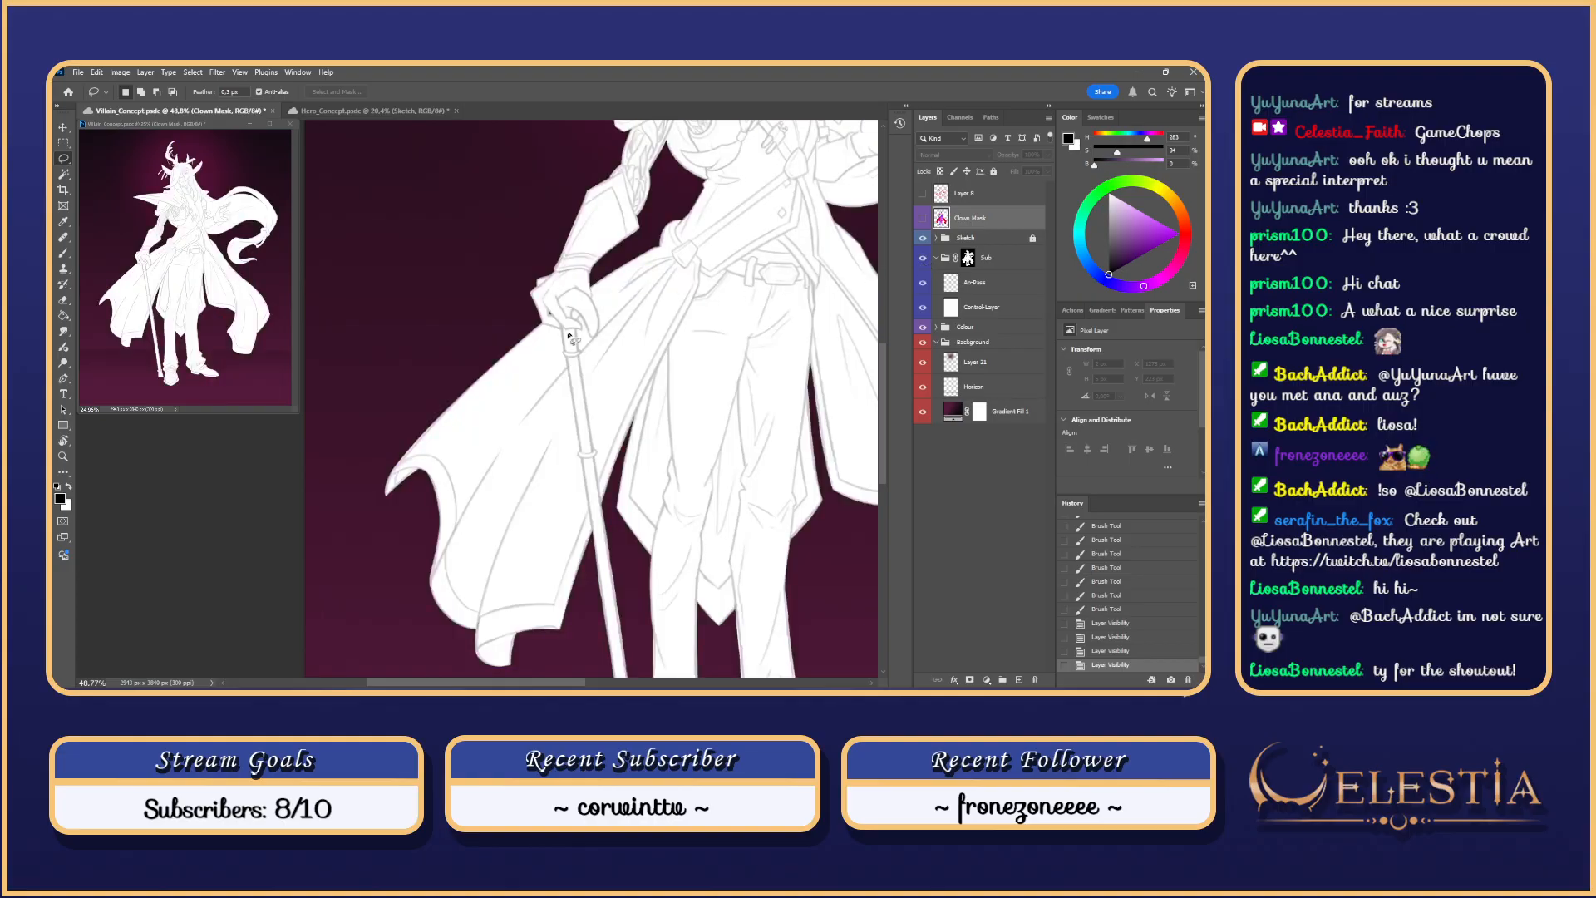
scroll(570, 336, up, 1)
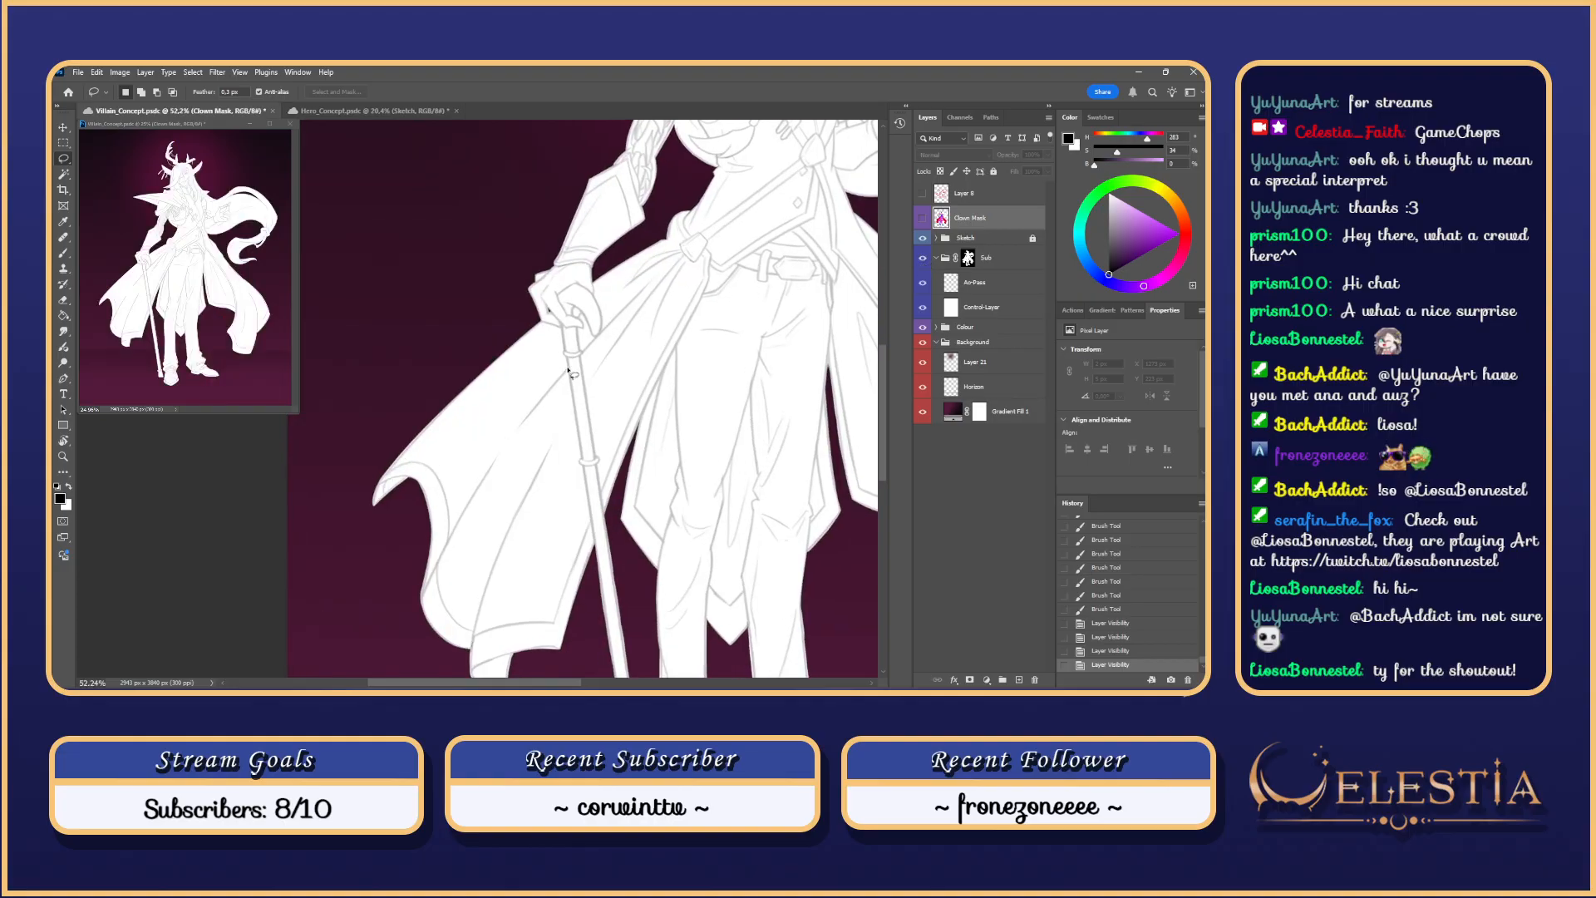
click(923, 221)
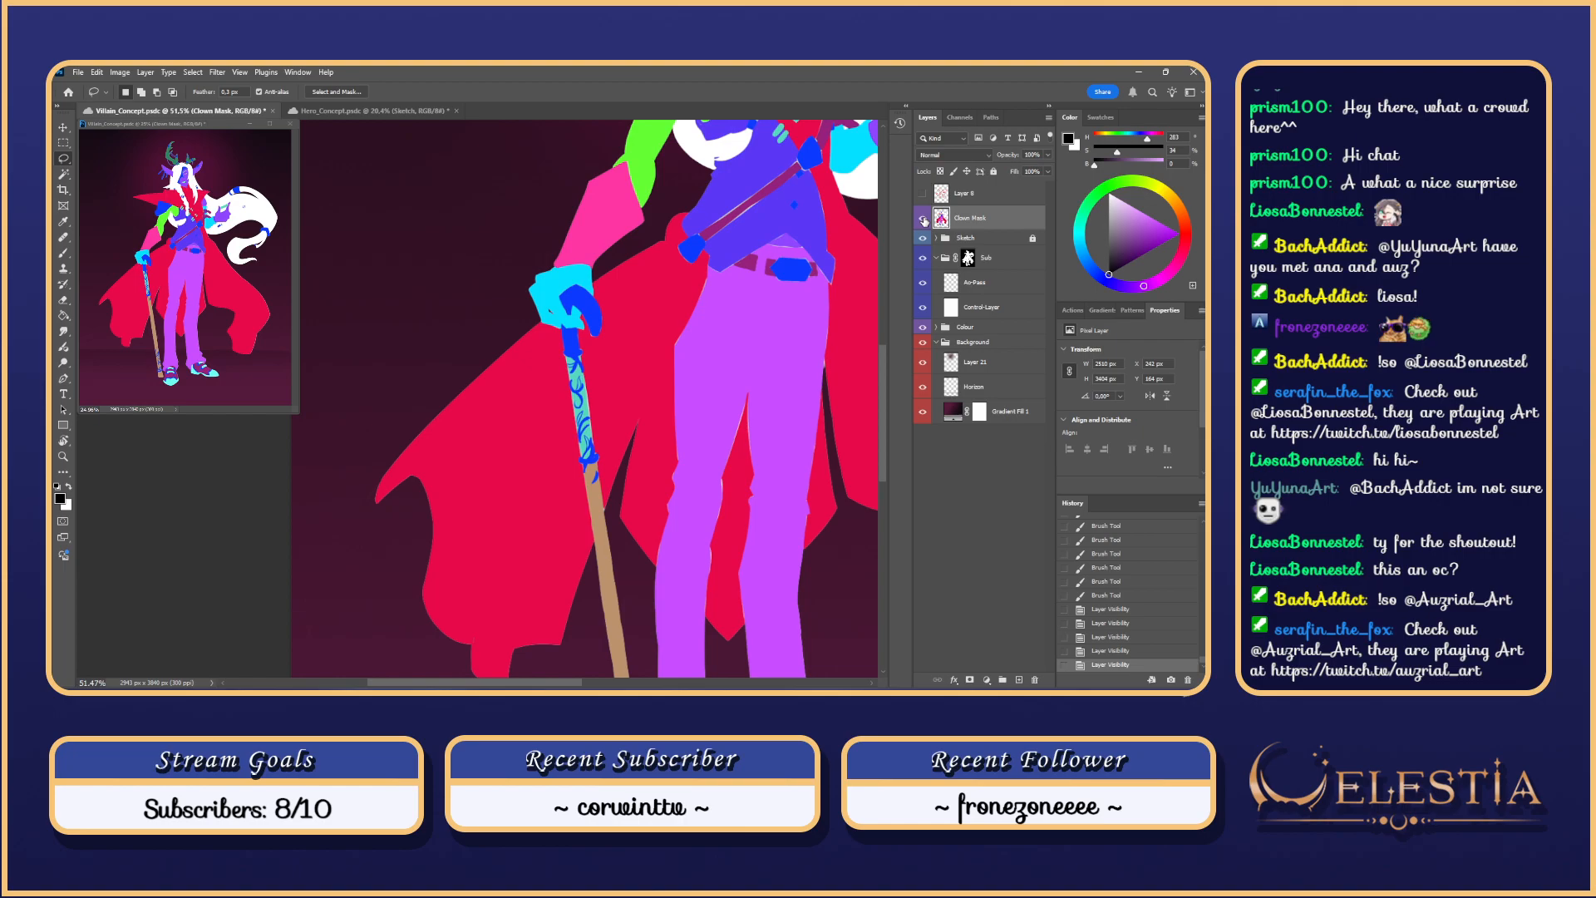
Step: Sample the blue from the villain's staff with the Eyedropper
scroll(806, 171, down, 3)
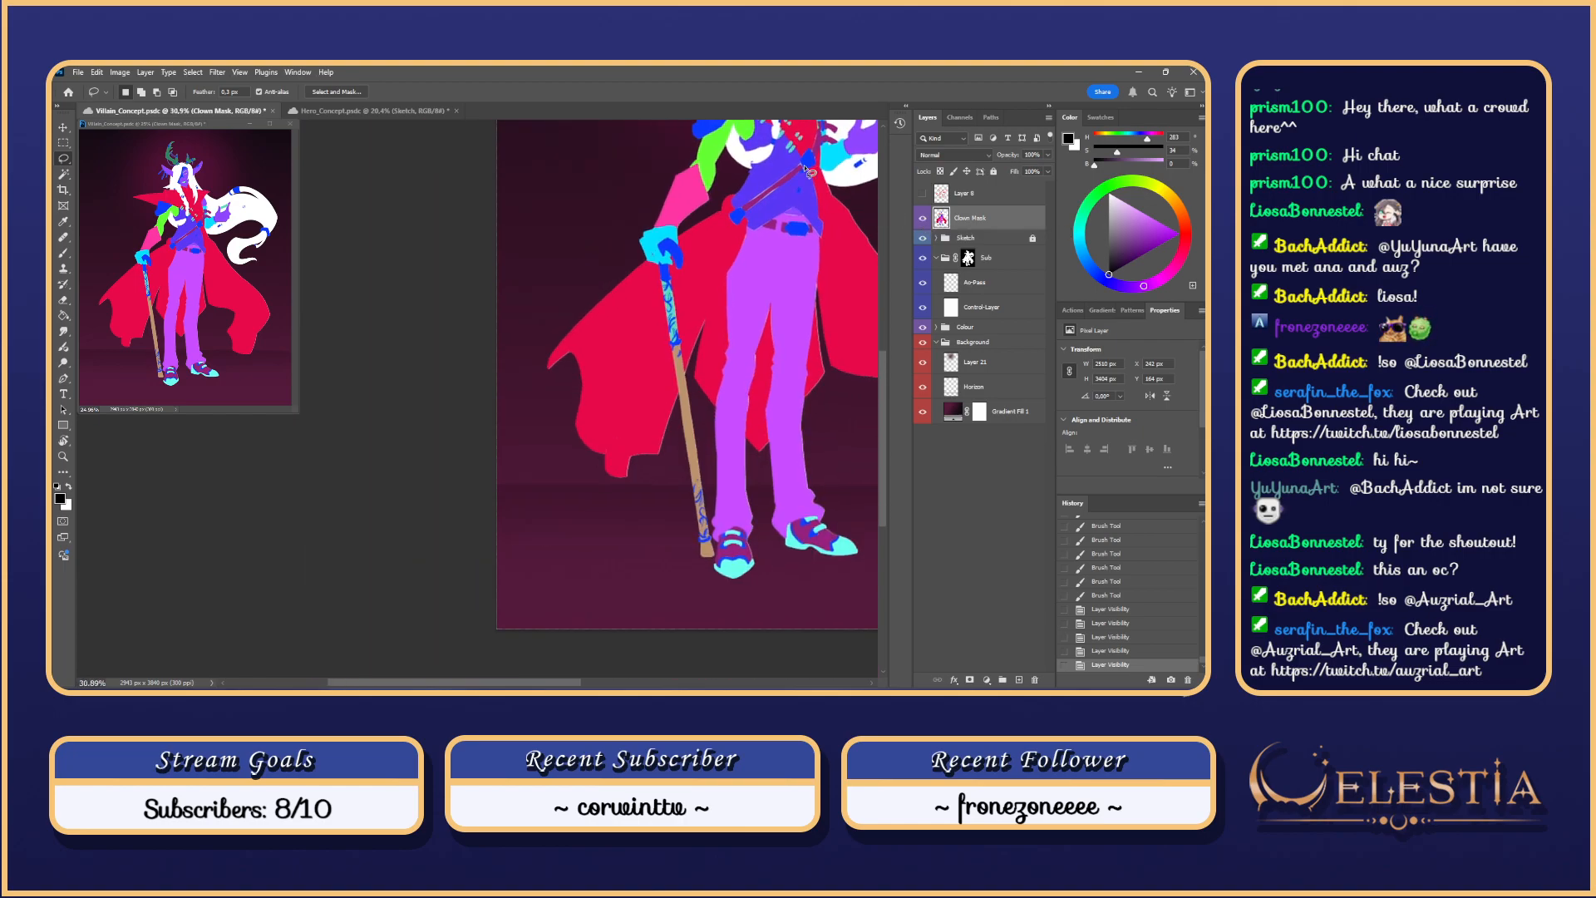
scroll(806, 170, up, 1)
drag(744, 301, 622, 426)
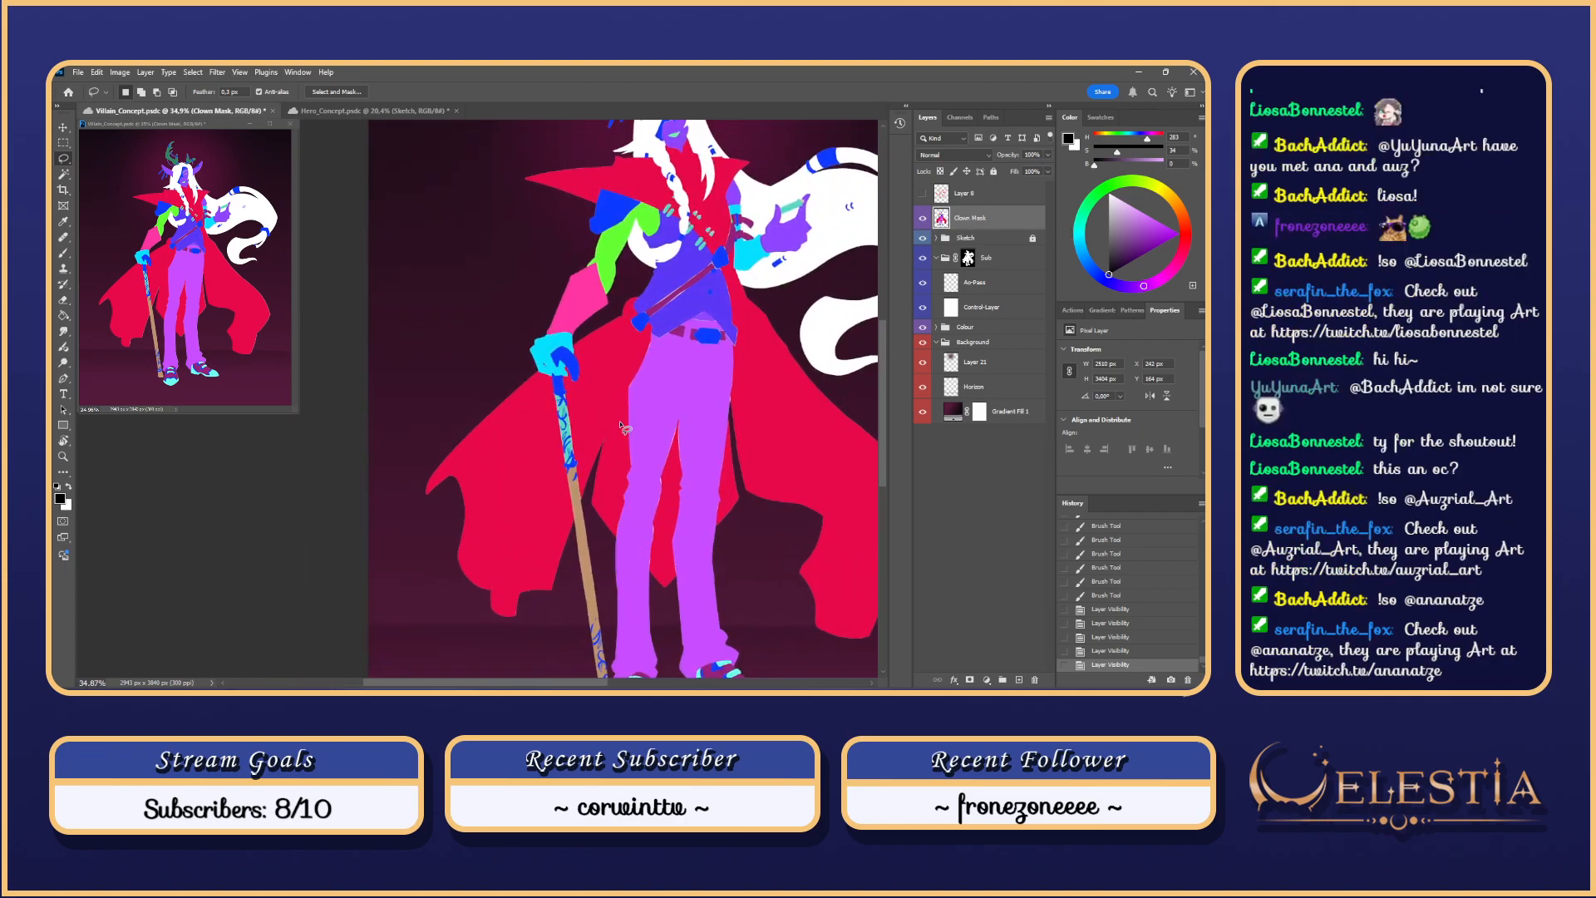
key(i)
click(560, 388)
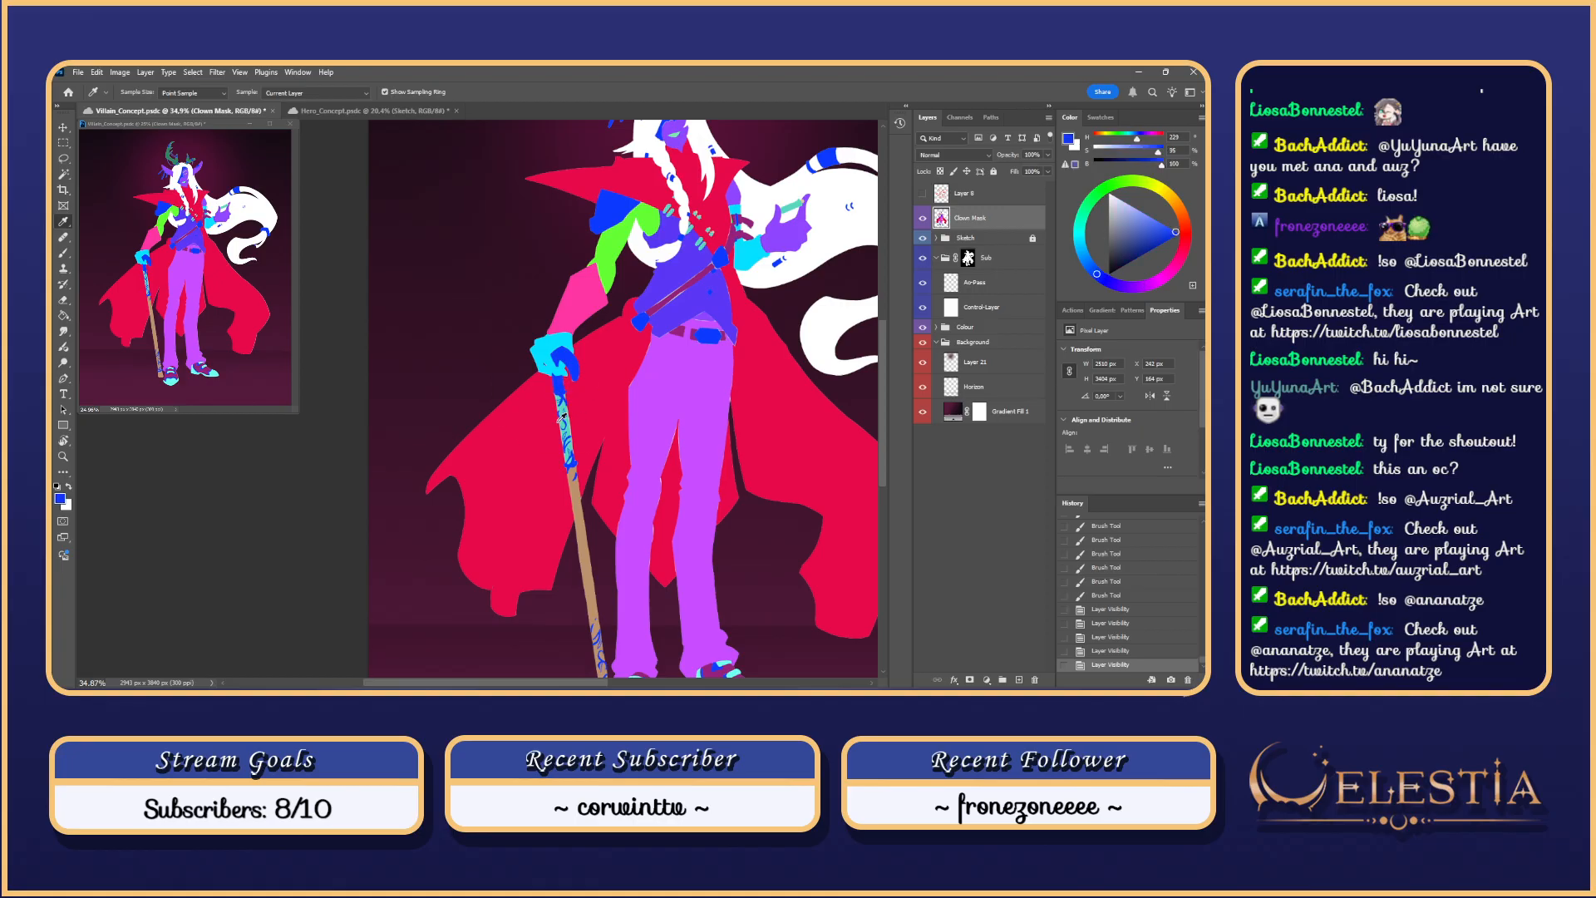
Step: Magic Wand select the staff's sections down to its bottom
click(66, 178)
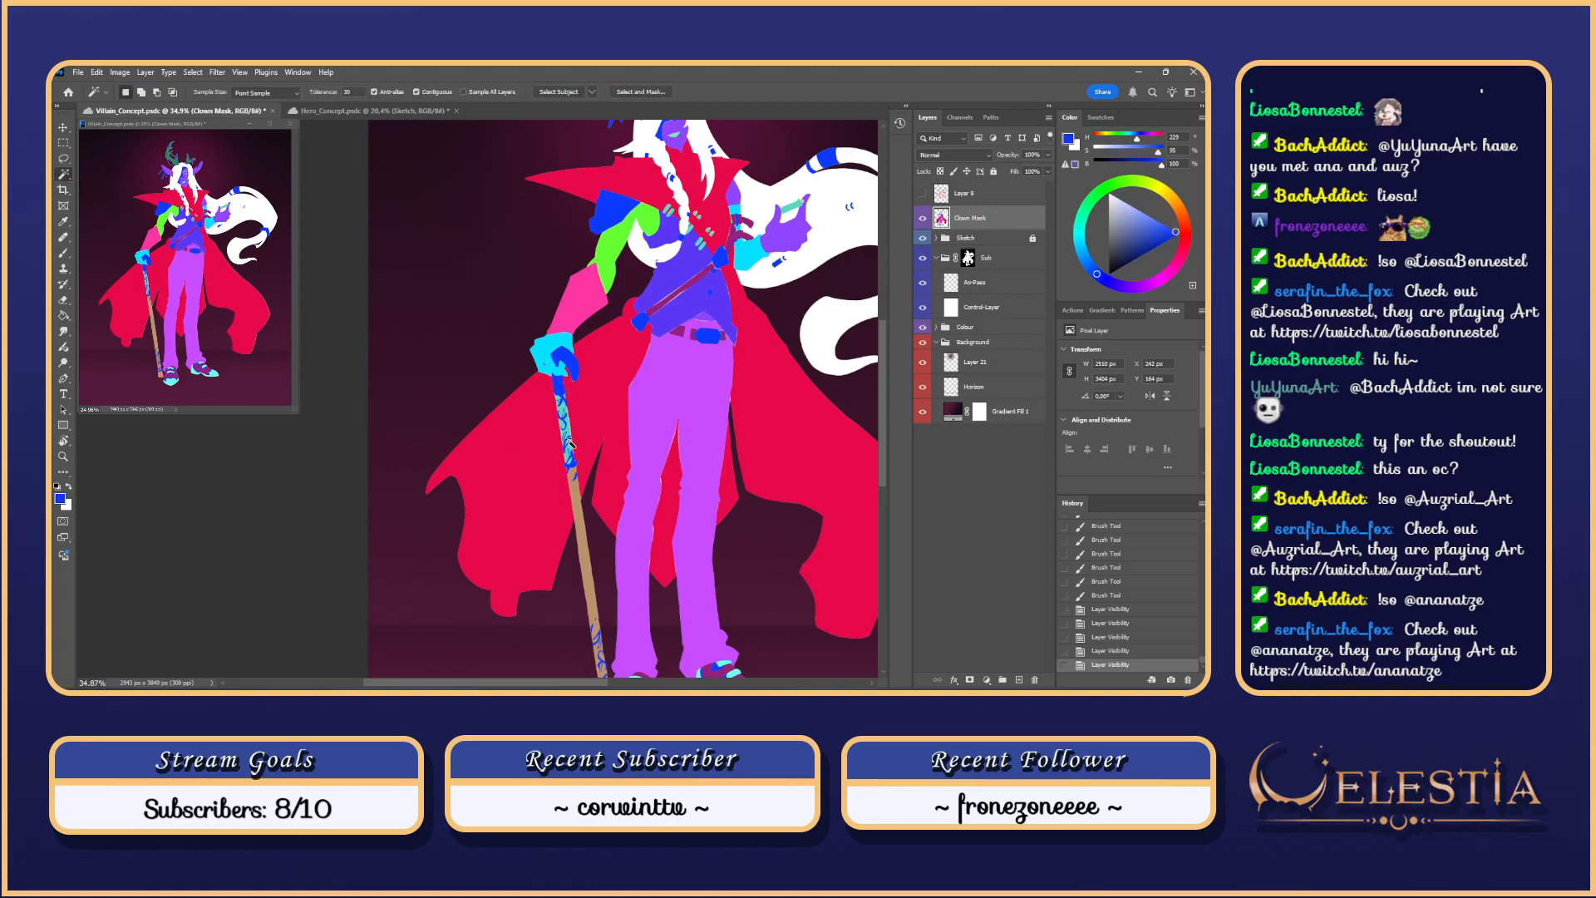
click(571, 446)
shift+click(570, 459)
shift+click(576, 509)
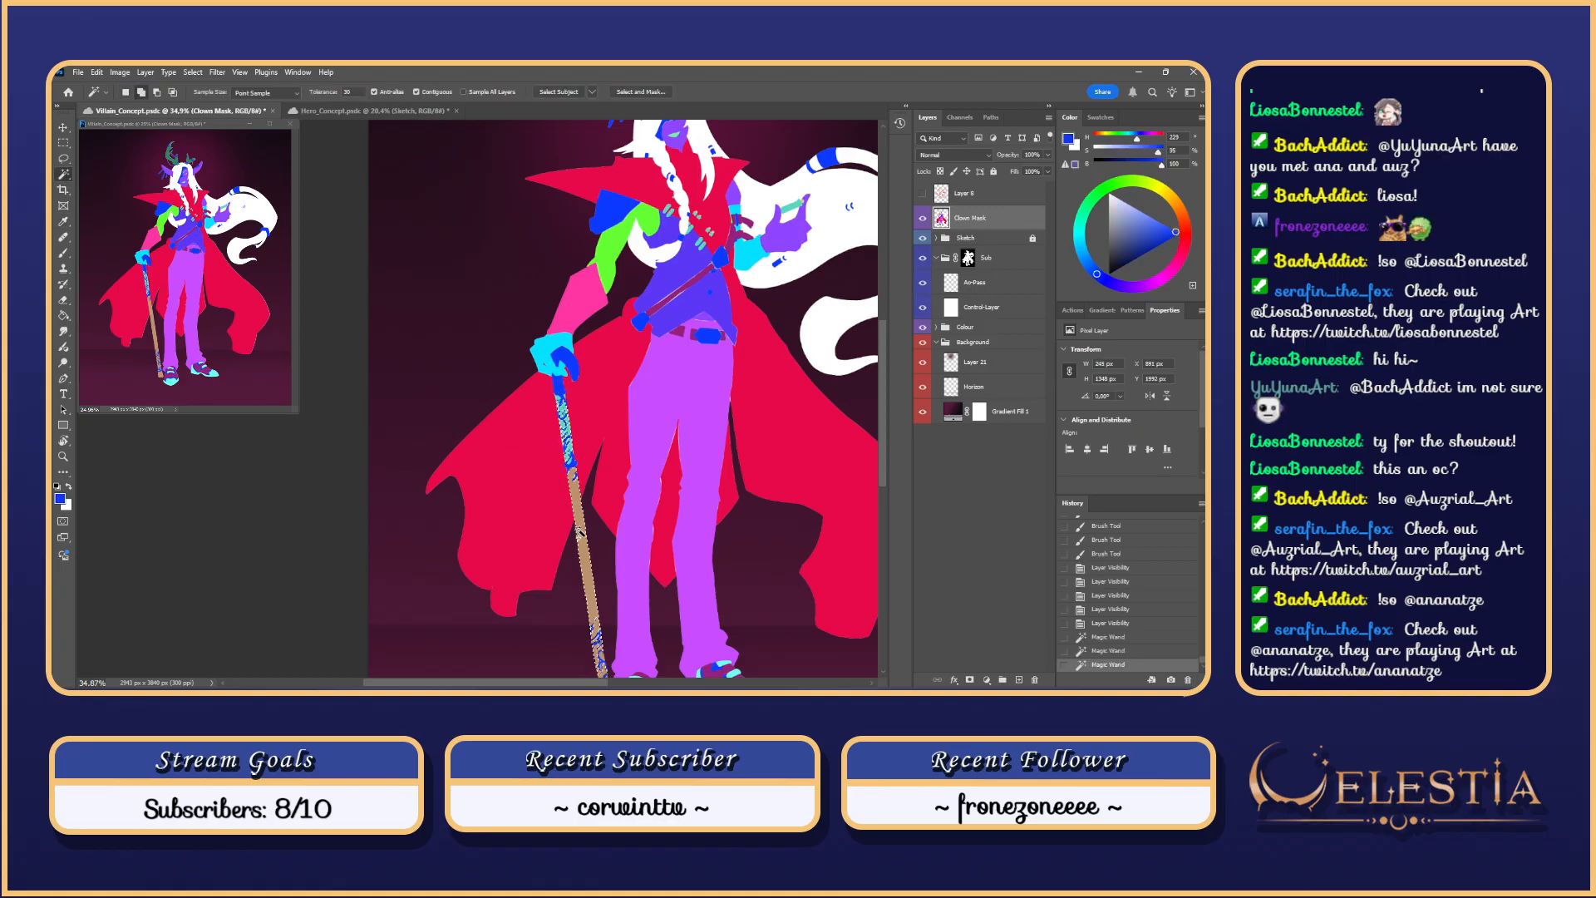
drag(609, 532, 605, 347)
shift+click(603, 521)
Step: Resample the staff's blue and fill the selected staff with the Paint Bucket
key(i)
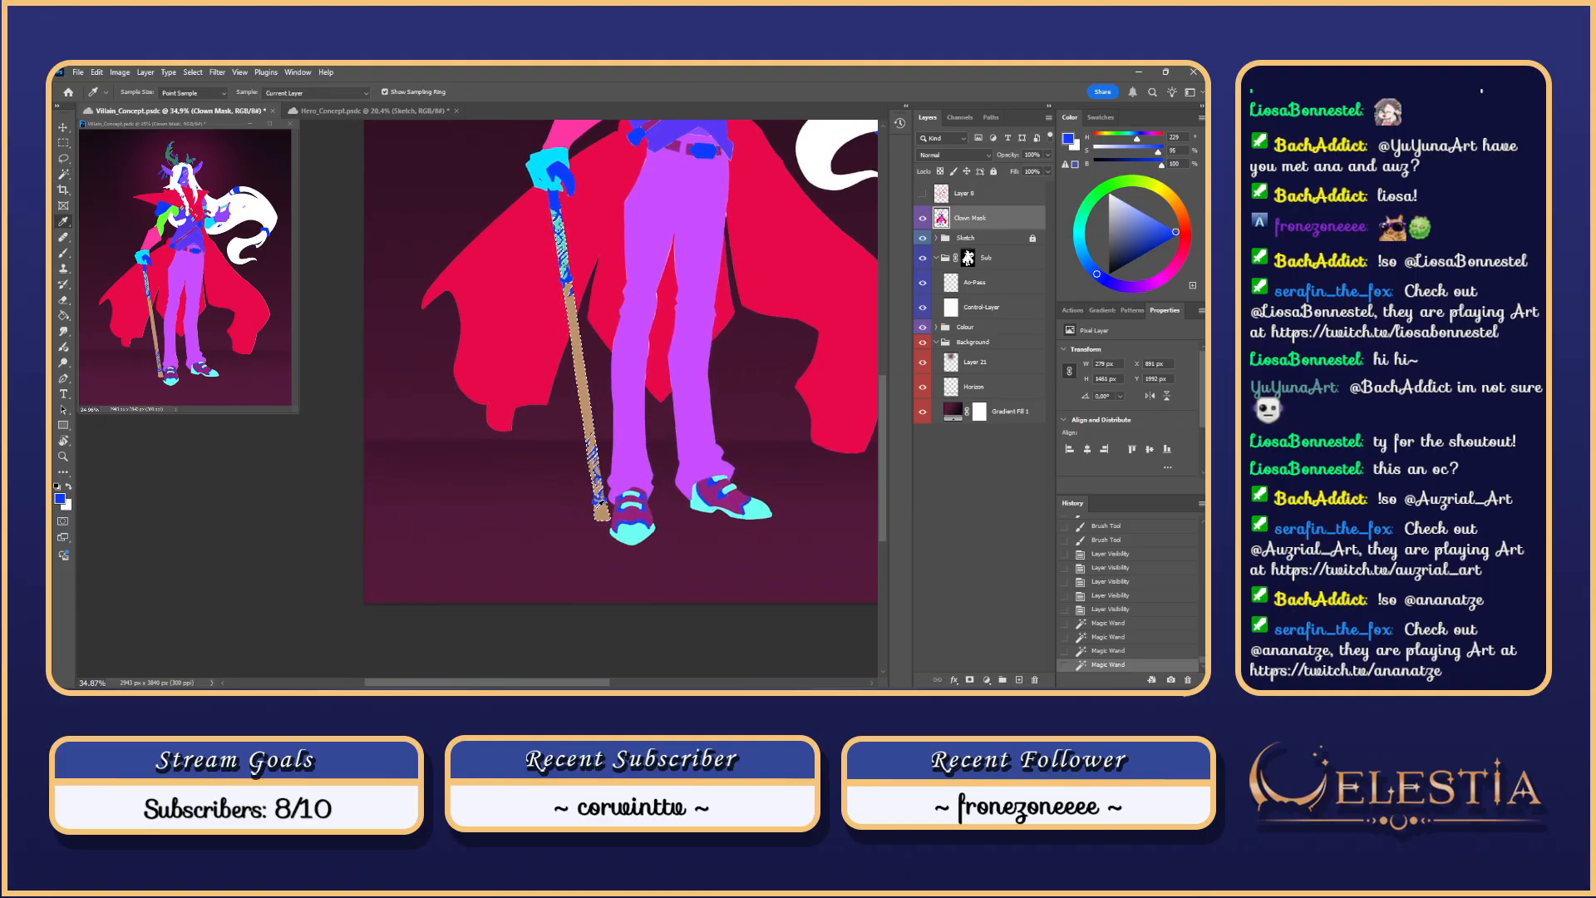
click(595, 517)
key(g)
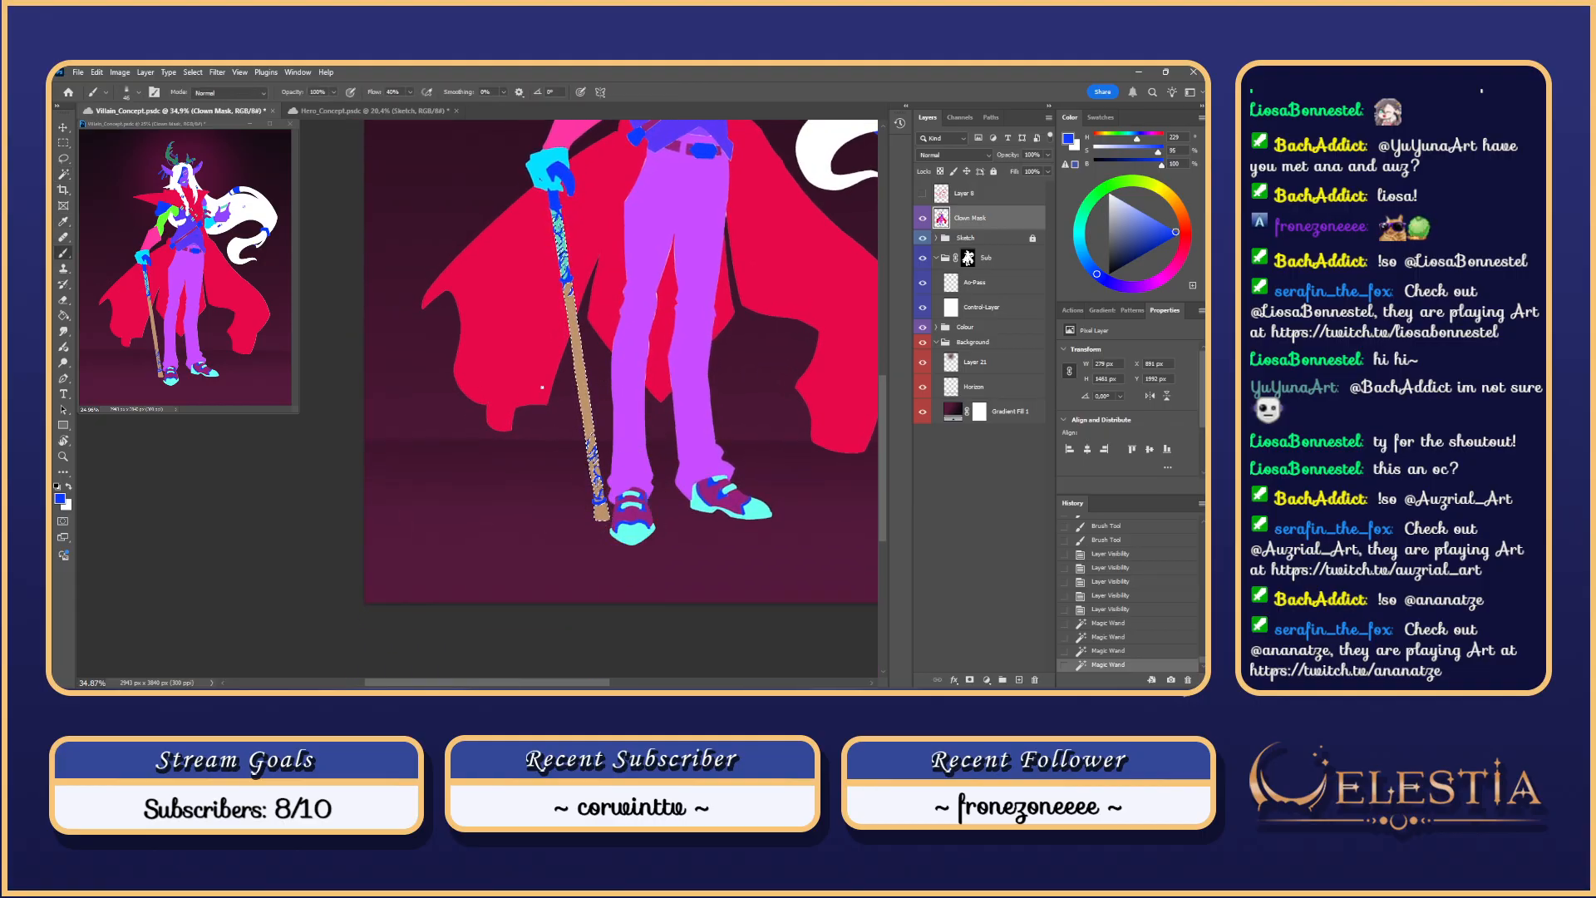
click(609, 492)
click(593, 433)
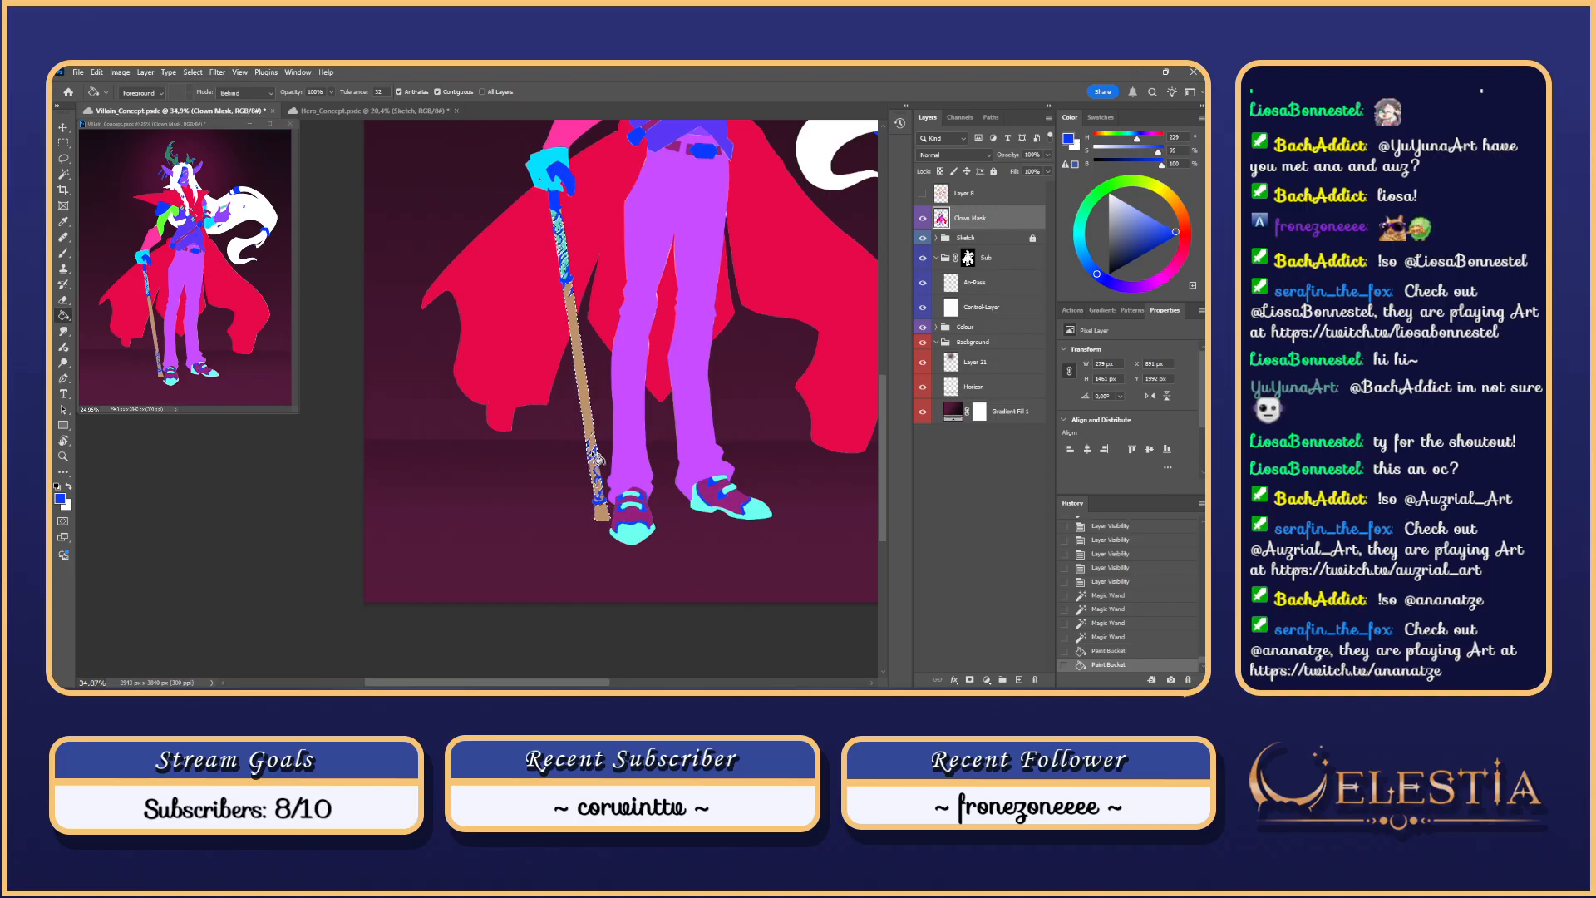
key(b)
right_click(595, 456)
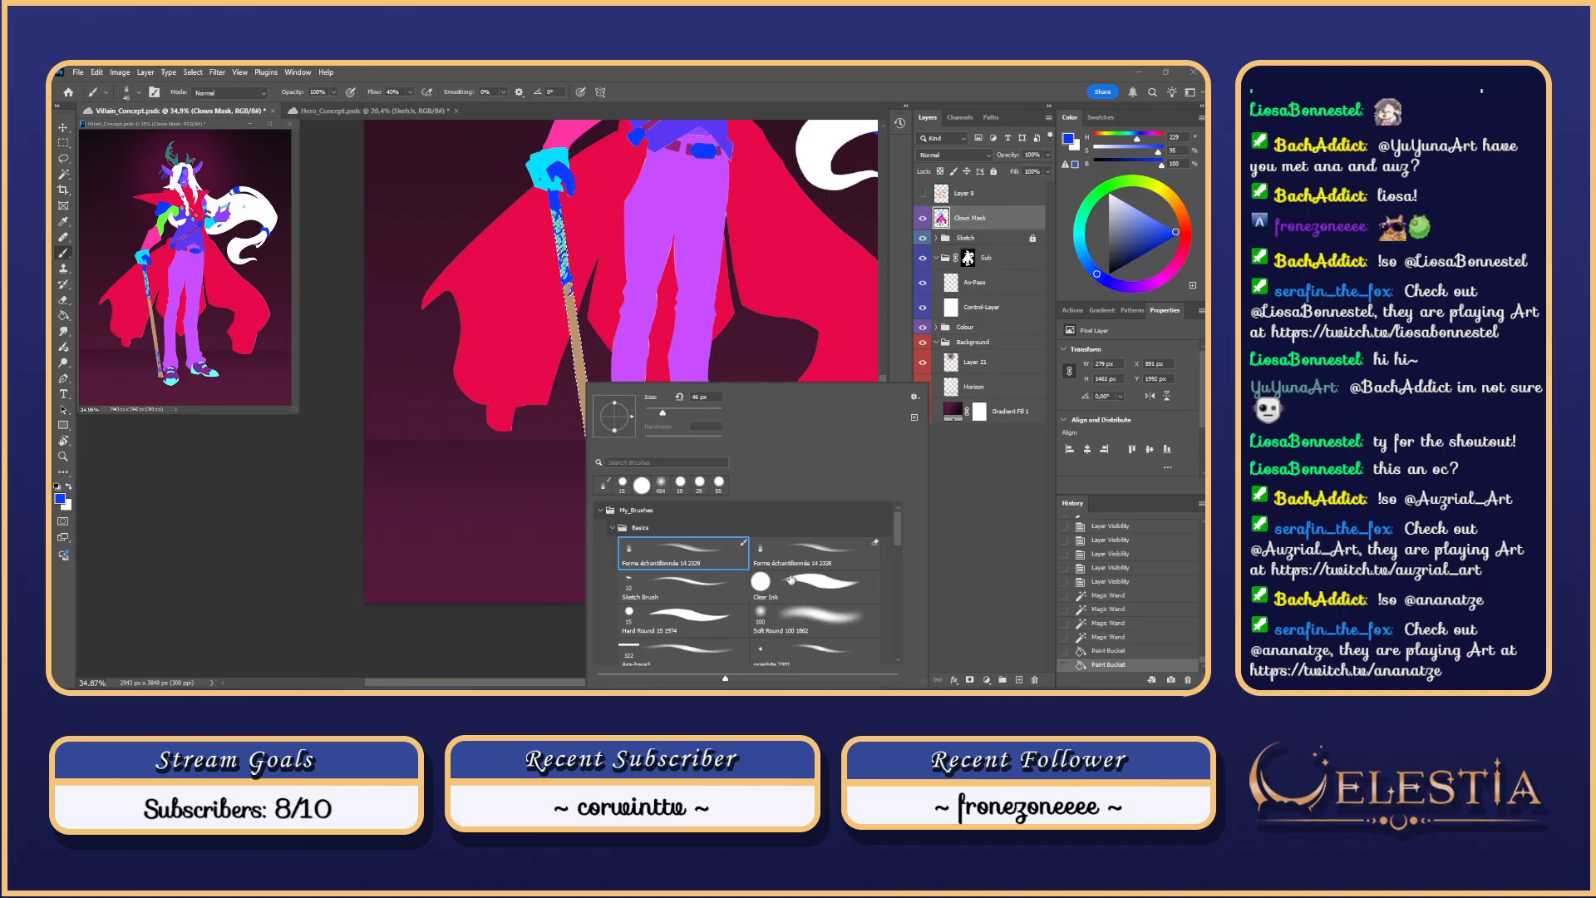
Step: Paint the staff blue with a much larger brush, then deselect and undo the stroke
click(548, 324)
drag(574, 306, 590, 306)
mouse_move(555, 202)
mouse_down()
mouse_move(597, 526)
mouse_move(588, 481)
mouse_up()
key(ctrl+d)
scroll(603, 481, up, 2)
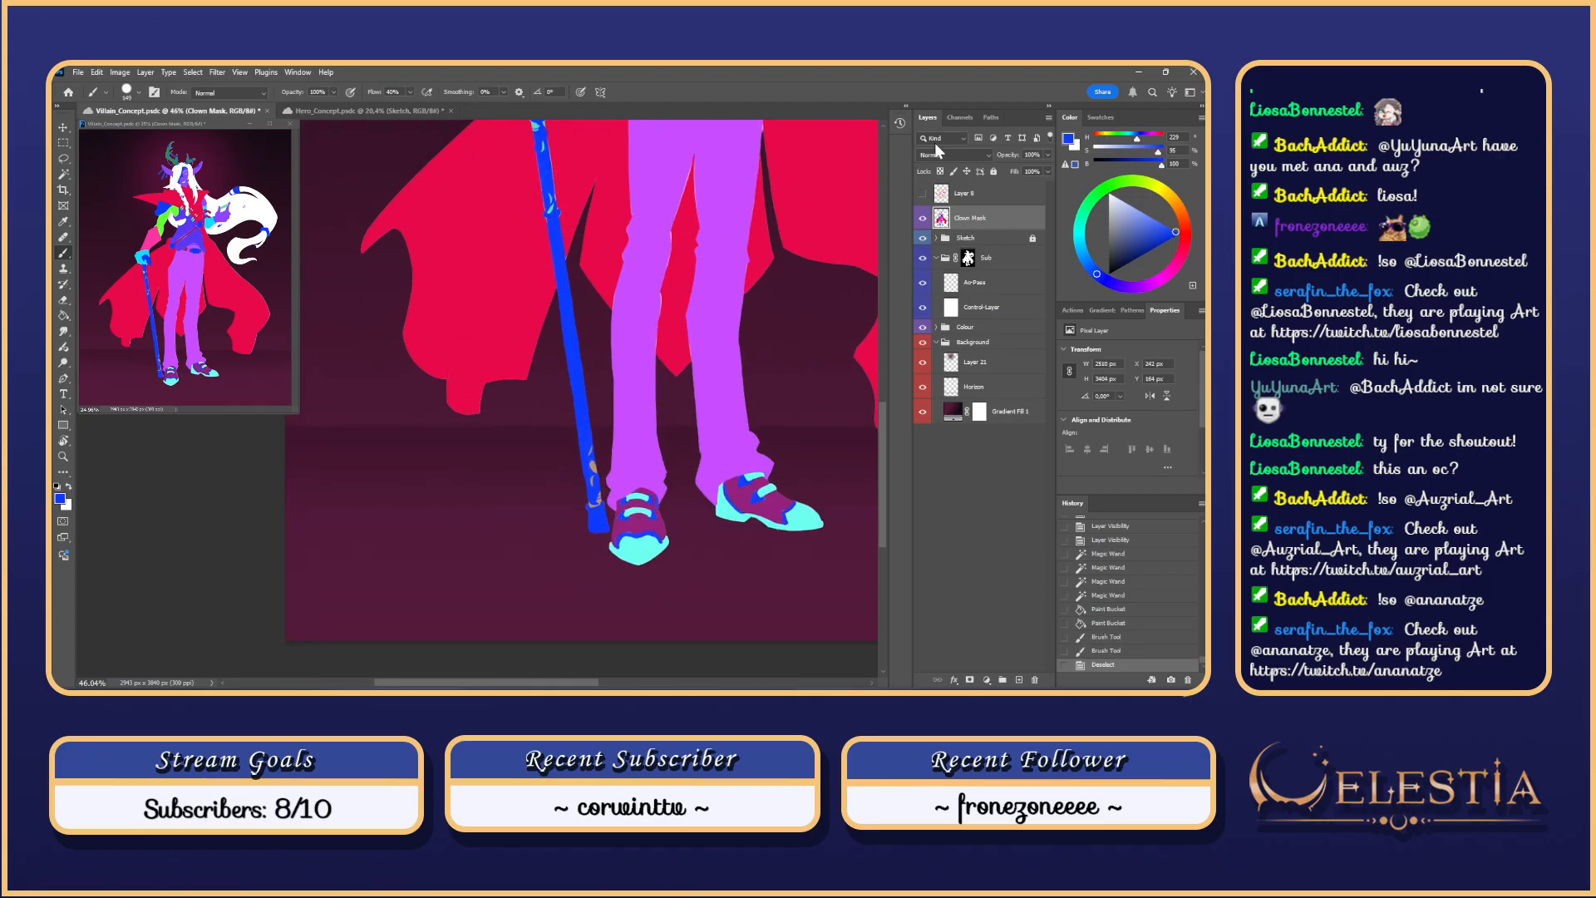
key(ctrl+z)
key(ctrl+z)
Step: Lock Clown Mask's transparency and paint the staff's tip and upper part blue
click(940, 172)
key(ctrl+d)
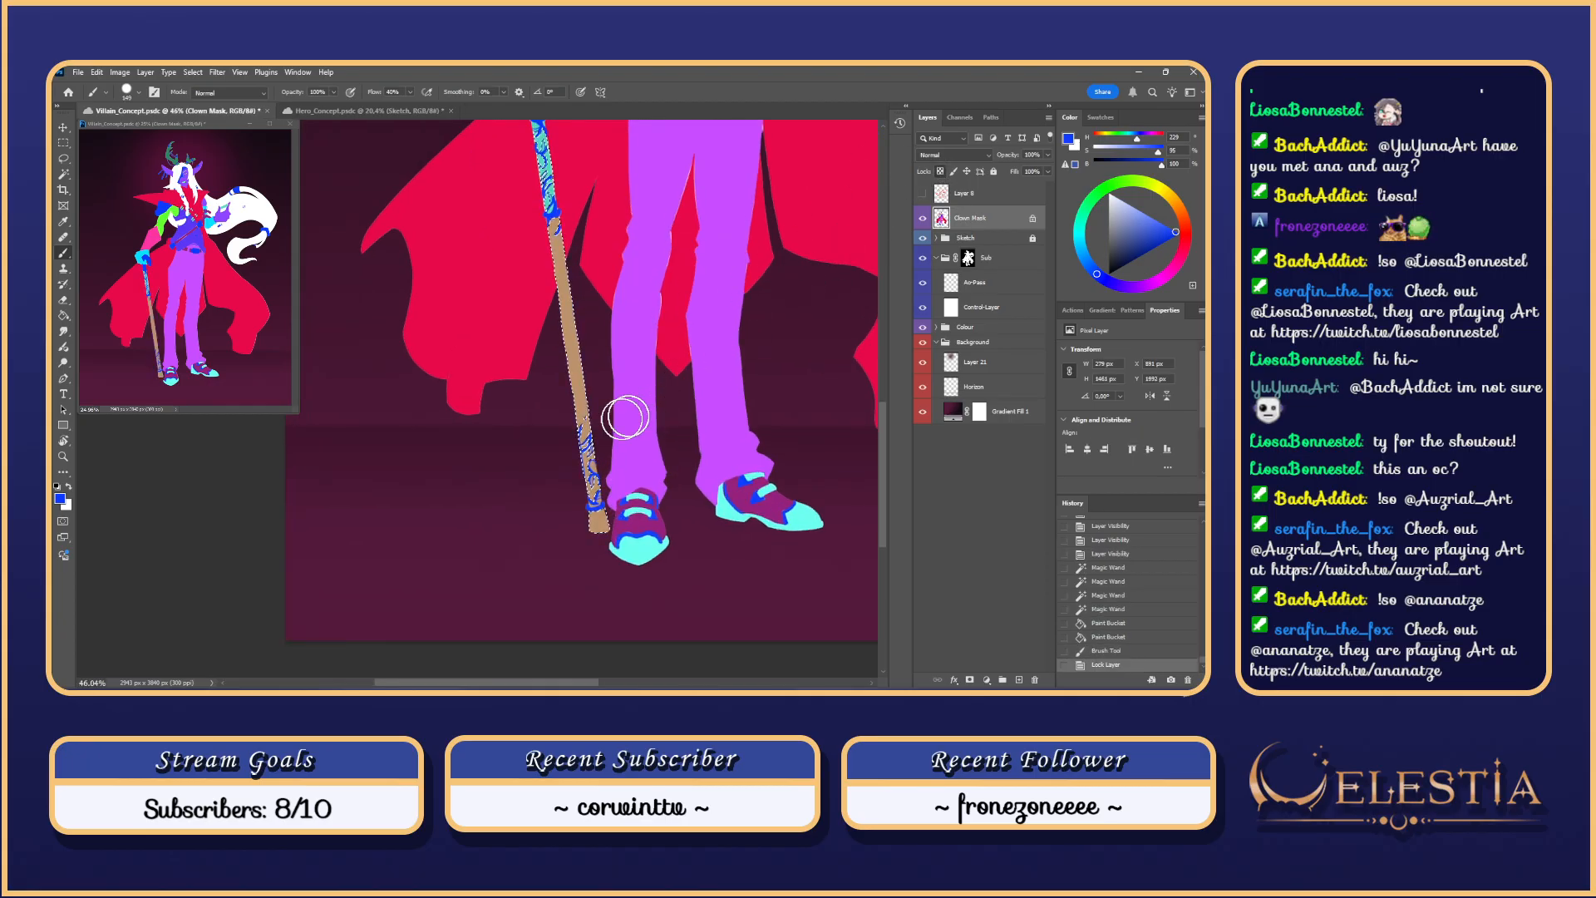
mouse_move(587, 520)
mouse_down()
mouse_move(601, 529)
mouse_move(570, 313)
mouse_move(573, 345)
mouse_move(501, 345)
mouse_move(525, 521)
mouse_up()
scroll(574, 345, up, 5)
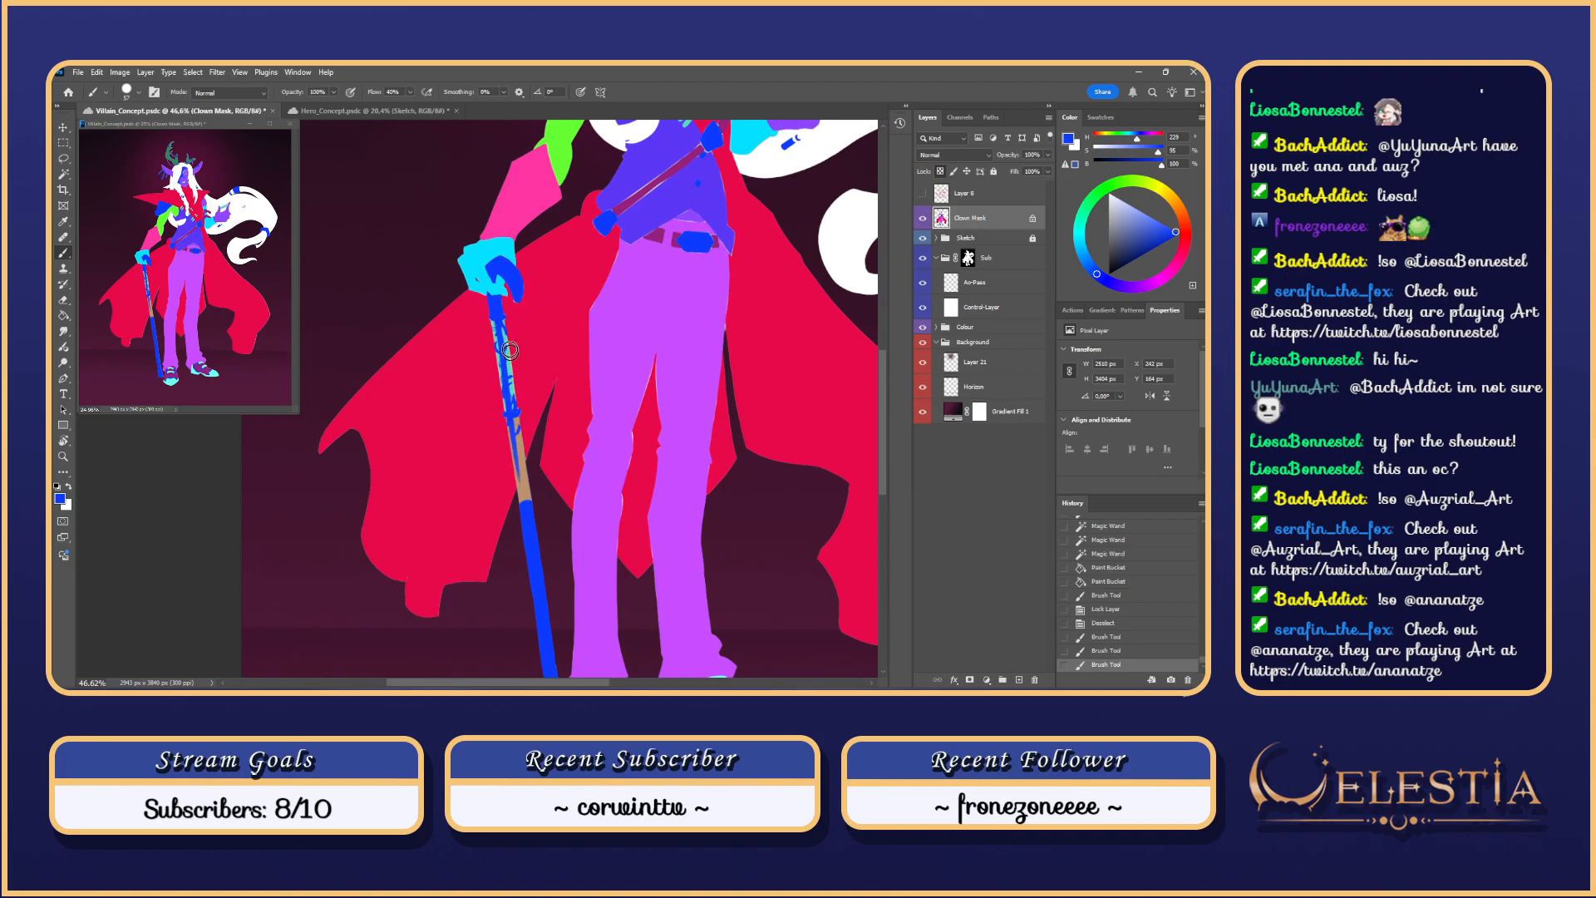
mouse_move(496, 308)
mouse_down()
mouse_move(530, 523)
mouse_move(492, 310)
mouse_move(512, 412)
mouse_up()
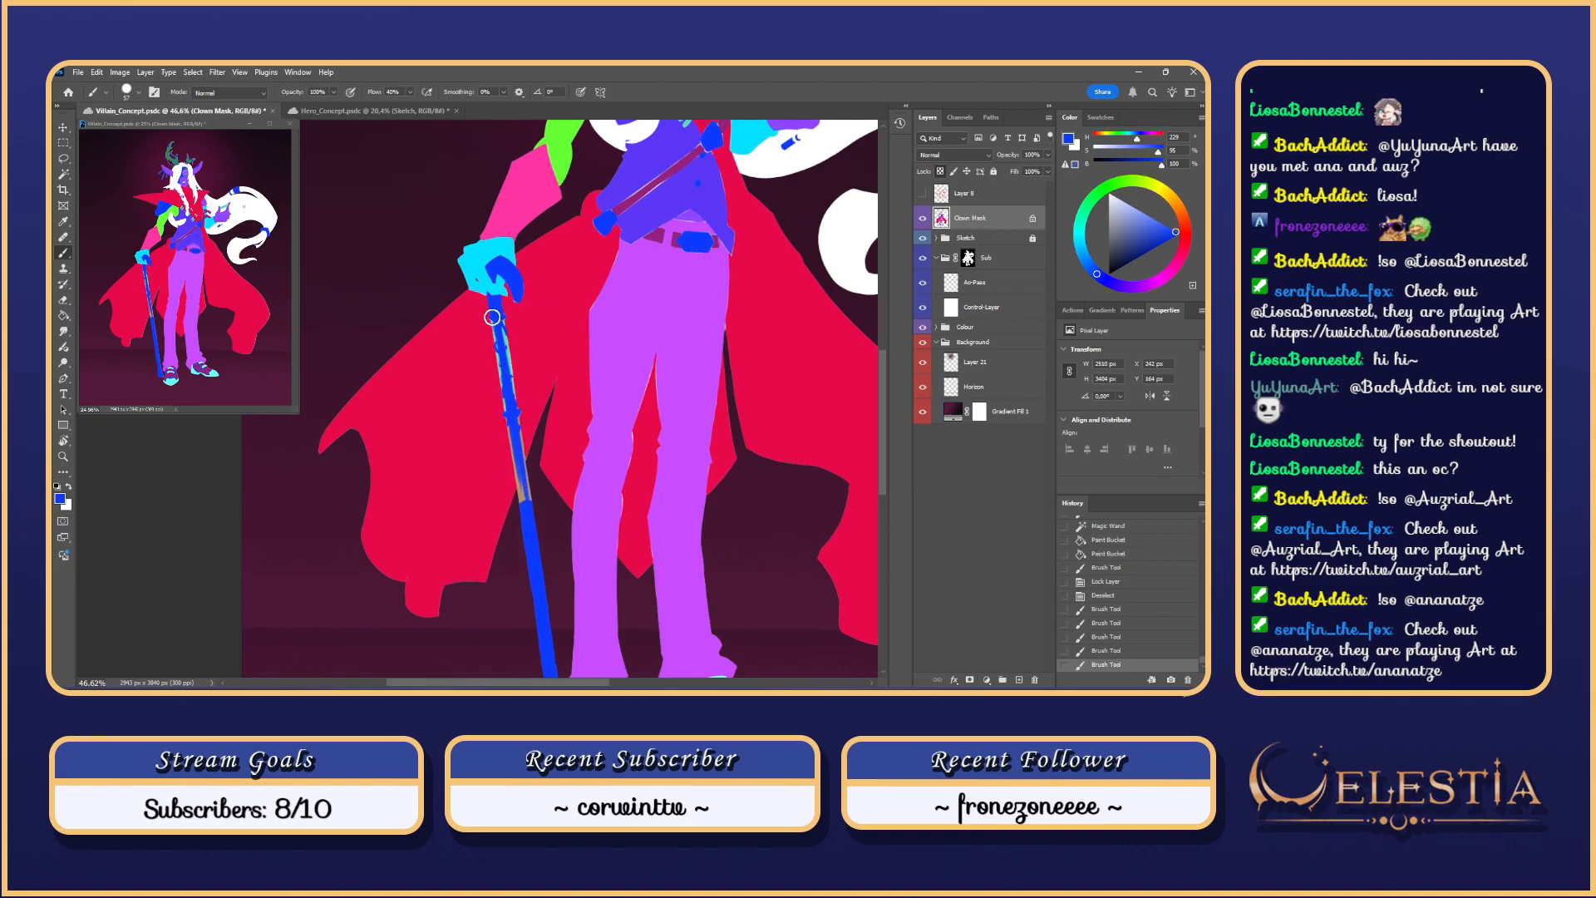
drag(492, 318, 516, 546)
key(ctrl+z)
drag(493, 313, 521, 531)
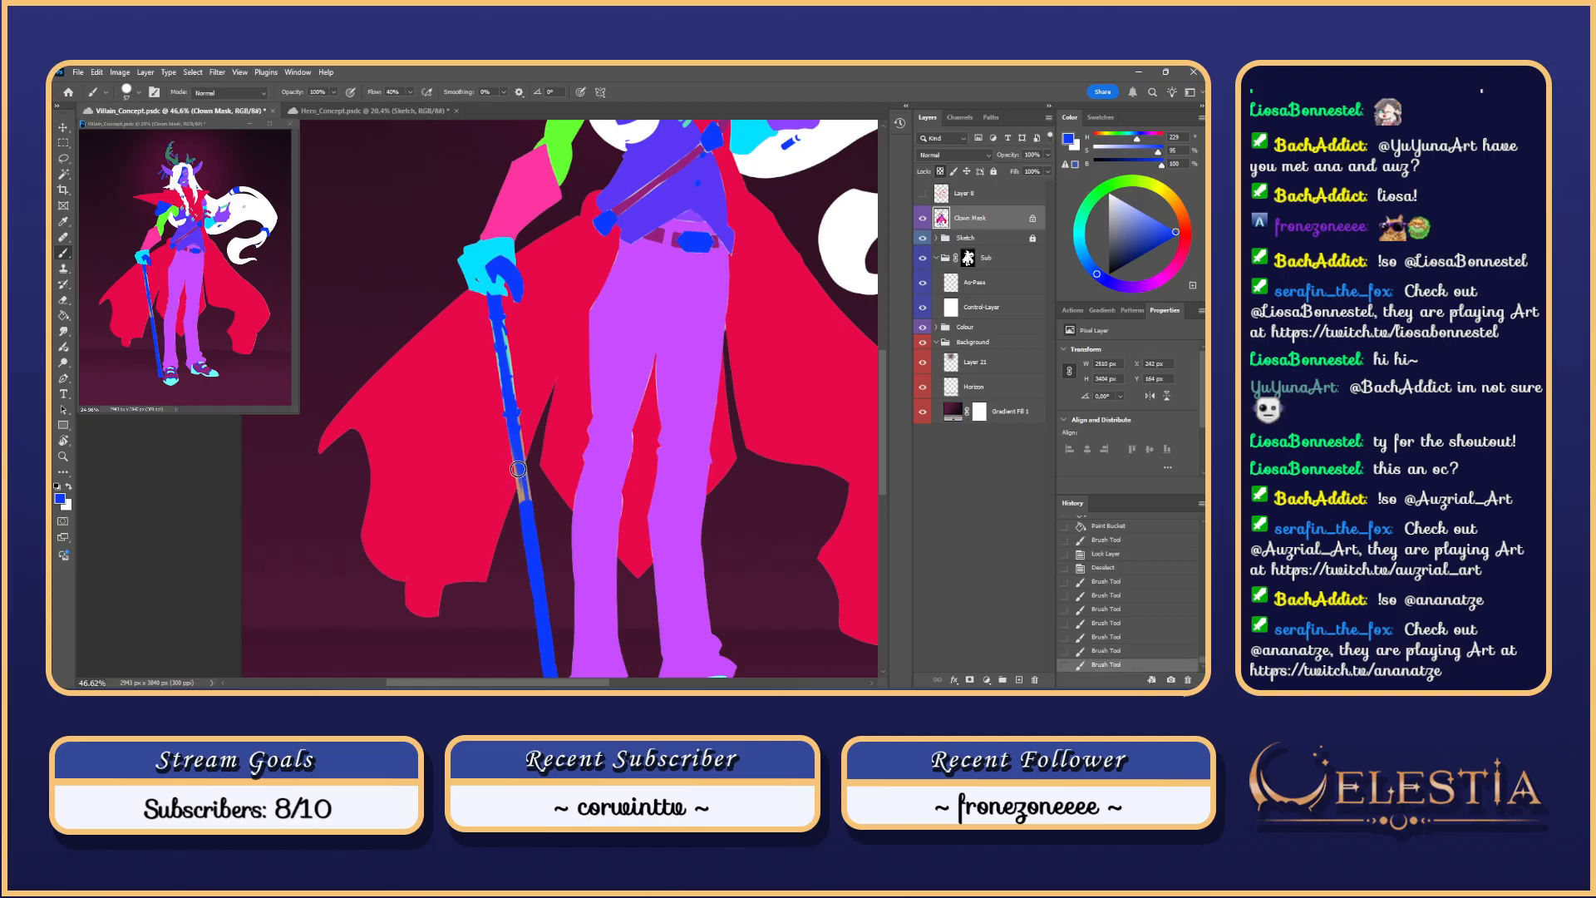
mouse_move(518, 453)
mouse_down()
mouse_move(530, 520)
mouse_move(520, 482)
mouse_up()
drag(519, 481, 524, 508)
Step: Retry blue strokes along the staff's patterned edge, comparing with and without each one
key(ctrl+z)
mouse_move(513, 445)
mouse_down()
mouse_move(527, 546)
mouse_move(524, 482)
mouse_up()
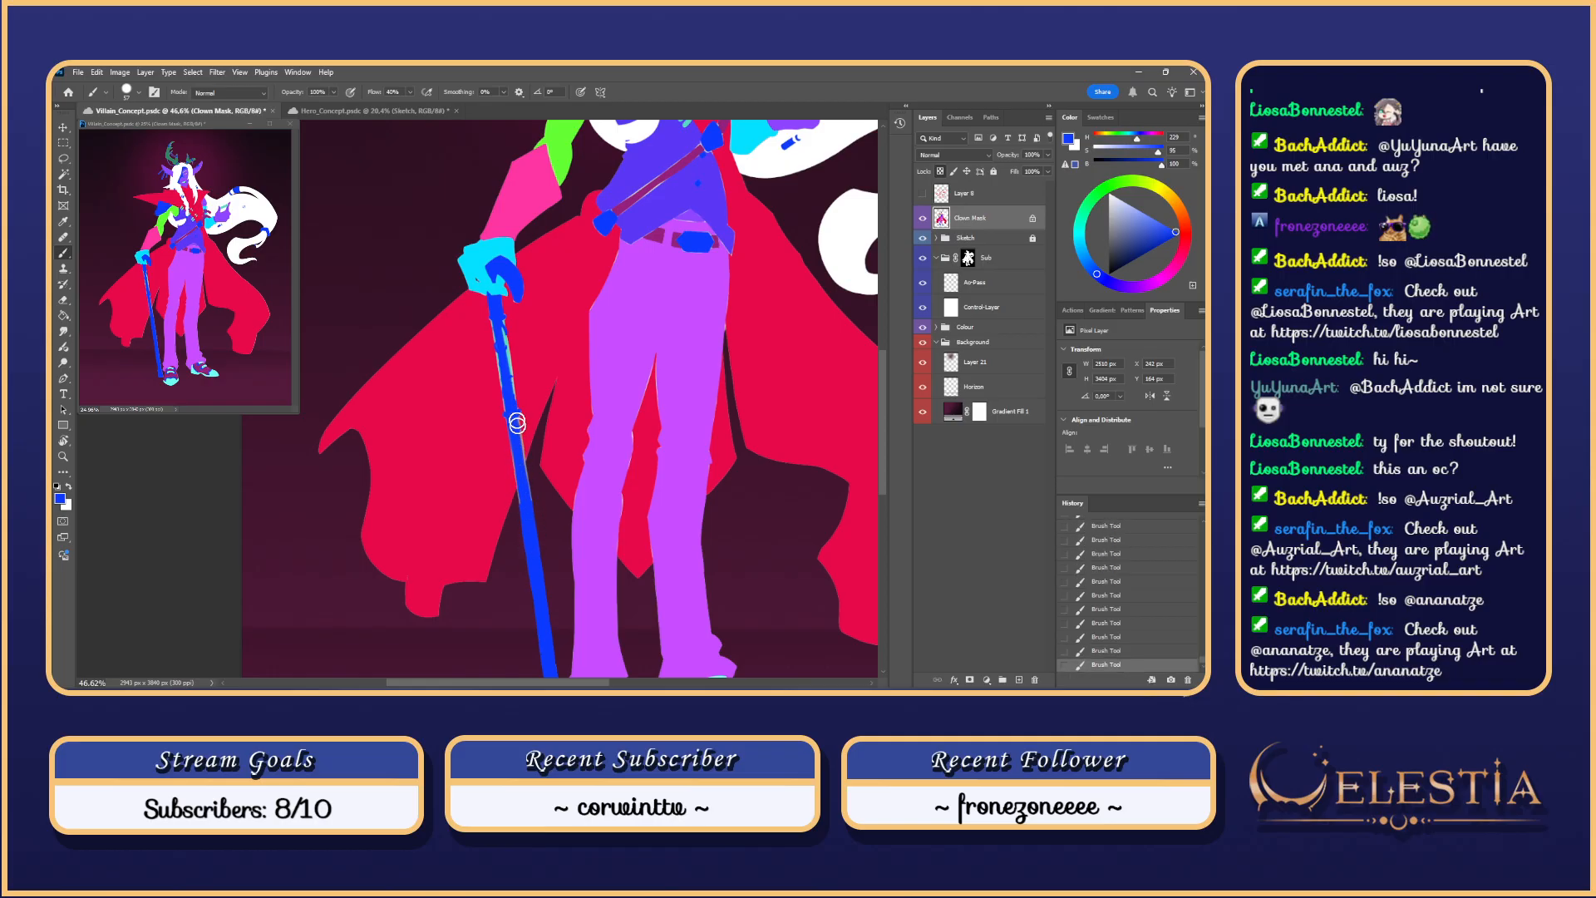
mouse_move(517, 423)
mouse_down()
mouse_move(532, 540)
mouse_move(520, 470)
mouse_move(524, 518)
mouse_up()
key(ctrl+z)
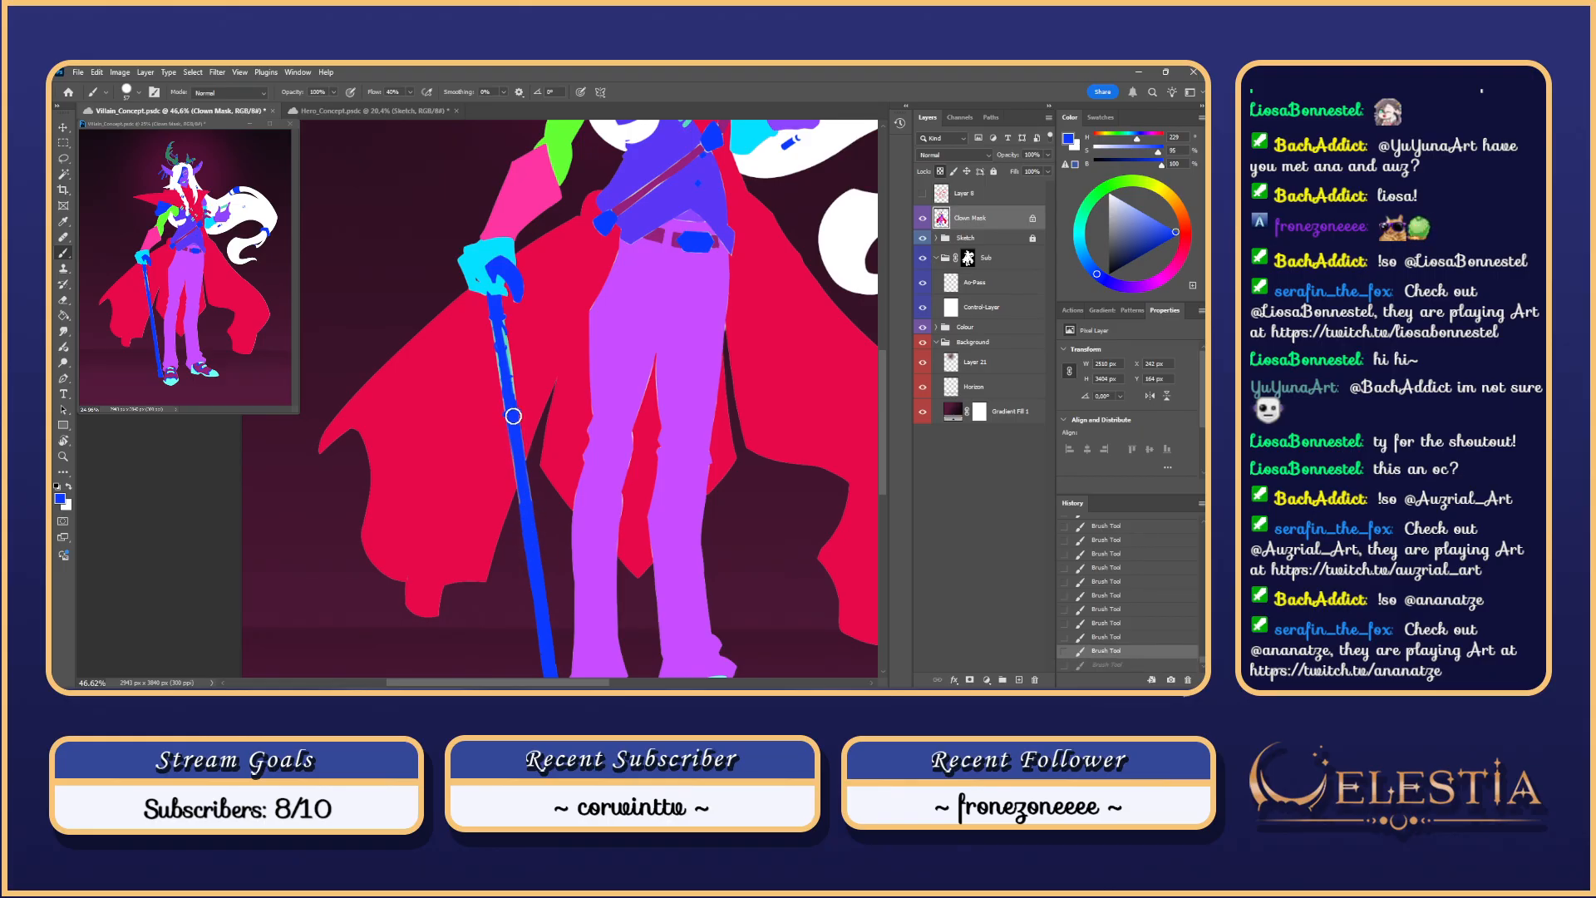
drag(512, 418, 531, 553)
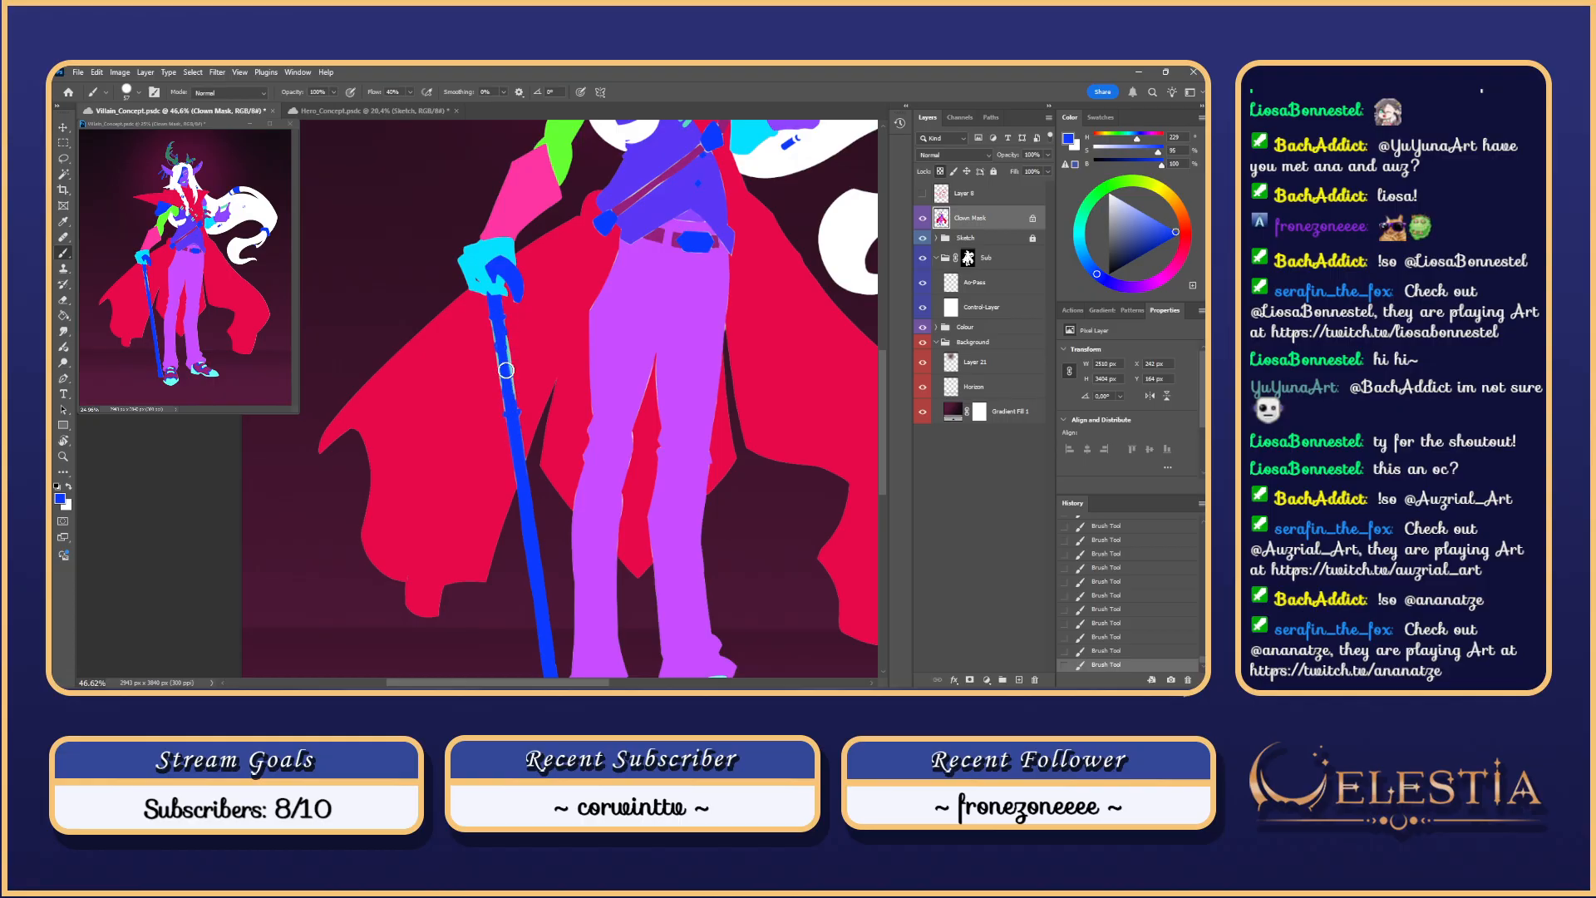
key(ctrl+z)
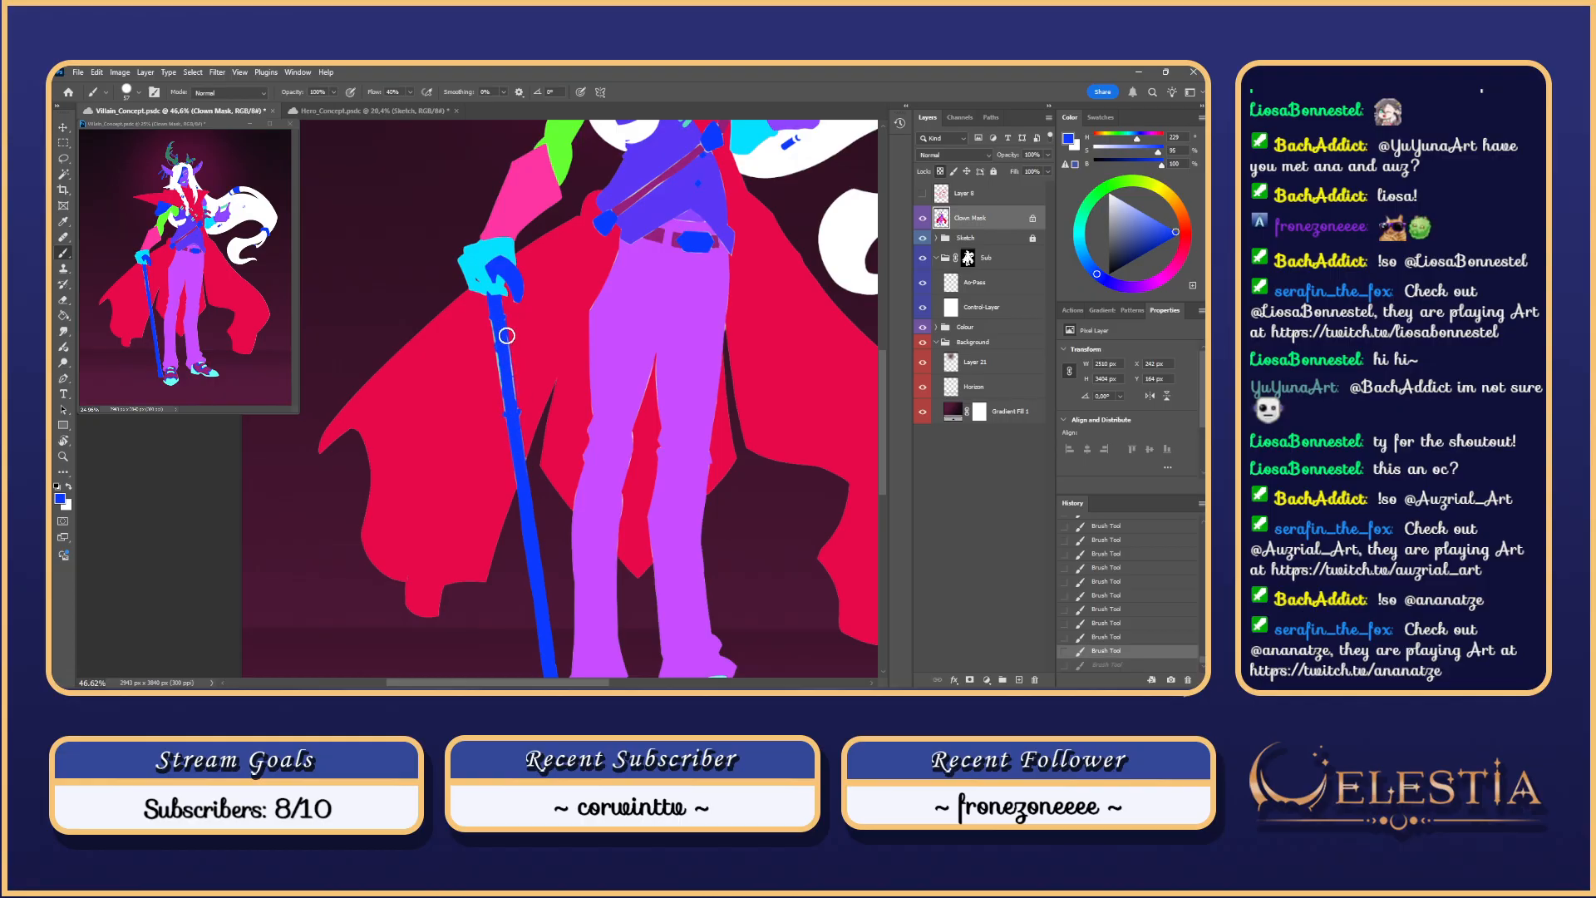
drag(503, 336, 507, 434)
key(ctrl+z)
key(ctrl+z)
key(ctrl+z)
drag(496, 314, 505, 434)
key(ctrl+z)
drag(494, 315, 509, 429)
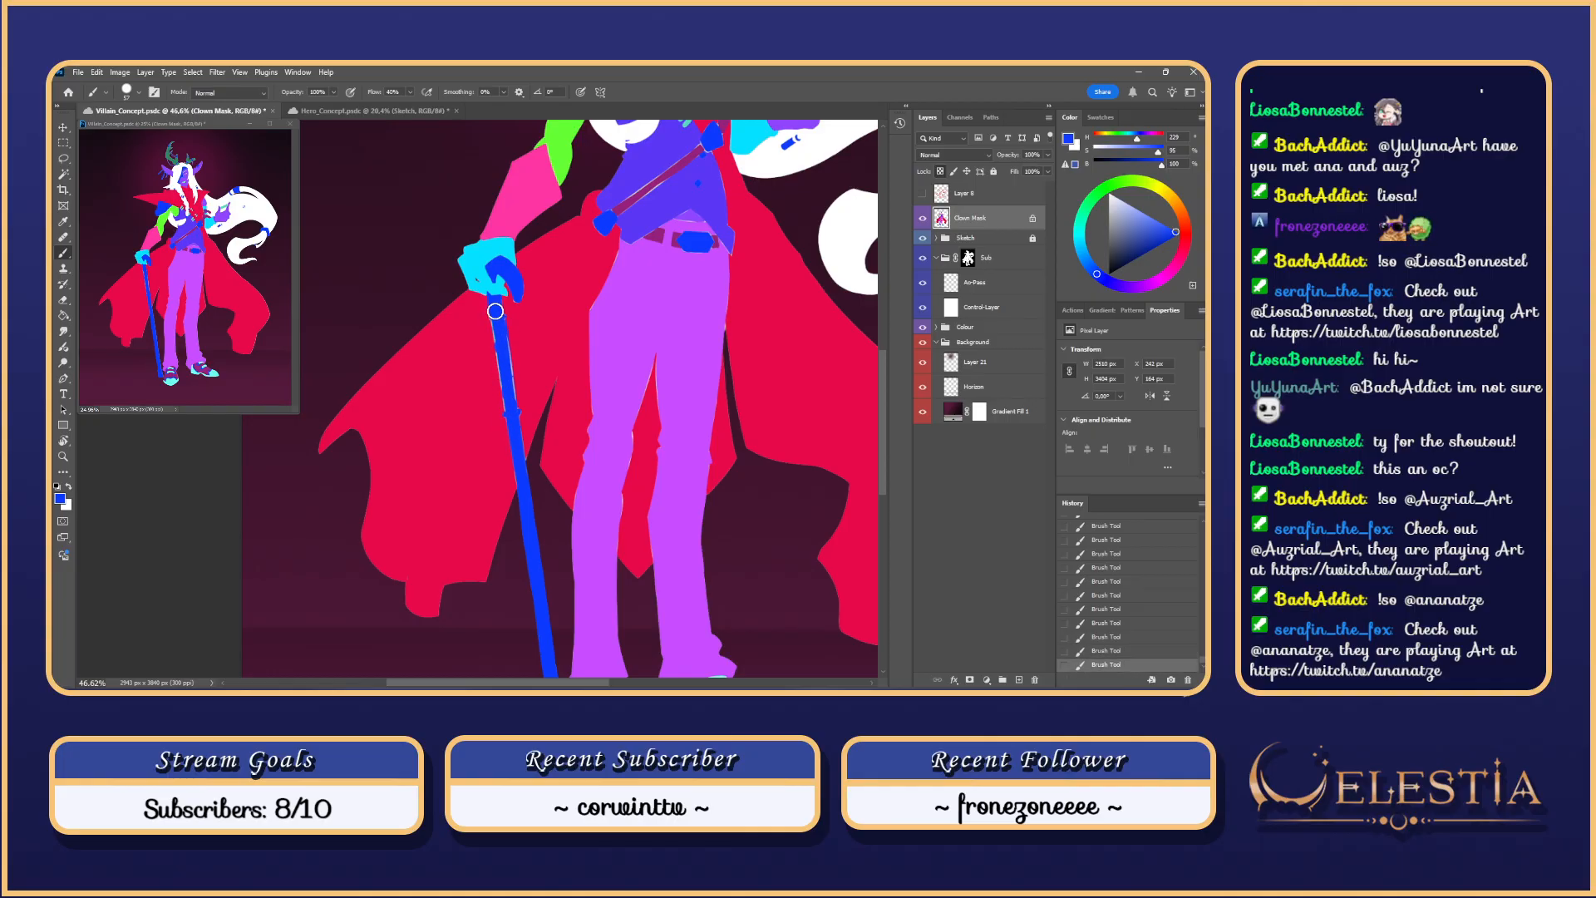
key(ctrl+z)
drag(496, 310, 507, 437)
key(ctrl+z)
drag(496, 320, 512, 421)
key(ctrl+z)
Step: Shrink the brush to about 48 px, unlock transparency, and touch up the staff's right edge in blue
mouse_move(501, 268)
mouse_down()
mouse_move(527, 433)
mouse_move(499, 433)
mouse_move(483, 376)
mouse_move(517, 579)
mouse_move(508, 544)
mouse_up()
scroll(527, 565, down, 5)
scroll(538, 565, up, 2)
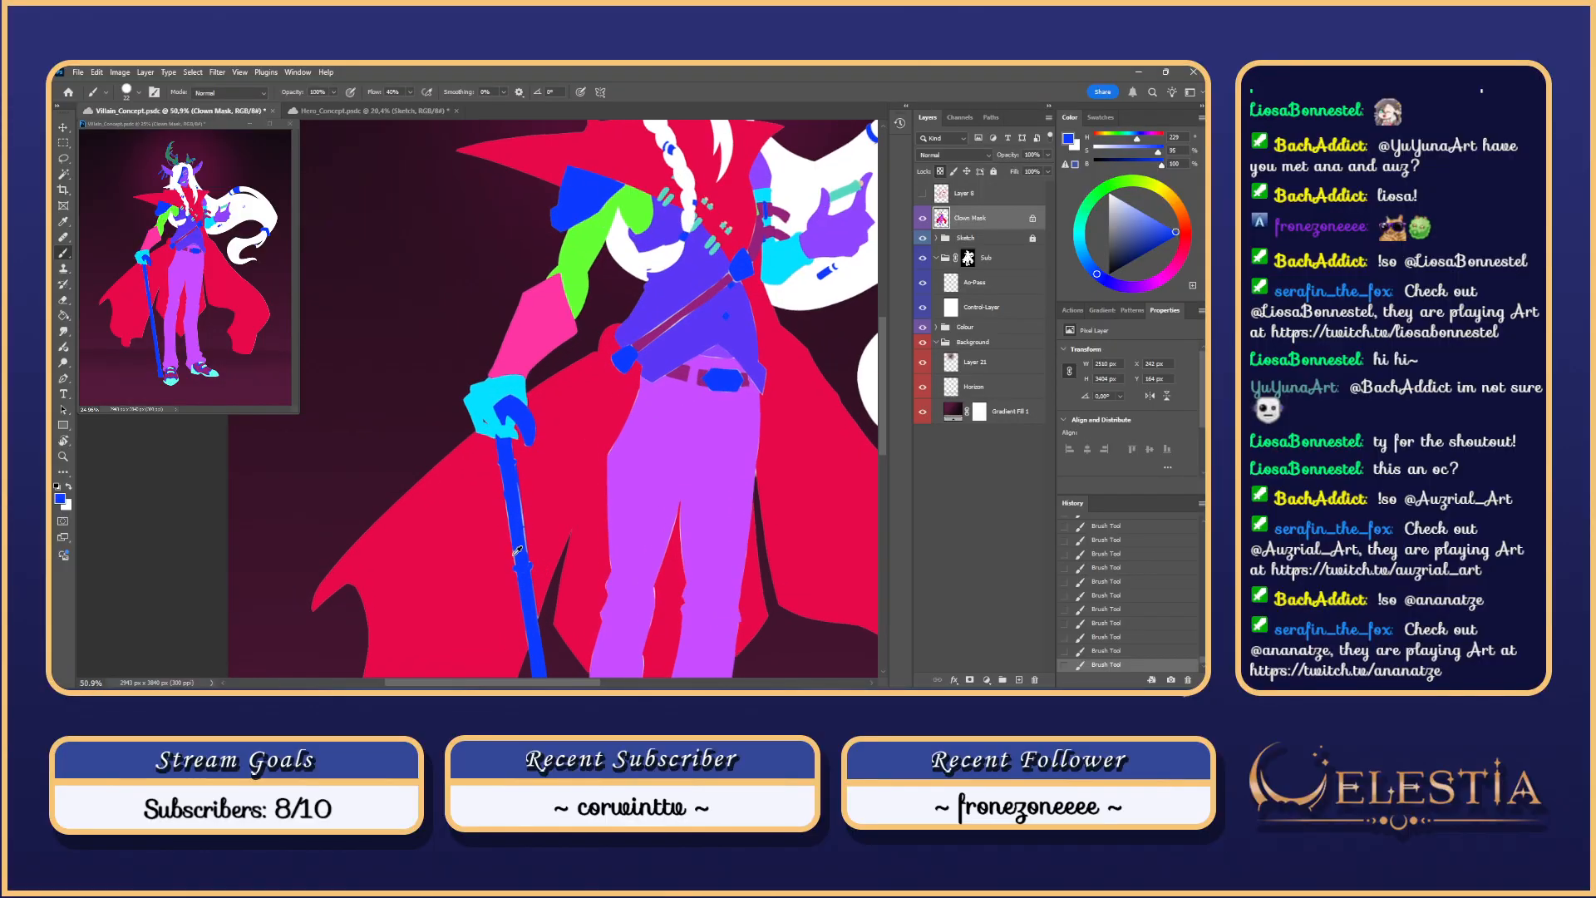
click(940, 171)
drag(513, 455, 516, 479)
mouse_move(515, 479)
mouse_down()
mouse_move(519, 507)
mouse_move(515, 490)
mouse_up()
drag(527, 558, 517, 490)
key(ctrl+z)
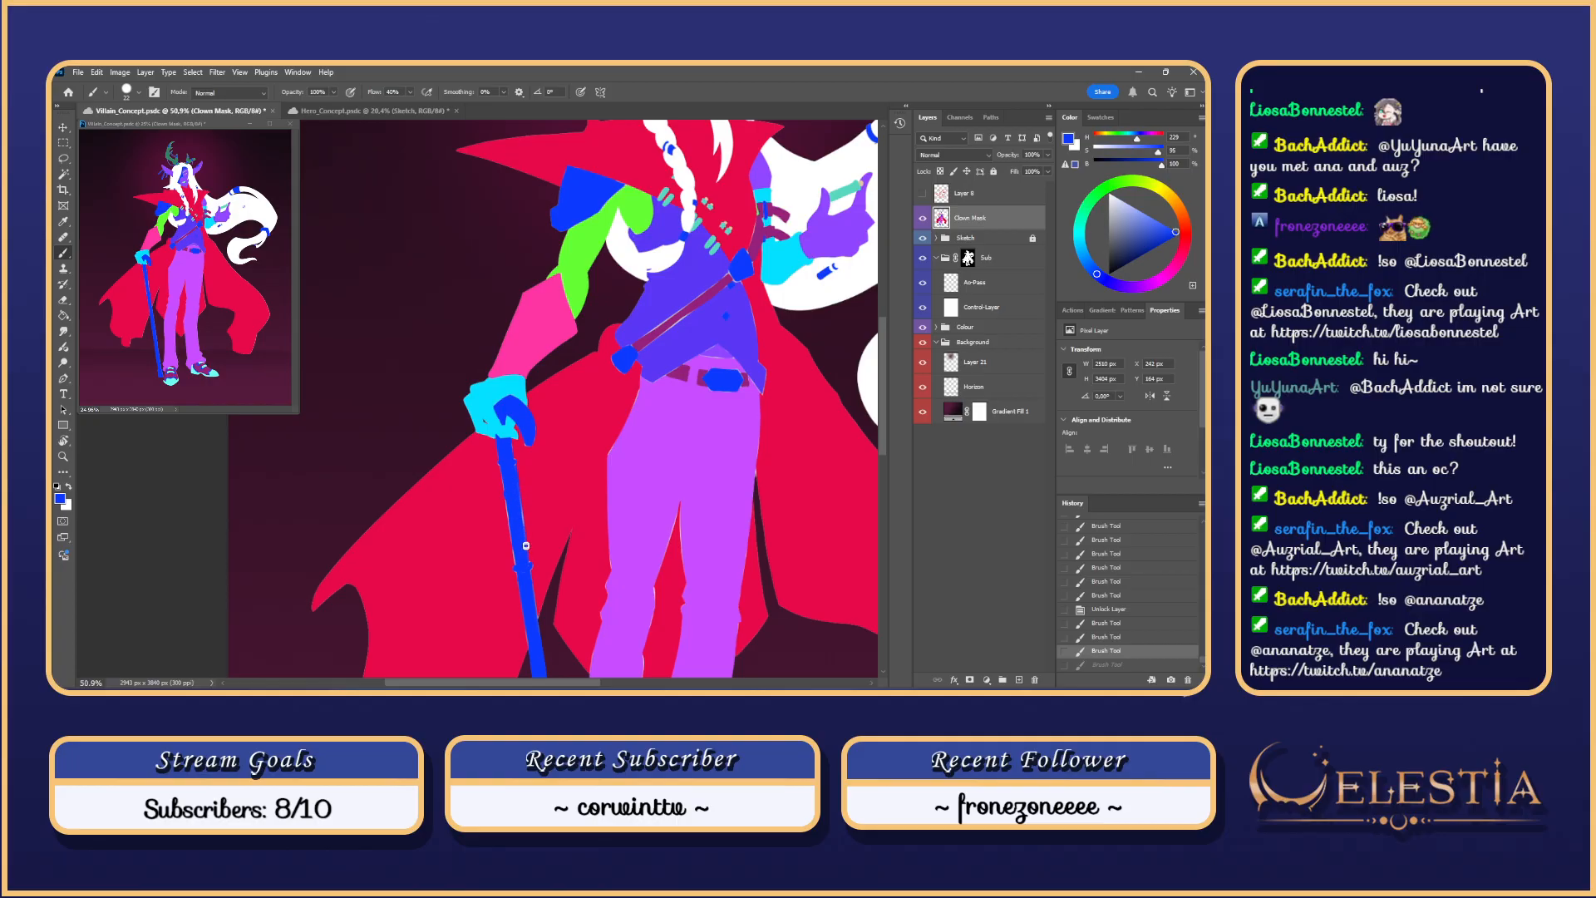
drag(525, 546, 511, 504)
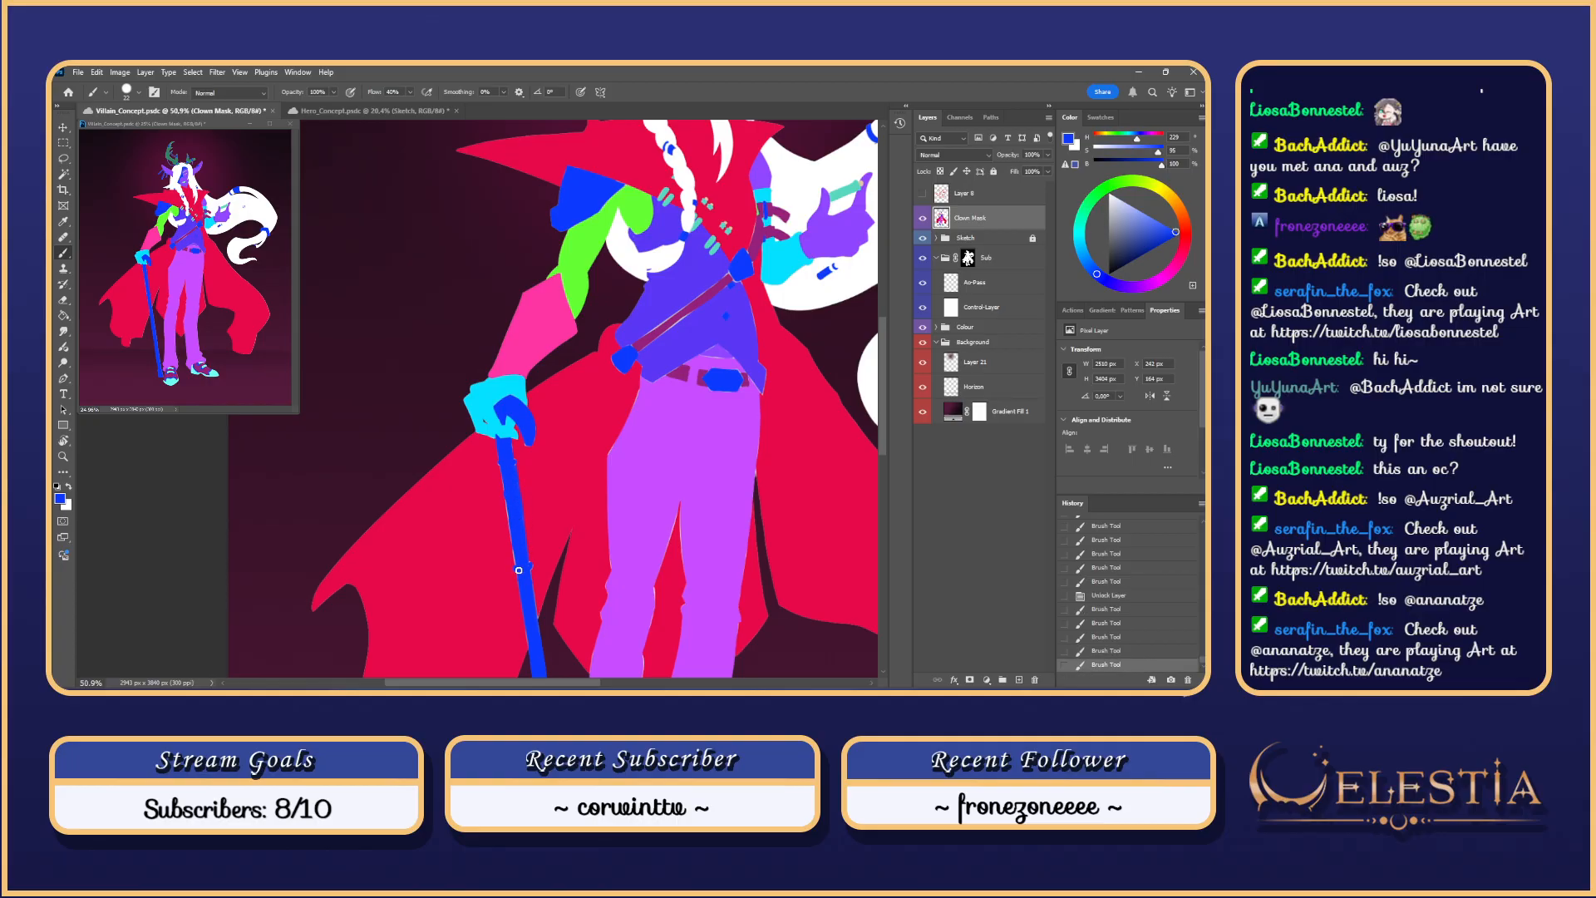
drag(518, 571, 508, 484)
Step: Hide Clown Mask and Magic Wand select the staff, hand and staff top in the line art
click(923, 219)
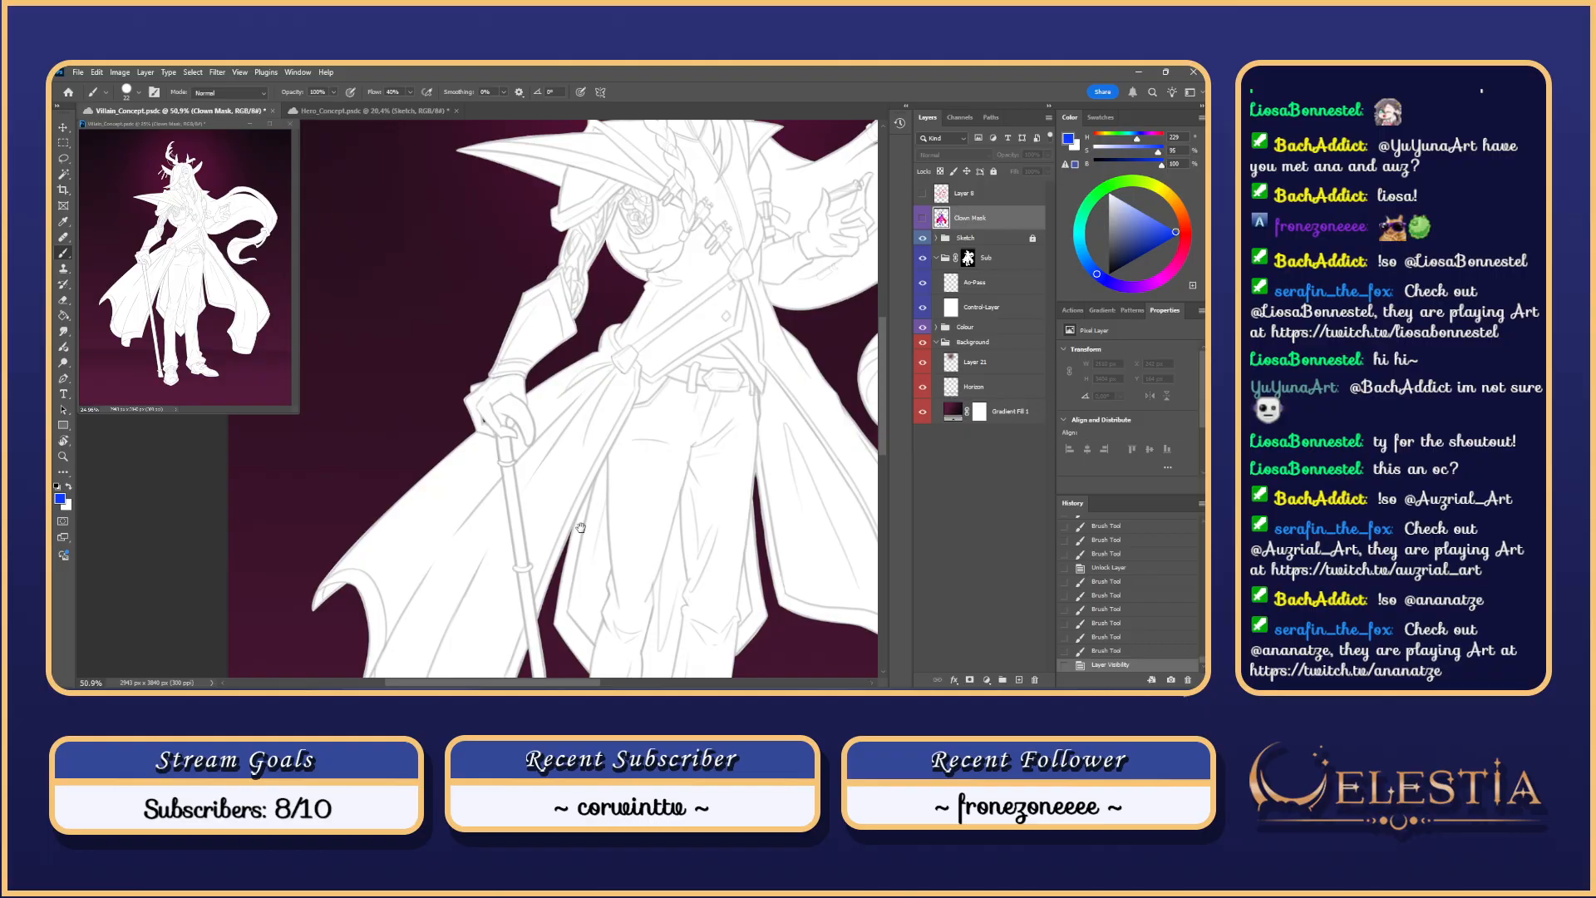
drag(580, 527, 582, 403)
key(w)
click(519, 470)
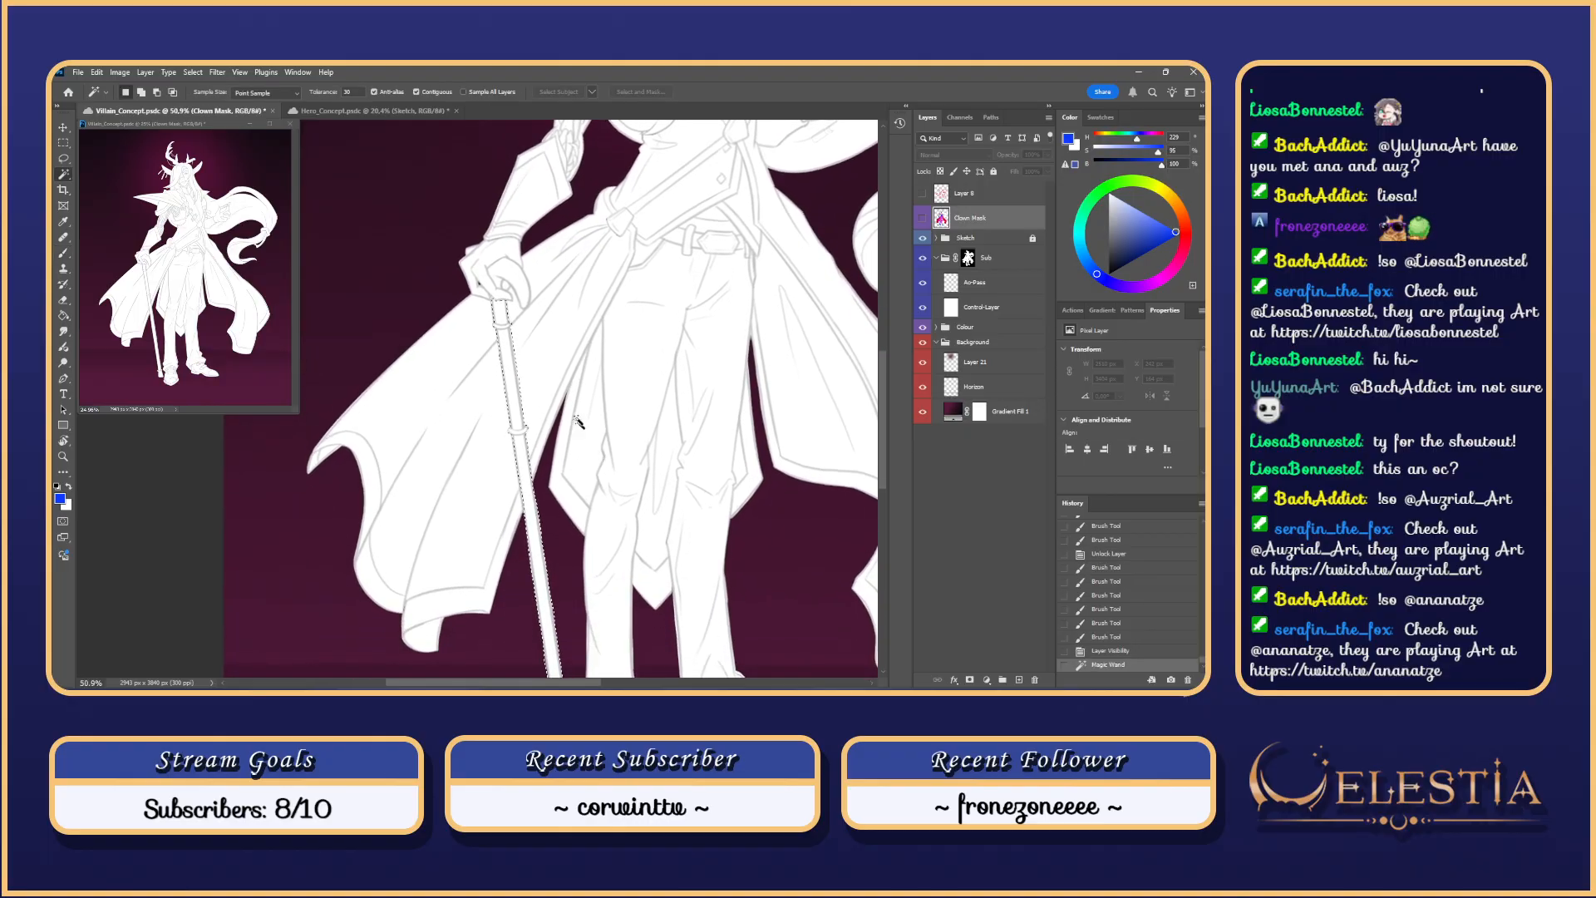
shift+click(509, 285)
scroll(513, 297, down, 3)
scroll(515, 301, up, 2)
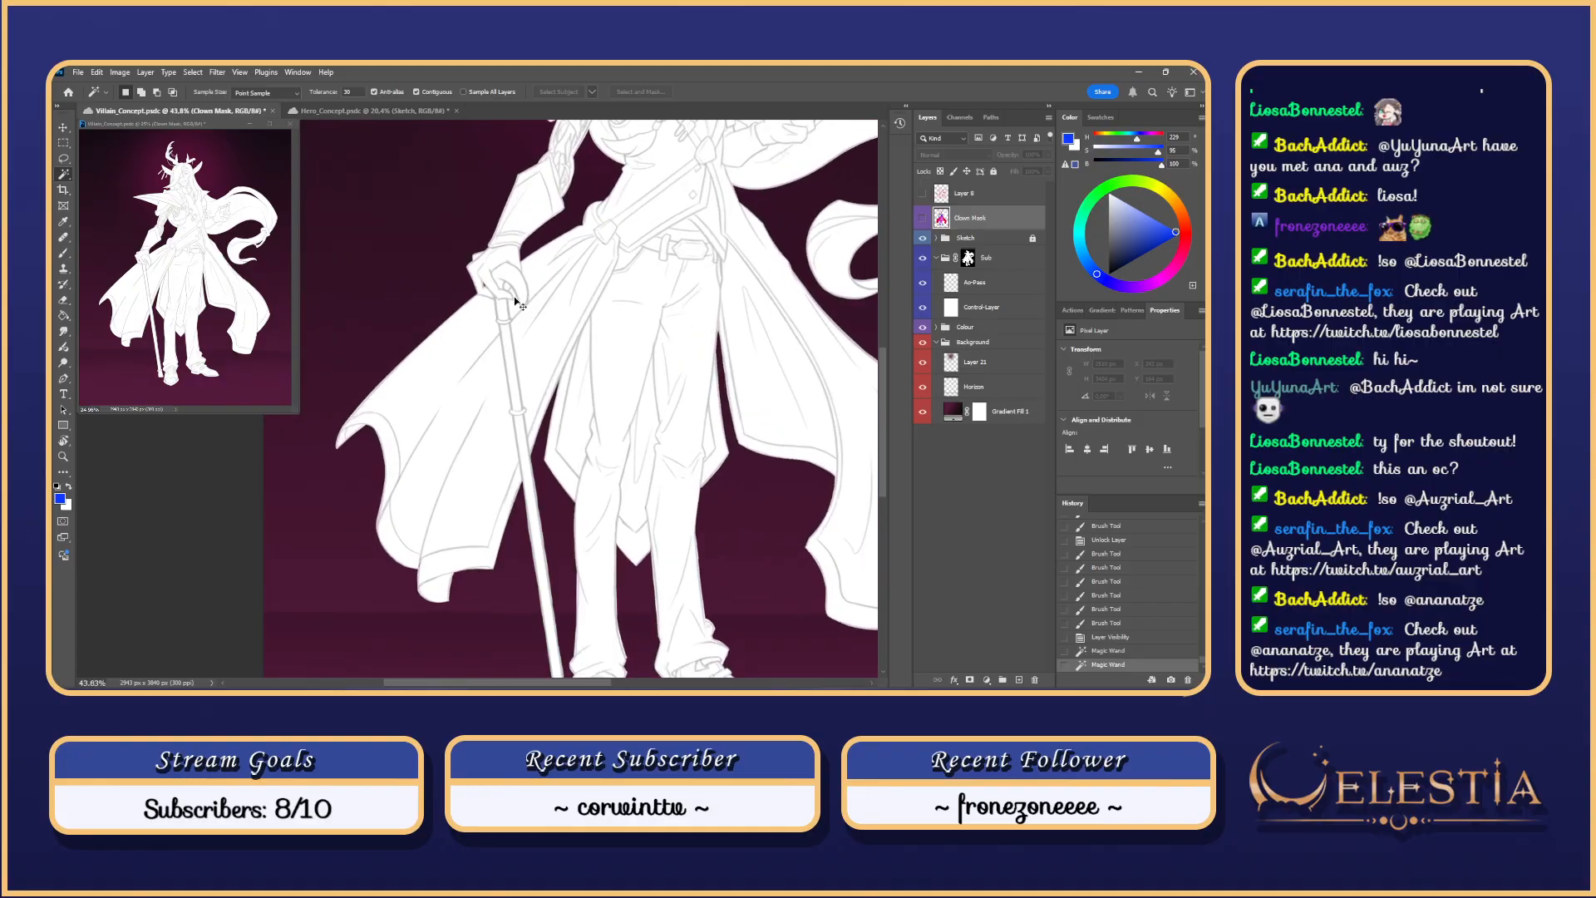
drag(607, 375, 622, 382)
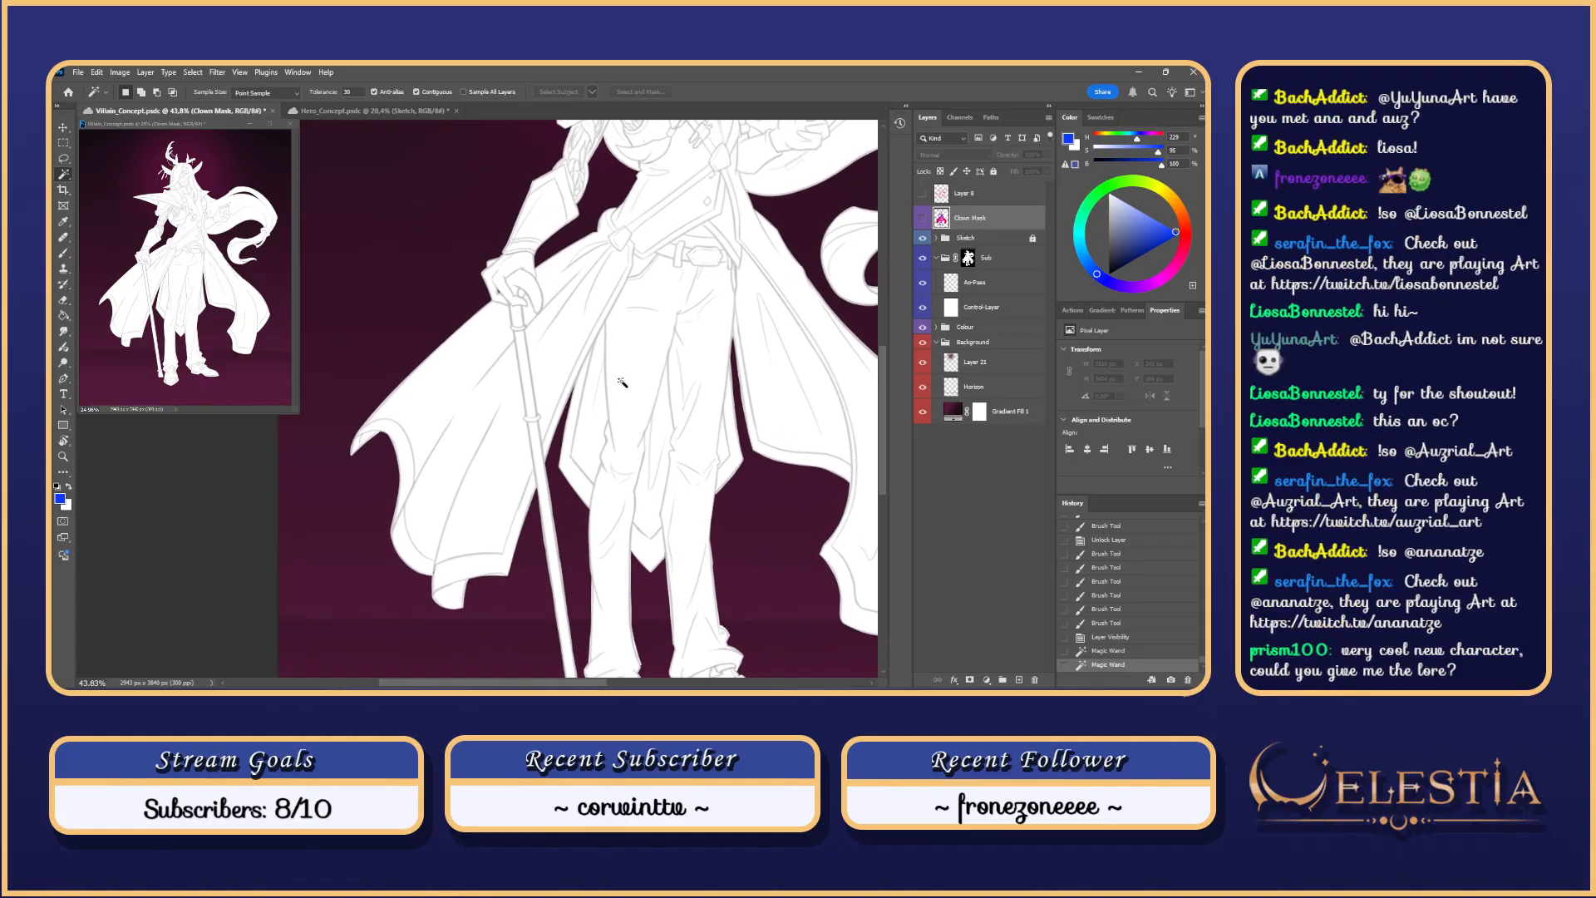
Step: On Ao-Pass, ready the textured sampled-tip brush in black and hide the Sub group
click(972, 284)
key(b)
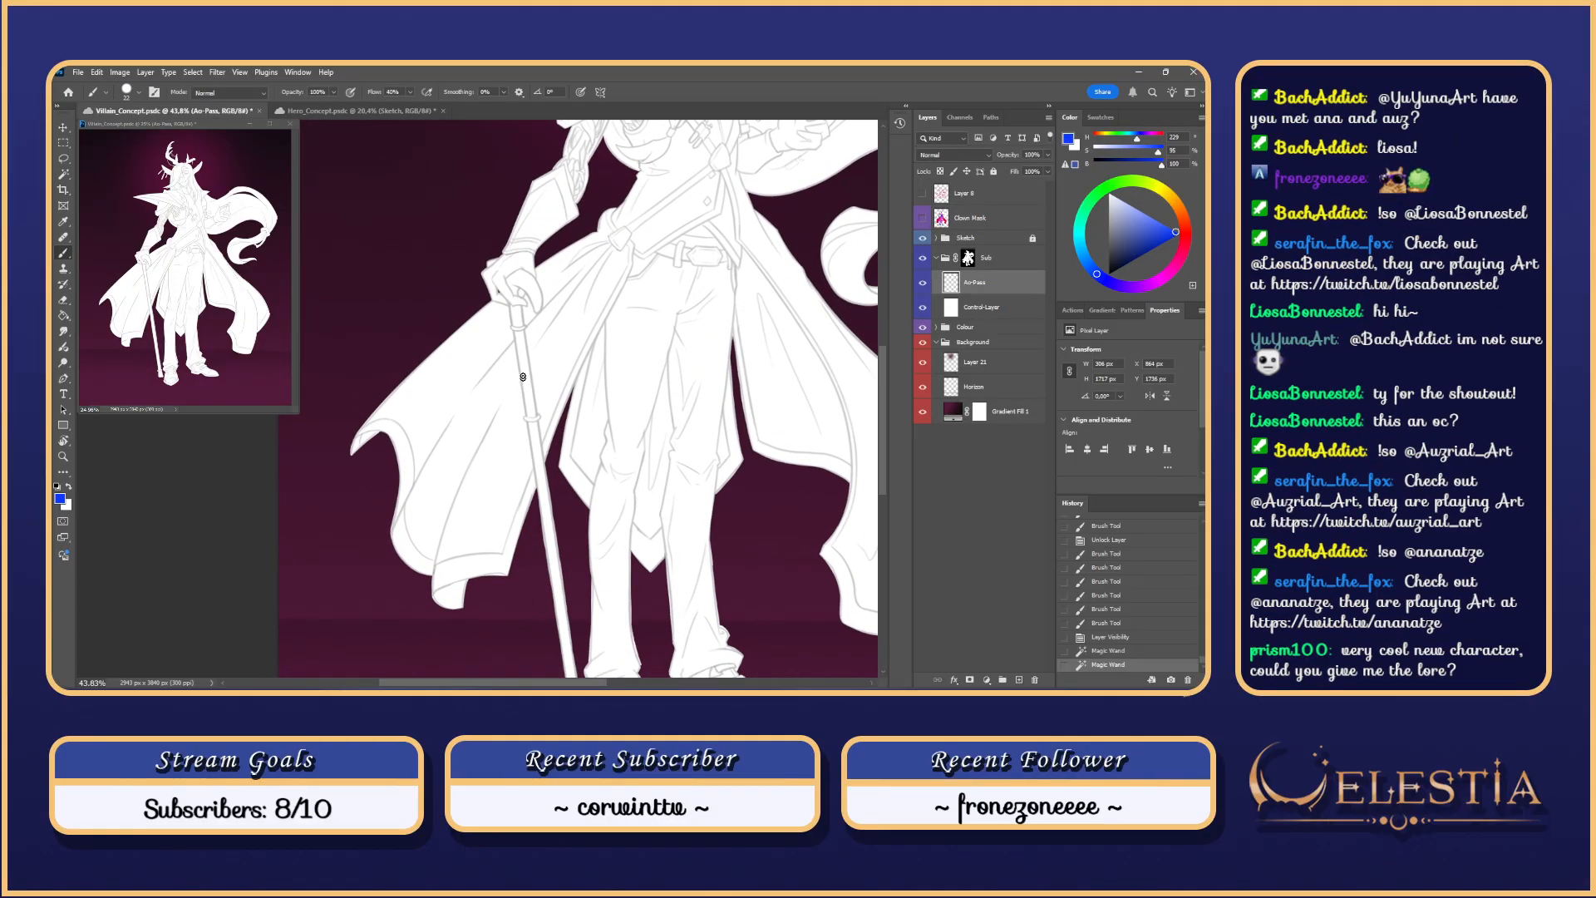
right_click(651, 482)
right_click(651, 481)
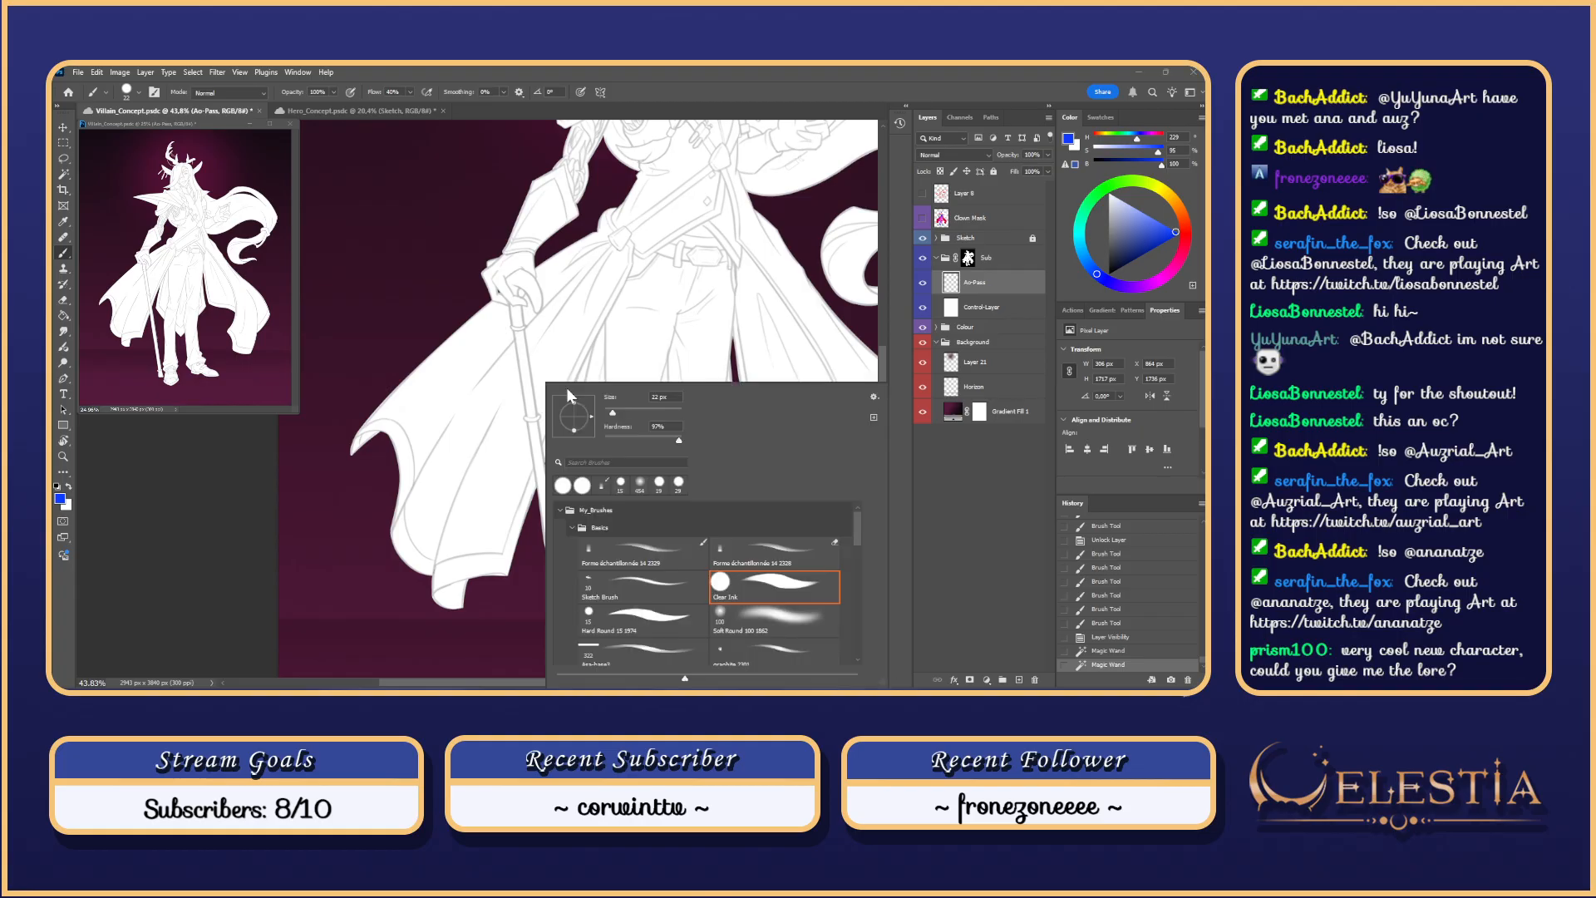
click(666, 558)
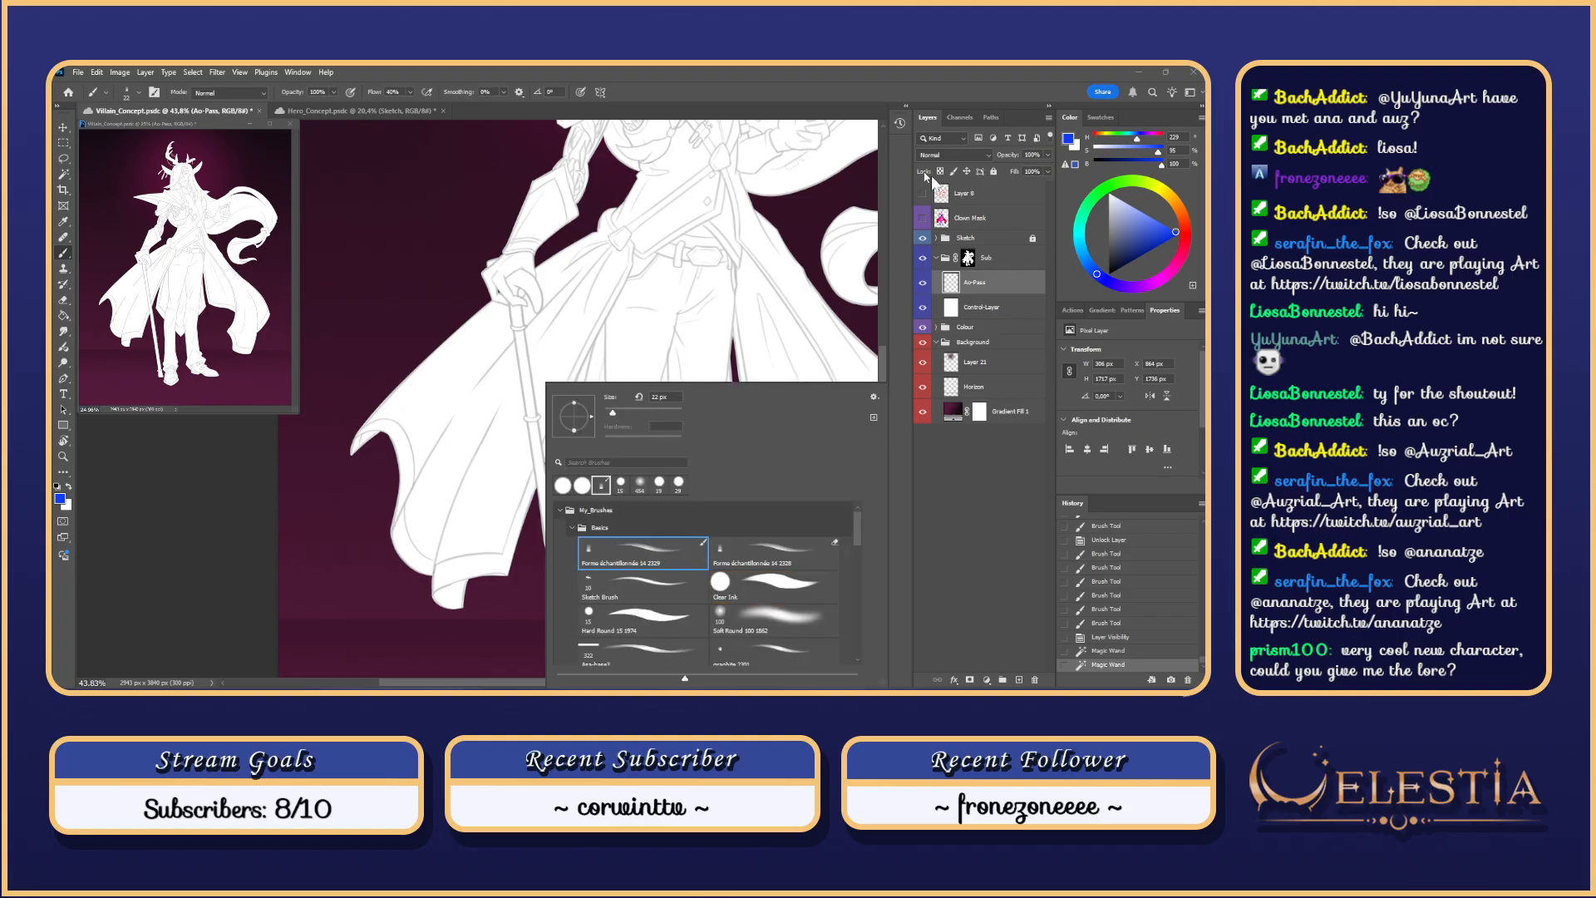
drag(1134, 222, 961, 490)
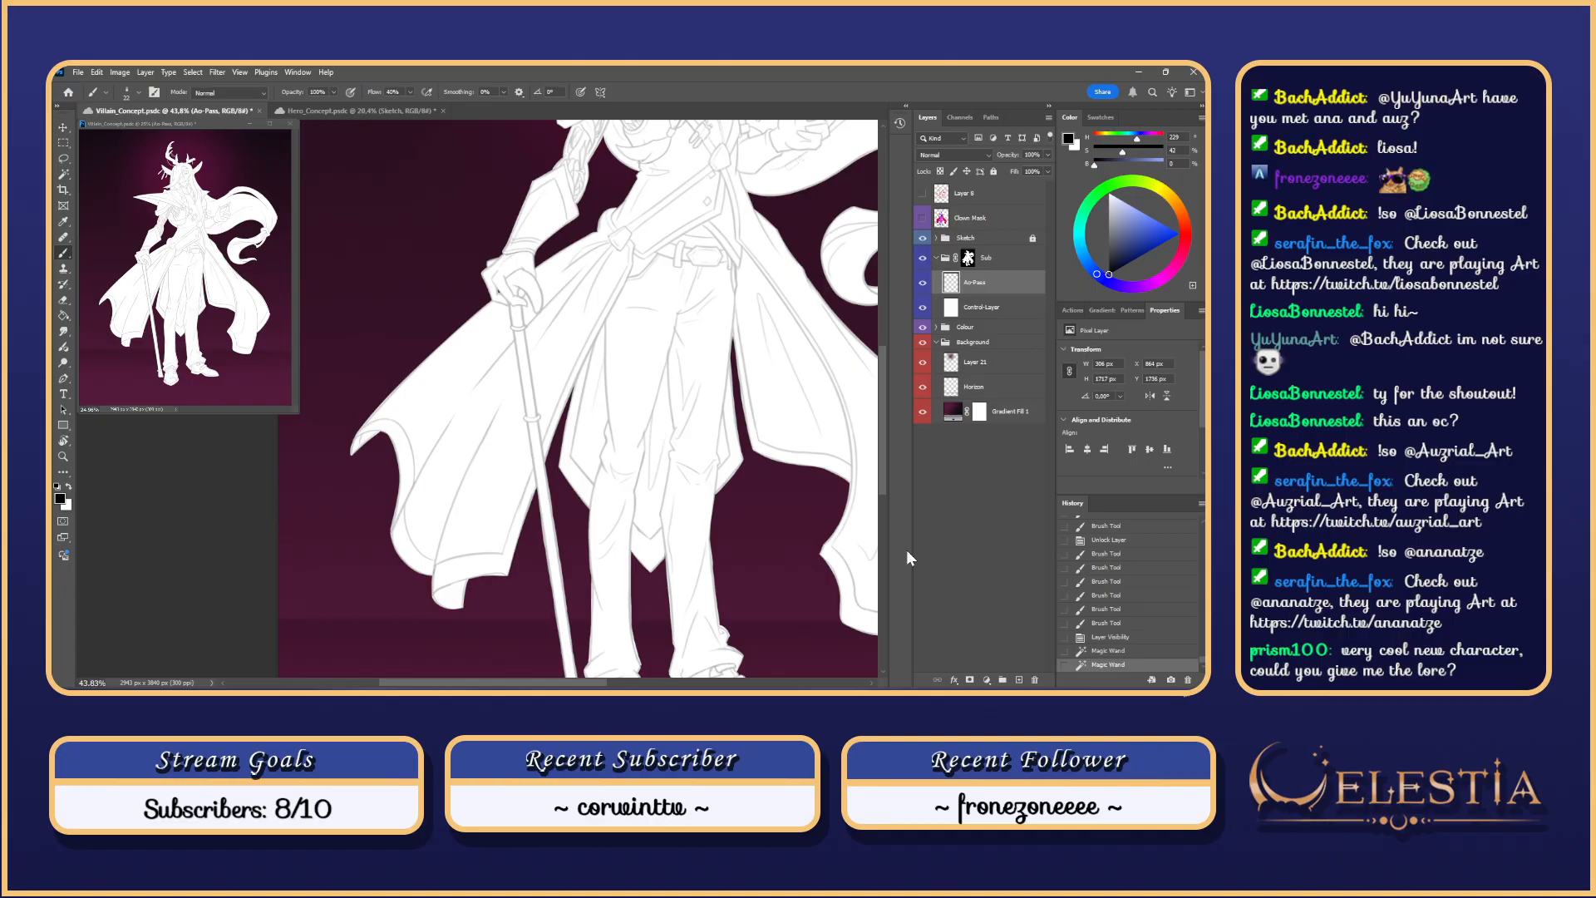
click(923, 259)
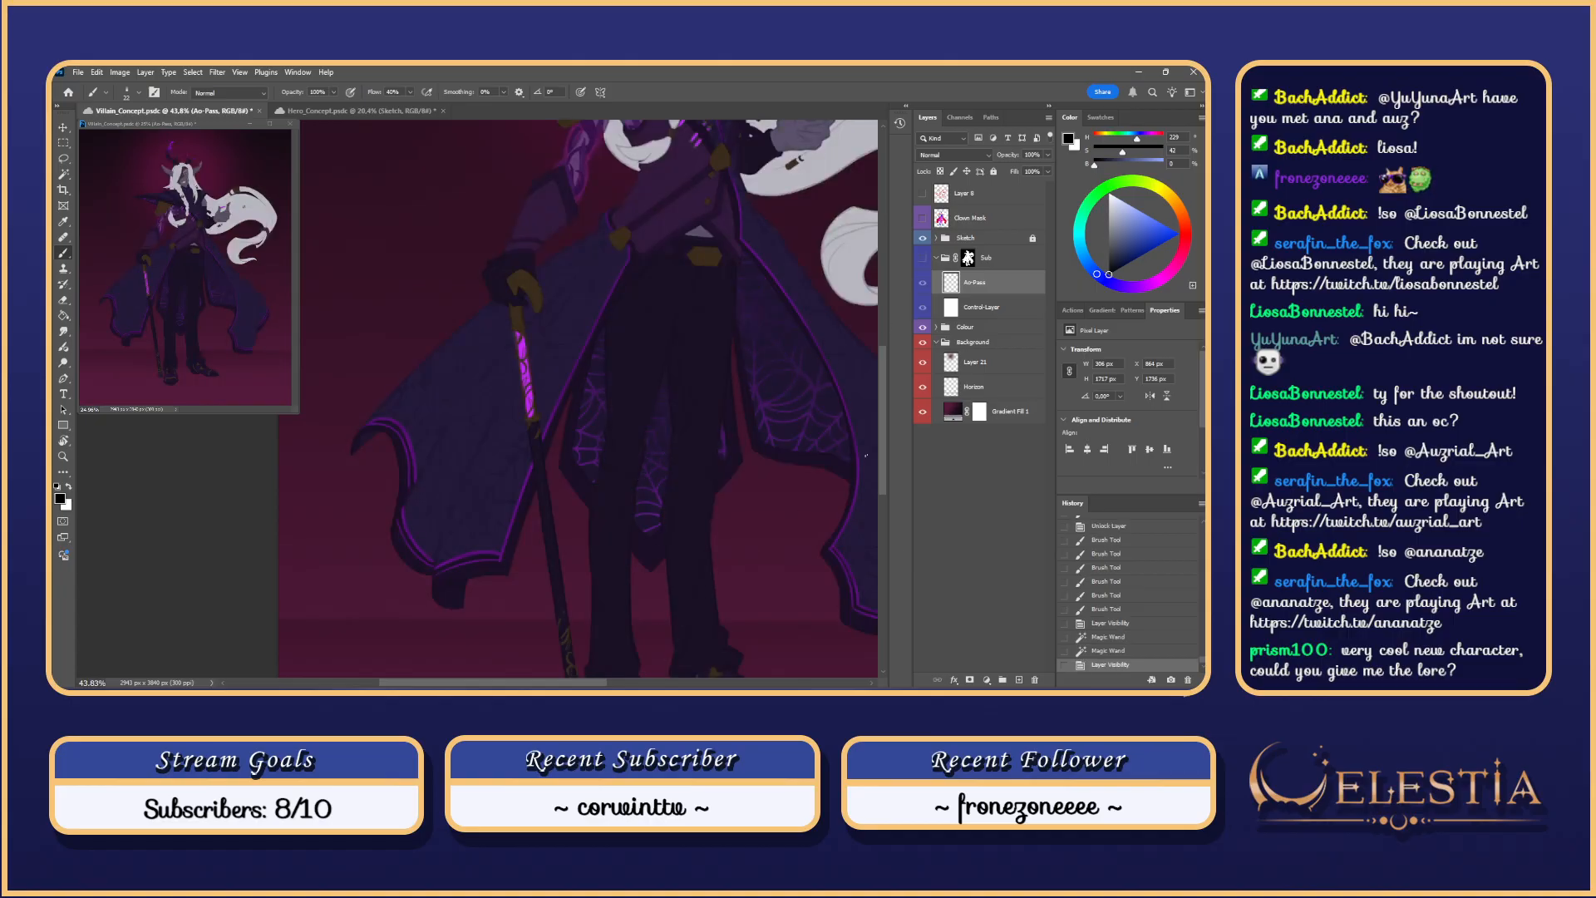
Step: Scroll and pan around the villain canvas
drag(884, 435, 885, 419)
scroll(753, 540, down, 5)
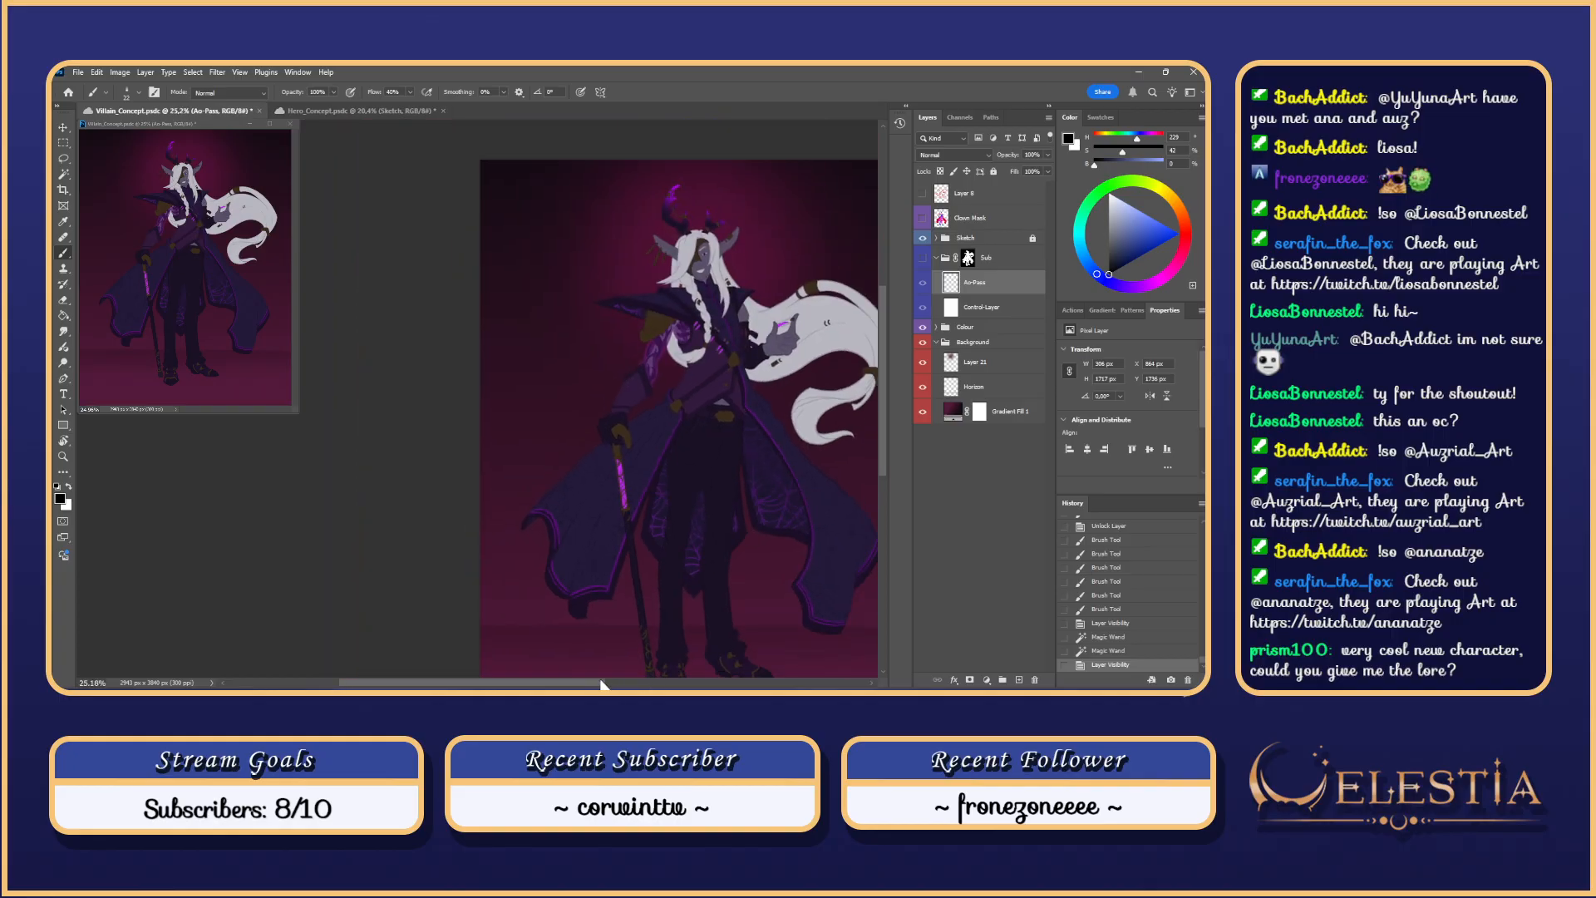
drag(600, 681, 639, 681)
scroll(764, 503, down, 2)
drag(886, 428, 886, 448)
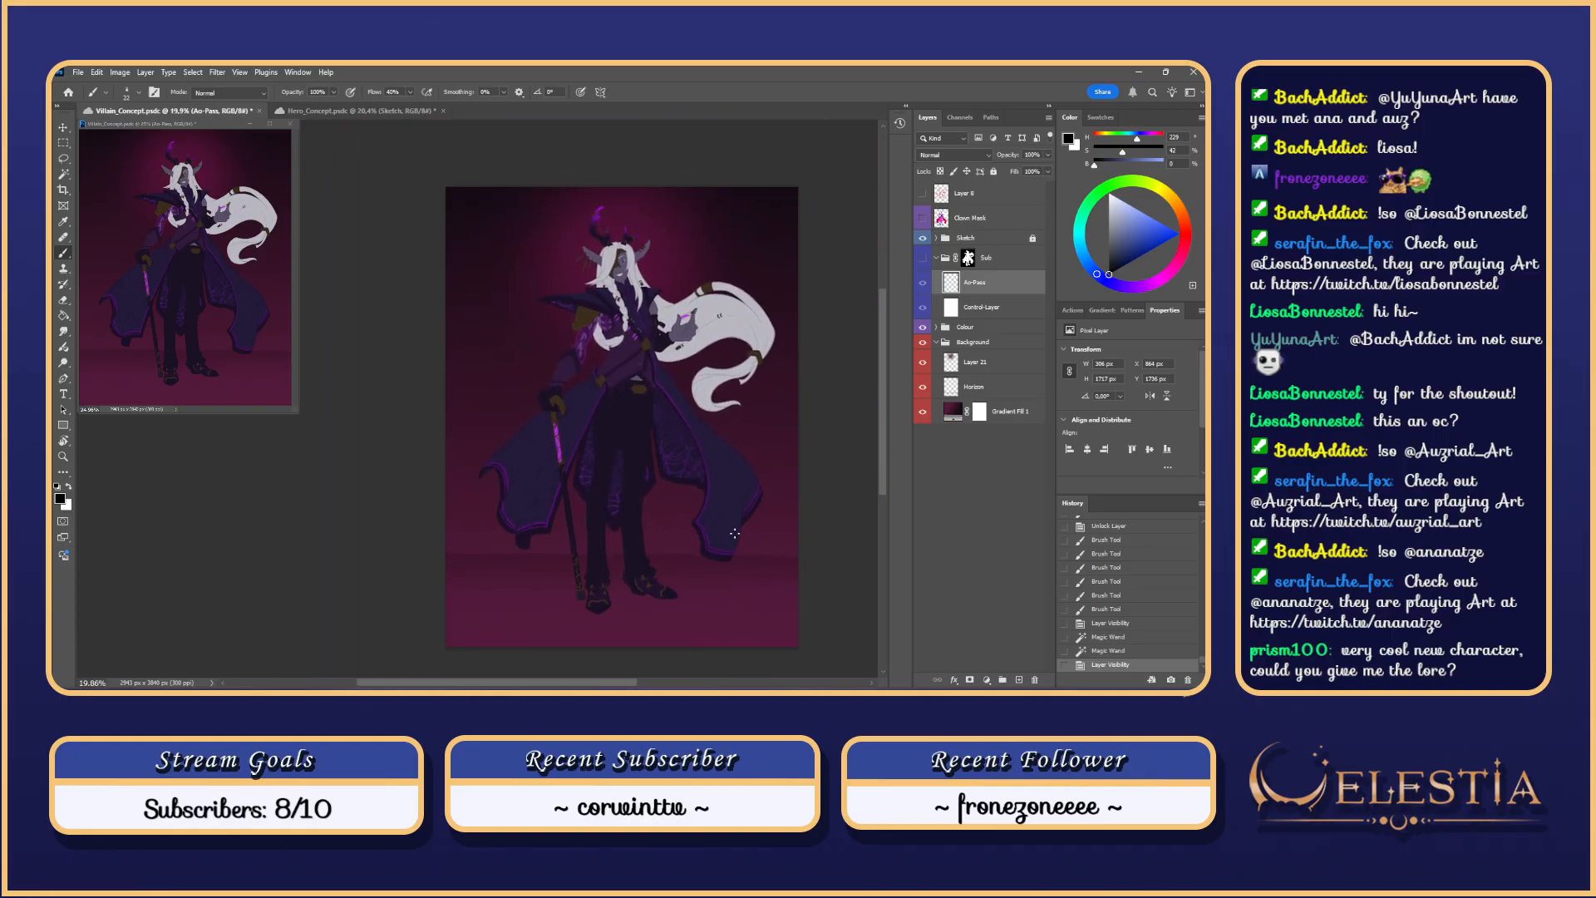
Step: Save Villain_Concept with Ctrl+S and bring the Hero_Concept document back up
click(359, 112)
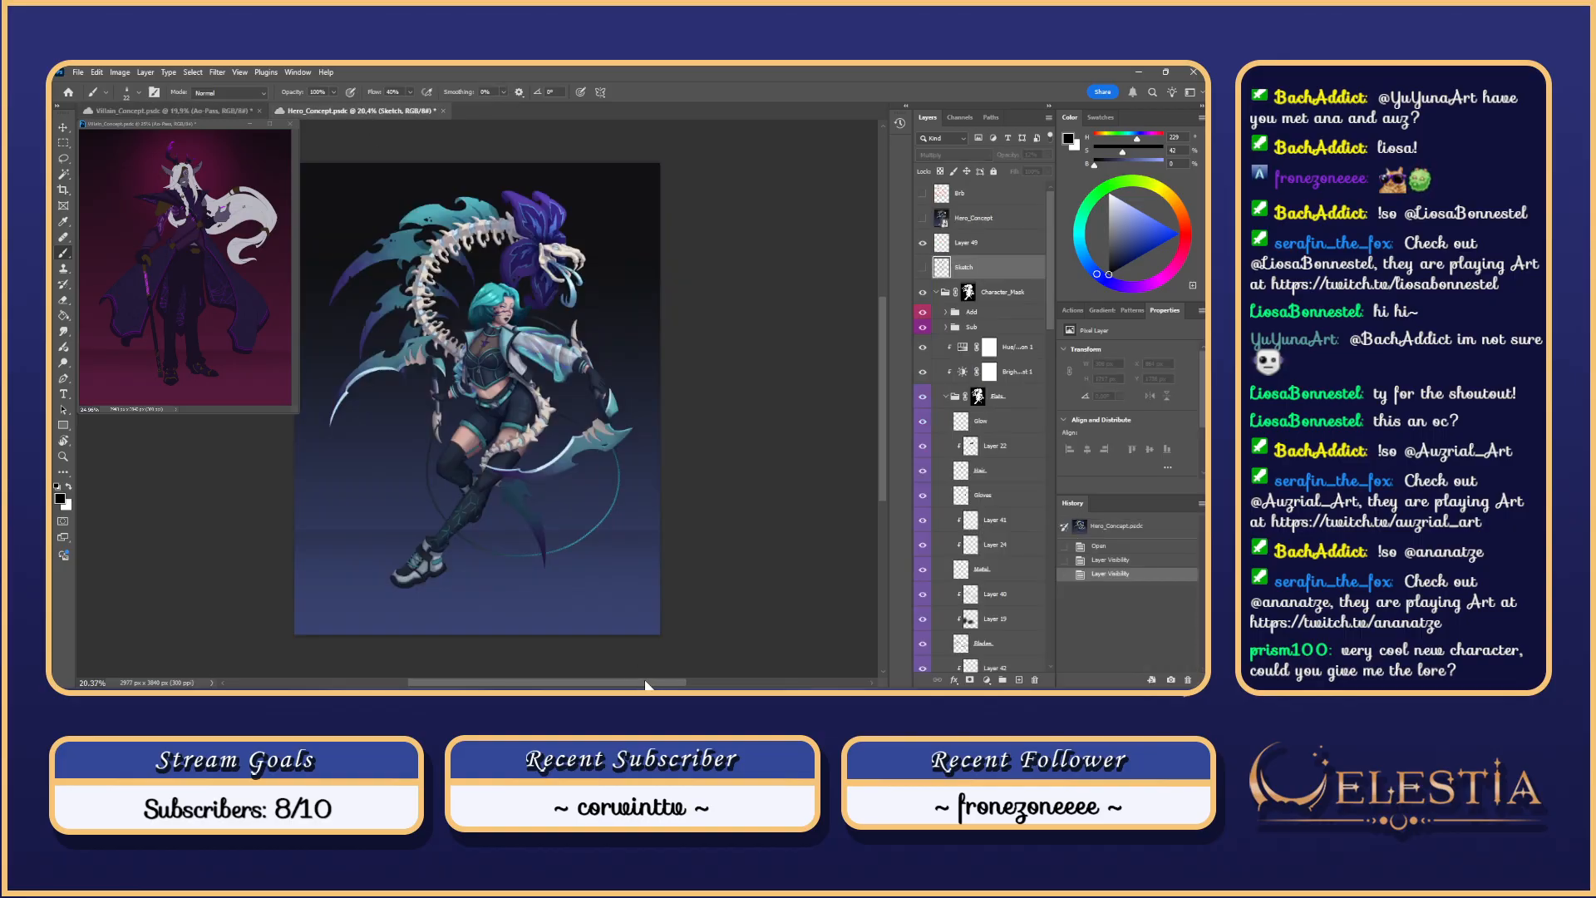
drag(646, 683, 607, 682)
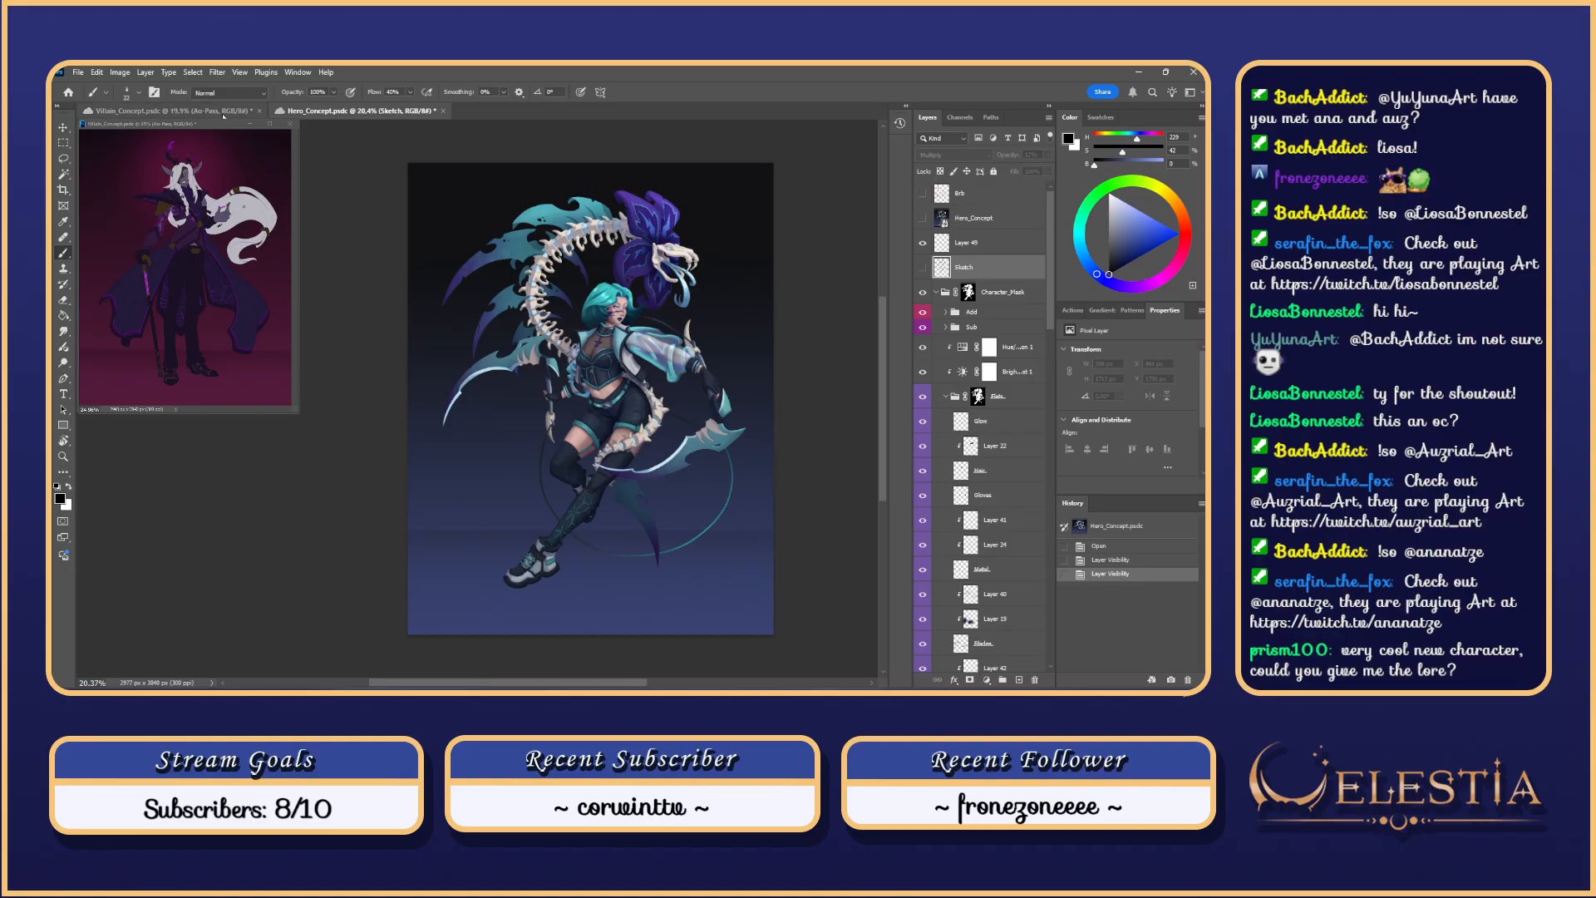
click(222, 112)
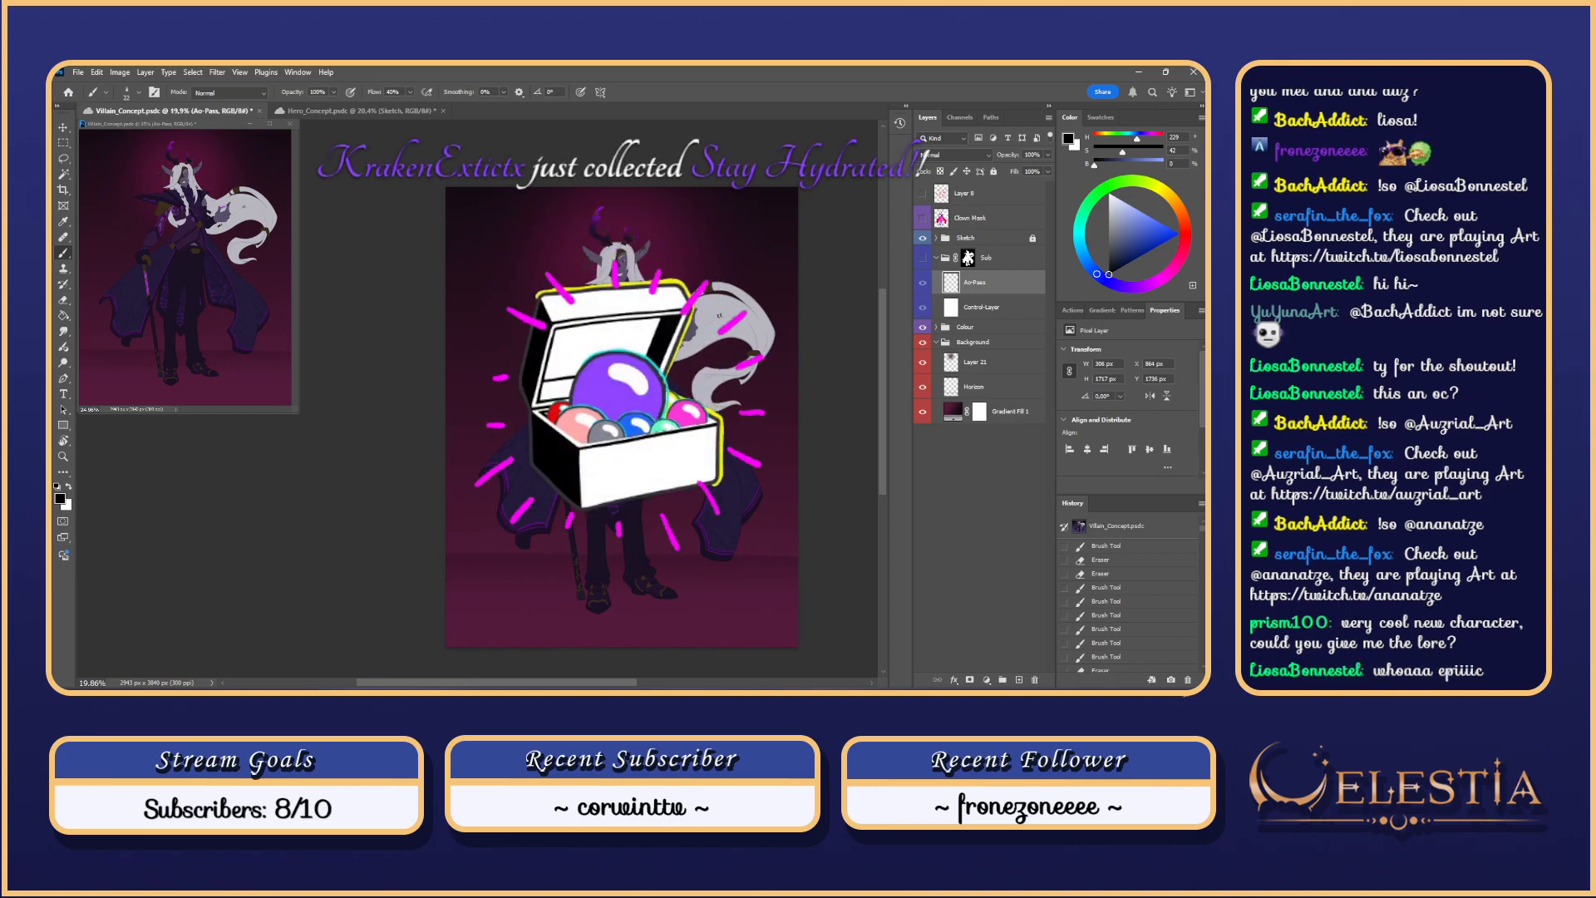
key(ctrl+s)
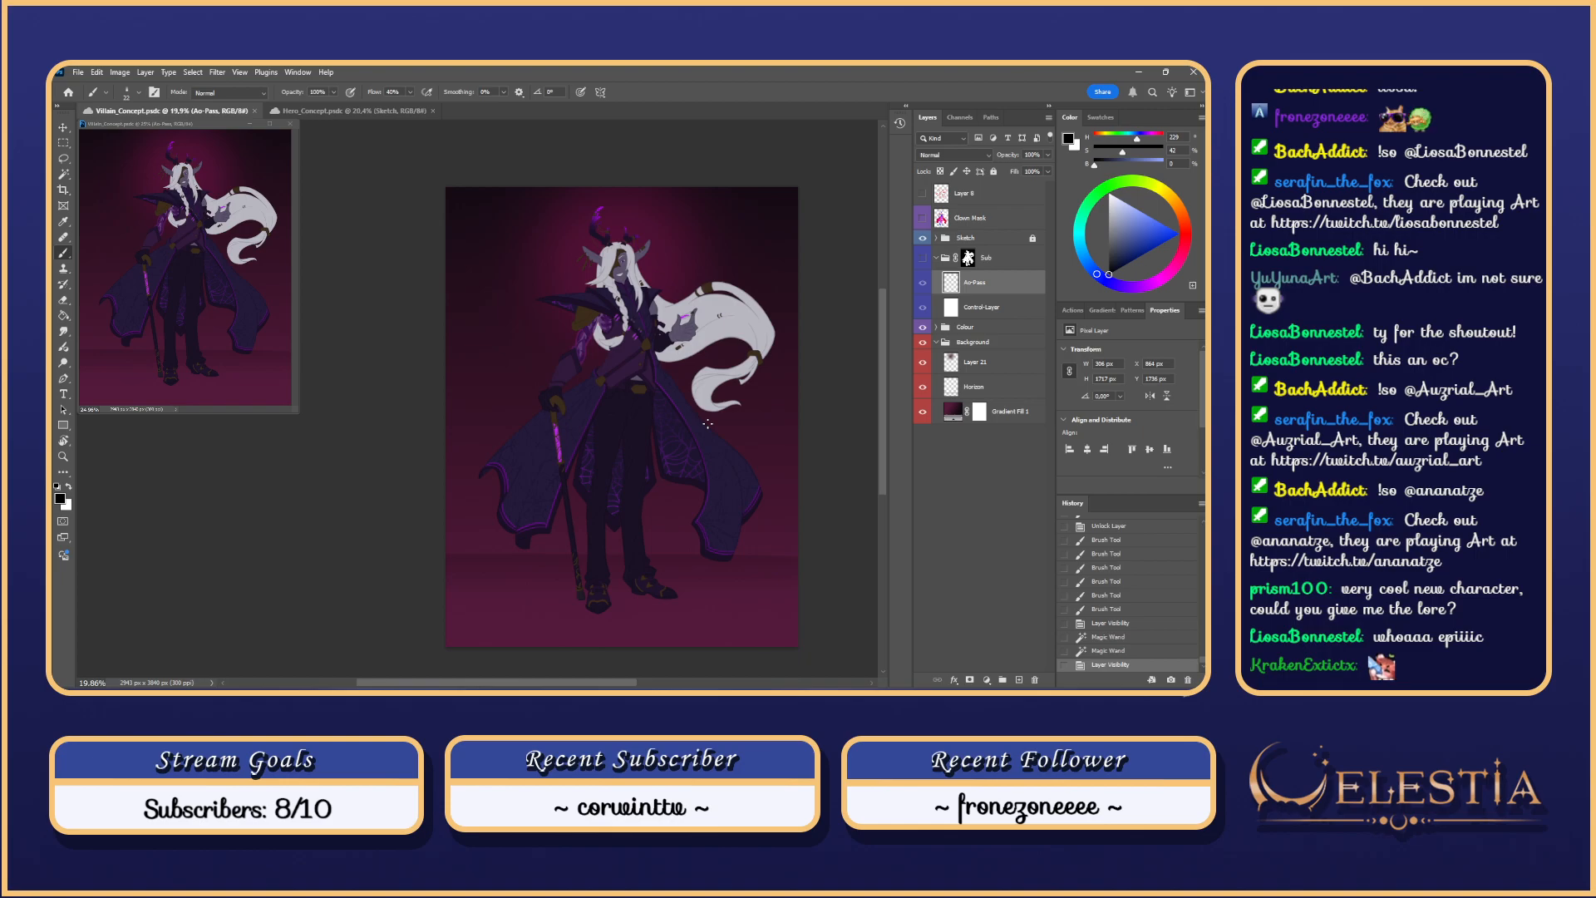
click(370, 111)
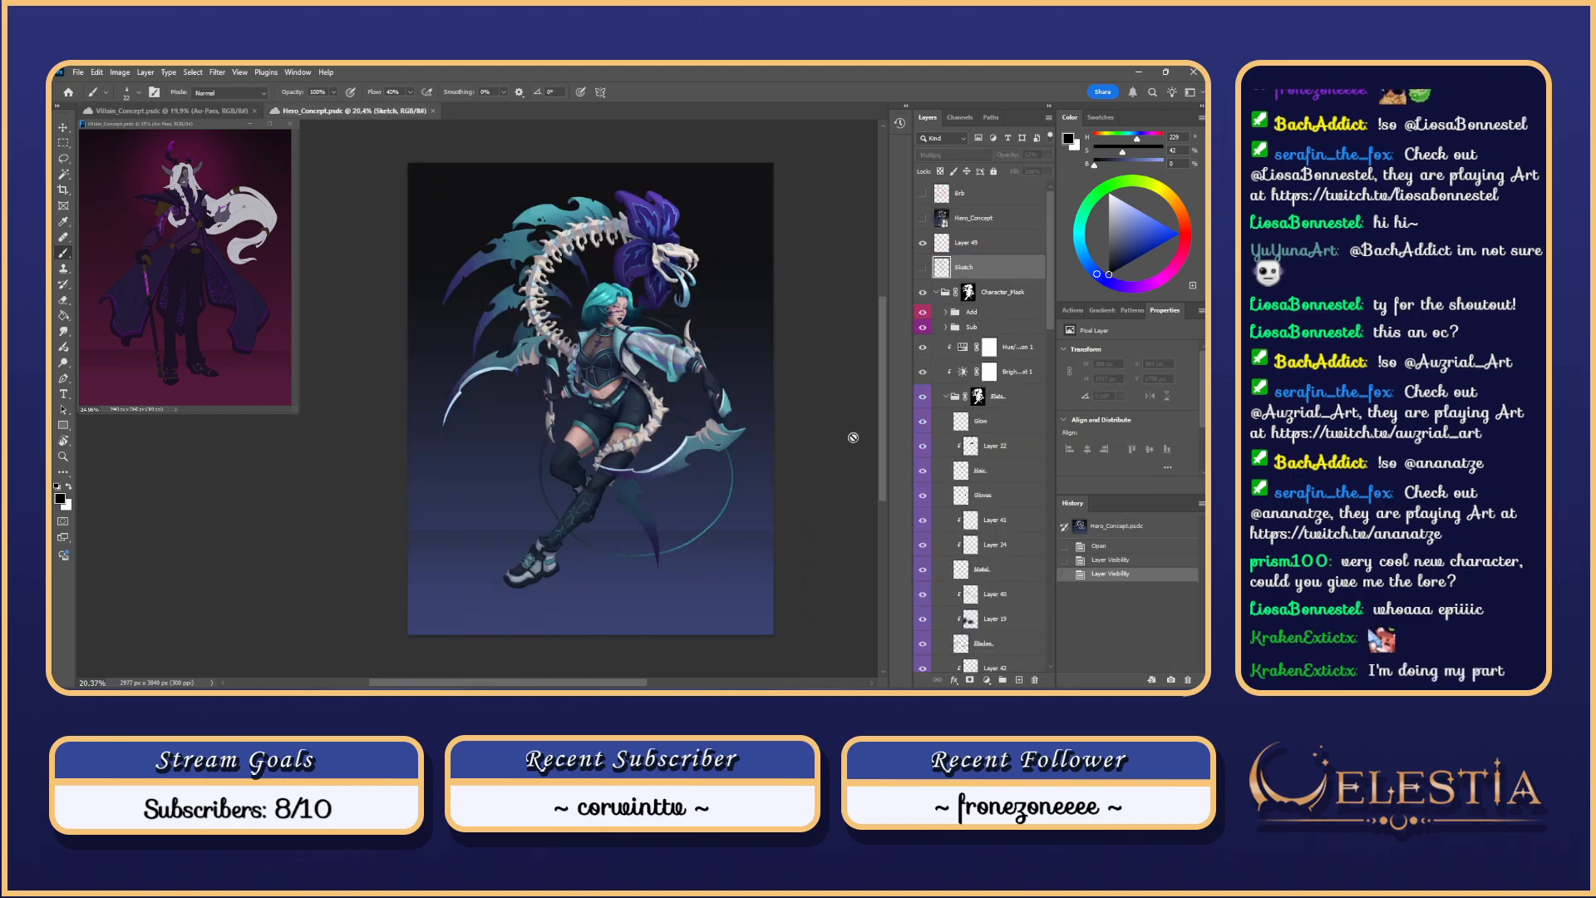
Step: Target Layer 49 and set the paint colour to a strong red
click(1018, 242)
click(1172, 232)
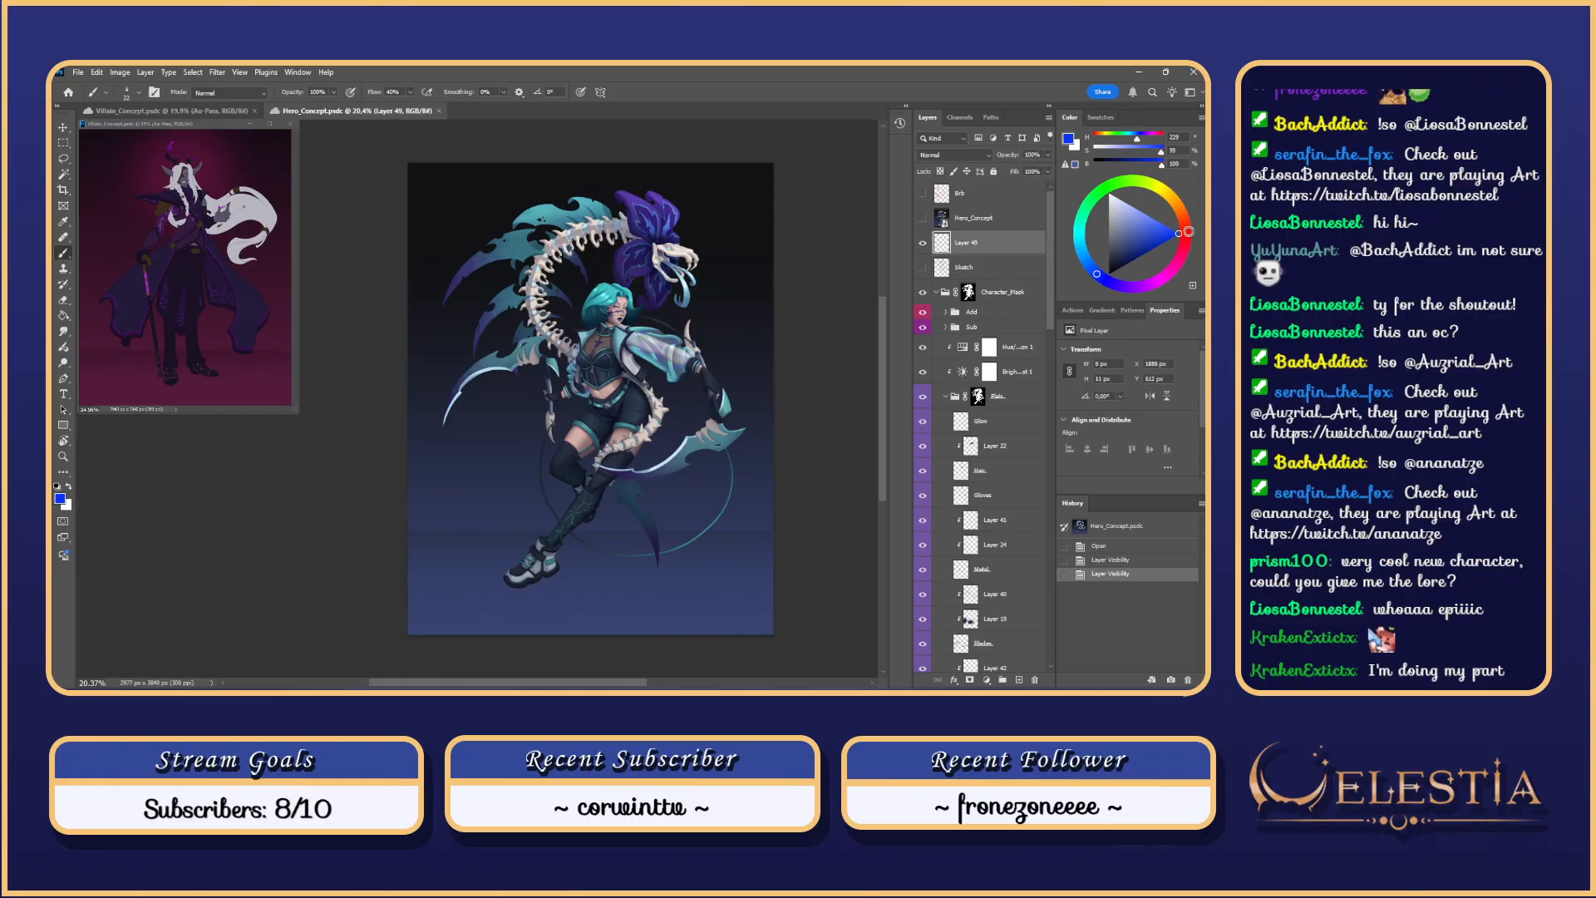
drag(1185, 231, 1190, 236)
Step: Paint and undo trial red marks and arcs around the hero, then return to Villain_Concept
click(533, 204)
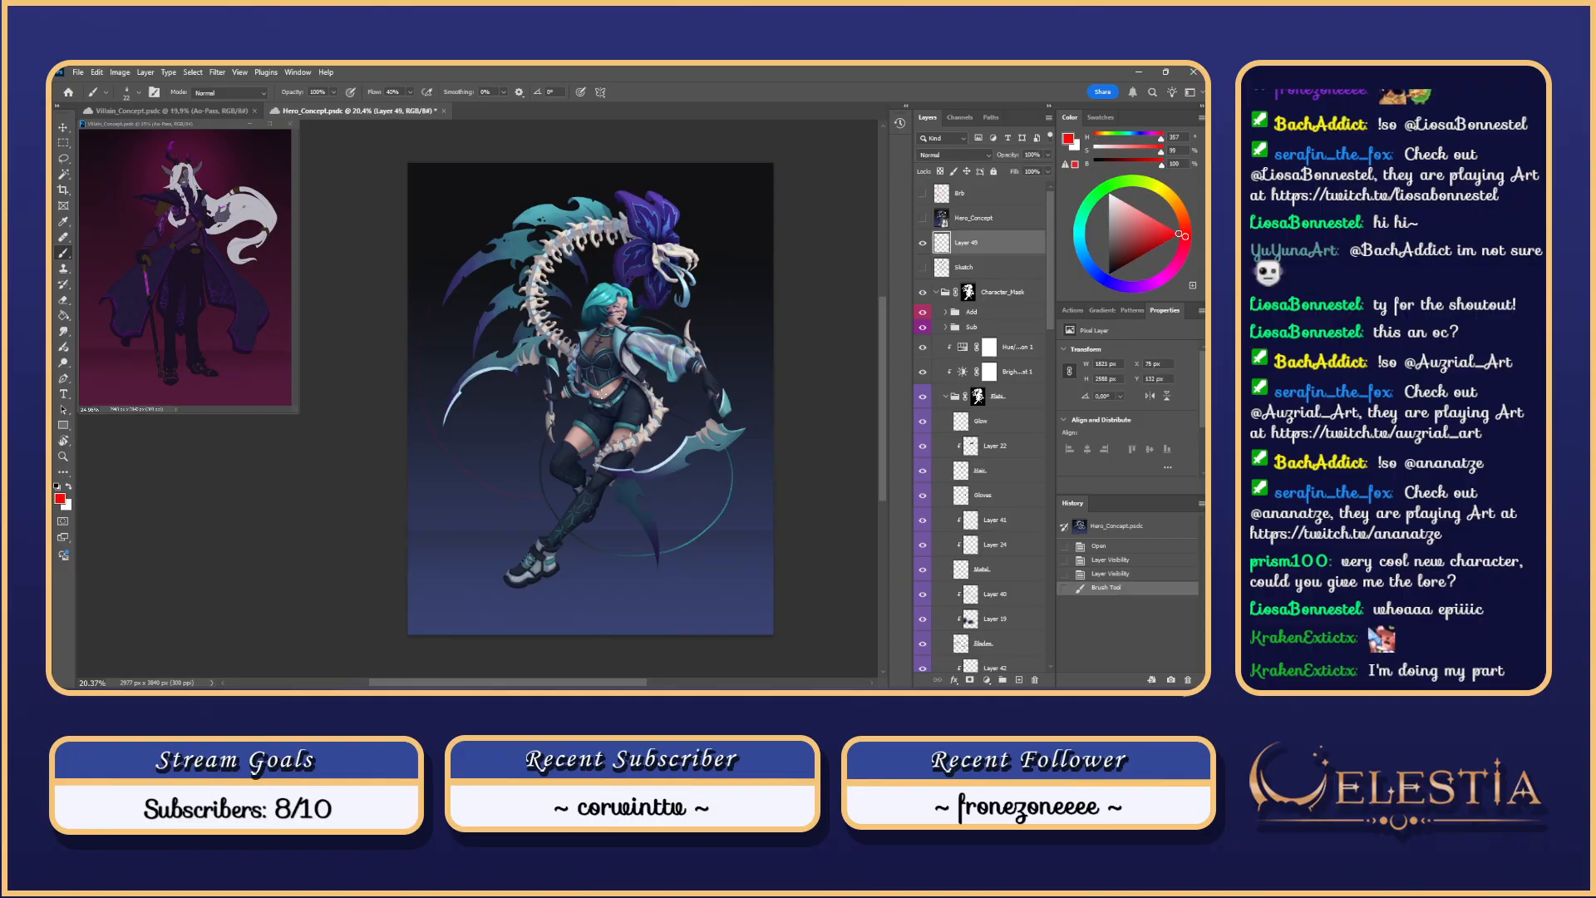
key(ctrl+z)
mouse_move(589, 174)
mouse_down()
mouse_move(446, 466)
mouse_move(748, 467)
mouse_up()
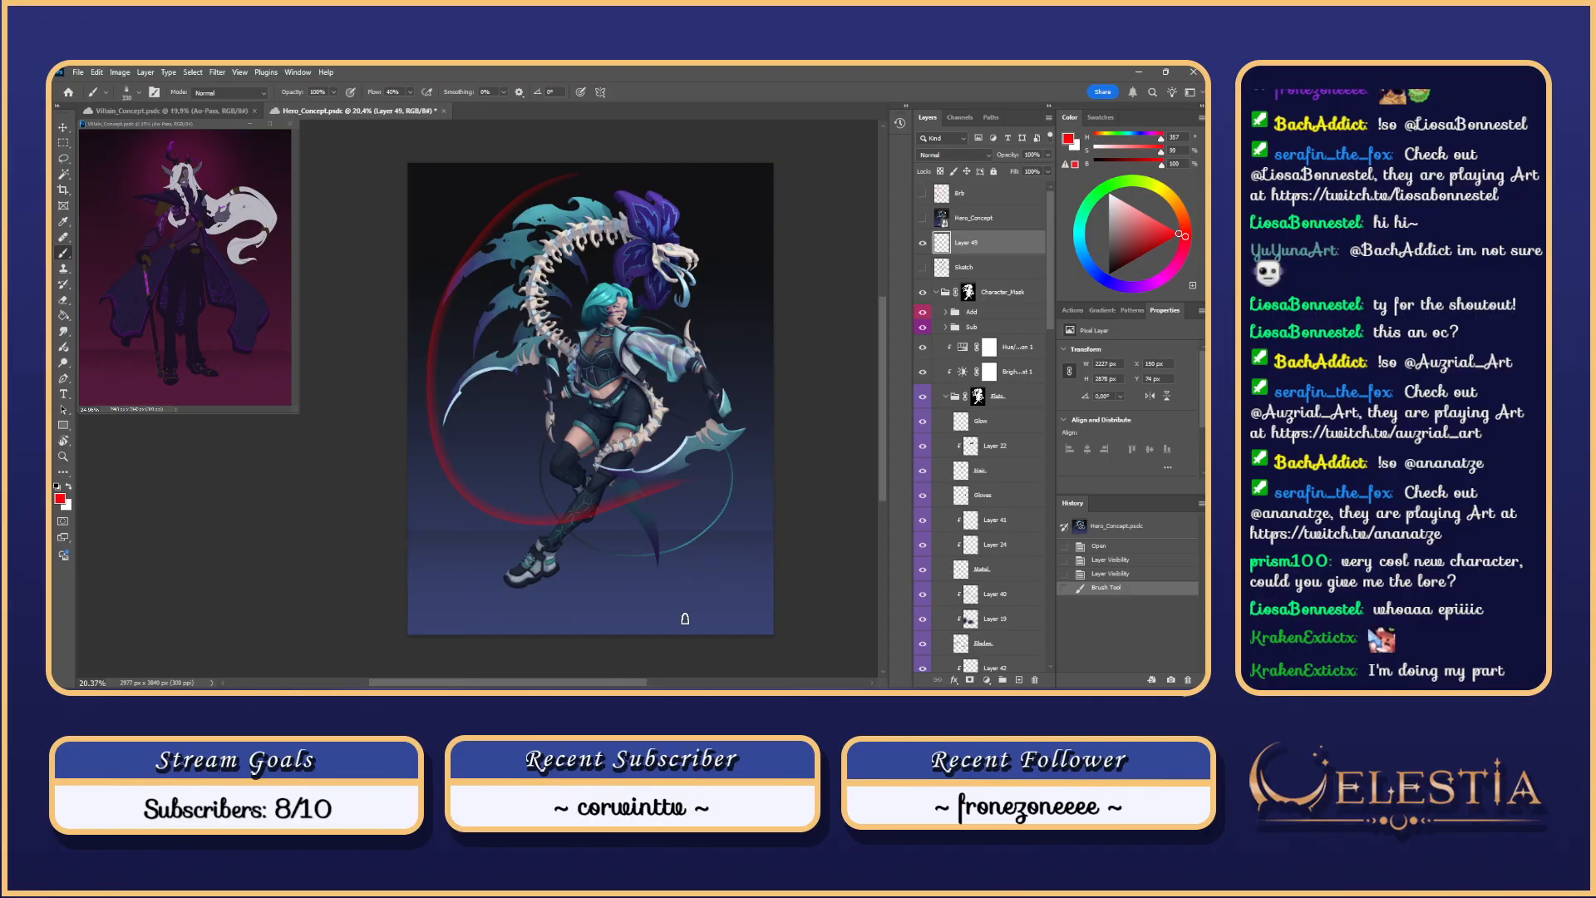
key(ctrl+z)
drag(597, 172, 517, 436)
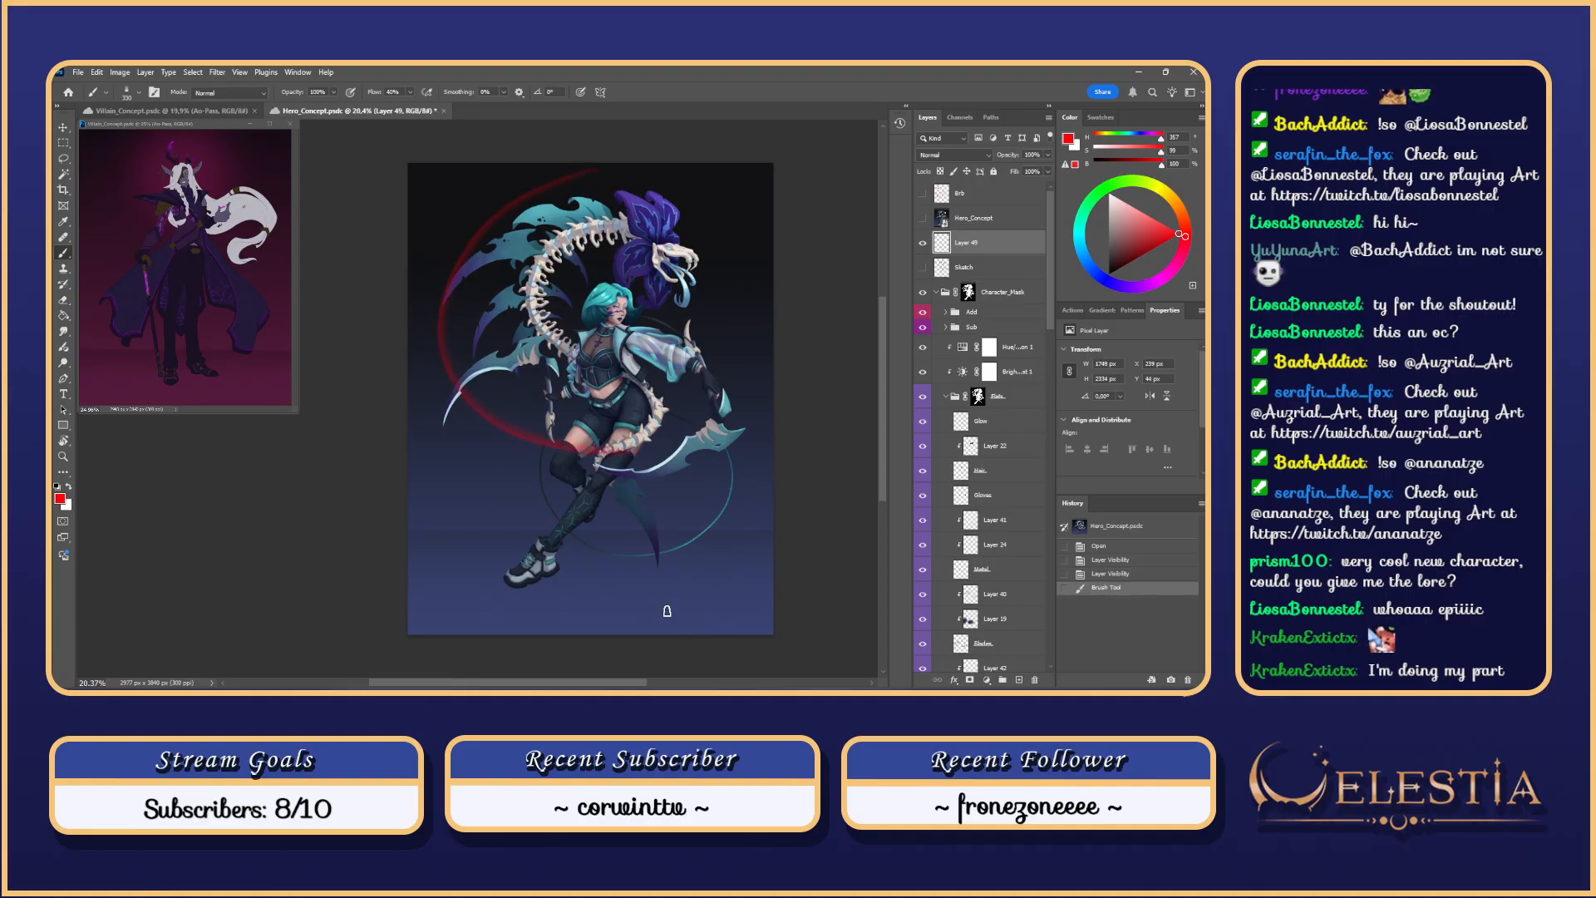
key(ctrl+z)
click(191, 110)
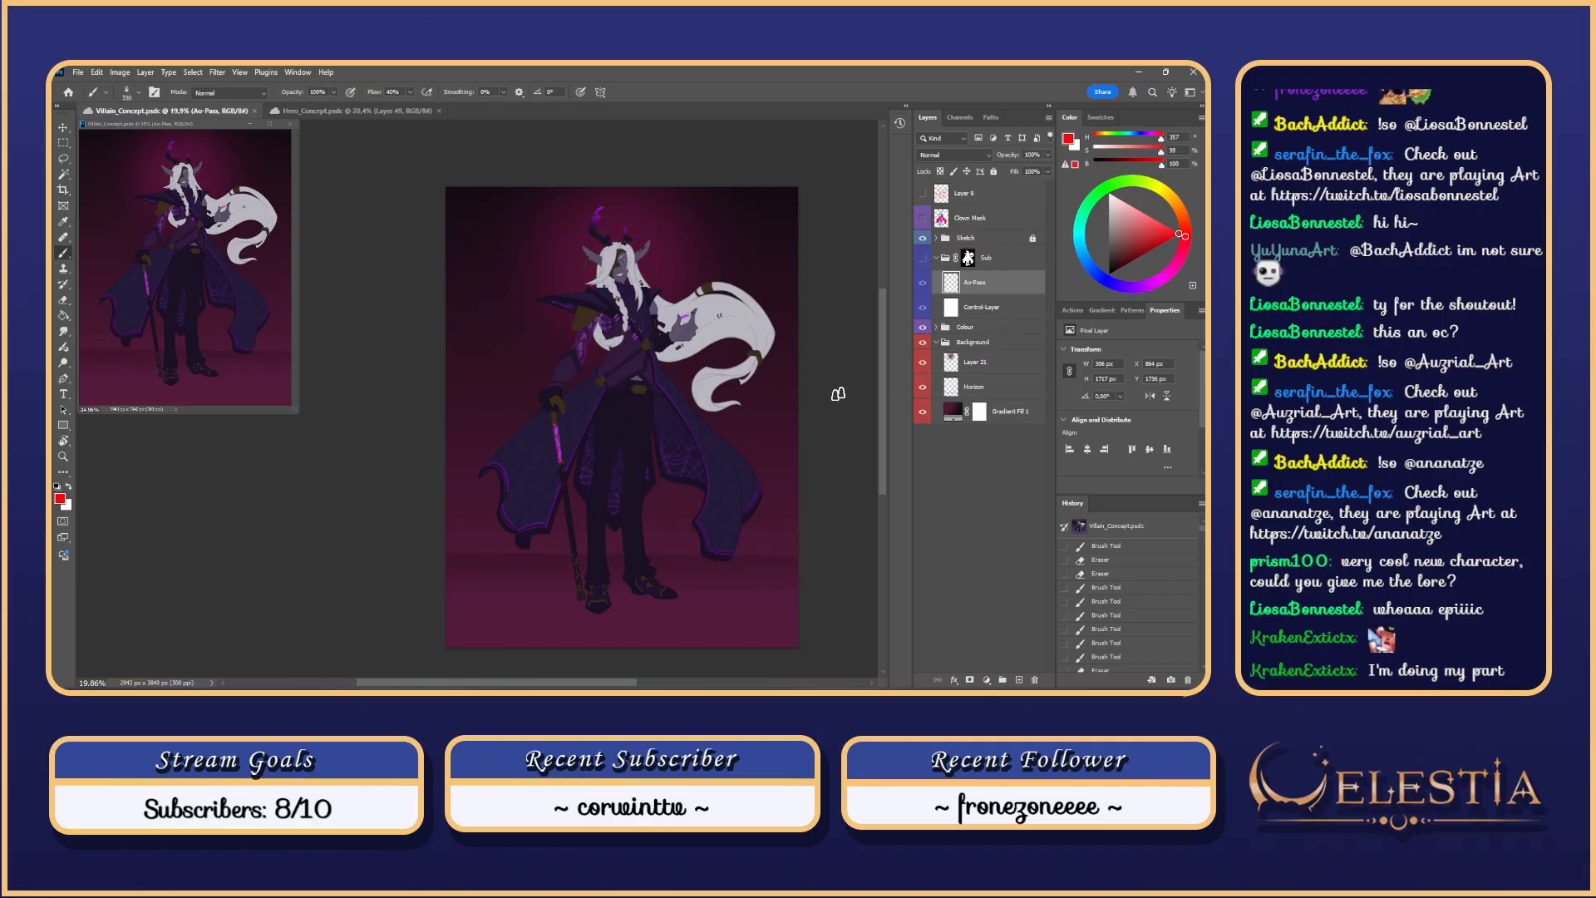
Step: Reset the colours to black with D and zoom in on the villain's braid and arm
key(d)
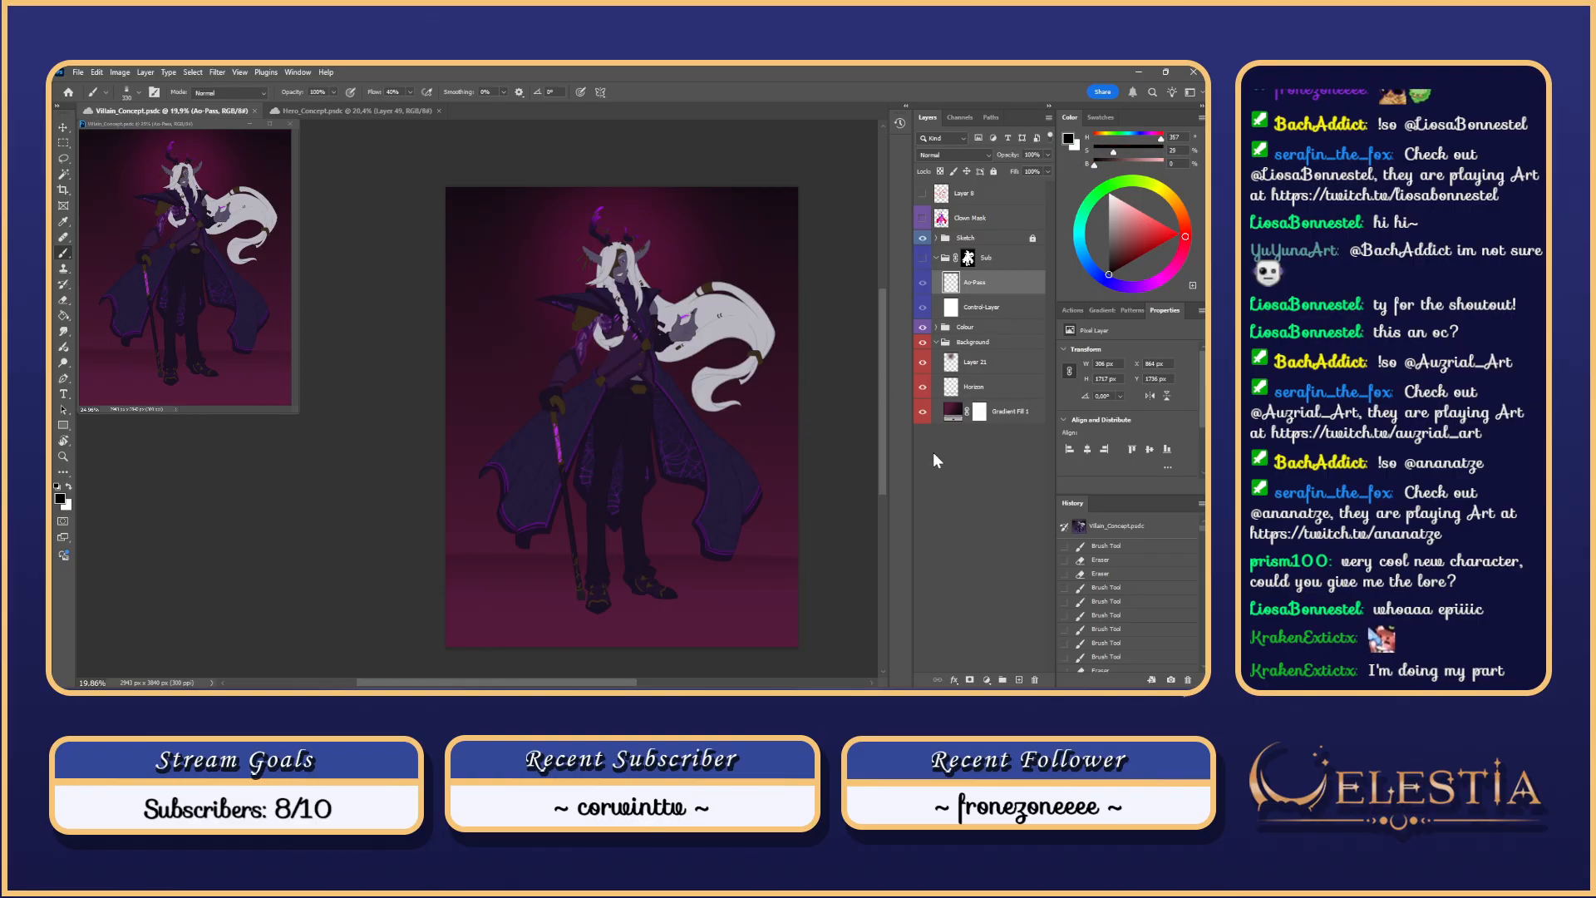
drag(674, 350, 884, 342)
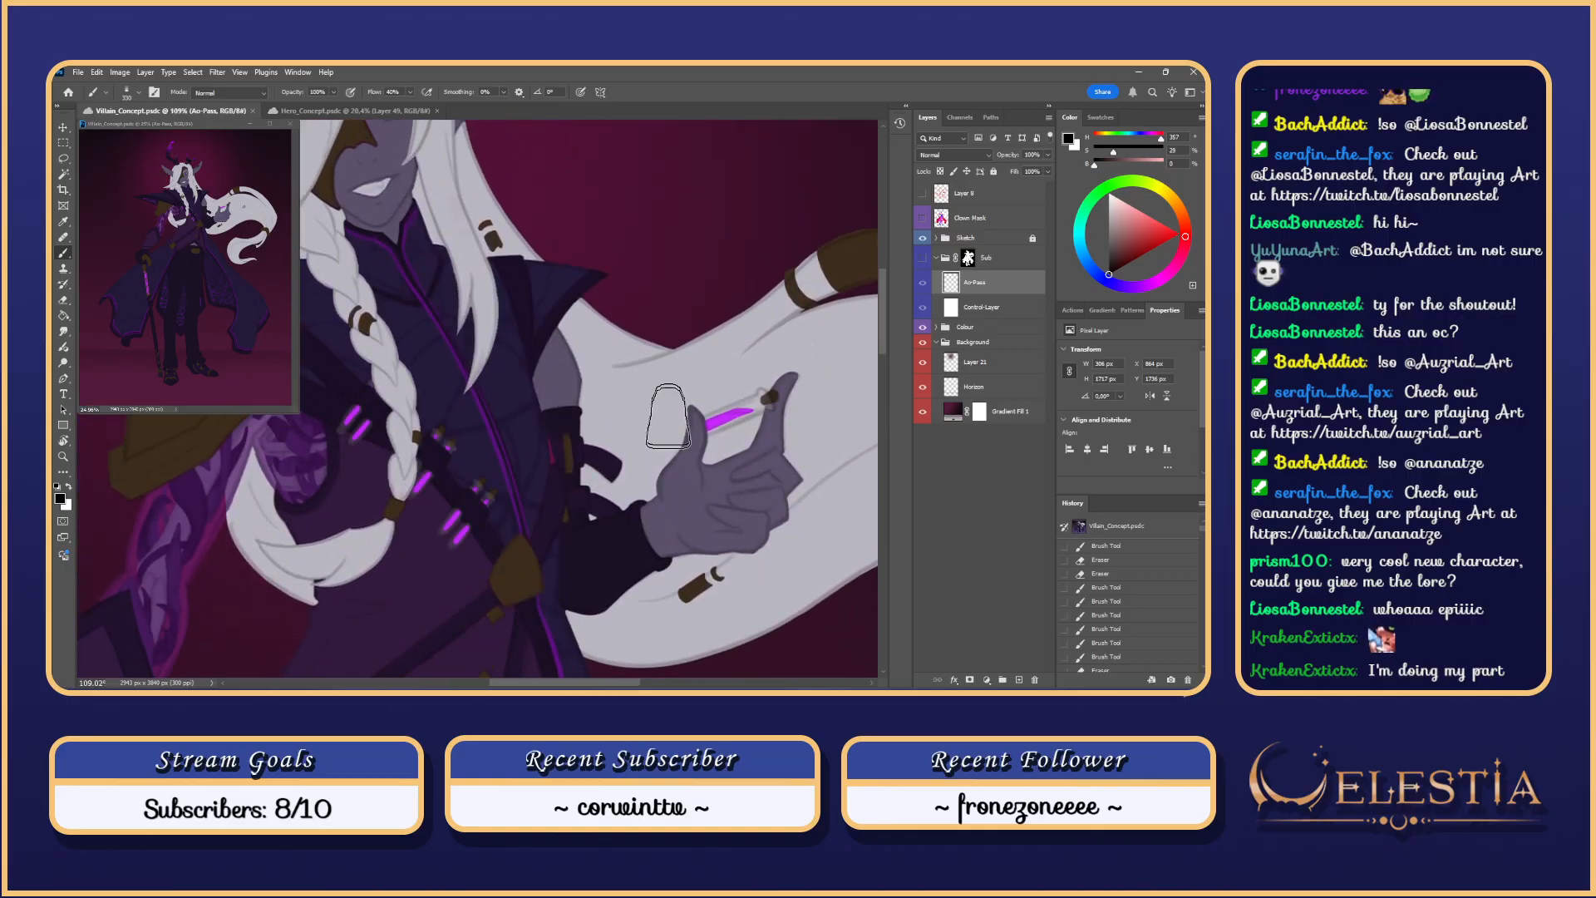
scroll(675, 419, down, 1)
scroll(678, 416, down, 6)
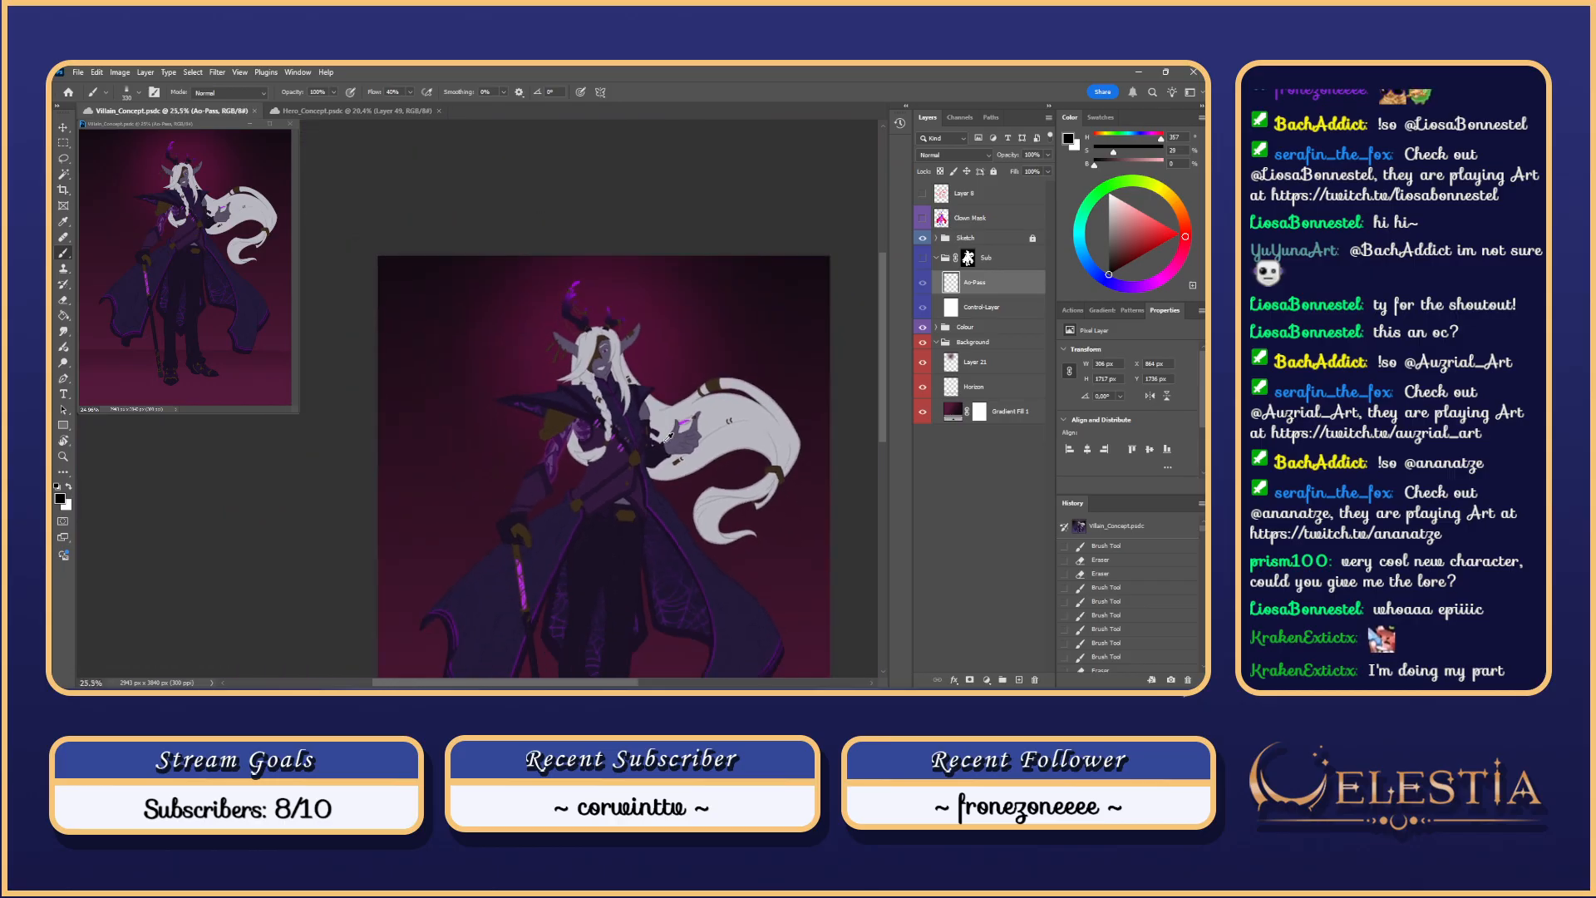
drag(886, 416, 884, 438)
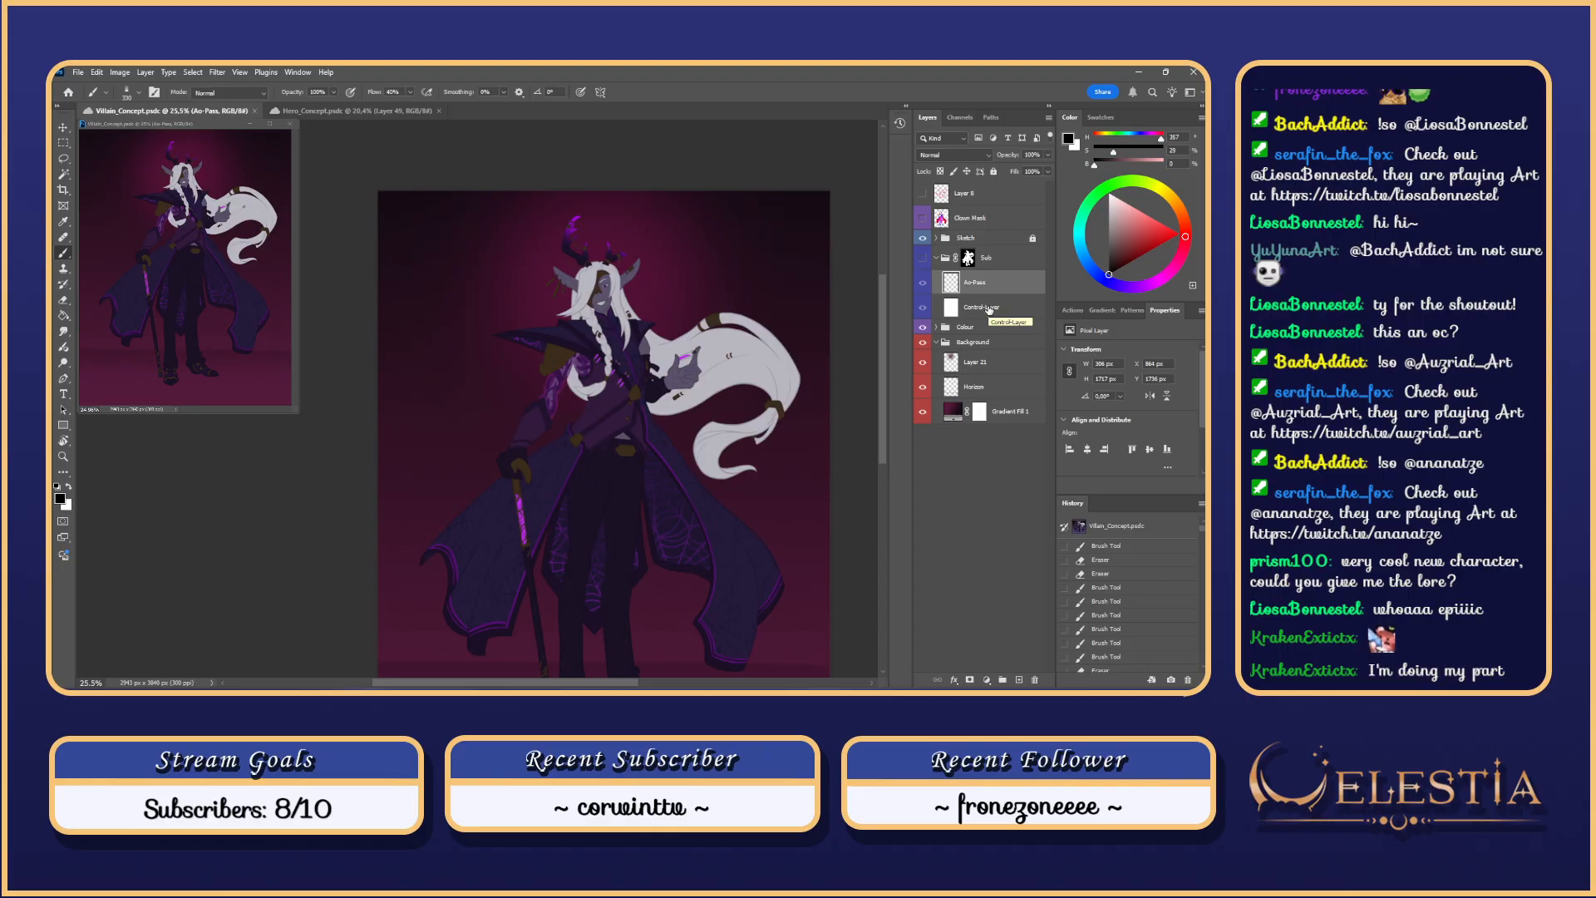
scroll(594, 399, up, 10)
drag(543, 682, 600, 675)
scroll(557, 491, up, 5)
mouse_move(883, 416)
mouse_down()
mouse_move(883, 267)
mouse_move(881, 316)
mouse_up()
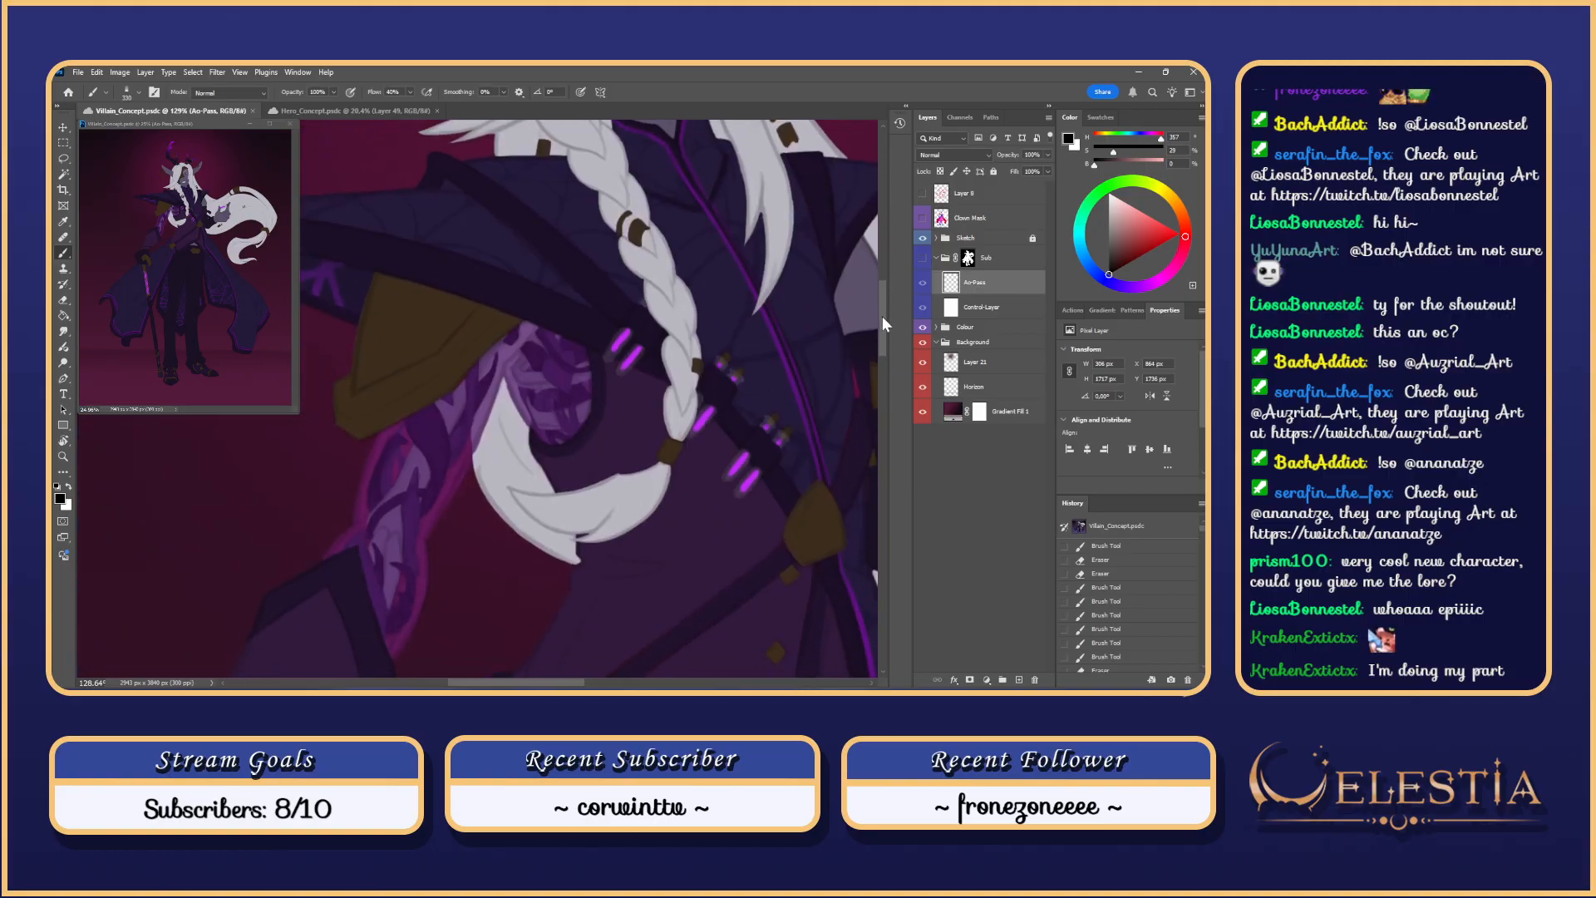
Step: Add a new layer above Clown Mask with red paint colour and a 39 px brush
click(973, 221)
click(1019, 679)
click(1177, 232)
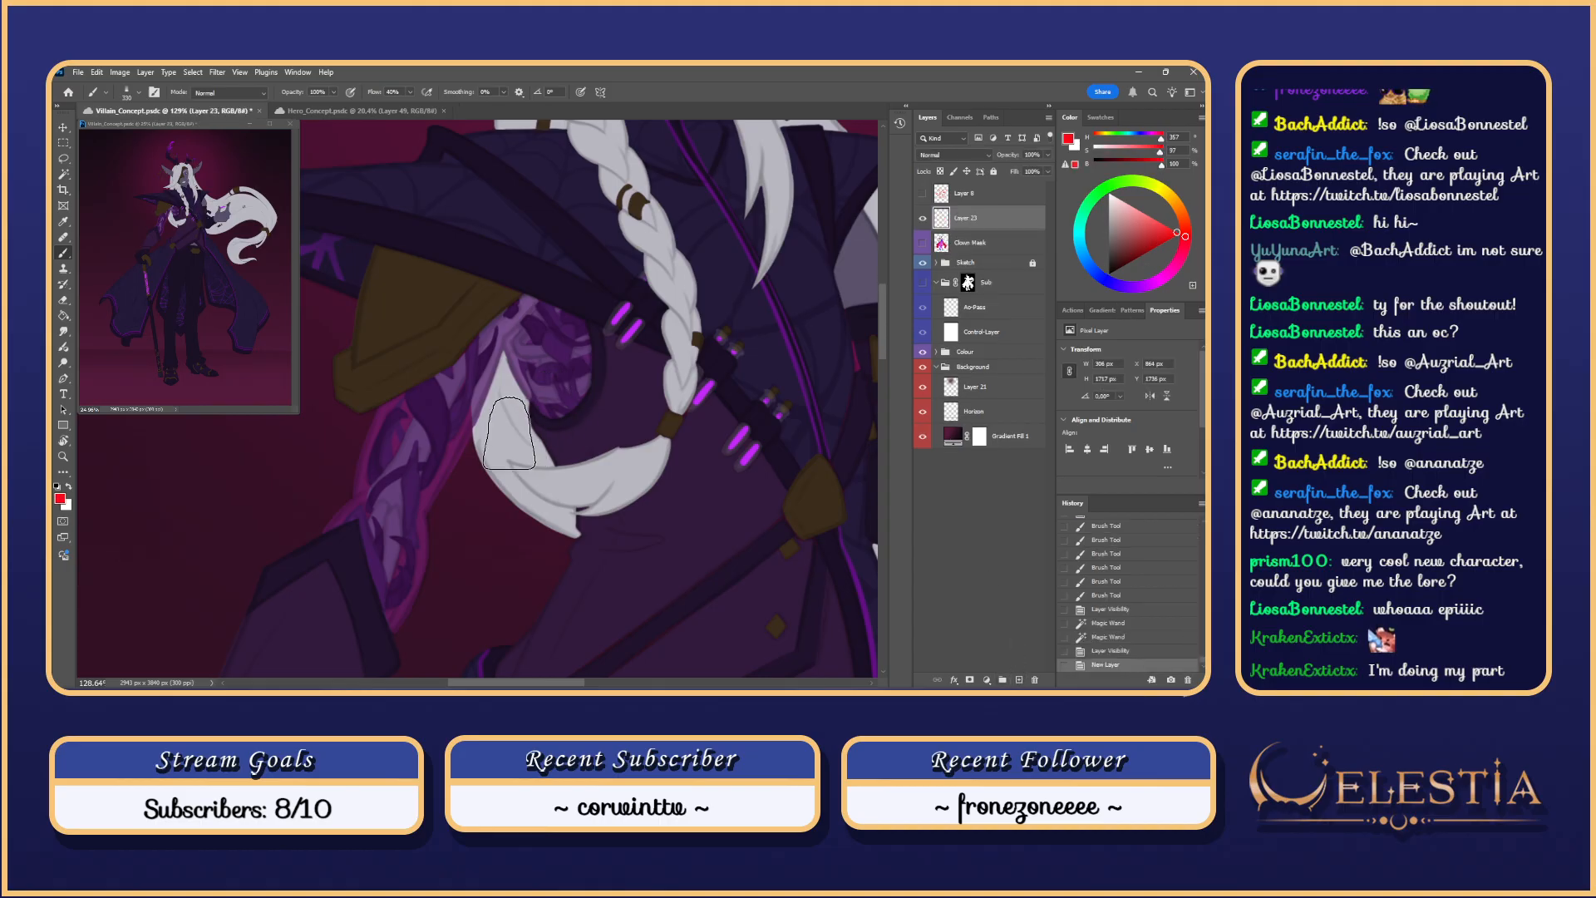
right_click(473, 399)
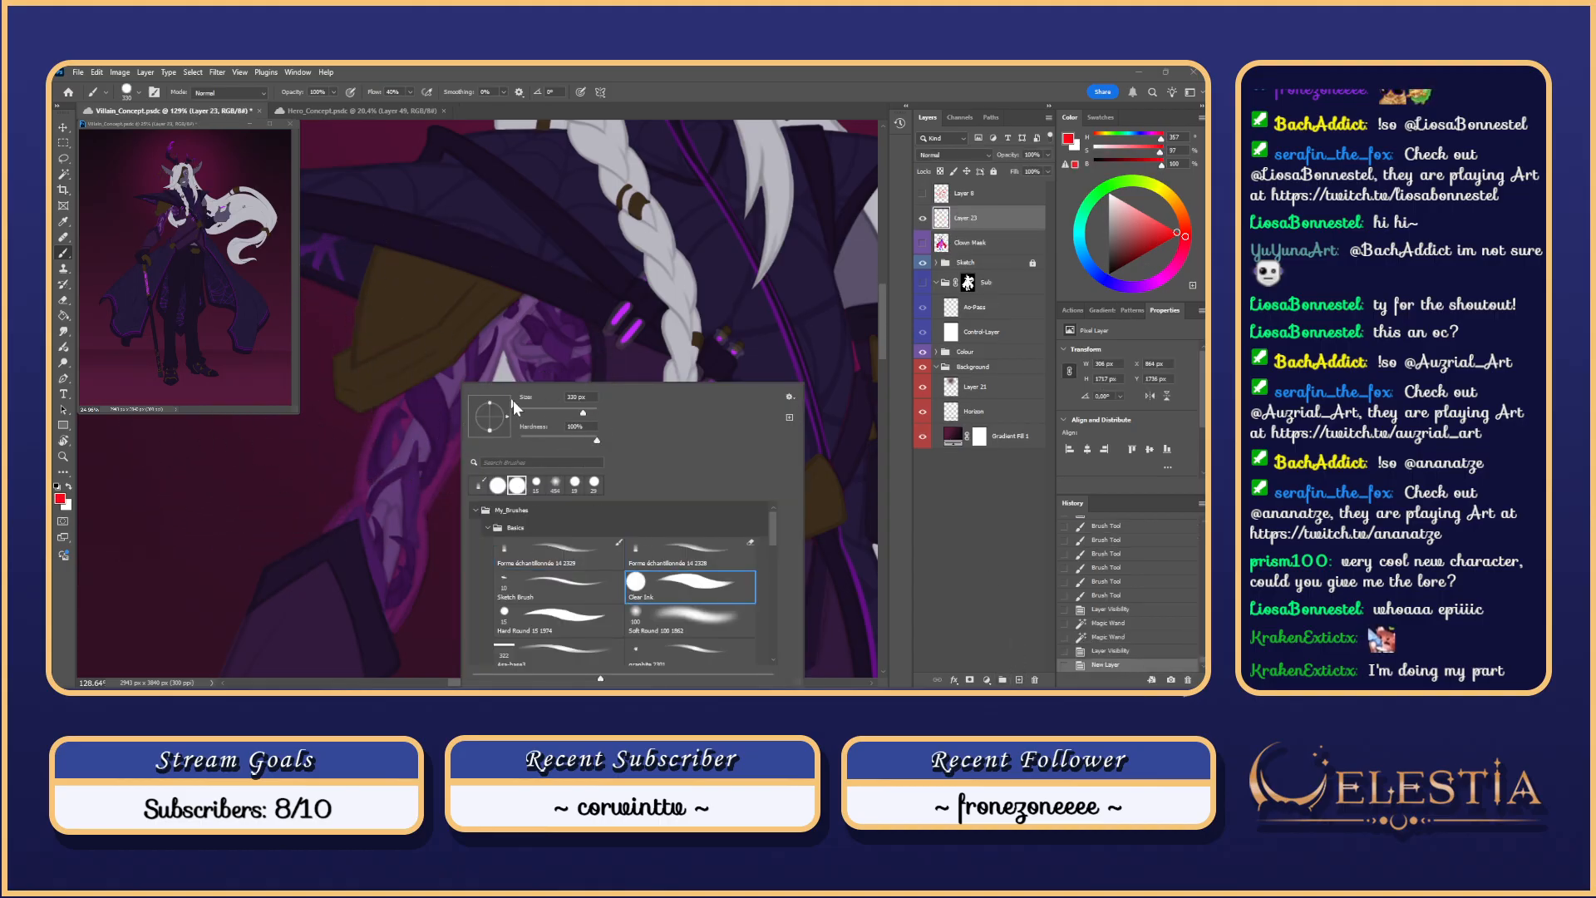
click(535, 414)
click(344, 471)
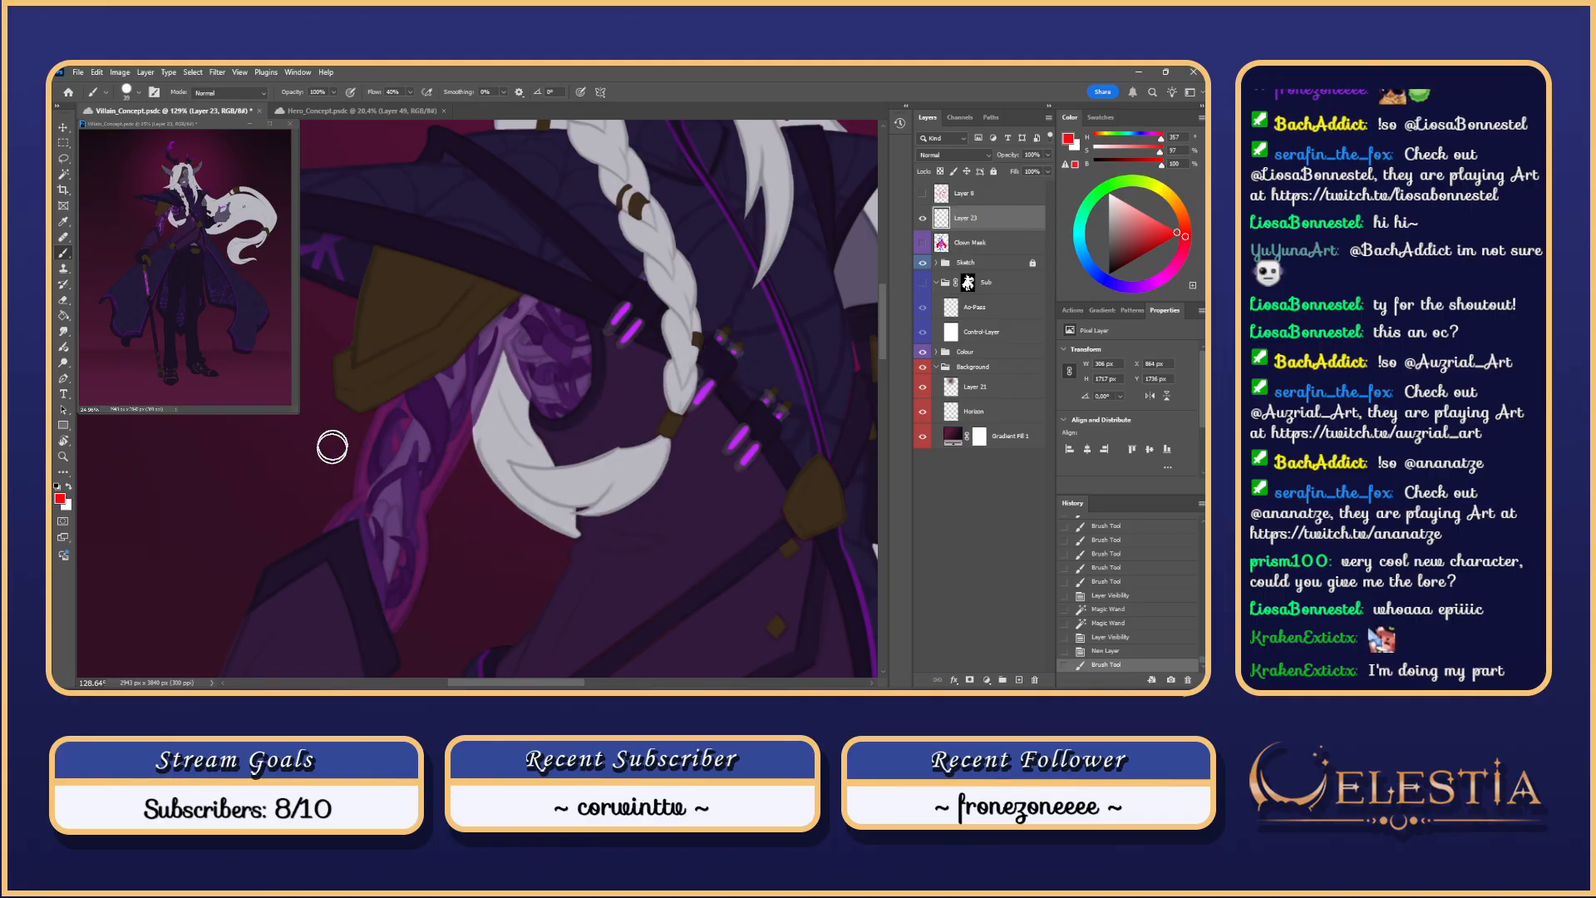
Step: Deselect, paint trial red arrows beside the arm and toward the braid tip, then undo them
key(ctrl+d)
mouse_move(291, 415)
mouse_down()
mouse_move(333, 460)
mouse_move(331, 431)
mouse_up()
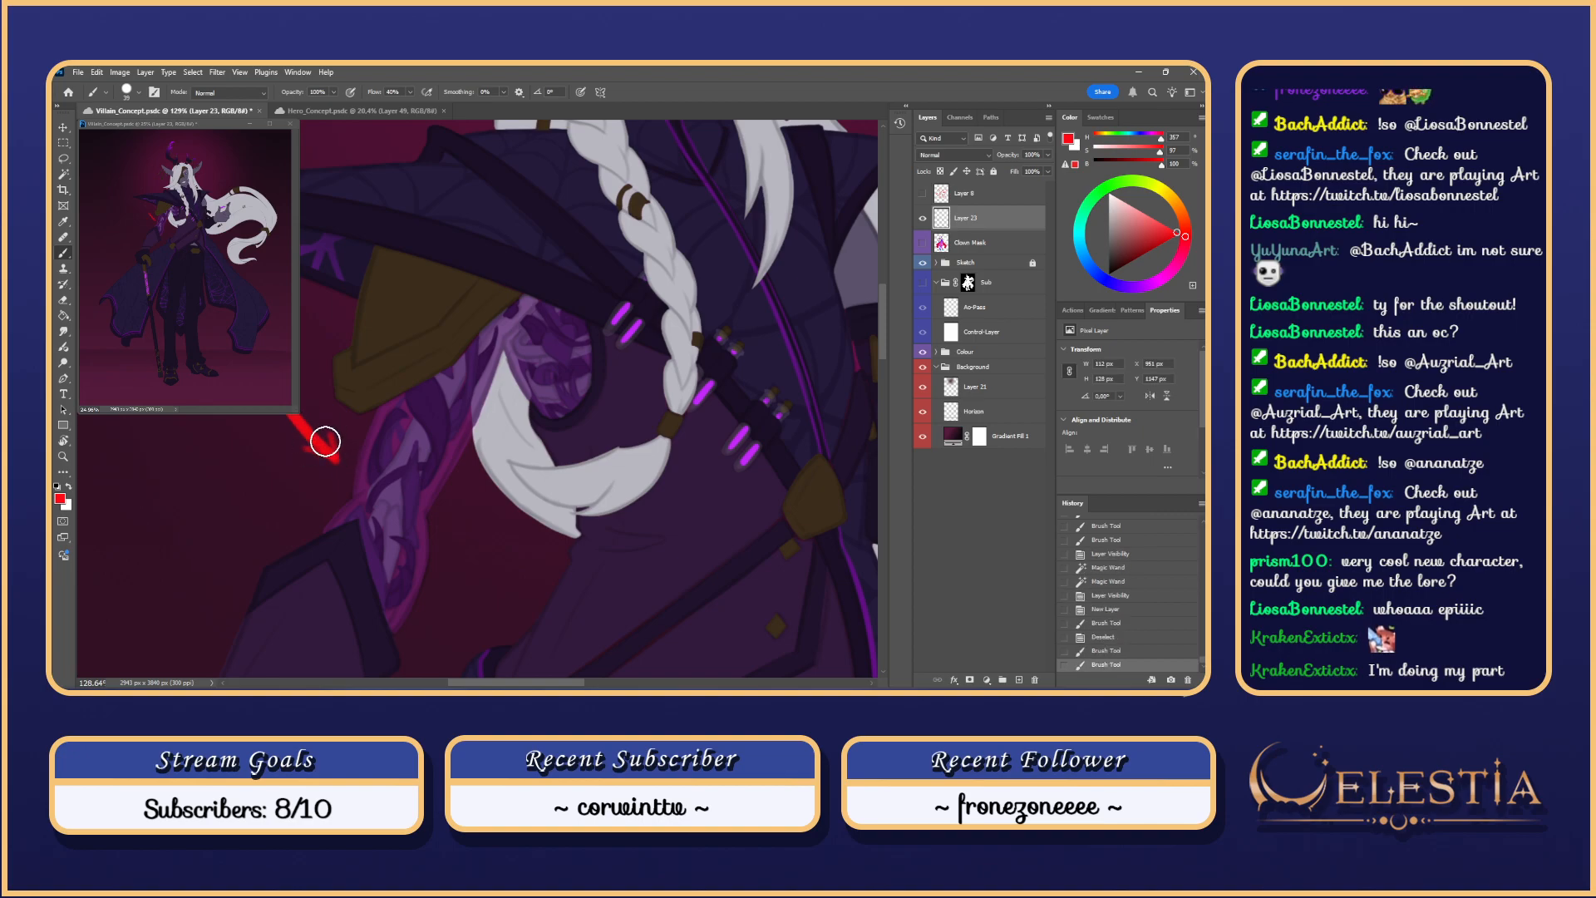
scroll(325, 442, up, 3)
scroll(325, 442, right, 3)
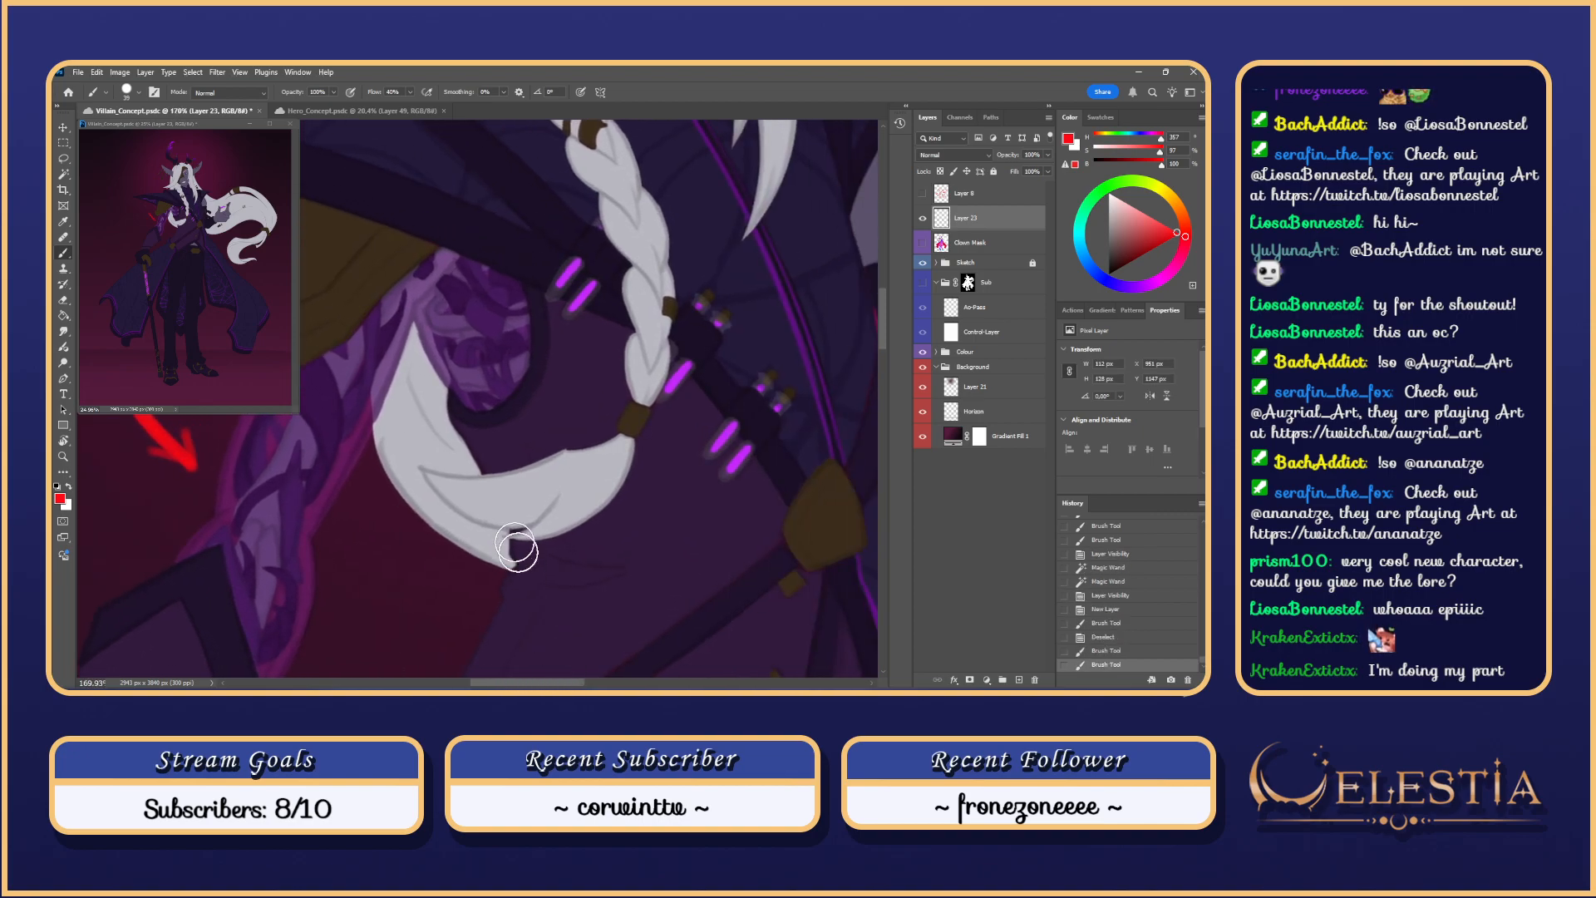
drag(384, 497, 441, 384)
drag(442, 384, 463, 396)
scroll(377, 445, down, 5)
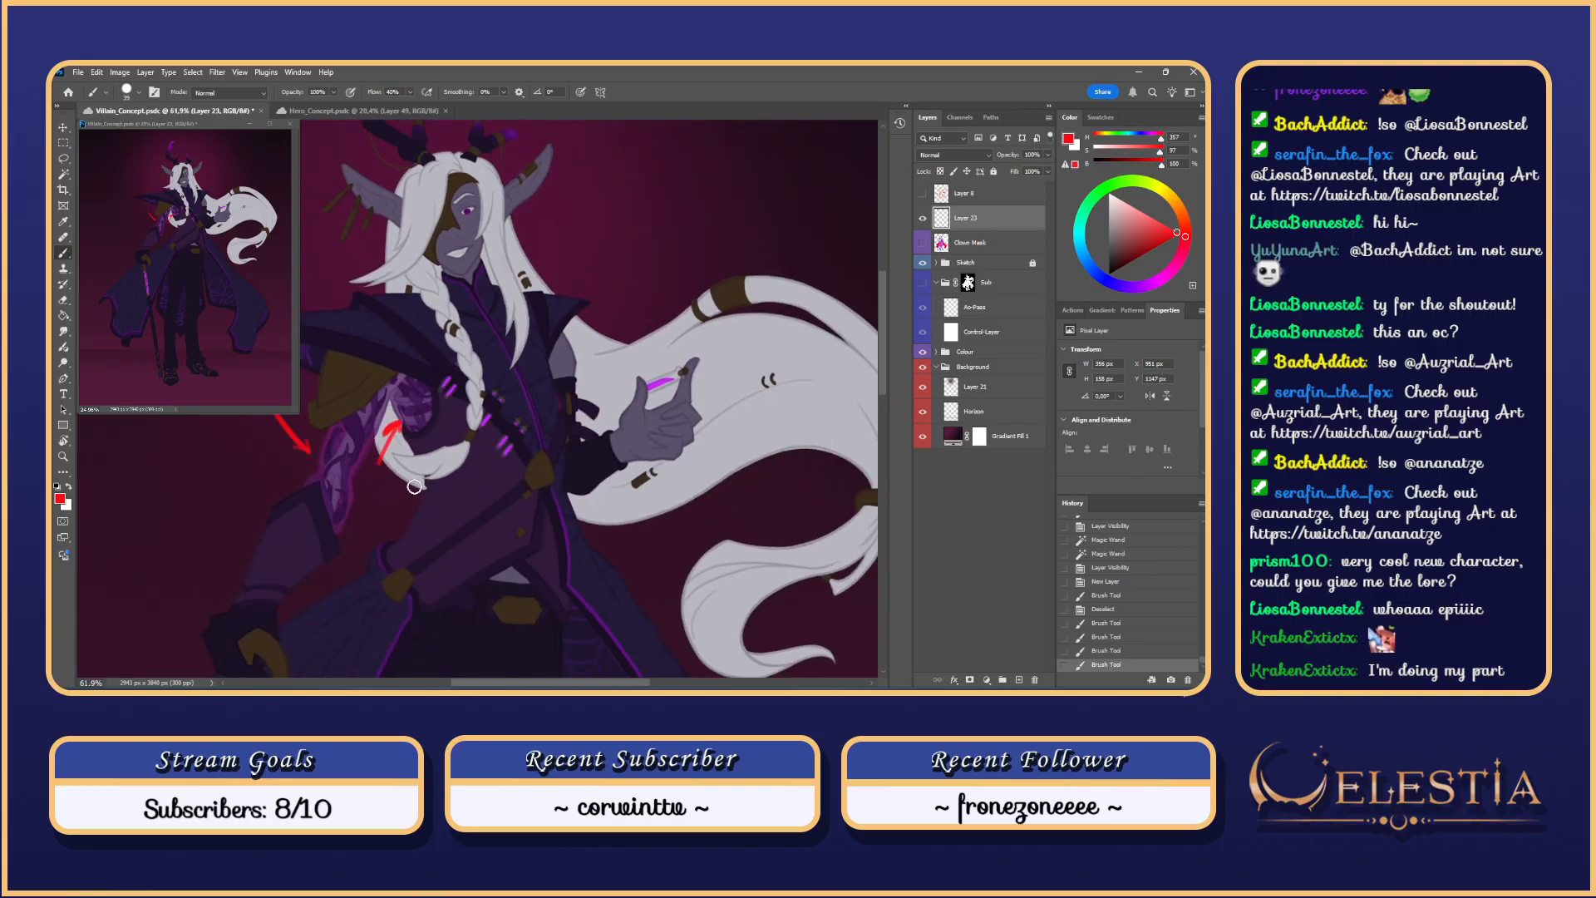
key(ctrl+z)
key(ctrl+z)
key(ctrl+z)
key(ctrl+z)
Step: Try further red annotation strokes across the figure and near the eye, undoing each one
mouse_move(289, 417)
mouse_down()
mouse_move(206, 564)
mouse_move(205, 602)
mouse_up()
mouse_move(511, 519)
mouse_down()
mouse_move(610, 473)
mouse_move(634, 530)
mouse_up()
key(ctrl+z)
drag(655, 383, 751, 496)
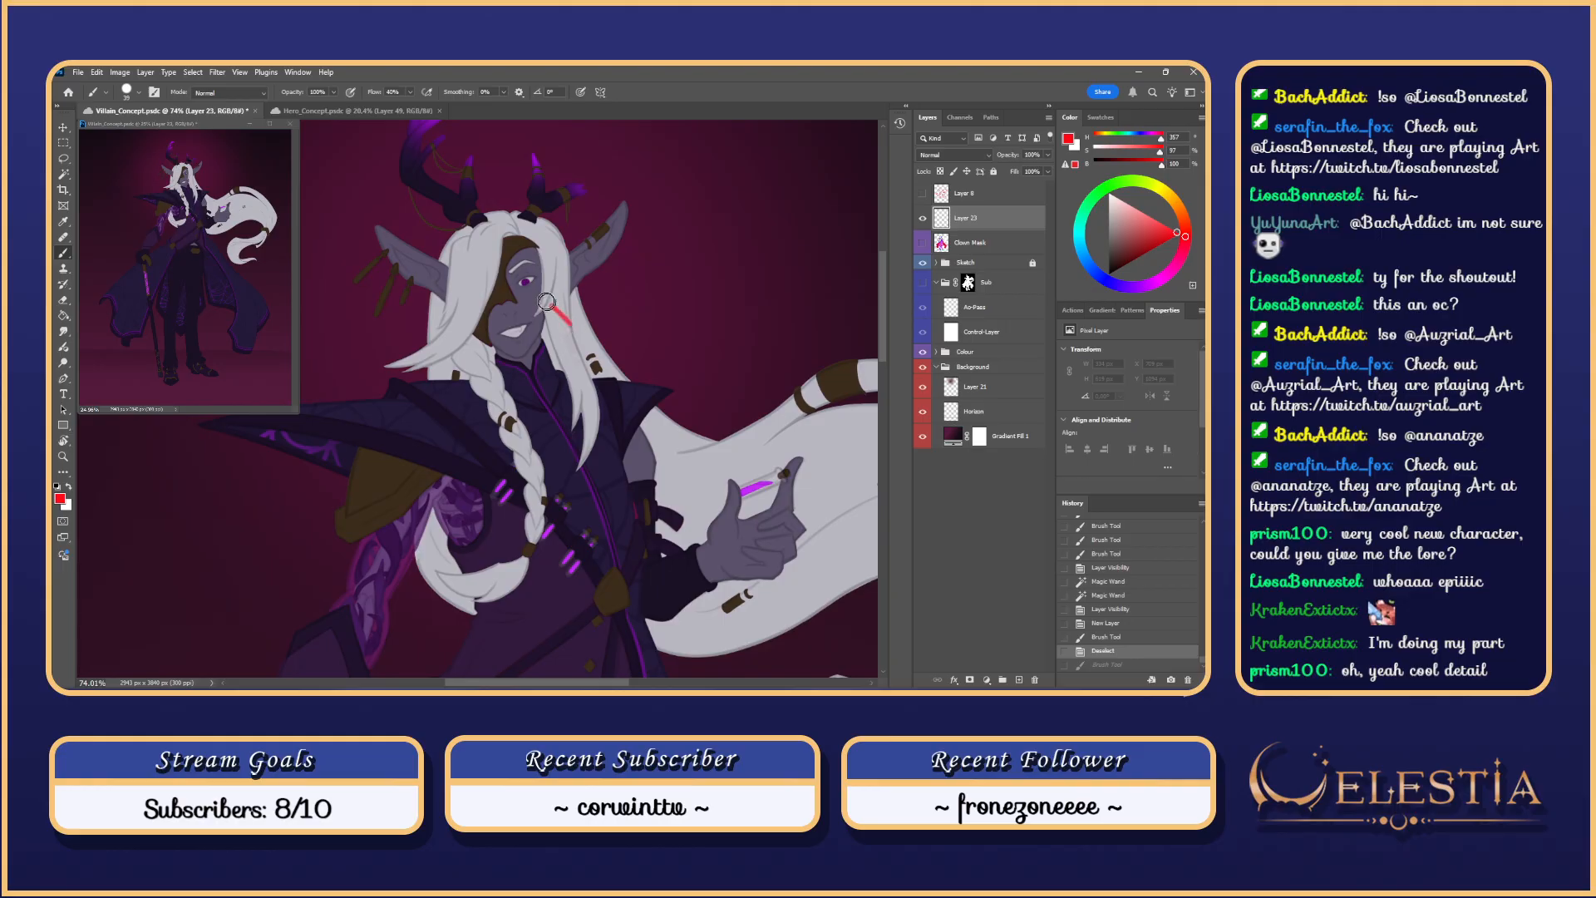
drag(546, 301, 538, 291)
key(ctrl+z)
scroll(546, 356, down, 2)
scroll(545, 357, down, 3)
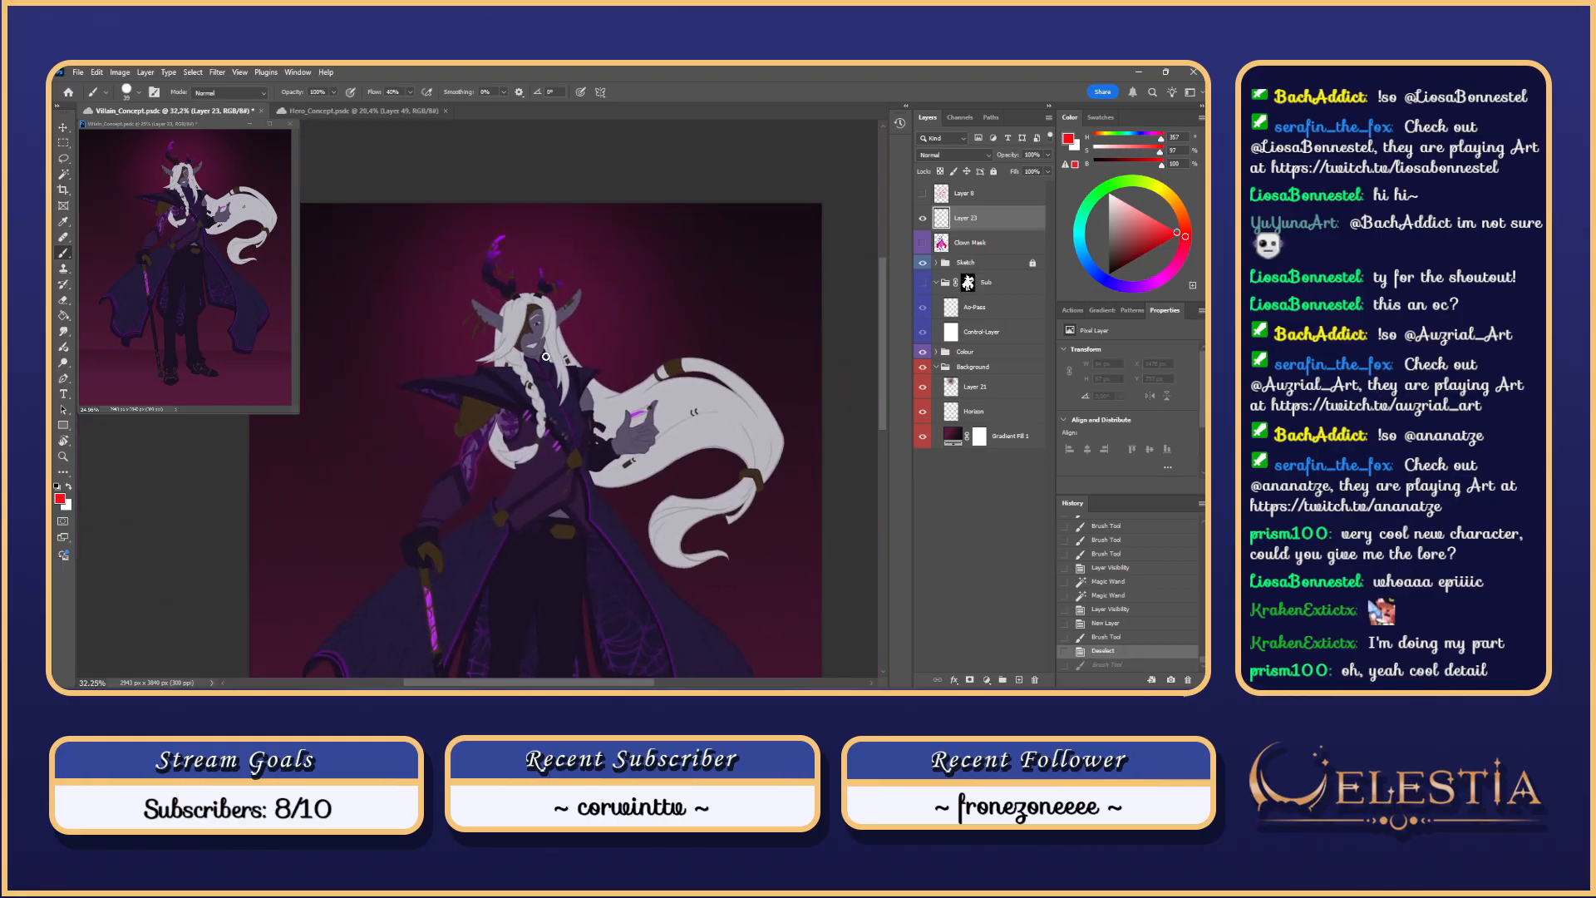
drag(882, 278, 879, 310)
scroll(861, 304, down, 2)
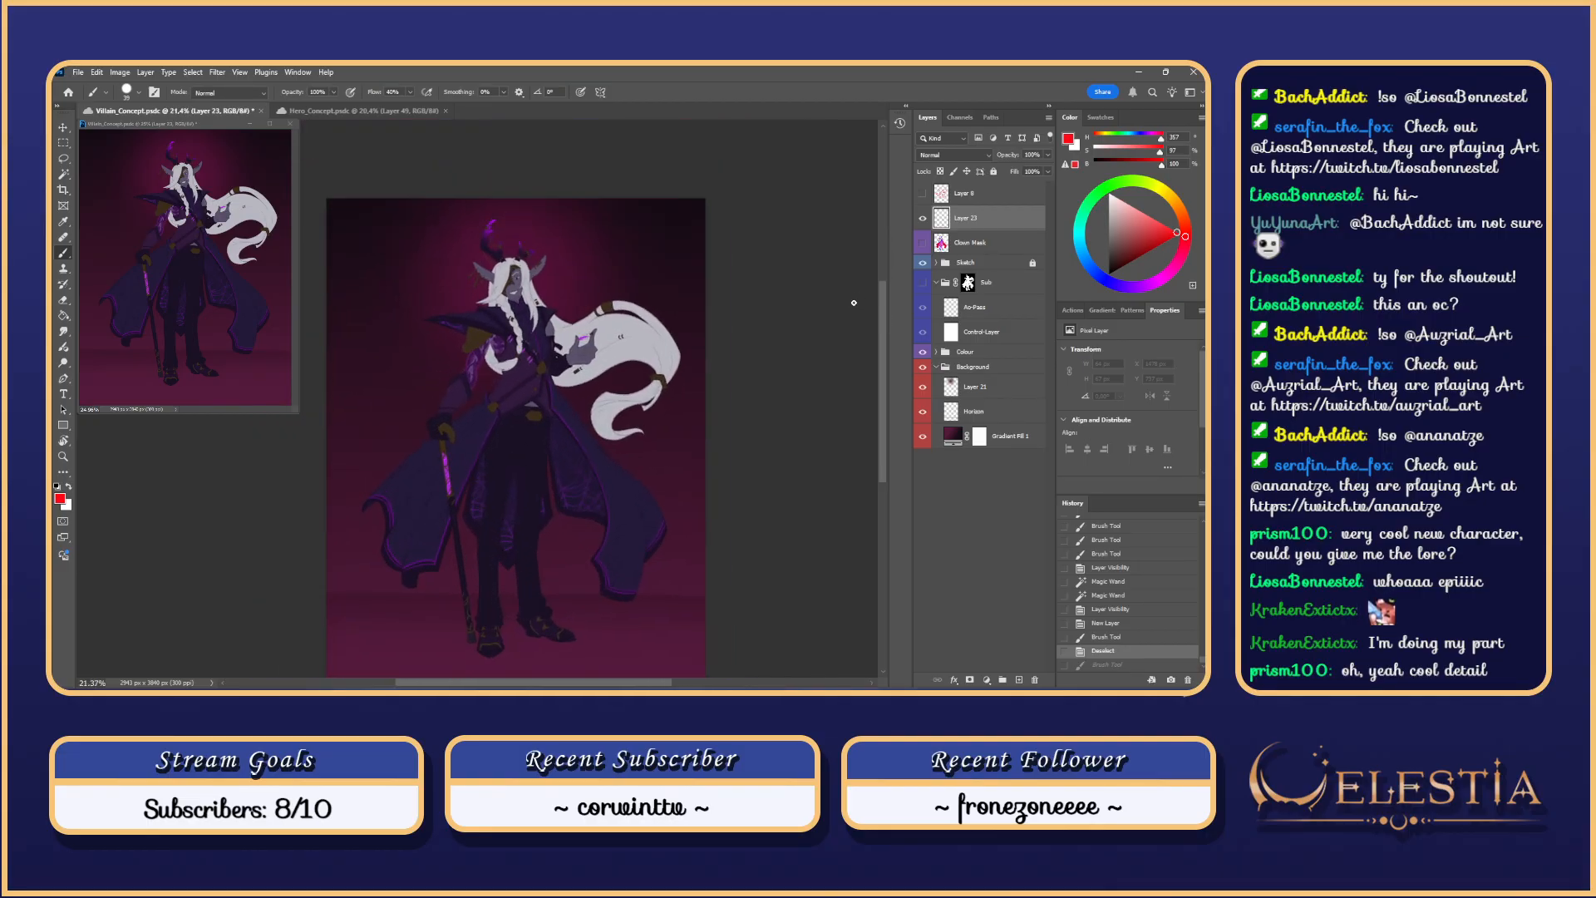
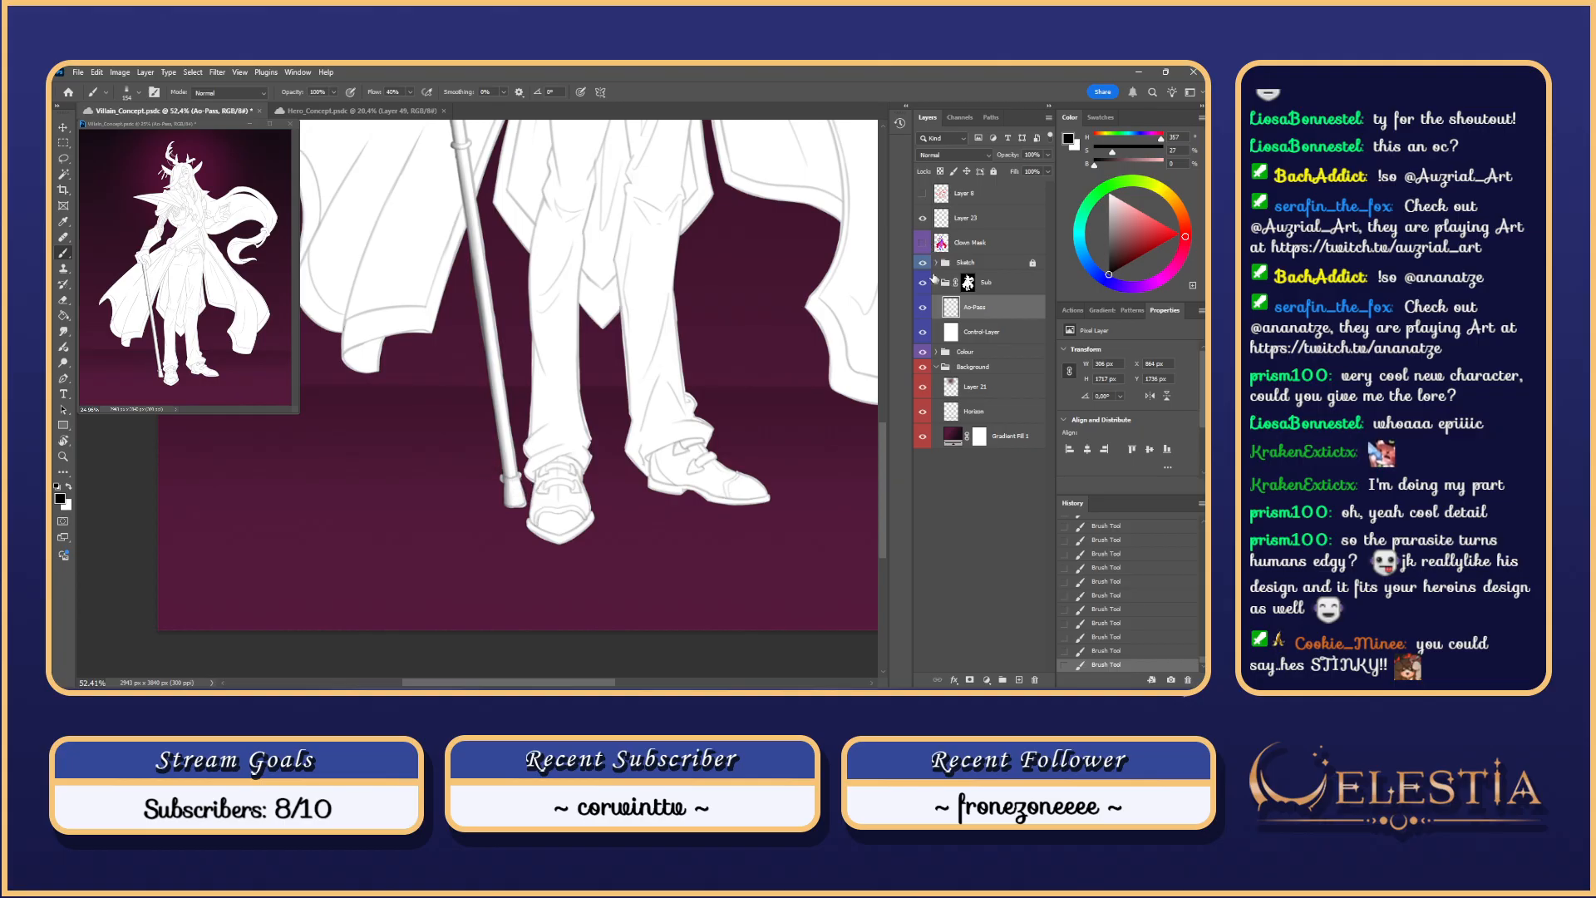
Step: Toggle the Sketch group and Layer 23 visibility to check the silhouette without lineart
click(924, 266)
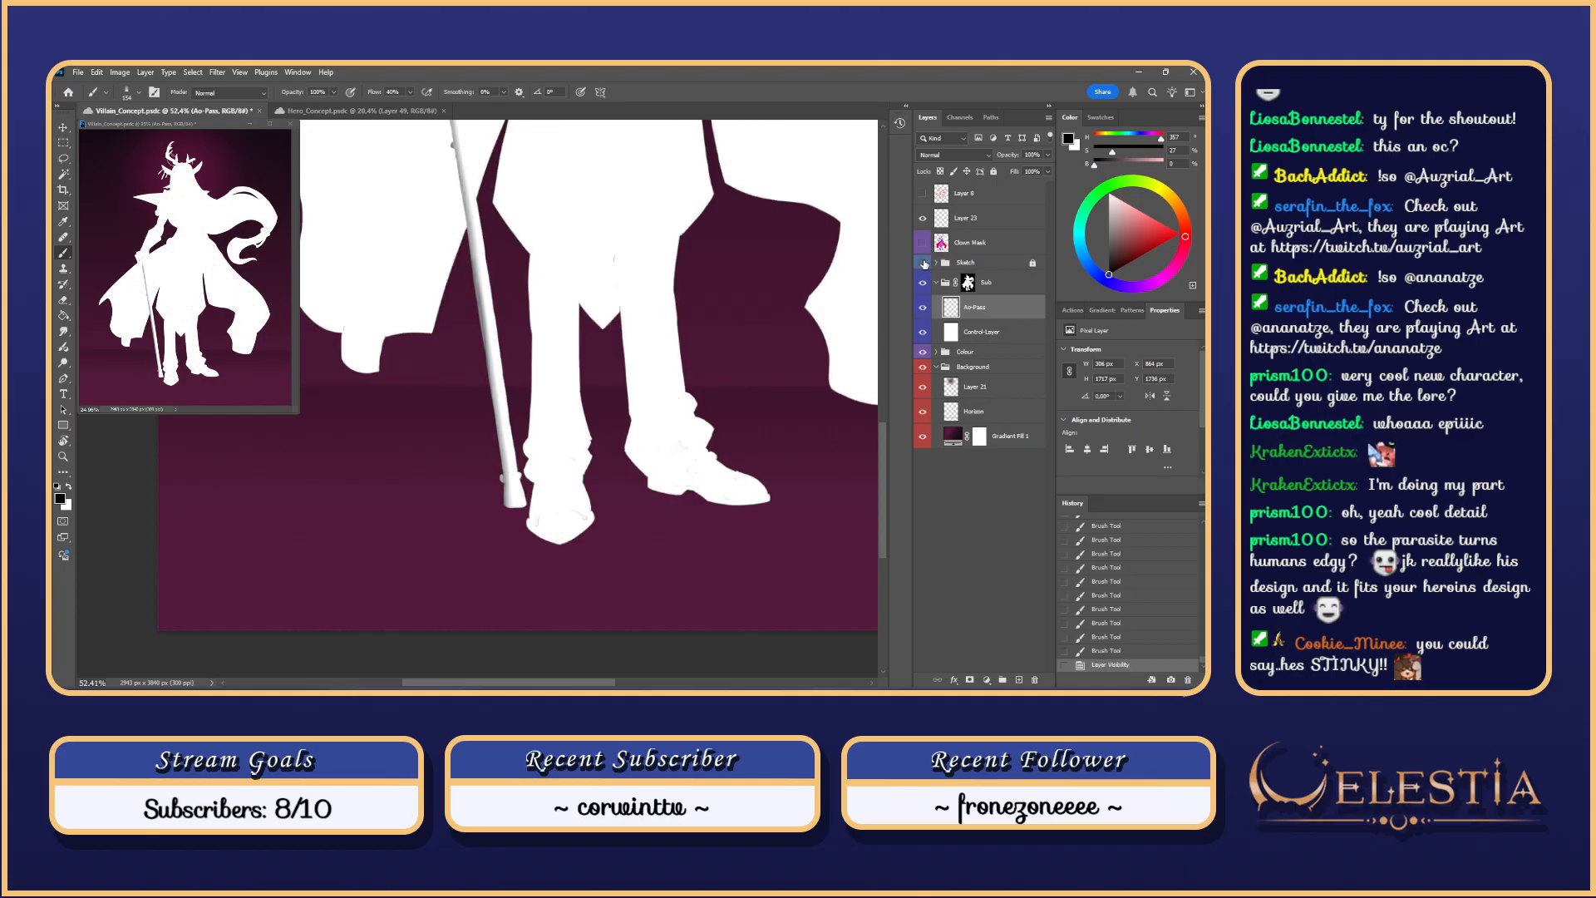
scroll(535, 309, down, 3)
key(ctrl+z)
key(ctrl+z)
key(ctrl+z)
key(ctrl+z)
key(ctrl+z)
key(ctrl+z)
key(ctrl+z)
key(ctrl+z)
key(ctrl+z)
key(ctrl+z)
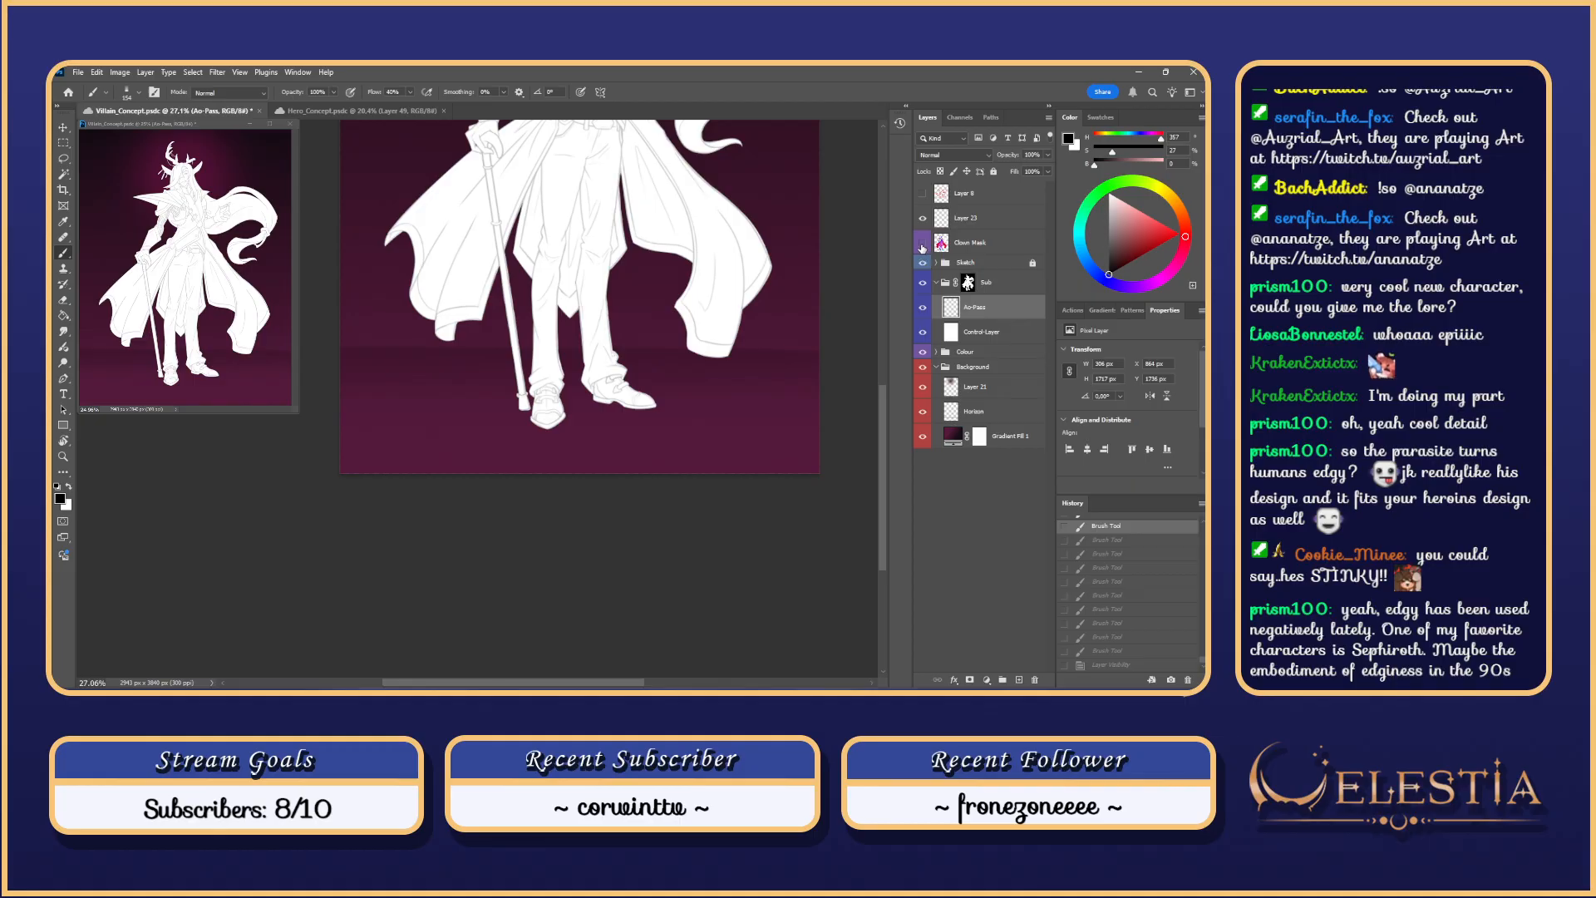
click(923, 219)
click(922, 219)
scroll(574, 299, down, 1)
click(923, 264)
scroll(541, 226, up, 1)
click(923, 264)
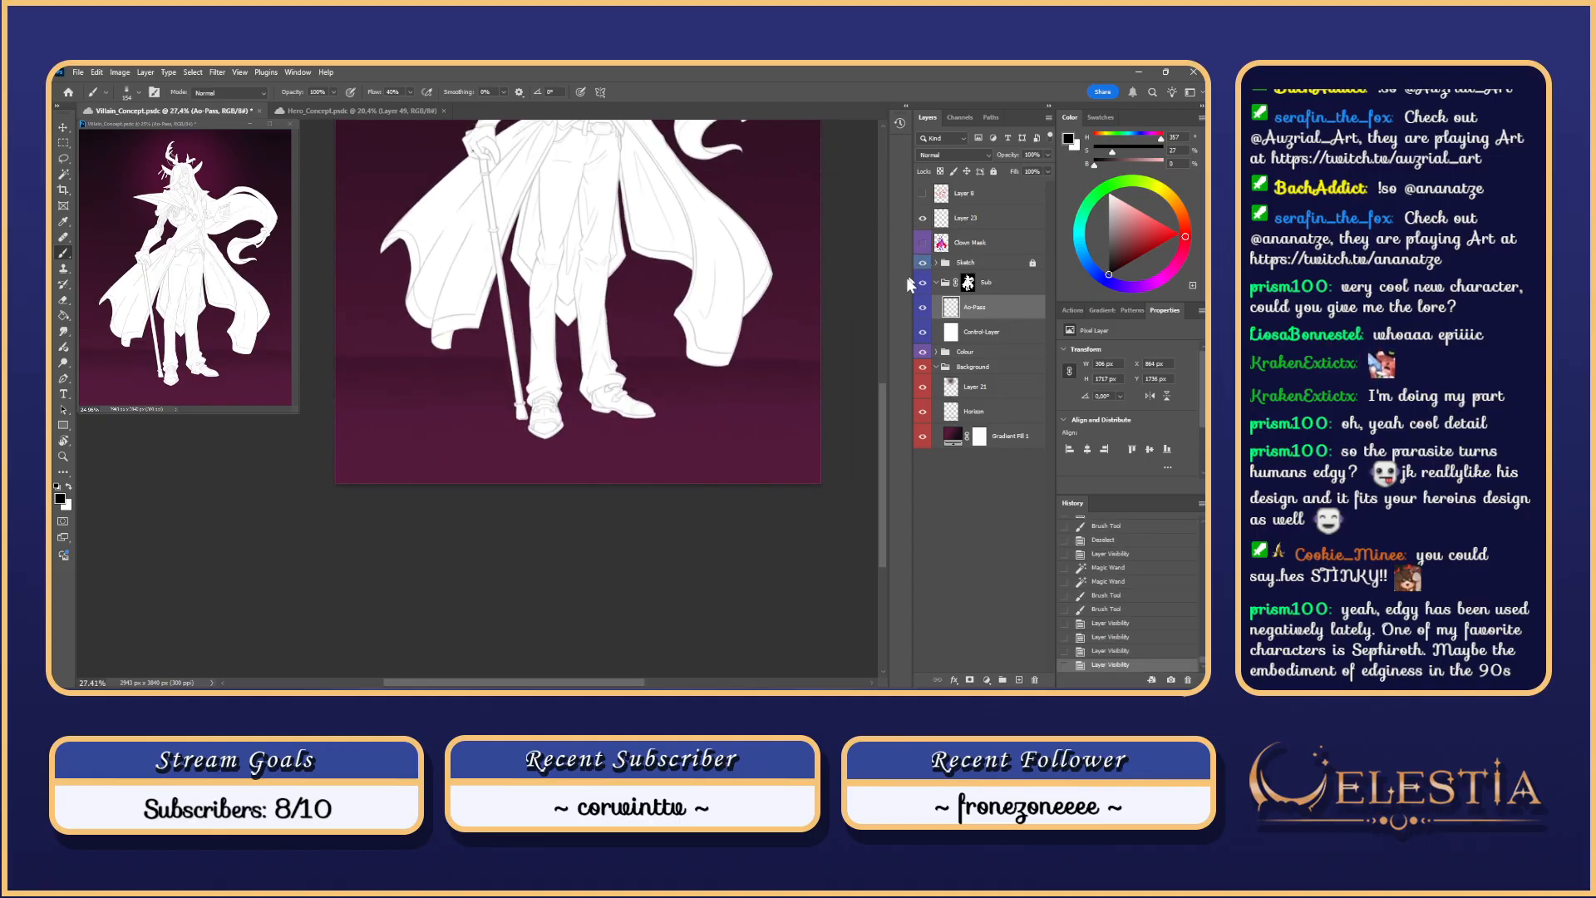
Step: Set the Sketch group to 15% opacity, relock it, and make Ao-Pass the active layer
click(1008, 262)
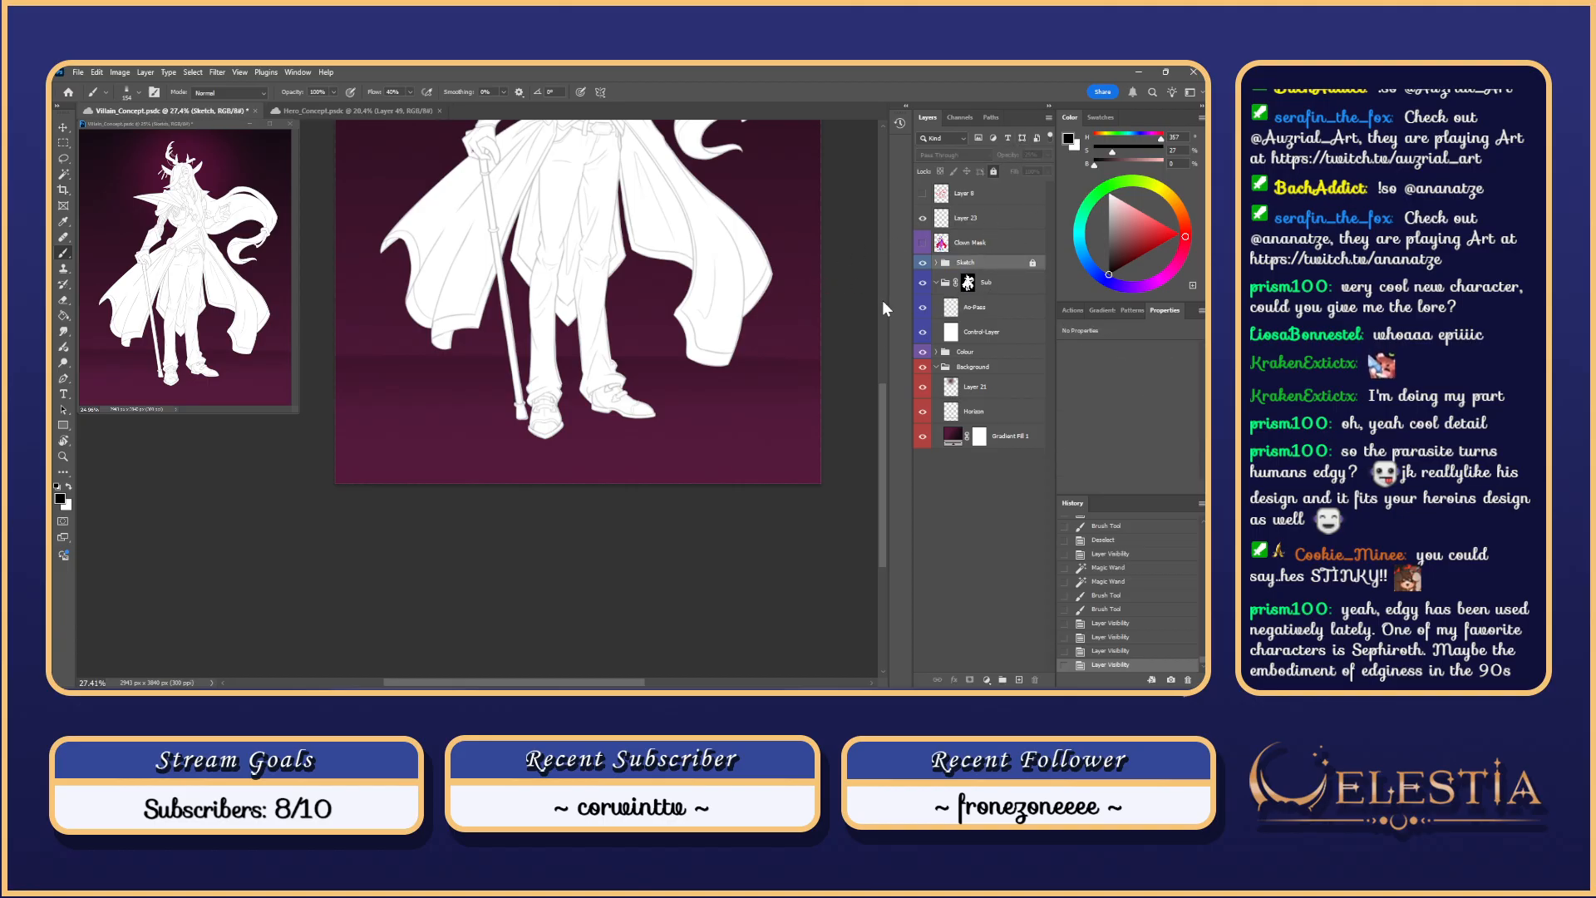
scroll(886, 388, up, 3)
click(994, 171)
click(1048, 155)
drag(1004, 170, 998, 169)
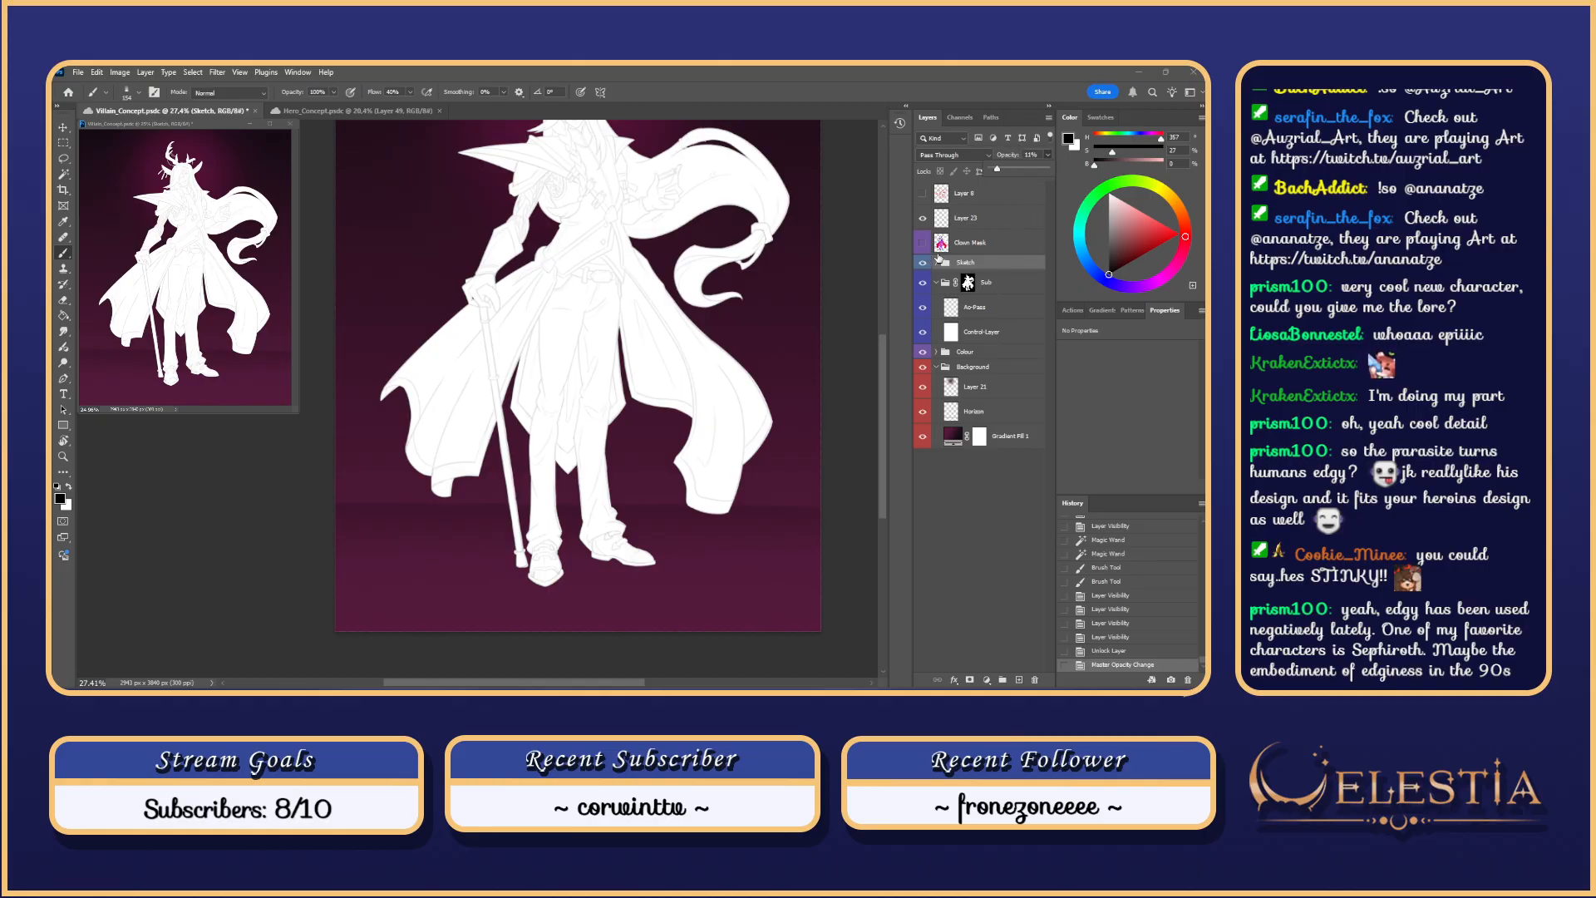
click(994, 171)
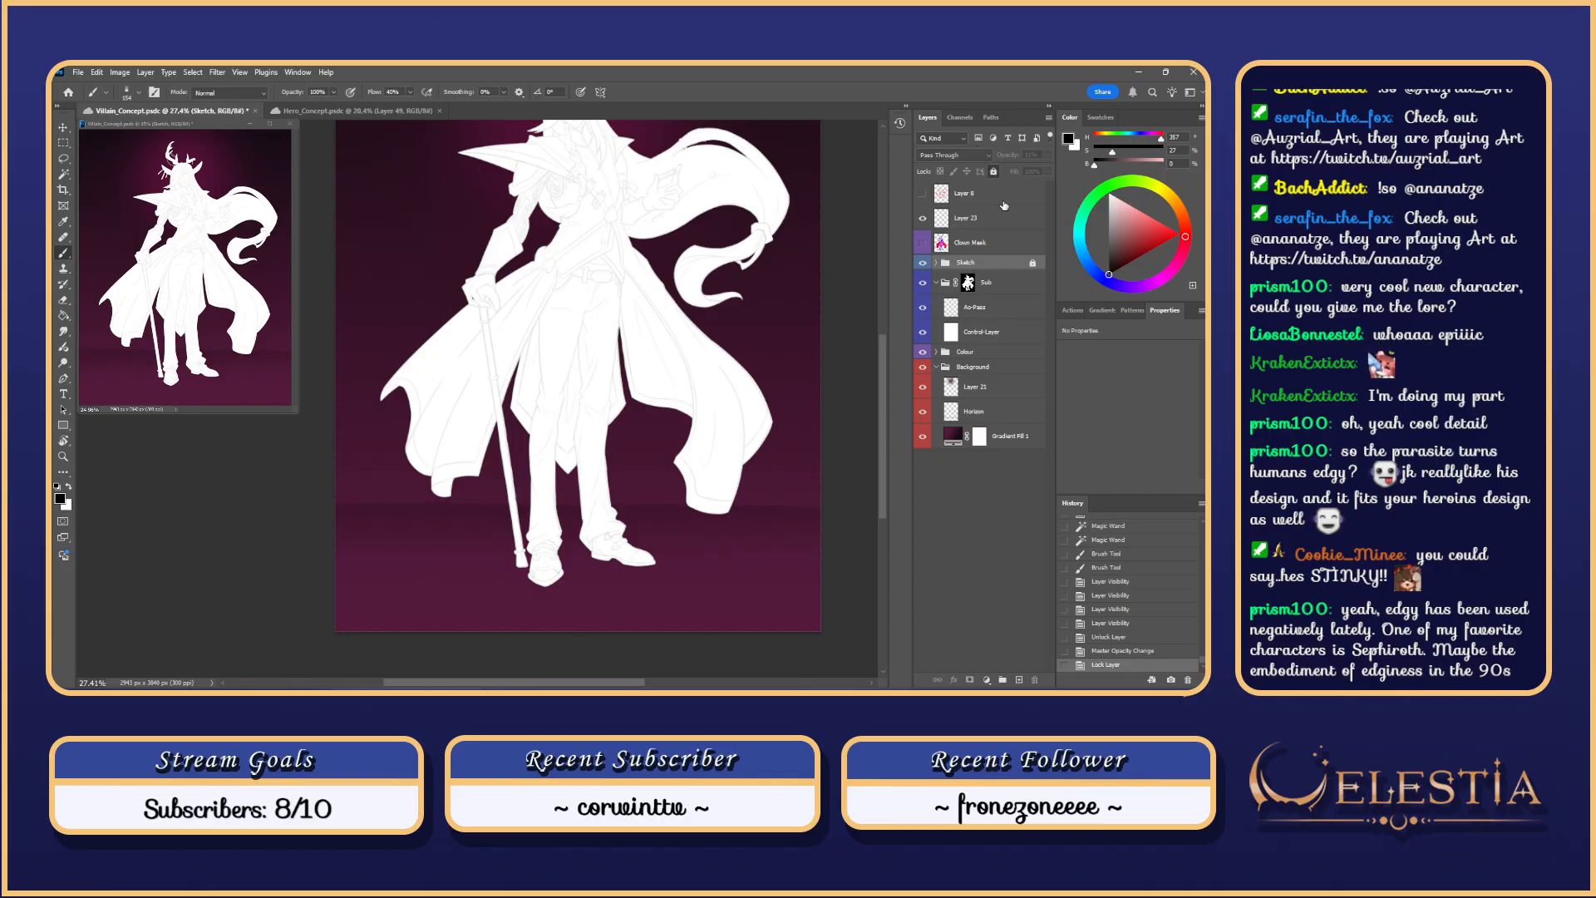
click(1001, 312)
drag(511, 343, 552, 365)
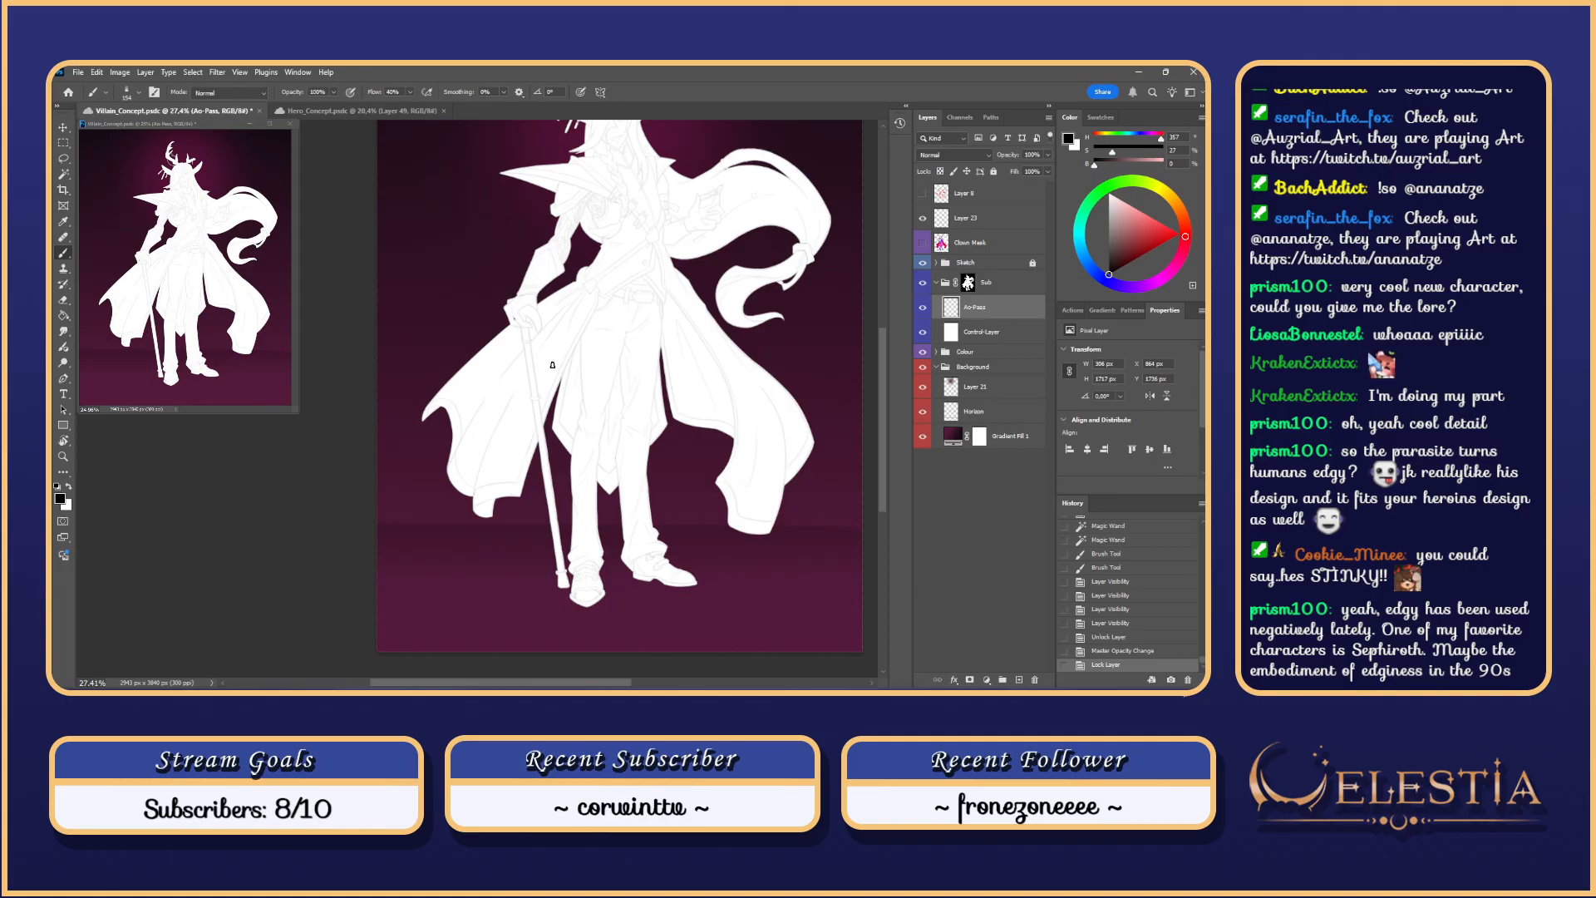
Step: Try shading strokes down the cane shaft, undoing the unsatisfying ones
drag(518, 314, 552, 532)
key(ctrl+z)
drag(520, 321, 553, 536)
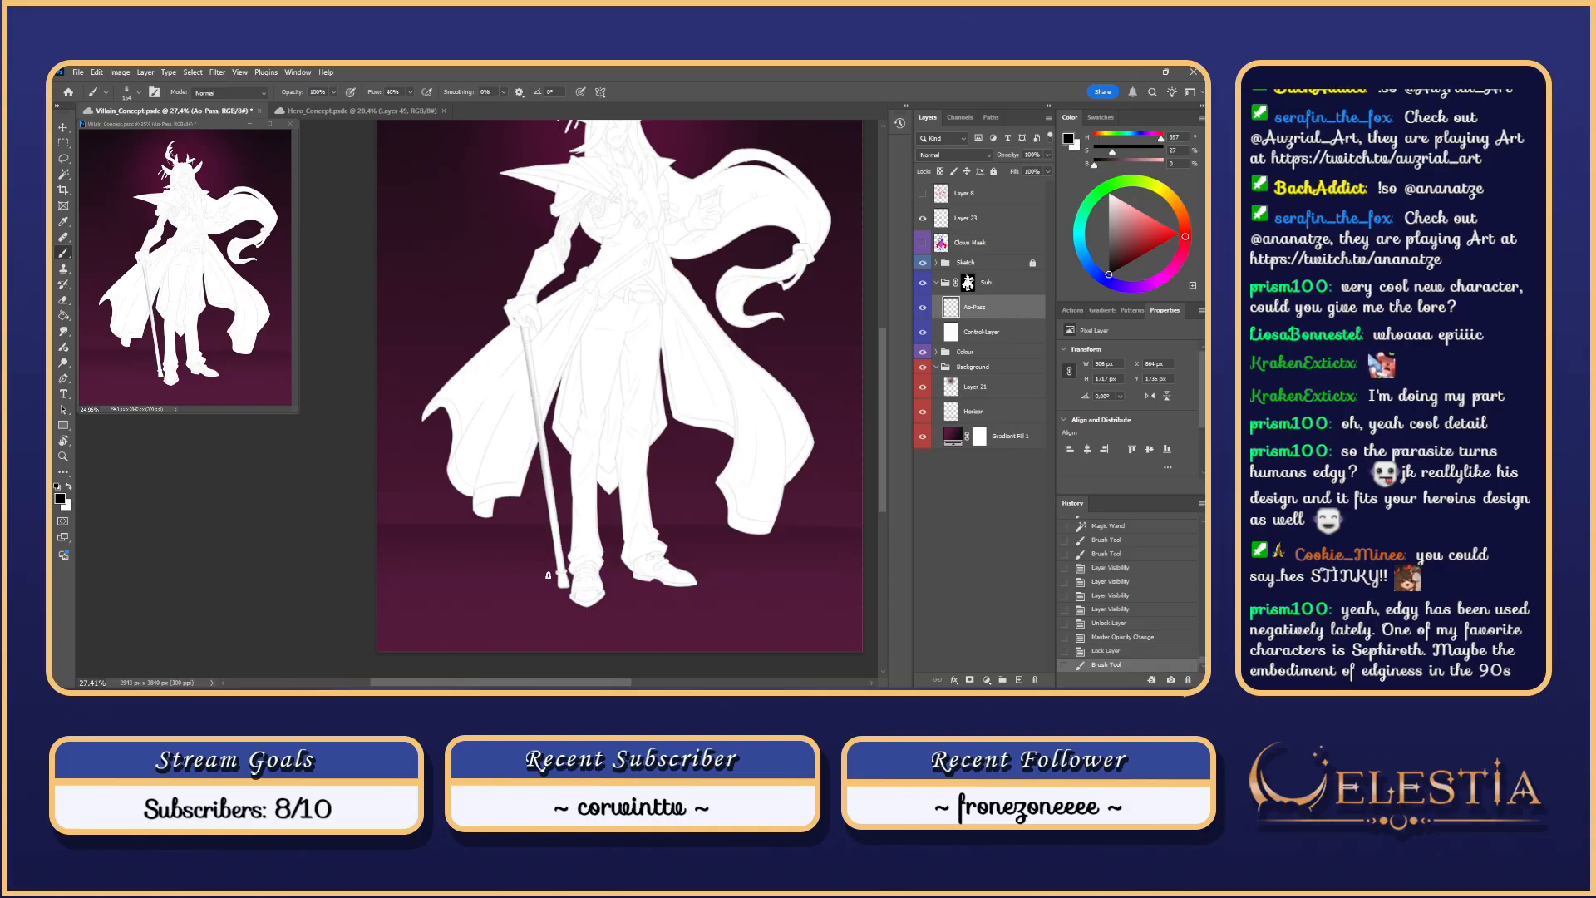
scroll(559, 508, up, 2)
mouse_move(564, 628)
mouse_down()
mouse_move(545, 517)
mouse_move(561, 599)
mouse_up()
key(ctrl+z)
key(ctrl+z)
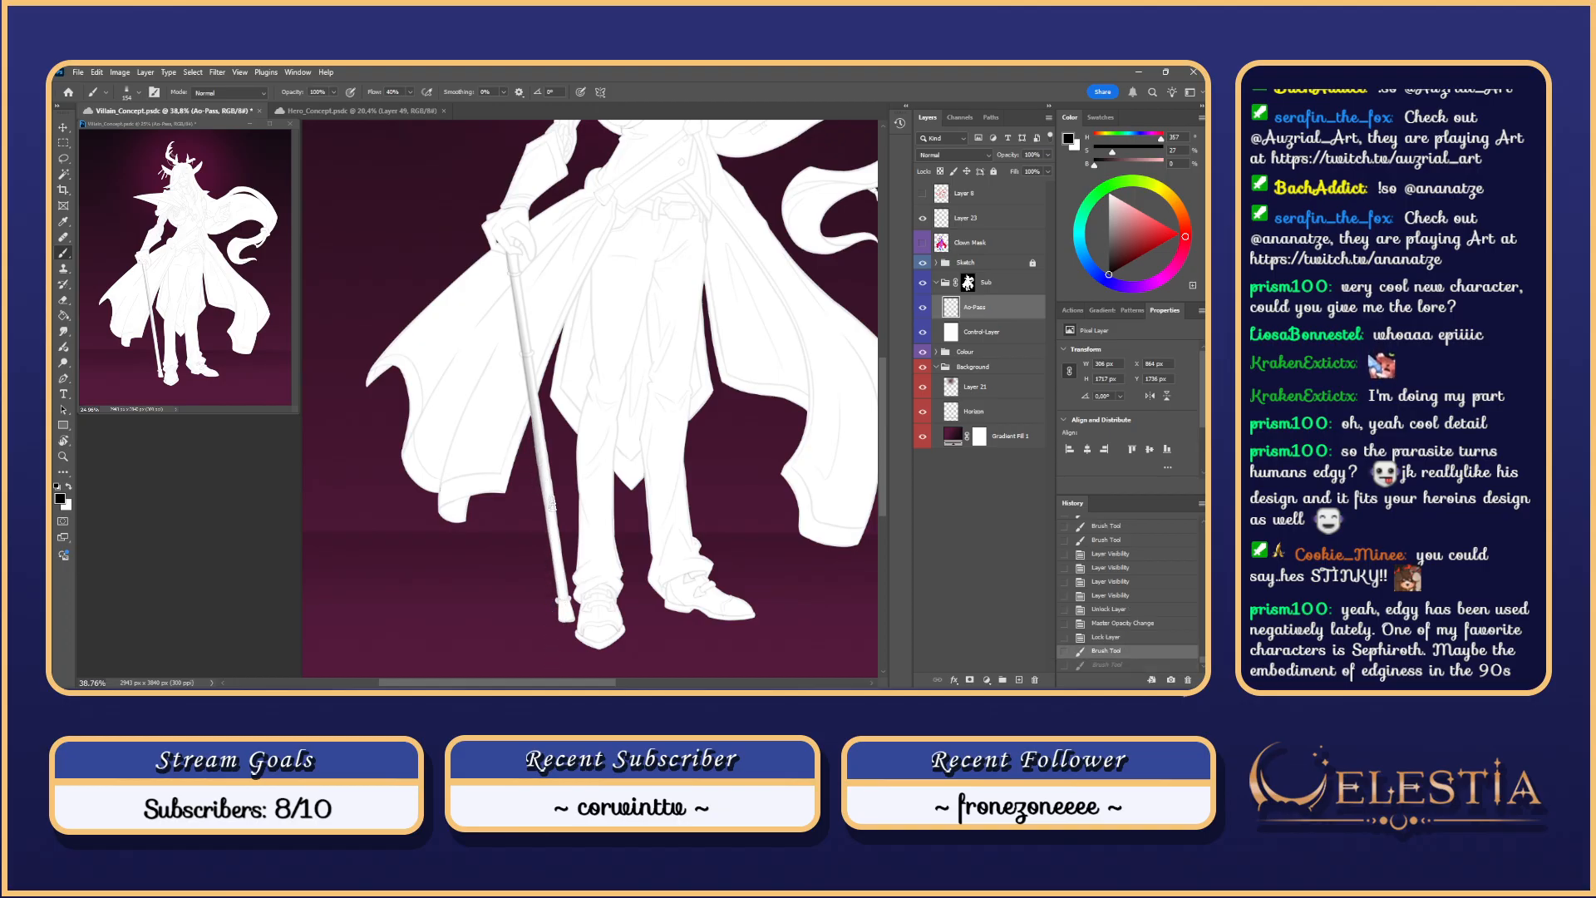
Step: Settle on a soft shading stroke along the lower cane toward its tip
key(ctrl+z)
drag(542, 465, 563, 615)
key(ctrl+z)
drag(539, 466, 561, 622)
key(ctrl+z)
drag(541, 472, 557, 612)
key(ctrl+z)
drag(541, 464, 562, 620)
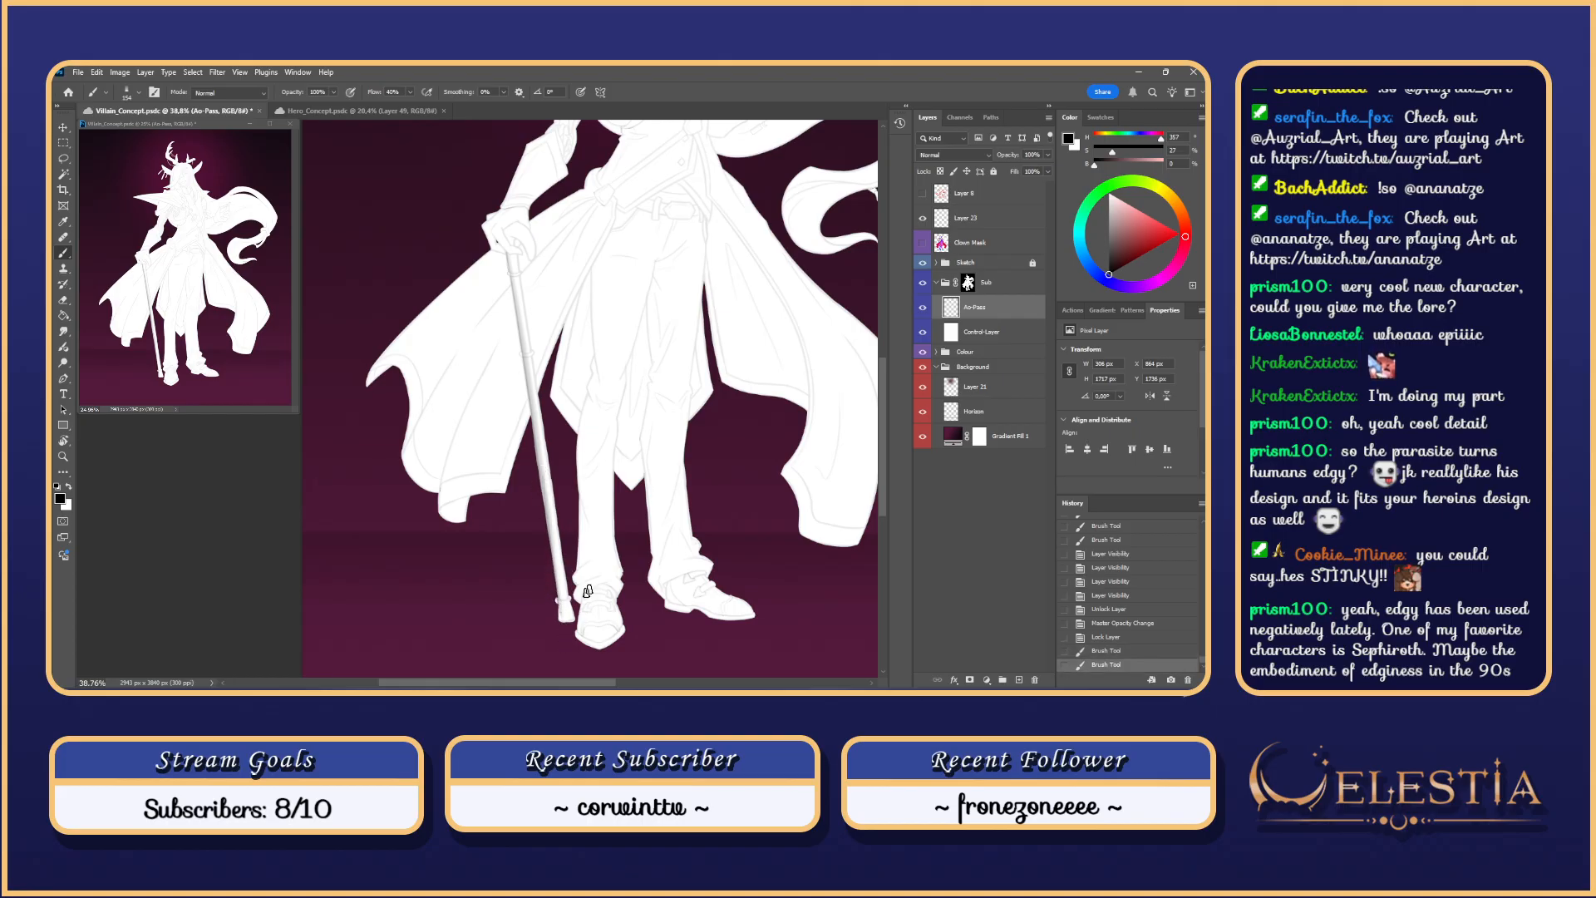
drag(703, 574, 741, 553)
scroll(590, 606, up, 2)
Step: Erase stray paint around the cane tip and retouch it with the brush
key(e)
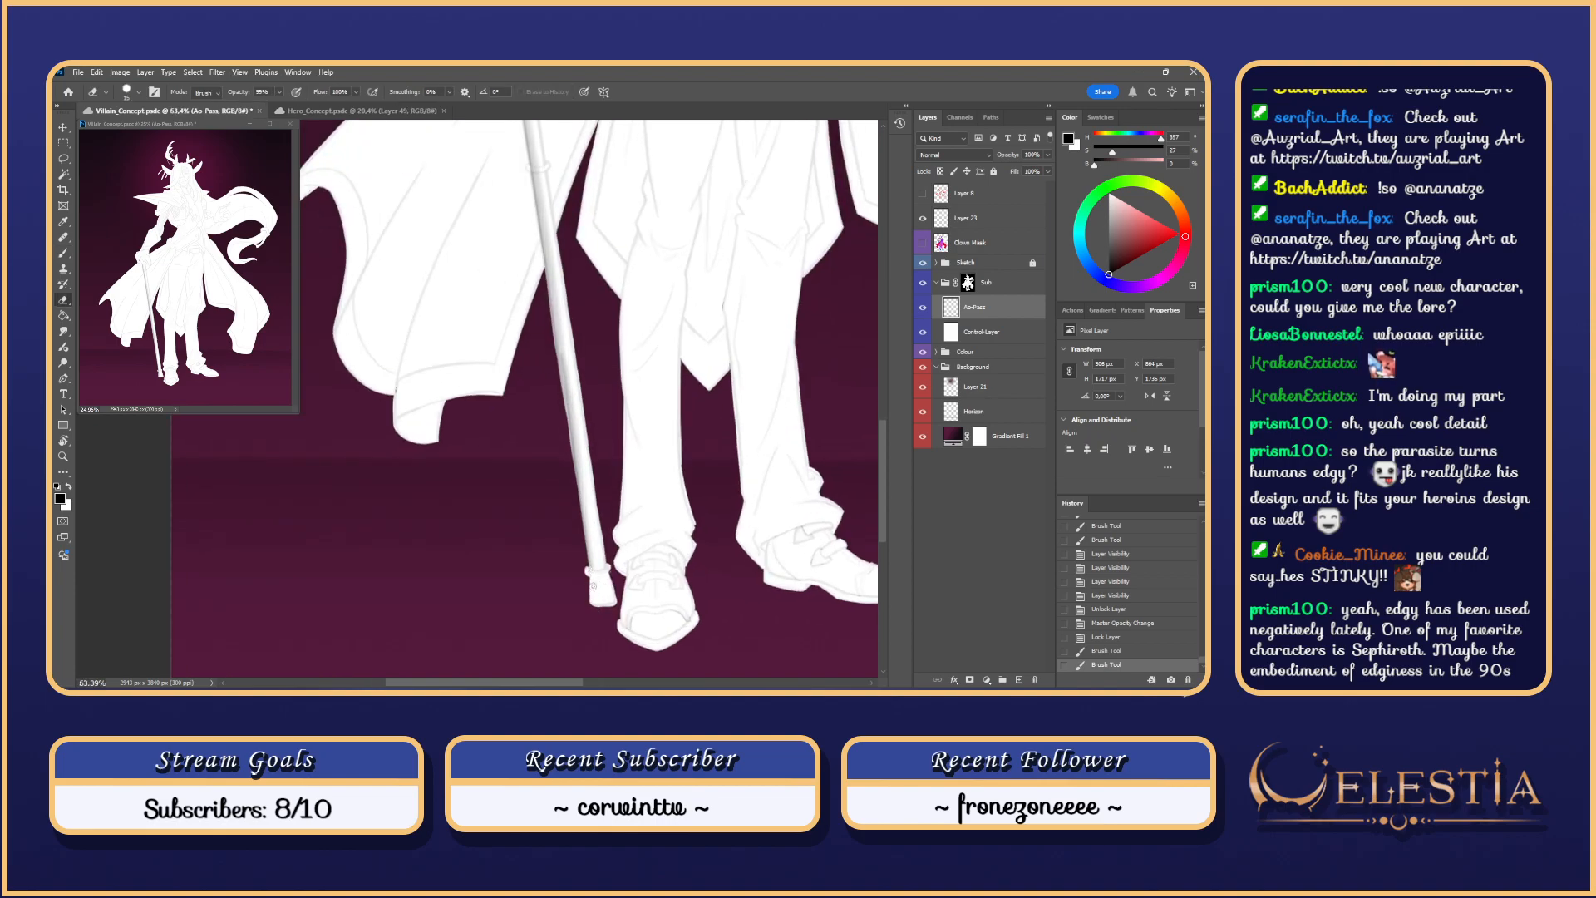
drag(601, 579, 592, 636)
key(b)
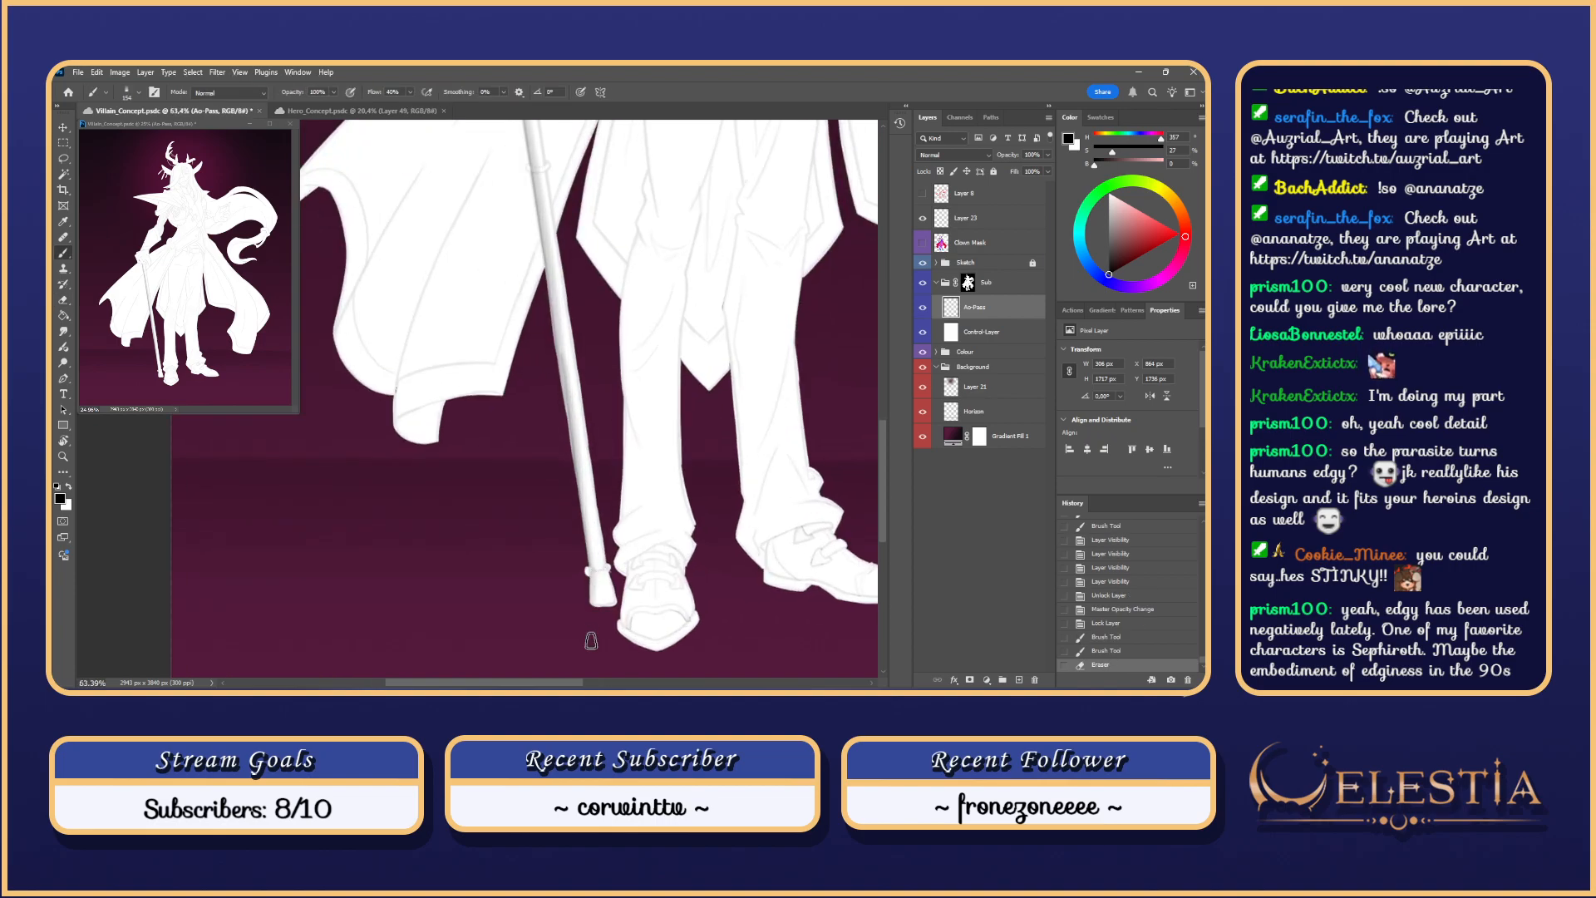
key(ctrl+z)
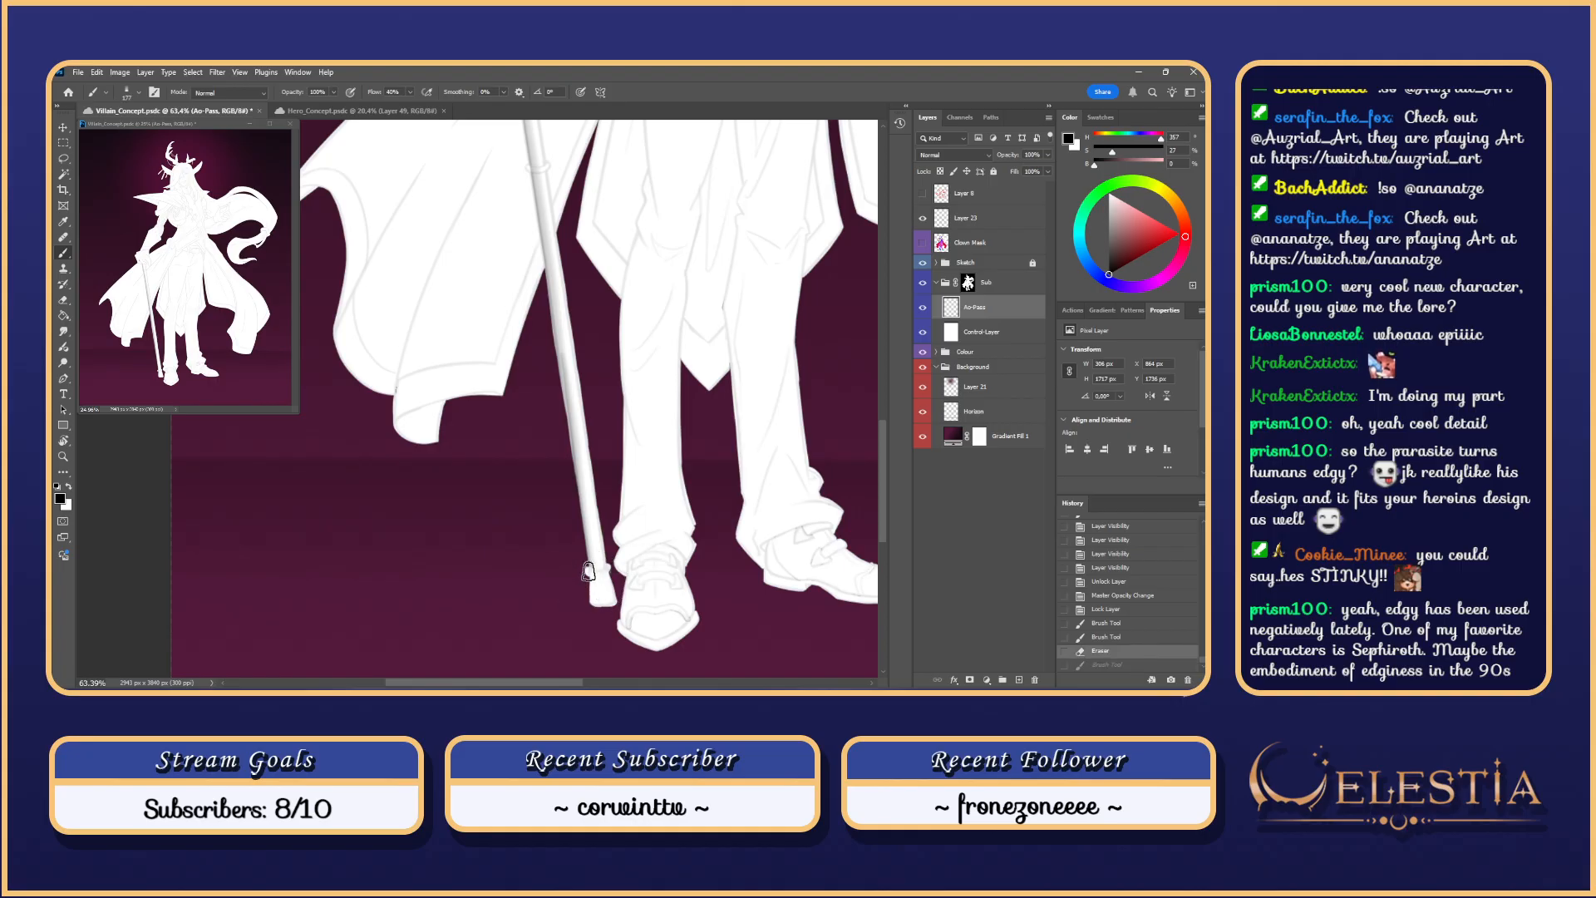
drag(589, 571, 588, 631)
key(e)
drag(600, 572, 592, 570)
key(ctrl+z)
Step: Switch the eraser to a different brush preset and undo the last erase
right_click(605, 573)
click(802, 550)
click(584, 566)
scroll(587, 574, up, 4)
key(ctrl+z)
key(ctrl+z)
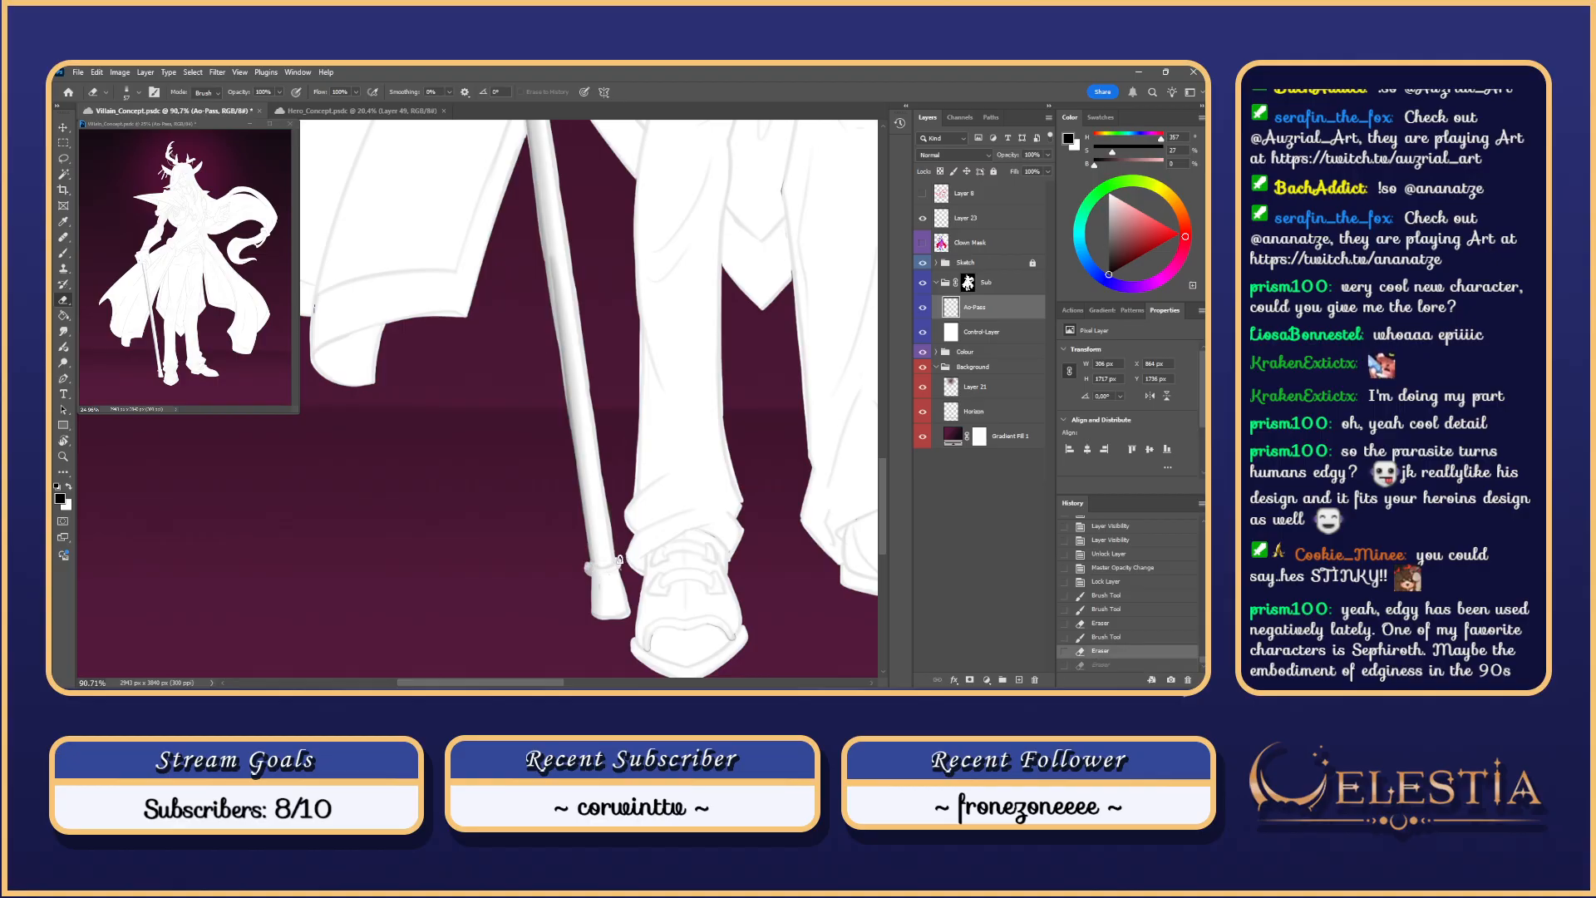
Step: Erase marks around the cane-tip collar and test shading on its left side
drag(604, 571, 604, 578)
scroll(629, 564, down, 3)
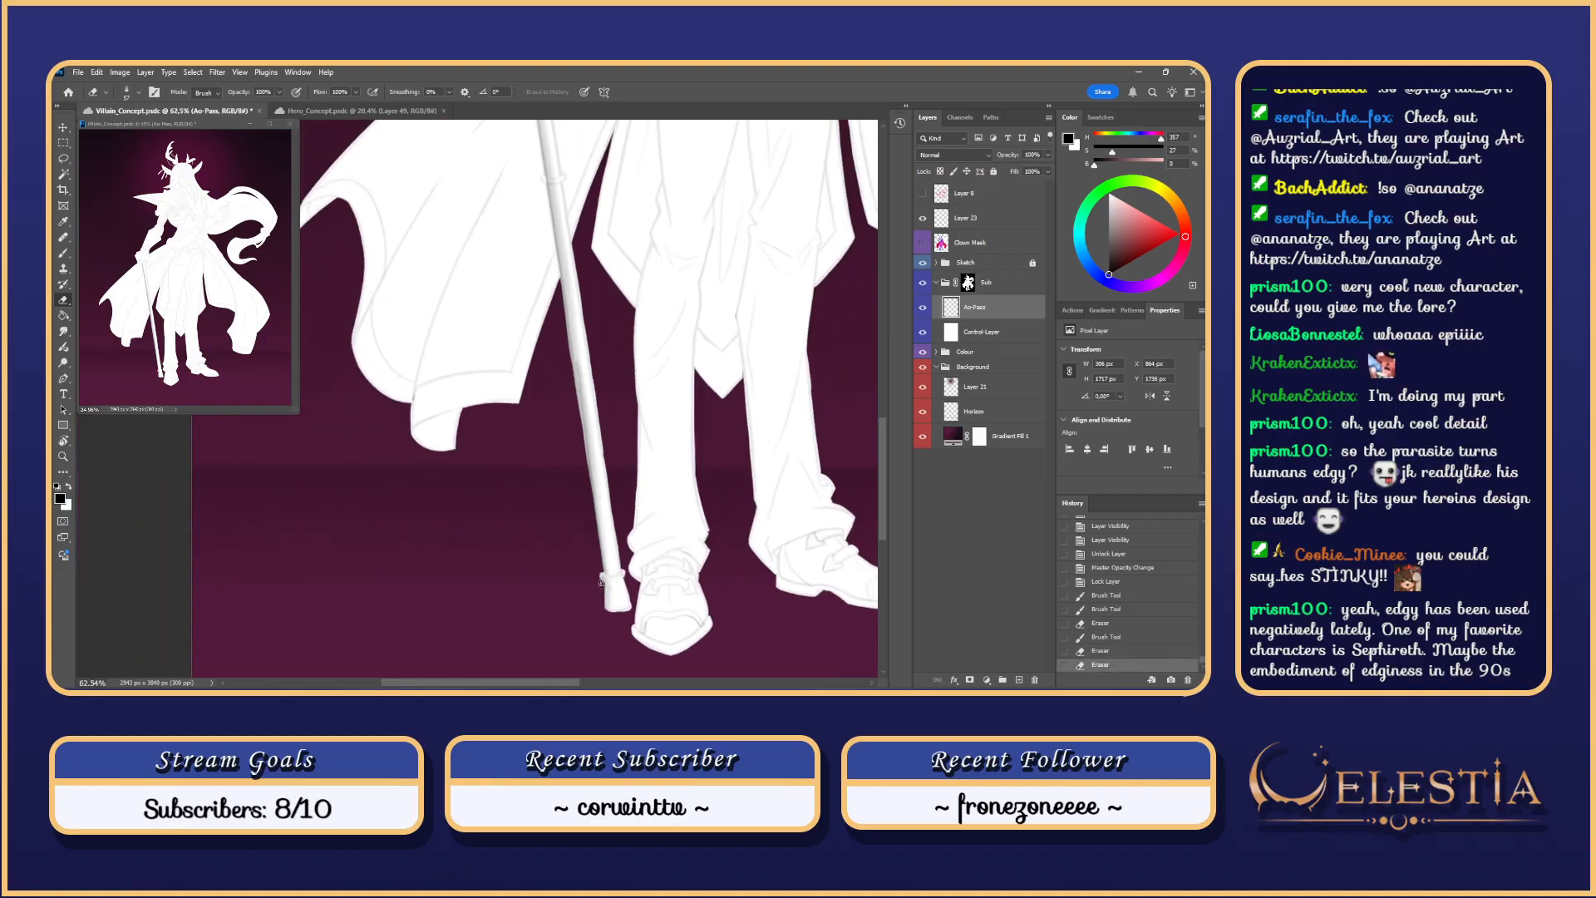
key(b)
mouse_move(592, 543)
mouse_down()
mouse_move(601, 631)
mouse_move(591, 537)
mouse_move(599, 583)
mouse_up()
key(ctrl+z)
key(ctrl+z)
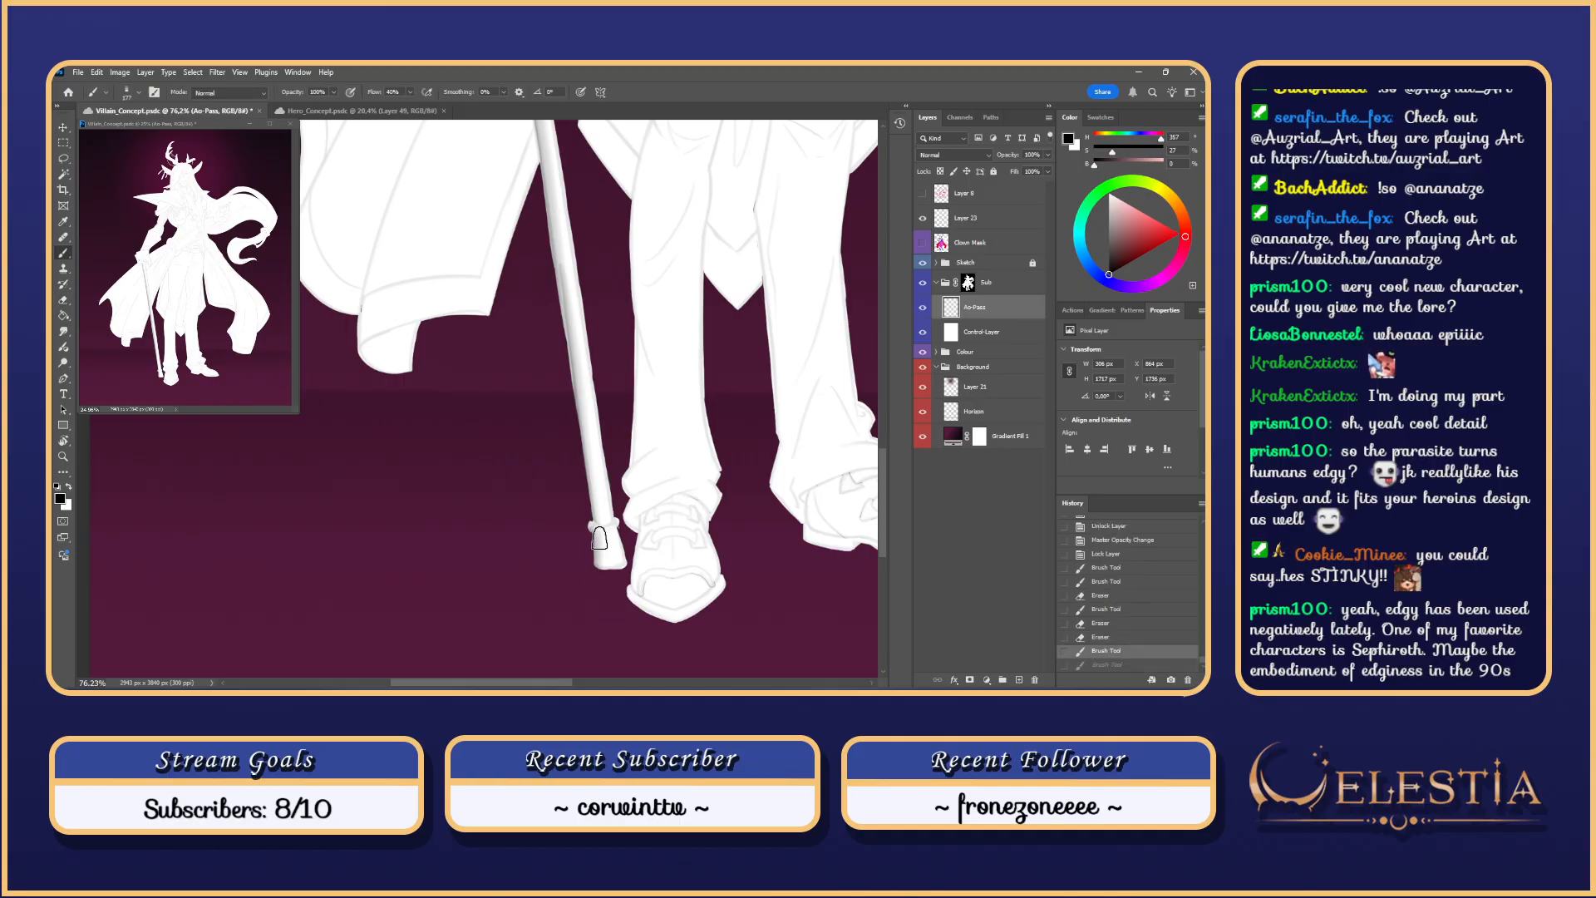
Step: Lasso down around the cane tip, then try and undo shading strokes there
key(l)
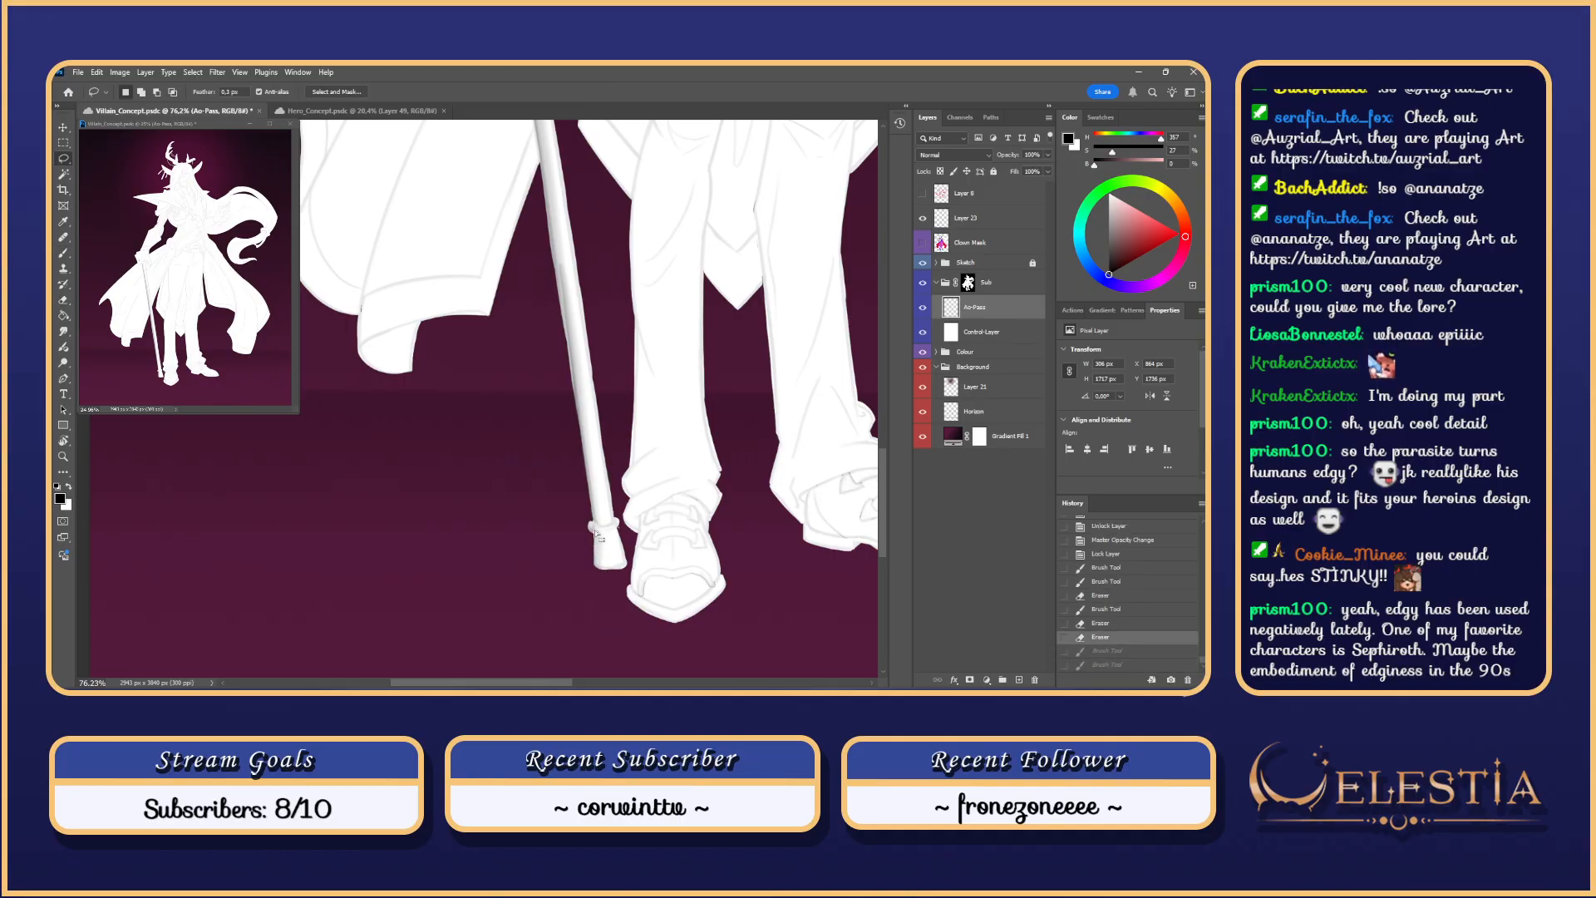
mouse_move(592, 536)
mouse_down()
mouse_move(600, 585)
mouse_move(634, 553)
mouse_move(582, 536)
mouse_move(587, 582)
mouse_move(611, 528)
mouse_move(596, 640)
mouse_up()
key(ctrl+d)
key(b)
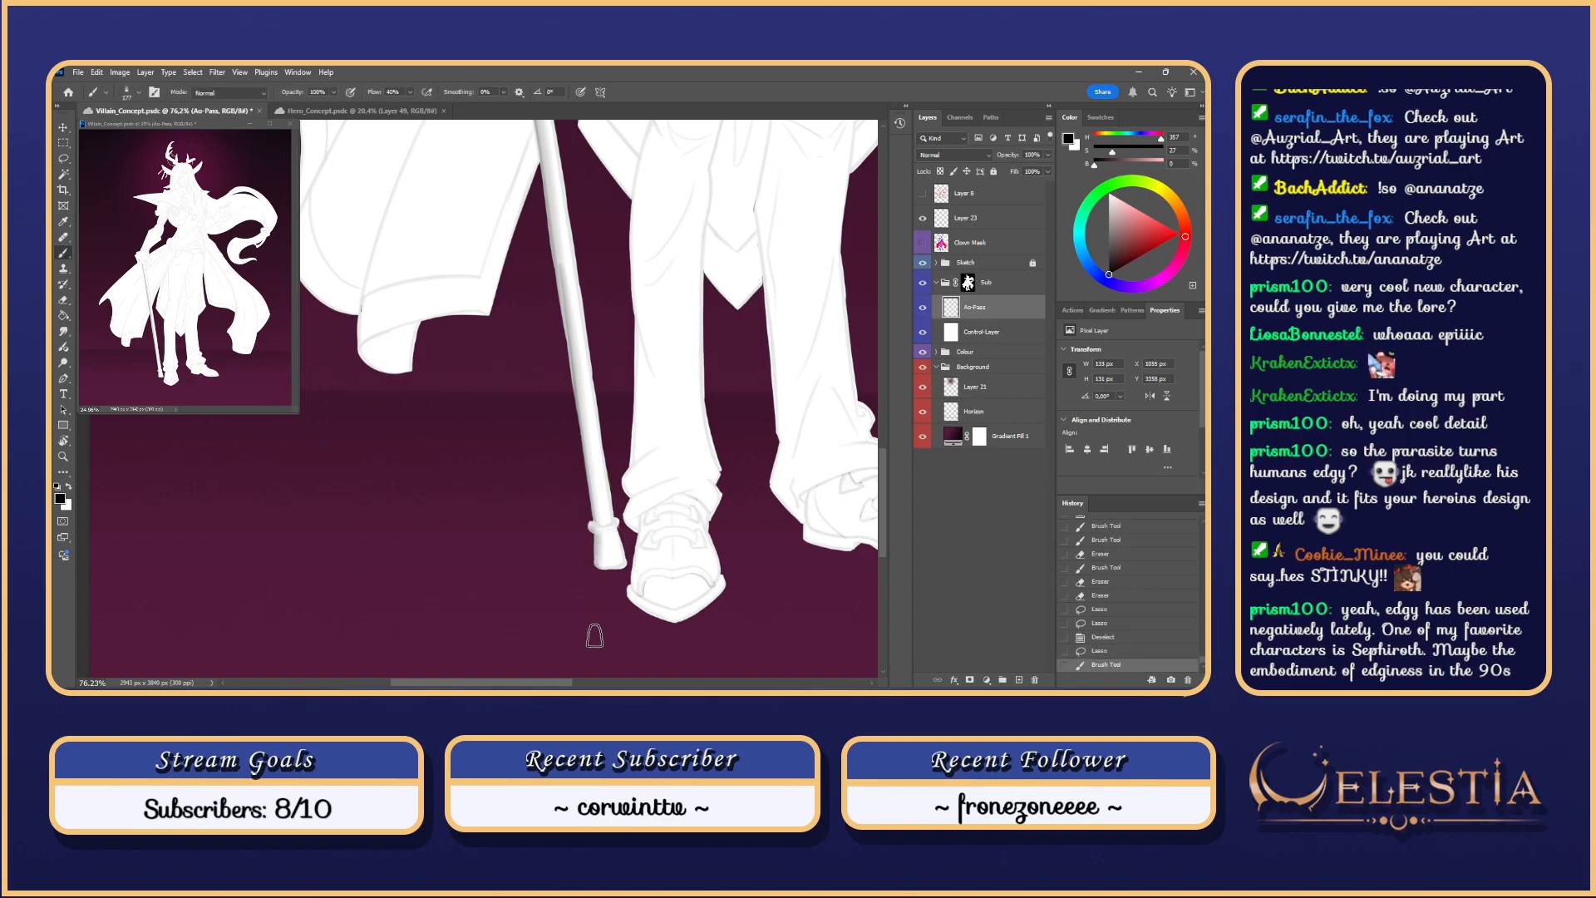
drag(600, 510, 614, 634)
key(ctrl+z)
drag(599, 509, 602, 641)
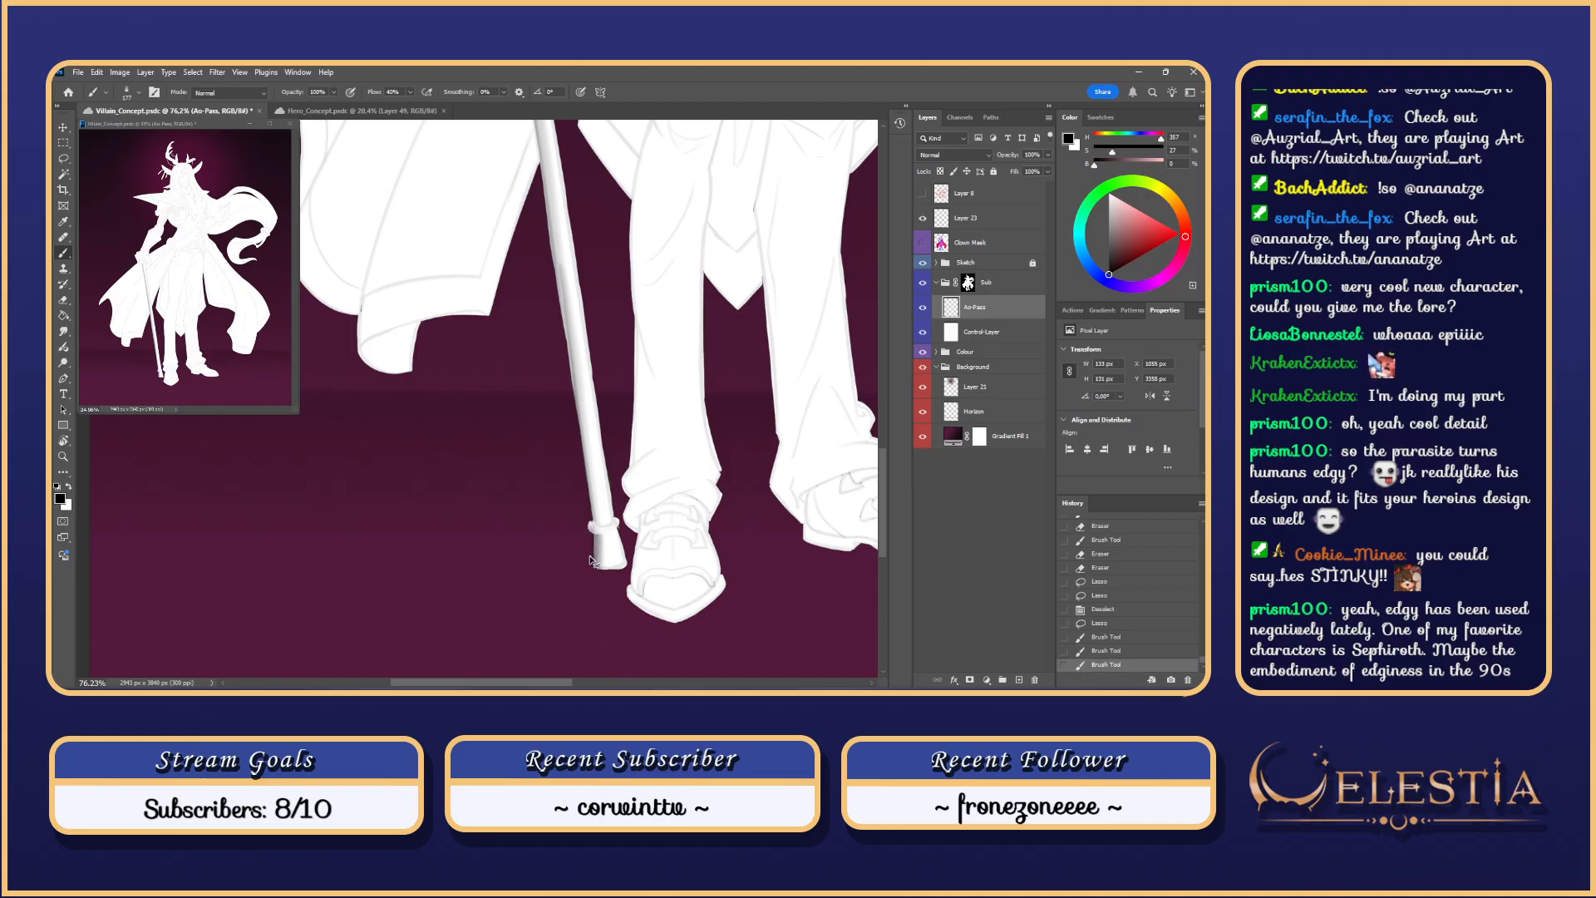
key(ctrl+z)
key(ctrl+z)
Step: Enlarge the brush and sweep softer shading over the cane tip
drag(621, 573, 598, 614)
mouse_move(598, 529)
mouse_down()
mouse_move(621, 642)
mouse_move(599, 579)
mouse_up()
key(ctrl+z)
key(ctrl+z)
key(ctrl+z)
right_click(586, 553)
click(584, 553)
drag(580, 552, 611, 651)
drag(607, 479, 651, 624)
key(ctrl+z)
drag(613, 513, 641, 601)
key(ctrl+z)
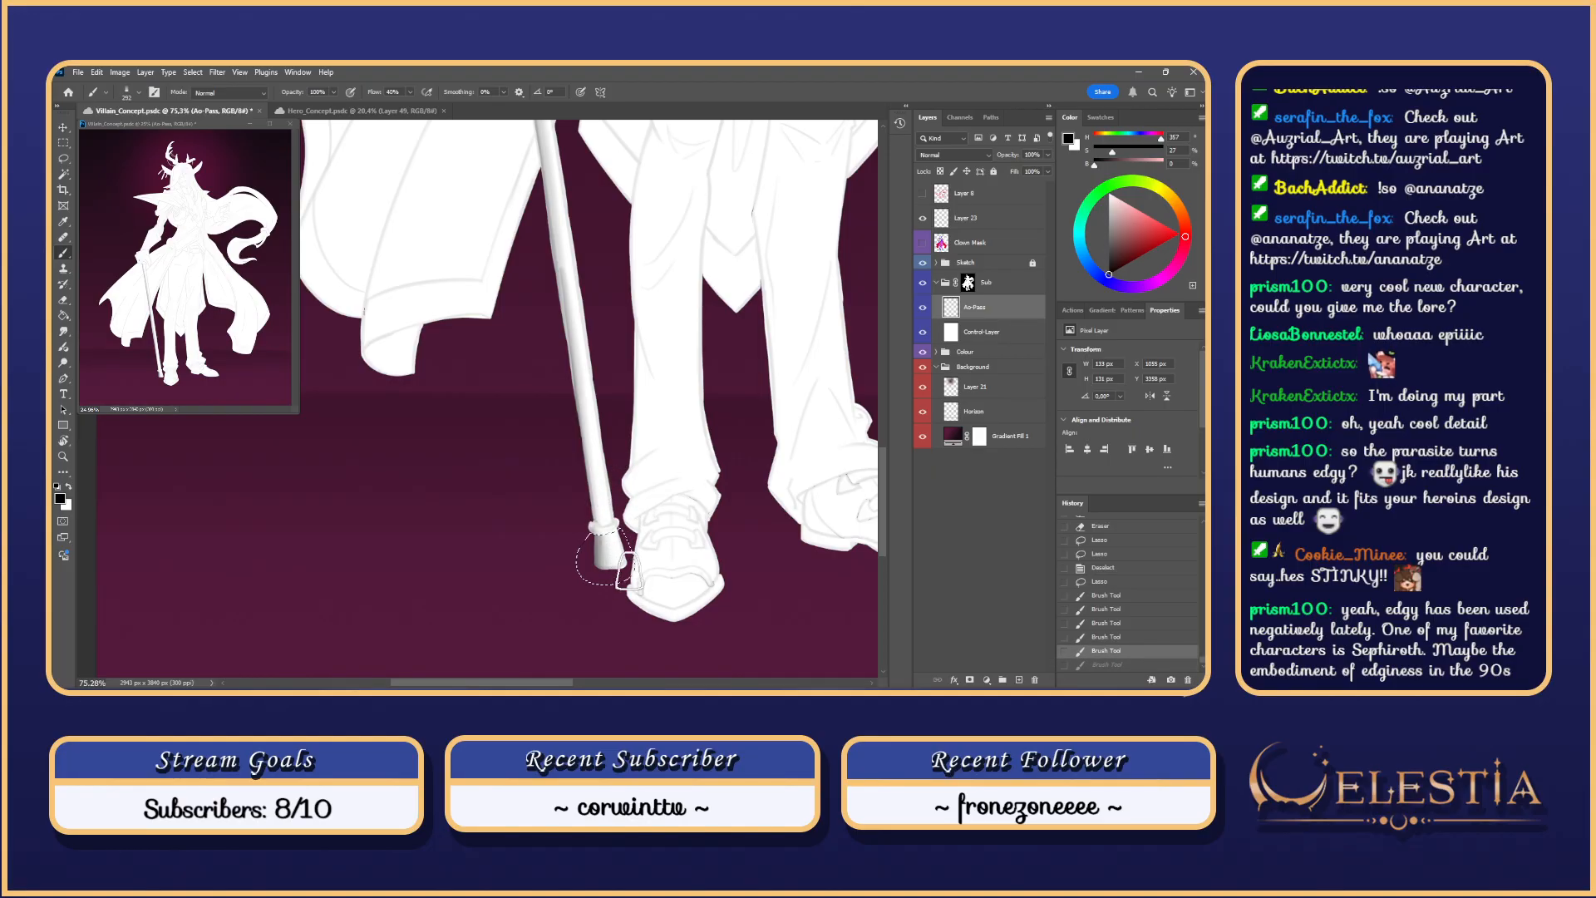
Step: Trim the right side off the tip selection and darken its left side and lower edge
key(l)
mouse_move(618, 528)
mouse_down()
mouse_move(628, 605)
mouse_move(631, 516)
mouse_move(637, 567)
mouse_up()
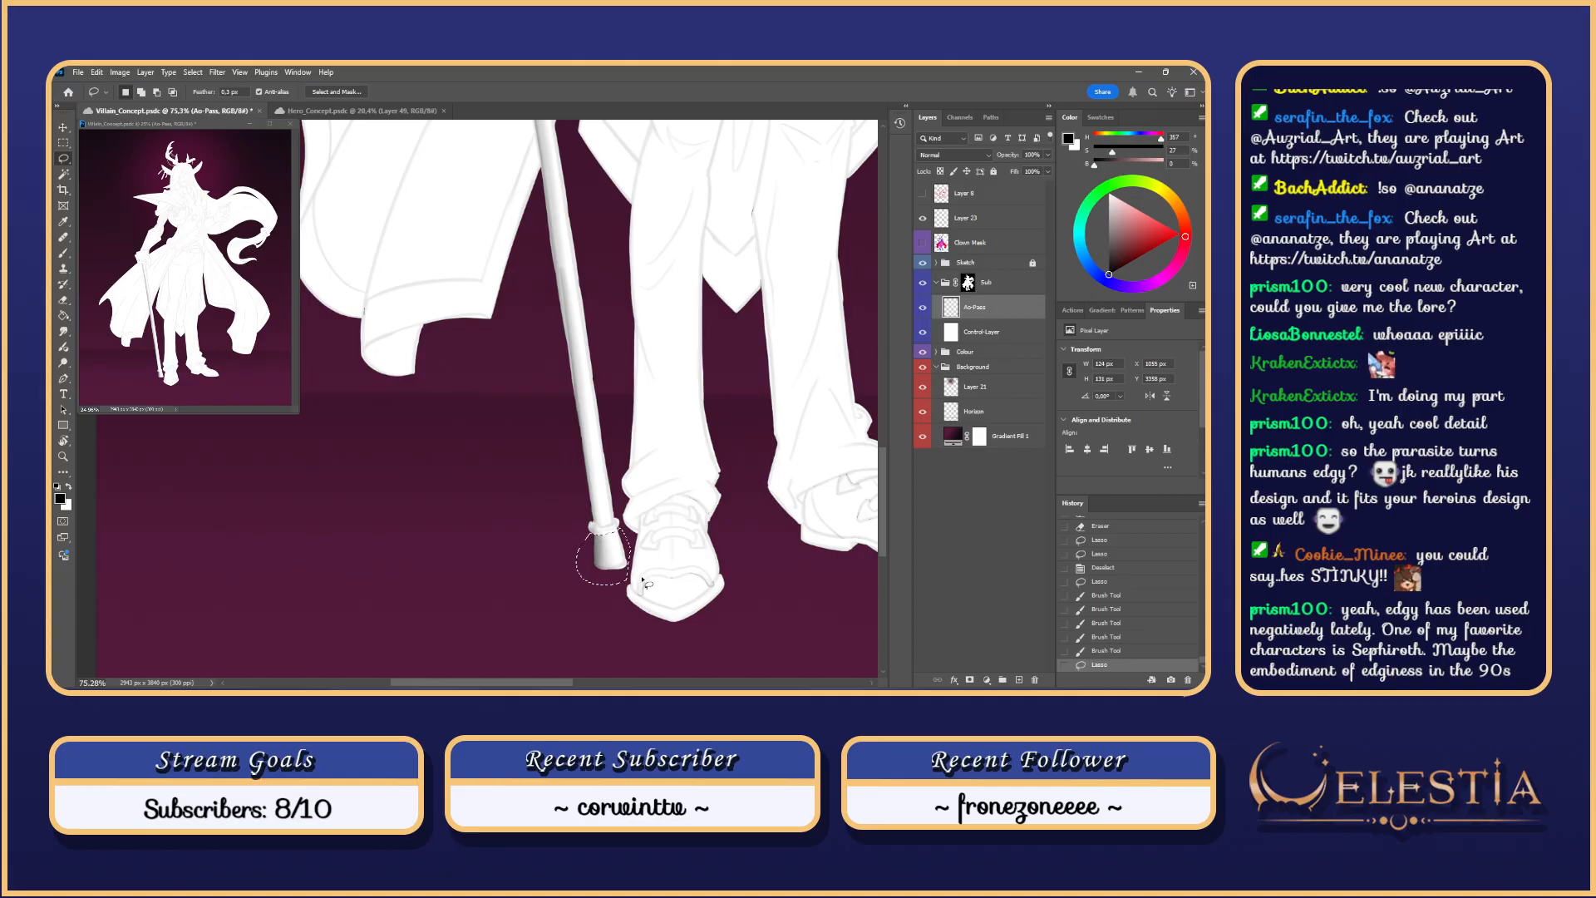
key(b)
drag(614, 567, 616, 522)
key(ctrl+z)
mouse_move(639, 592)
mouse_down()
mouse_move(610, 473)
mouse_move(635, 594)
mouse_move(617, 517)
mouse_up()
key(ctrl+z)
key(ctrl+z)
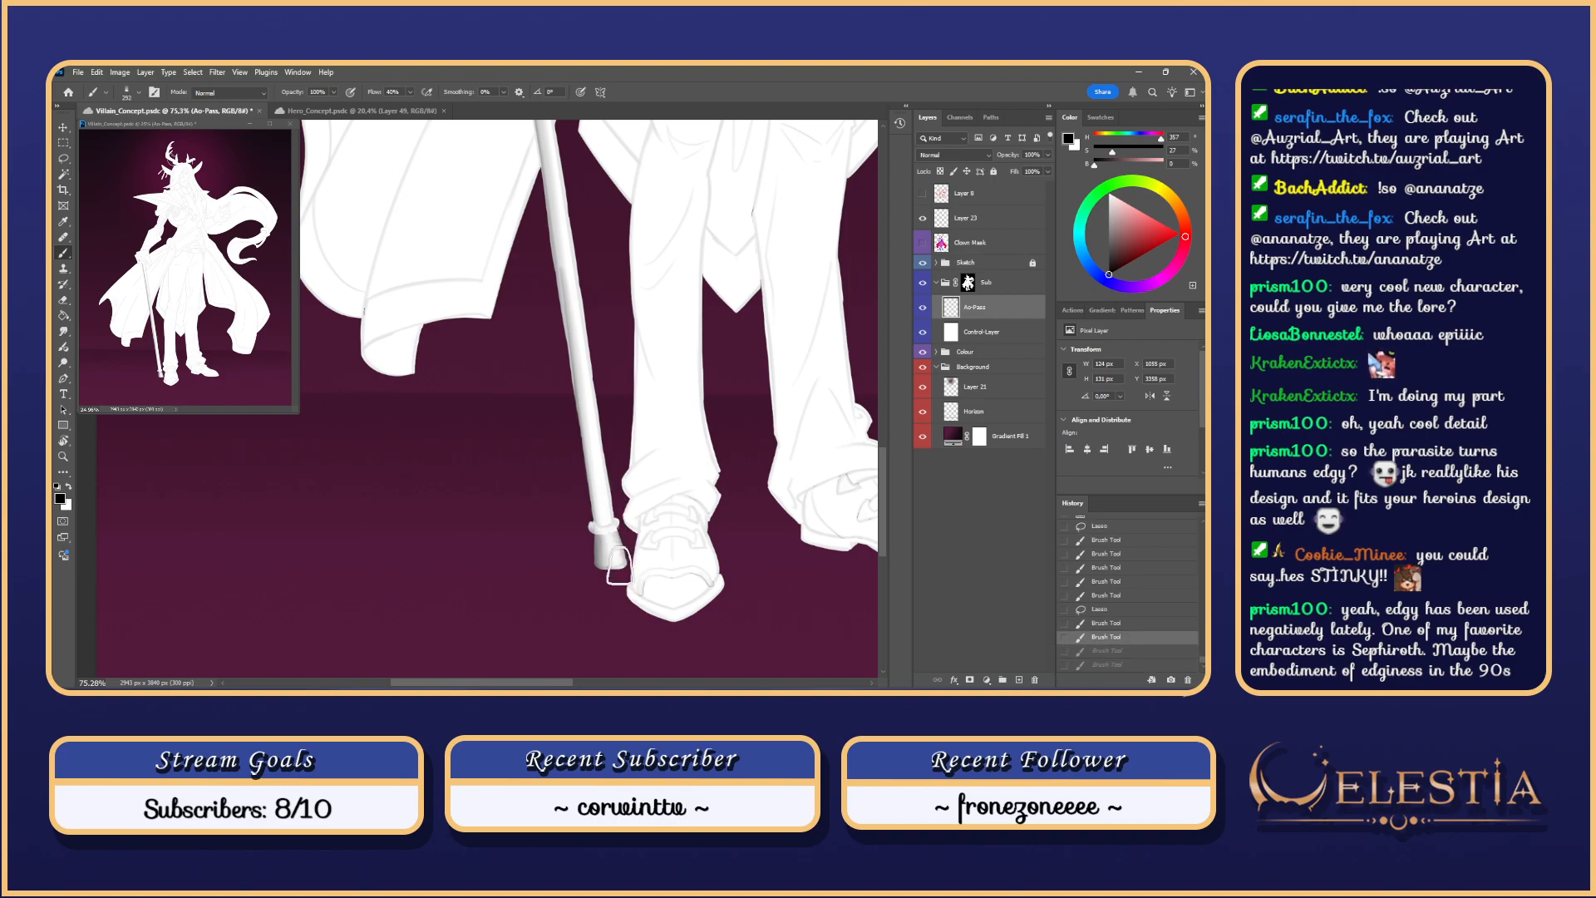
key(ctrl+shift+z)
key(ctrl+z)
drag(635, 591, 621, 530)
drag(623, 537, 632, 588)
mouse_move(599, 530)
mouse_down()
mouse_move(610, 640)
mouse_move(598, 526)
mouse_move(613, 675)
mouse_up()
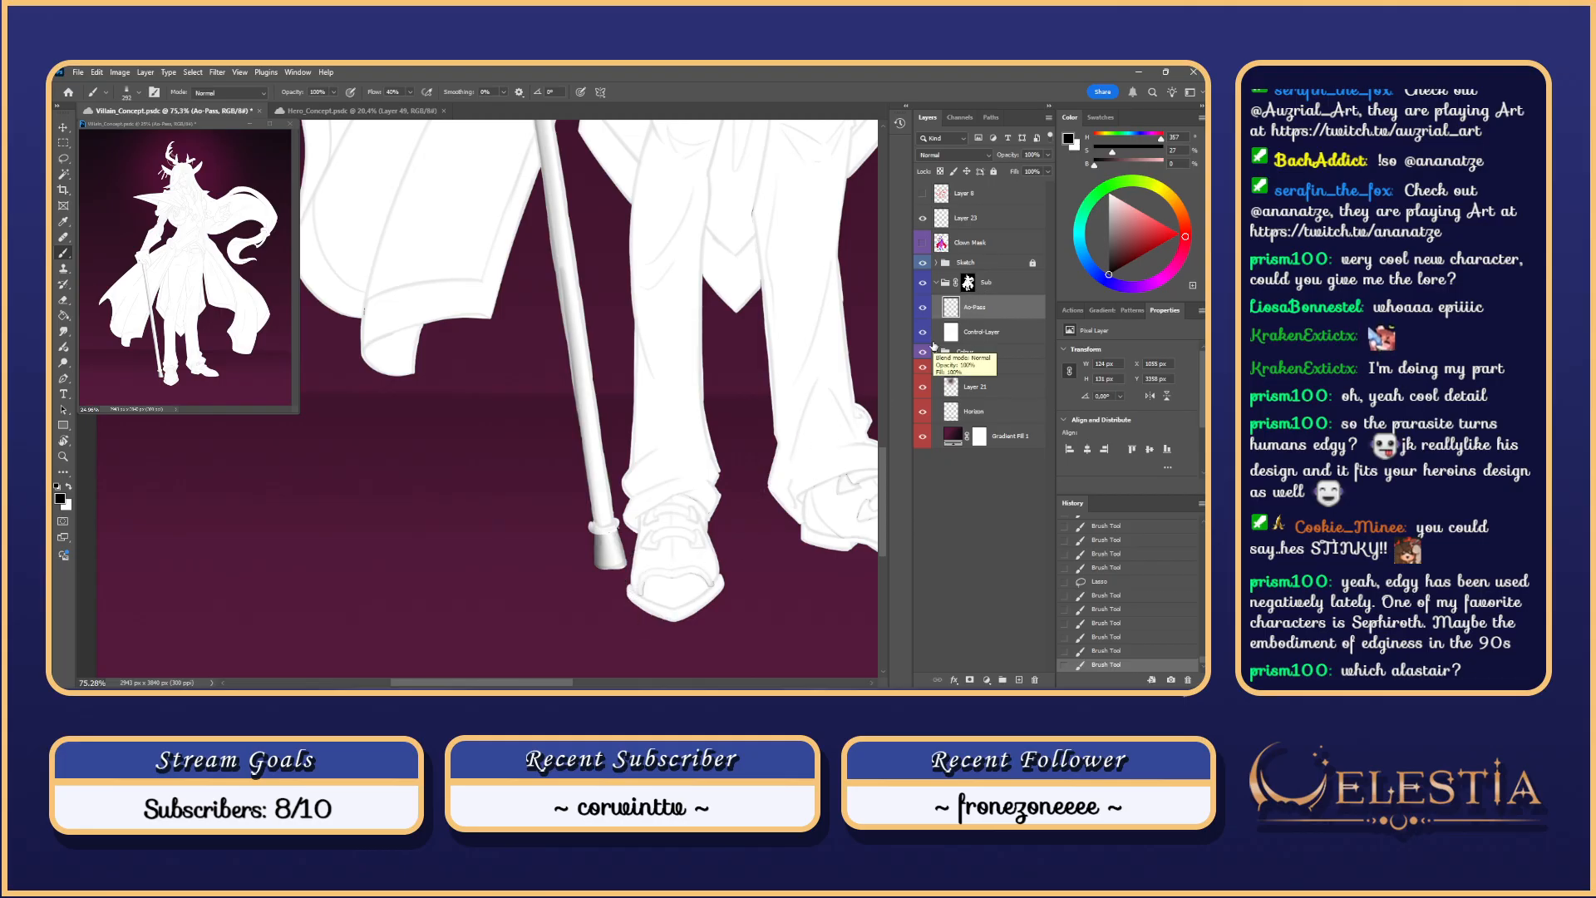
Step: Shrink the brush and try finer shading on the cane collar, undoing the strokes
mouse_move(608, 539)
mouse_down()
mouse_move(596, 552)
mouse_move(622, 545)
mouse_move(593, 546)
mouse_up()
key(ctrl+z)
mouse_move(592, 533)
mouse_down()
mouse_move(621, 552)
mouse_move(619, 527)
mouse_move(604, 529)
mouse_up()
key(ctrl+z)
key(ctrl+z)
key(ctrl+z)
key(ctrl+z)
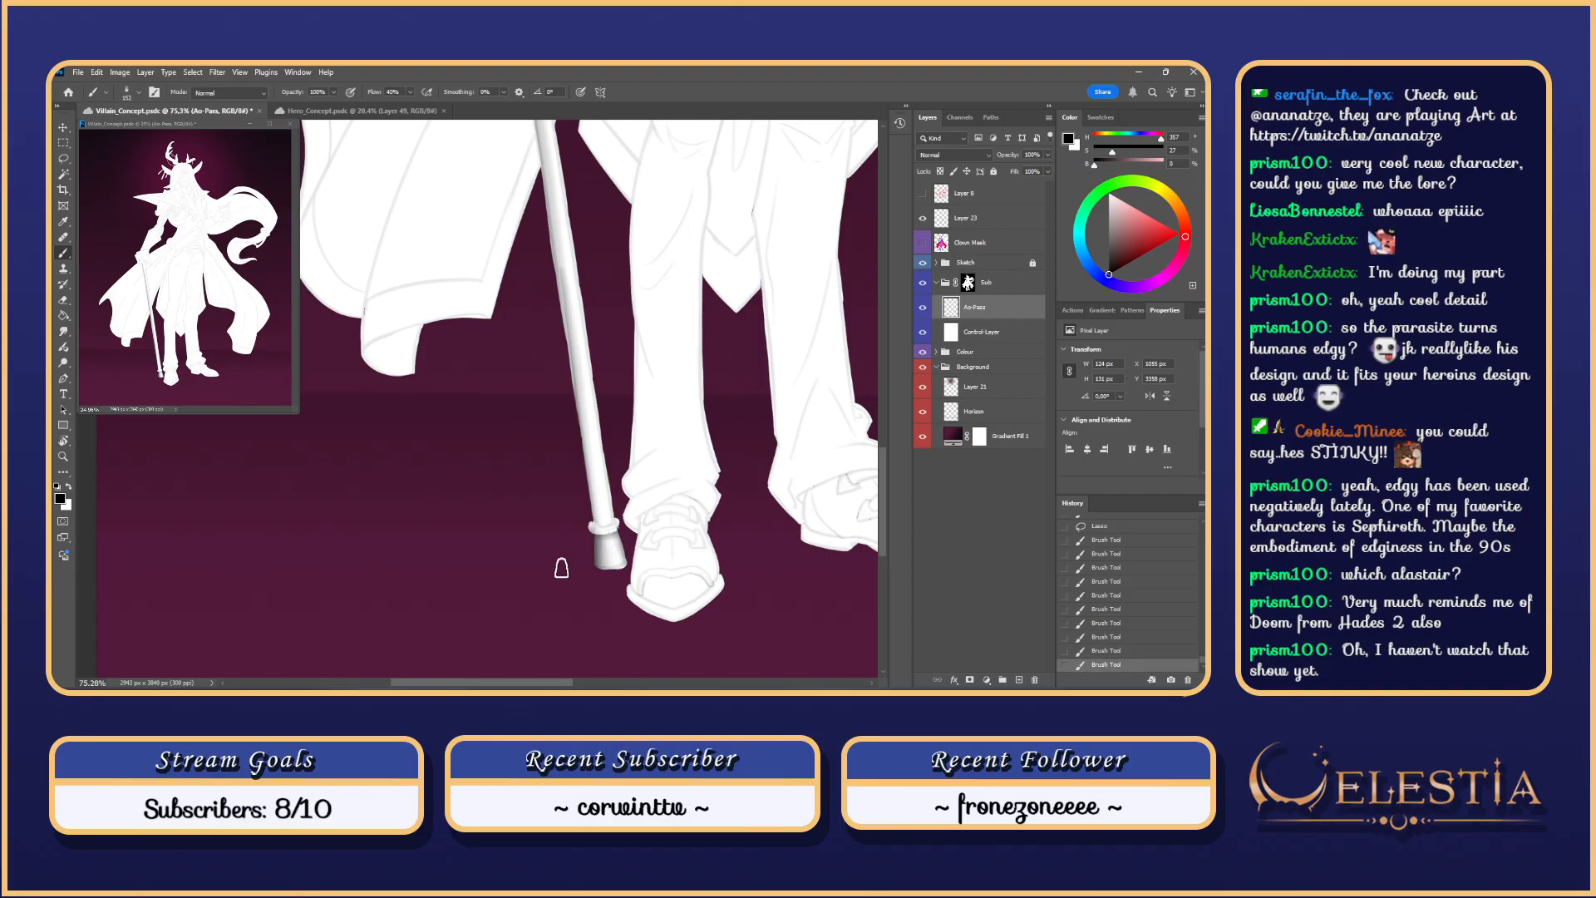
key(ctrl+z)
mouse_move(599, 543)
mouse_down()
mouse_move(601, 517)
mouse_move(621, 524)
mouse_move(592, 514)
mouse_move(607, 523)
mouse_move(577, 533)
mouse_up()
key(ctrl+z)
key(ctrl+z)
key(ctrl+z)
key(ctrl+z)
key(ctrl+z)
key(ctrl+z)
key(ctrl+z)
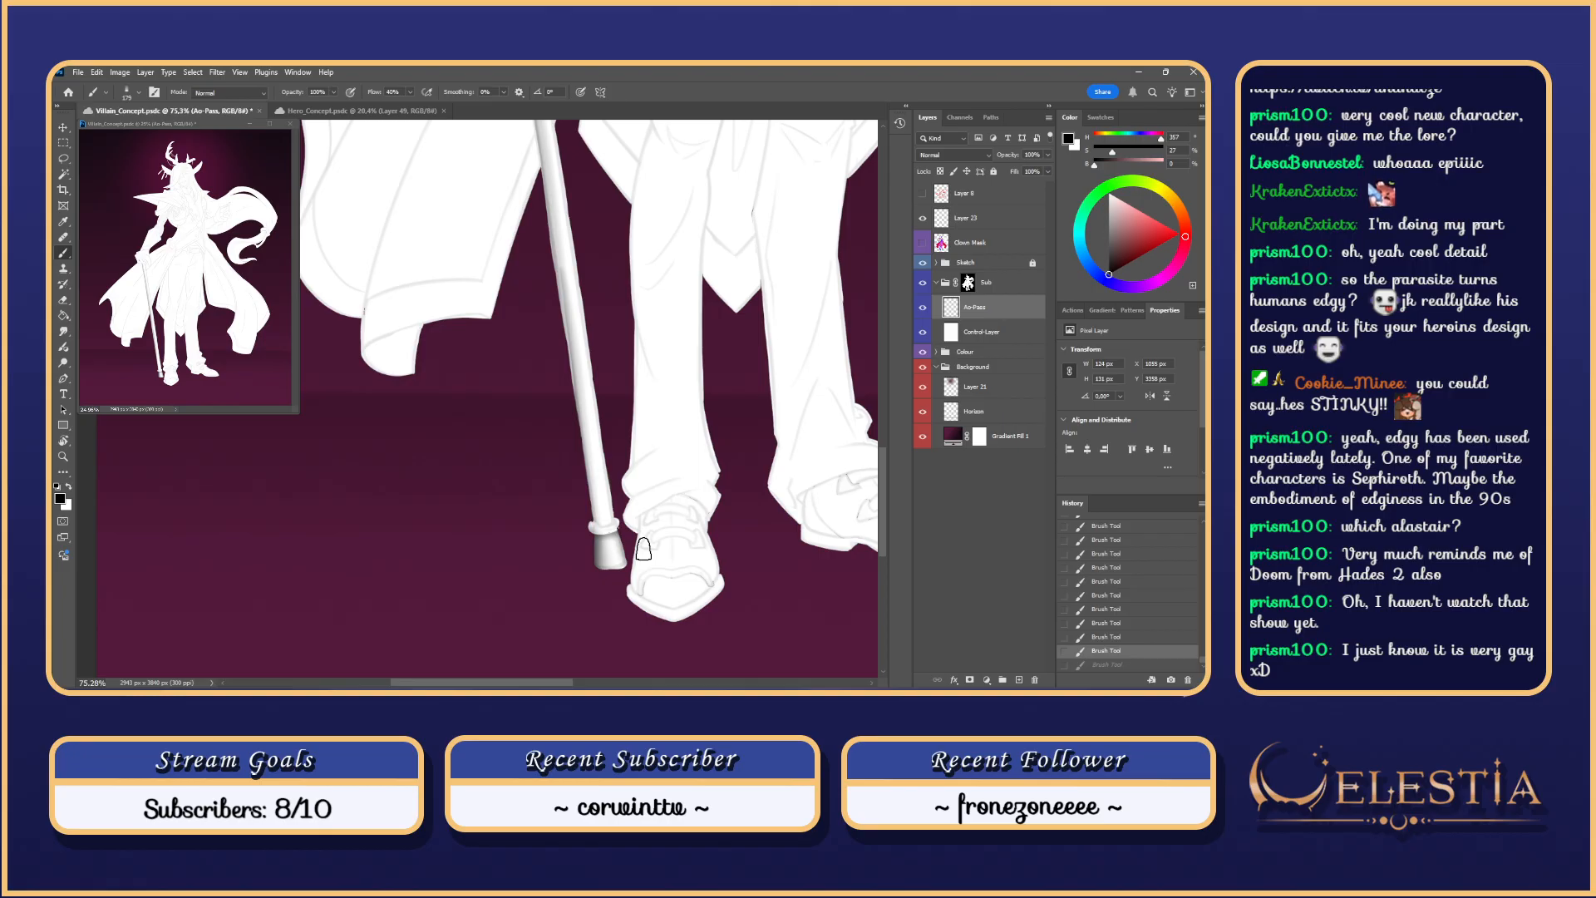
Step: Set the brush to 40 px, deselect, and lasso the ring at the cane tip
right_click(624, 534)
drag(712, 406, 706, 407)
click(588, 416)
key(ctrl+d)
key(l)
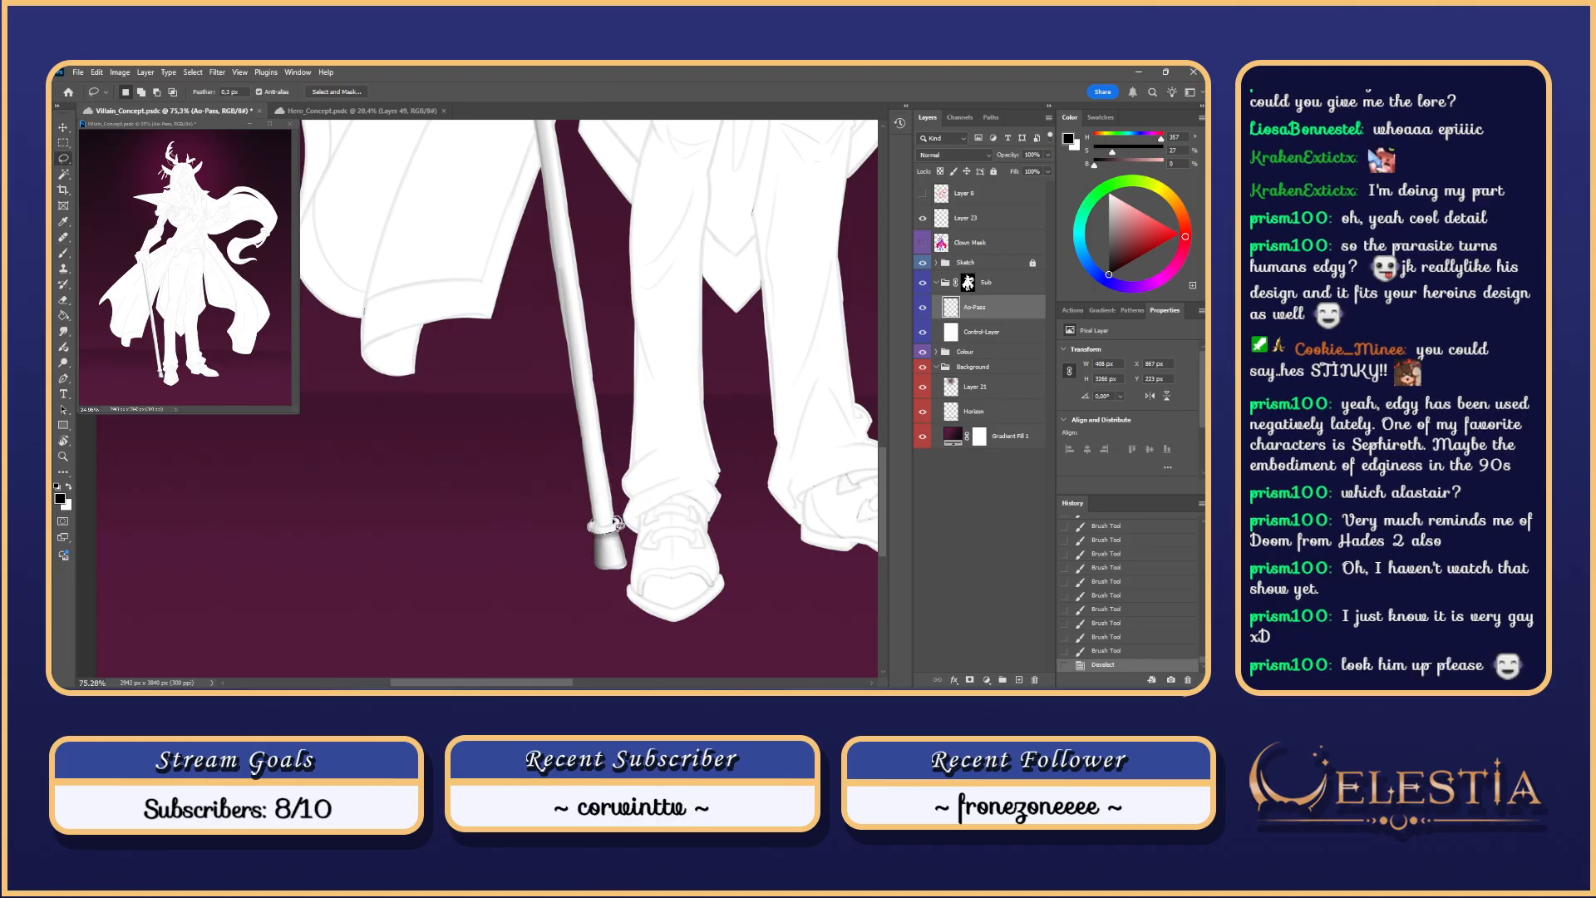
drag(595, 522, 592, 526)
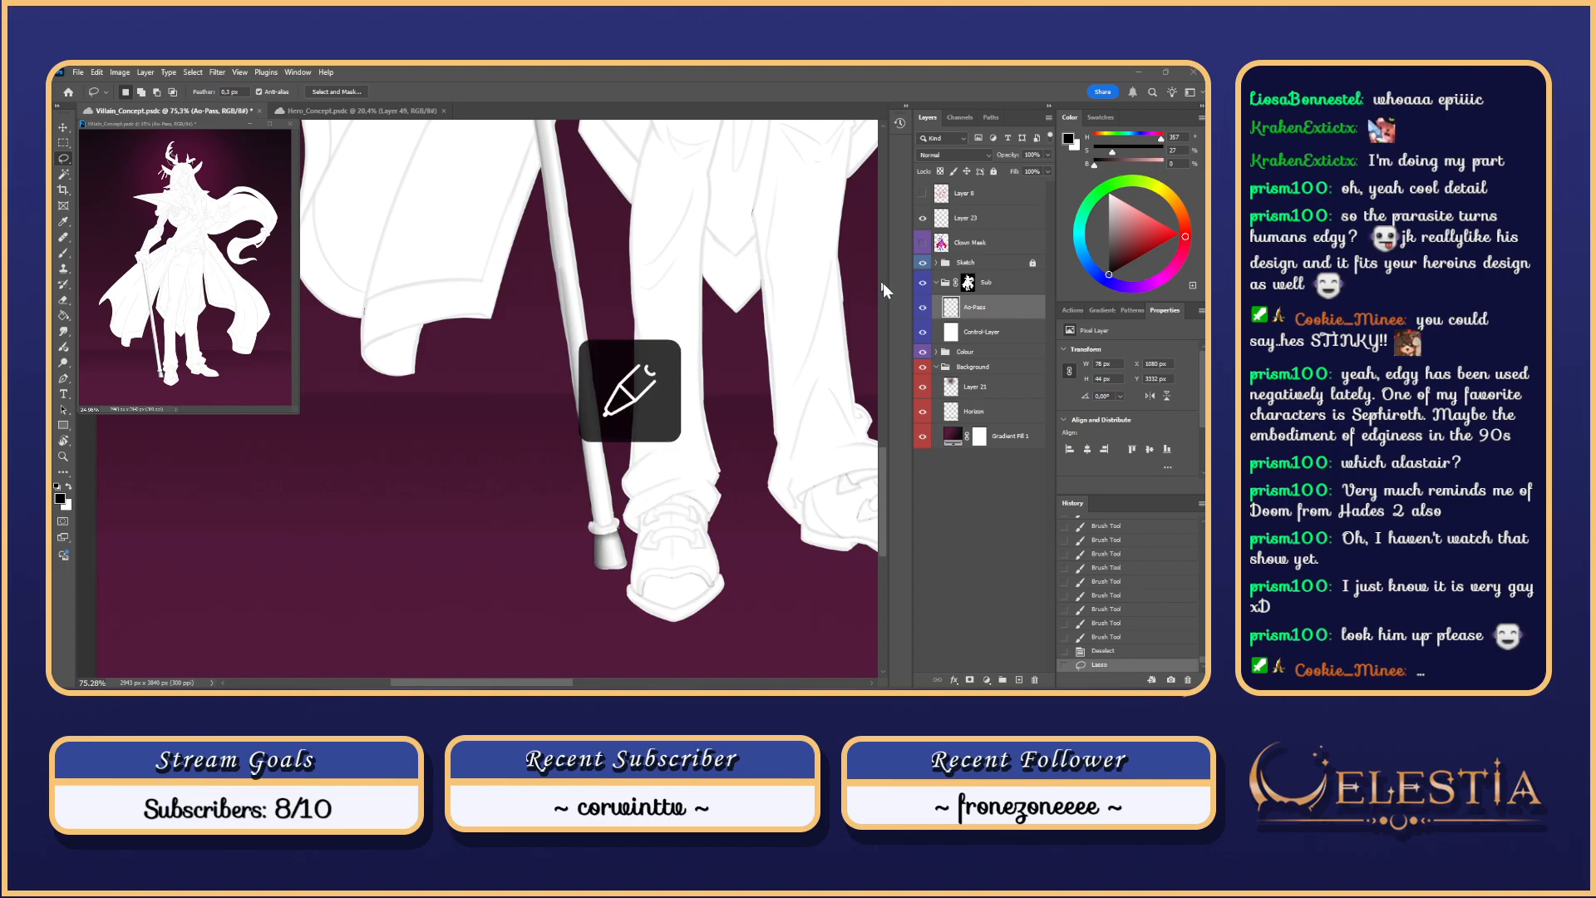
Step: Paste the Hades II reference above Clown Mask as Layer 24, scaled up over the upper body
scroll(707, 453, up, 3)
scroll(773, 449, up, 3)
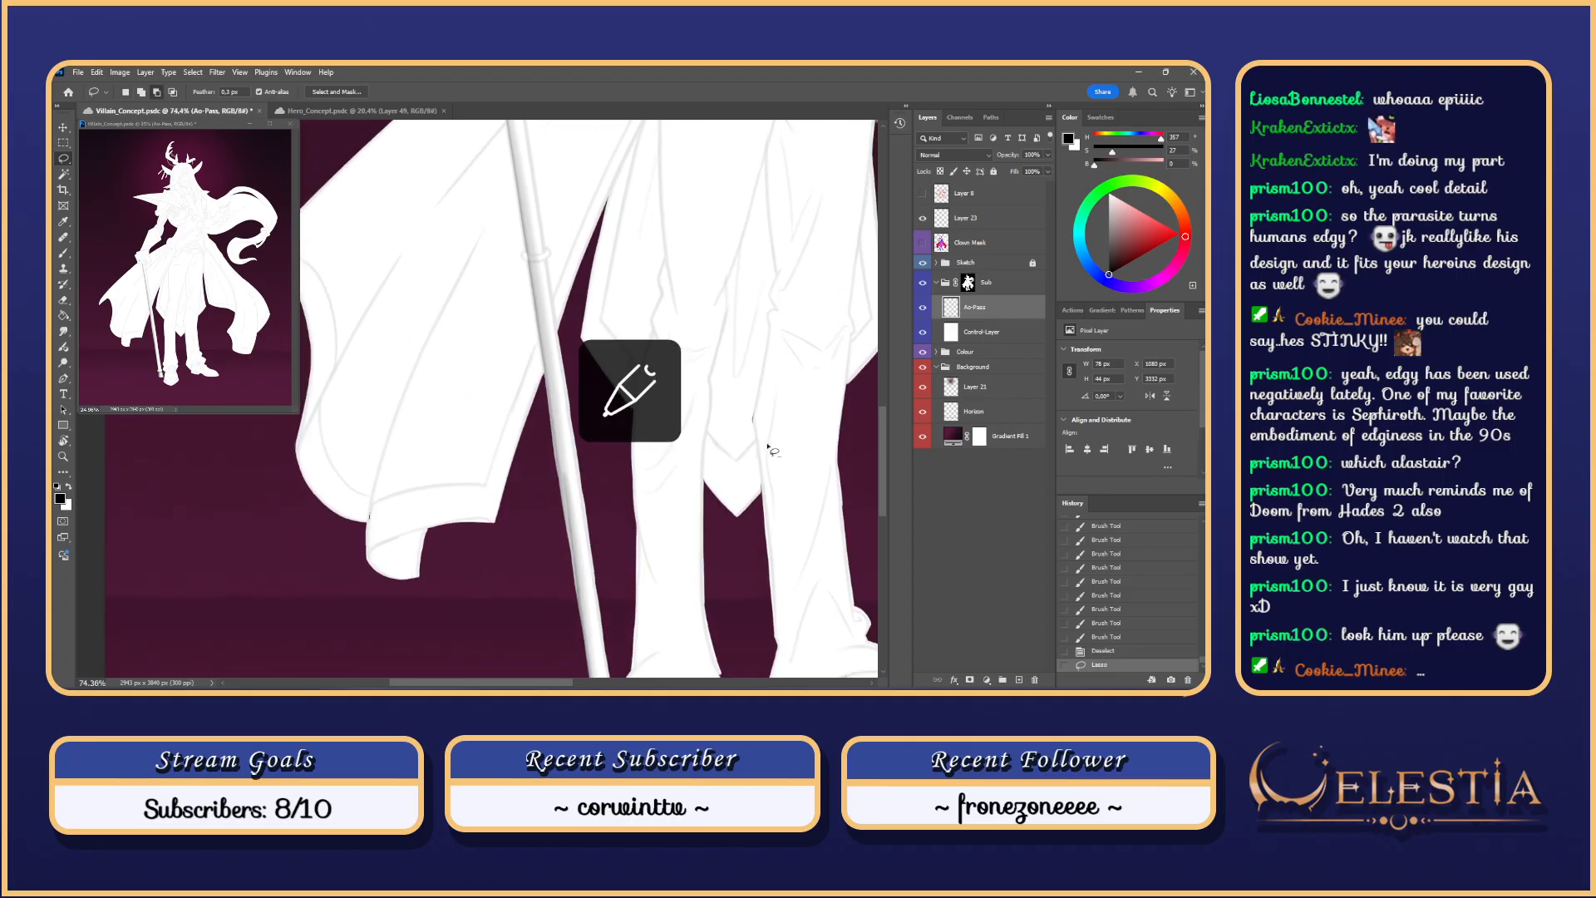
scroll(740, 475, down, 10)
click(970, 243)
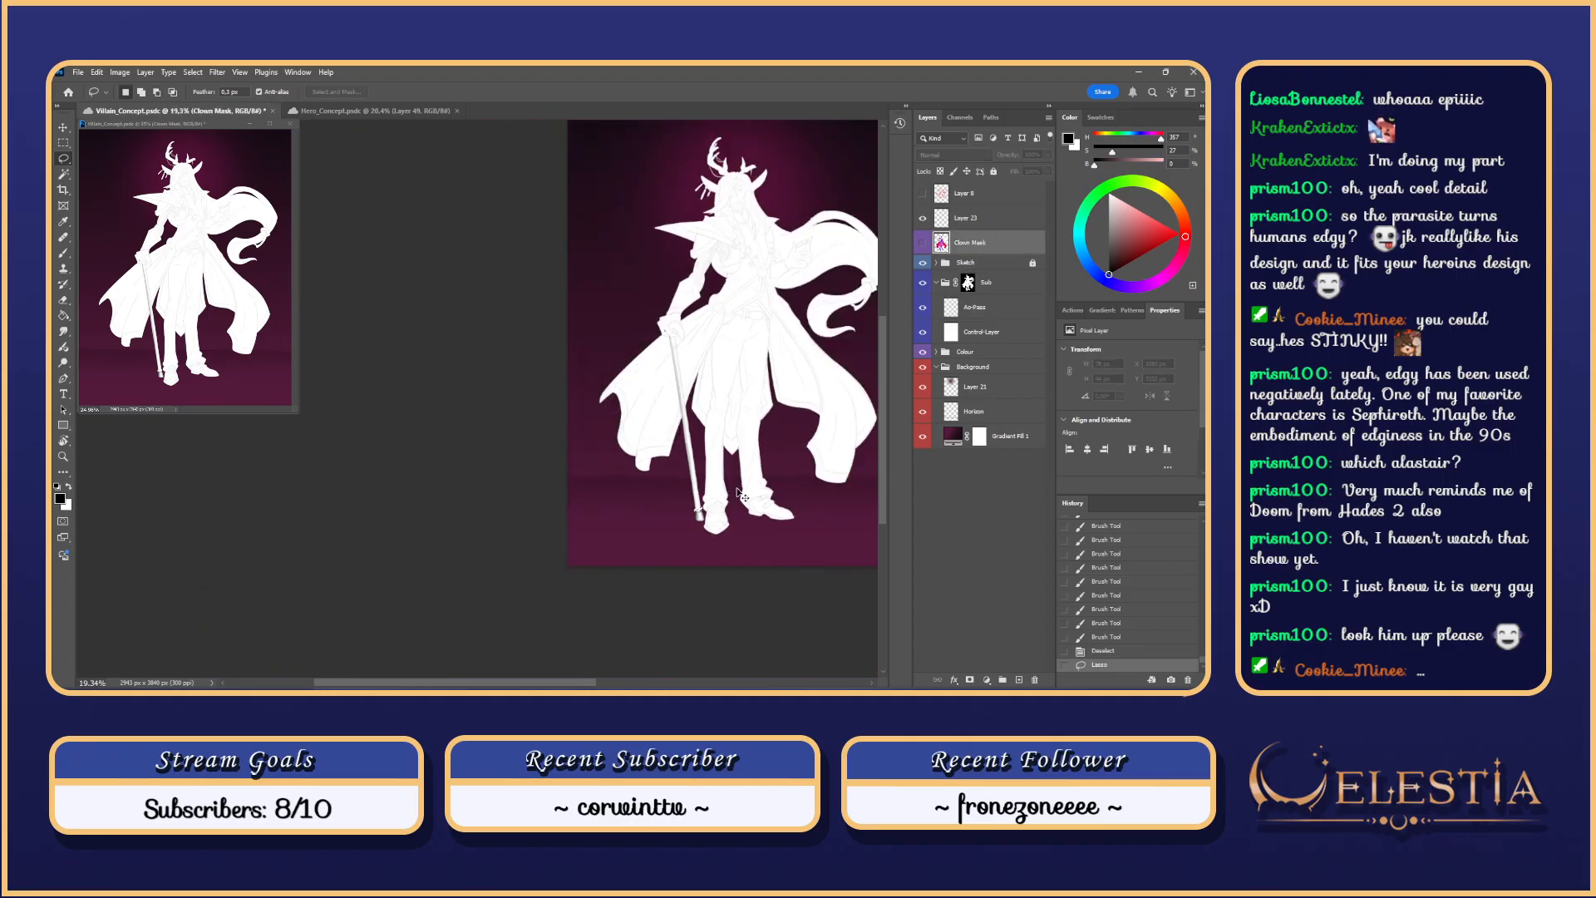
key(ctrl+v)
key(ctrl+t)
drag(716, 499, 898, 277)
drag(658, 488, 459, 463)
key(Return)
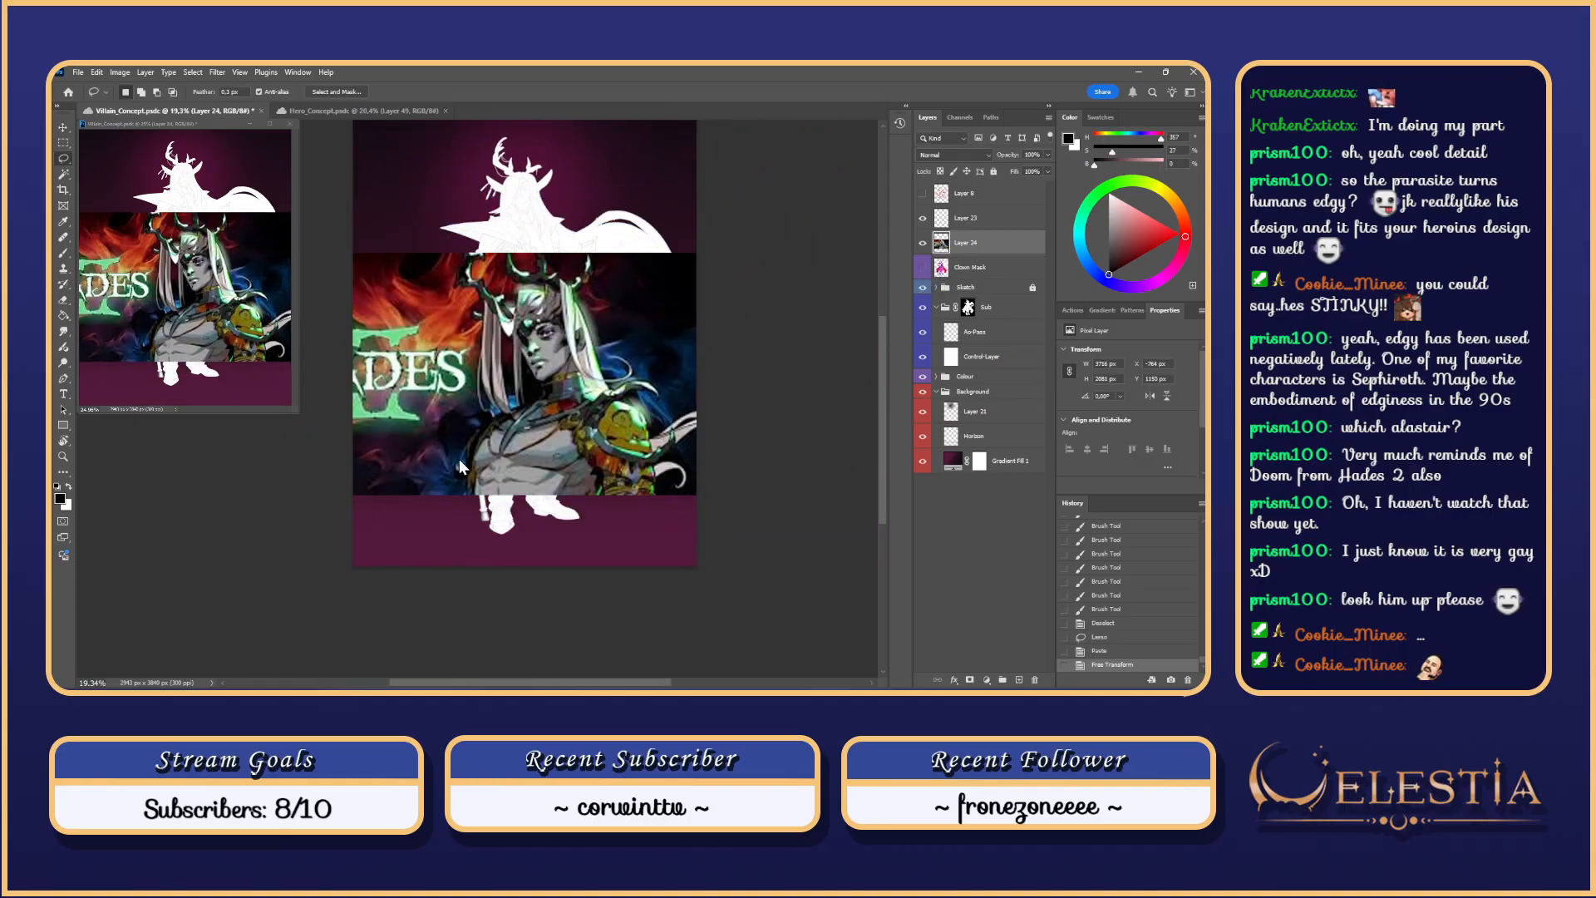
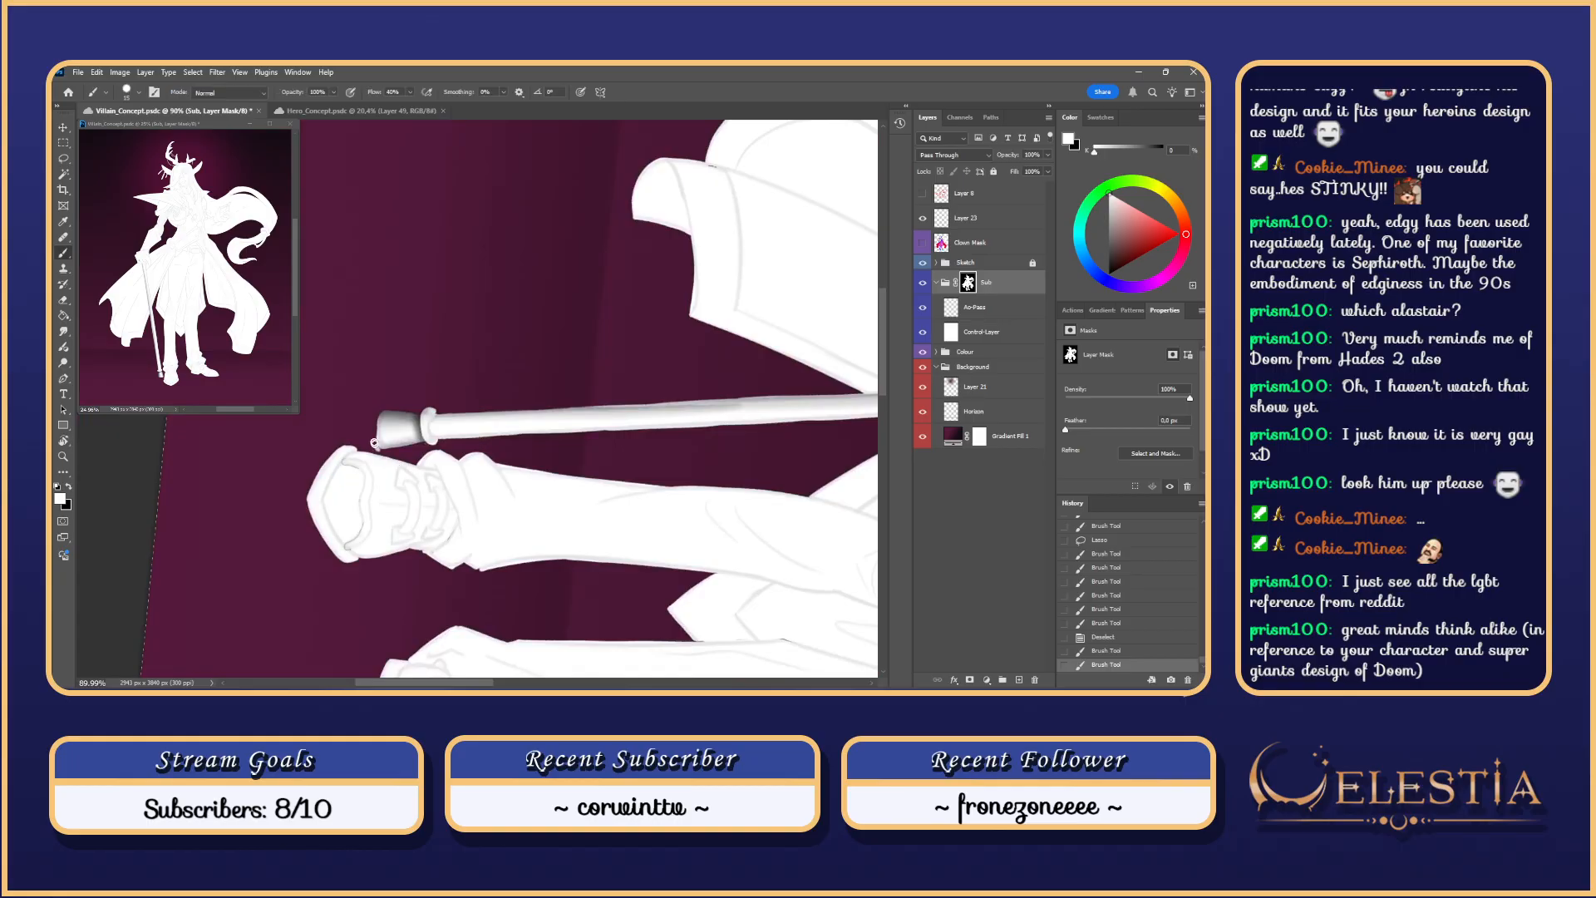
Step: Try black mask strokes along the cane tip's edge, undoing each one
key(ctrl+z)
mouse_move(374, 443)
mouse_down()
mouse_move(378, 411)
mouse_move(384, 461)
mouse_up()
key(x)
key(ctrl+z)
key(ctrl+z)
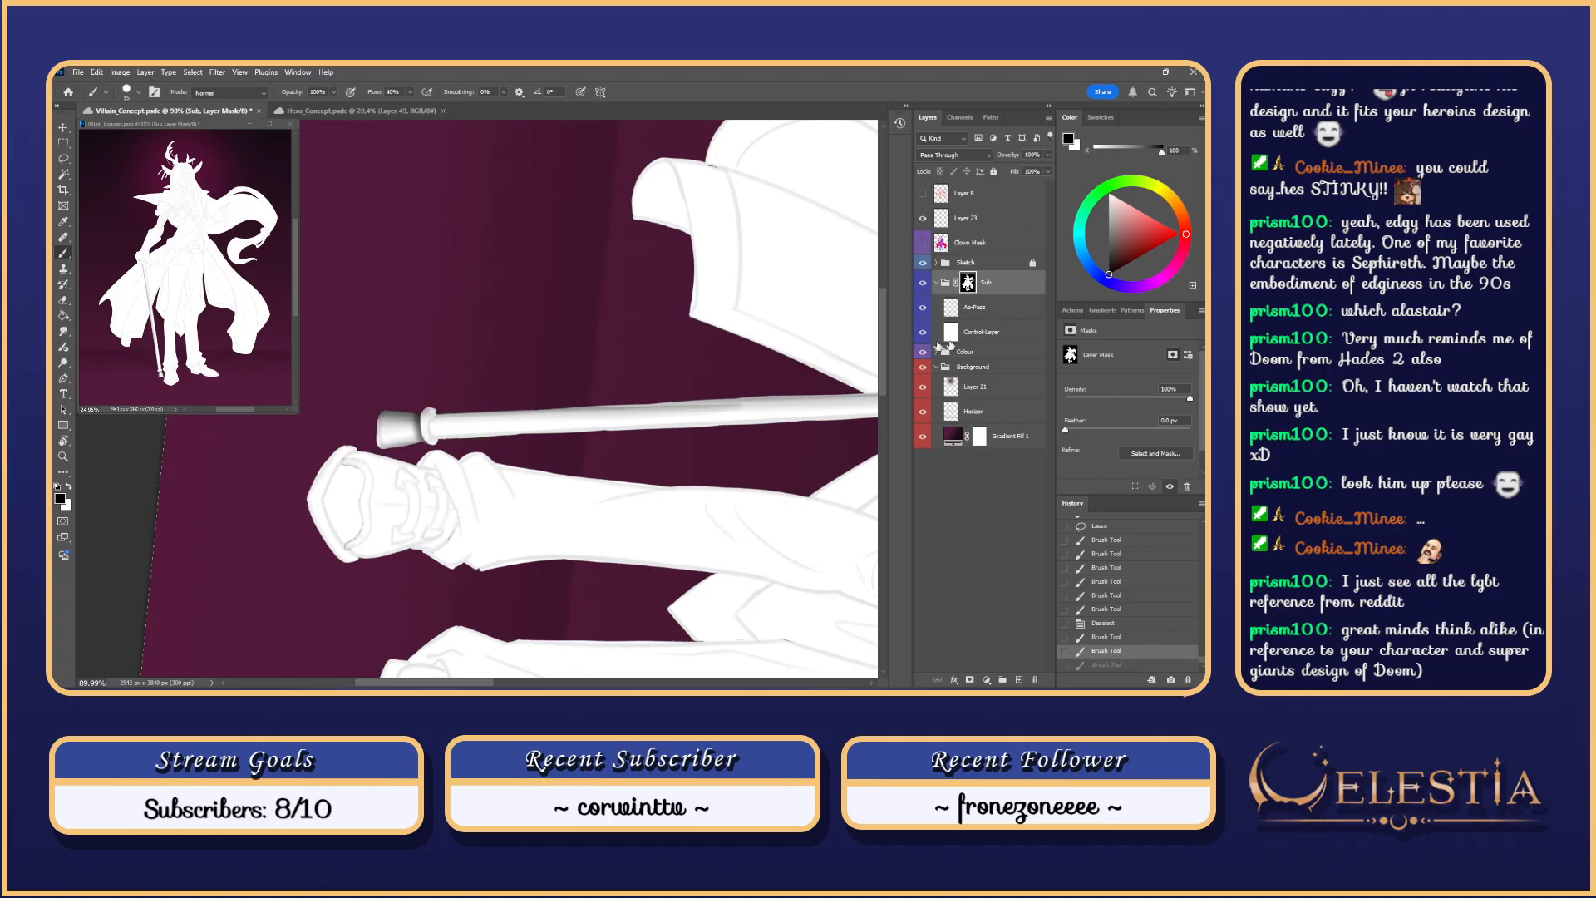
drag(377, 413, 380, 450)
key(ctrl+z)
key(Escape)
Step: Switch to the Ao-Pass layer with a textured sampled brush, tilting the view along the cane
click(995, 310)
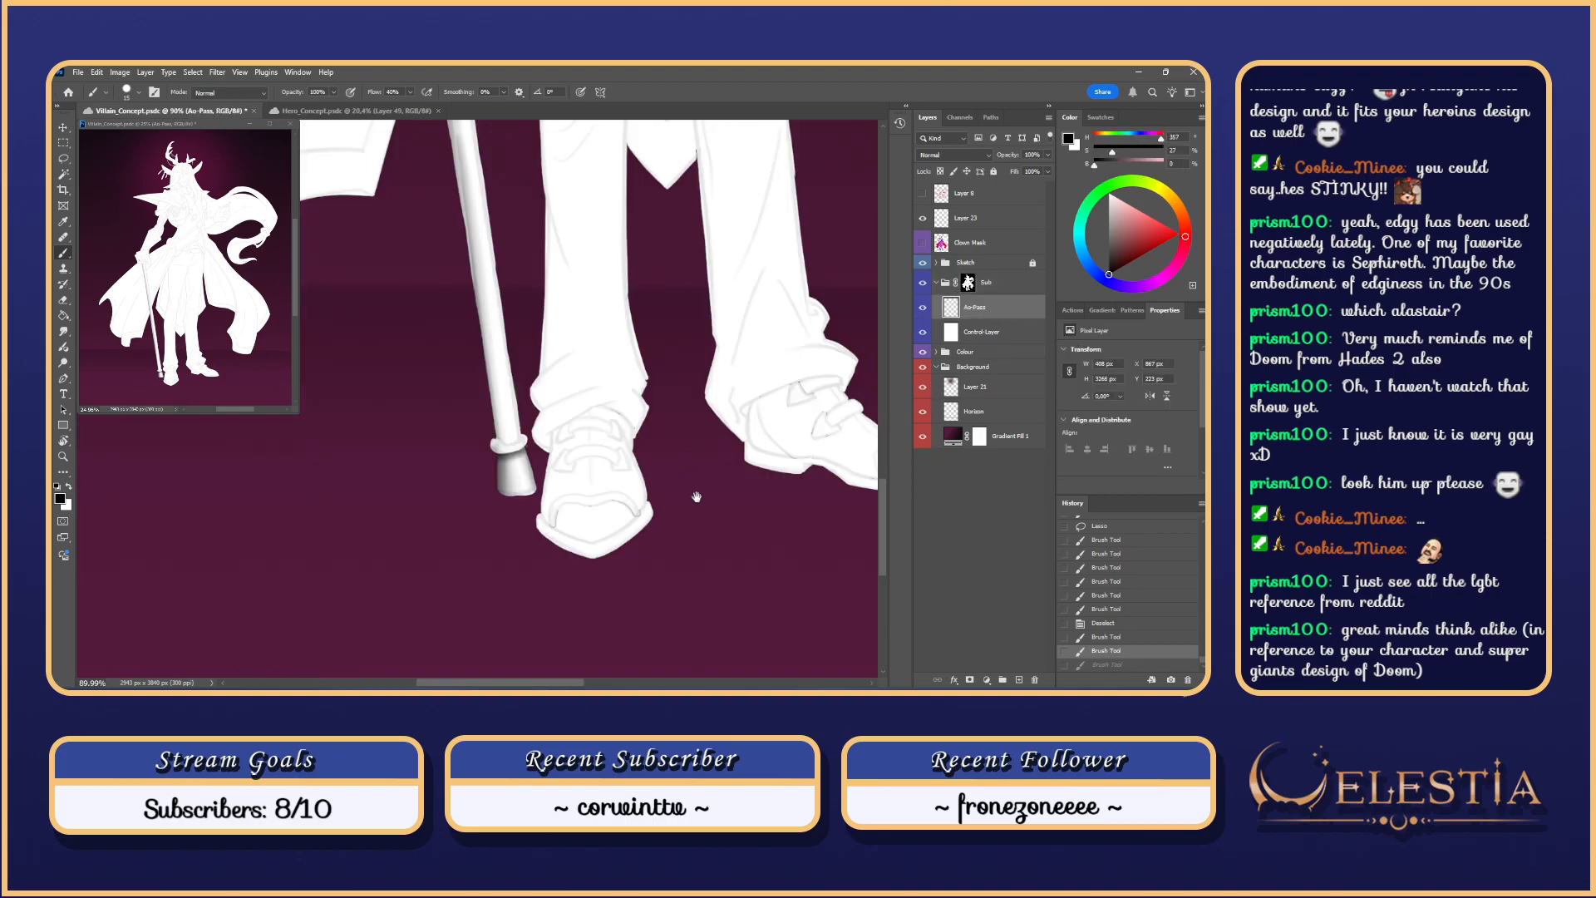
drag(698, 502, 714, 530)
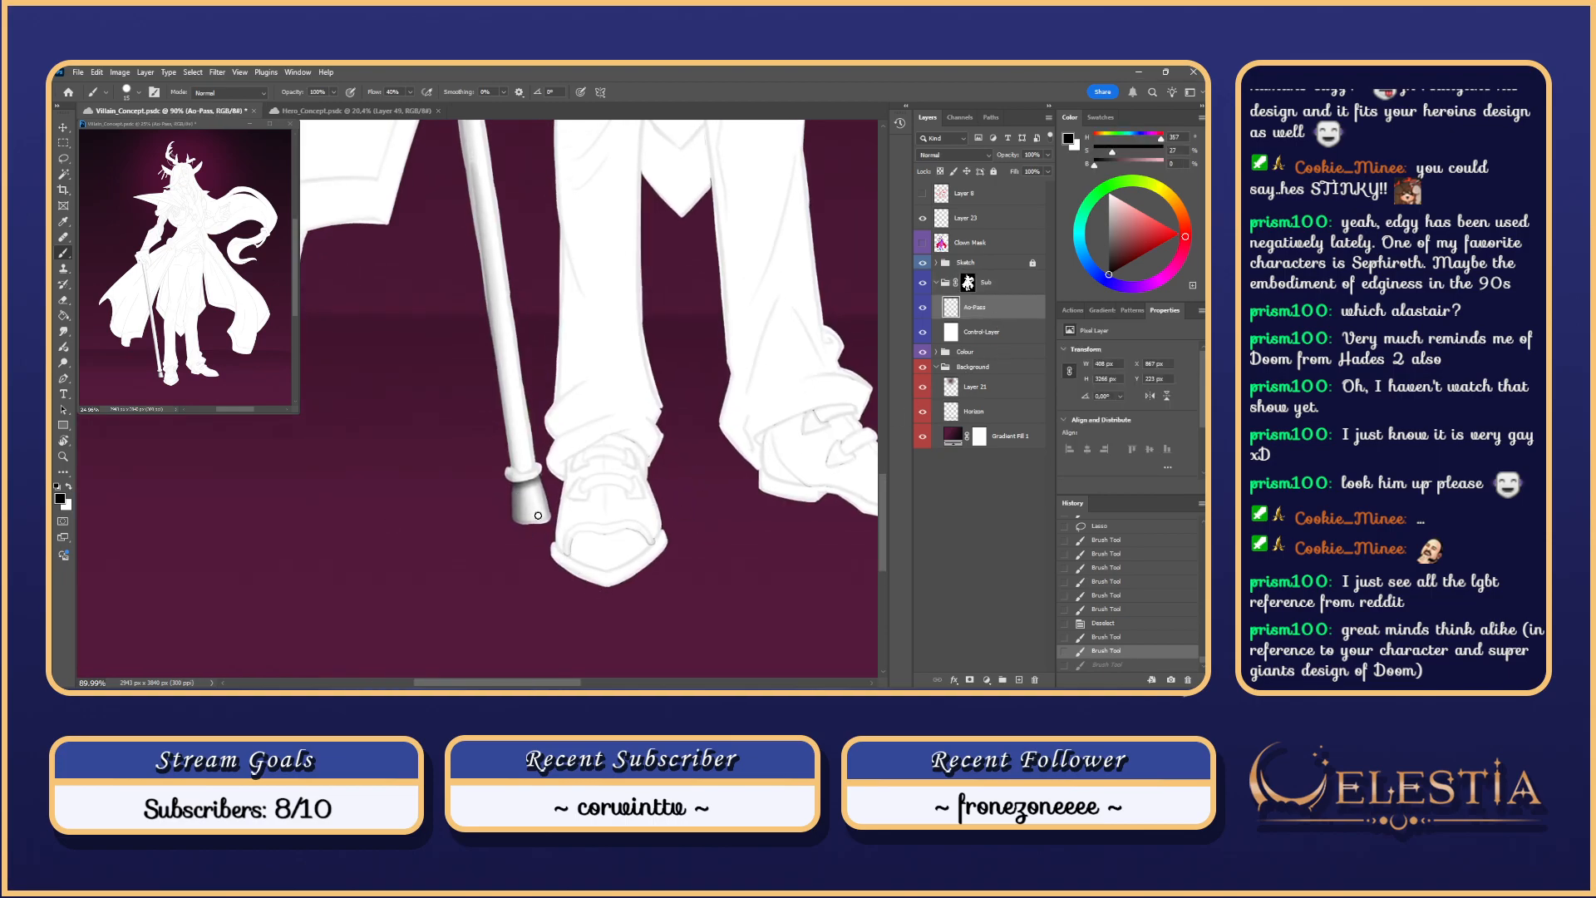
scroll(539, 499, up, 2)
right_click(534, 484)
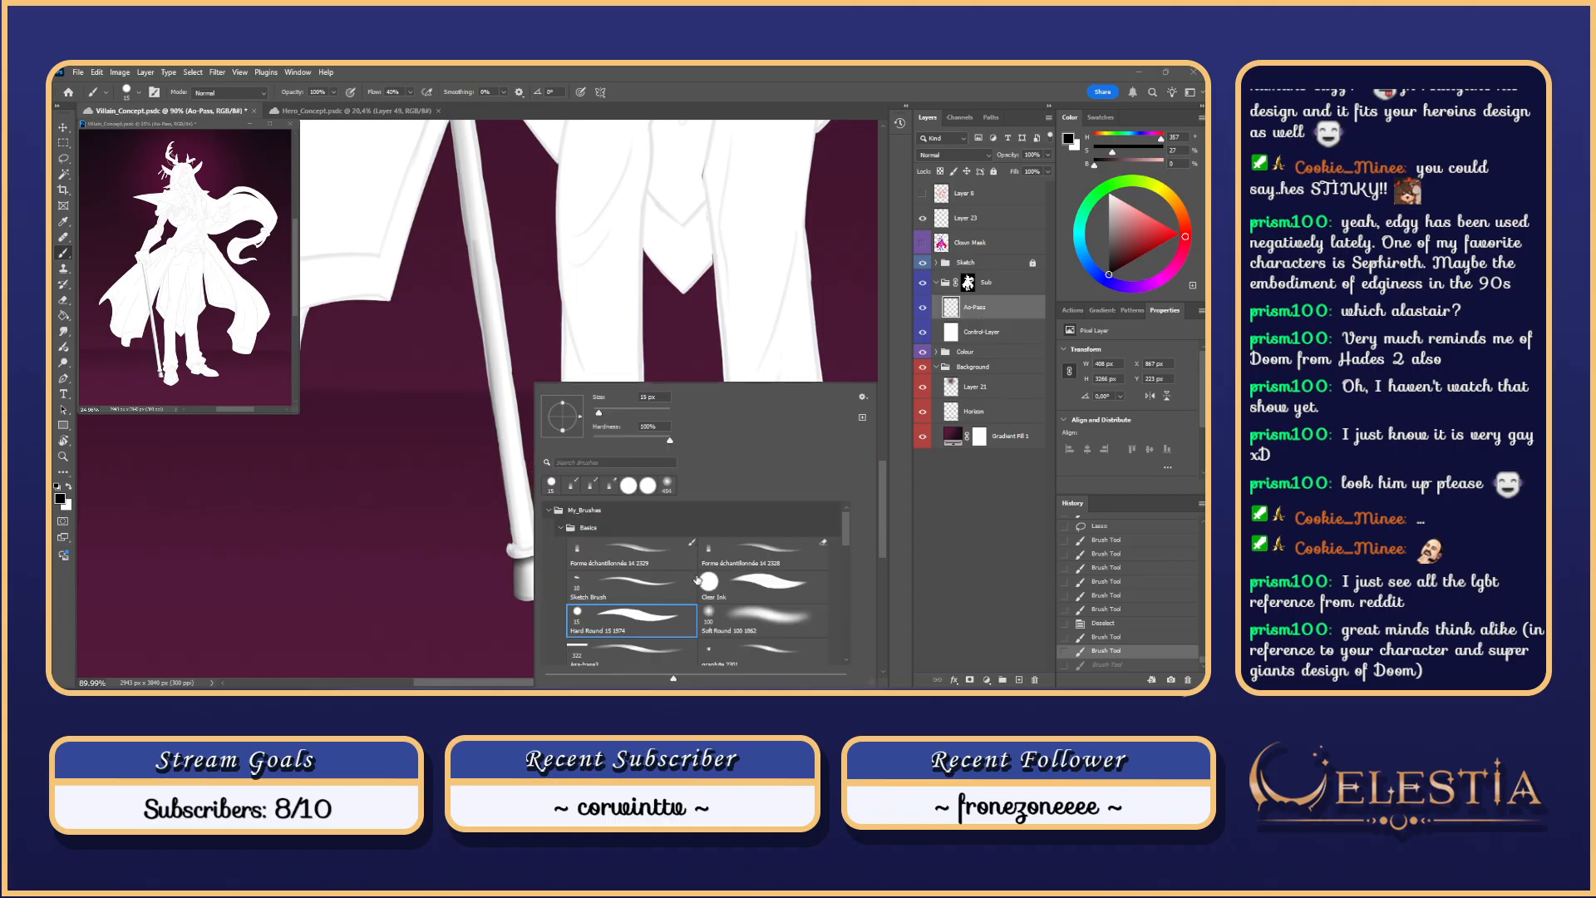
click(670, 543)
click(504, 512)
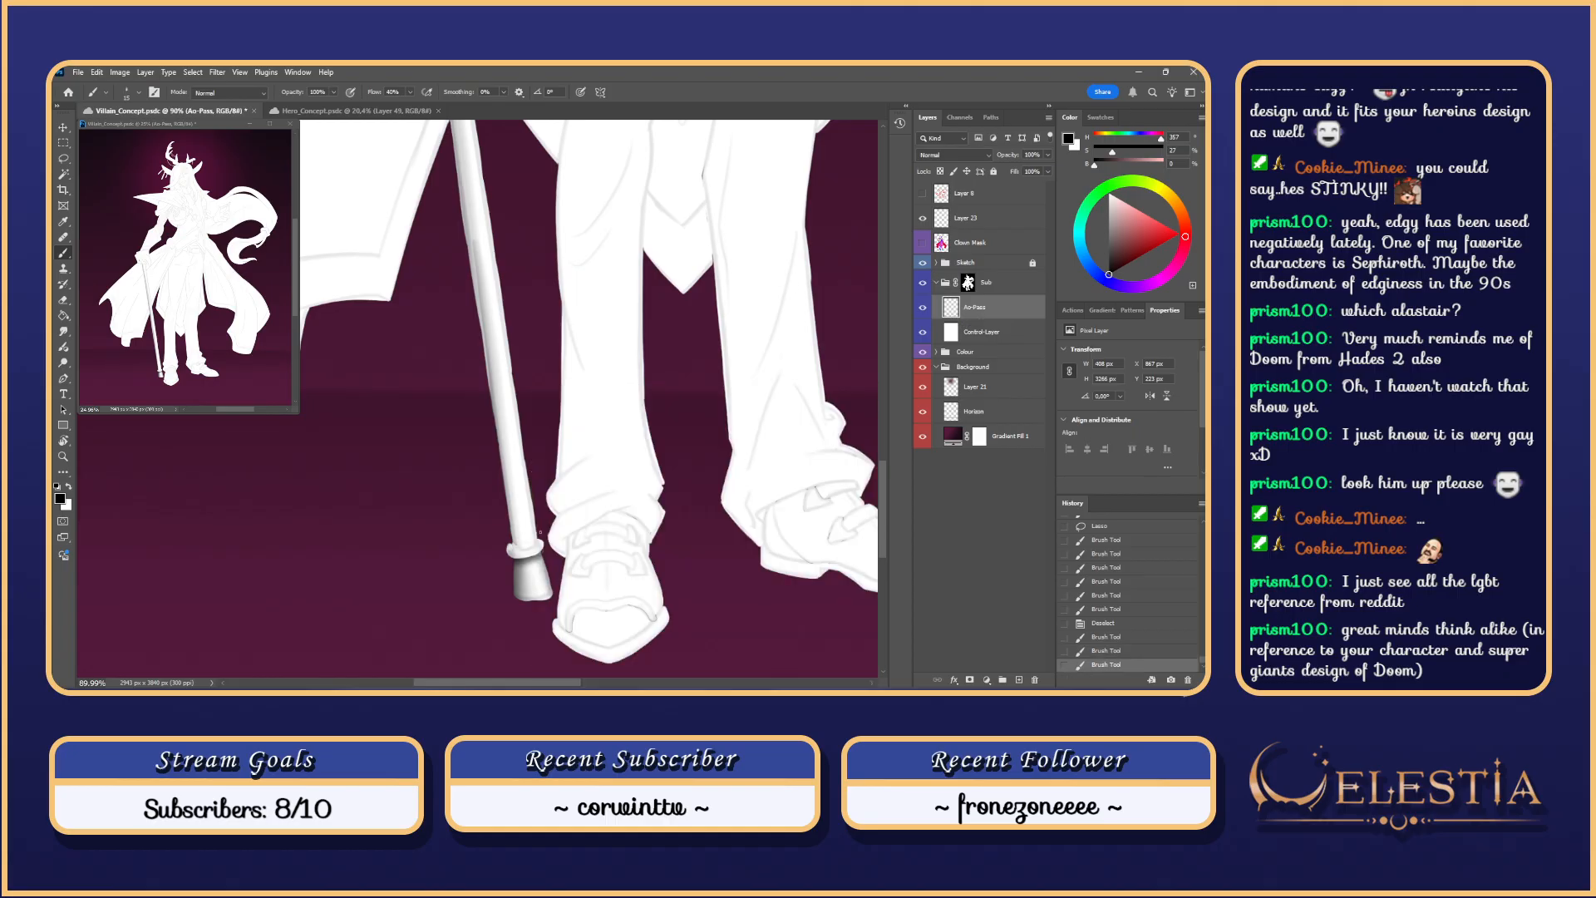
key(r)
drag(483, 500, 395, 457)
scroll(395, 457, down, 1)
Step: Lasso the cane's ring band and paint grey shading inside it, redoing stray strokes
key(l)
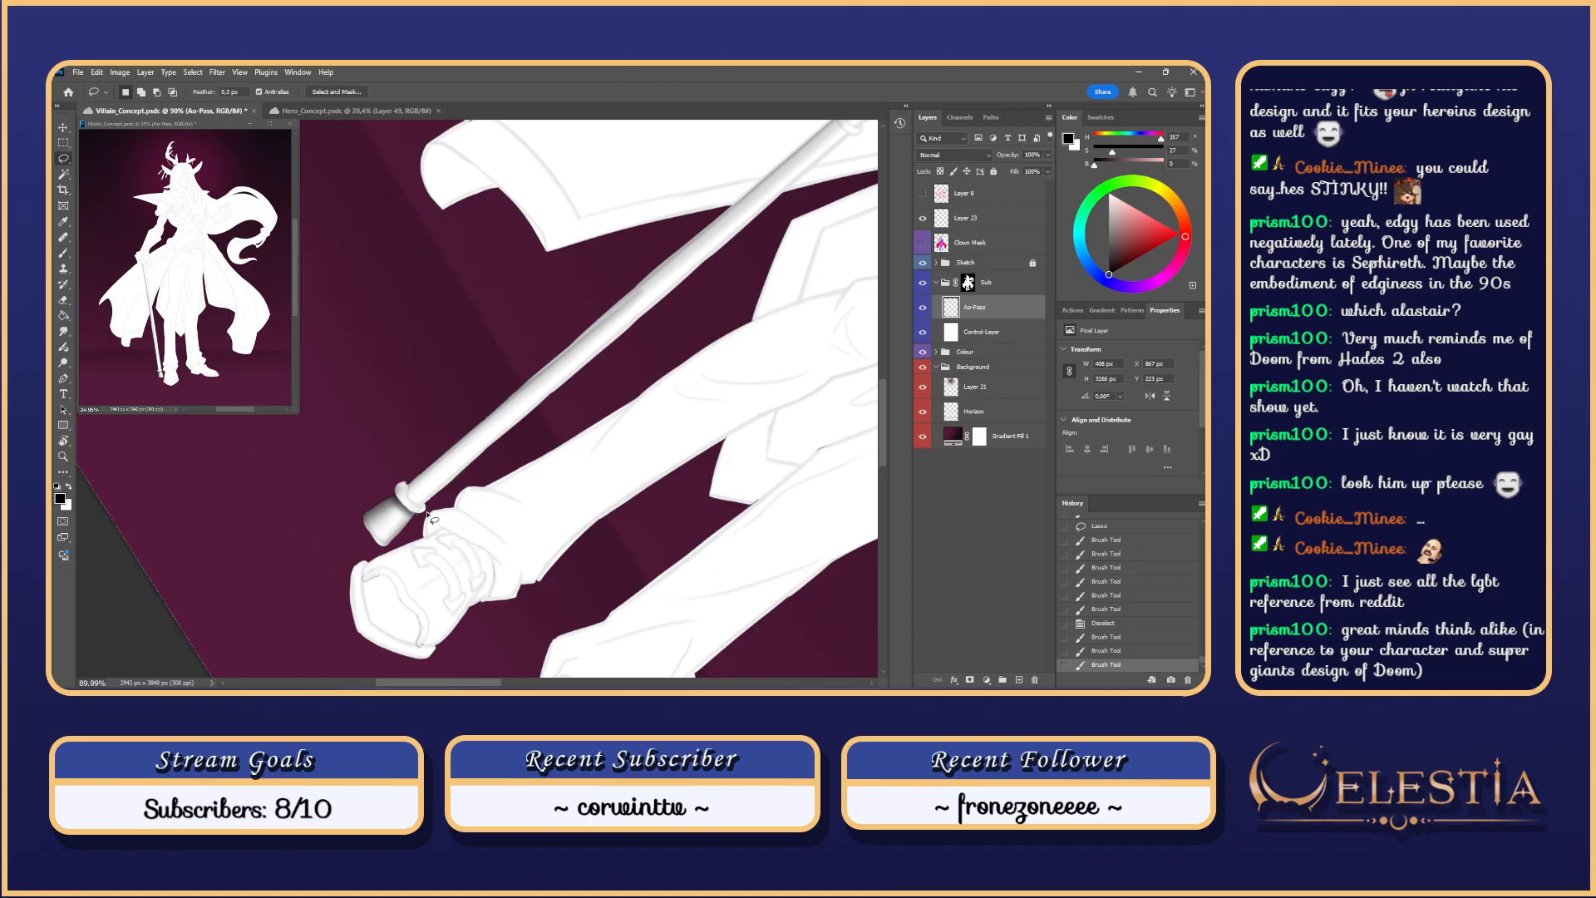
scroll(409, 492, up, 2)
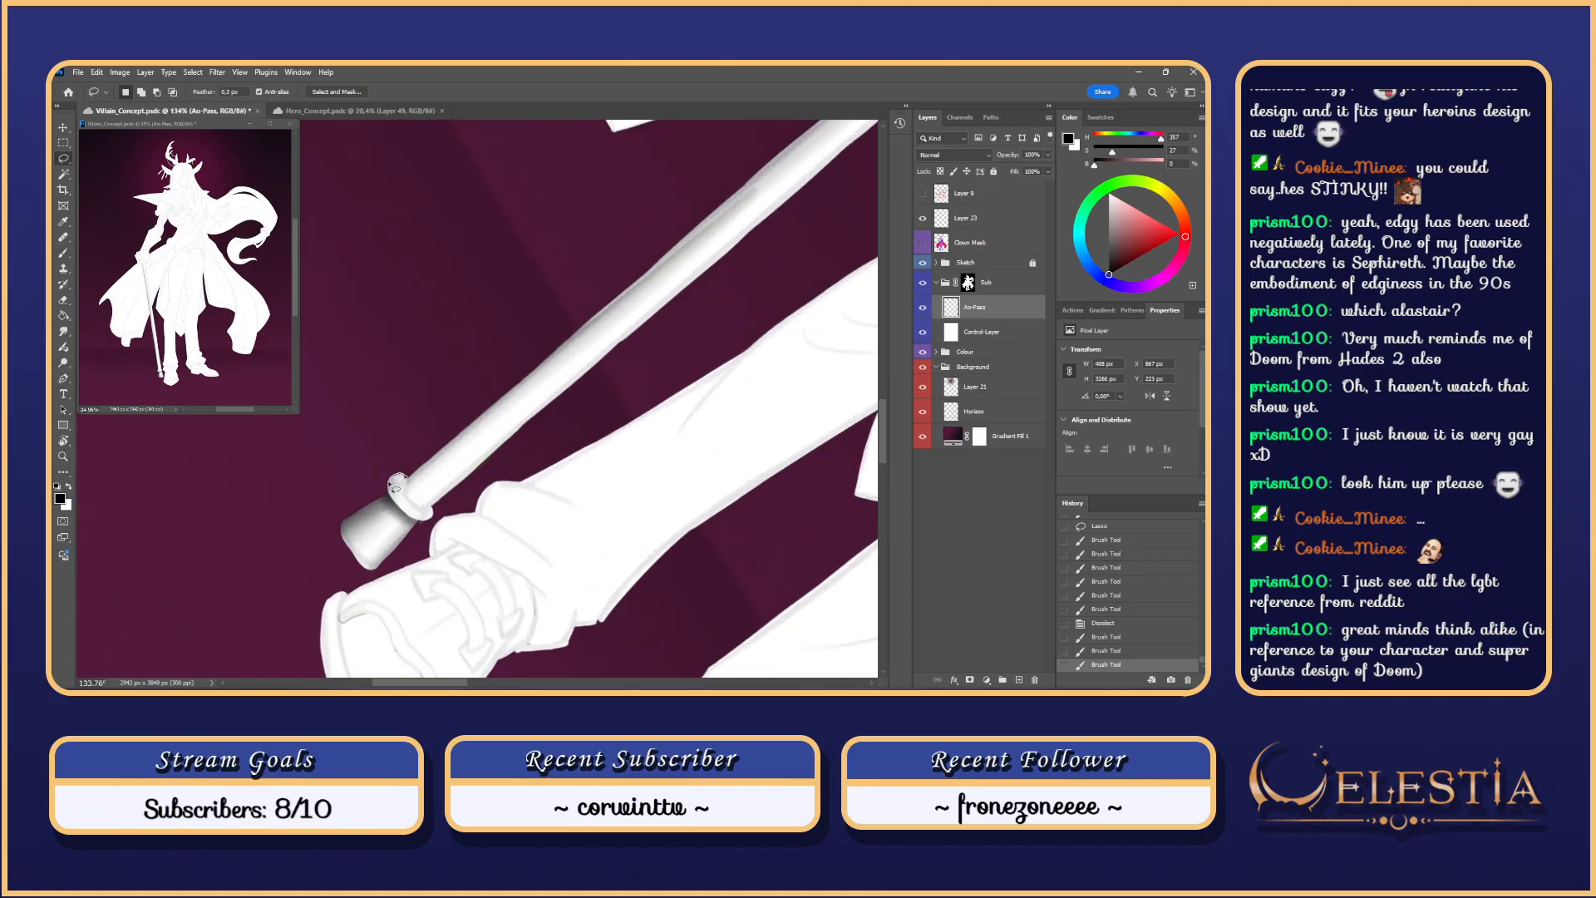
mouse_move(400, 512)
mouse_down()
mouse_move(431, 505)
mouse_move(392, 476)
mouse_up()
key(b)
click(389, 480)
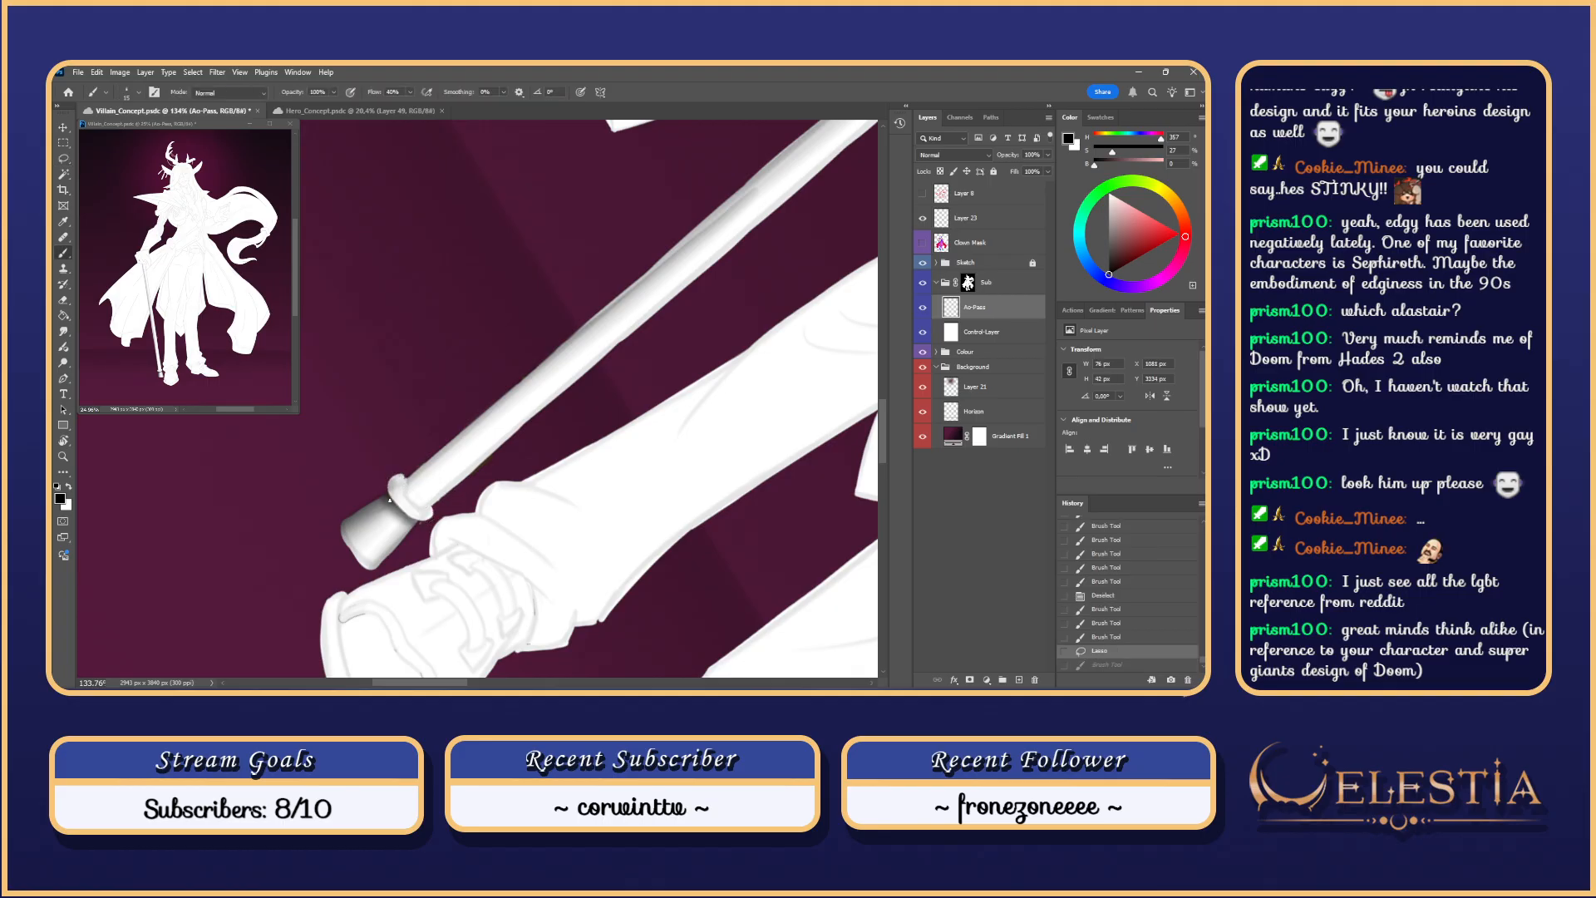
key(ctrl+z)
mouse_move(392, 480)
mouse_down()
mouse_move(423, 509)
mouse_move(411, 490)
mouse_move(495, 509)
mouse_move(507, 495)
mouse_move(521, 542)
mouse_move(529, 497)
mouse_move(522, 549)
mouse_up()
key(ctrl+z)
key(Escape)
key(ctrl+z)
key(ctrl+z)
key(ctrl+z)
key(ctrl+z)
key(ctrl+z)
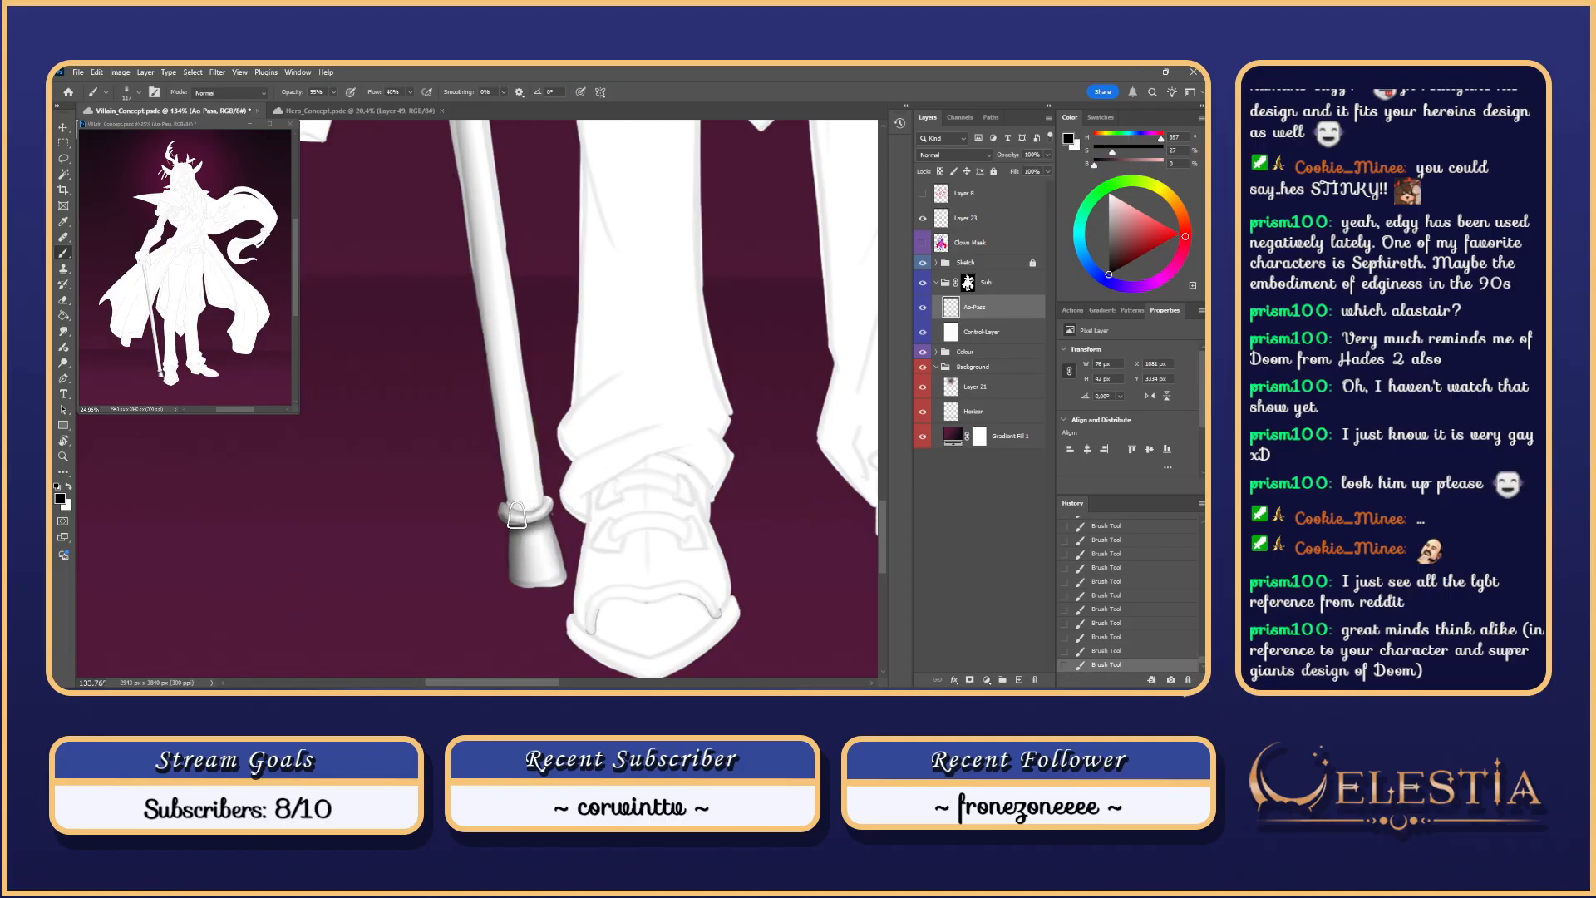
key(ctrl+z)
mouse_move(551, 488)
mouse_down()
mouse_move(534, 488)
mouse_move(556, 517)
mouse_up()
Step: Hide the Sketch group's lines to check the figure's lower half, then revert the toggles
click(923, 263)
click(925, 263)
click(925, 262)
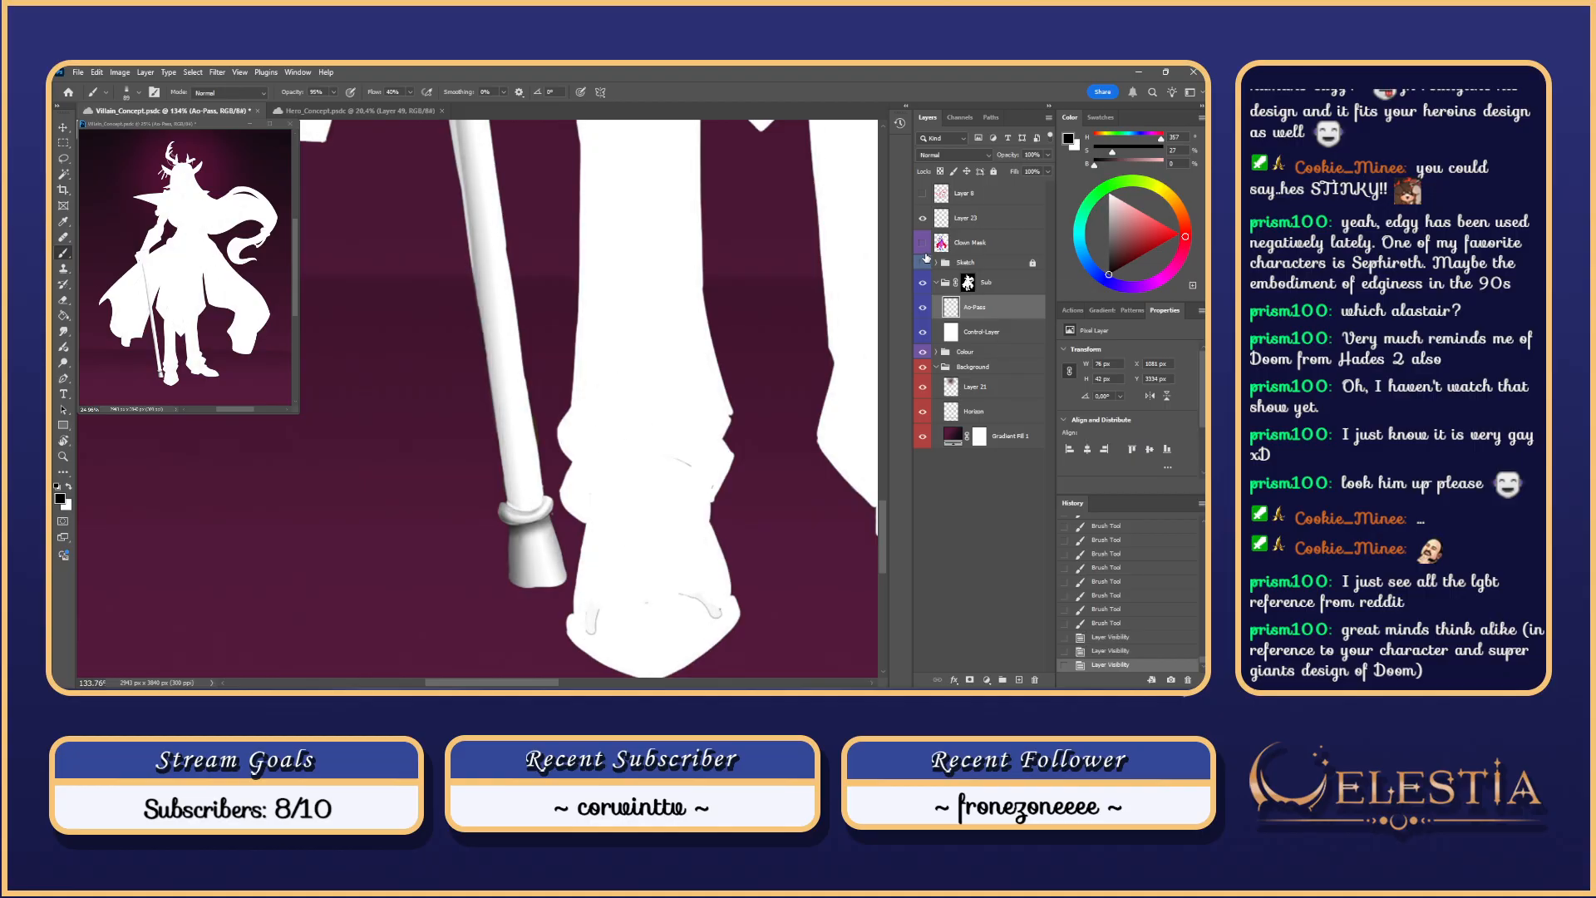
scroll(602, 207, down, 10)
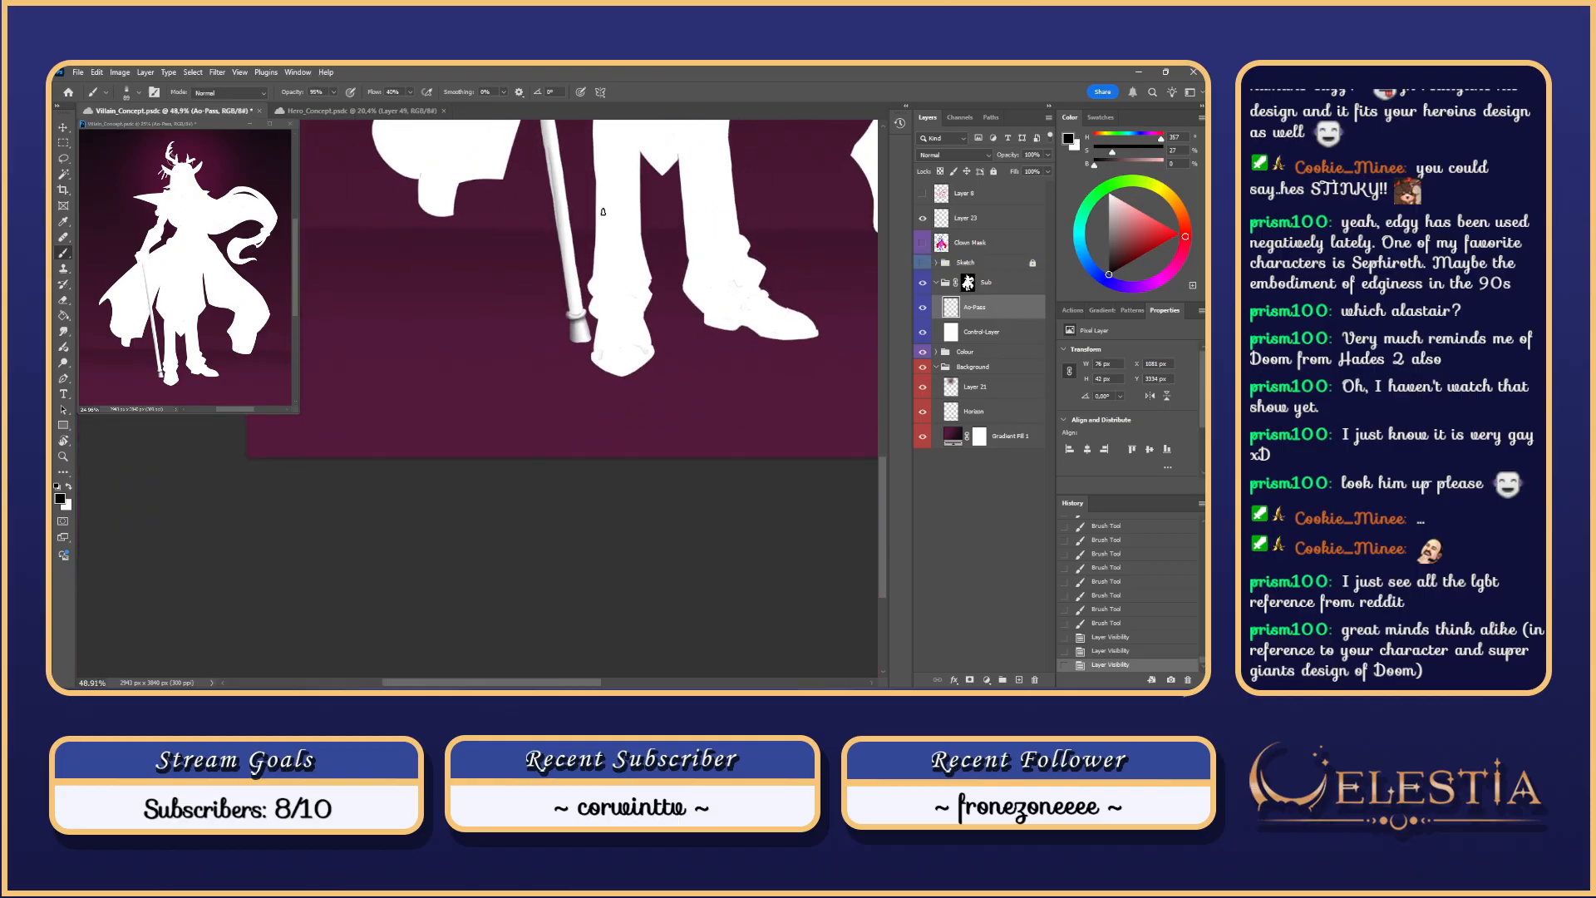
mouse_move(602, 208)
mouse_down()
mouse_move(565, 367)
mouse_move(556, 337)
mouse_up()
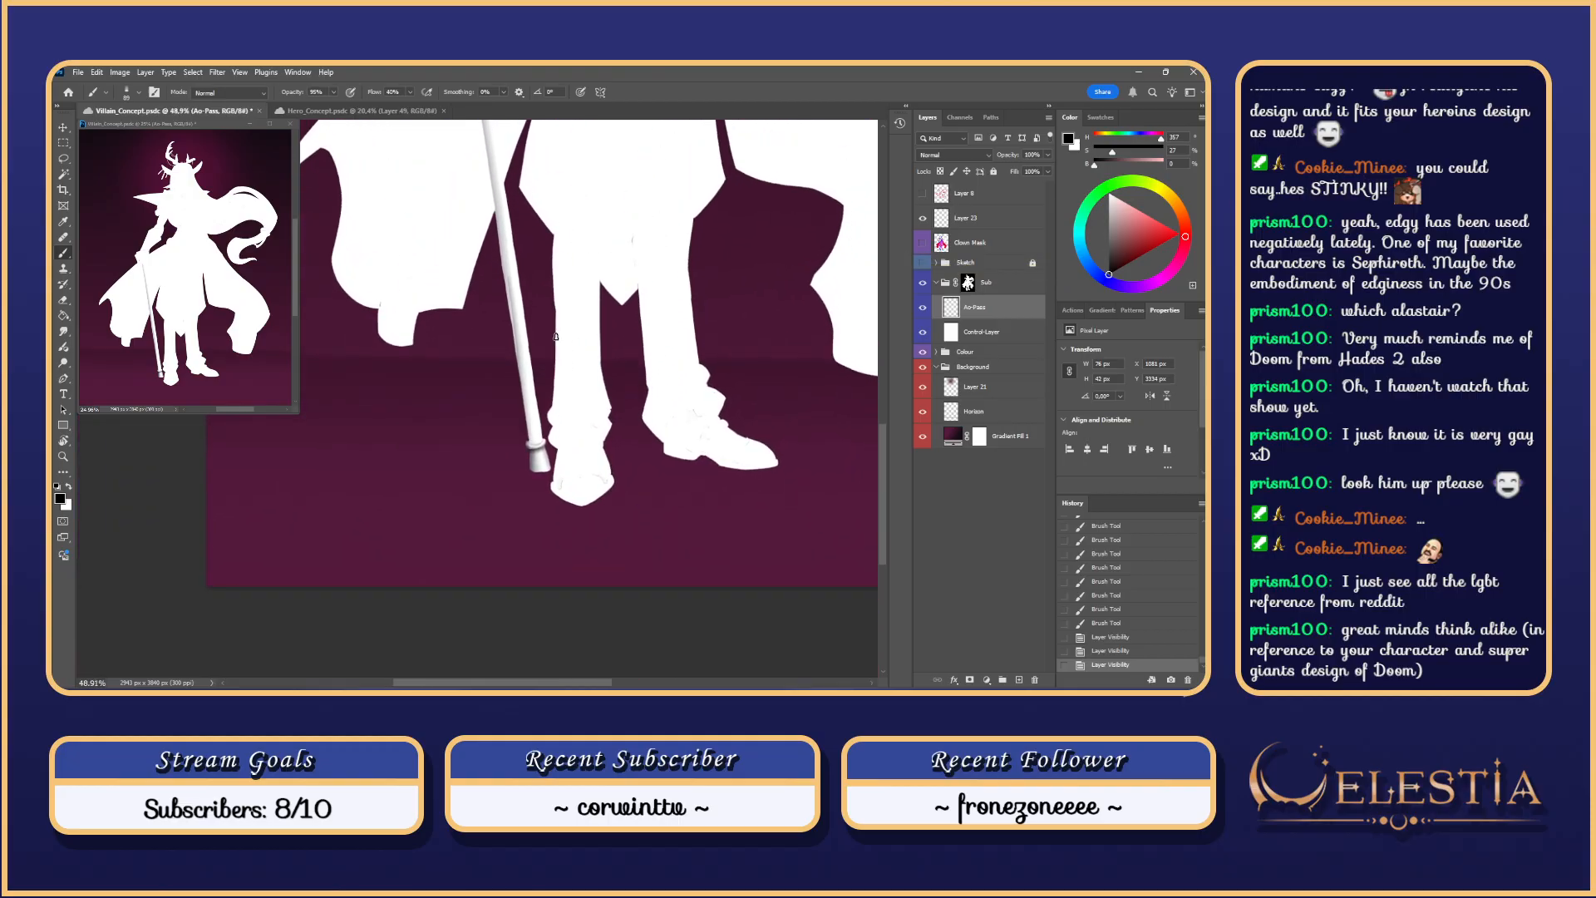
key(ctrl+z)
key(ctrl+z)
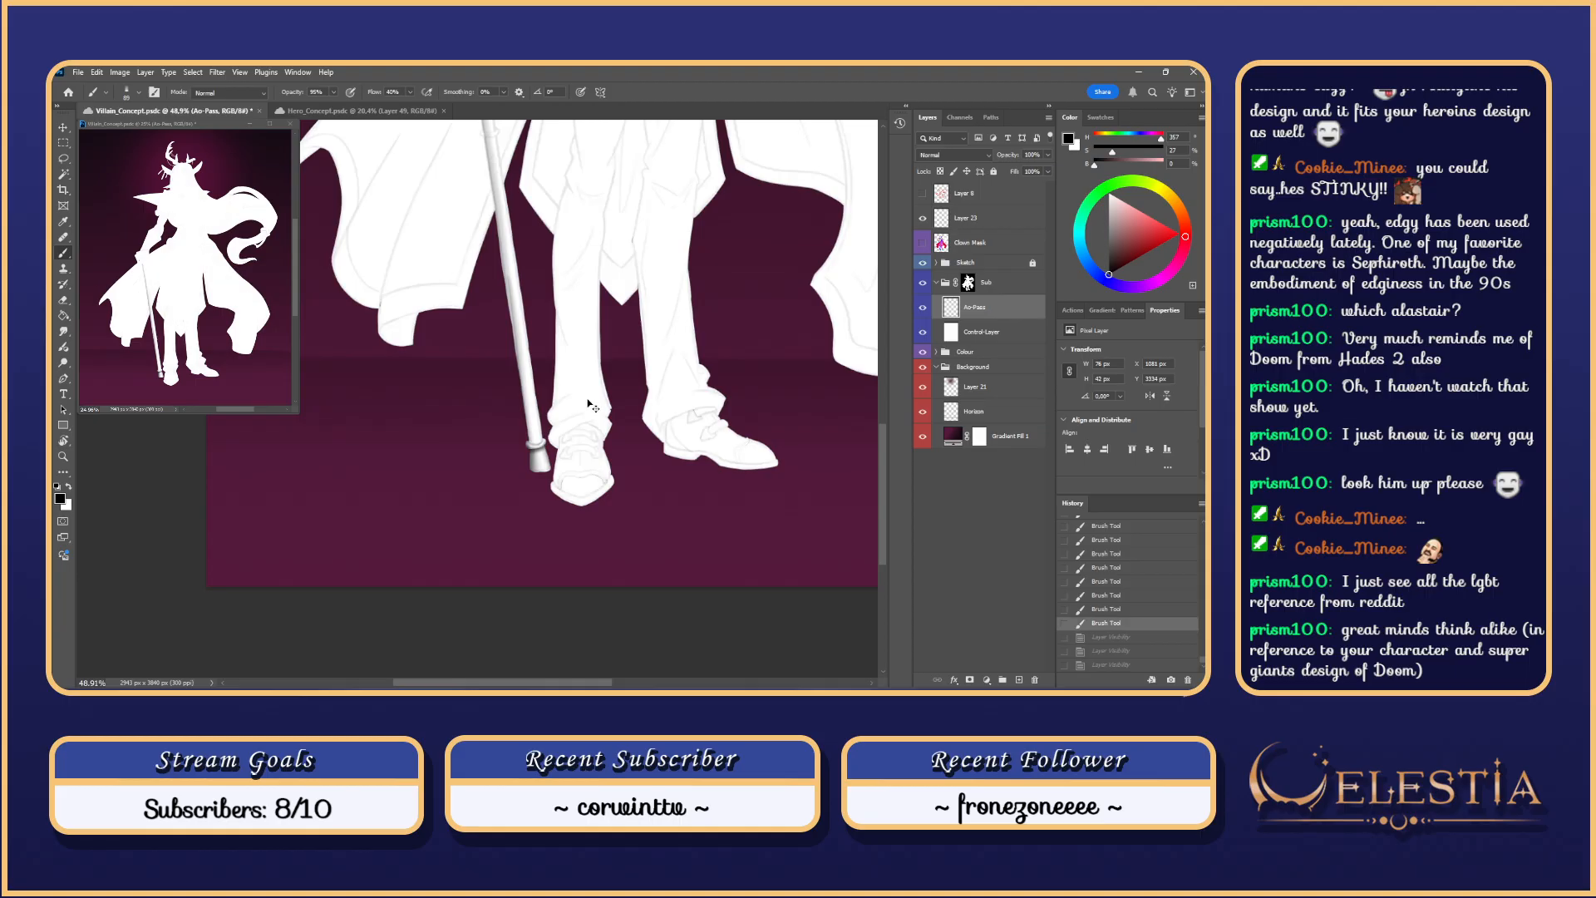
scroll(578, 408, up, 10)
drag(499, 522, 496, 463)
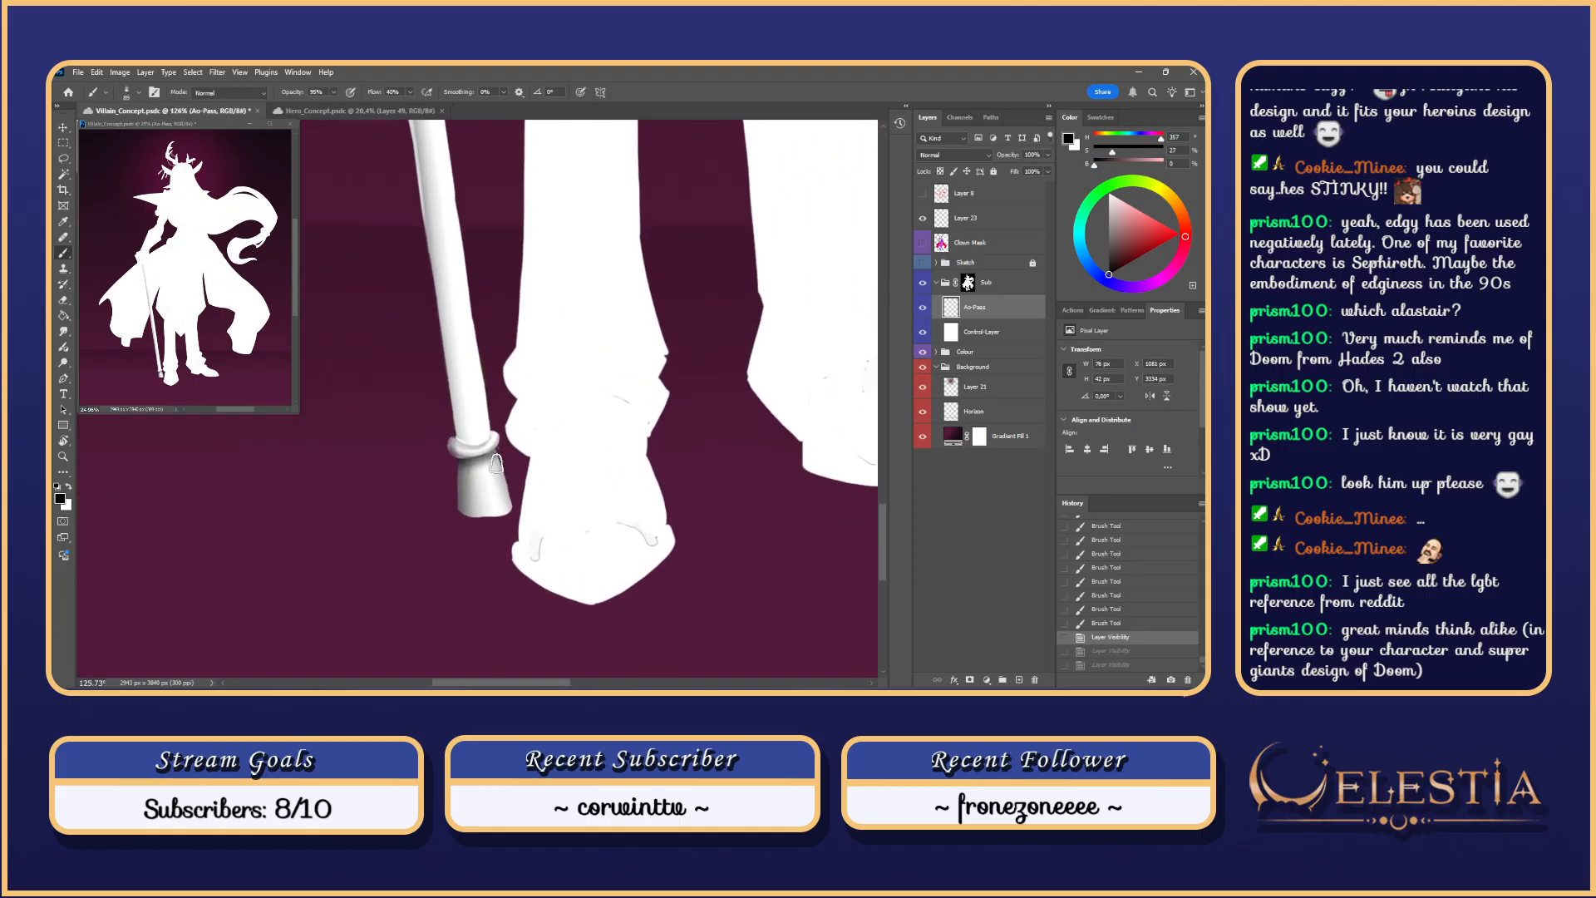
Step: Select and trim a ring around the cane's collar, then shade the collar band and tip
key(k)
key(l)
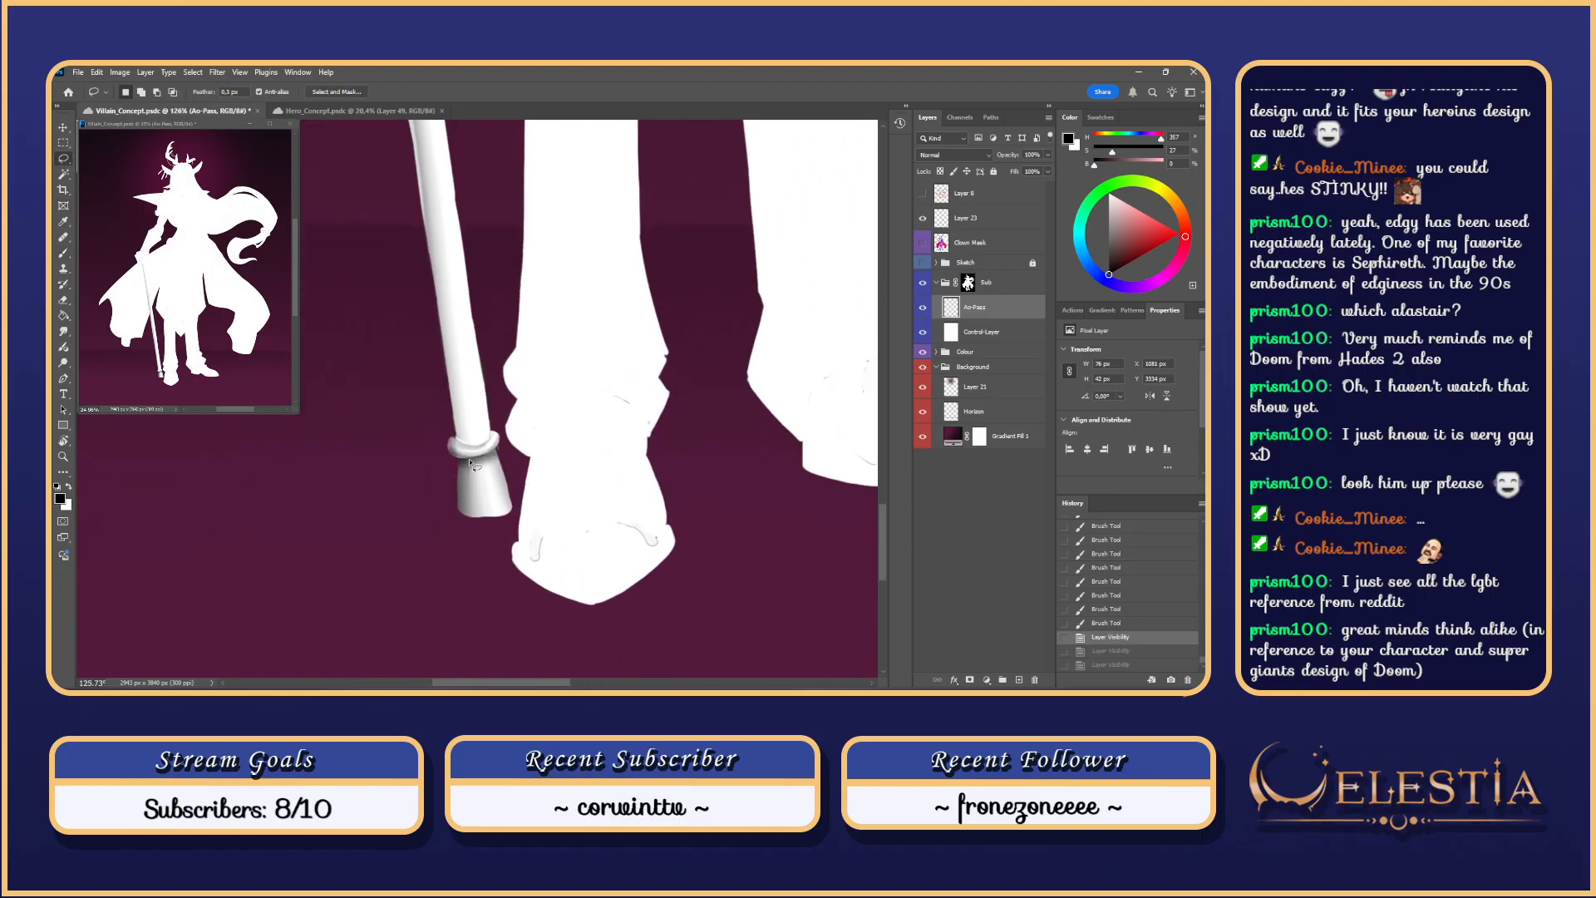
key(ctrl+d)
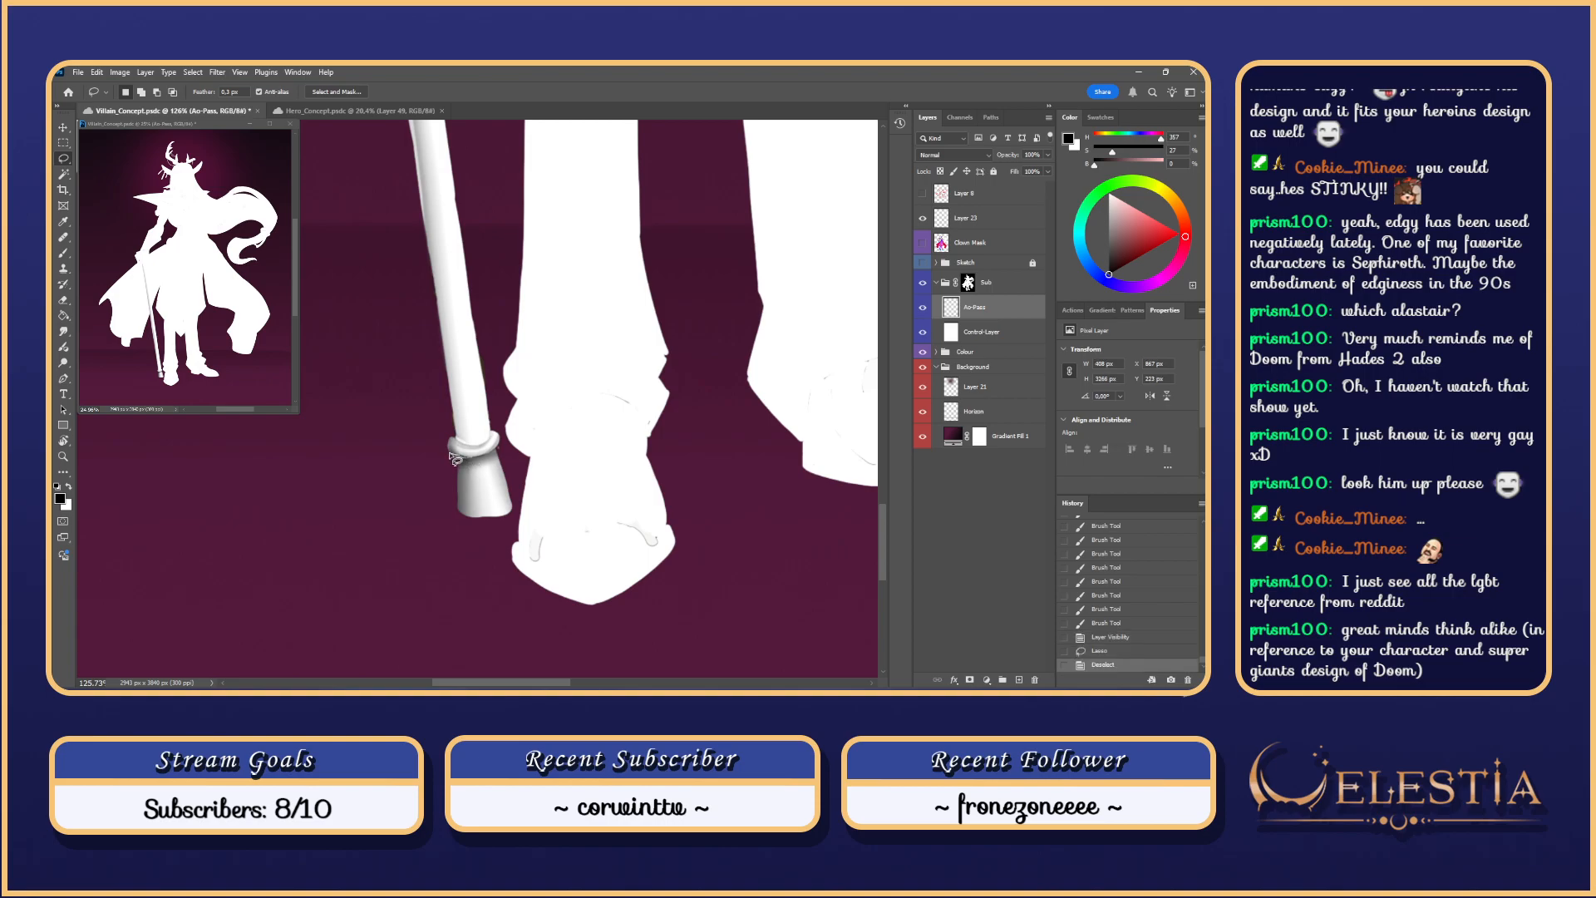
drag(451, 455, 453, 457)
key(shift)
key(alt)
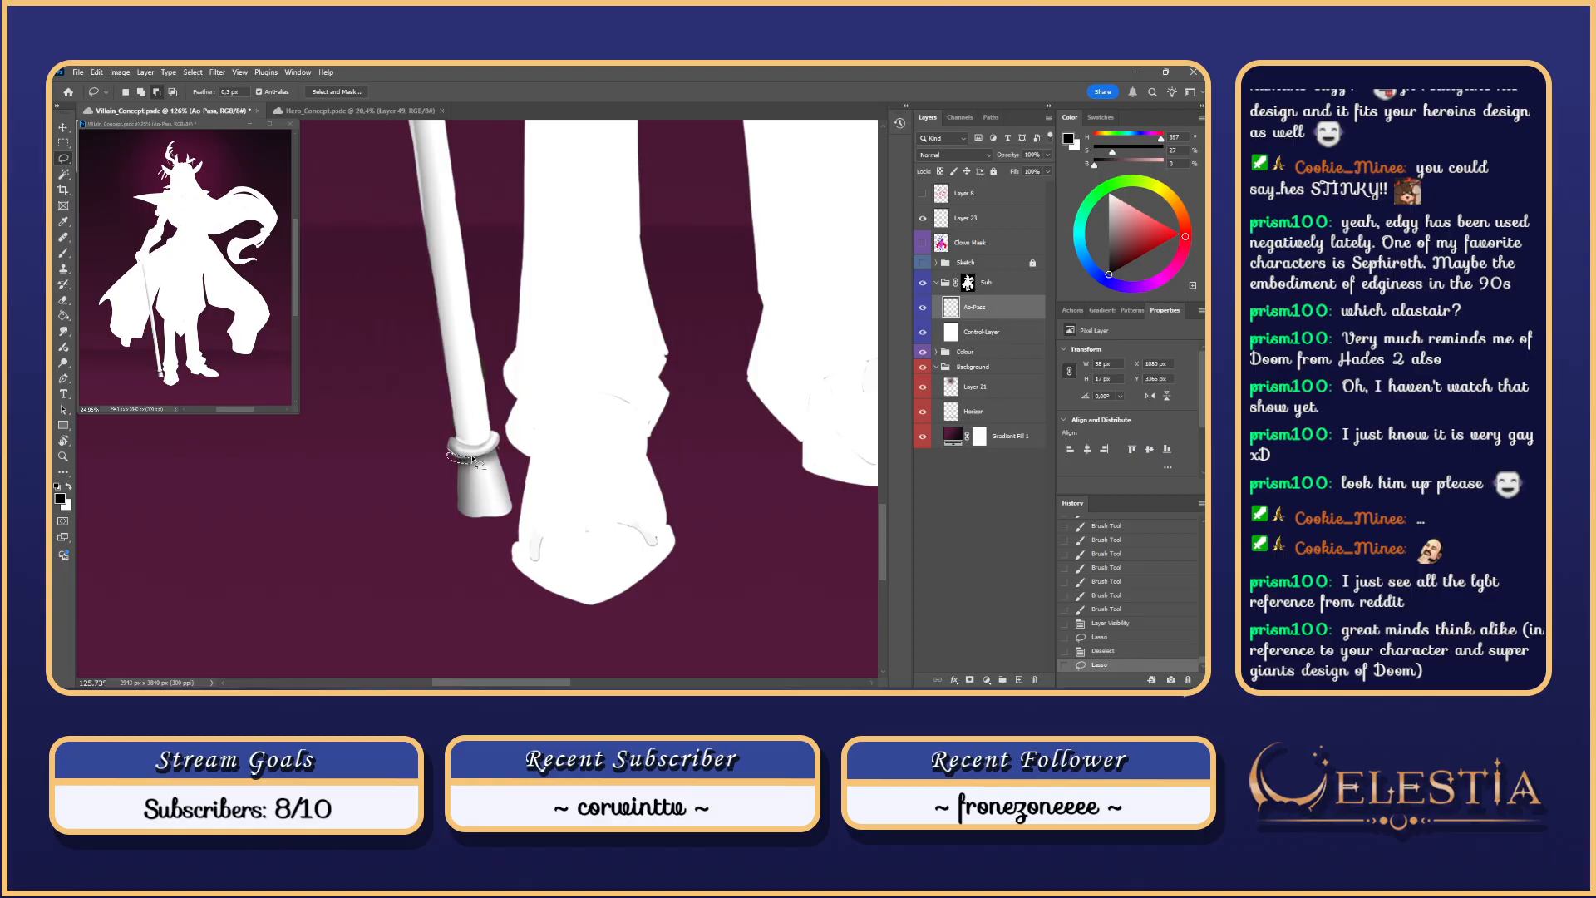
drag(474, 459, 475, 458)
key(b)
key(ctrl+z)
mouse_move(466, 457)
mouse_down()
mouse_move(451, 451)
mouse_move(484, 459)
mouse_up()
key(ctrl+z)
key(ctrl+z)
key(ctrl+z)
drag(456, 458, 486, 459)
mouse_move(474, 358)
mouse_down()
mouse_move(521, 373)
mouse_move(484, 389)
mouse_up()
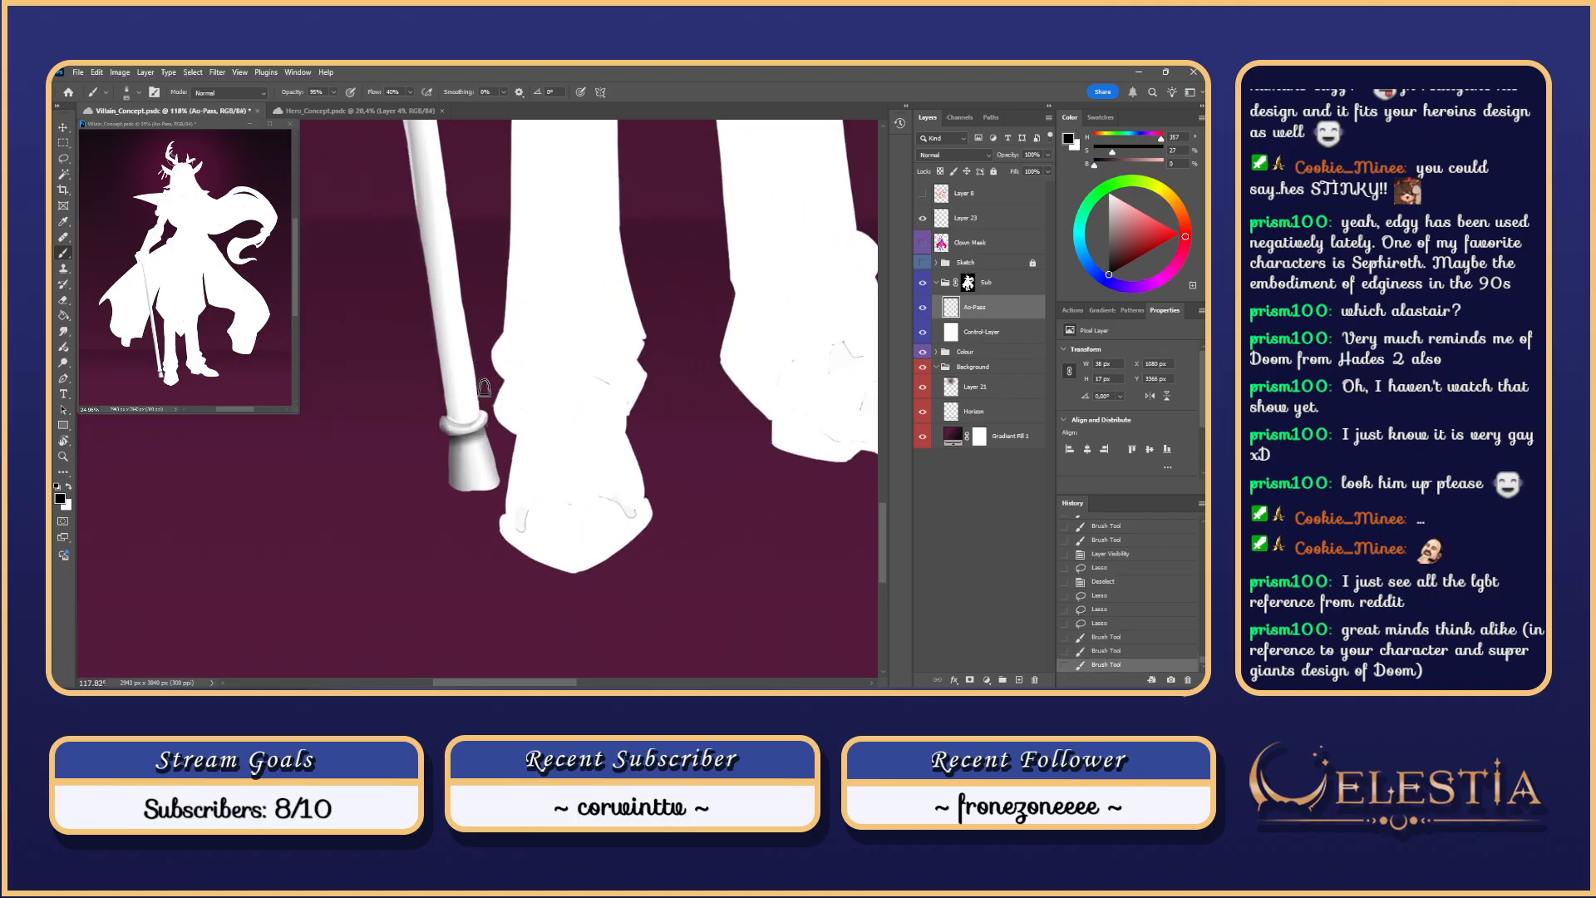
Step: Rotate the view about 45 degrees, deselect, and choose a brush preset for erasing
key(r)
drag(571, 414, 558, 488)
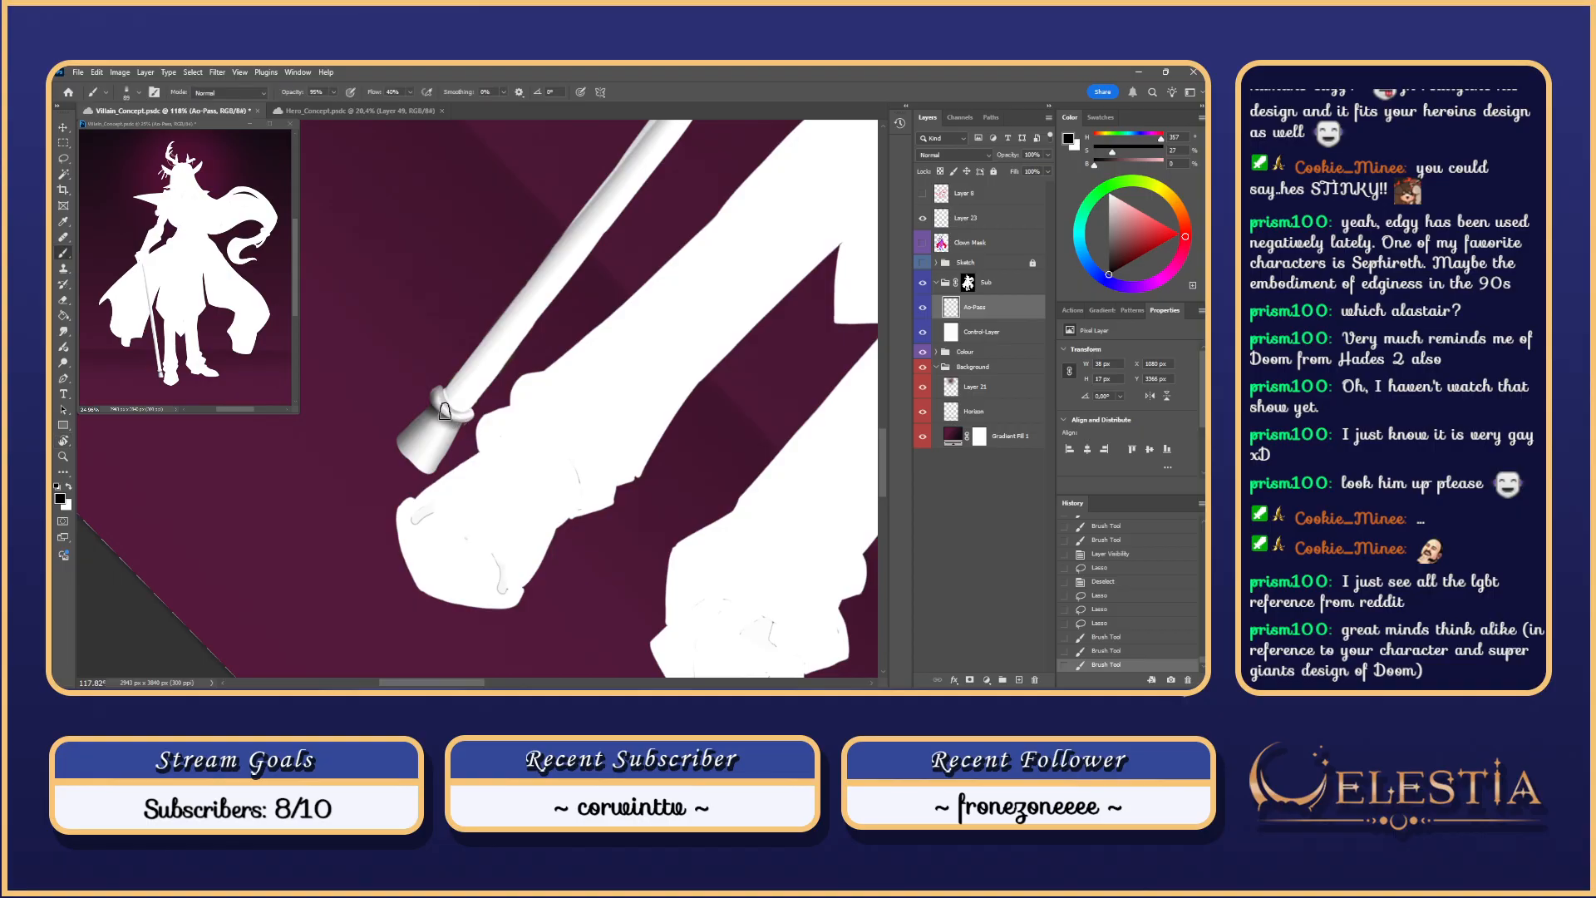
key(ctrl+d)
right_click(450, 413)
click(680, 552)
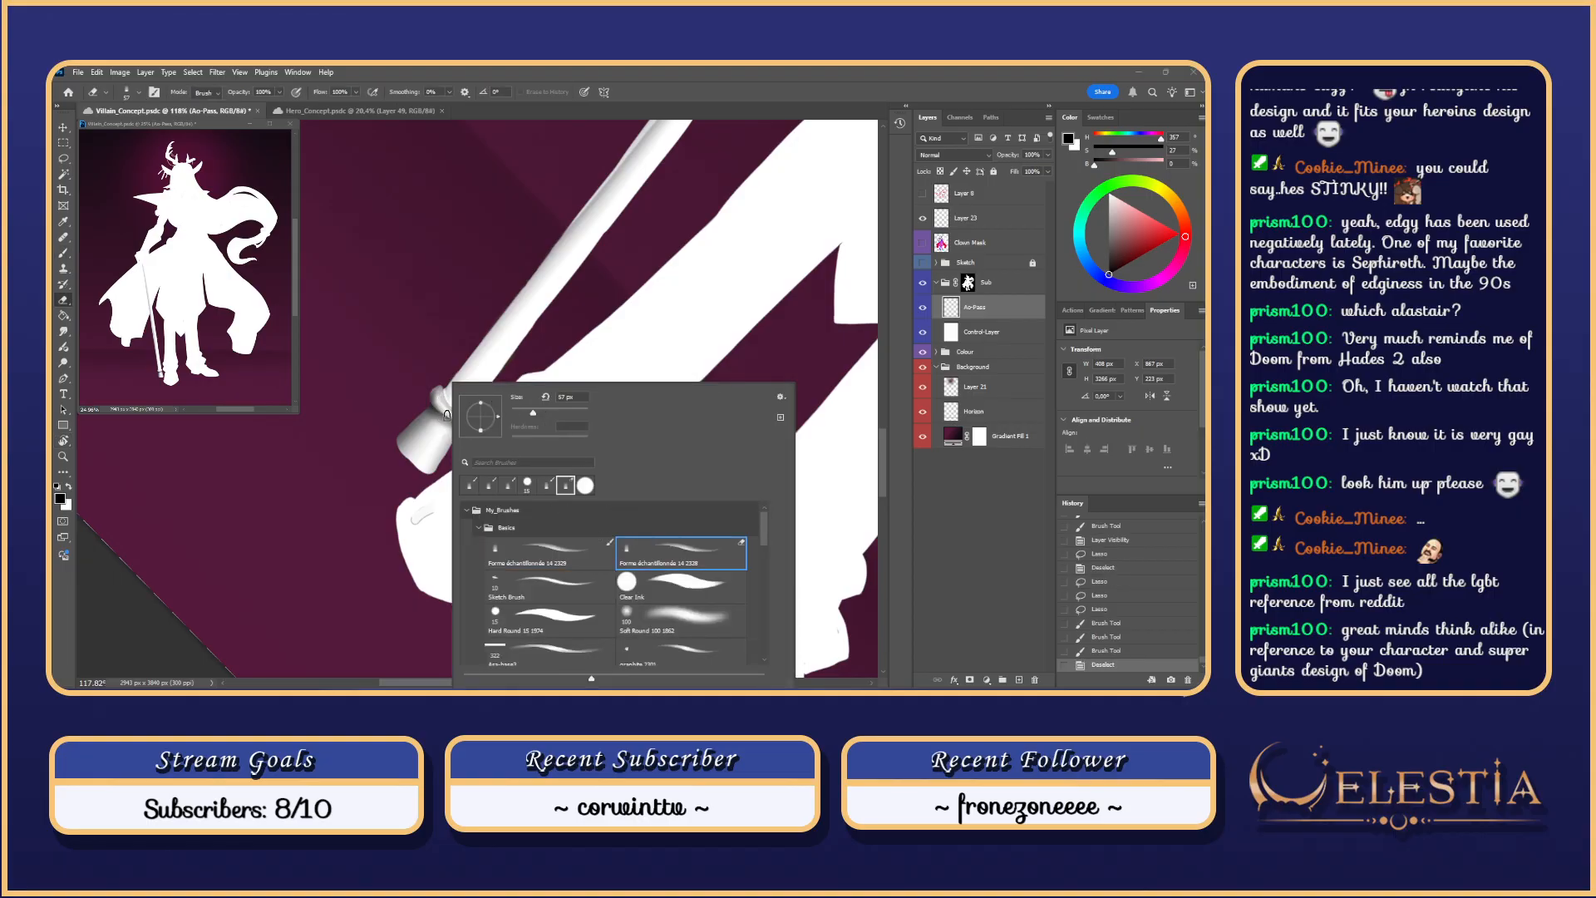
Step: Erase excess shading around the collar to clean its edges
drag(441, 414, 459, 418)
drag(434, 394, 459, 418)
key(ctrl+z)
key(ctrl+z)
key(ctrl+z)
key(ctrl+z)
drag(448, 412, 458, 416)
key(b)
key(ctrl+z)
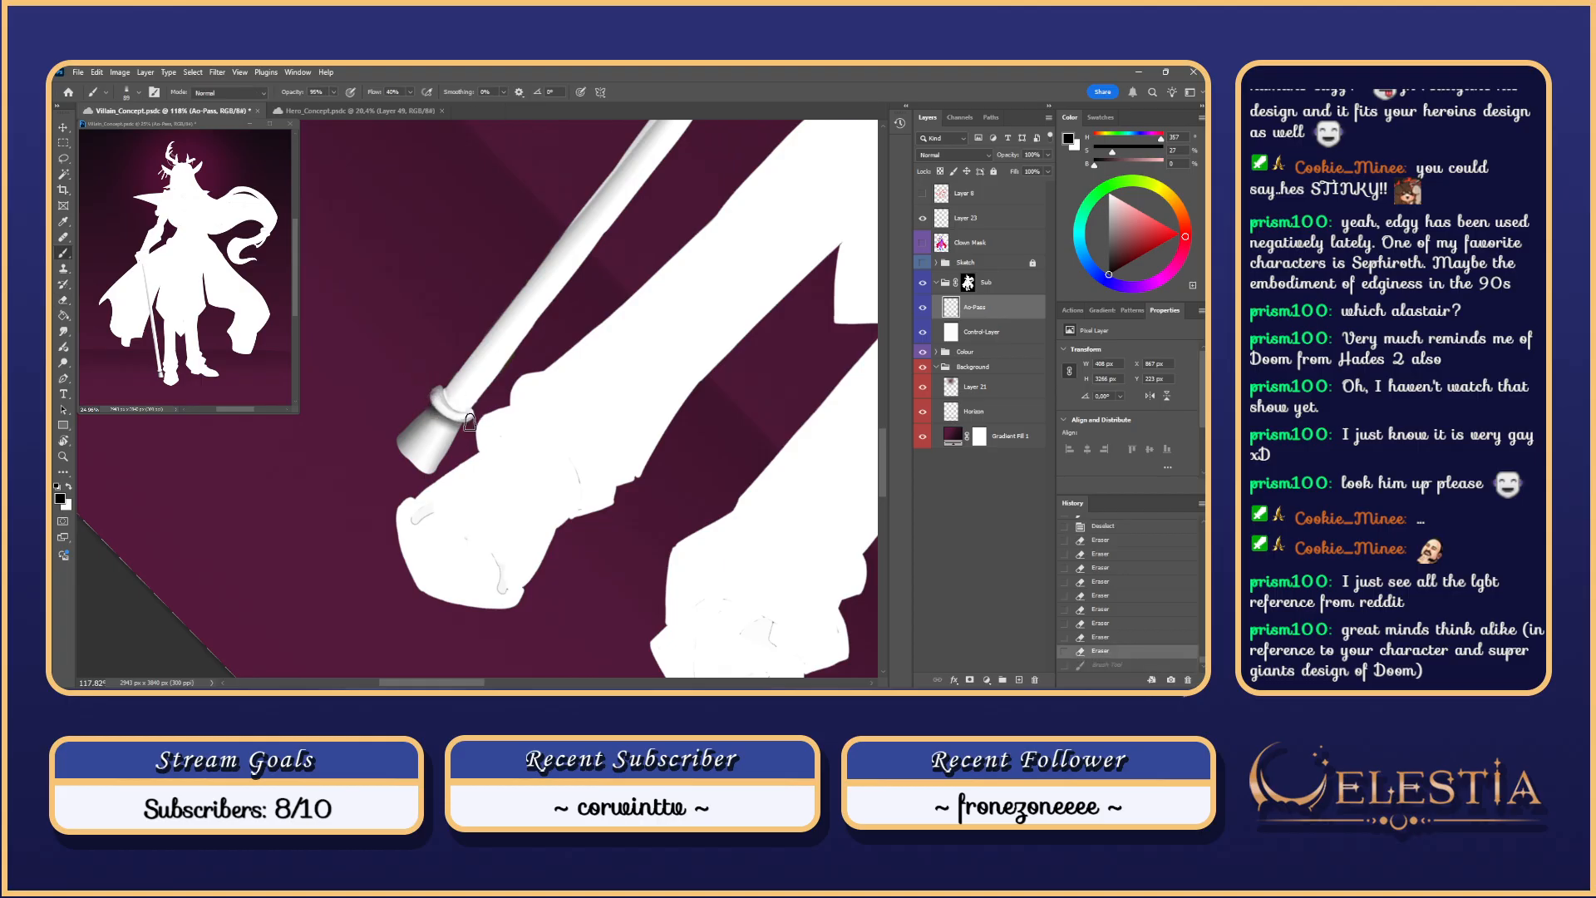
Step: Lasso the cane ring and reshade the area beside it
key(l)
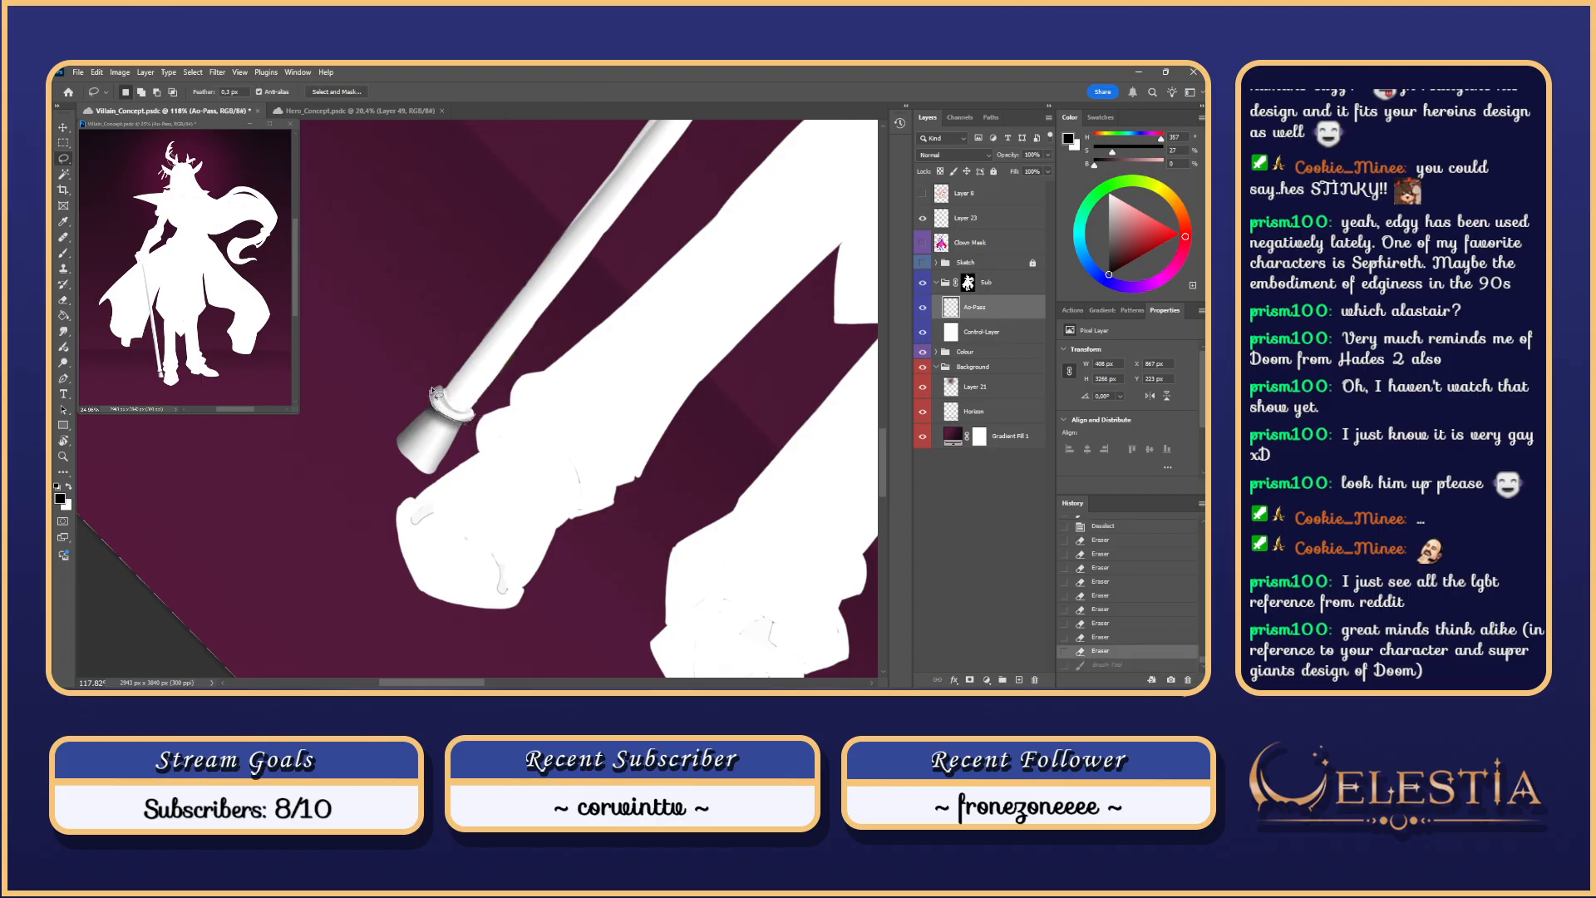
mouse_move(431, 389)
mouse_down()
mouse_move(434, 412)
mouse_move(492, 416)
mouse_move(438, 404)
mouse_move(467, 422)
mouse_up()
key(ctrl+h)
key(b)
mouse_move(474, 419)
mouse_down()
mouse_move(428, 401)
mouse_move(463, 422)
mouse_up()
key(ctrl+z)
key(ctrl+z)
drag(472, 423, 464, 423)
Step: Blend the ring's shading and smooth its edge with a 14 px Smudge tool
key(r)
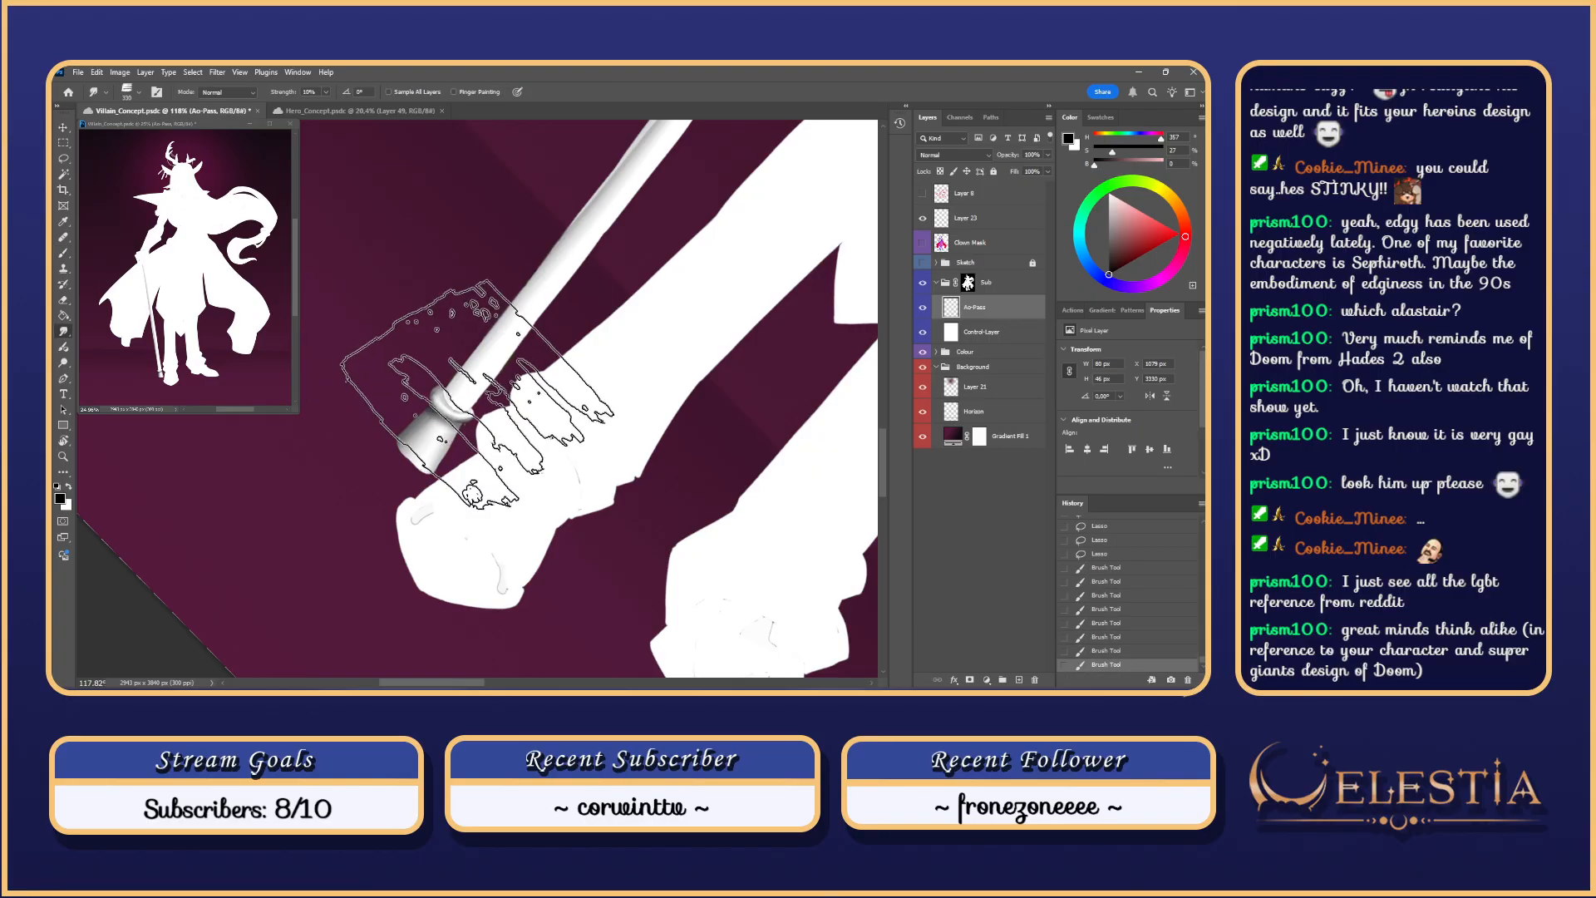
right_click(503, 316)
click(564, 344)
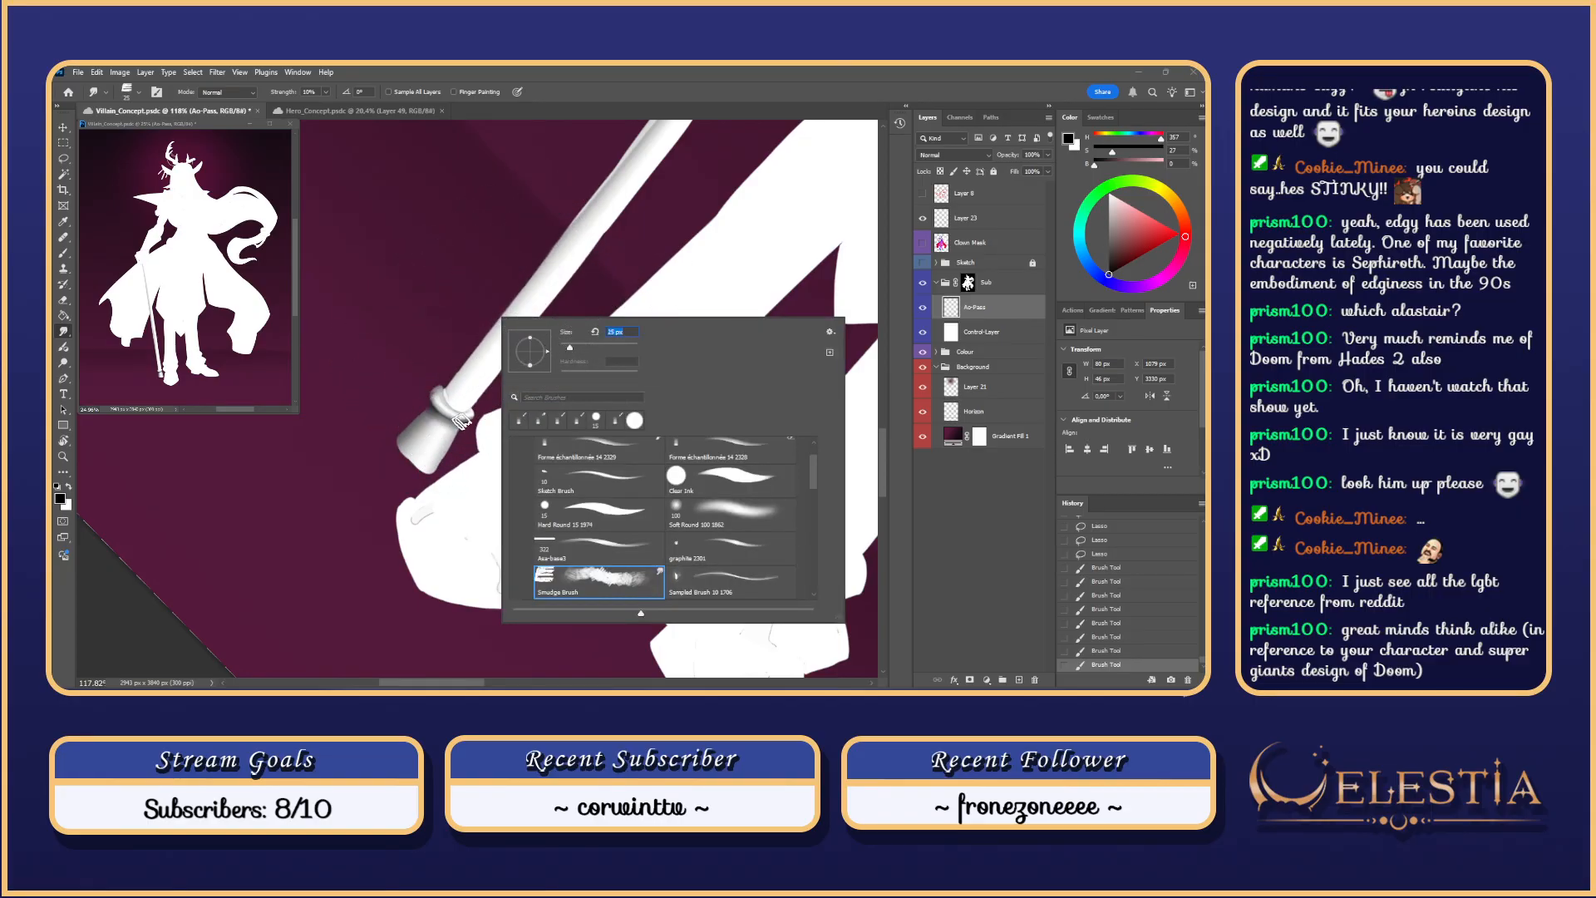
drag(568, 350, 566, 349)
click(466, 418)
drag(466, 417, 463, 414)
drag(465, 416, 430, 402)
drag(433, 397, 438, 382)
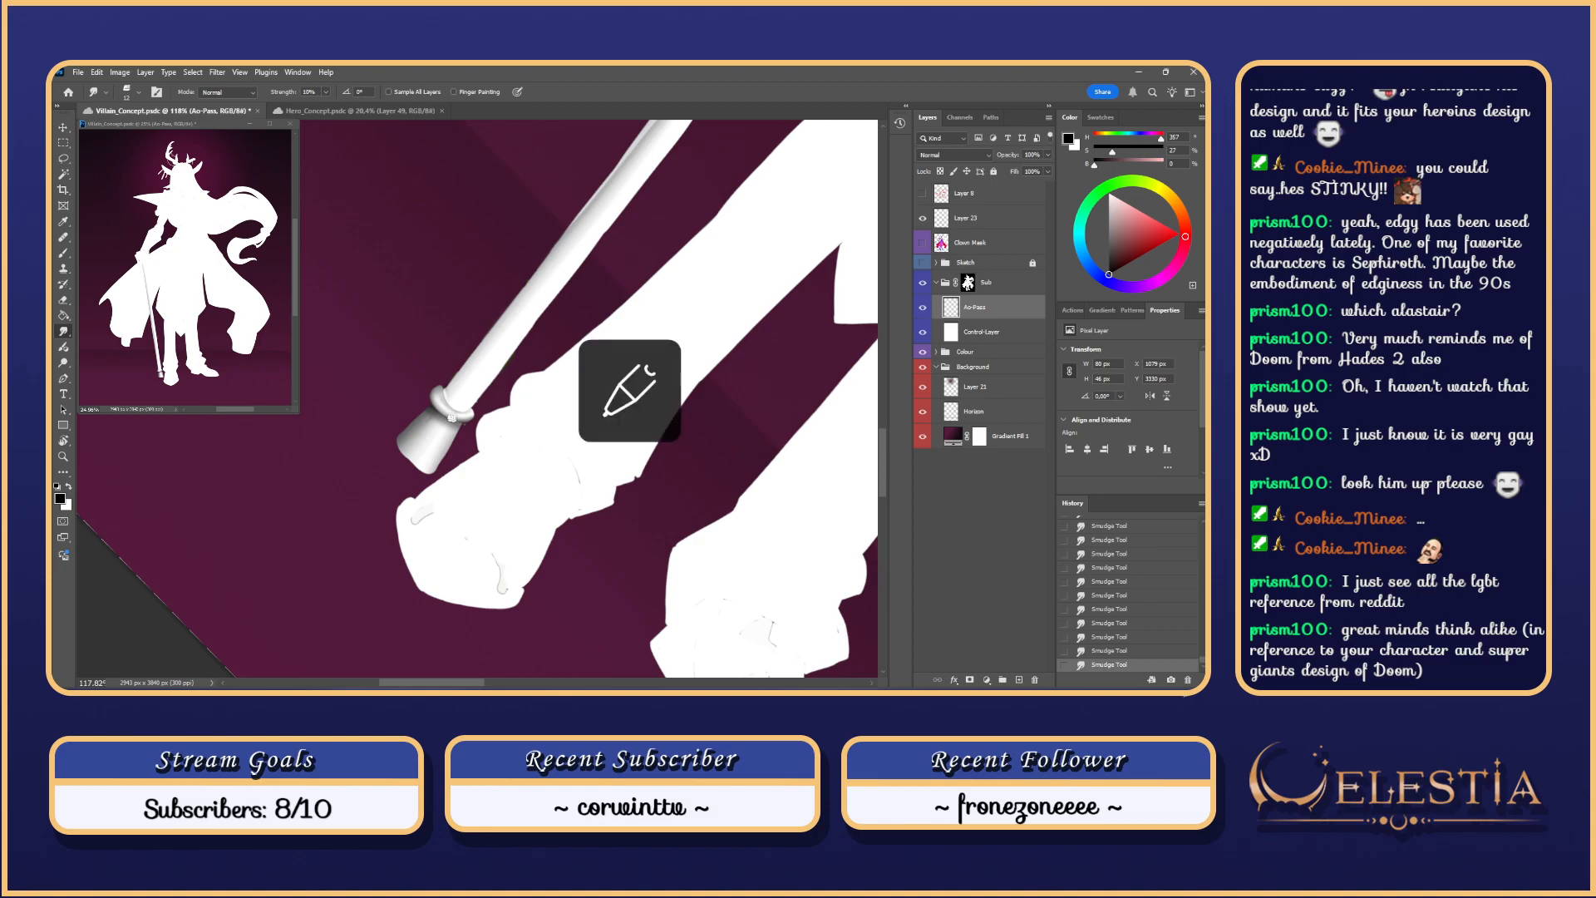
Step: Darken the ring's left side and paint shading beneath it
key(Escape)
key(b)
mouse_move(446, 417)
mouse_down()
mouse_move(459, 442)
mouse_move(441, 436)
mouse_up()
key(ctrl+z)
mouse_move(436, 428)
mouse_down()
mouse_move(459, 431)
mouse_move(443, 434)
mouse_up()
key(ctrl+d)
drag(451, 434, 455, 437)
key(ctrl+z)
Step: Zoom out over the whole cane and erase to lighten its shading
key(ctrl+z)
mouse_move(453, 437)
mouse_down()
mouse_move(437, 431)
mouse_move(472, 453)
mouse_up()
scroll(477, 449, down, 3)
scroll(452, 413, down, 2)
drag(513, 259, 545, 345)
key(e)
mouse_move(449, 300)
mouse_down()
mouse_move(465, 300)
mouse_move(476, 488)
mouse_move(454, 320)
mouse_move(466, 398)
mouse_up()
key(ctrl+z)
scroll(446, 269, down, 2)
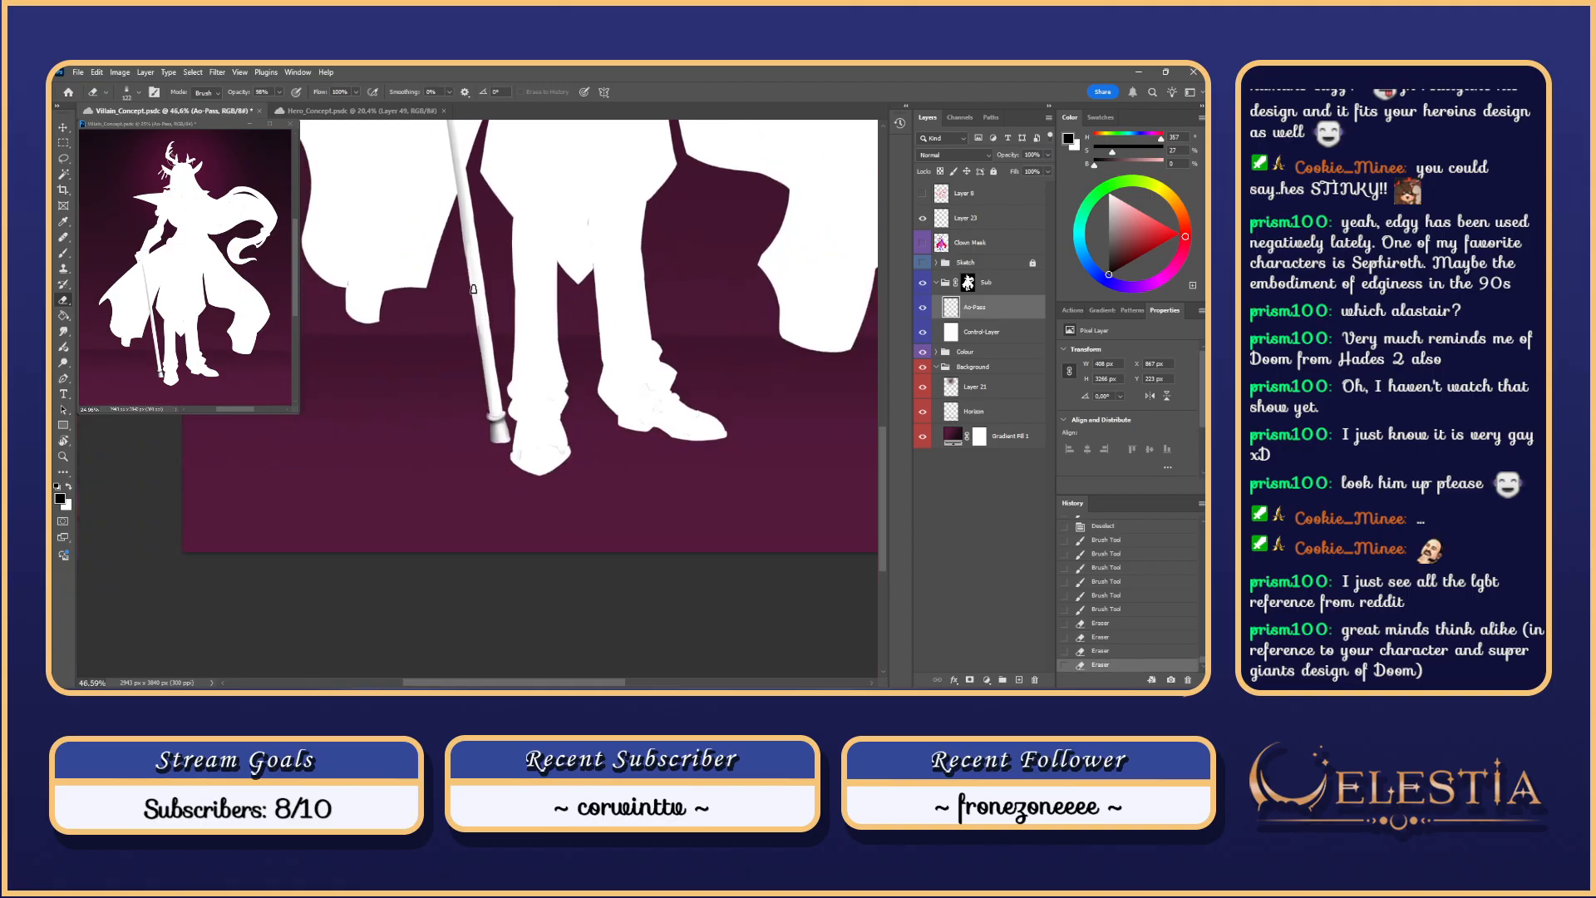
Step: Lasso the whole cane, delete the shading inside it, and show the sketch line art
drag(514, 224, 542, 413)
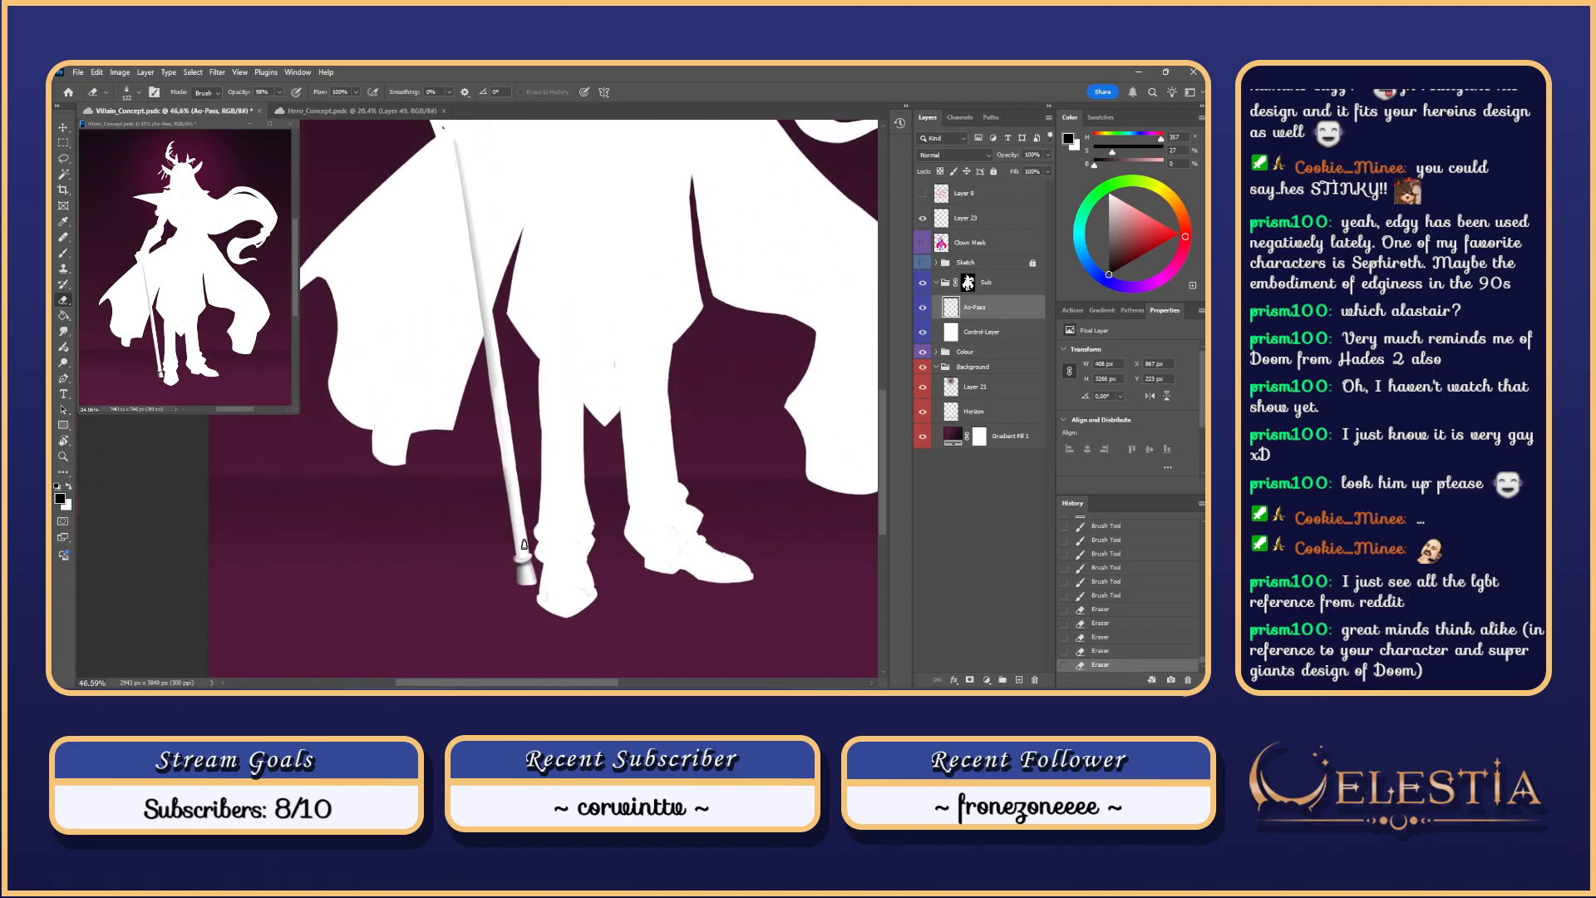
key(l)
mouse_move(527, 555)
mouse_down()
mouse_move(465, 191)
mouse_move(528, 553)
mouse_up()
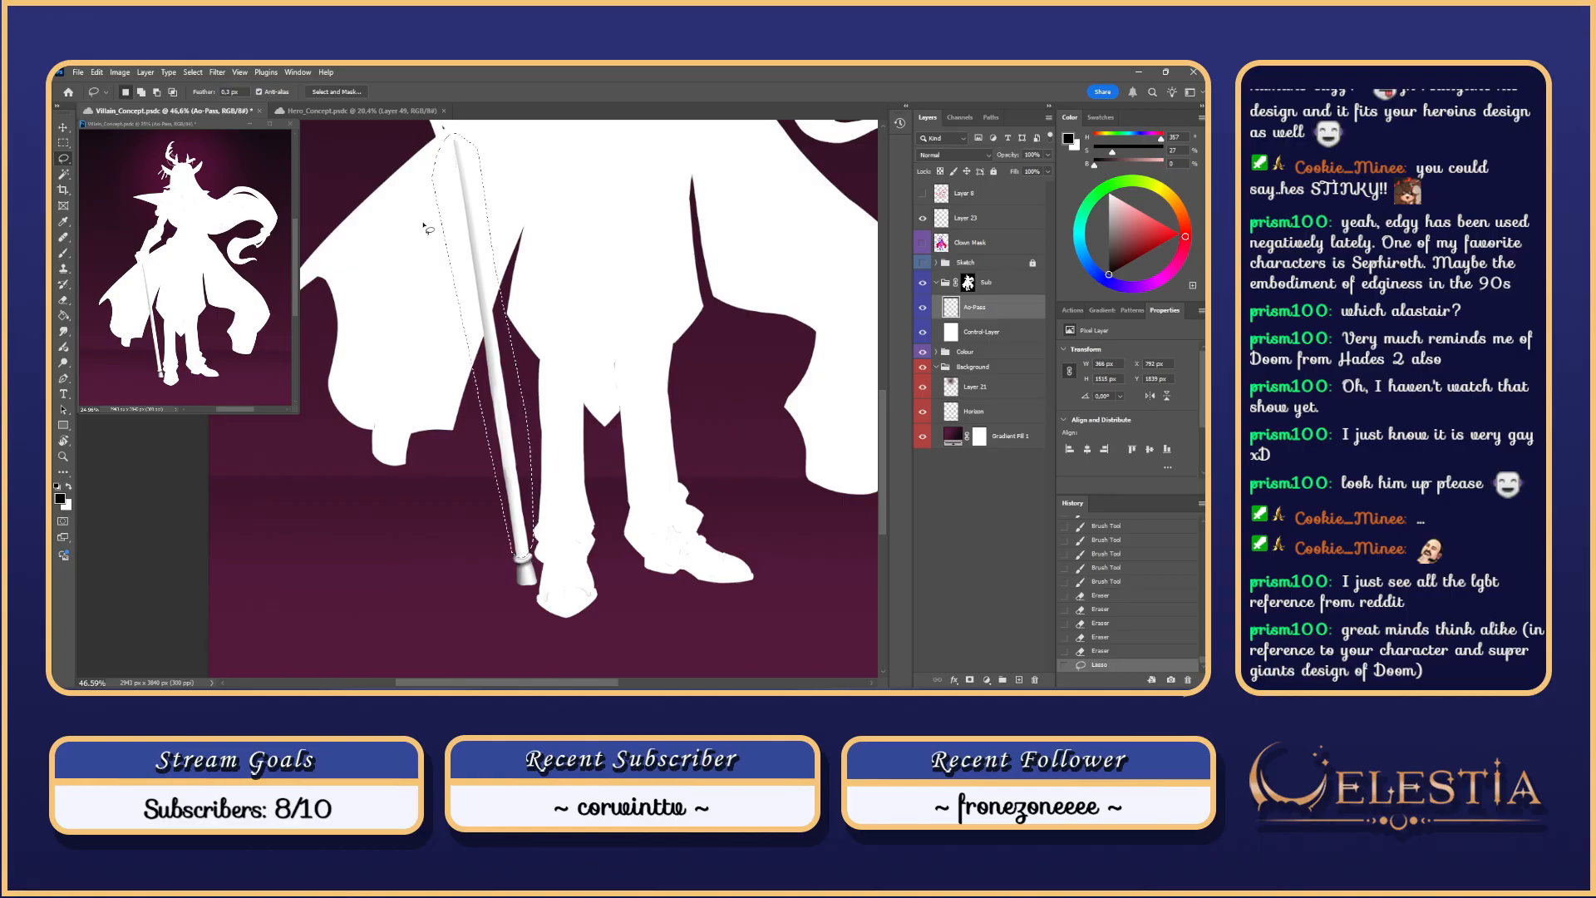
key(Delete)
key(ctrl+d)
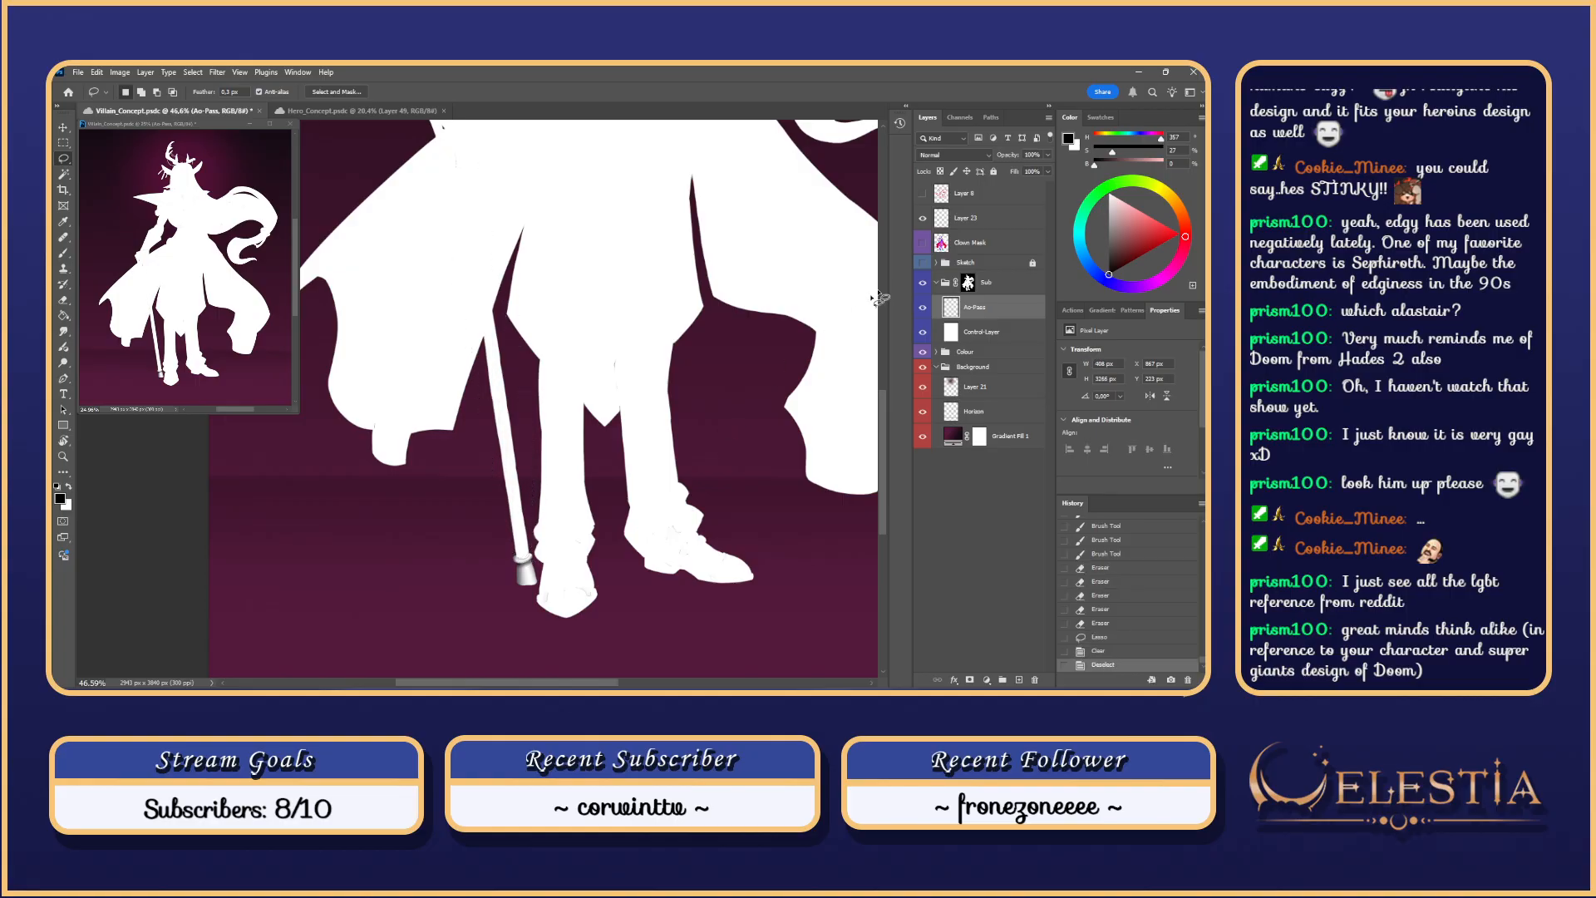
click(923, 262)
scroll(497, 344, up, 1)
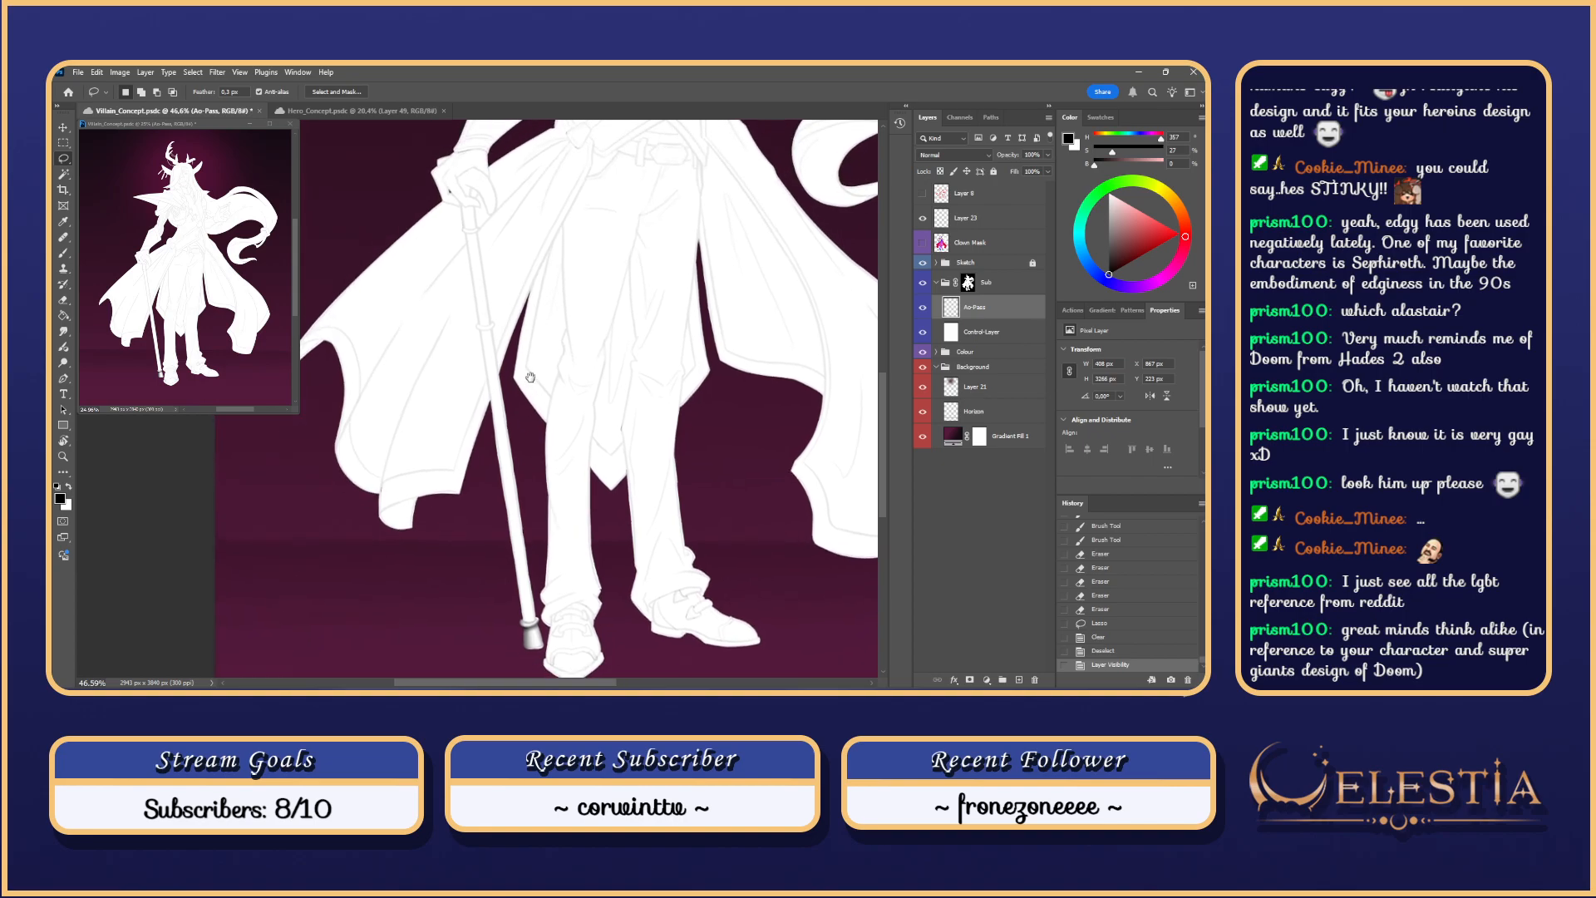
scroll(497, 343, up, 2)
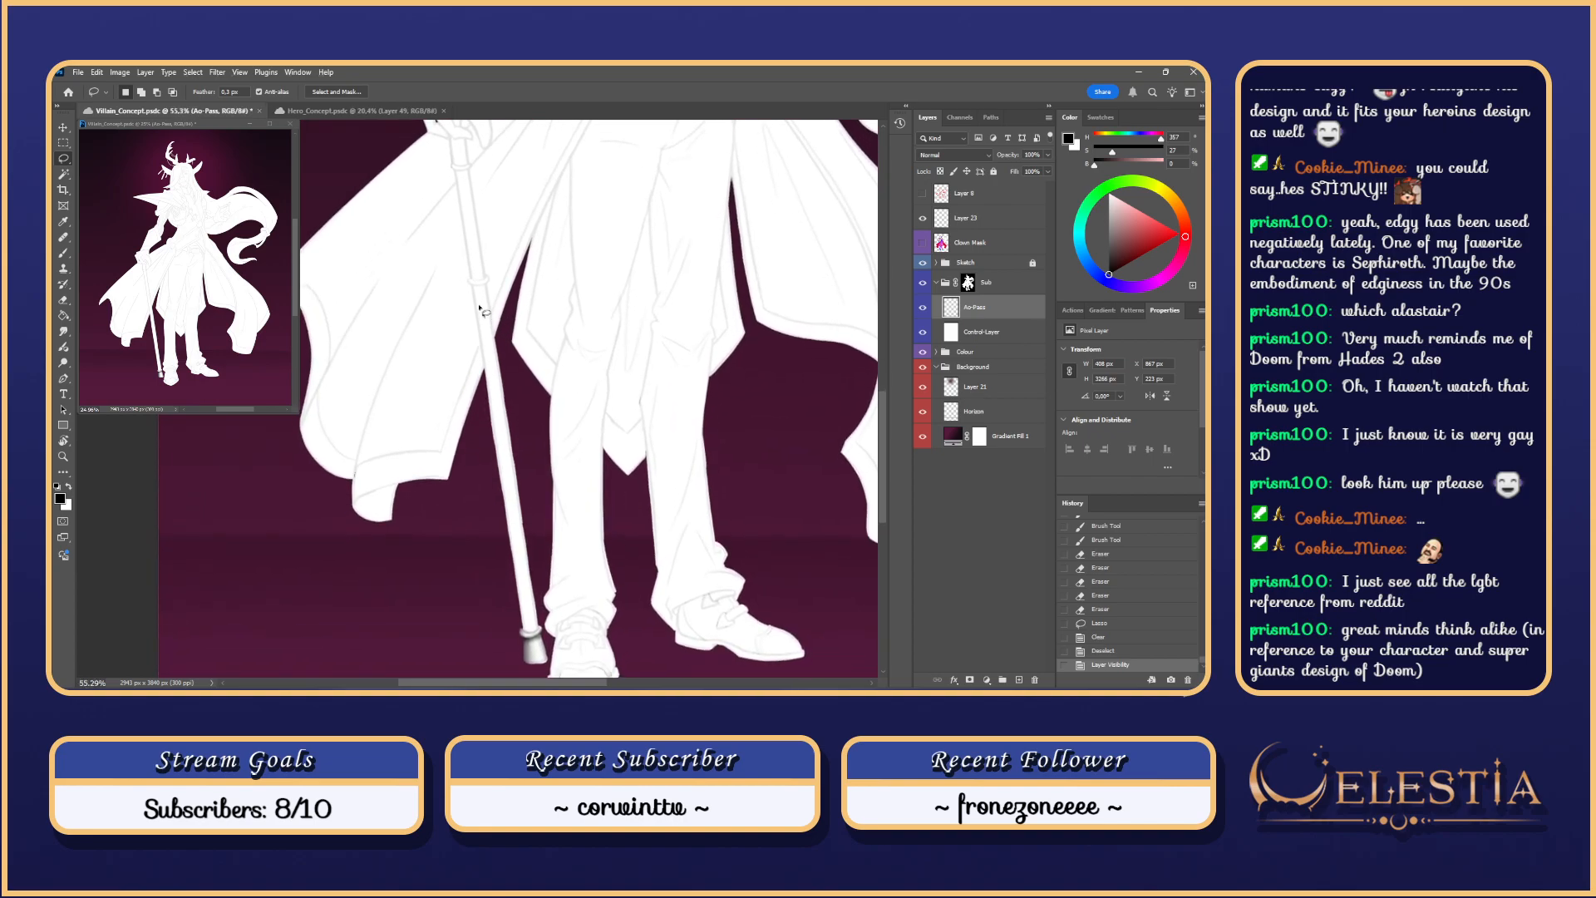
Step: Outline the cane shaft with the Polygonal Lasso, Shift-adding three extra areas
key(shift+l)
drag(520, 345, 518, 303)
click(471, 242)
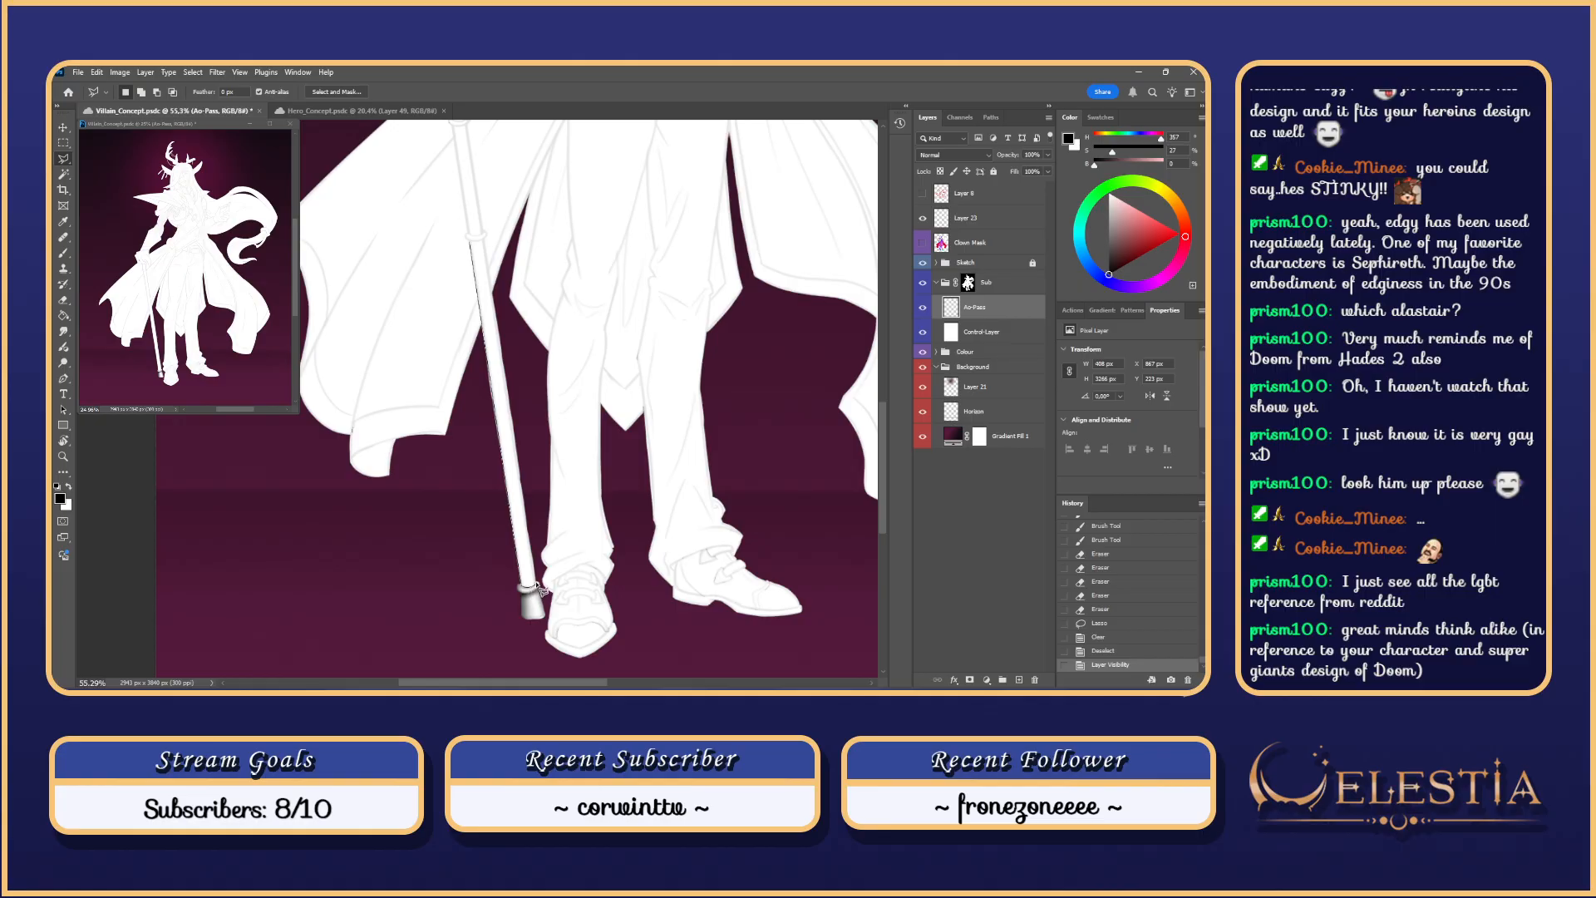
click(540, 587)
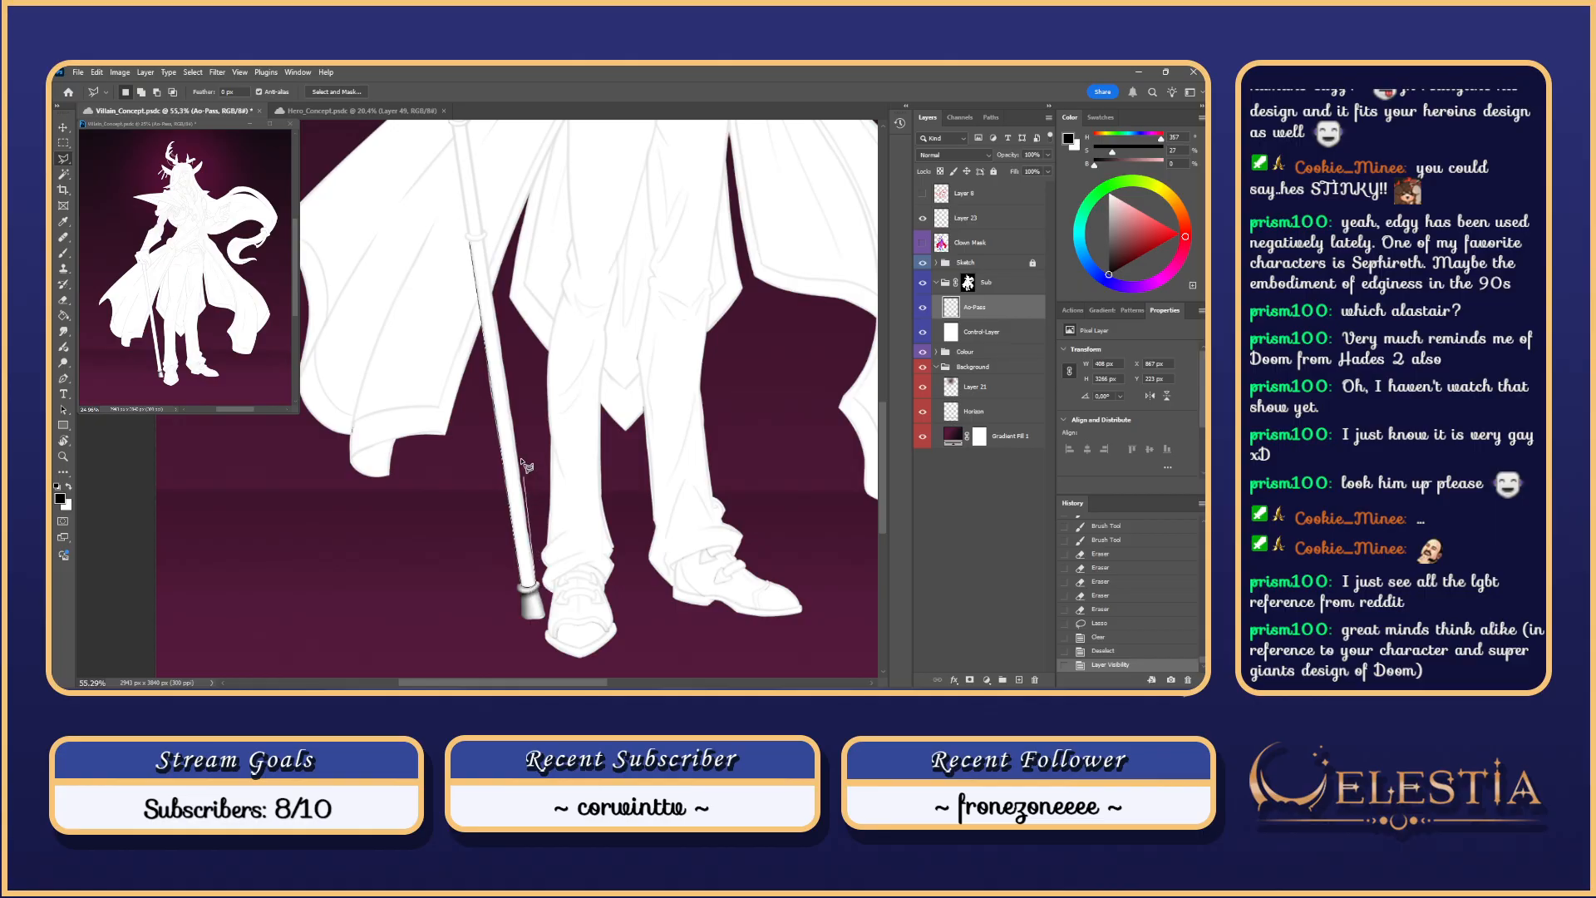
click(473, 243)
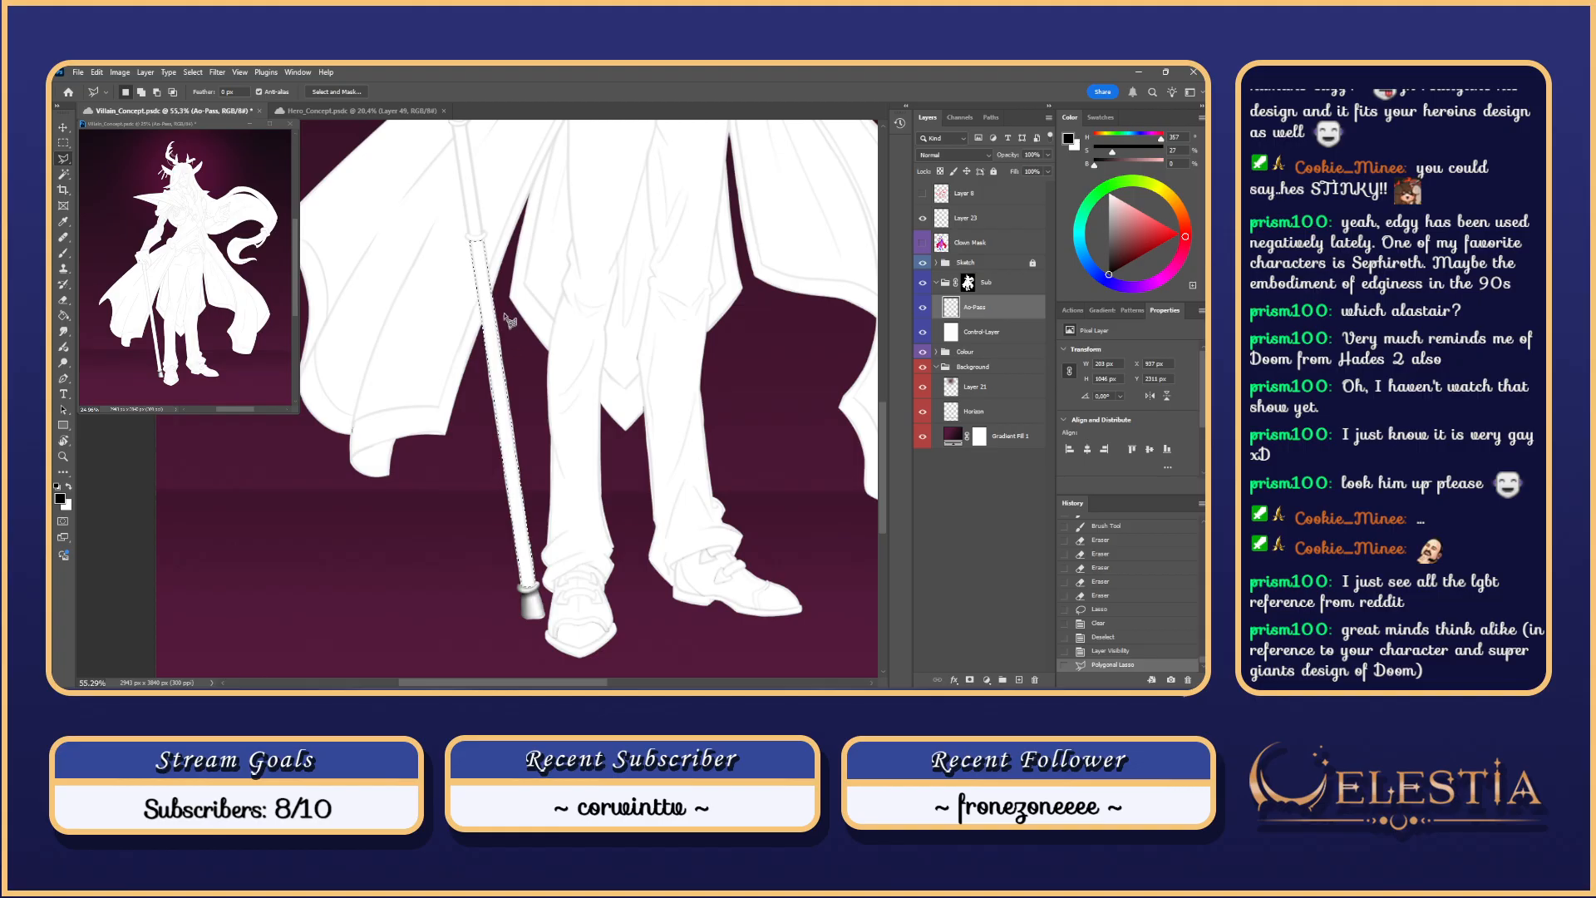
key(shift)
click(486, 245)
key(shift)
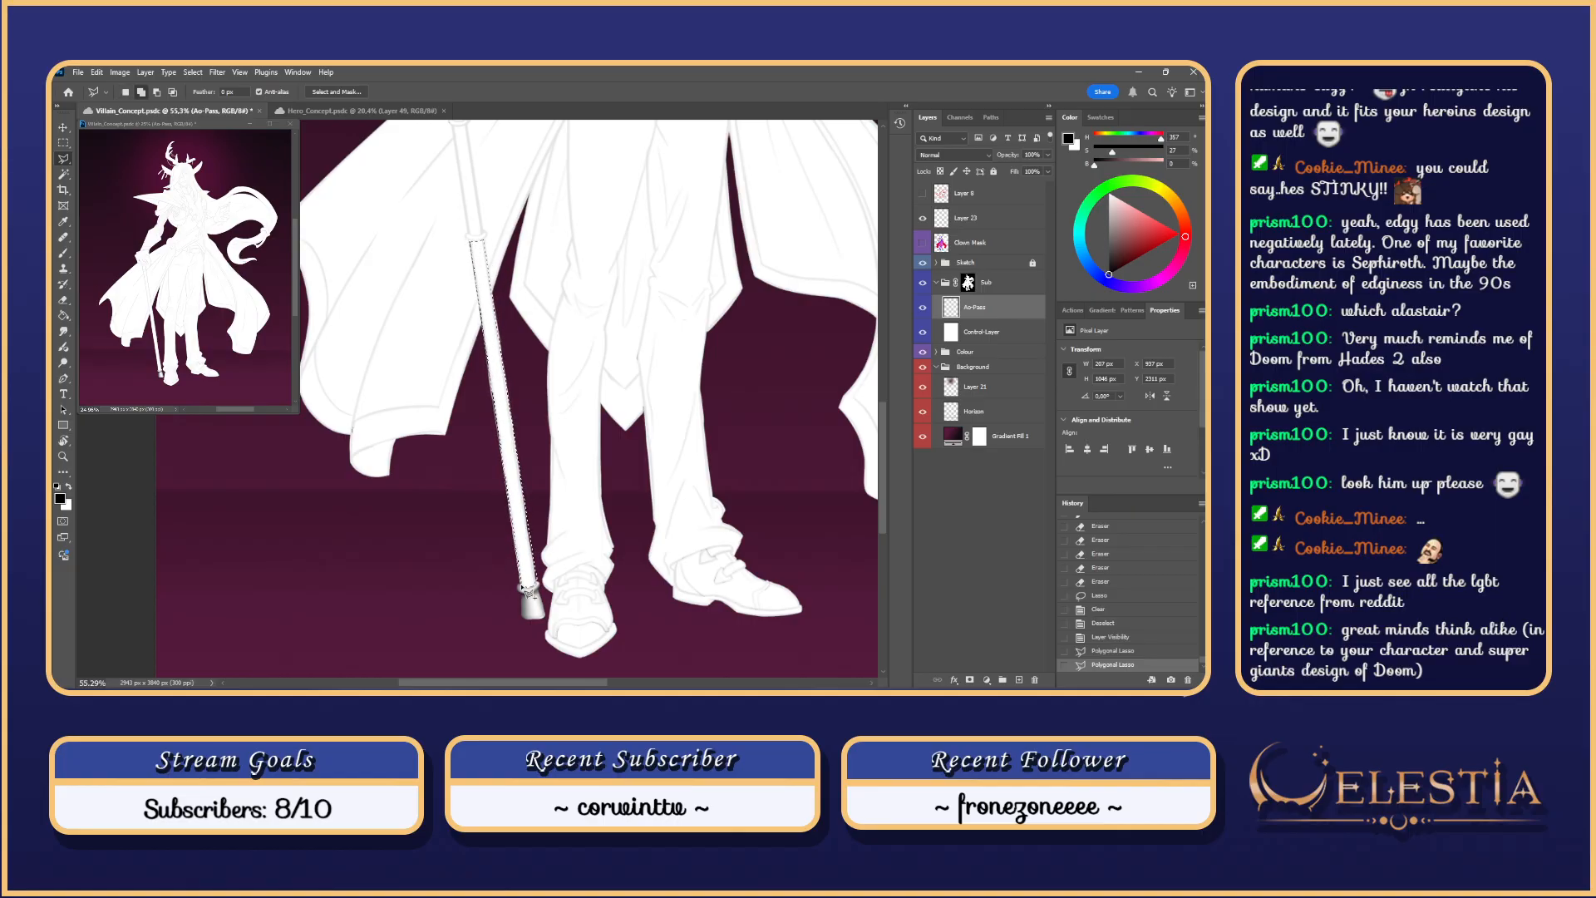
click(481, 245)
key(shift)
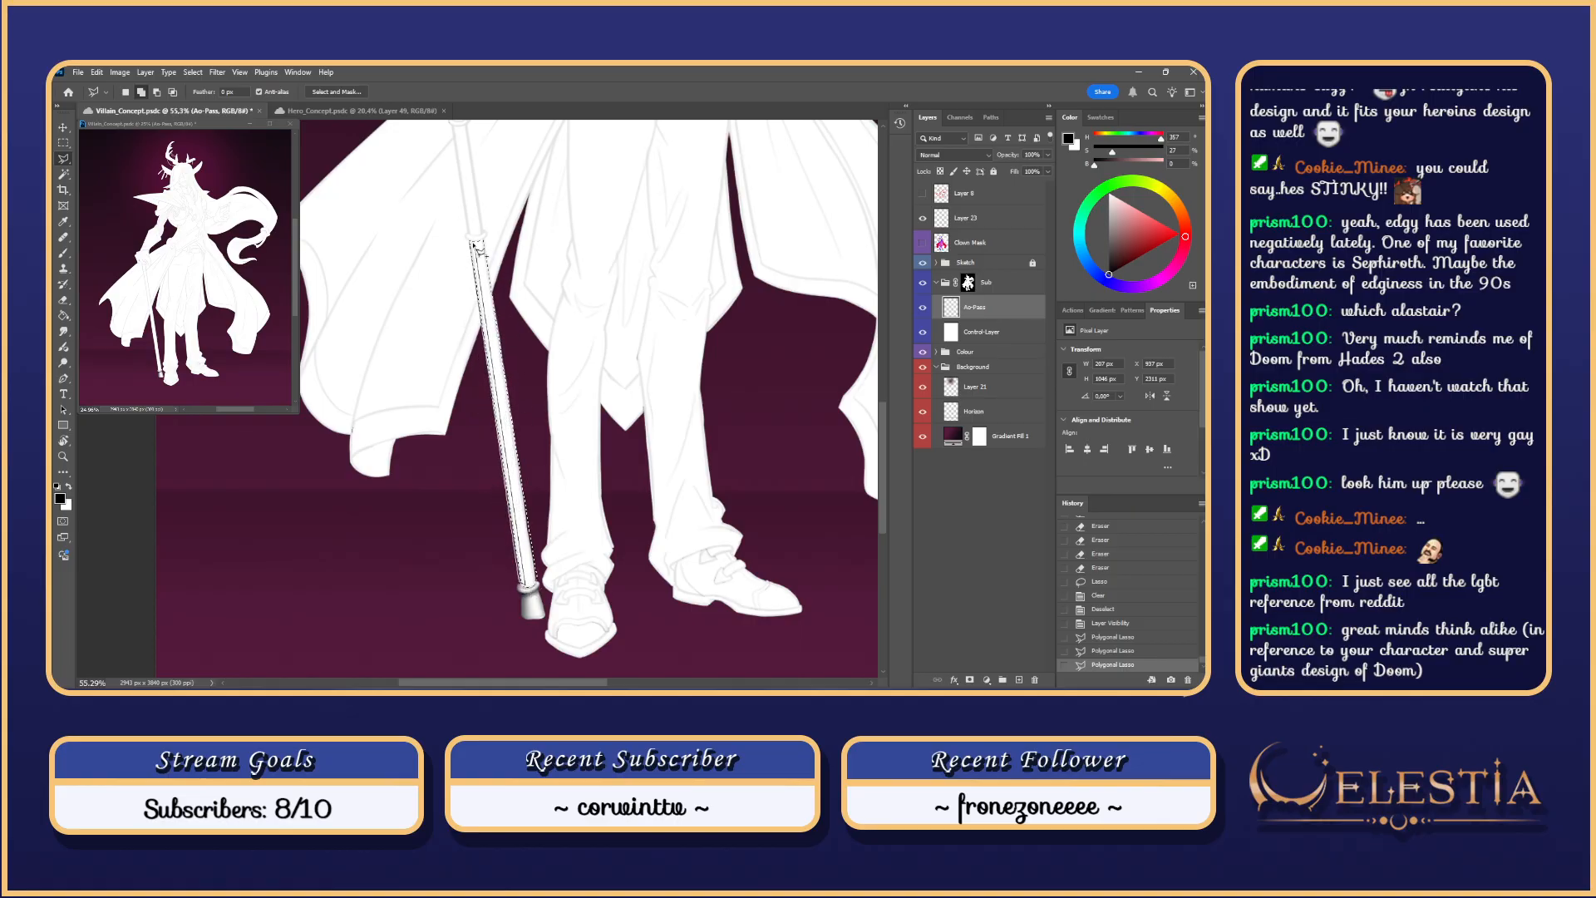
click(477, 247)
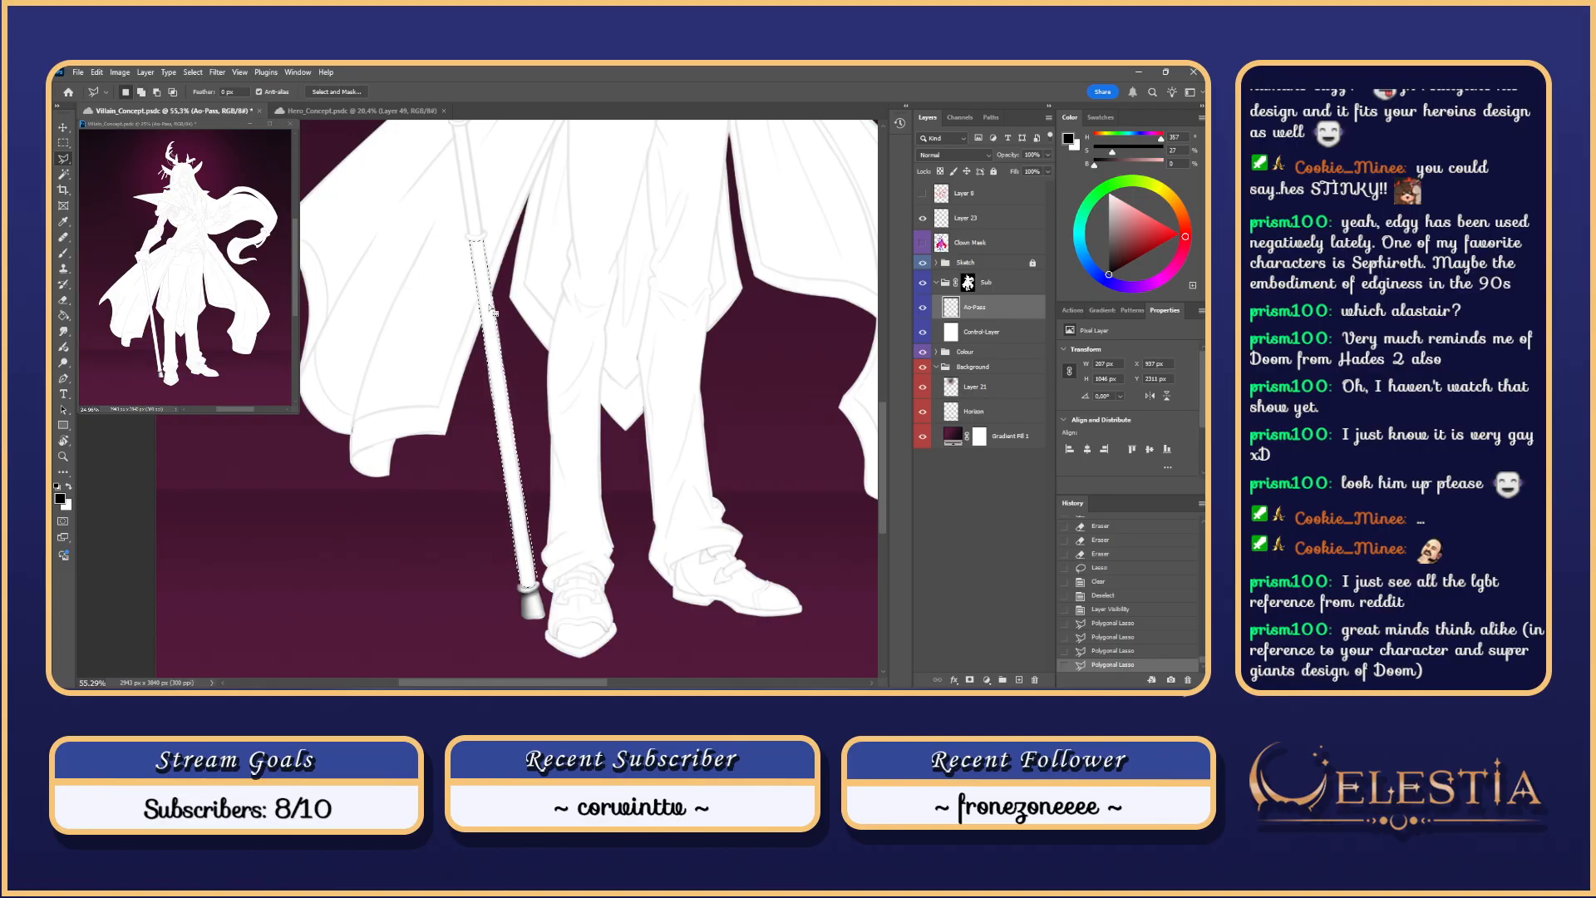
Step: Deselect and restore the shaft selection, then add one more outline to it
key(ctrl+d)
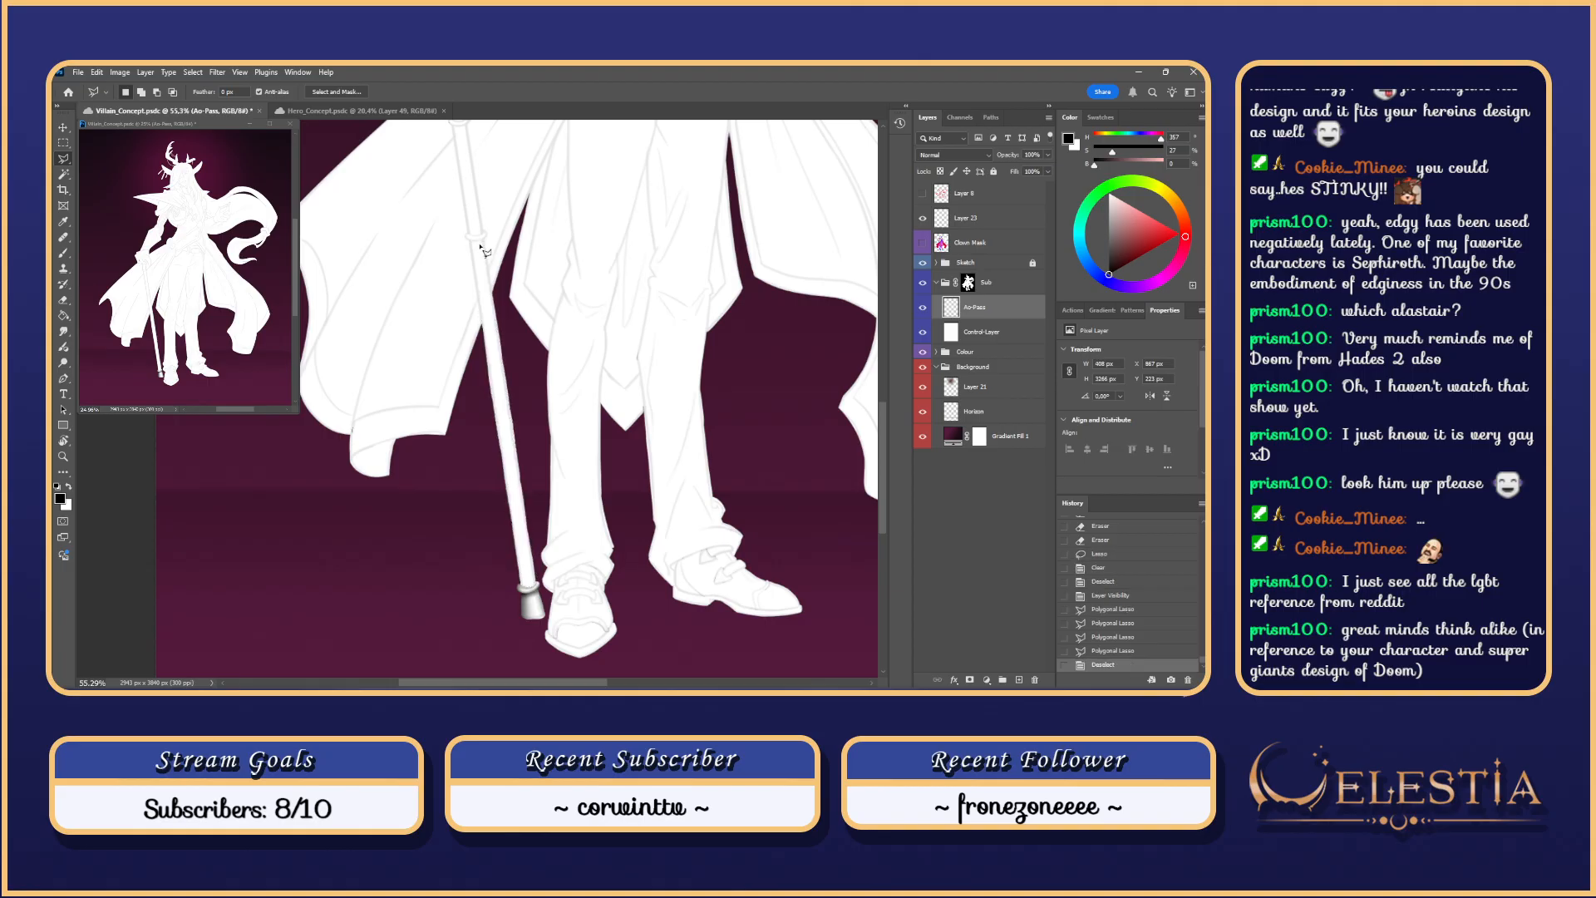
key(ctrl+z)
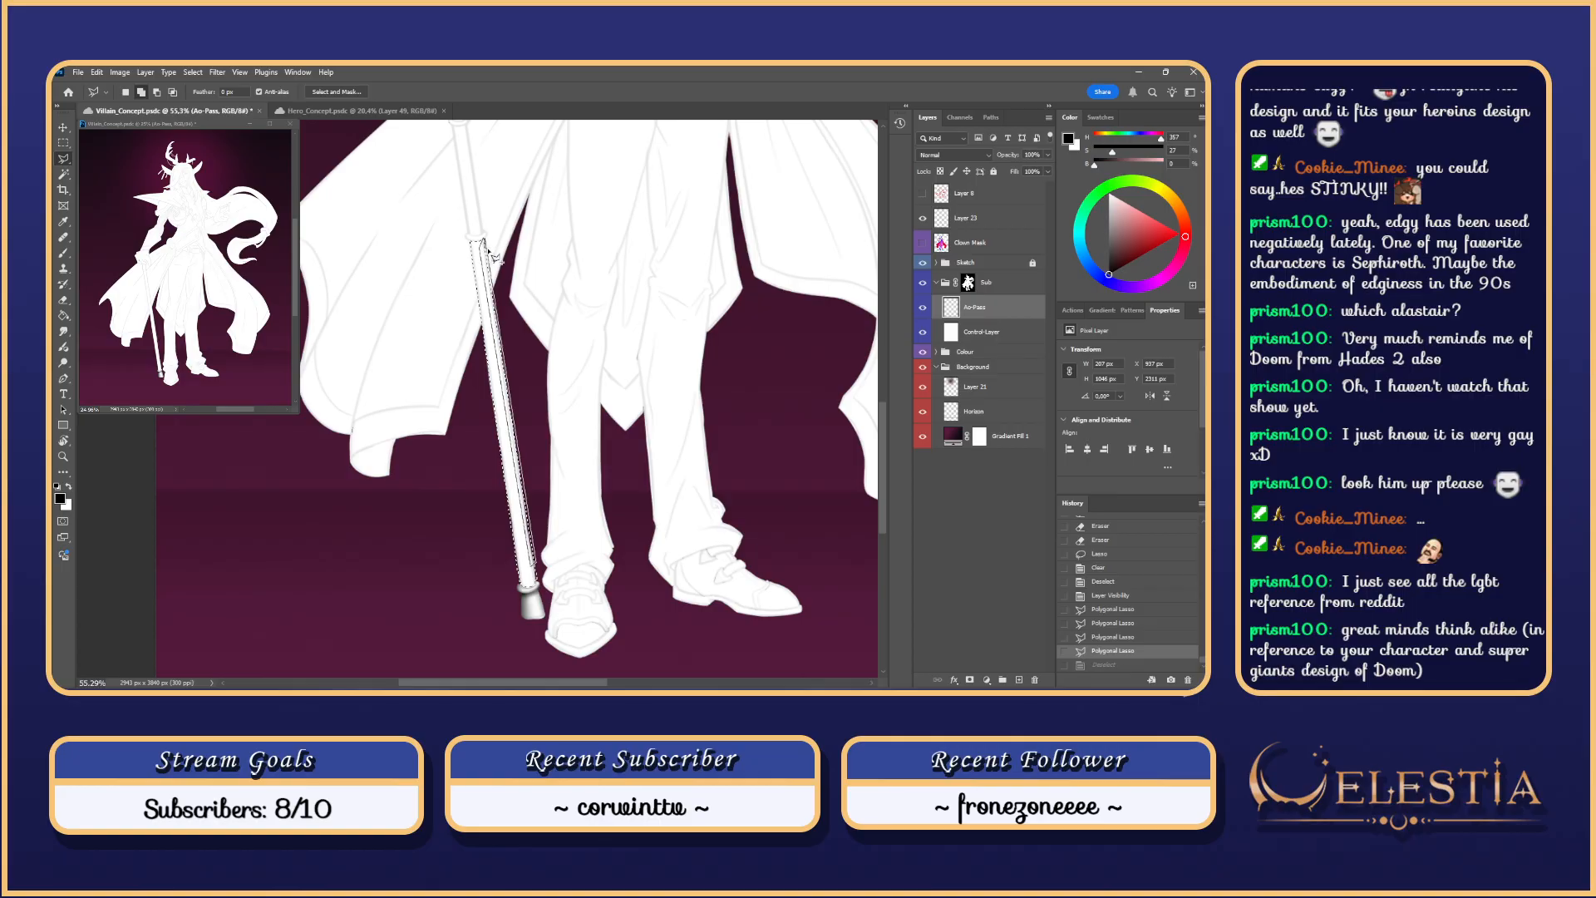
key(ctrl+d)
key(ctrl+z)
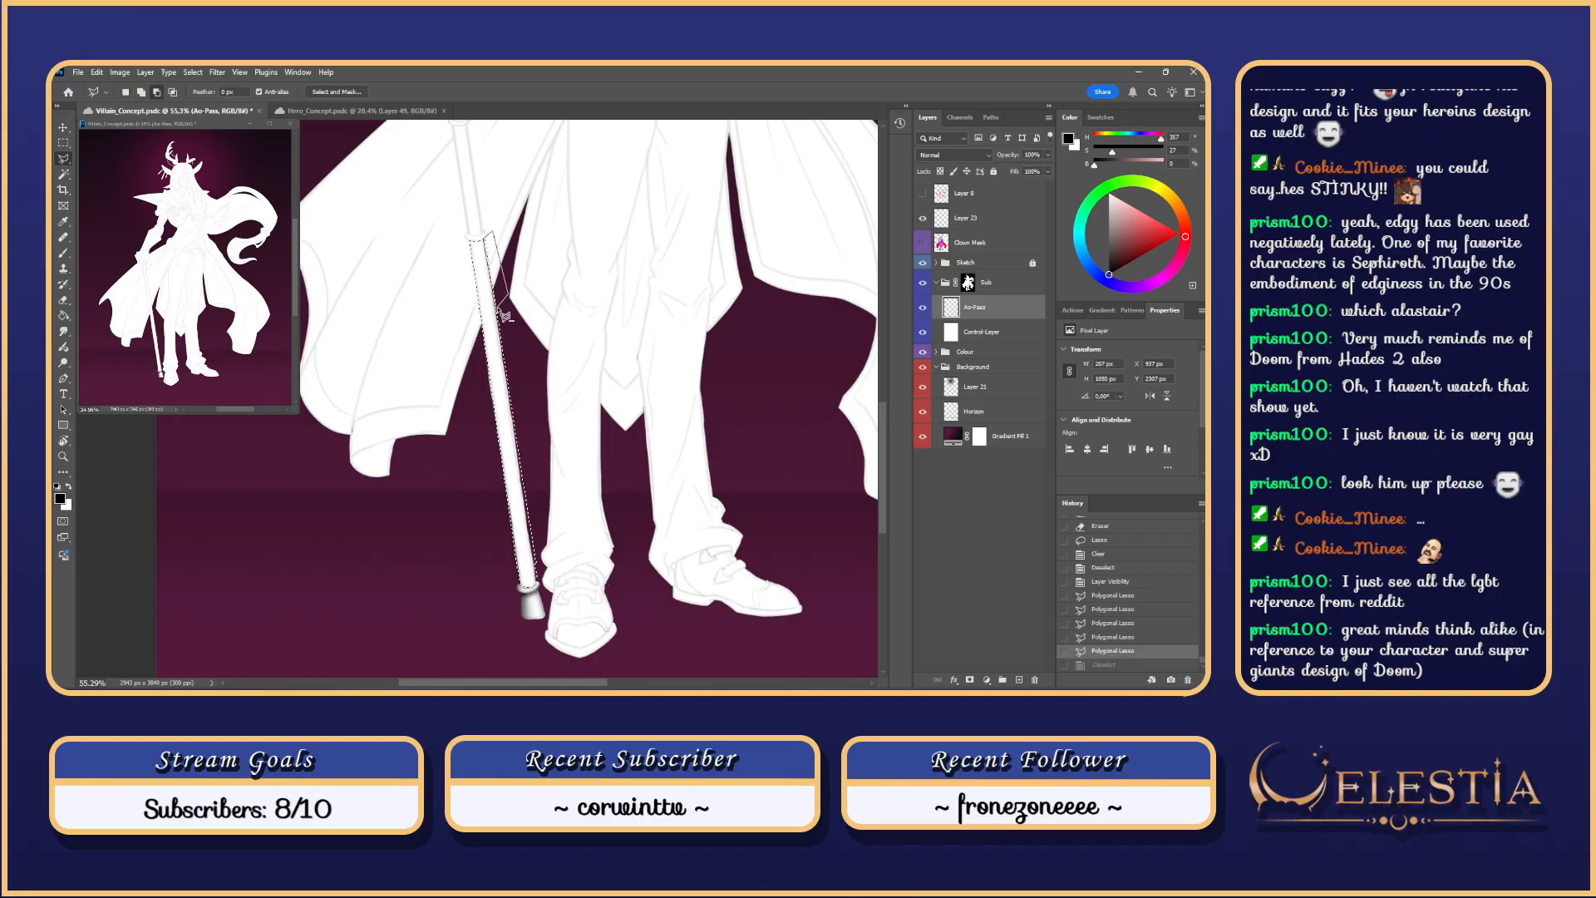
click(505, 316)
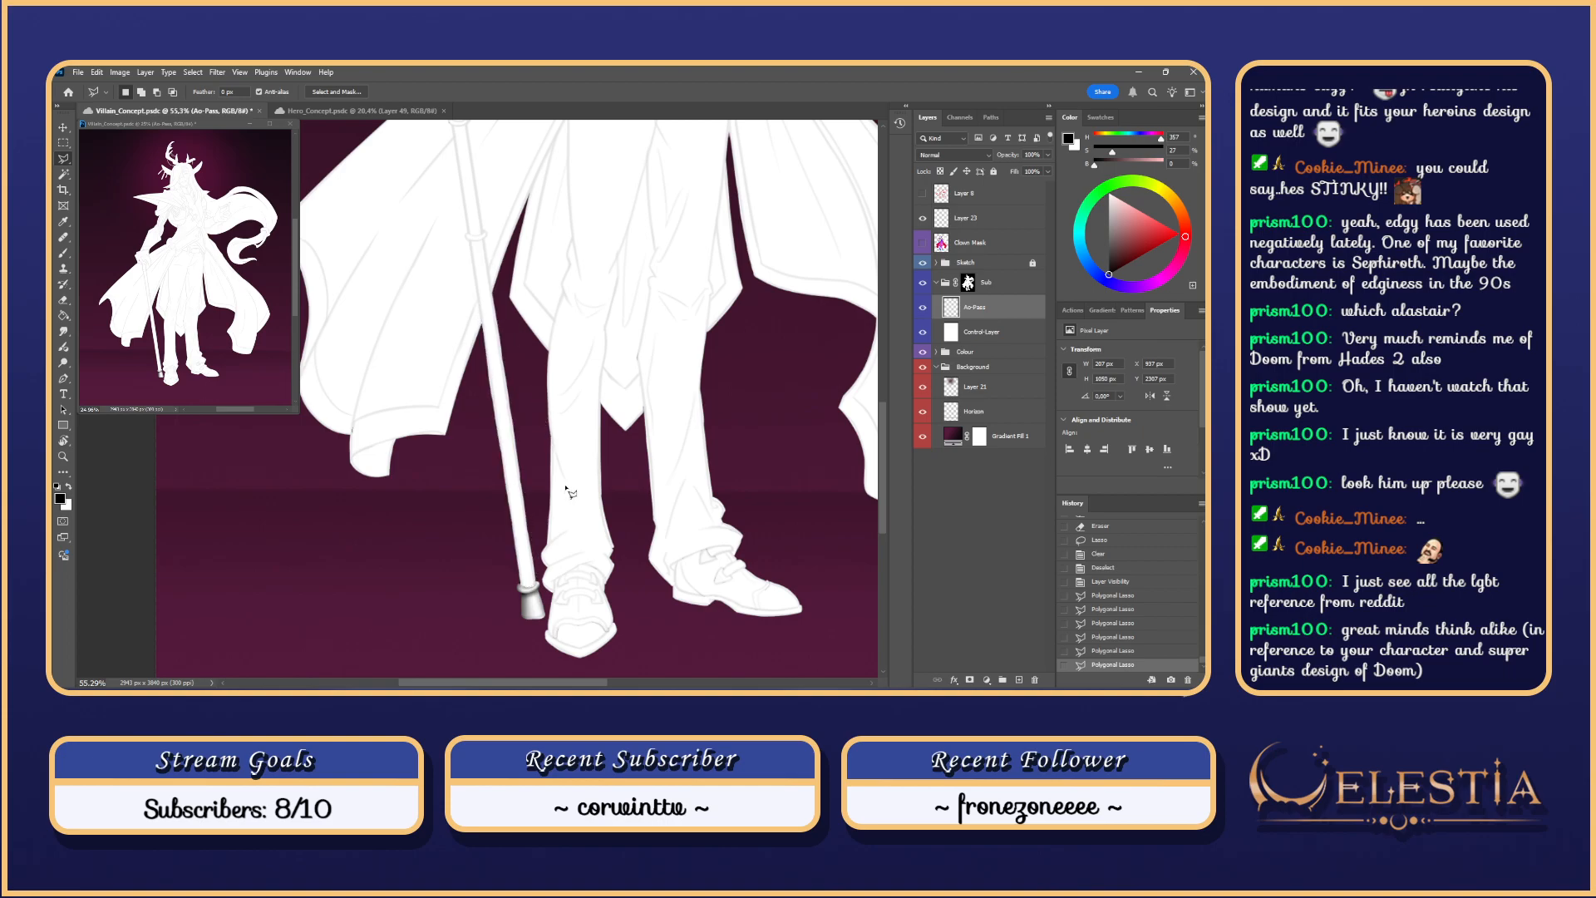
key(b)
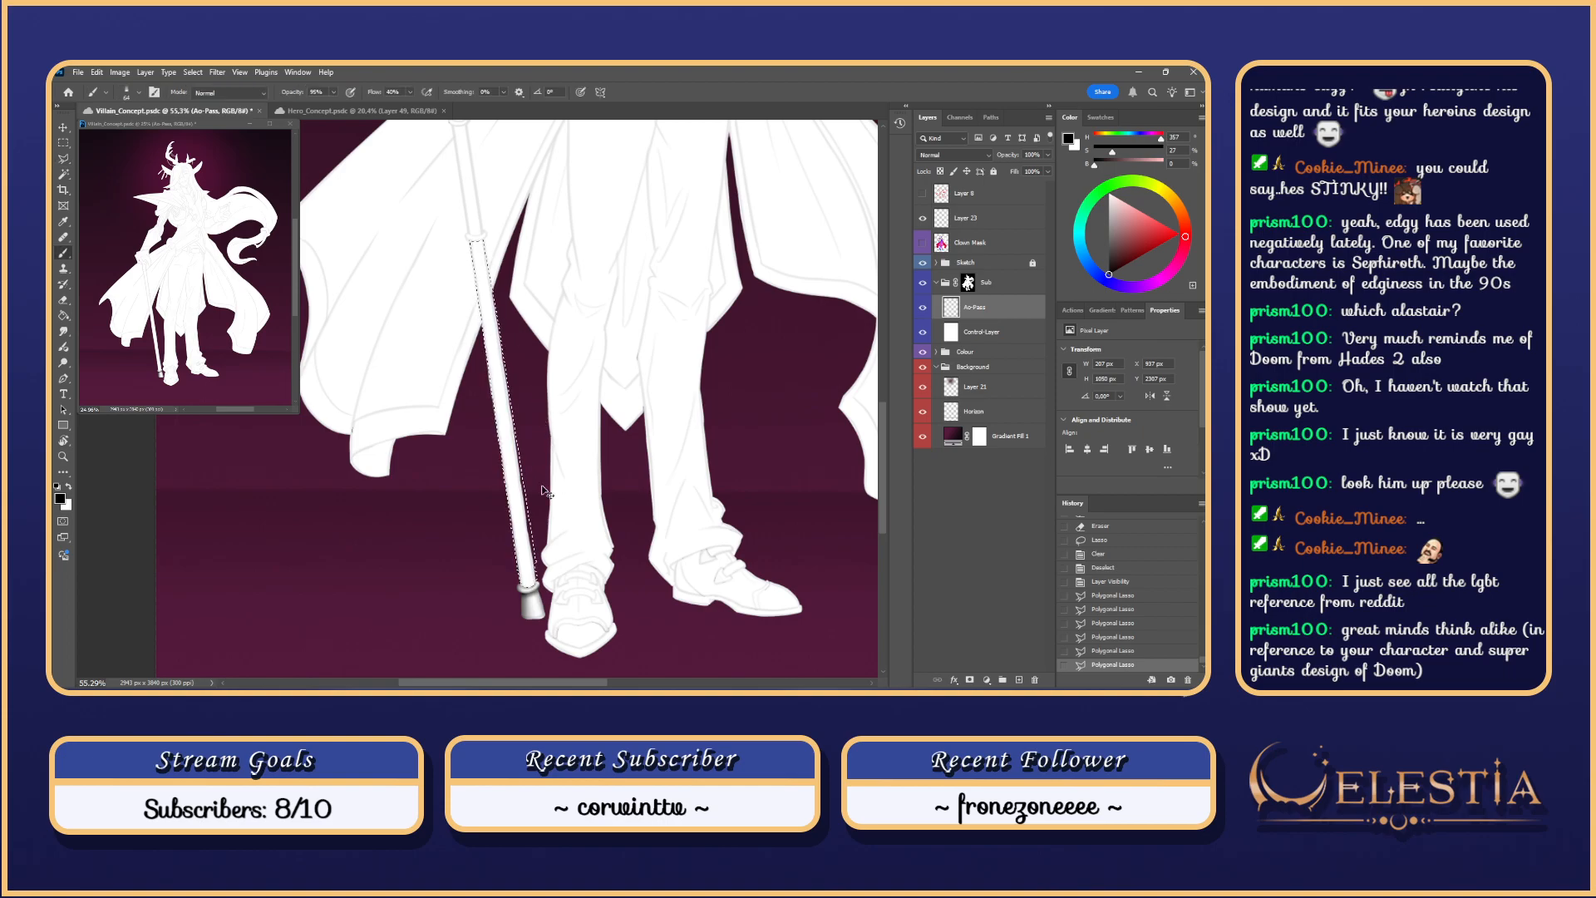
Step: Undo the trial strokes, enlarge the brush and hide the Sketch group's lines
scroll(475, 302, down, 2)
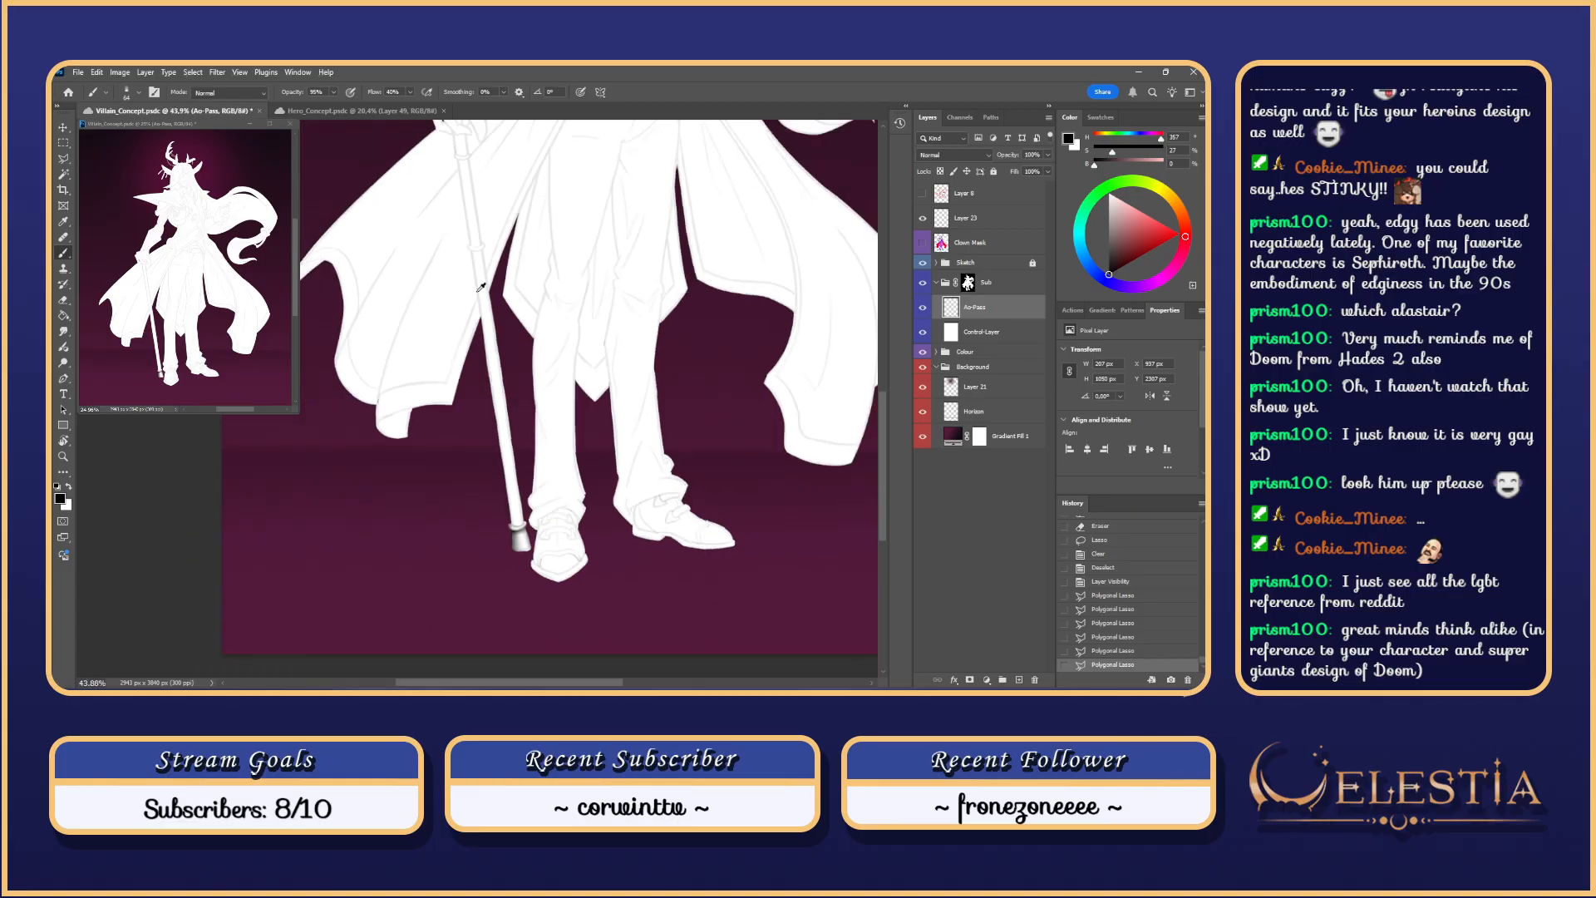
key(ctrl+z)
drag(475, 289, 507, 600)
key(ctrl+z)
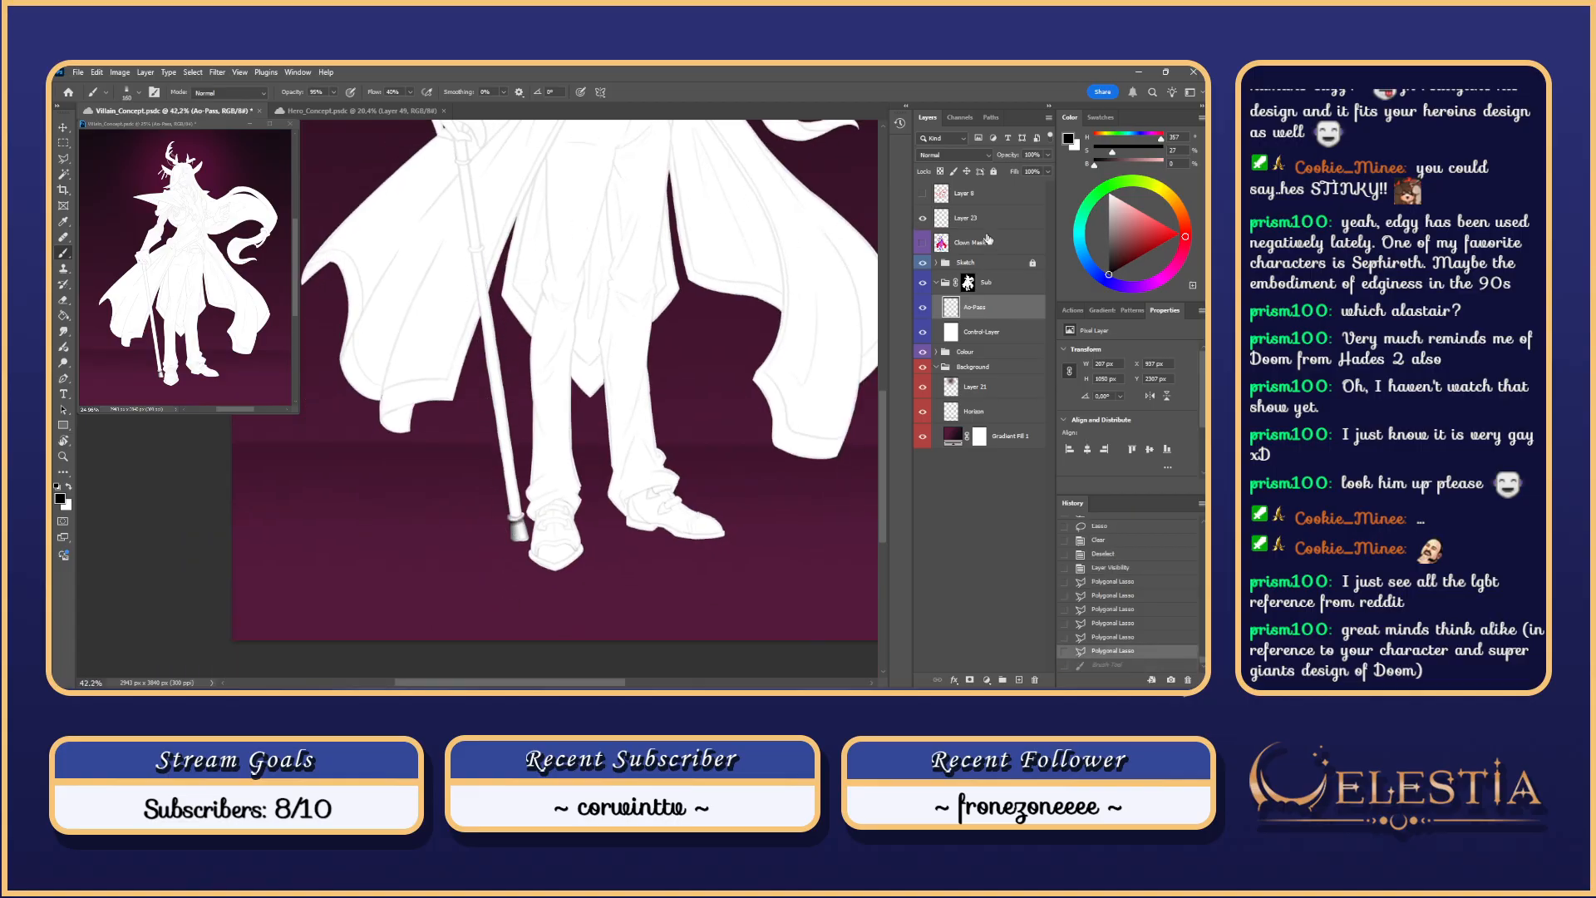
click(922, 263)
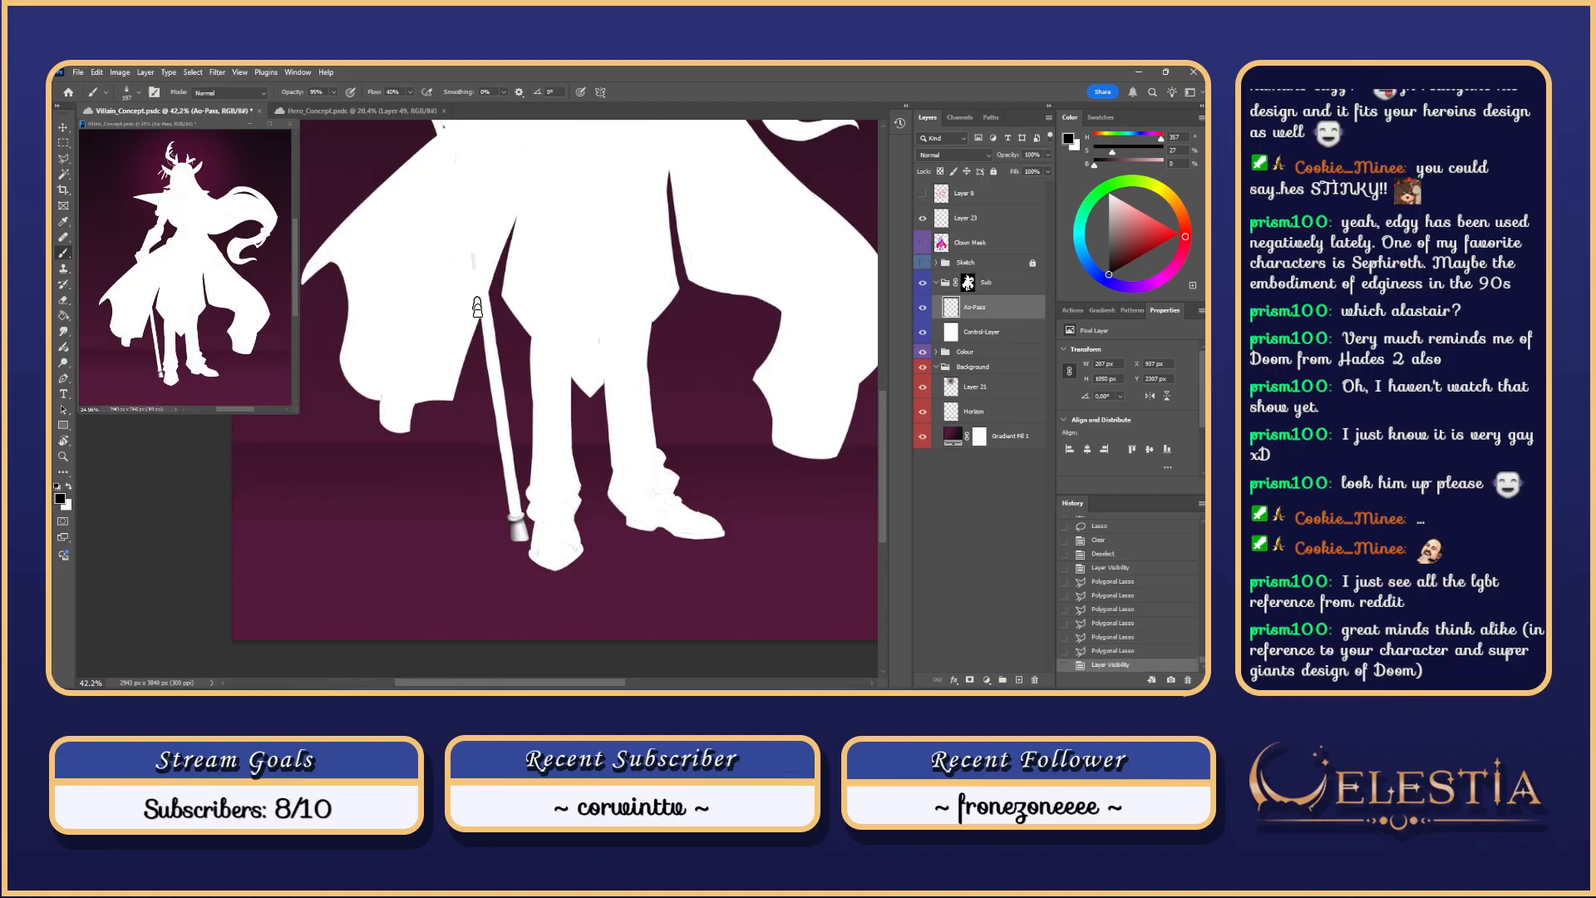
Step: Paint soft grey shading down the length of the cane shaft
mouse_move(468, 239)
mouse_down()
mouse_move(516, 525)
mouse_move(504, 259)
mouse_up()
key(ctrl+z)
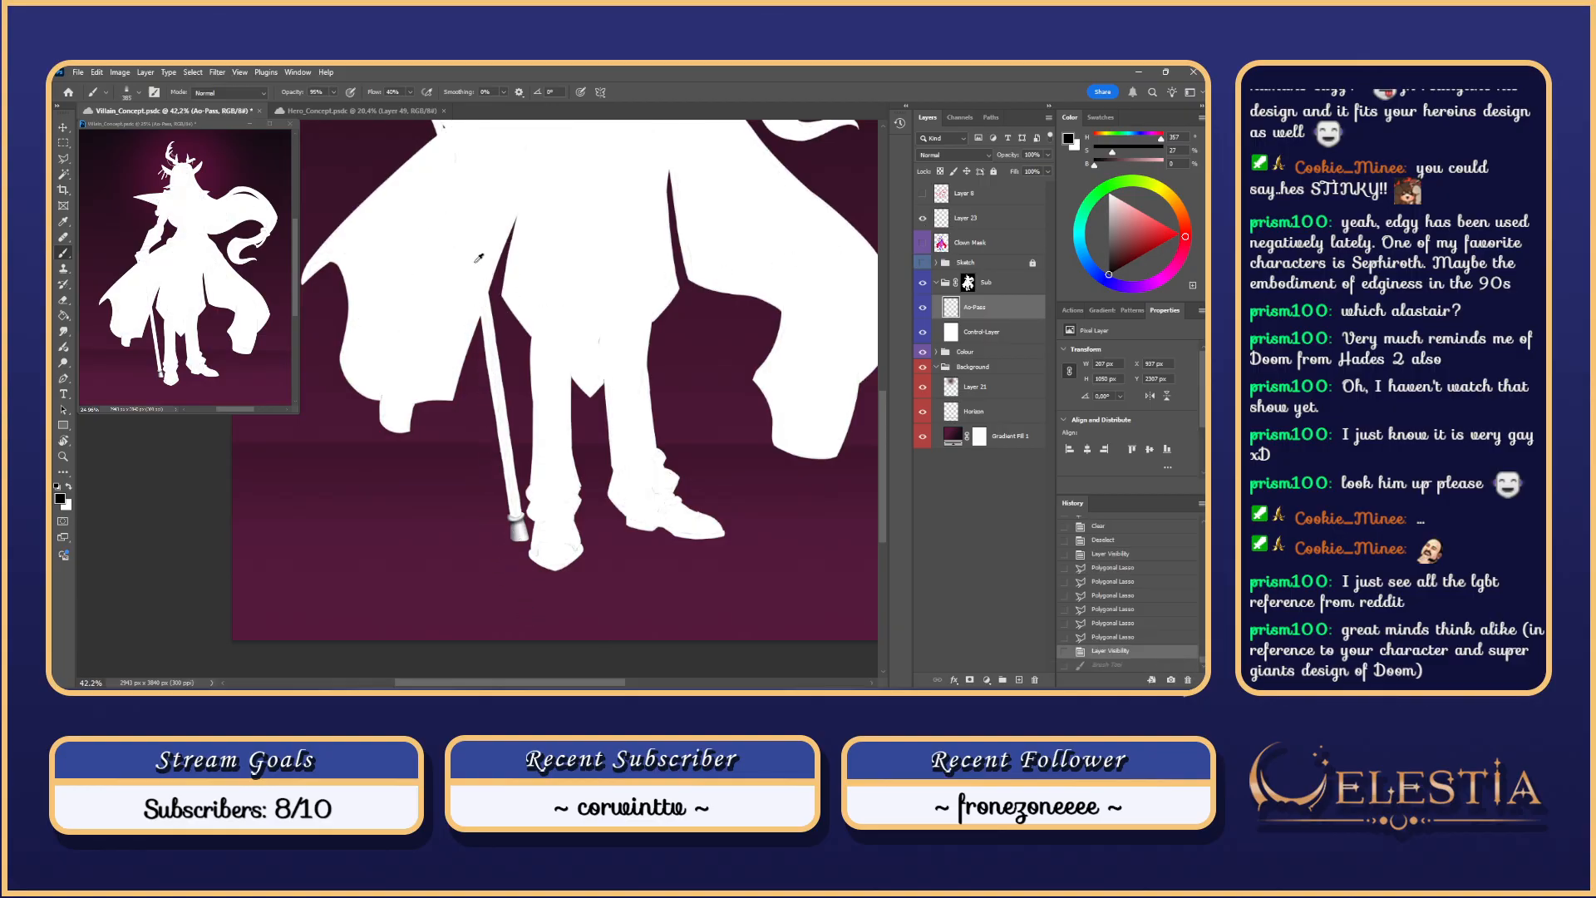
drag(499, 550, 502, 557)
drag(467, 241, 508, 549)
mouse_move(463, 230)
mouse_down()
mouse_move(507, 534)
mouse_move(466, 232)
mouse_move(510, 509)
mouse_up()
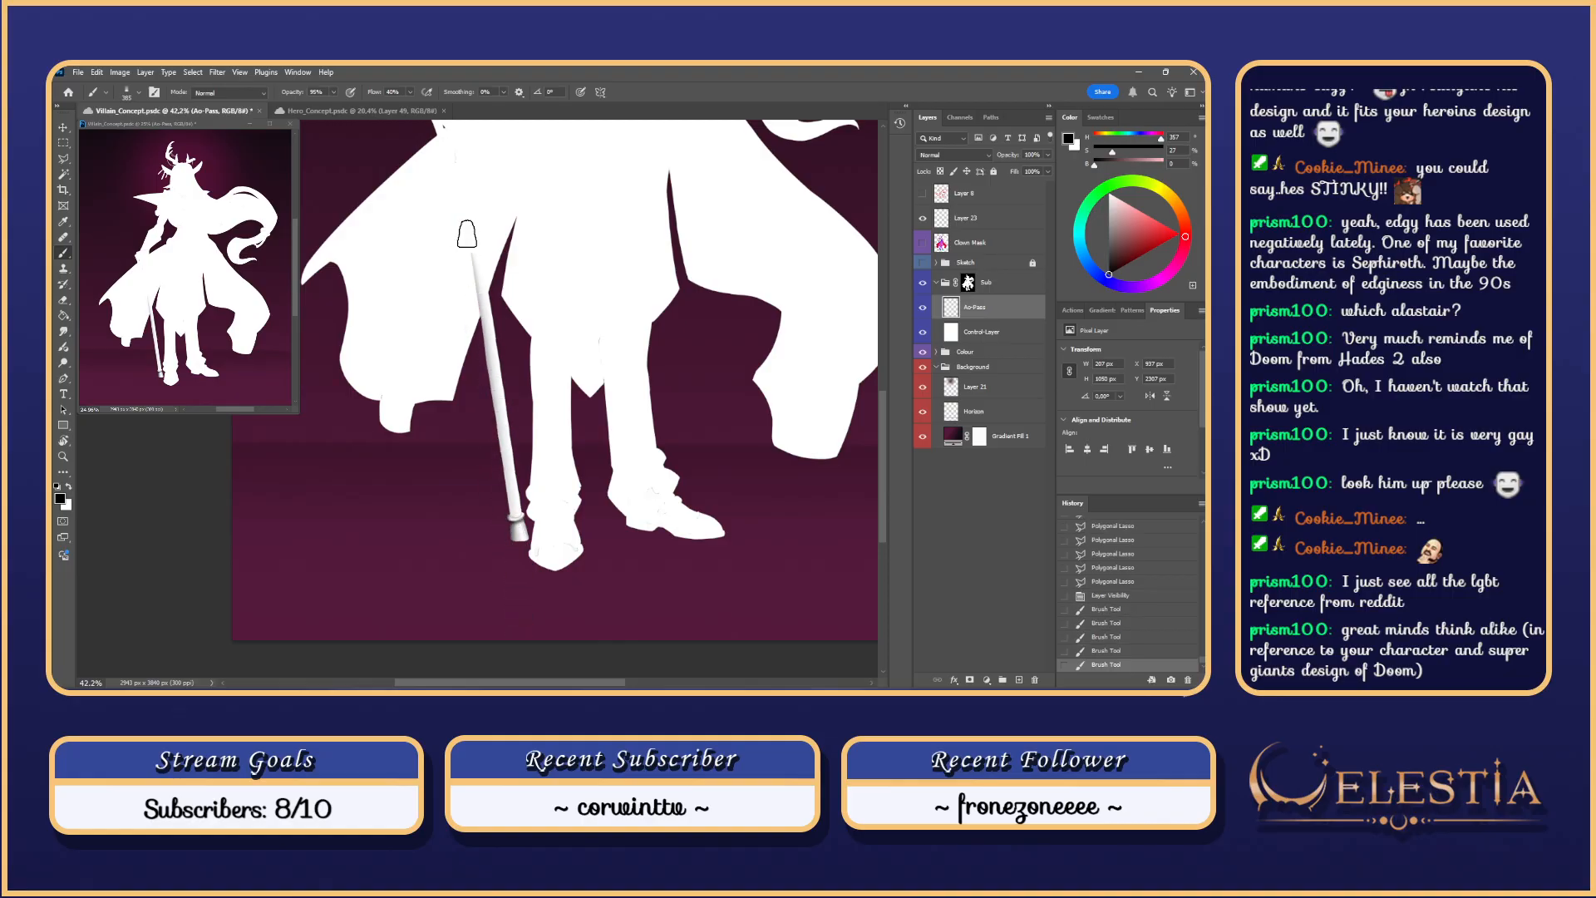
drag(464, 235, 508, 589)
mouse_move(464, 235)
mouse_down()
mouse_move(508, 592)
mouse_move(473, 322)
mouse_move(523, 570)
mouse_up()
key(ctrl+z)
Step: Deepen the cane's grey shading with repeated strokes, redoing the last one
drag(466, 257, 518, 604)
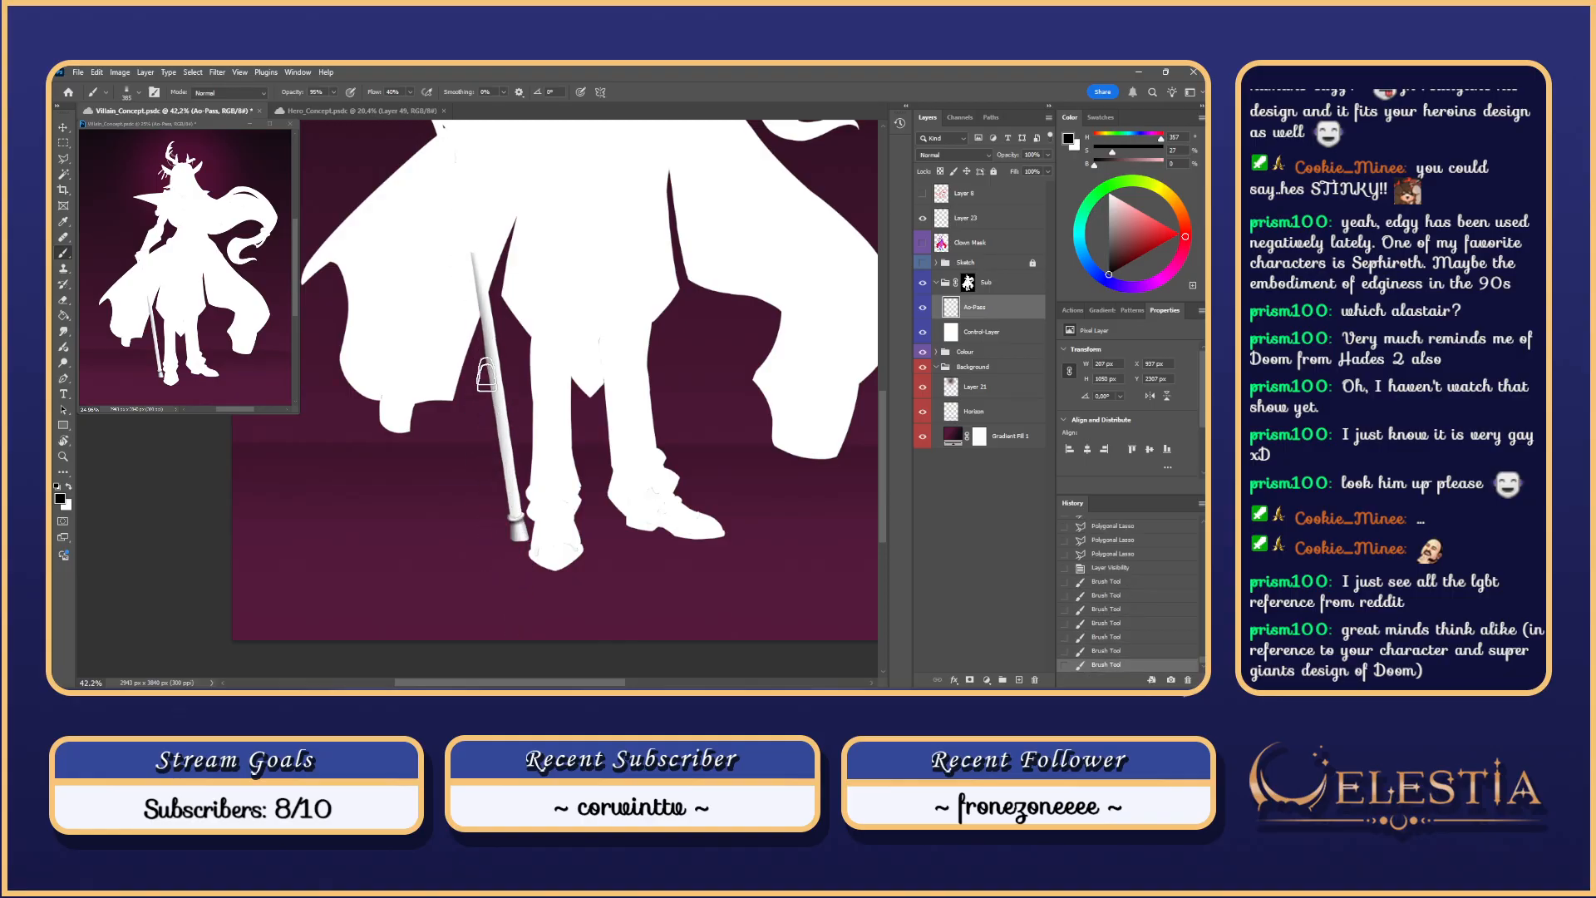
drag(491, 456, 507, 549)
drag(466, 249, 511, 551)
drag(466, 249, 511, 549)
drag(466, 253, 511, 570)
mouse_move(491, 405)
mouse_down()
mouse_move(517, 558)
mouse_move(511, 490)
mouse_up()
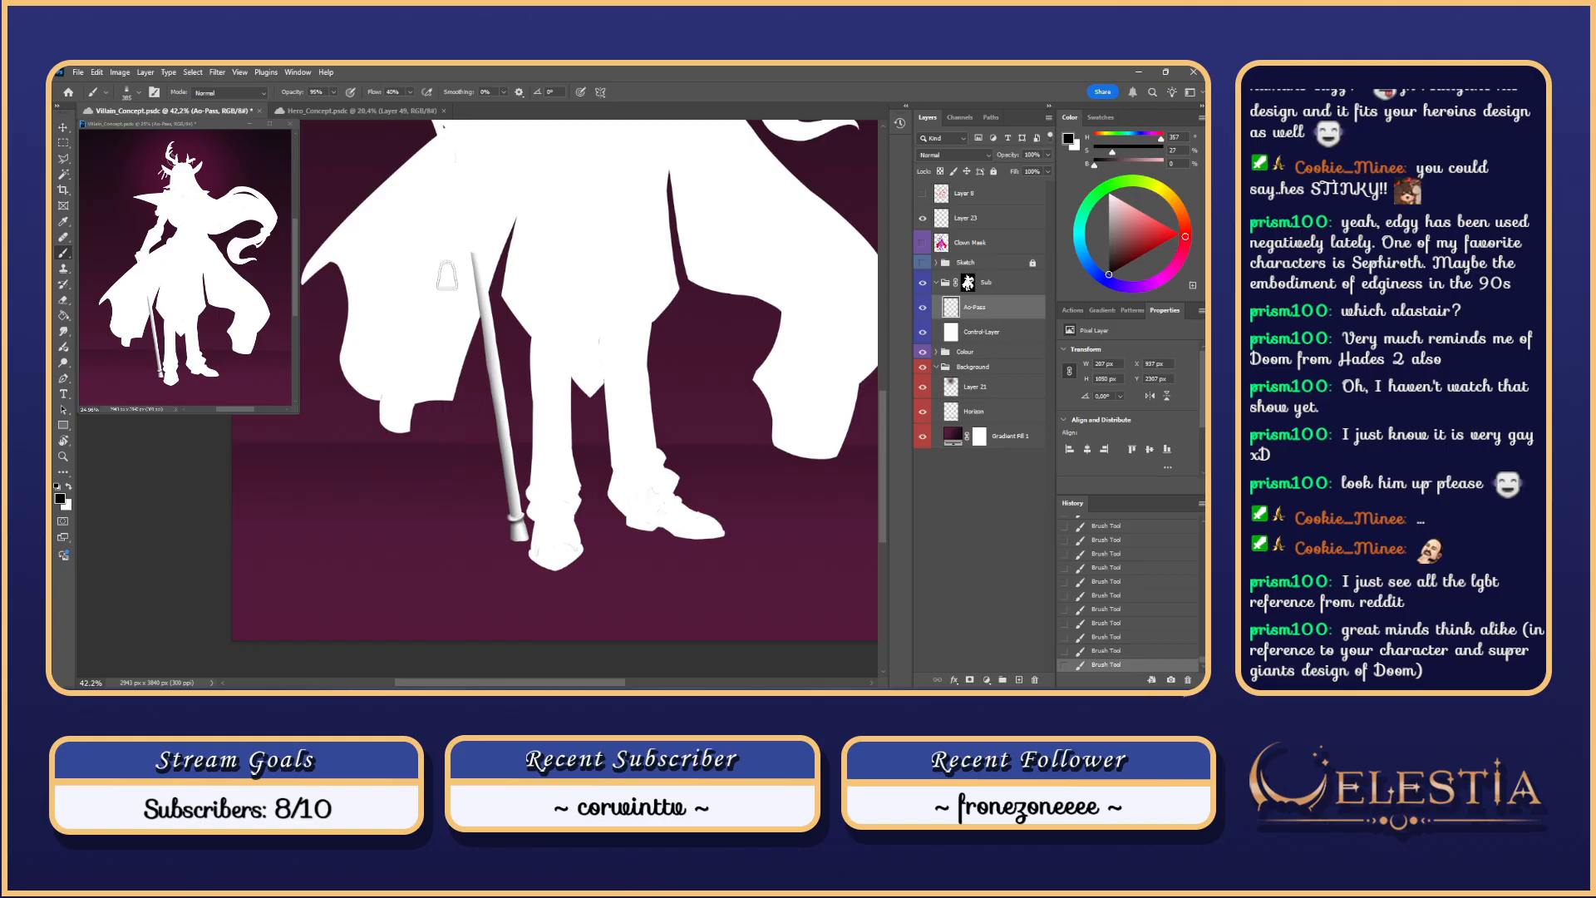
key(ctrl+z)
drag(466, 247, 507, 528)
Step: Switch to a larger Eraser (E) and test erasing the cane shading, undoing each try
key(e)
drag(485, 262, 492, 260)
drag(481, 249, 527, 503)
key(ctrl+z)
mouse_move(478, 249)
mouse_down()
mouse_move(516, 497)
mouse_move(476, 225)
mouse_up()
key(ctrl+z)
drag(530, 516, 477, 237)
key(ctrl+z)
drag(487, 322, 475, 229)
key(ctrl+z)
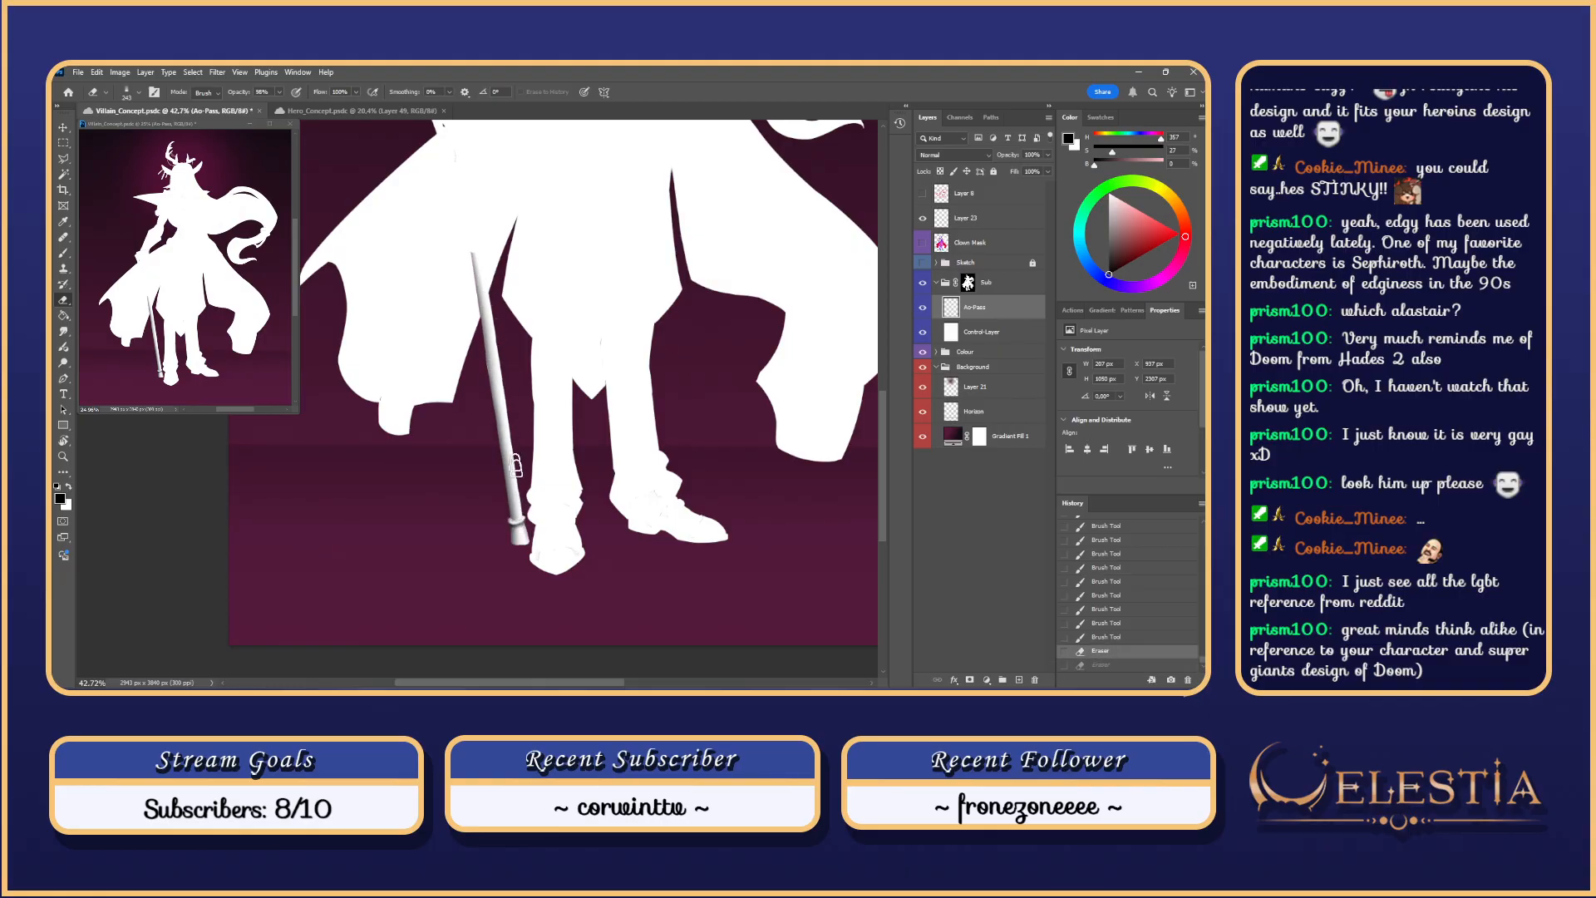
Step: Lightly erase shading near the top of the cane after panning the view
drag(519, 530, 476, 223)
mouse_move(492, 287)
mouse_down()
mouse_move(519, 501)
mouse_move(513, 289)
mouse_up()
key(ctrl+z)
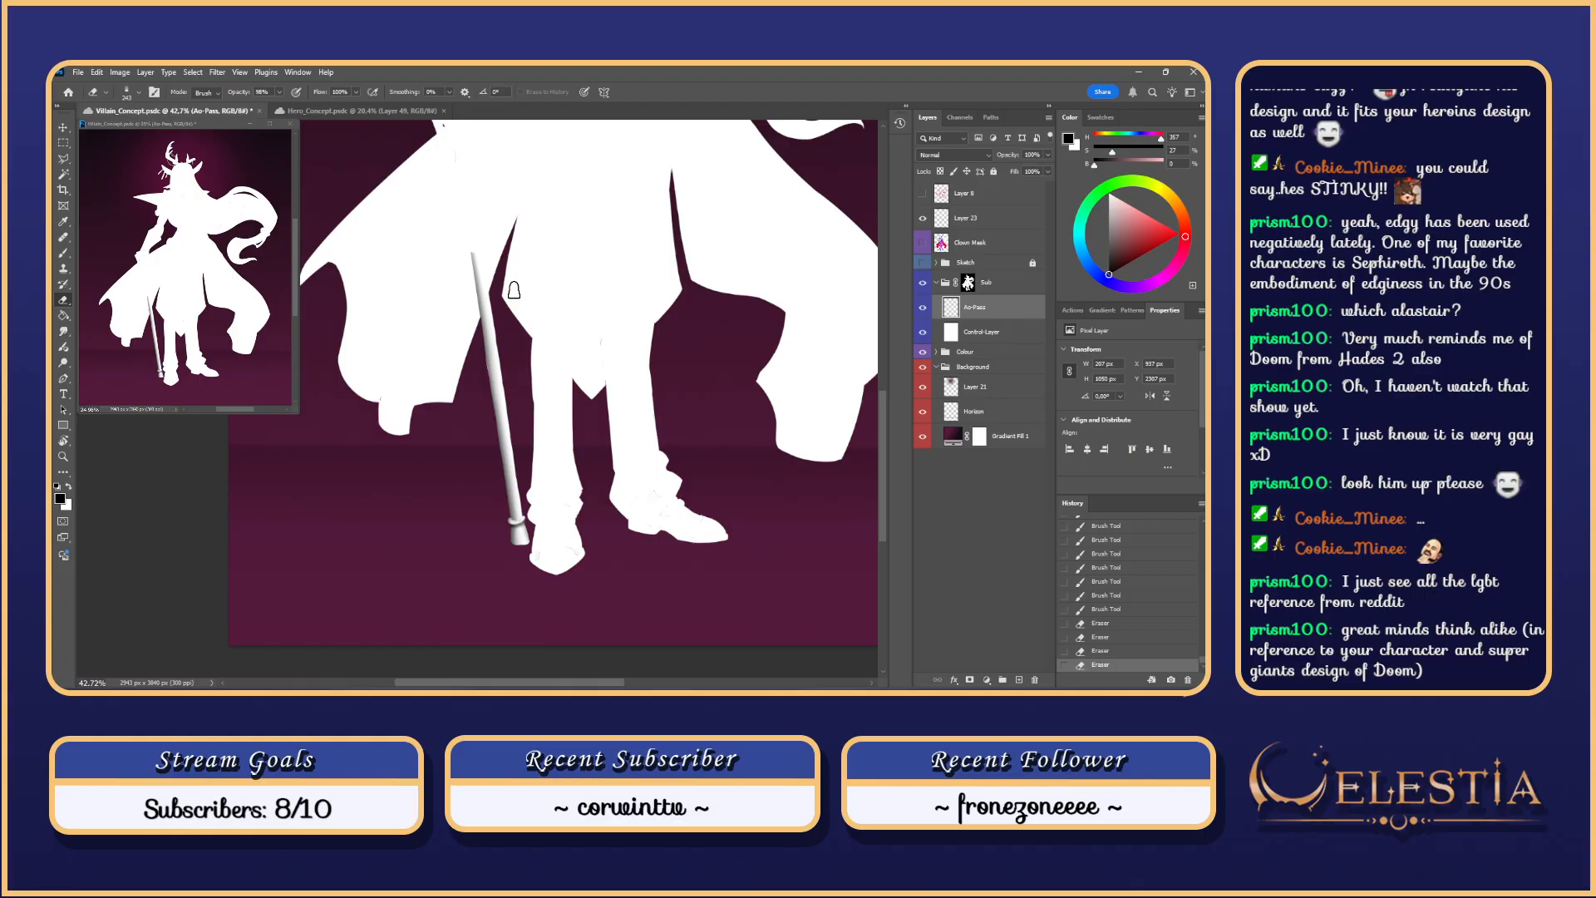
mouse_move(515, 330)
mouse_down()
mouse_move(508, 300)
mouse_move(526, 509)
mouse_up()
drag(505, 266, 507, 280)
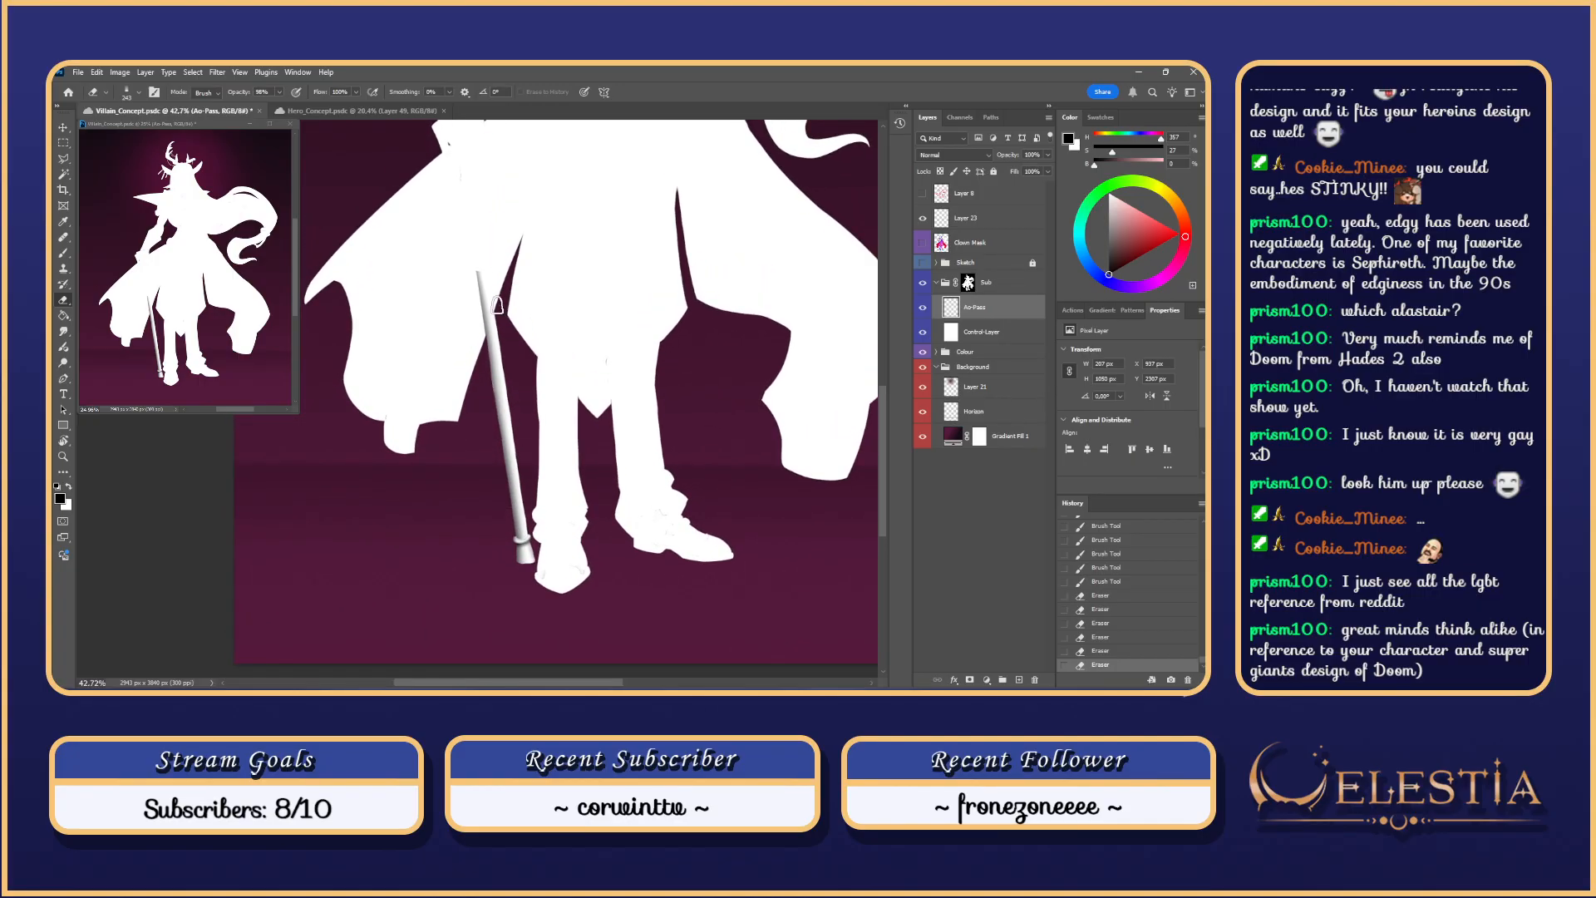
Step: Back on the brush, try darker strokes up the cane and near its base, then undo them
key(b)
drag(507, 378, 536, 565)
key(ctrl+z)
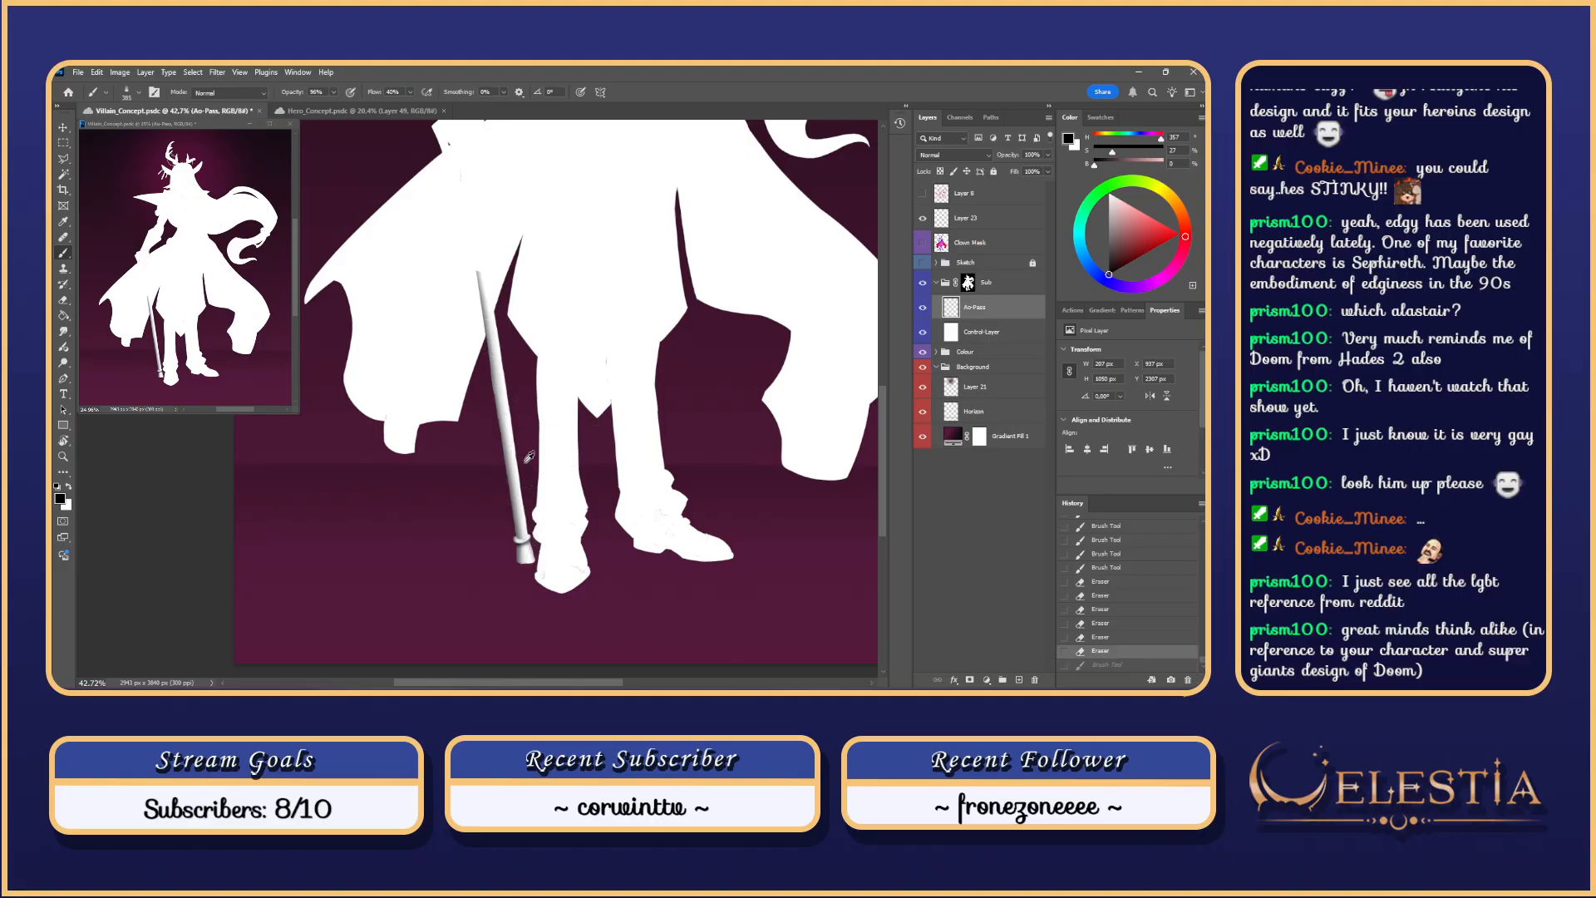
drag(519, 470, 489, 261)
key(ctrl+z)
drag(530, 537, 475, 245)
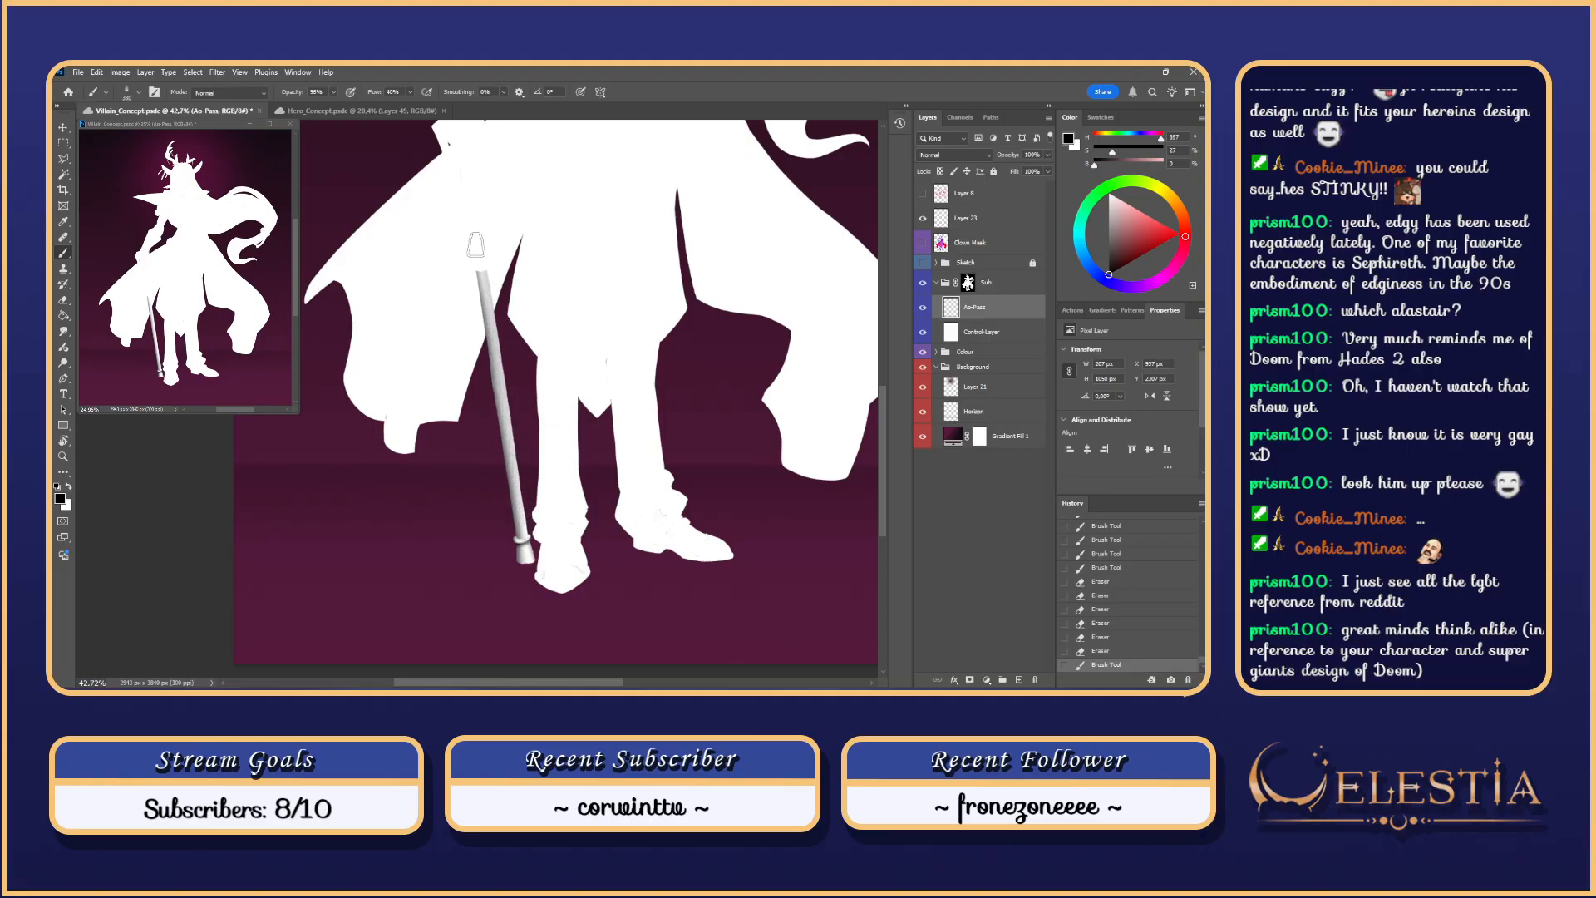
key(ctrl+z)
drag(531, 357, 511, 358)
drag(526, 533, 524, 478)
drag(533, 534, 503, 341)
key(ctrl+z)
key(ctrl+z)
key(ctrl+z)
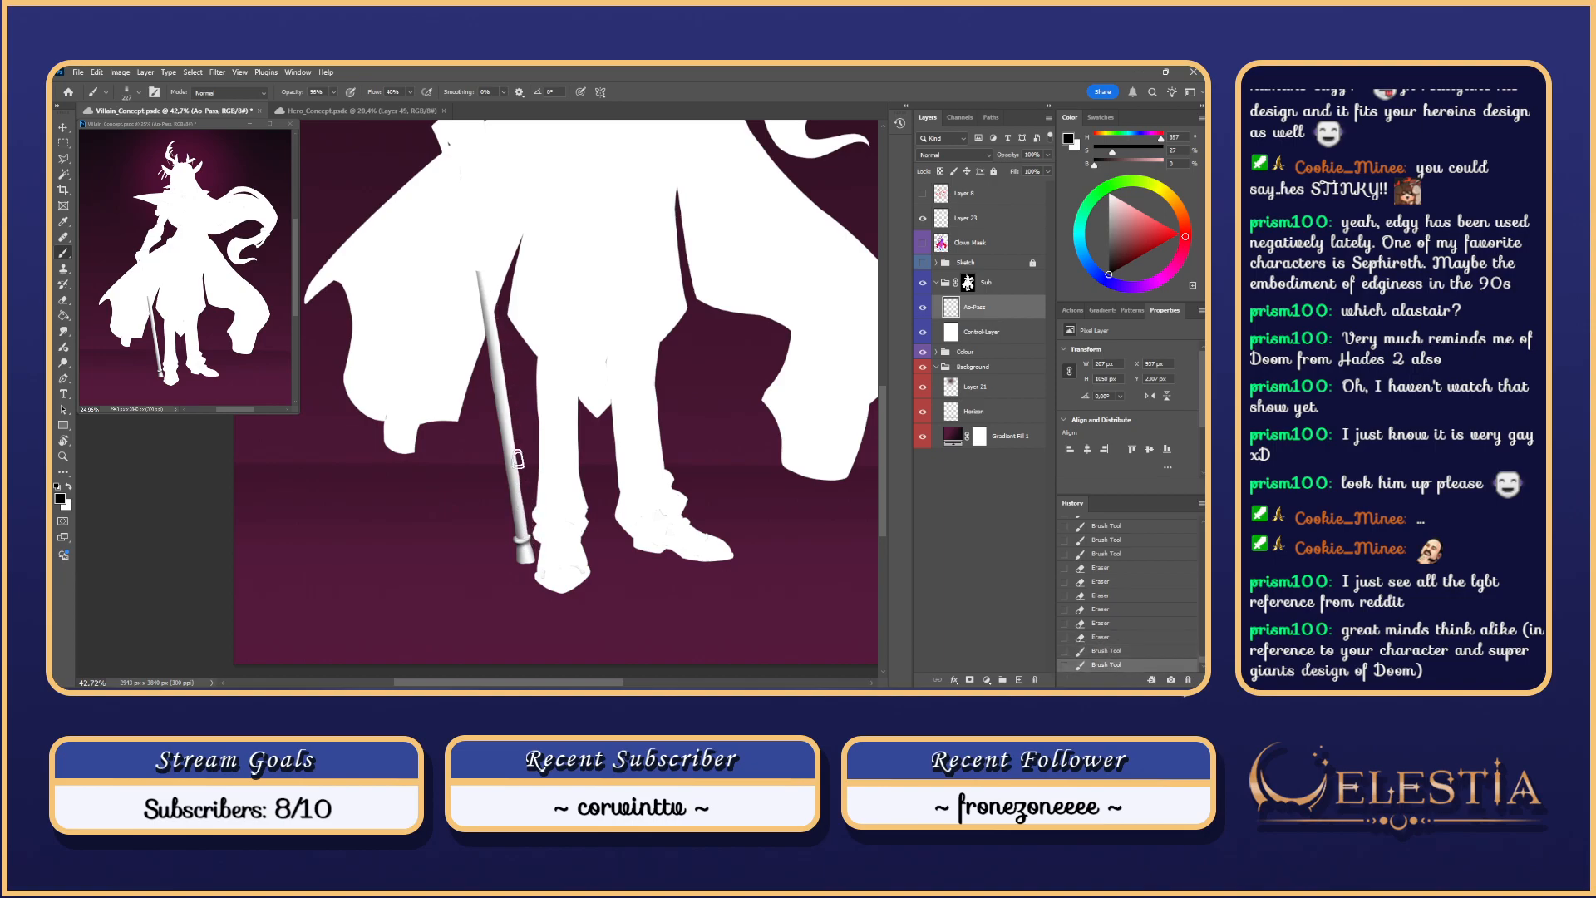
Step: Try shading strokes up along the cane, undoing each attempt
drag(518, 459, 519, 462)
drag(519, 462, 492, 278)
key(ctrl+z)
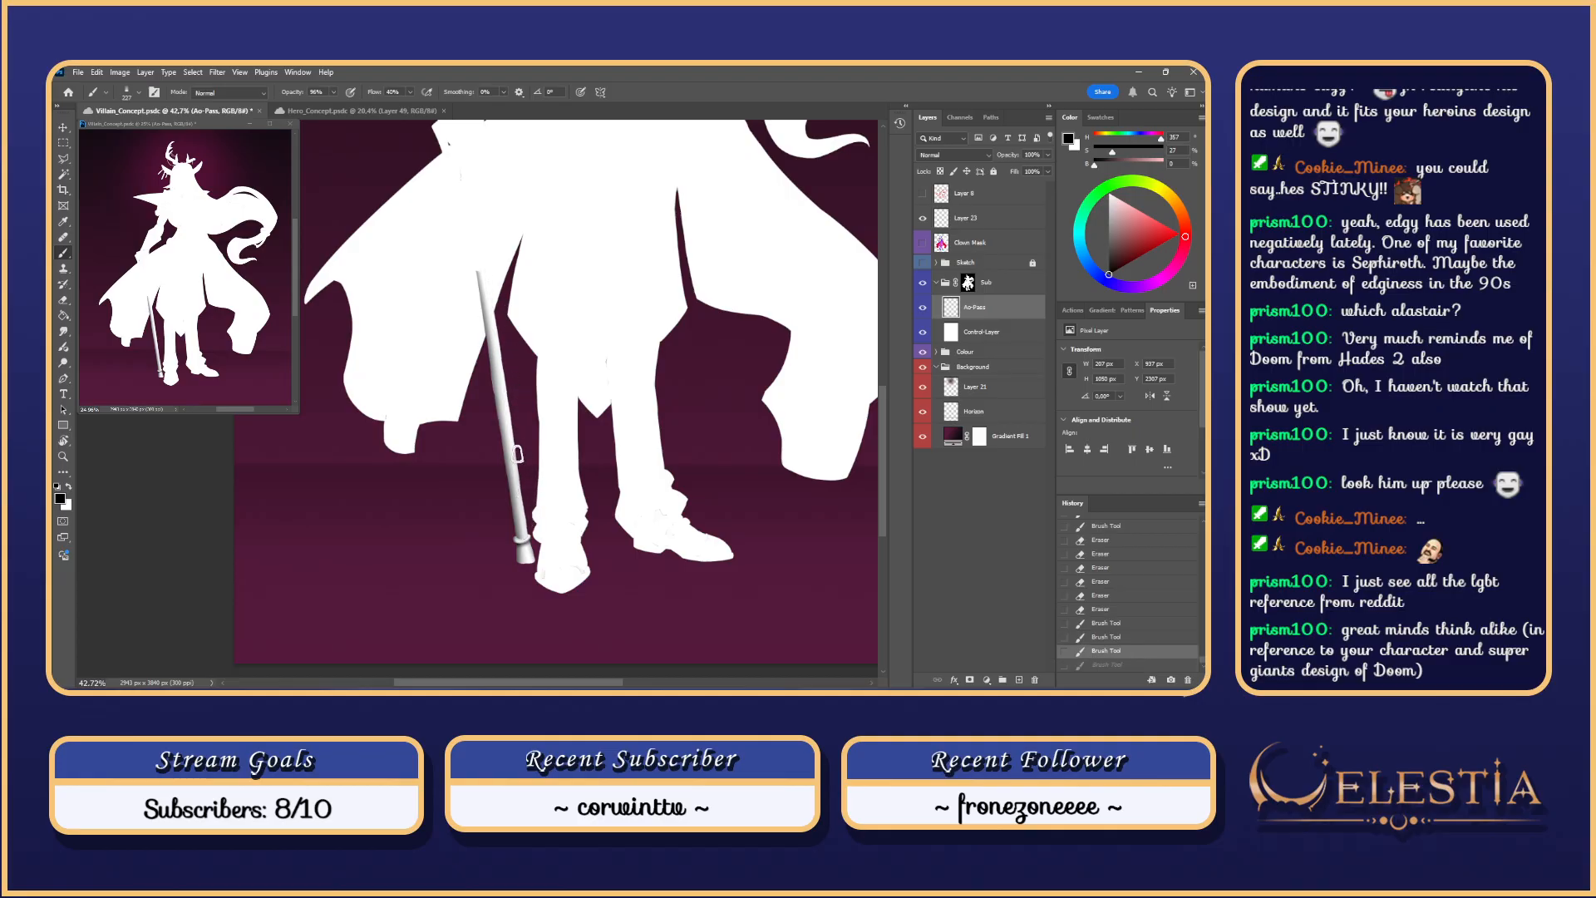
drag(517, 453, 489, 278)
key(ctrl+z)
mouse_move(527, 540)
mouse_down()
mouse_move(484, 265)
mouse_move(526, 540)
mouse_move(487, 265)
mouse_up()
key(ctrl+z)
Step: Shade the cane's upper part and lower length, keeping the final two strokes
drag(499, 335, 487, 268)
drag(508, 404, 494, 299)
key(ctrl+z)
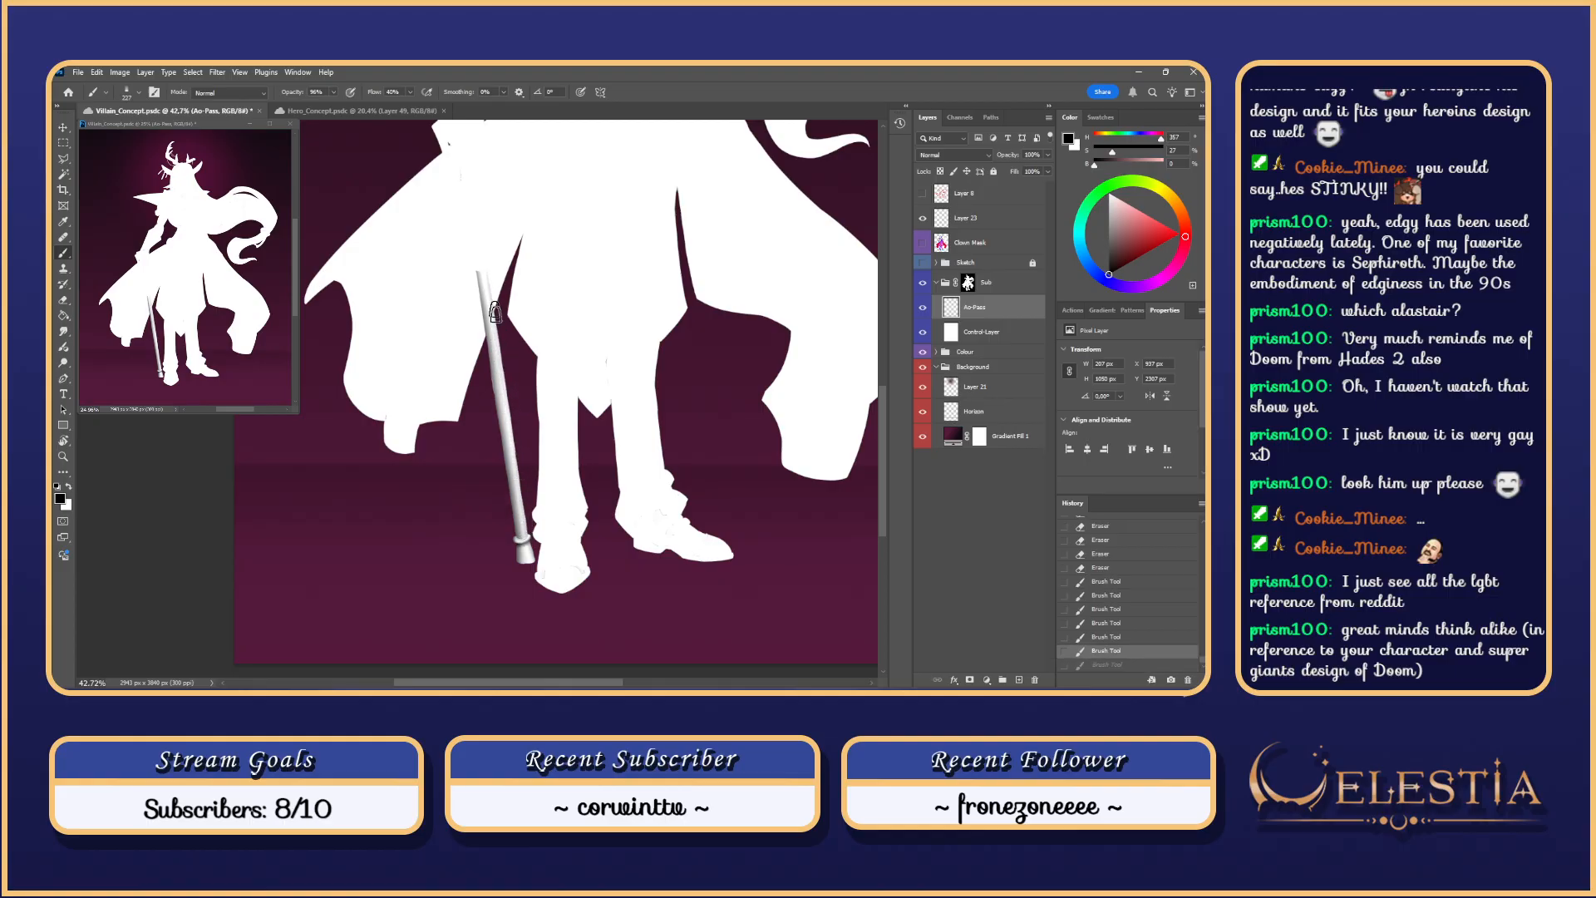
drag(509, 396, 497, 299)
key(ctrl+z)
drag(531, 546, 505, 359)
key(ctrl+z)
drag(529, 539, 502, 362)
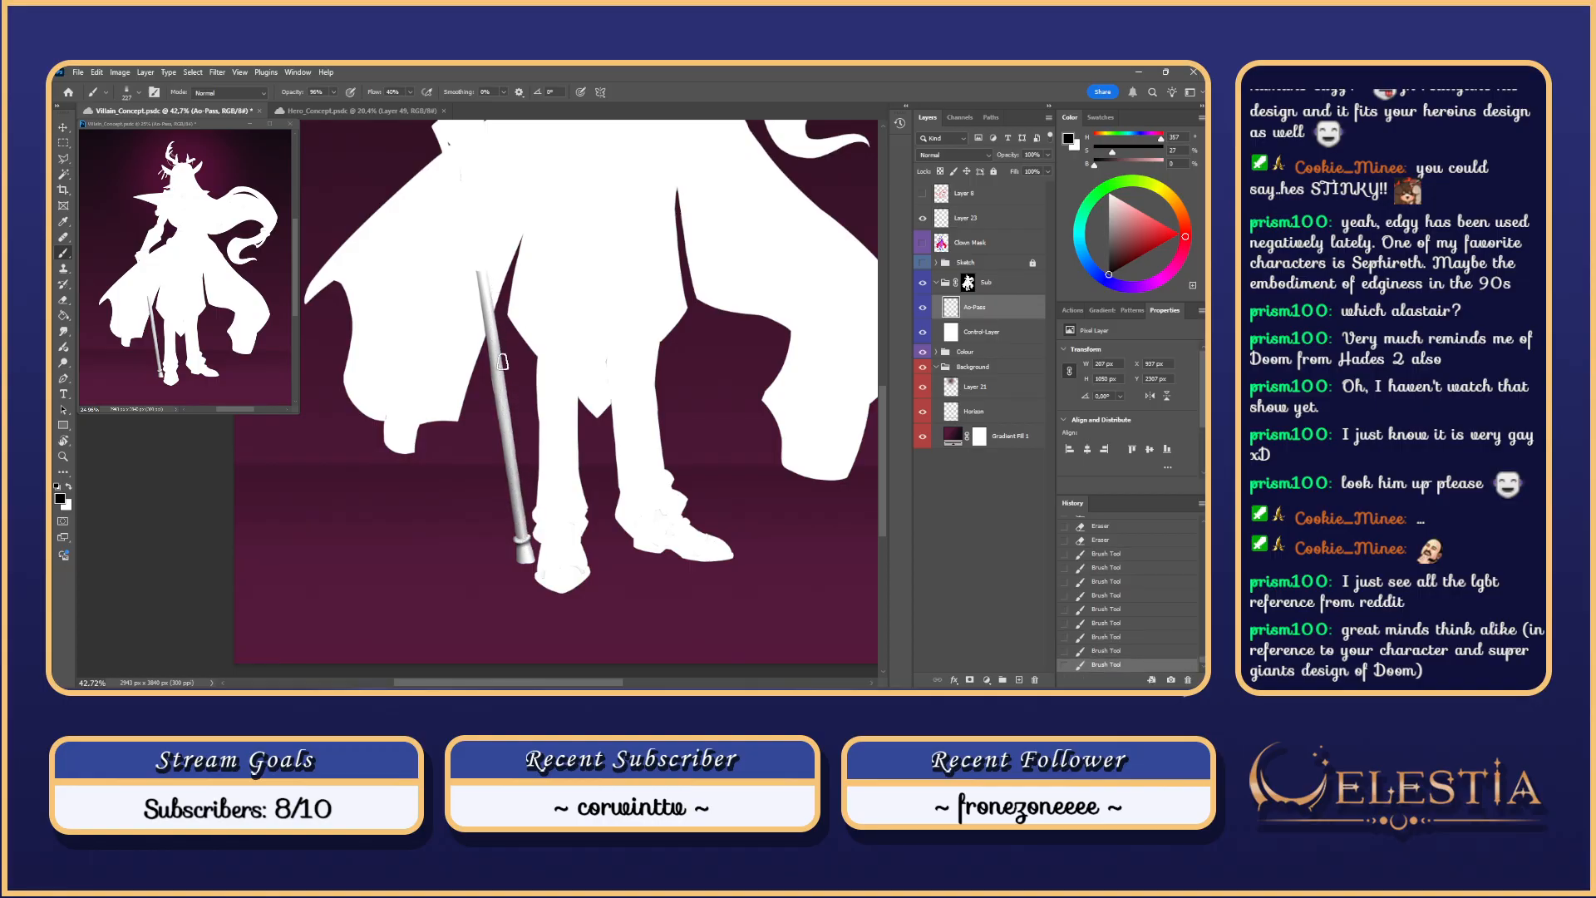
drag(529, 536, 499, 340)
Step: Choose a 27 px soft round brush and undo the last cane stroke
right_click(552, 410)
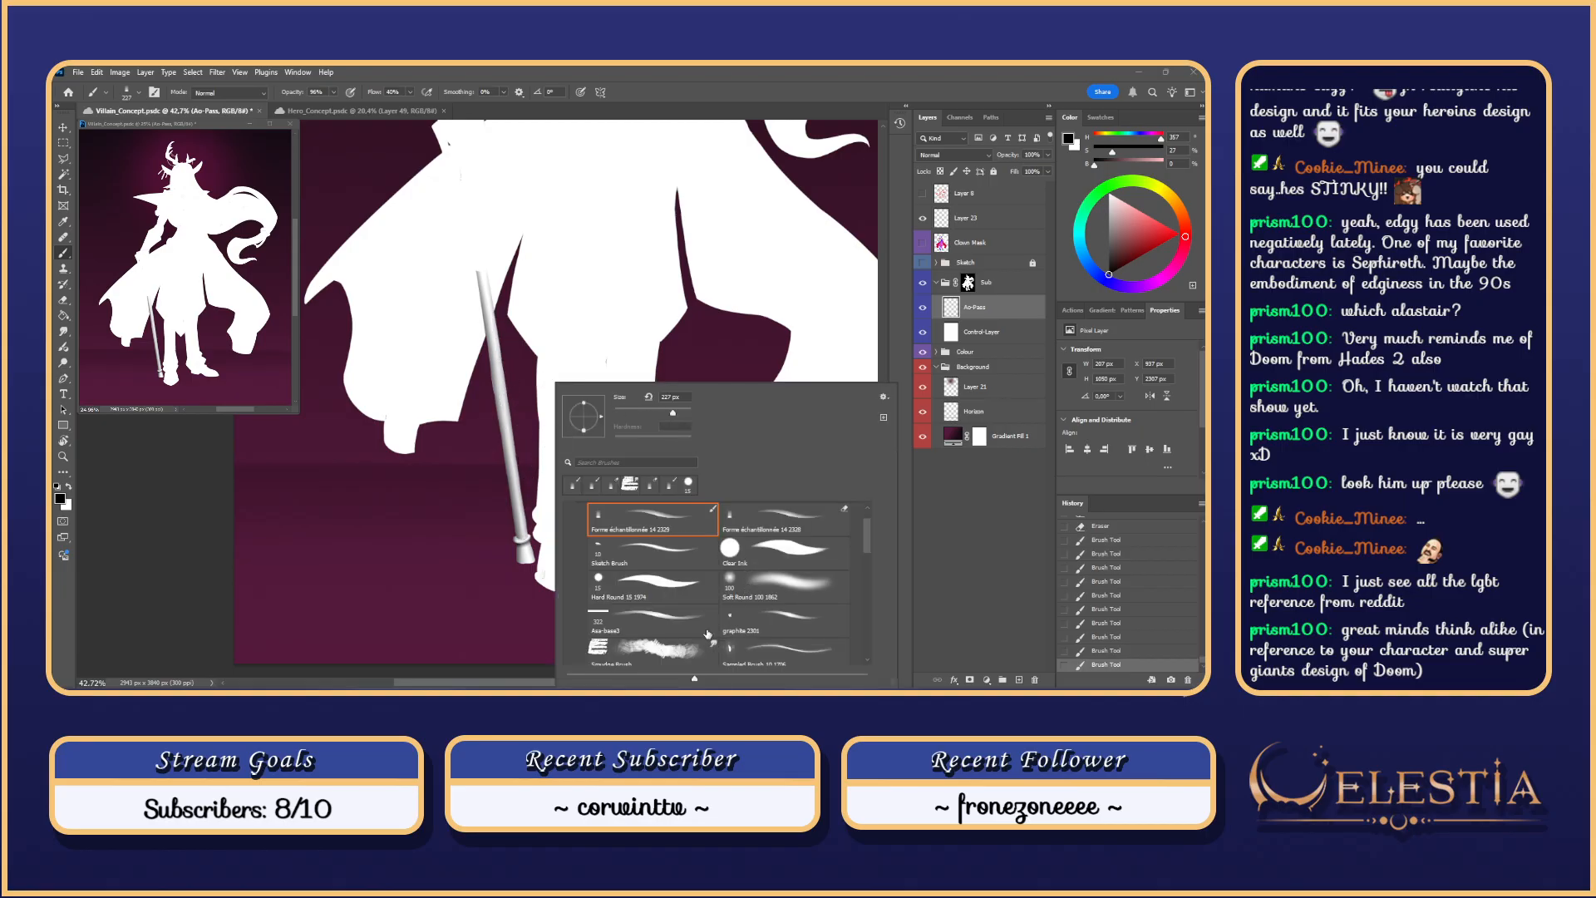
click(755, 580)
click(628, 414)
click(484, 271)
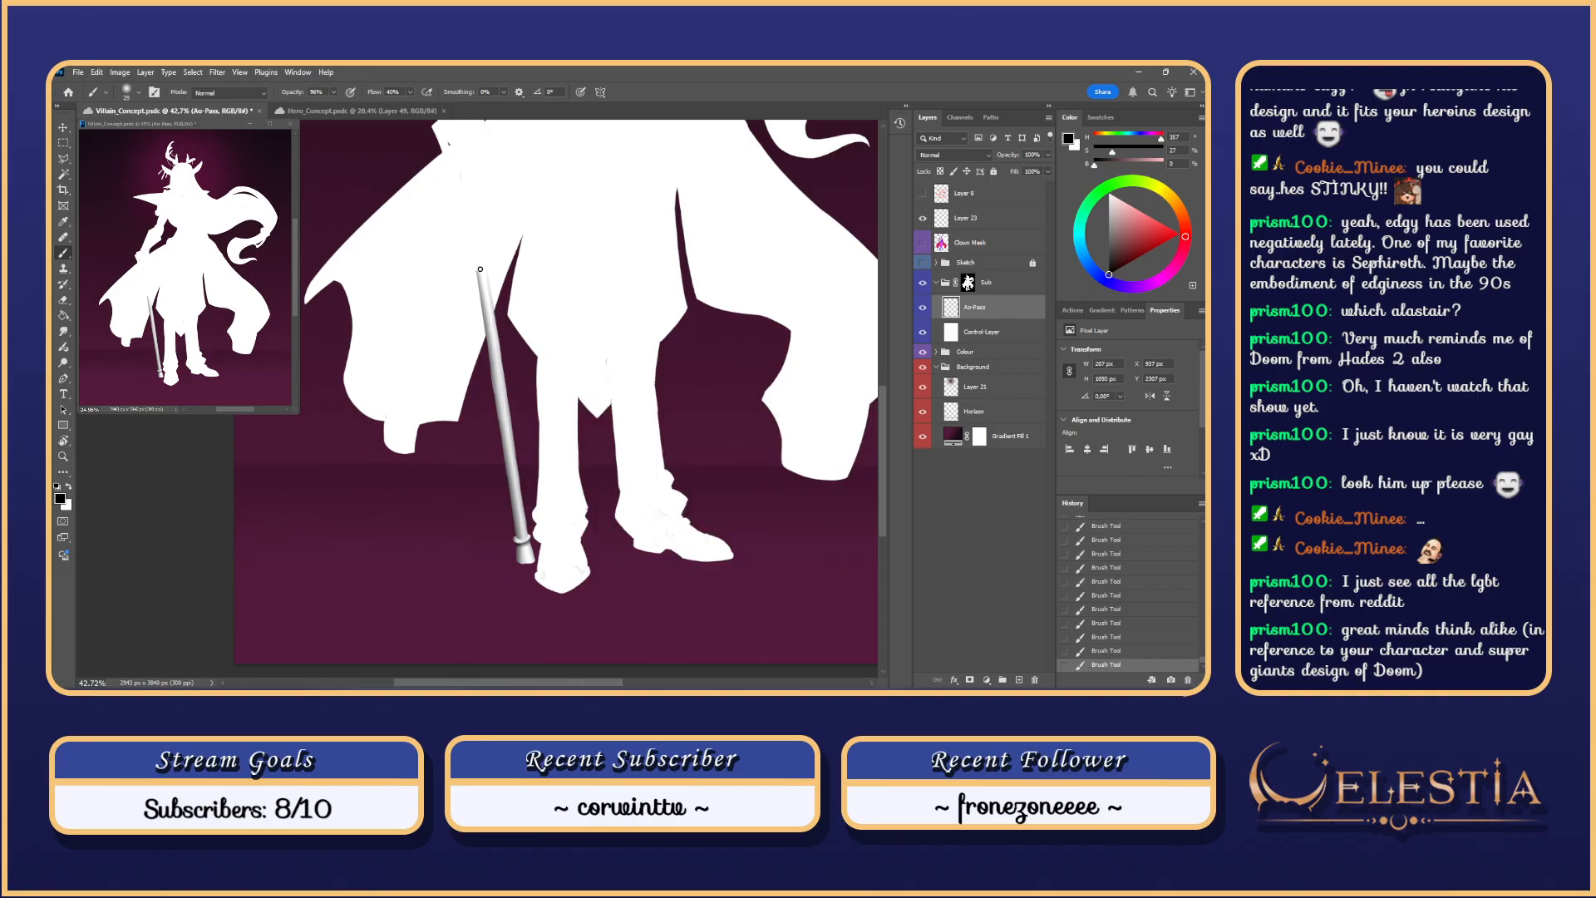
key(ctrl+z)
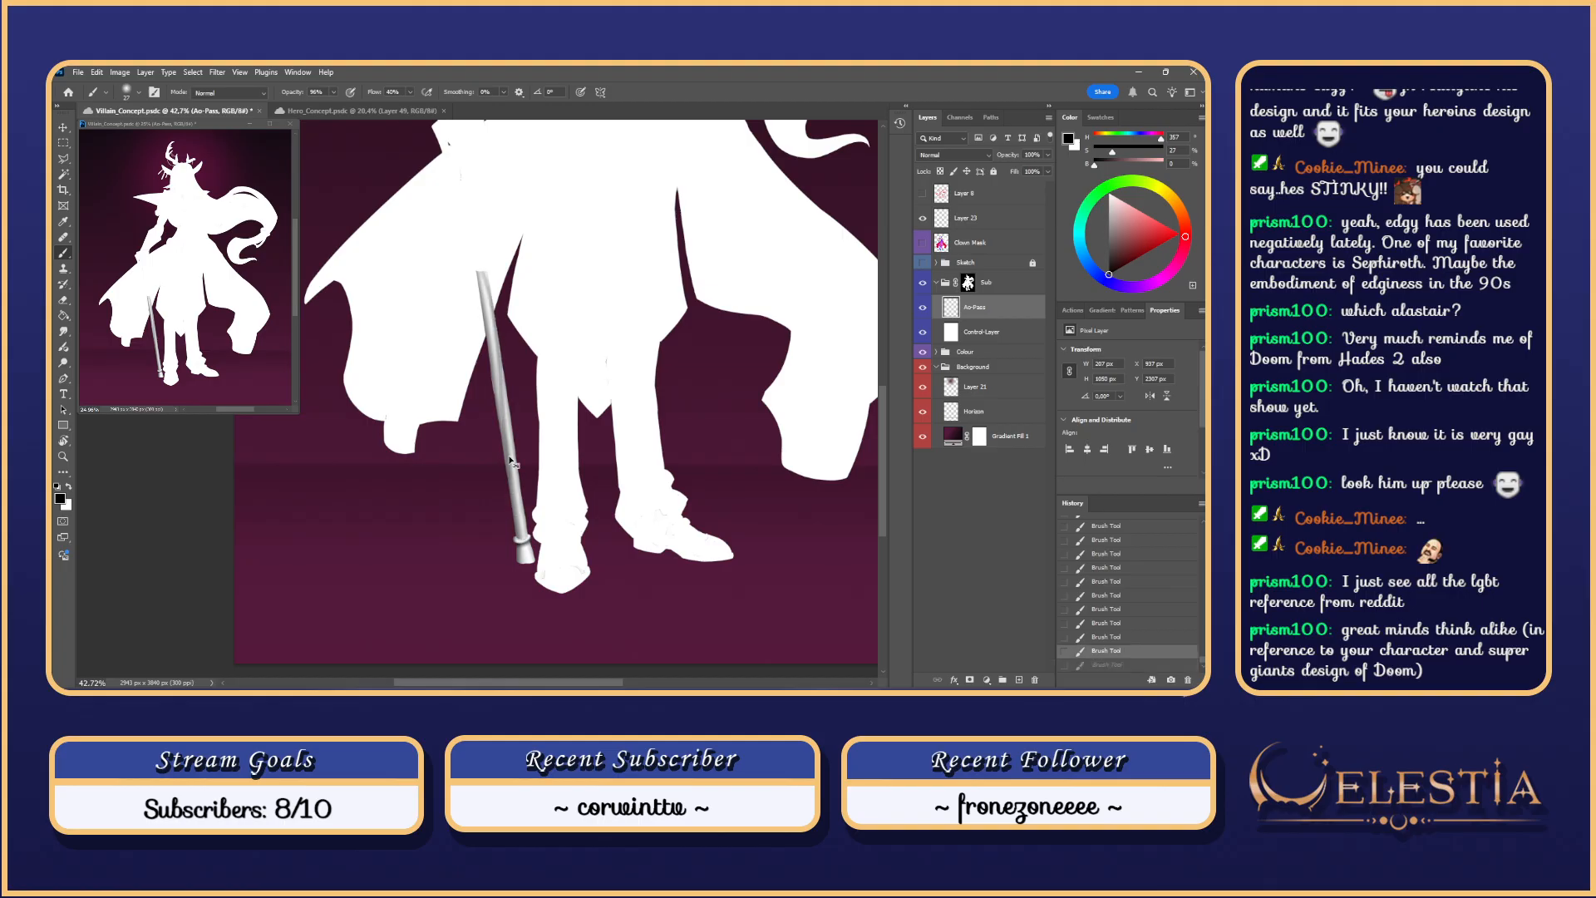
Step: With a soft round Eraser tip, erase stray shading along the cane's edge
key(e)
right_click(484, 283)
click(705, 478)
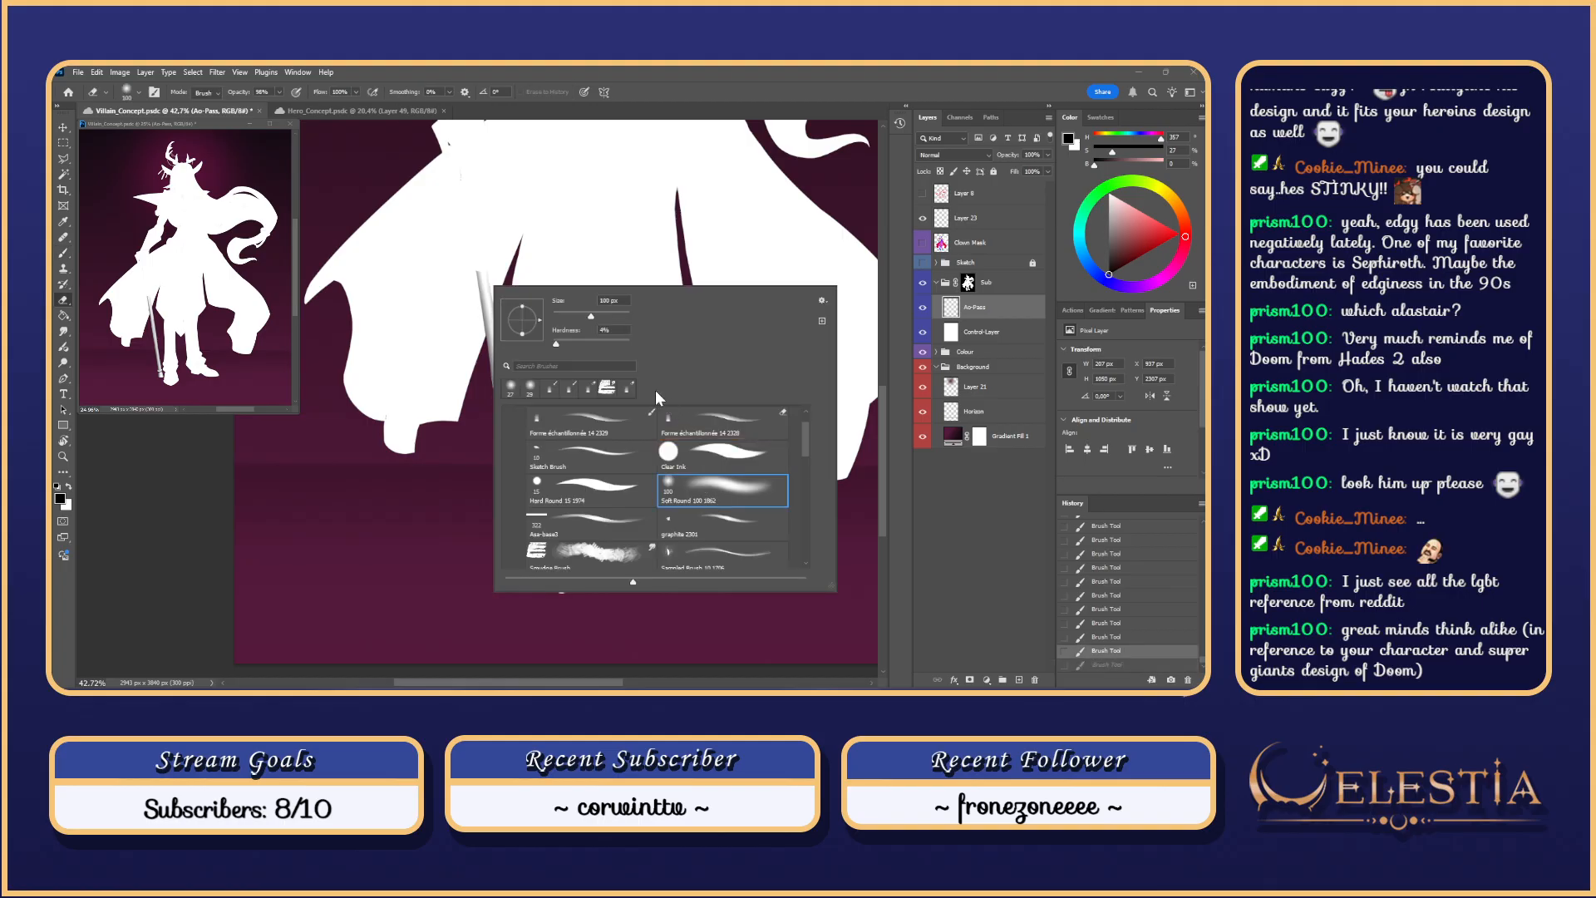
click(475, 253)
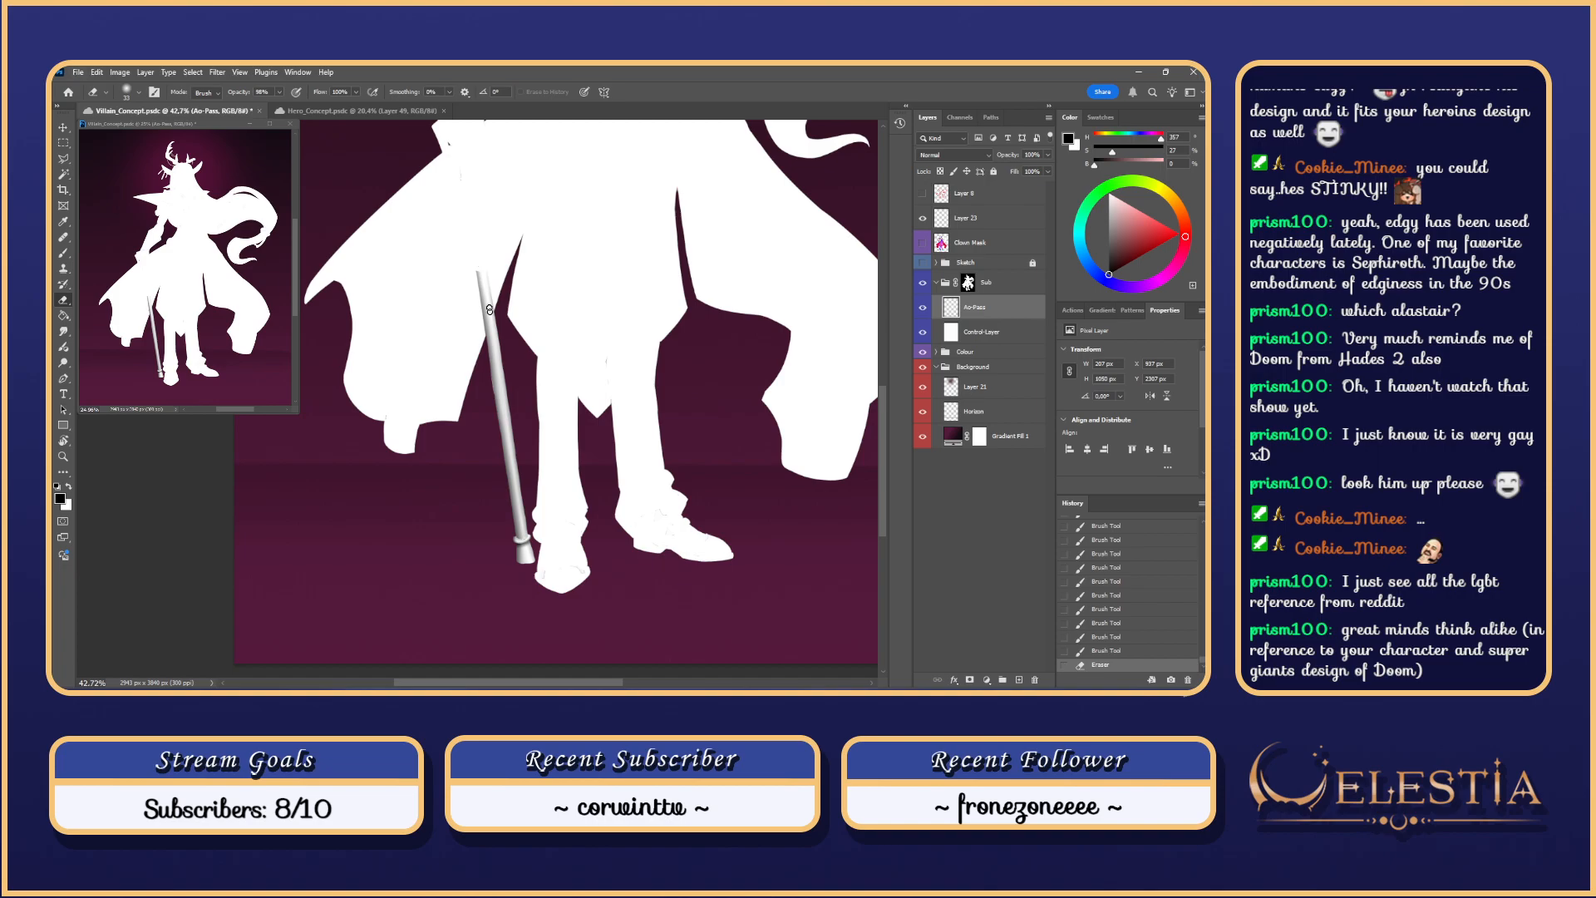
drag(490, 310, 520, 532)
drag(481, 279, 519, 532)
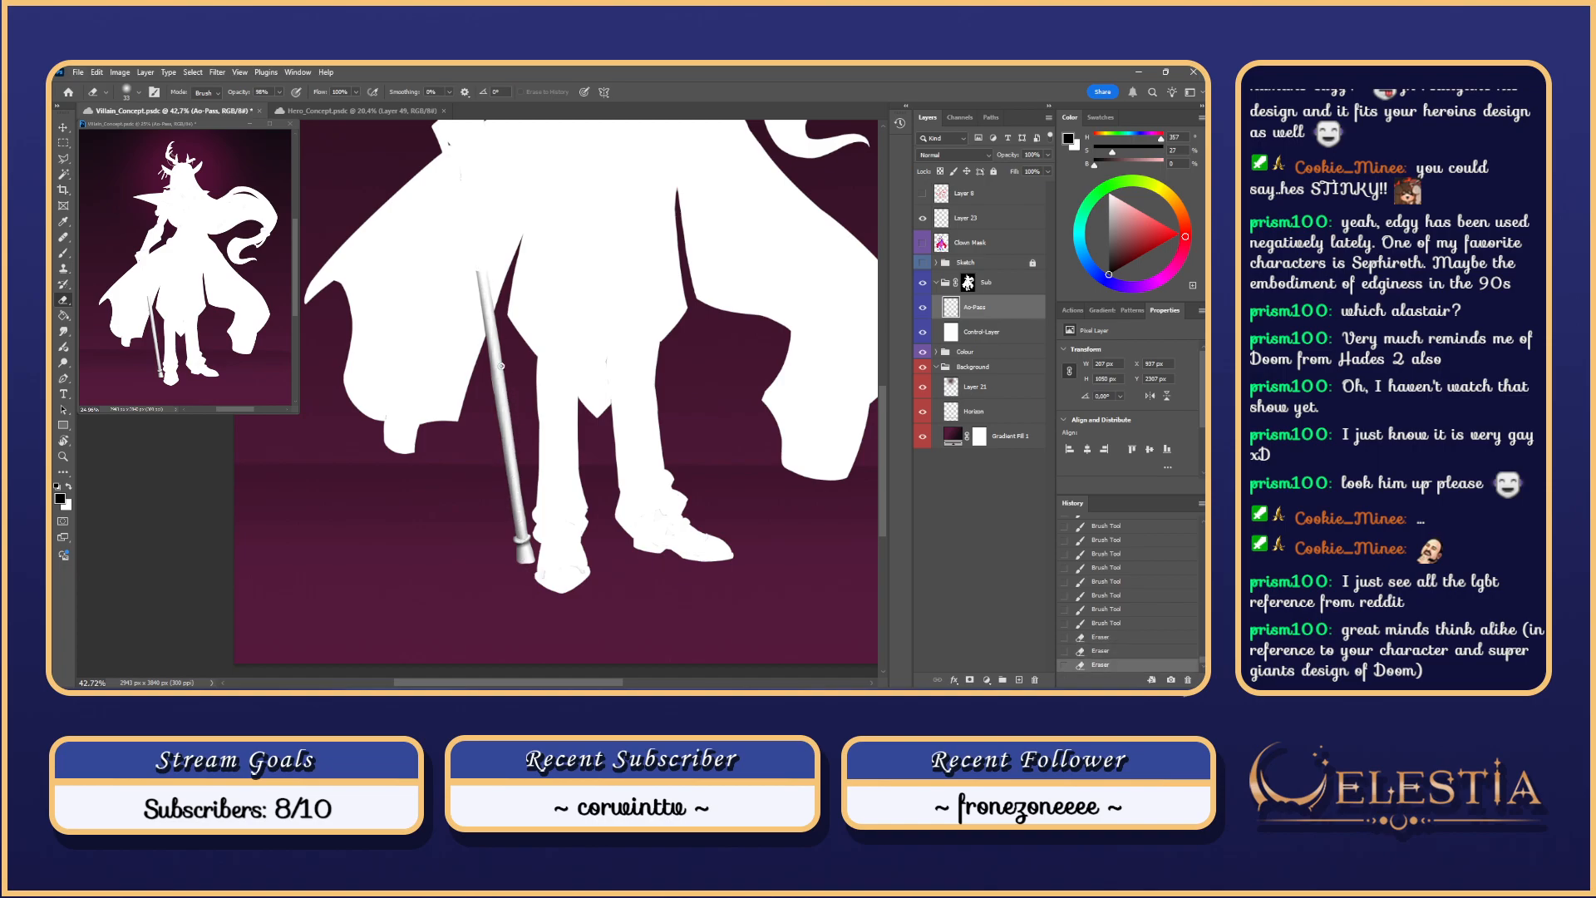
drag(491, 316, 523, 522)
scroll(553, 537, down, 6)
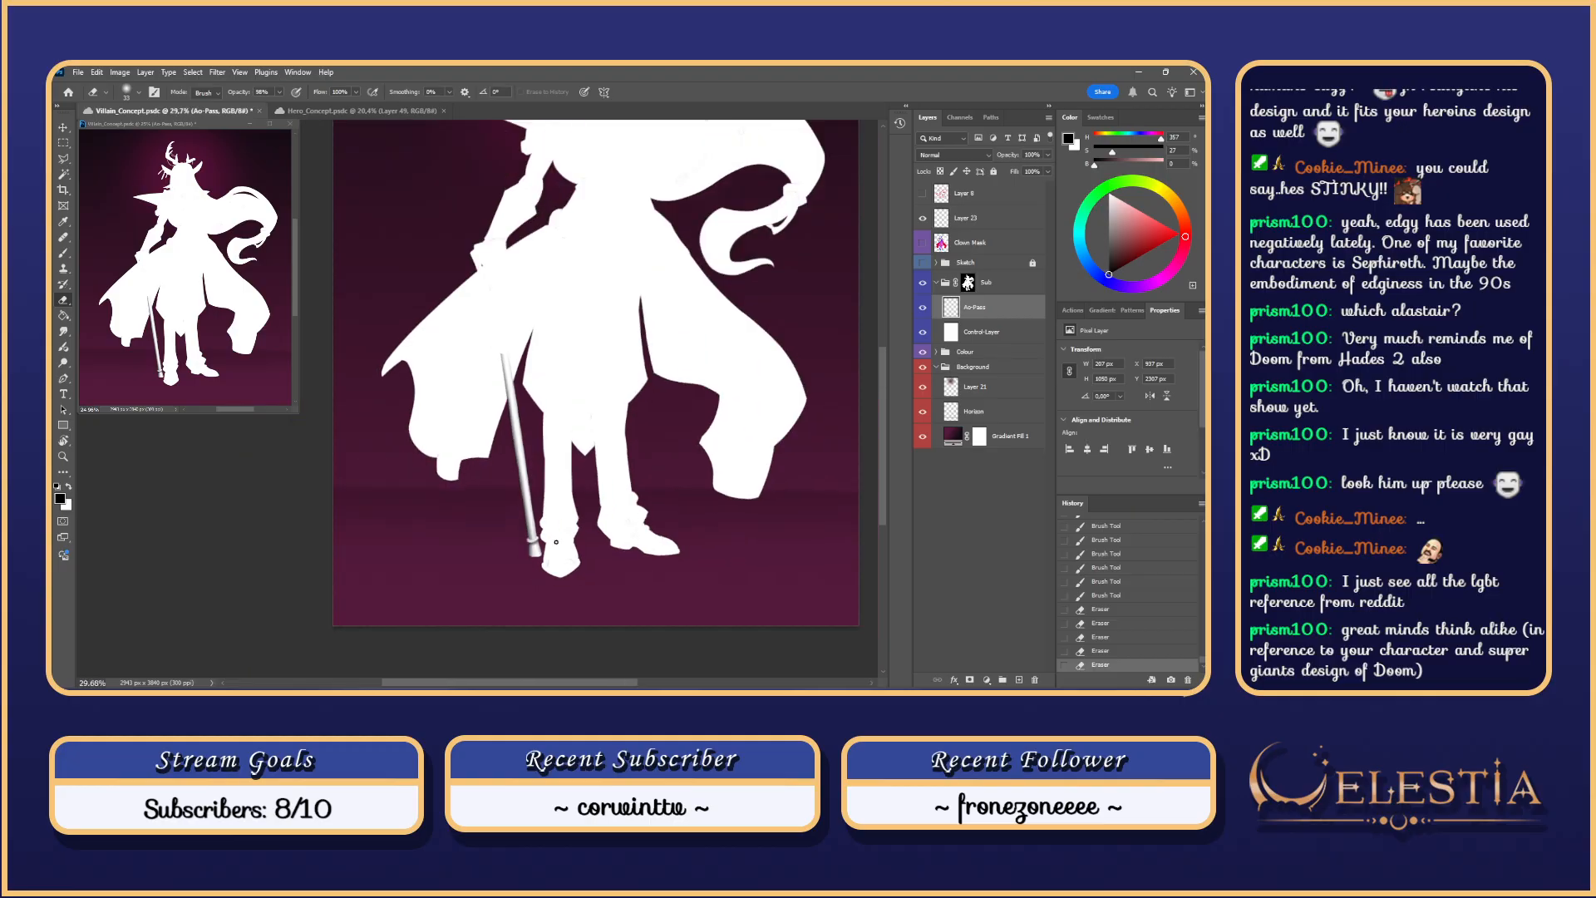
scroll(553, 538, up, 4)
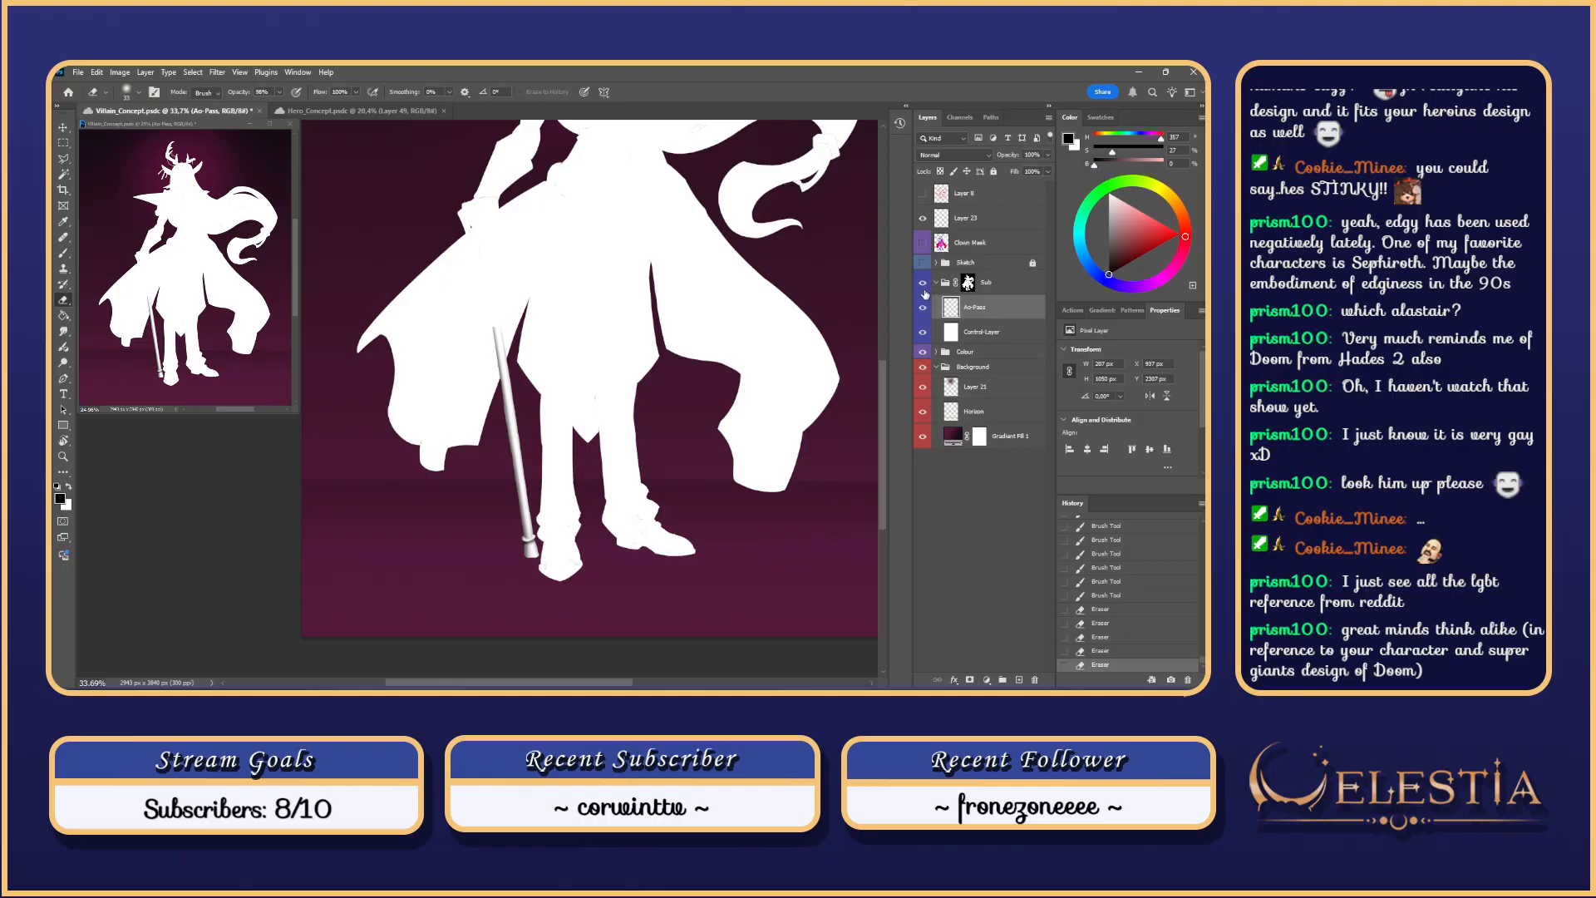
Step: Hide the white silhouette mask, then zoom in and test erasing on the cane
click(923, 332)
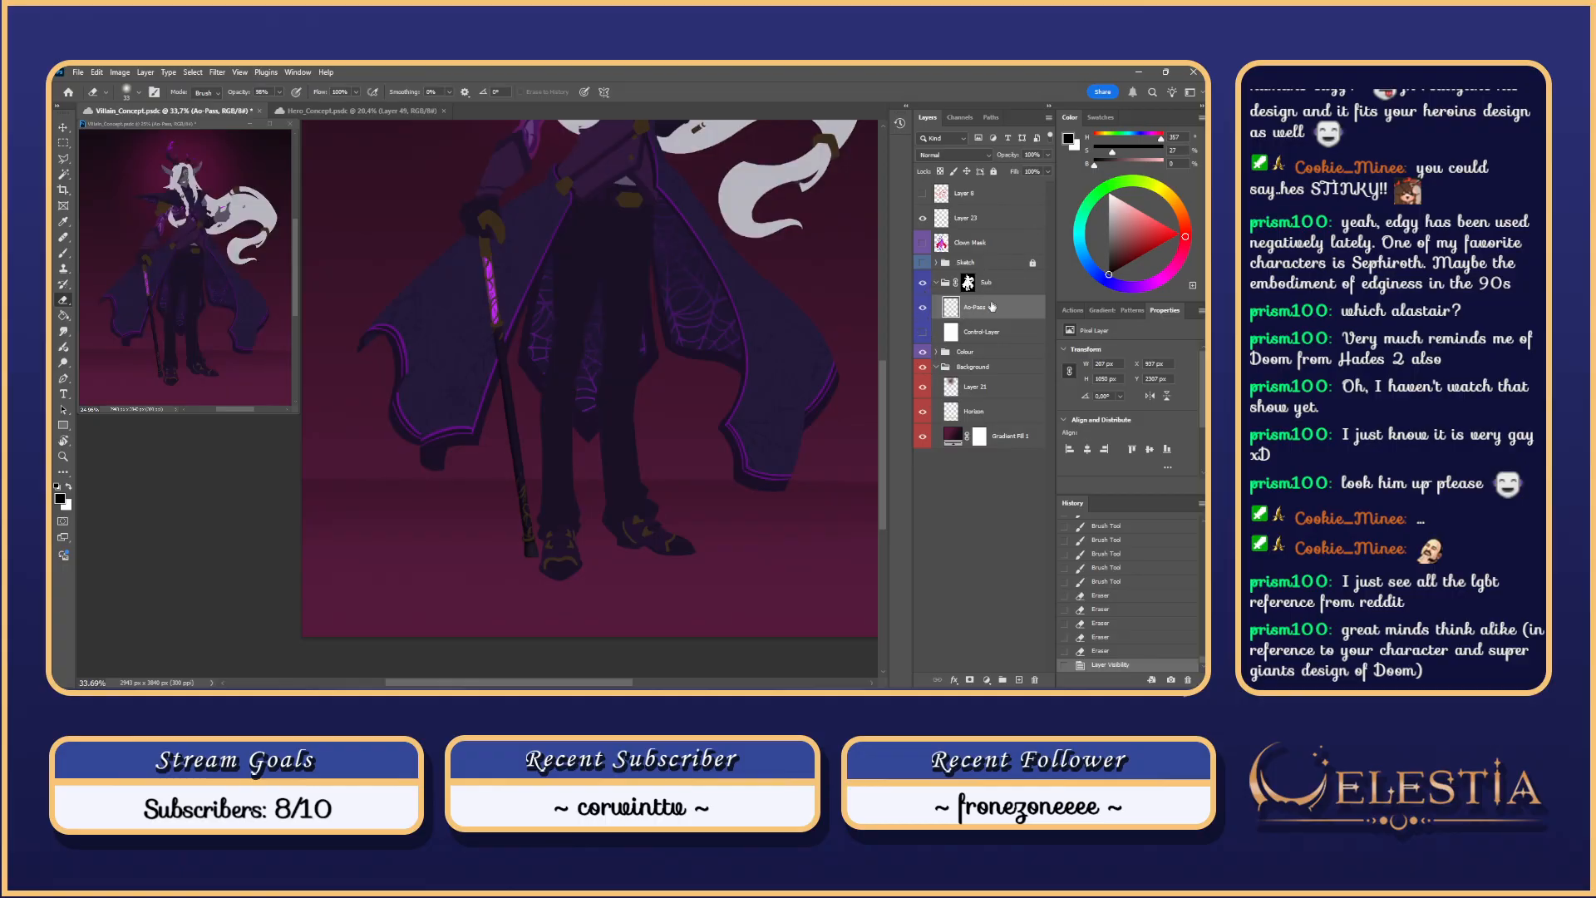
scroll(652, 466, up, 6)
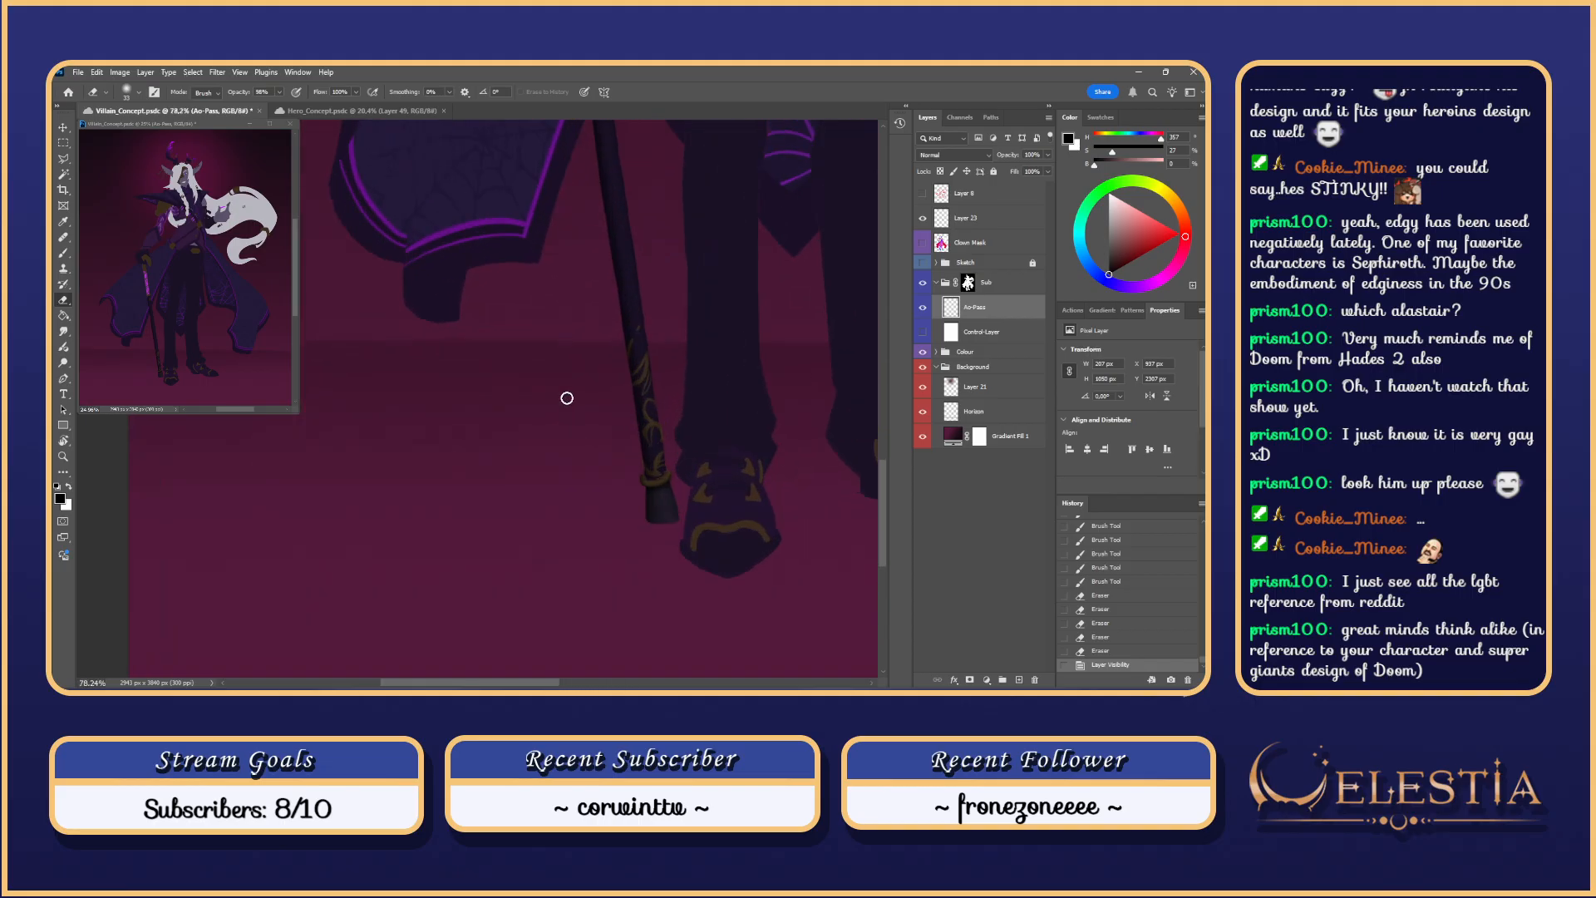
mouse_move(712, 393)
mouse_down()
mouse_move(634, 474)
mouse_move(579, 448)
mouse_move(592, 445)
mouse_move(587, 464)
mouse_move(604, 386)
mouse_move(571, 424)
mouse_move(590, 361)
mouse_up()
key(ctrl+z)
Step: Switch to a harder 15 px eraser tip, test erasing the shaft, and expand the Colour group
right_click(592, 460)
click(720, 580)
key(ctrl+z)
key(ctrl+z)
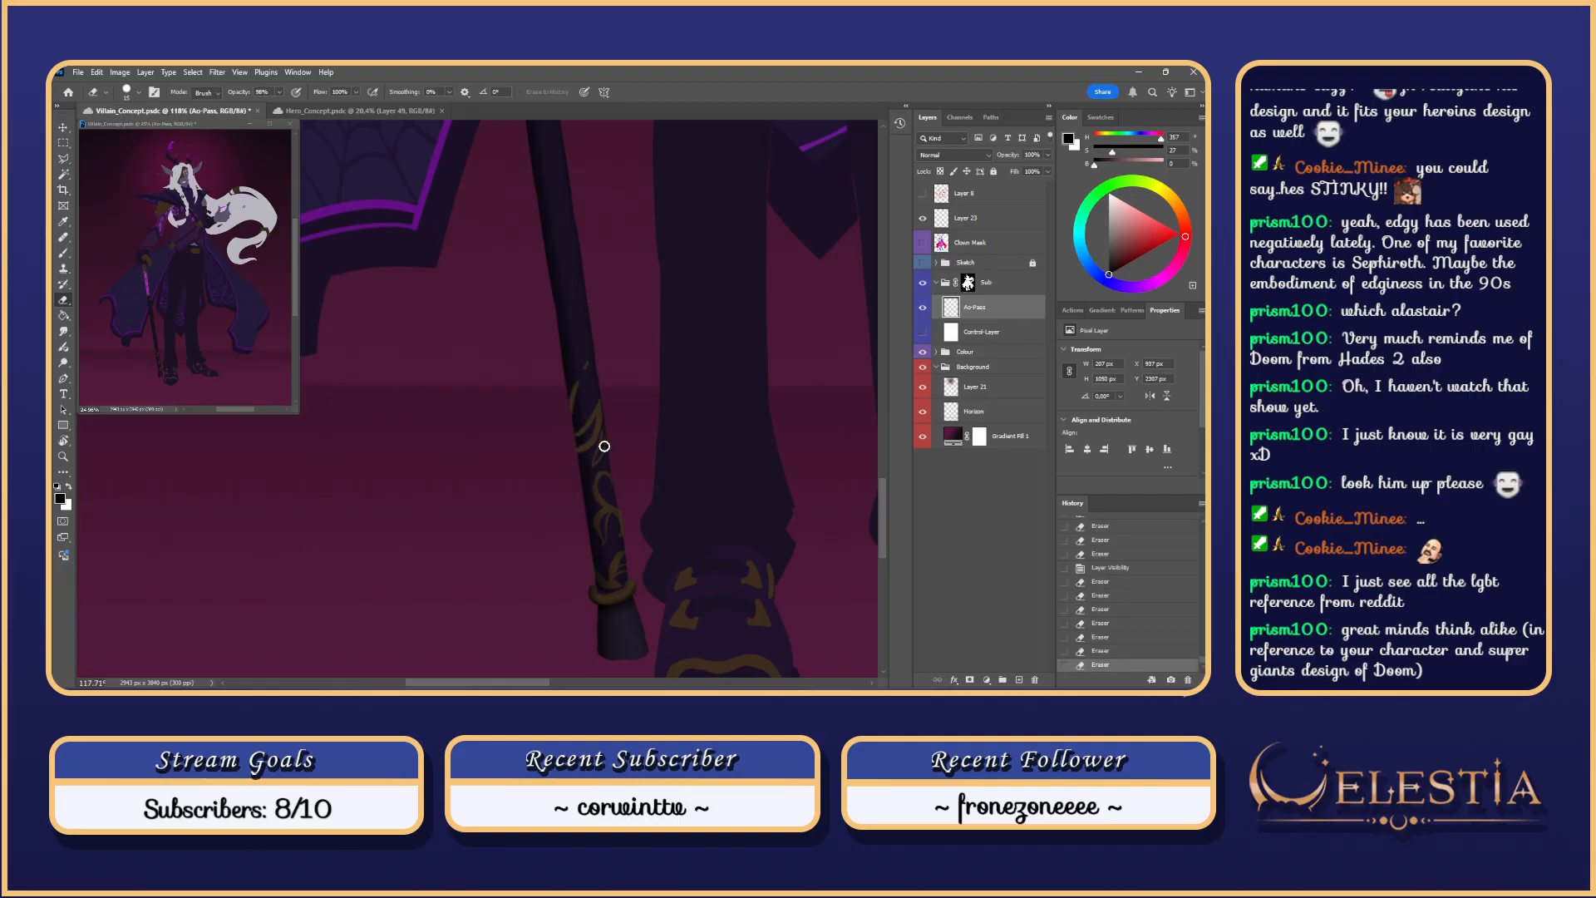
drag(604, 446, 601, 437)
key(ctrl+z)
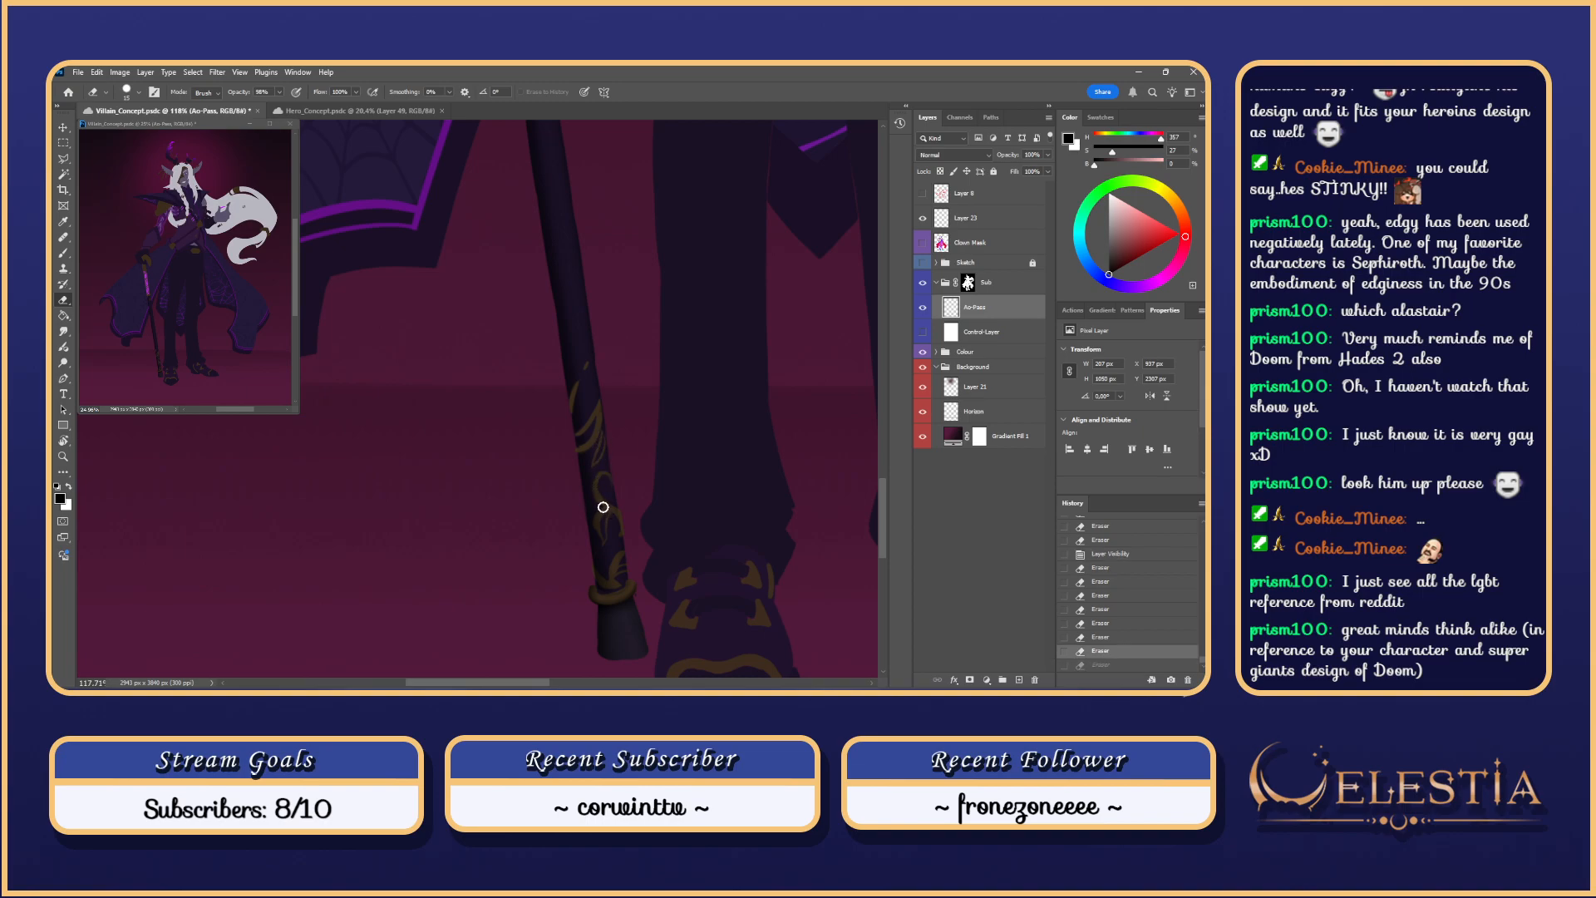
click(936, 352)
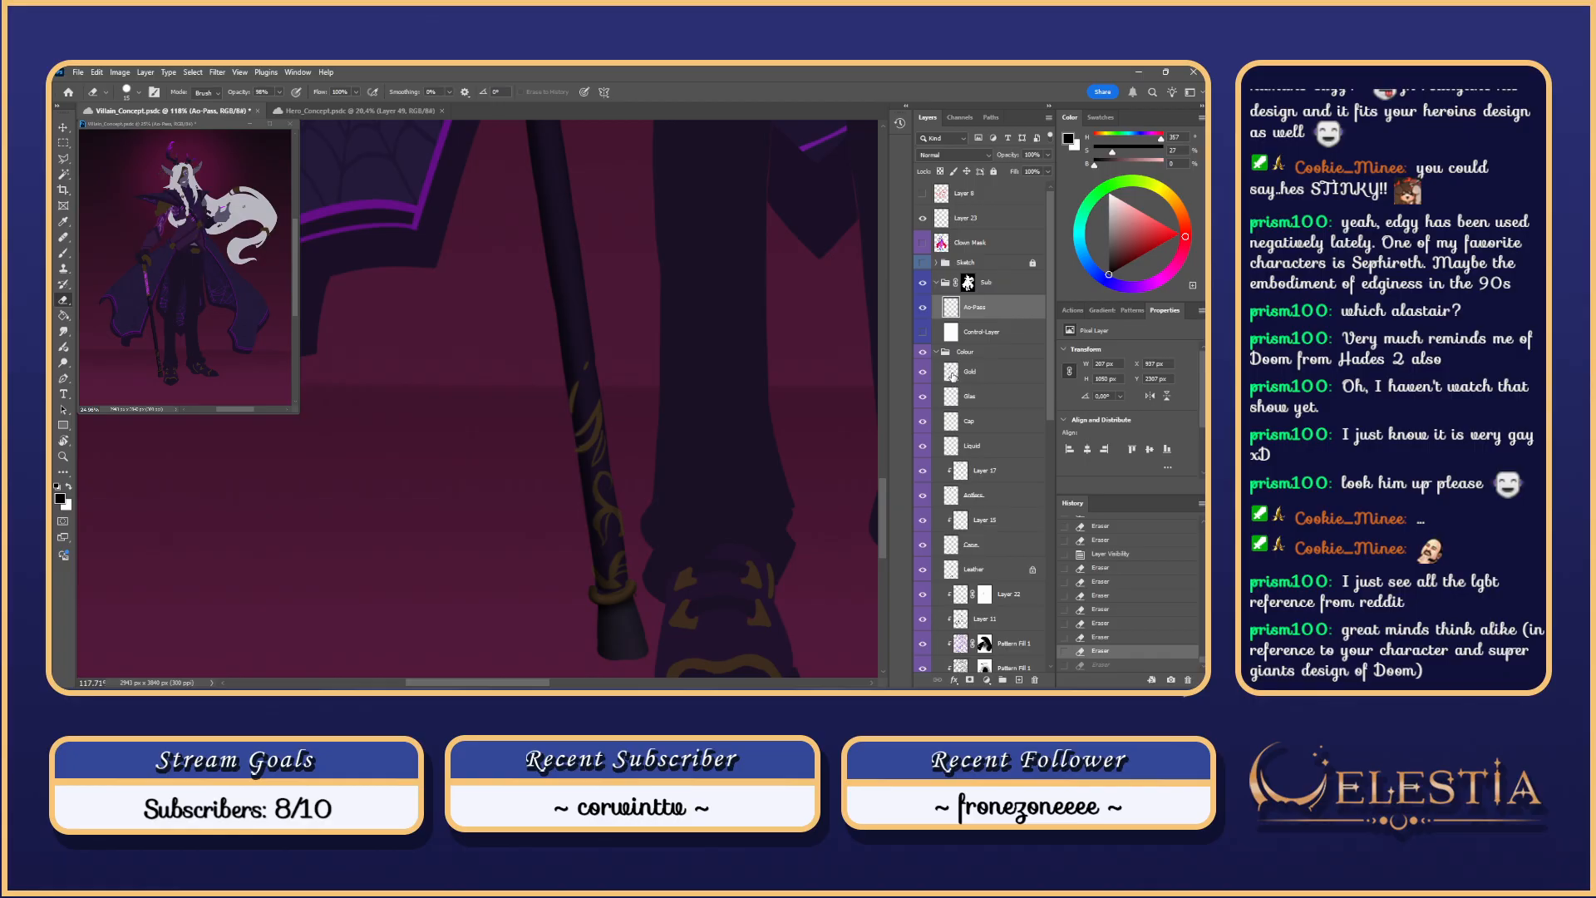
Step: Load the Gold layer's selection, delete the Ao-Pass shading inside it, and zoom to the cane
click(951, 373)
key(ctrl+0)
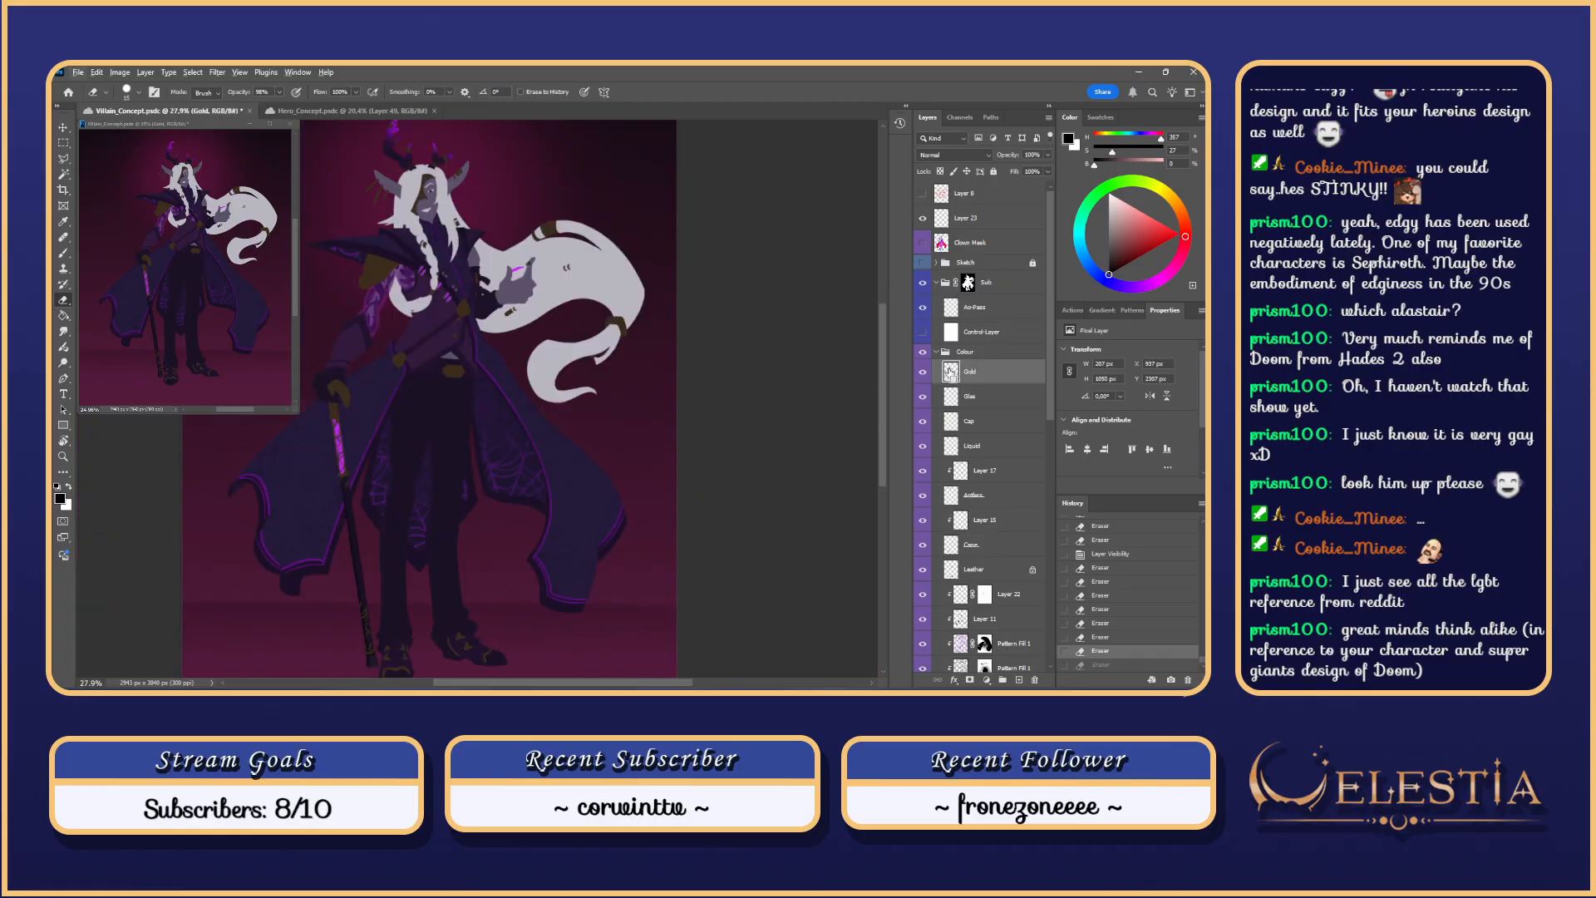
ctrl+click(951, 373)
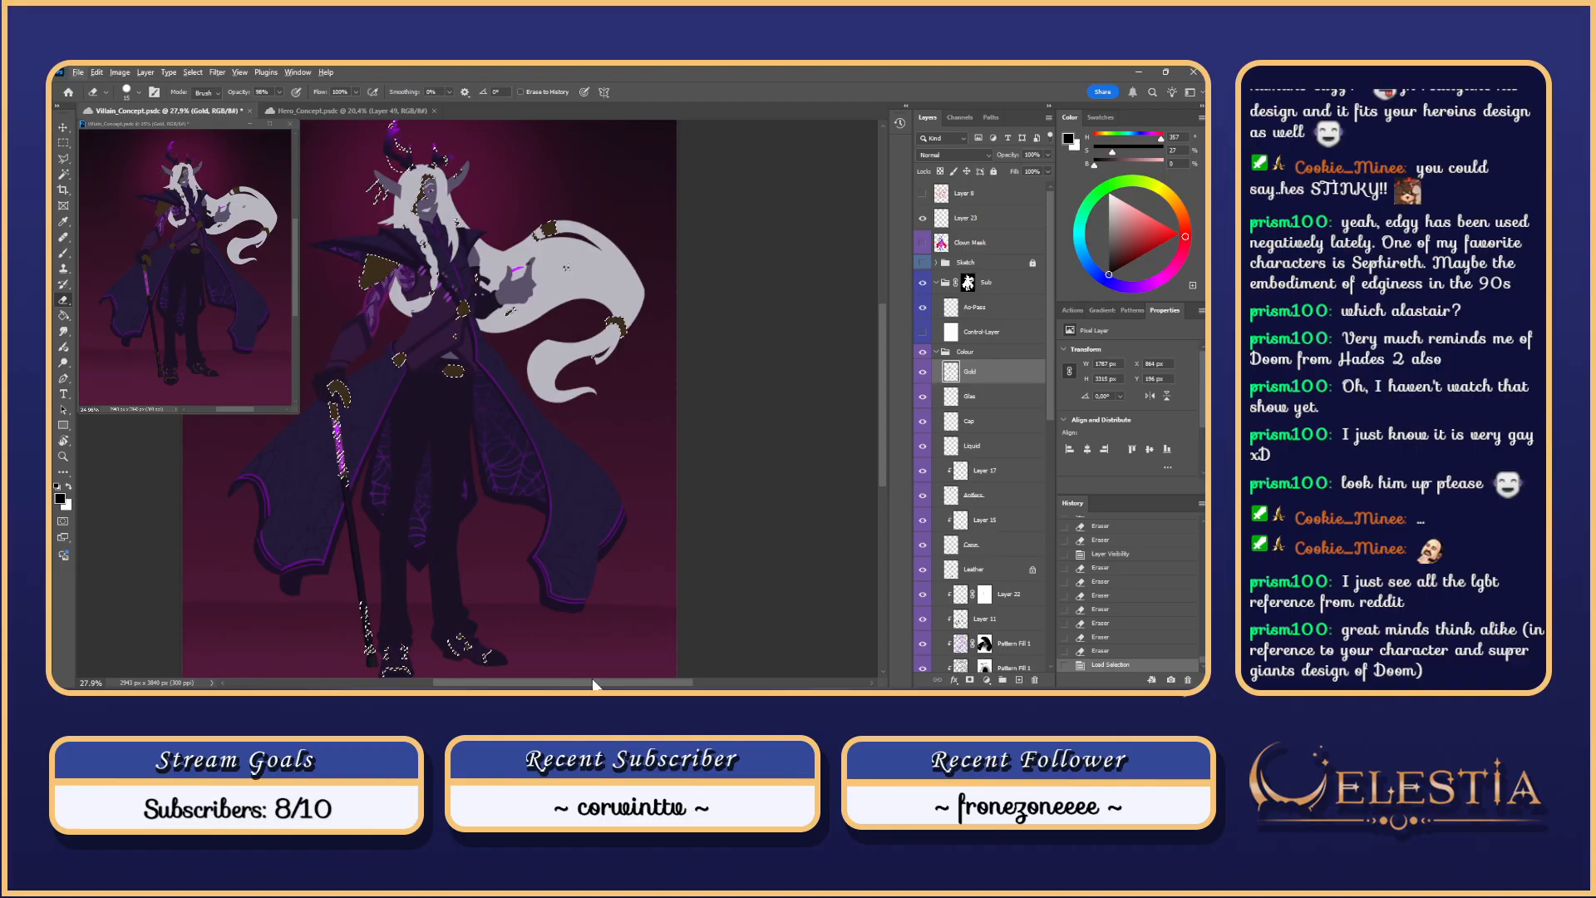
drag(593, 684, 547, 683)
click(977, 308)
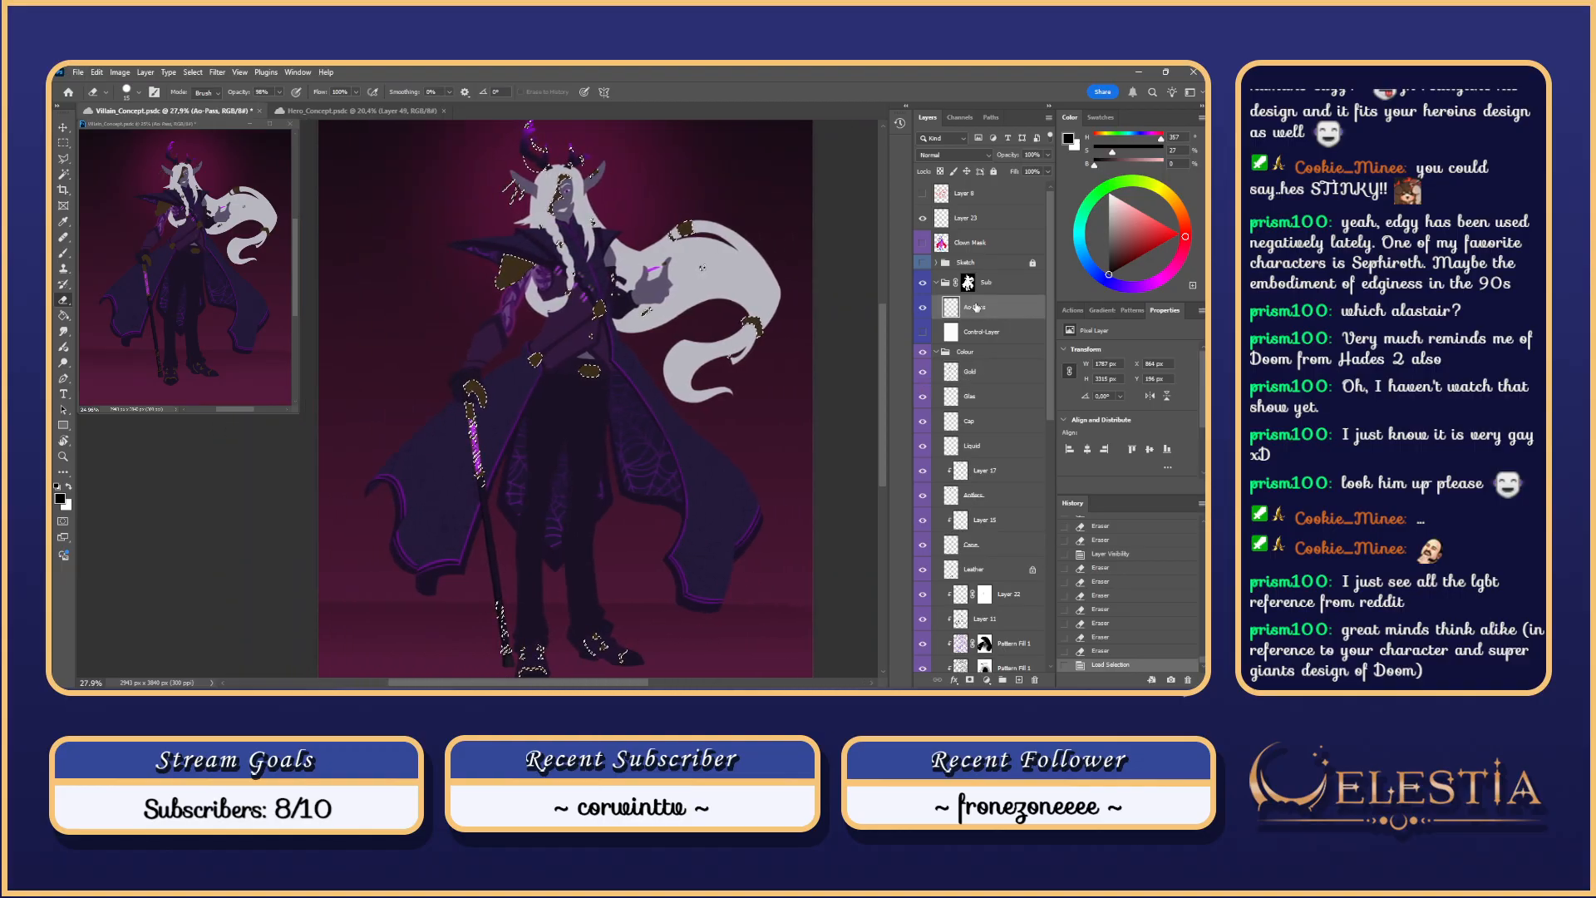
key(Delete)
drag(612, 600, 712, 393)
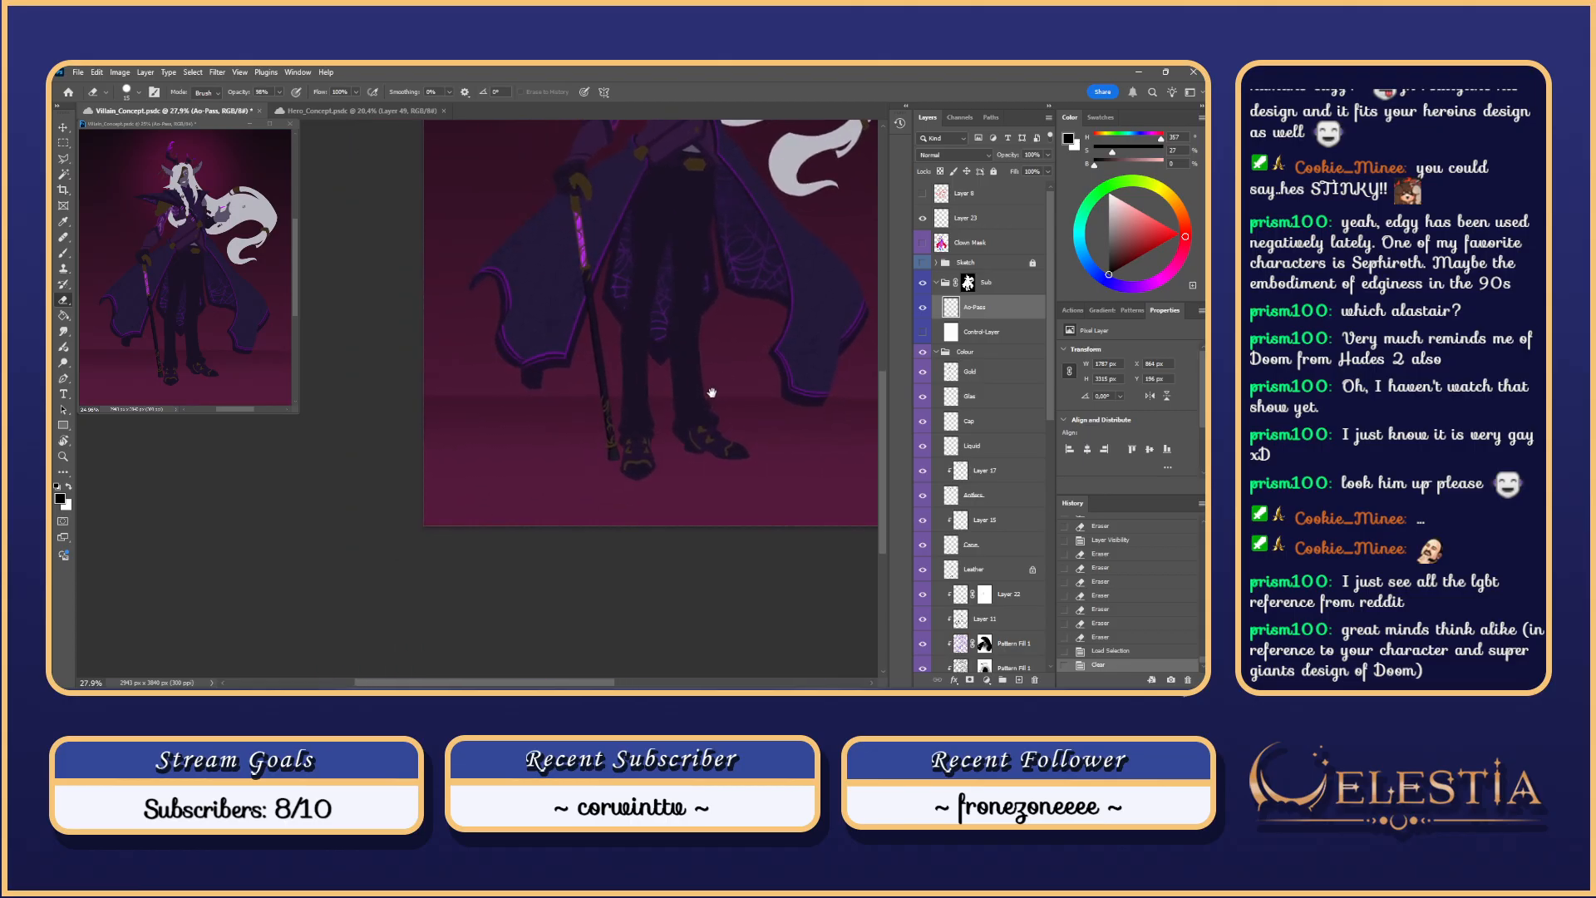
scroll(658, 404, up, 12)
drag(502, 441, 642, 441)
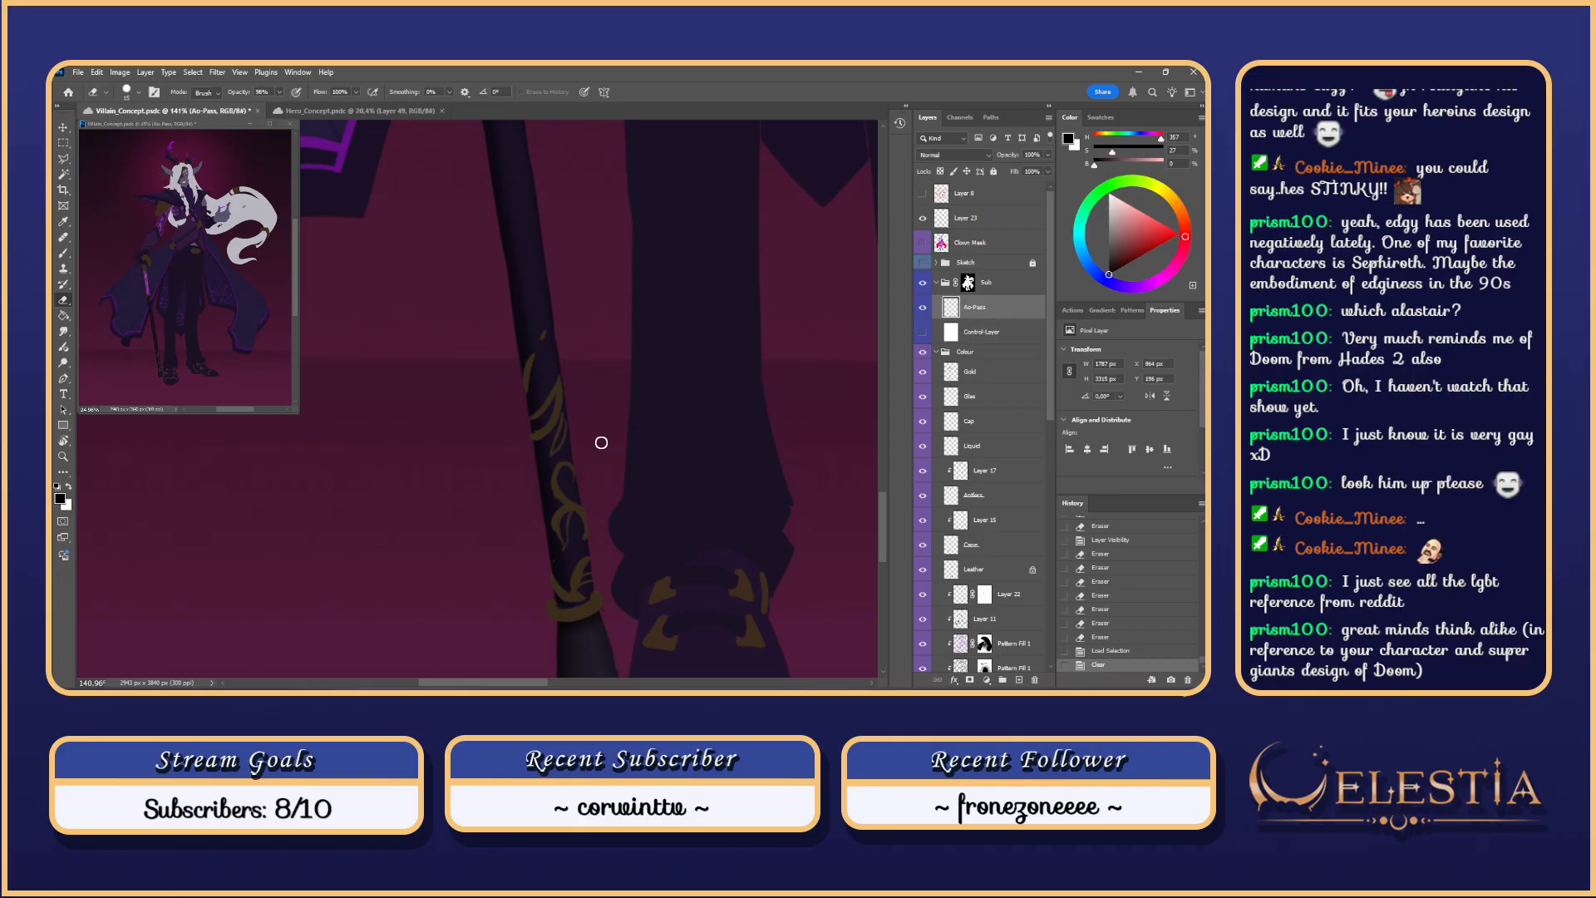
Step: Switch to the Brush with the textured sampled brush tip
key(b)
right_click(656, 555)
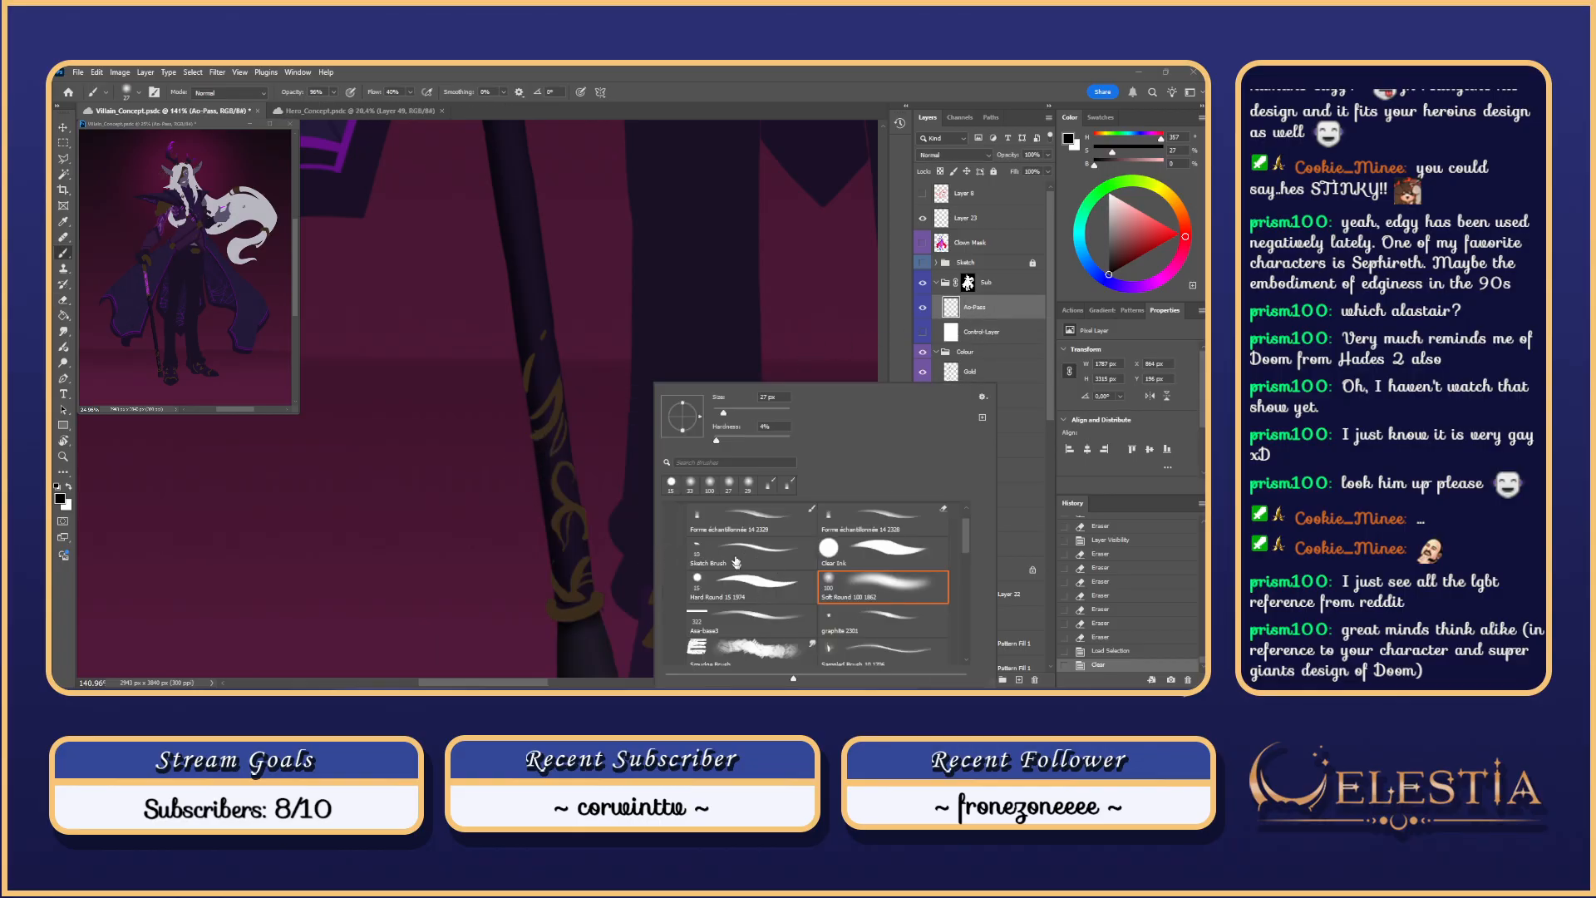
click(784, 522)
click(531, 345)
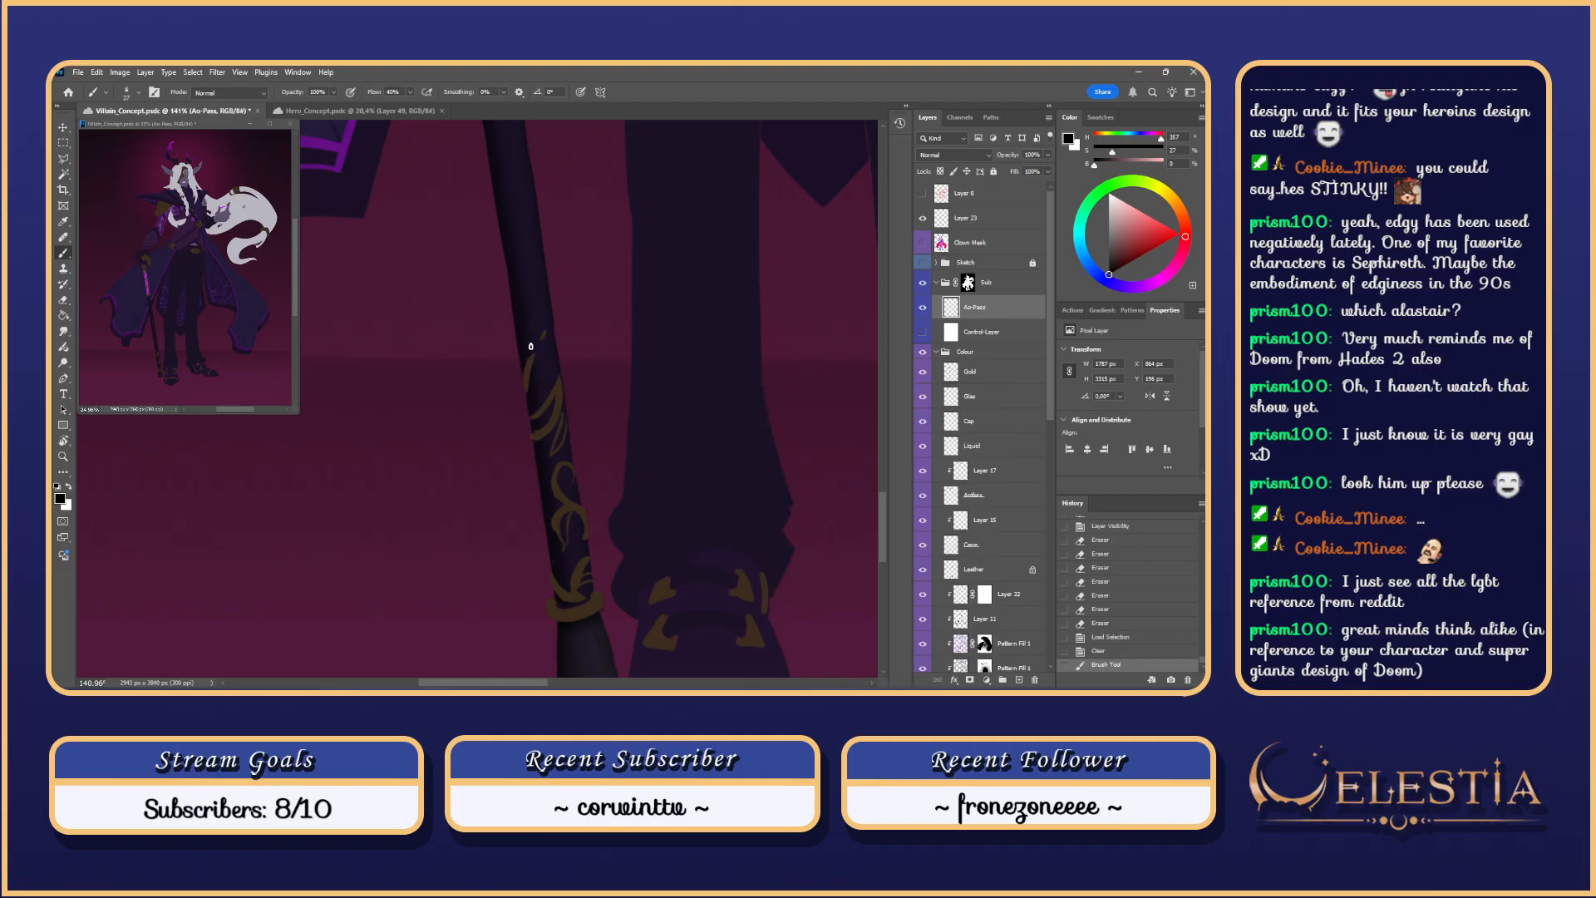
scroll(544, 378, up, 3)
Step: Drop the selection and paint dark shading down the staff, undoing faint strokes
mouse_move(531, 348)
mouse_down()
mouse_move(525, 391)
mouse_move(561, 430)
mouse_up()
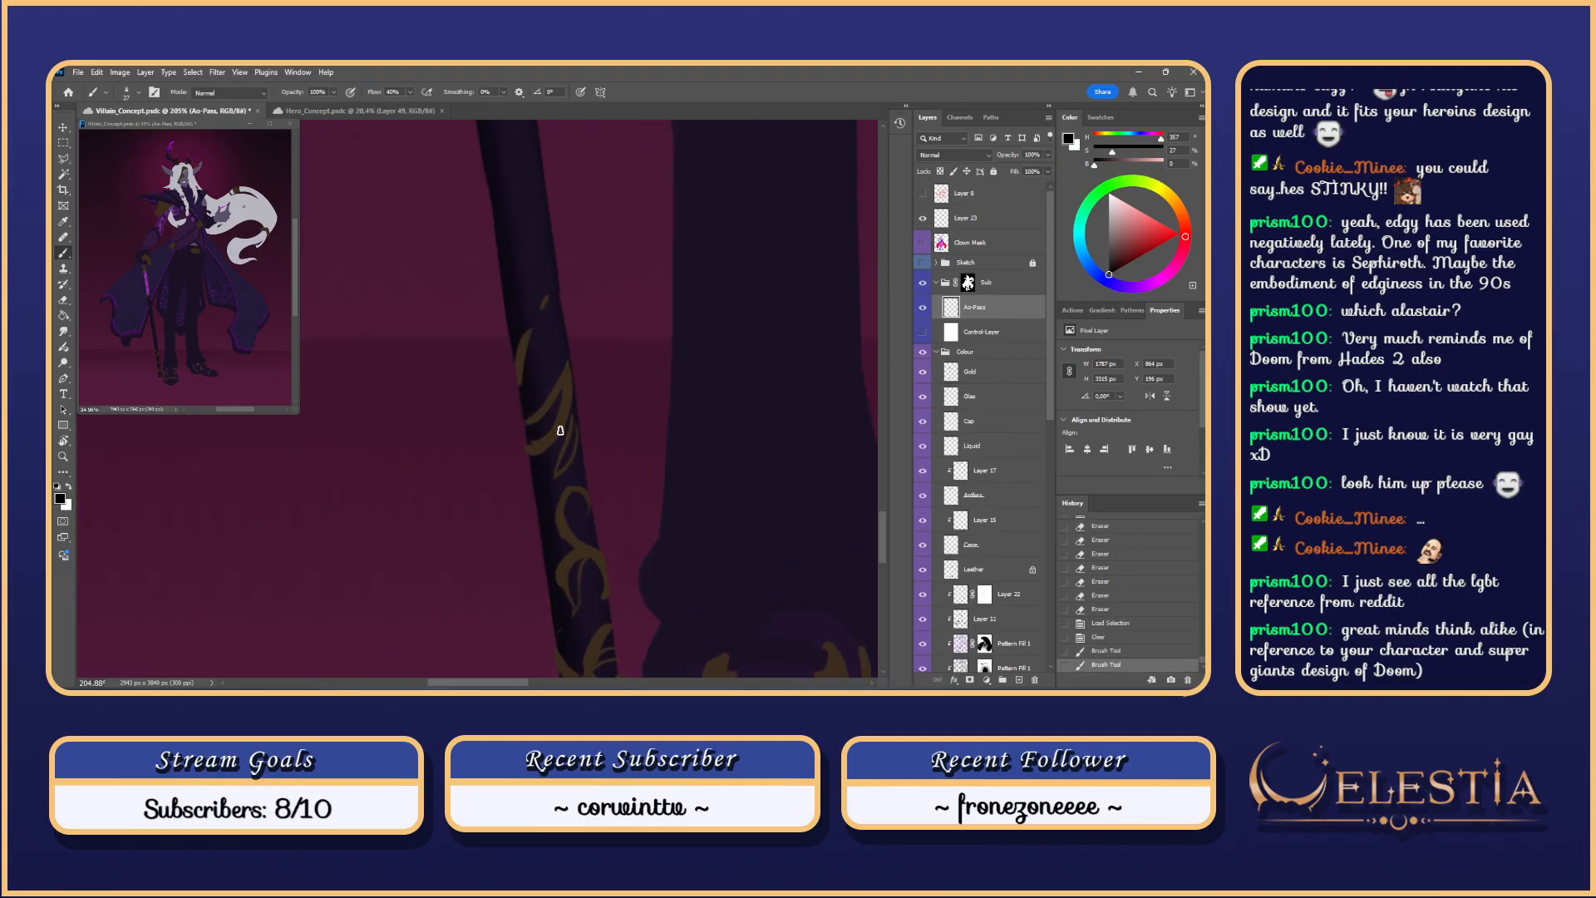
key(ctrl+z)
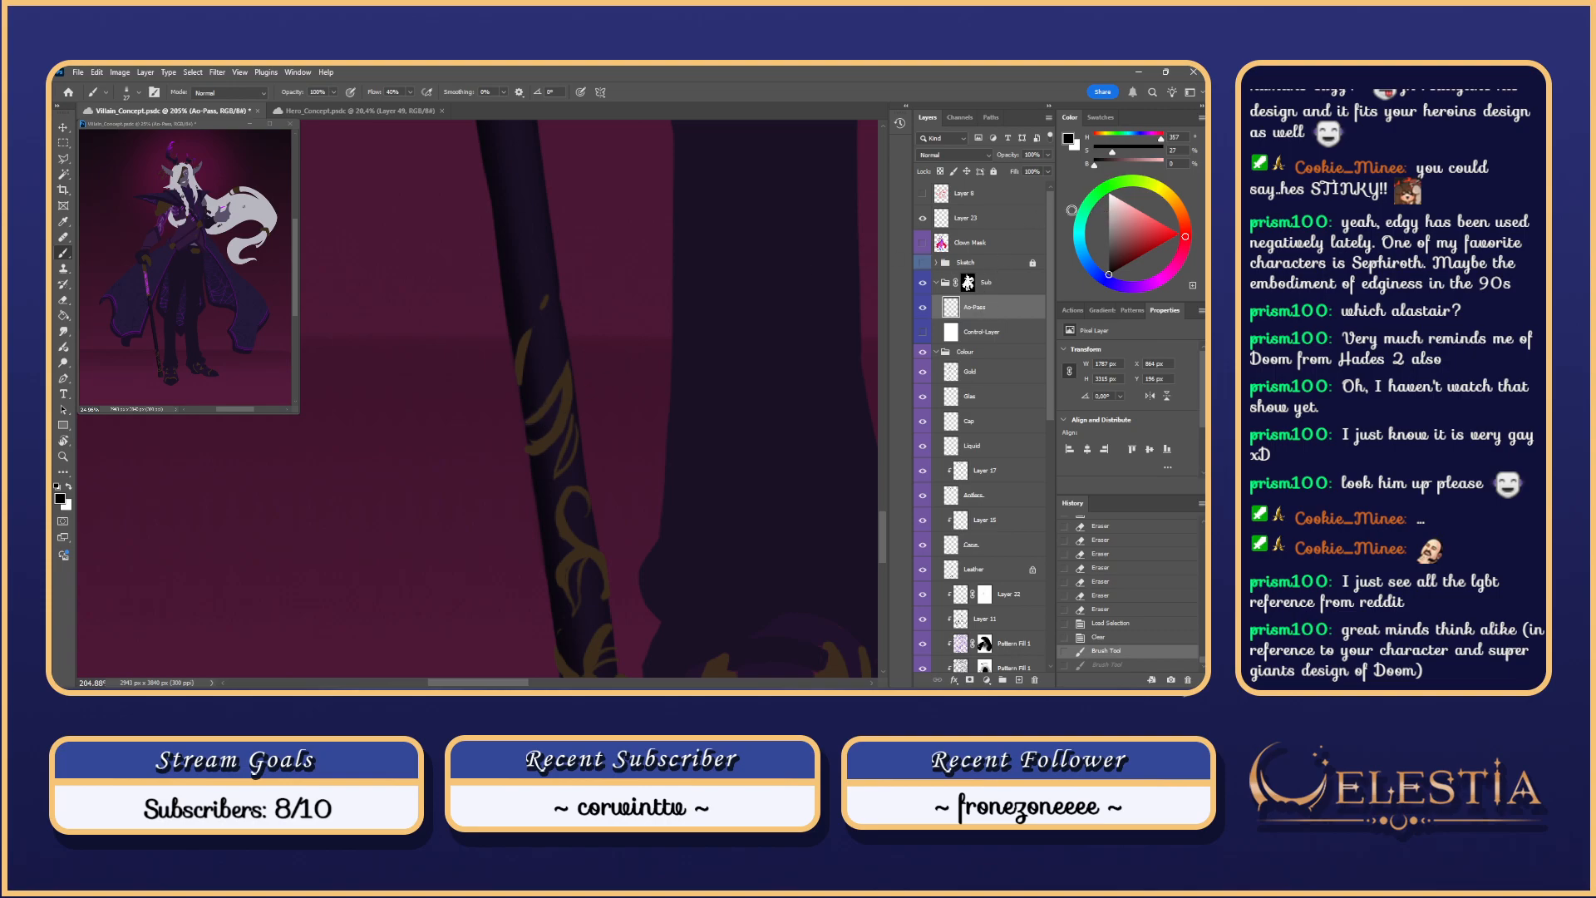
mouse_move(539, 333)
mouse_down()
mouse_move(530, 406)
mouse_move(555, 548)
mouse_up()
key(ctrl+z)
key(ctrl+z)
key(ctrl+d)
drag(538, 345, 523, 392)
key(ctrl+z)
drag(549, 323, 534, 391)
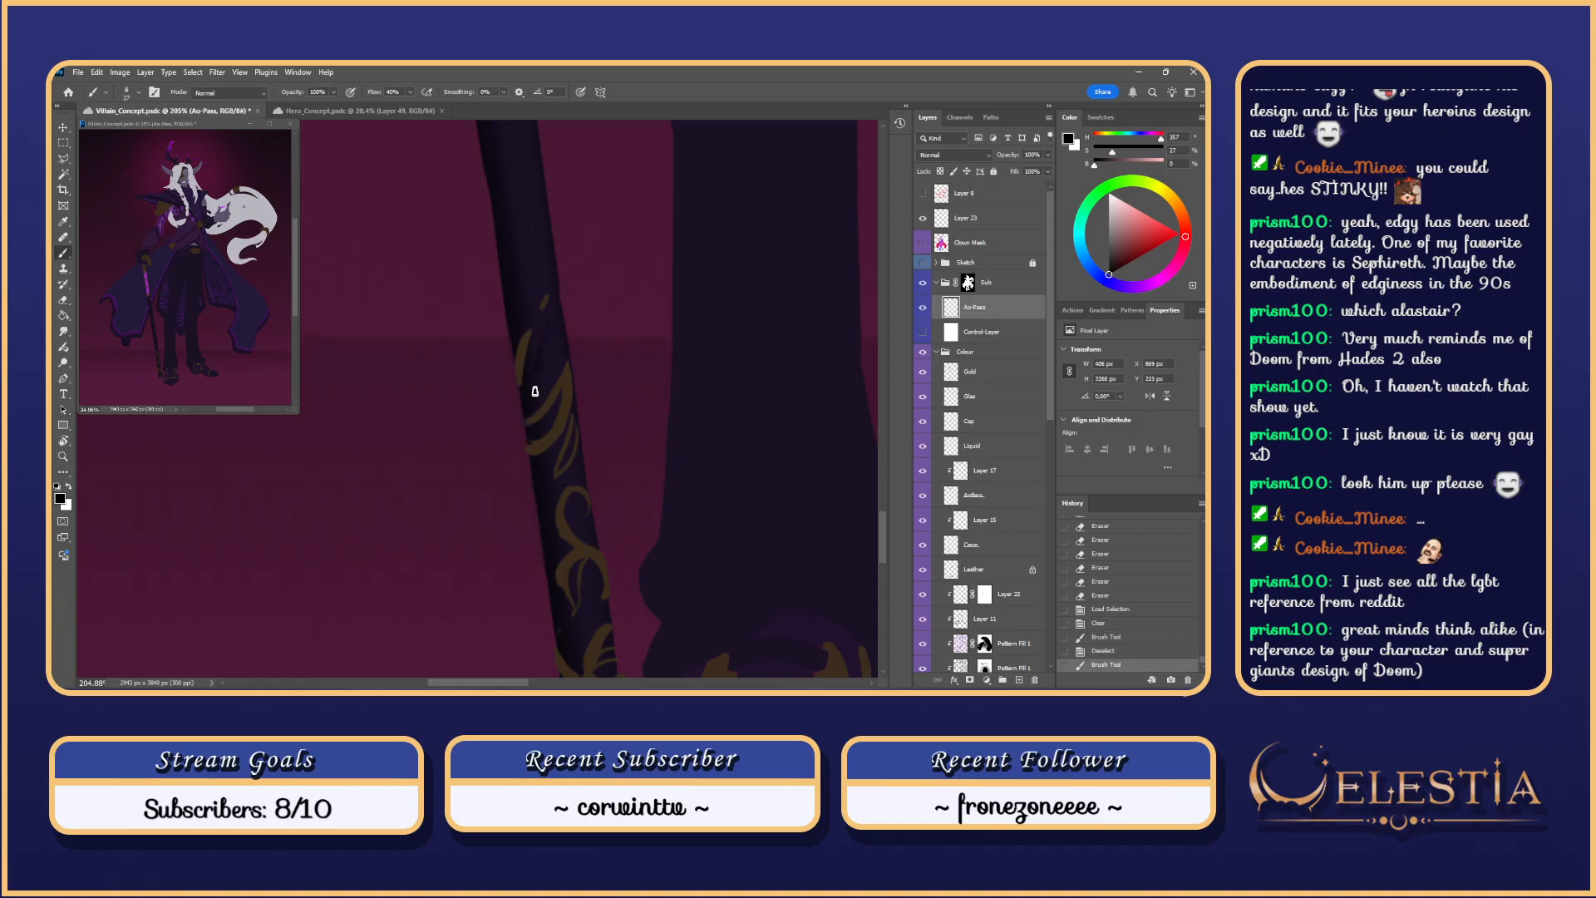
key(ctrl+z)
drag(536, 328, 521, 413)
drag(549, 297, 537, 315)
Step: Reduce the brush to 19 and try short dark strokes along the upper staff
key(ctrl+z)
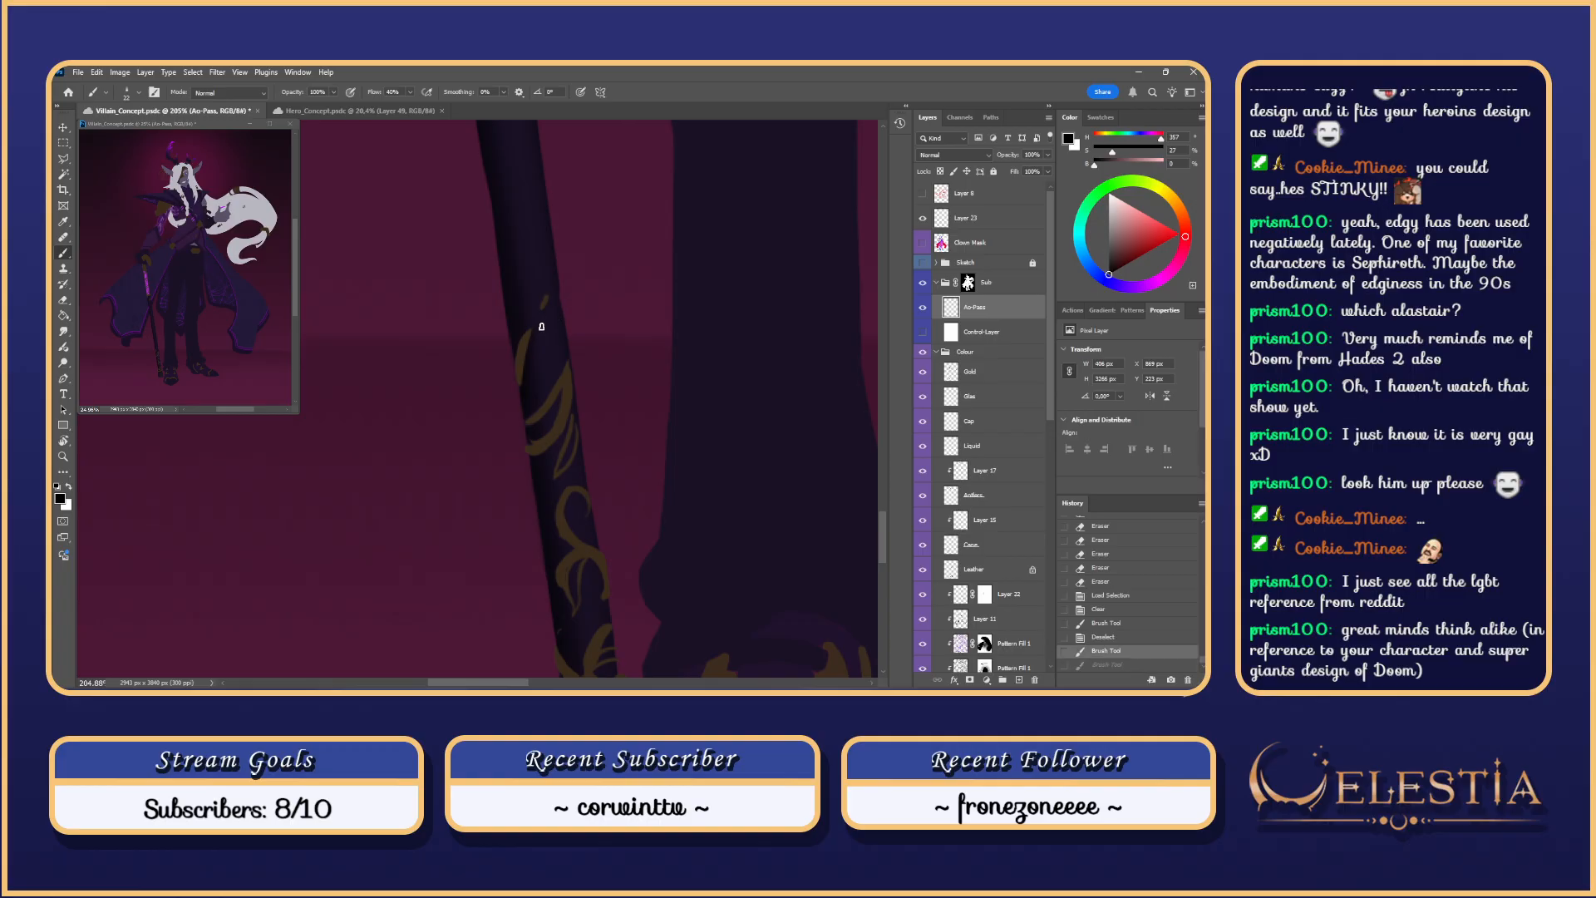
alt+right_click(542, 311)
drag(549, 298, 541, 312)
key(ctrl+z)
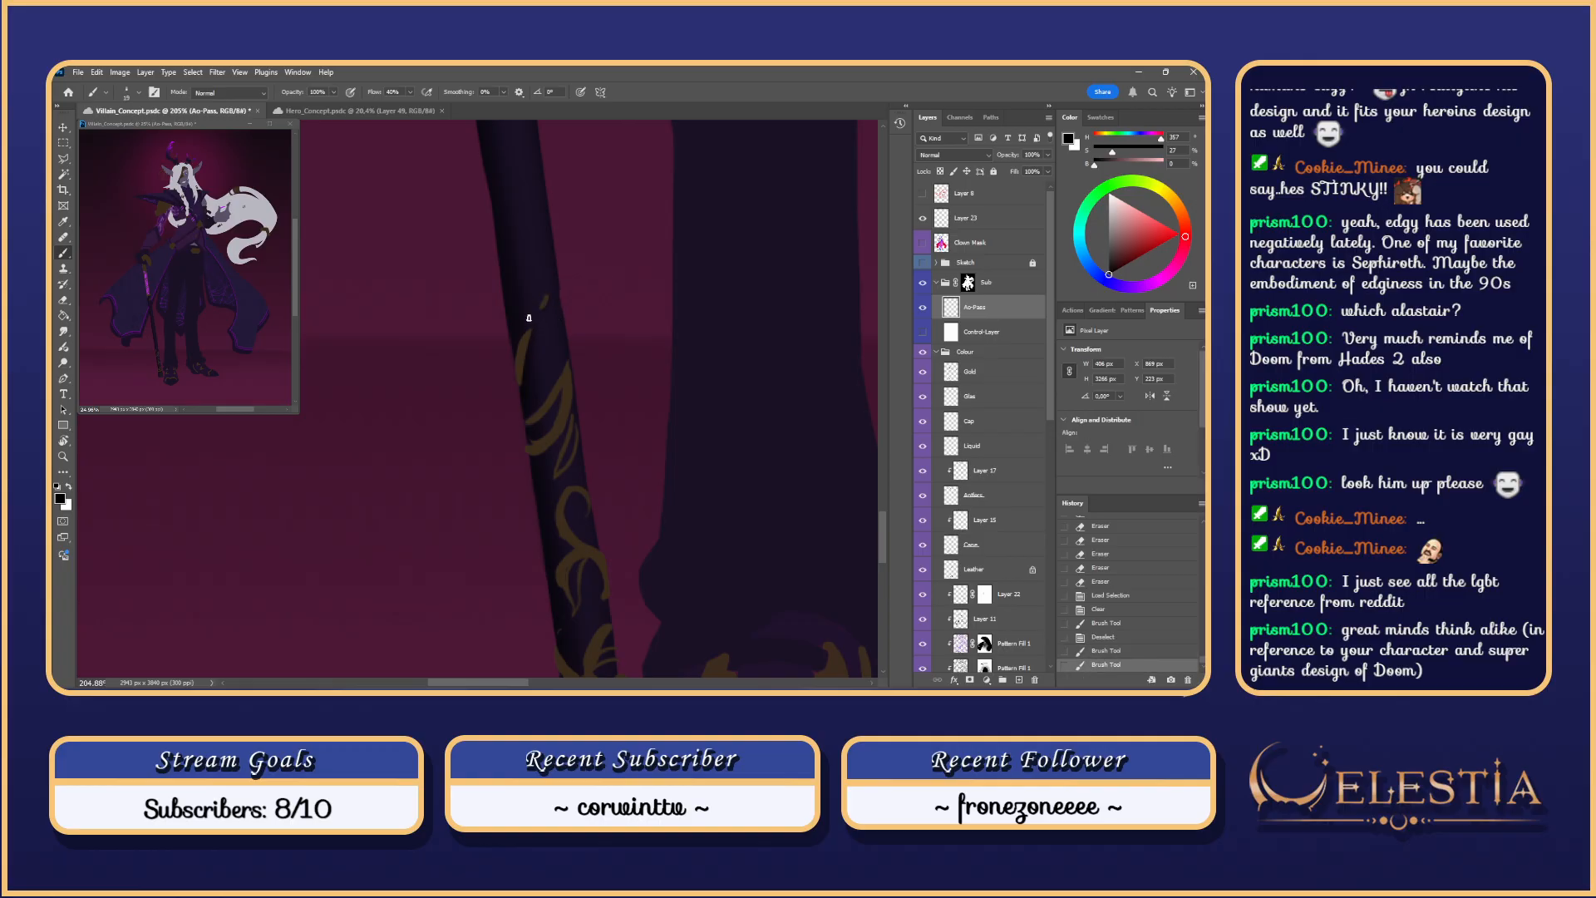
drag(613, 350, 629, 287)
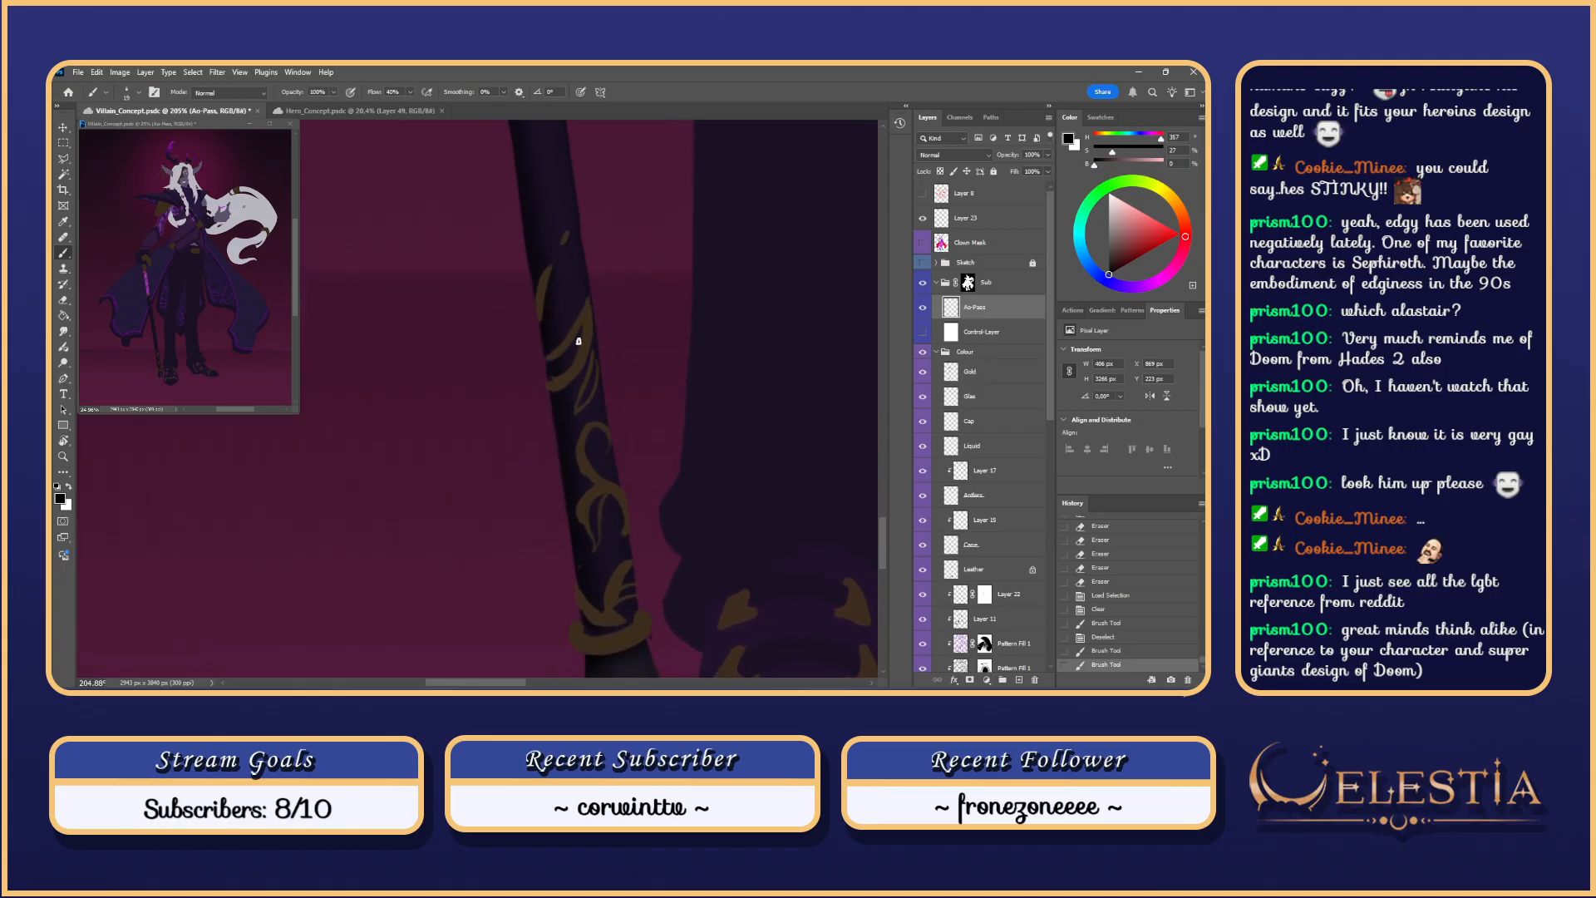
key(ctrl+z)
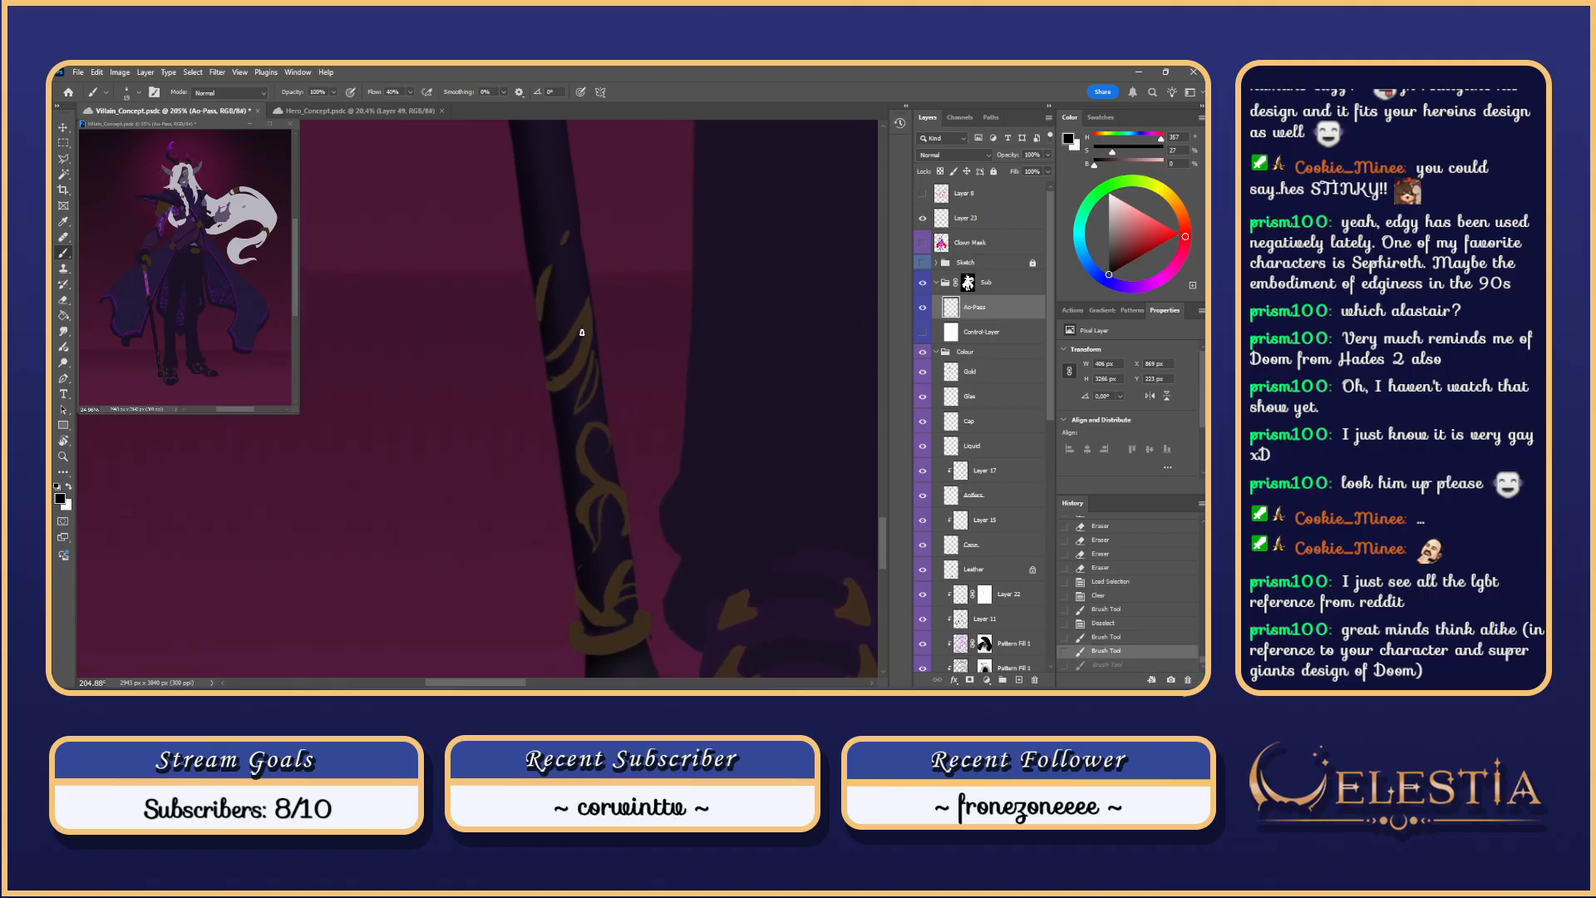
drag(559, 360, 581, 389)
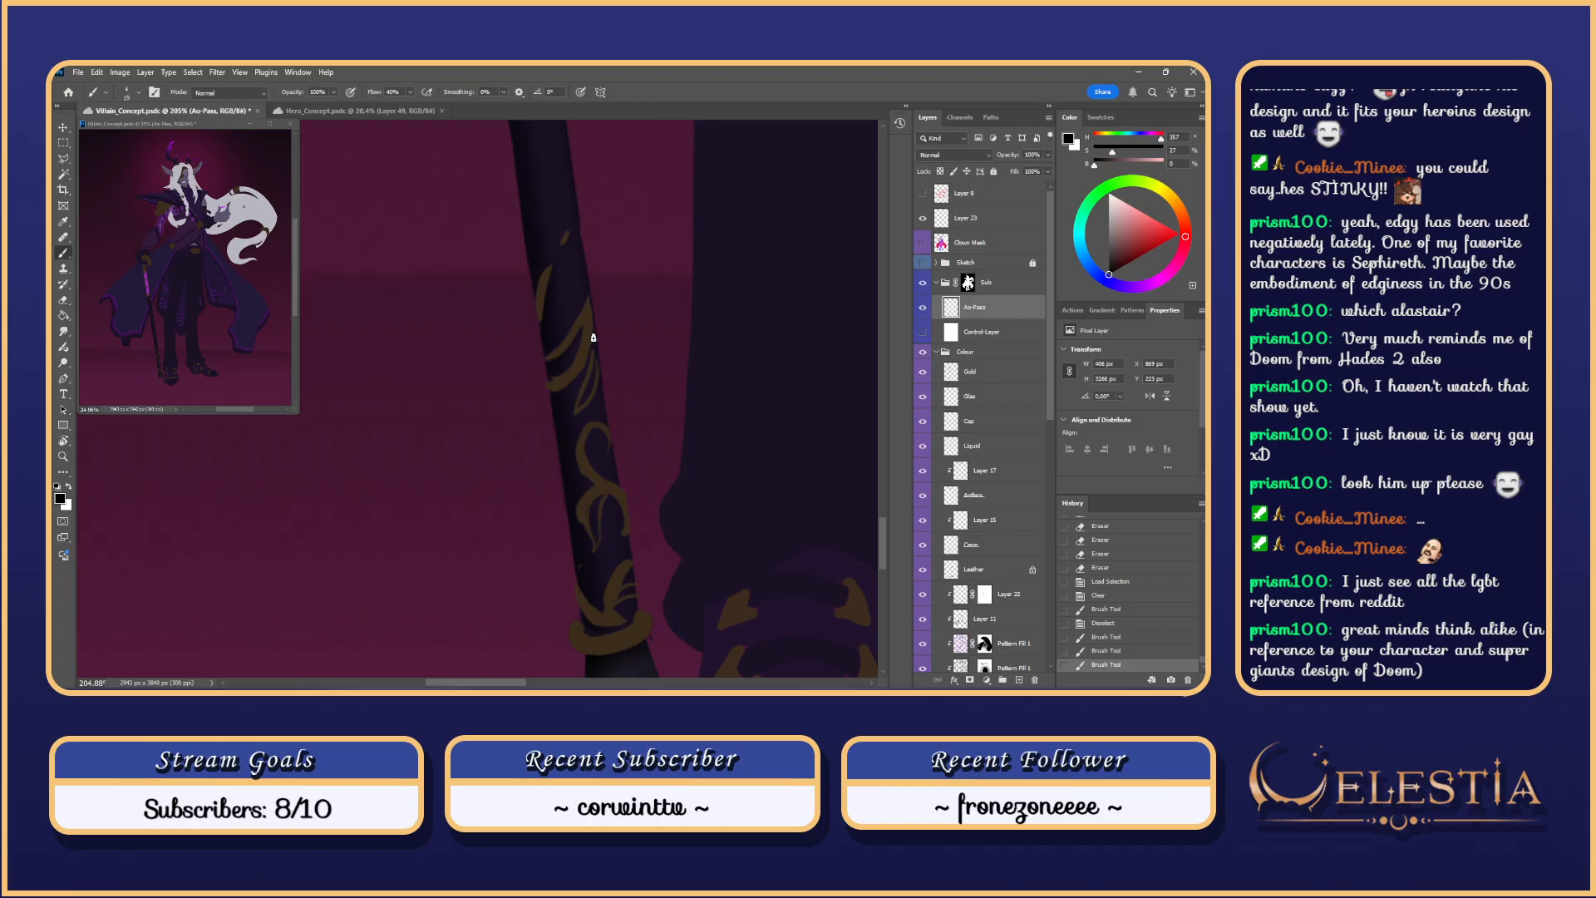
key(ctrl+z)
drag(565, 390, 595, 321)
key(ctrl+z)
mouse_move(568, 387)
mouse_down()
mouse_move(589, 350)
mouse_move(571, 391)
mouse_move(584, 377)
mouse_up()
key(ctrl+z)
key(ctrl+z)
Step: Shrink the brush to 11 and paint fine dark shading on the staff
mouse_move(596, 377)
mouse_down()
mouse_move(580, 405)
mouse_move(594, 360)
mouse_move(575, 418)
mouse_move(627, 345)
mouse_up()
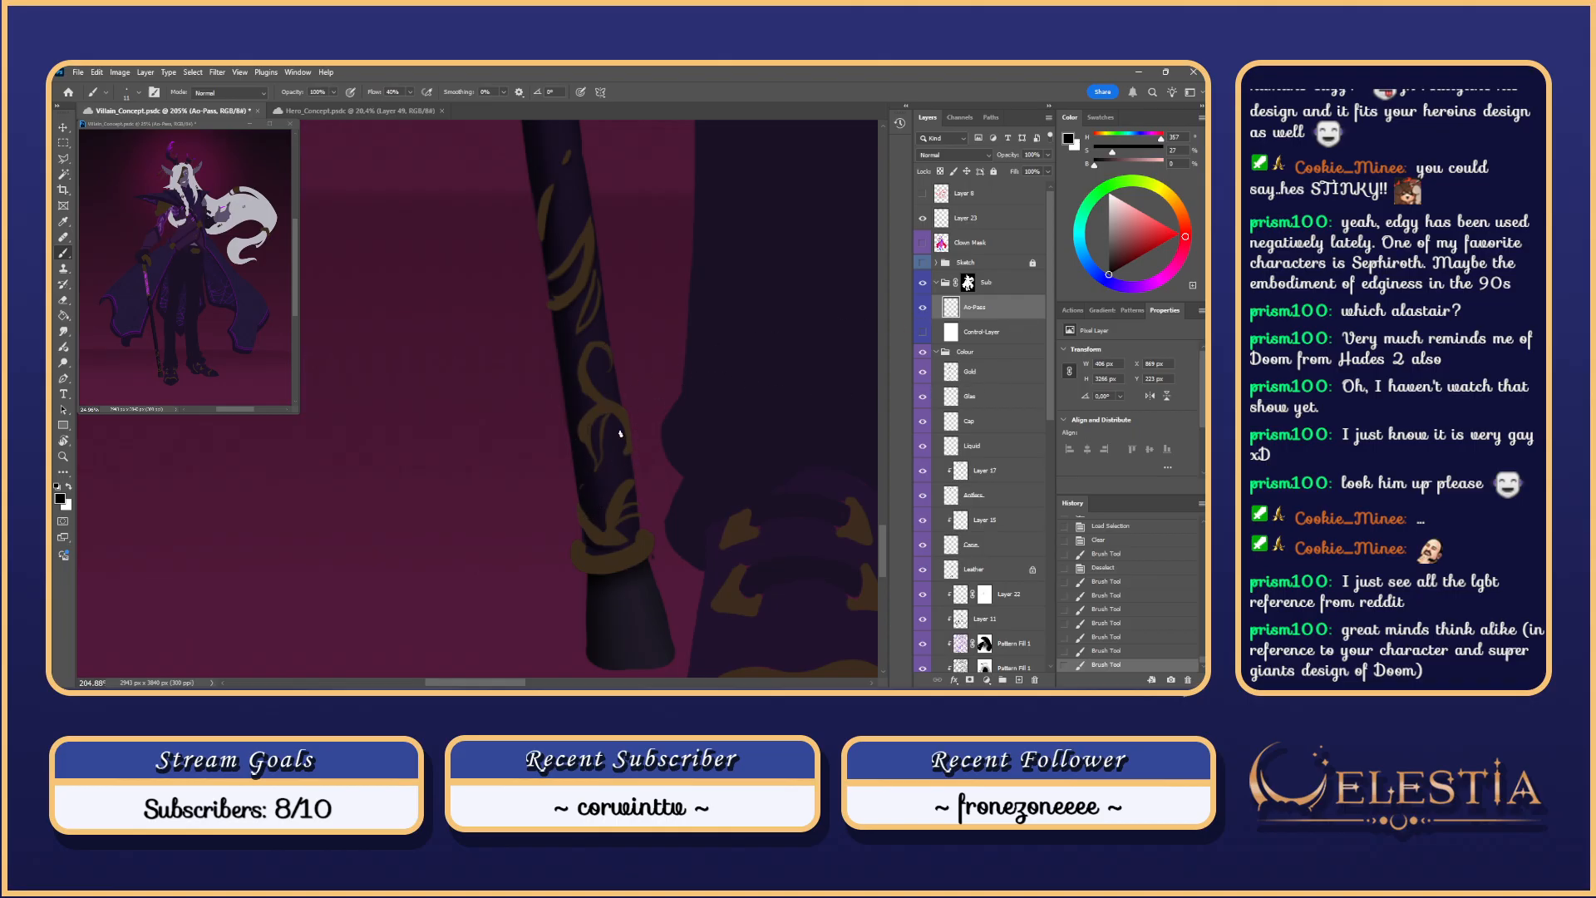
drag(609, 366, 599, 369)
key(ctrl+z)
key(ctrl+z)
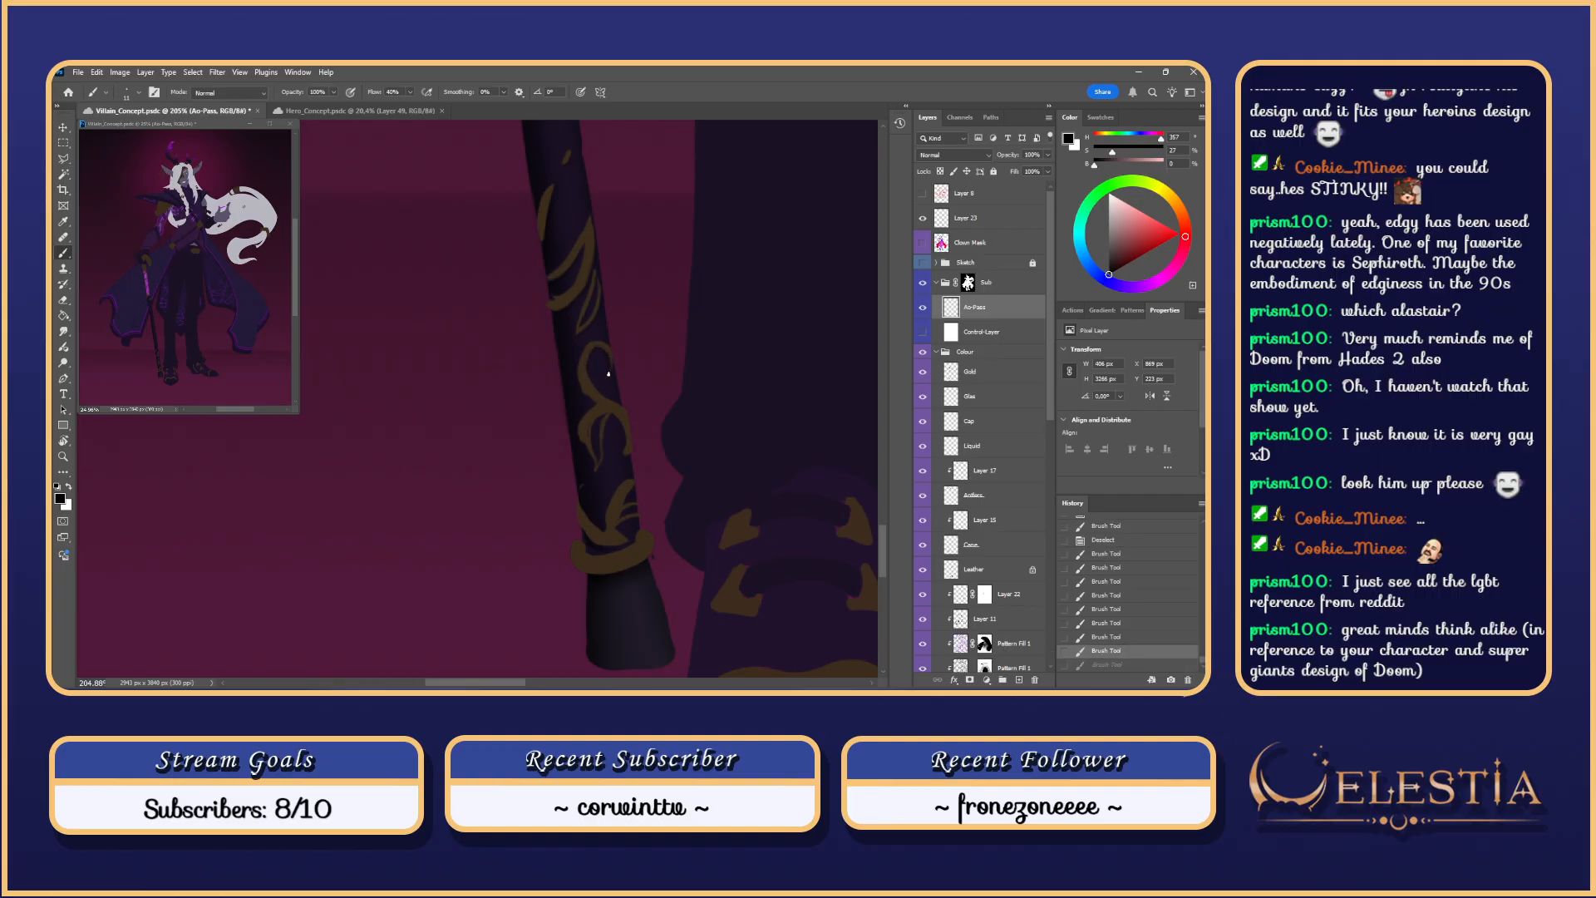
drag(610, 368, 602, 423)
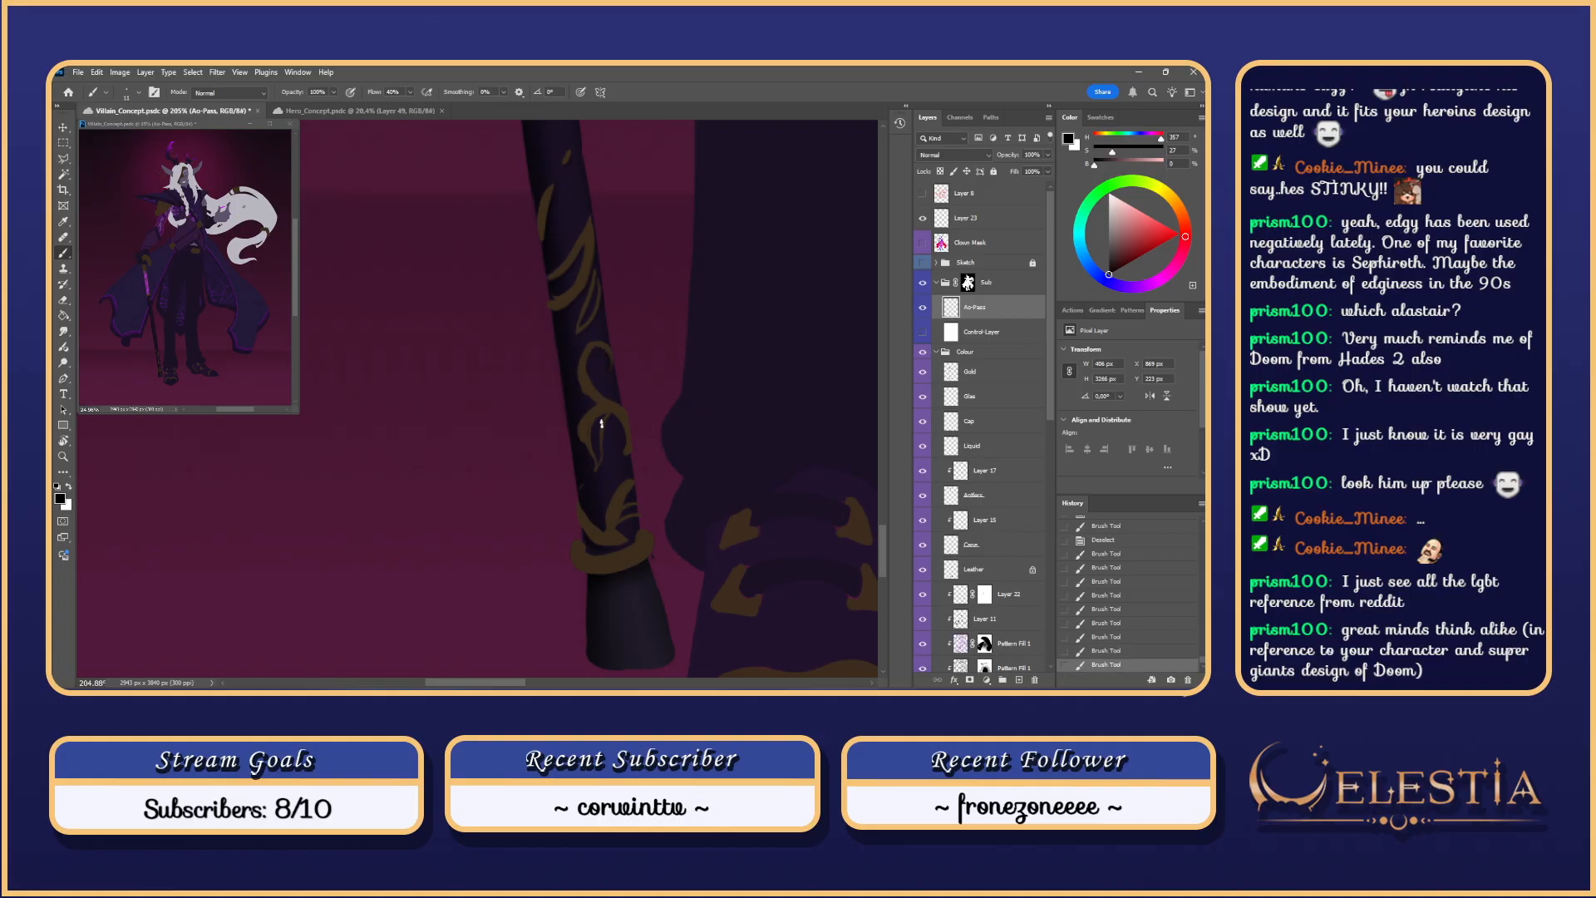
key(ctrl+z)
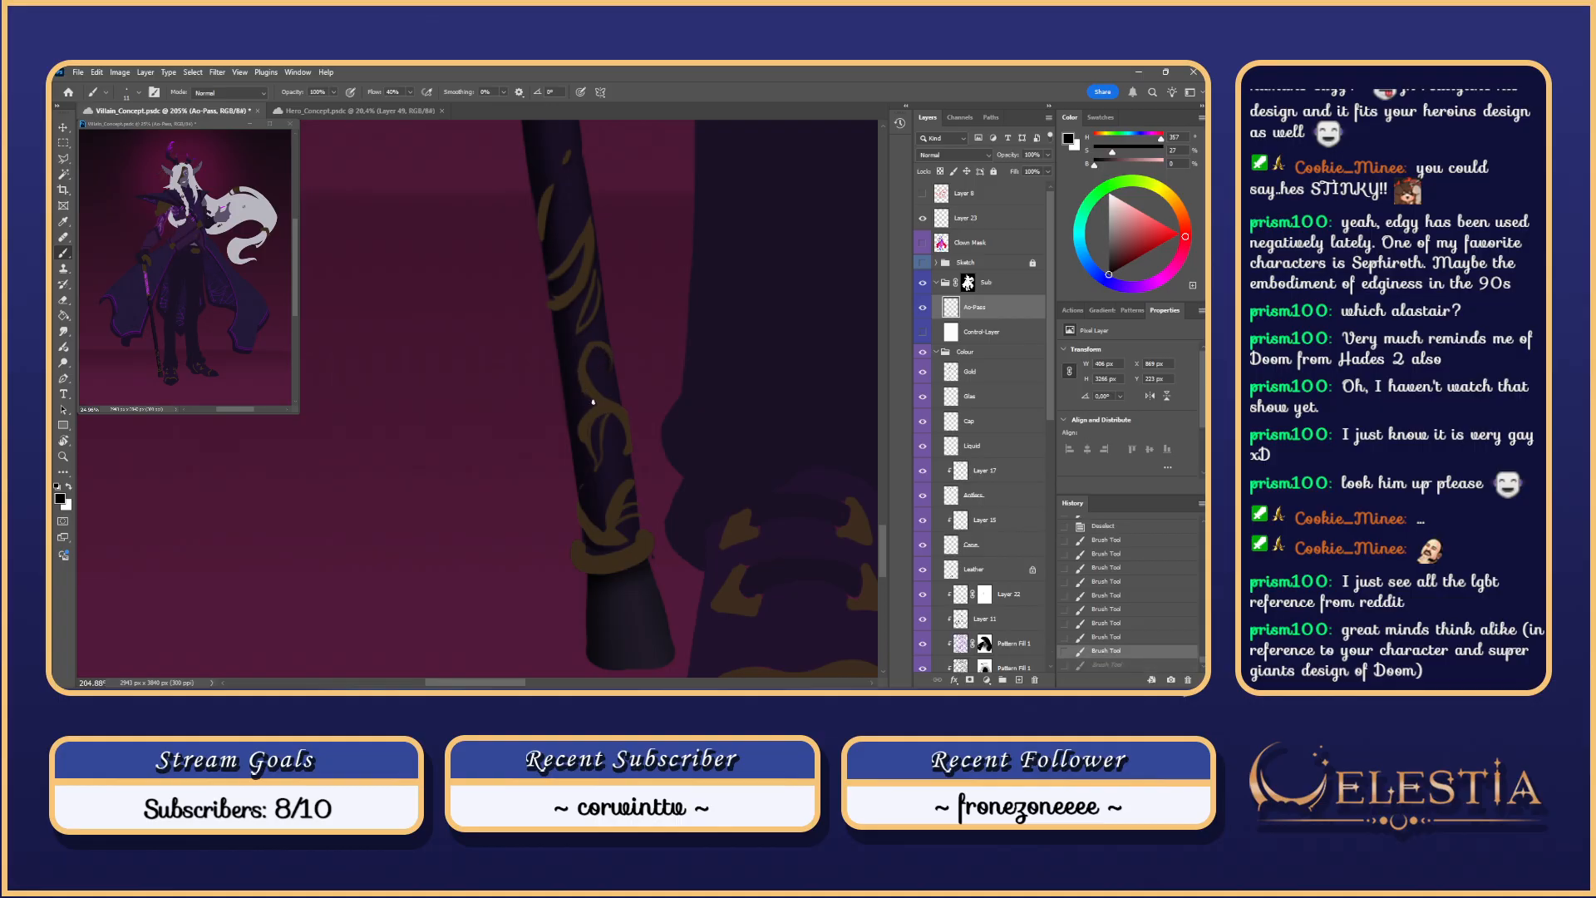
Step: Compare the shading stroke by toggling undo and redo, keeping it
key(ctrl+shift+z)
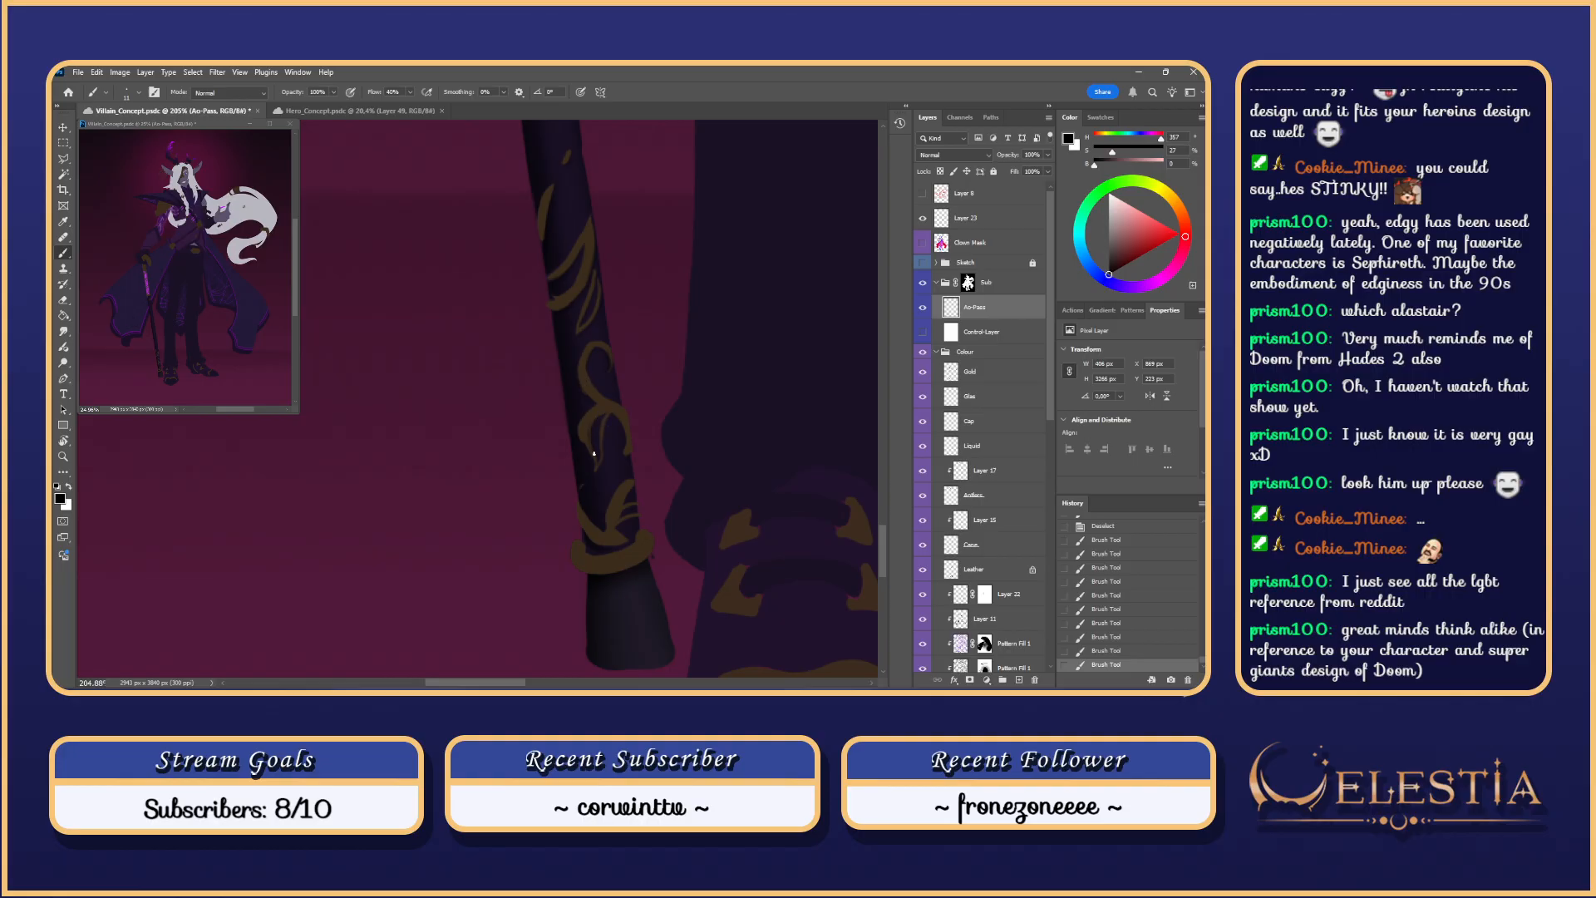
key(ctrl+z)
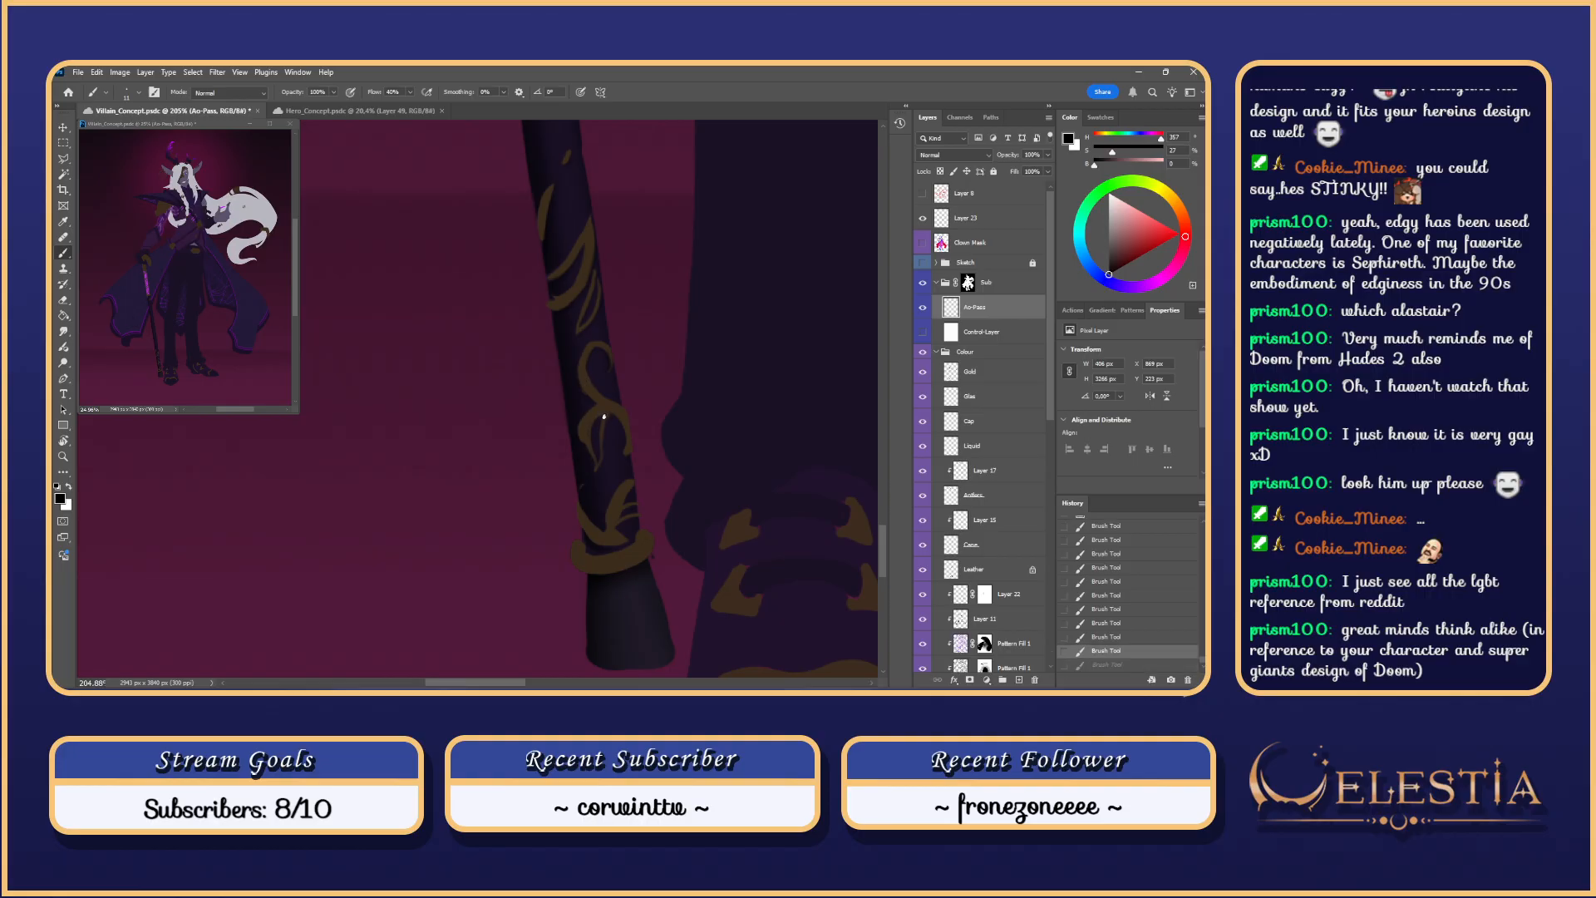
key(ctrl+shift+z)
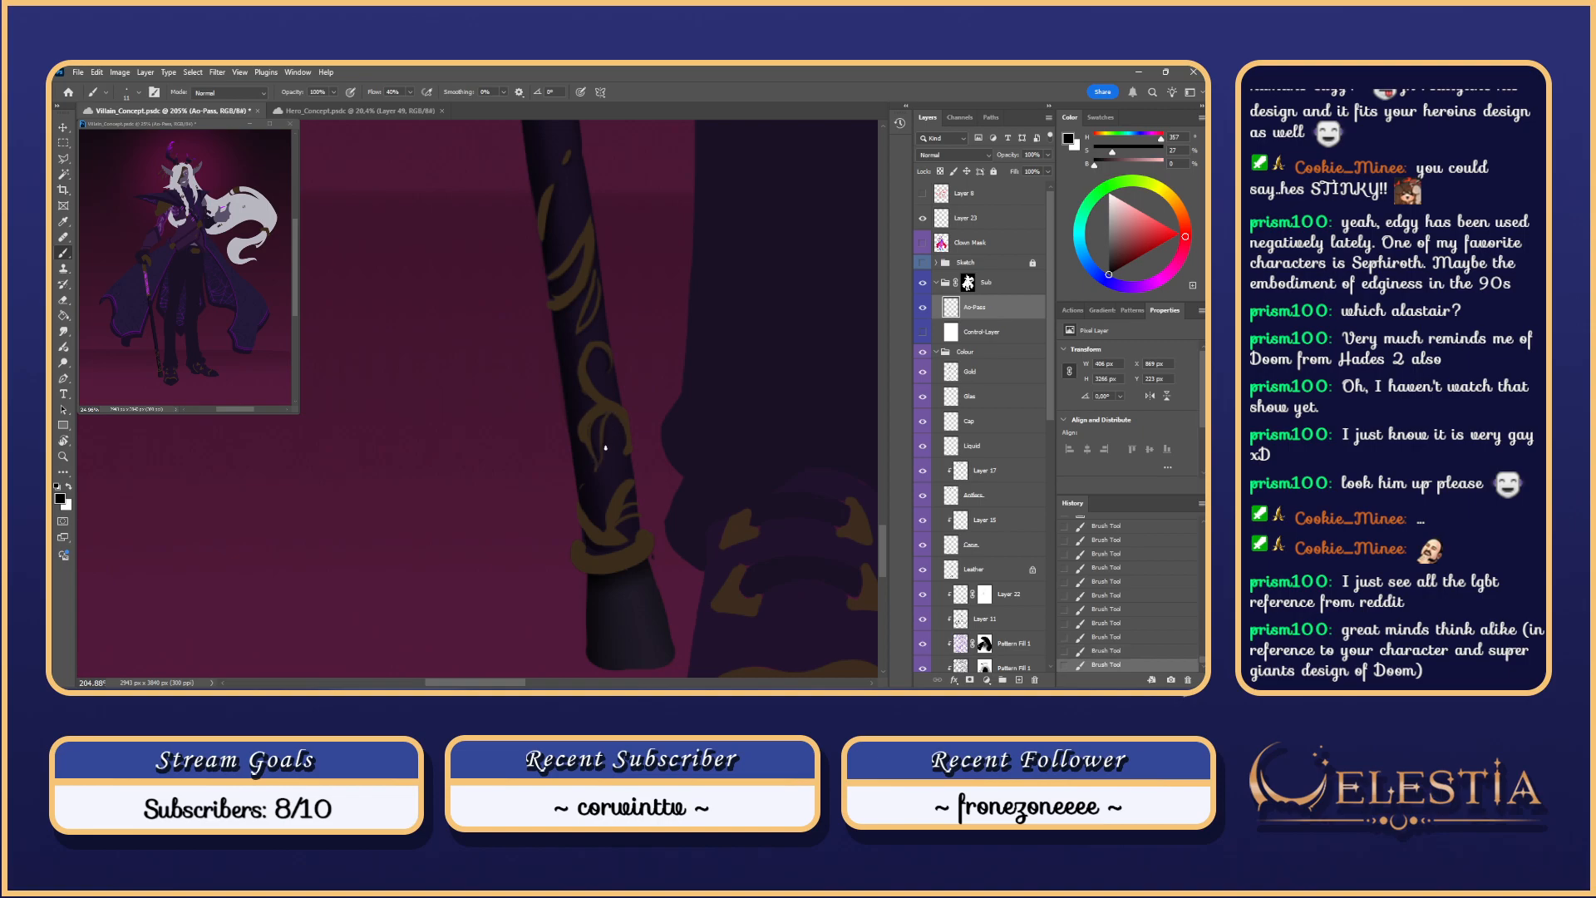
key(ctrl+z)
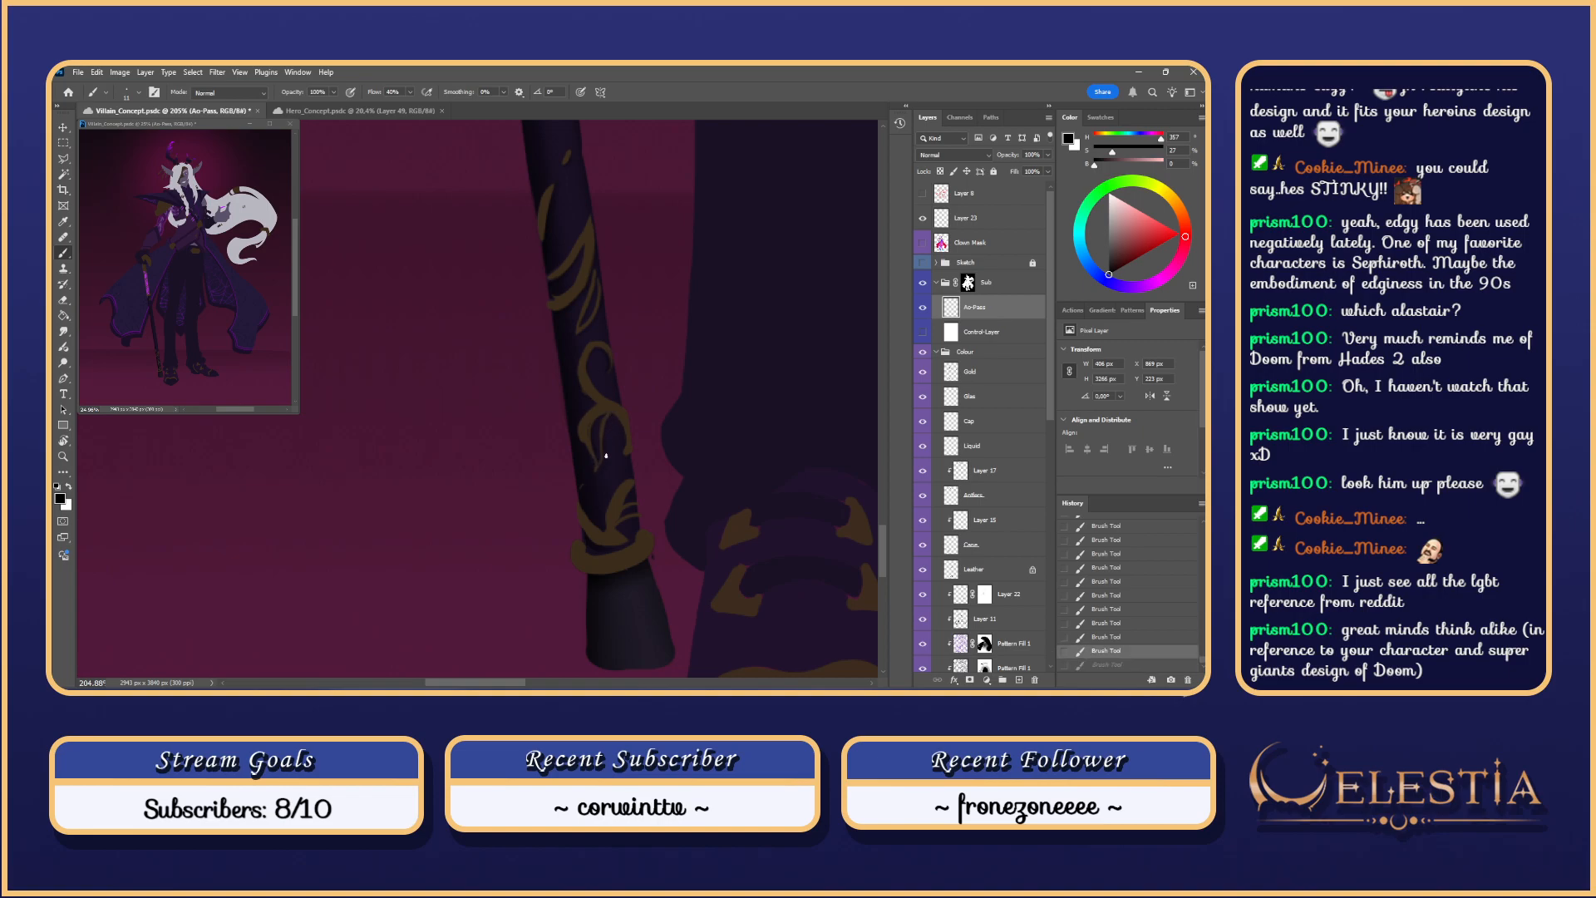
key(ctrl+shift+z)
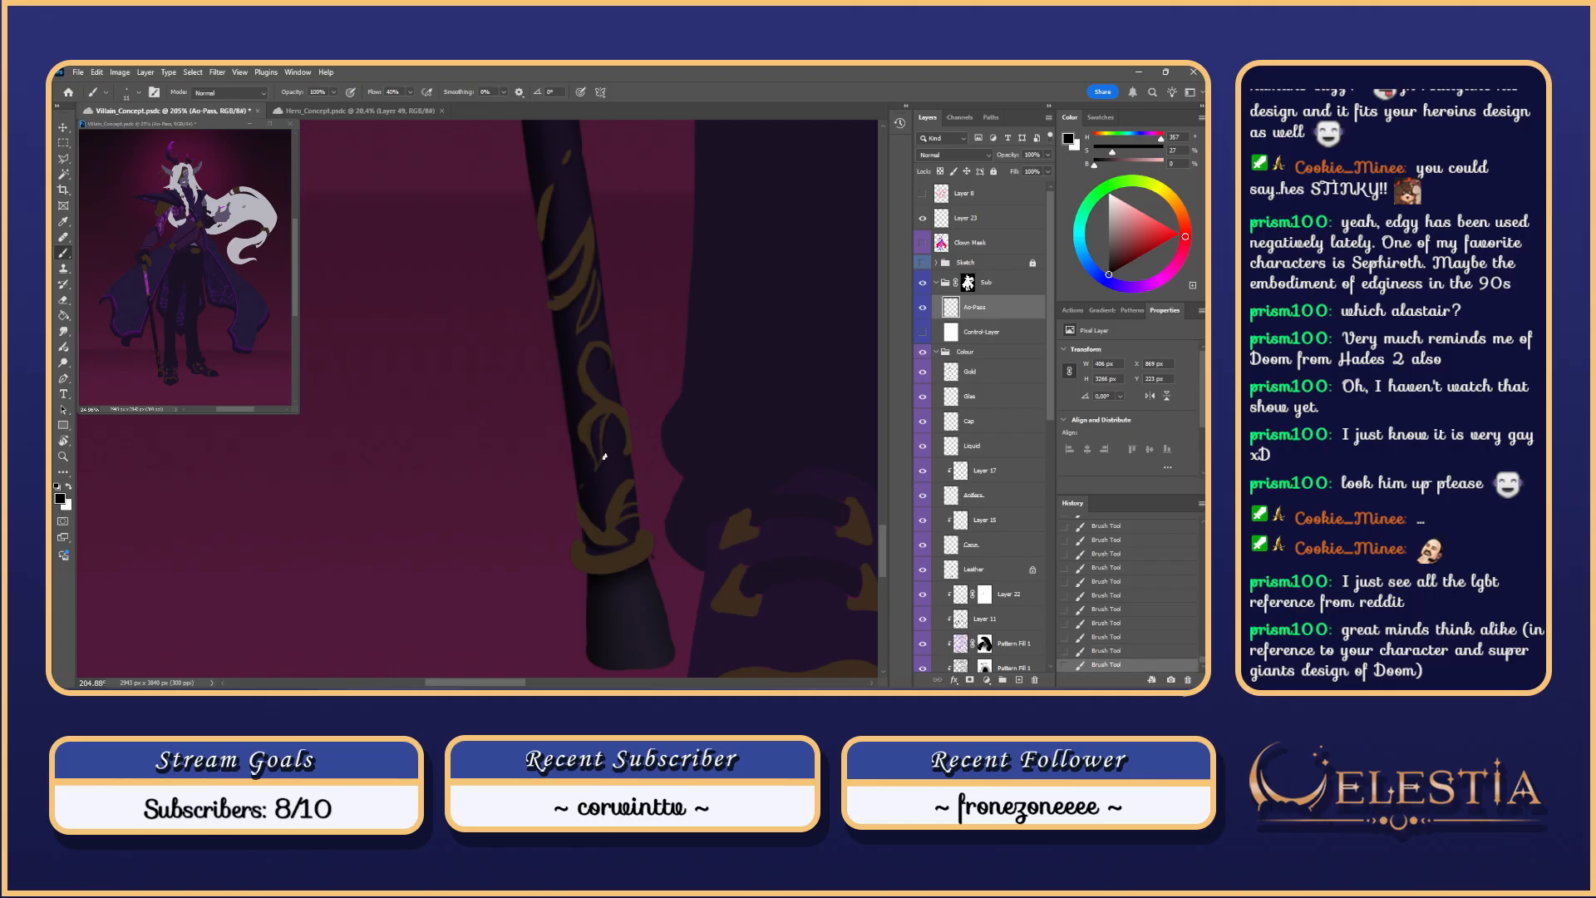
key(ctrl+z)
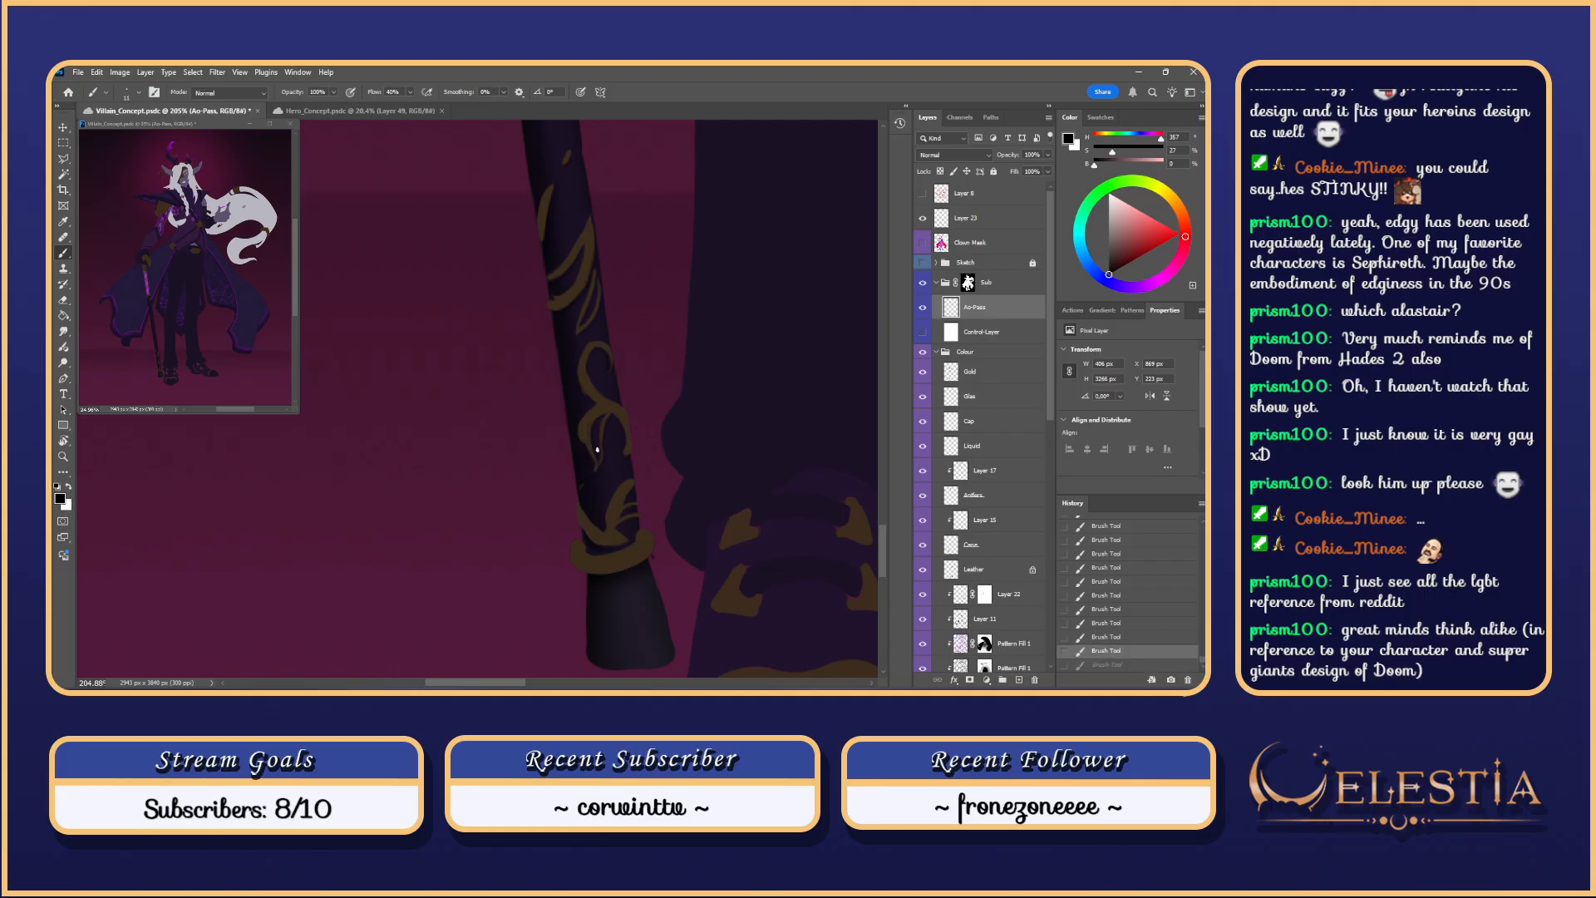
key(ctrl+shift+z)
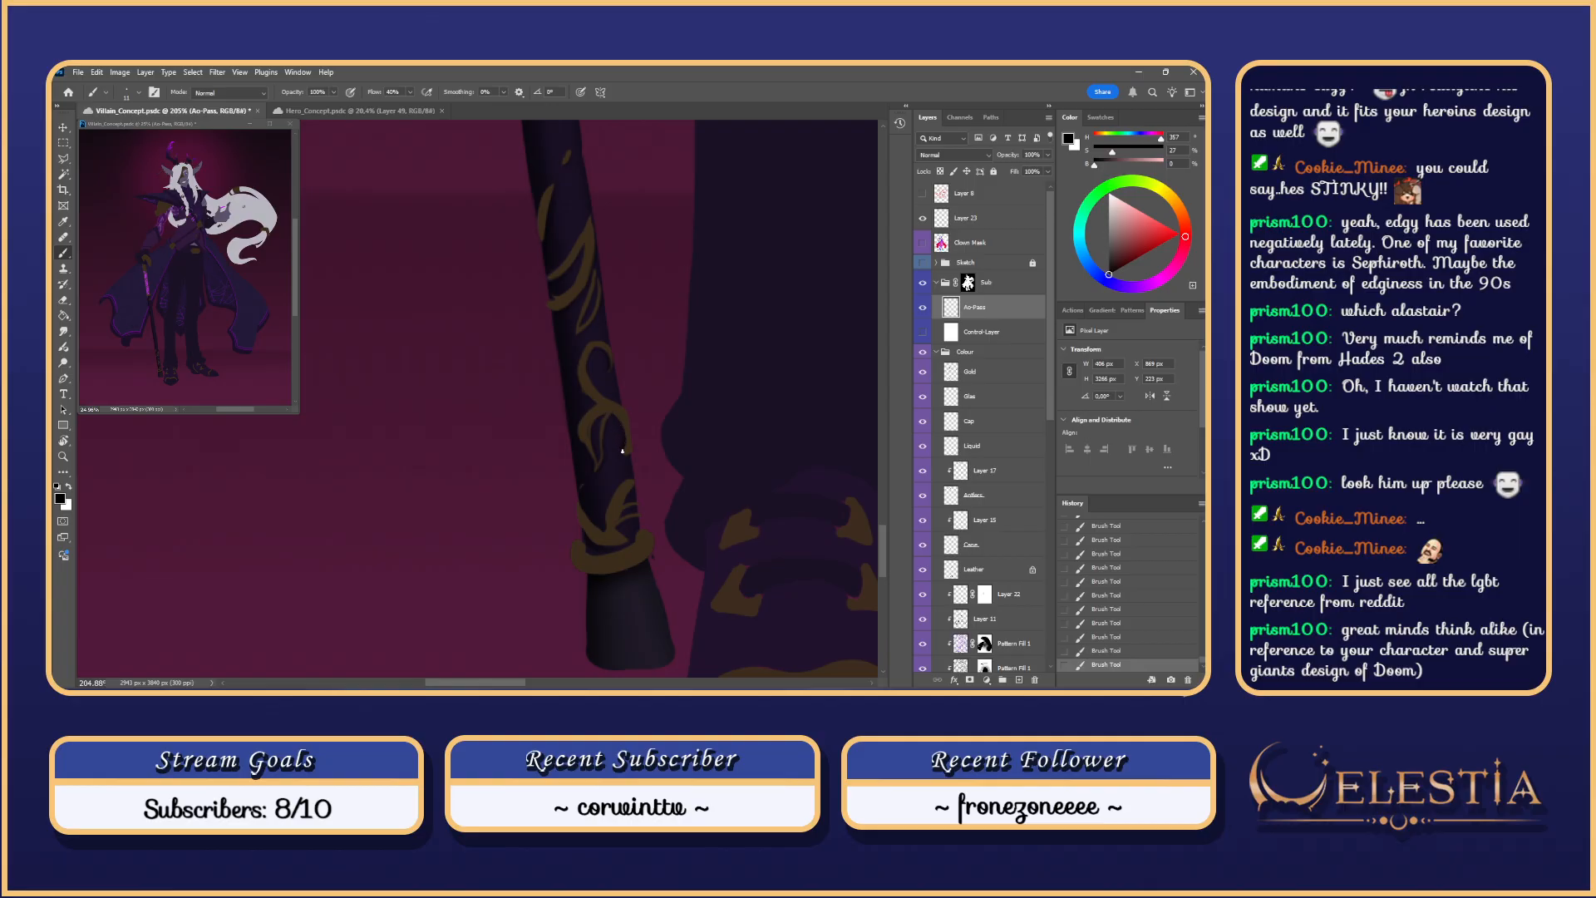
Step: Lower the brush opacity to 99% and undo the last brush stroke
scroll(670, 362, down, 3)
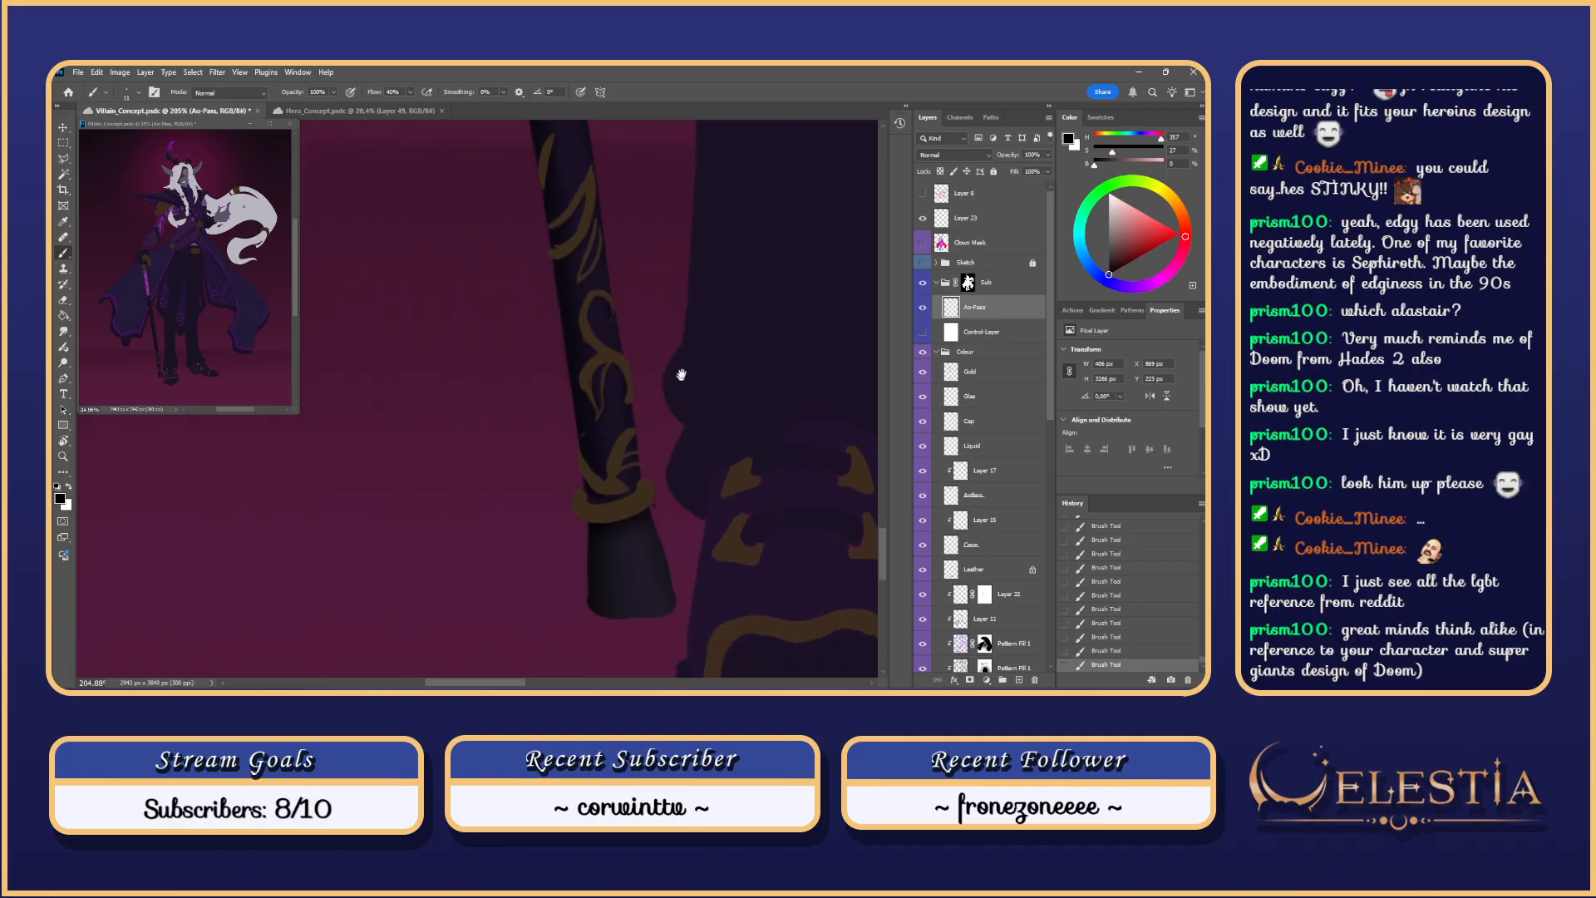
key(9)
key(9)
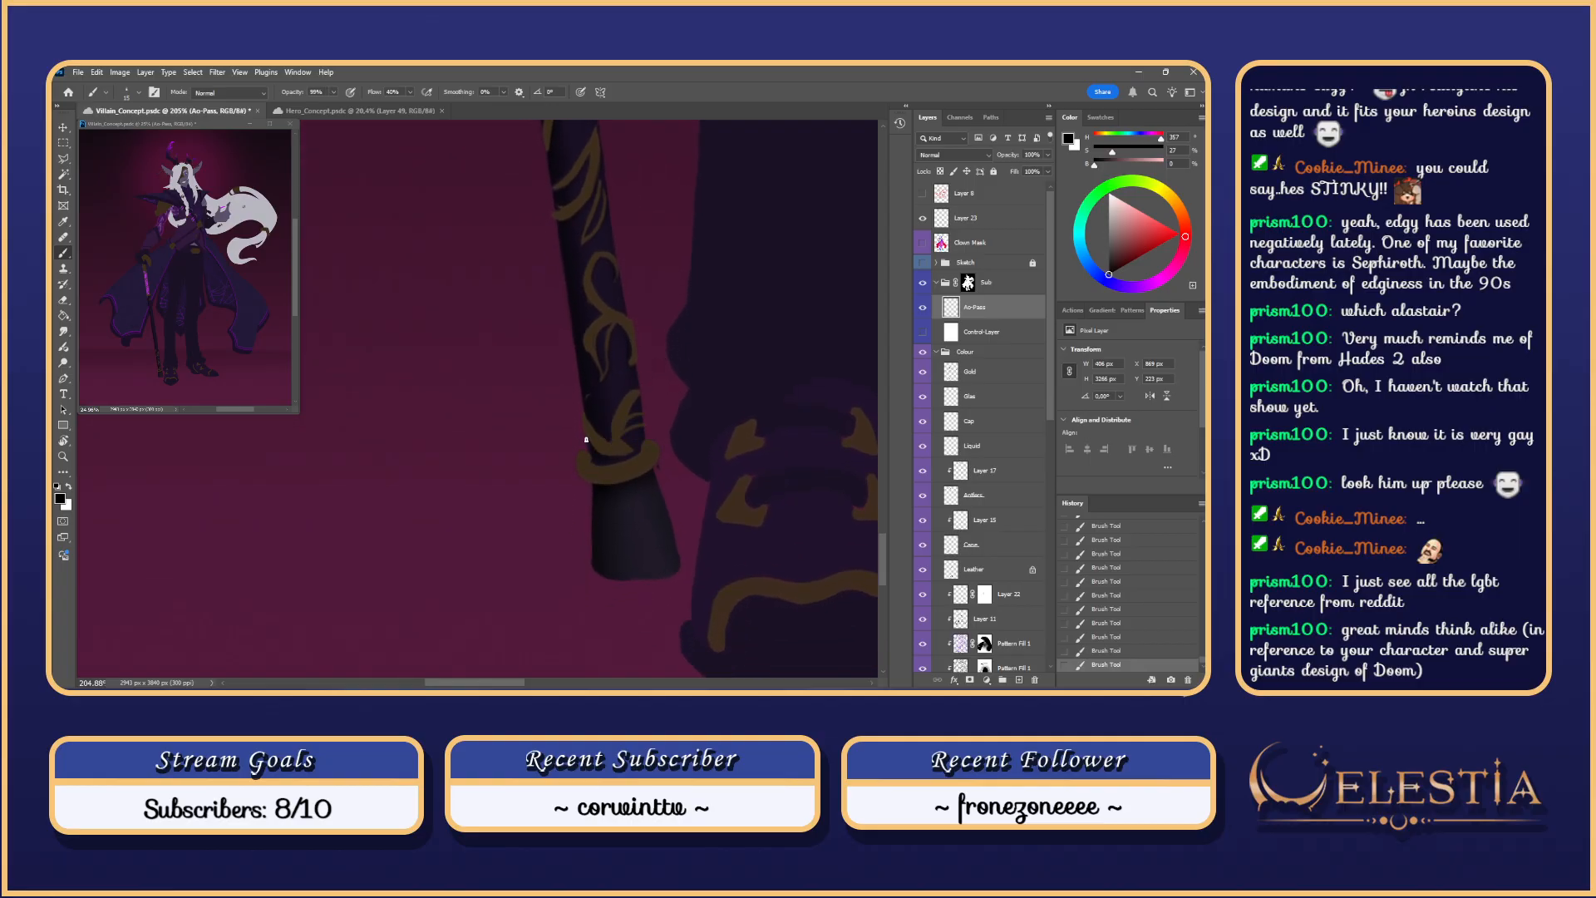
key(ctrl+z)
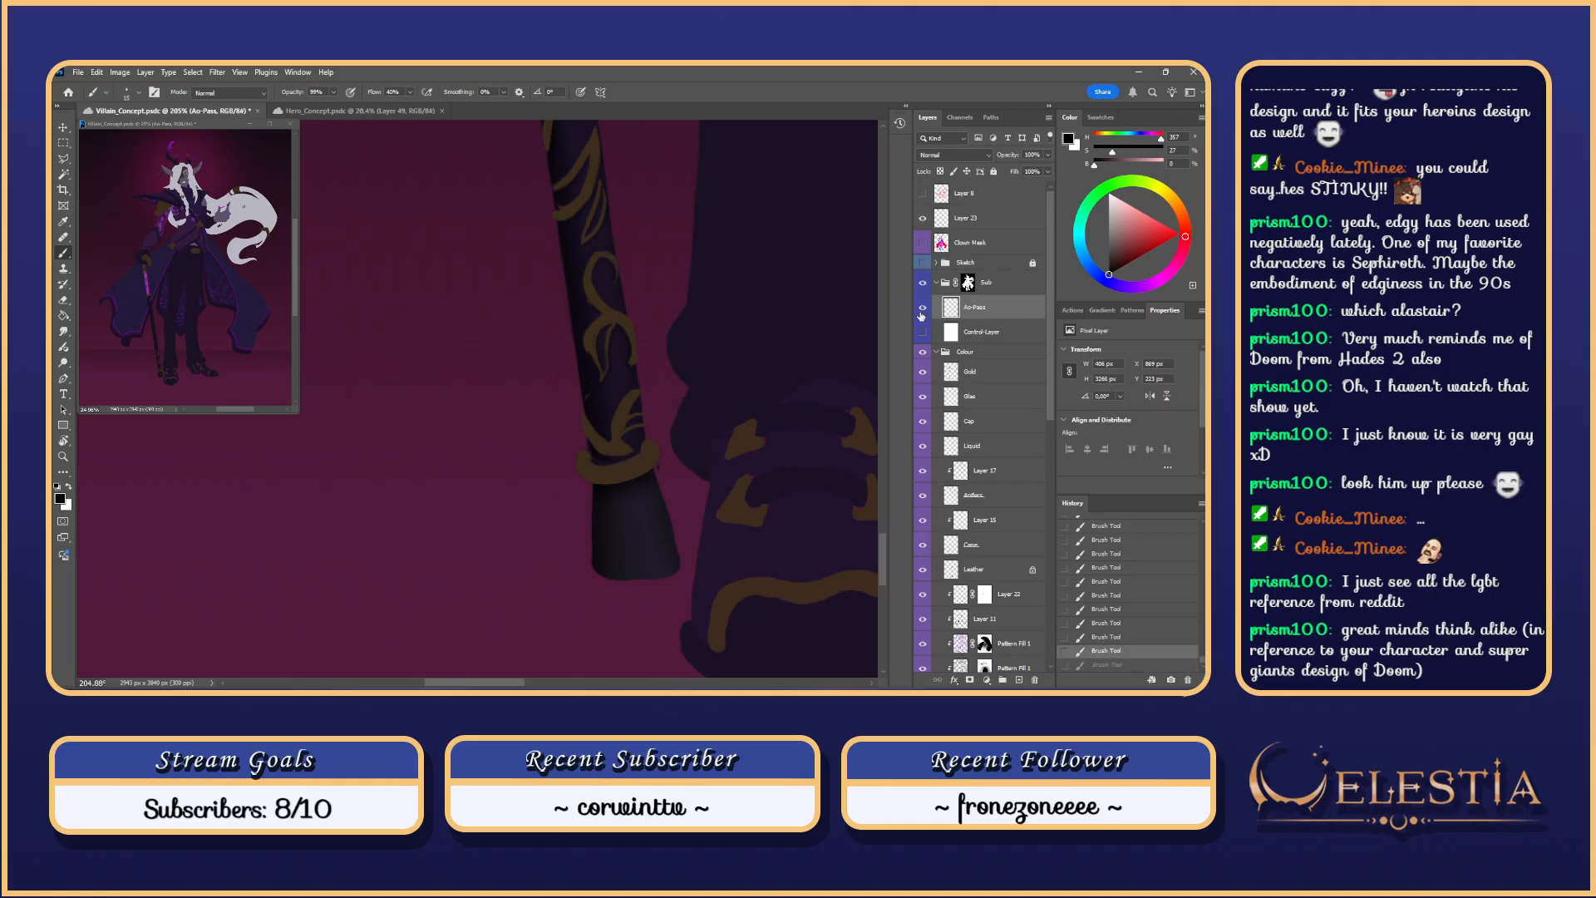
Step: Check the shading with the Colour group hidden, then repaint a dark stroke on the lower cane shaft
click(923, 352)
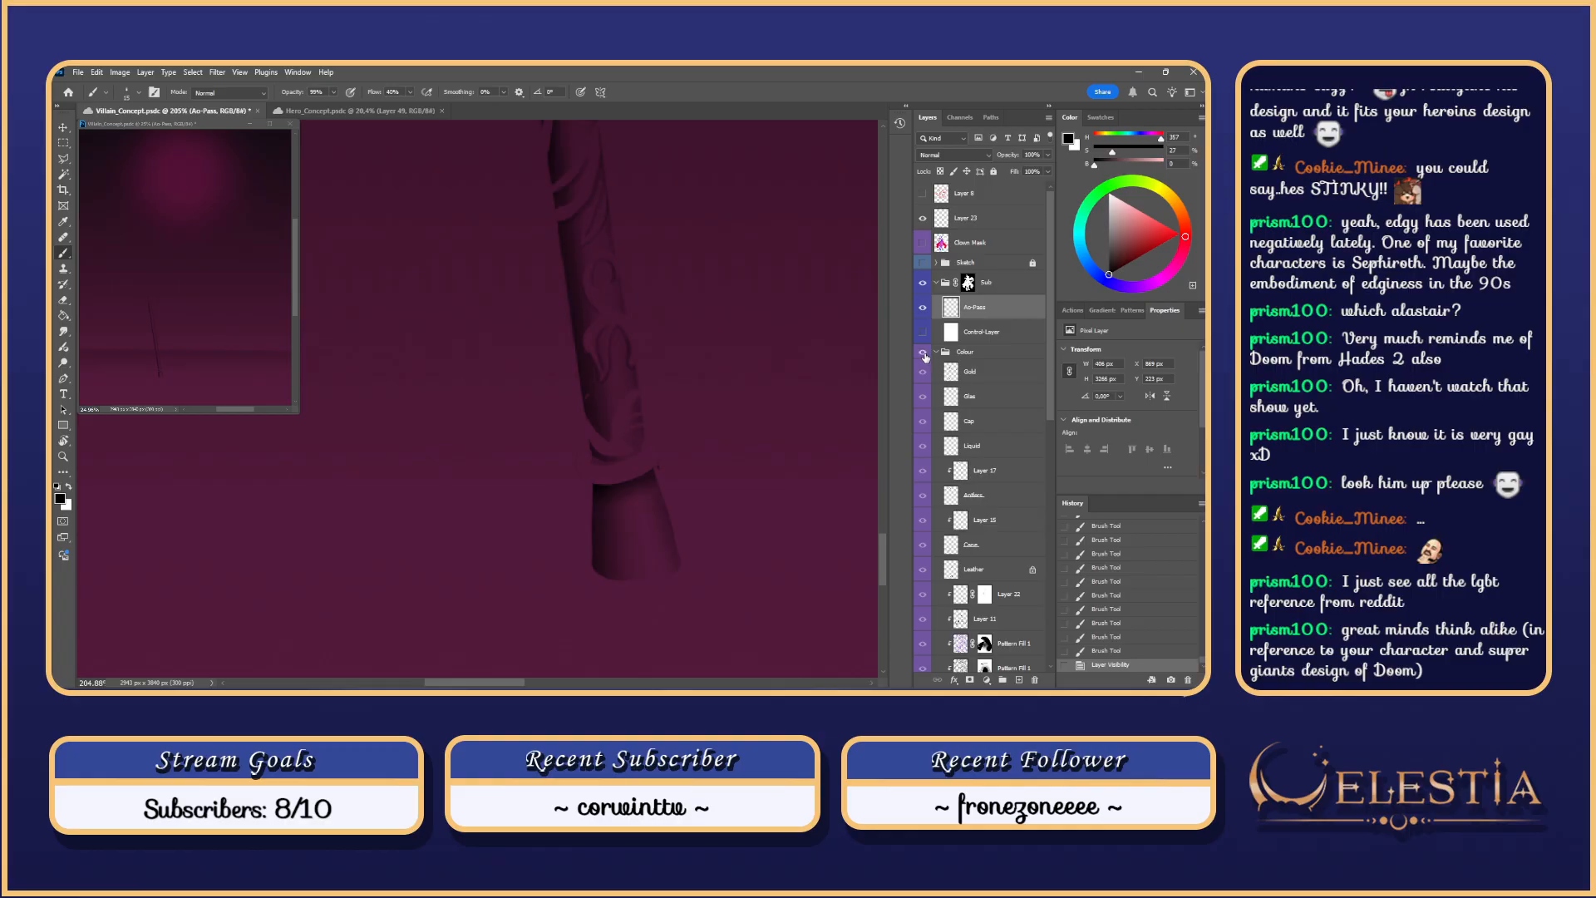
click(924, 354)
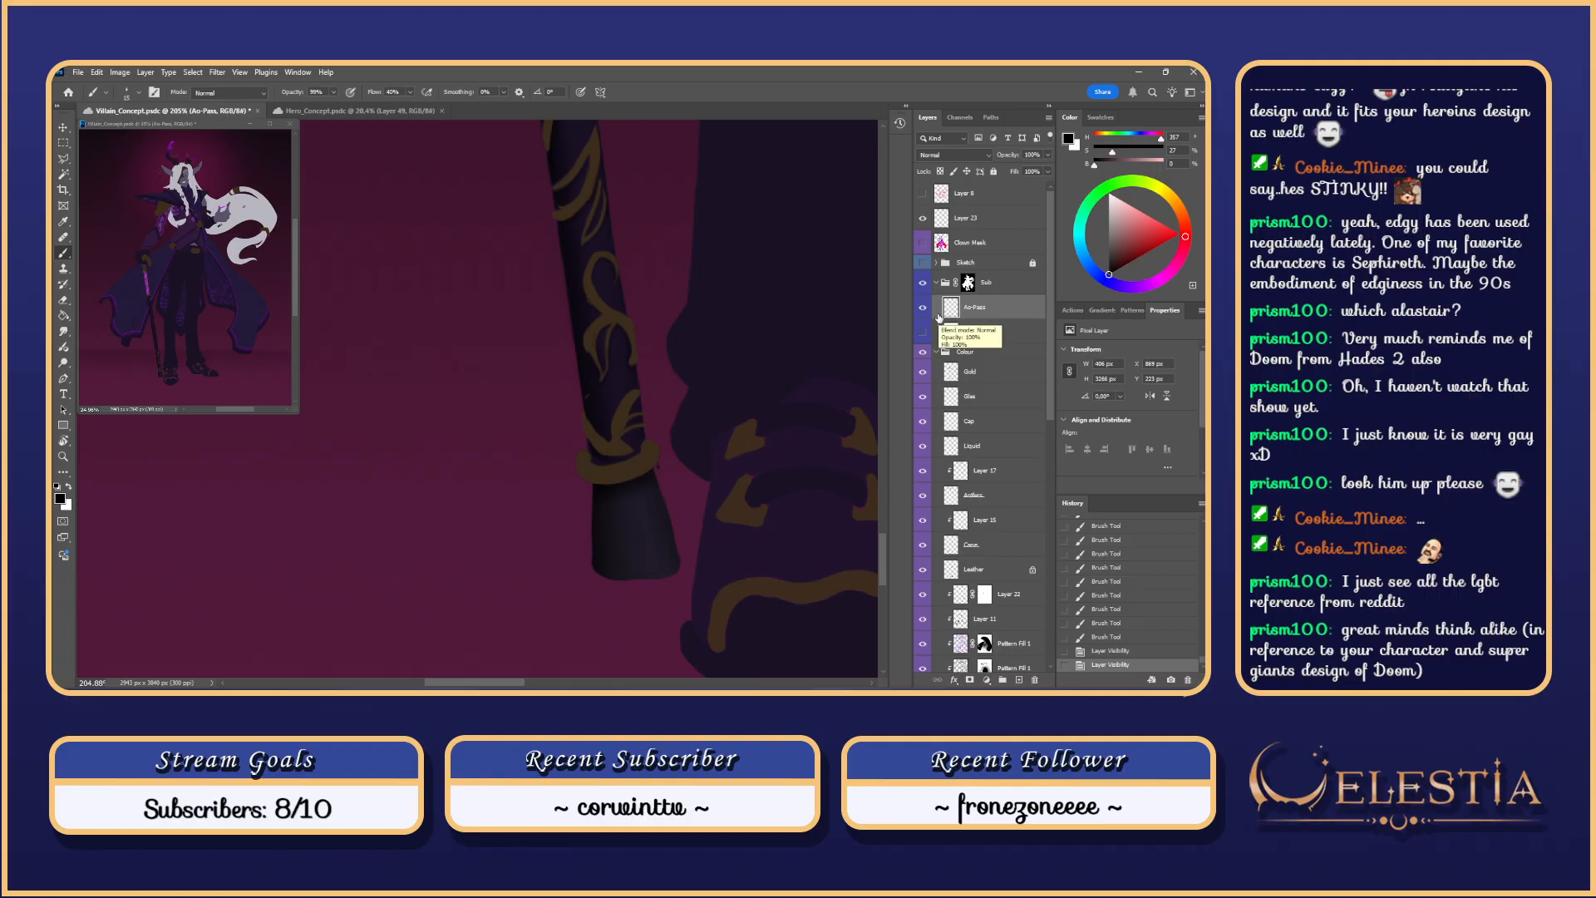
click(652, 456)
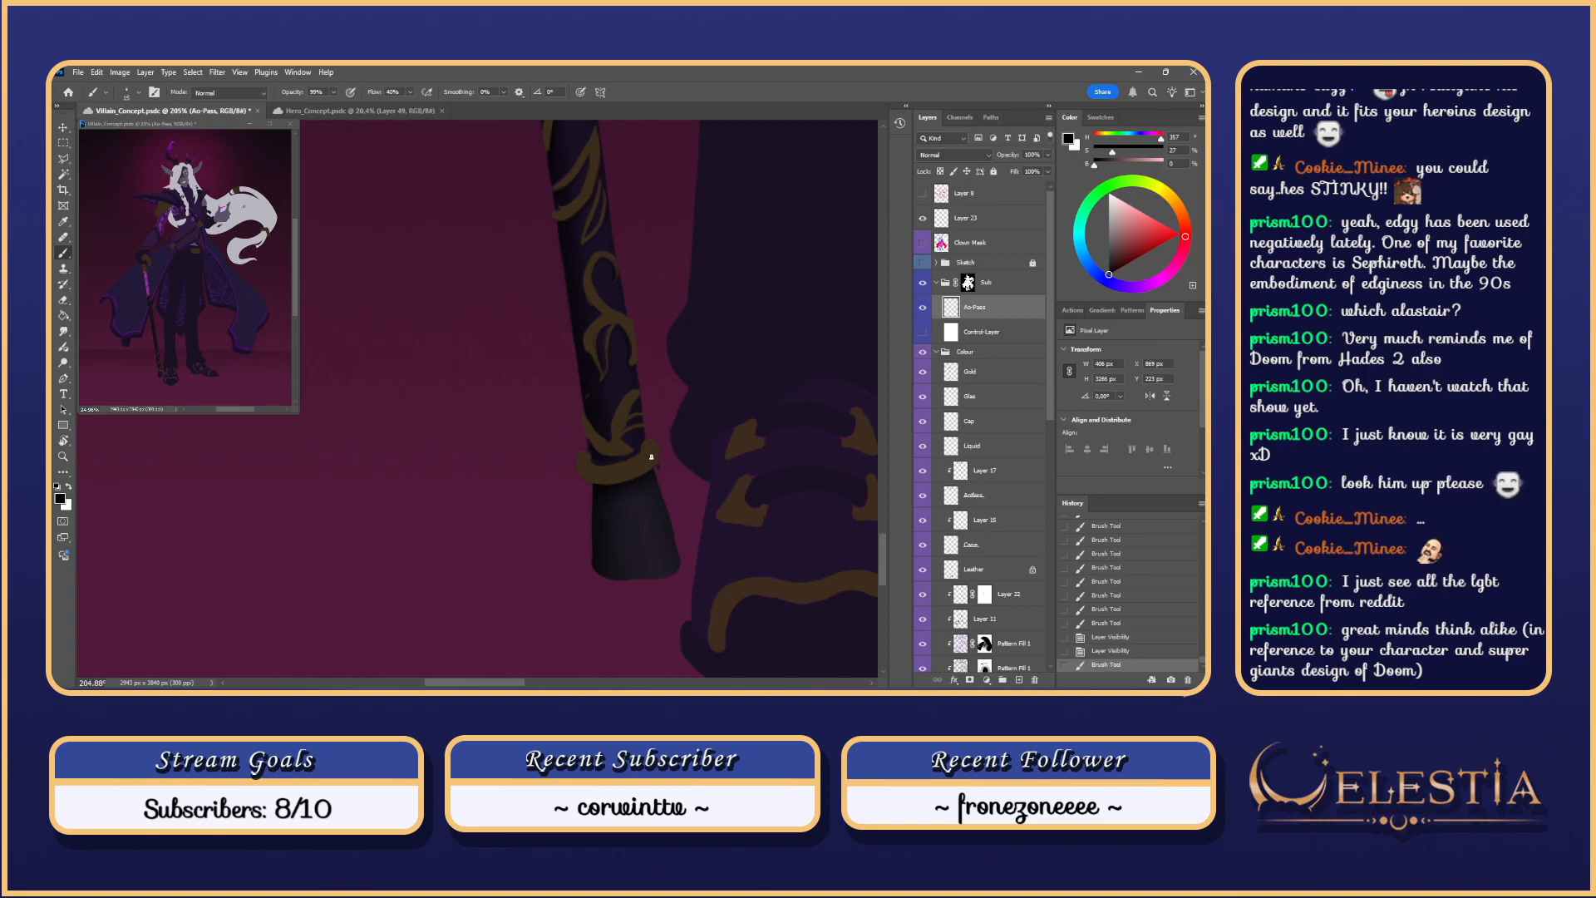
key(ctrl+z)
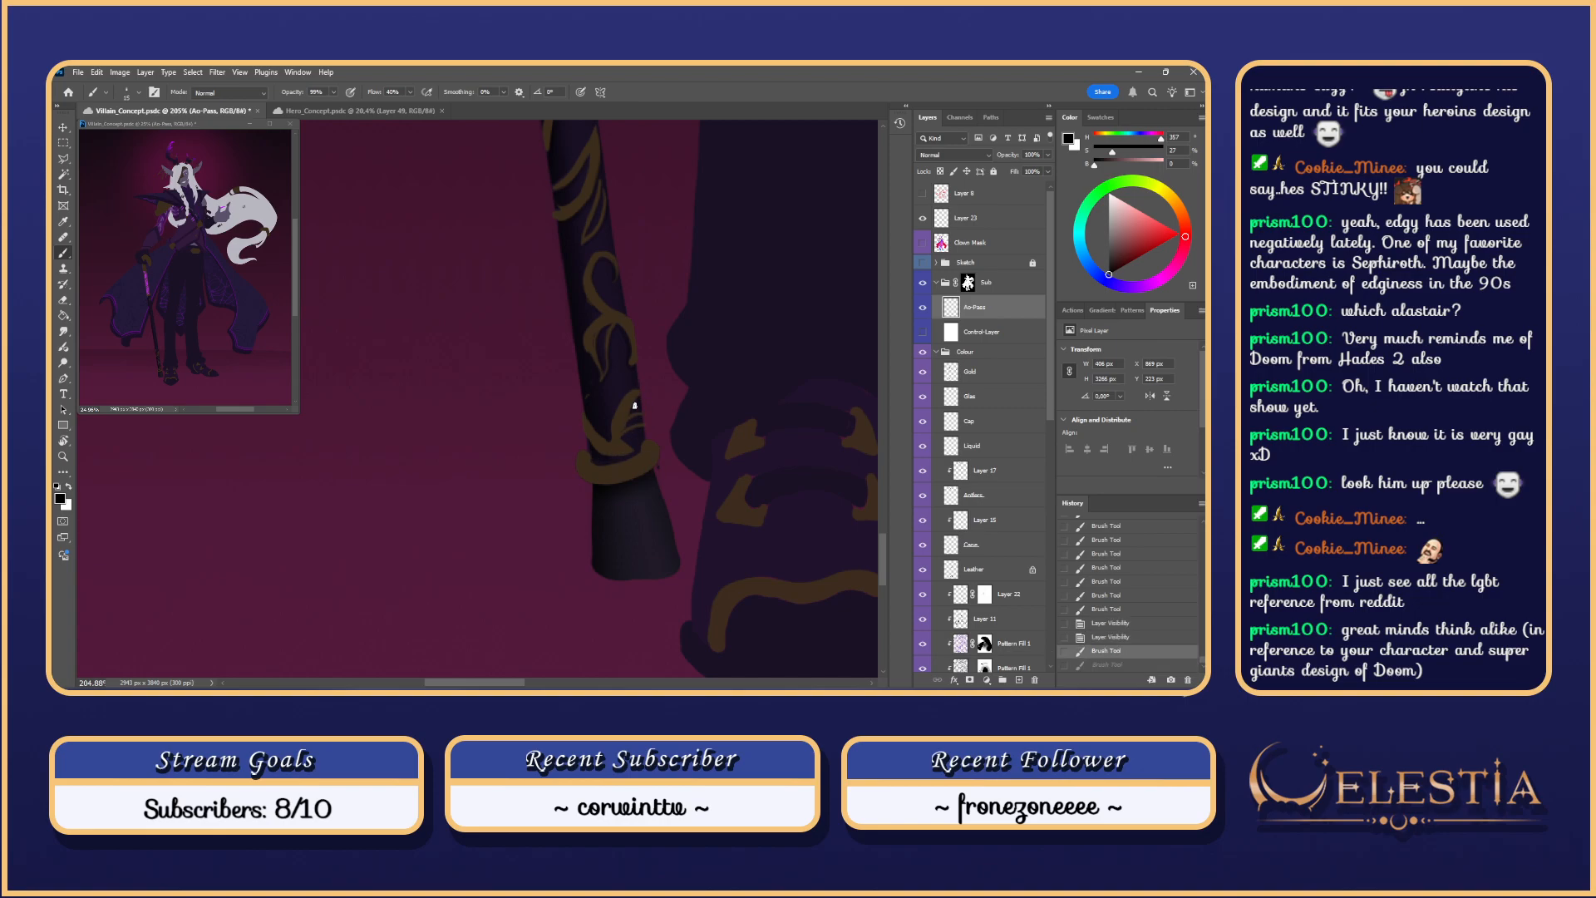
drag(637, 404, 638, 450)
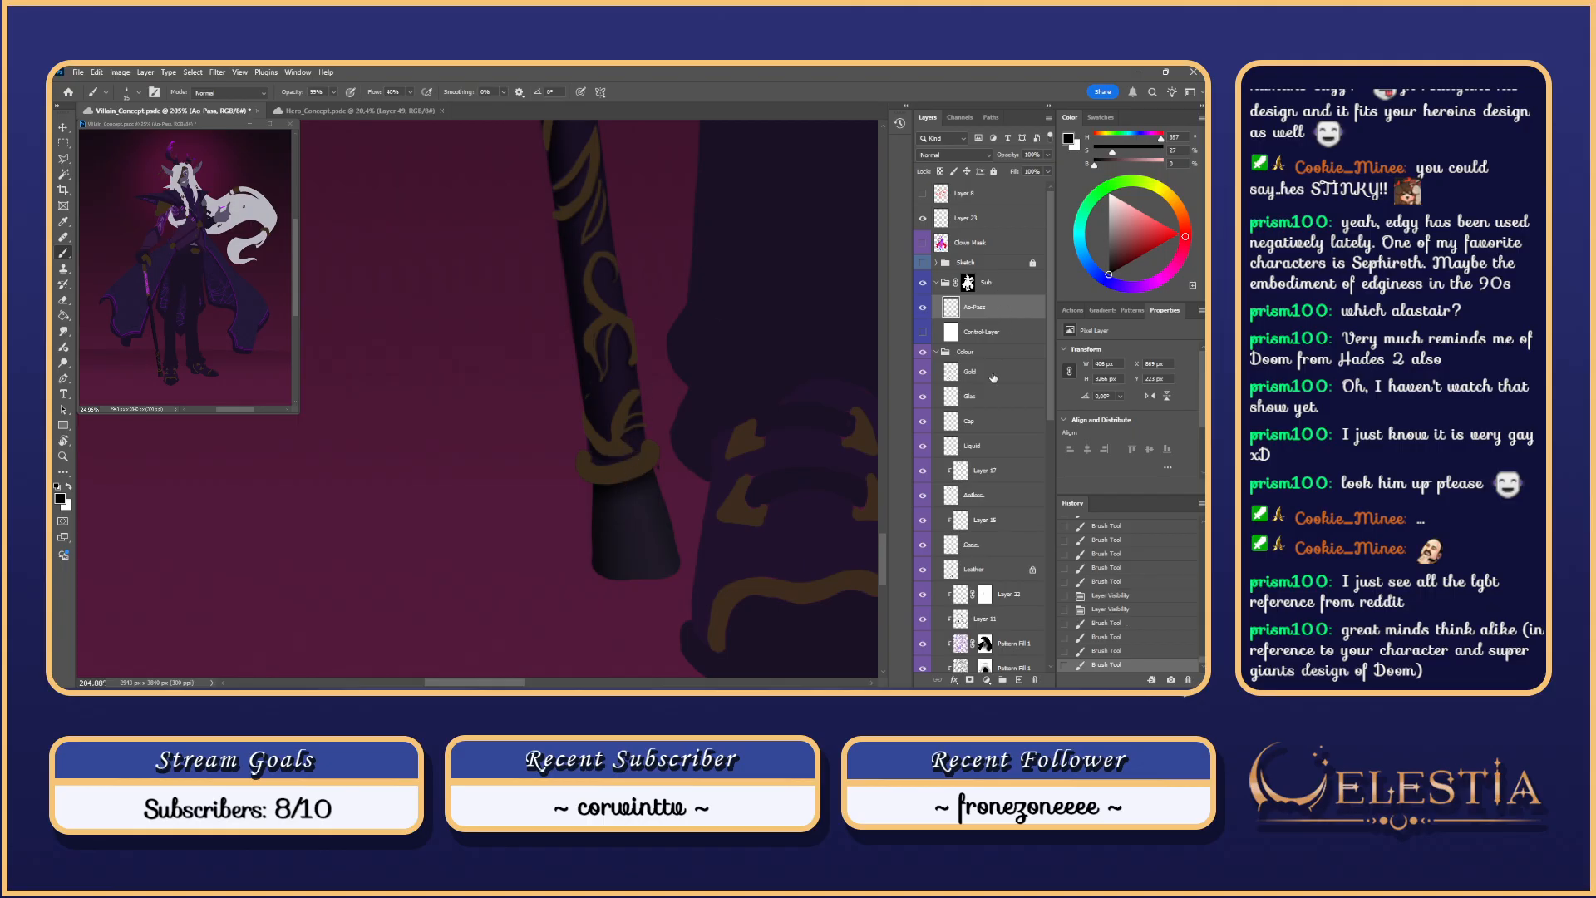
Step: On the Gold layer, sample the band's gold and paint it with the Hard Round 15 brush
click(993, 378)
alt+click(619, 459)
right_click(624, 456)
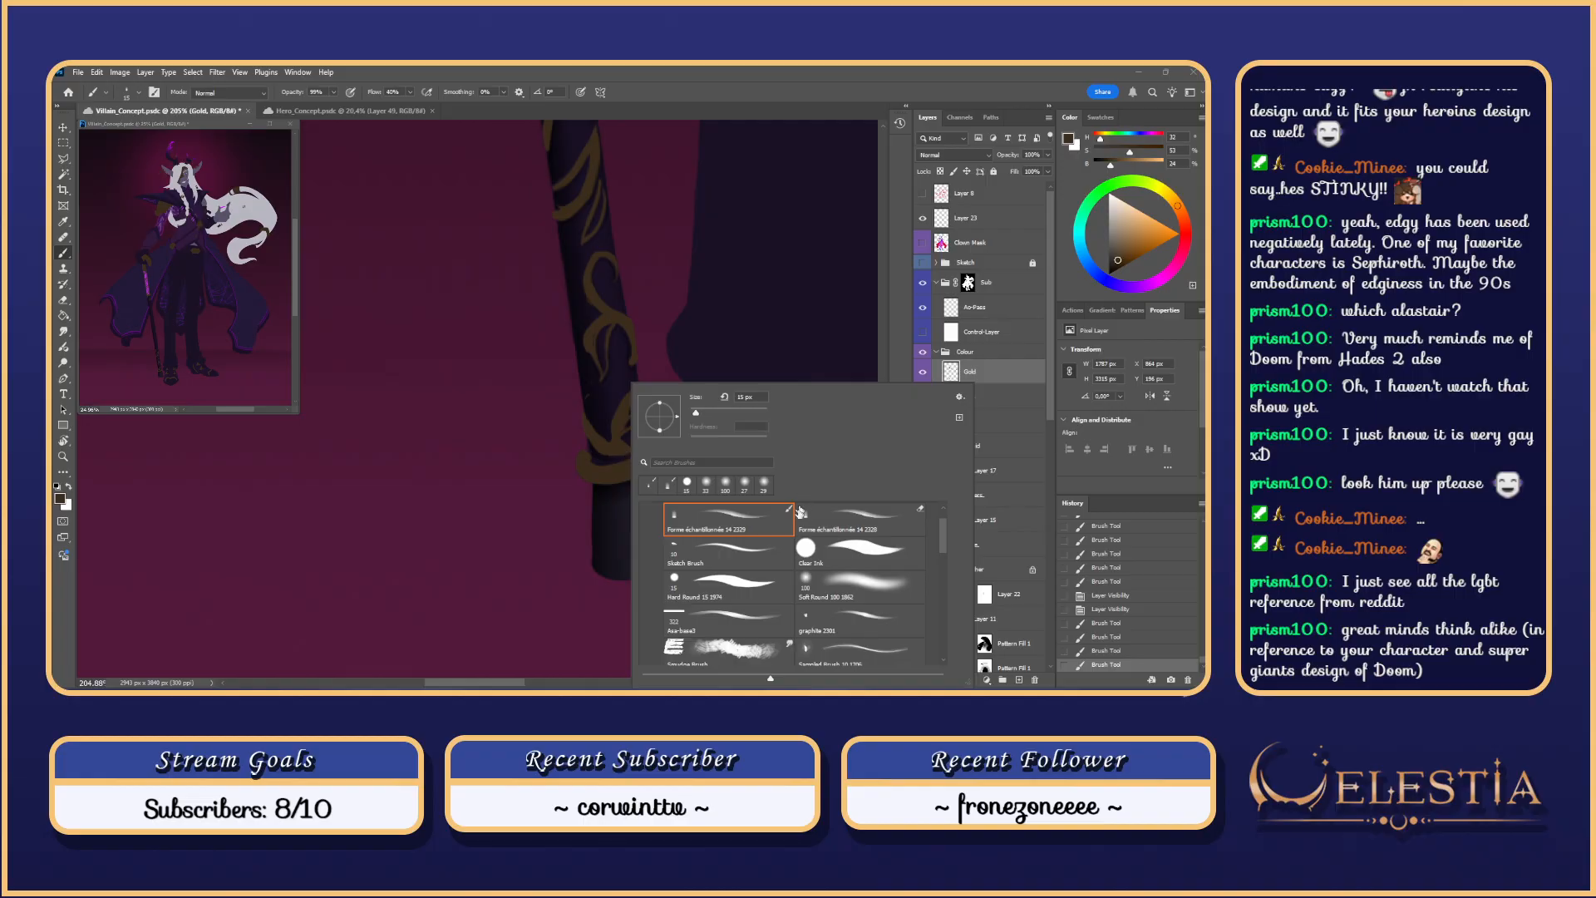
click(748, 583)
mouse_move(616, 466)
mouse_down()
mouse_move(588, 452)
mouse_move(617, 471)
mouse_up()
key(ctrl+z)
key(ctrl+z)
key(ctrl+z)
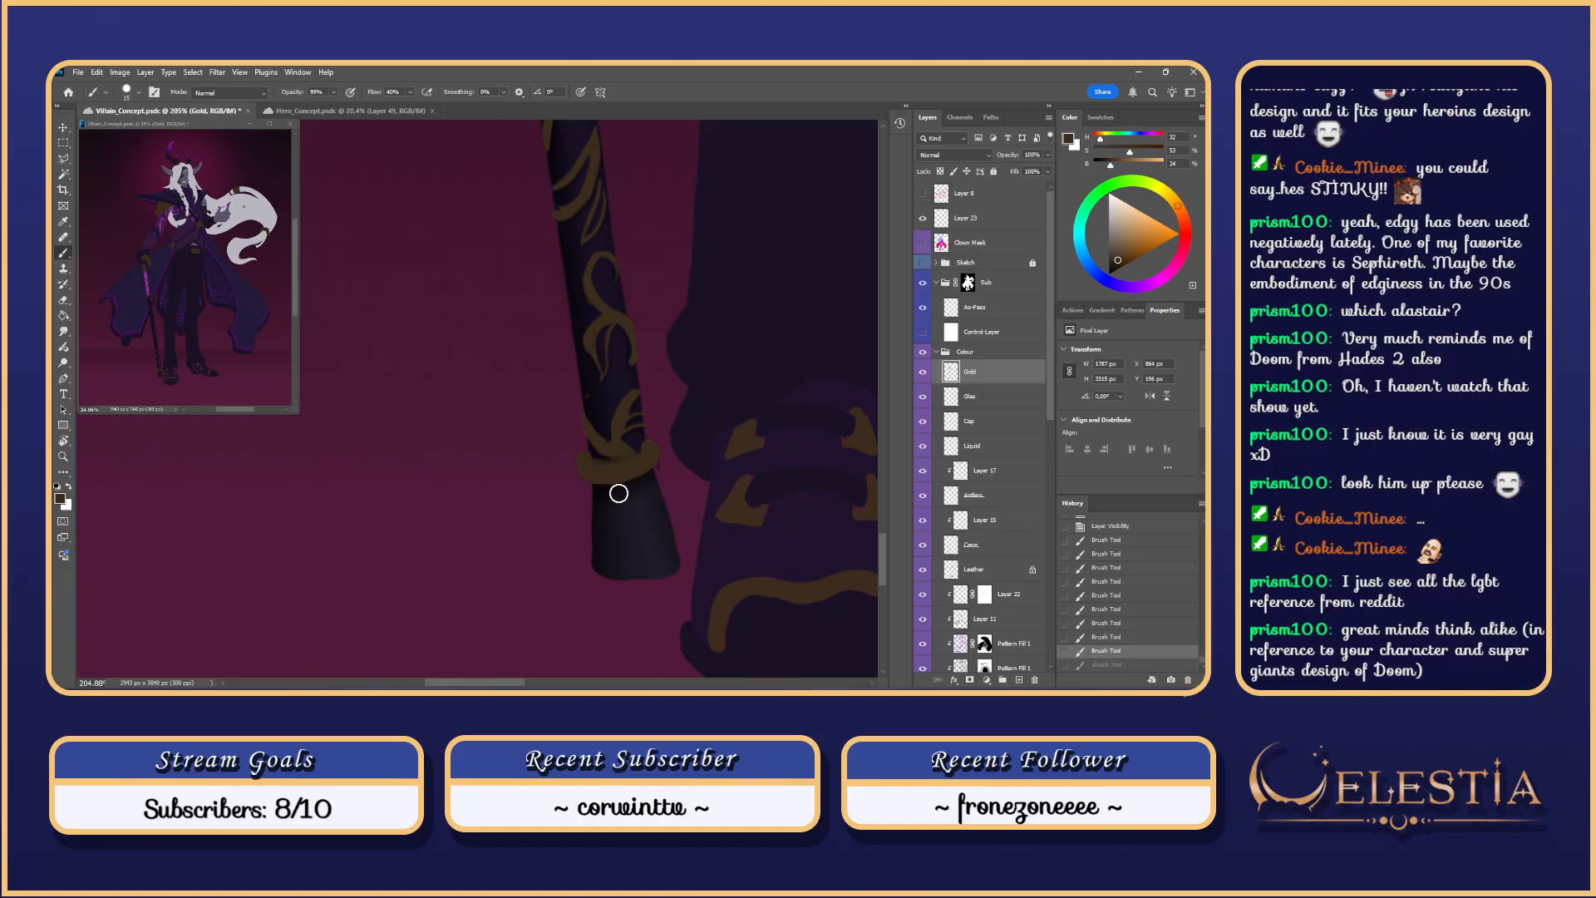
key(ctrl+z)
key(ctrl+z)
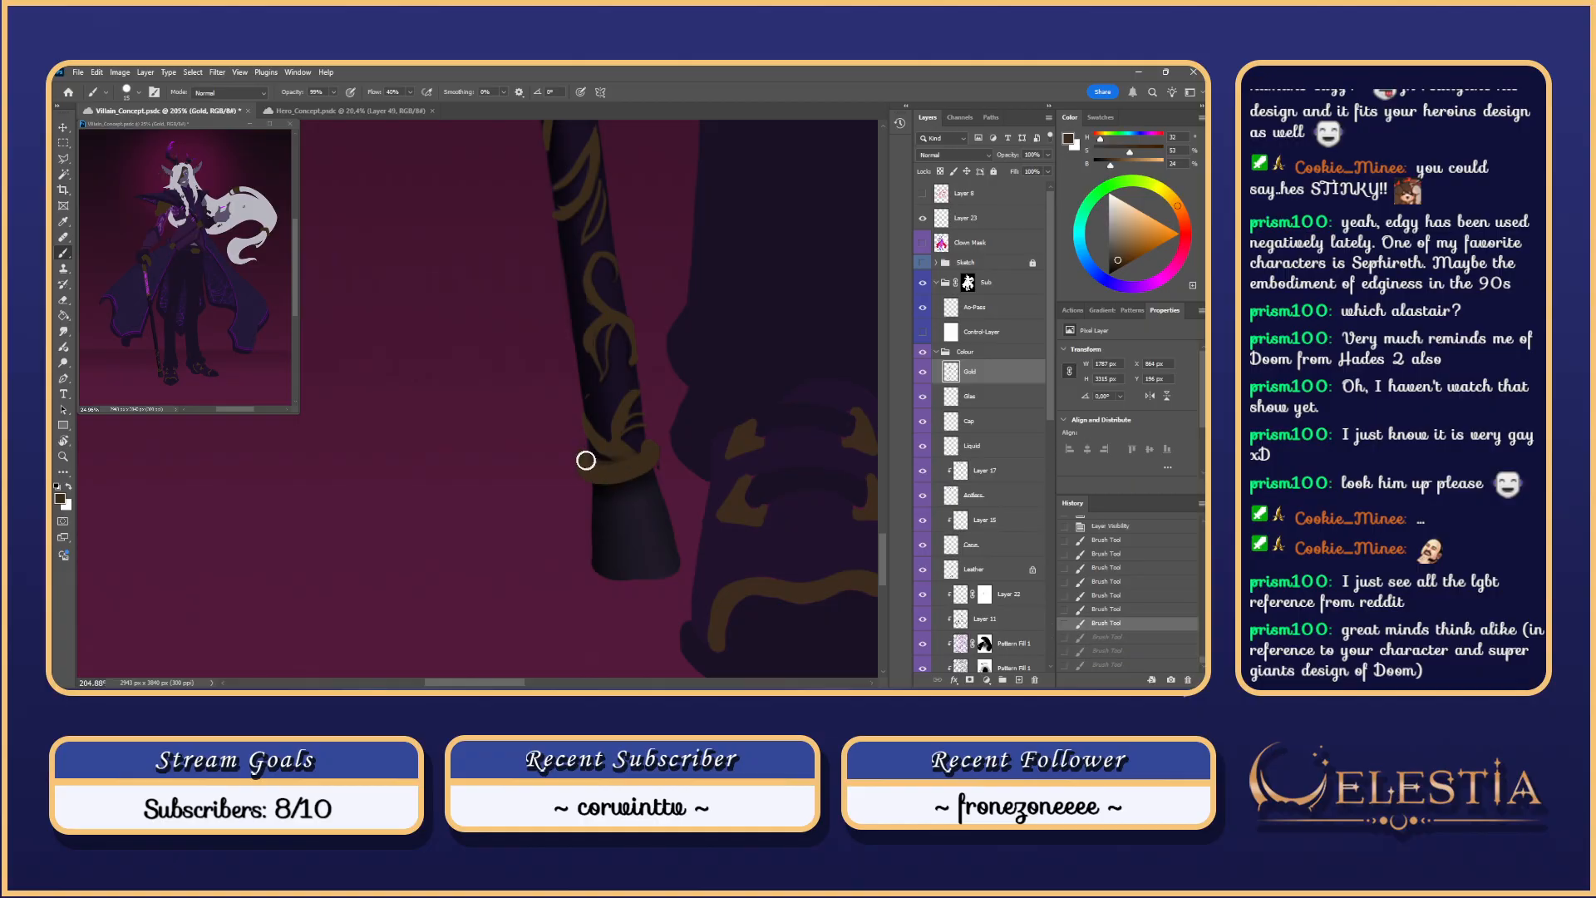
mouse_move(643, 452)
mouse_down()
mouse_move(594, 461)
mouse_move(607, 450)
mouse_up()
Step: On the Ao-Pass layer, erase stray paint and try a new brush preset on the gold band
click(990, 316)
key(e)
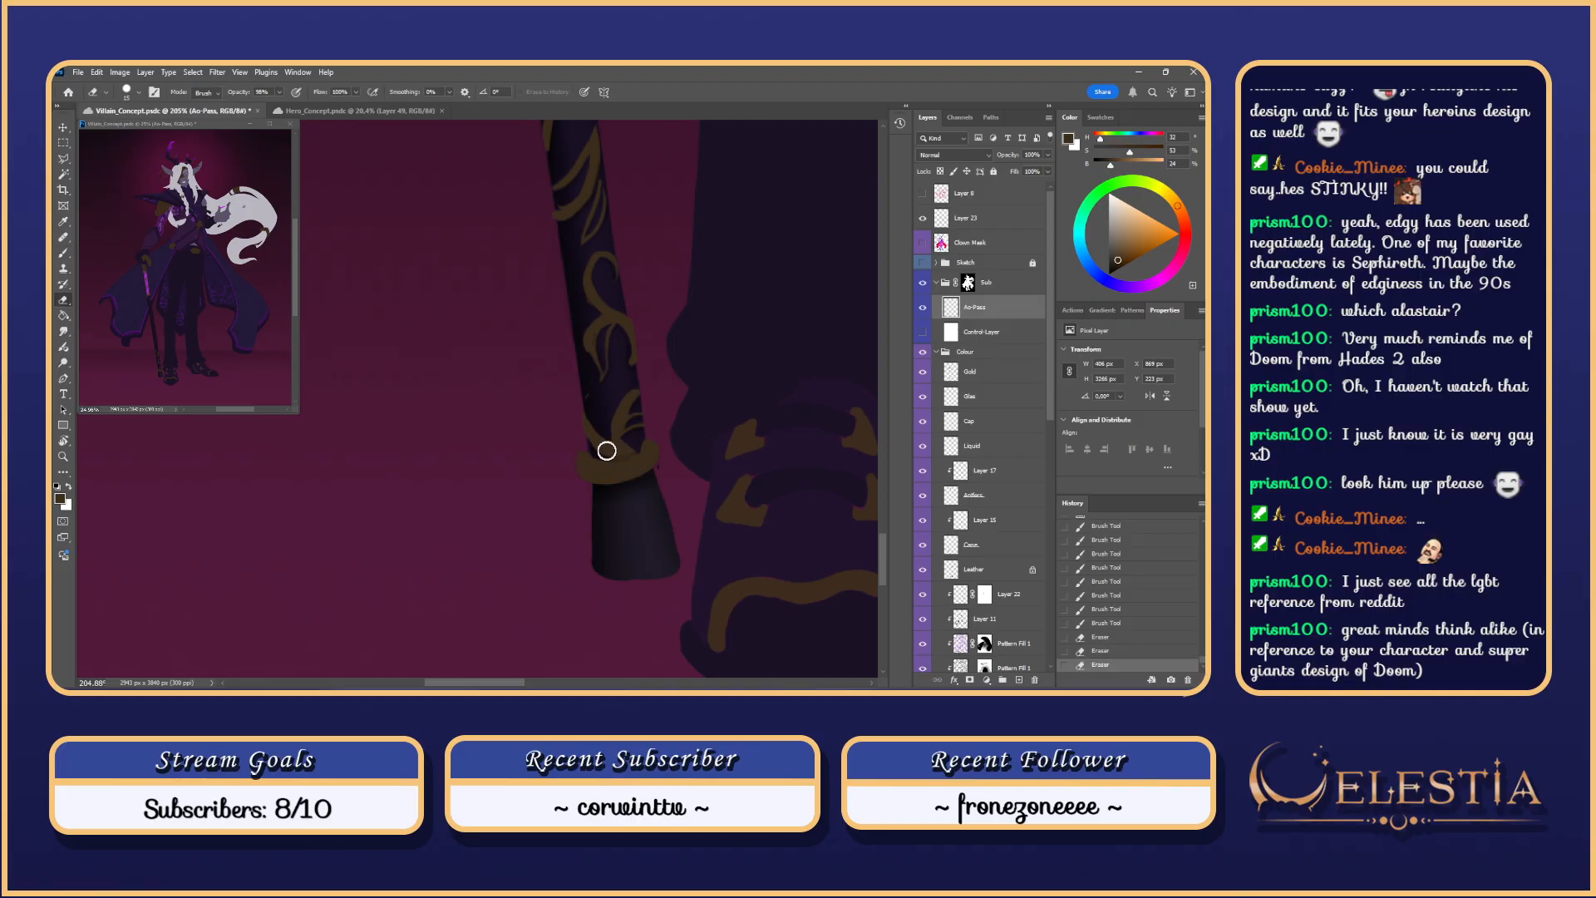
key(b)
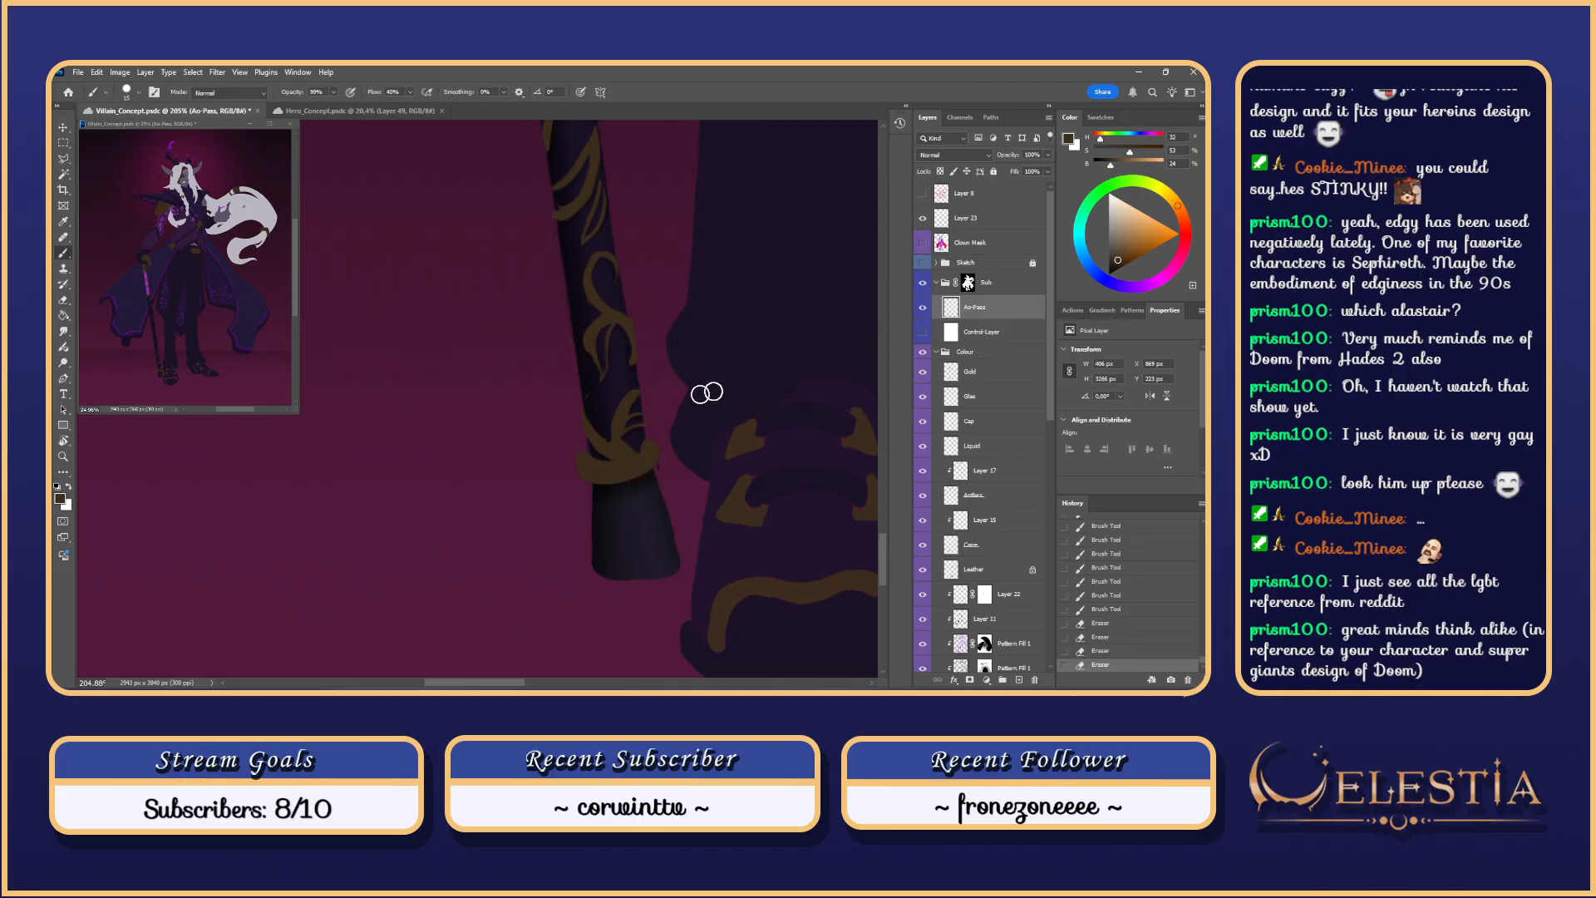
right_click(706, 391)
click(780, 517)
drag(644, 449, 616, 476)
key(ctrl+z)
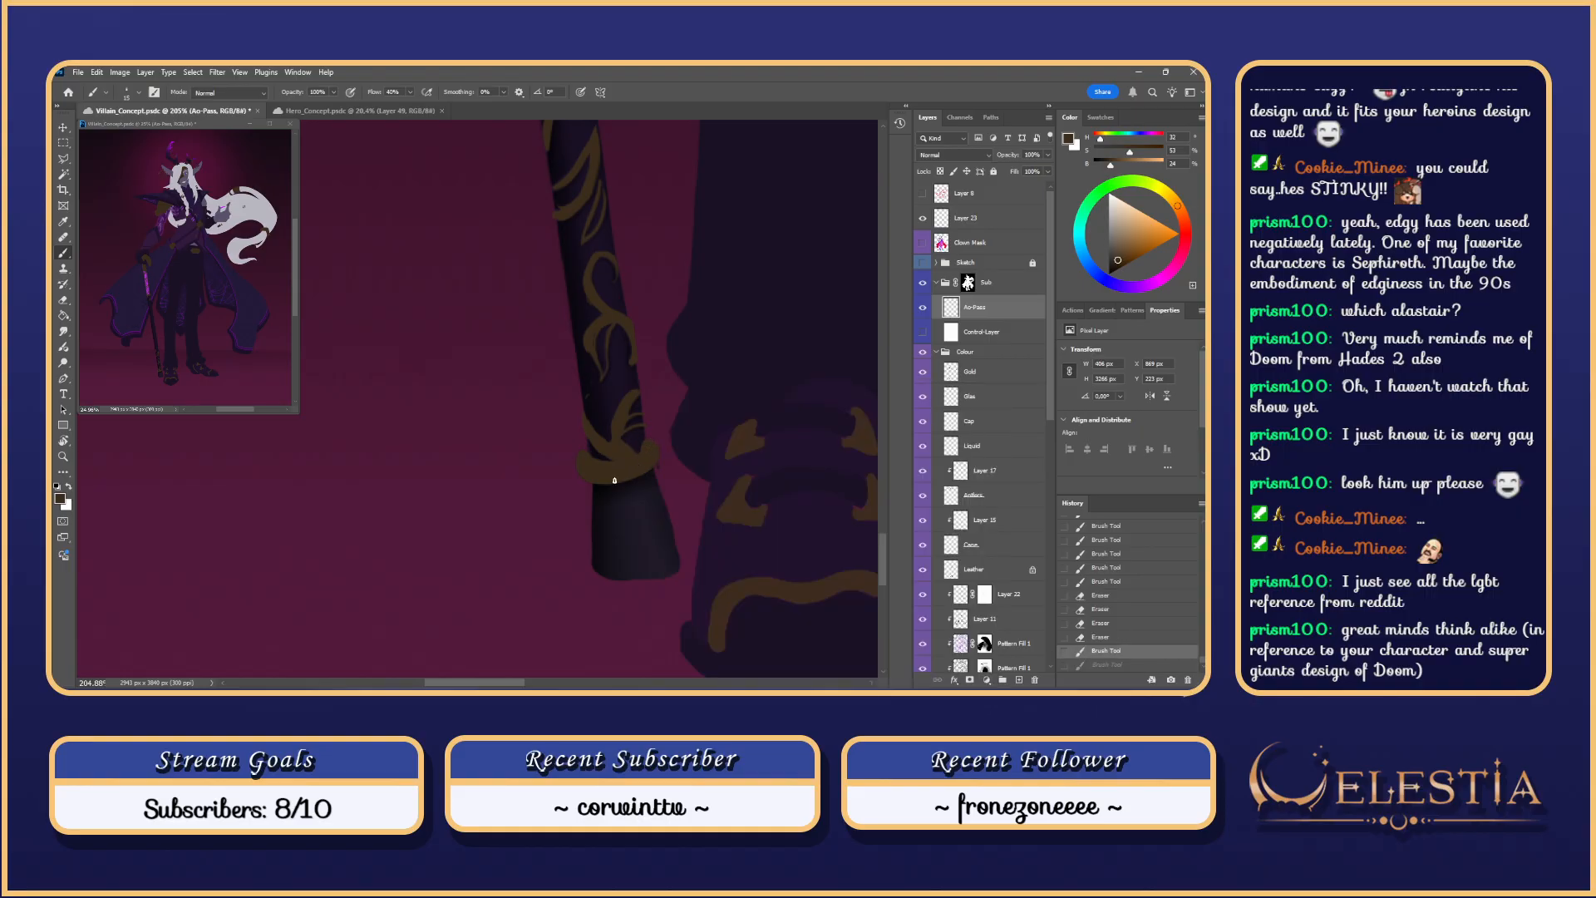
Step: Enlarge the brush to 25 px, sample black from the cane, and retry shading near the band
drag(666, 366, 667, 373)
key(bracketright)
key(bracketright)
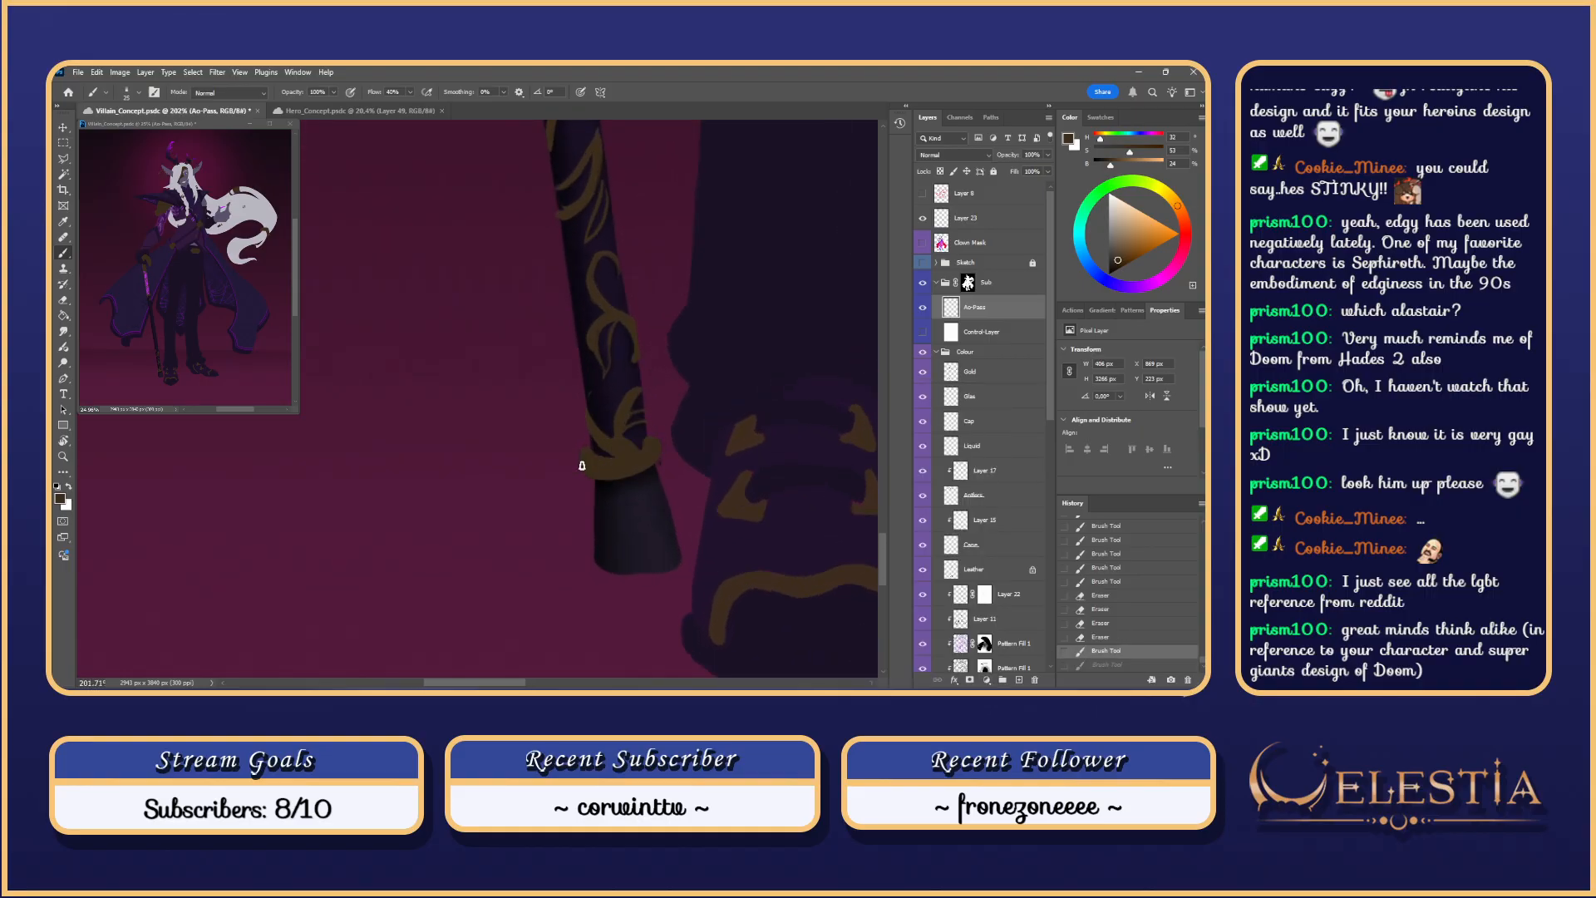
drag(582, 464, 642, 478)
key(ctrl+z)
key(ctrl+z)
key(ctrl+z)
alt+click(627, 537)
key(ctrl+z)
key(ctrl+z)
key(ctrl+z)
key(ctrl+shift+z)
key(ctrl+shift+z)
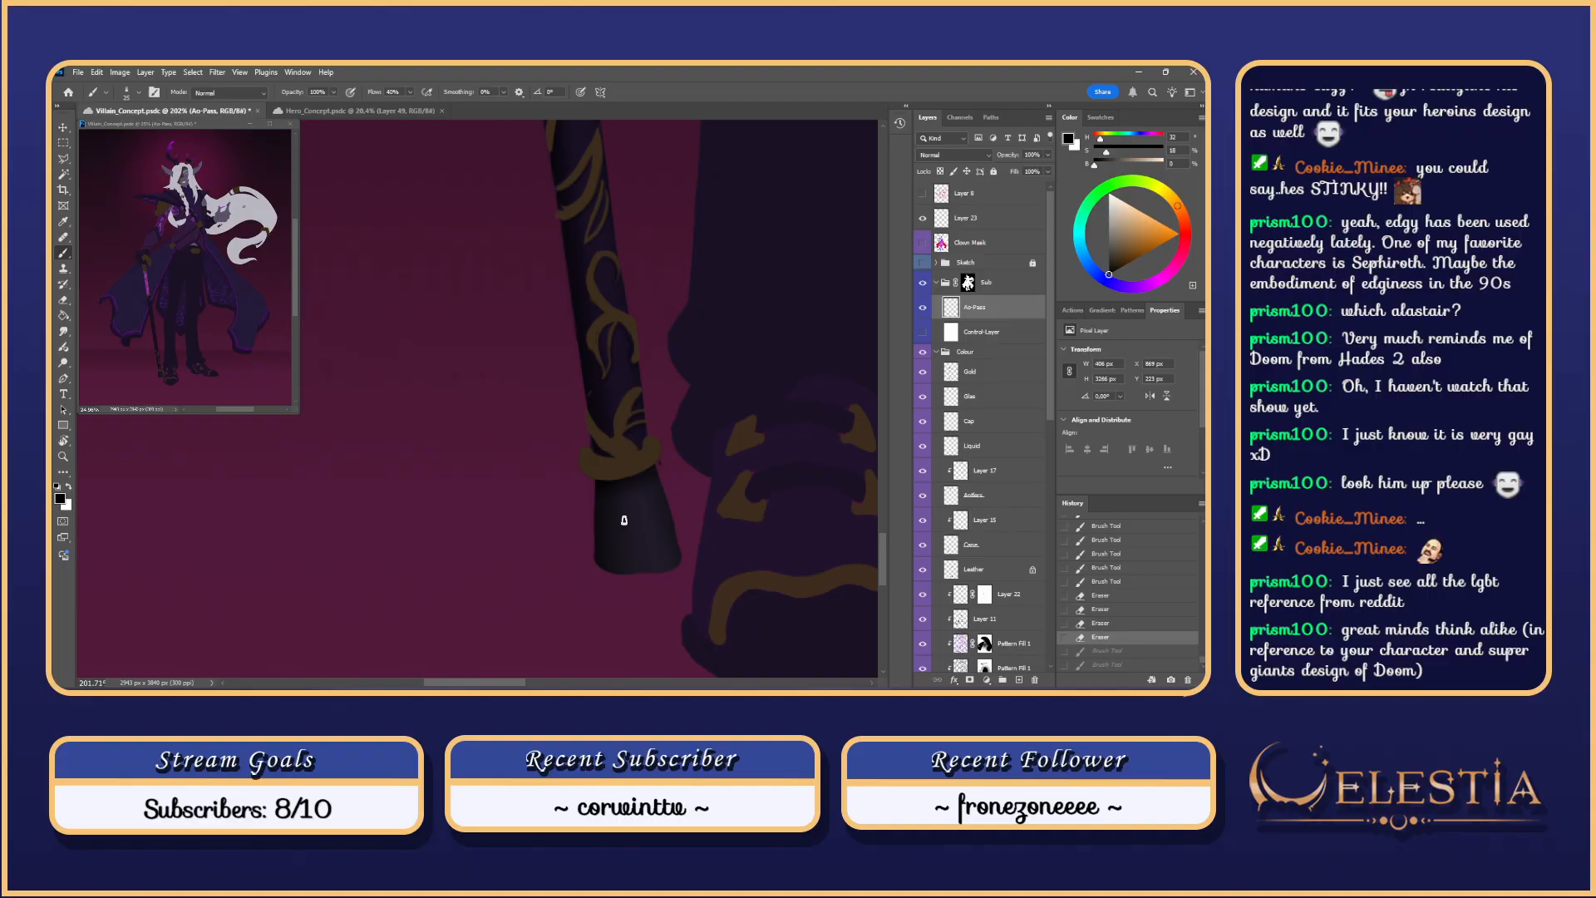
Step: Lasso-select the outline of the gold band and hide the selection edges
key(l)
right_click(604, 459)
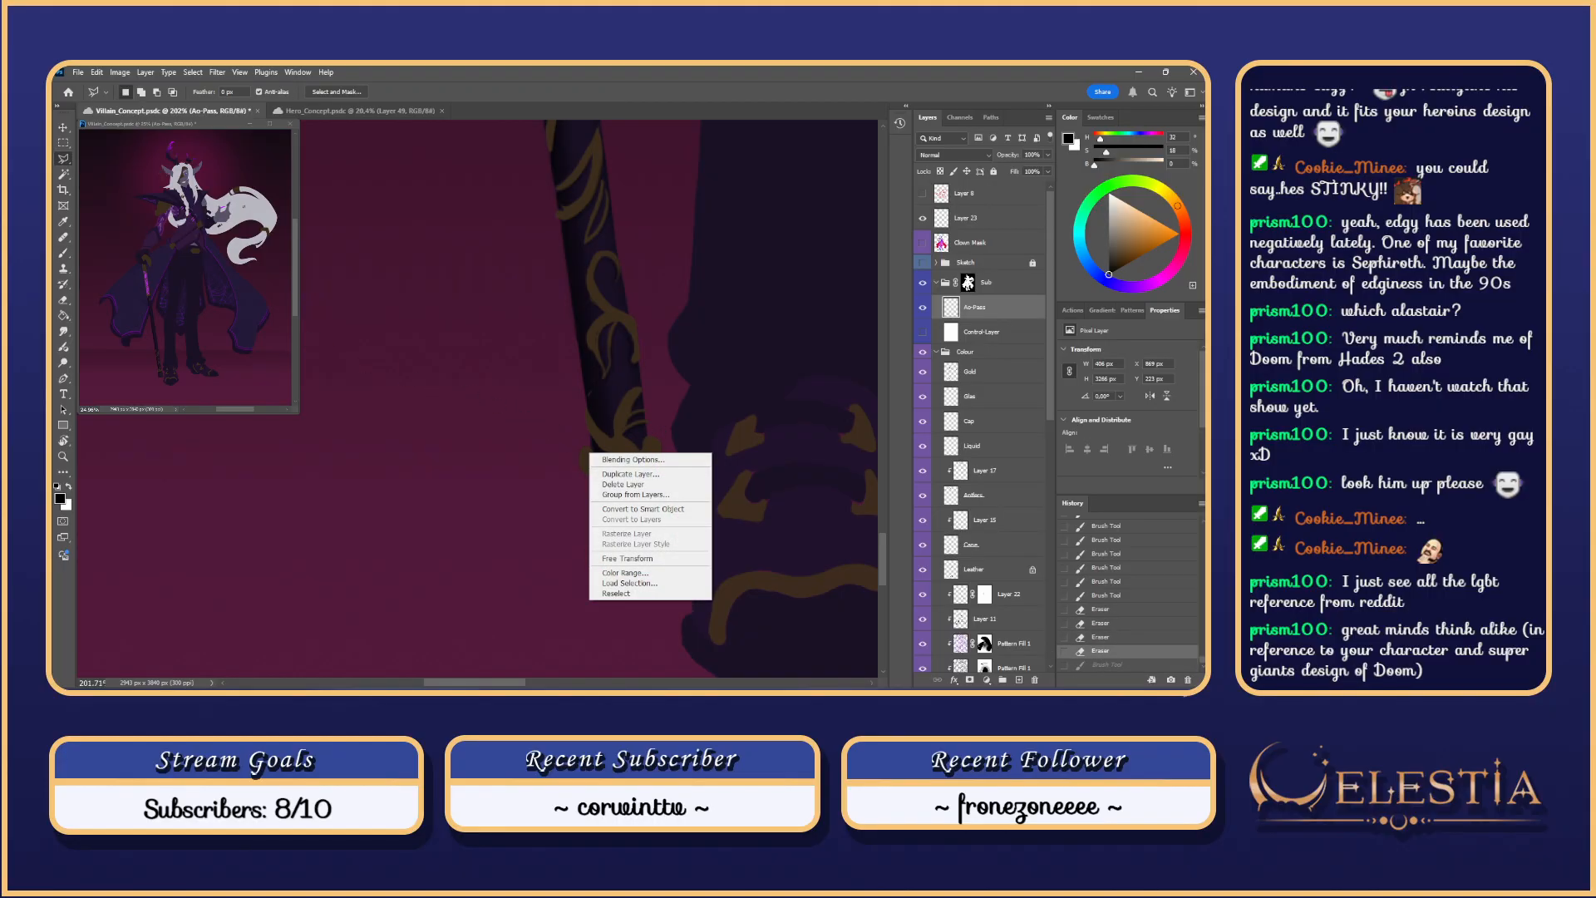
click(68, 158)
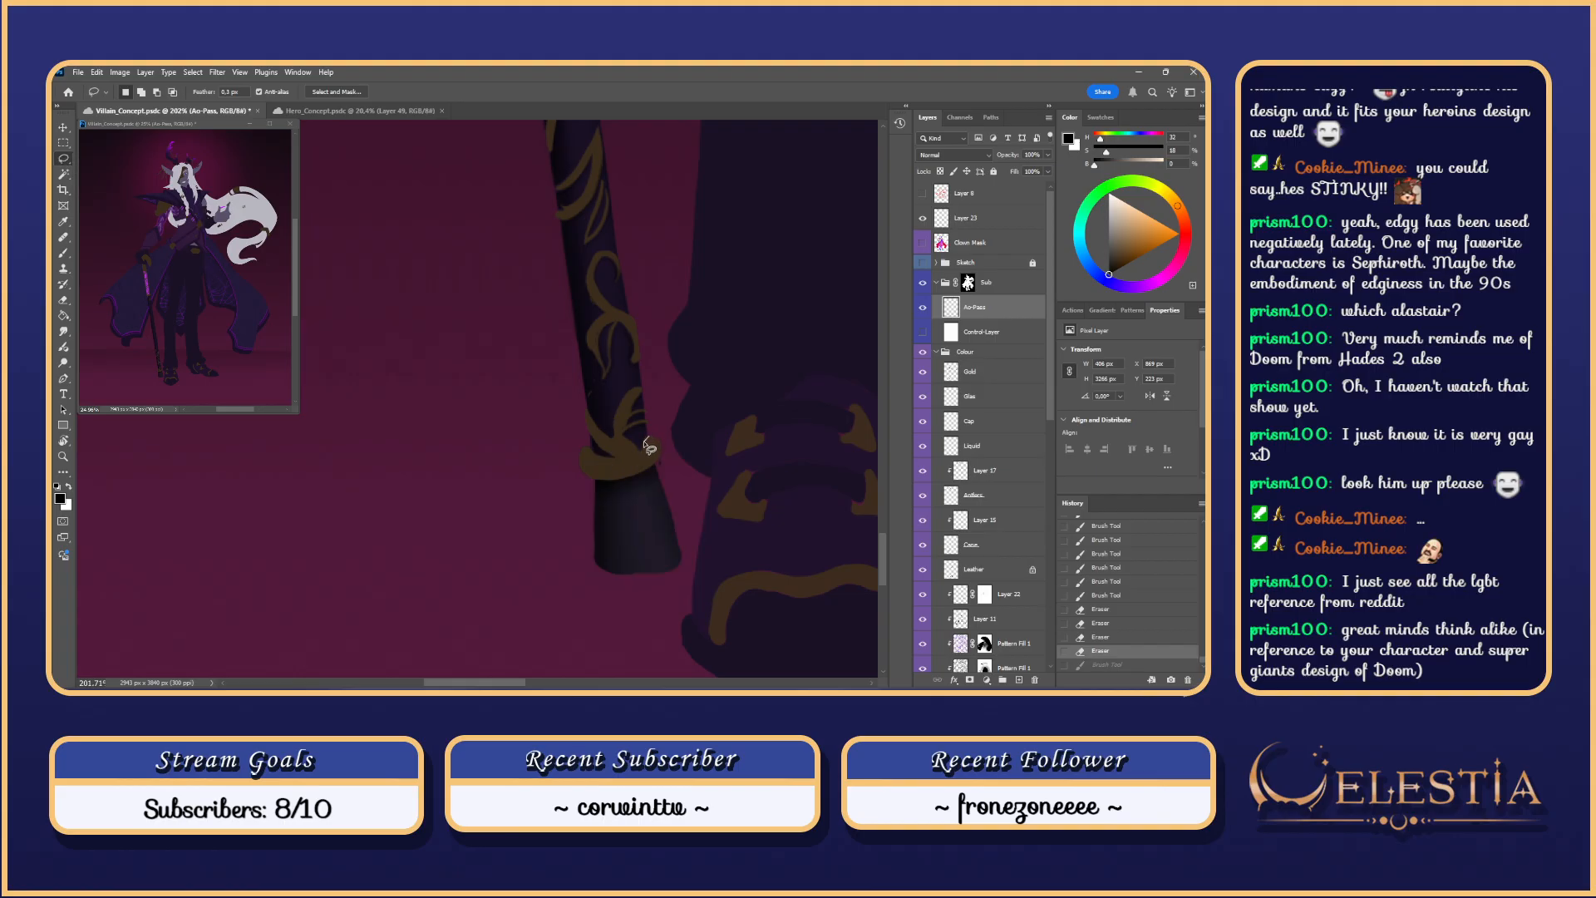
mouse_move(650, 447)
mouse_down()
mouse_move(580, 450)
mouse_move(579, 472)
mouse_move(620, 482)
mouse_move(660, 441)
mouse_up()
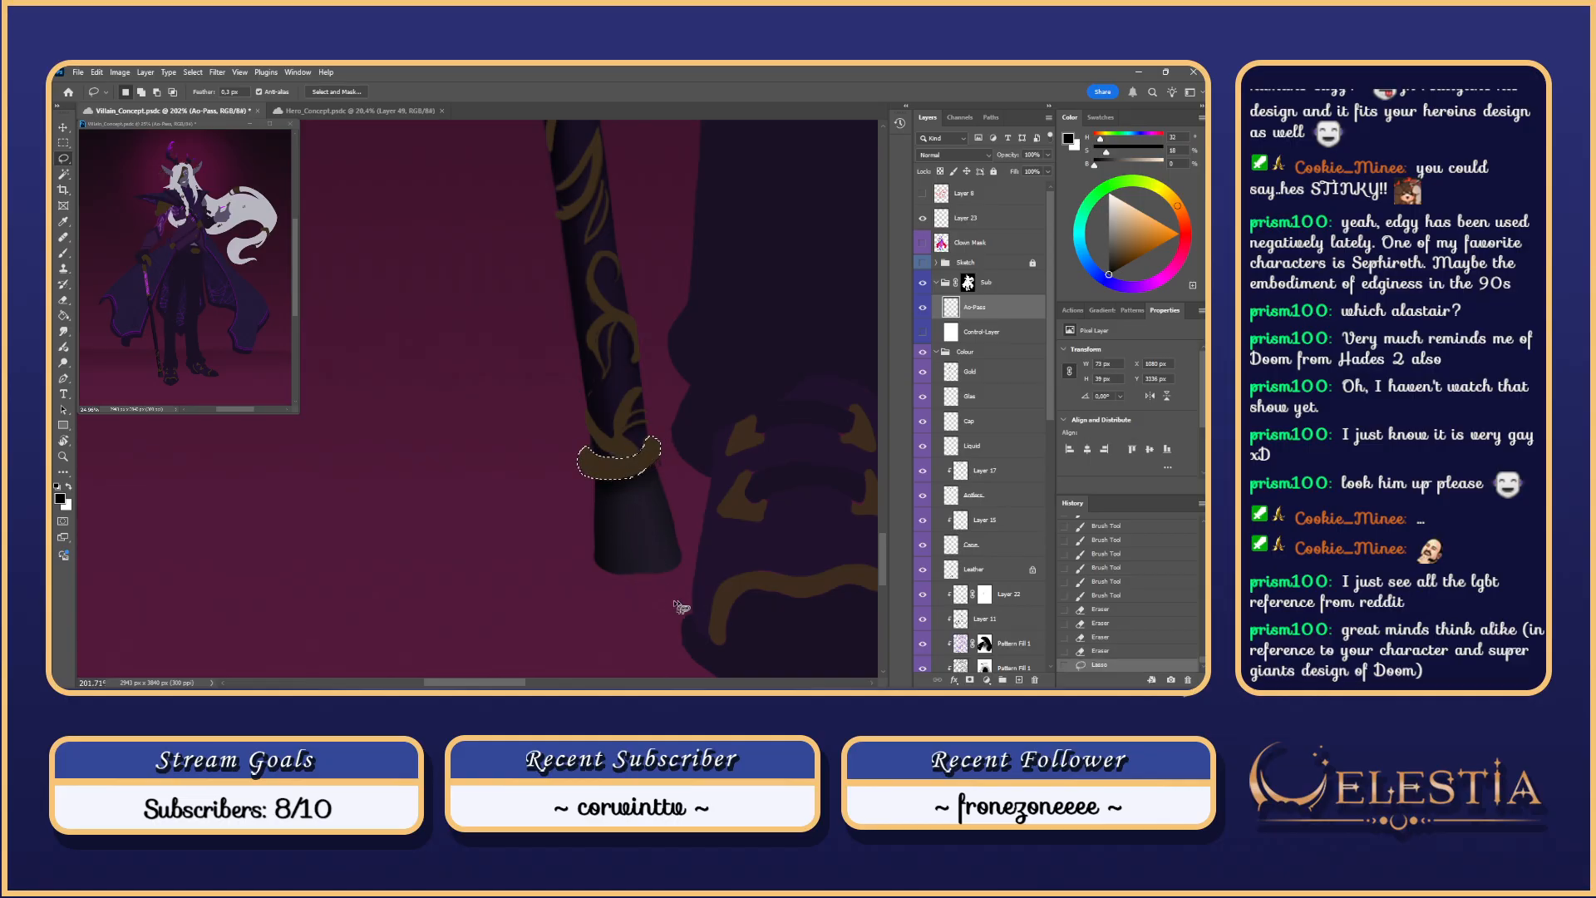
key(ctrl+h)
mouse_move(714, 565)
mouse_down()
mouse_move(697, 533)
mouse_move(527, 606)
mouse_move(453, 599)
mouse_up()
Step: Rotate the canvas and shade along the gold band with a 53 px brush, checking without colour layers
key(b)
mouse_move(515, 552)
mouse_down()
mouse_move(527, 491)
mouse_move(502, 449)
mouse_move(529, 452)
mouse_move(574, 505)
mouse_up()
key(ctrl+z)
drag(497, 432, 543, 508)
key(ctrl+z)
key(ctrl+z)
drag(499, 424, 545, 503)
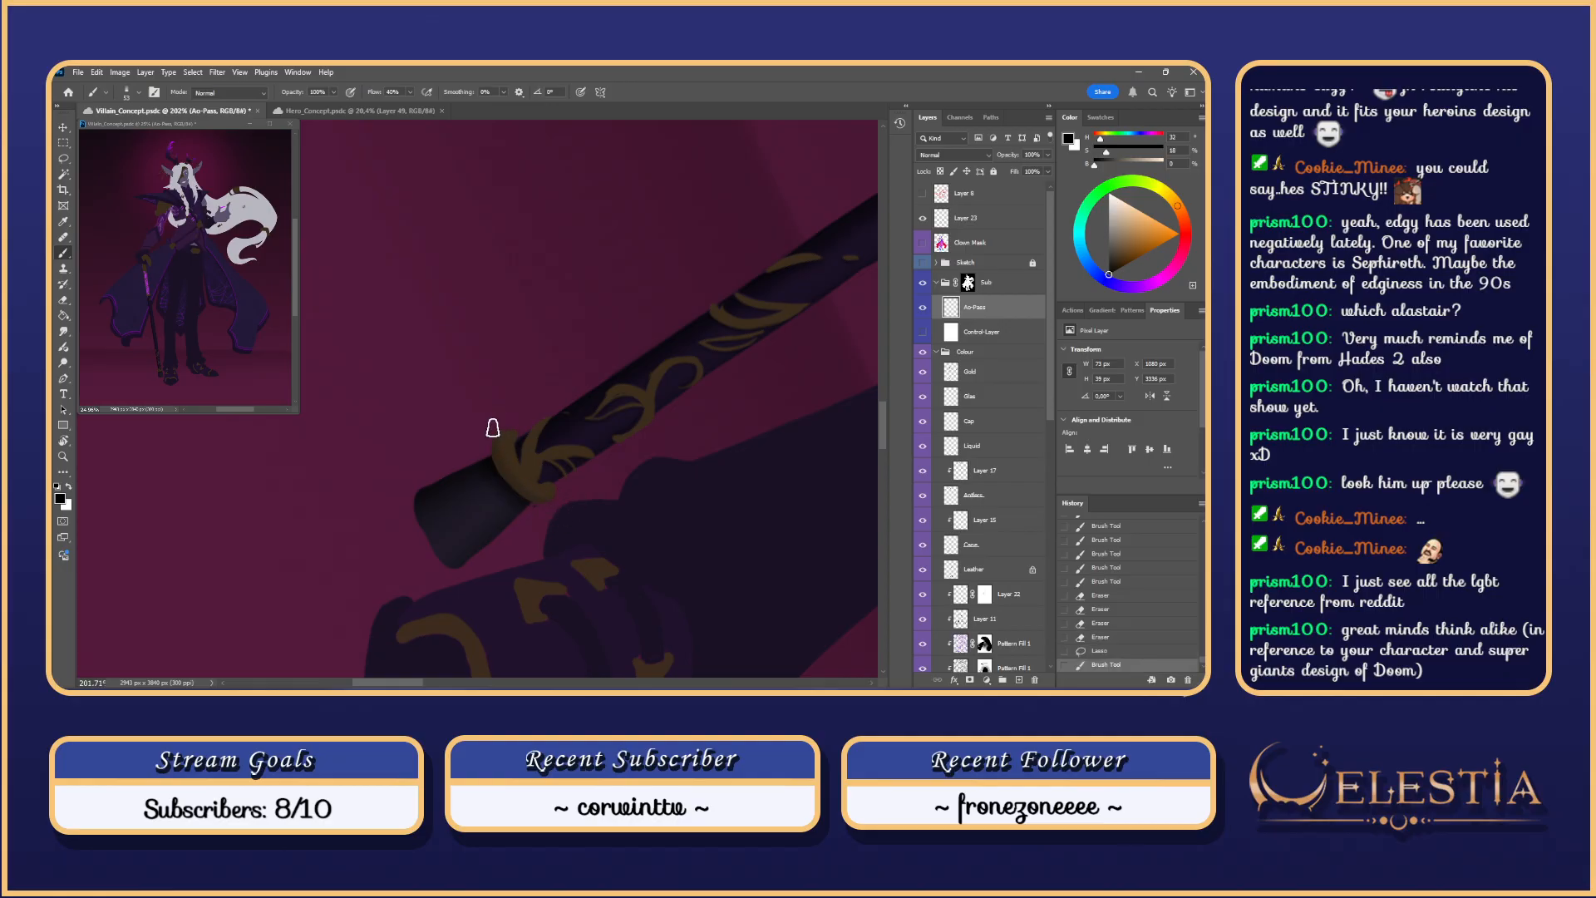
key(ctrl+z)
drag(492, 436, 543, 508)
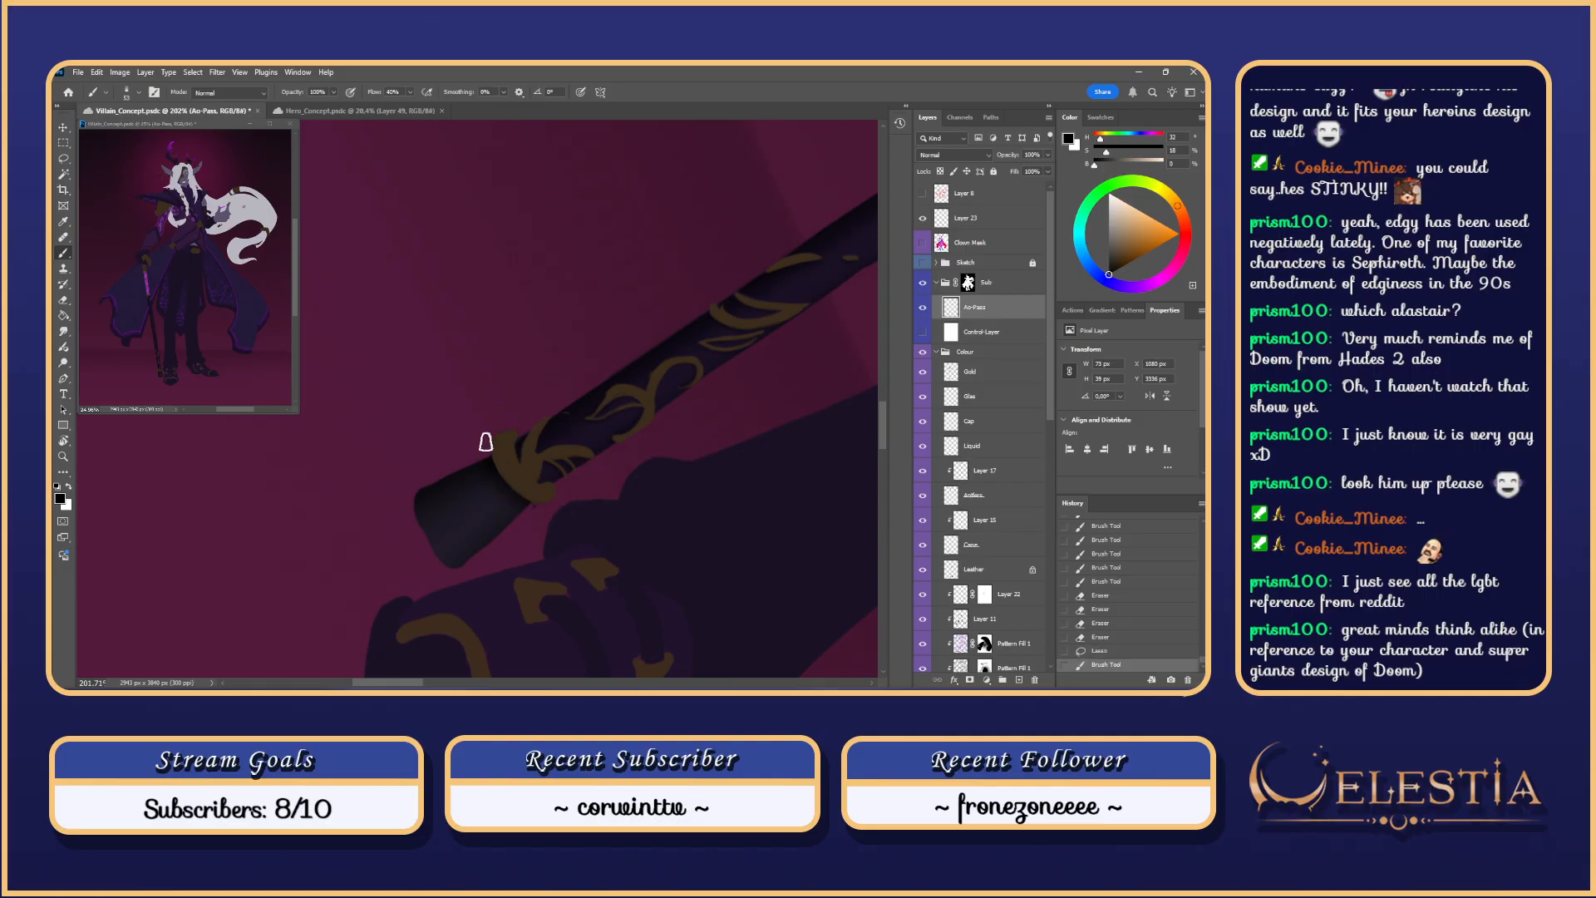
click(922, 353)
click(922, 352)
Step: Show the white Control-Layer overlay and paint shading strokes over the ring band, comparing via undo/redo
click(922, 332)
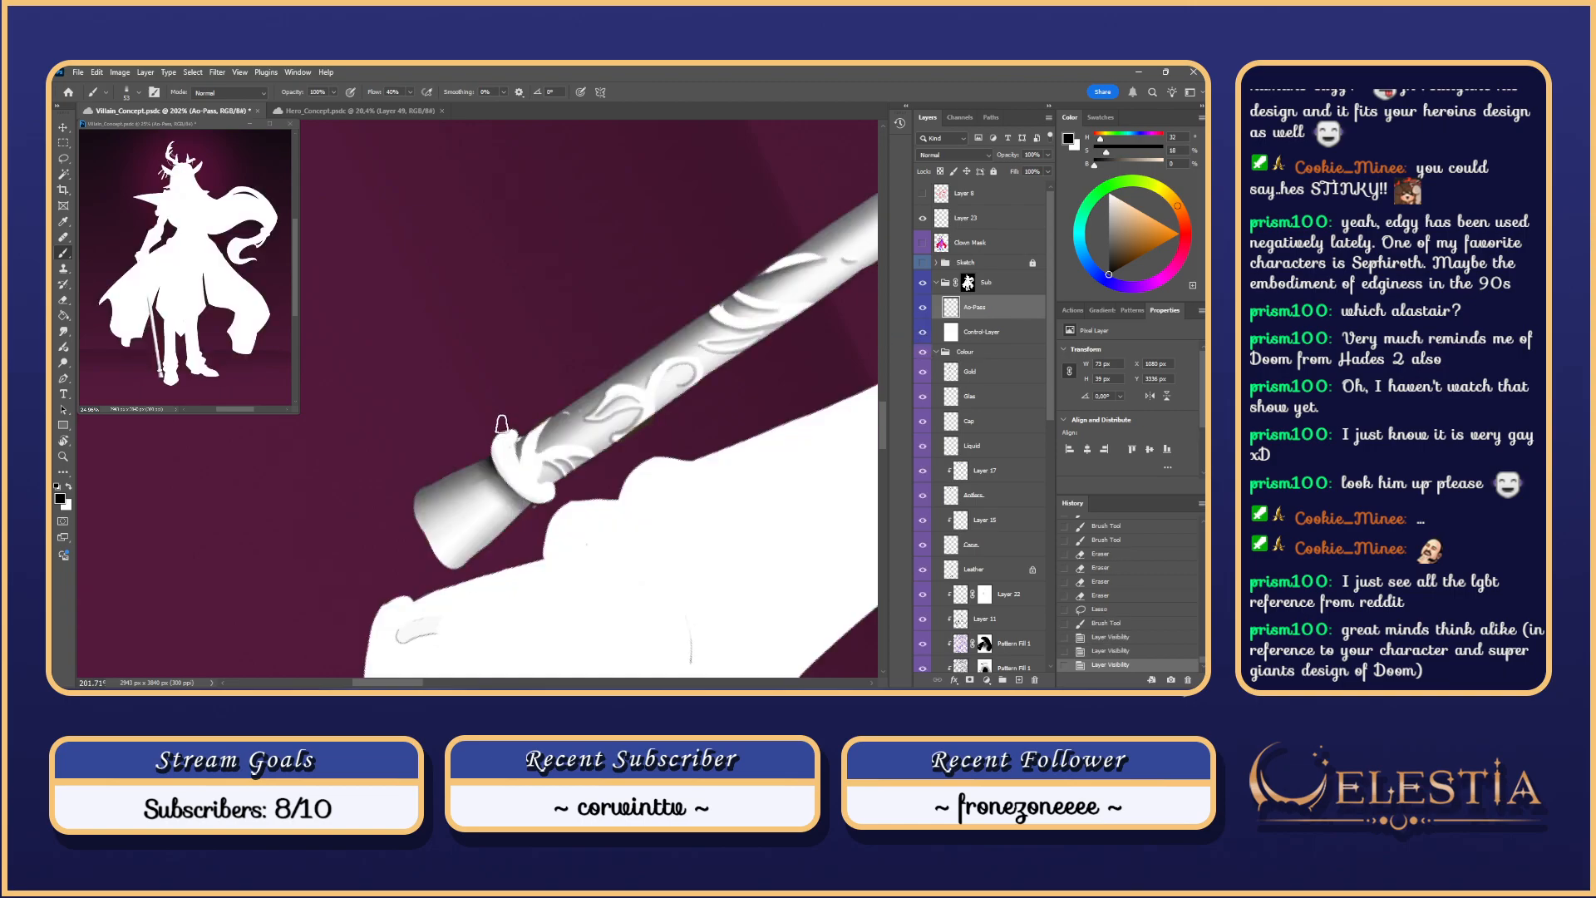
drag(502, 425, 545, 502)
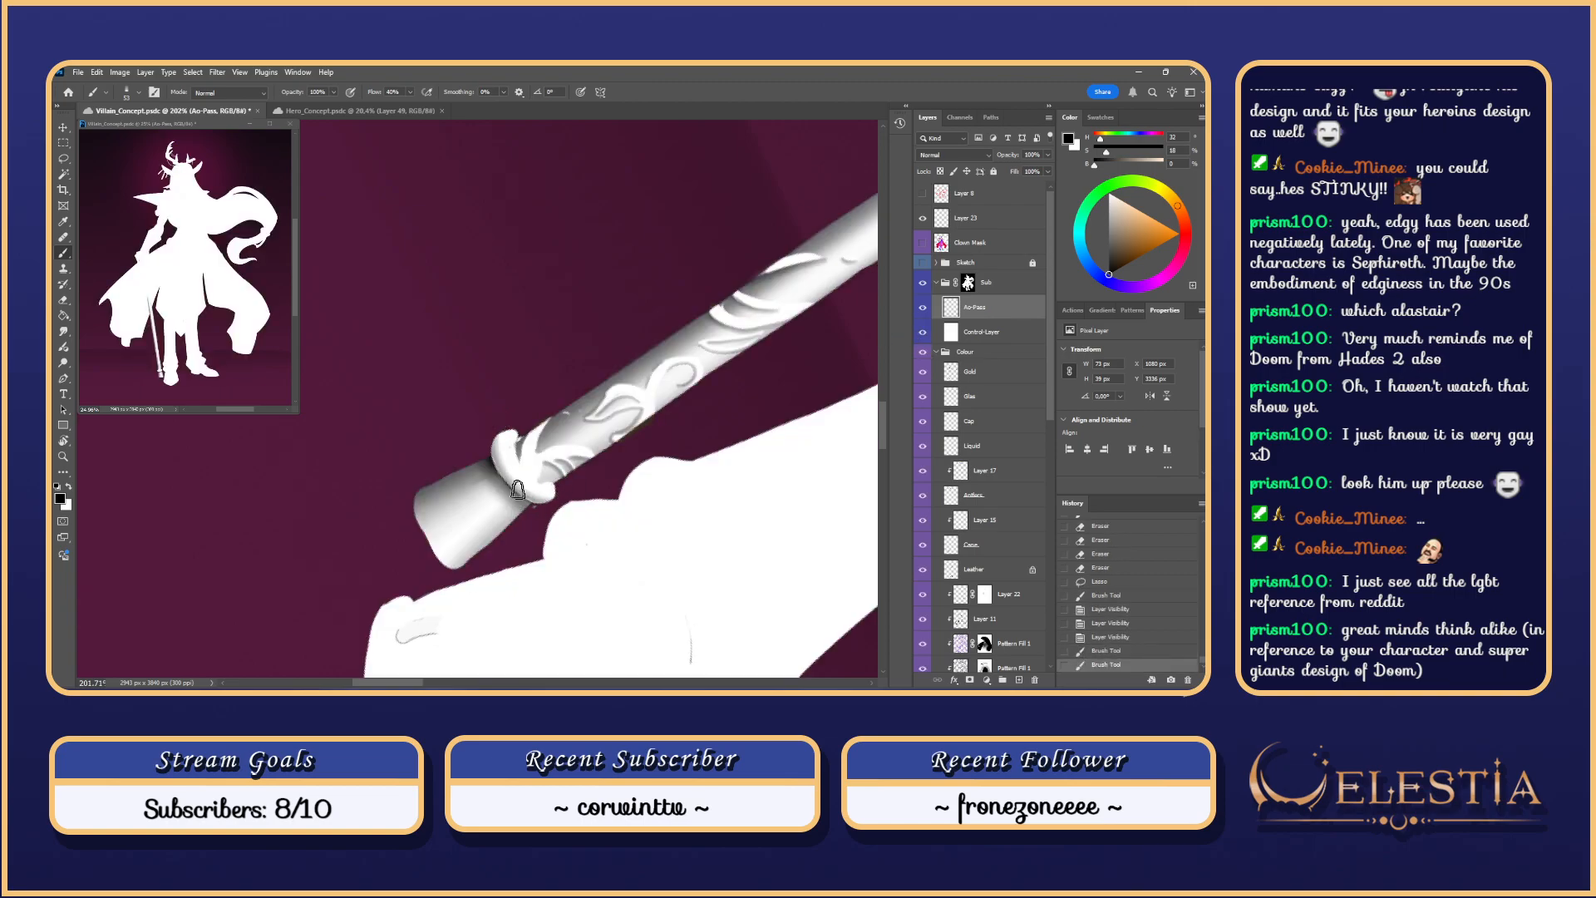
mouse_move(492, 432)
mouse_down()
mouse_move(573, 500)
mouse_move(535, 501)
mouse_move(558, 493)
mouse_move(493, 465)
mouse_move(527, 441)
mouse_move(499, 449)
mouse_move(519, 445)
mouse_move(535, 499)
mouse_up()
drag(518, 441, 536, 482)
key(ctrl+z)
key(Escape)
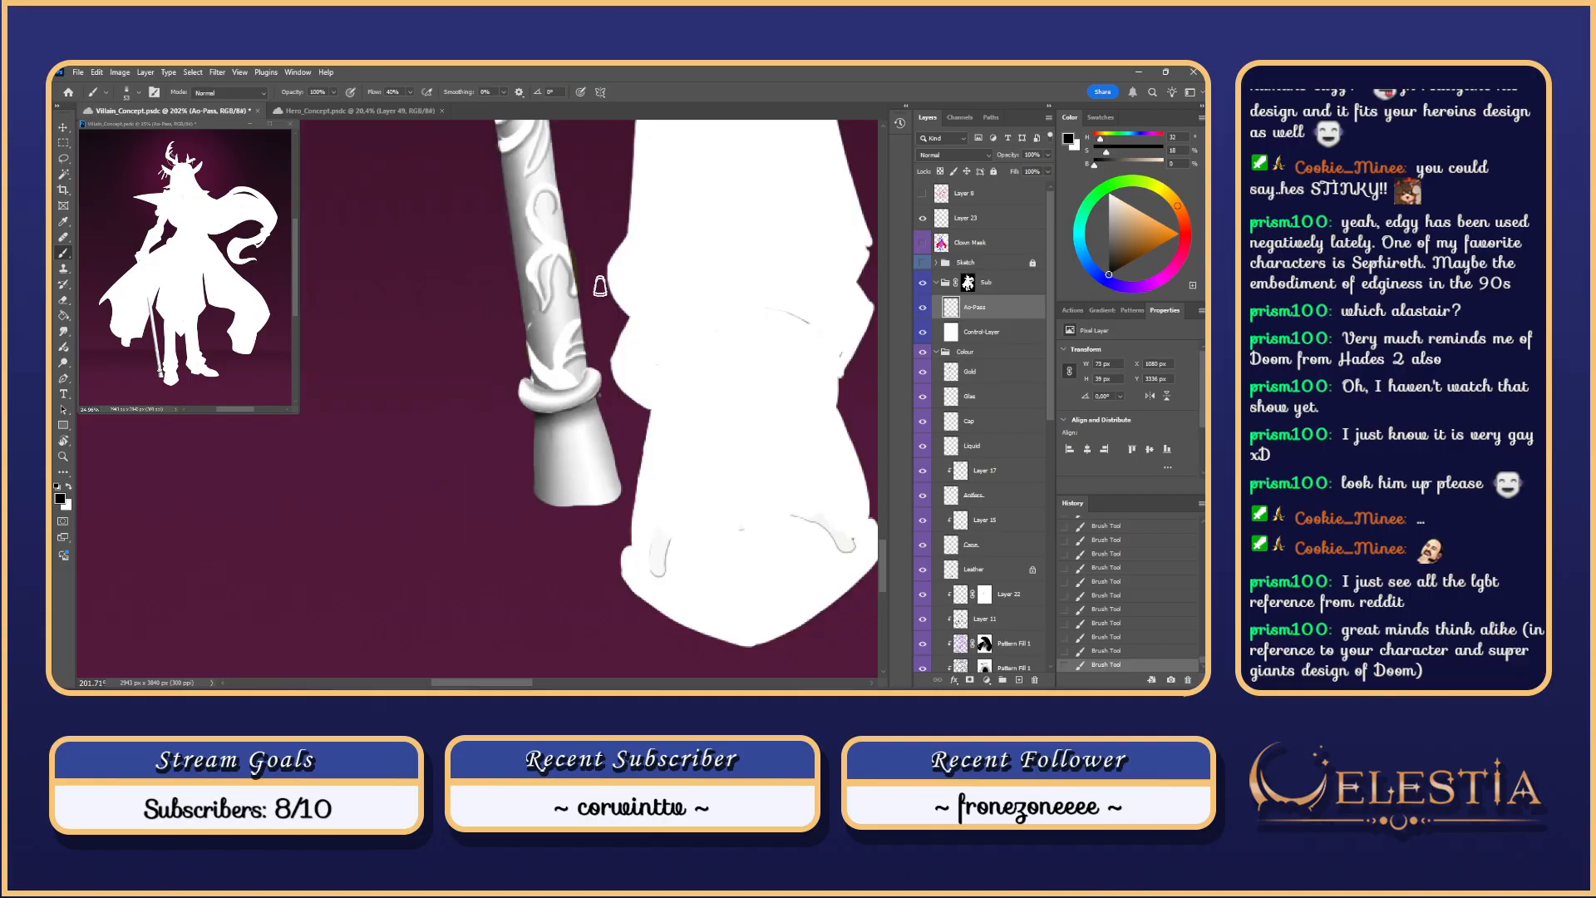
key(ctrl+z)
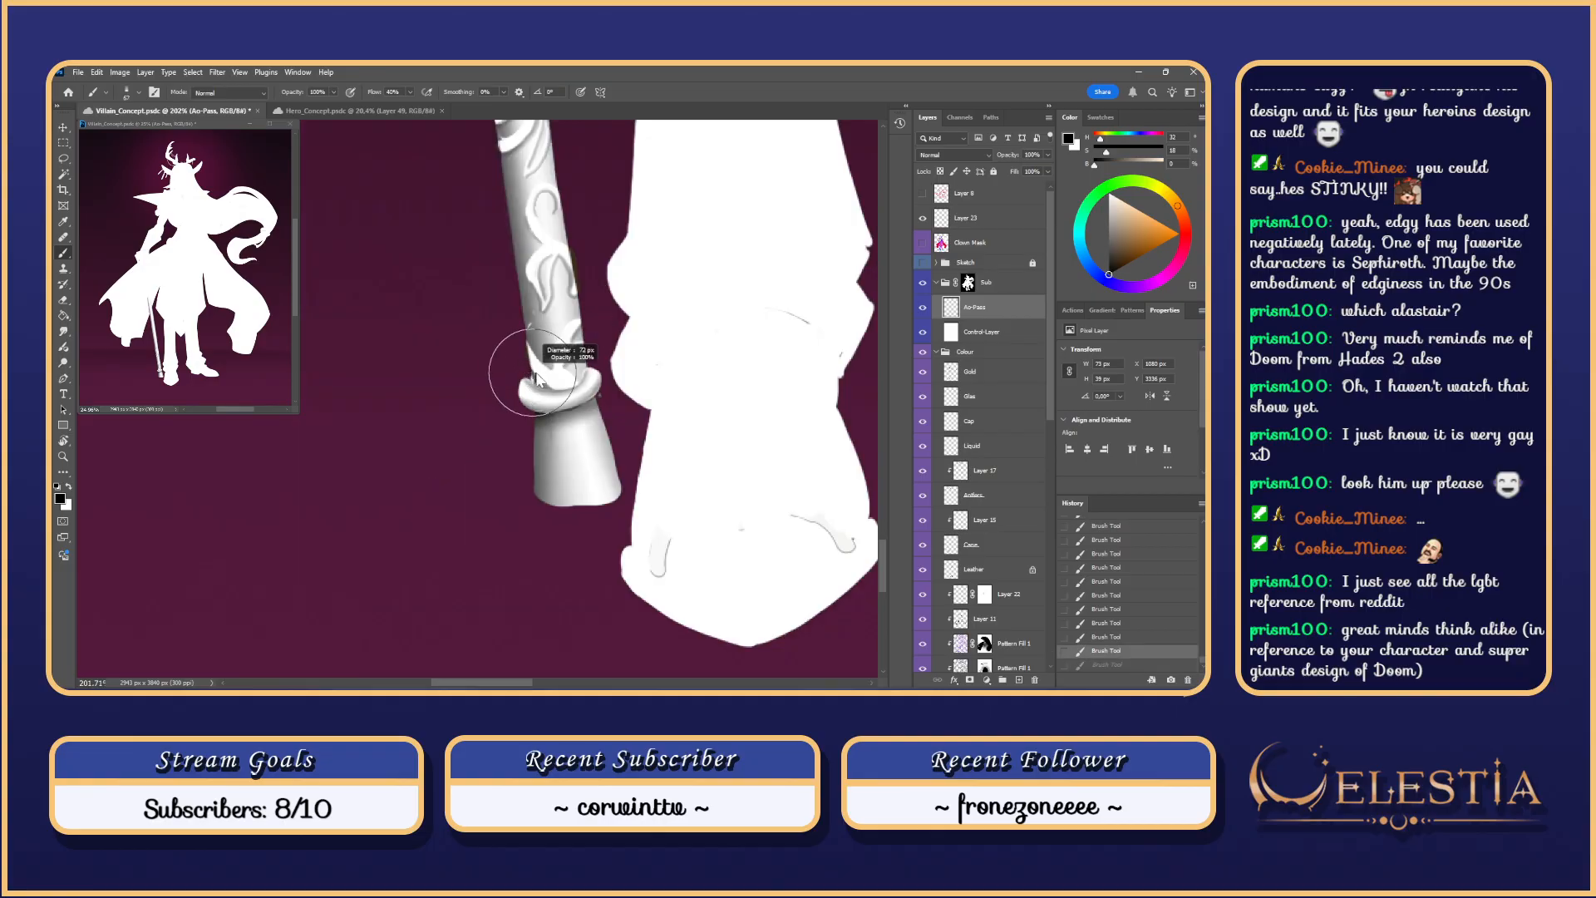
drag(524, 380, 536, 404)
key(ctrl+z)
key(ctrl+z)
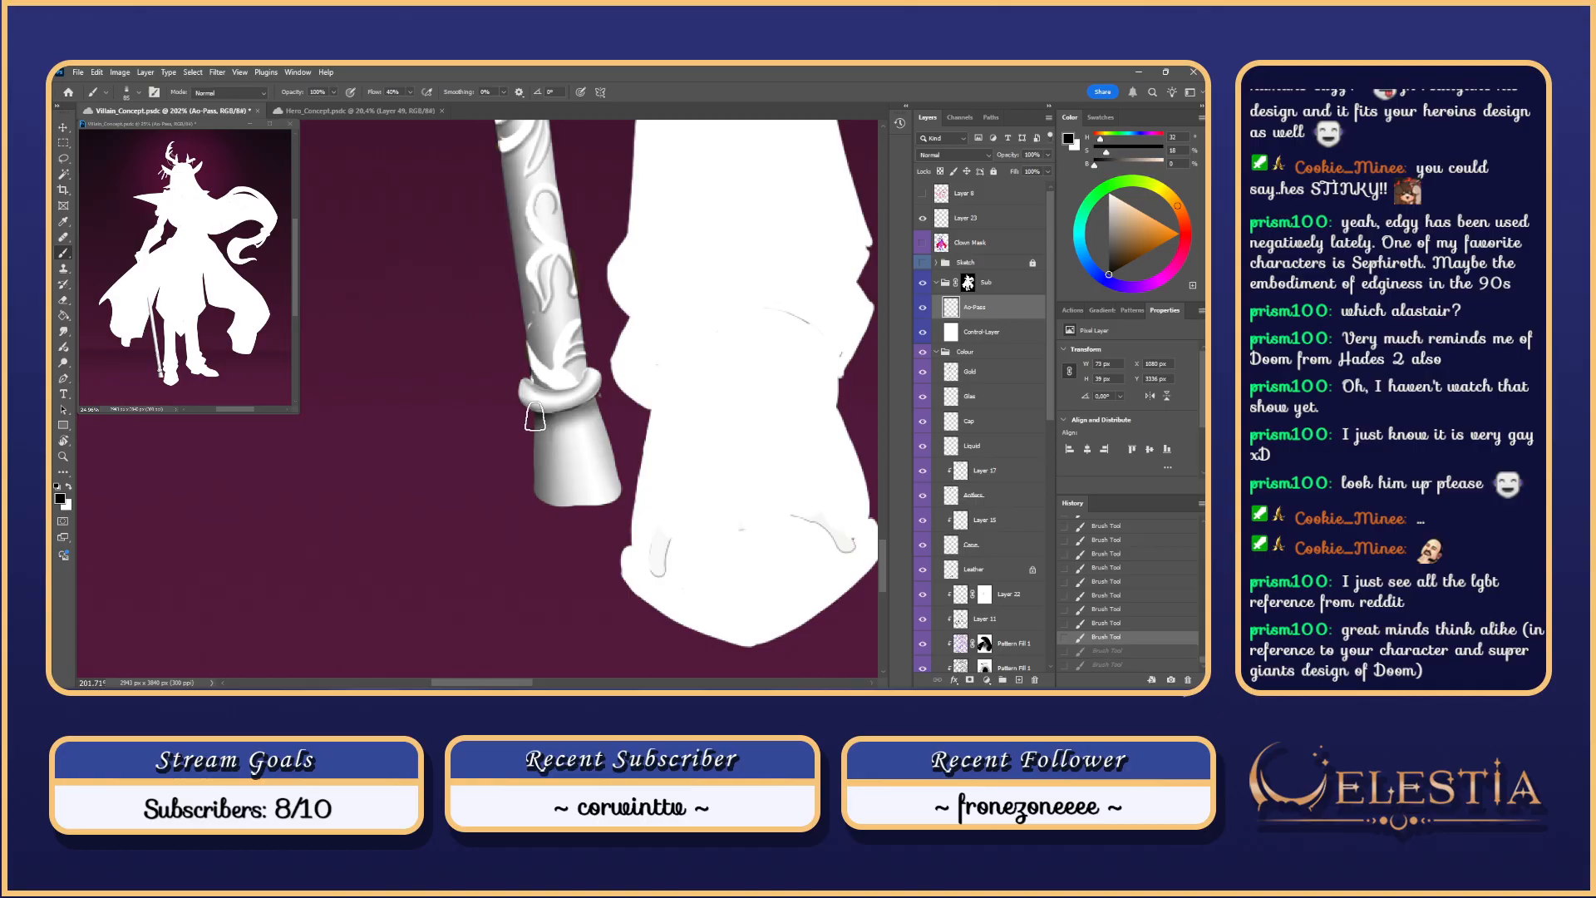
key(ctrl+shift+z)
key(ctrl+shift+z)
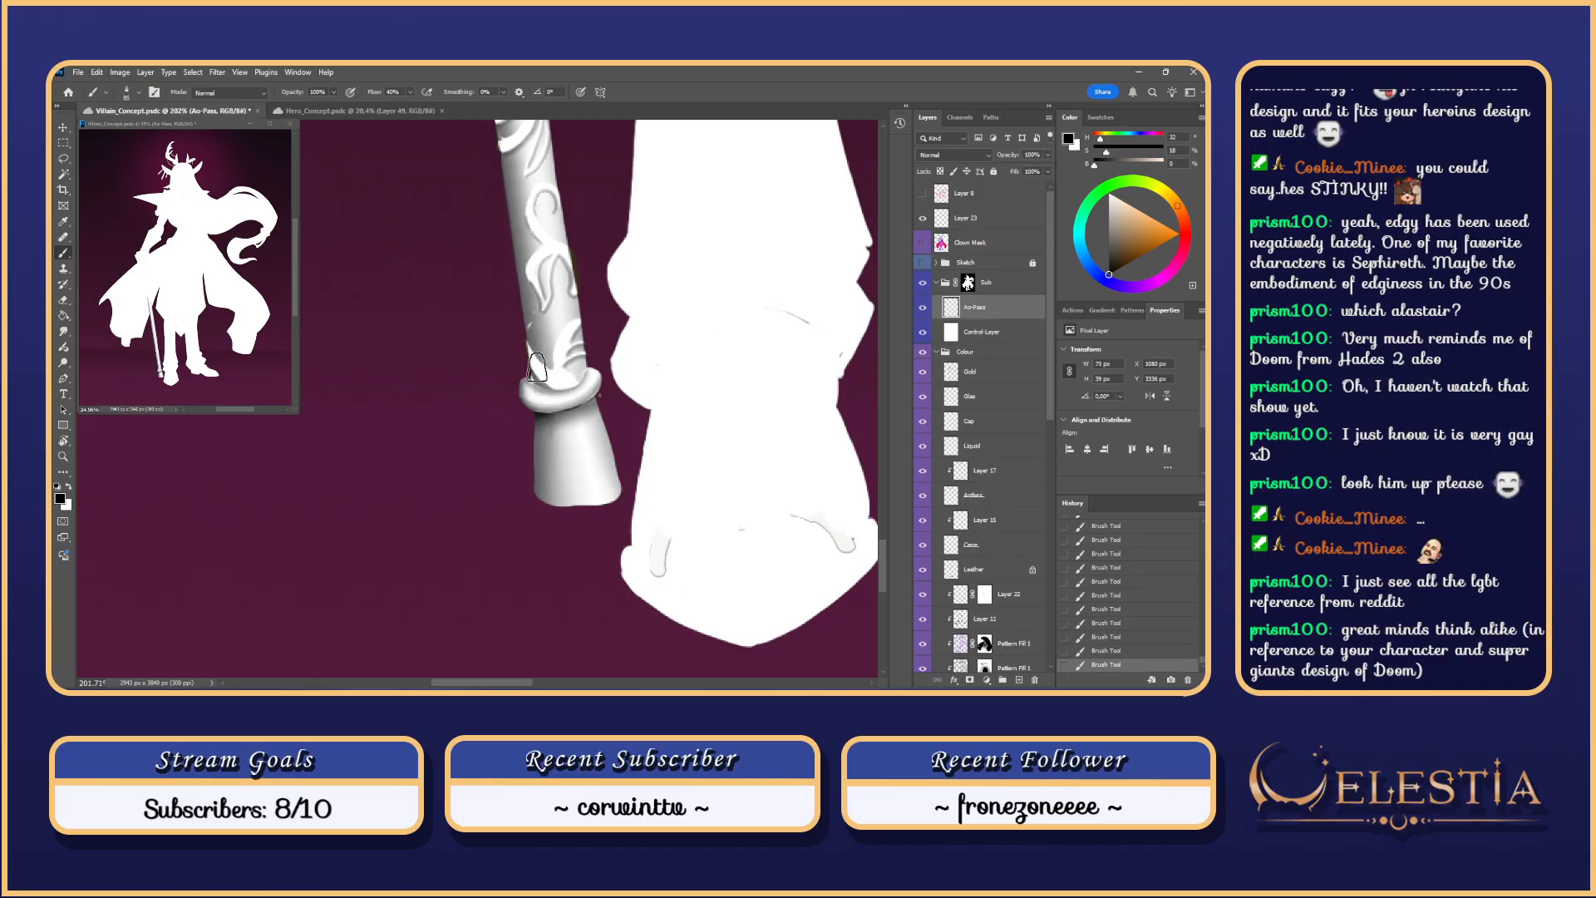
key(ctrl+z)
key(ctrl+z)
key(ctrl+z)
key(ctrl+z)
key(ctrl+z)
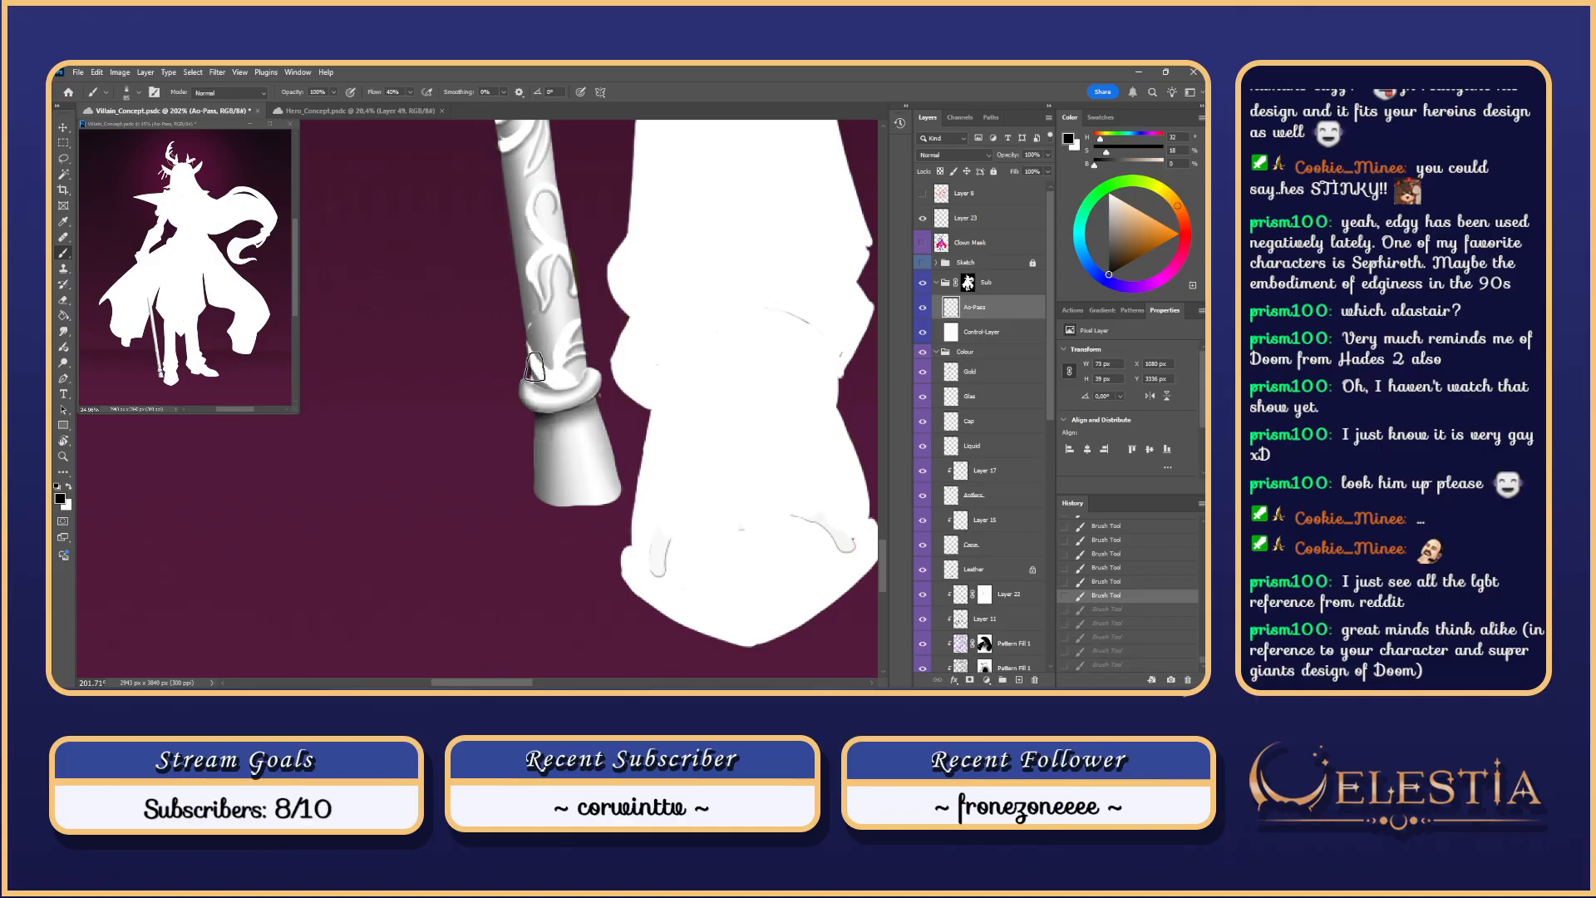
key(ctrl+shift+z)
key(ctrl+shift+z)
key(ctrl+shift+z)
key(ctrl+shift+z)
key(ctrl+shift+z)
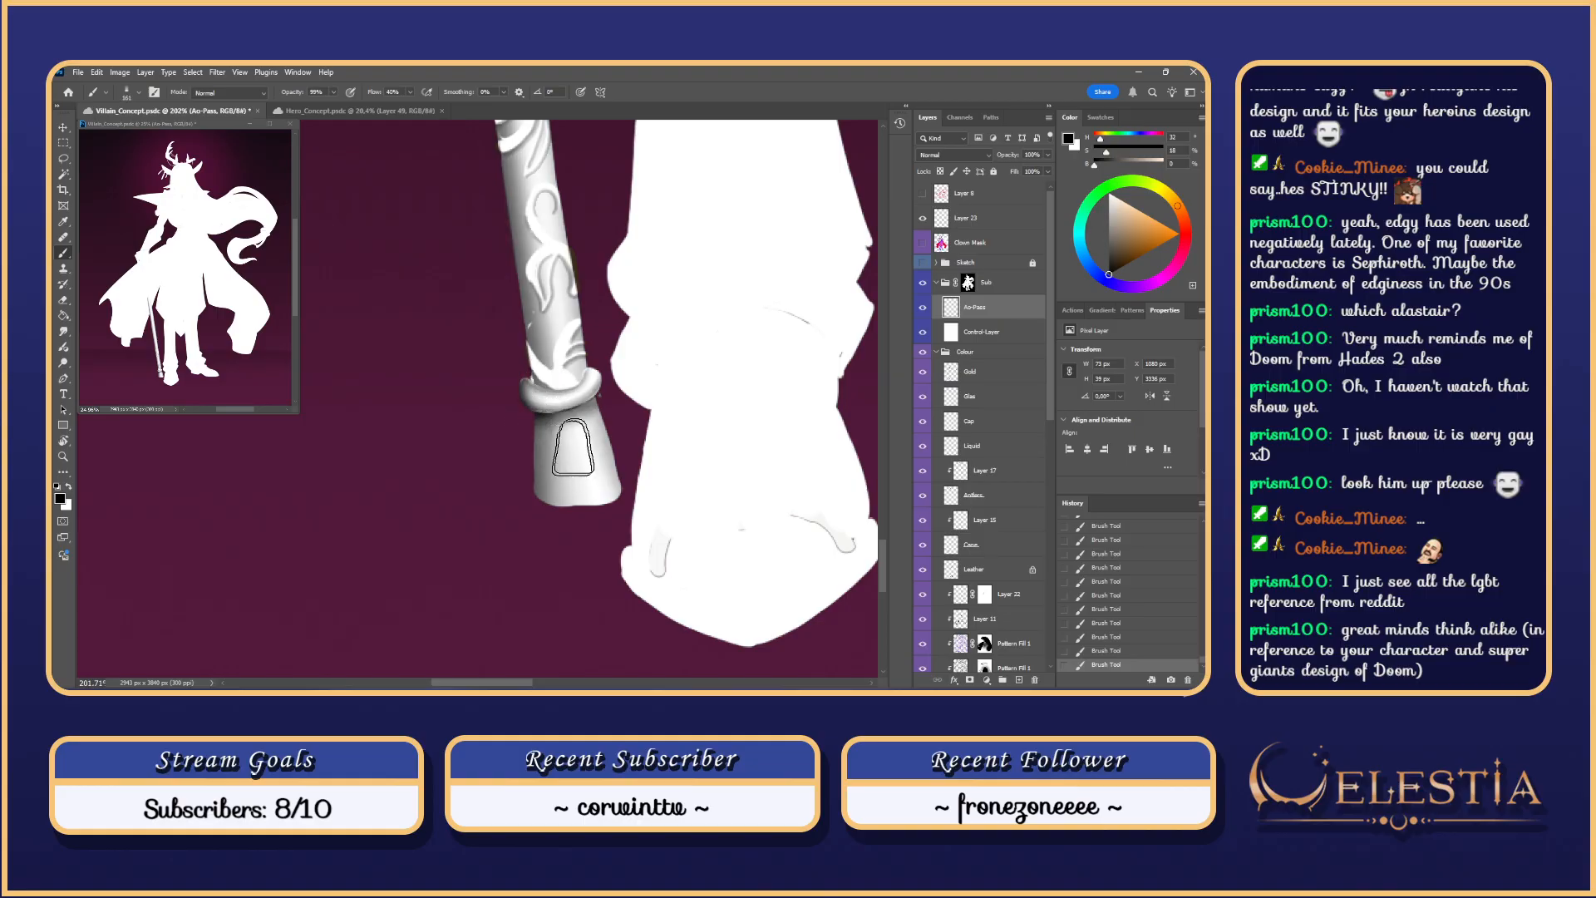
Step: With an about 133 px brush, repaint darker shading on the shaft and ring inside the selection
drag(602, 369, 589, 364)
key(ctrl+z)
drag(608, 389, 604, 429)
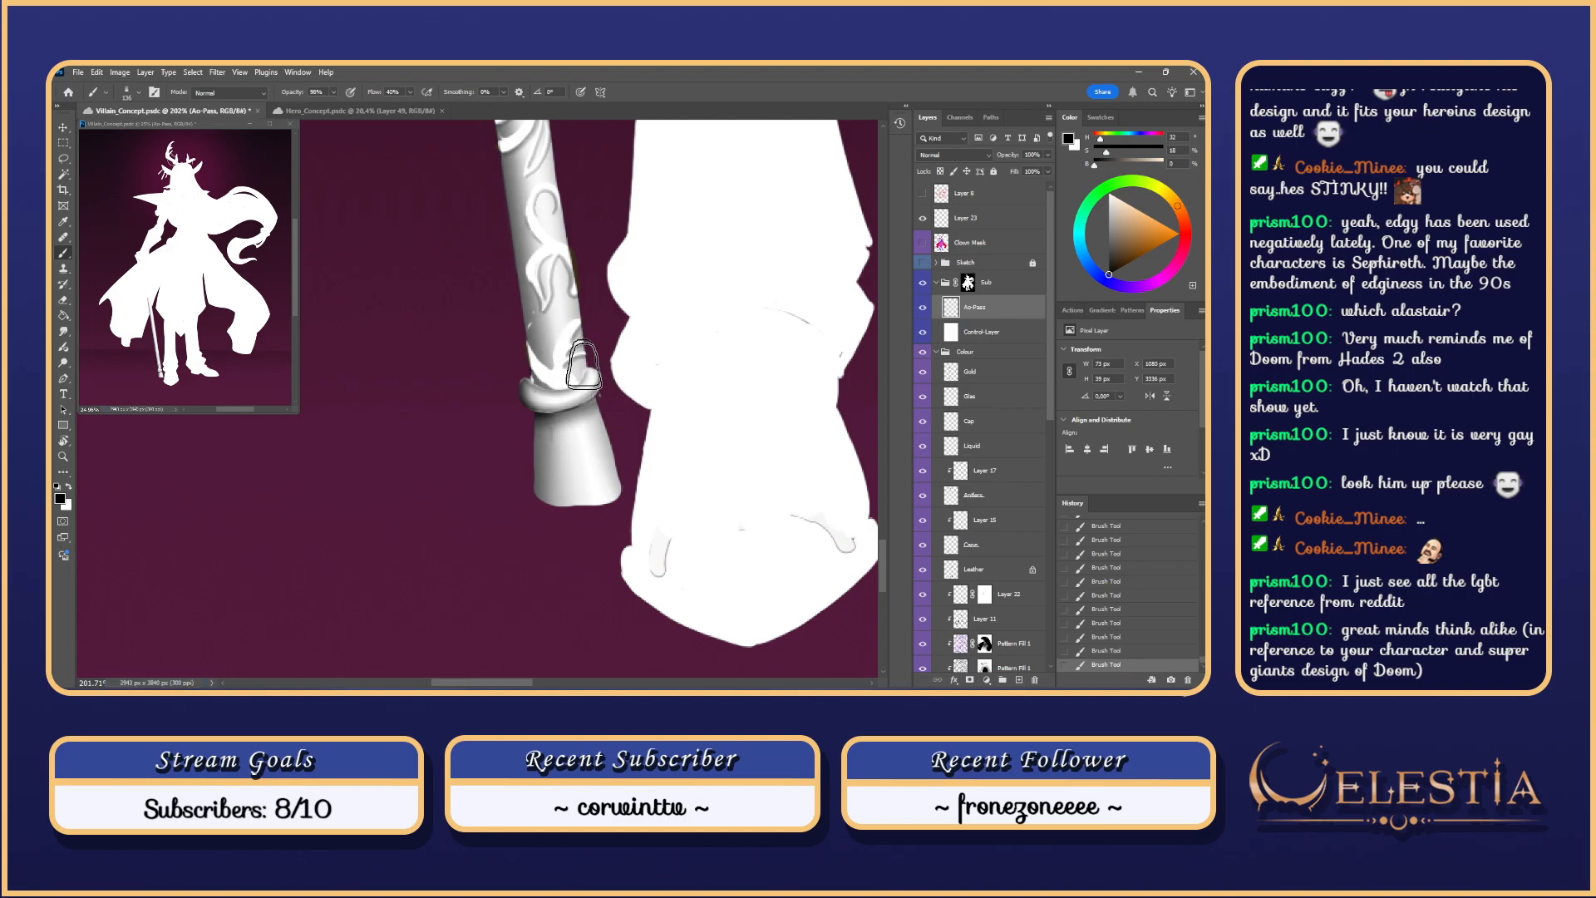
key(ctrl+z)
drag(585, 366, 604, 404)
key(ctrl+d)
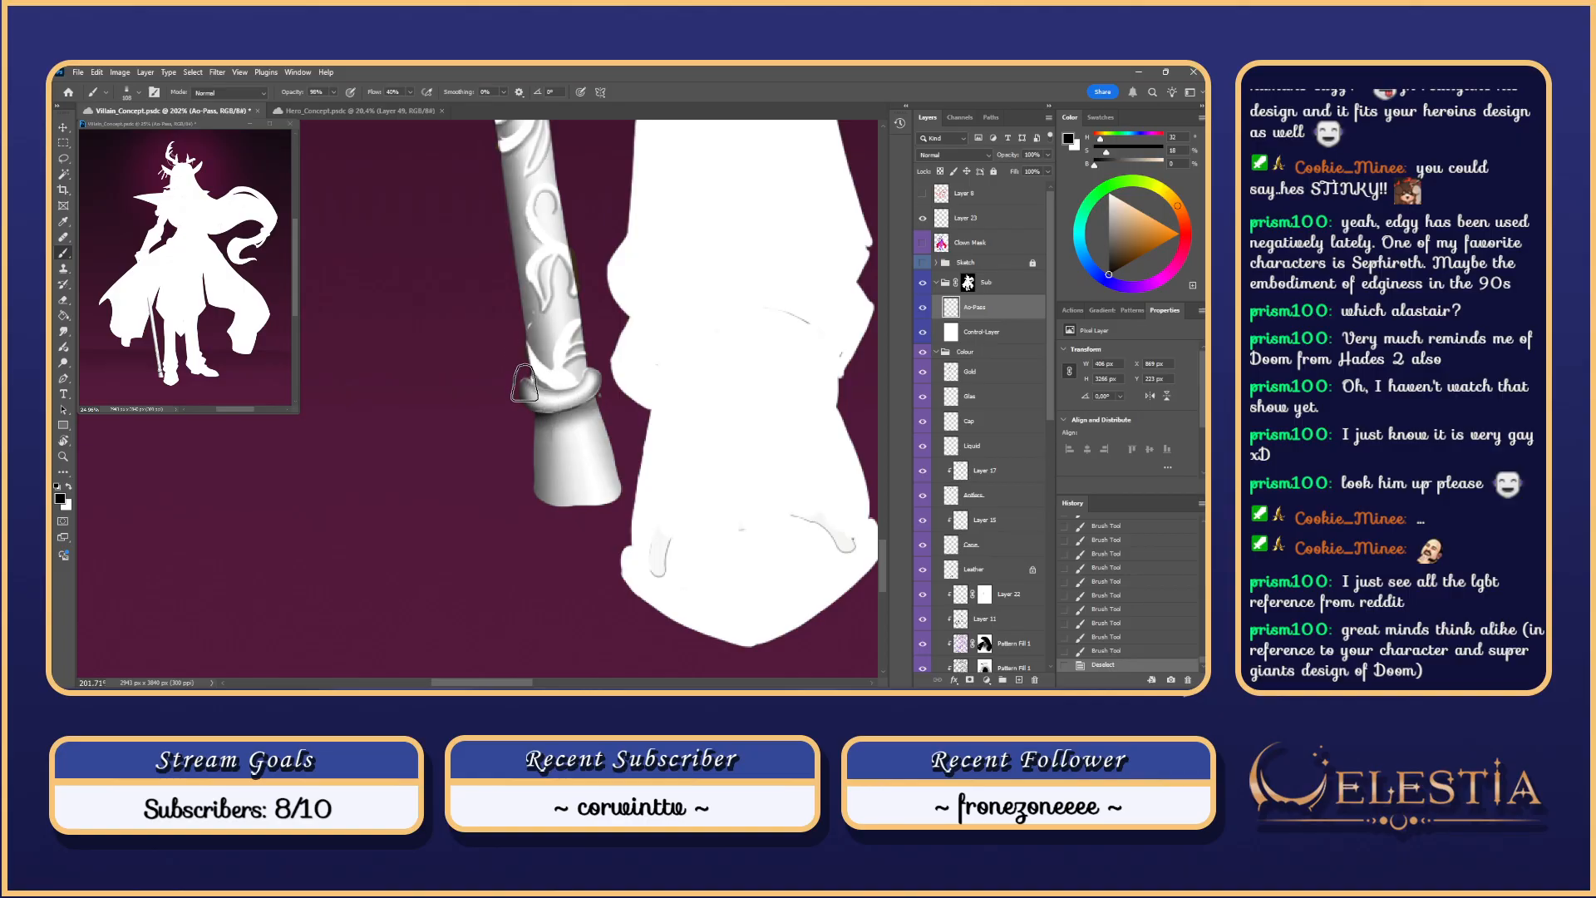
drag(524, 384, 583, 366)
key(ctrl+z)
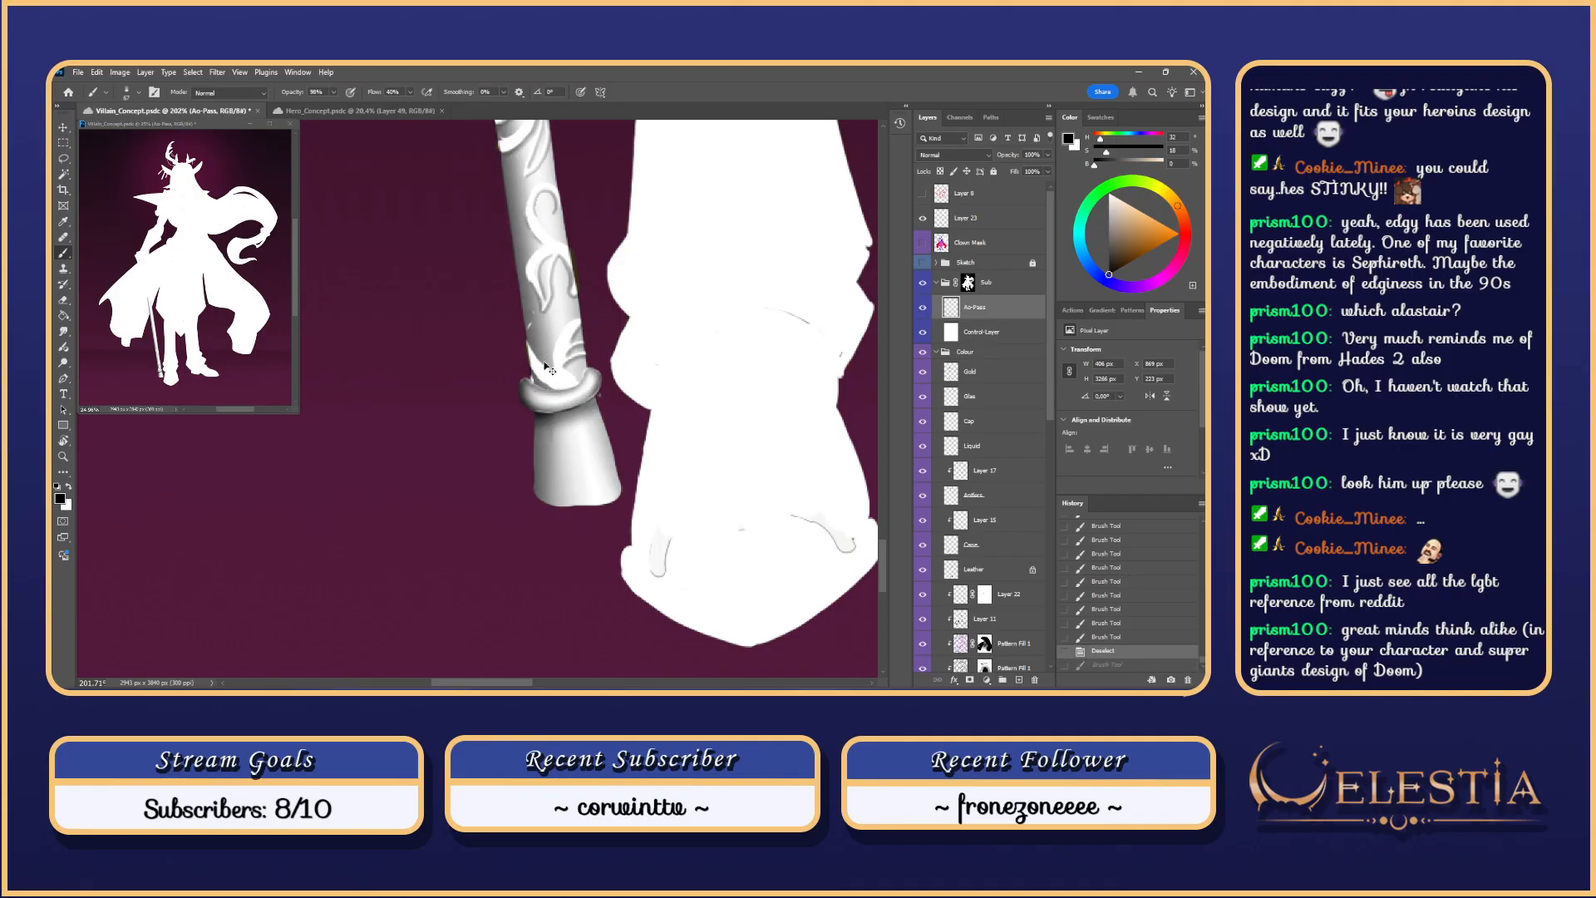
key(ctrl+z)
mouse_move(534, 381)
mouse_down()
mouse_move(587, 375)
mouse_move(526, 370)
mouse_up()
key(ctrl+z)
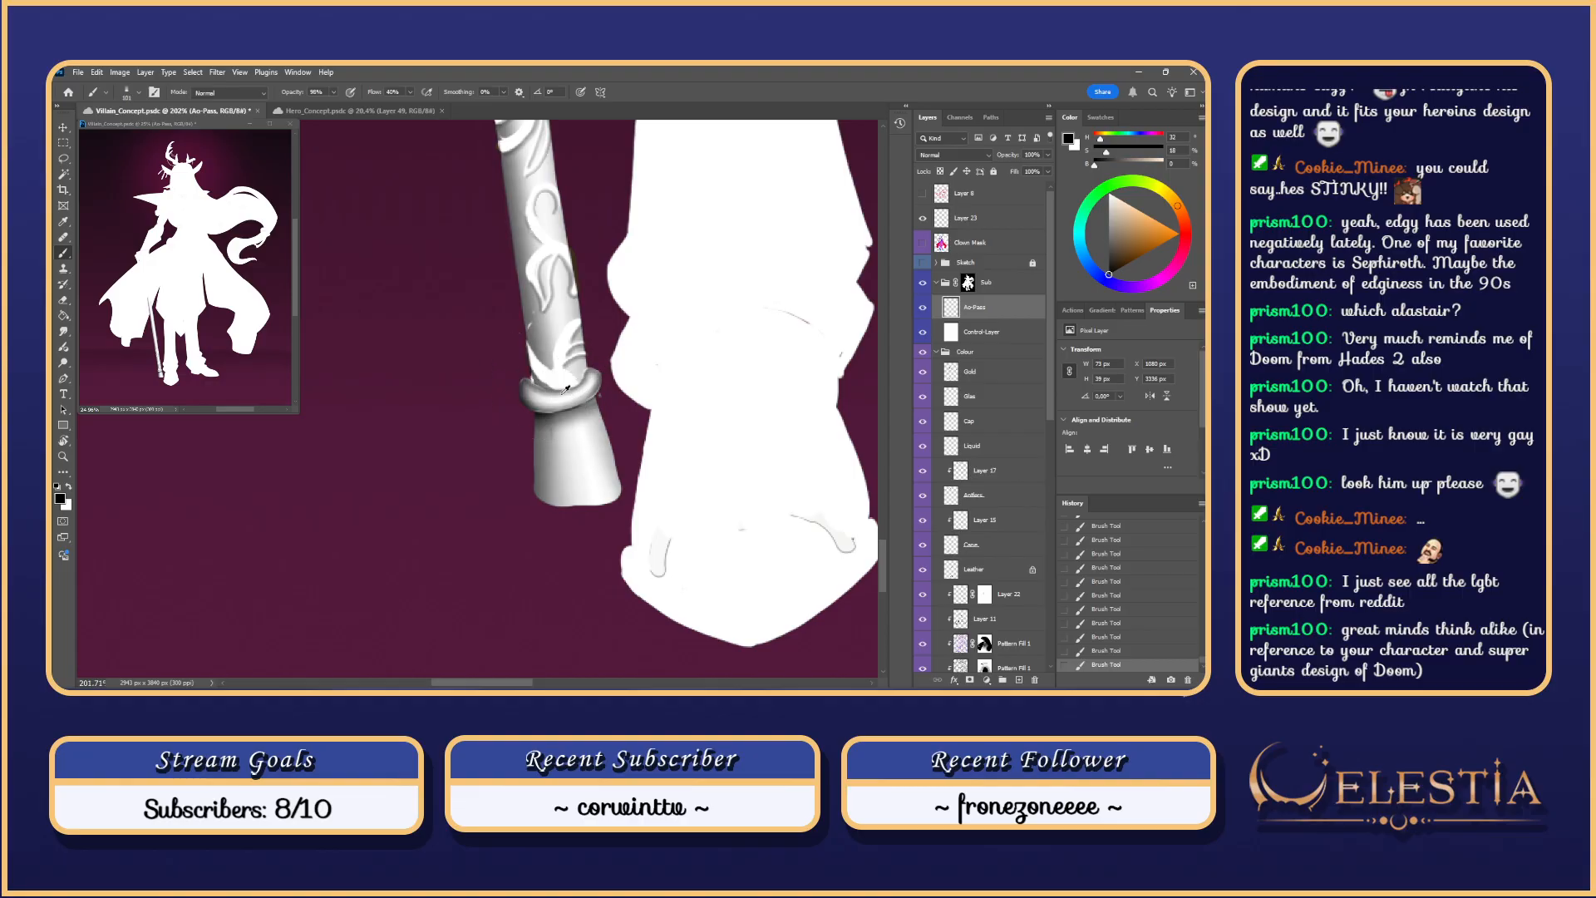
key(ctrl+z)
key(ctrl+z)
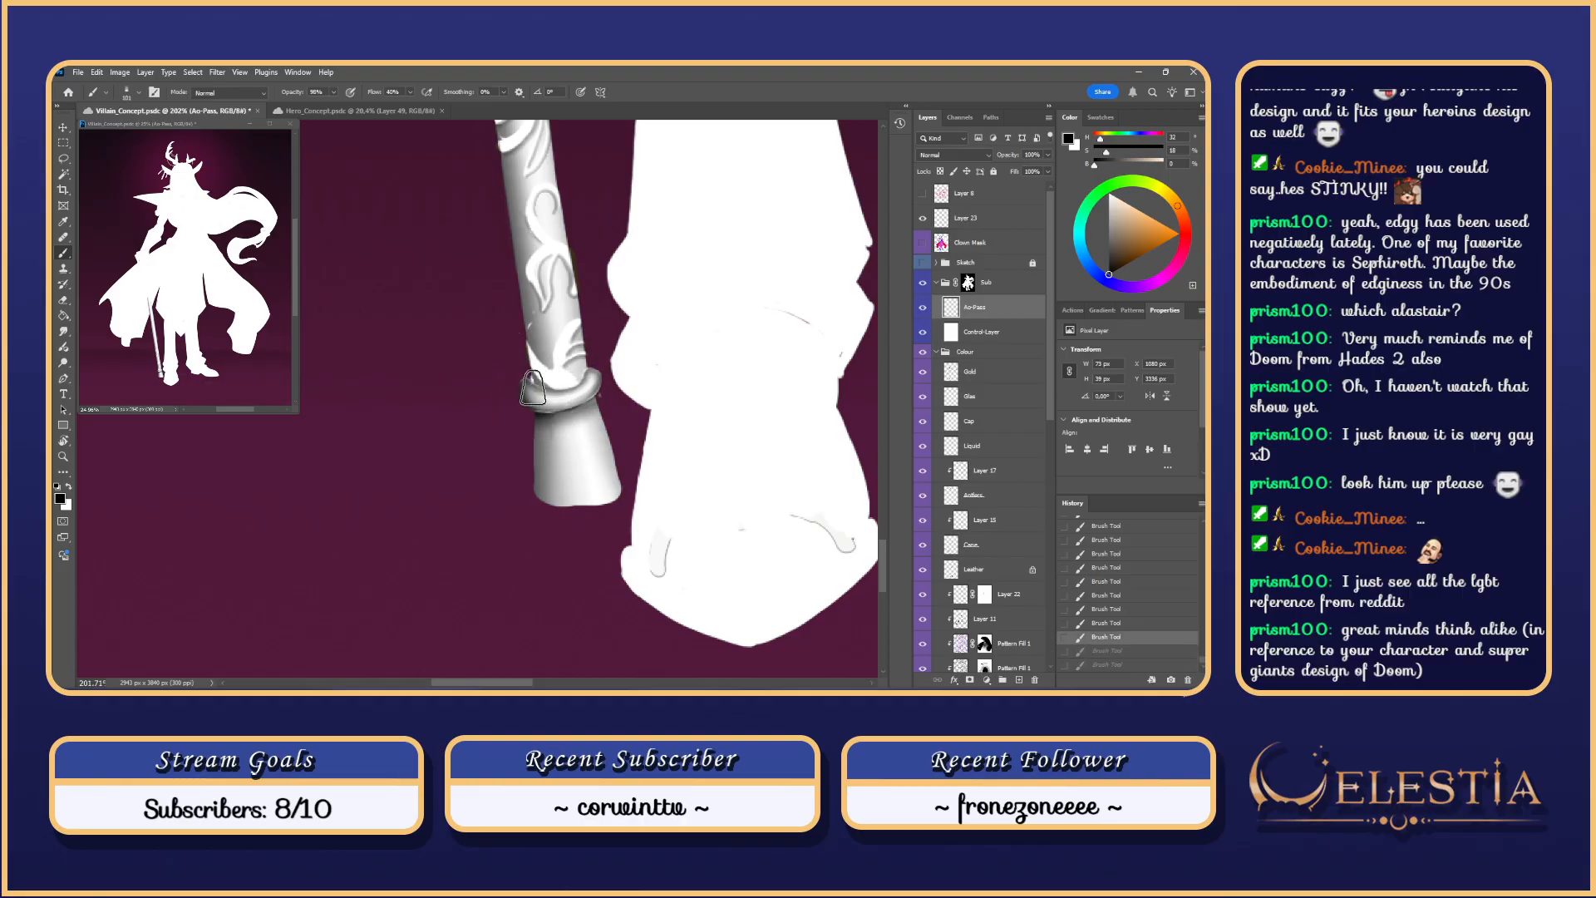
key(ctrl+shift+z)
key(ctrl+shift+z)
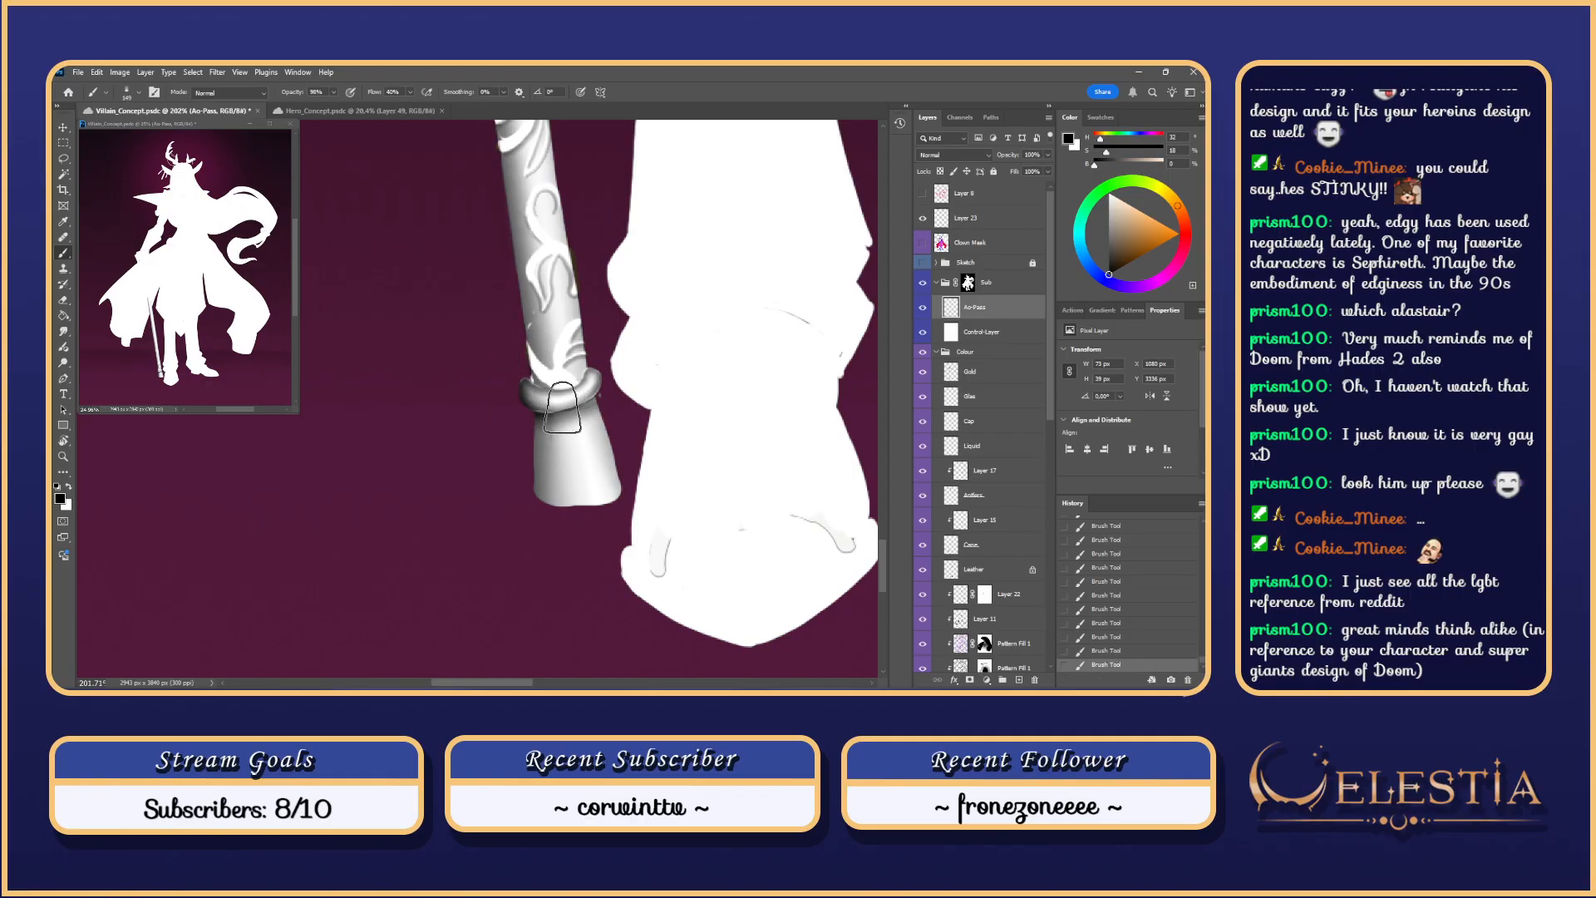
scroll(586, 445, up, 1)
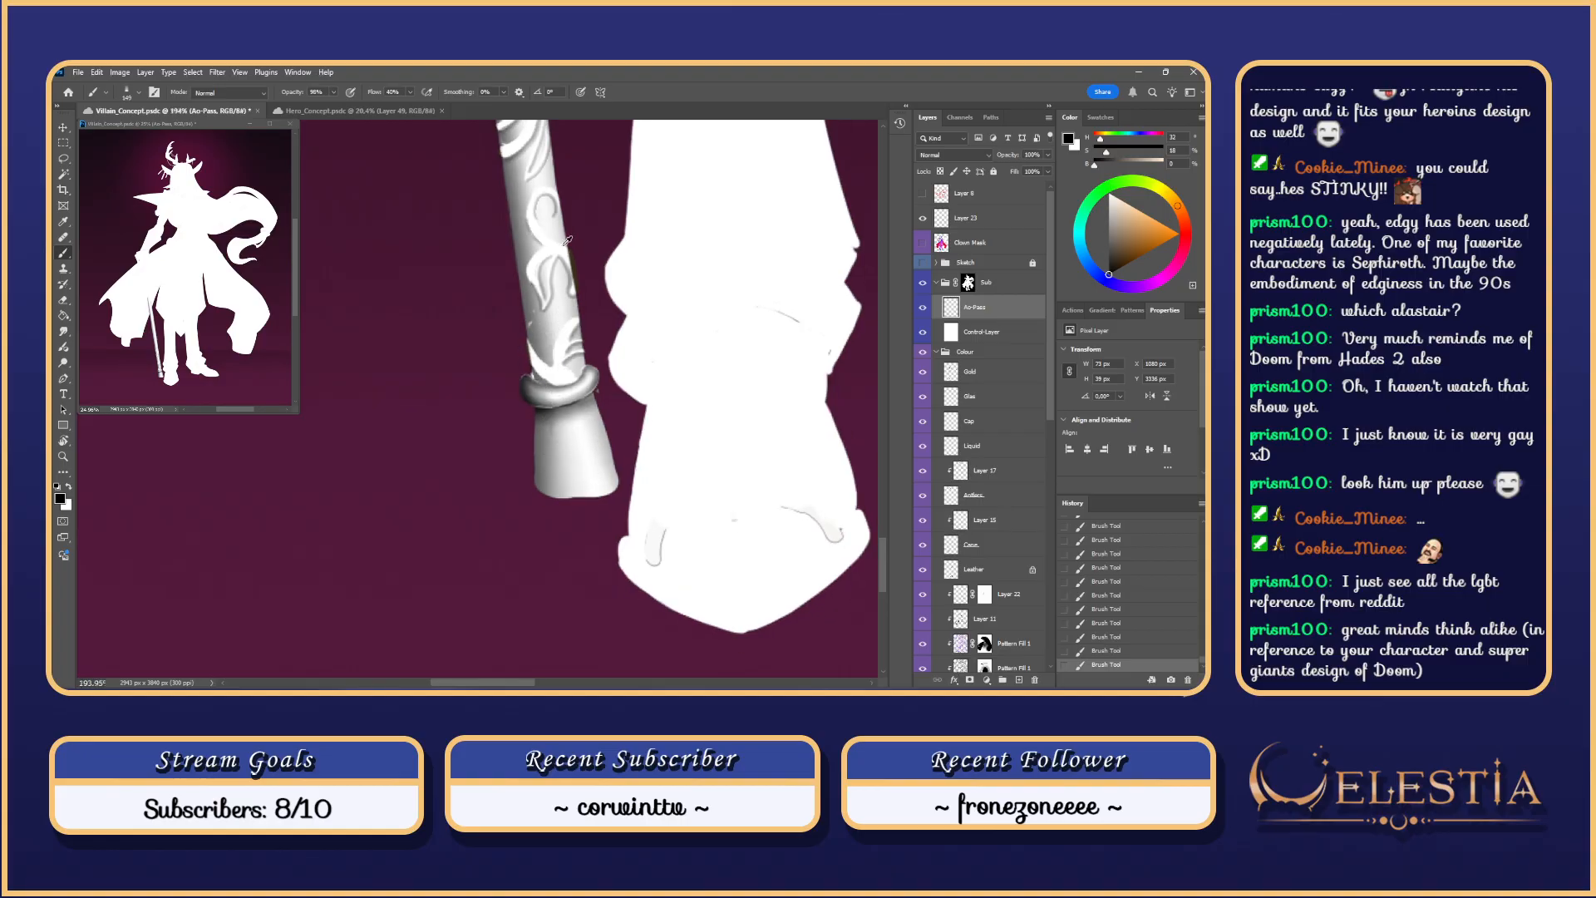
Step: Set the brush to 13 px and paint a light highlight along the shaft near the ring
right_click(572, 343)
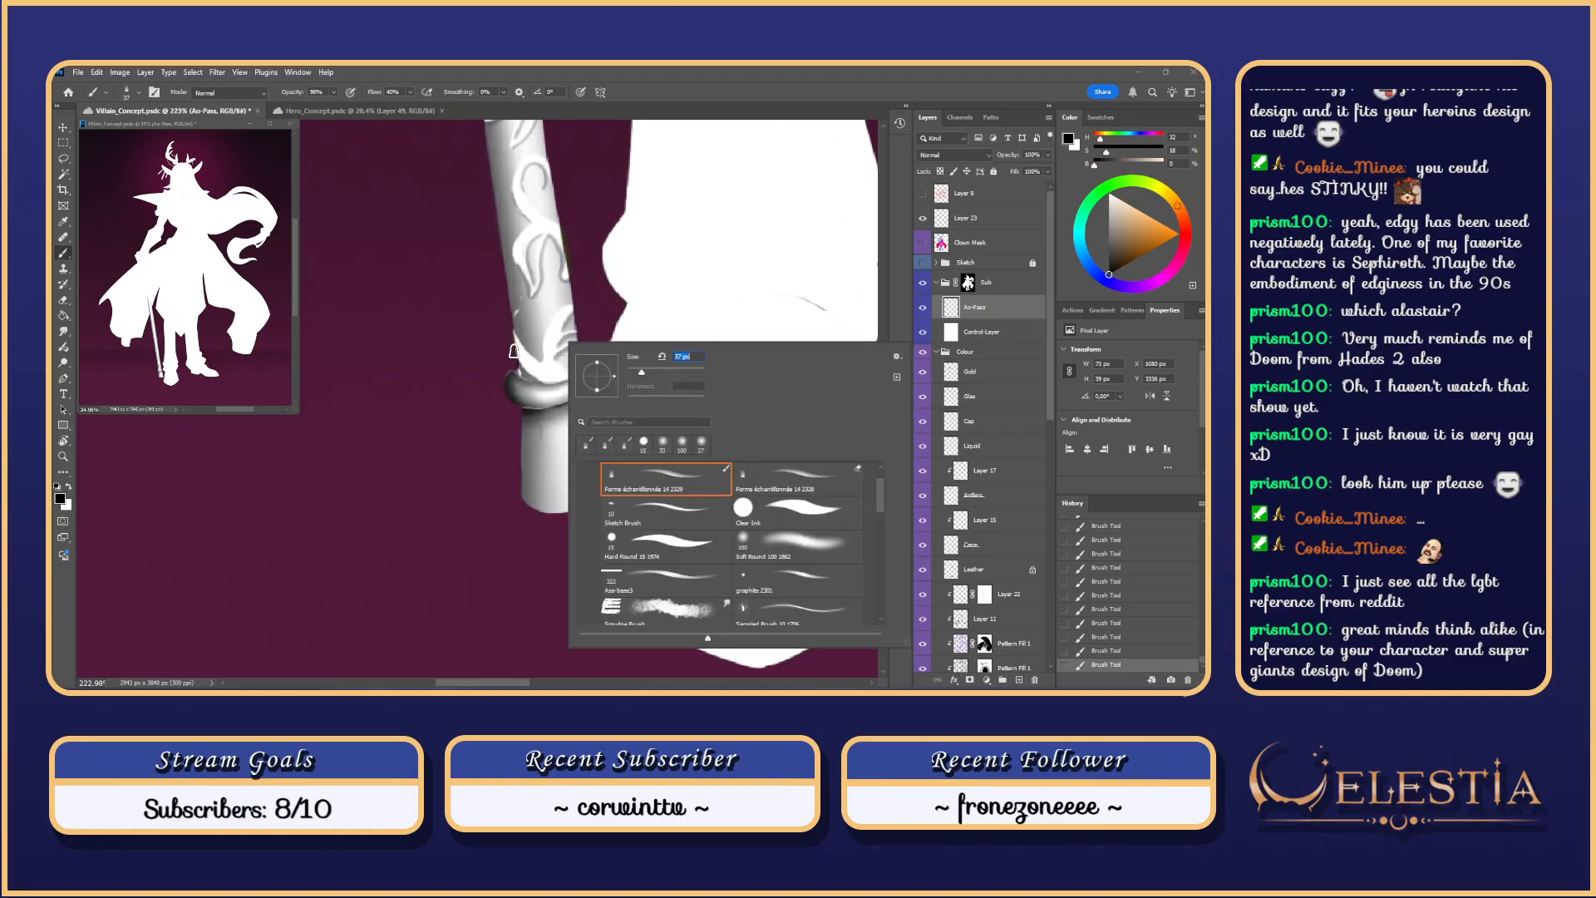
text(13)
key(Return)
key(ctrl+z)
scroll(532, 366, down, 1)
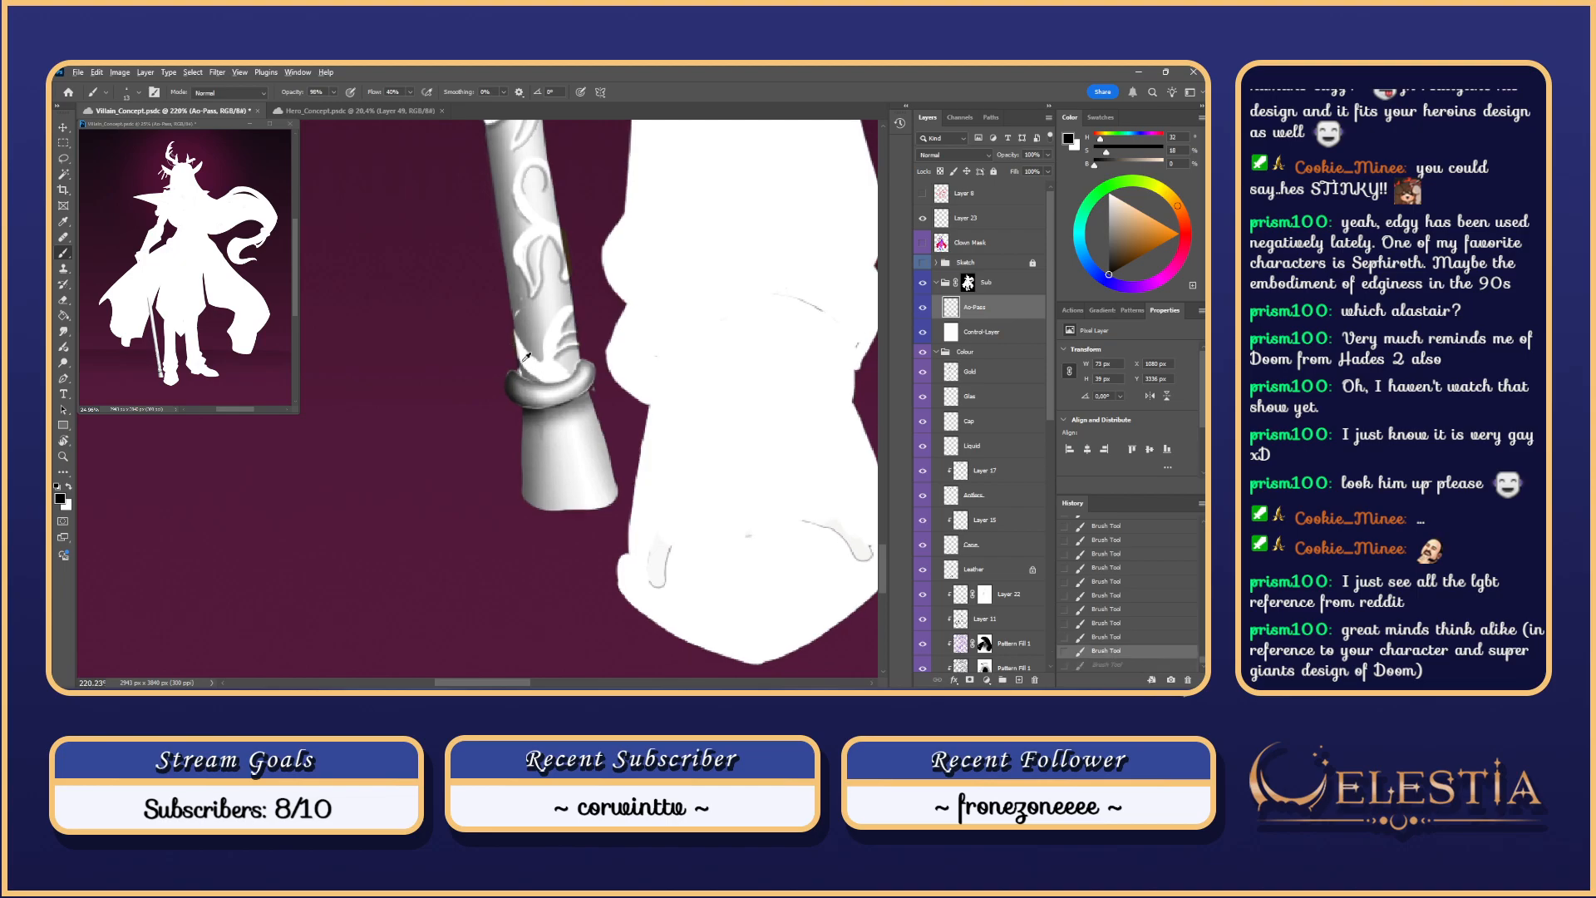
key(ctrl+d)
drag(515, 341, 547, 374)
Step: Reload the saved selection, subtract the ring from it with the Lasso, and hide the selection edges
ctrl+click(952, 374)
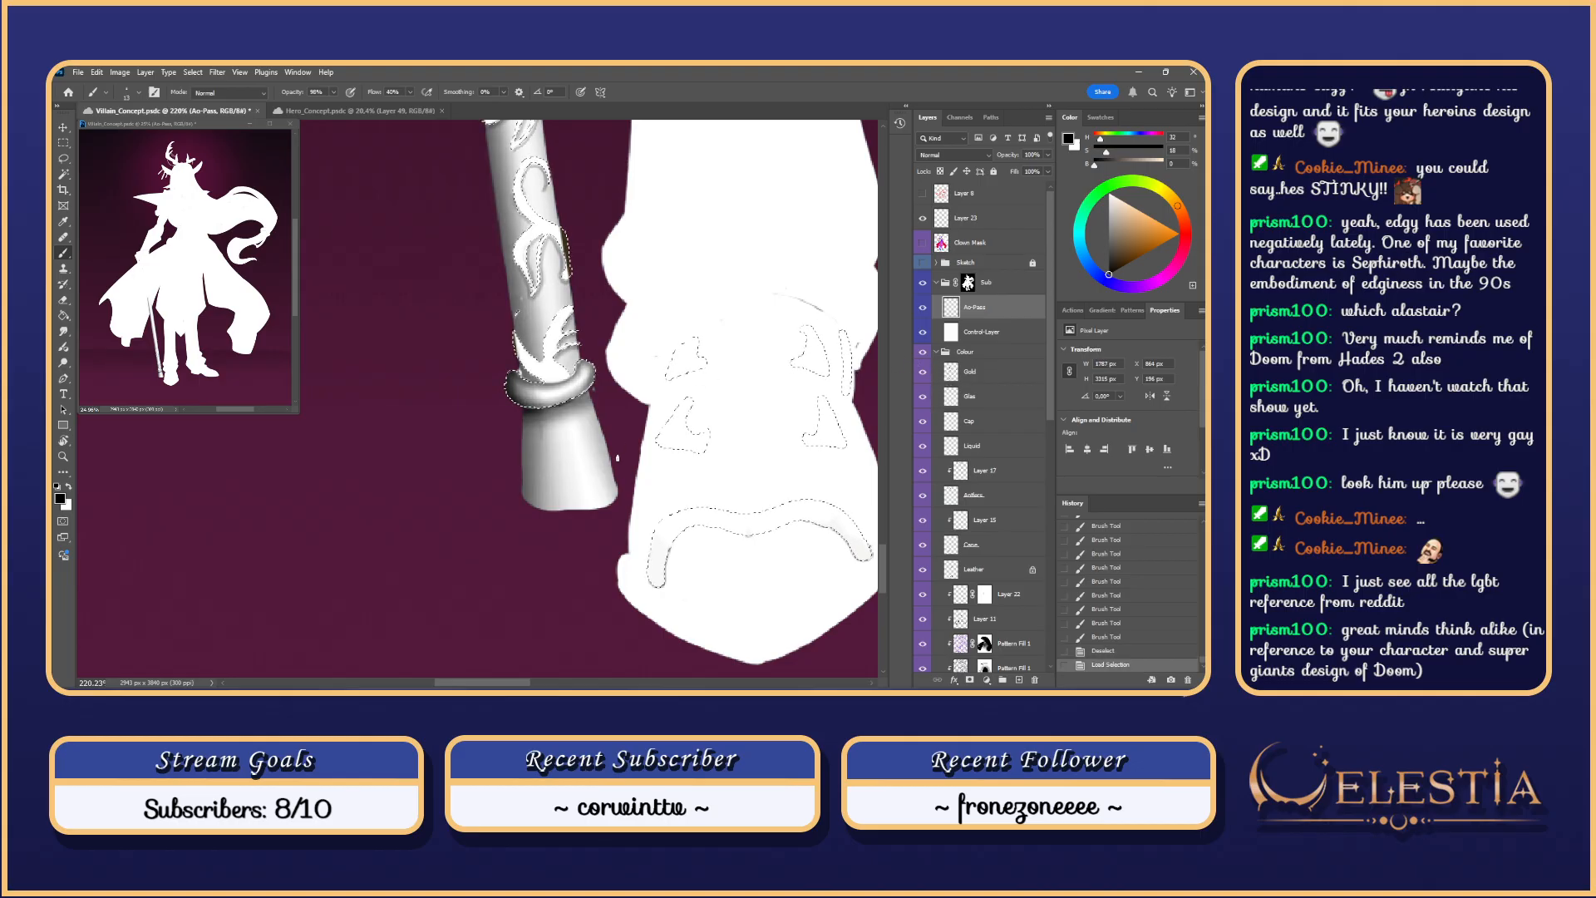
drag(516, 344, 554, 375)
key(ctrl+z)
key(ctrl+z)
key(ctrl+z)
key(ctrl+z)
key(ctrl+z)
key(ctrl+z)
key(ctrl+z)
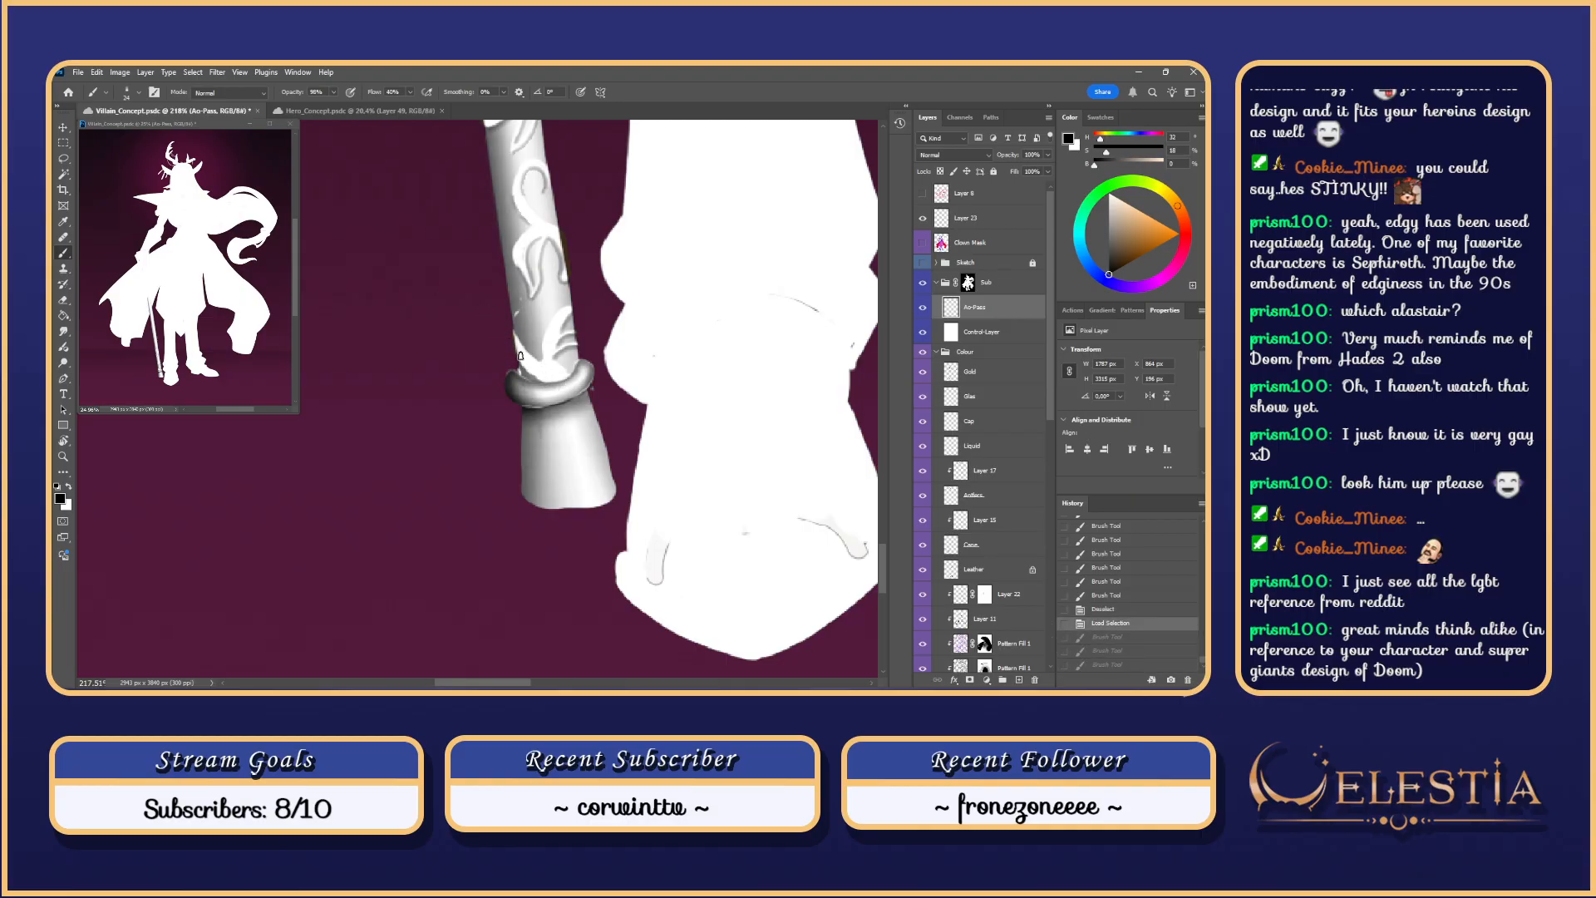
key(l)
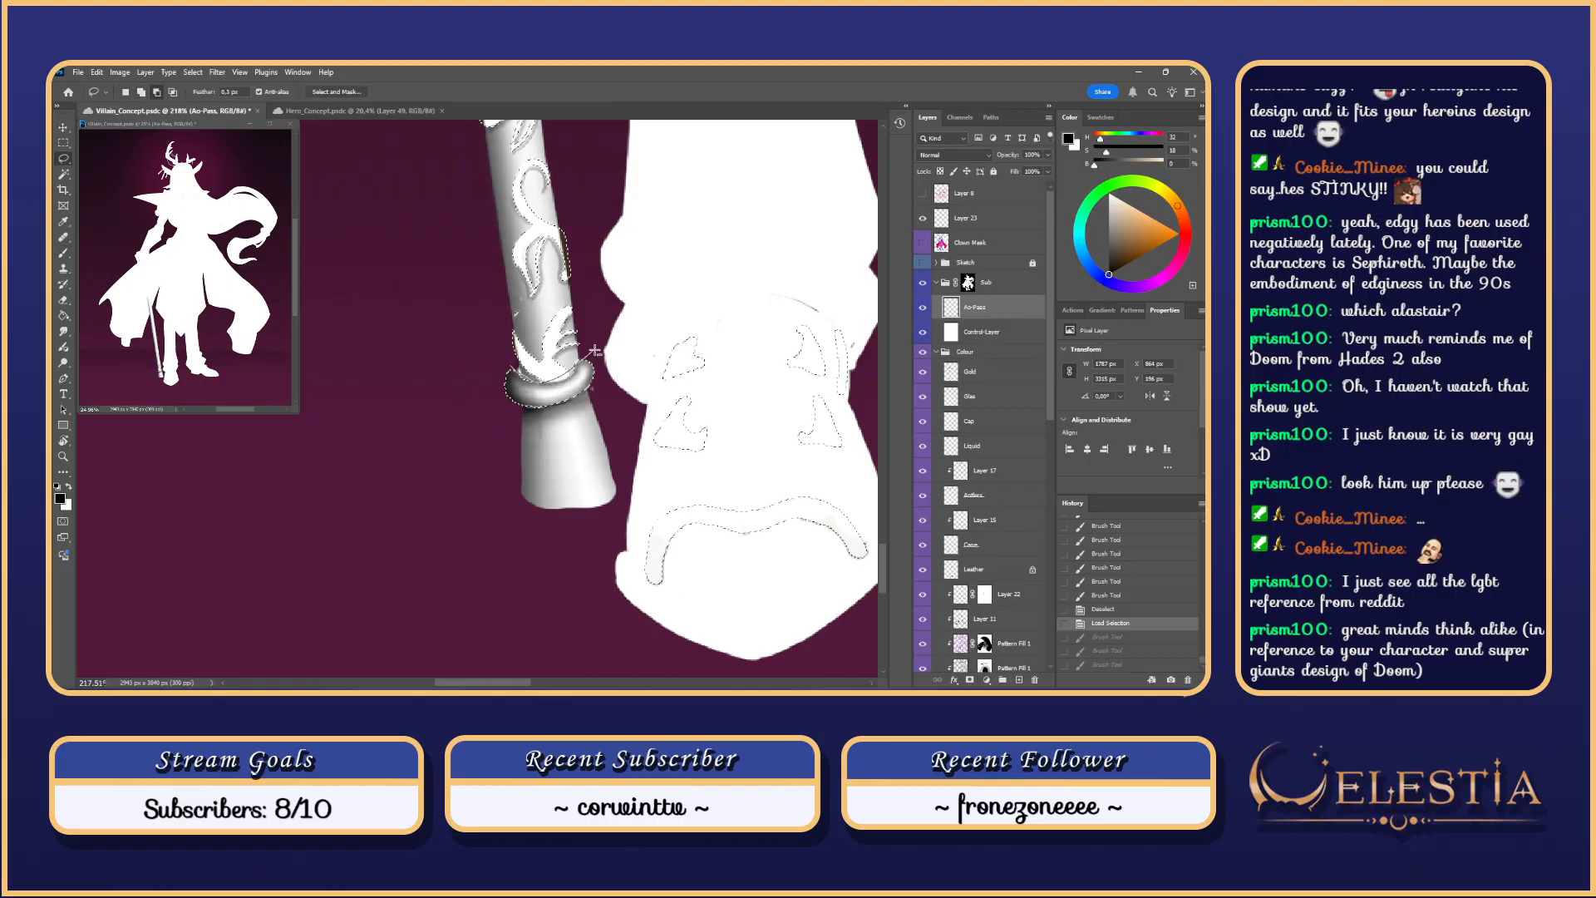
mouse_move(595, 351)
mouse_down()
mouse_move(596, 412)
mouse_move(524, 340)
mouse_move(570, 366)
mouse_up()
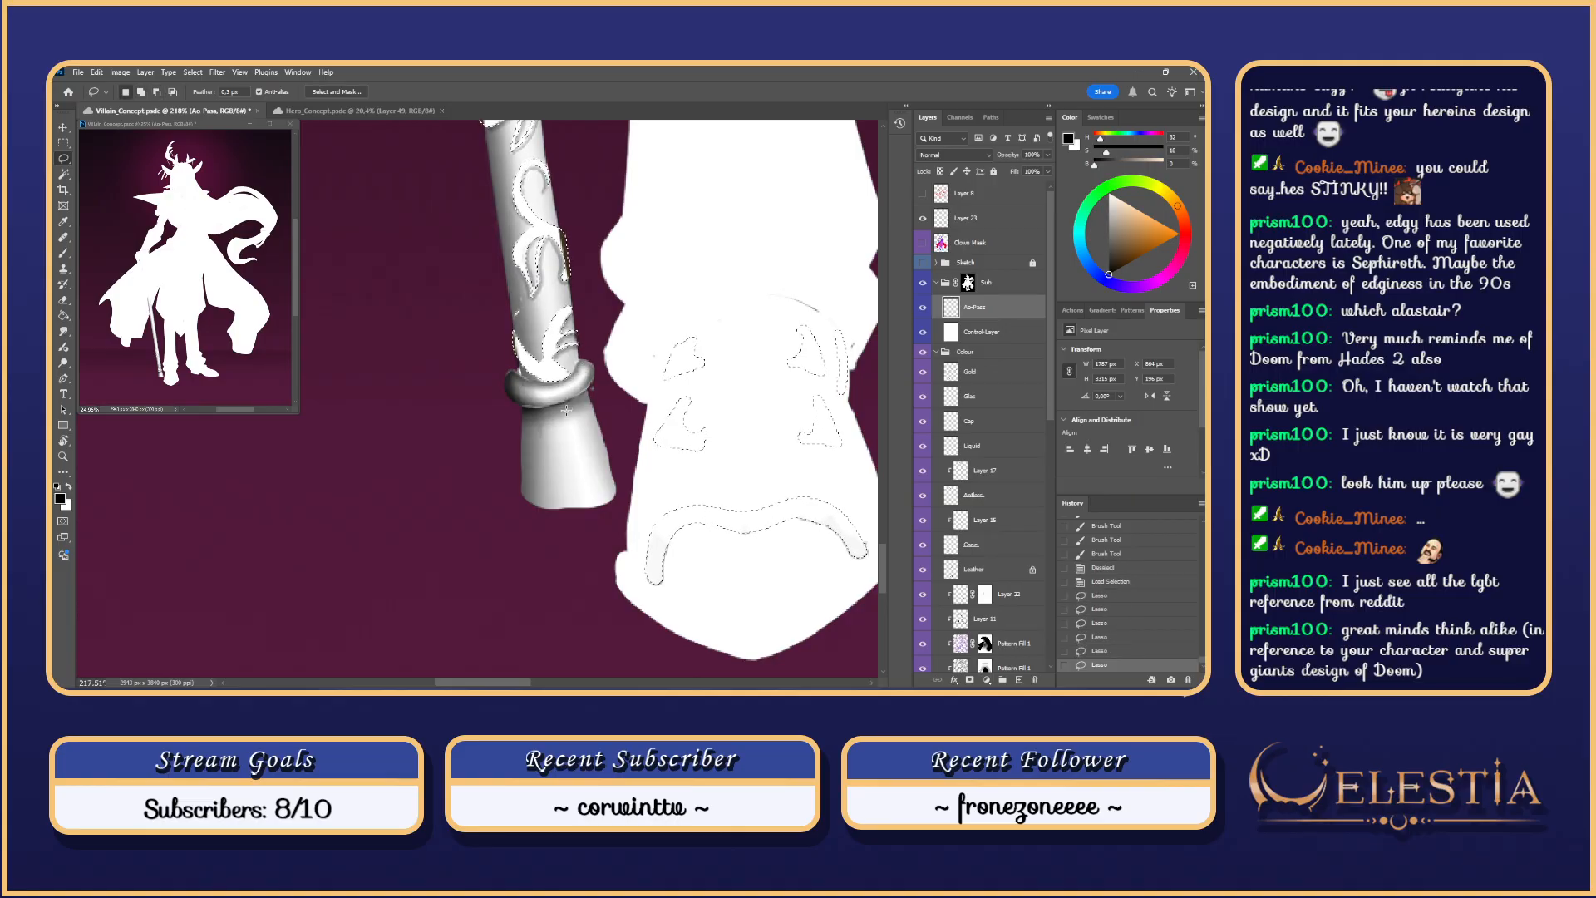
key(ctrl+h)
key(b)
scroll(582, 300, up, 3)
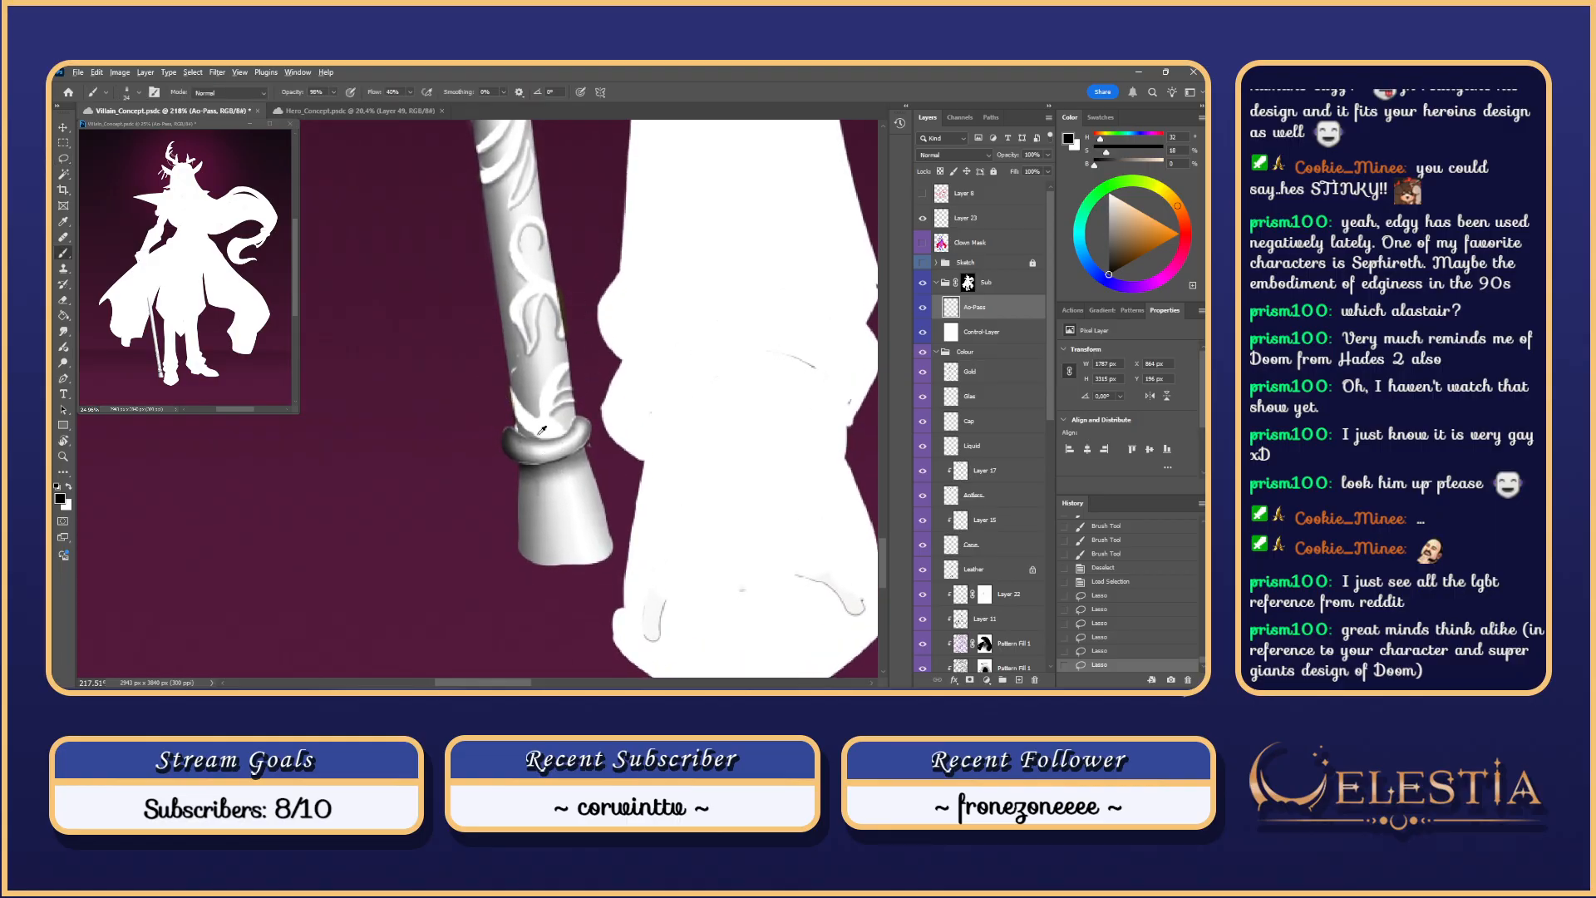
Step: Paint and smudge shading just above the ring, then lighten it with a different eraser brush
mouse_move(539, 415)
mouse_down()
mouse_move(536, 431)
mouse_move(517, 398)
mouse_move(536, 432)
mouse_up()
key(ctrl+z)
key(ctrl+z)
key(ctrl+z)
key(ctrl+z)
drag(504, 376, 531, 416)
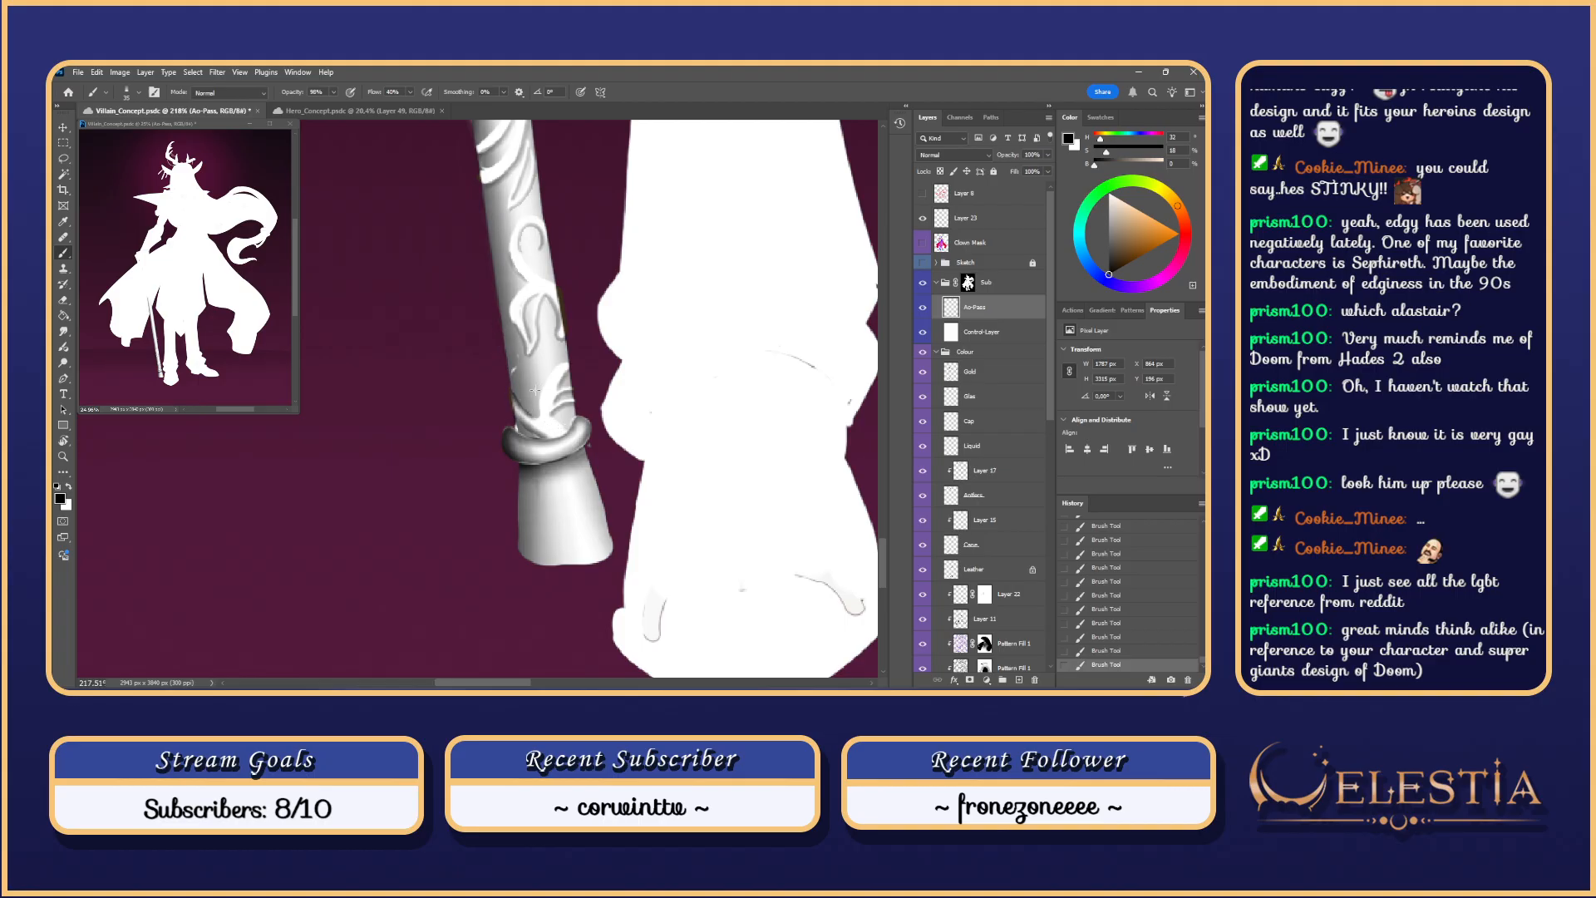
mouse_move(555, 442)
mouse_down()
mouse_move(528, 427)
mouse_move(551, 436)
mouse_up()
key(ctrl+z)
key(ctrl+z)
key(r)
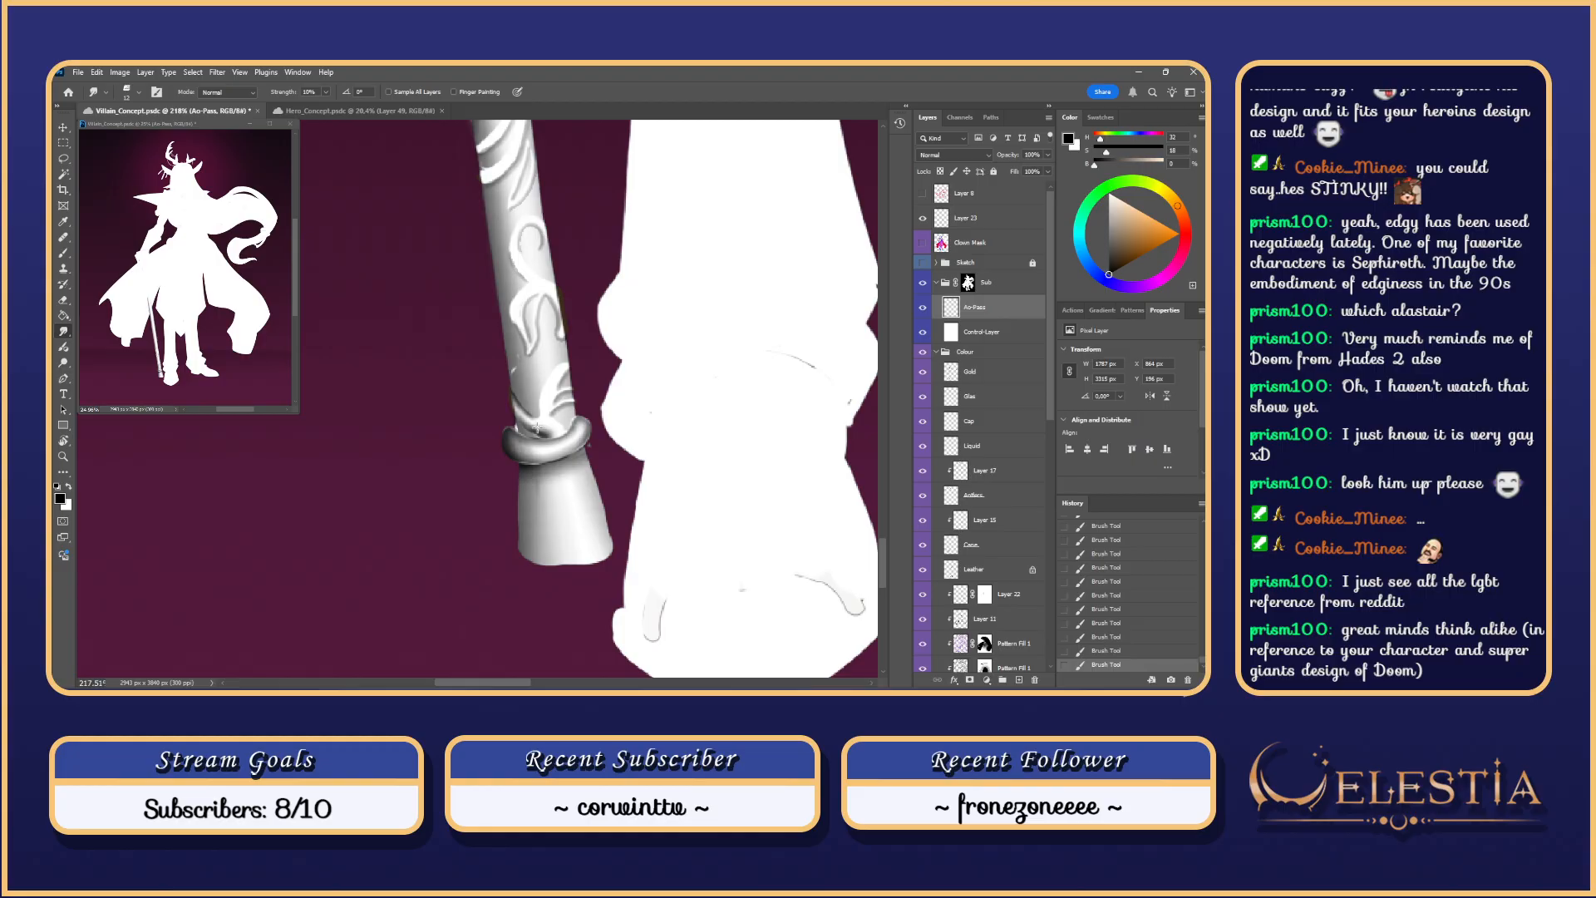
mouse_move(537, 428)
alt+mouse_down()
mouse_move(565, 439)
mouse_move(529, 424)
alt+mouse_up()
key(e)
key(ctrl+z)
key(ctrl+z)
right_click(545, 430)
click(780, 523)
Step: Add more brushed shading above the ring and smooth it with the Smudge tool
key(ctrl+z)
key(ctrl+z)
drag(530, 423, 538, 417)
key(b)
drag(529, 409, 542, 420)
mouse_move(529, 409)
mouse_down()
mouse_move(544, 421)
mouse_move(517, 400)
mouse_move(529, 413)
mouse_up()
key(e)
key(ctrl+z)
key(ctrl+z)
key(ctrl+z)
key(r)
key(ctrl+z)
mouse_move(557, 380)
mouse_down()
mouse_move(532, 384)
mouse_move(566, 420)
mouse_move(596, 399)
mouse_move(560, 431)
mouse_move(564, 407)
mouse_up()
key(b)
Step: Shade around the leaf ornament with short strokes, retrying the stroke nearest it
key(ctrl+z)
key(ctrl+z)
key(ctrl+z)
key(bracketleft)
key(ctrl+z)
key(ctrl+z)
key(ctrl+z)
drag(571, 386, 559, 424)
key(ctrl+z)
key(ctrl+z)
key(ctrl+z)
mouse_move(563, 401)
mouse_down()
mouse_move(556, 427)
mouse_move(570, 409)
mouse_up()
mouse_move(587, 397)
mouse_down()
mouse_move(576, 408)
mouse_move(577, 370)
mouse_move(578, 390)
mouse_up()
key(ctrl+z)
key(ctrl+z)
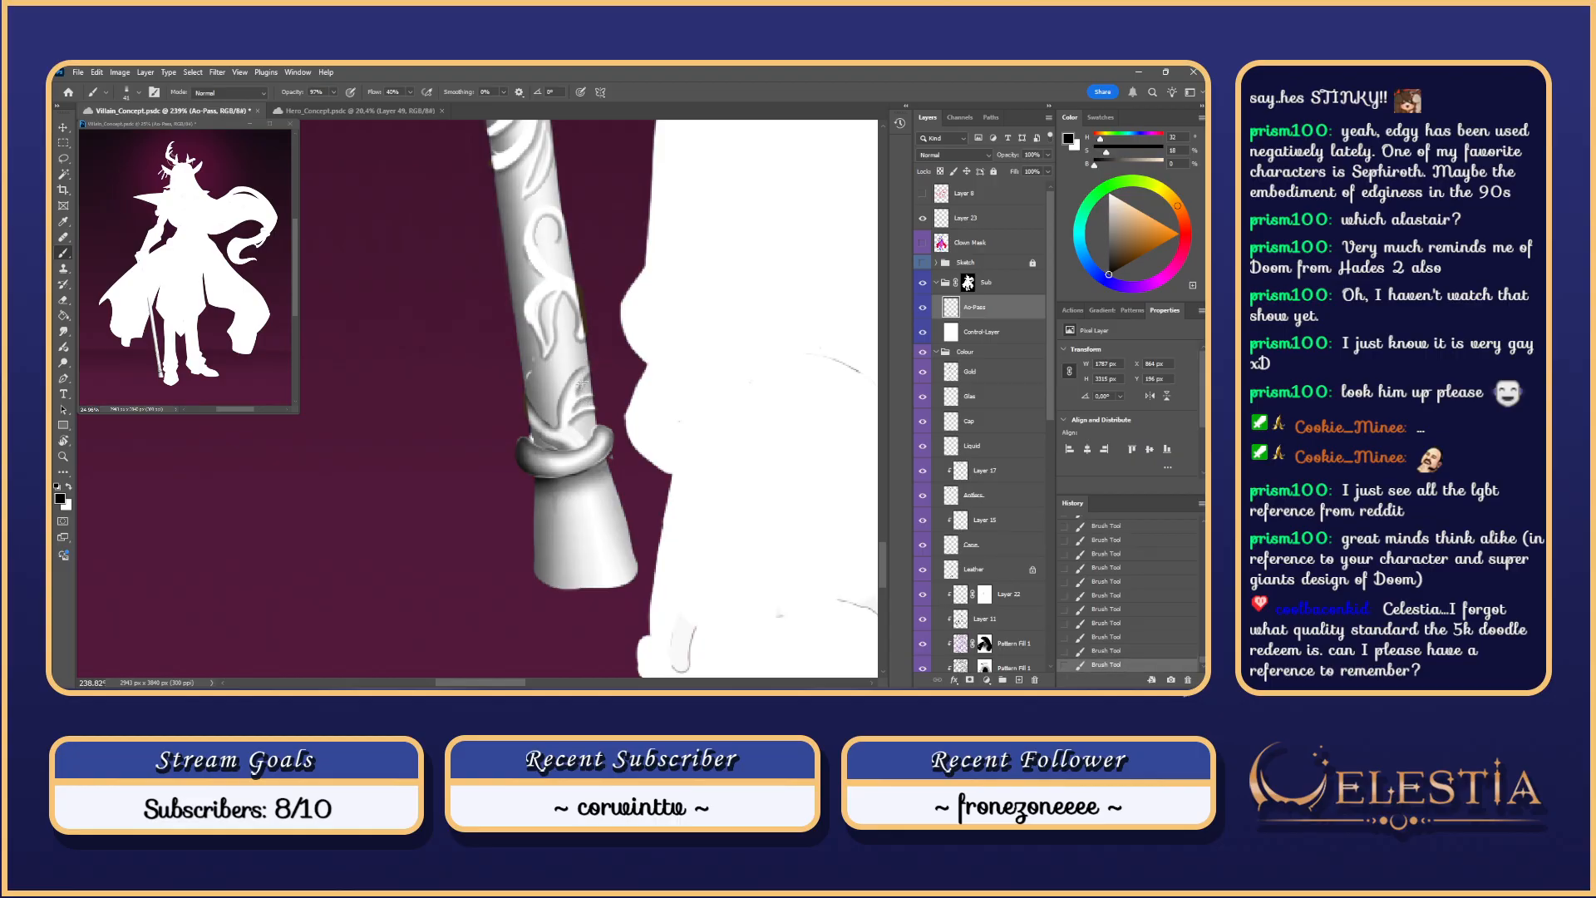
key(ctrl+z)
key(ctrl+z)
key(ctrl+z)
key(ctrl+z)
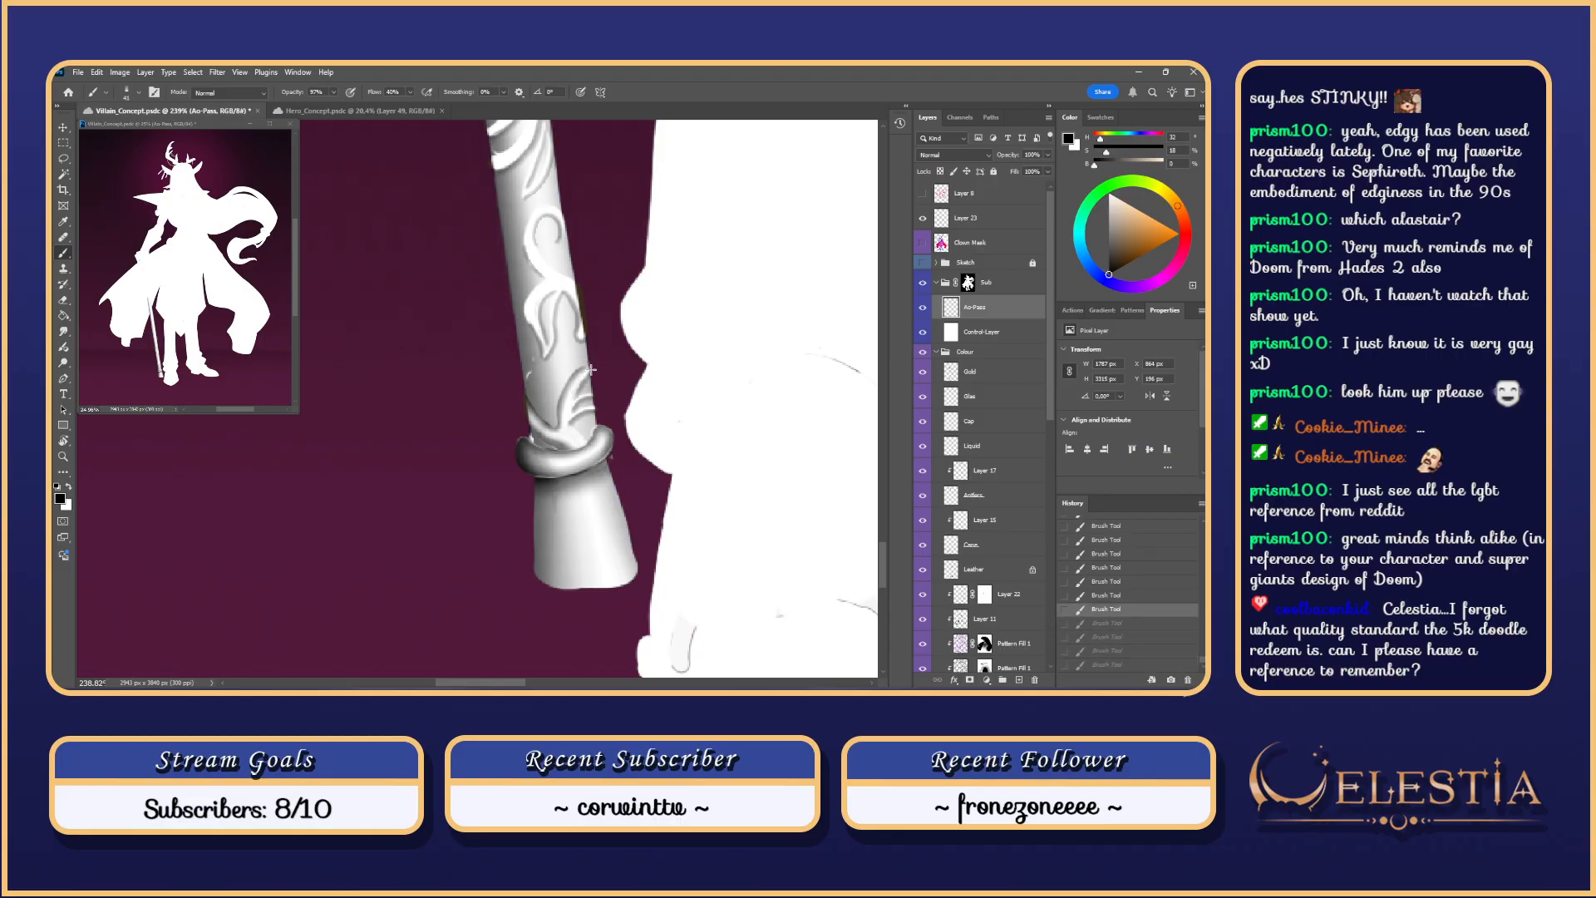
key(ctrl+z)
drag(587, 373, 578, 391)
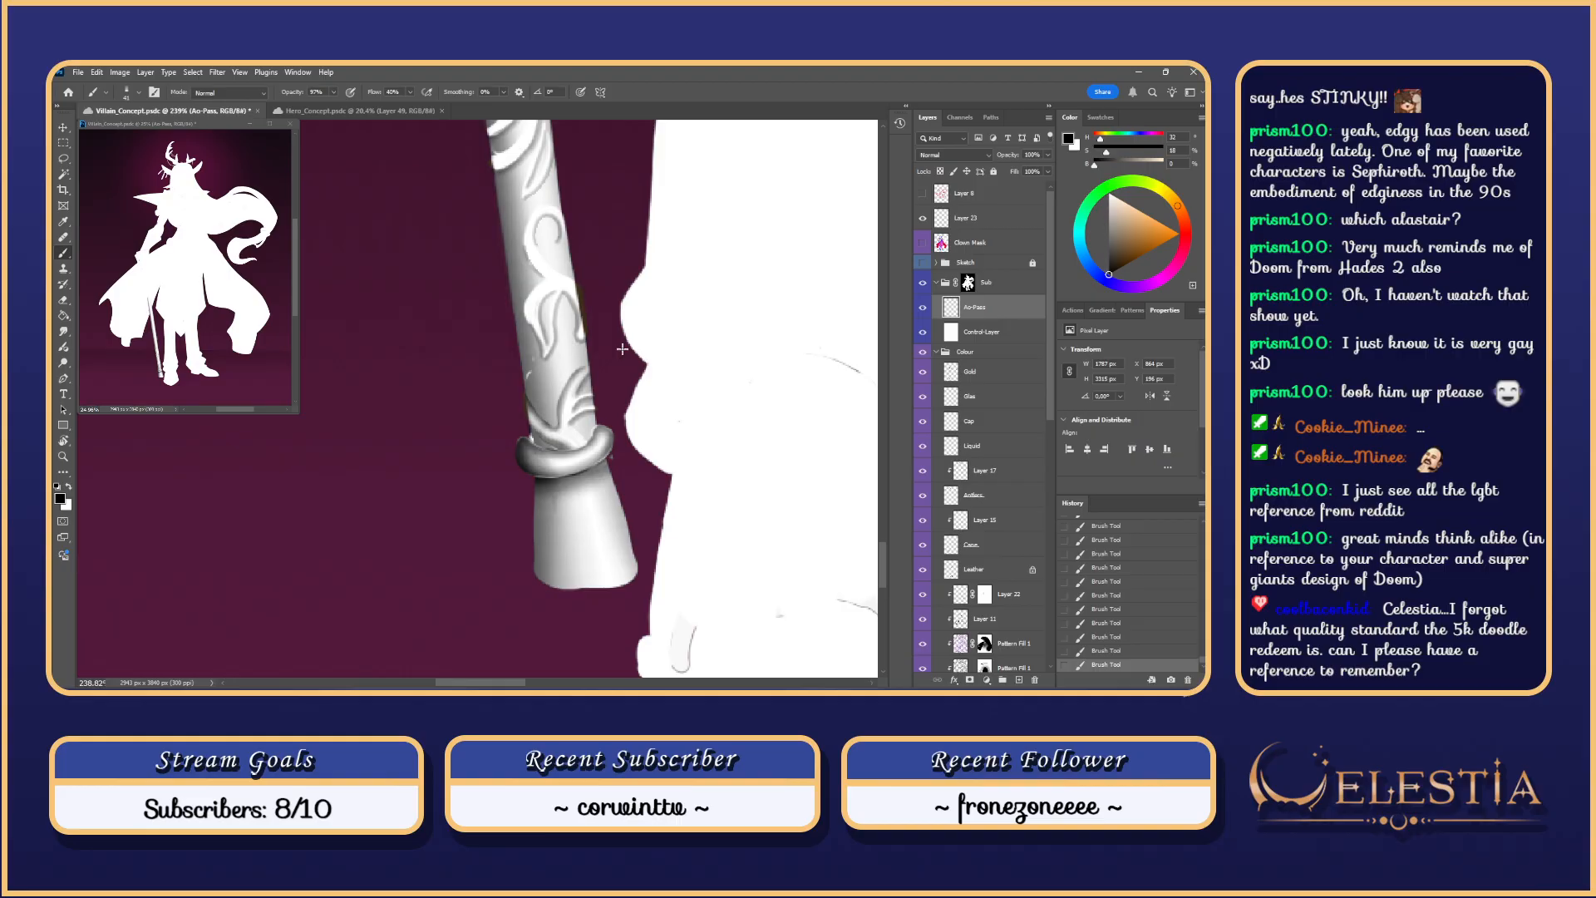
Step: Zoom out, run File > Open…, and browse from Your files into the Sketches folder holding Untitled-1
scroll(622, 350, down, 6)
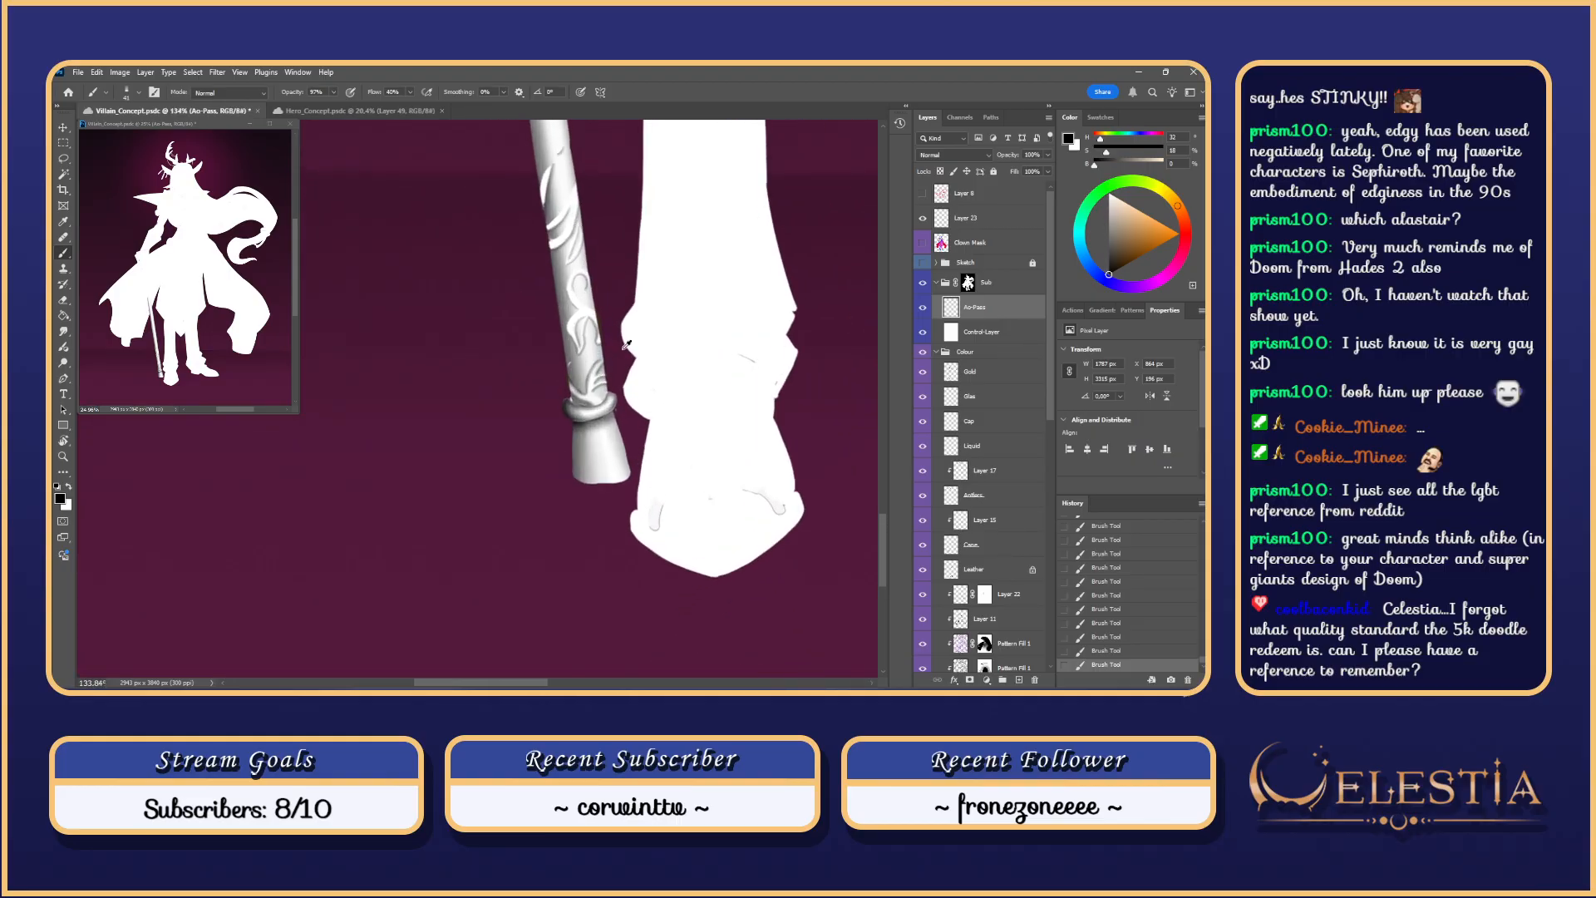
scroll(623, 347, up, 3)
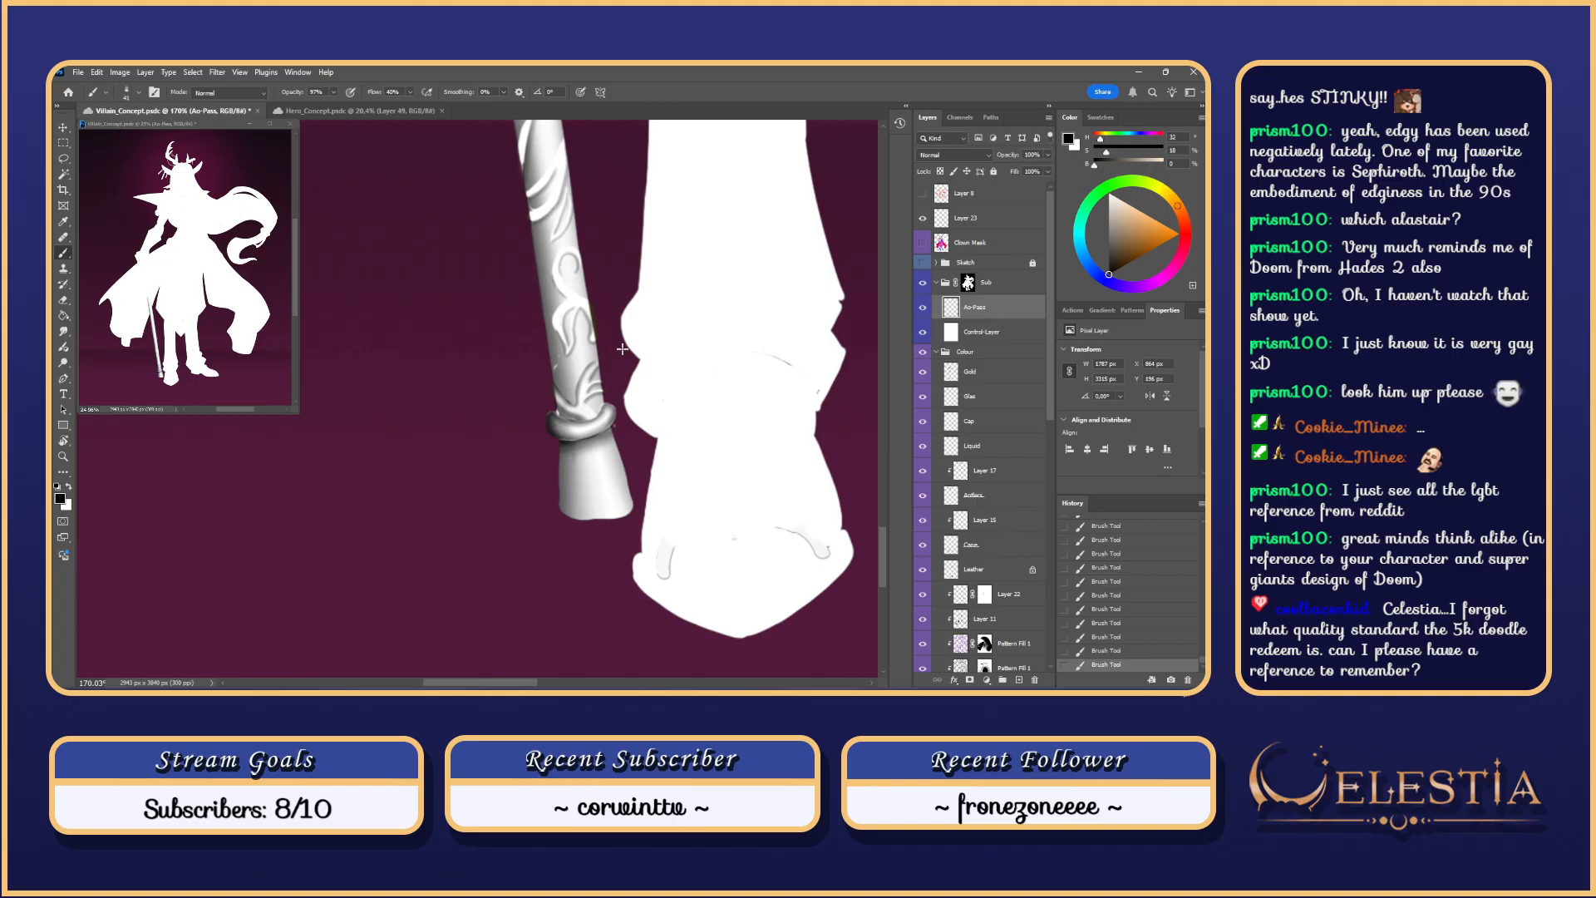
scroll(622, 349, down, 5)
drag(617, 358, 640, 398)
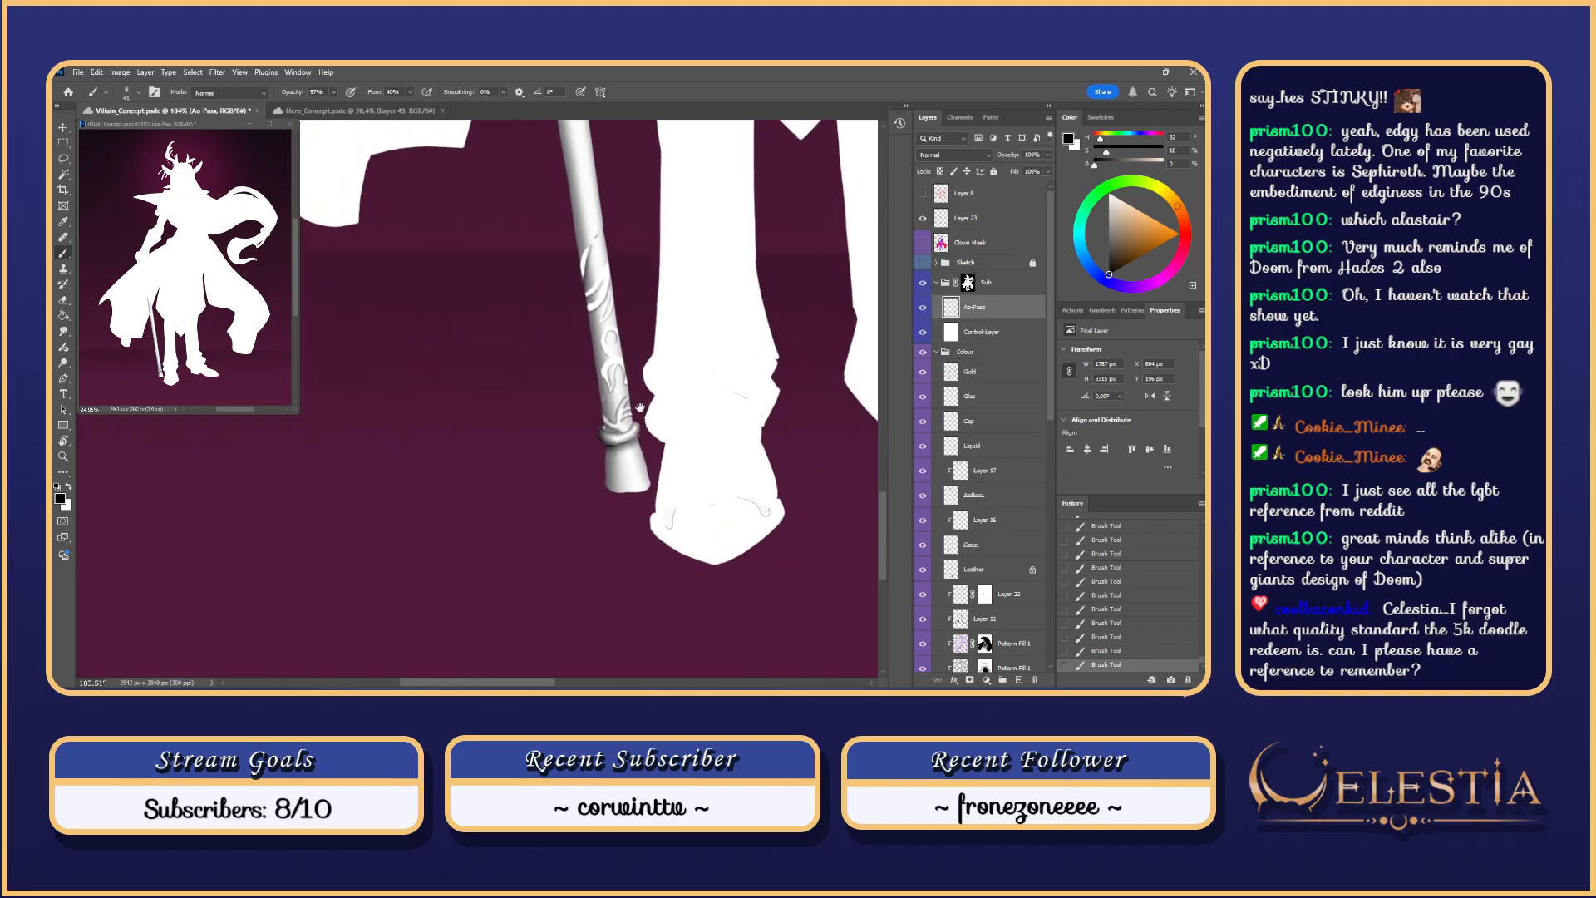
click(81, 71)
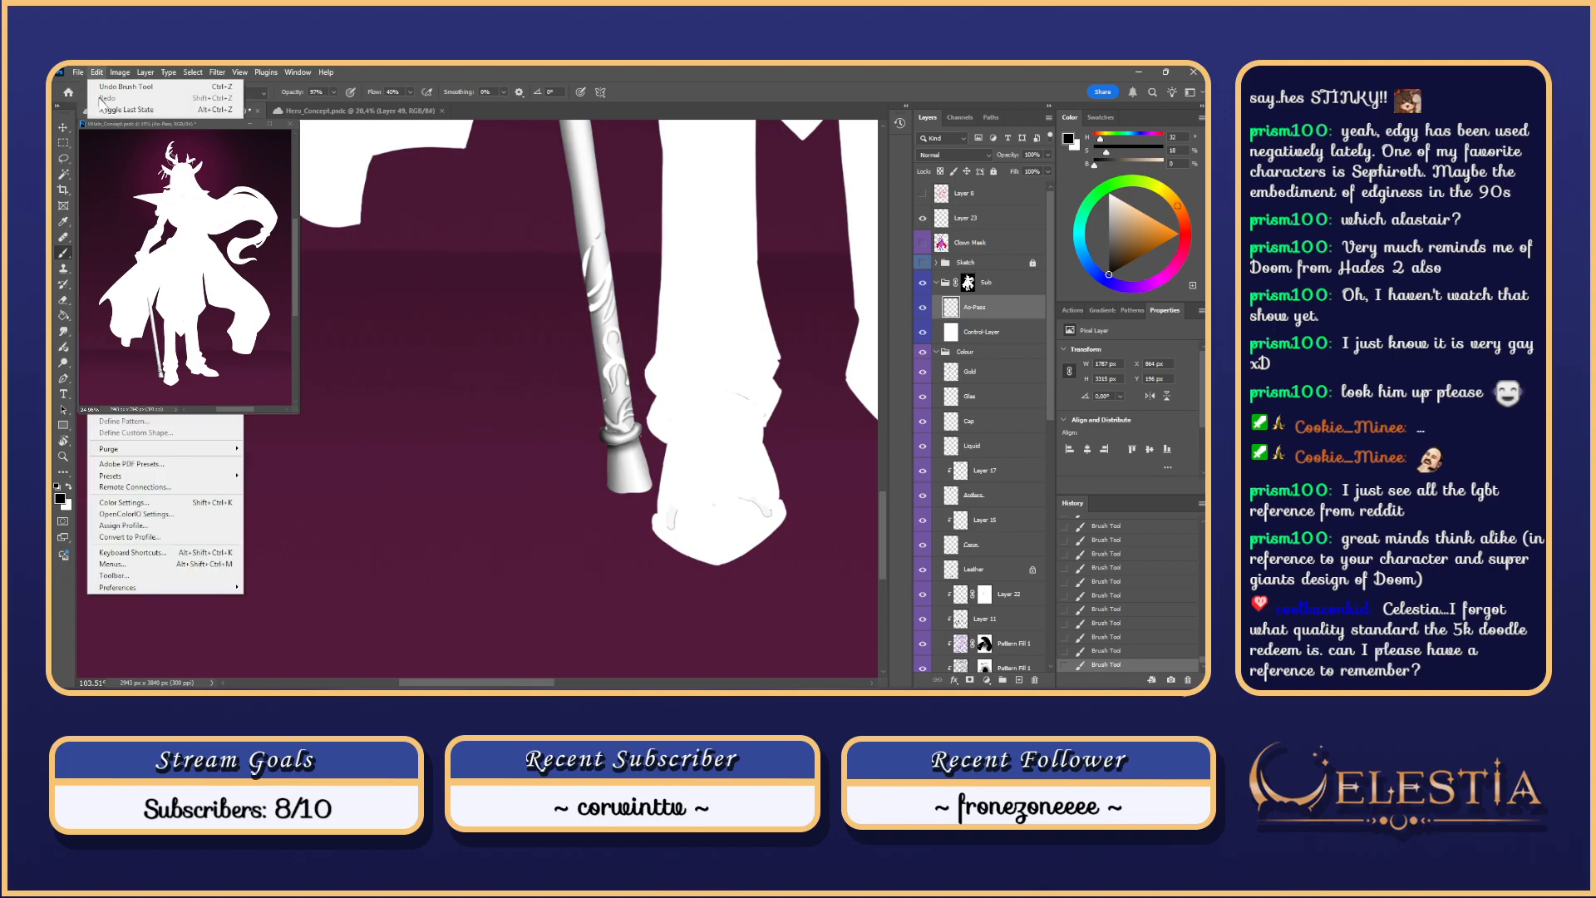
click(91, 99)
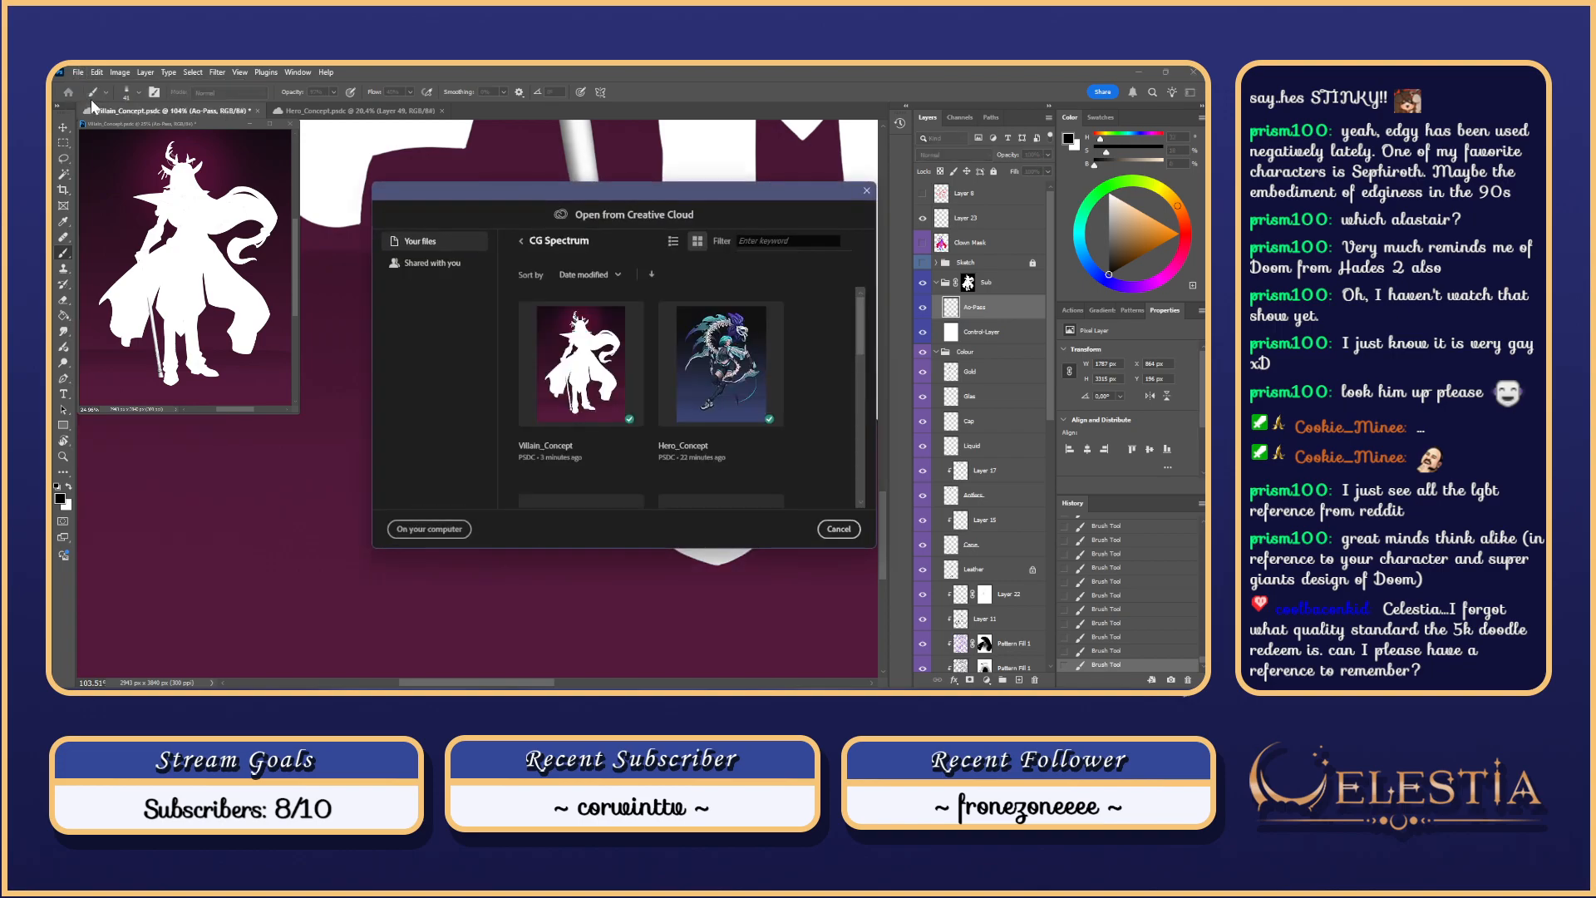
click(521, 227)
drag(862, 303, 862, 322)
click(763, 383)
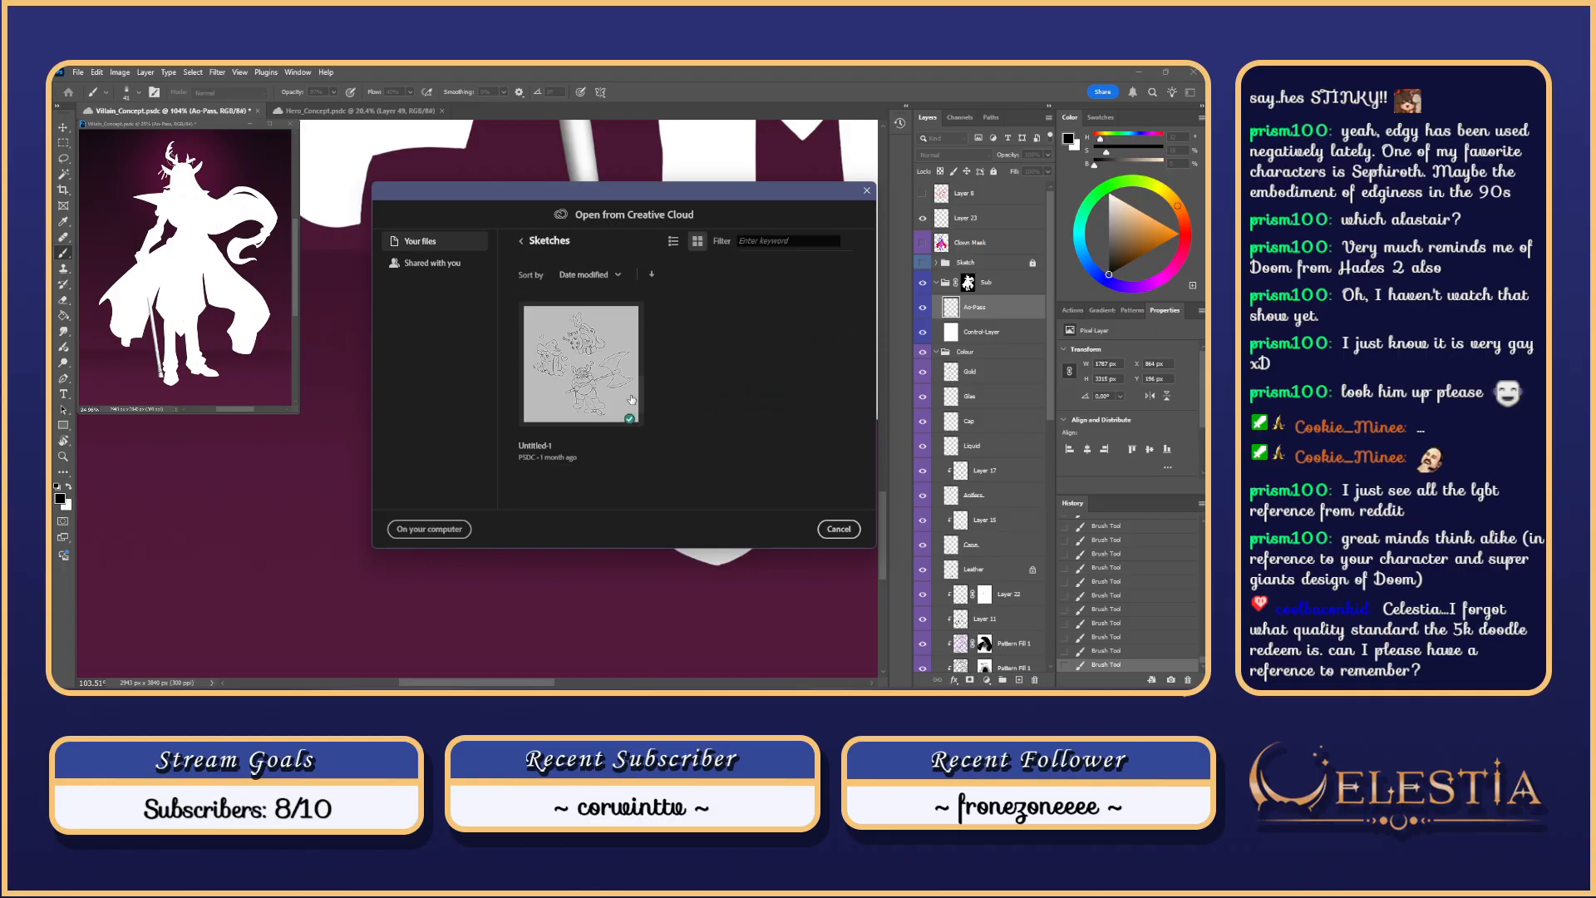
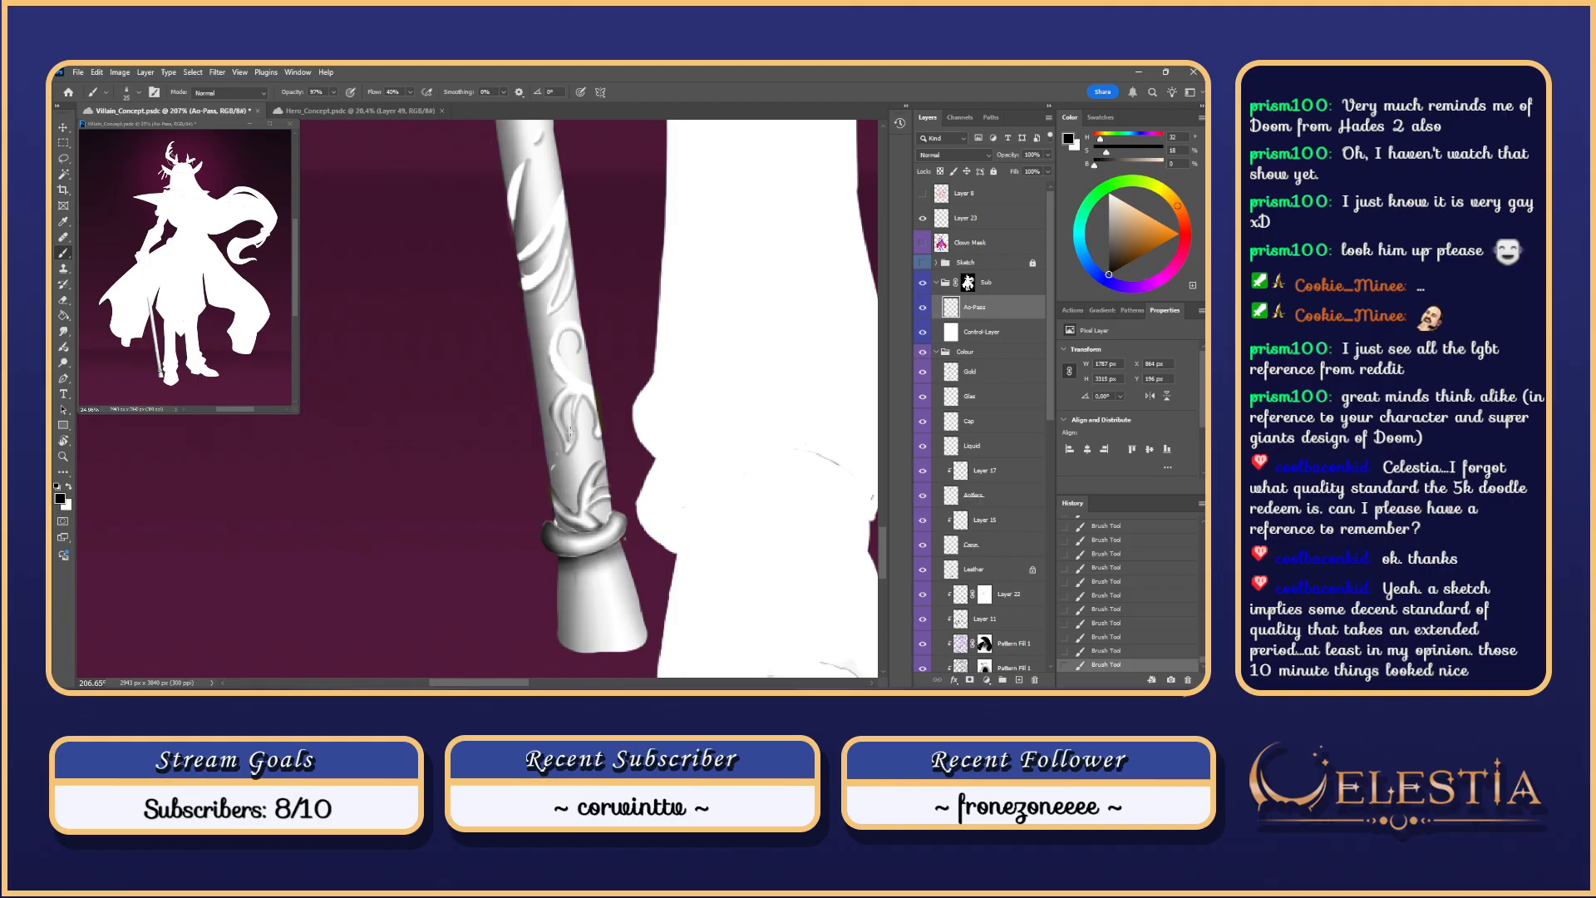
Step: Darken the leaf engraving's shading with a brush of about 39 px, undoing the stroke left of the curl
key(ctrl+z)
key(ctrl+z)
mouse_move(571, 409)
mouse_down()
mouse_move(568, 446)
mouse_move(571, 410)
mouse_up()
mouse_move(583, 371)
mouse_down()
mouse_move(550, 349)
mouse_move(560, 389)
mouse_move(552, 341)
mouse_move(568, 379)
mouse_up()
key(ctrl+z)
mouse_move(561, 326)
mouse_down()
mouse_move(555, 391)
mouse_move(575, 417)
mouse_move(537, 386)
mouse_up()
Step: Undo the last two shading strokes and smudge-blend the swirl's top edge
key(ctrl+z)
key(ctrl+z)
key(ctrl+z)
key(ctrl+z)
key(ctrl+z)
Step: Erase stray shading to clean up the scroll ornament's edges
key(e)
drag(532, 364, 541, 389)
mouse_move(534, 363)
mouse_down()
mouse_move(538, 382)
mouse_move(554, 361)
mouse_up()
mouse_move(569, 344)
mouse_down()
mouse_move(573, 409)
mouse_move(571, 392)
mouse_move(522, 455)
mouse_move(539, 457)
mouse_move(539, 422)
mouse_up()
key(b)
key(ctrl+z)
key(ctrl+z)
key(ctrl+z)
key(r)
mouse_move(541, 419)
mouse_down()
mouse_move(567, 426)
mouse_move(551, 411)
mouse_move(569, 396)
mouse_move(562, 308)
mouse_move(553, 320)
mouse_up()
key(b)
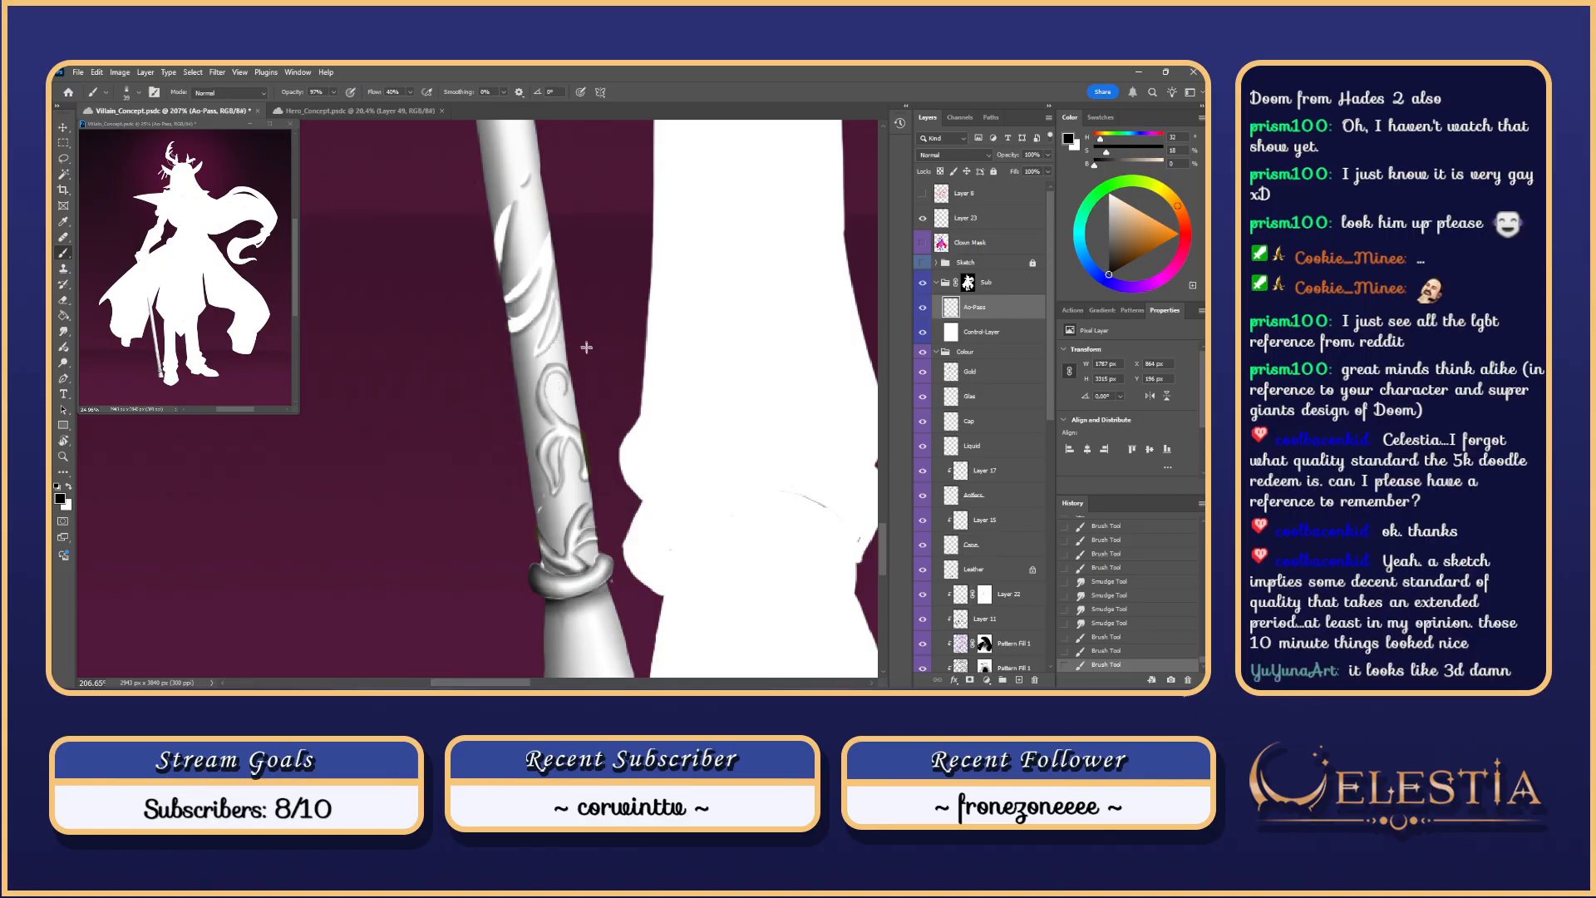
Step: Erase small stray patches and spots along the staff
drag(566, 284, 580, 358)
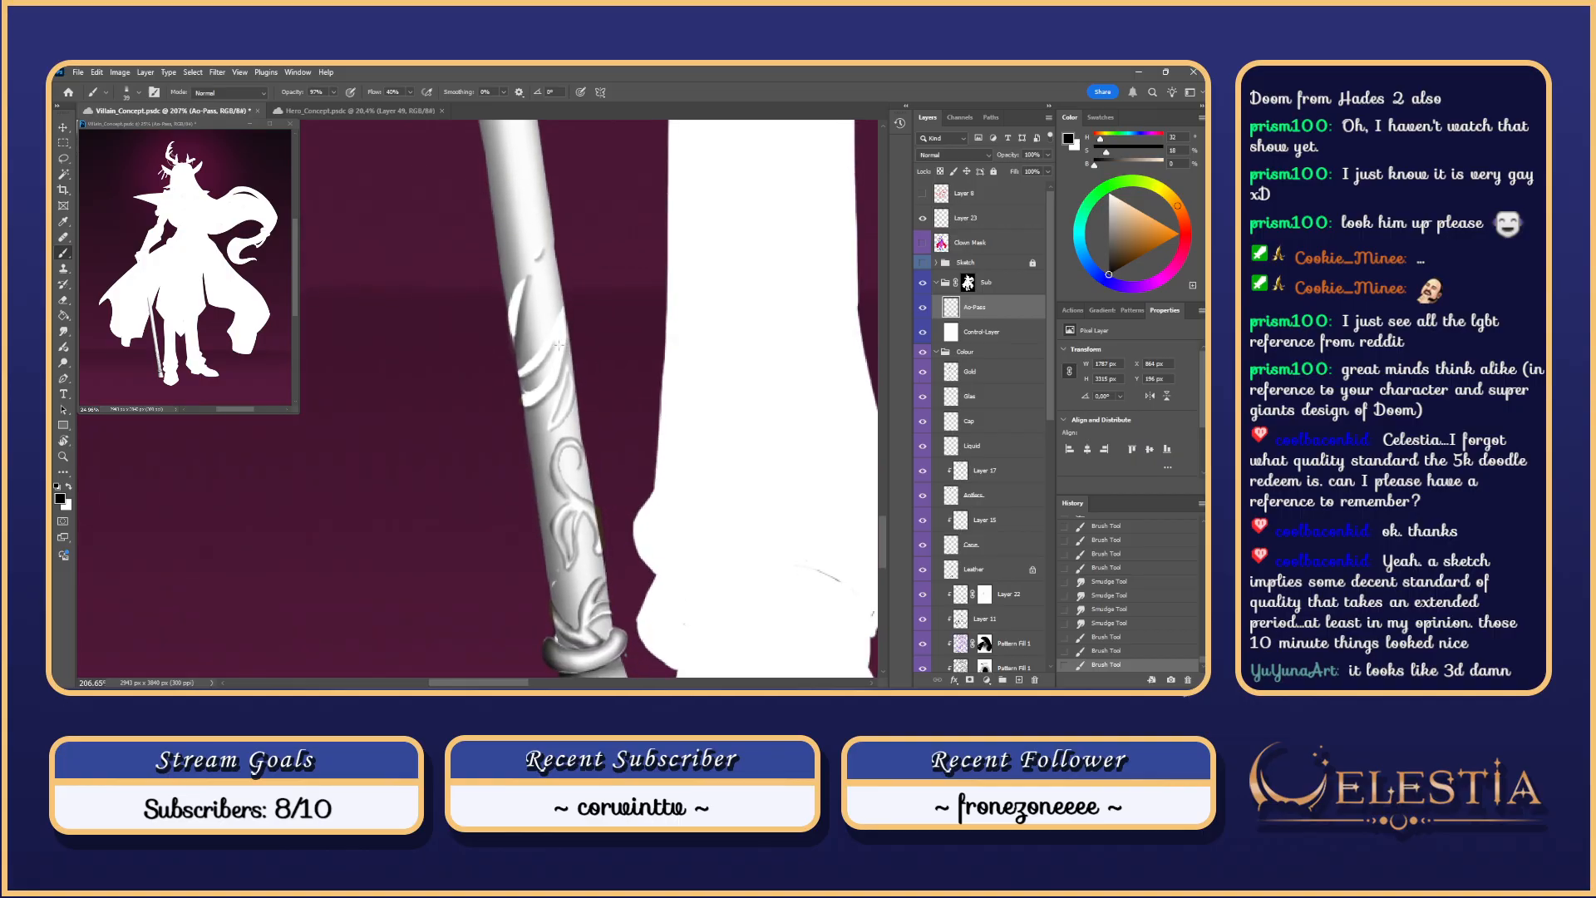
scroll(586, 387, down, 1)
key(e)
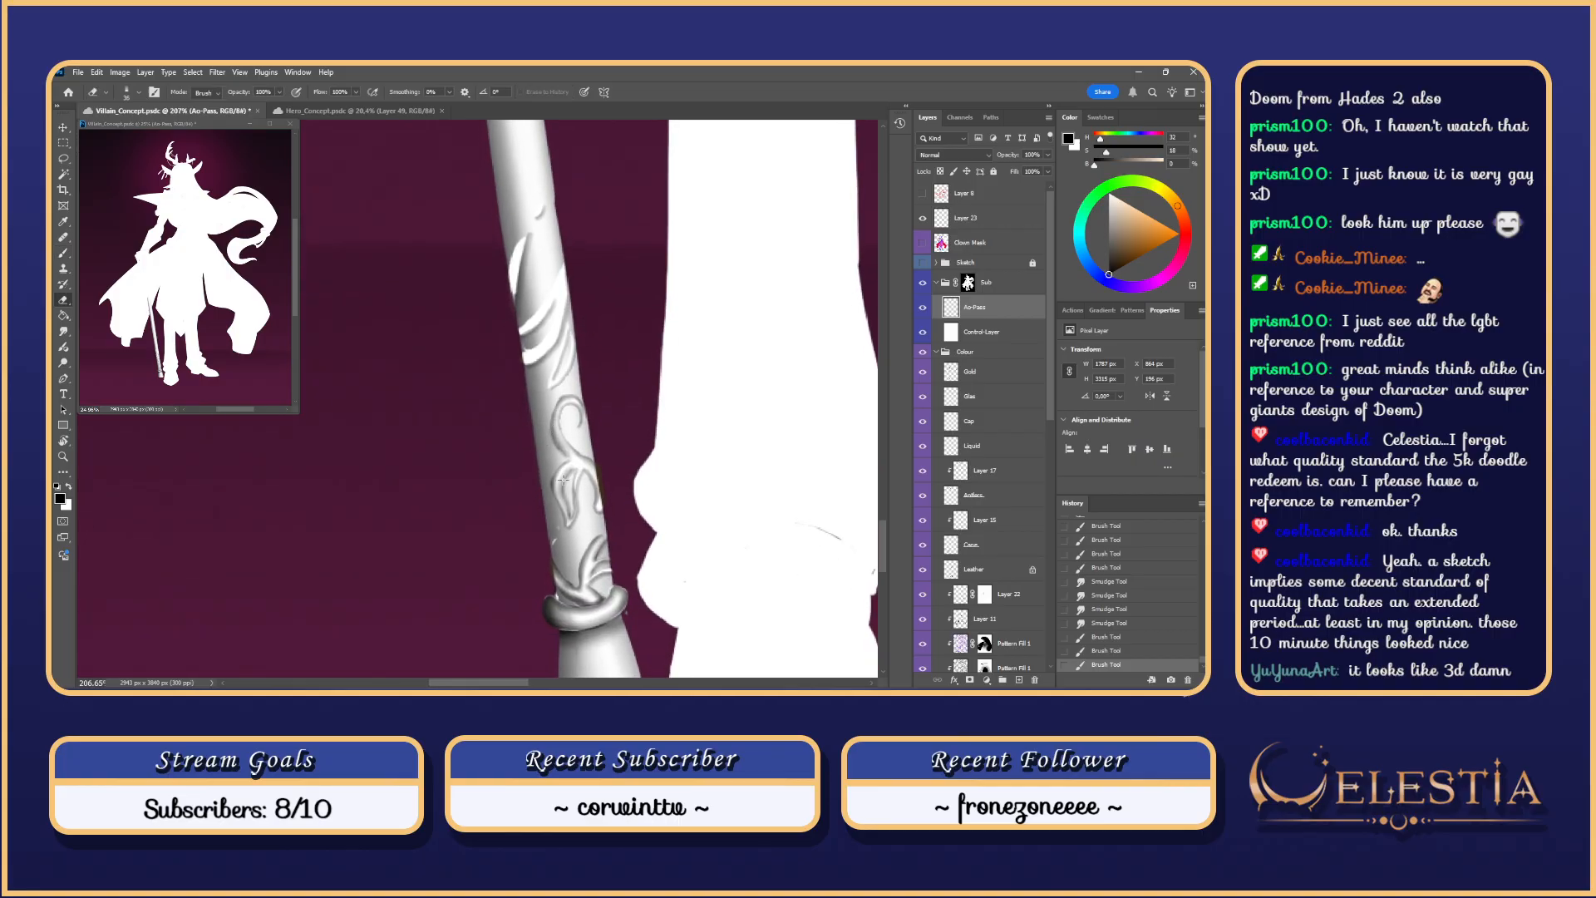
drag(556, 480, 566, 513)
drag(565, 515, 568, 524)
drag(582, 460, 564, 451)
key(ctrl+z)
mouse_move(556, 315)
mouse_down()
mouse_move(542, 314)
mouse_move(574, 306)
mouse_move(595, 387)
mouse_up()
Step: Shade along the leaf's lower edge and between the cane's leaves, undoing and redoing strokes
key(b)
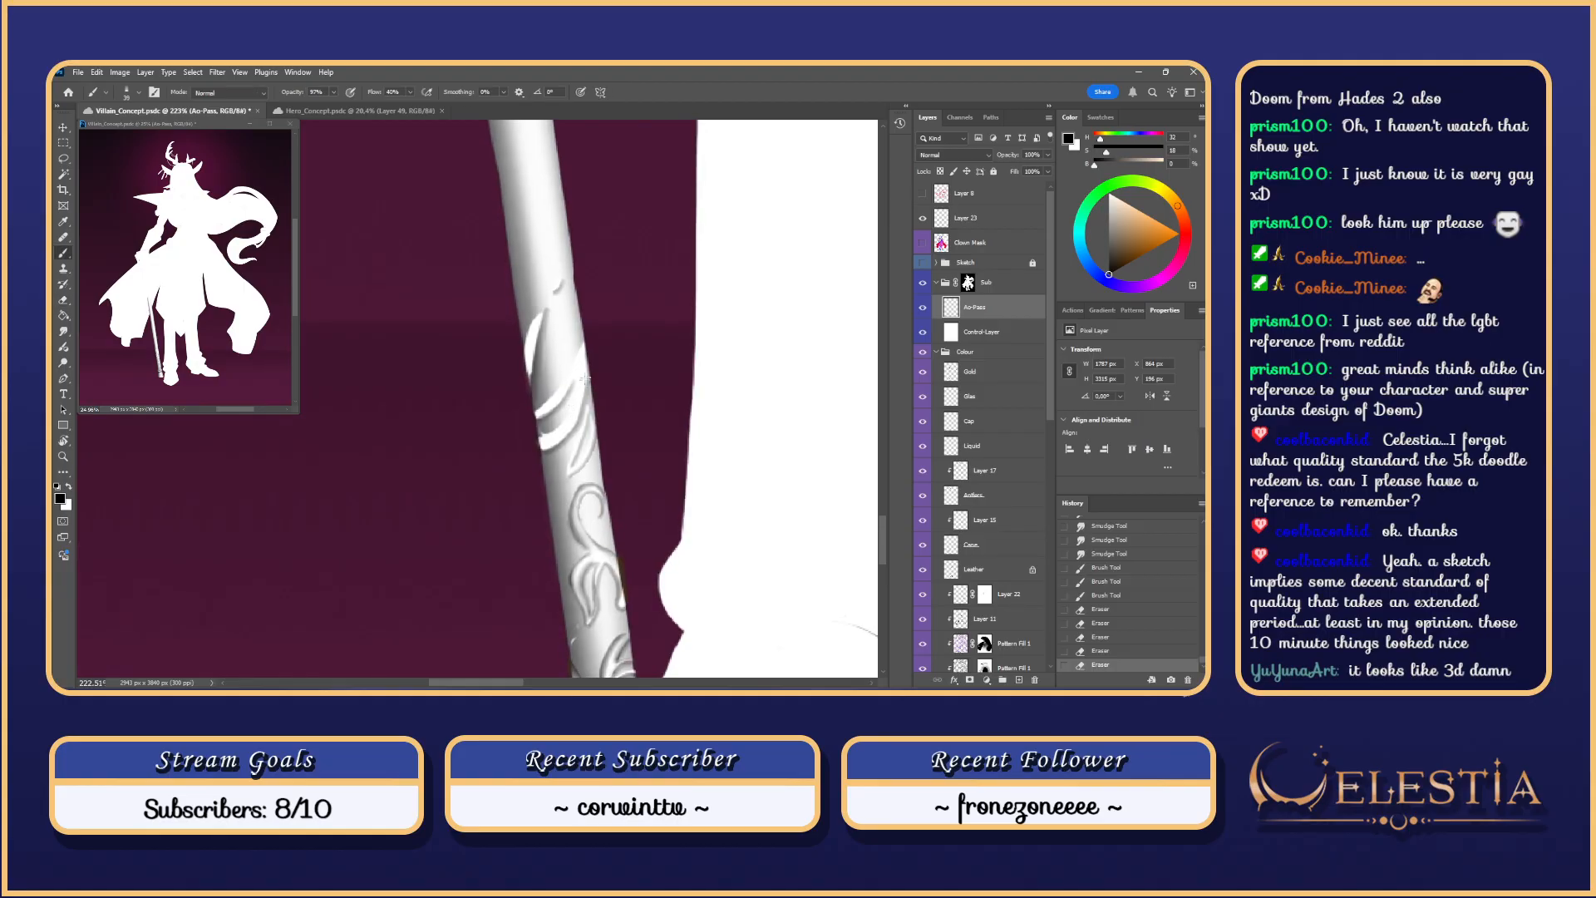
mouse_move(540, 449)
mouse_down()
mouse_move(582, 407)
mouse_move(573, 425)
mouse_move(583, 389)
mouse_up()
key(ctrl+z)
key(ctrl+z)
key(ctrl+z)
key(ctrl+z)
key(ctrl+z)
key(ctrl+z)
drag(542, 450, 585, 387)
key(ctrl+z)
key(ctrl+z)
key(ctrl+z)
key(ctrl+z)
key(ctrl+z)
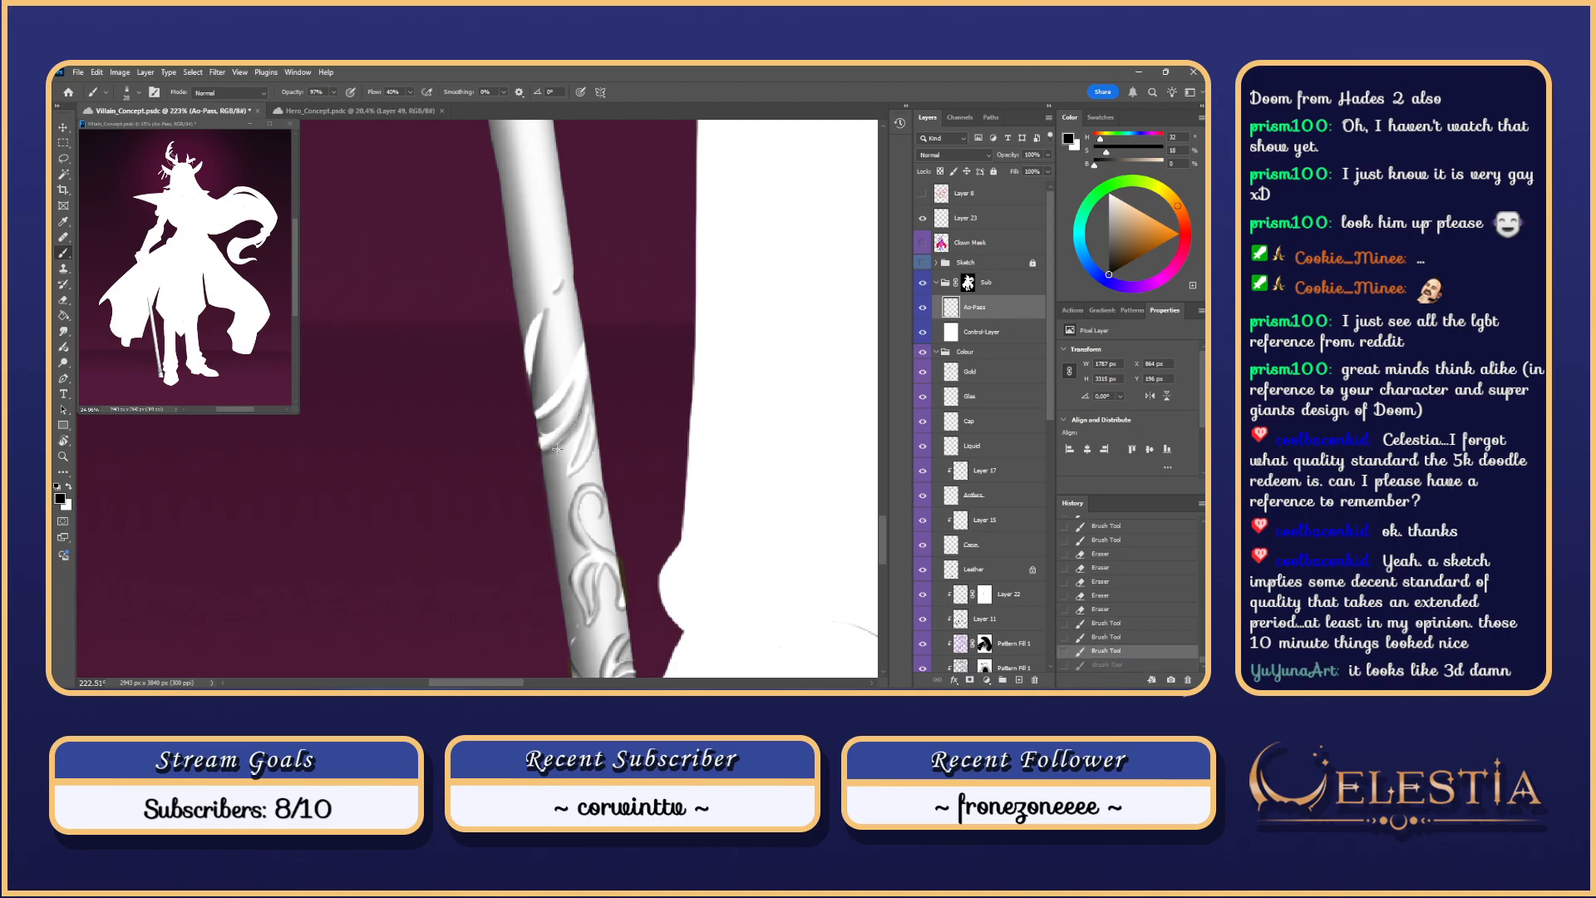
key(ctrl+shift+z)
key(ctrl+shift+z)
key(ctrl+shift+z)
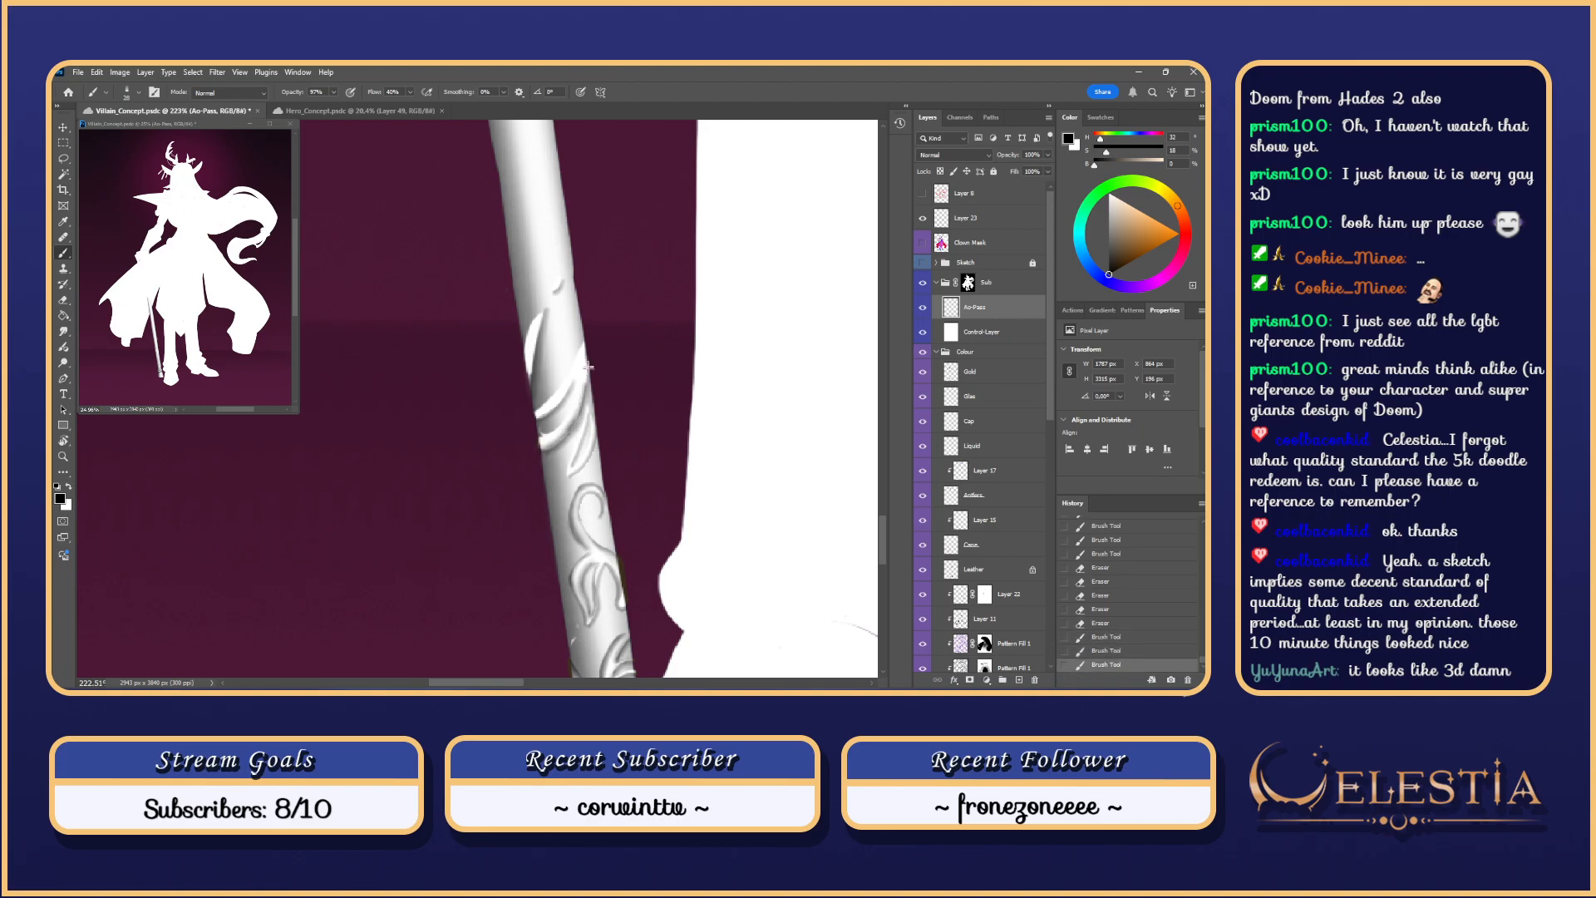
mouse_move(553, 440)
mouse_down()
mouse_move(581, 384)
mouse_move(541, 434)
mouse_move(555, 439)
mouse_up()
key(ctrl+z)
key(ctrl+z)
key(ctrl+z)
key(ctrl+z)
key(ctrl+z)
key(ctrl+z)
key(ctrl+z)
Step: Erase near the staff, undoing and redoing the two erasures
key(e)
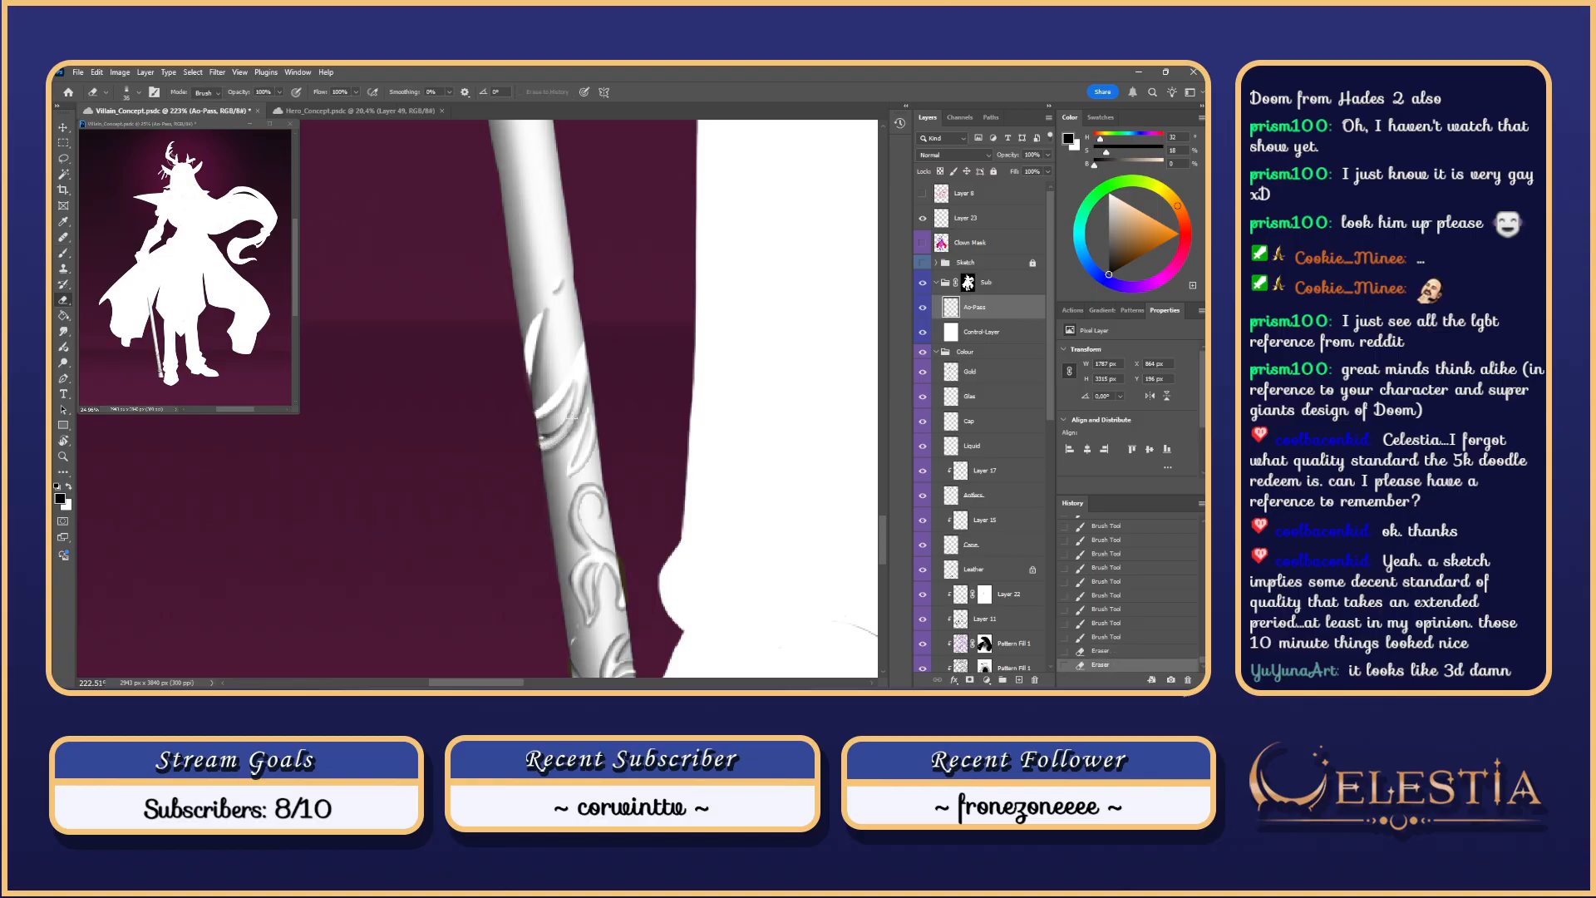
key(ctrl+z)
key(ctrl+z)
key(ctrl+shift+z)
key(ctrl+shift+z)
mouse_move(597, 351)
mouse_down()
mouse_move(617, 317)
mouse_move(616, 444)
mouse_up()
Step: Try darker strokes on the staff's white band, undo them, and show the selection again
key(b)
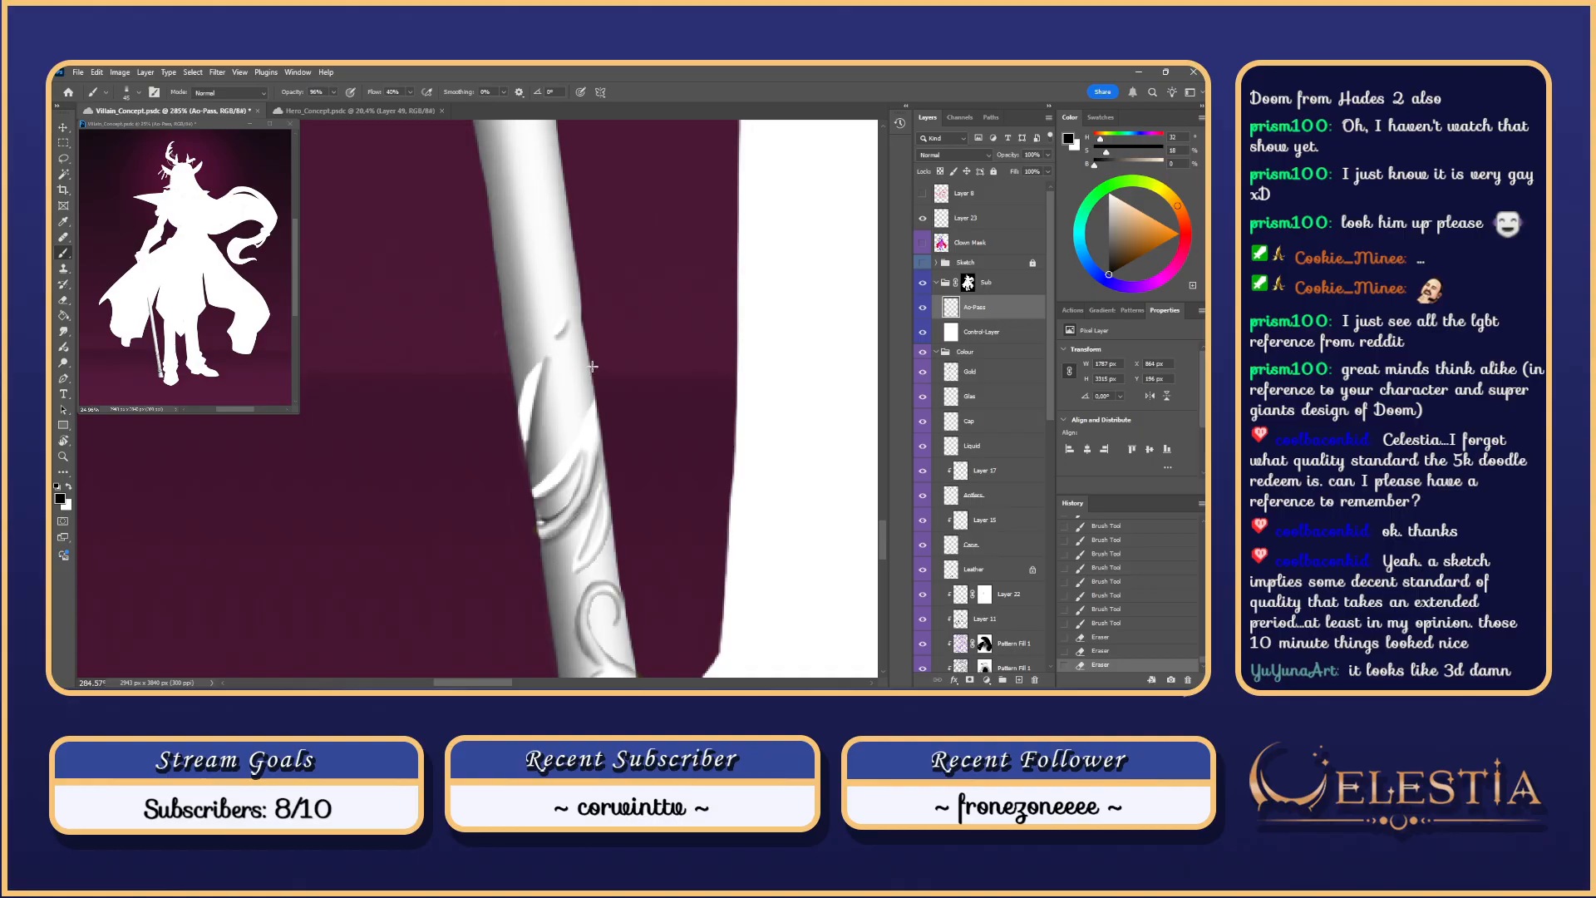
drag(544, 491, 581, 458)
key(ctrl+z)
key(ctrl+z)
key(ctrl+z)
drag(542, 500, 596, 404)
key(ctrl+z)
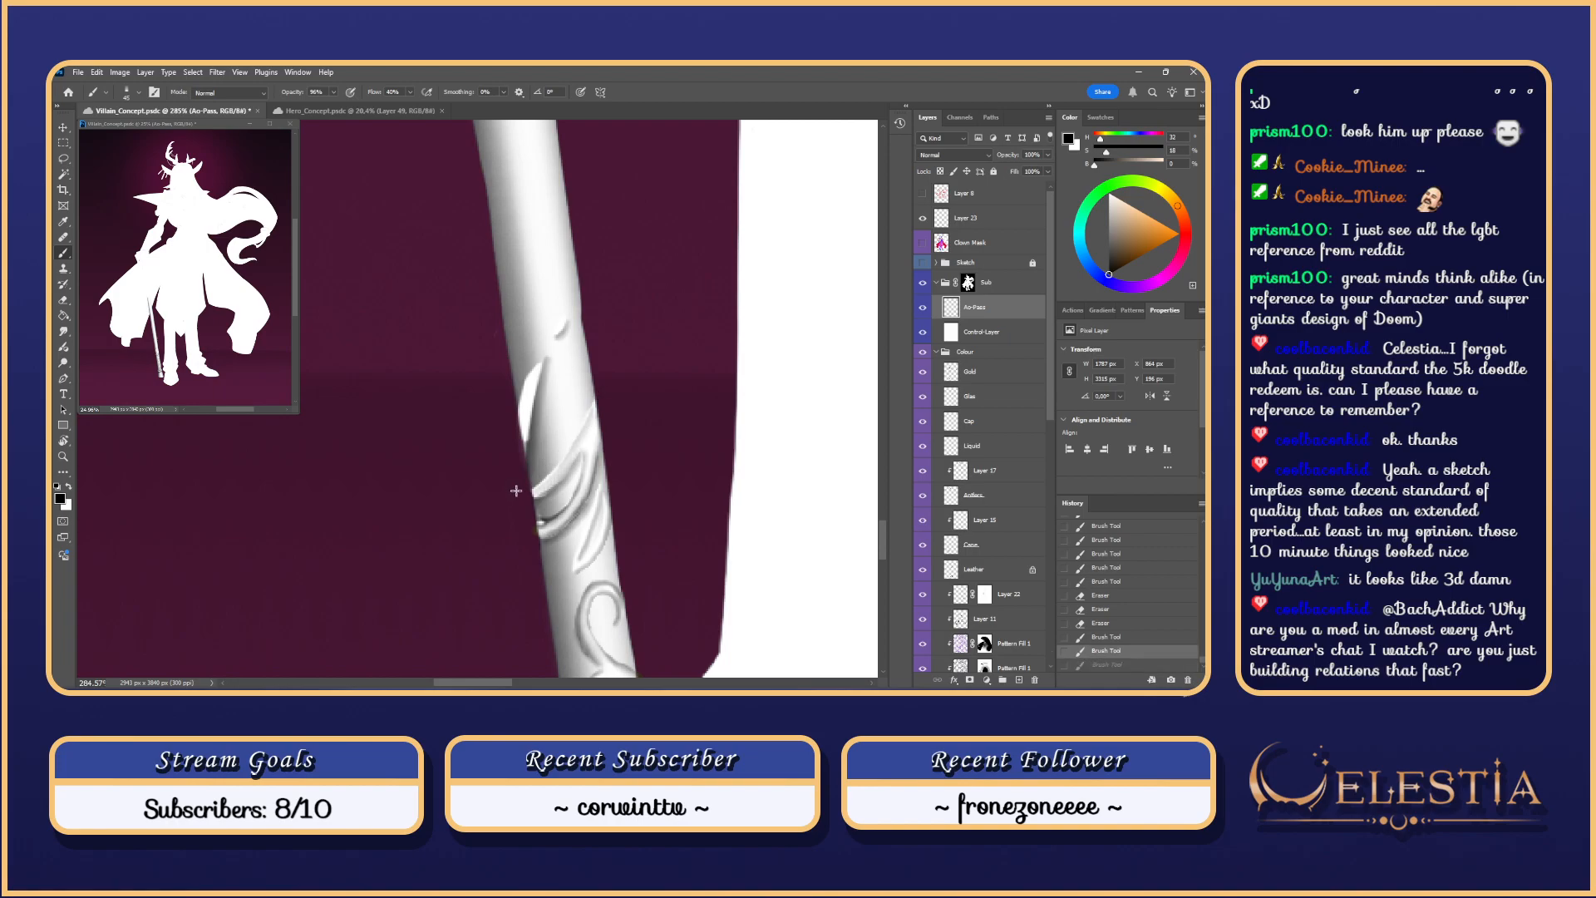
drag(522, 492, 518, 500)
key(ctrl+z)
key(ctrl+h)
Step: Extend the Lasso selection around the ornament, including its left tip, then hide its edges
key(l)
key(shift)
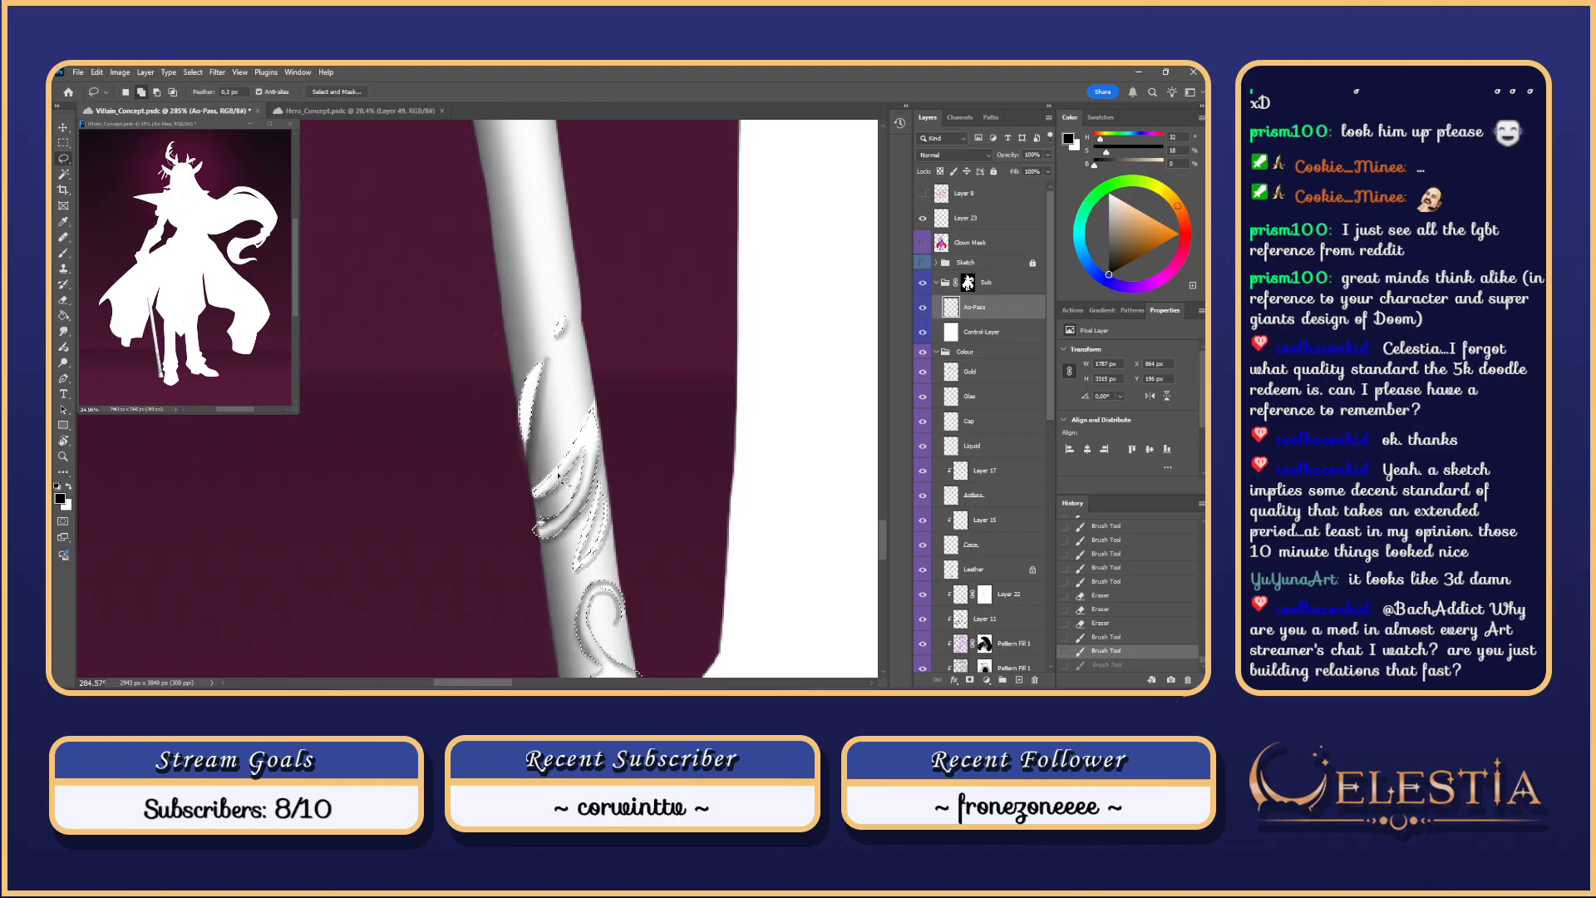
mouse_move(565, 470)
mouse_down()
mouse_move(536, 490)
mouse_move(542, 523)
mouse_up()
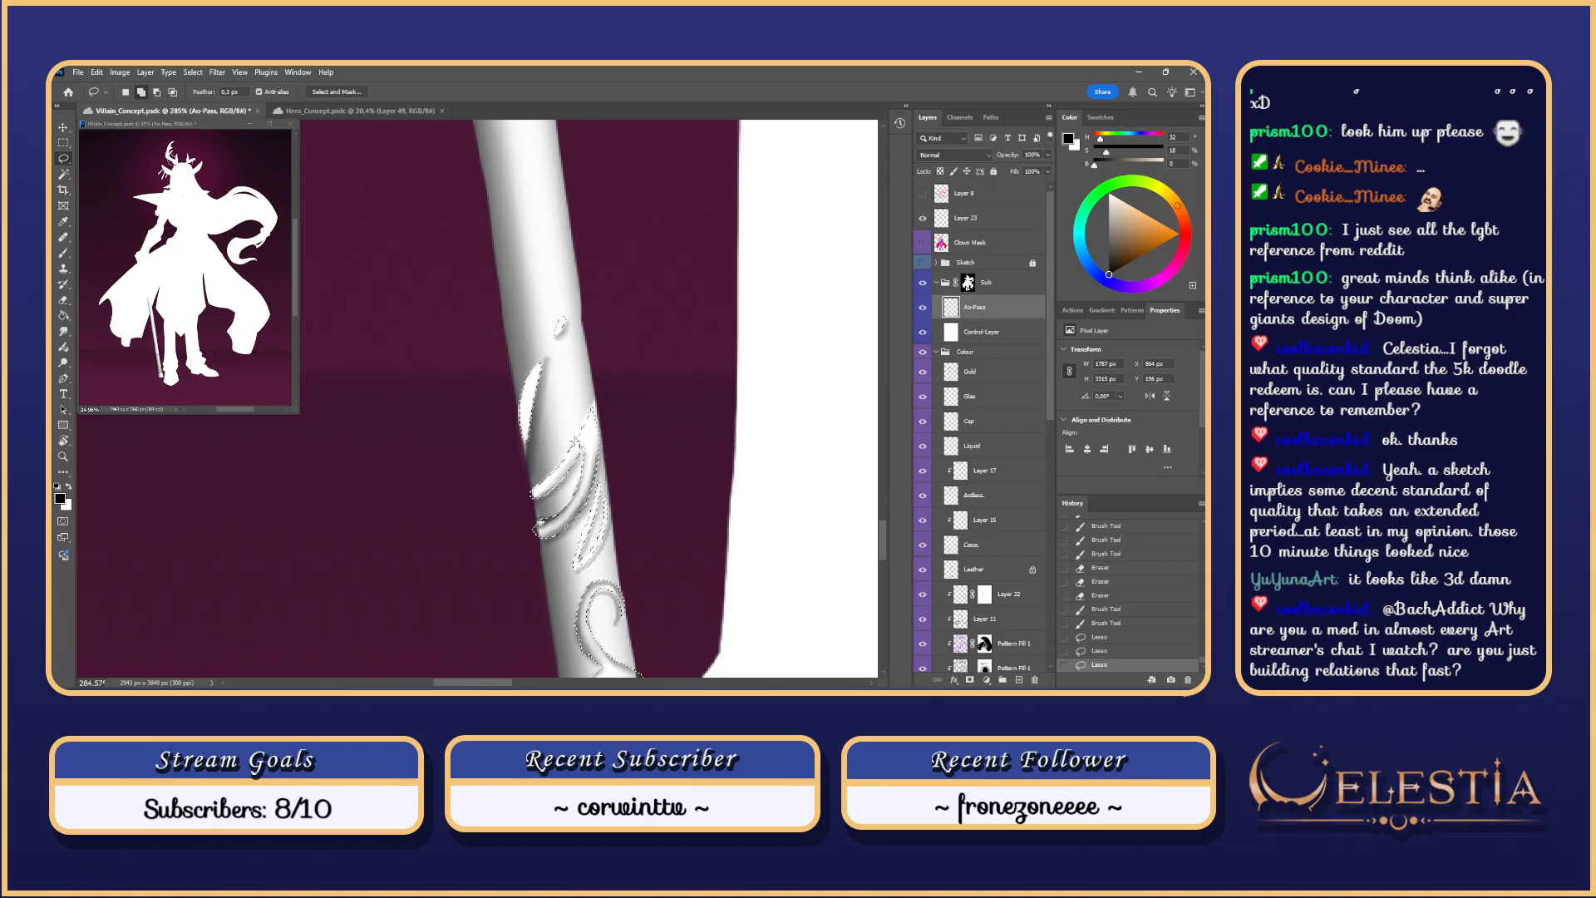
drag(596, 399, 578, 456)
drag(541, 524, 542, 526)
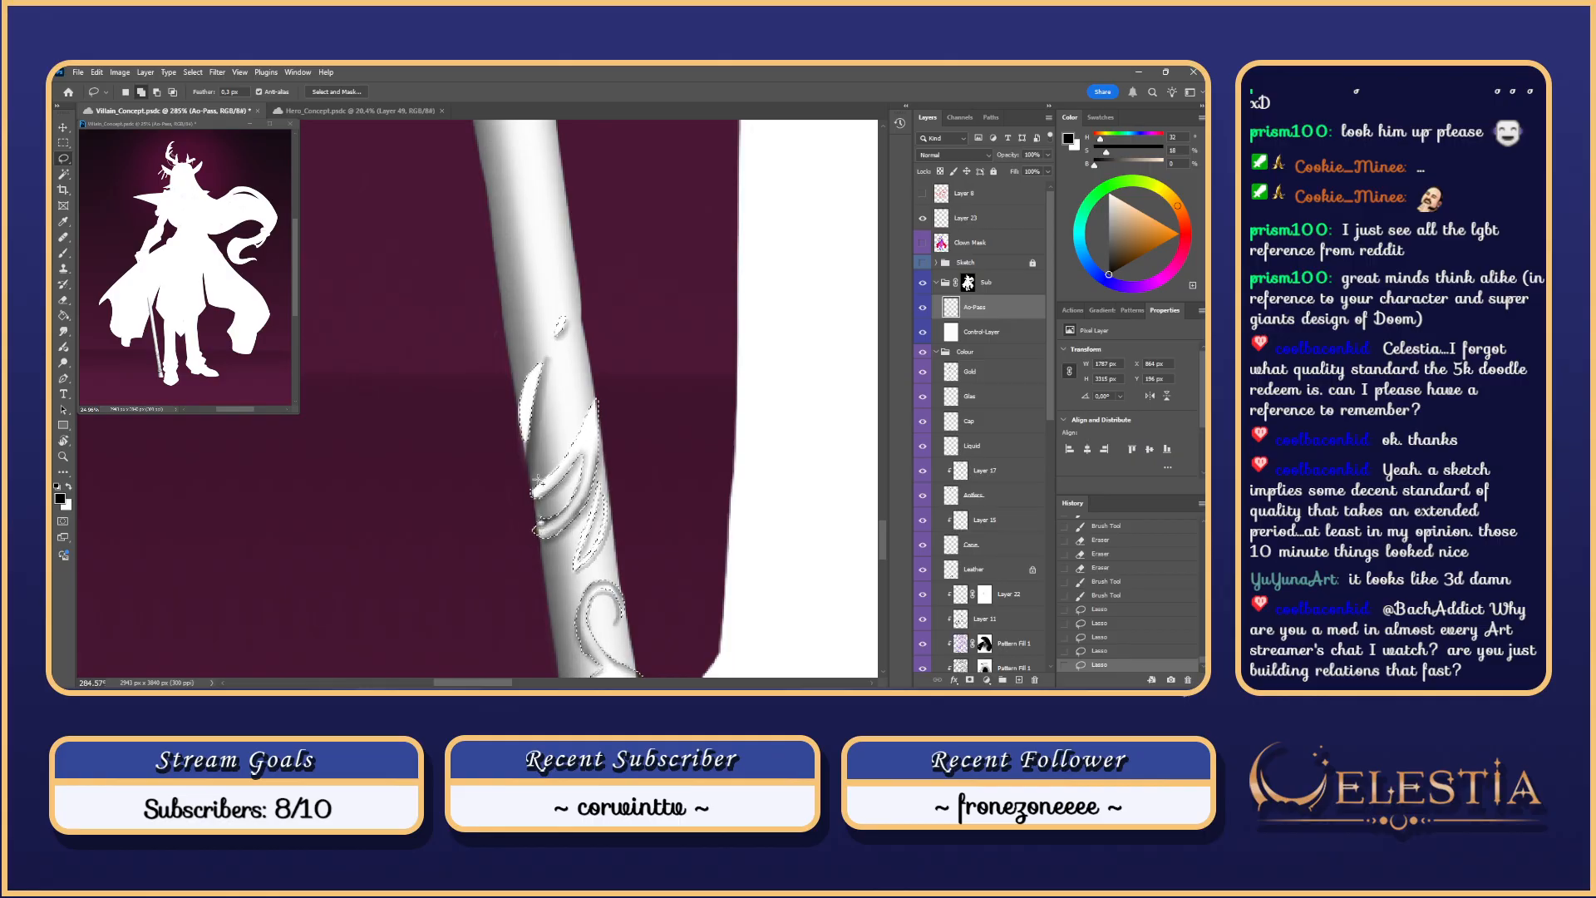
mouse_move(522, 440)
mouse_down()
mouse_move(516, 403)
mouse_move(542, 364)
mouse_up()
key(ctrl+h)
Step: Shade the ornament's upper band darker out to its left edge
key(b)
mouse_move(572, 445)
mouse_down()
mouse_move(597, 395)
mouse_move(517, 489)
mouse_up()
key(ctrl+z)
key(ctrl+z)
mouse_move(594, 408)
mouse_down()
mouse_move(515, 487)
mouse_move(544, 491)
mouse_up()
mouse_move(595, 404)
mouse_down()
mouse_move(557, 478)
mouse_move(589, 430)
mouse_up()
Step: Erase small stray marks on the ornament
key(e)
drag(596, 419, 590, 446)
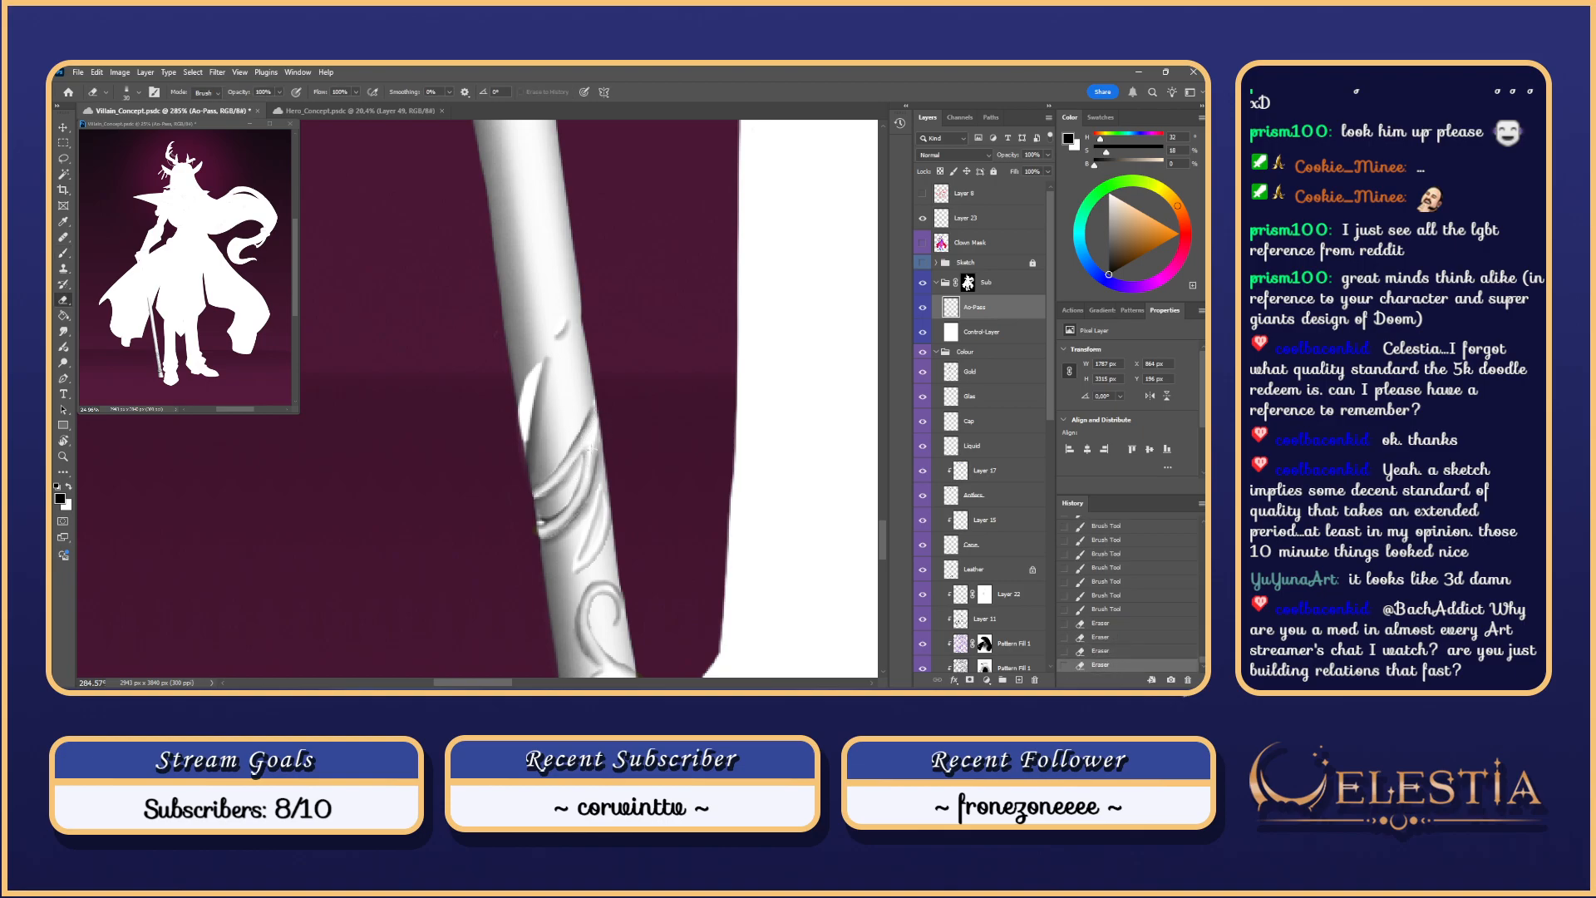
mouse_move(541, 527)
mouse_down()
mouse_move(580, 486)
mouse_move(590, 432)
mouse_move(587, 455)
mouse_up()
drag(634, 385, 642, 398)
Step: Paint darker shading beside the leaf and refine it along the leaf's highlight edge
key(b)
drag(545, 379, 532, 470)
key(ctrl+z)
key(ctrl+z)
drag(553, 373, 533, 459)
mouse_move(546, 384)
mouse_down()
mouse_move(534, 463)
mouse_move(542, 402)
mouse_move(533, 448)
mouse_up()
mouse_move(548, 374)
mouse_down()
mouse_move(532, 459)
mouse_move(534, 386)
mouse_up()
key(ctrl+z)
key(ctrl+z)
drag(573, 330, 562, 348)
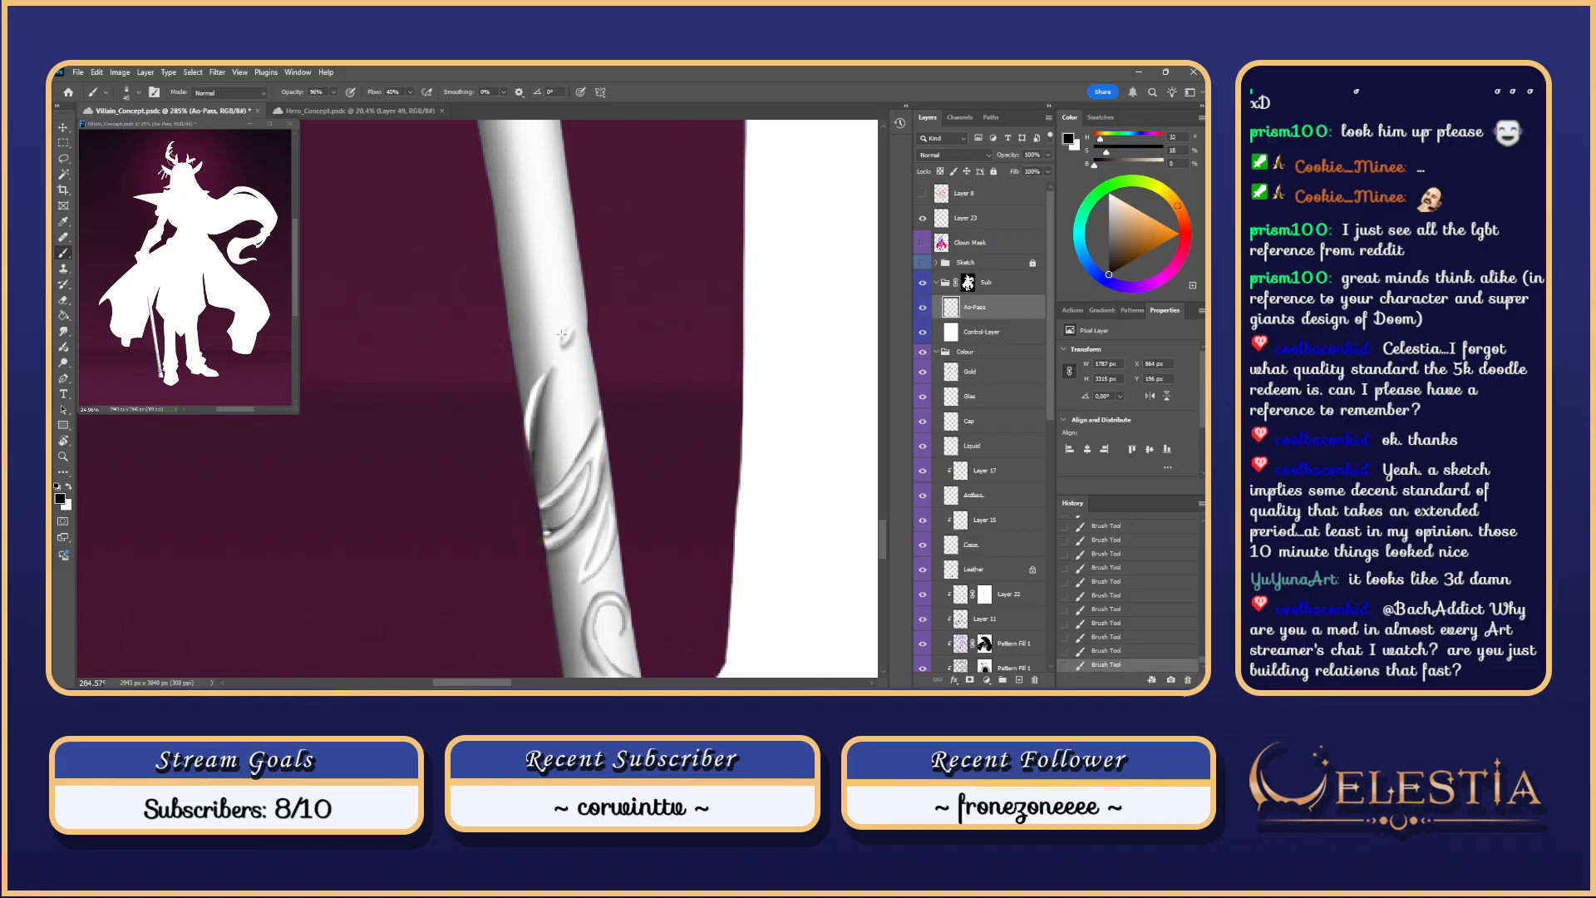
scroll(631, 335, down, 6)
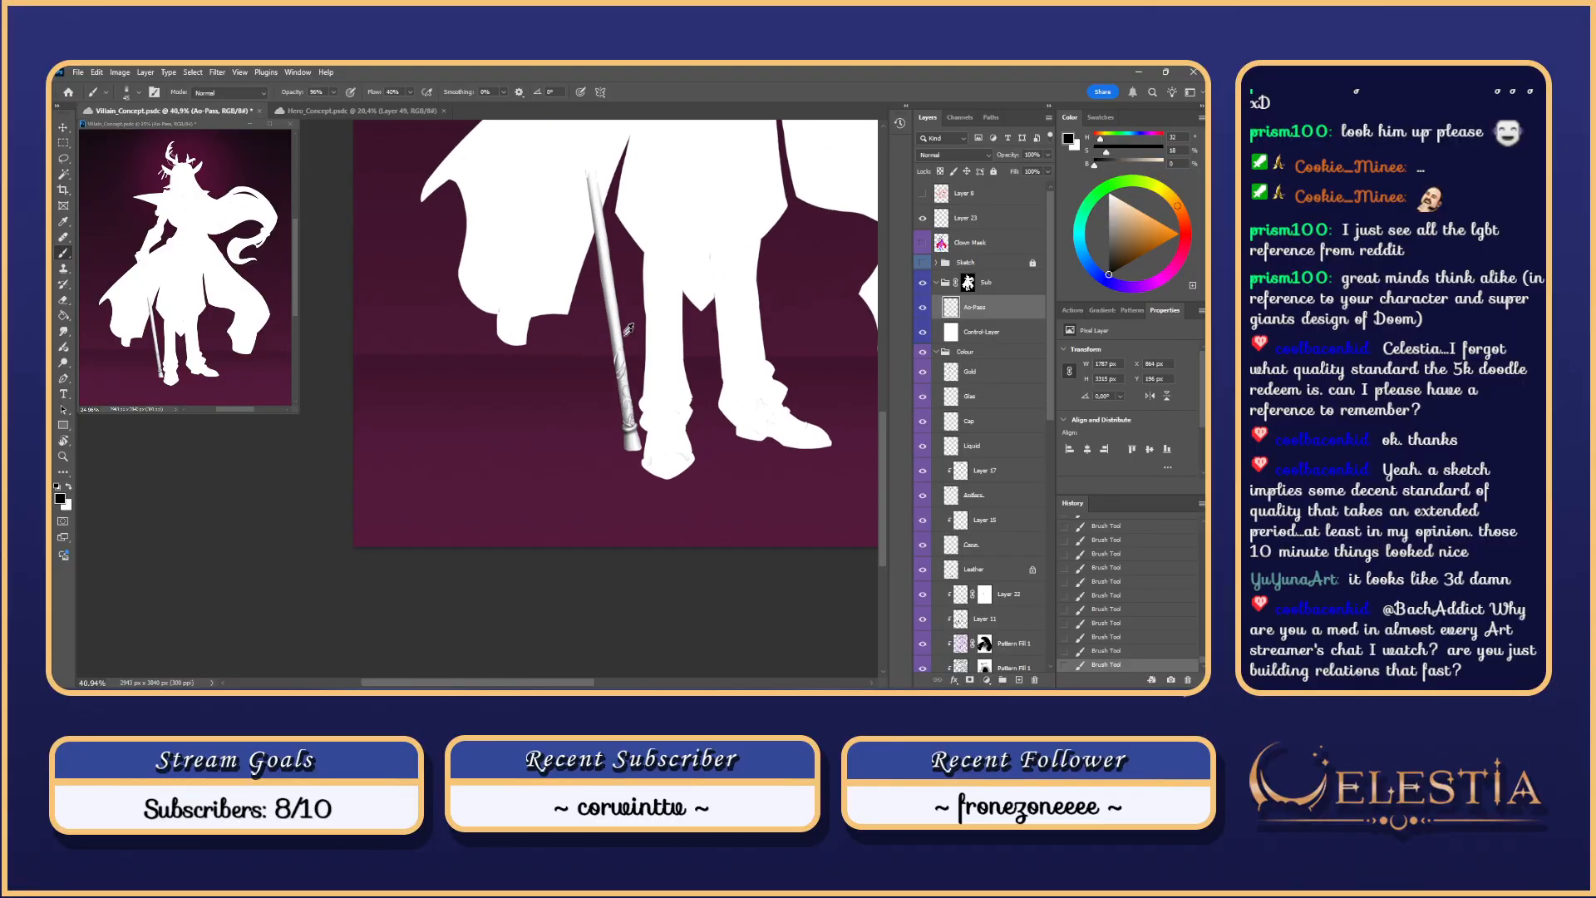
scroll(679, 449, up, 4)
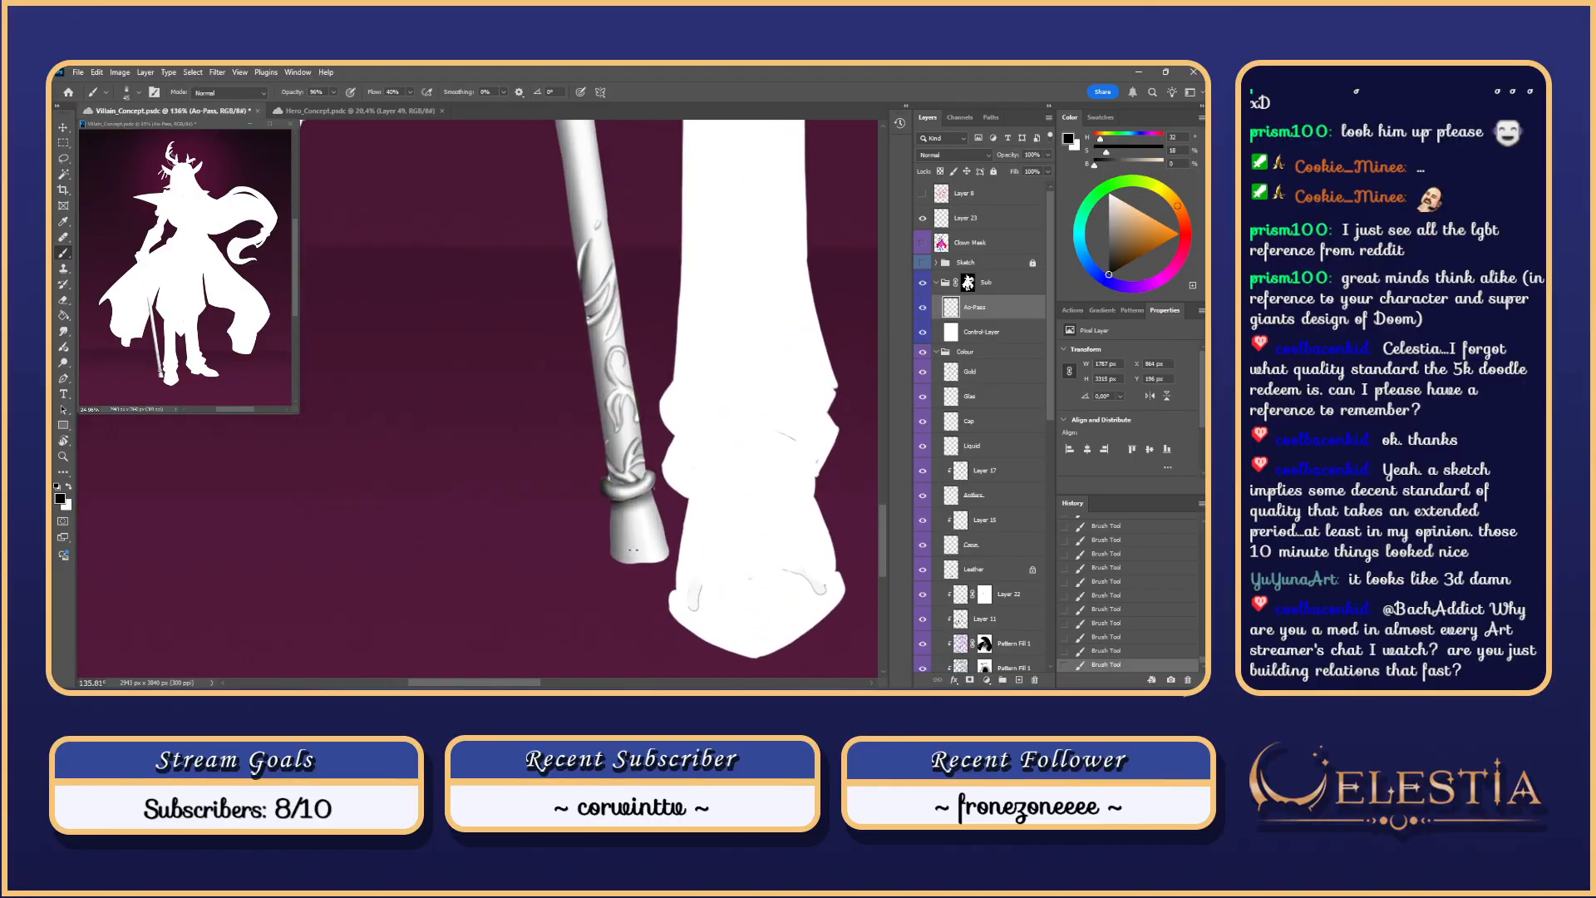
Step: Deselect the staff, try a smudge on the engraving, undo it, and sample a canvas colour
key(ctrl+d)
key(r)
mouse_move(596, 522)
mouse_down()
mouse_move(586, 501)
mouse_move(607, 518)
mouse_up()
scroll(615, 535, up, 4)
key(ctrl+z)
key(ctrl+z)
key(ctrl+z)
key(i)
key(b)
key(ctrl+z)
Step: Choose a Hard Round brush of about 38 px and paint shading on the engraving
right_click(591, 517)
right_click(608, 517)
click(556, 467)
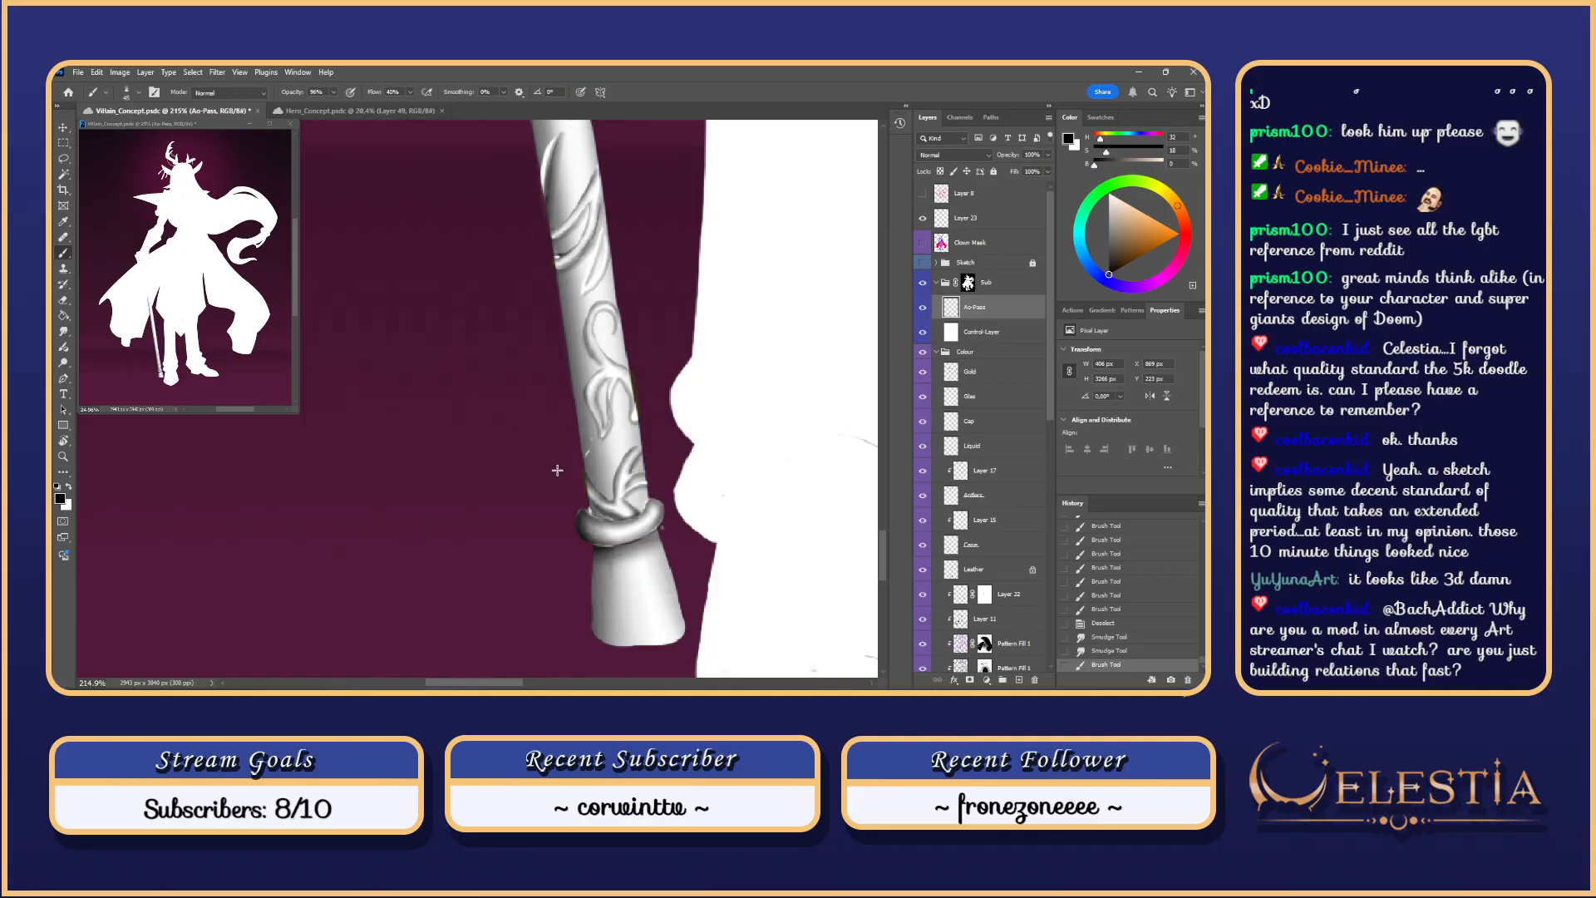
drag(598, 516, 591, 514)
alt+drag(595, 520, 593, 514)
drag(583, 506, 590, 509)
Step: Smudge-blend the engraving's lower-left edge near the ring and the shading above it
key(r)
right_click(589, 509)
drag(583, 501, 590, 509)
drag(583, 500, 588, 507)
drag(582, 499, 596, 458)
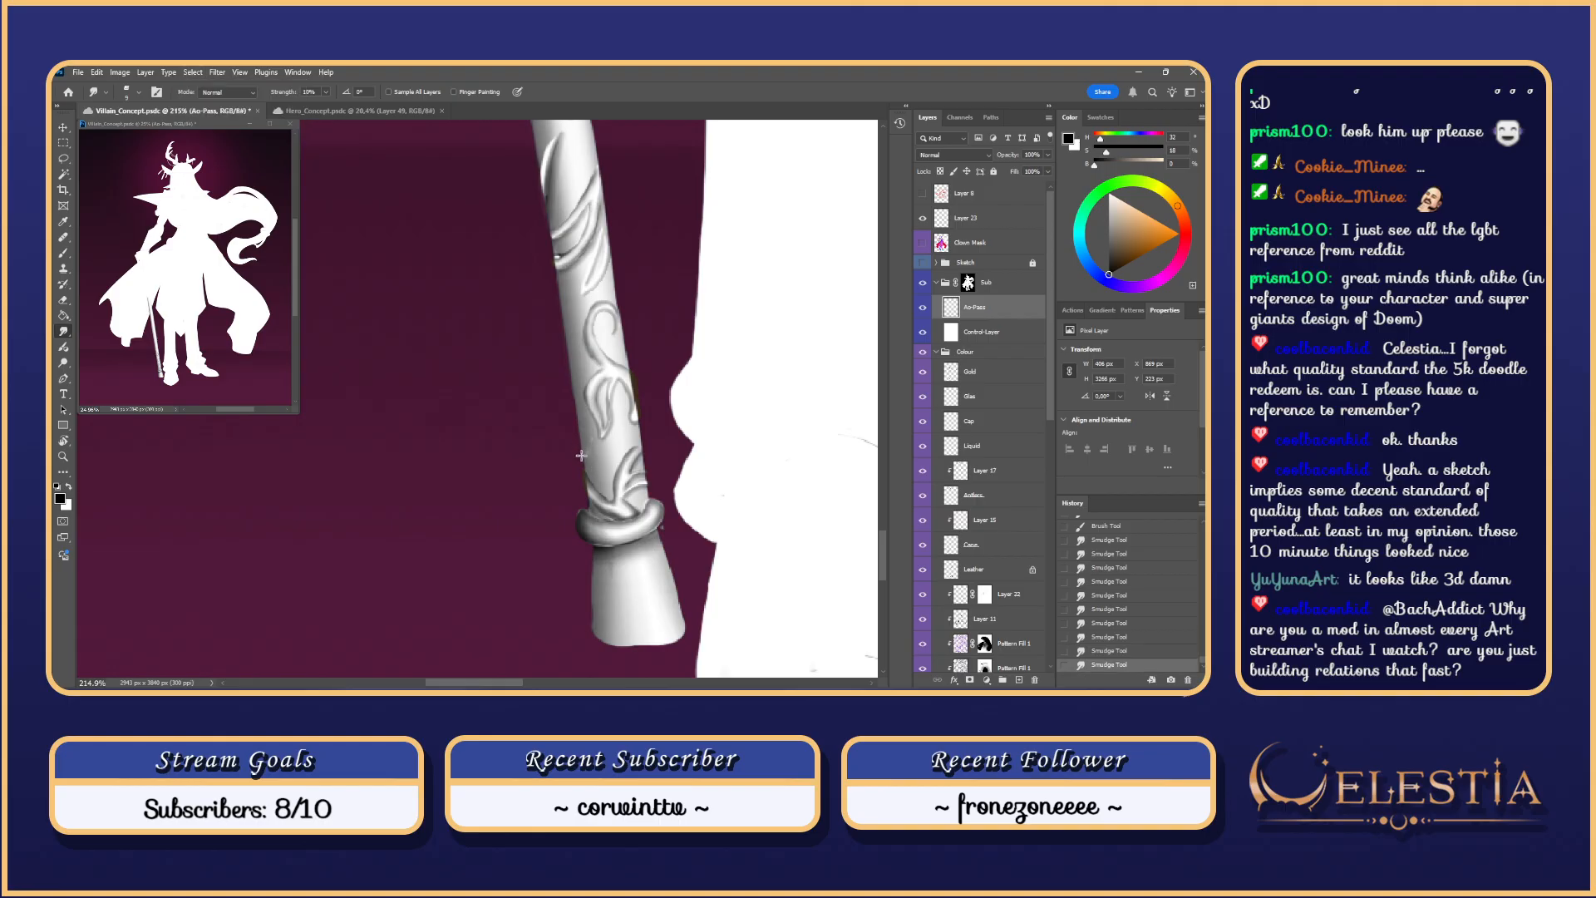
drag(586, 446, 592, 462)
mouse_move(560, 289)
mouse_down()
mouse_move(536, 278)
mouse_move(580, 243)
mouse_move(631, 378)
mouse_up()
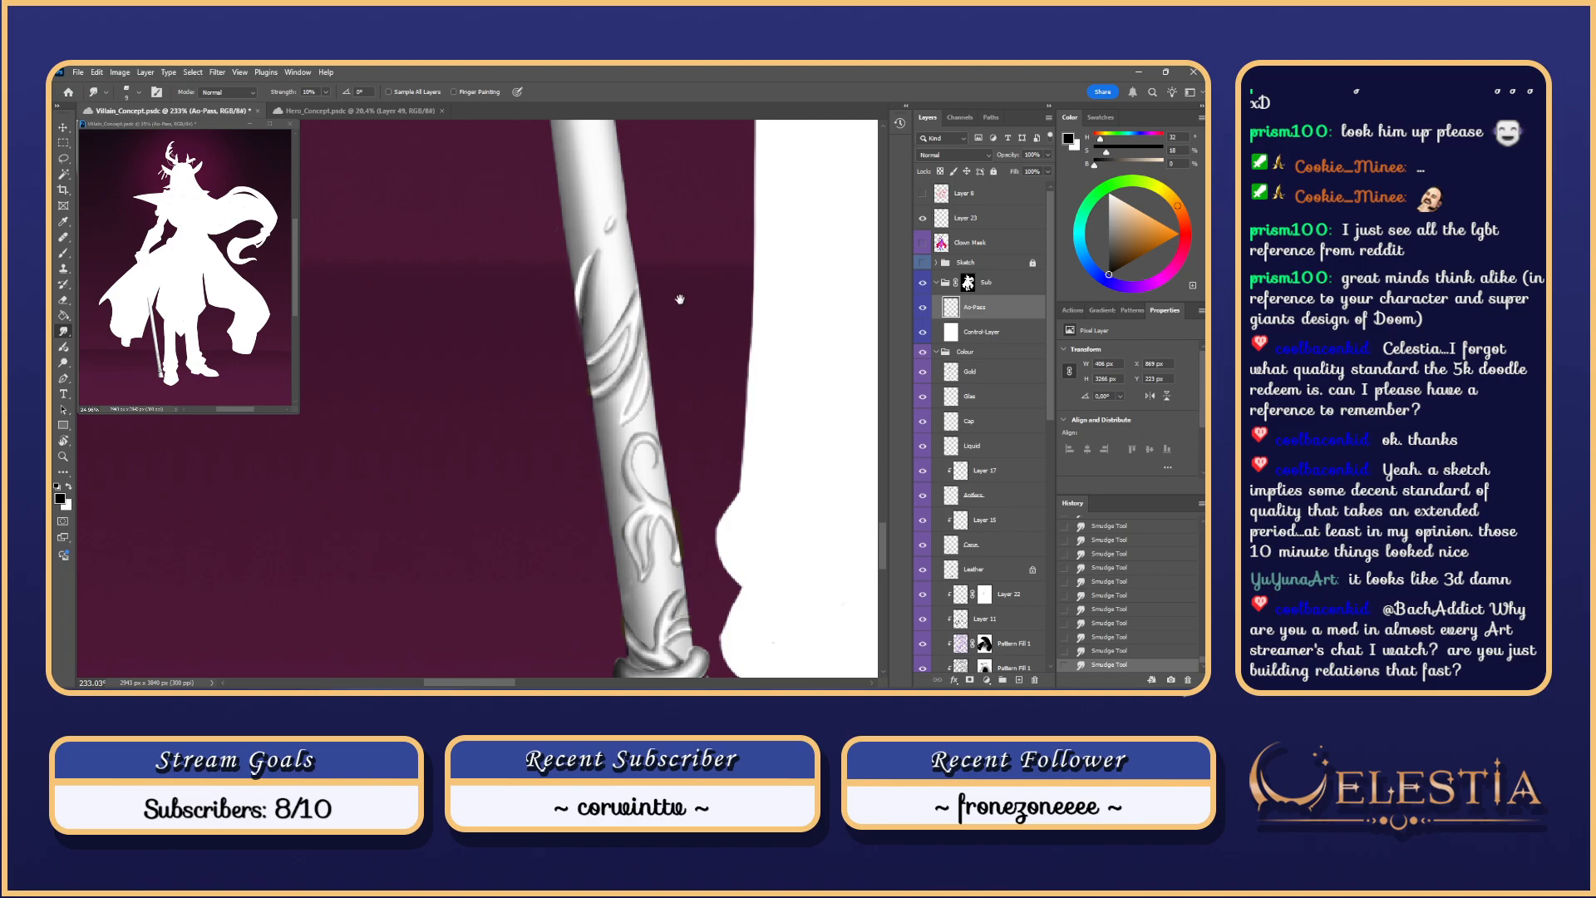
drag(681, 299, 683, 355)
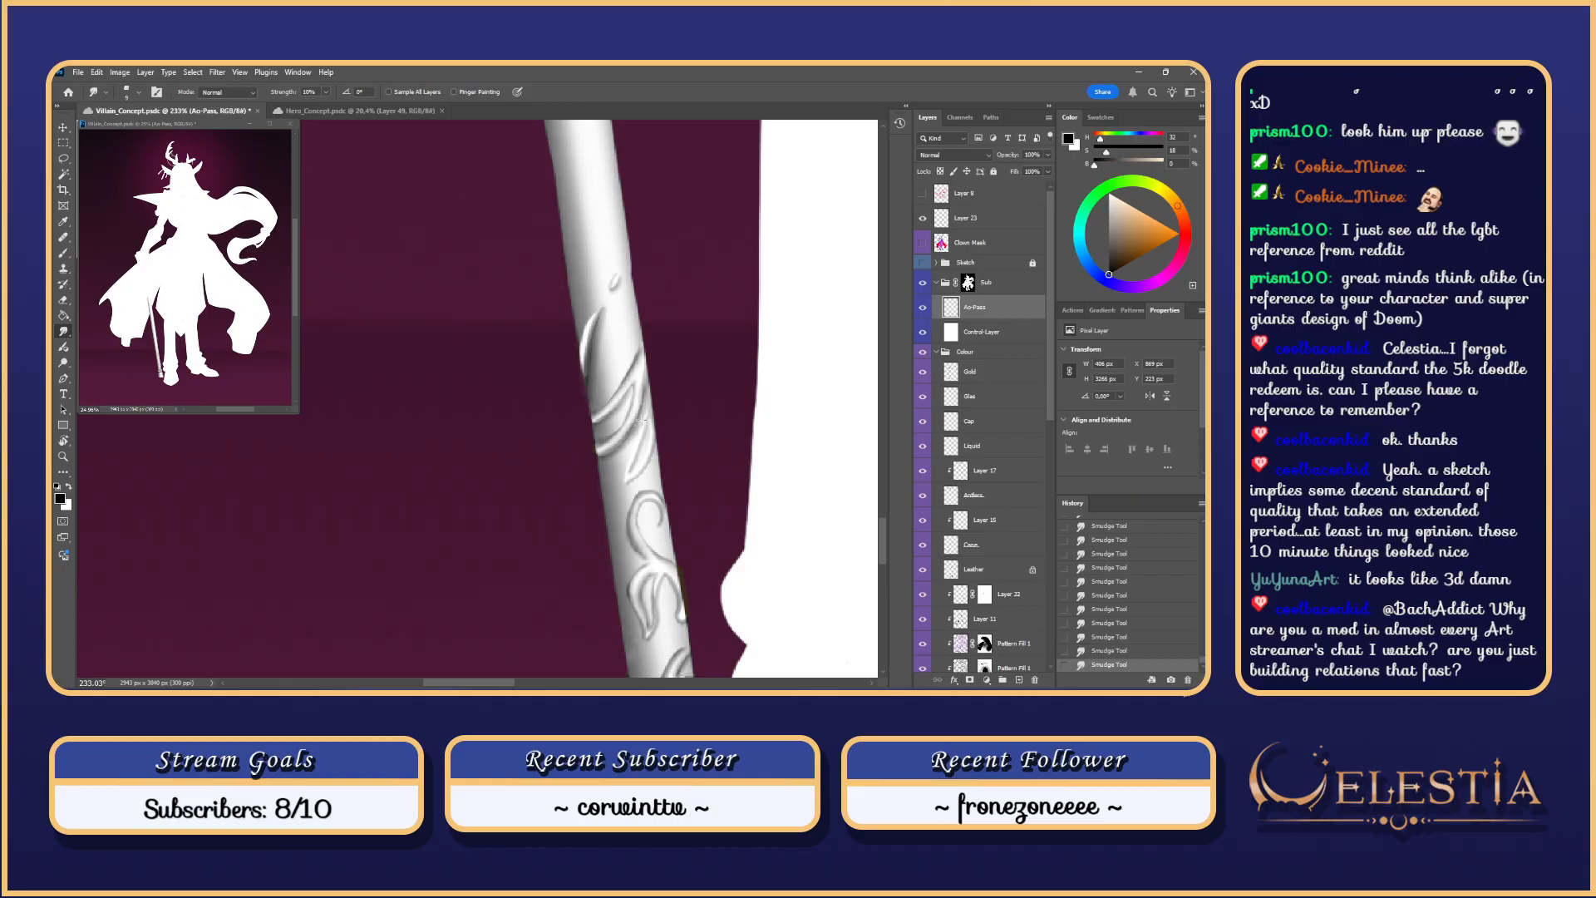
key(ctrl+z)
scroll(648, 367, down, 7)
scroll(668, 350, up, 2)
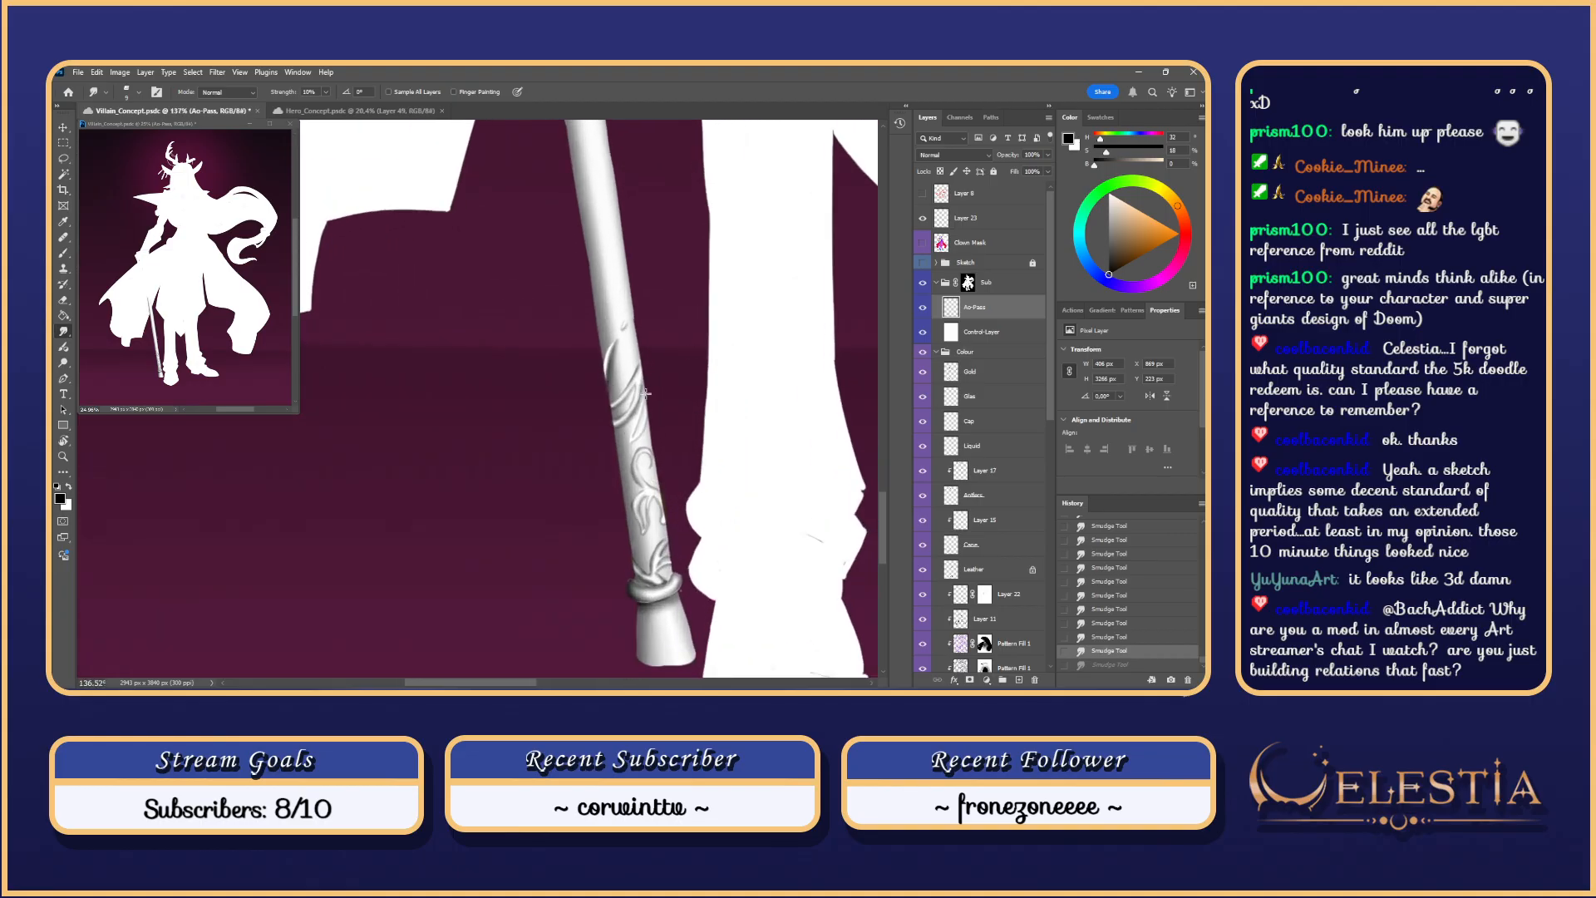
scroll(625, 382, up, 3)
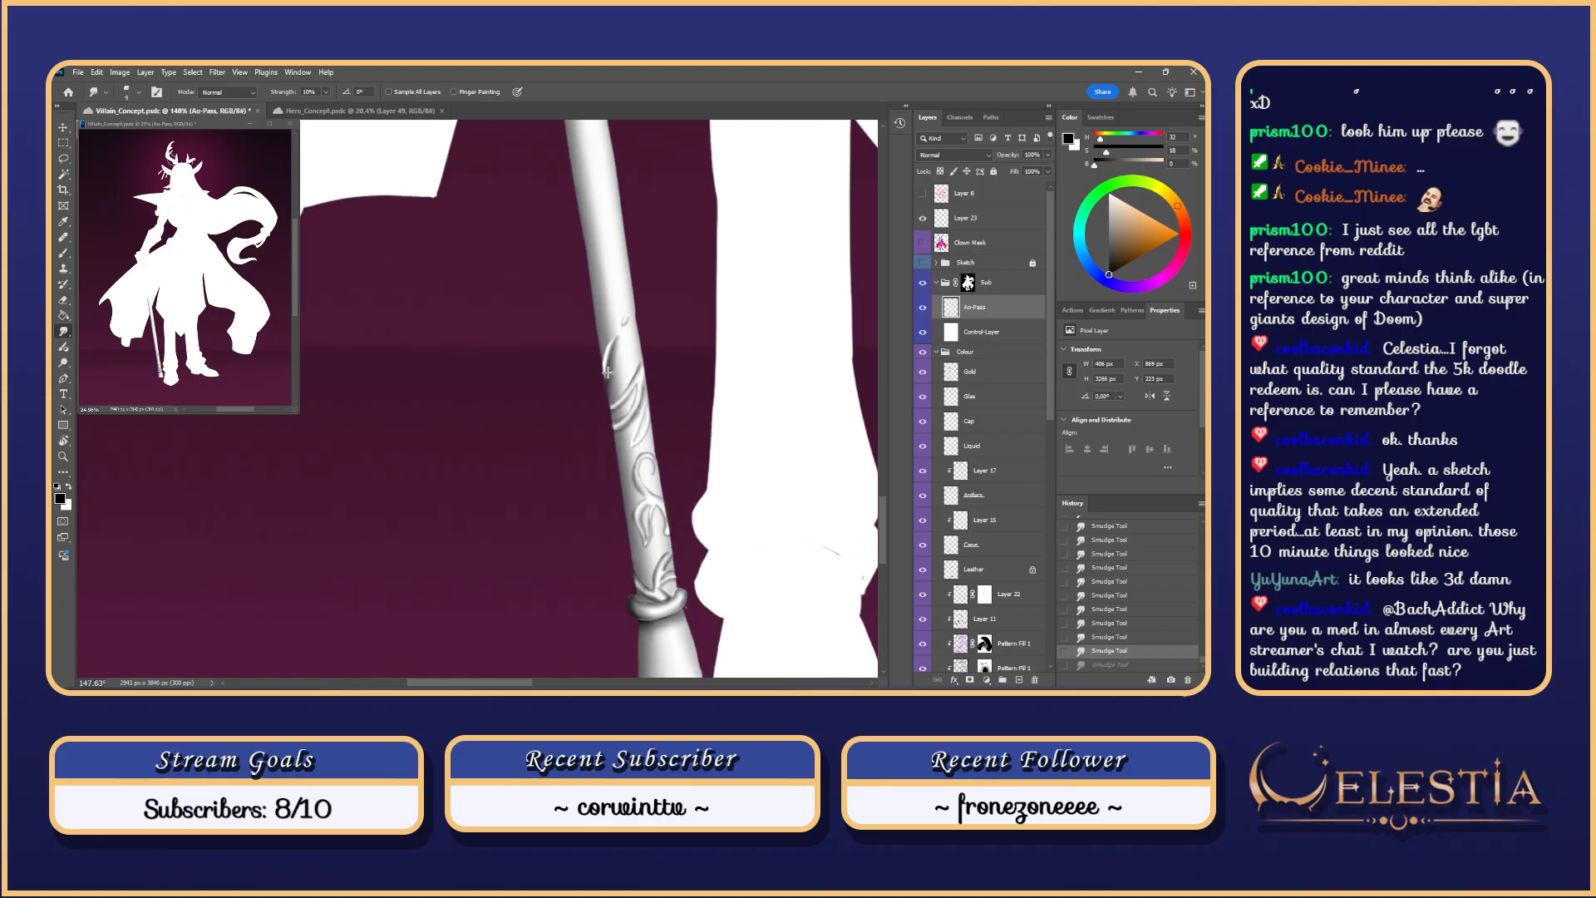
Step: Select the Gold layer's painted contents and test short strokes on the staff's edge
click(990, 371)
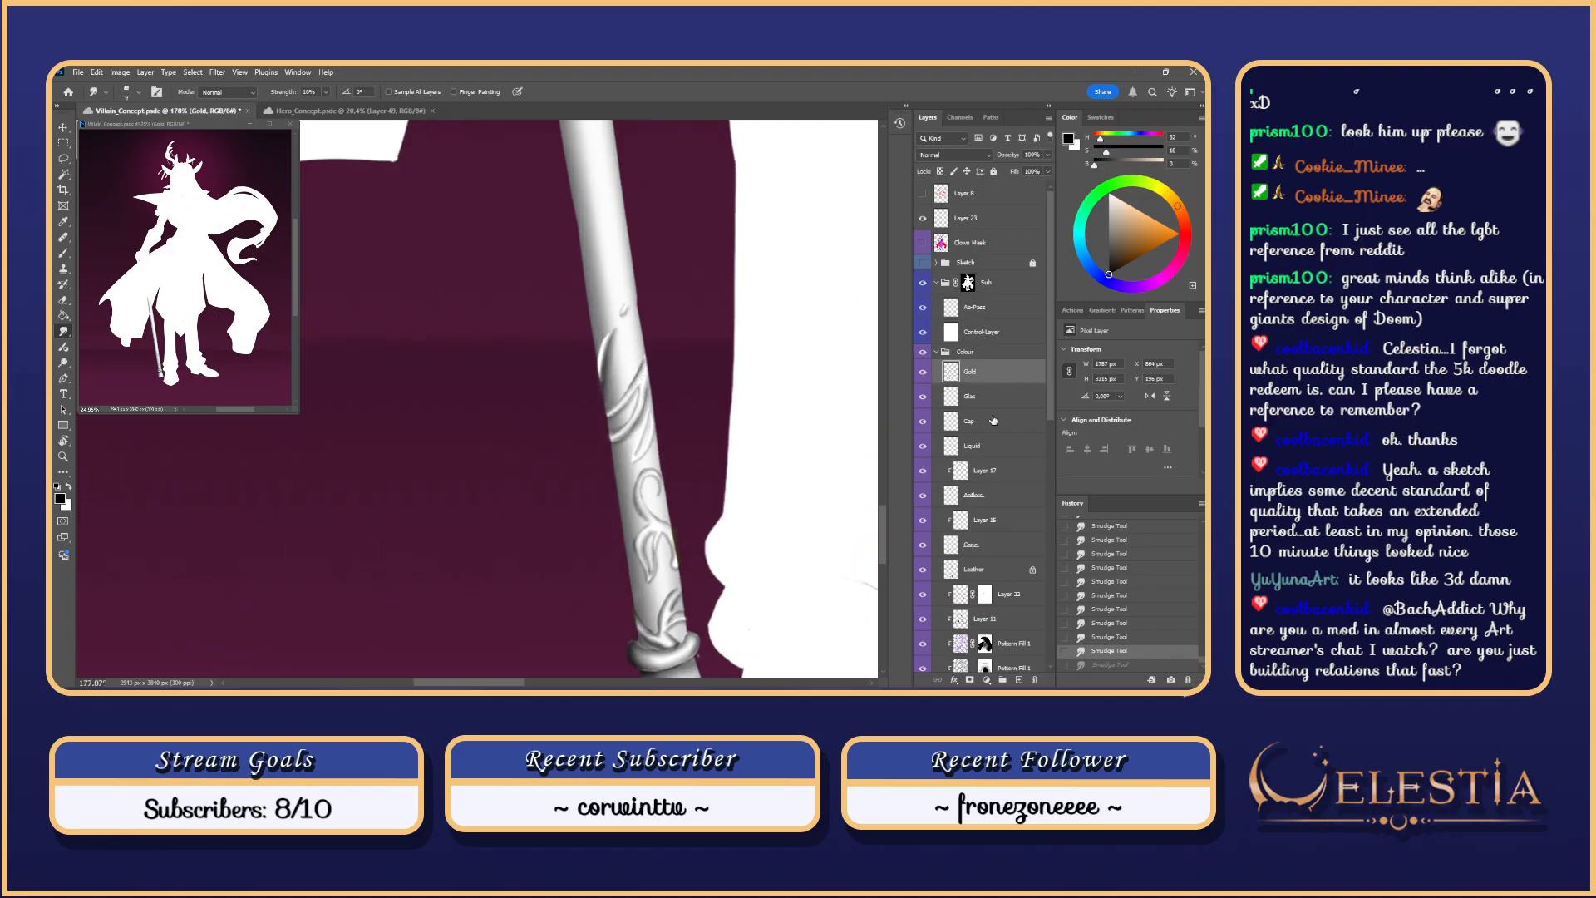
ctrl+click(951, 372)
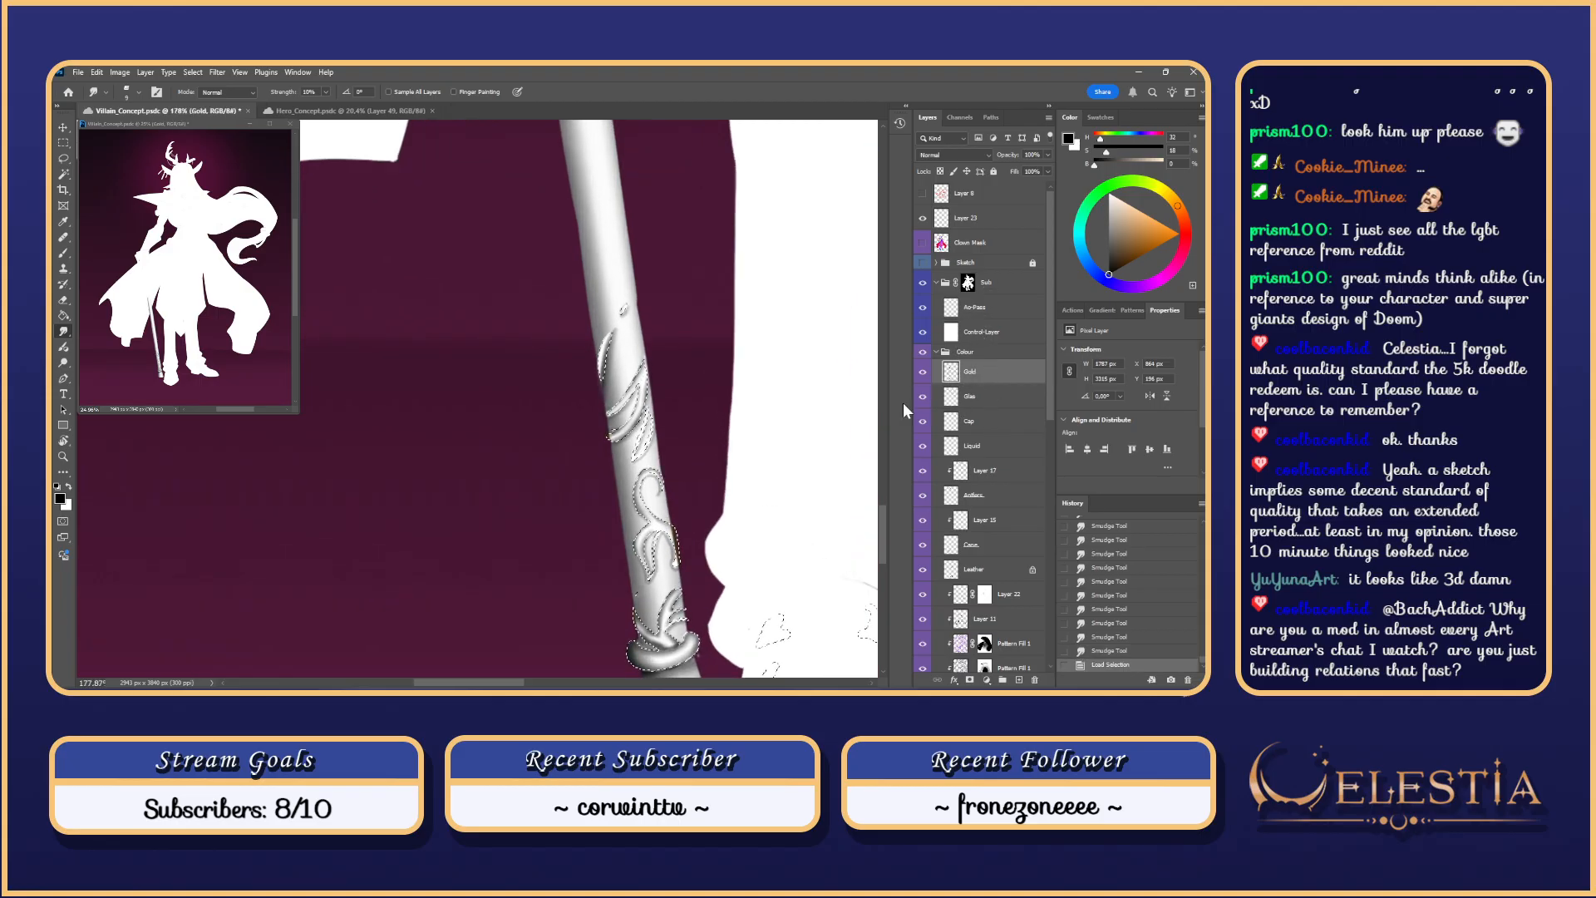
key(b)
drag(601, 368, 610, 382)
key(ctrl+z)
key(ctrl+z)
Step: Switch to a larger full-opacity brush, toggle the Gold layer's visibility, and test another edge stroke
right_click(596, 360)
click(735, 503)
click(577, 309)
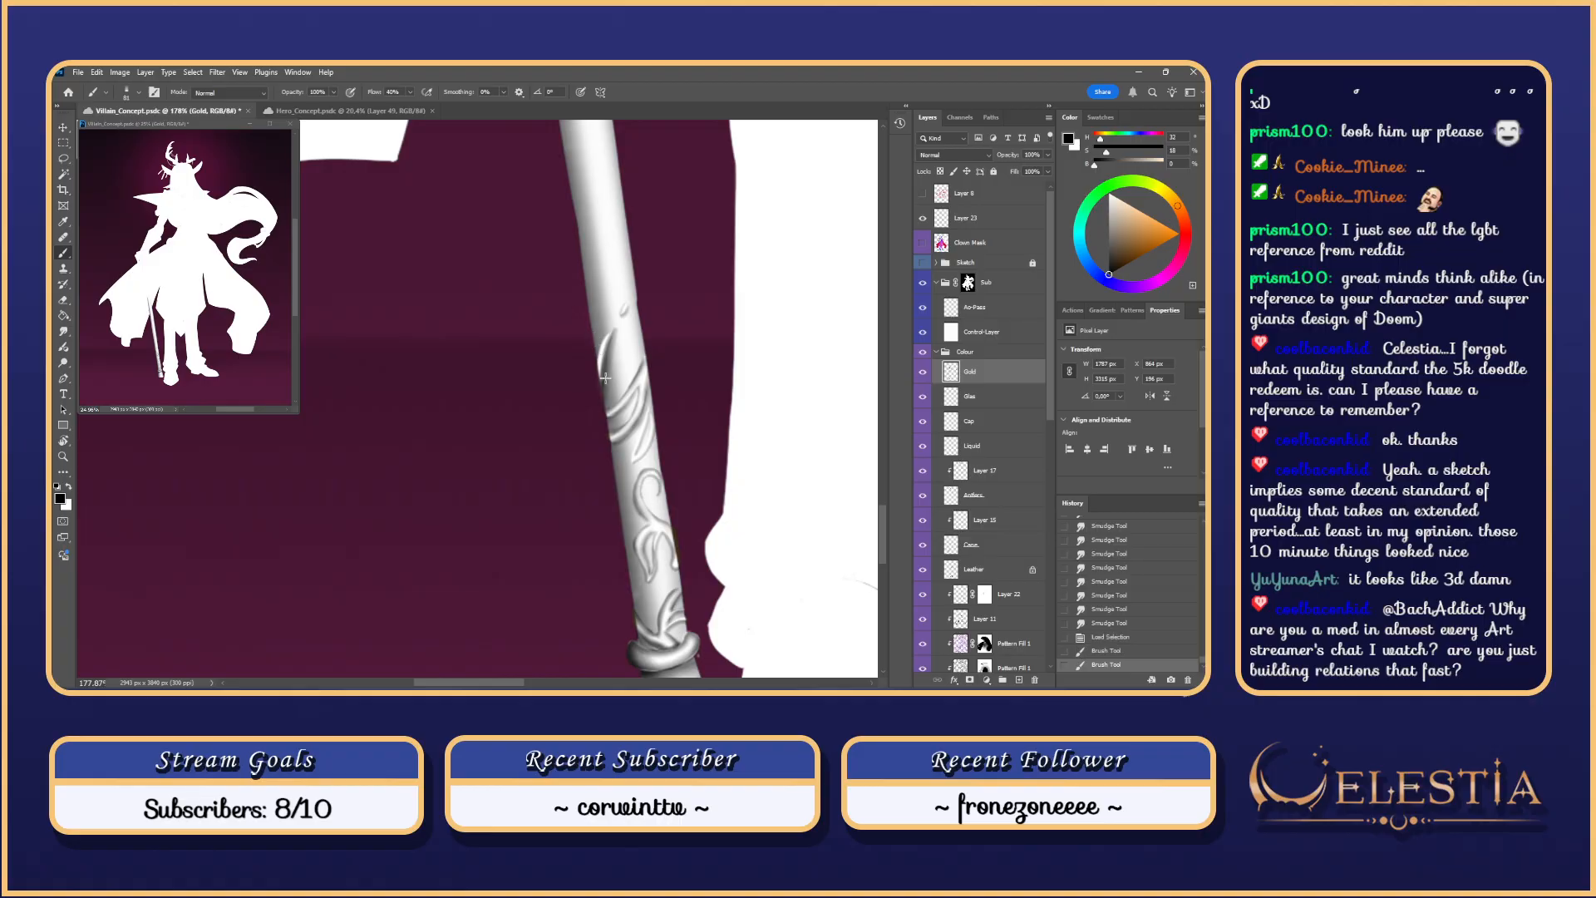
key(ctrl+z)
click(923, 374)
click(922, 372)
drag(598, 353, 607, 380)
key(ctrl+z)
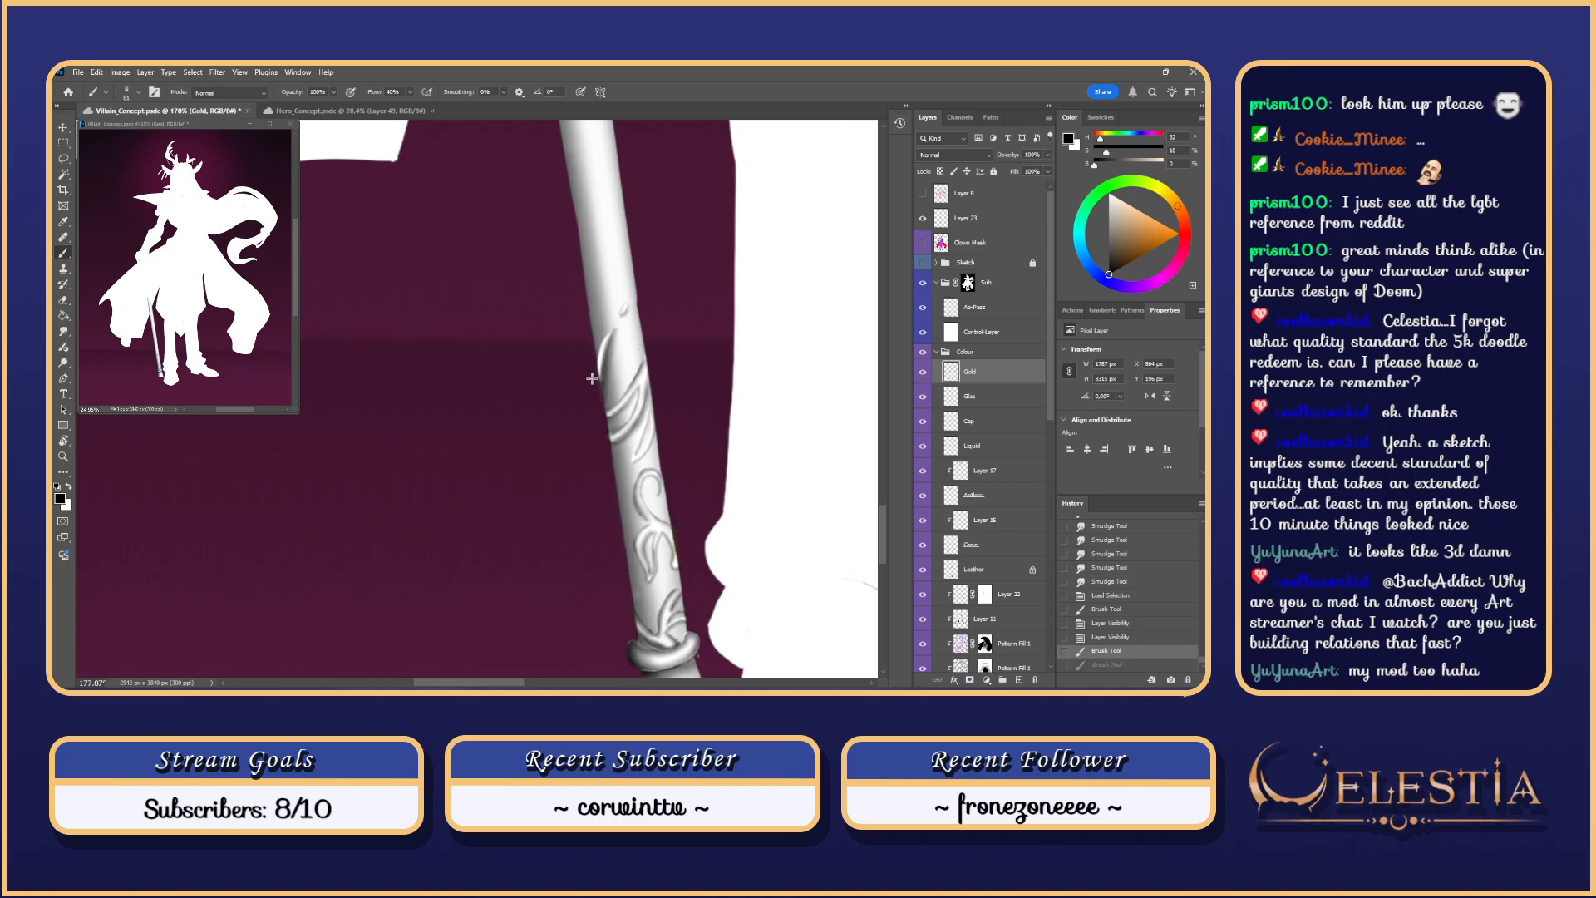
Step: Pick the recent brush at about 115 px, then revert History to the Load Selection state
scroll(609, 350, up, 1)
right_click(606, 354)
double_click(625, 460)
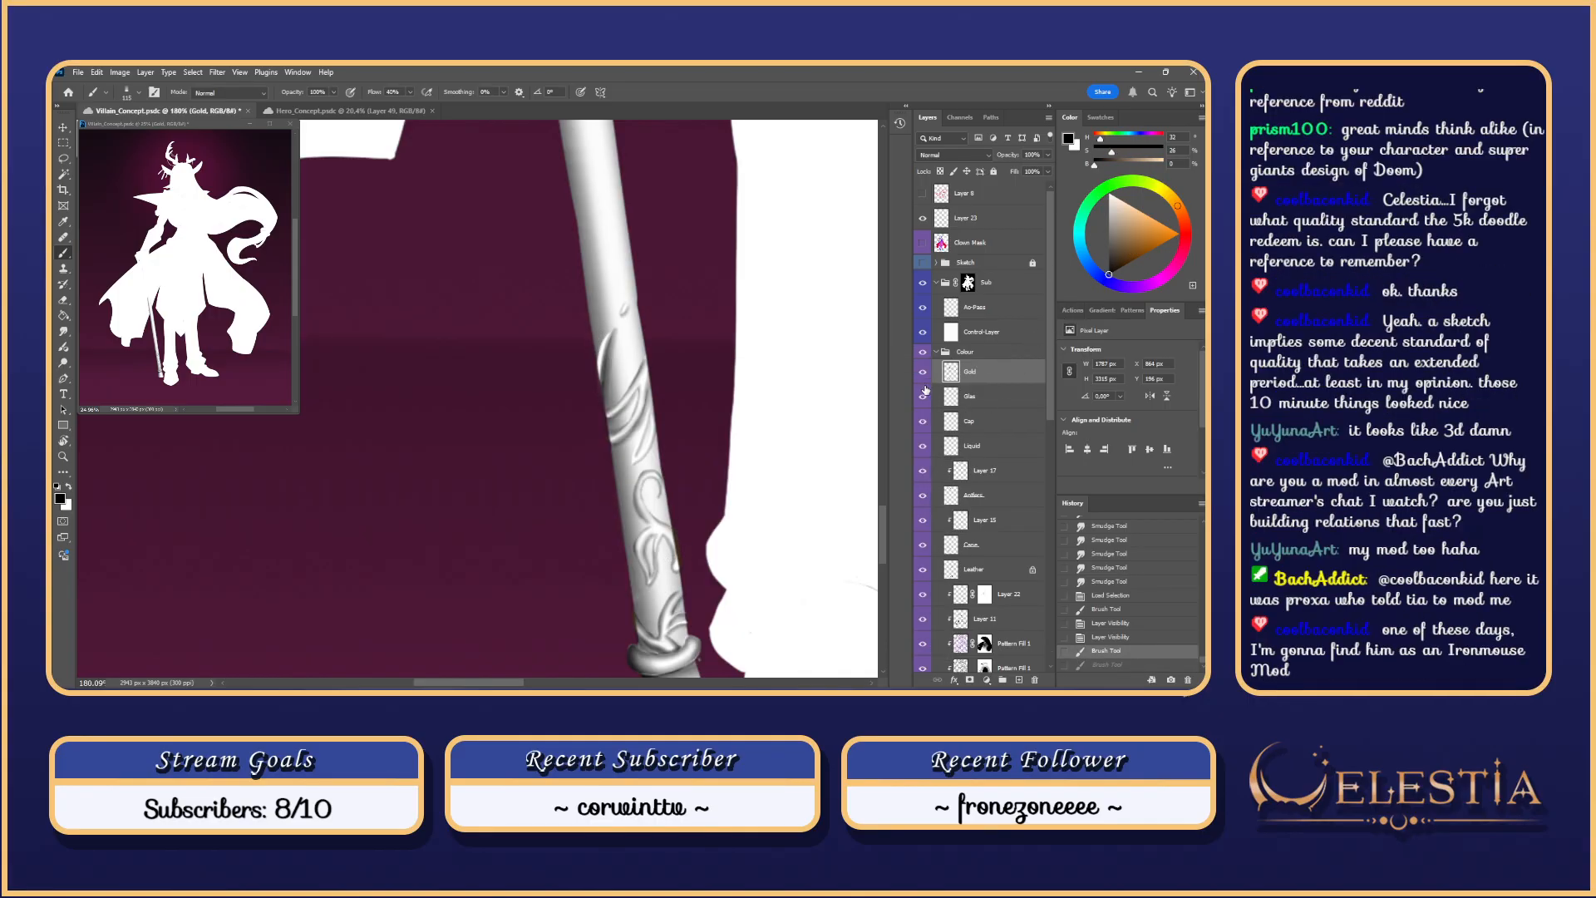
click(1114, 598)
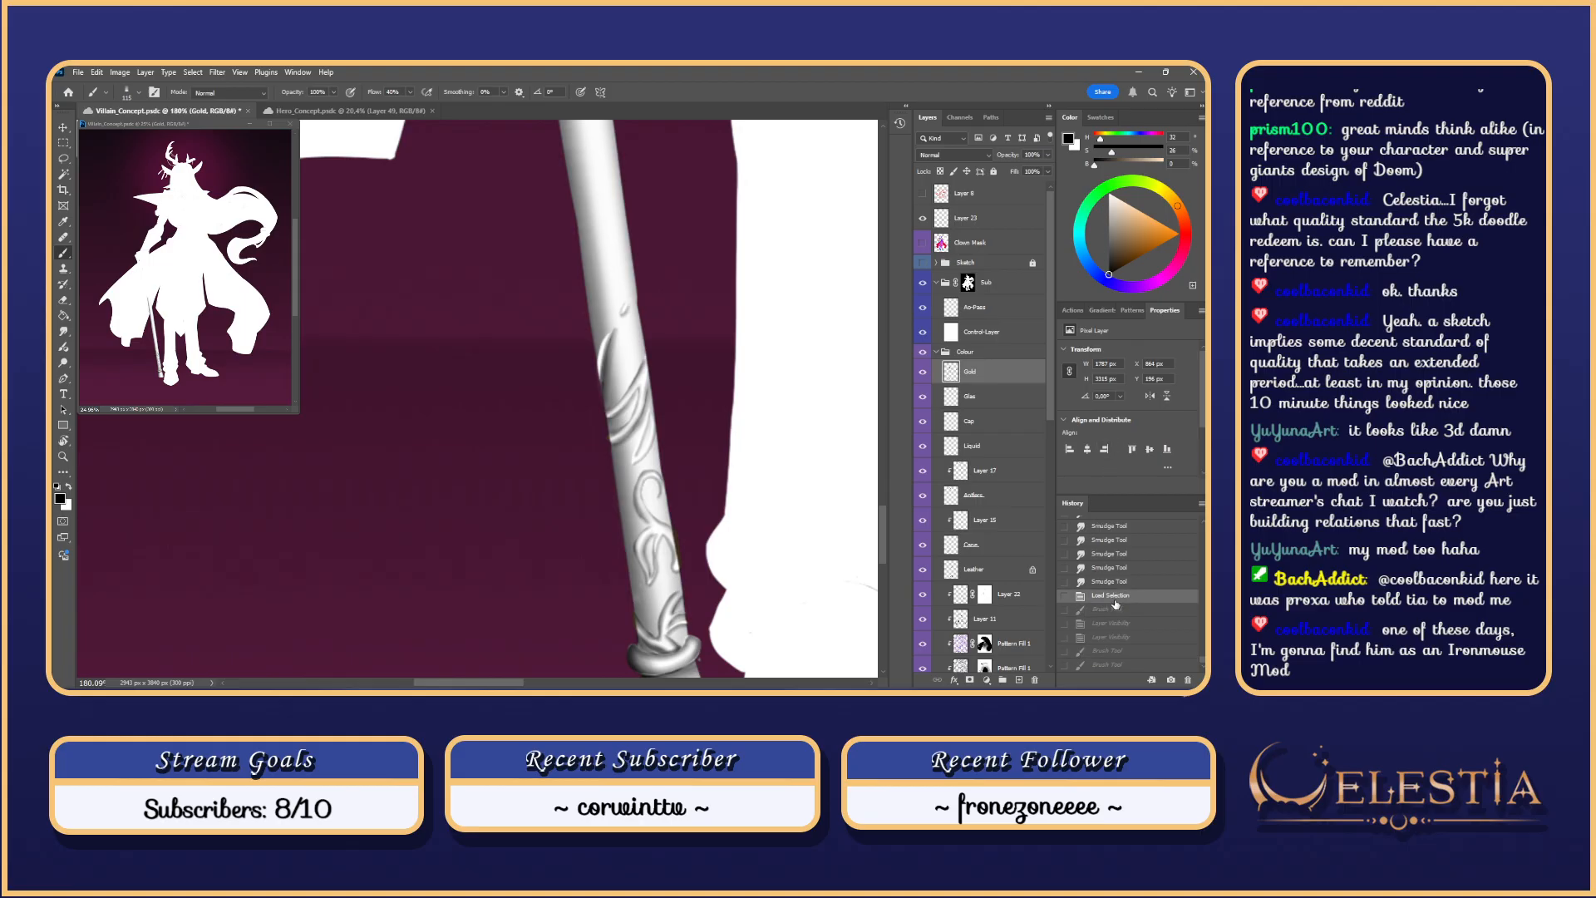
Step: On the Ao-Pass layer, paint dark shading along the cane's left edge and around the ornaments
click(989, 306)
drag(601, 370, 597, 352)
drag(594, 358, 615, 464)
drag(607, 409, 638, 463)
key(ctrl+z)
mouse_move(652, 447)
mouse_down()
mouse_move(644, 465)
mouse_move(689, 432)
mouse_move(682, 354)
mouse_up()
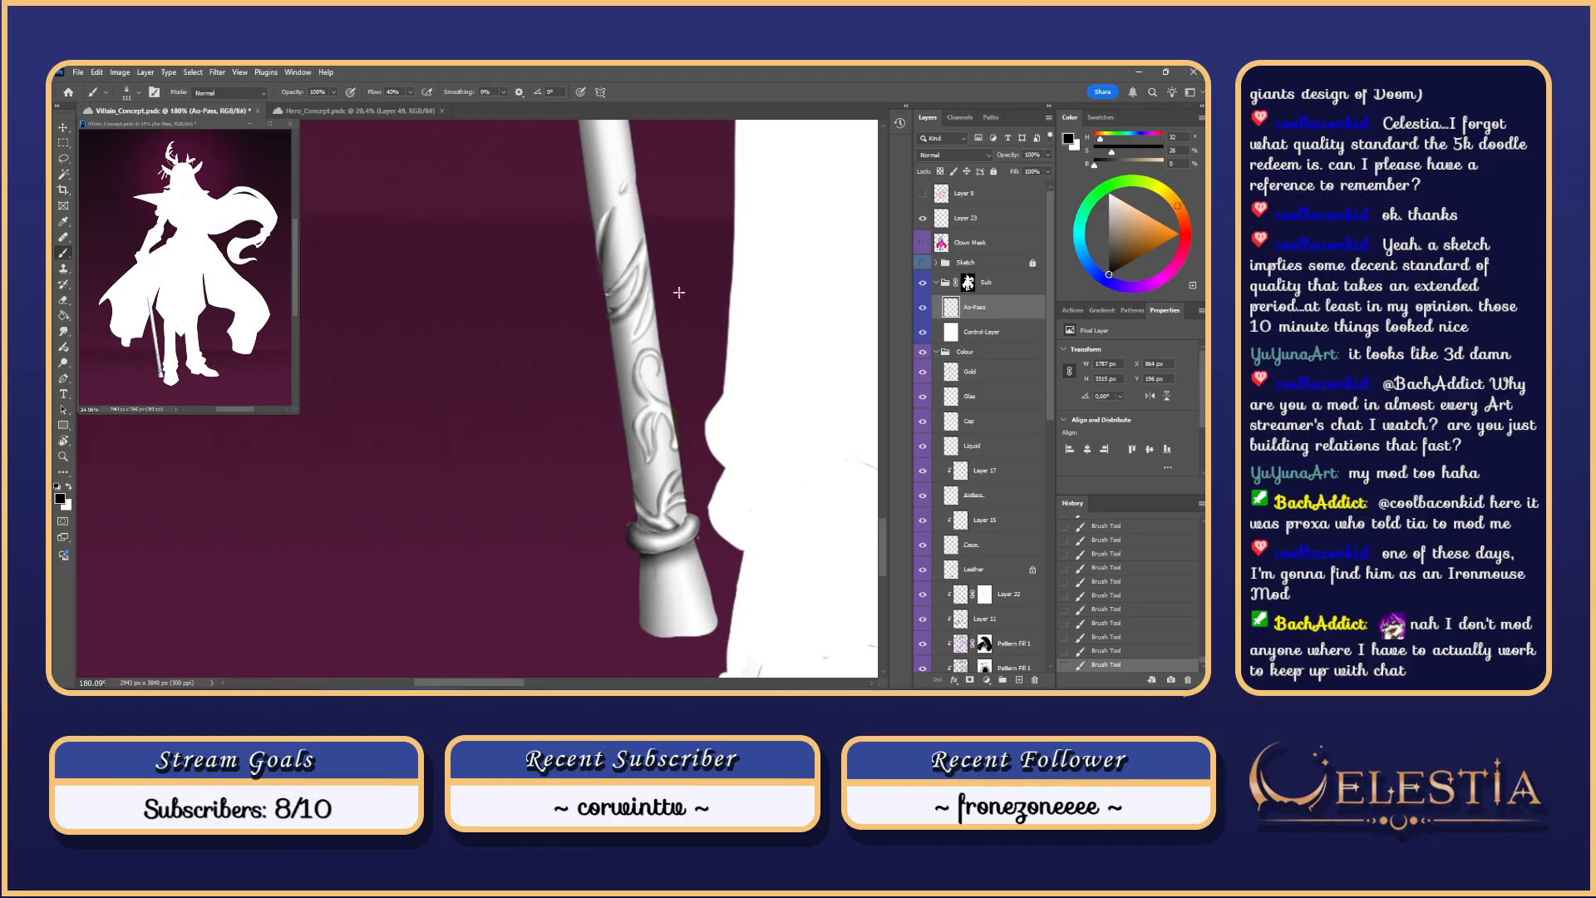
key(ctrl+z)
drag(640, 495, 648, 523)
key(ctrl+z)
key(ctrl+z)
key(ctrl+z)
key(ctrl+z)
mouse_move(687, 325)
mouse_down()
mouse_move(749, 450)
mouse_move(710, 419)
mouse_up()
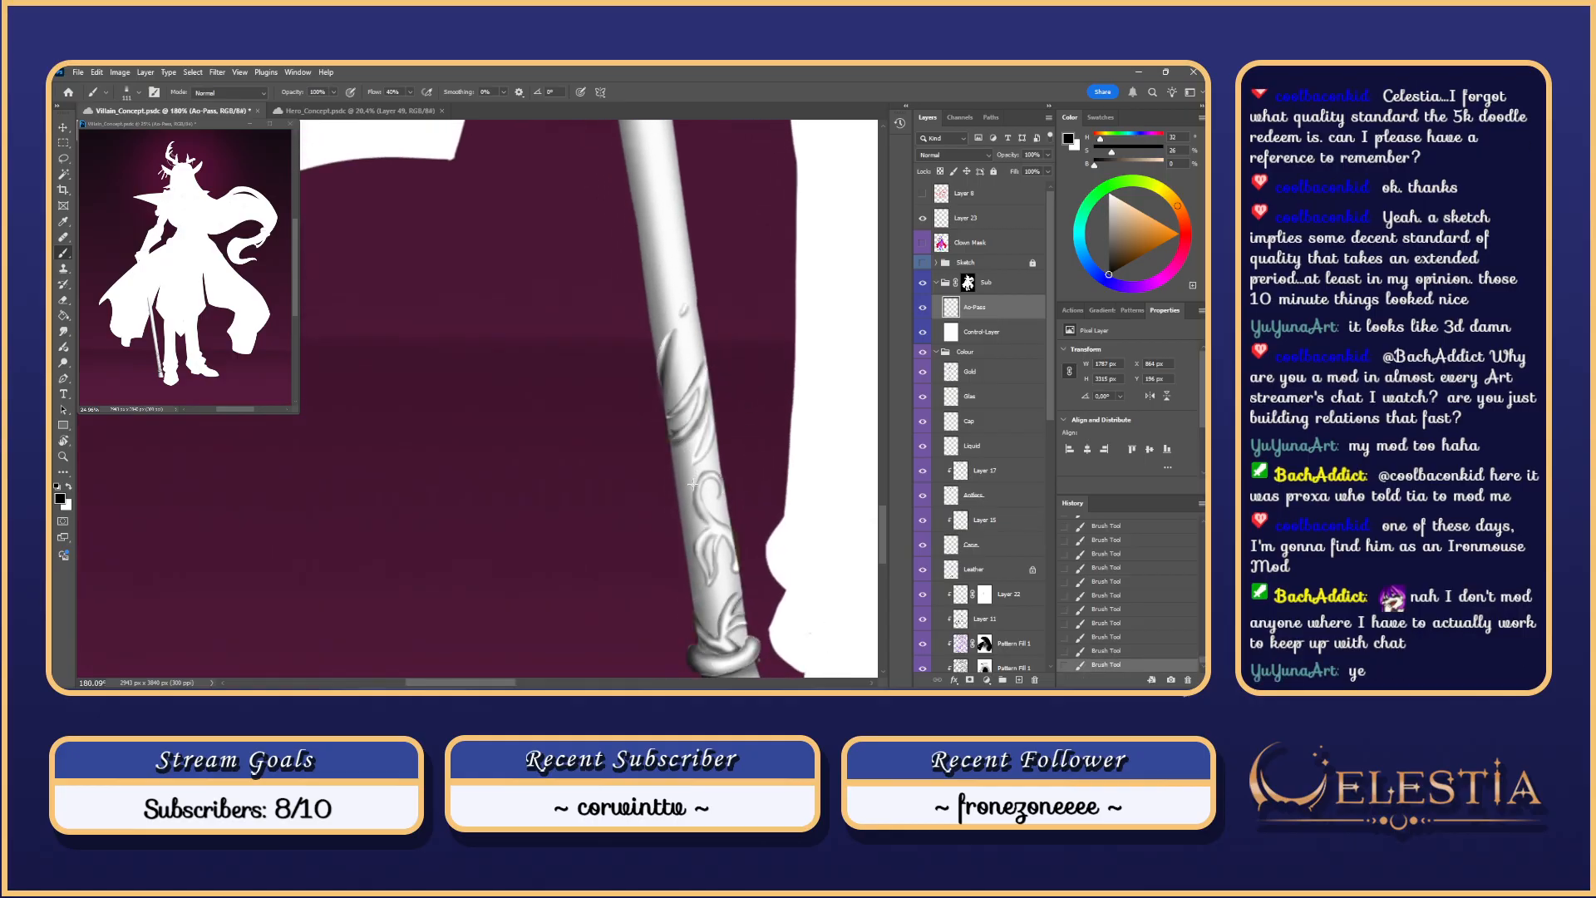
Step: Deselect and smudge the shading at the cane's left edge to soften it
key(ctrl+d)
key(r)
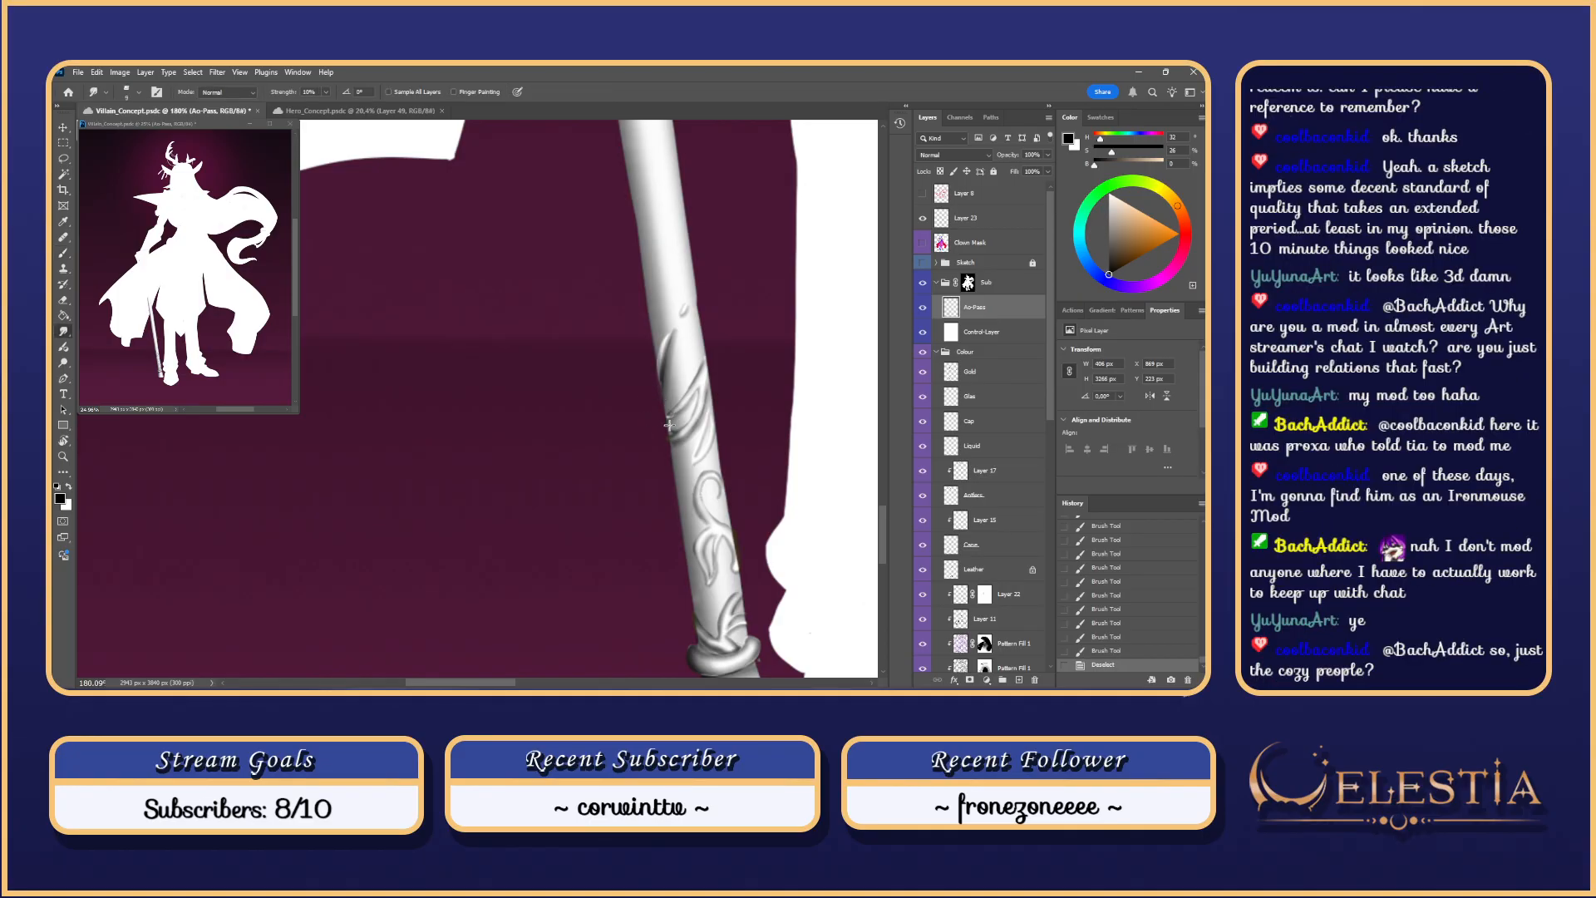
drag(666, 419, 653, 431)
mouse_move(658, 424)
mouse_down()
mouse_move(647, 437)
mouse_move(702, 432)
mouse_move(683, 397)
mouse_move(681, 410)
mouse_up()
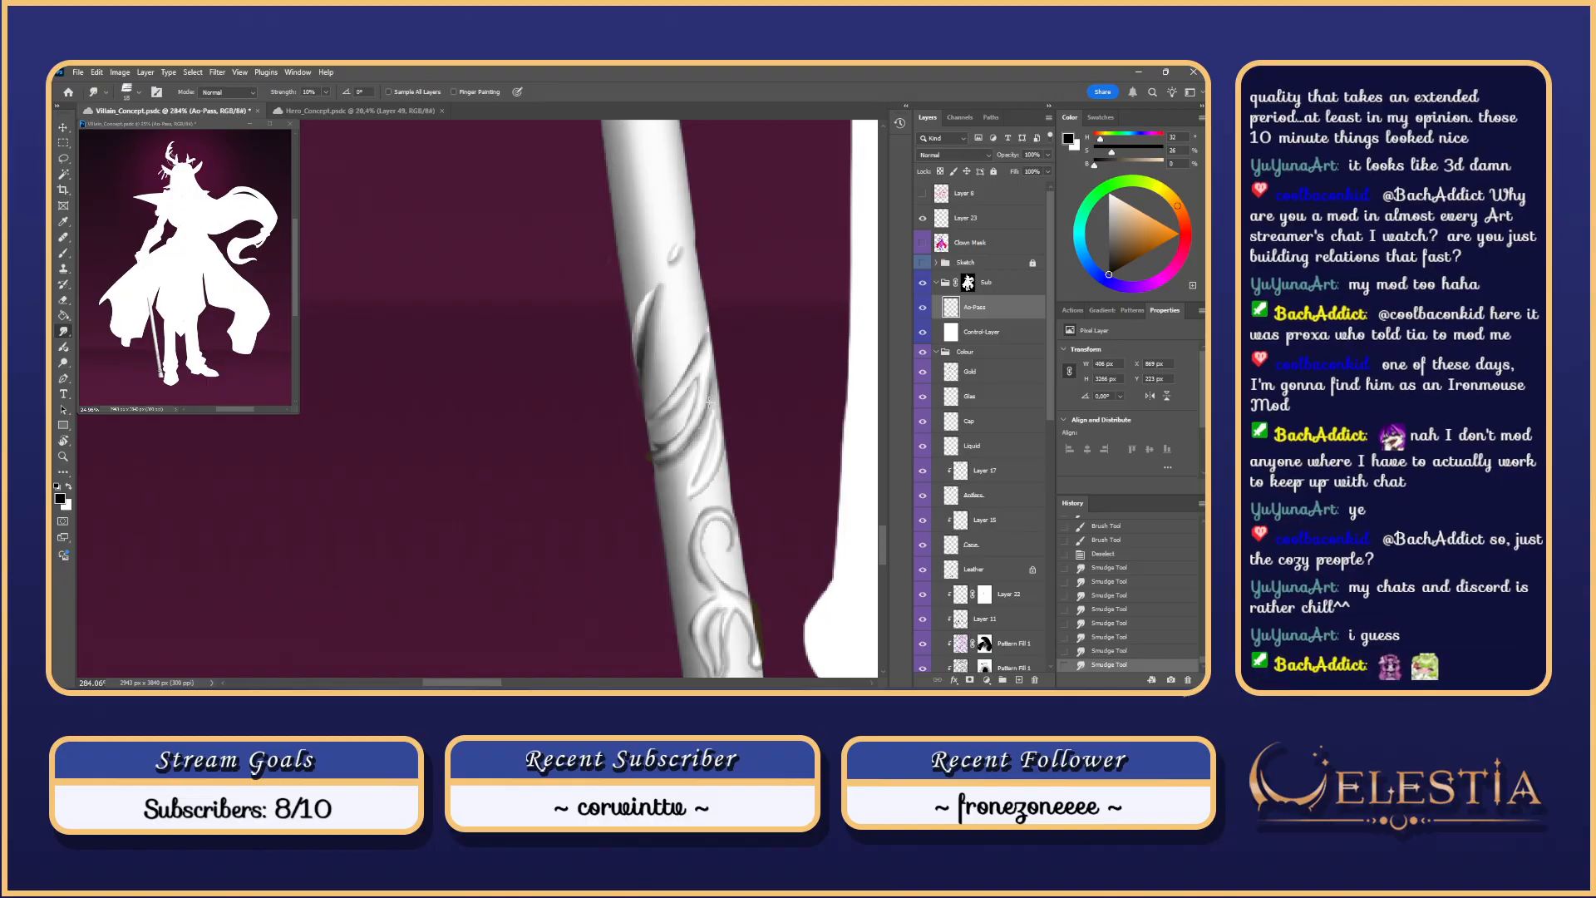
Step: Rotate the view about 21° and try extra shading strokes on the cane, undoing them
key(r)
mouse_move(712, 439)
mouse_down()
mouse_move(741, 399)
mouse_move(728, 345)
mouse_up()
mouse_move(728, 345)
mouse_down()
mouse_move(737, 406)
mouse_move(650, 406)
mouse_move(670, 412)
mouse_up()
key(b)
click(680, 401)
key(ctrl+z)
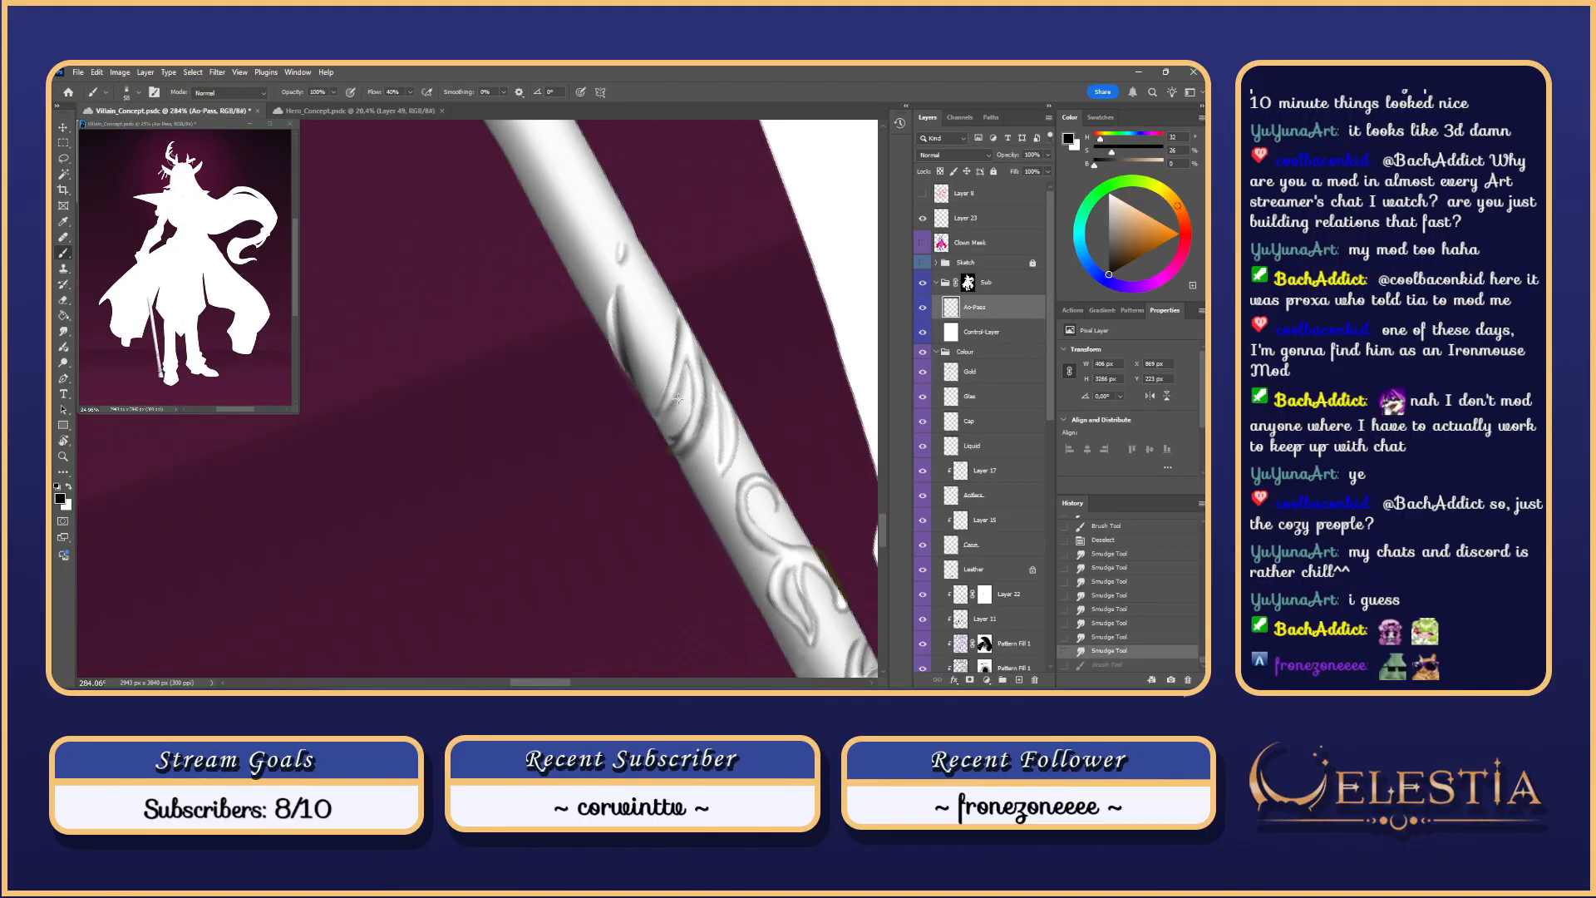
key(ctrl+z)
drag(667, 420, 644, 429)
key(ctrl+z)
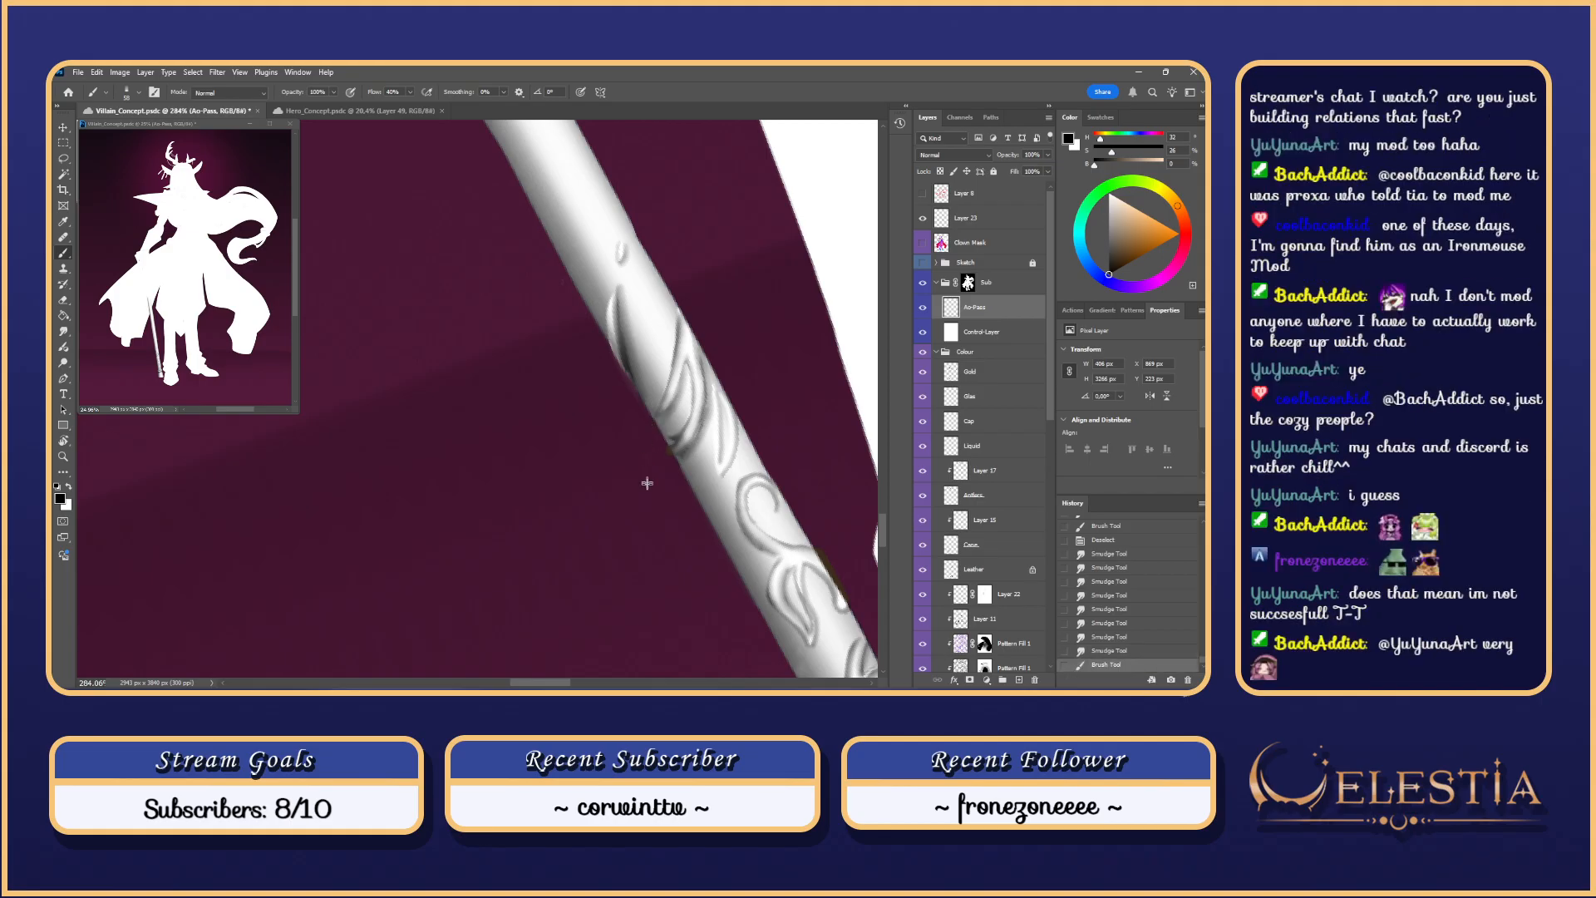
Step: Rotate the canvas back upright and reposition the view on the cane
scroll(647, 449, down, 2)
scroll(666, 458, down, 2)
scroll(666, 457, up, 1)
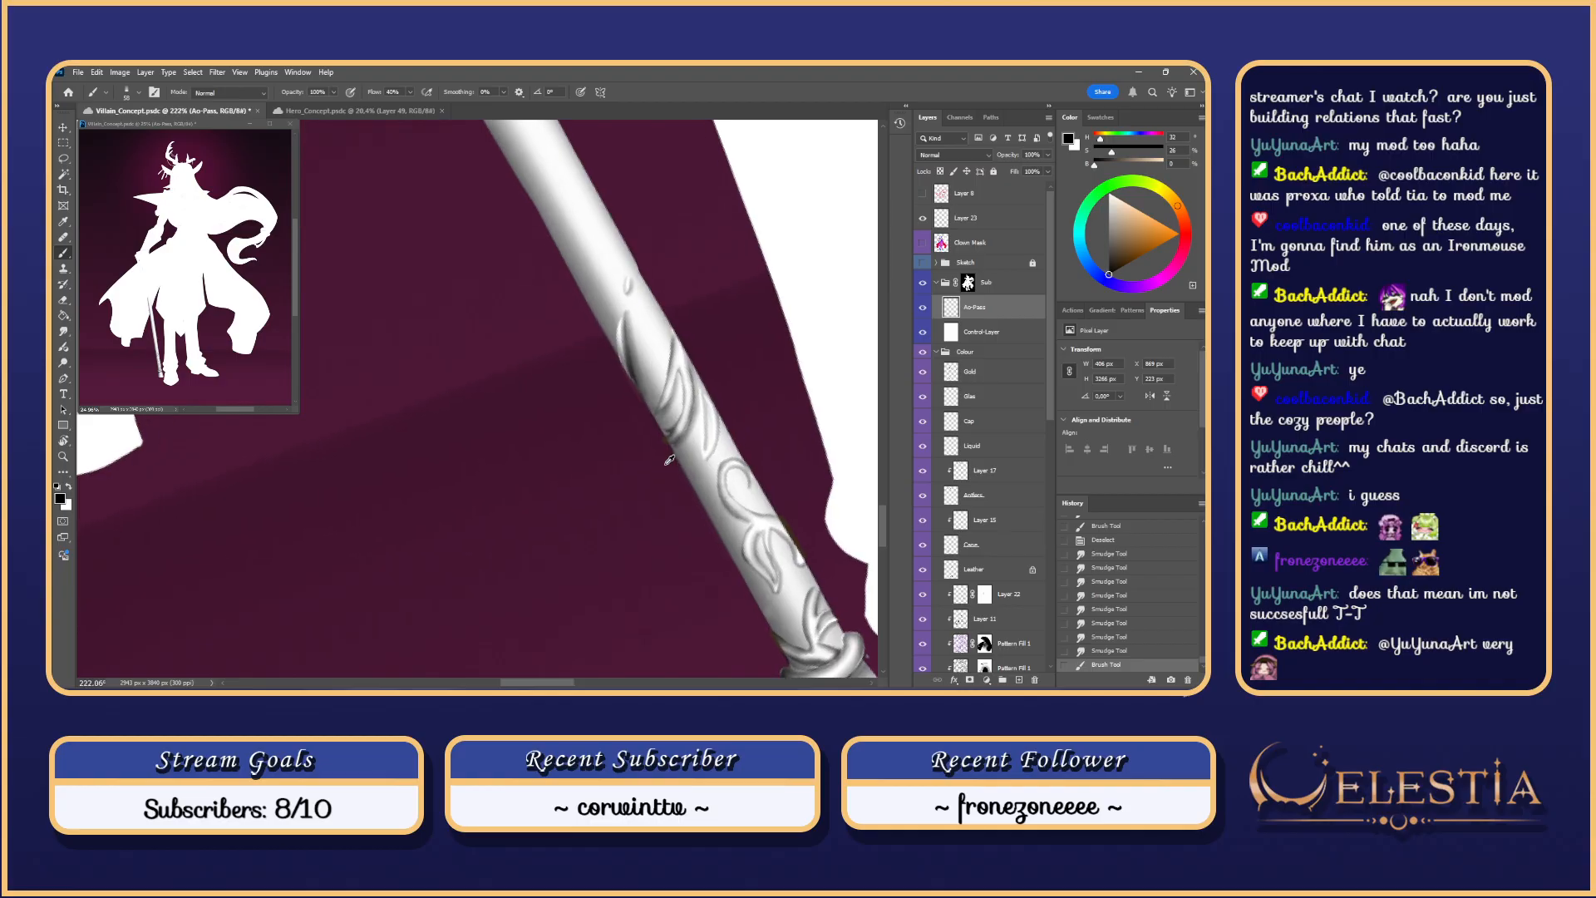
key(r)
drag(701, 351, 683, 416)
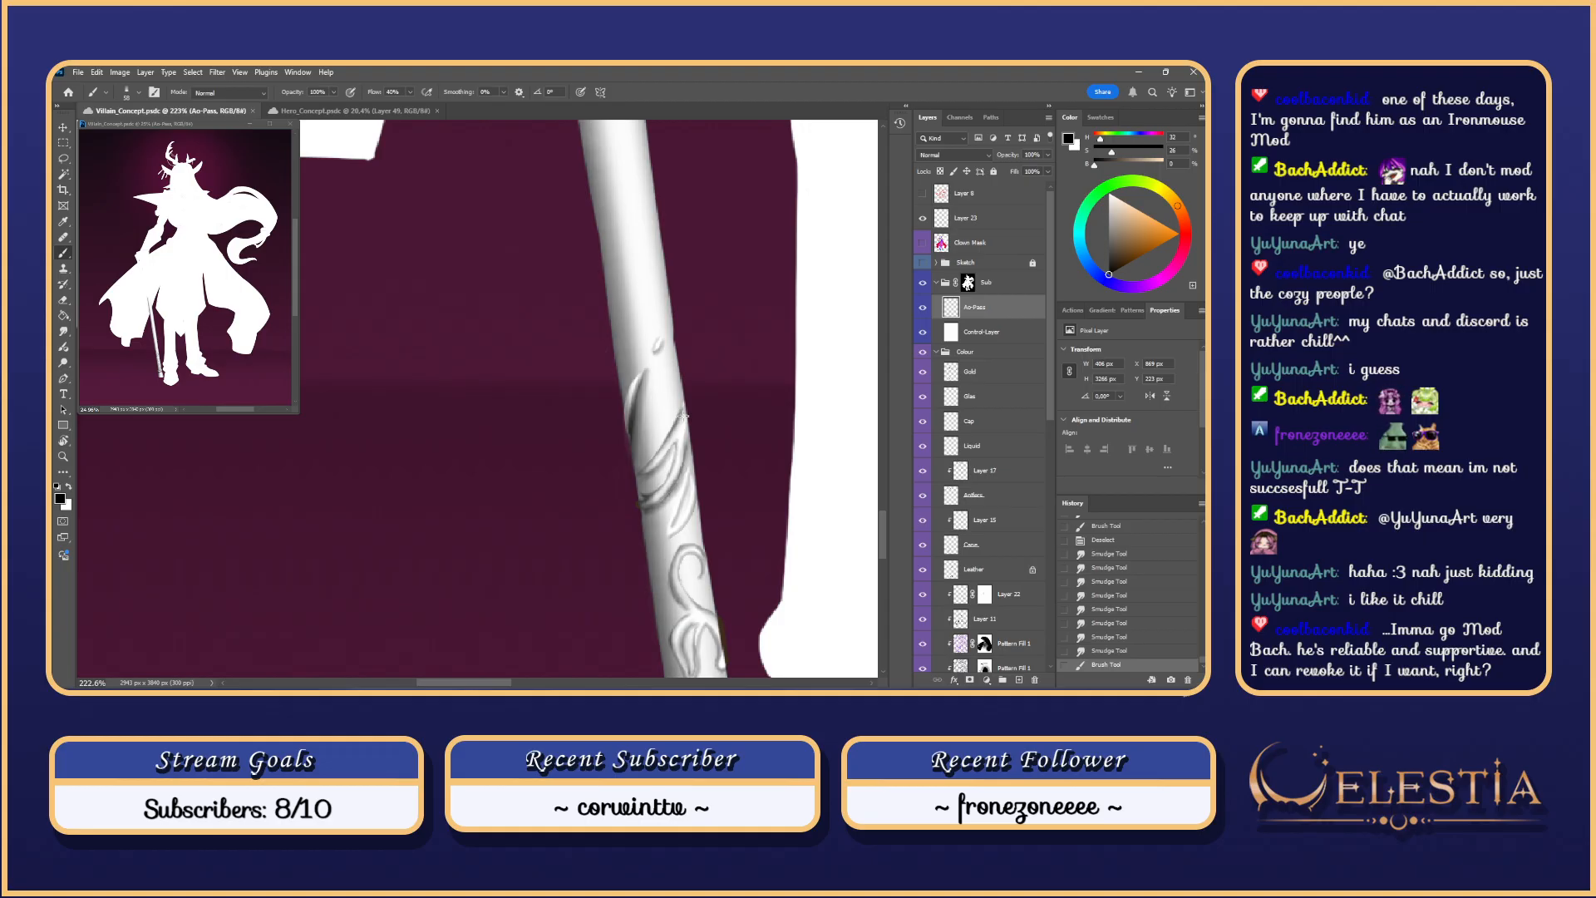
scroll(682, 415, down, 5)
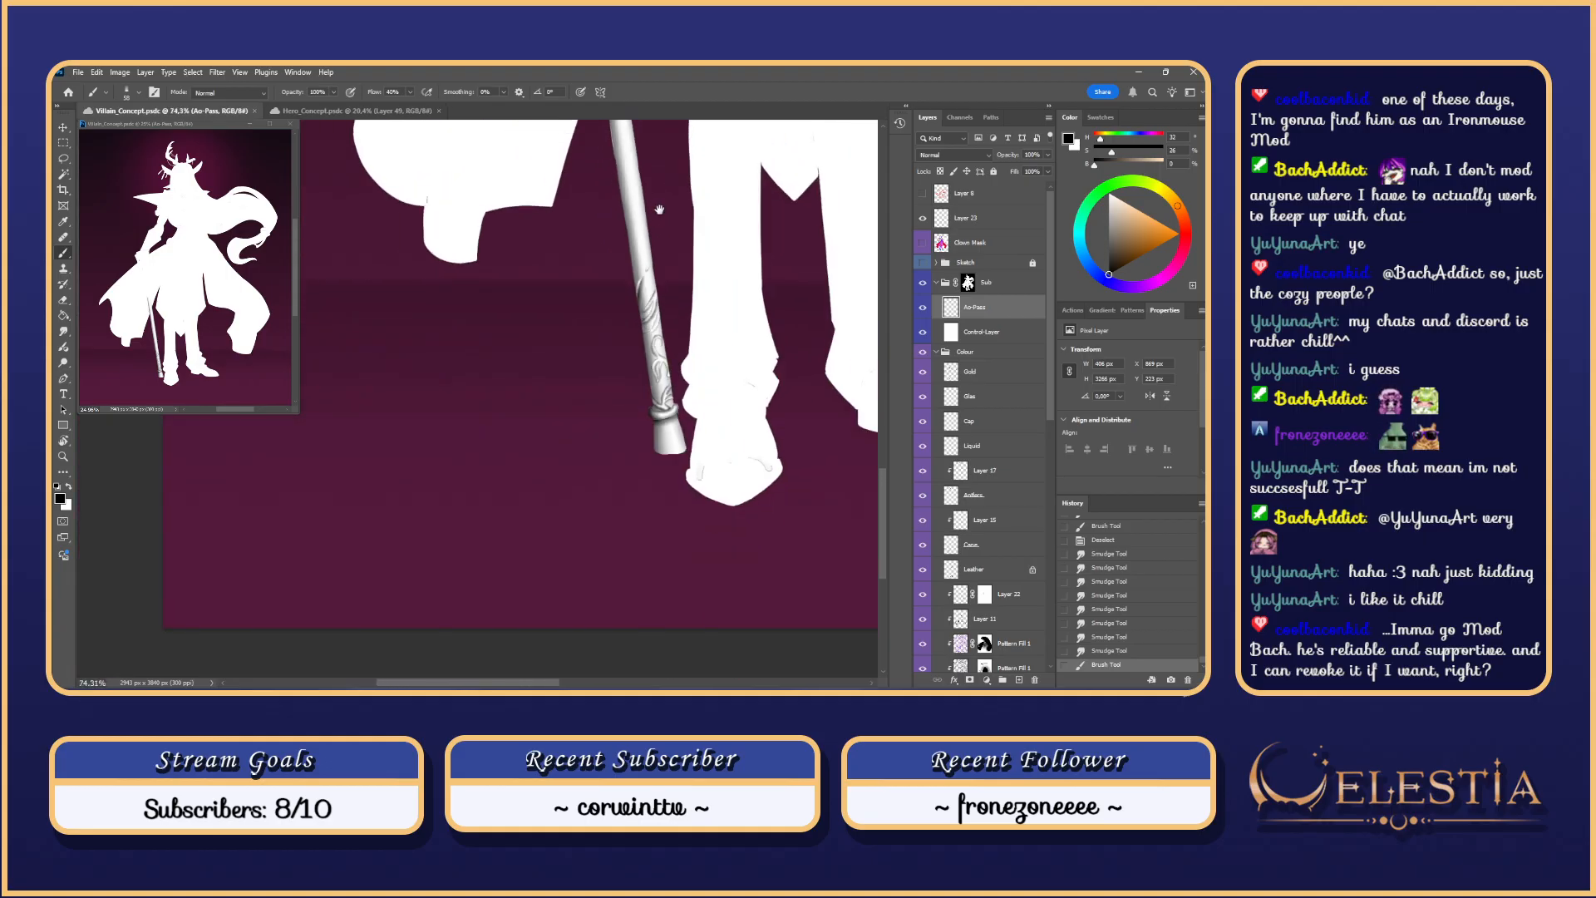
scroll(594, 279, down, 2)
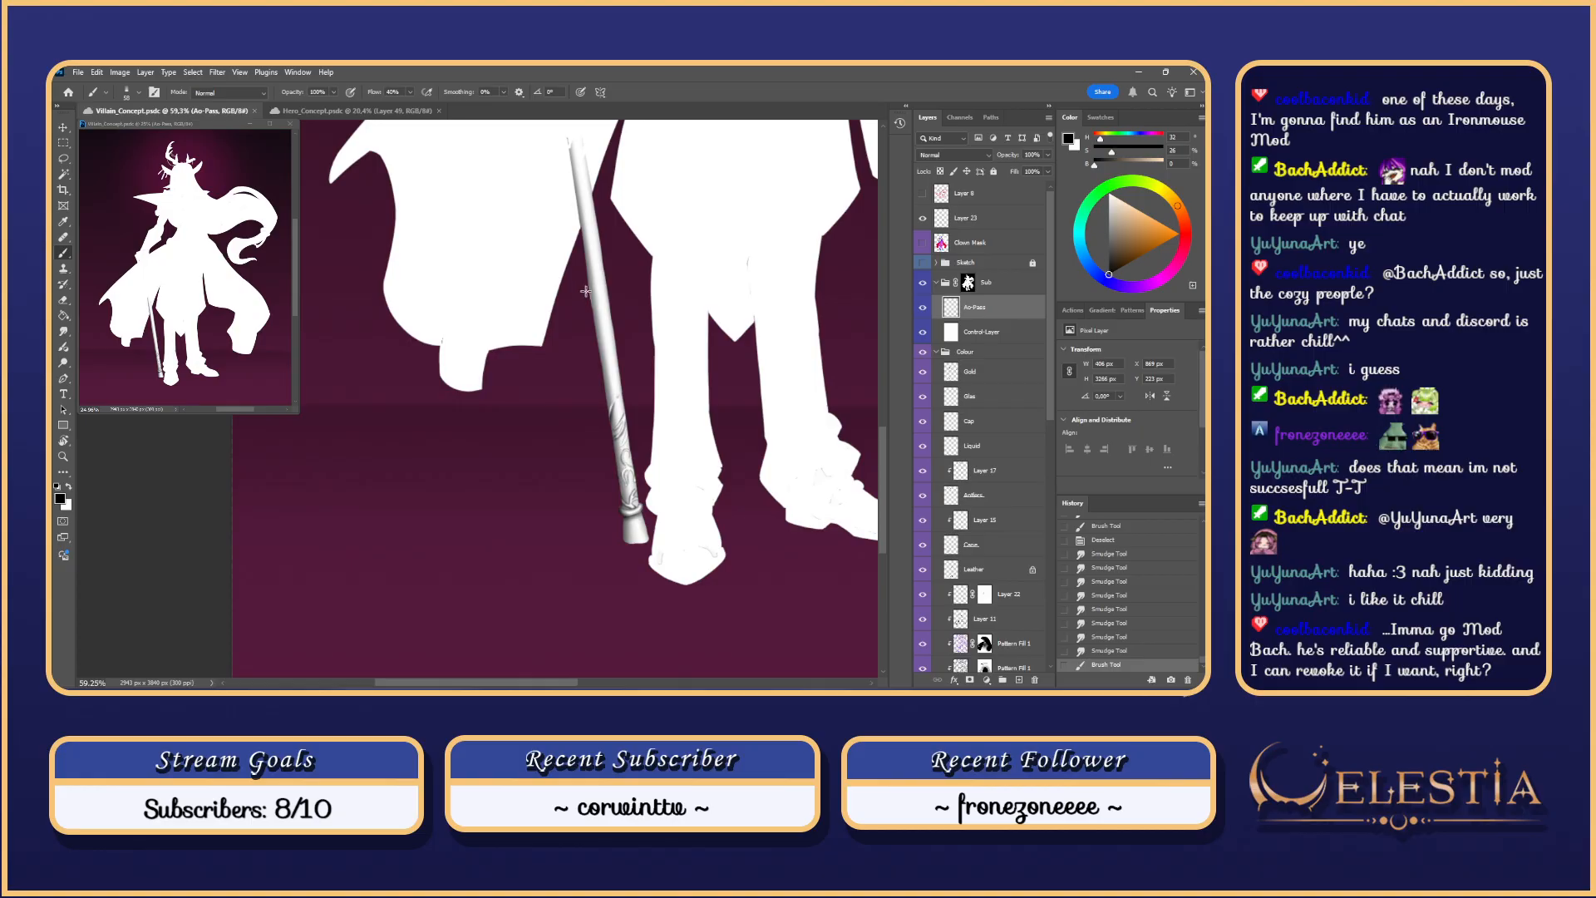
scroll(589, 311, up, 2)
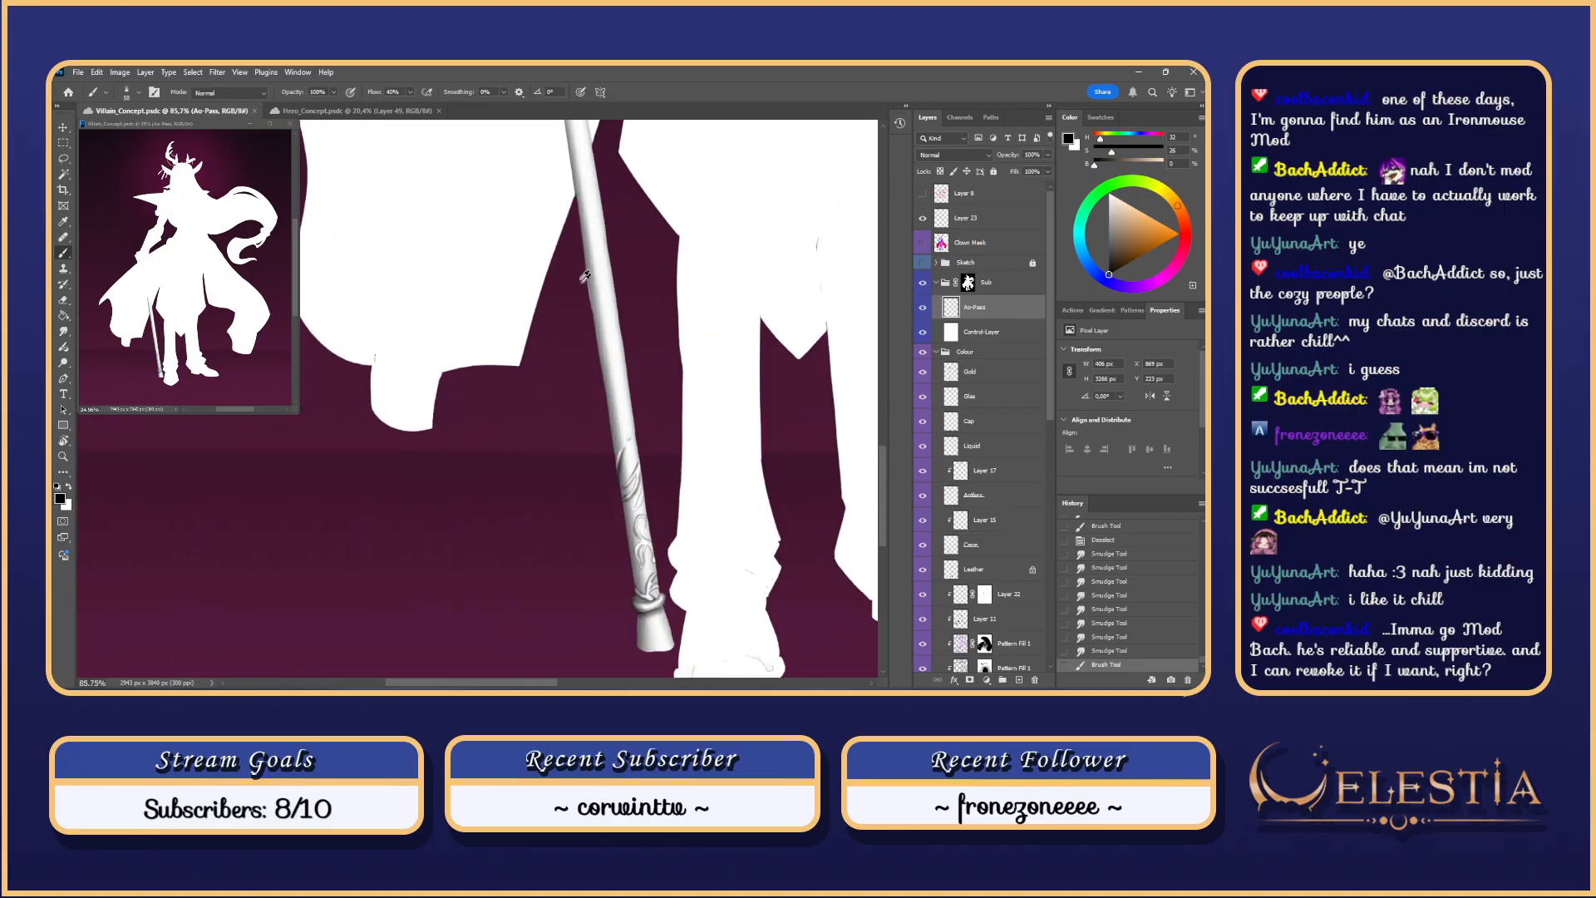
scroll(609, 311, up, 1)
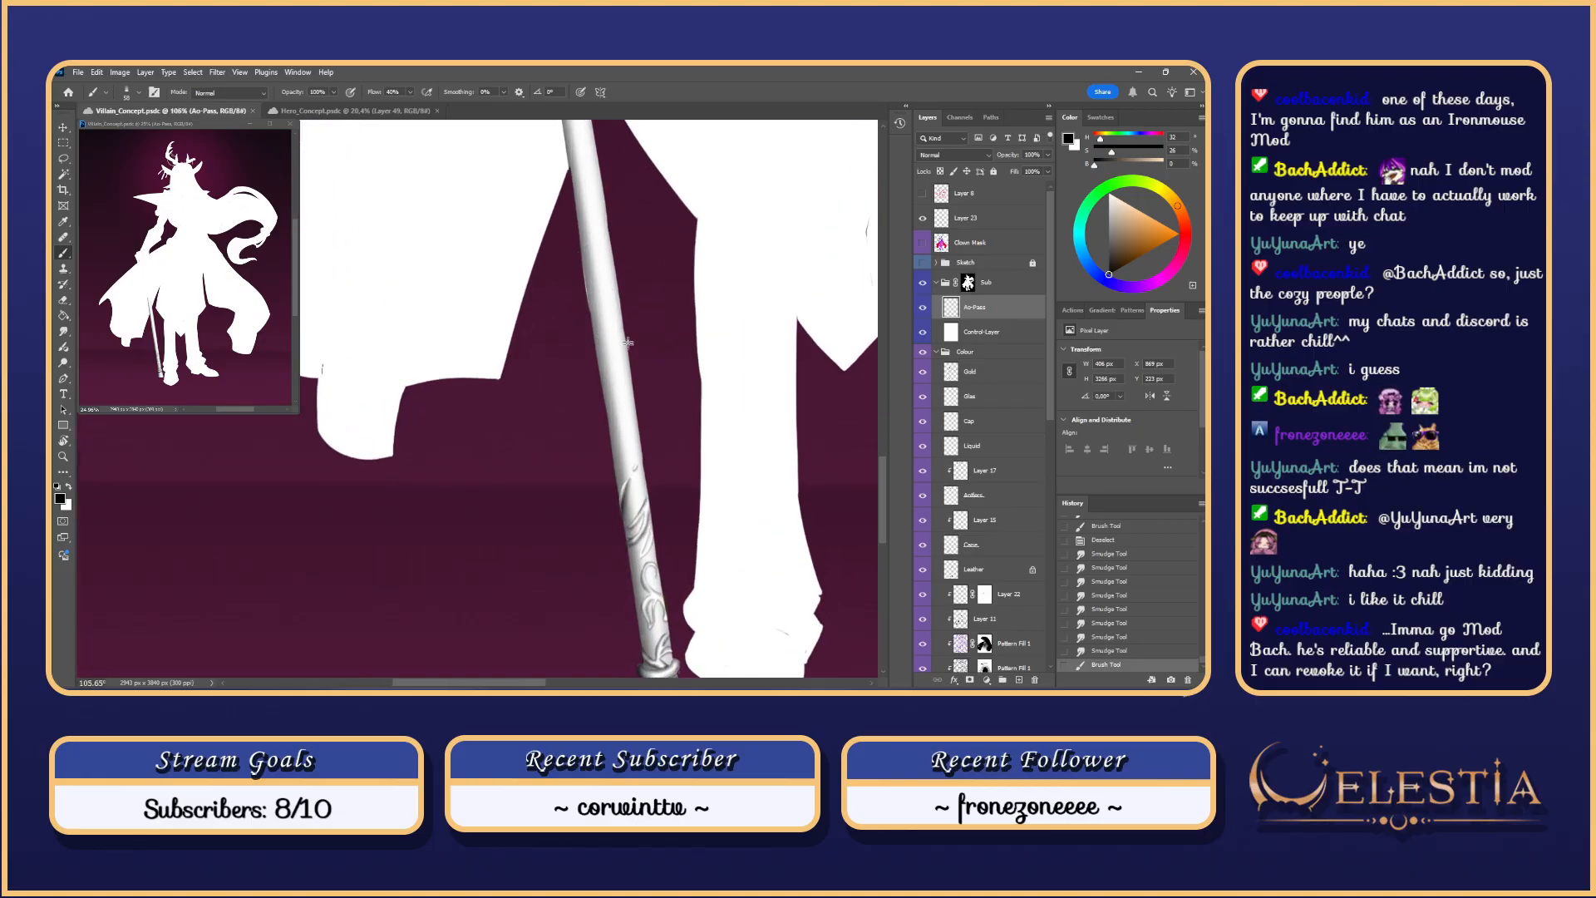
mouse_move(646, 312)
mouse_down()
mouse_move(637, 292)
mouse_move(639, 305)
mouse_up()
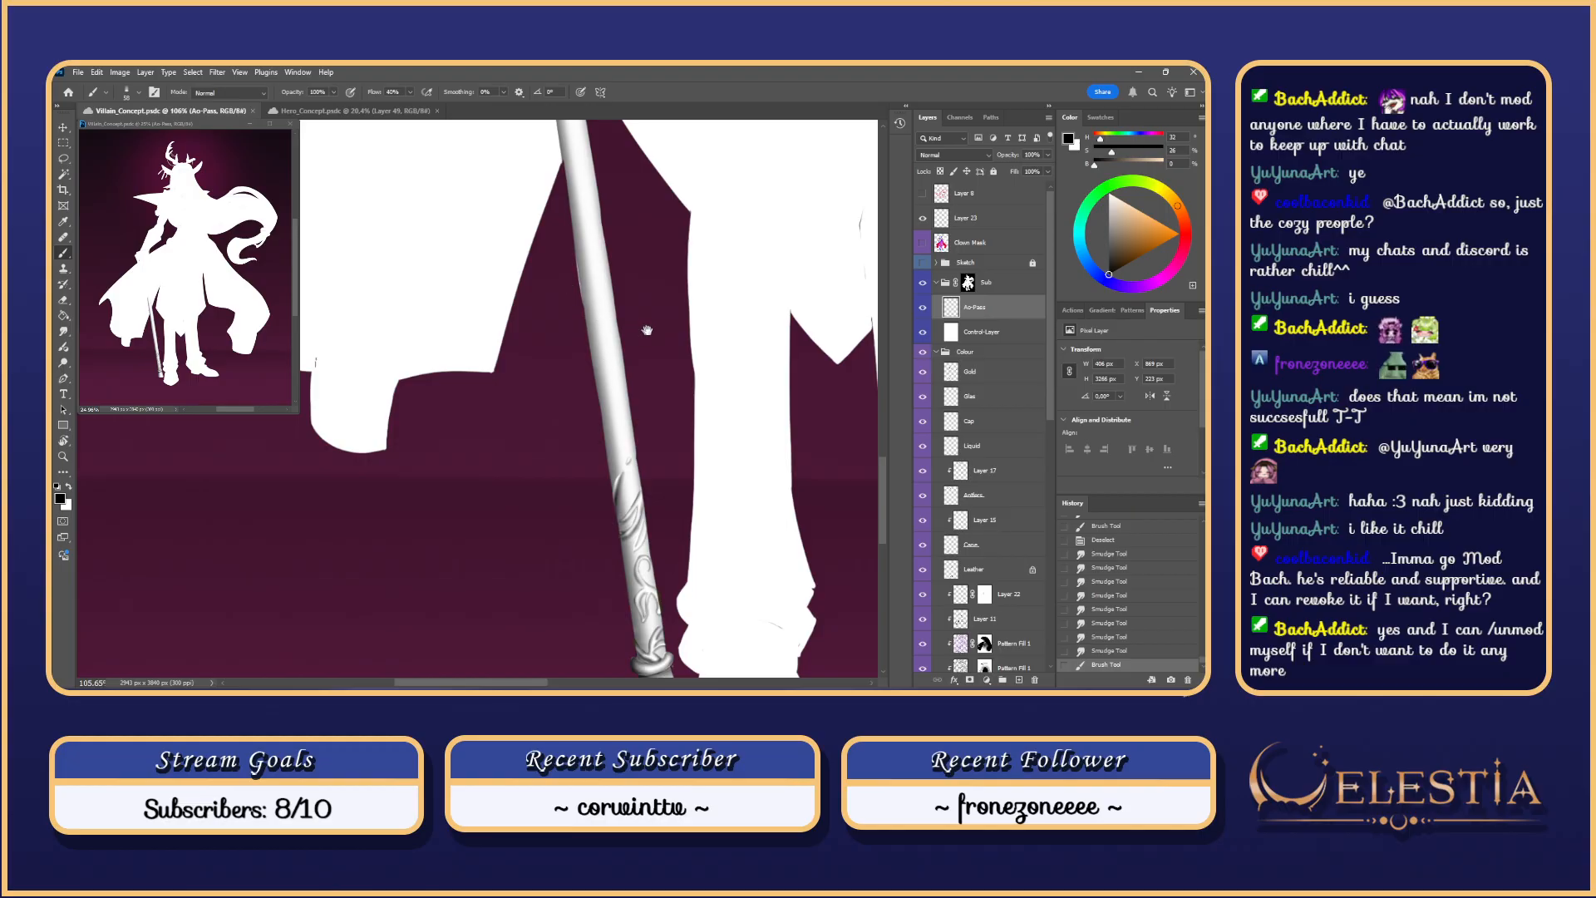
drag(648, 339, 647, 383)
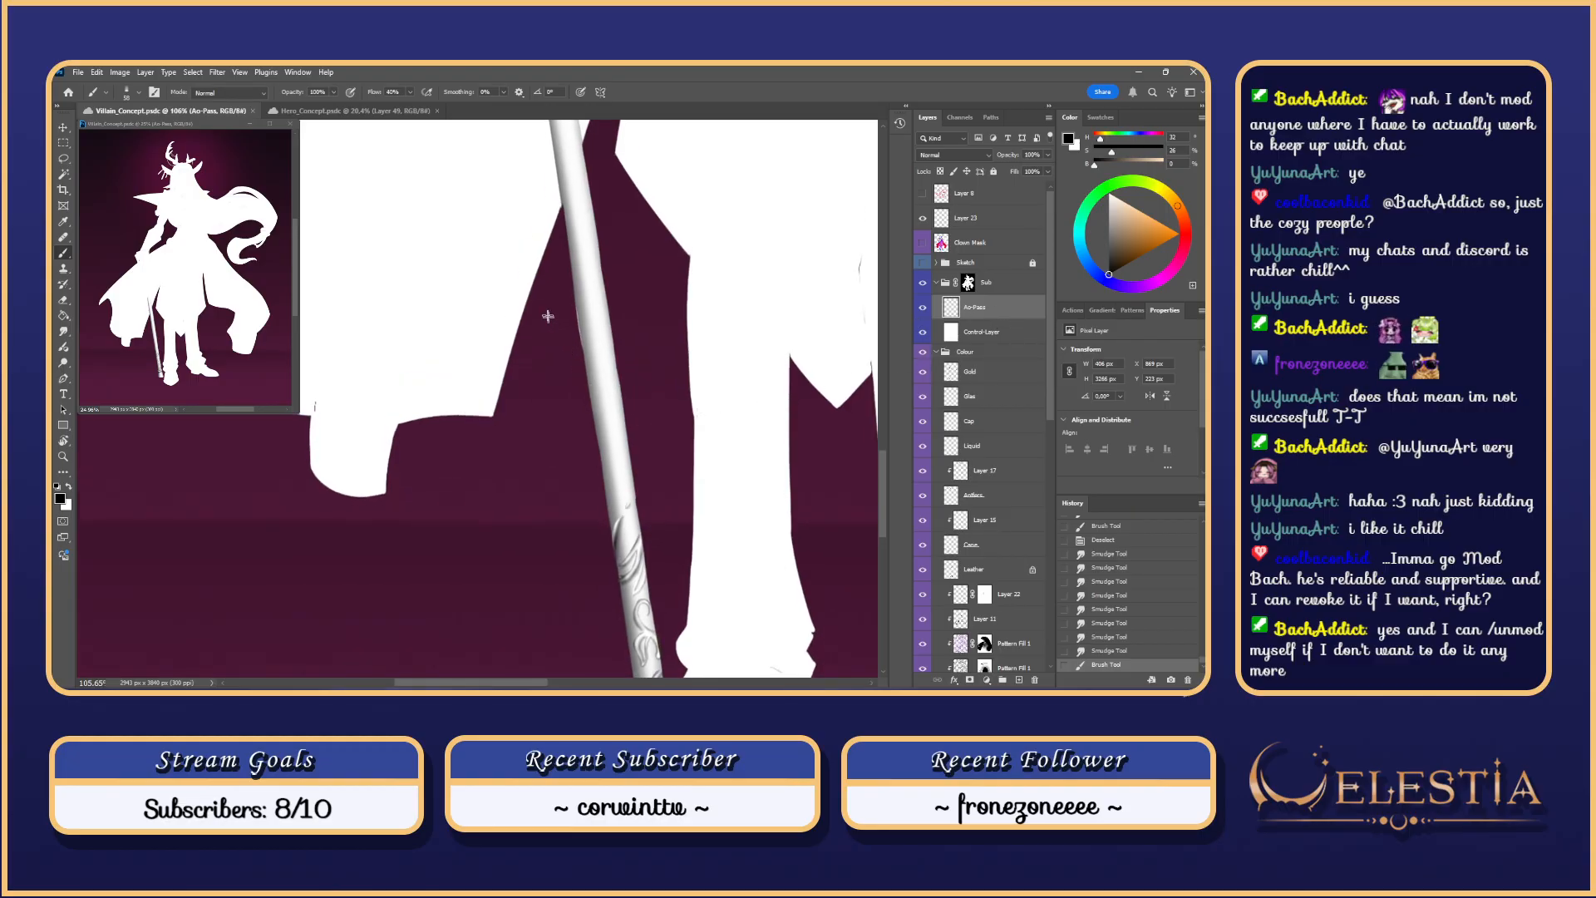
Step: Smudge along the cane's left edge with a 39 px brush, undoing attempts, then return to the Brush
click(66, 332)
drag(572, 322, 583, 346)
key(ctrl+z)
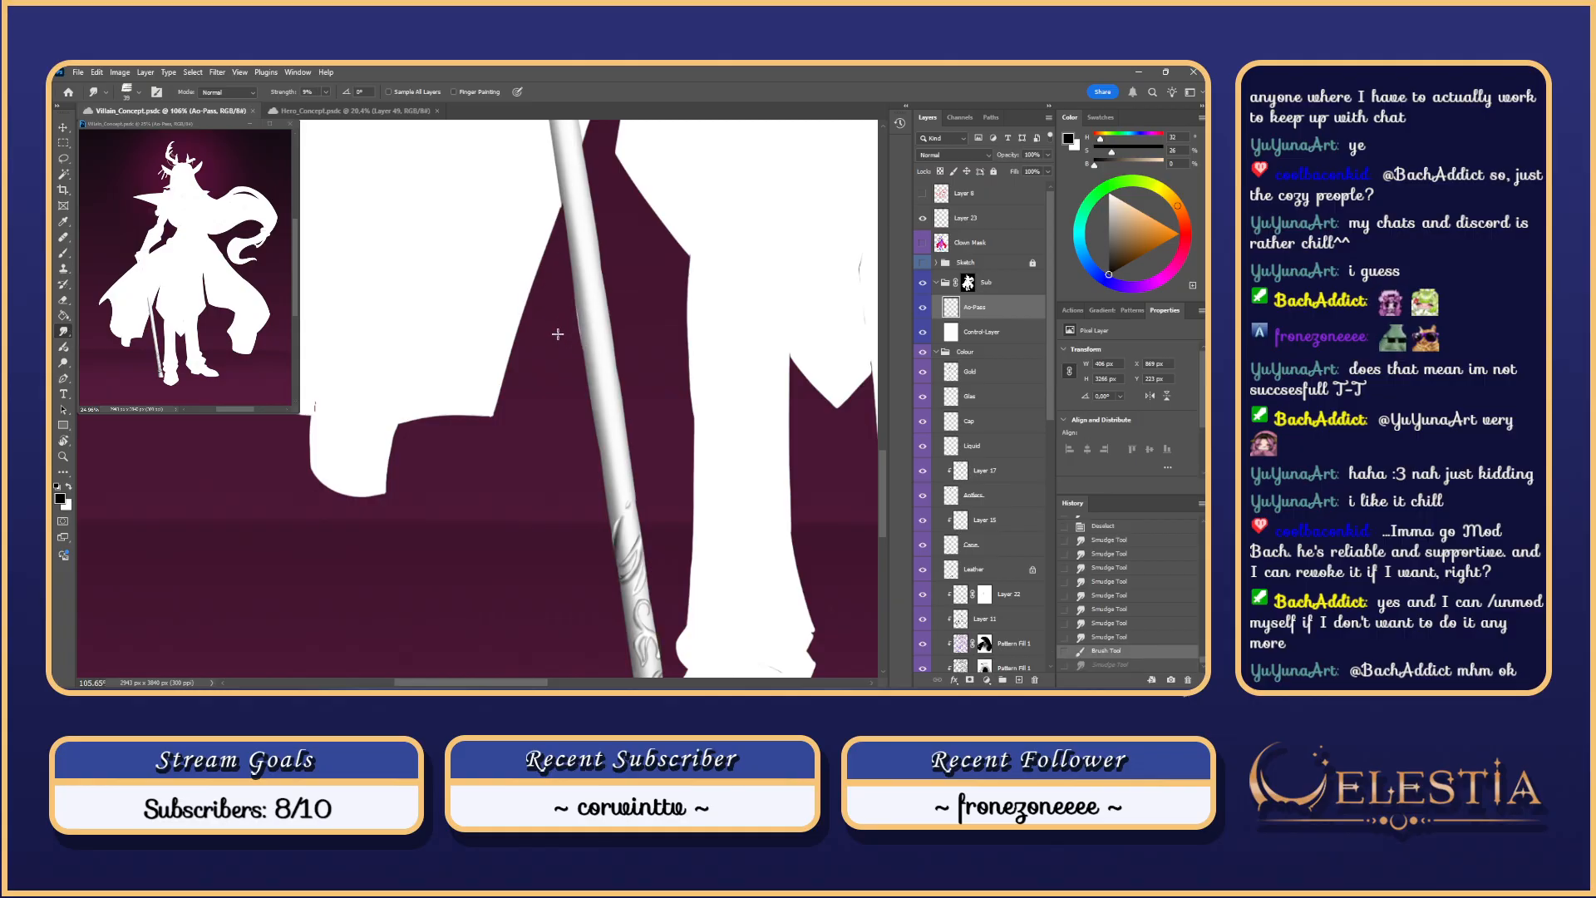
drag(577, 310, 583, 331)
key(ctrl+z)
key(ctrl+z)
key(ctrl+z)
drag(579, 314, 582, 341)
key(ctrl+z)
key(ctrl+z)
key(ctrl+z)
key(ctrl+z)
key(ctrl+z)
key(b)
key(ctrl+z)
scroll(773, 125, down, 1)
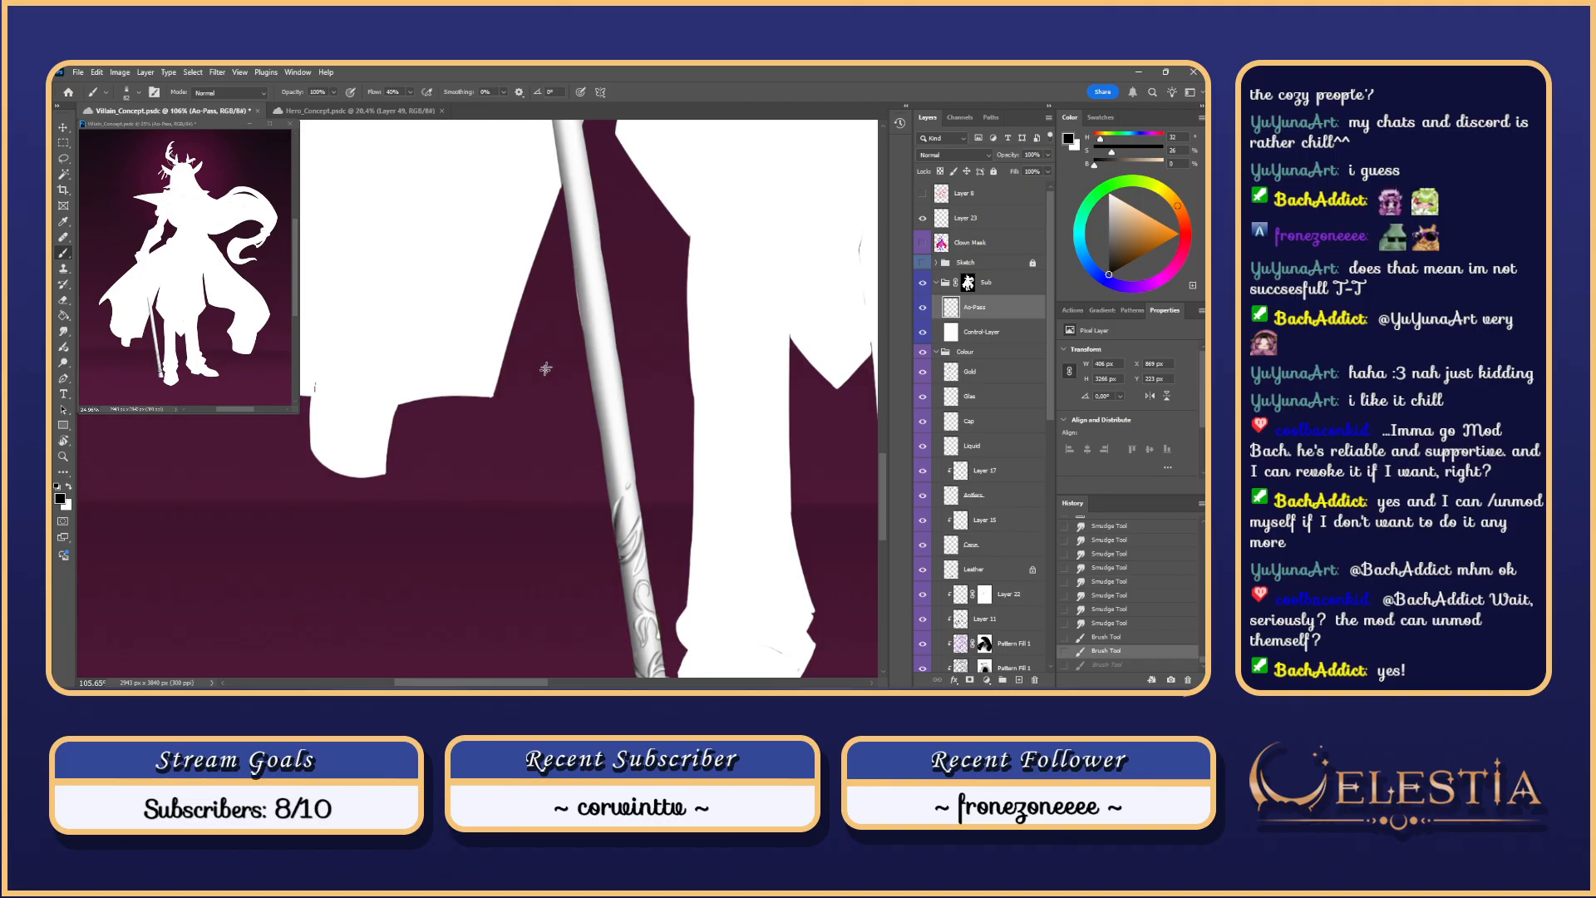
Step: Hide and re-show the Sub group to compare the shading
click(922, 283)
click(922, 282)
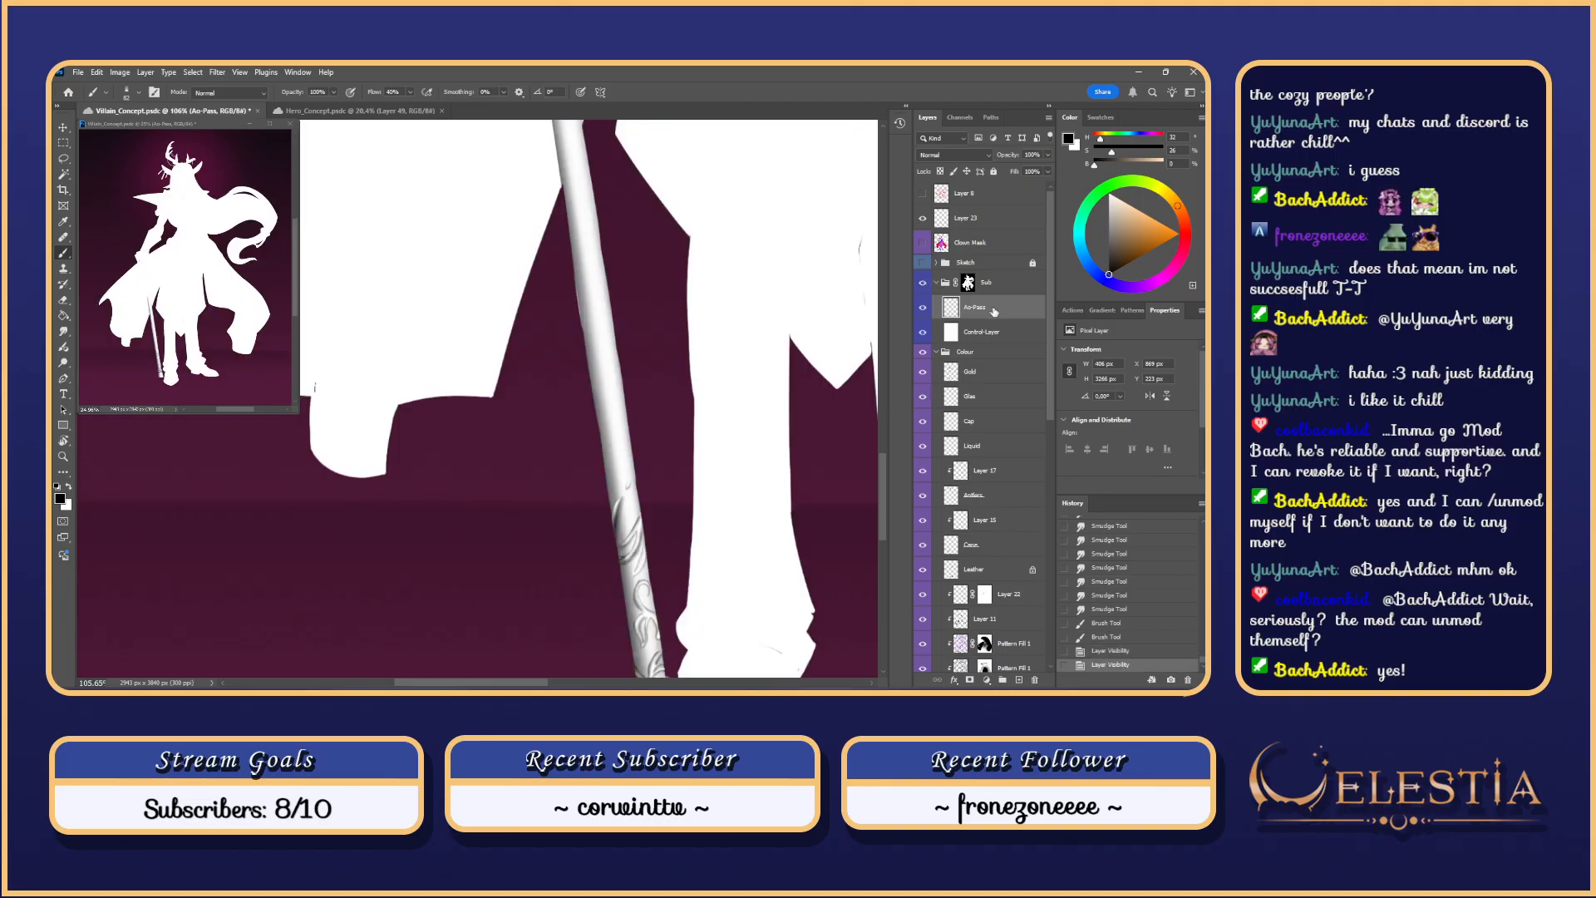
scroll(690, 453, down, 4)
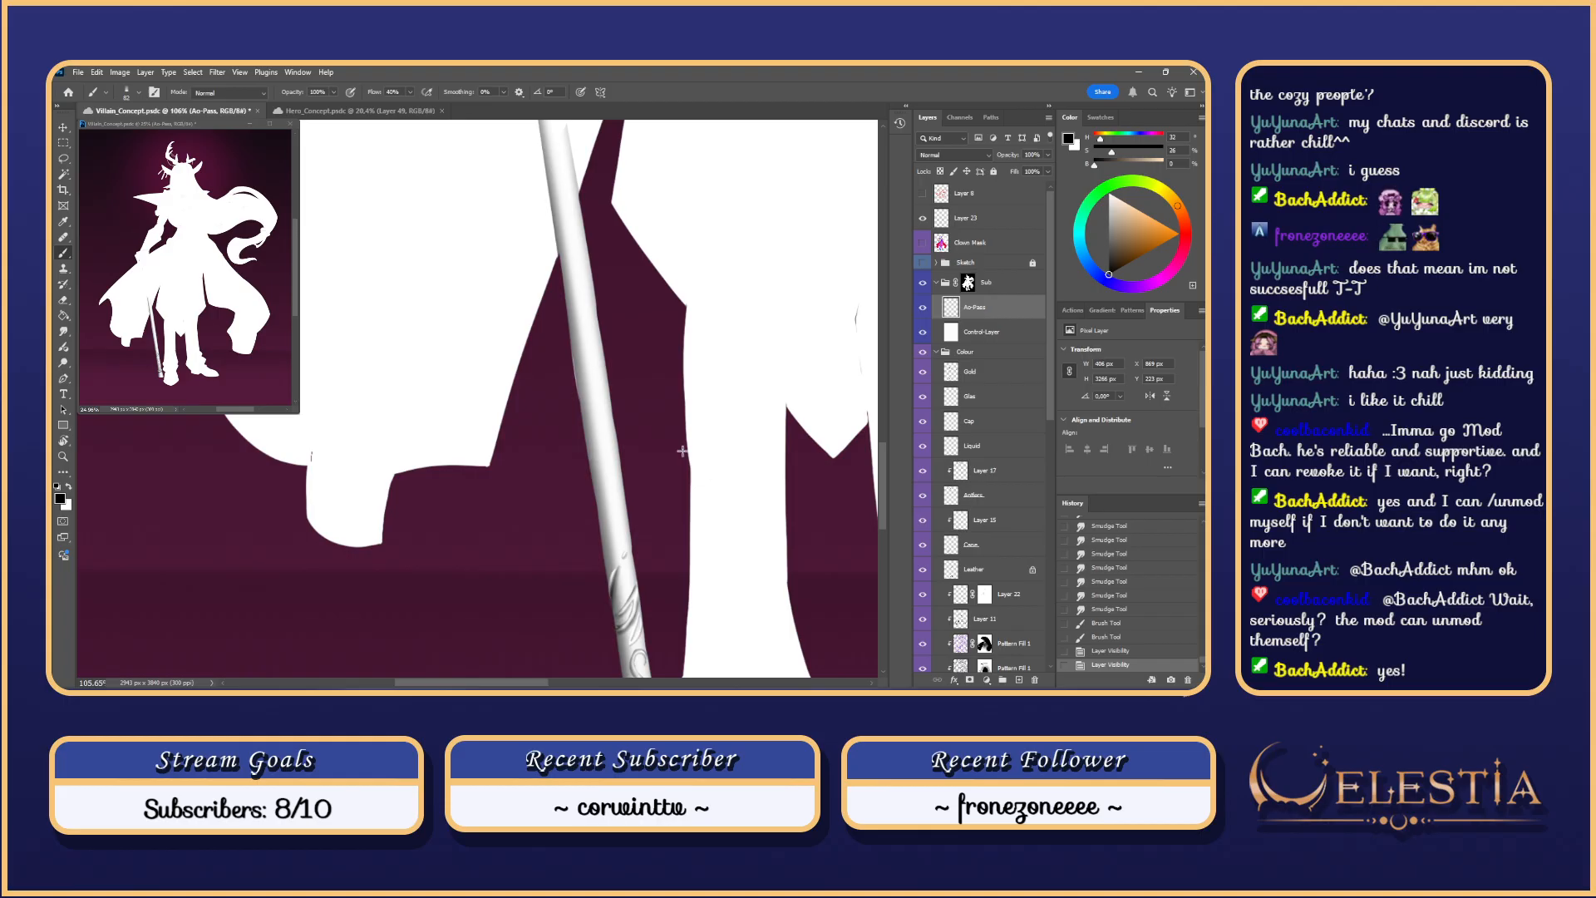
scroll(682, 452, down, 2)
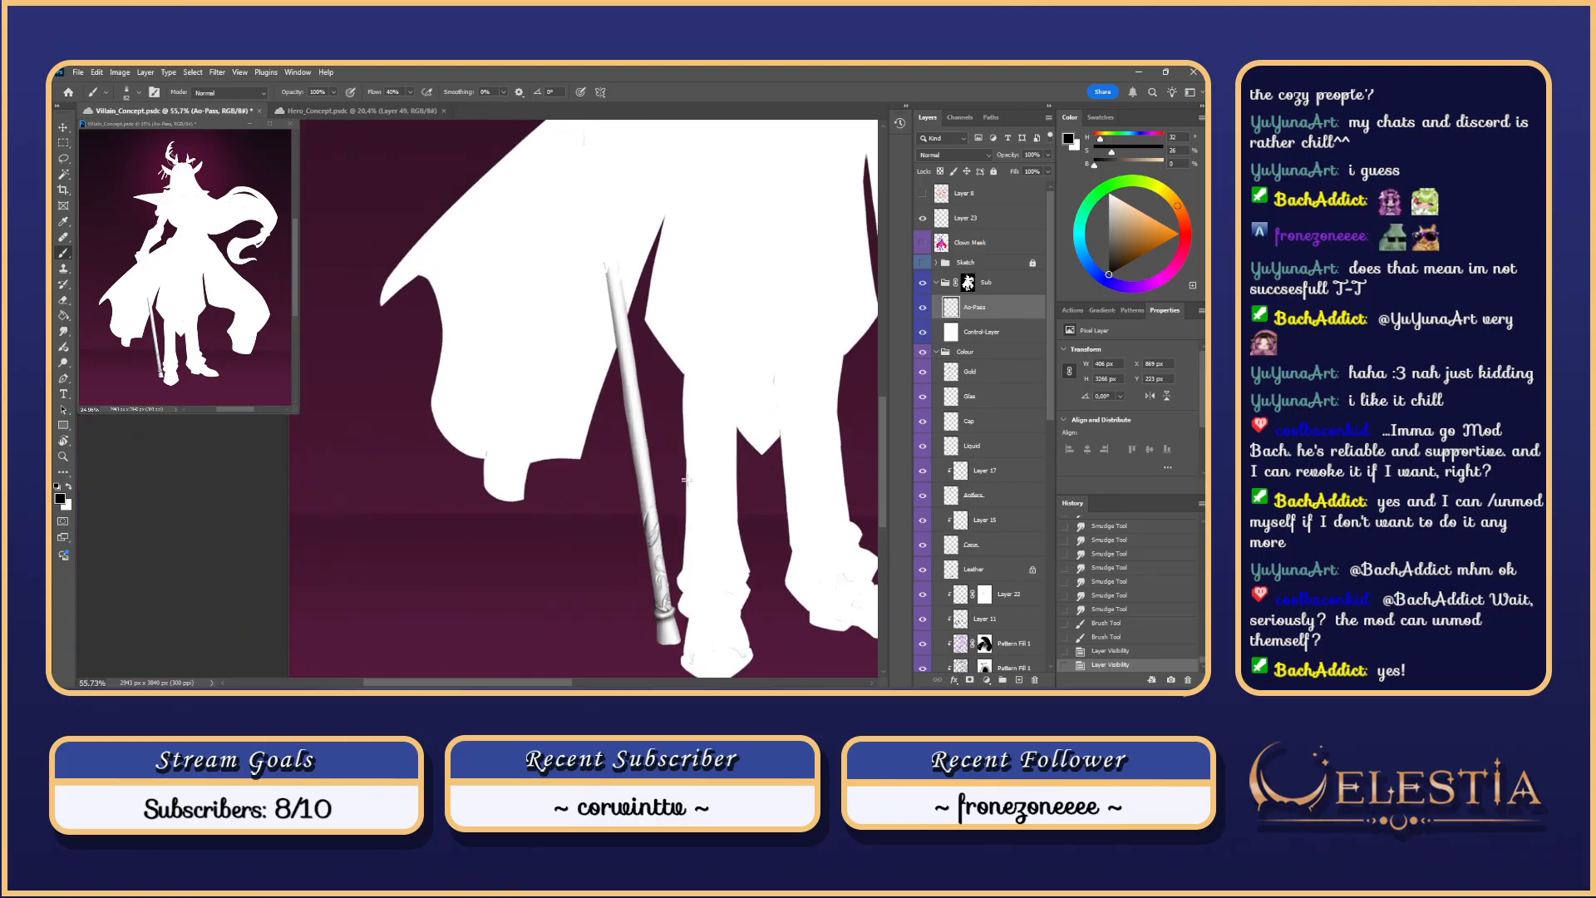
Step: Make the Cane layer active, load its shape as a selection, and hide the selection edges
drag(804, 485, 809, 435)
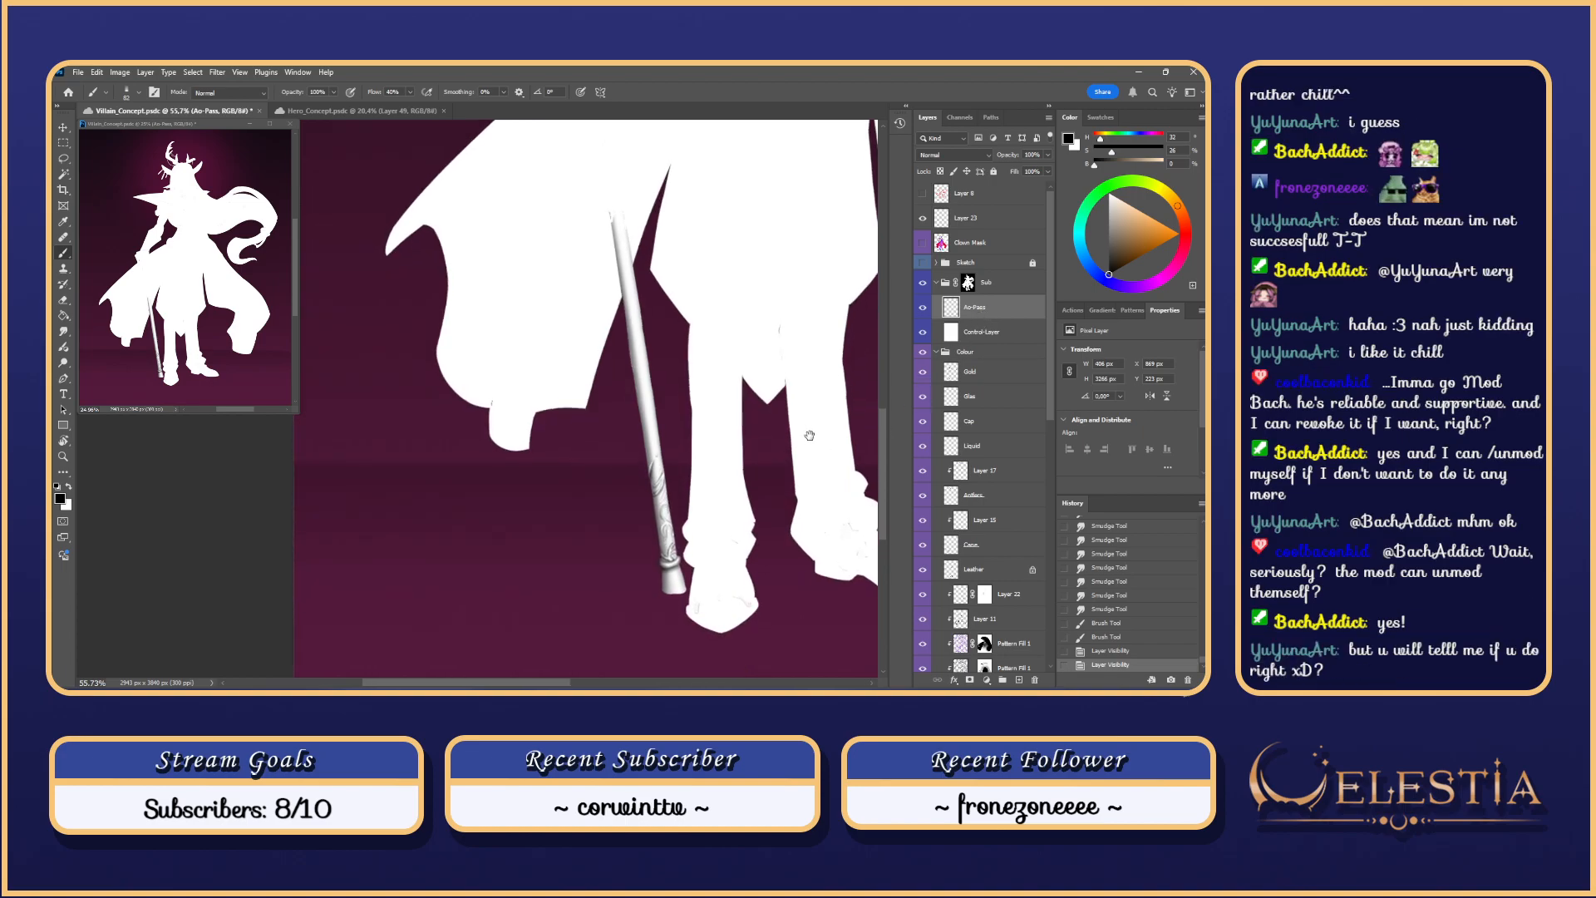
drag(1053, 357, 1048, 581)
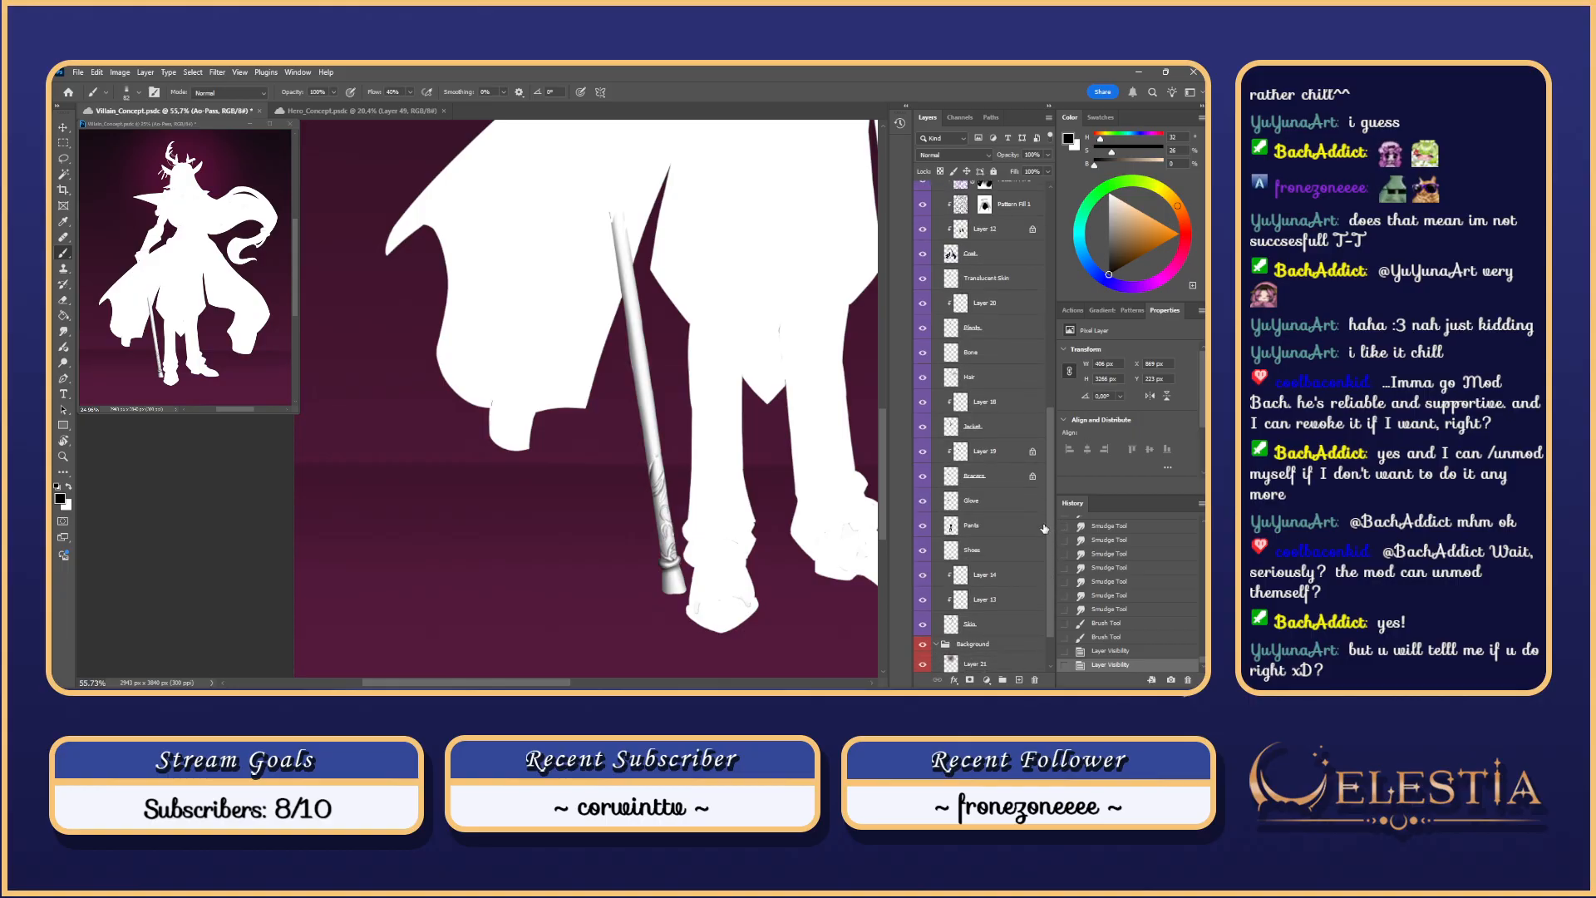
drag(1052, 515, 1062, 526)
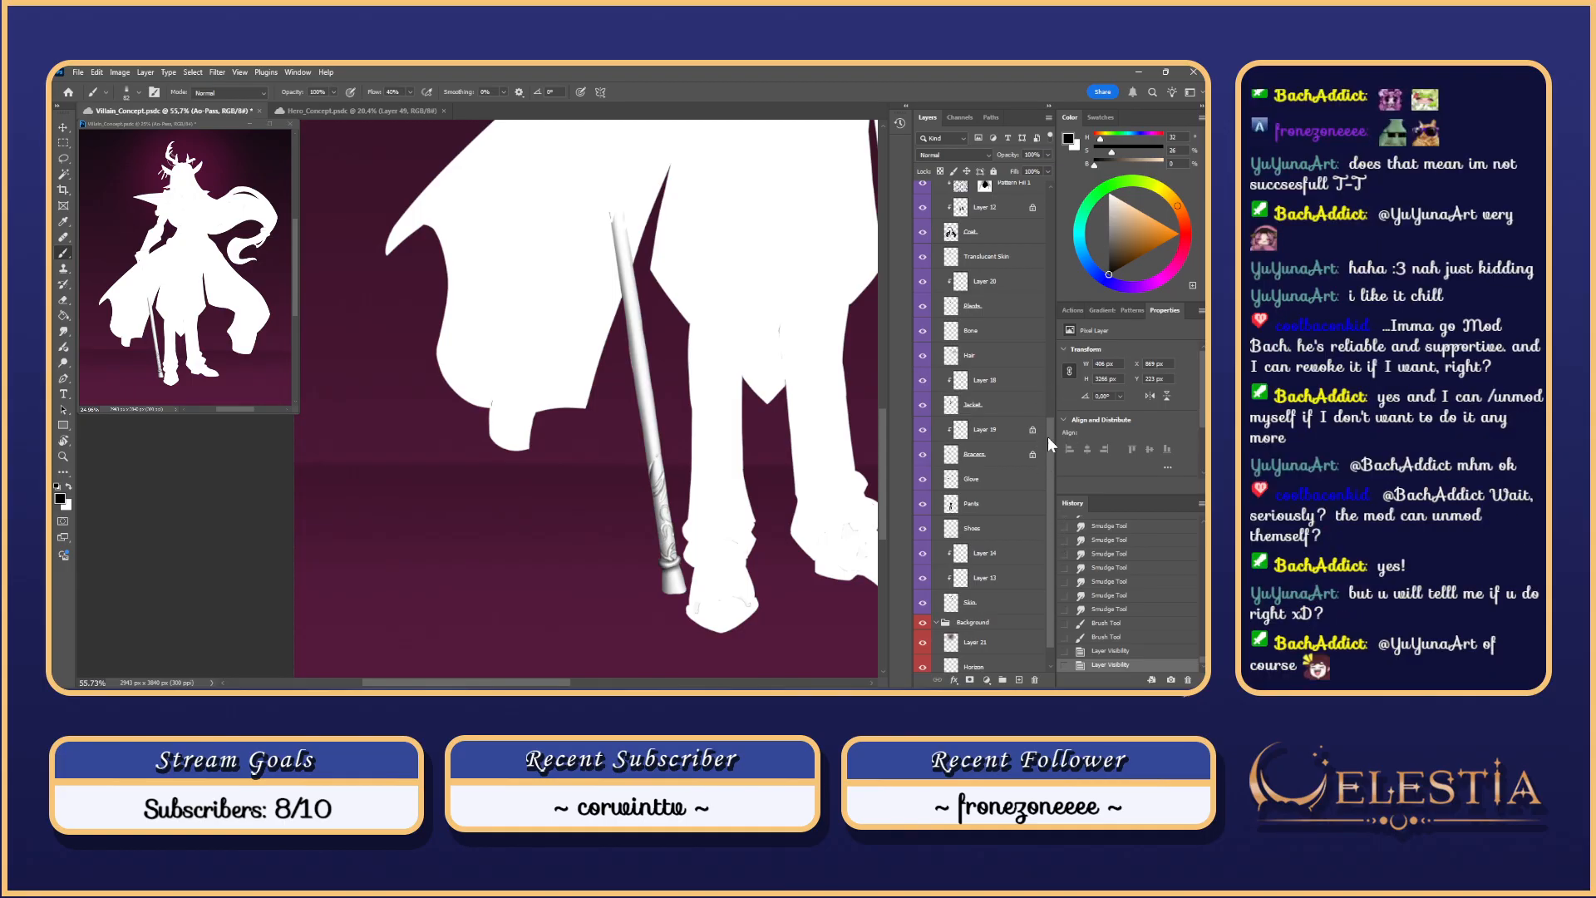
scroll(1049, 421, up, 1)
drag(1050, 417, 1059, 340)
click(956, 330)
ctrl+click(950, 321)
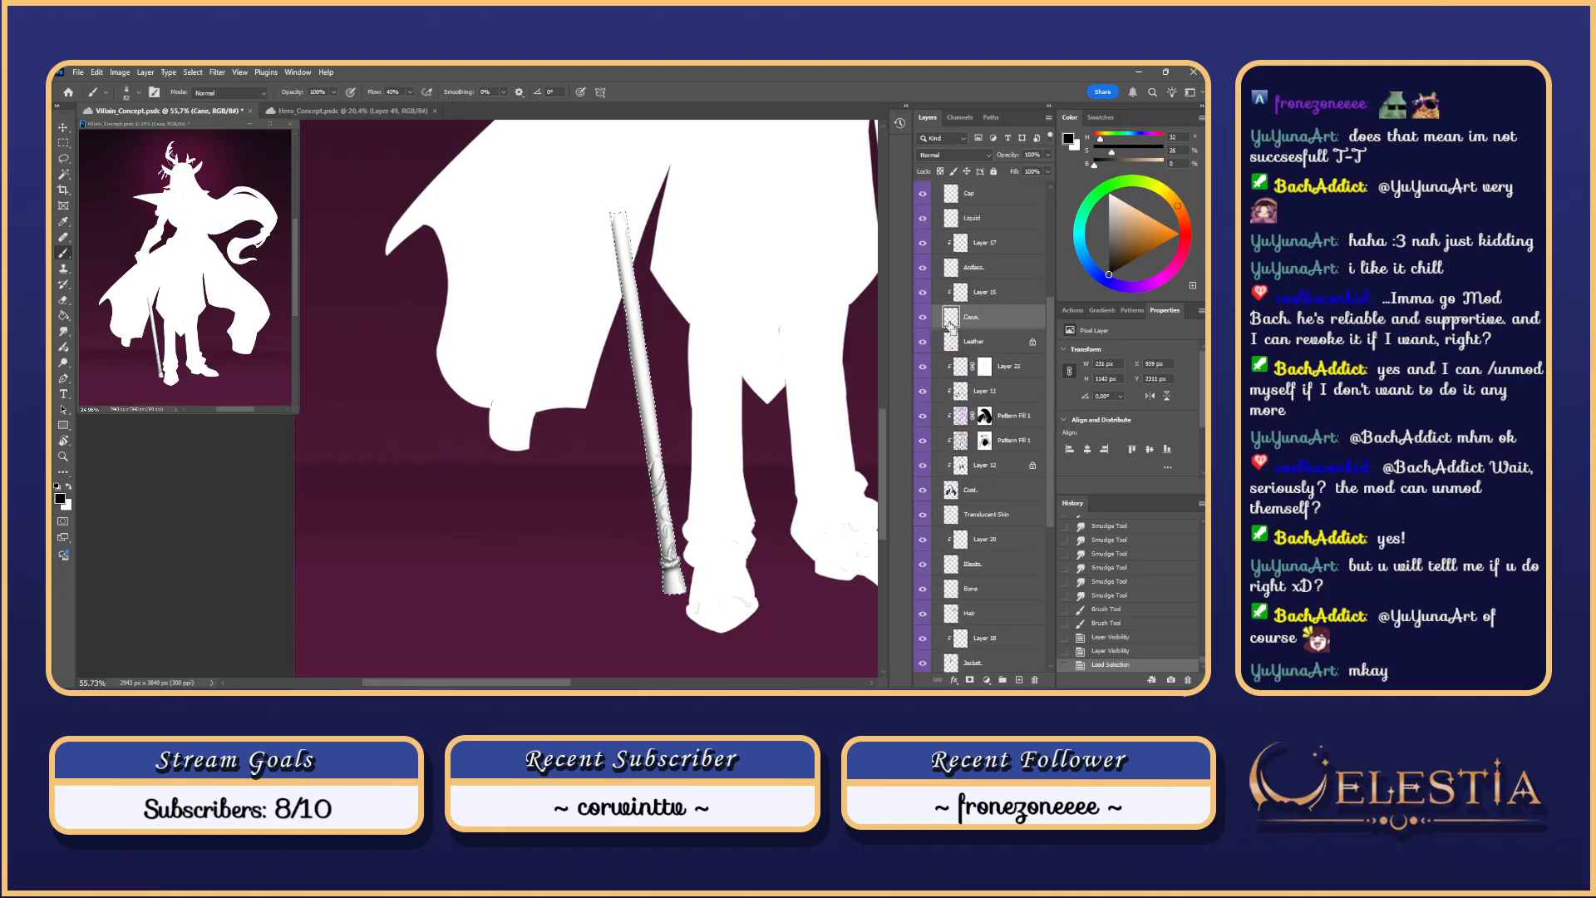
key(ctrl+h)
Step: Resize the brush to 174 px from the brush presets
scroll(627, 323, down, 4)
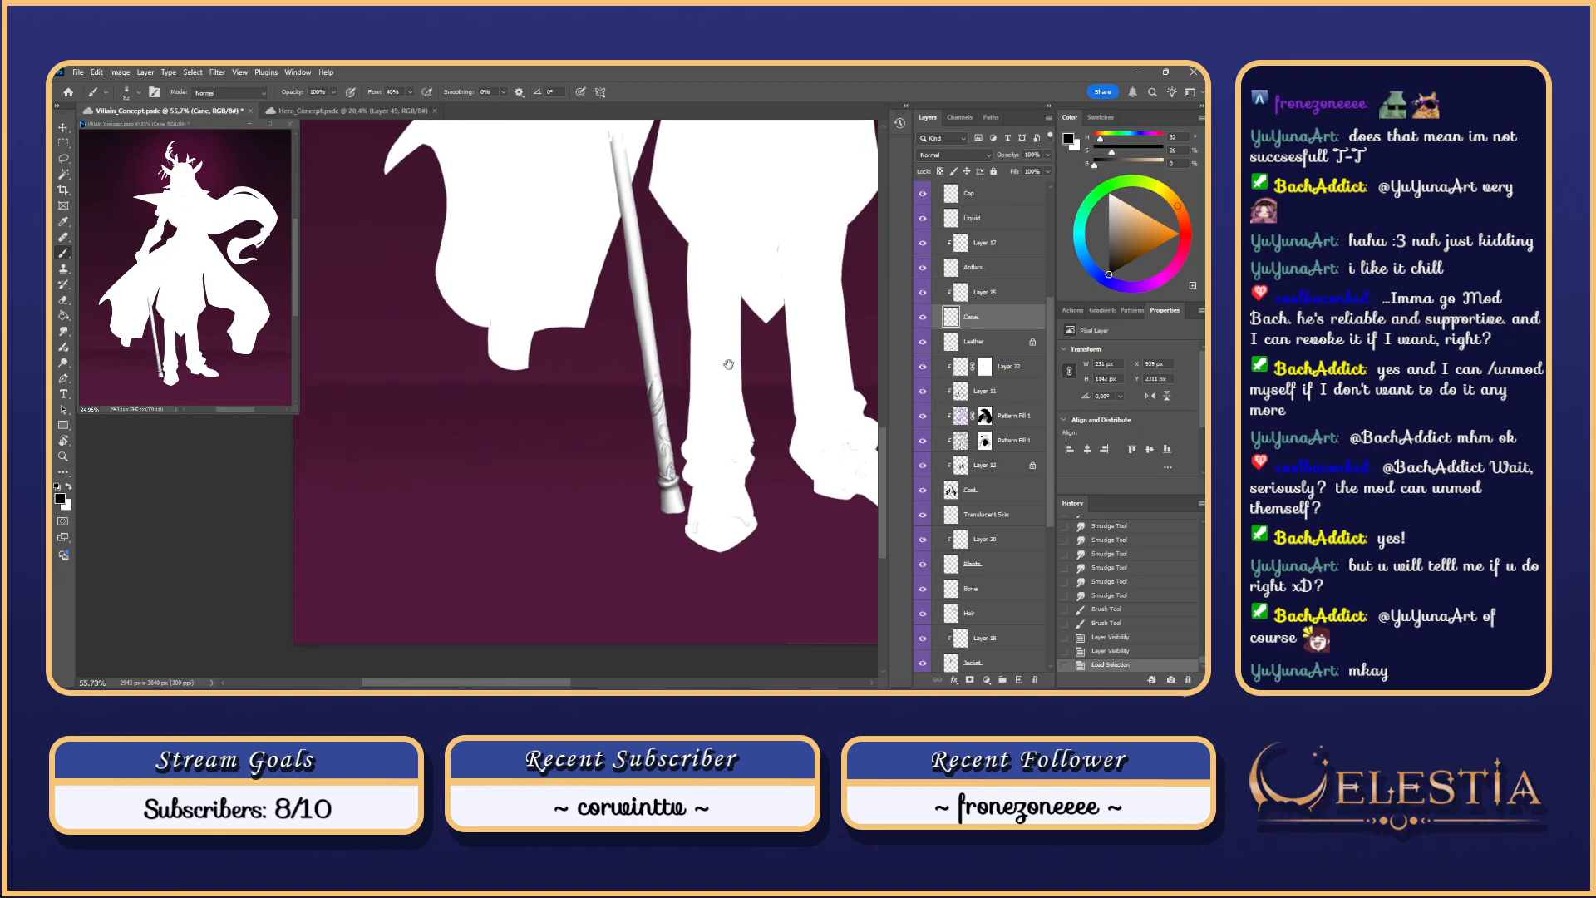
right_click(627, 323)
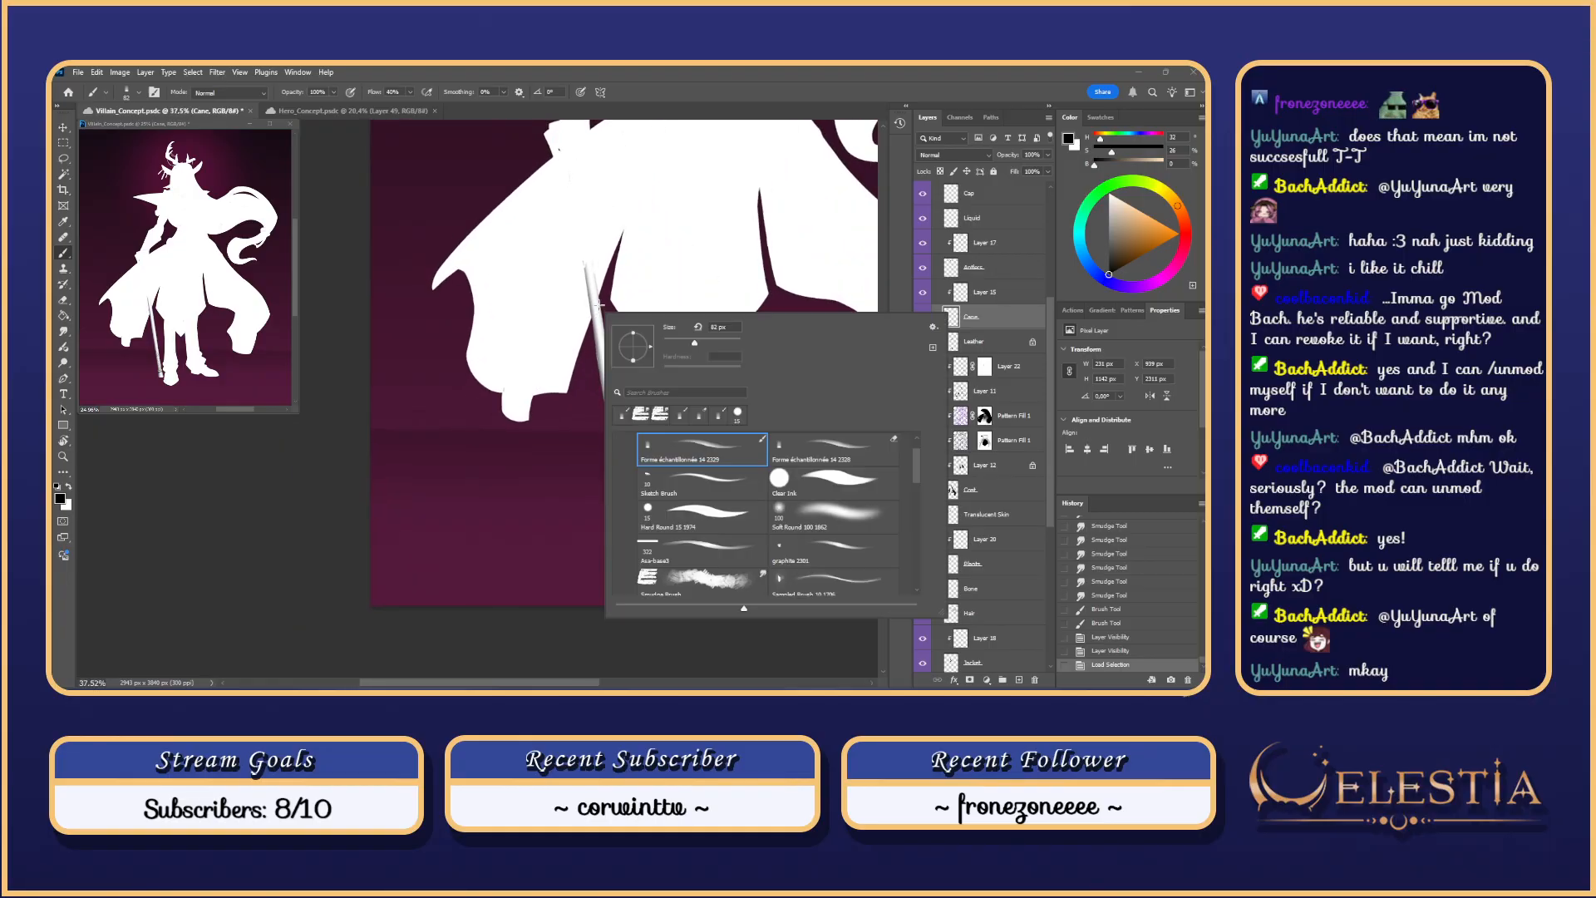
click(744, 451)
click(648, 287)
mouse_move(591, 271)
mouse_down()
mouse_move(607, 271)
mouse_move(594, 350)
mouse_up()
Step: Enlarge the brush to 248 px and undo the trial strokes on the cane
key(ctrl+z)
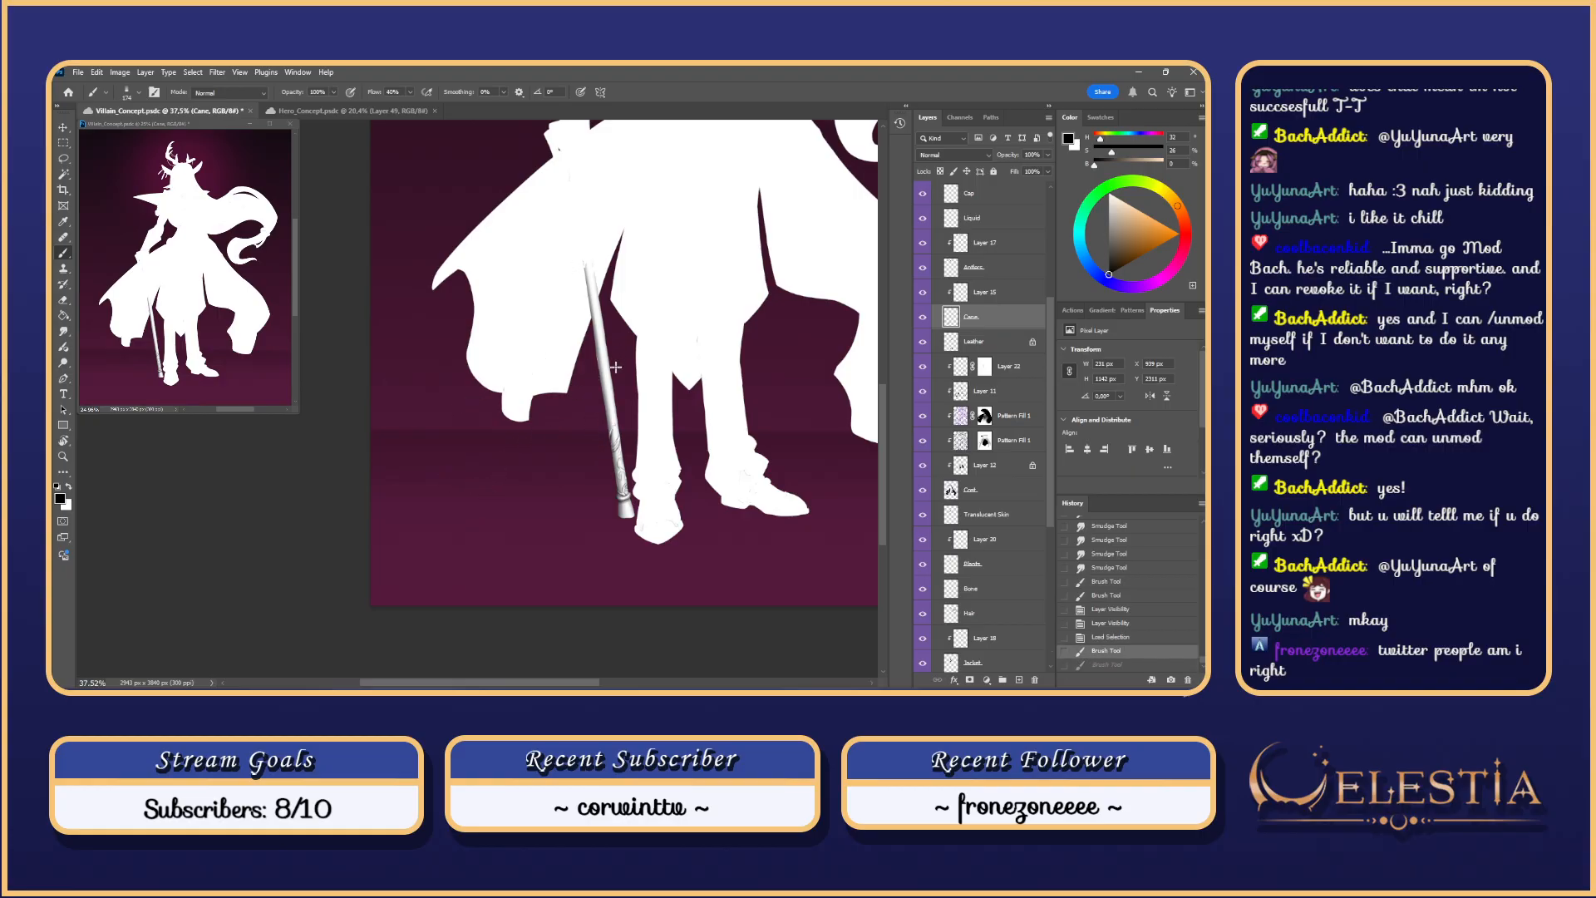
drag(597, 289, 608, 475)
key(ctrl+z)
scroll(654, 612, down, 1)
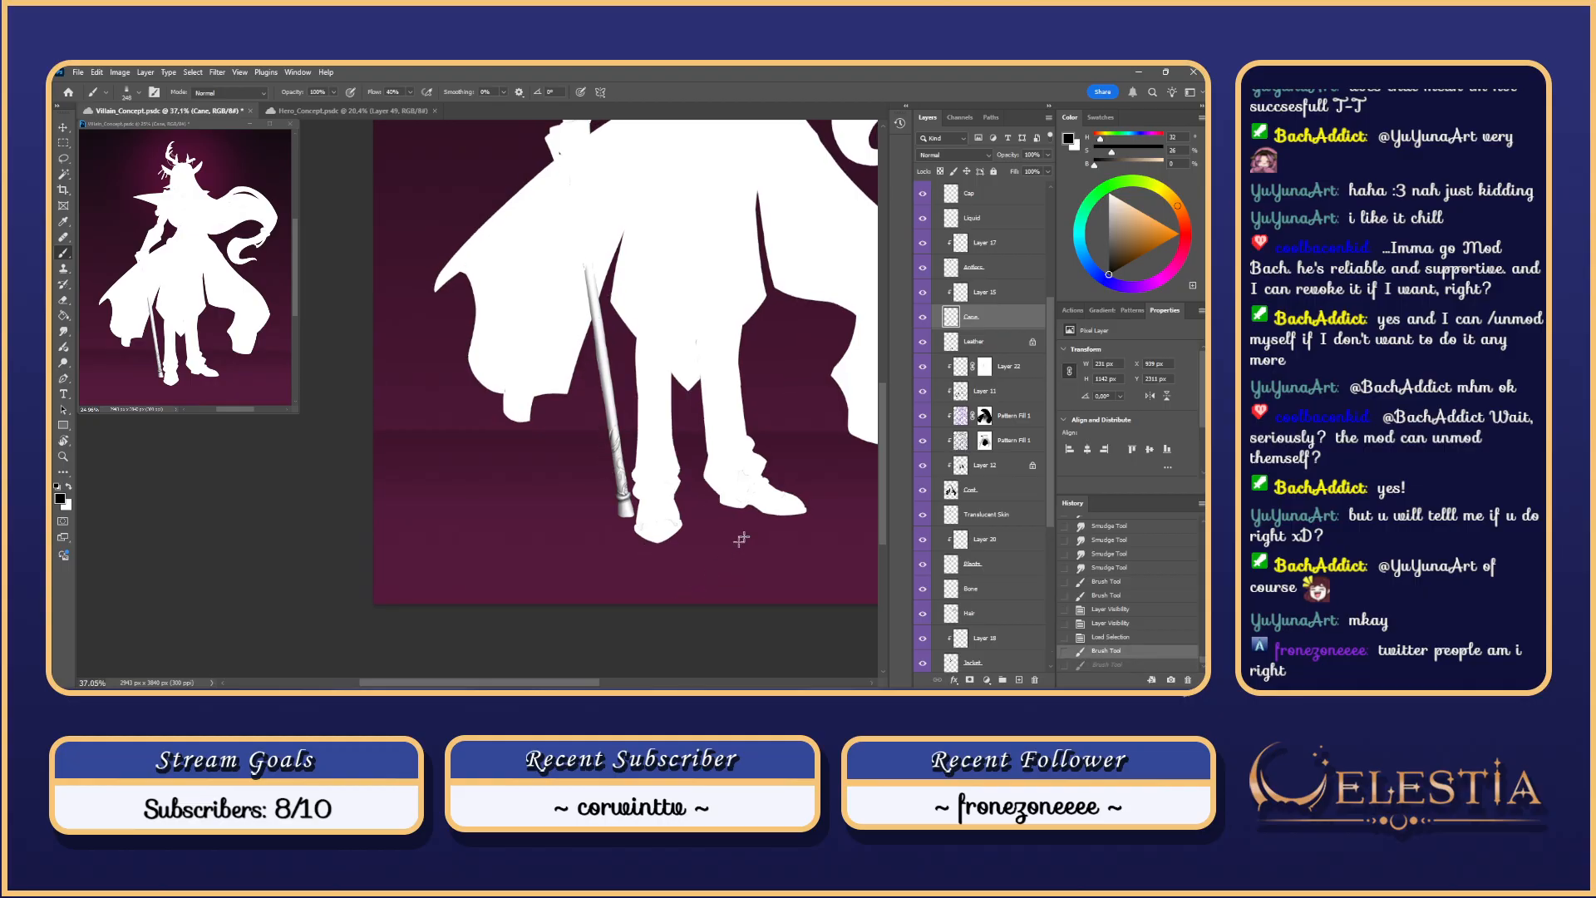
key(ctrl+z)
drag(1045, 390, 1049, 191)
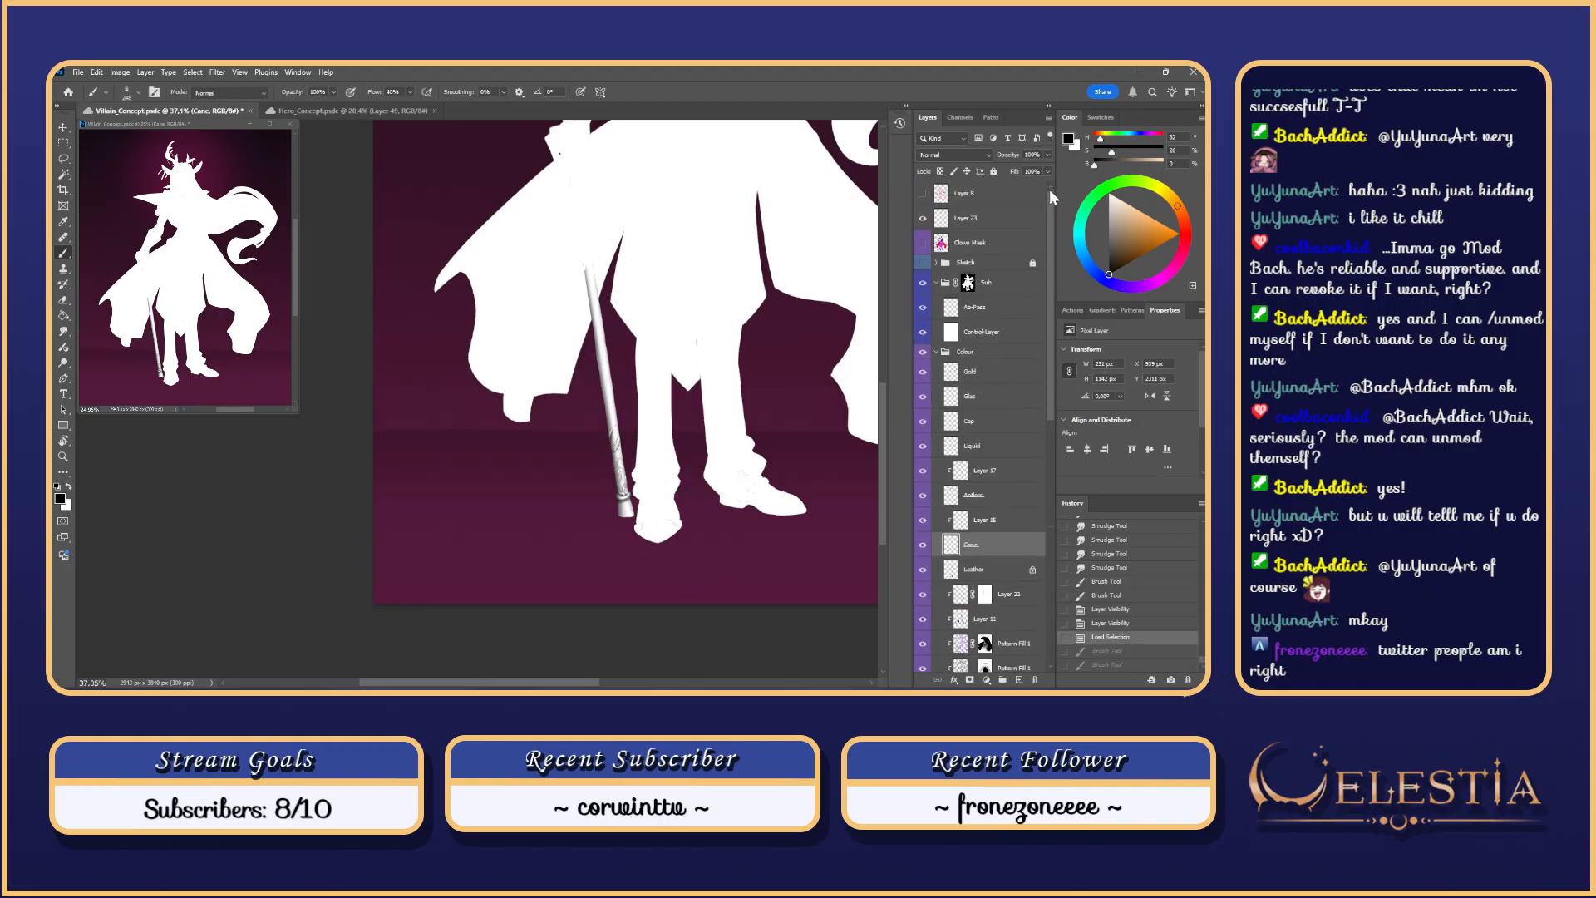
Step: On the Ao-Pass layer, darken the cane shaft with three long downward strokes
click(996, 312)
key(ctrl+shift+z)
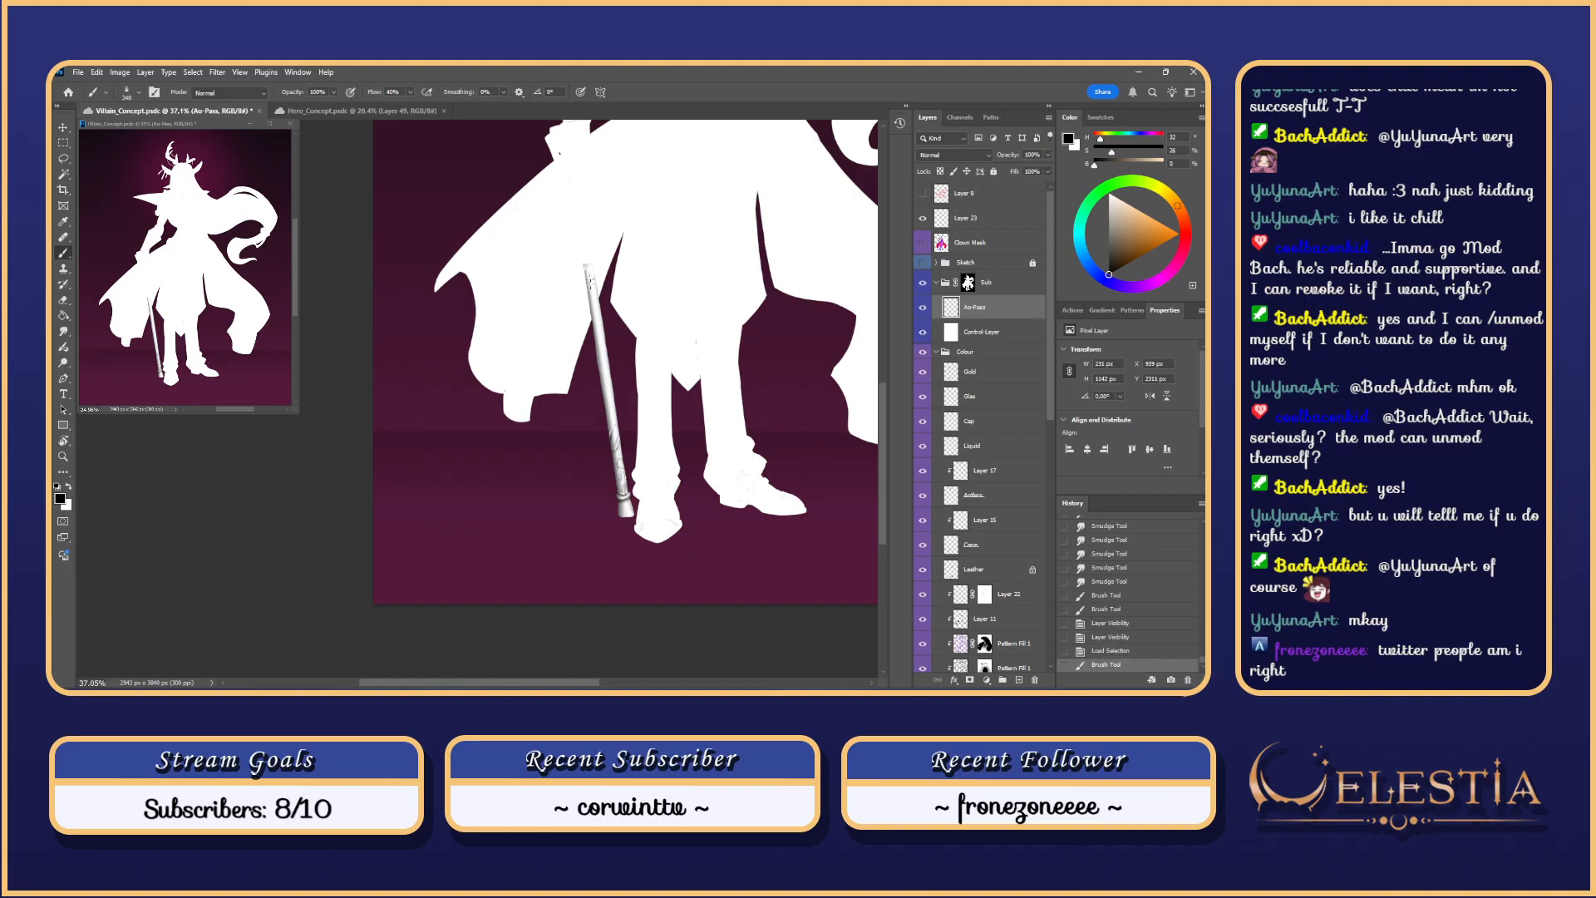
drag(606, 409, 616, 503)
drag(587, 276, 628, 540)
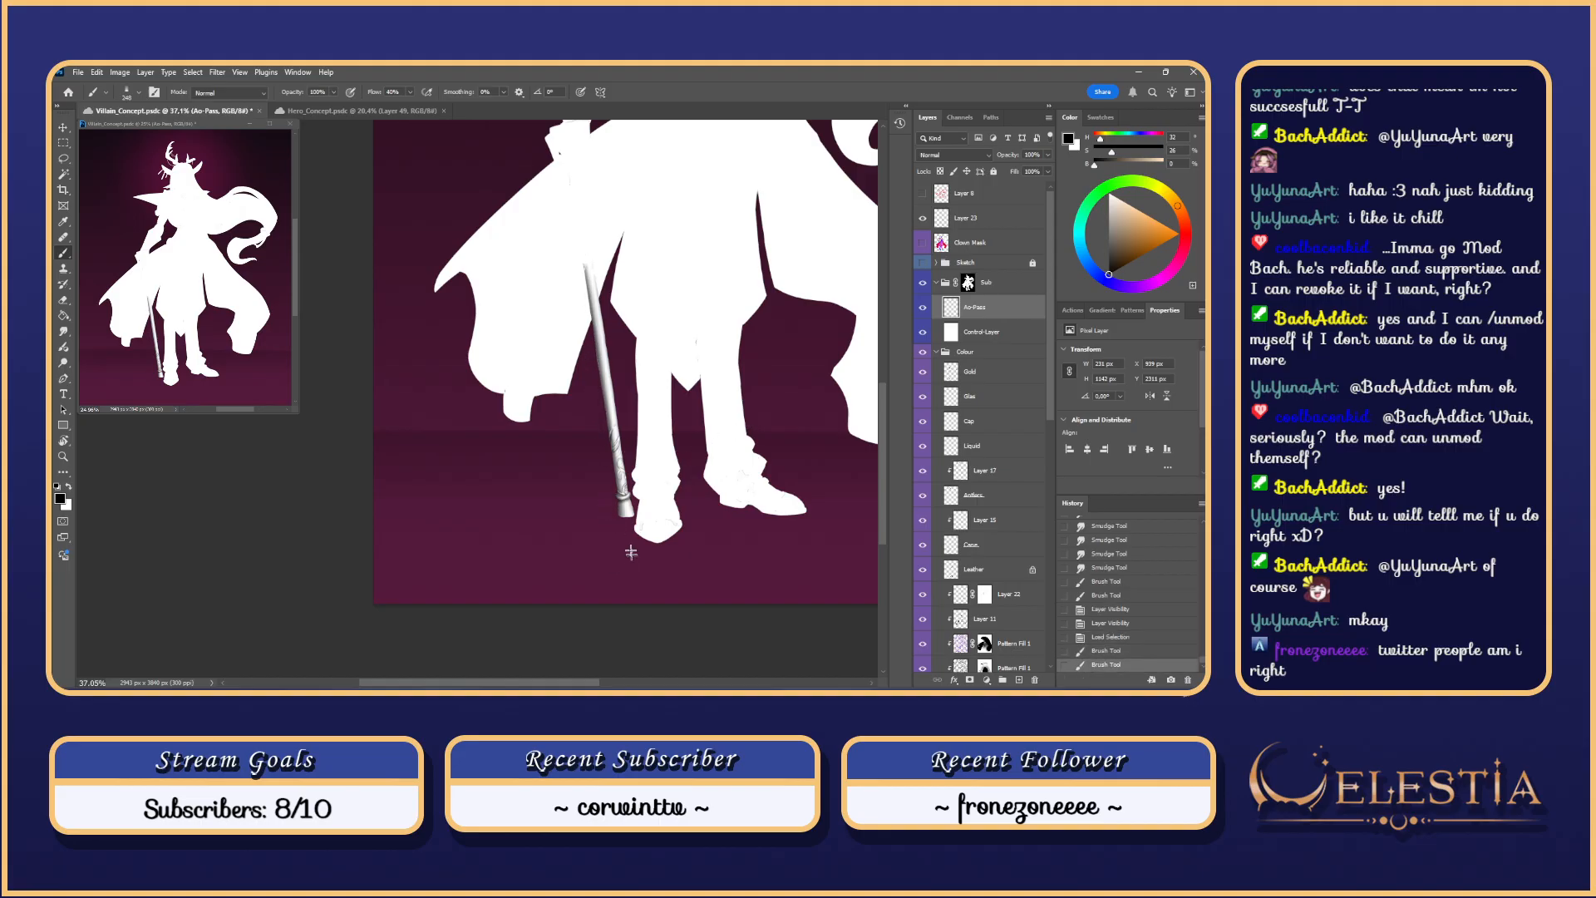
drag(587, 281, 630, 537)
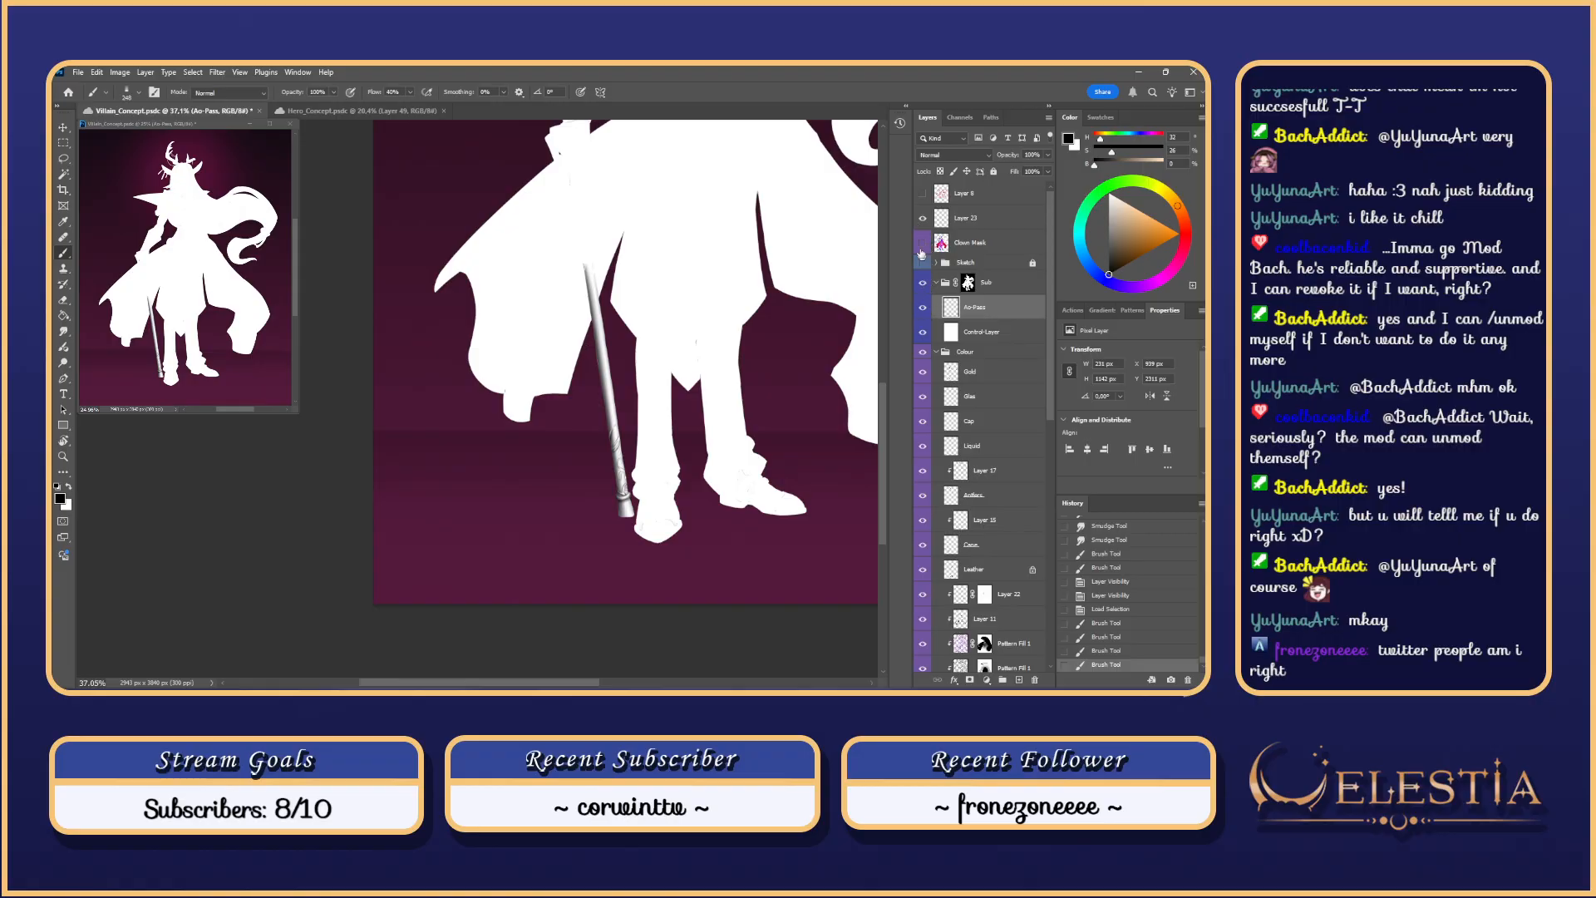
Step: Turn on the Sketch line art and toggle the white control layer to preview the colours
click(923, 265)
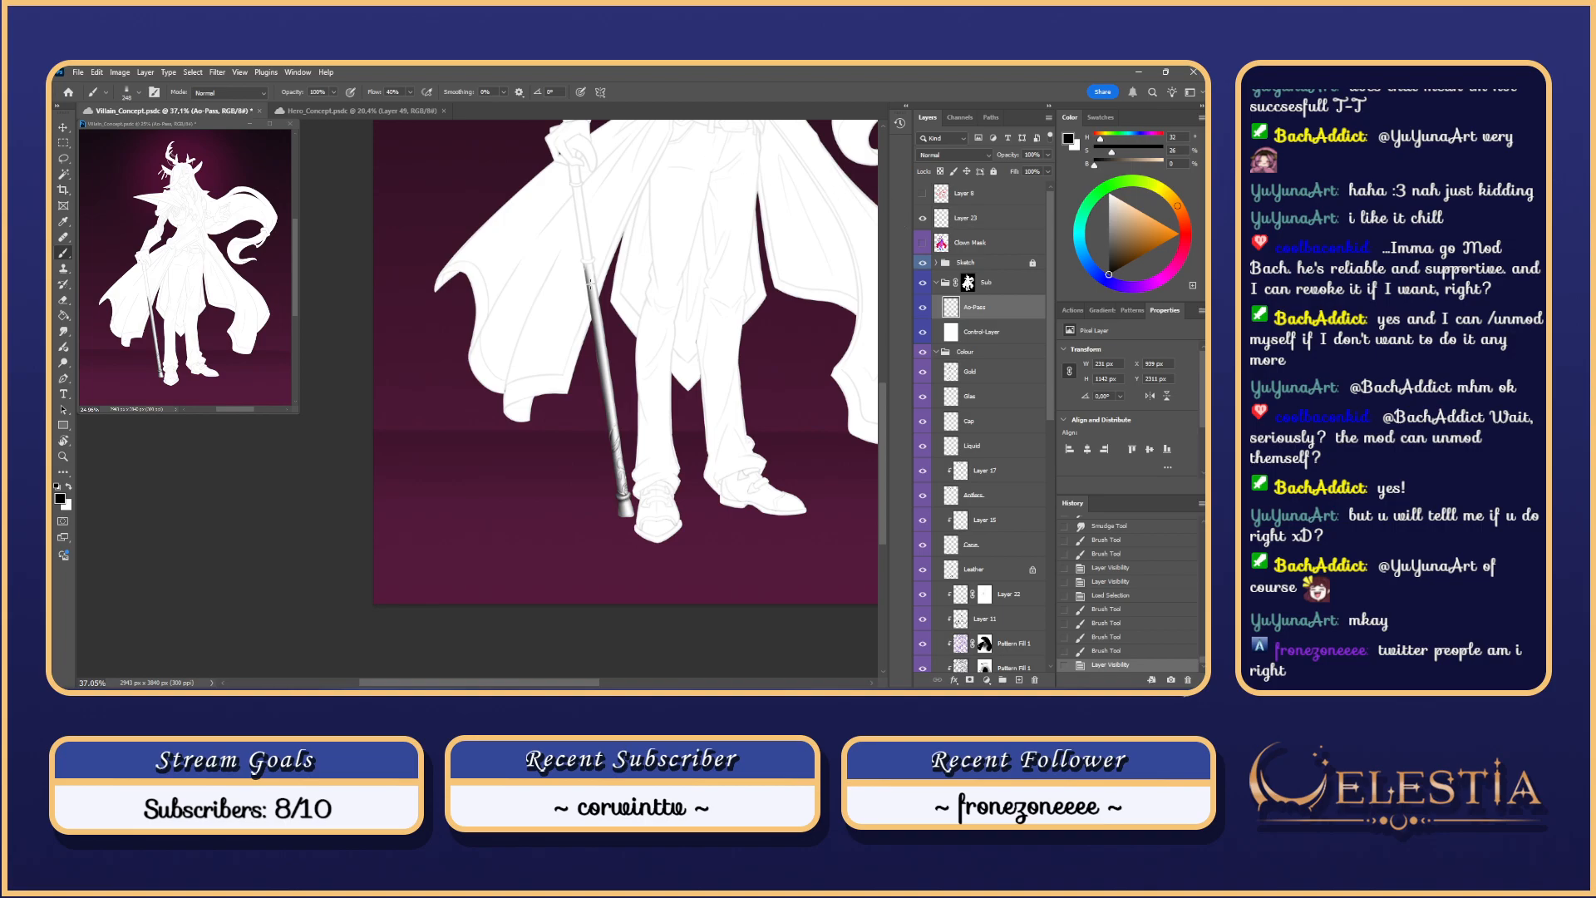
scroll(1050, 400, down, 4)
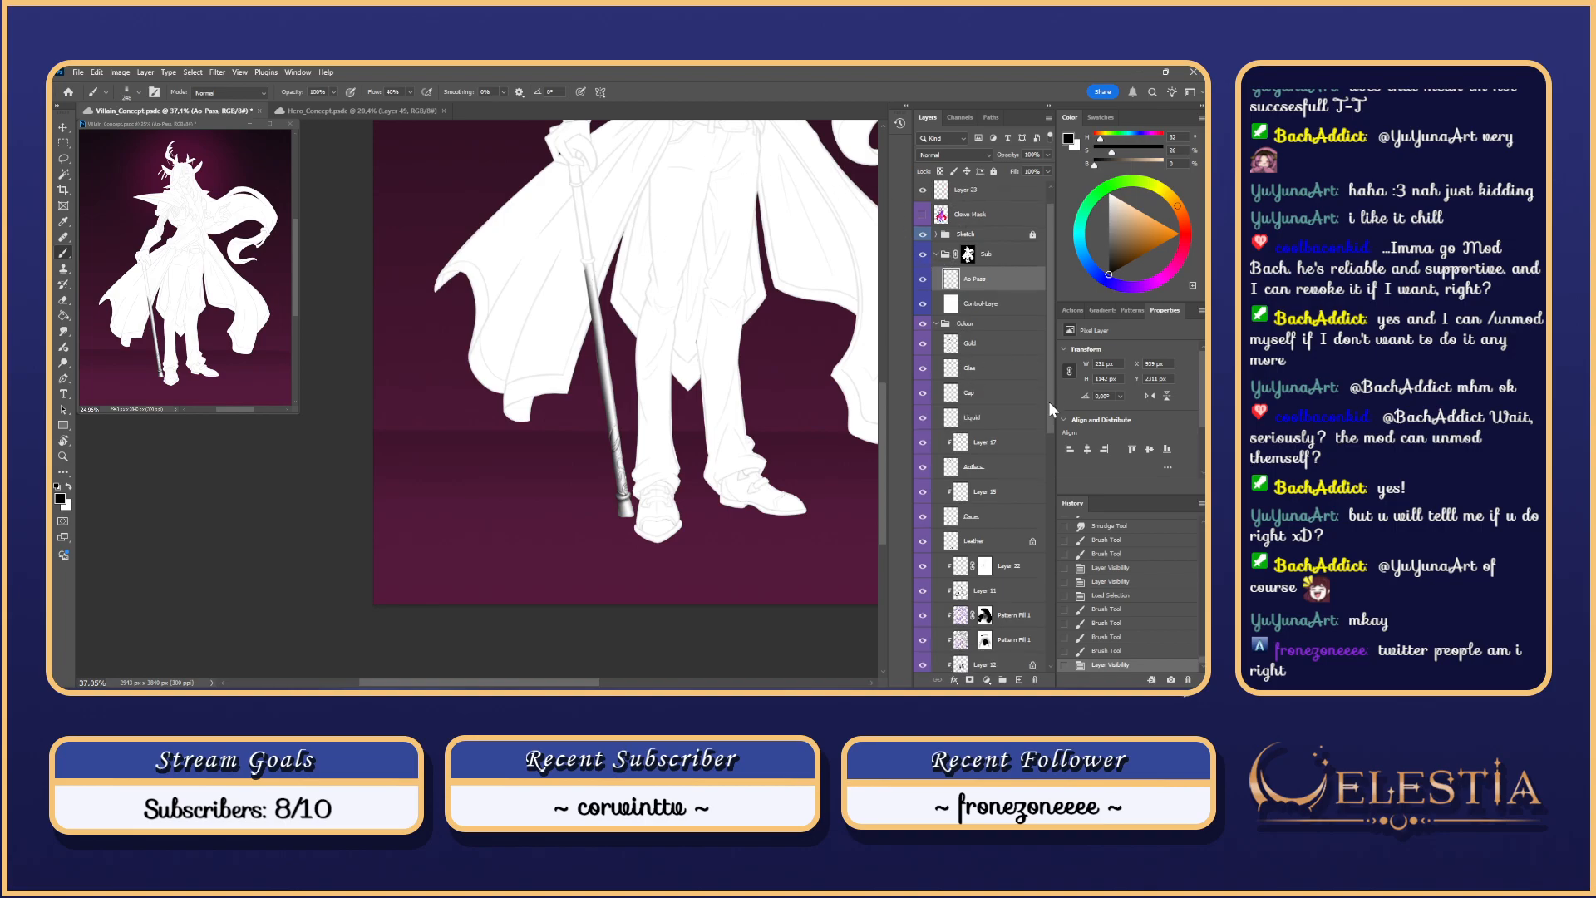
mouse_move(1050, 420)
mouse_down()
mouse_move(1055, 637)
mouse_move(1038, 585)
mouse_move(1055, 181)
mouse_up()
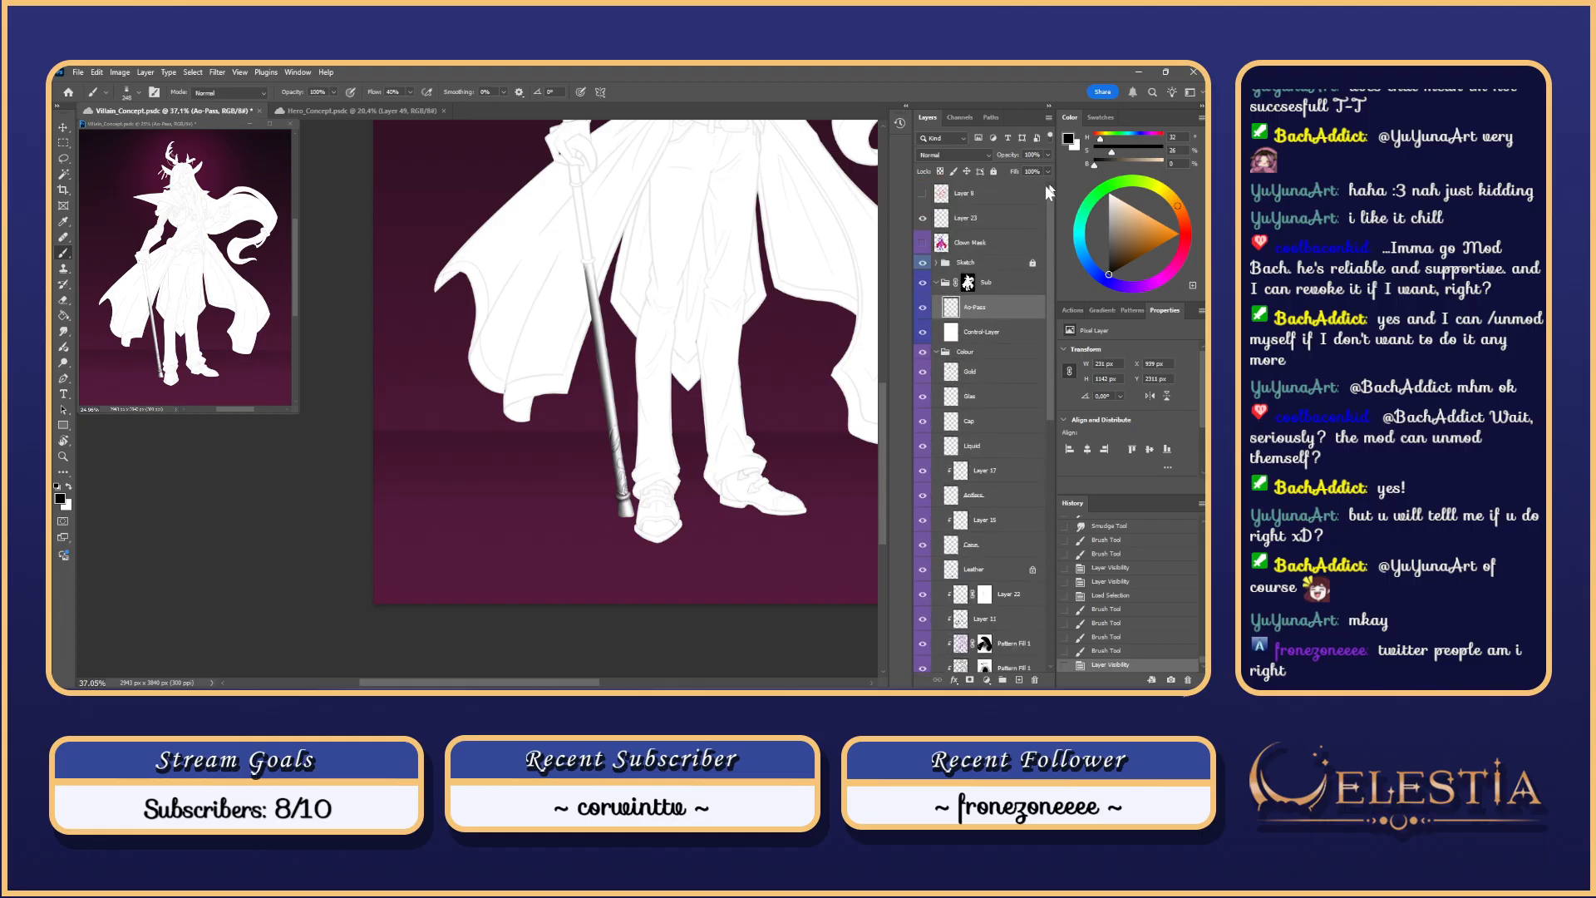
click(923, 334)
Step: Load the Gold layer's cane shape as a hidden selection, zoom to the cane, then hide Control-Layer
click(924, 334)
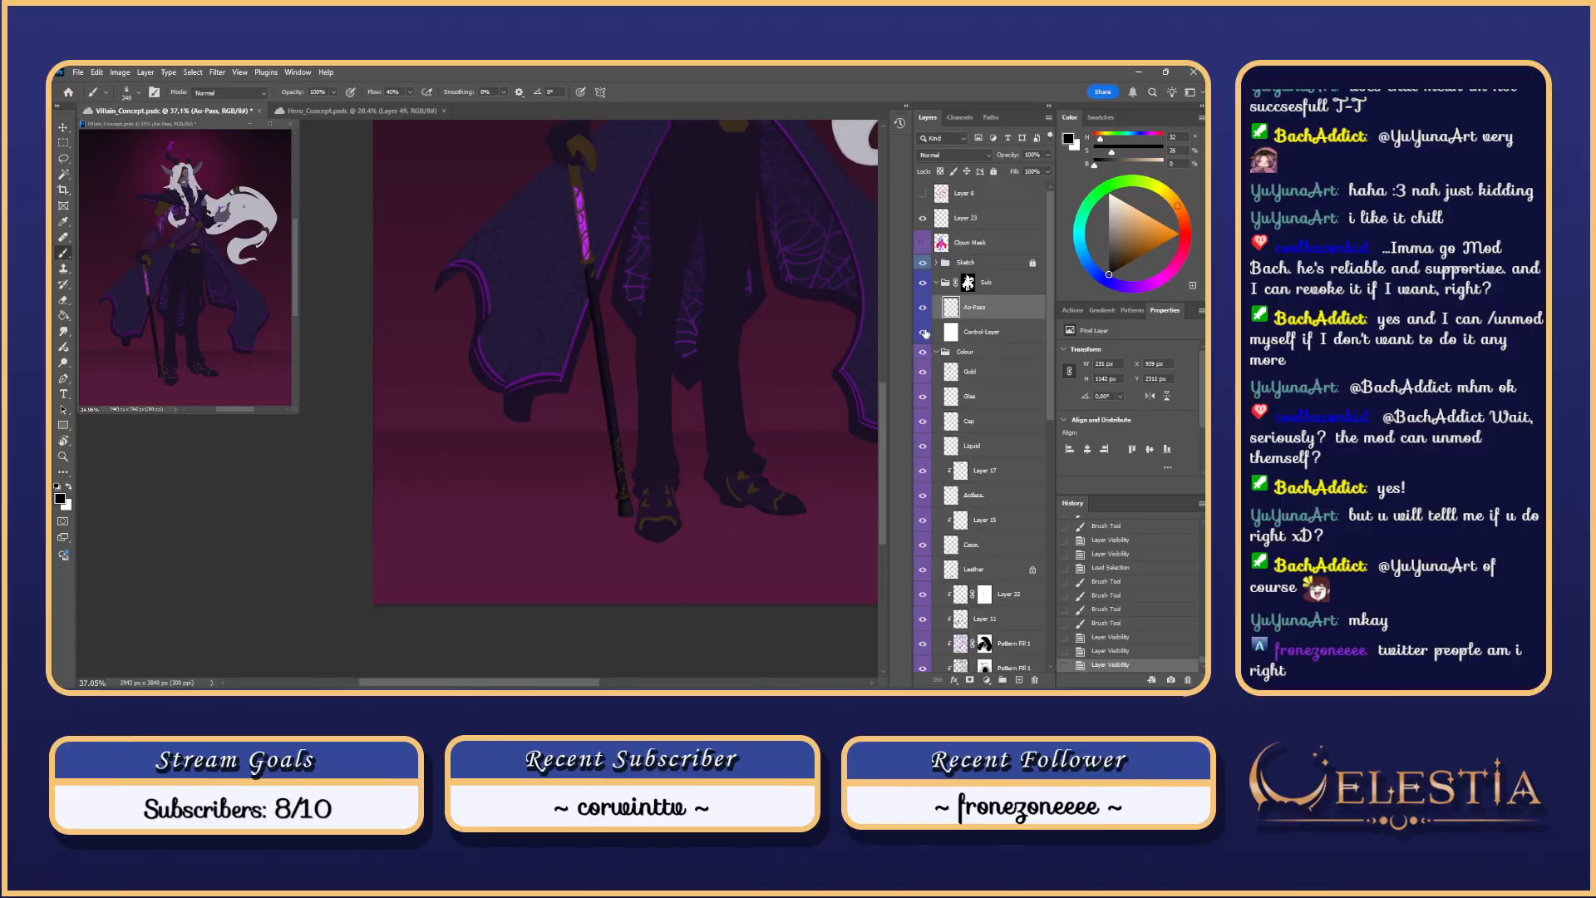
ctrl+click(952, 372)
drag(590, 243, 686, 287)
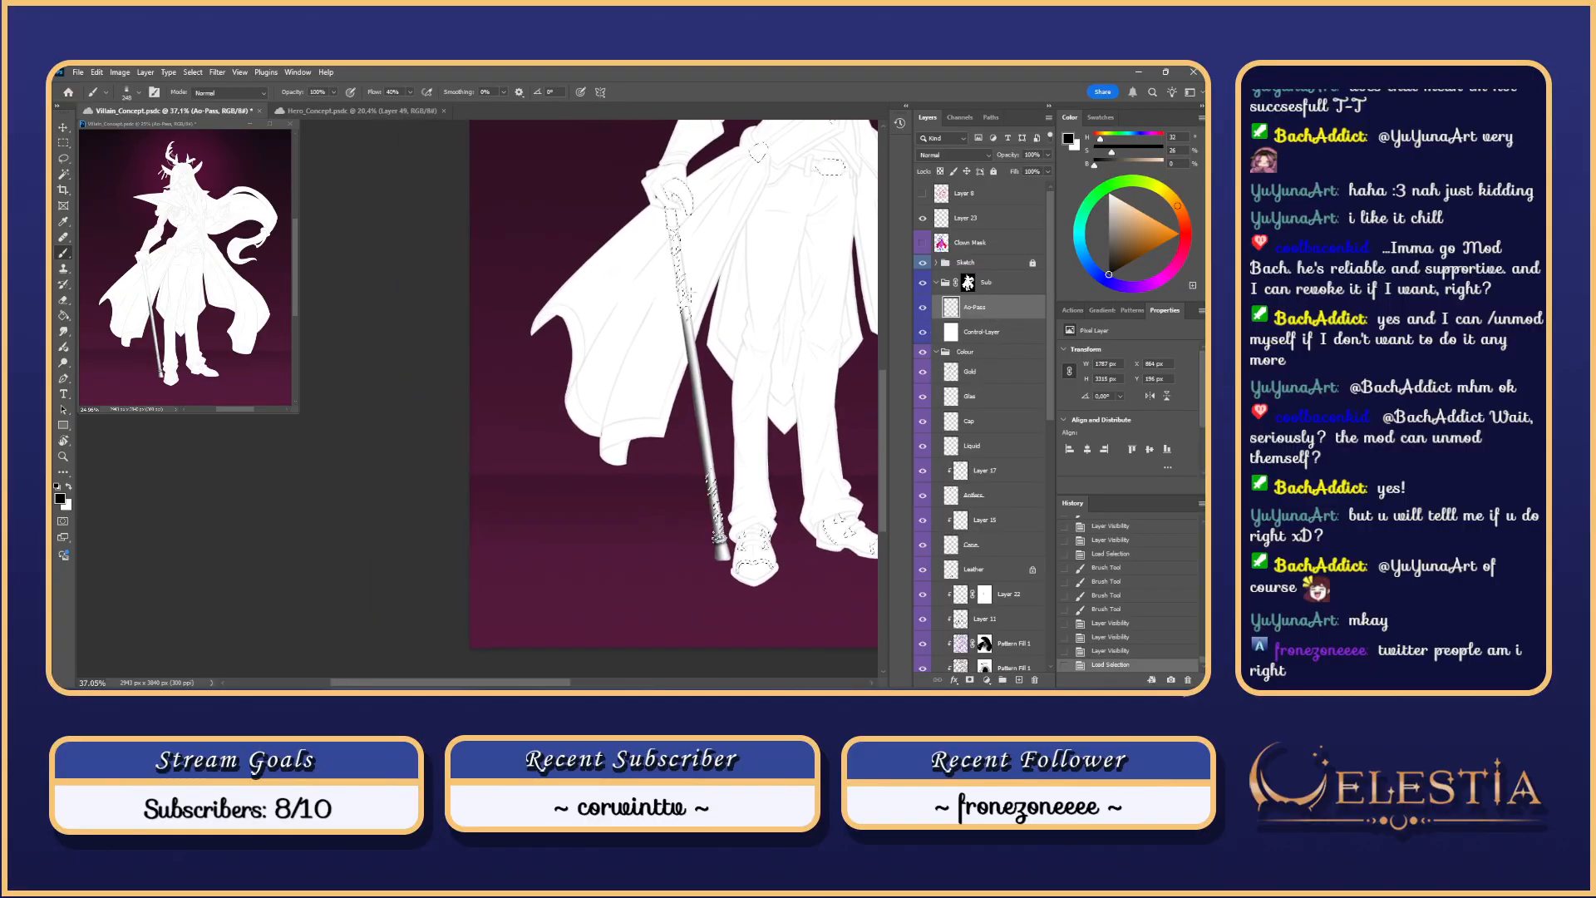
key(ctrl+h)
scroll(708, 277, up, 10)
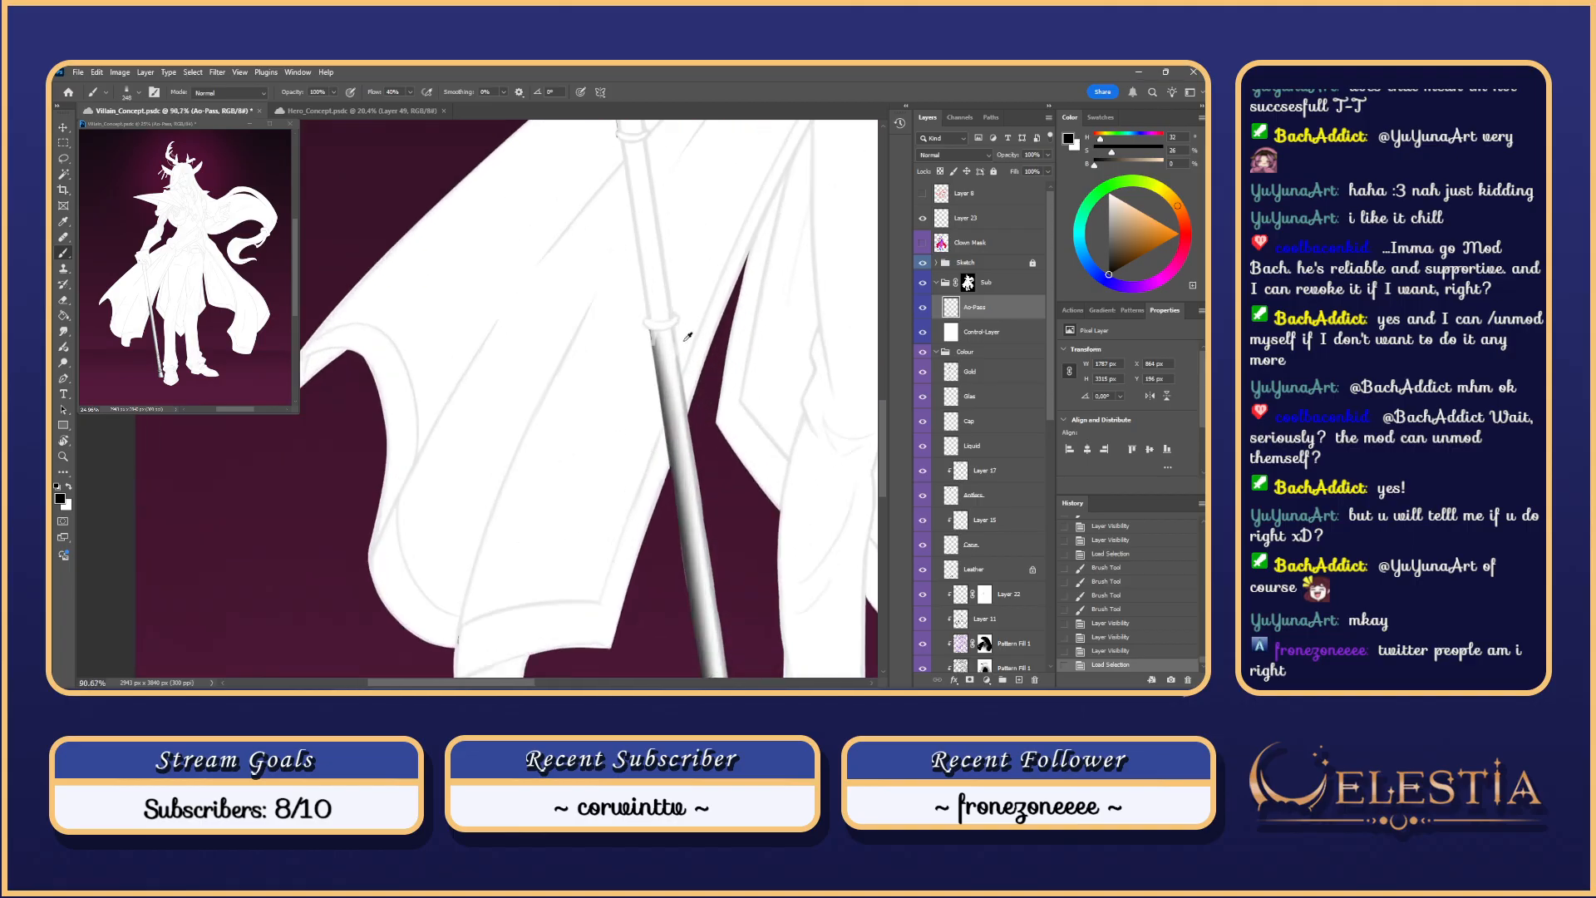
drag(695, 352, 688, 364)
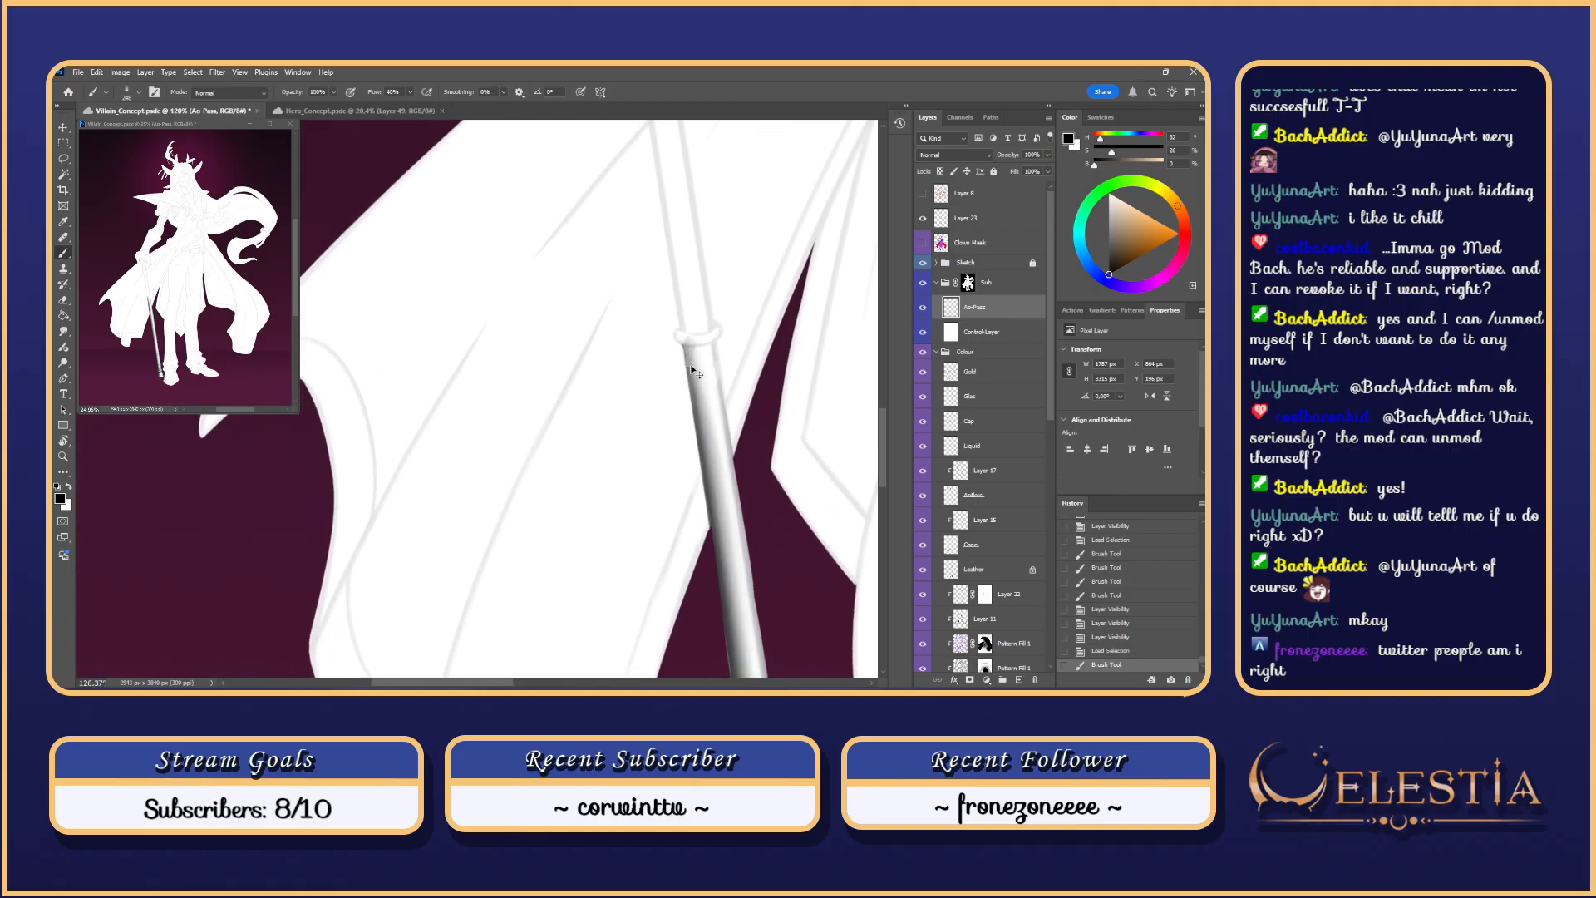
key(ctrl+z)
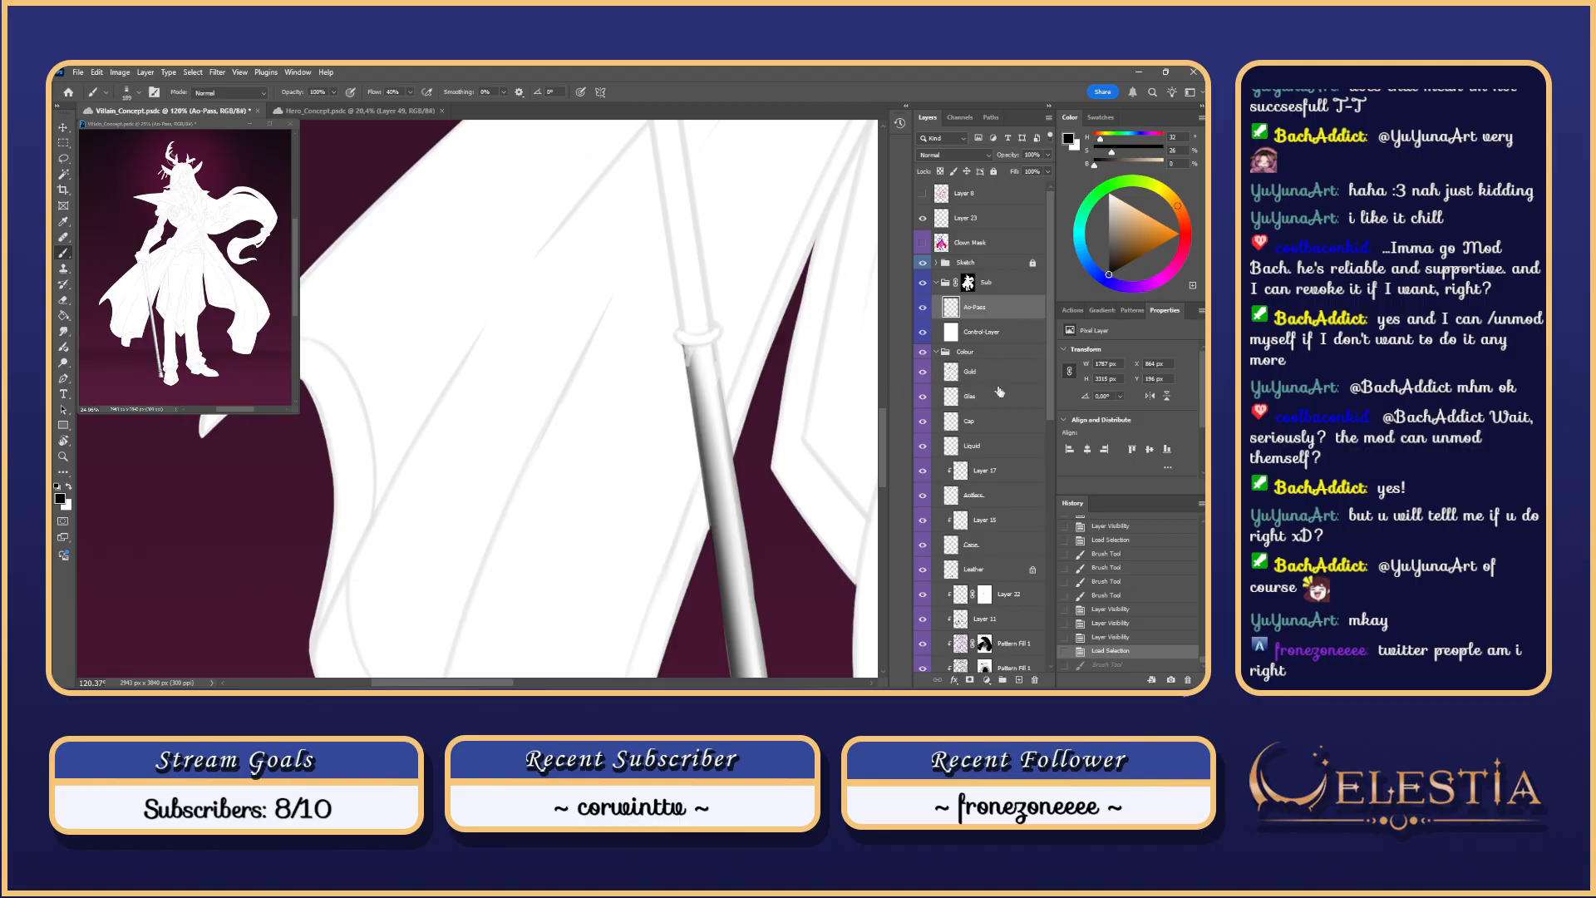
click(923, 334)
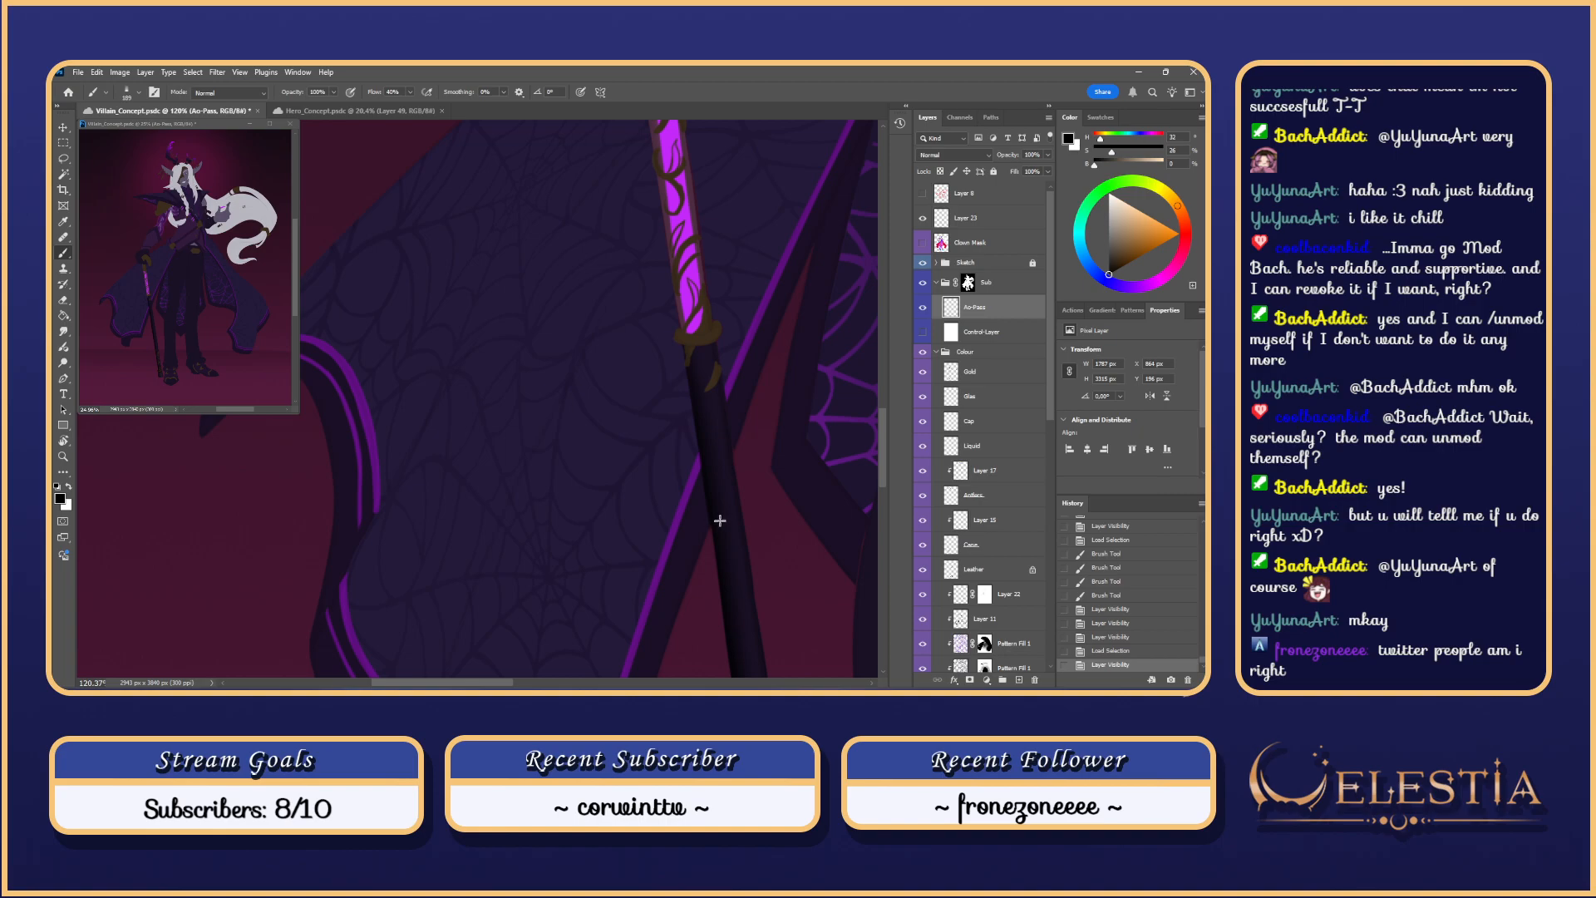
Step: Zoom to the gold band and shade its ornament with a 7 px brush
scroll(720, 499, up, 5)
mouse_move(707, 282)
mouse_down()
mouse_move(726, 388)
mouse_move(759, 373)
mouse_move(631, 475)
mouse_move(550, 493)
mouse_up()
scroll(719, 342, up, 2)
key(ctrl+z)
mouse_move(656, 471)
mouse_down()
mouse_move(666, 480)
mouse_move(672, 425)
mouse_up()
key(ctrl+z)
key(ctrl+z)
key(ctrl+z)
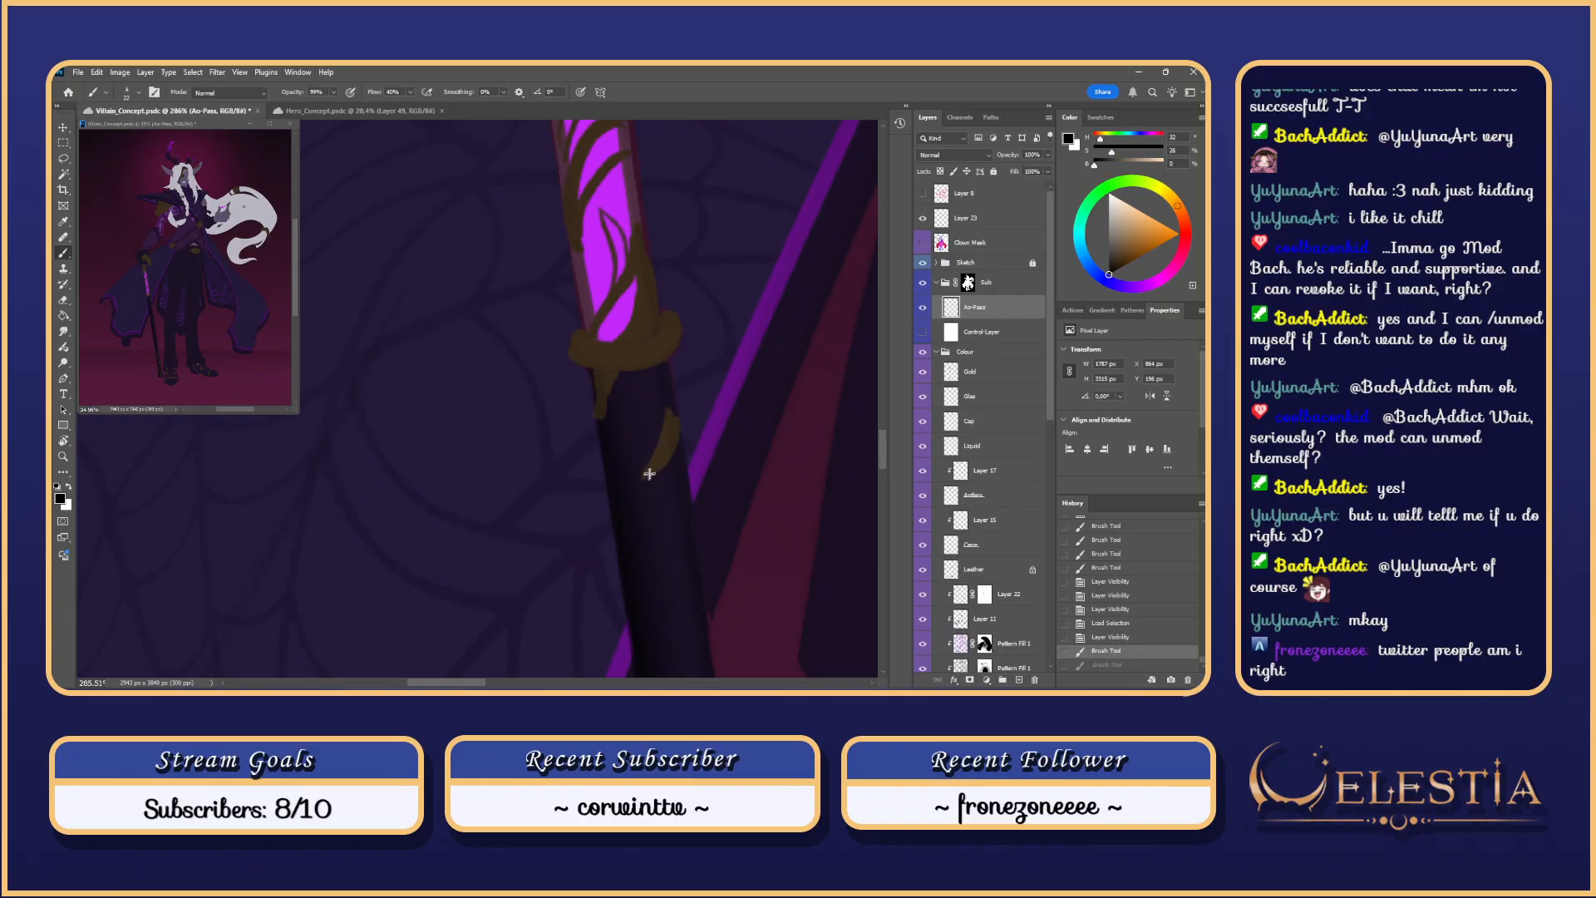
mouse_move(642, 478)
mouse_down()
mouse_move(679, 416)
mouse_move(614, 367)
mouse_move(606, 426)
mouse_move(668, 457)
mouse_up()
key(ctrl+z)
key(ctrl+z)
key(ctrl+z)
Step: Show Control-Layer again, deselect, and try a stroke along the cane's curved edge
key(ctrl+z)
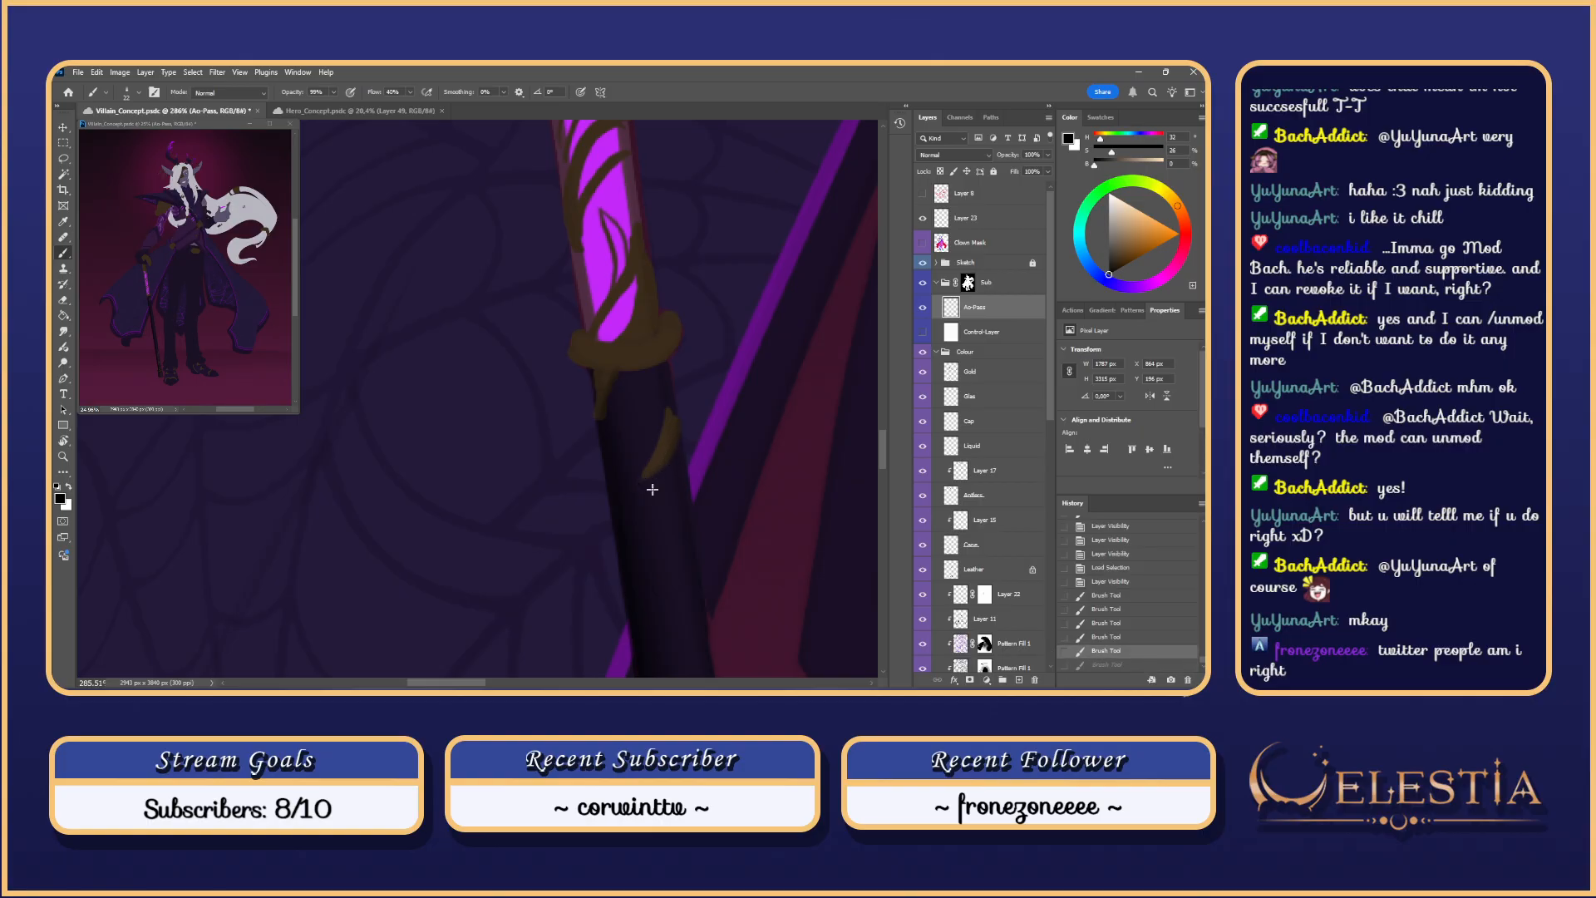
click(922, 332)
key(ctrl+d)
key(ctrl+z)
mouse_move(649, 482)
mouse_down()
mouse_move(679, 439)
mouse_move(637, 478)
mouse_up()
Step: Stroke down the cane's upper-left and right notches, redrawing each several times
key(ctrl+z)
key(ctrl+z)
drag(616, 378, 603, 434)
key(ctrl+z)
key(ctrl+z)
drag(617, 379, 604, 435)
key(ctrl+z)
mouse_move(617, 379)
mouse_down()
mouse_move(600, 424)
mouse_move(597, 381)
mouse_move(607, 371)
mouse_move(591, 429)
mouse_move(610, 369)
mouse_move(597, 425)
mouse_move(615, 463)
mouse_move(674, 448)
mouse_move(676, 421)
mouse_move(654, 480)
mouse_up()
key(ctrl+z)
key(ctrl+z)
key(ctrl+z)
key(ctrl+z)
key(ctrl+z)
drag(674, 417, 649, 475)
key(ctrl+z)
drag(675, 418, 650, 474)
key(ctrl+z)
drag(675, 418, 645, 480)
scroll(680, 362, down, 3)
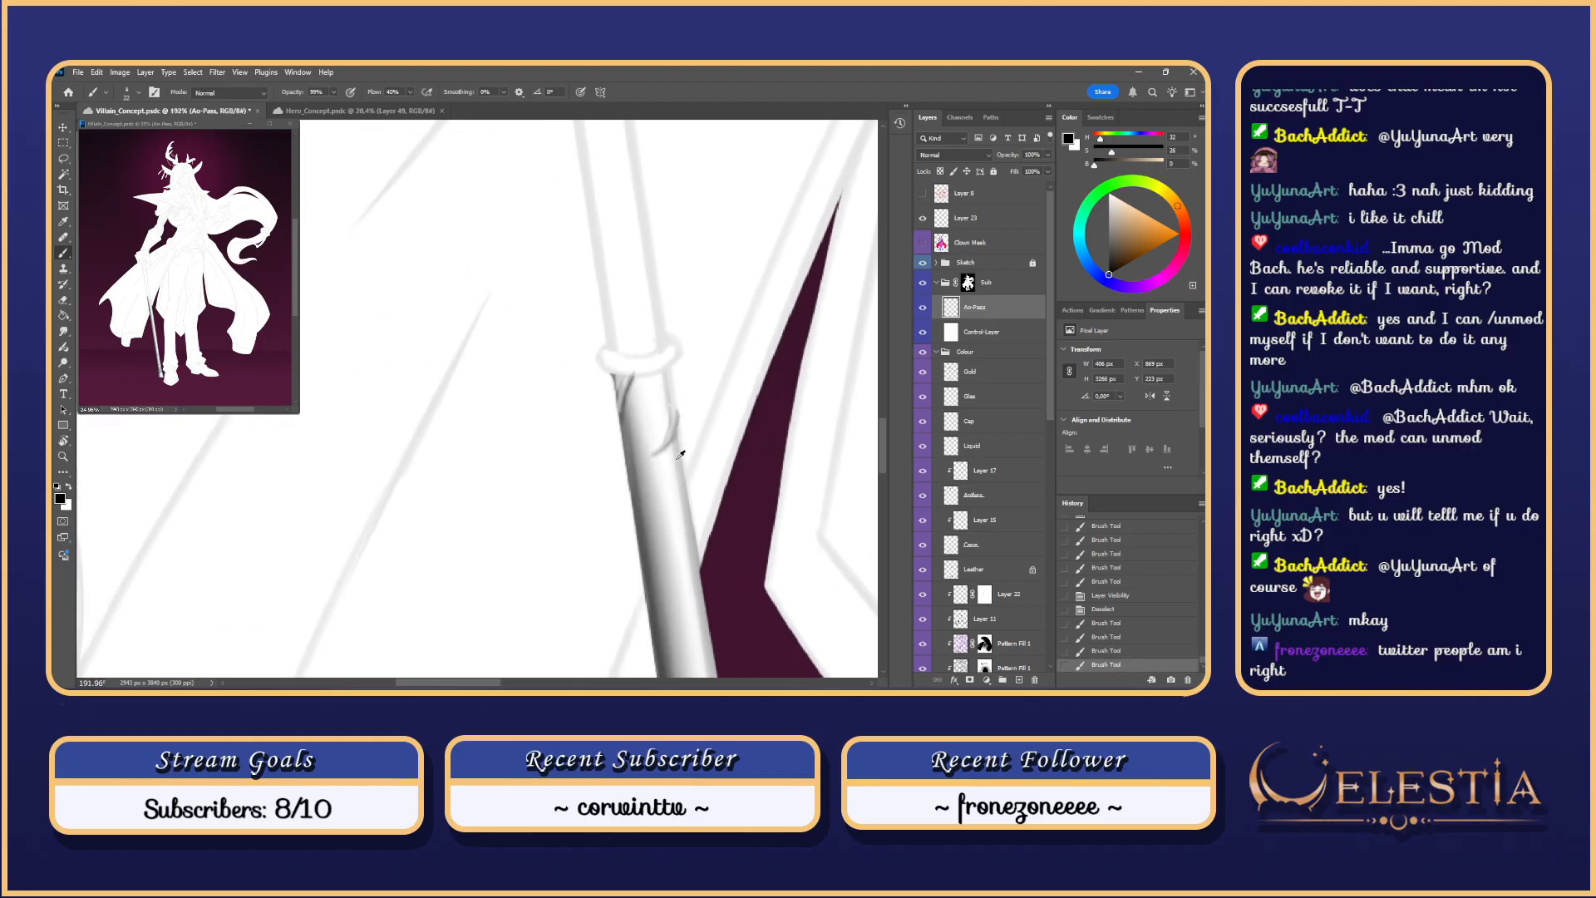
Step: Enlarge the brush to 45 px and try, then undo, strokes on the cane's left notch
key(ctrl+z)
drag(630, 395, 643, 409)
mouse_move(629, 393)
mouse_down()
mouse_move(645, 420)
mouse_move(625, 384)
mouse_up()
key(ctrl+z)
key(ctrl+z)
key(r)
key(ctrl+z)
Step: Smudge the cane's notches smooth with a smudge brush preset
right_click(649, 384)
drag(630, 399, 626, 381)
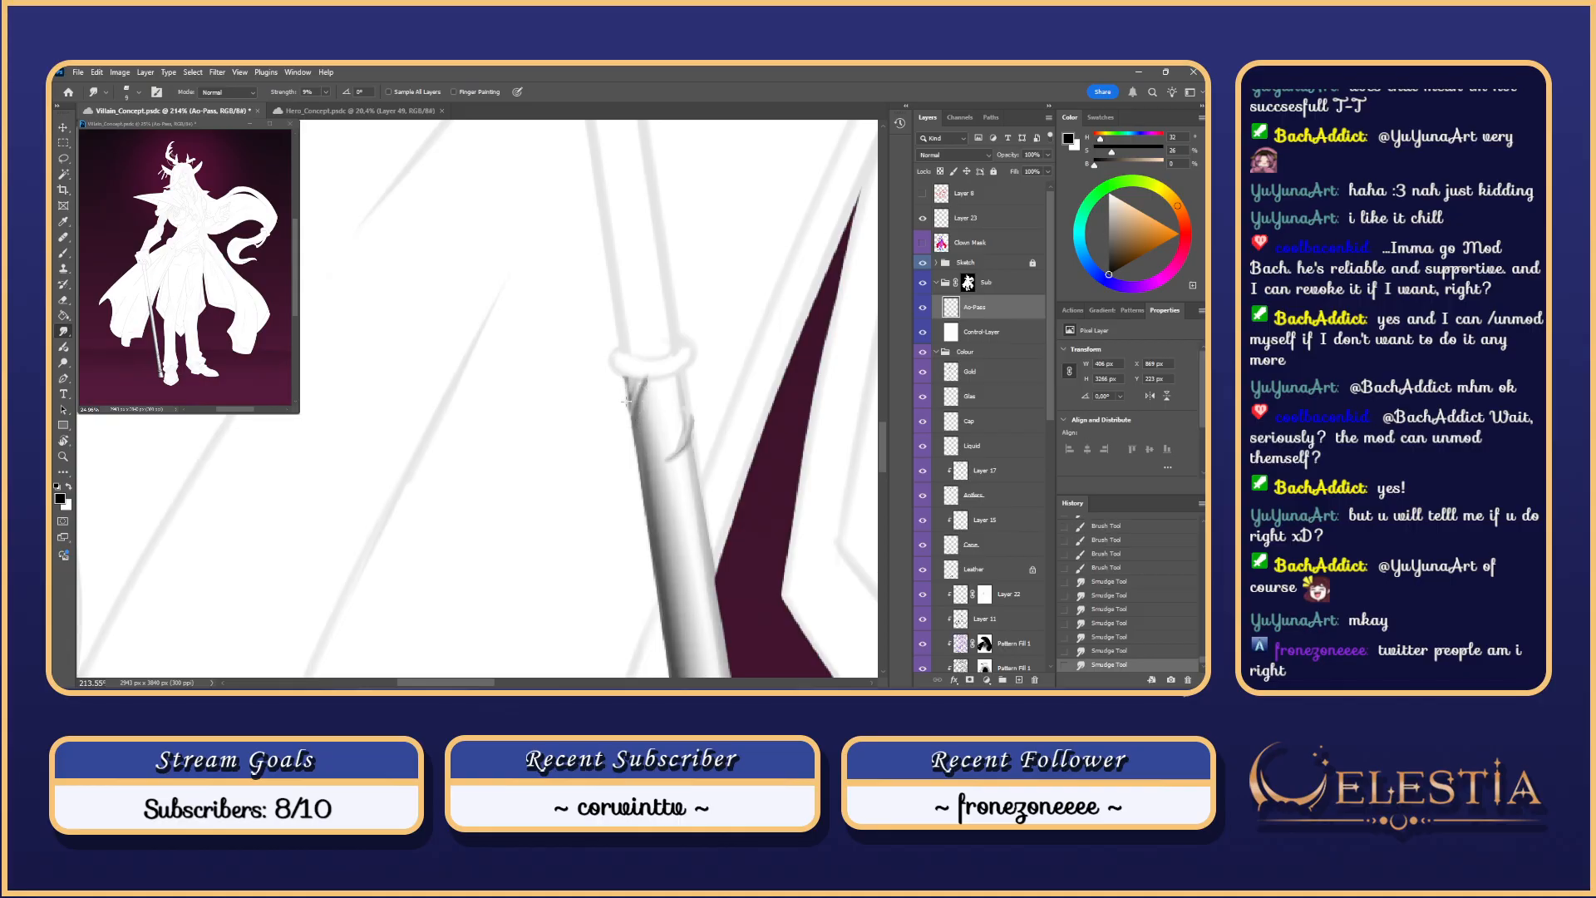
scroll(634, 379, down, 5)
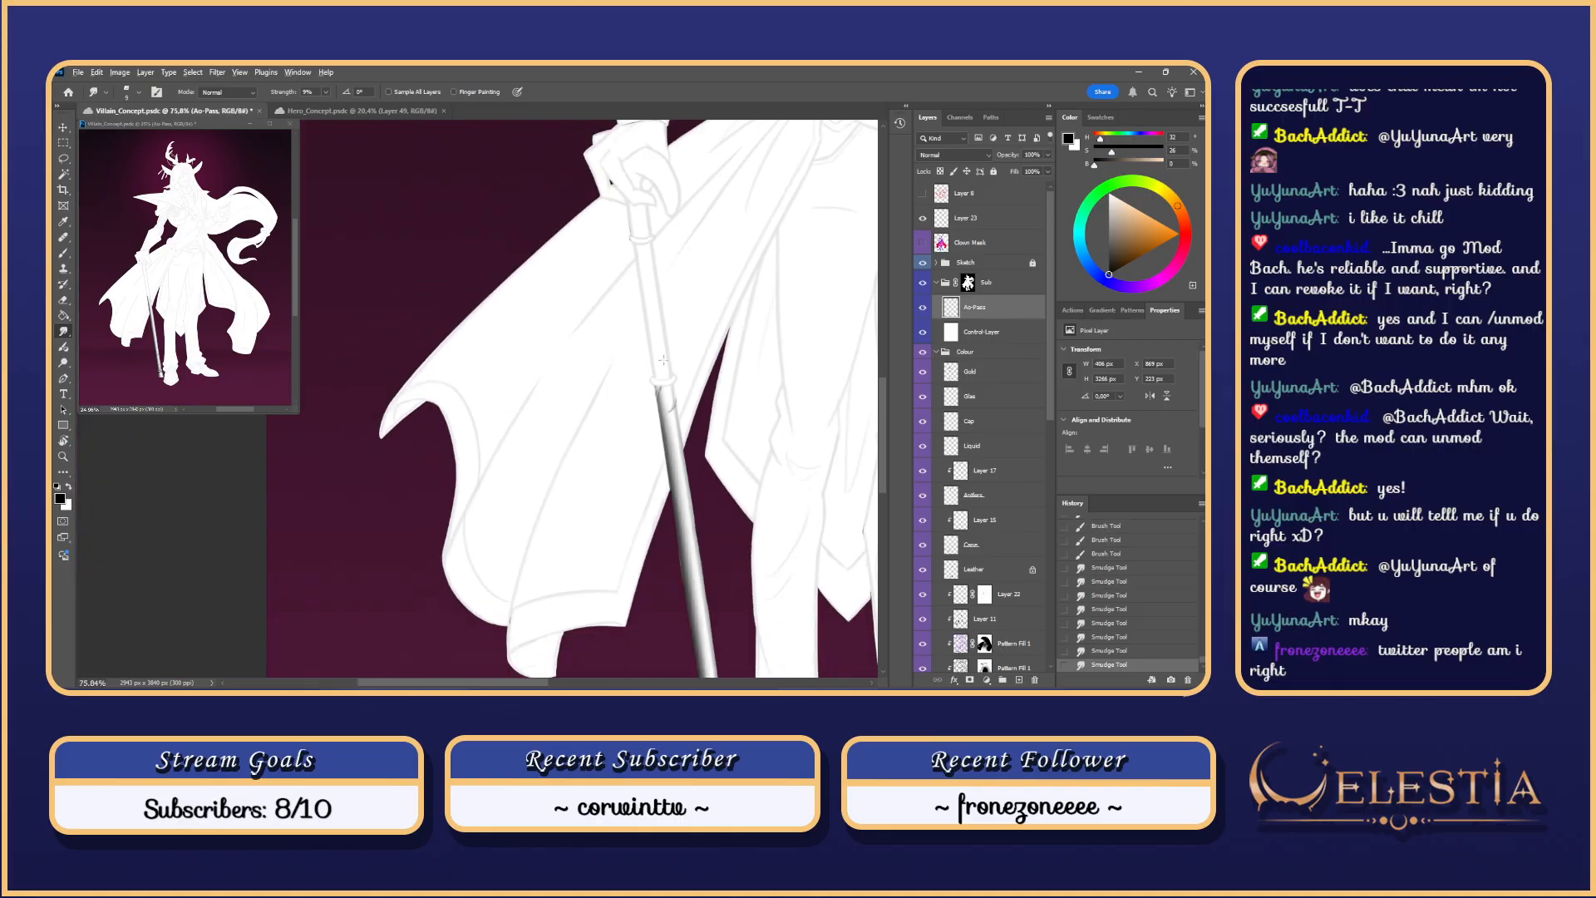
scroll(655, 347, up, 3)
Step: Return to the Brush at 56 px and test a stroke along the cane edge
key(b)
click(660, 445)
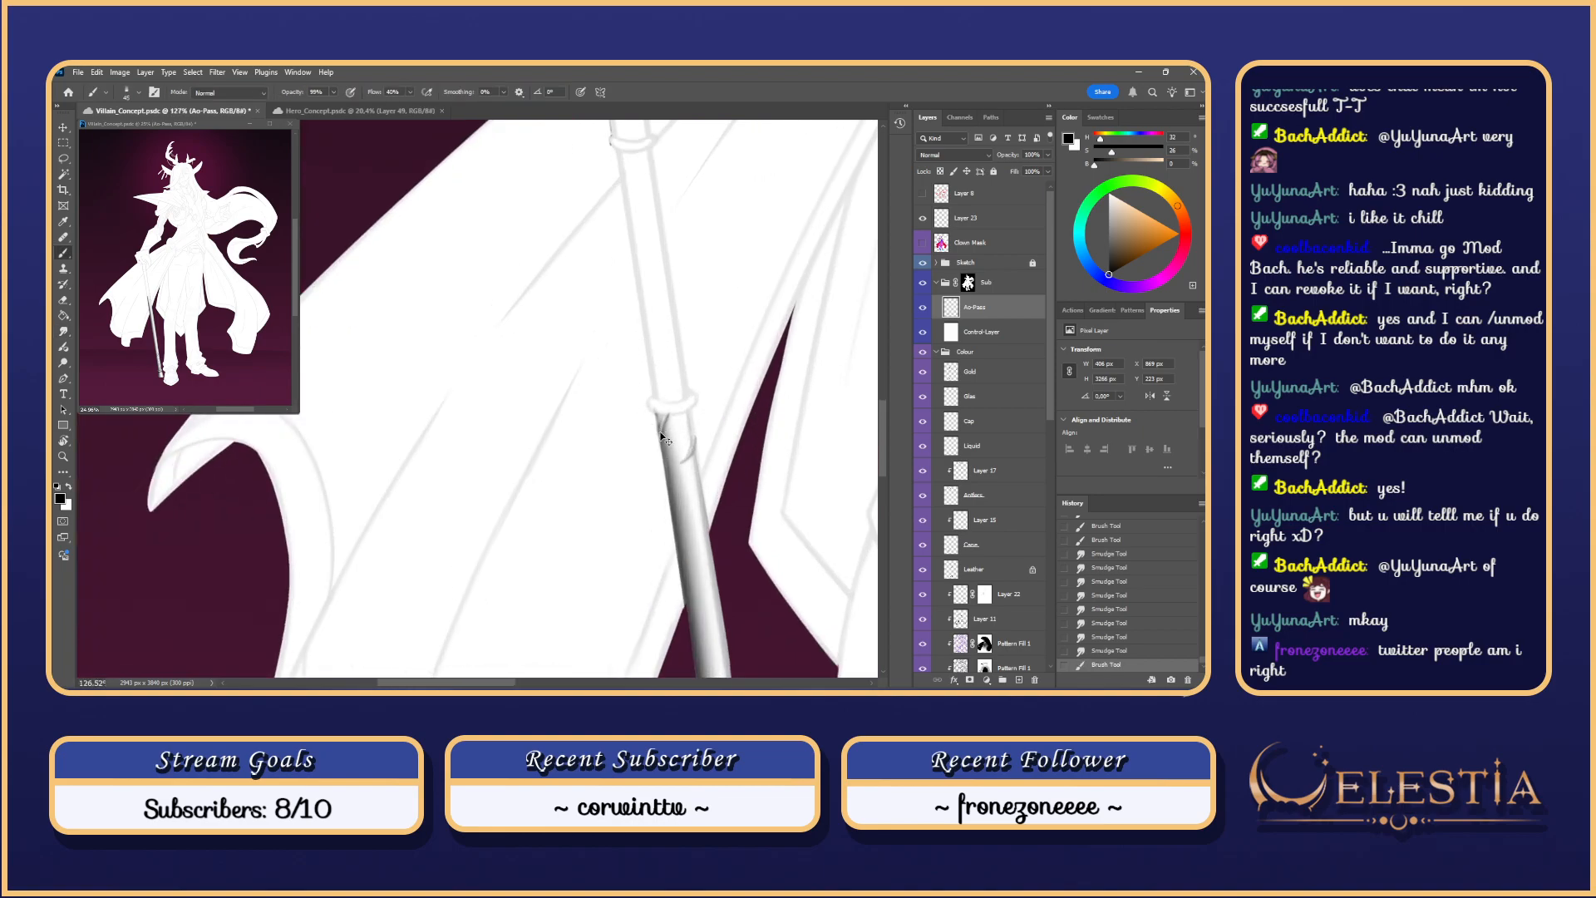
key(ctrl+z)
alt+drag(661, 420, 665, 452)
key(ctrl+z)
Step: Try strokes down the cane's right edge, enlarging the brush up to 127 px
scroll(675, 302, down, 3)
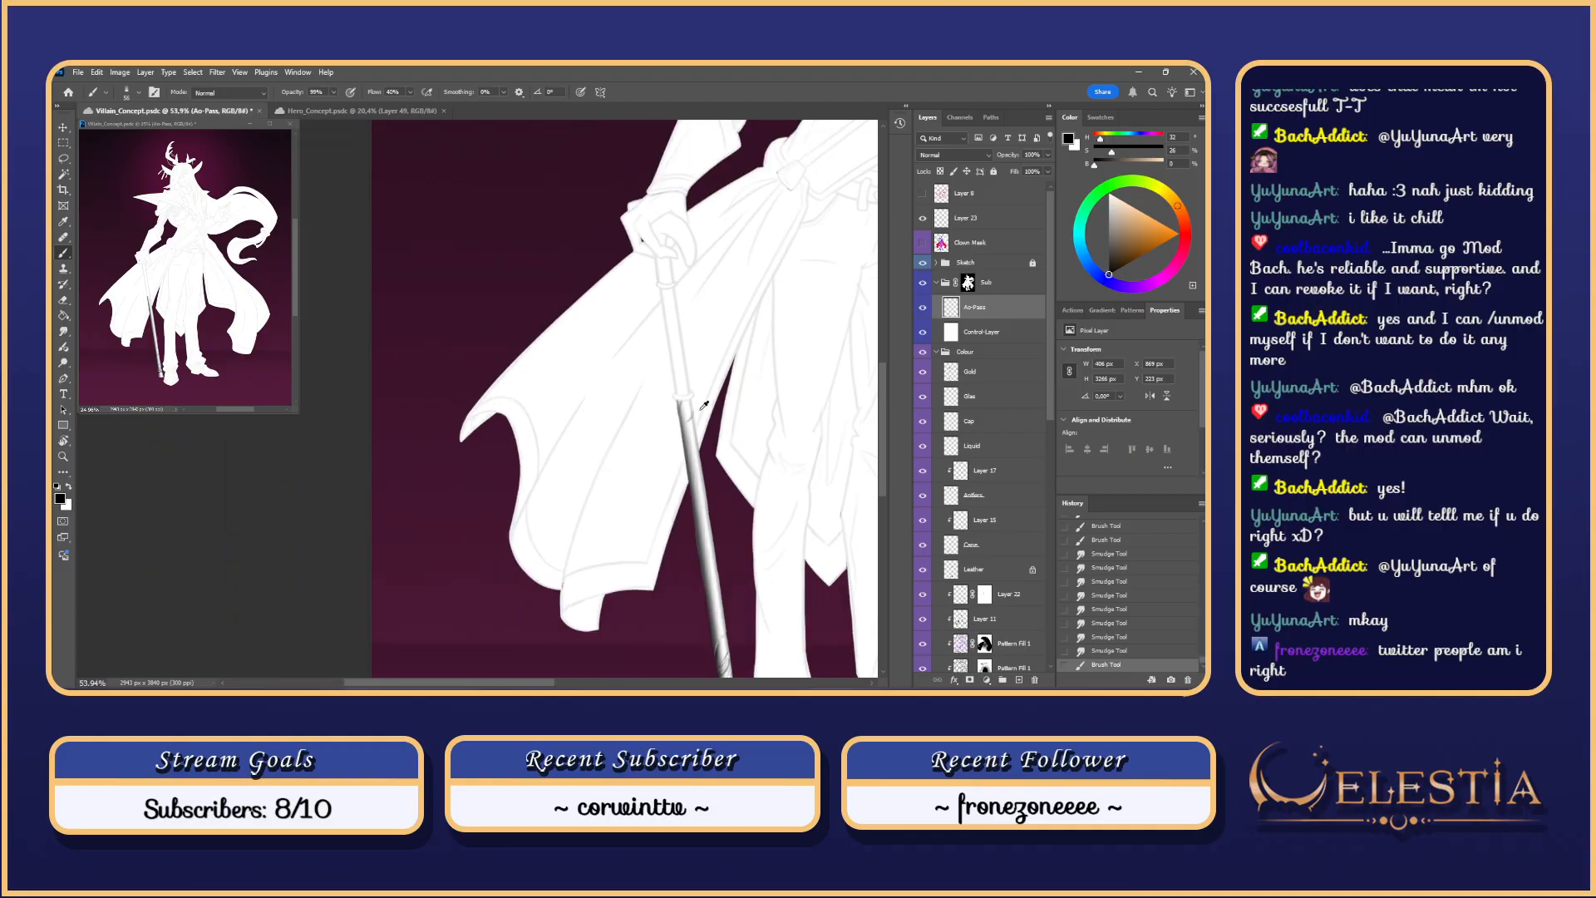
scroll(673, 342, down, 2)
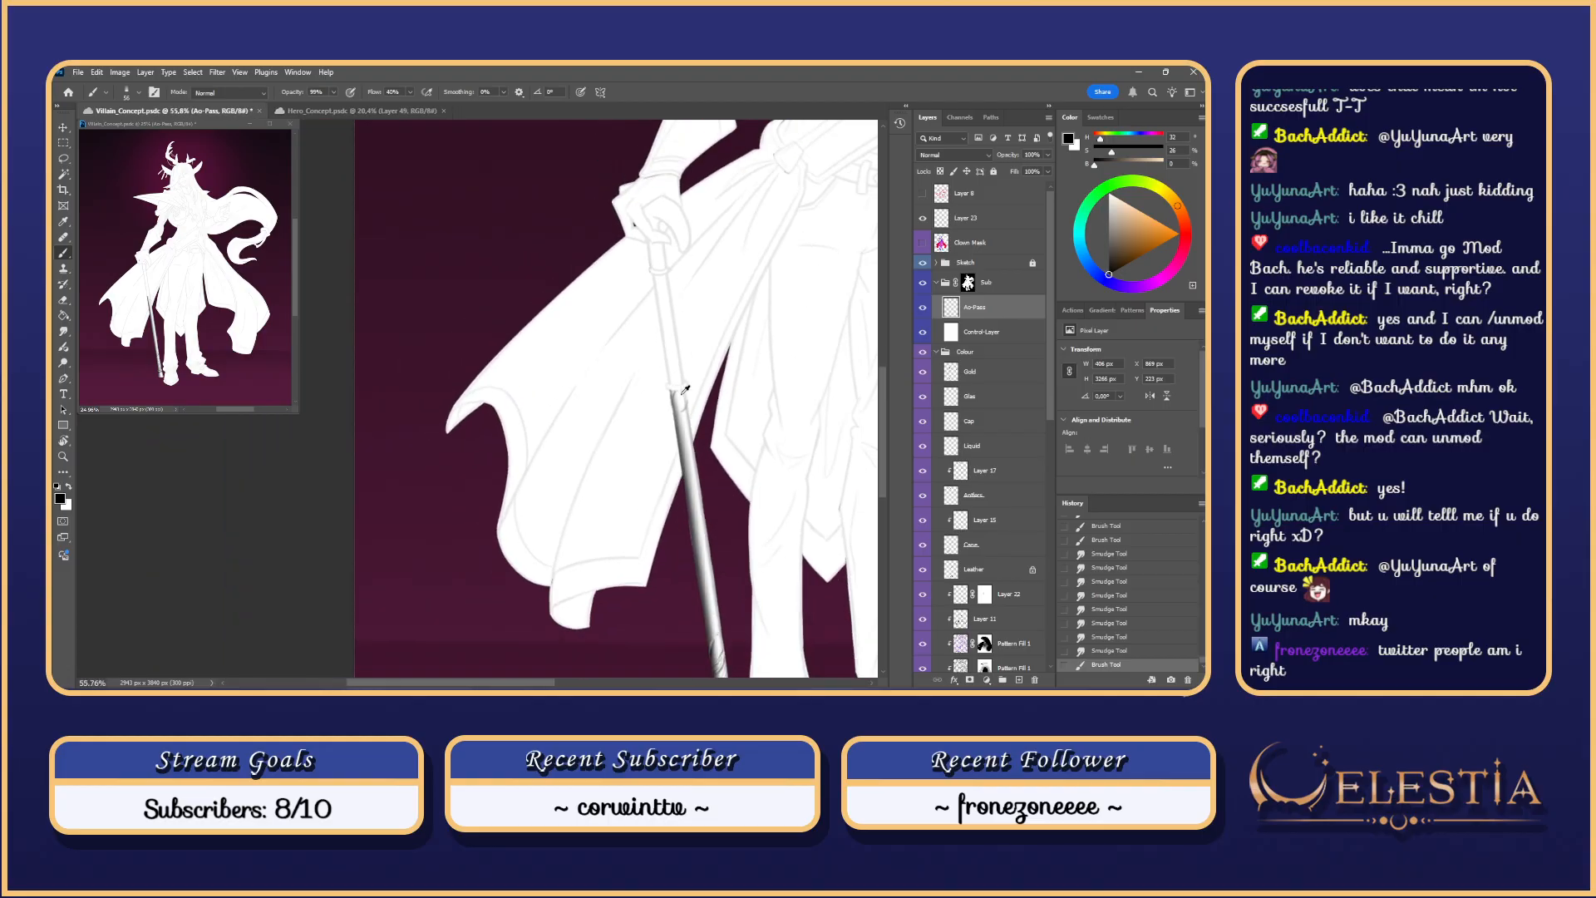
scroll(681, 369, up, 3)
mouse_move(687, 398)
alt+mouse_down()
mouse_move(702, 397)
mouse_move(691, 429)
mouse_move(707, 398)
mouse_move(697, 458)
alt+mouse_up()
key(ctrl+z)
key(ctrl+z)
key(ctrl+z)
mouse_move(686, 398)
alt+mouse_down()
mouse_move(703, 397)
mouse_move(695, 461)
alt+mouse_up()
Step: Retry strokes down the cane with the brush enlarged to 195 px, undoing them
key(ctrl+z)
key(ctrl+z)
drag(687, 406, 693, 493)
key(ctrl+z)
drag(689, 399, 698, 509)
Step: Pan out and tilt the view diagonally, then test a long darkening stroke on the cane
key(ctrl+z)
key(ctrl+z)
mouse_move(689, 400)
mouse_down()
mouse_move(734, 618)
mouse_move(683, 383)
mouse_move(710, 554)
mouse_up()
key(ctrl+z)
key(ctrl+z)
mouse_move(687, 397)
mouse_down()
mouse_move(716, 562)
mouse_move(652, 349)
mouse_up()
key(ctrl+z)
mouse_move(736, 434)
ctrl+mouse_down()
mouse_move(721, 432)
mouse_move(632, 606)
mouse_move(657, 460)
mouse_move(729, 415)
ctrl+mouse_up()
key(r)
key(b)
drag(584, 514, 675, 391)
Step: Paint soft gray shading along the top of the cane shaft and keep it
key(ctrl+z)
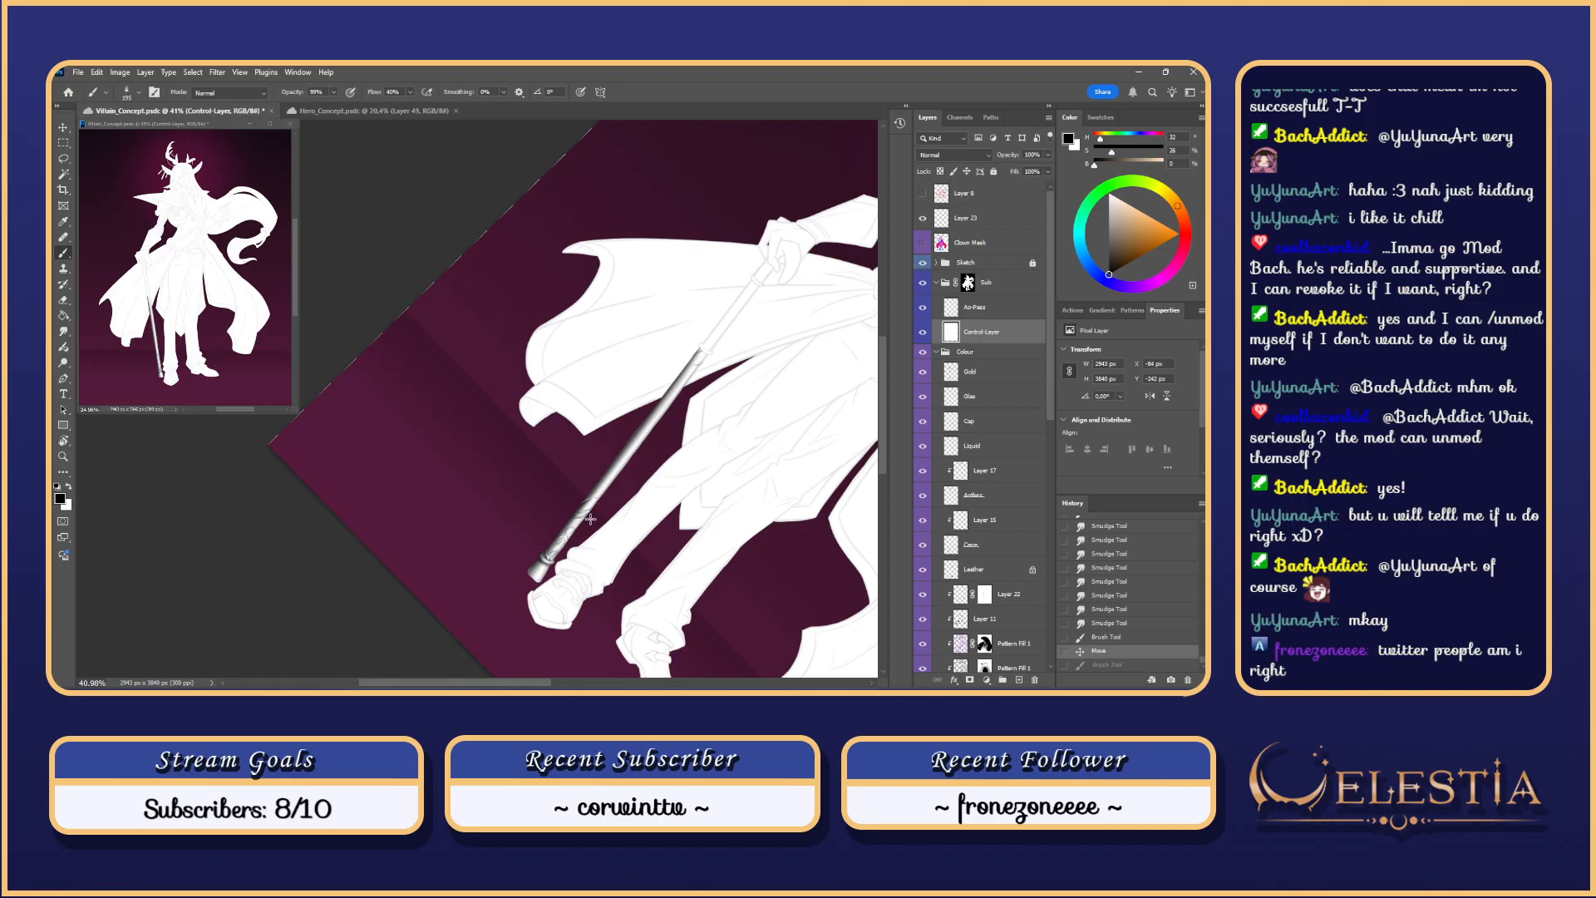
drag(591, 512, 704, 349)
key(ctrl+z)
key(ctrl+z)
key(ctrl+z)
drag(665, 409, 702, 361)
key(ctrl+z)
key(ctrl+z)
key(ctrl+z)
drag(671, 401, 703, 352)
key(ctrl+z)
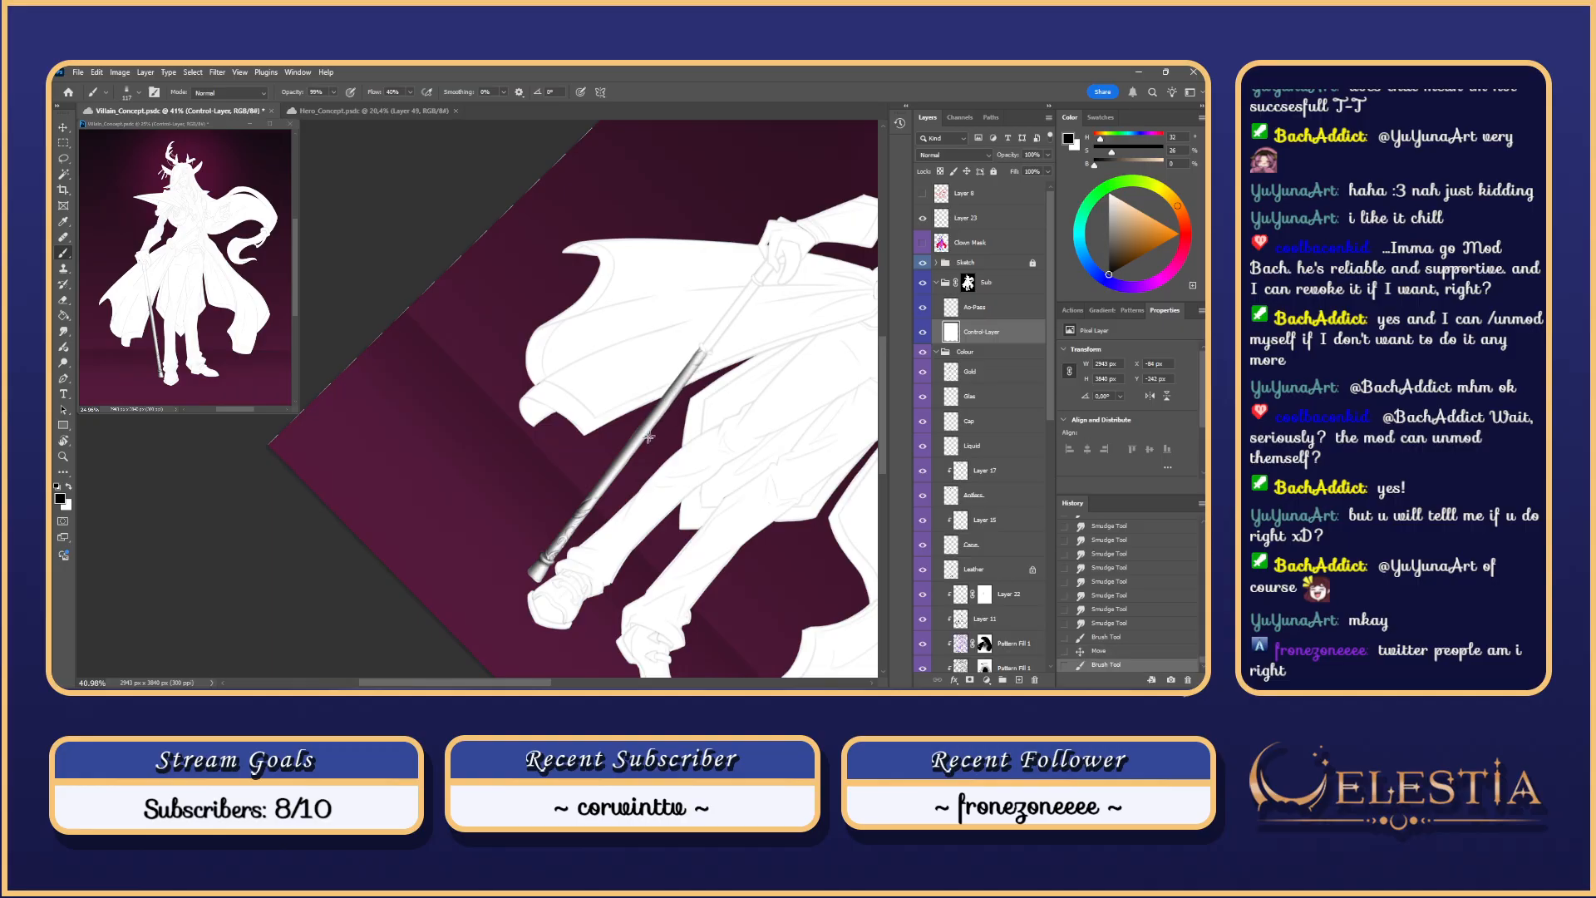
drag(606, 491, 703, 349)
key(ctrl+z)
click(923, 332)
click(923, 332)
click(924, 262)
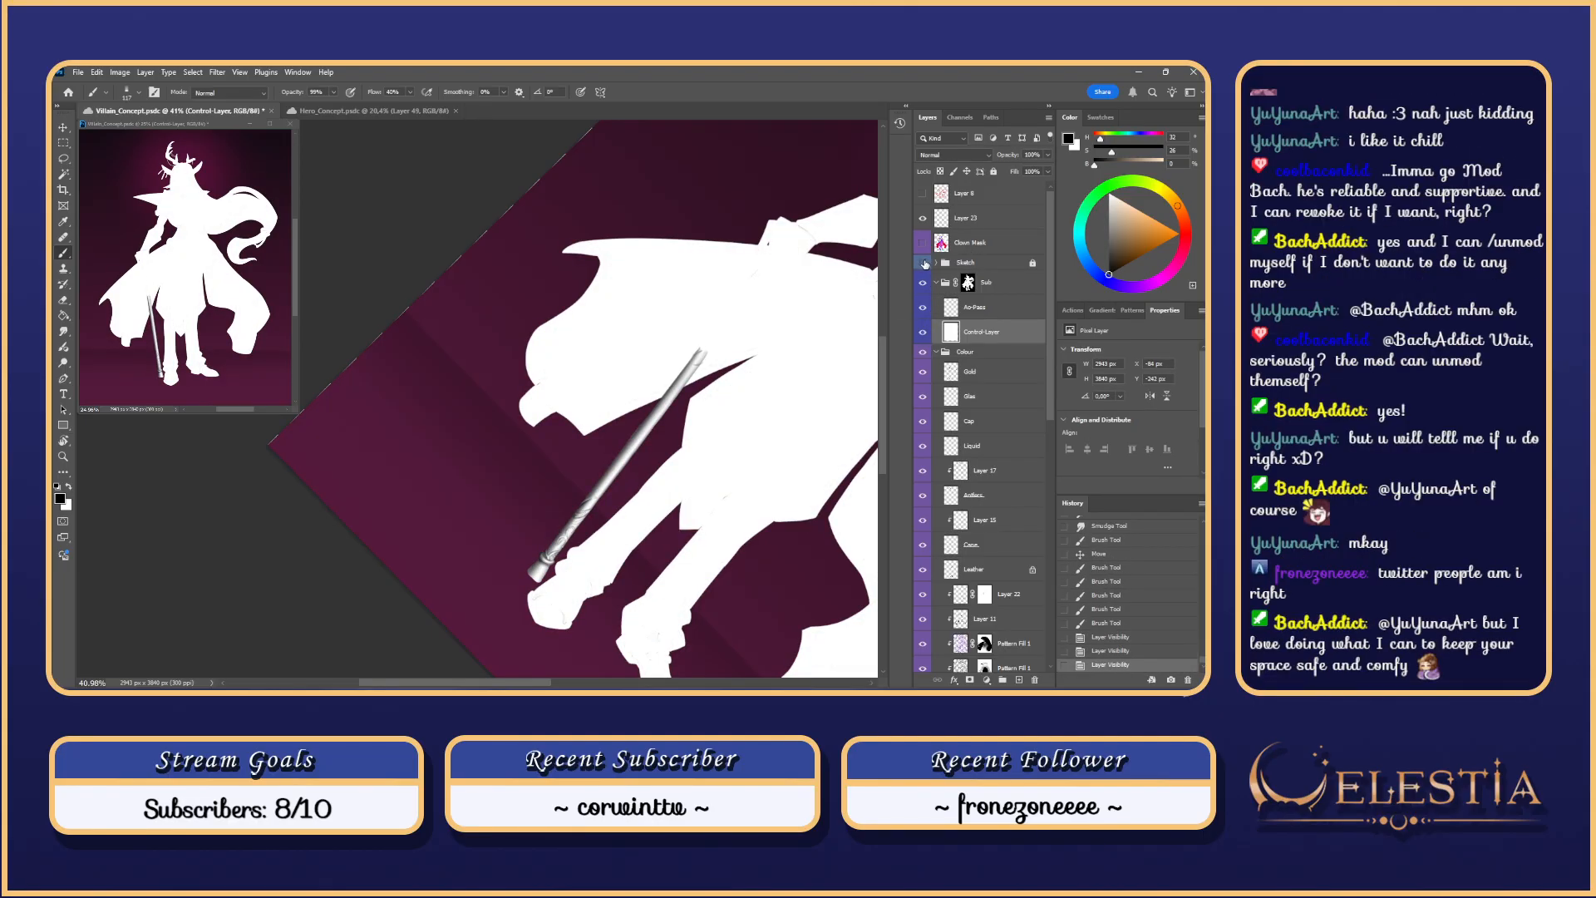
key(Escape)
drag(657, 245, 691, 247)
scroll(646, 270, up, 5)
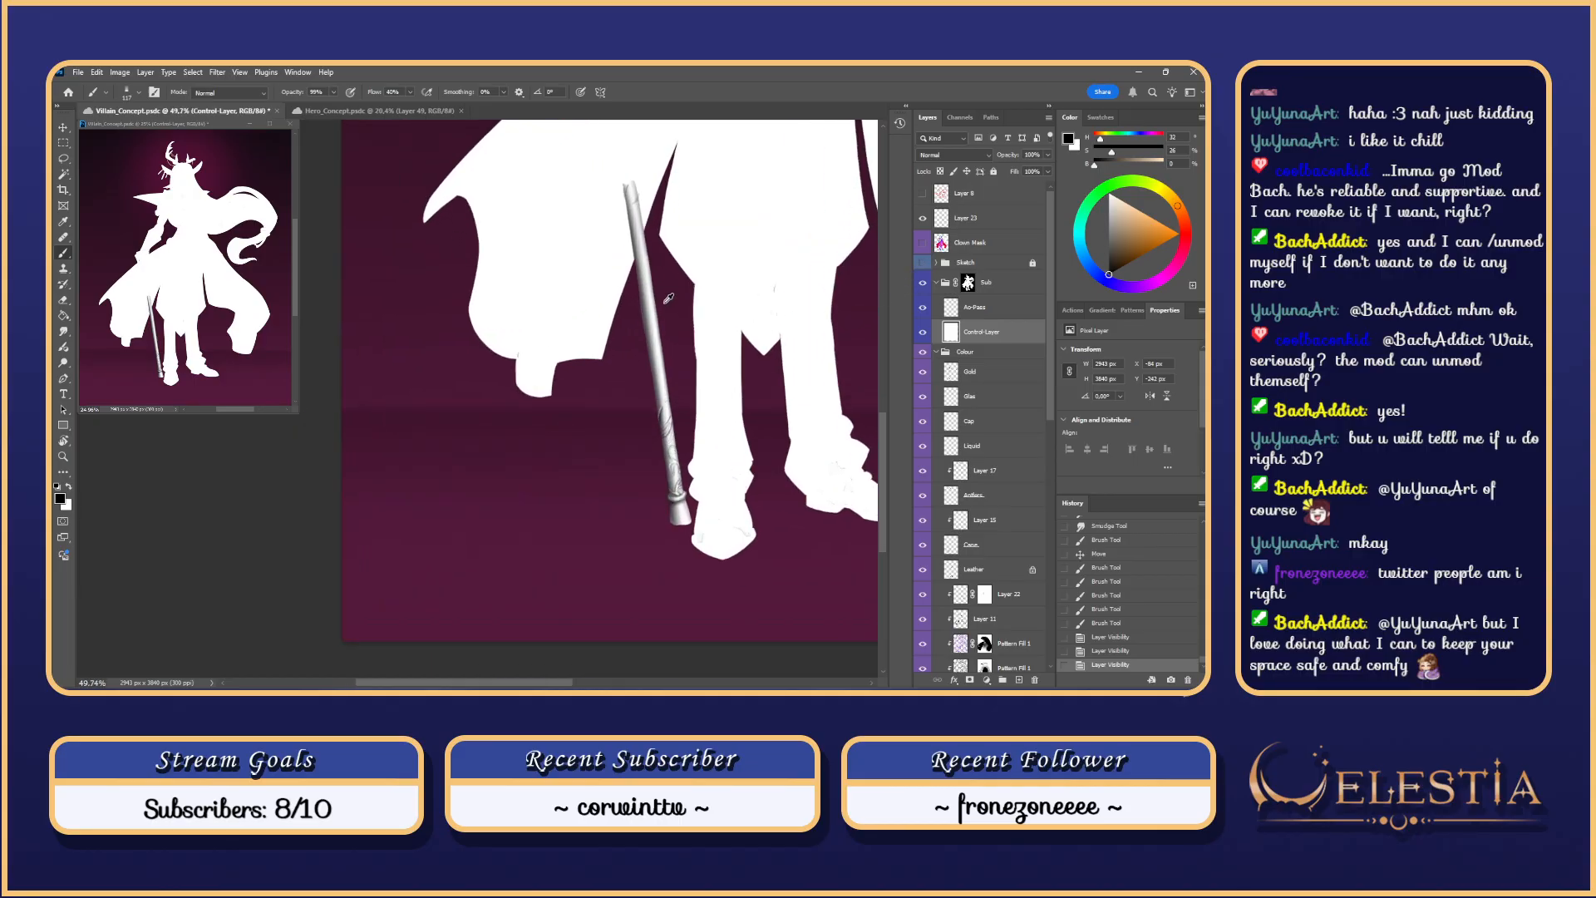
mouse_move(656, 359)
mouse_down()
mouse_move(657, 324)
mouse_move(660, 348)
mouse_up()
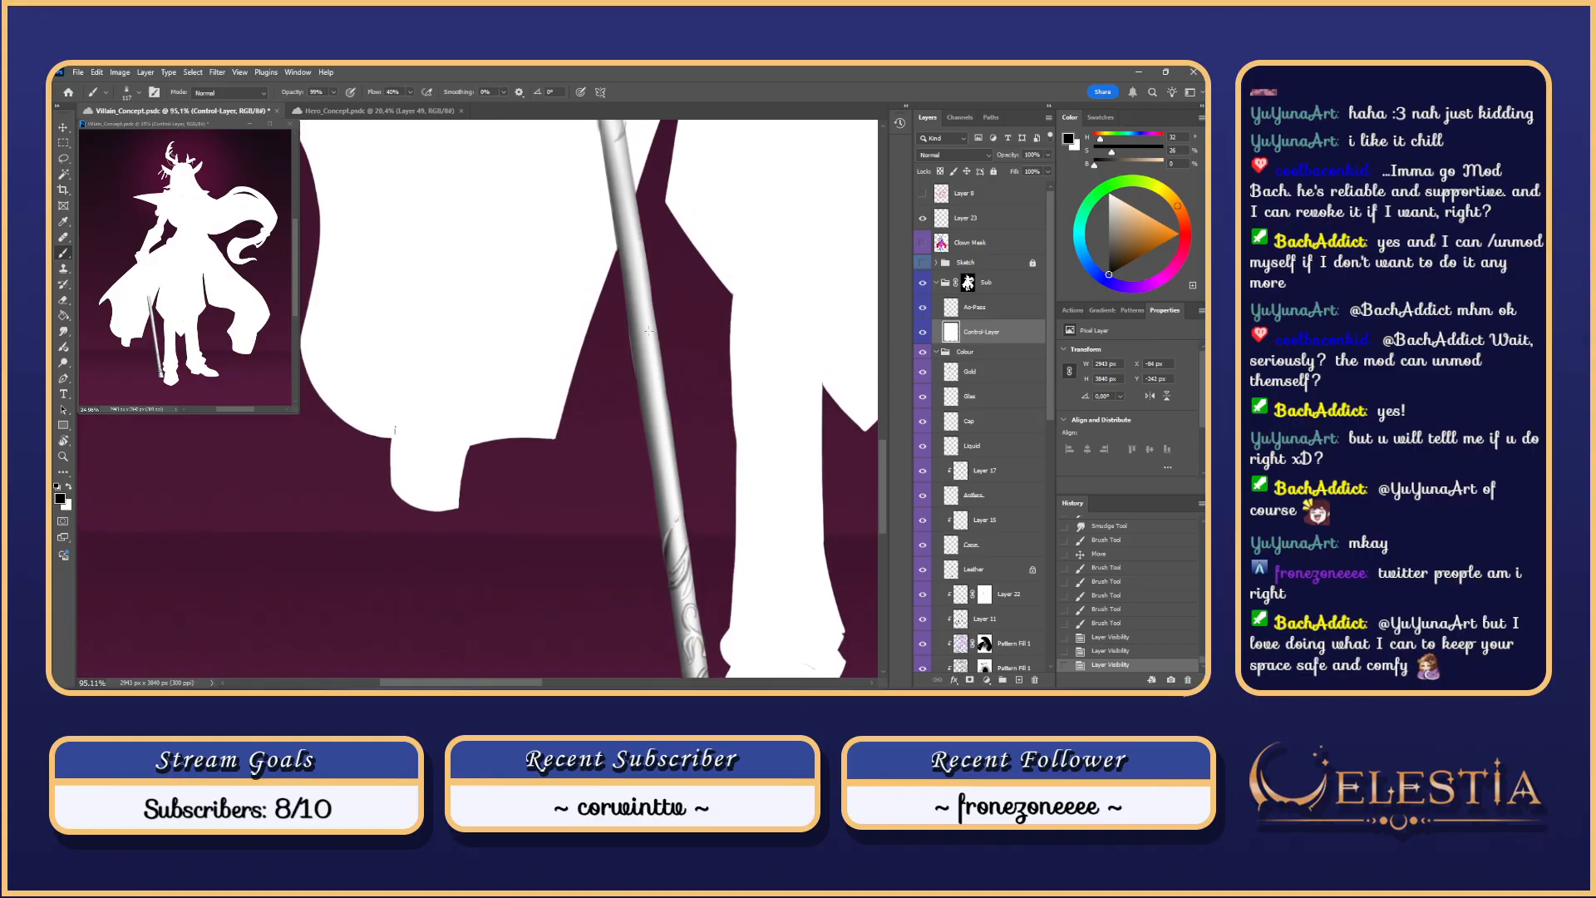
scroll(653, 333, down, 5)
scroll(653, 326, up, 3)
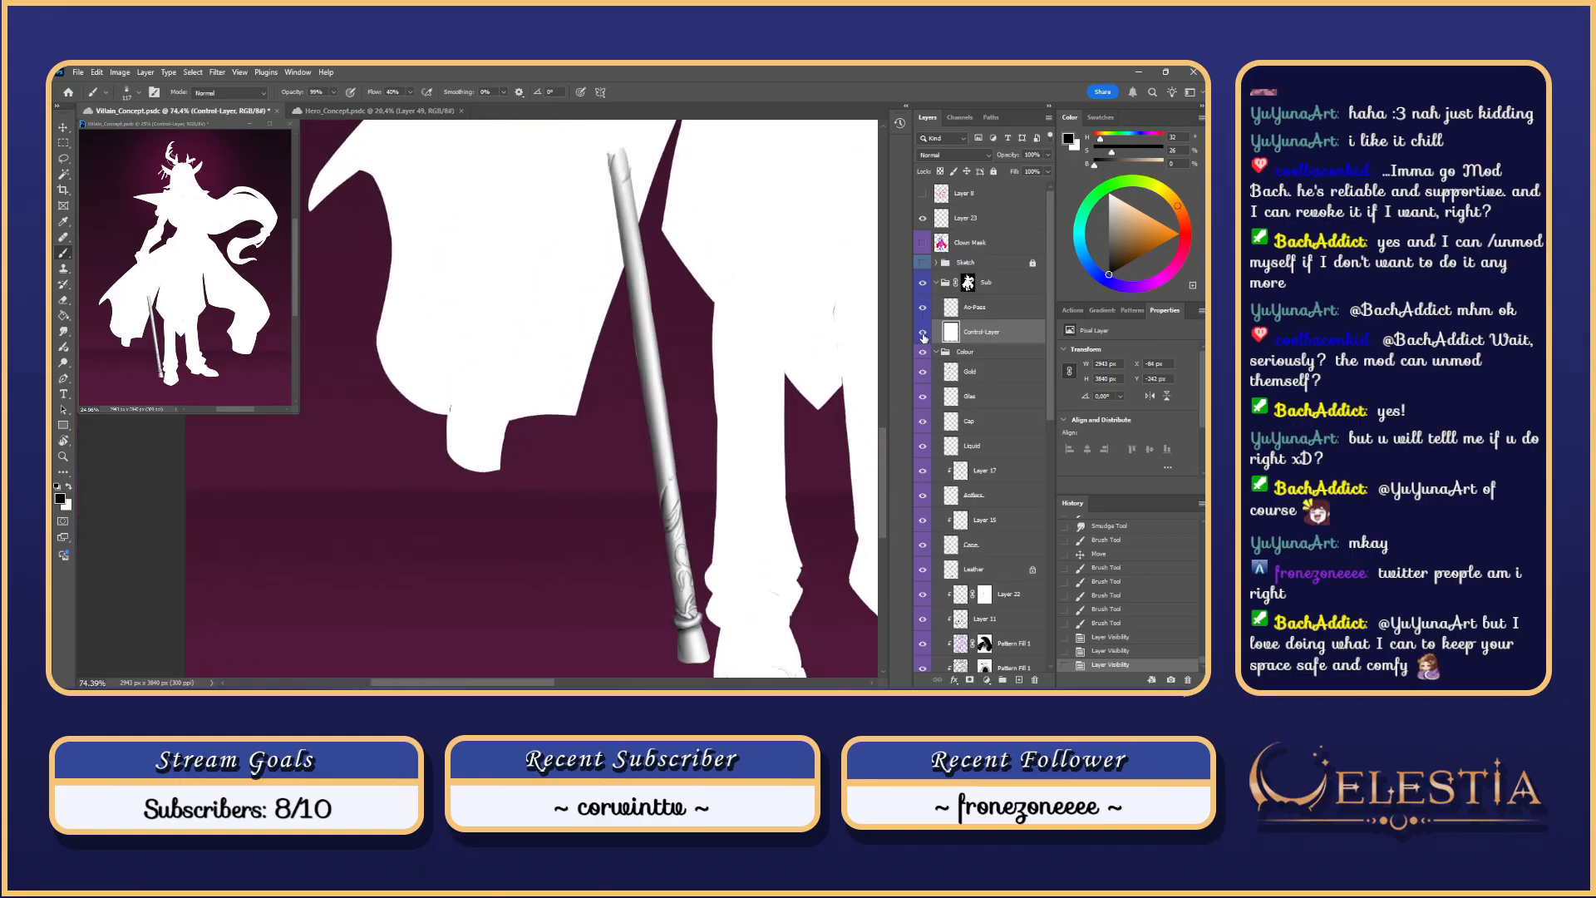
scroll(656, 358, down, 3)
scroll(937, 346, down, 2)
drag(752, 247, 777, 362)
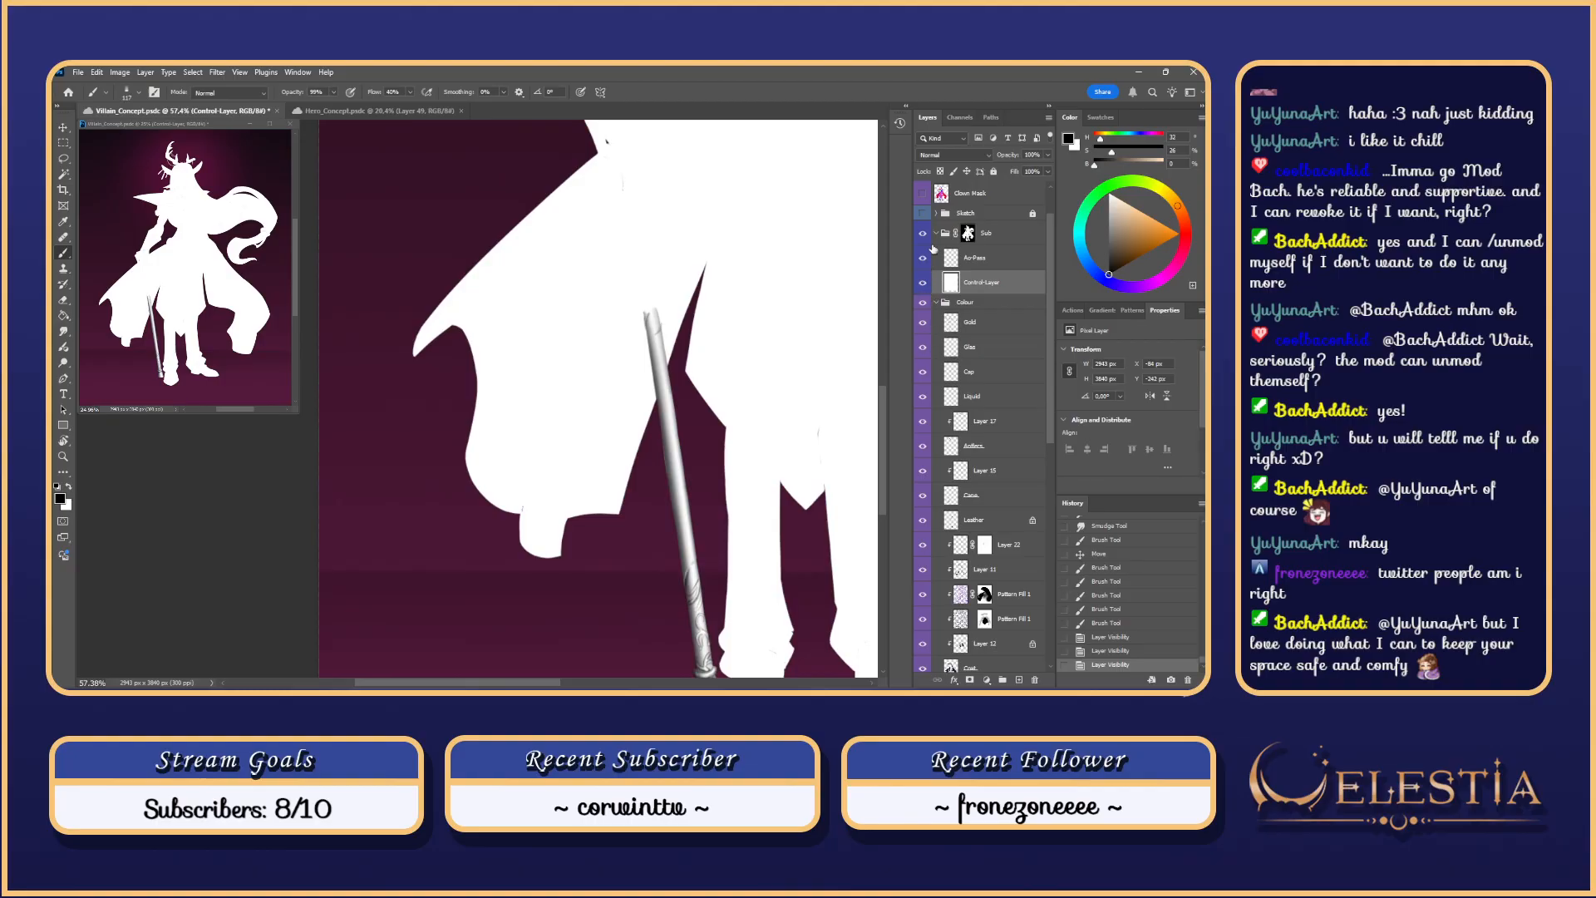
click(922, 213)
scroll(670, 310, up, 2)
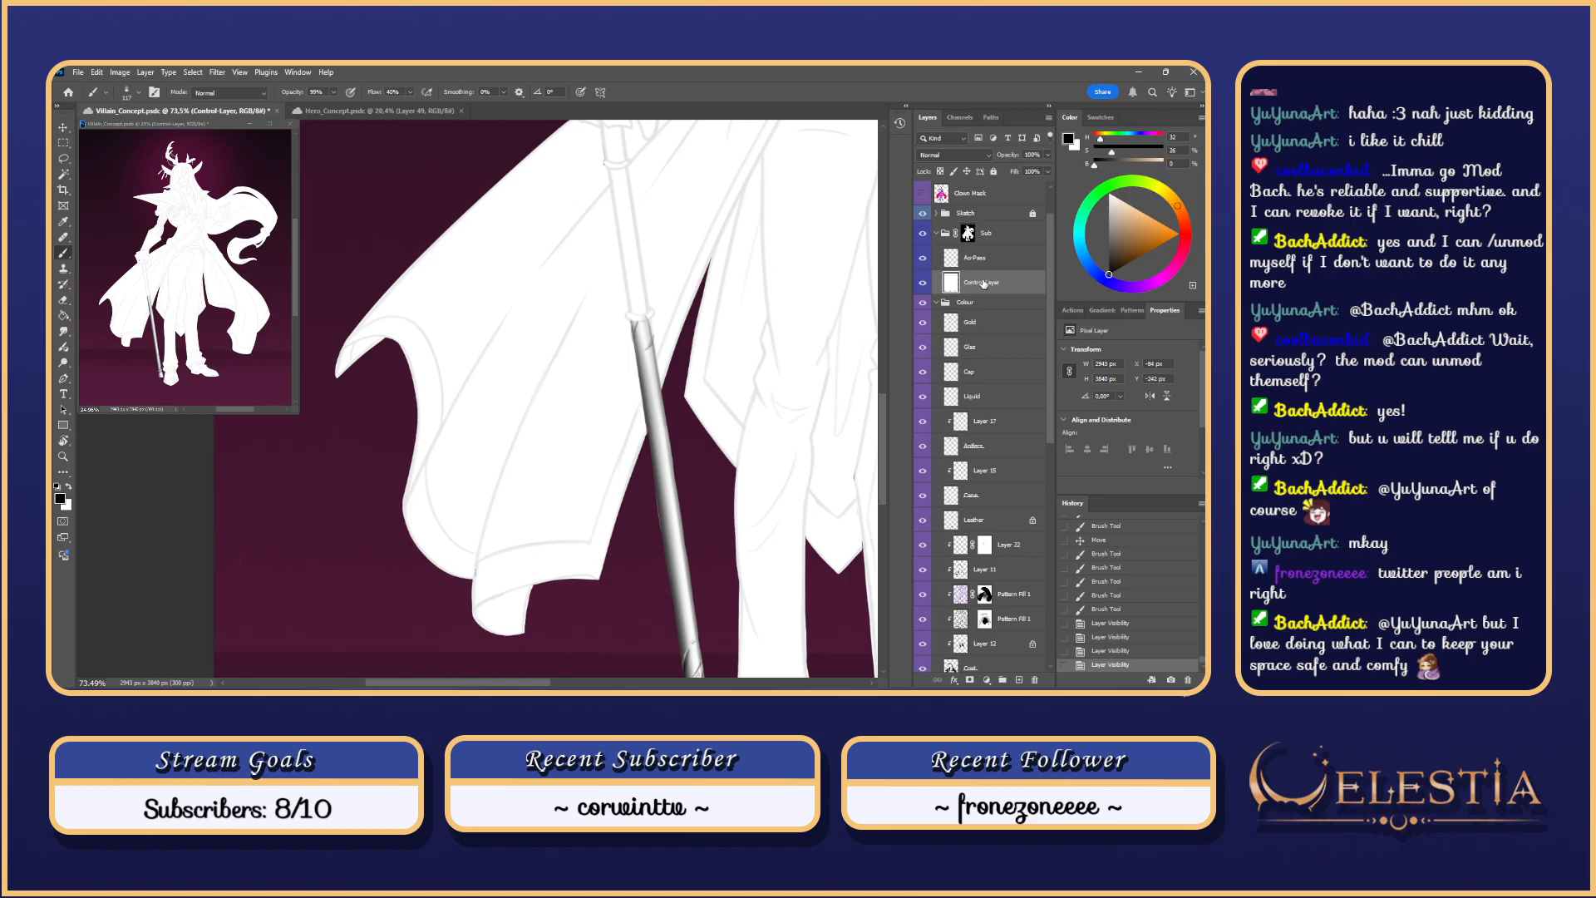
click(984, 259)
key(r)
drag(705, 382, 699, 446)
drag(606, 442, 641, 359)
key(b)
click(923, 283)
click(923, 283)
scroll(725, 400, down, 2)
key(e)
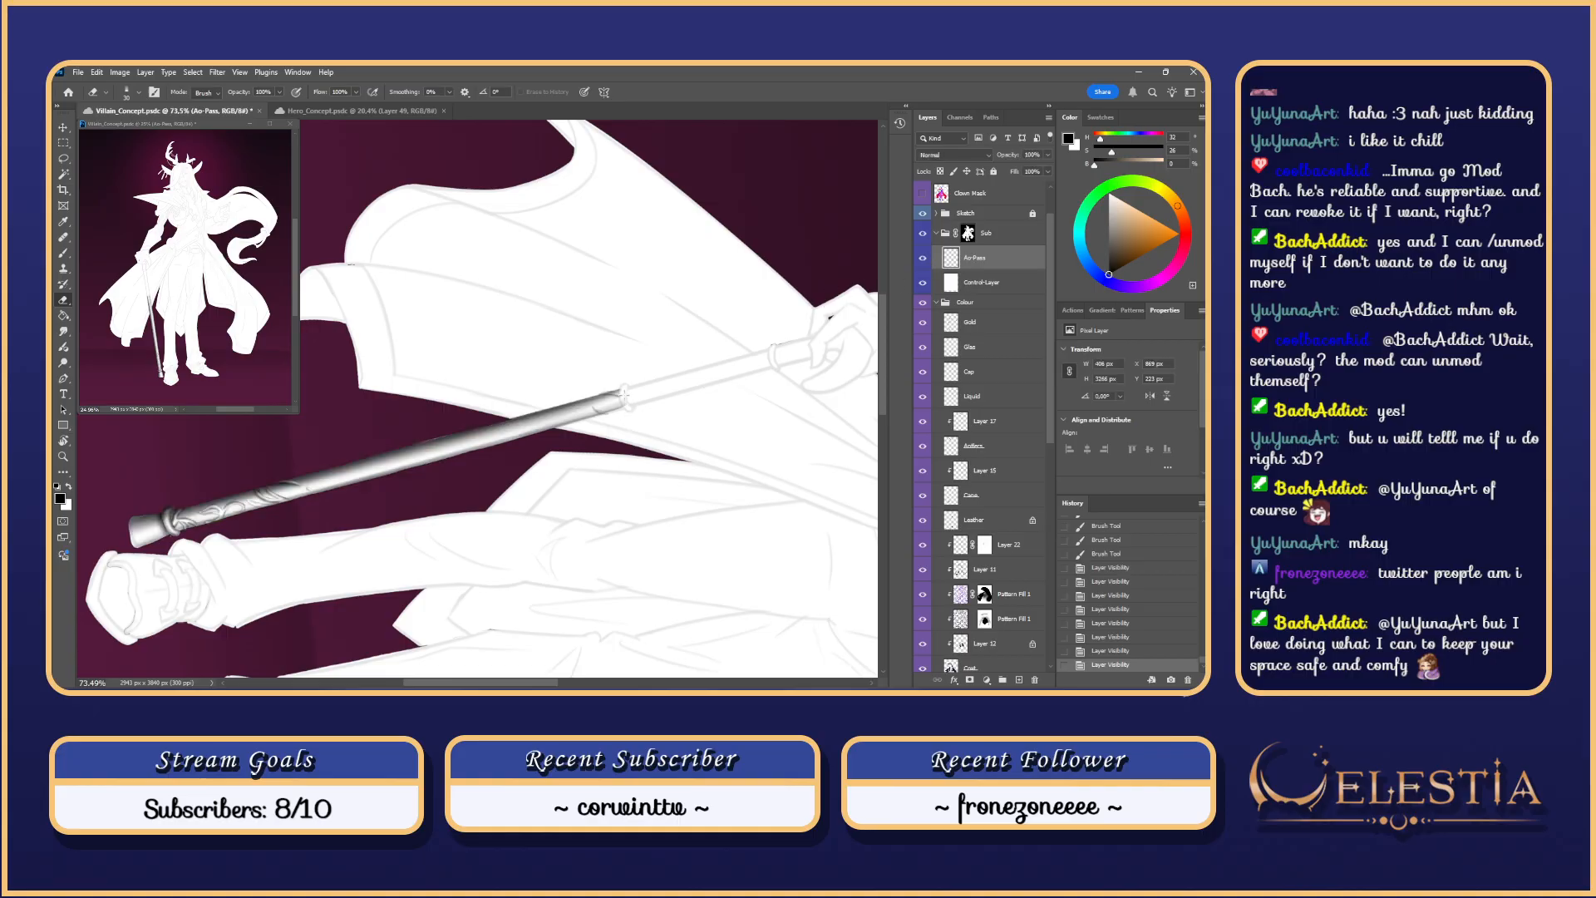
Step: Toggle the Ao-Pass layer, revert it through History, and reselect the Ao-Pass layer
click(922, 259)
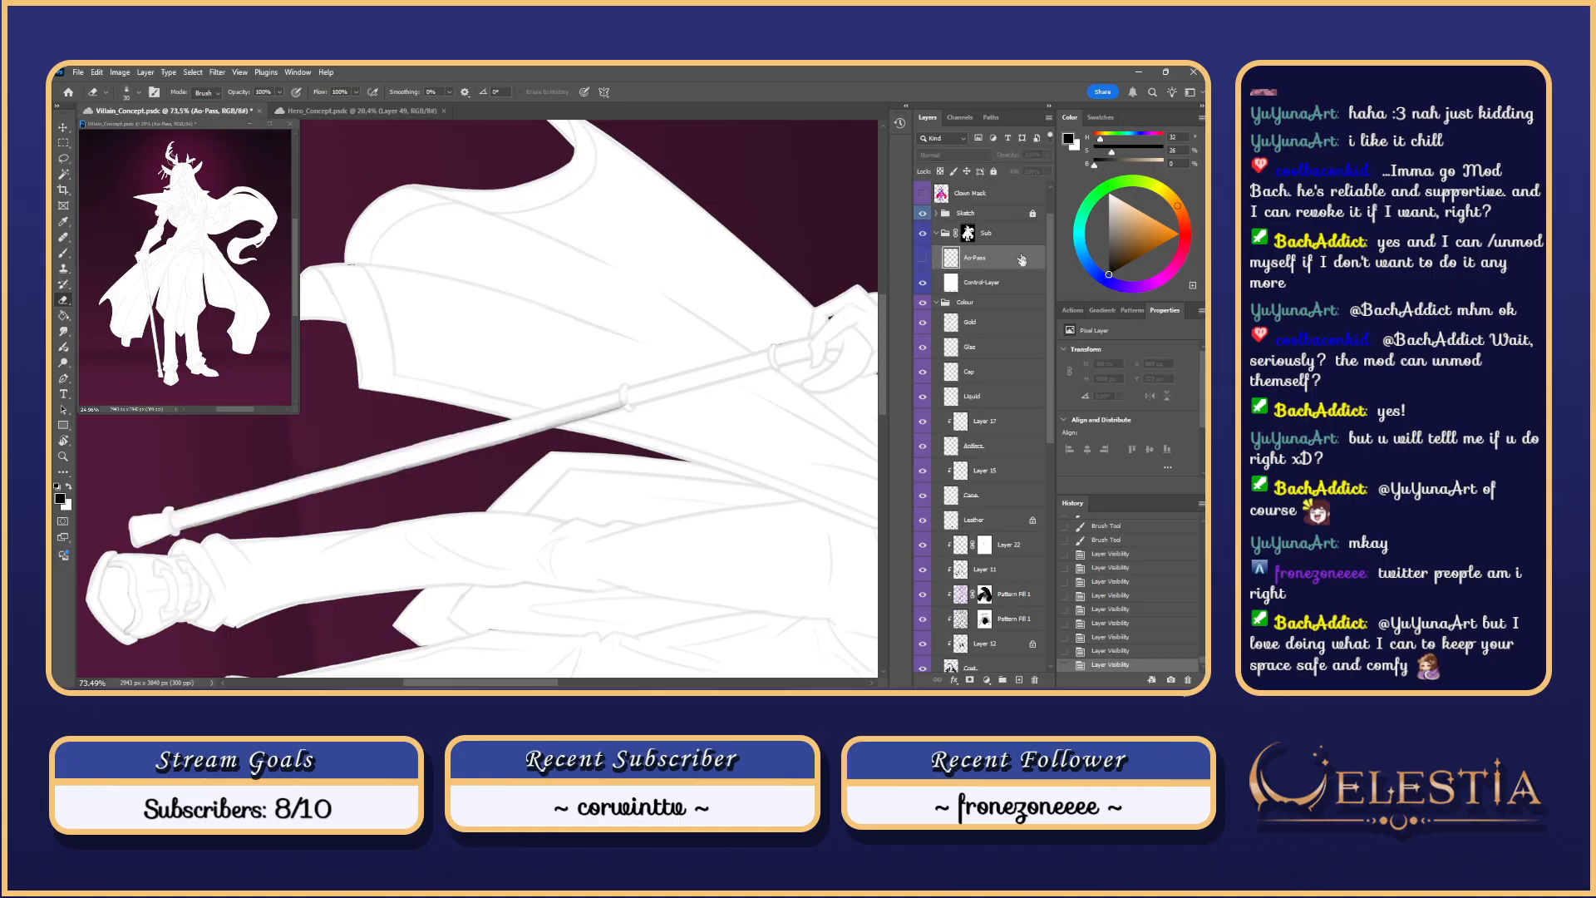
click(1009, 287)
key(Escape)
scroll(725, 515, down, 3)
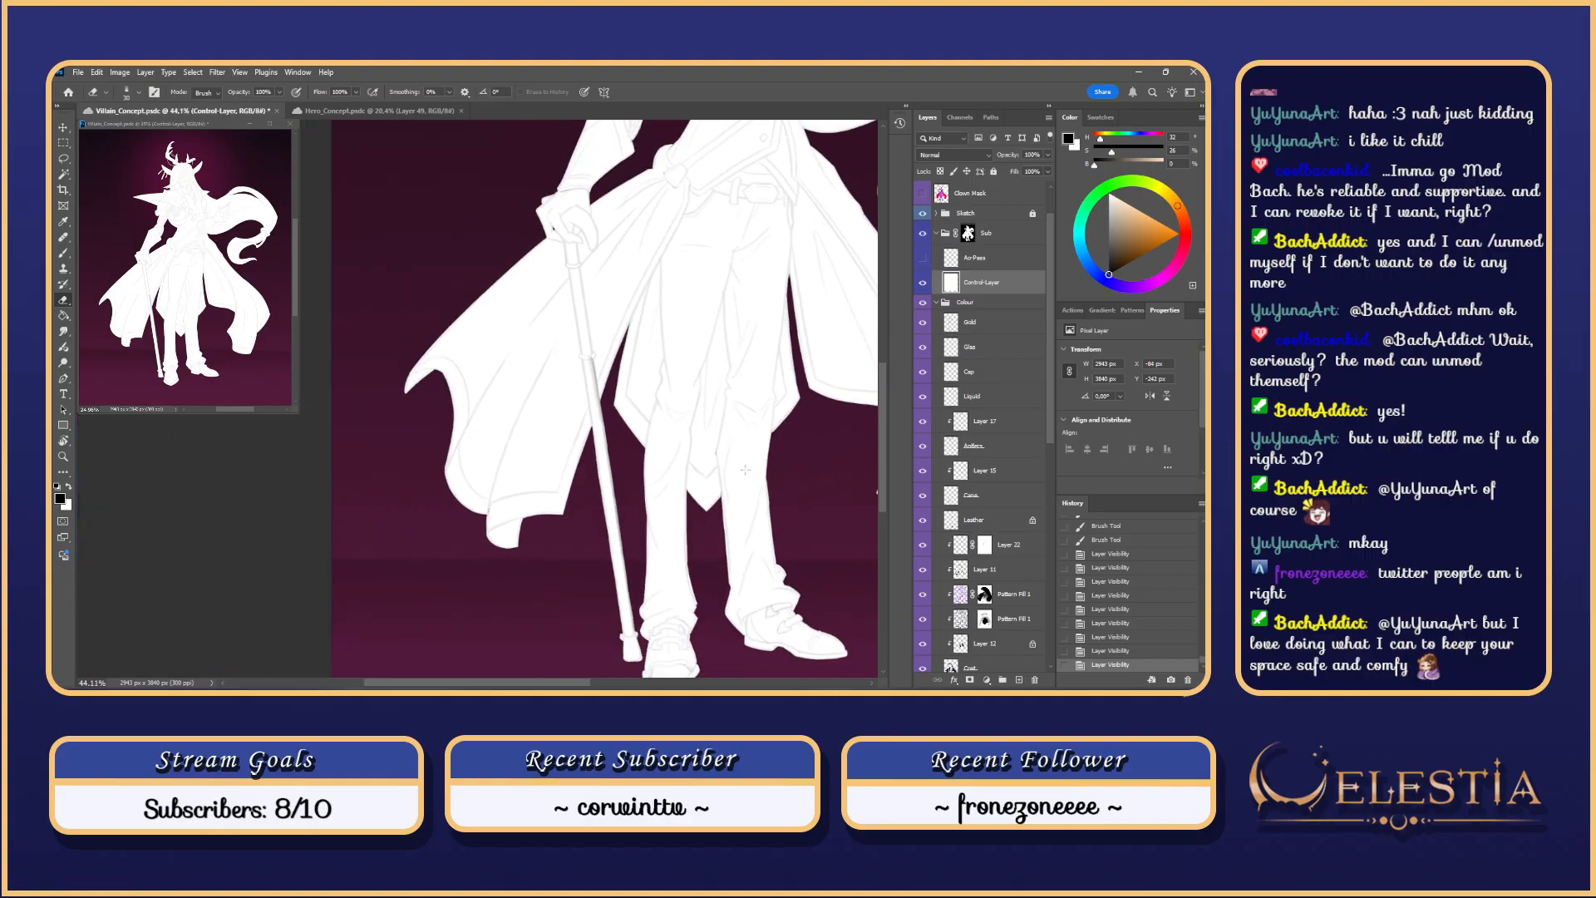
click(1134, 542)
click(1136, 563)
click(962, 259)
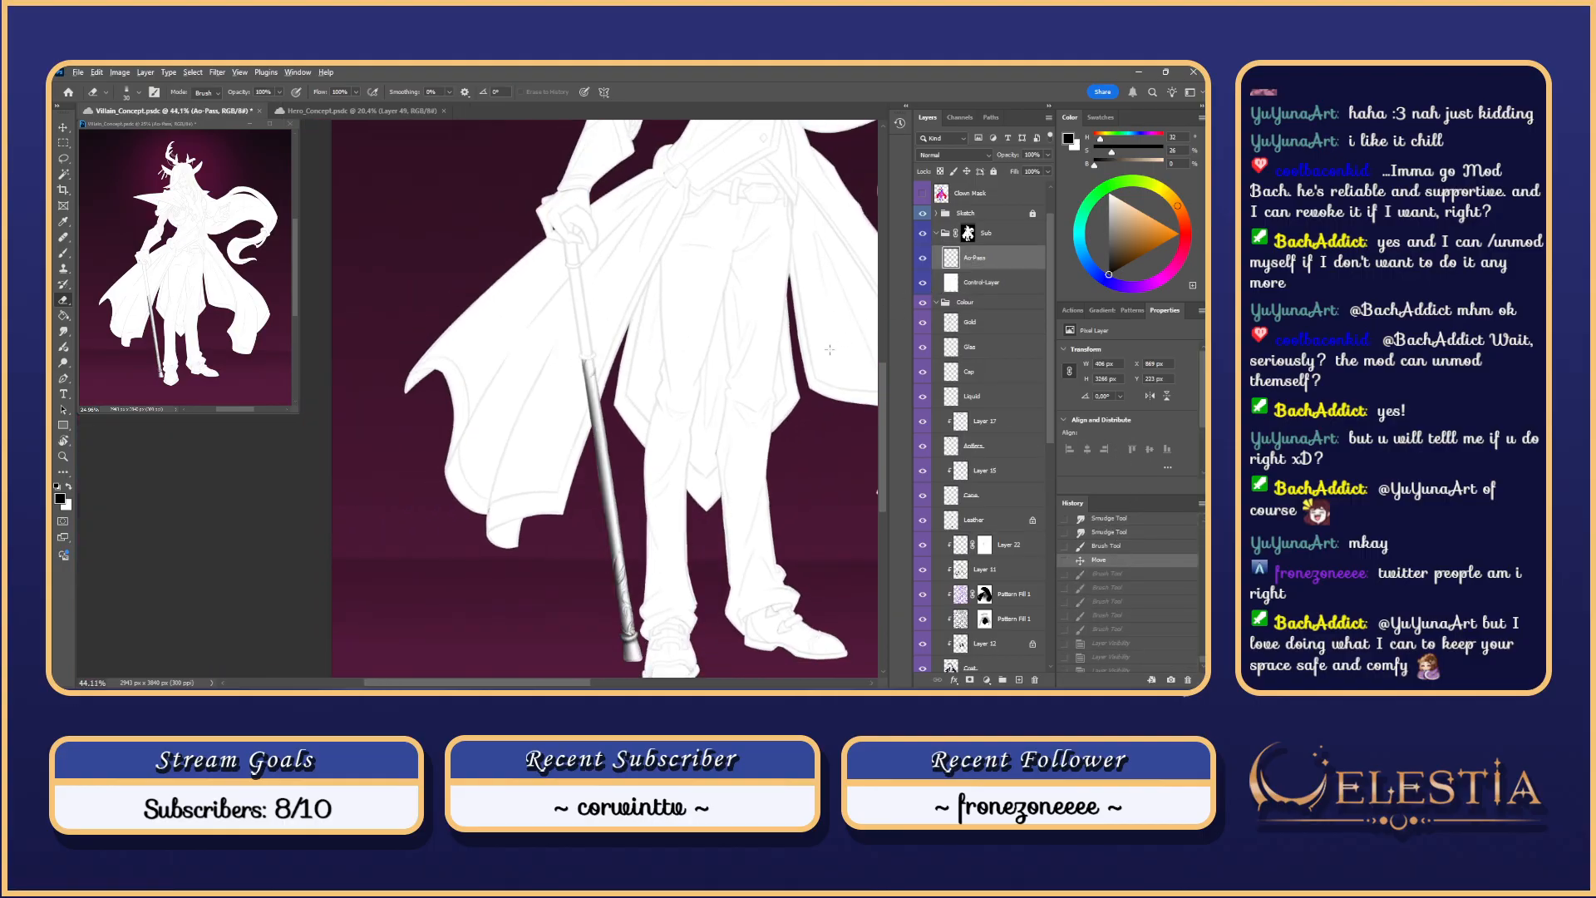
scroll(585, 379, up, 3)
Step: Paint a dark stroke down the cane and compare it with undo and redo, keeping it
key(b)
key(ctrl+z)
drag(489, 278, 516, 421)
key(ctrl+z)
key(ctrl+shift+z)
key(ctrl+z)
key(ctrl+shift+z)
key(ctrl+z)
key(ctrl+shift+z)
key(ctrl+z)
key(ctrl+shift+z)
Step: Toggle the control layer and the cane shading to check the render
scroll(498, 312, down, 5)
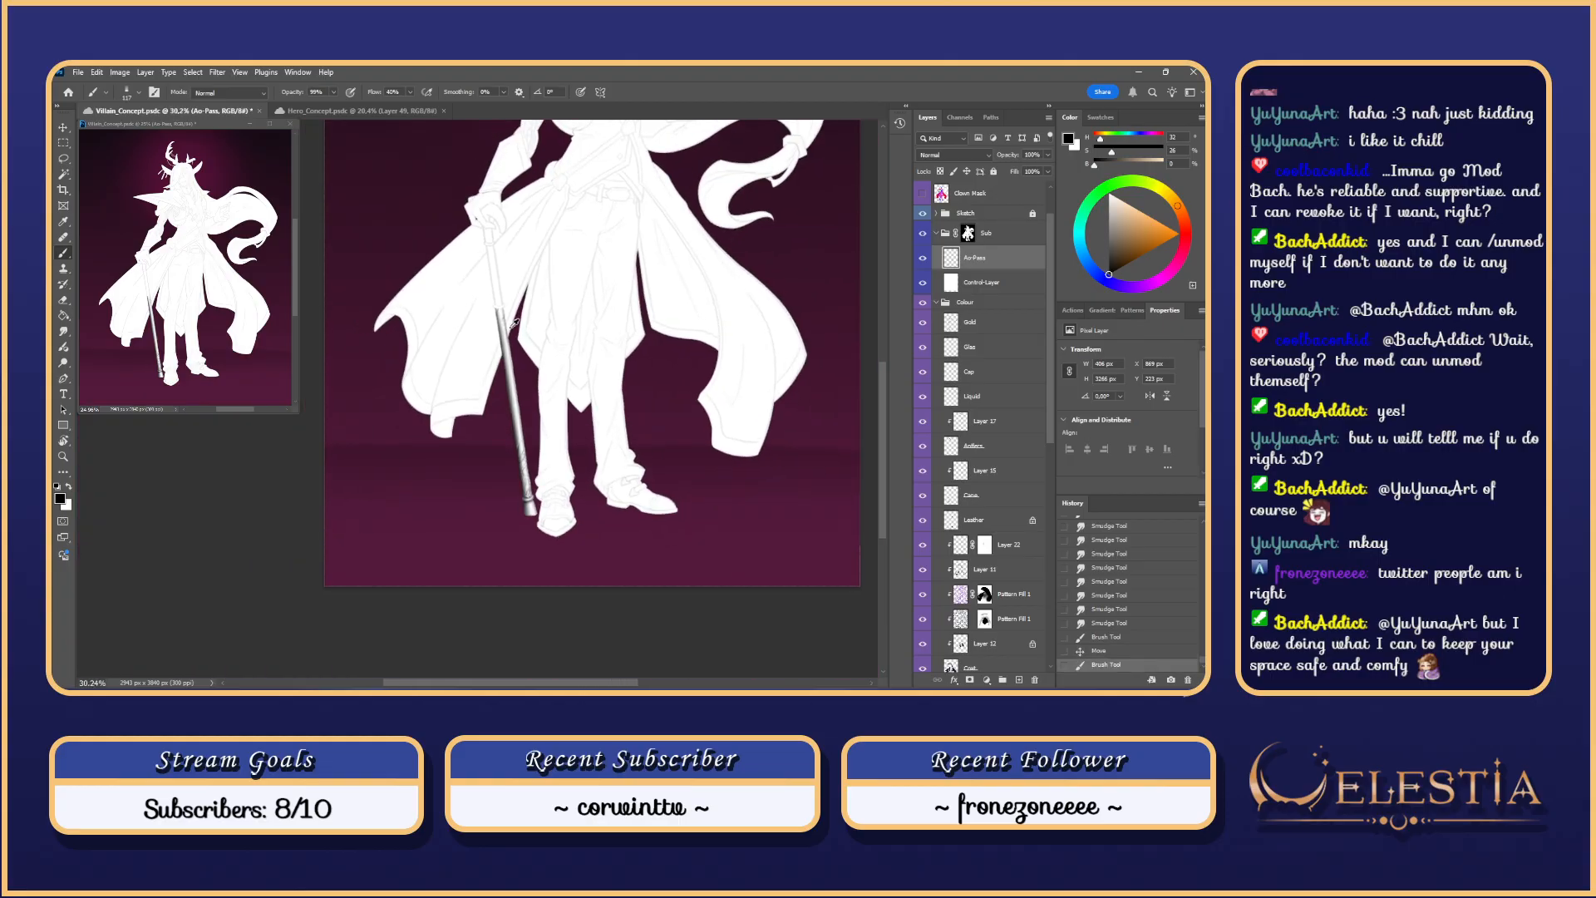
scroll(515, 323, up, 2)
click(922, 284)
click(923, 282)
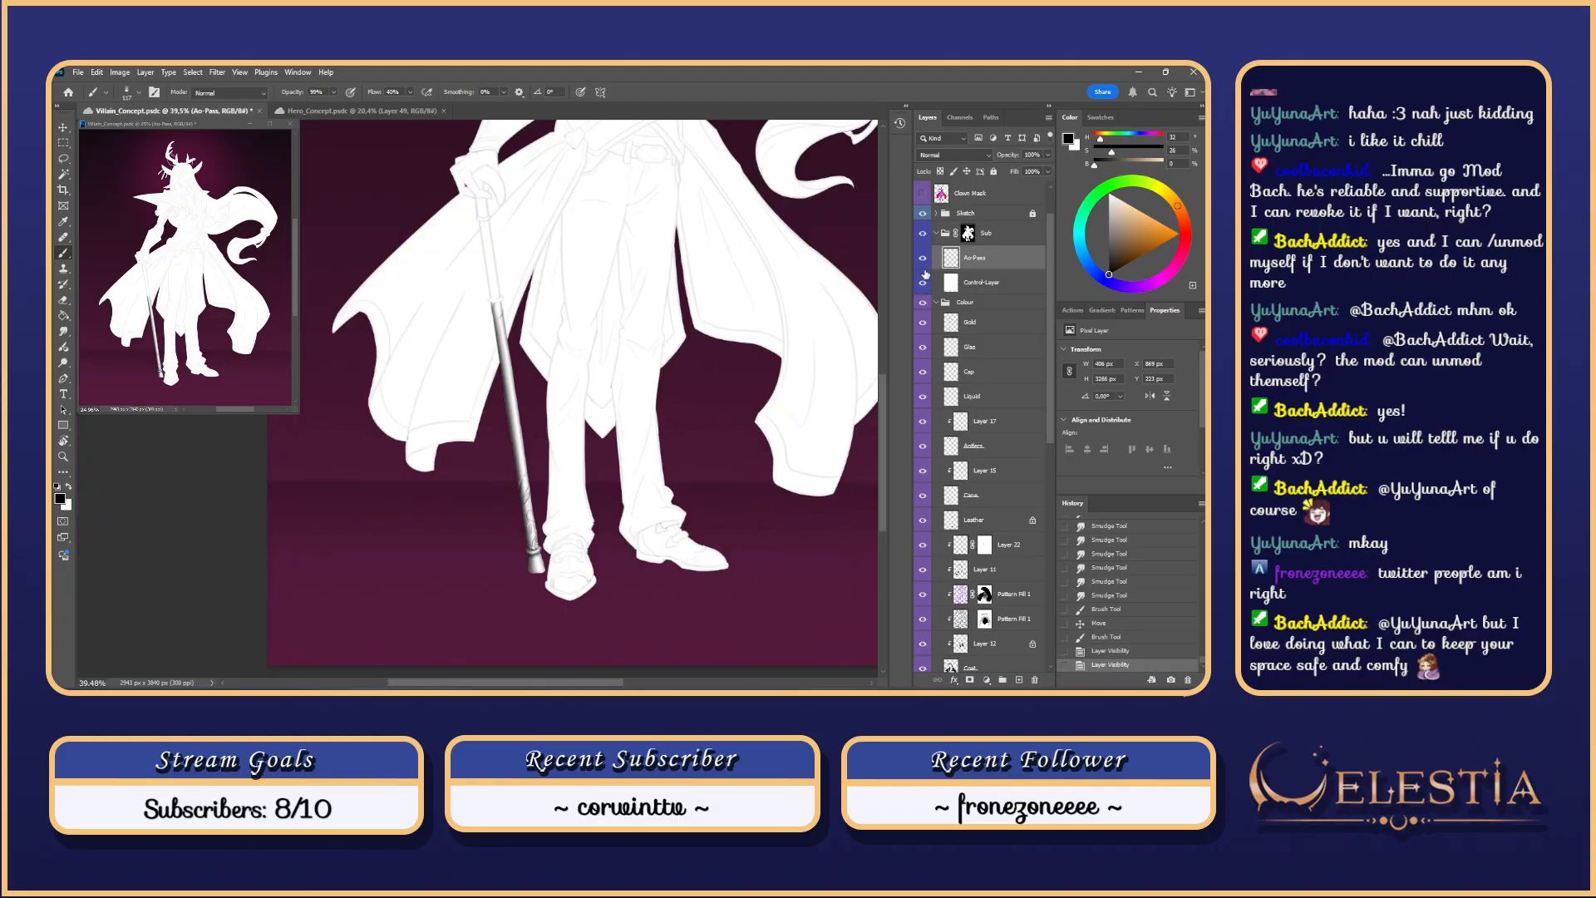
click(926, 272)
click(925, 271)
scroll(539, 280, up, 7)
Step: Rotate the view along the cane and erase a small spot at its tip
key(r)
mouse_move(625, 408)
mouse_down()
mouse_move(623, 463)
mouse_move(466, 491)
mouse_move(542, 407)
mouse_up()
key(e)
click(542, 409)
Step: Lasso the ring at the cane's top and load the Gold layer's shape as a selection
key(l)
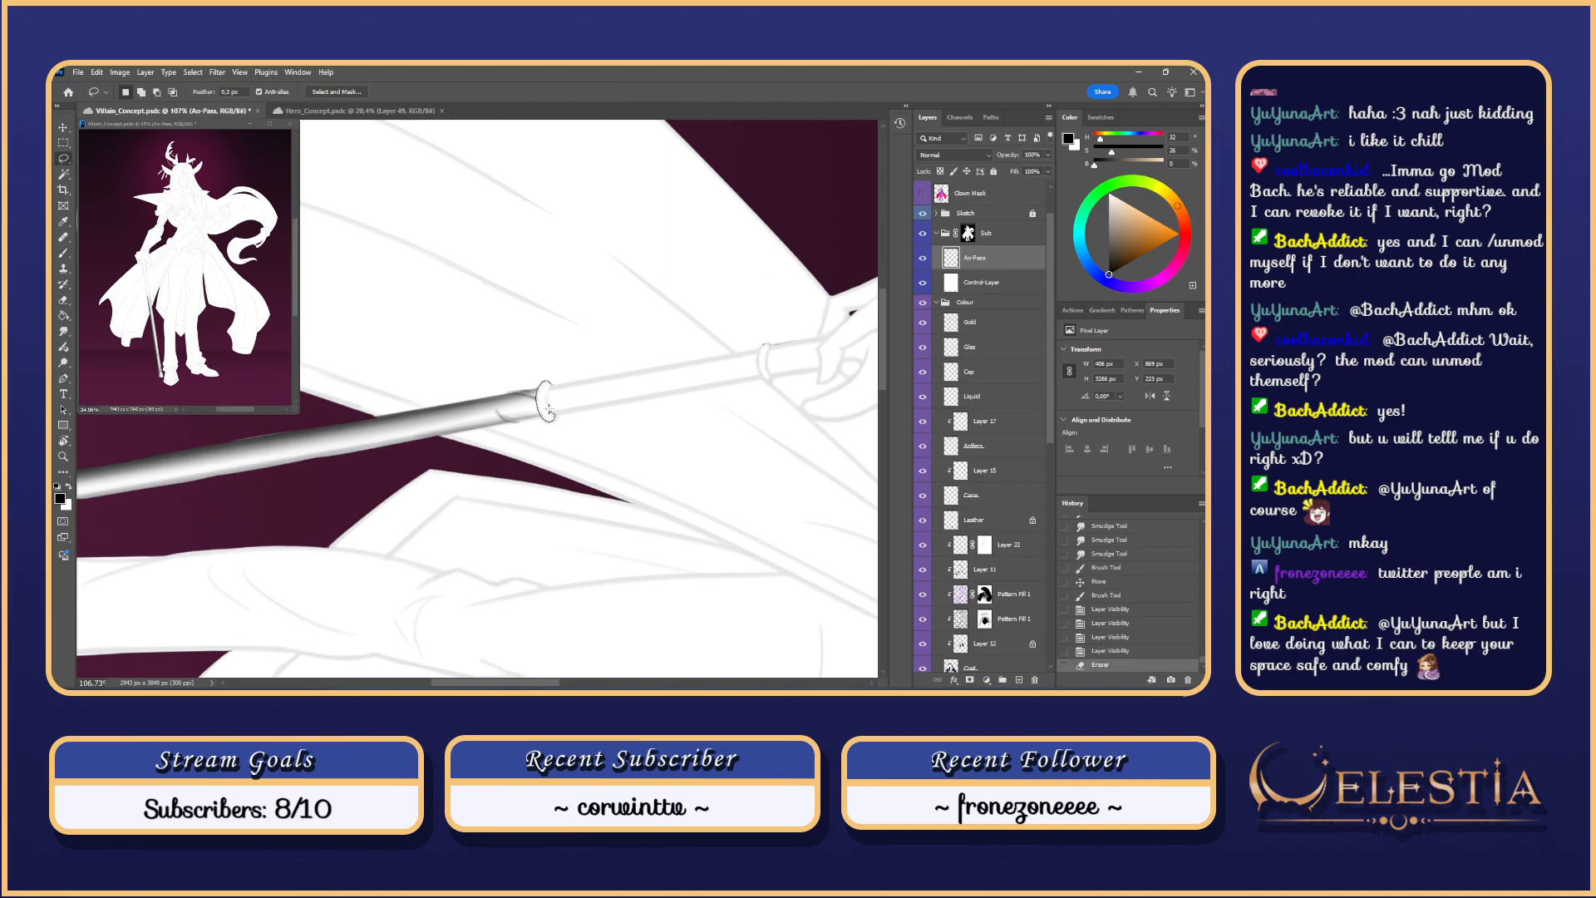
drag(549, 389, 550, 386)
scroll(575, 420, up, 5)
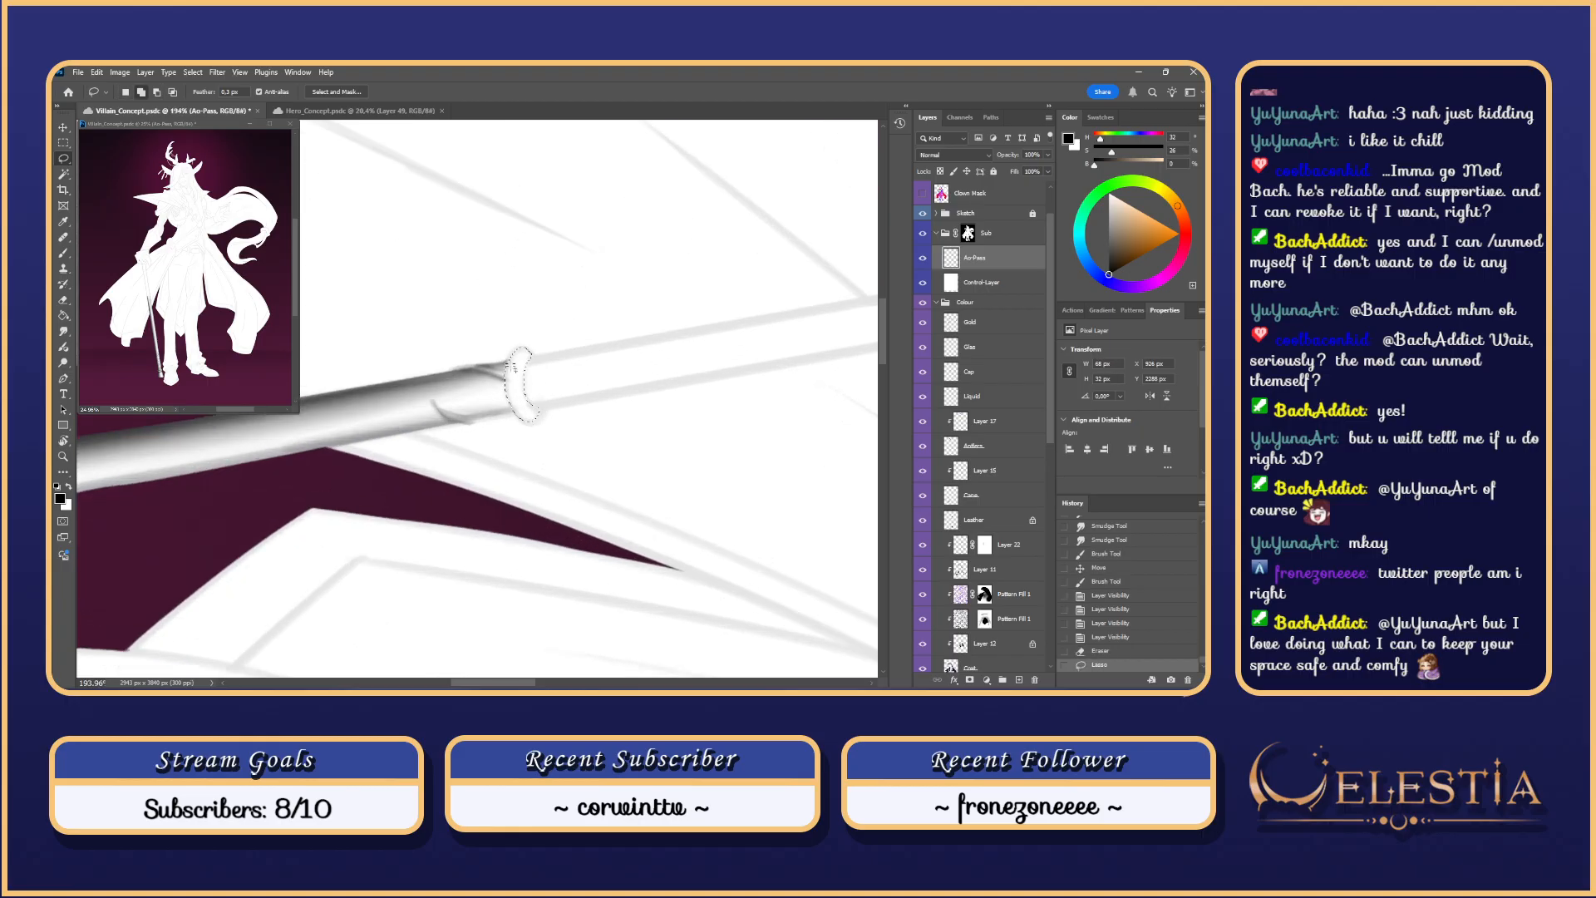
ctrl+click(950, 322)
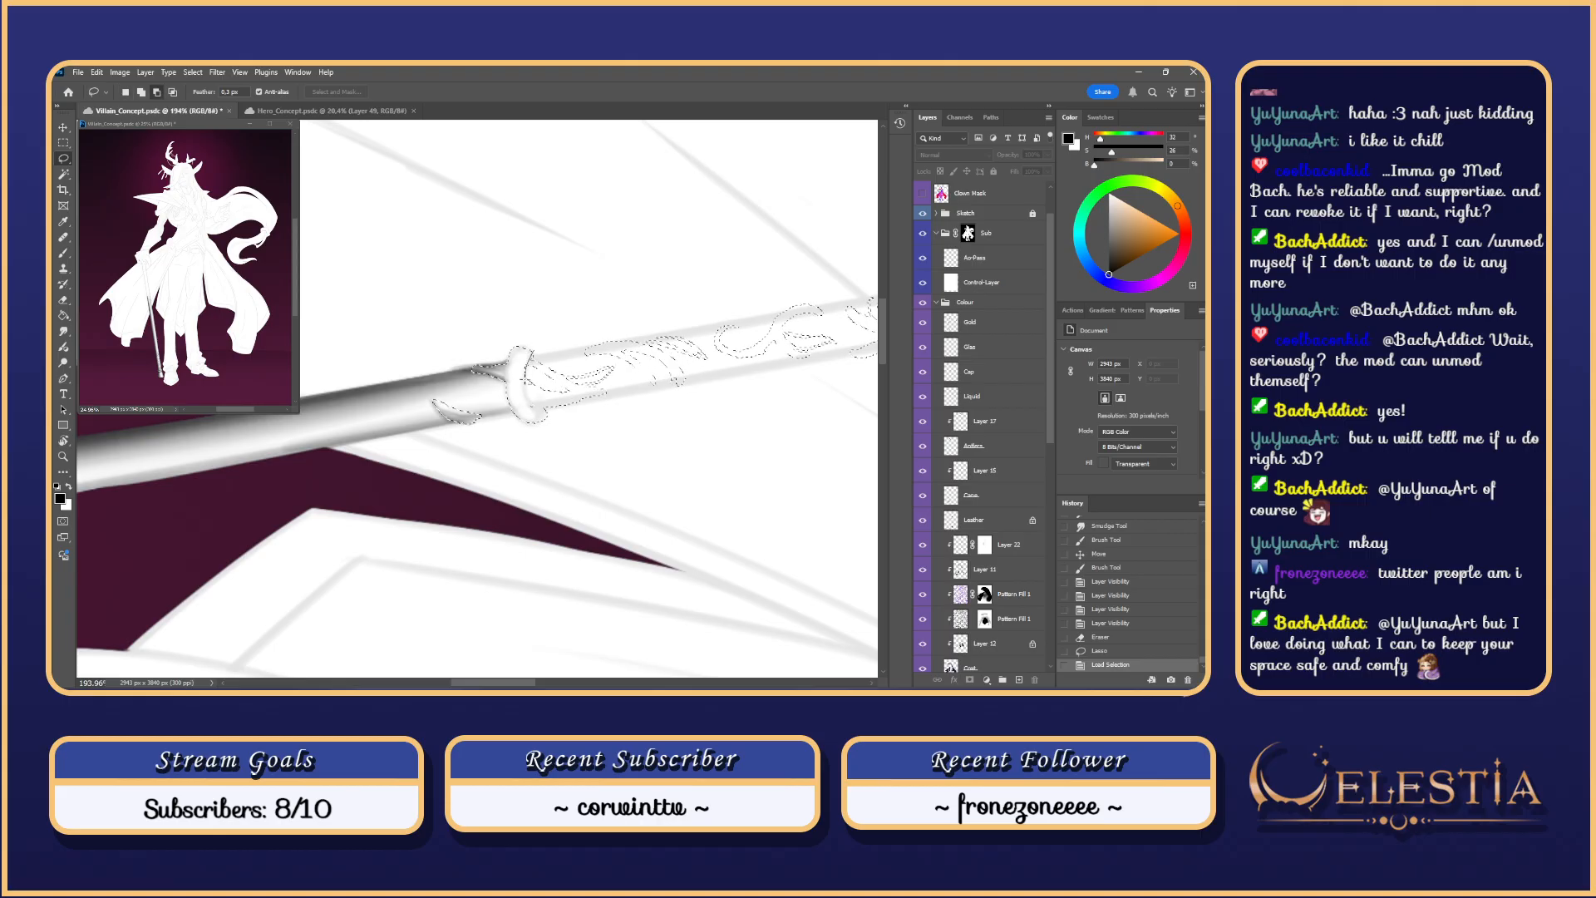
Step: Subtract ornament pieces left of the ring and add the ring's lower edge to the selection
drag(584, 289, 582, 291)
mouse_move(506, 355)
mouse_down()
mouse_move(504, 381)
mouse_move(541, 400)
mouse_move(531, 369)
mouse_move(535, 416)
mouse_up()
key(shift)
click(924, 284)
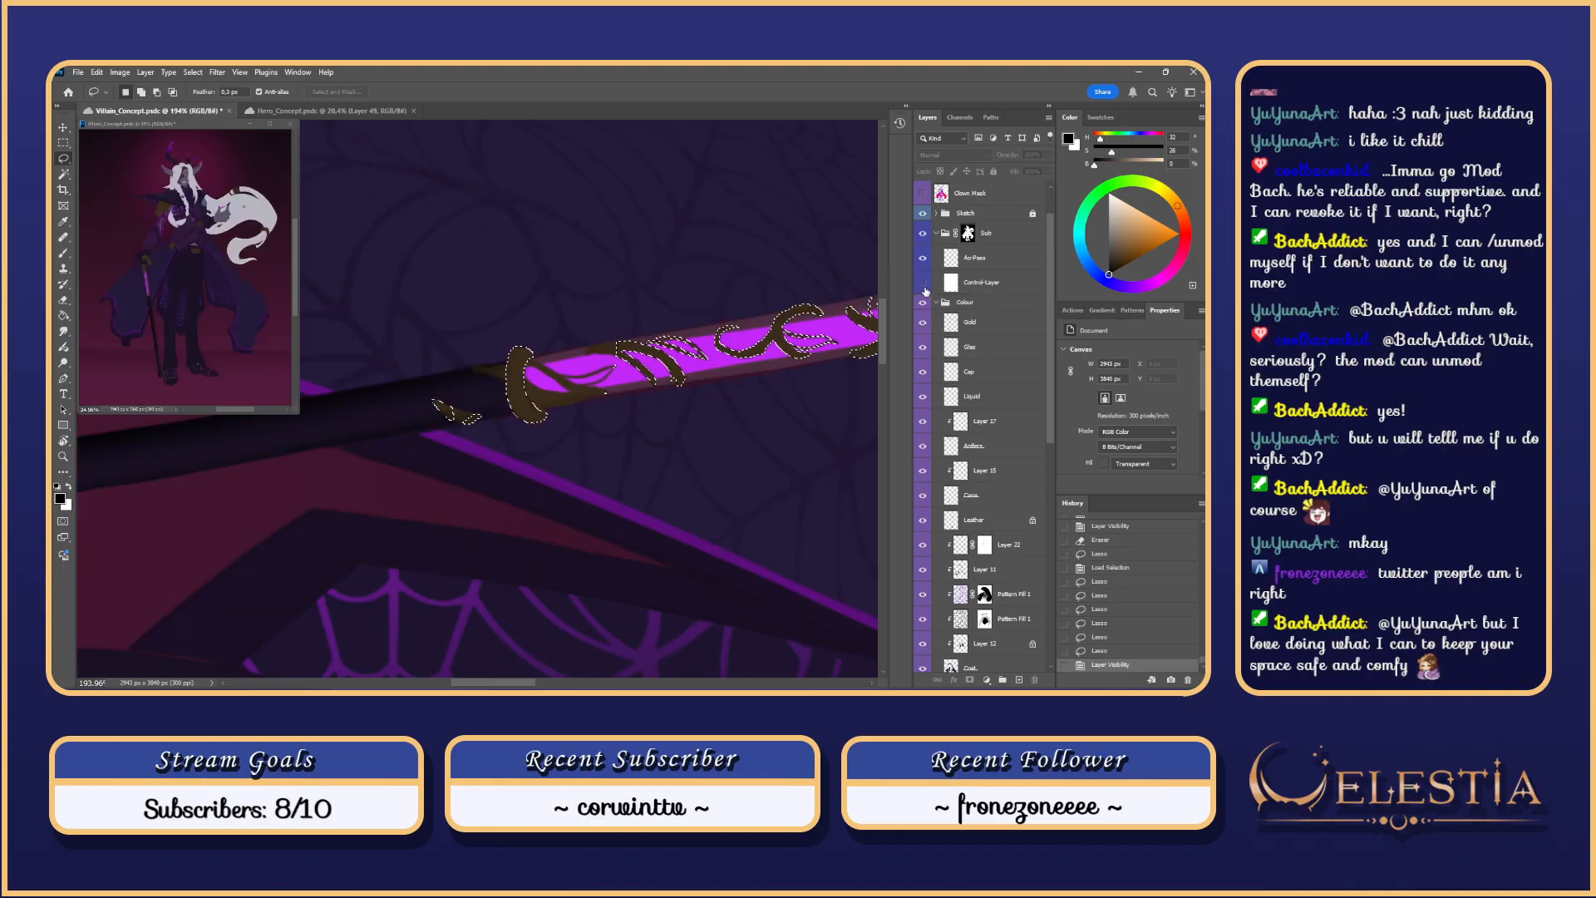
click(927, 285)
click(924, 284)
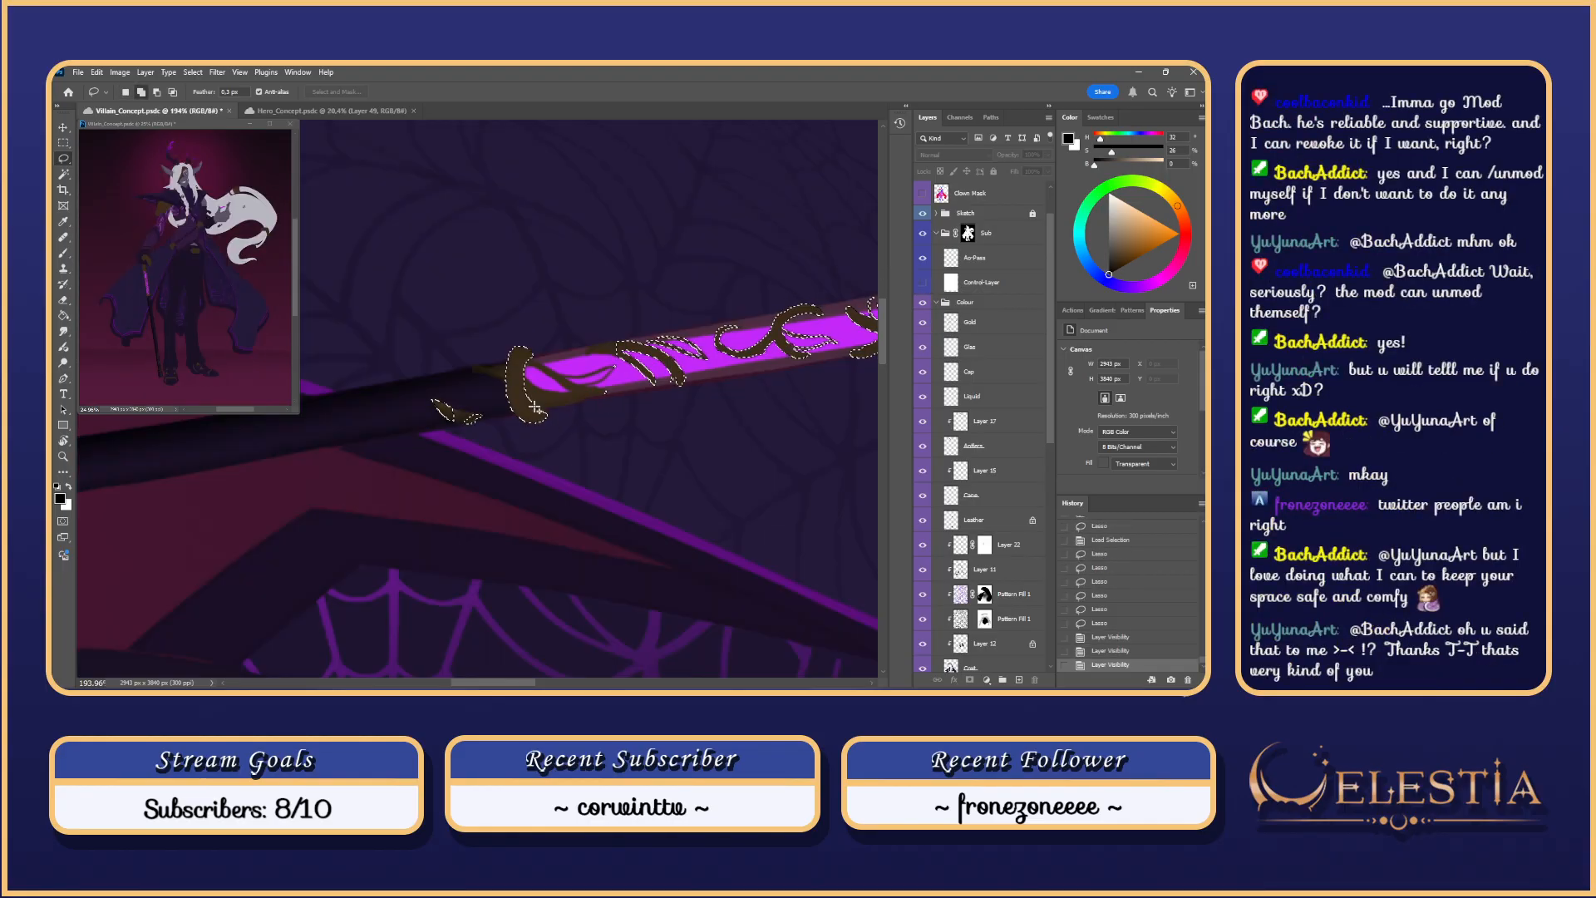
drag(538, 417, 545, 424)
Step: Reset the view upright, show the control layer, and hide the selection outline
key(Escape)
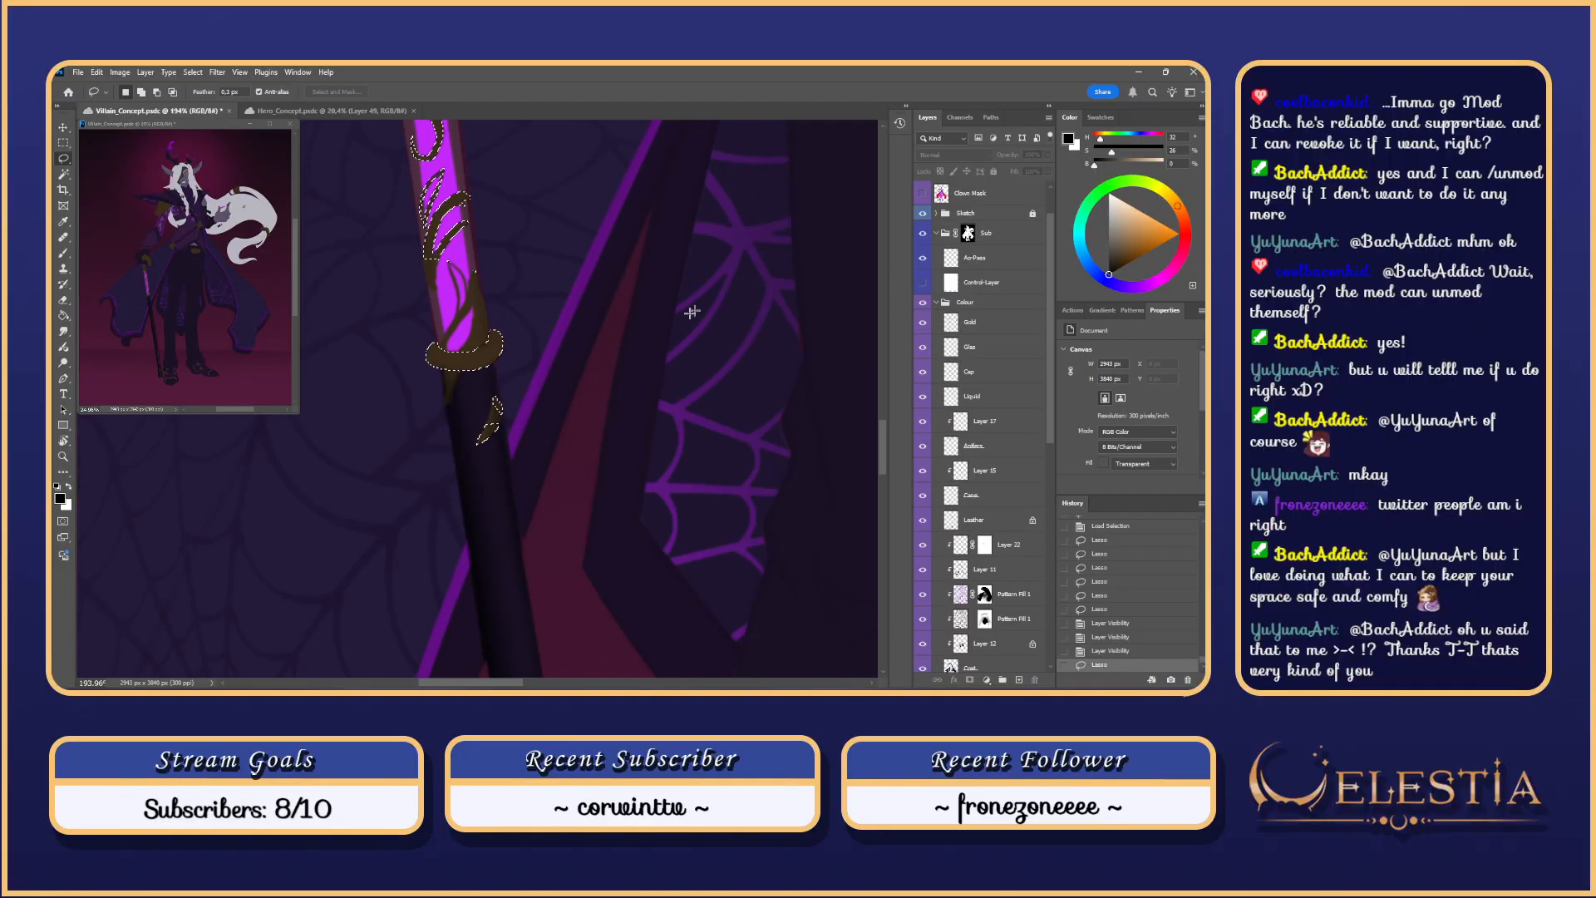
scroll(497, 341, down, 3)
scroll(498, 341, down, 1)
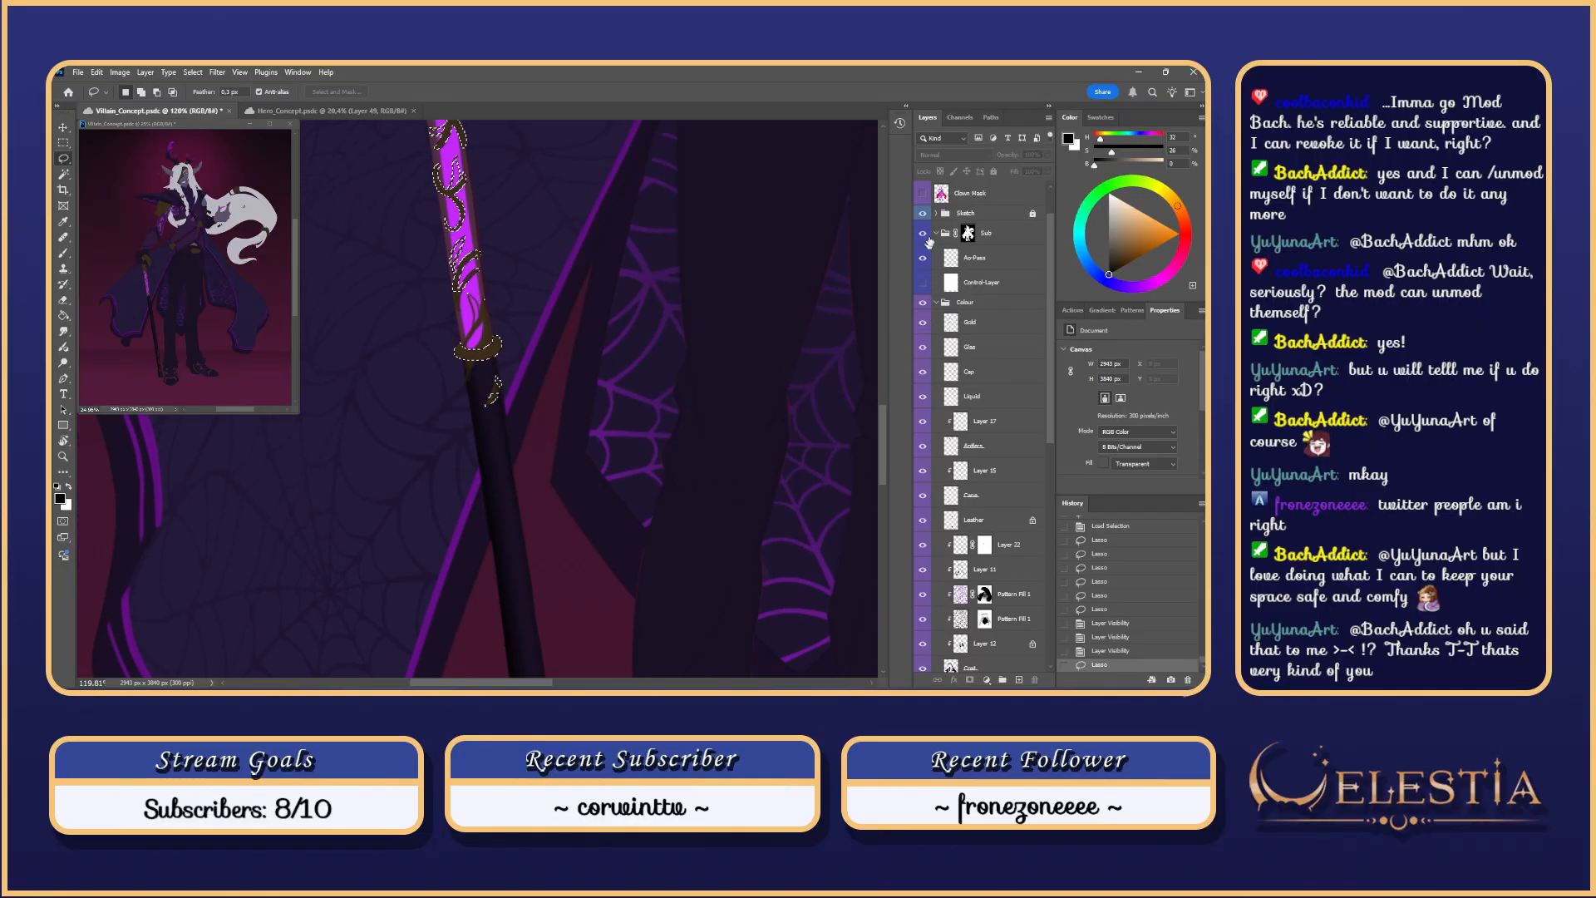
click(922, 284)
key(ctrl+d)
drag(539, 368, 609, 337)
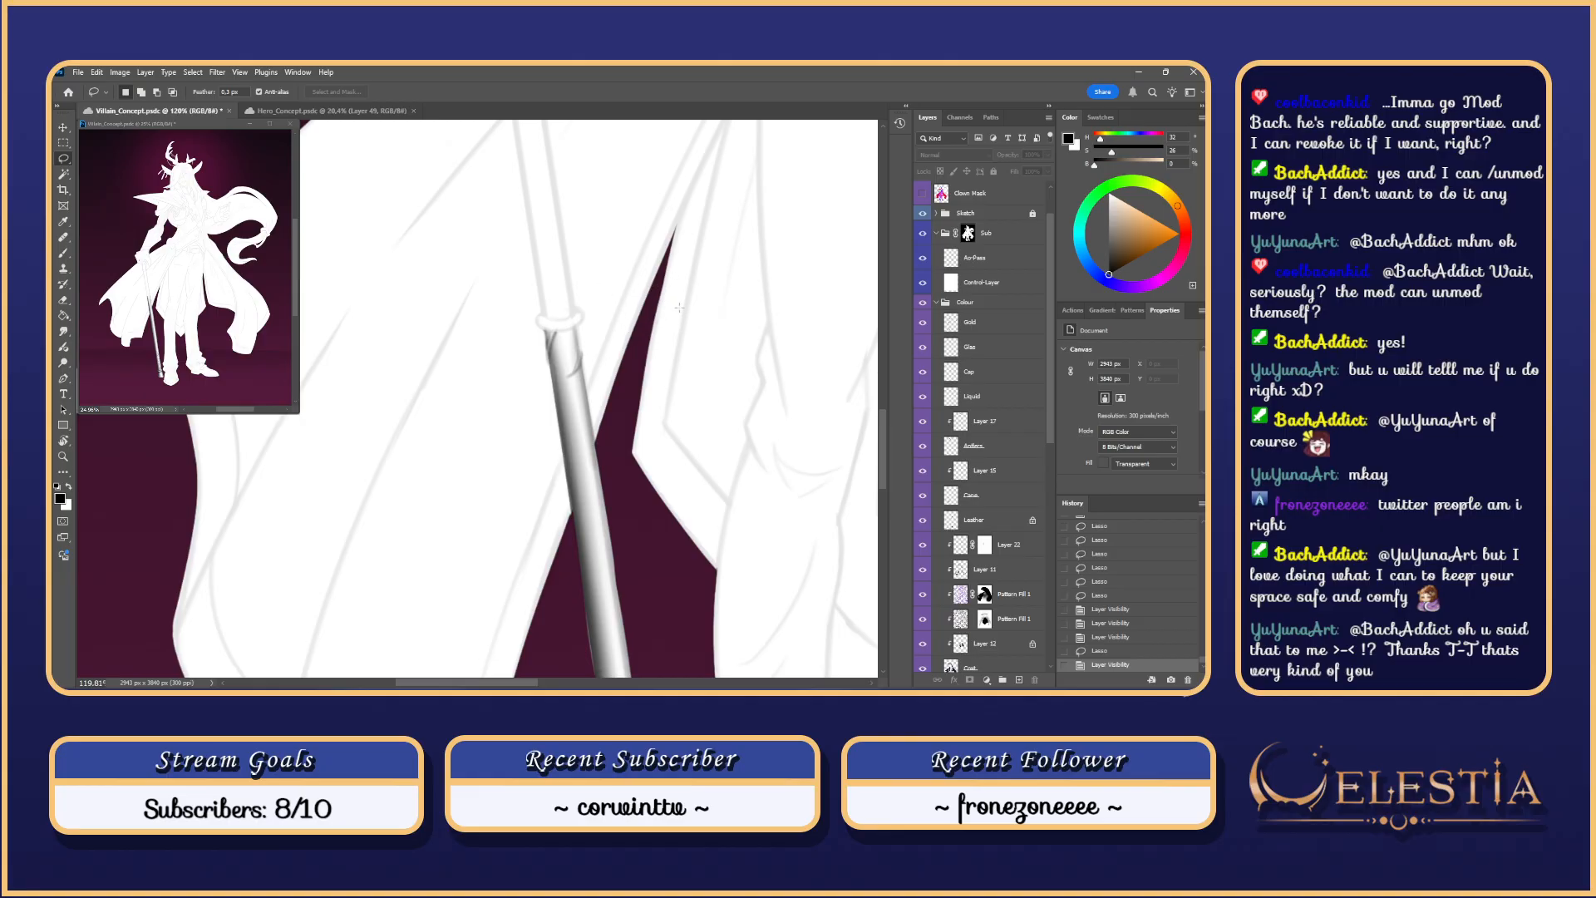
Step: Tilt and nudge the view to line up the cane for painting
key(r)
drag(684, 305, 664, 527)
mouse_move(623, 373)
mouse_down()
mouse_move(620, 346)
mouse_move(590, 418)
mouse_move(560, 398)
mouse_move(588, 412)
mouse_up()
key(b)
key(ctrl+z)
key(ctrl+z)
key(ctrl+z)
key(ctrl+z)
key(ctrl+z)
key(ctrl+z)
key(ctrl+z)
key(ctrl+z)
Step: Pick black and test shading on the ring's left end with the brush at 117, then 197
key(Escape)
drag(527, 301, 541, 301)
alt+click(524, 308)
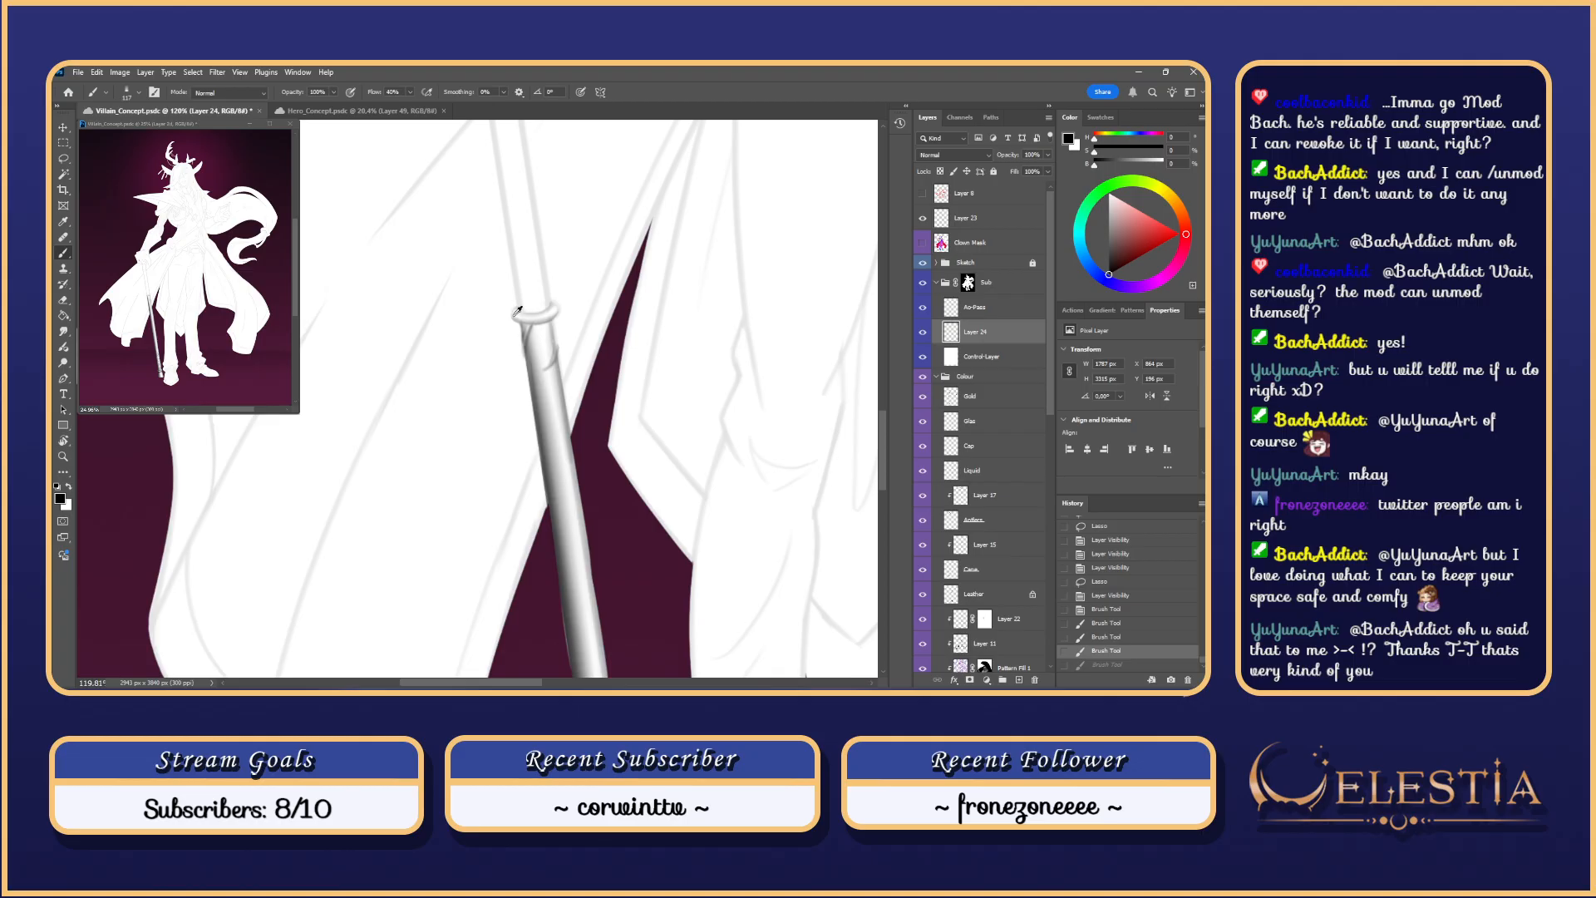
mouse_move(516, 308)
mouse_down()
mouse_move(528, 323)
mouse_move(558, 302)
mouse_move(557, 333)
mouse_move(553, 316)
mouse_up()
key(ctrl+z)
key(ctrl+z)
key(ctrl+z)
key(ctrl+z)
key(ctrl+z)
key(ctrl+z)
key(ctrl+z)
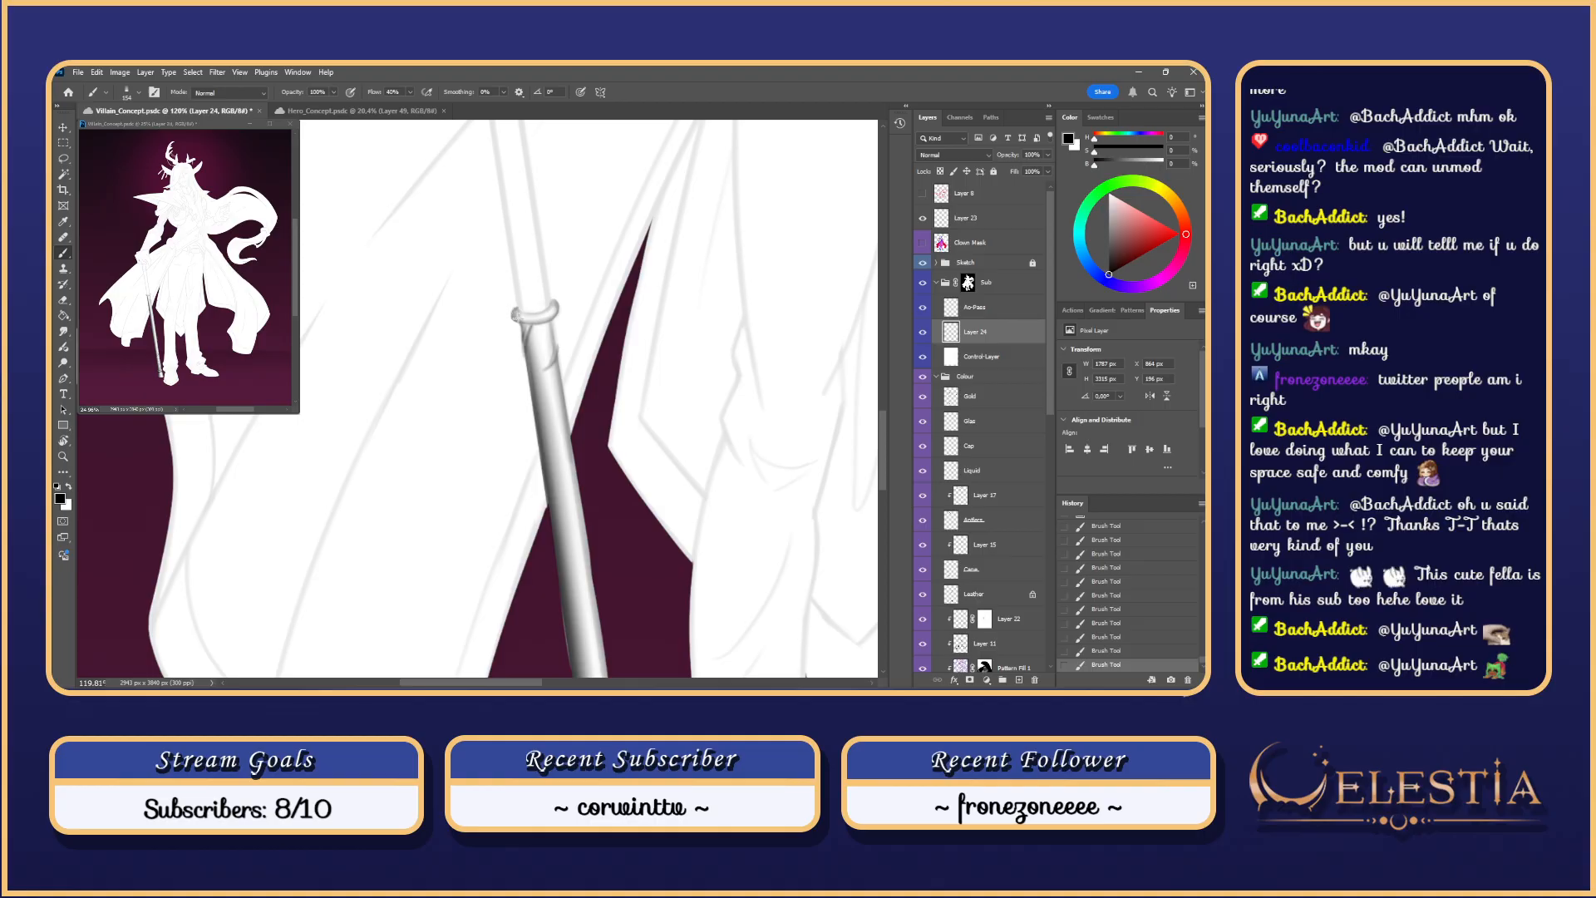
drag(521, 304, 536, 303)
drag(514, 309, 521, 319)
key(ctrl+z)
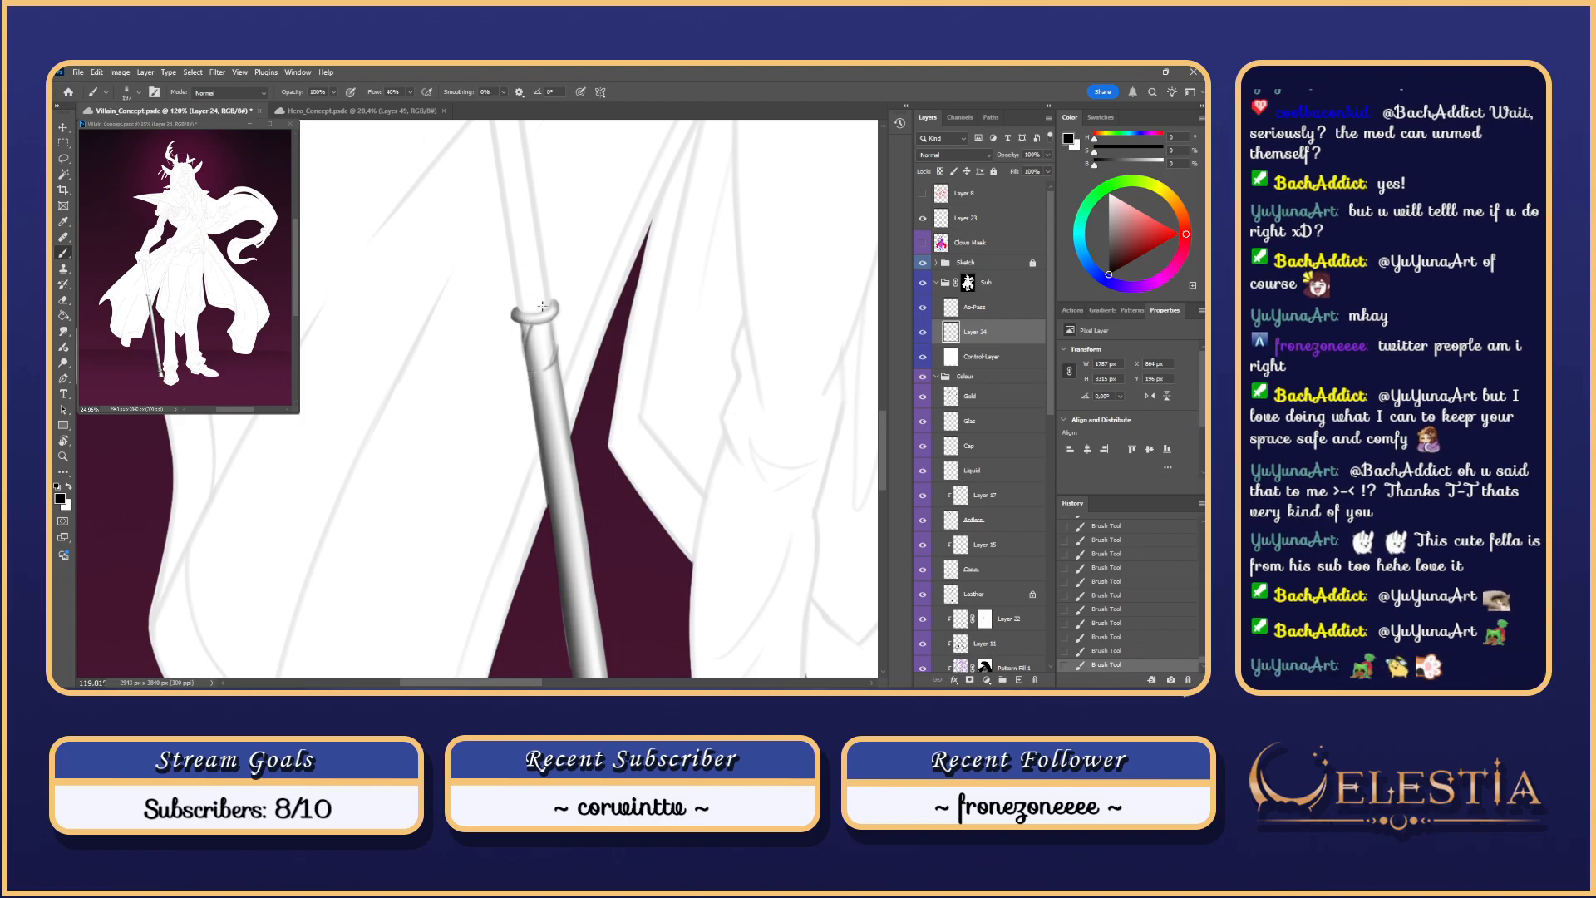
Step: Rotate the view about 25 degrees, clear the selection, and try short shading beside the ring
key(r)
drag(624, 321, 578, 478)
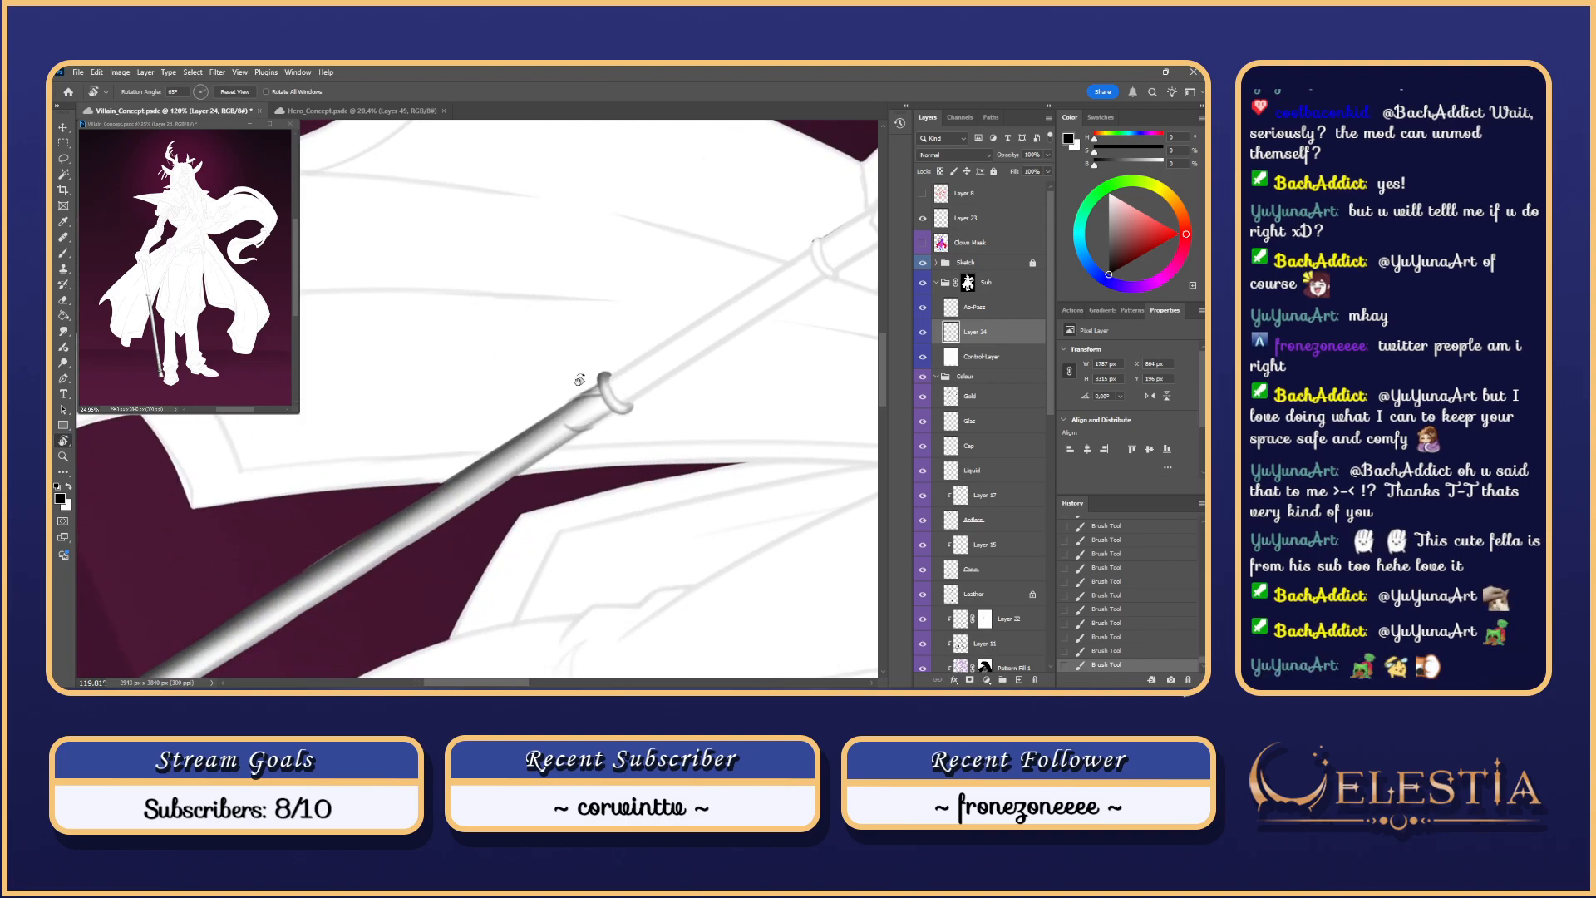
key(b)
key(ctrl+d)
drag(596, 385, 606, 407)
key(ctrl+z)
key(ctrl+z)
Step: Lasso the cane's ring section and darken its top with black shading strokes
key(l)
mouse_move(601, 384)
mouse_down()
mouse_move(594, 425)
mouse_move(580, 399)
mouse_move(592, 416)
mouse_up()
key(b)
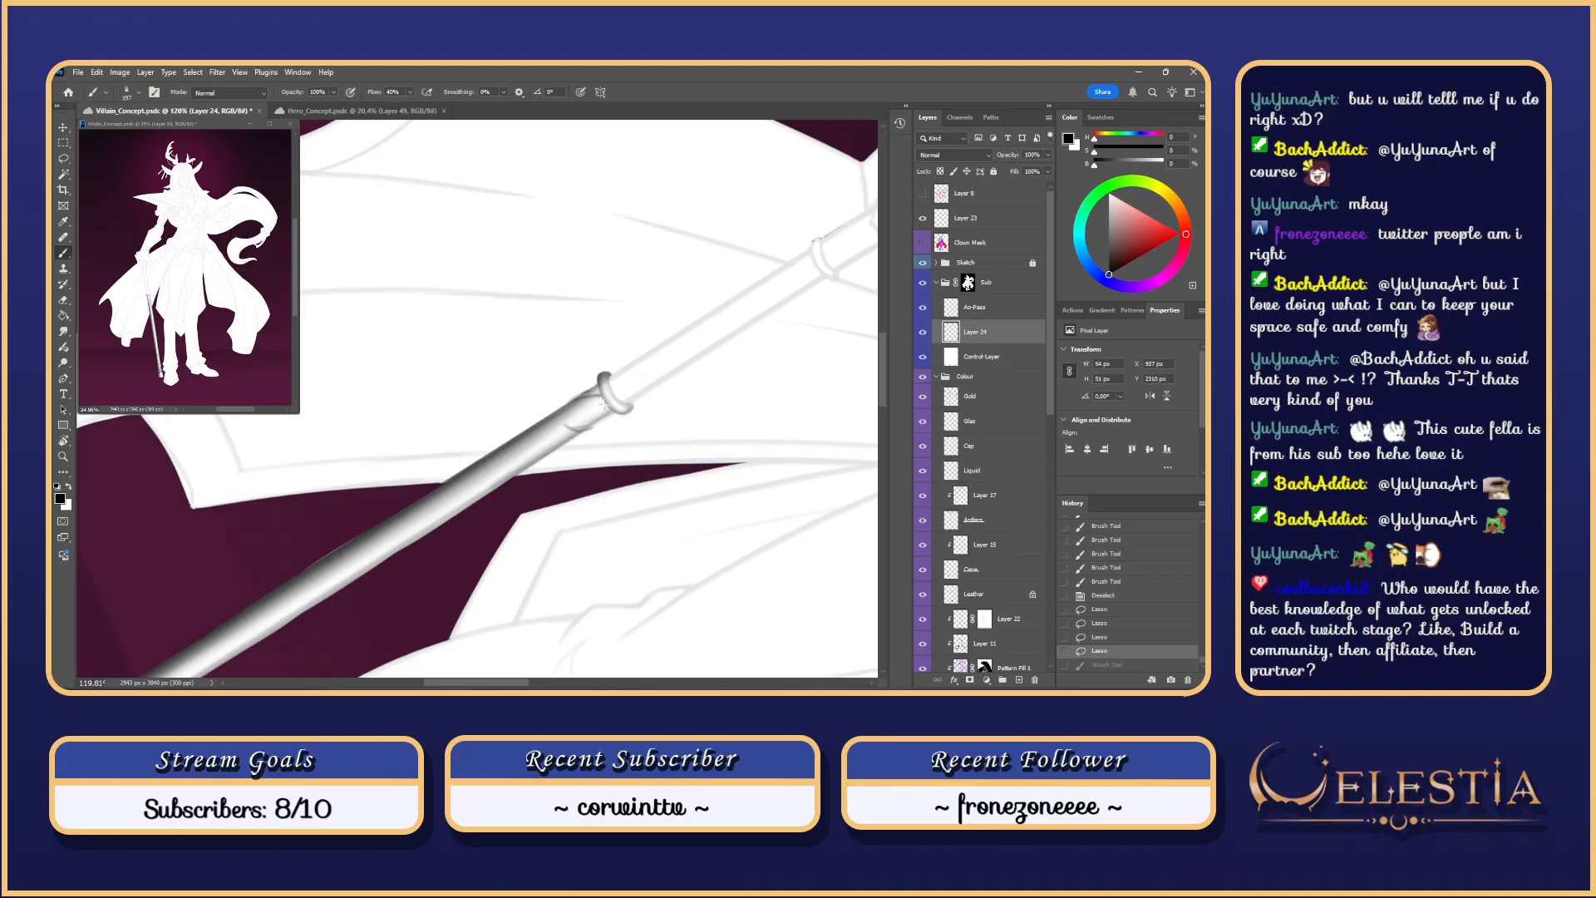
drag(598, 374, 606, 386)
drag(600, 375, 610, 384)
drag(606, 374, 612, 384)
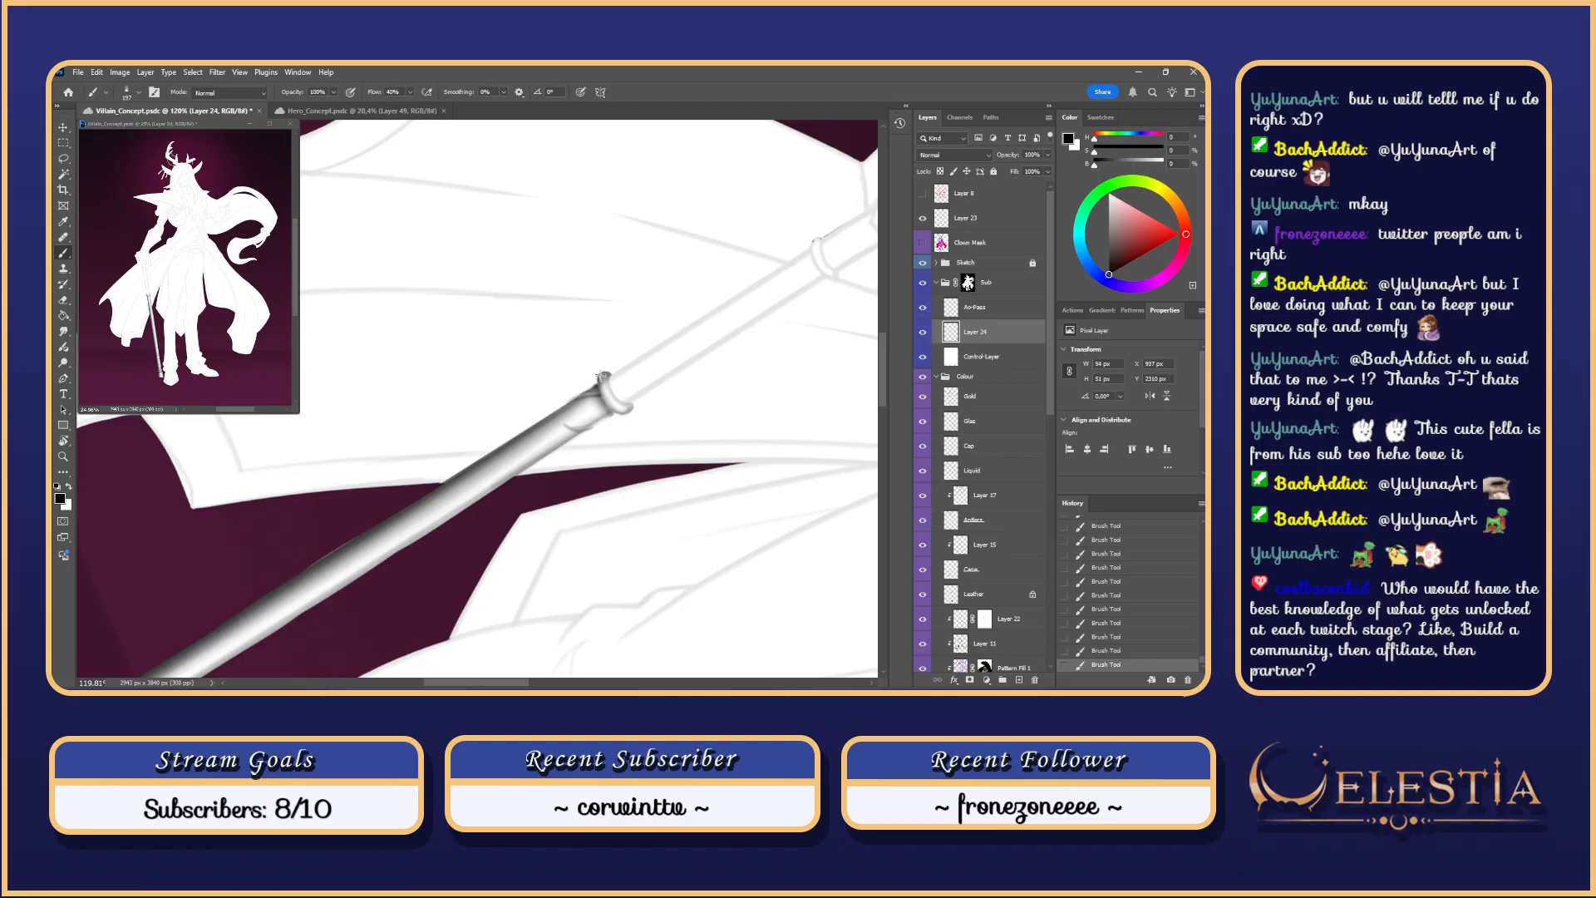
key(ctrl+z)
drag(606, 404, 593, 409)
Step: Reset the view upright and drop the selection around the ring
scroll(603, 412, down, 4)
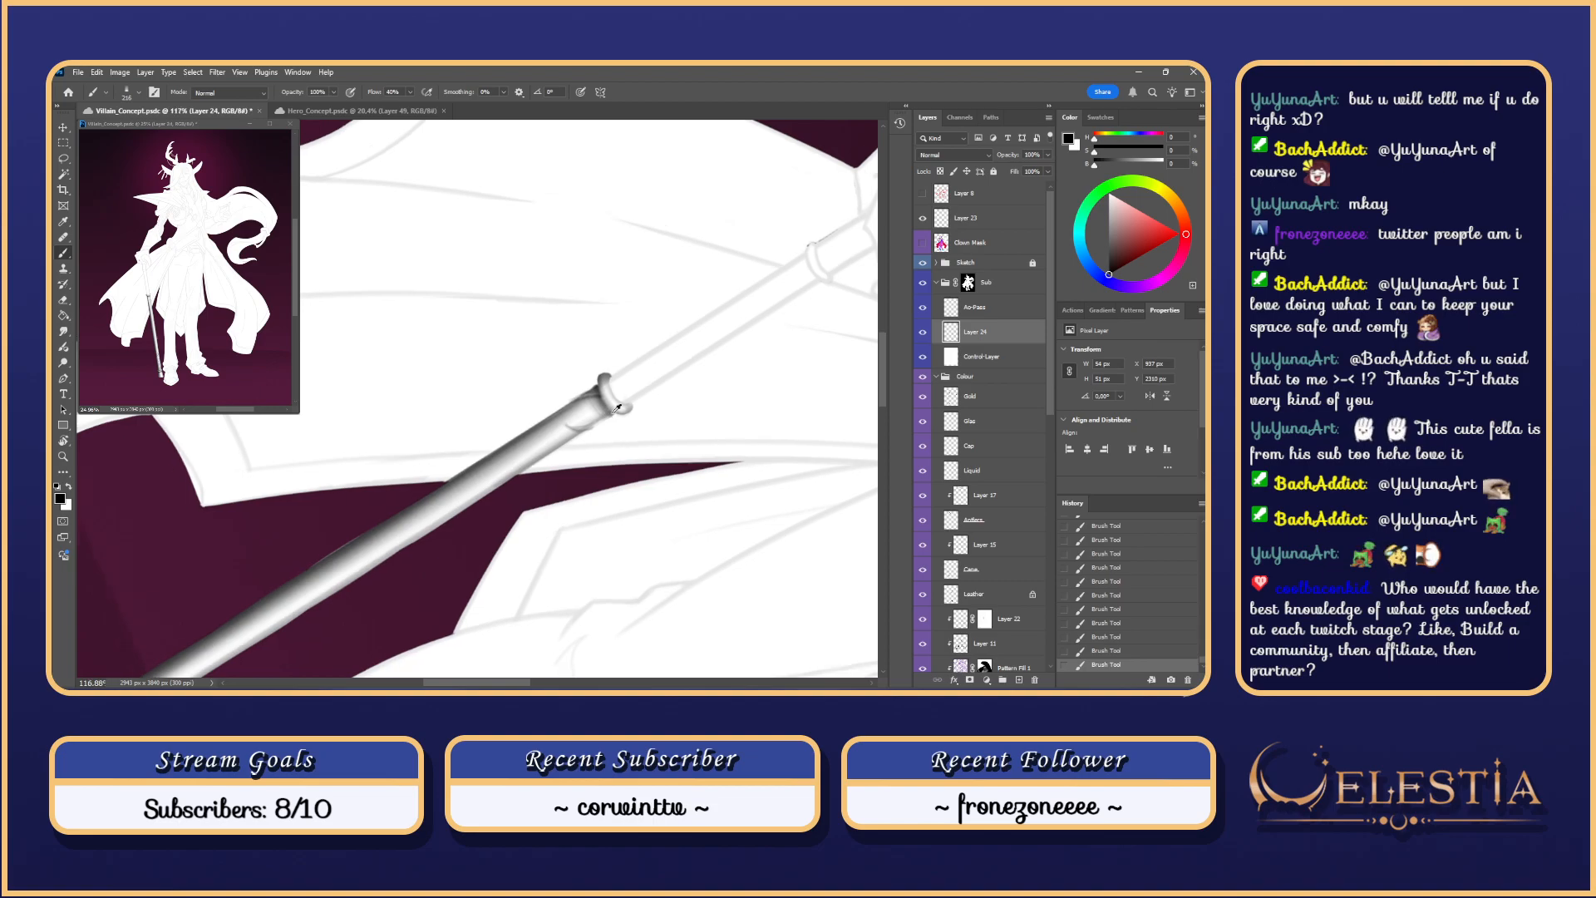
scroll(590, 383, up, 5)
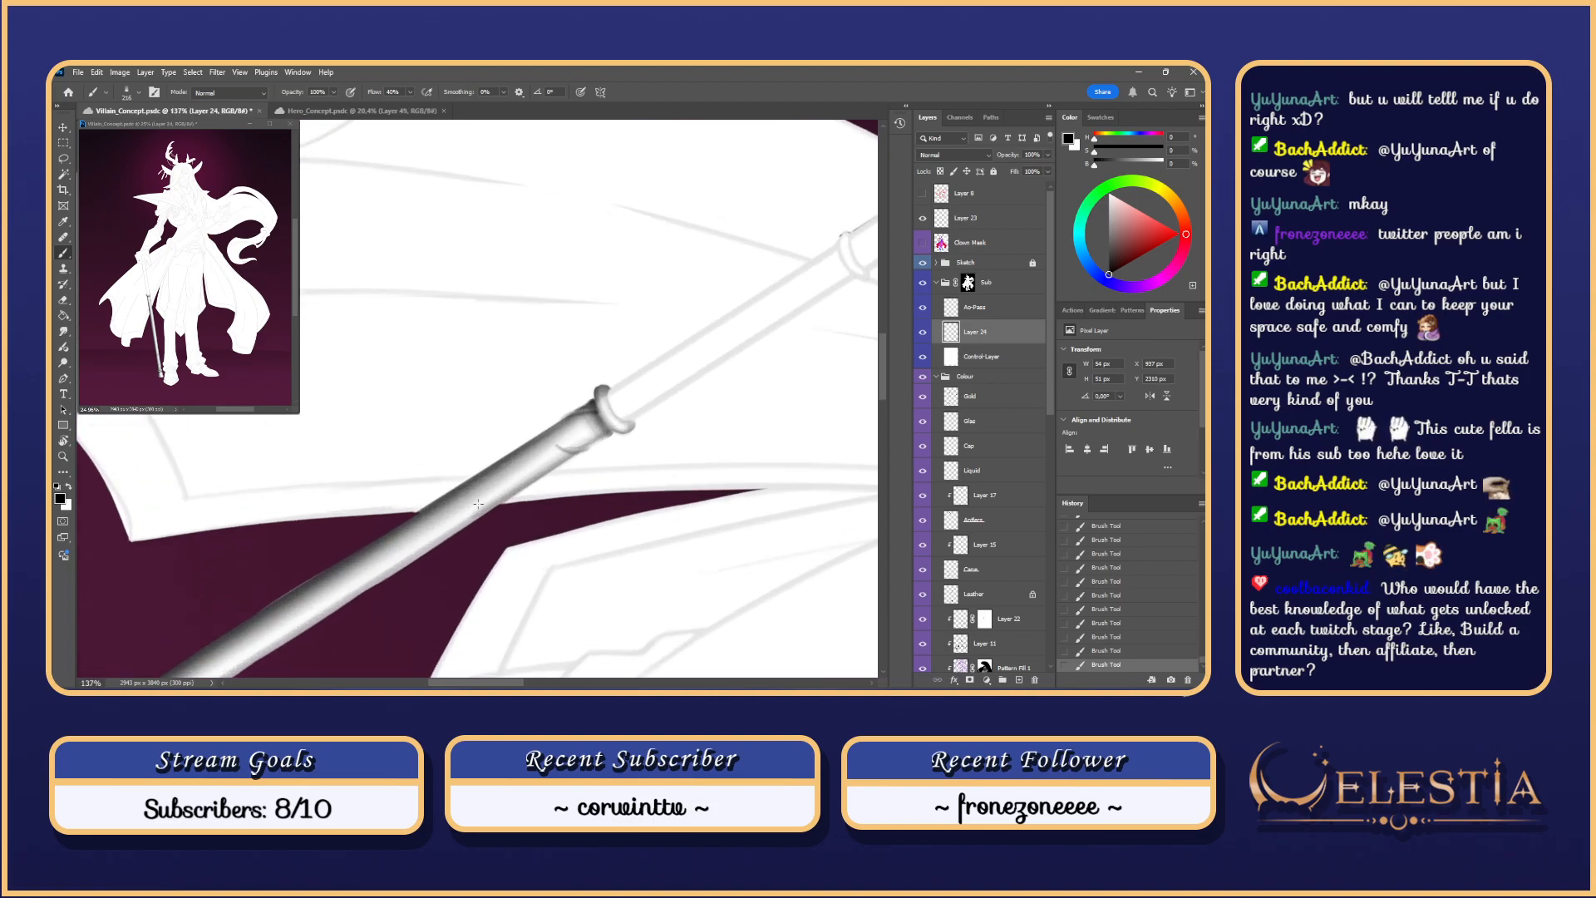
key(Escape)
key(ctrl+d)
scroll(479, 504, down, 5)
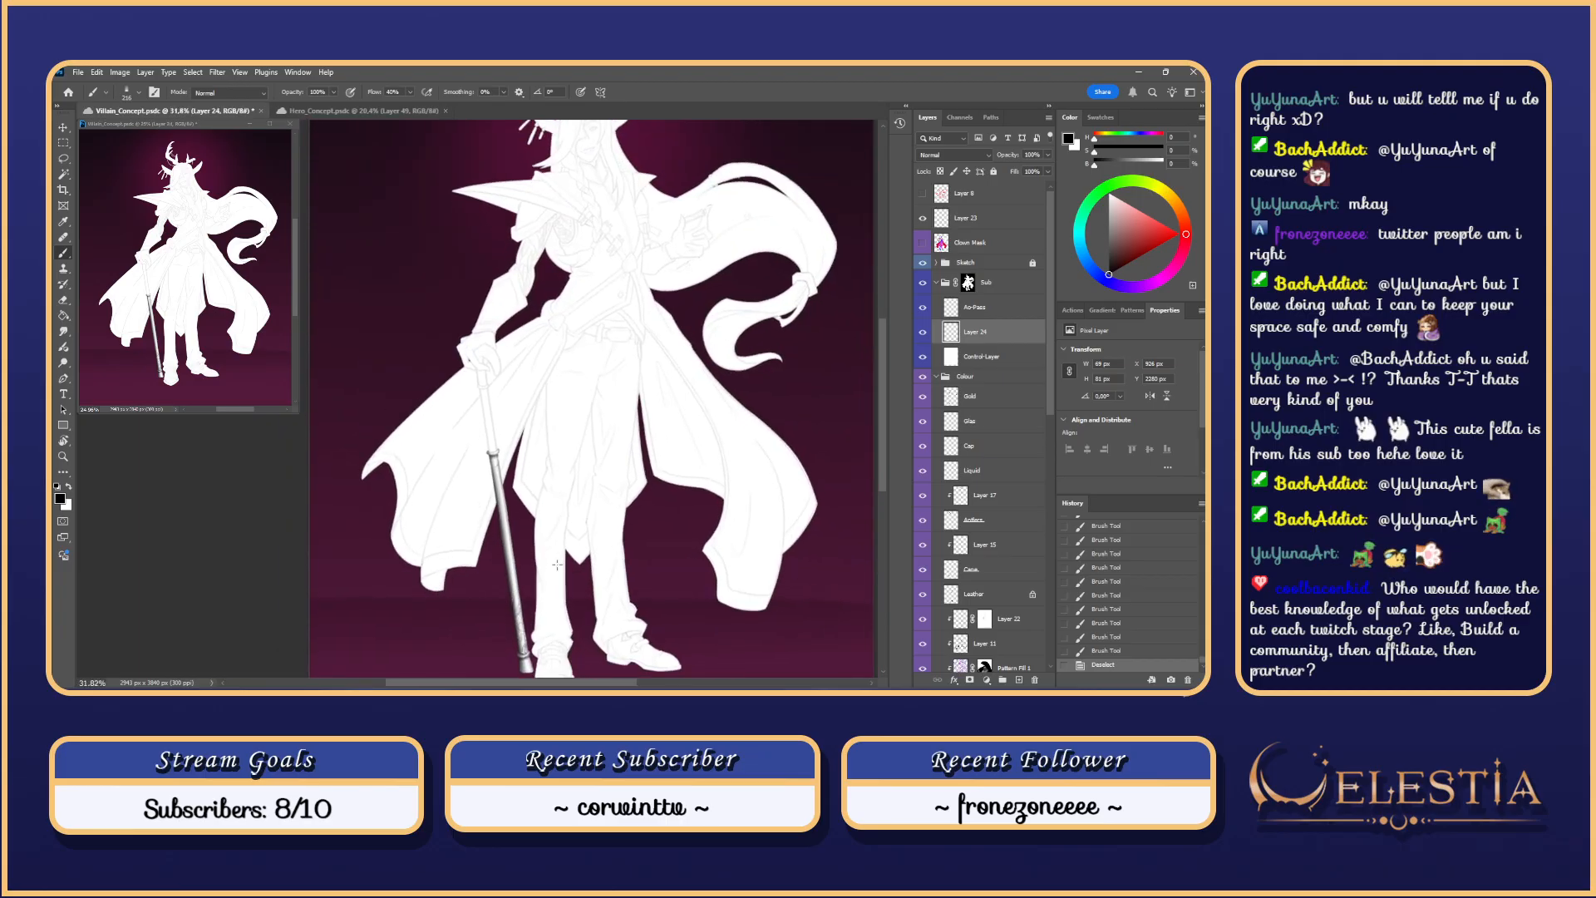
scroll(558, 564, up, 6)
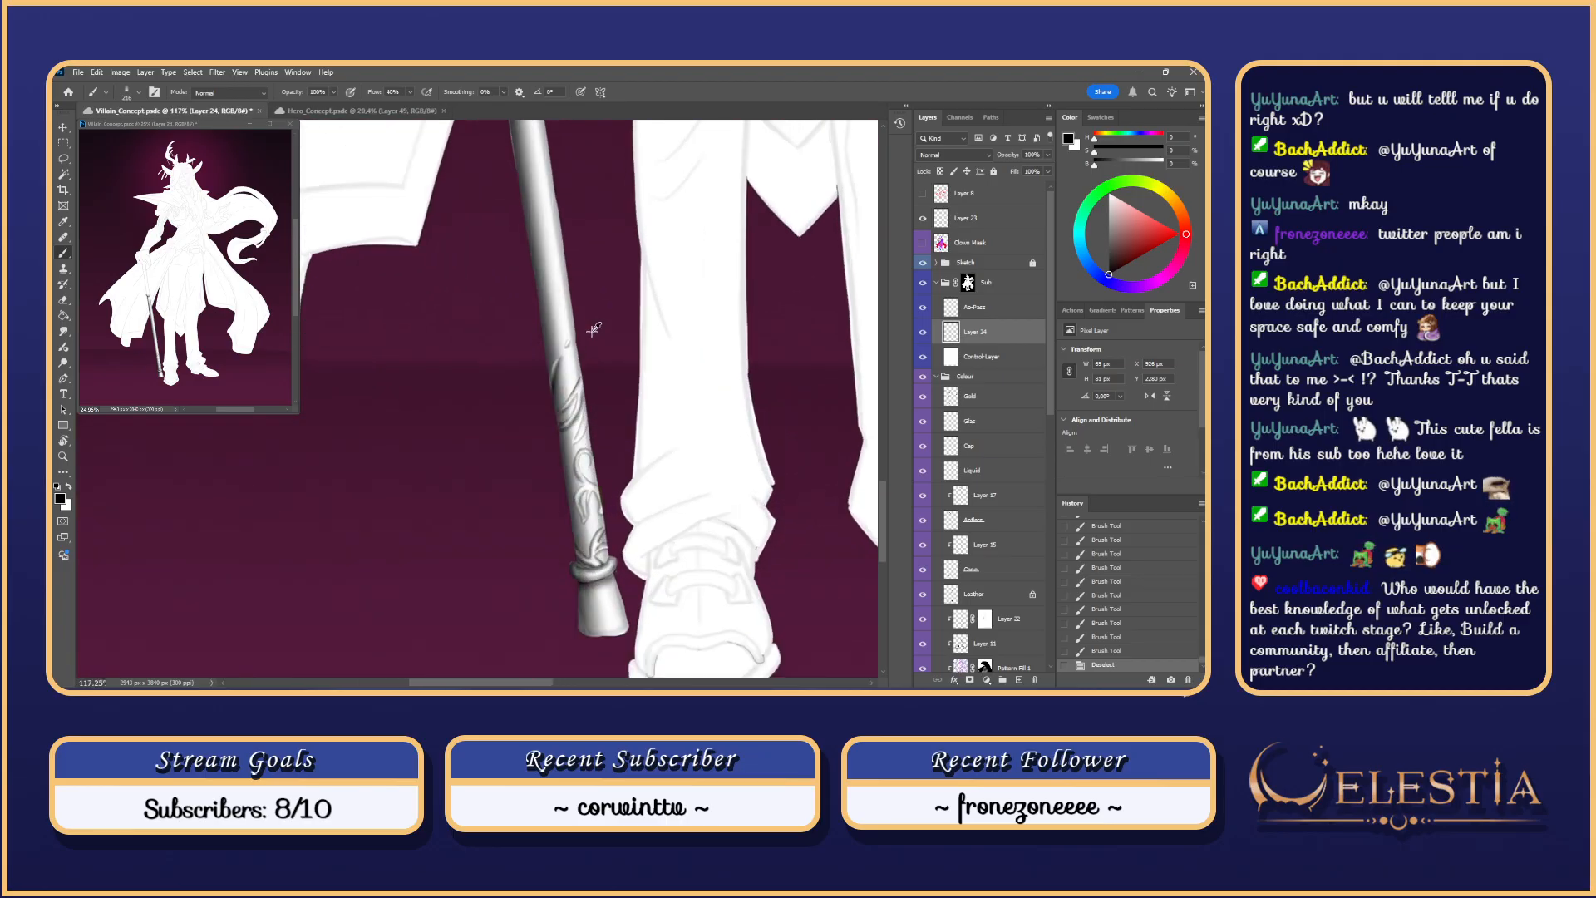
Step: Smudge the shading along the cane staff, undoing the second trial stroke
scroll(574, 440, up, 3)
key(r)
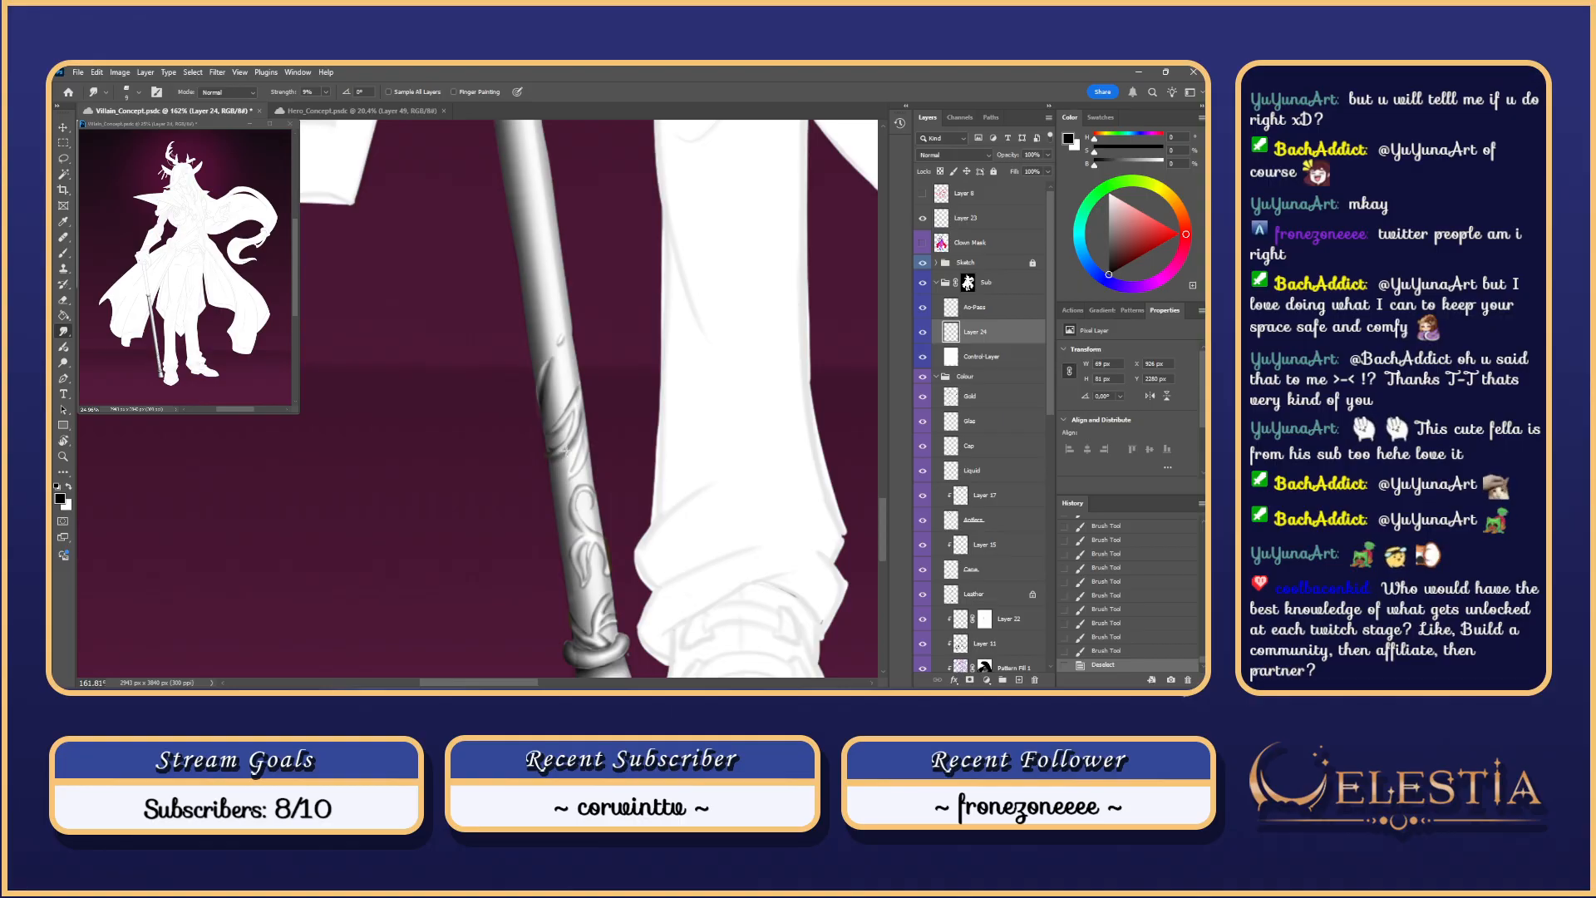
drag(562, 453, 552, 486)
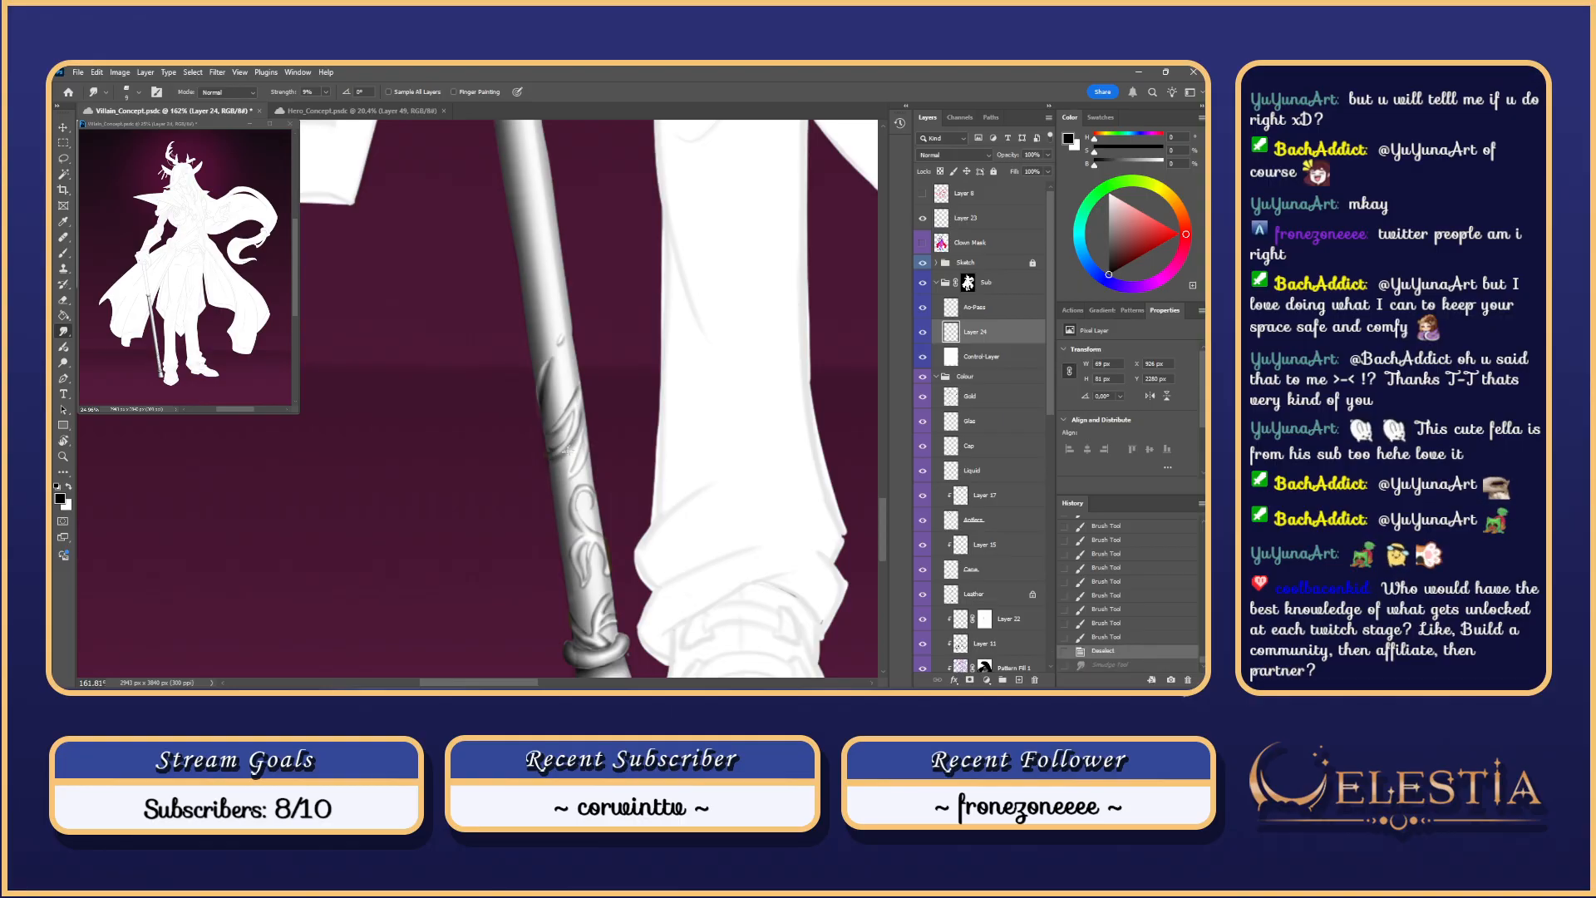
key(ctrl+shift+z)
drag(548, 462, 573, 446)
key(ctrl+z)
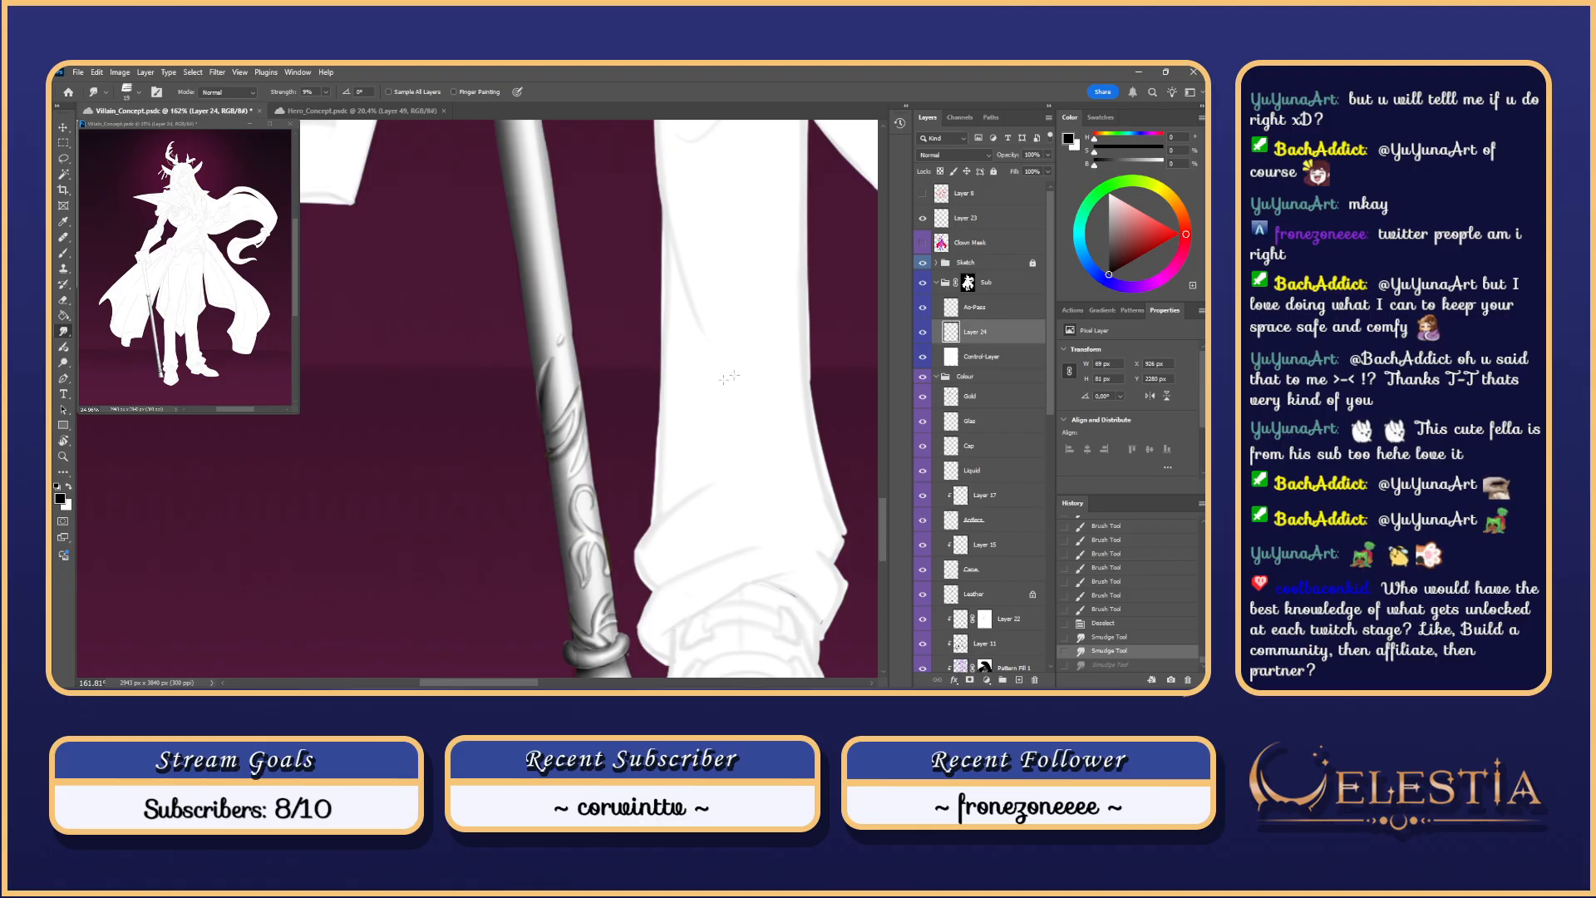
Step: Check the Ao-Pass shading, then merge the Ao-Pass layer down into Layer 24
click(923, 308)
click(923, 308)
click(997, 309)
right_click(1001, 310)
click(1051, 391)
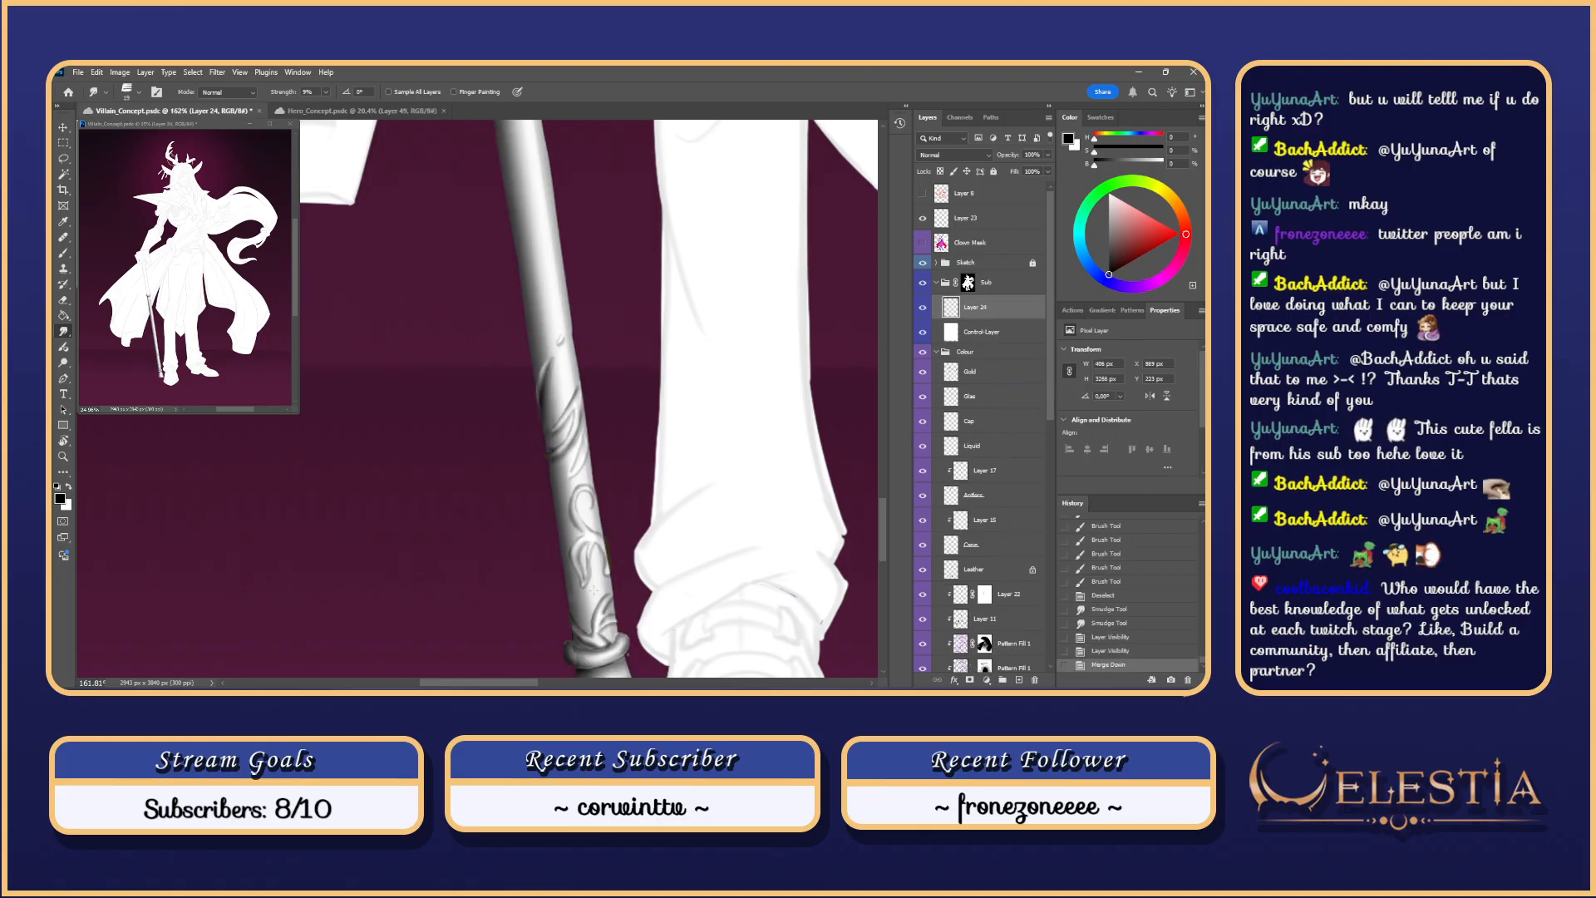
Step: Lightly smudge the cane ornament to soften it
click(565, 454)
key(ctrl+z)
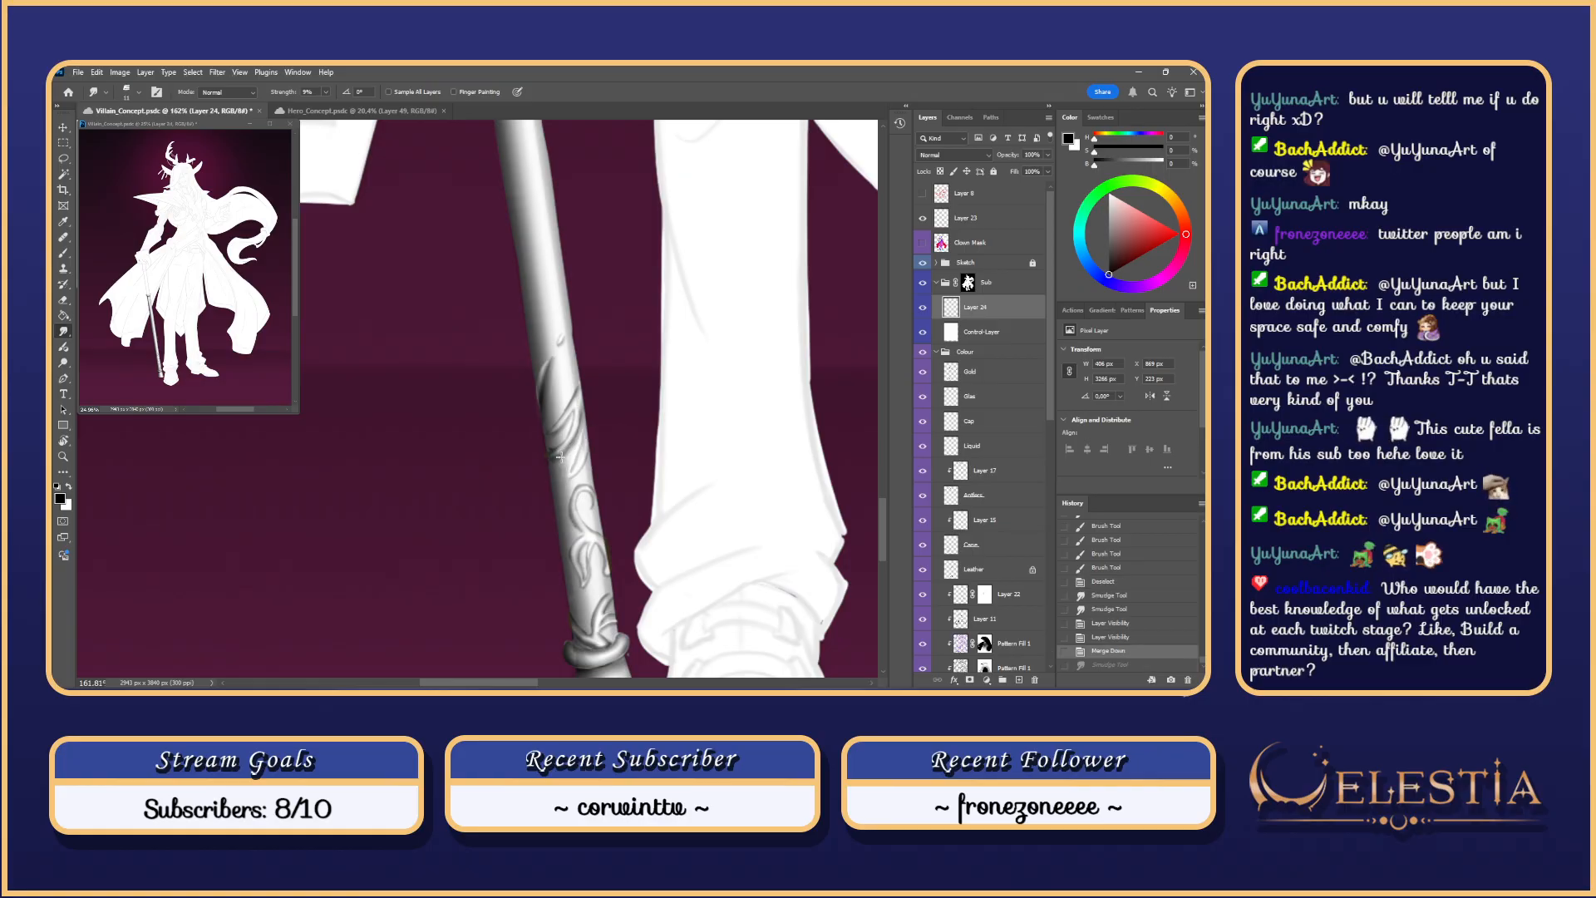
click(564, 453)
click(564, 454)
mouse_move(548, 386)
mouse_down()
mouse_move(546, 451)
mouse_move(571, 414)
mouse_up()
Step: Toggle the Sketch group's visibility and make it the active group
click(923, 263)
click(923, 263)
click(923, 263)
click(968, 263)
click(923, 263)
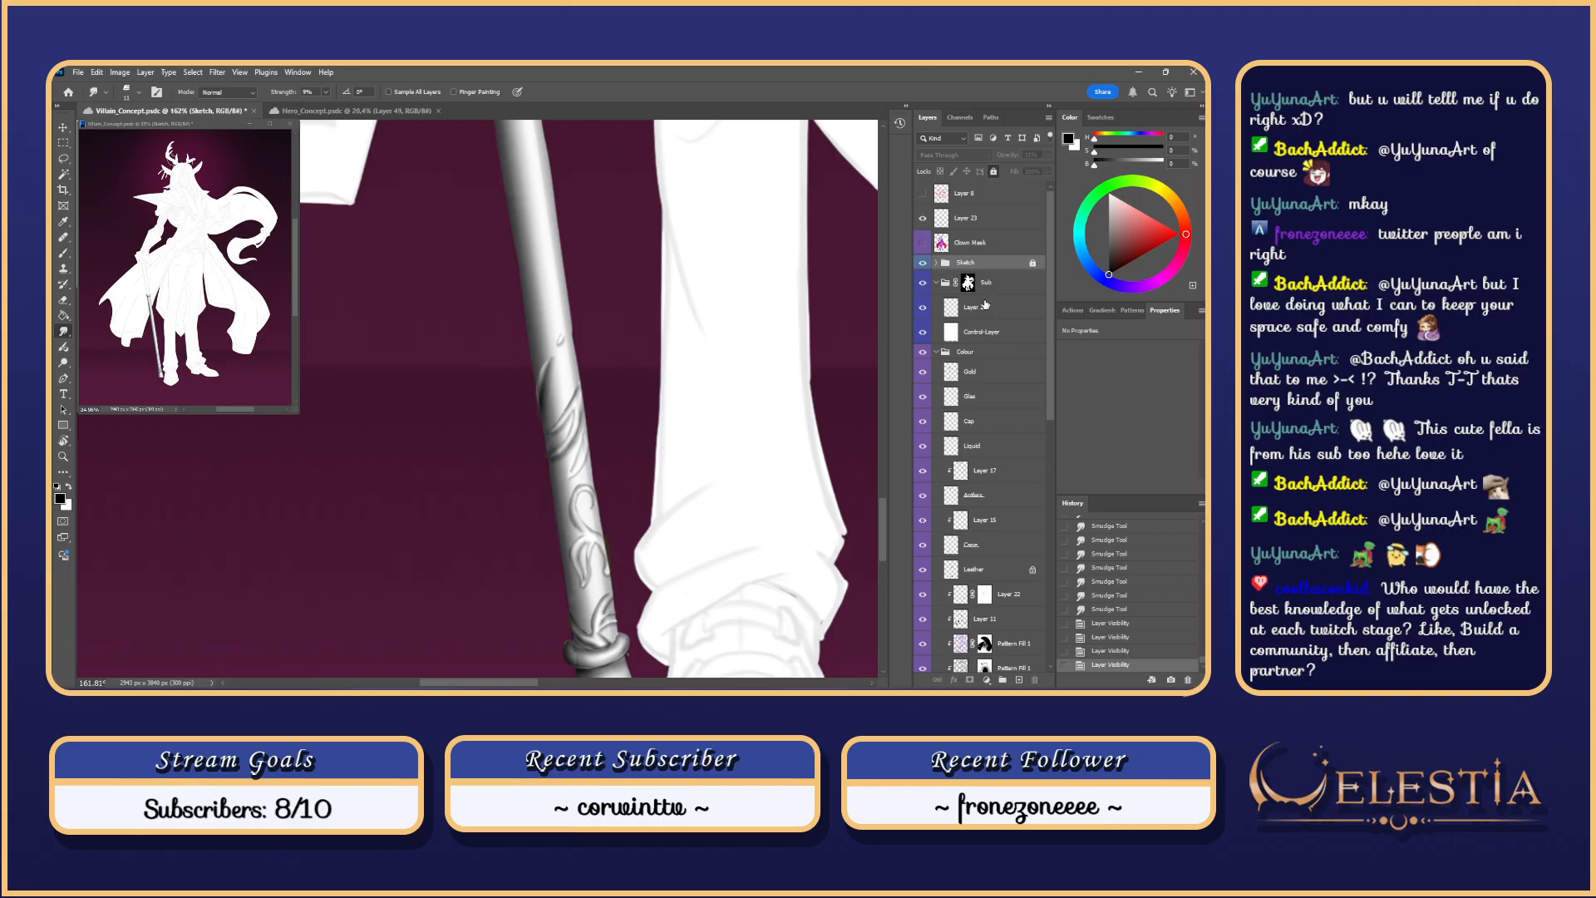
Step: Try Soft Round 100 eraser strokes on the cane in Layer 24, undoing them
key(e)
right_click(559, 386)
click(785, 570)
click(985, 308)
mouse_move(547, 382)
mouse_down()
mouse_move(550, 399)
mouse_move(507, 380)
mouse_move(541, 398)
mouse_up()
key(ctrl+z)
key(ctrl+z)
drag(548, 343, 540, 436)
key(ctrl+z)
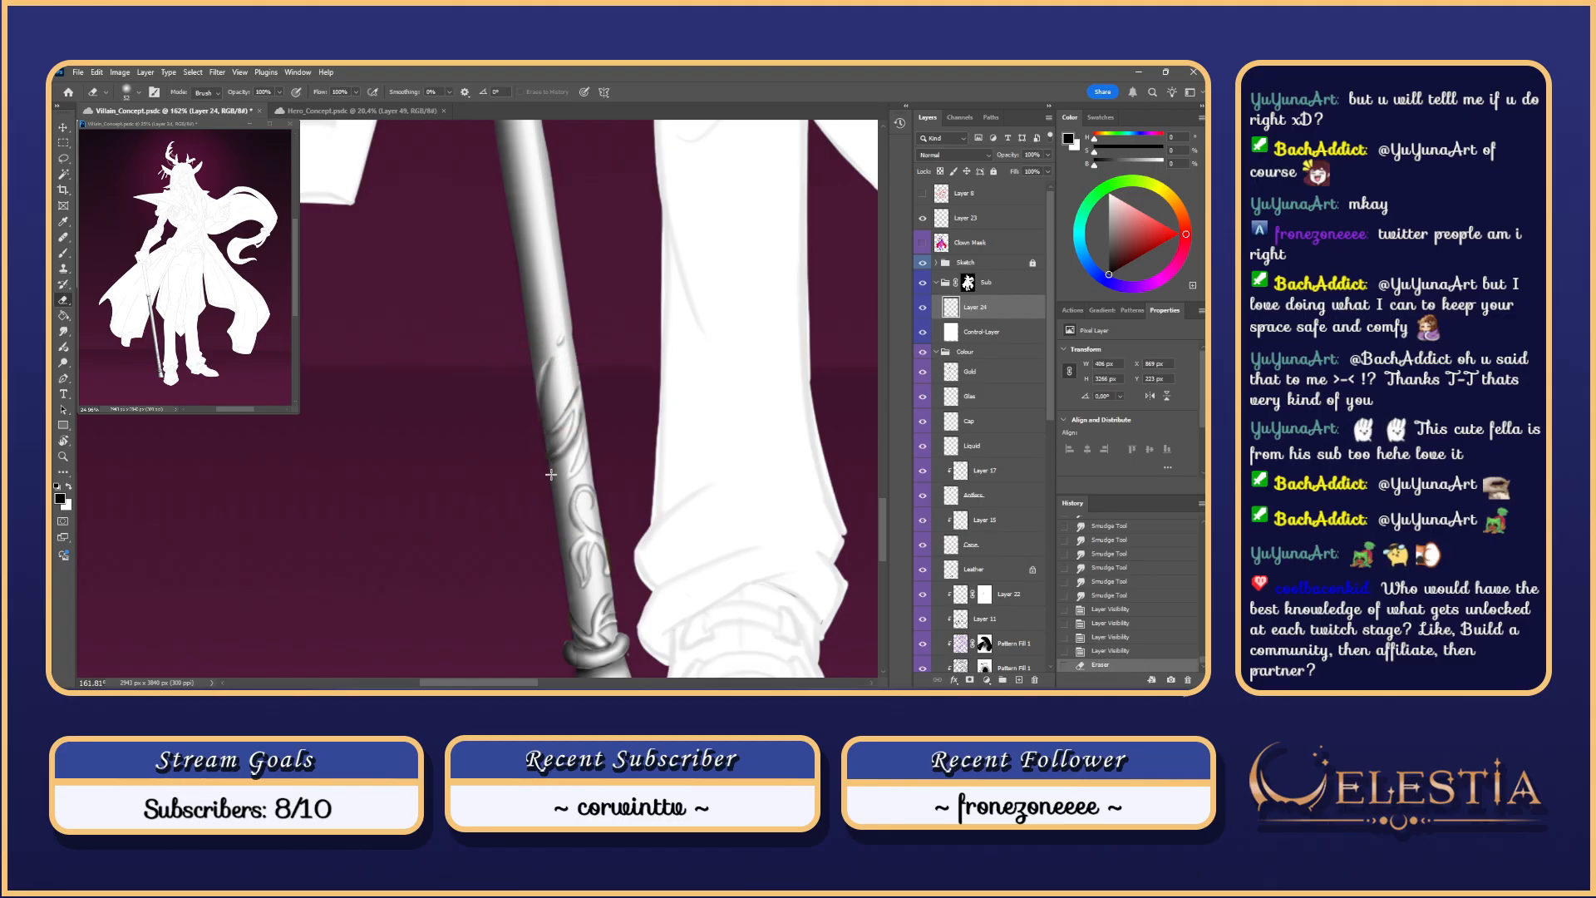
Step: Resize the eraser to 178, compare the last erase, and undo a trial erase on the lower staff
scroll(553, 484, down, 4)
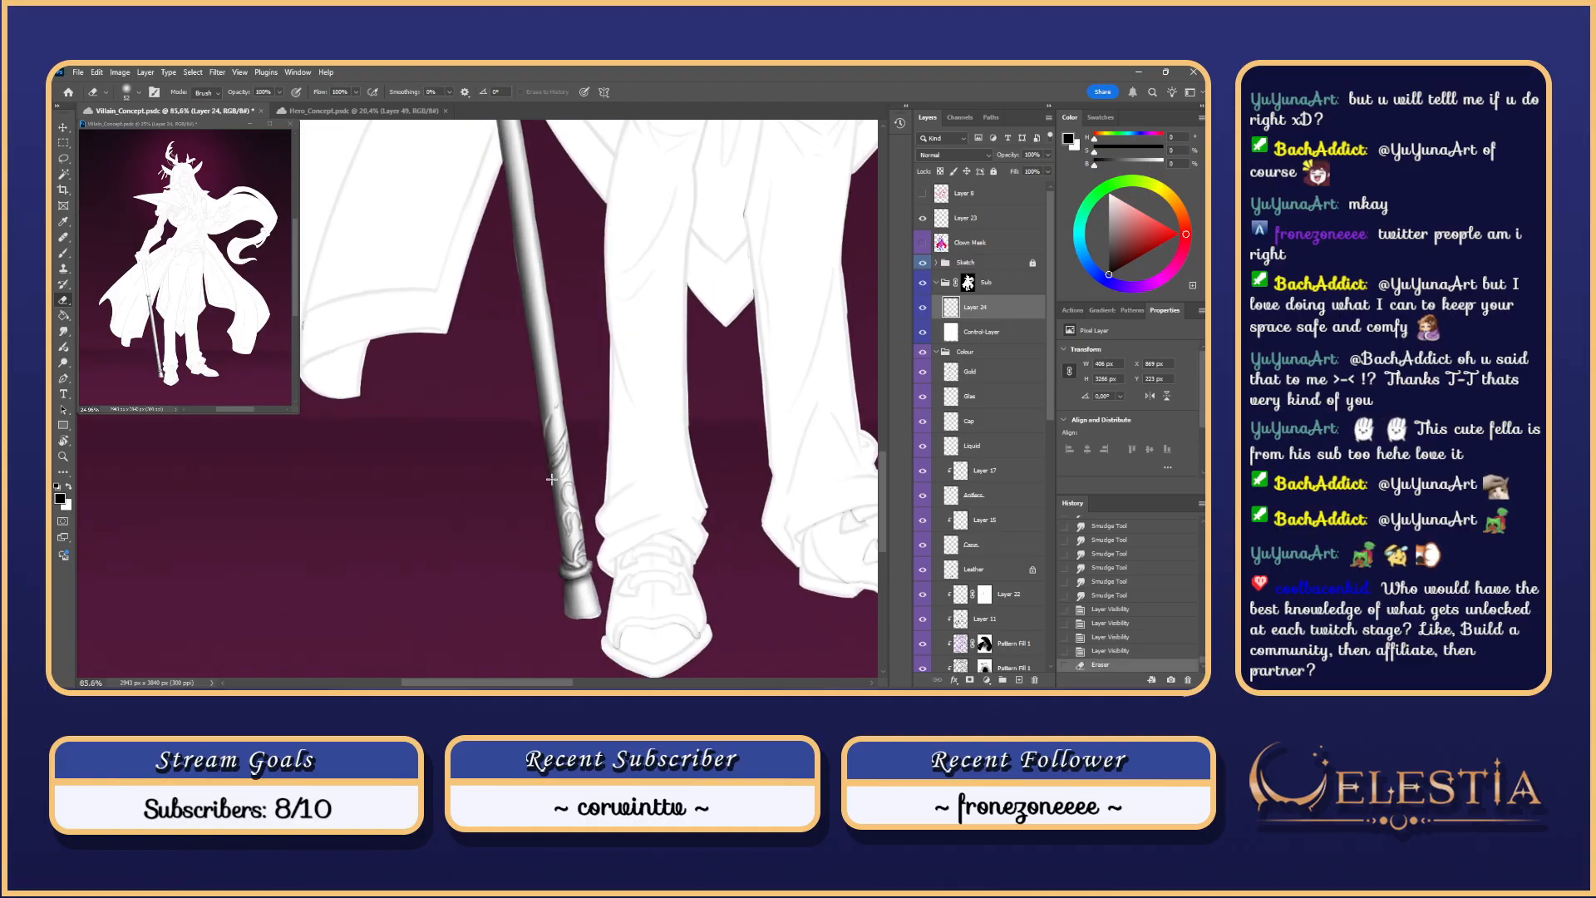
scroll(558, 488, down, 4)
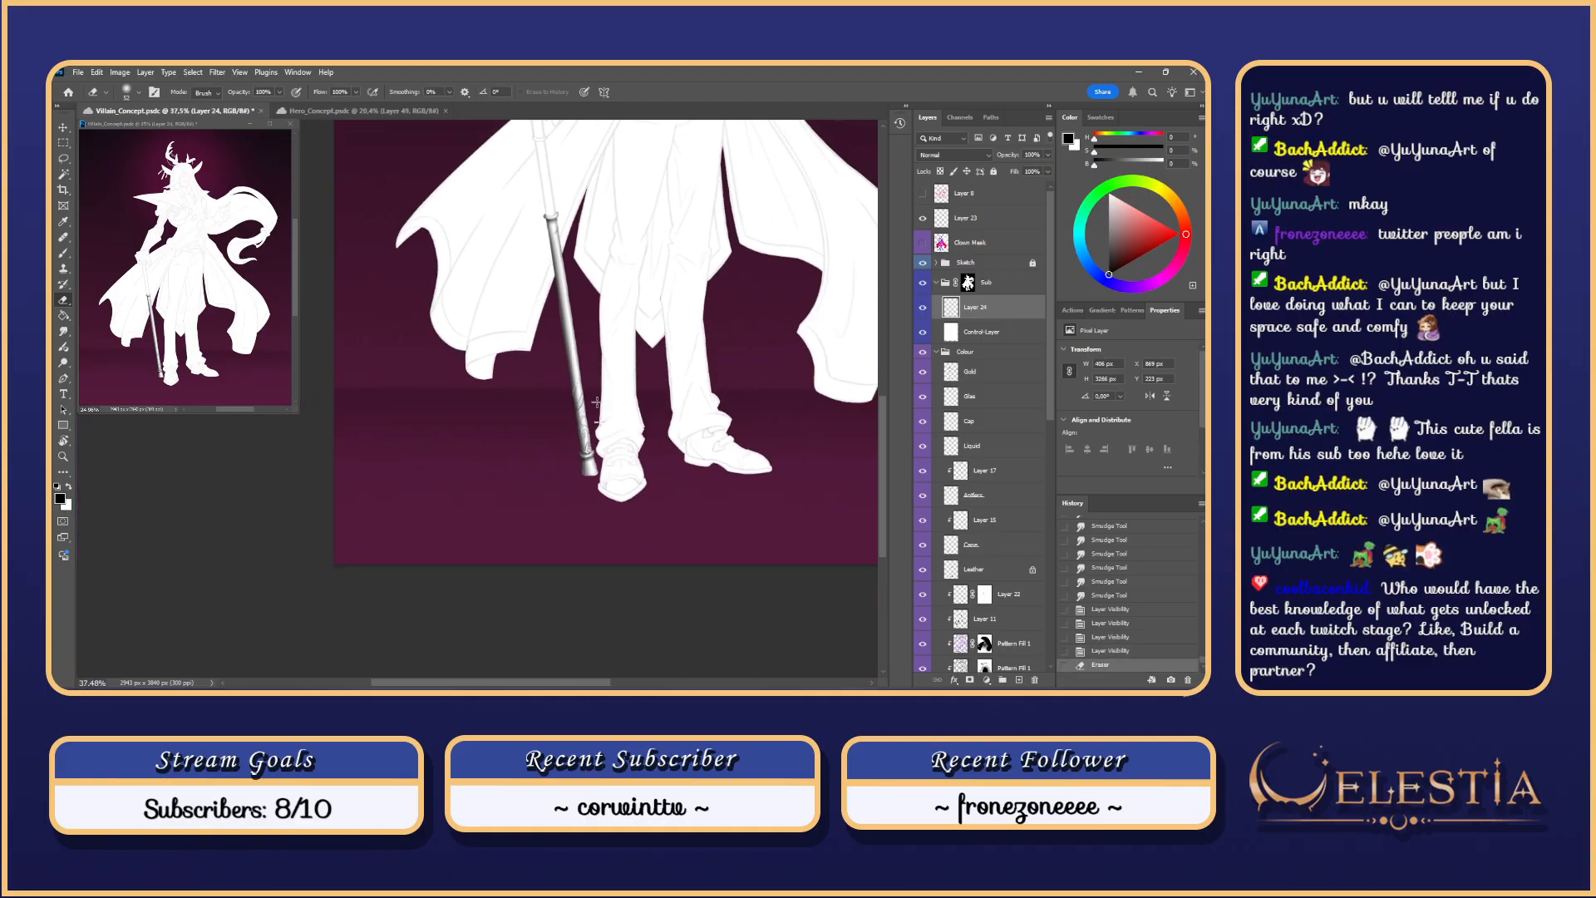
scroll(582, 485, up, 1)
mouse_move(581, 479)
mouse_down()
mouse_move(612, 479)
mouse_move(584, 494)
mouse_move(581, 466)
mouse_up()
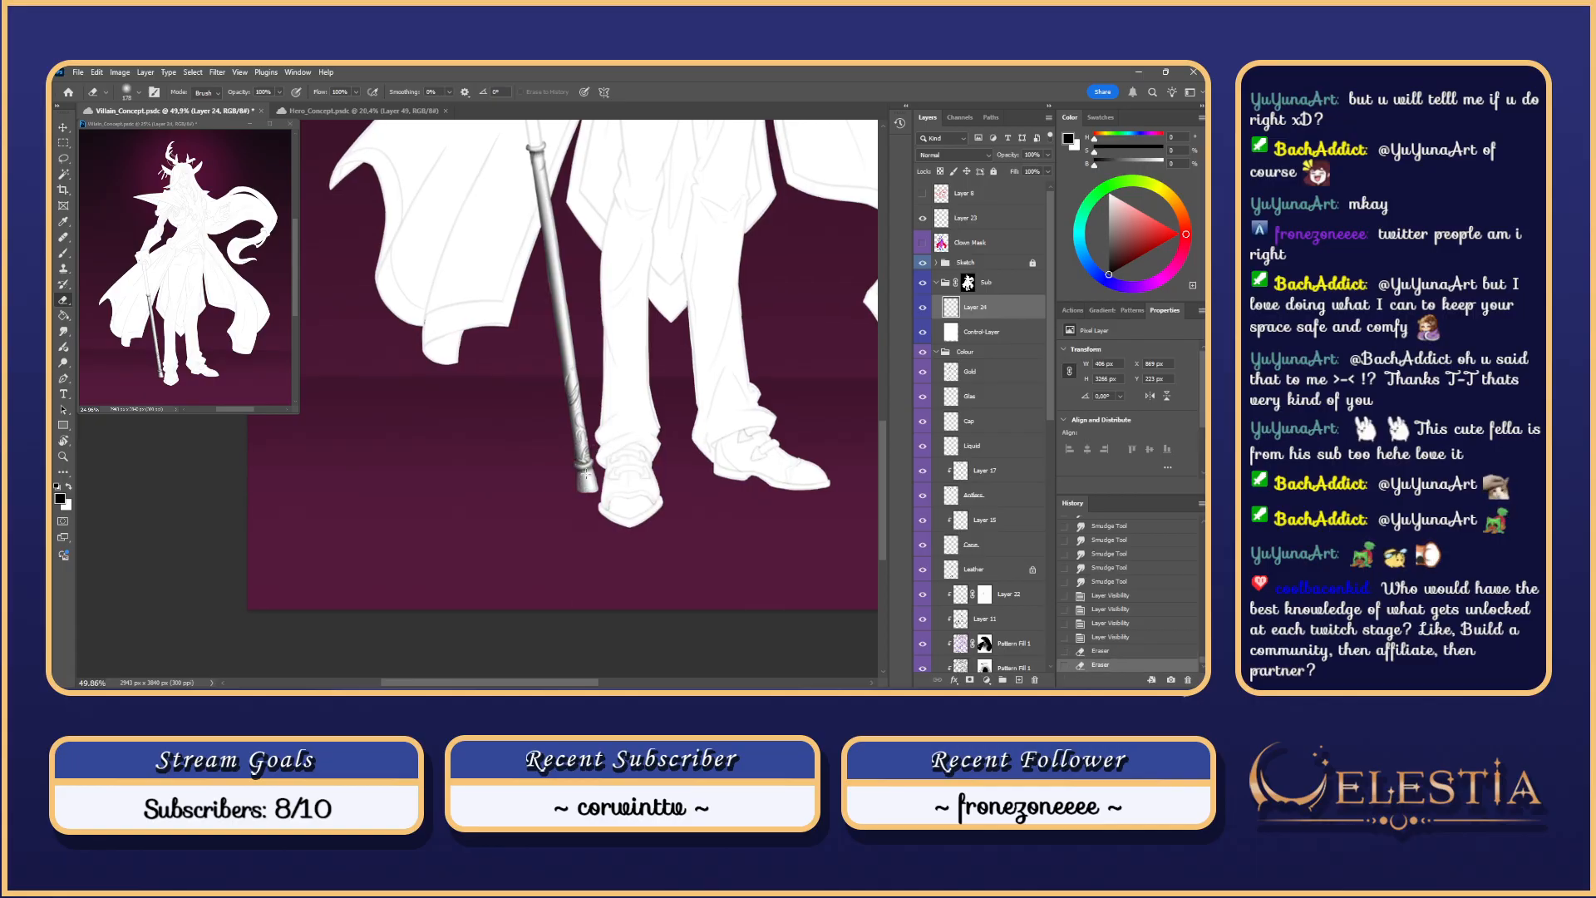
key(ctrl+z)
key(ctrl+shift+z)
scroll(588, 477, down, 1)
drag(598, 197, 604, 268)
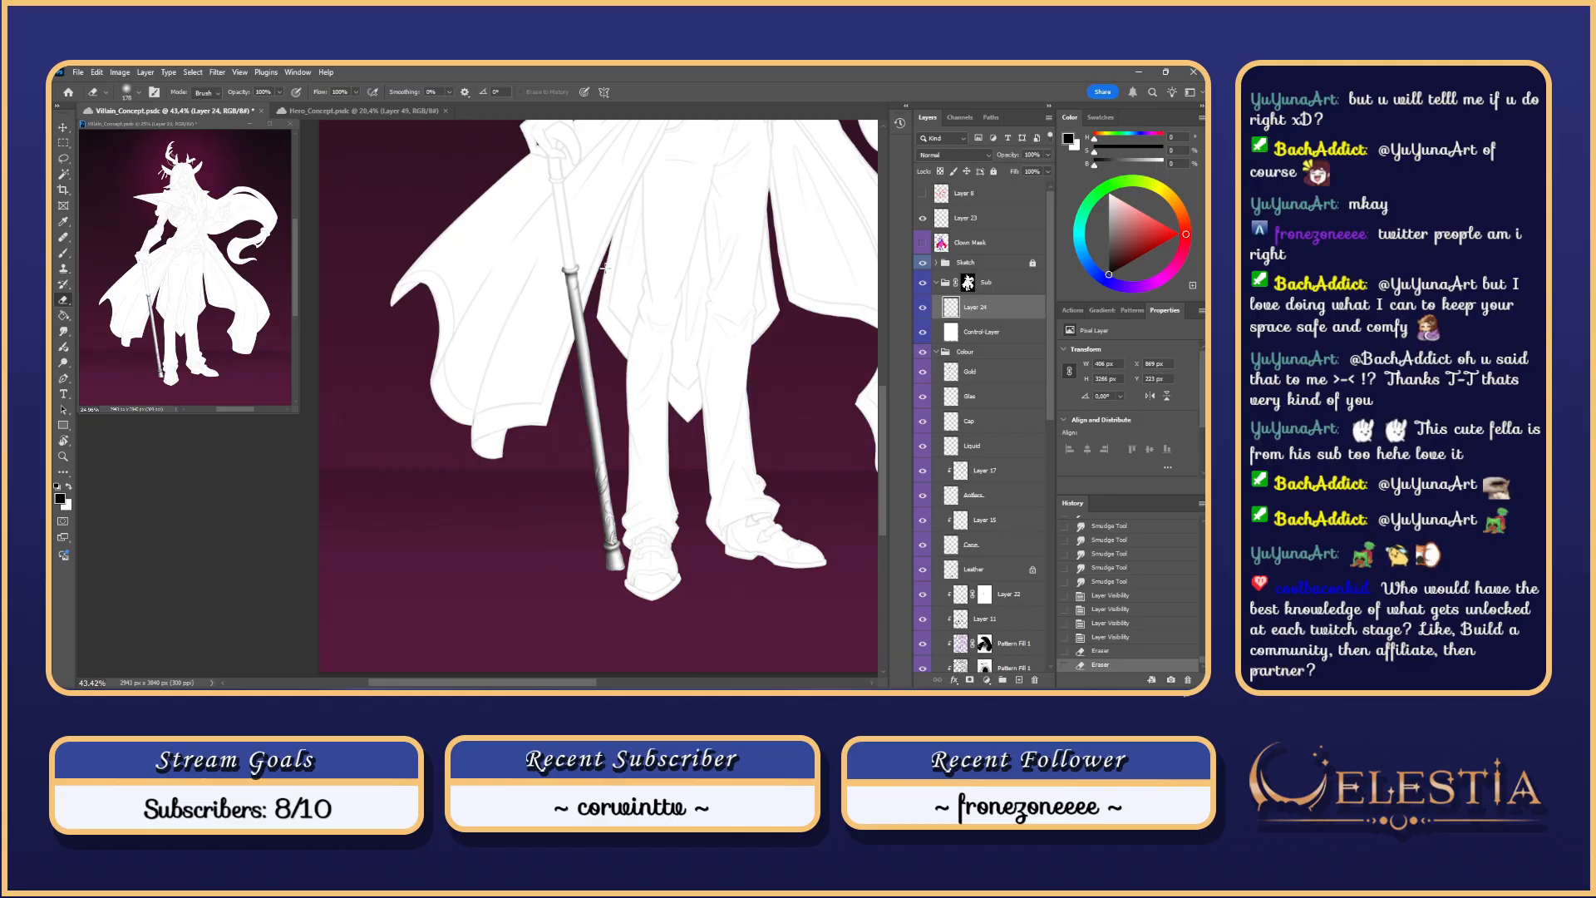
scroll(605, 266, up, 2)
click(583, 293)
key(ctrl+z)
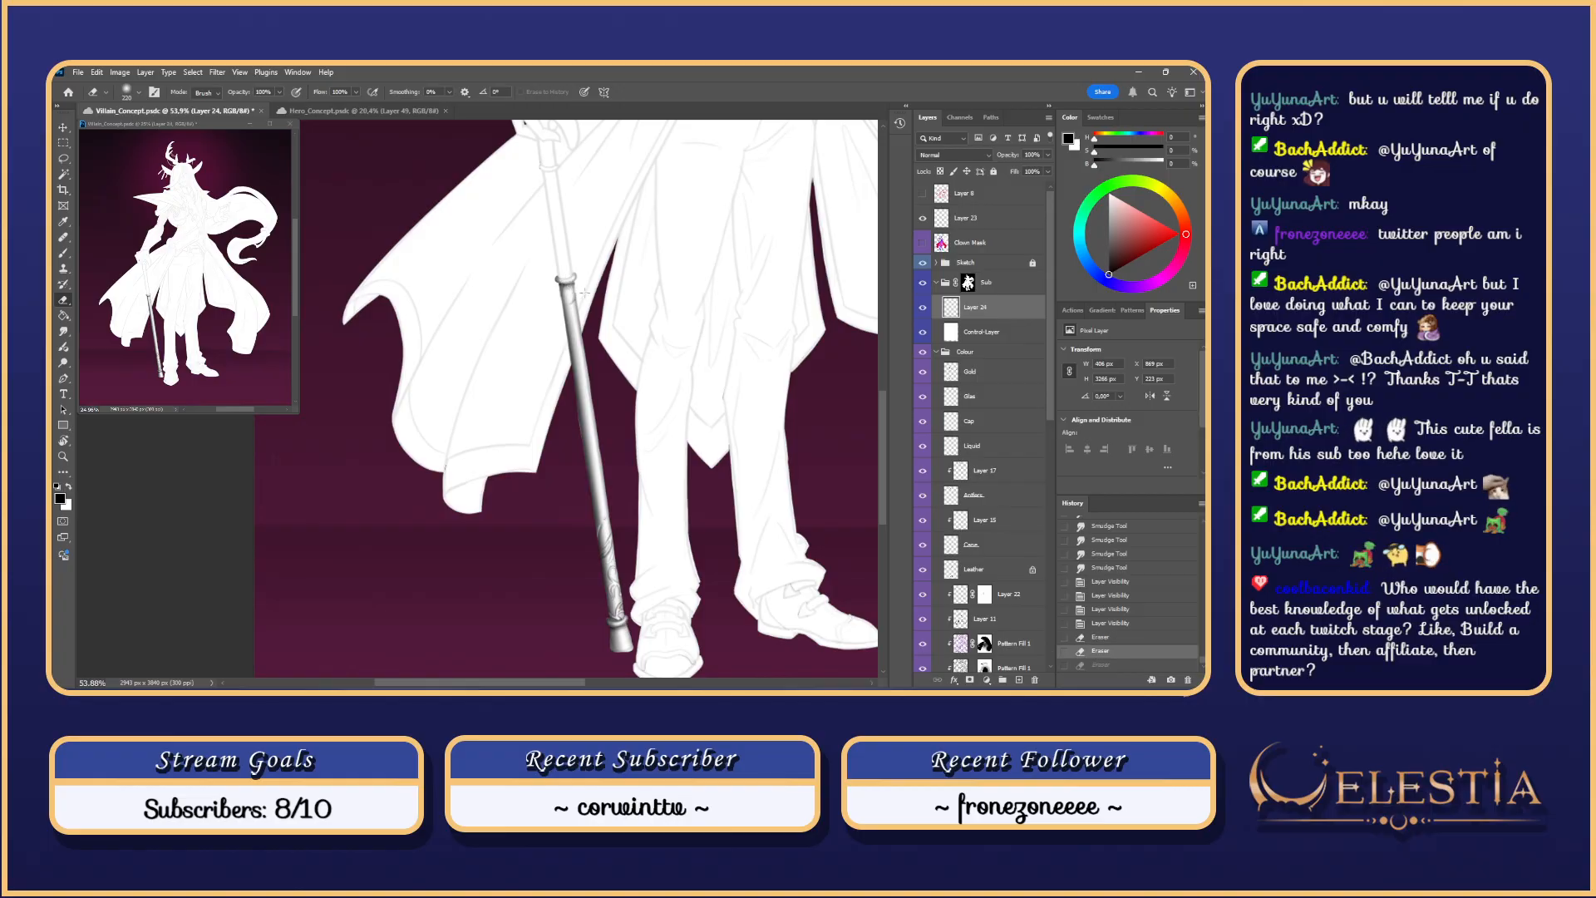
scroll(534, 235, up, 6)
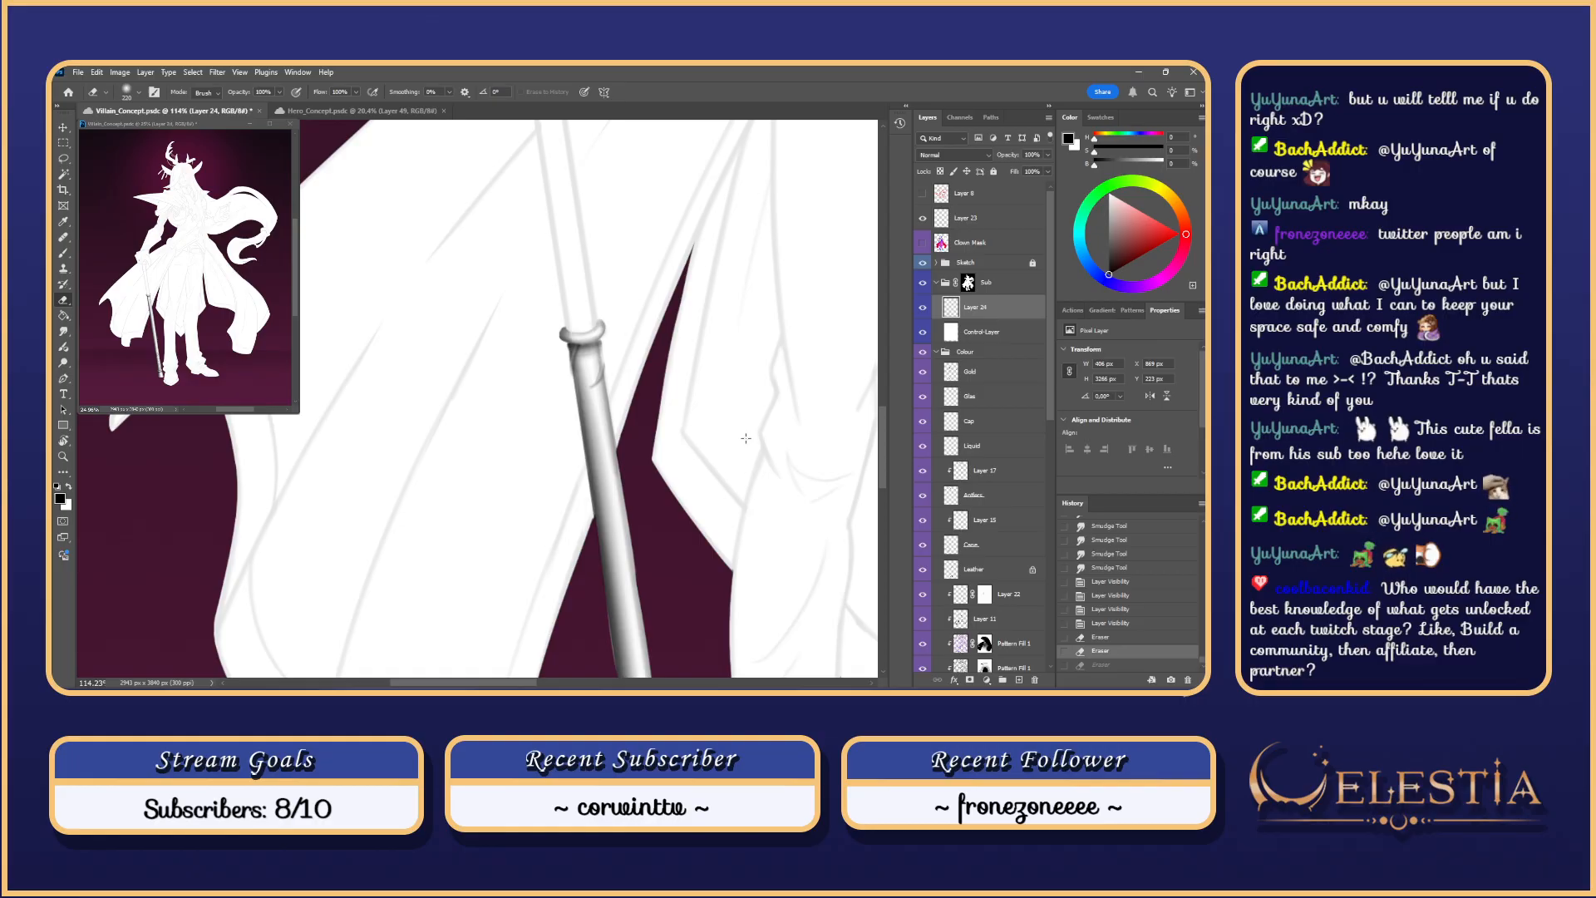
Step: Rotate the view so the staff lies horizontal and smudge its top edge beside the ring
key(r)
drag(756, 442, 604, 465)
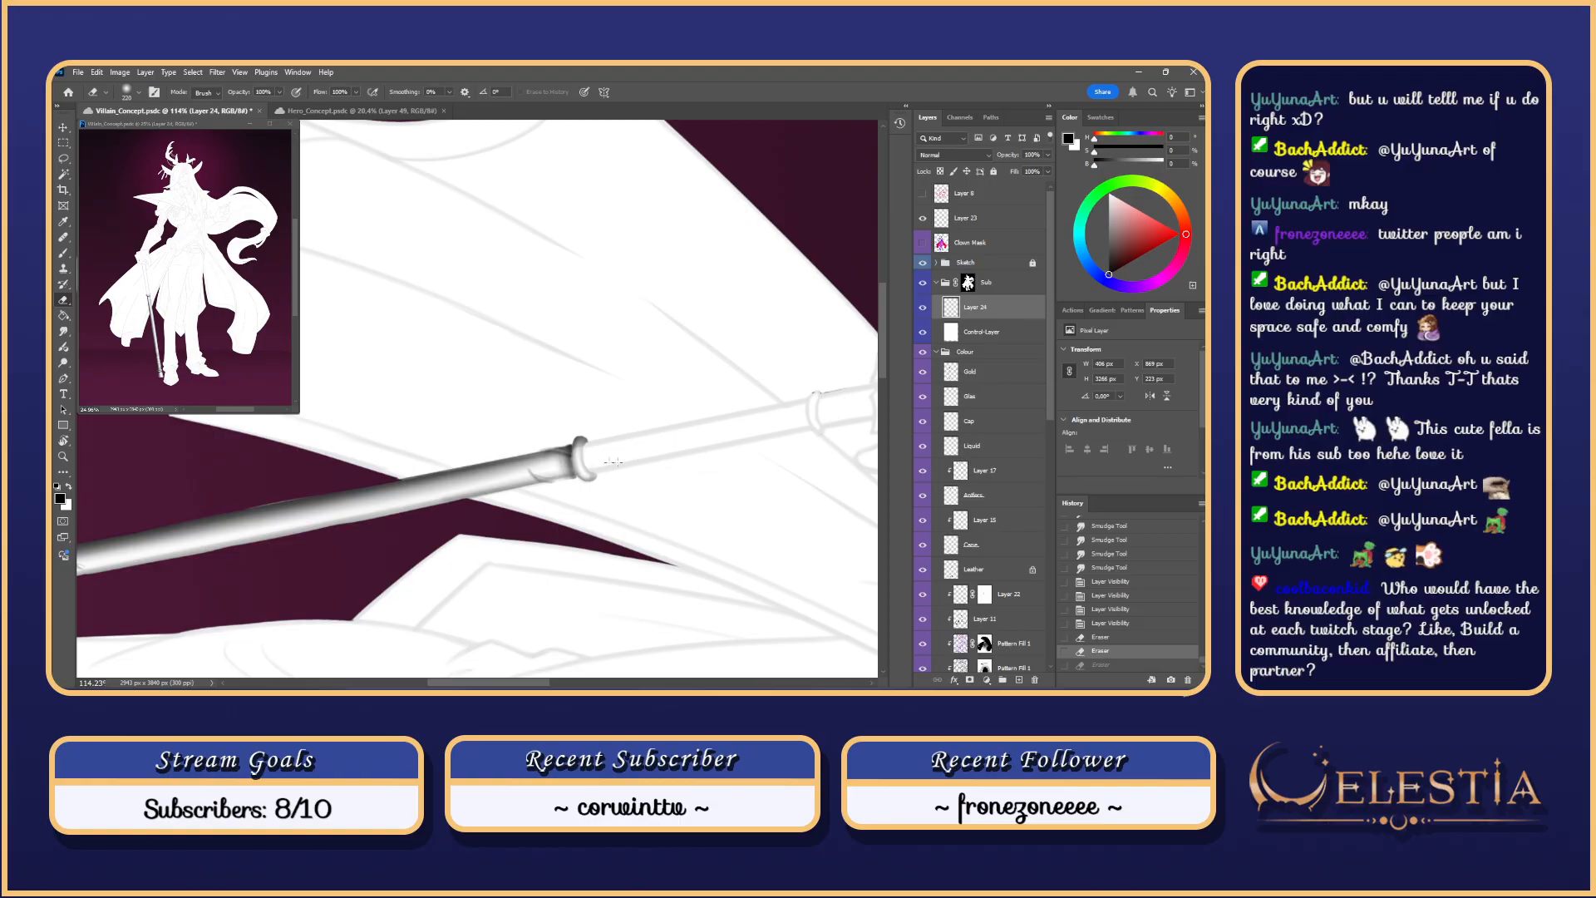
key(s)
scroll(557, 470, up, 1)
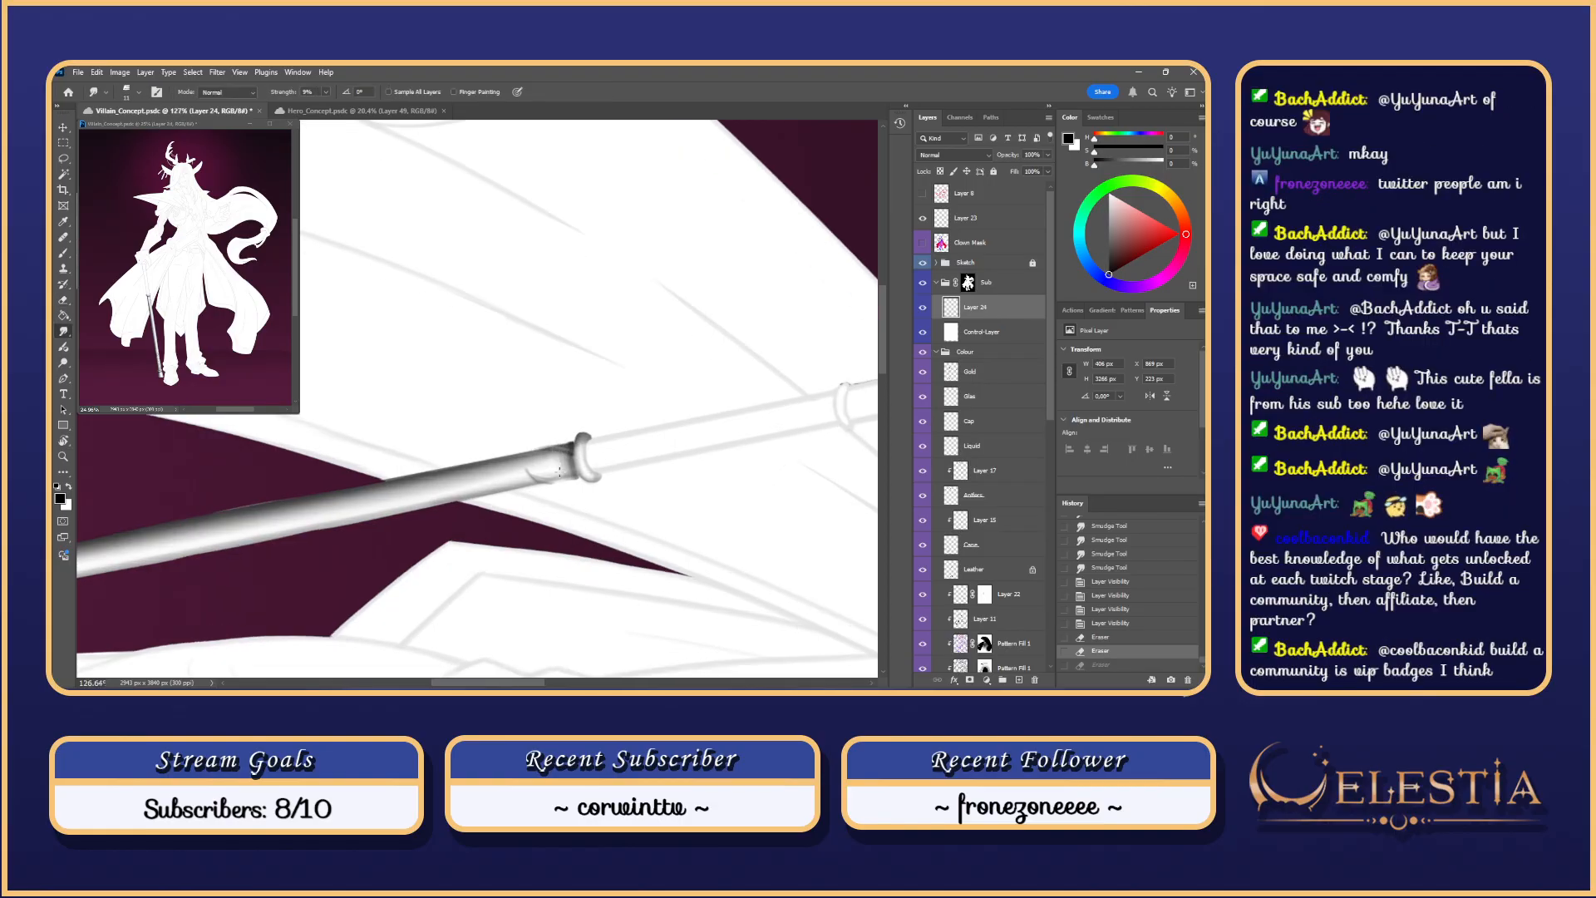
scroll(557, 470, up, 2)
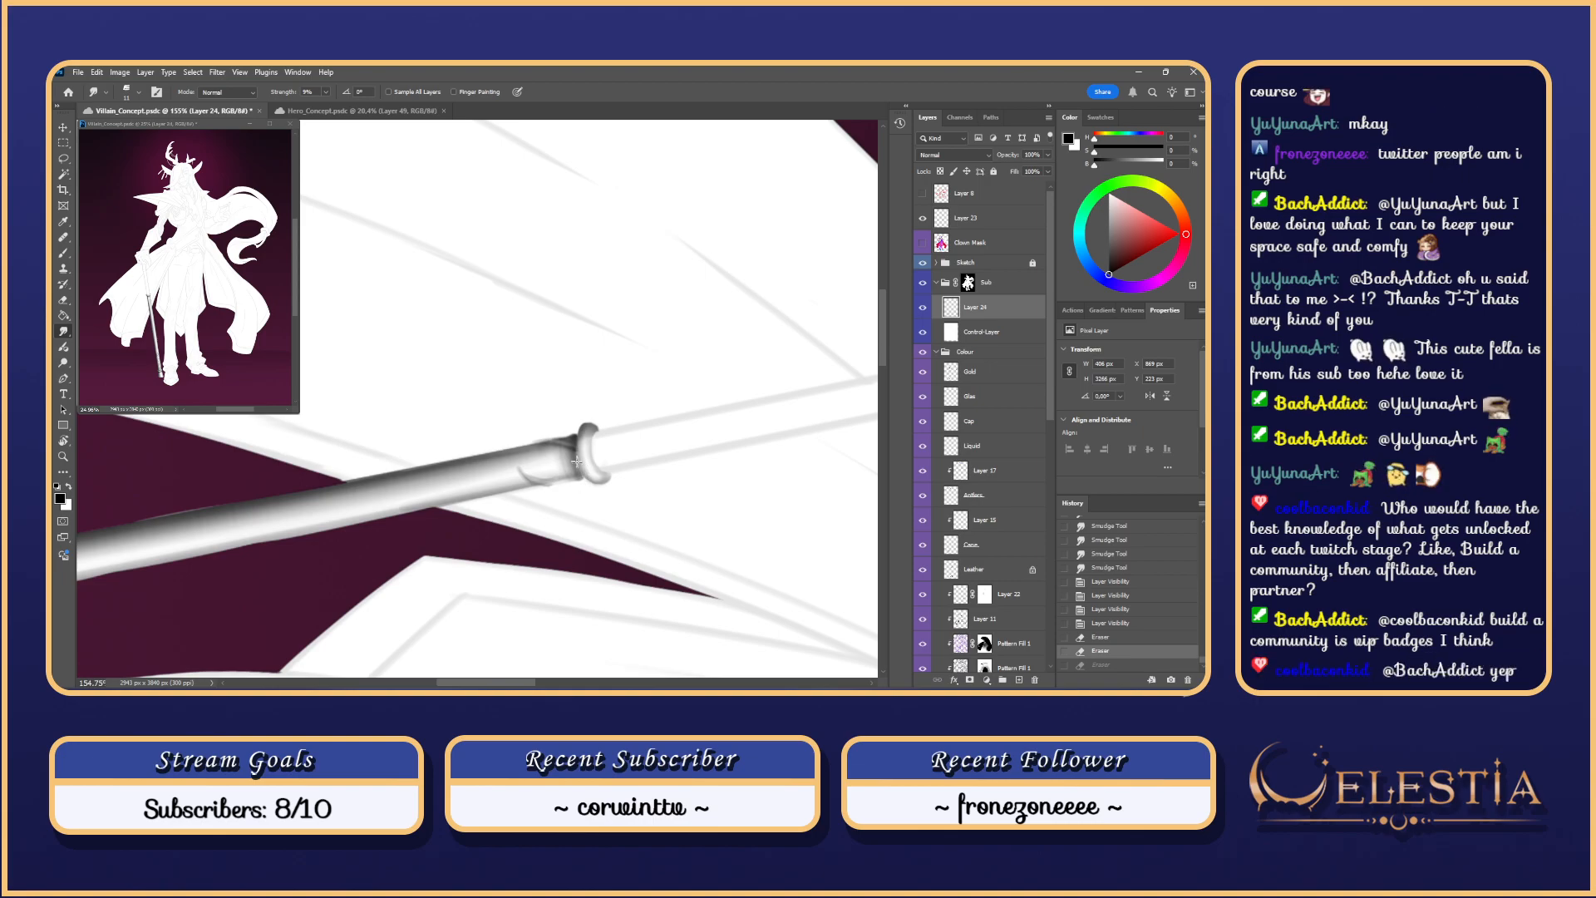
drag(576, 457, 575, 442)
key(ctrl+z)
drag(574, 436, 576, 448)
drag(586, 502, 540, 503)
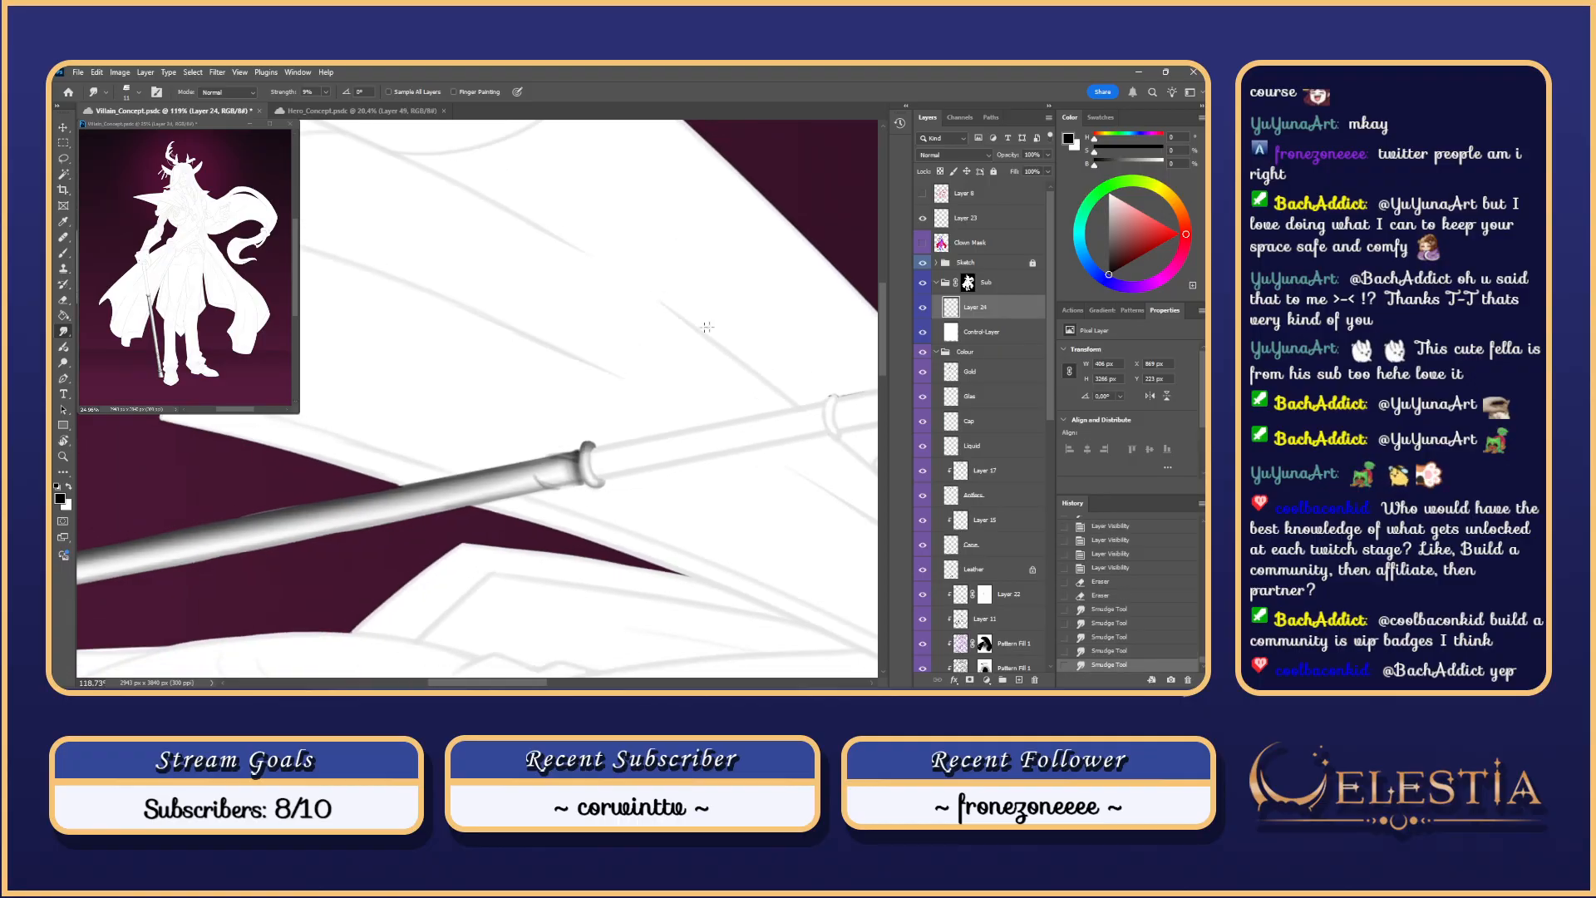
Step: Reset the canvas rotation and bring the hand and belt into view
key(Escape)
drag(651, 320, 574, 320)
scroll(938, 246, down, 2)
drag(719, 255, 676, 437)
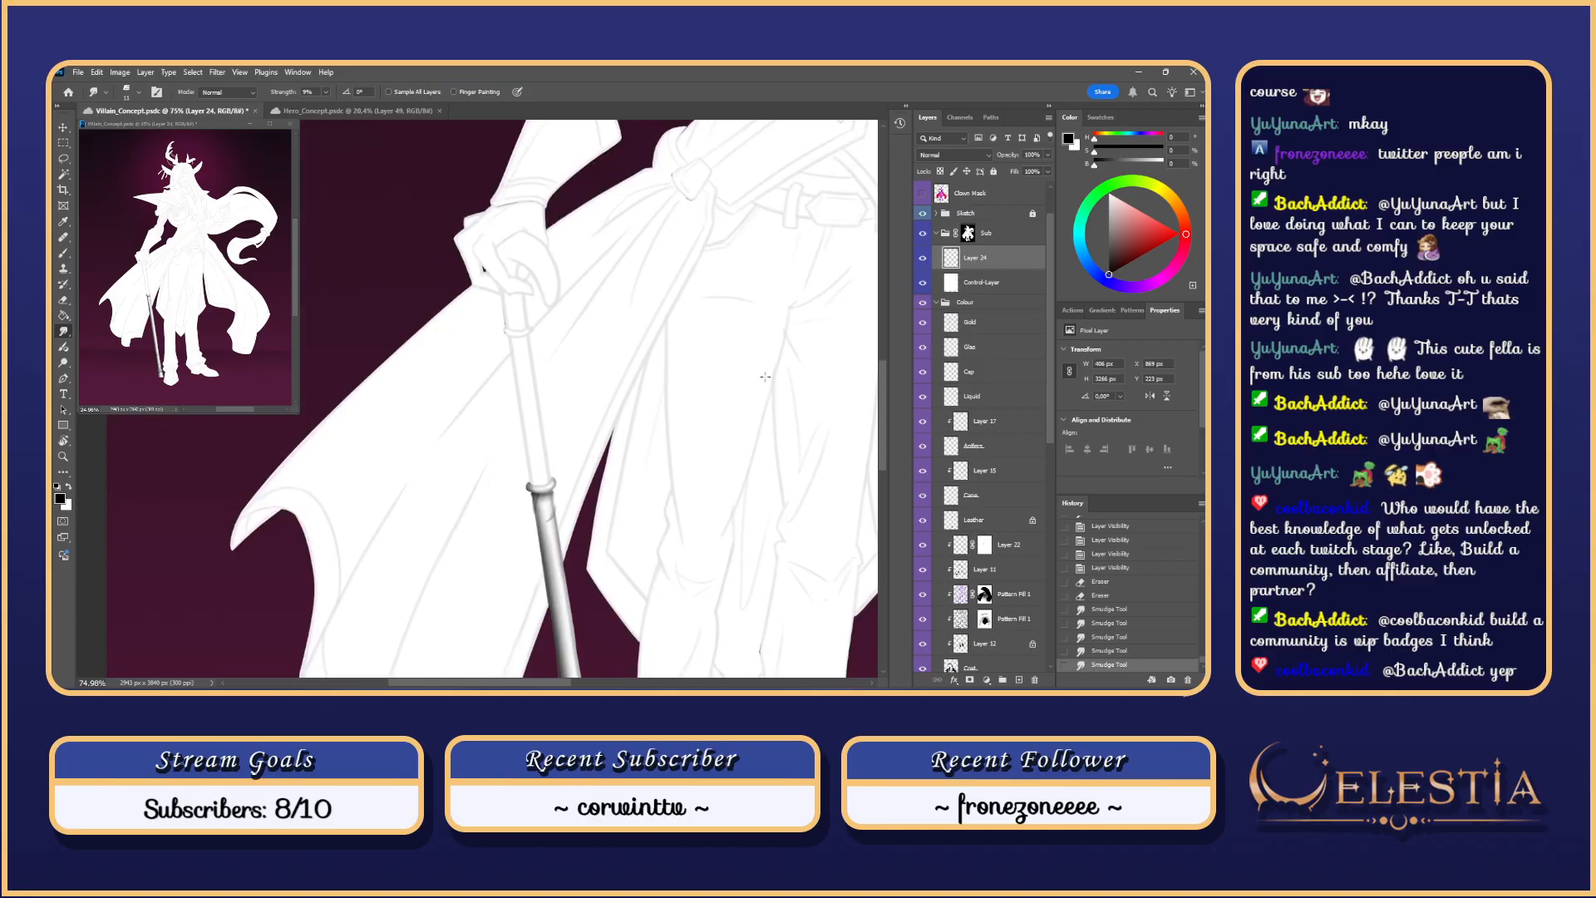
Step: Load the Gold layer's shapes as a selection, hiding the control layer to reveal the coloured painting
click(922, 258)
click(922, 258)
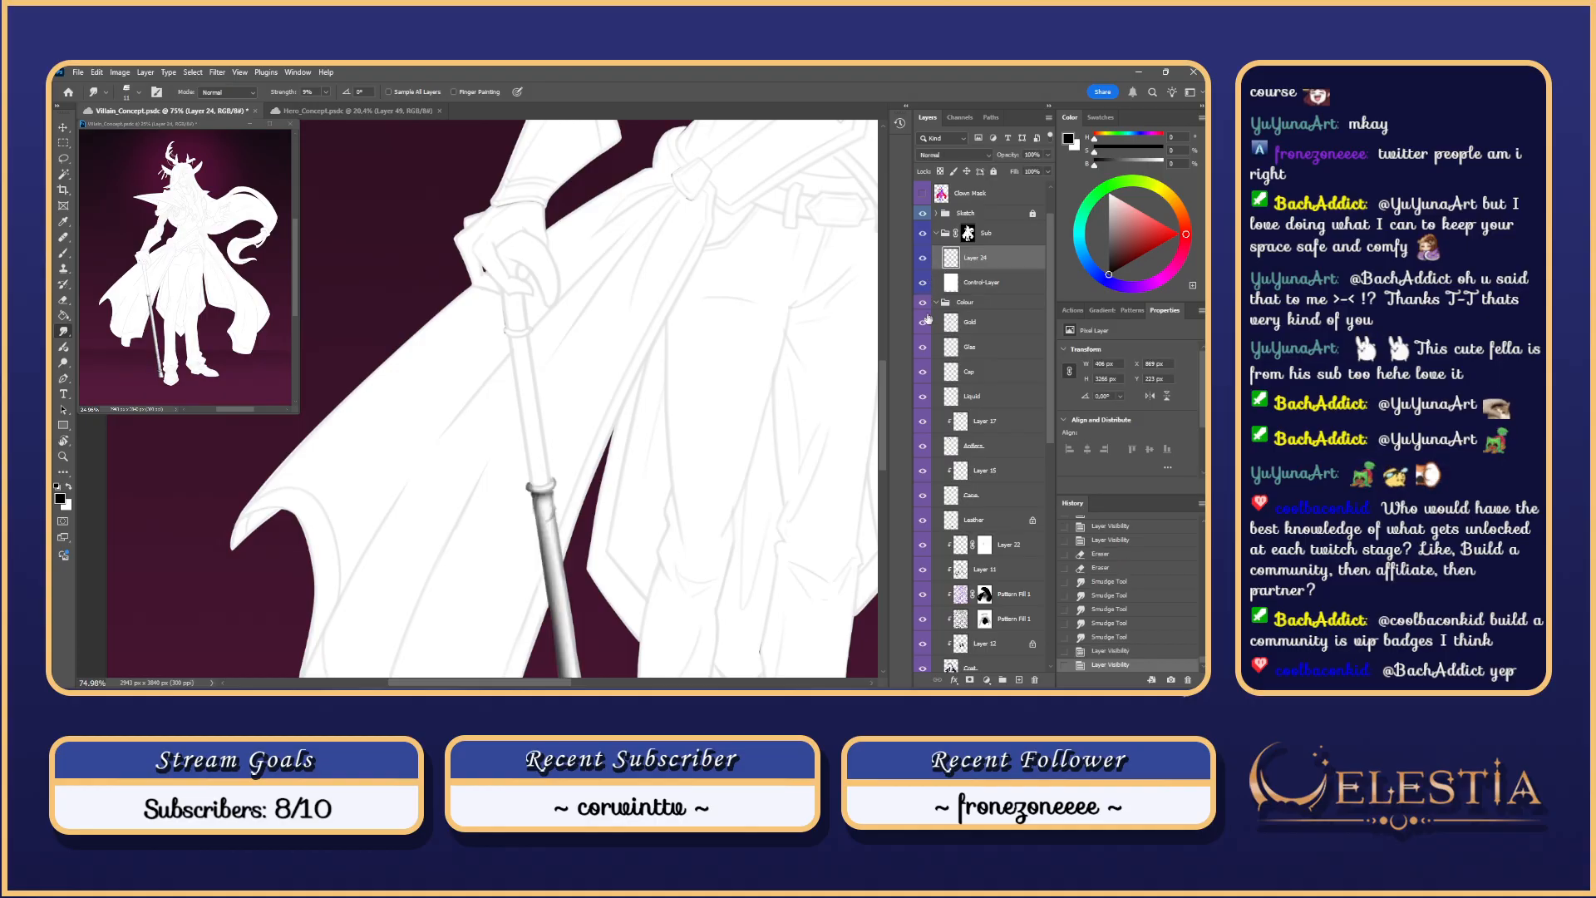
click(923, 282)
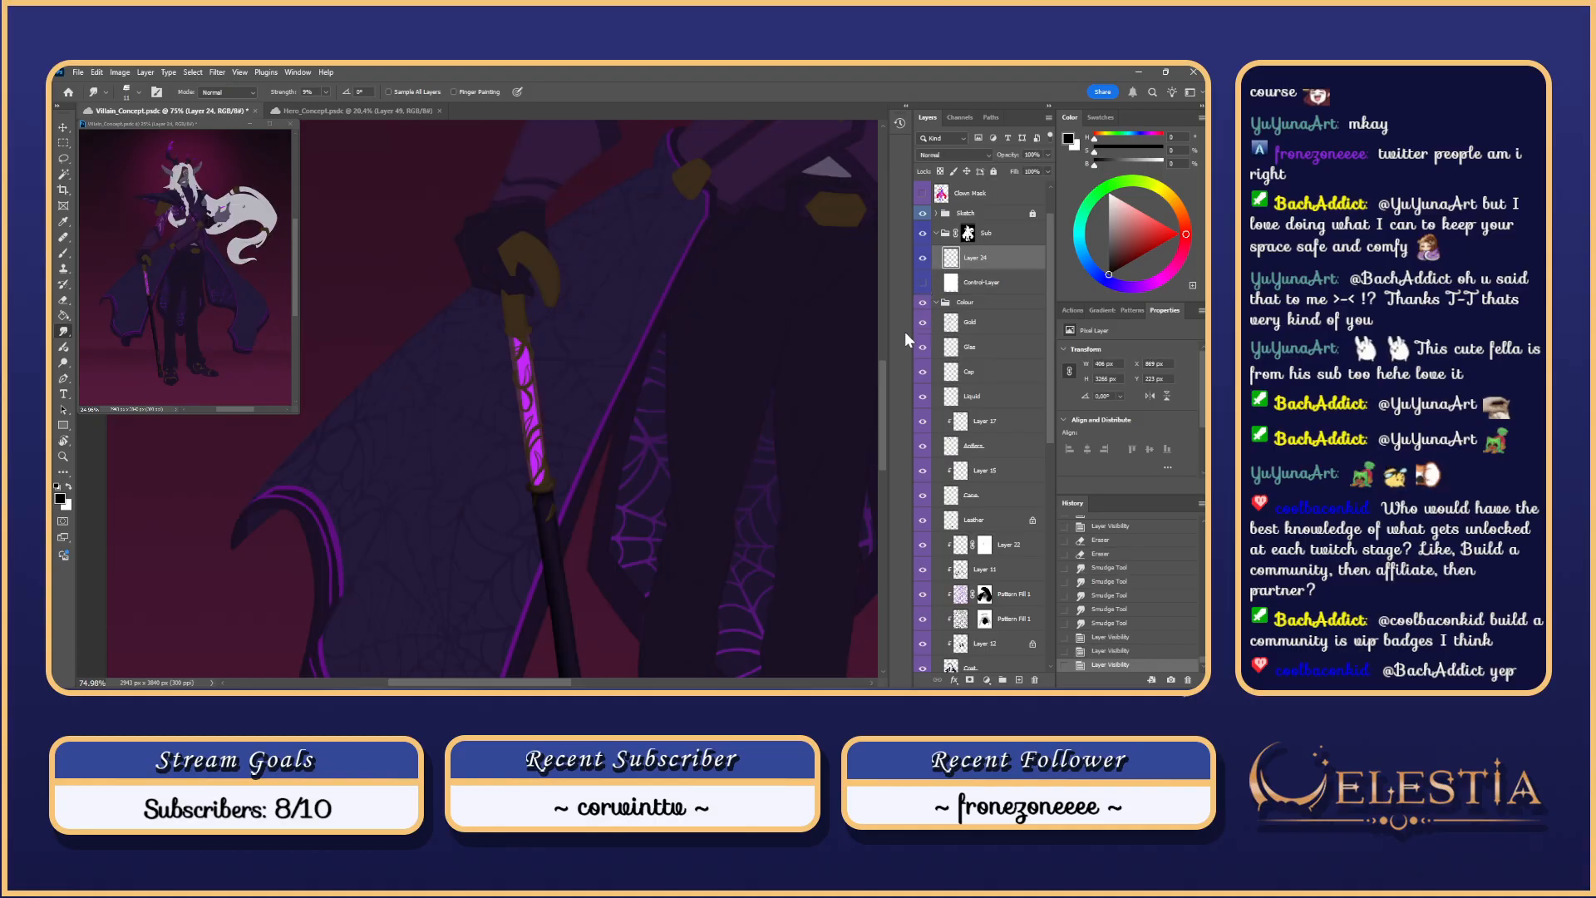
click(1002, 324)
ctrl+click(951, 323)
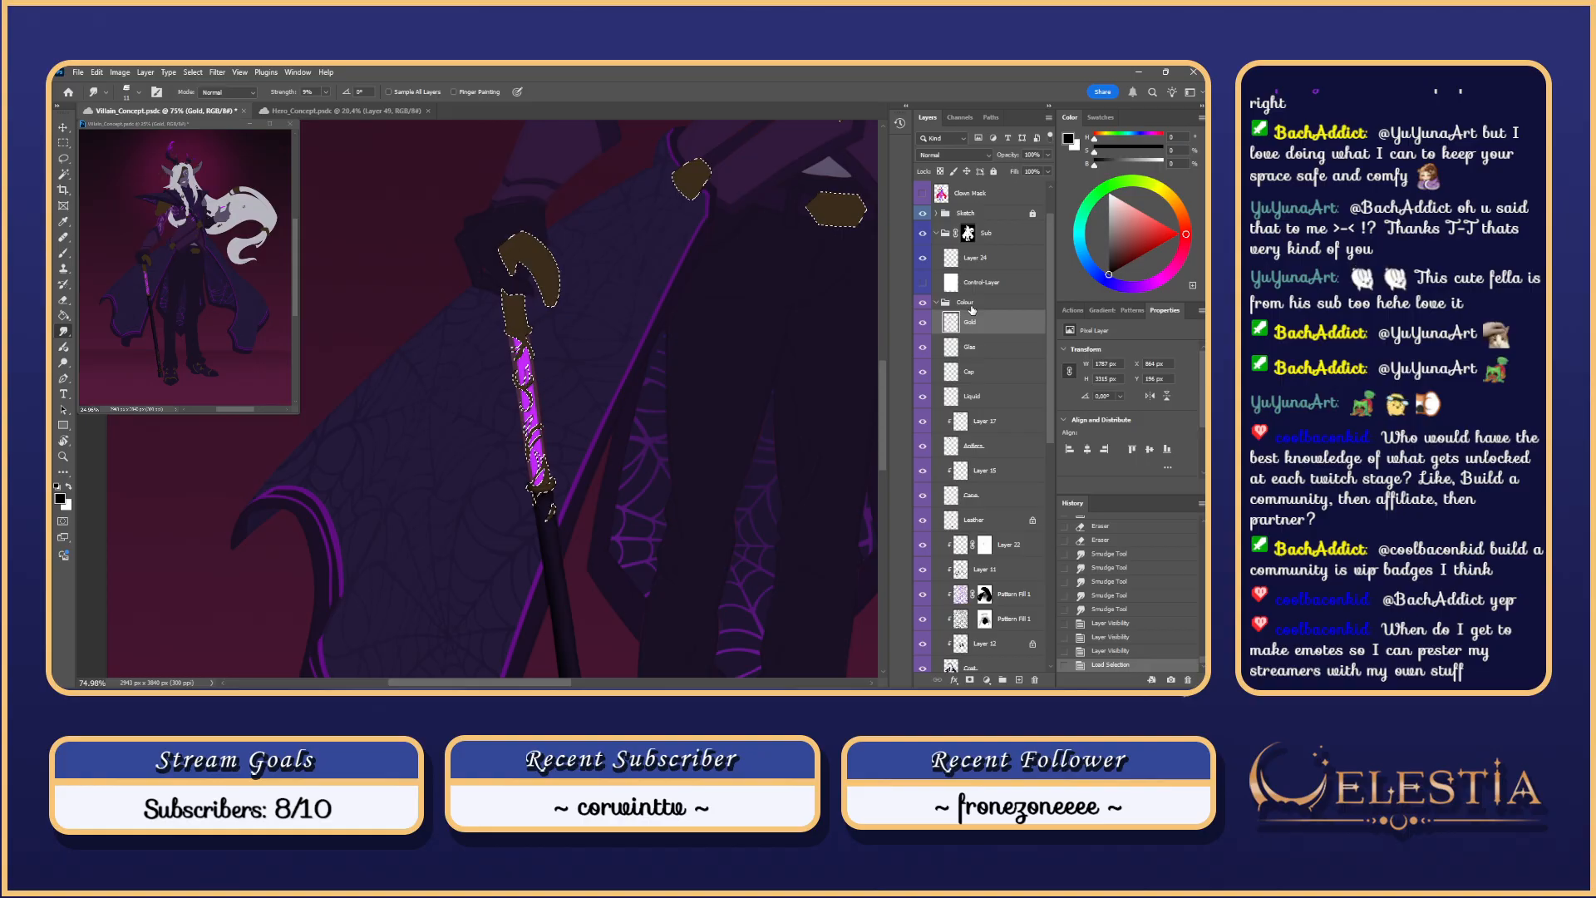
click(923, 282)
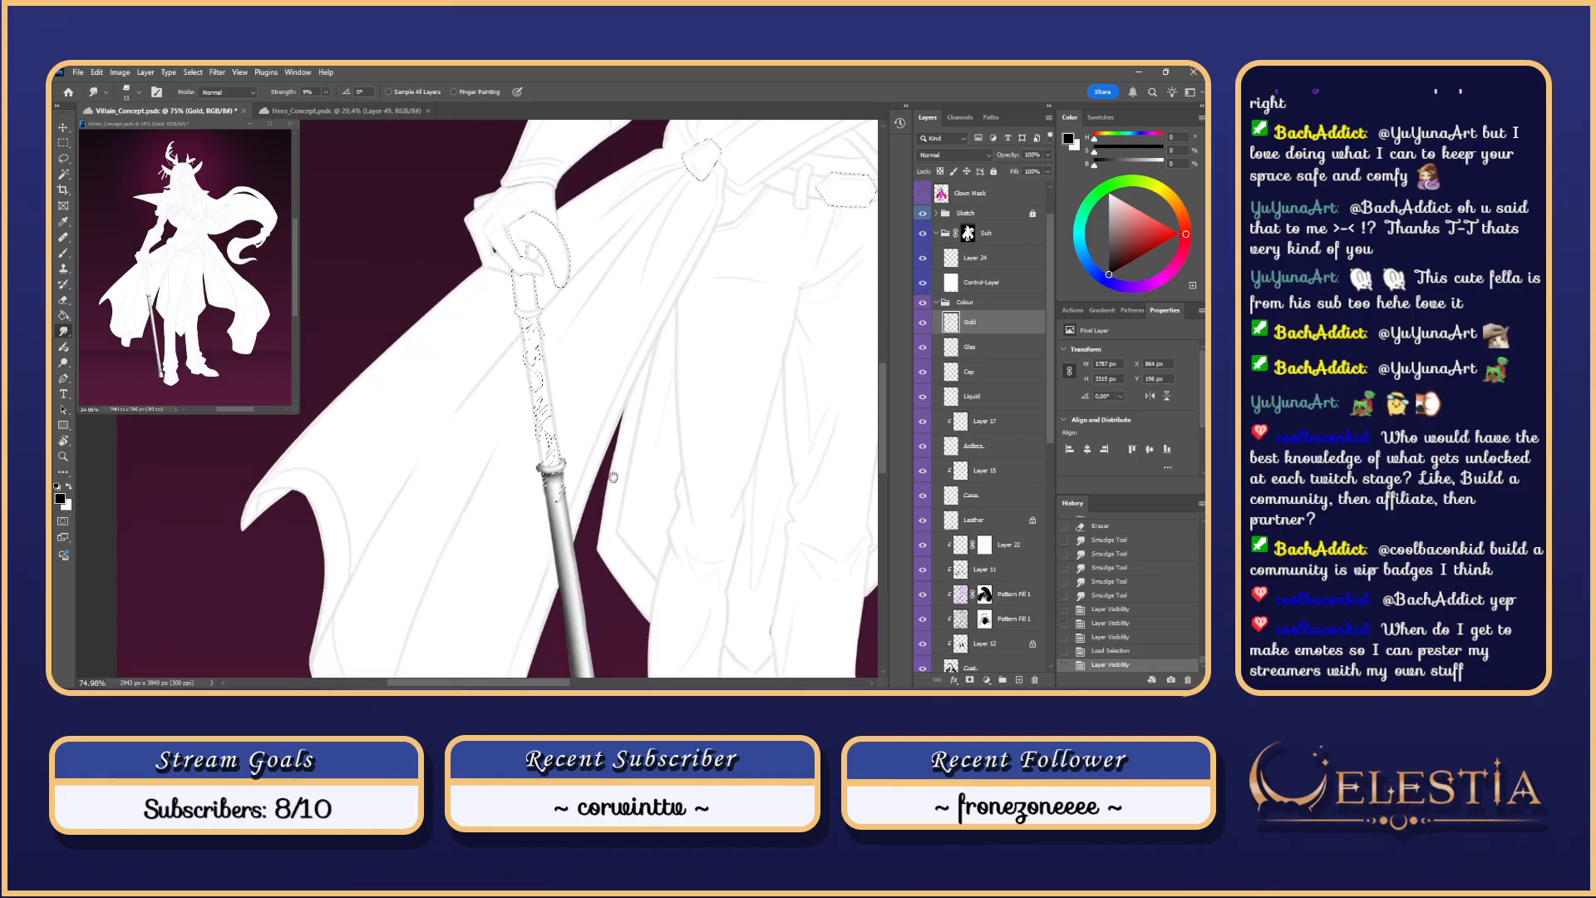
click(923, 323)
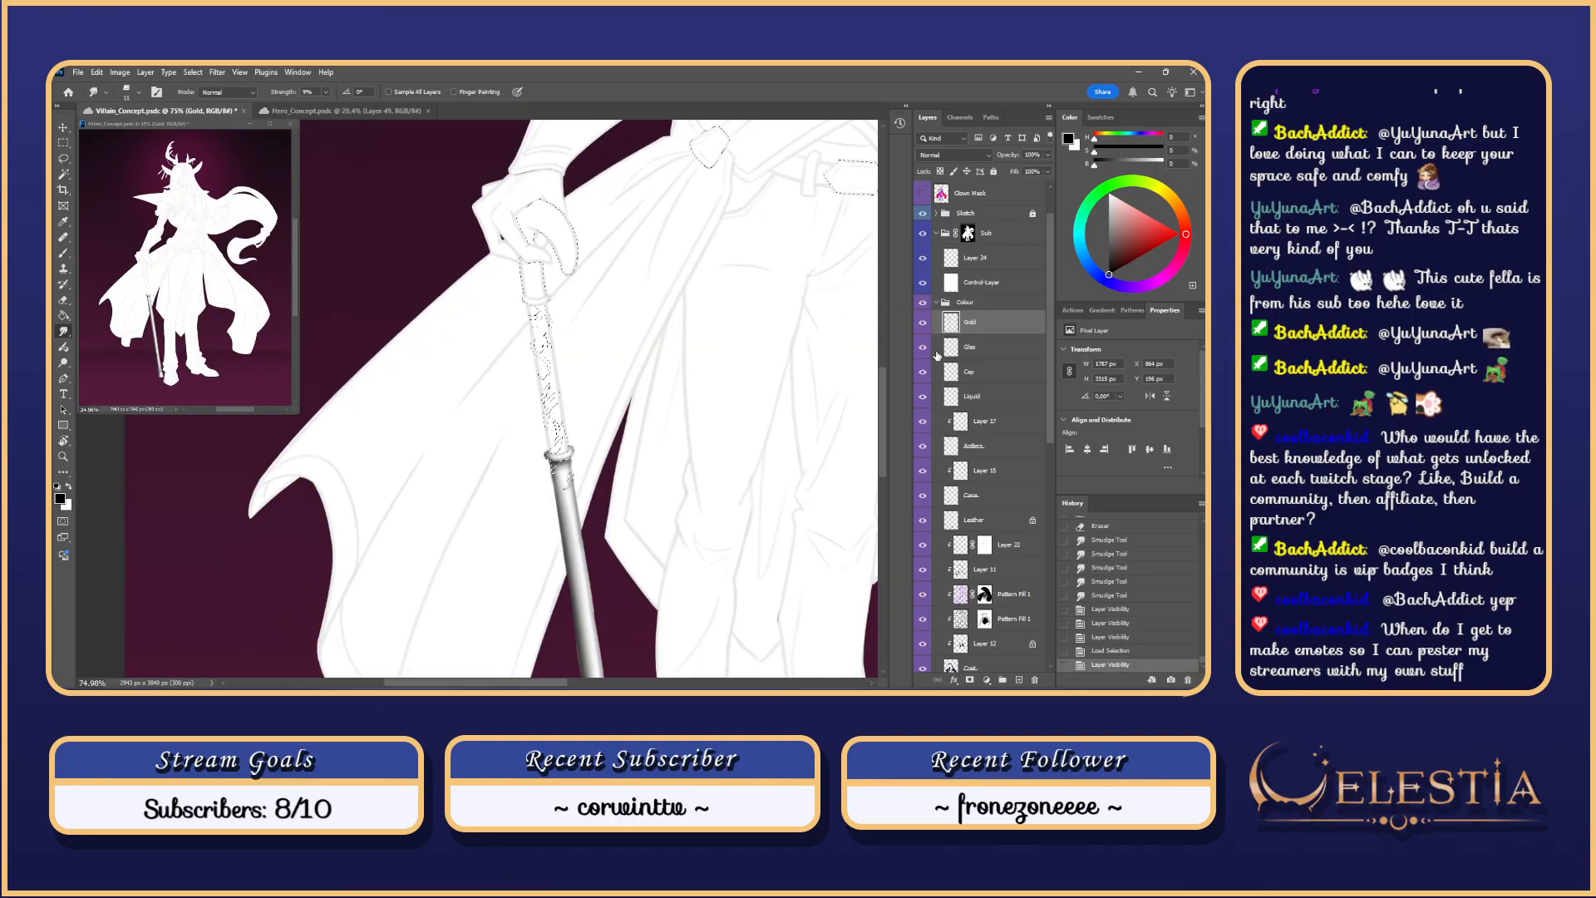
click(923, 322)
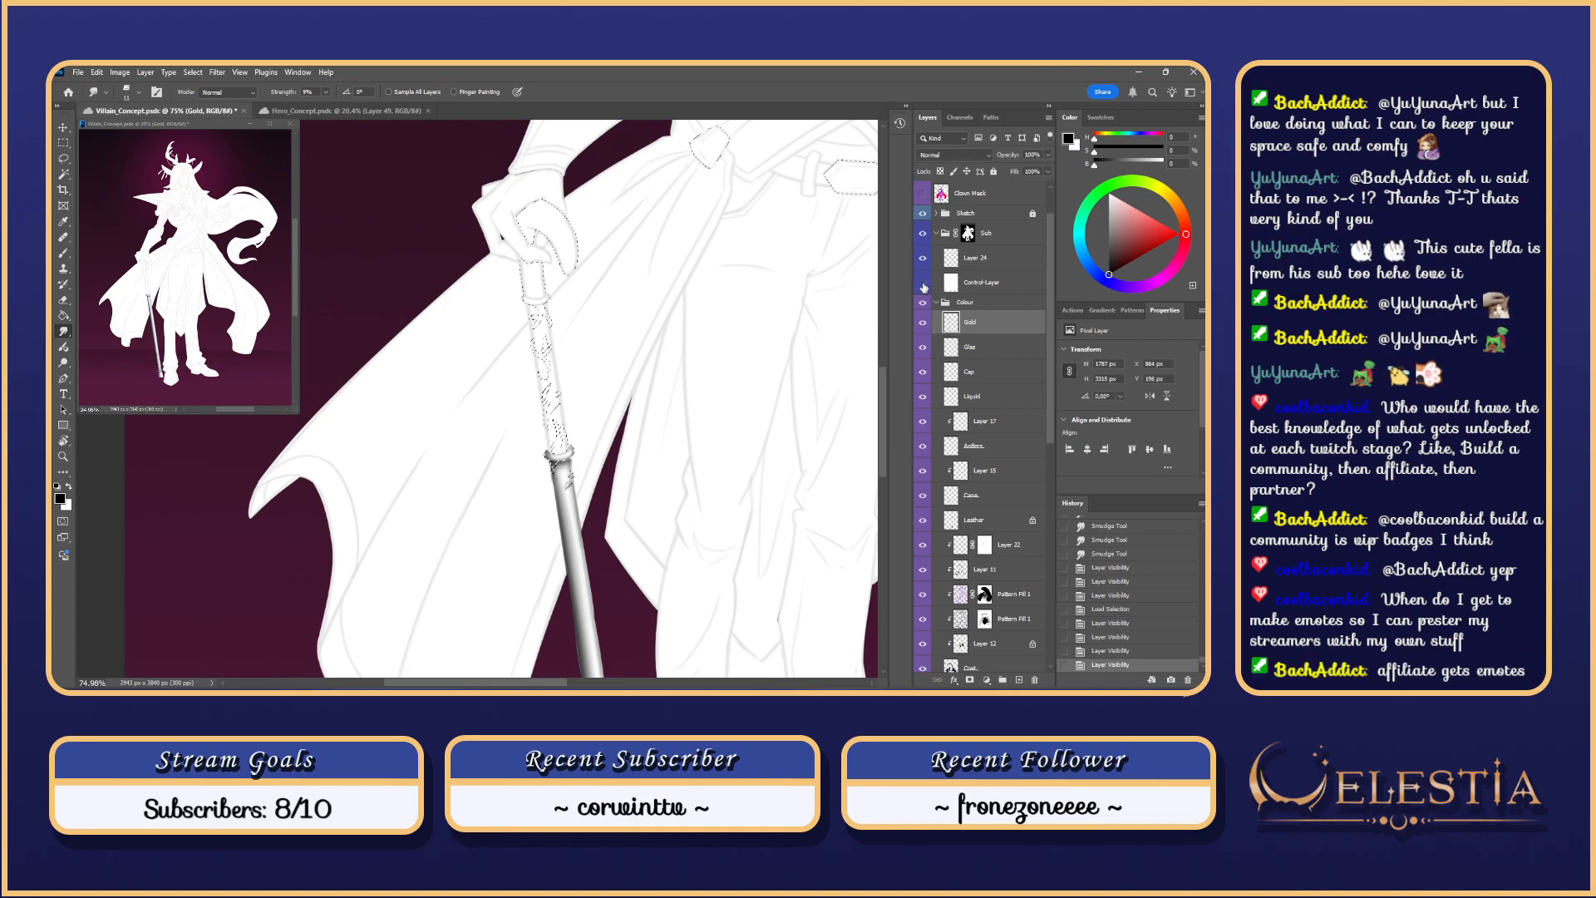
click(923, 282)
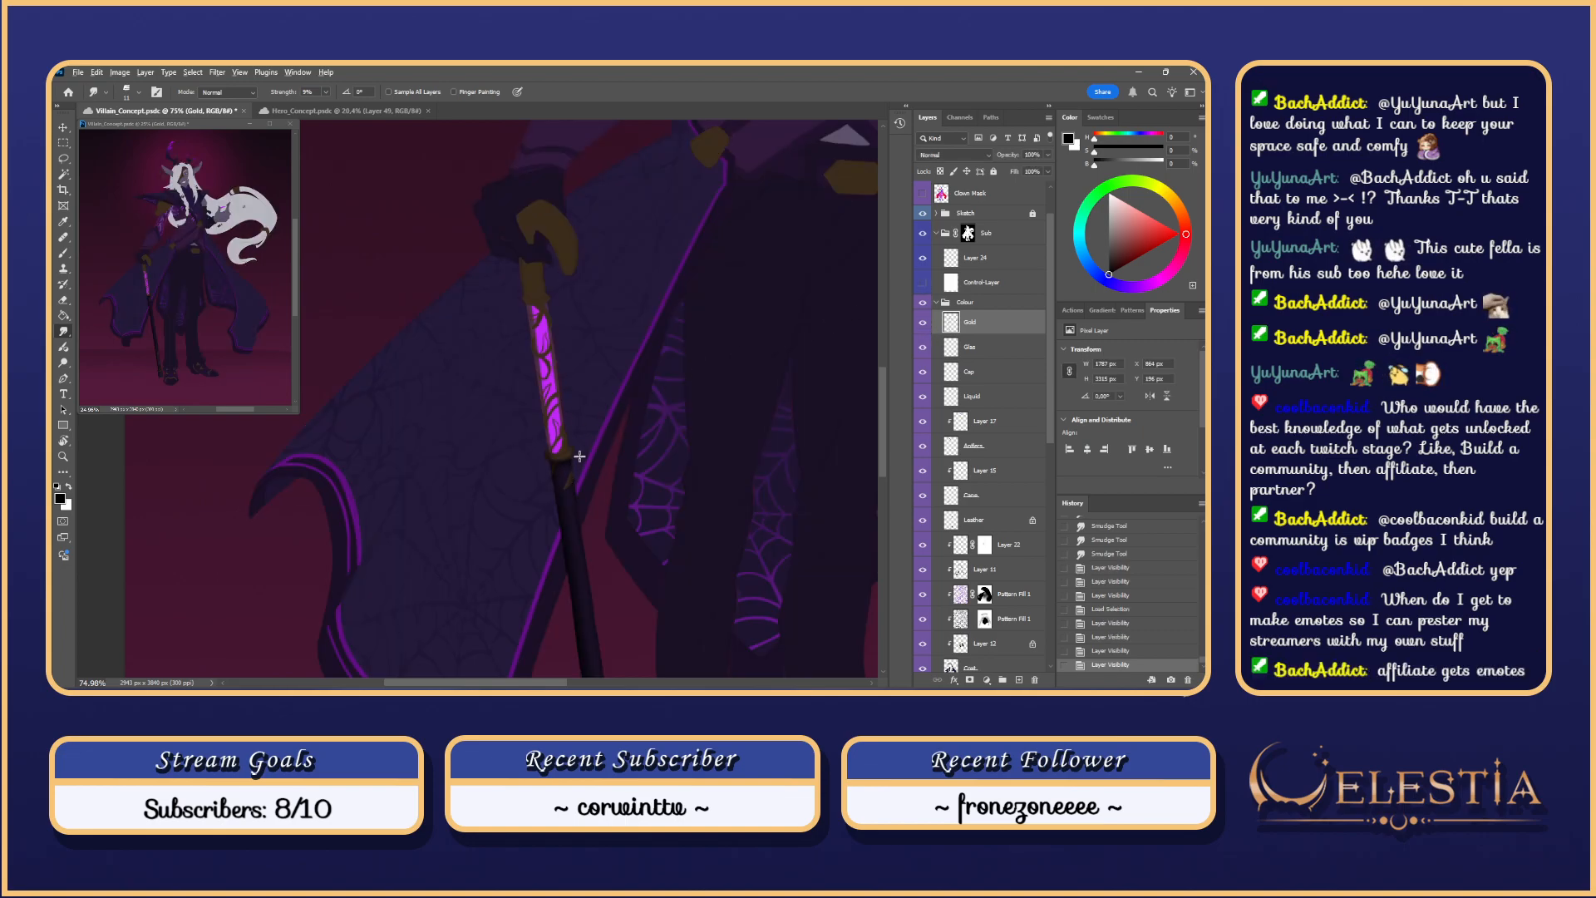
scroll(576, 453, up, 5)
drag(599, 436, 668, 439)
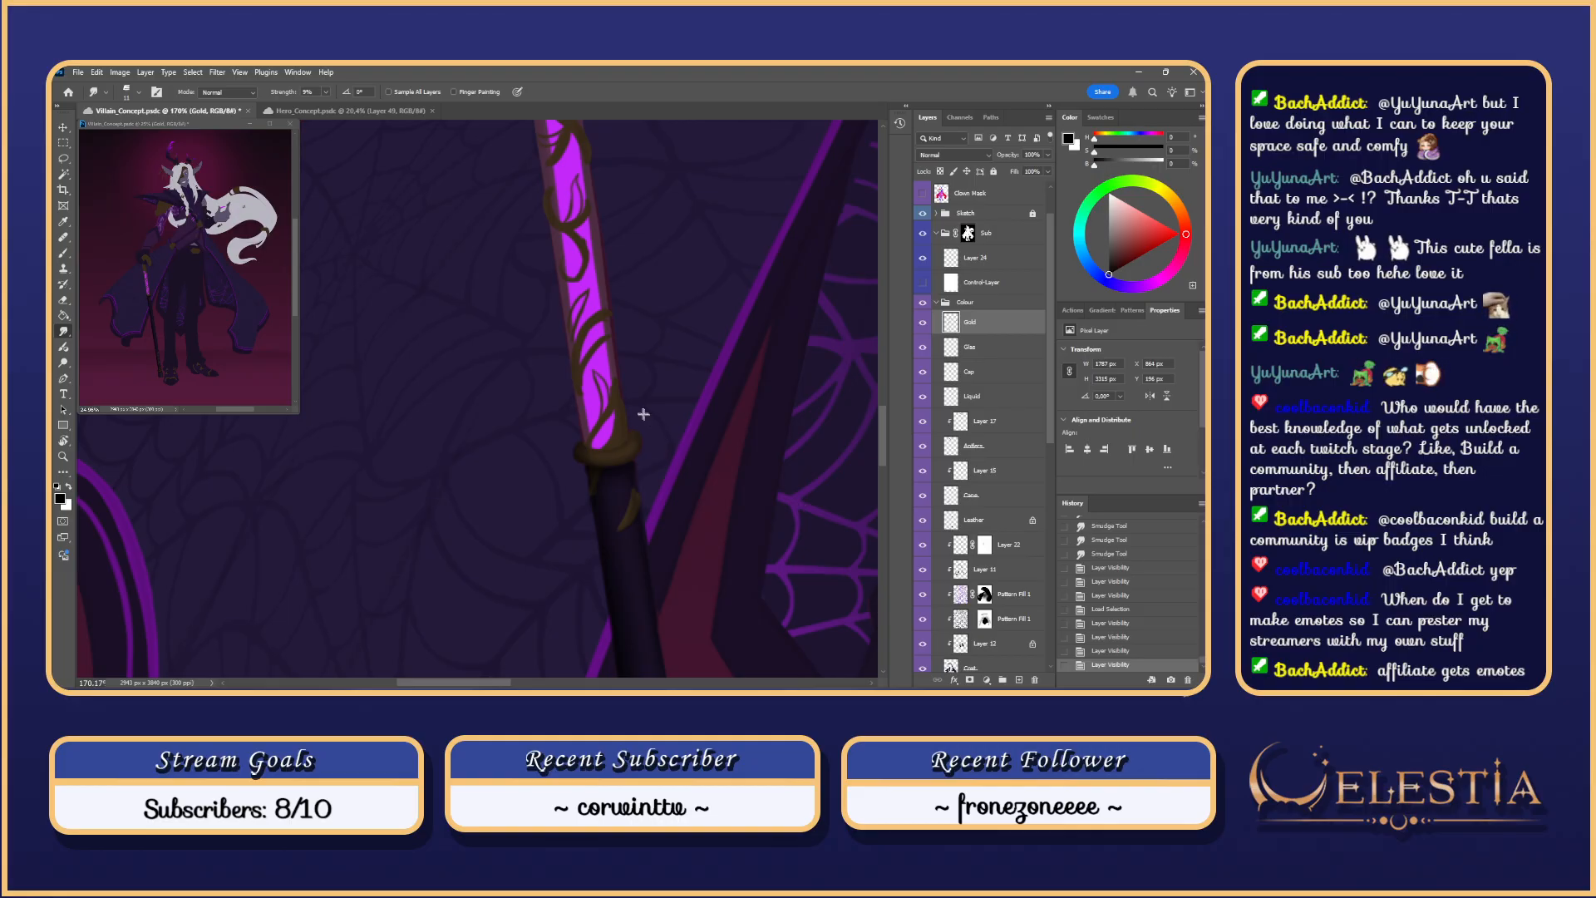
scroll(645, 416, up, 5)
drag(714, 437, 774, 337)
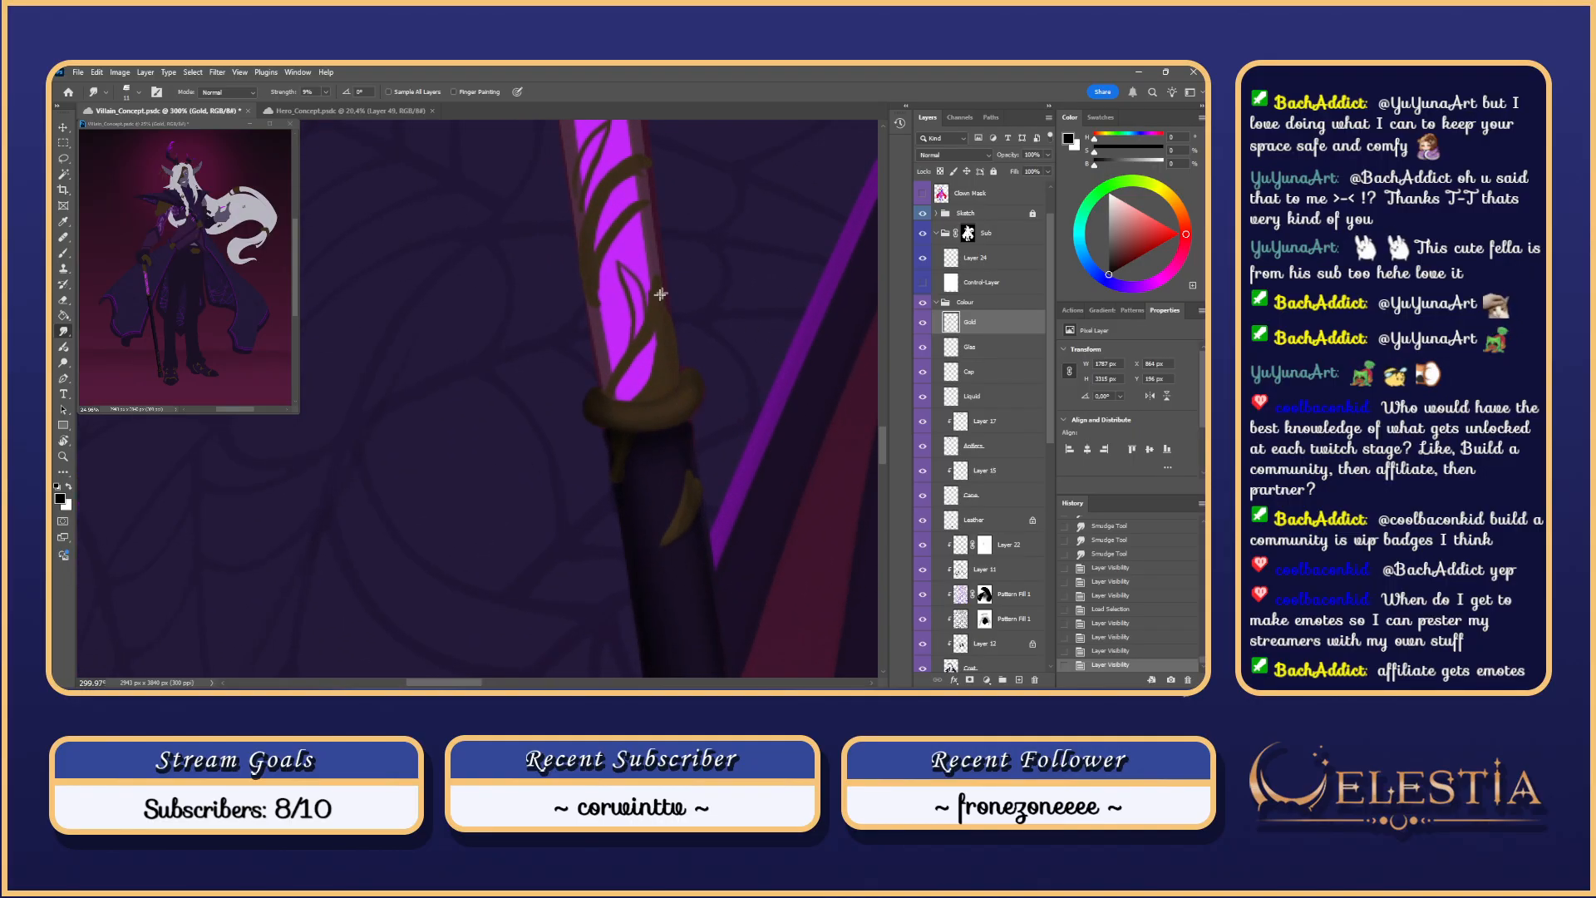
scroll(691, 345, up, 3)
key(b)
mouse_move(592, 379)
mouse_down()
mouse_move(580, 397)
mouse_move(597, 396)
mouse_move(388, 376)
mouse_up()
key(ctrl+z)
right_click(617, 370)
click(592, 395)
scroll(388, 376, up, 1)
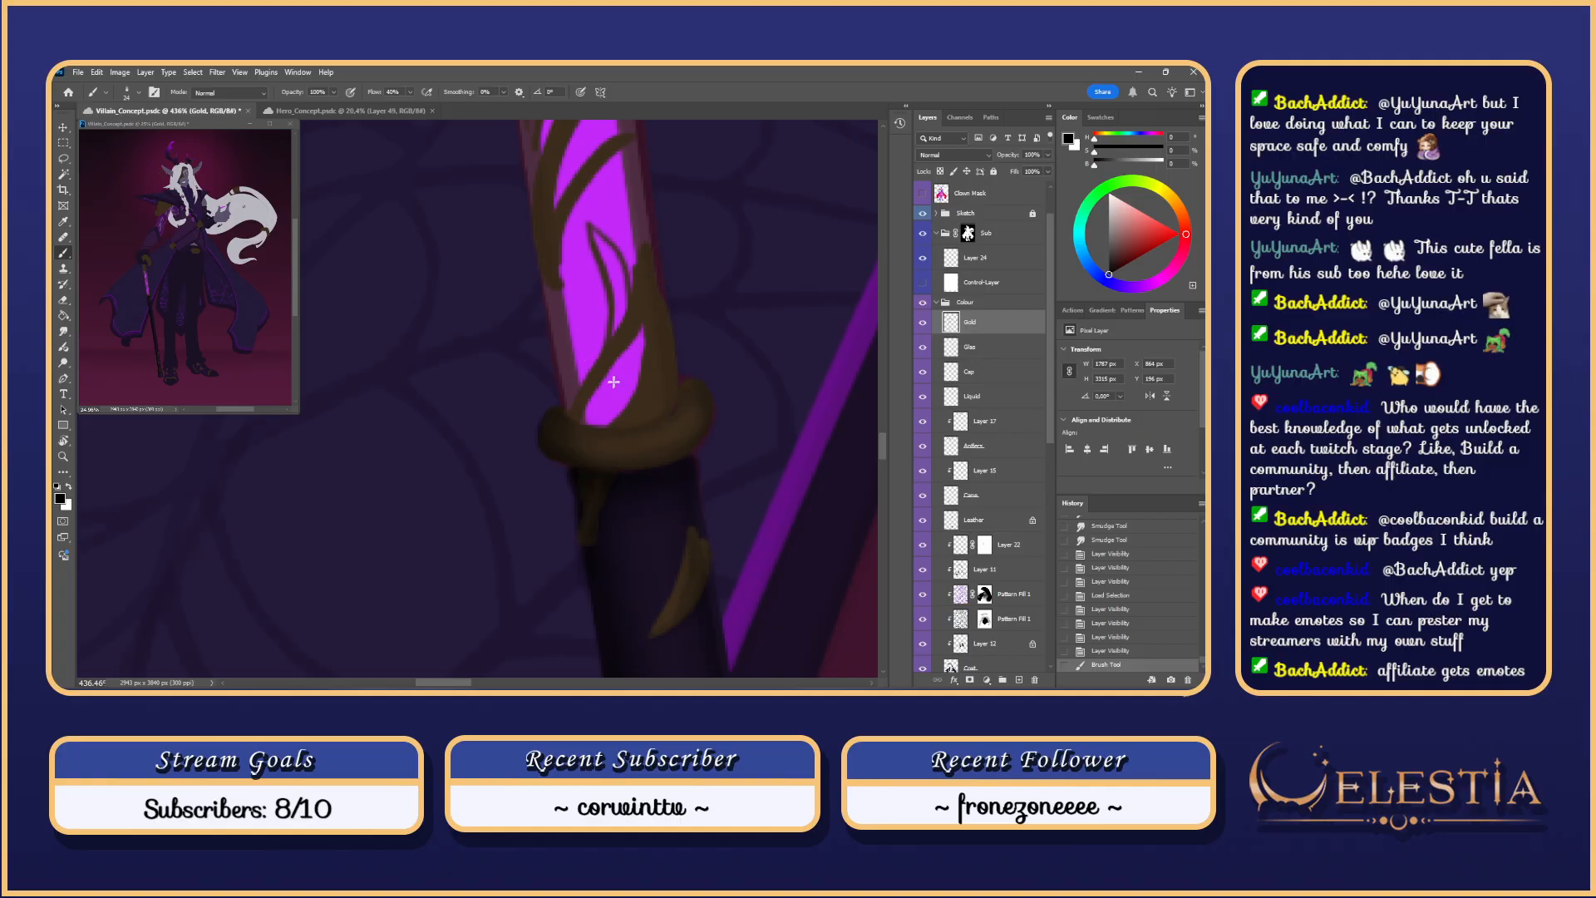
click(635, 344)
key(ctrl+z)
drag(628, 349, 589, 417)
key(ctrl+z)
key(ctrl+z)
click(942, 270)
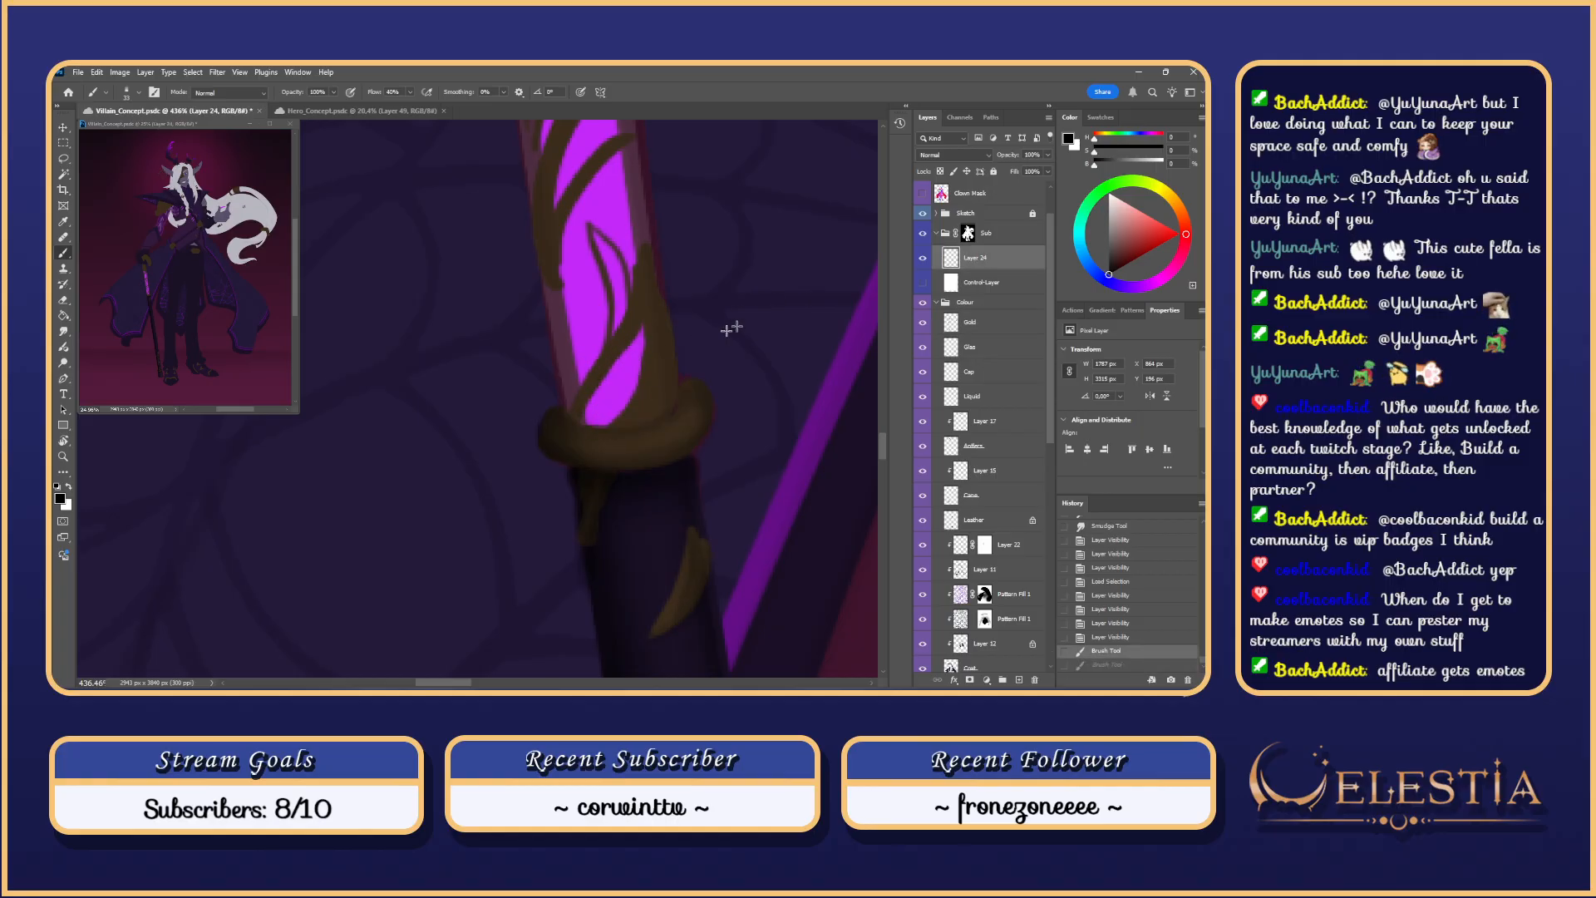
drag(633, 335, 591, 395)
key(ctrl+z)
key(ctrl+s)
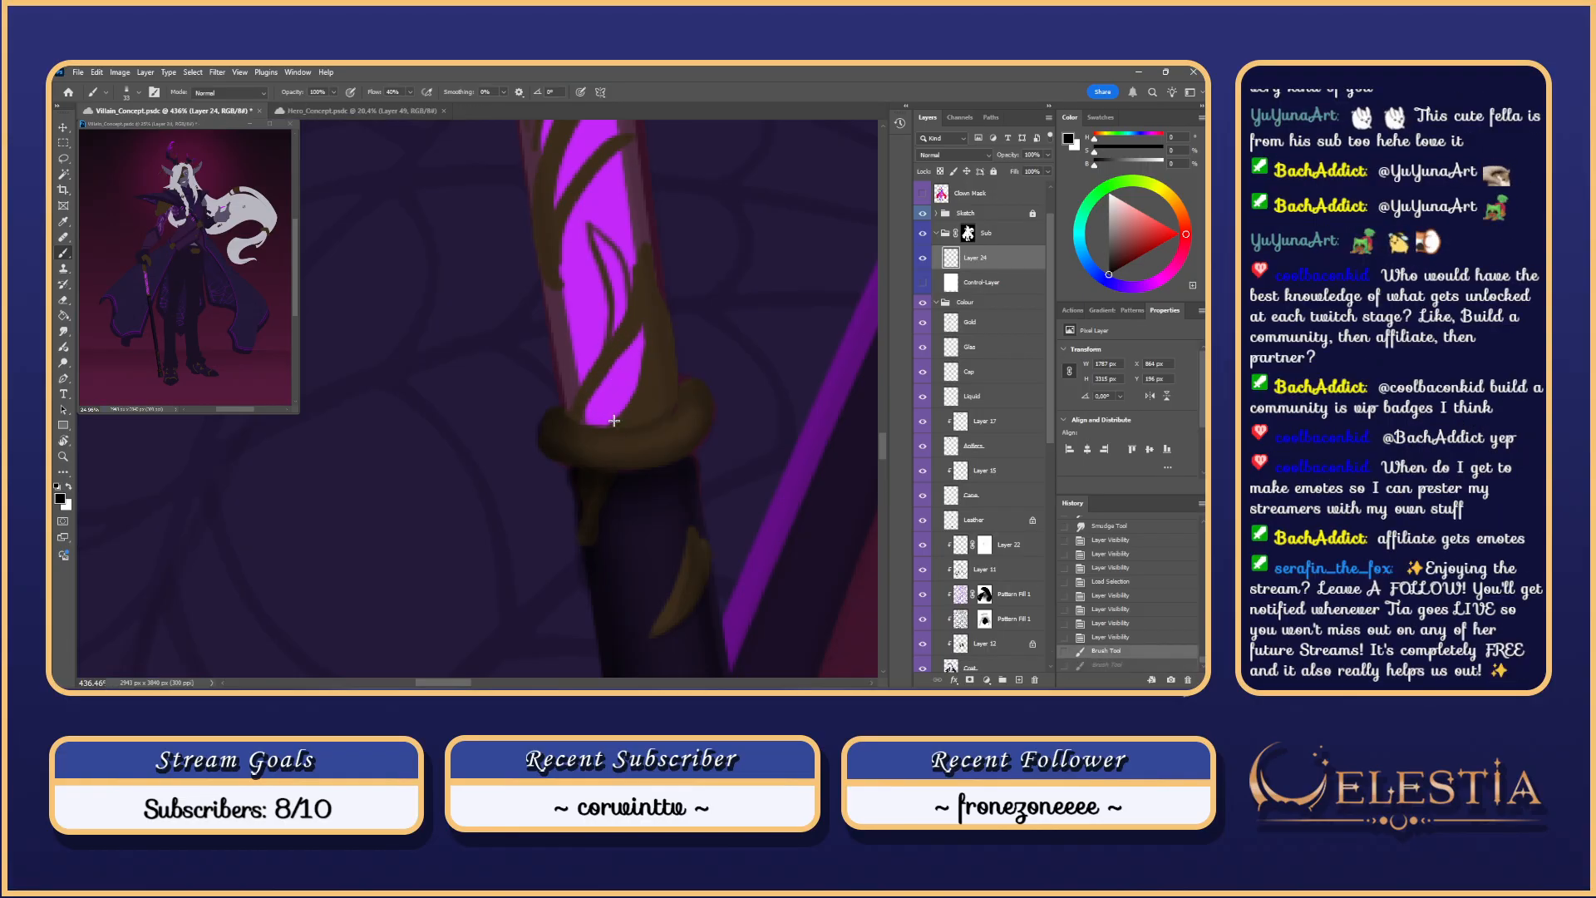
key(ctrl+h)
key(ctrl+d)
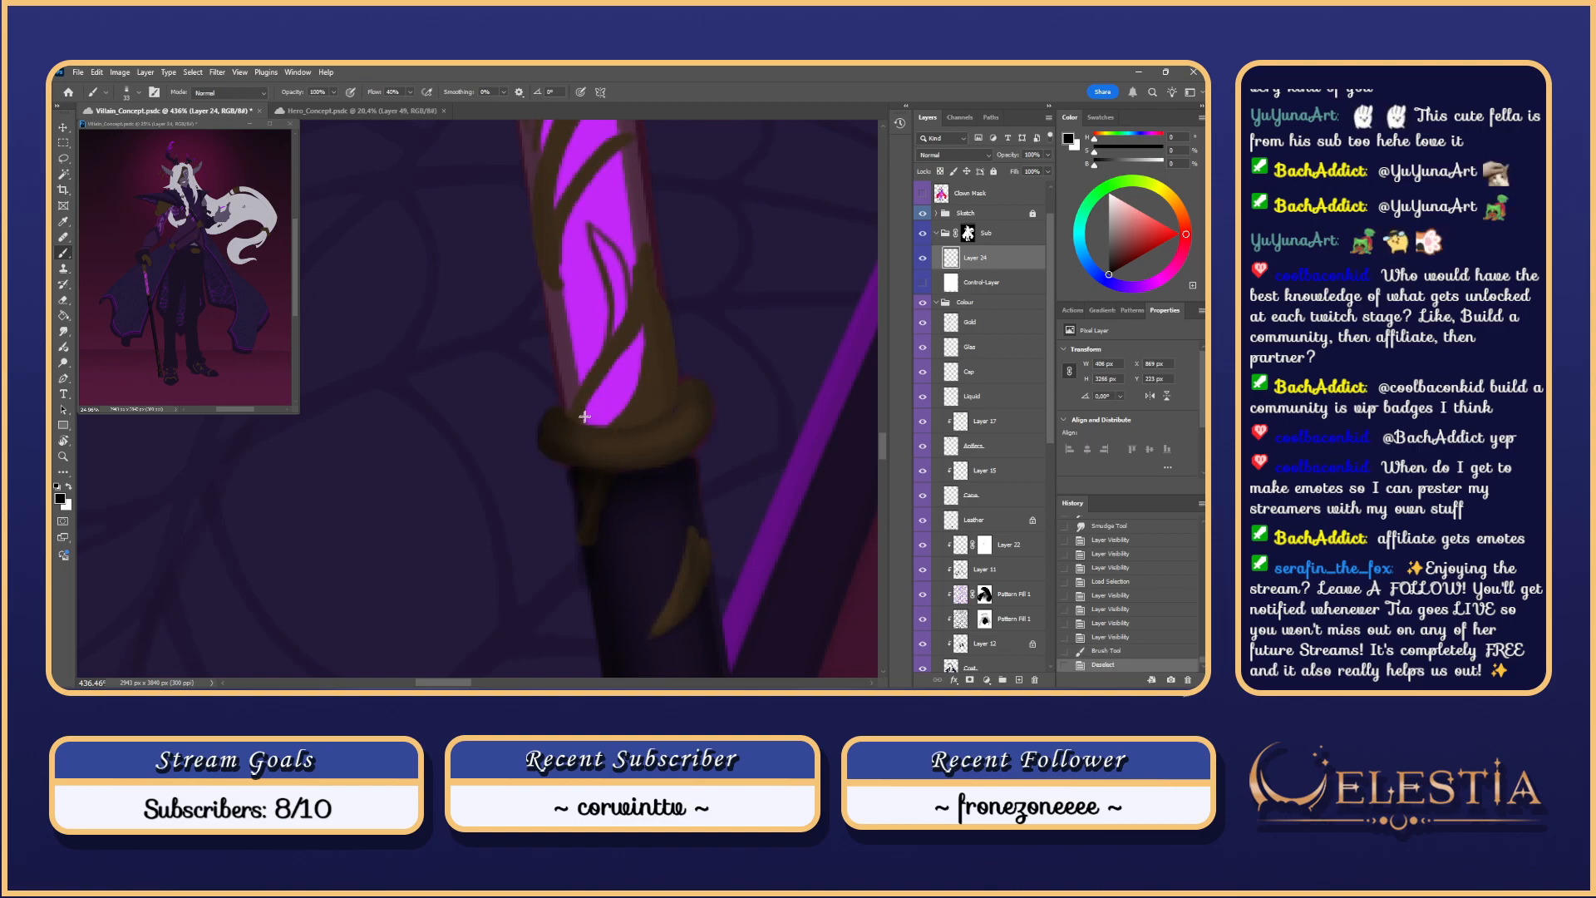
key(ctrl+z)
mouse_move(593, 403)
mouse_down()
mouse_move(589, 418)
mouse_move(607, 386)
mouse_up()
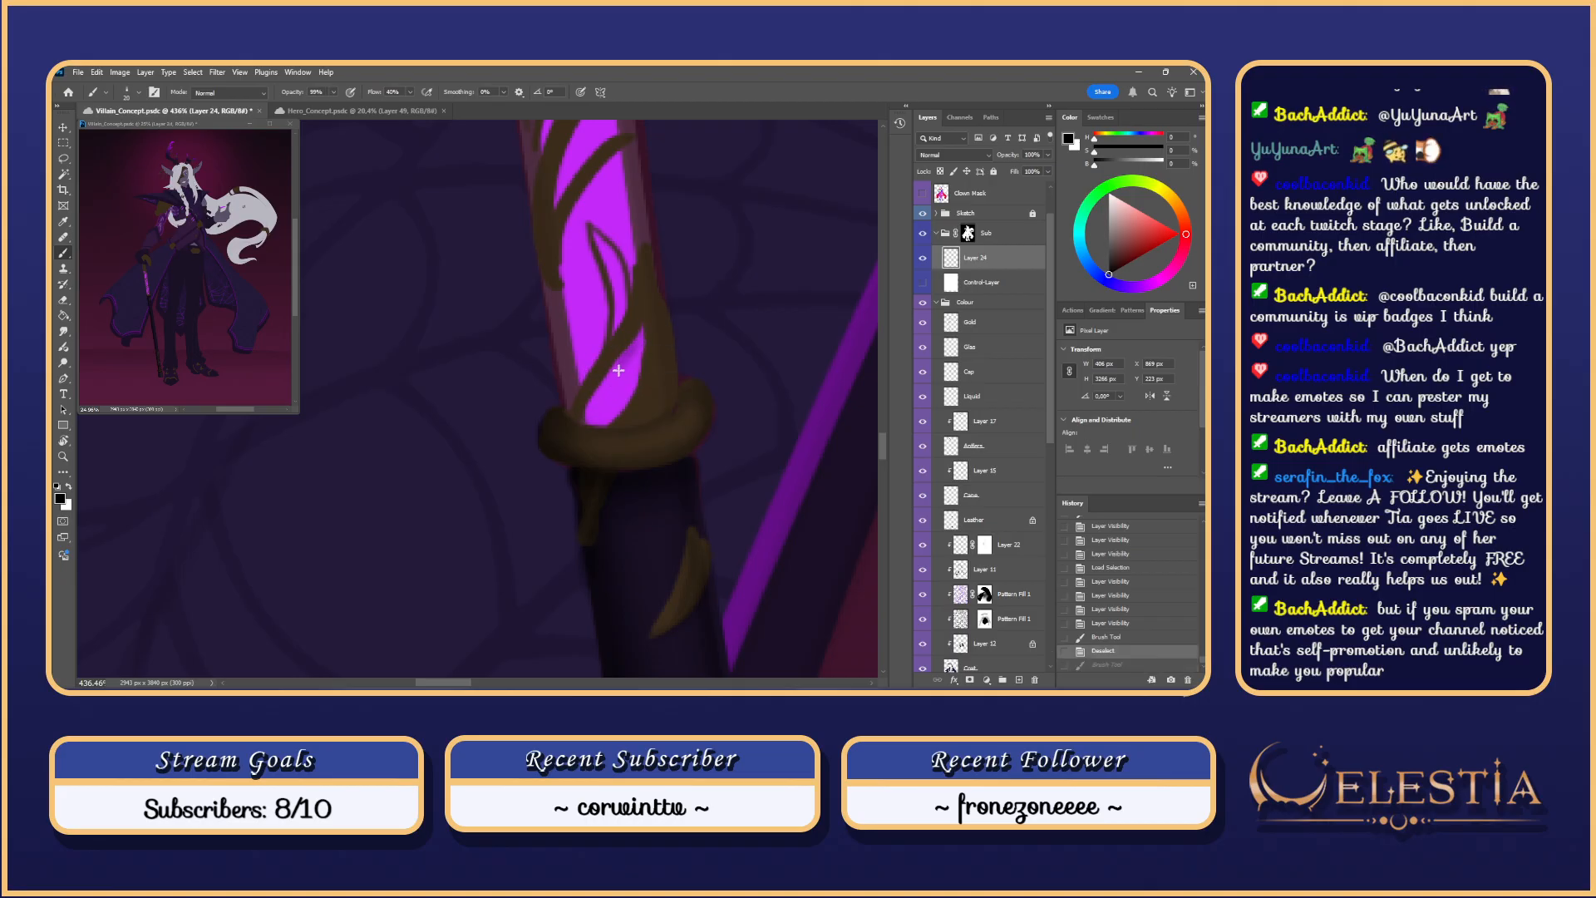
drag(621, 362, 590, 424)
key(ctrl+z)
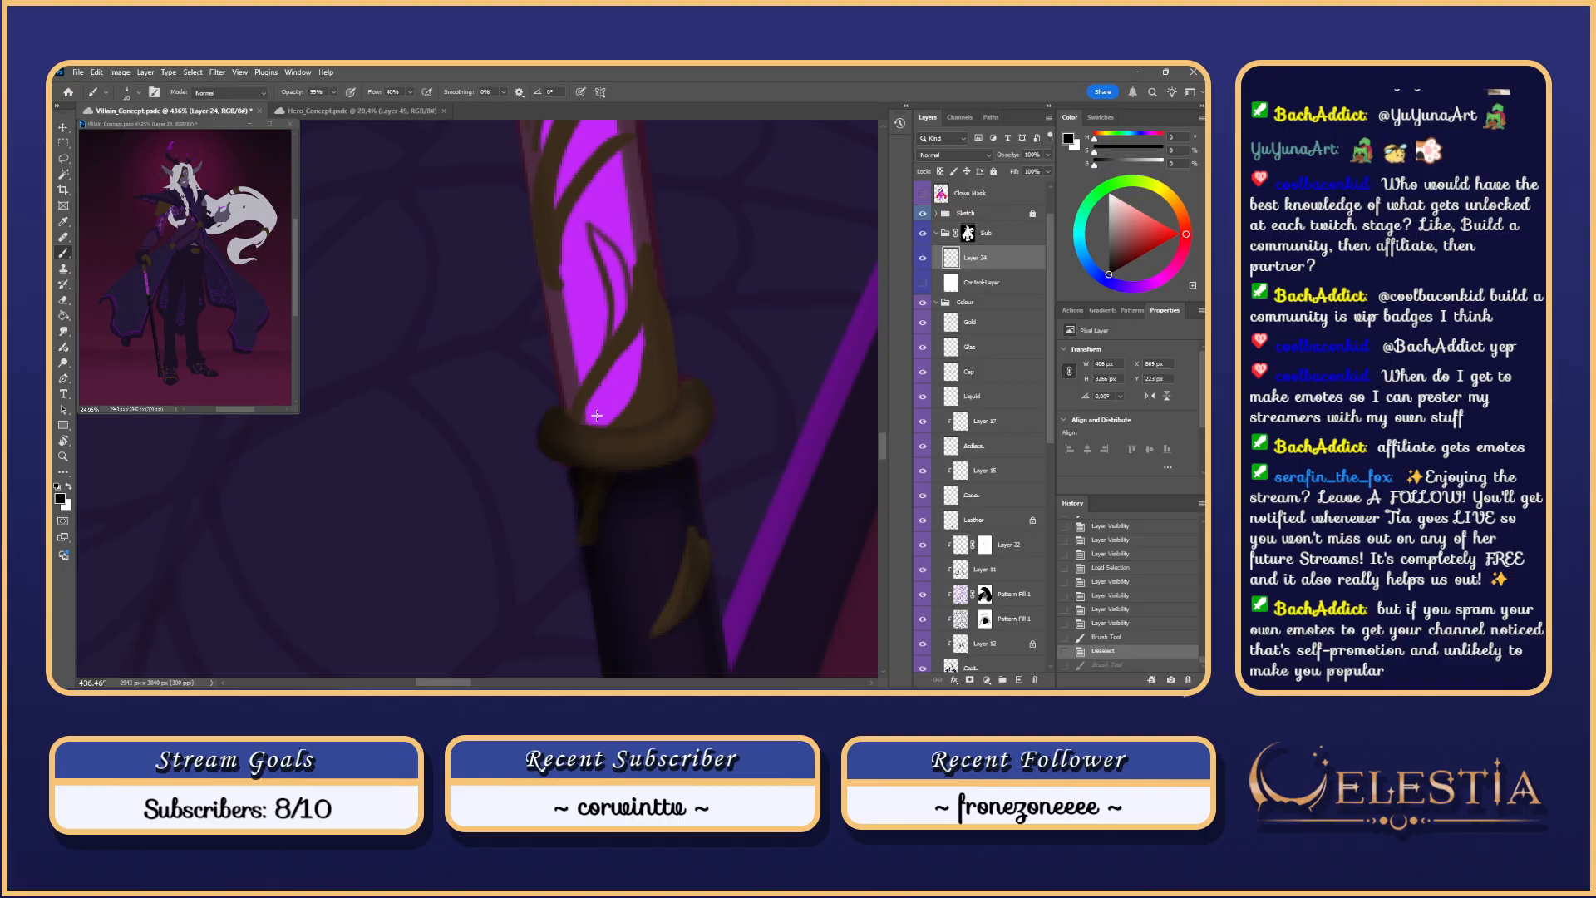
Step: Lasso-select the glass highlight patch and hide the selection outline
key(l)
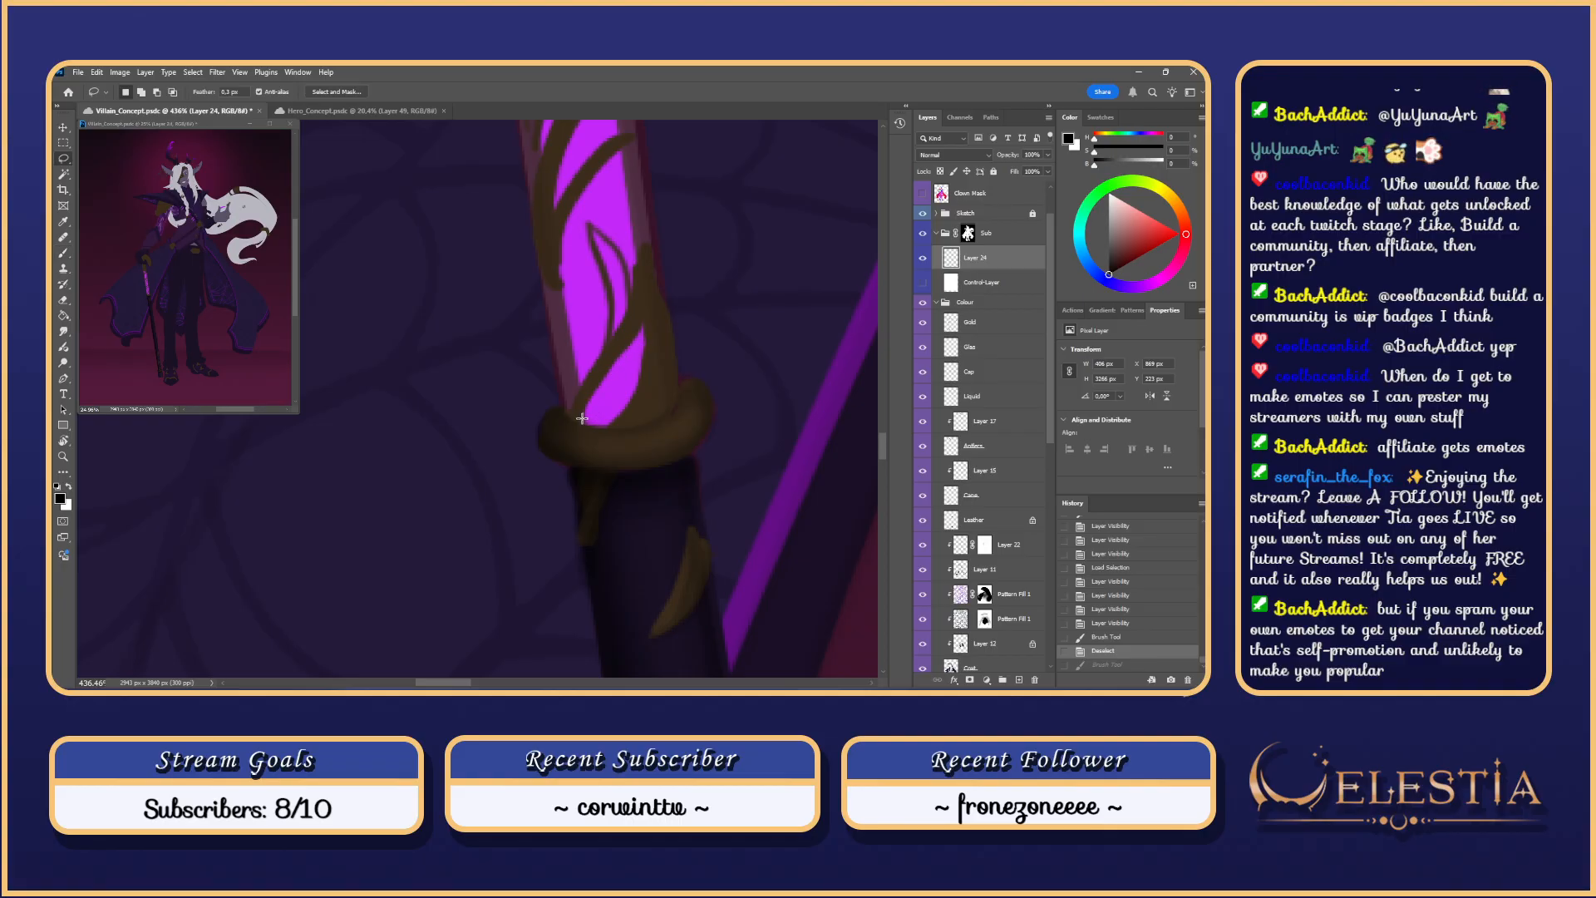
drag(630, 402, 602, 429)
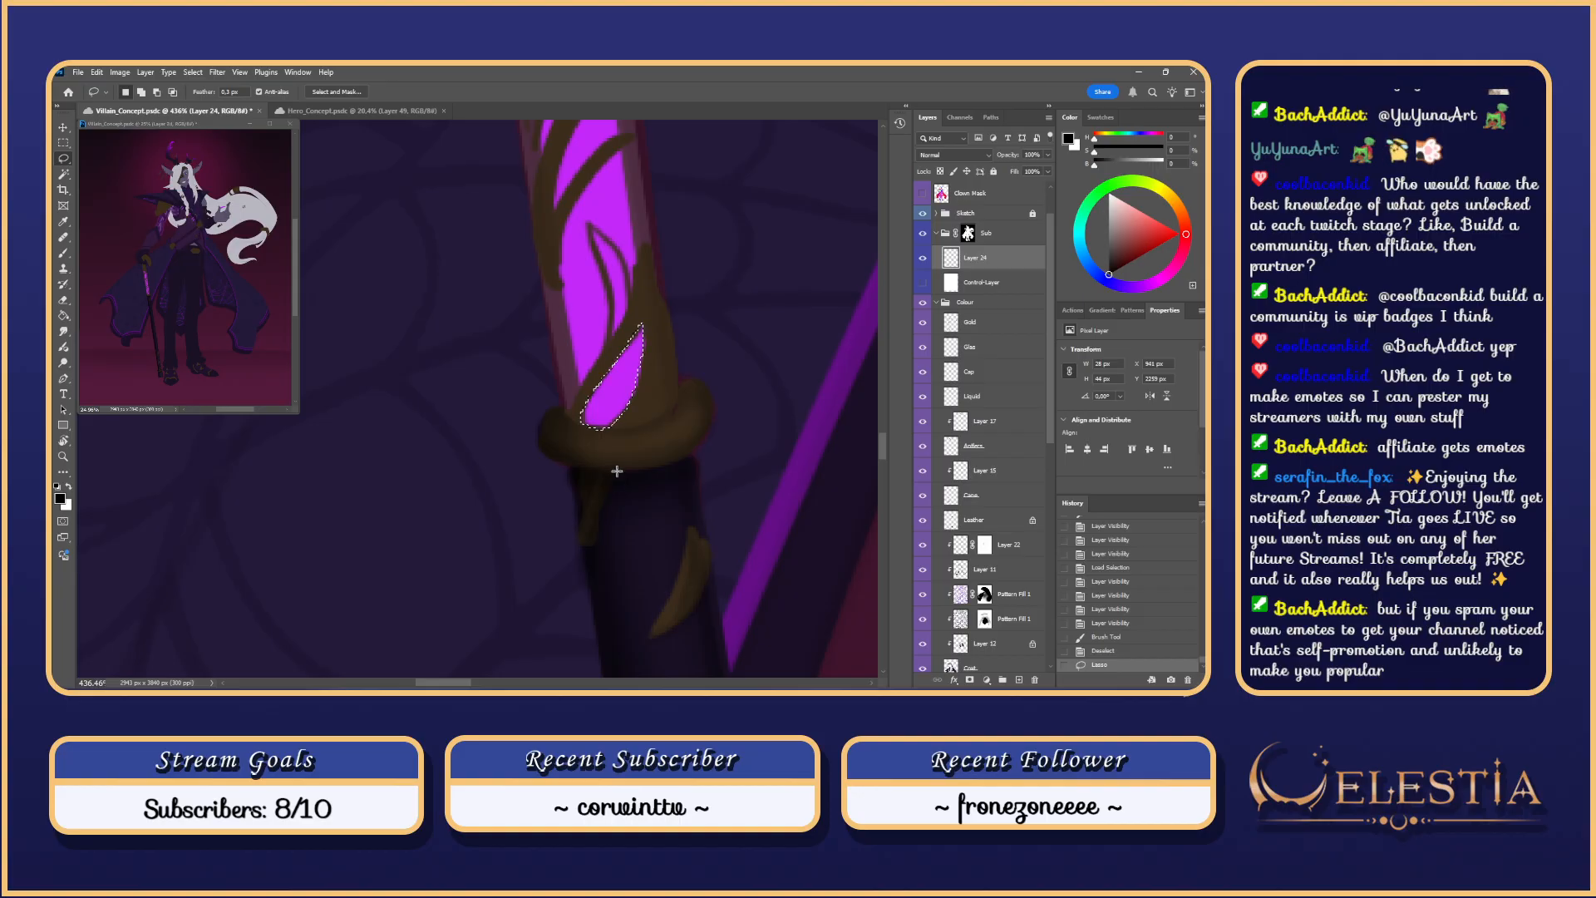
key(ctrl+h)
key(b)
Step: Try dark brush strokes along the purple patch edge, undoing them
mouse_move(602, 404)
mouse_down()
mouse_move(641, 335)
mouse_move(595, 396)
mouse_up()
key(ctrl+z)
key(ctrl+z)
drag(643, 334, 583, 424)
key(ctrl+z)
drag(637, 339, 584, 421)
key(ctrl+z)
key(ctrl+z)
drag(635, 340, 581, 433)
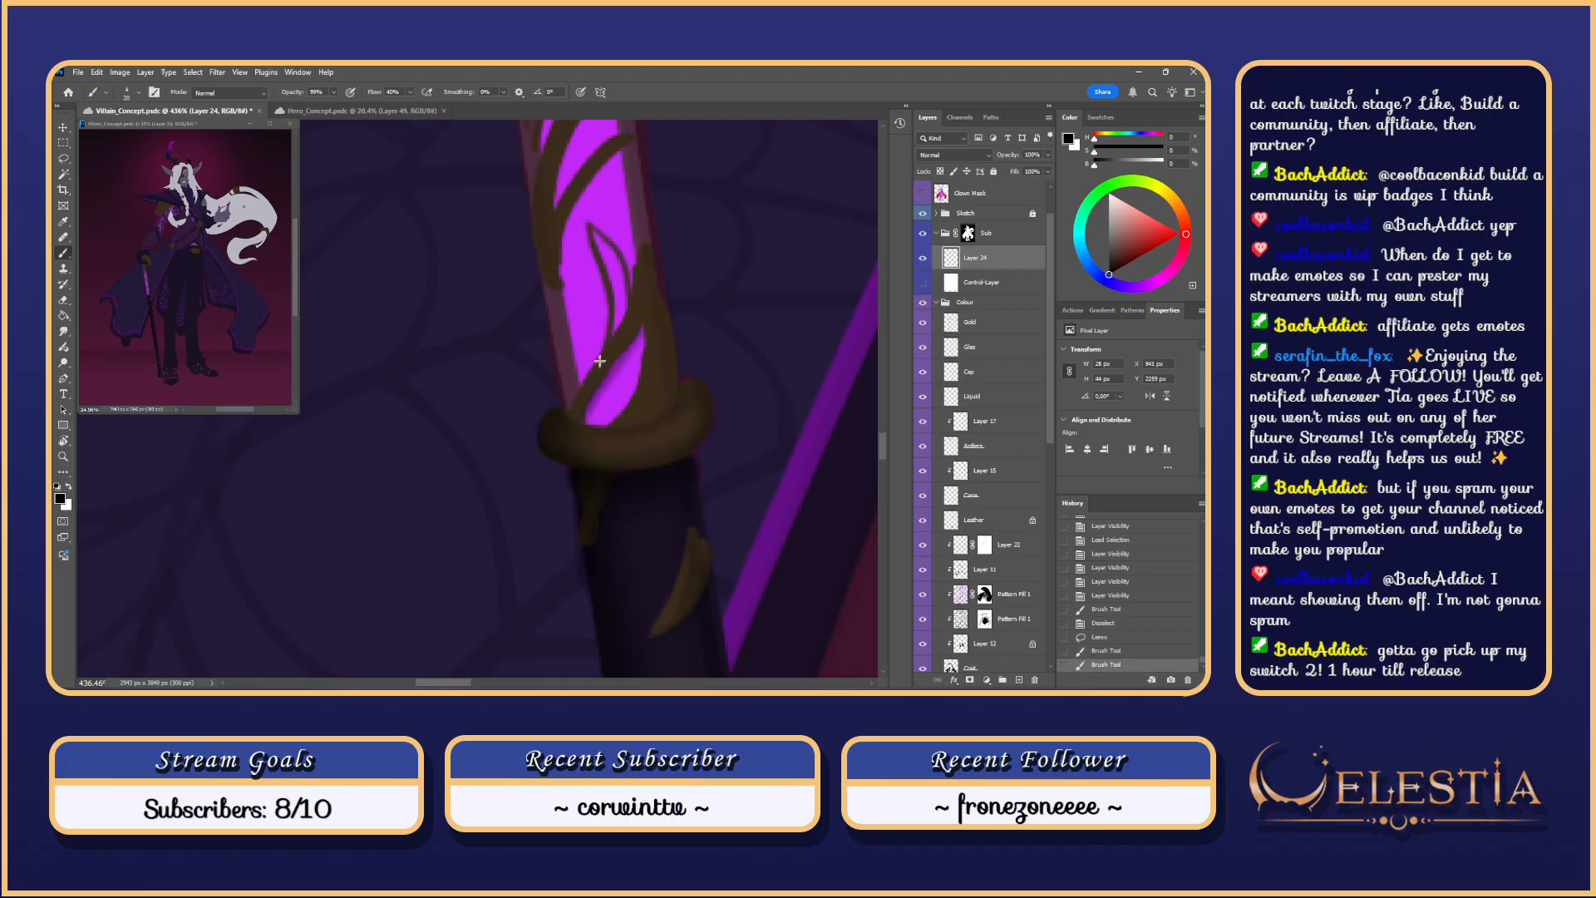
drag(616, 267, 630, 295)
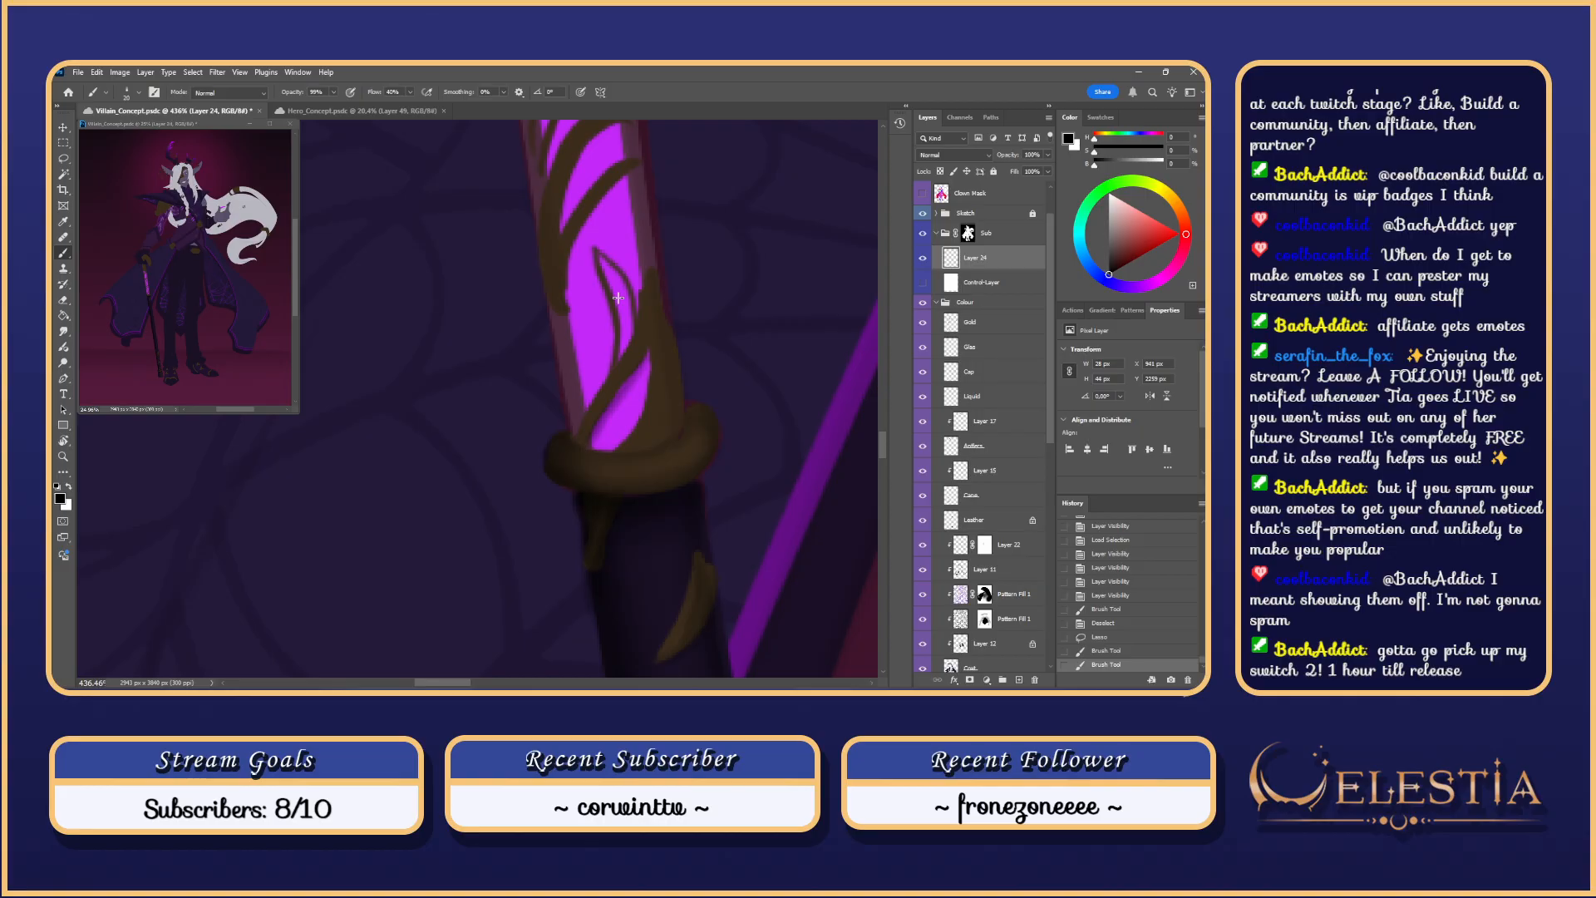
drag(642, 353, 660, 356)
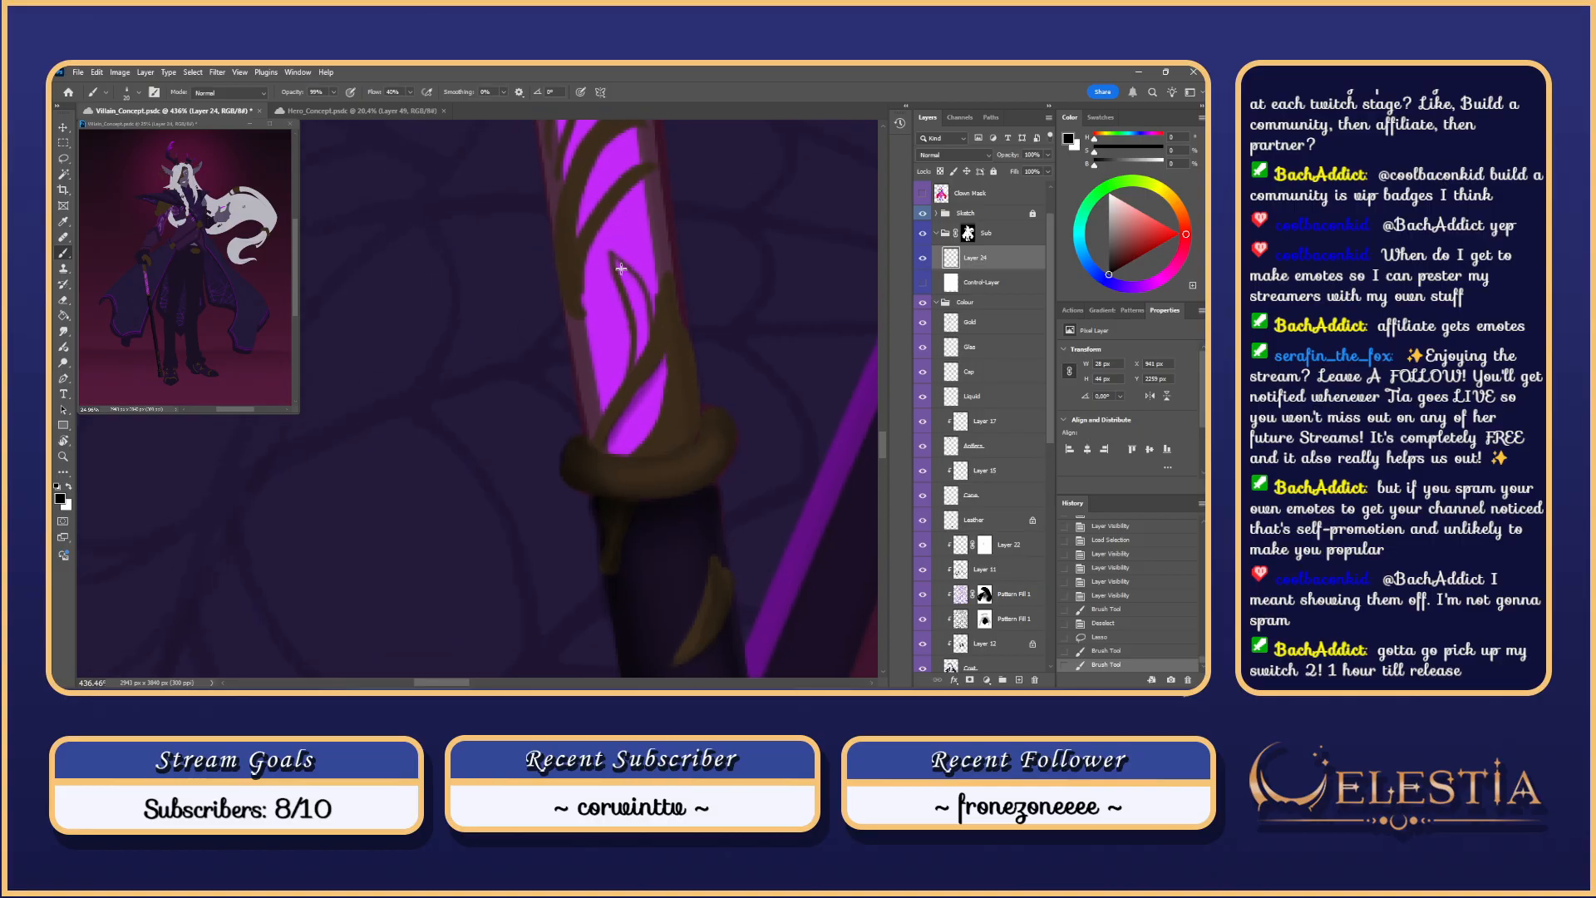
key(ctrl+z)
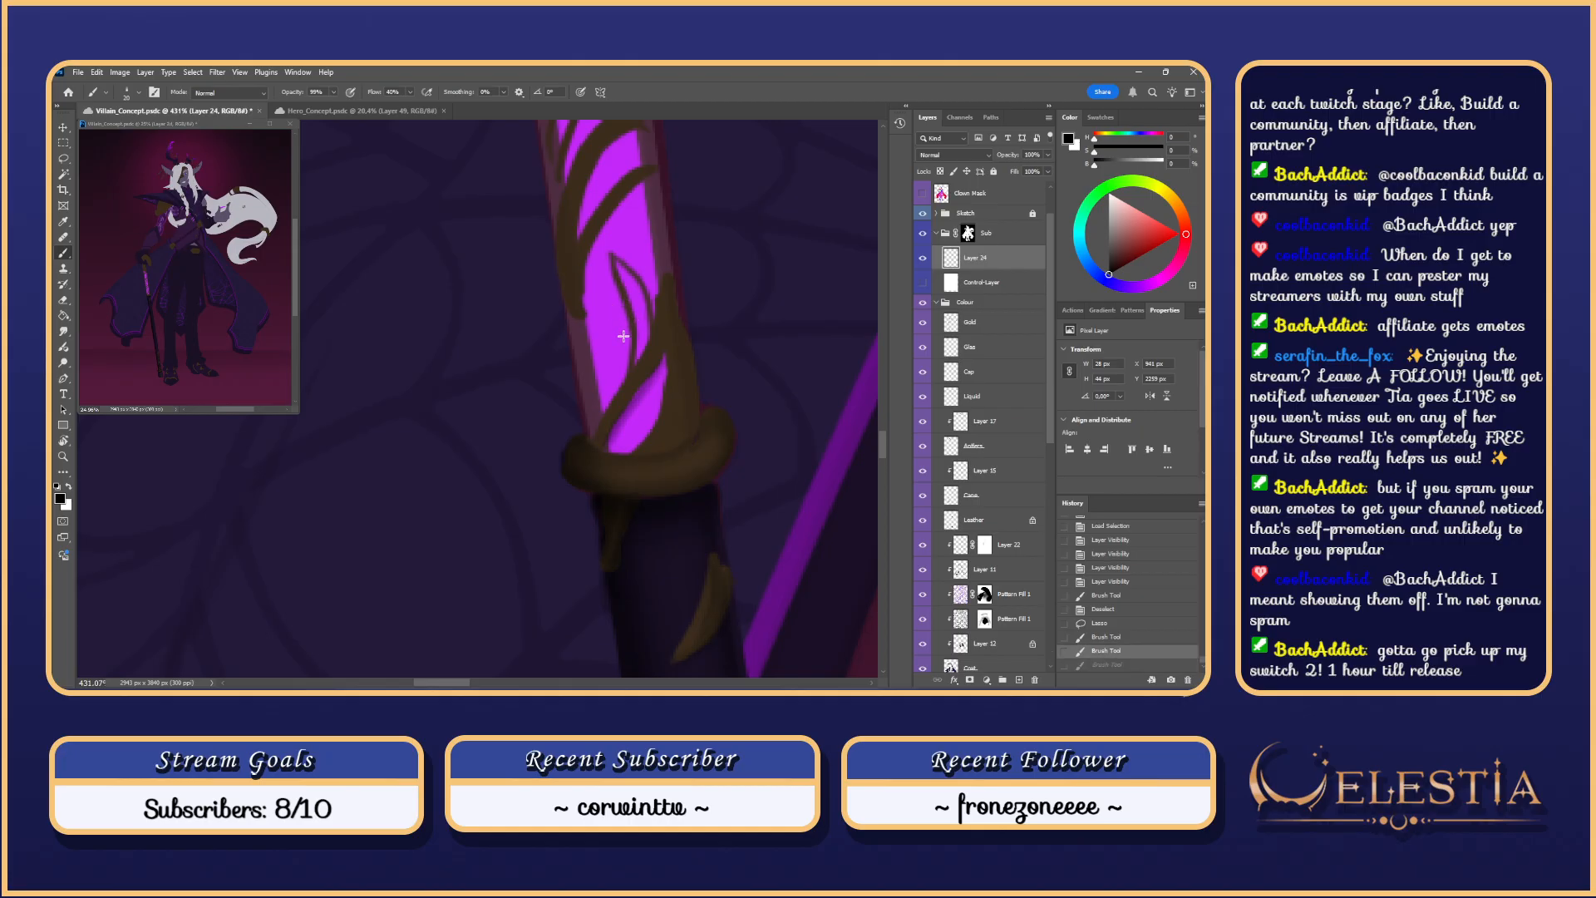
Step: Deselect and paint a brown vine line up the upper cane shaft
key(ctrl+d)
drag(624, 370, 608, 267)
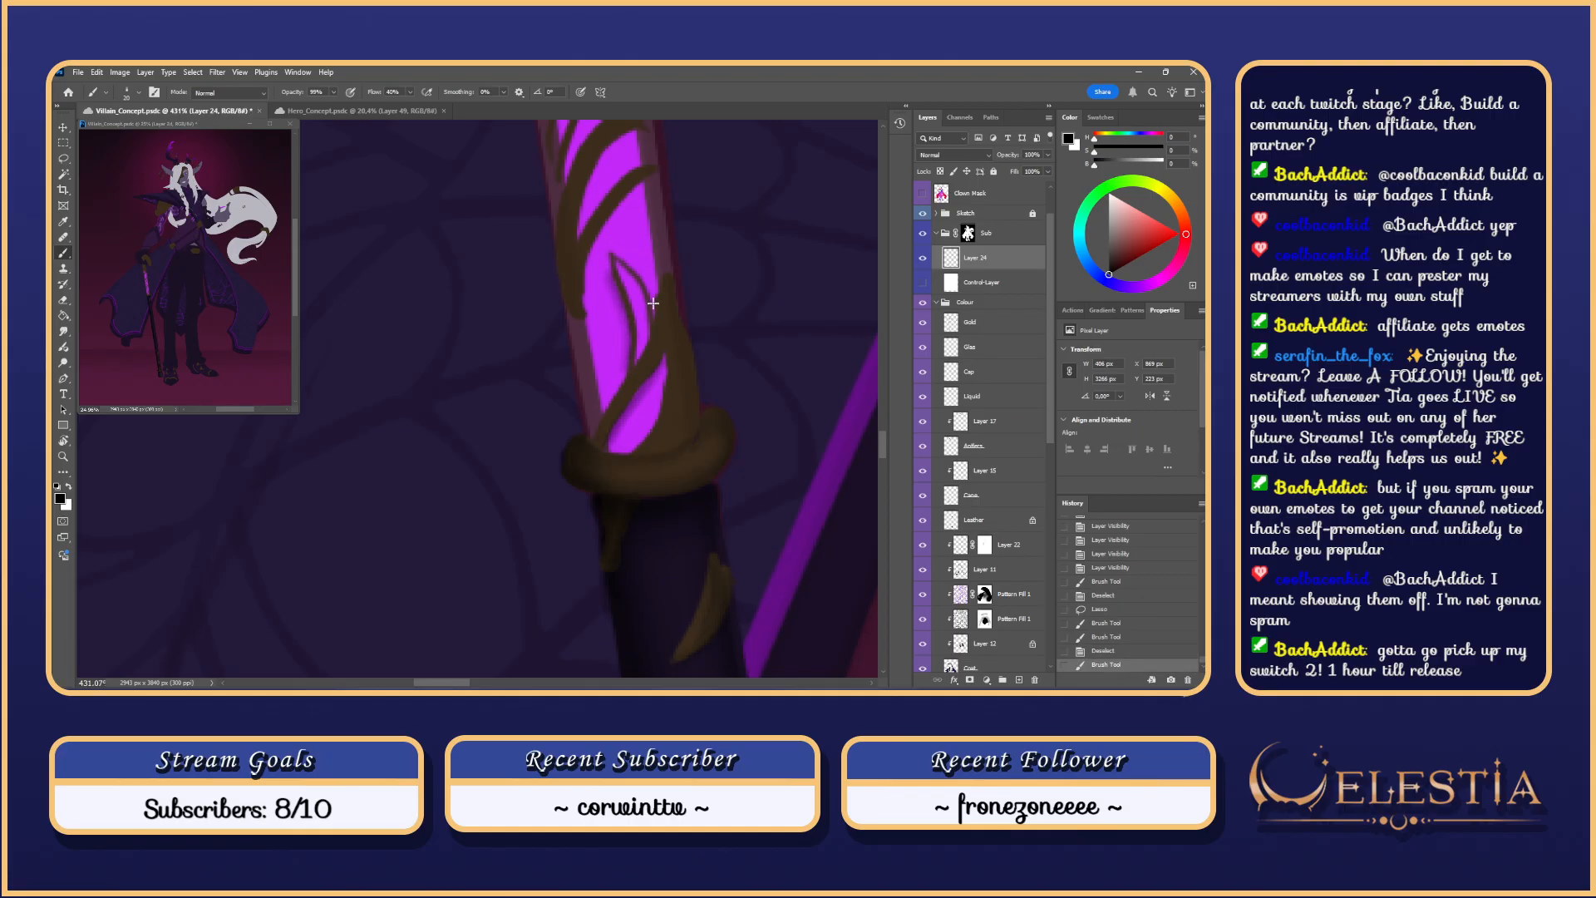
drag(644, 345, 612, 246)
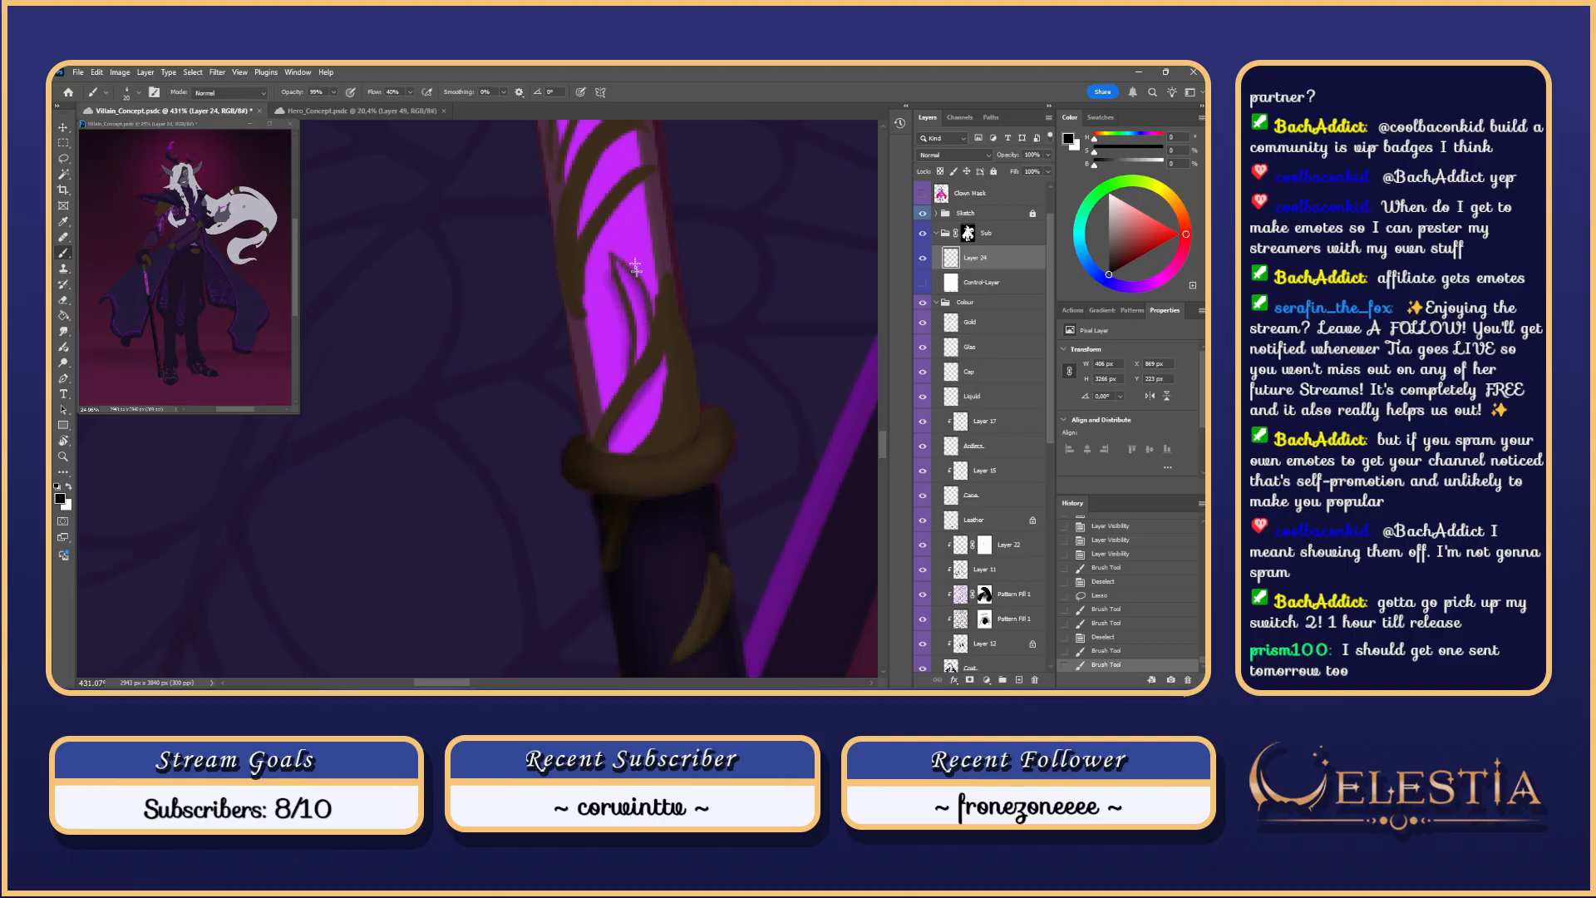
scroll(646, 302, down, 5)
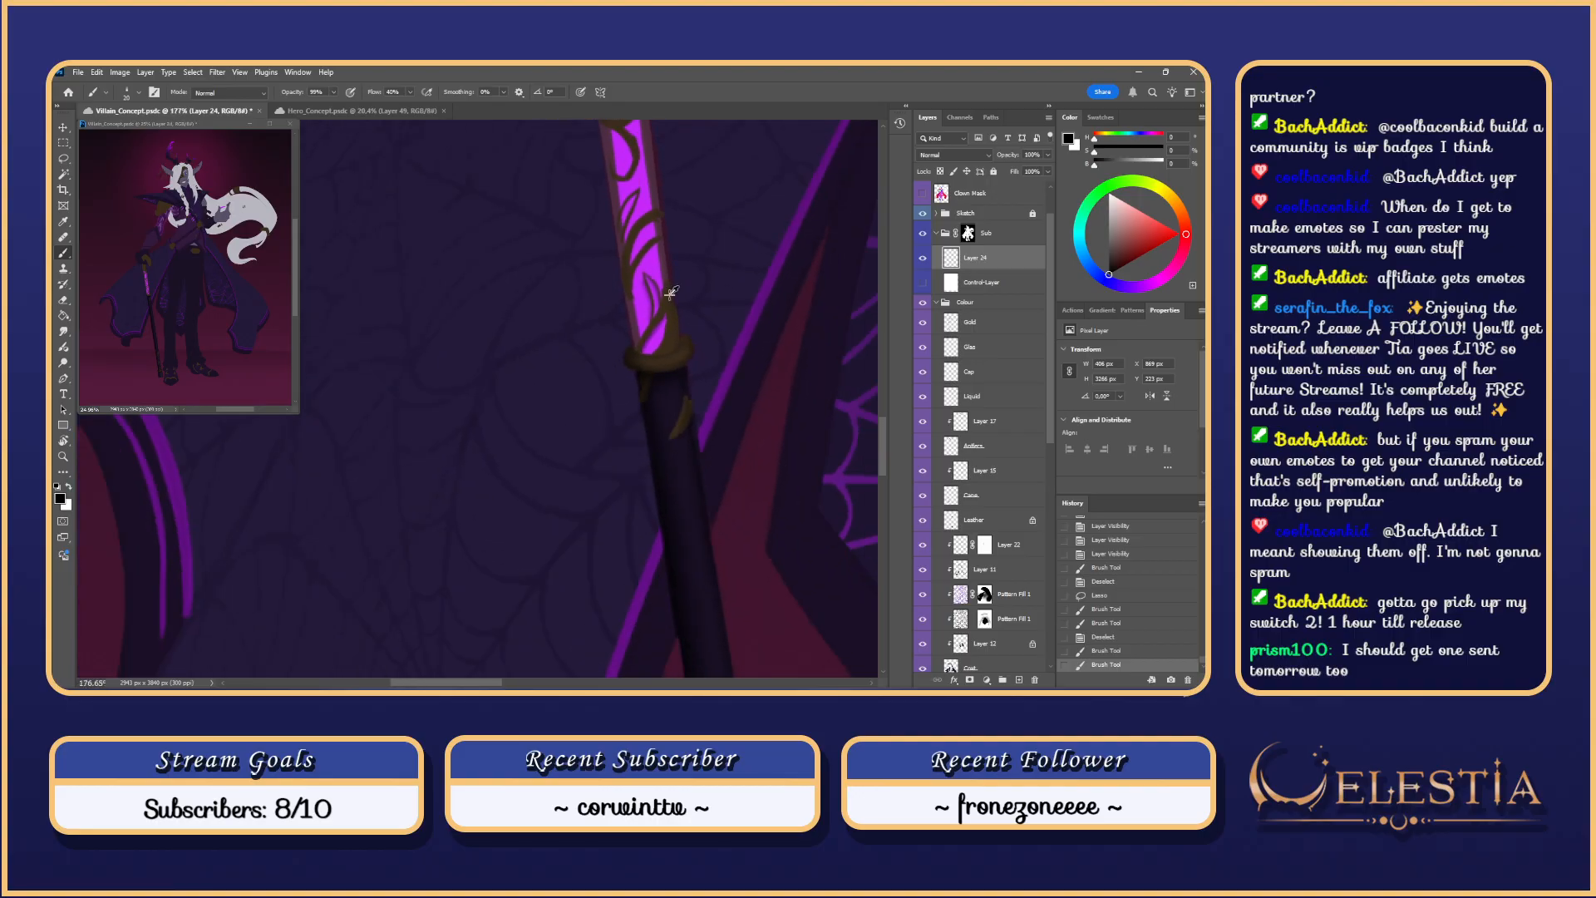
Step: Repaint the vine stroke on the upper shaft, enlarging the brush to 18
key(ctrl+z)
key(ctrl+z)
scroll(652, 278, up, 2)
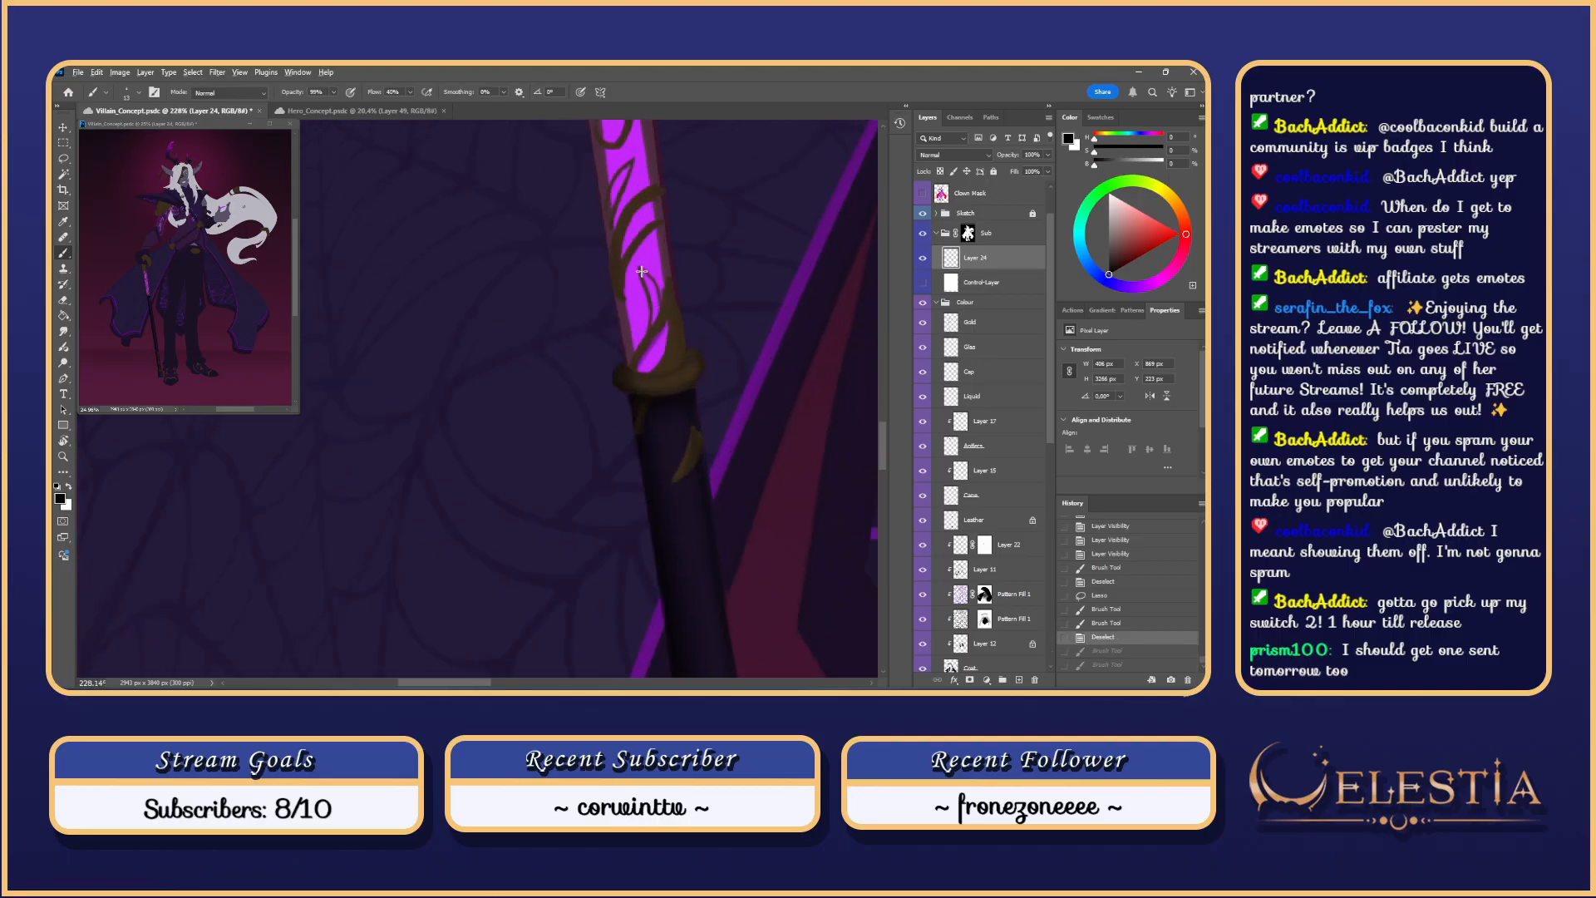
scroll(645, 255, up, 2)
mouse_move(646, 254)
mouse_down()
mouse_move(667, 316)
mouse_move(645, 364)
mouse_up()
scroll(648, 339, up, 2)
key(ctrl+z)
key(ctrl+z)
drag(683, 278, 645, 345)
Step: Retry the shading stroke along the upper vine several times, undoing each attempt
key(ctrl+z)
key(ctrl+z)
key(ctrl+z)
drag(697, 266, 646, 346)
key(ctrl+z)
key(ctrl+z)
mouse_move(691, 268)
mouse_down()
mouse_move(646, 370)
mouse_move(639, 340)
mouse_move(645, 370)
mouse_up()
key(ctrl+z)
key(ctrl+z)
key(ctrl+z)
key(ctrl+z)
key(ctrl+z)
key(ctrl+z)
key(ctrl+z)
key(ctrl+z)
drag(695, 266, 645, 346)
key(ctrl+z)
drag(696, 265, 644, 352)
key(ctrl+z)
mouse_move(695, 264)
mouse_down()
mouse_move(644, 373)
mouse_move(650, 399)
mouse_move(713, 377)
mouse_move(715, 416)
mouse_up()
key(ctrl+z)
key(ctrl+z)
Step: Shade under the upper vine further down the staff and fill its gap, shrinking the brush to 15
mouse_move(677, 358)
mouse_down()
mouse_move(701, 379)
mouse_move(673, 444)
mouse_up()
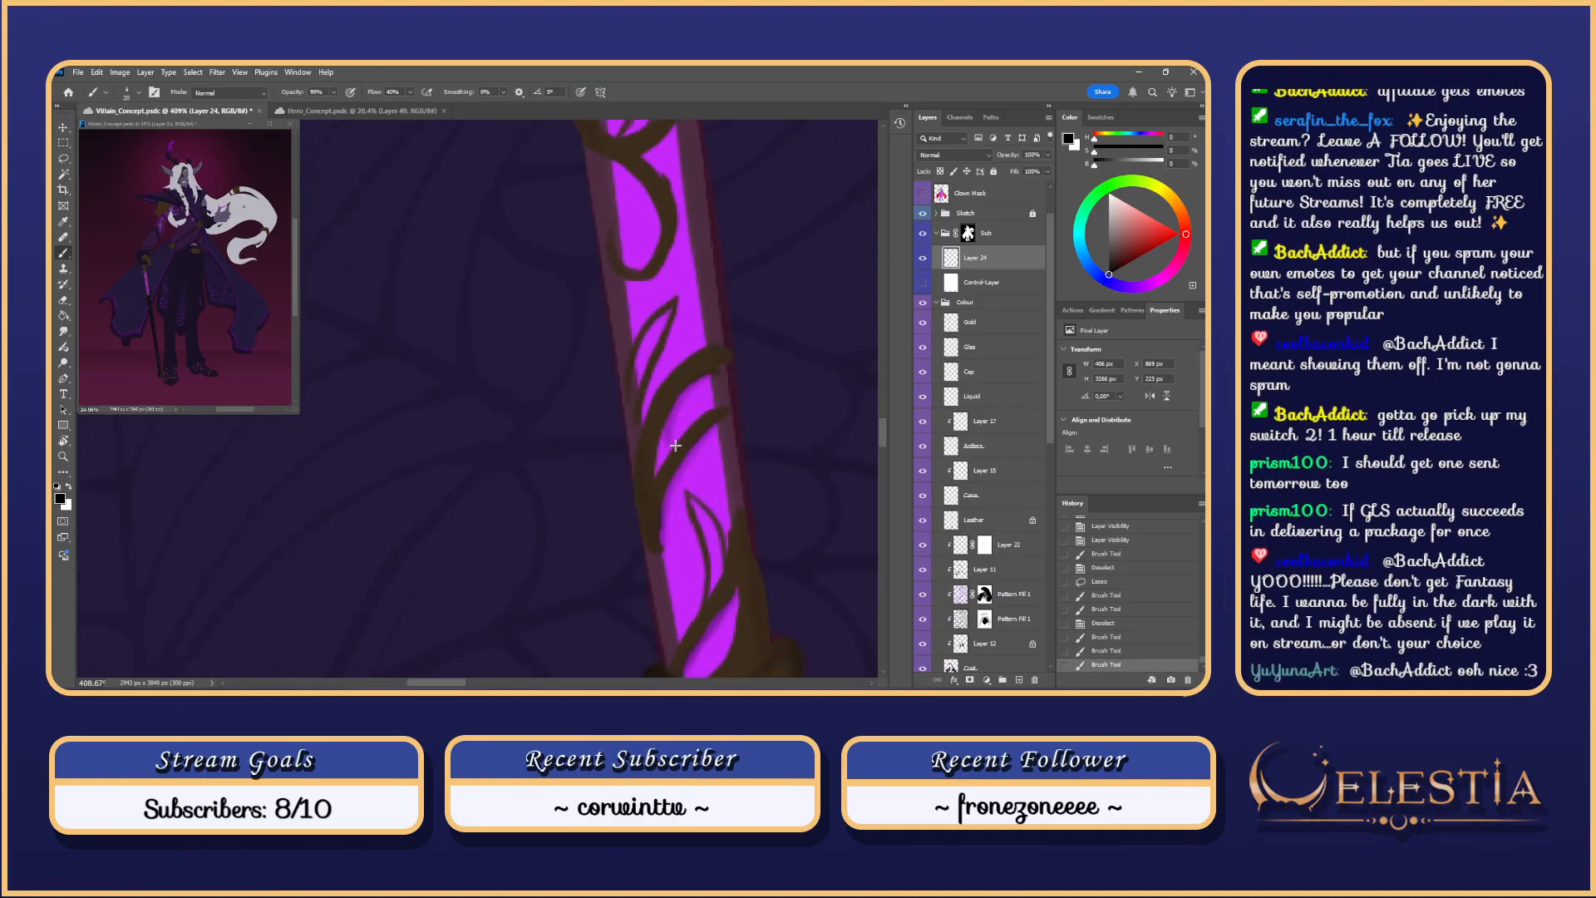
key(ctrl+z)
mouse_move(720, 374)
mouse_down()
mouse_move(670, 437)
mouse_move(674, 412)
mouse_move(670, 442)
mouse_move(707, 389)
mouse_move(658, 471)
mouse_up()
key(ctrl+z)
key(ctrl+z)
key(ctrl+z)
key(ctrl+z)
drag(671, 415, 658, 471)
key(ctrl+z)
alt+right_click(669, 451)
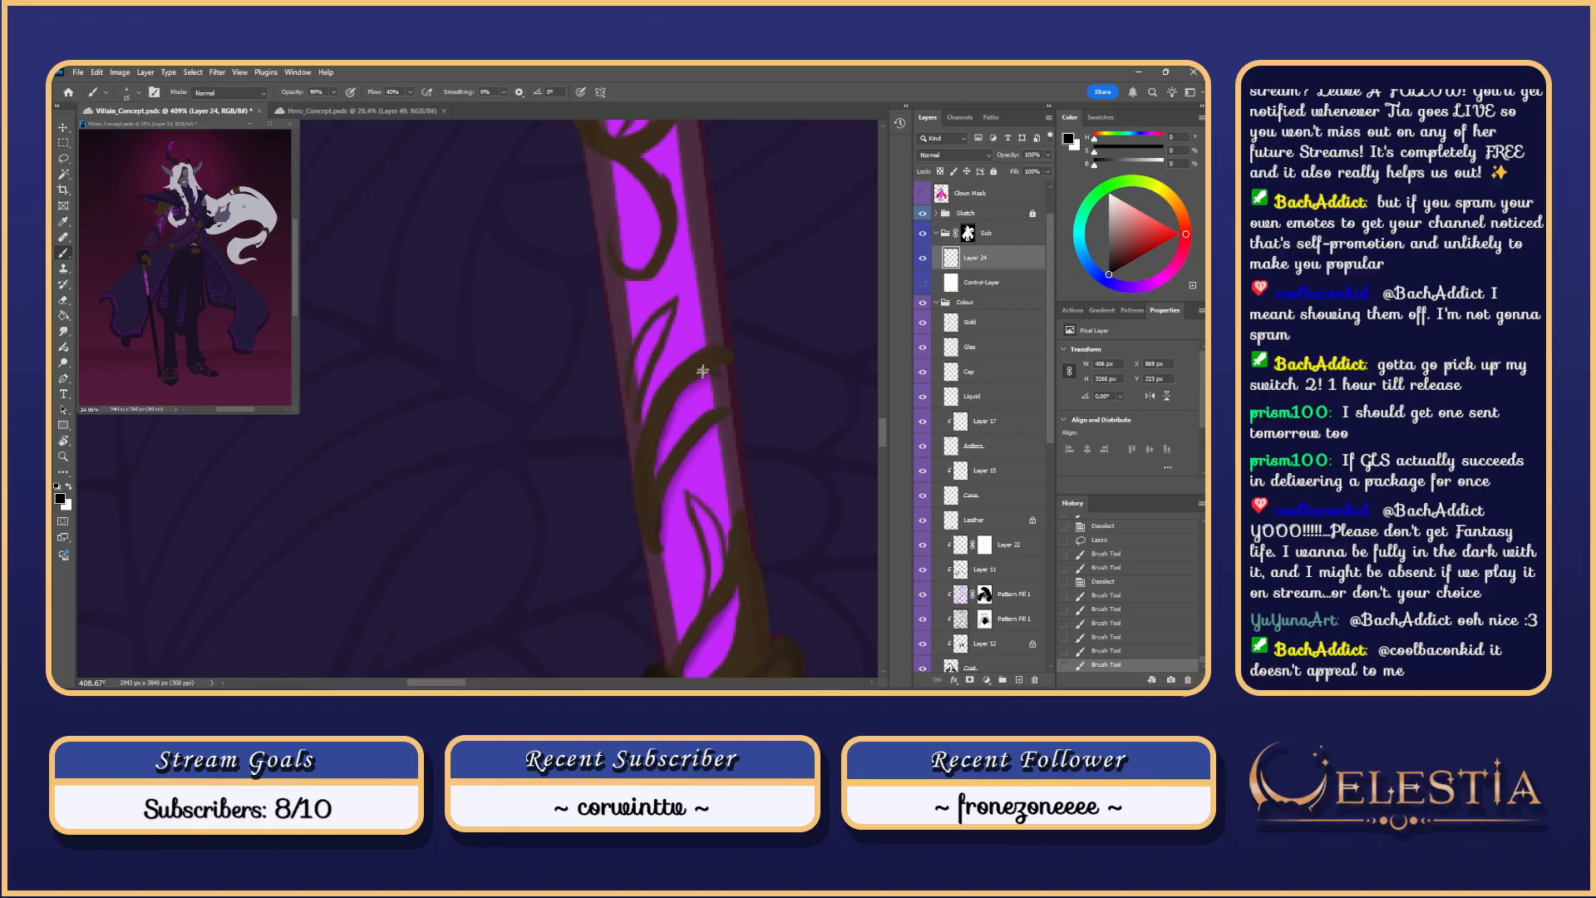
Step: Touch up the brown vine ornament and leaf edge on the upper cane shaft
drag(660, 327, 673, 323)
drag(725, 369, 714, 385)
key(ctrl+z)
drag(642, 424, 641, 427)
key(ctrl+z)
drag(679, 298, 641, 422)
mouse_move(669, 308)
mouse_down()
mouse_move(635, 369)
mouse_move(640, 404)
mouse_up()
Step: Redraw the brown stroke down the leaf edge and dab a small mark on the upper vine
scroll(697, 199, down, 2)
key(ctrl+z)
drag(678, 268, 645, 353)
scroll(761, 186, down, 1)
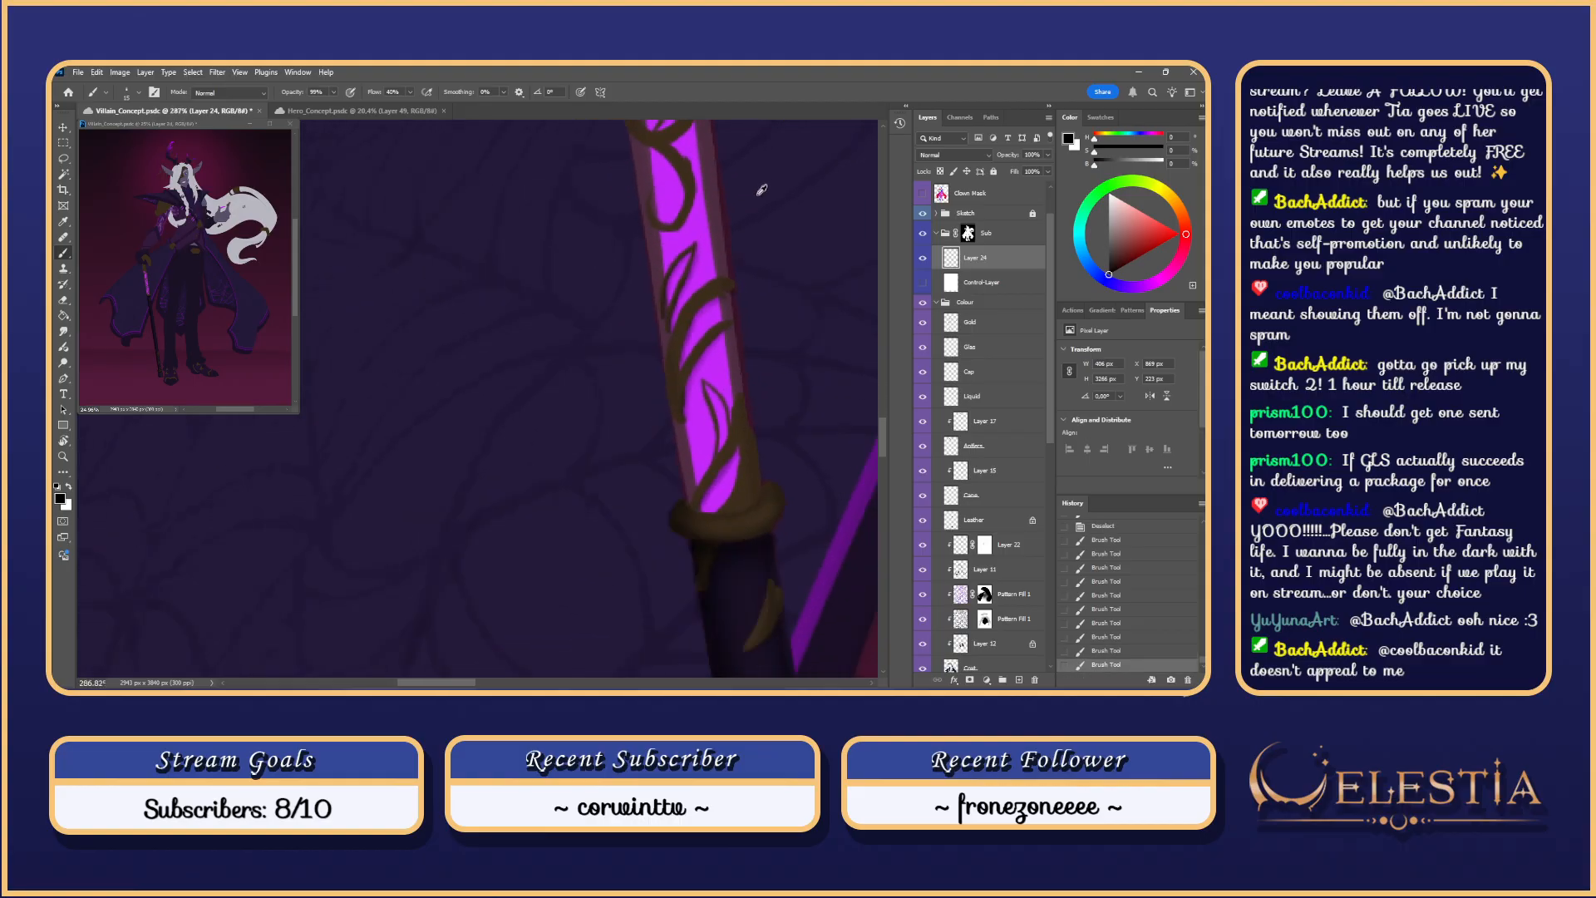
scroll(761, 186, down, 1)
scroll(761, 186, up, 1)
drag(714, 200, 710, 325)
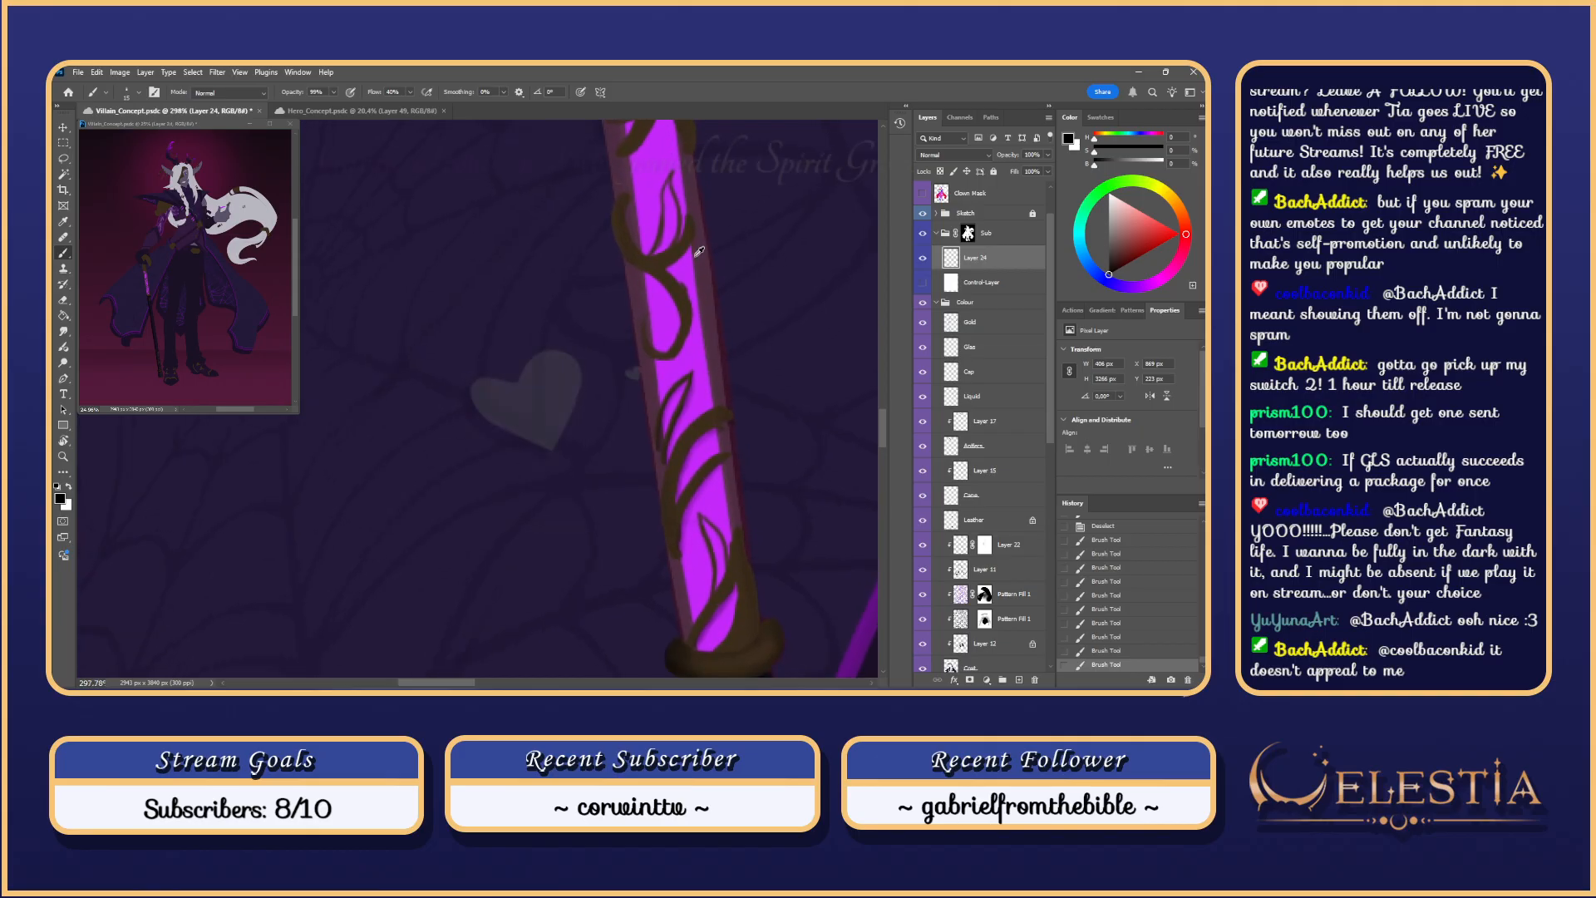
scroll(706, 294, up, 2)
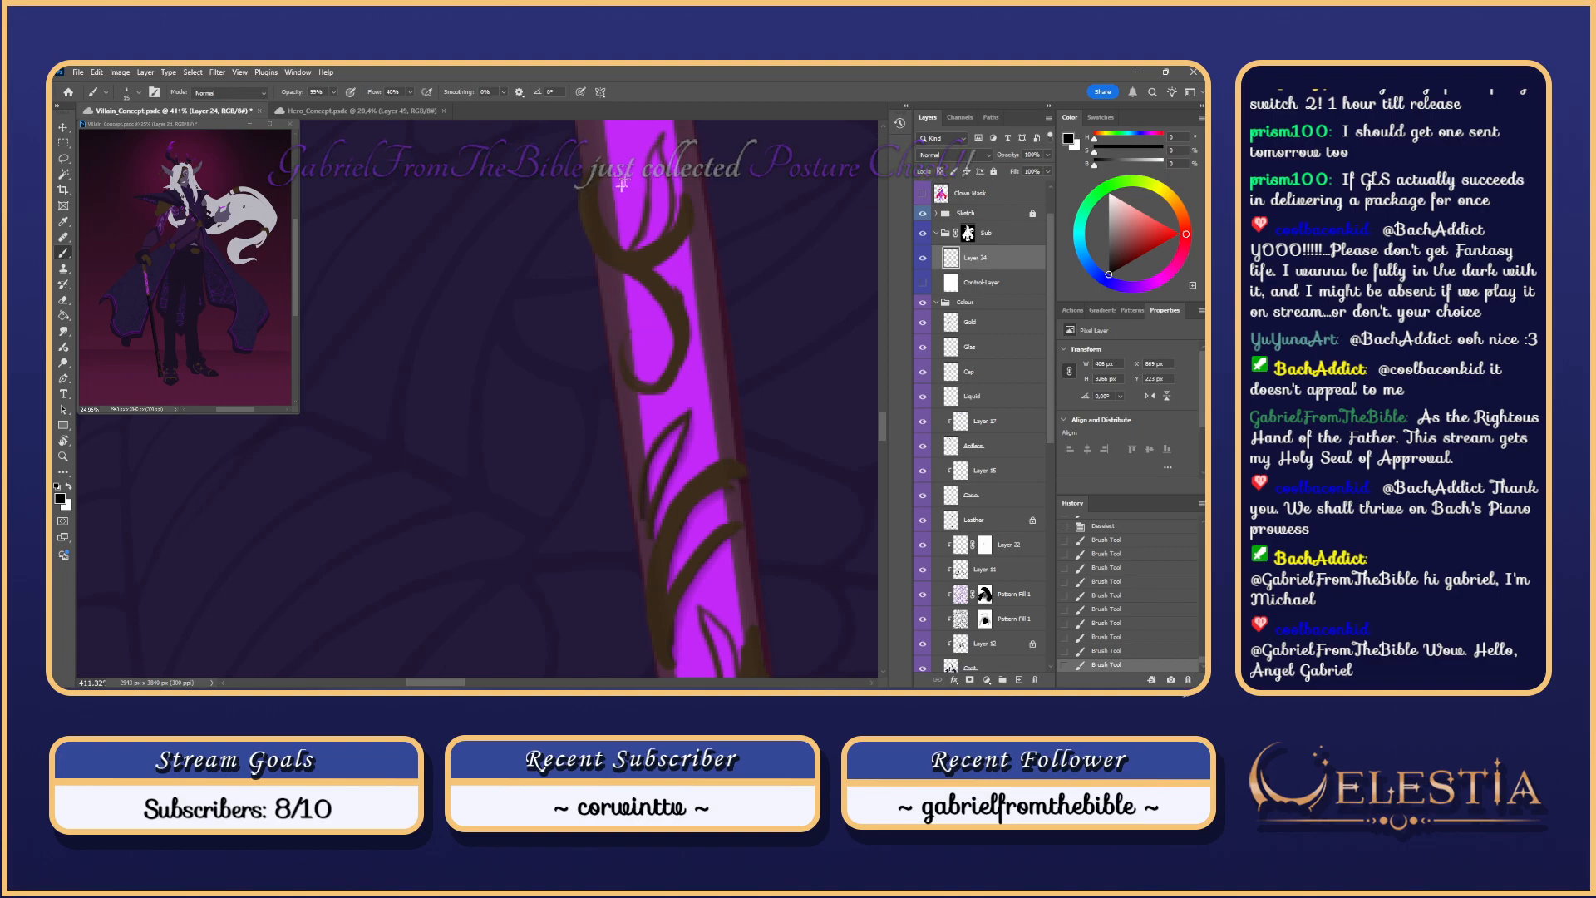
click(656, 223)
scroll(658, 356, up, 1)
scroll(659, 353, up, 1)
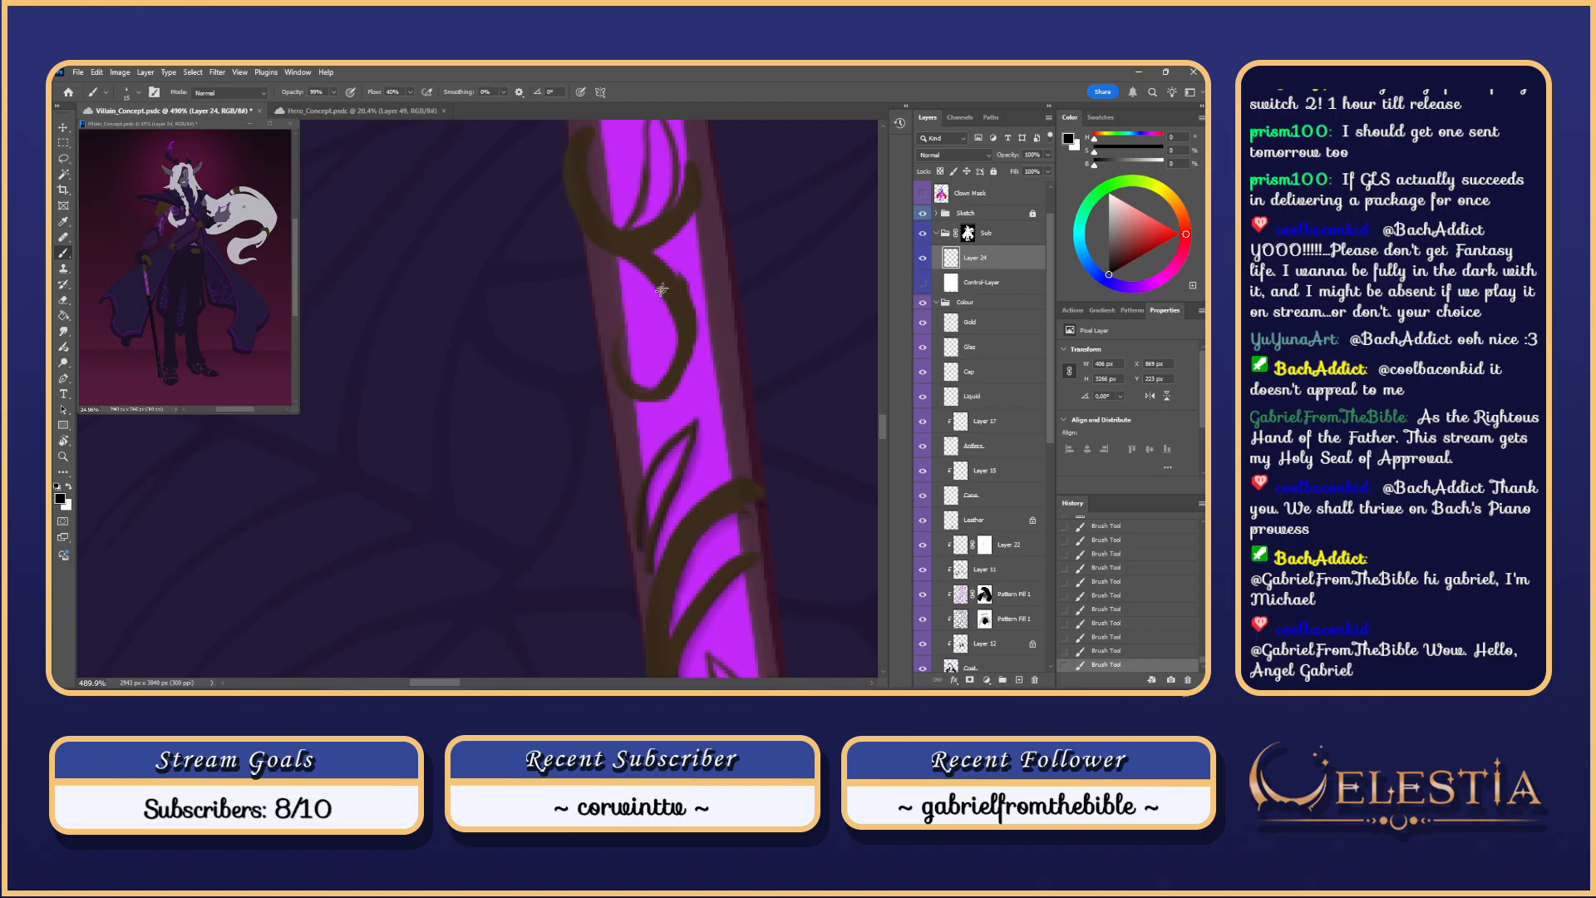
scroll(639, 376, up, 1)
Step: Rotate the canvas about 65° clockwise and retrace the curl's bottom edge in brown
key(ctrl+z)
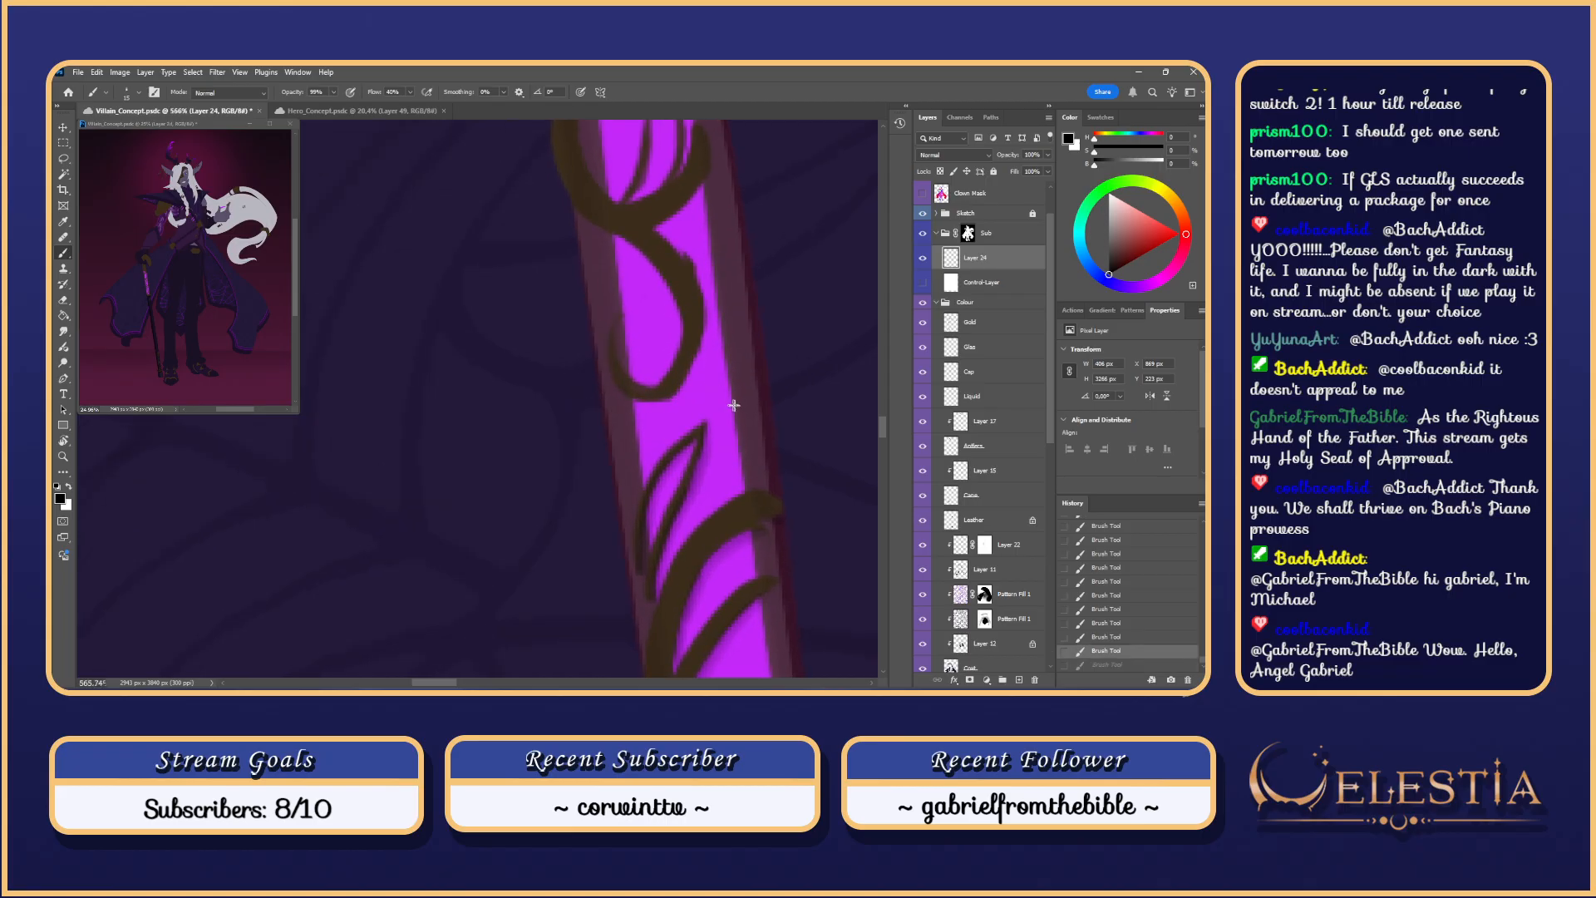
mouse_move(640, 407)
mouse_down()
mouse_move(710, 329)
mouse_move(642, 411)
mouse_up()
key(ctrl+z)
key(ctrl+z)
key(r)
drag(726, 381, 552, 497)
key(space)
mouse_move(578, 577)
mouse_down()
mouse_move(544, 438)
mouse_move(537, 452)
mouse_move(504, 416)
mouse_move(505, 384)
mouse_move(541, 362)
mouse_up()
key(ctrl+z)
mouse_move(546, 450)
mouse_down()
mouse_move(624, 449)
mouse_move(524, 447)
mouse_up()
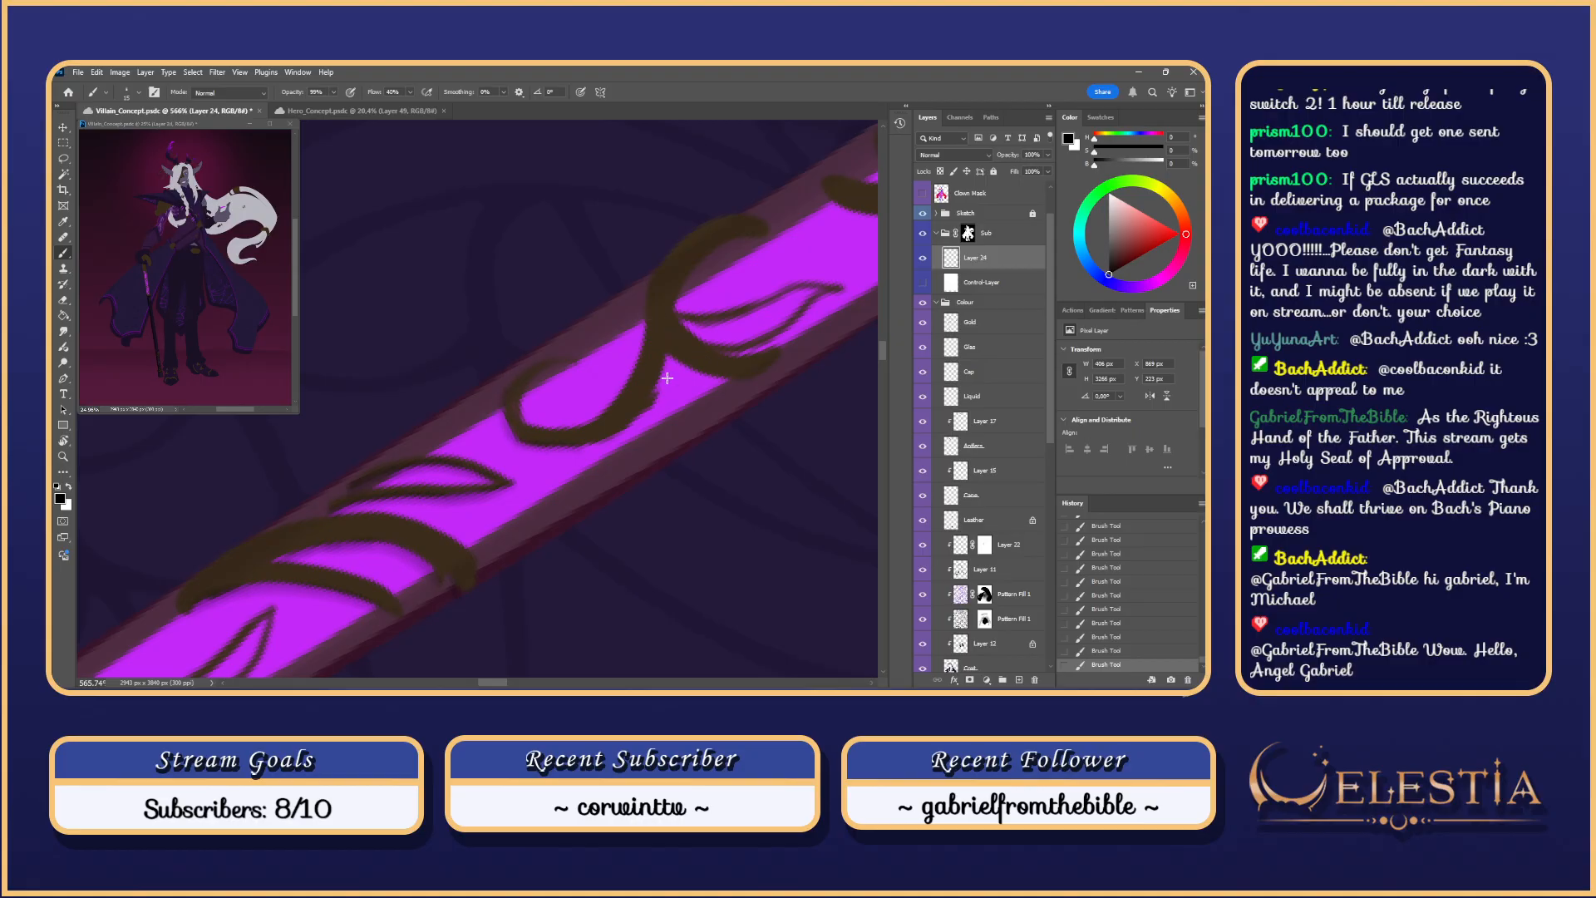
Step: Return the view upright and repaint the brown stroke along the curl
key(Escape)
drag(617, 226, 634, 313)
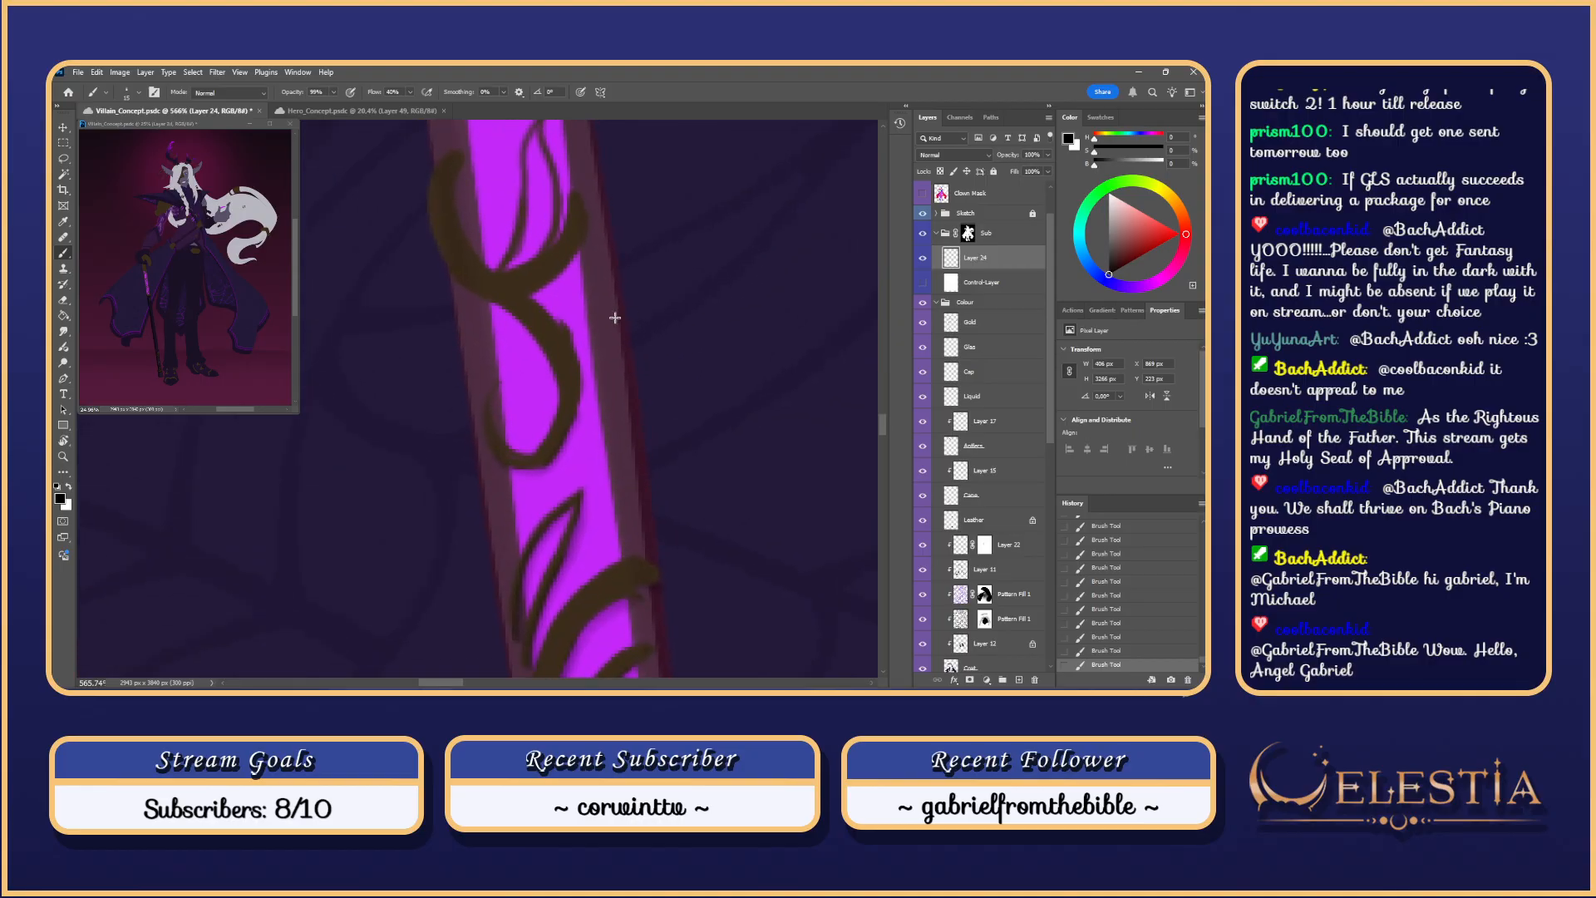
key(ctrl+z)
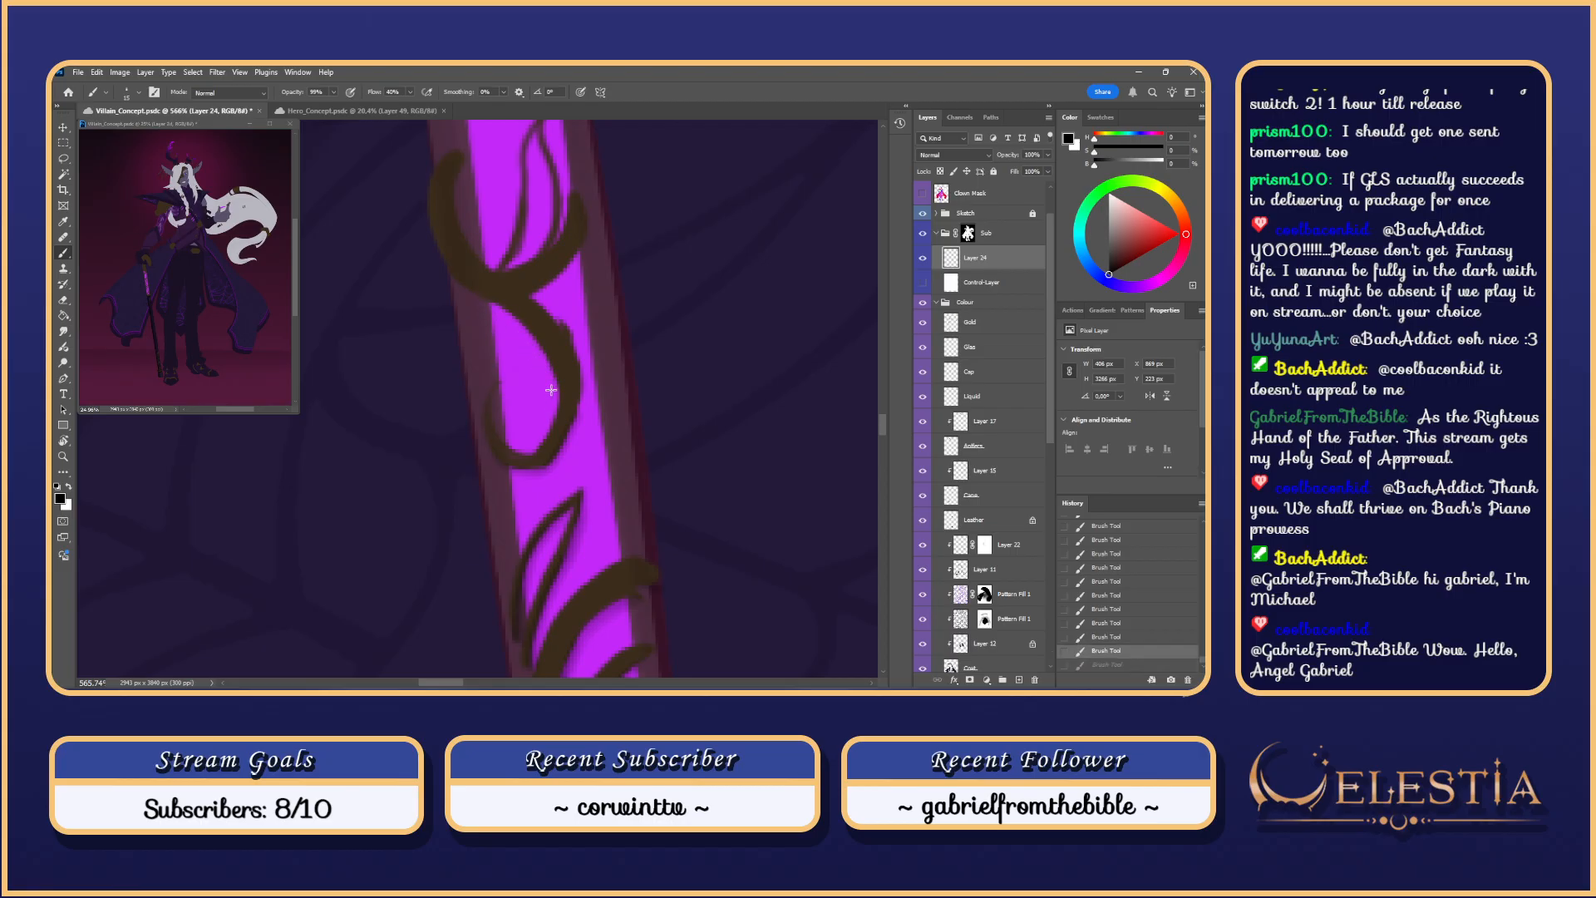
mouse_move(553, 401)
mouse_down()
mouse_move(521, 333)
mouse_move(450, 275)
mouse_up()
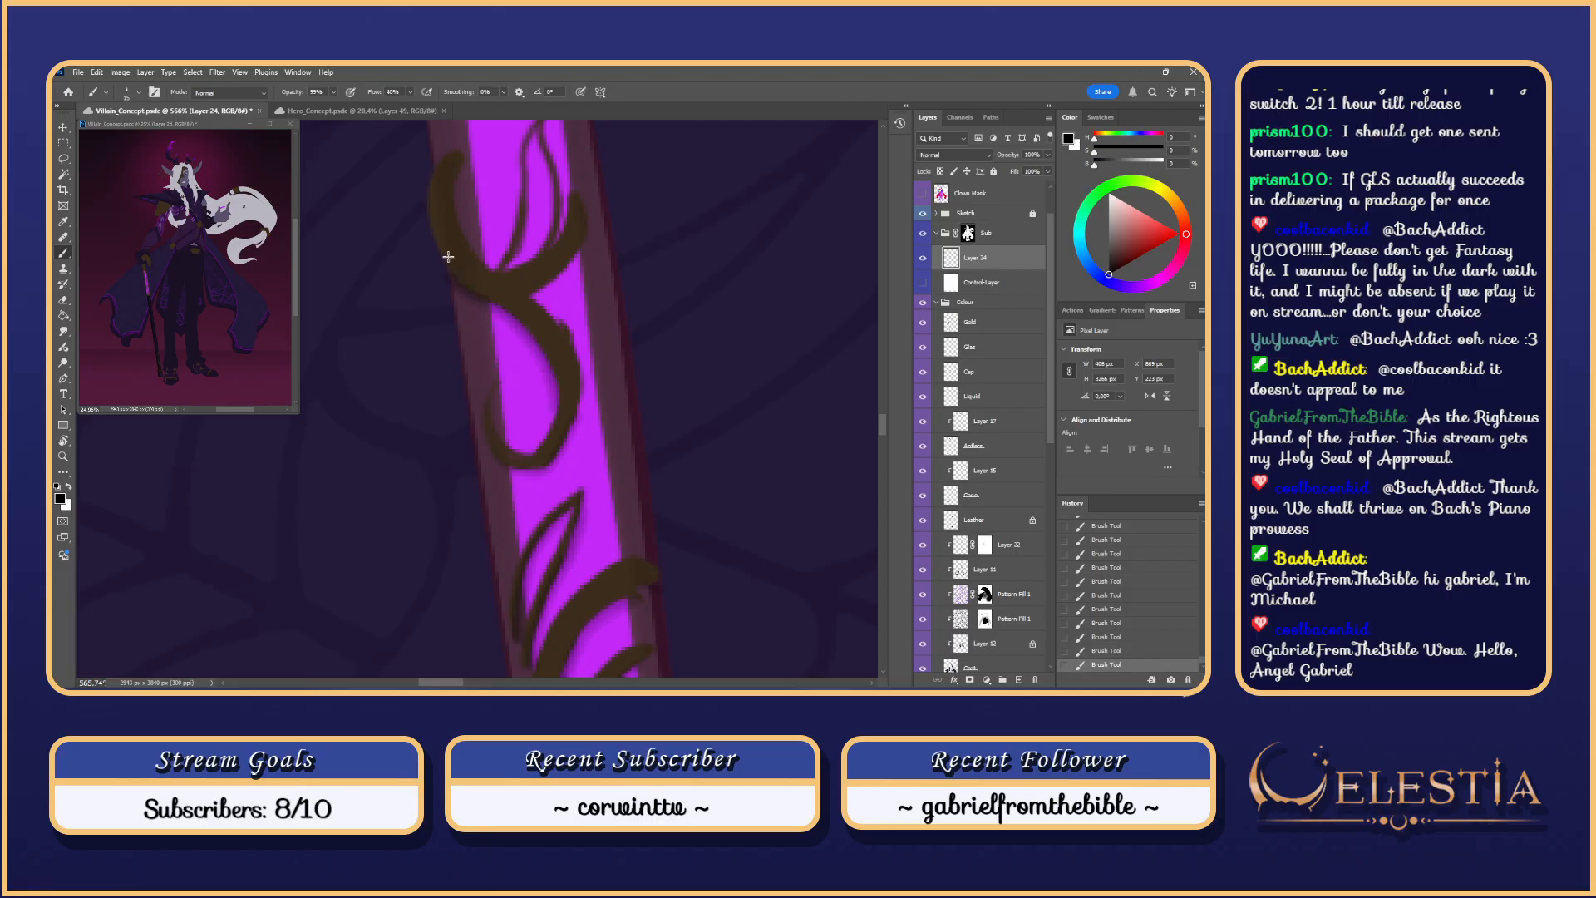
key(ctrl+z)
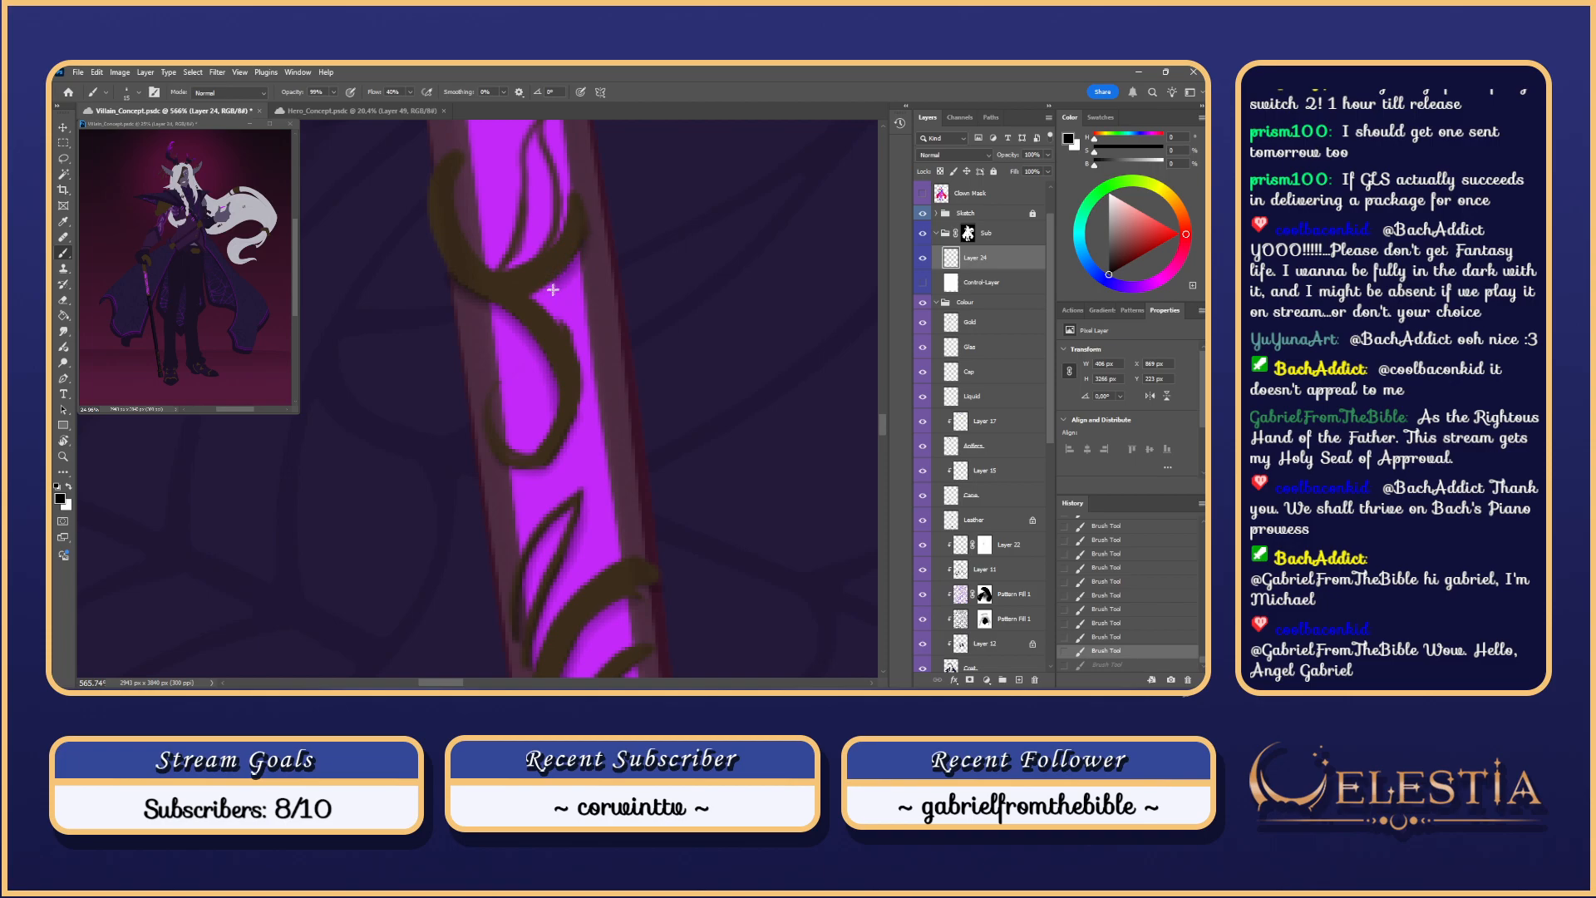
mouse_move(534, 299)
mouse_down()
mouse_move(624, 426)
mouse_move(565, 377)
mouse_move(574, 356)
mouse_up()
Step: Close the leaf's left side with a dark line and mark the curl's inner edge
key(ctrl+z)
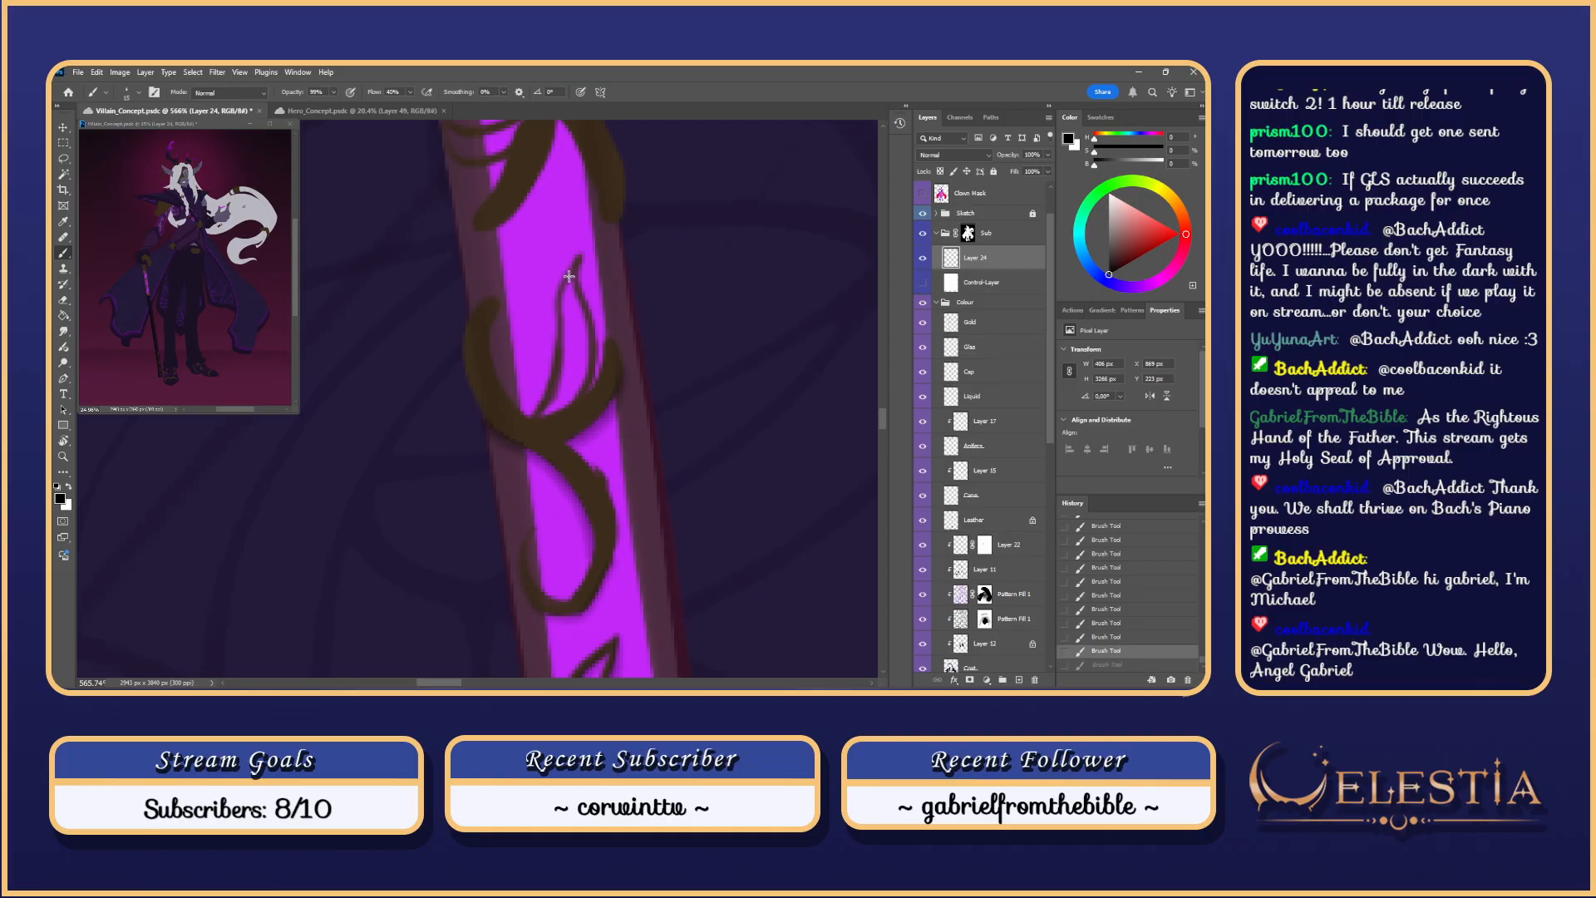
mouse_move(565, 289)
mouse_down()
mouse_move(555, 395)
mouse_move(536, 423)
mouse_up()
key(ctrl+z)
mouse_move(569, 274)
mouse_down()
mouse_move(556, 405)
mouse_move(539, 420)
mouse_up()
key(ctrl+z)
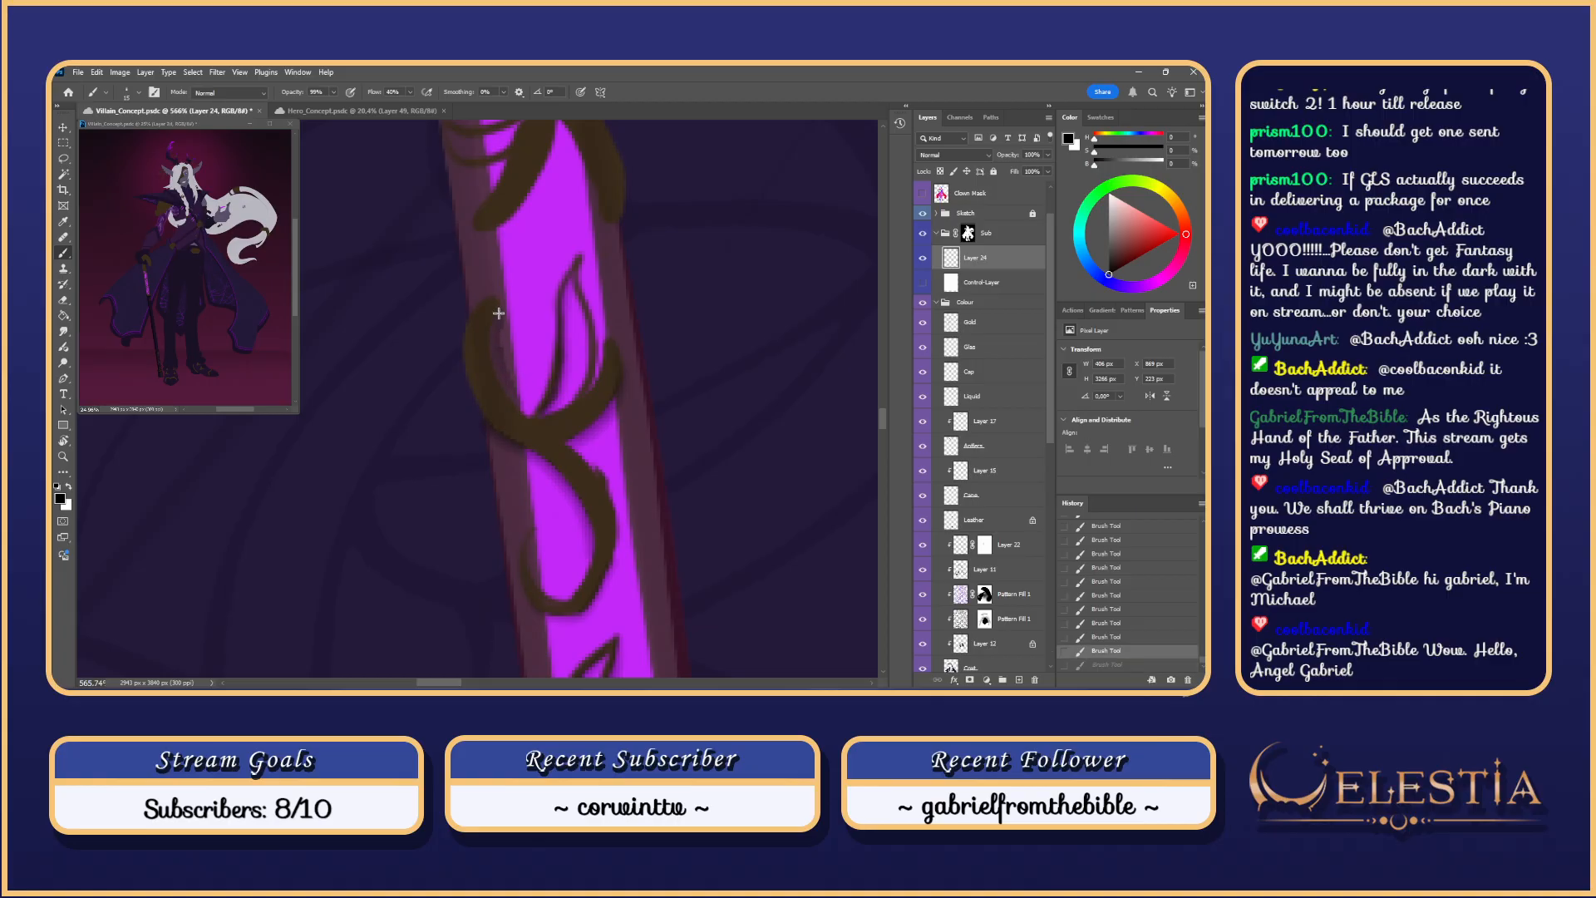
drag(494, 332, 514, 403)
Step: Paint brown strokes down the curl's inner and right edges just below the collar
mouse_move(578, 305)
mouse_down()
mouse_move(517, 281)
mouse_move(532, 270)
mouse_move(600, 310)
mouse_up()
drag(567, 198, 595, 298)
key(ctrl+z)
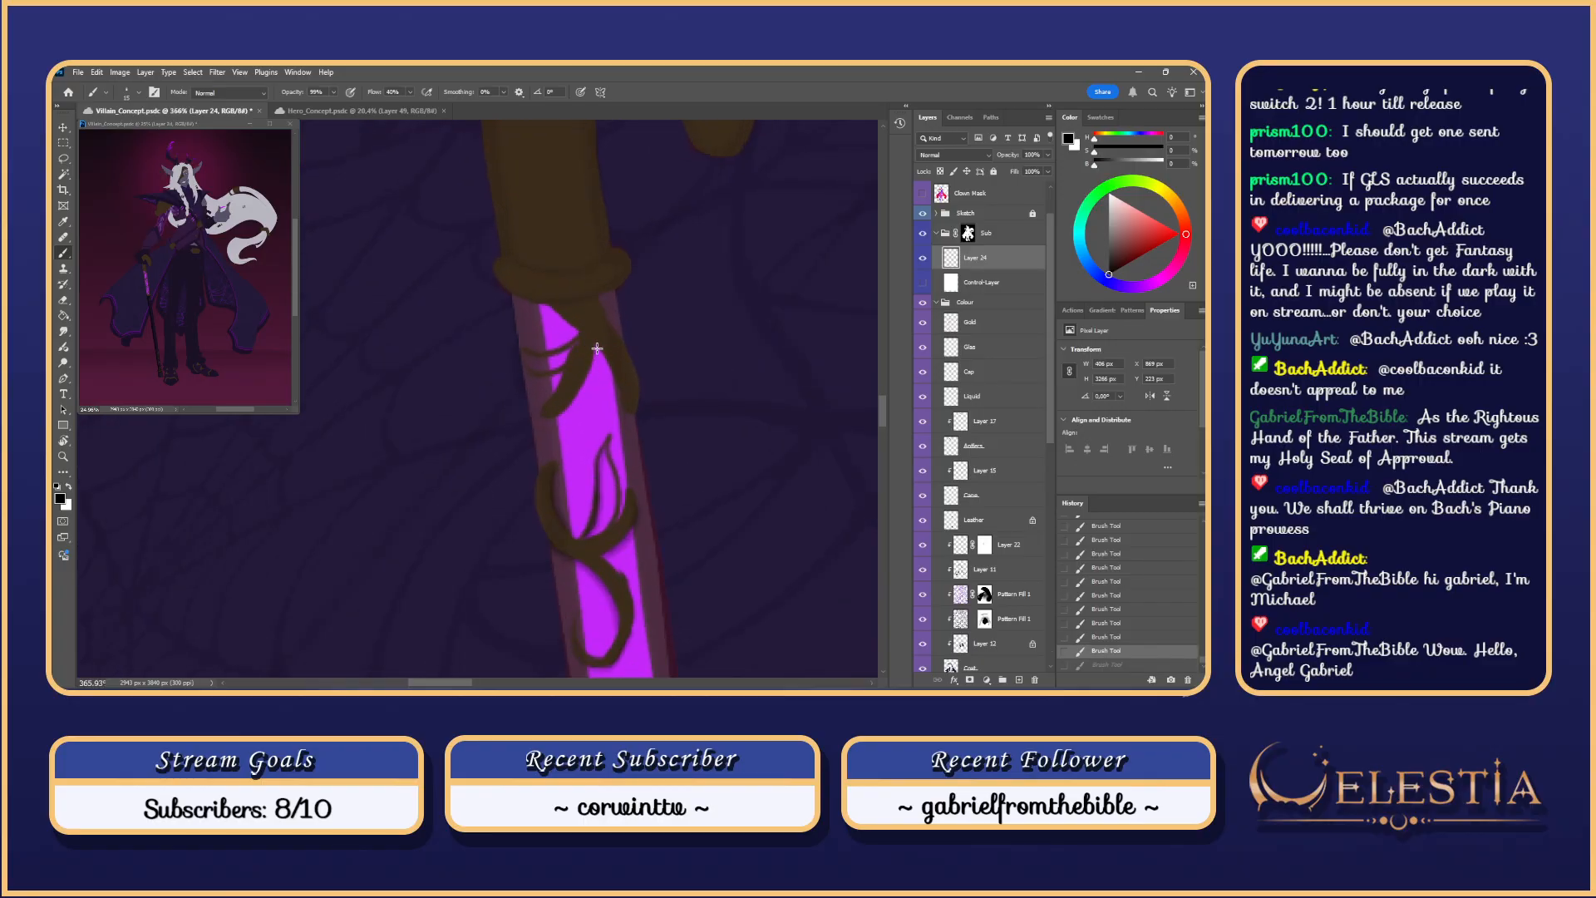
drag(597, 341, 555, 422)
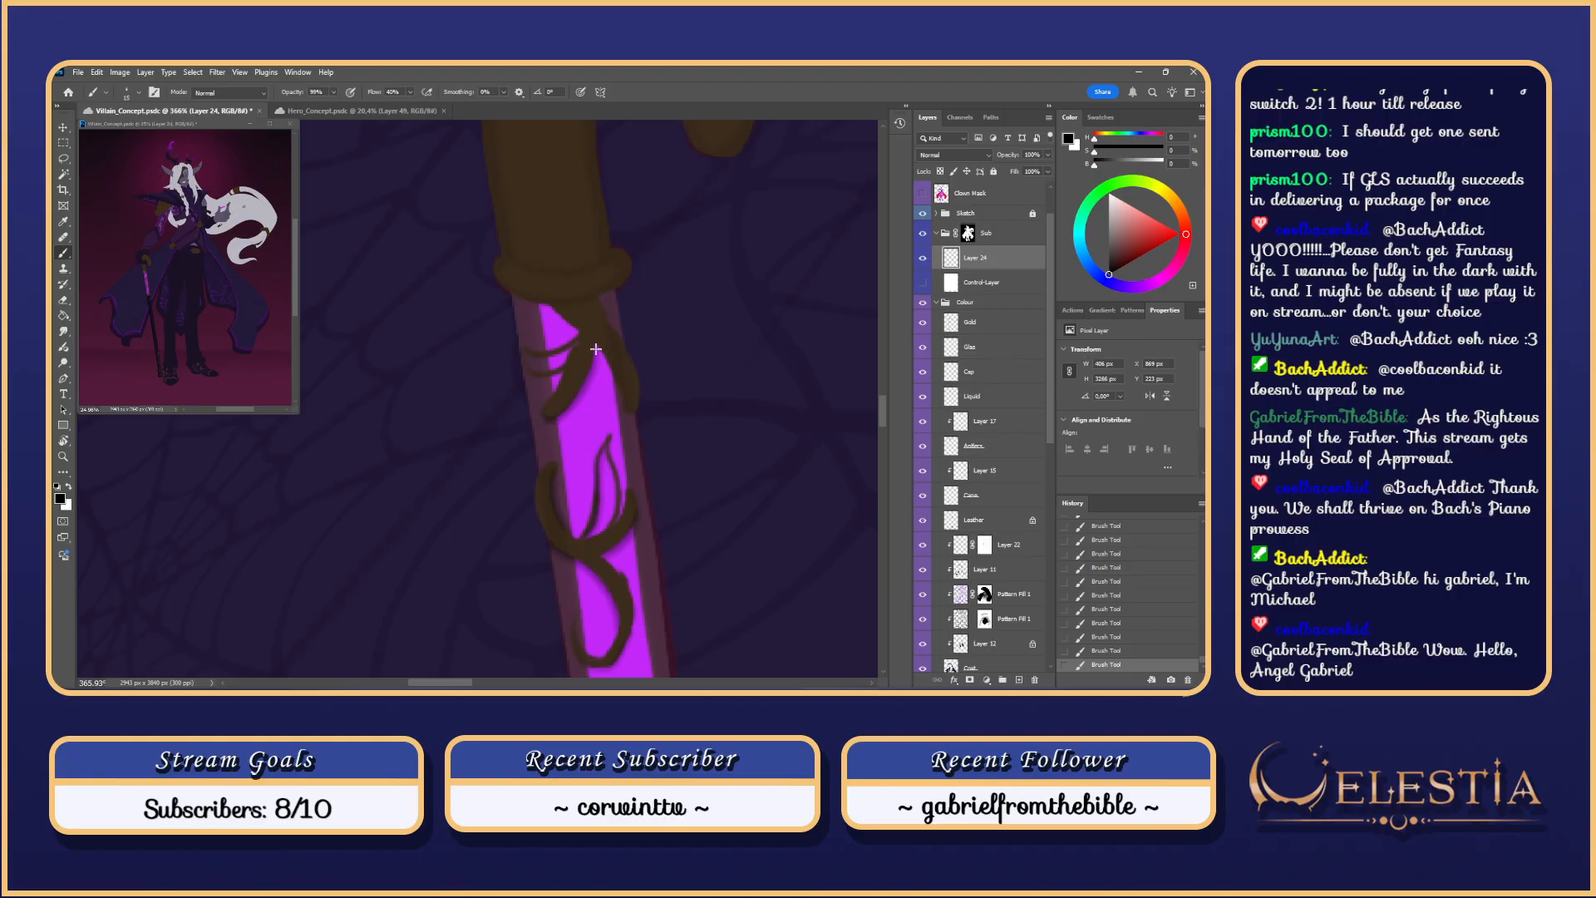
key(ctrl+z)
drag(601, 354, 636, 414)
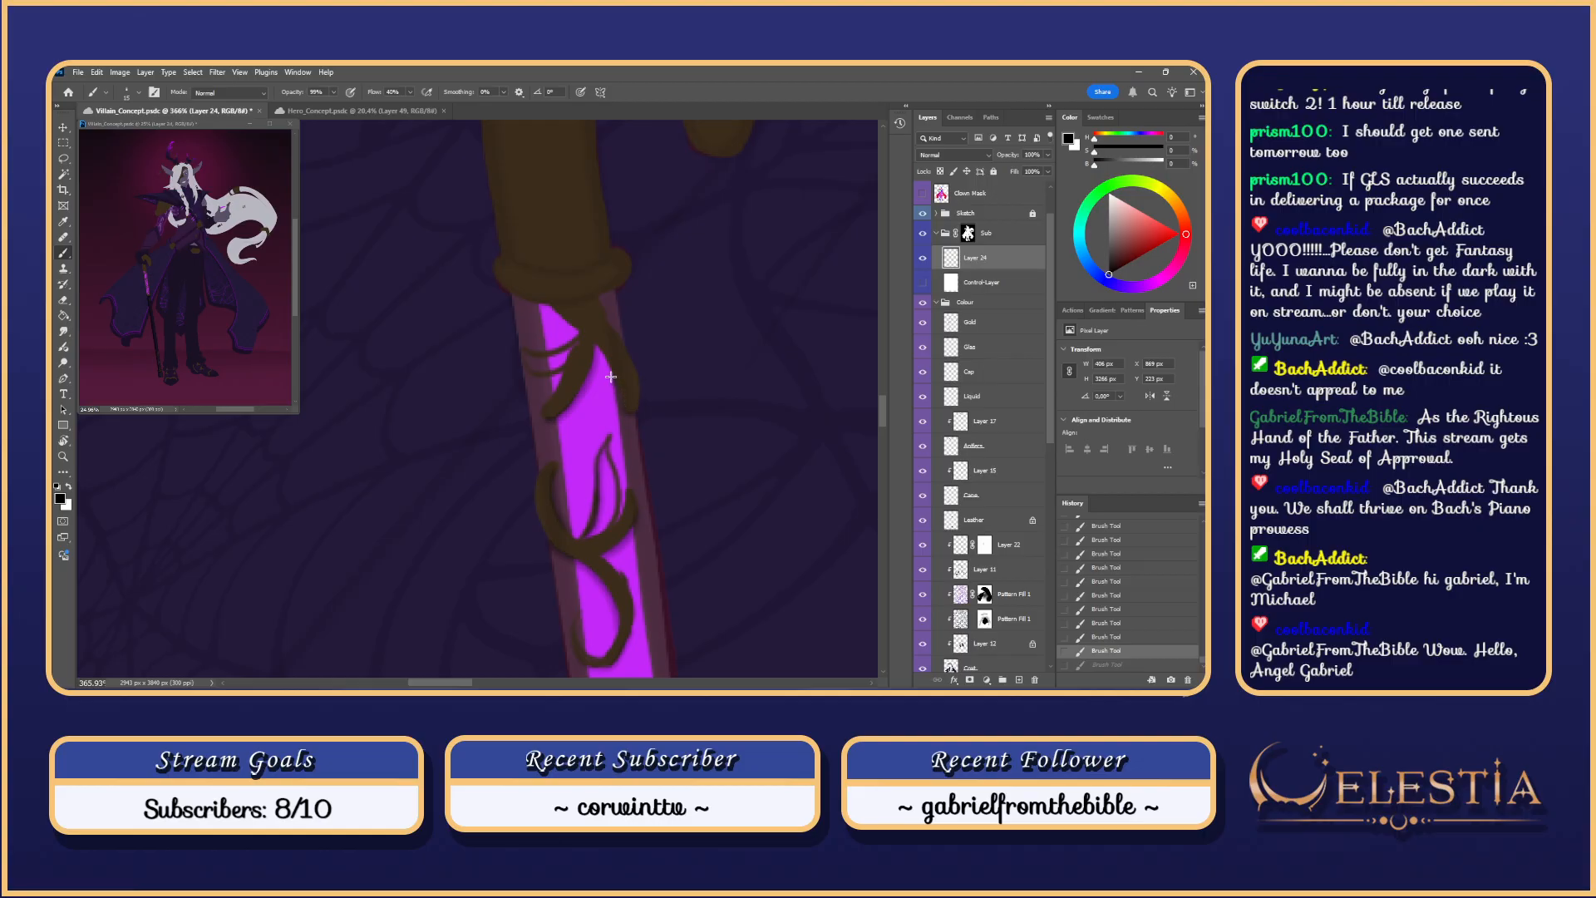
key(ctrl+shift+z)
key(r)
drag(702, 355, 546, 450)
key(b)
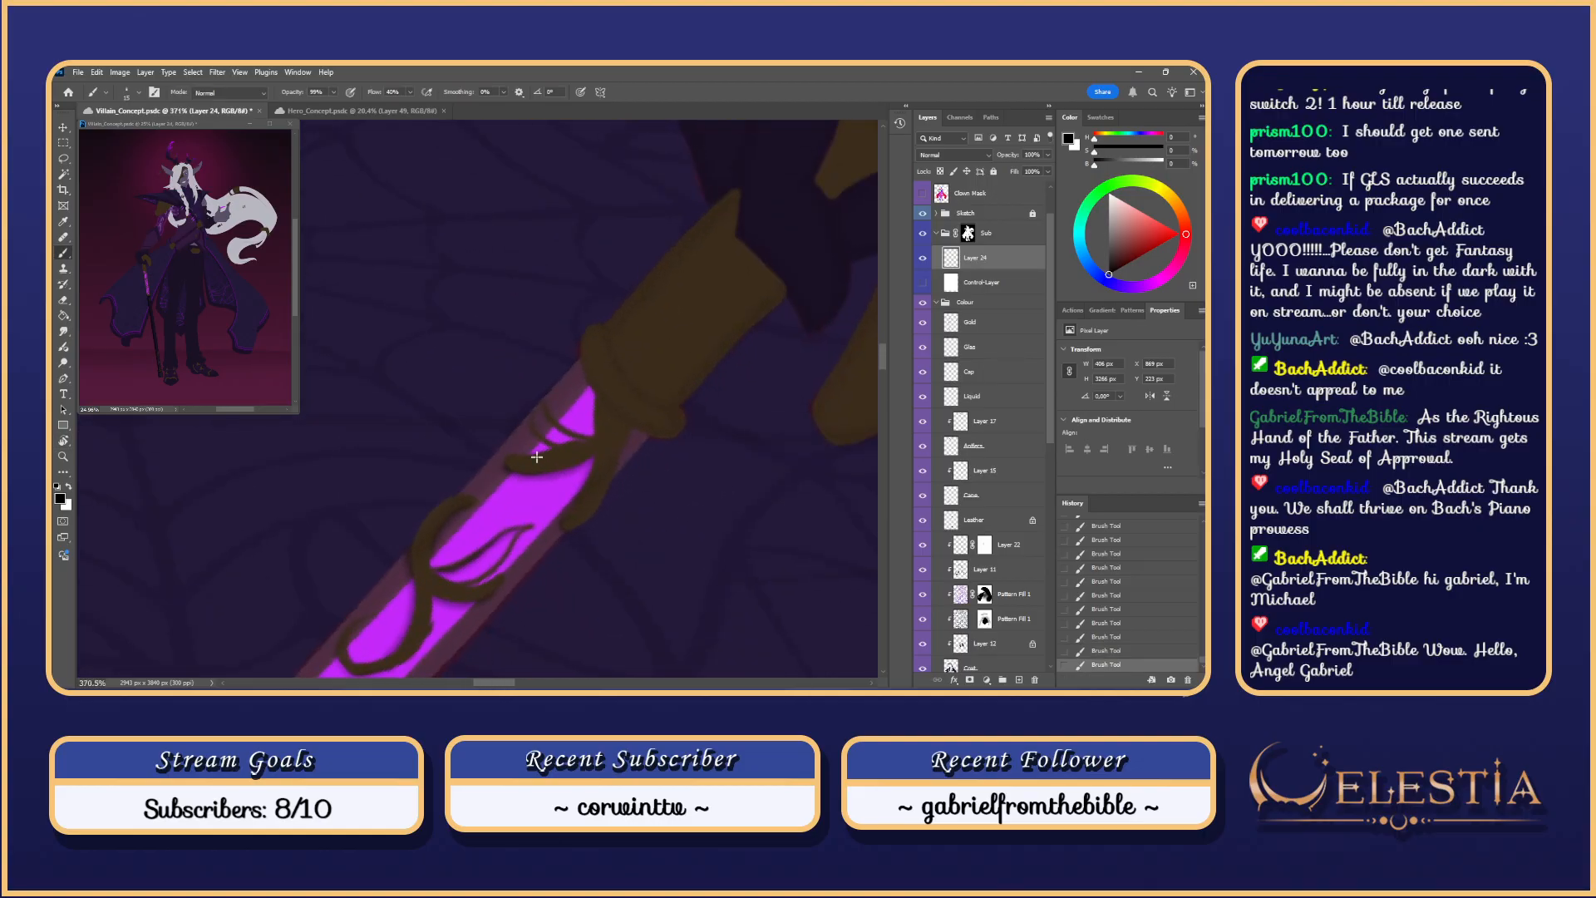
scroll(540, 441, up, 5)
key(ctrl+z)
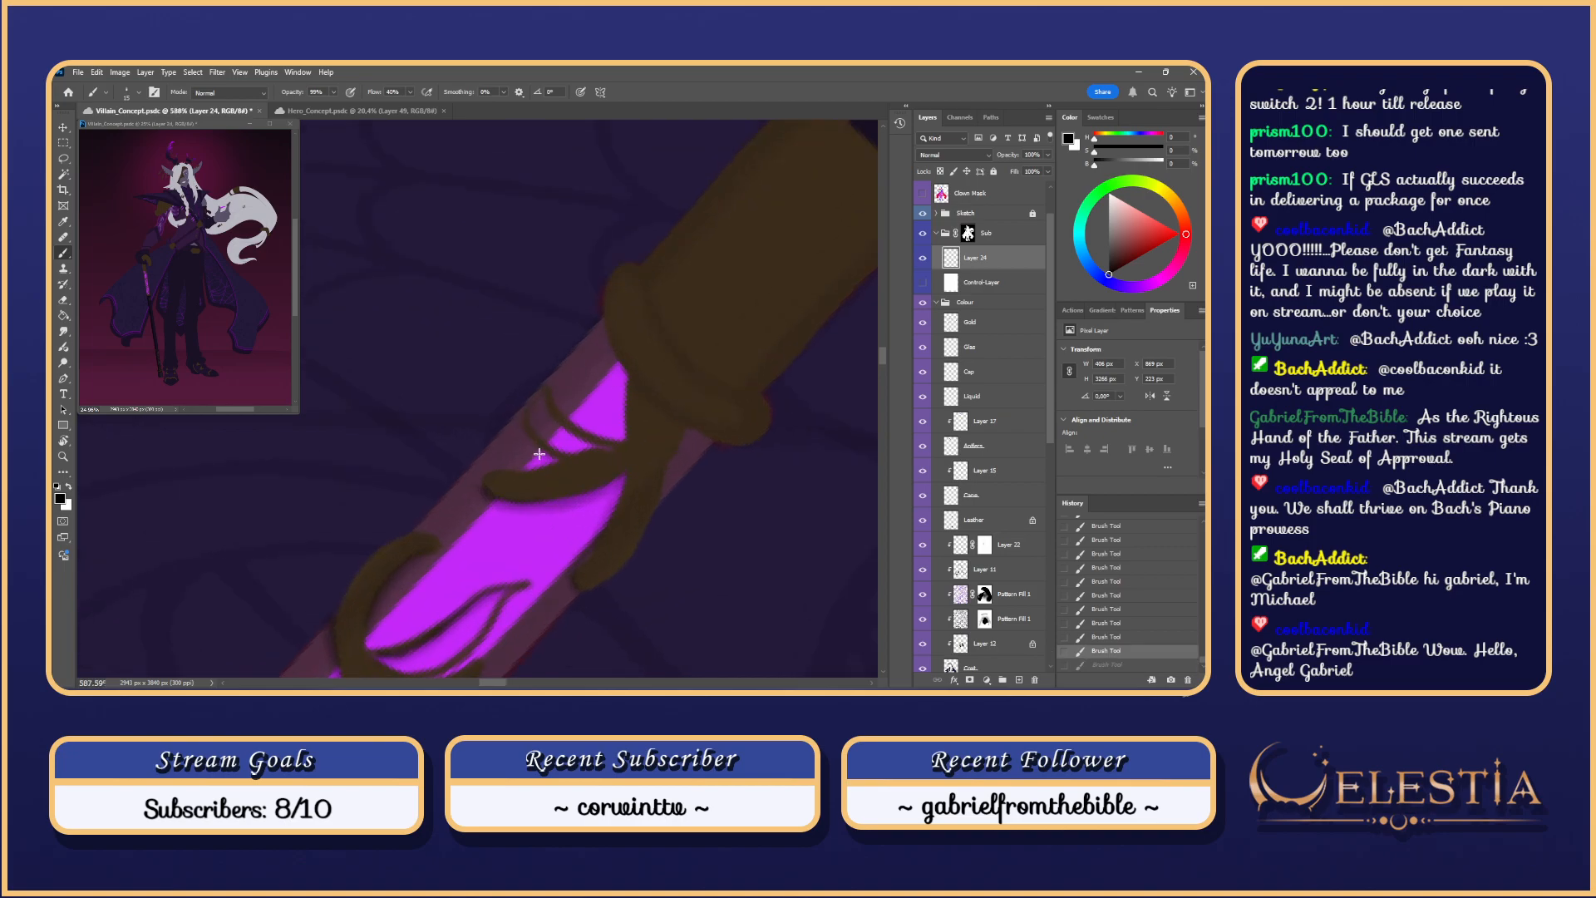
key(ctrl+shift+z)
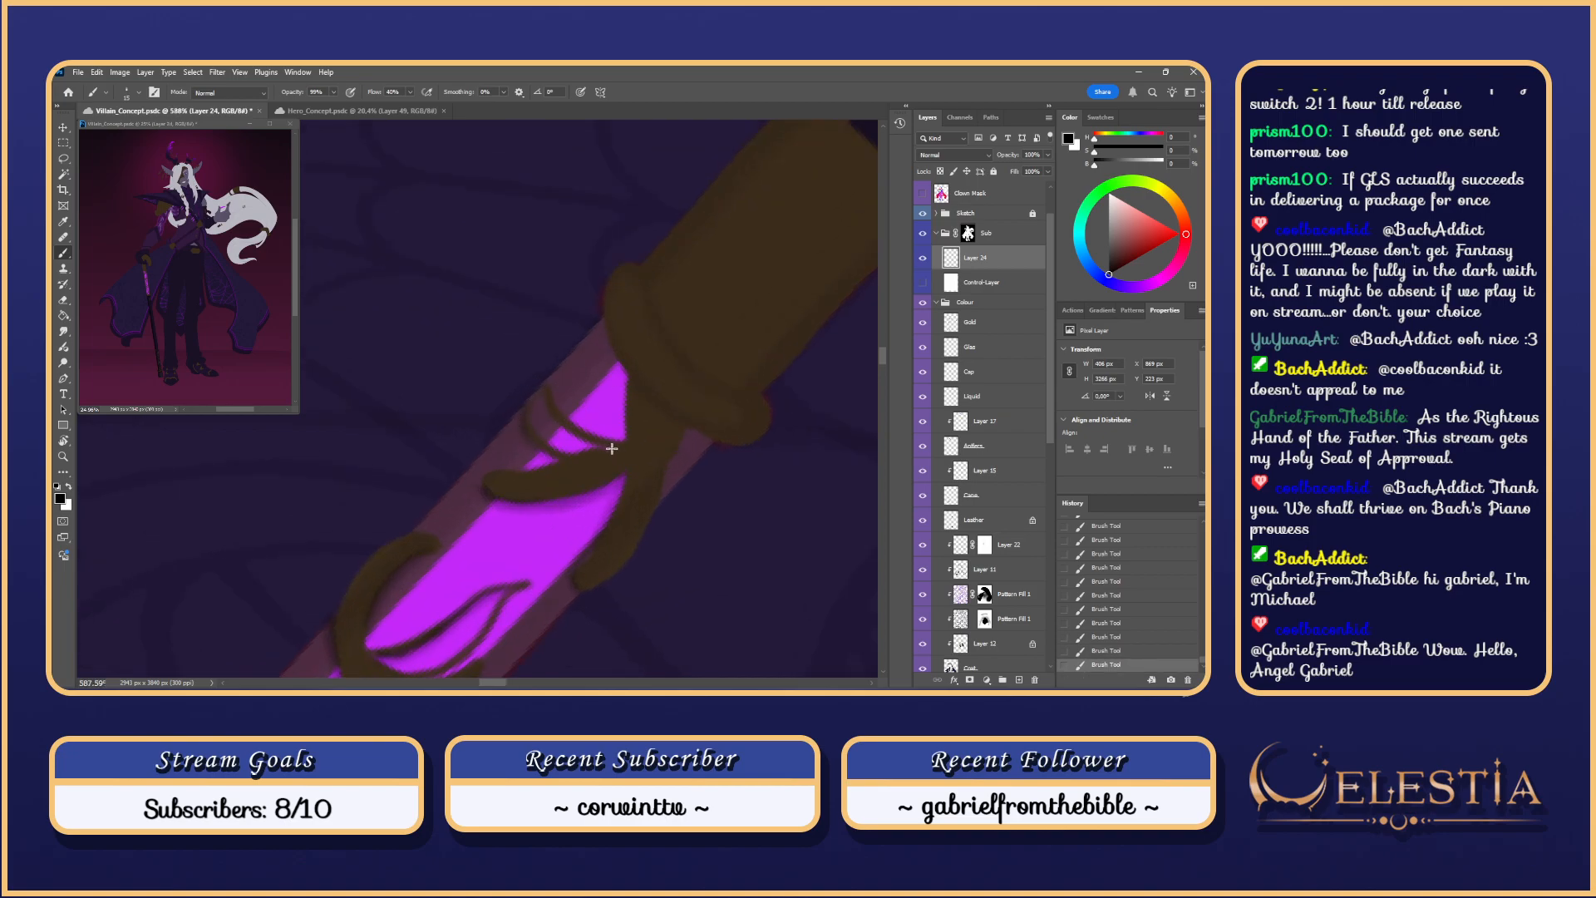
key(ctrl+z)
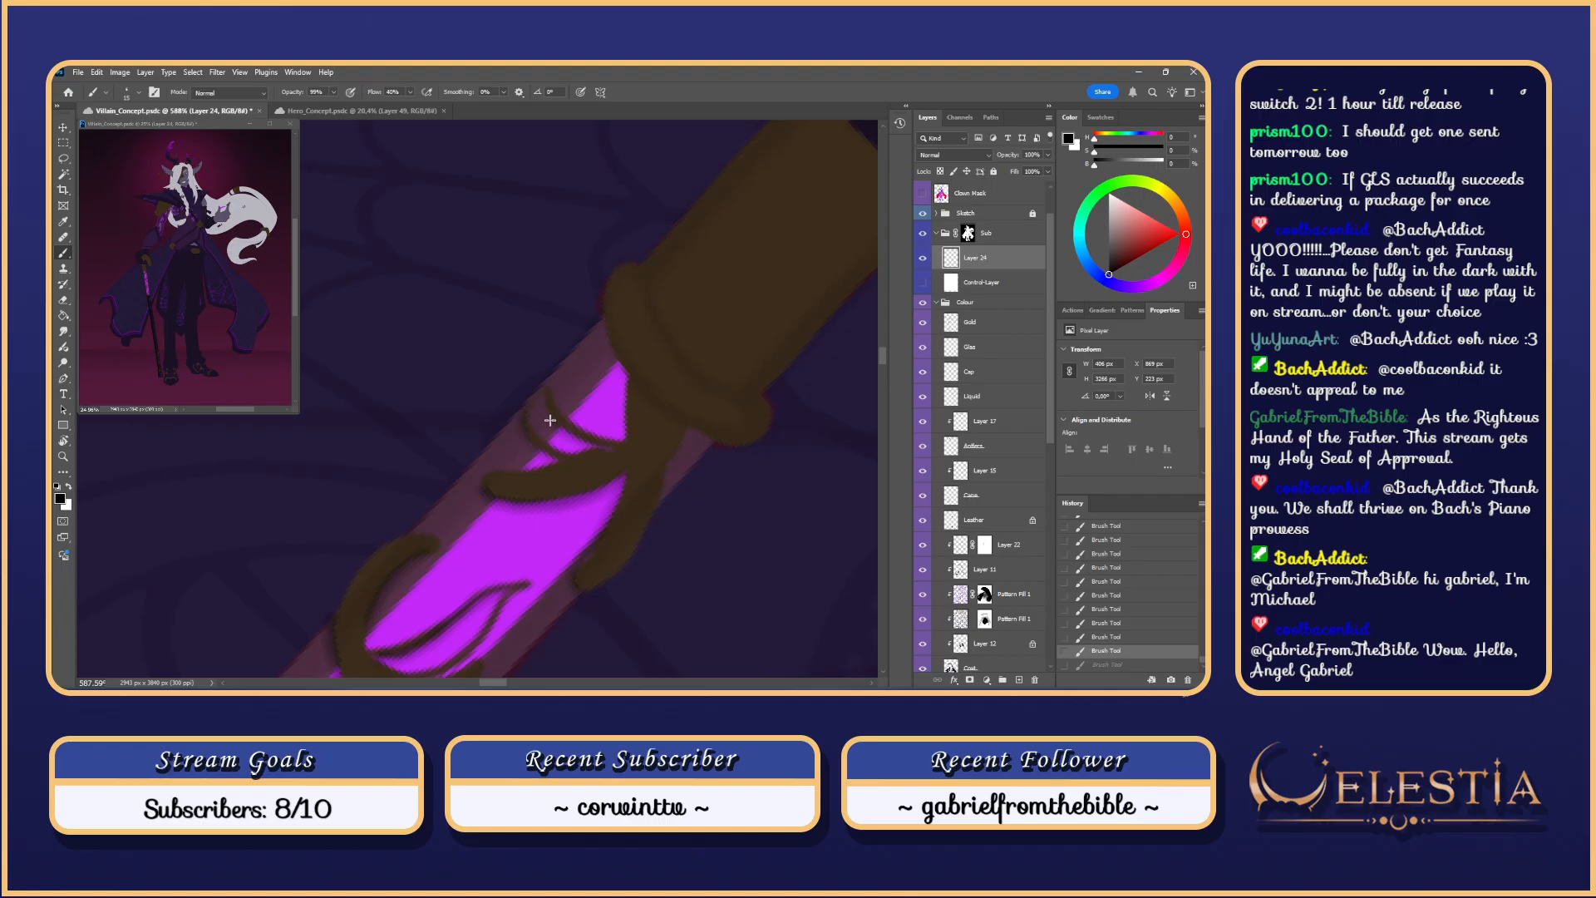
key(ctrl+shift+z)
drag(623, 442, 613, 364)
key(ctrl+z)
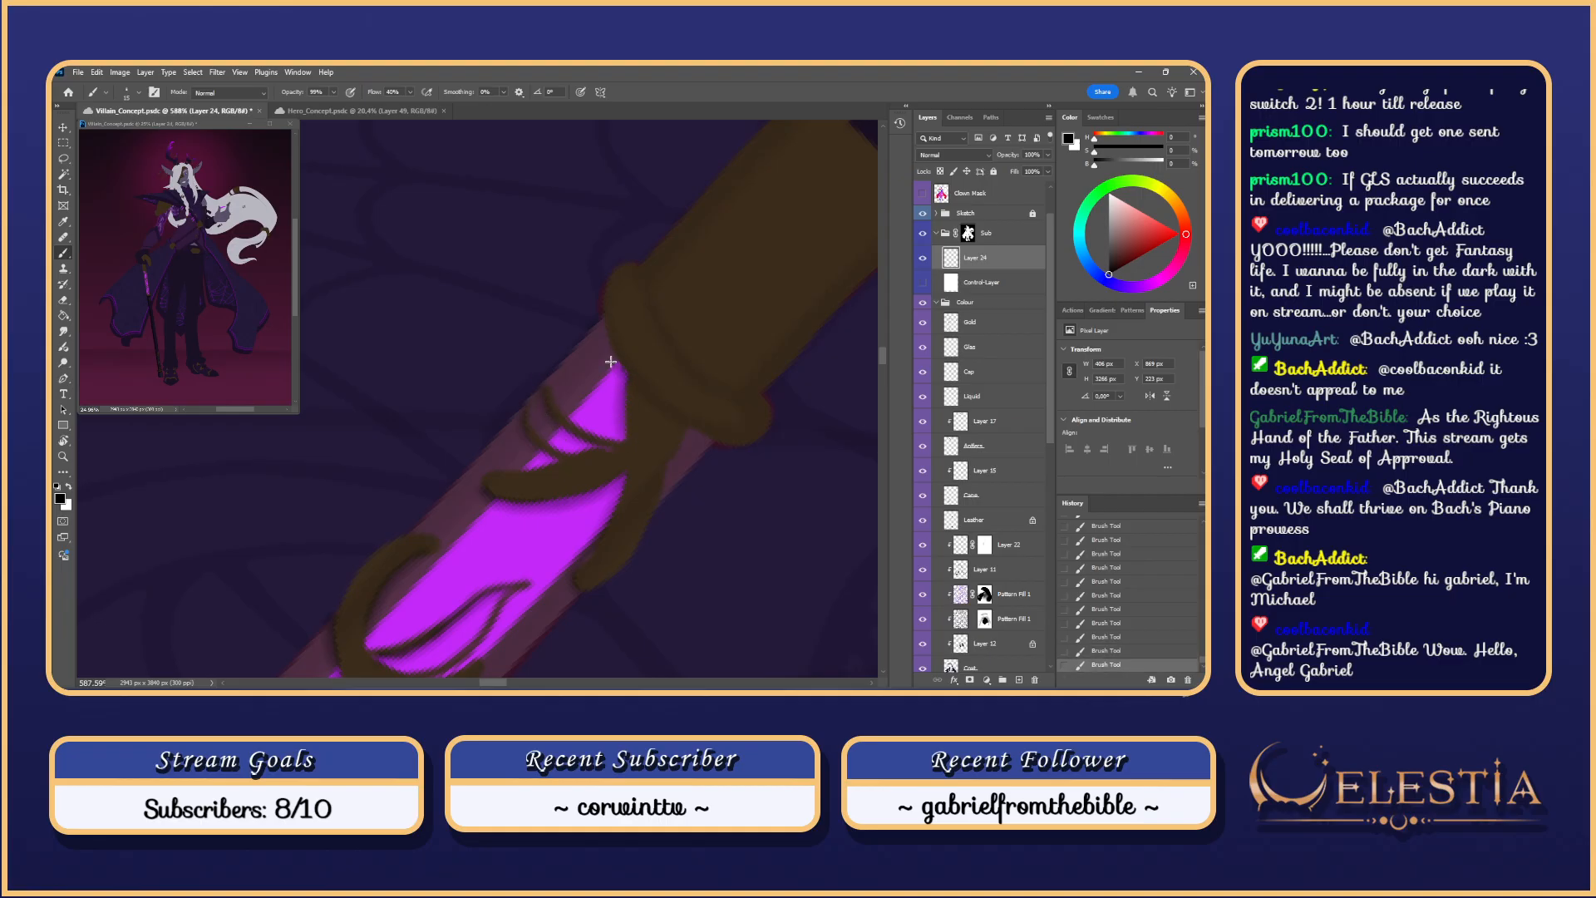
key(ctrl+z)
scroll(680, 363, down, 5)
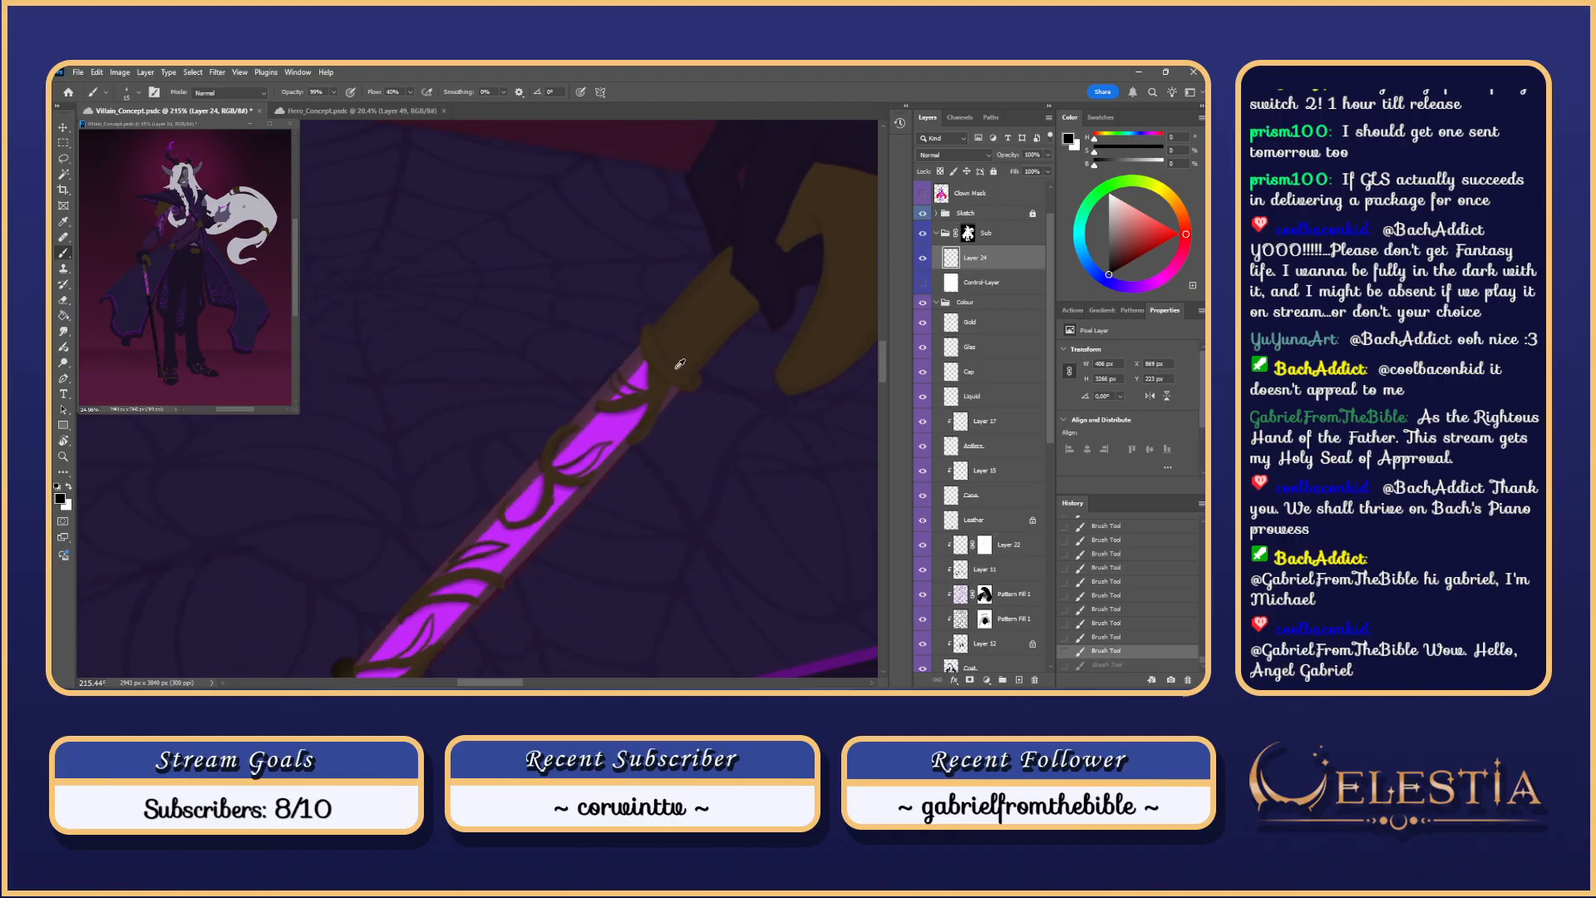
key(Escape)
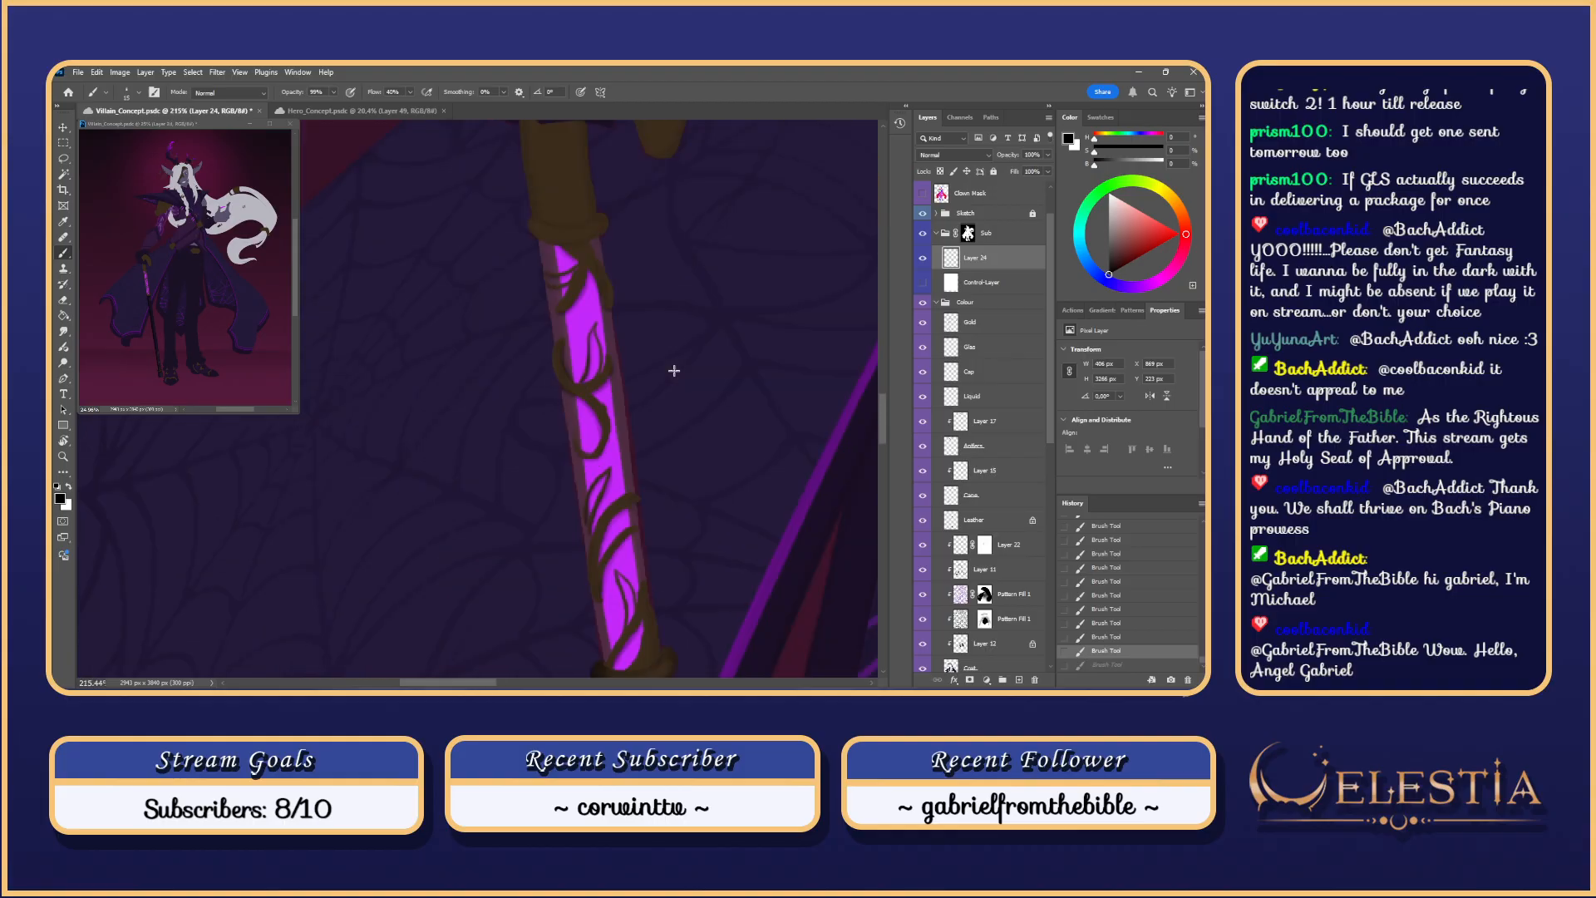
click(923, 283)
scroll(677, 543, down, 1)
drag(676, 542, 739, 468)
click(922, 322)
click(923, 324)
click(922, 284)
click(922, 285)
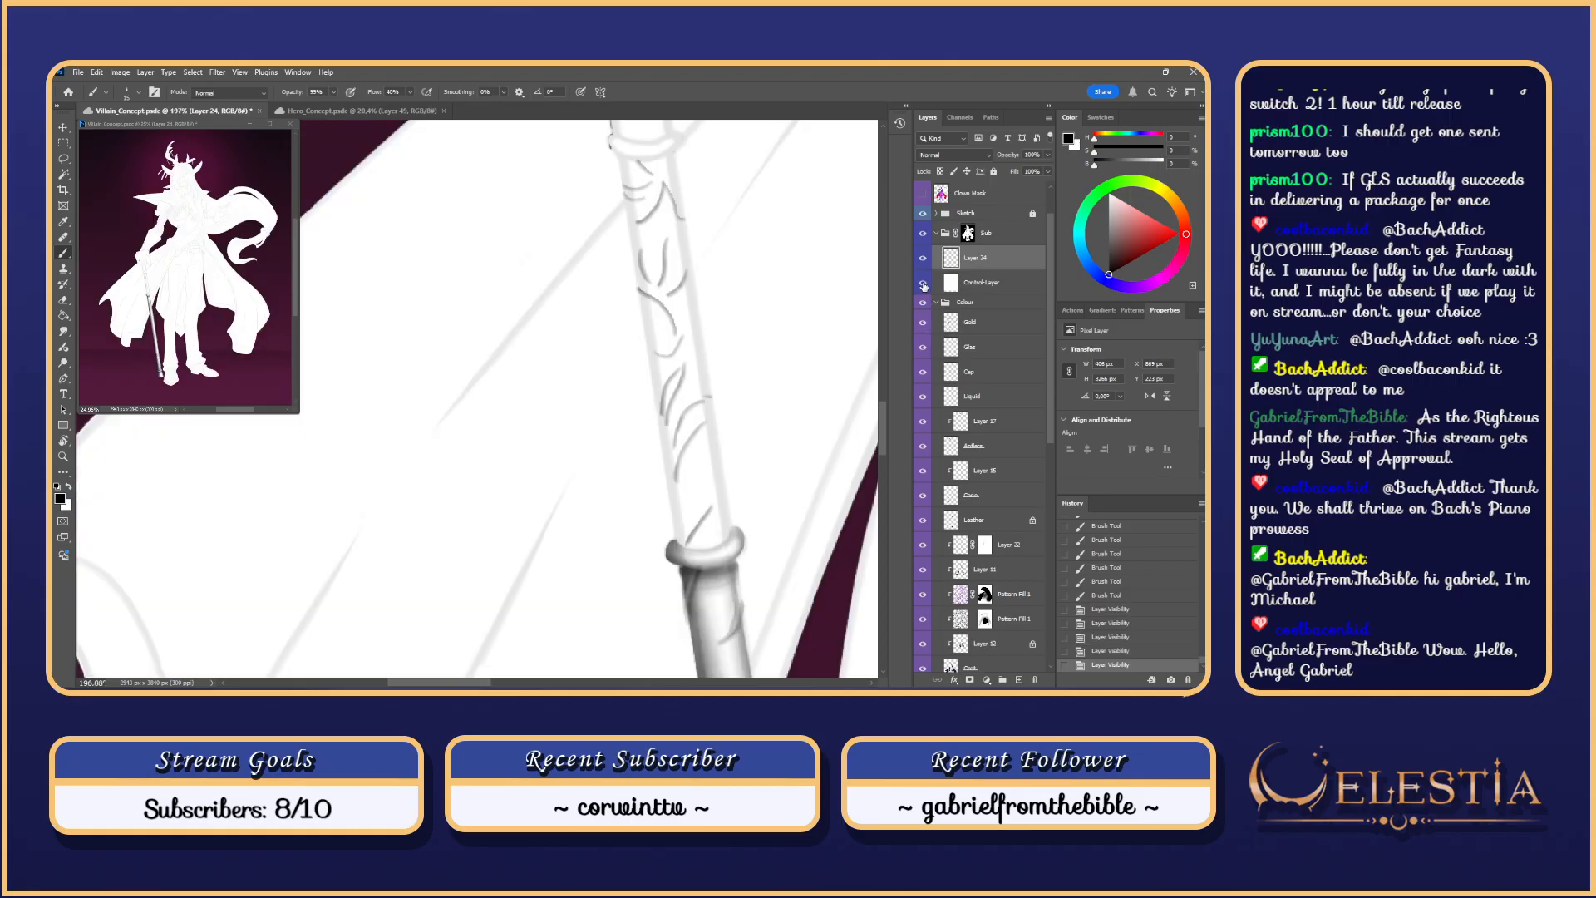
click(922, 284)
scroll(699, 540, up, 1)
scroll(698, 540, up, 2)
scroll(684, 519, up, 3)
Step: Try brown strokes down the lower shaft edge, switching the brush between size 20 and 9
key(ctrl+z)
mouse_move(679, 505)
mouse_down()
mouse_move(660, 544)
mouse_move(667, 531)
mouse_up()
key(bracketright)
key(ctrl+z)
drag(709, 464, 667, 525)
key(ctrl+z)
mouse_move(708, 466)
mouse_down()
mouse_move(662, 544)
mouse_move(707, 470)
mouse_move(666, 544)
mouse_move(701, 486)
mouse_up()
key(ctrl+z)
key(bracketleft)
key(bracketleft)
key(bracketleft)
key(ctrl+z)
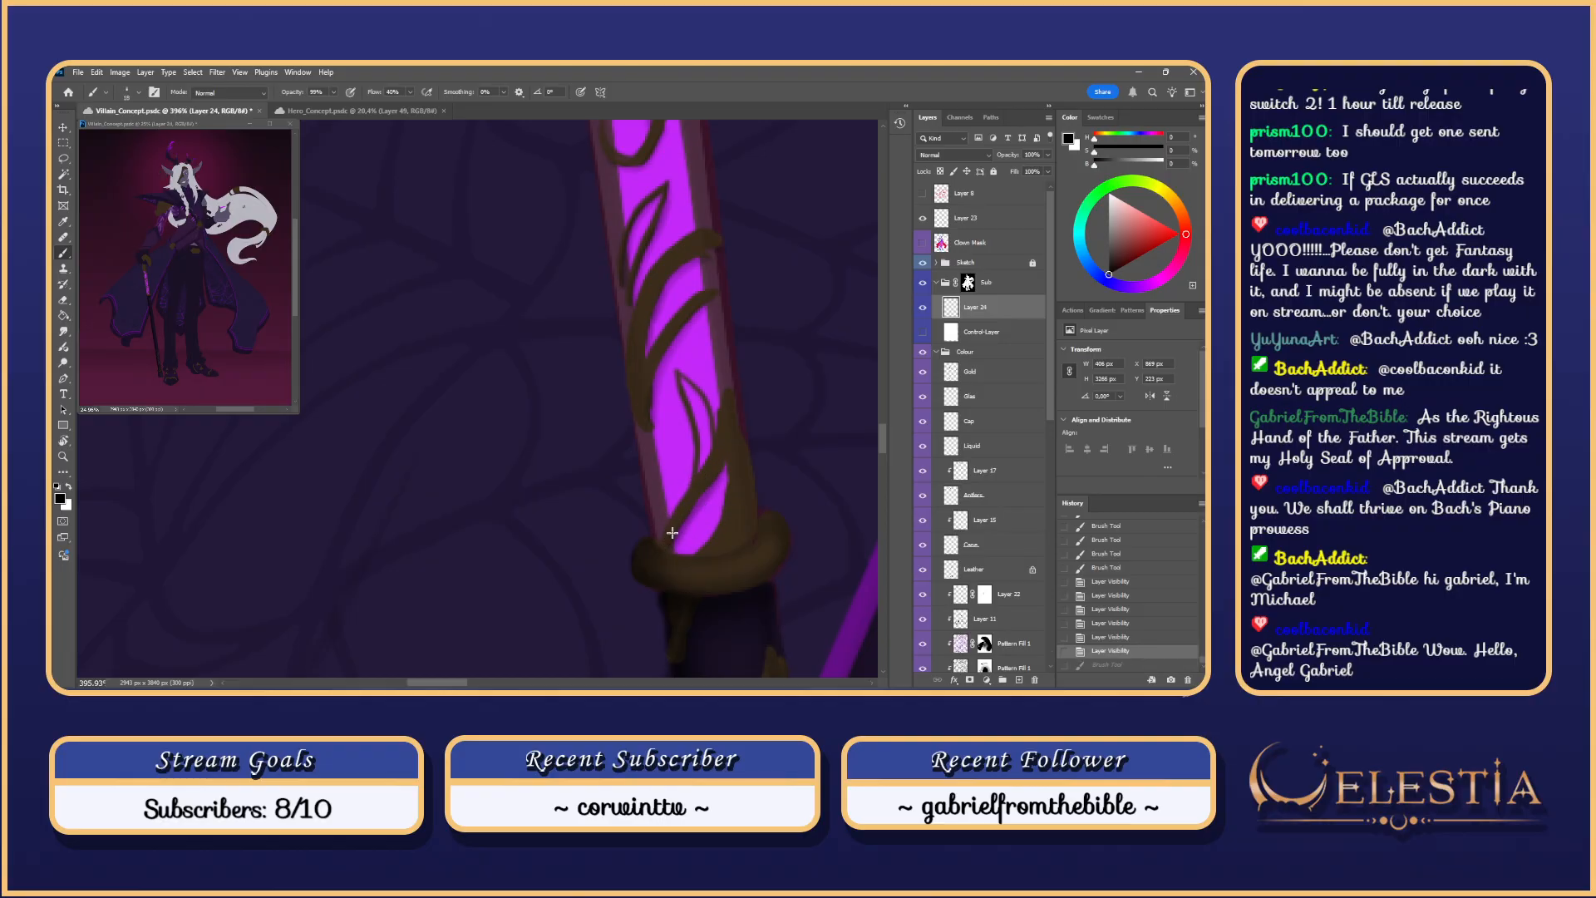
Step: Paint short brown vine strokes near the lower band with a size 16 brush
drag(710, 476, 725, 457)
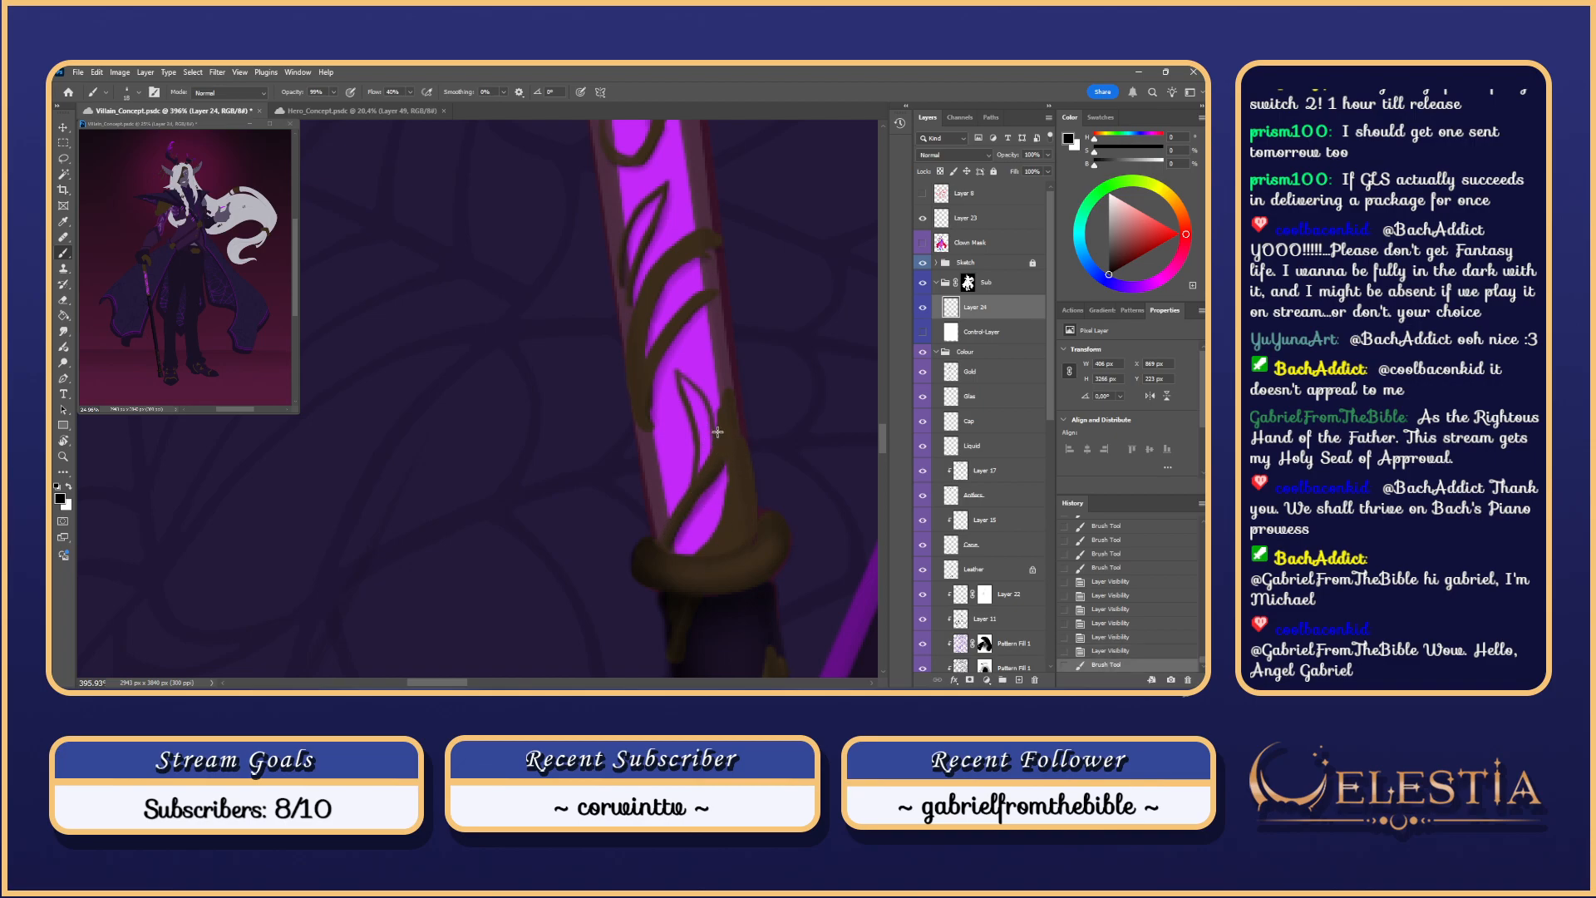
mouse_move(699, 476)
mouse_down()
mouse_move(716, 441)
mouse_move(701, 457)
mouse_up()
key(ctrl+z)
drag(727, 392, 727, 395)
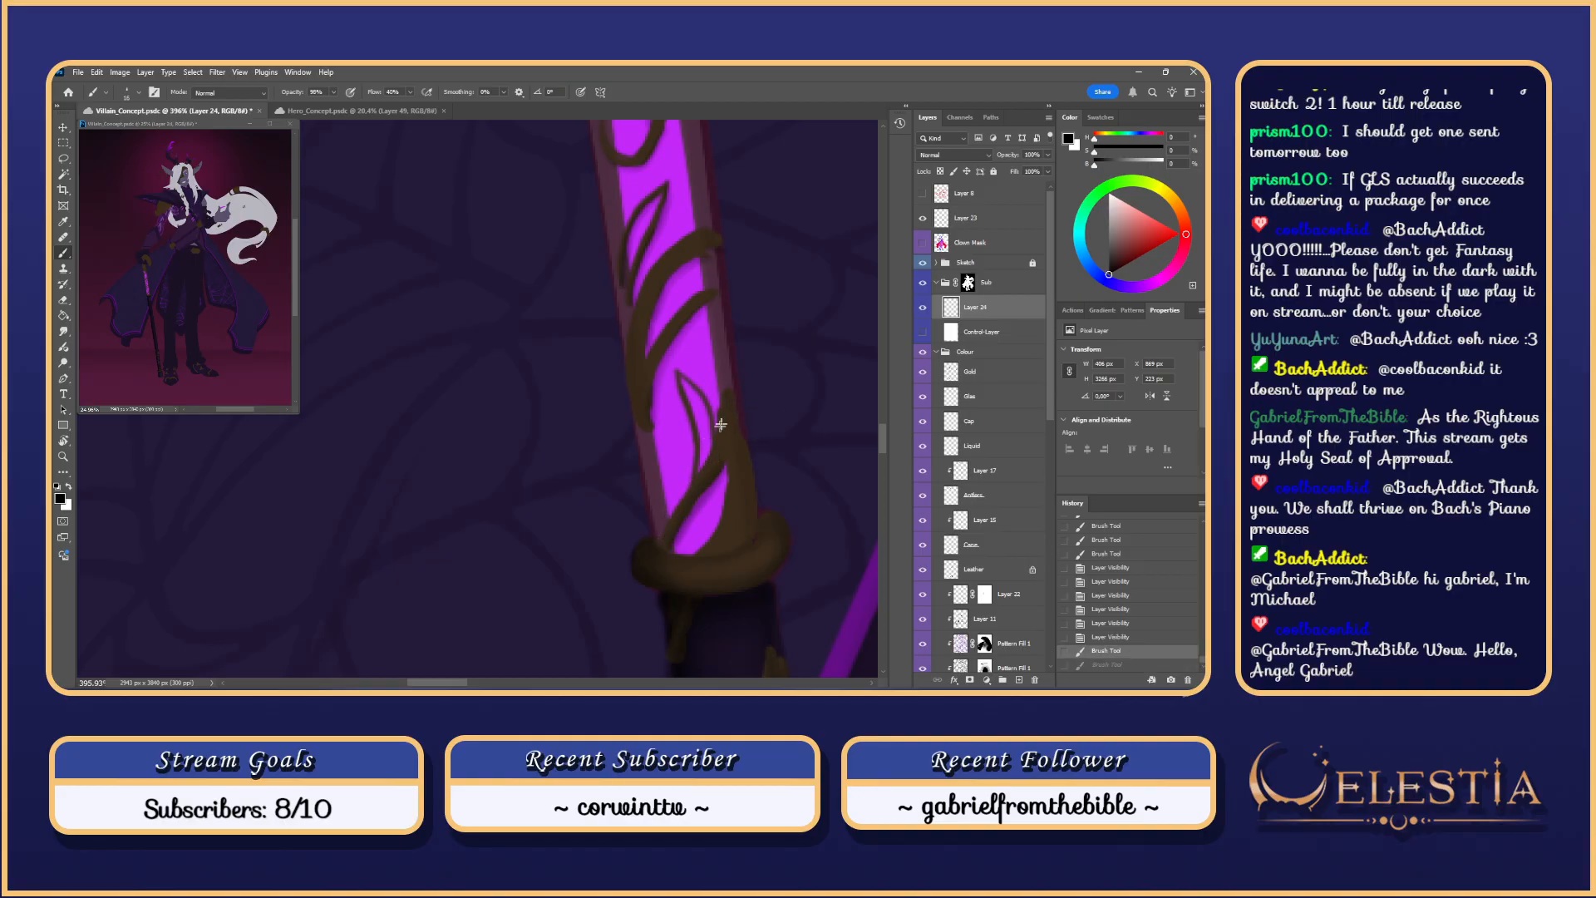
mouse_move(675, 507)
mouse_down()
mouse_move(665, 536)
mouse_move(670, 482)
mouse_move(667, 522)
mouse_move(726, 444)
mouse_up()
key(e)
key(b)
mouse_move(729, 536)
mouse_down()
mouse_move(744, 474)
mouse_move(724, 549)
mouse_move(700, 554)
mouse_move(728, 463)
mouse_move(726, 518)
mouse_move(701, 555)
mouse_up()
key(ctrl+z)
click(700, 552)
key(ctrl+z)
key(ctrl+z)
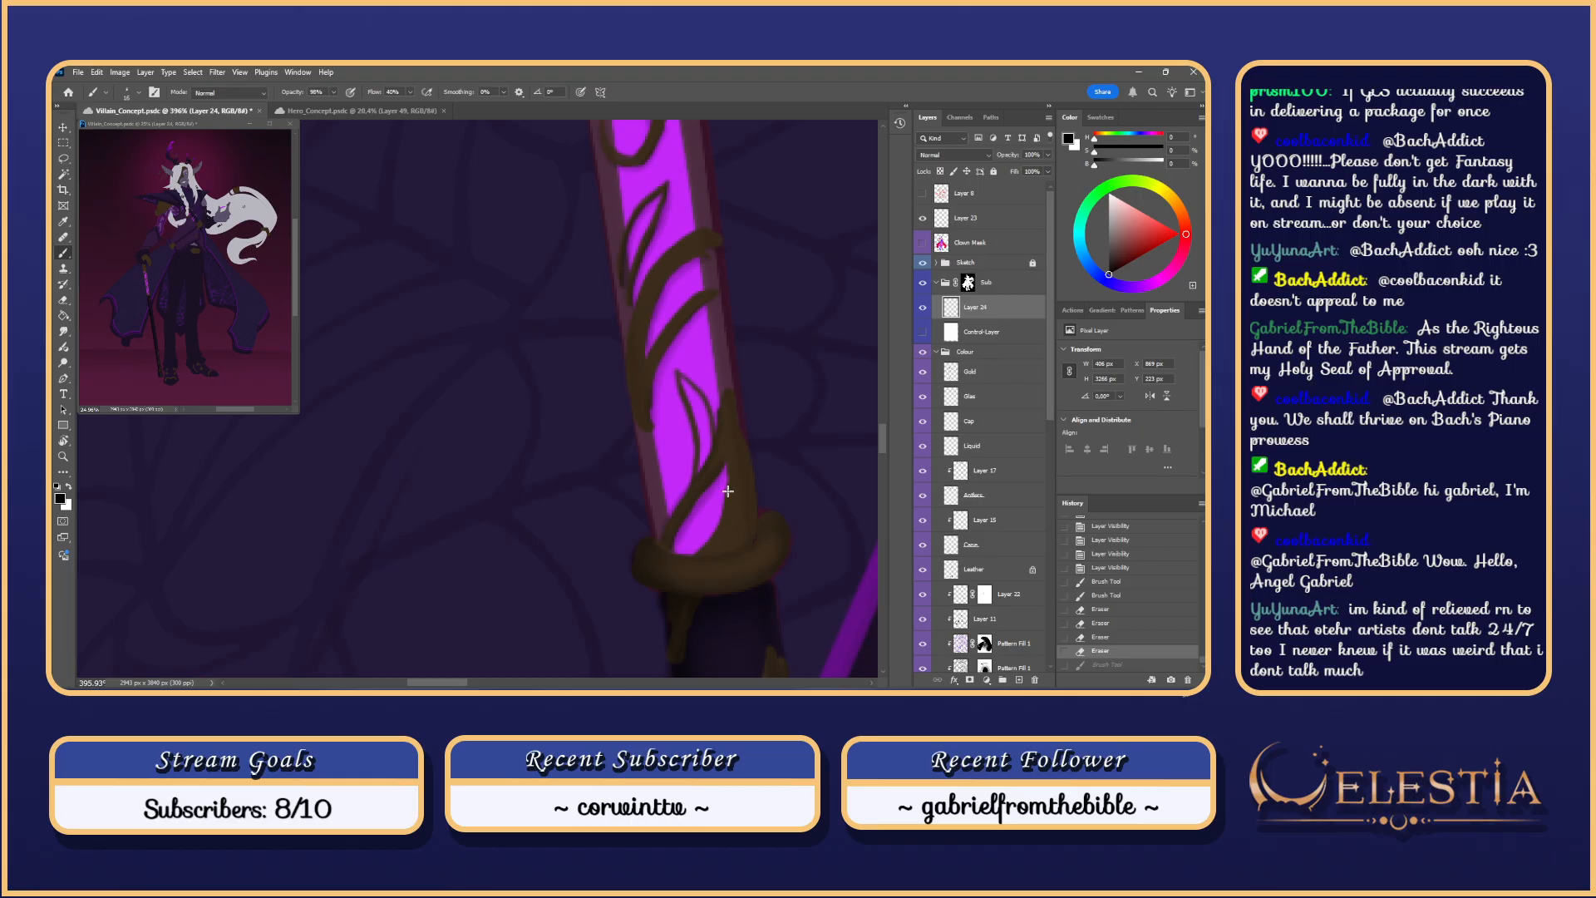
Step: Paint a brown stroke down the purple edge, then show the Control Layer line sketch
scroll(728, 494, down, 2)
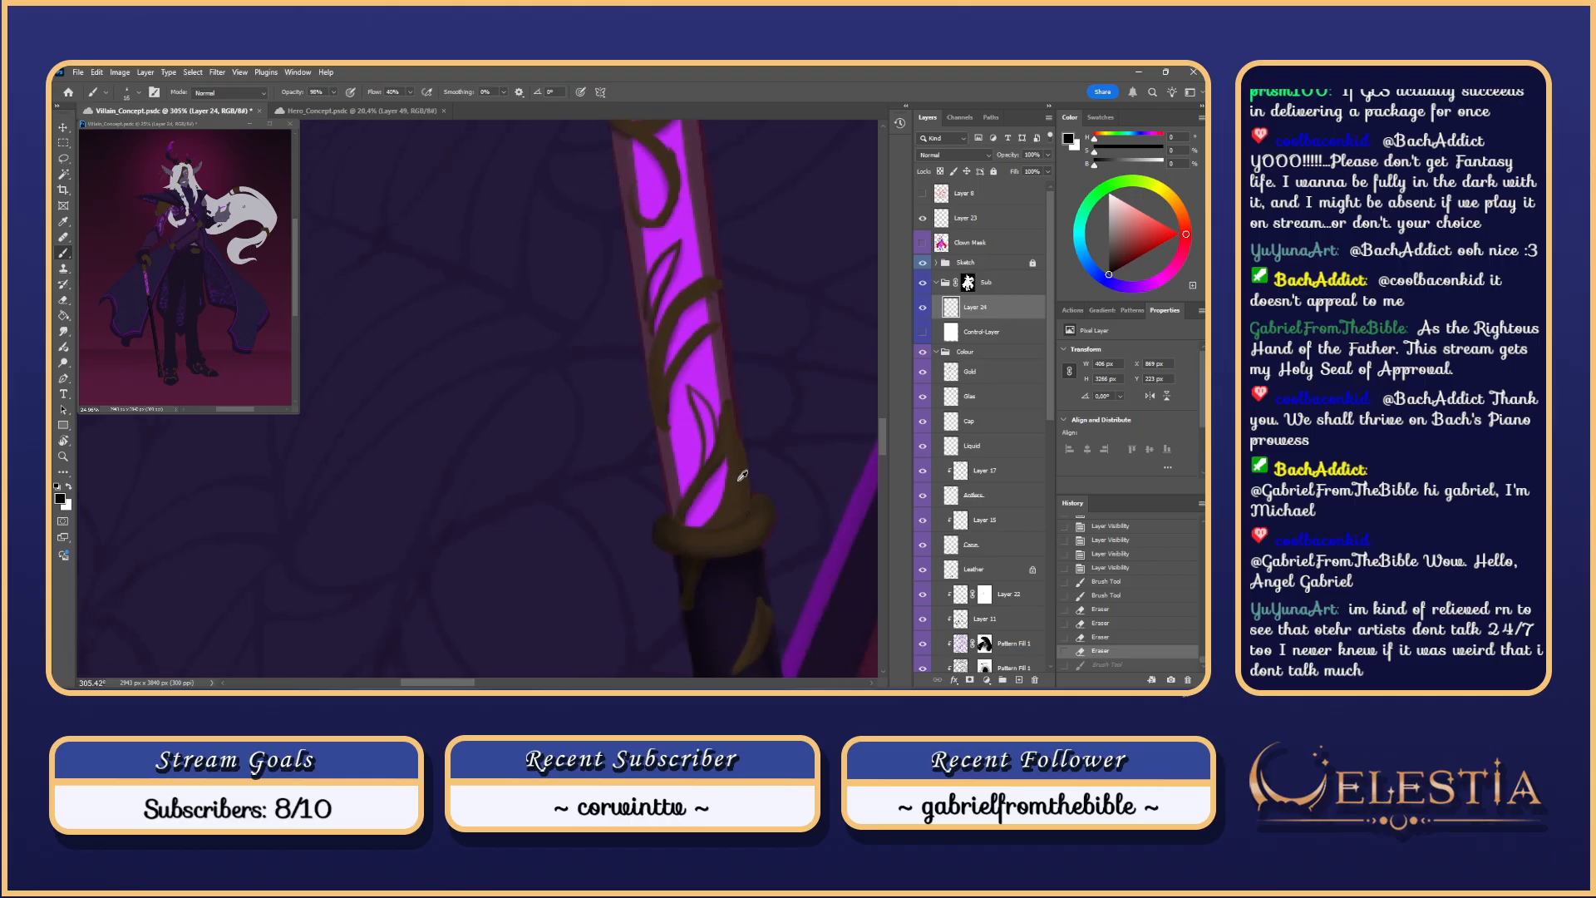
scroll(728, 500, up, 2)
drag(727, 448, 704, 534)
key(ctrl+z)
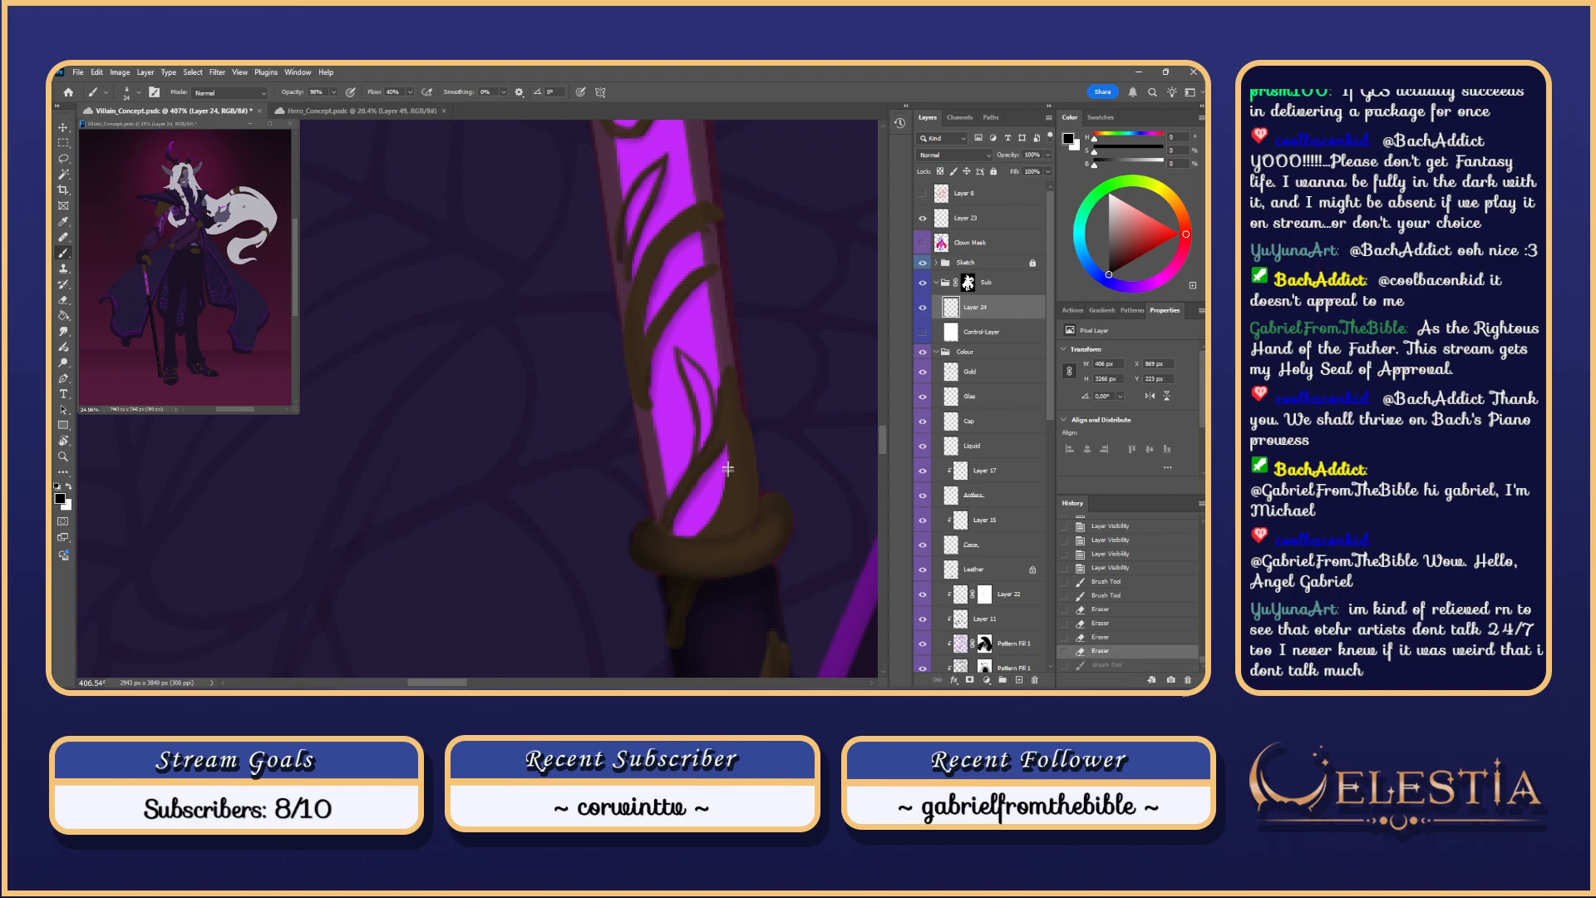
drag(730, 451, 709, 535)
key(ctrl+z)
drag(729, 447, 711, 532)
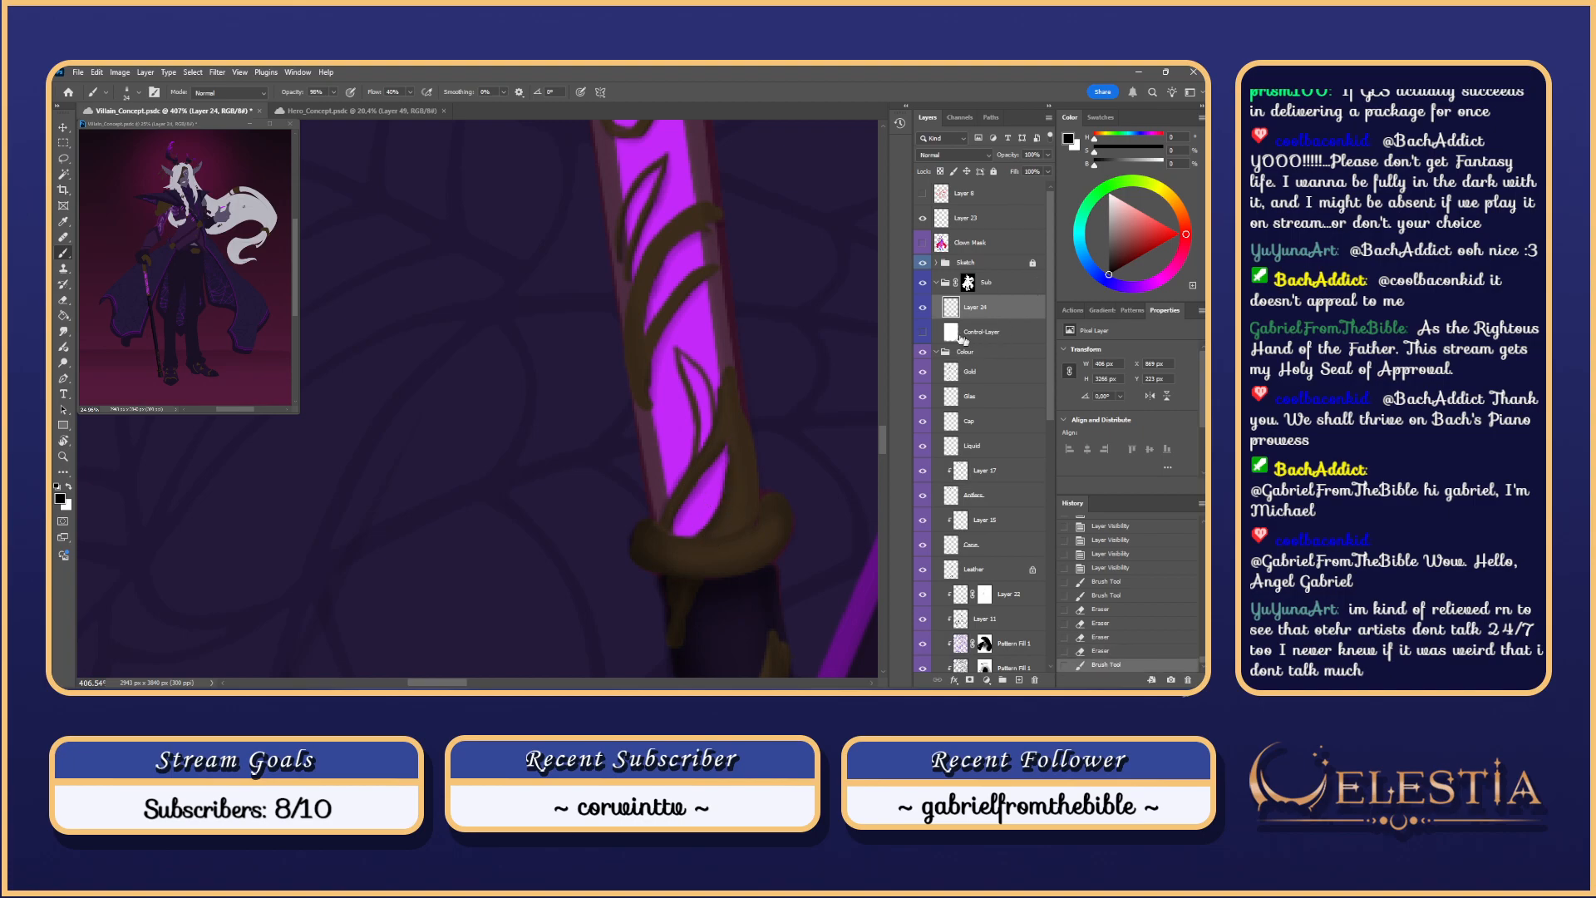
click(923, 332)
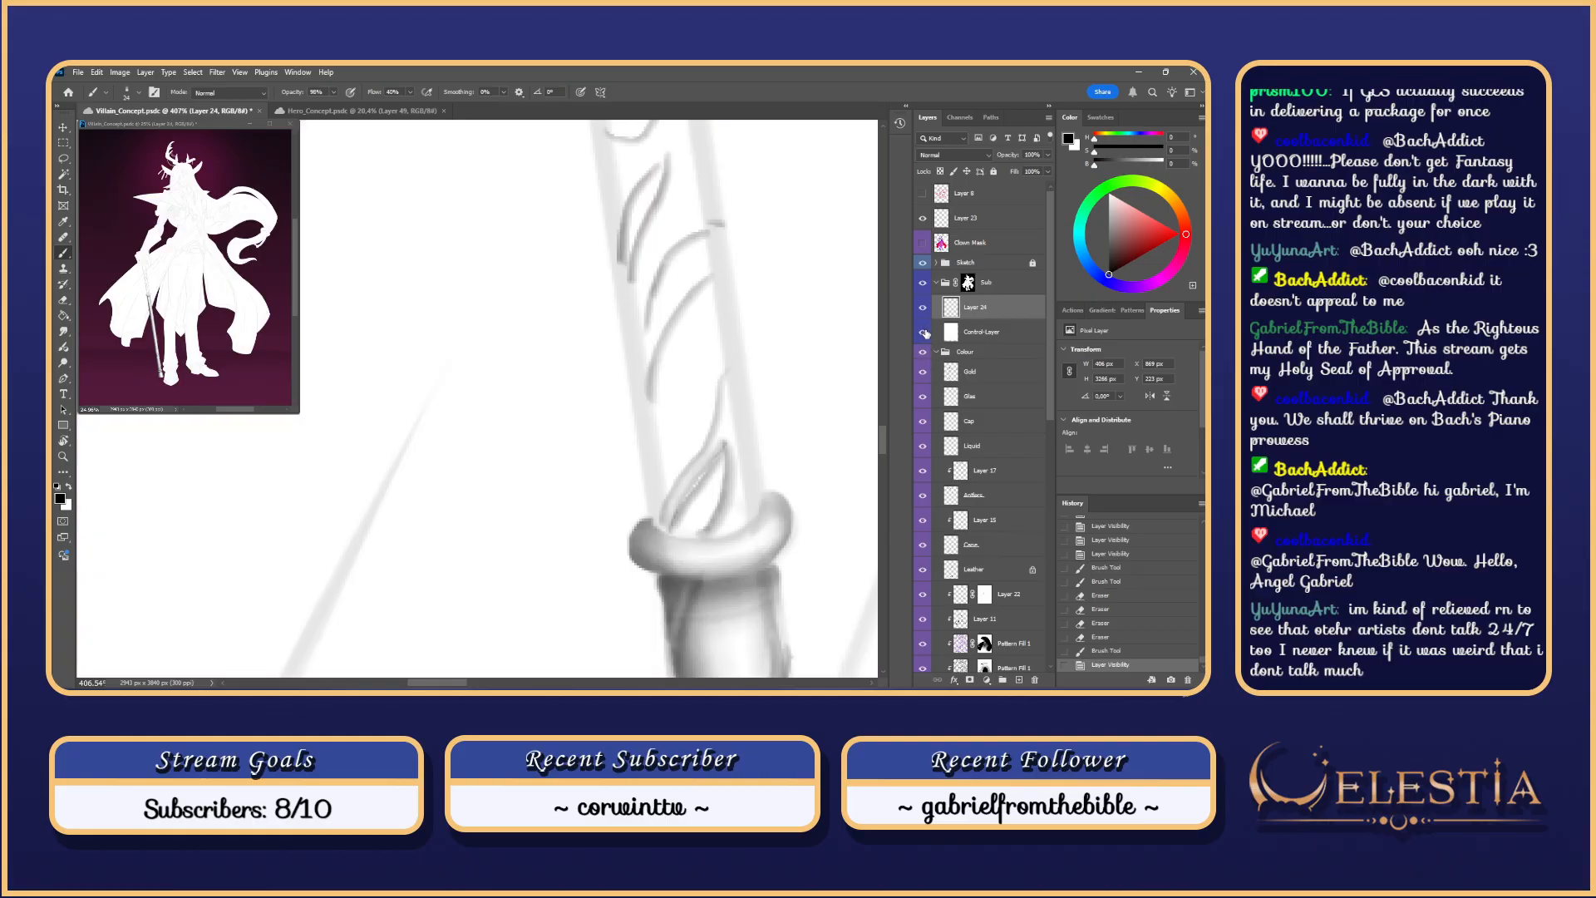
Step: Paint short strokes on the shaft swirl, compare Layer 24, and show the Colour group
right_click(700, 486)
mouse_move(694, 491)
mouse_down()
mouse_move(712, 475)
mouse_move(680, 516)
mouse_up()
key(r)
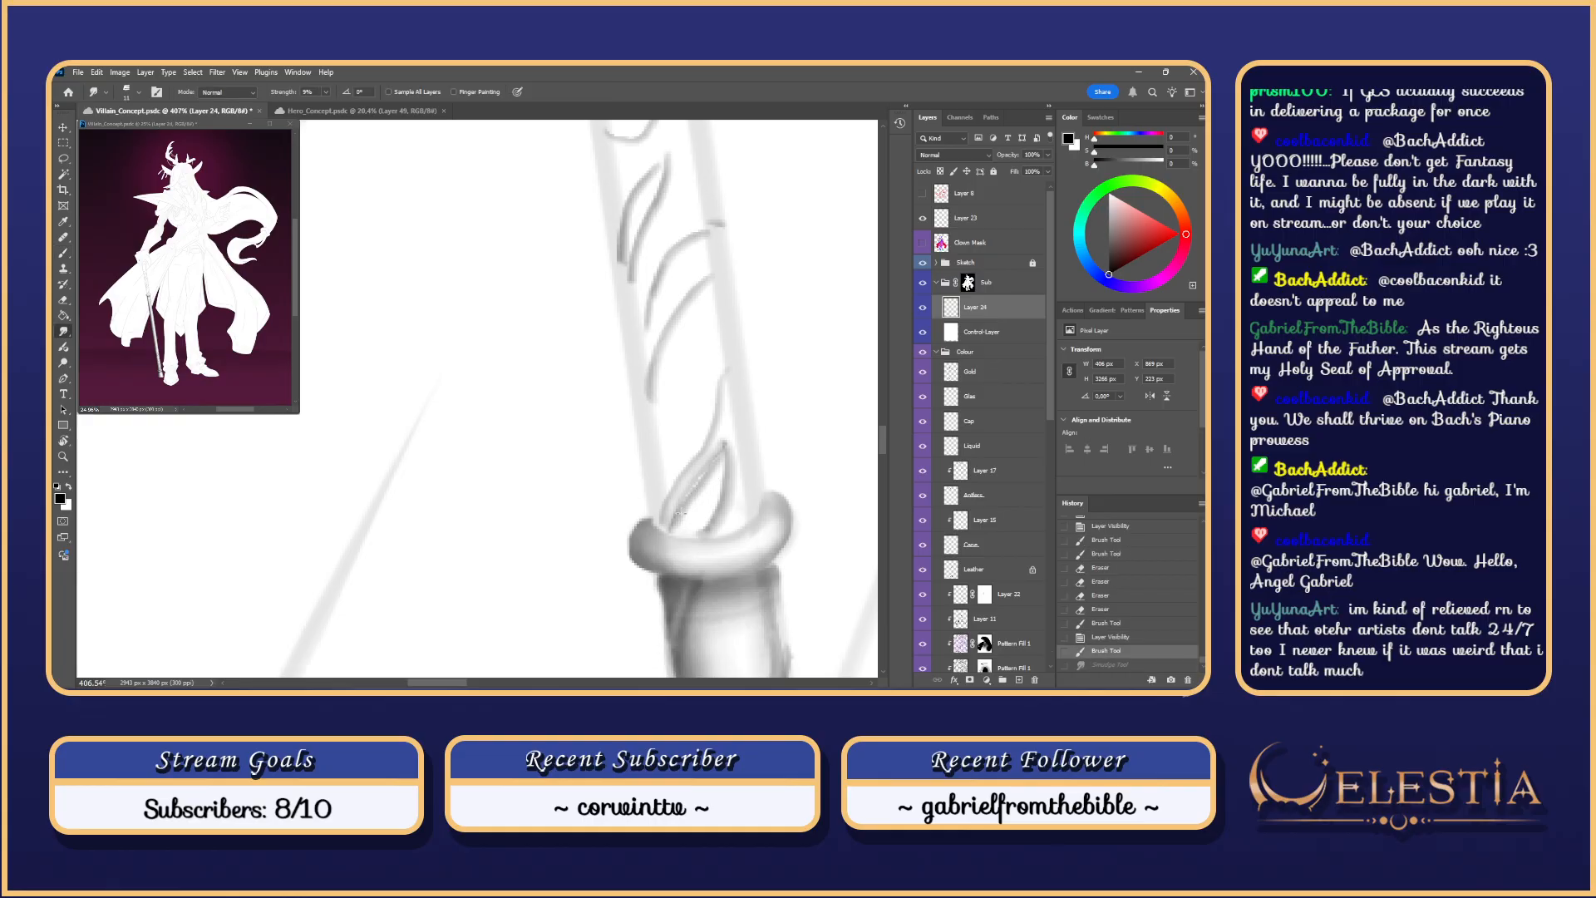
key(b)
mouse_move(676, 516)
mouse_down()
mouse_move(702, 468)
mouse_move(675, 515)
mouse_move(723, 449)
mouse_up()
key(ctrl+z)
key(ctrl+z)
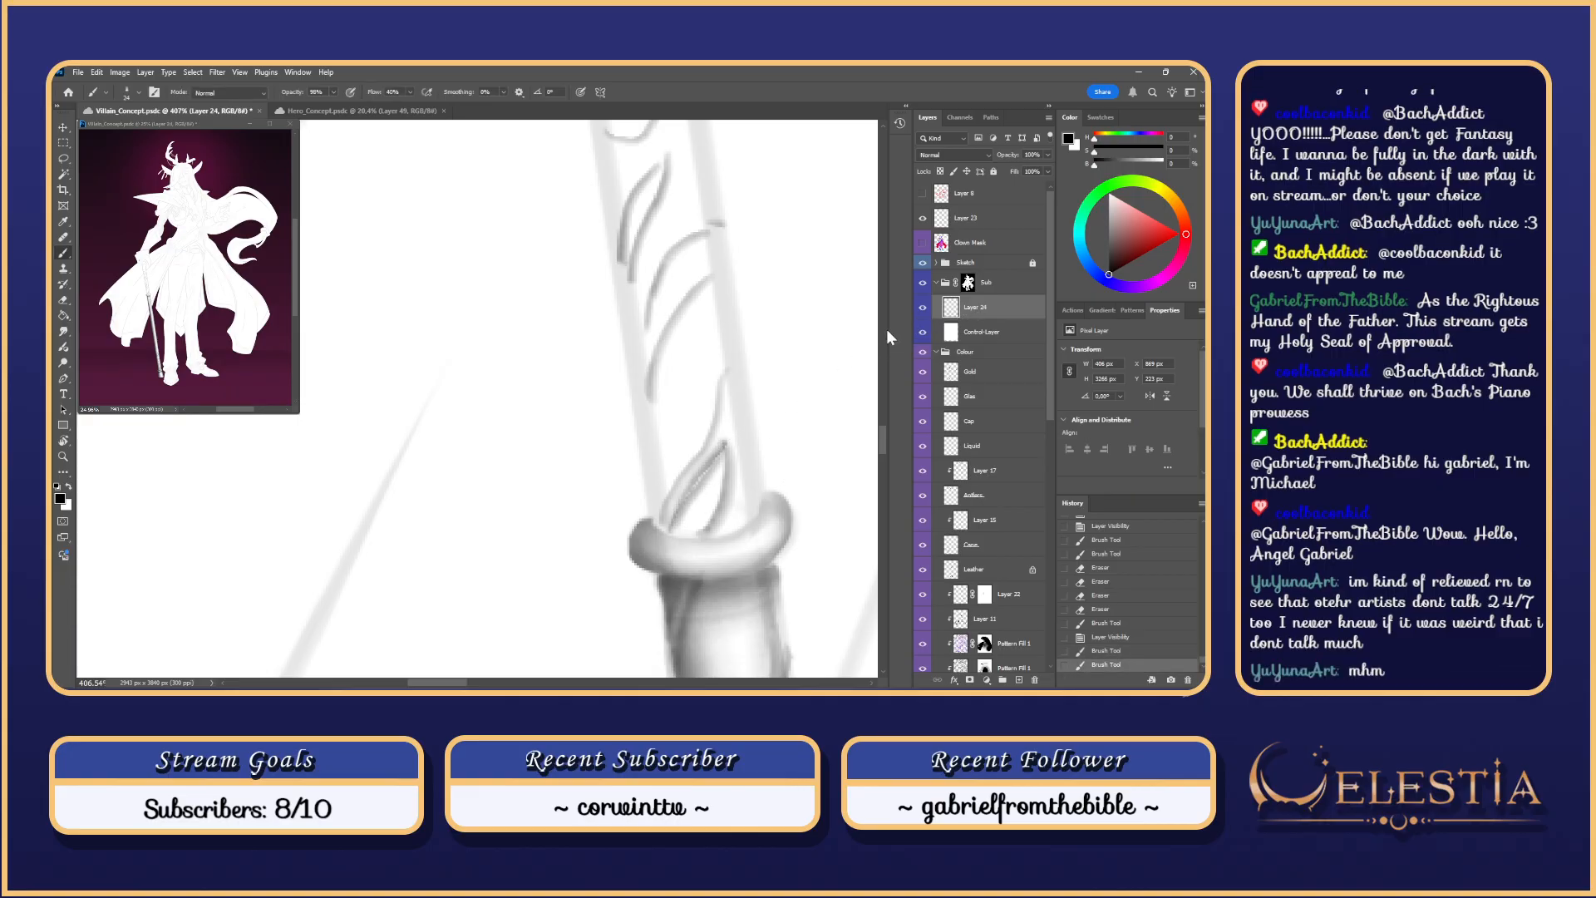
click(923, 309)
click(923, 308)
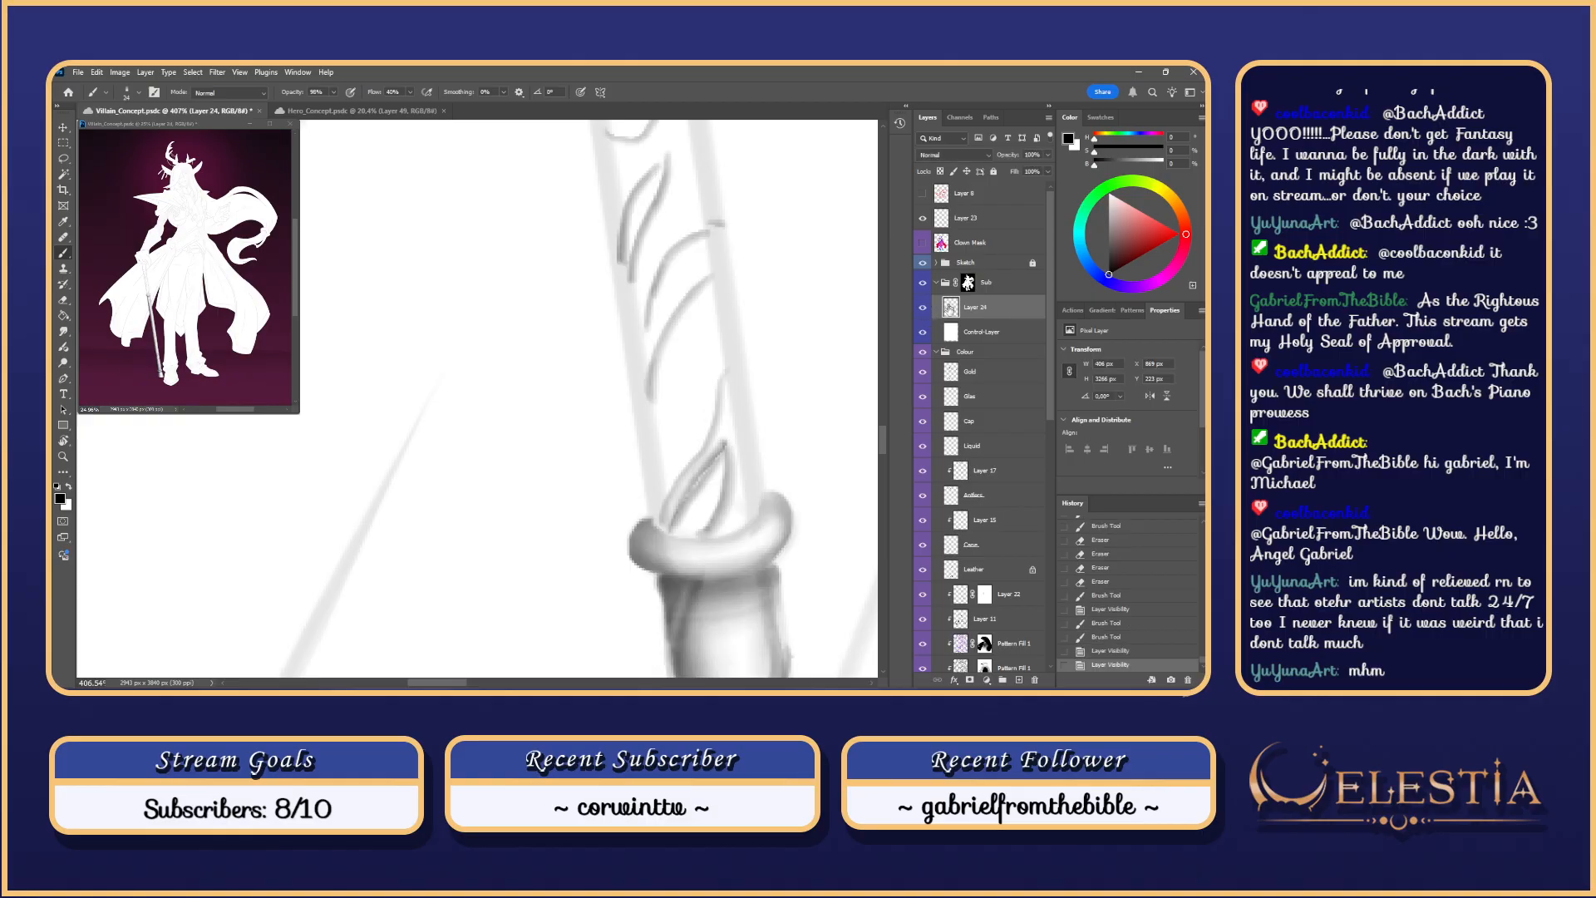
click(922, 350)
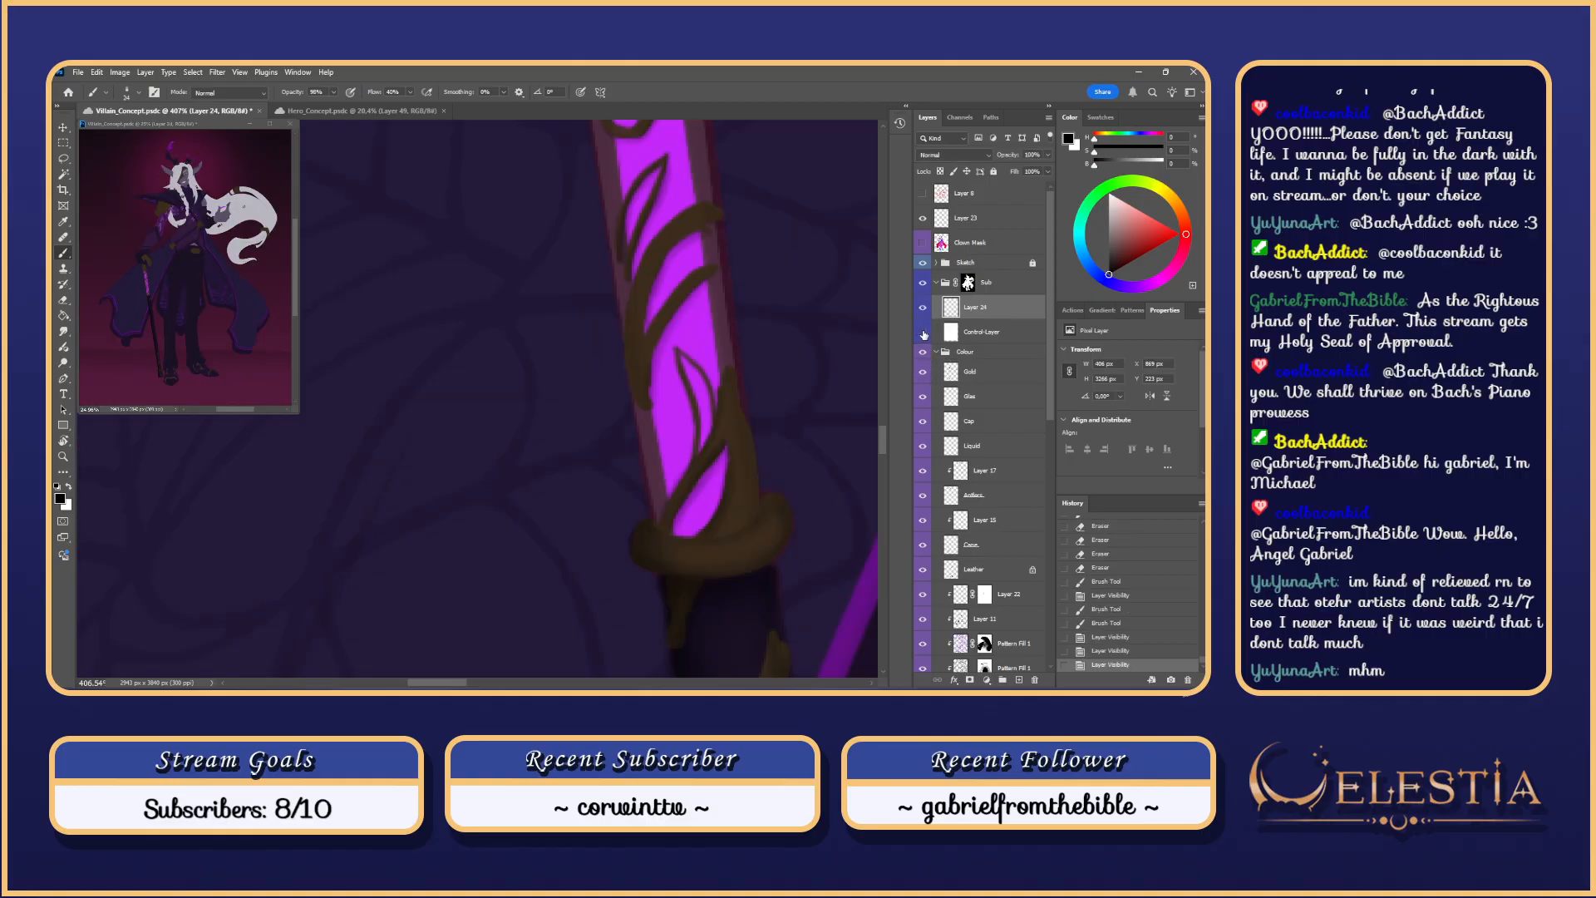
Step: Extend the right brown vine upward along the purple cane shaft
drag(748, 394, 649, 419)
drag(655, 546, 643, 442)
key(ctrl+z)
drag(651, 548, 654, 467)
key(ctrl+z)
key(ctrl+z)
drag(654, 542, 650, 444)
key(ctrl+z)
drag(653, 534, 649, 444)
key(ctrl+z)
drag(659, 525, 641, 453)
key(ctrl+z)
drag(654, 552, 638, 403)
key(ctrl+z)
key(ctrl+shift+z)
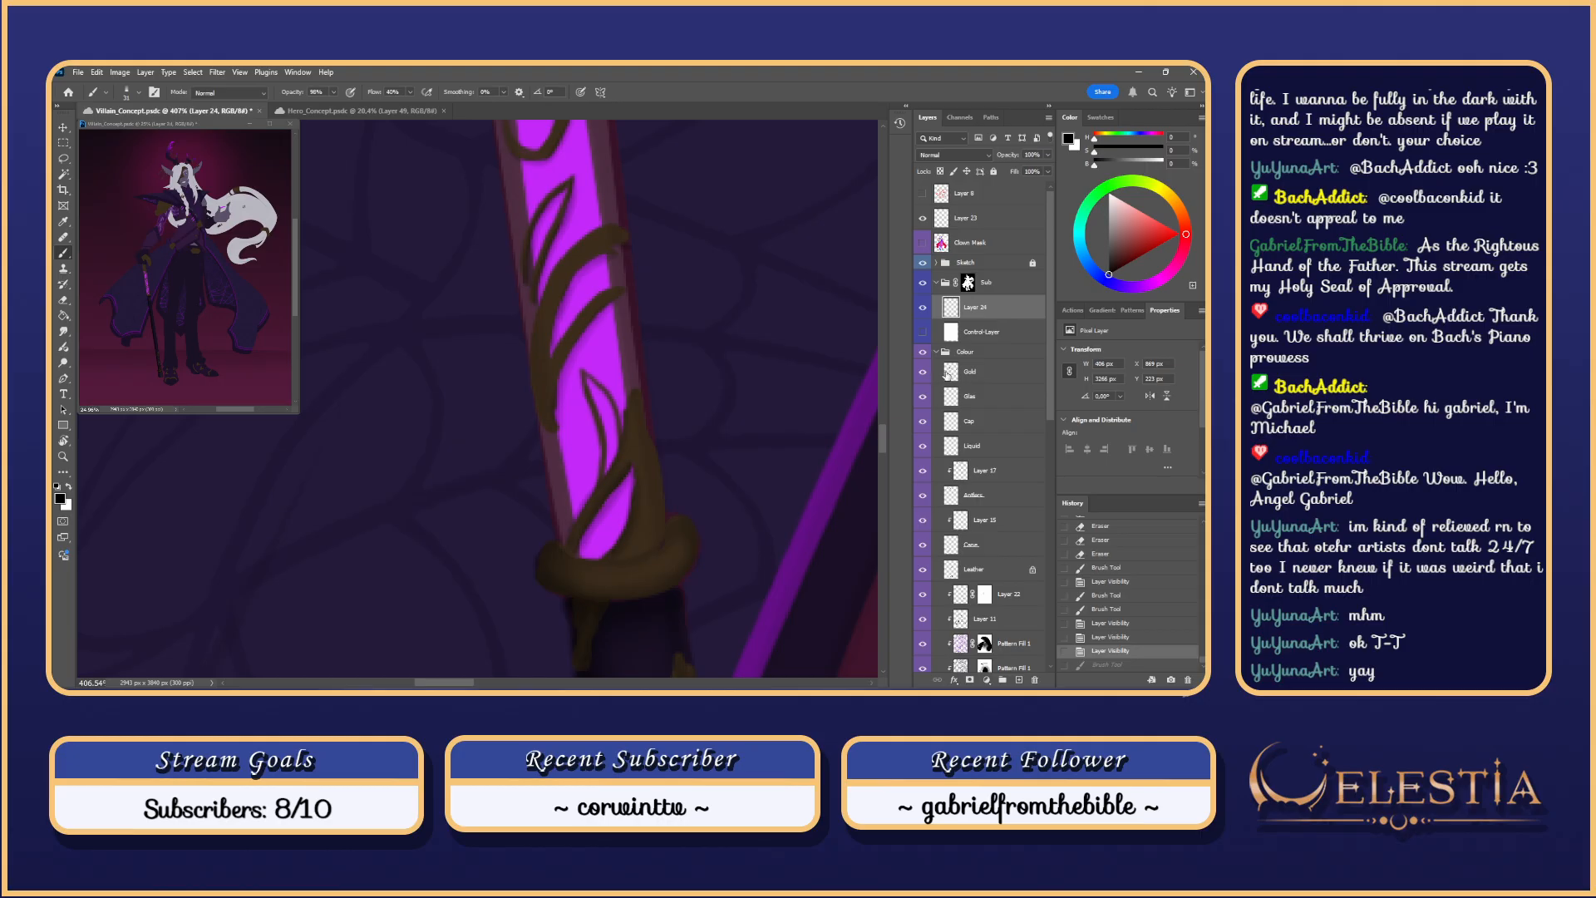
Step: Load Layer 24's vine selection, hide its outline, and add a short stroke inside it
ctrl+click(944, 380)
key(ctrl+h)
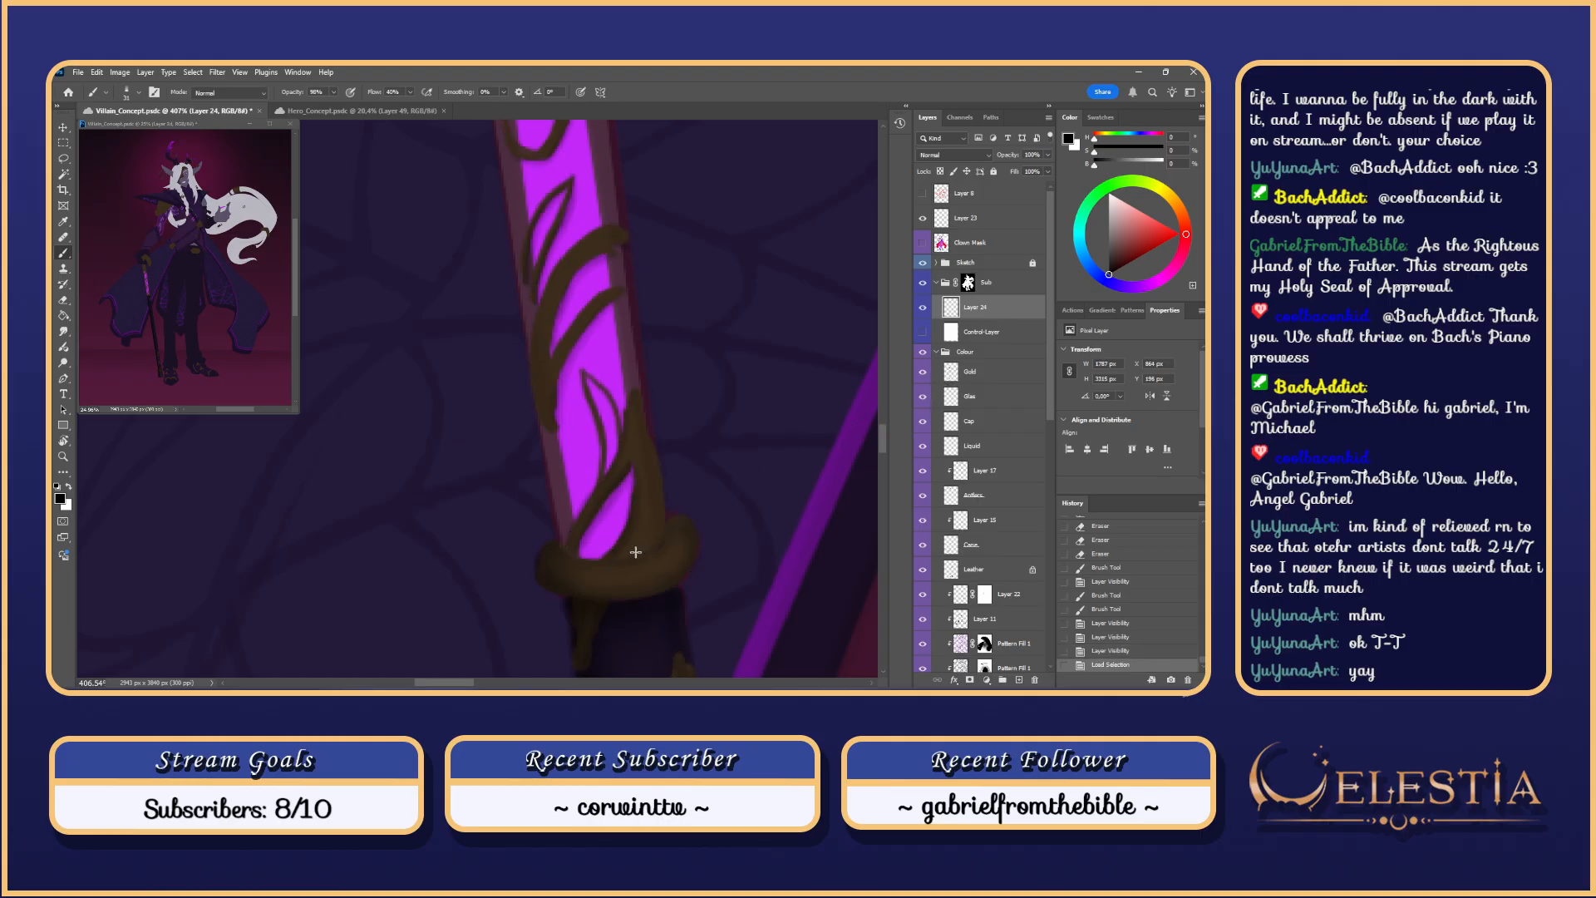
drag(636, 552, 656, 534)
key(ctrl+z)
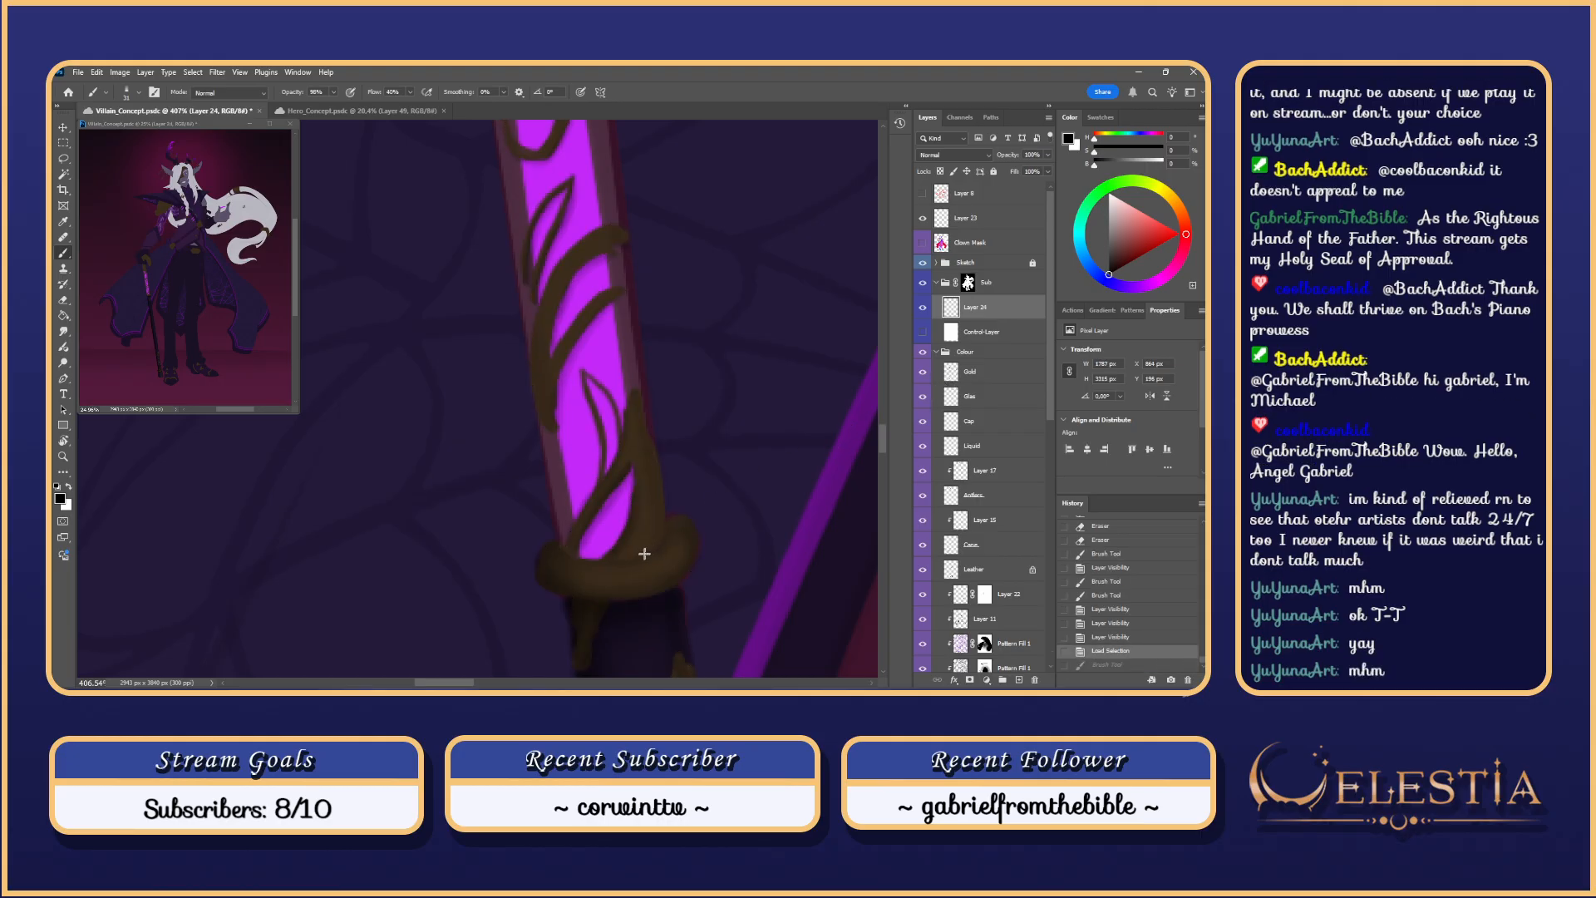
drag(643, 427, 647, 398)
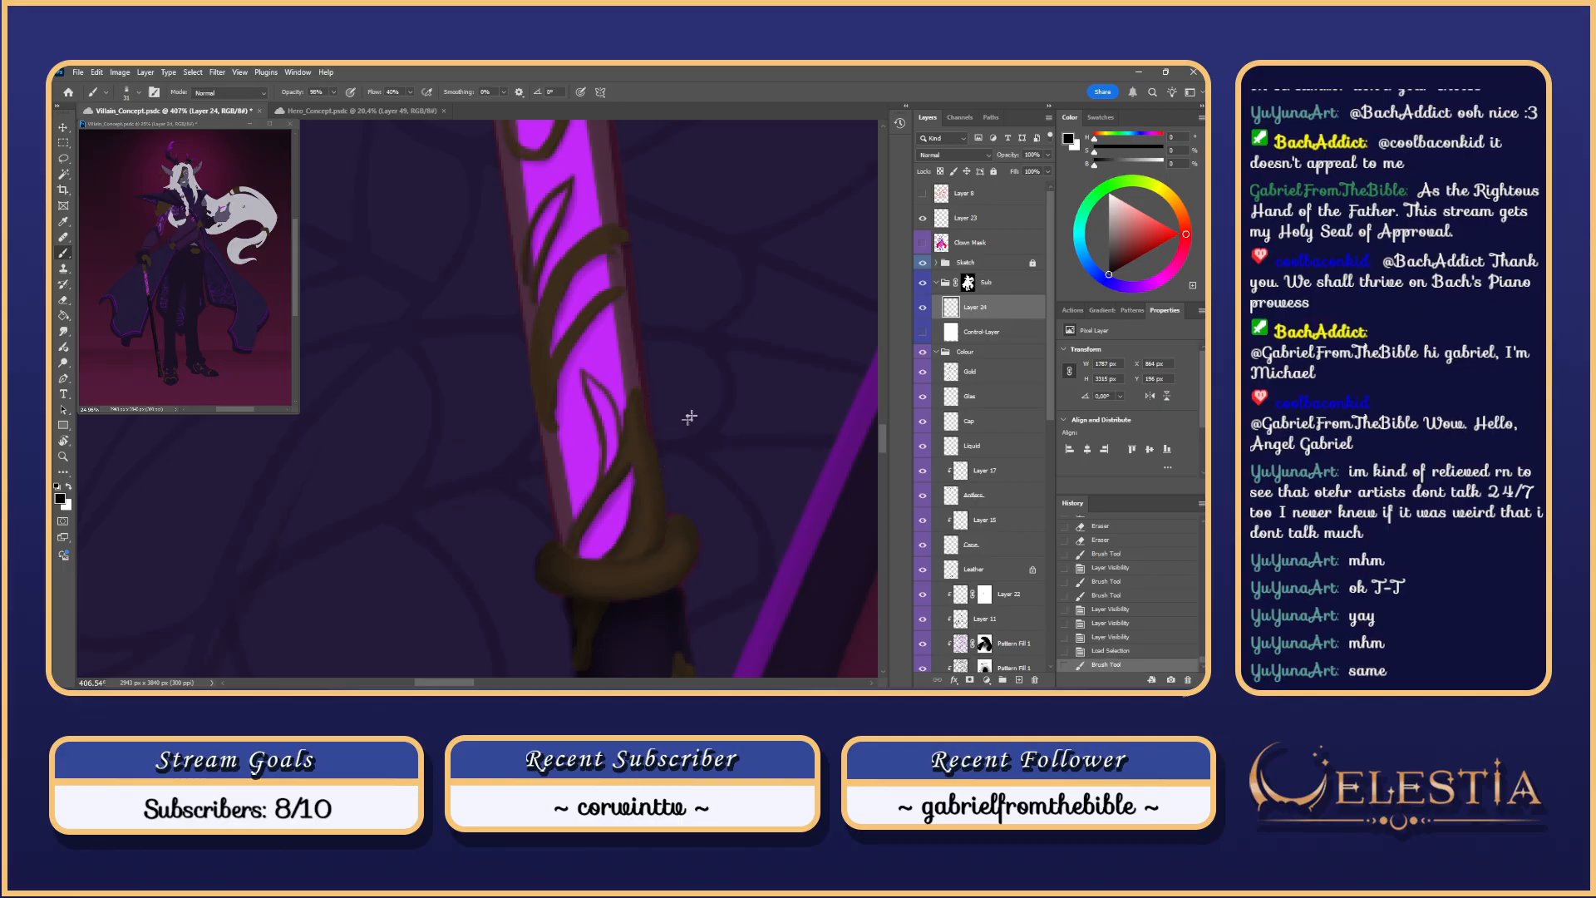
Step: Show the Control Layer line sketch again and test erasing part of the ring
click(923, 332)
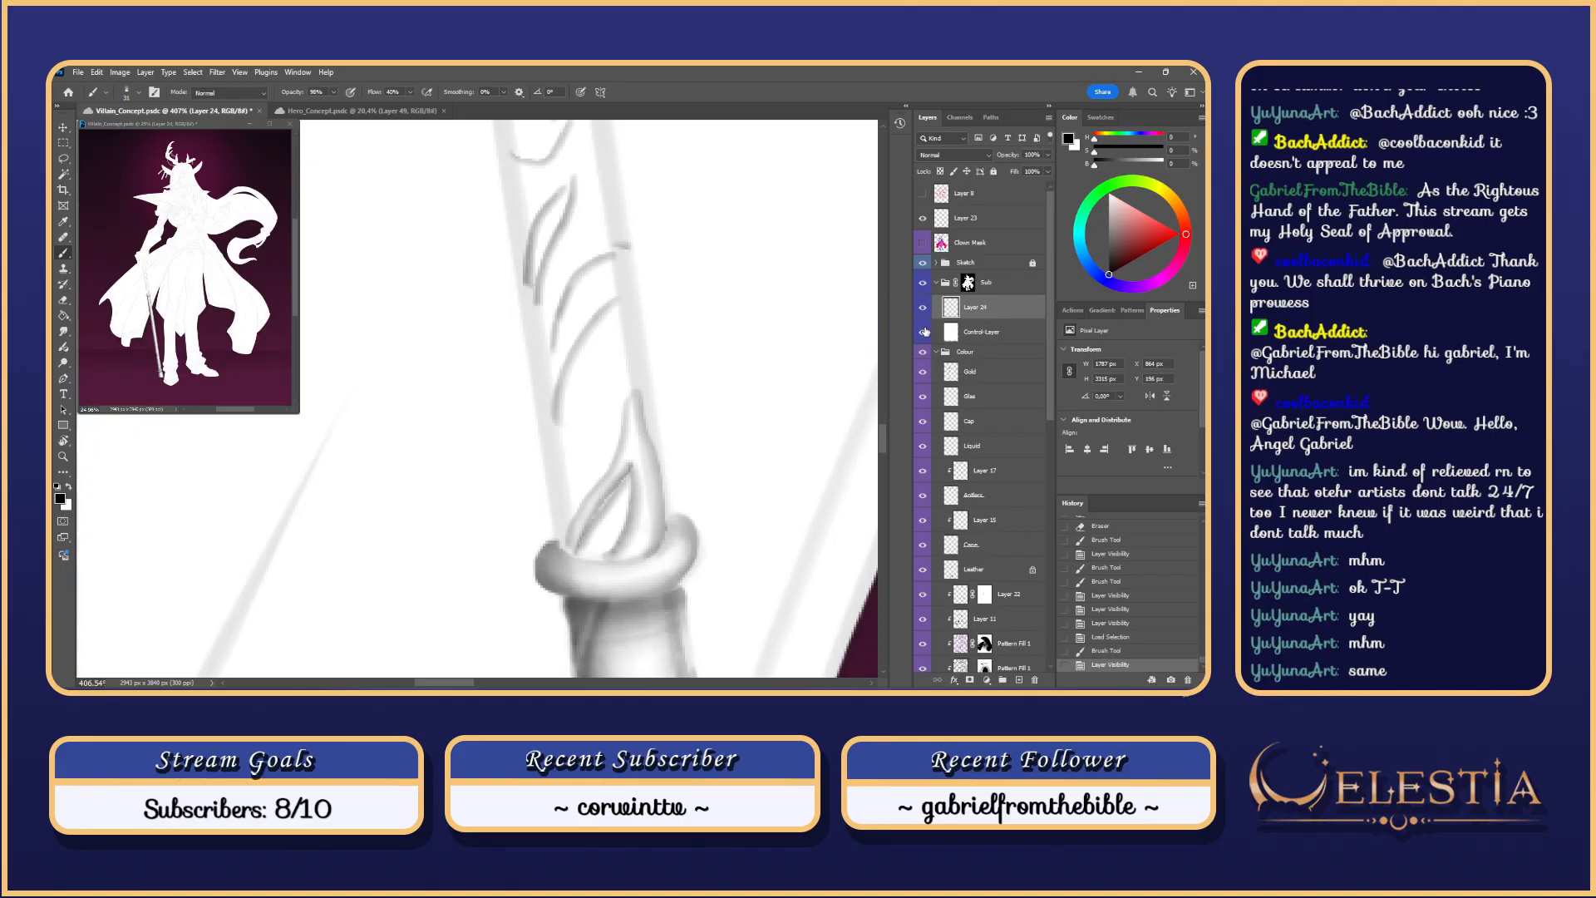
key(e)
drag(634, 572, 622, 606)
key(ctrl+z)
right_click(648, 512)
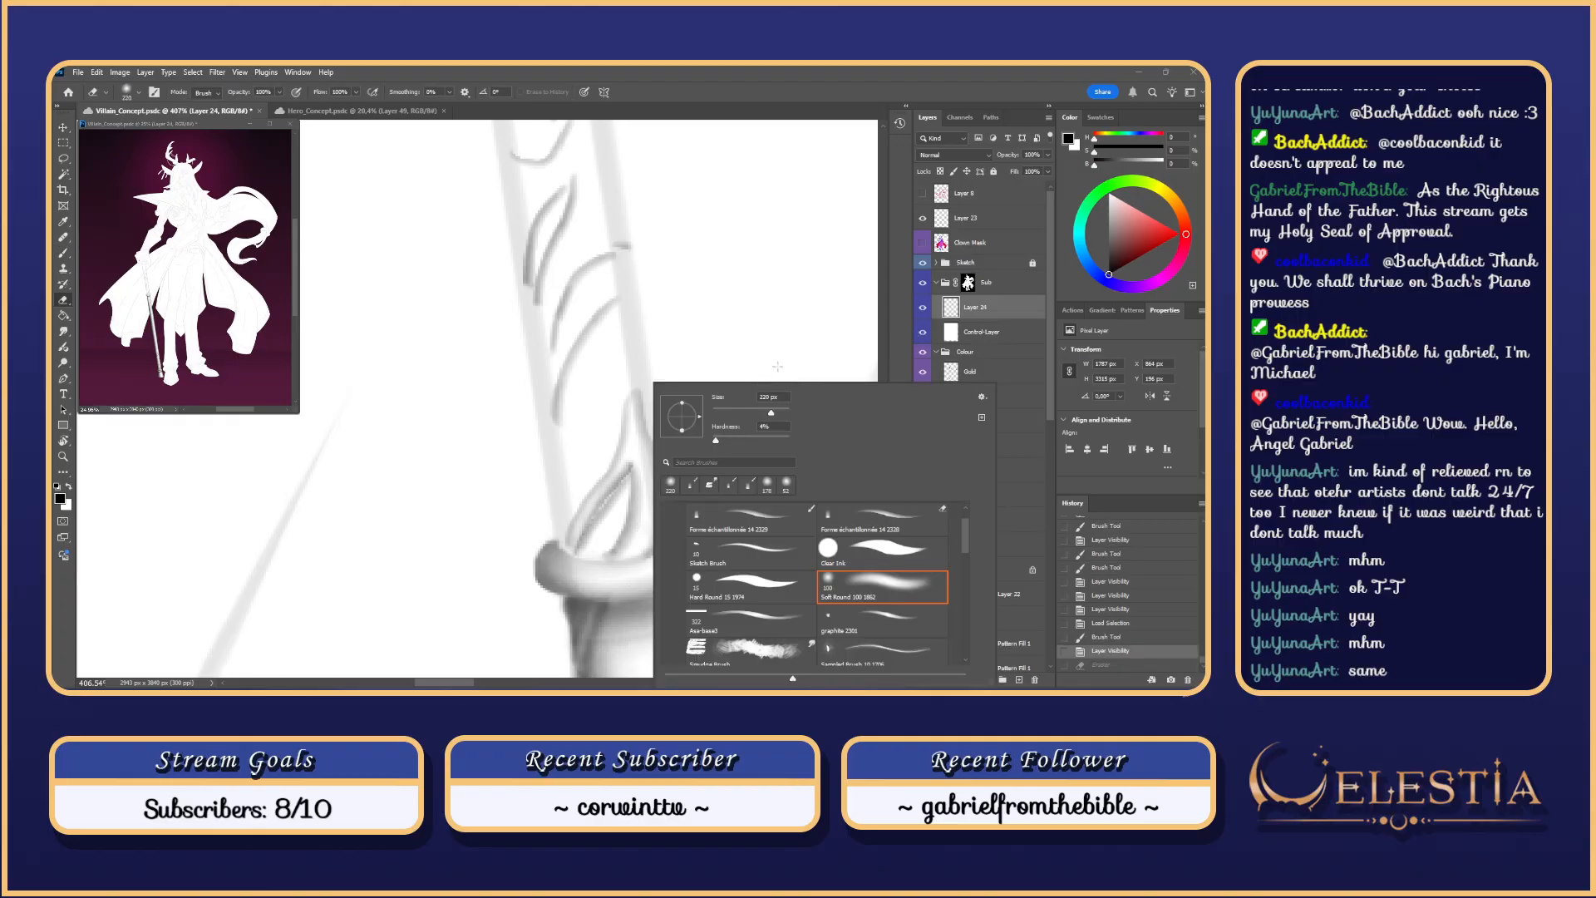
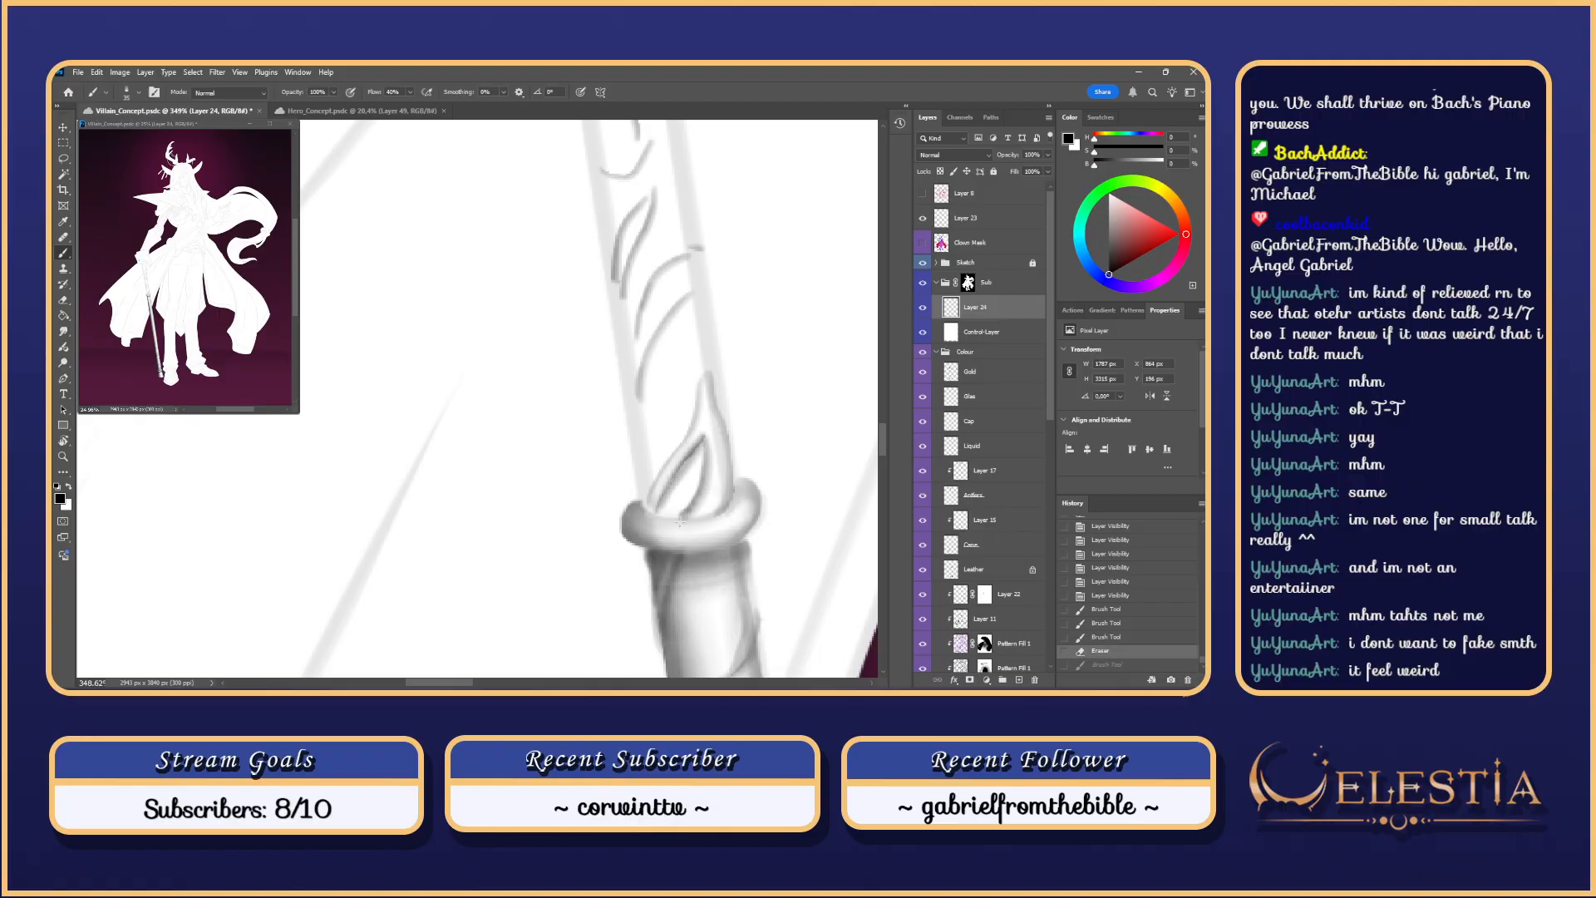
Step: Repaint the flame engraving's right inner stroke and right edge, undoing and retrying strokes
drag(703, 437, 653, 517)
key(ctrl+z)
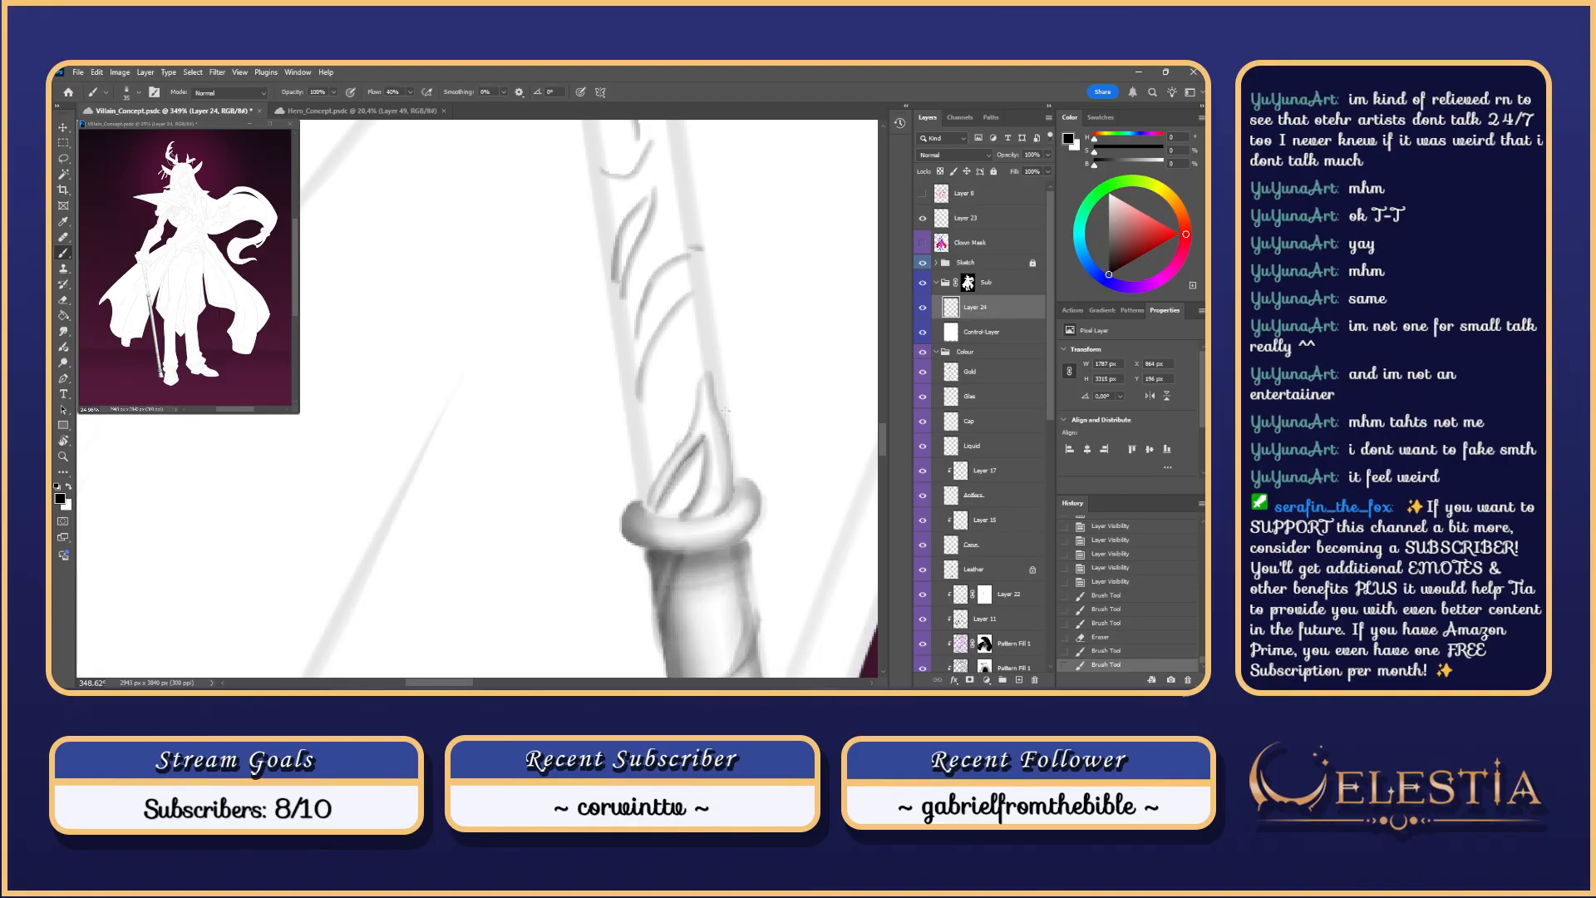
key(ctrl+z)
mouse_move(727, 442)
mouse_down()
mouse_move(708, 514)
mouse_move(725, 475)
mouse_move(713, 499)
mouse_move(736, 490)
mouse_move(726, 442)
mouse_up()
key(ctrl+z)
Step: Repaint the flame's upper-left edge with grey shading strokes, retrying until it looks right
key(ctrl+z)
drag(713, 514, 728, 441)
key(ctrl+z)
key(ctrl+z)
key(ctrl+z)
drag(698, 389, 690, 441)
click(698, 390)
key(ctrl+z)
key(ctrl+z)
key(ctrl+z)
key(ctrl+z)
key(ctrl+z)
key(ctrl+z)
key(ctrl+z)
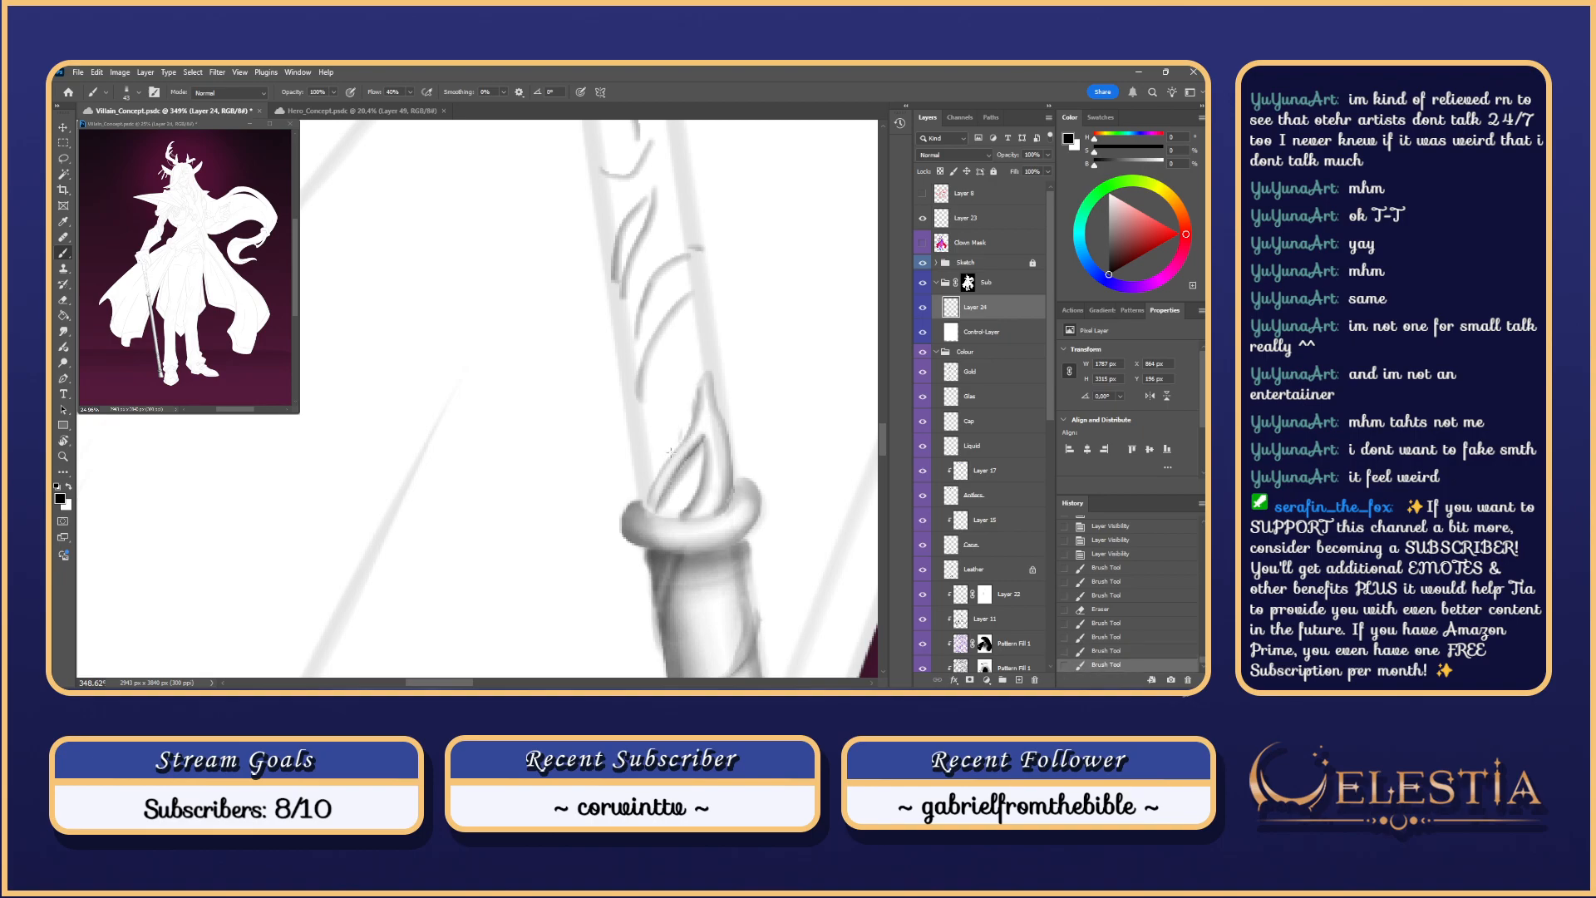
key(ctrl+z)
mouse_move(700, 386)
mouse_down()
mouse_move(689, 437)
mouse_move(694, 411)
mouse_up()
key(ctrl+z)
key(ctrl+z)
drag(756, 338, 764, 407)
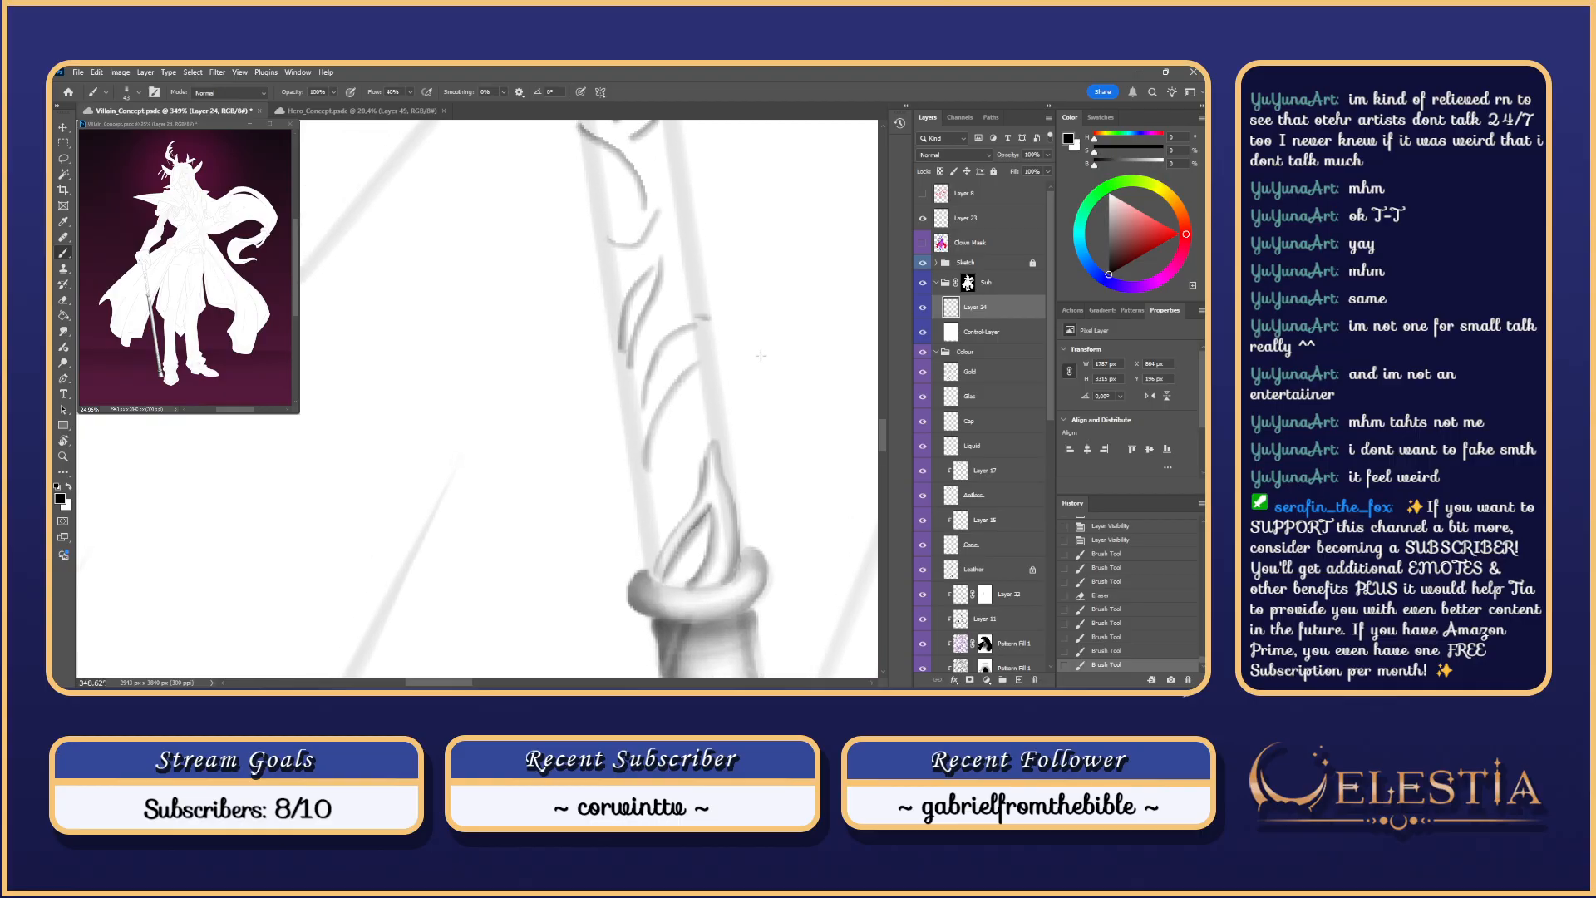
Step: Hide the Control Layer and brush along the dark vine band, comparing with undo/redo
click(923, 332)
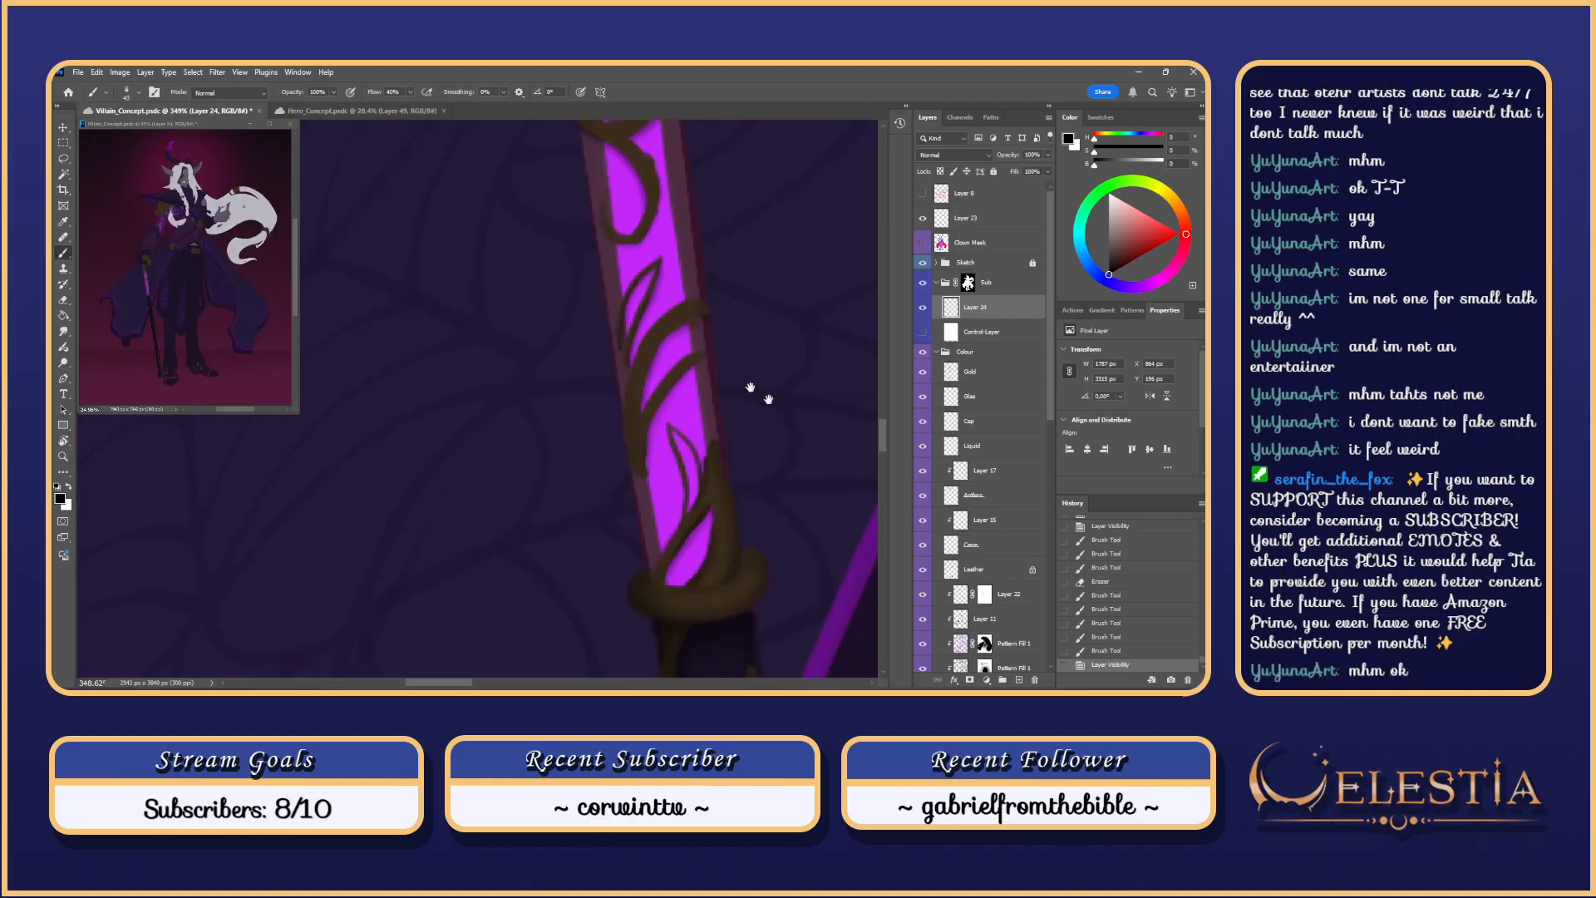
mouse_move(761, 355)
mouse_down()
mouse_move(737, 408)
mouse_move(755, 357)
mouse_up()
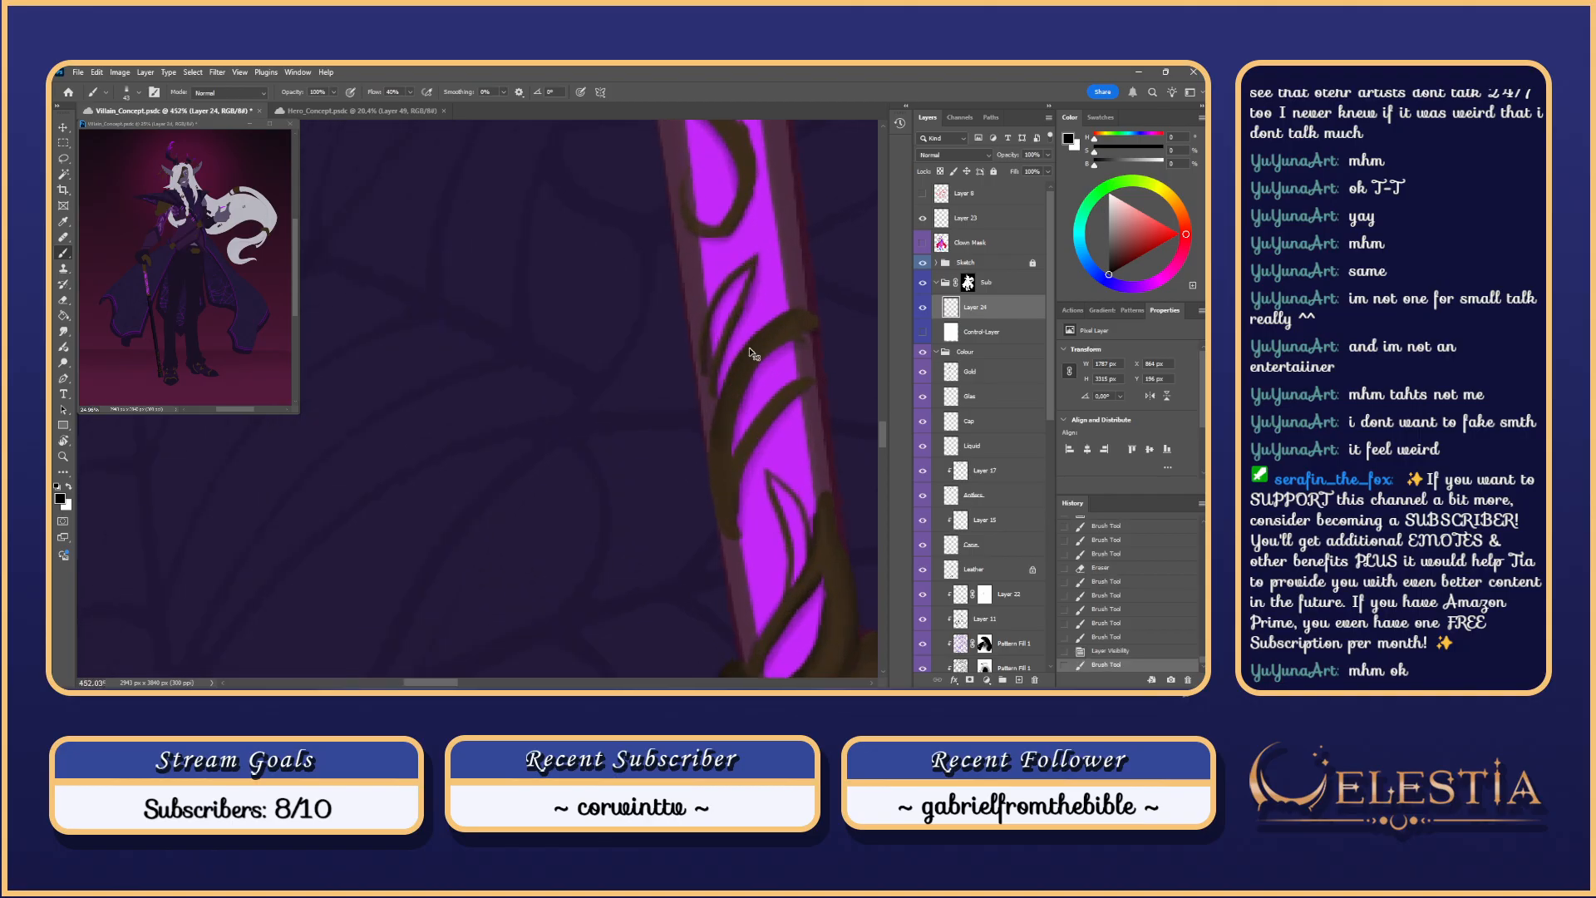
key(ctrl+z)
drag(807, 306, 720, 429)
key(ctrl+z)
key(ctrl+shift+z)
key(ctrl+z)
key(ctrl+shift+z)
key(ctrl+z)
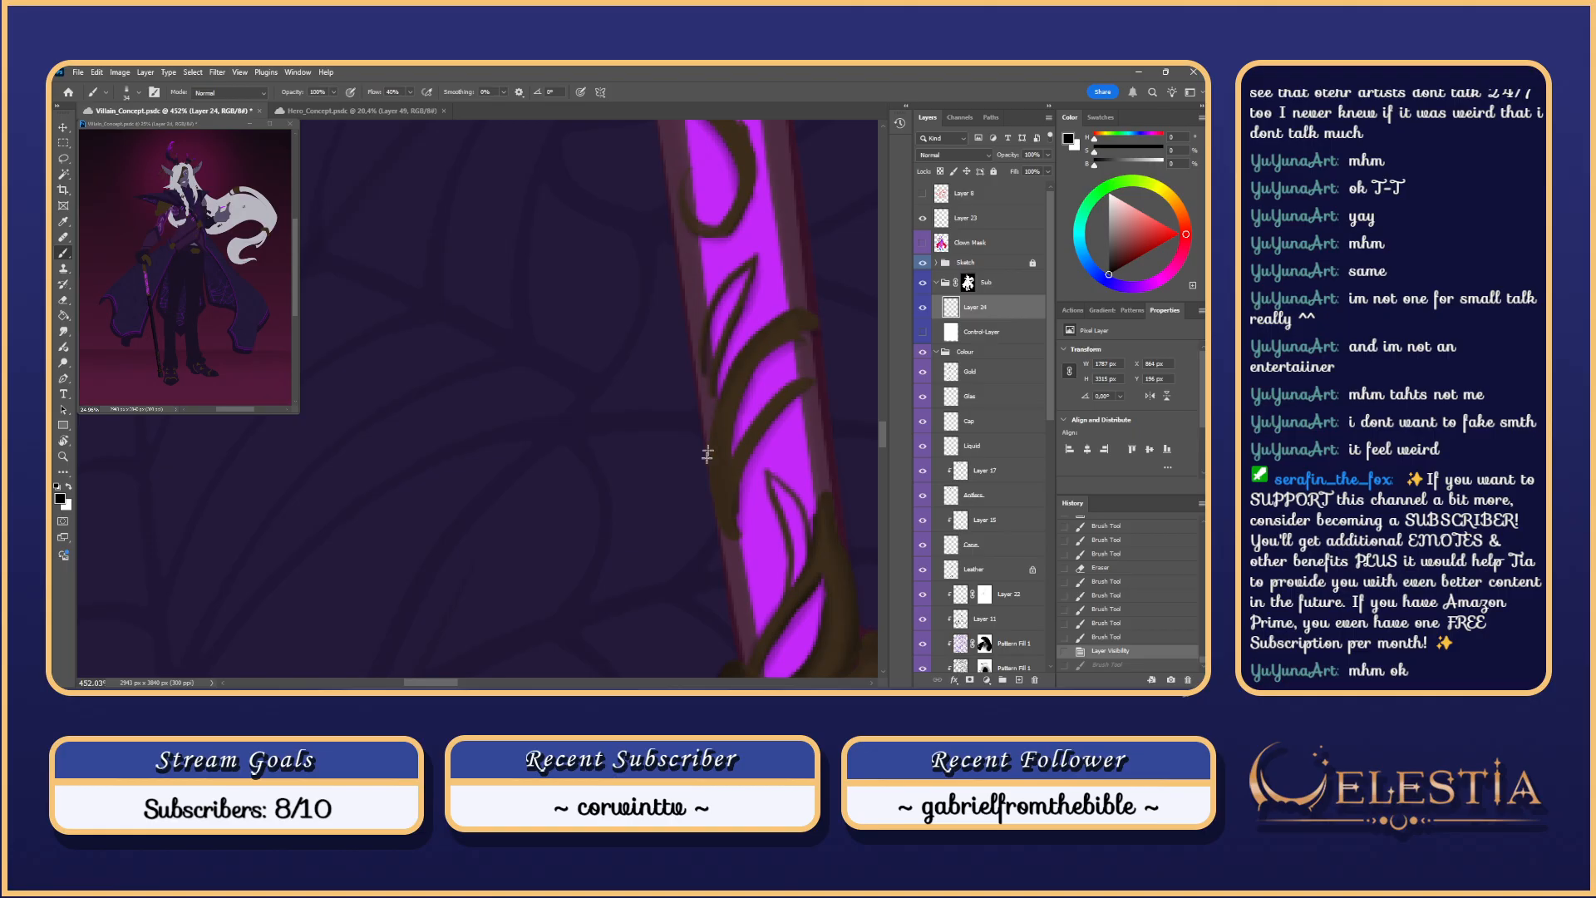
key(ctrl+shift+z)
key(ctrl+z)
key(ctrl+shift+z)
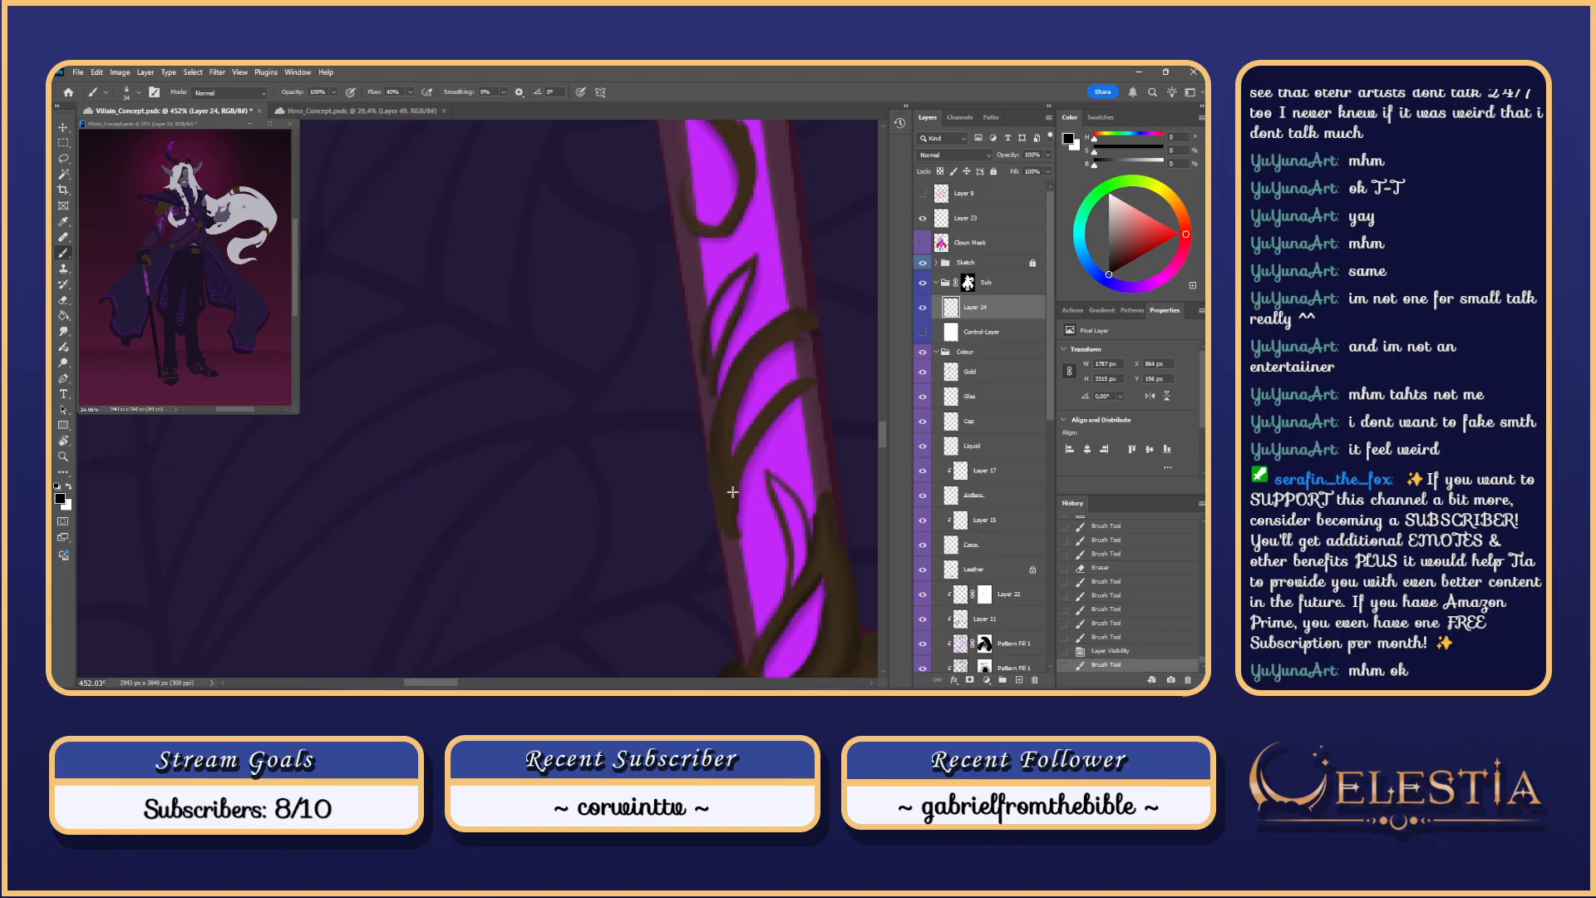
Step: Paint along the vine stem's left edge, comparing attempts with undo and redo
drag(727, 388, 720, 416)
drag(719, 422, 734, 552)
key(ctrl+z)
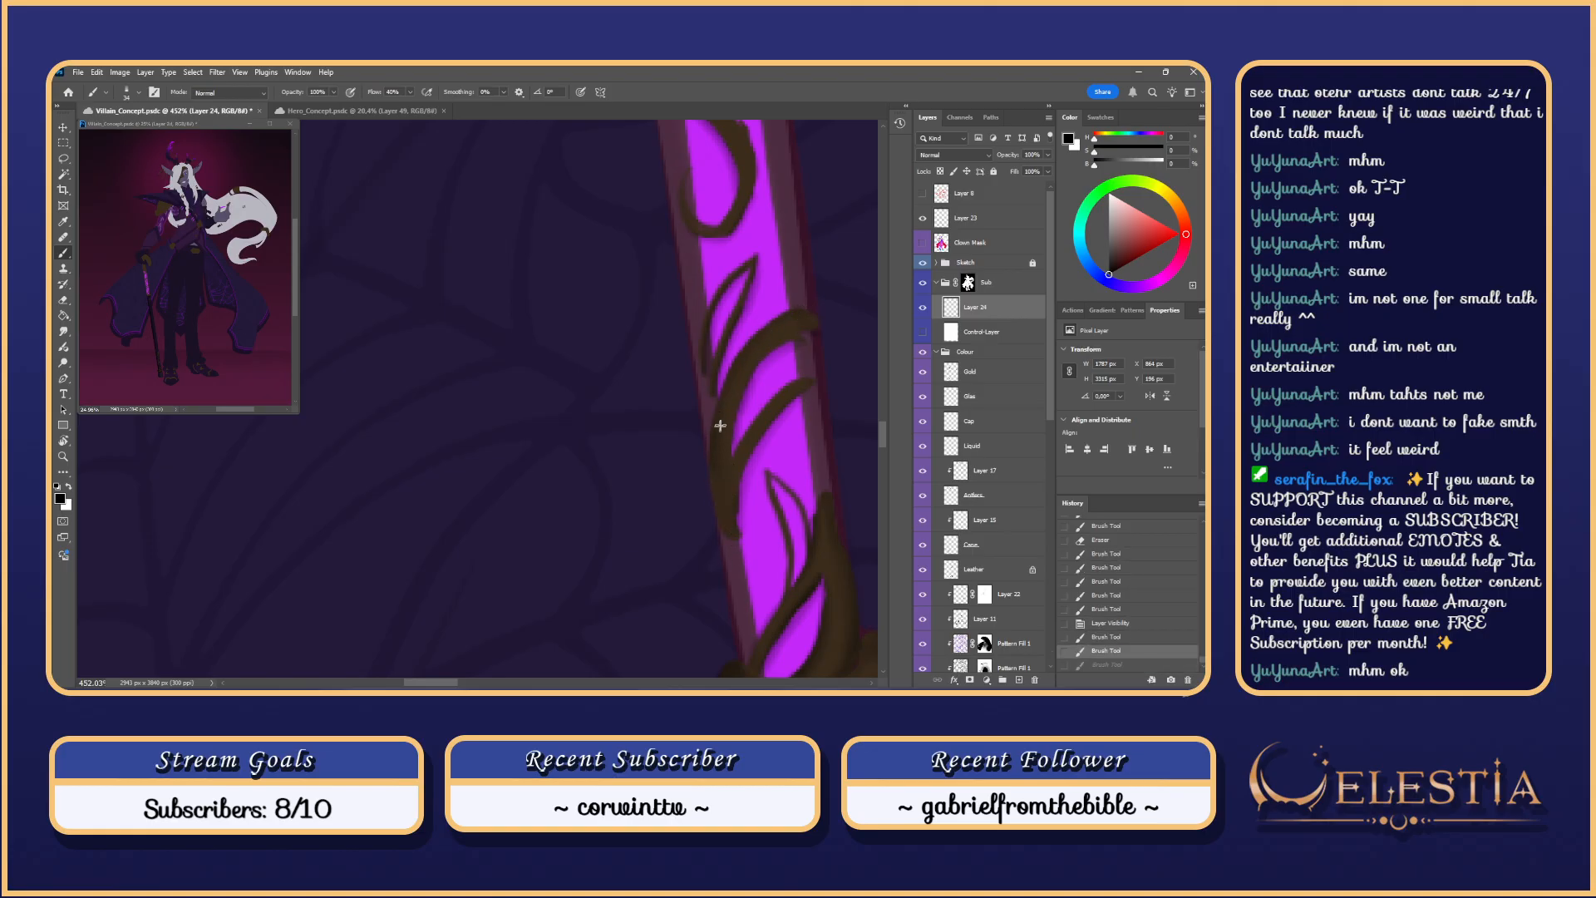
key(ctrl+z)
drag(721, 426, 748, 557)
key(ctrl+z)
key(ctrl+shift+z)
key(ctrl+z)
key(ctrl+shift+z)
key(ctrl+z)
key(ctrl+z)
key(ctrl+z)
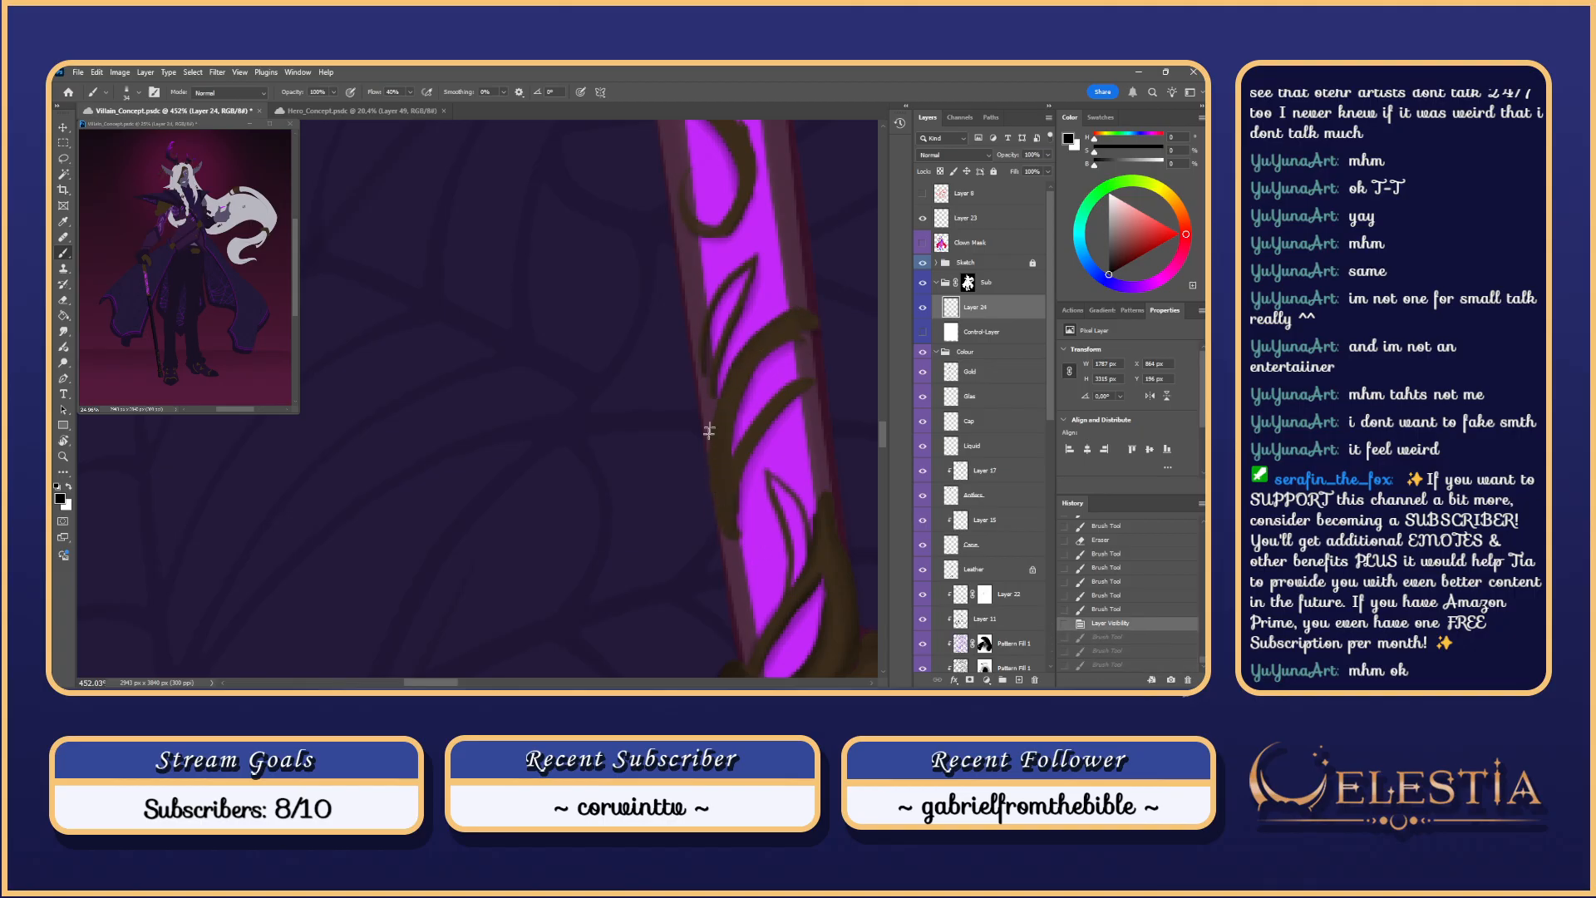
Step: Add further strokes down the stem's left edge, discarding the lower stray one
drag(710, 430, 738, 560)
key(ctrl+z)
key(ctrl+shift+z)
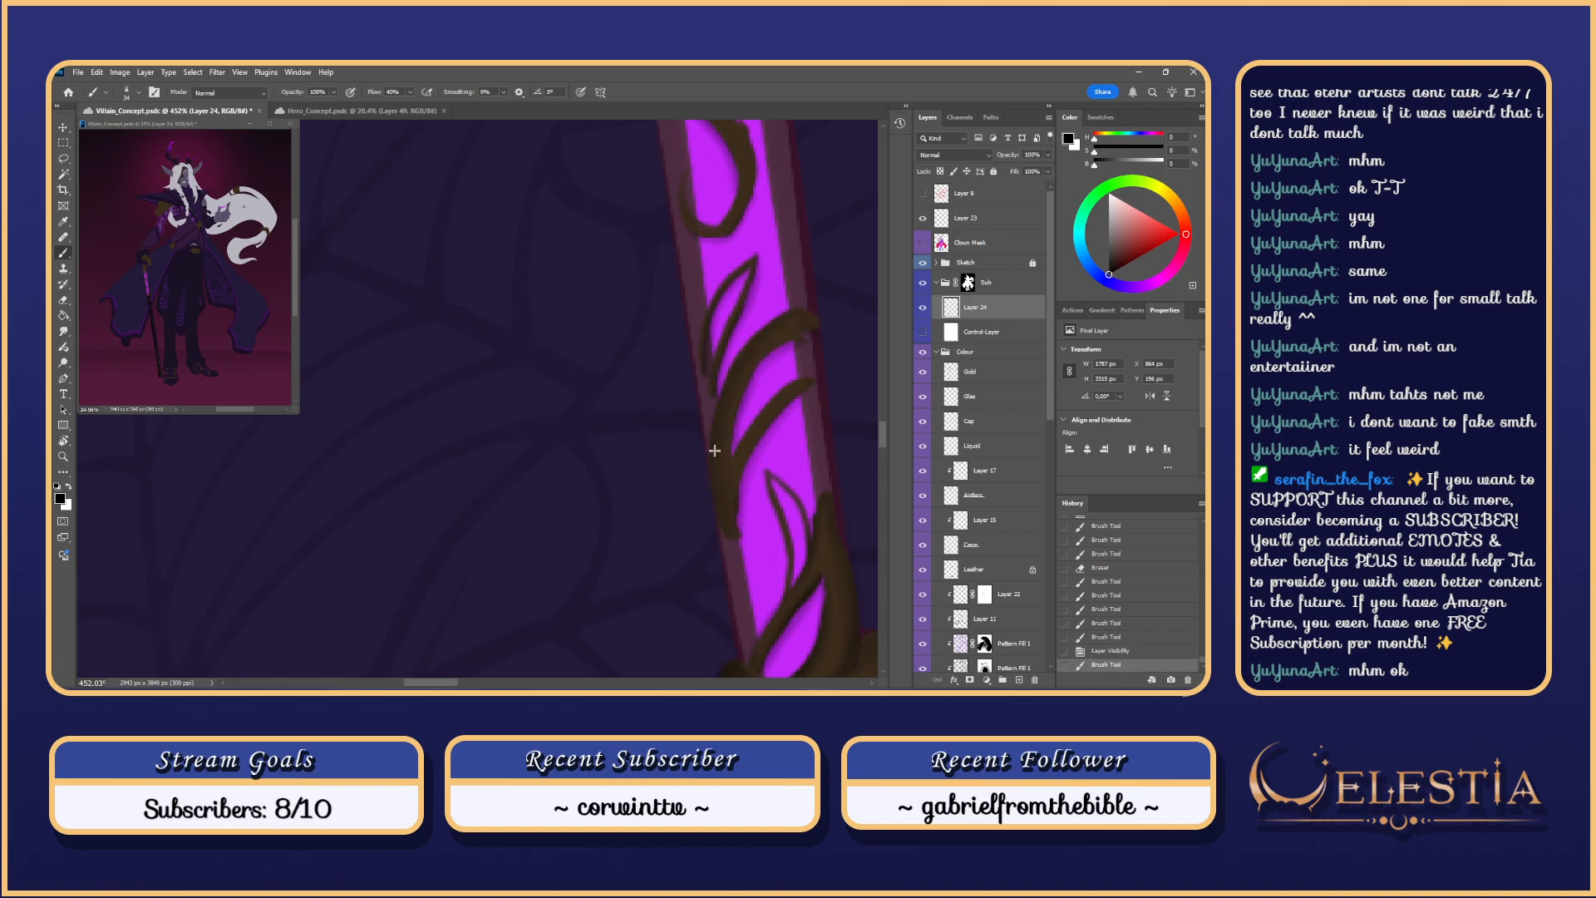
drag(715, 450, 741, 545)
drag(768, 417, 734, 522)
key(ctrl+z)
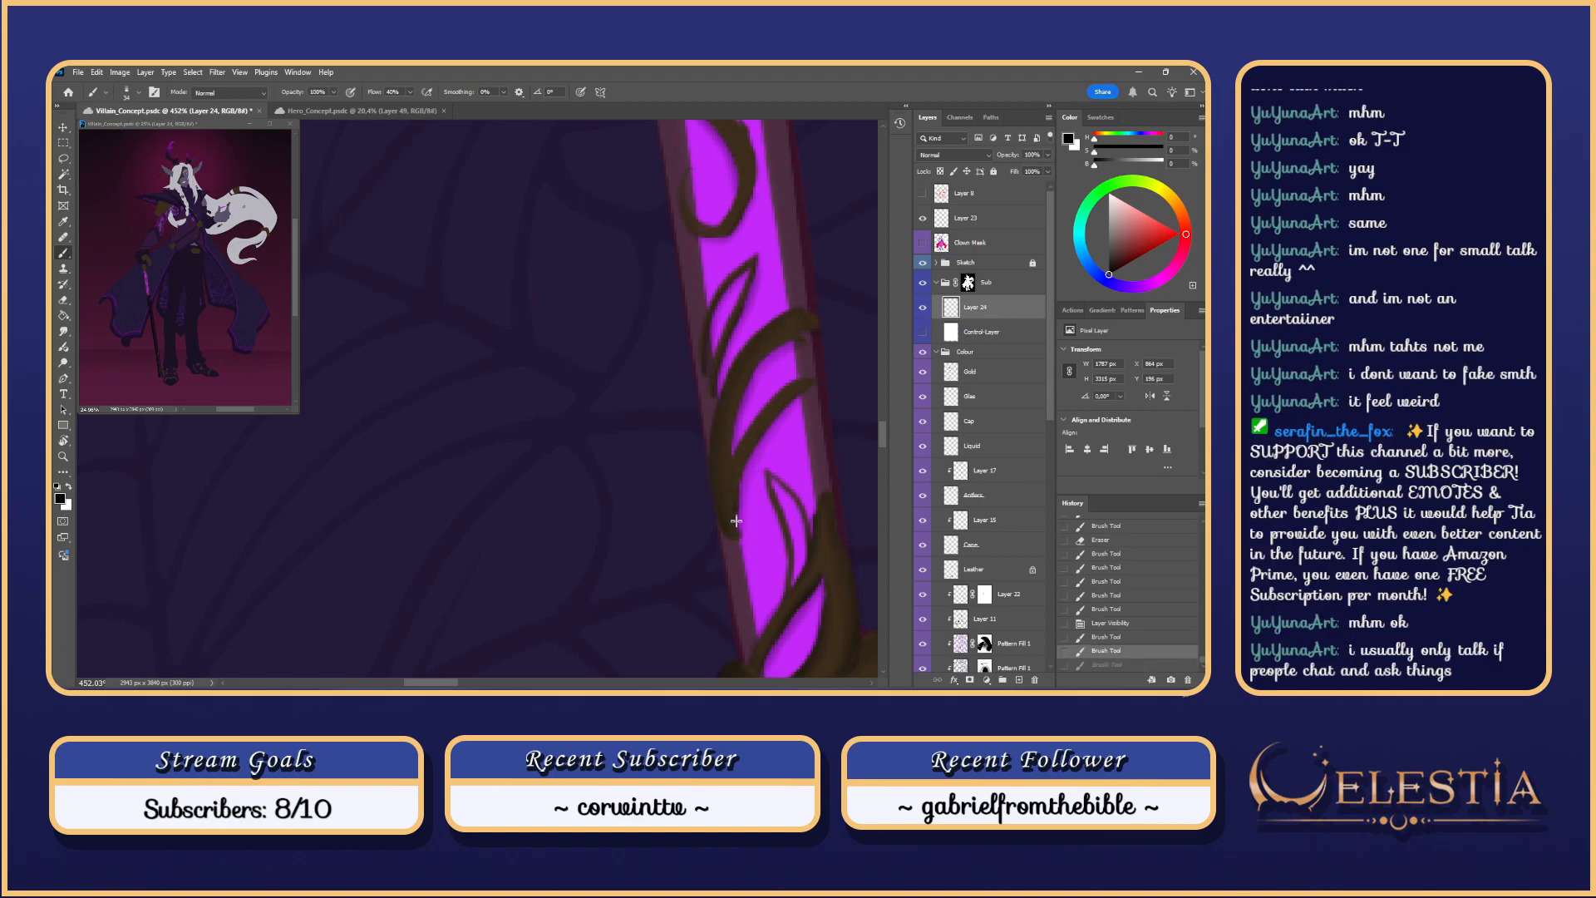
Step: Darken the thin vine with several overlapping strokes
drag(805, 391, 775, 415)
drag(808, 389, 772, 417)
drag(817, 384, 770, 419)
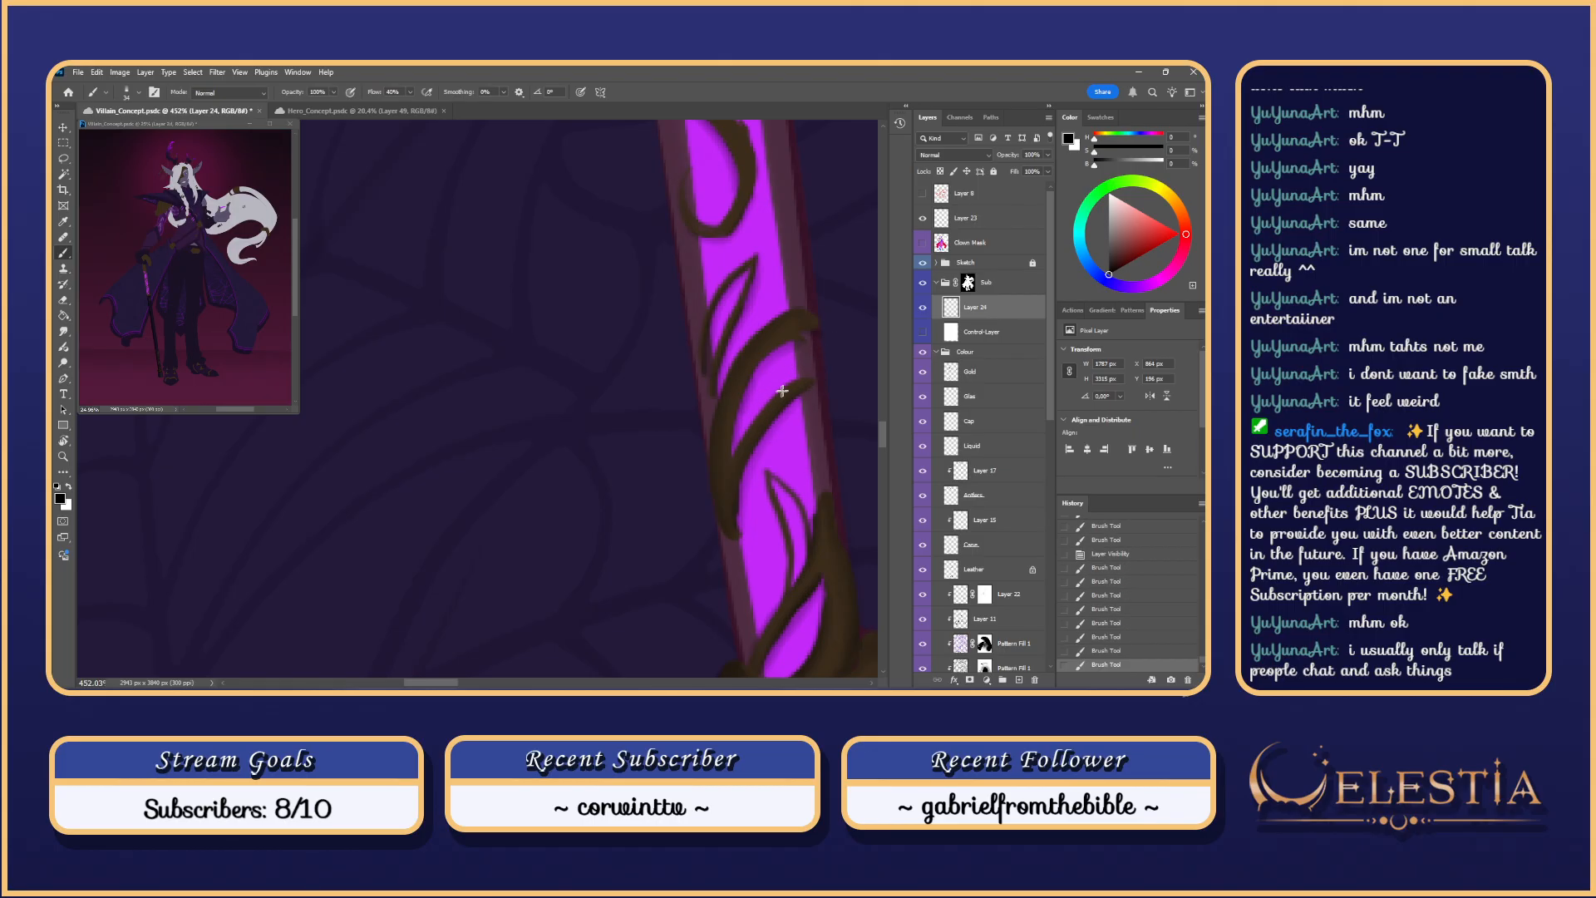
drag(788, 376, 734, 449)
key(ctrl+z)
drag(808, 376, 739, 459)
key(ctrl+z)
key(ctrl+z)
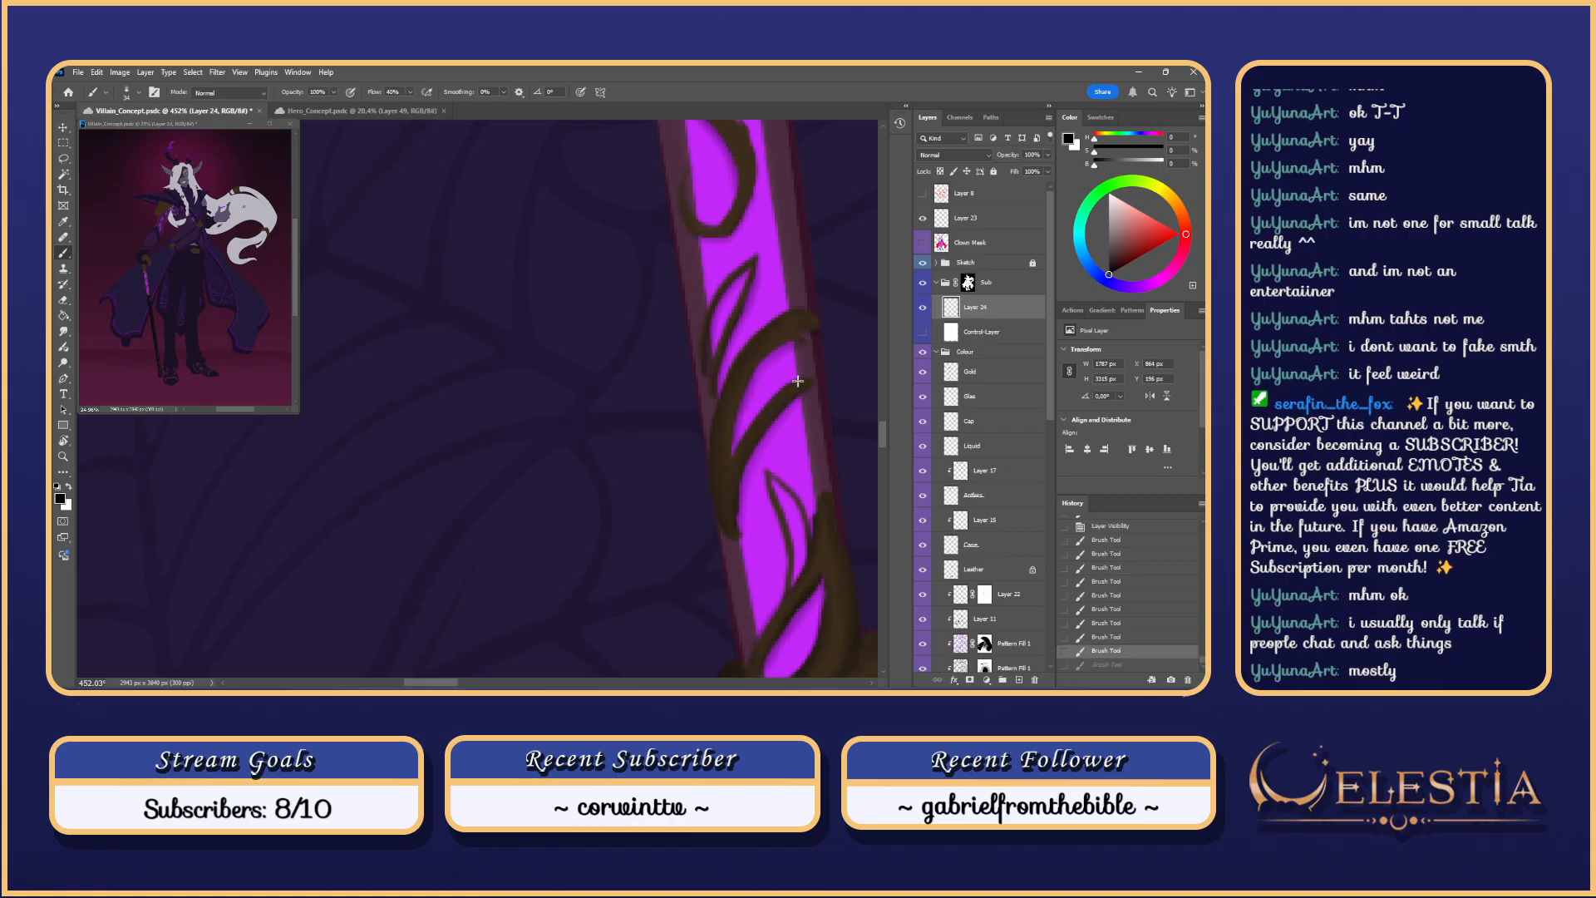
Step: Shrink the brush to 30 and retry finer strokes along the thin vine
alt+right_click(794, 382)
drag(808, 376, 739, 453)
drag(779, 399, 737, 454)
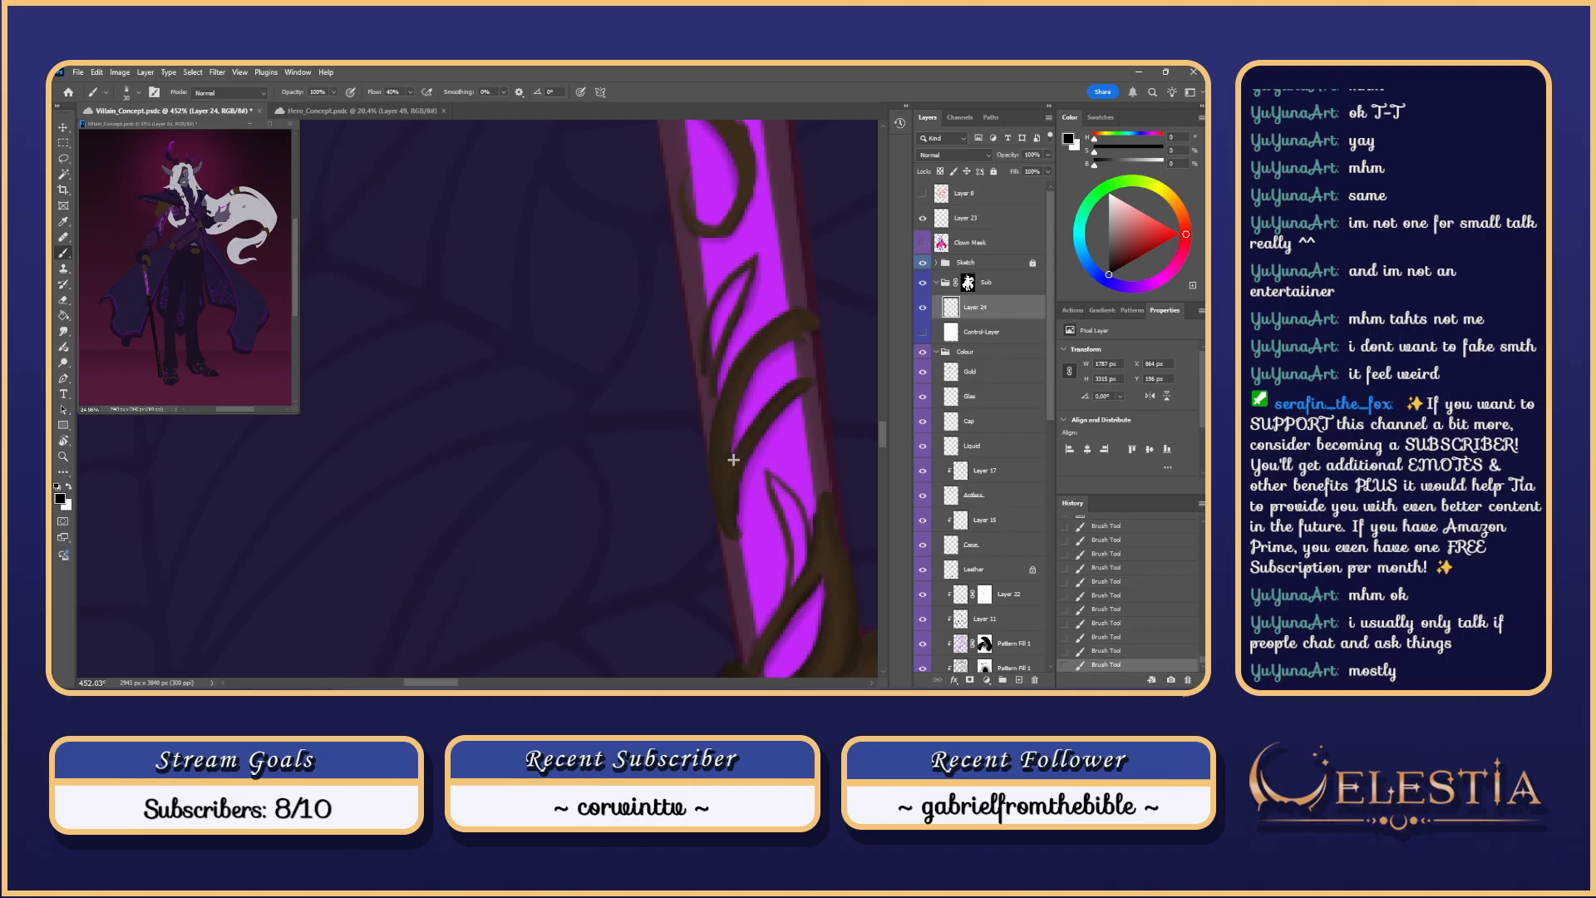
key(ctrl+z)
key(ctrl+z)
drag(803, 378, 733, 464)
key(ctrl+z)
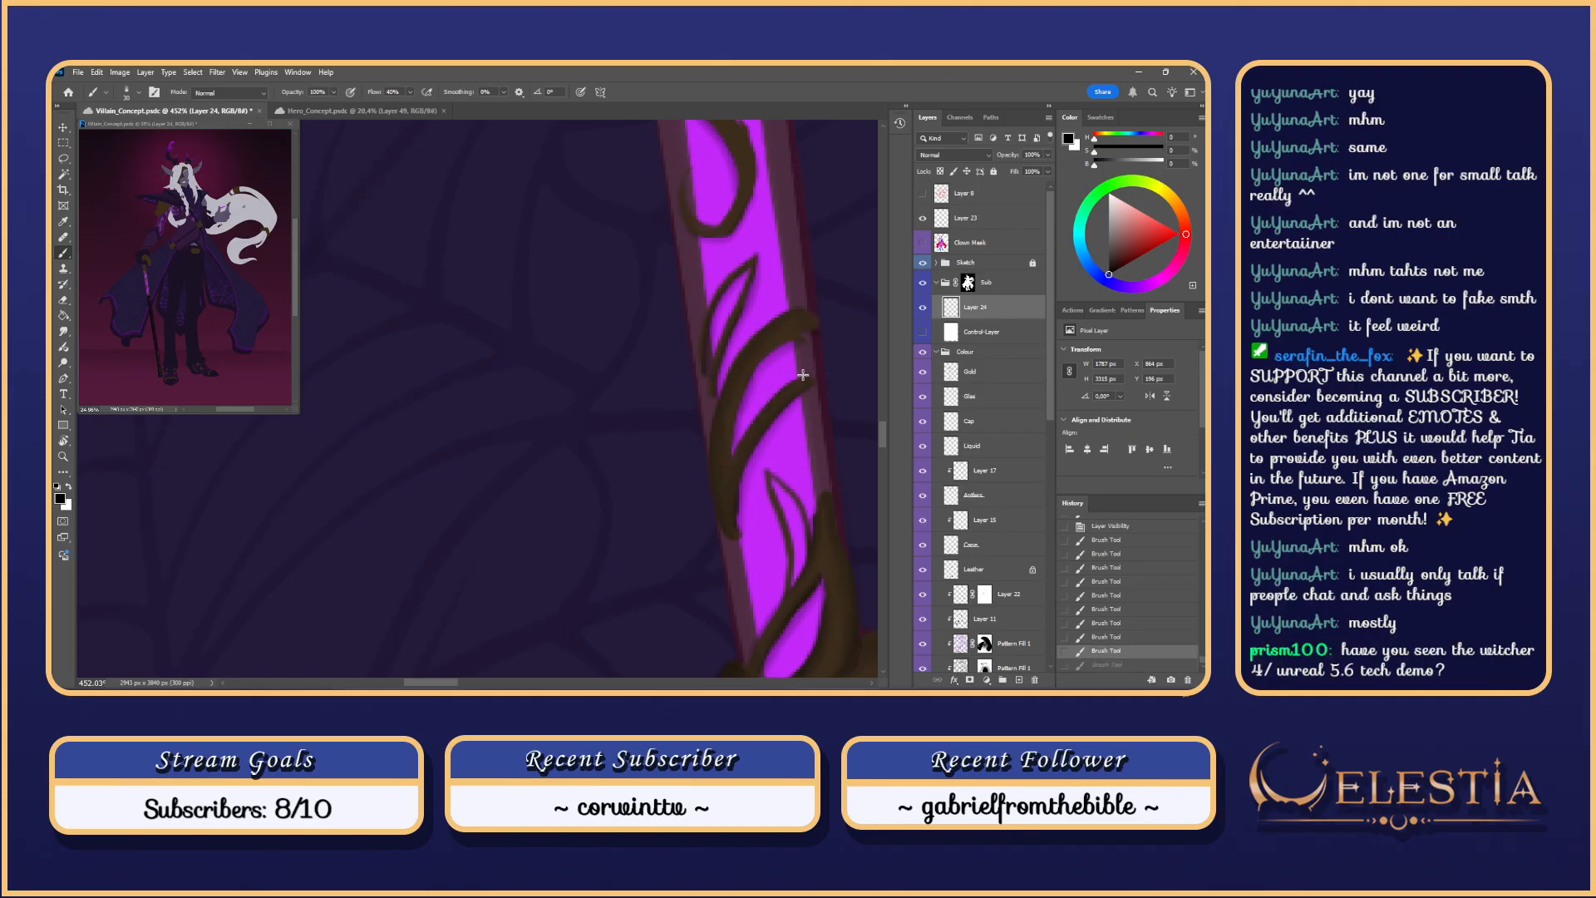
drag(812, 378, 733, 464)
key(ctrl+z)
Step: Enlarge the brush to 34, paint a stroke on the vine, and check it against the Control Layer
alt+right_click(786, 341)
drag(780, 342, 814, 330)
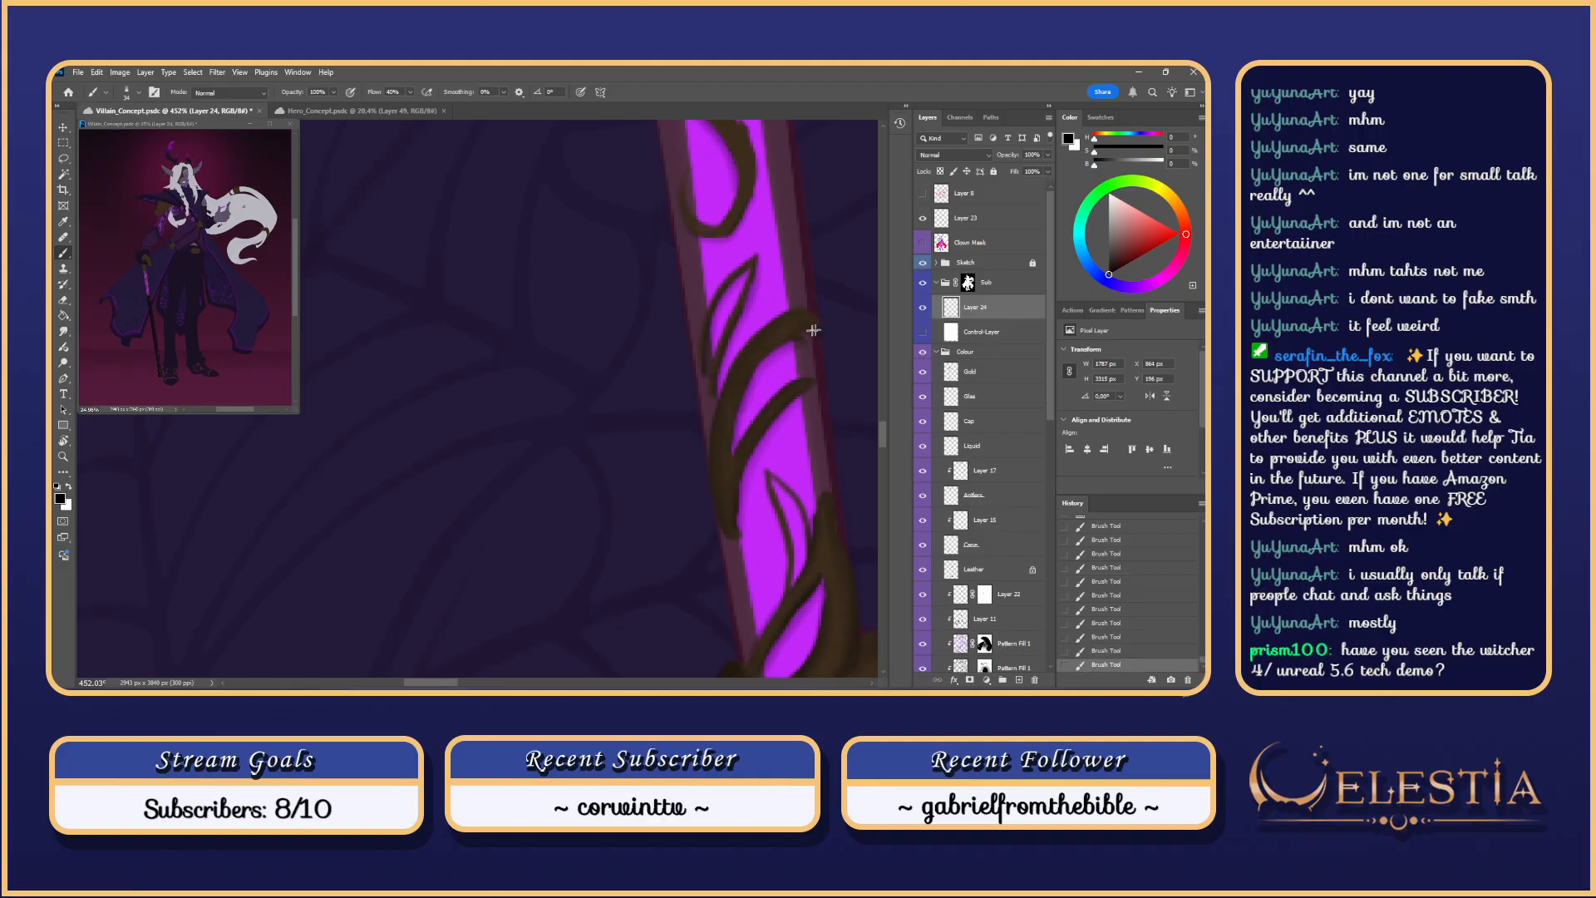
key(ctrl+z)
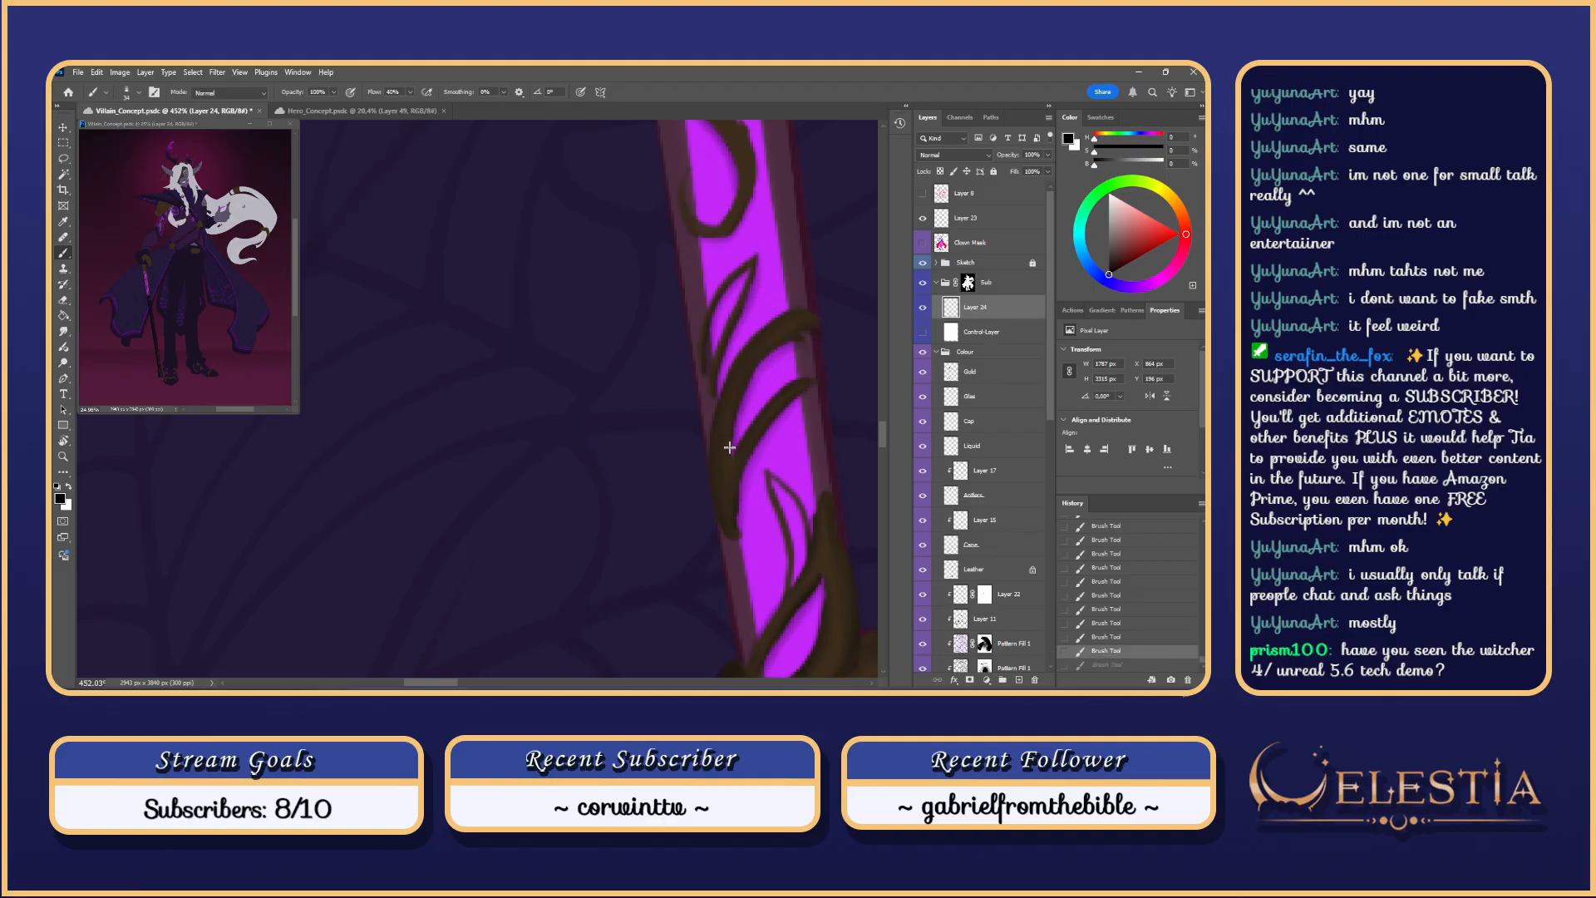
drag(831, 335, 795, 342)
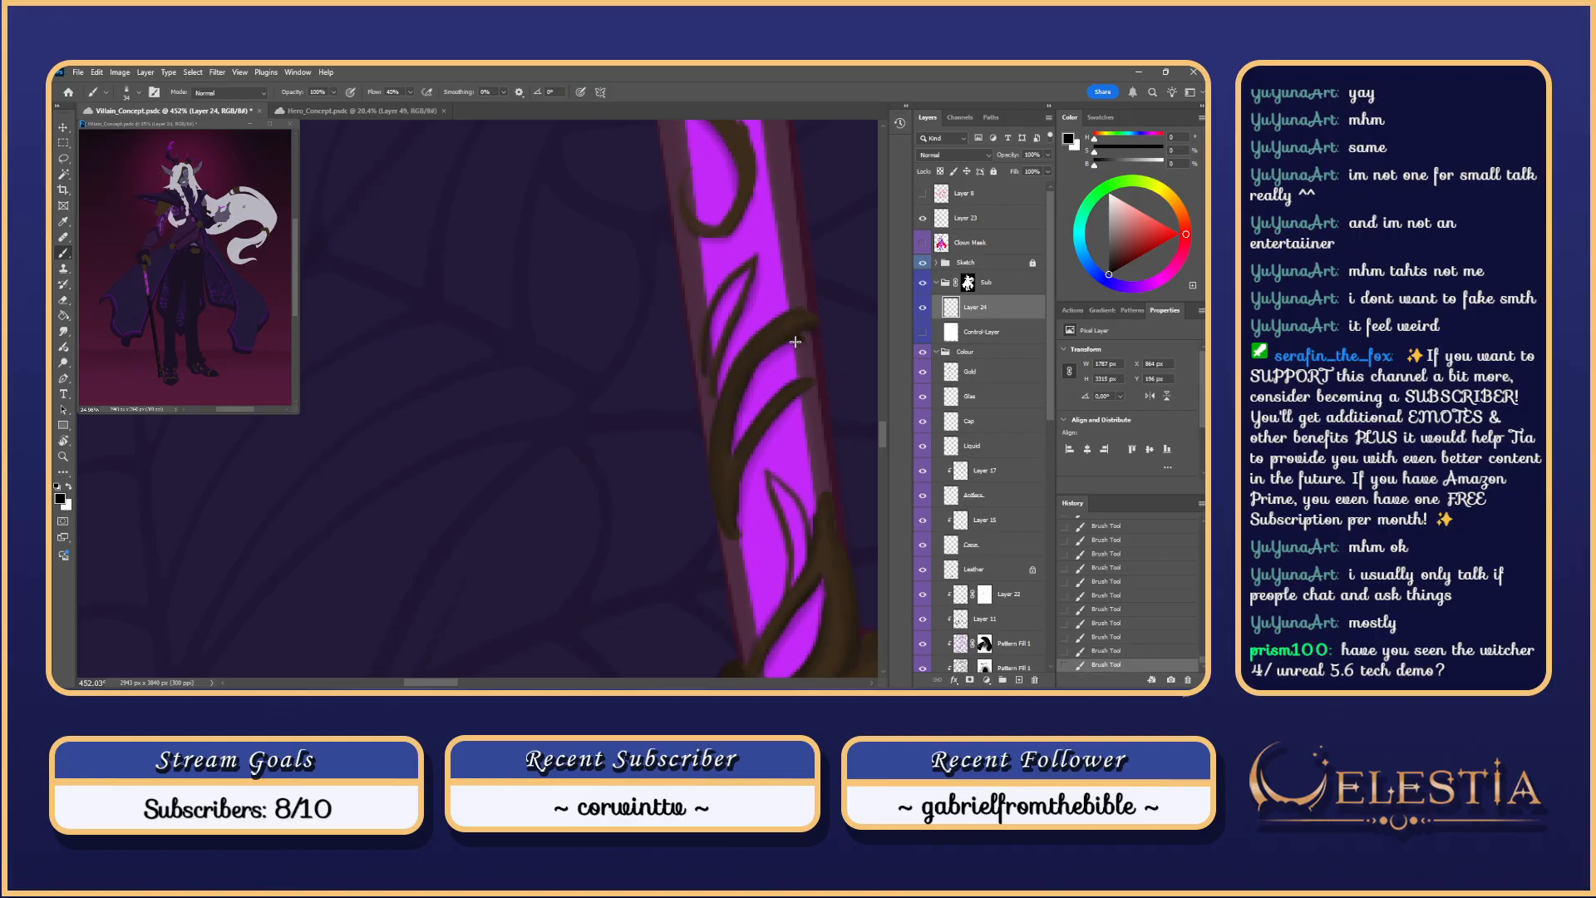
click(922, 332)
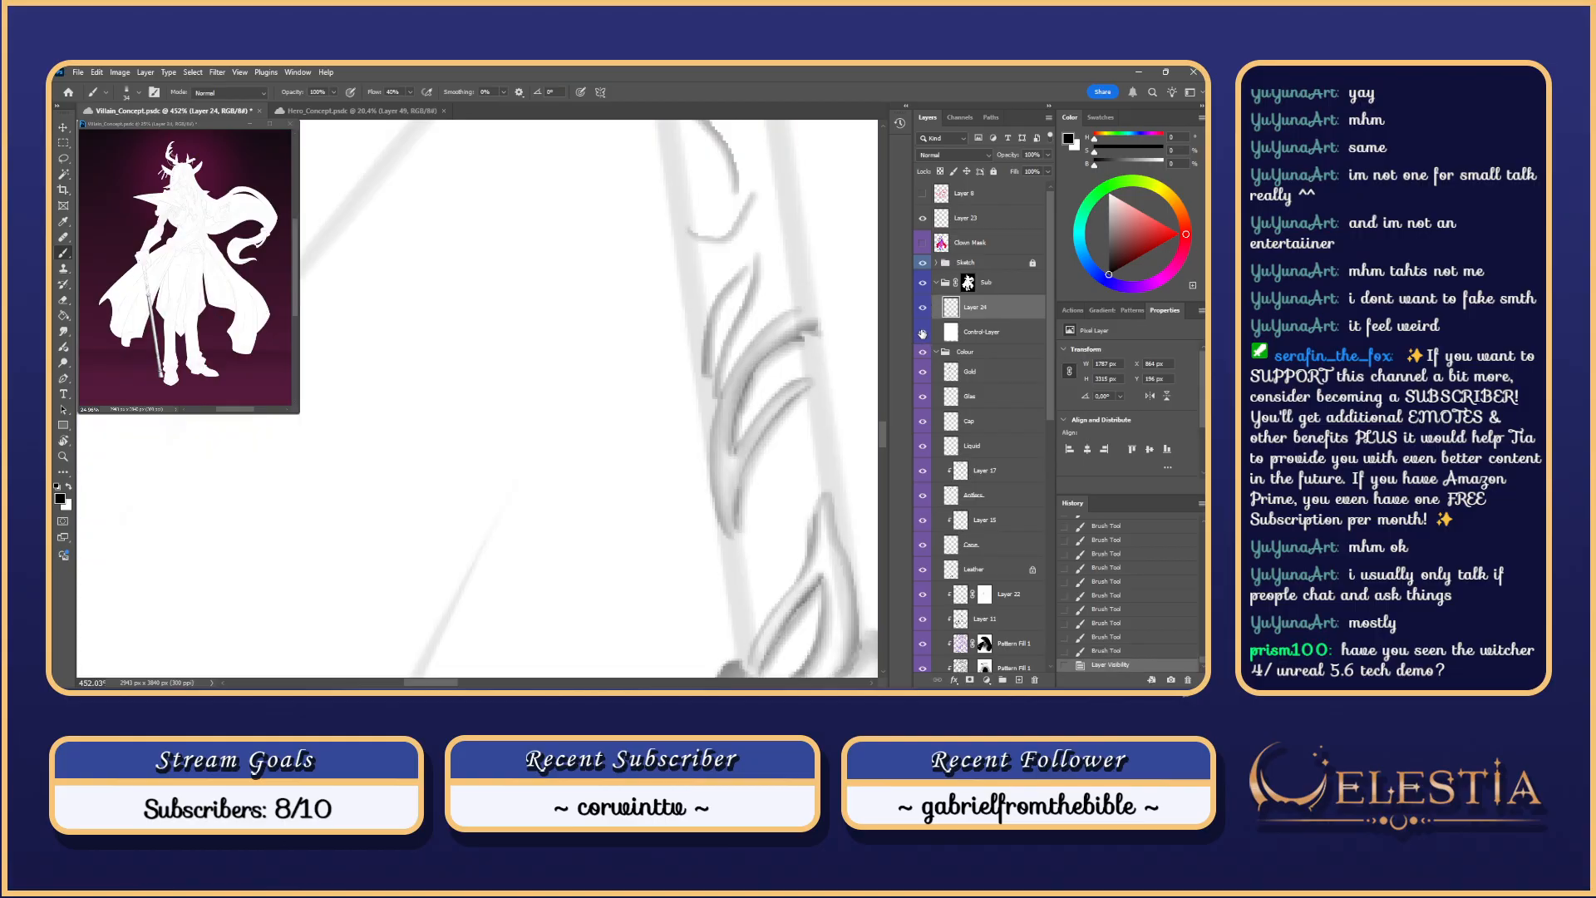
click(923, 332)
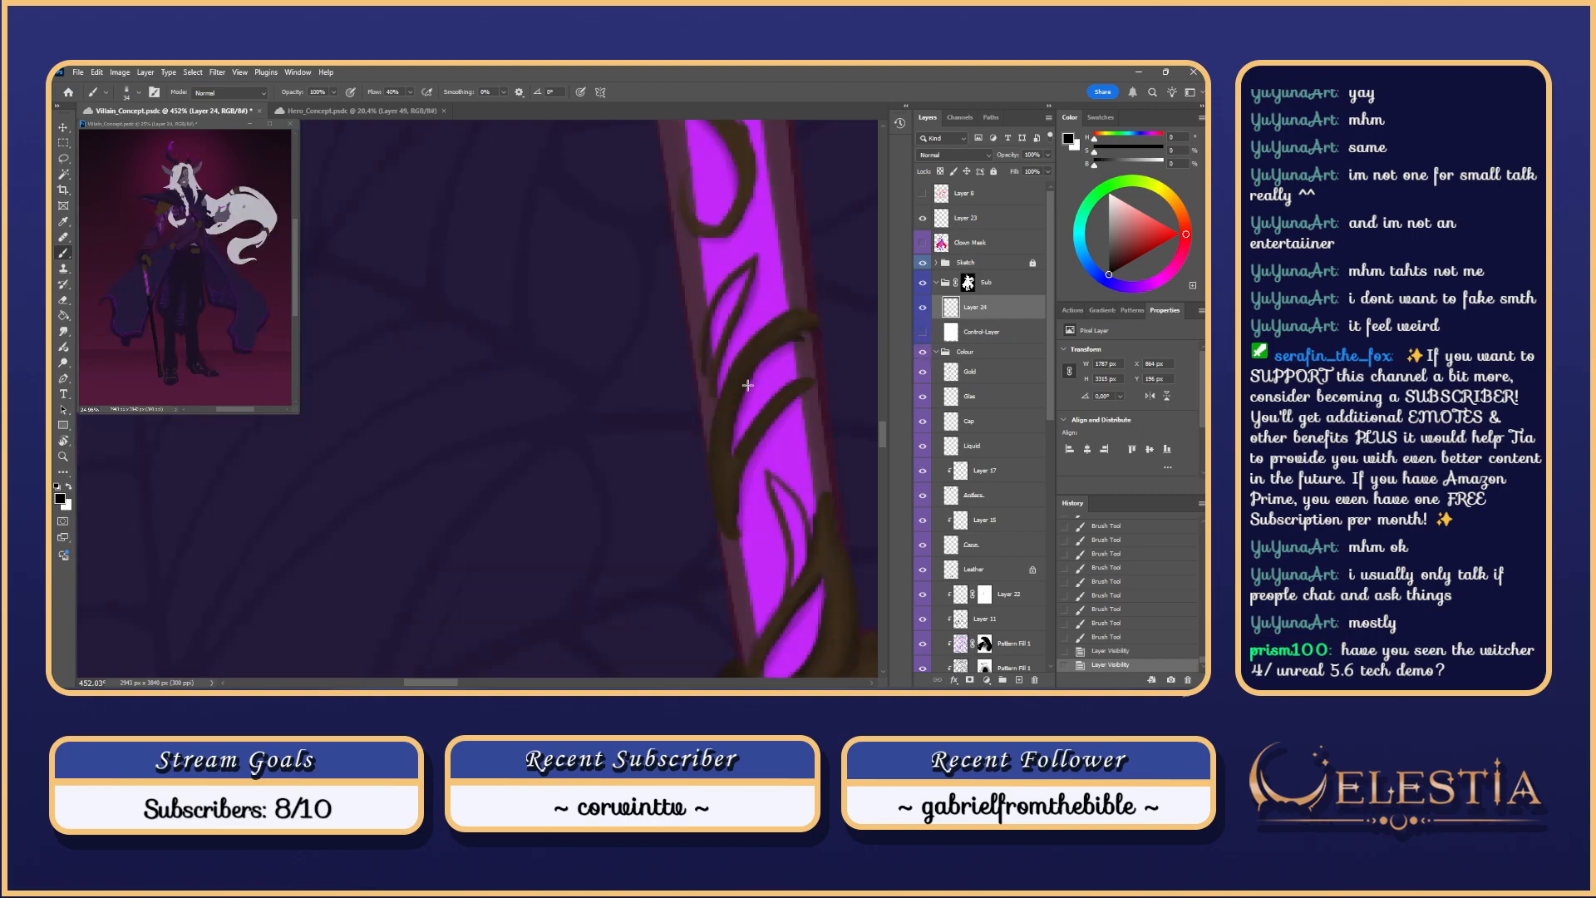
Step: Try short strokes on the upper vine curl and near its junction
drag(759, 342, 752, 439)
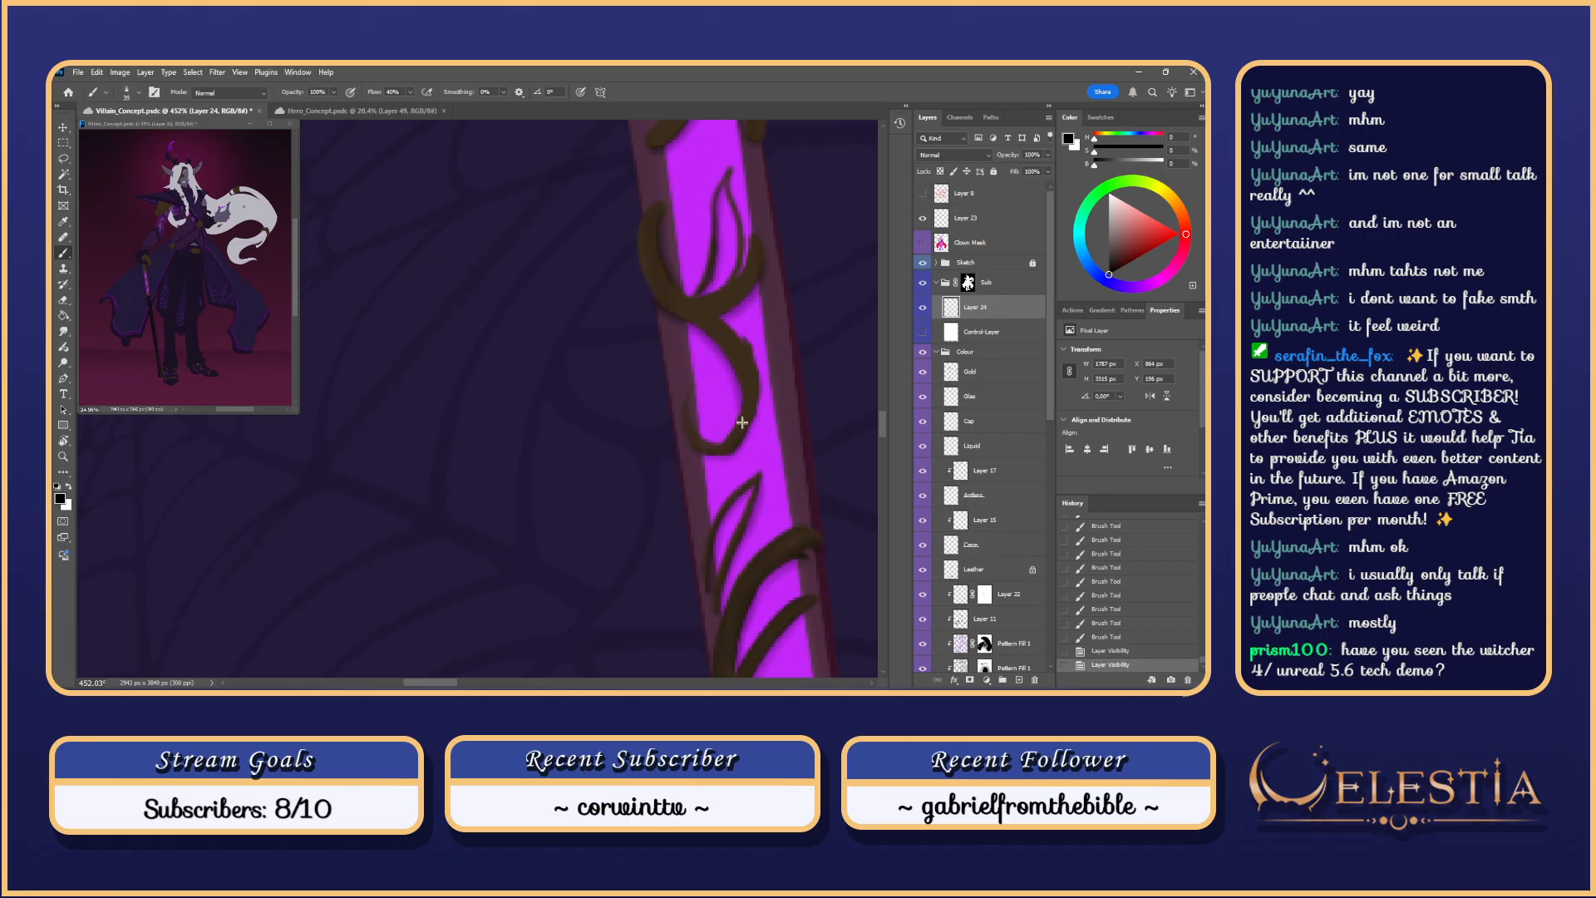
drag(742, 422, 757, 442)
key(ctrl+z)
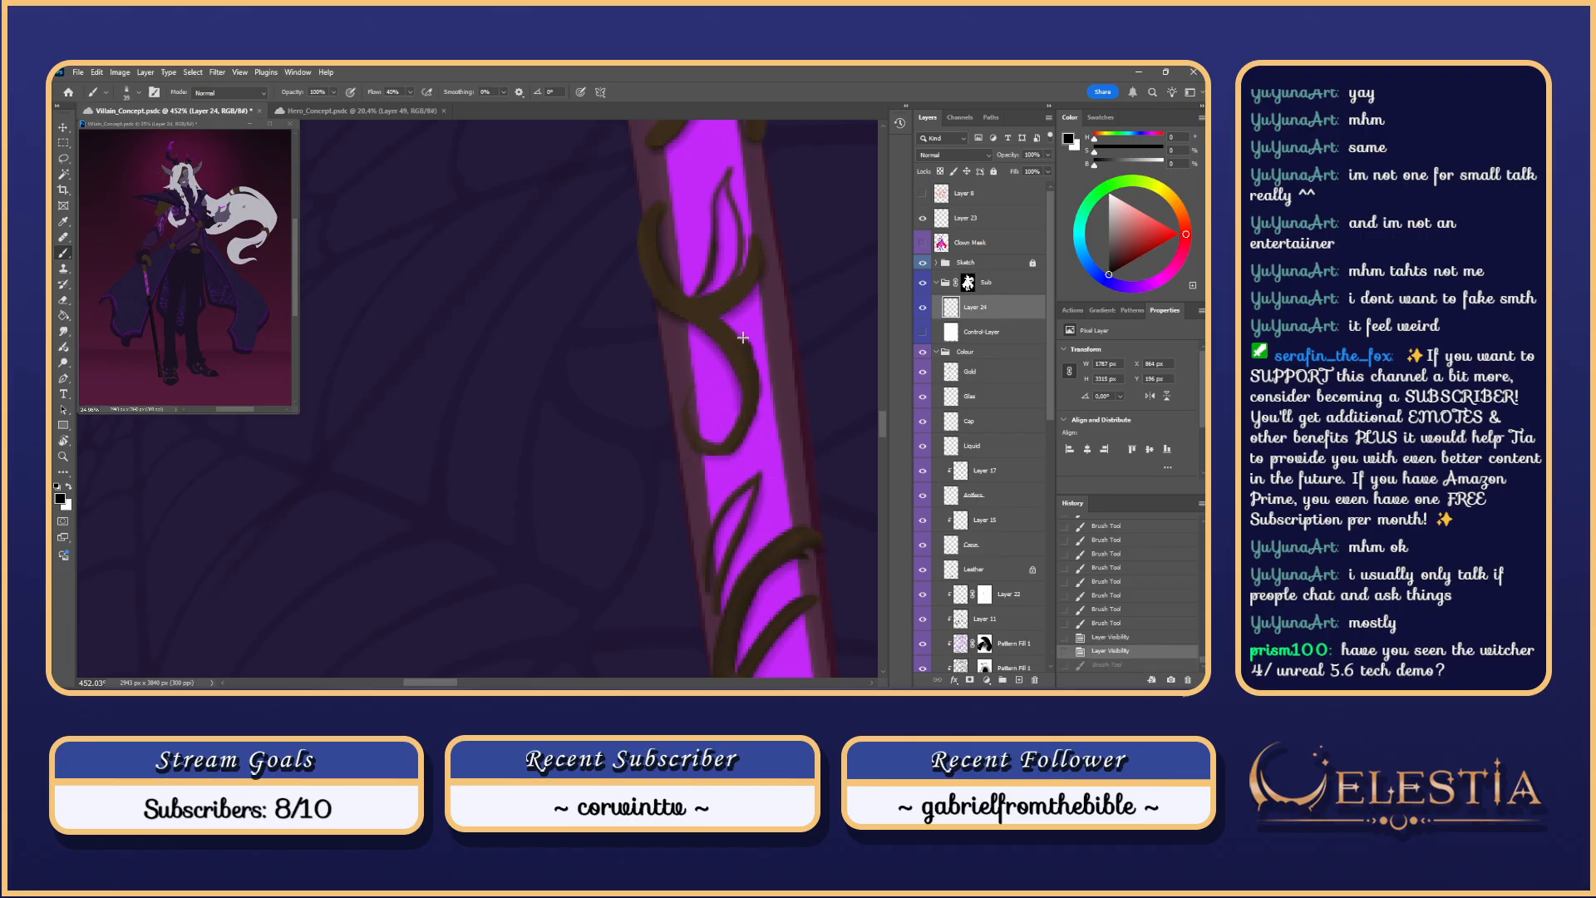
mouse_move(722, 319)
mouse_down()
mouse_move(732, 474)
mouse_move(693, 448)
mouse_move(724, 454)
mouse_move(749, 435)
mouse_move(748, 357)
mouse_move(717, 317)
mouse_move(724, 280)
mouse_up()
key(ctrl+z)
key(ctrl+z)
drag(757, 402, 756, 396)
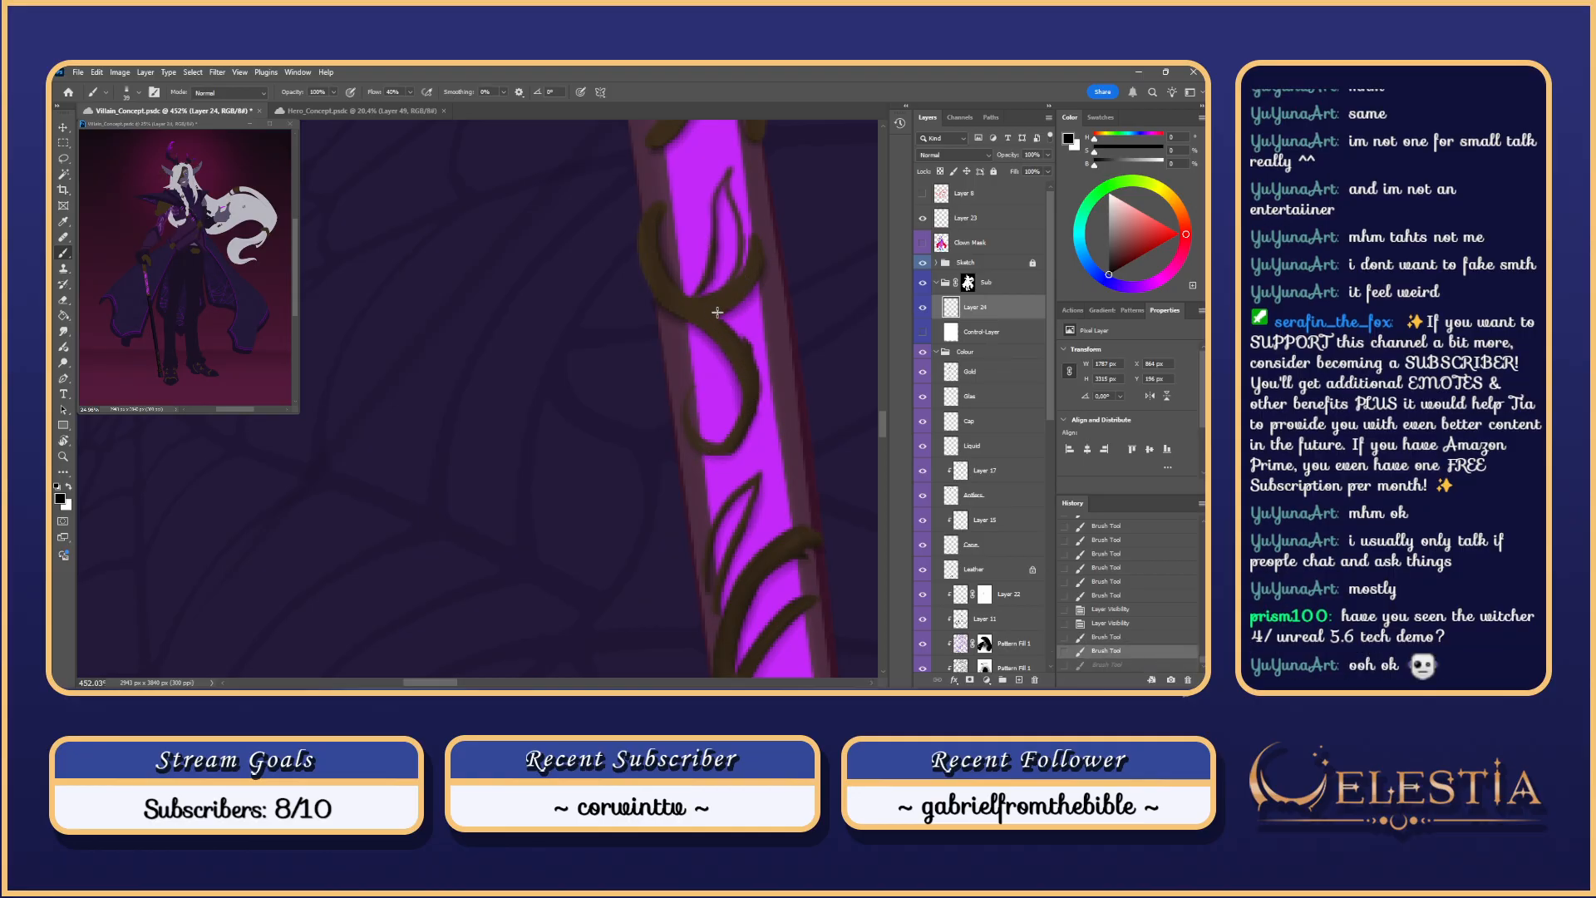
mouse_move(759, 276)
mouse_down()
mouse_move(752, 251)
mouse_move(753, 349)
mouse_move(720, 318)
mouse_up()
key(ctrl+z)
key(ctrl+z)
key(ctrl+z)
key(ctrl+z)
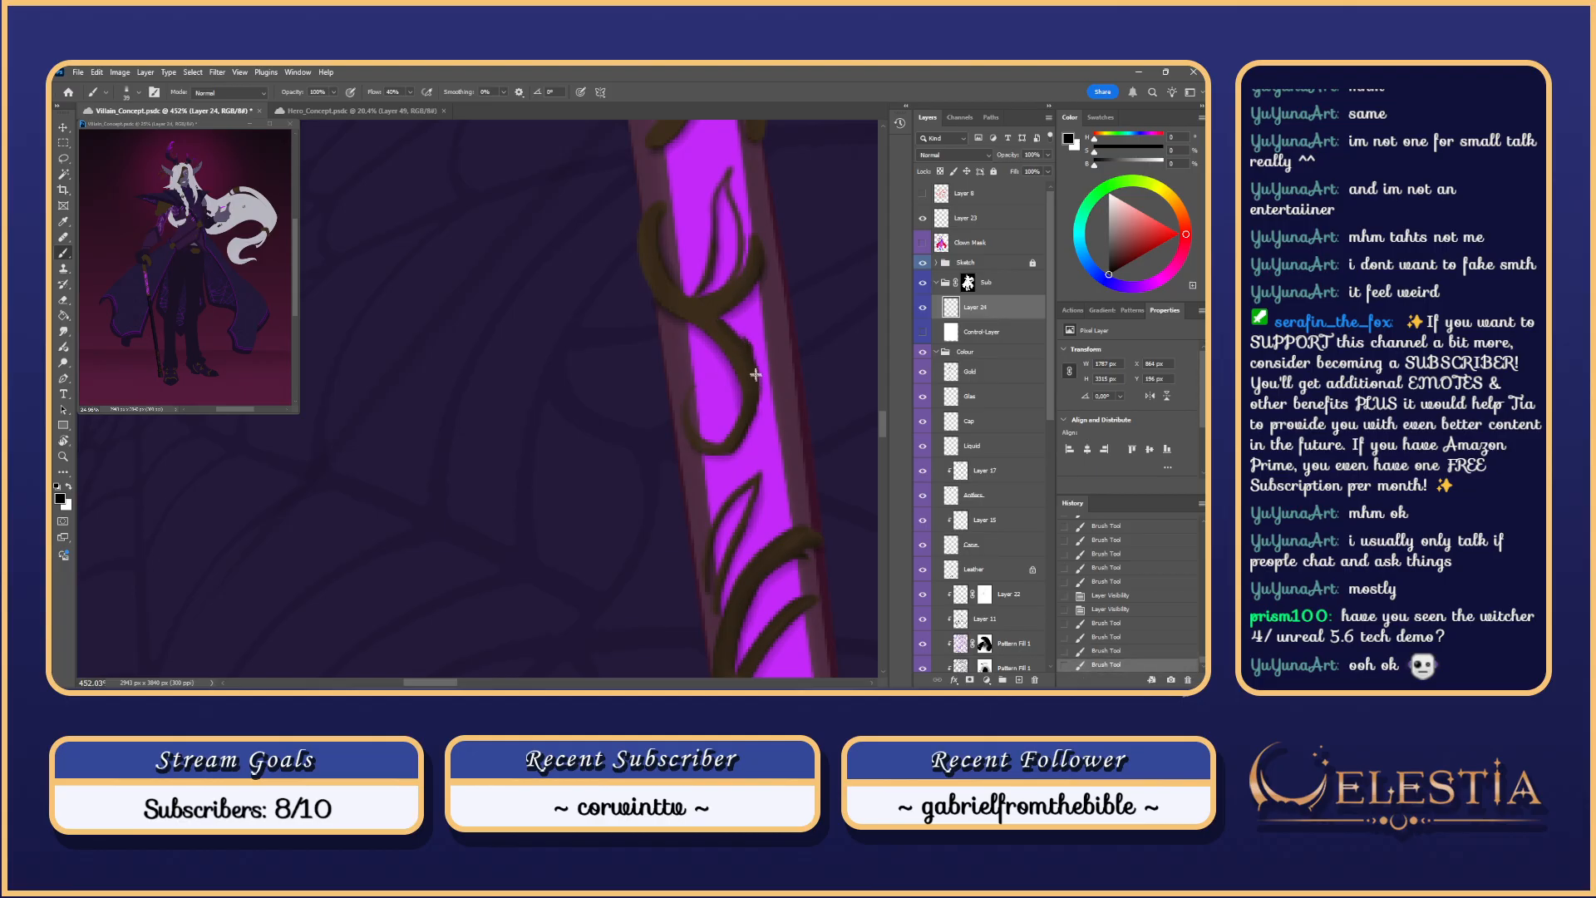
mouse_move(756, 374)
mouse_down()
mouse_move(718, 319)
mouse_move(742, 300)
mouse_move(712, 313)
mouse_move(689, 288)
mouse_move(726, 359)
mouse_up()
key(ctrl+z)
Step: Retry thickening strokes along the curl's lower-left and left edges
key(ctrl+z)
key(ctrl+z)
mouse_move(646, 284)
mouse_down()
mouse_move(721, 342)
mouse_move(740, 385)
mouse_up()
key(ctrl+z)
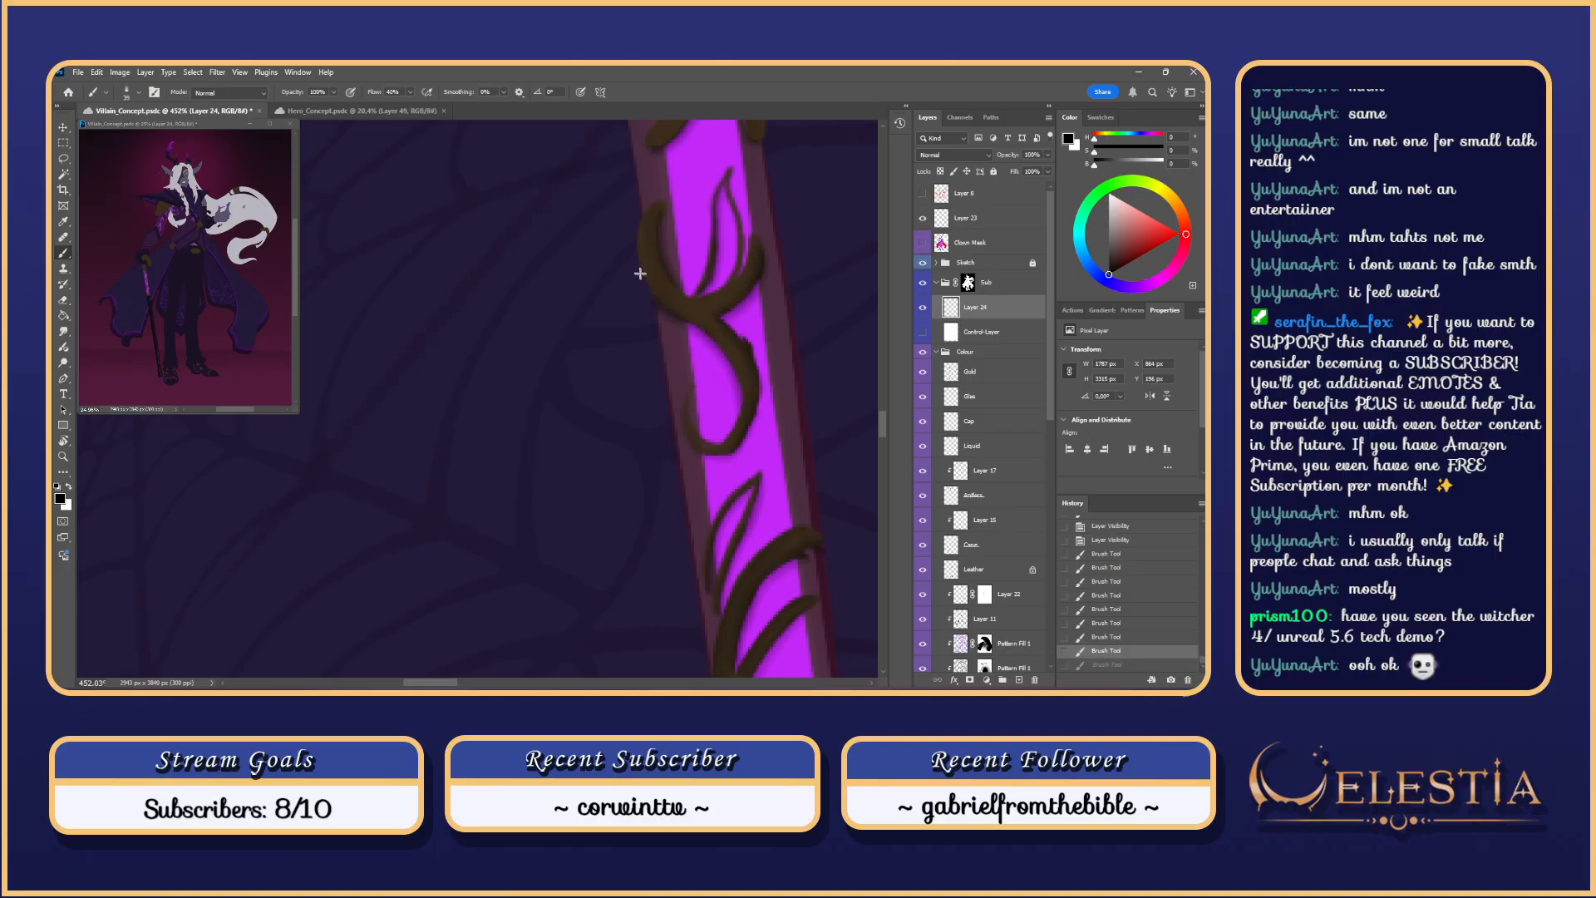
mouse_move(641, 275)
mouse_down()
mouse_move(725, 340)
mouse_move(737, 362)
mouse_move(716, 356)
mouse_move(714, 343)
mouse_move(739, 391)
mouse_up()
key(ctrl+z)
key(ctrl+z)
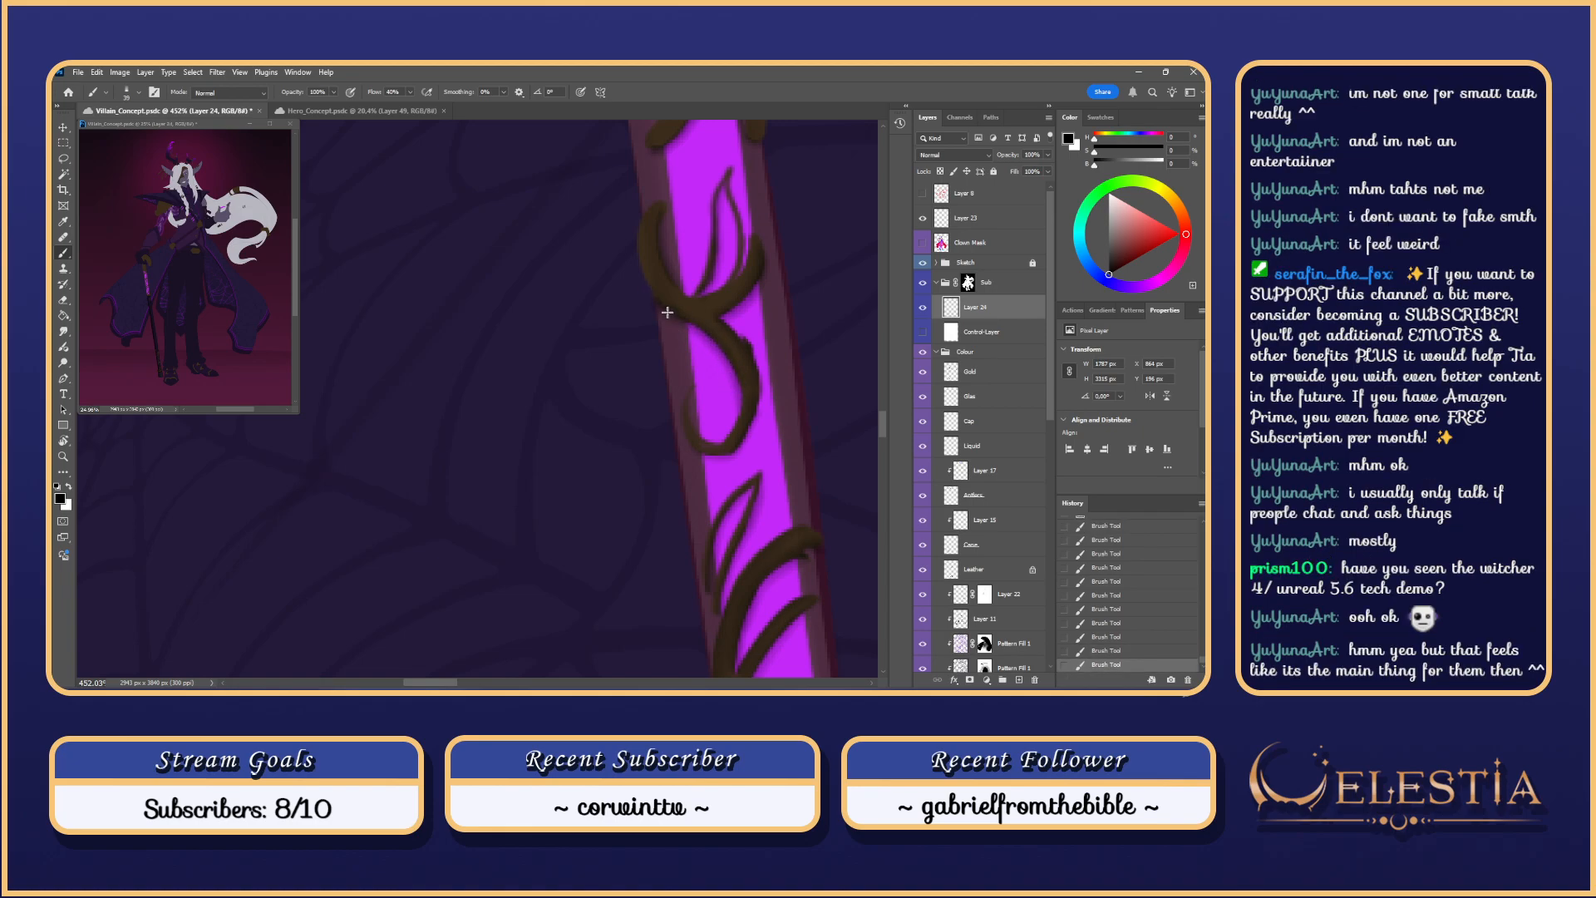
drag(667, 314, 634, 203)
key(ctrl+z)
mouse_move(639, 267)
mouse_down()
mouse_move(653, 203)
mouse_move(671, 304)
mouse_up()
key(ctrl+z)
key(ctrl+z)
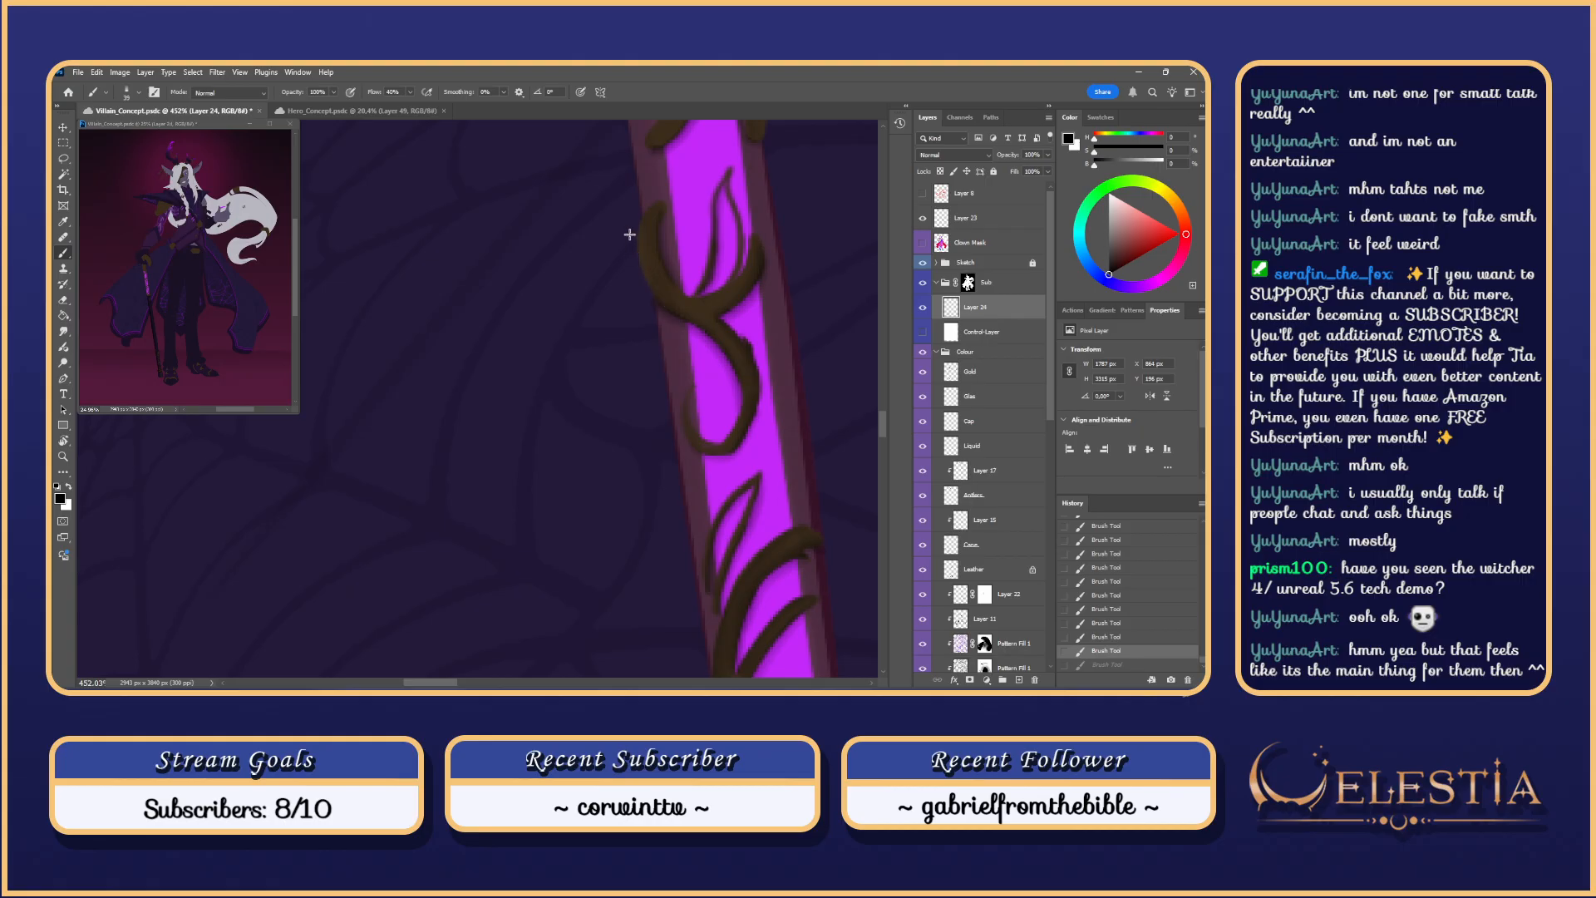
drag(630, 235, 686, 319)
key(ctrl+z)
drag(639, 221, 672, 303)
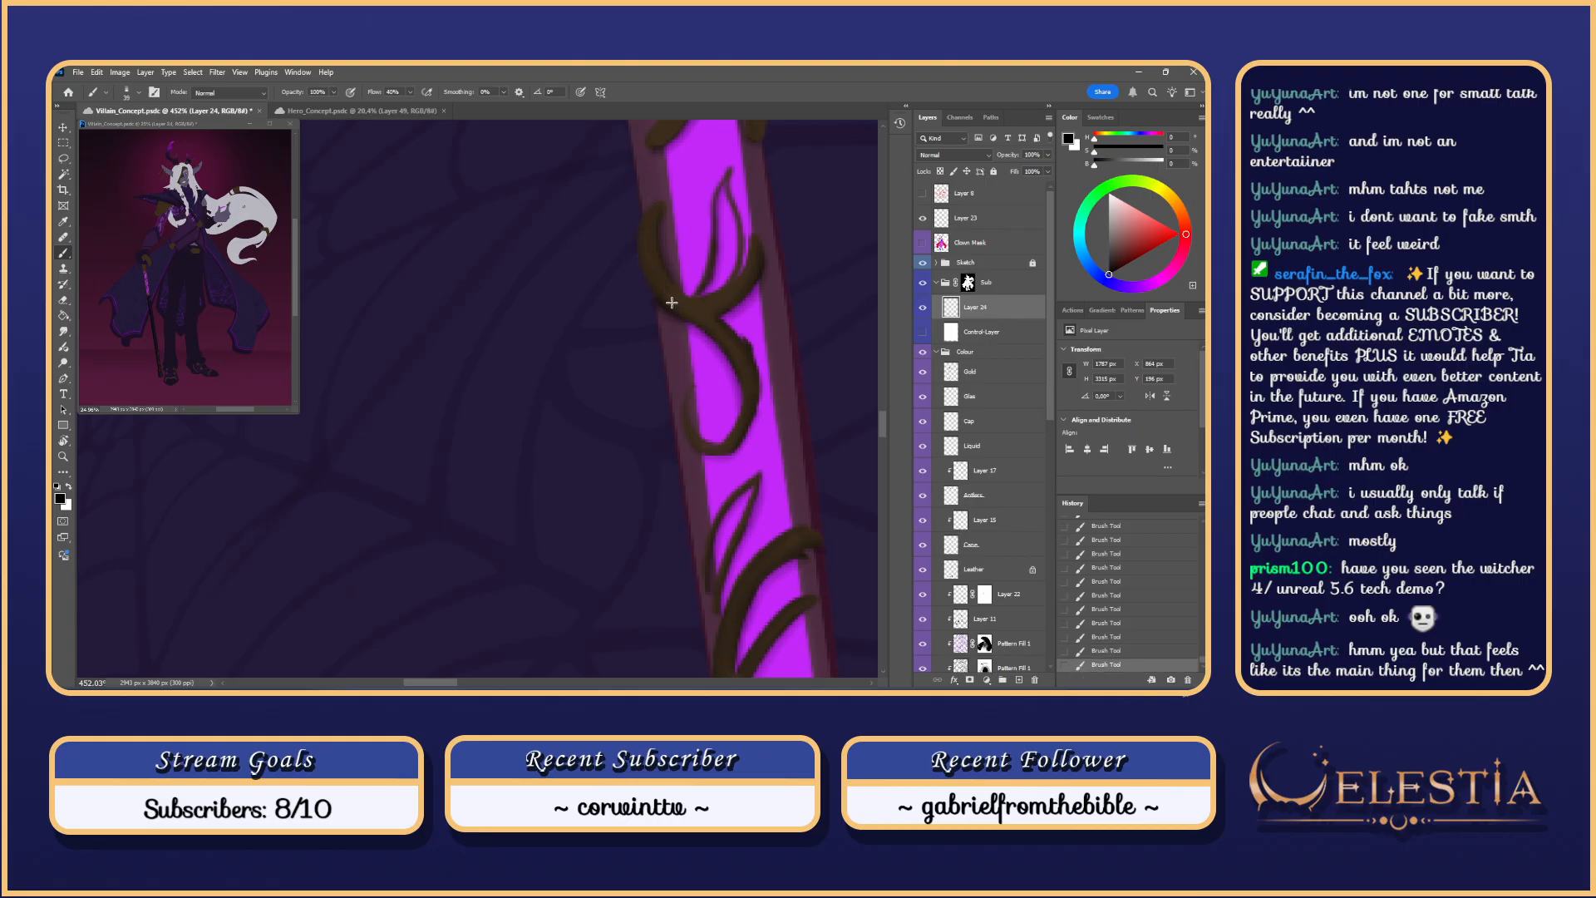
key(ctrl+z)
key(ctrl+z)
mouse_move(640, 225)
mouse_down()
mouse_move(675, 300)
mouse_move(642, 270)
mouse_move(674, 308)
mouse_up()
key(ctrl+z)
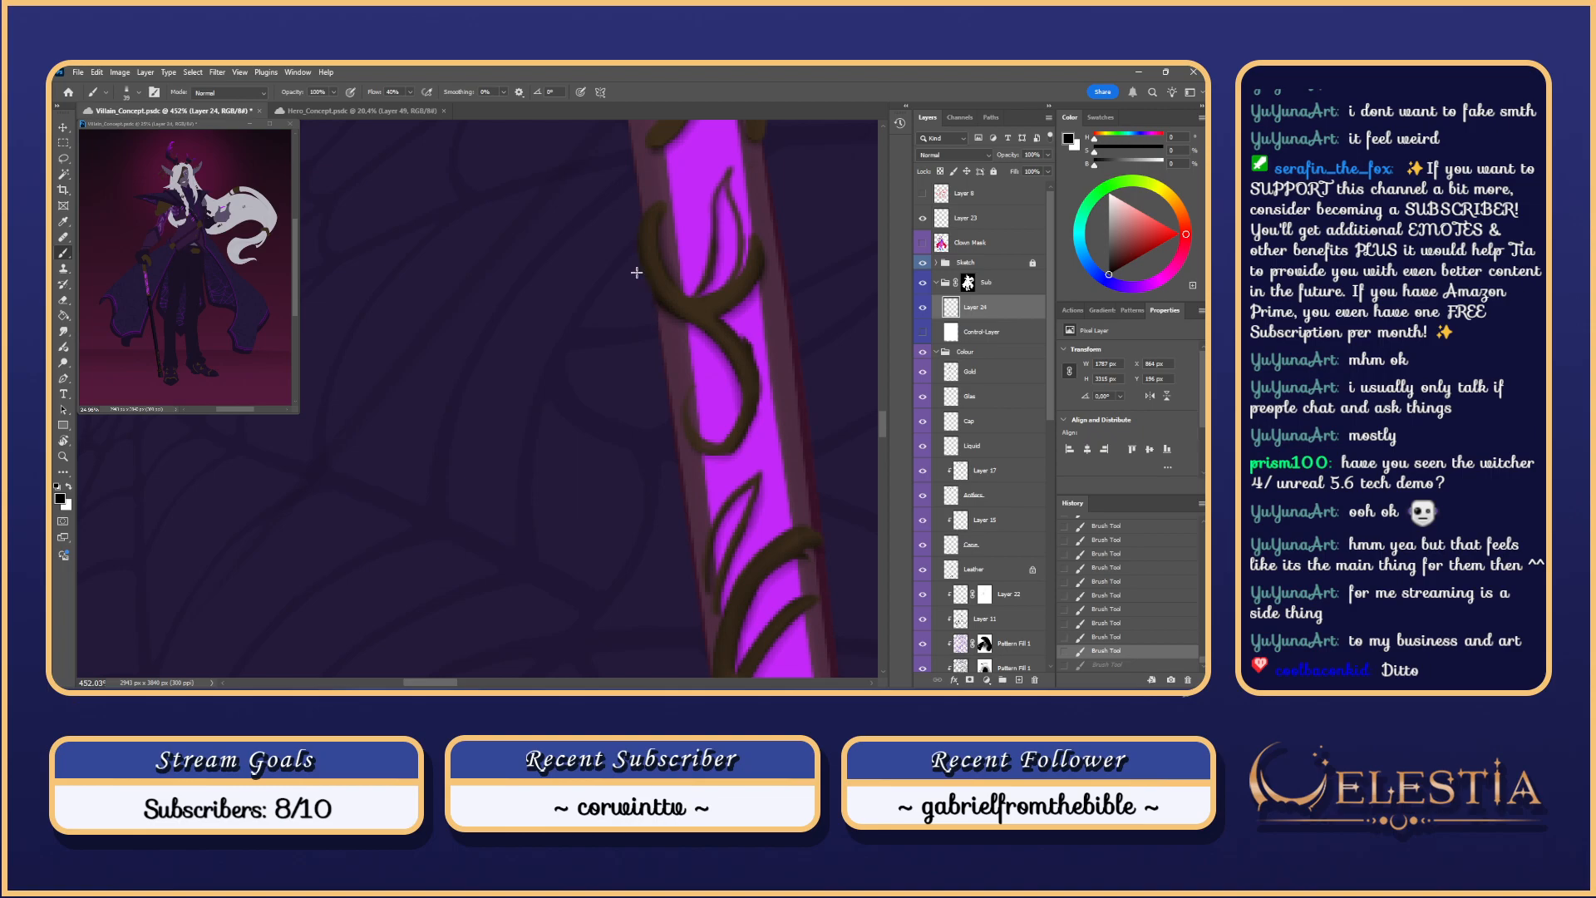
Step: Smudge and erase the vine edges, checking the linework against the Control Layer
scroll(637, 273, up, 2)
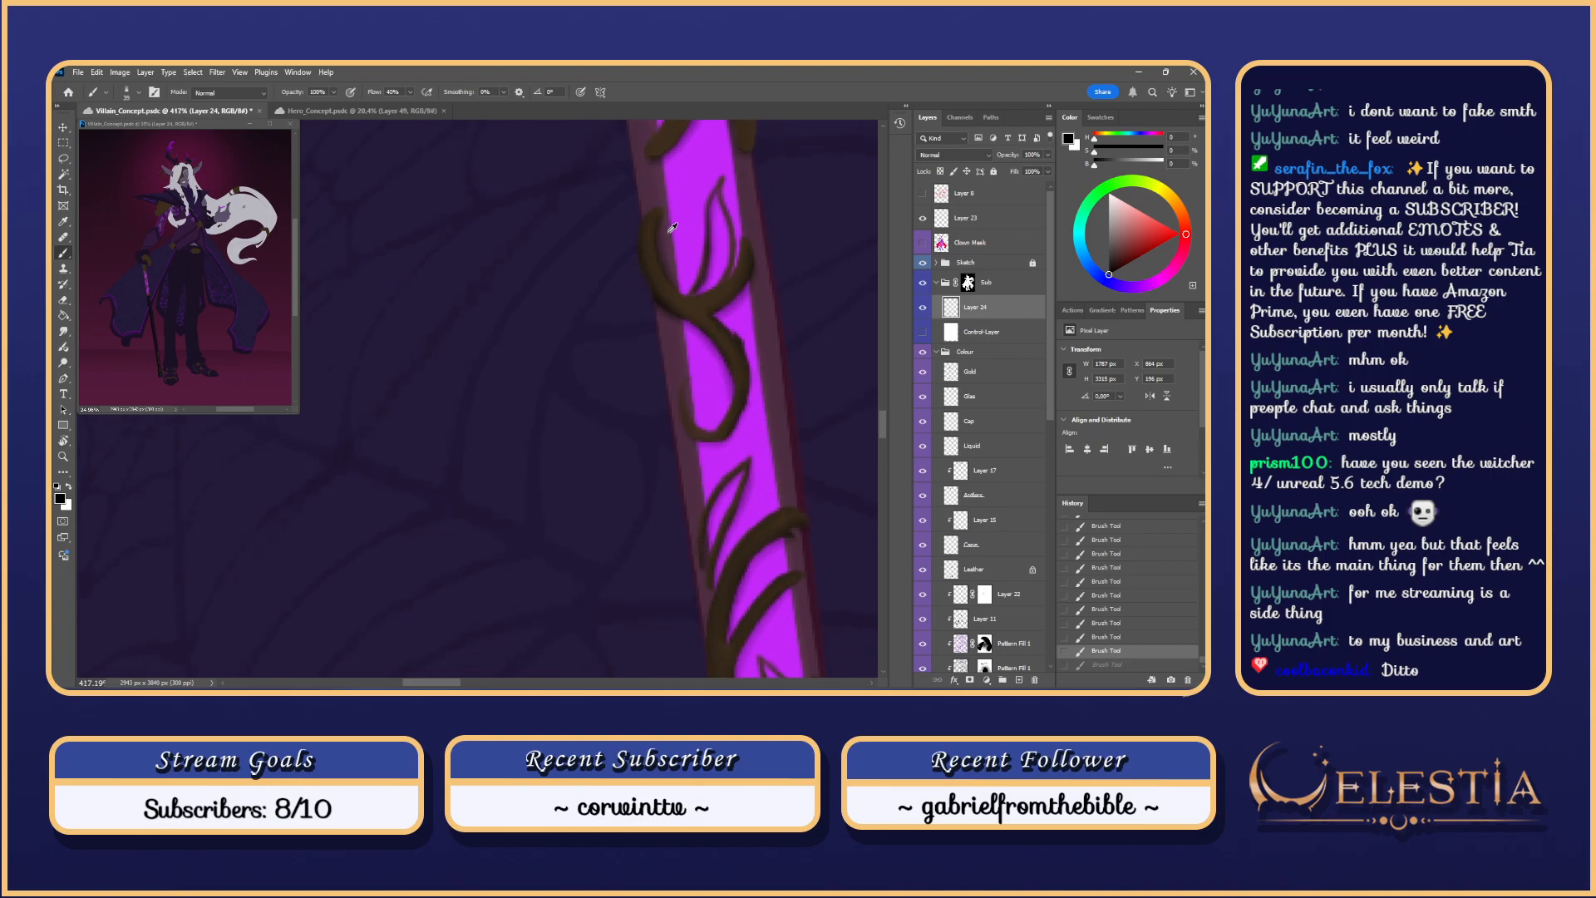
mouse_move(685, 299)
mouse_down()
mouse_move(641, 317)
mouse_move(656, 331)
mouse_move(638, 320)
mouse_move(616, 255)
mouse_up()
key(r)
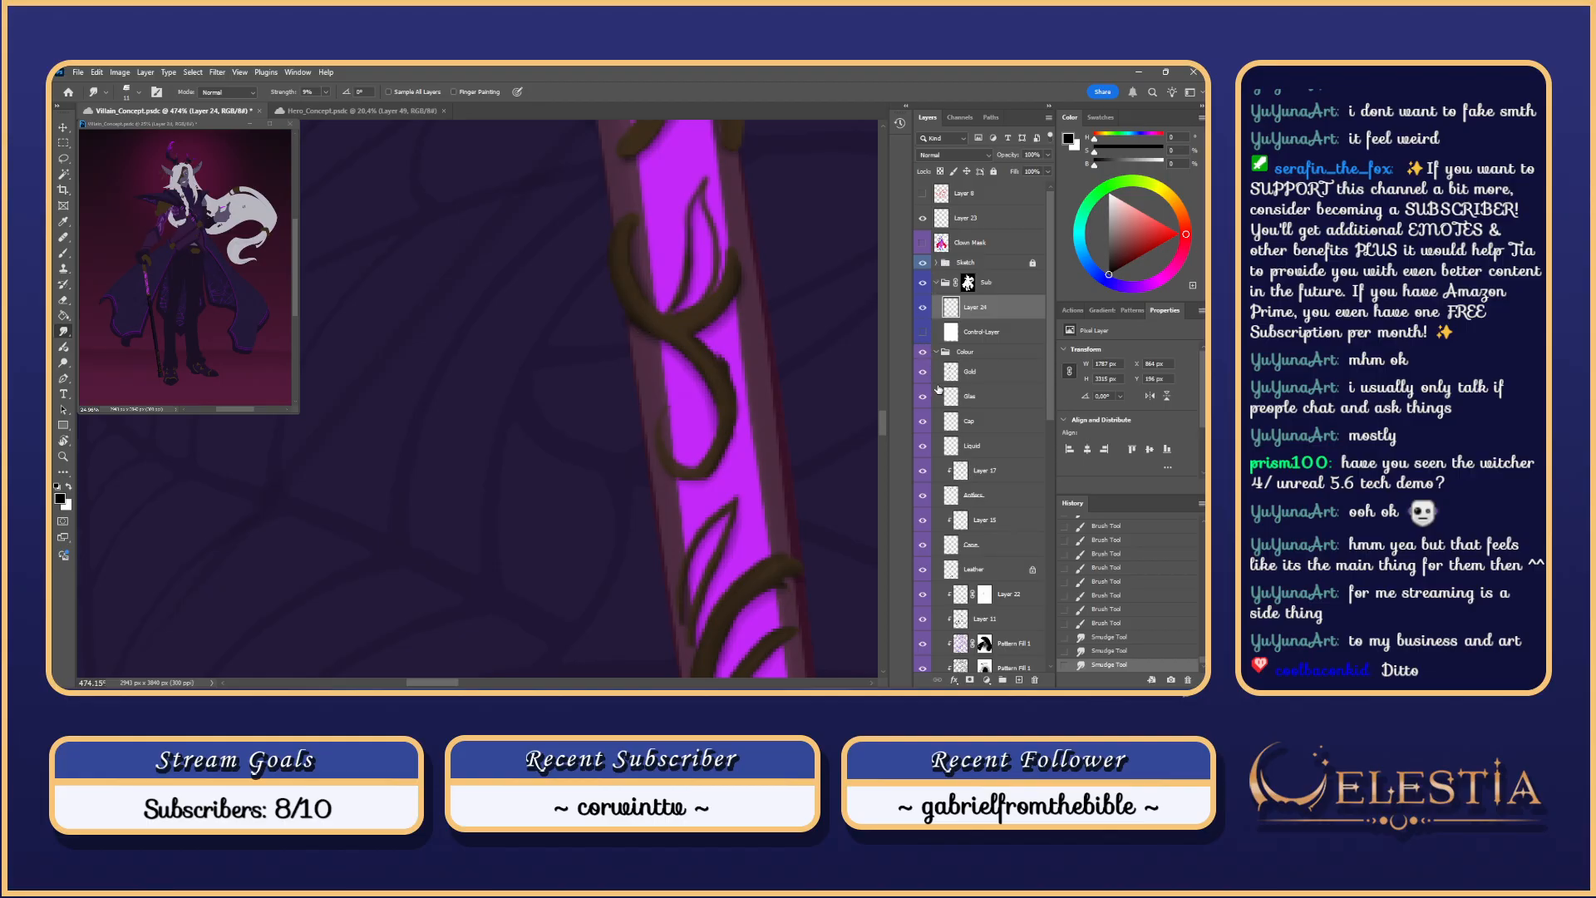
click(923, 333)
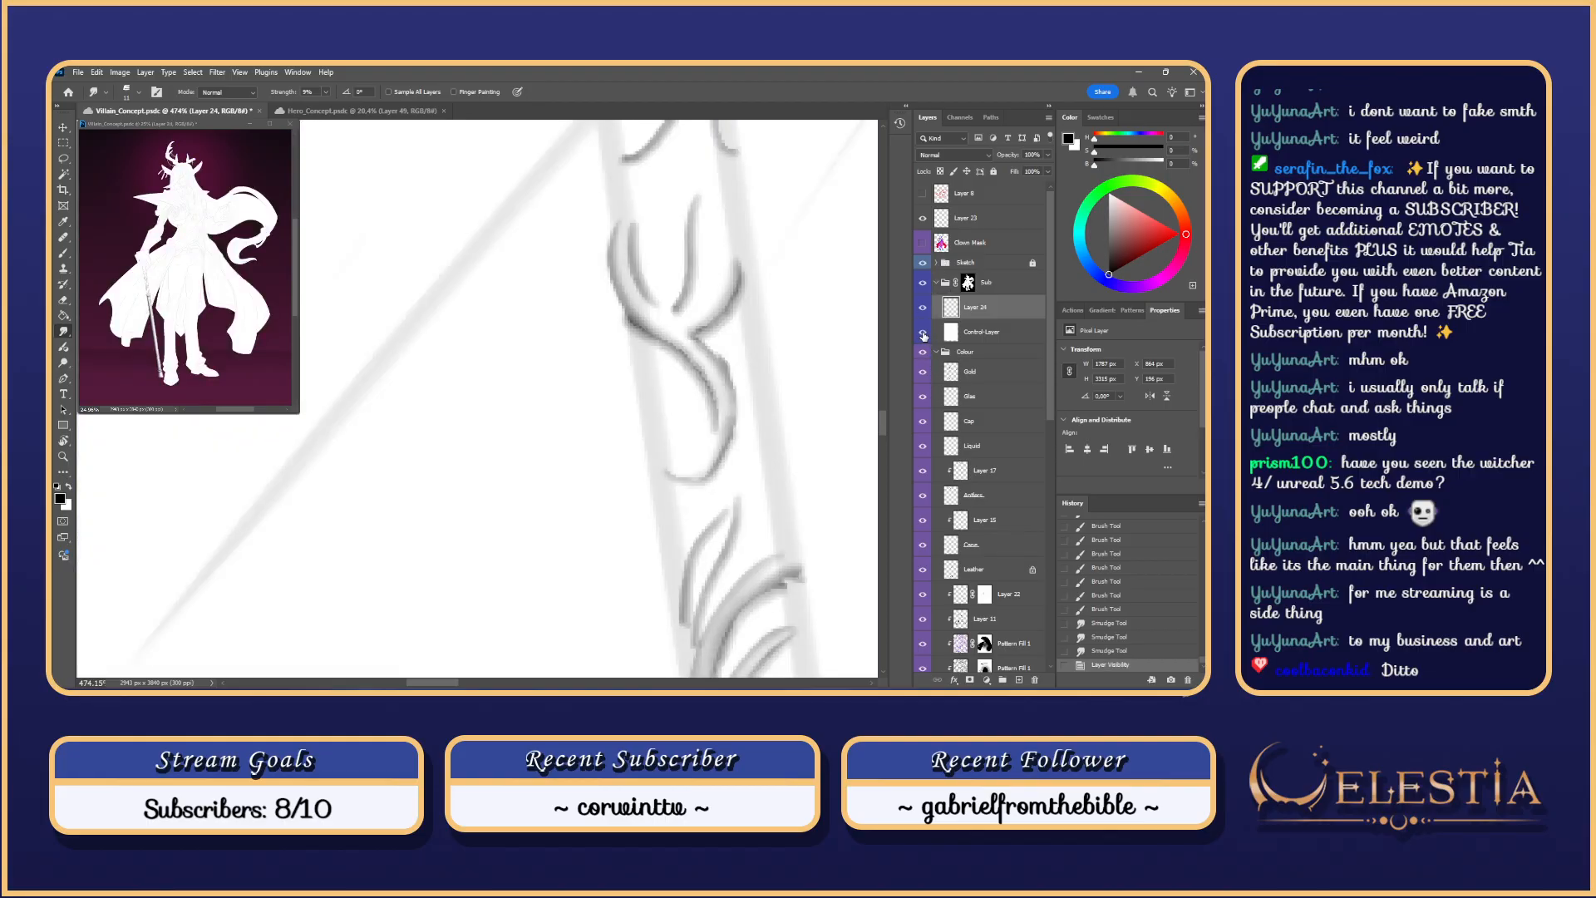
click(924, 333)
scroll(694, 220, down, 2)
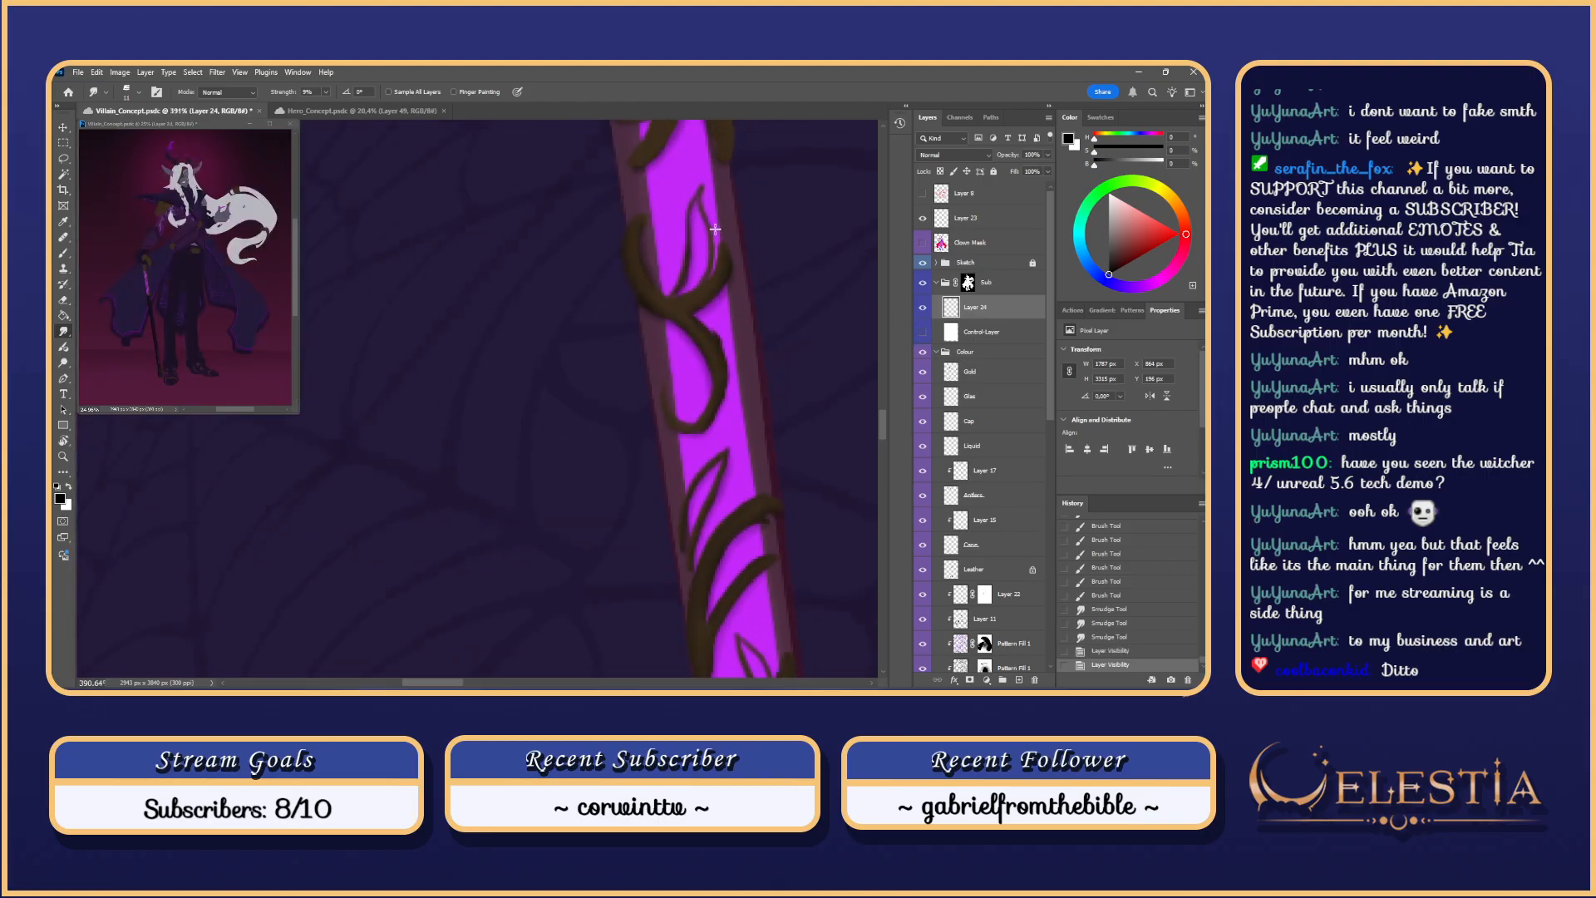
mouse_move(716, 210)
mouse_down()
mouse_move(685, 313)
mouse_move(661, 285)
mouse_move(706, 413)
mouse_move(688, 411)
mouse_move(644, 326)
mouse_up()
key(e)
key(b)
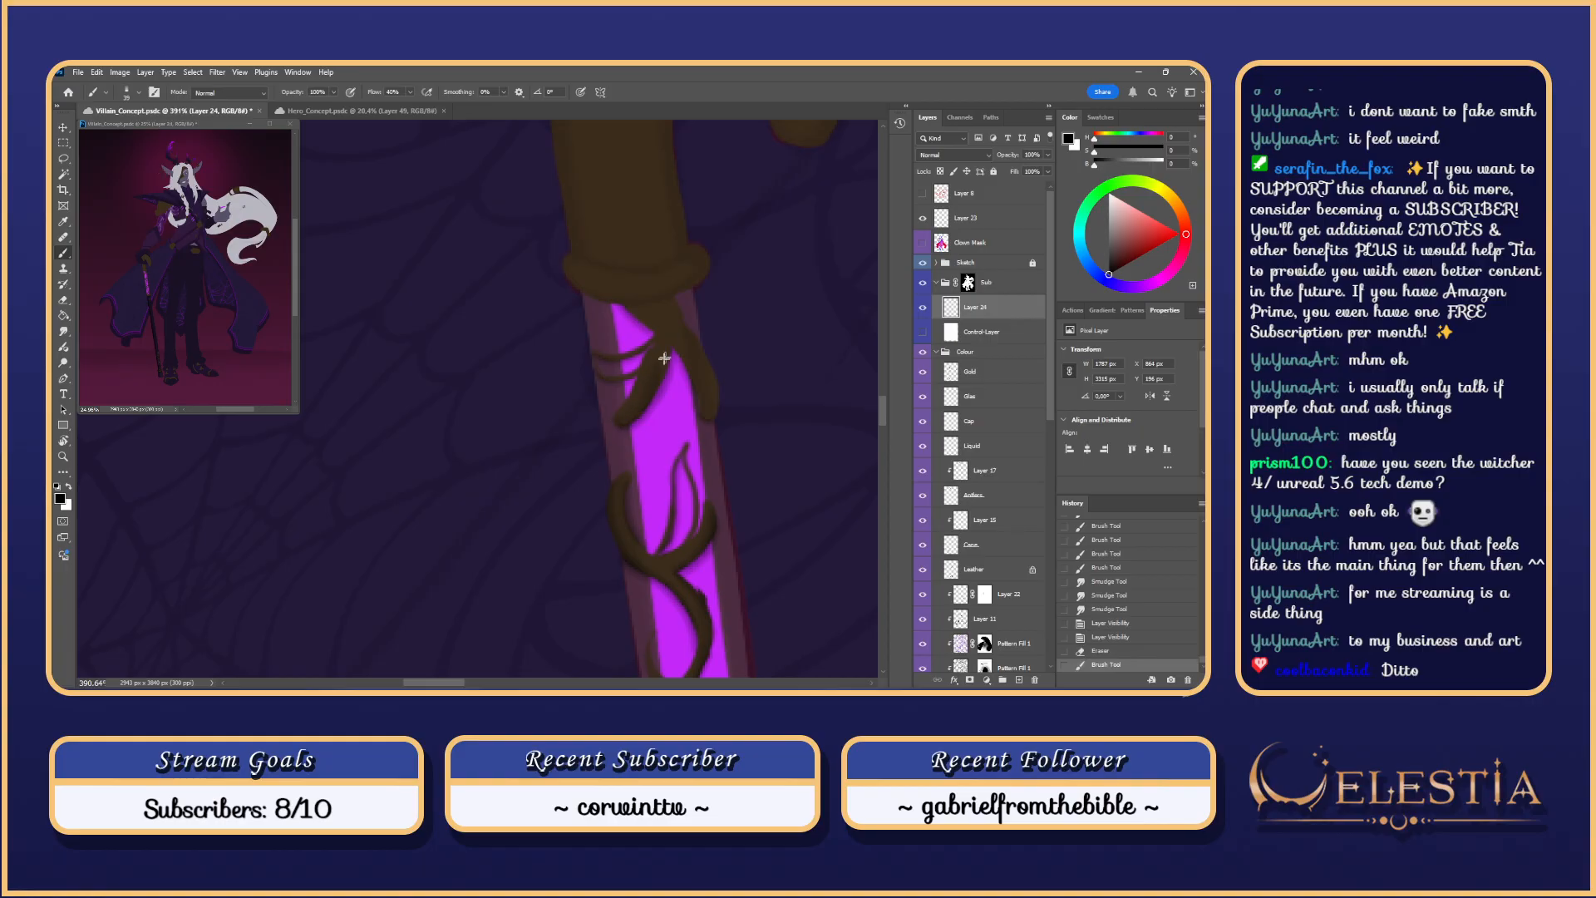
Step: Repaint the leaf's left and right lobes with the Brush
key(ctrl+z)
key(ctrl+shift+z)
key(ctrl+z)
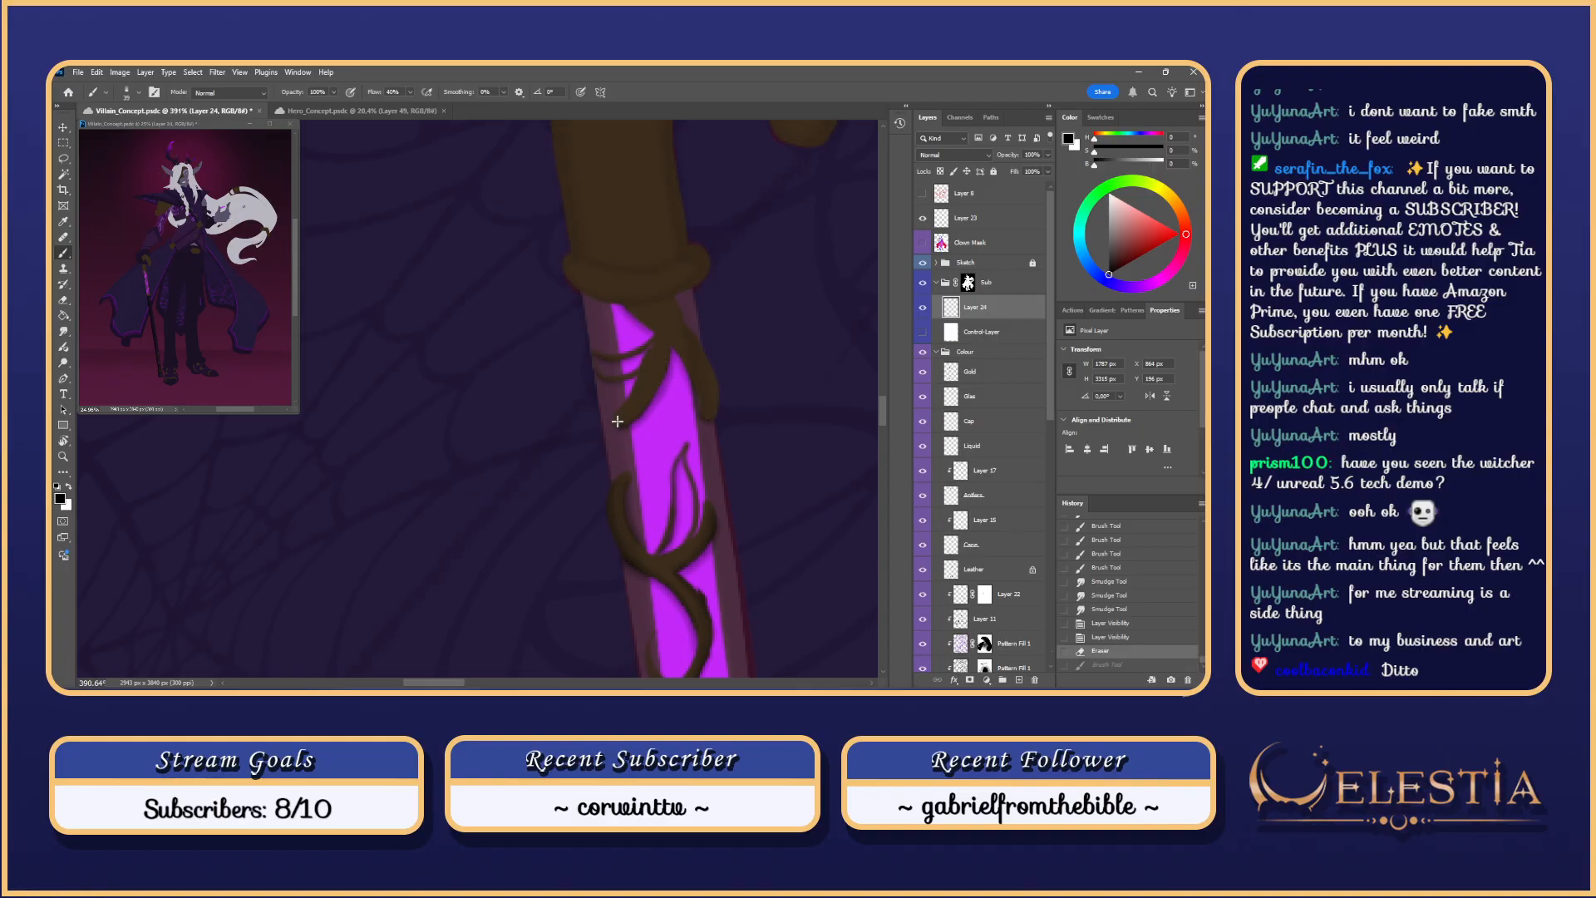
key(ctrl+shift+z)
key(ctrl+z)
key(ctrl+shift+z)
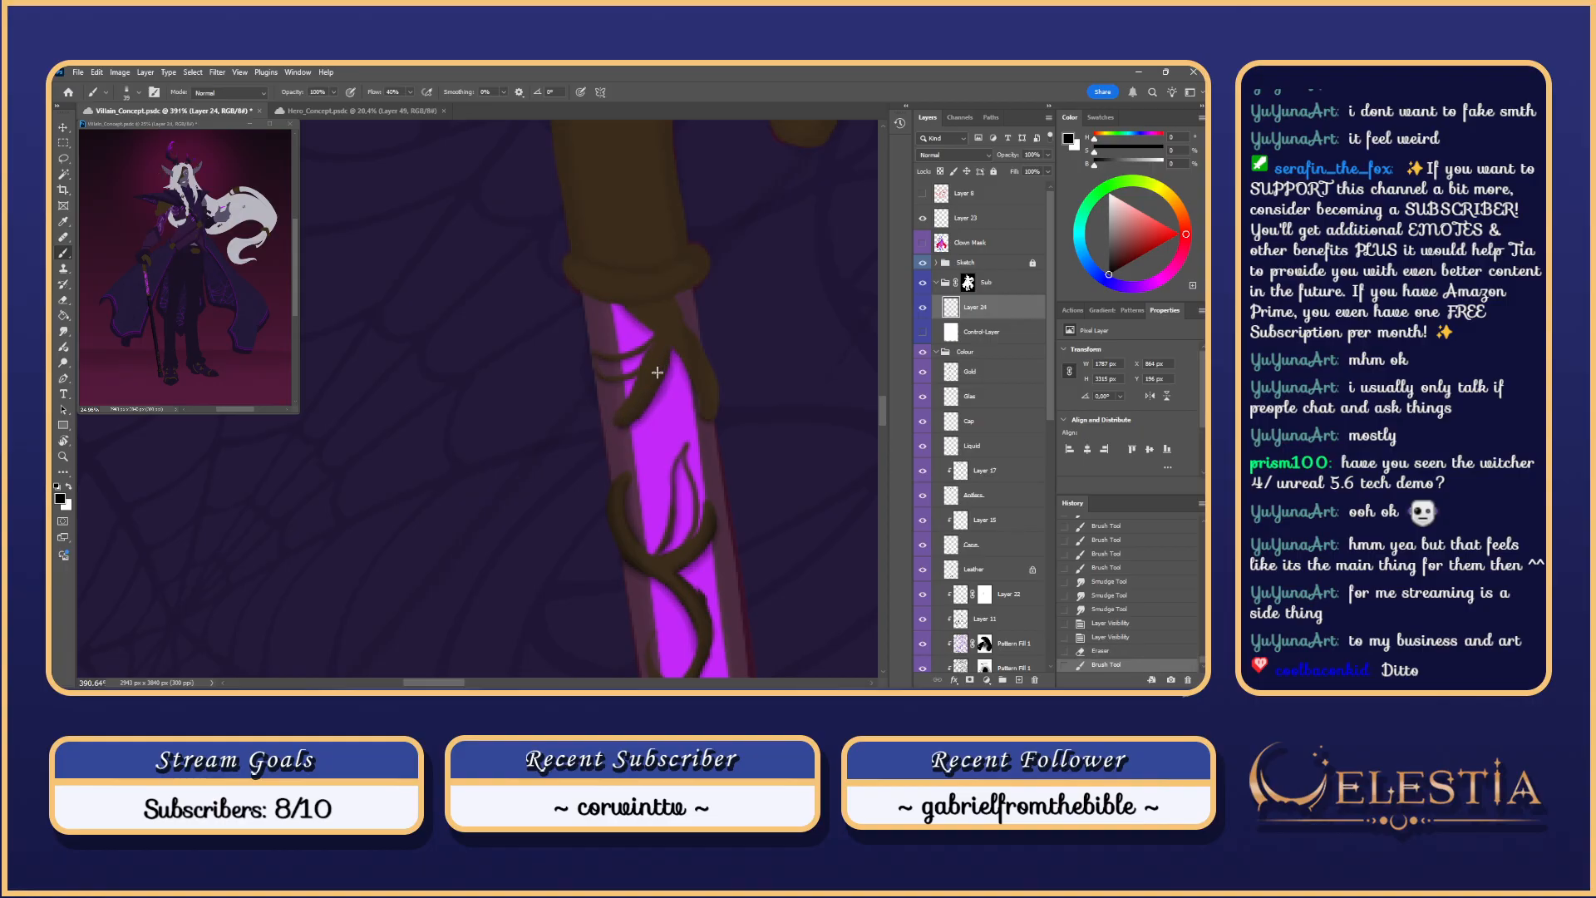
drag(652, 395, 668, 346)
key(ctrl+z)
mouse_move(619, 425)
mouse_down()
mouse_move(667, 367)
mouse_move(703, 422)
mouse_up()
key(ctrl+z)
drag(677, 350, 700, 409)
key(ctrl+z)
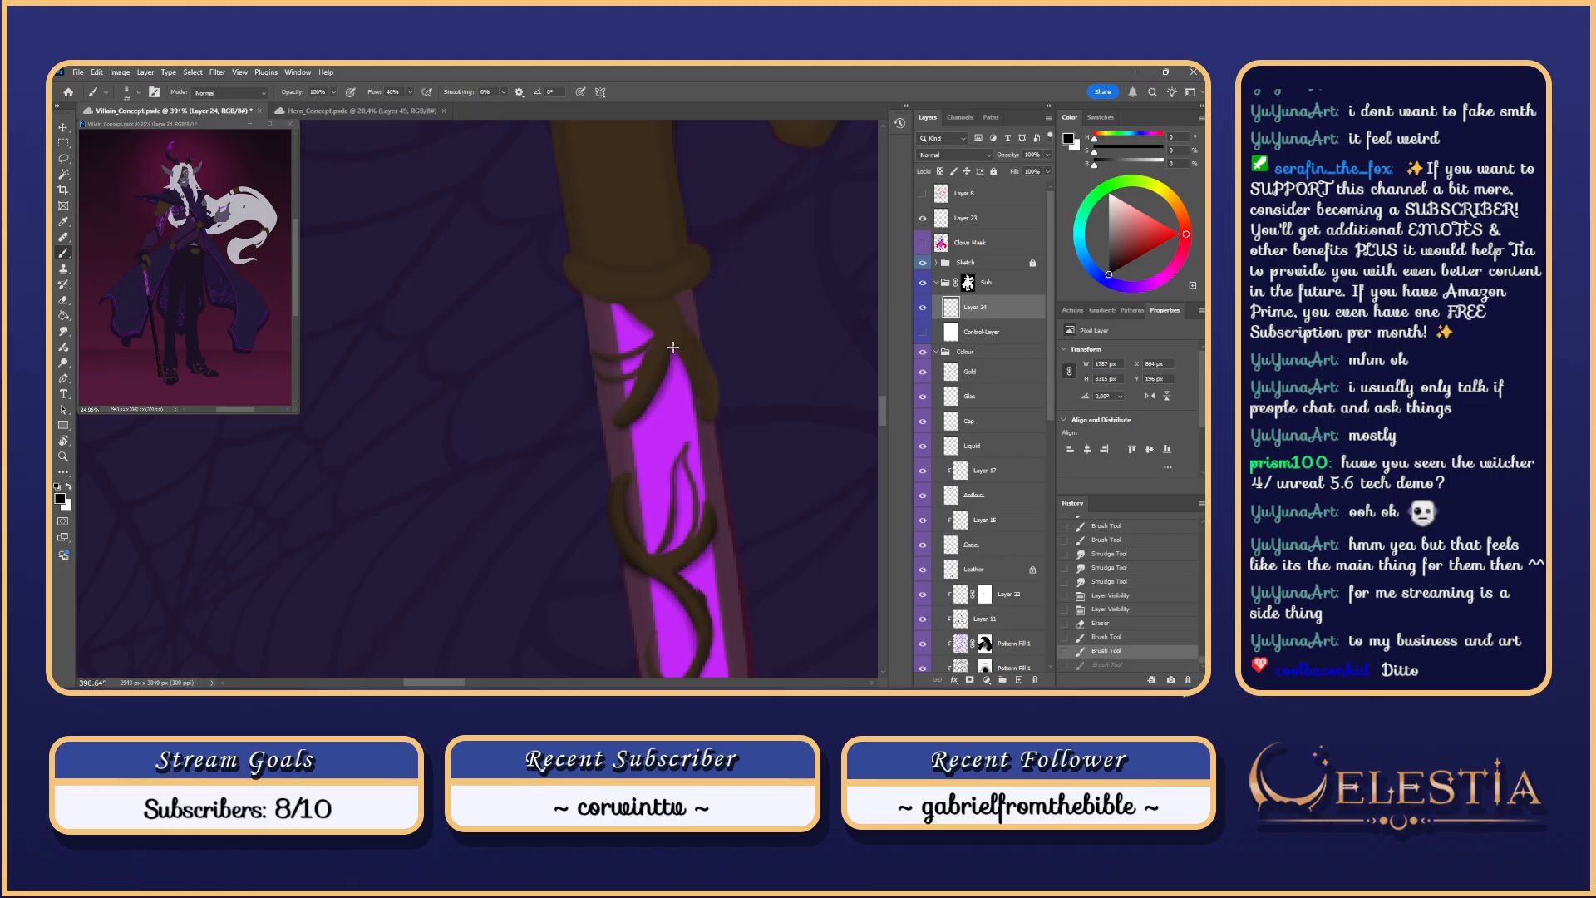
mouse_move(674, 349)
mouse_down()
mouse_move(711, 421)
mouse_move(715, 397)
mouse_up()
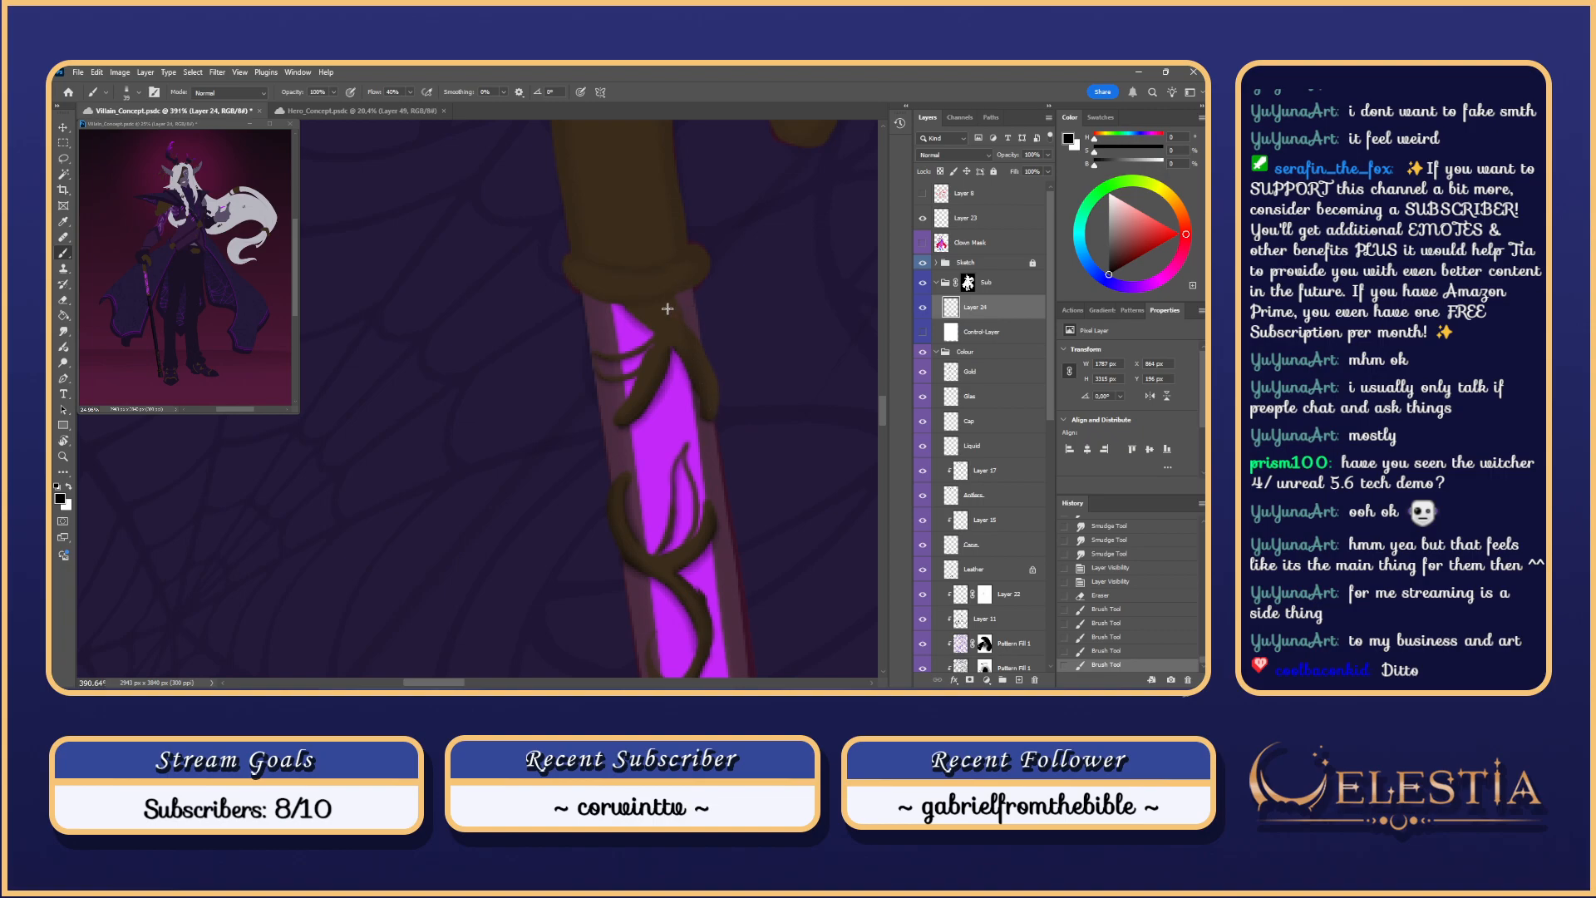
Step: Try a stroke along the purple edge of the shaft, then undo it
scroll(667, 308, up, 2)
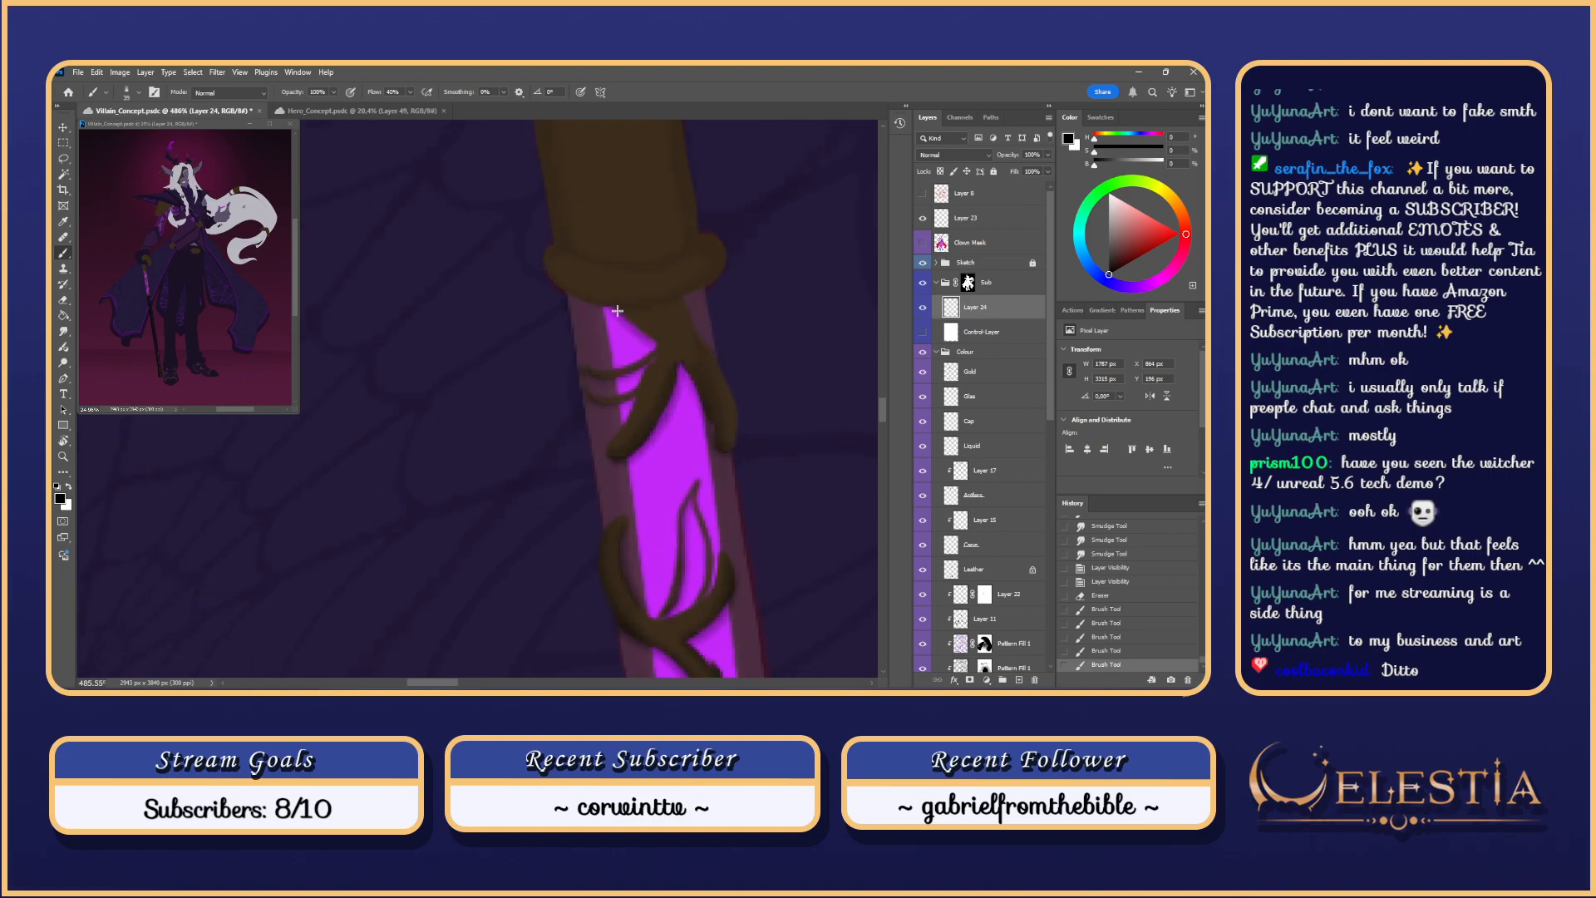
key(ctrl+z)
drag(617, 311, 646, 336)
key(ctrl+z)
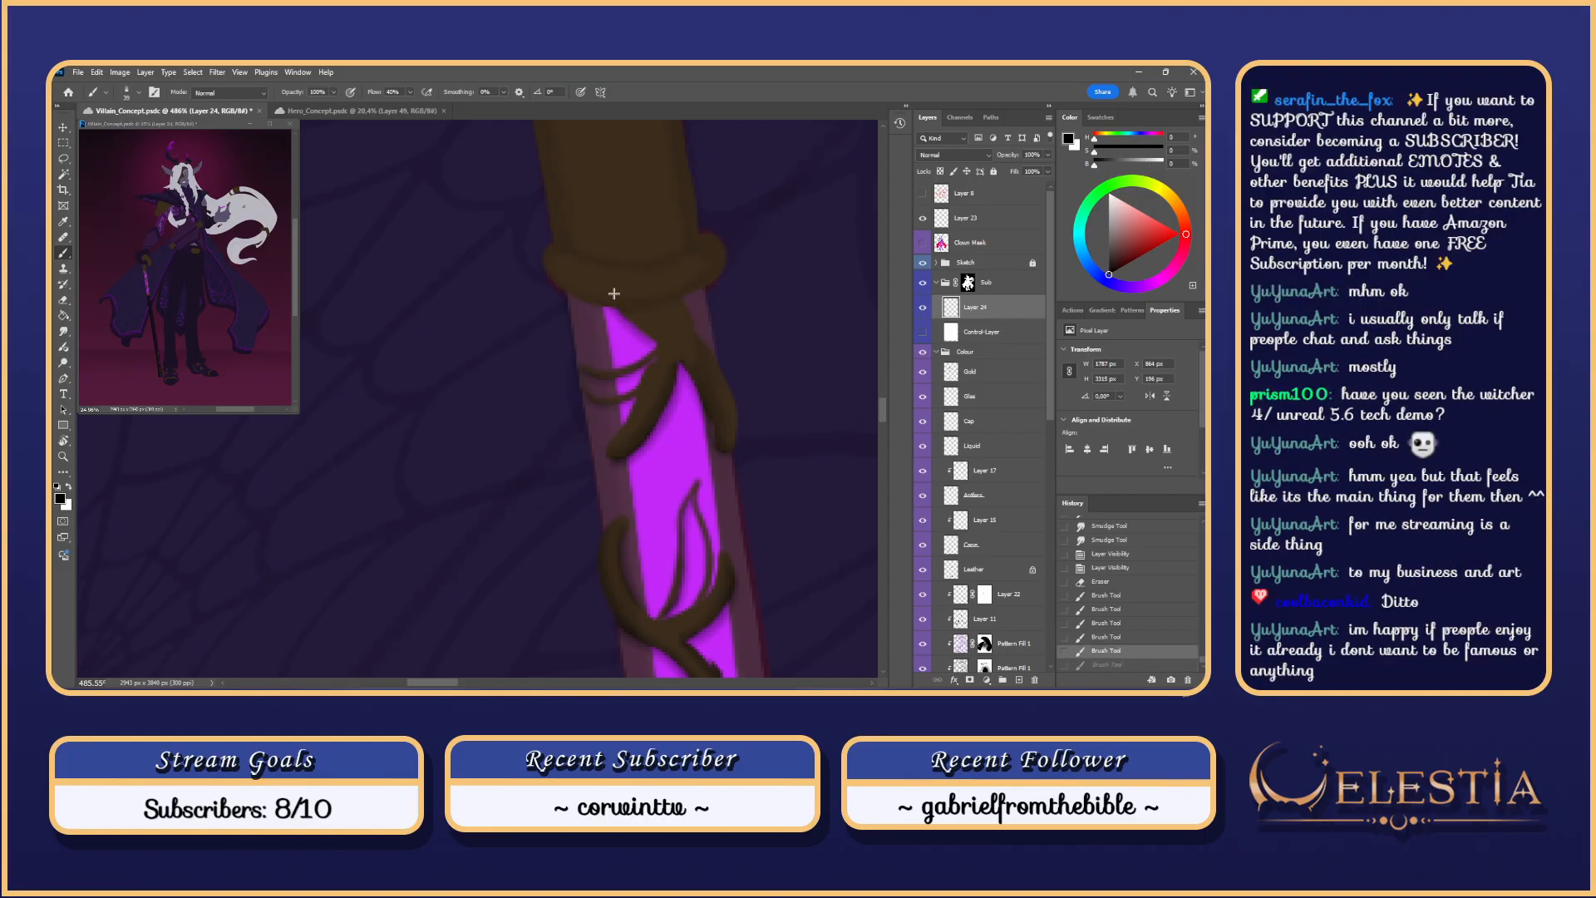
Step: Select the vine shapes and rotate the canvas to lay the cane diagonally
key(ctrl+h)
key(r)
drag(741, 399, 586, 627)
drag(626, 482, 619, 444)
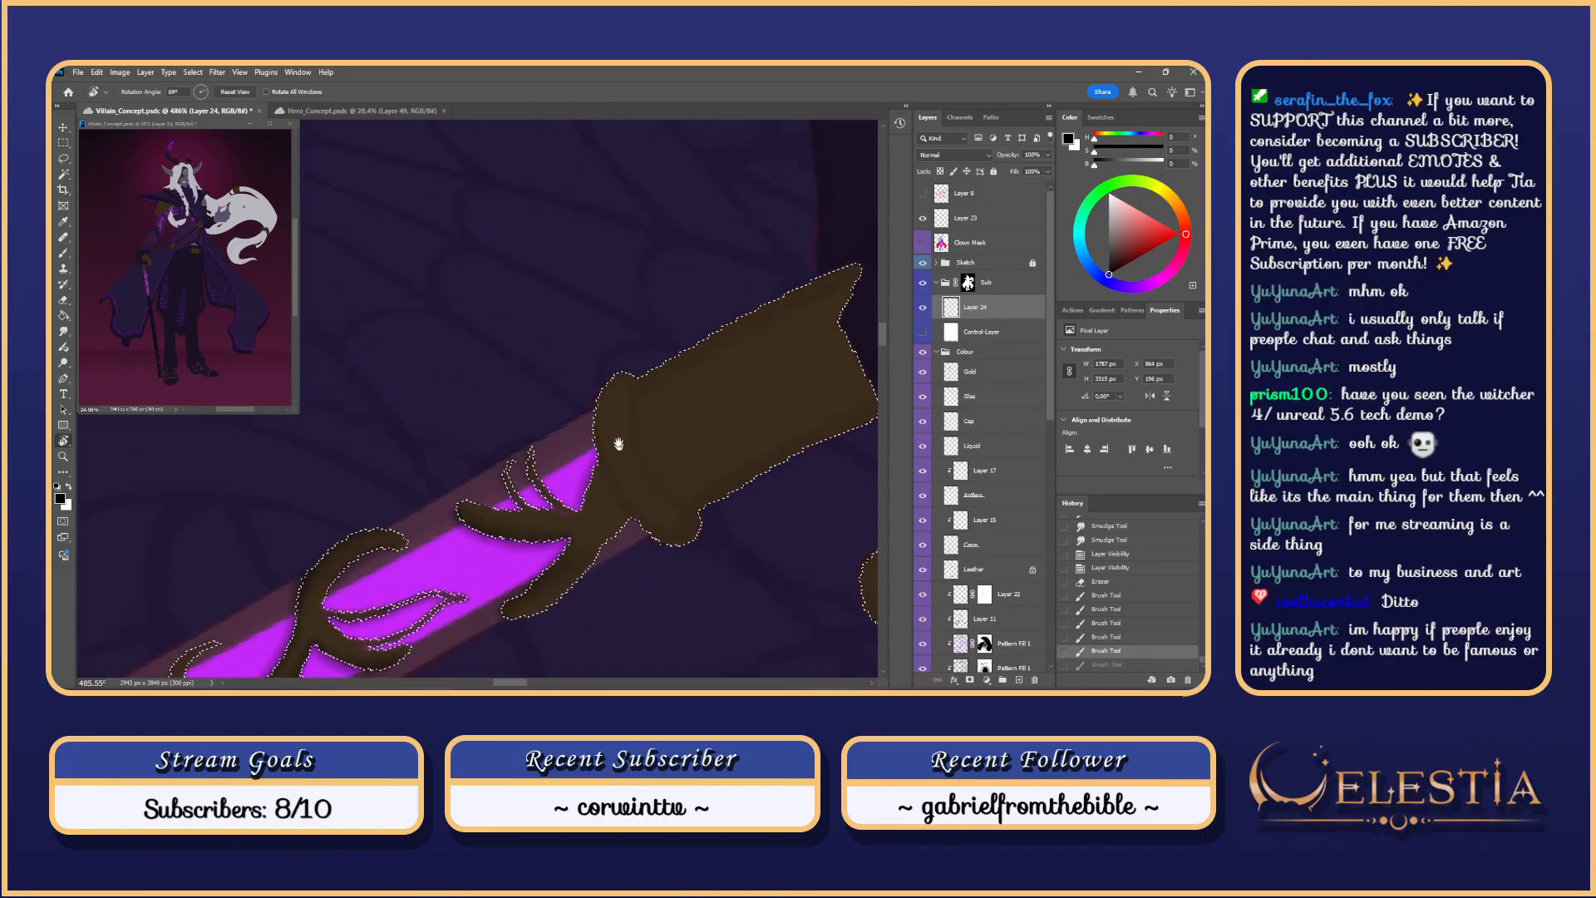
Step: Subtract the brown cuff from the vine selection with the Lasso
scroll(618, 444, down, 1)
key(l)
scroll(611, 375, down, 1)
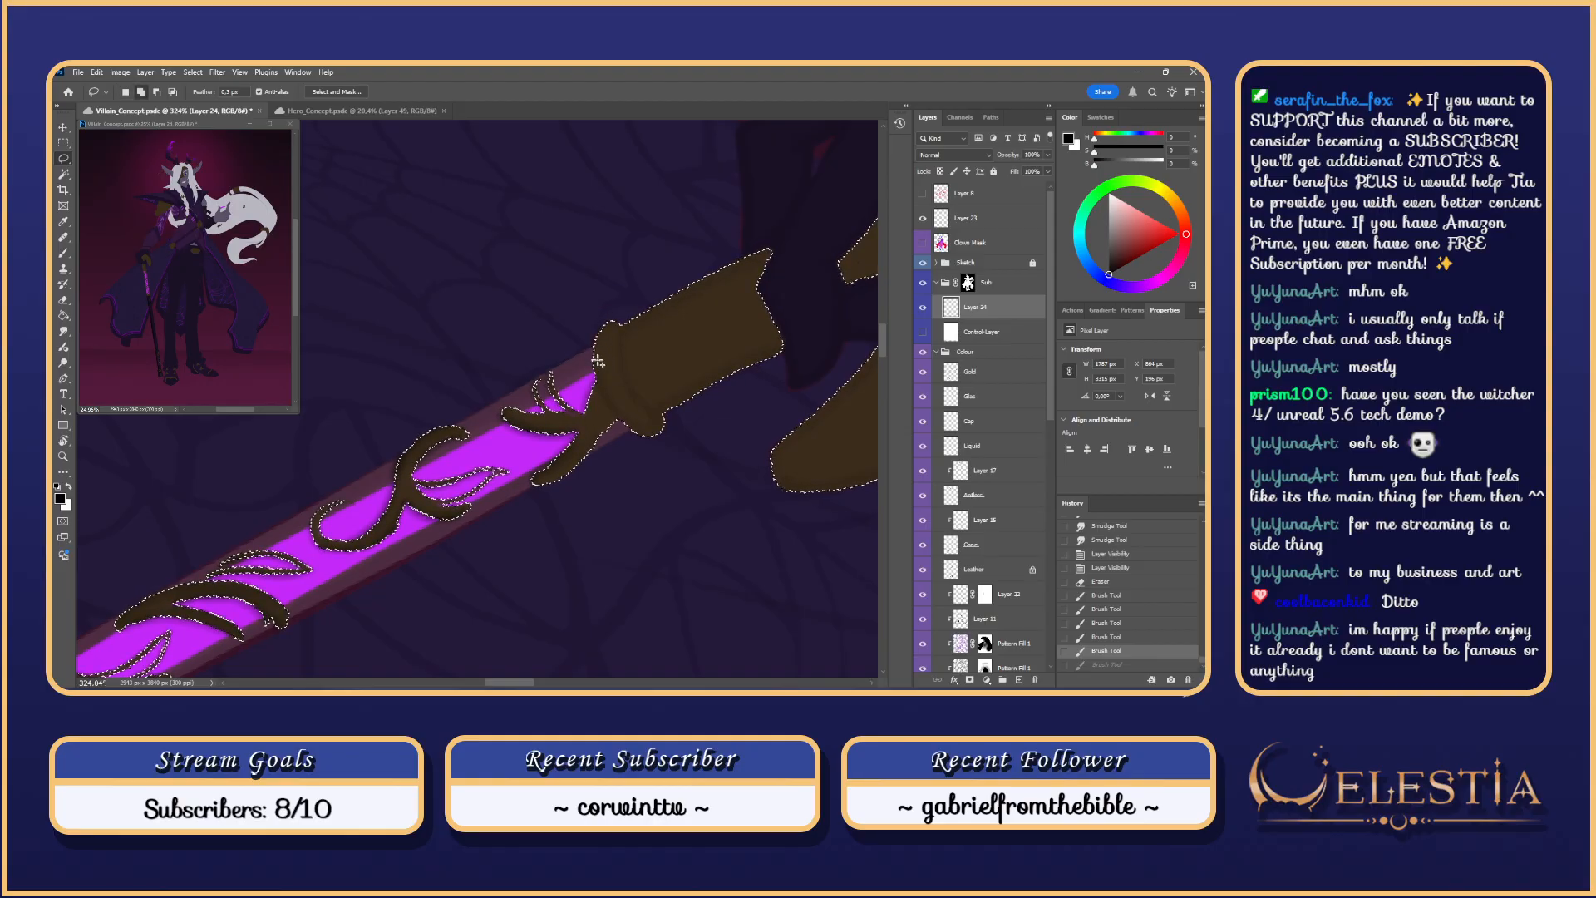
mouse_move(600, 316)
mouse_down()
mouse_move(599, 387)
mouse_move(748, 411)
mouse_move(656, 239)
mouse_move(607, 296)
mouse_up()
mouse_move(756, 213)
mouse_down()
mouse_move(760, 193)
mouse_move(750, 206)
mouse_up()
mouse_move(600, 321)
mouse_down()
mouse_move(636, 423)
mouse_move(600, 374)
mouse_move(614, 371)
mouse_move(599, 386)
mouse_move(602, 365)
mouse_up()
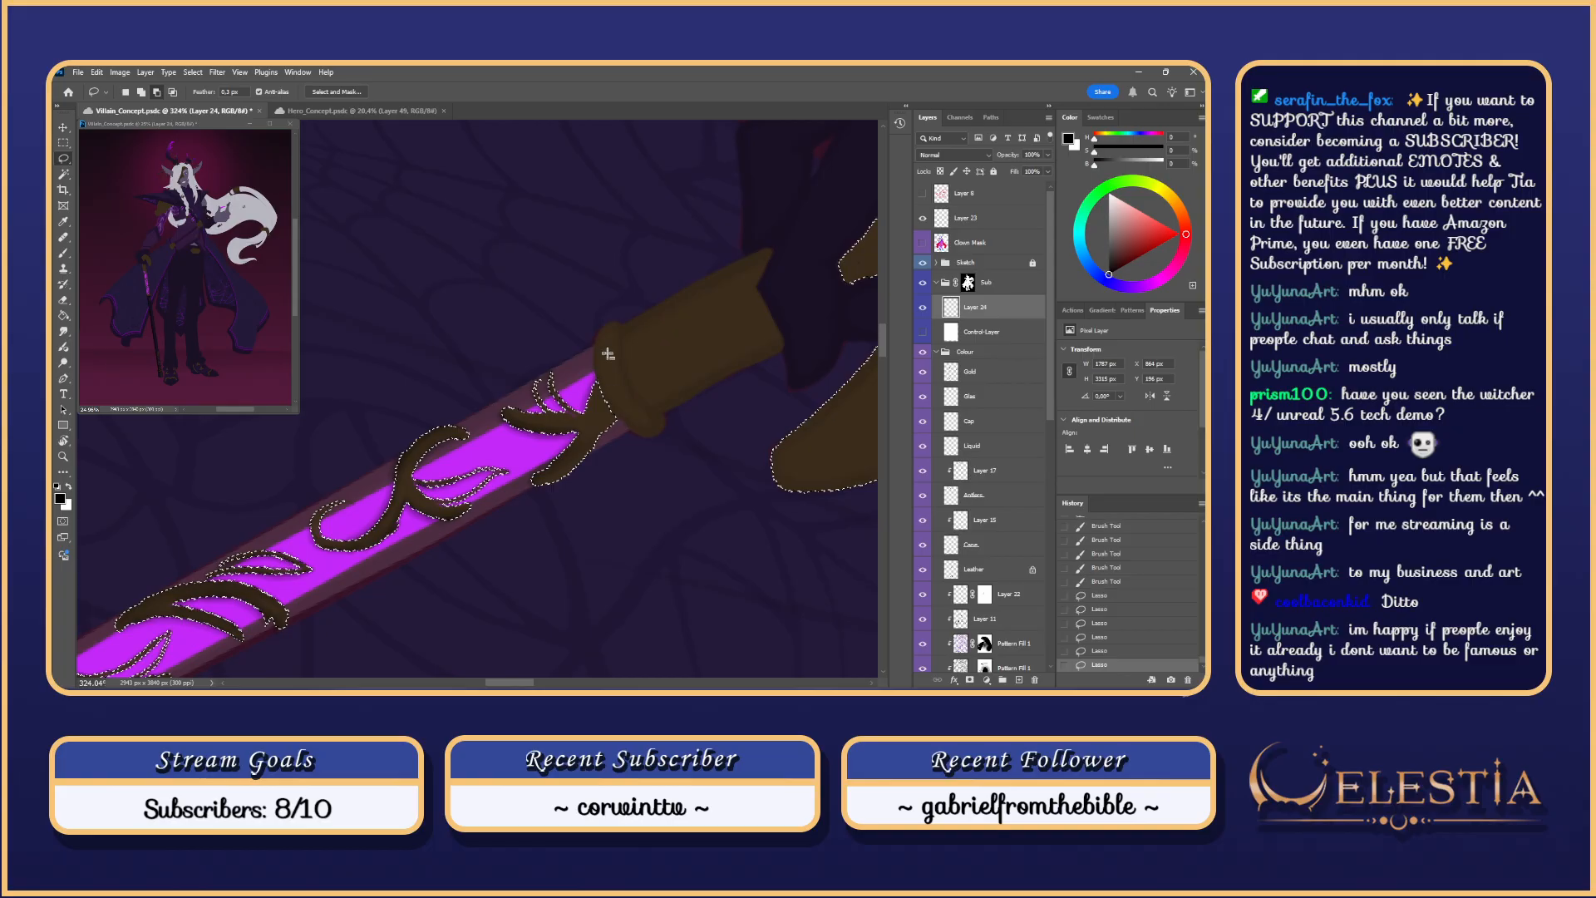
Step: Hide the selection outline and rotate the view to tilt the cane about 64 degrees
key(Escape)
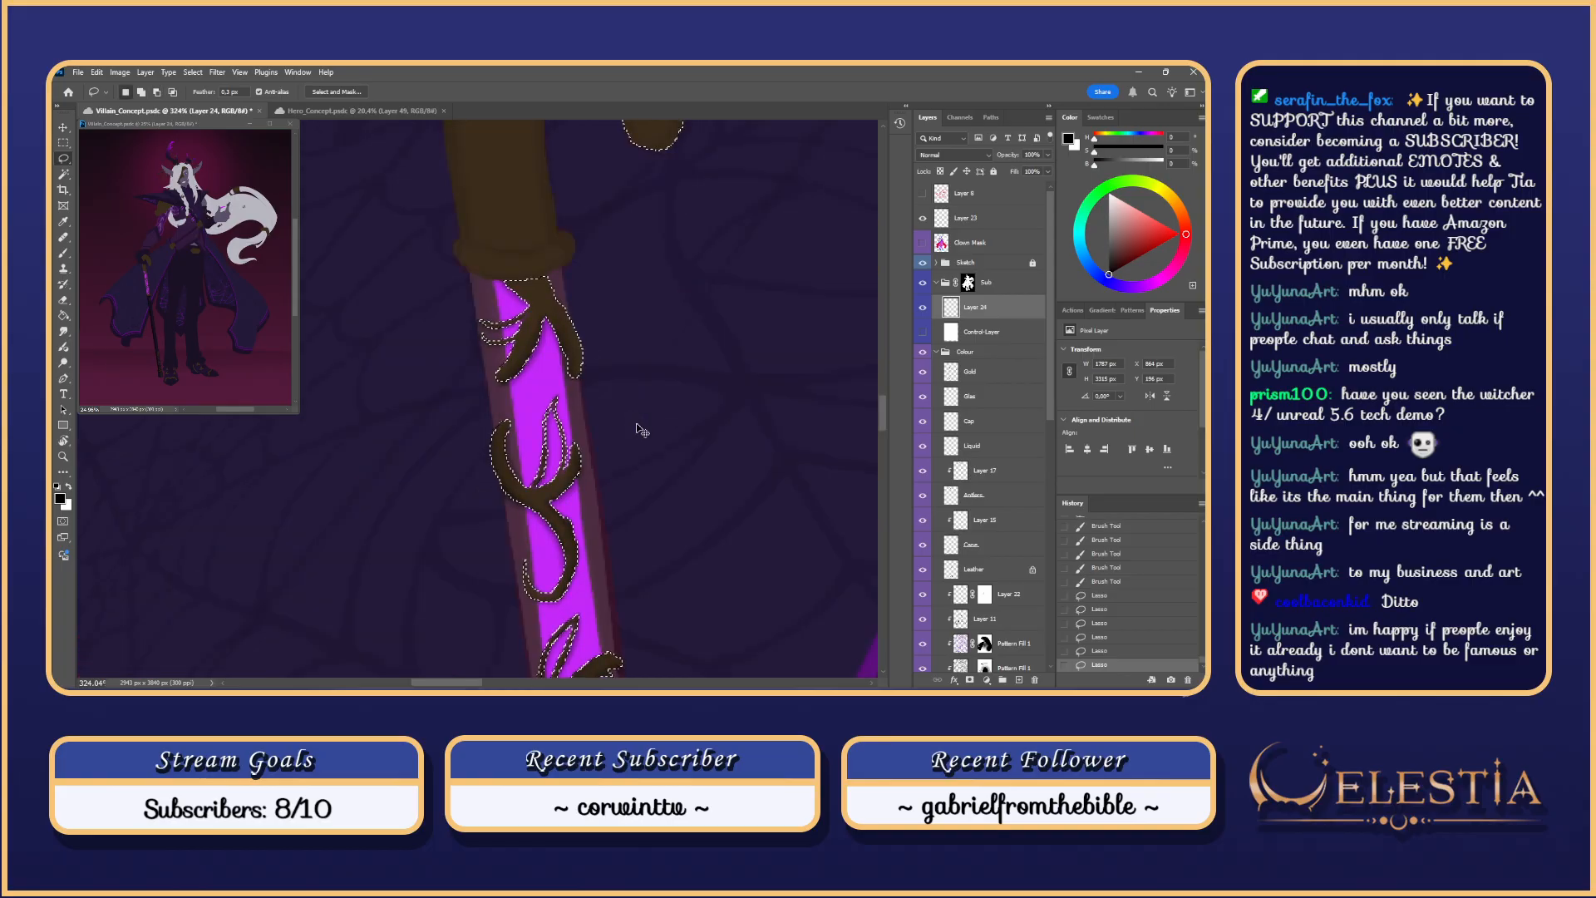
key(ctrl+h)
drag(591, 388, 630, 459)
key(b)
key(r)
drag(646, 391, 731, 429)
key(r)
drag(677, 401, 617, 287)
scroll(625, 333, up, 3)
Step: Test a short brush stroke on the vine inside the selection
key(b)
key(ctrl+z)
drag(635, 348, 633, 272)
key(ctrl+z)
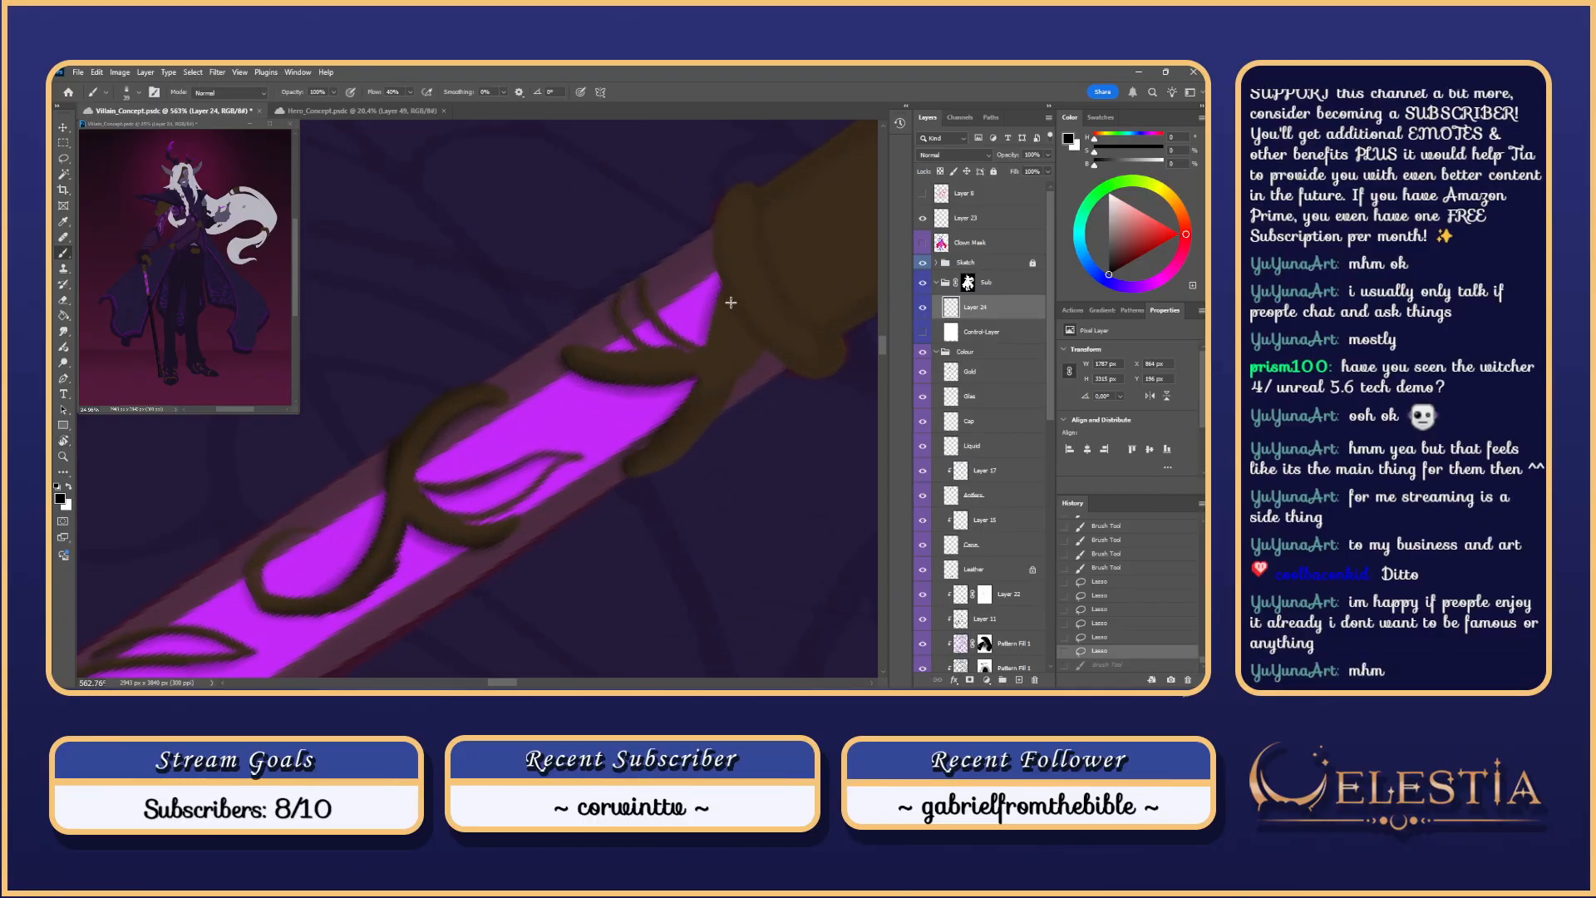
Step: Paint brown shading strokes near the rod's top edge, undoing and restoring trial strokes
drag(616, 334, 629, 281)
drag(680, 346, 643, 286)
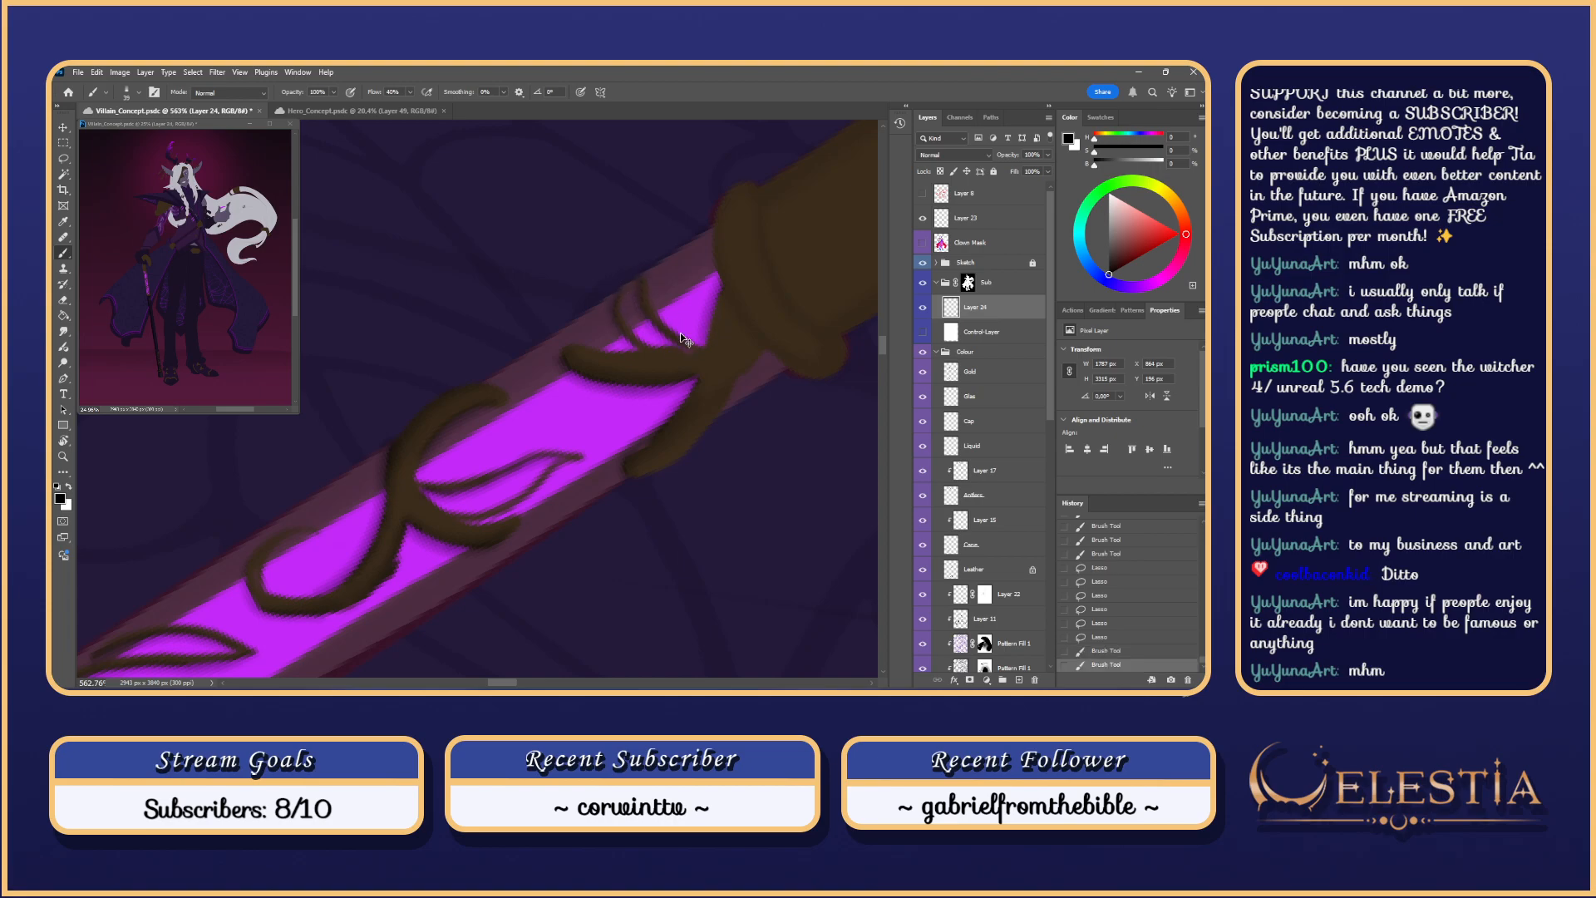
key(ctrl+z)
drag(689, 350, 642, 283)
key(ctrl+z)
key(ctrl+z)
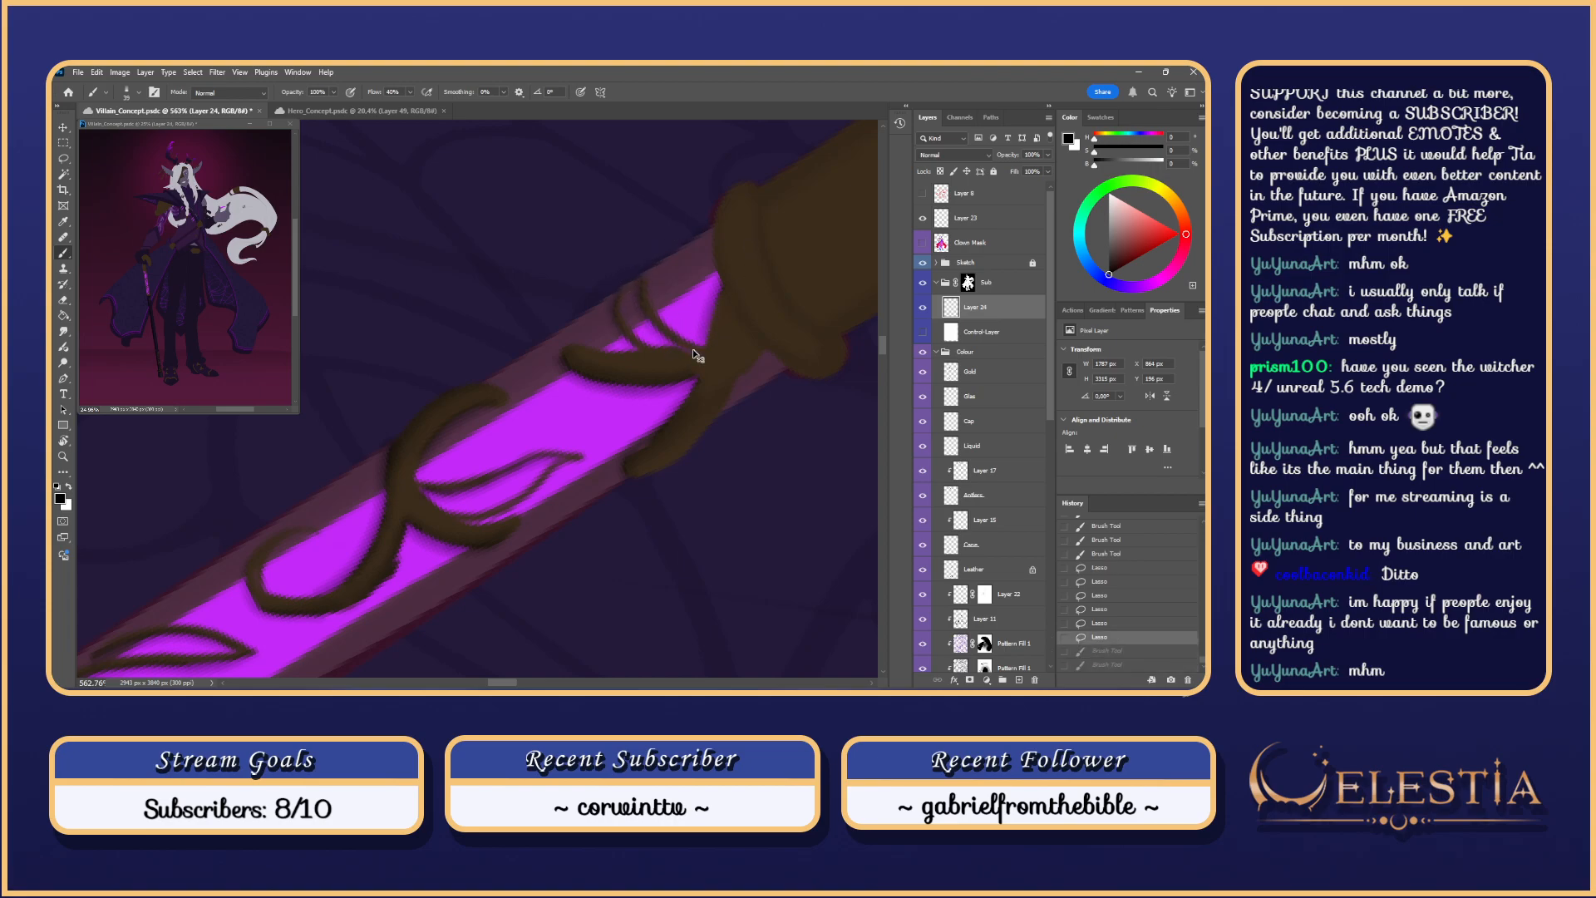
key(ctrl+shift+z)
key(ctrl+shift+z)
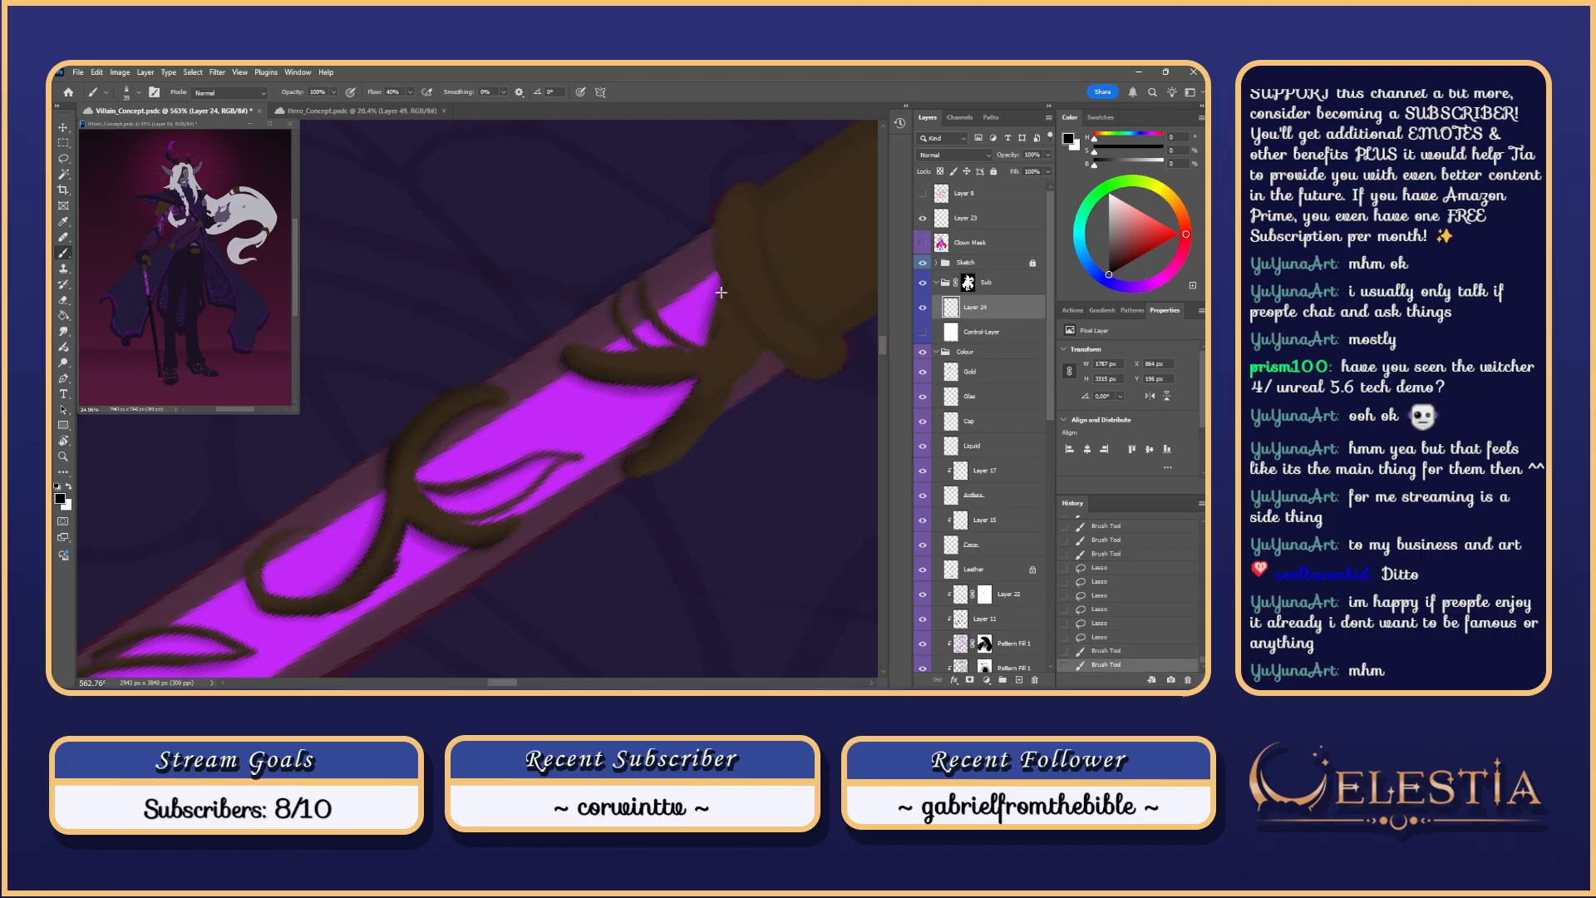
drag(720, 293, 725, 296)
key(ctrl+z)
Step: Shade the lower vine with a smaller brush and retrace the brown edge above the purple area
drag(656, 251, 807, 400)
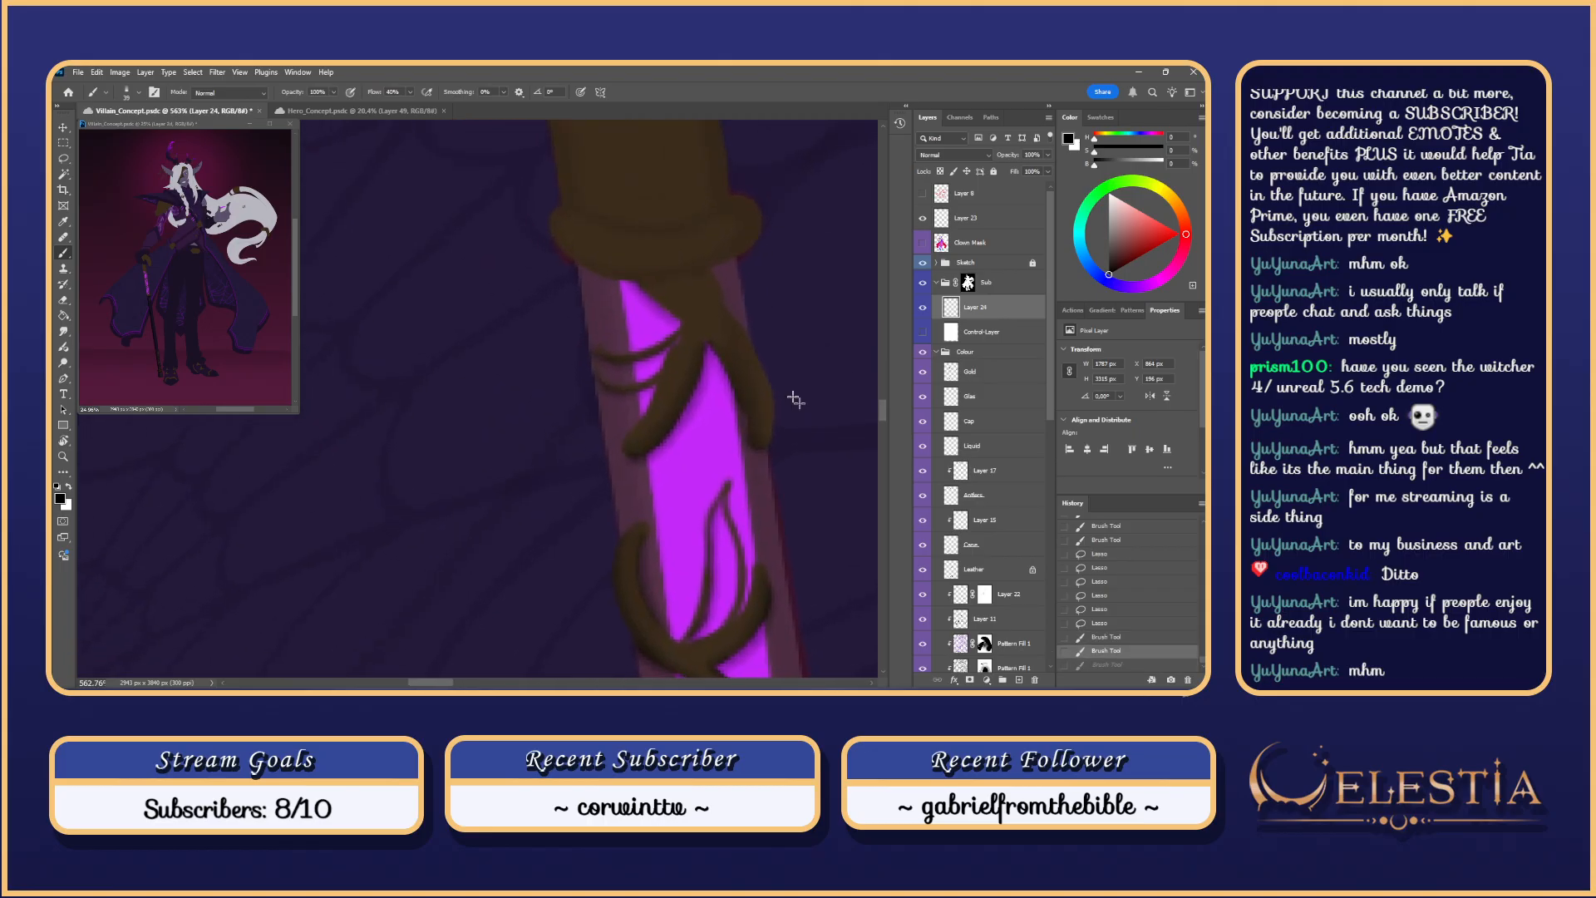
drag(651, 397, 617, 454)
key(ctrl+z)
key(ctrl+z)
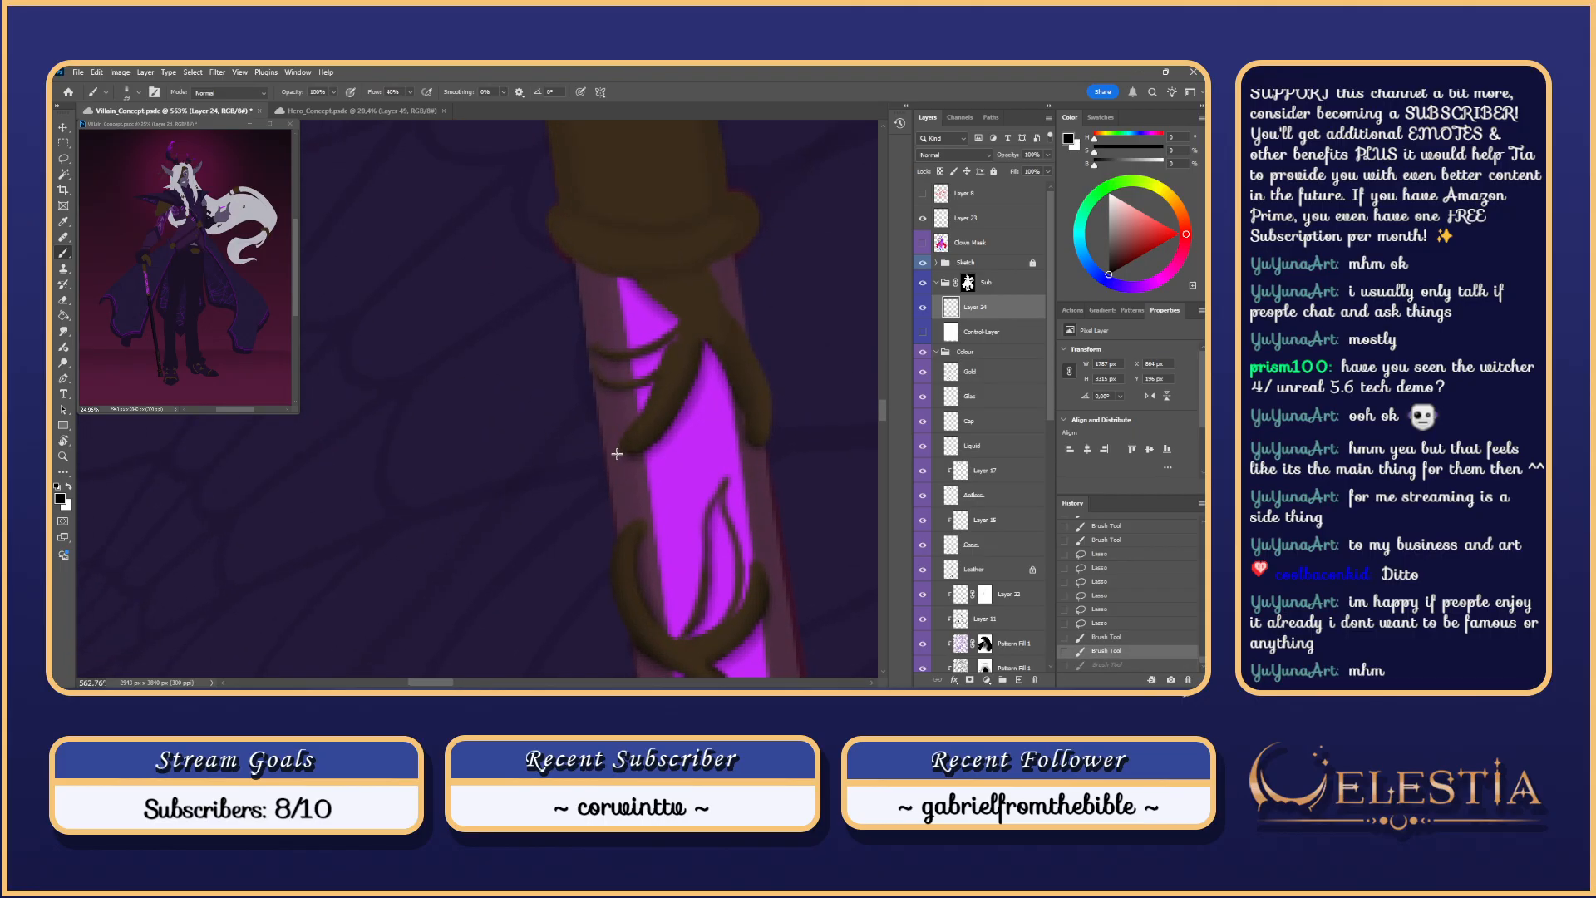
key(ctrl+z)
drag(657, 383, 633, 456)
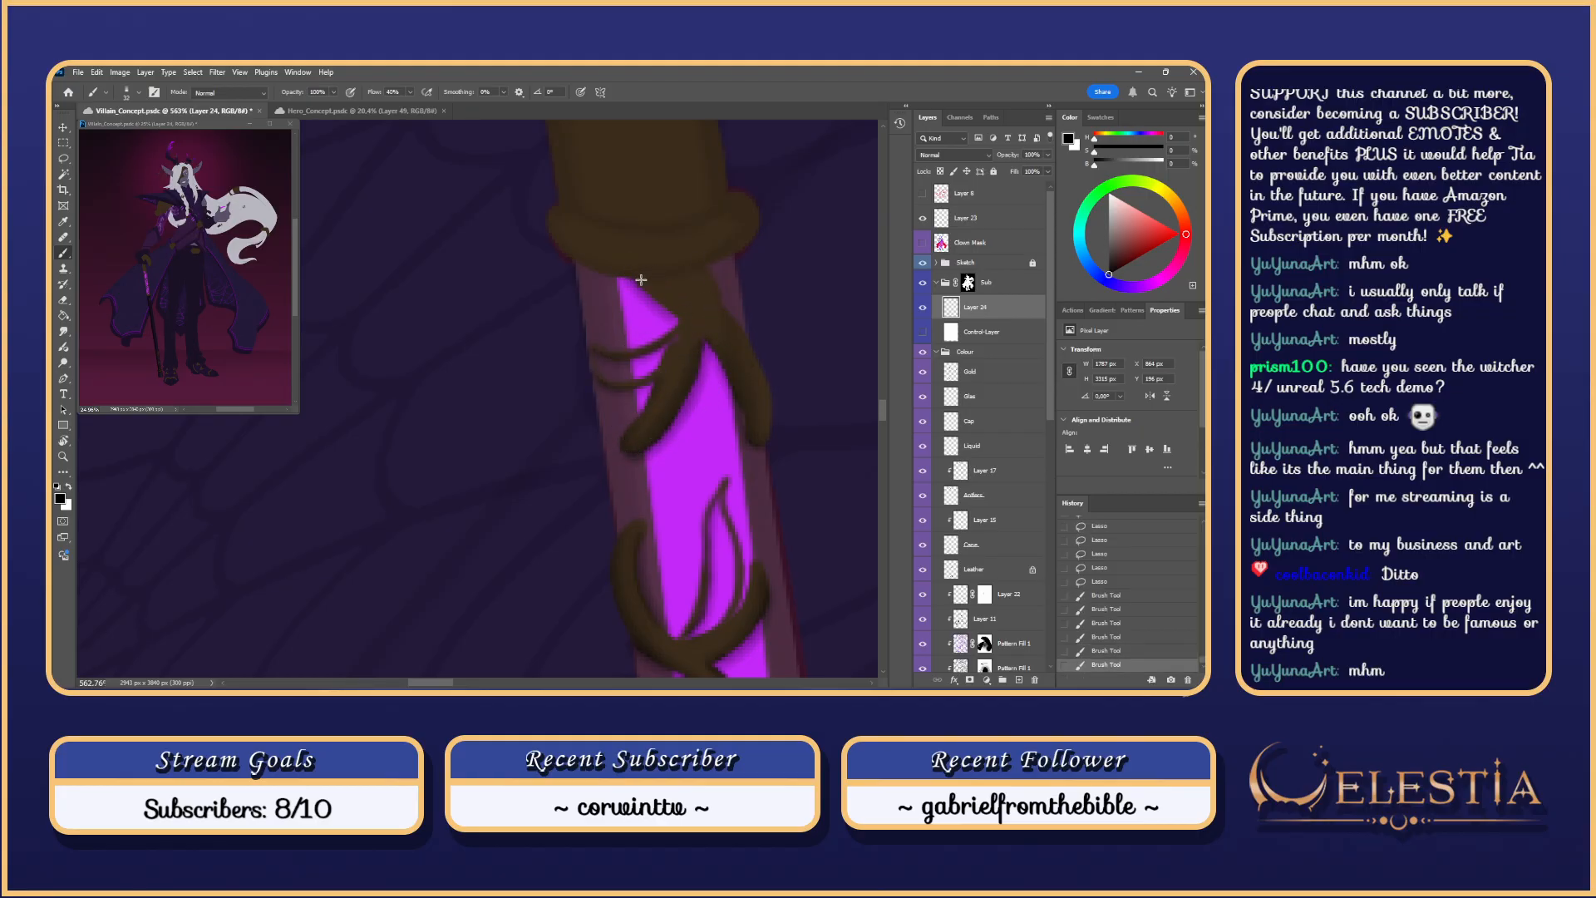
key(ctrl+z)
mouse_move(641, 279)
mouse_down()
mouse_move(717, 337)
mouse_move(661, 376)
mouse_up()
key(ctrl+z)
key(ctrl+z)
Step: Shade down the vine's right branch with repeated trial strokes and a larger brush
drag(710, 273, 756, 349)
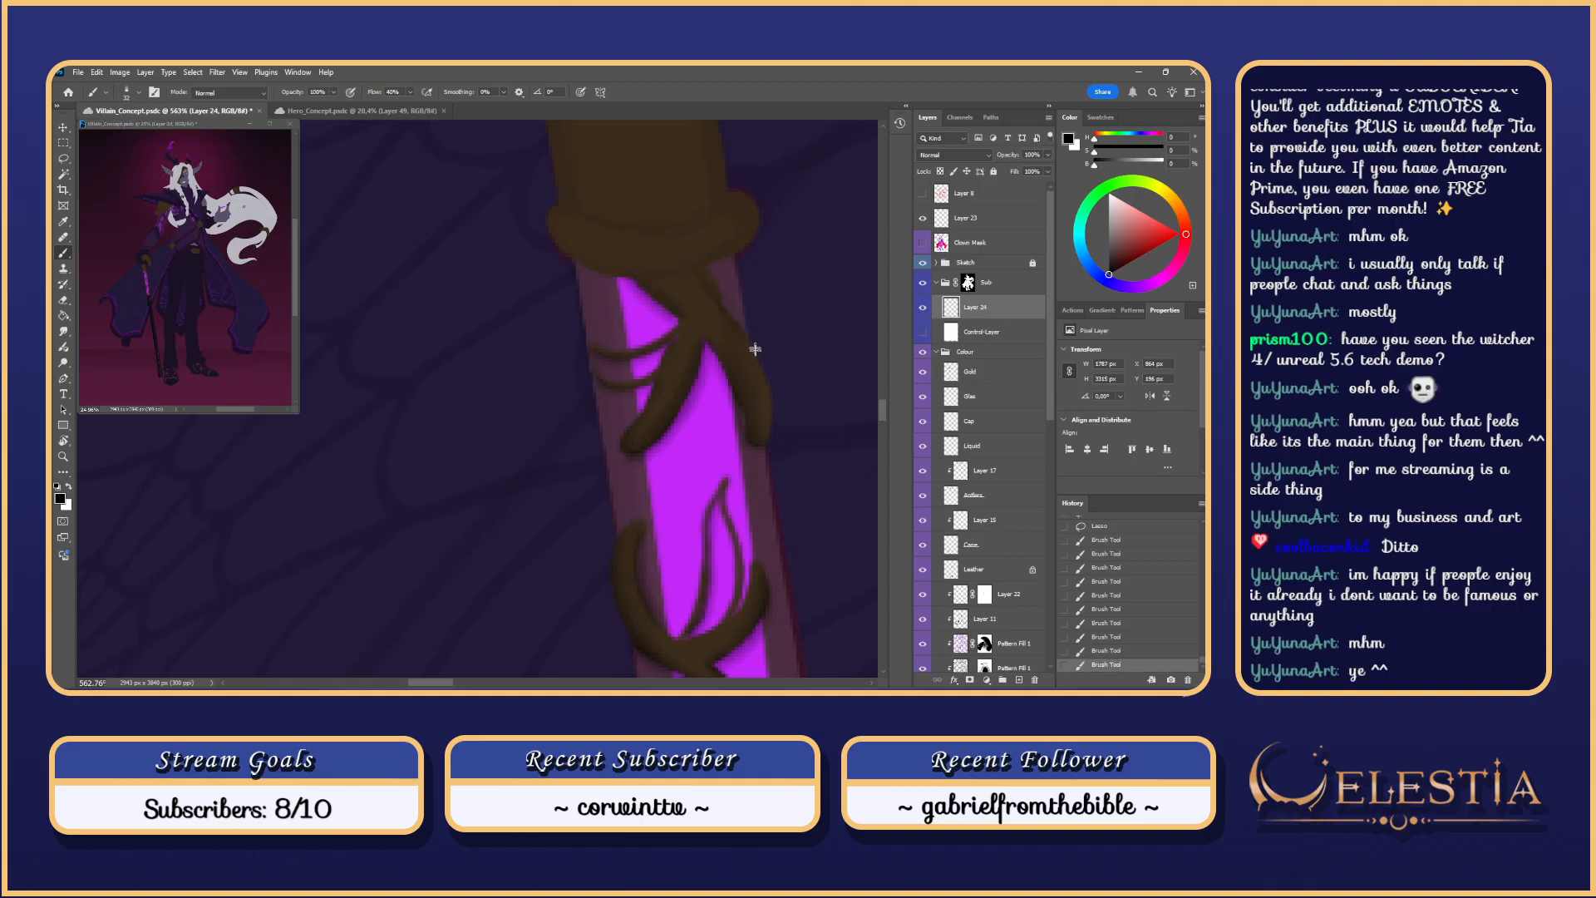
key(ctrl+z)
drag(706, 282, 711, 332)
key(ctrl+z)
drag(709, 277, 772, 403)
key(ctrl+z)
key(ctrl+z)
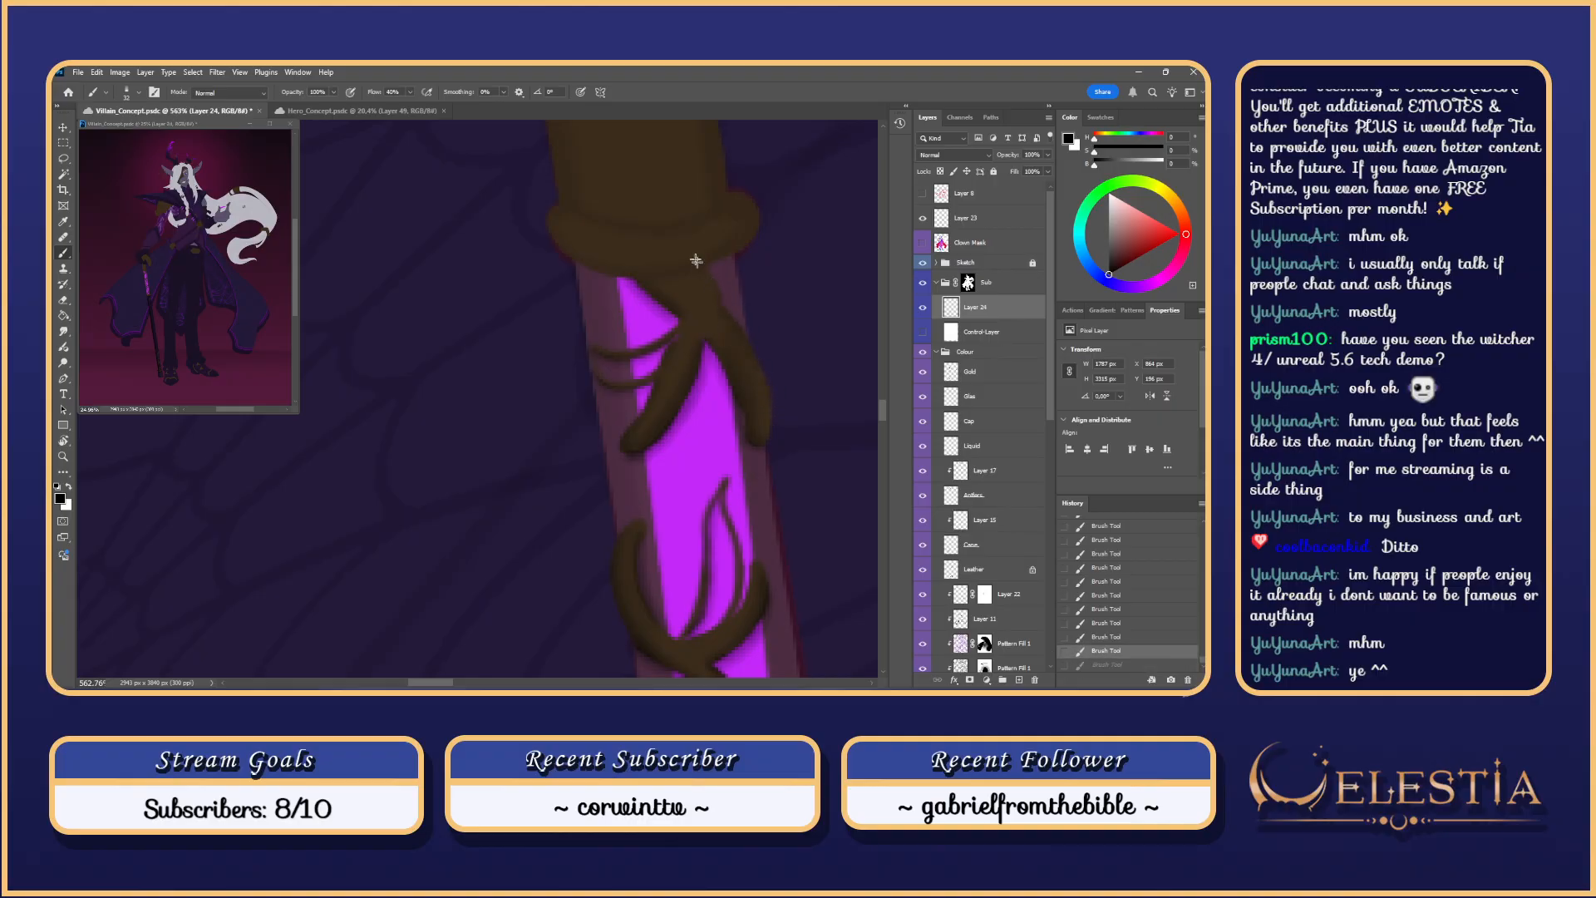
drag(697, 262, 781, 404)
key(ctrl+z)
mouse_move(704, 271)
mouse_down()
mouse_move(779, 395)
mouse_move(694, 270)
mouse_up()
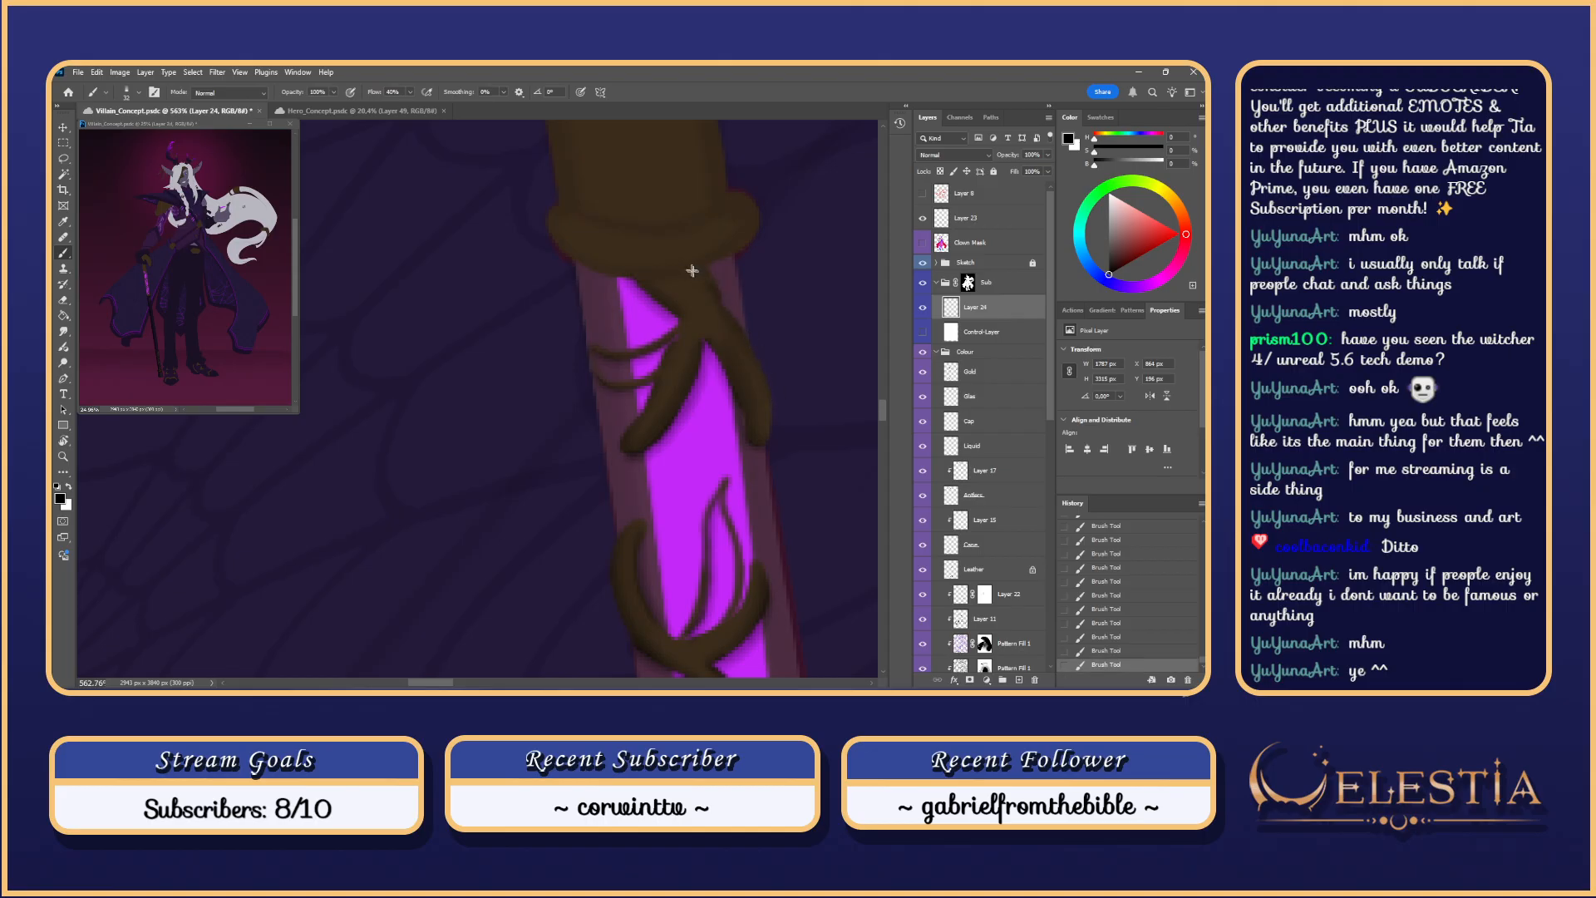
key(ctrl+z)
drag(764, 394, 707, 286)
key(ctrl+z)
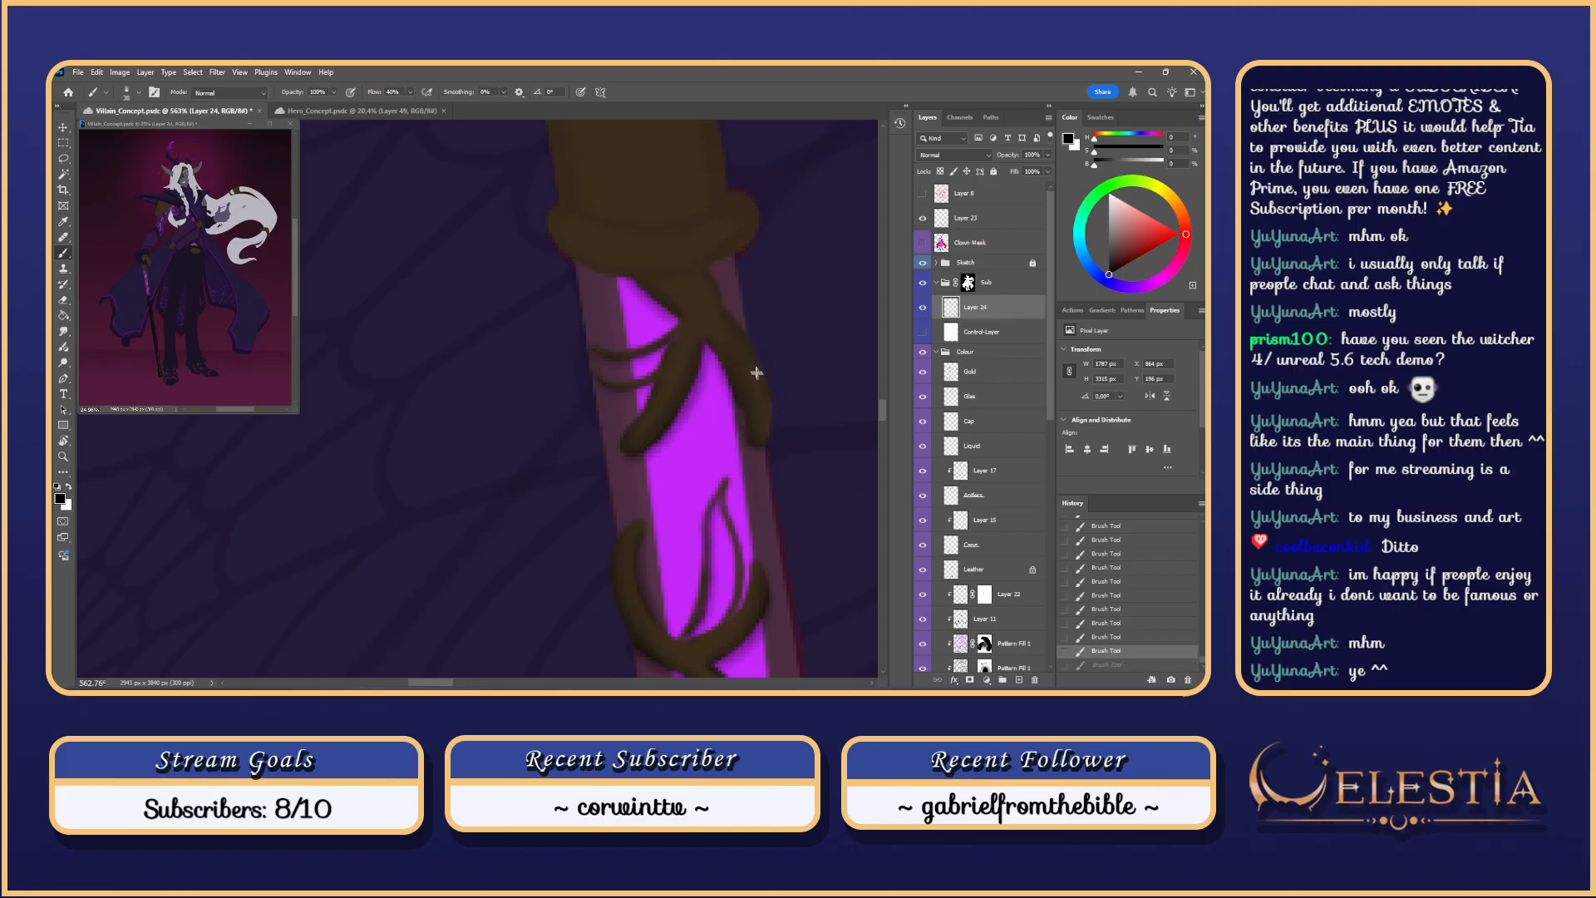
drag(772, 409, 720, 295)
key(ctrl+z)
scroll(703, 275, down, 2)
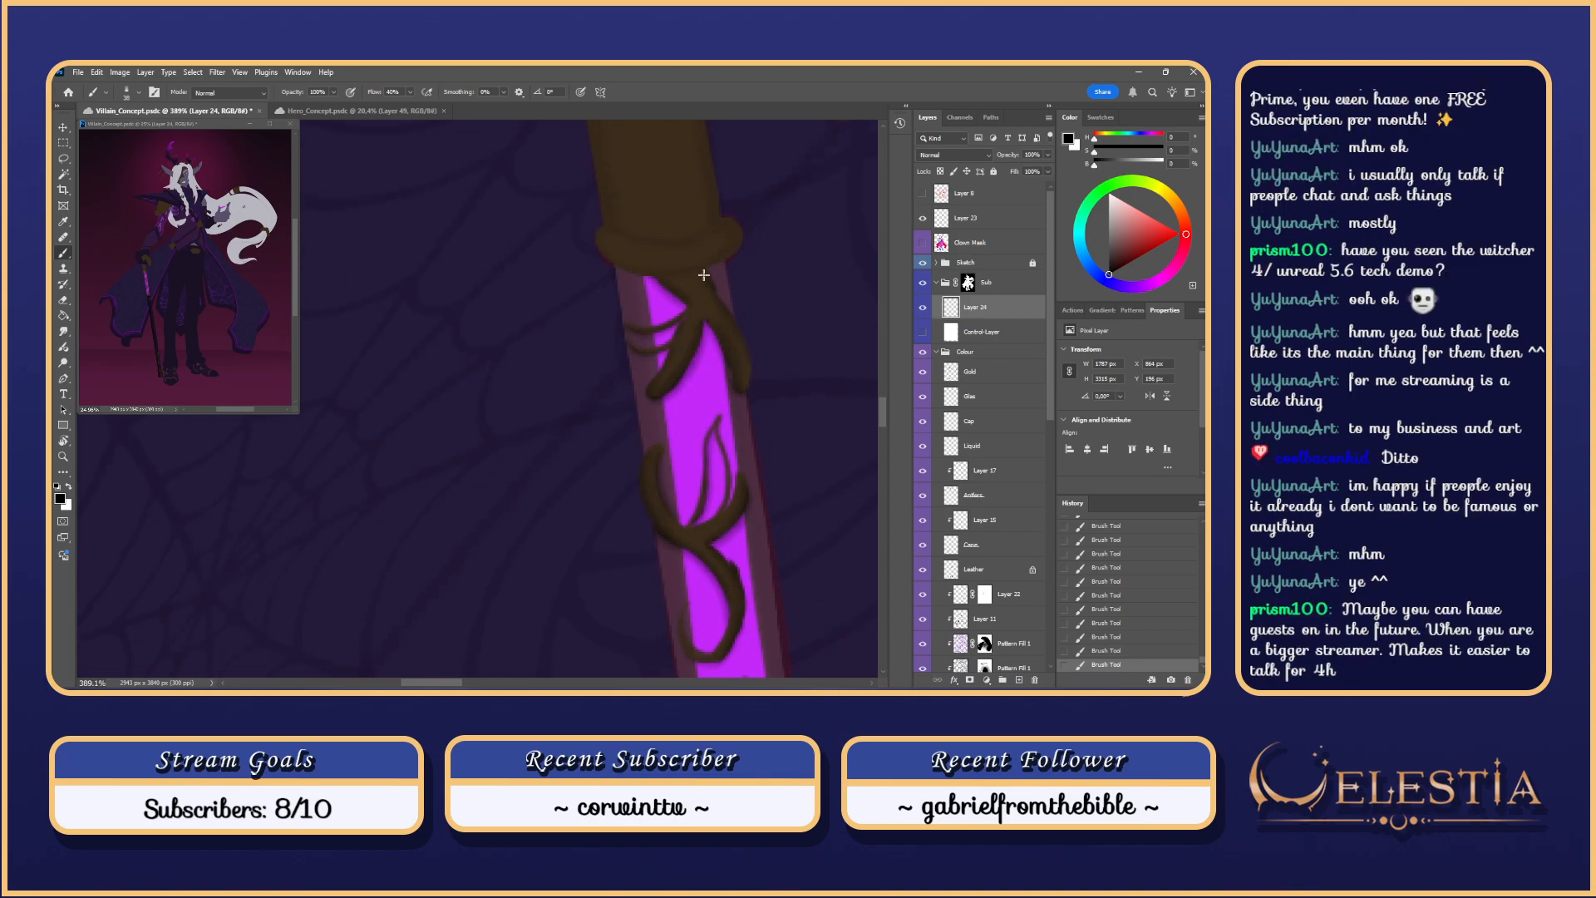
Step: Show the Control Layer to inspect the engravings up close, then hide it again
click(922, 332)
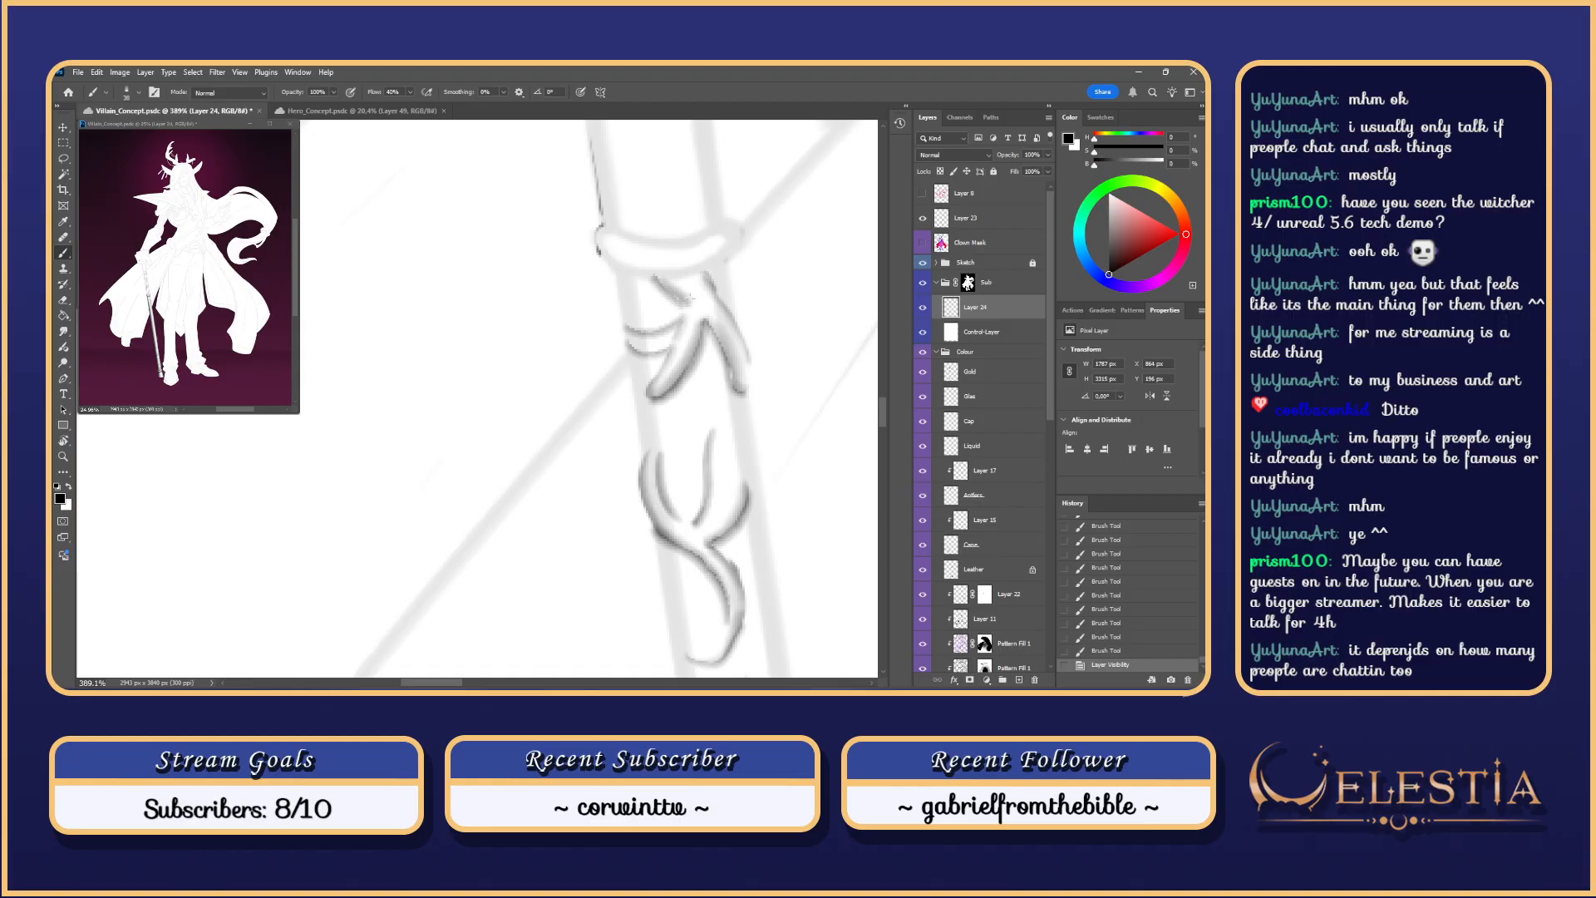
scroll(694, 298, down, 4)
scroll(697, 300, up, 2)
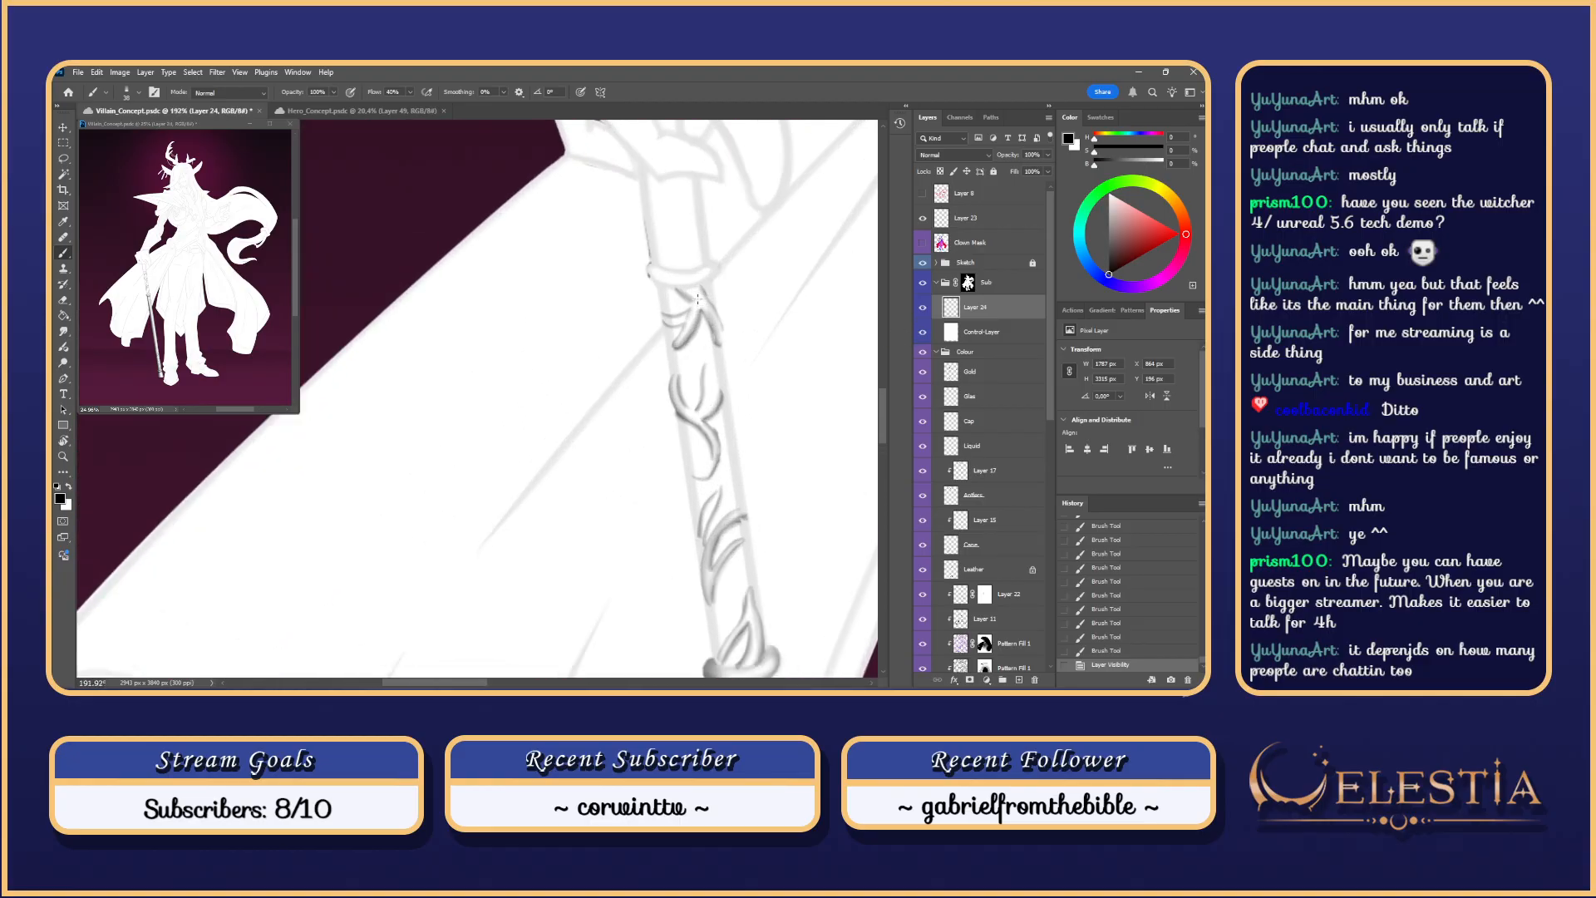
drag(697, 300, 686, 272)
scroll(787, 328, down, 2)
drag(808, 374, 765, 307)
scroll(764, 307, up, 3)
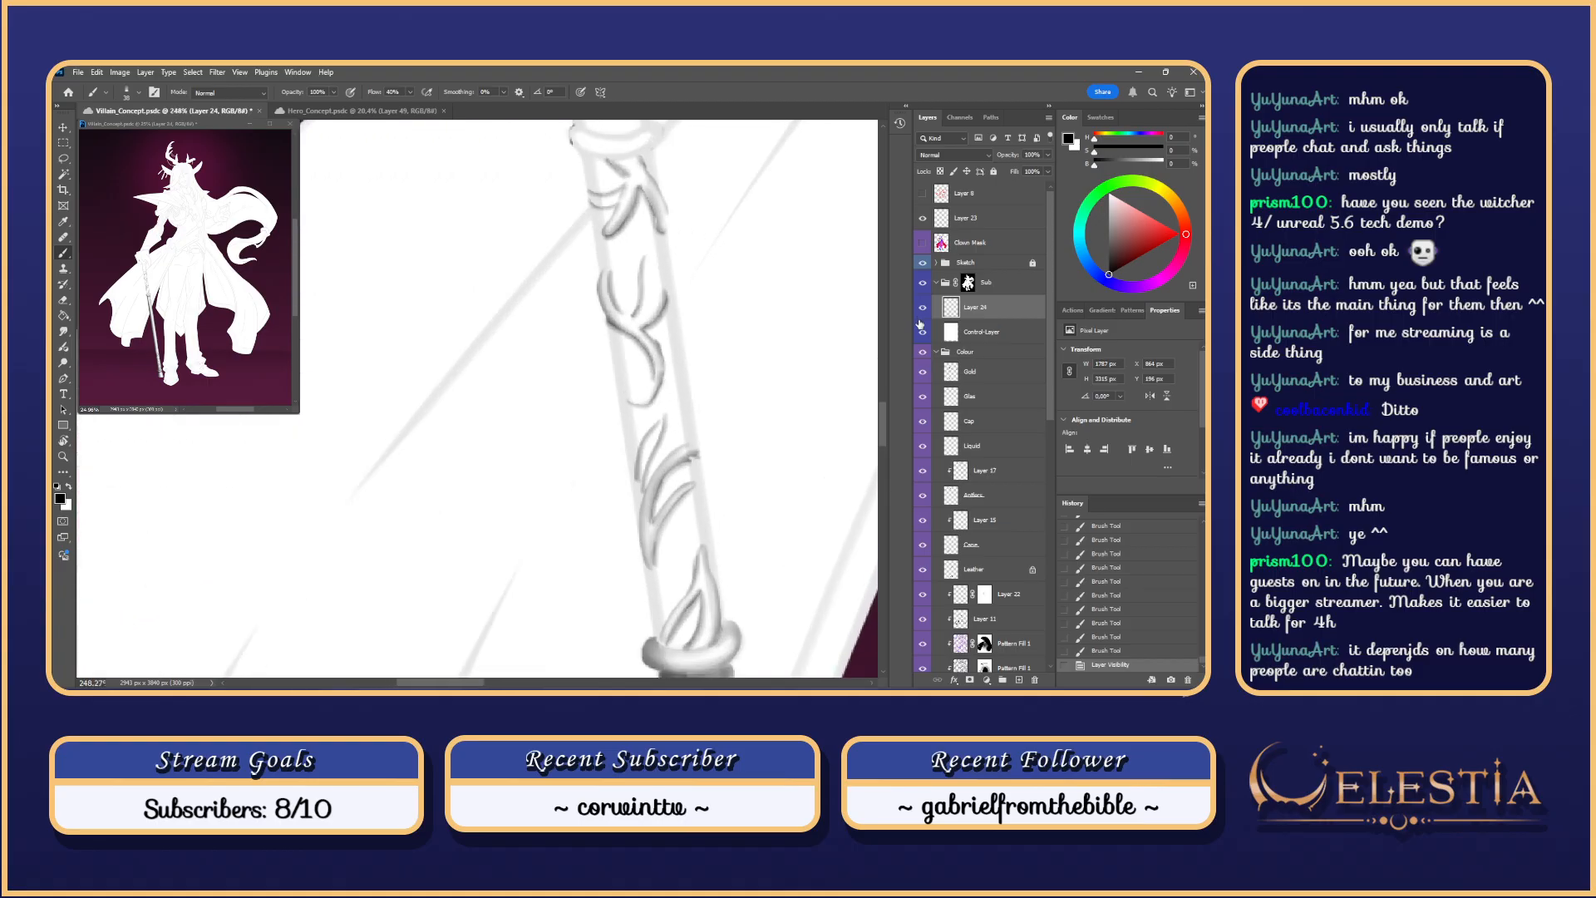
click(923, 334)
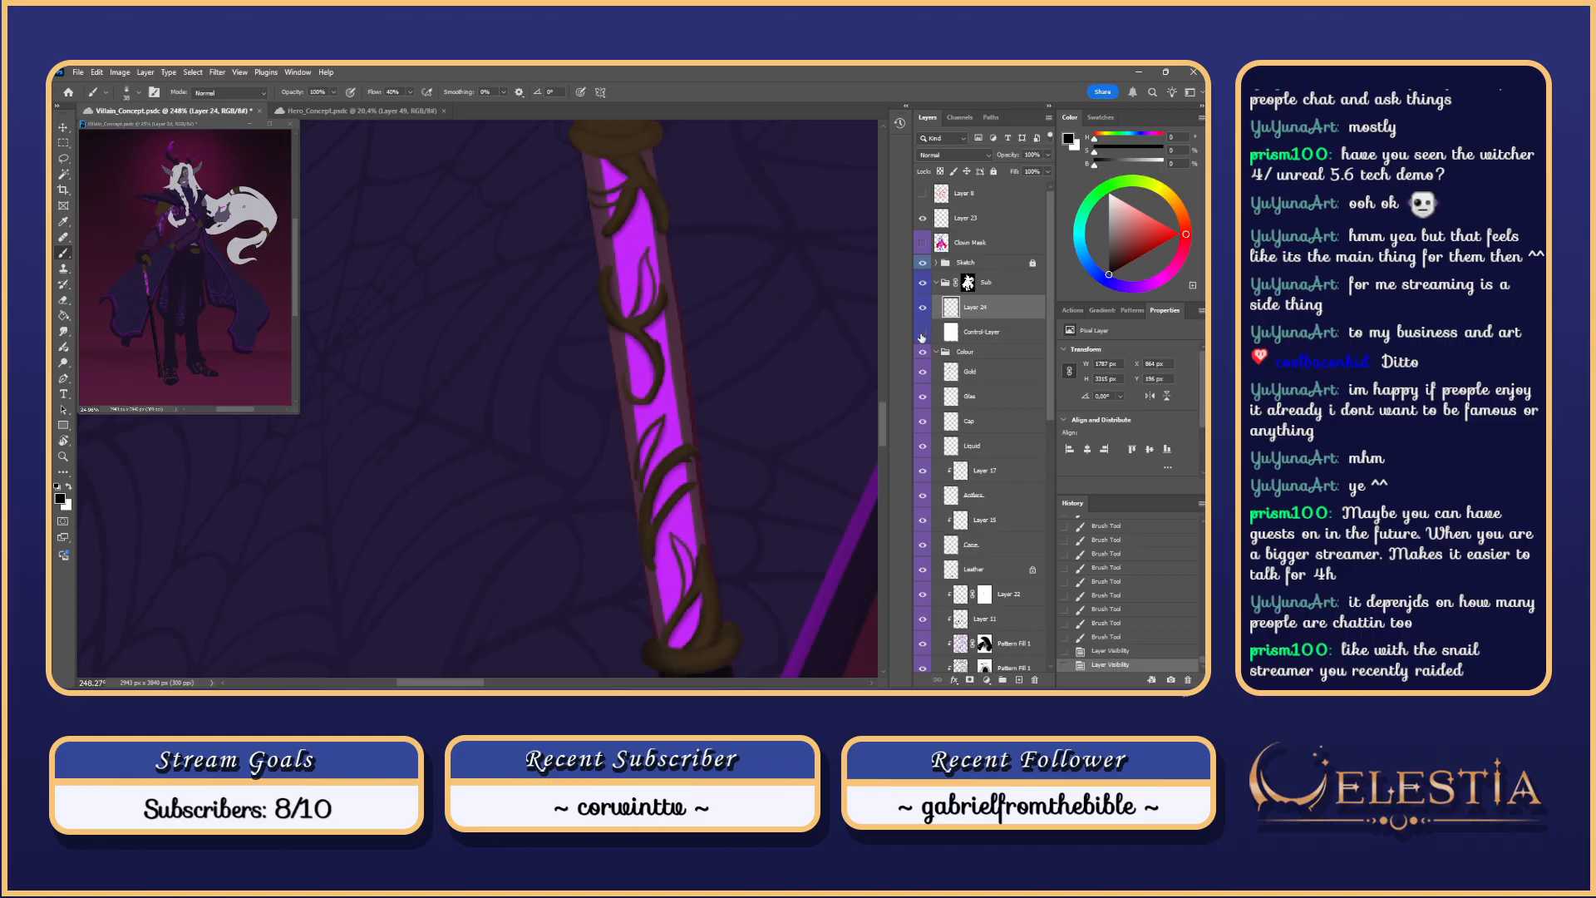
Step: Toggle the white control fill back on, reframe the figure, and make Clown Mask active
click(922, 337)
click(925, 333)
alt+scroll(713, 203, down, 5)
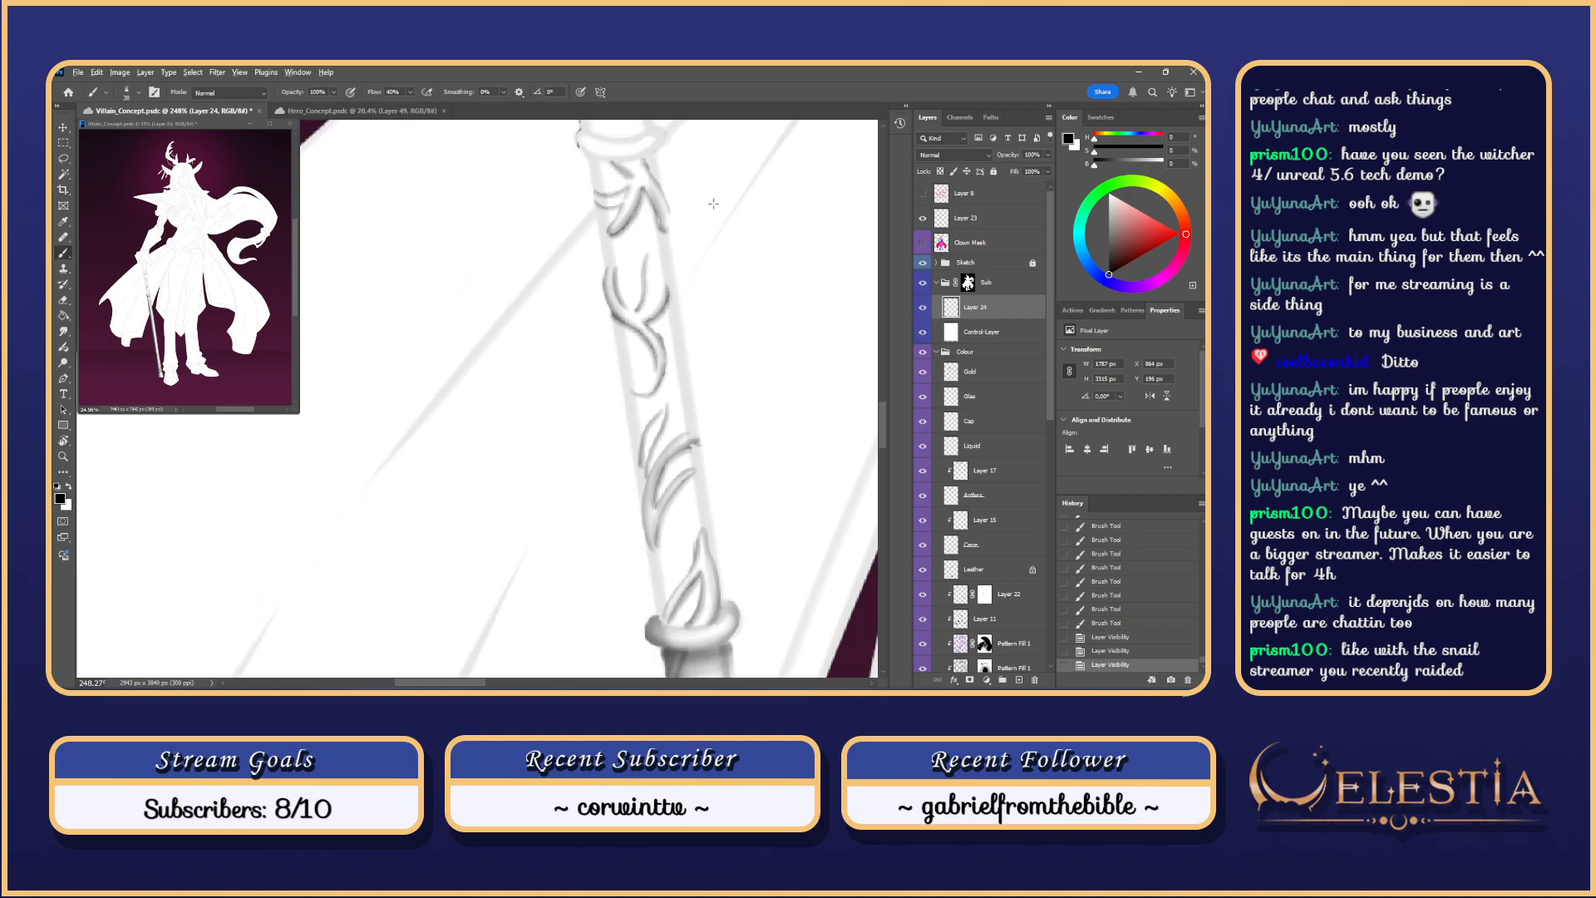
drag(751, 267, 724, 280)
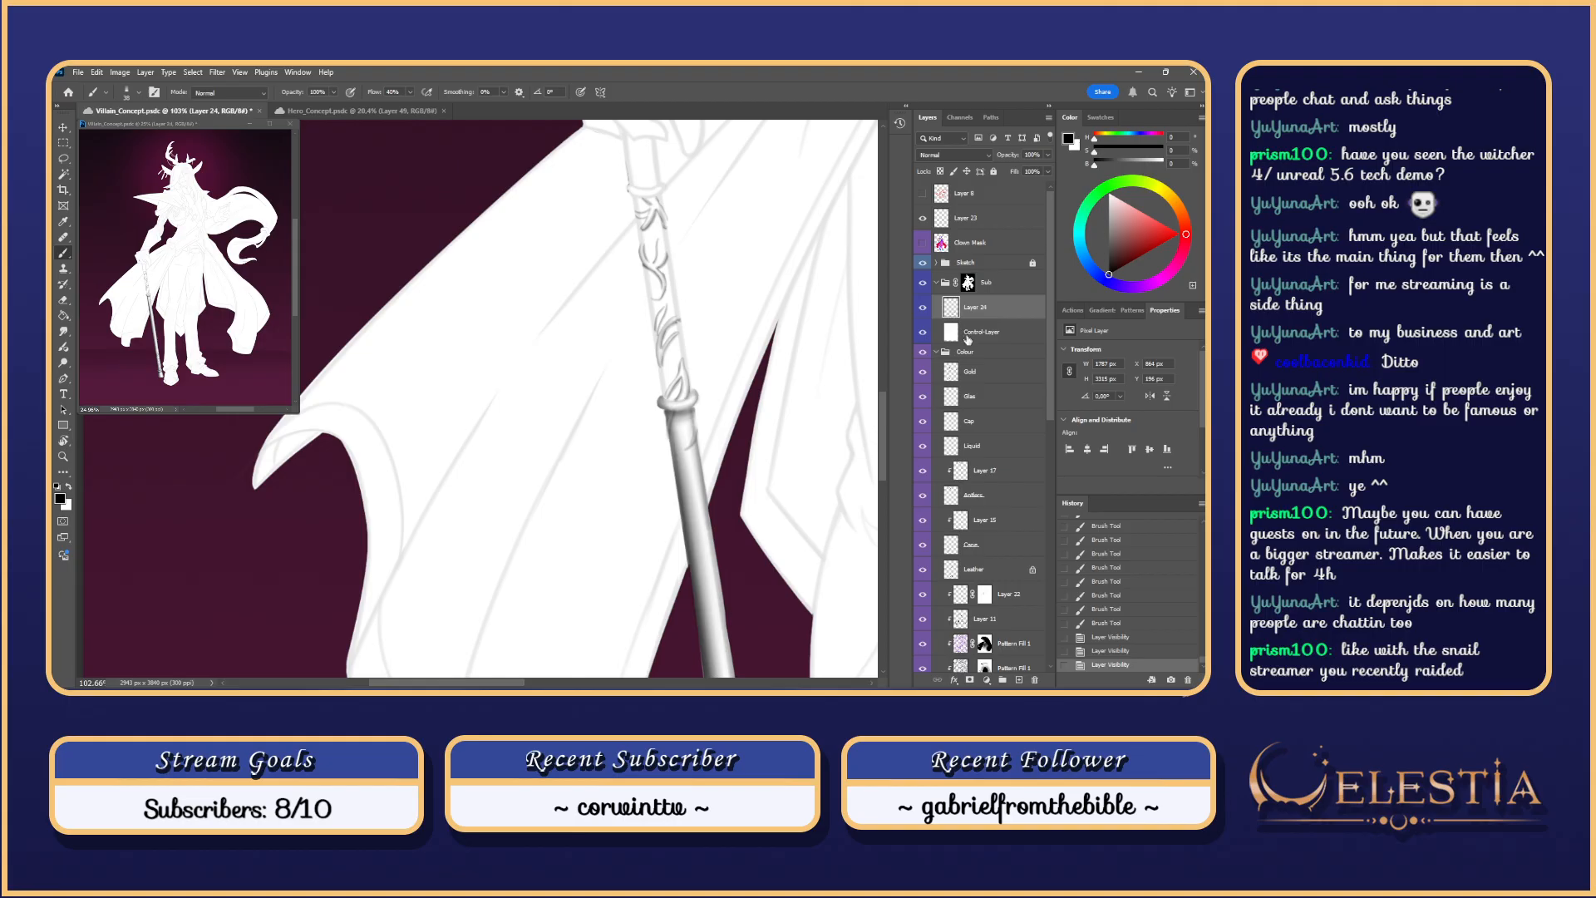
click(946, 249)
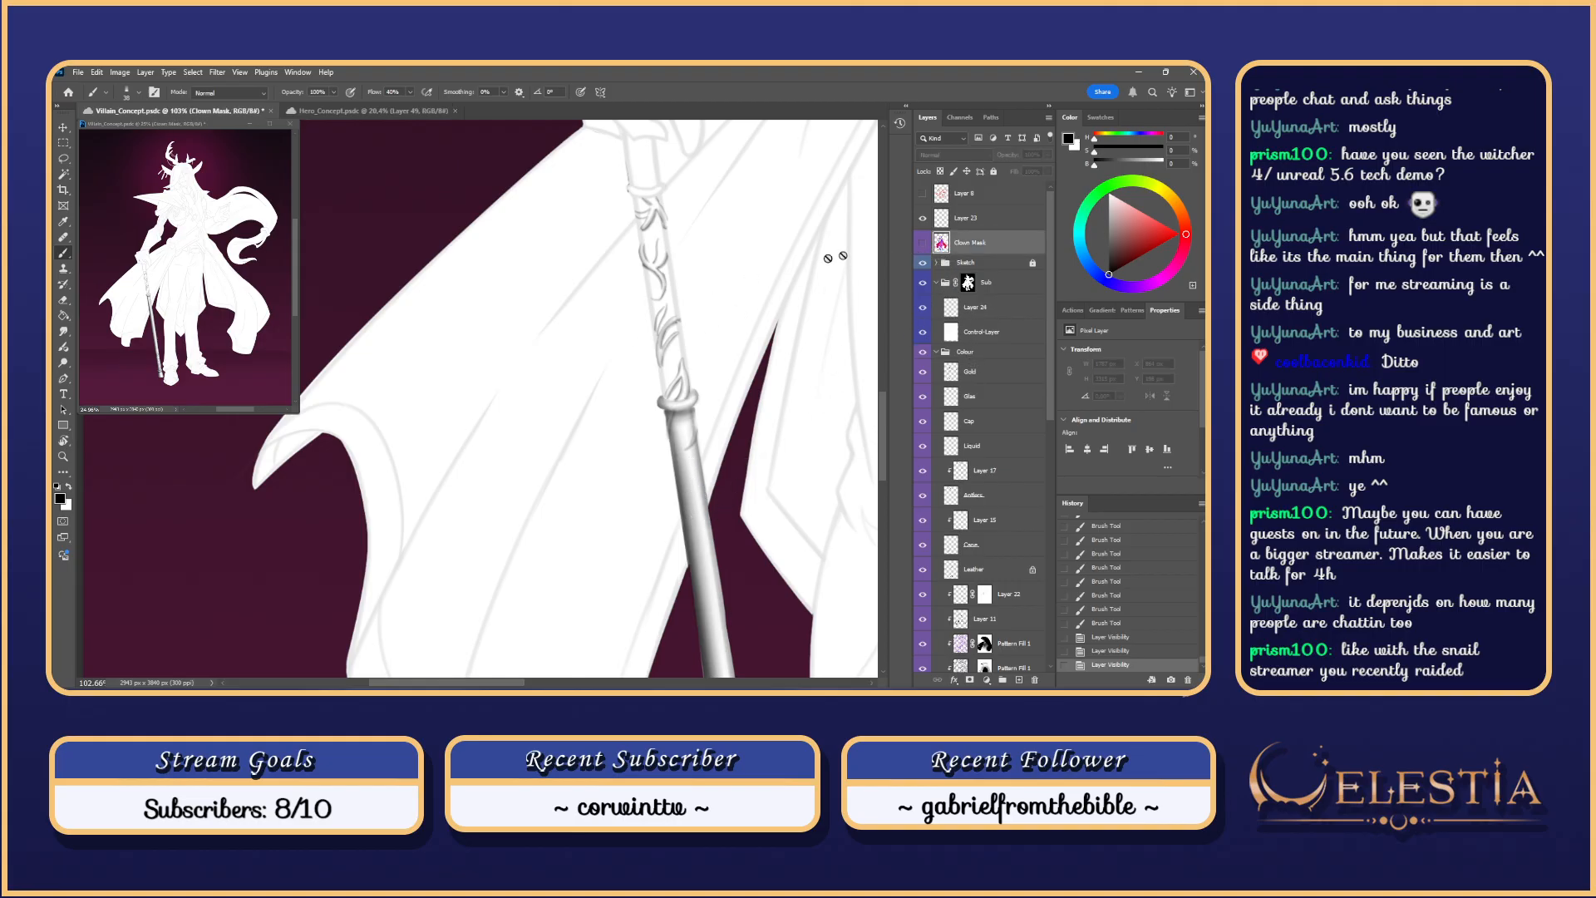
Step: Preview the Clown Mask, Magic Wand the cane shaft, and check Layer 24's visibility
click(922, 242)
click(922, 242)
key(w)
click(683, 400)
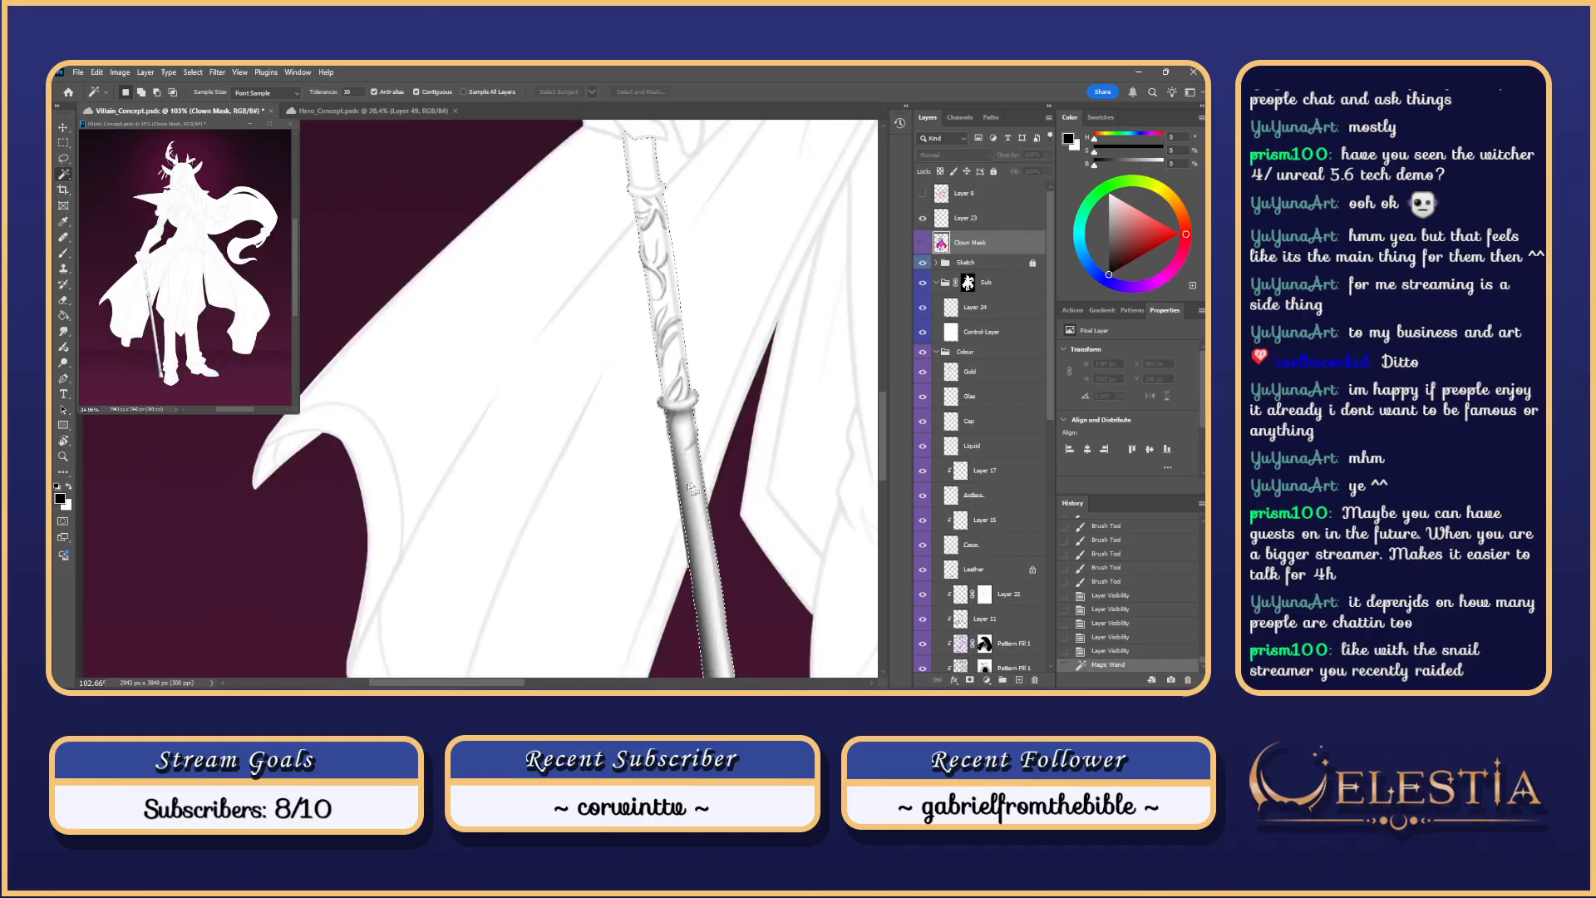
click(994, 308)
click(922, 307)
click(922, 307)
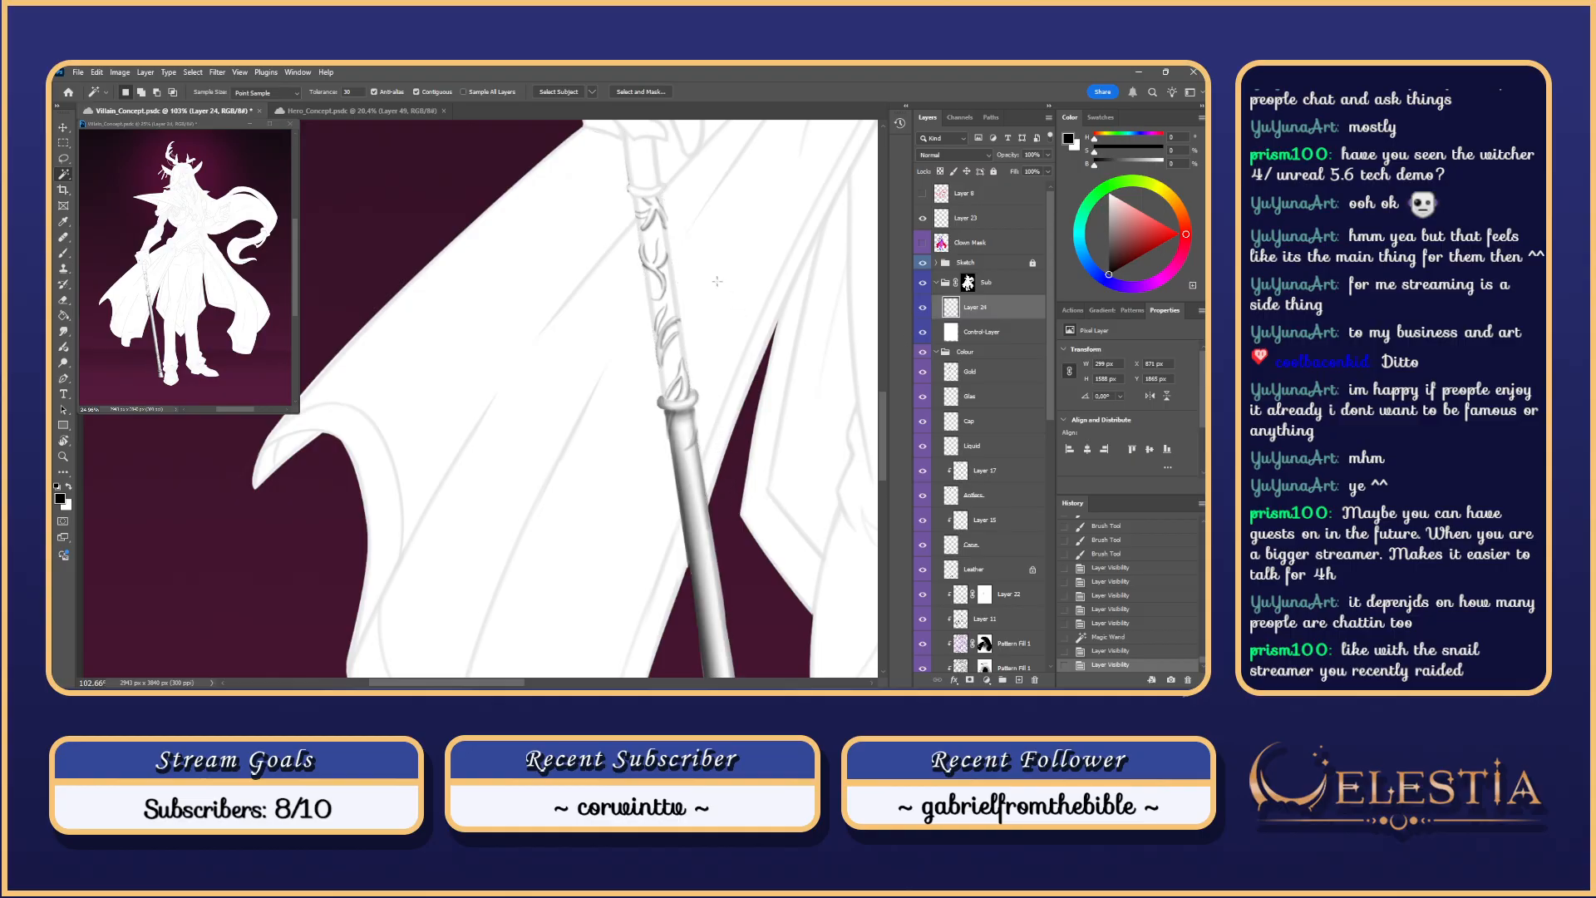
mouse_move(712, 284)
mouse_down()
mouse_move(731, 333)
mouse_move(688, 485)
mouse_up()
Step: Test brush strokes down the cane's left edge on Layer 24, undoing each
key(b)
key(ctrl+z)
mouse_move(657, 279)
mouse_down()
mouse_move(674, 278)
mouse_move(674, 366)
mouse_up()
key(ctrl+z)
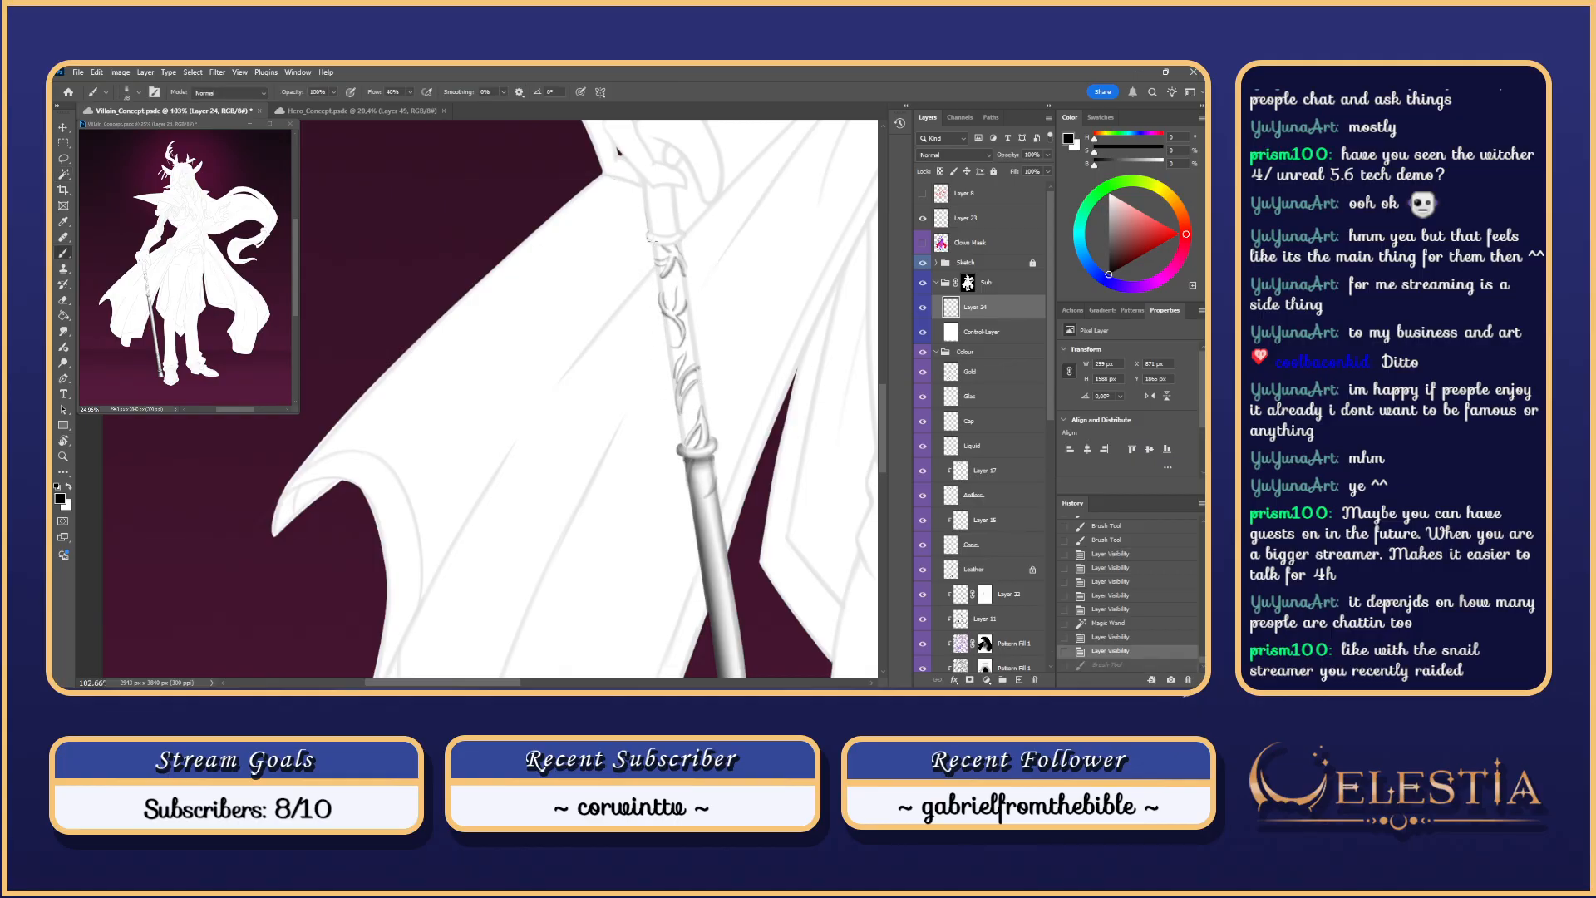
drag(651, 241, 663, 309)
key(ctrl+z)
scroll(668, 227, up, 3)
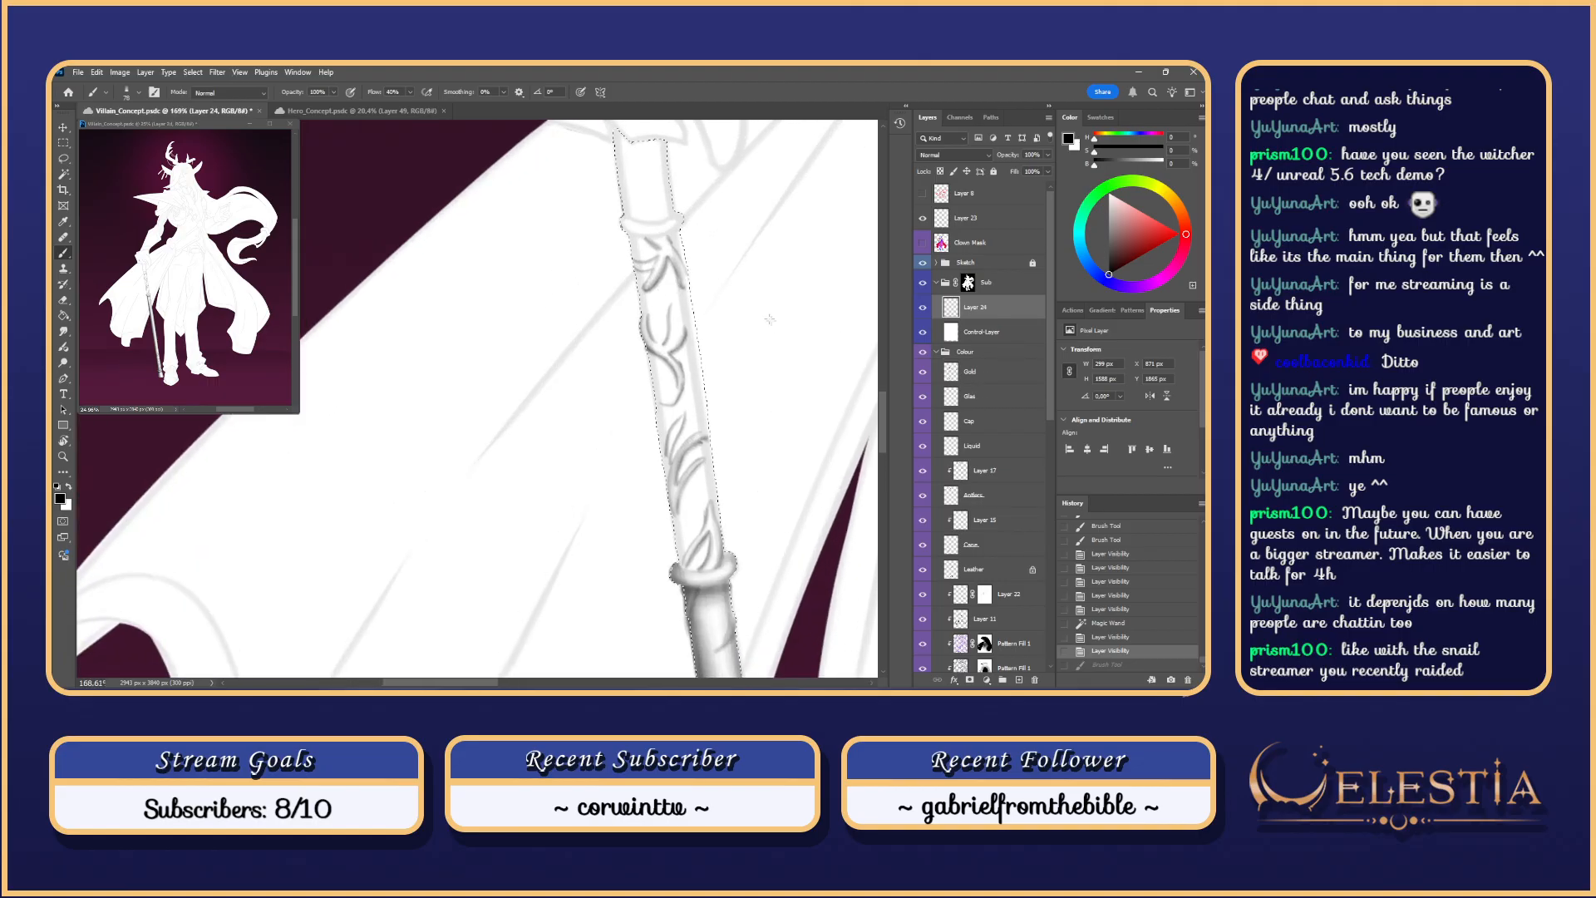
Step: Rotate the canvas view about 23–42 degrees to test a cane stroke, then reset it upright
key(r)
drag(636, 375, 621, 469)
key(space)
drag(621, 469, 566, 342)
key(b)
drag(691, 334, 627, 484)
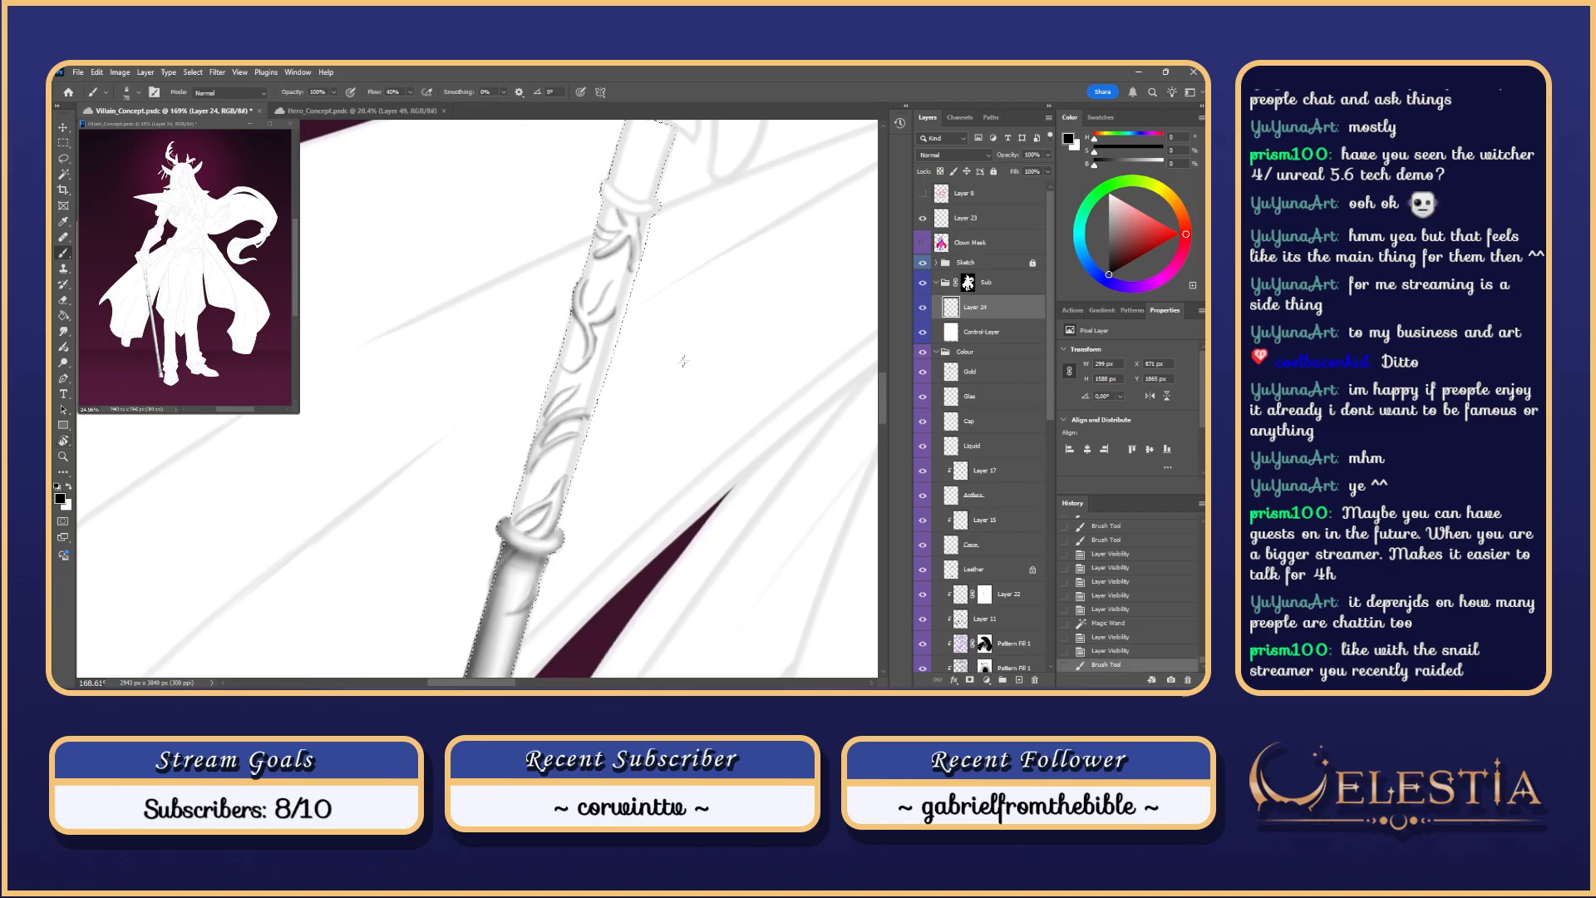
key(r)
mouse_move(684, 361)
mouse_down()
mouse_move(702, 387)
mouse_move(675, 510)
mouse_move(680, 343)
mouse_up()
key(space)
key(l)
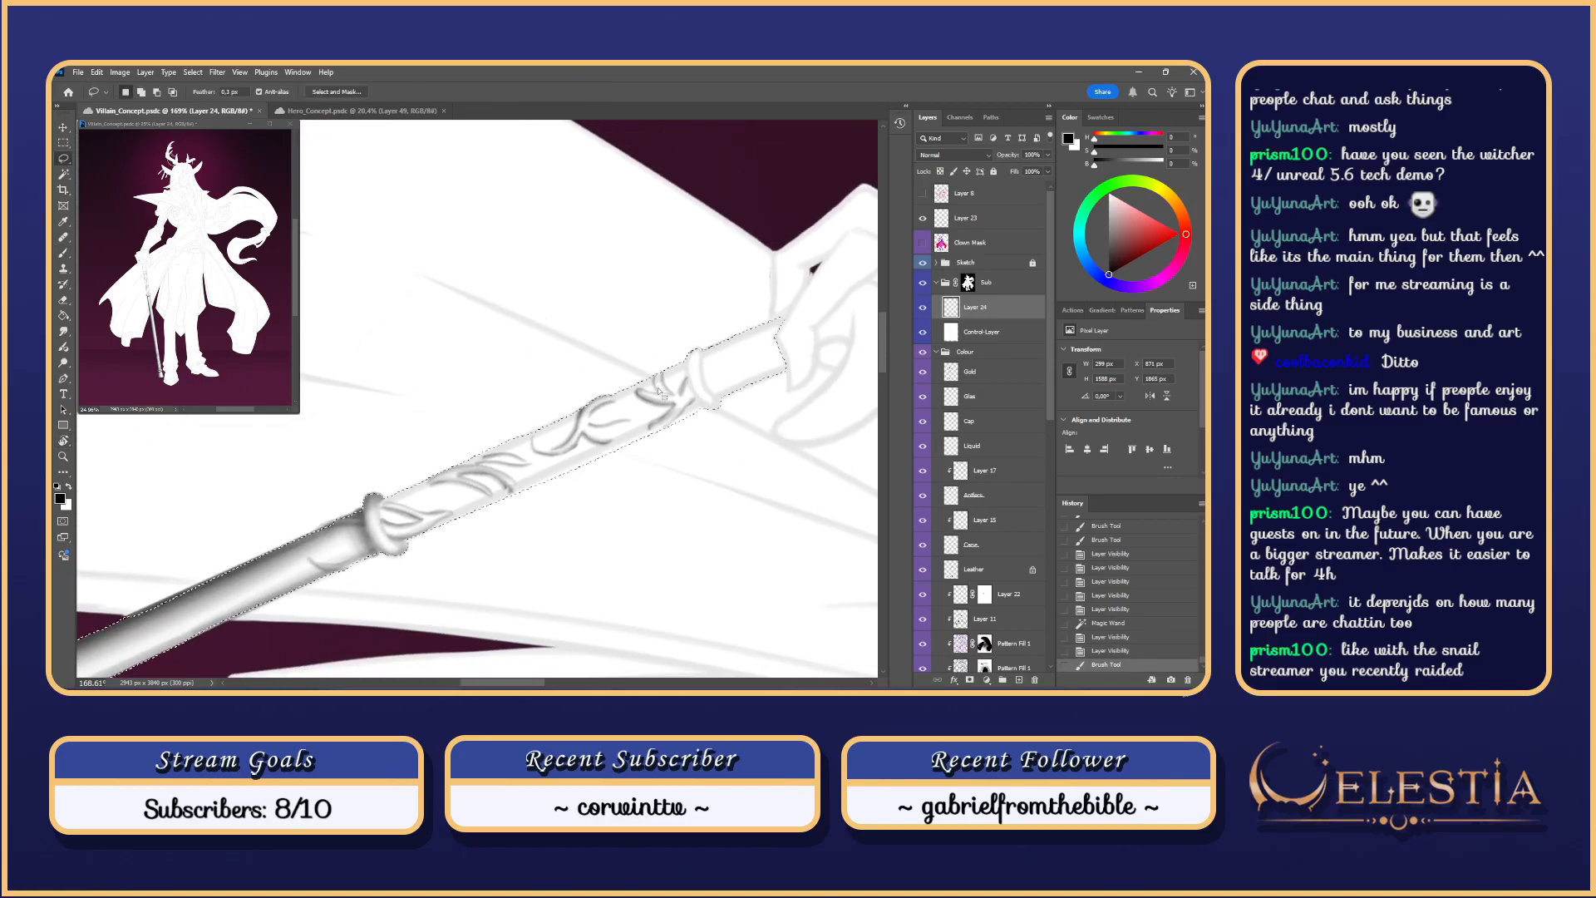
key(Escape)
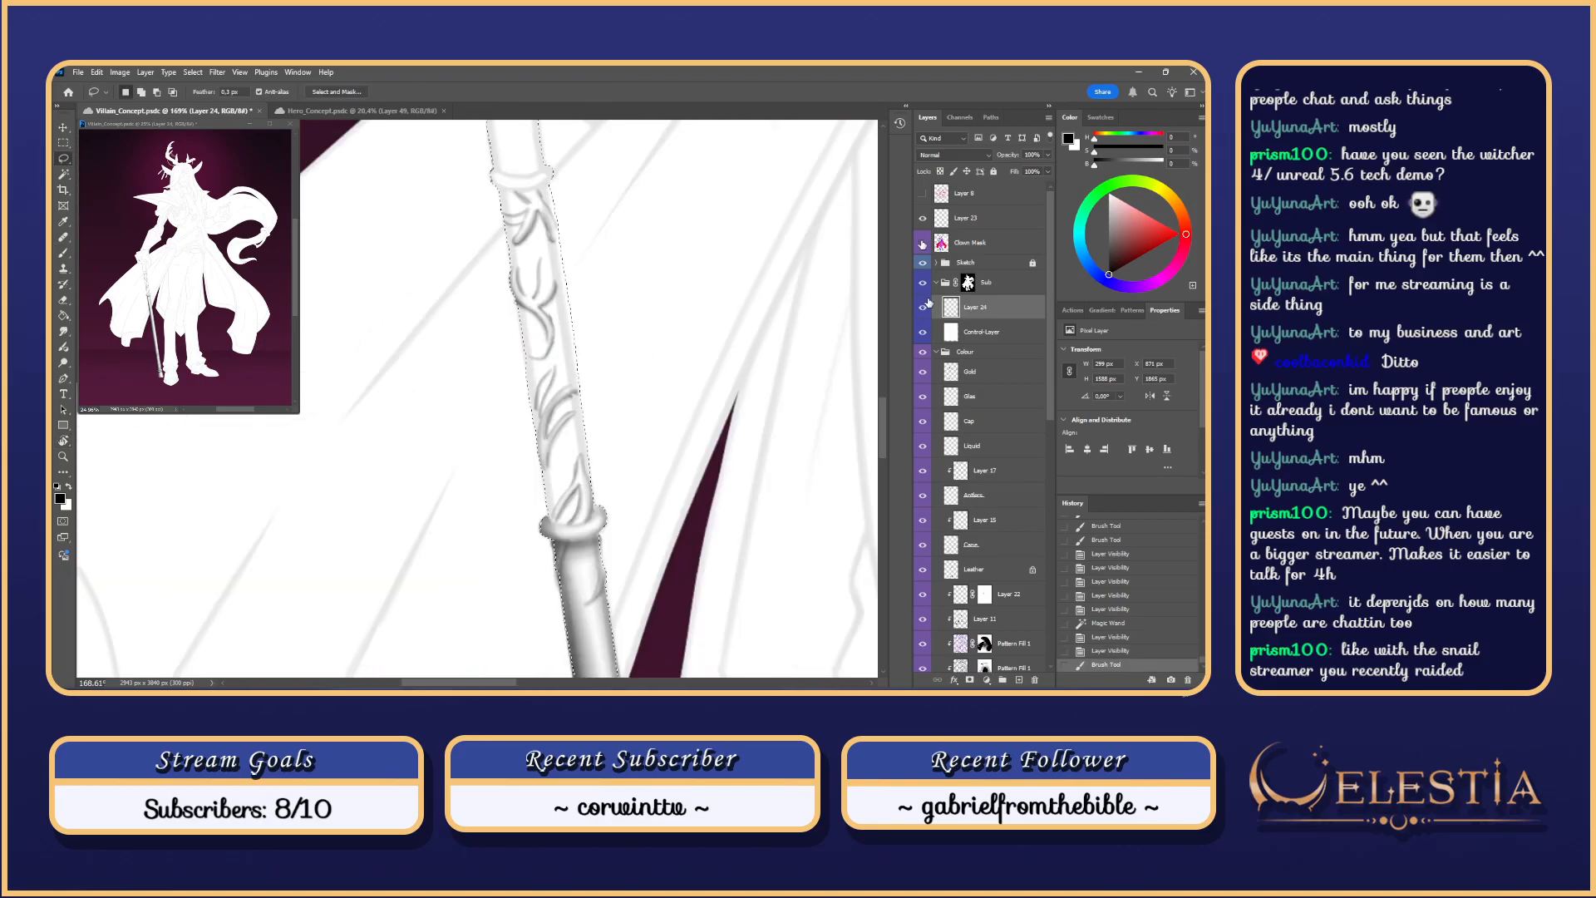
scroll(1047, 545, down, 5)
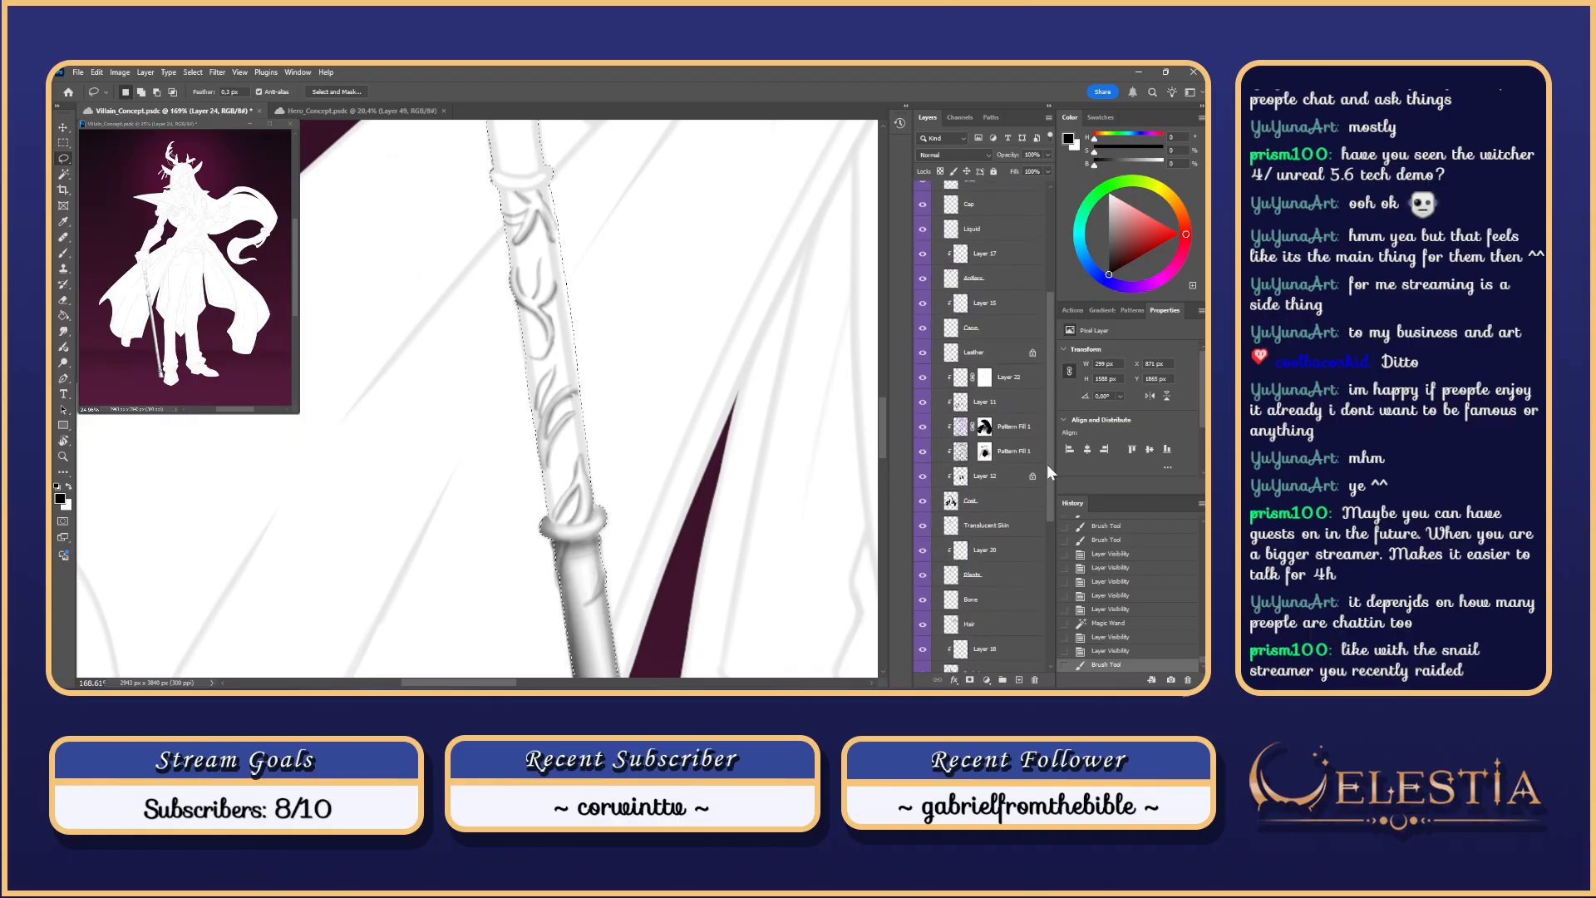
Step: Clear earlier selections and Magic Wand the upper cane shaft on the Glas layer
click(988, 338)
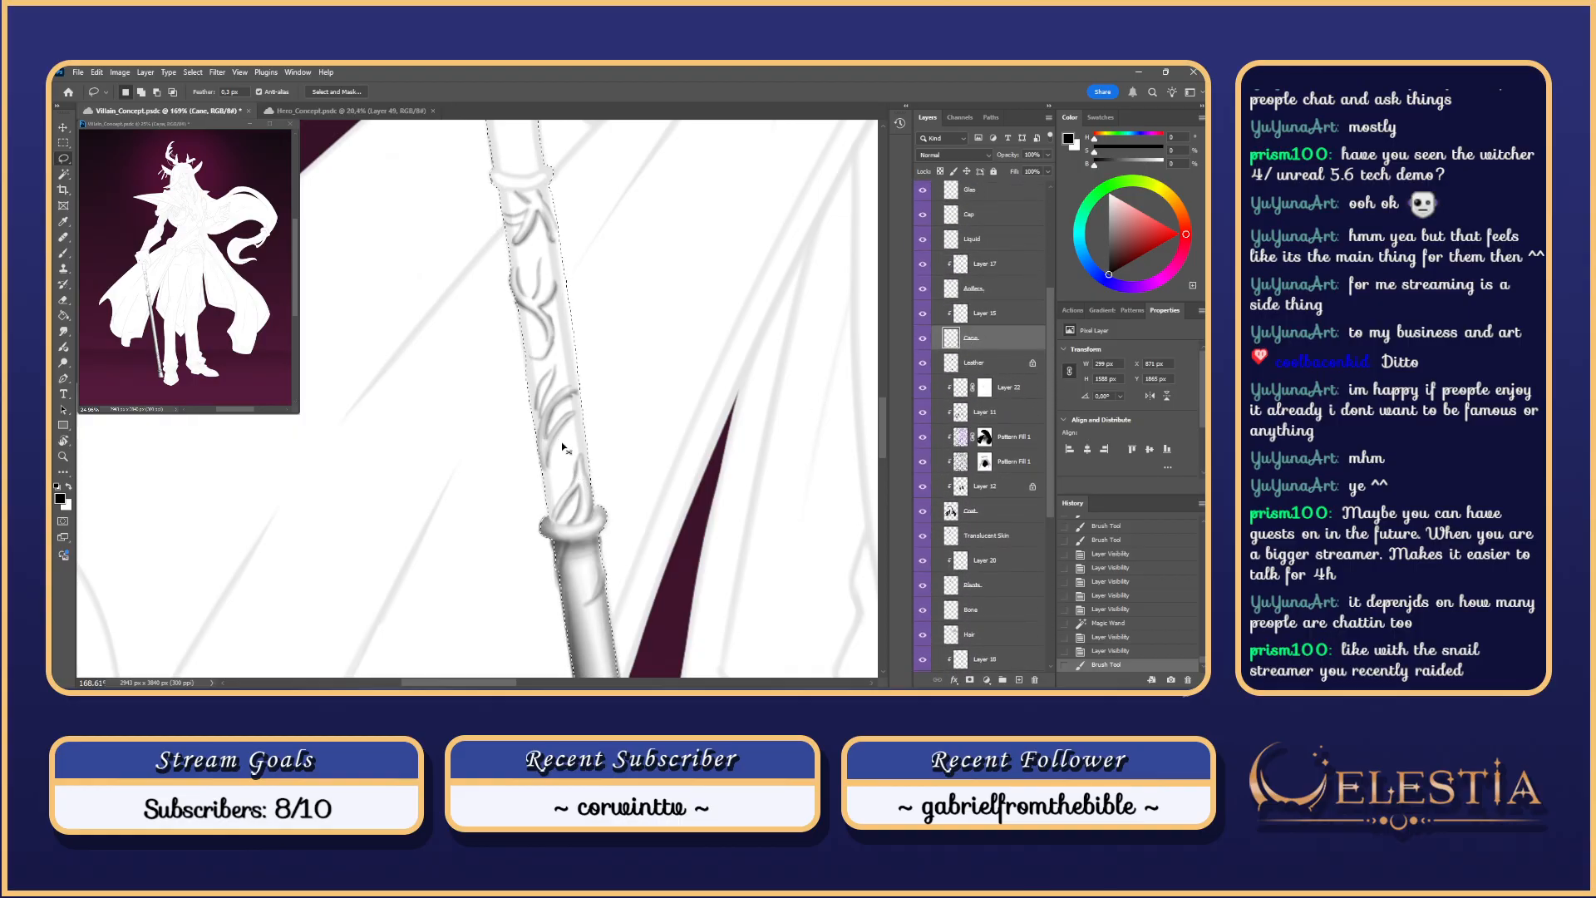
key(ctrl+d)
key(w)
key(ctrl+d)
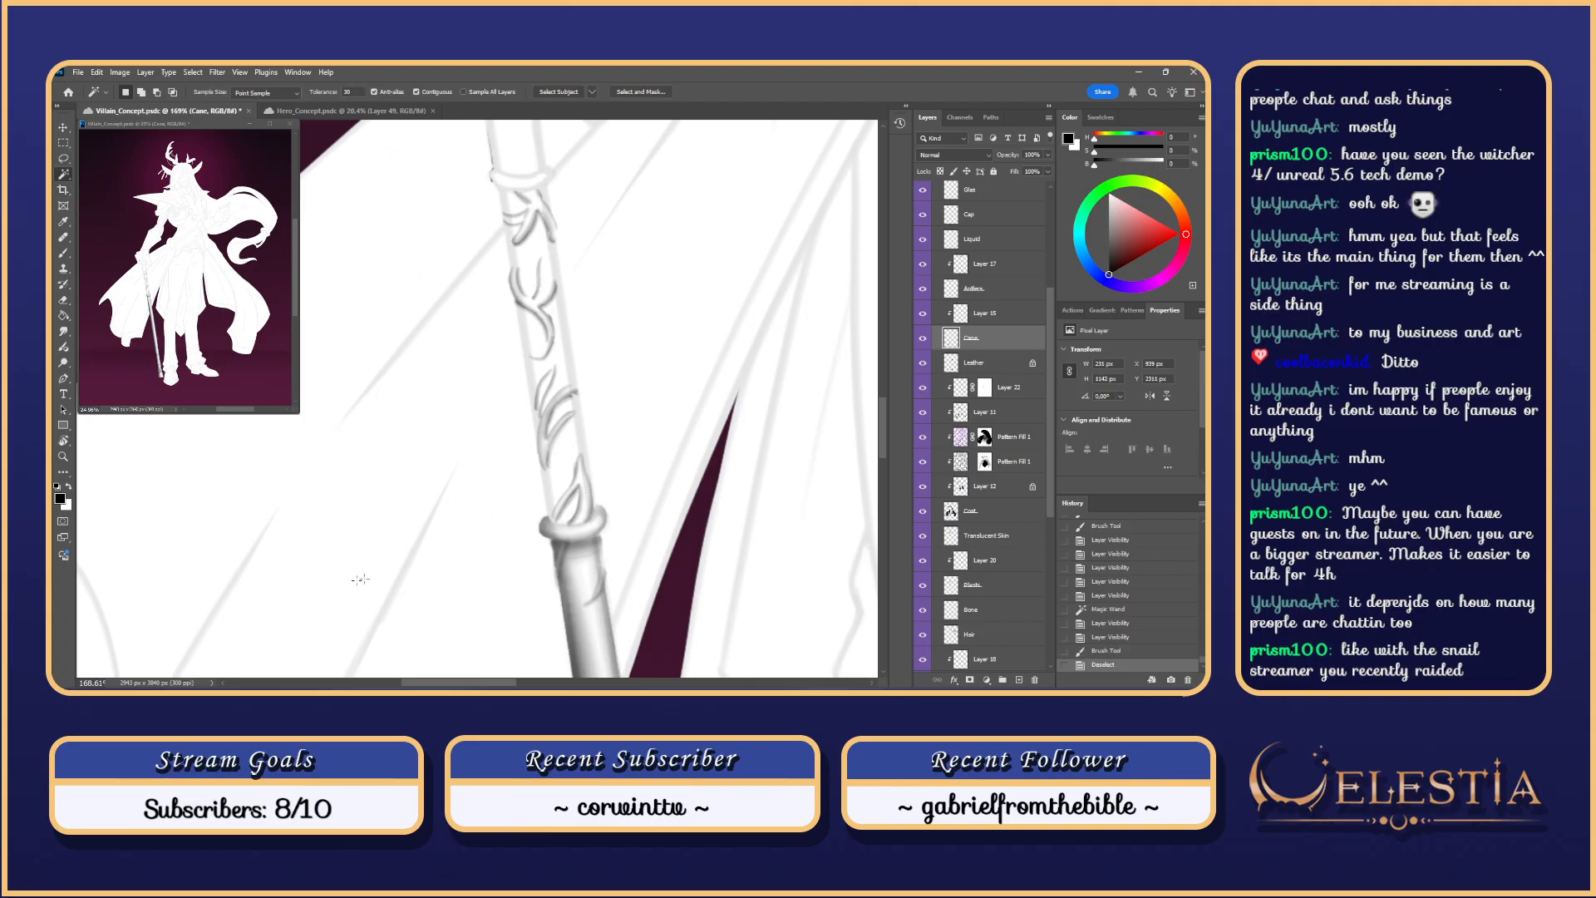
scroll(1035, 220, up, 4)
click(973, 396)
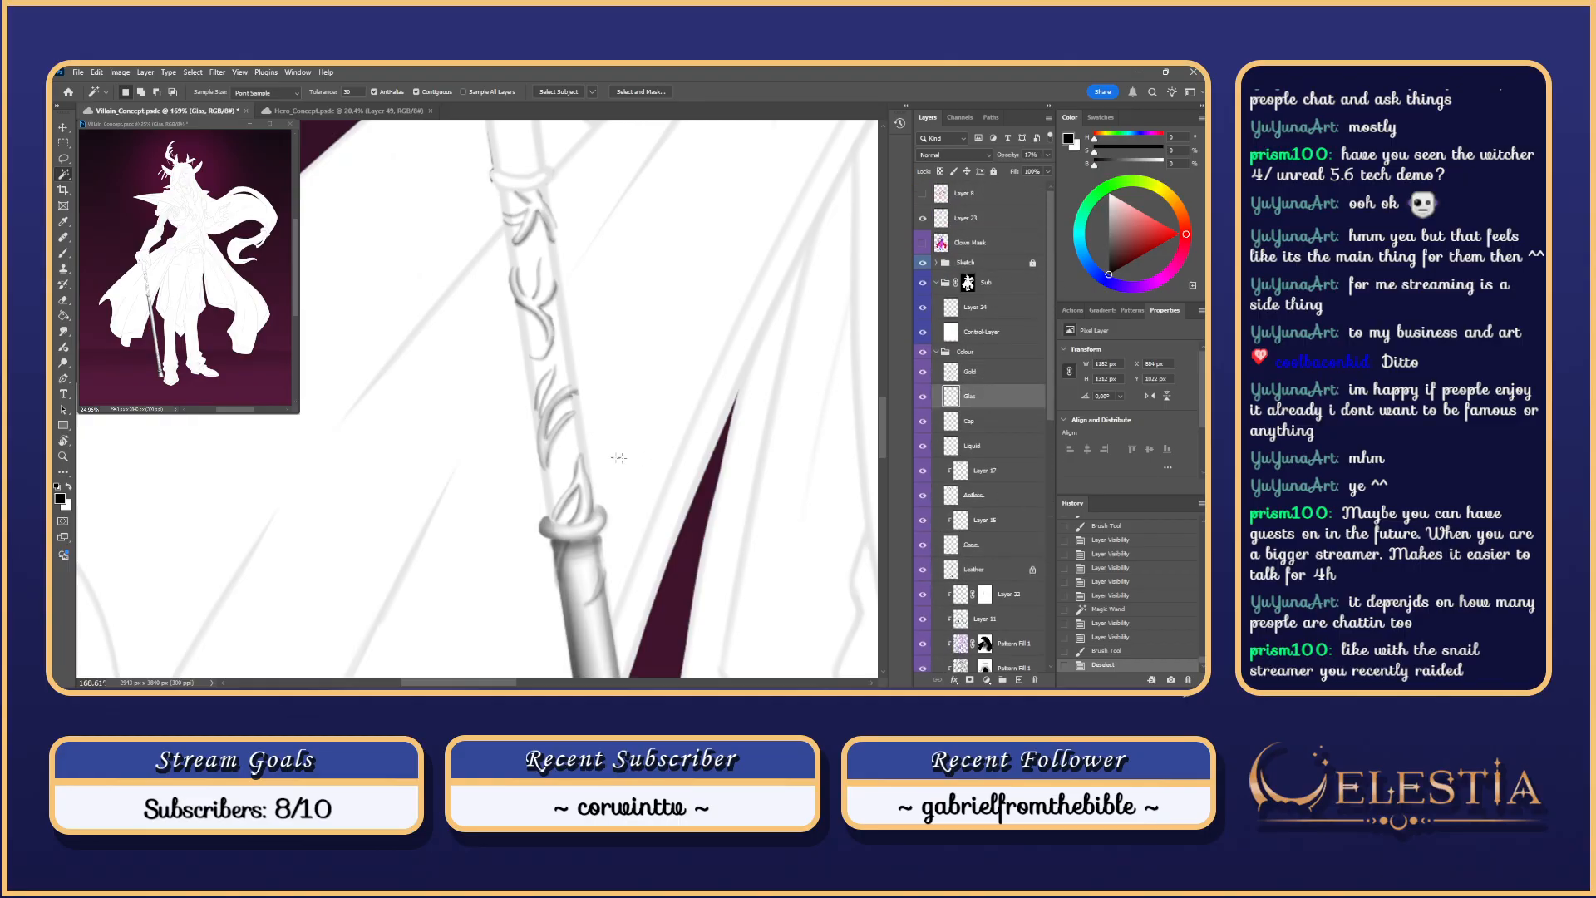
click(603, 592)
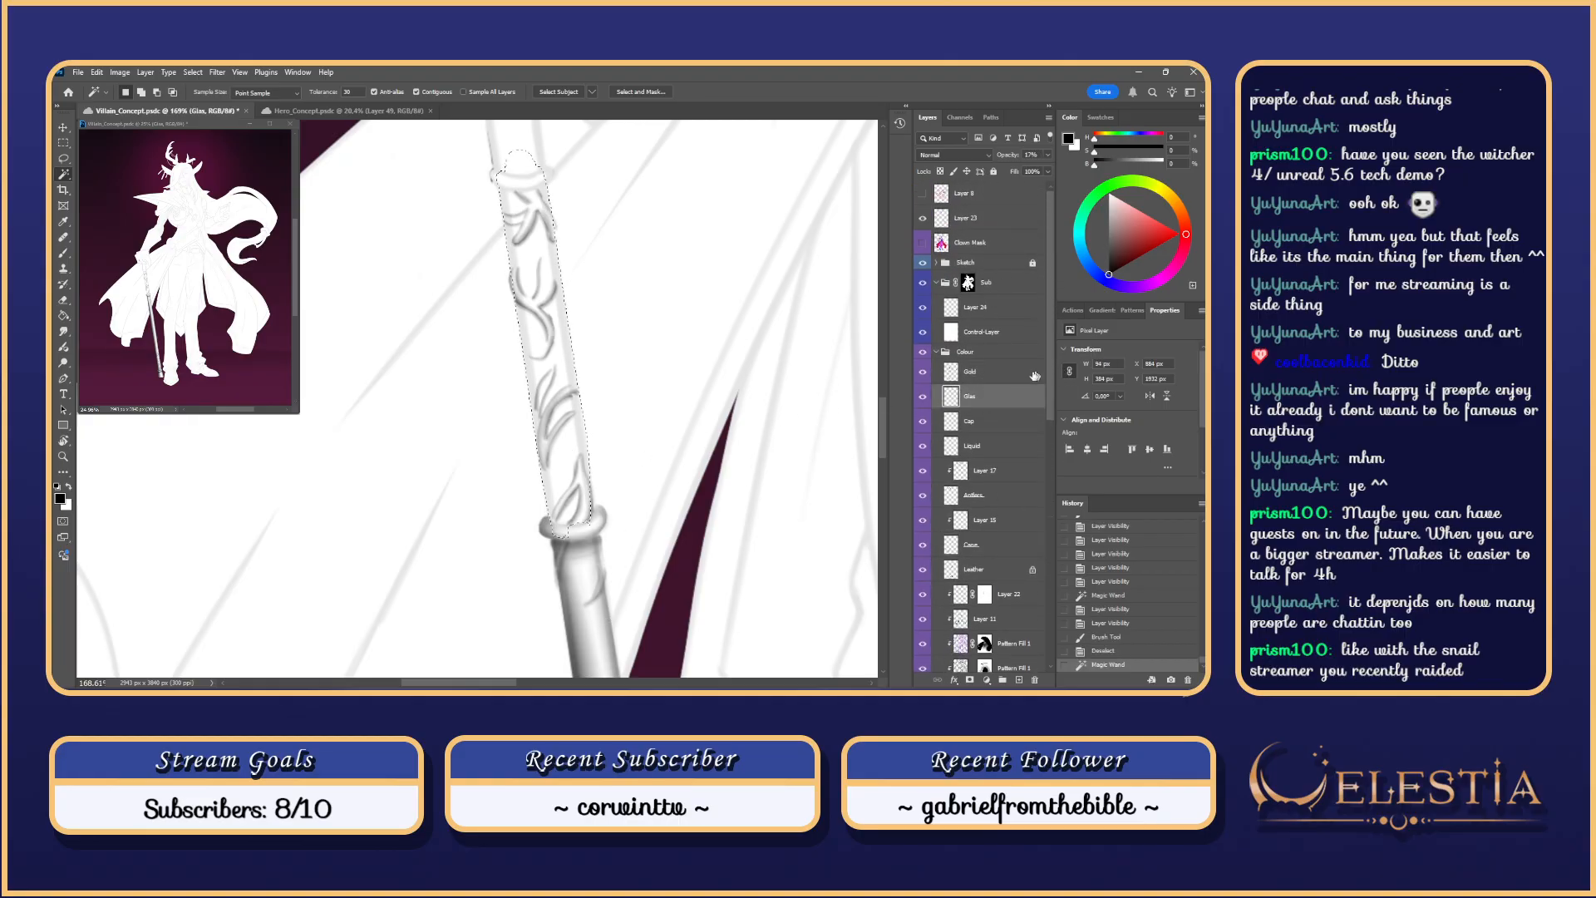
key(ctrl+h)
Step: Activate Layer 24 and test strokes along the cane's left side, undoing them
click(923, 307)
click(923, 307)
click(981, 307)
key(b)
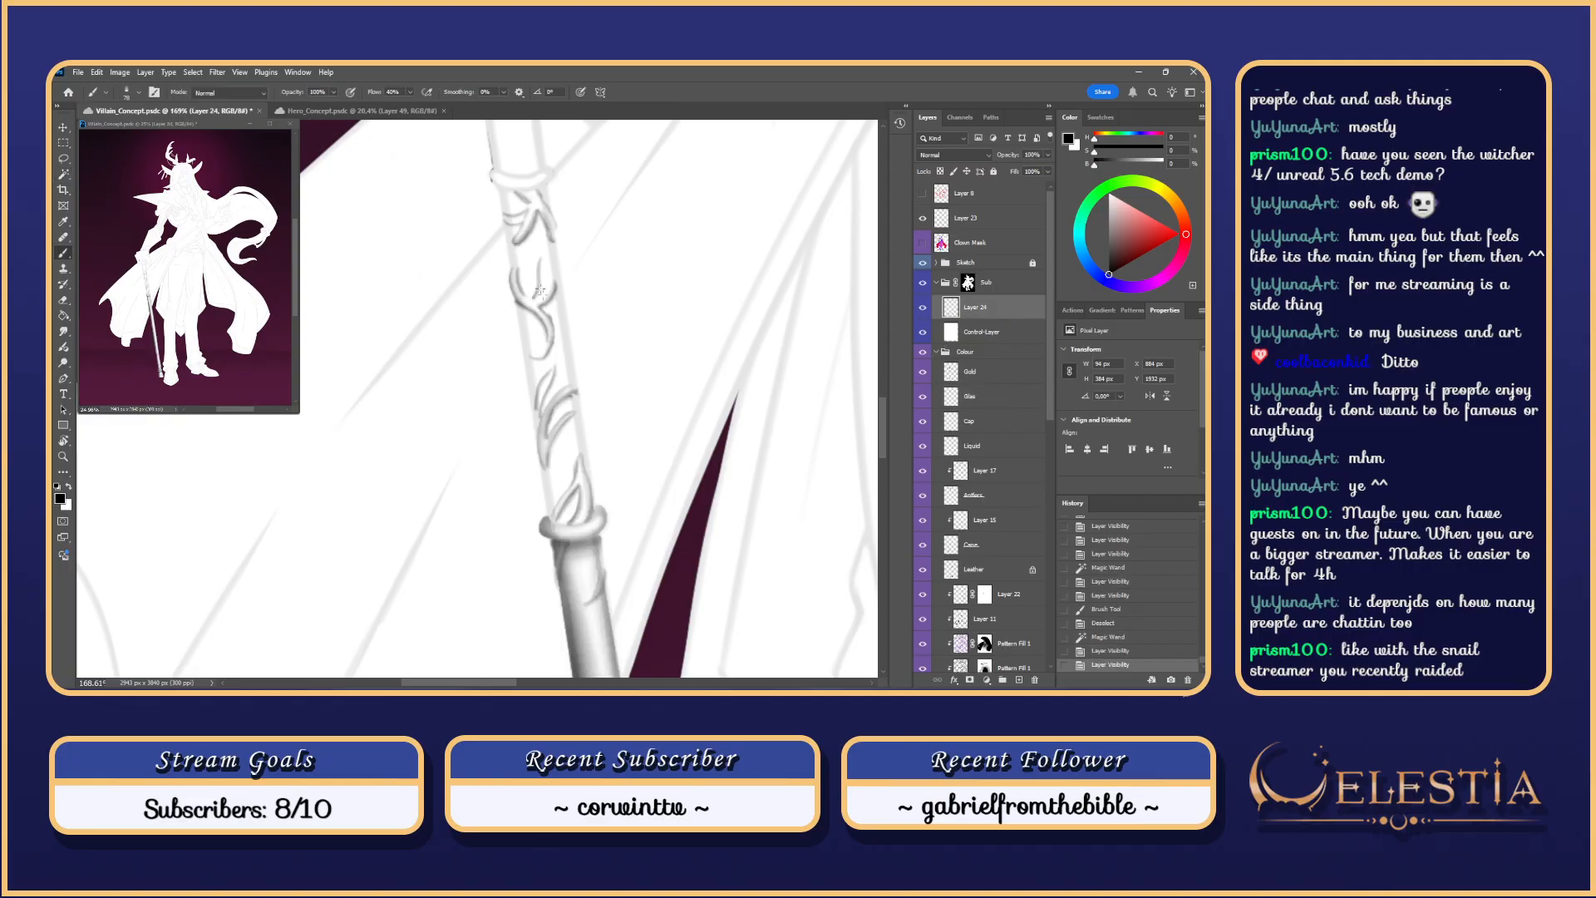
drag(509, 197, 557, 525)
key(ctrl+z)
scroll(514, 223, down, 3)
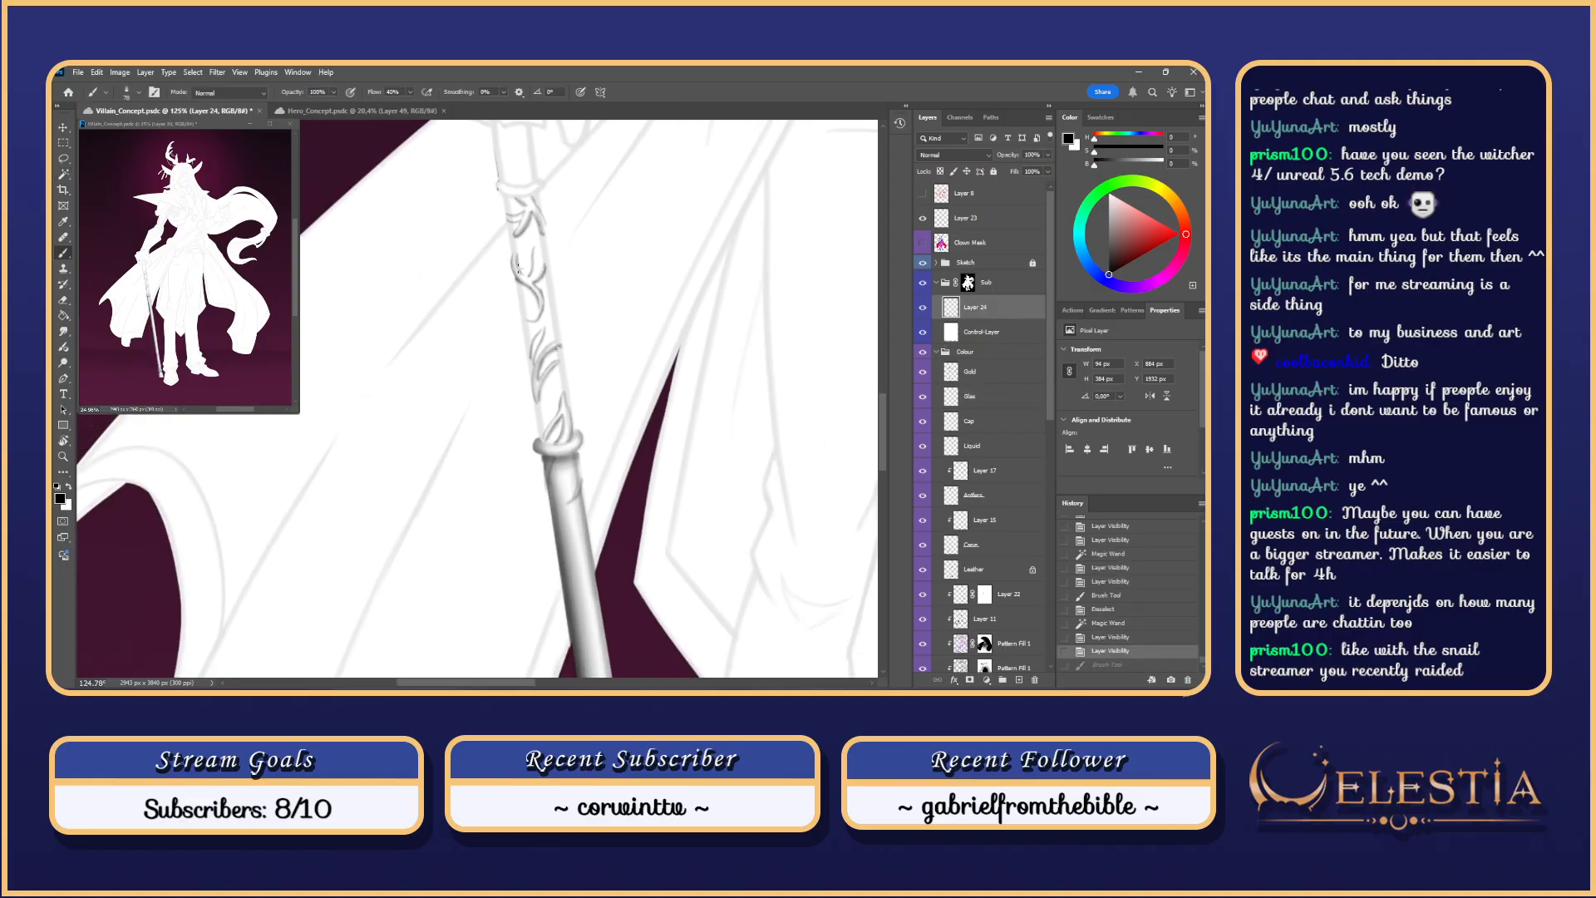
drag(510, 217, 532, 356)
key(ctrl+z)
Step: Frame the upper cane, switch to the Lasso, and make the Gold layer active
scroll(582, 249, up, 3)
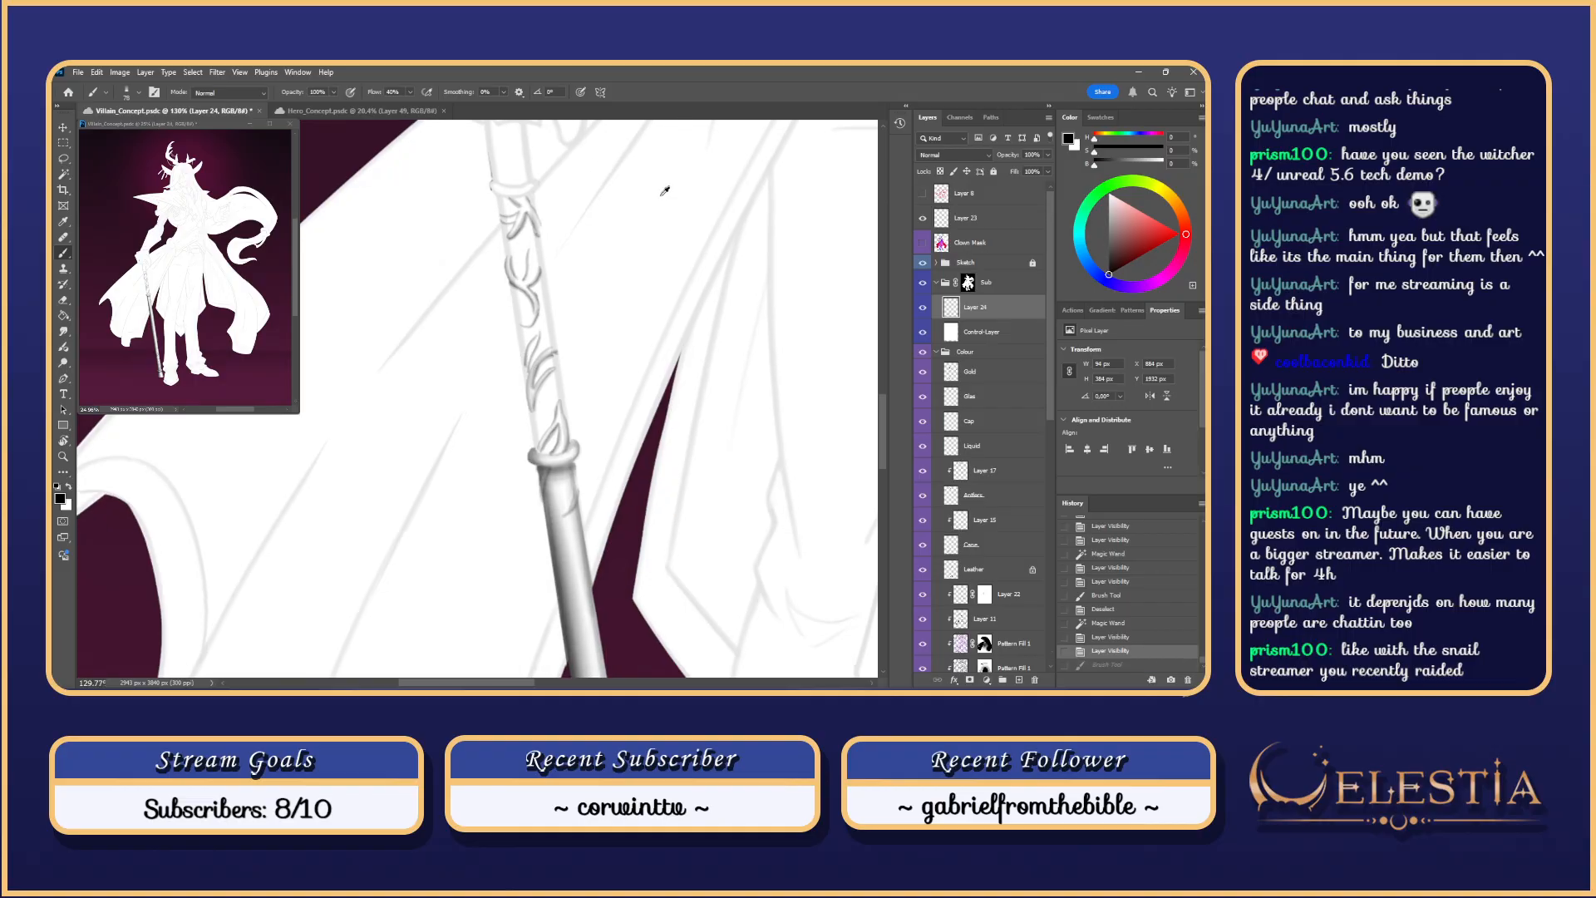
drag(522, 281, 572, 310)
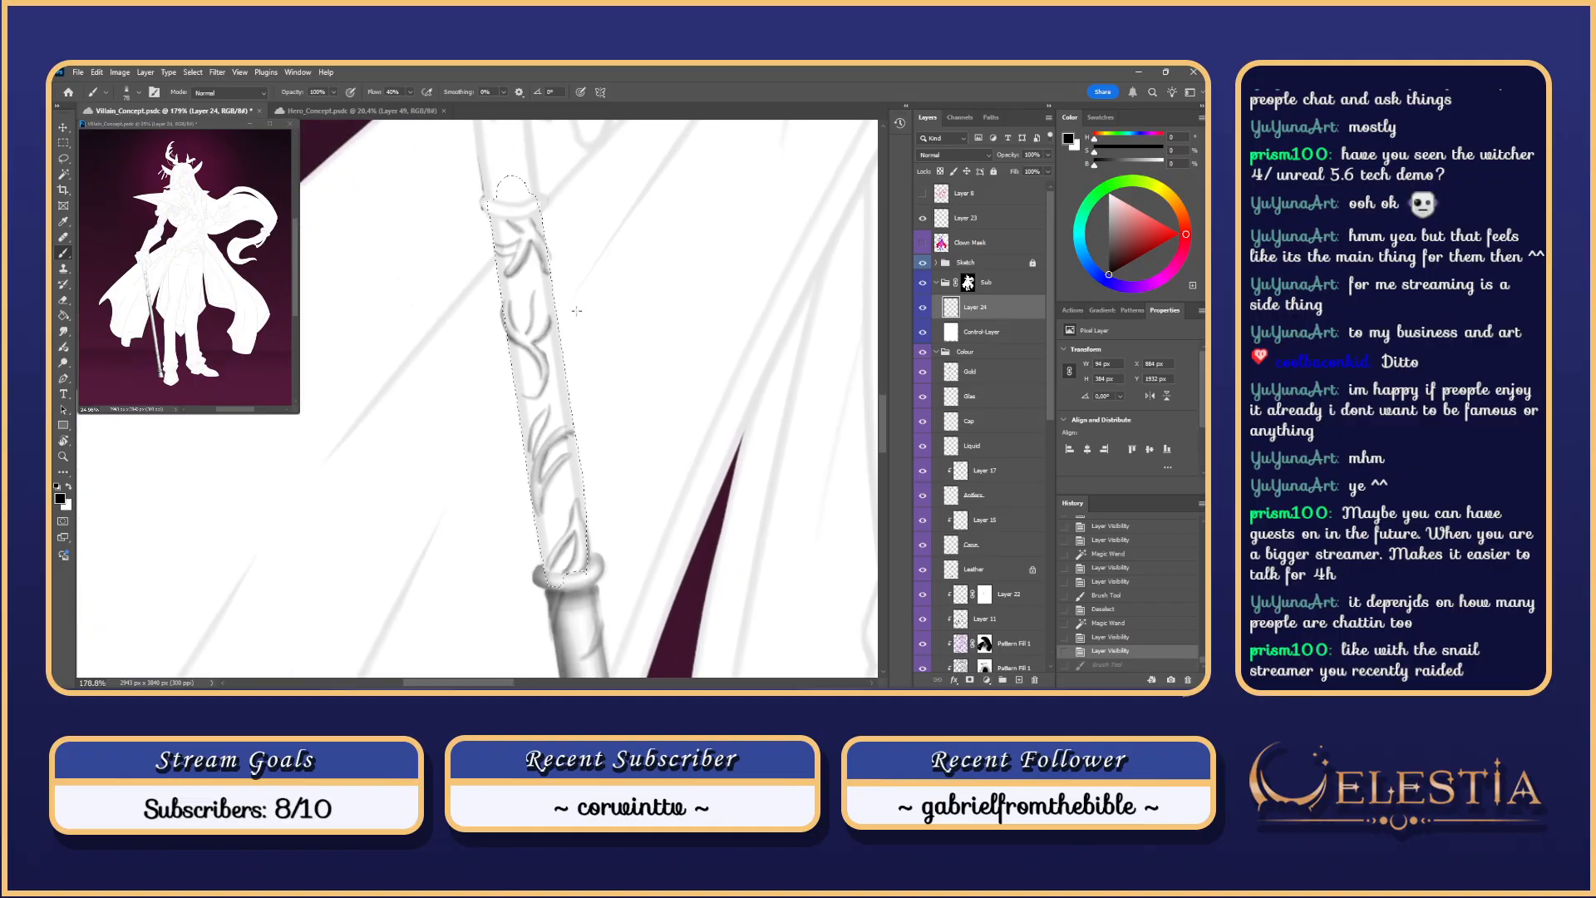
key(l)
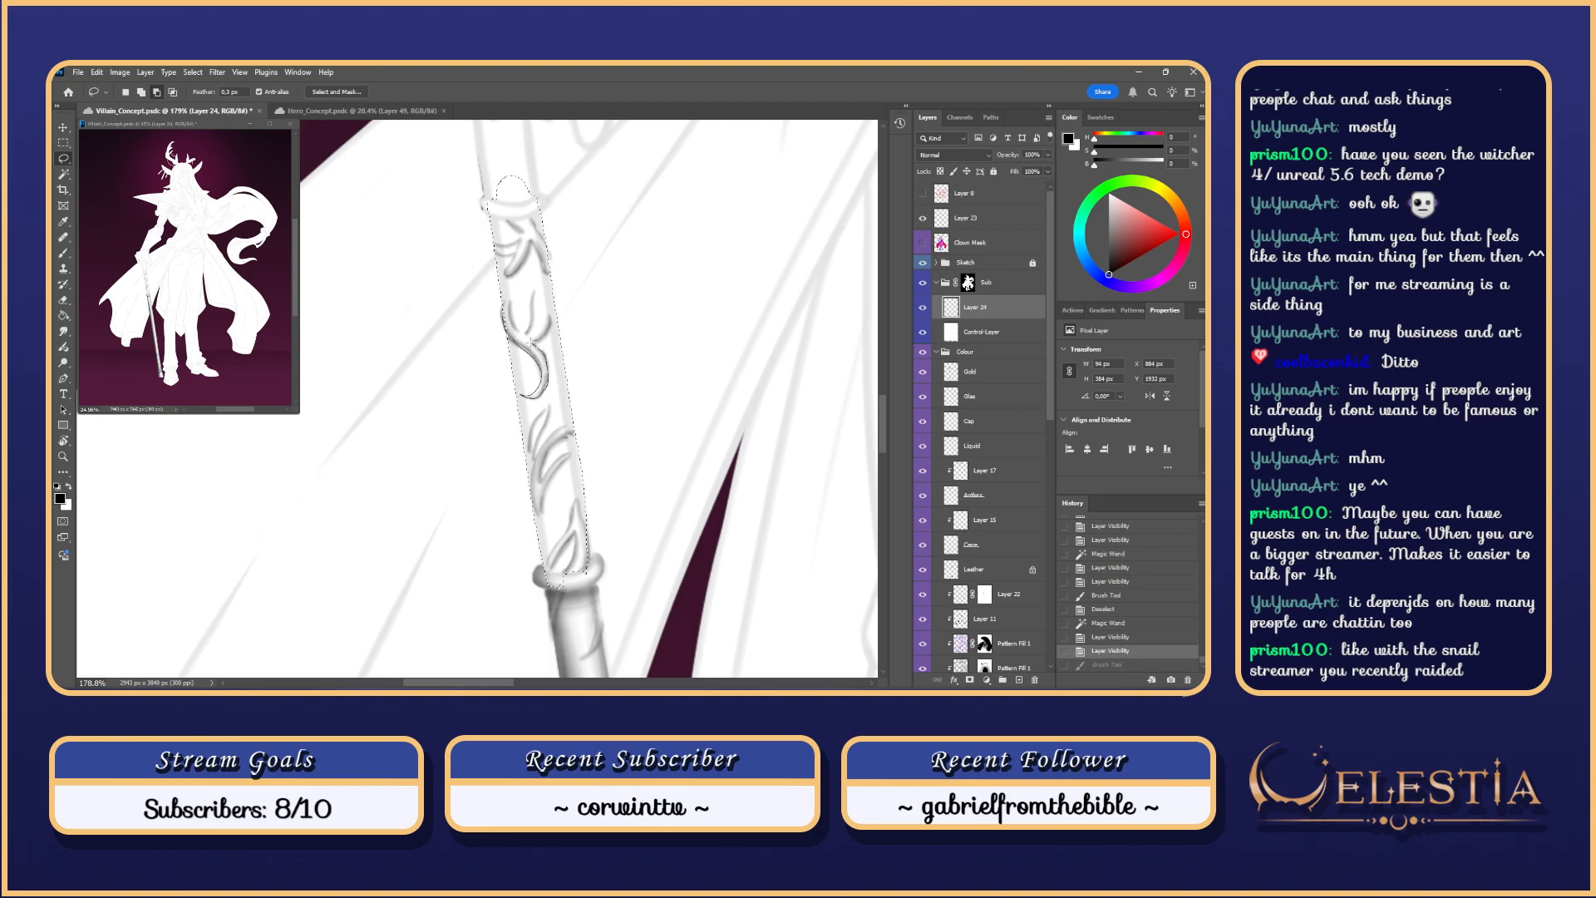
click(981, 377)
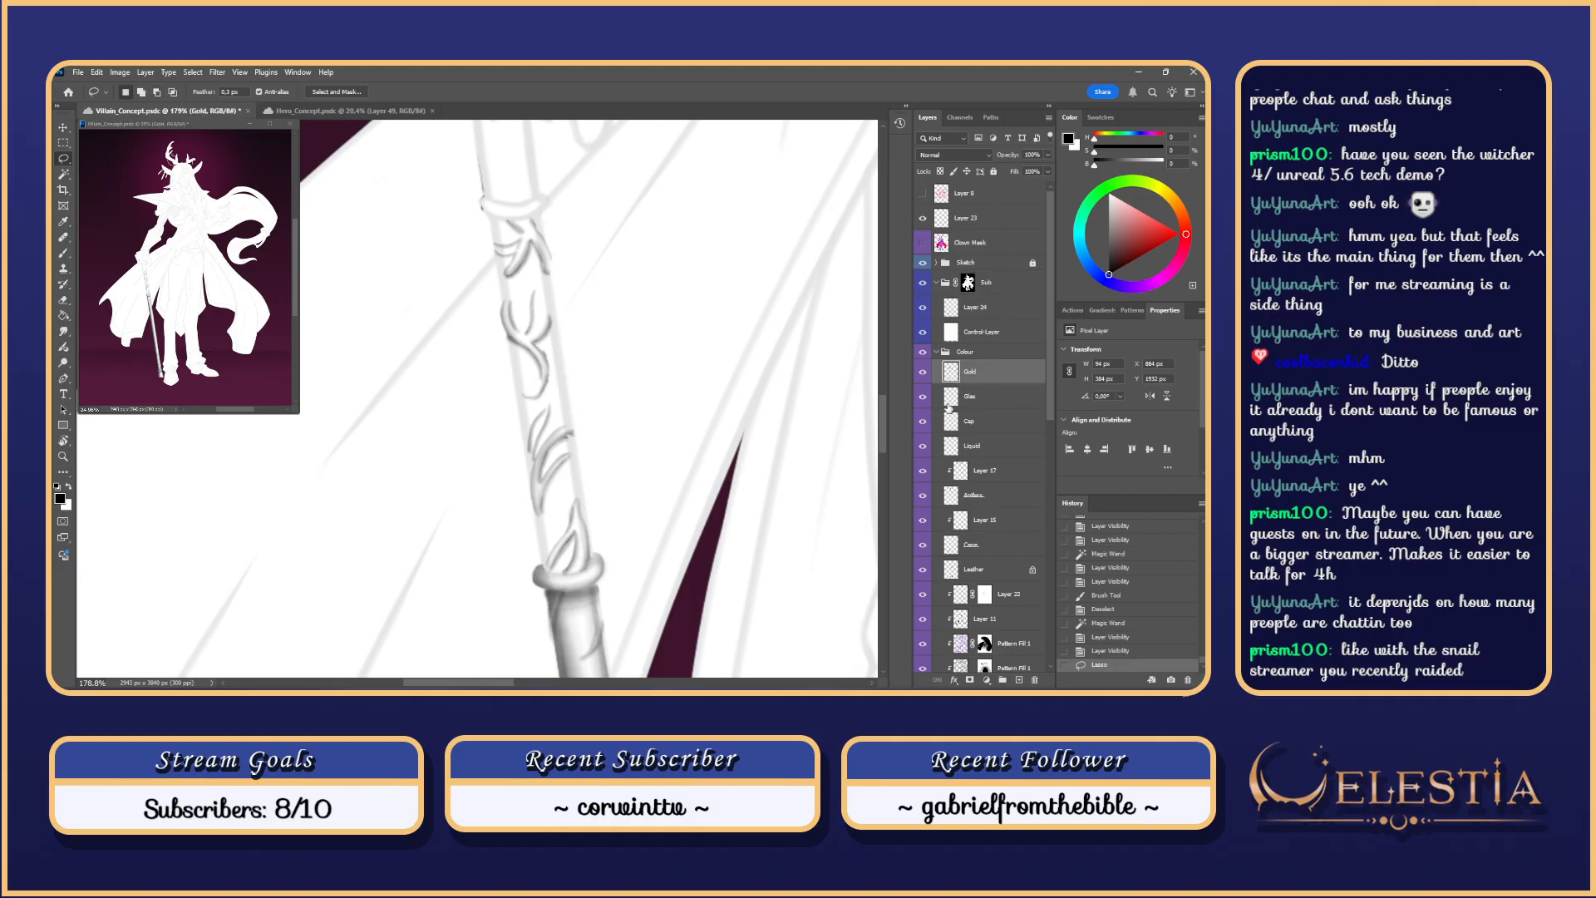
Step: Load the gold ornament outline and delete those areas from the Glas layer
ctrl+click(950, 372)
scroll(1050, 424, down, 3)
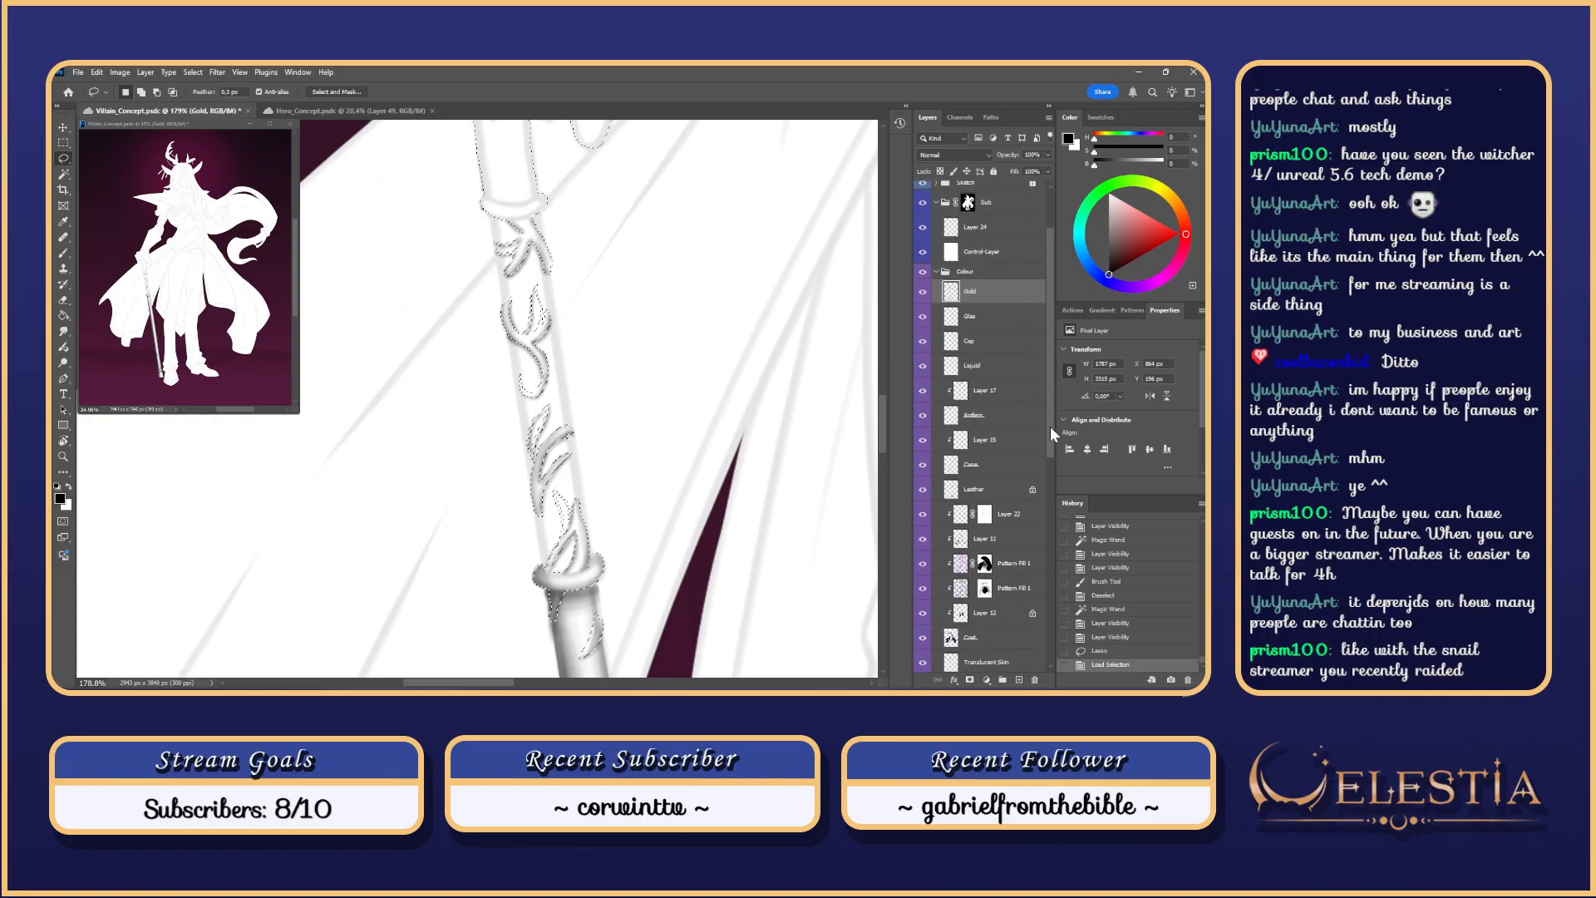
click(982, 321)
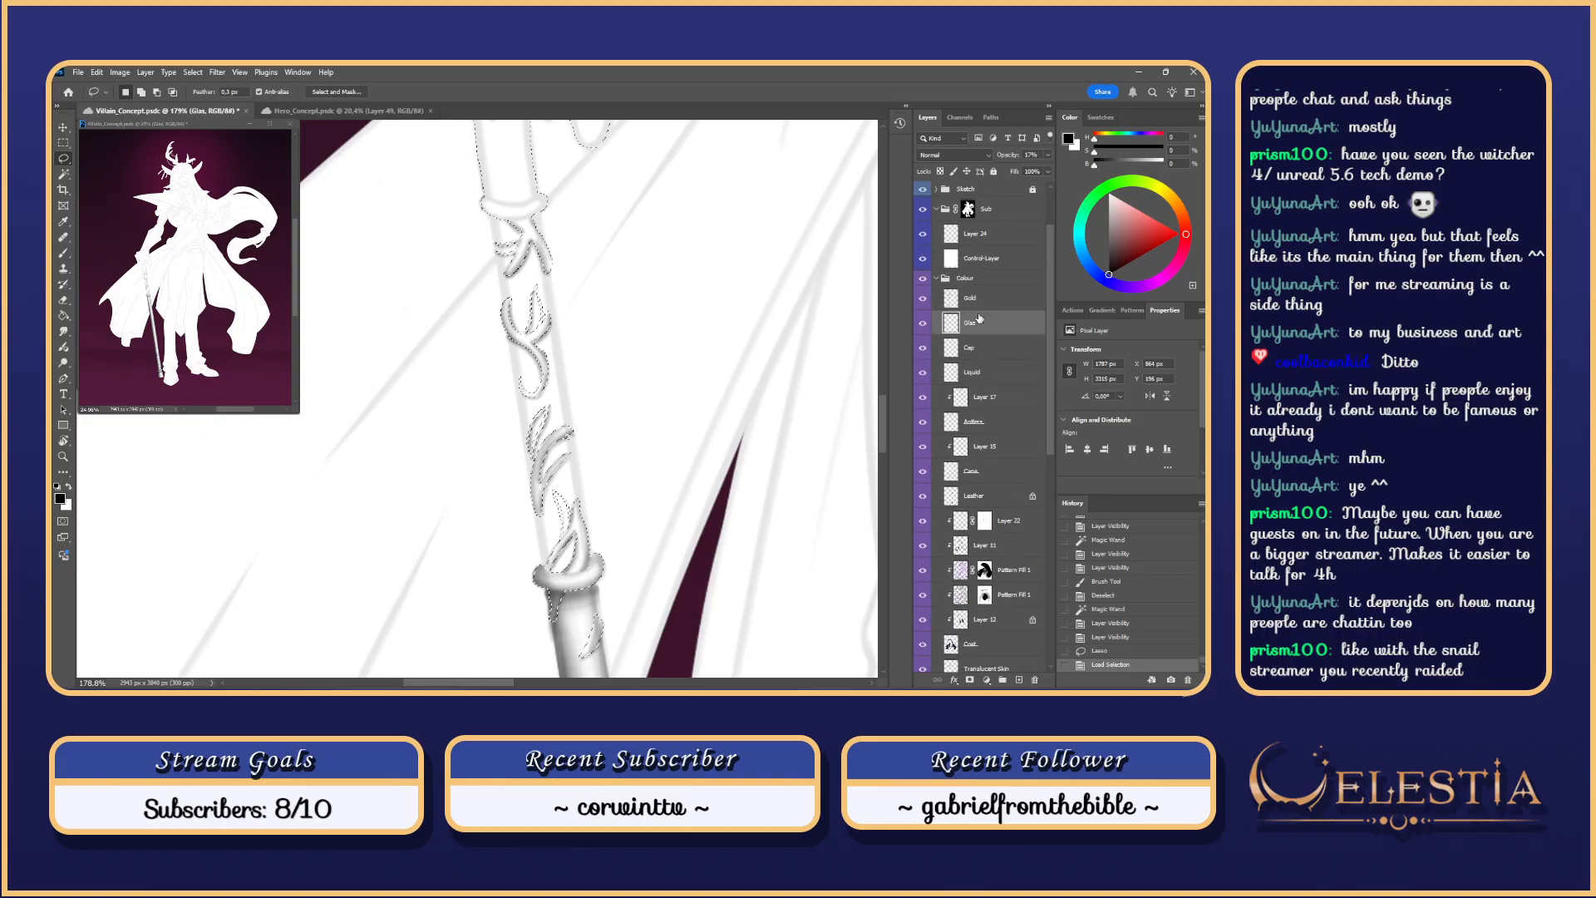
key(Delete)
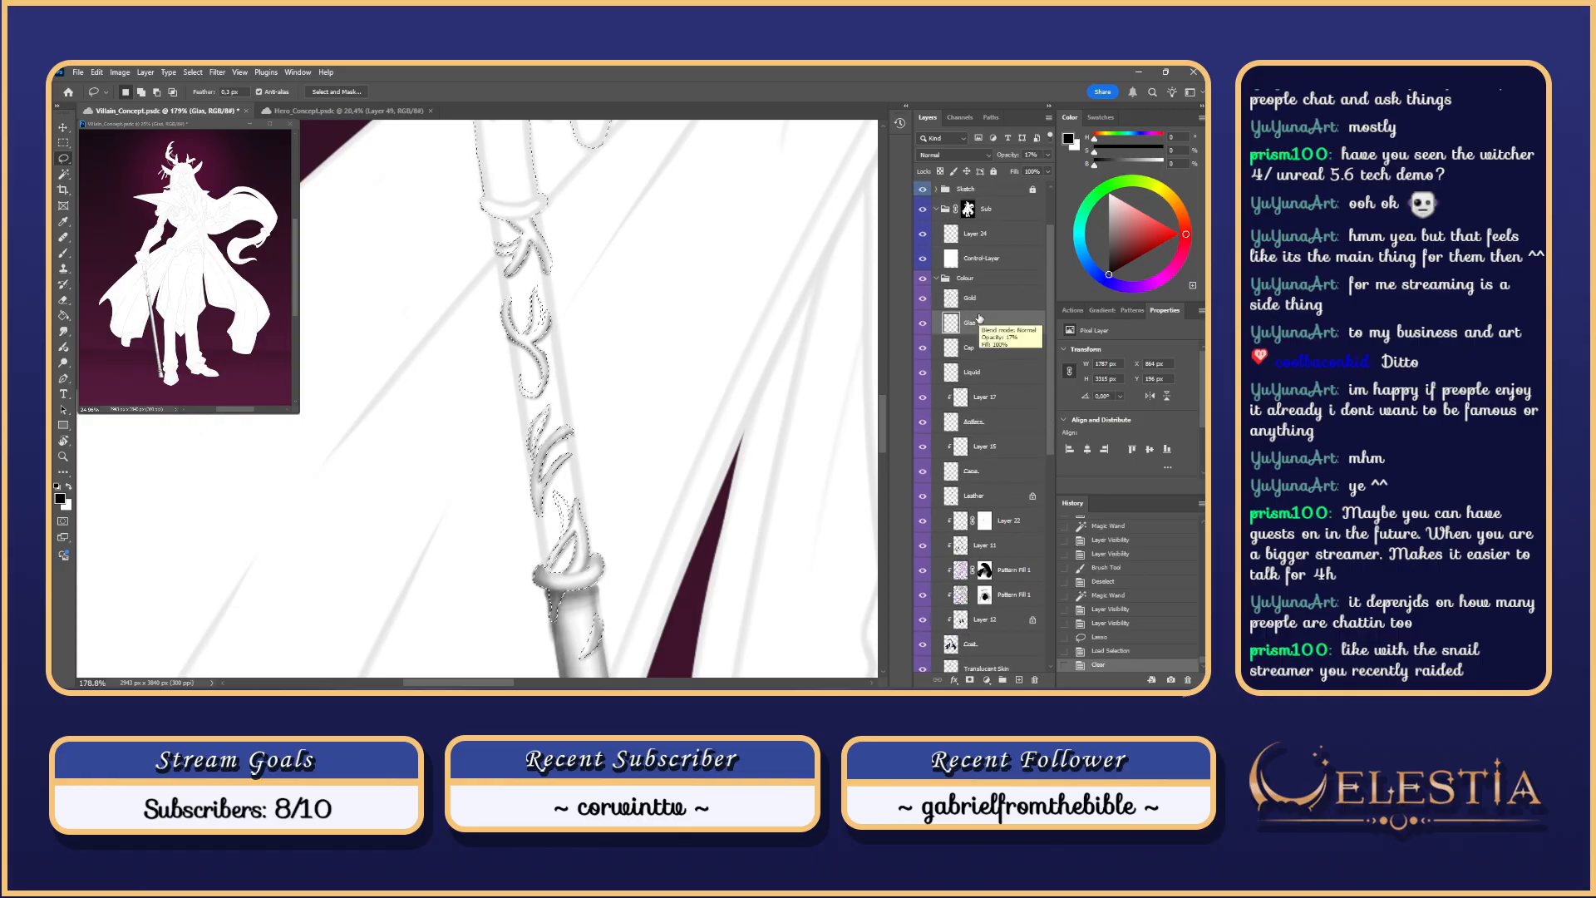
key(Delete)
click(972, 297)
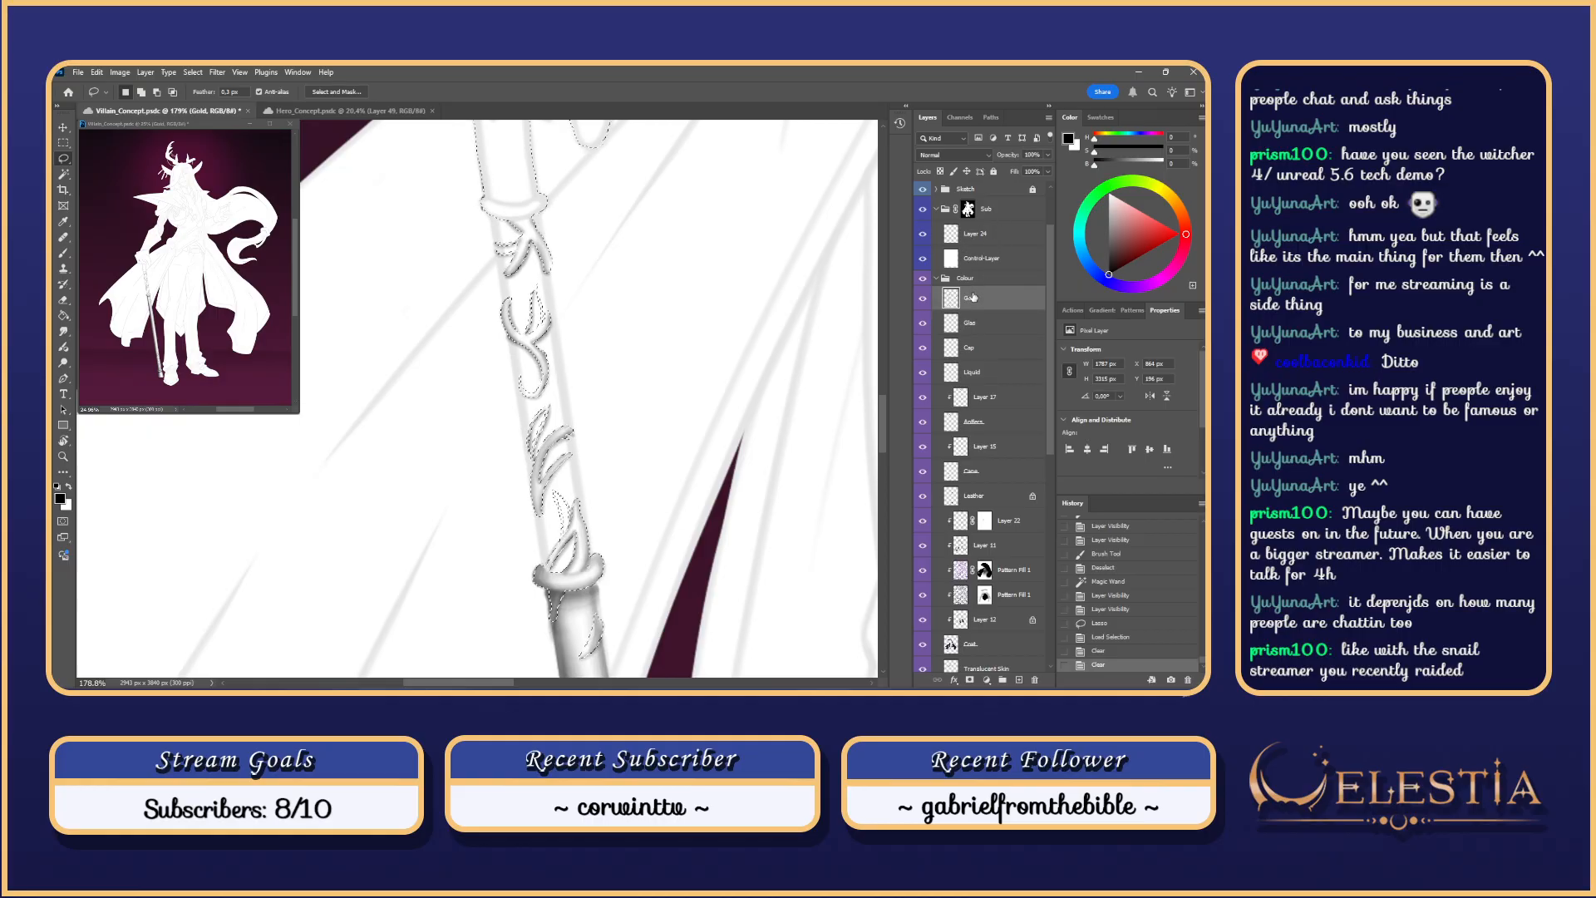
click(973, 322)
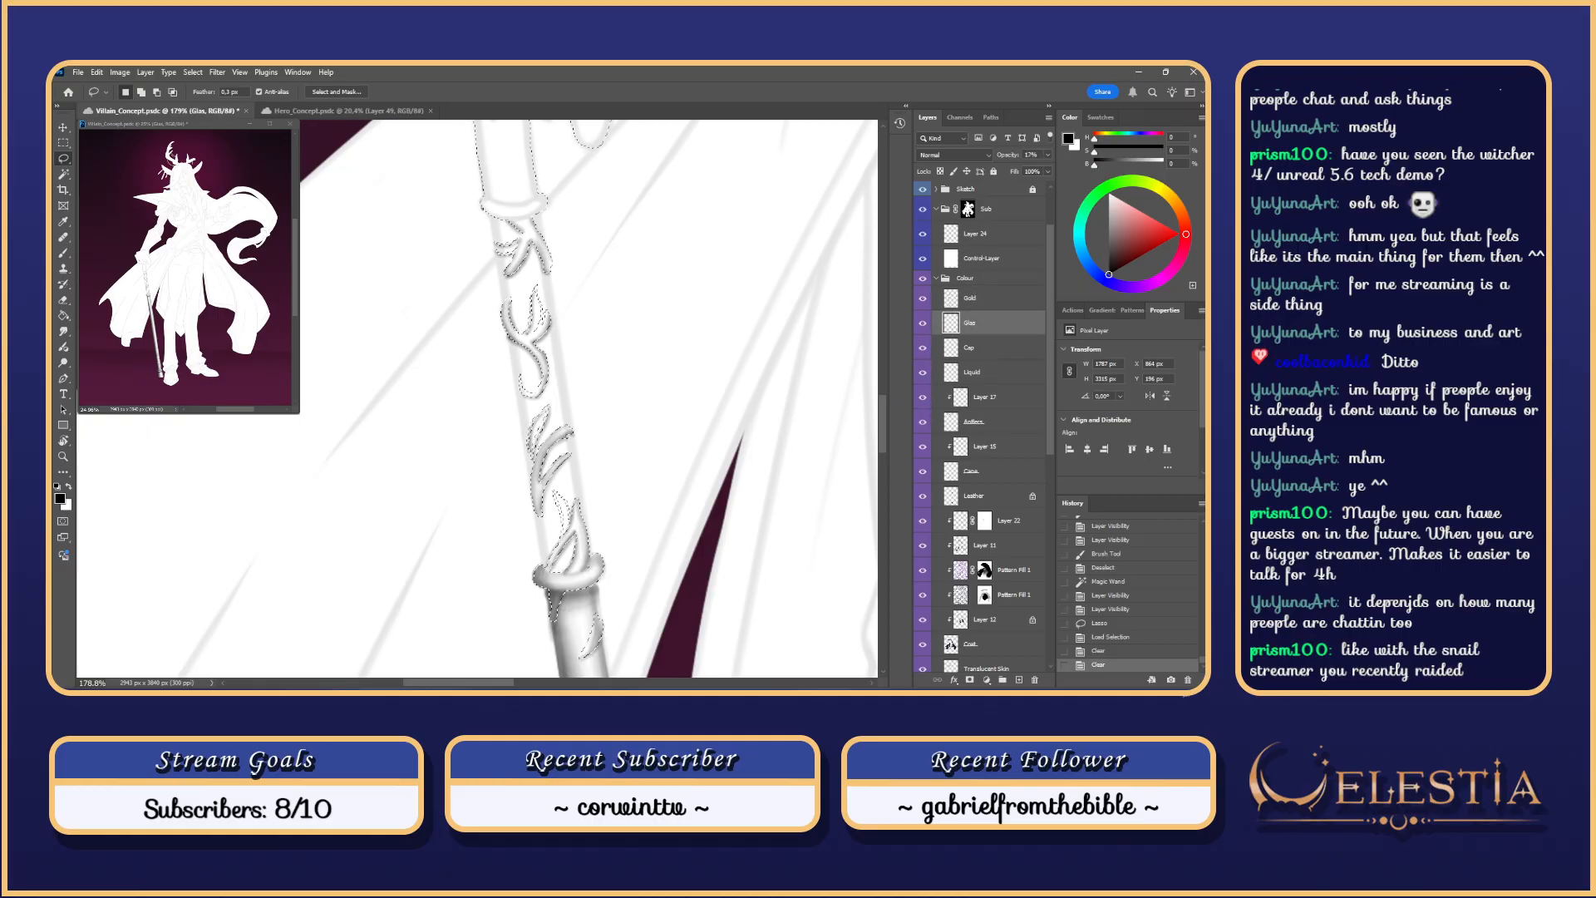
Step: Magic Wand the cane shaft, then Lasso-subtract the curled ornament from the selection
key(w)
click(526, 283)
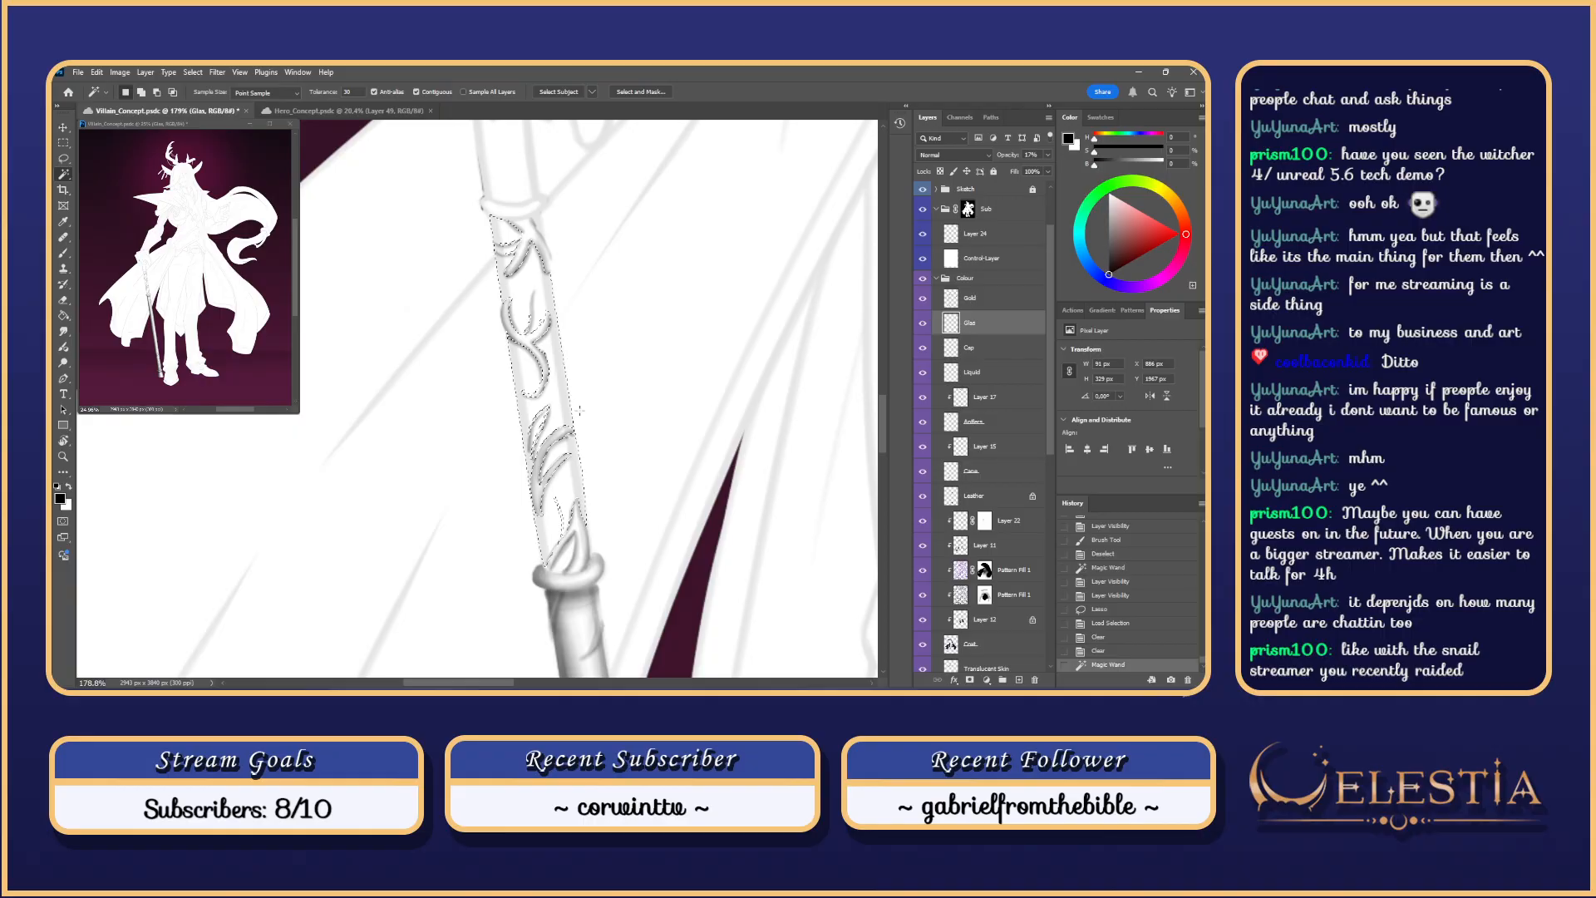
shift+click(566, 562)
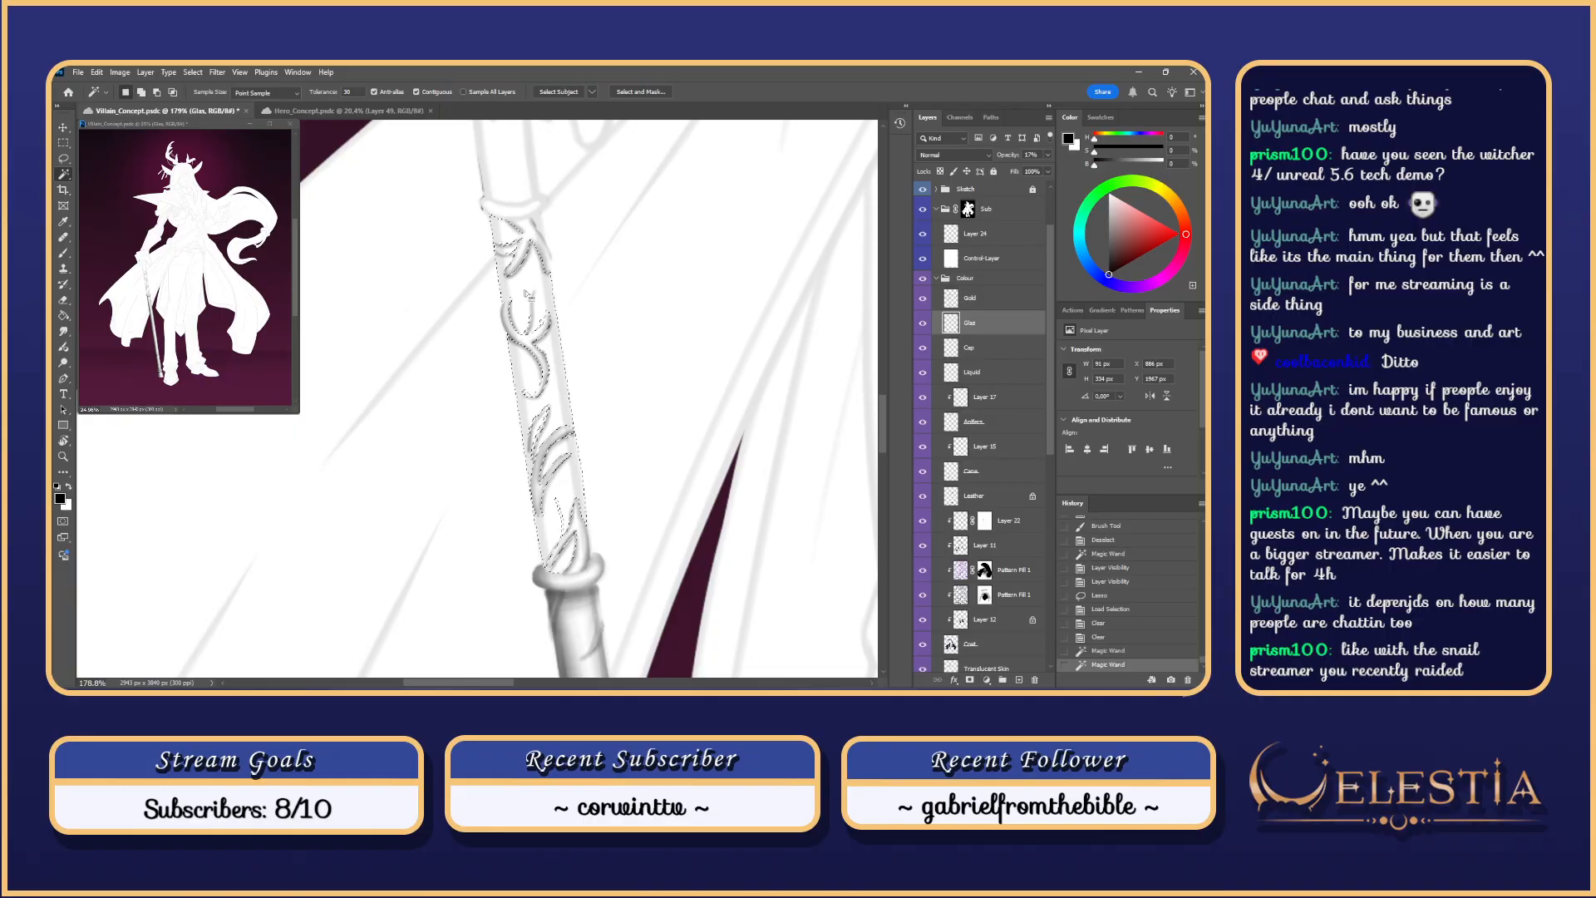
key(l)
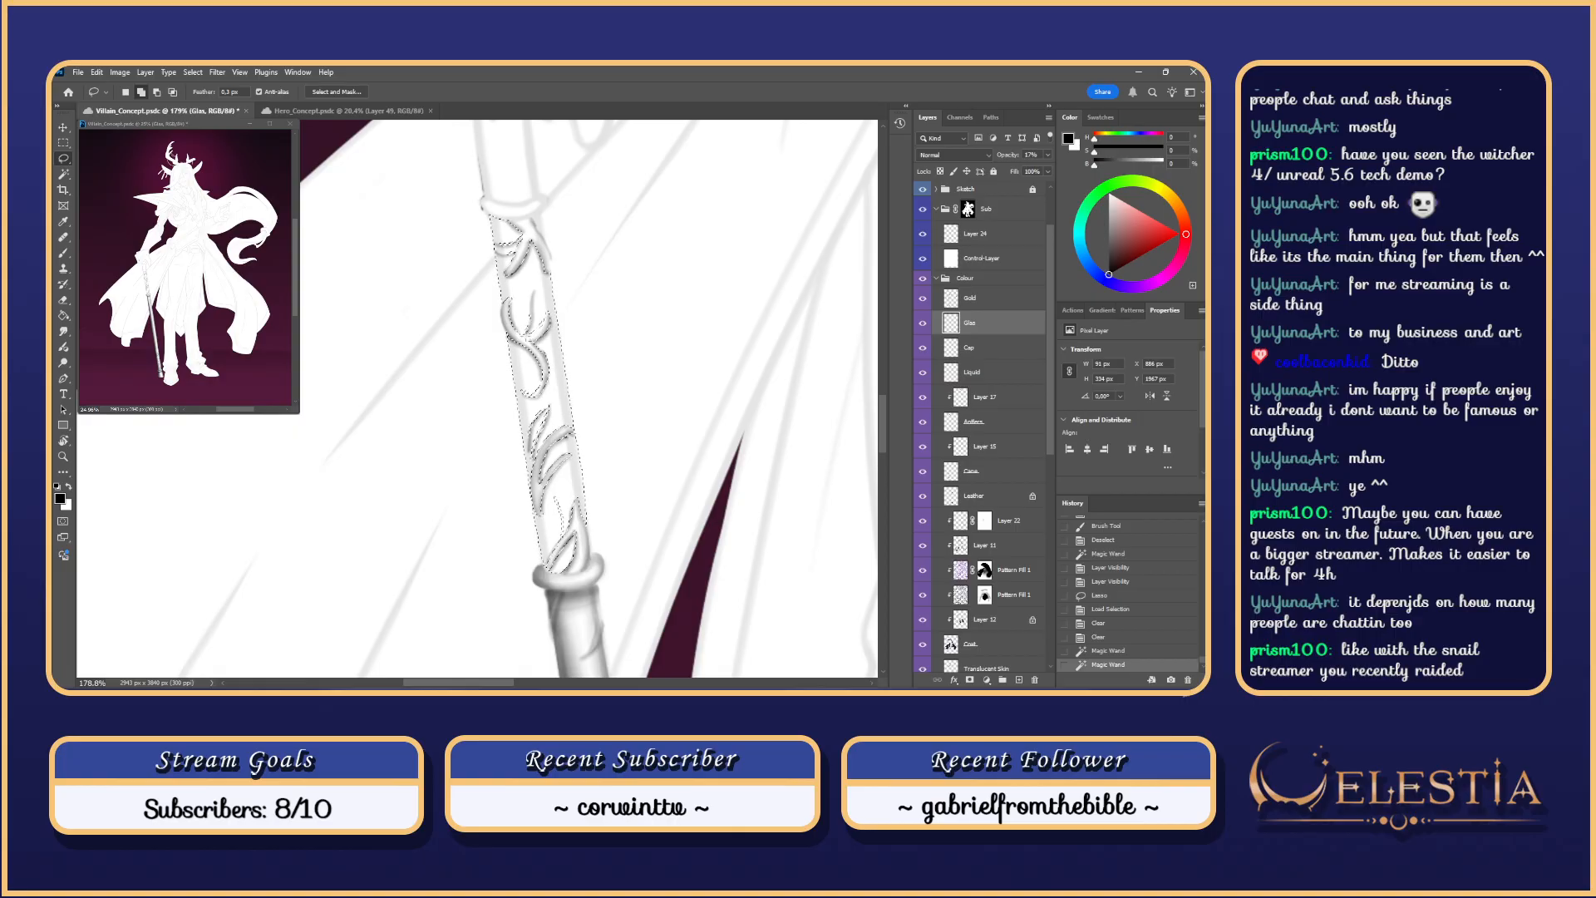
key(alt)
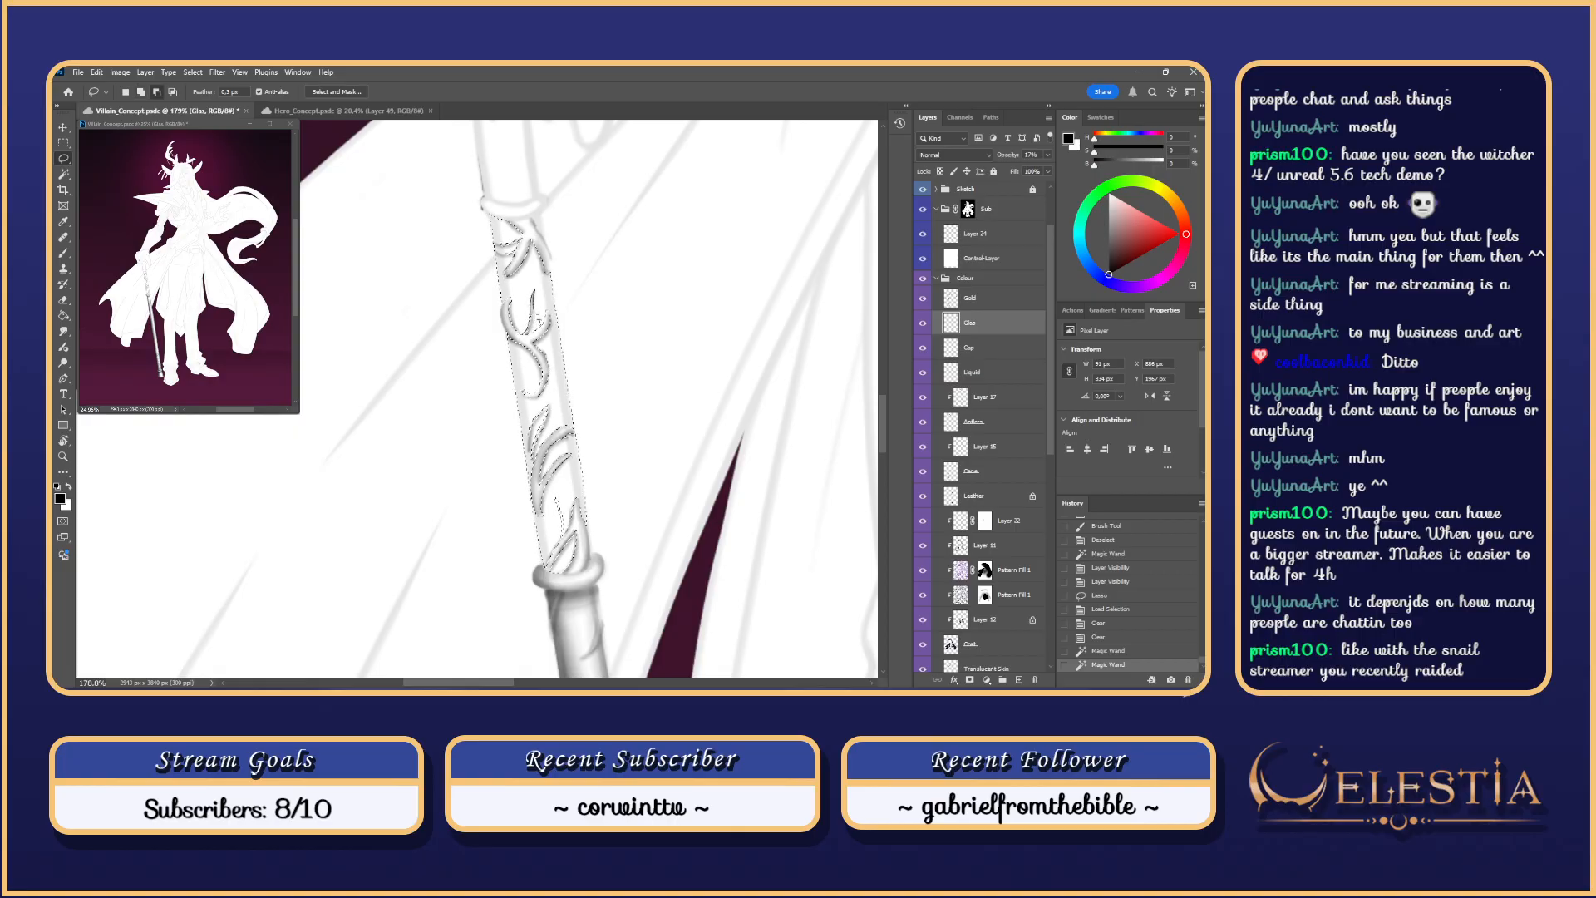
drag(538, 318, 534, 322)
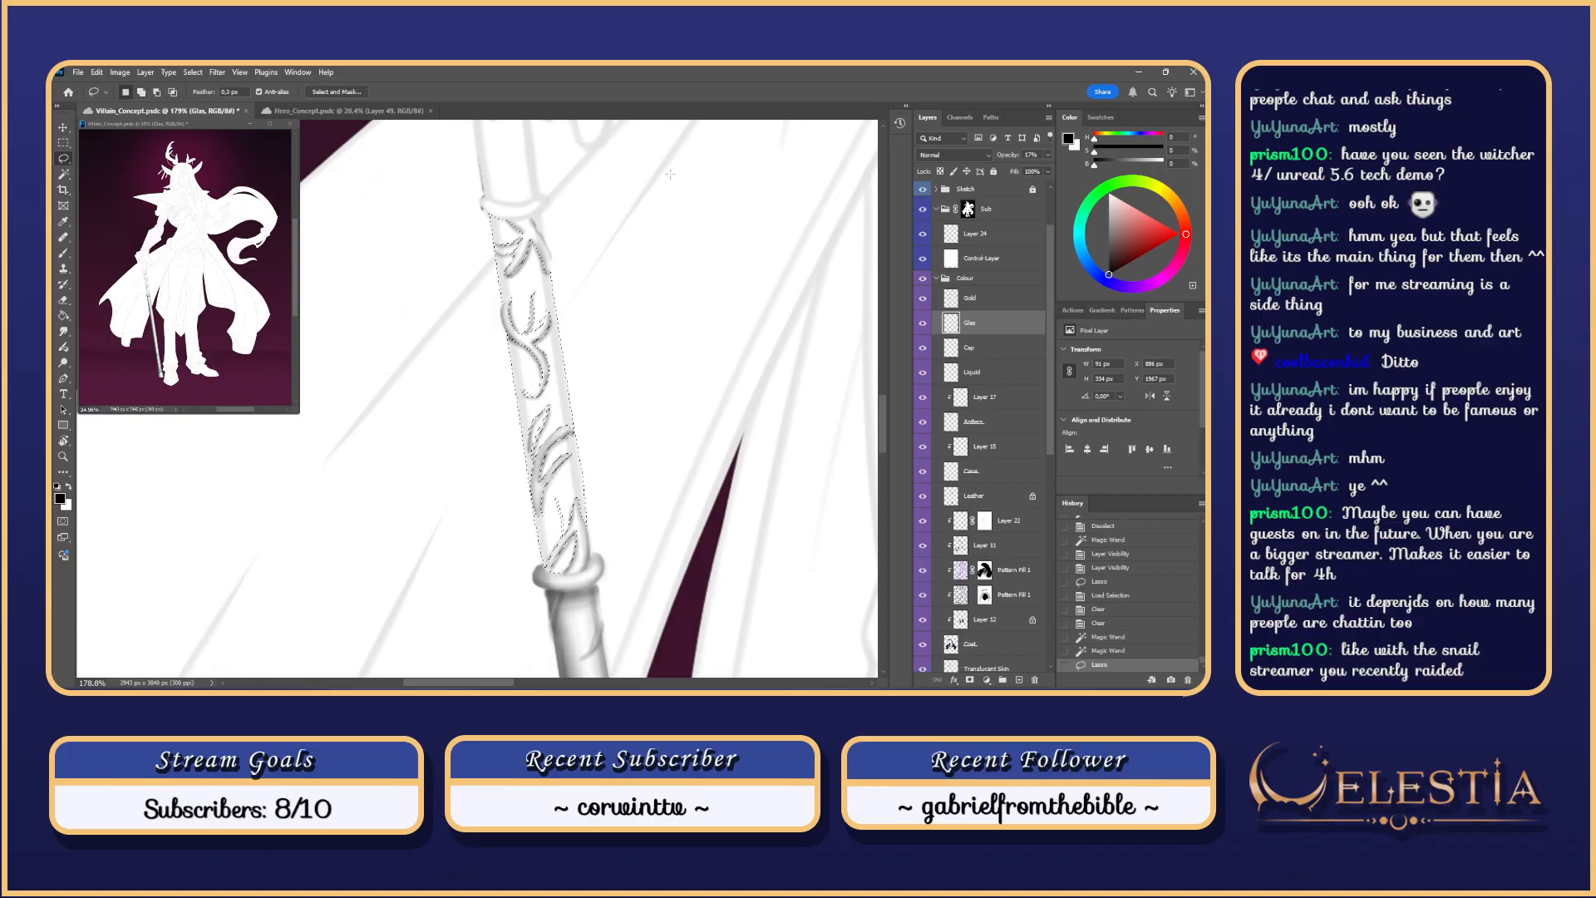
key(b)
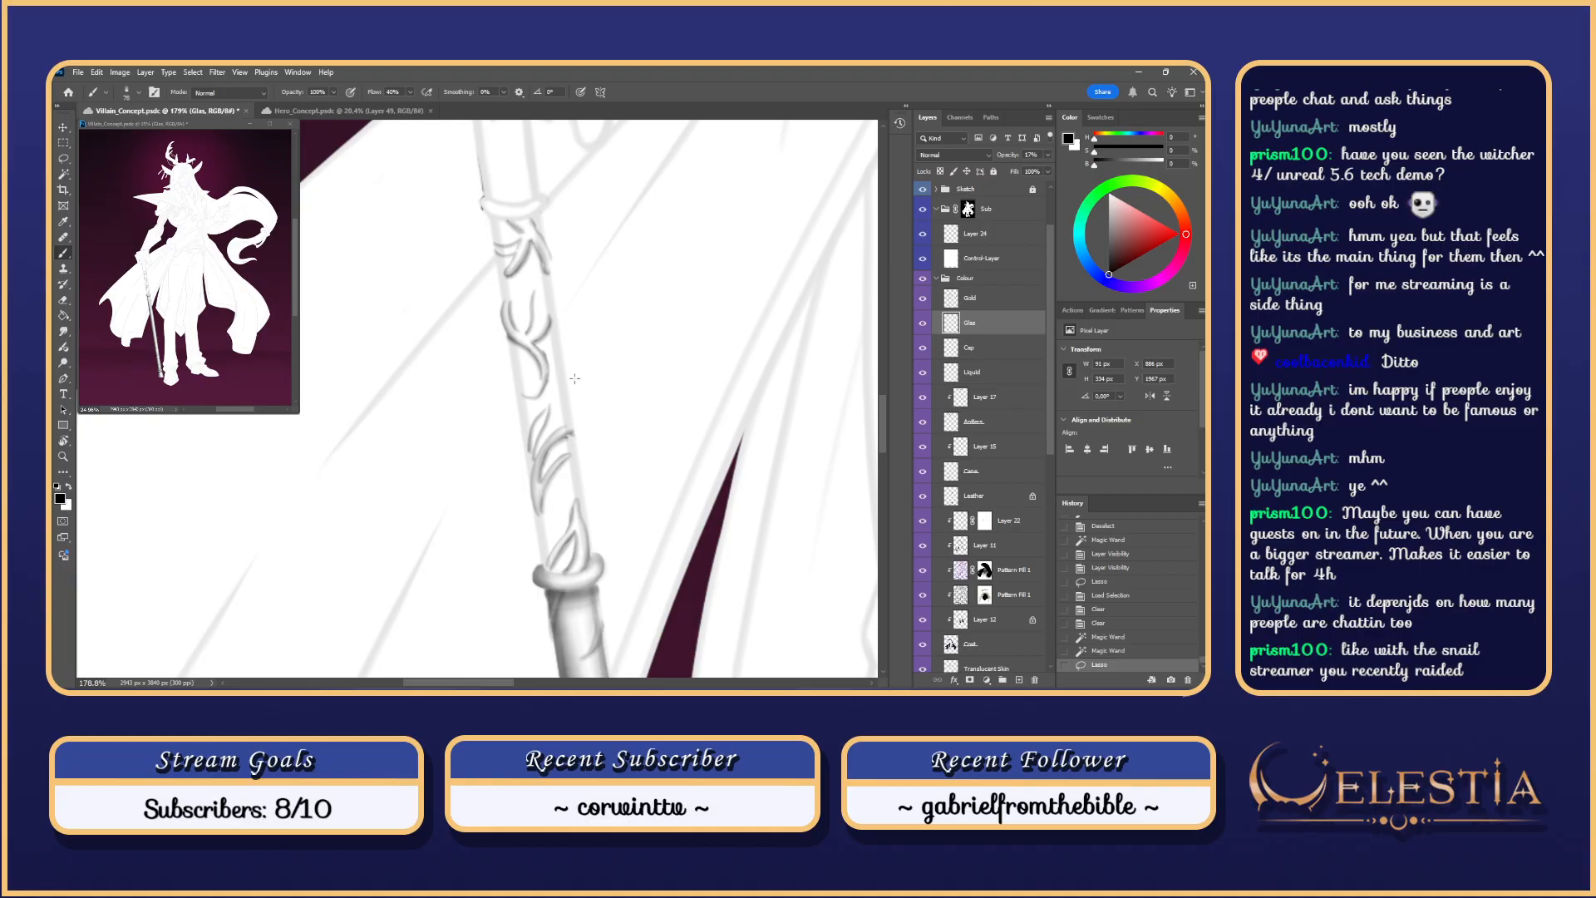
scroll(574, 378, down, 3)
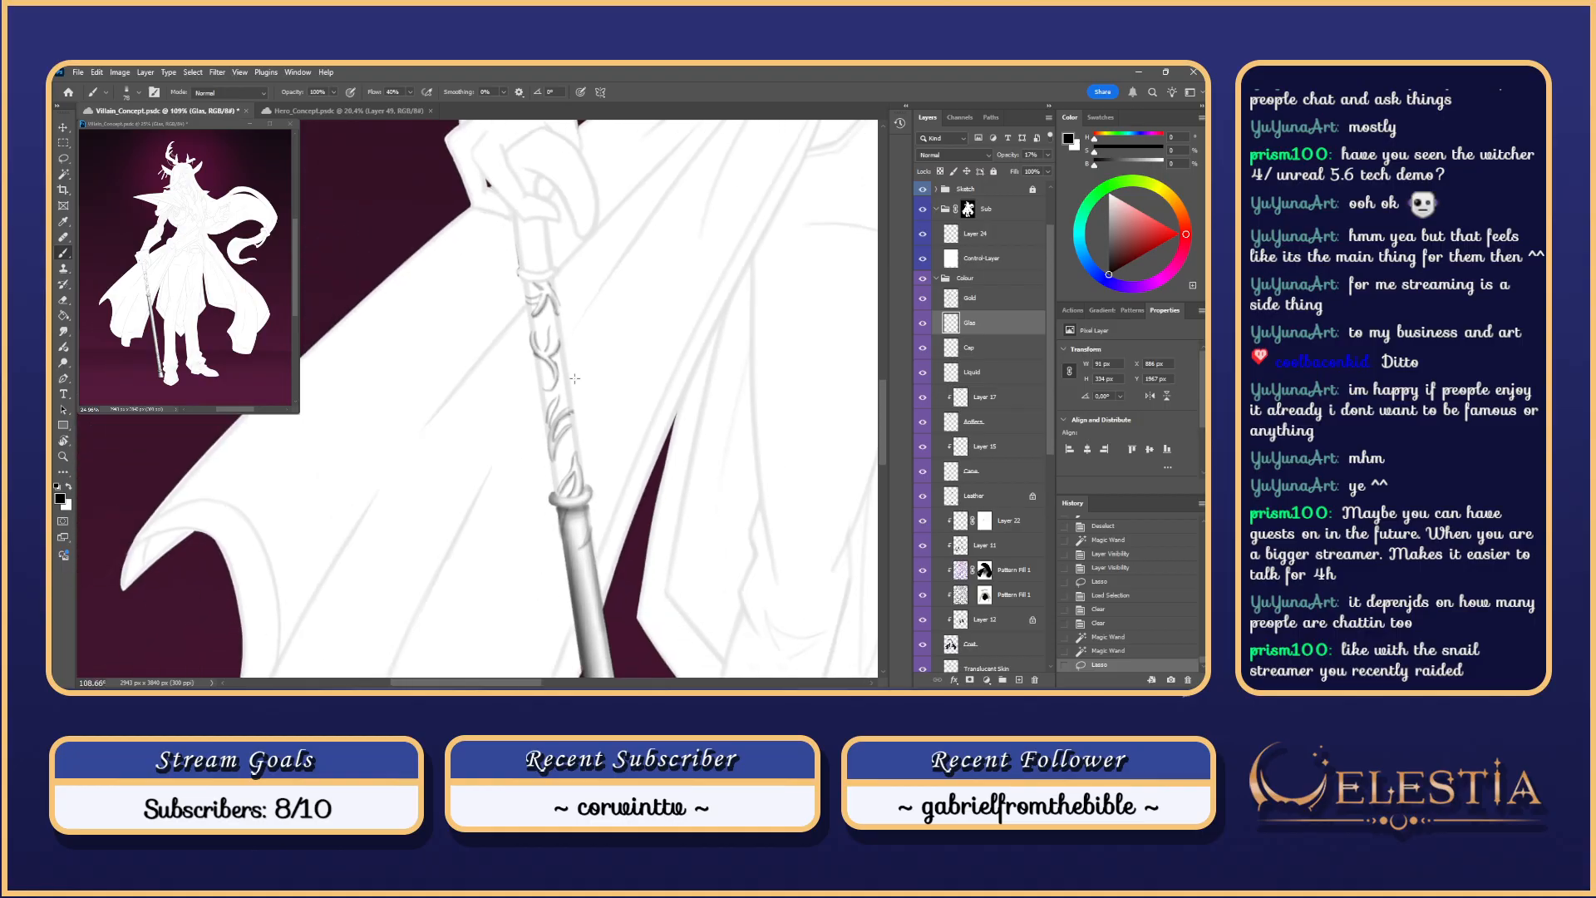
drag(606, 332, 600, 290)
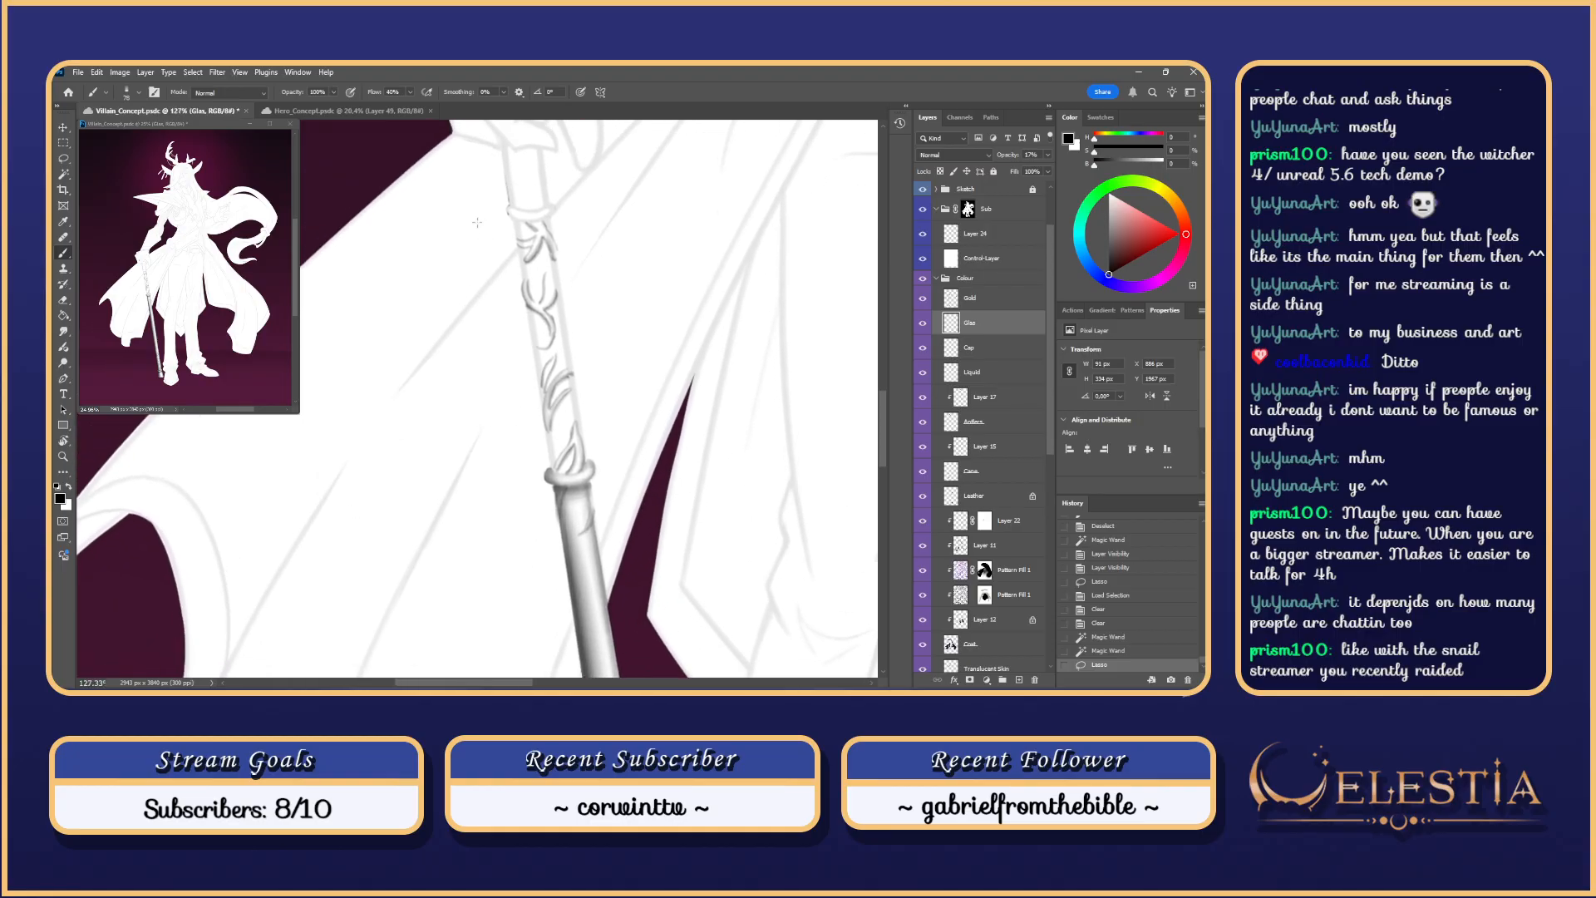
drag(510, 268, 507, 265)
mouse_move(525, 252)
mouse_down()
mouse_move(539, 252)
mouse_move(524, 291)
mouse_up()
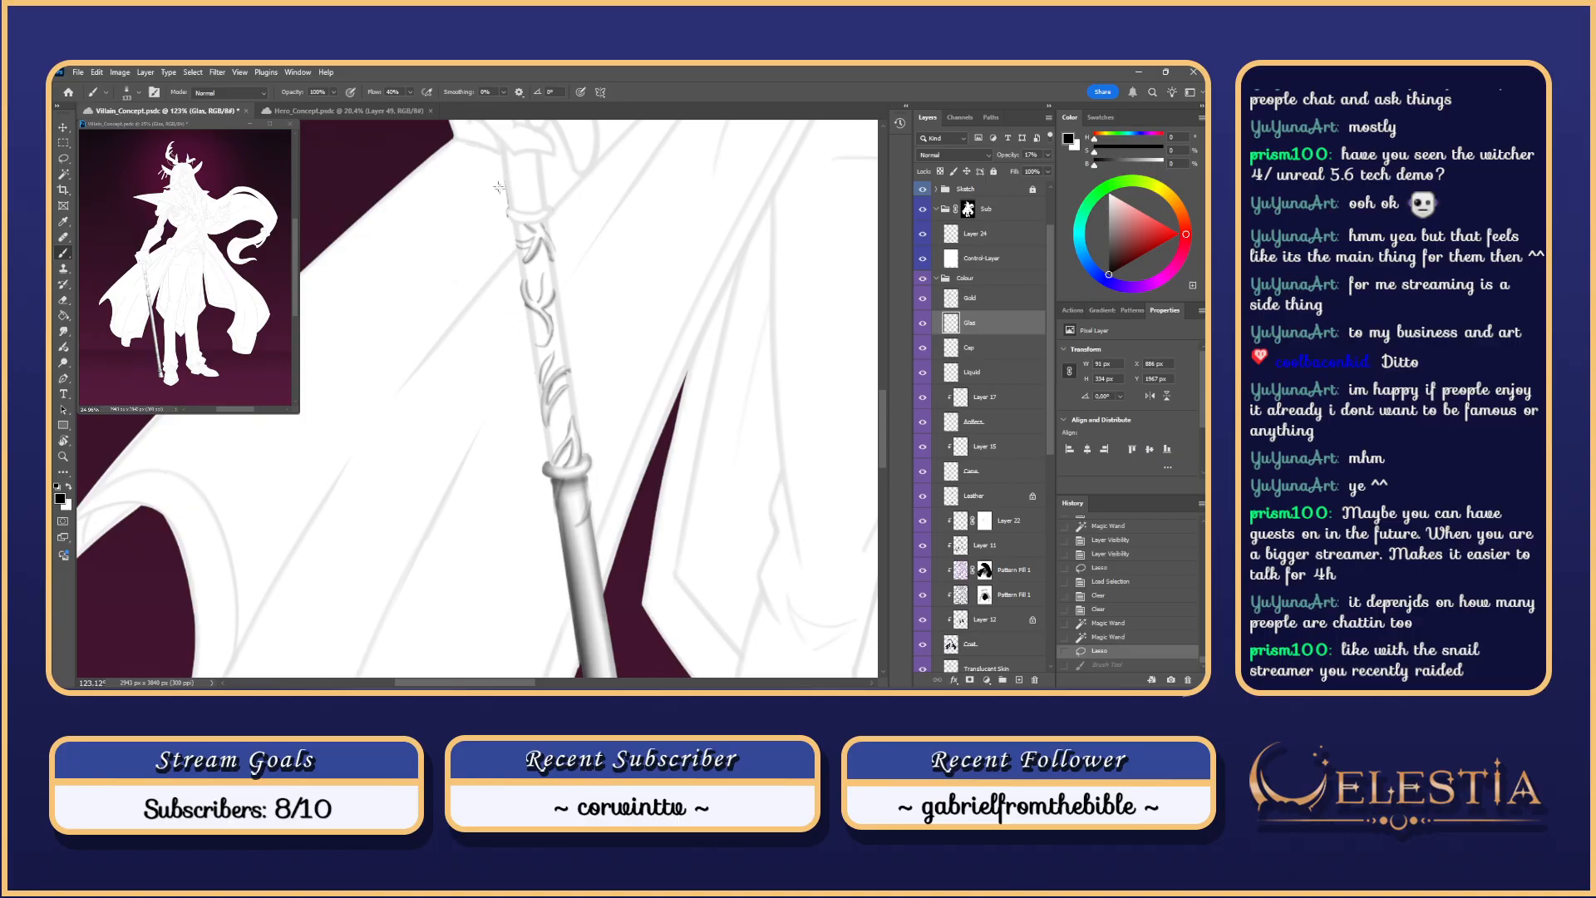
drag(524, 240, 561, 456)
key(ctrl+z)
key(ctrl+z)
scroll(1031, 349, up, 2)
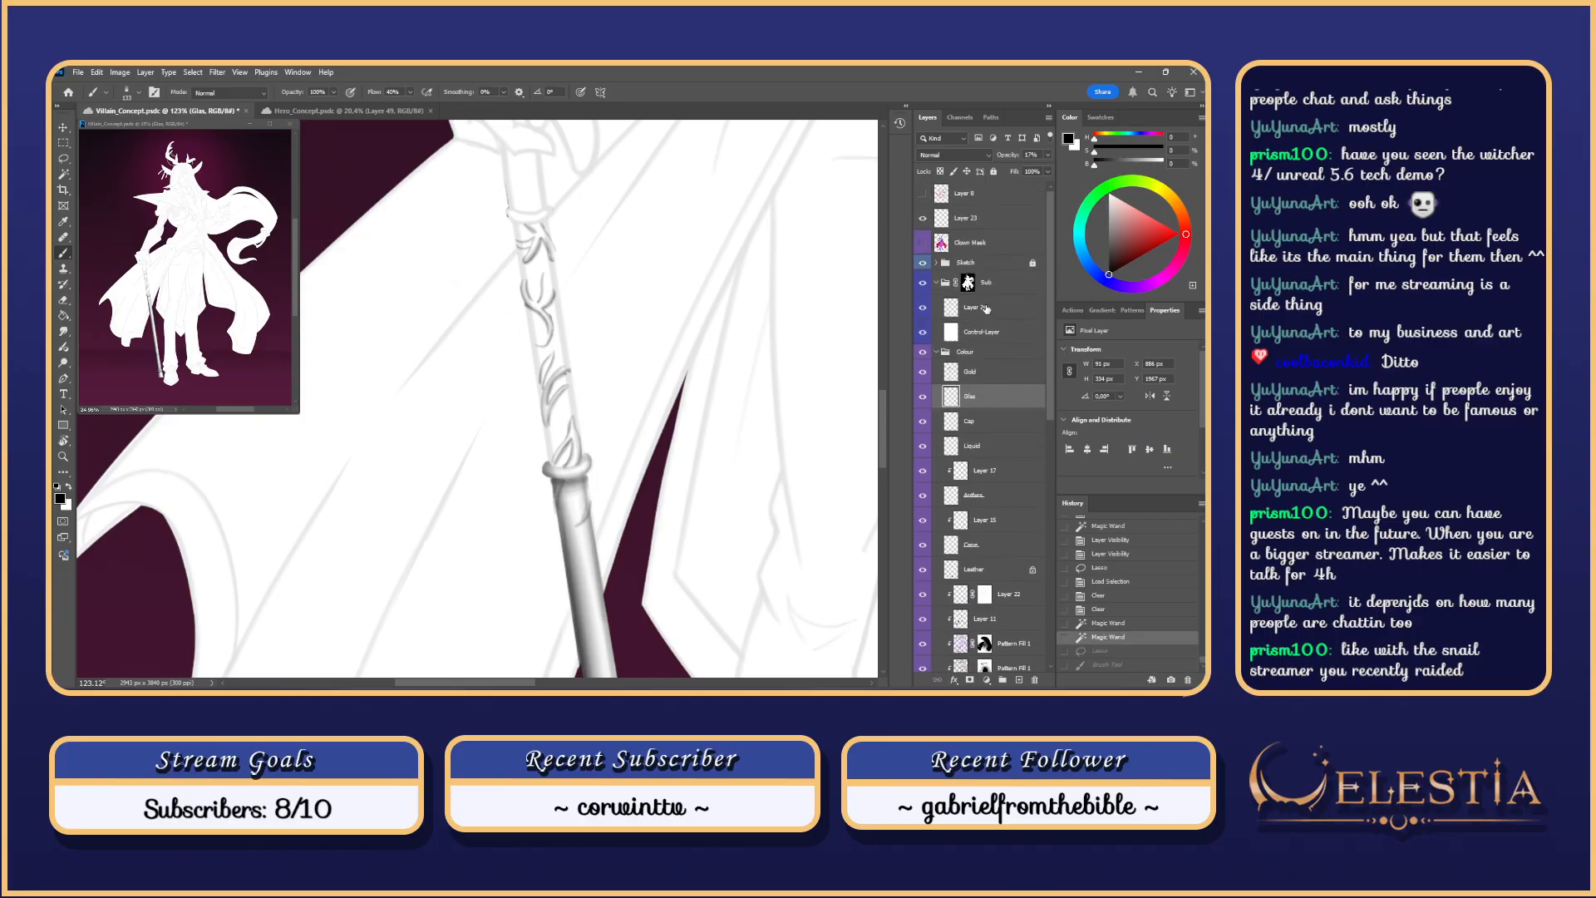
click(987, 309)
mouse_move(514, 221)
mouse_down()
mouse_move(546, 395)
mouse_move(522, 209)
mouse_move(549, 465)
mouse_up()
key(ctrl+z)
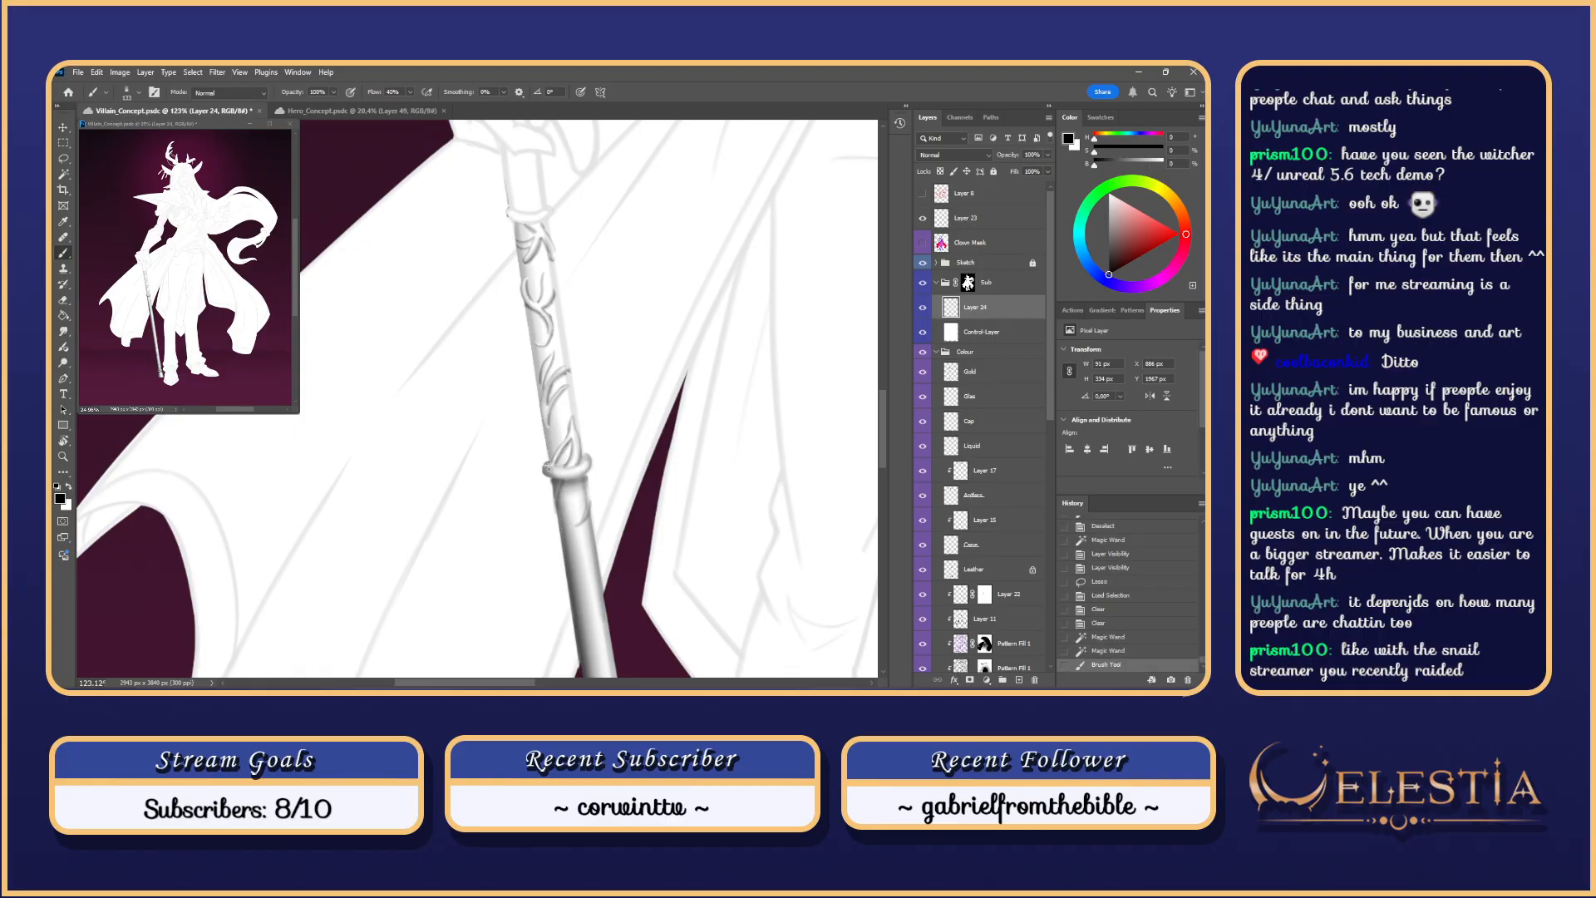
key(ctrl+z)
drag(515, 215, 553, 501)
drag(514, 215, 551, 469)
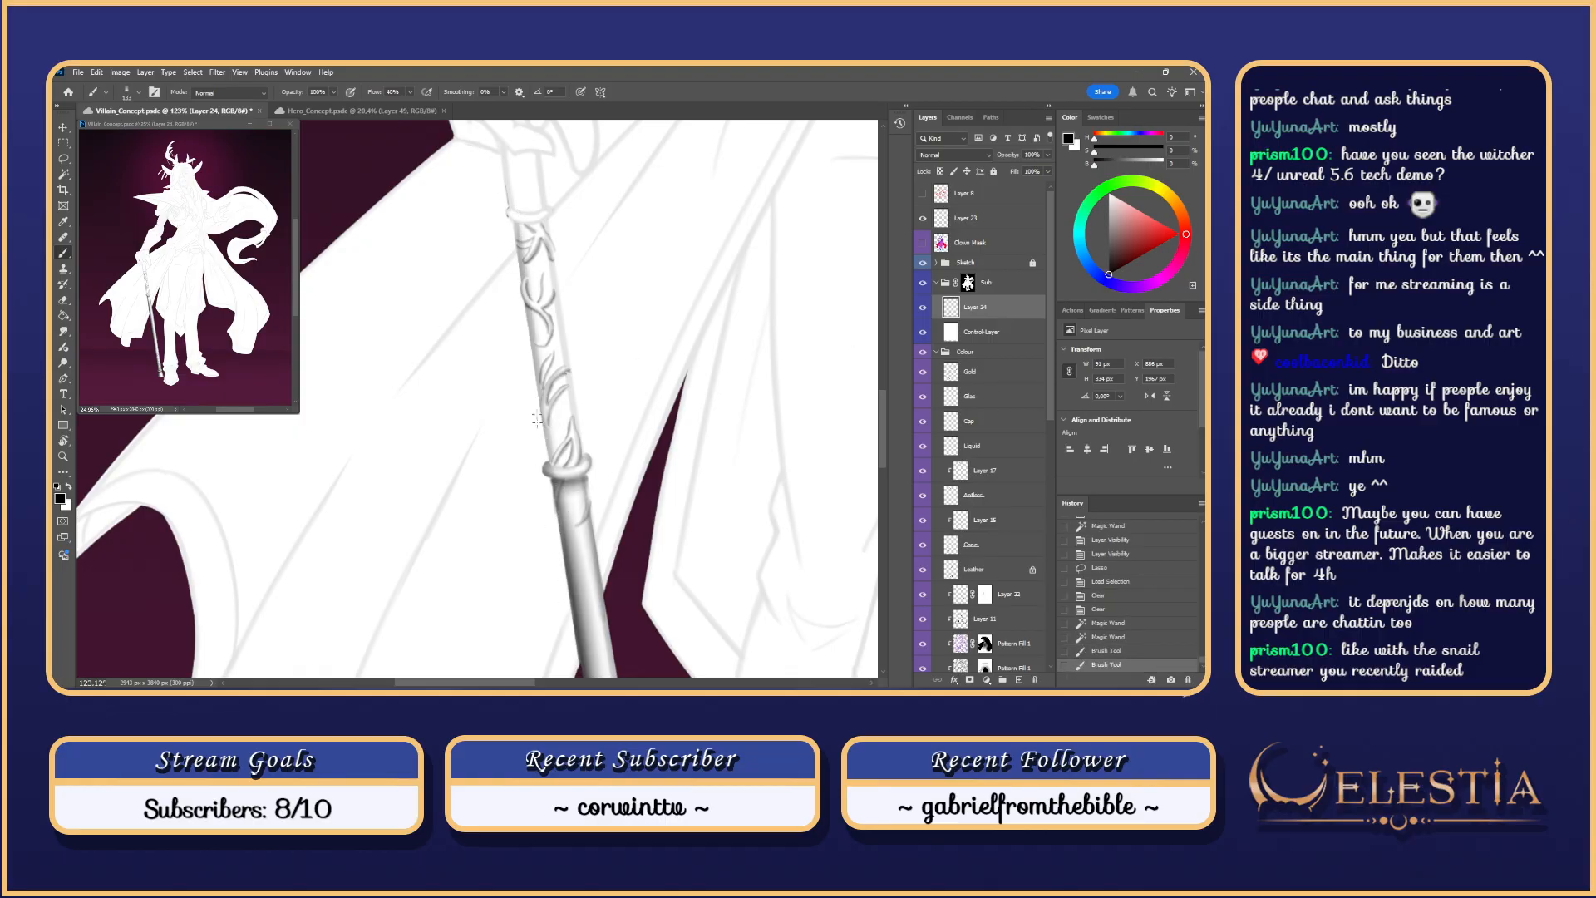
key(ctrl+z)
mouse_move(512, 210)
mouse_down()
mouse_move(552, 474)
mouse_move(537, 339)
mouse_move(550, 458)
mouse_up()
key(ctrl+z)
key(ctrl+z)
key(ctrl+z)
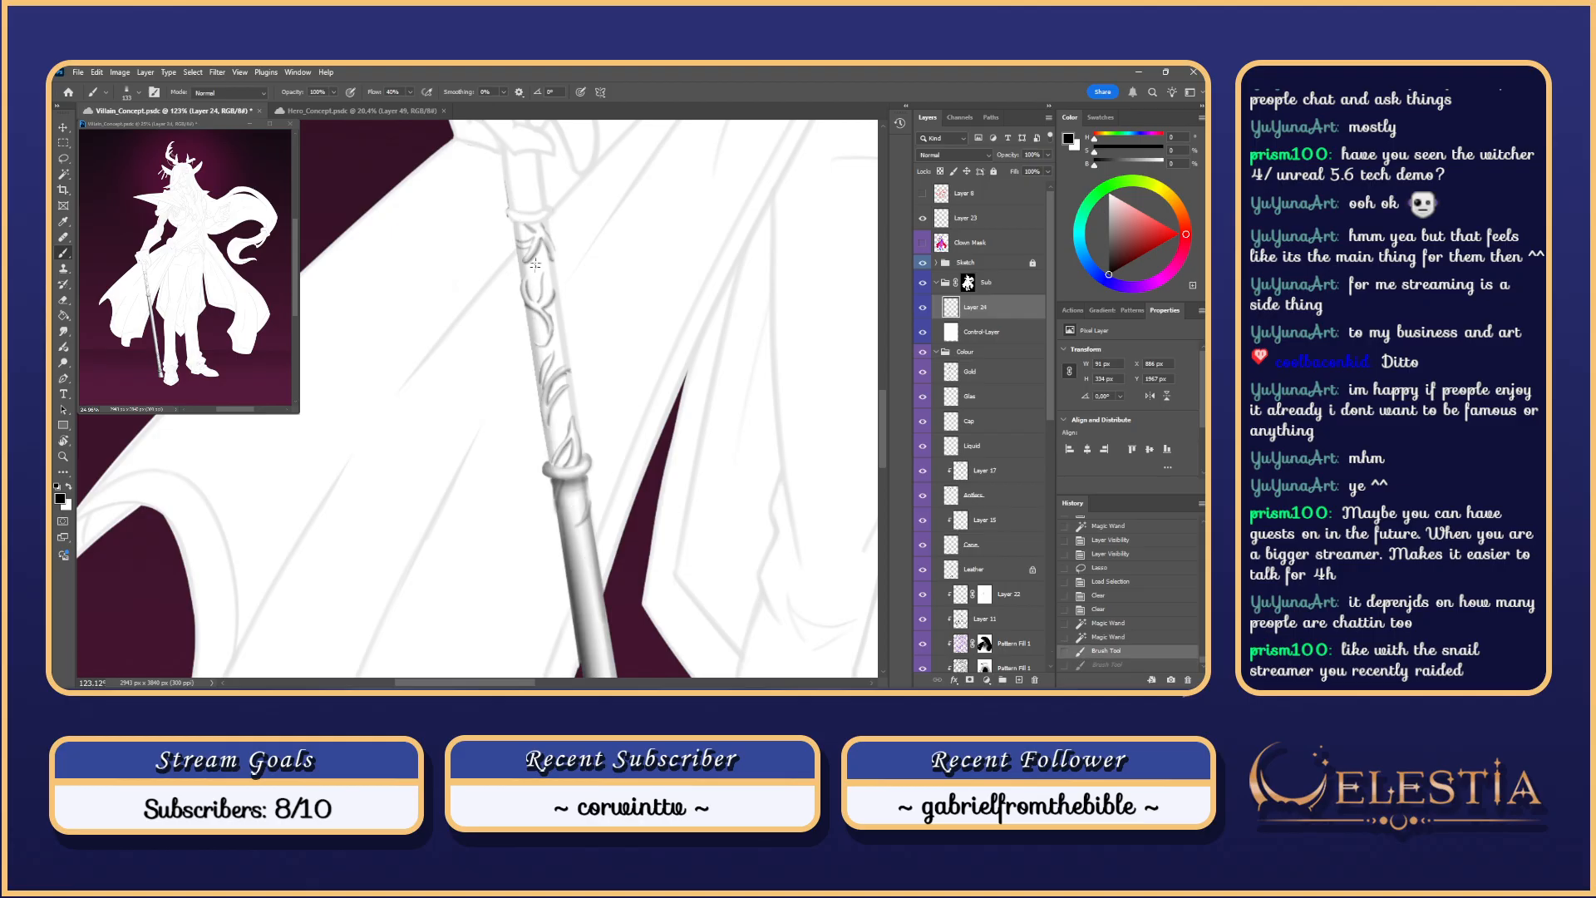
mouse_move(516, 216)
mouse_down()
mouse_move(561, 492)
mouse_move(516, 201)
mouse_move(559, 472)
mouse_up()
drag(516, 217, 555, 491)
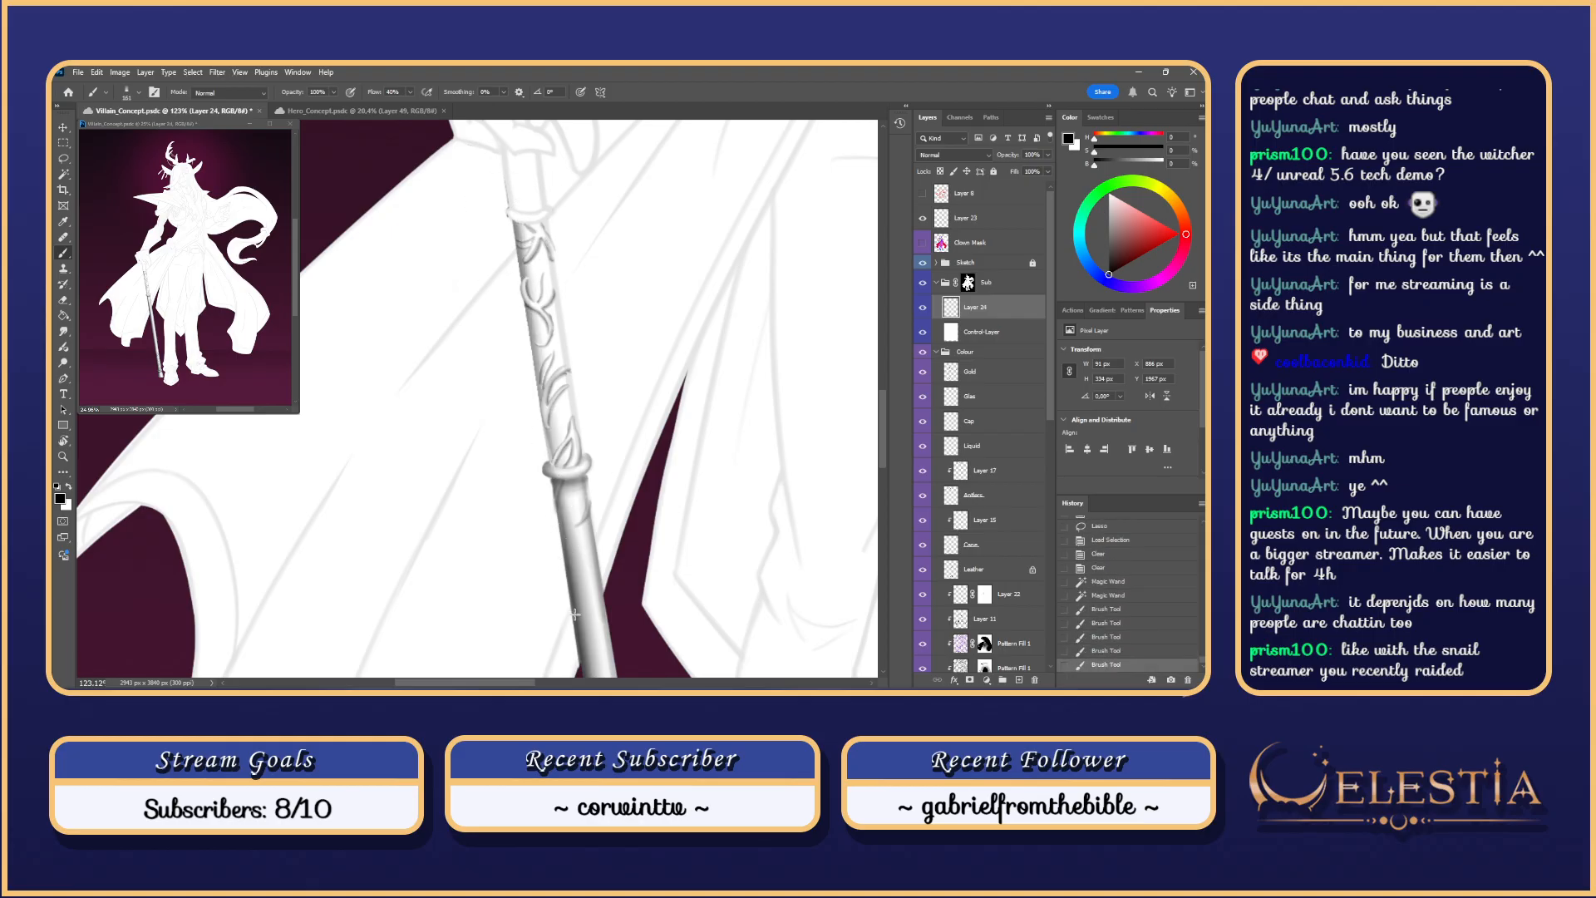
key(ctrl+z)
key(ctrl+z)
key(ctrl+z)
key(ctrl+z)
alt+right_click(525, 250)
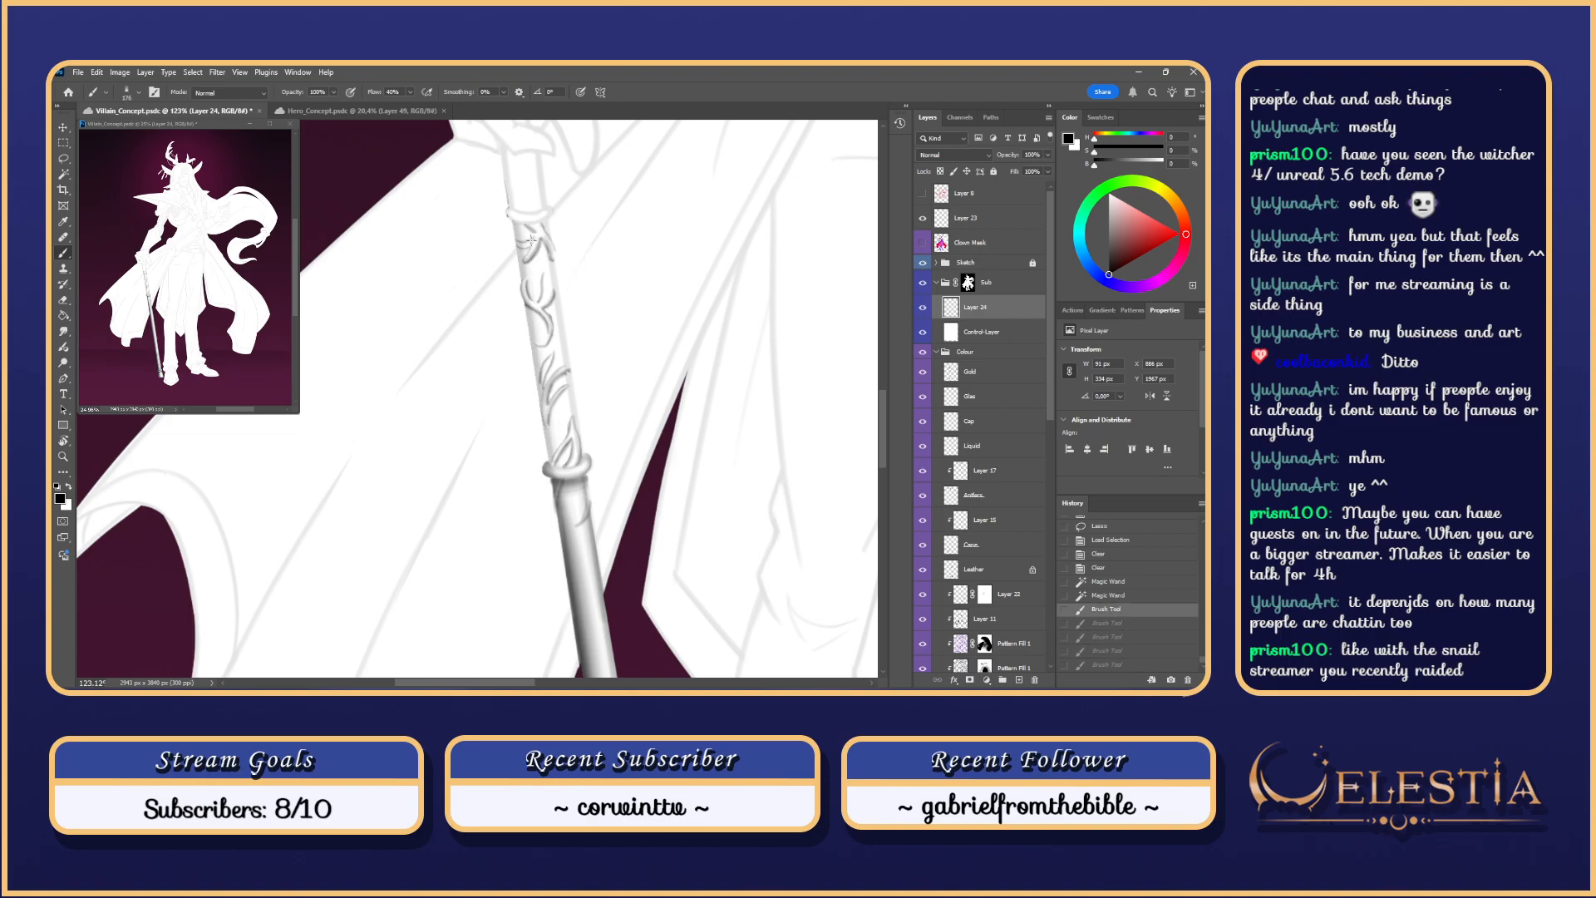
drag(517, 223, 562, 517)
drag(517, 221, 562, 576)
key(ctrl+z)
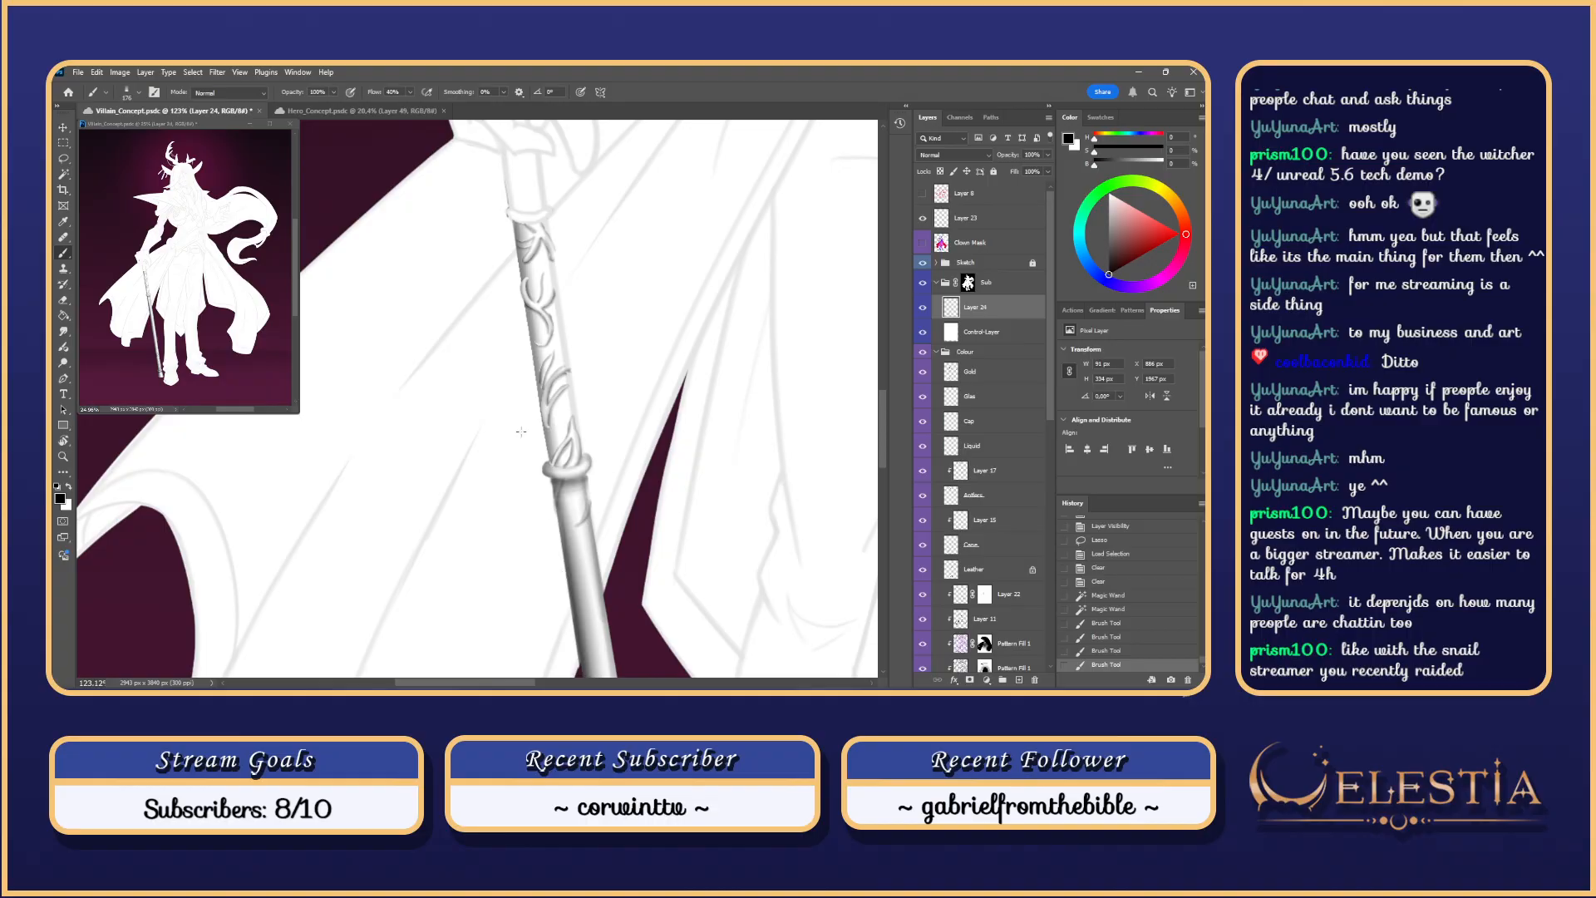
scroll(521, 432, down, 2)
scroll(521, 432, up, 5)
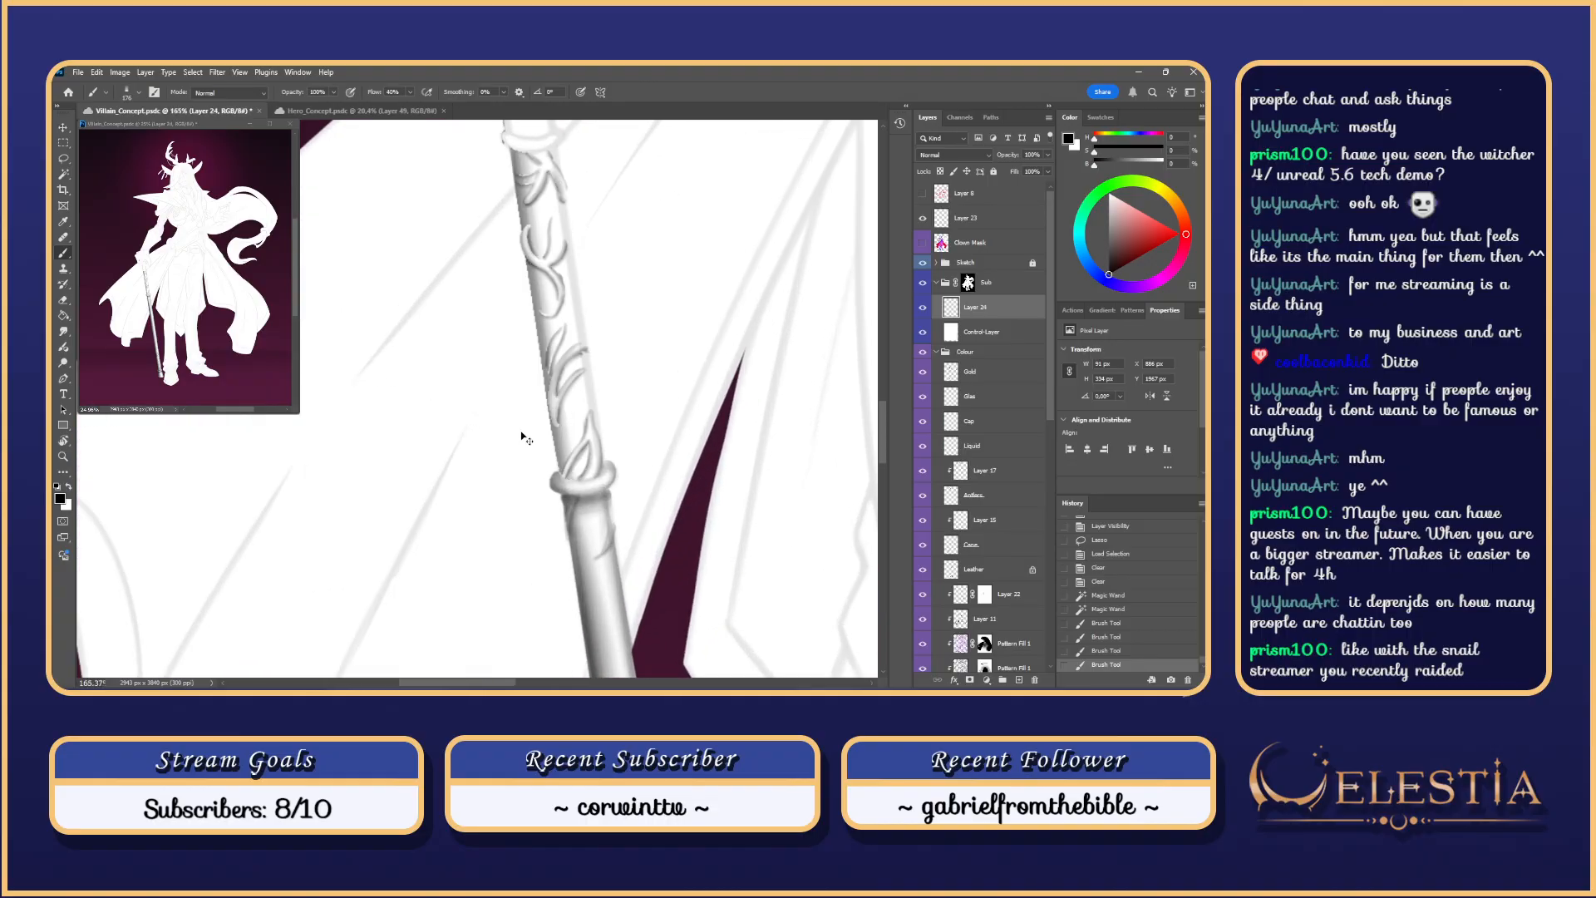
key(ctrl+z)
key(ctrl+z)
key(ctrl+z)
key(ctrl+z)
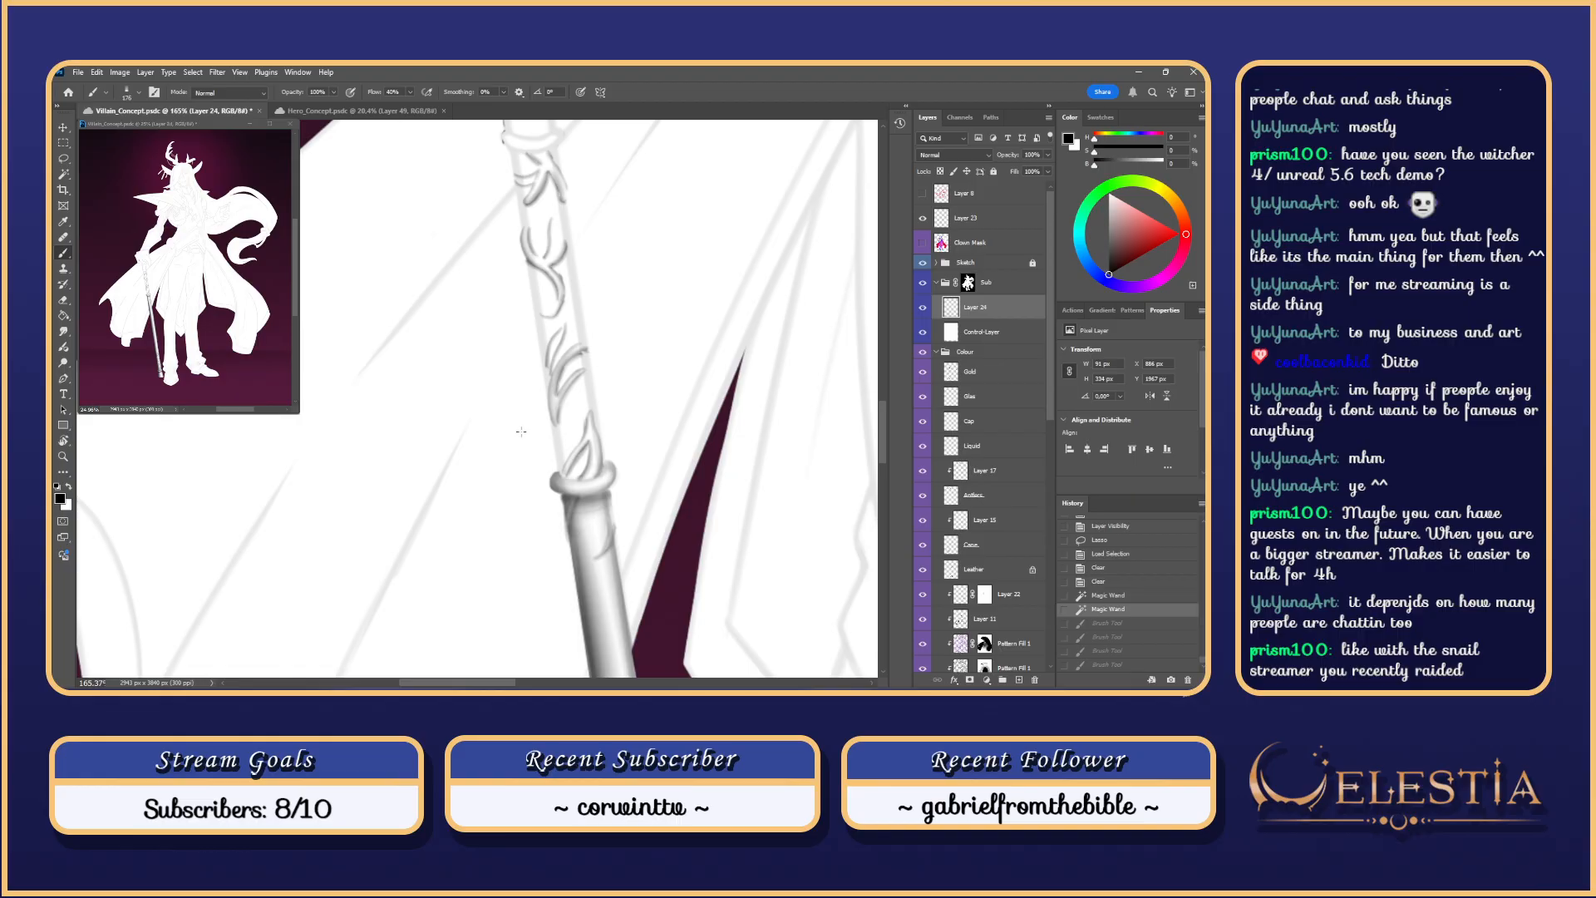
scroll(1051, 425, down, 3)
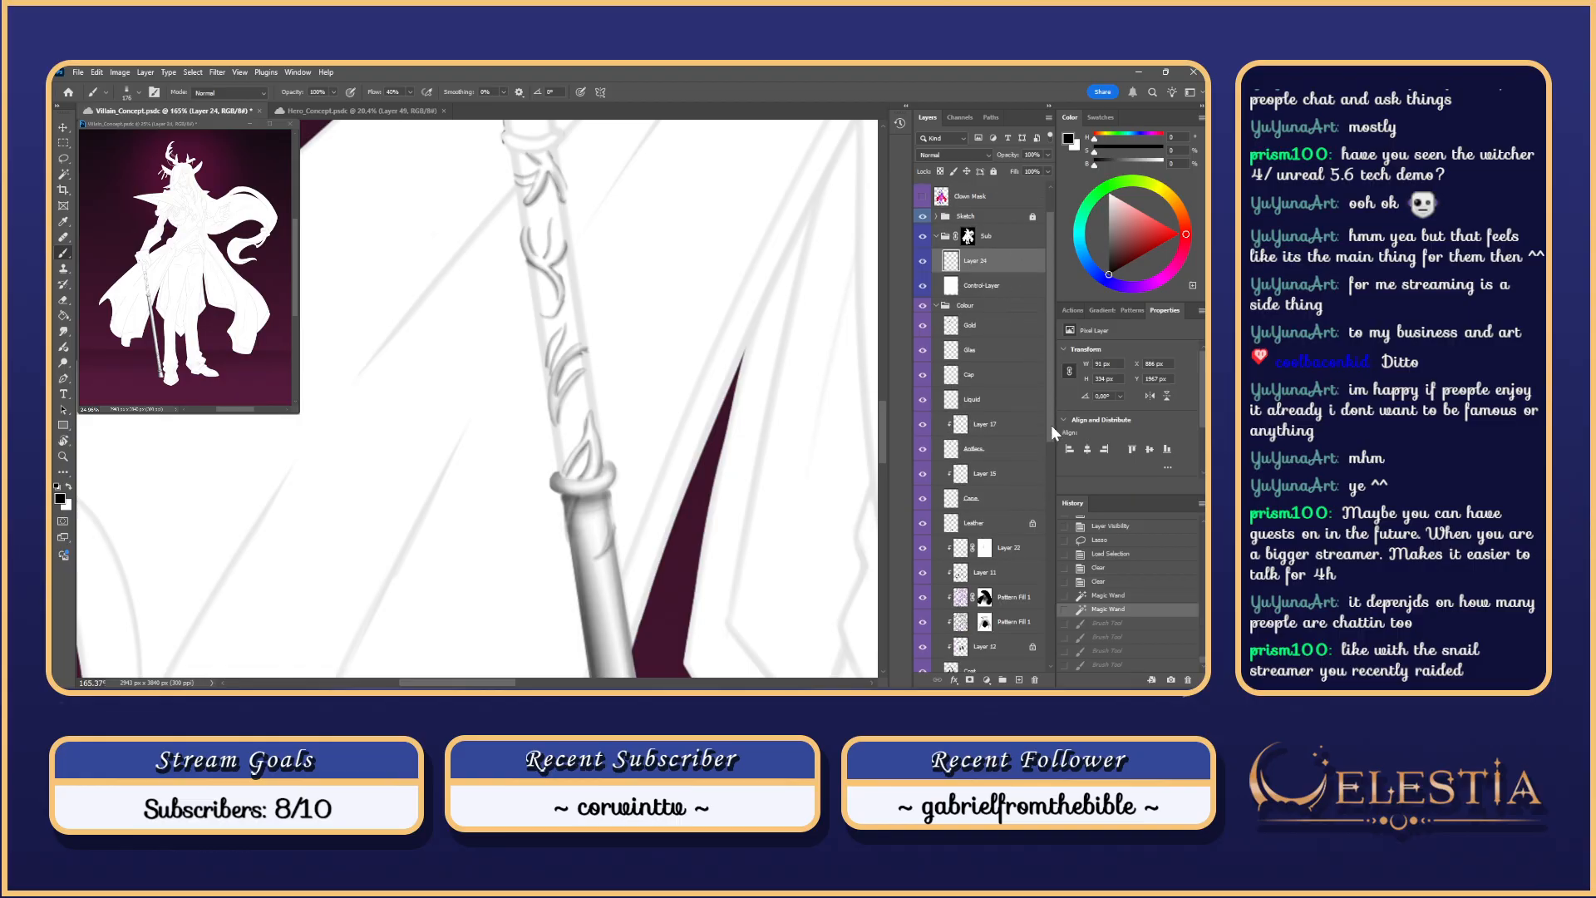
Step: Activate the Glas layer and Magic Wand the staff's upper shaft
drag(1054, 432, 1053, 430)
click(977, 330)
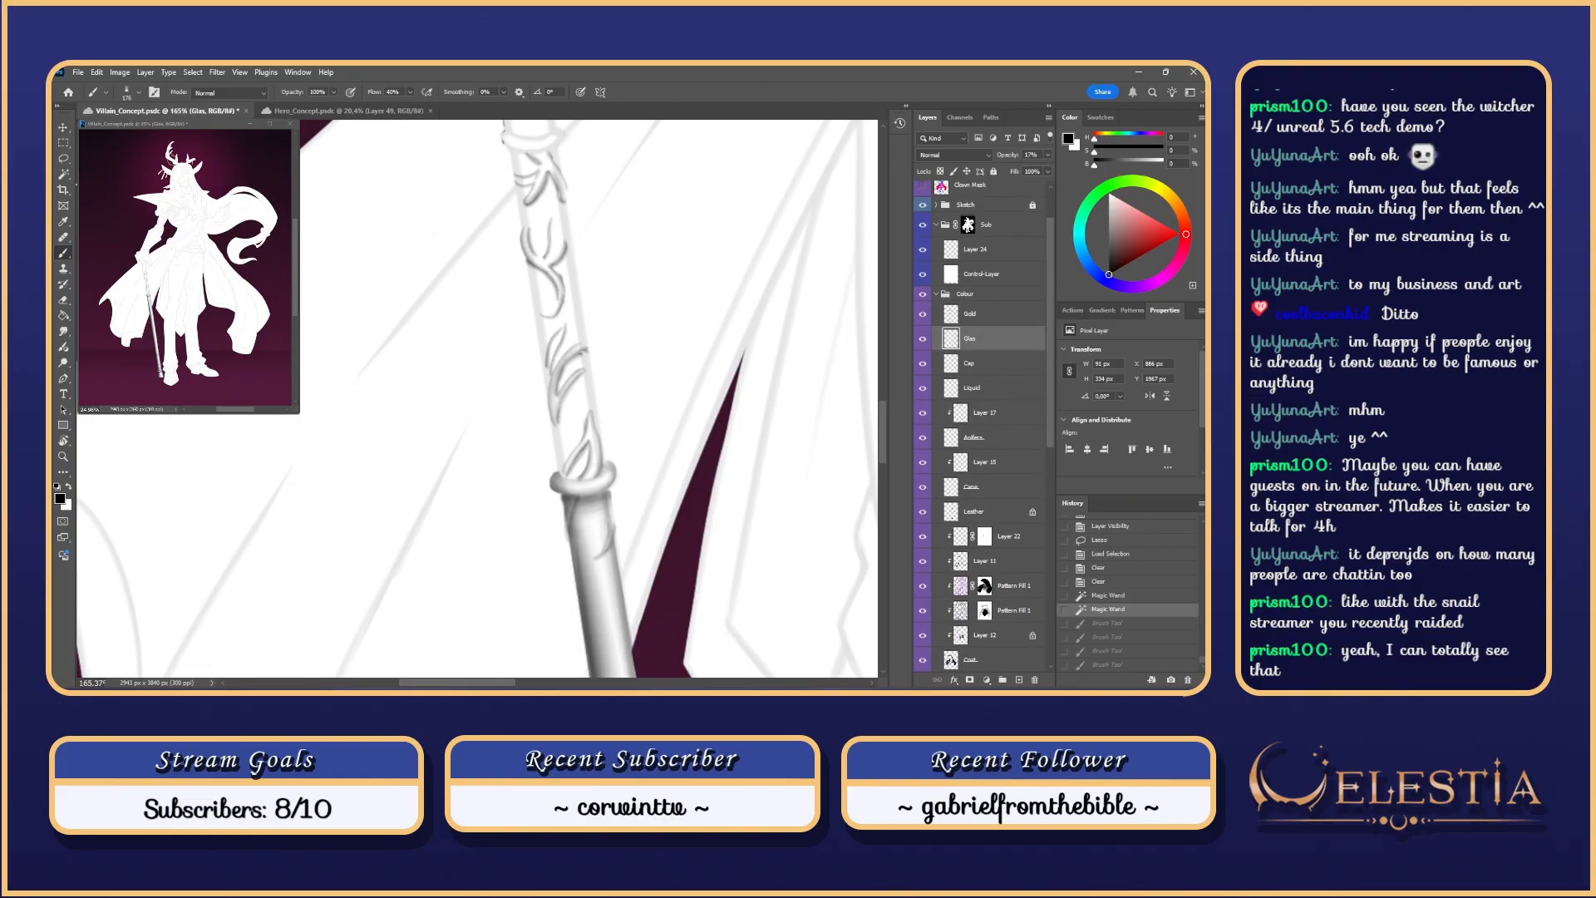
key(w)
click(582, 342)
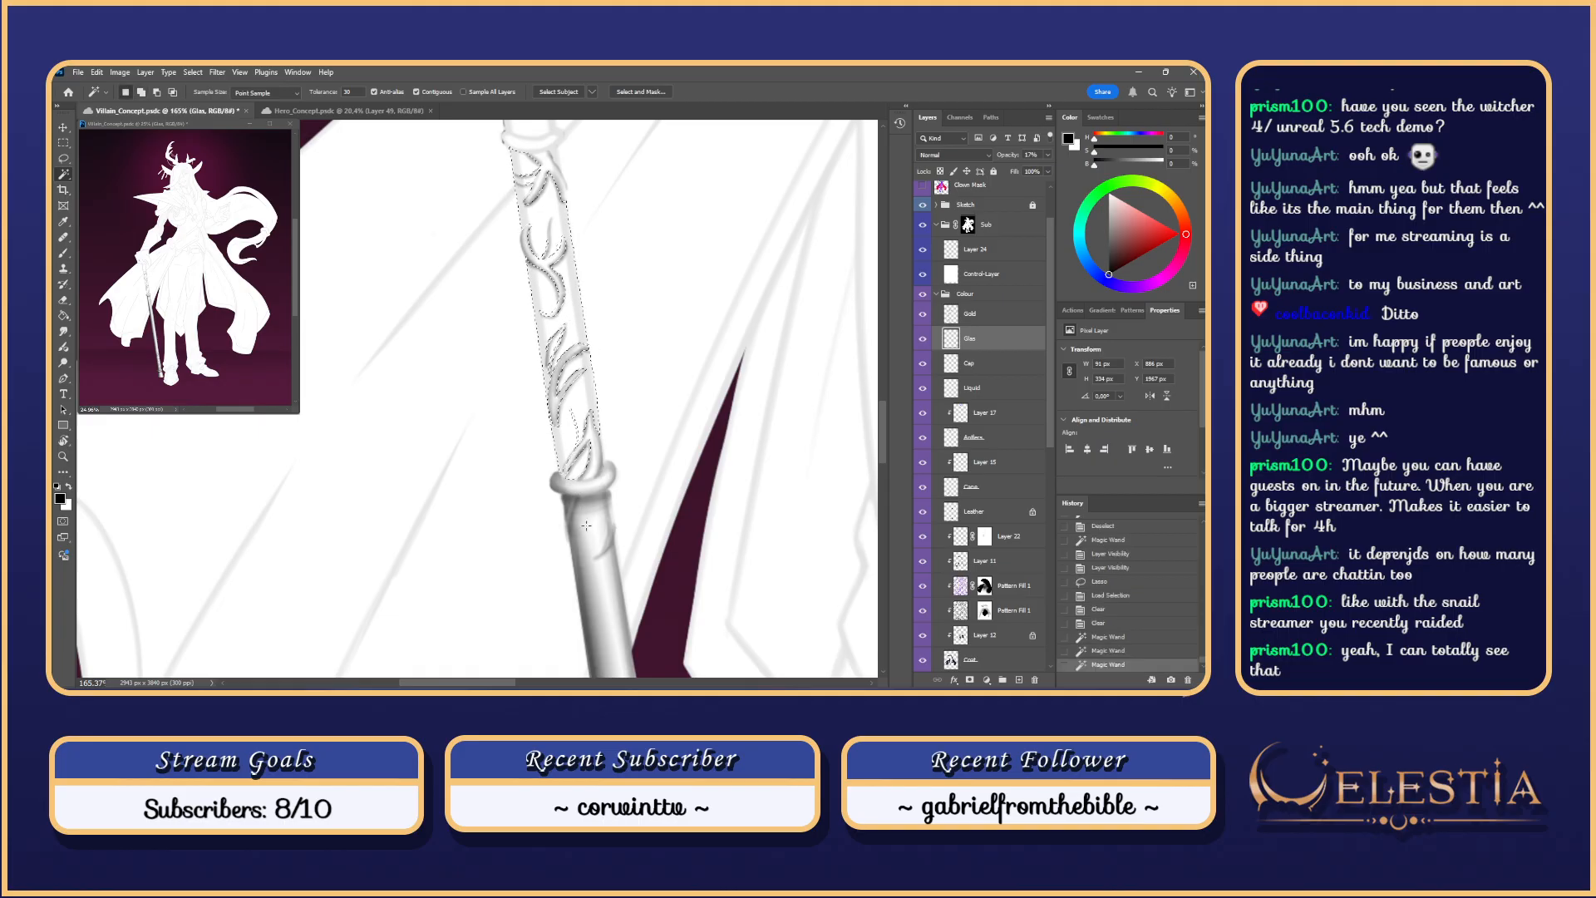
key(b)
key(ctrl+h)
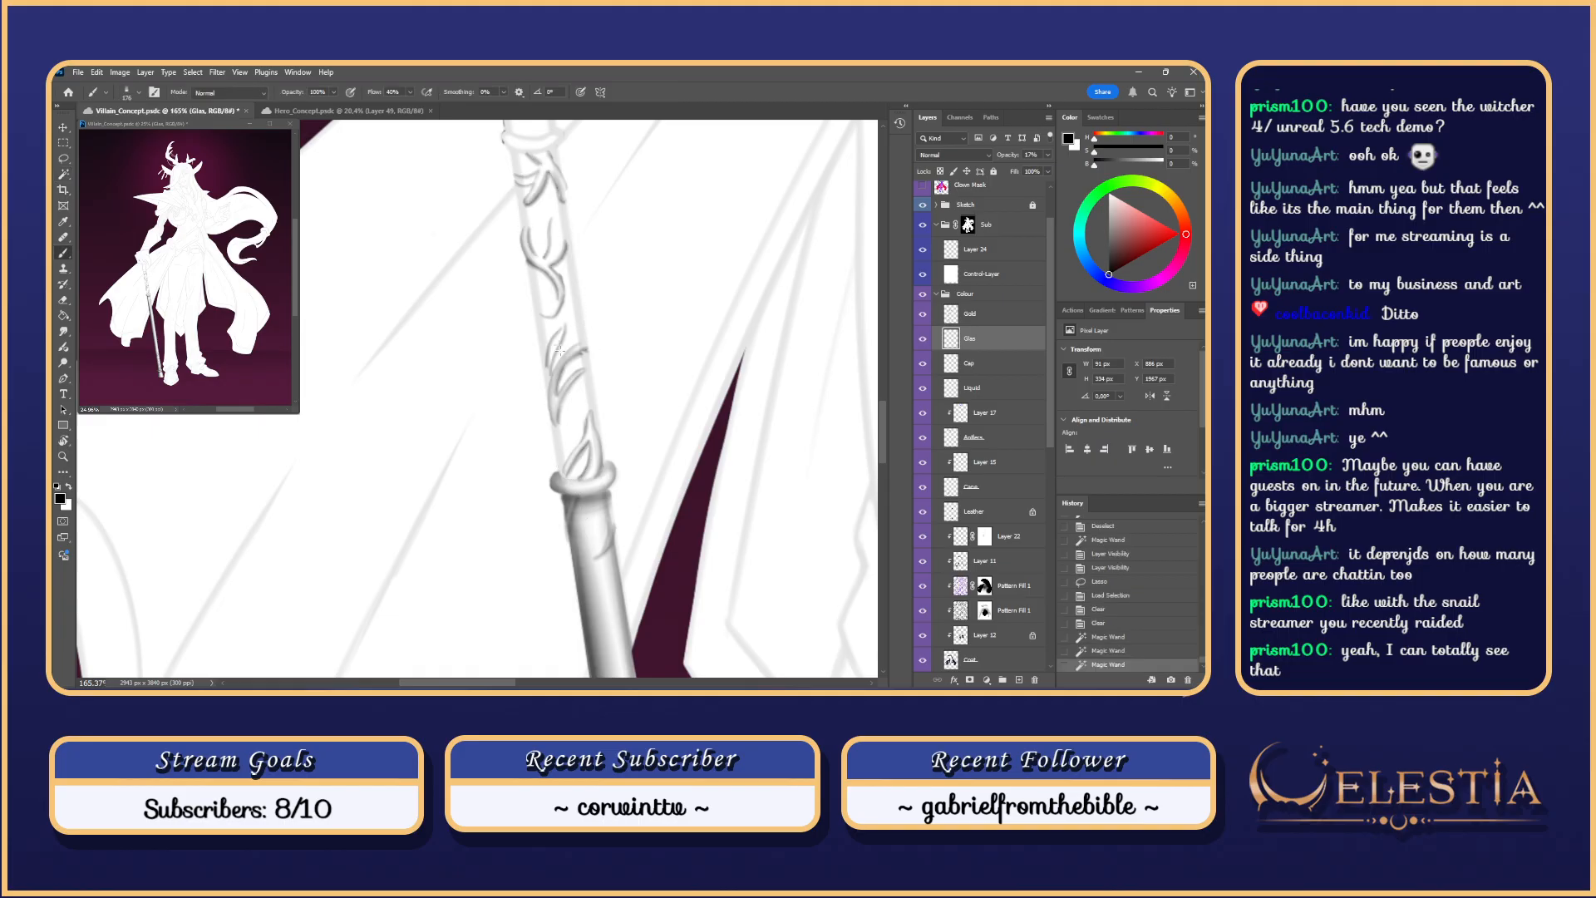
click(578, 520)
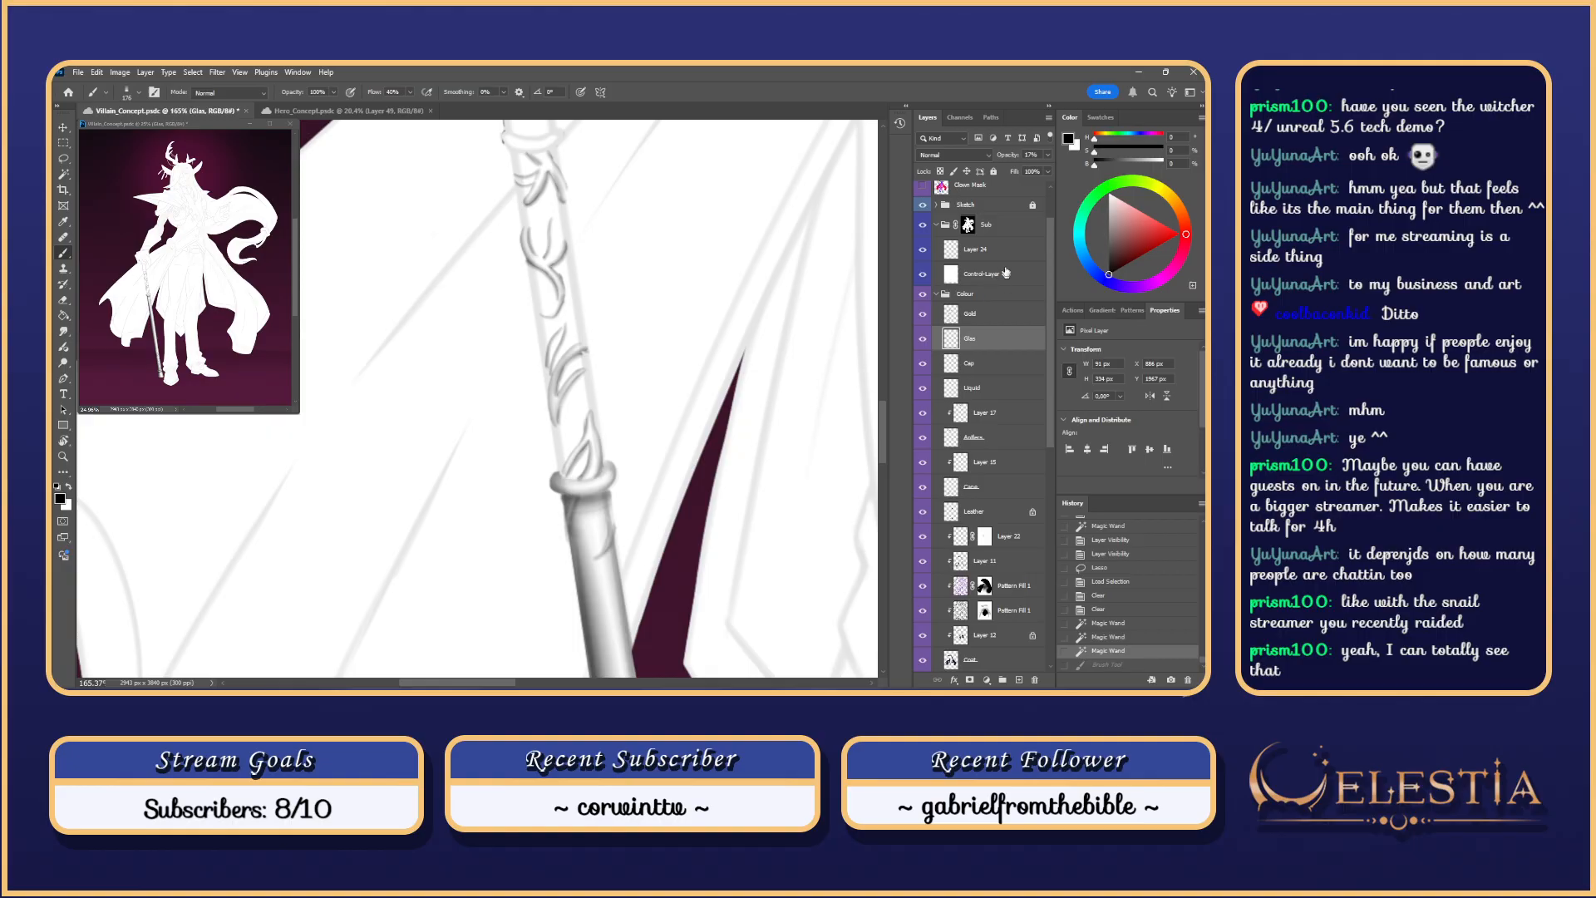
Step: Toggle the Control-Layer, pick Layer 24, and test shading strokes on the cane's left edge
click(922, 274)
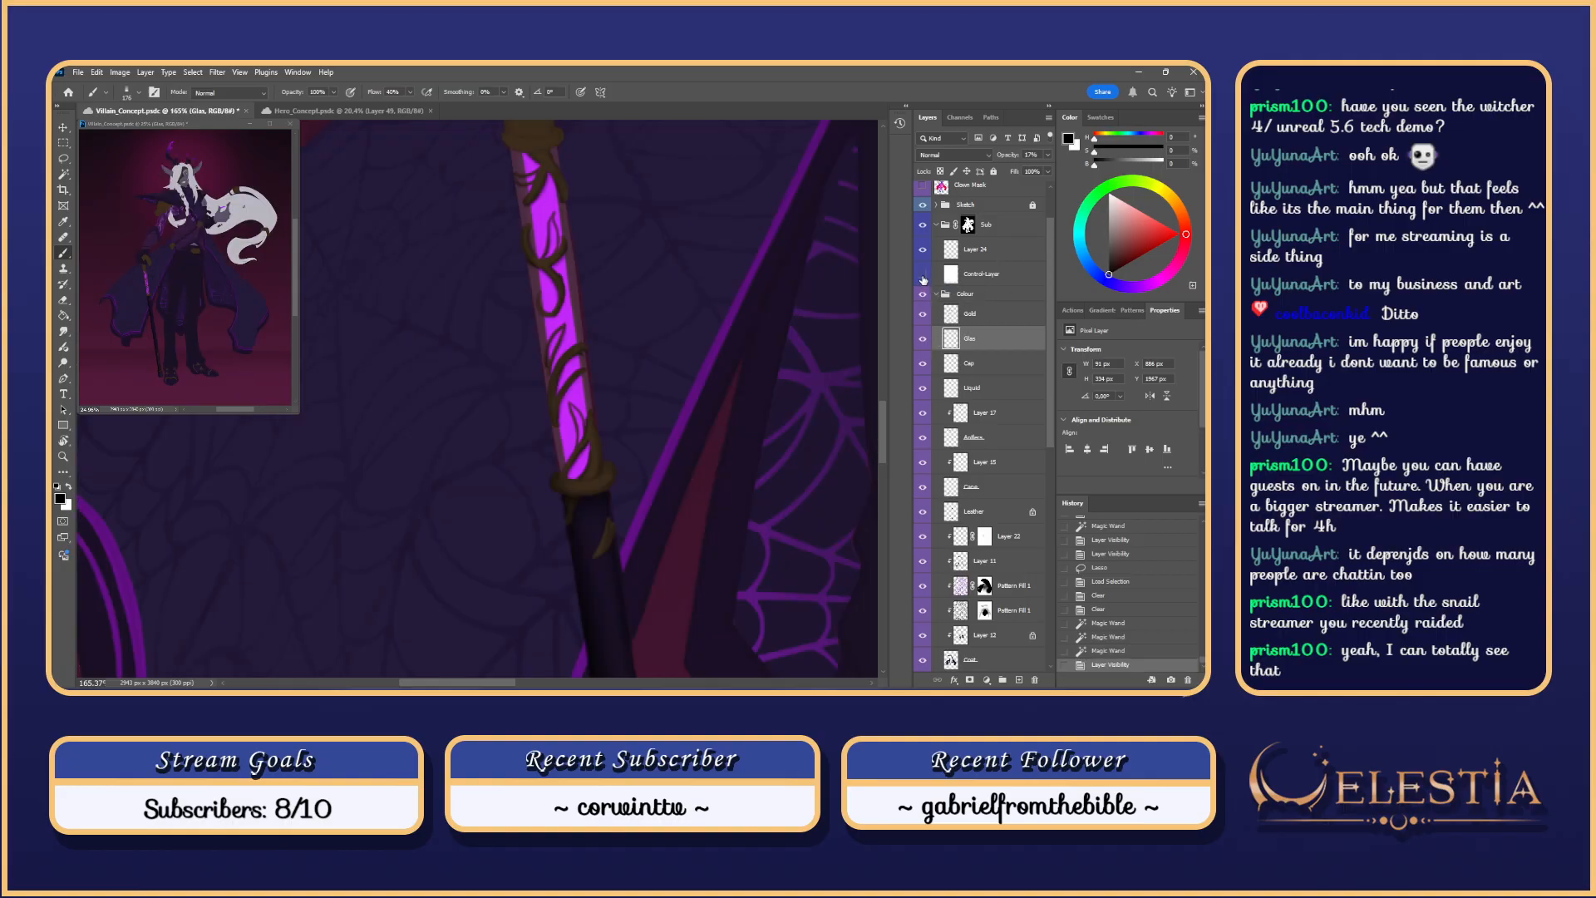
click(922, 273)
click(994, 271)
click(990, 255)
drag(701, 323, 690, 389)
drag(509, 218, 555, 541)
scroll(548, 466, down, 4)
scroll(582, 553, up, 3)
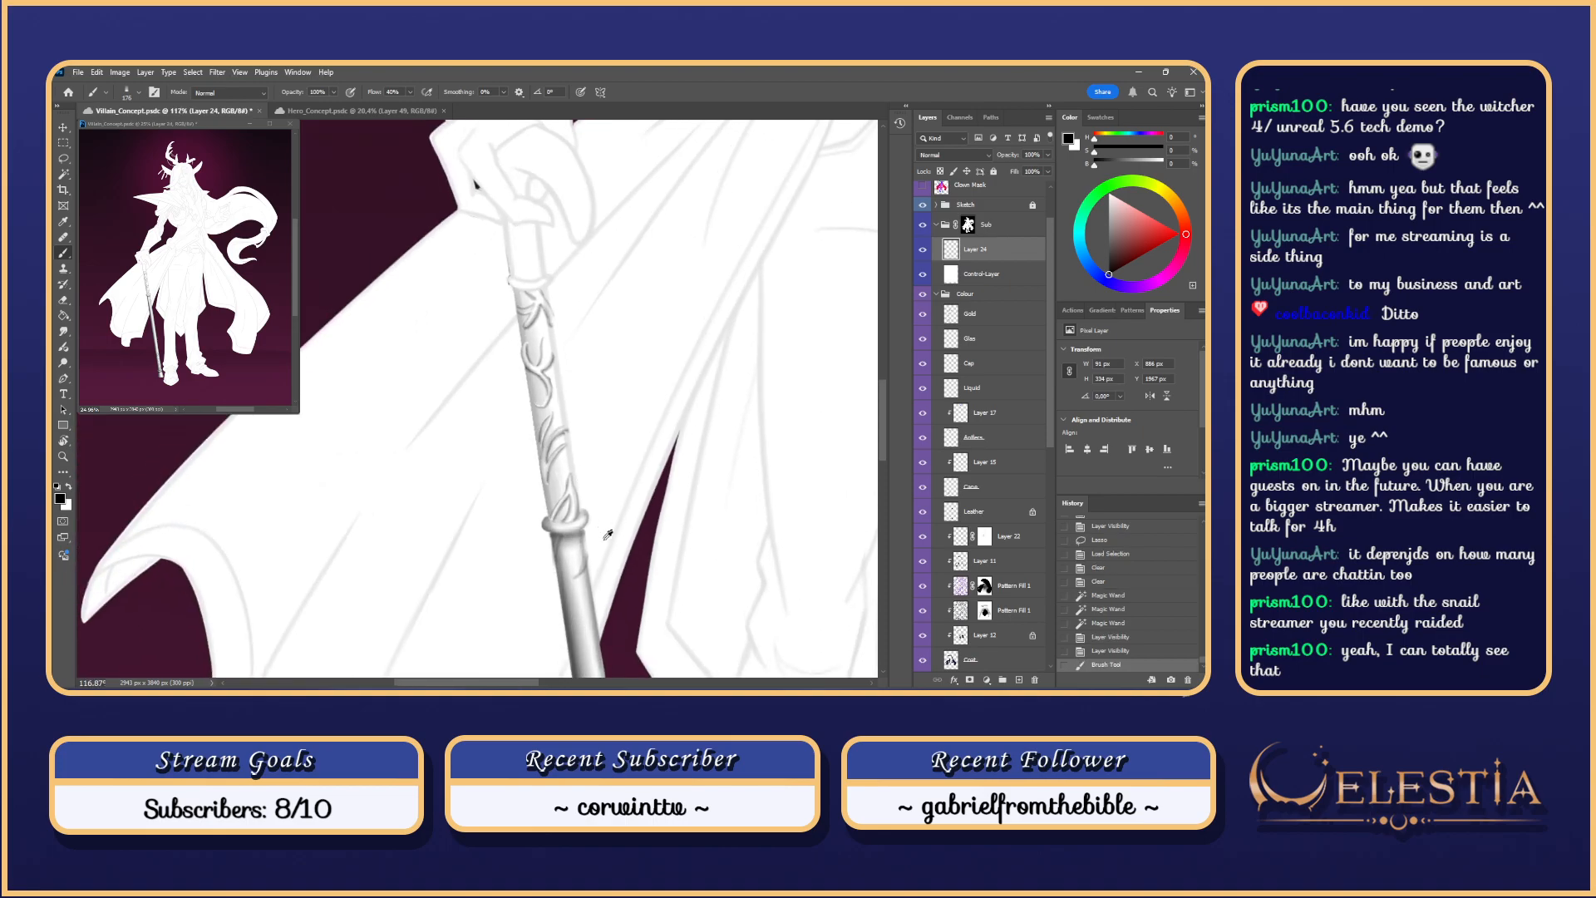
key(ctrl+z)
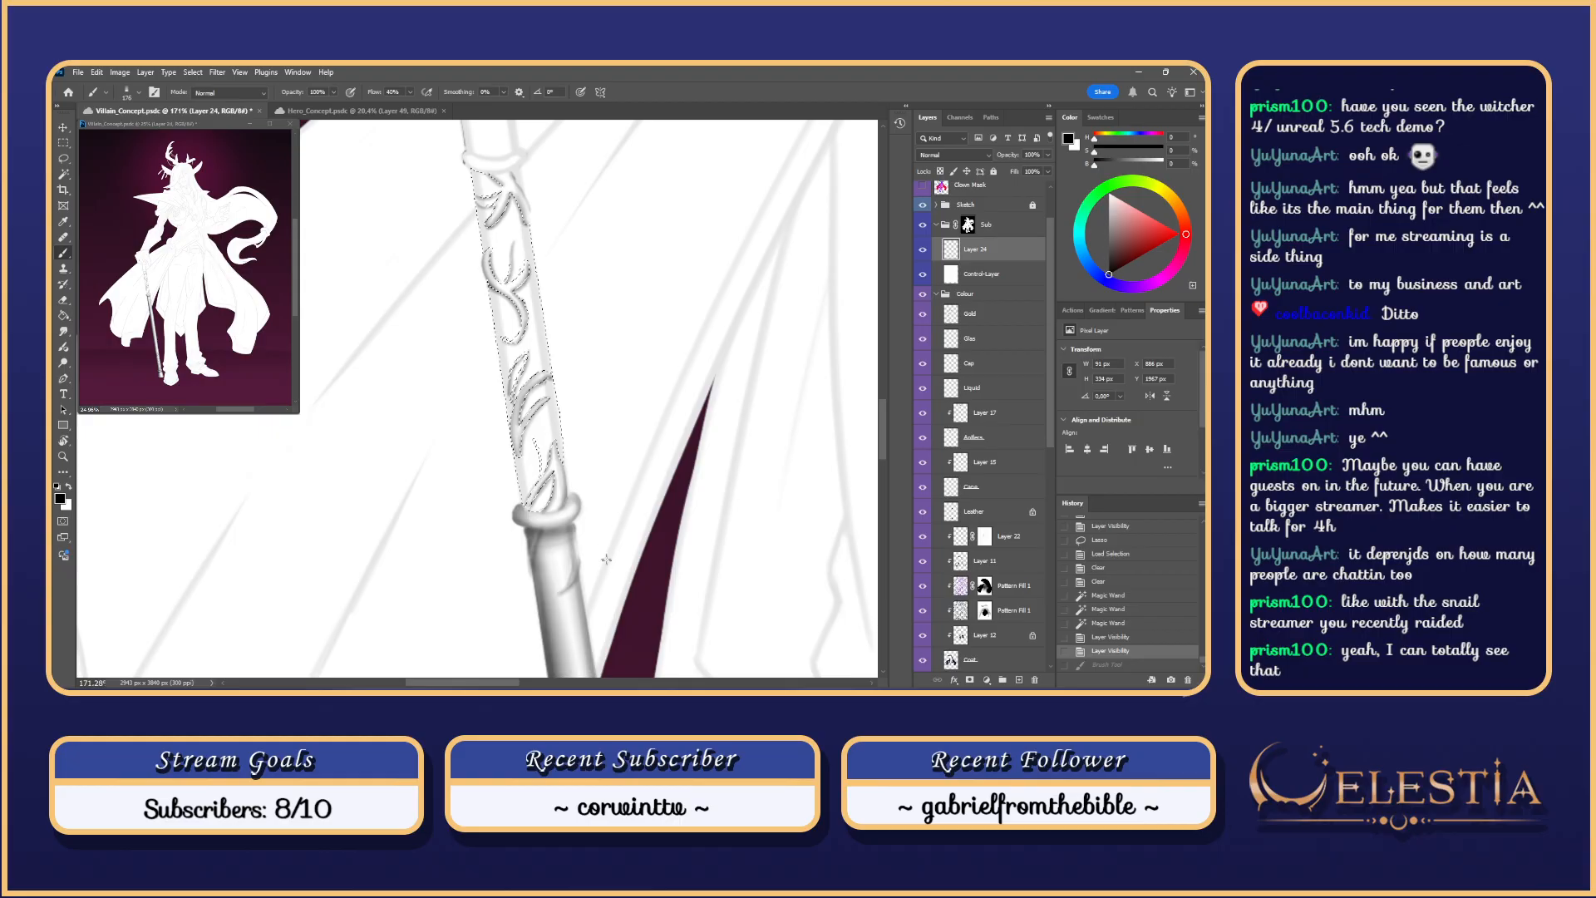
Step: Soften the shaft selection with Select > Modify > Feather
click(193, 72)
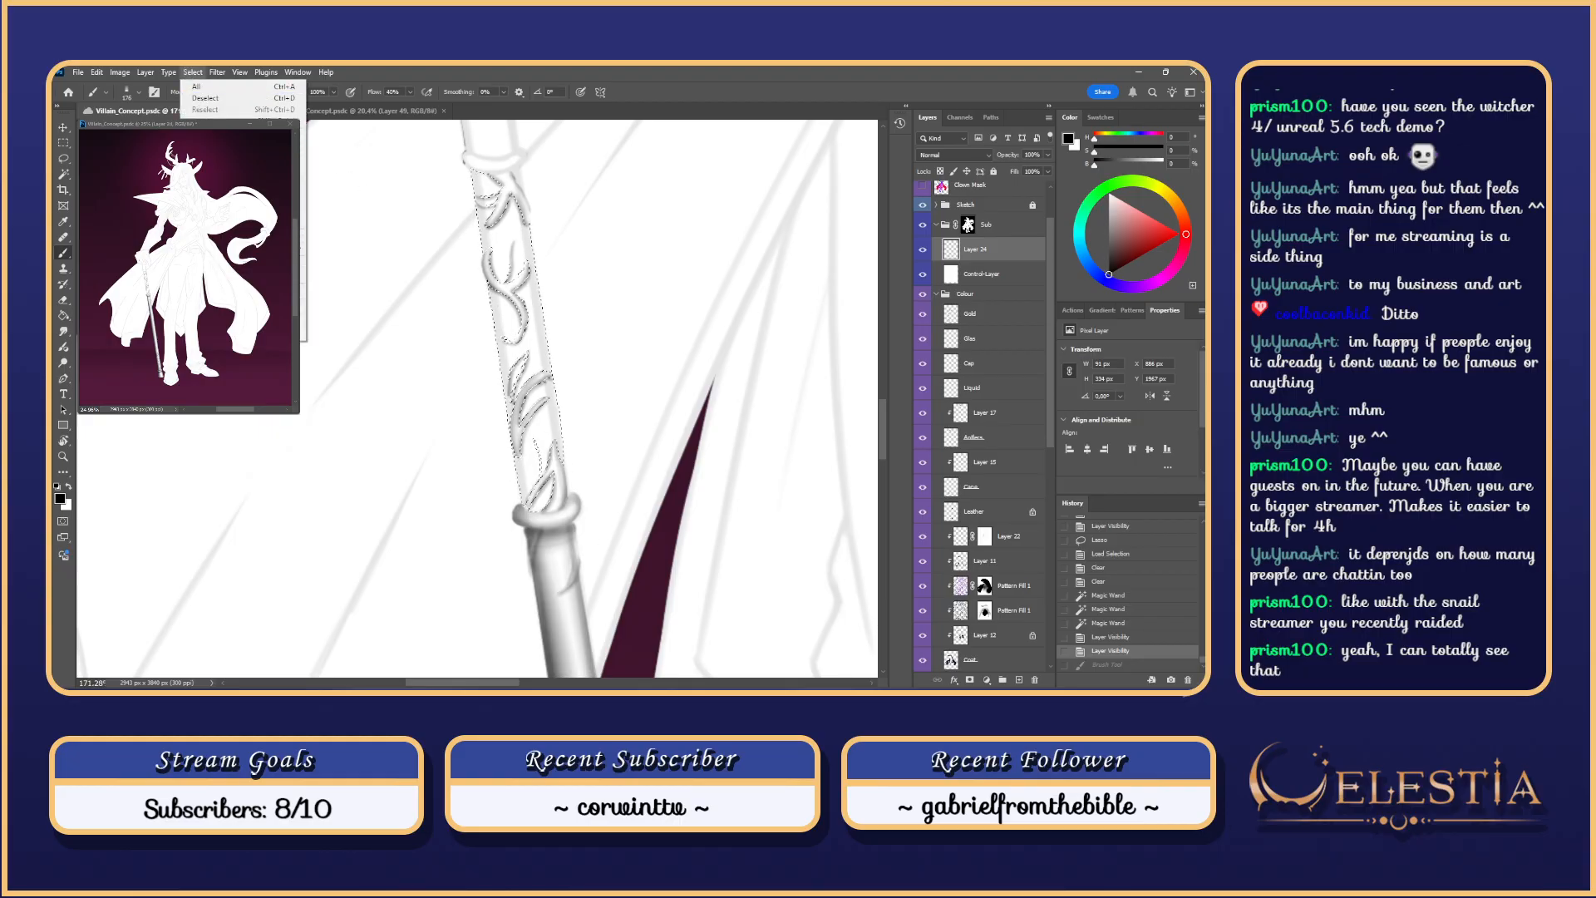
mouse_move(250, 242)
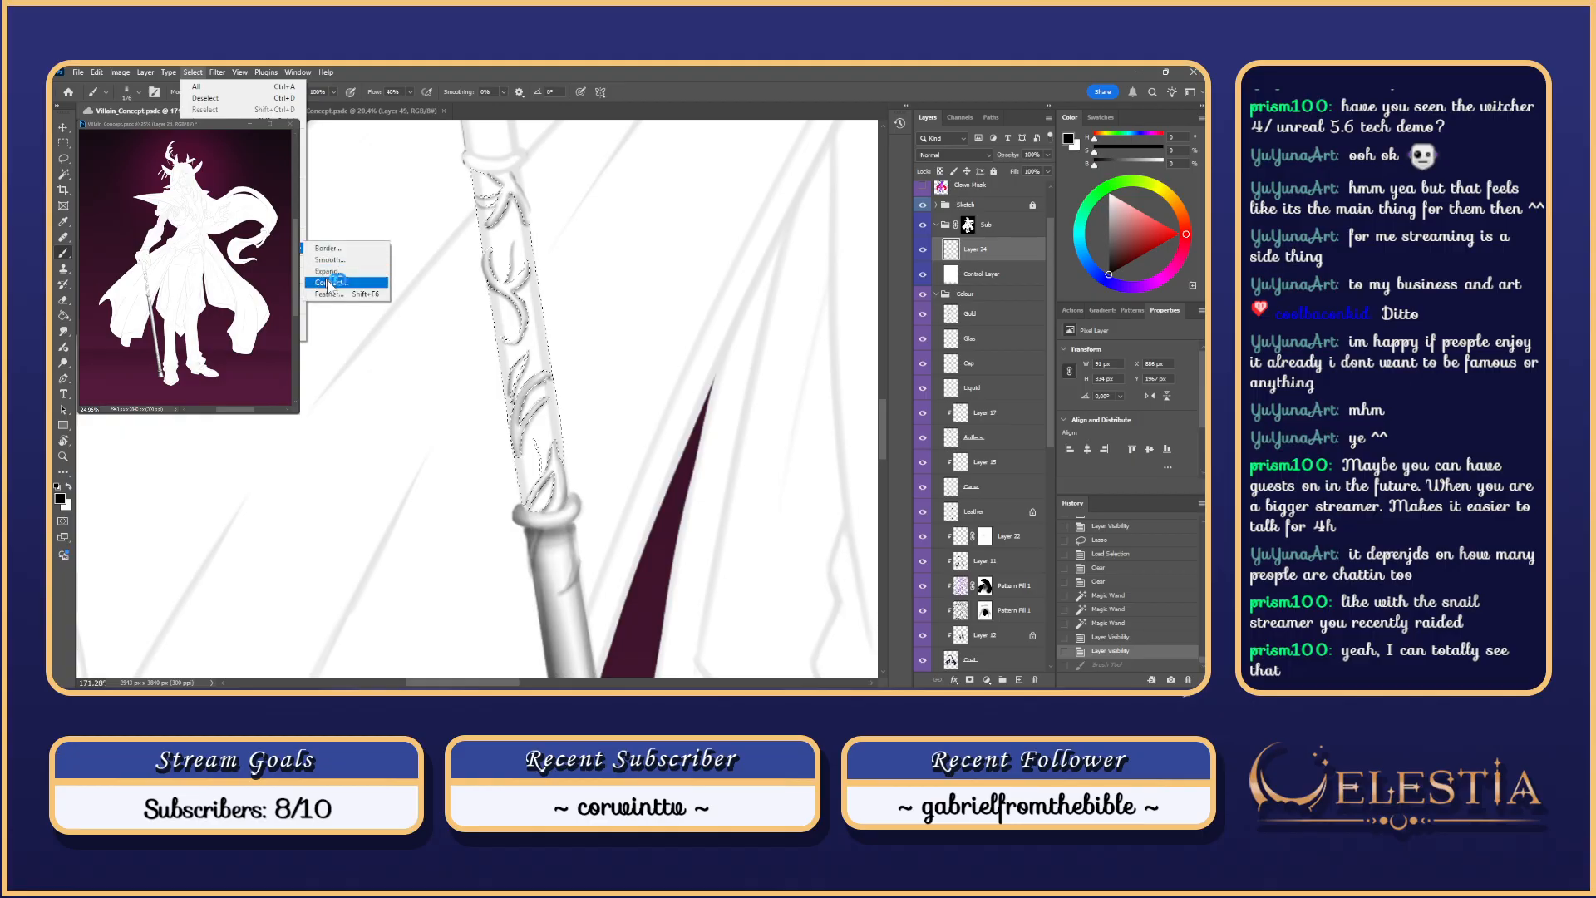
click(341, 289)
click(687, 374)
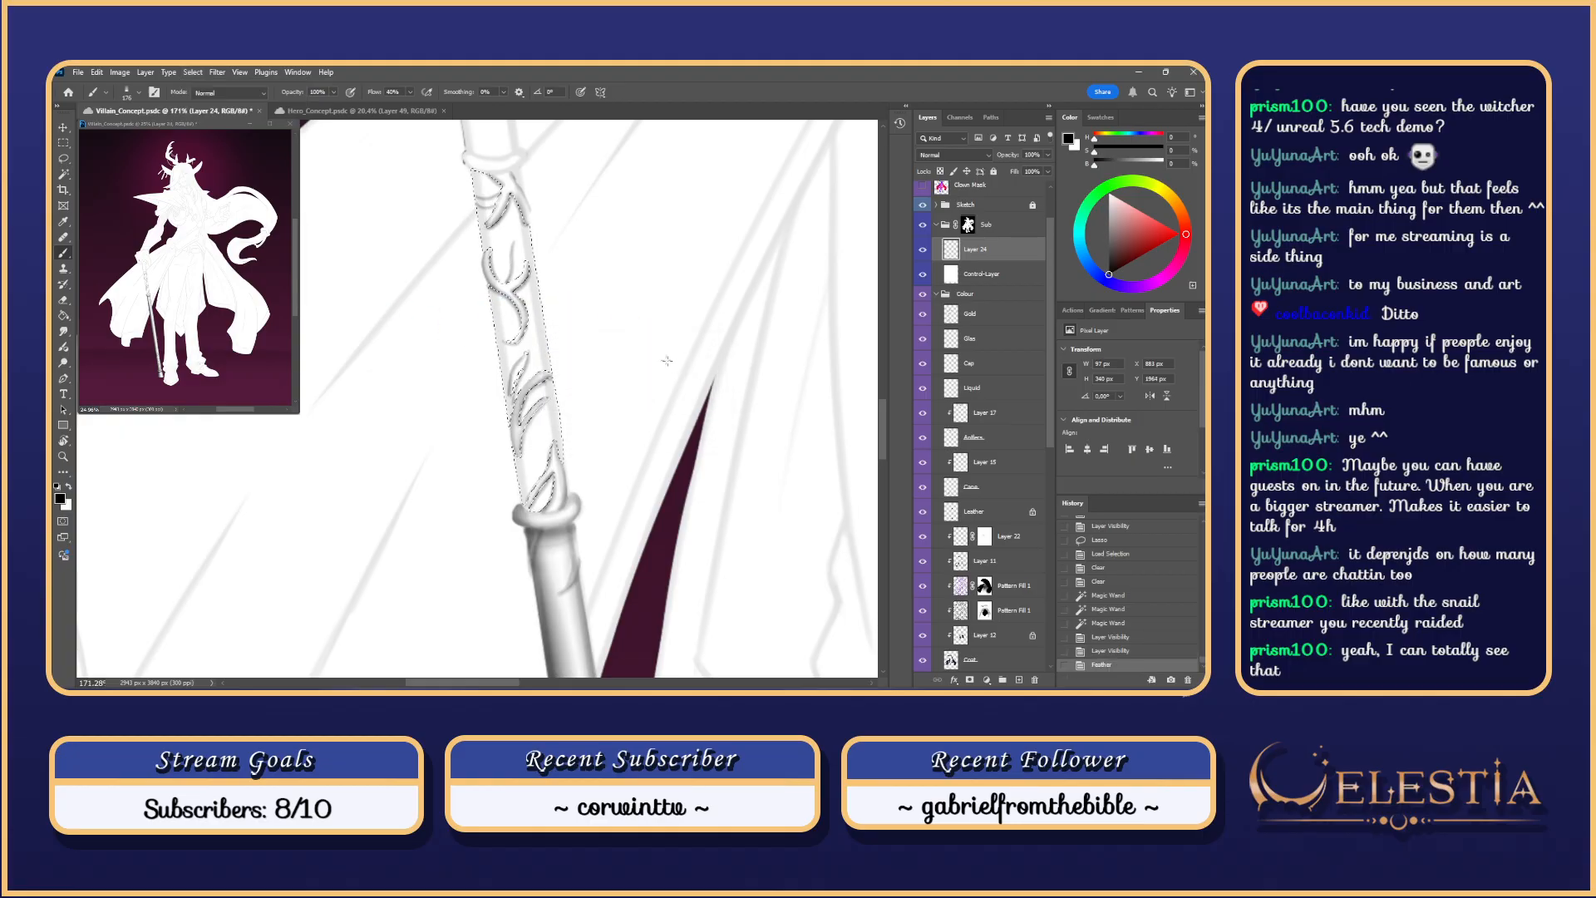
Step: With selection edges hidden, try and undo several soft shading strokes down the staff's edges
key(ctrl+h)
drag(474, 160, 534, 532)
key(ctrl+z)
drag(474, 162, 536, 532)
scroll(478, 237, down, 4)
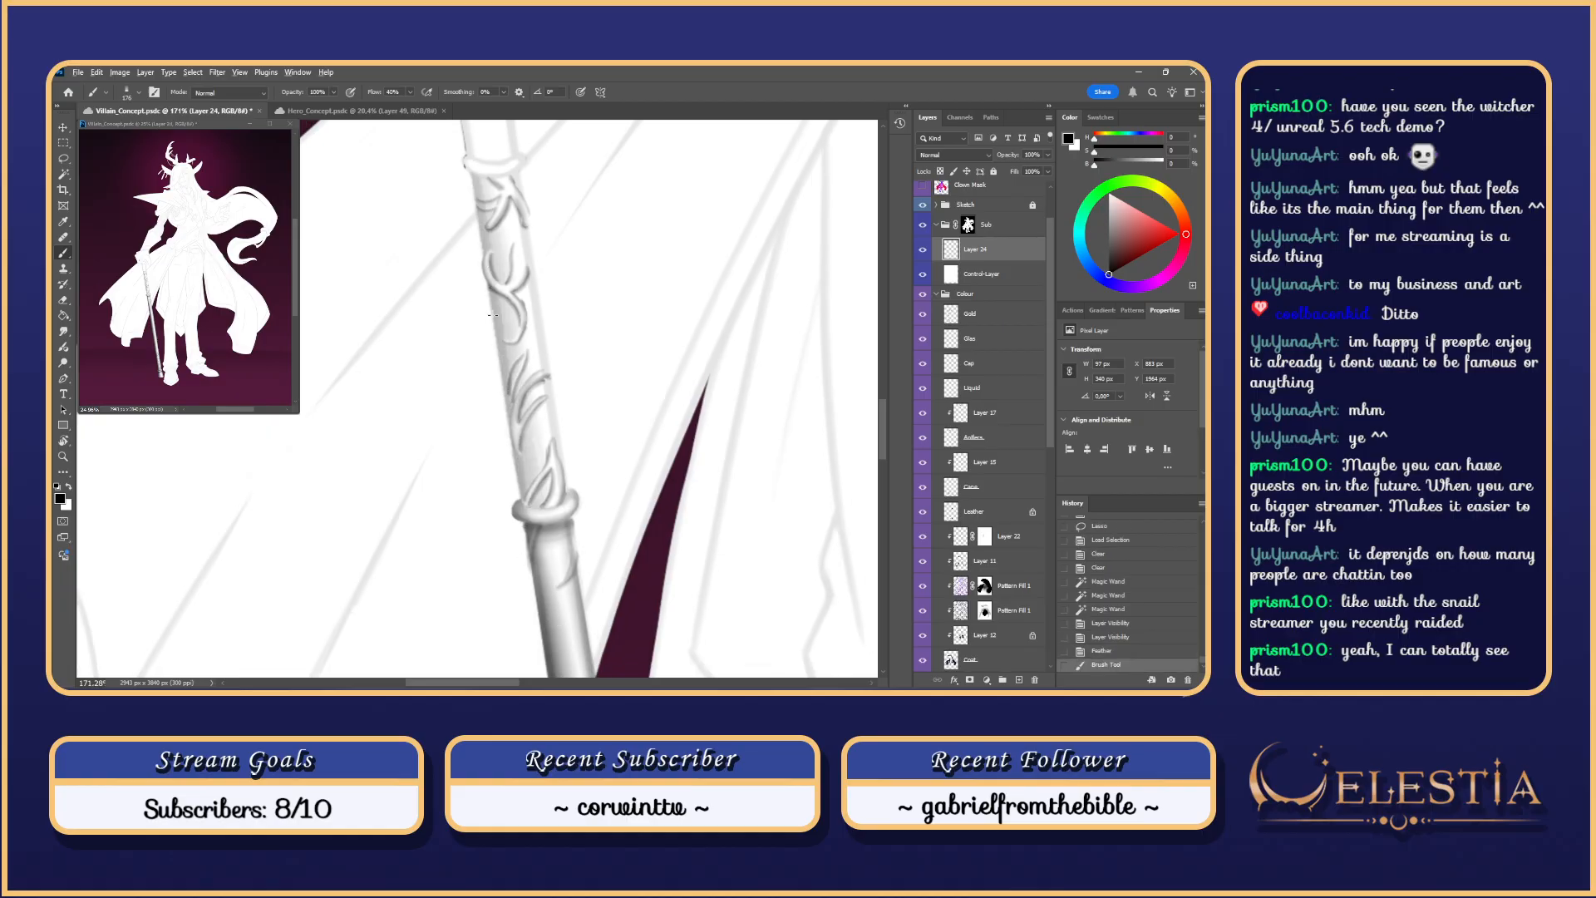
key(ctrl+z)
mouse_move(479, 193)
mouse_down()
mouse_move(517, 431)
mouse_move(490, 251)
mouse_move(510, 391)
mouse_up()
key(ctrl+z)
drag(482, 206, 530, 544)
key(ctrl+z)
drag(499, 187, 529, 345)
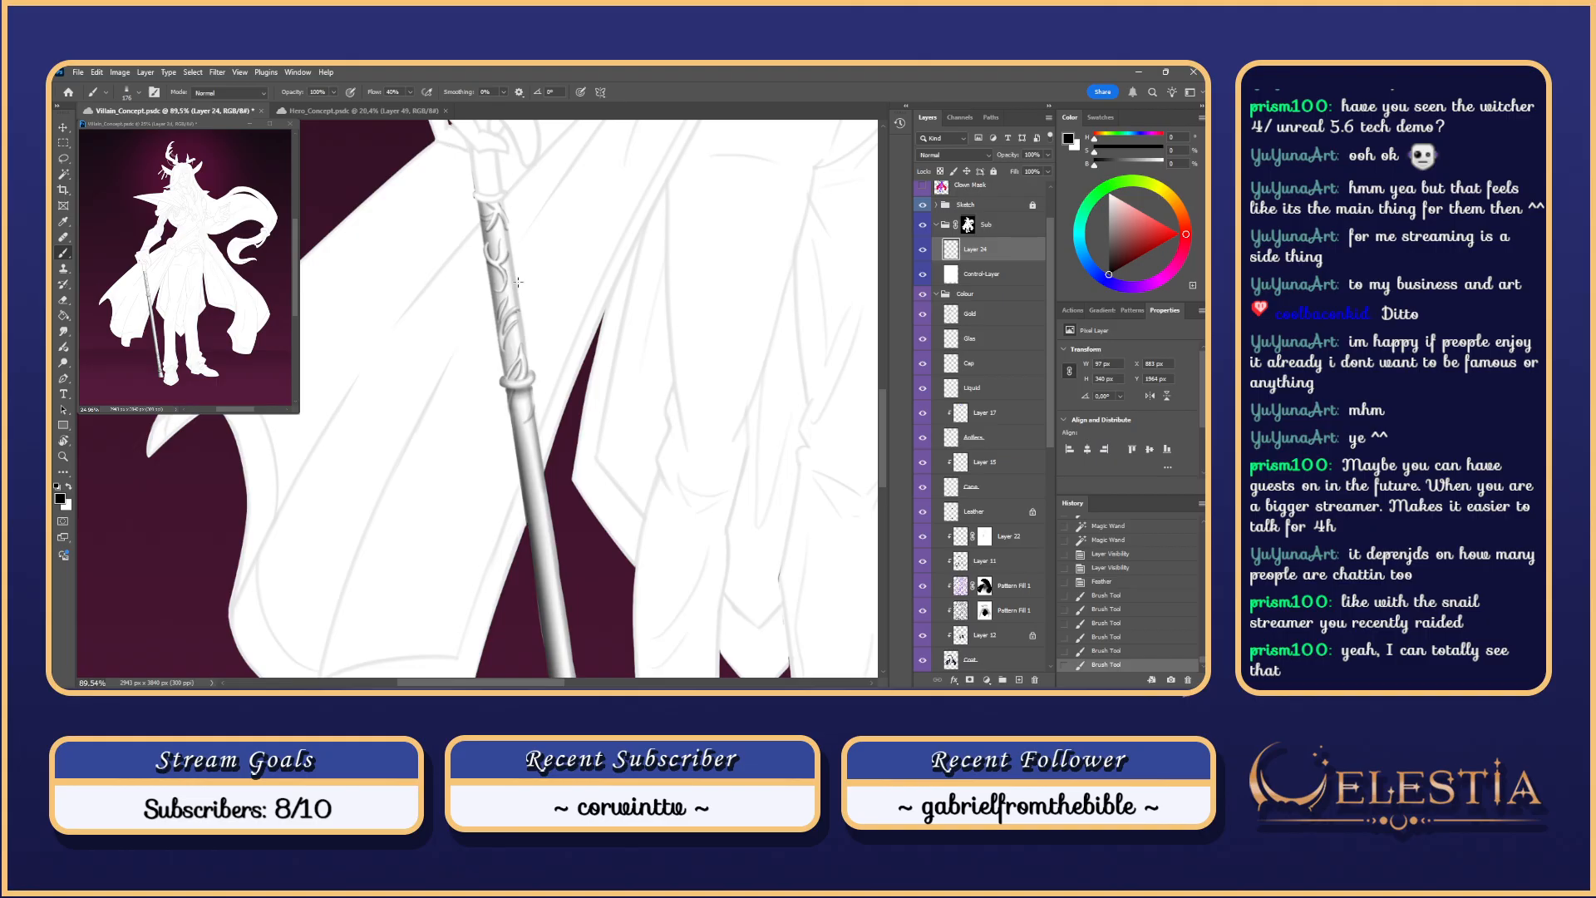
key(ctrl+z)
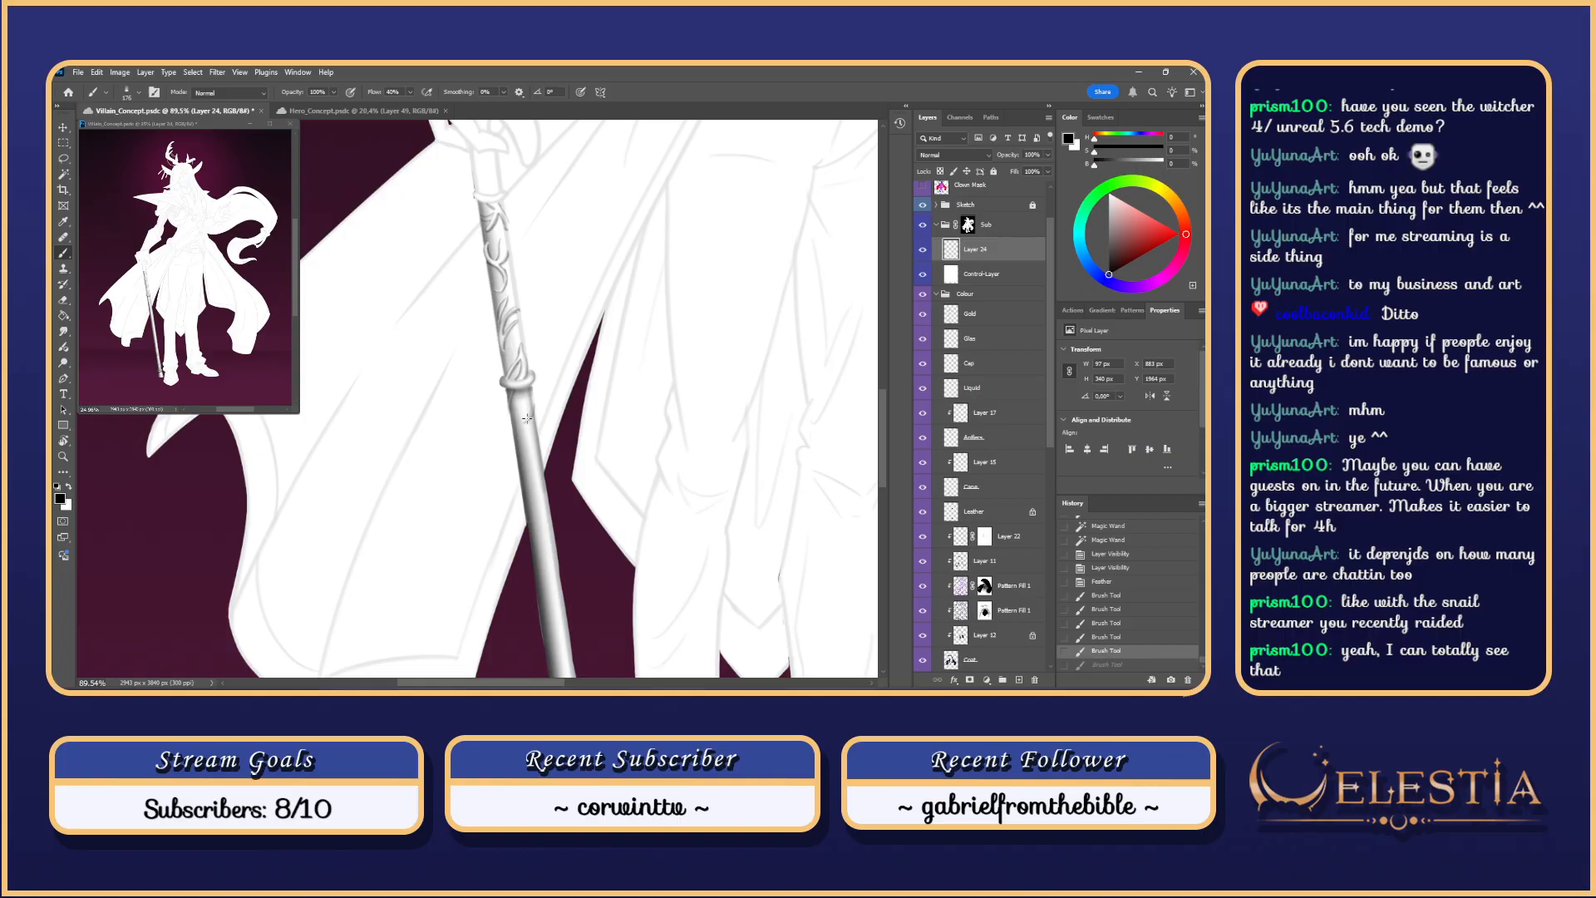
Step: Paint soft shading up the cane's right edge, keeping the final darkening stroke
drag(524, 358, 505, 223)
key(ctrl+z)
key(ctrl+z)
key(ctrl+z)
drag(523, 351, 504, 229)
key(ctrl+z)
drag(524, 351, 503, 218)
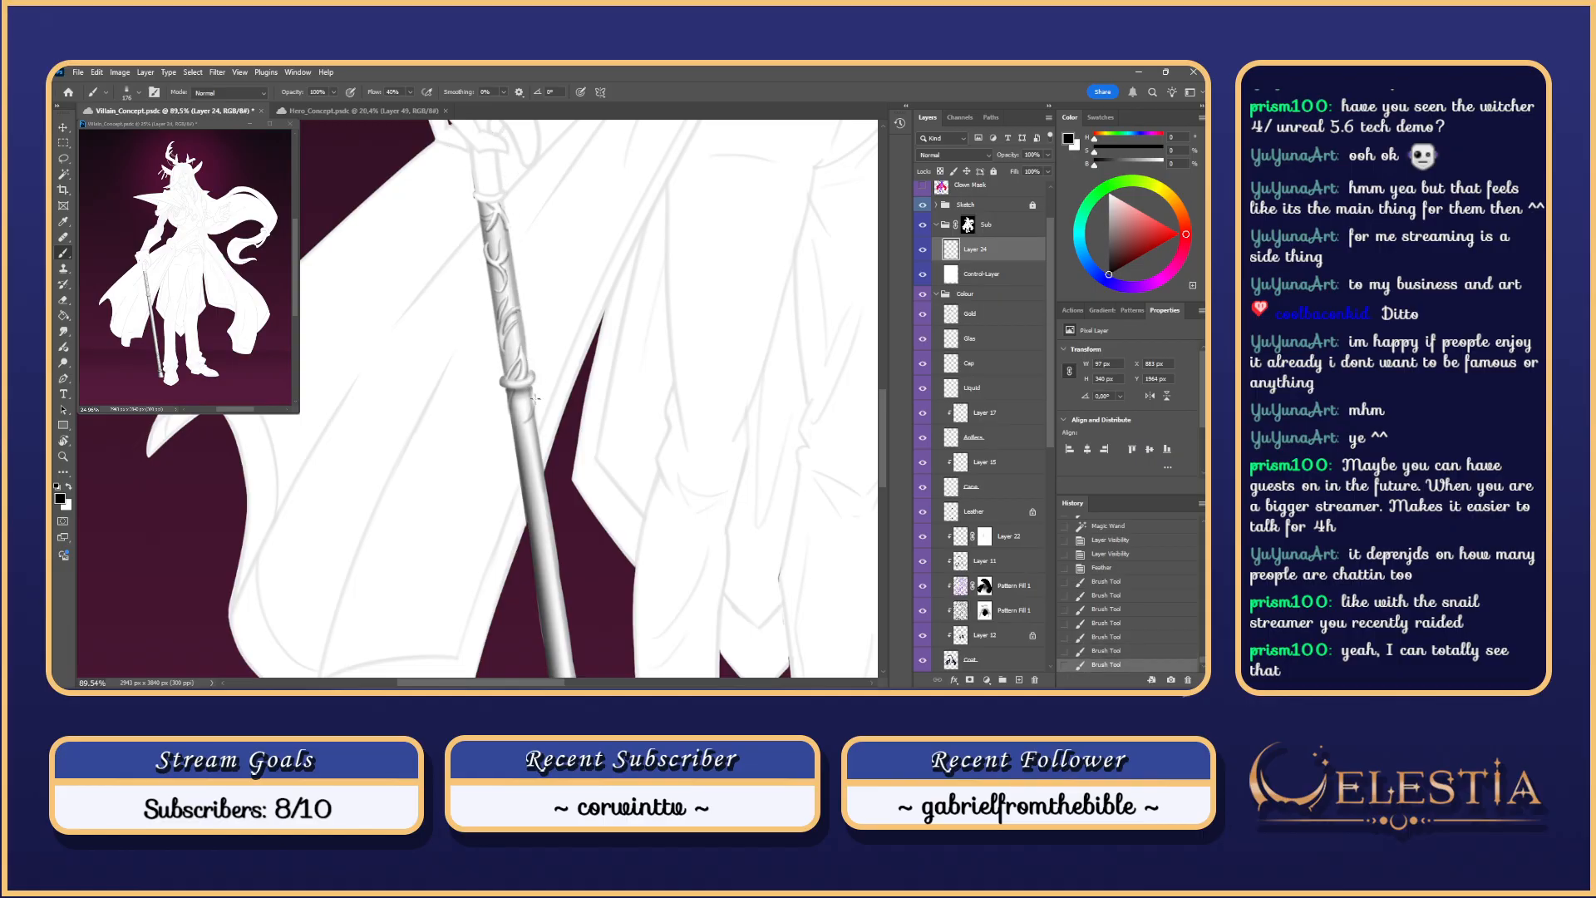
mouse_move(523, 351)
mouse_down()
mouse_move(503, 218)
mouse_move(503, 365)
mouse_up()
key(ctrl+z)
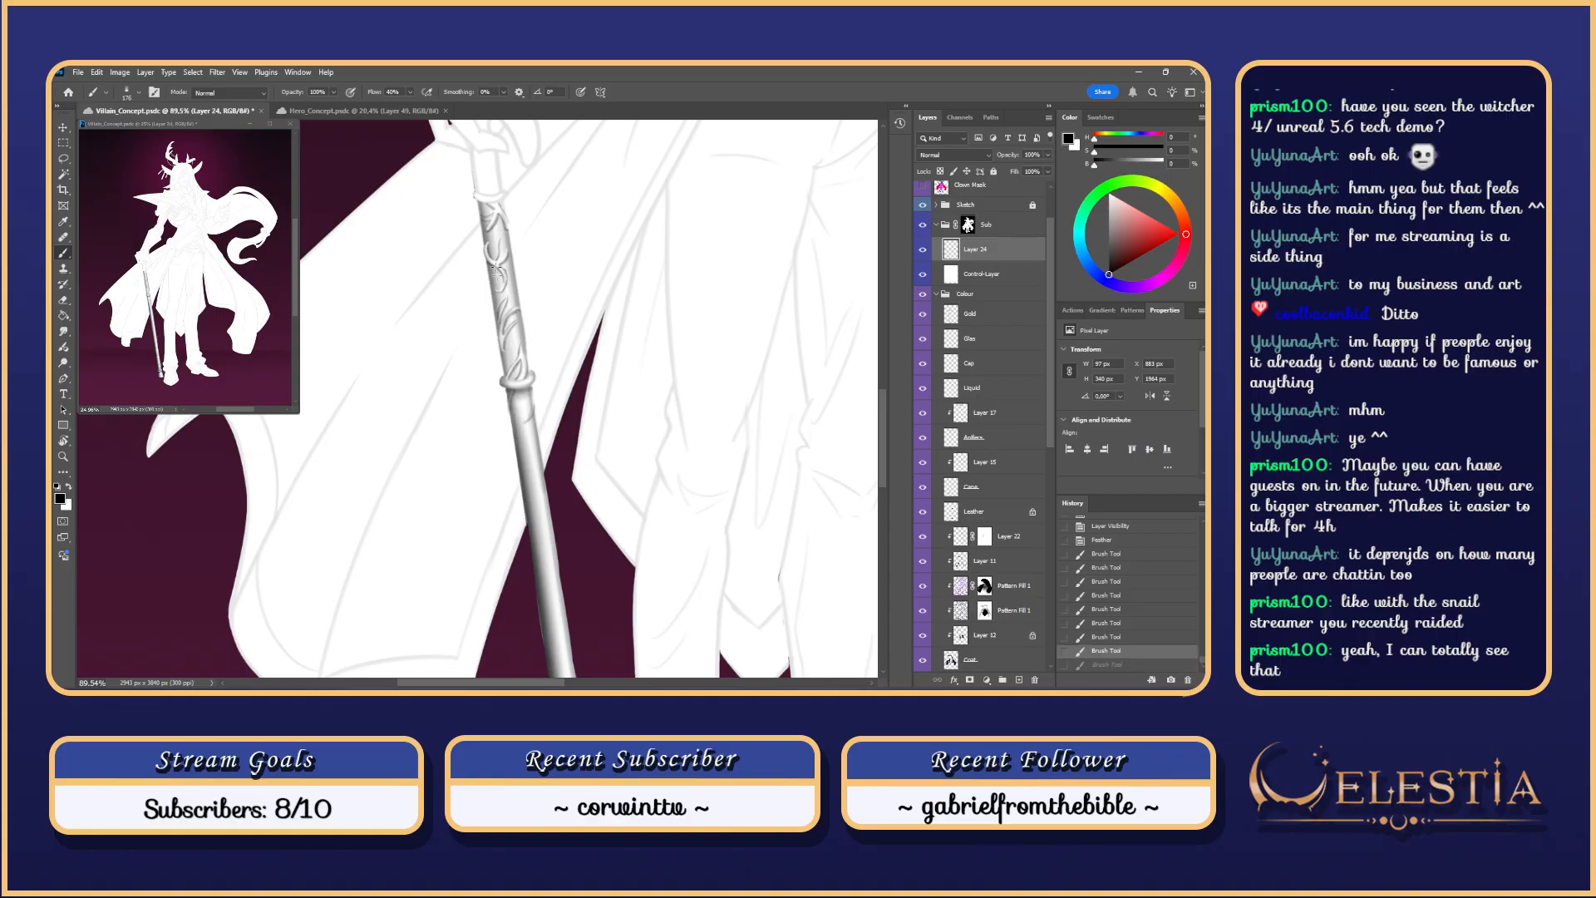
key(ctrl+shift+z)
Step: Erase small bits around the cane ornament's edges with the Eraser
key(e)
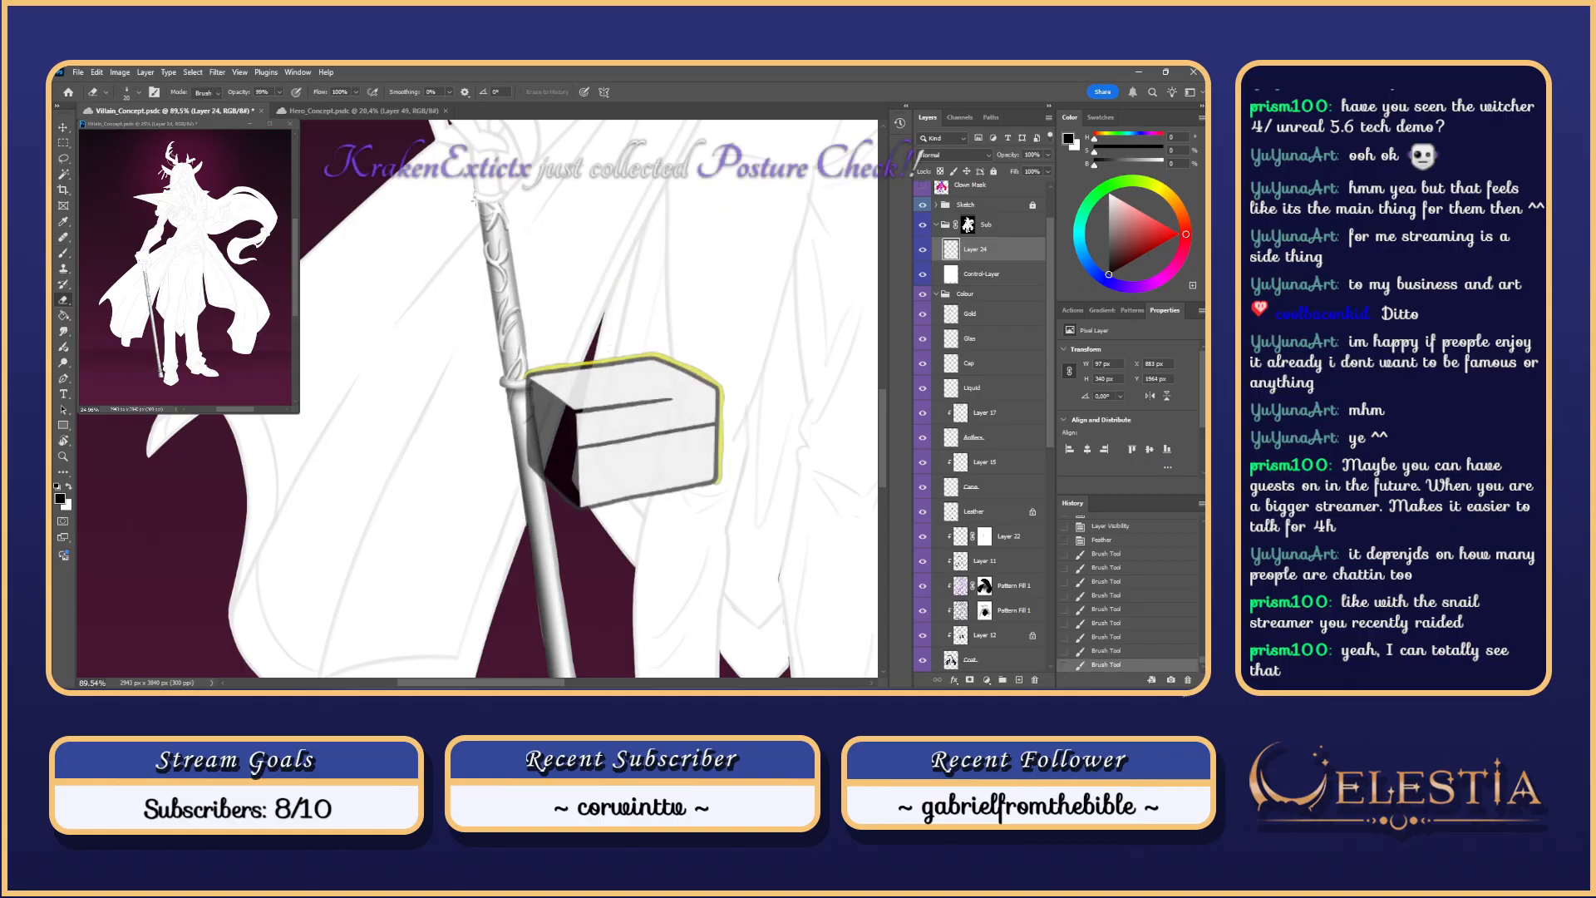
drag(486, 217, 494, 264)
key(ctrl+z)
key(ctrl+shift+z)
key(ctrl+z)
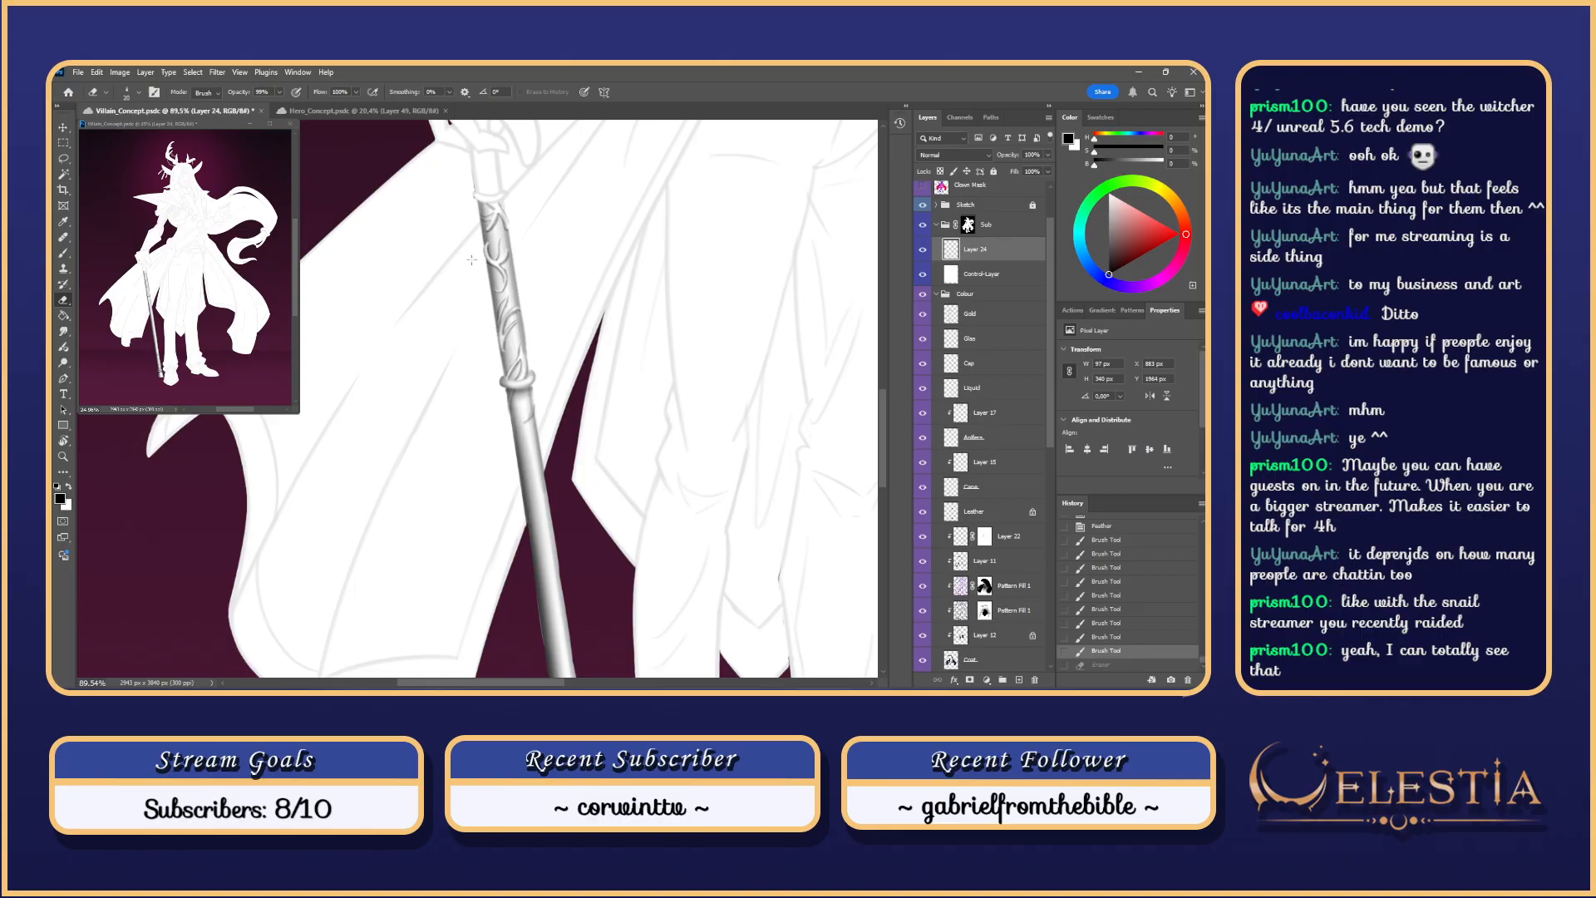
drag(493, 213, 498, 207)
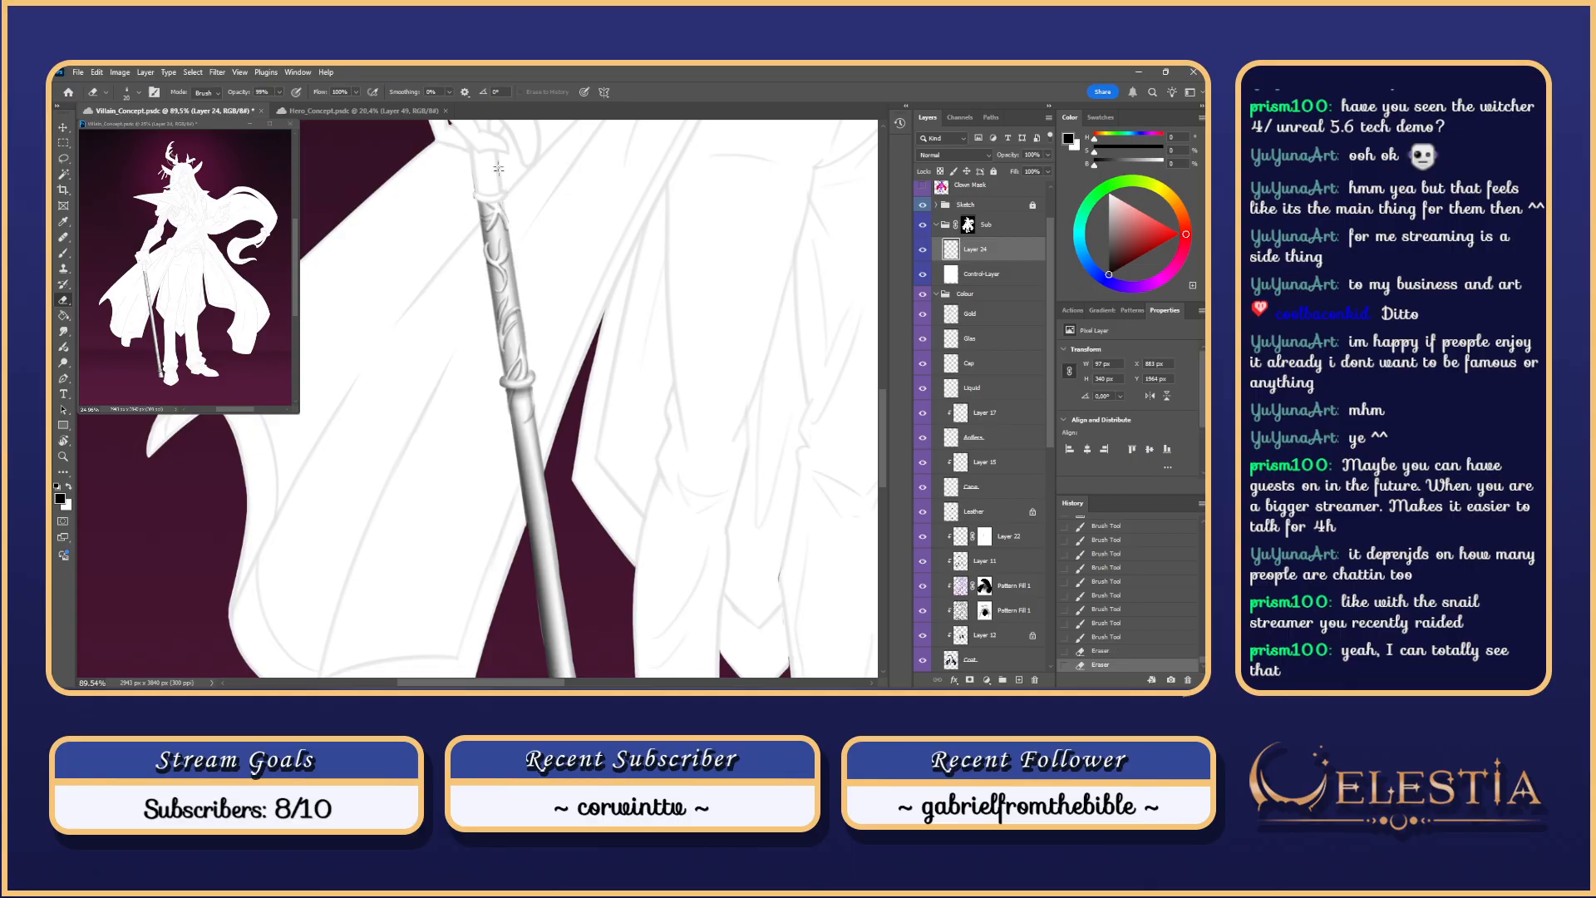
Step: Toggle the Control-Layer visibility off and on, then hide the Sketch group
click(923, 277)
click(923, 277)
click(922, 206)
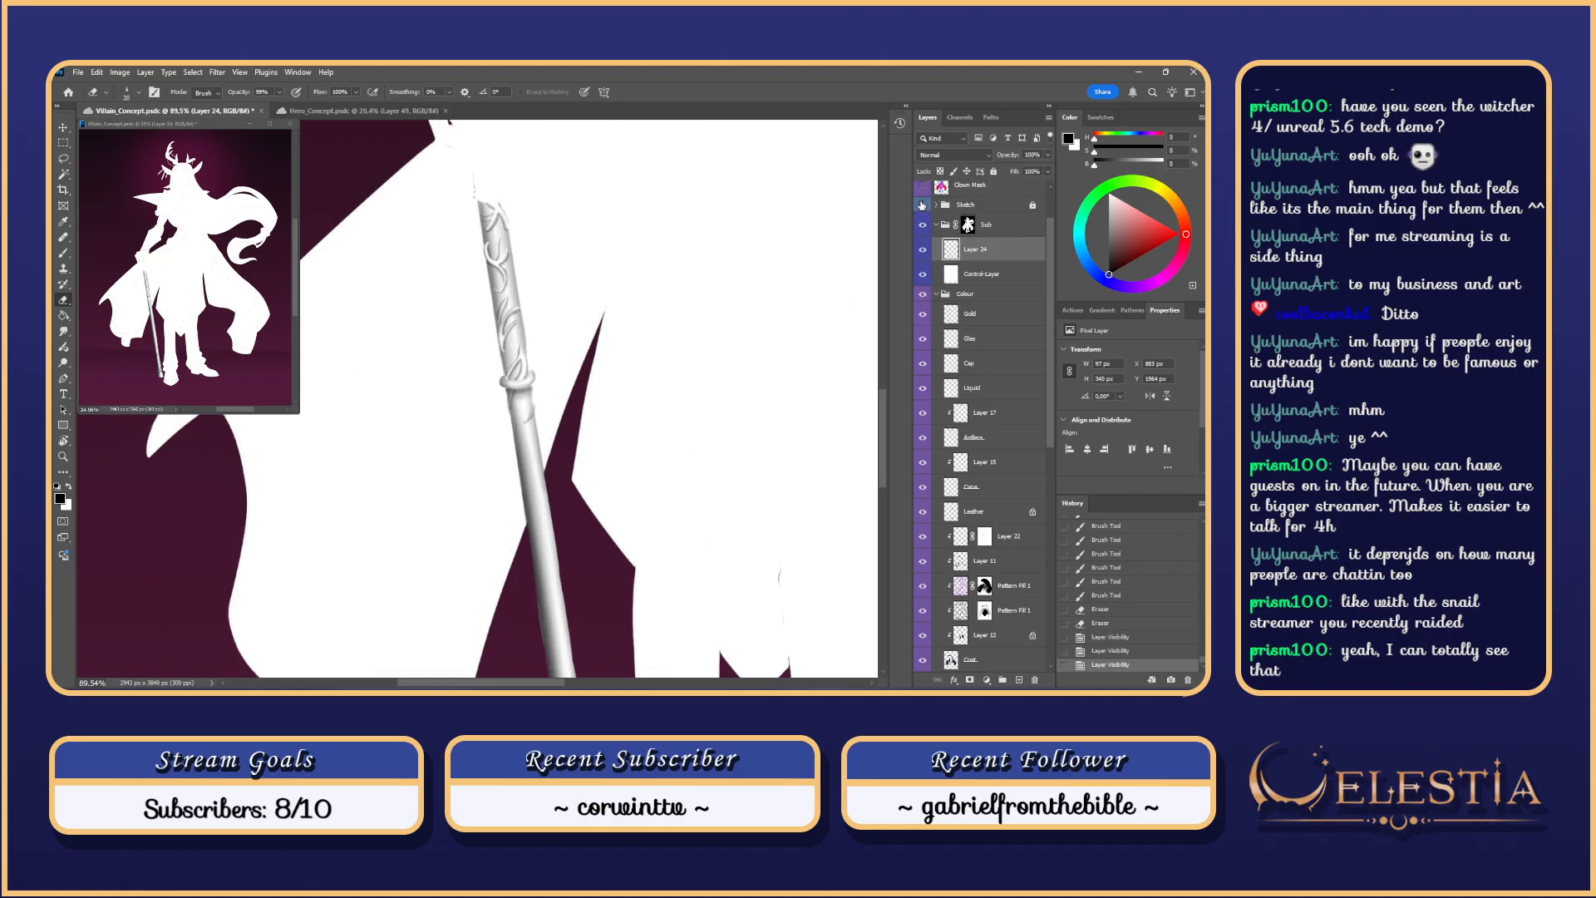
scroll(589, 276, down, 5)
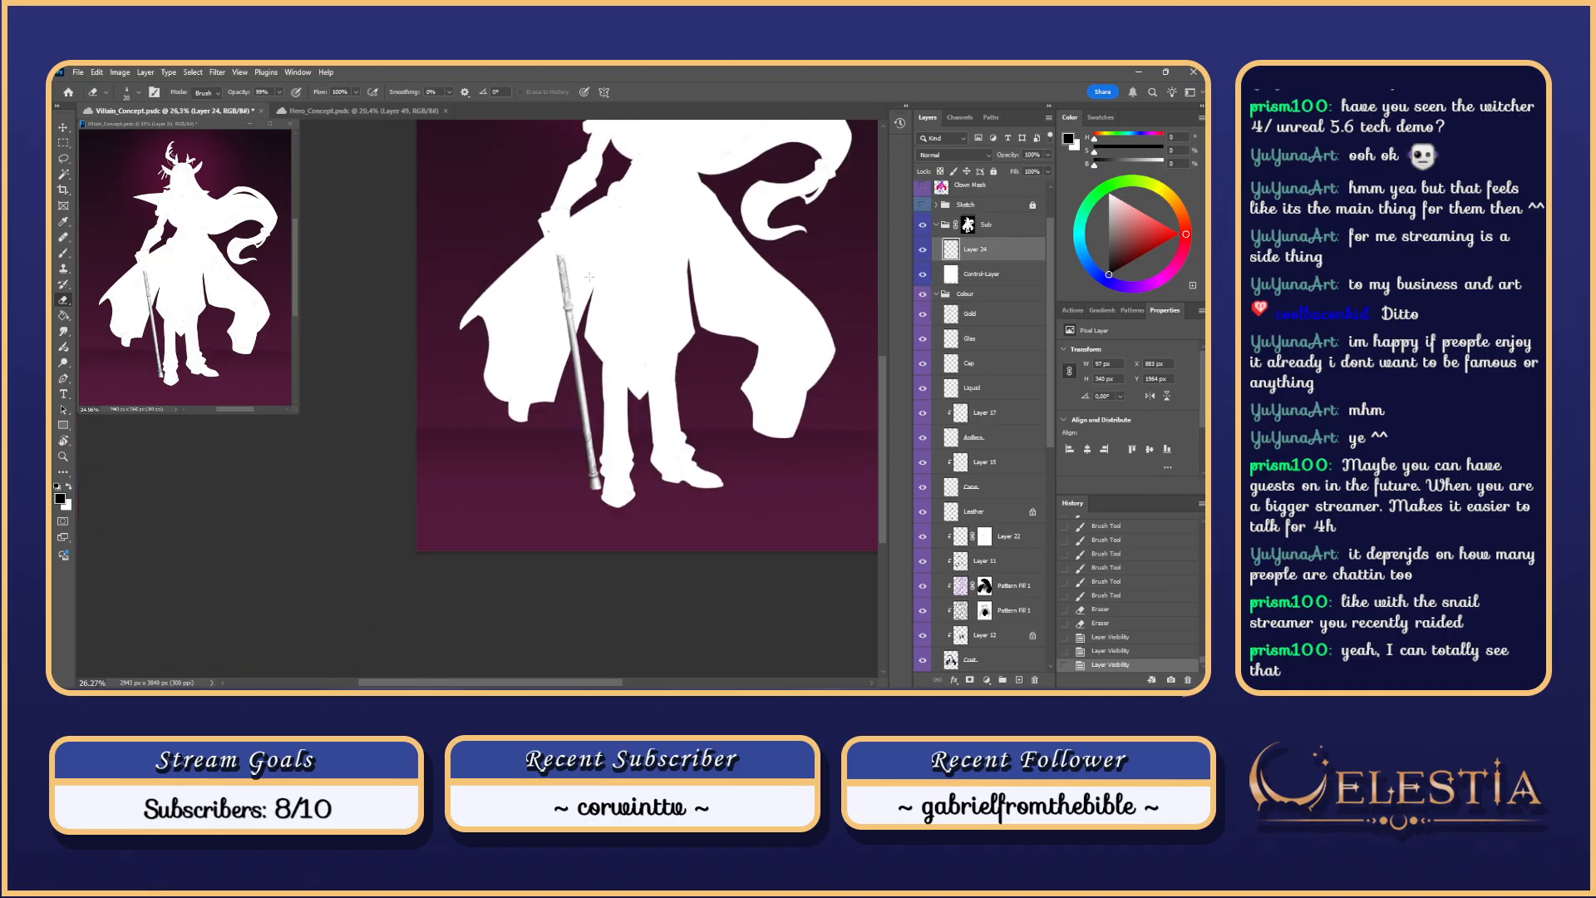
scroll(589, 276, up, 4)
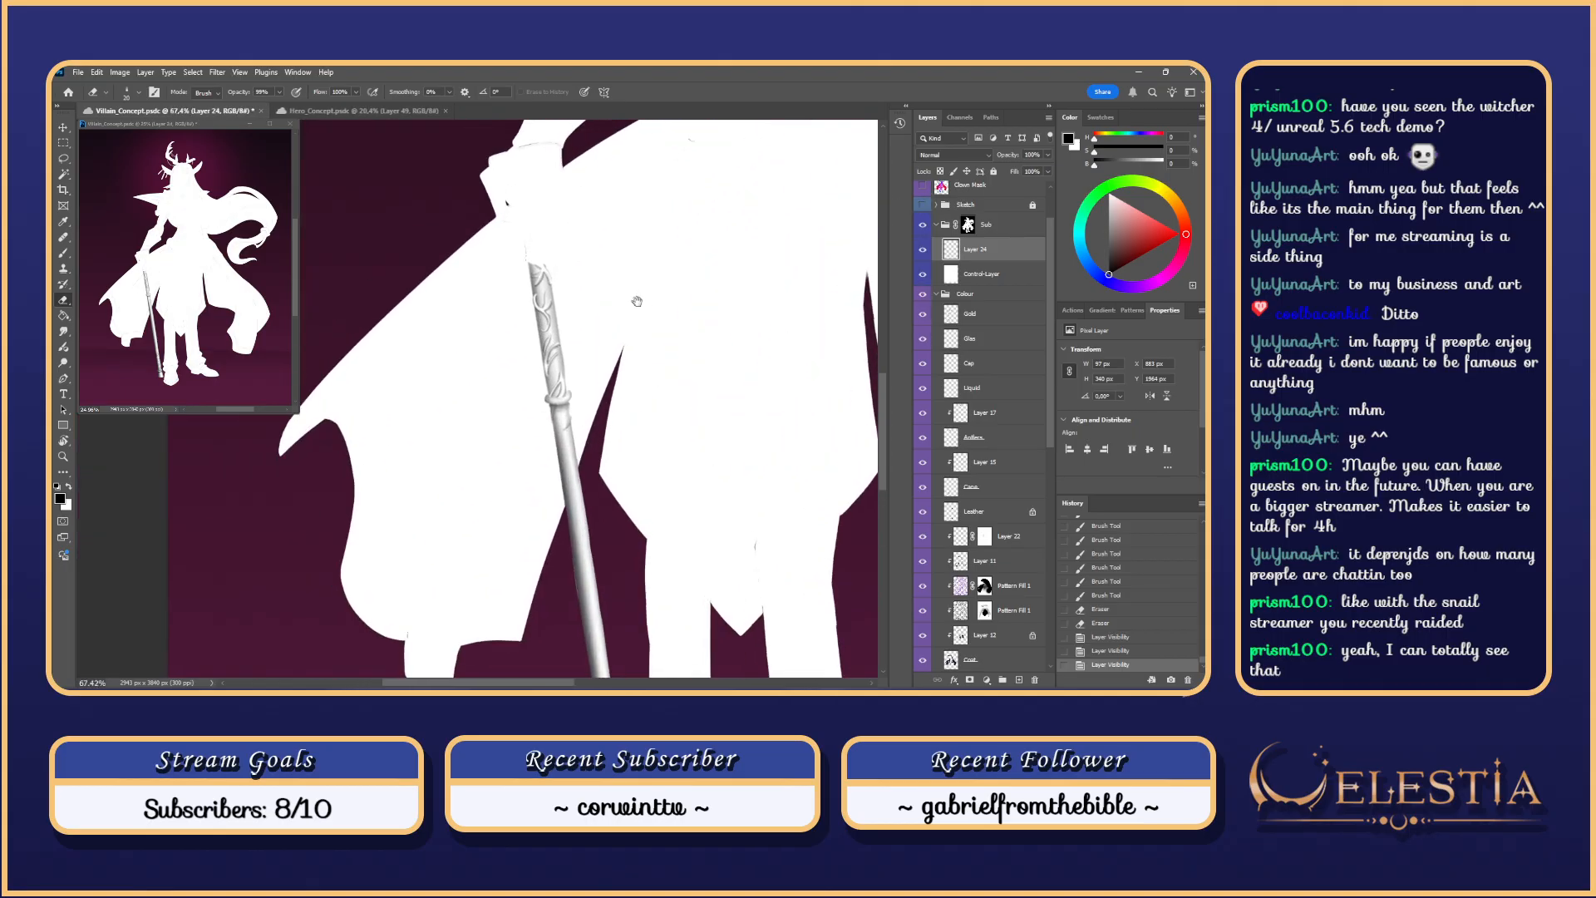
Step: Pick an eraser preset and lighten the staff's left edge
click(537, 347)
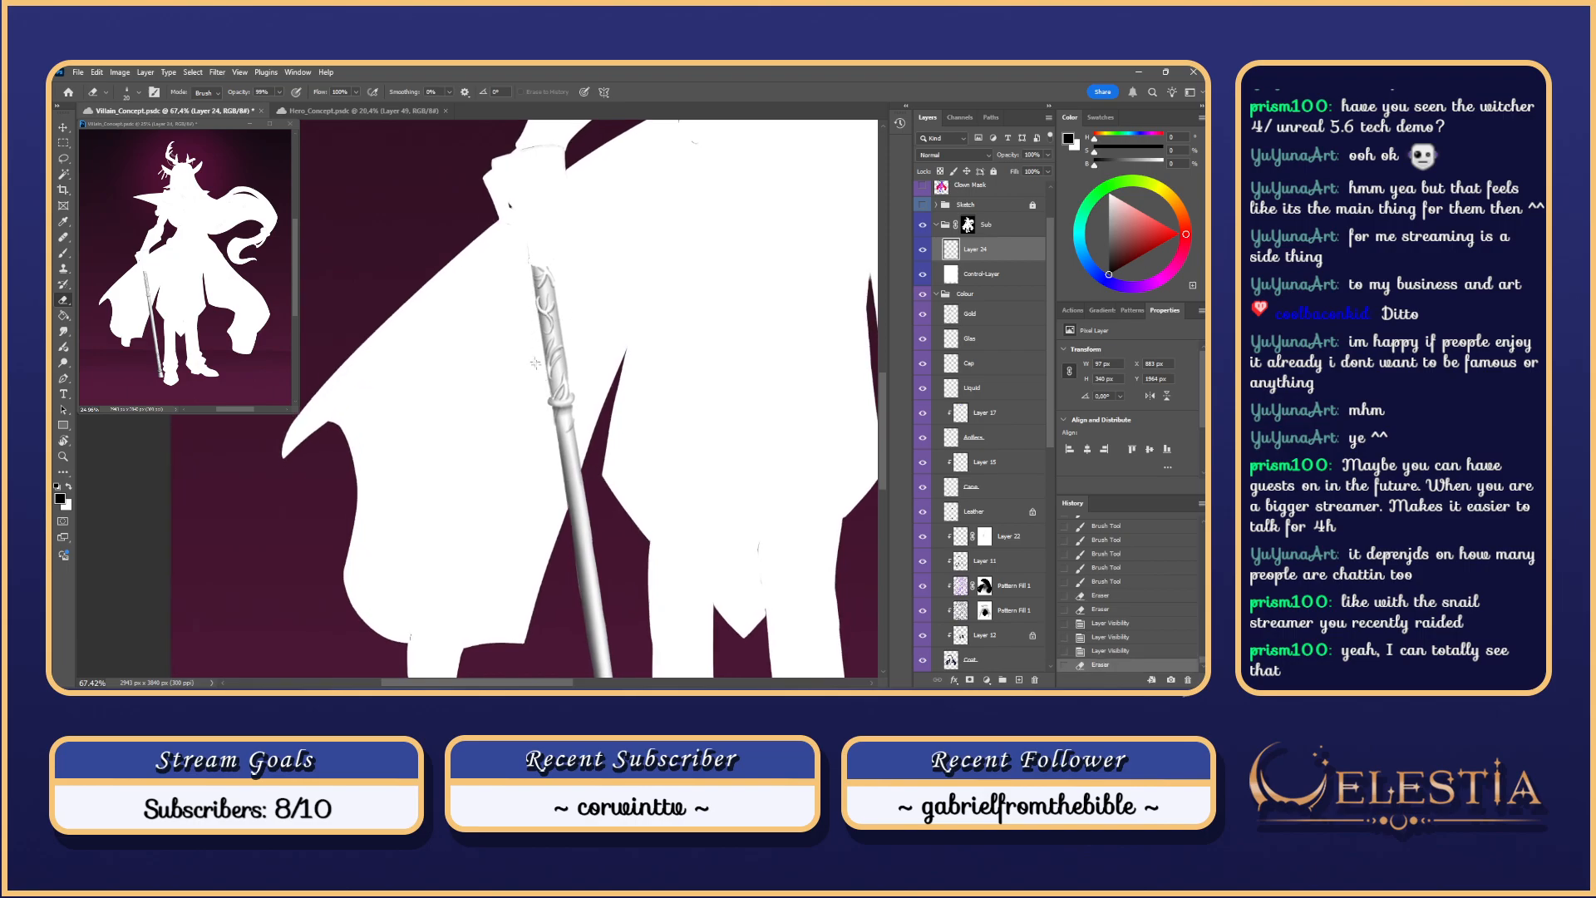
right_click(577, 323)
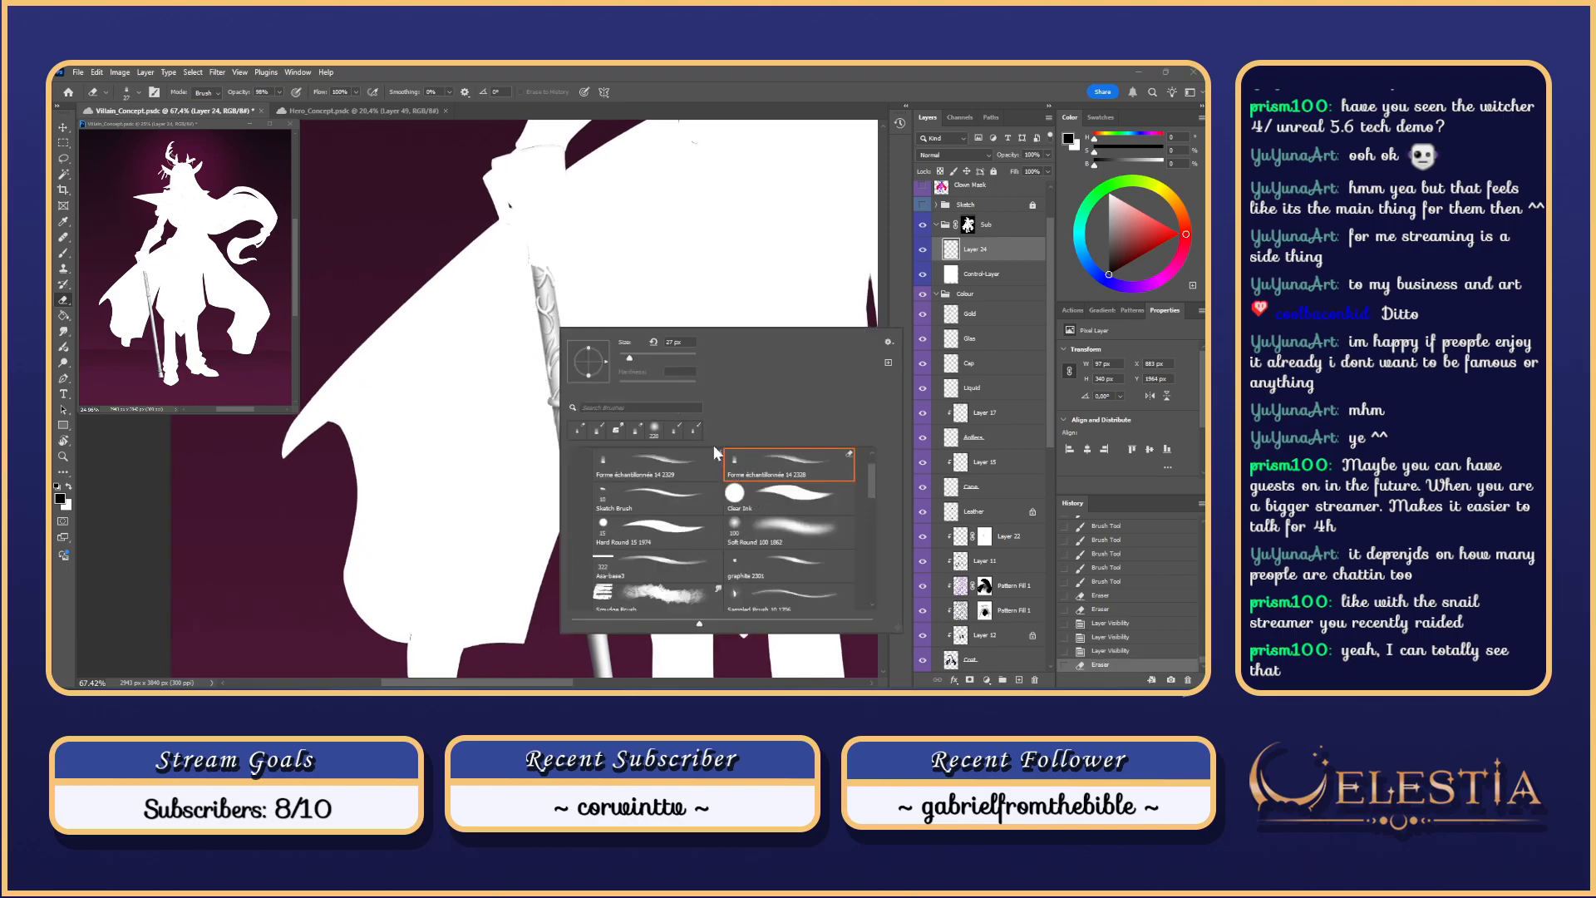
click(536, 288)
mouse_move(535, 286)
mouse_down()
mouse_move(551, 383)
mouse_move(536, 316)
mouse_move(570, 383)
mouse_move(566, 359)
mouse_up()
scroll(534, 249, down, 1)
click(537, 316)
key(ctrl+z)
key(ctrl+z)
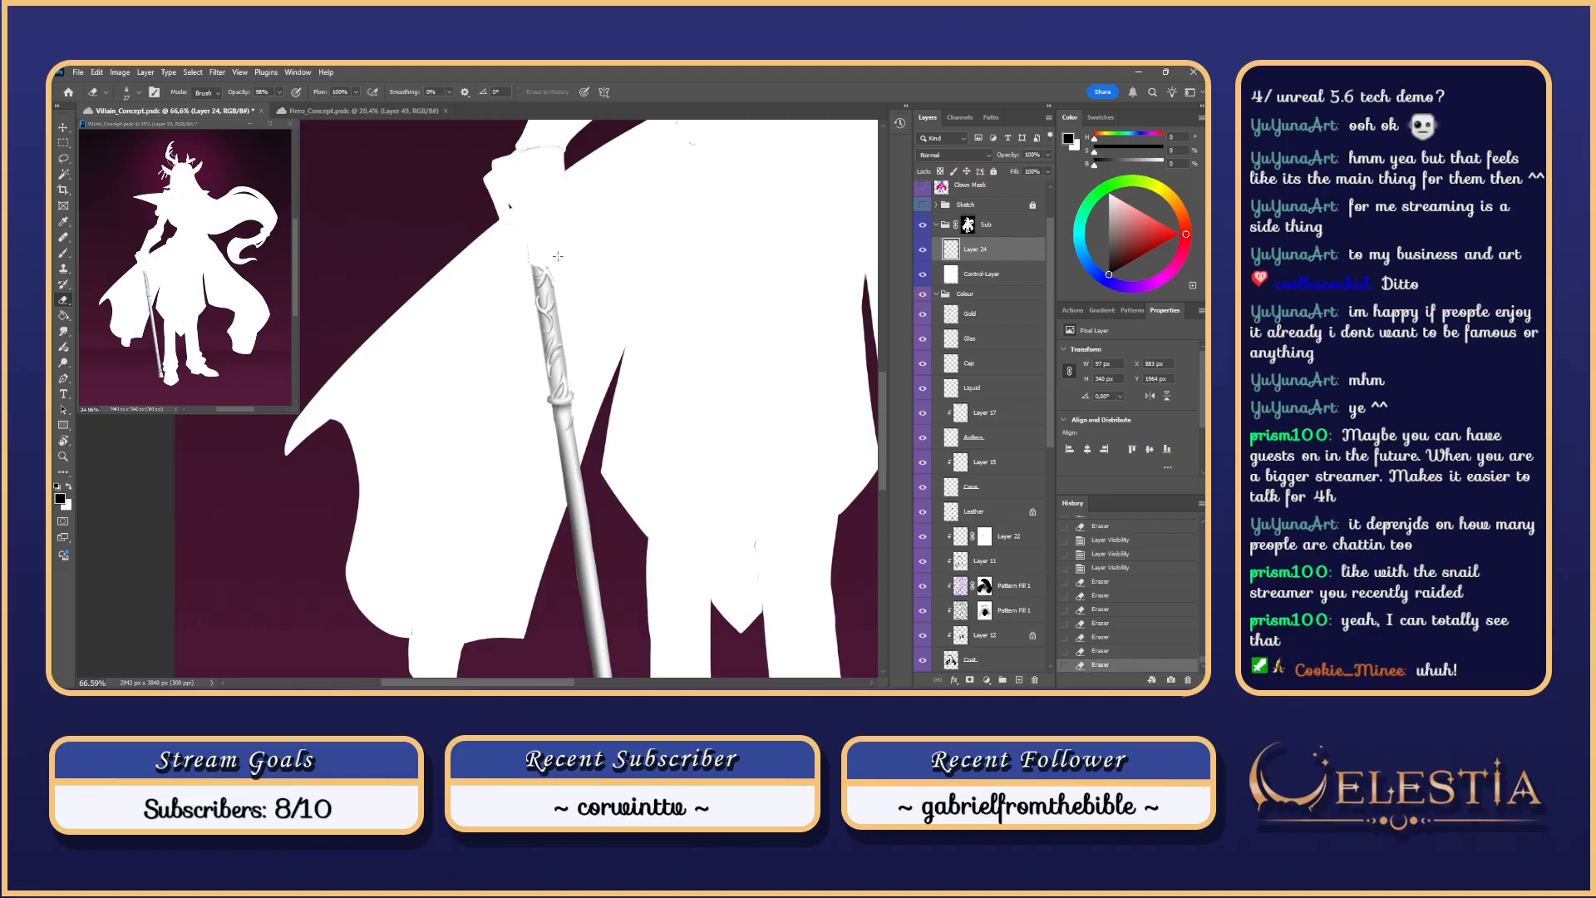
Step: Try erasing along the staff's right edge, undoing both attempts
drag(558, 257, 556, 249)
key(ctrl+z)
mouse_move(570, 382)
mouse_down()
mouse_move(562, 352)
mouse_move(570, 385)
mouse_up()
key(ctrl+z)
key(ctrl+z)
key(ctrl+z)
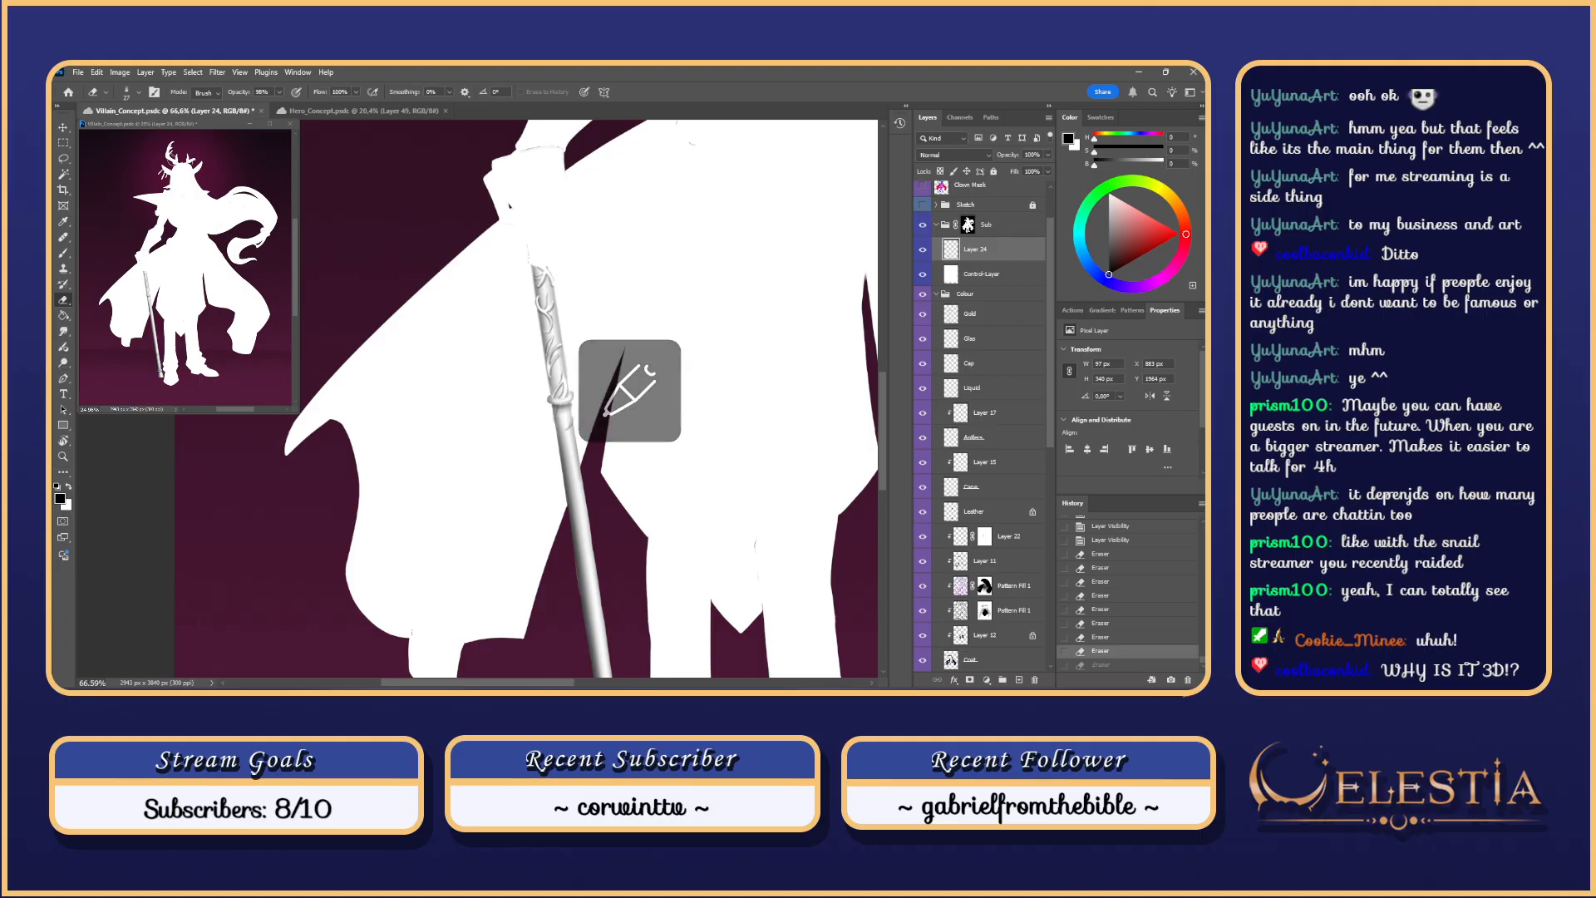
Step: Trim the staff's right edge with the eraser while panning along the cane
mouse_move(559, 239)
mouse_down()
mouse_move(567, 298)
mouse_move(550, 258)
mouse_up()
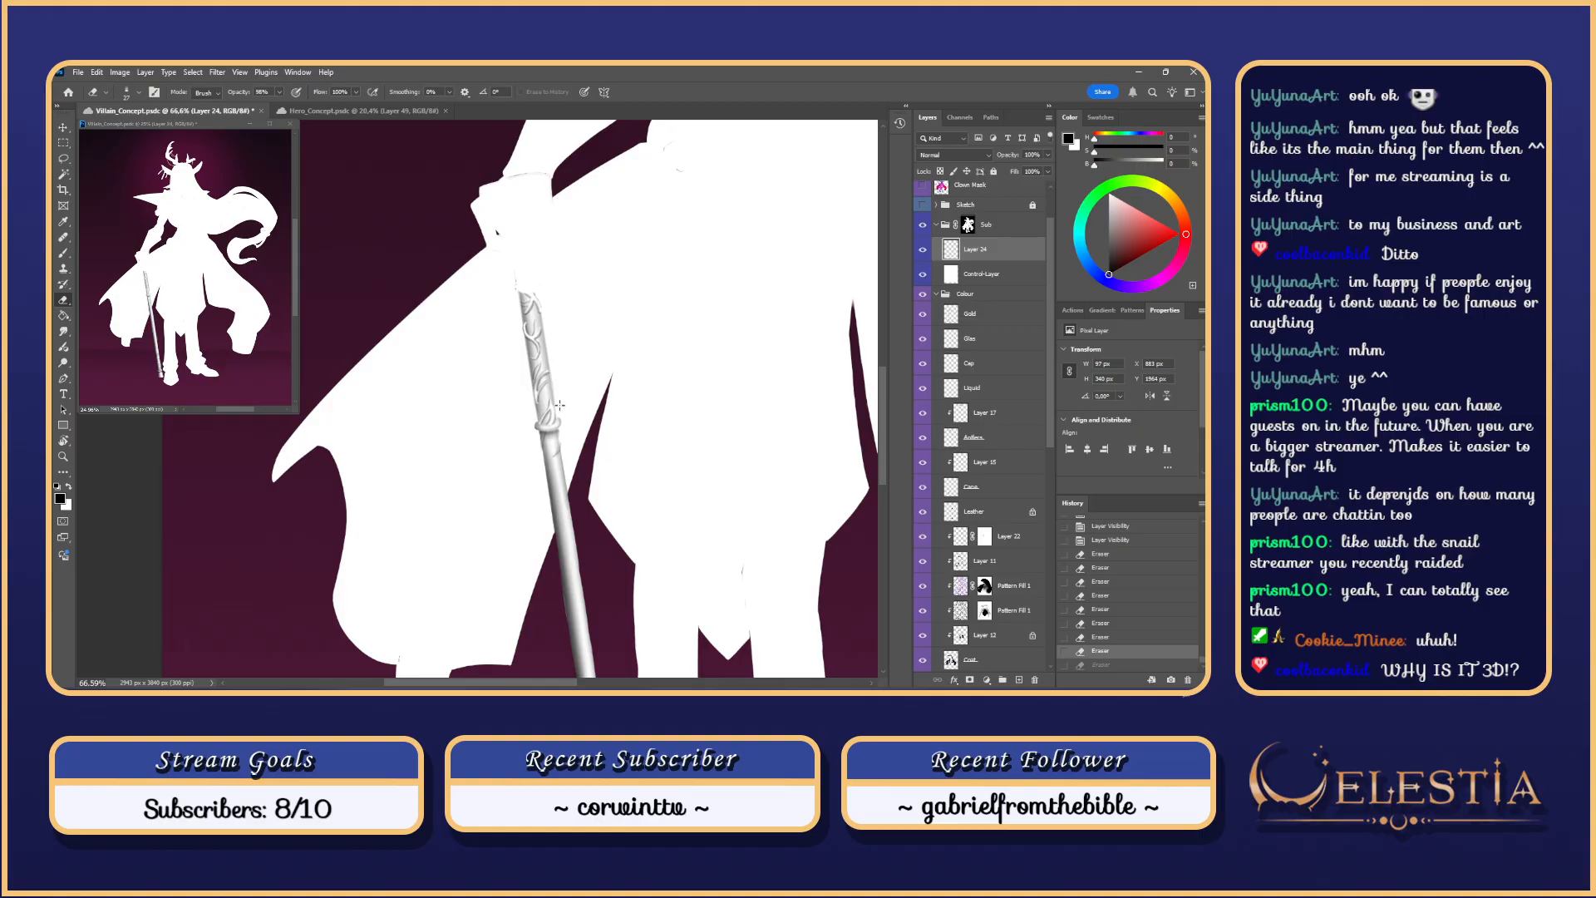
drag(559, 406, 556, 389)
mouse_move(555, 389)
mouse_down()
mouse_move(554, 376)
mouse_move(557, 404)
mouse_up()
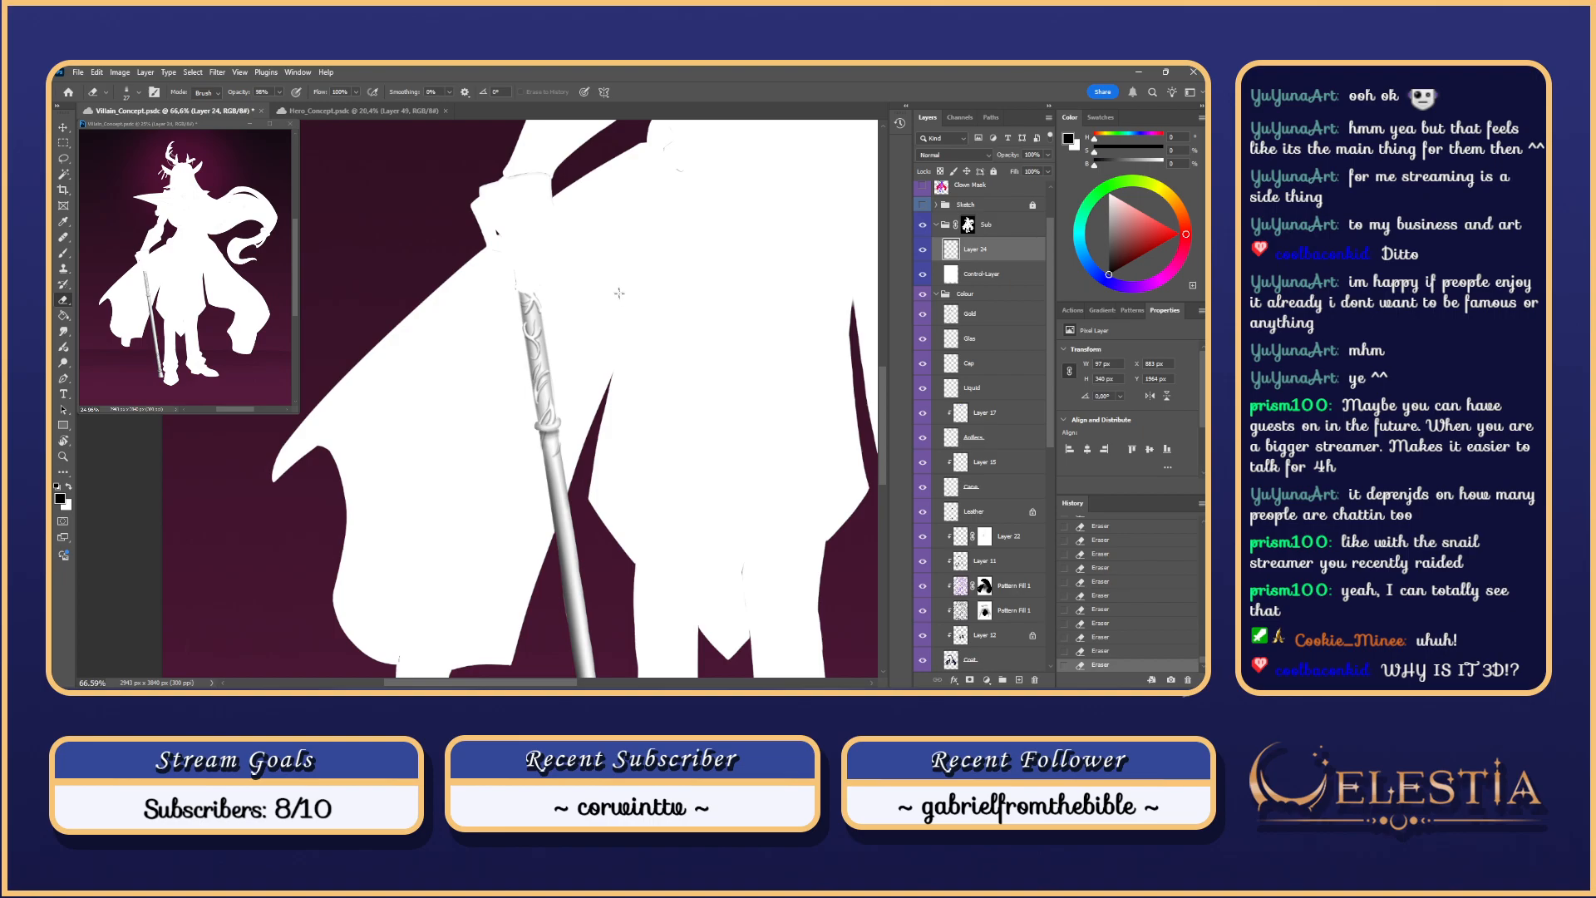
drag(622, 291, 644, 311)
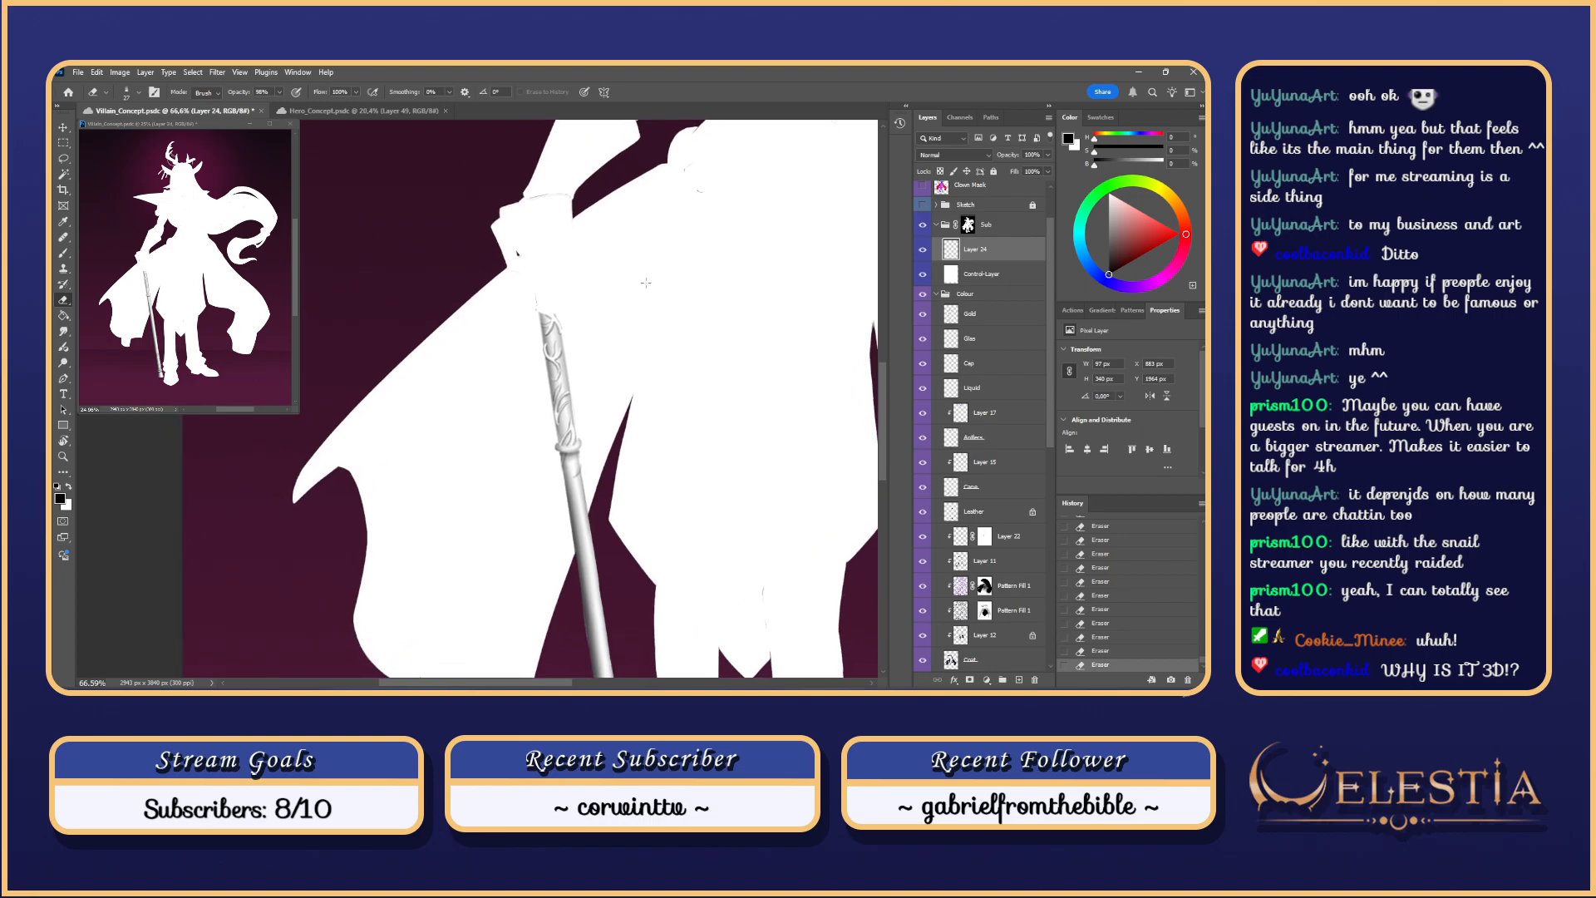
scroll(646, 283, down, 3)
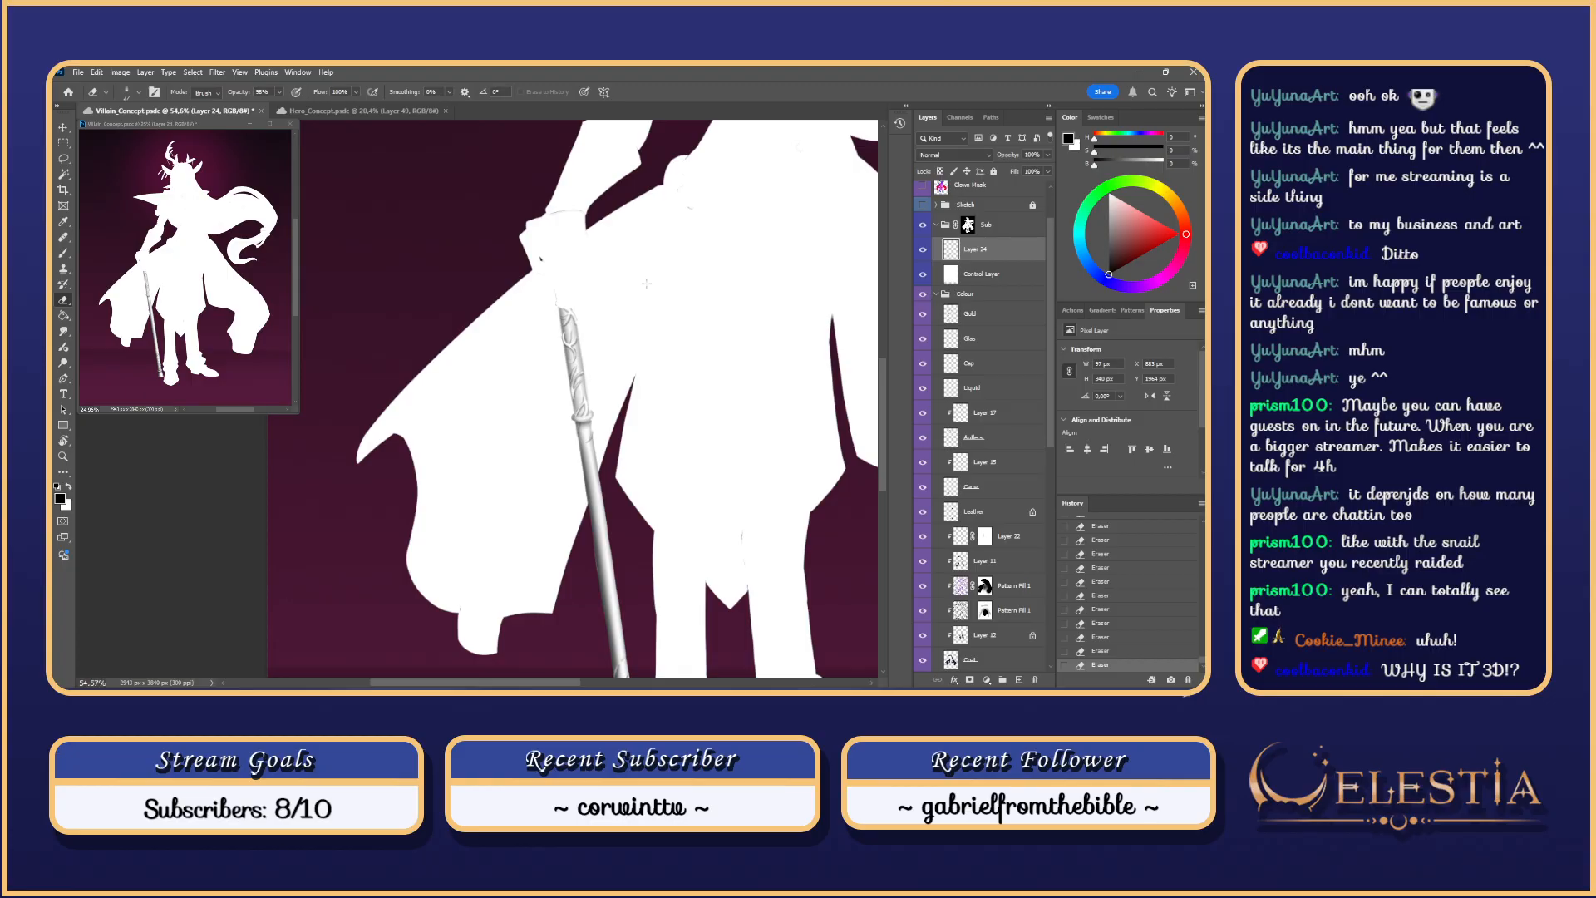
drag(720, 303, 701, 188)
scroll(693, 180, down, 6)
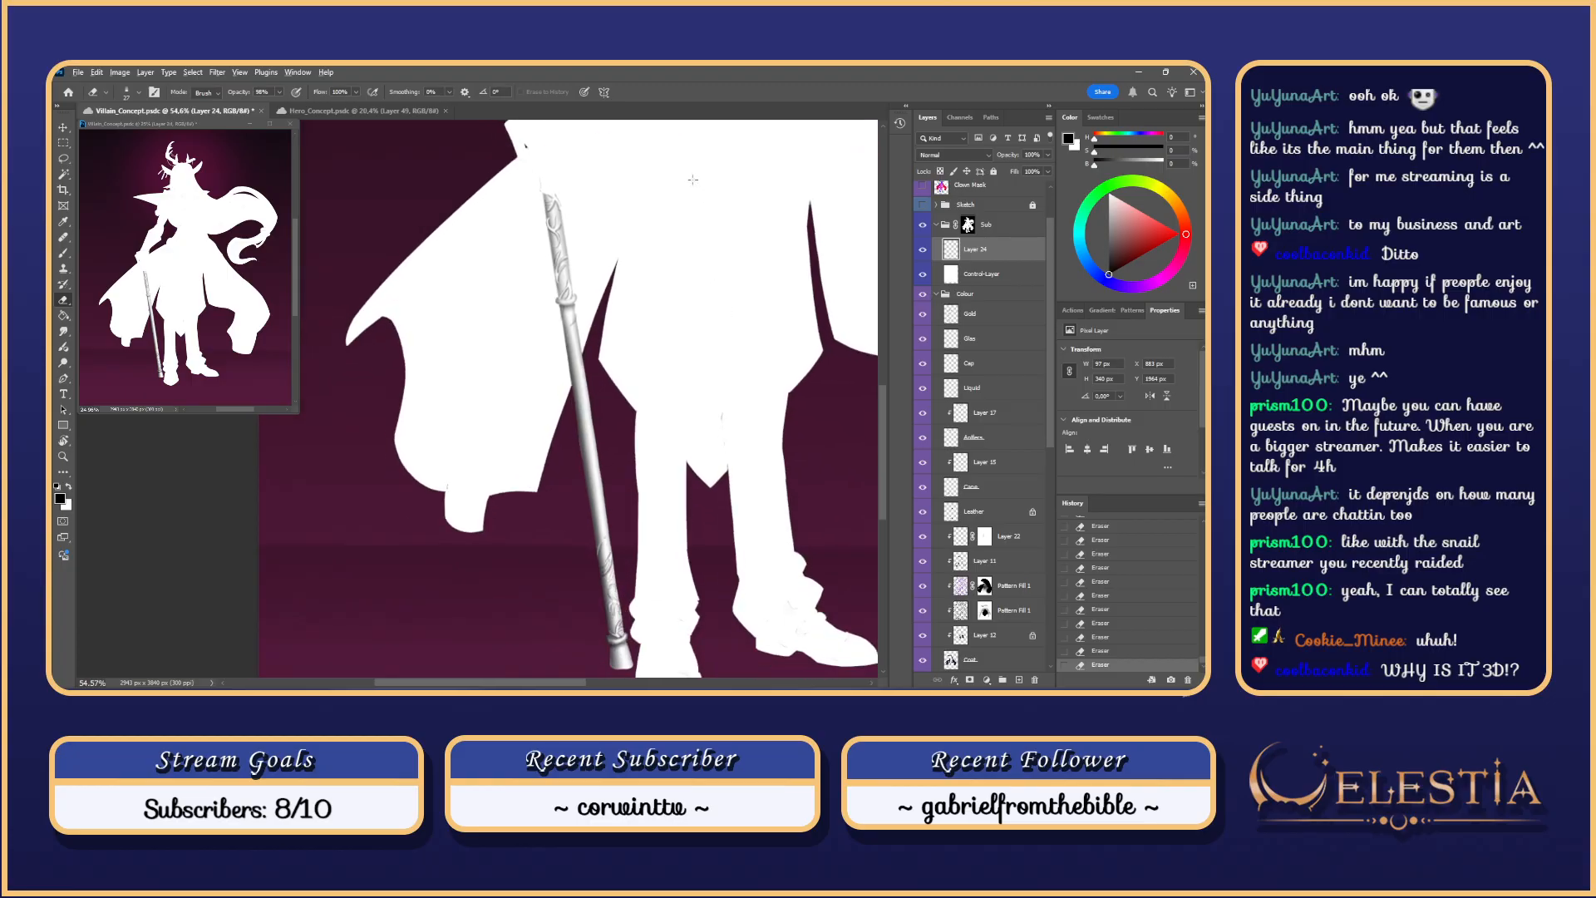
scroll(693, 179, up, 5)
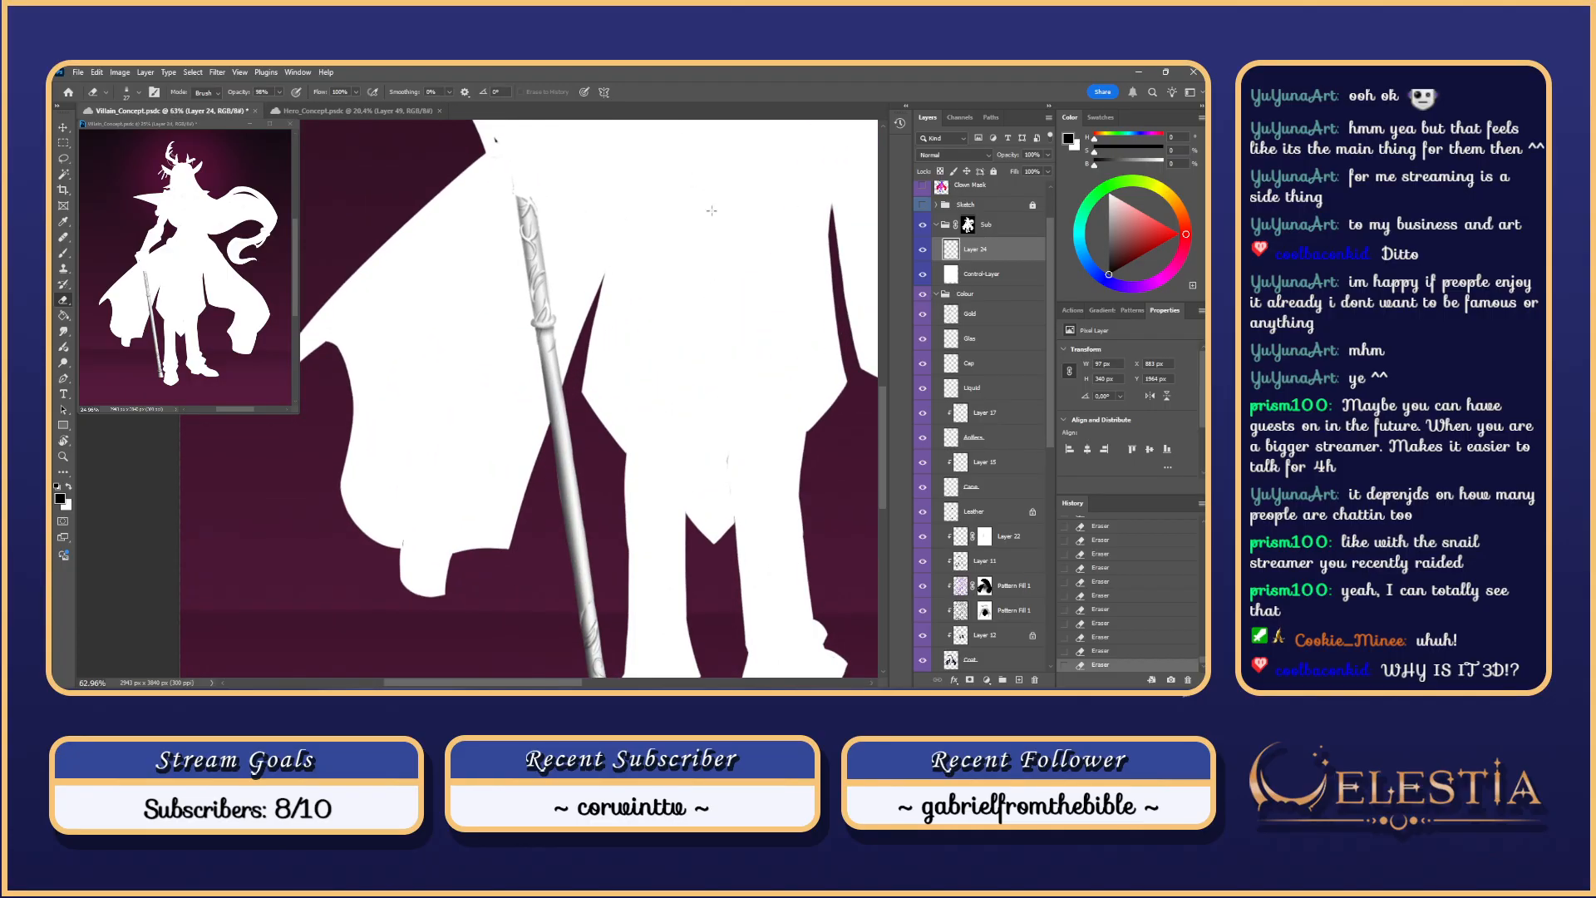
drag(722, 250, 730, 309)
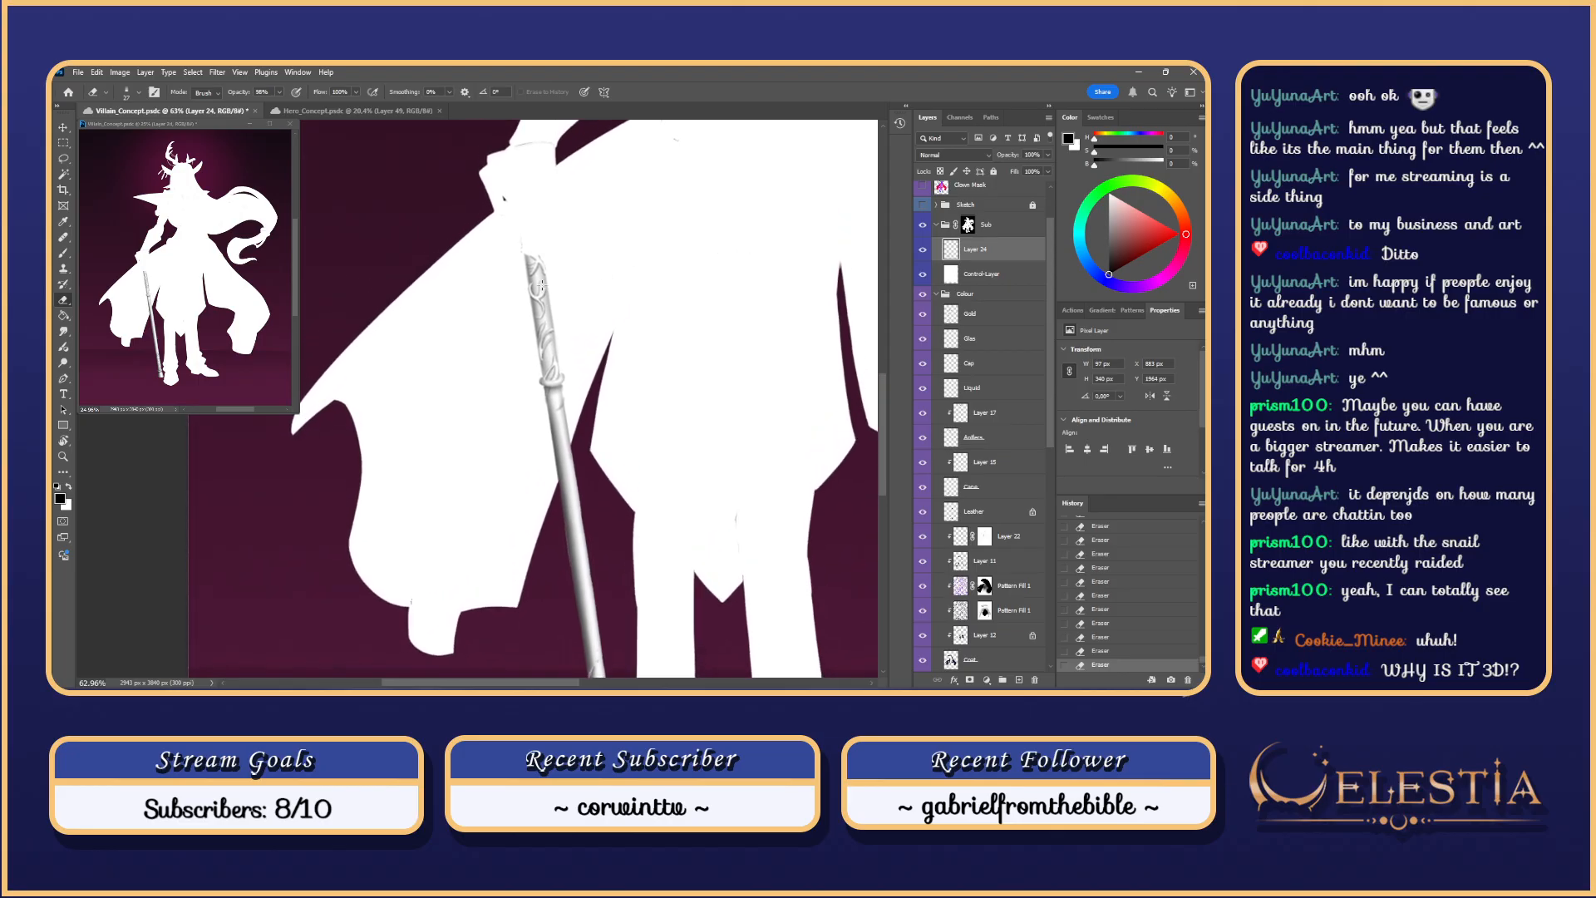
Step: Shade the cane's left edge with a soft brush at 40% flow
key(b)
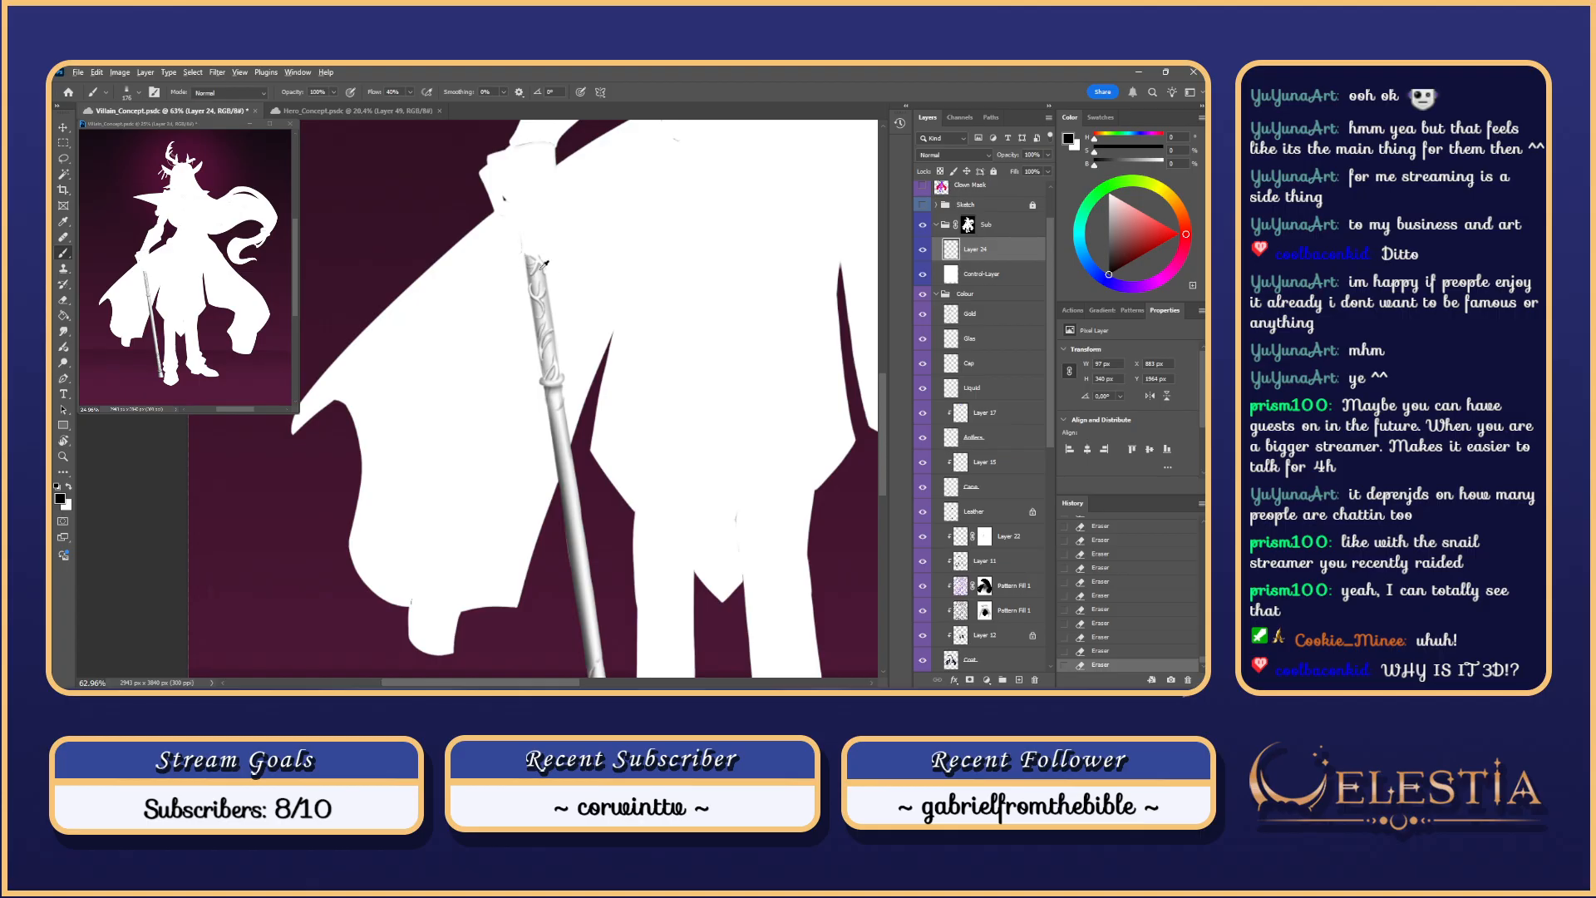
drag(542, 267, 547, 379)
key(ctrl+z)
key(ctrl+z)
key(ctrl+z)
key(ctrl+z)
drag(527, 253, 546, 381)
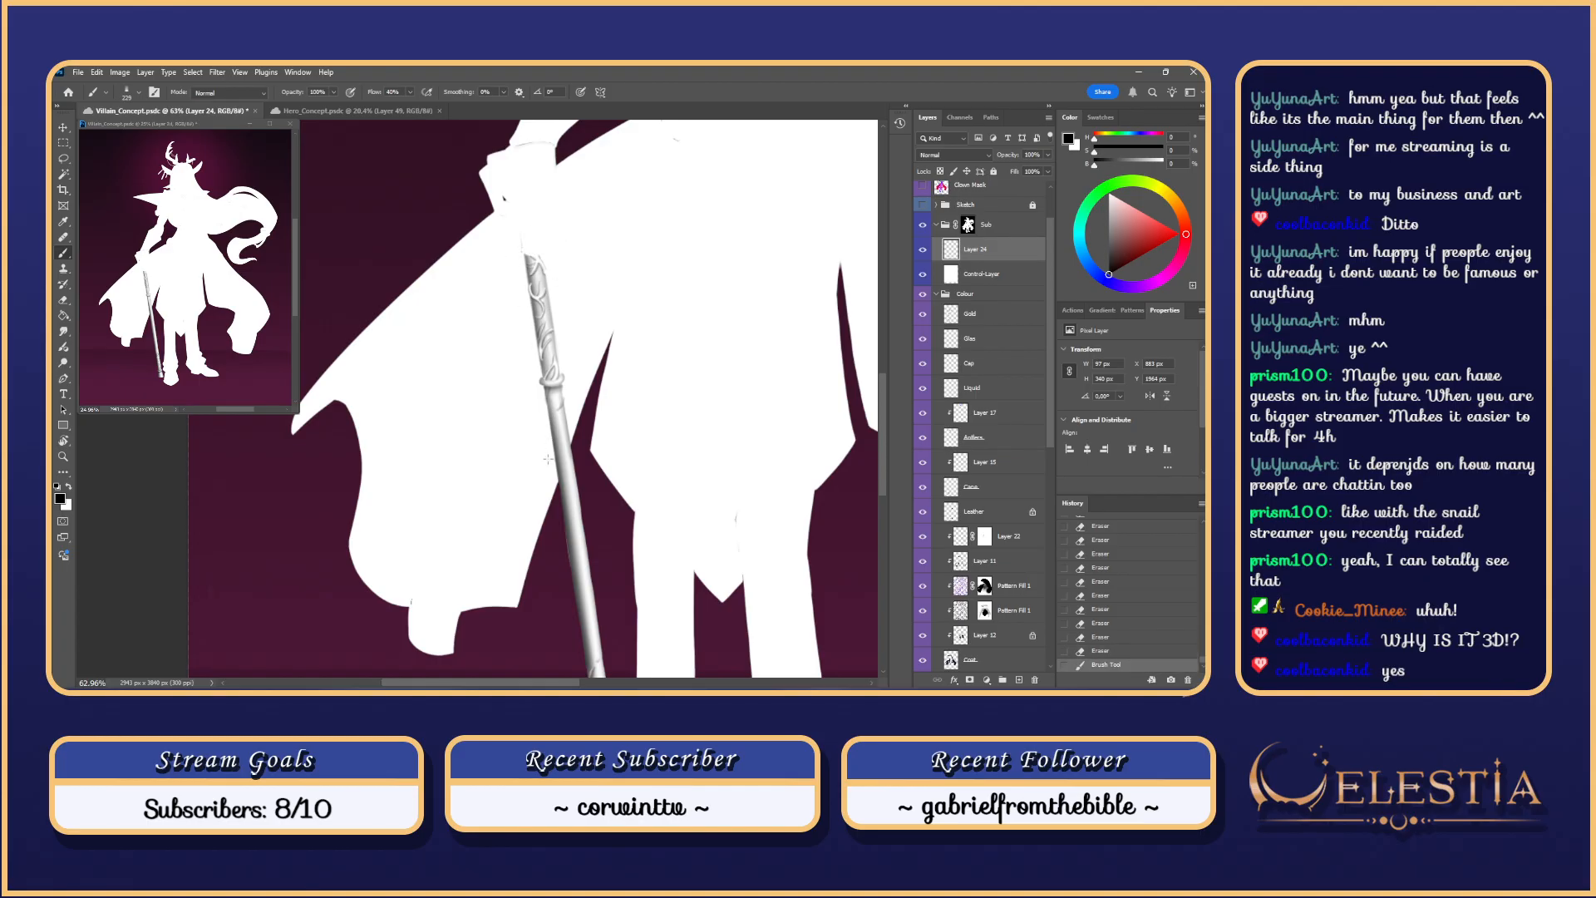
key(ctrl+z)
drag(527, 253, 545, 381)
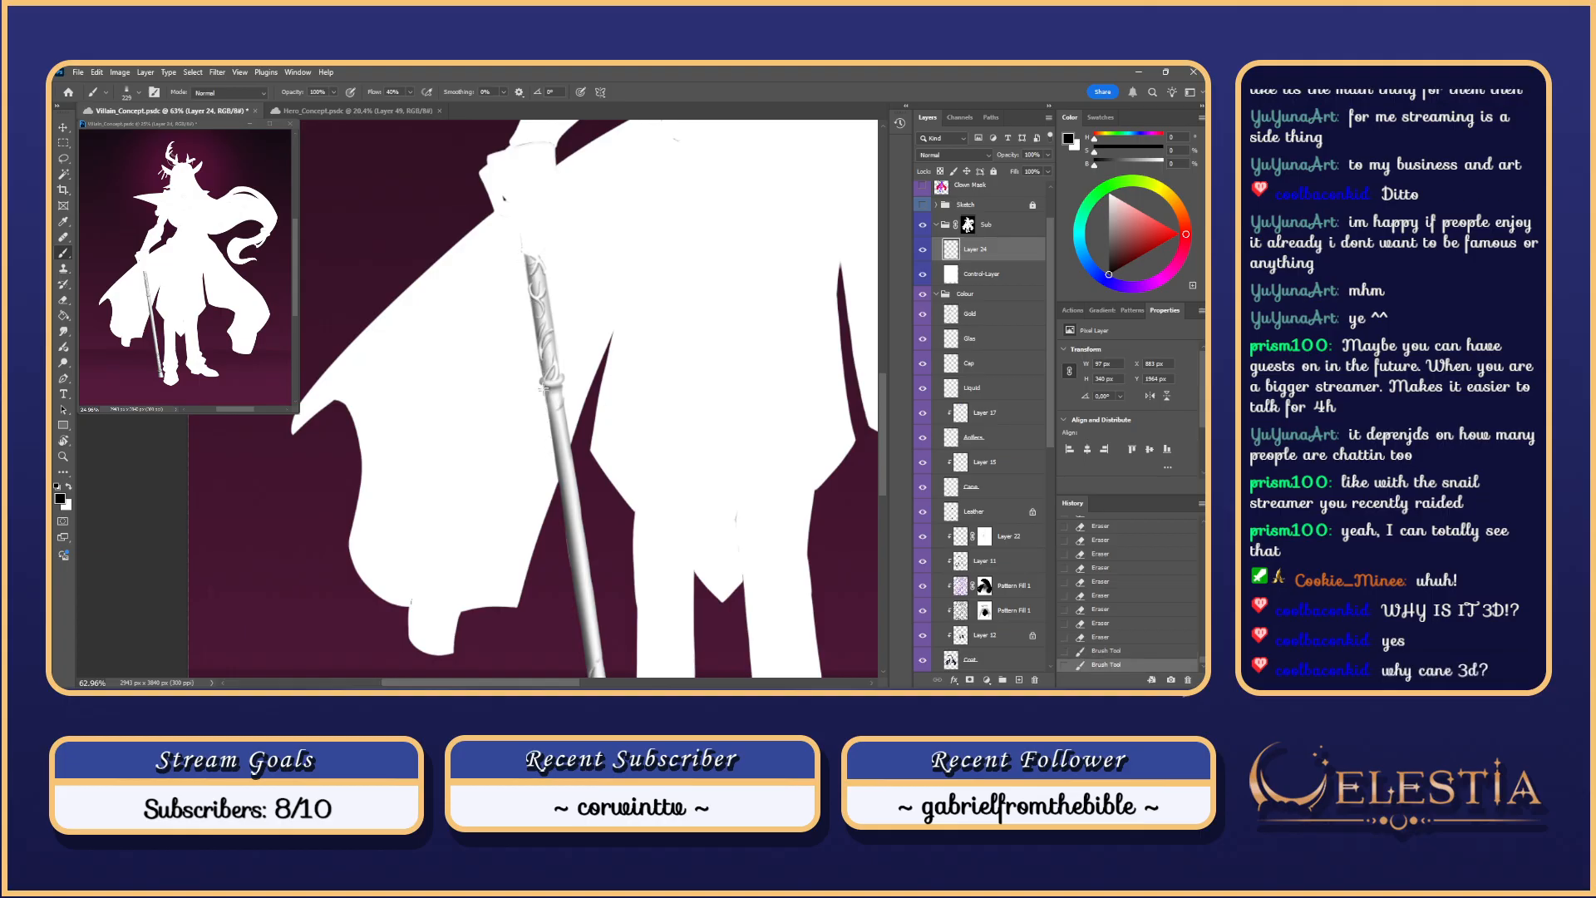
mouse_move(581, 297)
mouse_down()
mouse_move(598, 328)
mouse_move(562, 376)
mouse_move(562, 358)
mouse_up()
Step: Switch back to the Eraser with a different preset, sized 42 and then about 46 px
key(e)
right_click(583, 352)
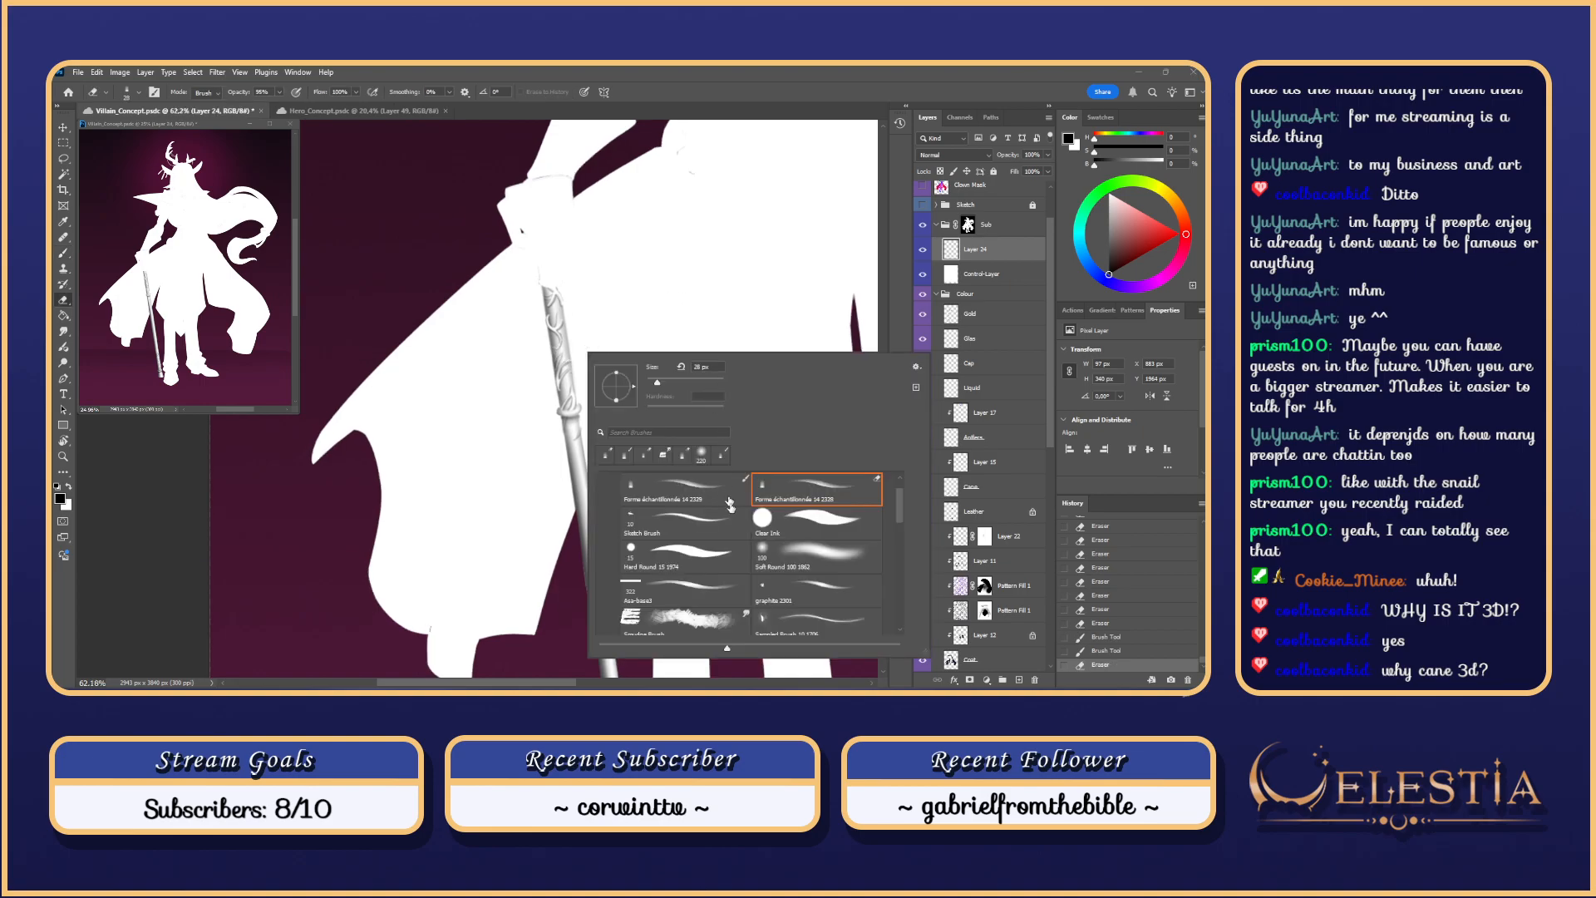
click(754, 565)
click(662, 384)
click(553, 290)
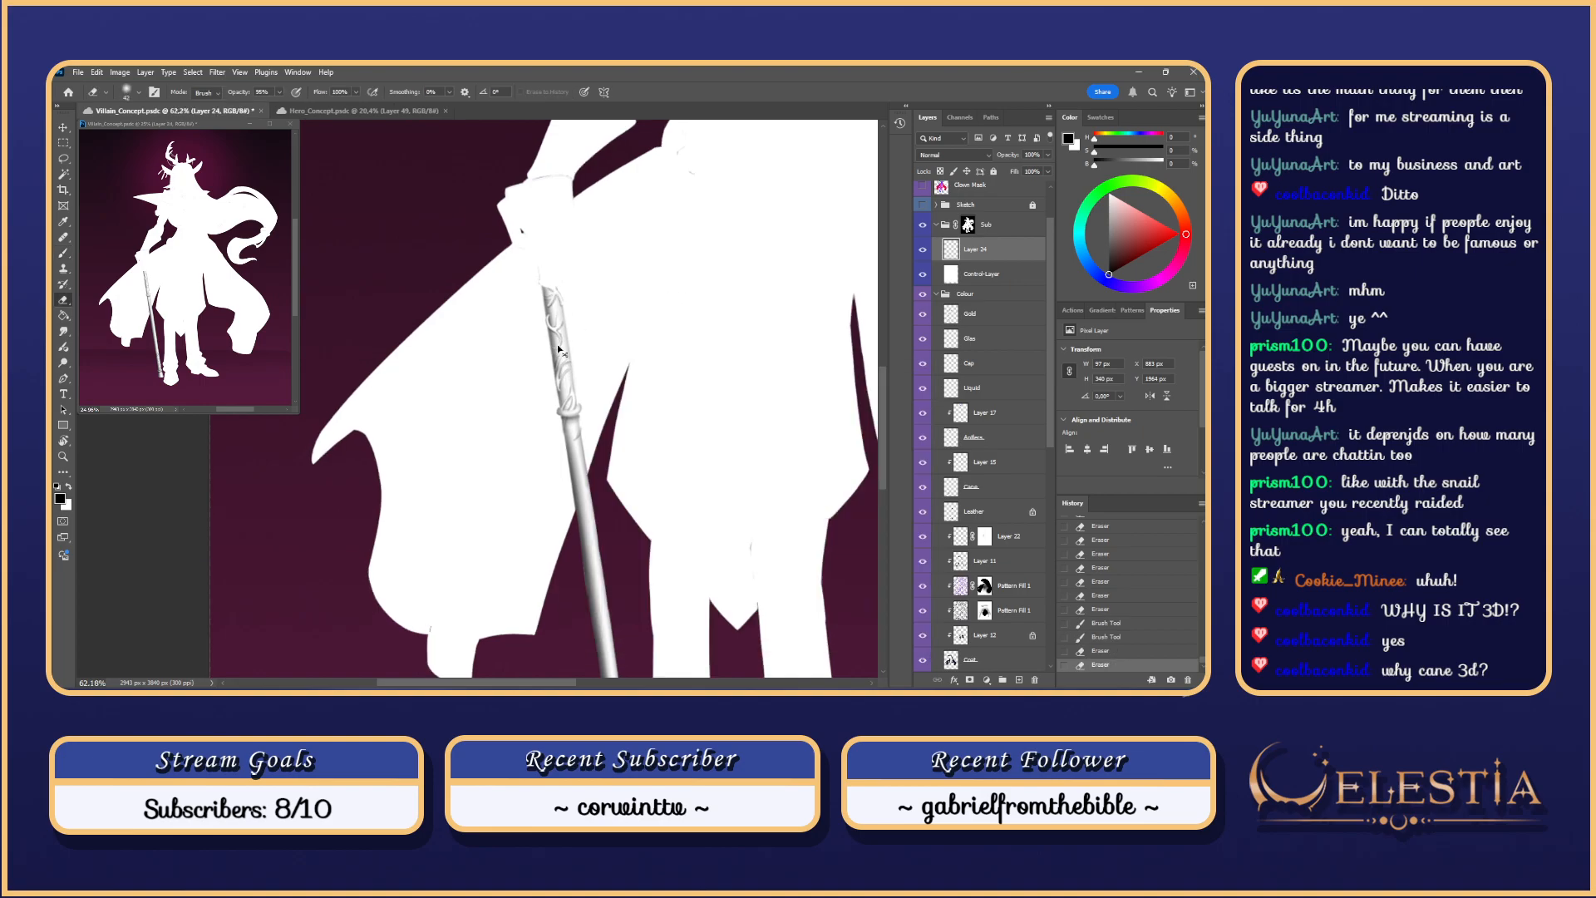
key(ctrl+z)
key(ctrl+shift+z)
key(ctrl+z)
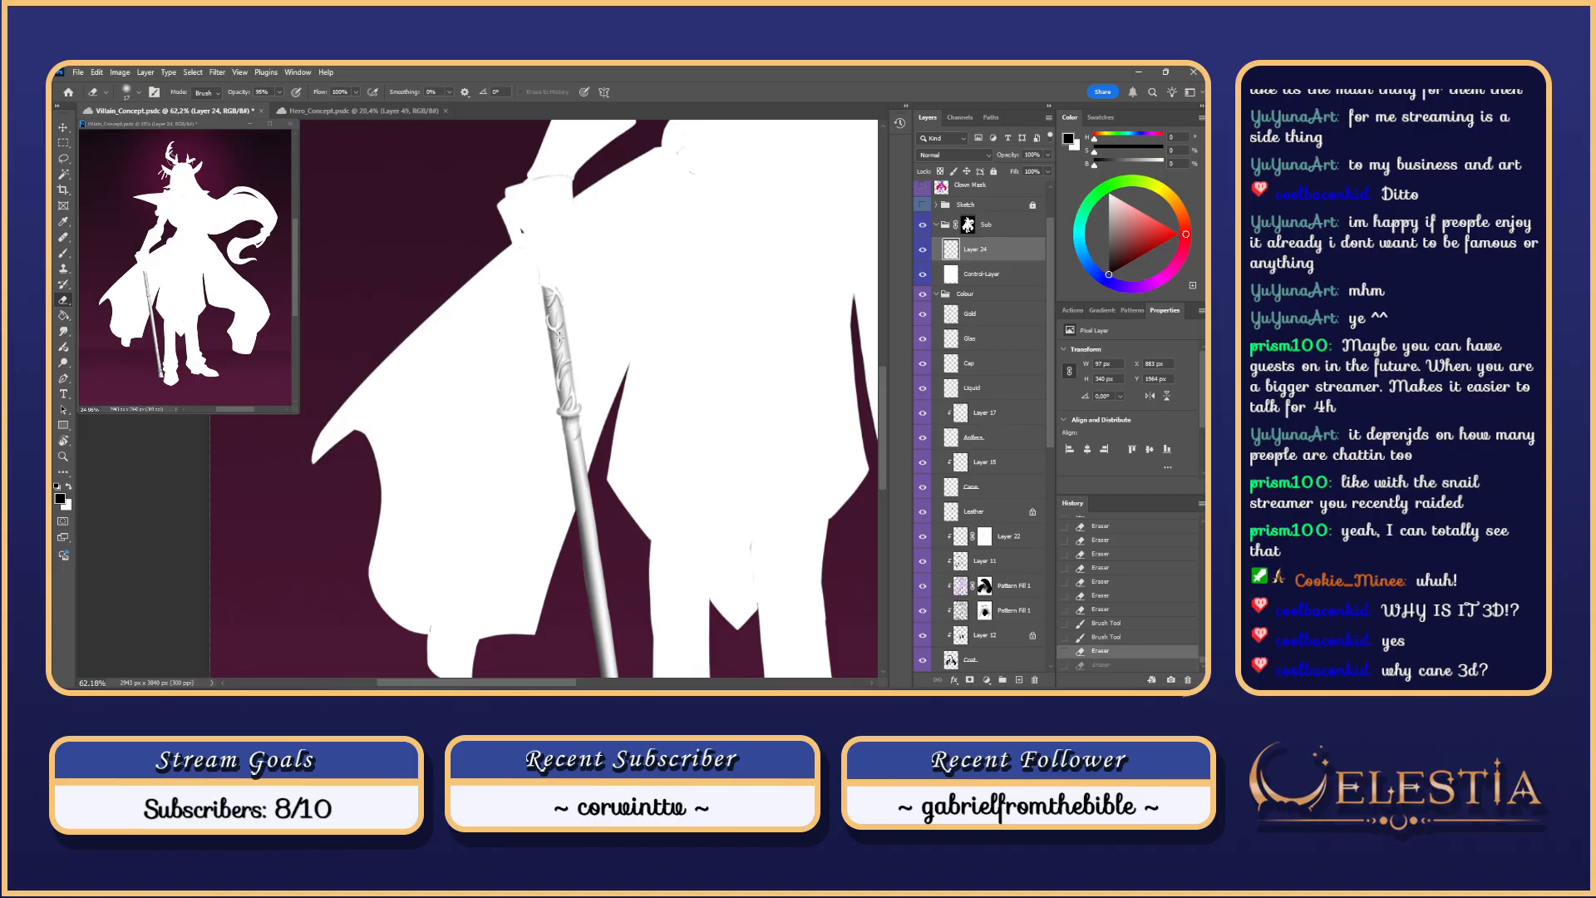
key(ctrl+shift+z)
key(ctrl+z)
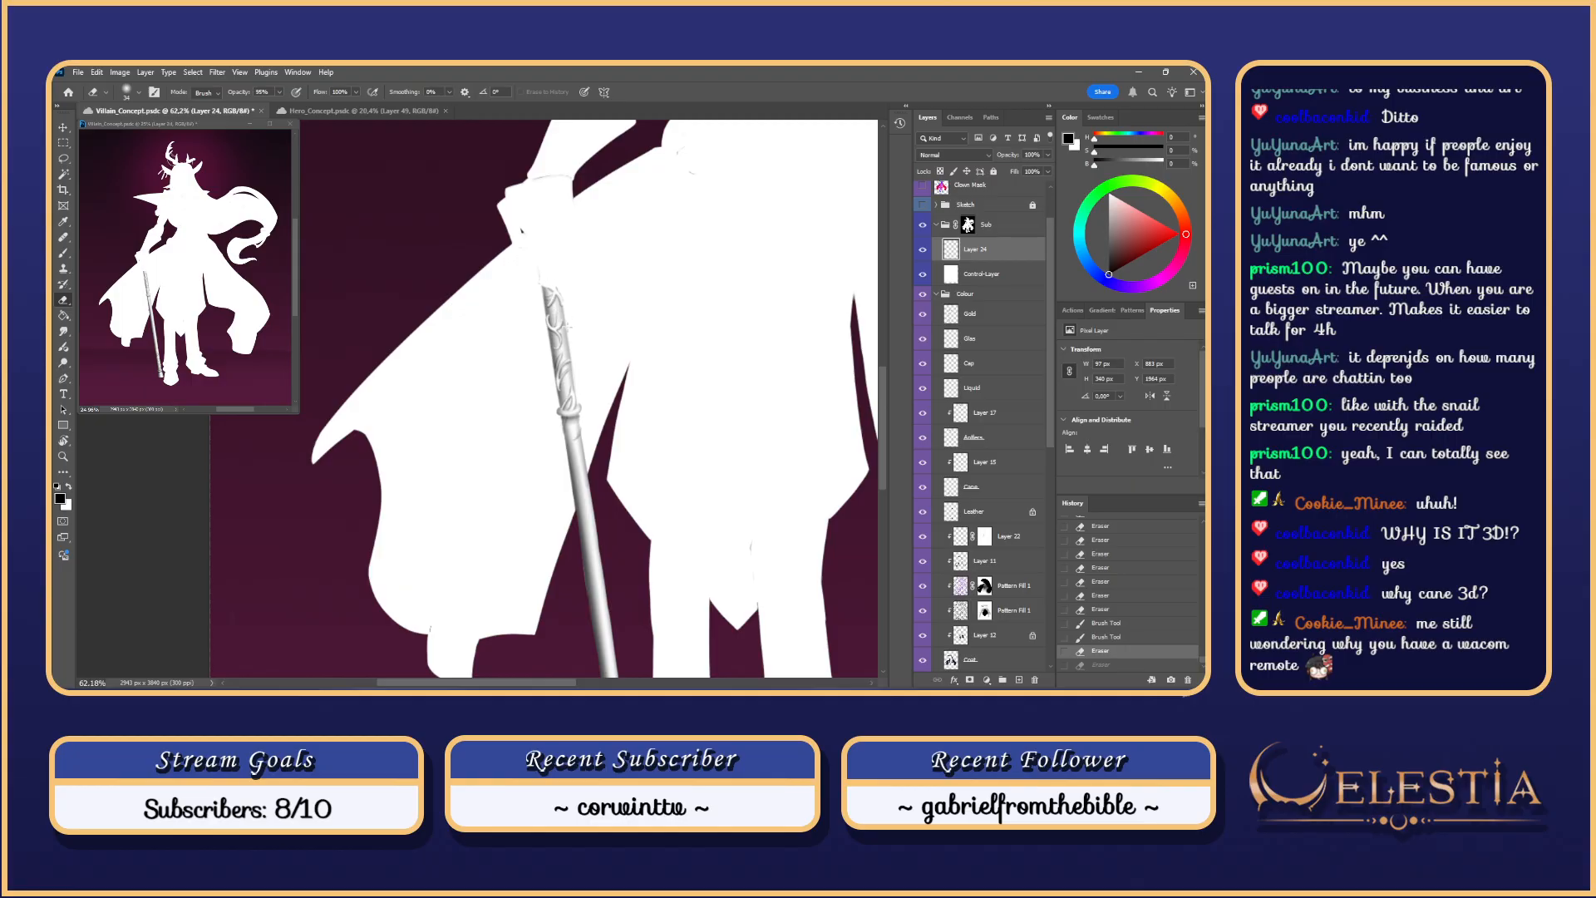
drag(565, 317, 568, 318)
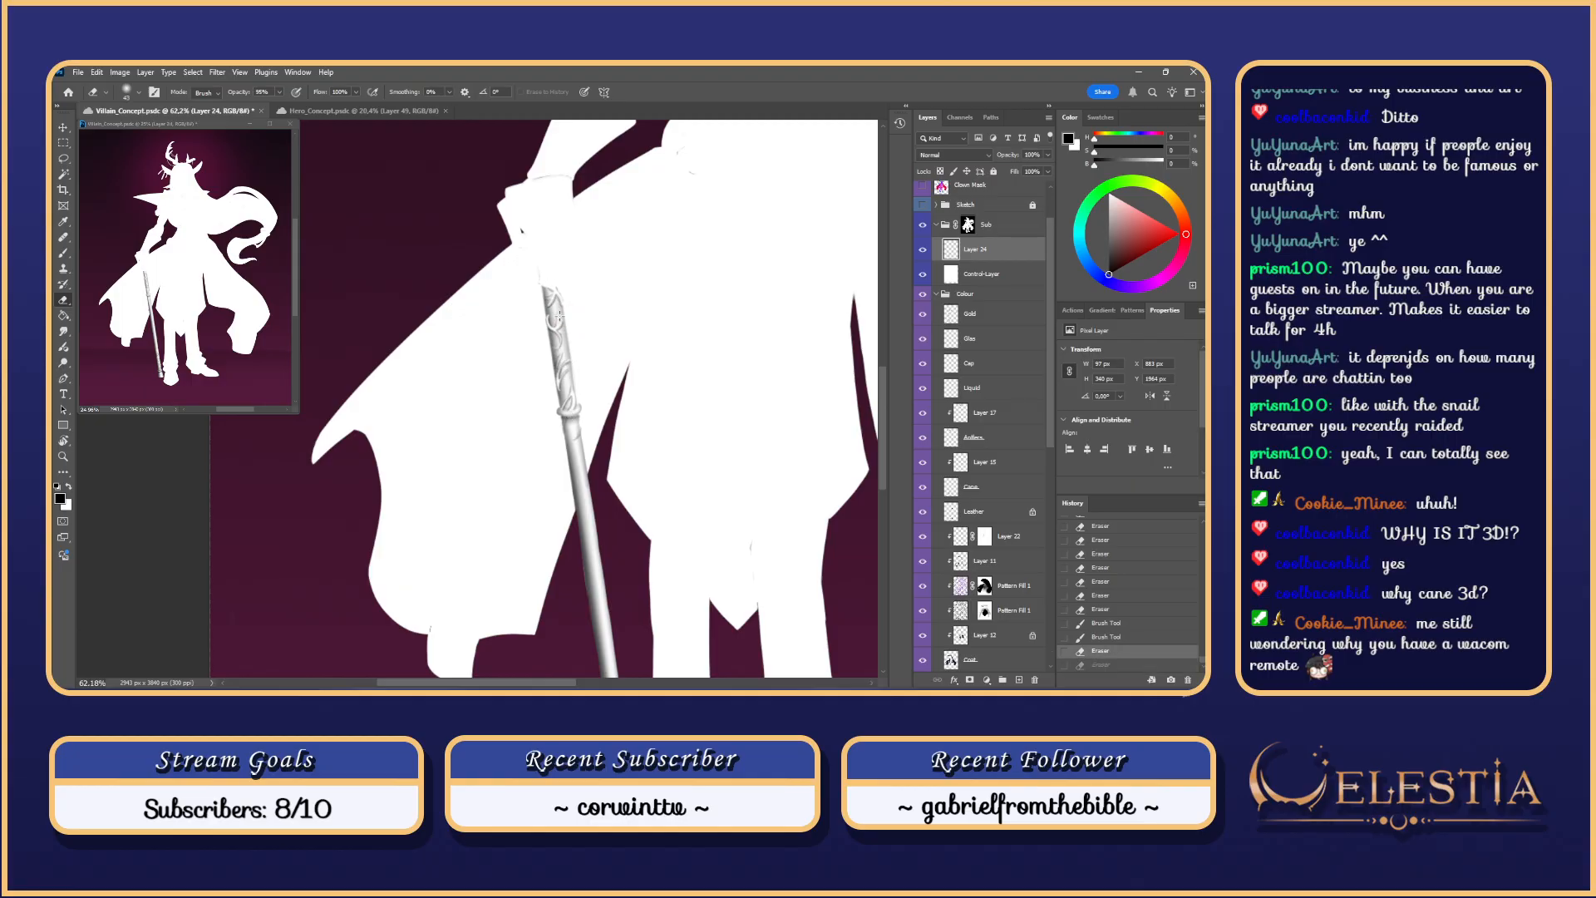
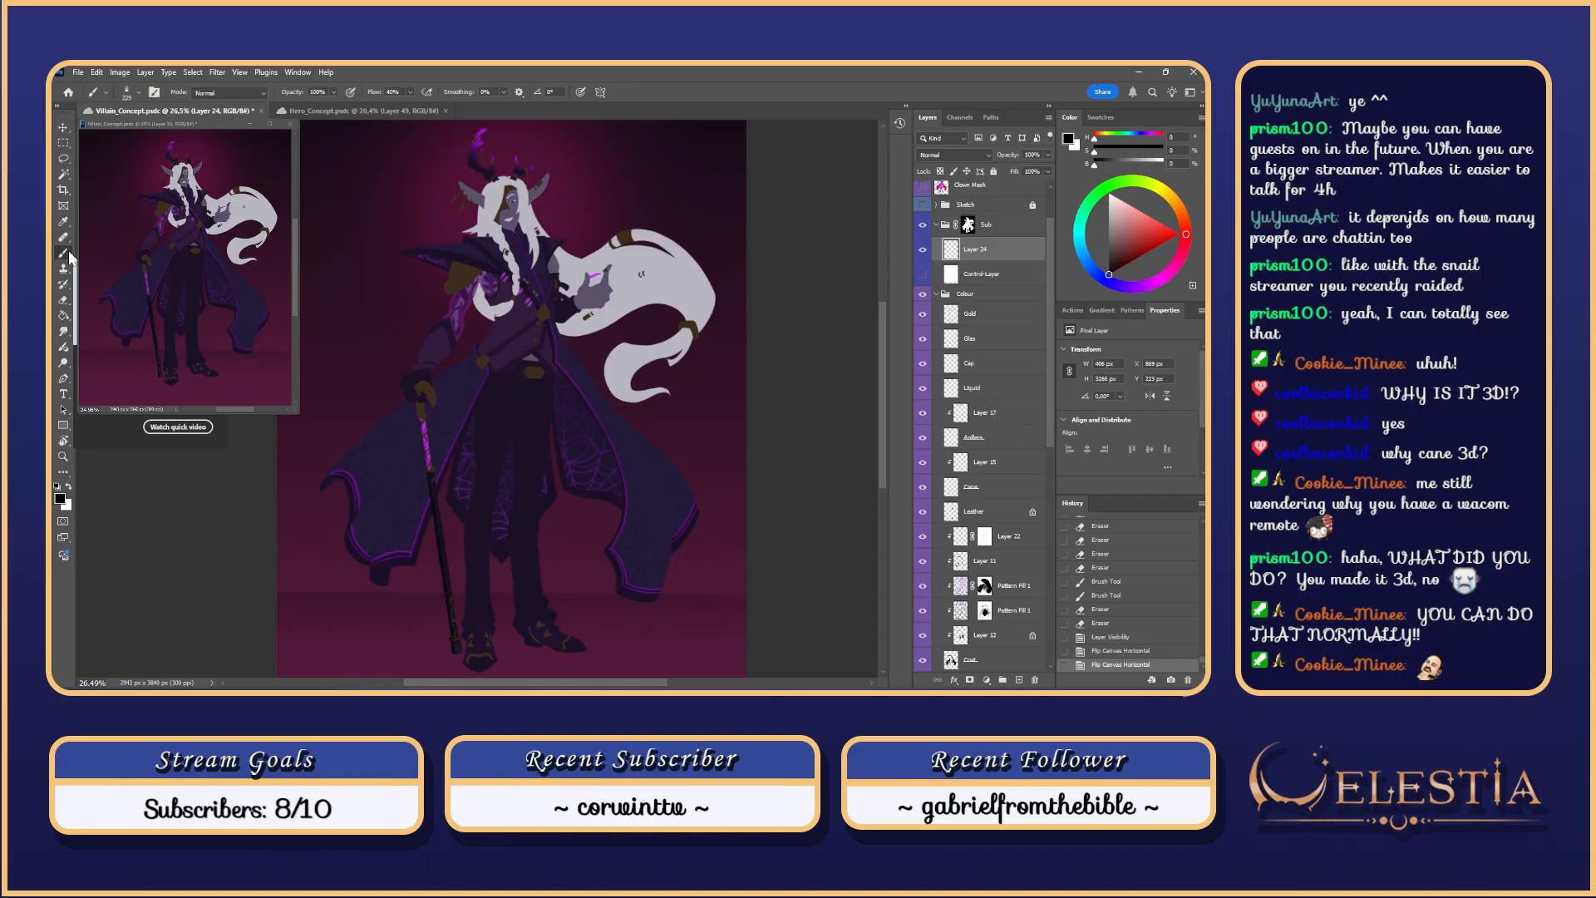
Step: Pan along the lower coat and cane and sample a colour from the coat
scroll(665, 523, up, 3)
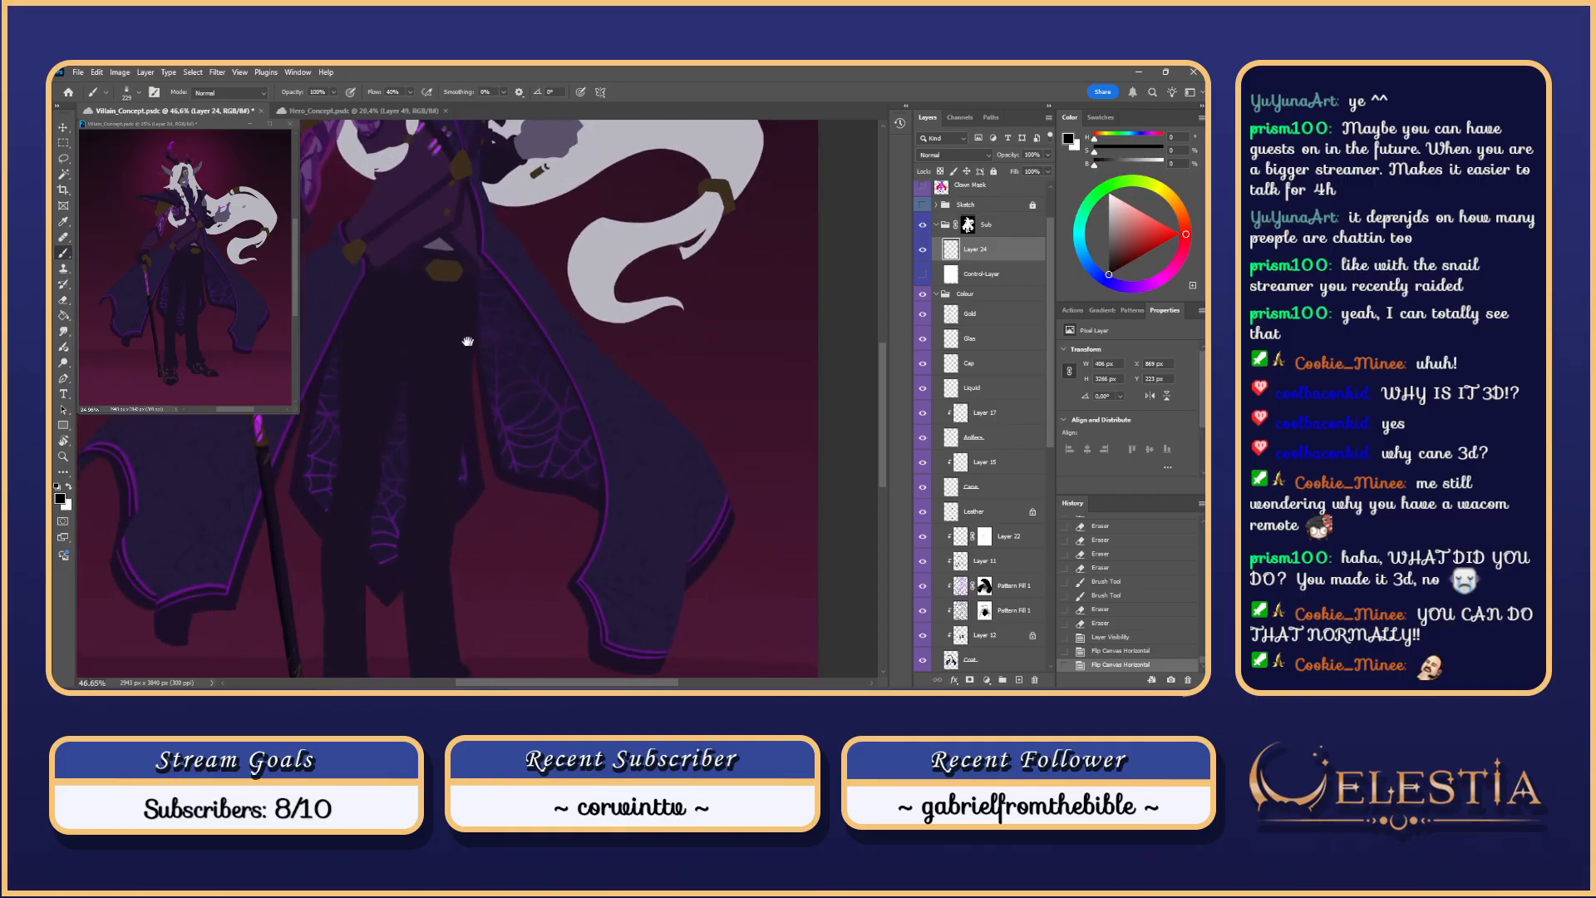
drag(468, 341, 762, 295)
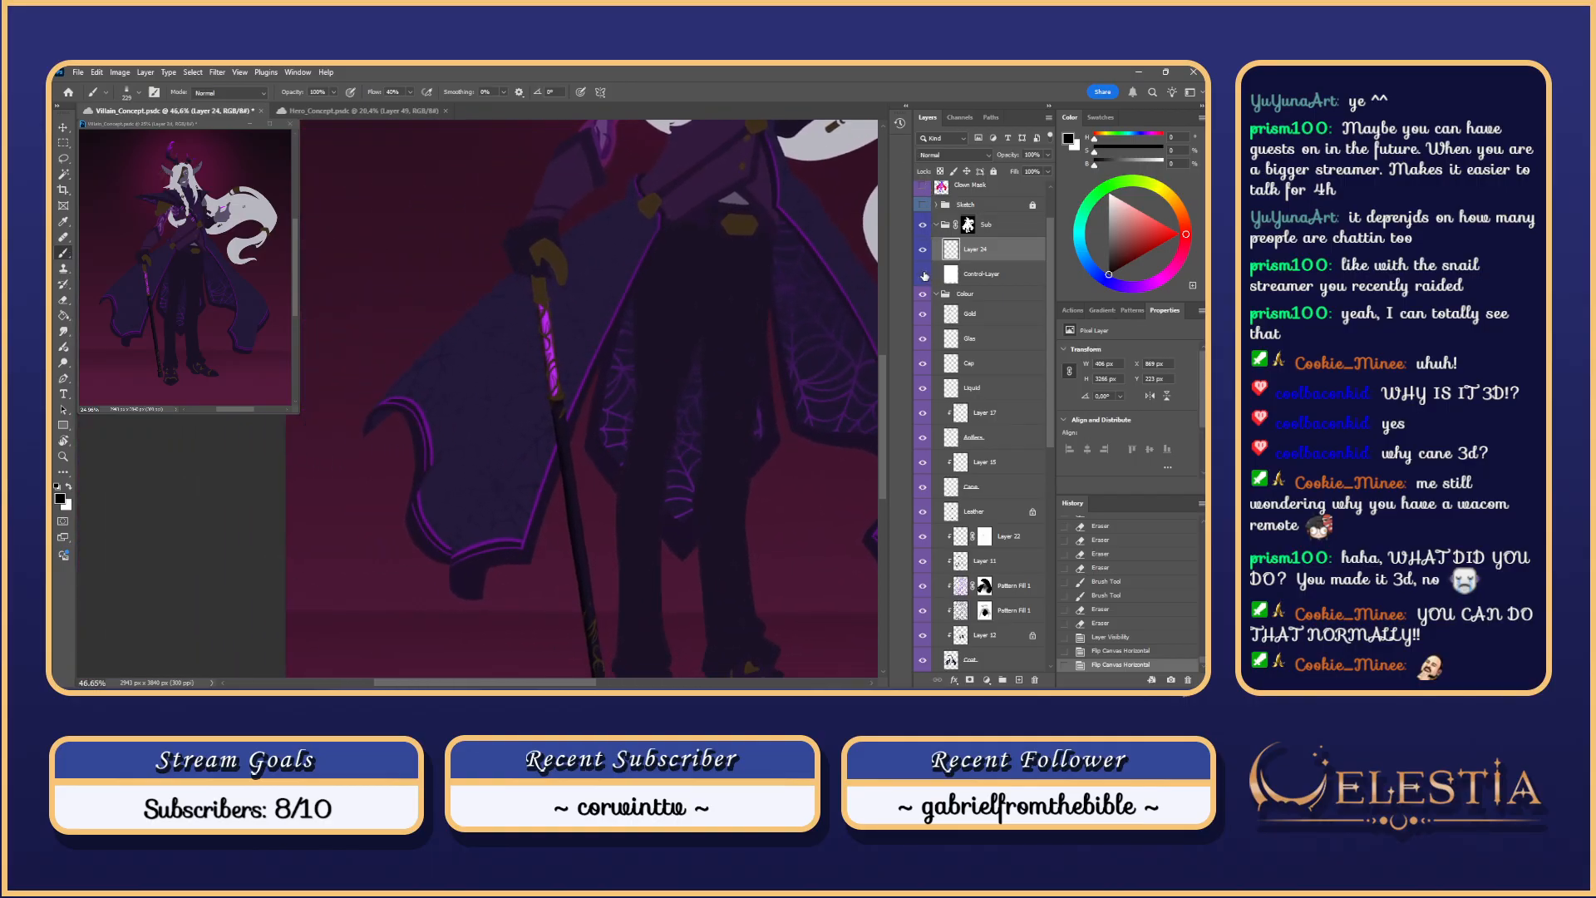
scroll(690, 275, up, 4)
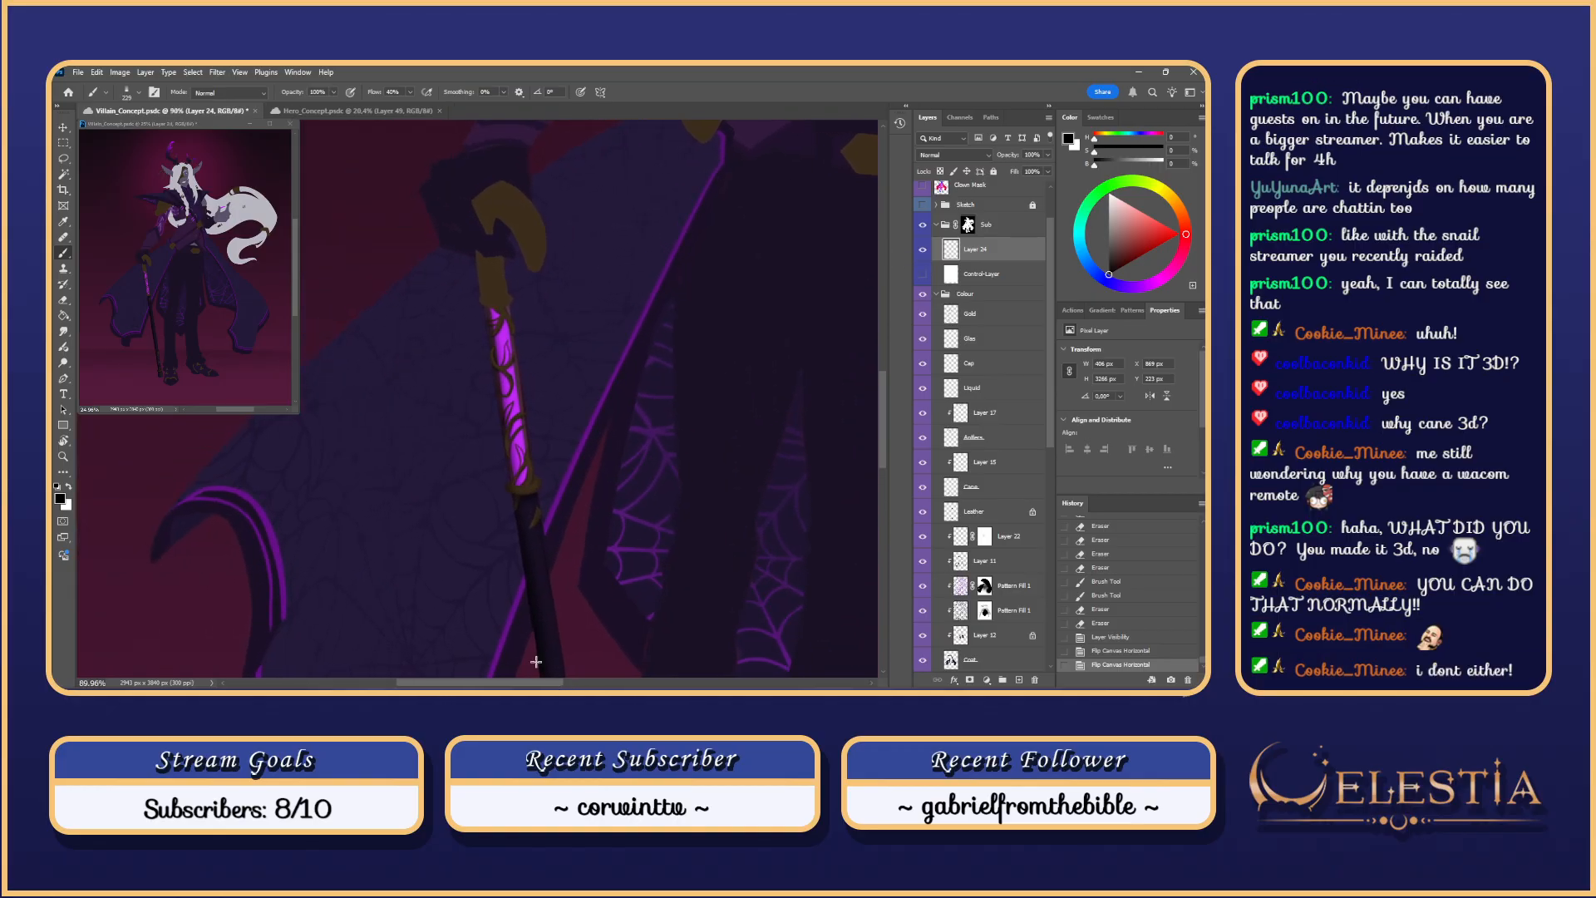
scroll(883, 411, down, 2)
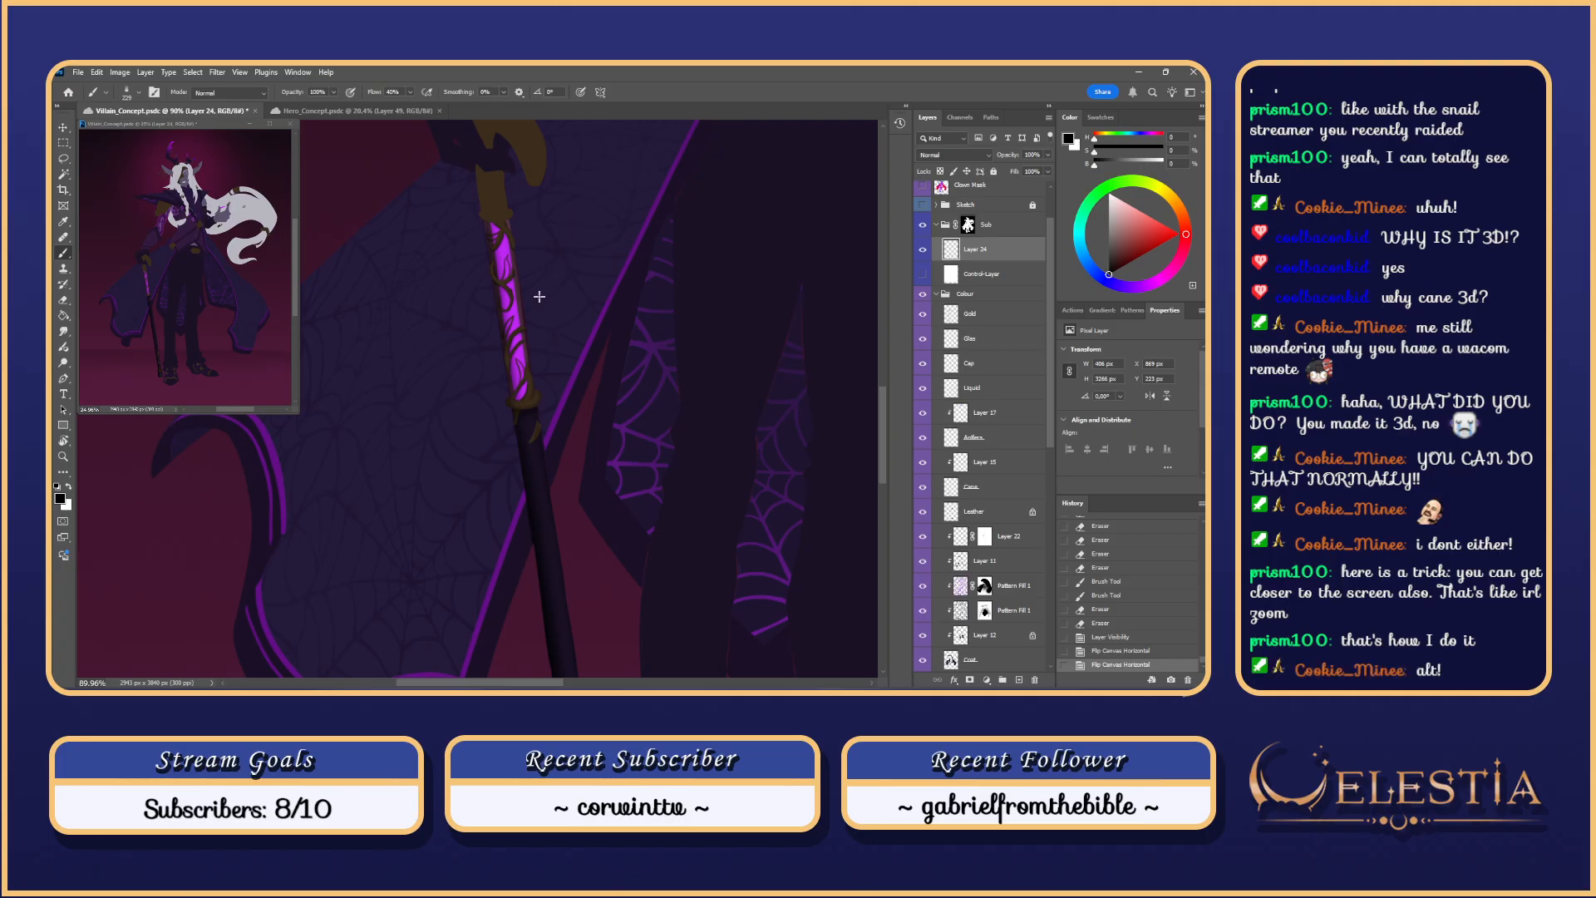
scroll(582, 269, down, 1)
scroll(582, 272, up, 1)
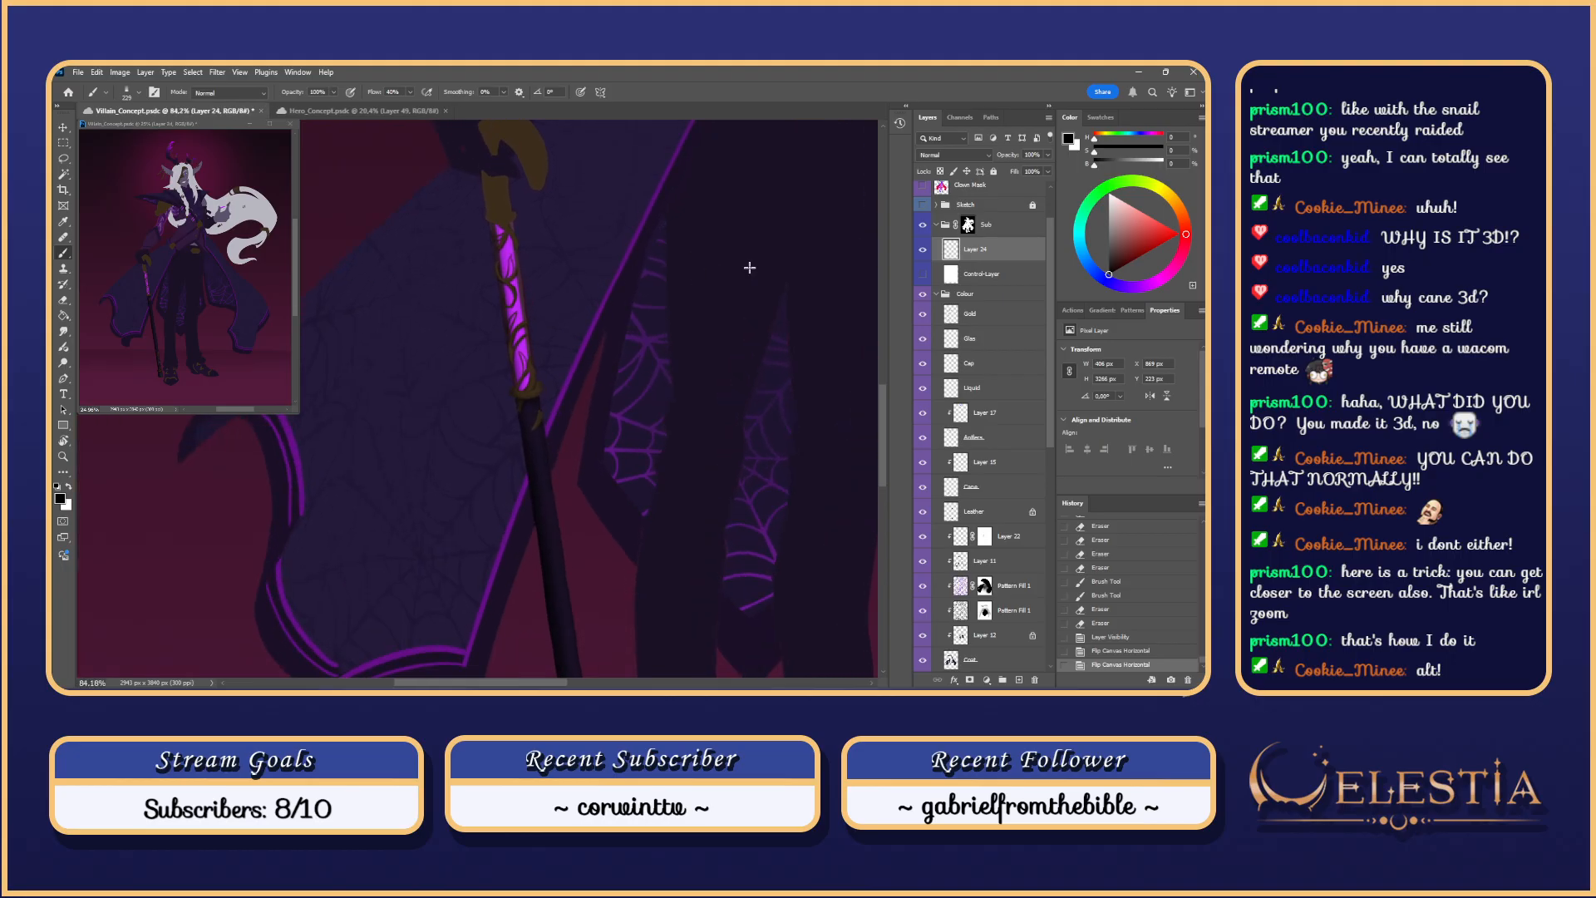
alt+click(690, 283)
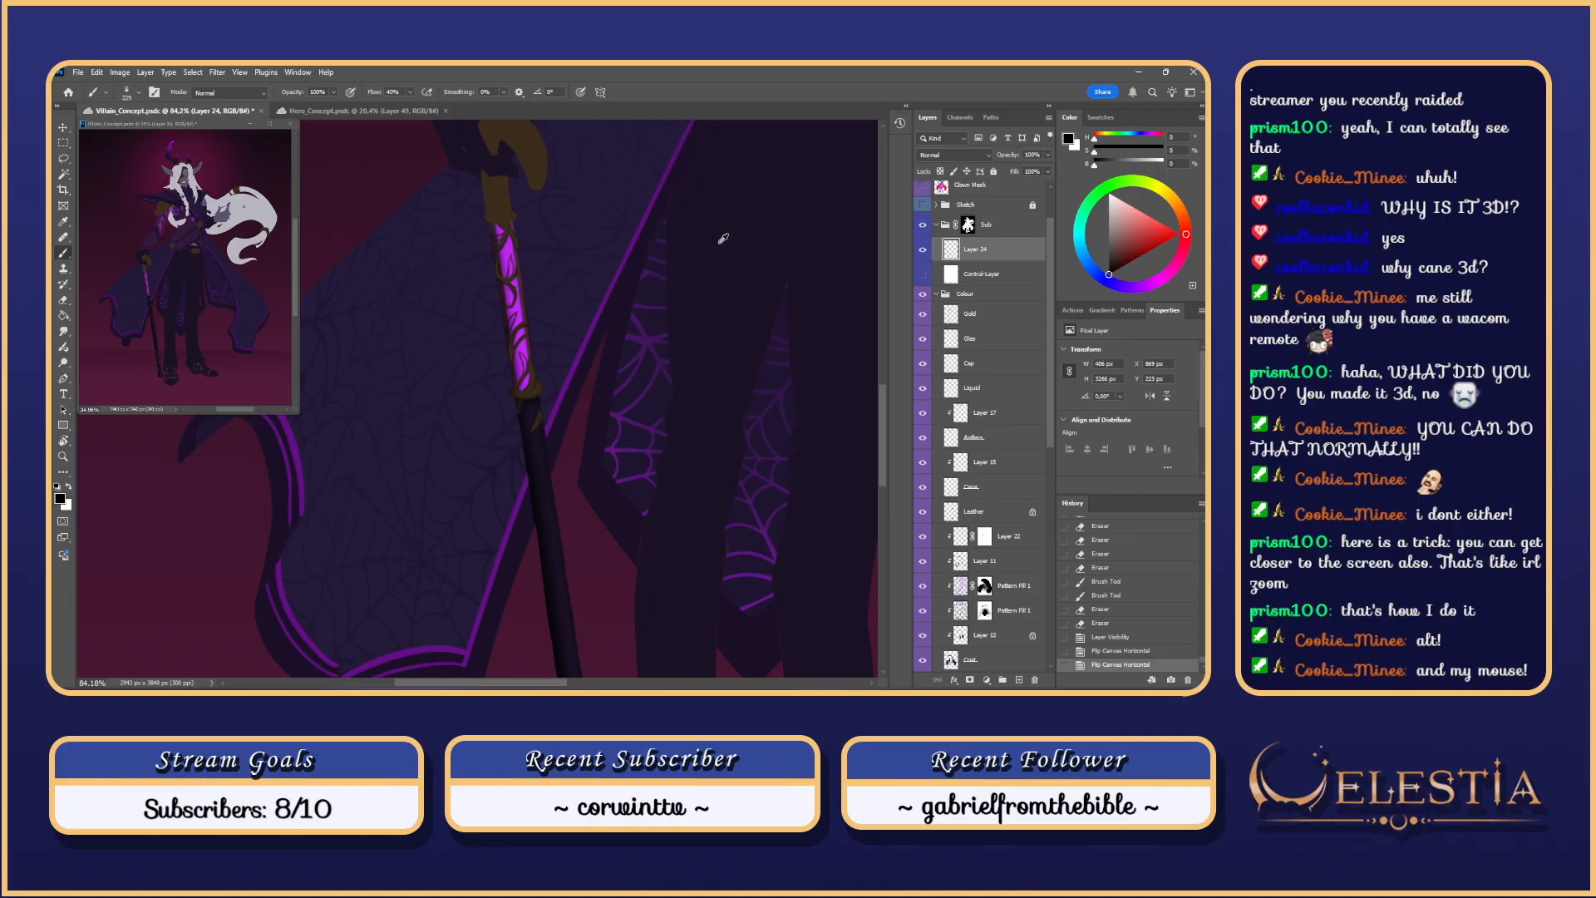
scroll(706, 220, up, 4)
scroll(732, 245, down, 7)
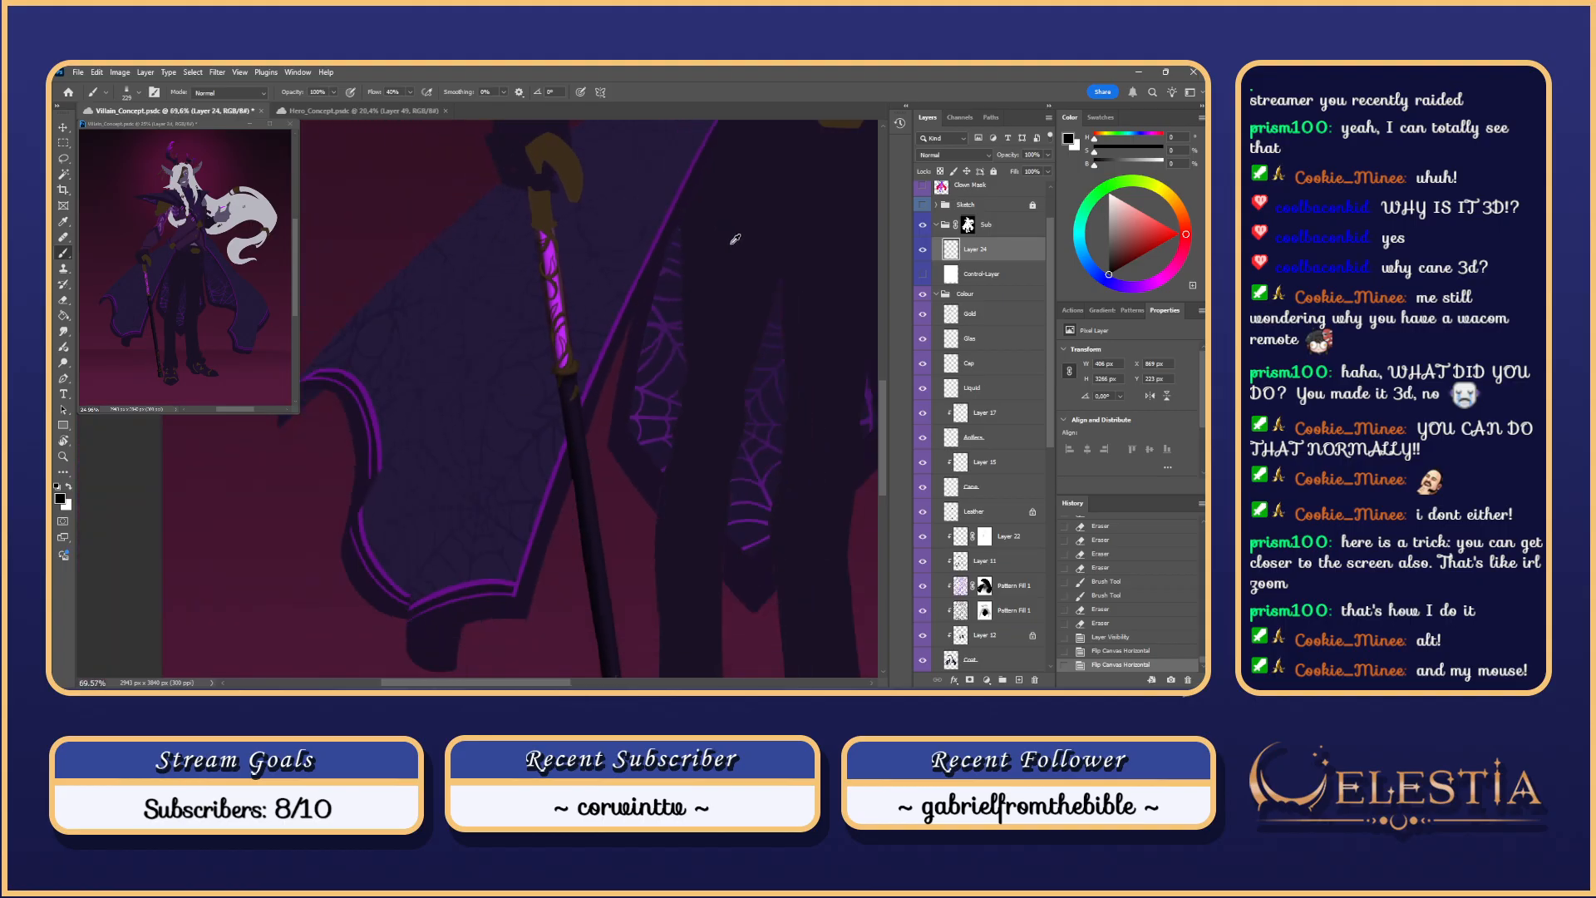
scroll(748, 259, up, 10)
scroll(773, 258, down, 5)
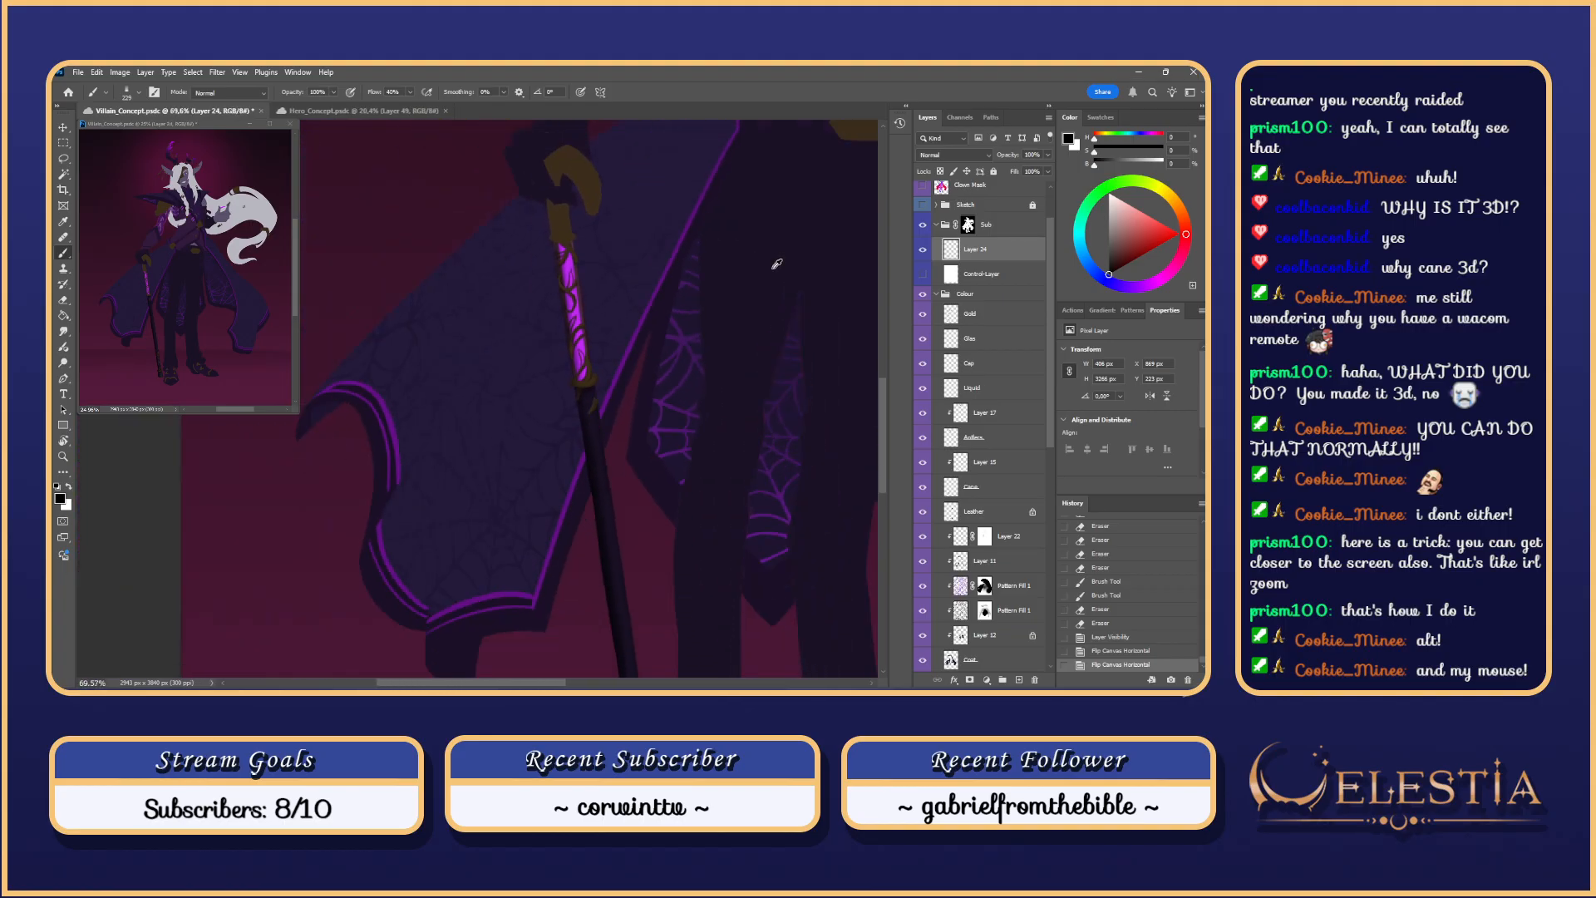
scroll(804, 275, up, 2)
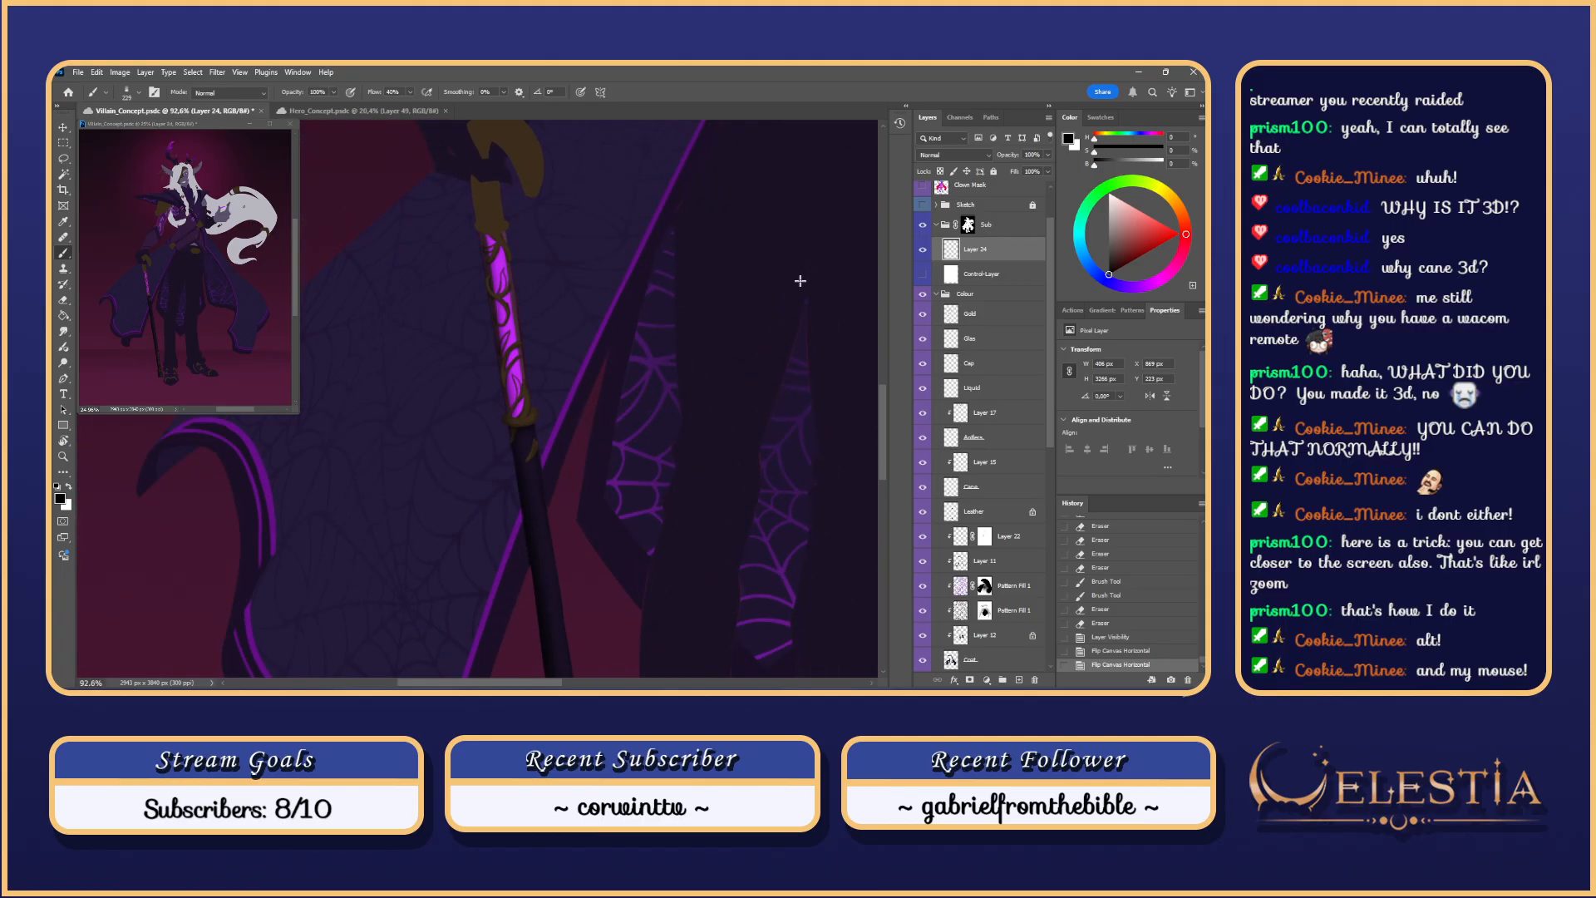
scroll(787, 409, down, 1)
scroll(731, 399, down, 6)
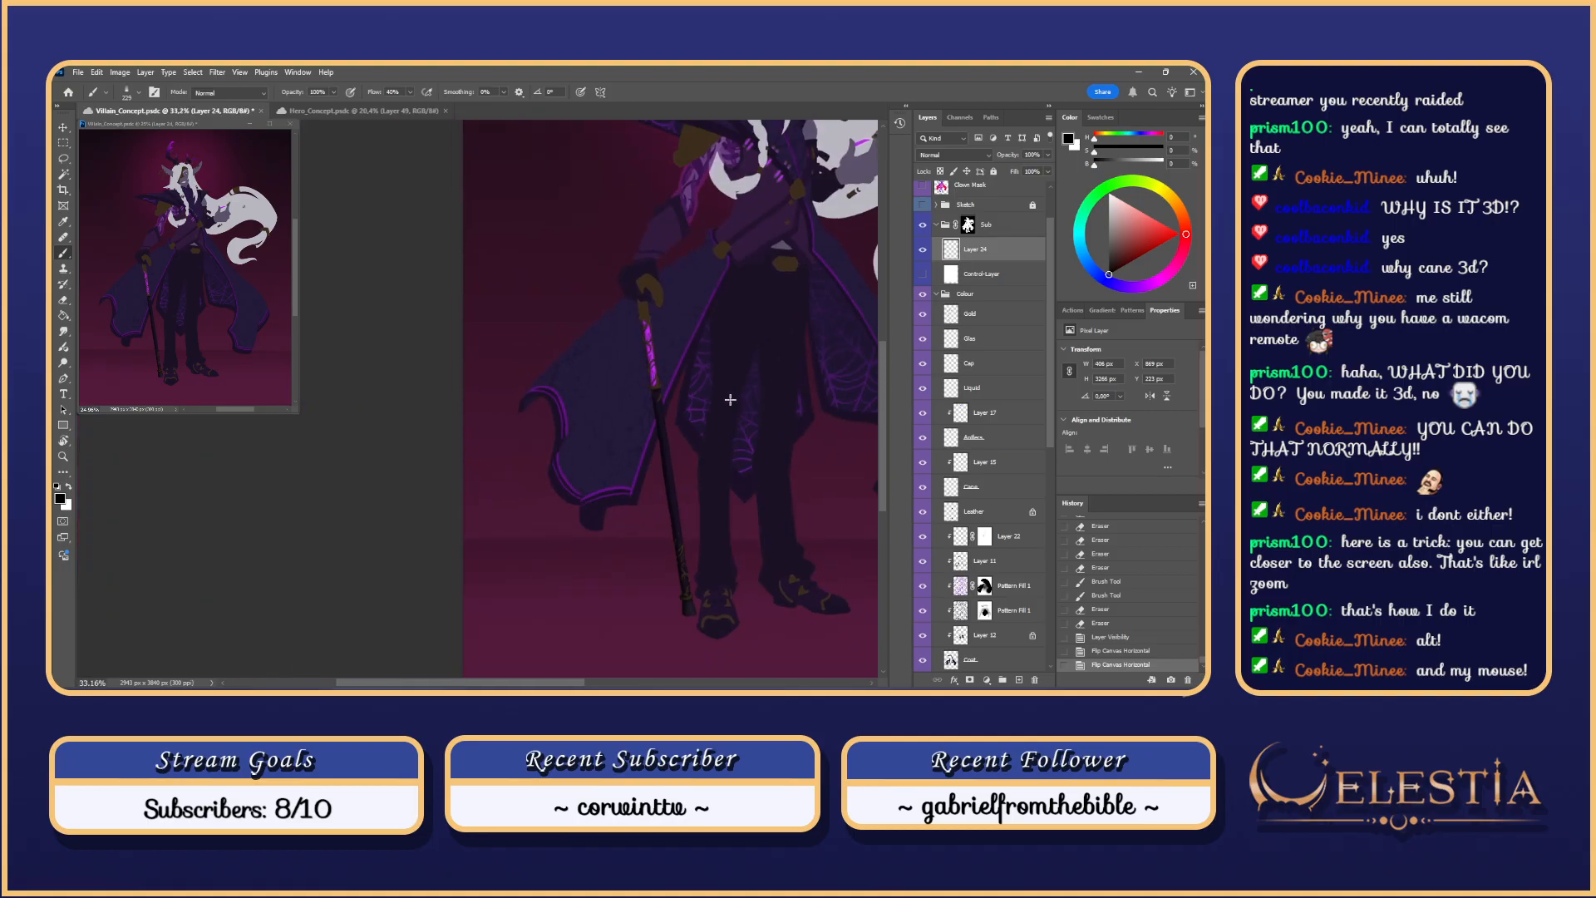
drag(584, 686, 616, 684)
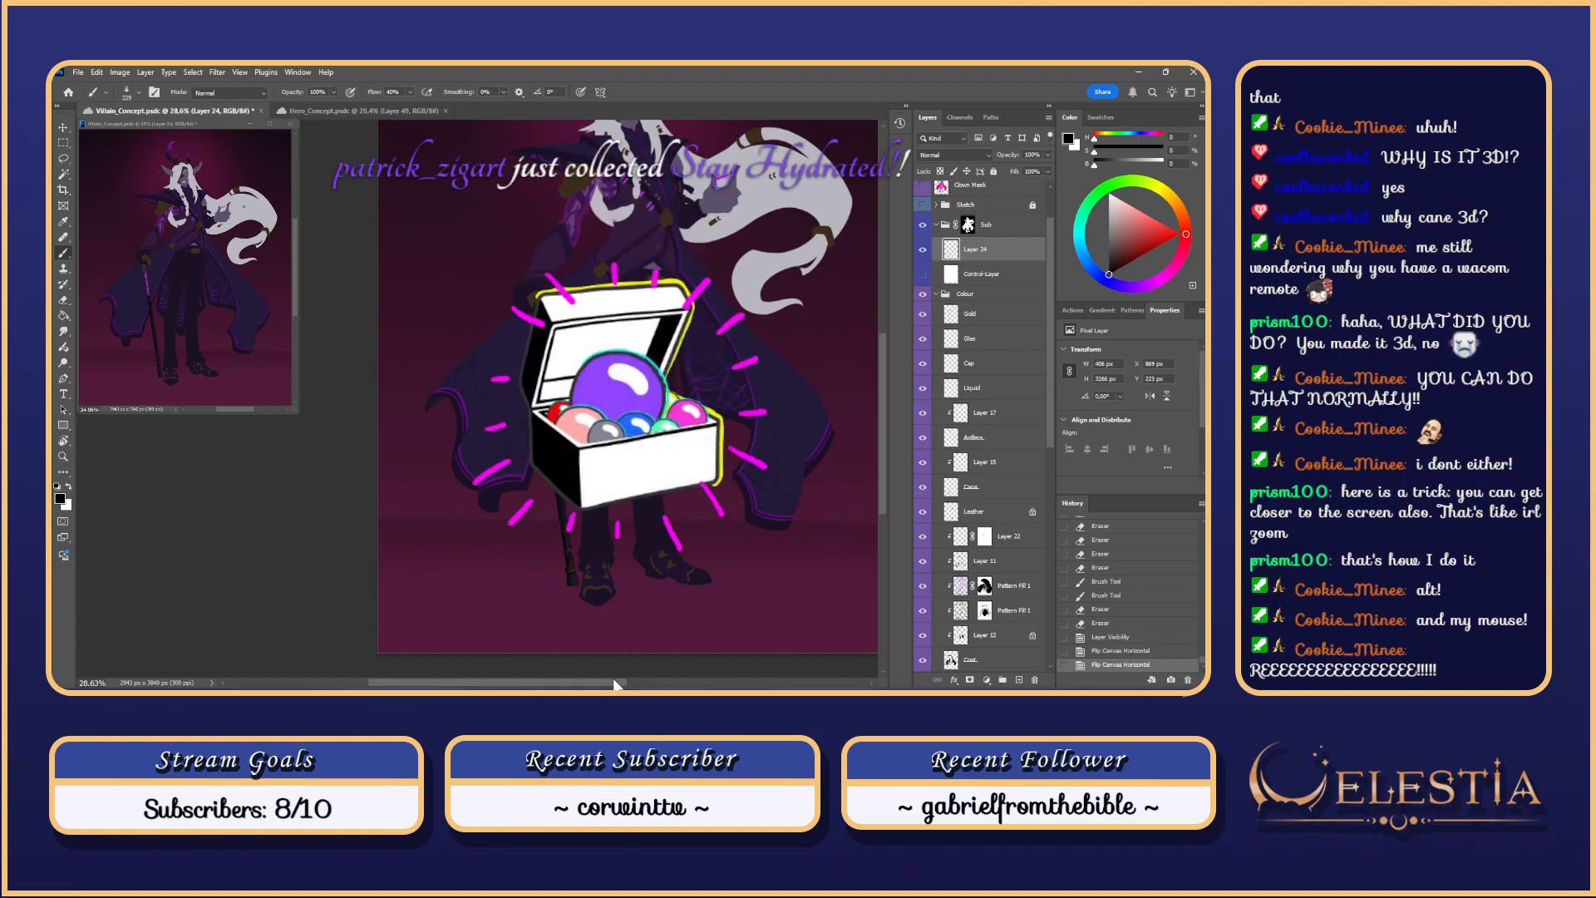
Step: Save Villain_Concept.psd and reframe the view on the whole figure
key(ctrl+s)
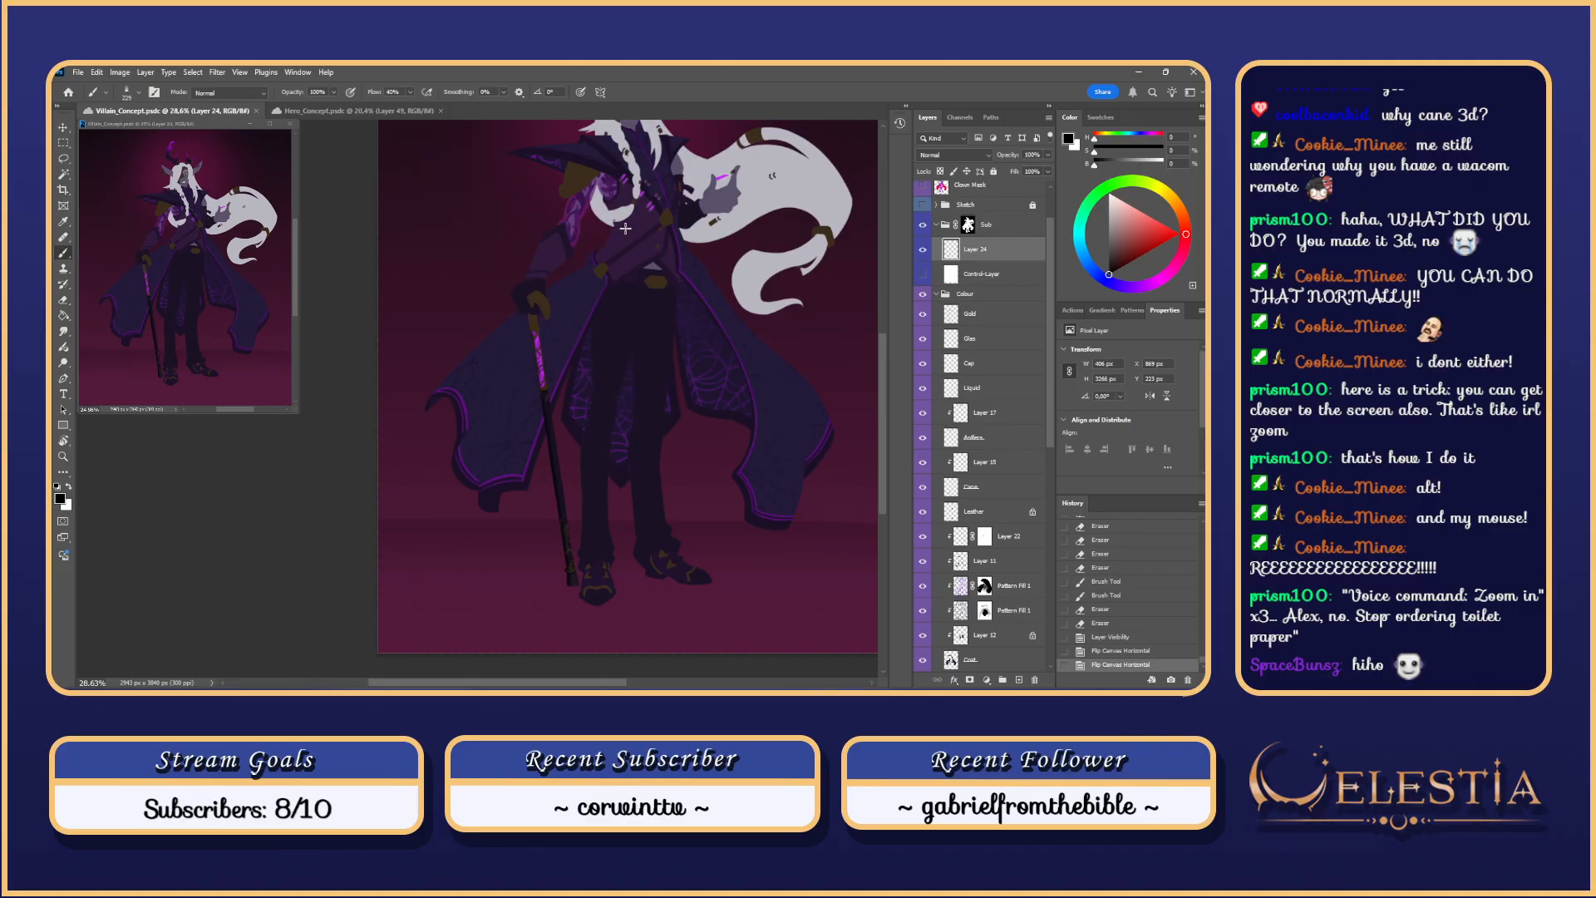
scroll(735, 209, down, 2)
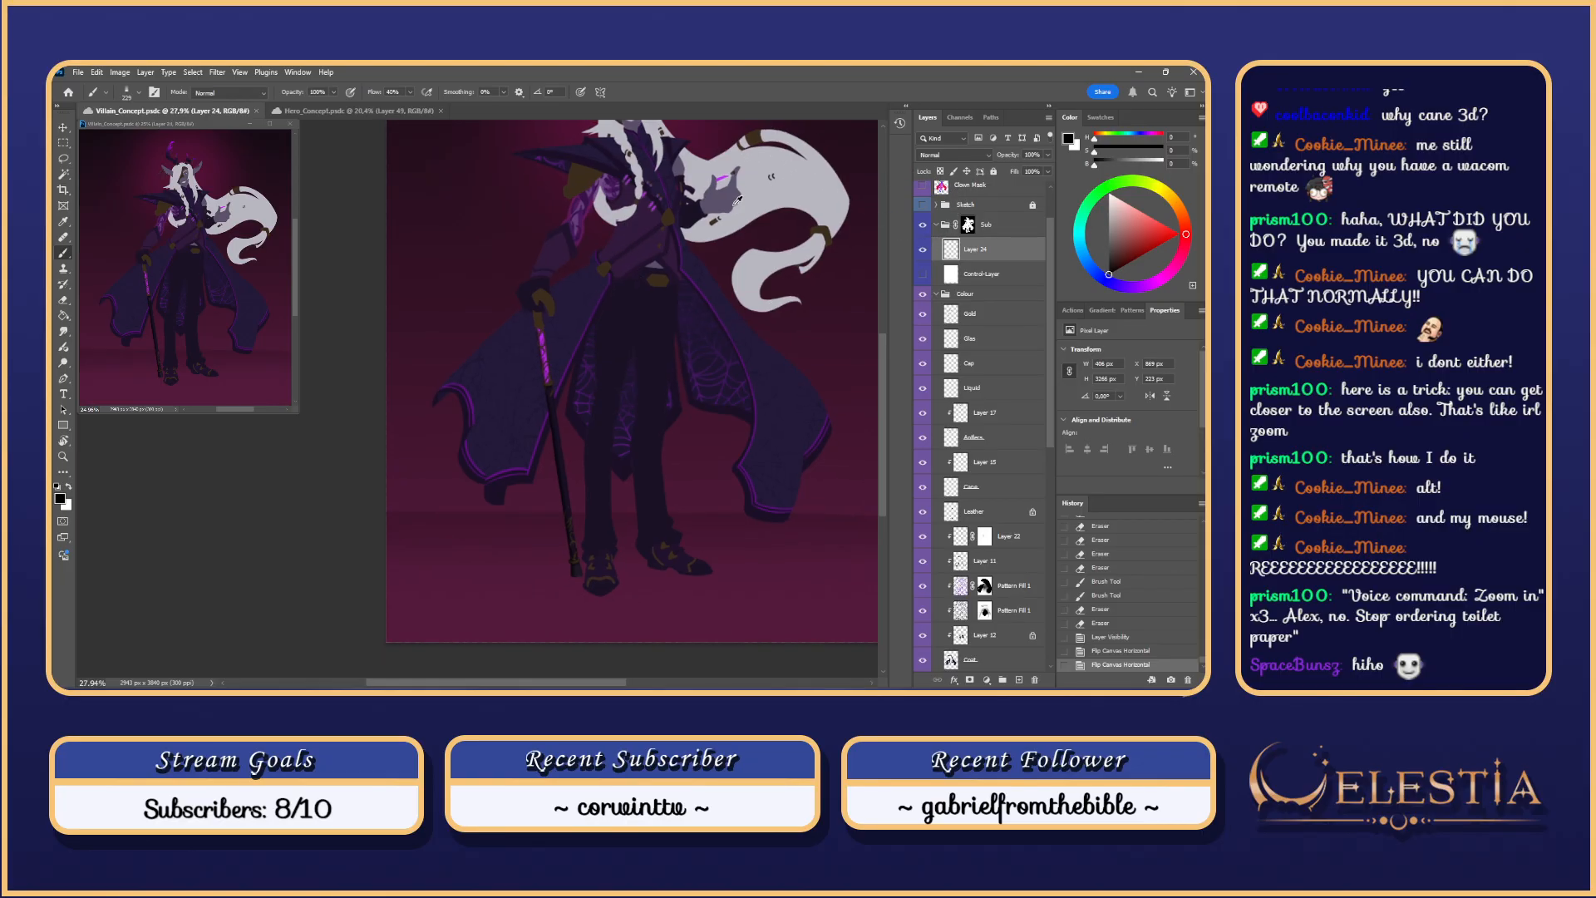
scroll(881, 390, up, 2)
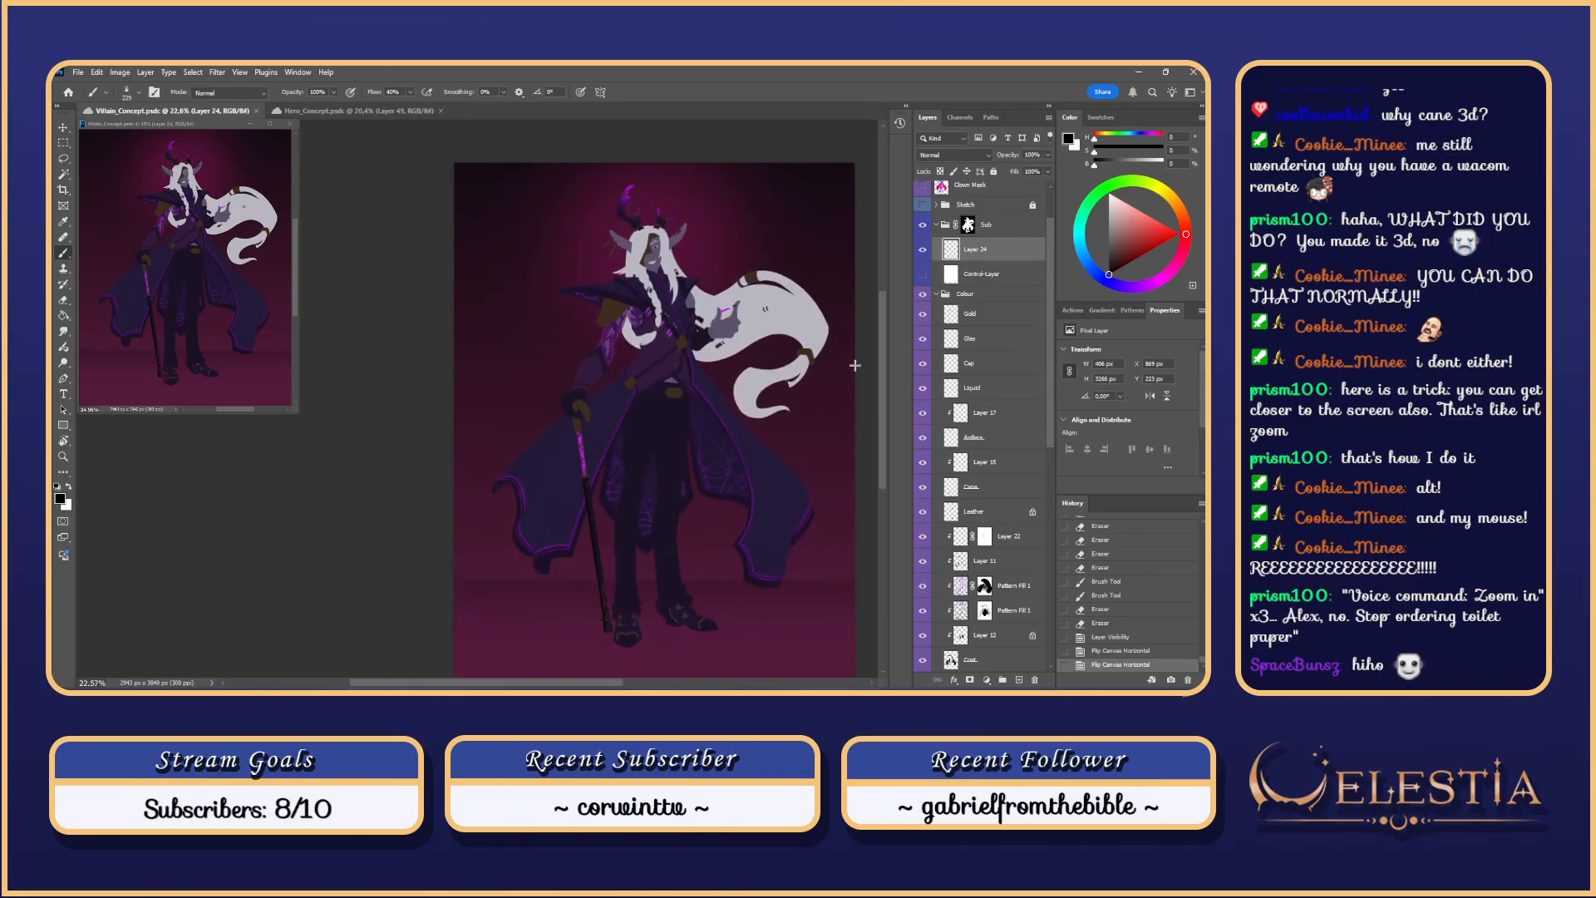
drag(568, 682, 599, 660)
scroll(586, 644, up, 1)
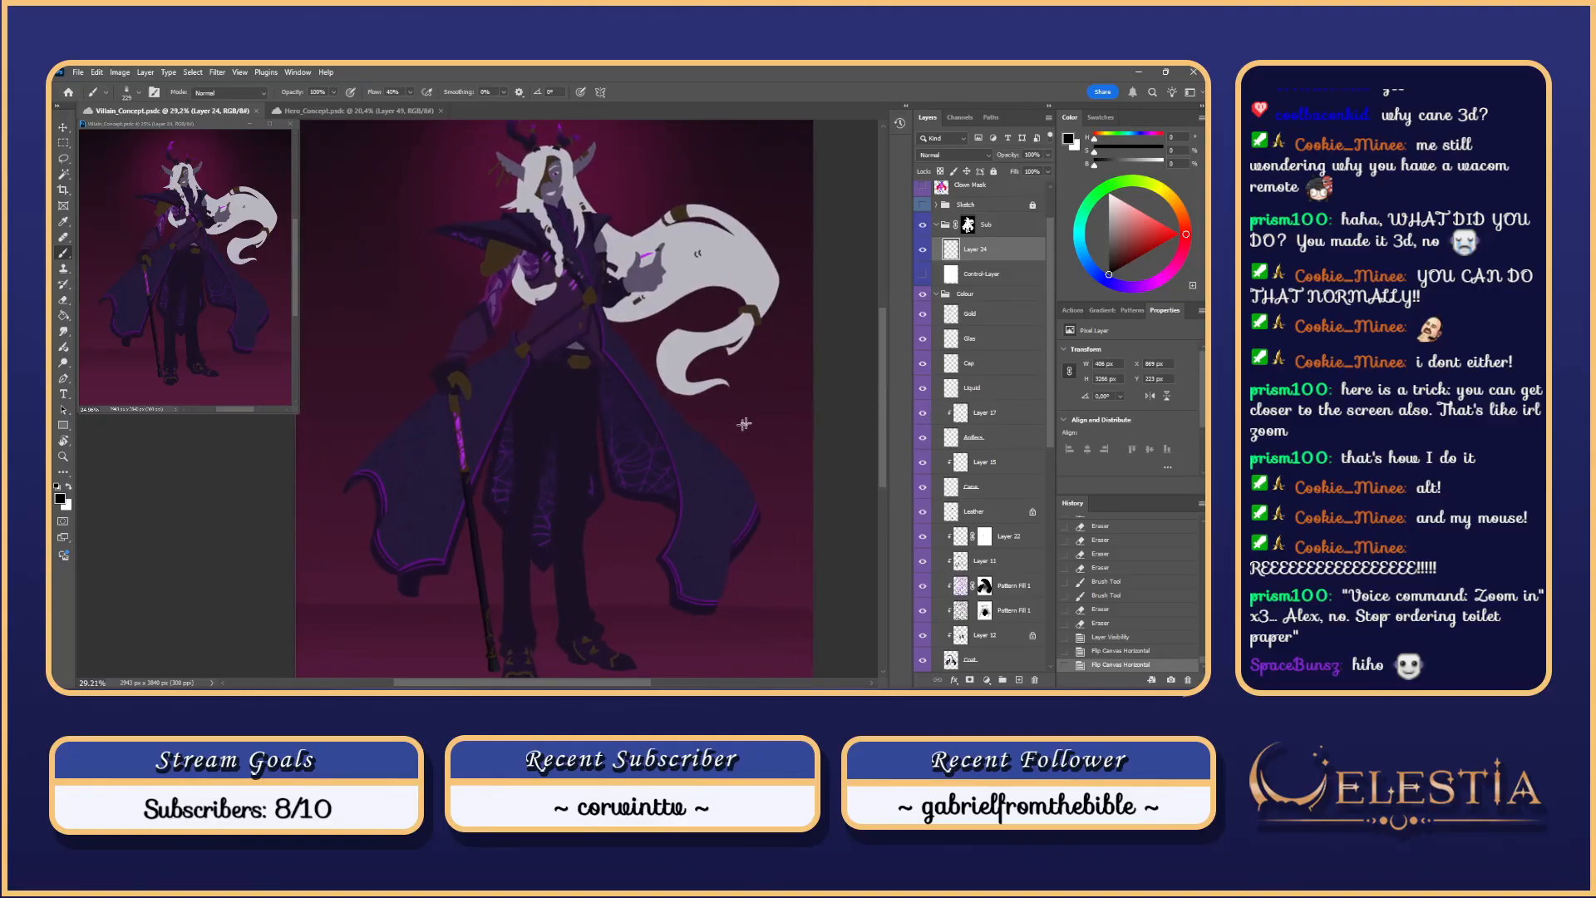
Step: Turn on Control-Layer to show the figure as a white silhouette, framing the upper body
click(923, 250)
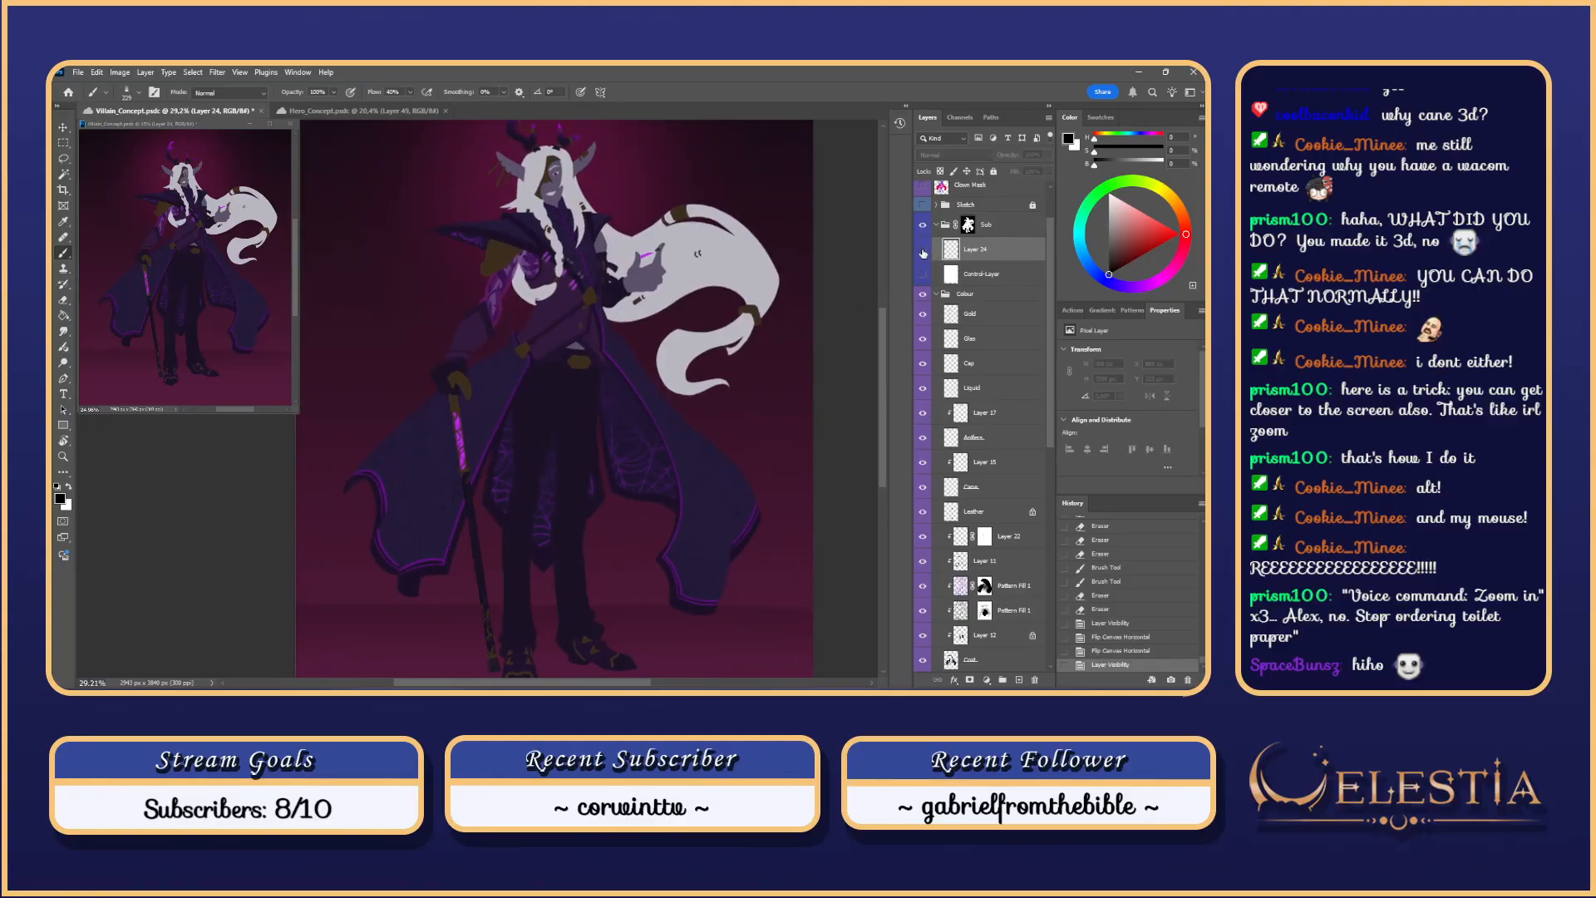
click(923, 251)
click(923, 274)
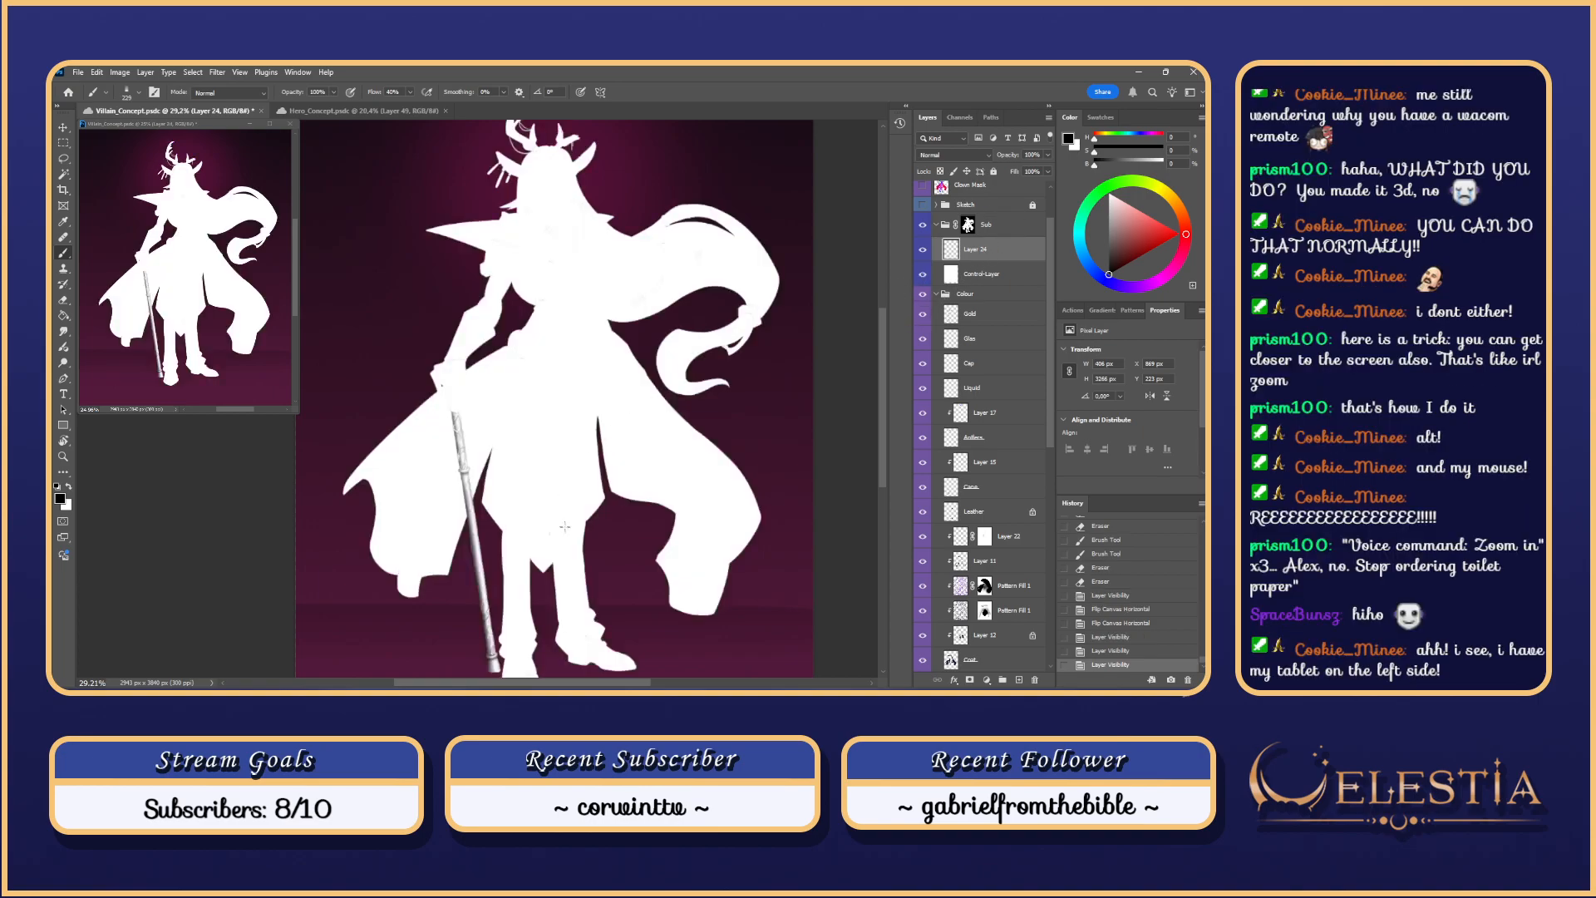
scroll(536, 481, up, 1)
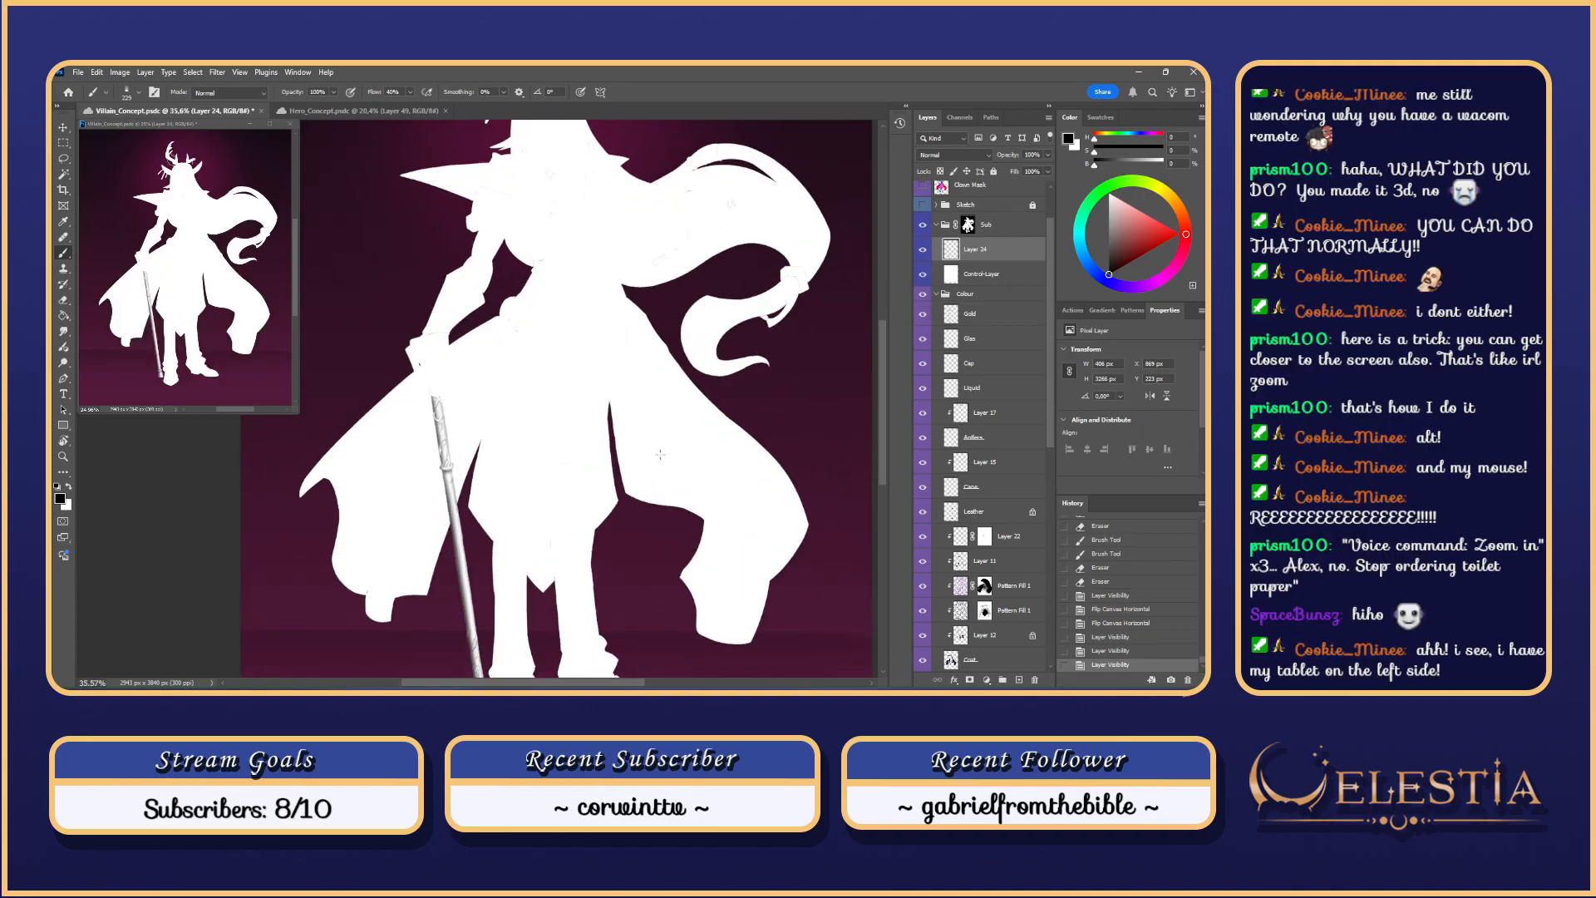
scroll(660, 455, down, 2)
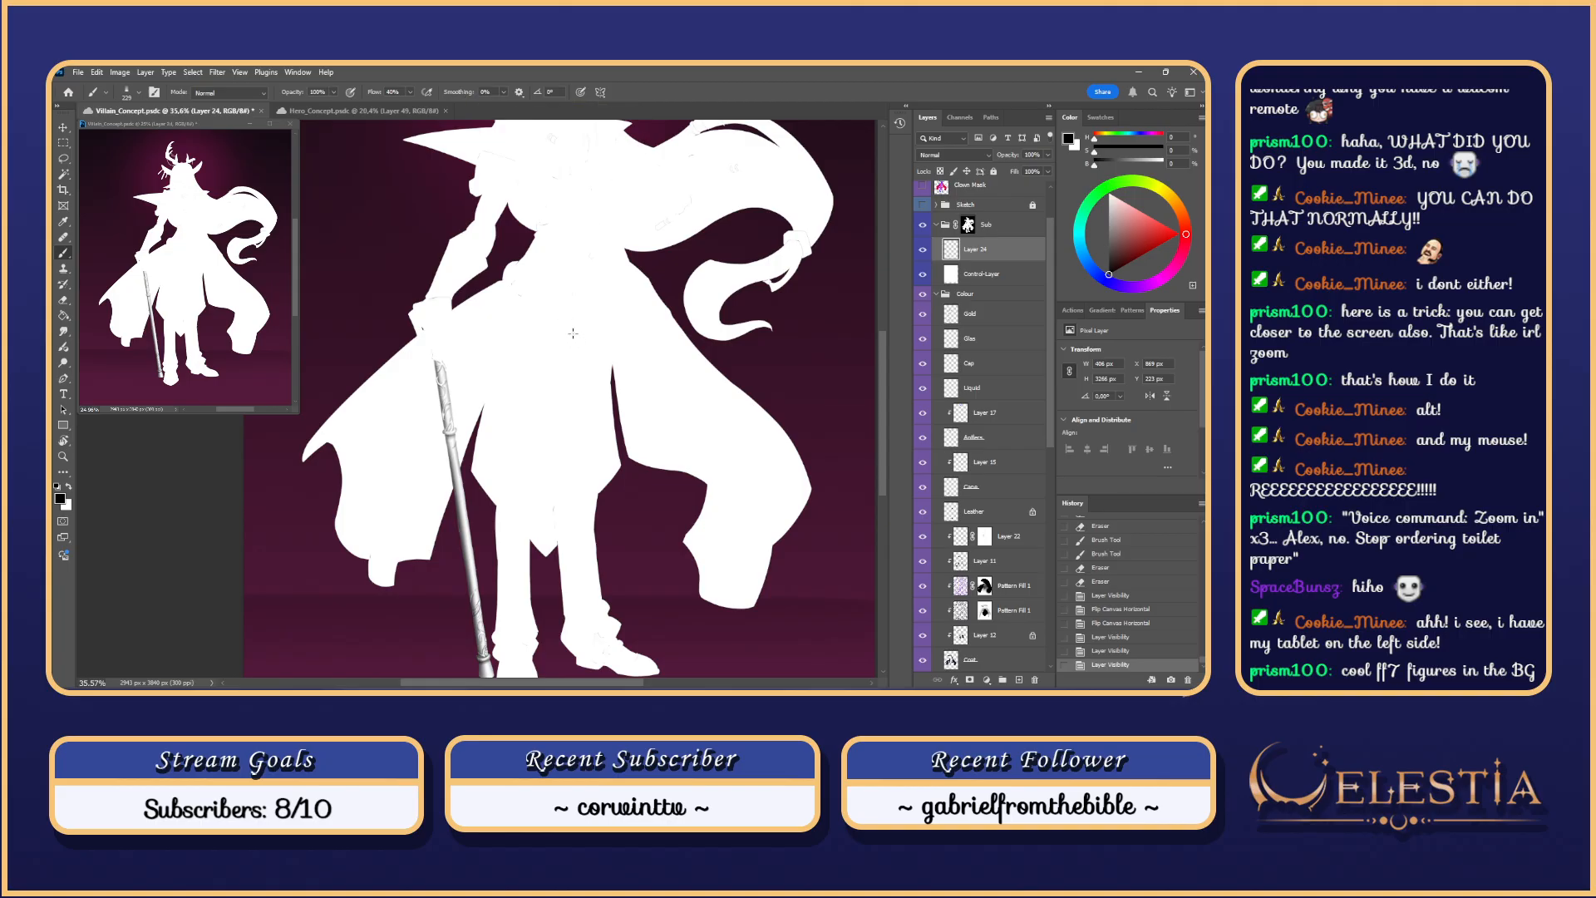
scroll(573, 333, down, 3)
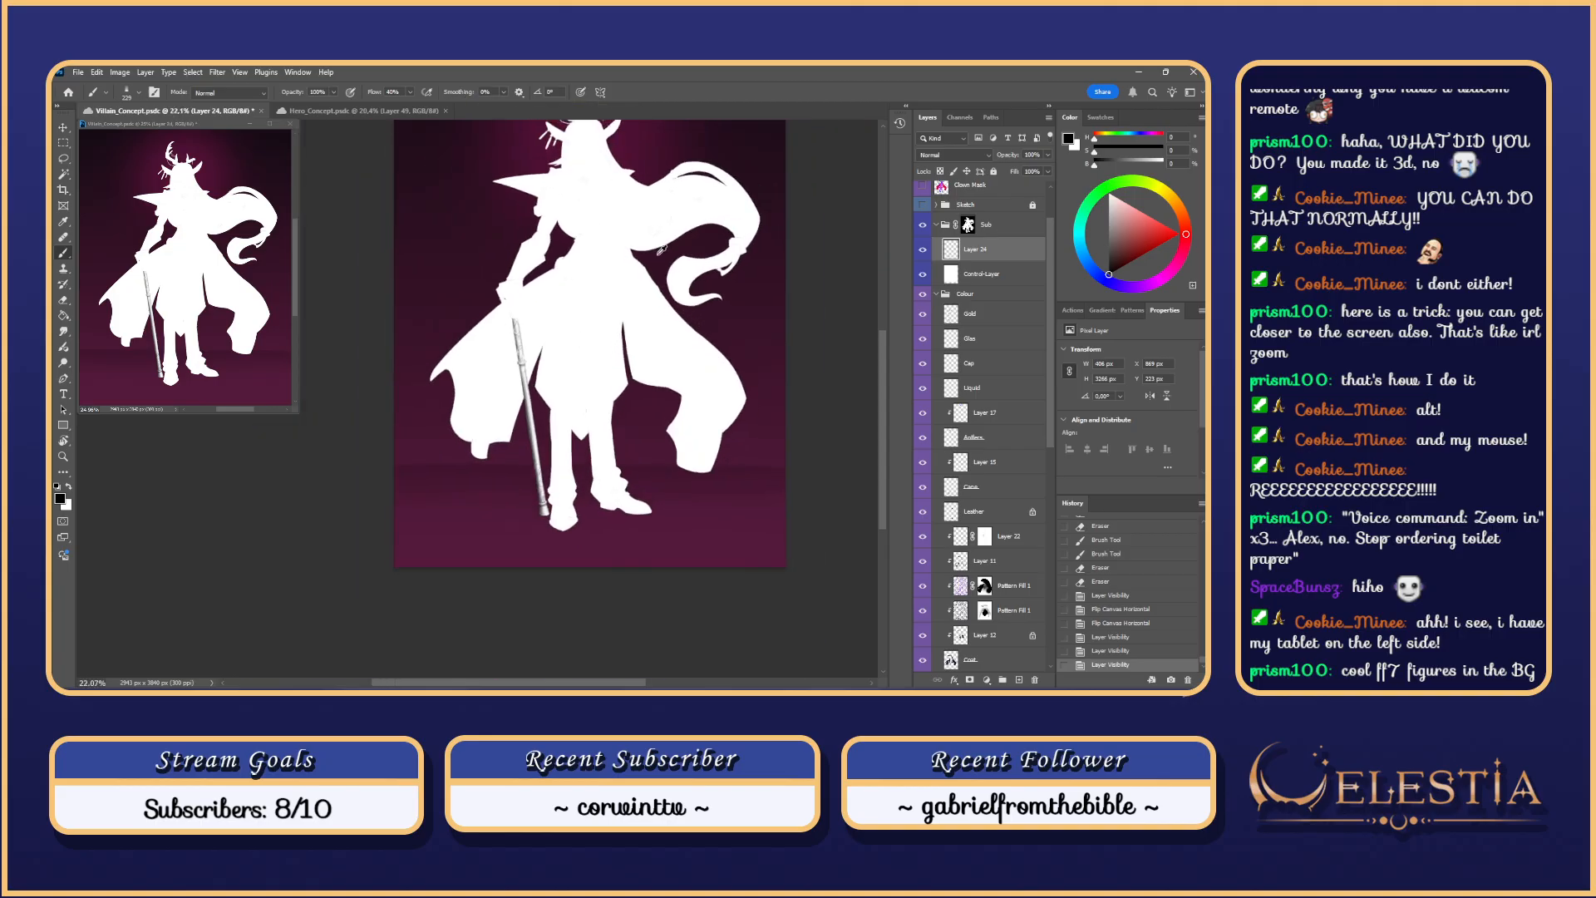
scroll(752, 132, up, 4)
drag(609, 544, 710, 491)
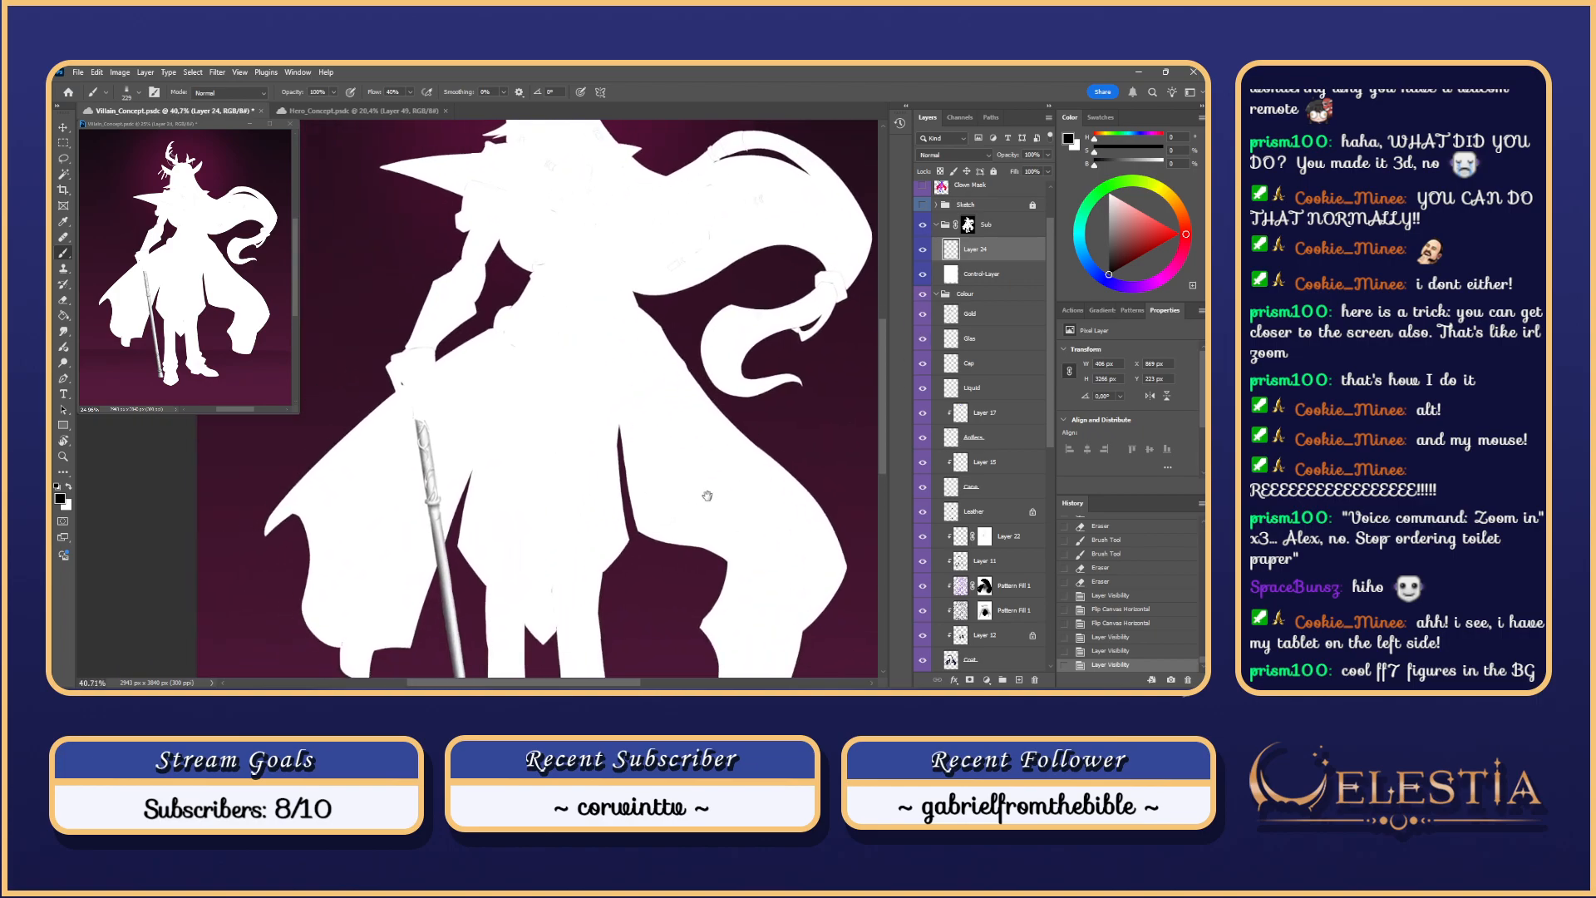
Step: Compare against the coloured artwork, then turn on the Sketch group's lineart
click(923, 275)
click(922, 276)
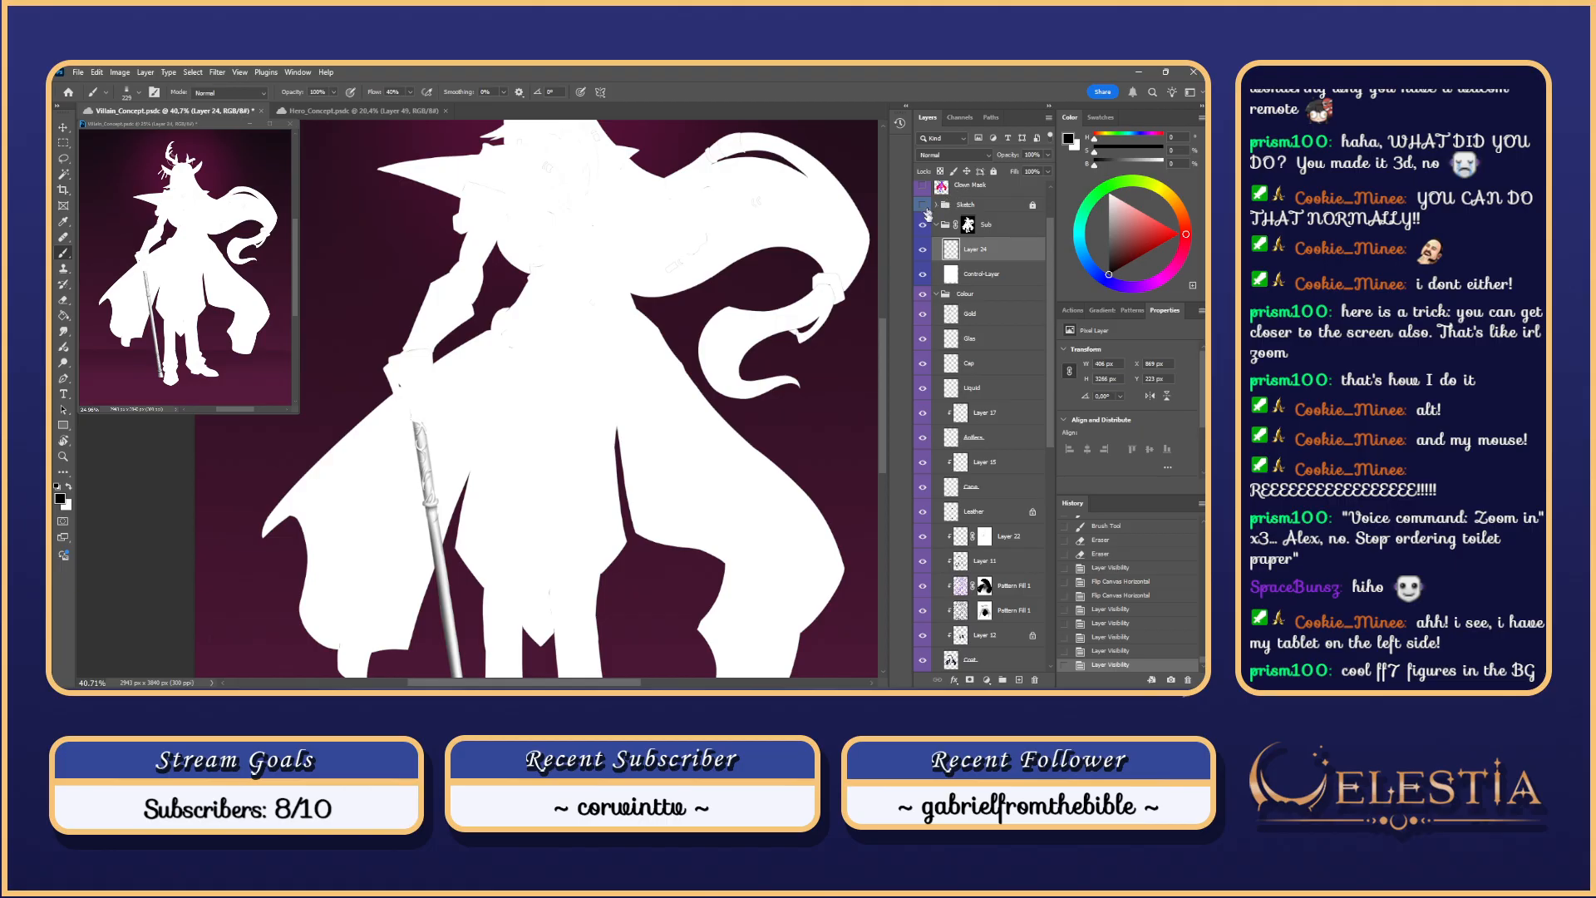
click(923, 223)
click(923, 222)
click(923, 204)
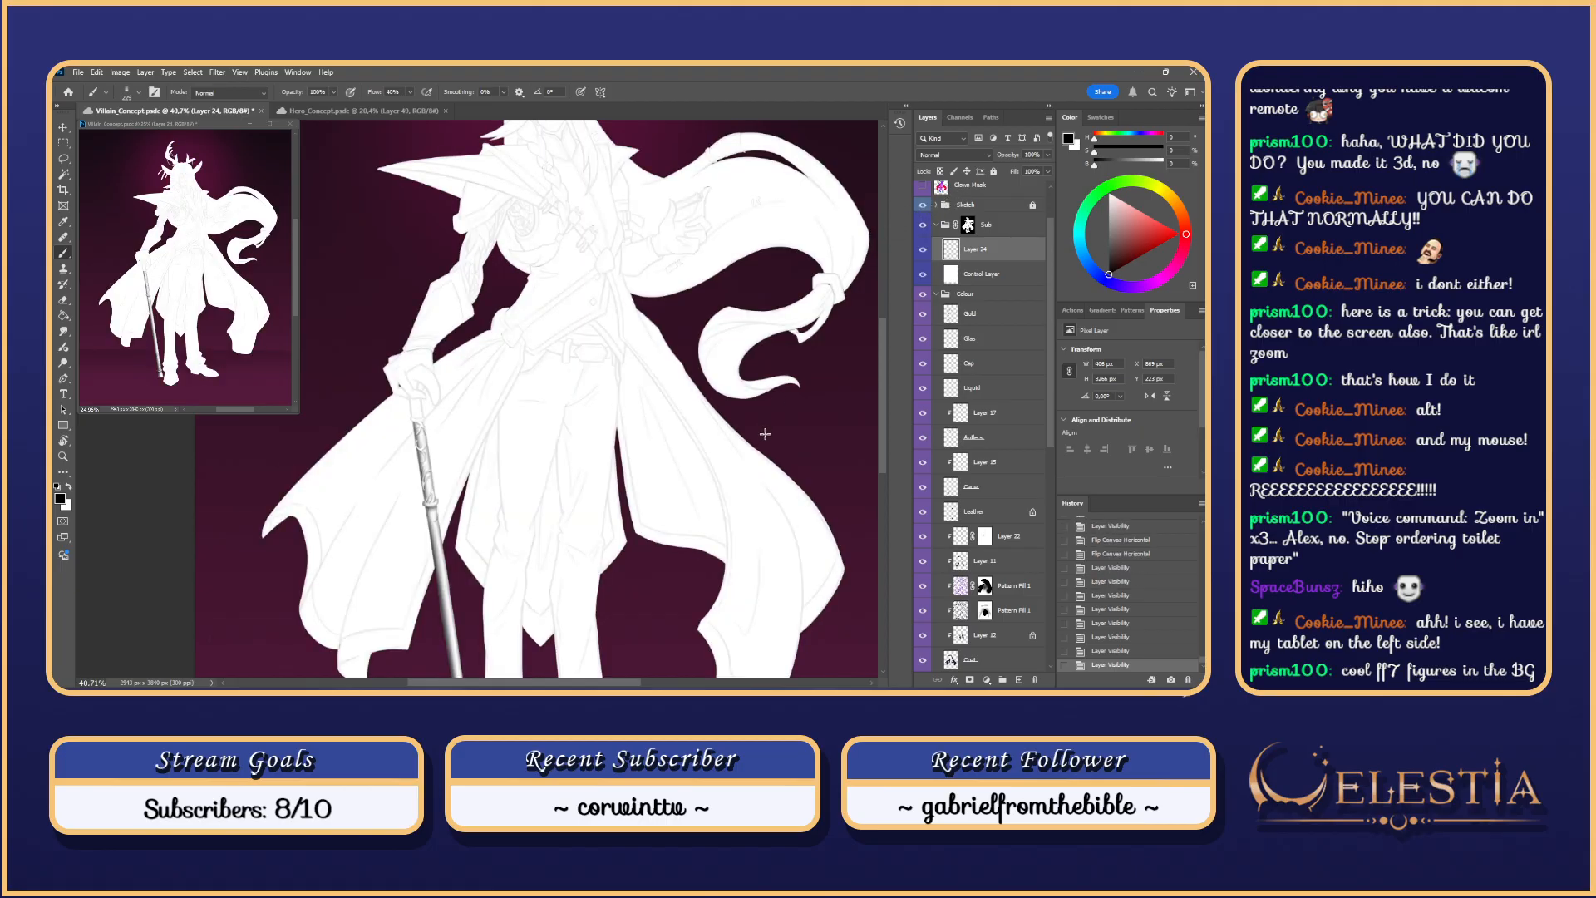
Step: Make the Clown Mask layer active after a stray mark on Layer 24
drag(748, 474, 776, 443)
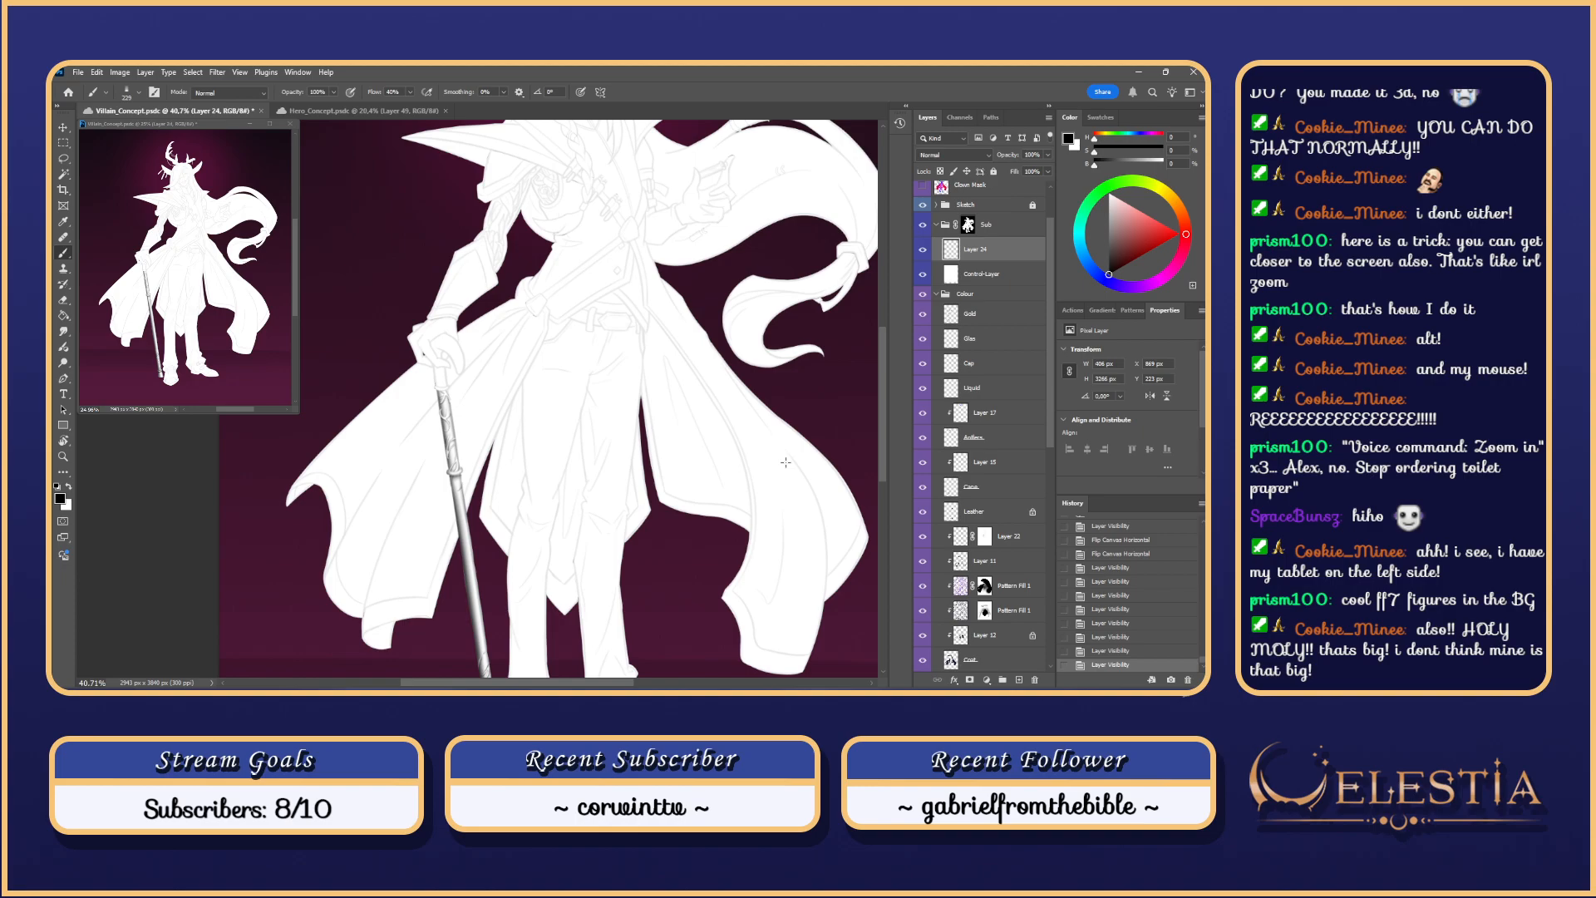
click(622, 356)
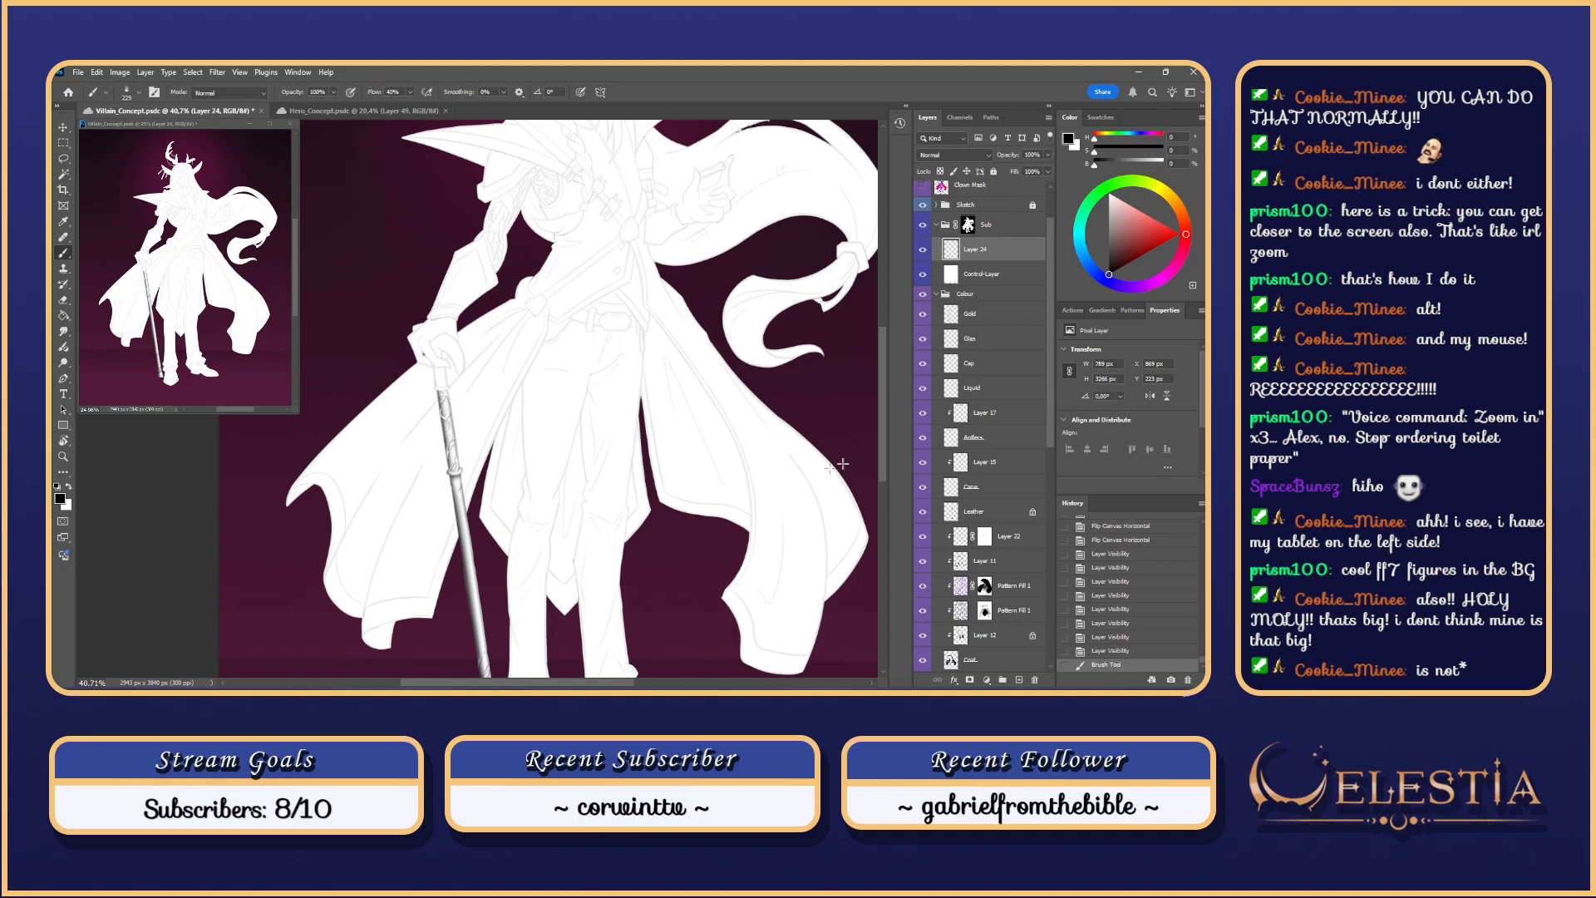
click(998, 316)
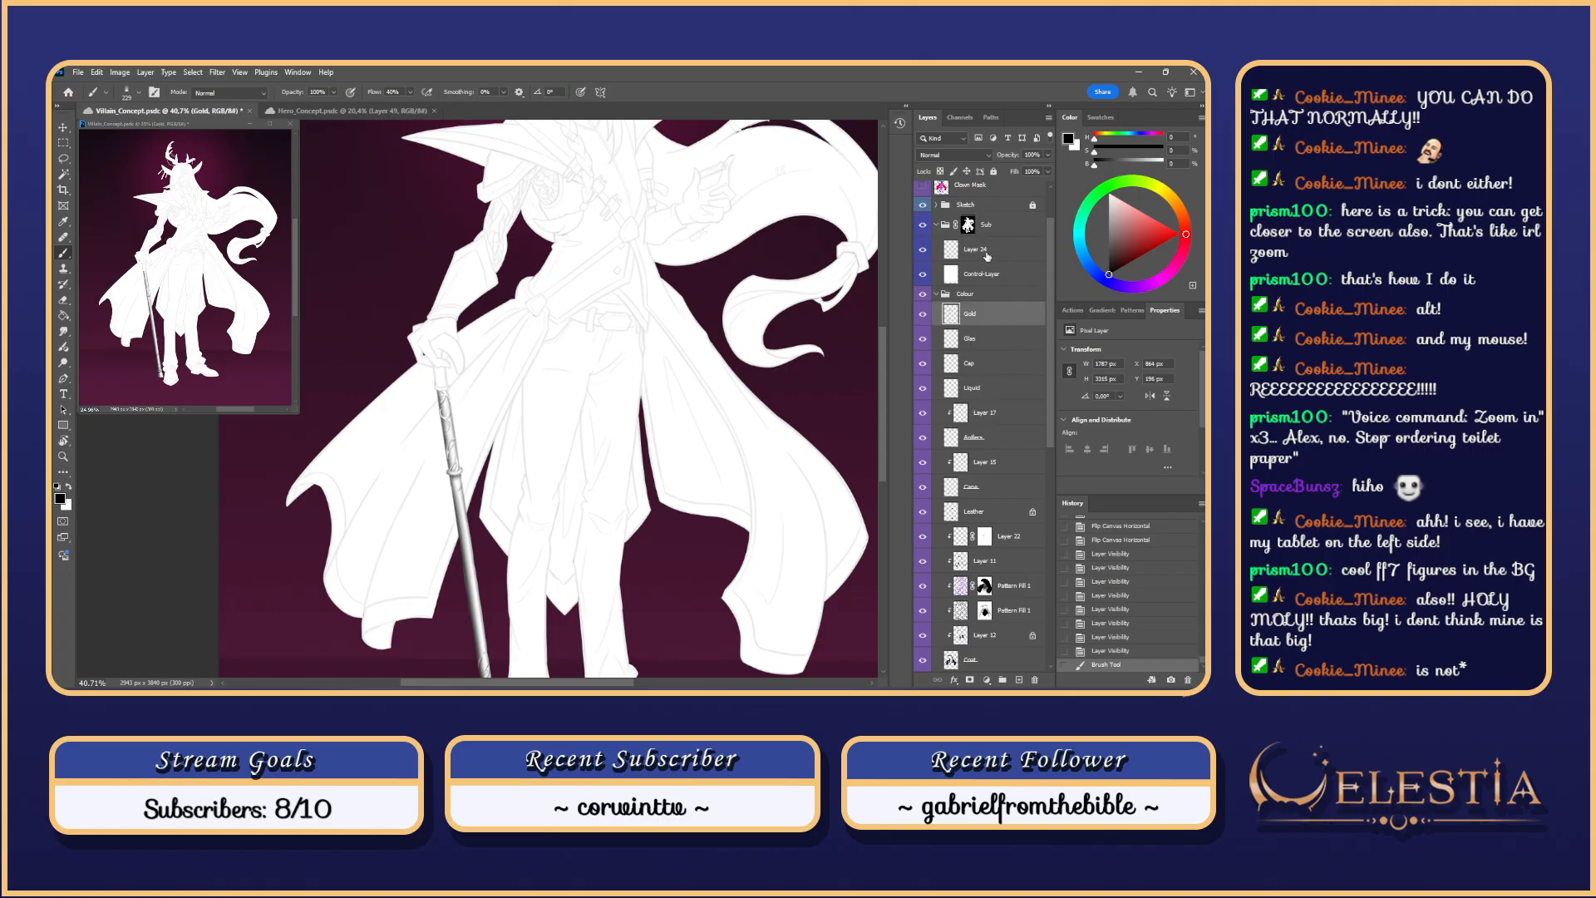
click(942, 189)
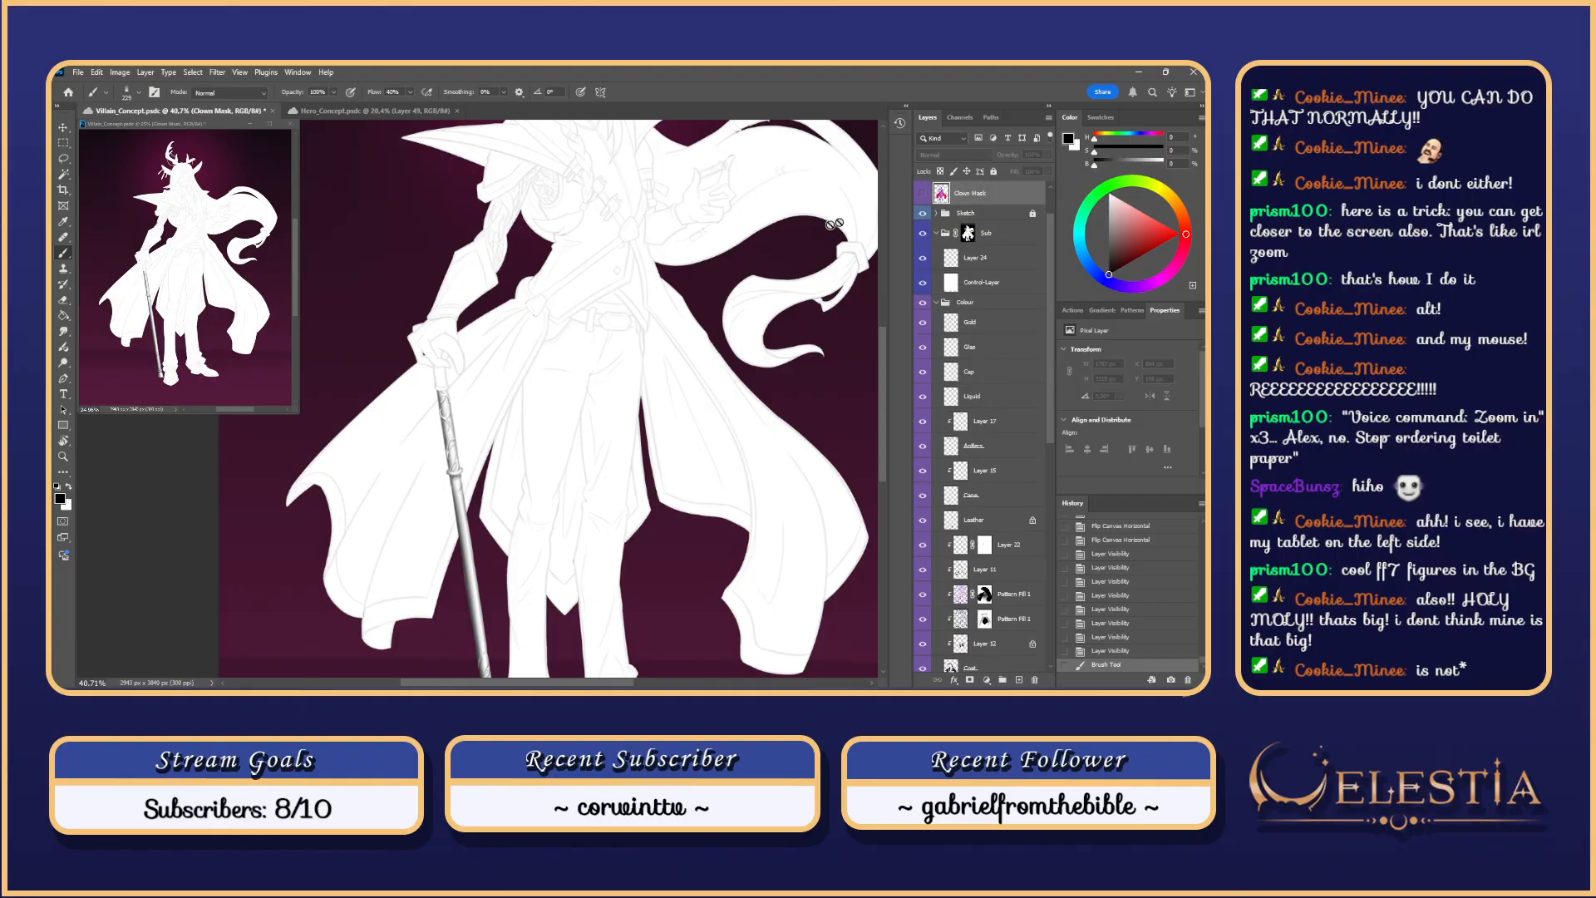
Step: Magic Wand-select the gloved hand and dismiss the hidden-layer error
key(w)
click(447, 395)
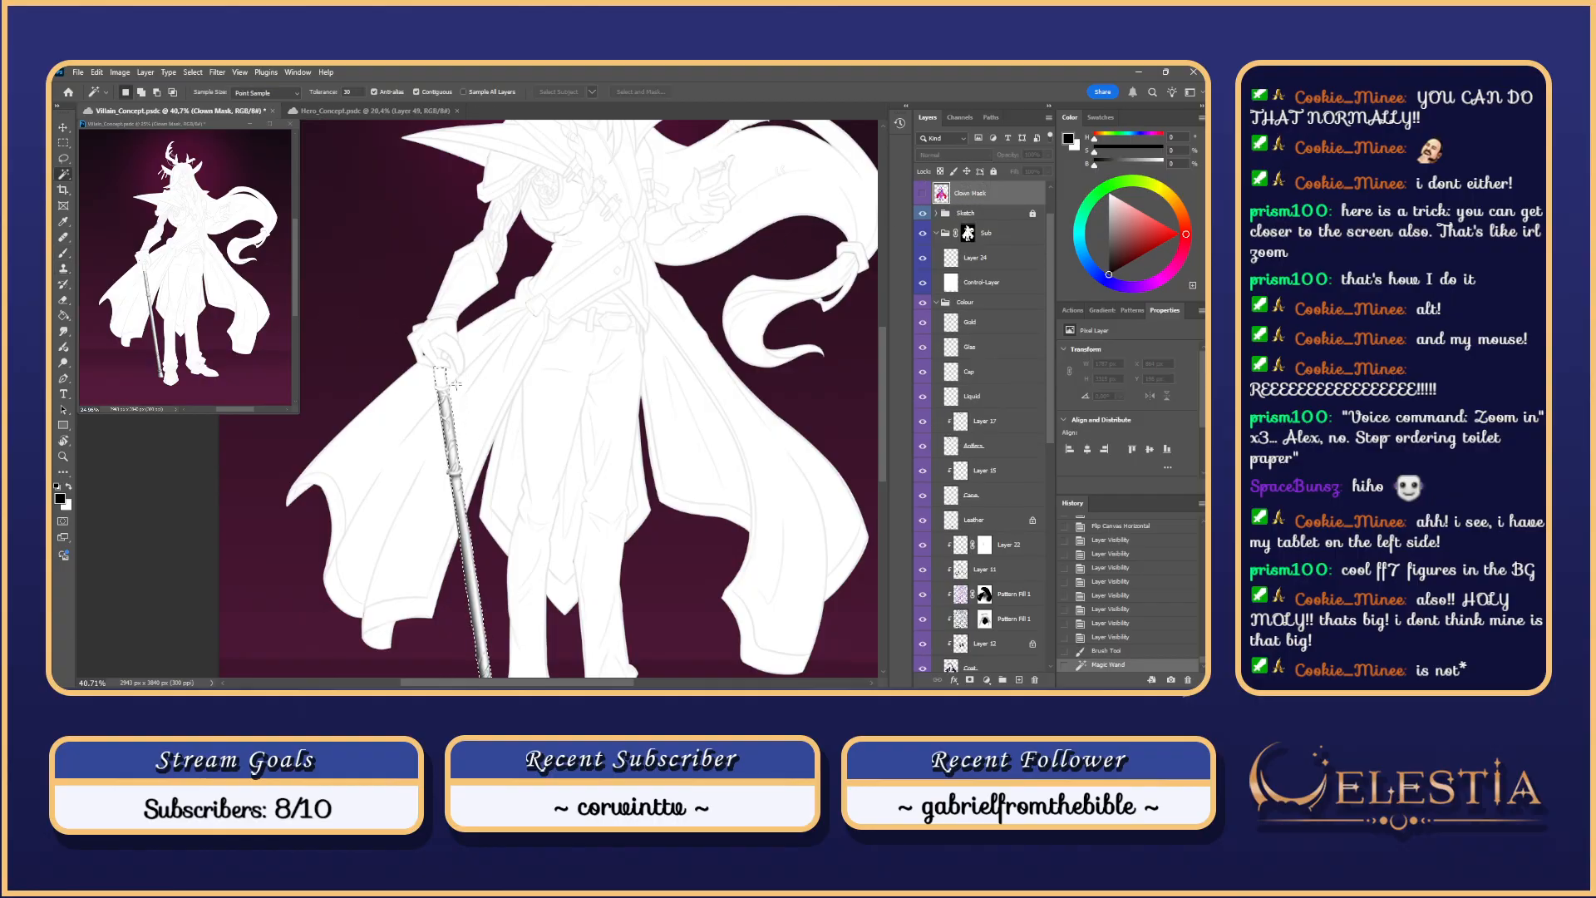
click(447, 383)
key(ctrl+d)
click(449, 360)
key(b)
click(445, 376)
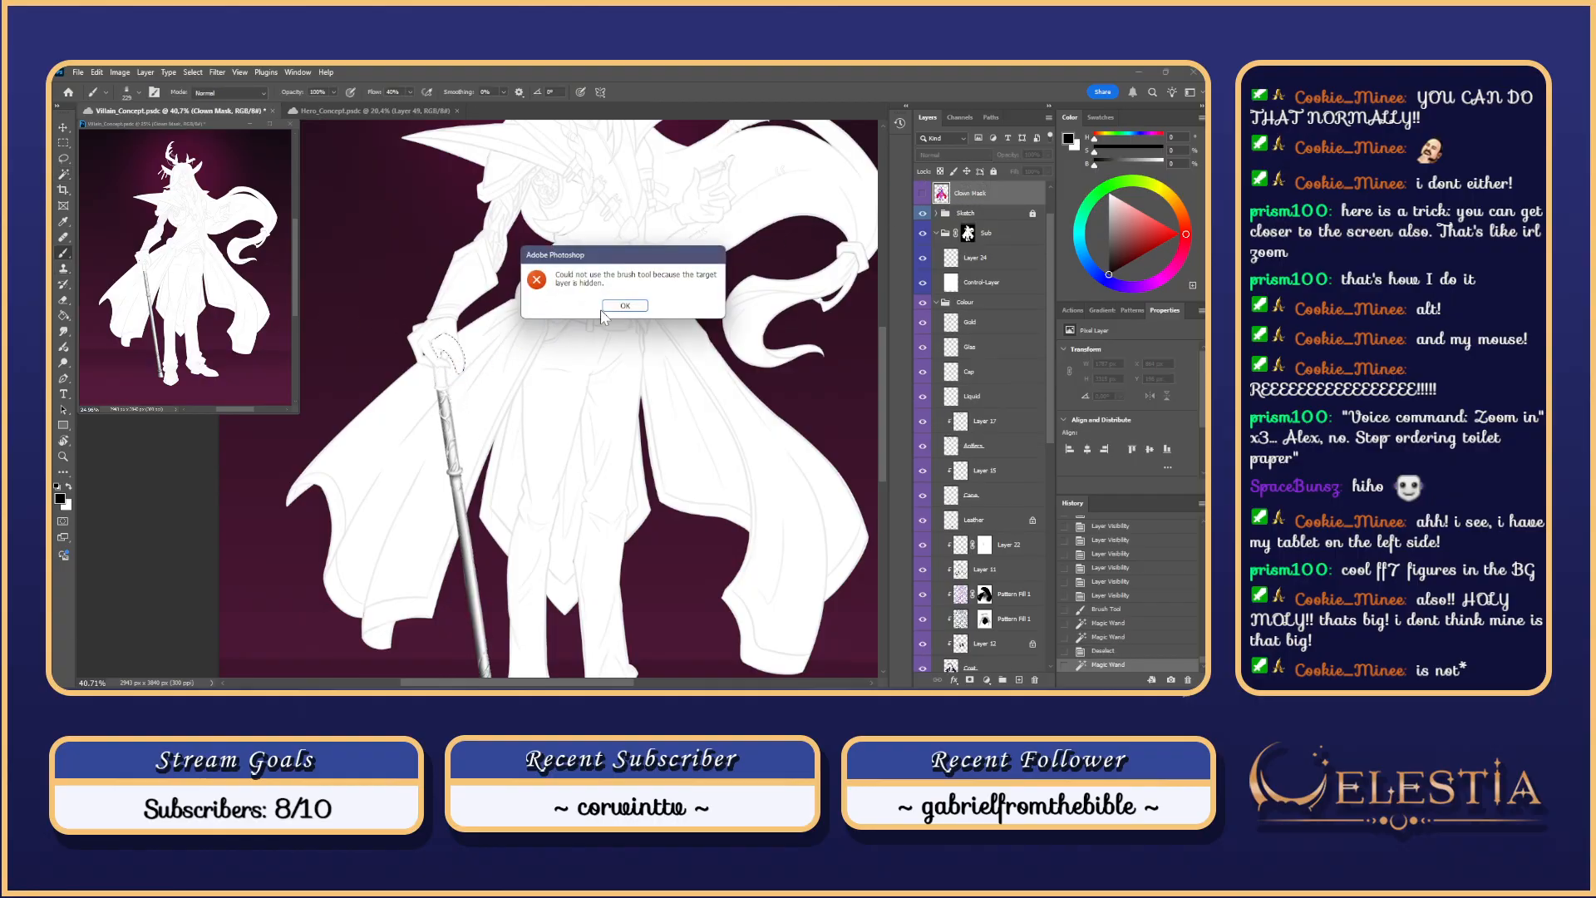
click(603, 308)
Step: Add the silver cane to the selection and hide the selection edges
key(w)
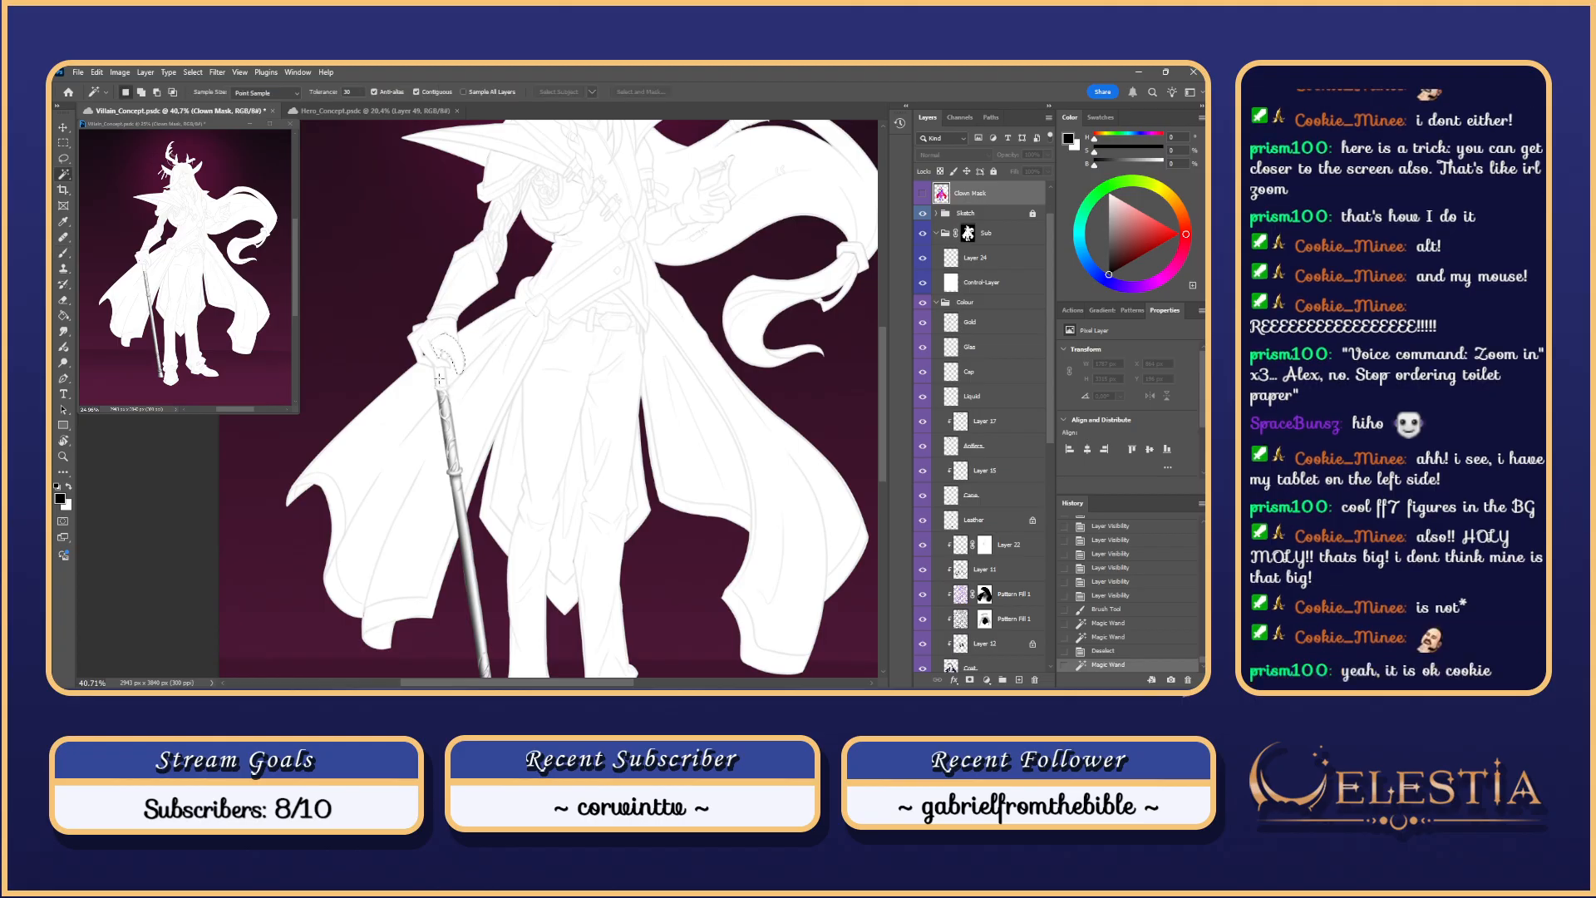
shift+click(443, 387)
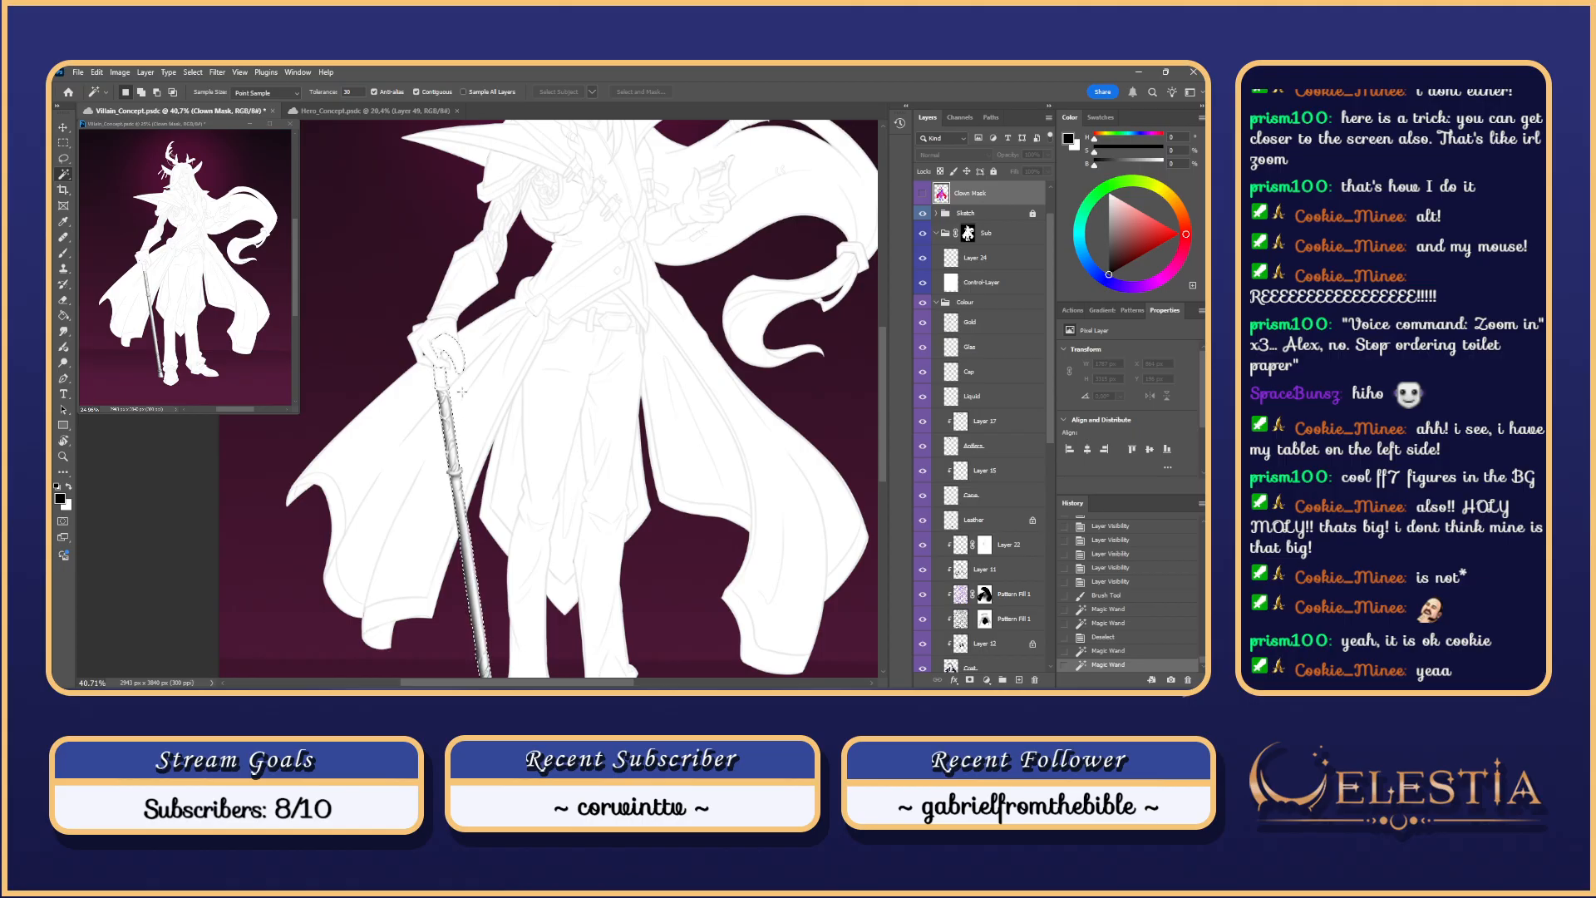
key(ctrl+h)
Step: On Layer 24, size the brush to about 69 px and try shading under the cane ring
click(1004, 262)
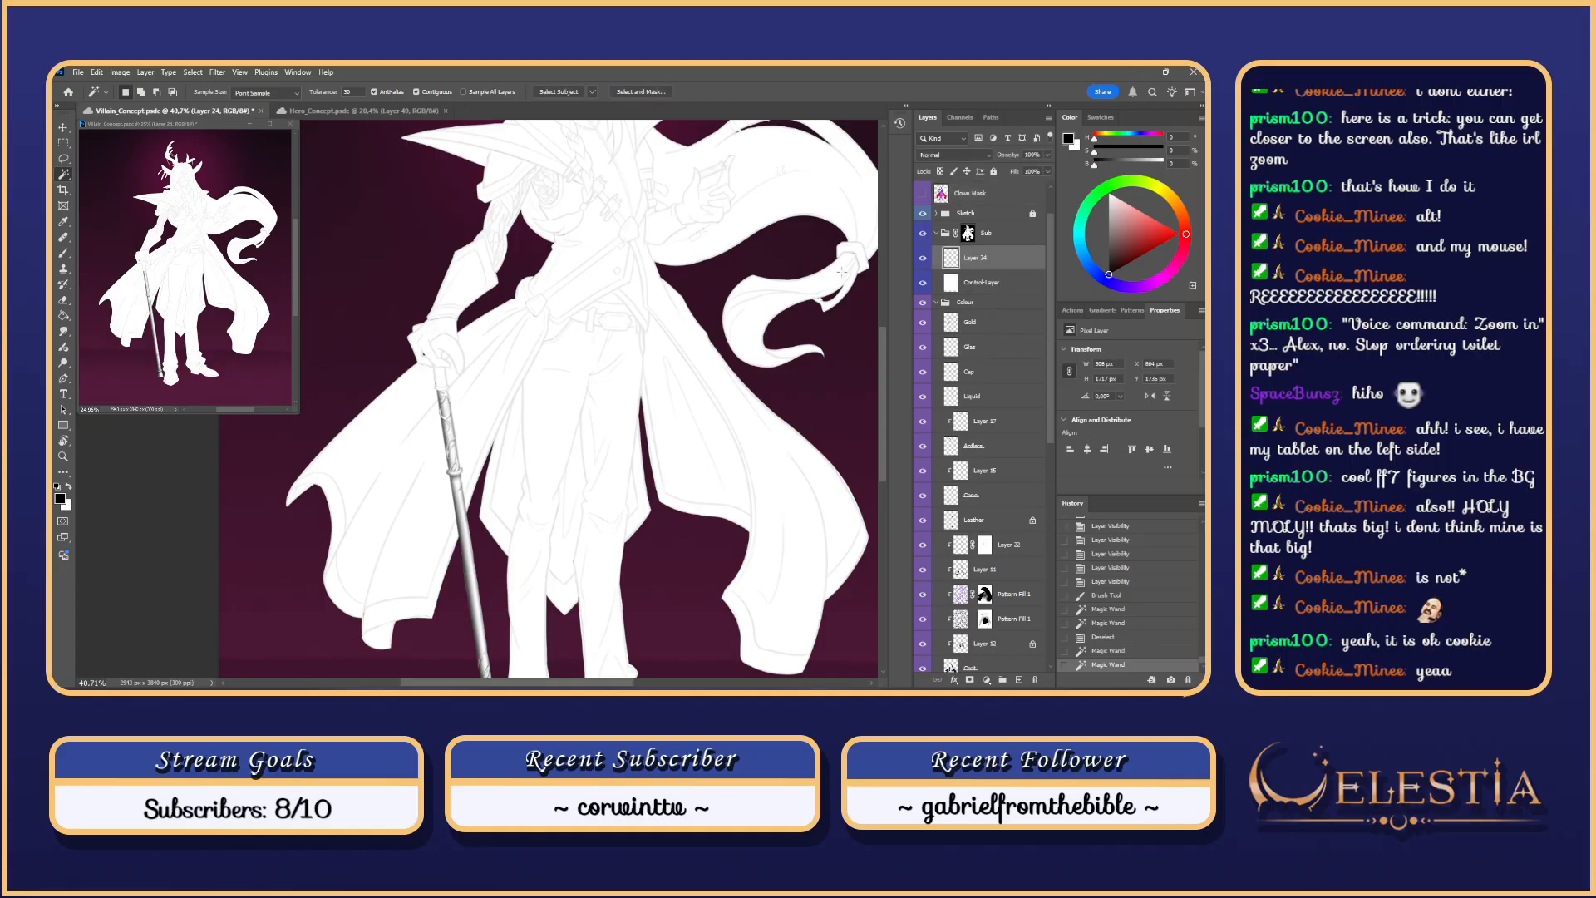
mouse_move(444, 342)
mouse_down()
mouse_move(523, 290)
mouse_move(519, 379)
mouse_up()
key(b)
scroll(522, 313, up, 8)
key(ctrl+z)
scroll(499, 300, up, 1)
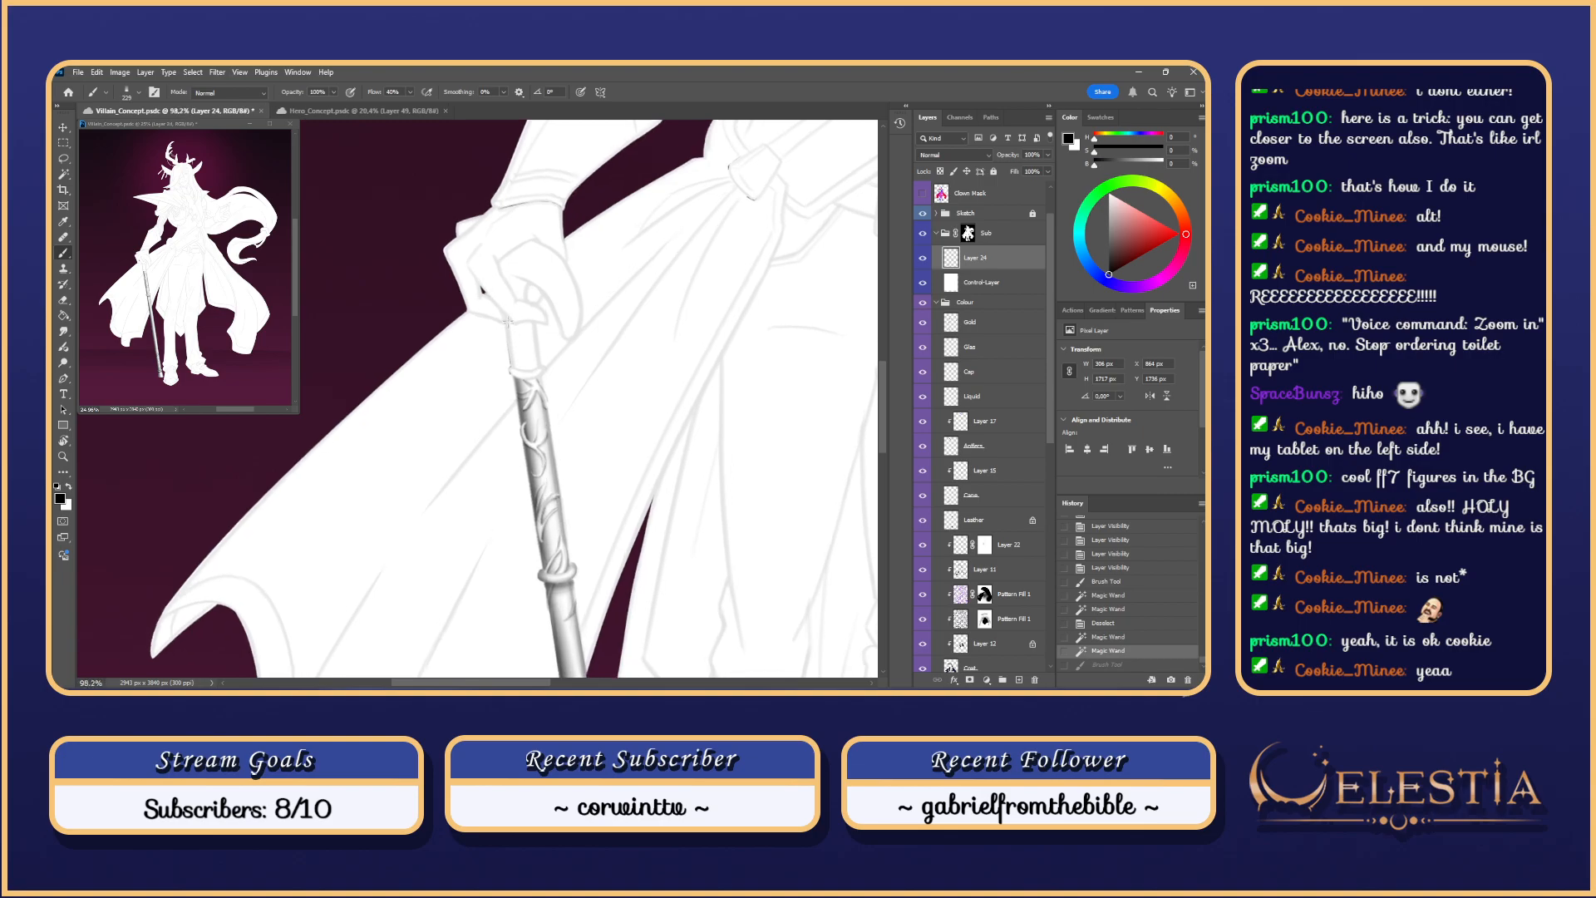
scroll(576, 351, down, 1)
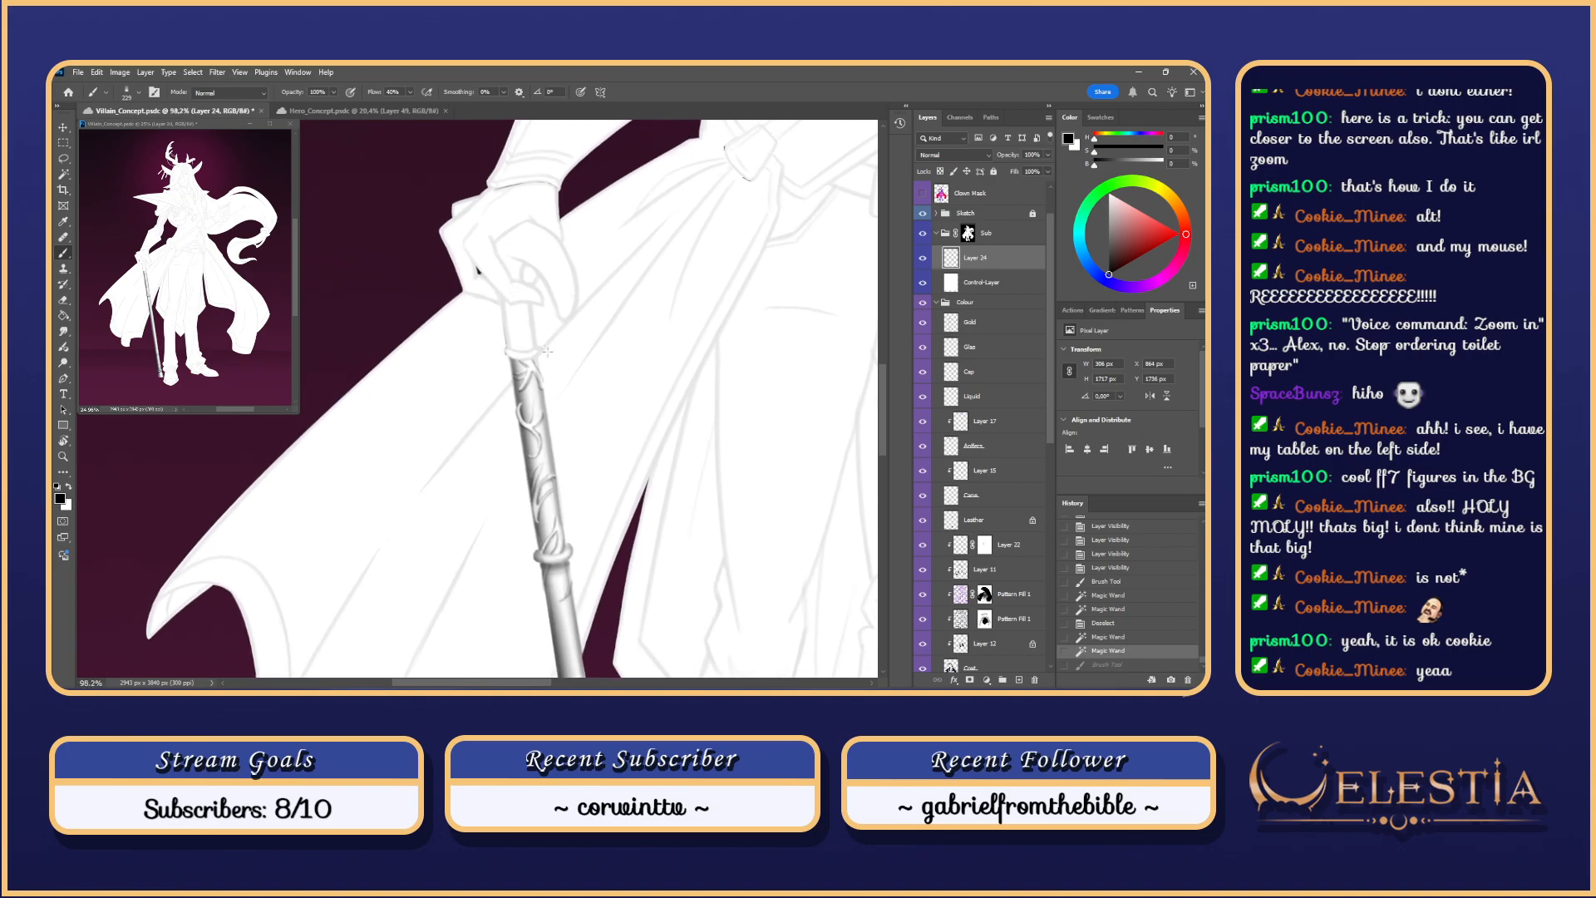
scroll(584, 438, down, 5)
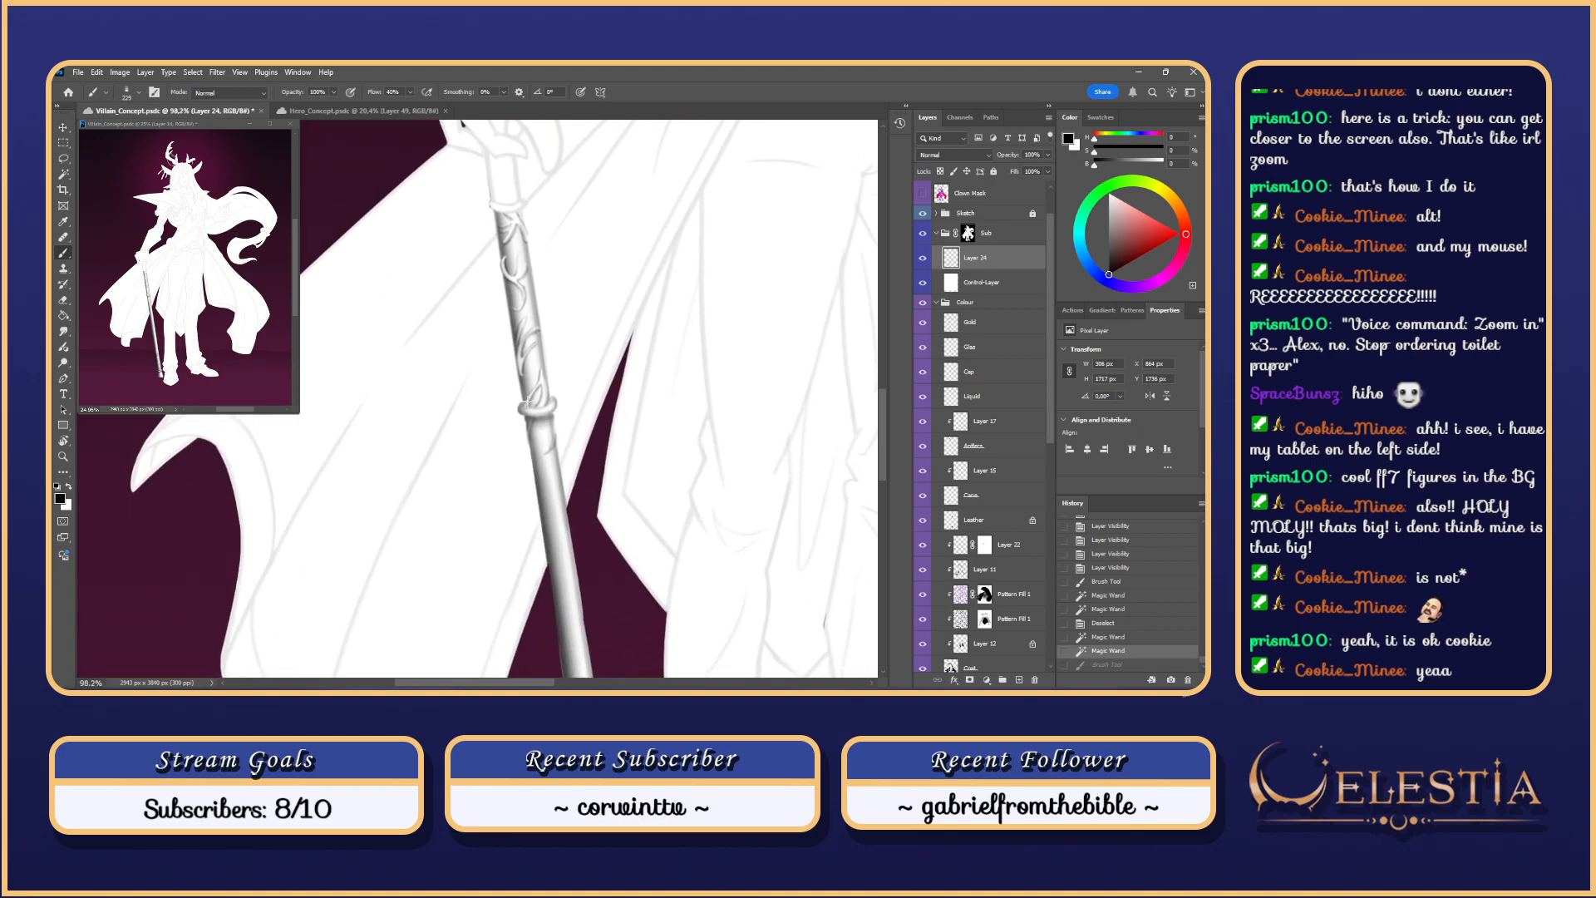
scroll(527, 404, down, 1)
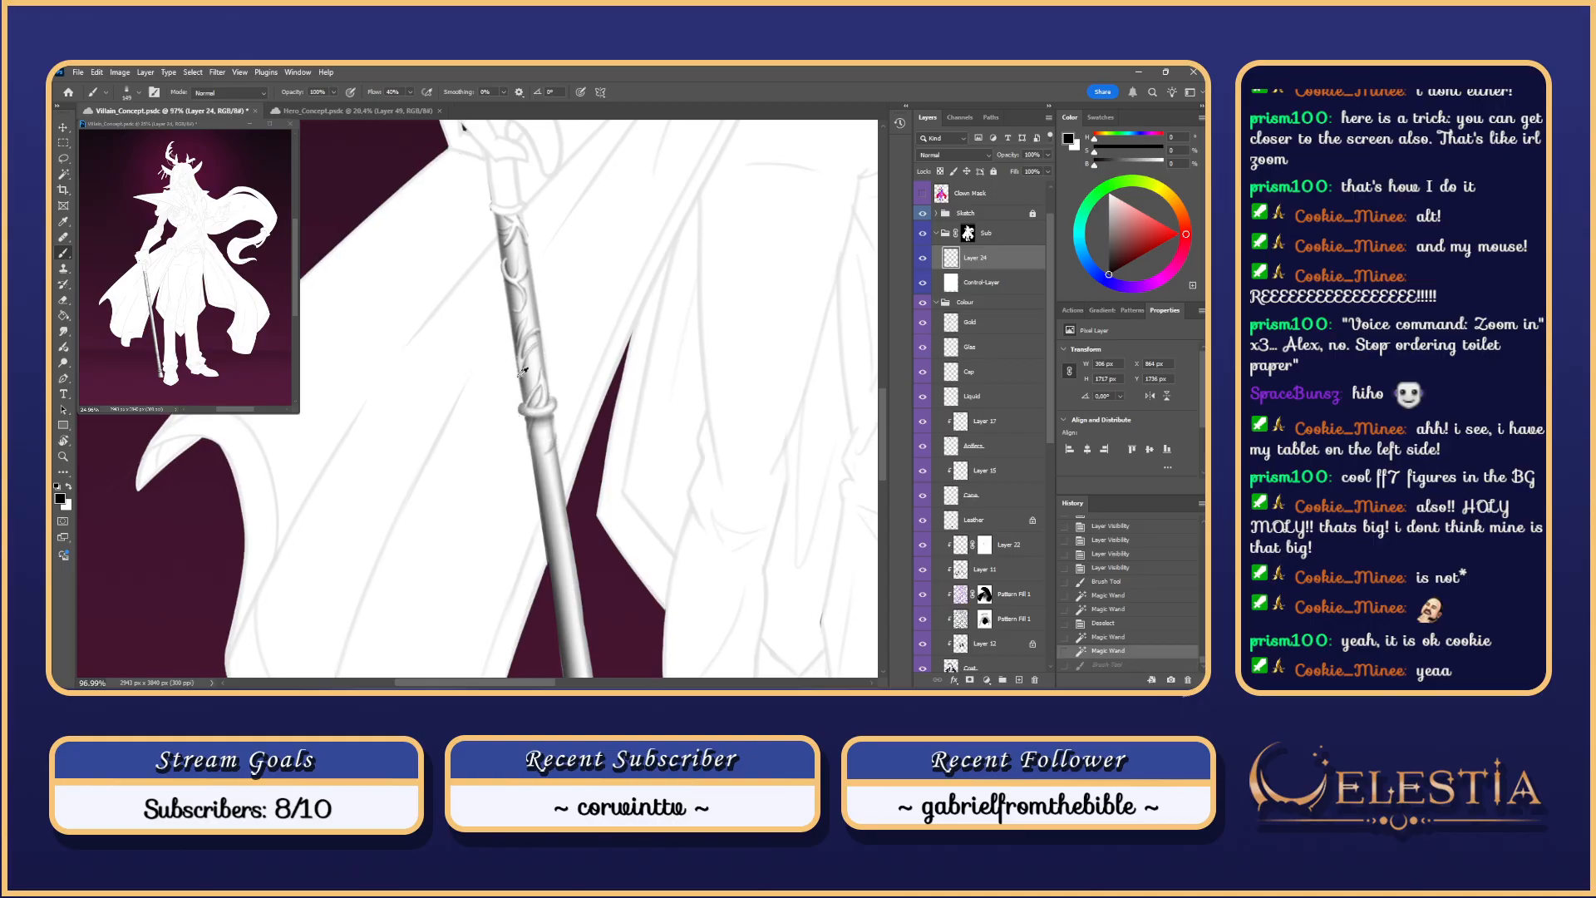
mouse_move(549, 403)
mouse_down()
mouse_move(521, 416)
mouse_move(544, 408)
mouse_up()
scroll(548, 399, up, 5)
scroll(492, 330, down, 1)
scroll(492, 330, down, 3)
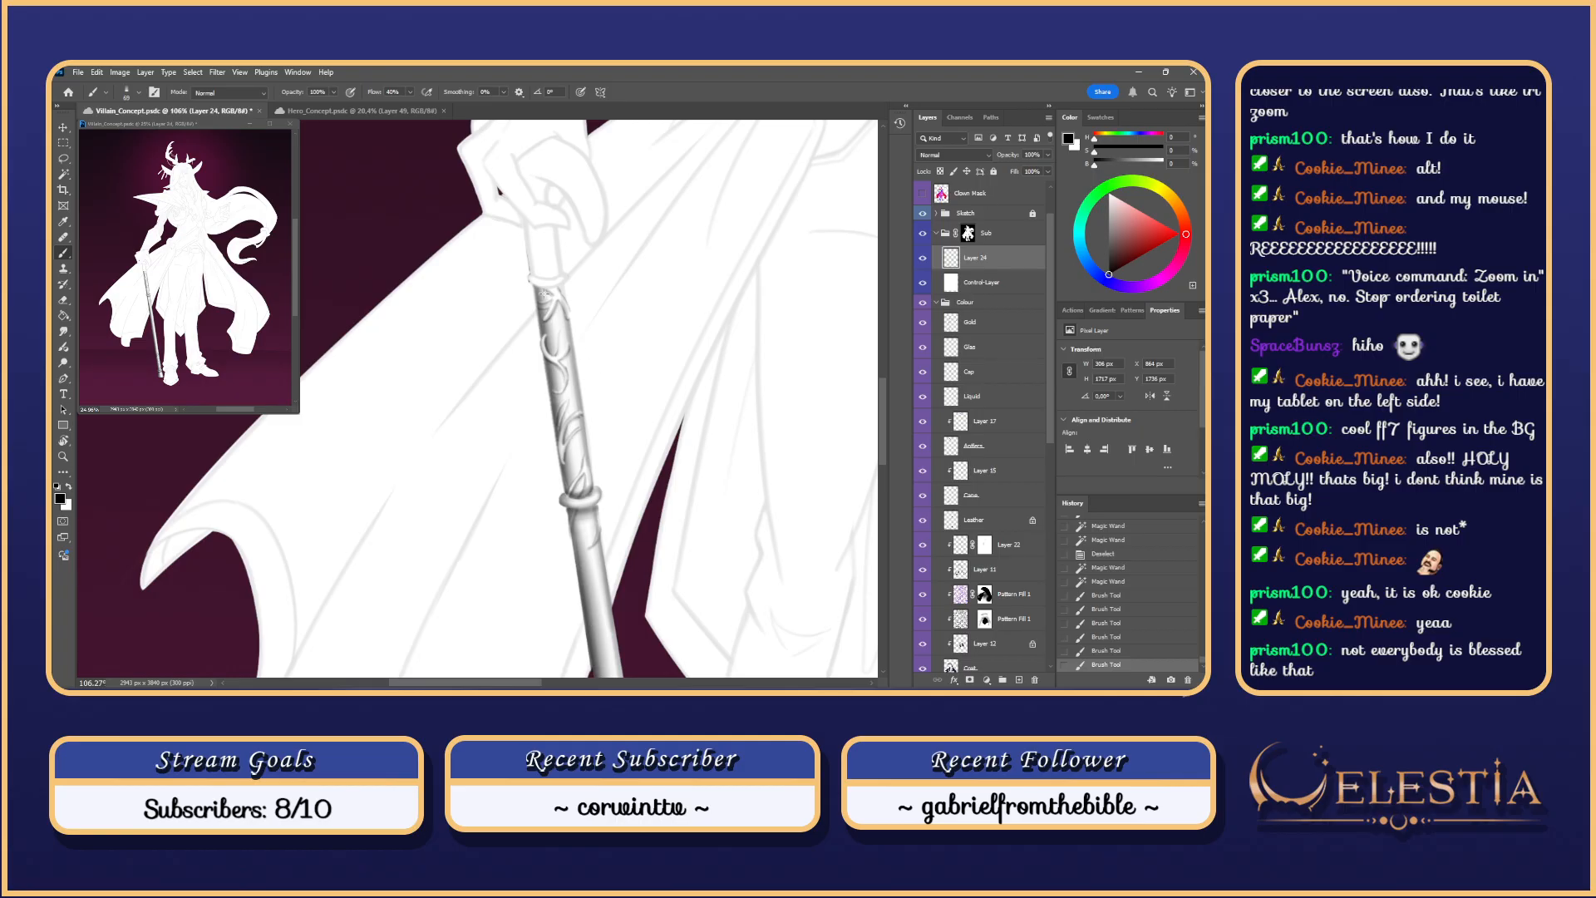
drag(537, 284, 566, 289)
key(ctrl+z)
key(ctrl+z)
key(ctrl+z)
key(ctrl+z)
Step: Rotate the view until the cane lies nearly horizontal
key(ctrl+z)
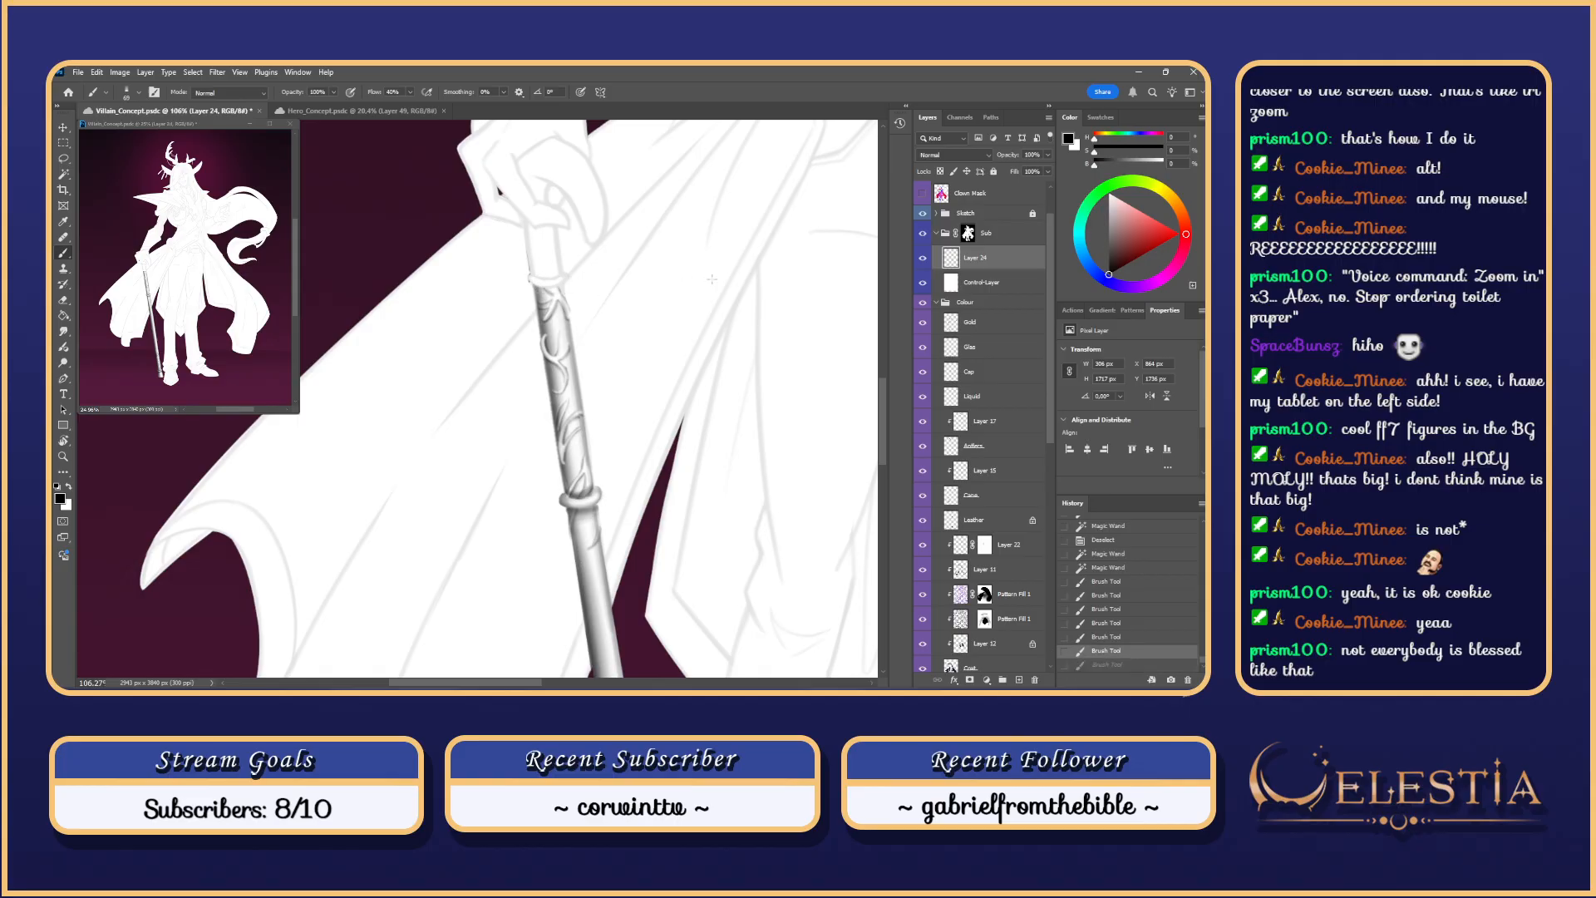
key(r)
drag(712, 279, 500, 397)
key(space)
mouse_move(599, 394)
mouse_down()
mouse_move(526, 316)
mouse_move(568, 366)
mouse_move(589, 331)
mouse_up()
key(r)
key(ctrl+z)
key(ctrl+z)
key(ctrl+z)
key(ctrl+z)
key(ctrl+z)
key(ctrl+z)
key(ctrl+z)
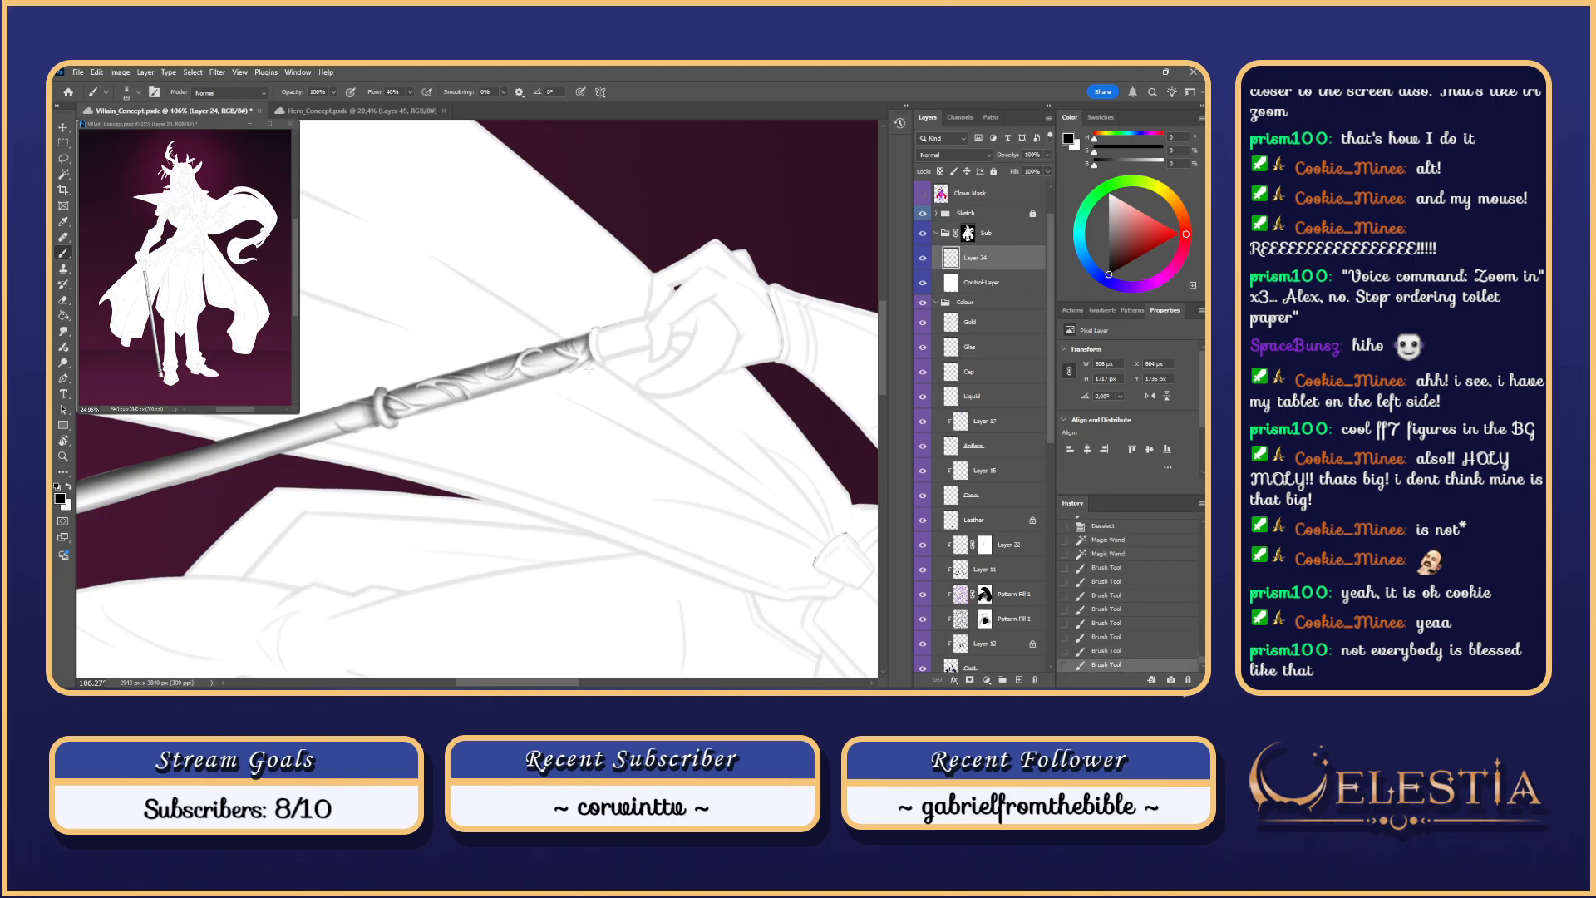
alt+scroll(591, 349, up, 3)
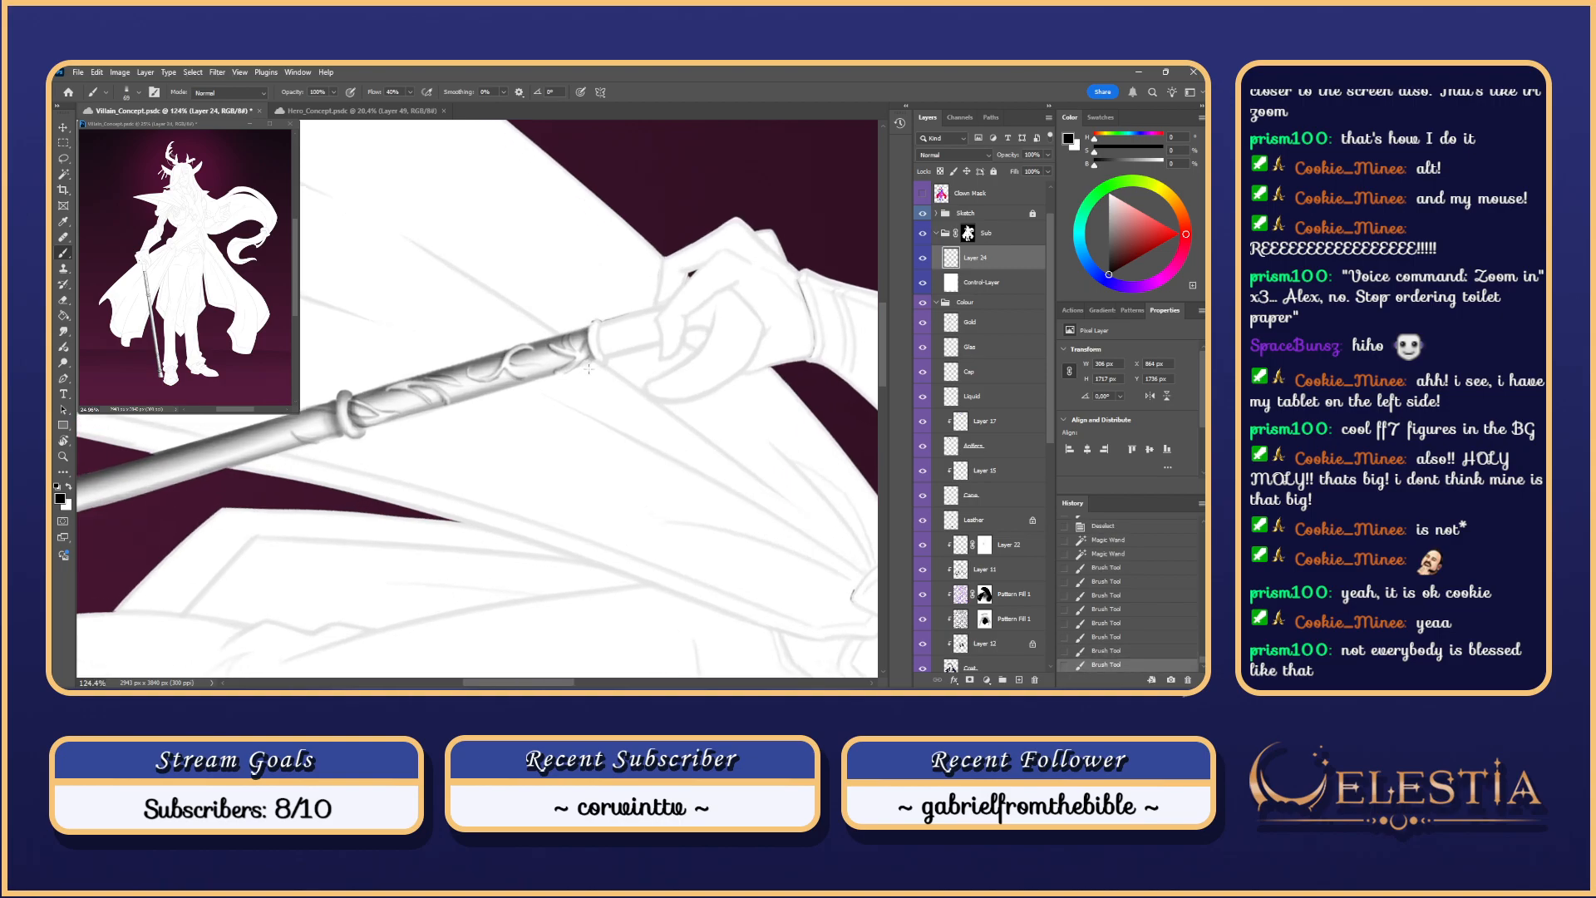
Step: Load the Gold layer's ornaments as a selection and Lasso-subtract the upper cane ornaments
key(l)
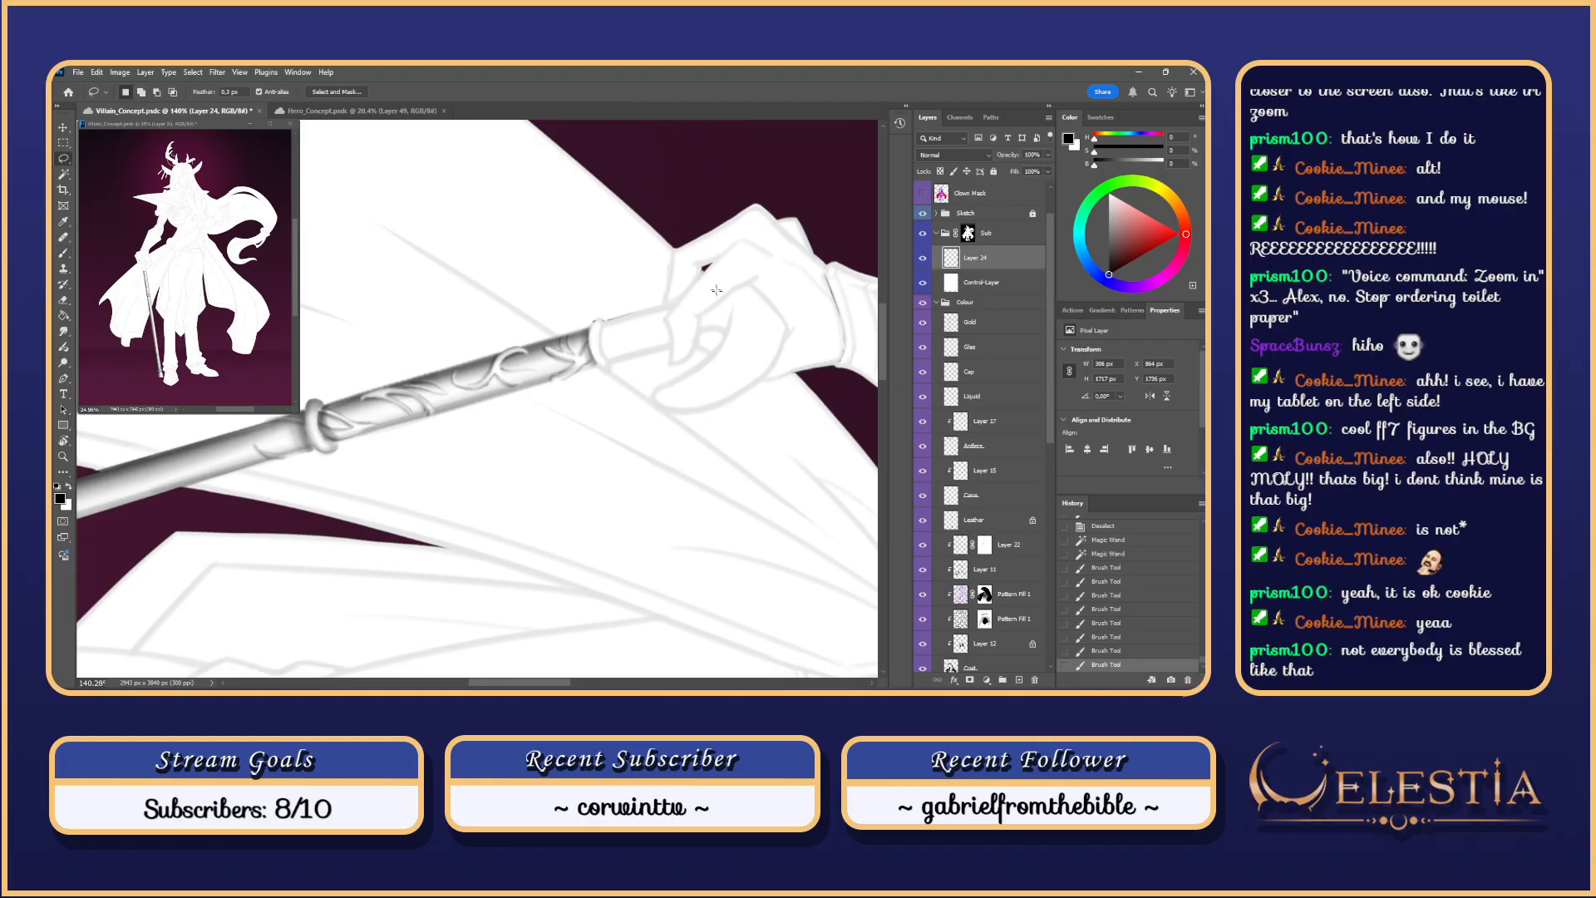
click(975, 325)
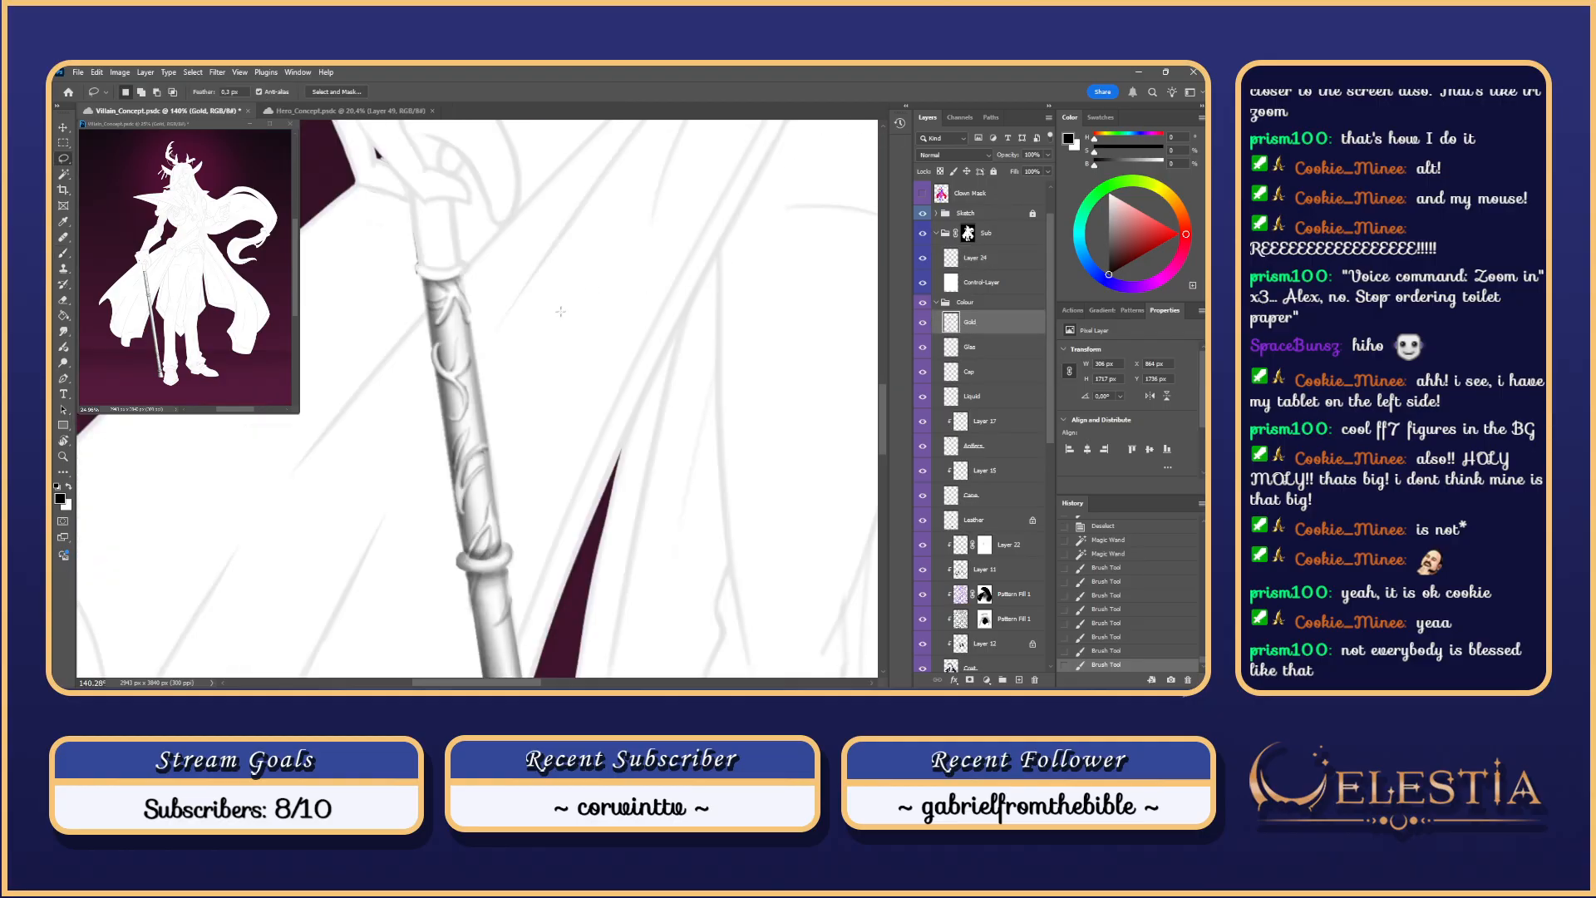
ctrl+click(950, 322)
drag(586, 353, 678, 303)
key(r)
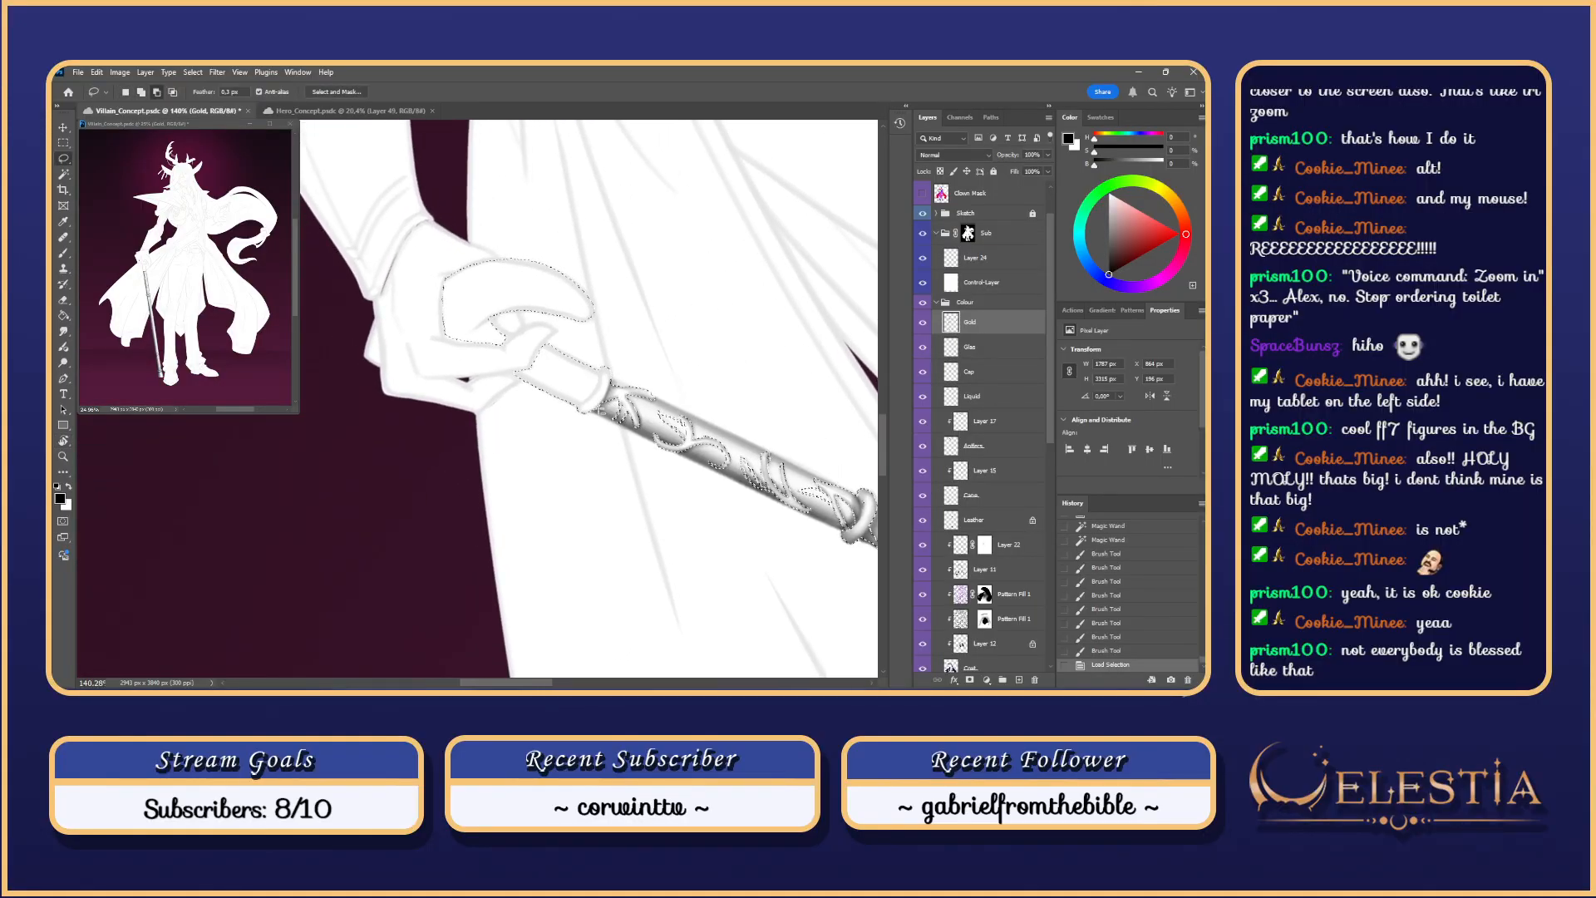
drag(627, 355, 607, 405)
key(Escape)
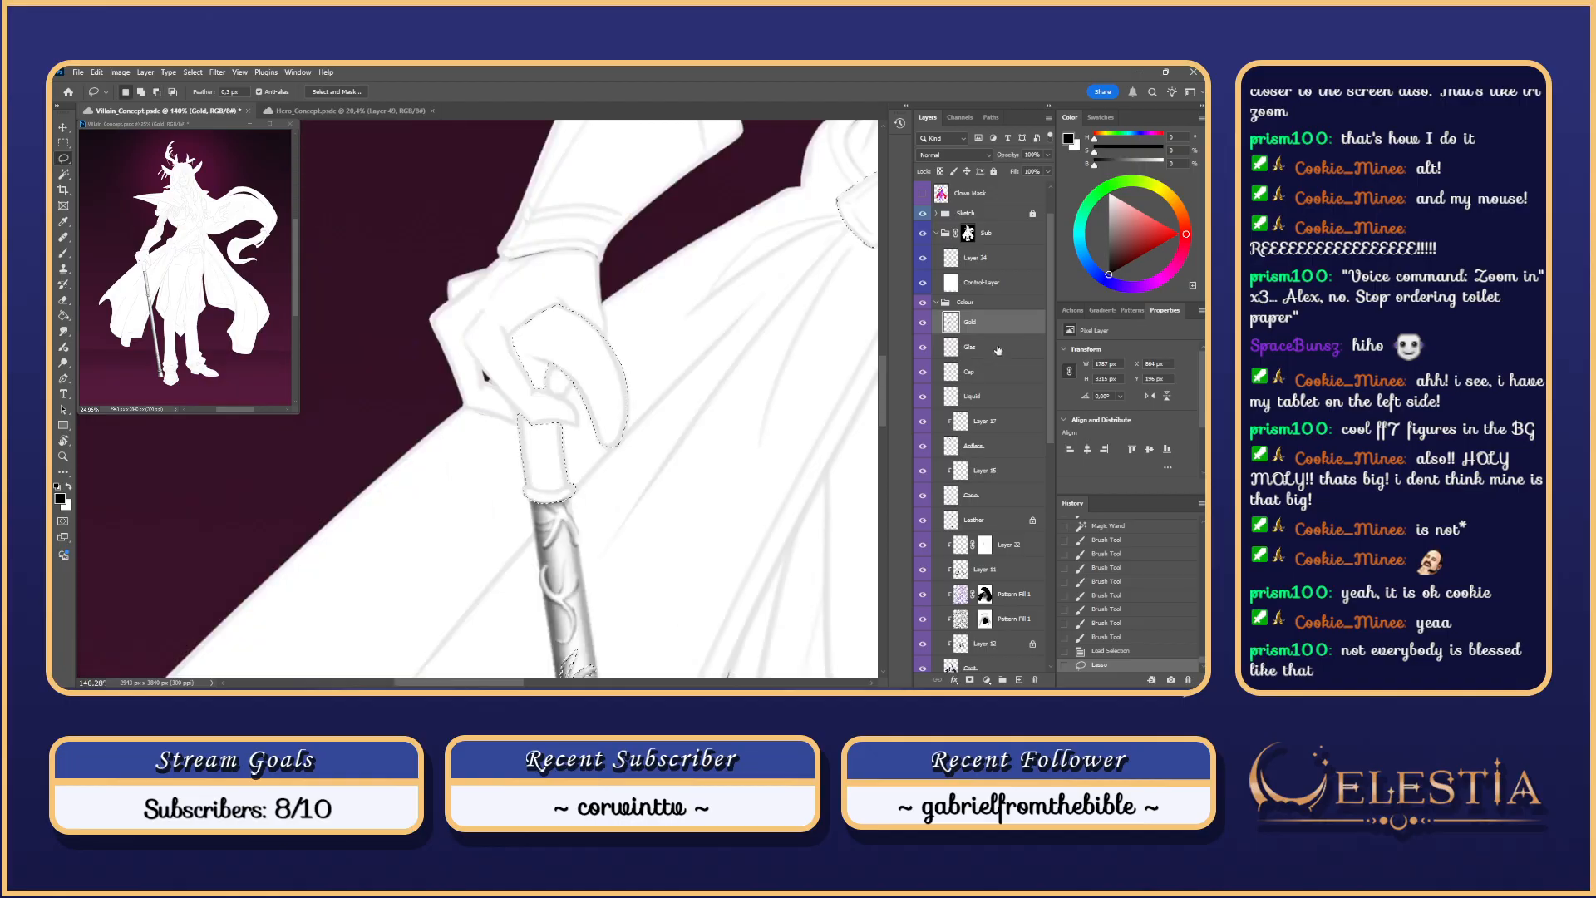
click(989, 262)
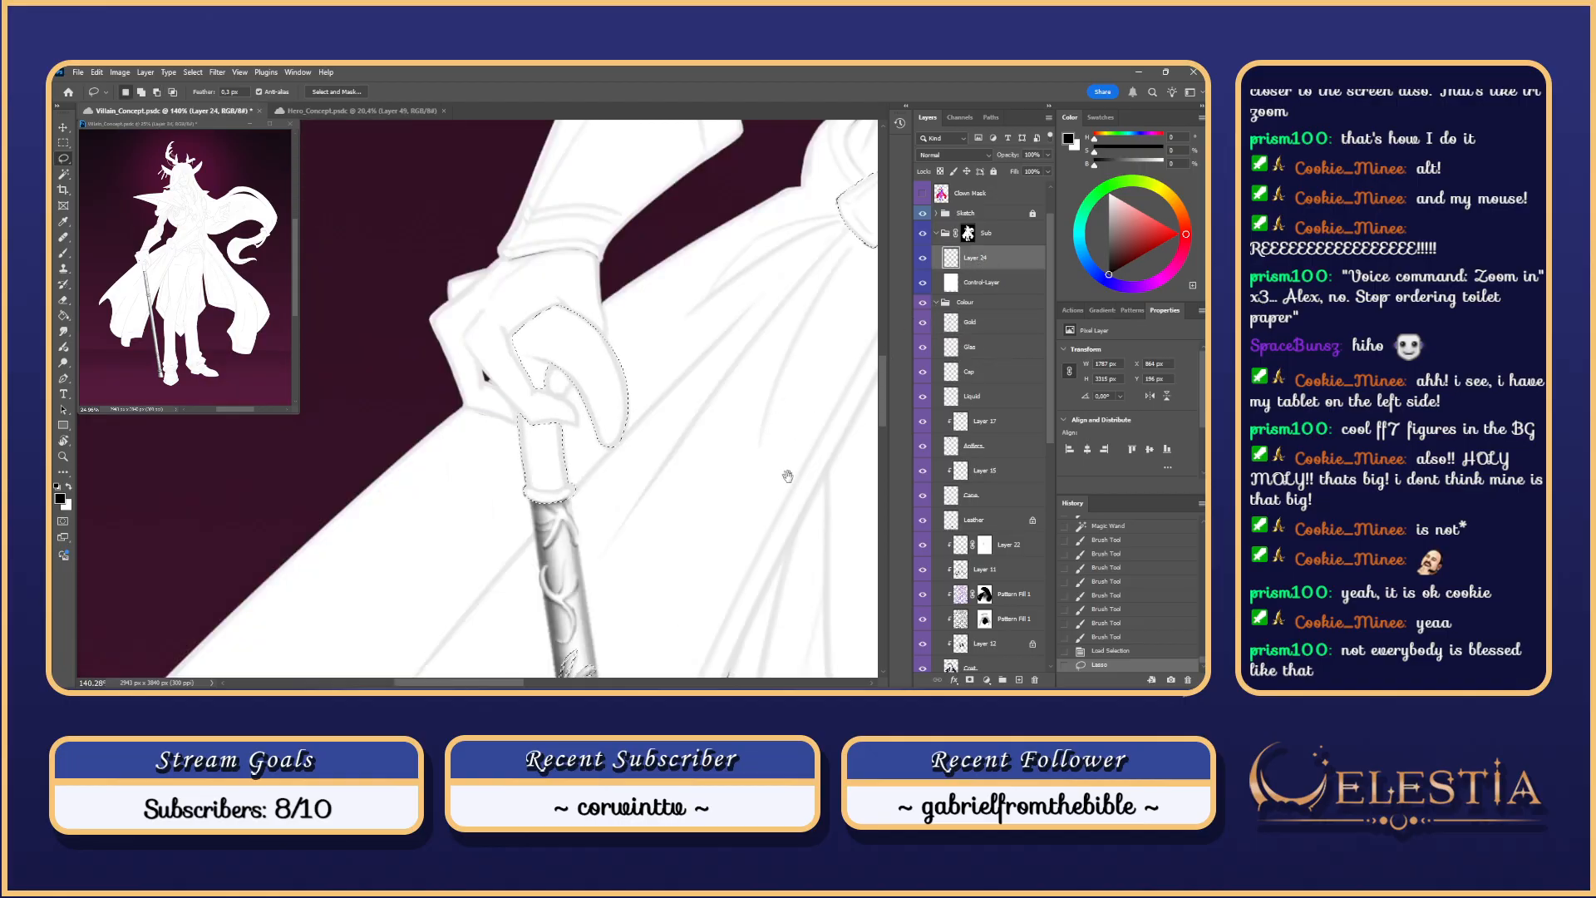
Step: Rotate the view about 60 degrees and test shading strokes on the cane ring
scroll(790, 418, down, 1)
key(b)
key(r)
drag(745, 482, 509, 481)
drag(459, 420, 490, 439)
scroll(471, 422, up, 4)
key(ctrl+z)
key(ctrl+z)
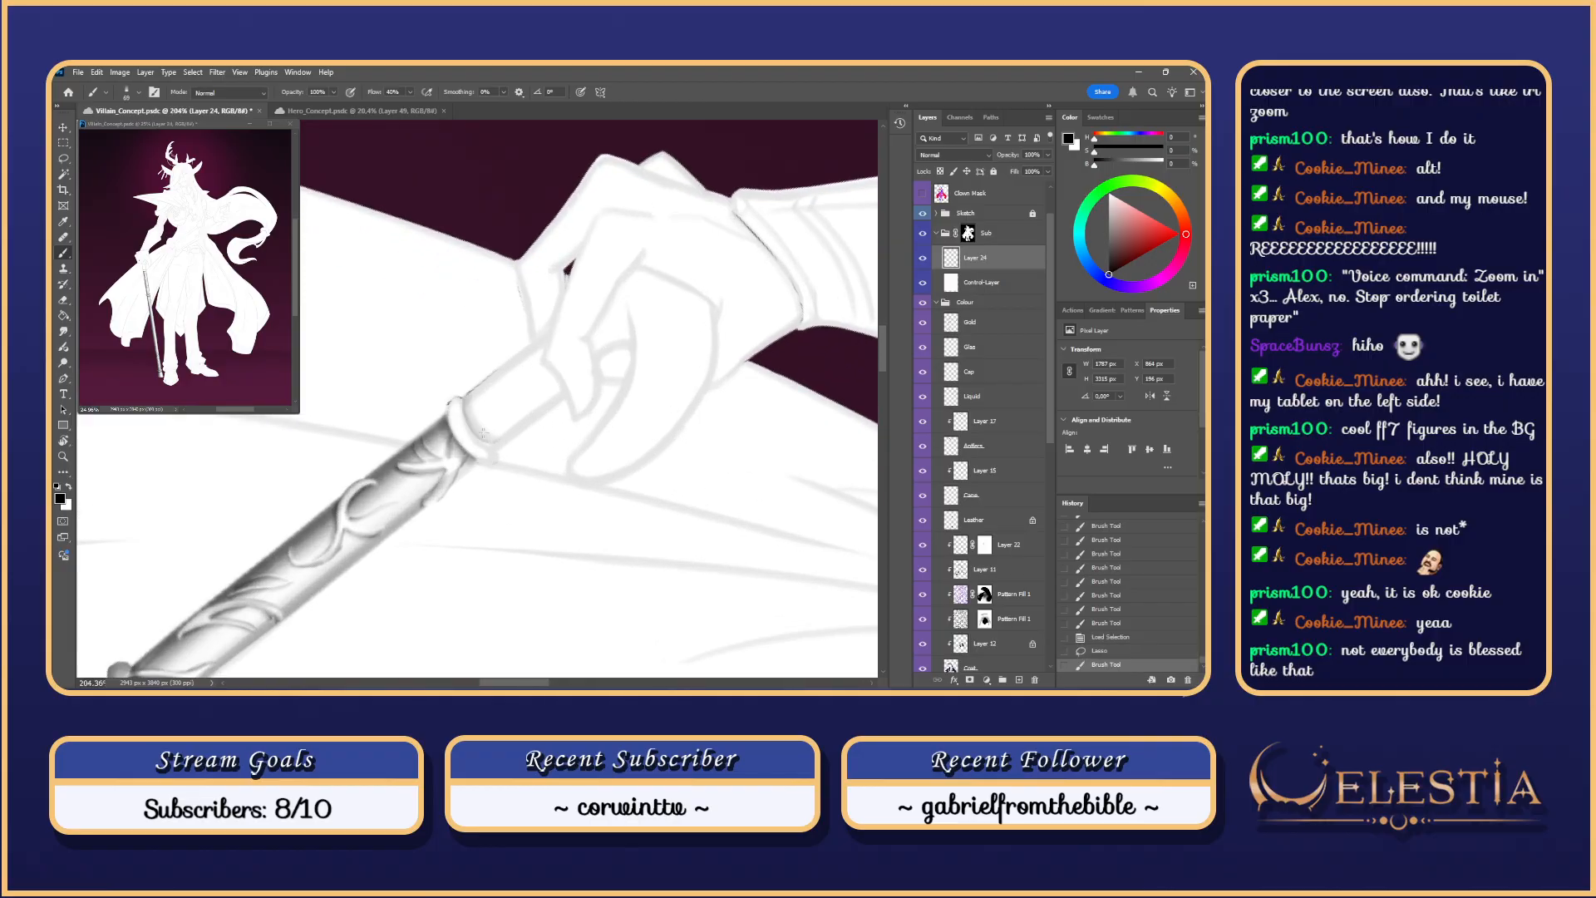
key(ctrl+z)
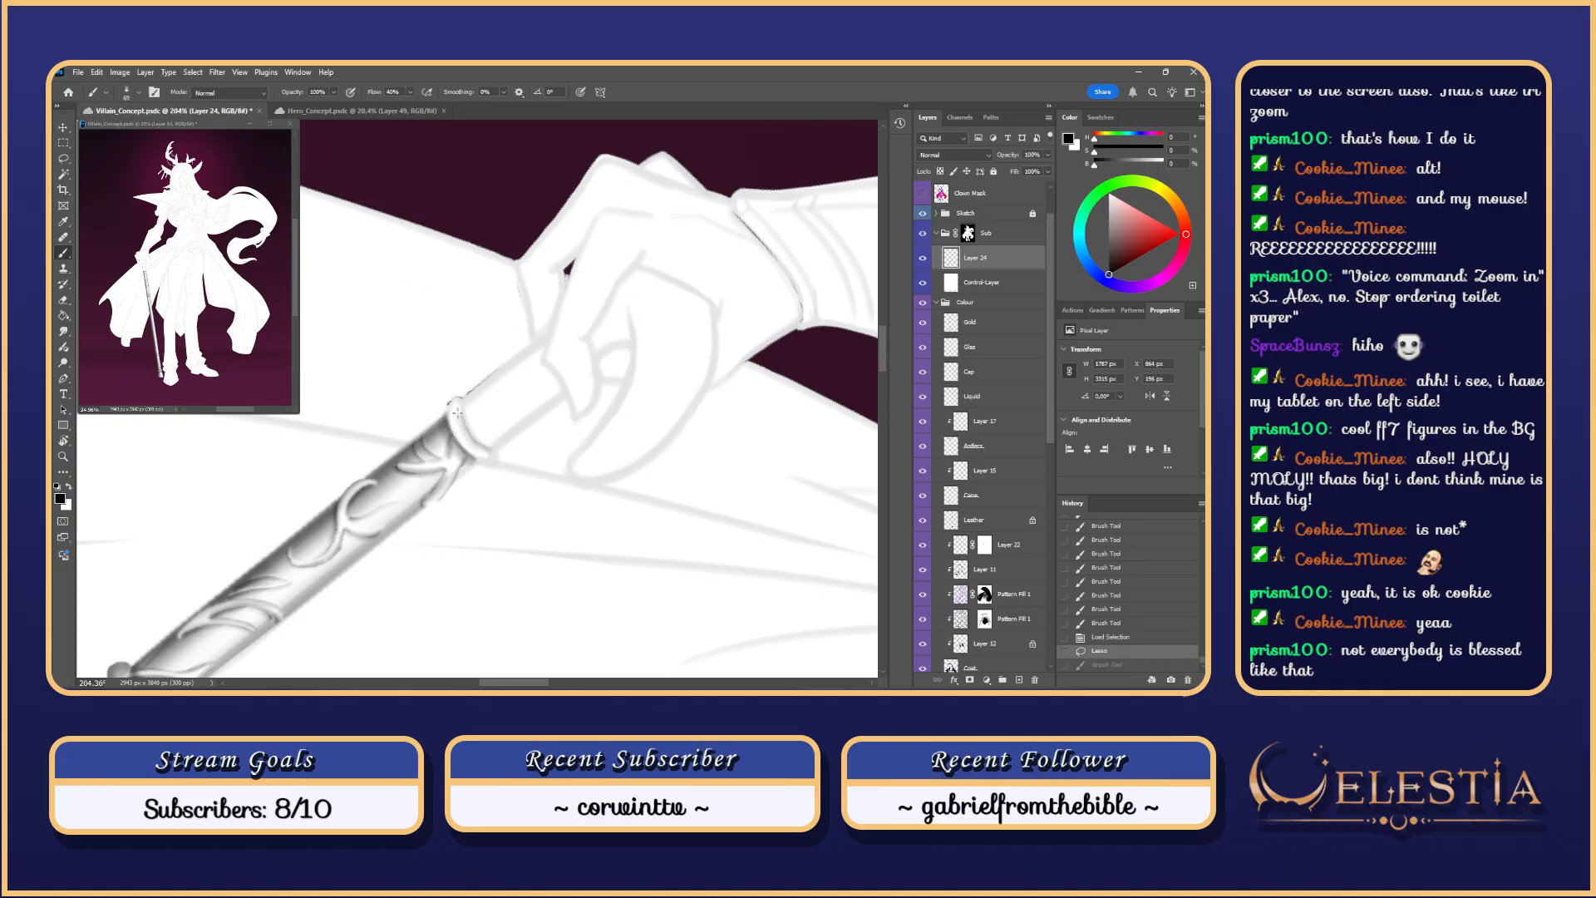
Step: Trim the selection near the hand, hide its edges, and darken the ring's lower edge
key(l)
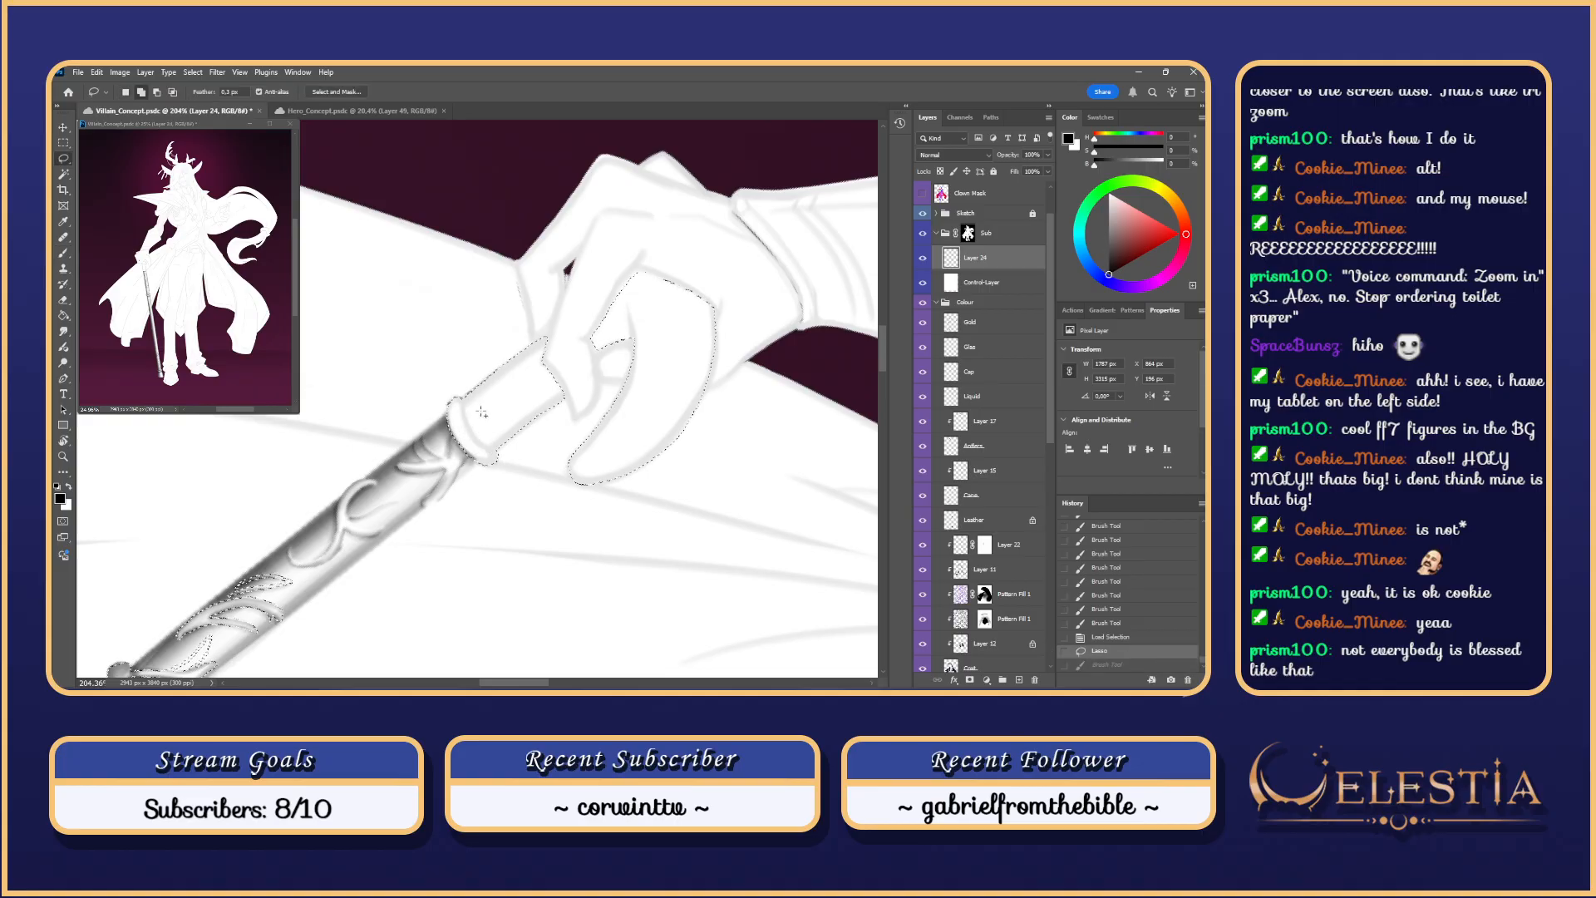
mouse_move(463, 408)
mouse_down()
mouse_move(549, 445)
mouse_move(484, 441)
mouse_move(463, 385)
mouse_up()
key(ctrl+h)
key(b)
key(ctrl+z)
key(ctrl+z)
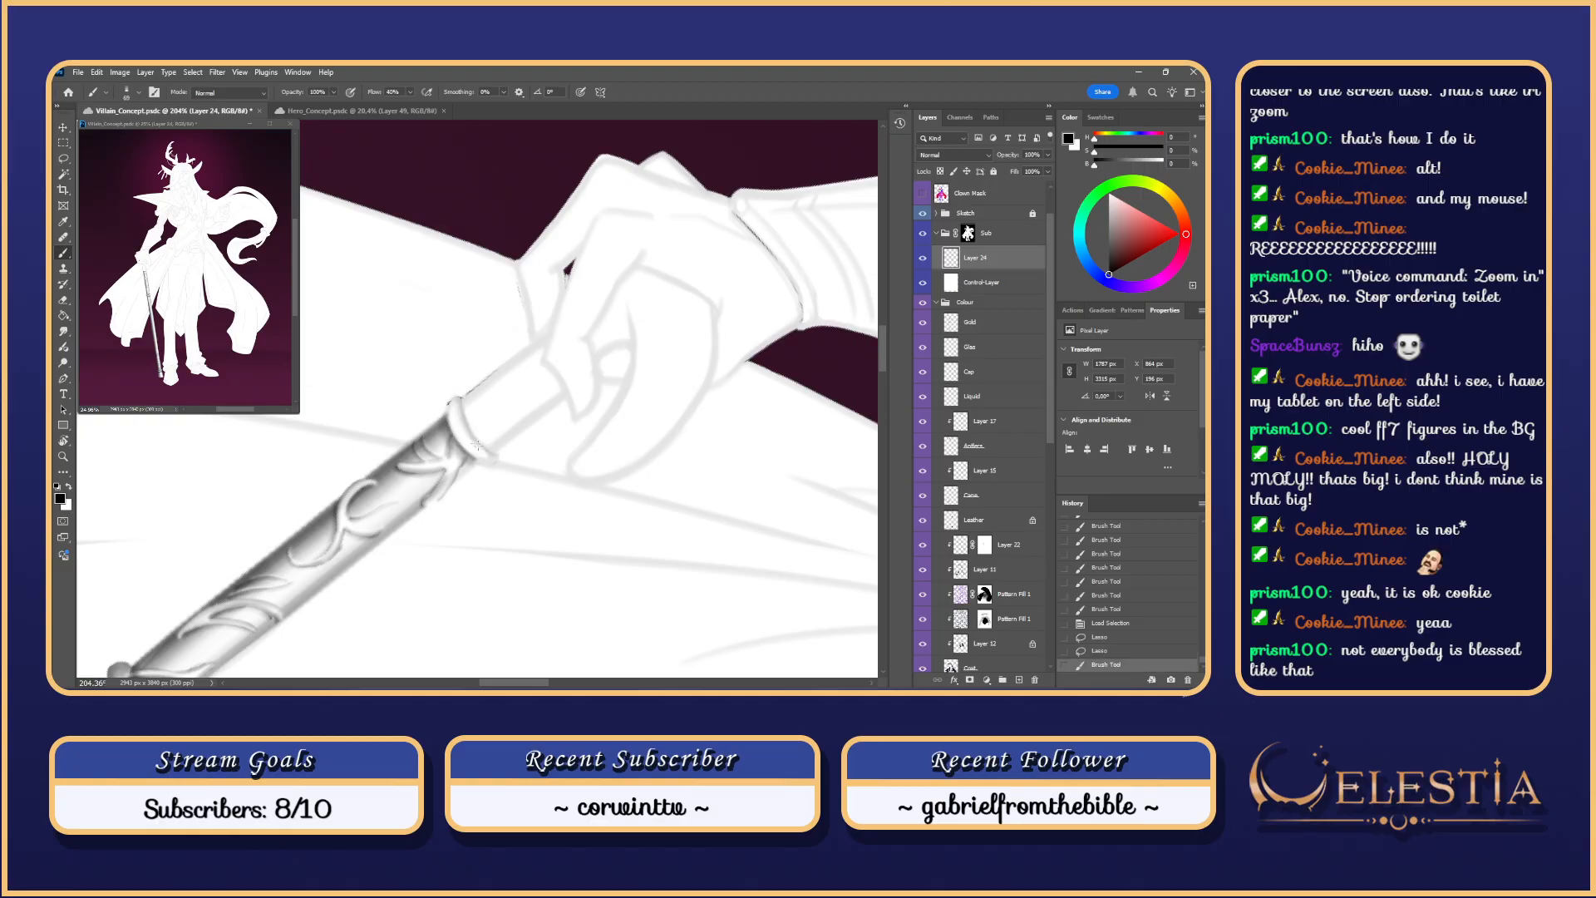
mouse_move(477, 446)
mouse_down()
mouse_move(447, 396)
mouse_move(499, 453)
mouse_move(451, 434)
mouse_move(447, 406)
mouse_move(494, 454)
mouse_move(449, 404)
mouse_move(500, 466)
mouse_move(525, 326)
mouse_move(469, 410)
mouse_move(481, 404)
mouse_move(477, 434)
mouse_move(474, 394)
mouse_move(488, 430)
mouse_up()
key(ctrl+z)
key(Escape)
key(ctrl+z)
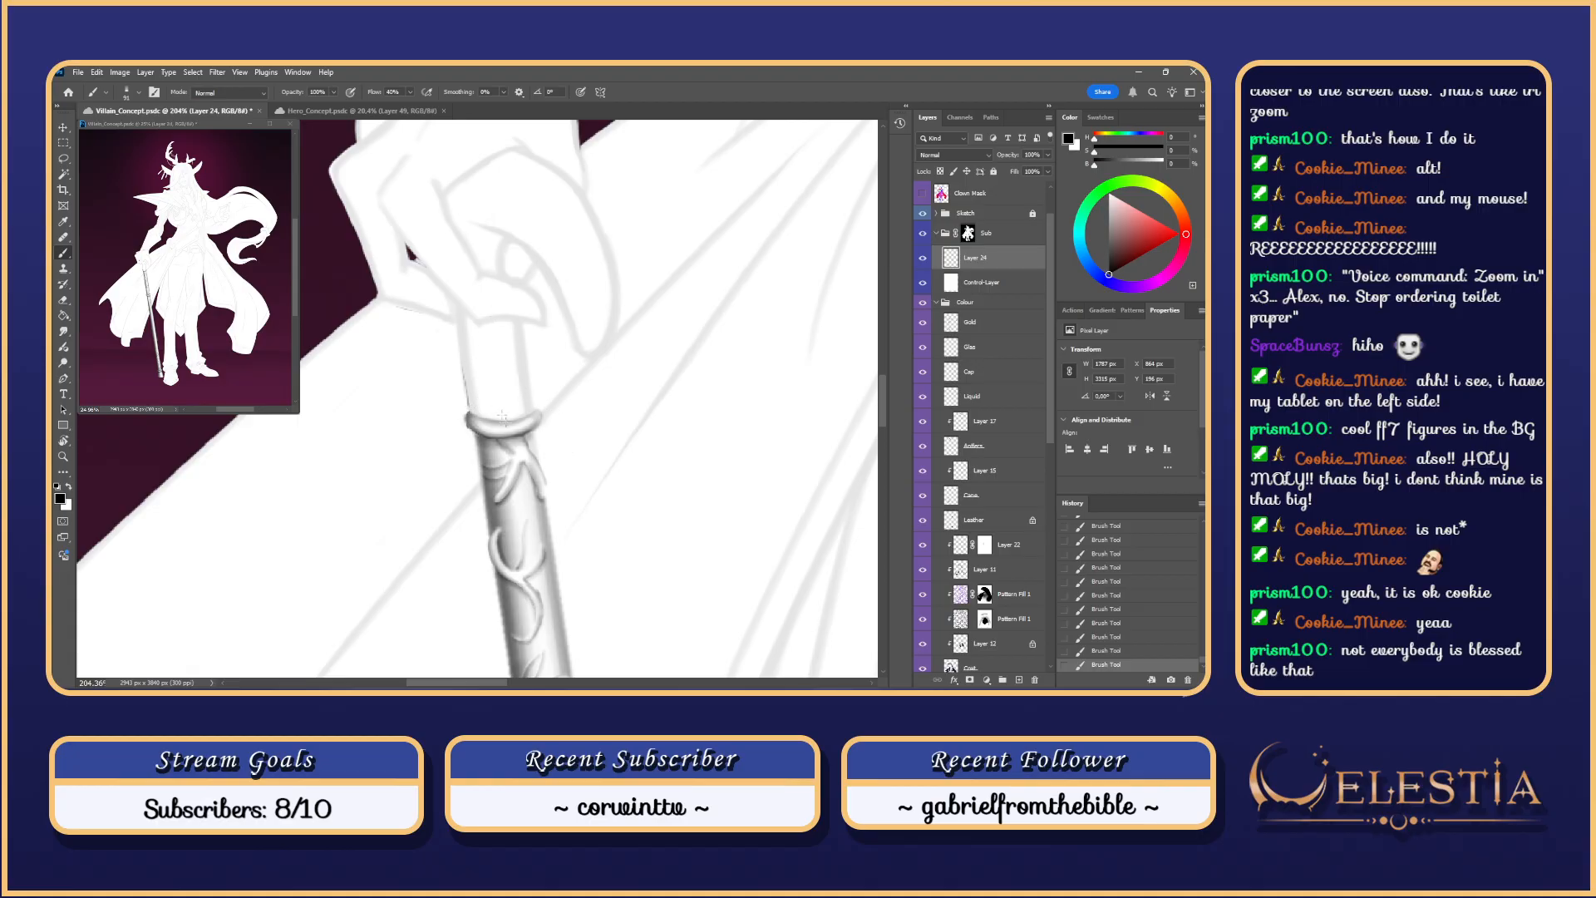
Step: Zoom to the cane grip and smudge the grey shading below the hand
scroll(545, 225, down, 6)
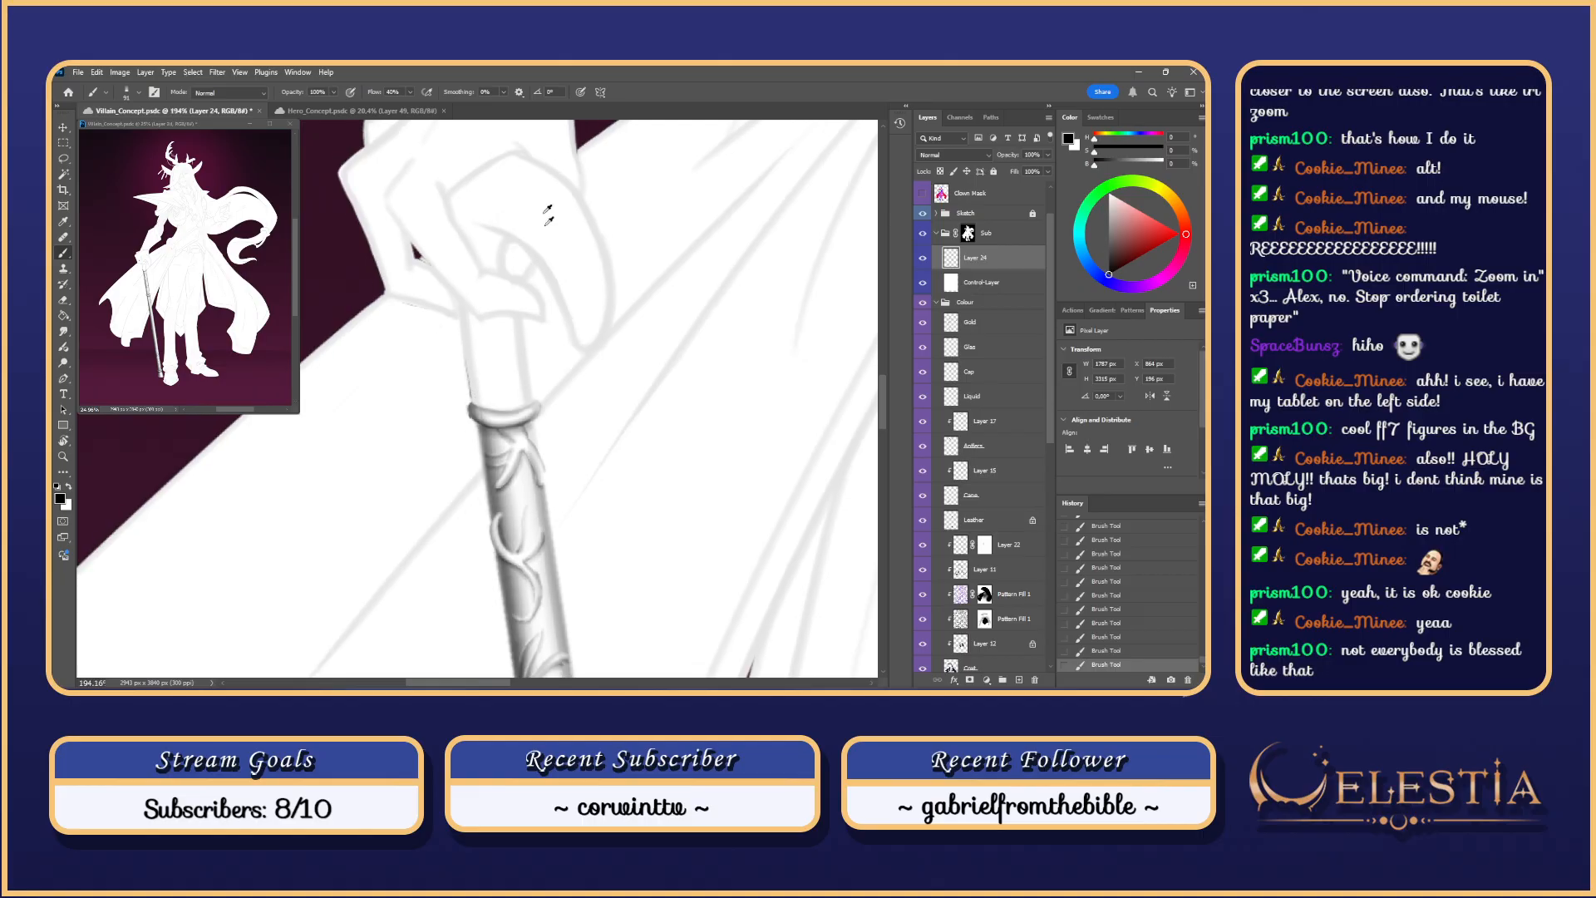
scroll(544, 225, up, 5)
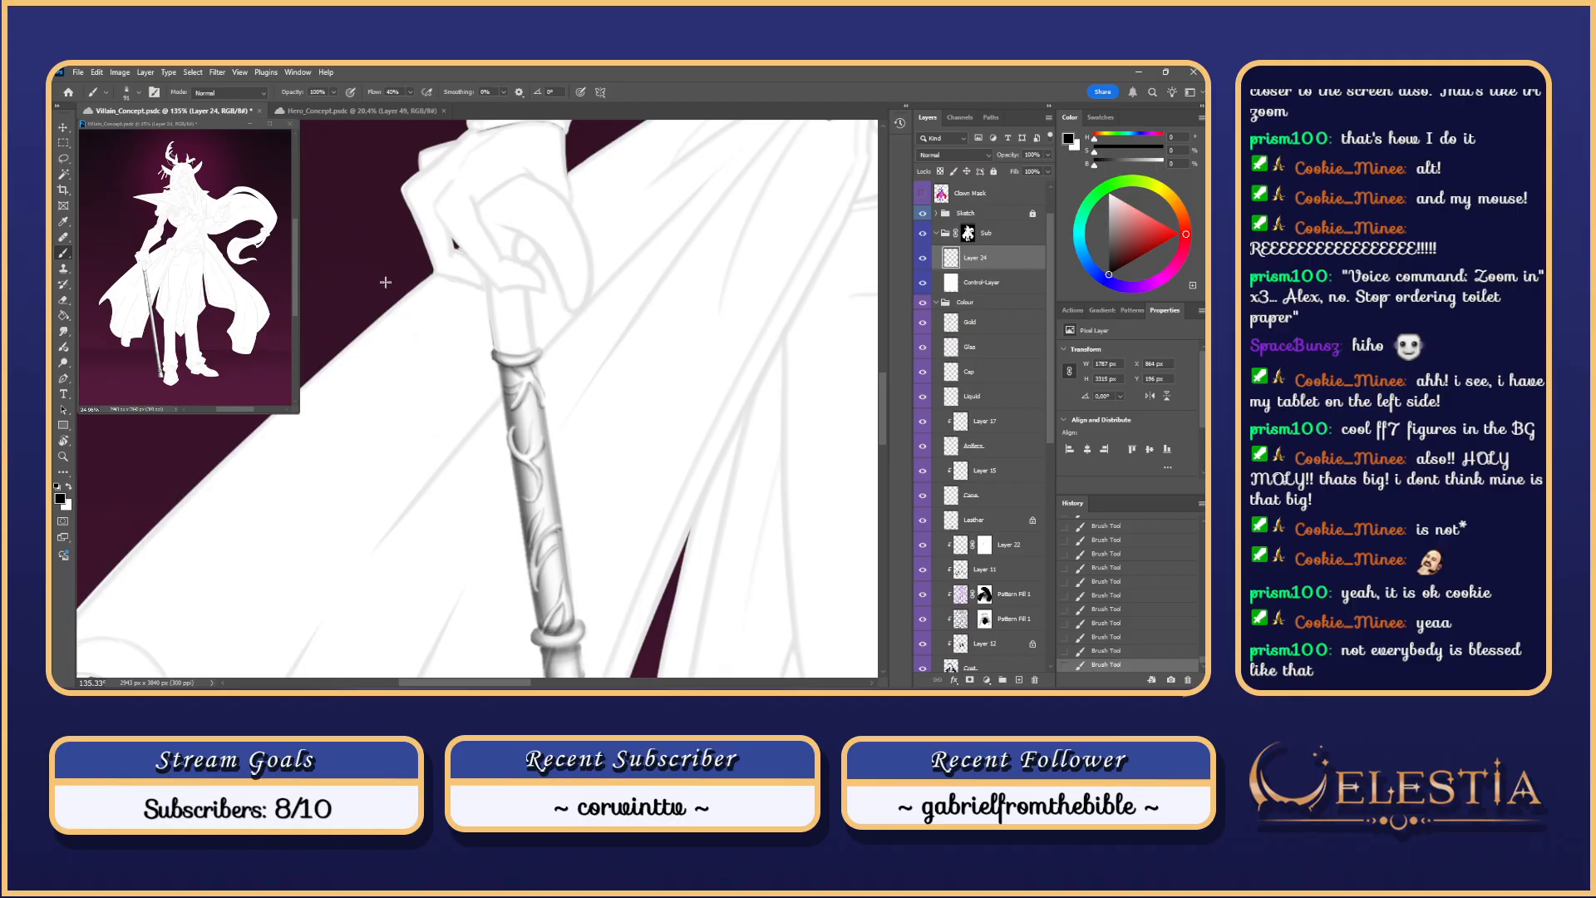
scroll(542, 239, down, 3)
scroll(706, 150, down, 2)
scroll(706, 151, up, 5)
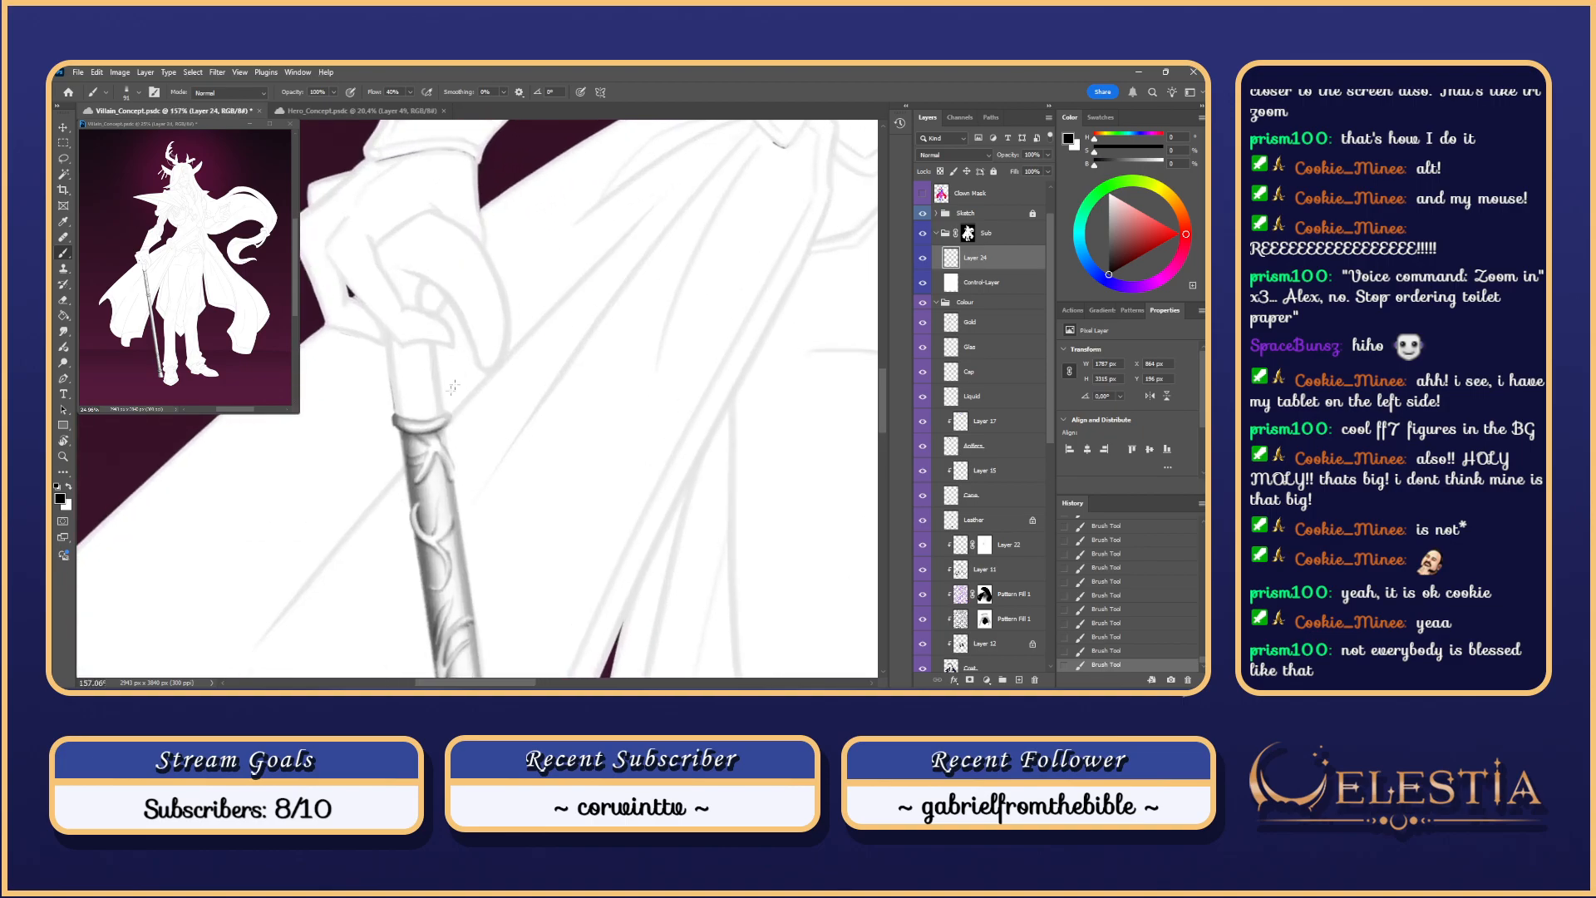
mouse_move(447, 413)
mouse_down()
mouse_move(500, 370)
mouse_move(449, 387)
mouse_up()
key(r)
key(b)
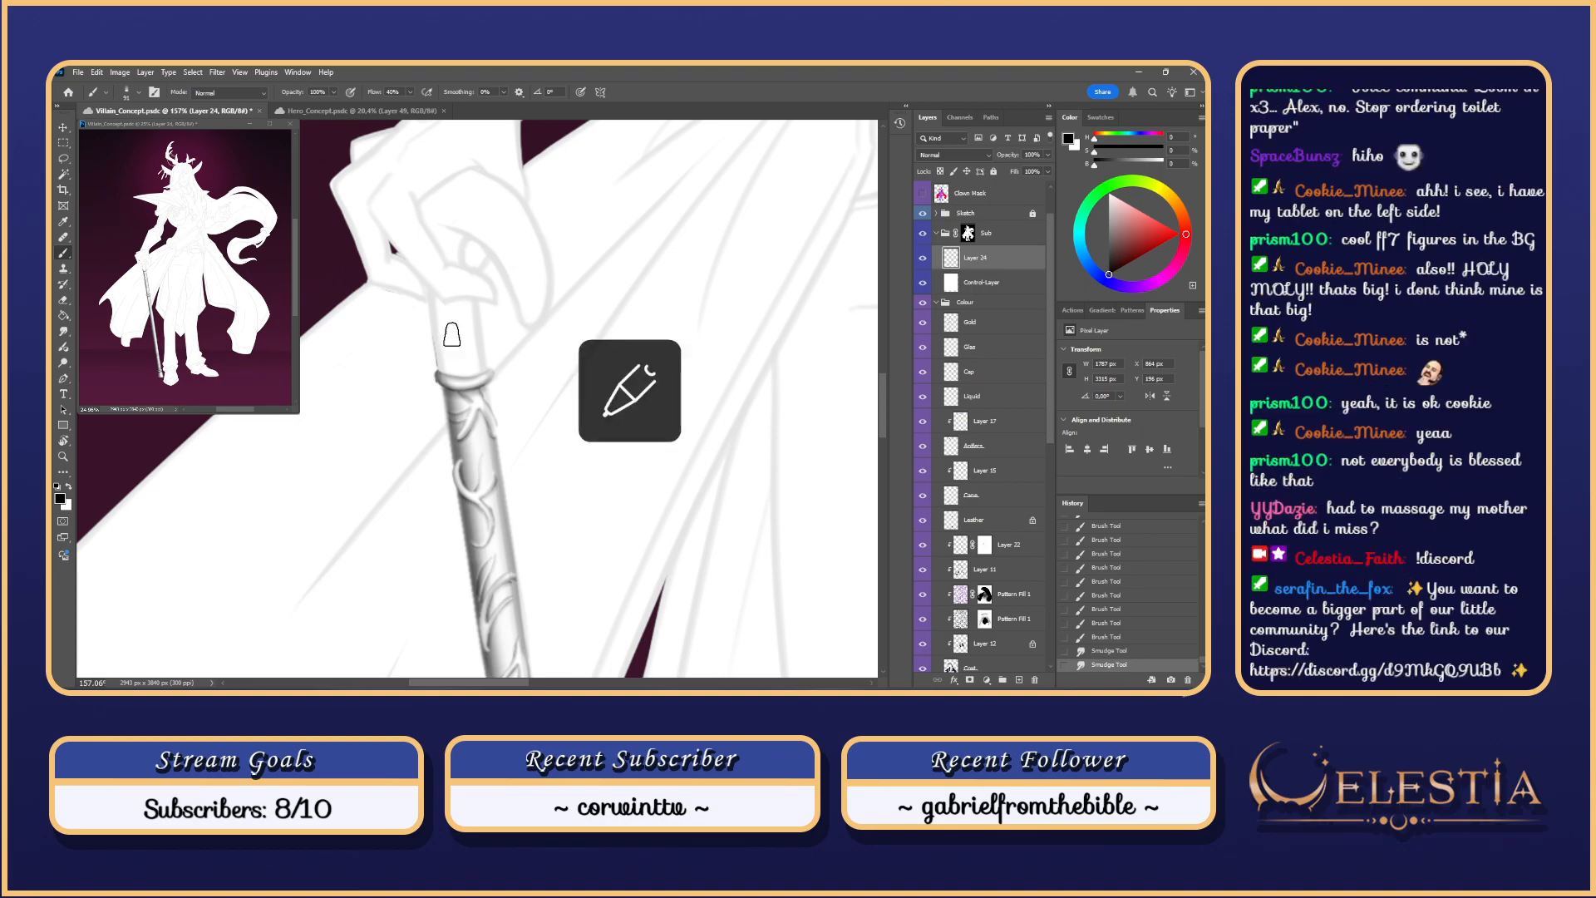
Step: Darken the cane's left edge and load the Gold ornaments as a selection for Layer 24
drag(436, 341, 442, 370)
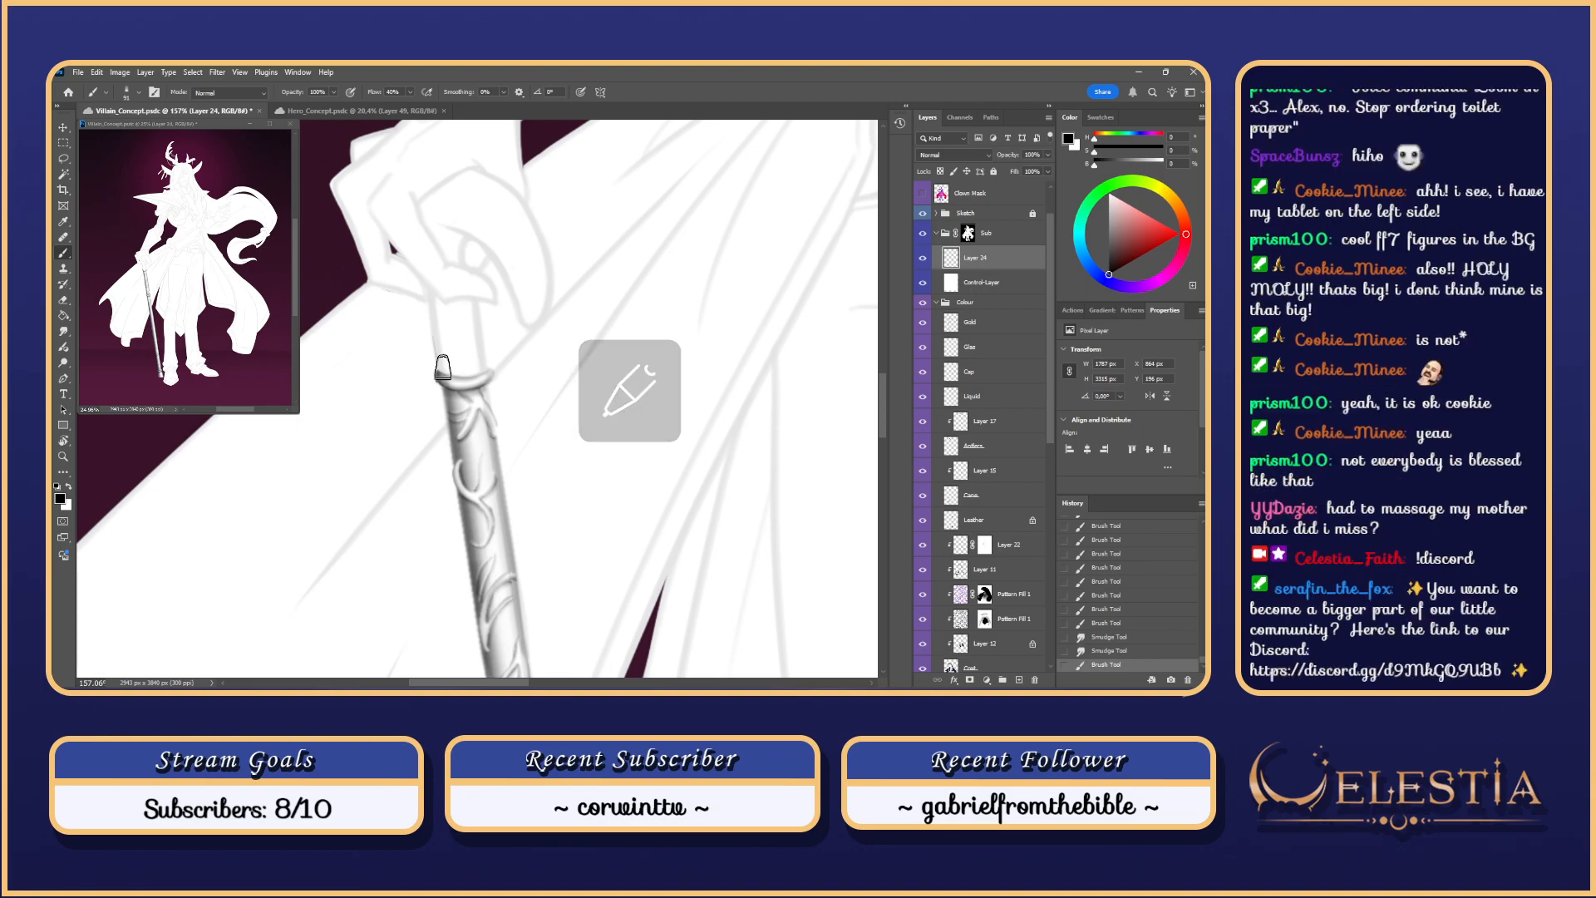
click(951, 323)
ctrl+click(476, 371)
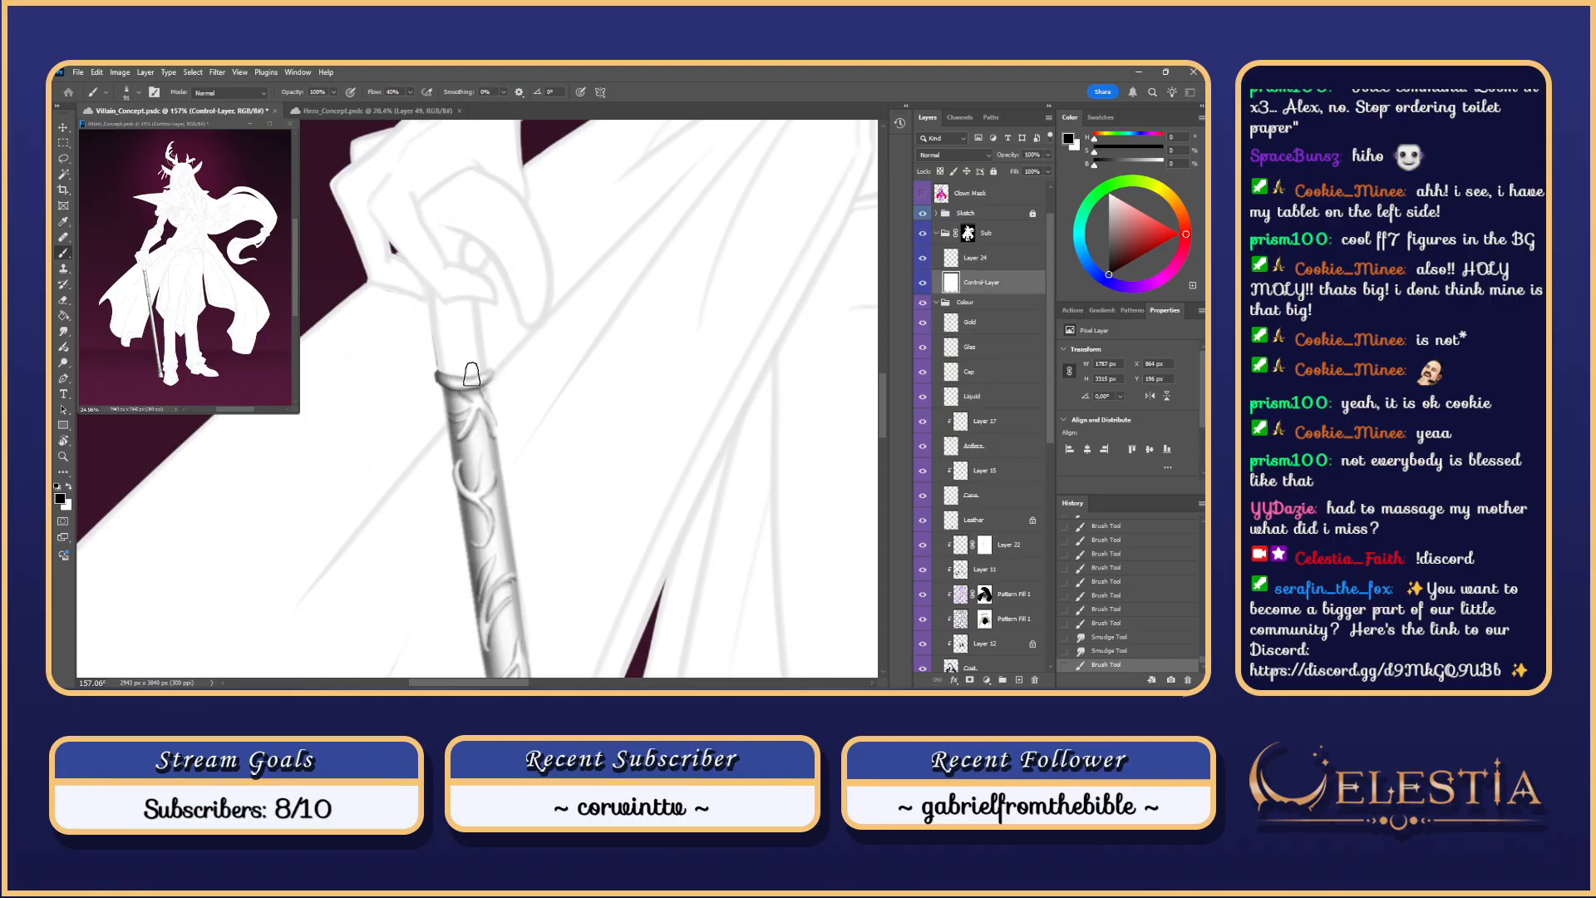
ctrl+click(953, 332)
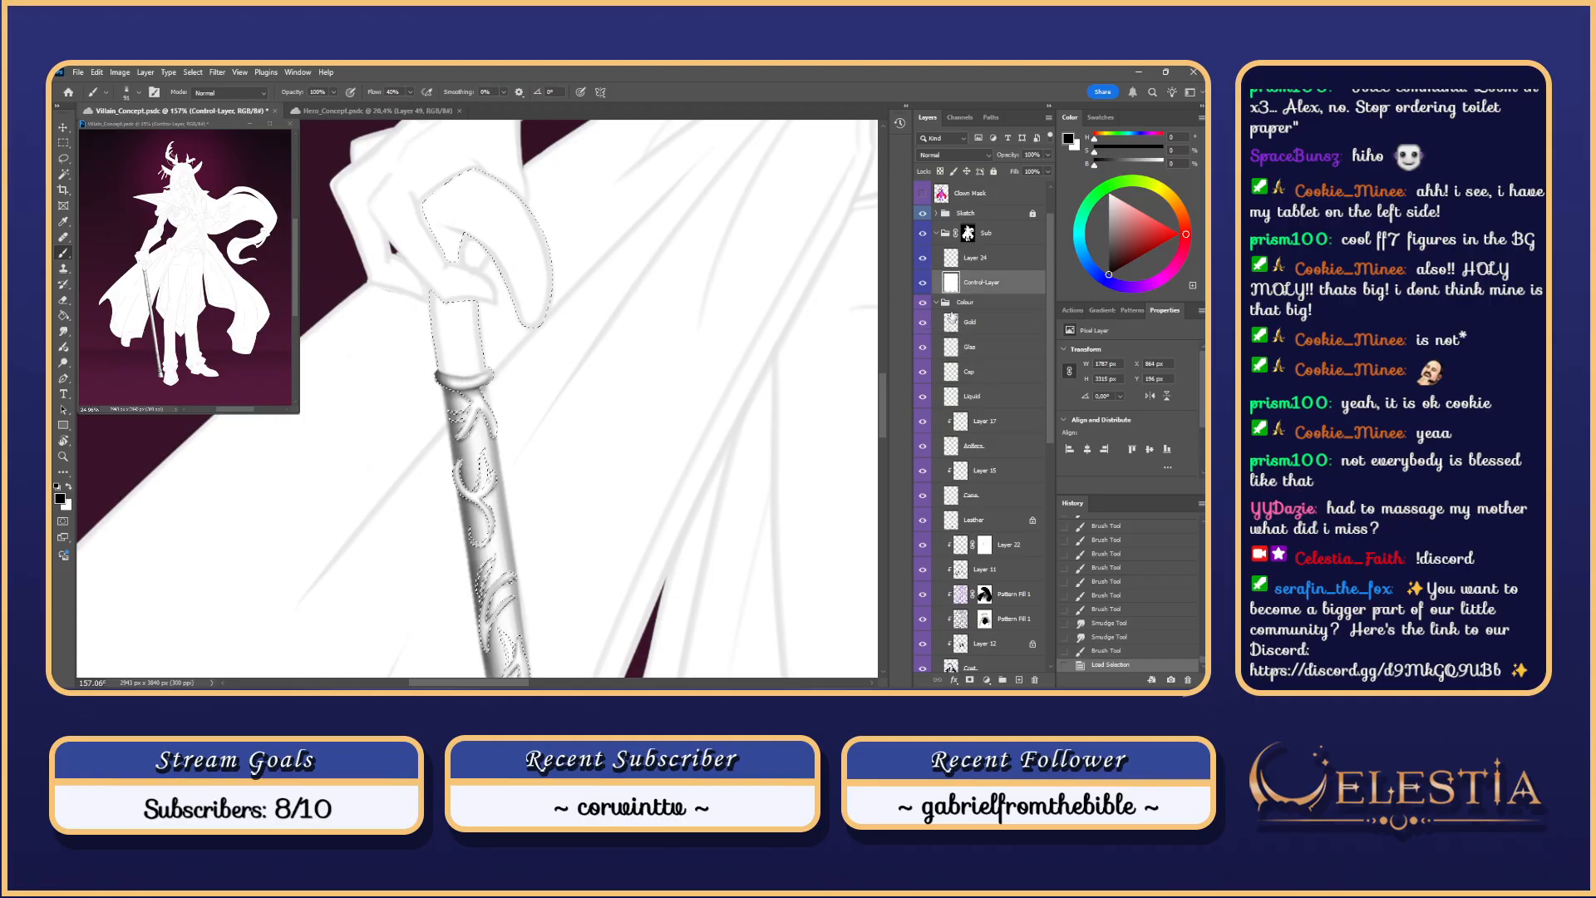
click(979, 258)
Step: Lasso-subtract the ring and top ornament from the selection, hide the edges, and zoom out
key(l)
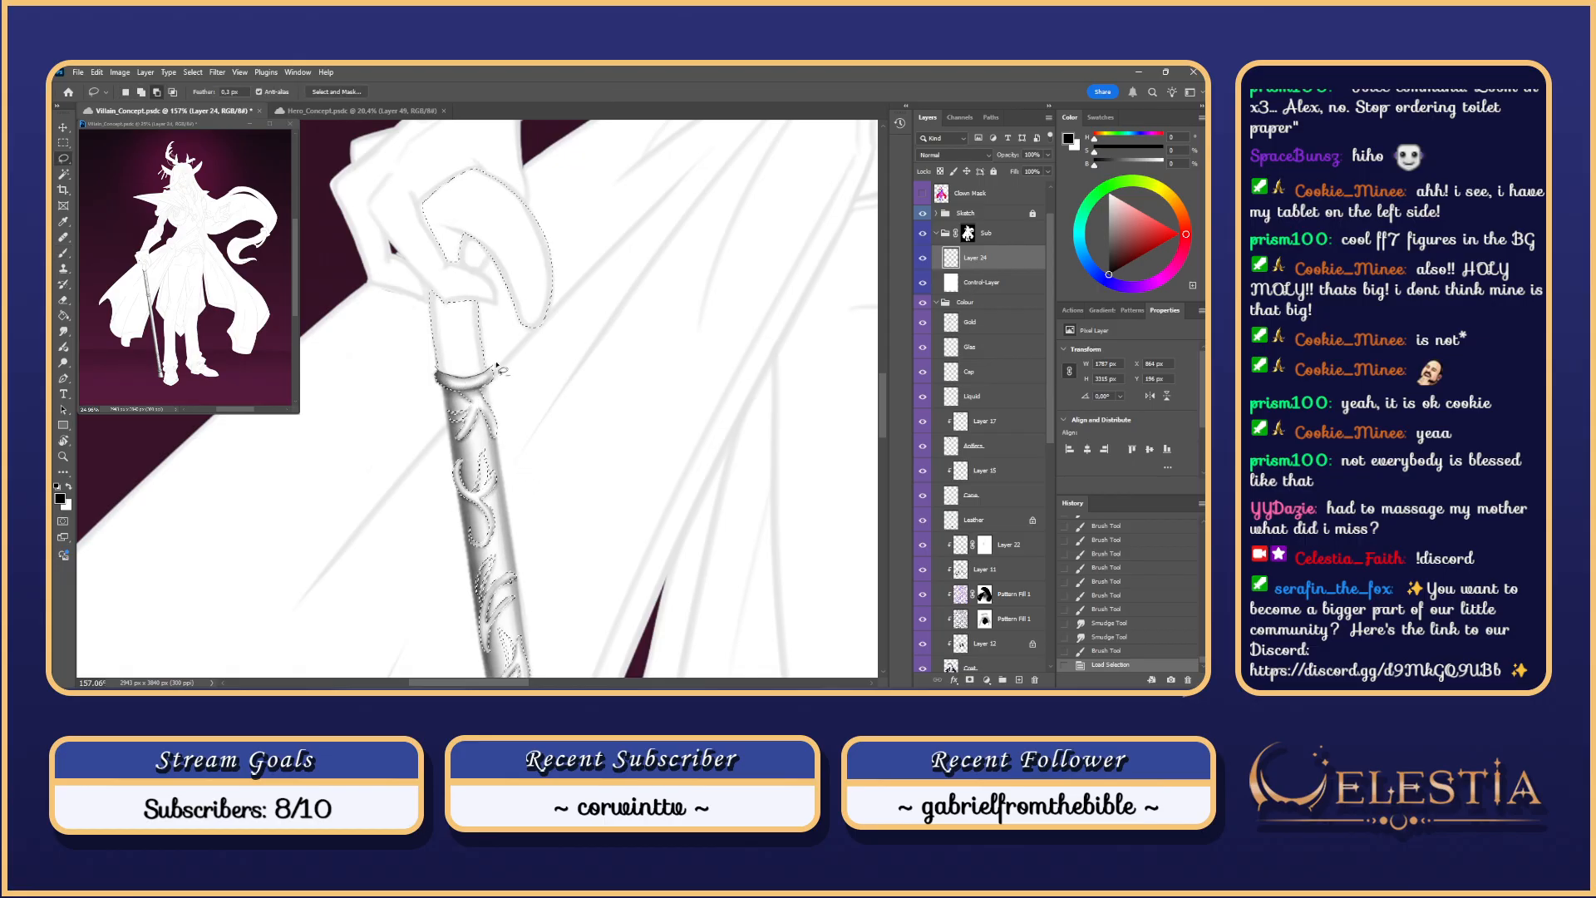
drag(497, 364, 354, 436)
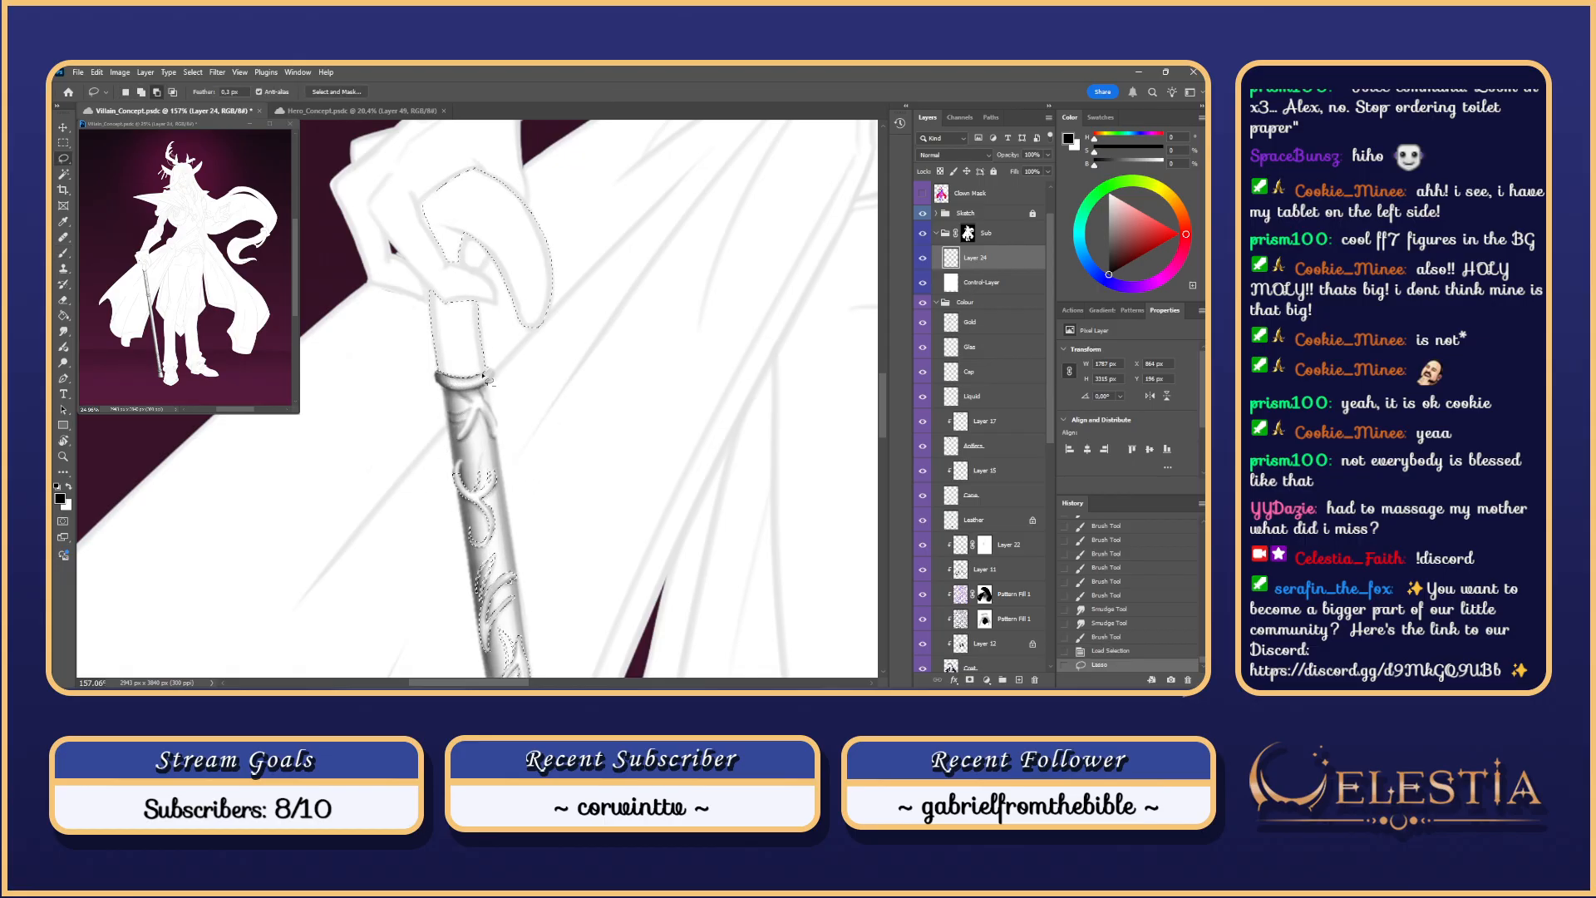
mouse_move(483, 376)
mouse_down()
mouse_move(473, 429)
mouse_move(466, 391)
mouse_up()
drag(440, 462, 420, 552)
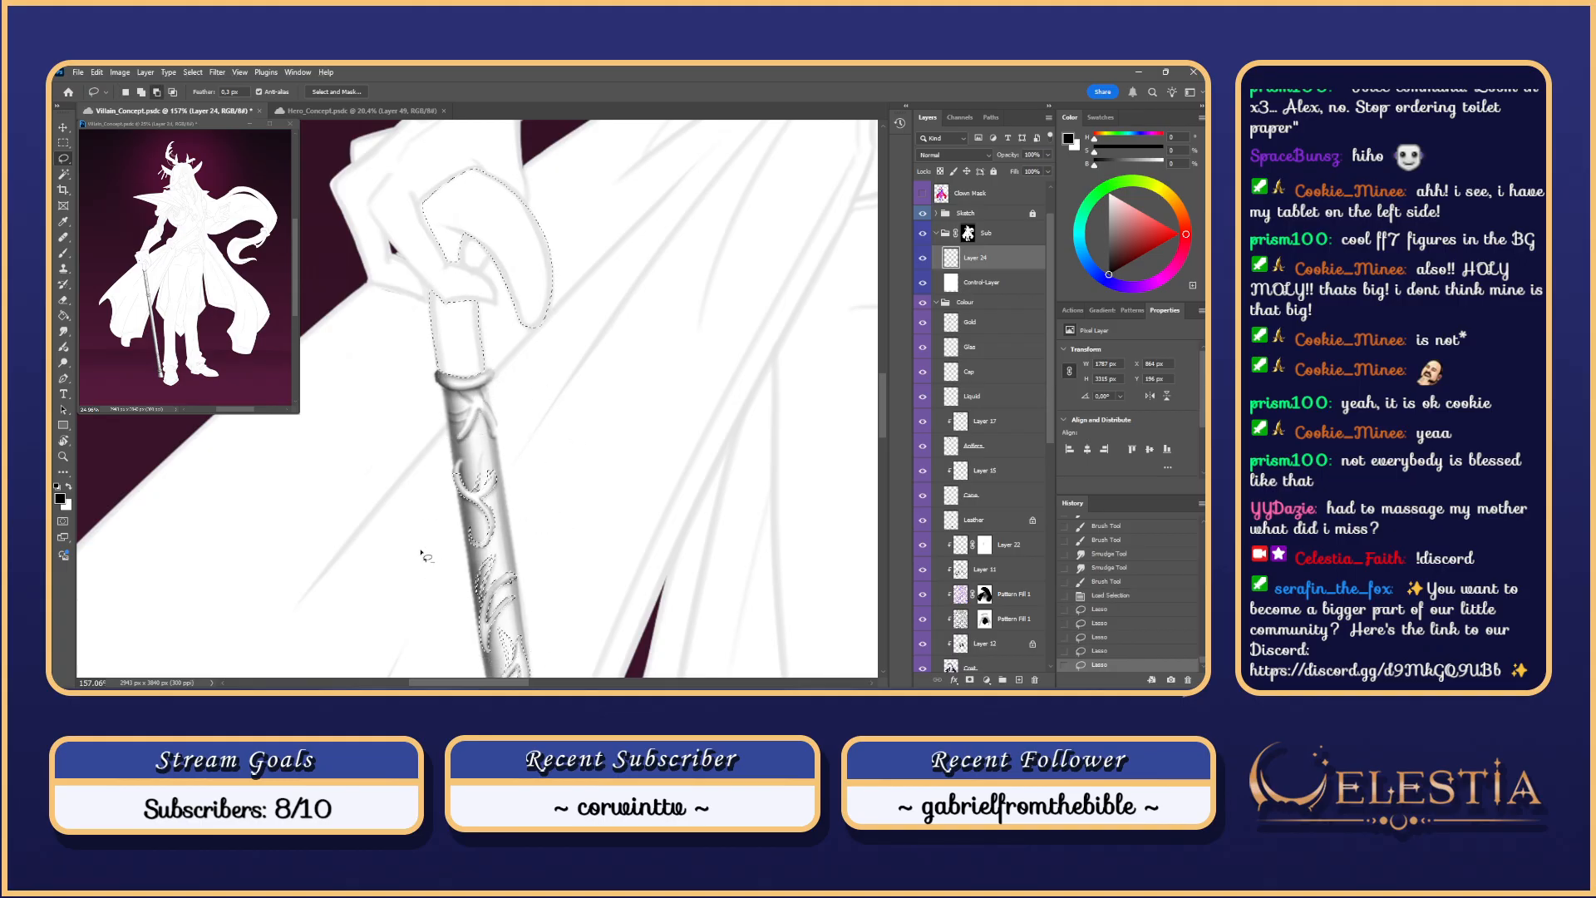
key(ctrl+h)
scroll(534, 295, down, 3)
mouse_move(541, 286)
mouse_down()
mouse_move(578, 349)
mouse_move(511, 439)
mouse_up()
key(b)
key(ctrl+z)
Step: With a larger brush, paint grey shading down the cane and deepen its left edge
key(bracketright)
key(bracketright)
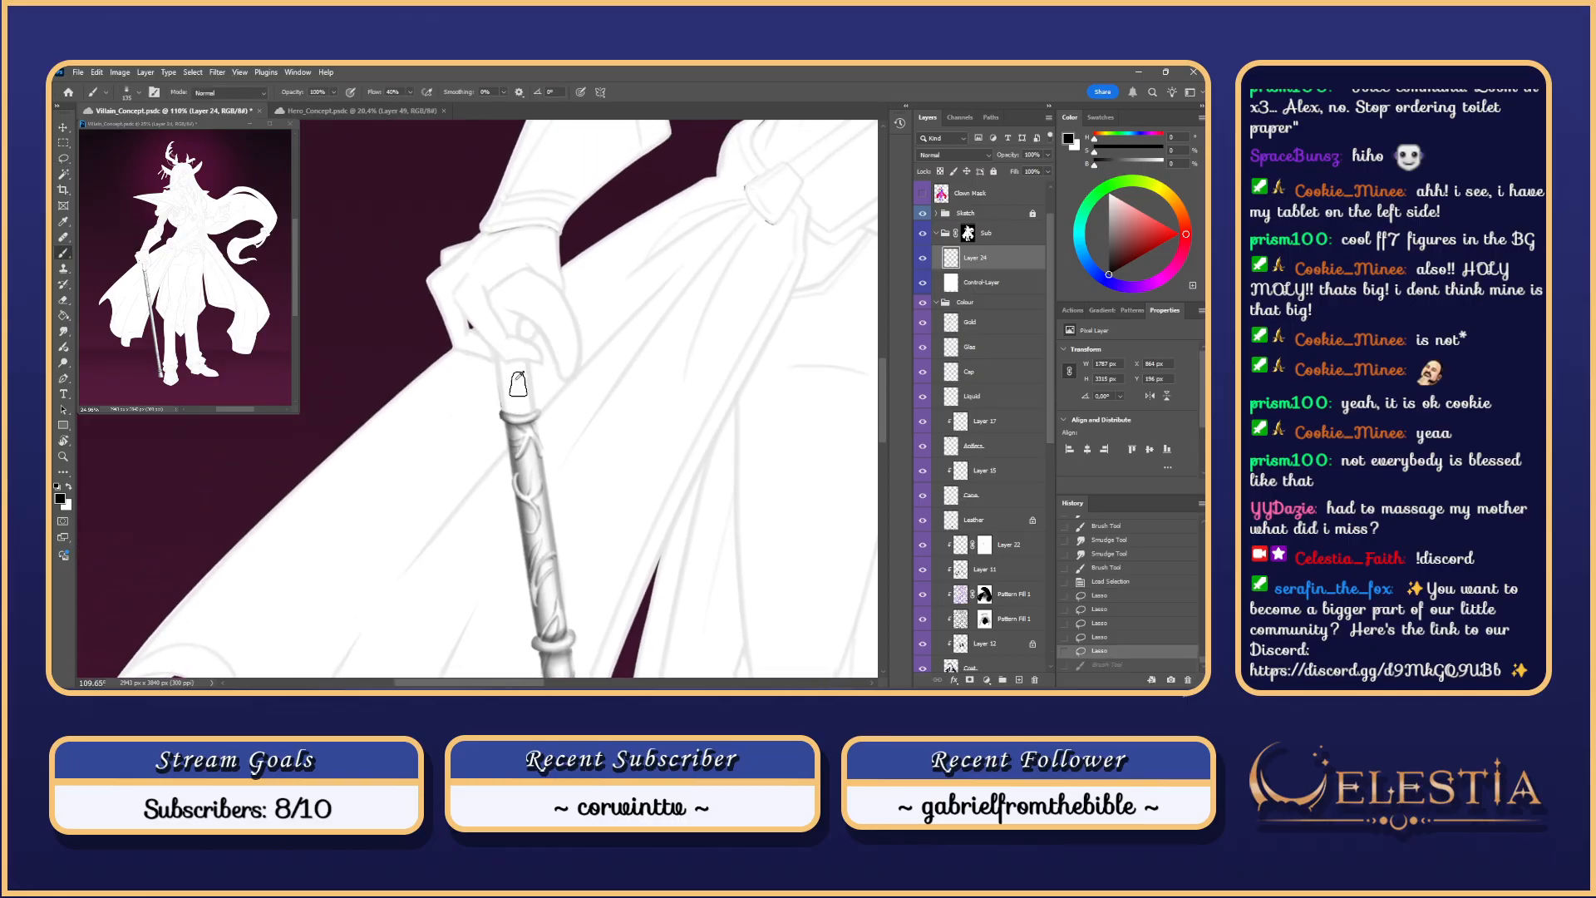
mouse_move(500, 366)
mouse_down()
mouse_move(503, 428)
mouse_move(500, 332)
mouse_move(514, 460)
mouse_up()
key(ctrl+z)
key(ctrl+z)
key(bracketright)
key(bracketright)
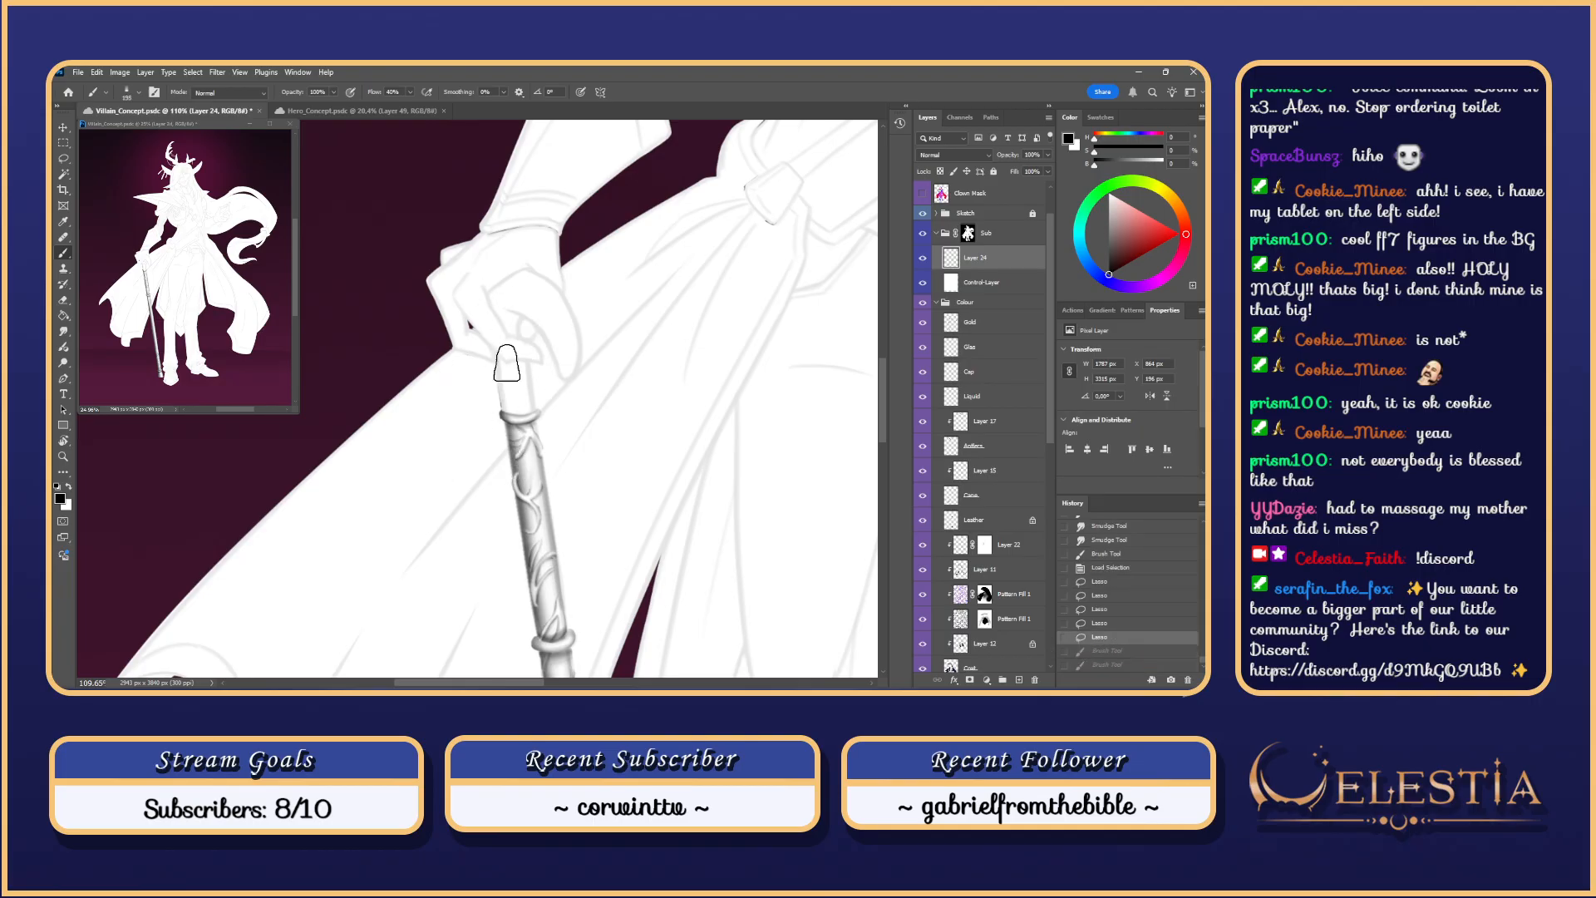
drag(502, 374, 517, 486)
drag(546, 560, 552, 603)
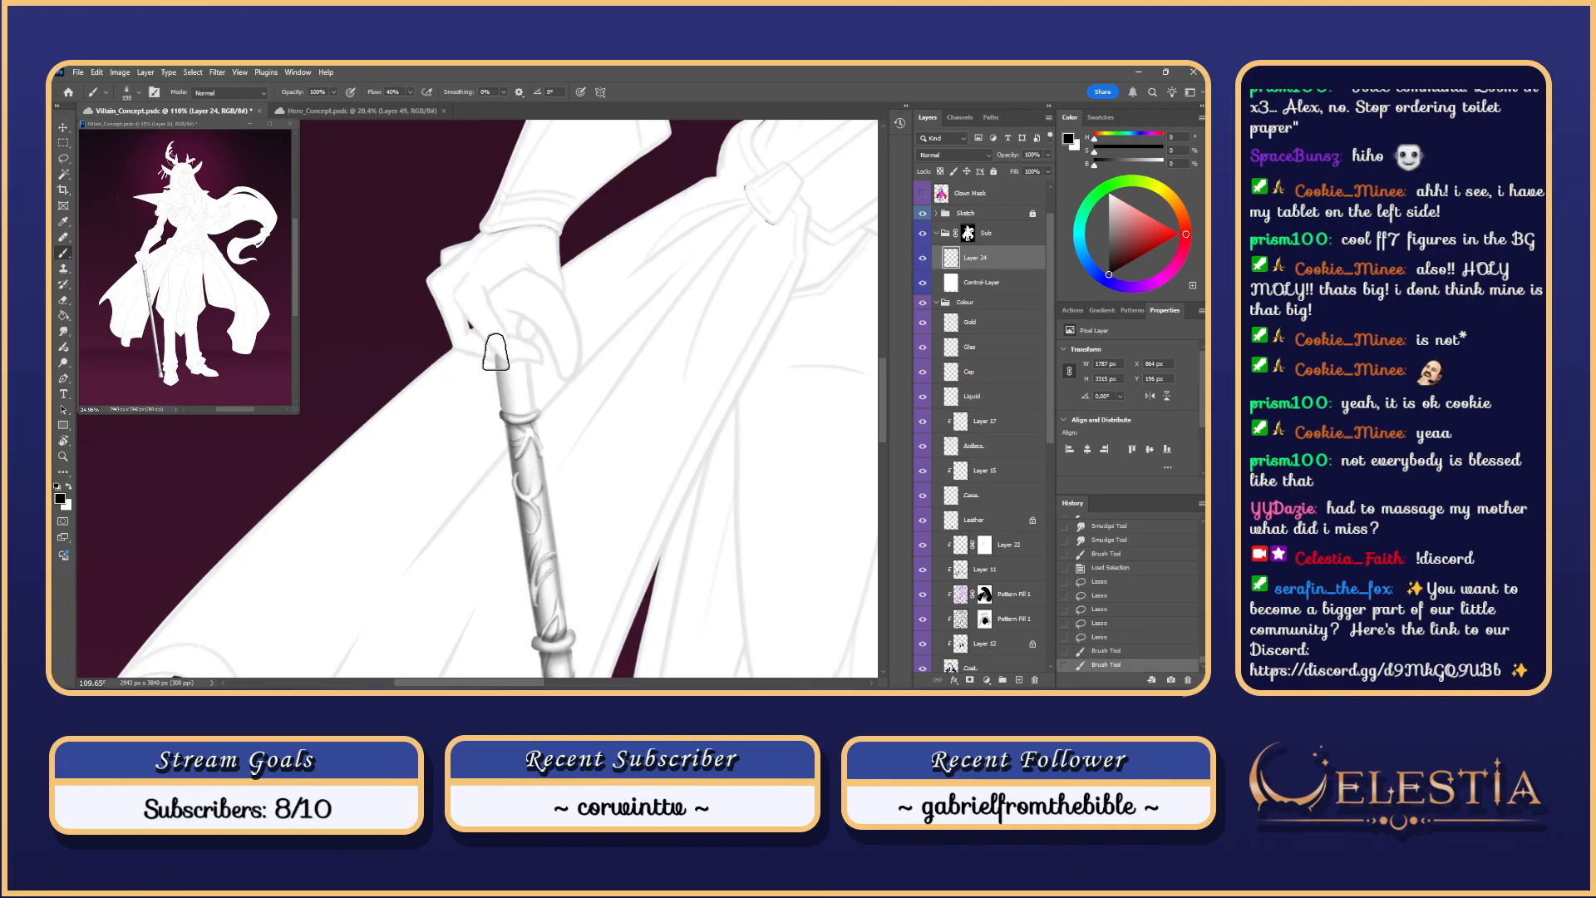
mouse_move(498, 359)
mouse_down()
mouse_move(556, 630)
mouse_move(504, 396)
mouse_move(521, 509)
mouse_up()
Step: Shade the cane's right edge downward from the gloved hand, redoing strokes until it looks right
mouse_move(527, 332)
mouse_down()
mouse_move(545, 453)
mouse_move(539, 431)
mouse_up()
key(ctrl+z)
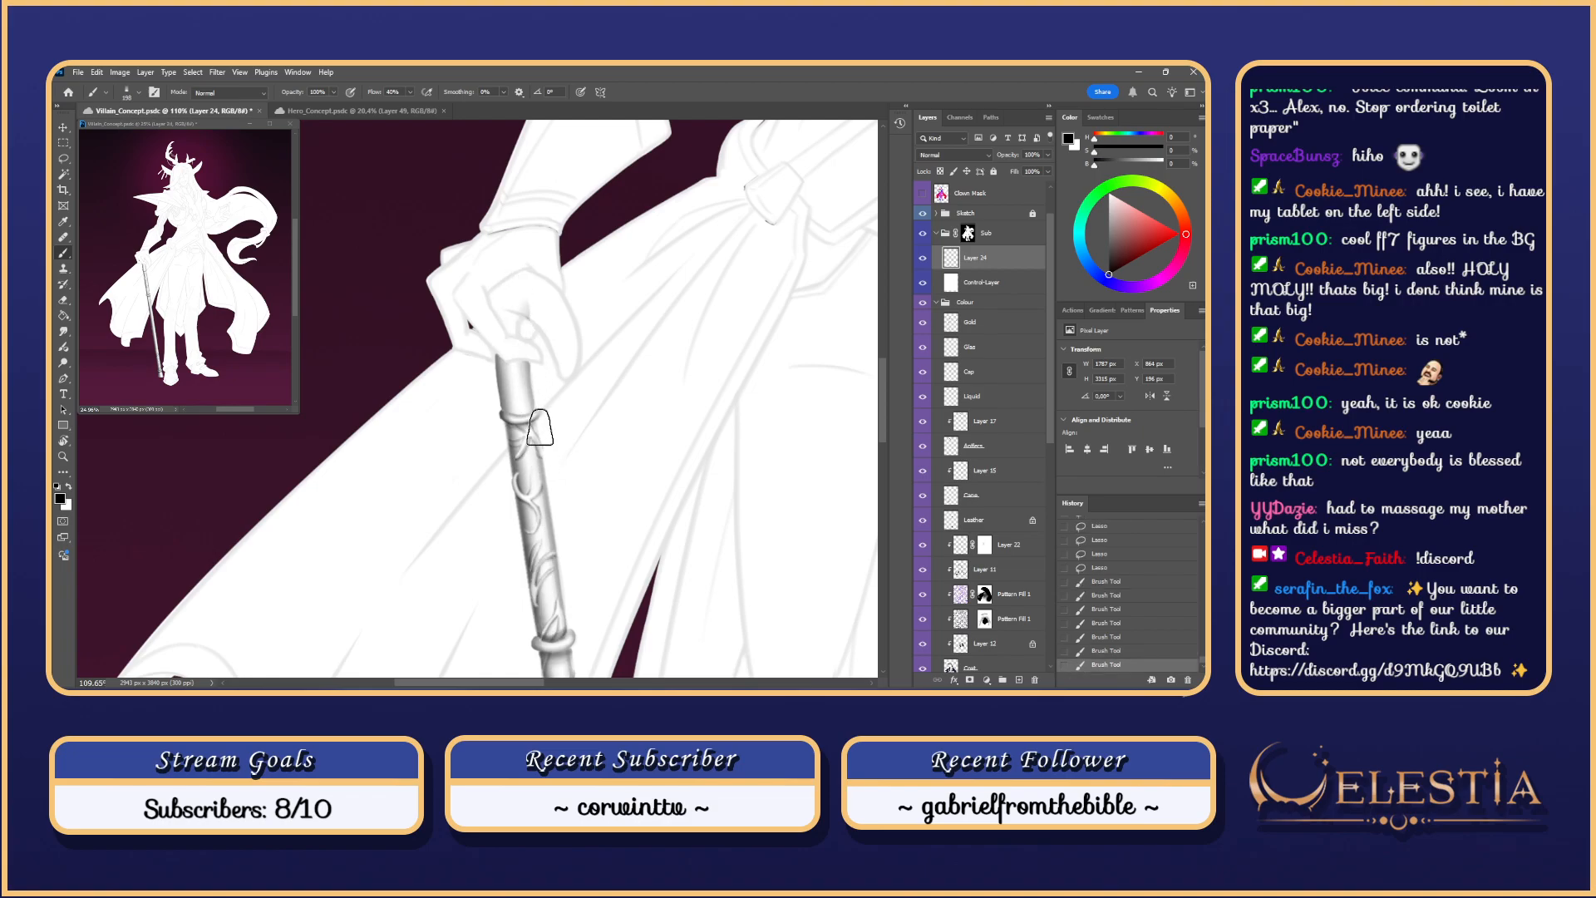
key(ctrl+z)
key(ctrl+z)
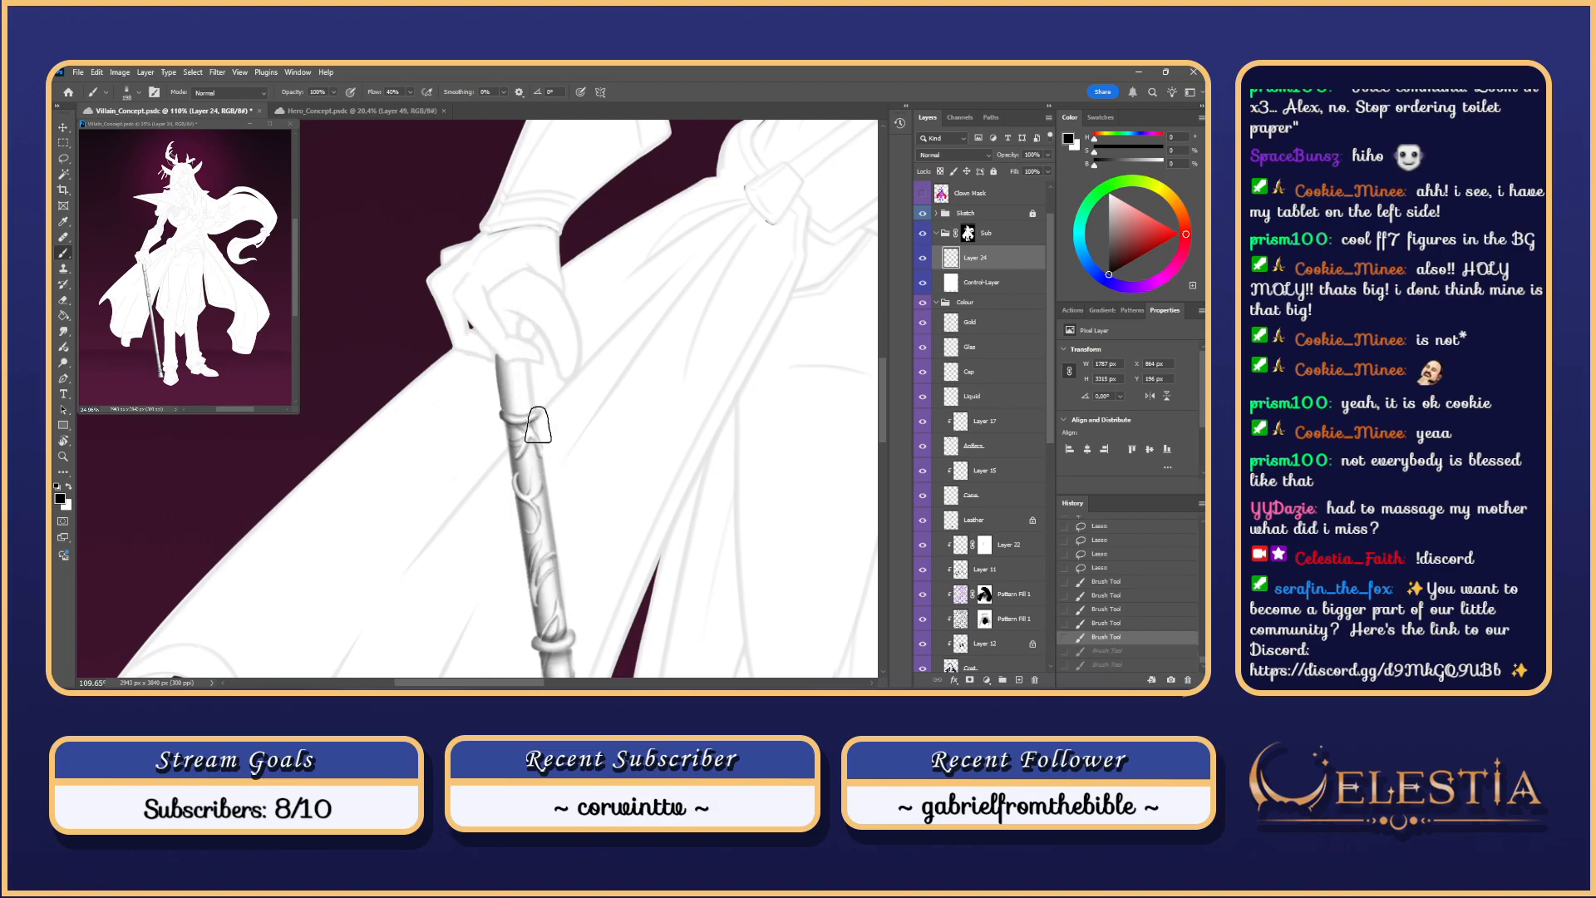
drag(519, 335, 523, 373)
key(ctrl+z)
key(ctrl+z)
mouse_move(519, 312)
mouse_down()
mouse_move(534, 426)
mouse_move(532, 408)
mouse_up()
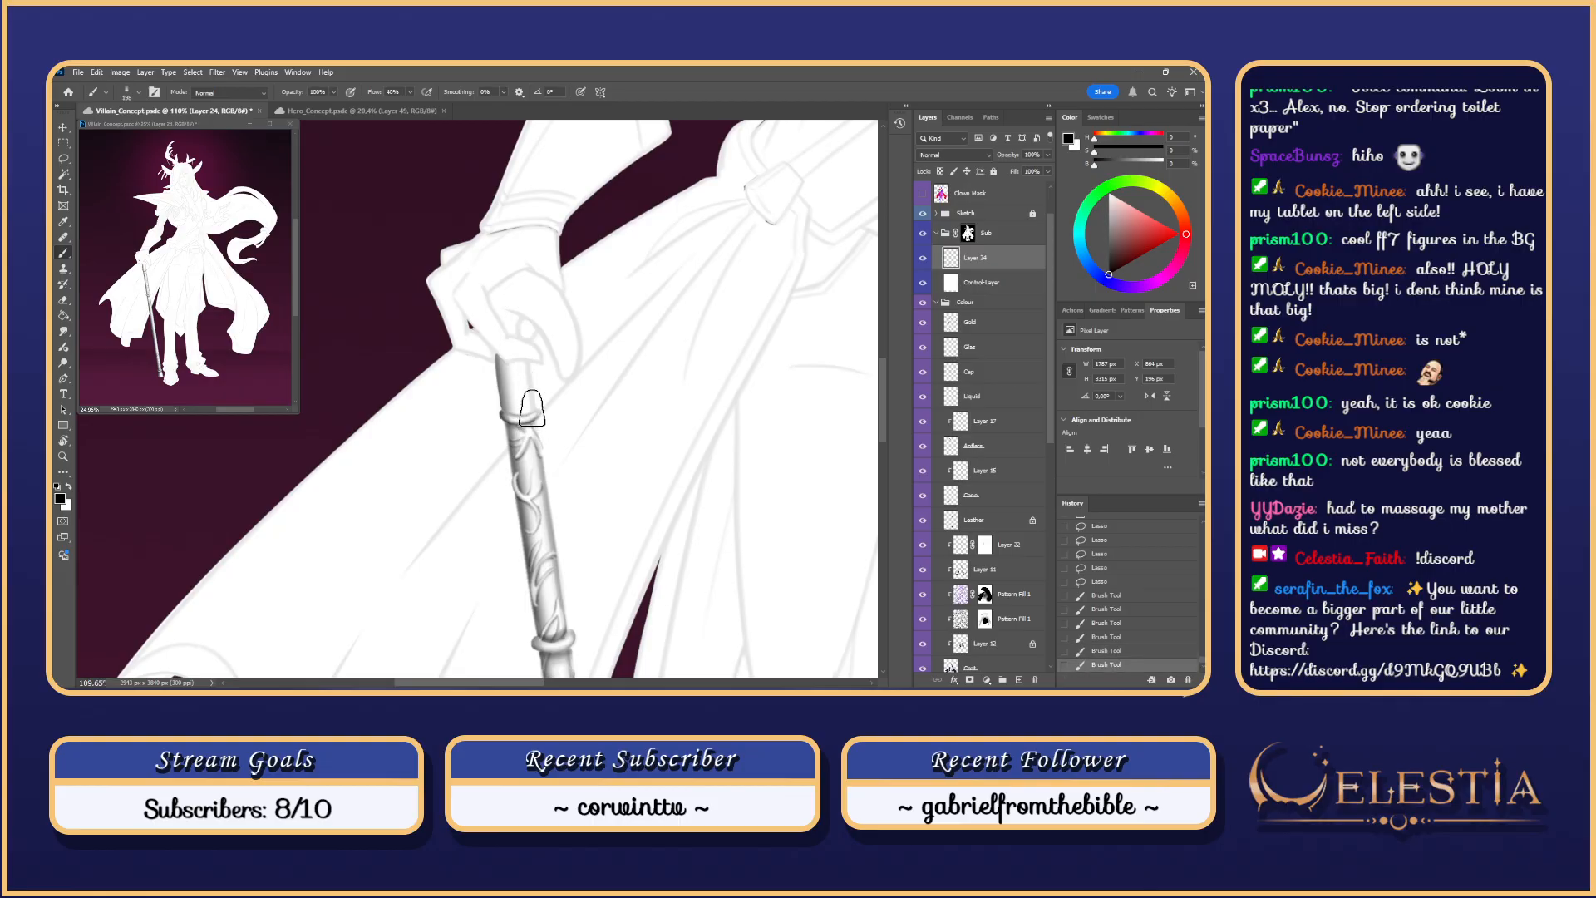
Step: Lasso an area around the hand and cane top, then remove the earlier top shading
key(l)
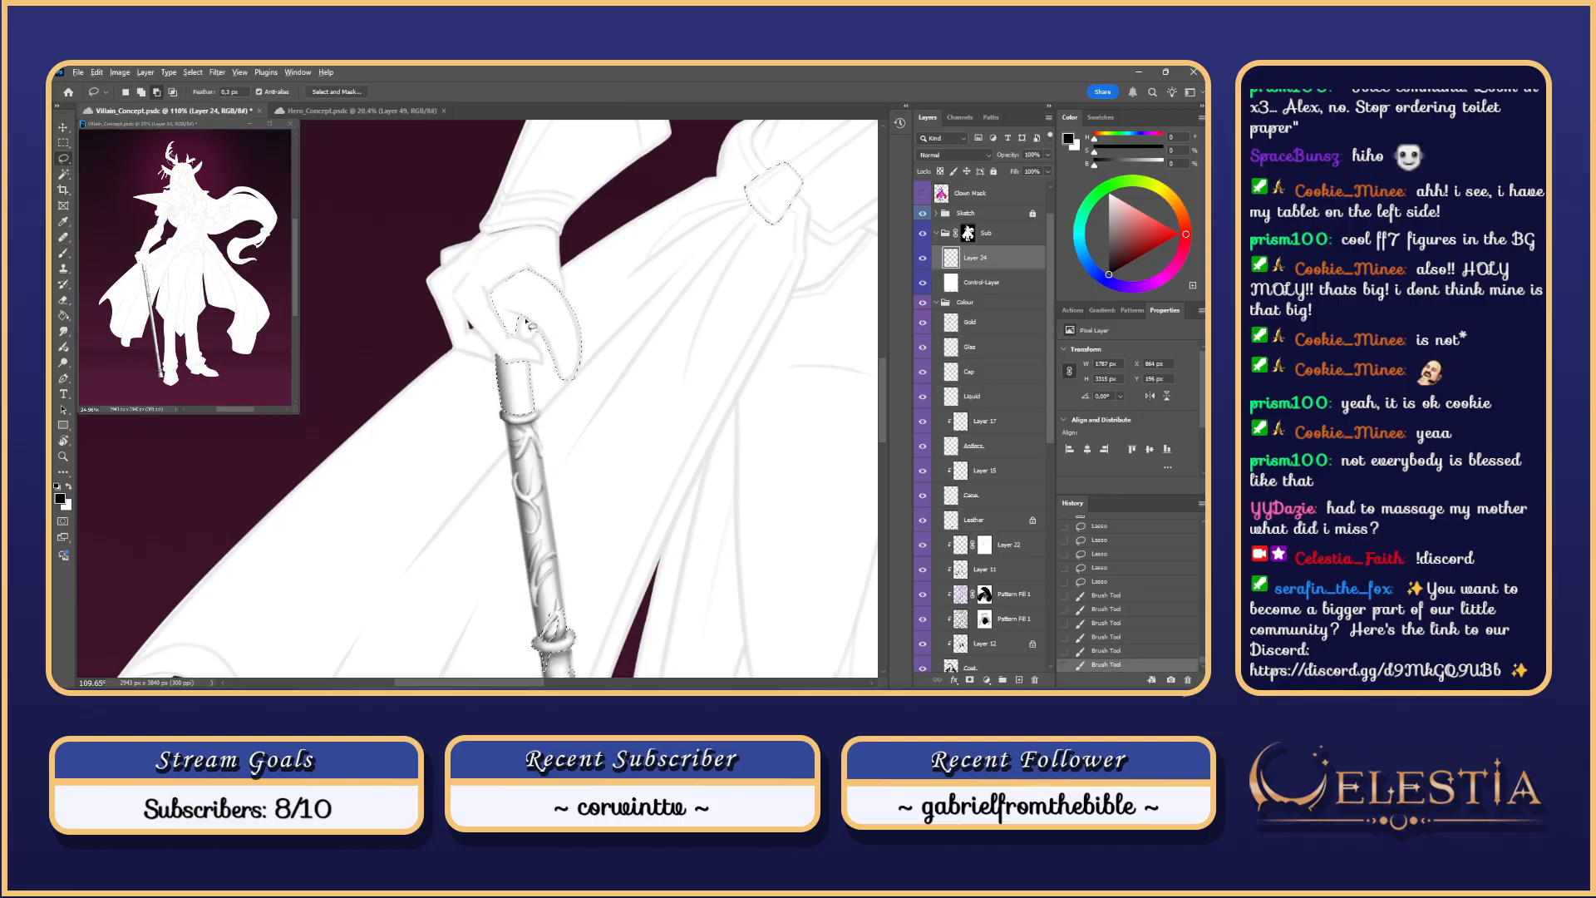
mouse_move(533, 326)
mouse_down()
mouse_move(474, 285)
mouse_move(552, 344)
mouse_move(475, 295)
mouse_move(509, 297)
mouse_move(545, 410)
mouse_up()
key(b)
key(ctrl+z)
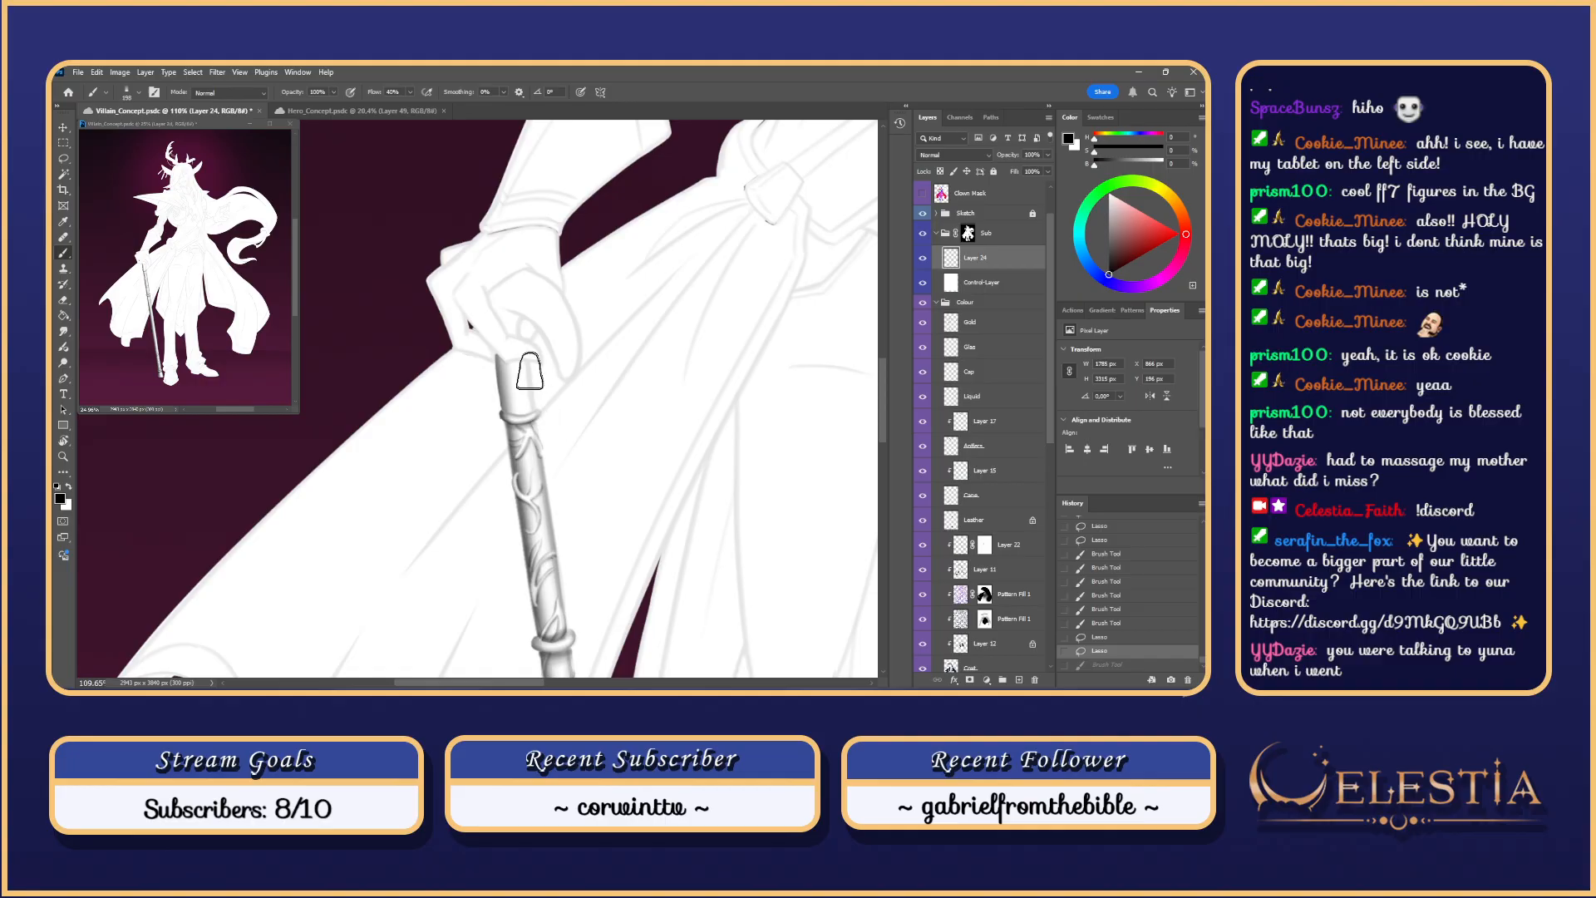
key(ctrl+z)
Step: Shade the cane's top segment, comparing the strokes with undo and redo
drag(524, 372, 535, 428)
key(ctrl+z)
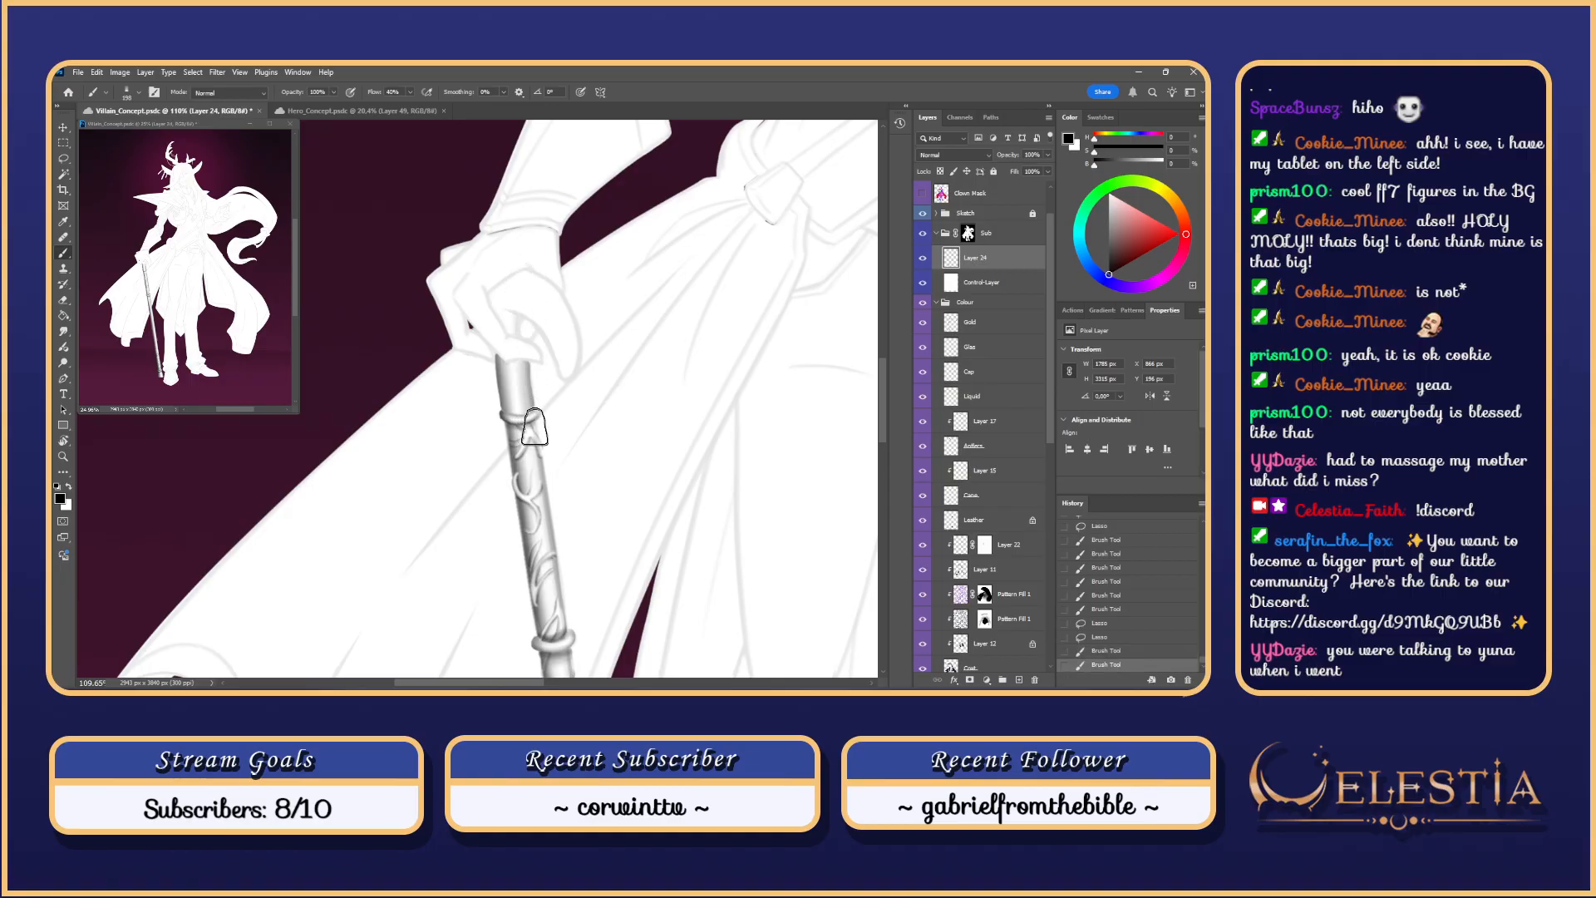
key(ctrl+z)
key(ctrl+z)
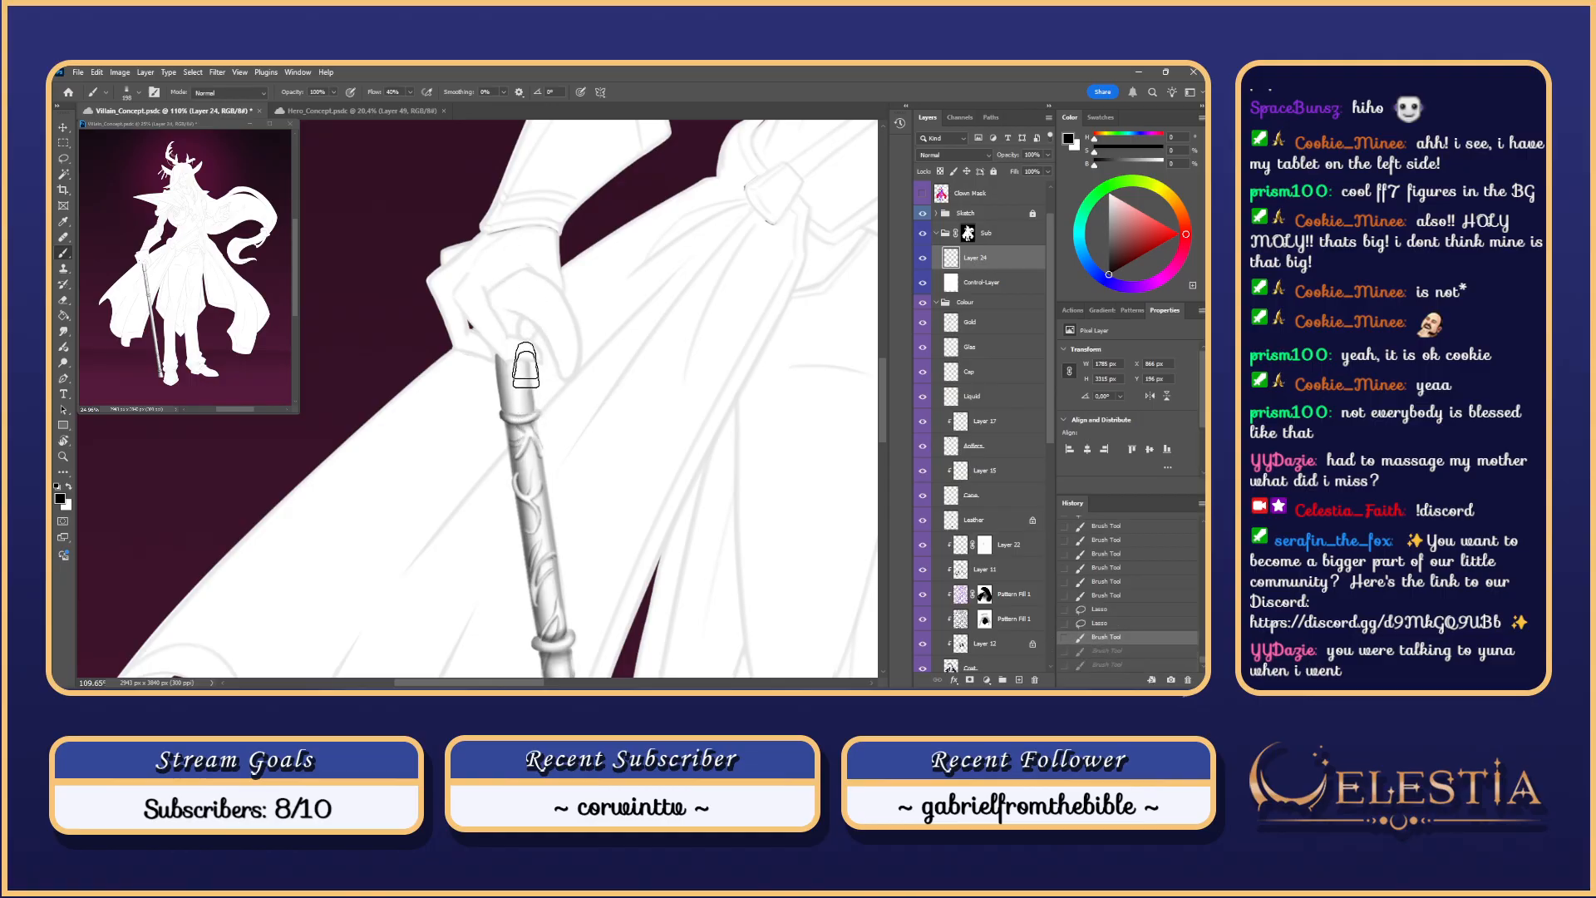
key(ctrl+shift+z)
key(ctrl+shift+z)
key(ctrl+z)
key(ctrl+shift+z)
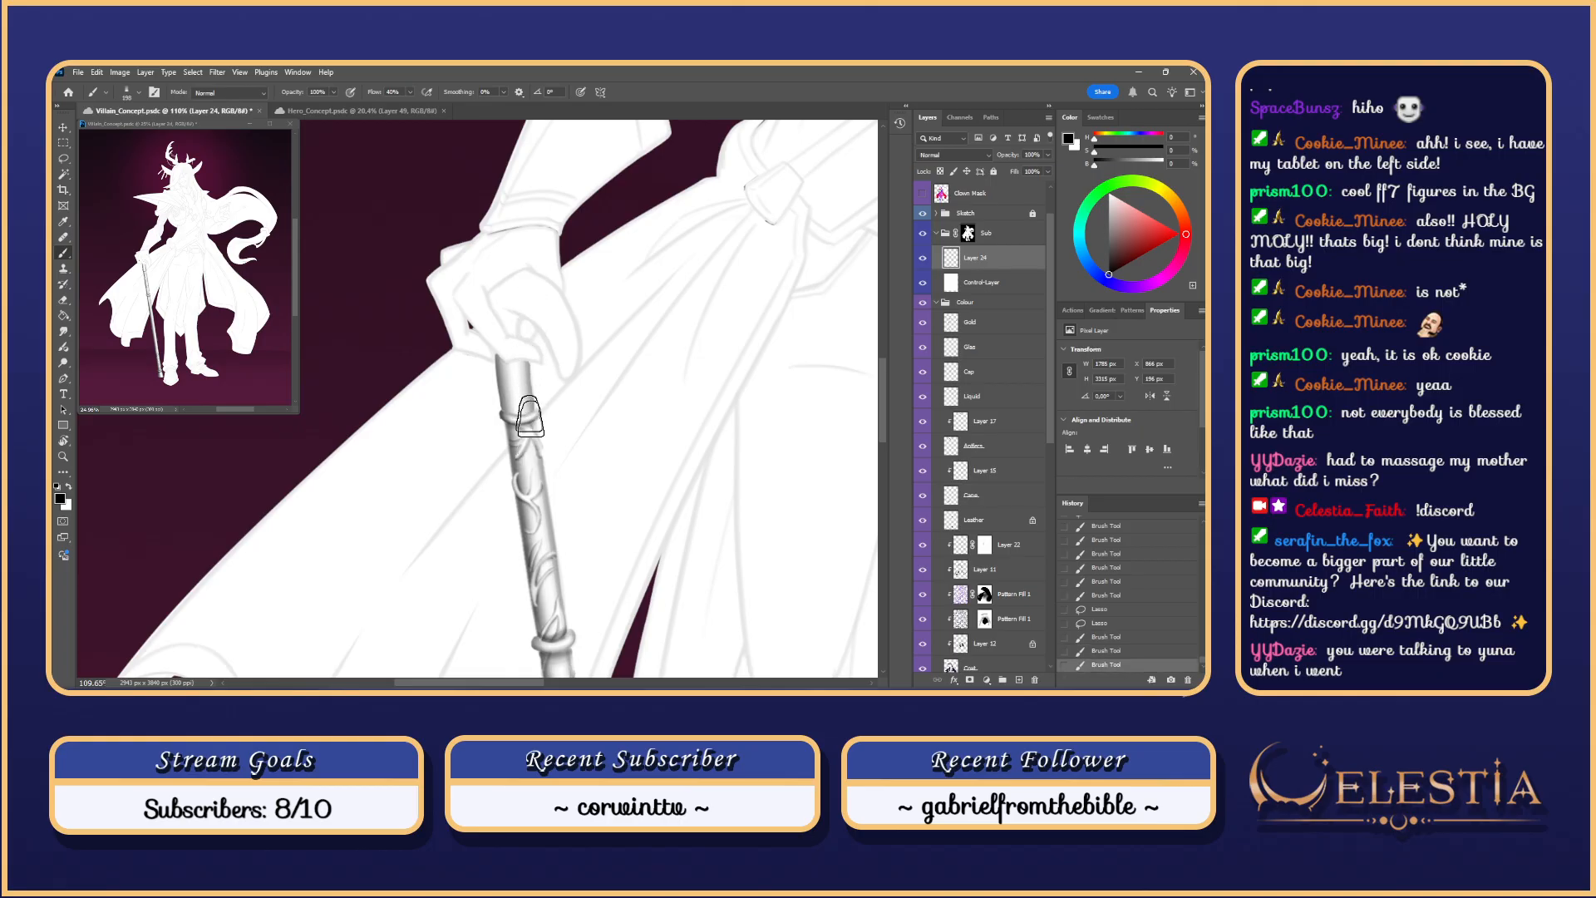
Step: Darken the shading on the cane's top segment, especially its left side
drag(523, 375, 532, 422)
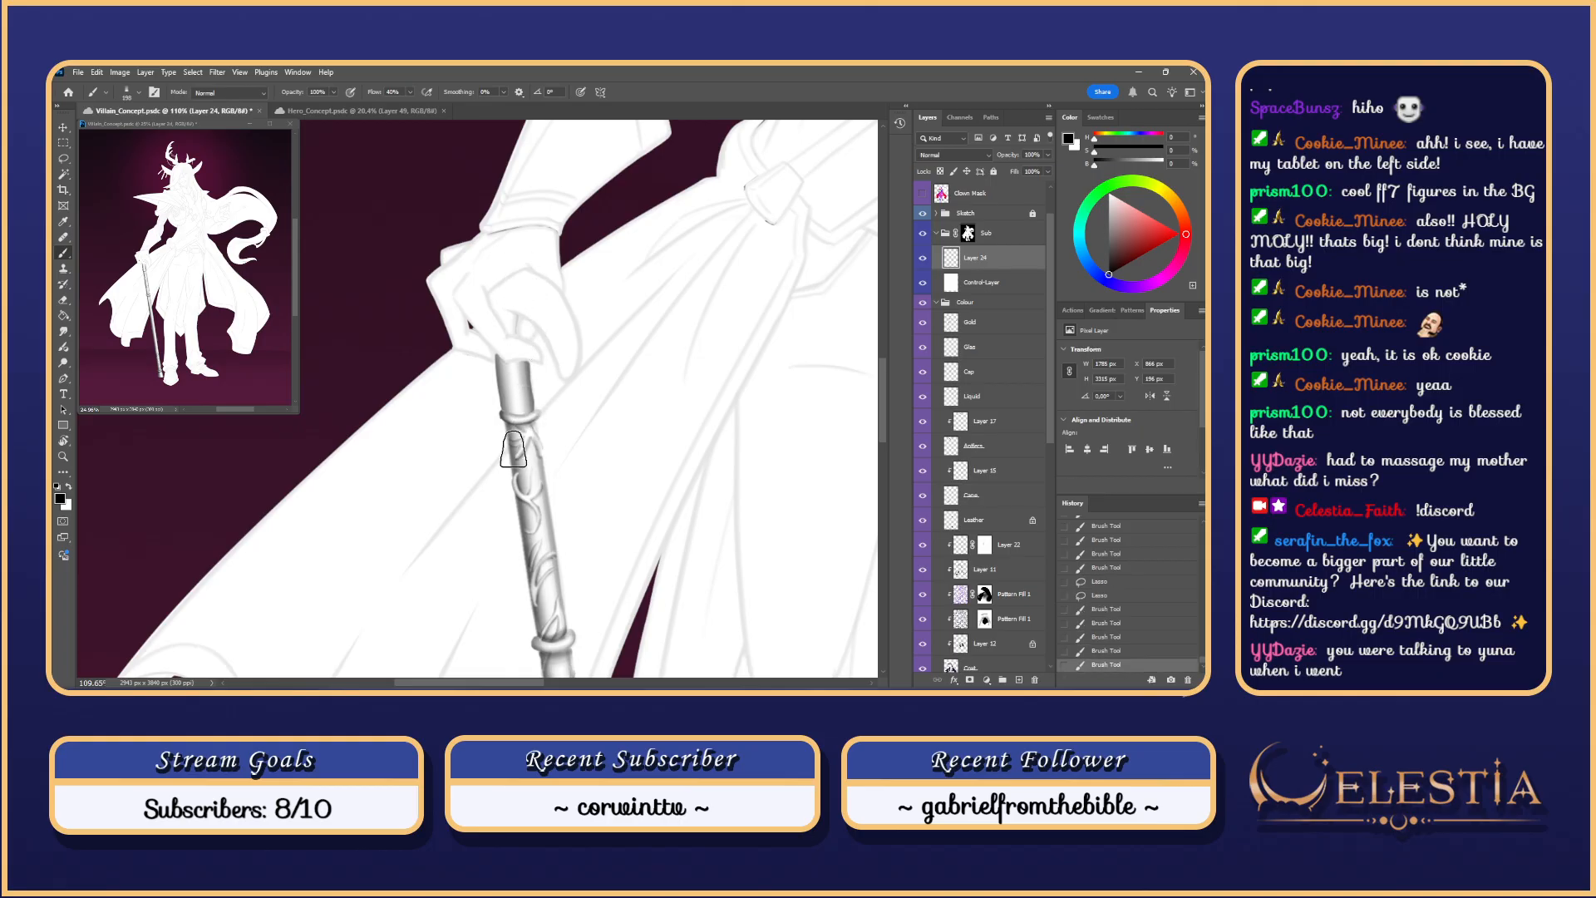
drag(504, 364, 512, 420)
key(ctrl+z)
mouse_move(504, 363)
mouse_down()
mouse_move(513, 423)
mouse_move(473, 420)
mouse_up()
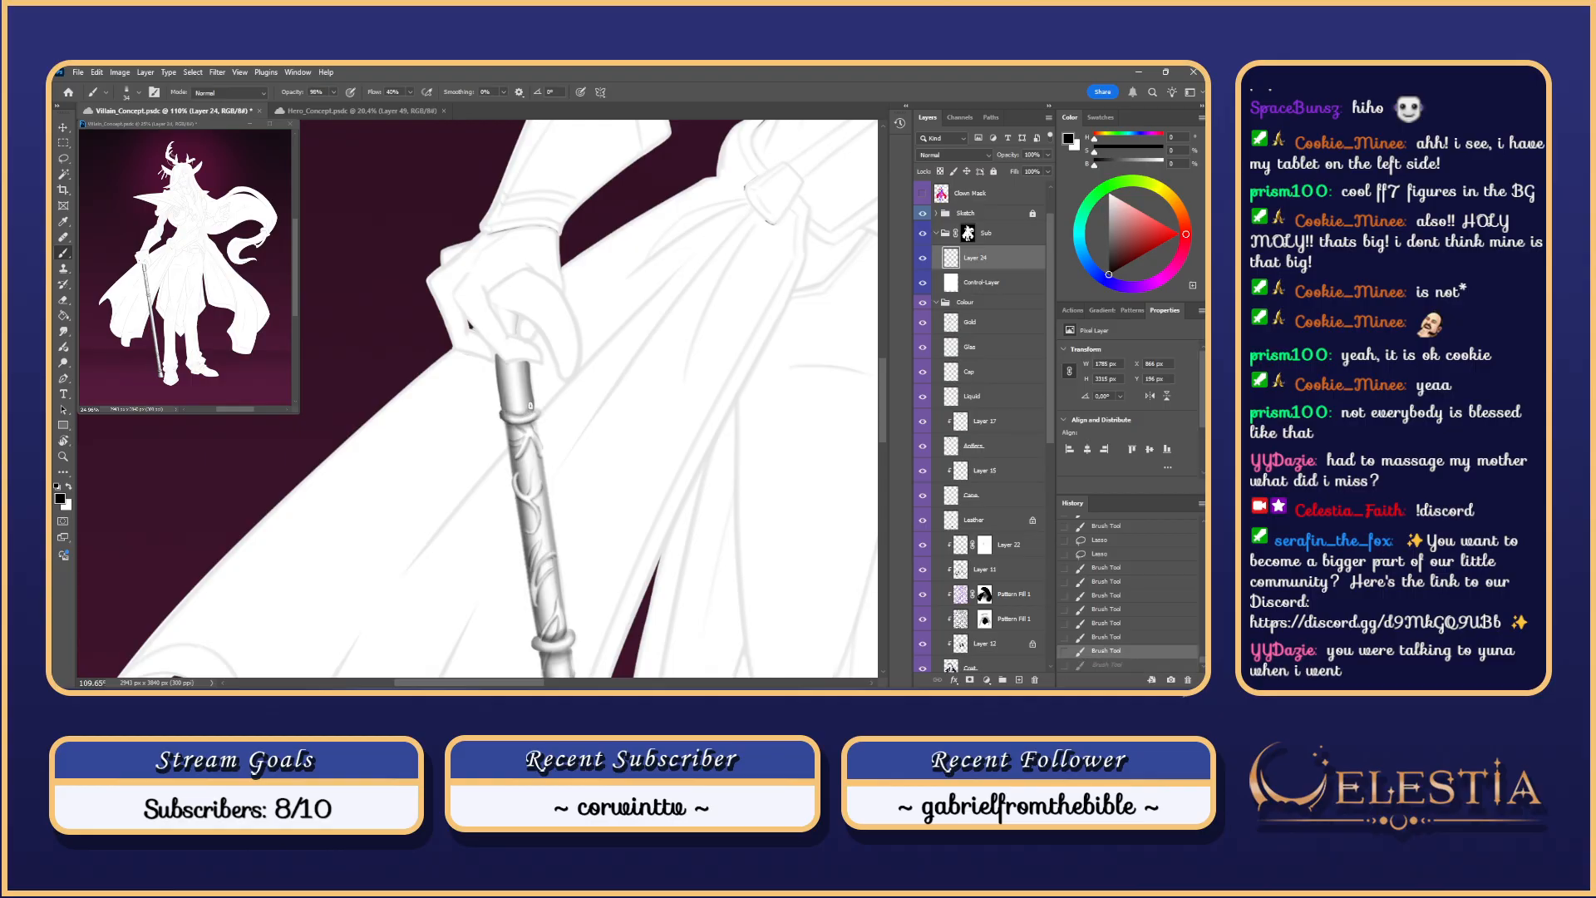
Step: Try small grey shading strokes just above the cane's ring, undoing ones that don't fit
key(ctrl+z)
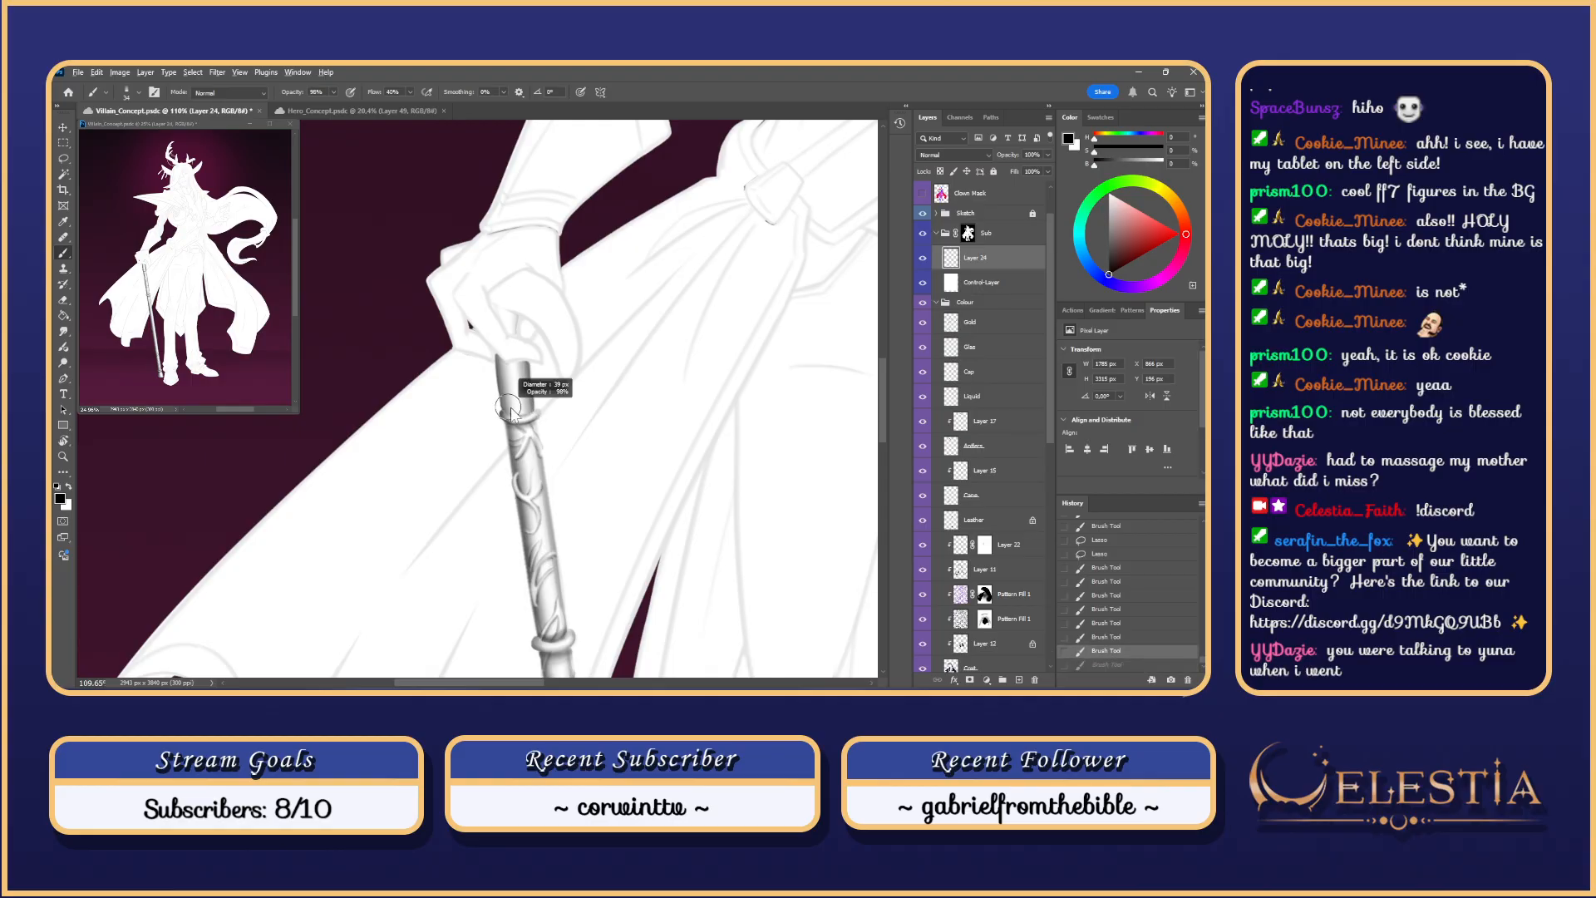
key(ctrl+shift+z)
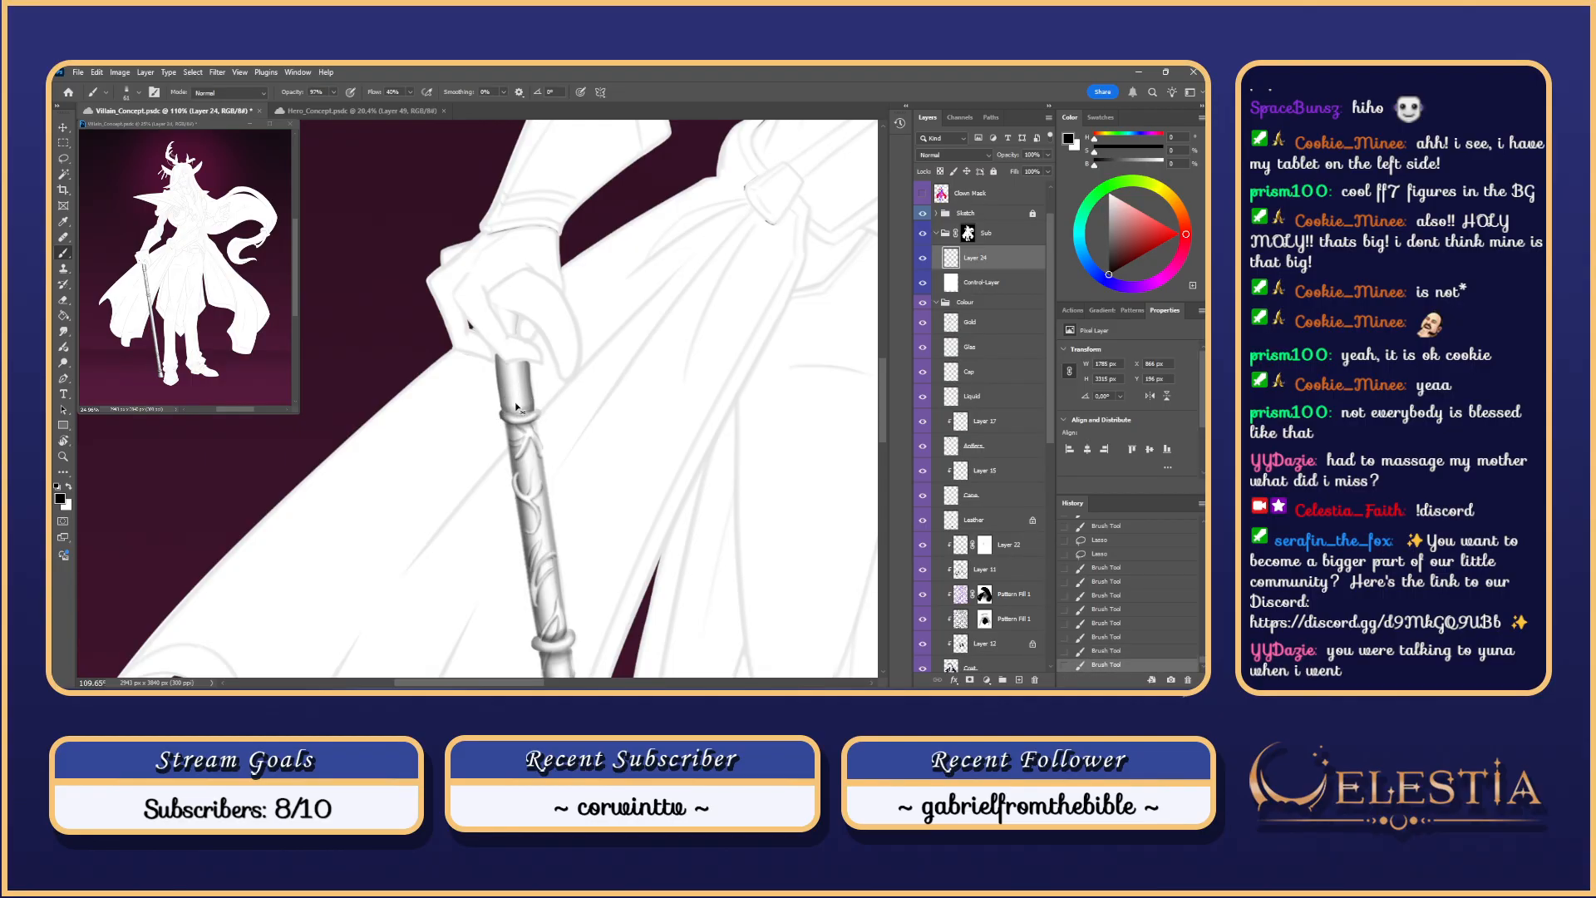
key(ctrl+z)
drag(504, 407, 533, 404)
key(ctrl+z)
key(ctrl+z)
key(ctrl+z)
key(ctrl+z)
key(ctrl+z)
key(ctrl+z)
key(ctrl+z)
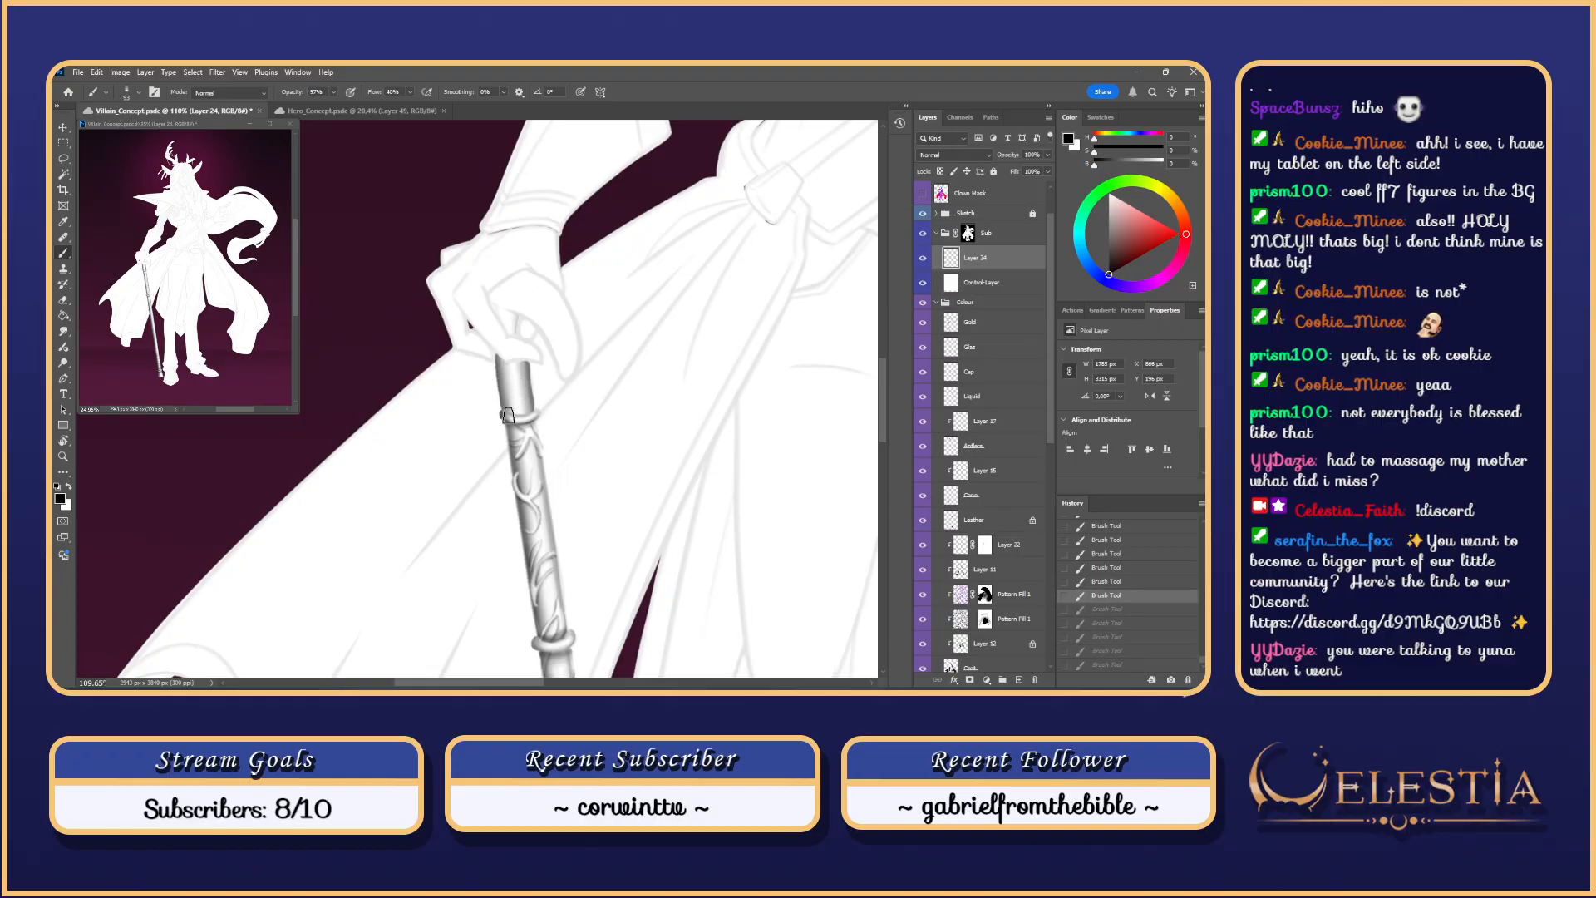
mouse_move(505, 410)
mouse_down()
mouse_move(540, 387)
mouse_move(519, 399)
mouse_up()
key(ctrl+z)
key(ctrl+z)
key(ctrl+z)
key(ctrl+z)
key(ctrl+z)
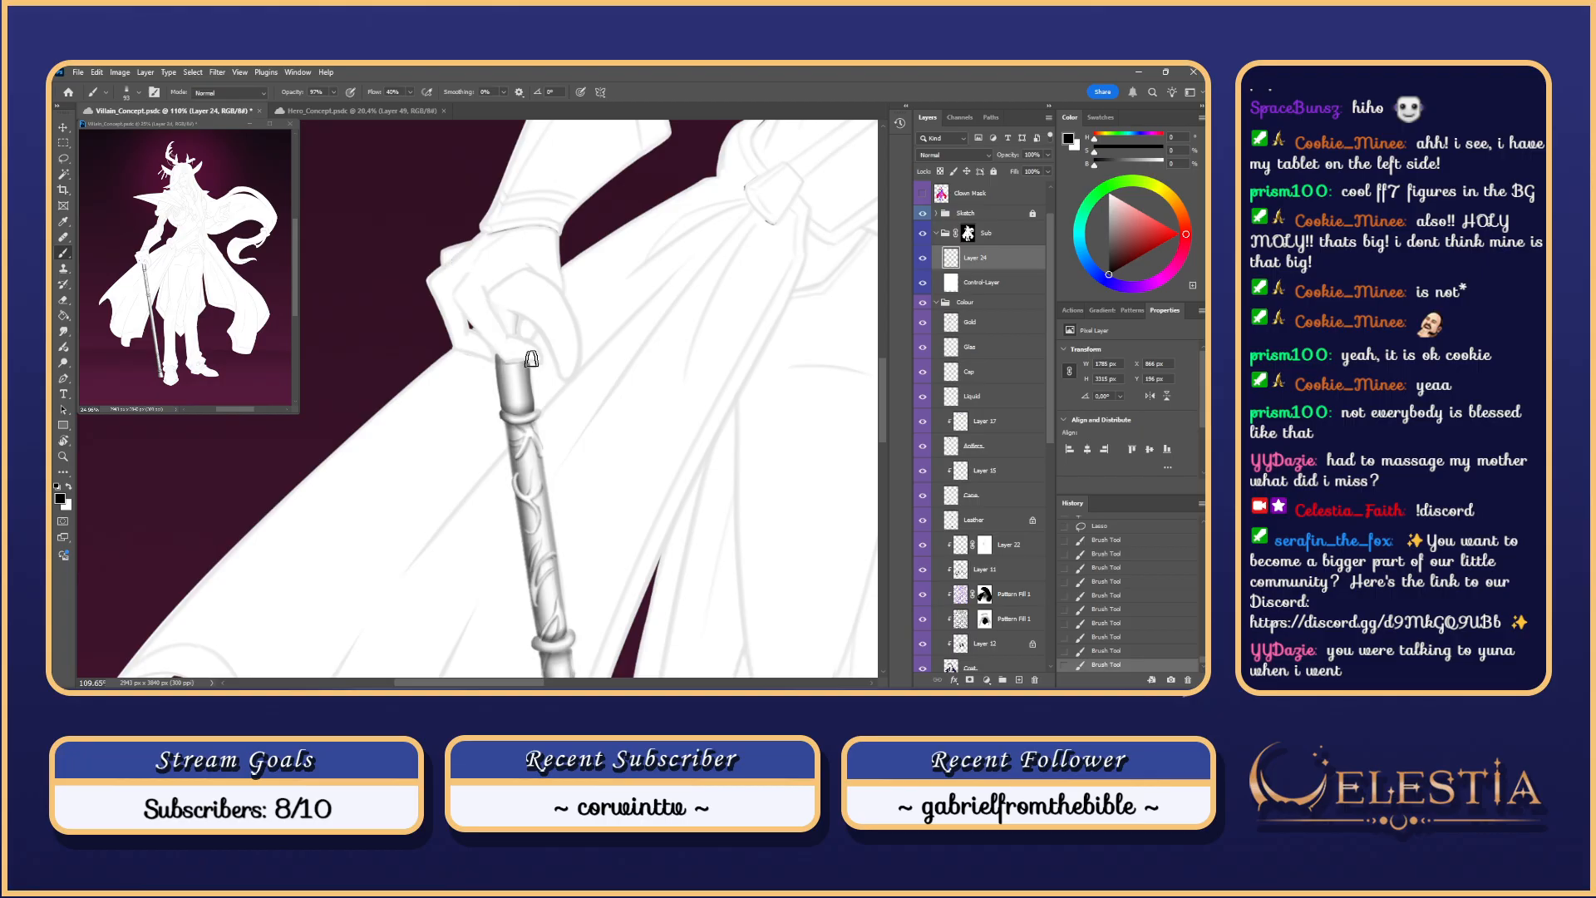
Step: Try light shading sweeps across the cane's top, then zoom out to review
key(ctrl+z)
mouse_move(531, 359)
mouse_down()
mouse_move(481, 363)
mouse_move(487, 344)
mouse_up()
key(ctrl+z)
key(ctrl+z)
key(ctrl+z)
key(ctrl+z)
key(ctrl+z)
key(ctrl+z)
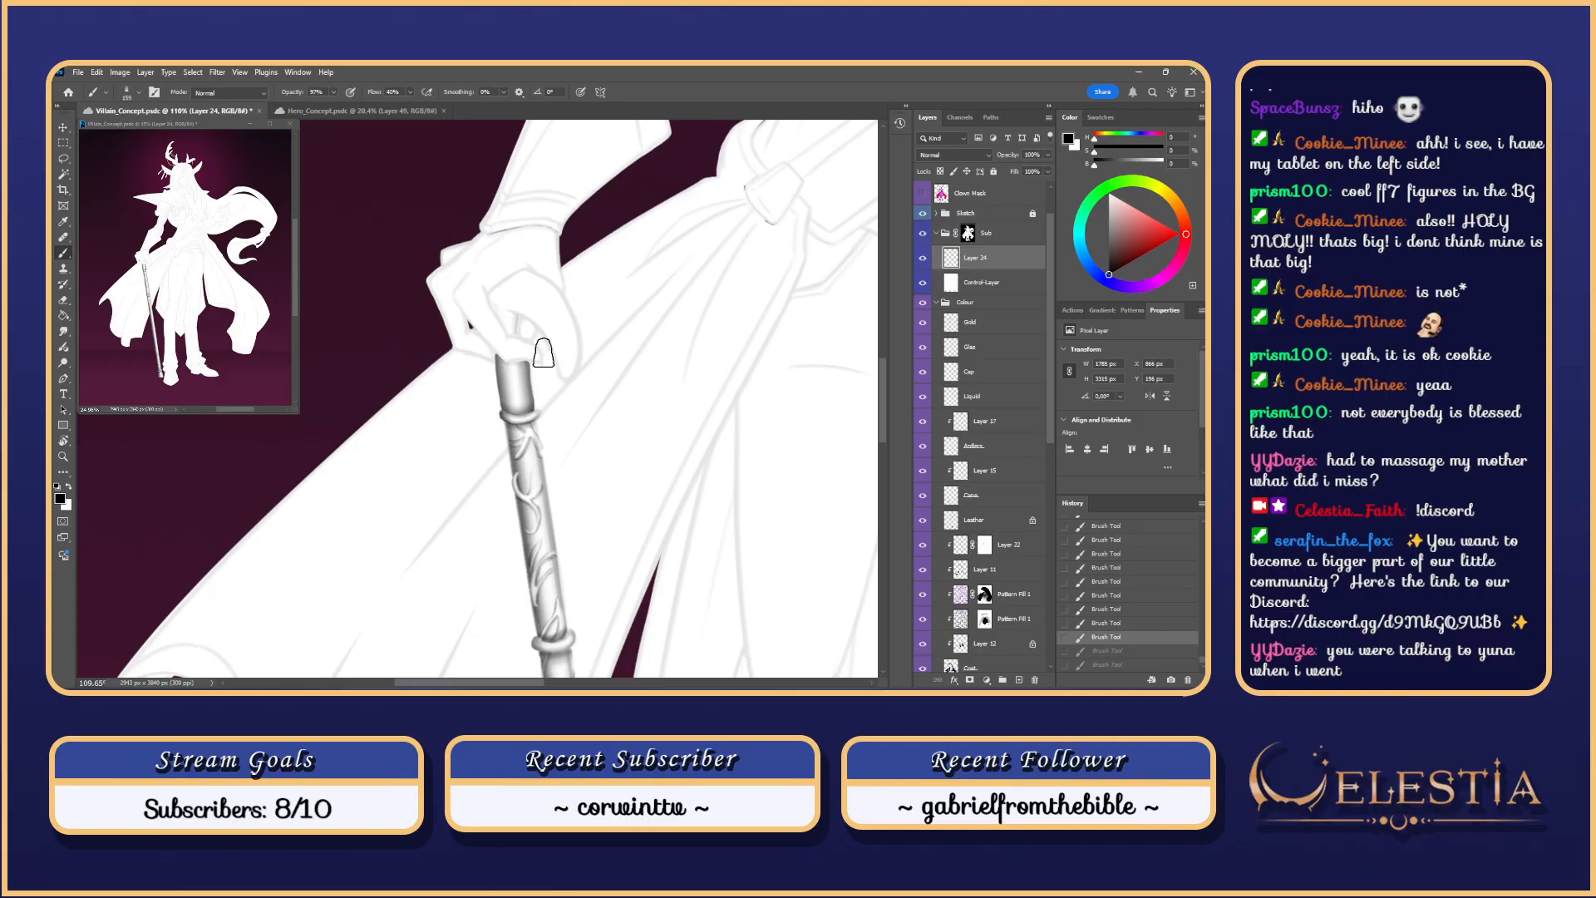
mouse_move(544, 354)
mouse_down()
mouse_move(463, 371)
mouse_move(535, 356)
mouse_move(522, 371)
mouse_move(497, 353)
mouse_move(550, 369)
mouse_move(463, 360)
mouse_move(503, 357)
mouse_up()
key(ctrl+z)
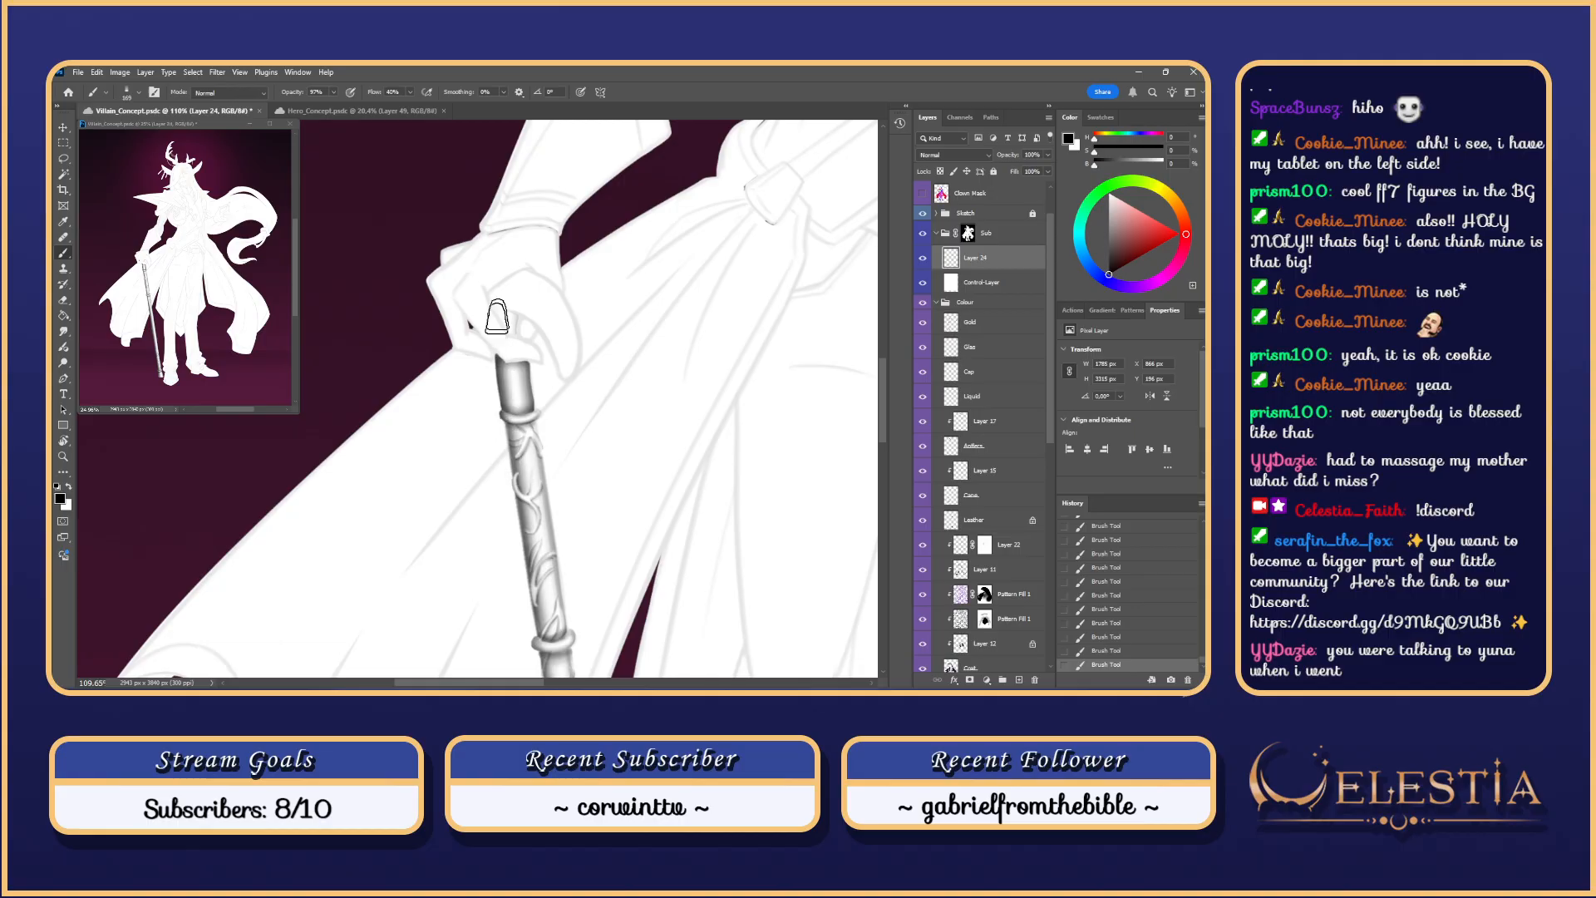
scroll(558, 259, down, 3)
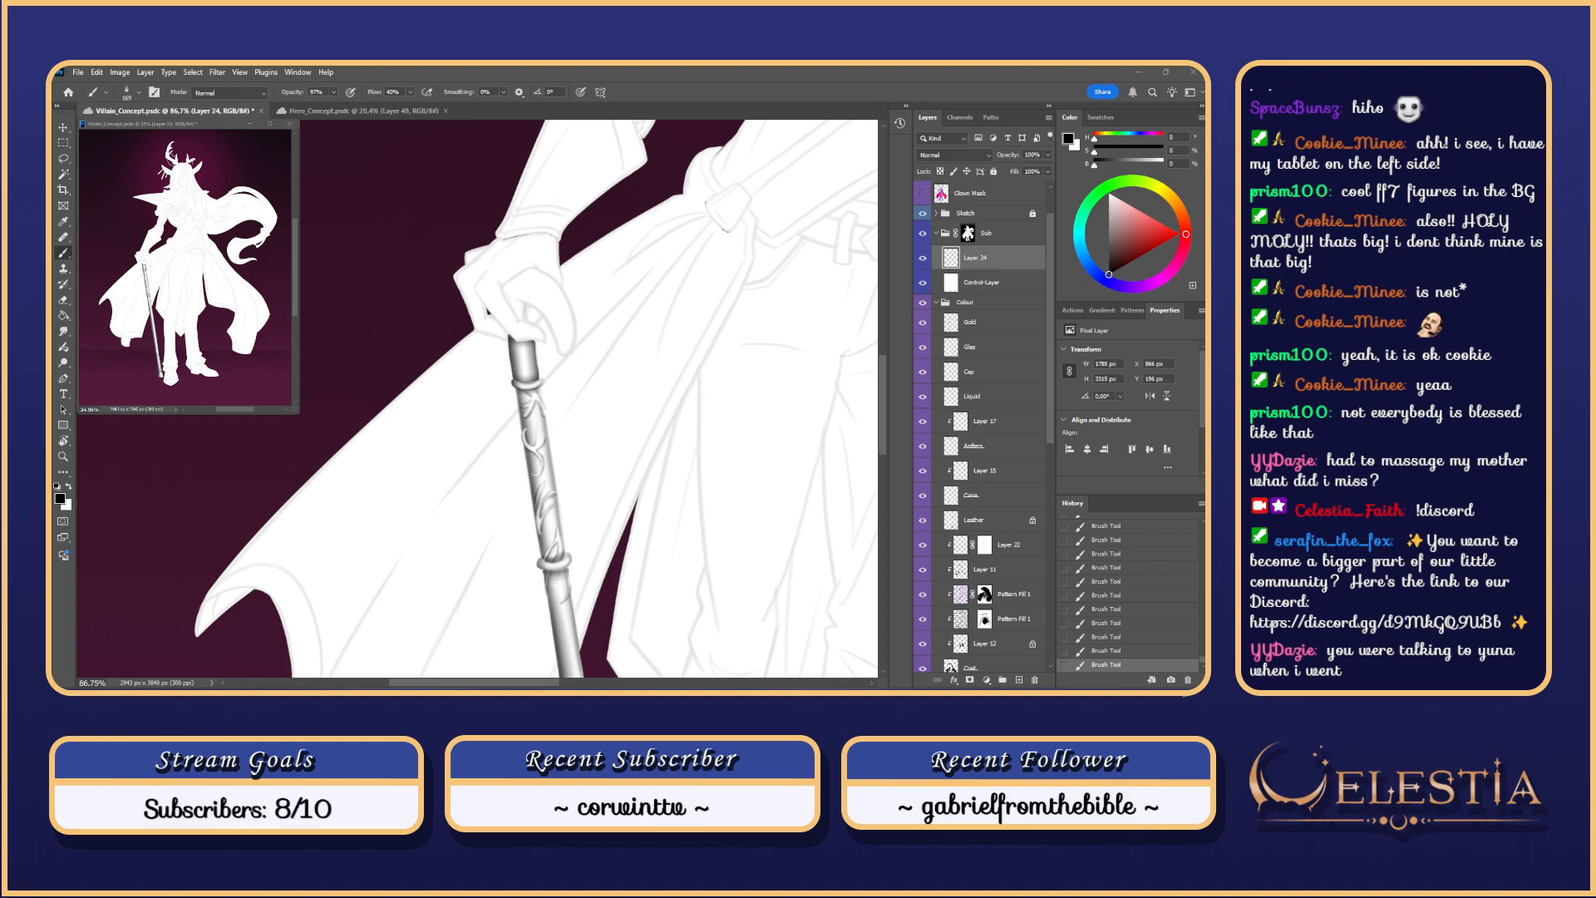
Step: Try shading inside the gloved hand above the cane, then remove it
key(ctrl+z)
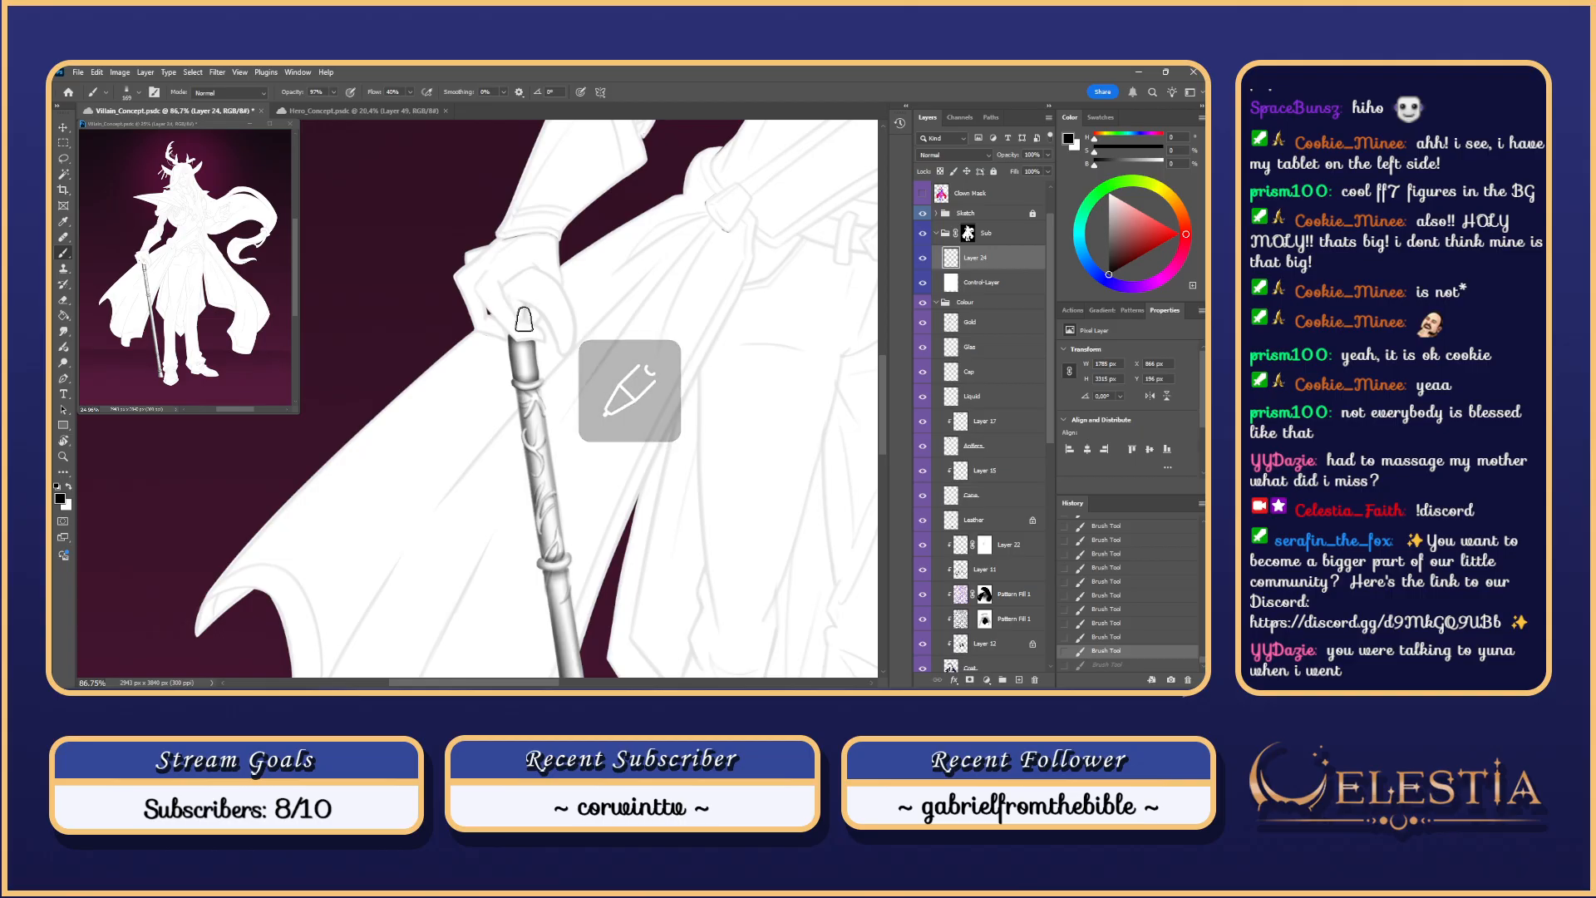
drag(524, 320, 529, 316)
key(ctrl+z)
key(ctrl+z)
key(ctrl+z)
key(ctrl+z)
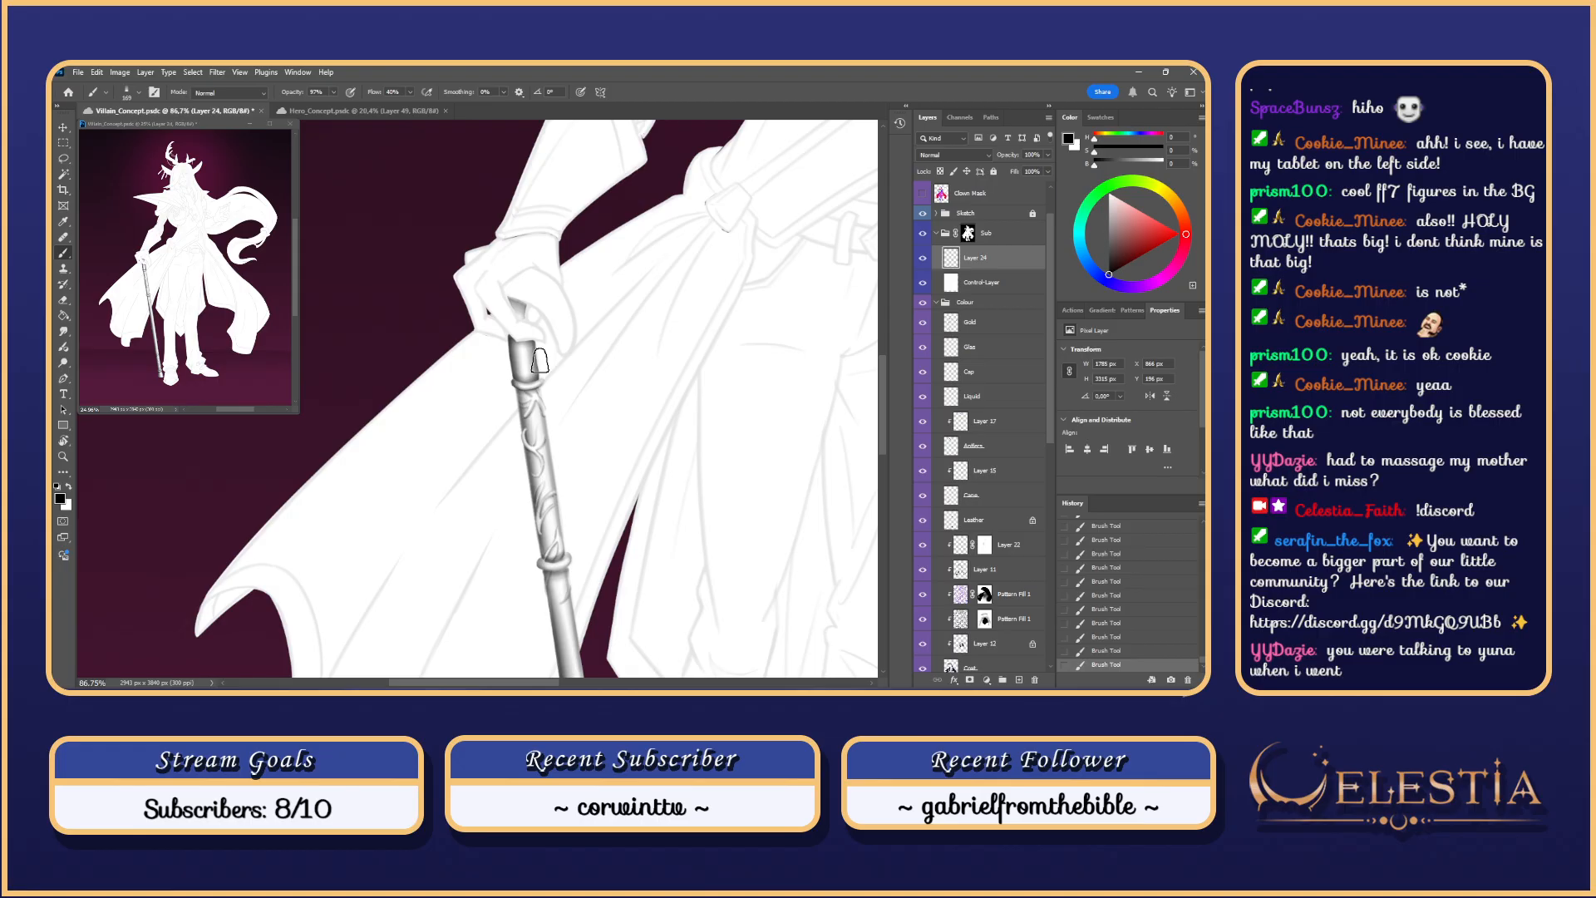
key(ctrl+z)
key(ctrl+z)
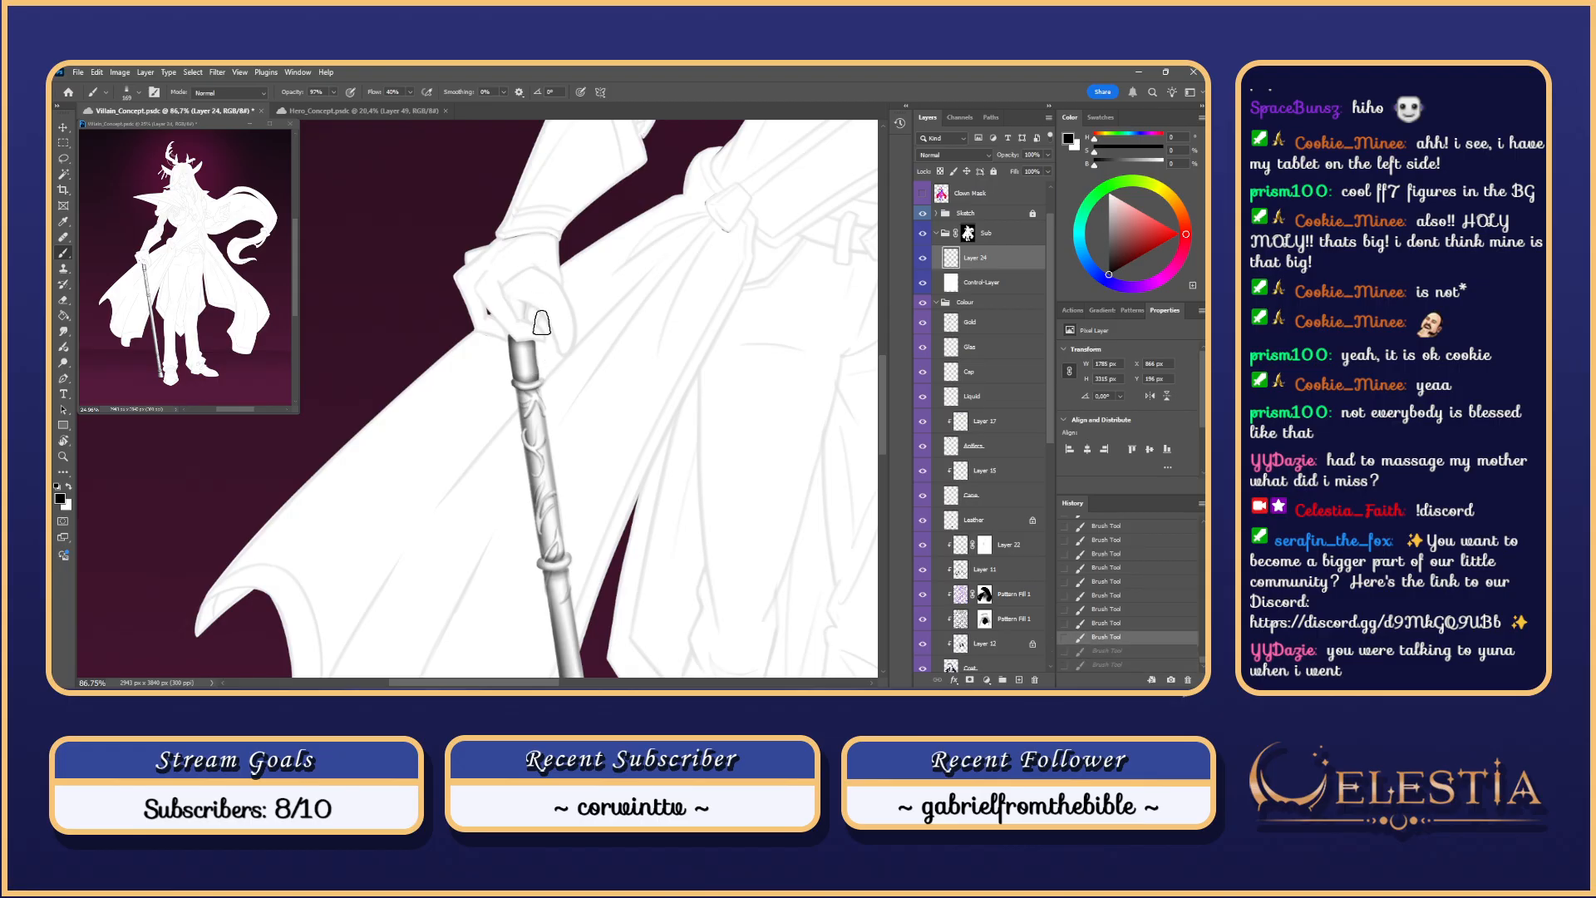
mouse_move(542, 322)
mouse_down()
mouse_move(590, 367)
mouse_move(553, 341)
mouse_up()
Step: Compare the shading stroke near the hand on and off, finally dropping the last few strokes
key(ctrl+shift+z)
key(ctrl+z)
key(ctrl+z)
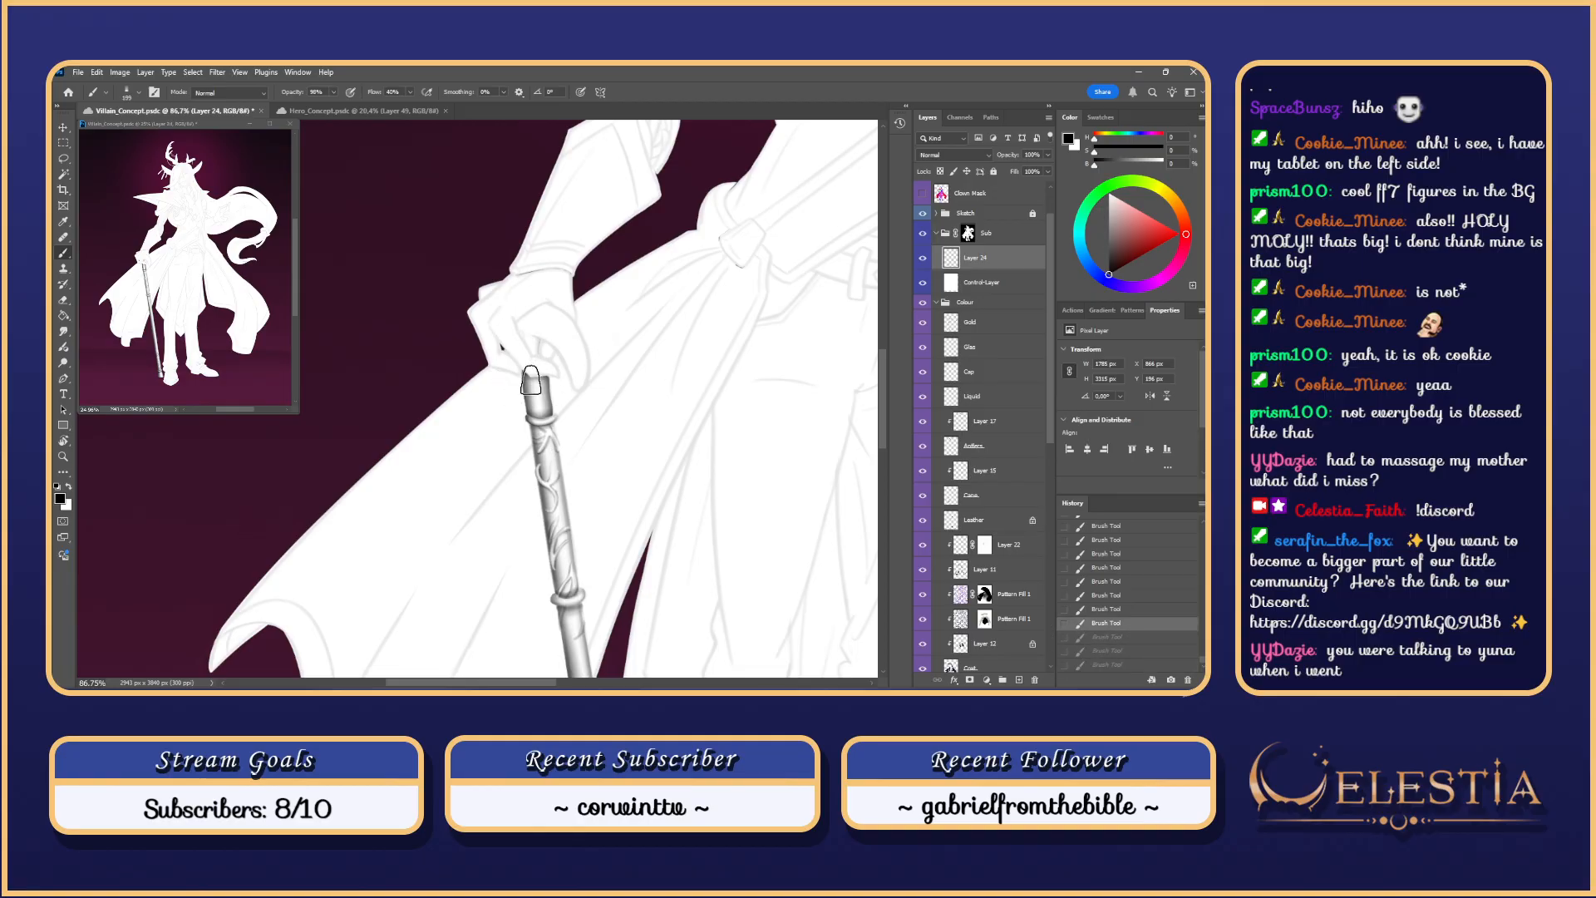
key(ctrl+z)
key(ctrl+shift+z)
key(ctrl+shift+z)
key(ctrl+shift+z)
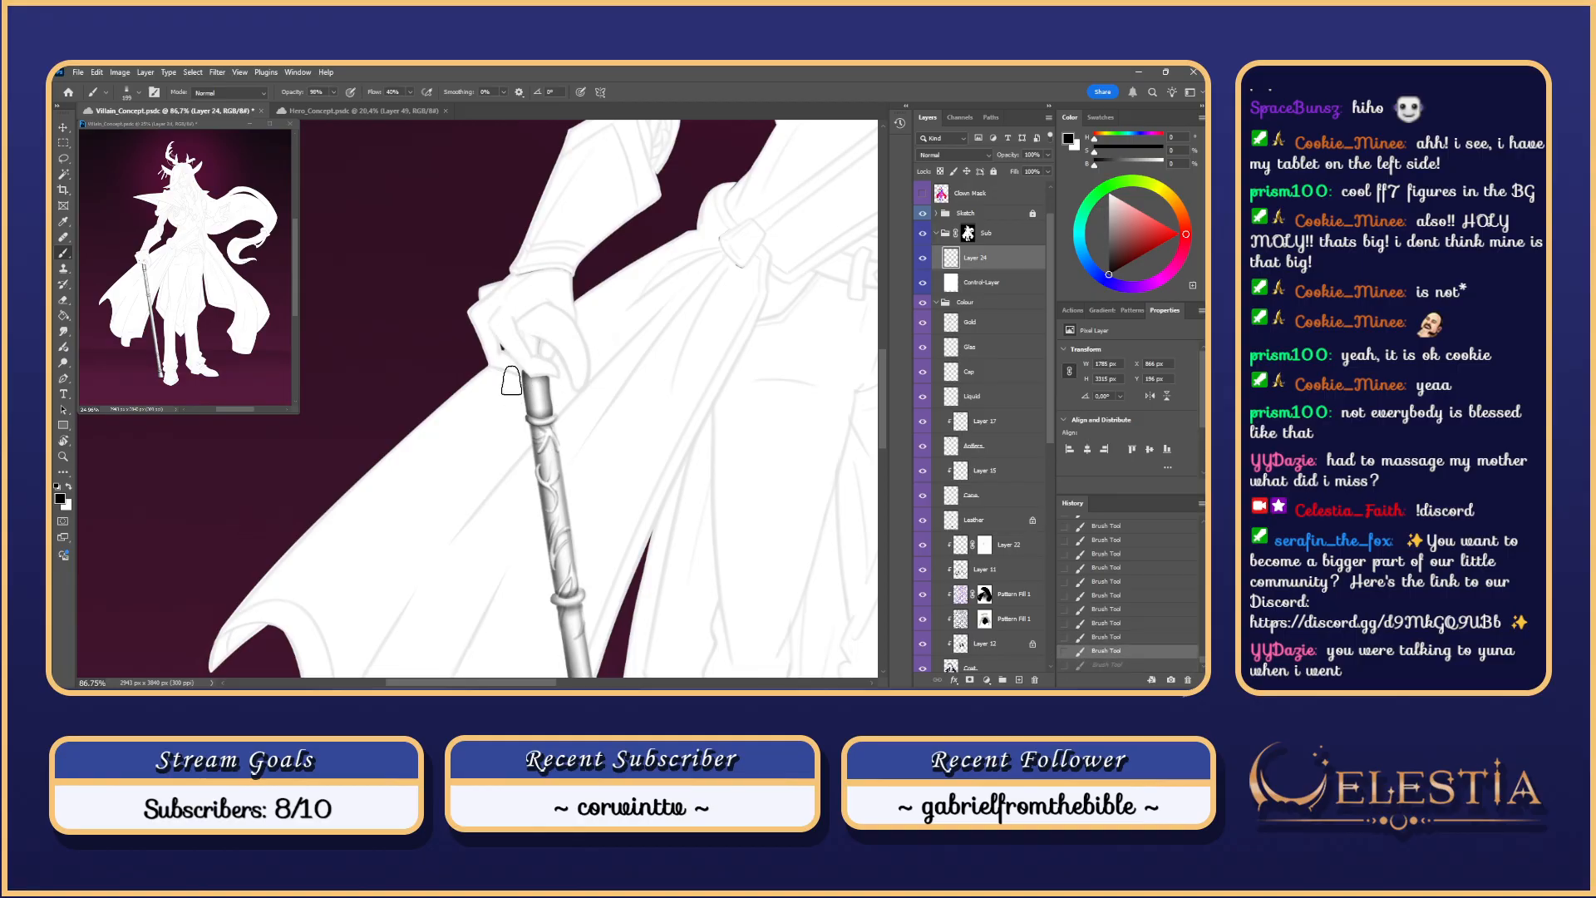
key(ctrl+shift+z)
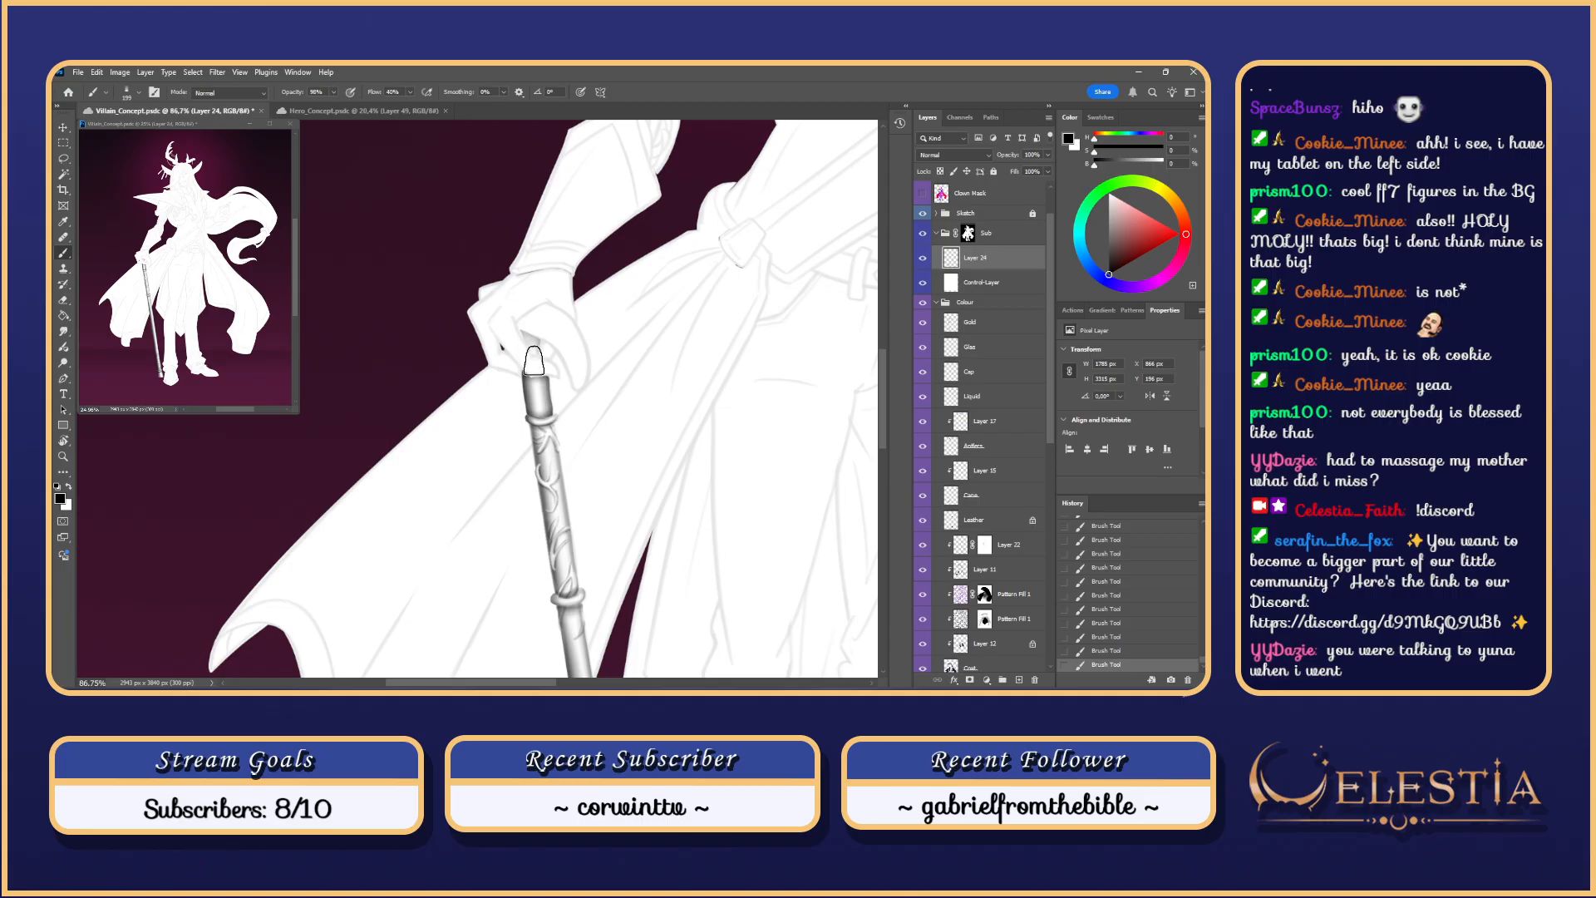
key(ctrl+z)
key(ctrl+shift+z)
key(ctrl+z)
key(ctrl+shift+z)
key(ctrl+z)
key(ctrl+shift+z)
key(ctrl+z)
key(ctrl+shift+z)
key(ctrl+z)
key(ctrl+shift+z)
key(ctrl+z)
key(ctrl+shift+z)
key(ctrl+z)
key(ctrl+shift+z)
key(ctrl+z)
key(ctrl+shift+z)
key(ctrl+z)
key(ctrl+z)
key(ctrl+shift+z)
key(ctrl+shift+z)
key(ctrl+z)
key(ctrl+shift+z)
key(ctrl+z)
key(ctrl+z)
key(ctrl+z)
key(ctrl+z)
key(ctrl+z)
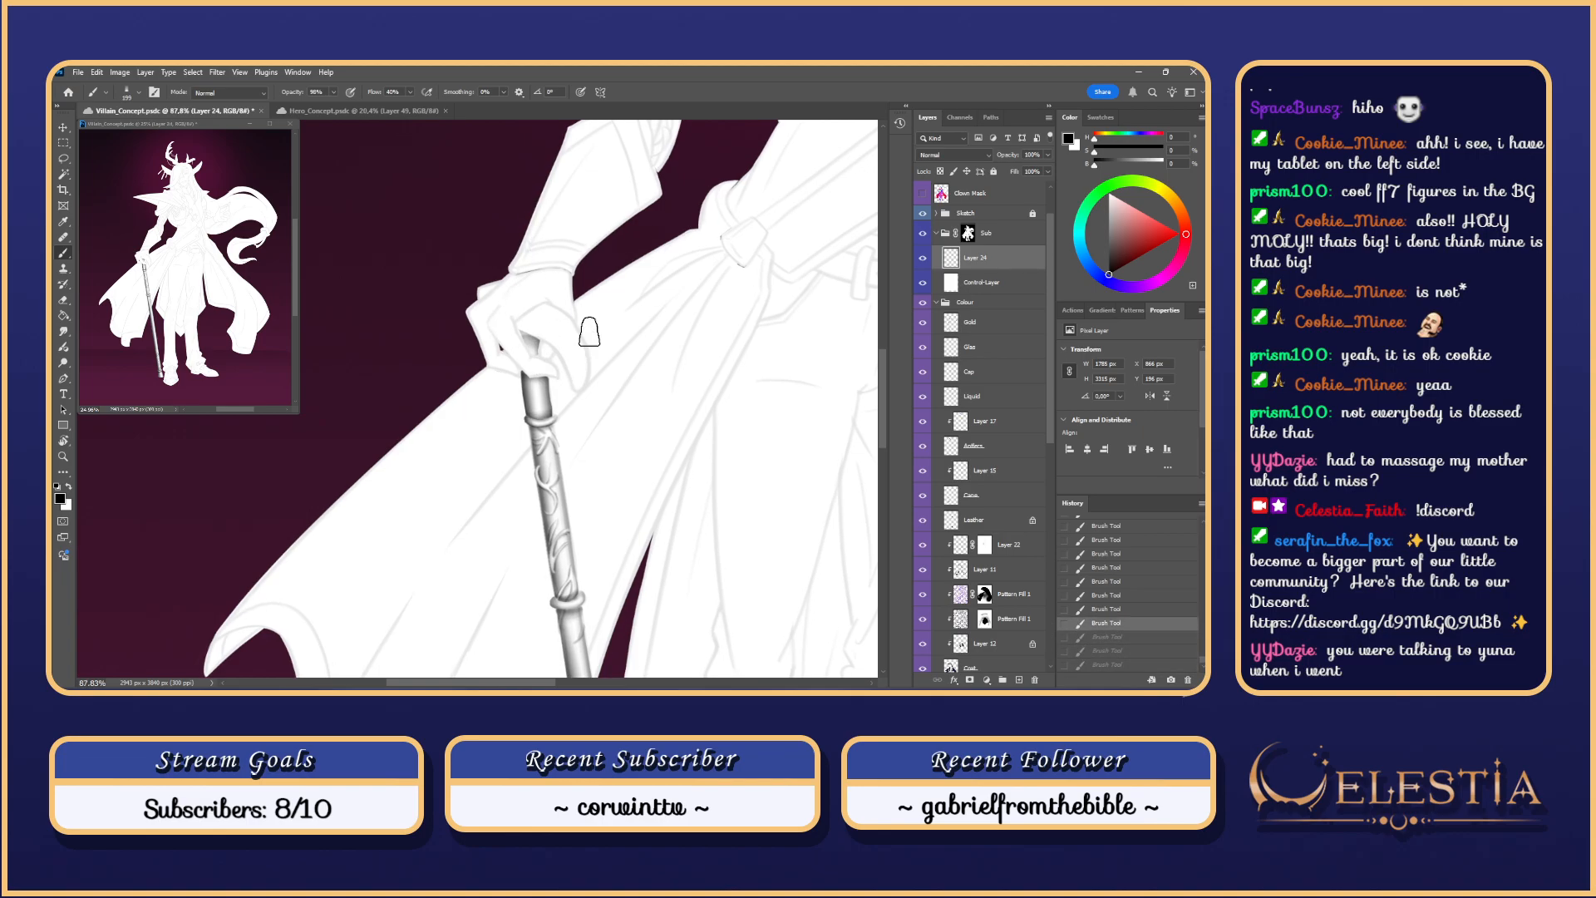
key(ctrl+z)
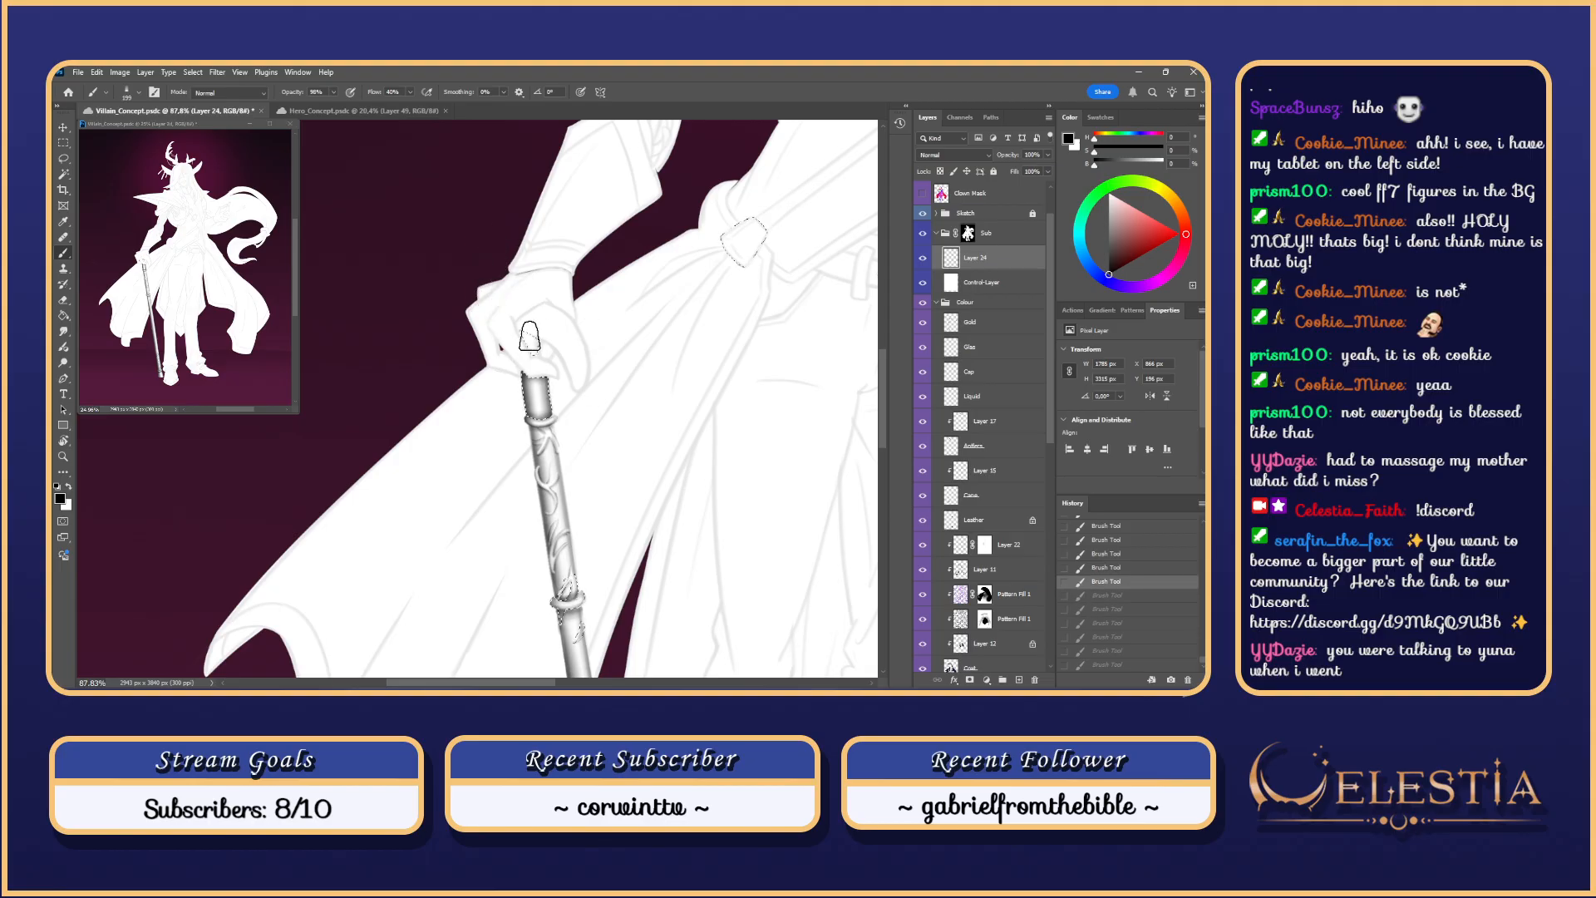
Step: Lasso the area around the hand at the cane top and try grey shading strokes inside it
key(l)
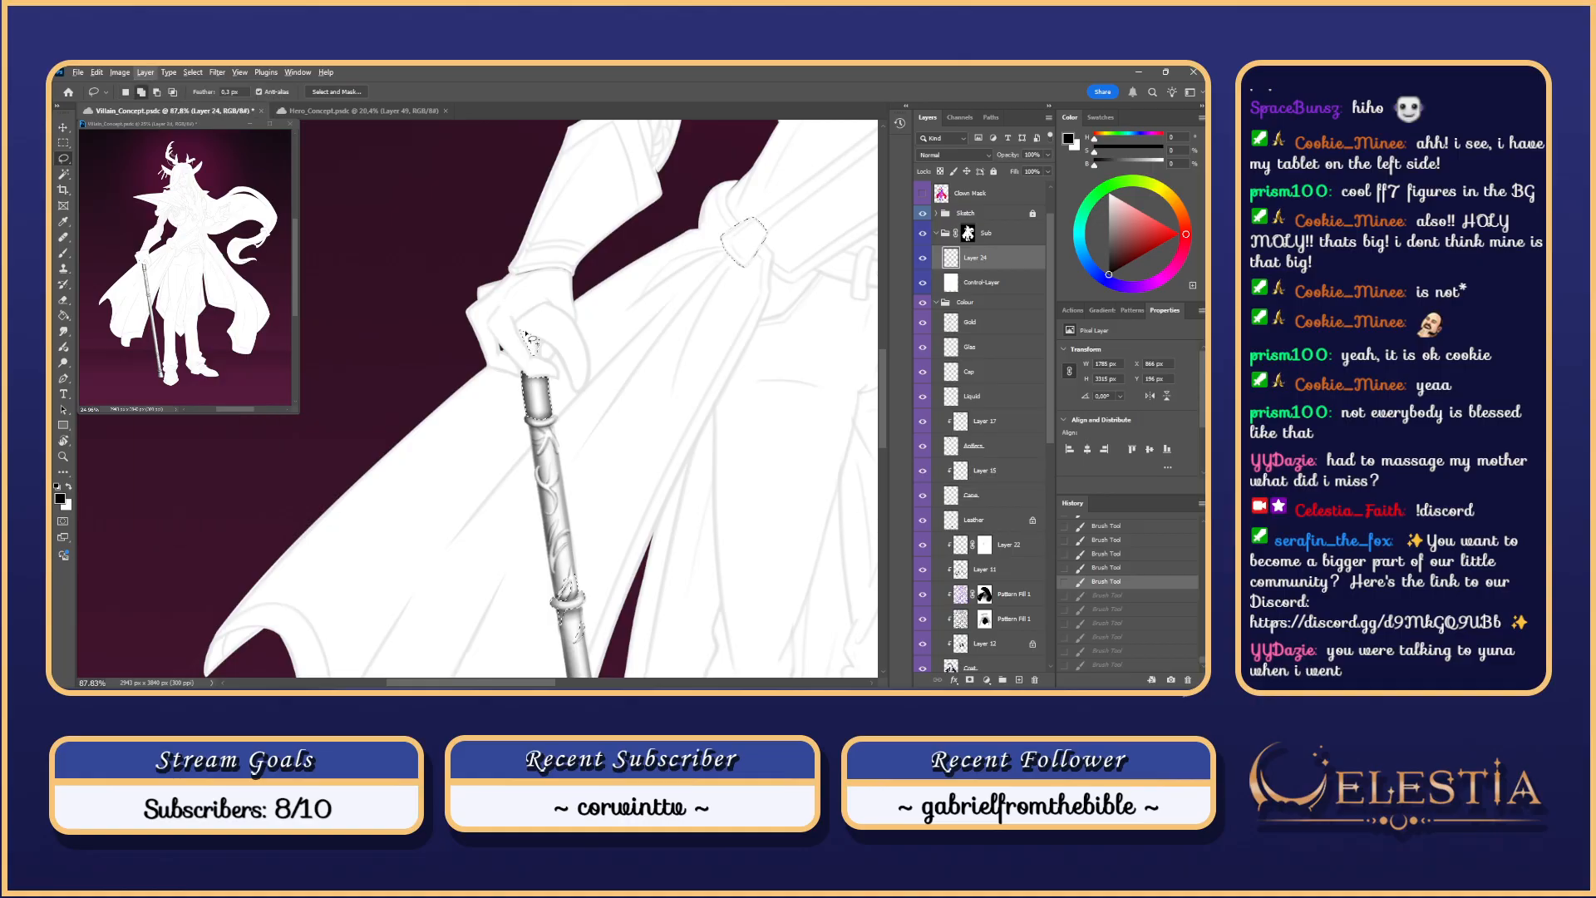
mouse_move(515, 333)
mouse_down()
mouse_move(542, 396)
mouse_move(526, 305)
mouse_move(532, 341)
mouse_up()
key(b)
mouse_move(536, 366)
mouse_down()
mouse_move(527, 274)
mouse_move(541, 367)
mouse_move(529, 281)
mouse_move(520, 320)
mouse_up()
key(ctrl+z)
key(ctrl+z)
key(ctrl+z)
mouse_move(516, 374)
mouse_down()
mouse_move(517, 333)
mouse_move(517, 349)
mouse_move(530, 337)
mouse_move(561, 355)
mouse_move(509, 331)
mouse_up()
key(ctrl+z)
drag(536, 354, 510, 322)
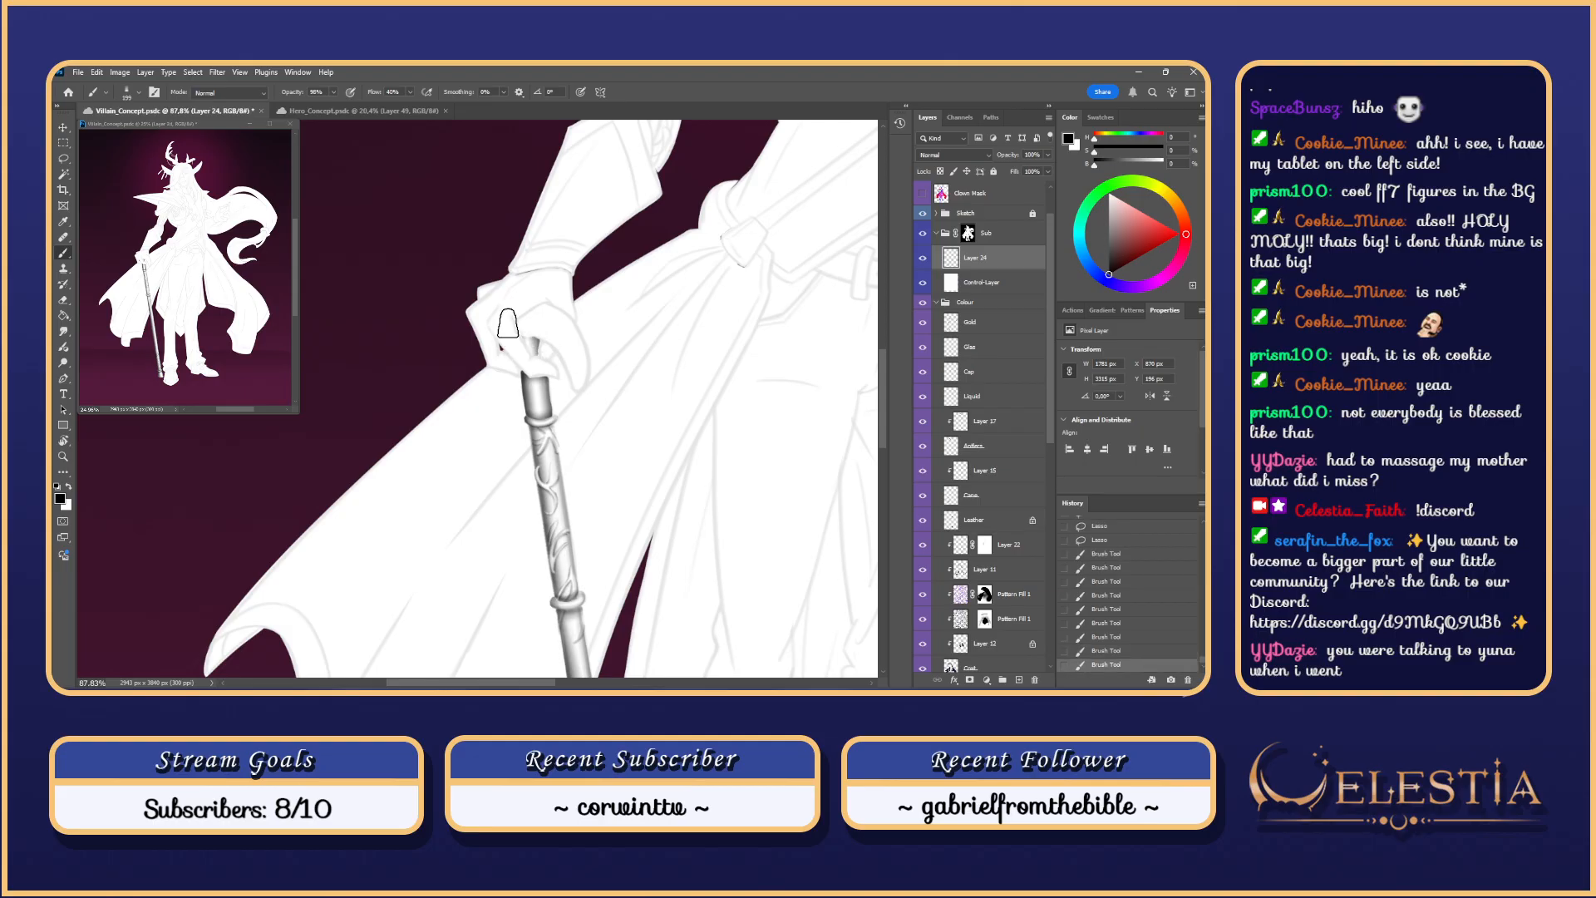
key(ctrl+z)
key(ctrl+z)
Step: Reshape the selection near the cane top and return to a larger brush
key(ctrl+z)
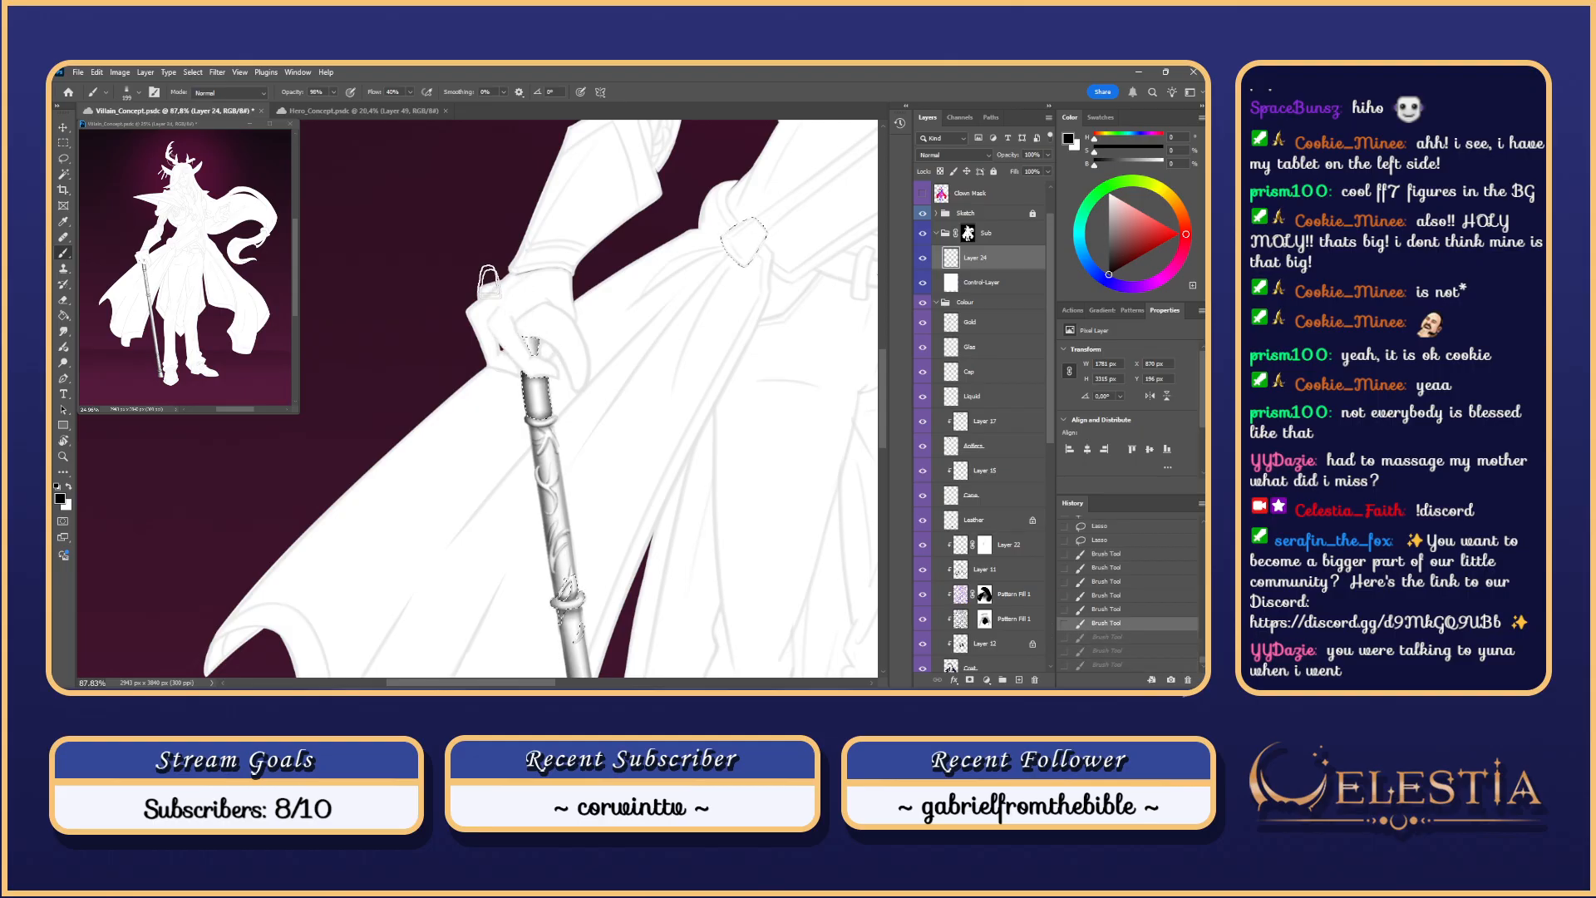
key(l)
mouse_move(514, 332)
mouse_down()
mouse_move(556, 362)
mouse_move(507, 319)
mouse_move(543, 361)
mouse_move(526, 321)
mouse_move(547, 340)
mouse_move(519, 332)
mouse_move(538, 323)
mouse_move(521, 338)
mouse_move(514, 323)
mouse_move(549, 345)
mouse_move(506, 330)
mouse_move(536, 329)
mouse_move(511, 305)
mouse_move(556, 343)
mouse_move(502, 331)
mouse_move(560, 353)
mouse_move(481, 285)
mouse_move(517, 337)
mouse_up()
key(b)
key(])
key(])
Step: Shade across the gloved hand with short grey strokes
key(ctrl+z)
key(ctrl+z)
key(ctrl+z)
key(ctrl+z)
key(ctrl+z)
mouse_move(516, 333)
mouse_down()
mouse_move(549, 354)
mouse_move(497, 329)
mouse_move(518, 335)
mouse_up()
key(ctrl+z)
key(ctrl+z)
key(ctrl+z)
key(ctrl+z)
mouse_move(567, 356)
mouse_down()
mouse_move(494, 319)
mouse_move(507, 320)
mouse_move(496, 304)
mouse_up()
scroll(551, 283, up, 2)
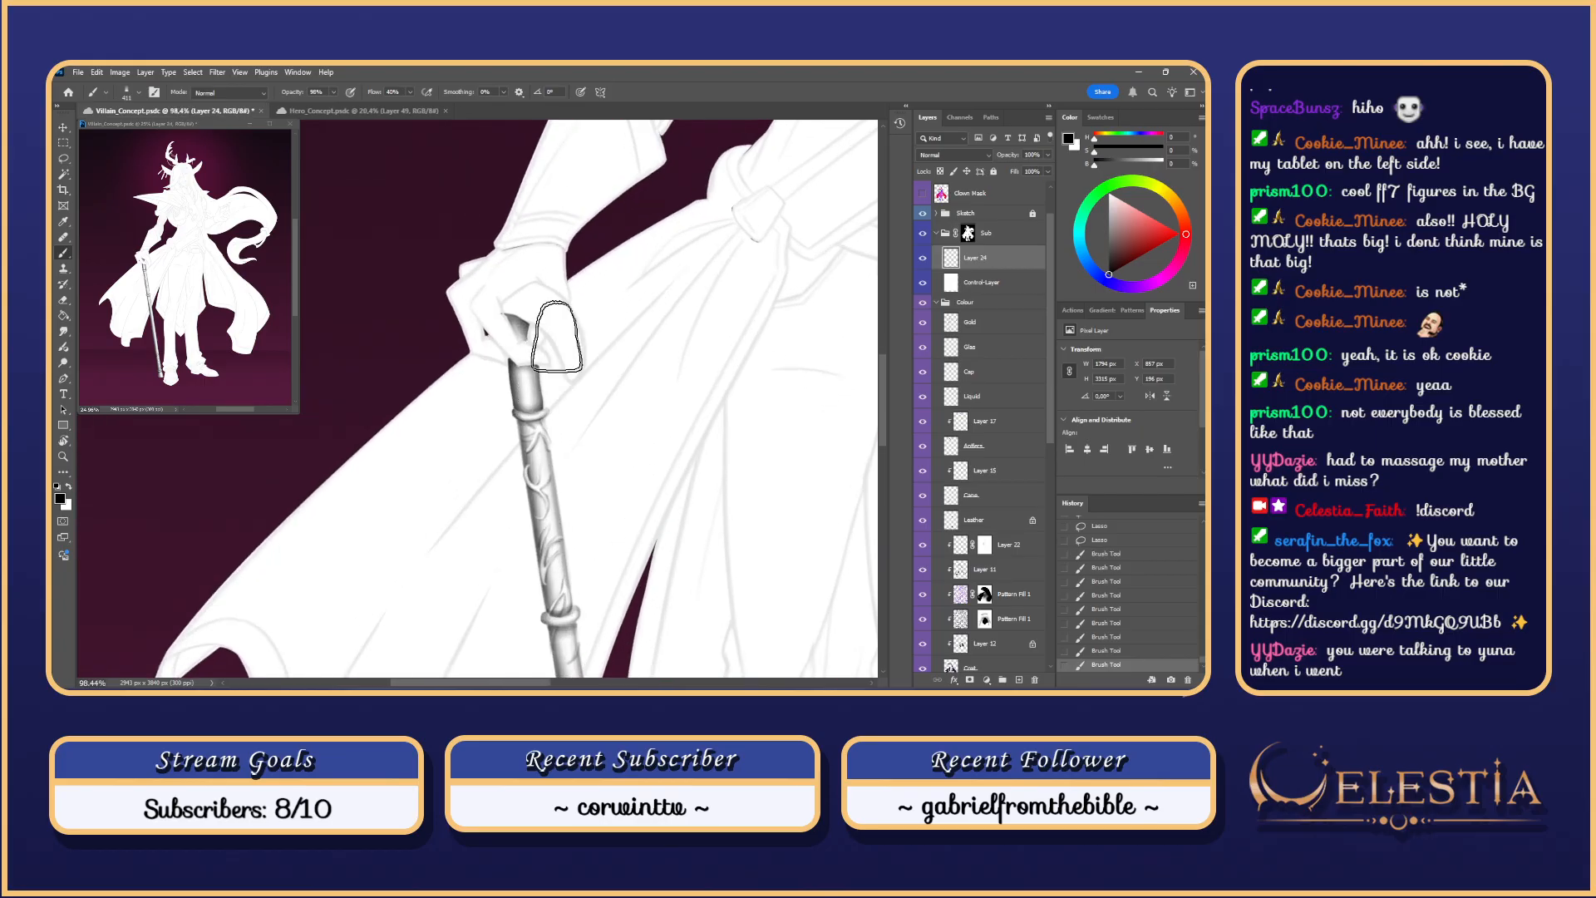
Step: Clear the selection and lasso the hand area above the cane, adding a second area with Shift
key(ctrl+d)
key(l)
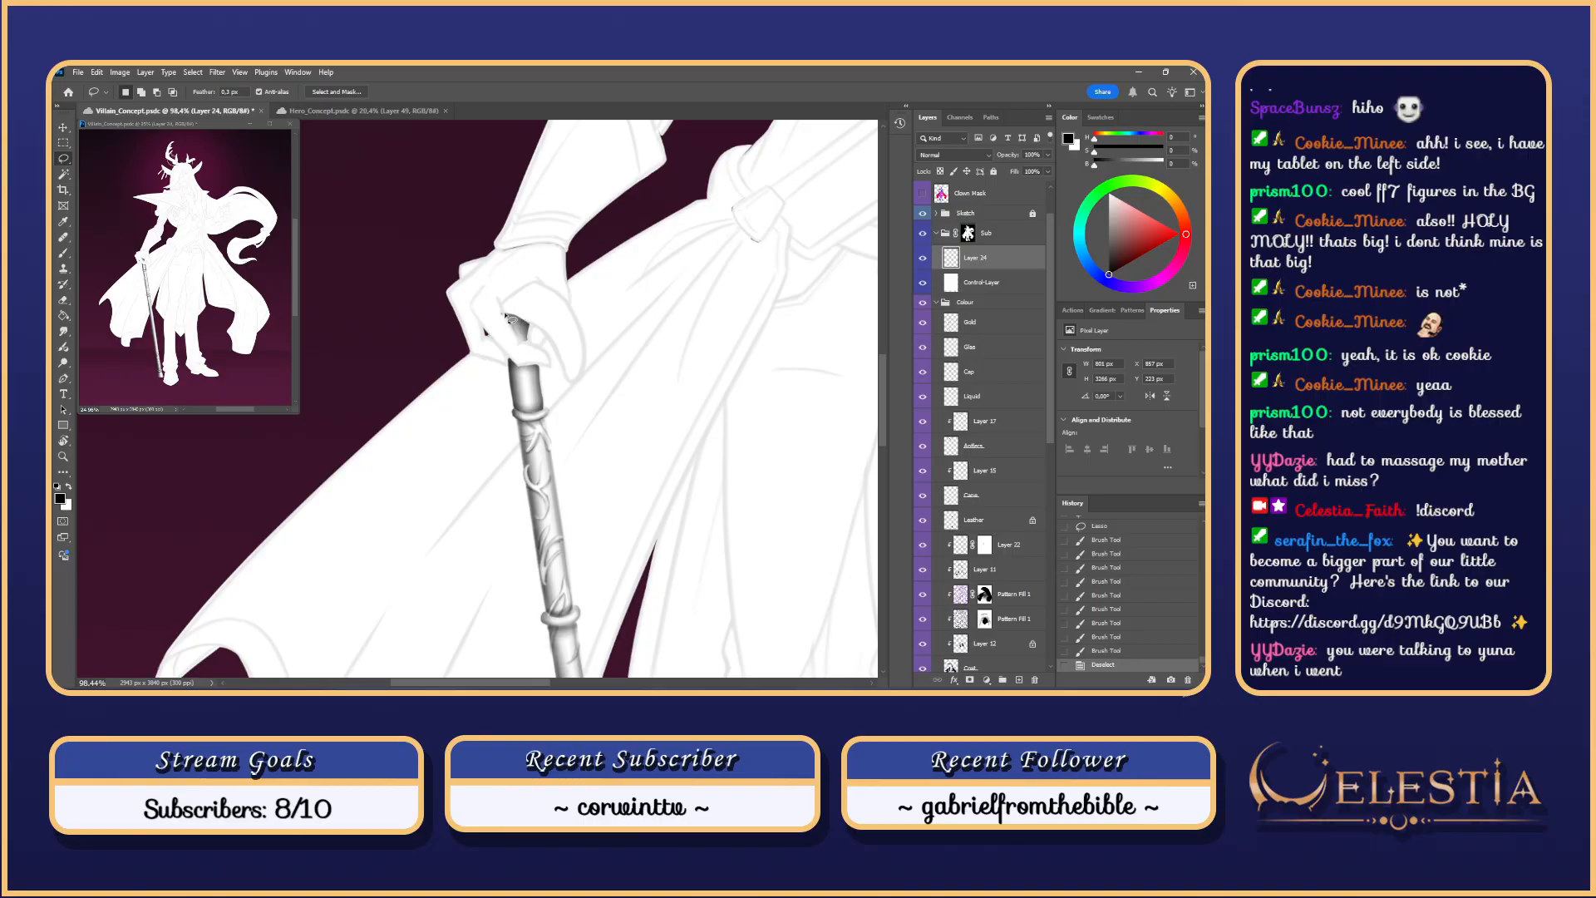
drag(539, 332, 513, 318)
key(ctrl+z)
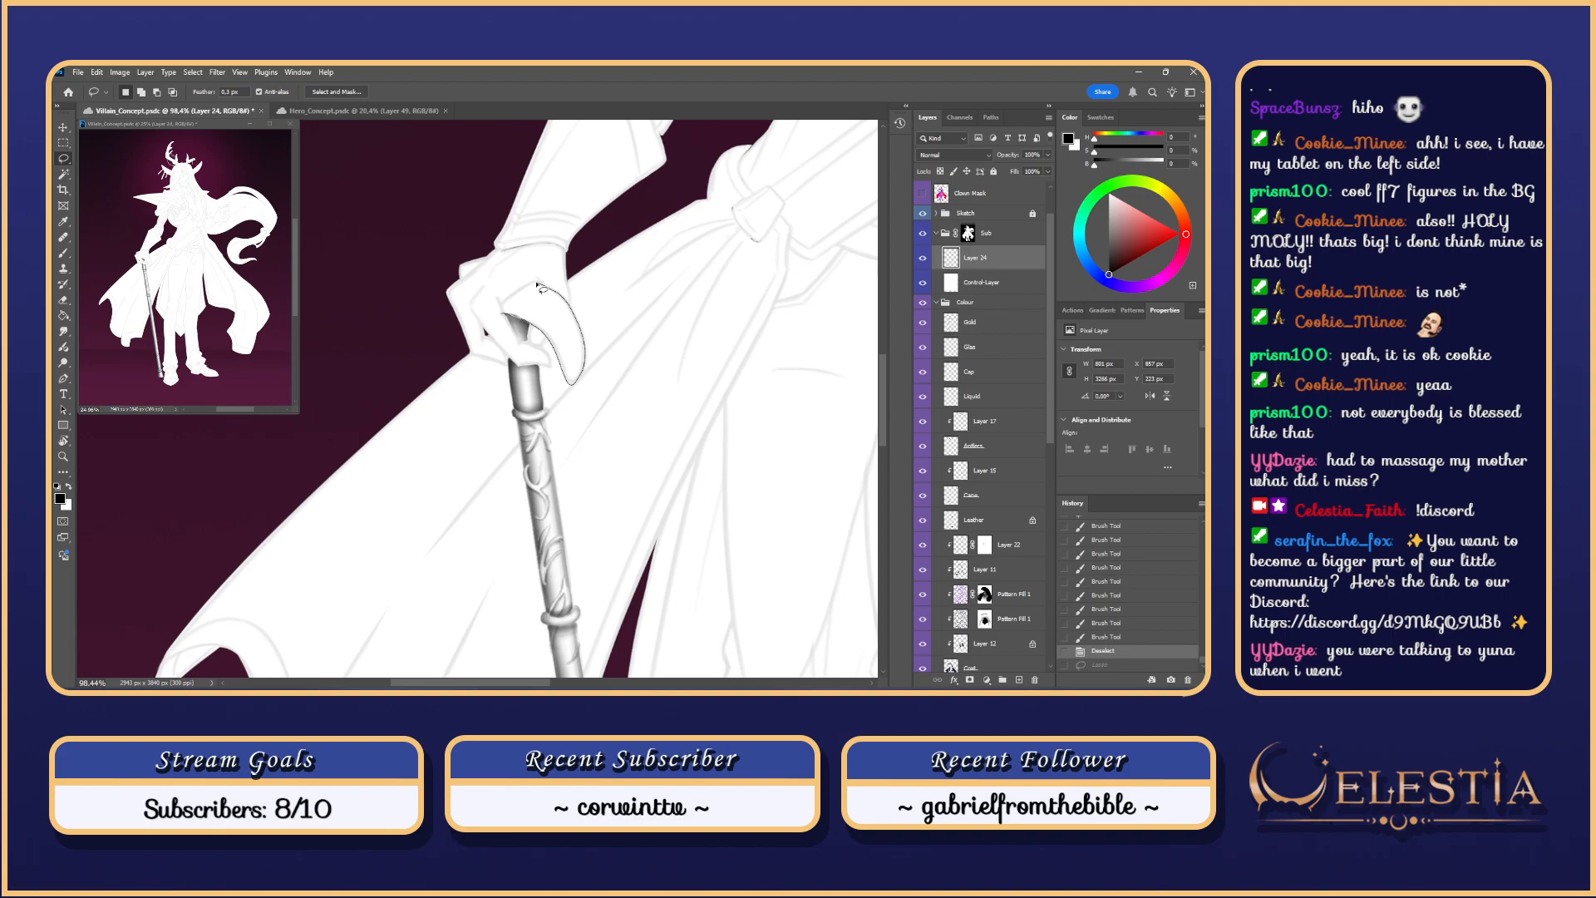
drag(505, 316, 504, 318)
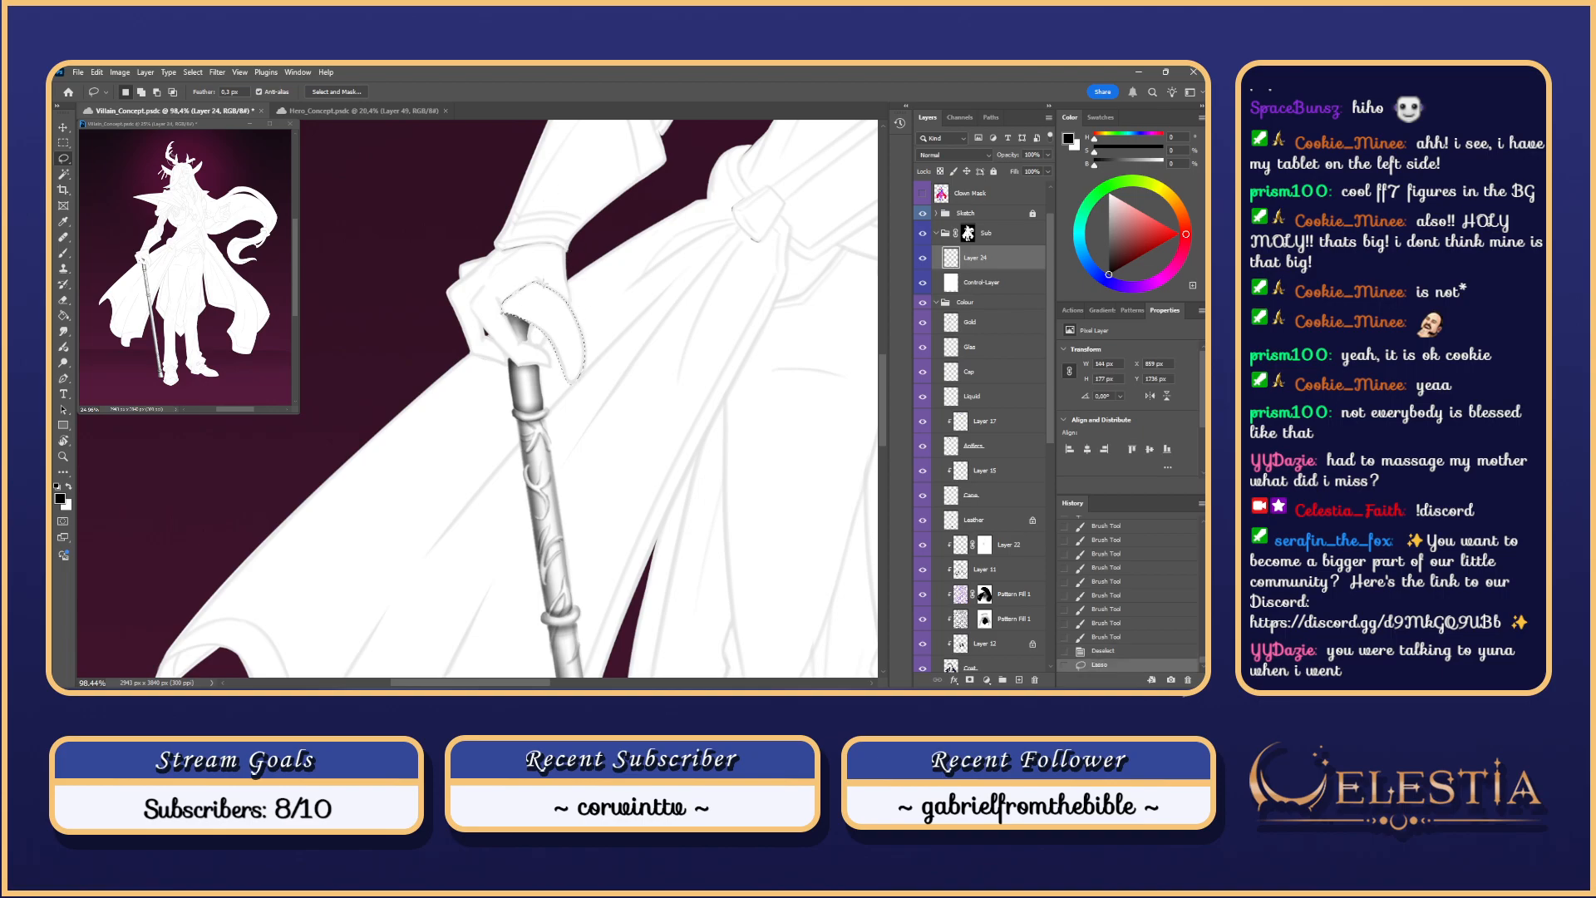
key(shift)
drag(587, 339, 580, 405)
Step: Paint shading inside the selection on the thumb and the left part of the cane handle
key(b)
mouse_move(513, 329)
mouse_down()
mouse_move(572, 376)
mouse_move(566, 358)
mouse_up()
key(ctrl+z)
key(ctrl+z)
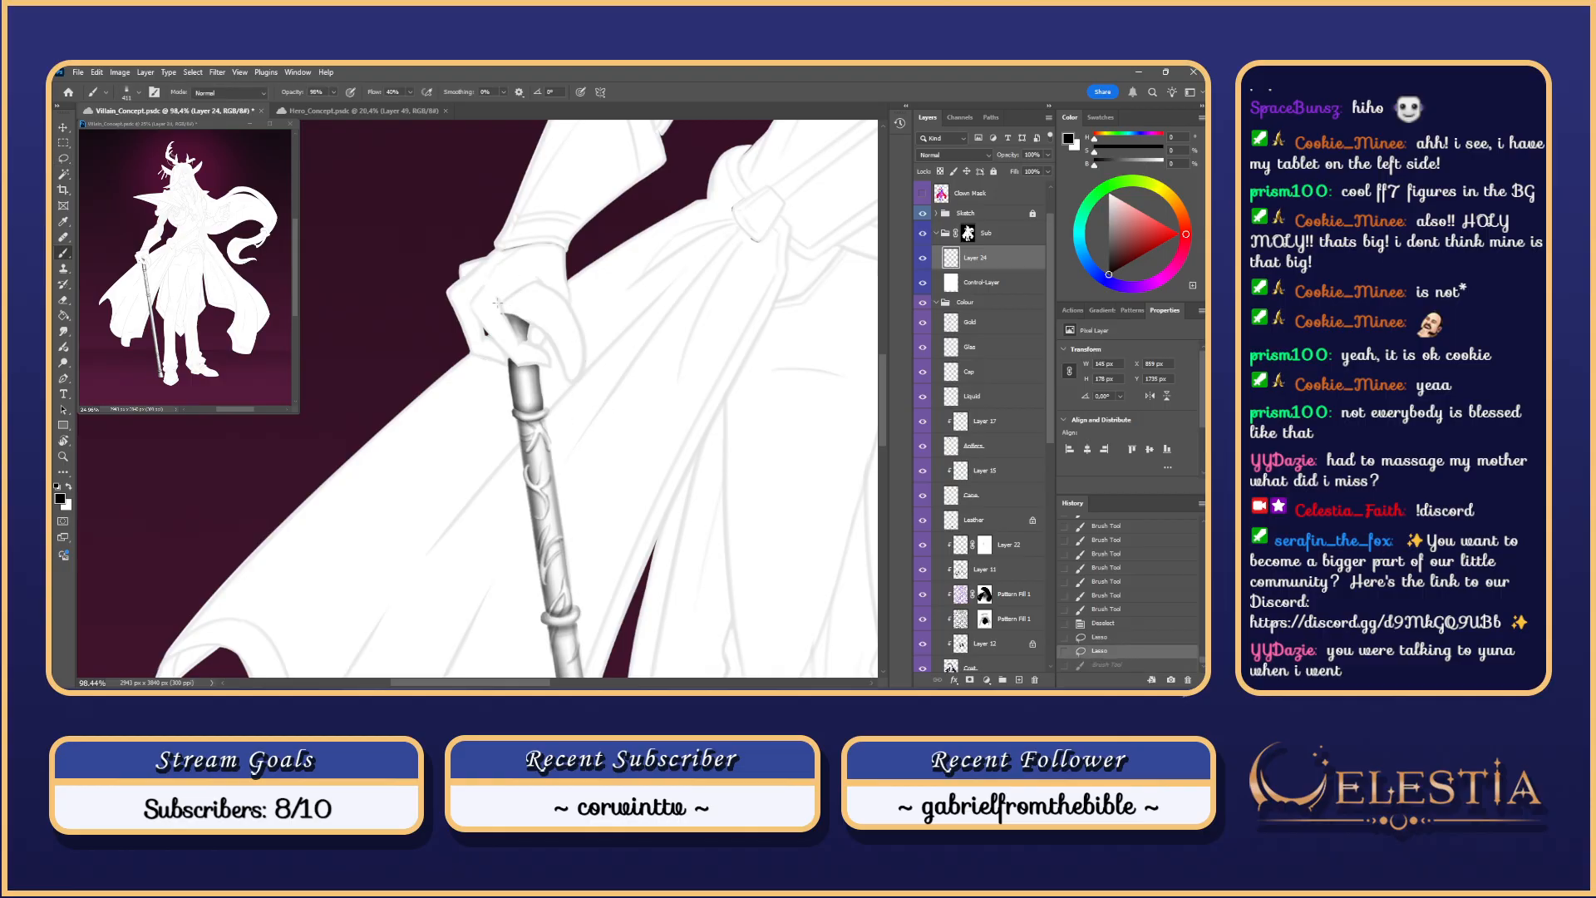
drag(508, 313, 570, 374)
key(ctrl+z)
key(ctrl+z)
key(ctrl+z)
drag(508, 313, 545, 354)
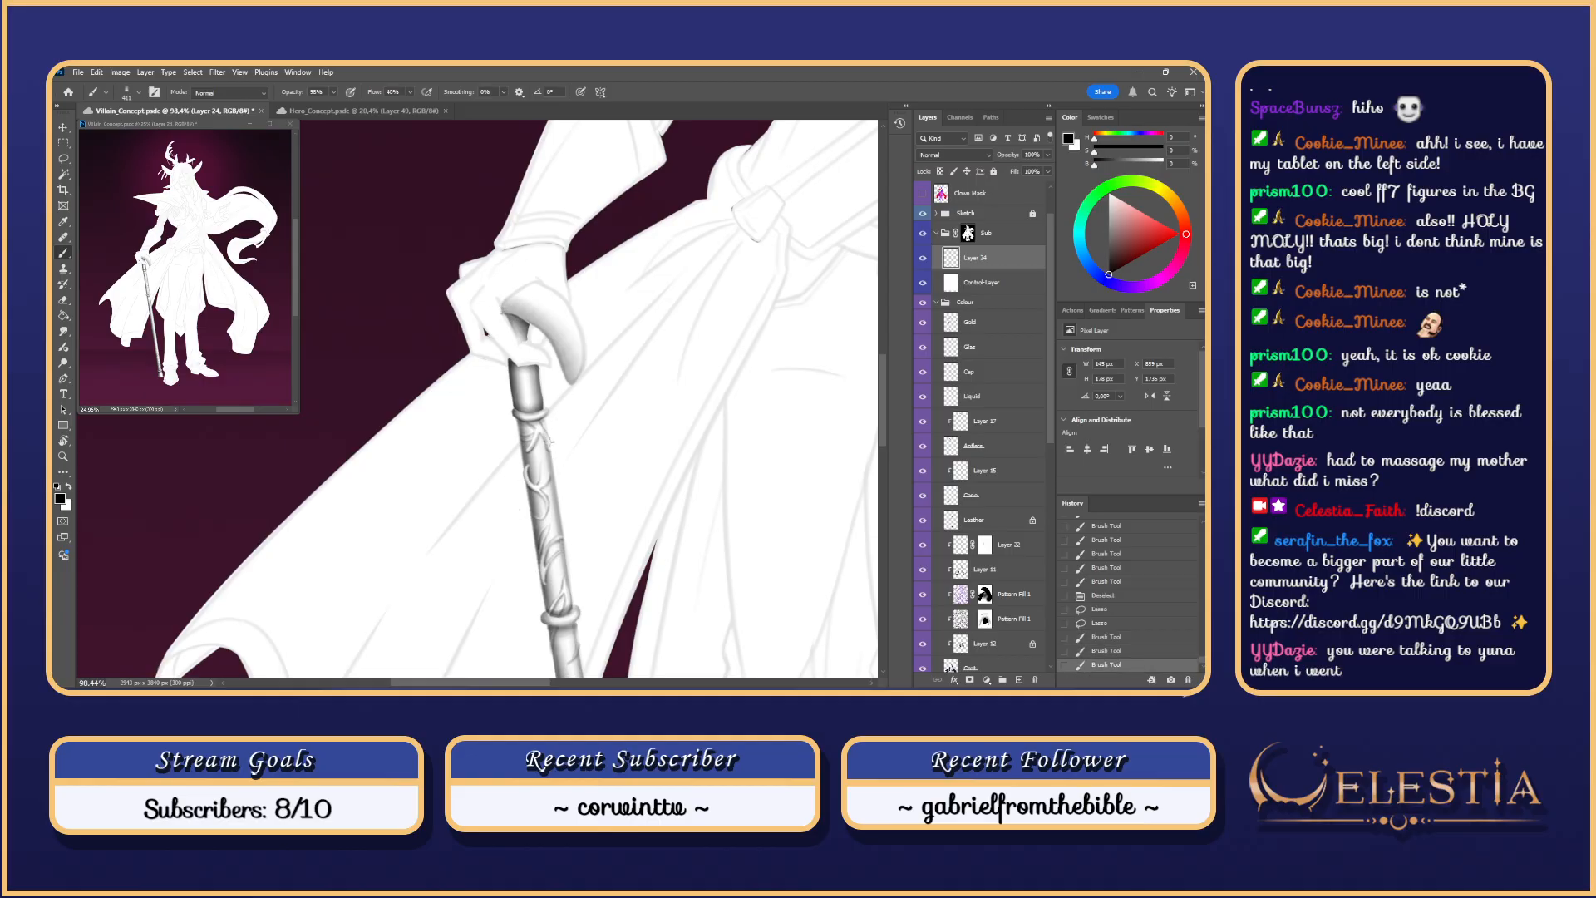
Step: Pick a dark, slightly saturated shading colour and add faint shading near the handle tip
key(ctrl+z)
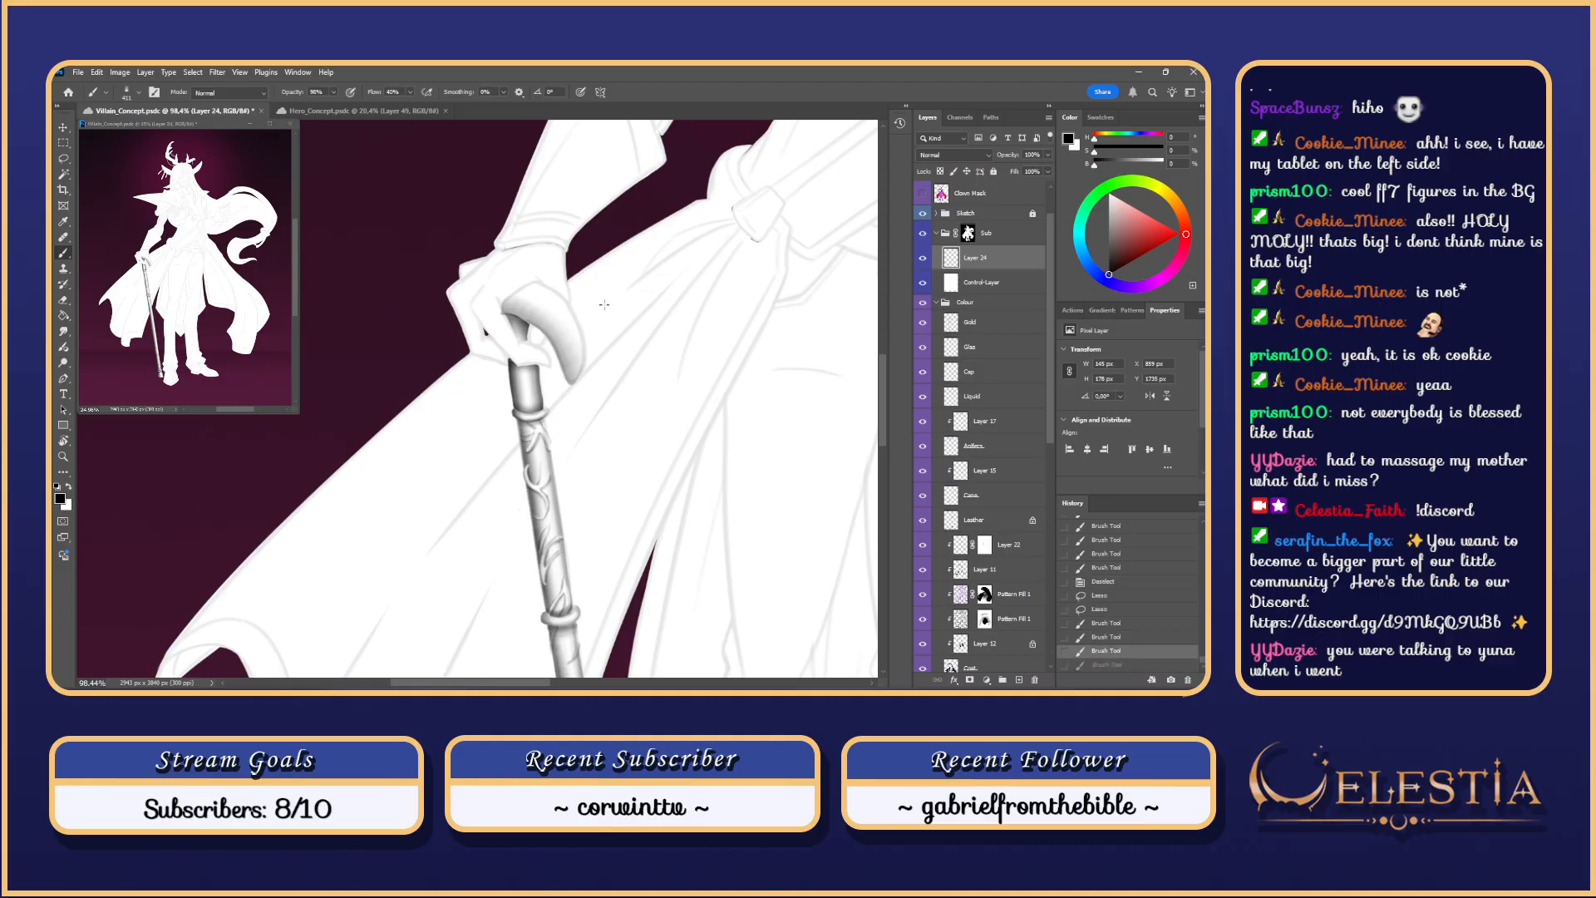
drag(589, 294, 579, 295)
drag(1119, 260, 1093, 290)
mouse_move(542, 292)
mouse_down()
mouse_move(591, 342)
mouse_move(551, 301)
mouse_move(578, 382)
mouse_move(535, 273)
mouse_move(575, 375)
mouse_move(580, 350)
mouse_move(539, 287)
mouse_up()
key(ctrl+z)
key(ctrl+z)
key(ctrl+z)
Step: Paint the curved hook handle, darkening its outer edge and inner curve
mouse_move(576, 378)
mouse_down()
mouse_move(575, 305)
mouse_move(550, 275)
mouse_up()
drag(580, 334, 539, 278)
mouse_move(582, 337)
mouse_down()
mouse_move(570, 301)
mouse_move(569, 385)
mouse_up()
mouse_move(522, 317)
mouse_down()
mouse_move(561, 404)
mouse_move(529, 325)
mouse_move(558, 398)
mouse_move(536, 366)
mouse_up()
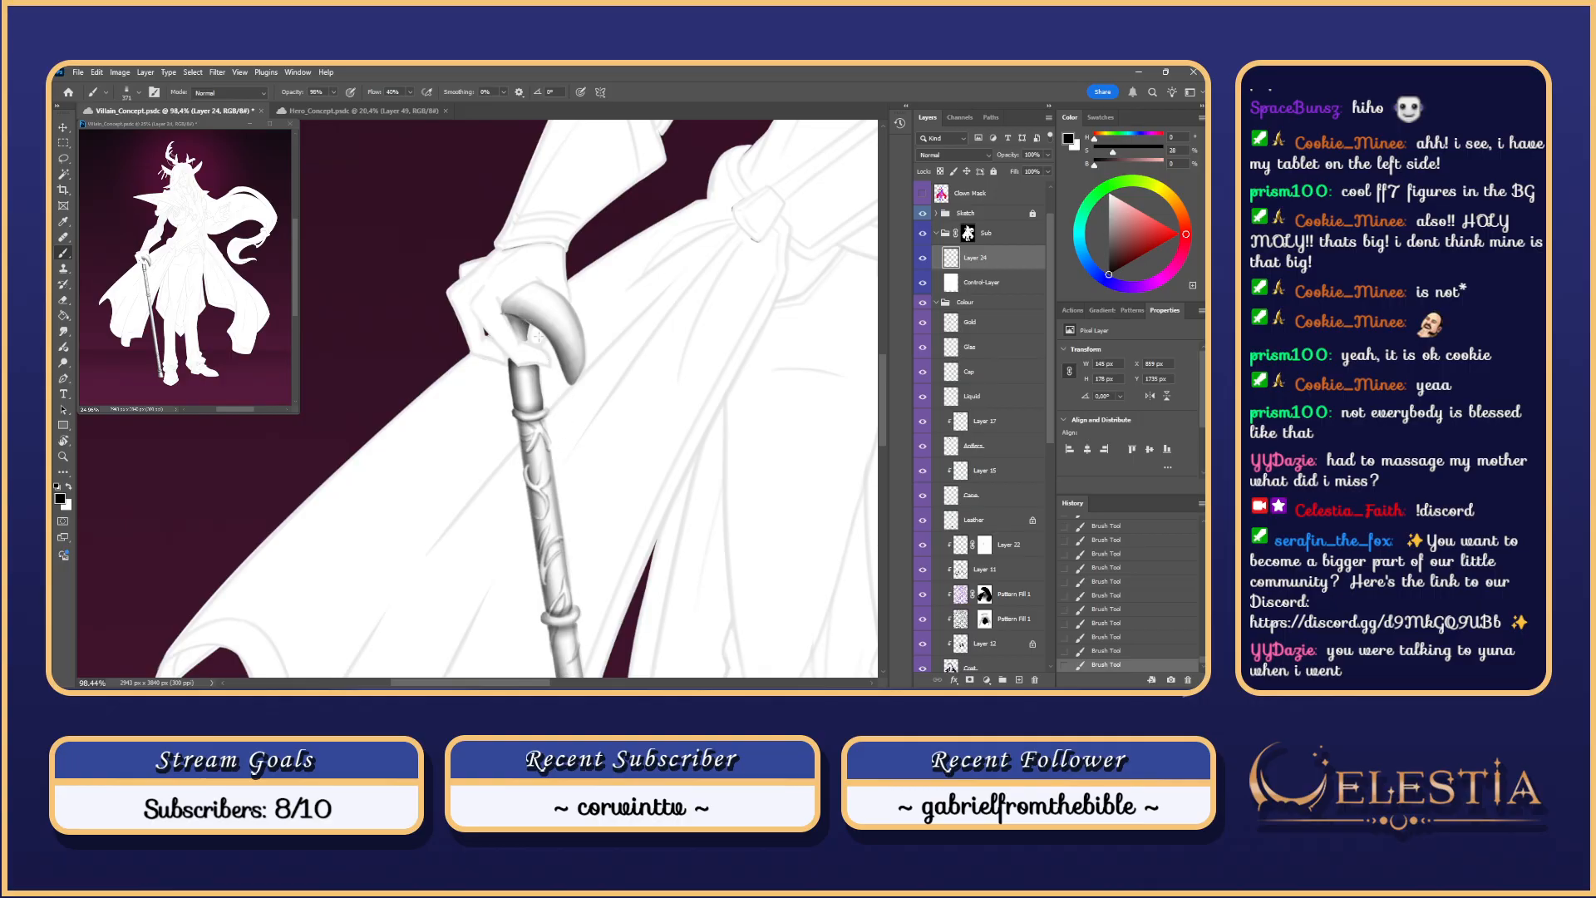
key(ctrl+z)
drag(503, 311, 539, 337)
Step: Smudge the shading on the cane handle near the fingertips to blend it
key(r)
mouse_move(518, 318)
mouse_down()
mouse_move(555, 344)
mouse_move(524, 339)
mouse_up()
key(ctrl+d)
mouse_move(524, 336)
mouse_down()
mouse_move(519, 319)
mouse_move(525, 334)
mouse_up()
drag(518, 319, 527, 331)
key(ctrl+z)
key(ctrl+z)
key(ctrl+z)
key(ctrl+z)
key(ctrl+shift+z)
key(ctrl+shift+z)
key(ctrl+shift+z)
key(ctrl+shift+z)
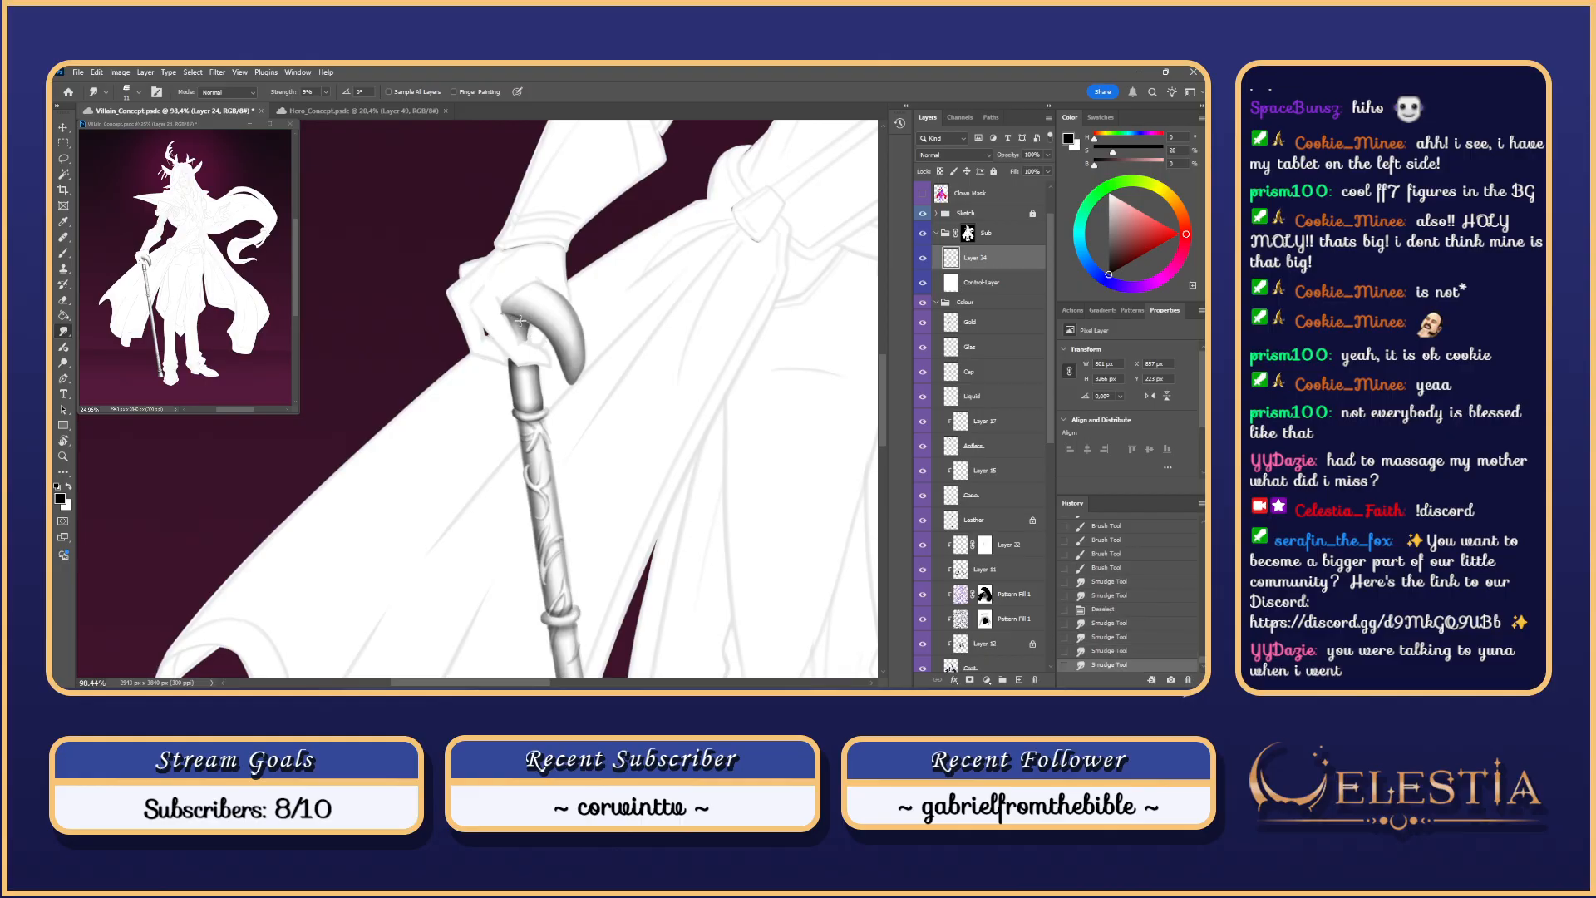
scroll(533, 329, up, 5)
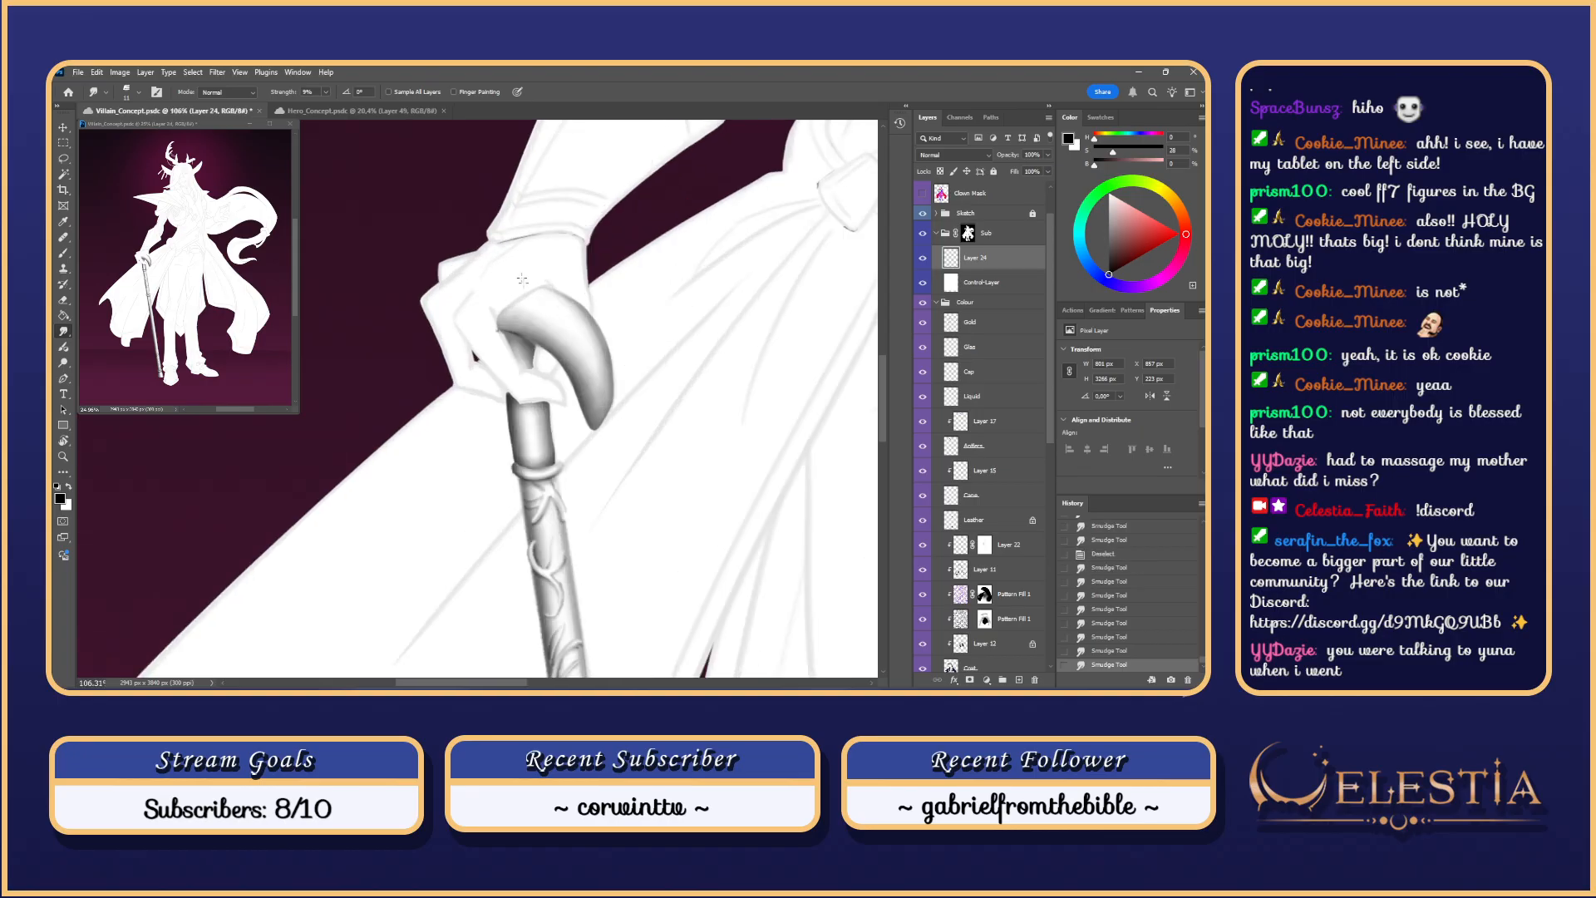
key(ctrl+z)
key(ctrl+z)
key(ctrl+z)
key(ctrl+z)
key(ctrl+z)
key(ctrl+z)
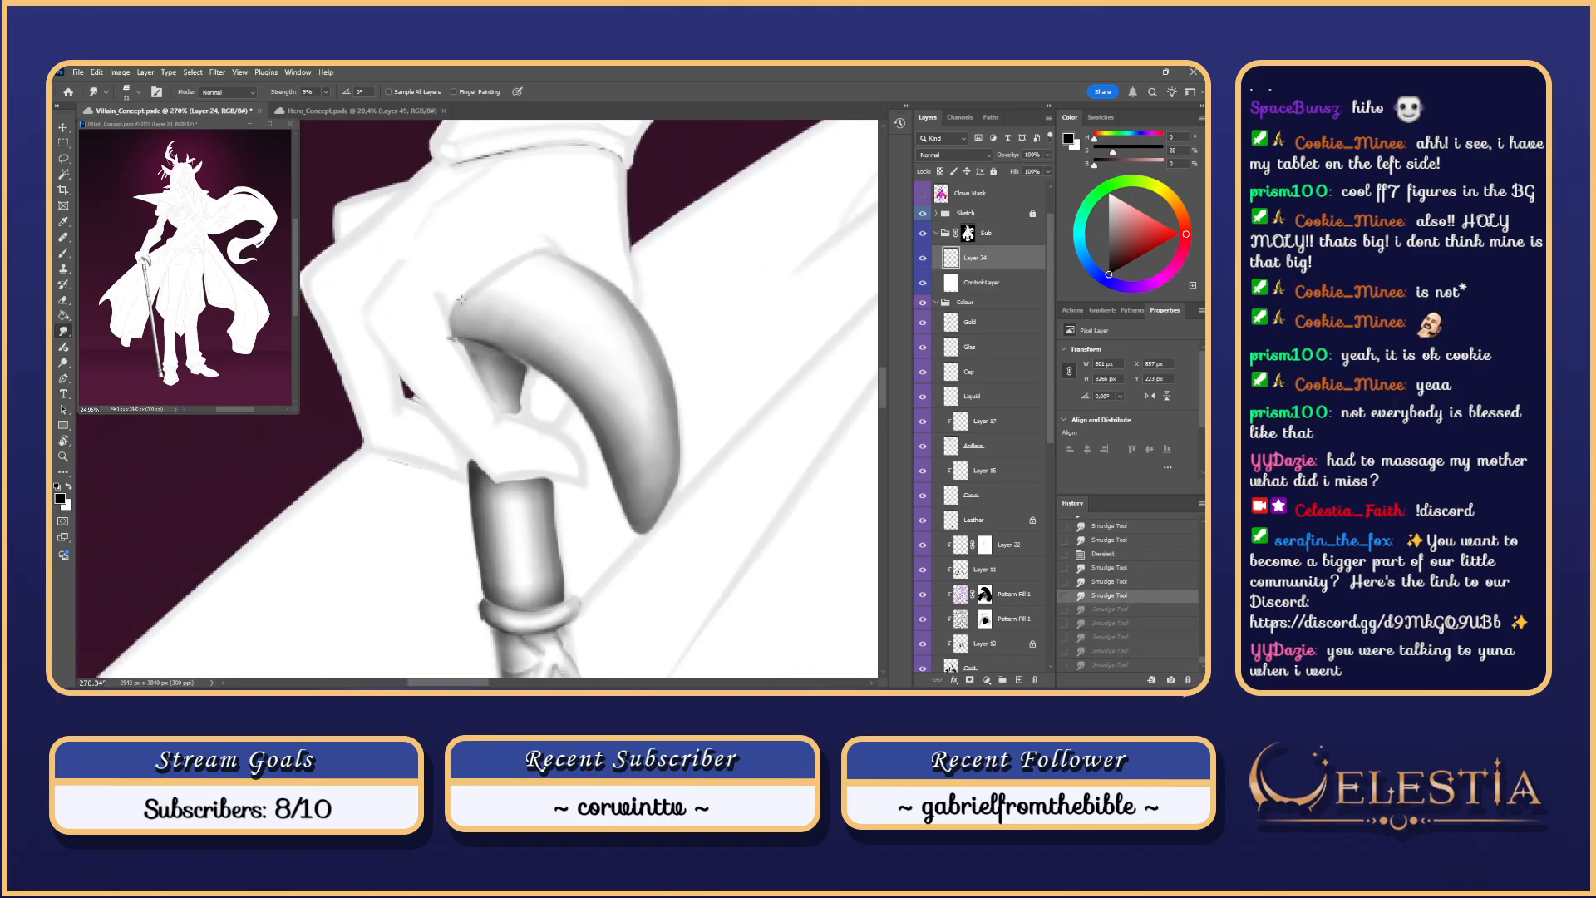
Step: Lasso-select the shaded underside of the cane handle
key(l)
key(ctrl+d)
mouse_move(502, 352)
mouse_down()
mouse_move(538, 373)
mouse_move(495, 348)
mouse_up()
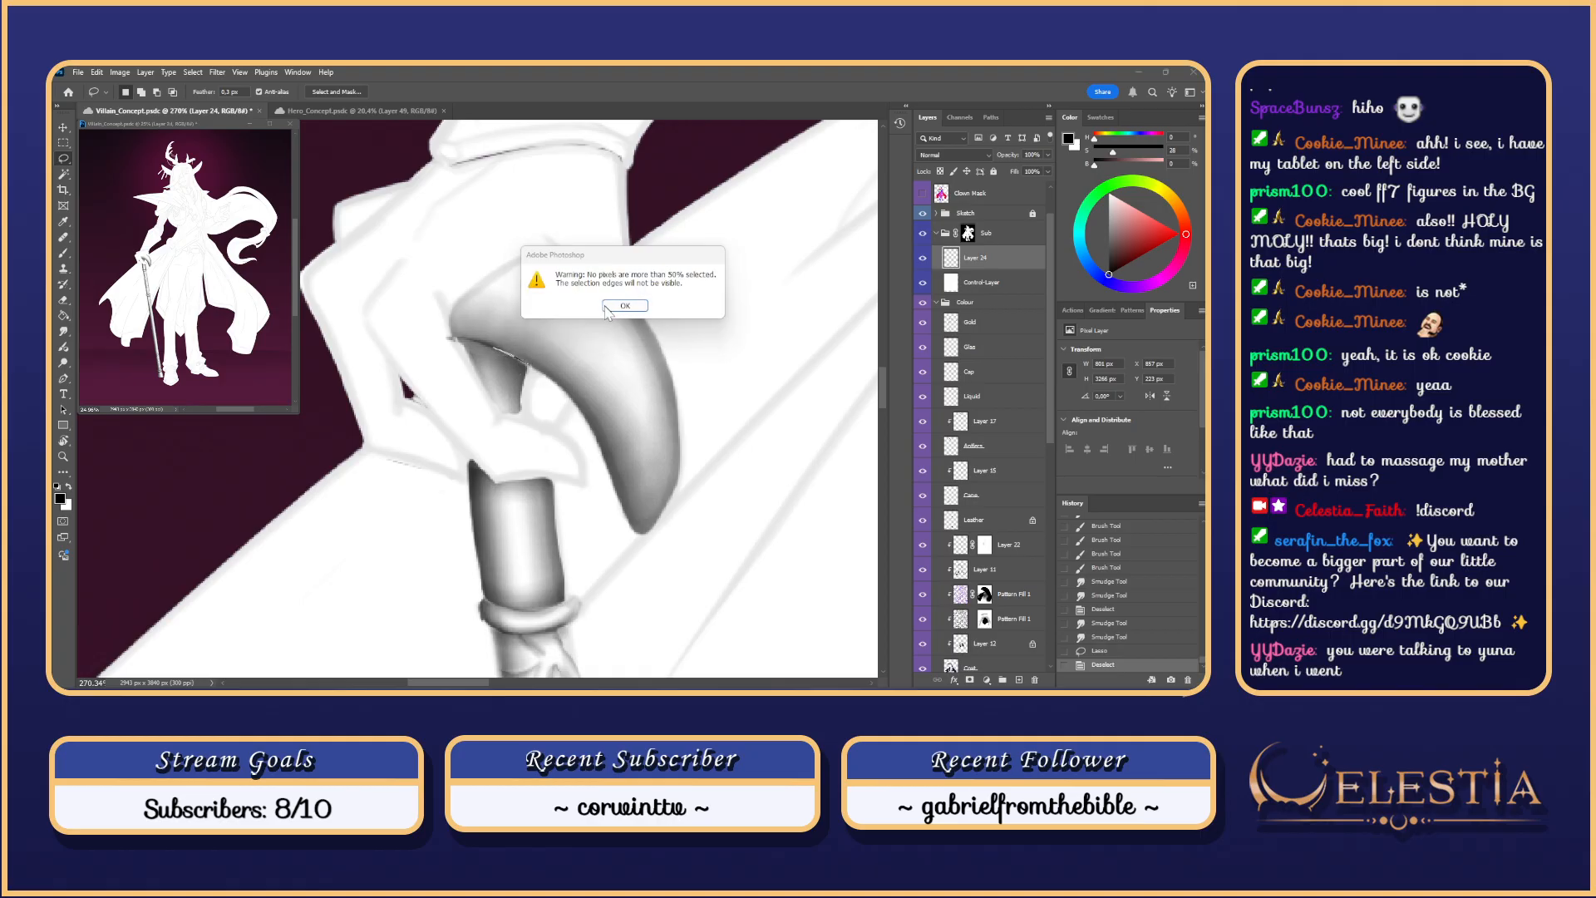
key(Return)
key(ctrl+d)
drag(522, 384, 527, 364)
Step: Brush darker tones onto the handle's underside inside the selection
key(b)
drag(495, 342, 539, 366)
key(ctrl+z)
key(ctrl+z)
key(ctrl+z)
drag(495, 340, 532, 361)
key(ctrl+z)
key(ctrl+z)
key(ctrl+z)
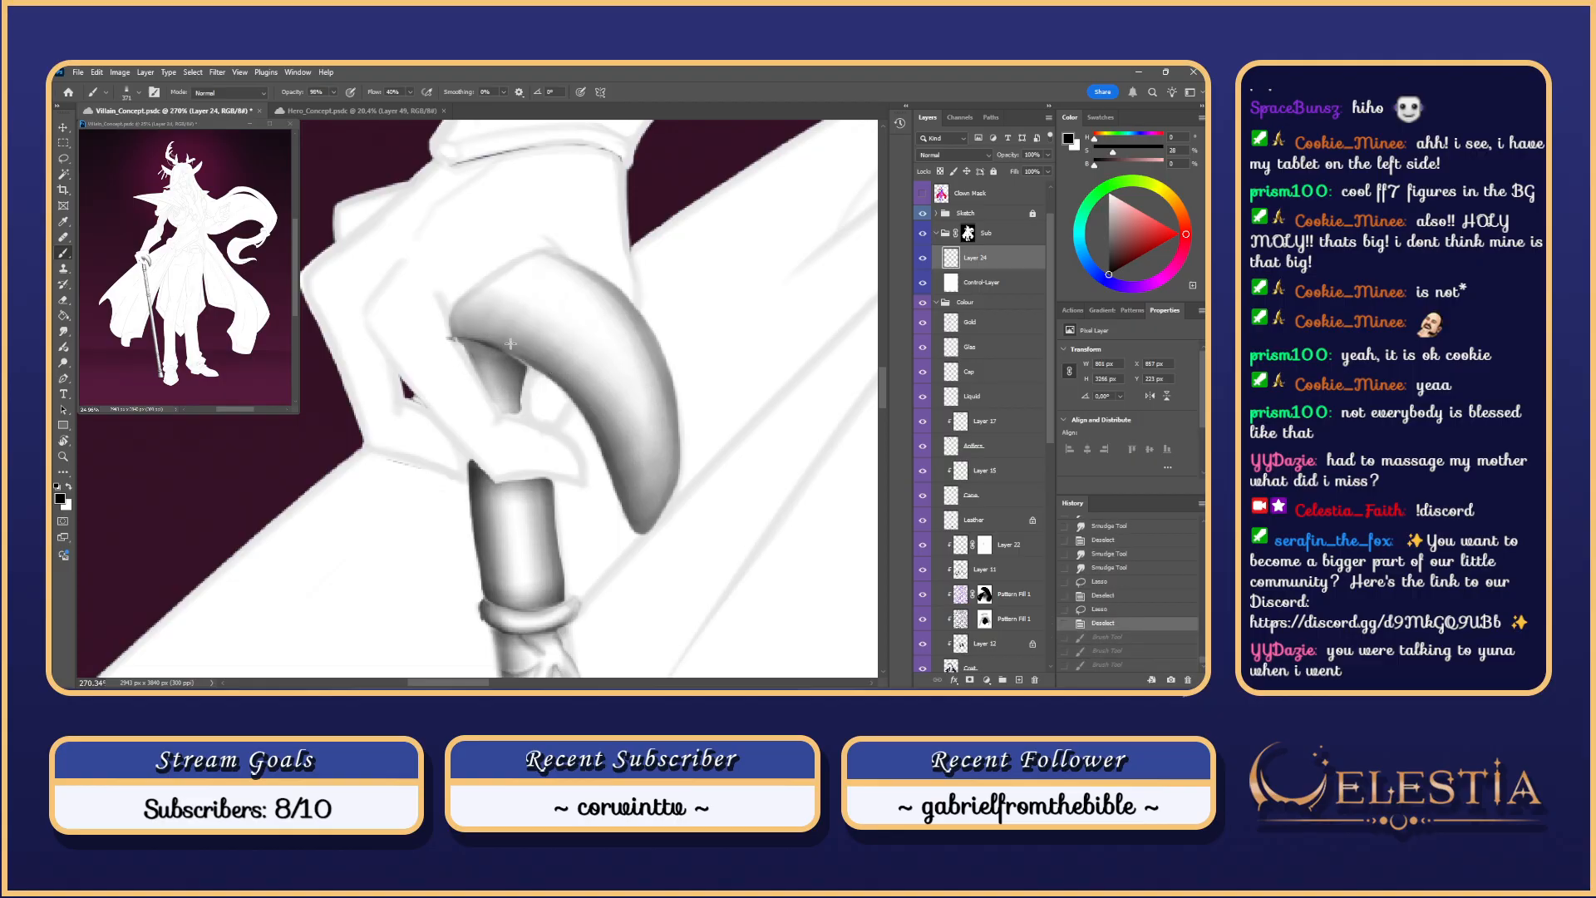
key(ctrl+z)
drag(504, 343, 532, 363)
drag(508, 348, 524, 359)
key(ctrl+z)
key(ctrl+z)
key(ctrl+z)
Step: Redraw a lasso selection by the handle, hide its outline, and try darkening beneath it
key(l)
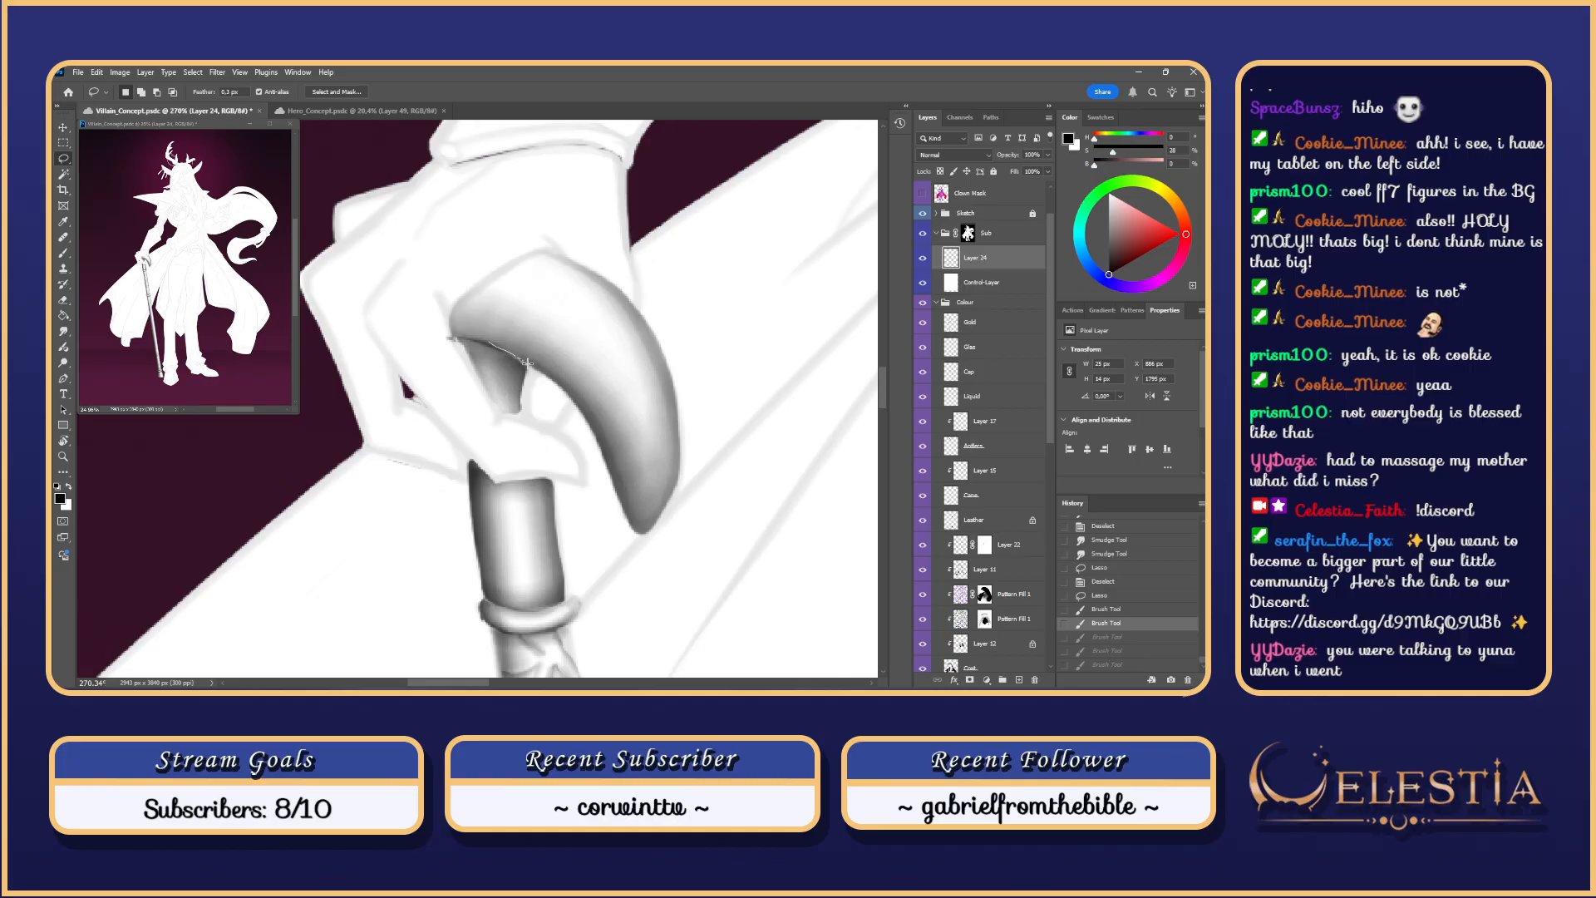
mouse_move(527, 364)
mouse_down()
mouse_move(522, 413)
mouse_move(502, 409)
mouse_move(491, 349)
mouse_up()
key(ctrl+d)
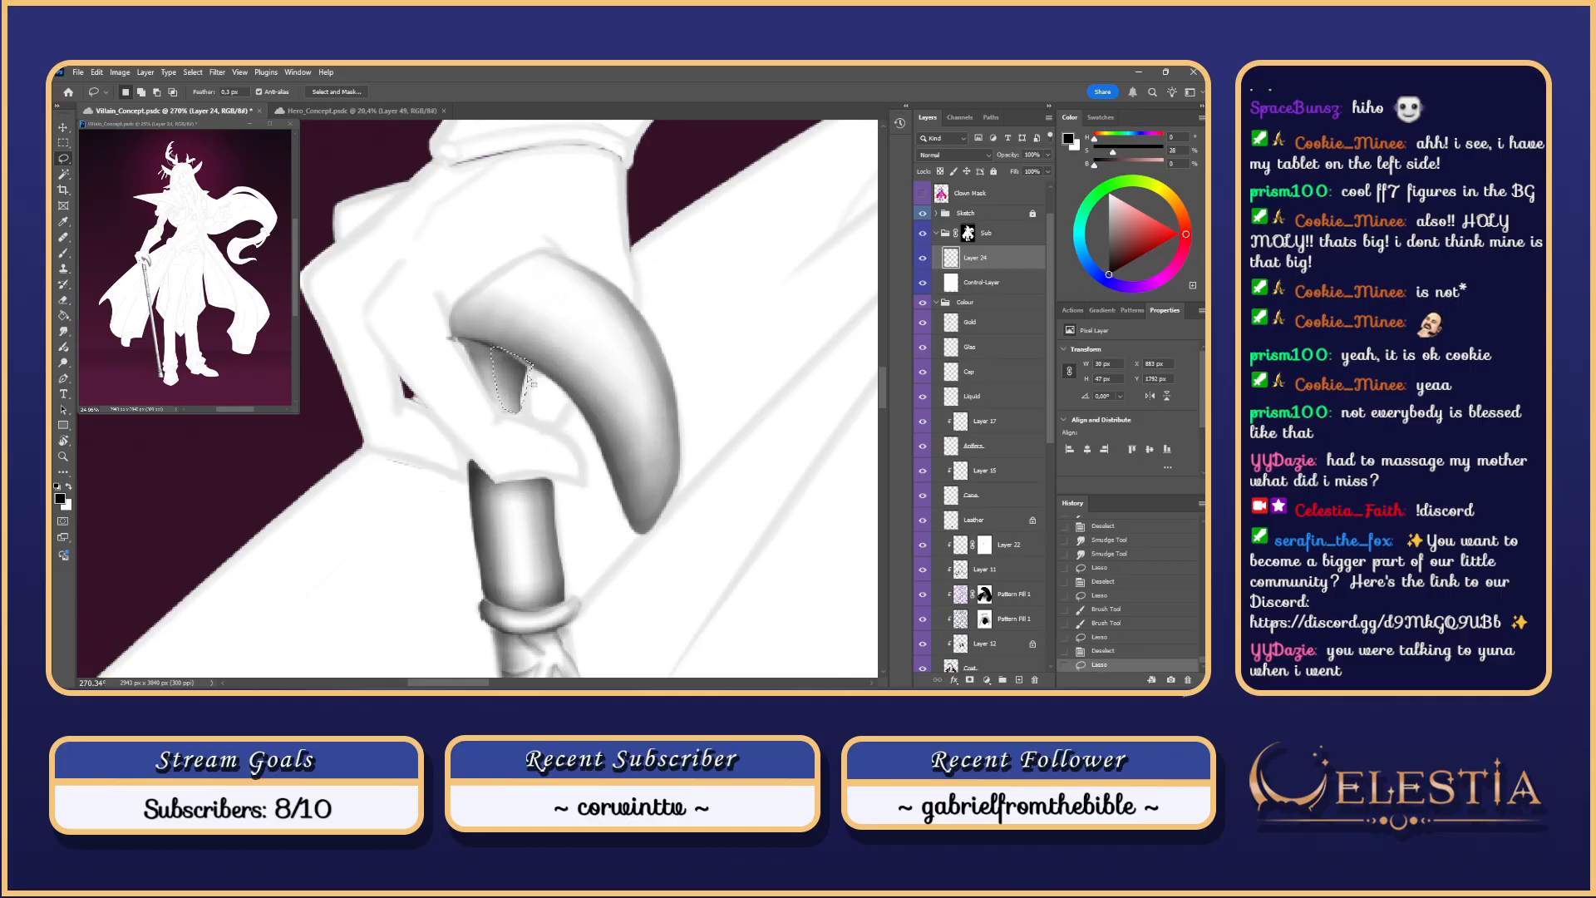
drag(532, 362, 525, 421)
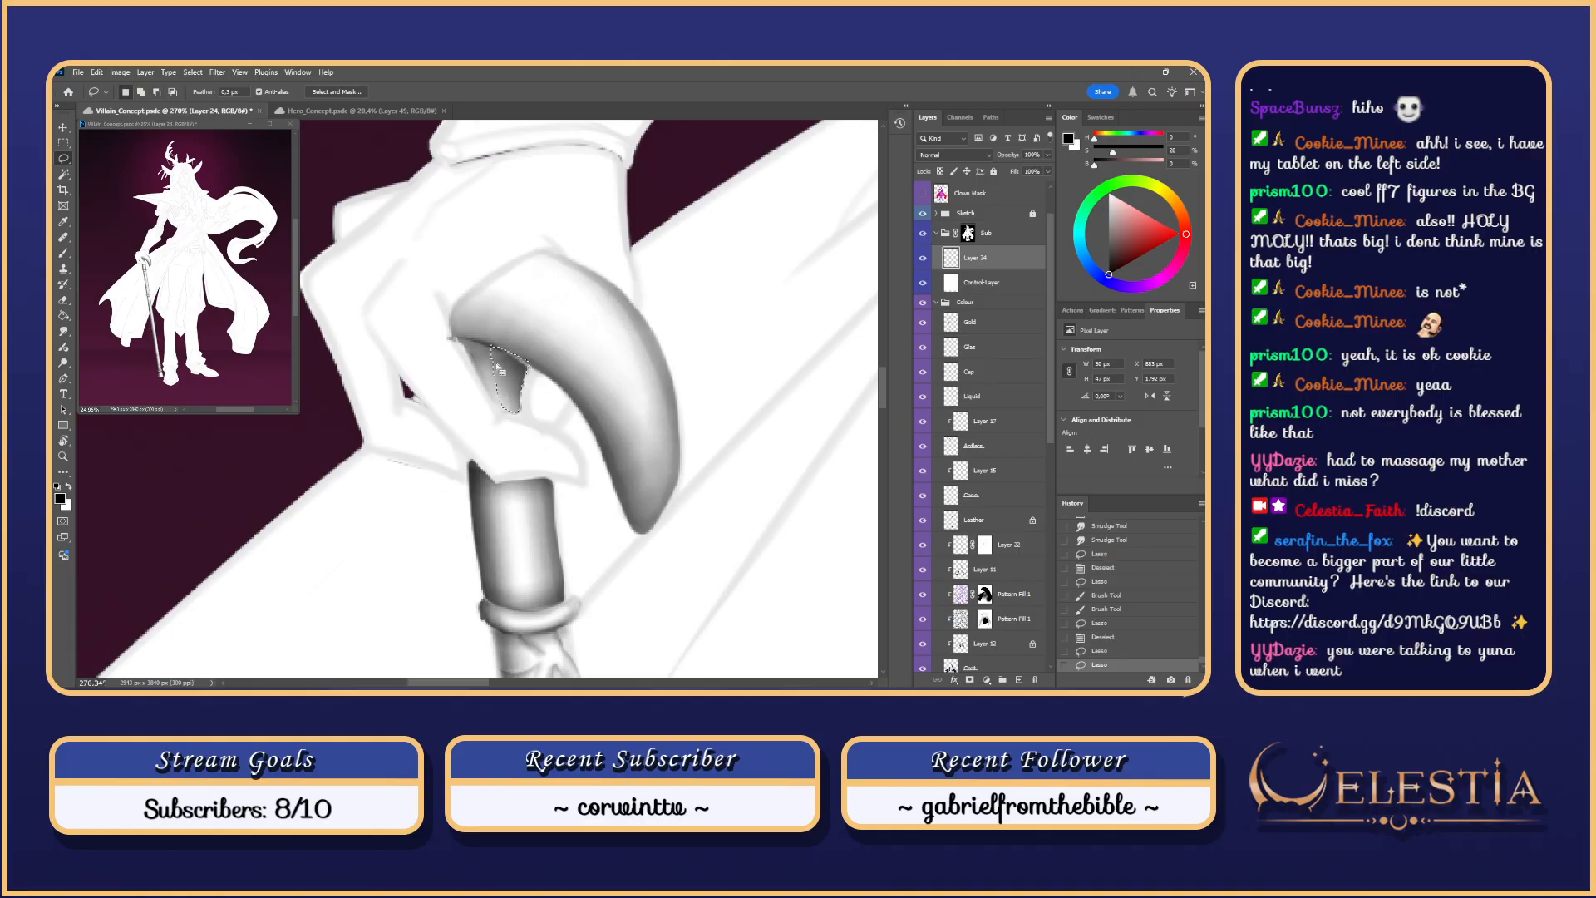
key(ctrl+h)
key(b)
drag(493, 344, 504, 360)
key(ctrl+z)
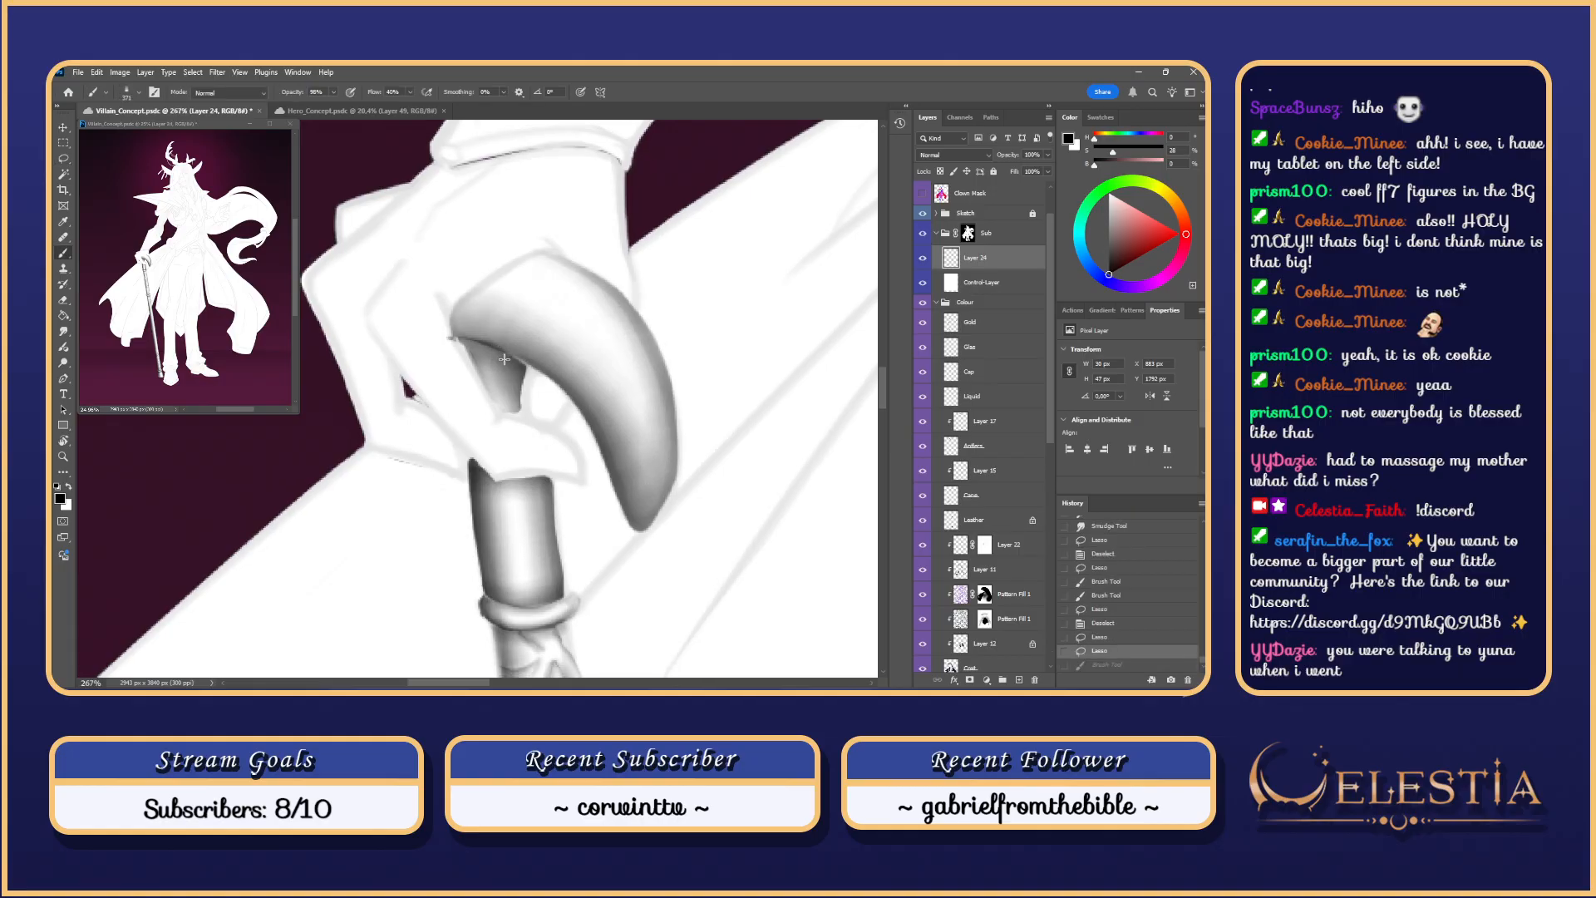
Step: Smudge and soften the shading edge beneath the cane handle
key(r)
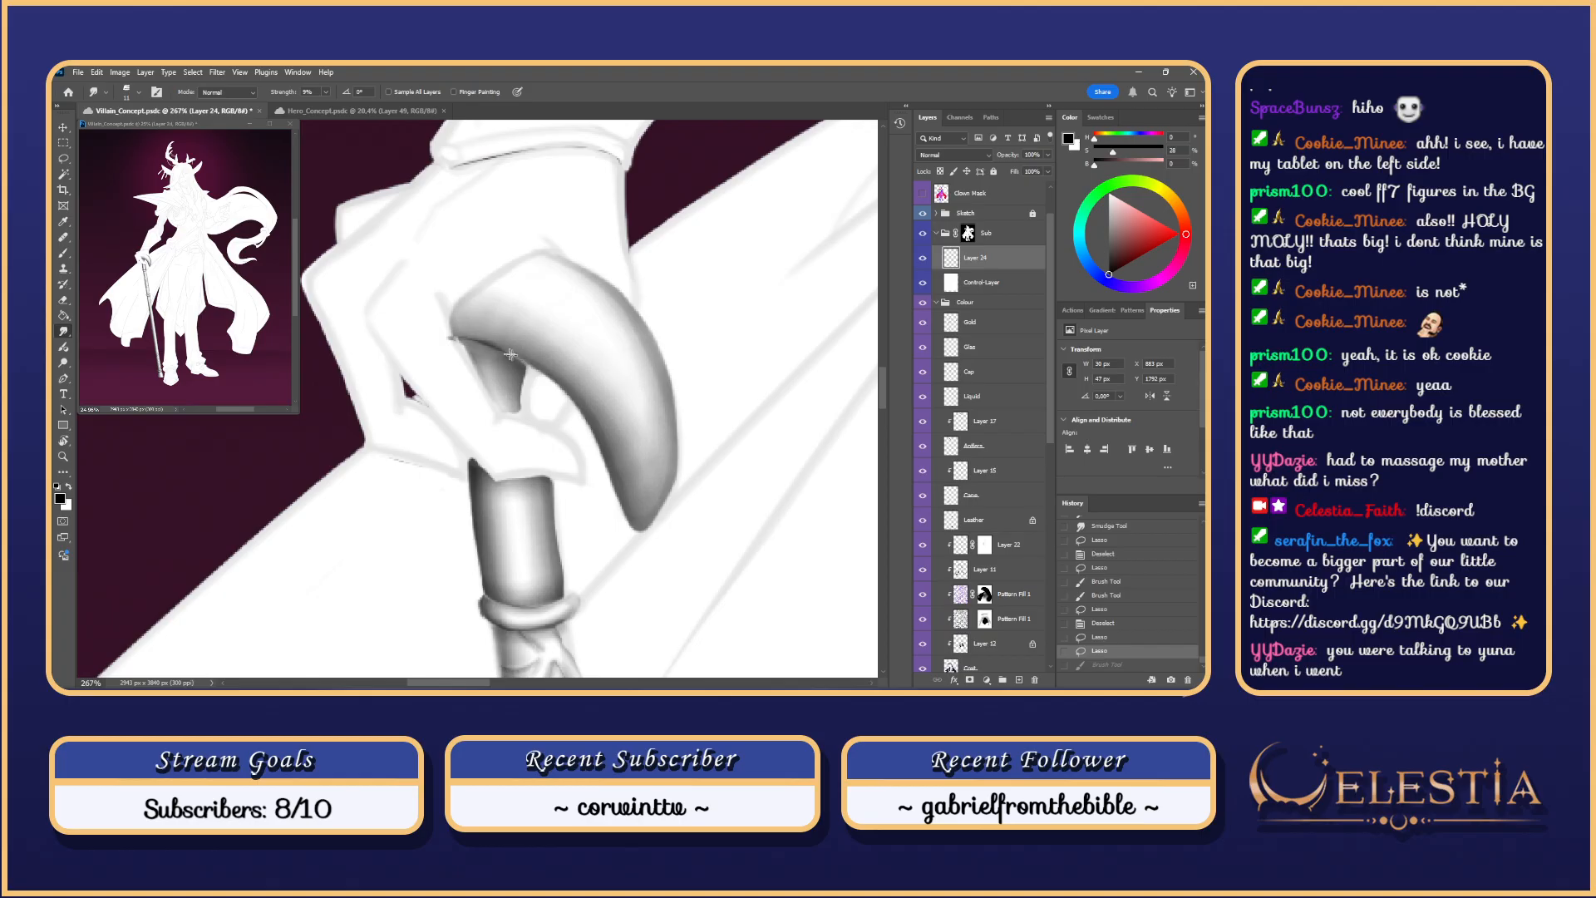
drag(511, 354, 522, 362)
key(ctrl+z)
drag(512, 354, 521, 366)
drag(514, 354, 519, 371)
drag(514, 354, 521, 366)
drag(522, 357, 511, 363)
drag(509, 354, 516, 373)
Step: Save the file
scroll(531, 420, down, 5)
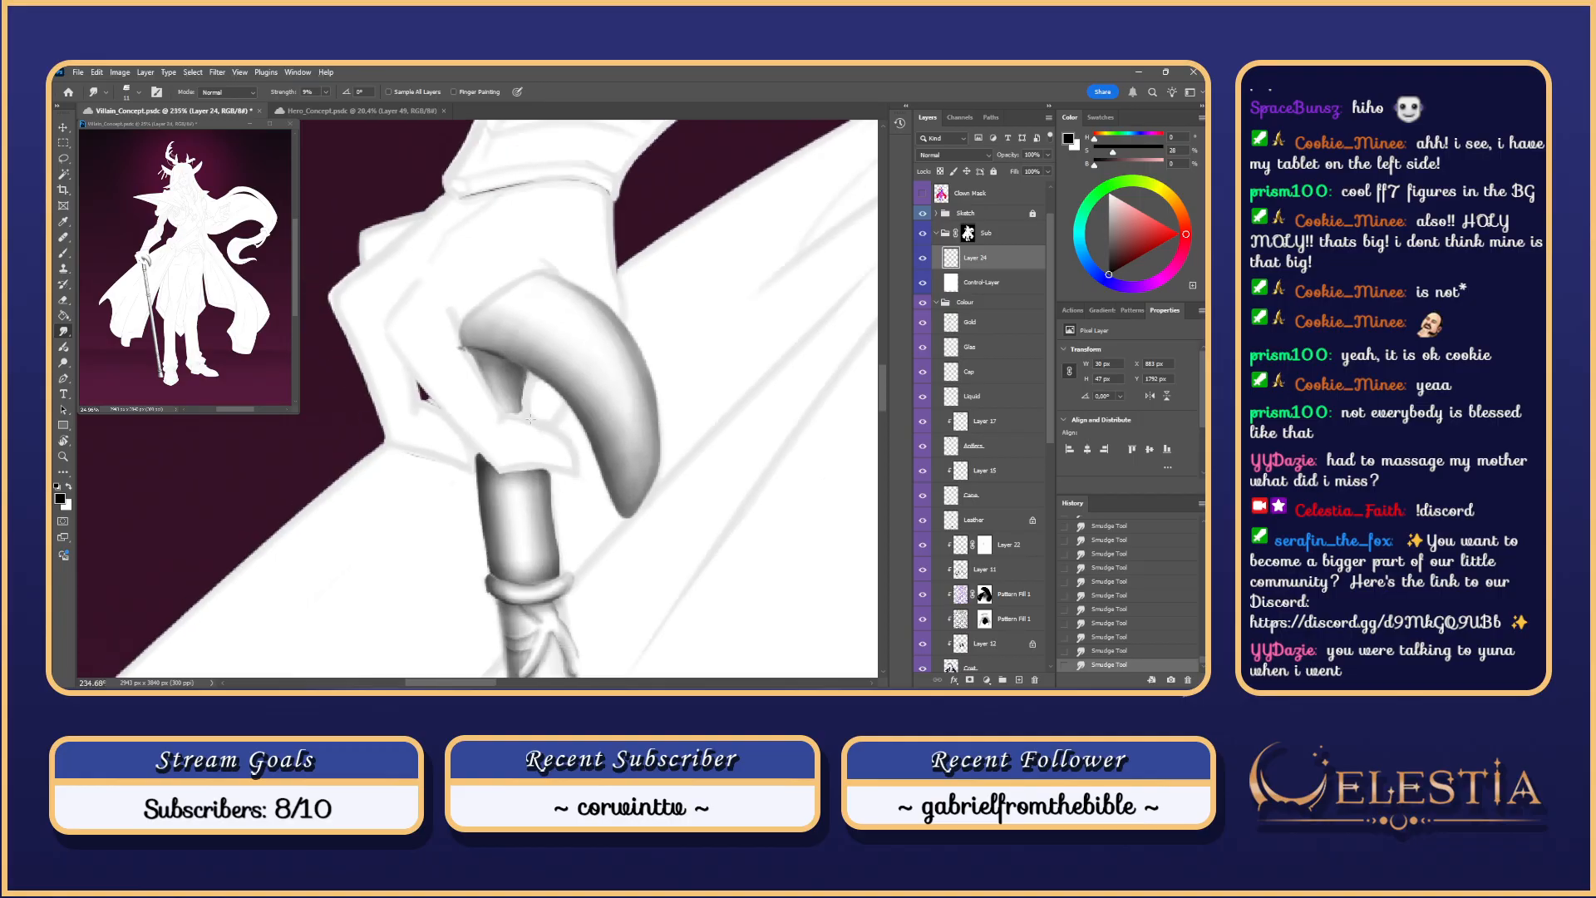
scroll(531, 420, up, 3)
key(ctrl+s)
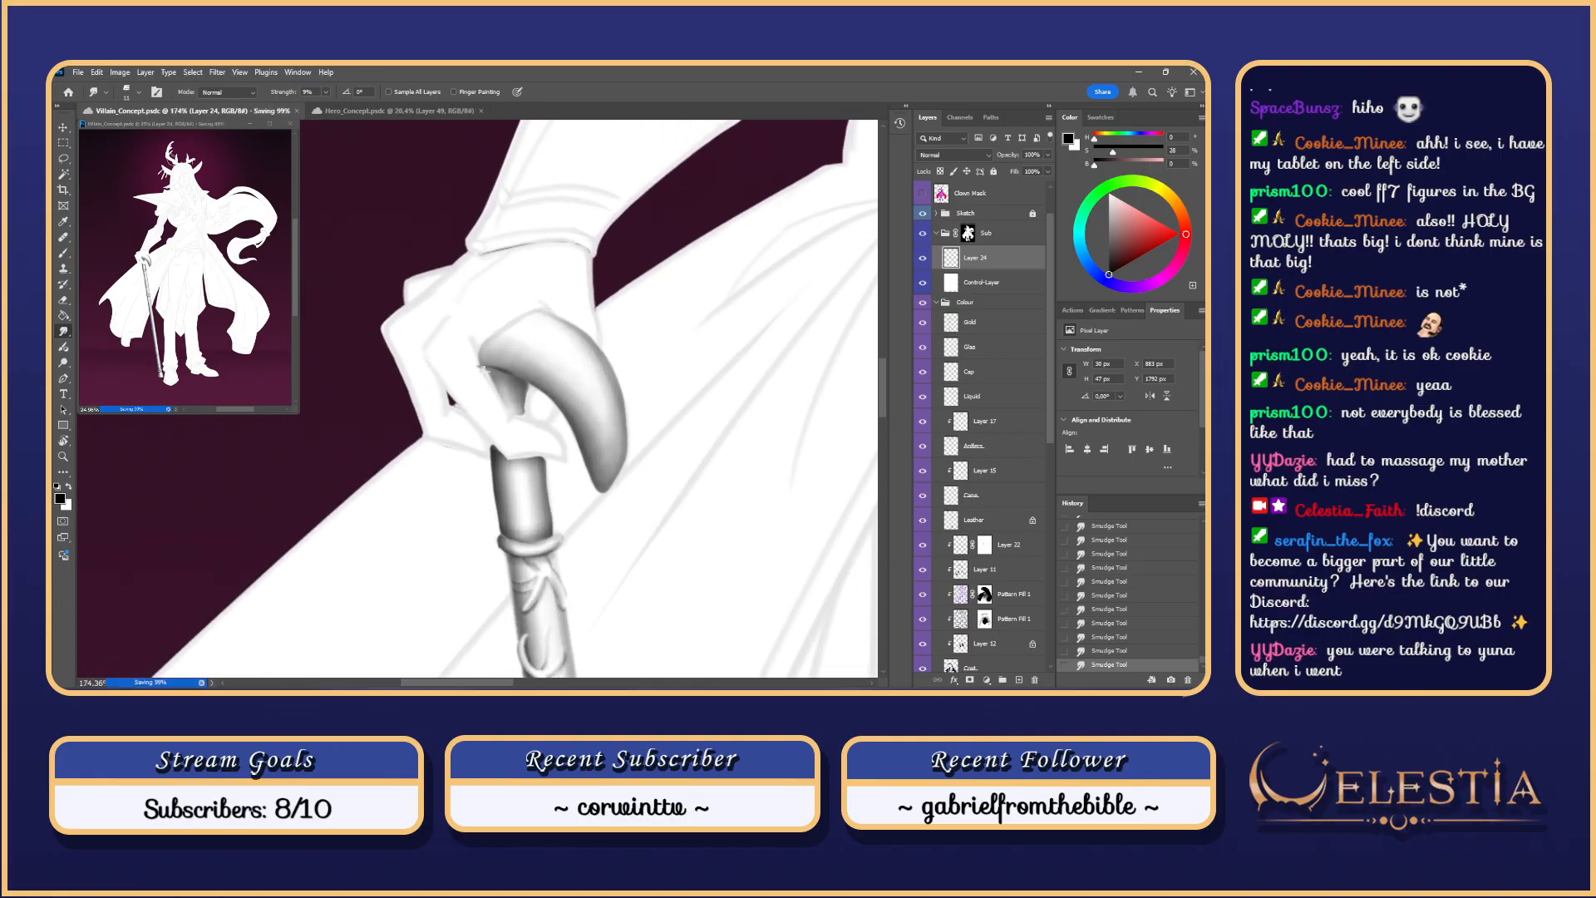
Step: Lasso-select the area beneath the cane handle and hide the selection edges
key(l)
mouse_move(481, 364)
mouse_down()
mouse_move(531, 391)
mouse_move(509, 416)
mouse_move(490, 374)
mouse_move(534, 407)
mouse_move(534, 381)
mouse_move(528, 427)
mouse_move(477, 371)
mouse_up()
key(ctrl+h)
key(b)
key(ctrl+z)
key(ctrl+z)
Step: Paint darker grey strokes under the curved handle with an enlarged brush, then zoom out
drag(505, 375, 523, 374)
drag(500, 378, 509, 384)
mouse_move(507, 403)
mouse_down()
mouse_move(512, 363)
mouse_move(507, 382)
mouse_up()
key(ctrl+z)
key(ctrl+z)
key(ctrl+z)
key(ctrl+z)
key(ctrl+z)
drag(499, 374, 526, 390)
drag(504, 377, 532, 396)
key(ctrl+z)
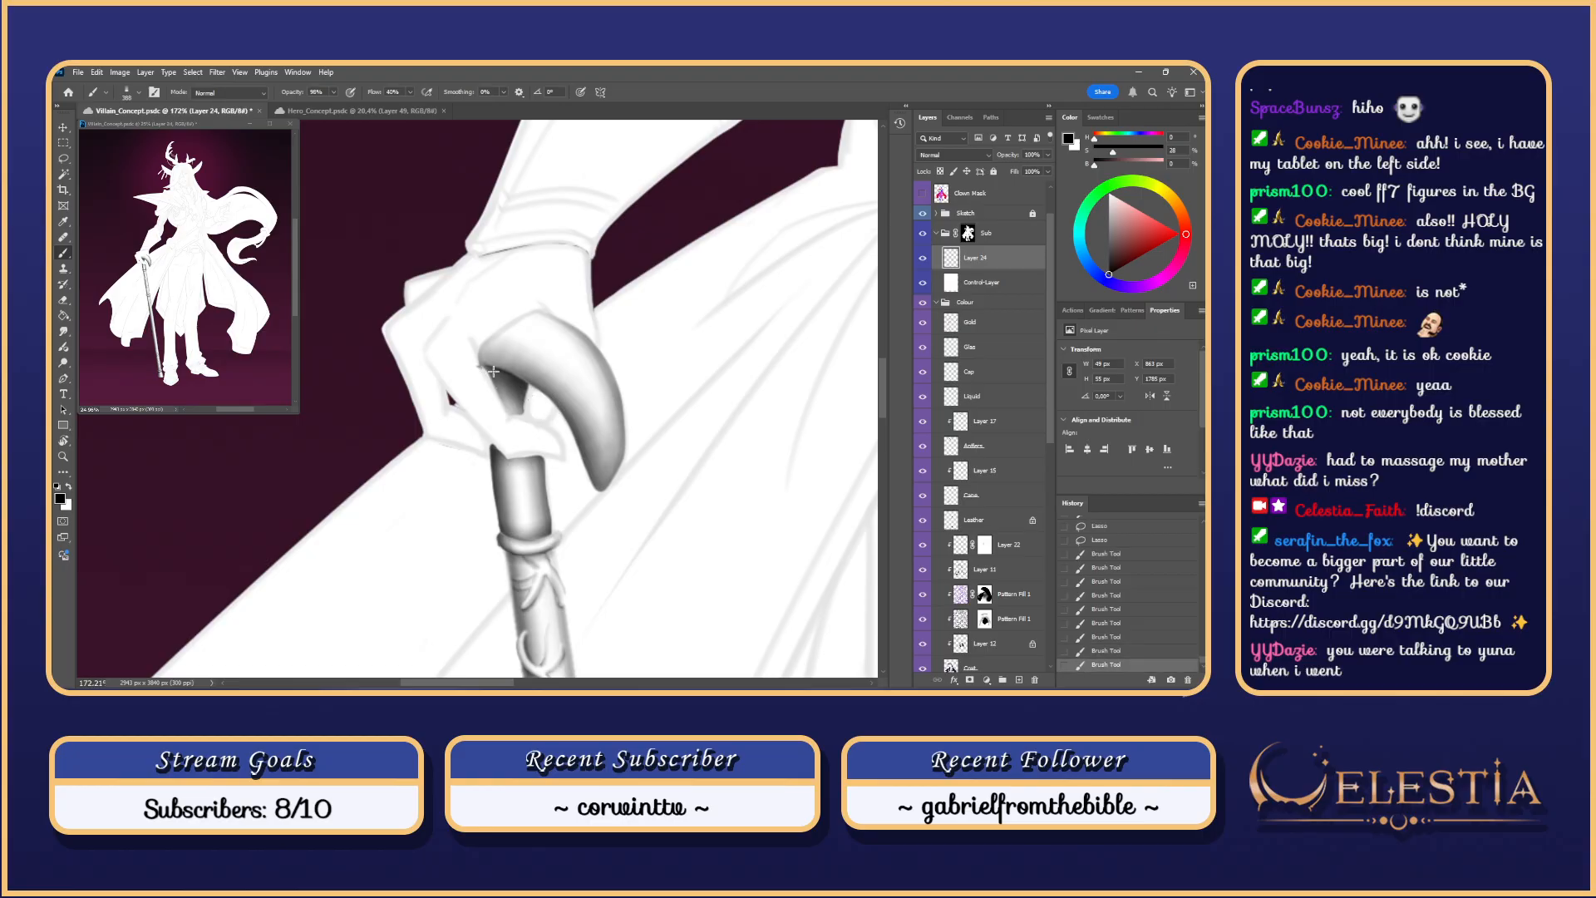
scroll(493, 371, down, 6)
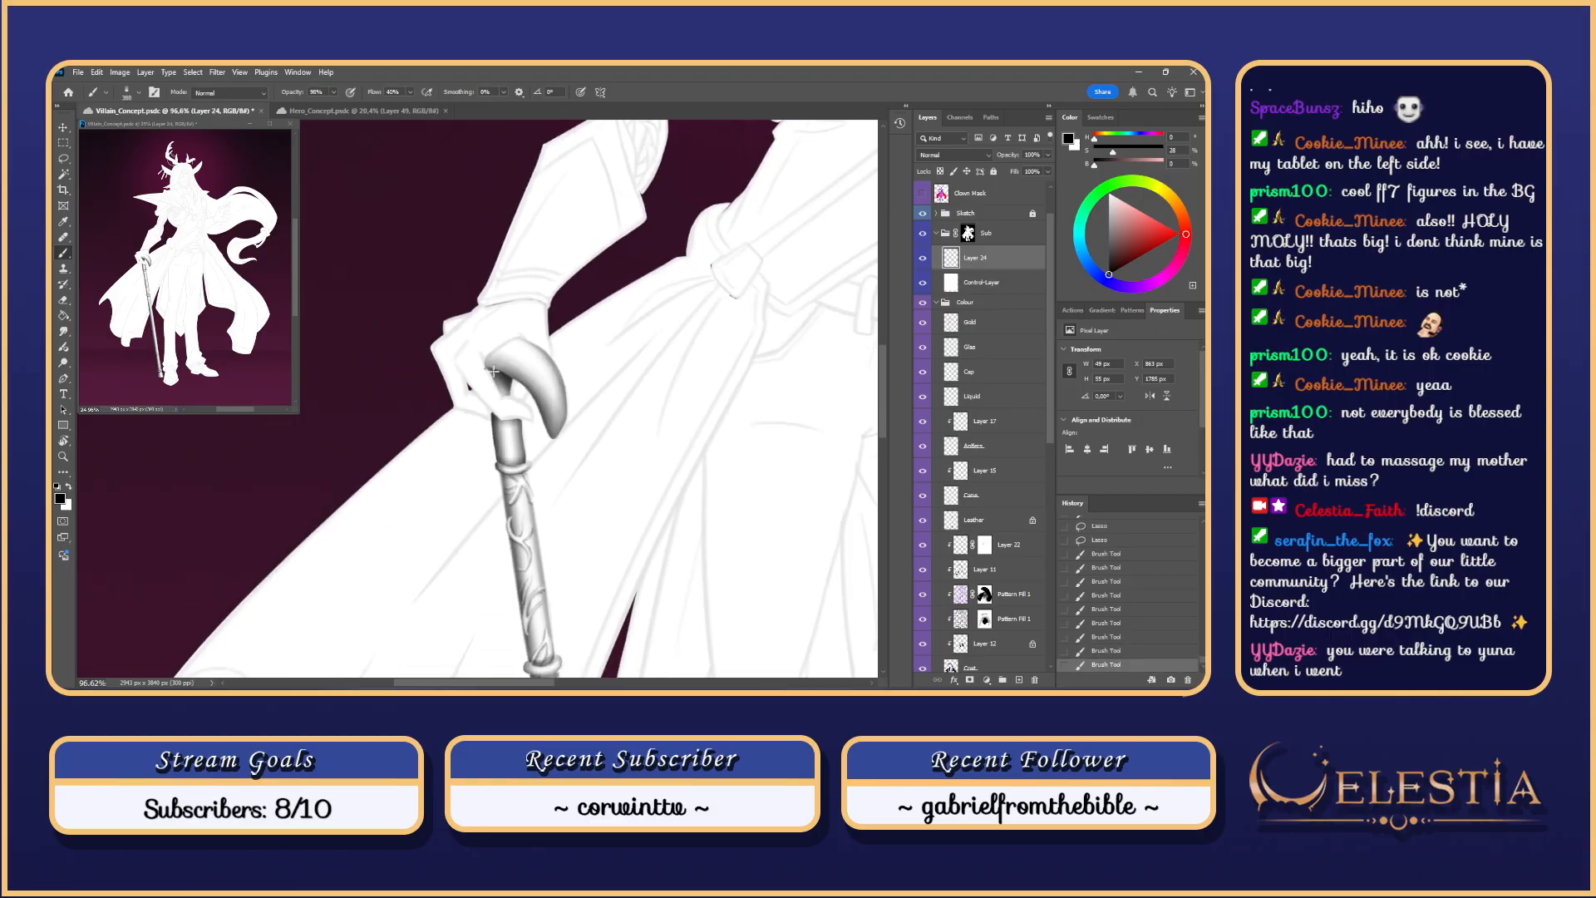
scroll(493, 371, down, 8)
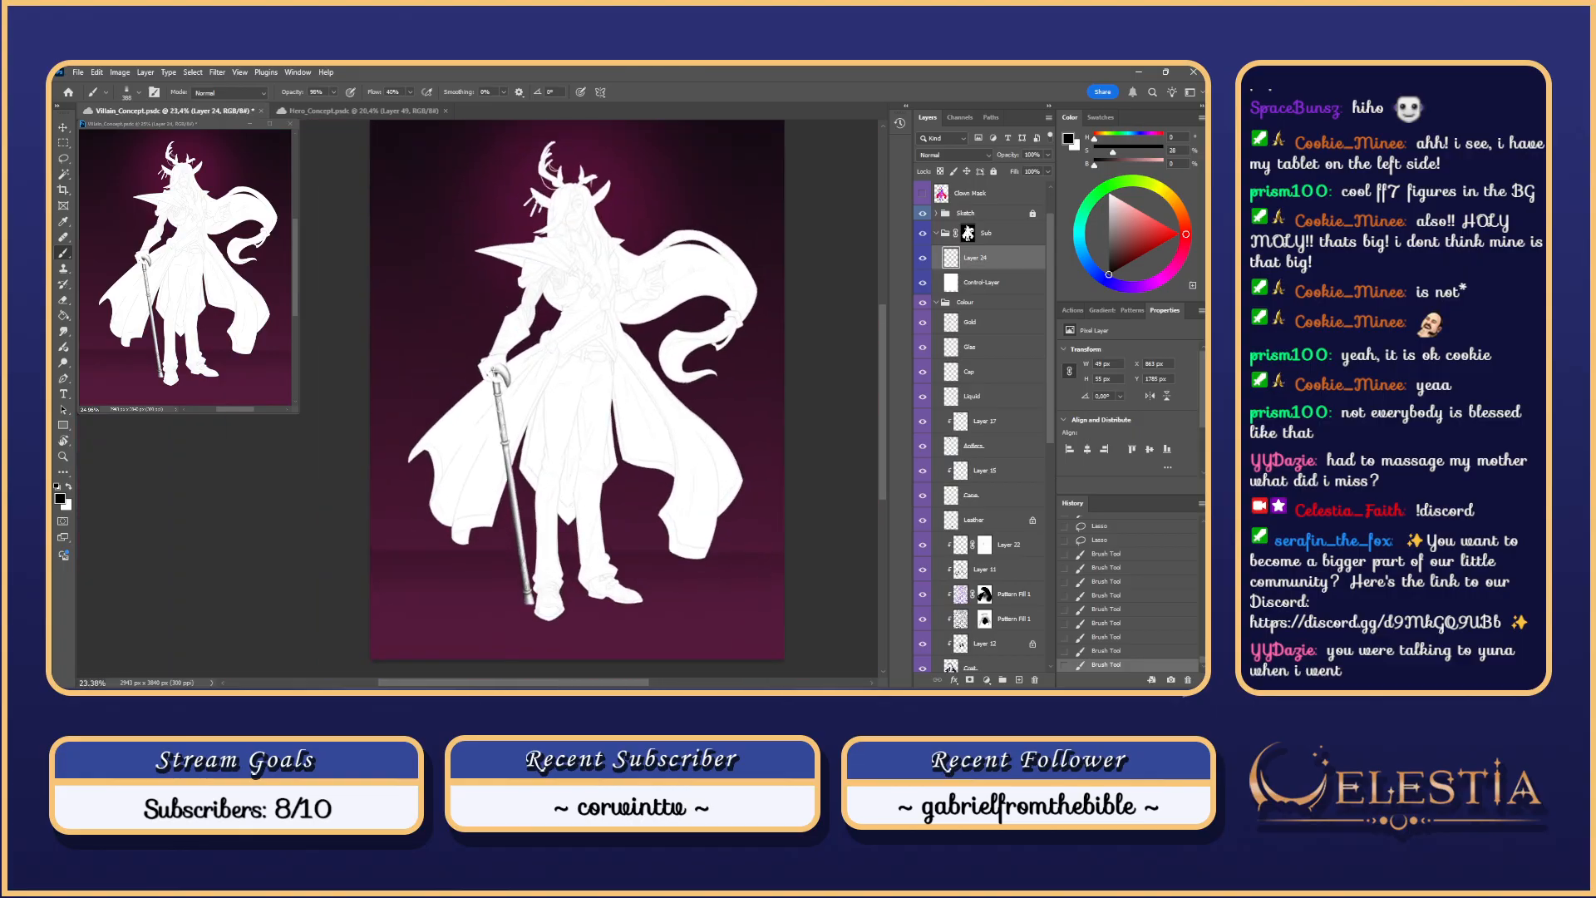
Step: Toggle the white silhouette group and Sketch layer visibility, then zoom in on the cane ornament
click(923, 232)
click(923, 233)
click(923, 213)
drag(514, 422, 600, 423)
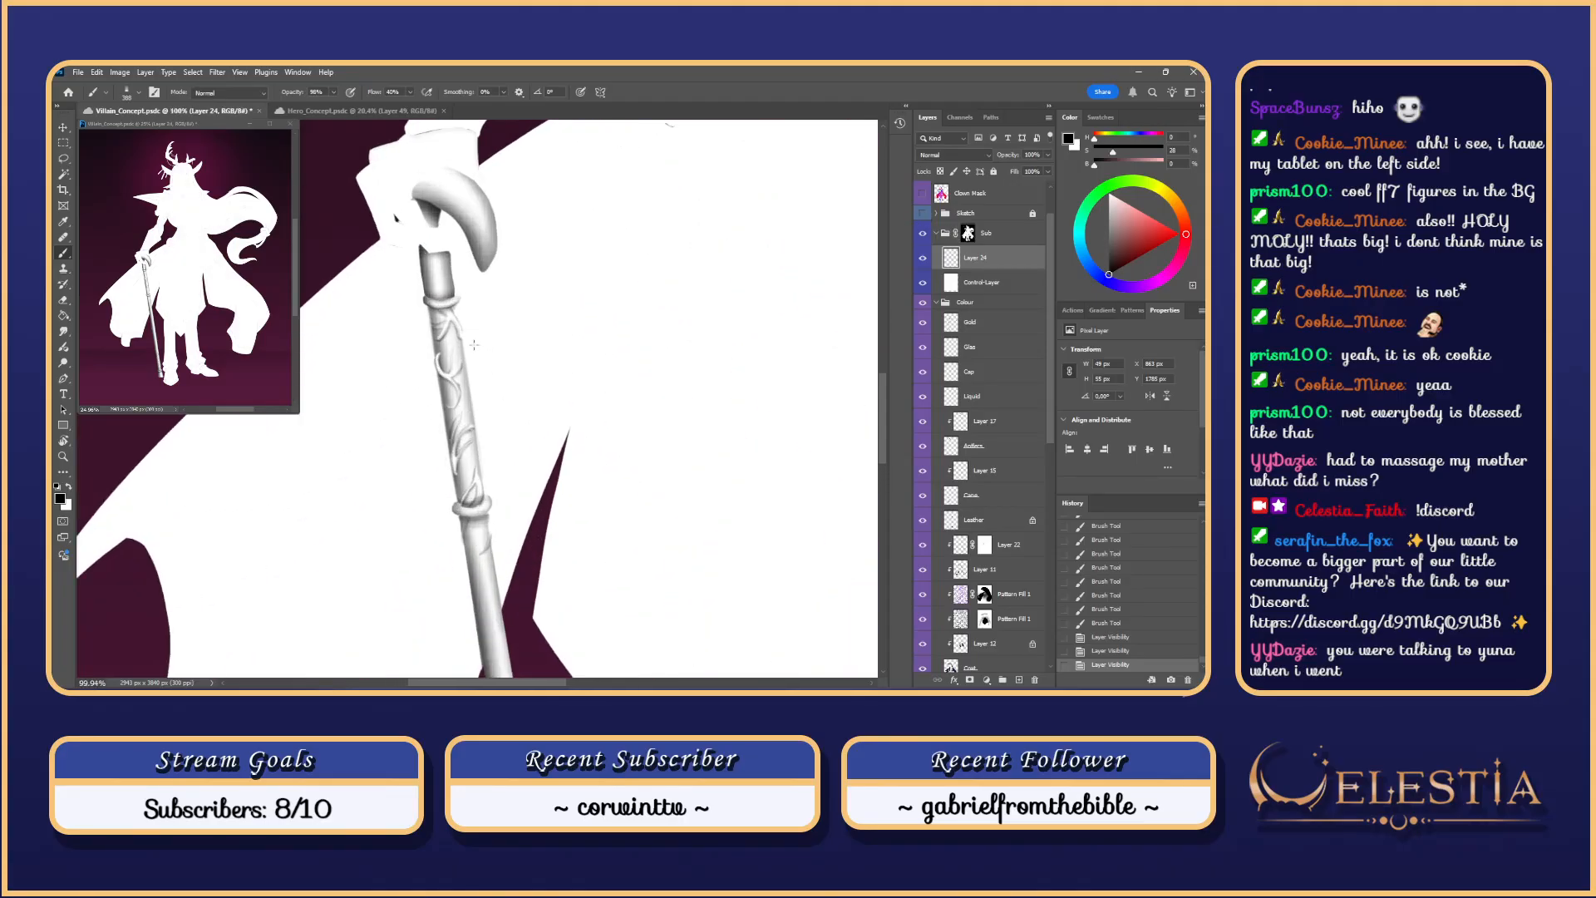
mouse_move(507, 367)
mouse_down()
mouse_move(577, 369)
mouse_move(555, 374)
mouse_up()
click(516, 383)
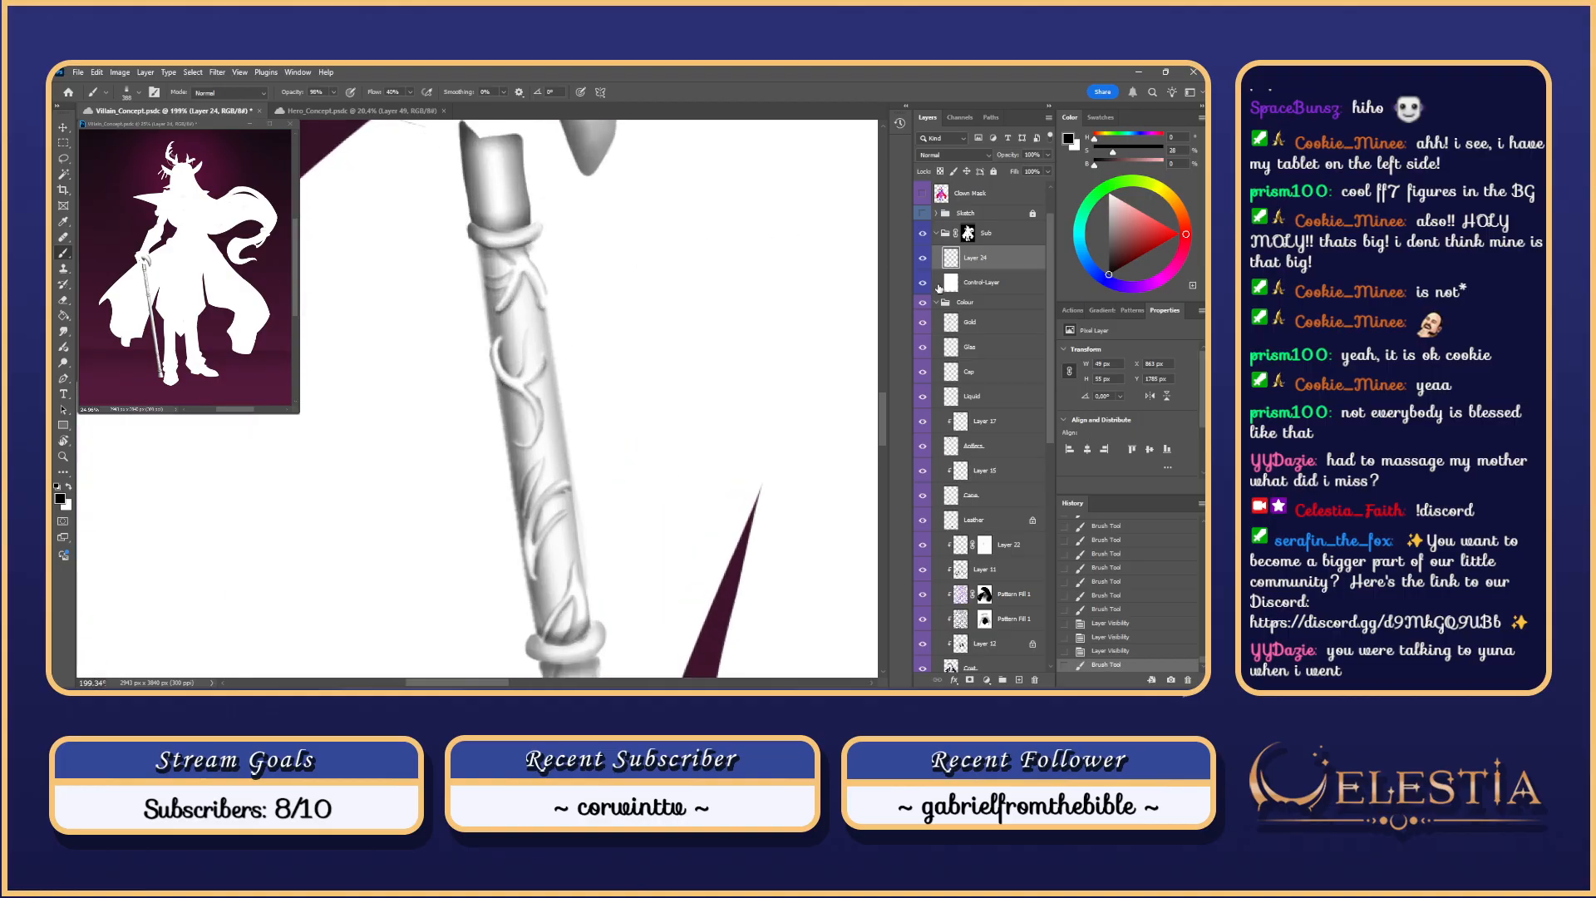
Step: Load the Gold layer's selection and paint trial dark strokes on the ornament with a smaller brush
ctrl+click(951, 324)
drag(485, 271, 497, 299)
mouse_move(504, 372)
mouse_down()
mouse_move(501, 351)
mouse_move(428, 363)
mouse_move(504, 378)
mouse_up()
key(ctrl+z)
drag(497, 339, 506, 391)
drag(498, 337, 503, 375)
key(ctrl+z)
key(ctrl+z)
key(ctrl+z)
drag(497, 339, 544, 463)
Step: Shade down the cane's left edge, near its top, and along the leaf ornament
key(ctrl+z)
key(ctrl+z)
key(ctrl+z)
key(ctrl+z)
scroll(582, 350, down, 3)
key(ctrl+z)
mouse_move(541, 454)
mouse_down()
mouse_move(554, 534)
mouse_move(565, 526)
mouse_up()
key(ctrl+z)
key(ctrl+z)
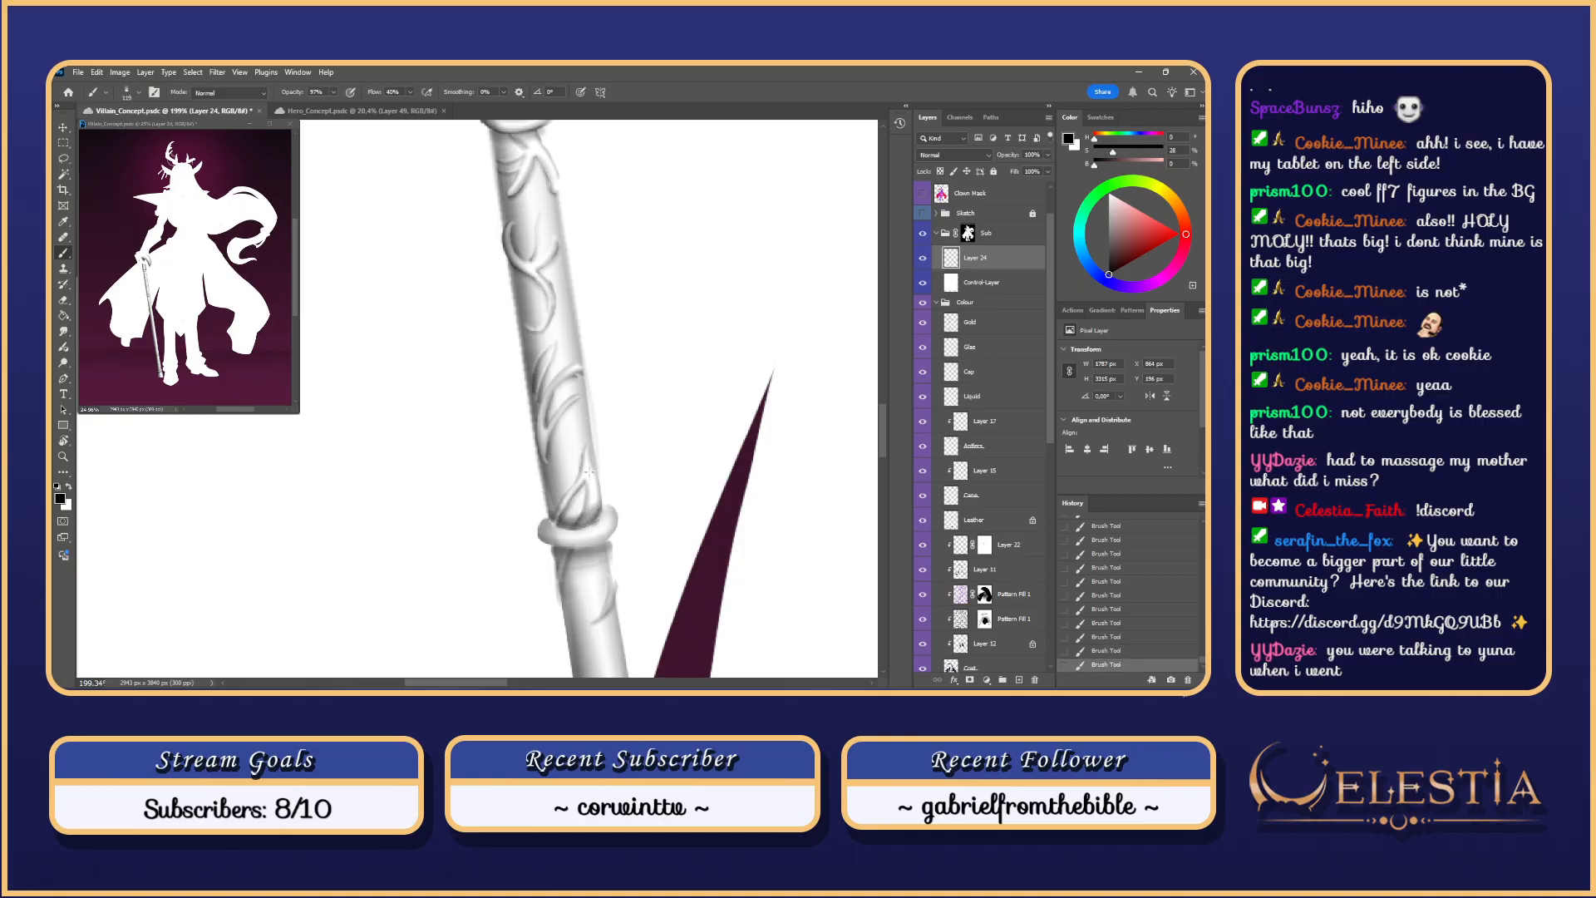
drag(541, 259, 549, 282)
key(ctrl+z)
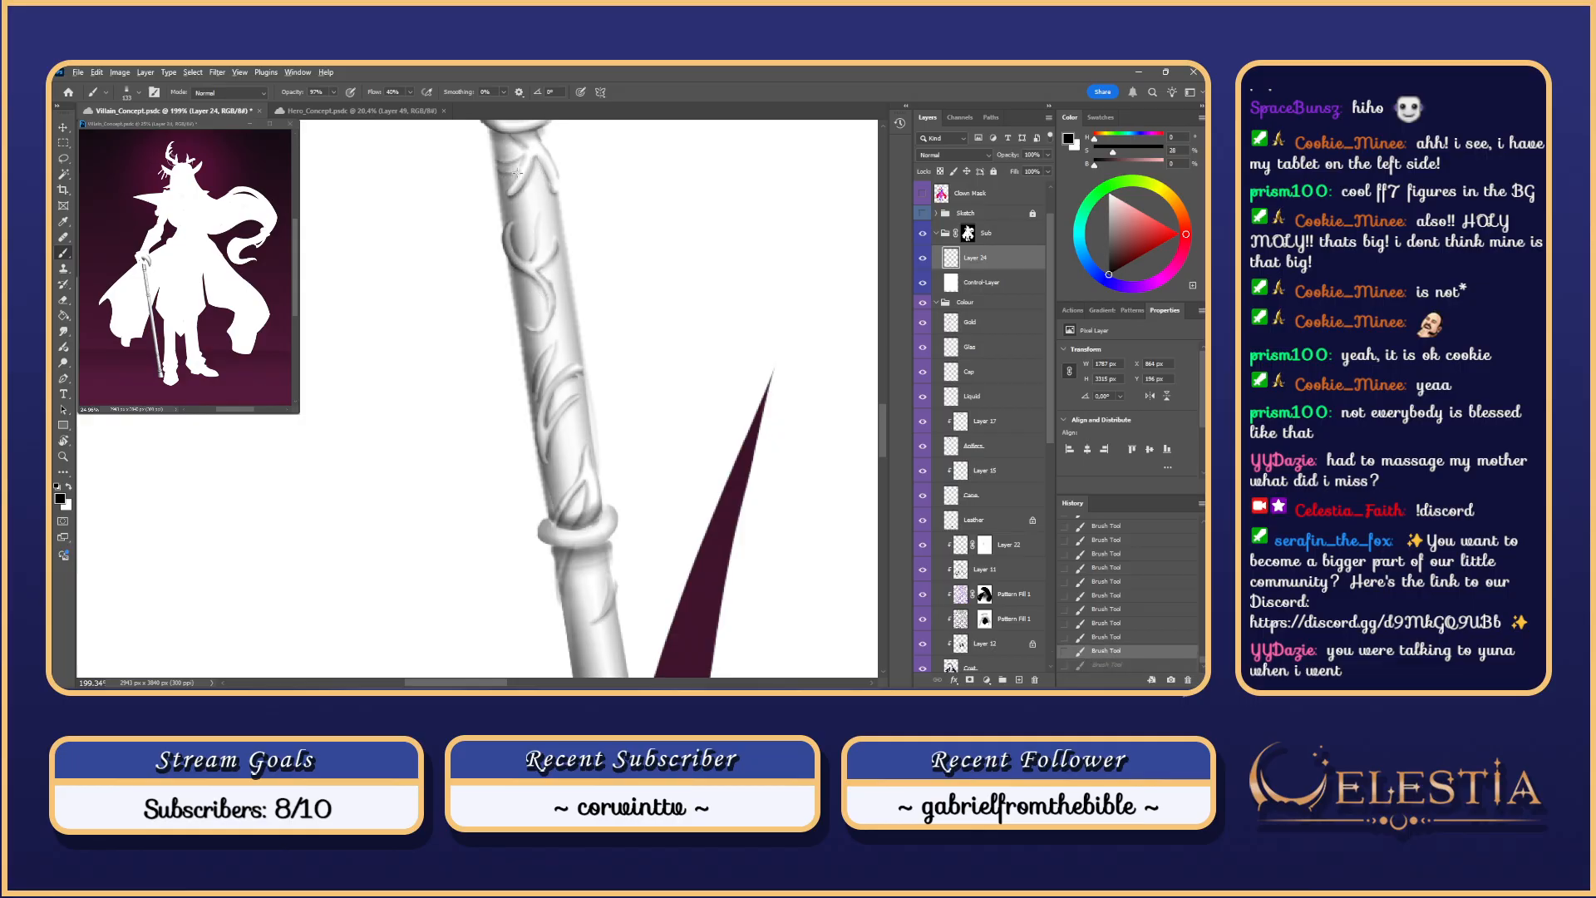
key(ctrl+z)
drag(526, 151, 508, 191)
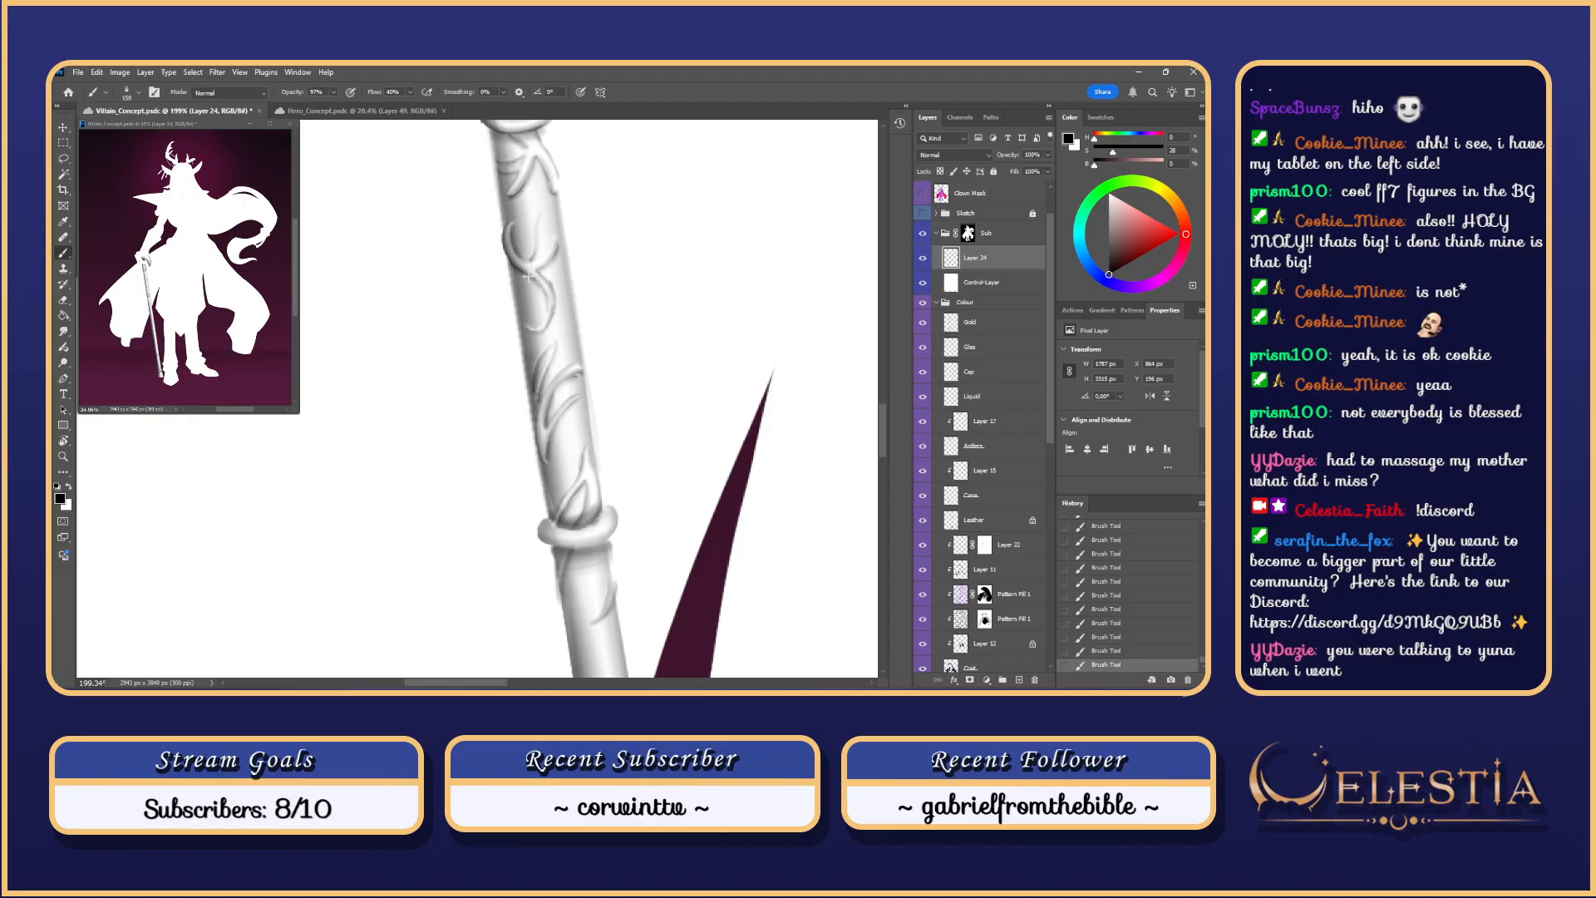
drag(540, 408, 545, 462)
Step: Zoom and pan the view from the legs up to the cane handle and torso
scroll(597, 507, down, 10)
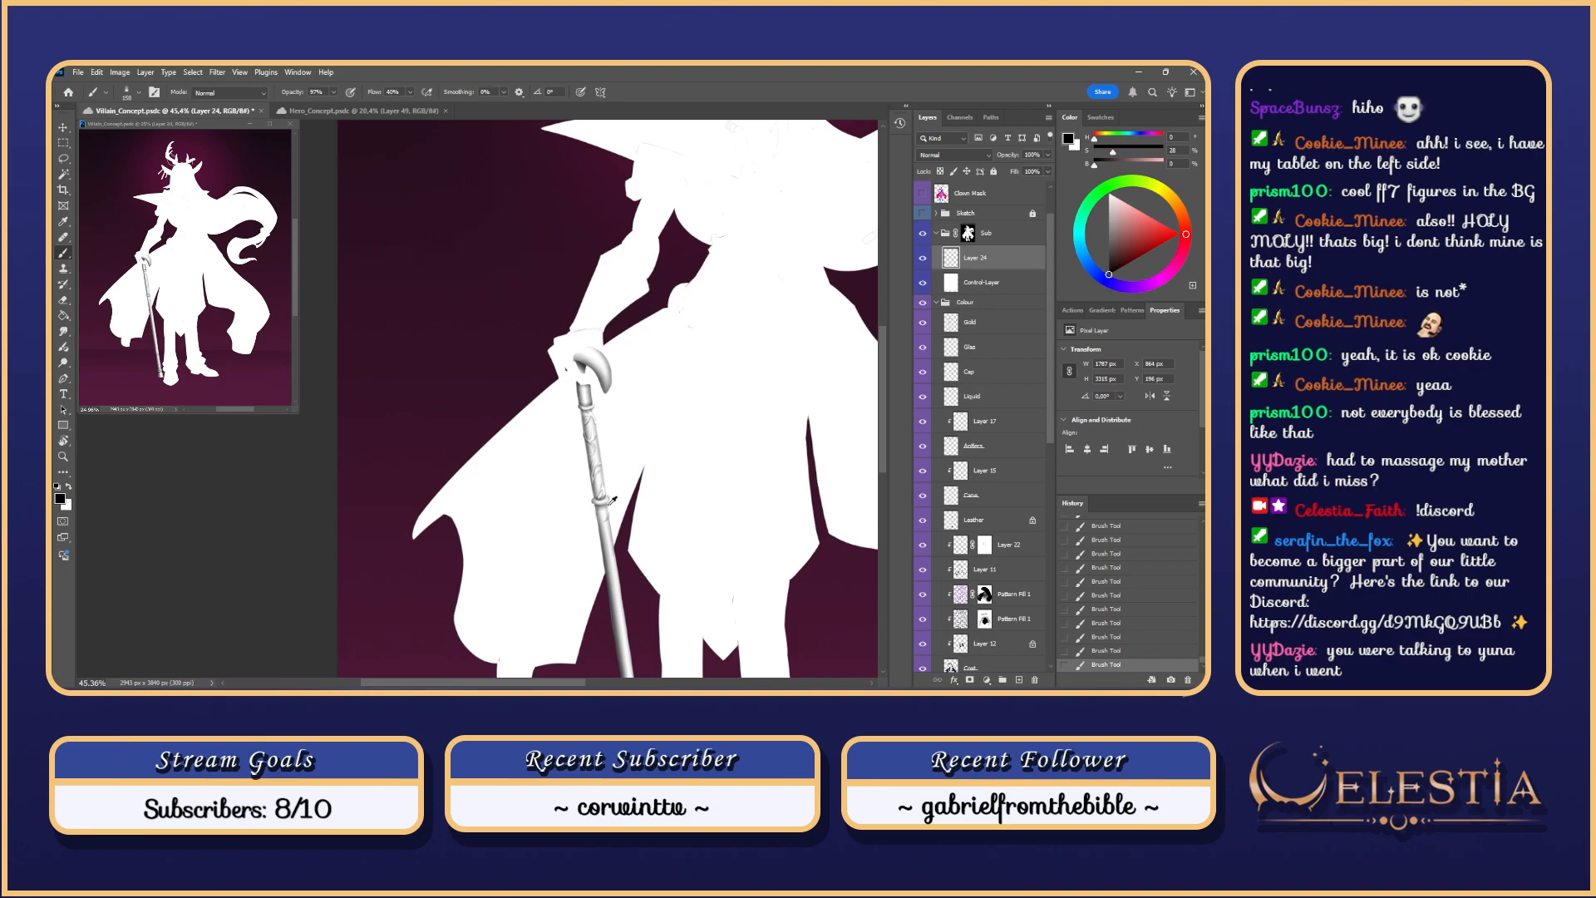
scroll(611, 505, up, 1)
drag(736, 600, 697, 568)
drag(706, 449, 682, 570)
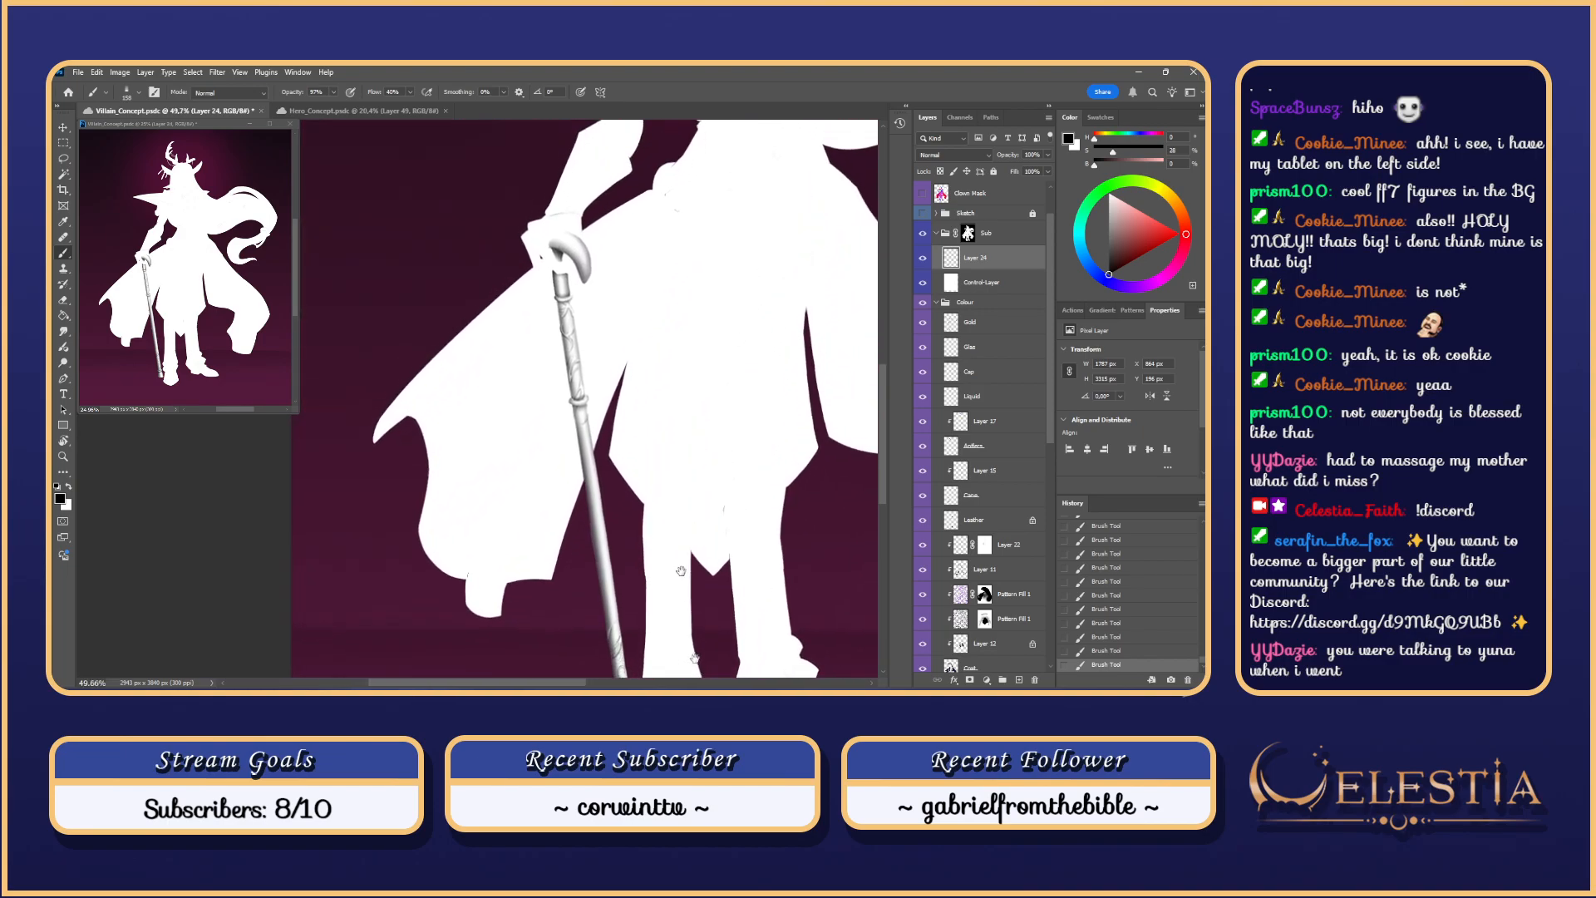
drag(707, 371, 702, 463)
scroll(699, 459, down, 7)
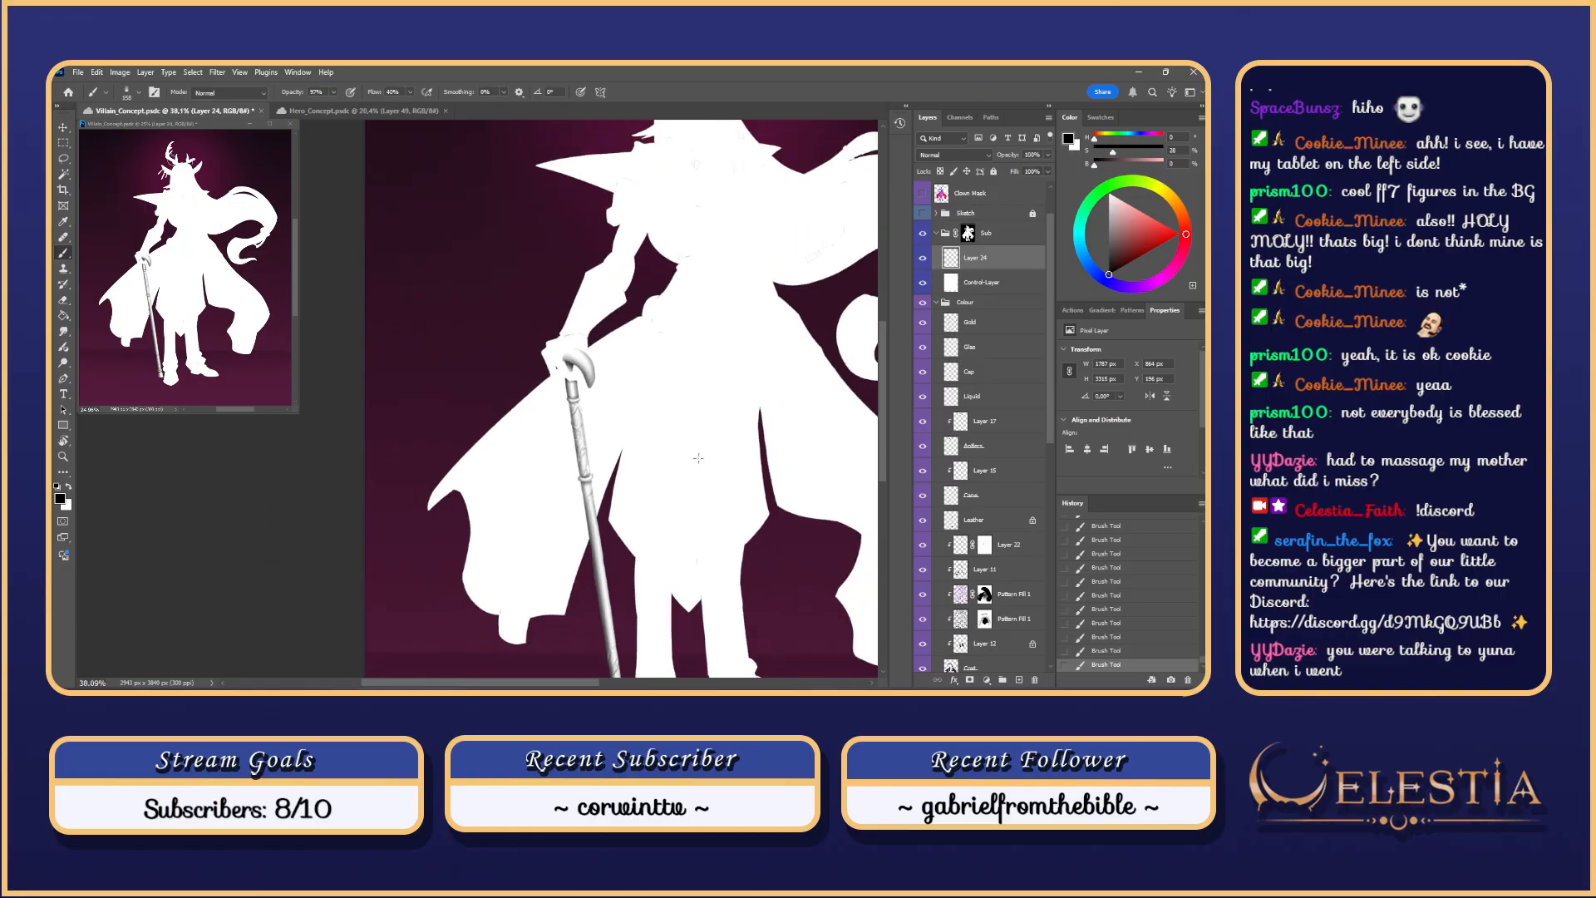
scroll(701, 455, up, 9)
mouse_move(497, 288)
mouse_down()
mouse_move(540, 306)
mouse_move(527, 308)
mouse_move(561, 346)
mouse_move(527, 313)
mouse_move(542, 317)
mouse_up()
Step: Deselect and paint small shading strokes on the cane handle with a finer brush
key(ctrl+d)
scroll(539, 305, up, 2)
key(ctrl+z)
key(ctrl+z)
key(ctrl+z)
key(ctrl+z)
key(ctrl+z)
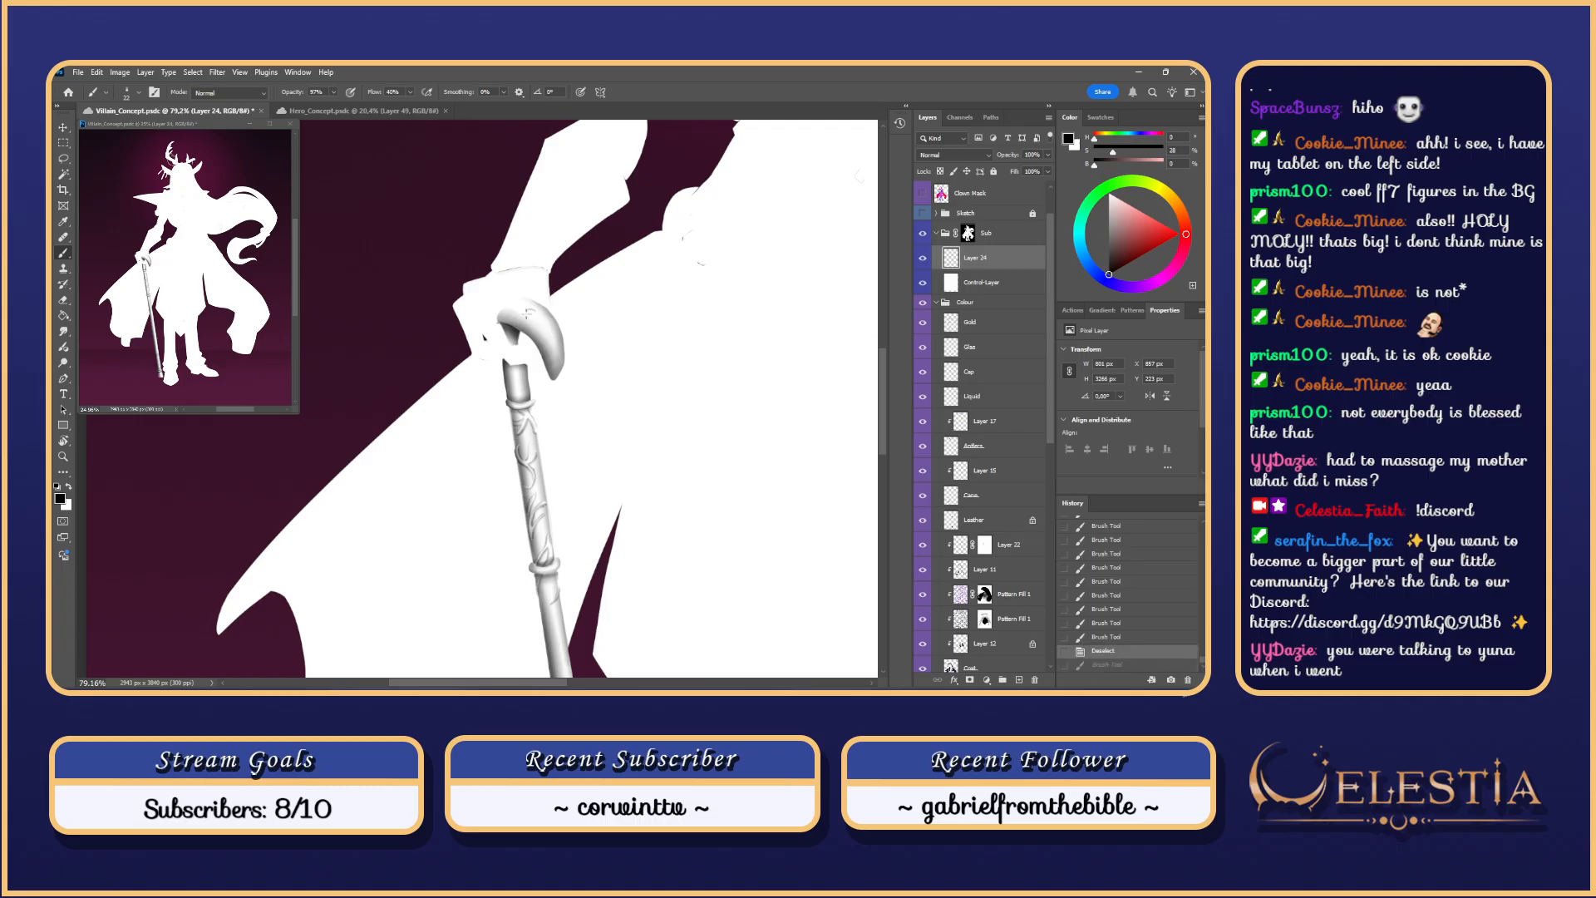
drag(531, 316, 559, 350)
key(ctrl+z)
key(ctrl+z)
key(ctrl+z)
key(ctrl+z)
key(ctrl+z)
key(ctrl+z)
key(ctrl+z)
key(ctrl+shift+z)
key(ctrl+shift+z)
key(ctrl+shift+z)
key(ctrl+shift+z)
key(ctrl+shift+z)
key(ctrl+shift+z)
drag(515, 303, 546, 331)
key(ctrl+z)
key(ctrl+z)
key(ctrl+z)
key(ctrl+z)
Step: Load the Gold layer's selection, zoom in on the handle, and try short strokes on it
ctrl+click(951, 324)
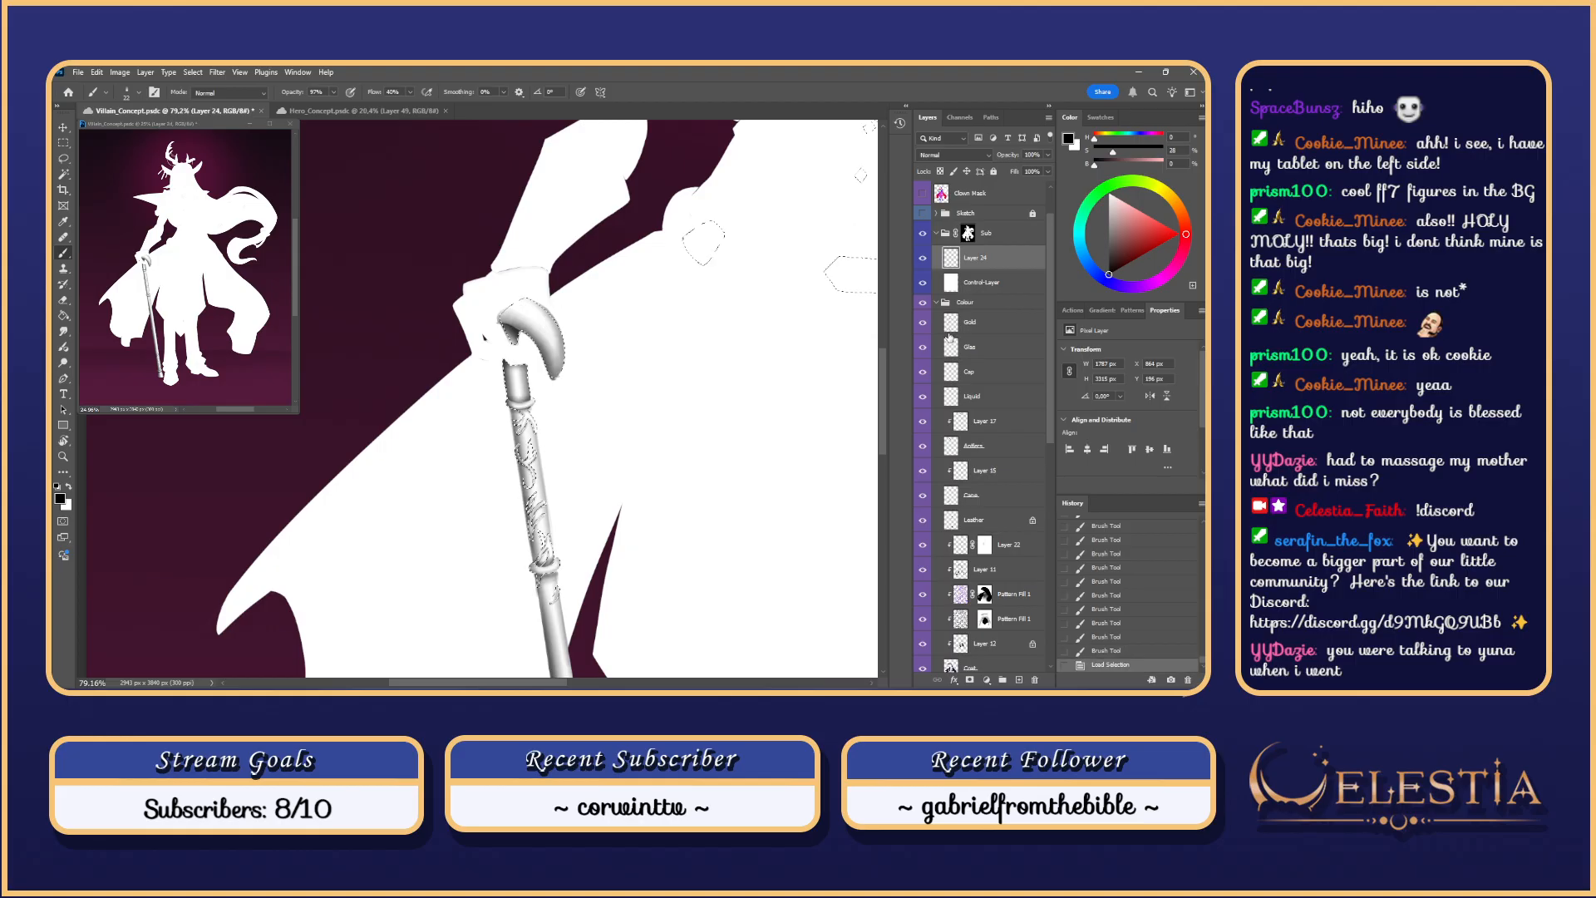
click(516, 306)
scroll(524, 294, up, 3)
key(ctrl+z)
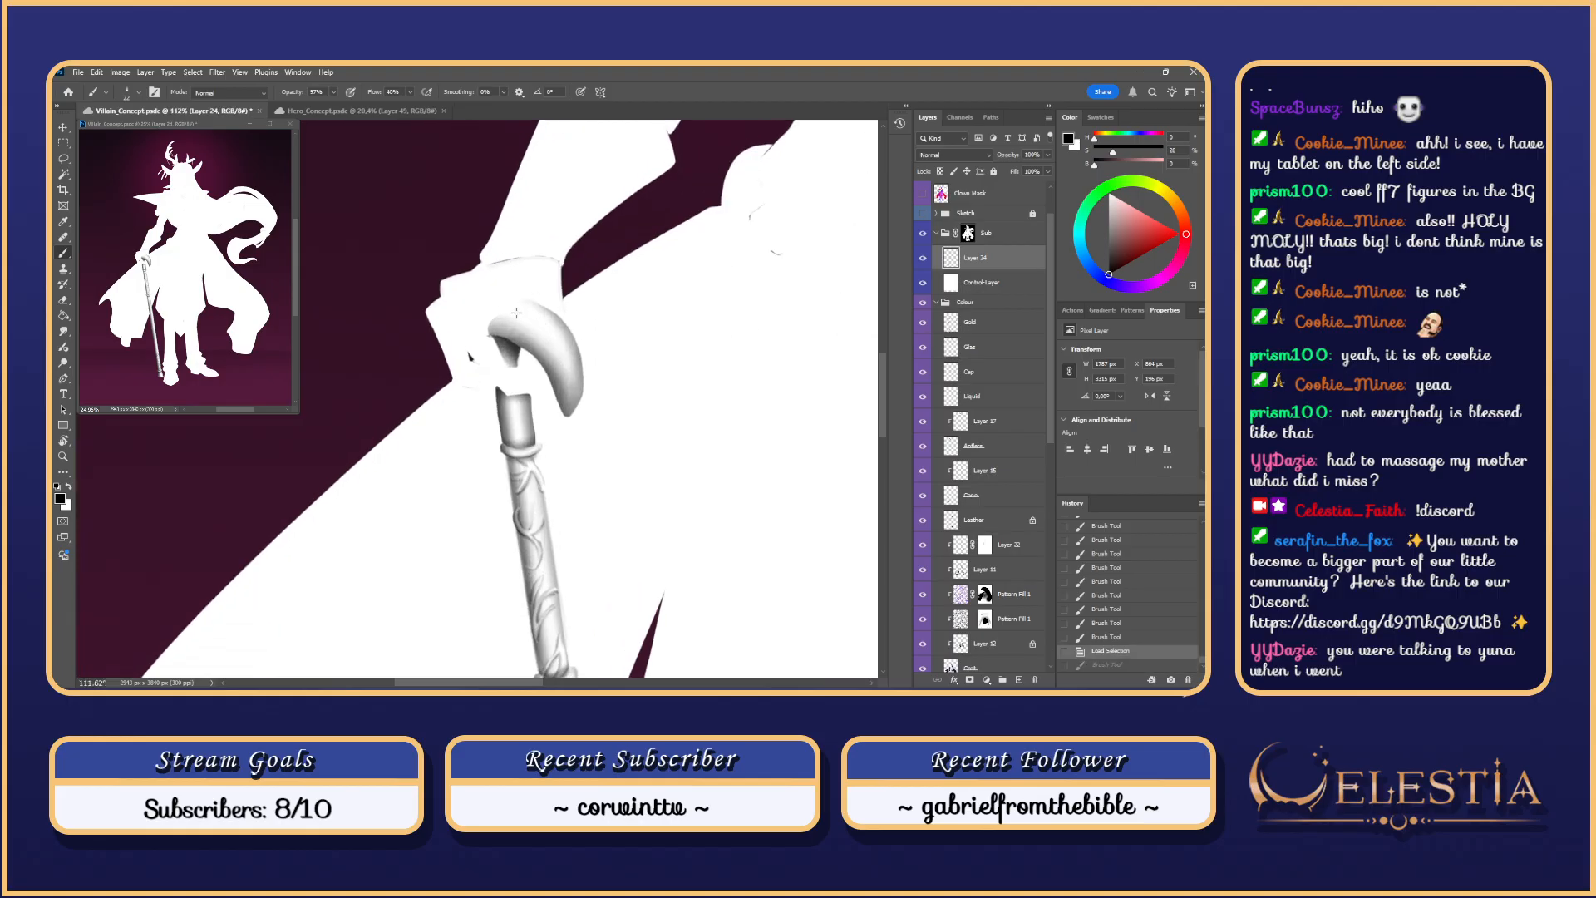
mouse_move(511, 311)
mouse_down()
mouse_move(558, 339)
mouse_move(545, 316)
mouse_up()
key(ctrl+z)
key(ctrl+z)
key(ctrl+z)
key(ctrl+z)
key(ctrl+z)
key(ctrl+z)
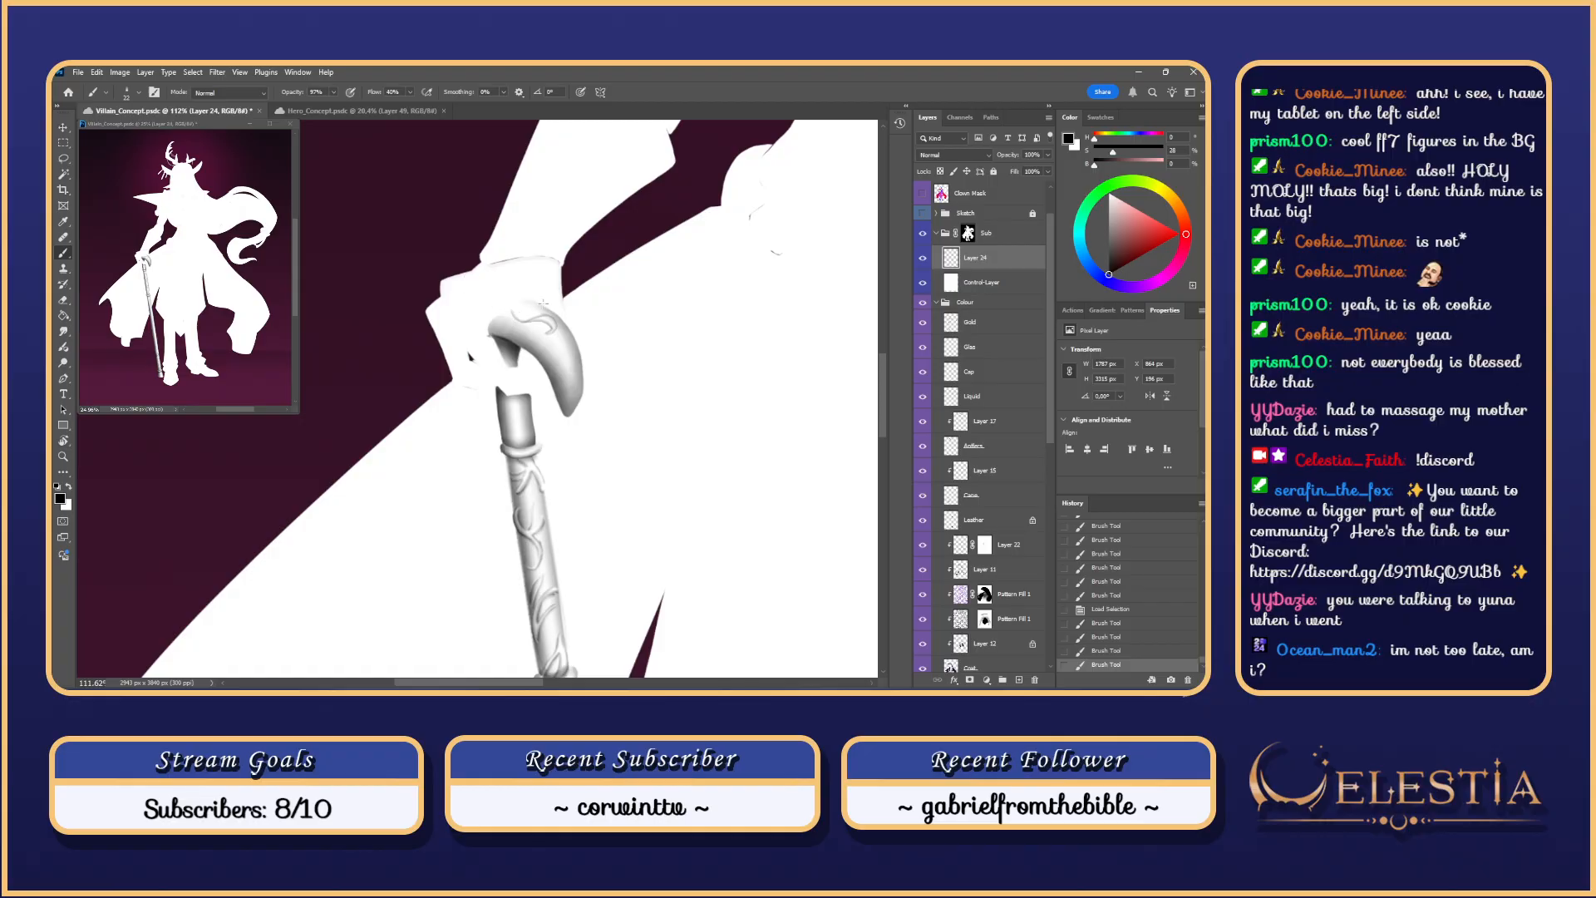
key(ctrl+z)
key(ctrl+shift+z)
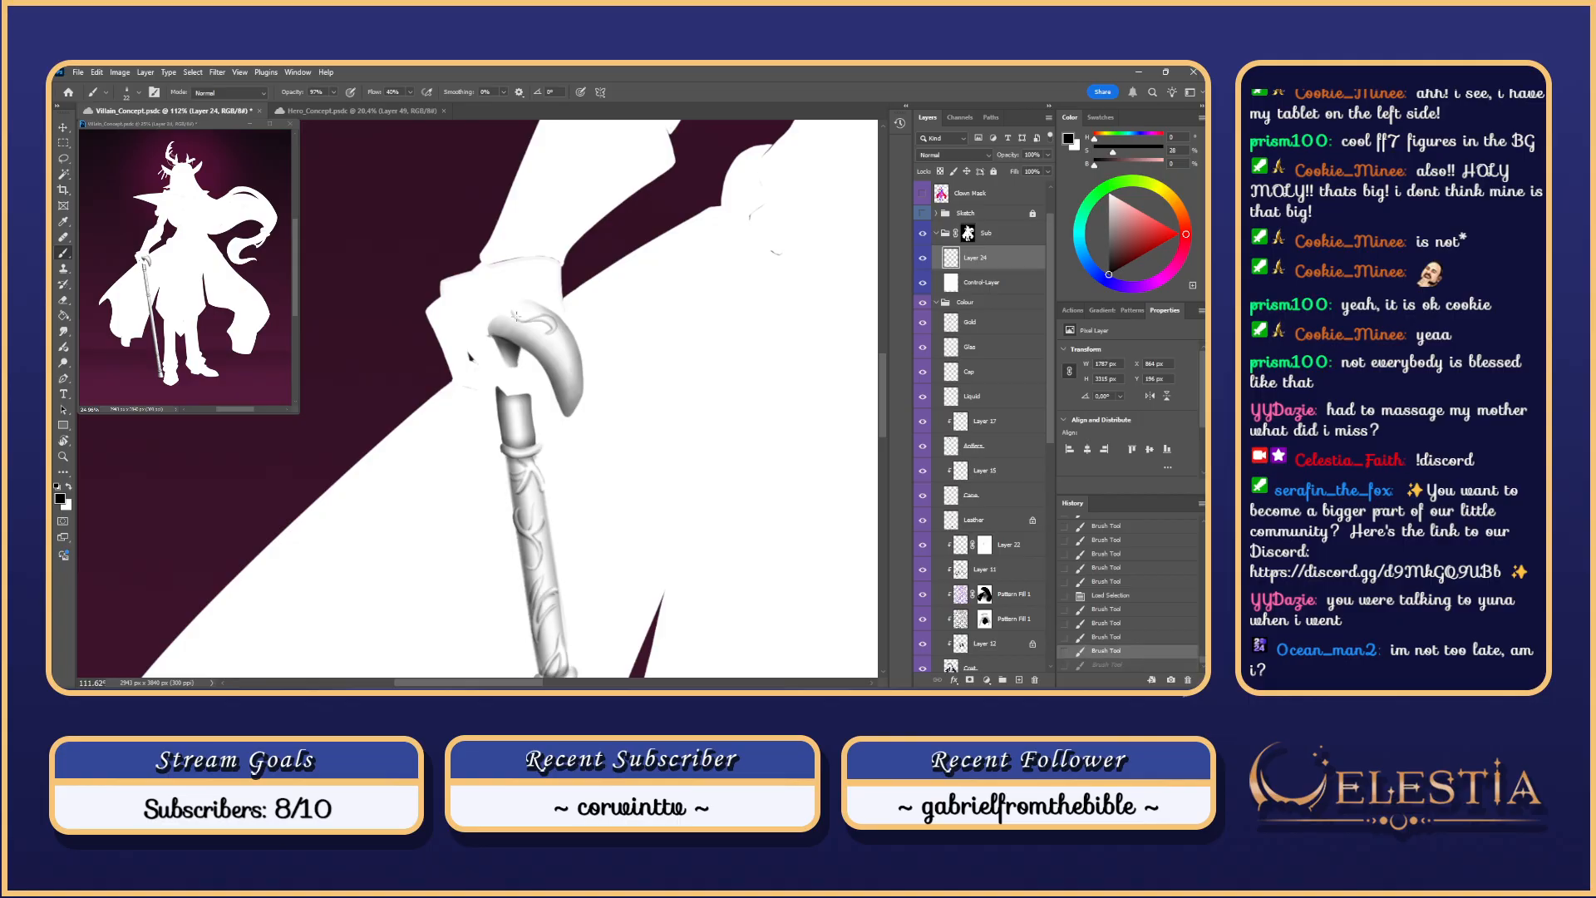
key(ctrl+z)
Step: Draw swirl engraving strokes on top of the curved handle, retrying strokes as needed
mouse_move(533, 316)
mouse_down()
mouse_move(521, 305)
mouse_move(542, 333)
mouse_up()
key(ctrl+z)
key(ctrl+z)
key(ctrl+z)
key(ctrl+z)
key(ctrl+z)
drag(515, 318, 528, 331)
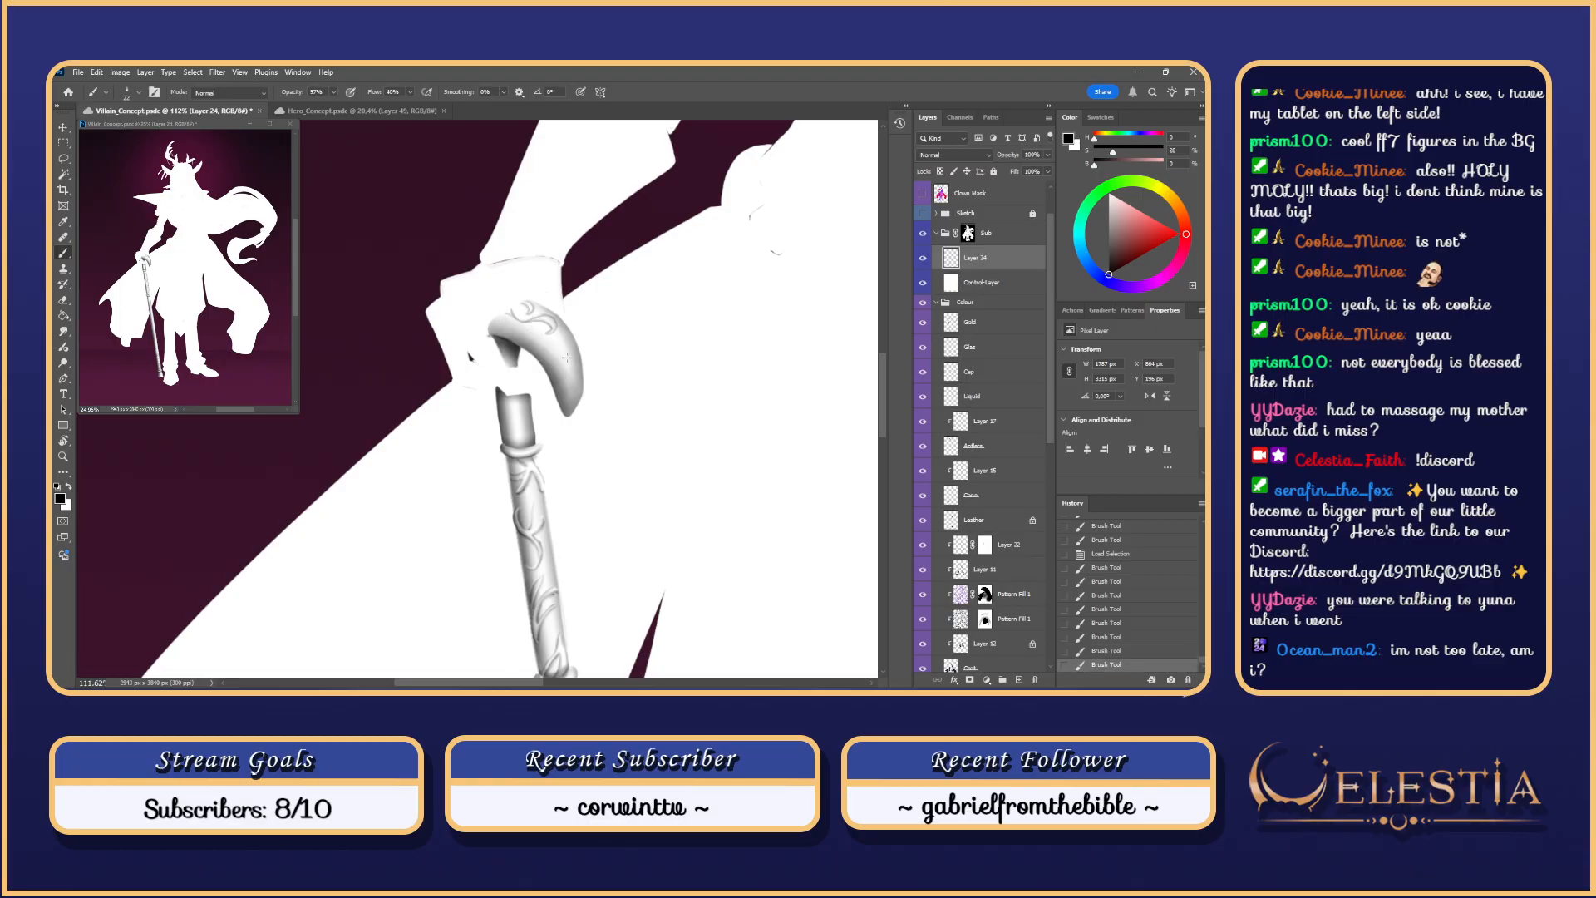
key(ctrl+z)
mouse_move(559, 361)
mouse_down()
mouse_move(546, 327)
mouse_move(575, 394)
mouse_move(567, 364)
mouse_up()
key(ctrl+z)
key(ctrl+z)
key(ctrl+z)
key(ctrl+z)
key(ctrl+z)
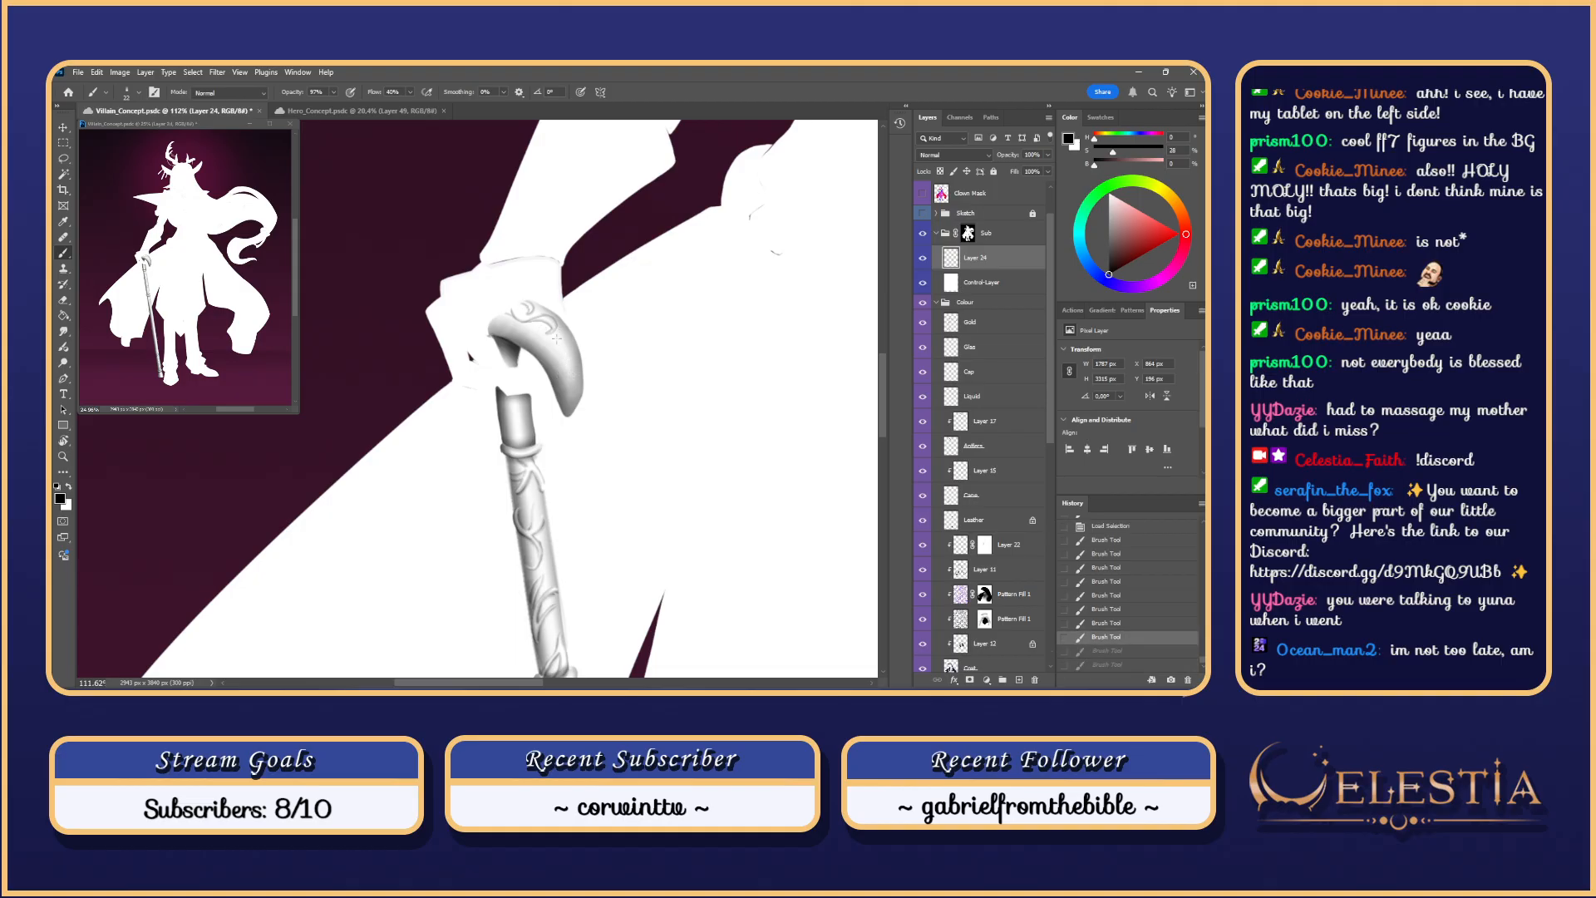
drag(559, 332, 569, 368)
key(ctrl+z)
key(ctrl+z)
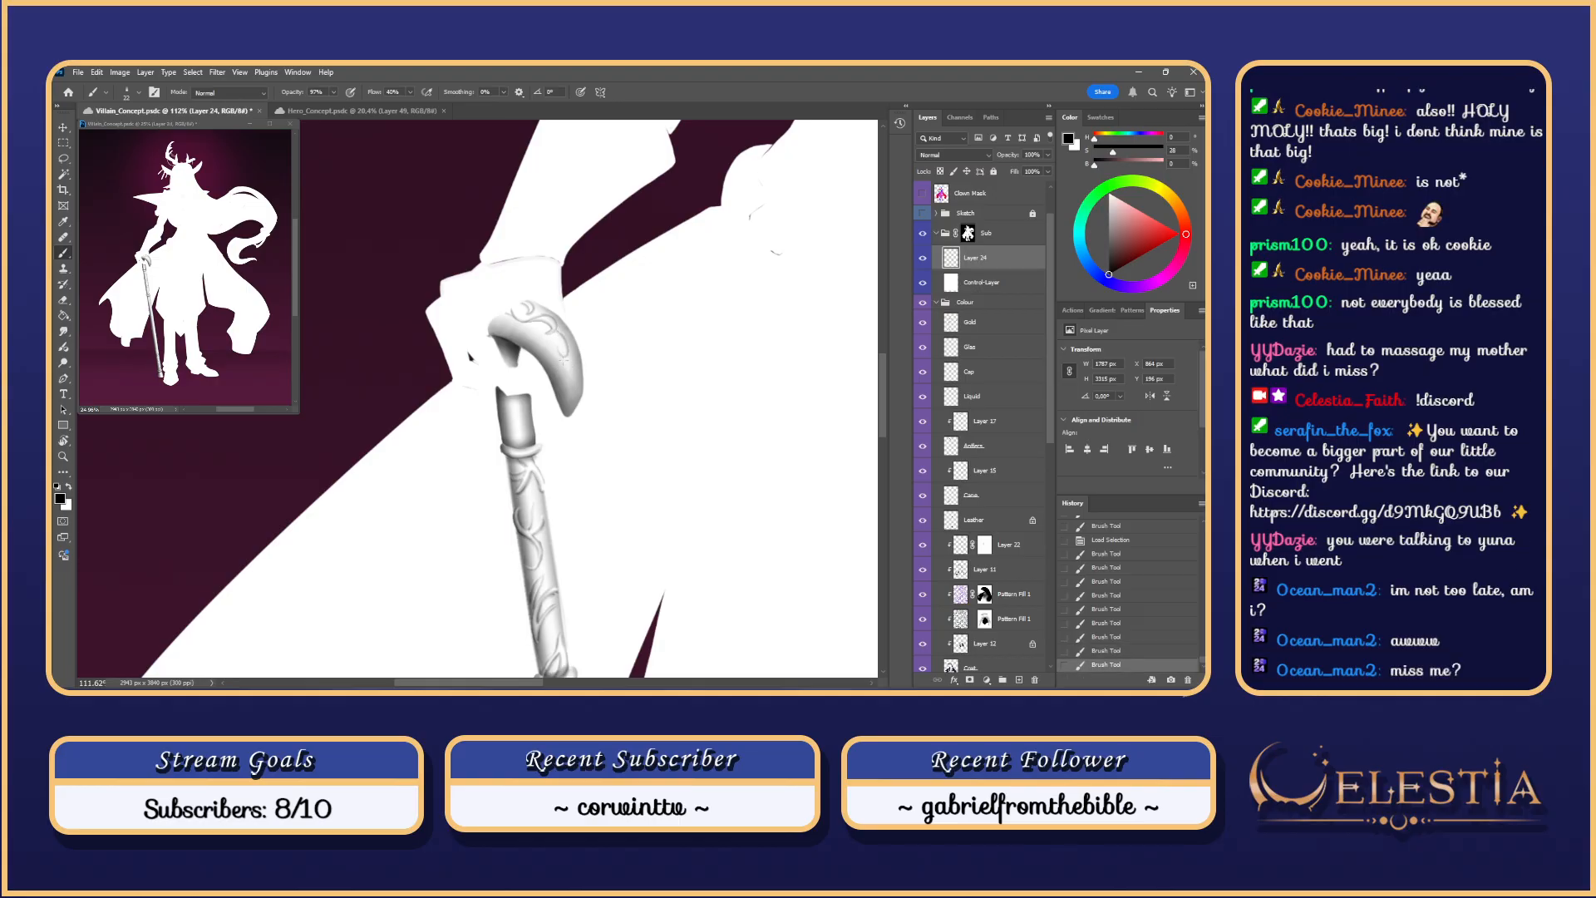
key(ctrl+z)
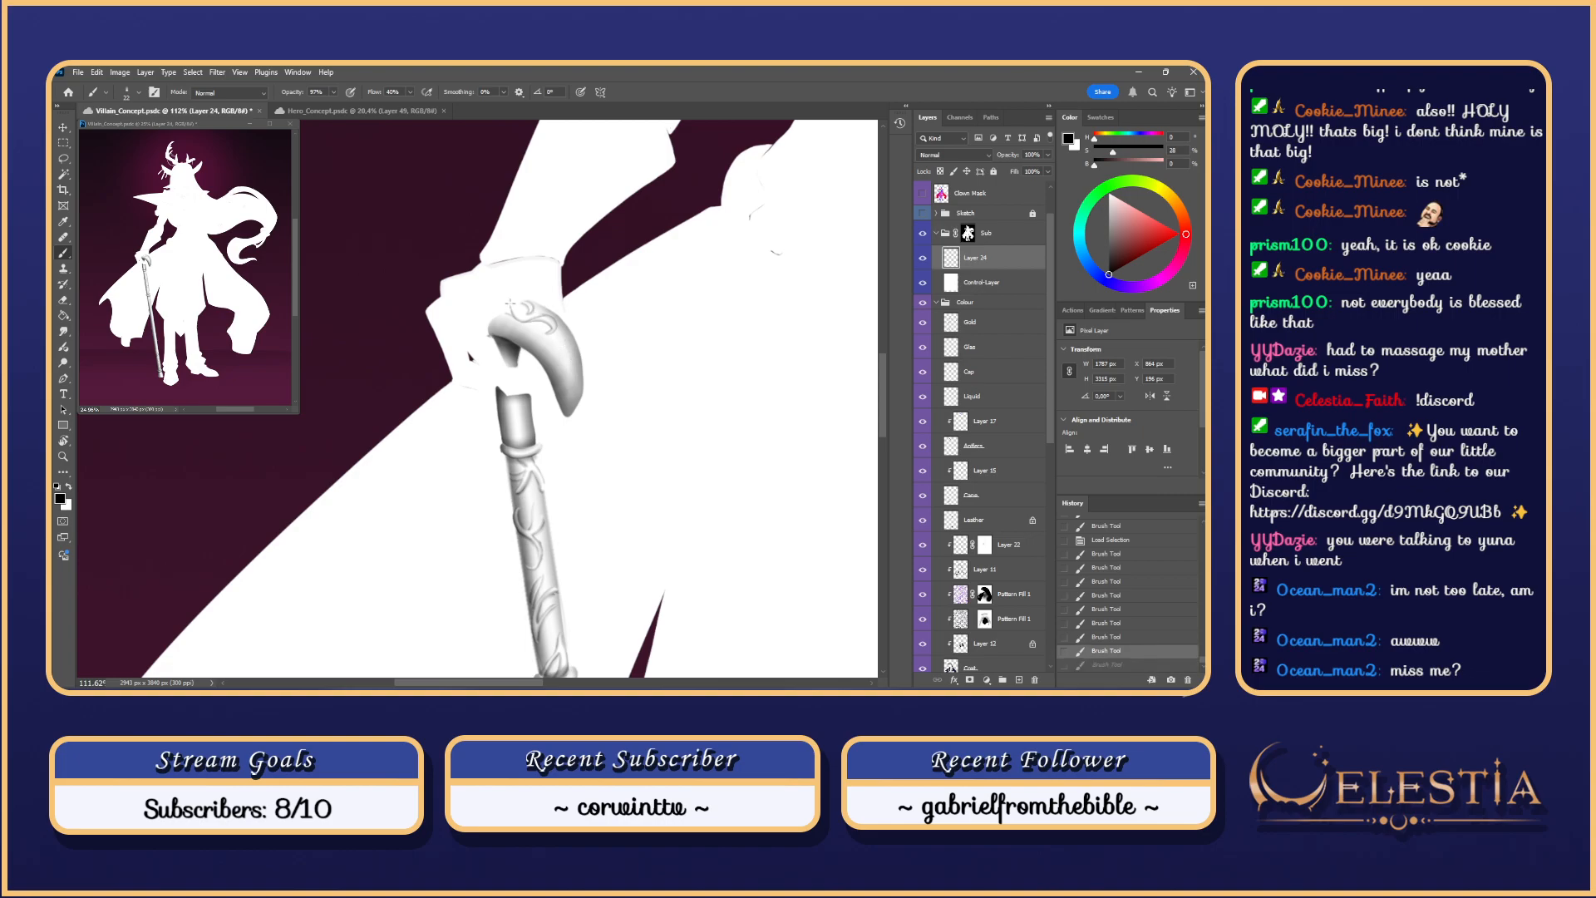
Step: Paint curved and faint detail strokes on the cane handle's engraving, comparing each before and after
key(ctrl+z)
mouse_move(526, 313)
mouse_down()
mouse_move(570, 338)
mouse_move(556, 326)
mouse_move(570, 359)
mouse_up()
key(ctrl+z)
key(ctrl+z)
key(ctrl+z)
key(ctrl+shift+z)
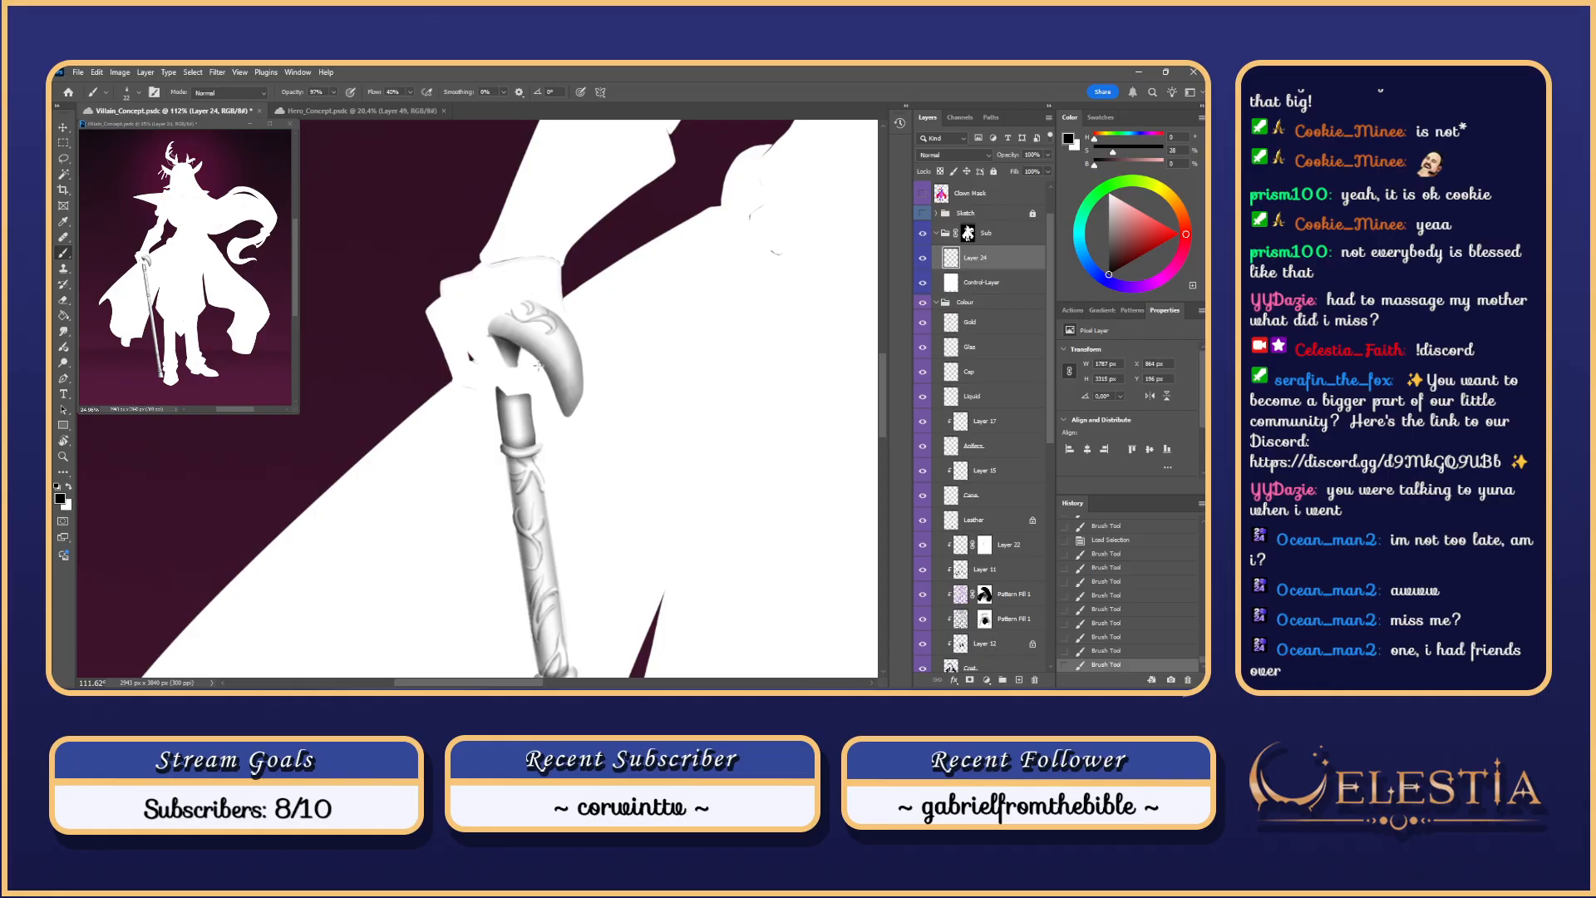
key(ctrl+z)
mouse_move(501, 321)
mouse_down()
mouse_move(522, 337)
mouse_move(534, 324)
mouse_up()
key(ctrl+z)
key(ctrl+z)
key(ctrl+z)
key(ctrl+z)
key(ctrl+z)
key(ctrl+z)
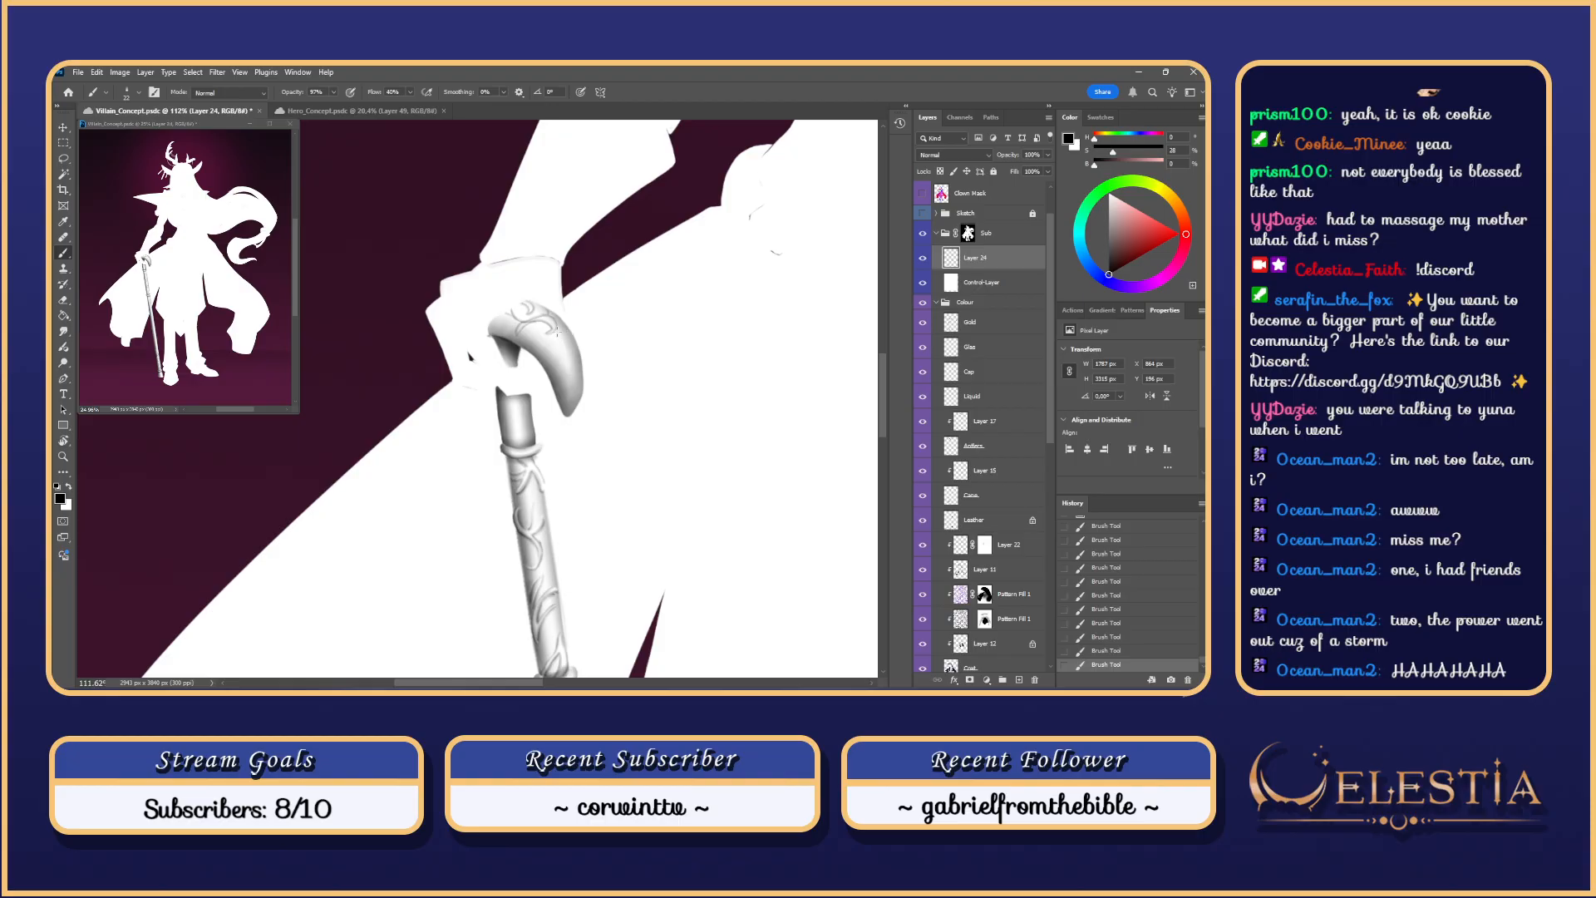
key(ctrl+z)
key(ctrl+z)
drag(568, 329, 571, 350)
key(ctrl+z)
key(ctrl+z)
key(ctrl+z)
key(ctrl+z)
key(ctrl+z)
key(ctrl+z)
key(ctrl+z)
Step: Add short faint strokes along the handle swirl, checking each with and without
key(ctrl+z)
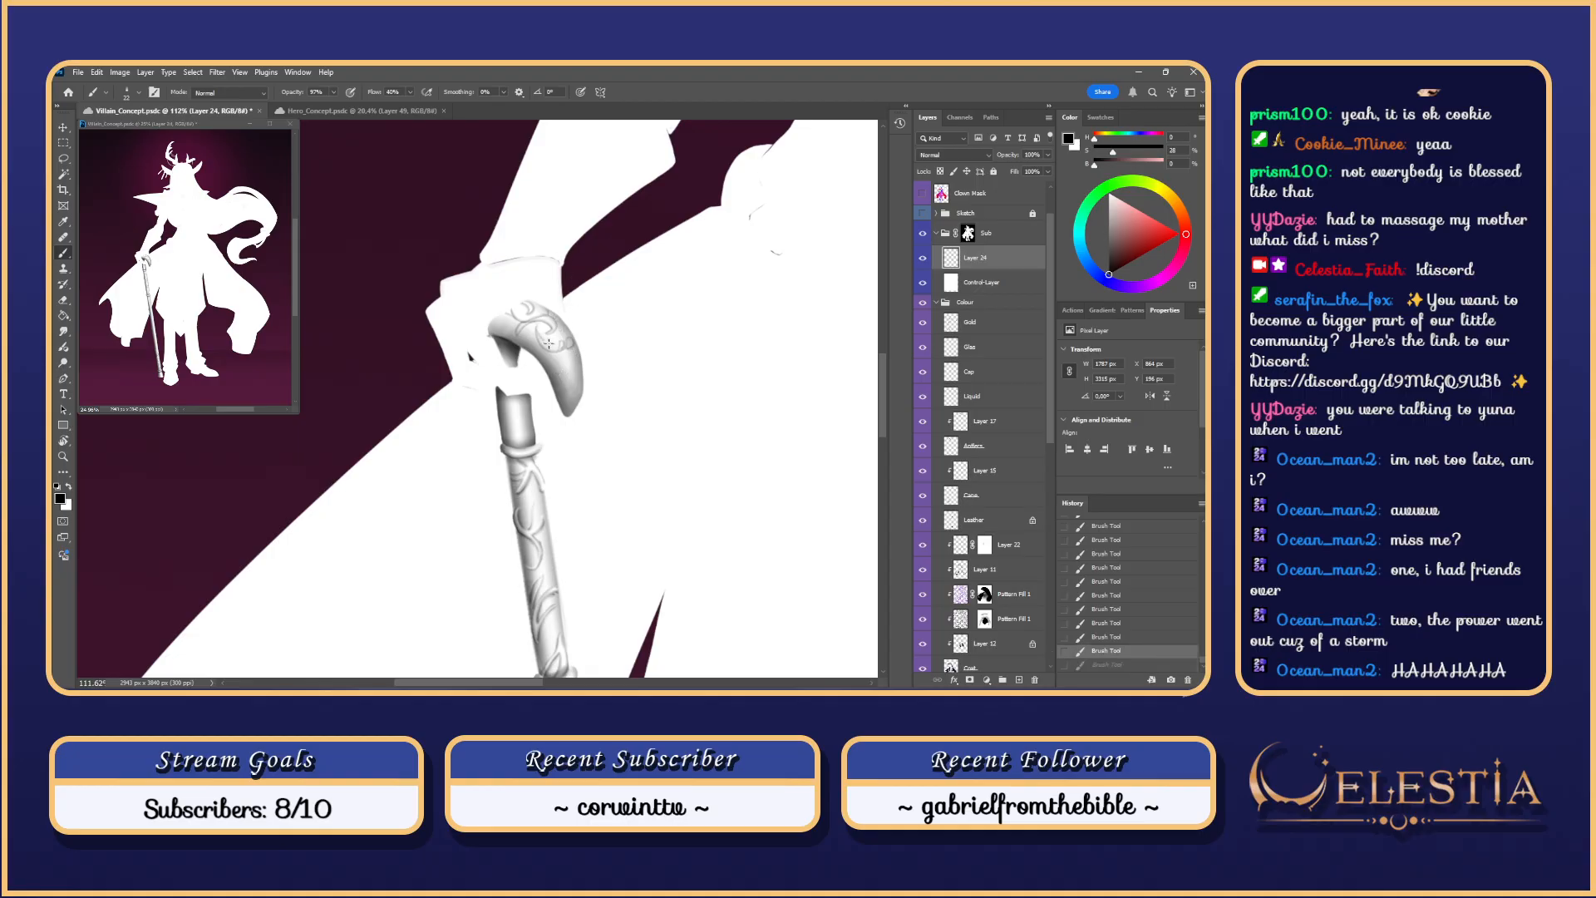
mouse_move(553, 350)
mouse_down()
mouse_move(542, 327)
mouse_move(583, 391)
mouse_up()
key(ctrl+z)
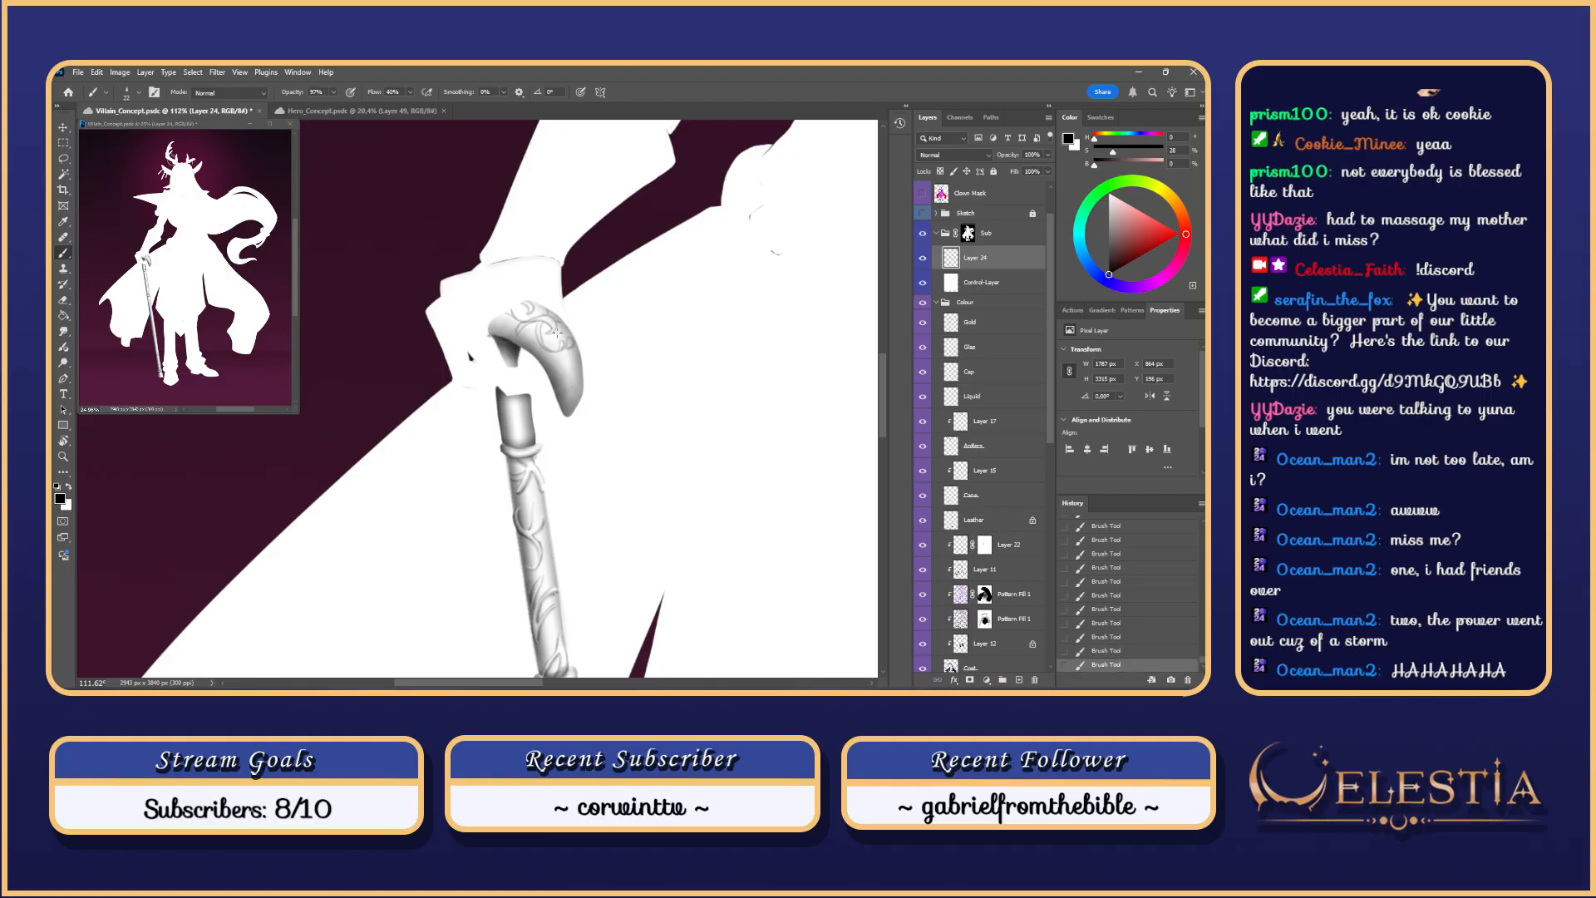
key(ctrl+z)
drag(563, 328, 577, 396)
key(ctrl+z)
key(ctrl+shift+z)
key(ctrl+z)
drag(564, 350, 575, 361)
Step: Restore the undone engraving strokes and compare the handle with and without the last one
key(ctrl+z)
key(ctrl+z)
key(ctrl+z)
key(ctrl+z)
scroll(673, 339, down, 6)
scroll(678, 336, up, 5)
key(ctrl+z)
key(ctrl+z)
key(ctrl+z)
key(ctrl+z)
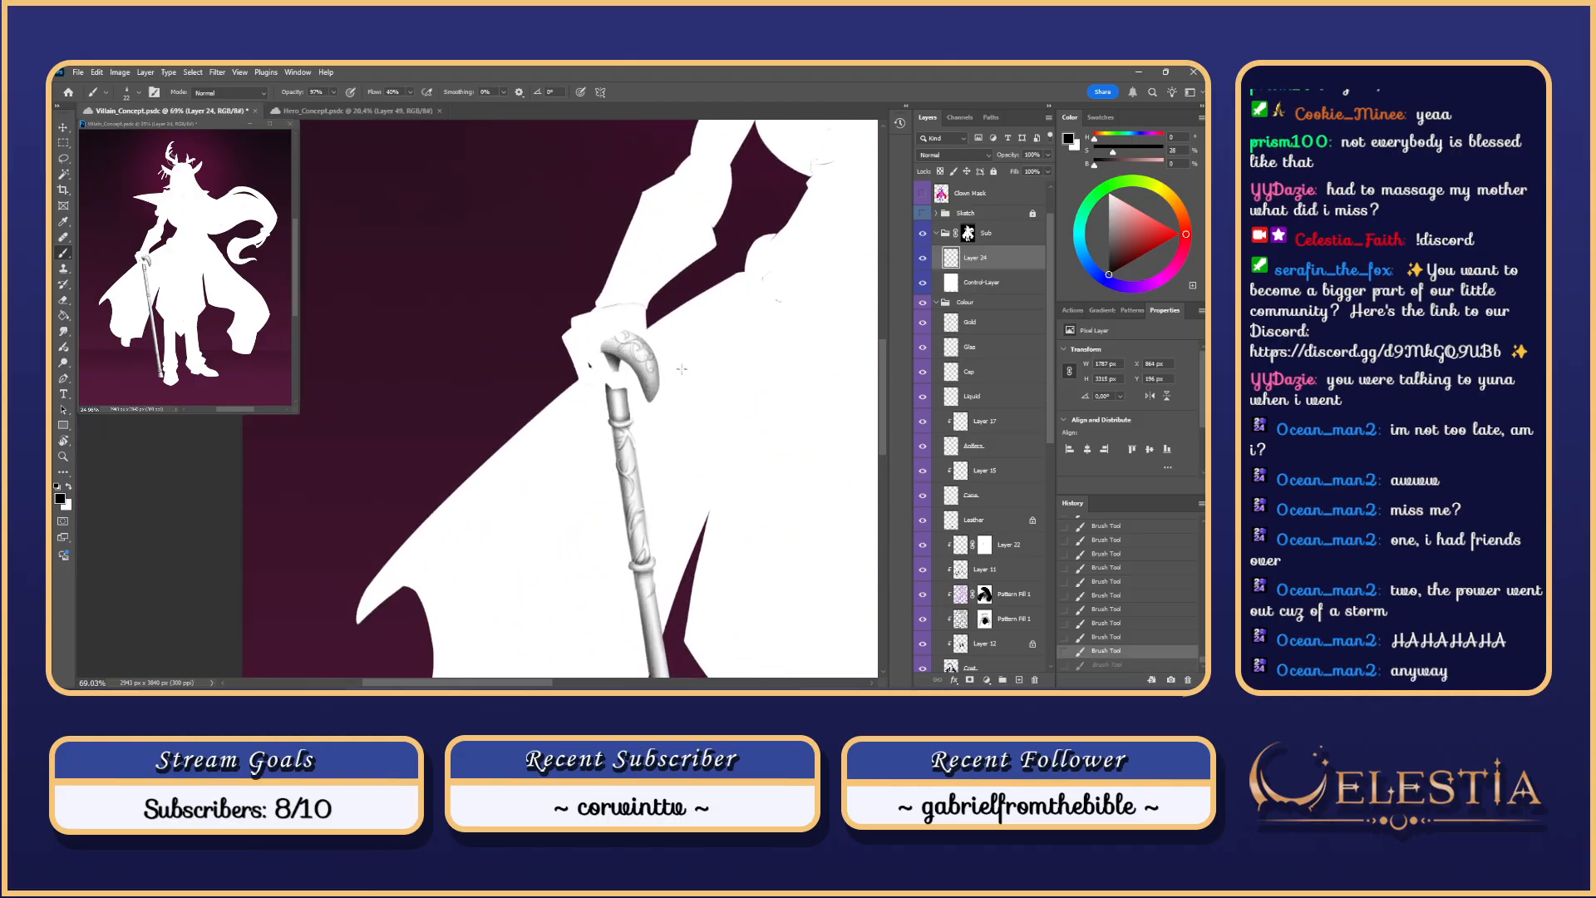
key(ctrl+shift+z)
scroll(681, 374, up, 2)
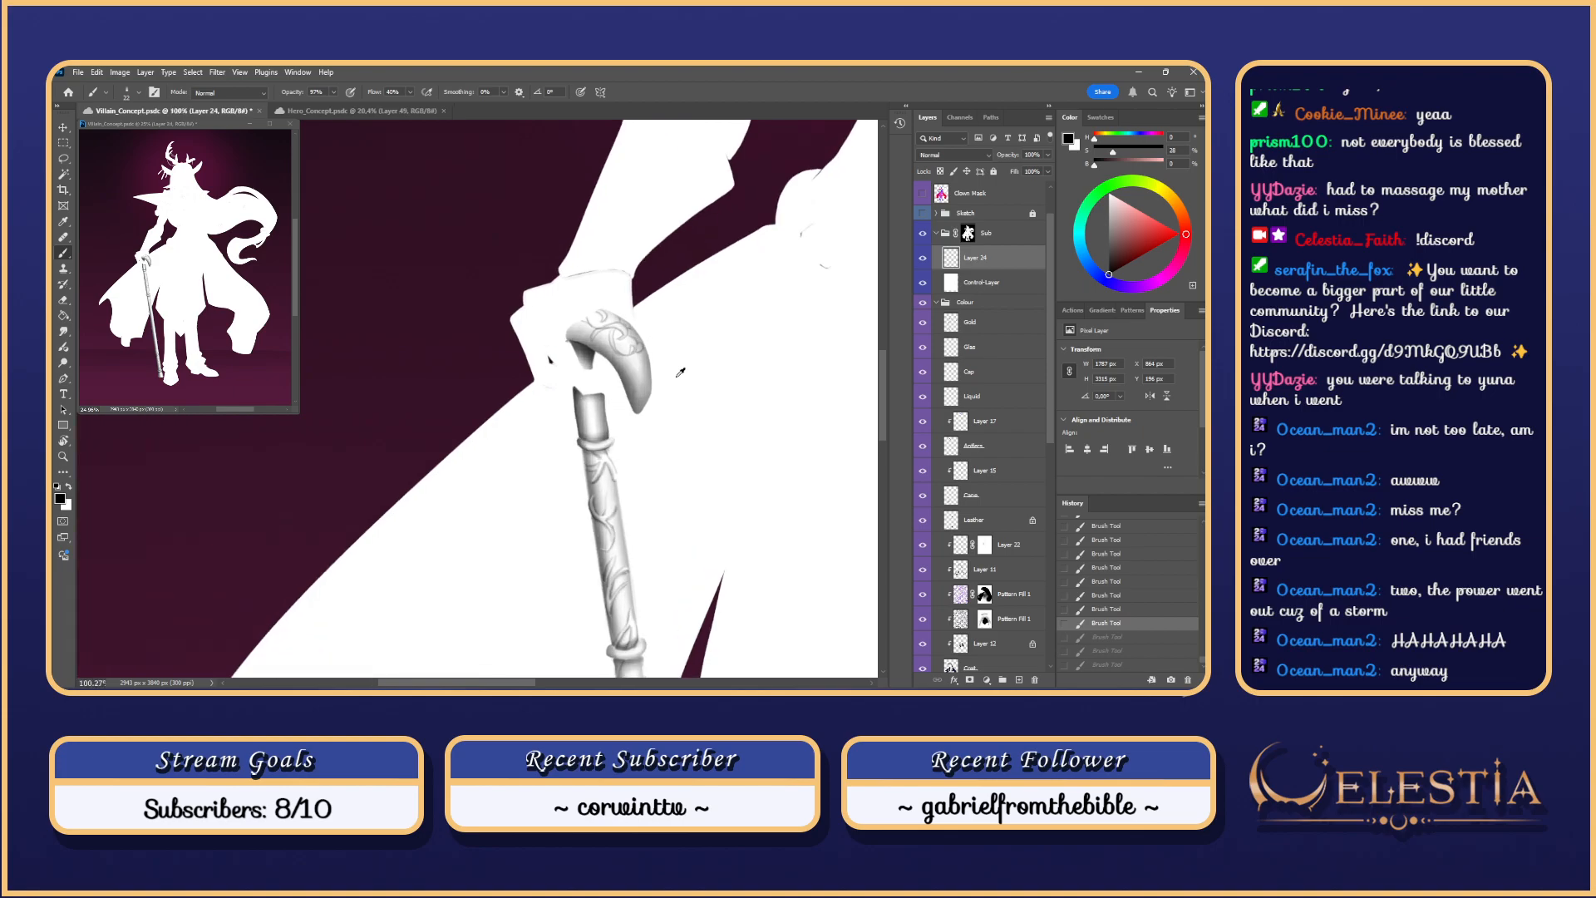
key(ctrl+shift+z)
key(ctrl+shift+z)
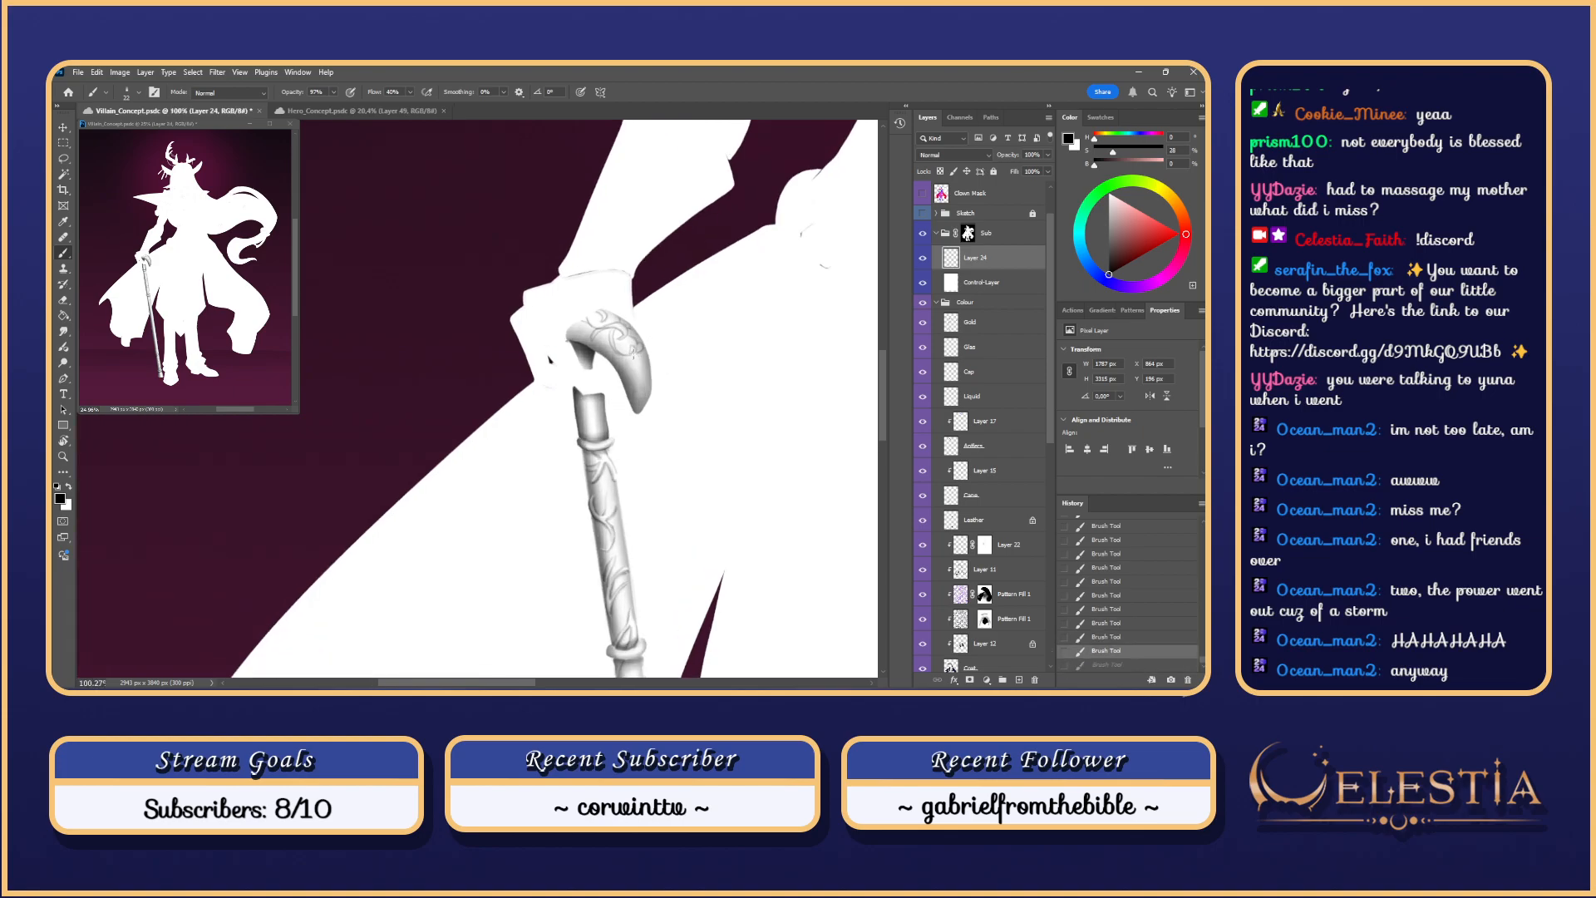
key(ctrl+shift+z)
key(ctrl+z)
key(ctrl+shift+z)
key(ctrl+z)
key(ctrl+z)
key(ctrl+shift+z)
key(ctrl+shift+z)
Step: Paint one more small engraving stroke on the handle, keep it, and zoom out
key(ctrl+z)
drag(636, 356, 641, 347)
key(ctrl+z)
key(ctrl+z)
key(ctrl+z)
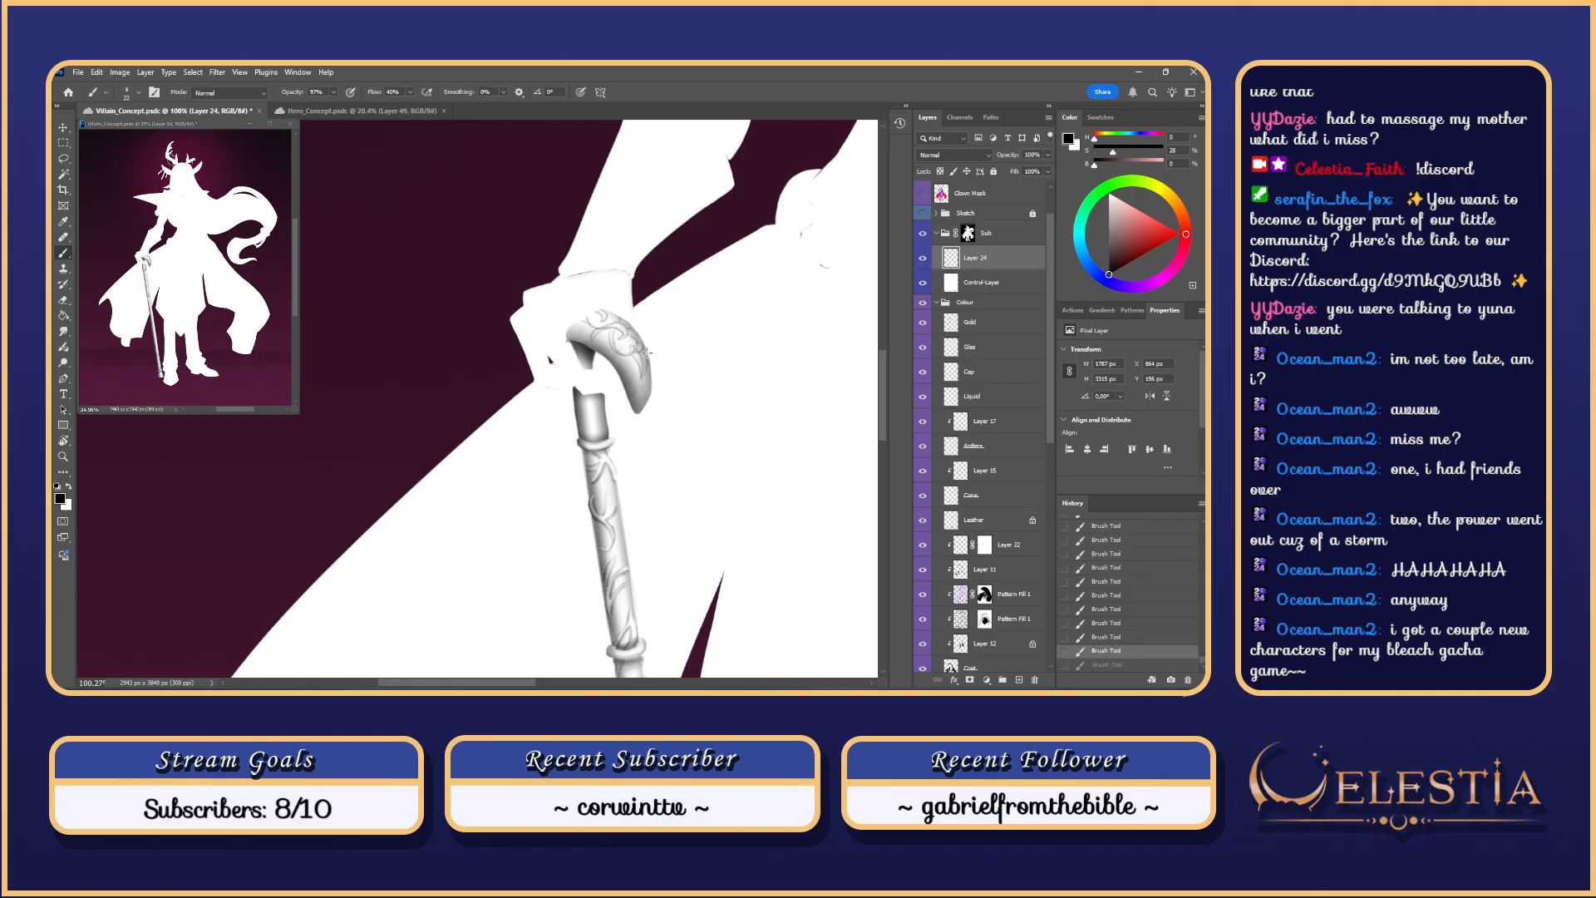
key(ctrl+shift+z)
key(ctrl+z)
key(ctrl+shift+z)
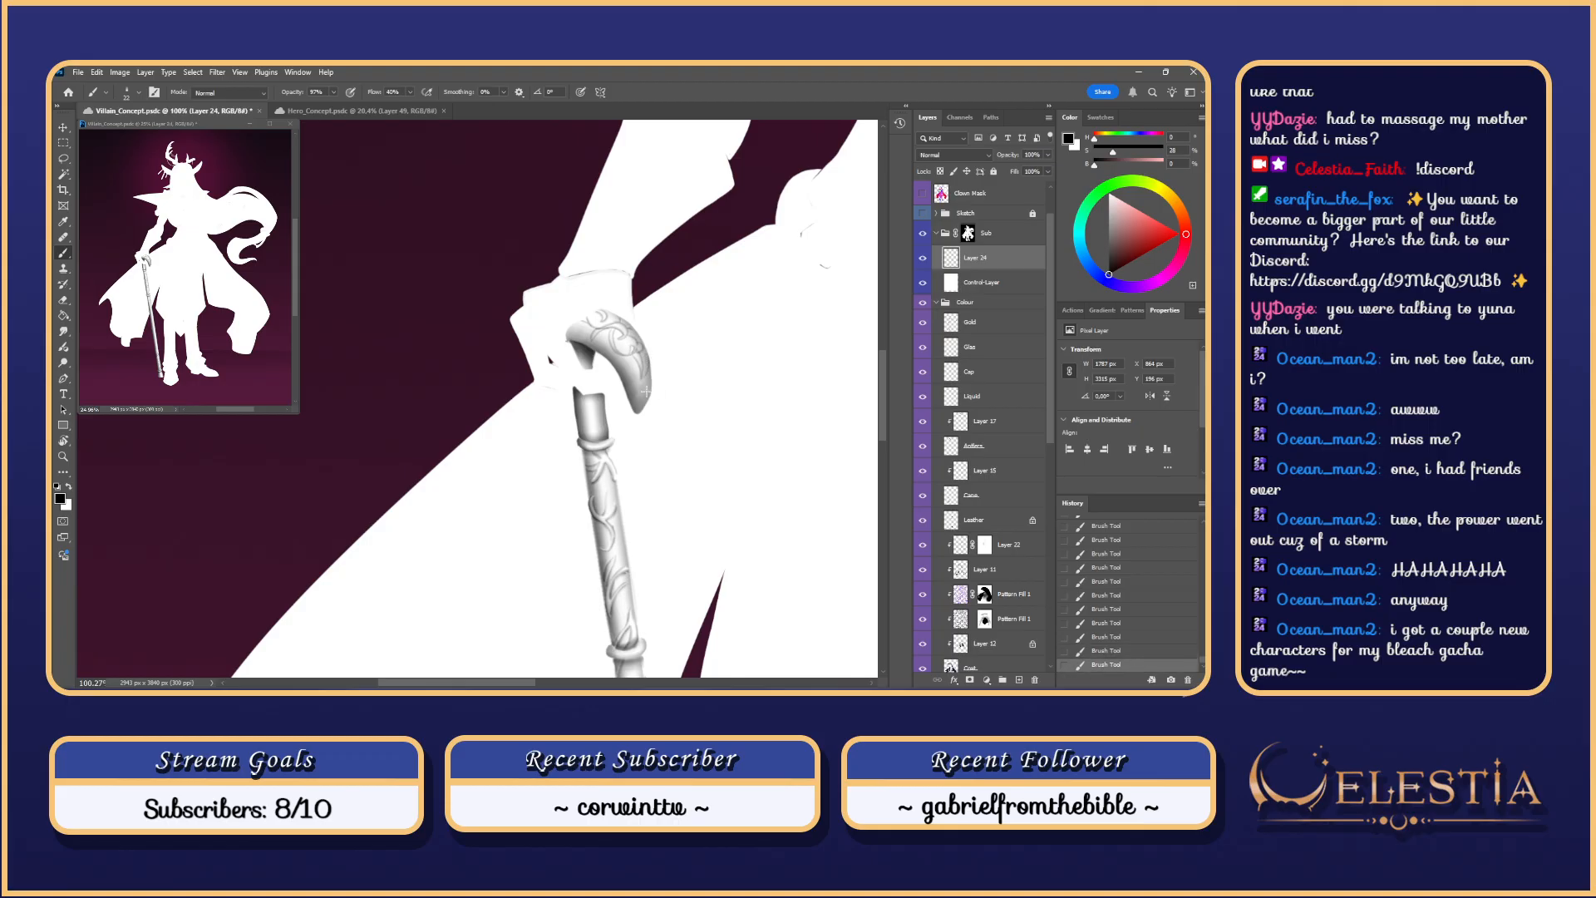
scroll(645, 389, down, 5)
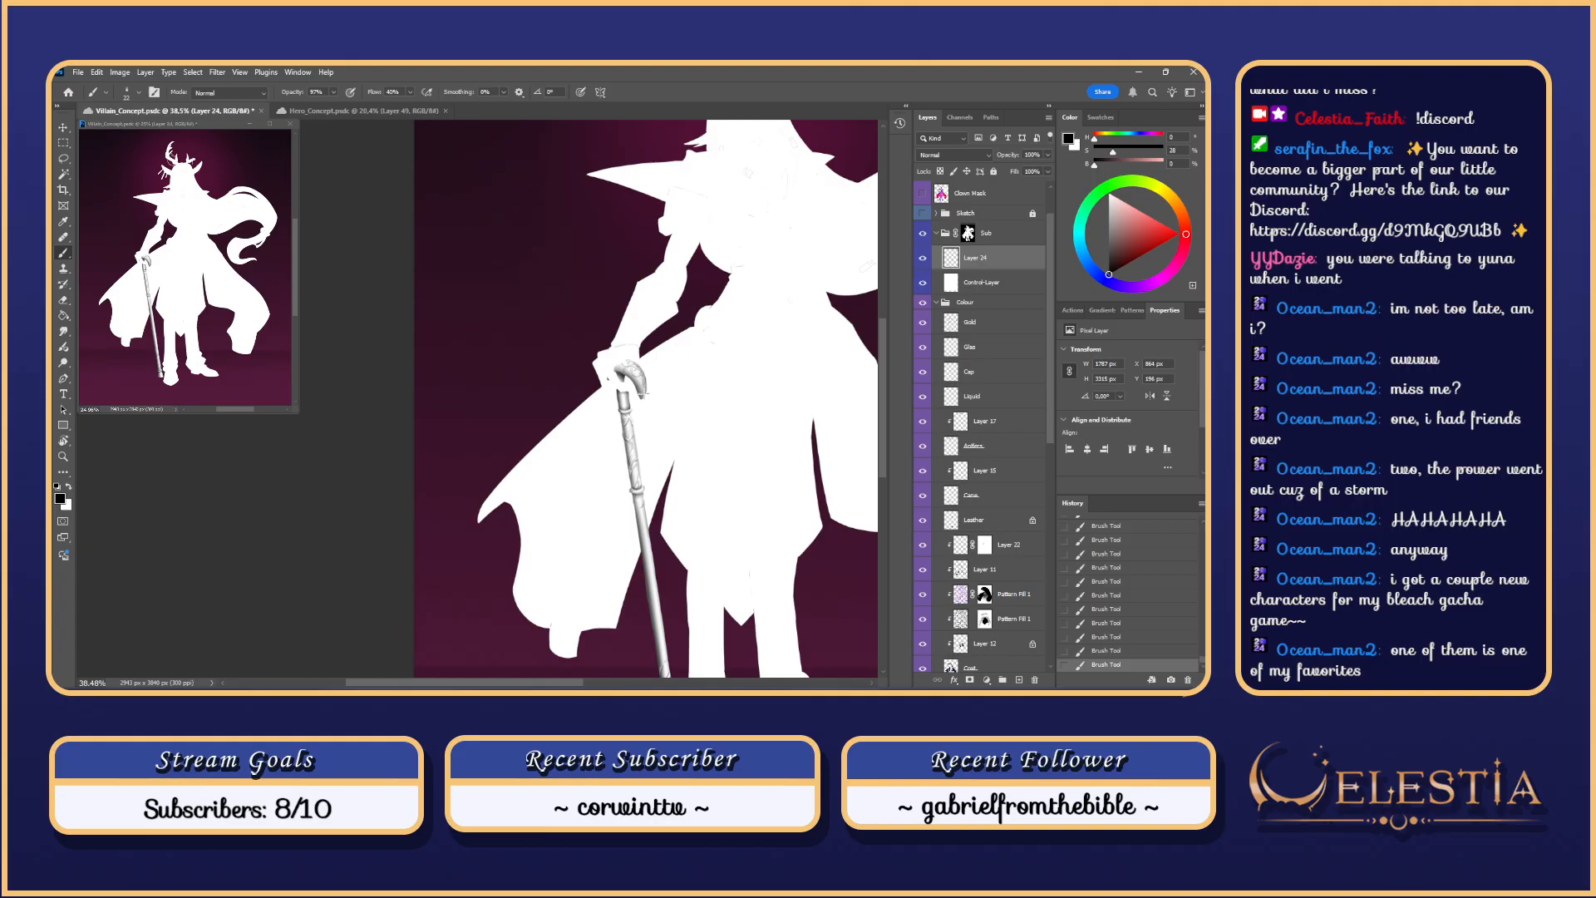
Step: Hide the Control Layer and step back through the last three brush strokes
click(922, 284)
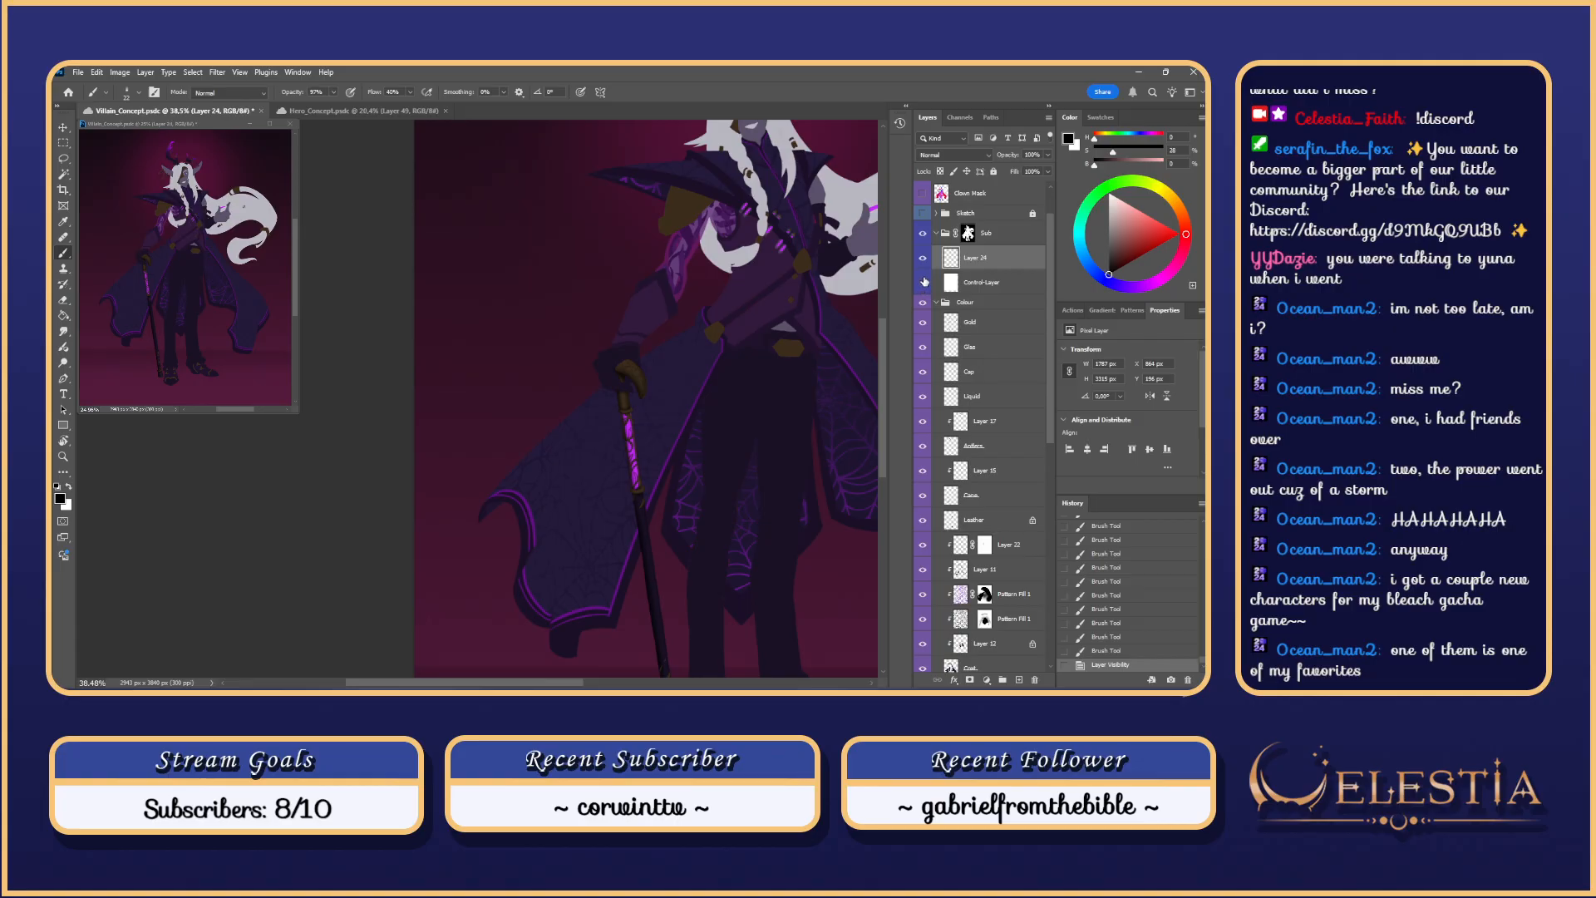
scroll(749, 391, up, 3)
scroll(757, 416, down, 5)
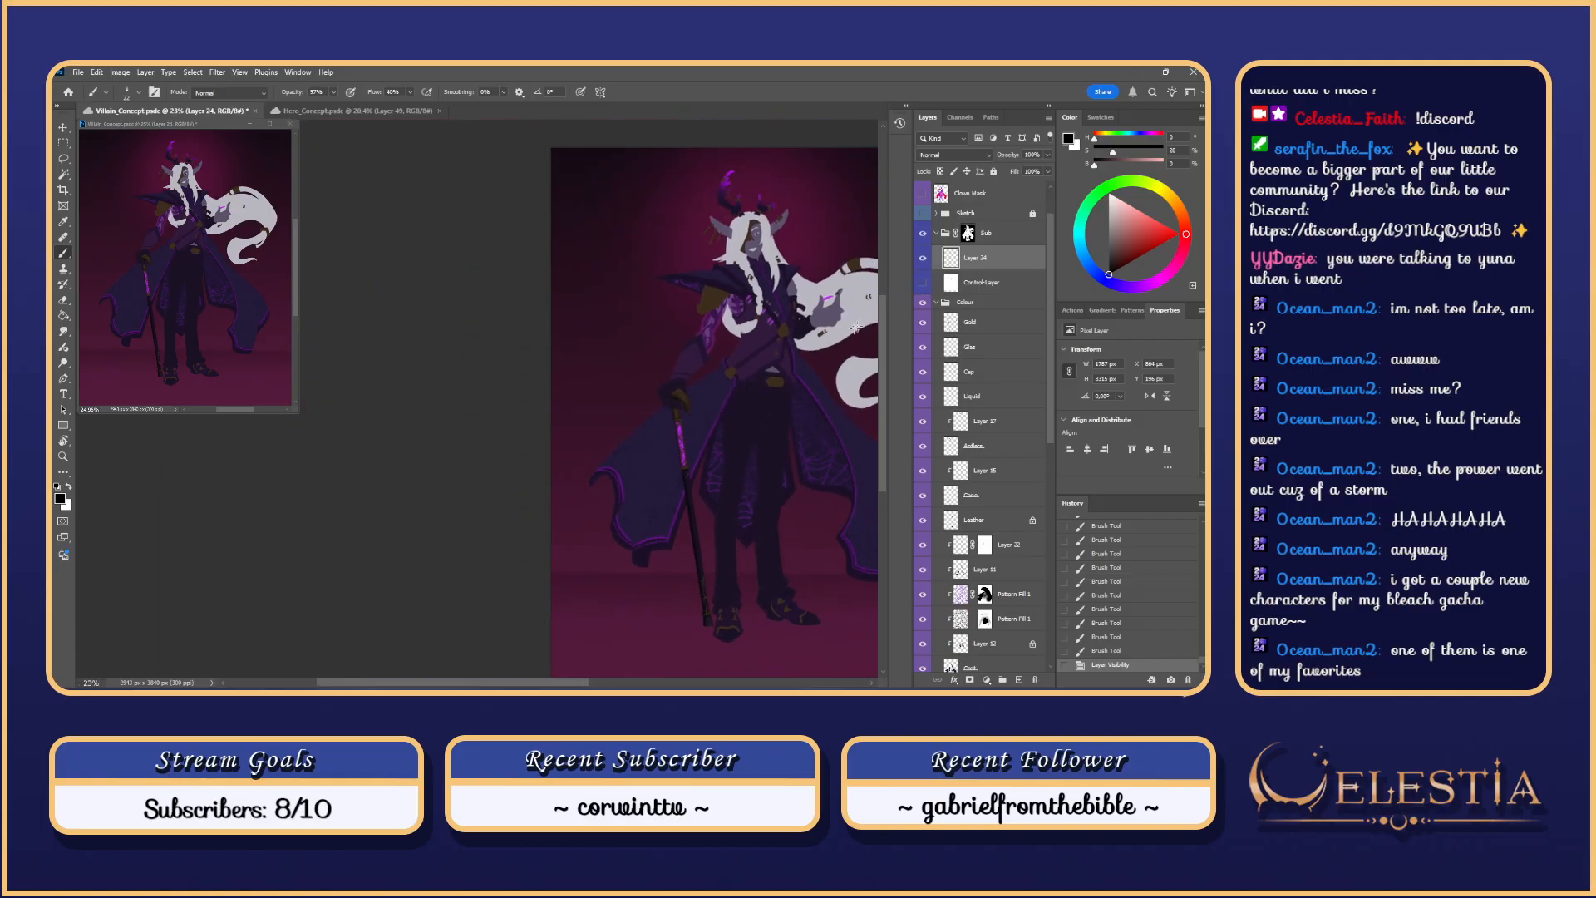
scroll(809, 390, up, 3)
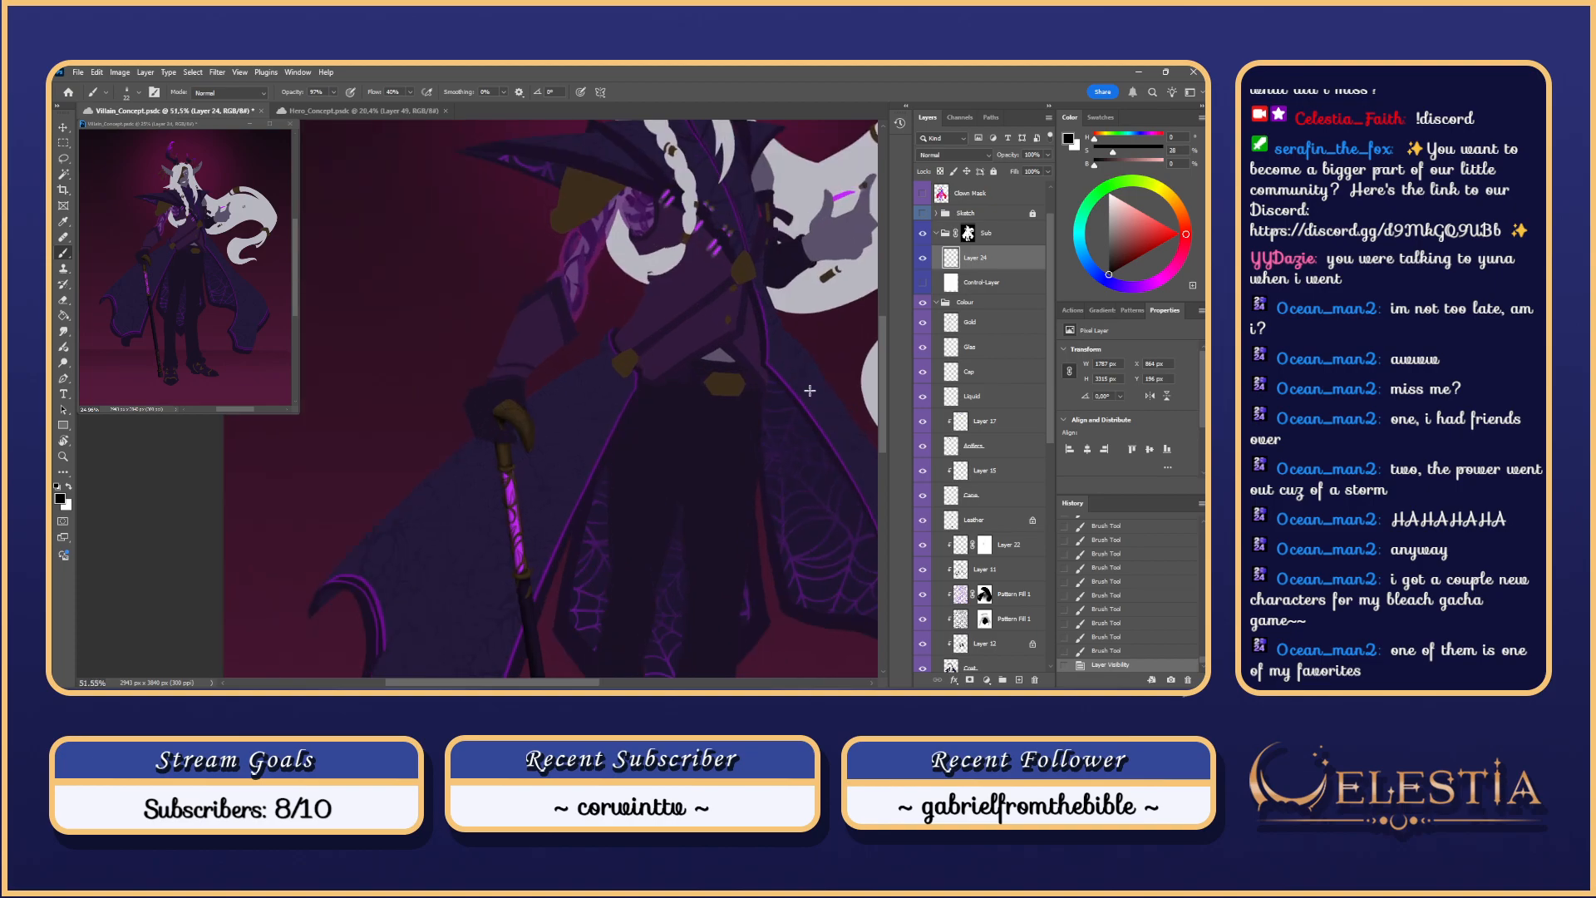
key(ctrl+z)
key(ctrl+z)
key(ctrl+z)
key(ctrl+z)
key(ctrl+z)
key(ctrl+z)
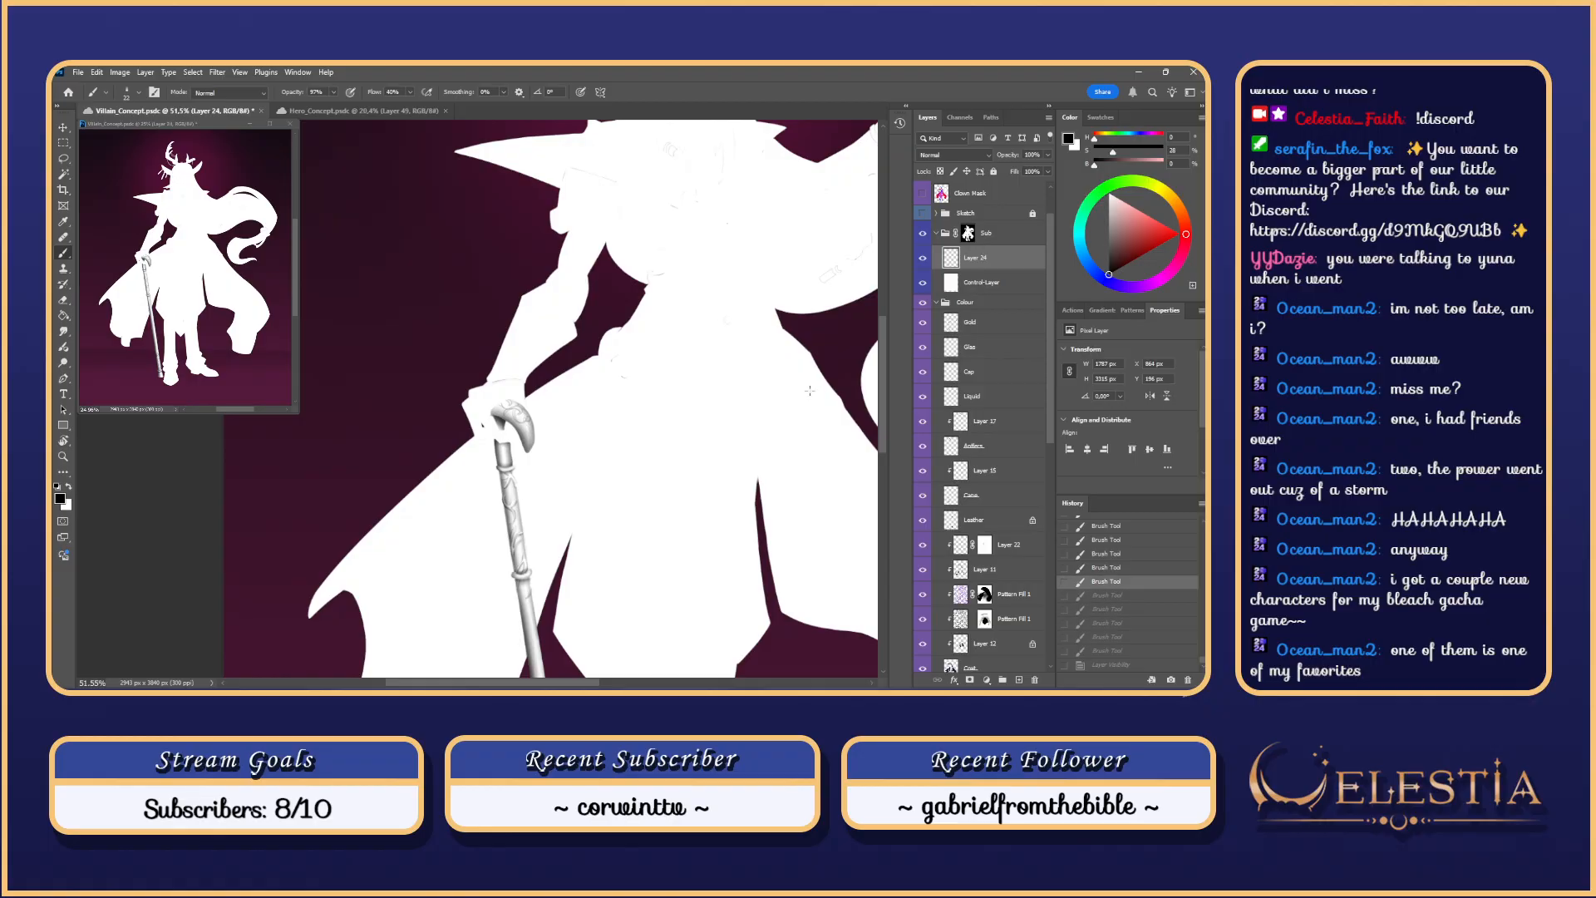
key(ctrl+z)
key(ctrl+z)
key(ctrl+z)
key(ctrl+z)
key(ctrl+z)
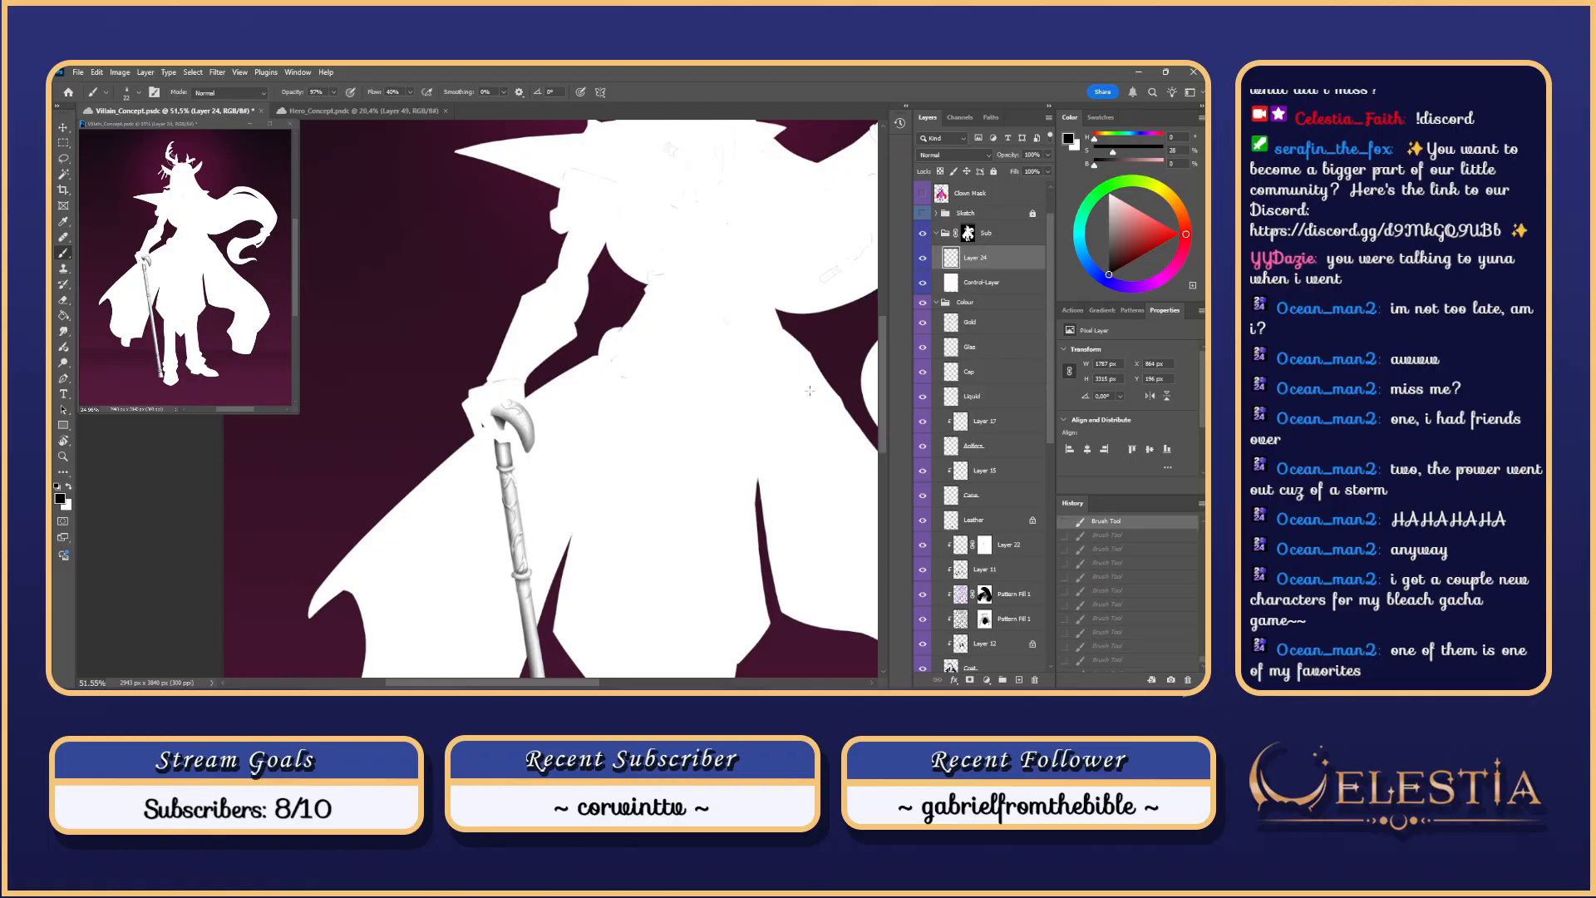
key(ctrl+z)
Step: Switch the white silhouette layer off and on to compare it with the coloured art
click(925, 284)
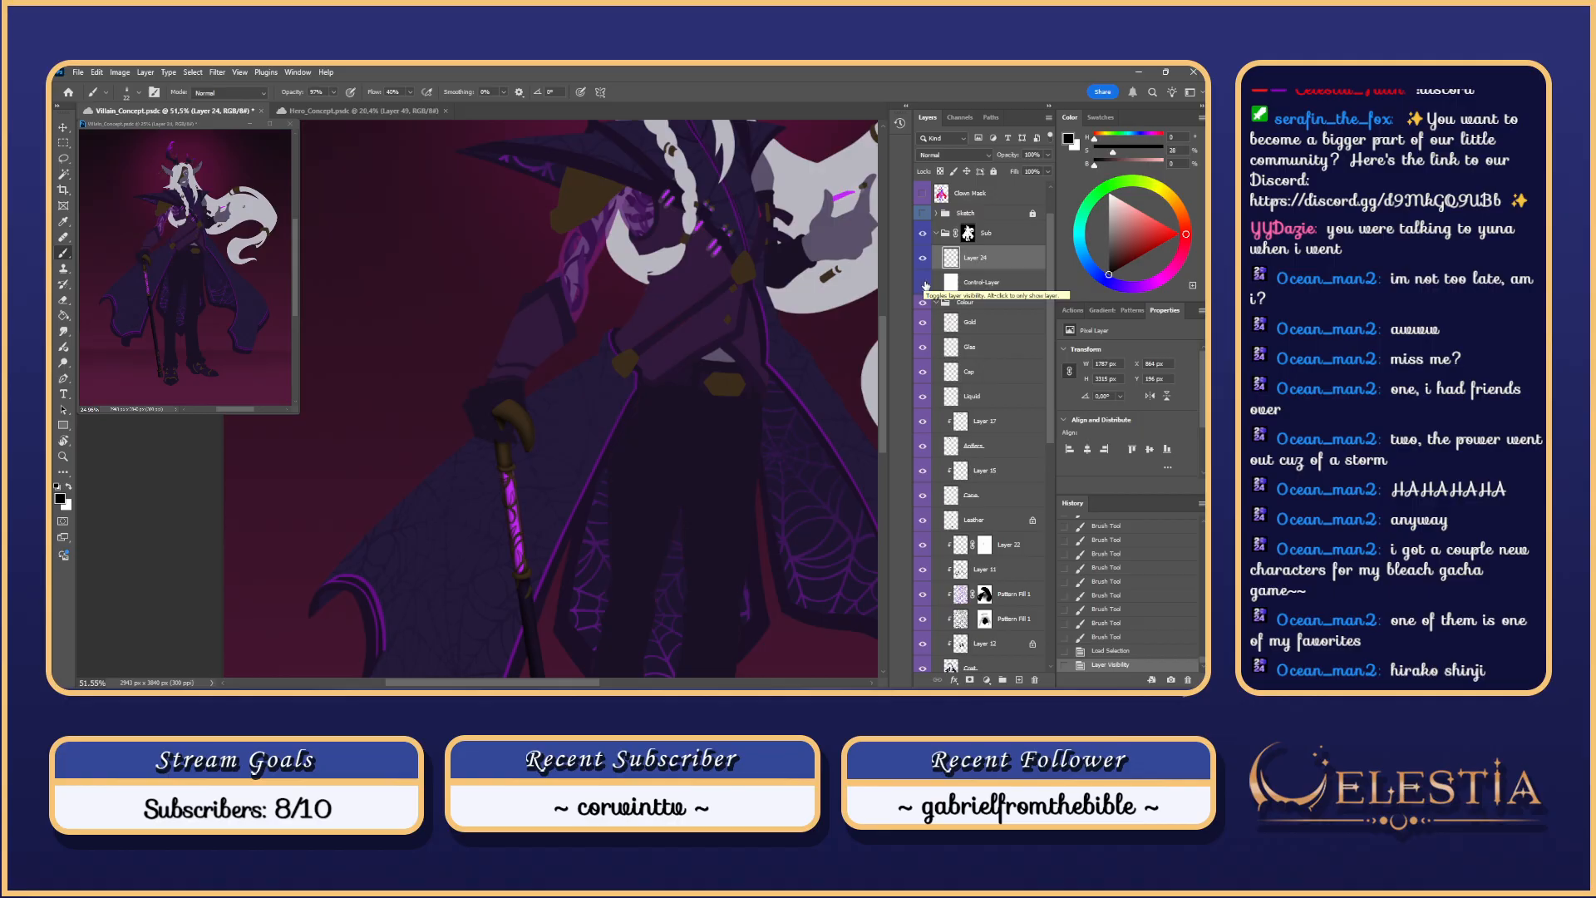
click(925, 284)
click(924, 286)
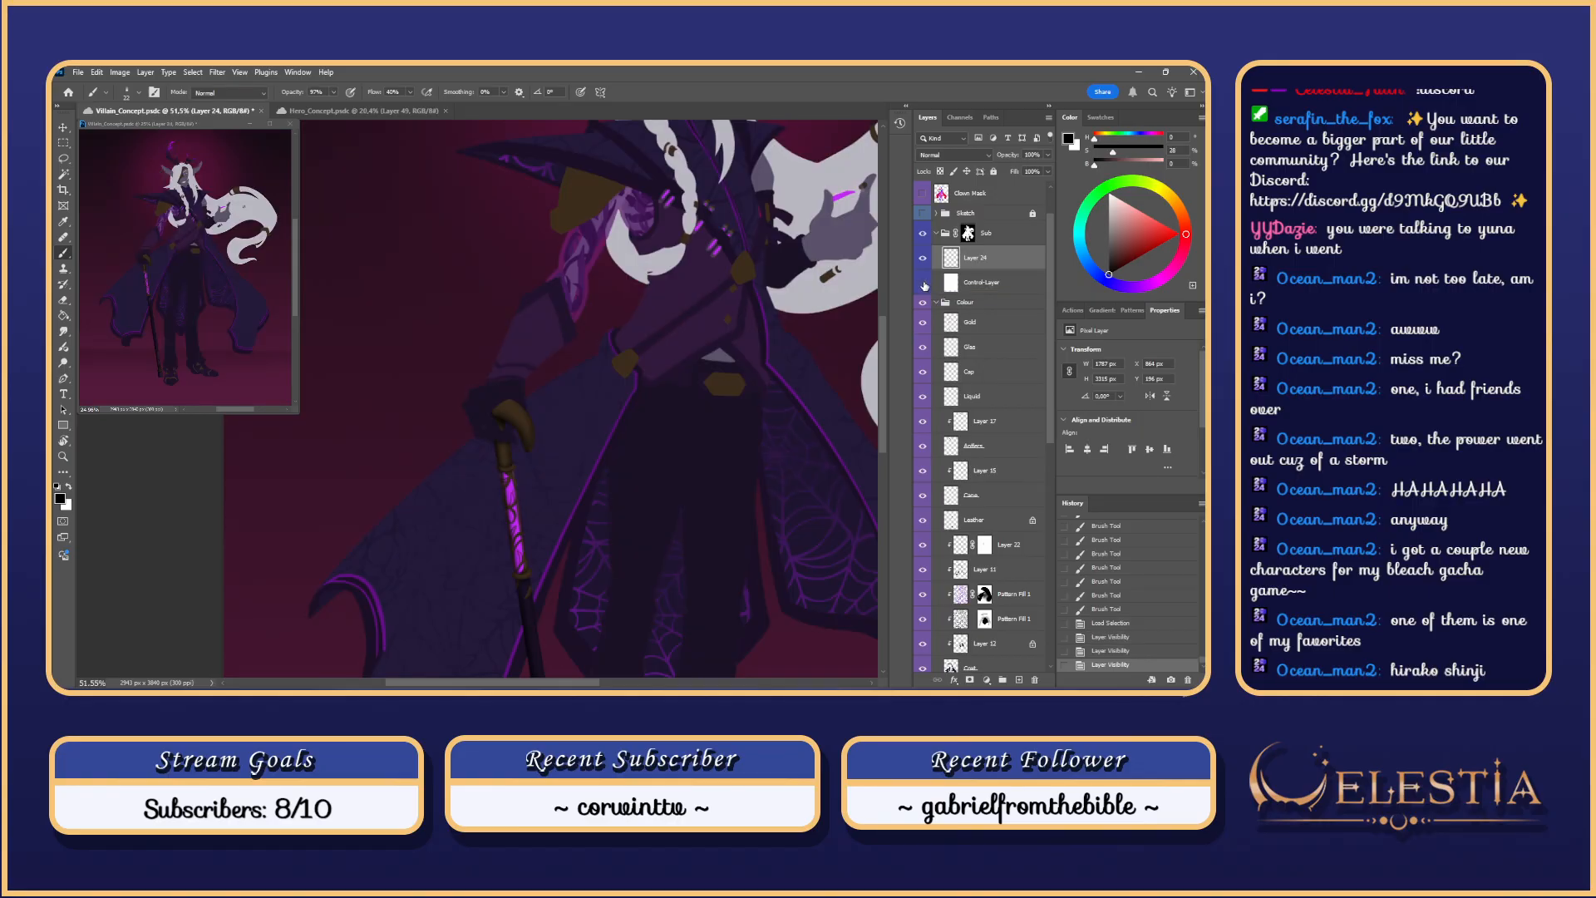
click(924, 285)
scroll(663, 435, down, 5)
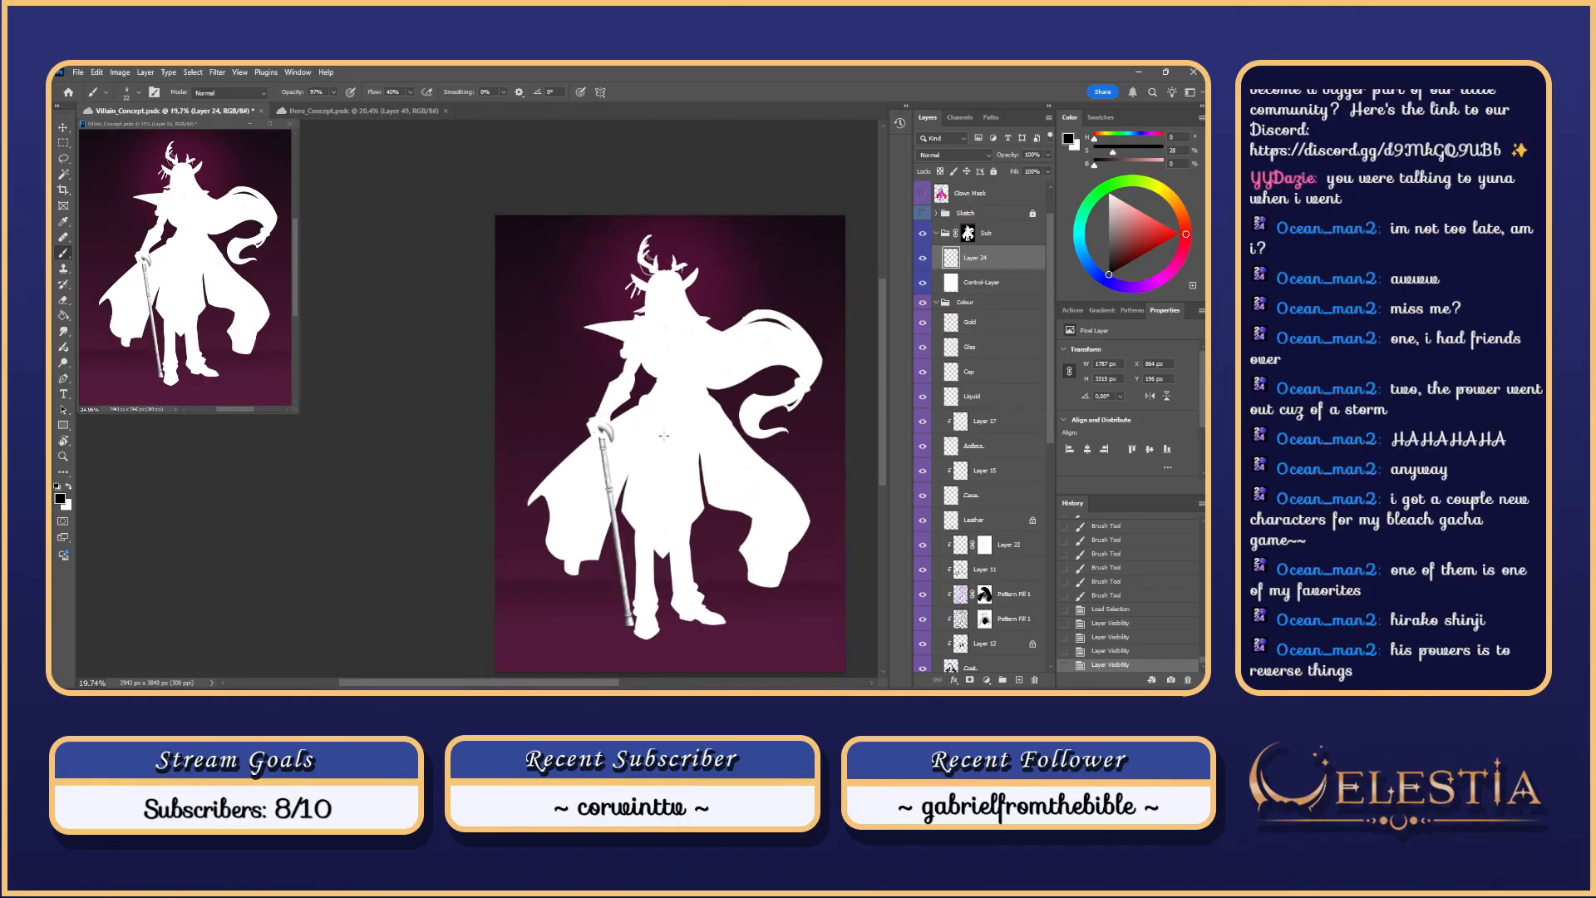
scroll(752, 376, up, 1)
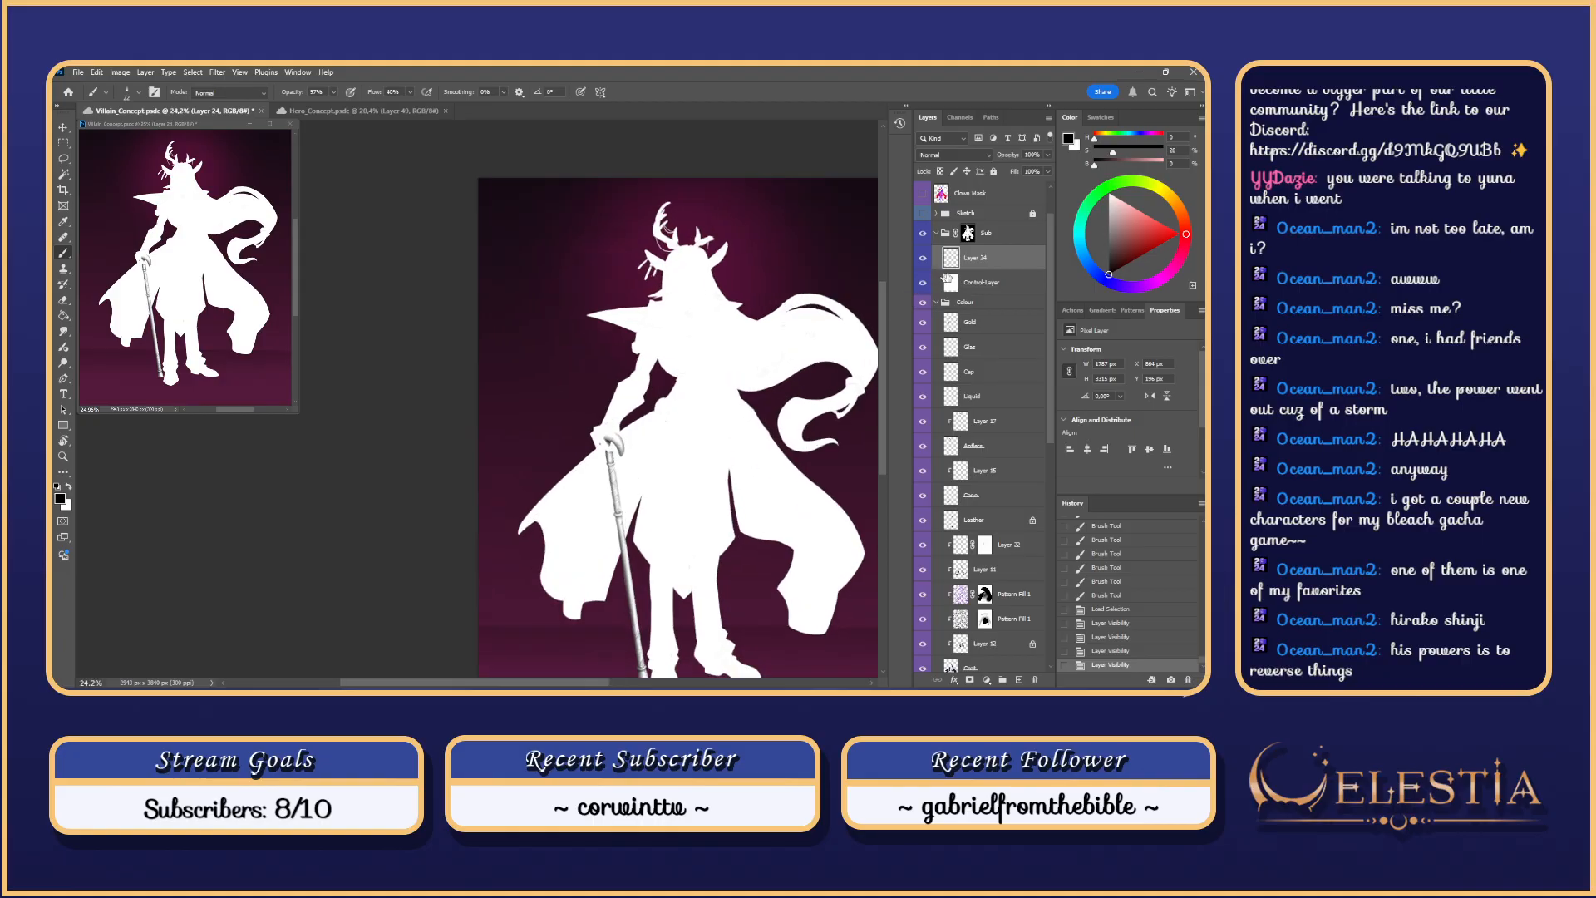
scroll(947, 278, up, 2)
drag(819, 606, 737, 481)
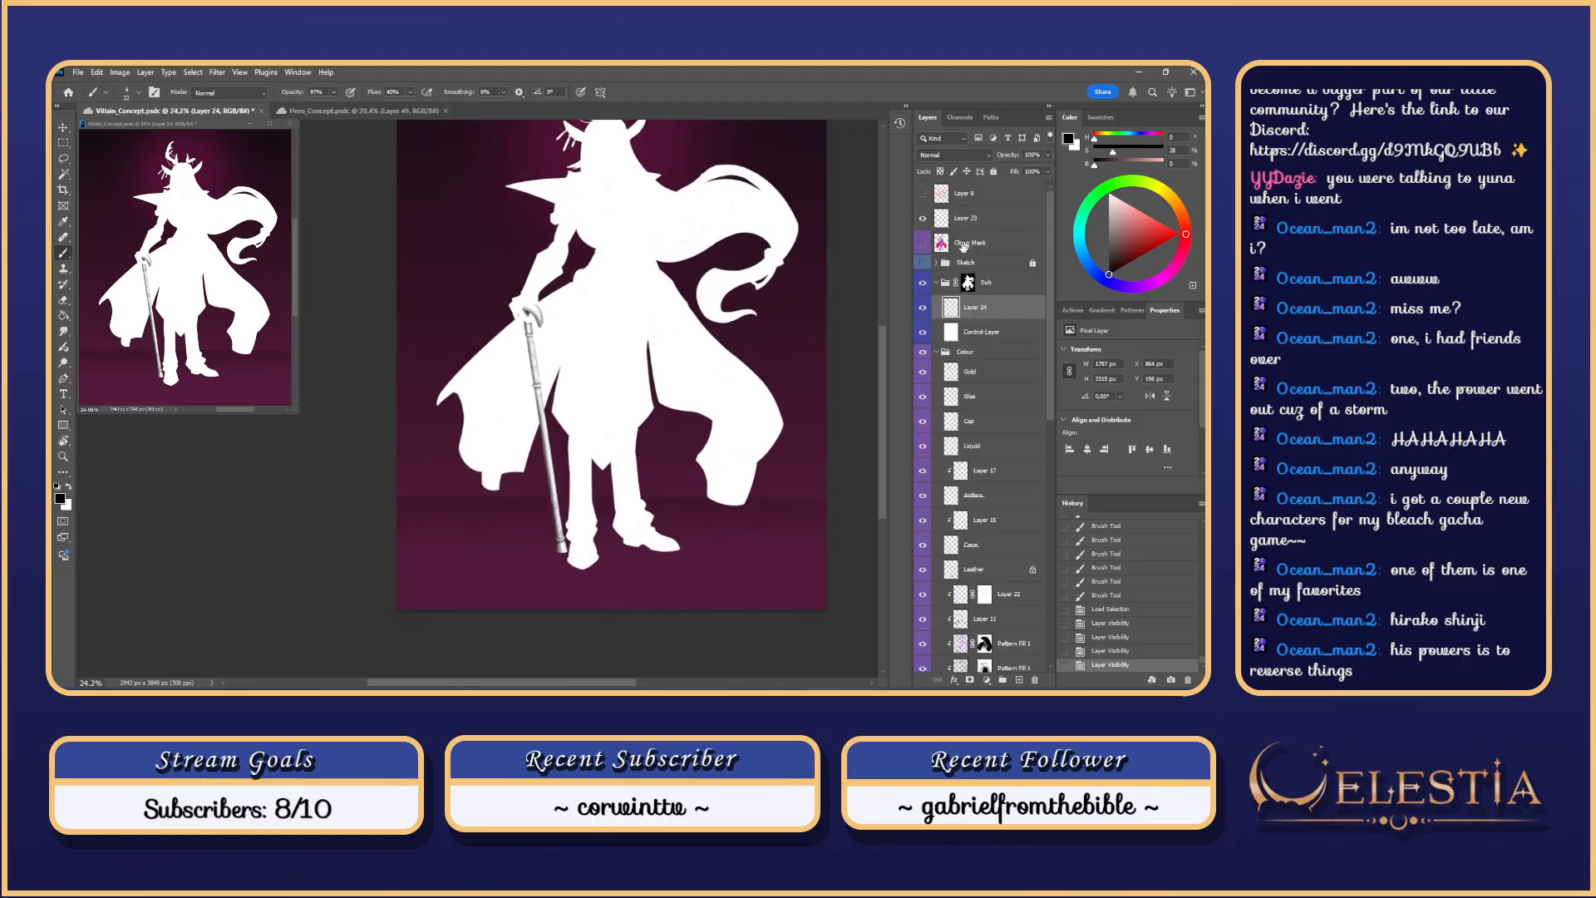
Step: Show the Sketch group's line art and zoom in on the gloved hand
click(922, 262)
scroll(651, 399, up, 2)
drag(661, 379, 839, 539)
scroll(603, 391, up, 4)
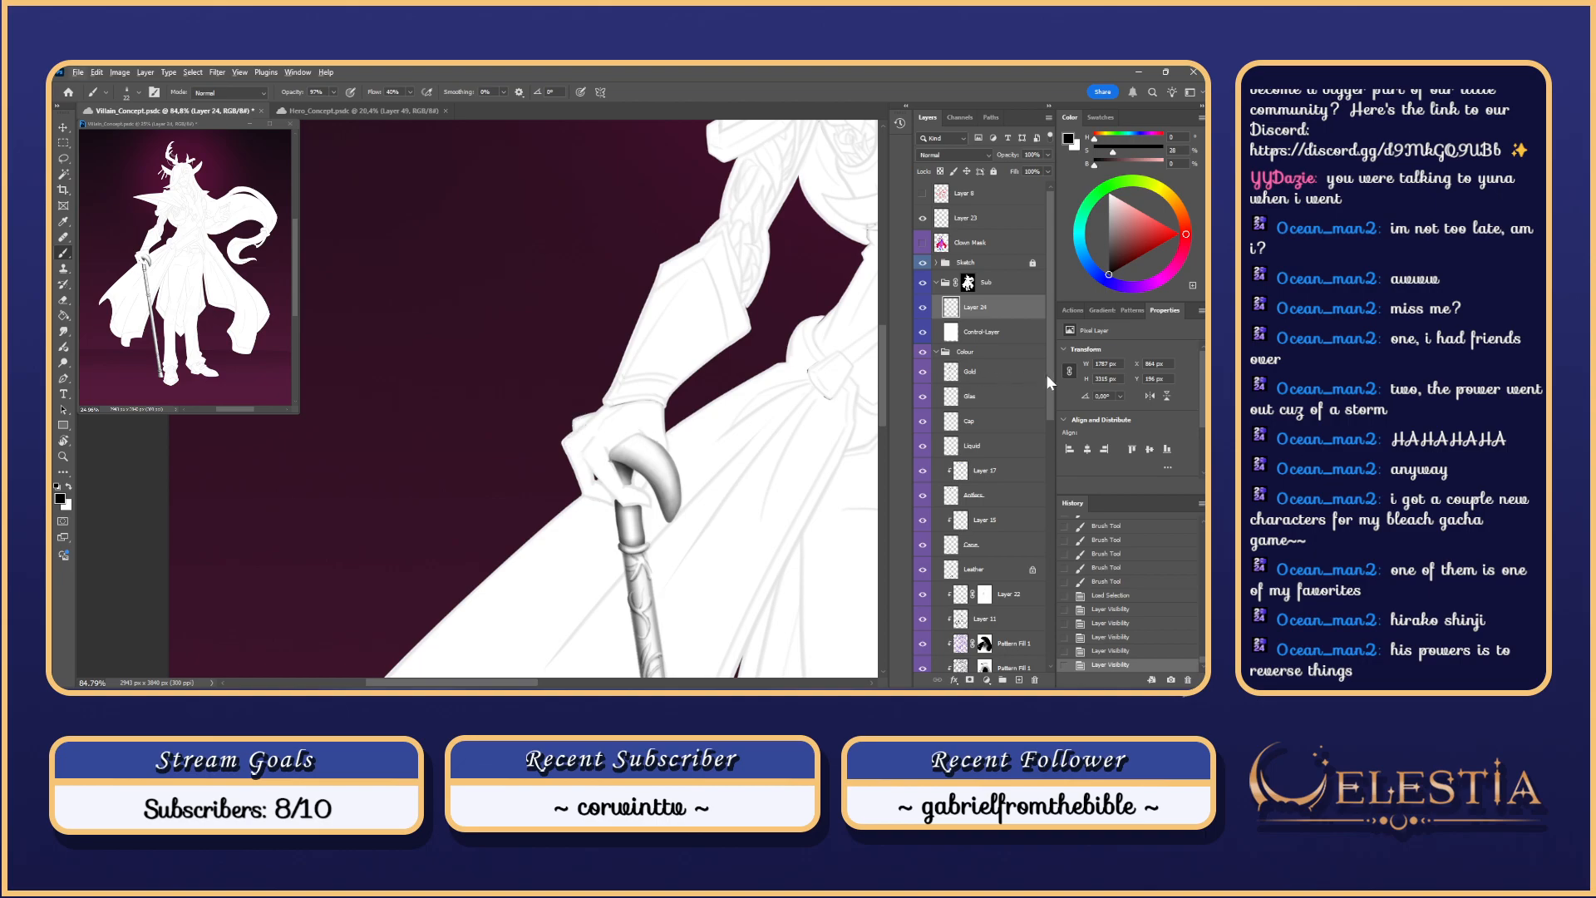
Step: Select the gloved hand with the Magic Wand on the Clown Mask layer, then return to Layer 24
key(w)
key(alt+w)
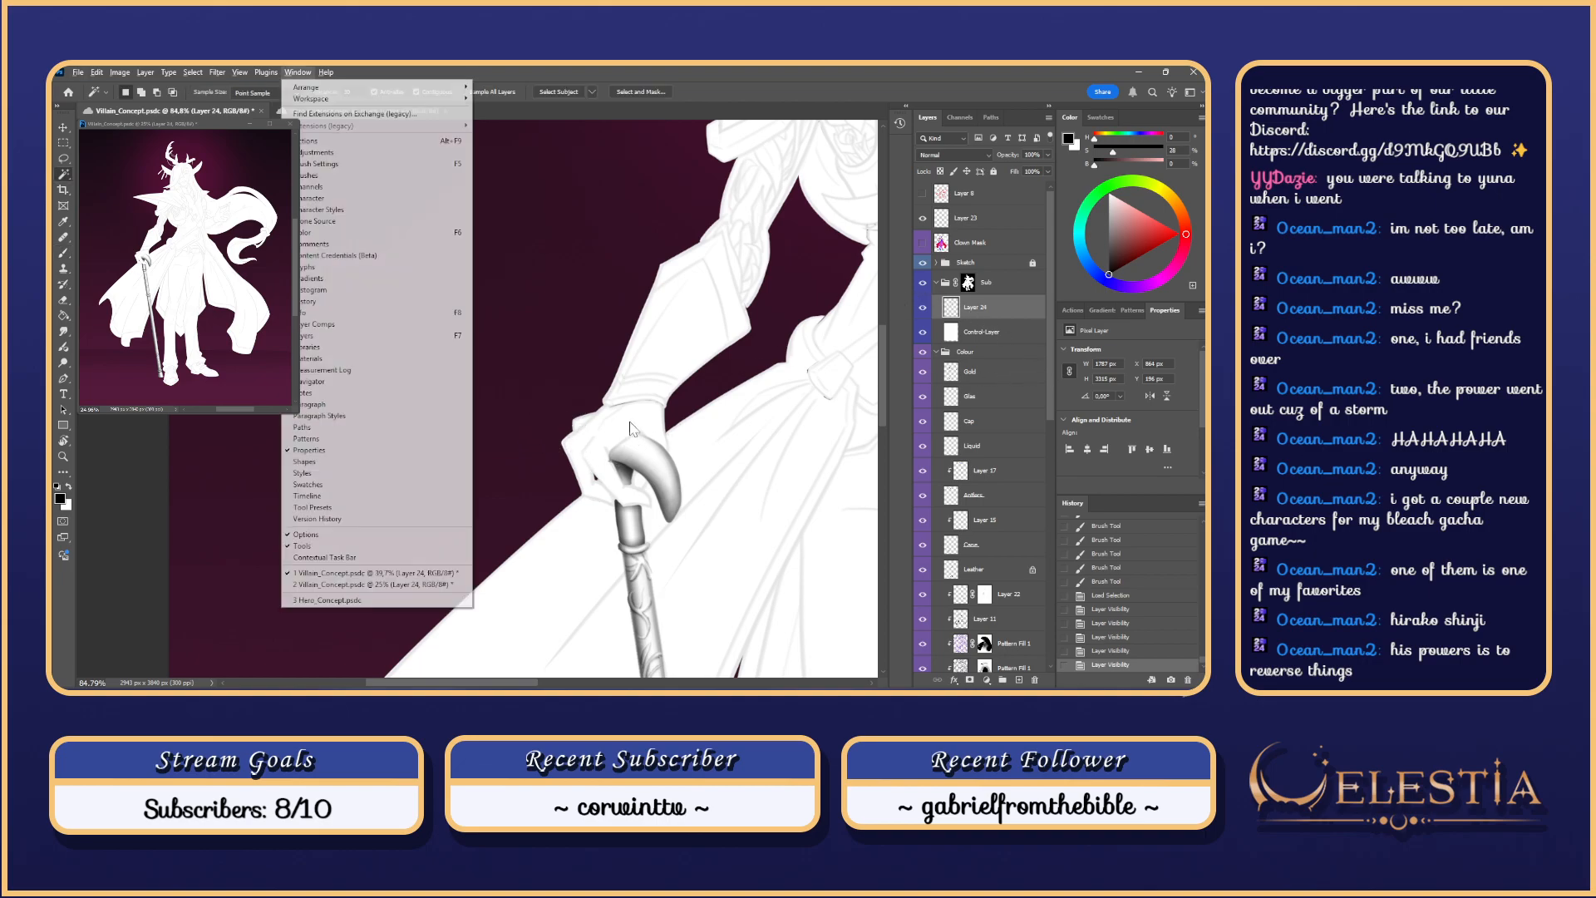
click(626, 432)
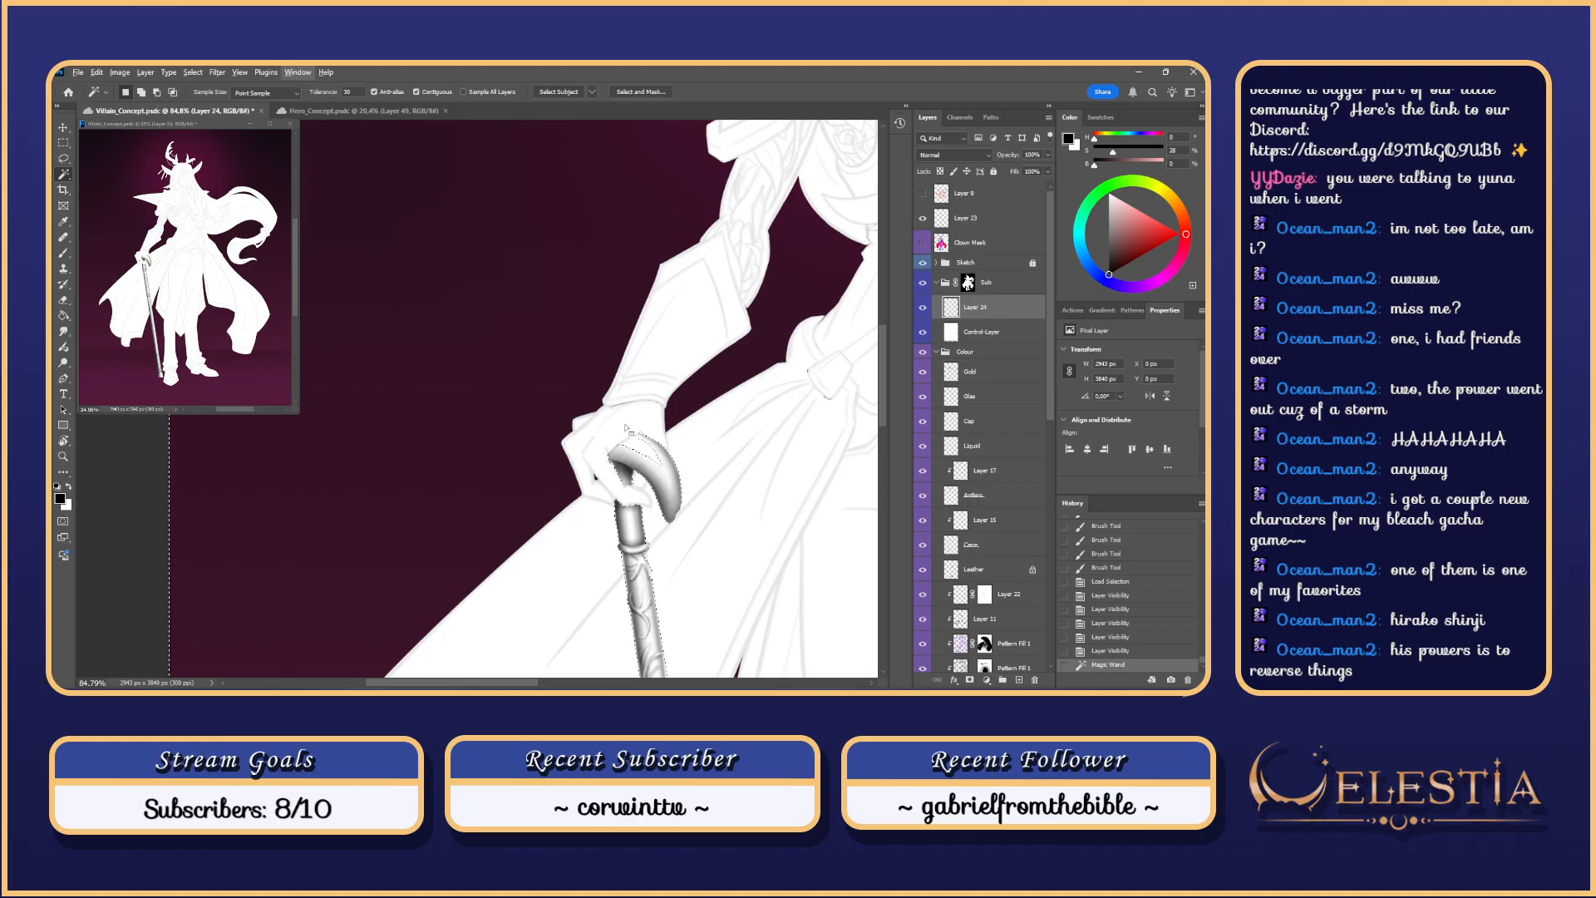
key(ctrl+d)
click(971, 242)
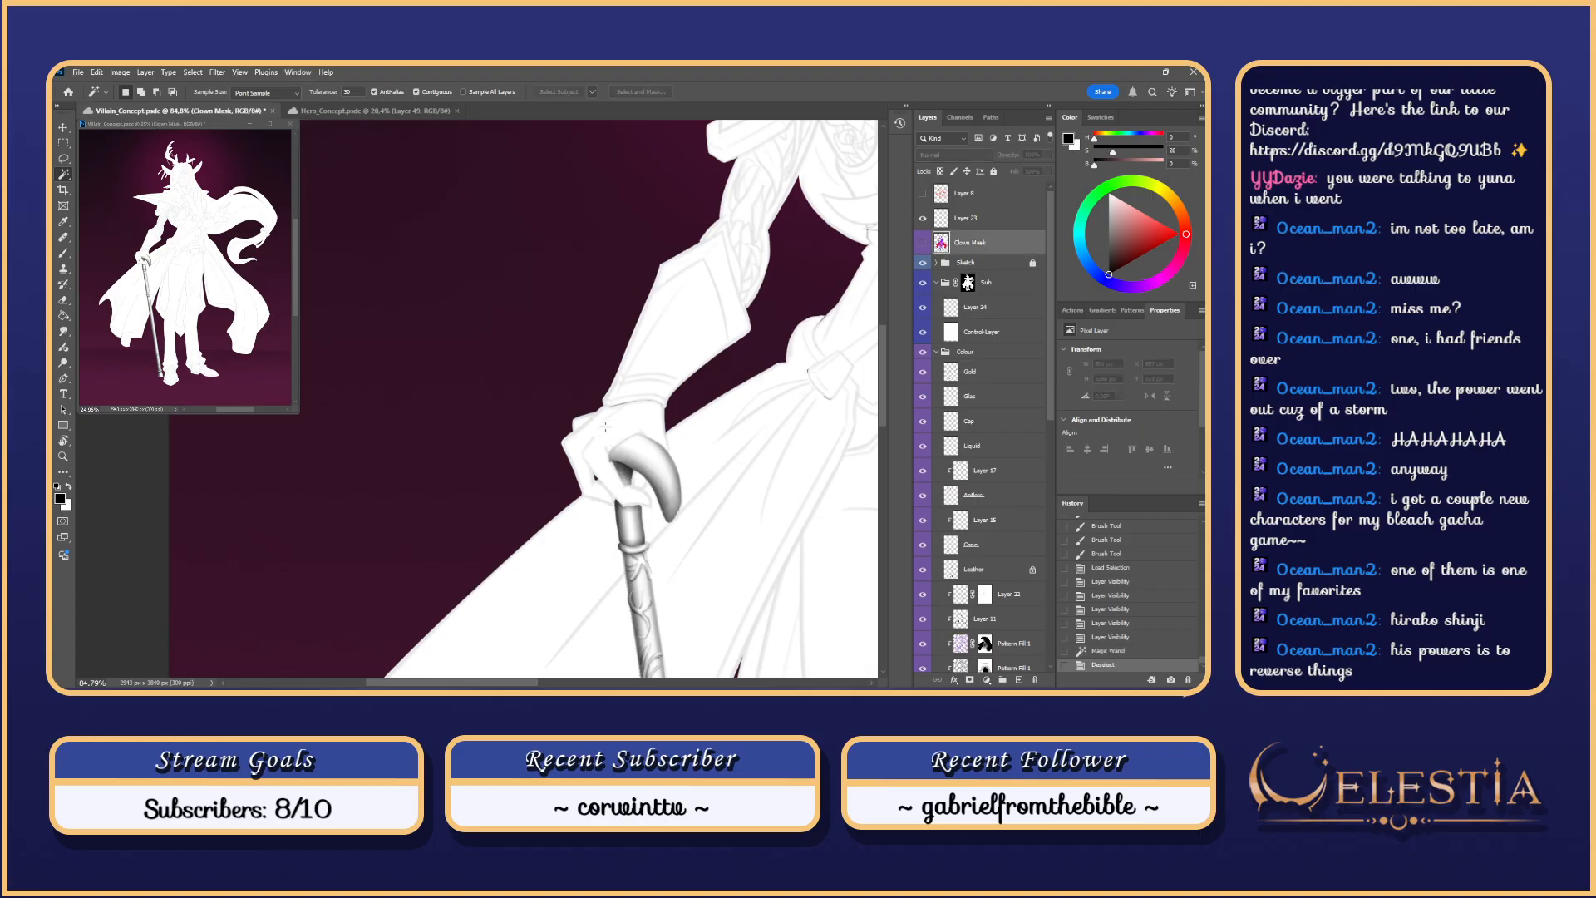
click(619, 453)
click(981, 307)
Step: Make the Brush much larger and adjust its size and opacity for shading the hand
mouse_move(692, 429)
mouse_down()
mouse_move(753, 447)
mouse_move(652, 479)
mouse_up()
key(b)
key(ctrl+z)
scroll(672, 428, up, 2)
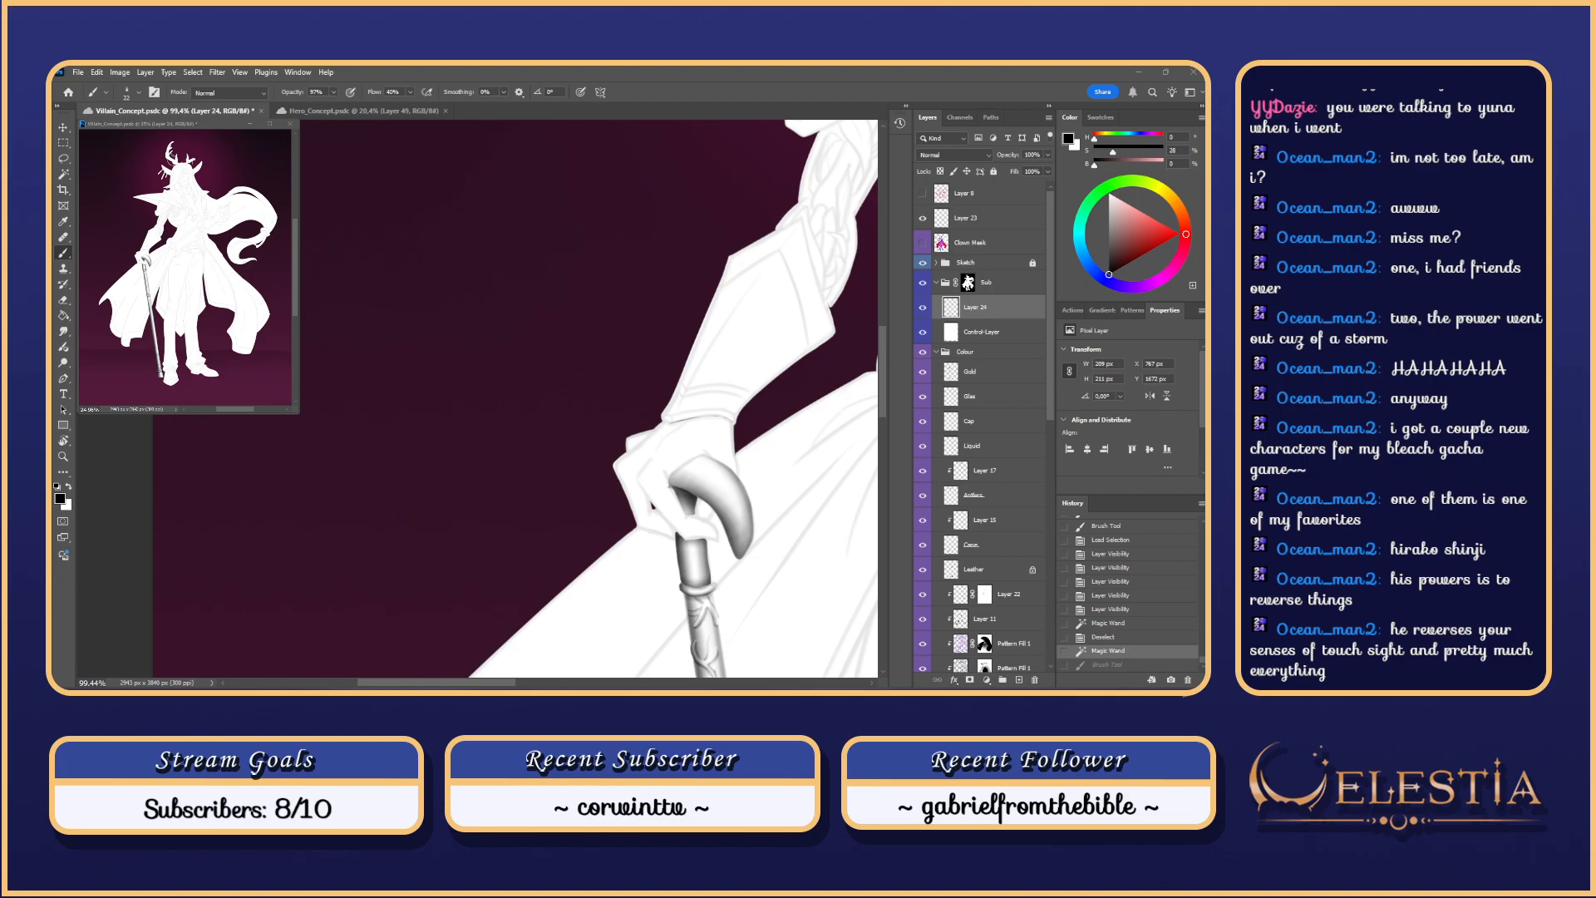
mouse_move(632, 446)
mouse_down()
mouse_move(665, 413)
mouse_move(656, 423)
mouse_up()
key(ctrl+z)
key(ctrl+z)
key(ctrl+z)
key(ctrl+z)
key(ctrl+z)
key(ctrl+z)
key(ctrl+z)
key(ctrl+z)
key(ctrl+z)
alt+right_click(629, 450)
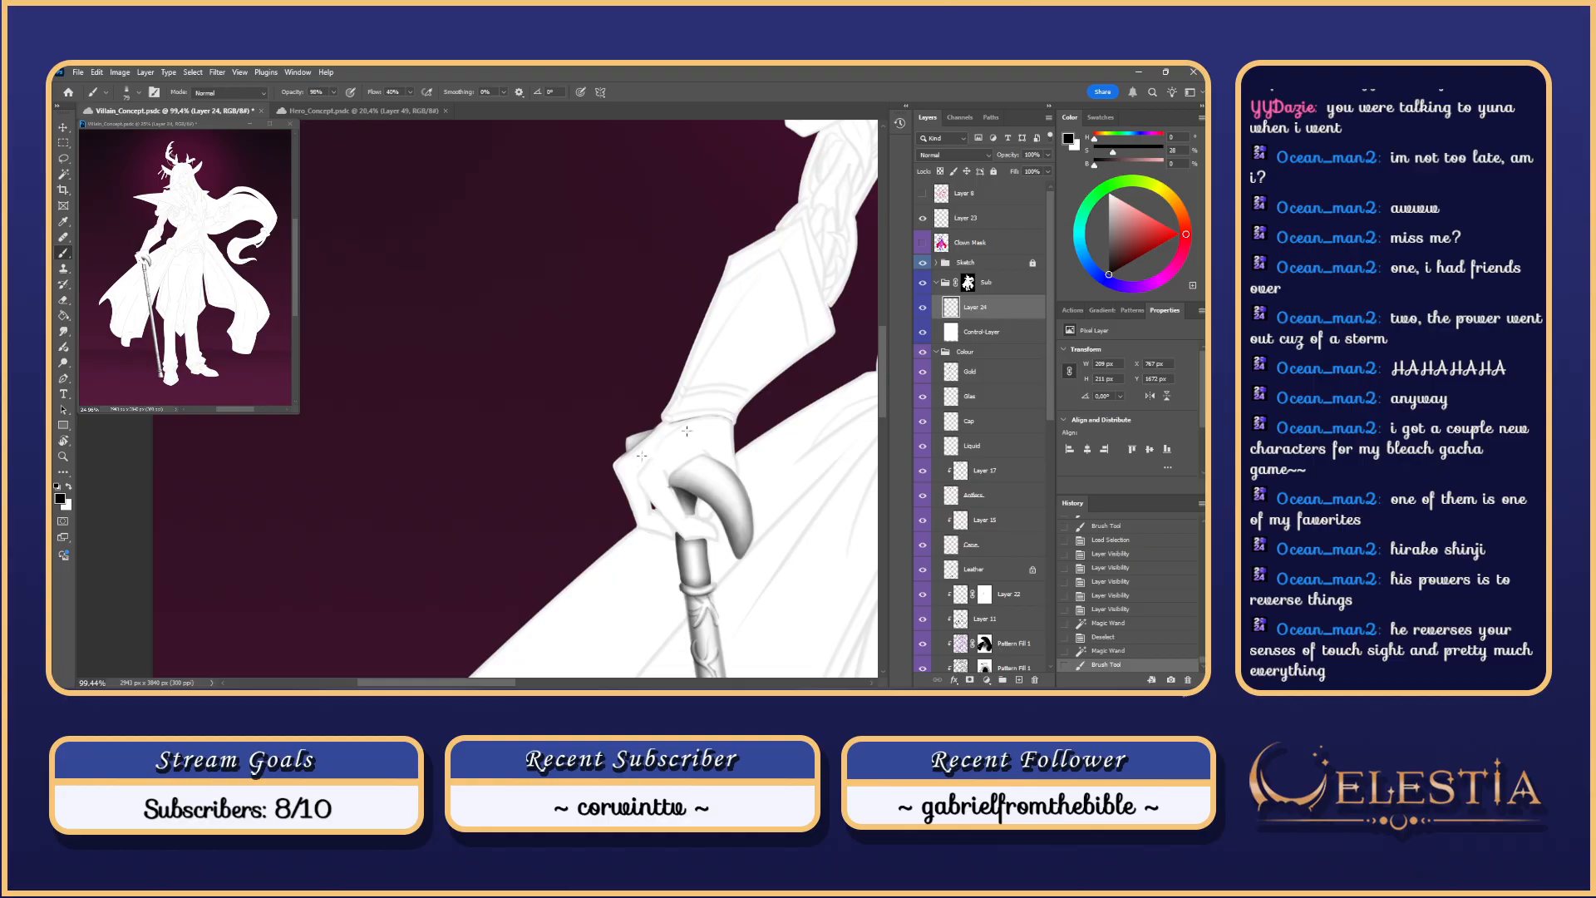
scroll(642, 455, up, 4)
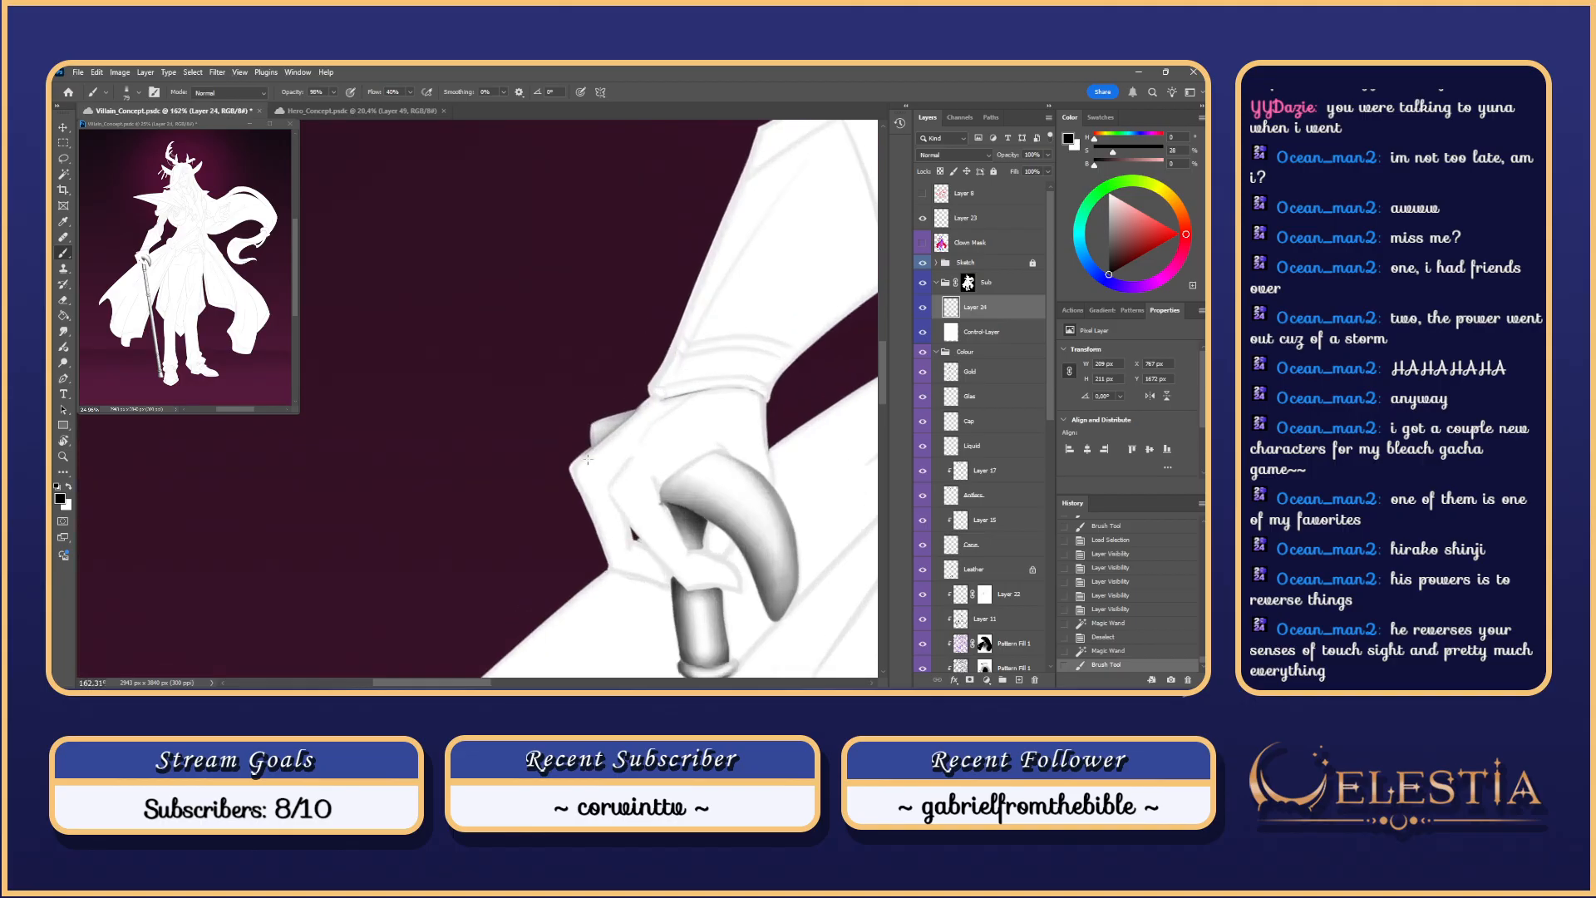
Step: Try grey shading strokes along the glove's thumb edge, redoing them several times
drag(607, 482, 651, 422)
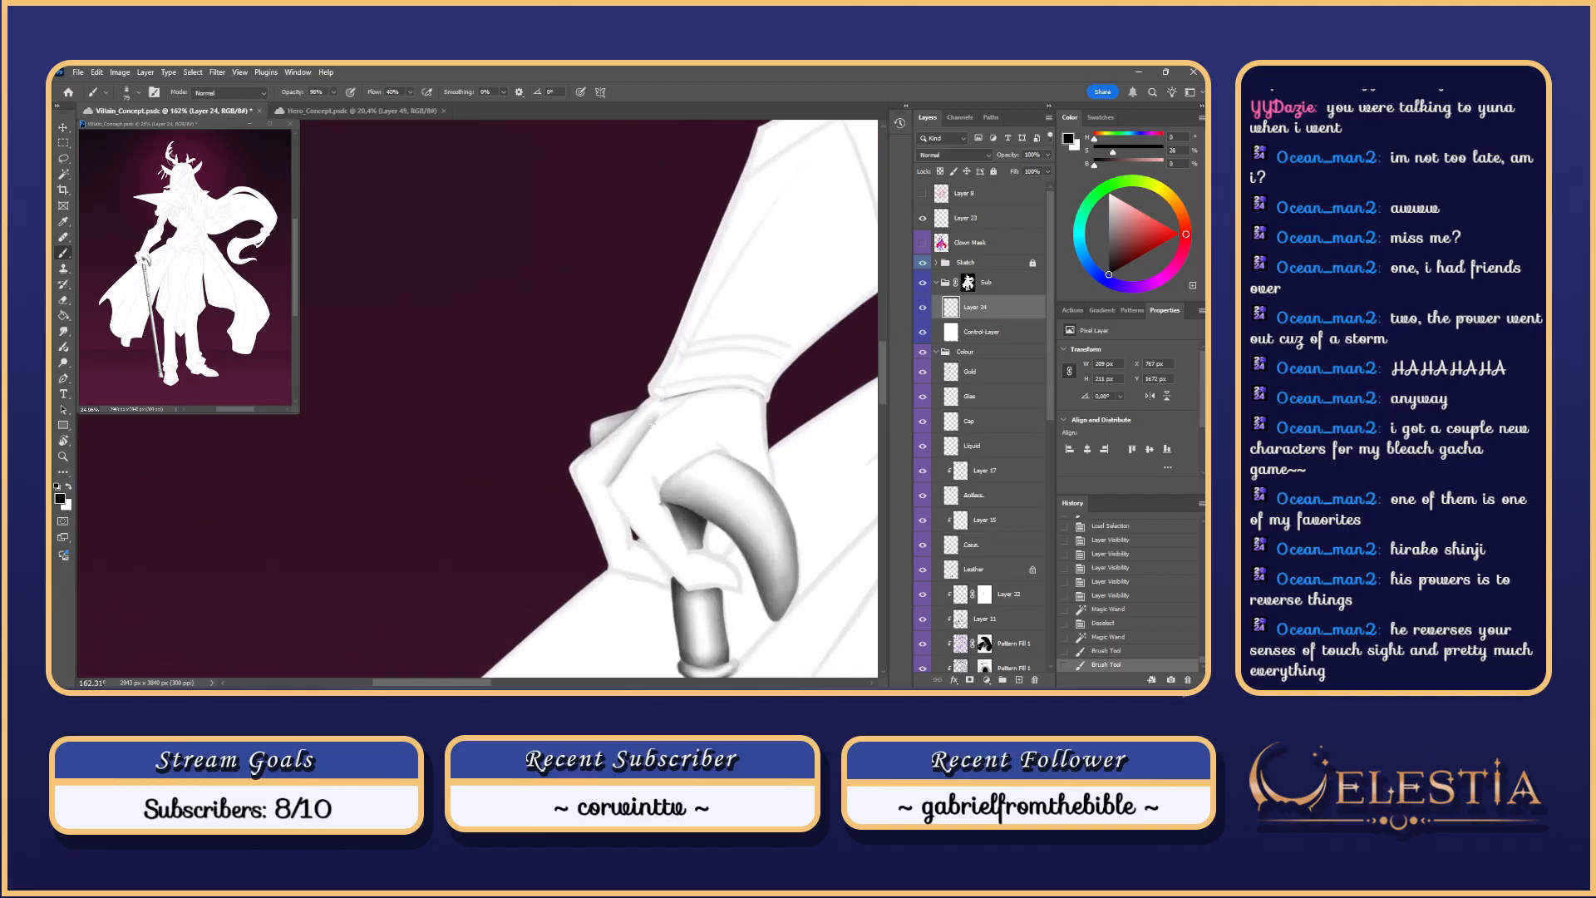
key(ctrl+z)
drag(609, 483, 659, 413)
key(ctrl+z)
drag(609, 483, 653, 418)
key(ctrl+z)
drag(626, 511, 588, 424)
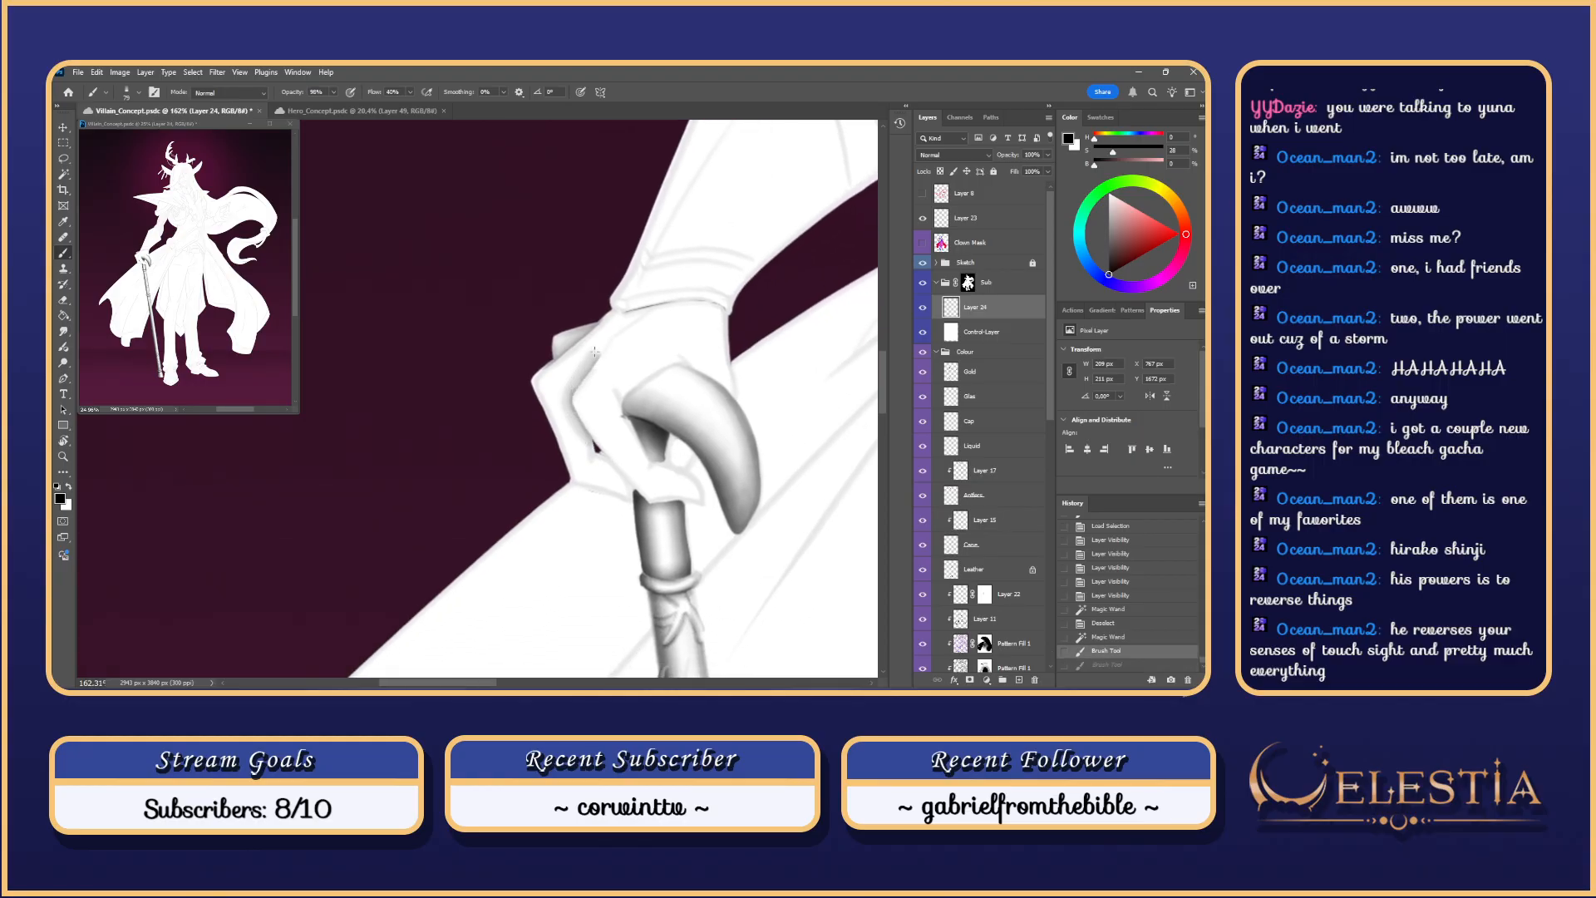
Step: Shade along the wrist edge and add faint shading beside the cane and finger
drag(595, 352, 645, 309)
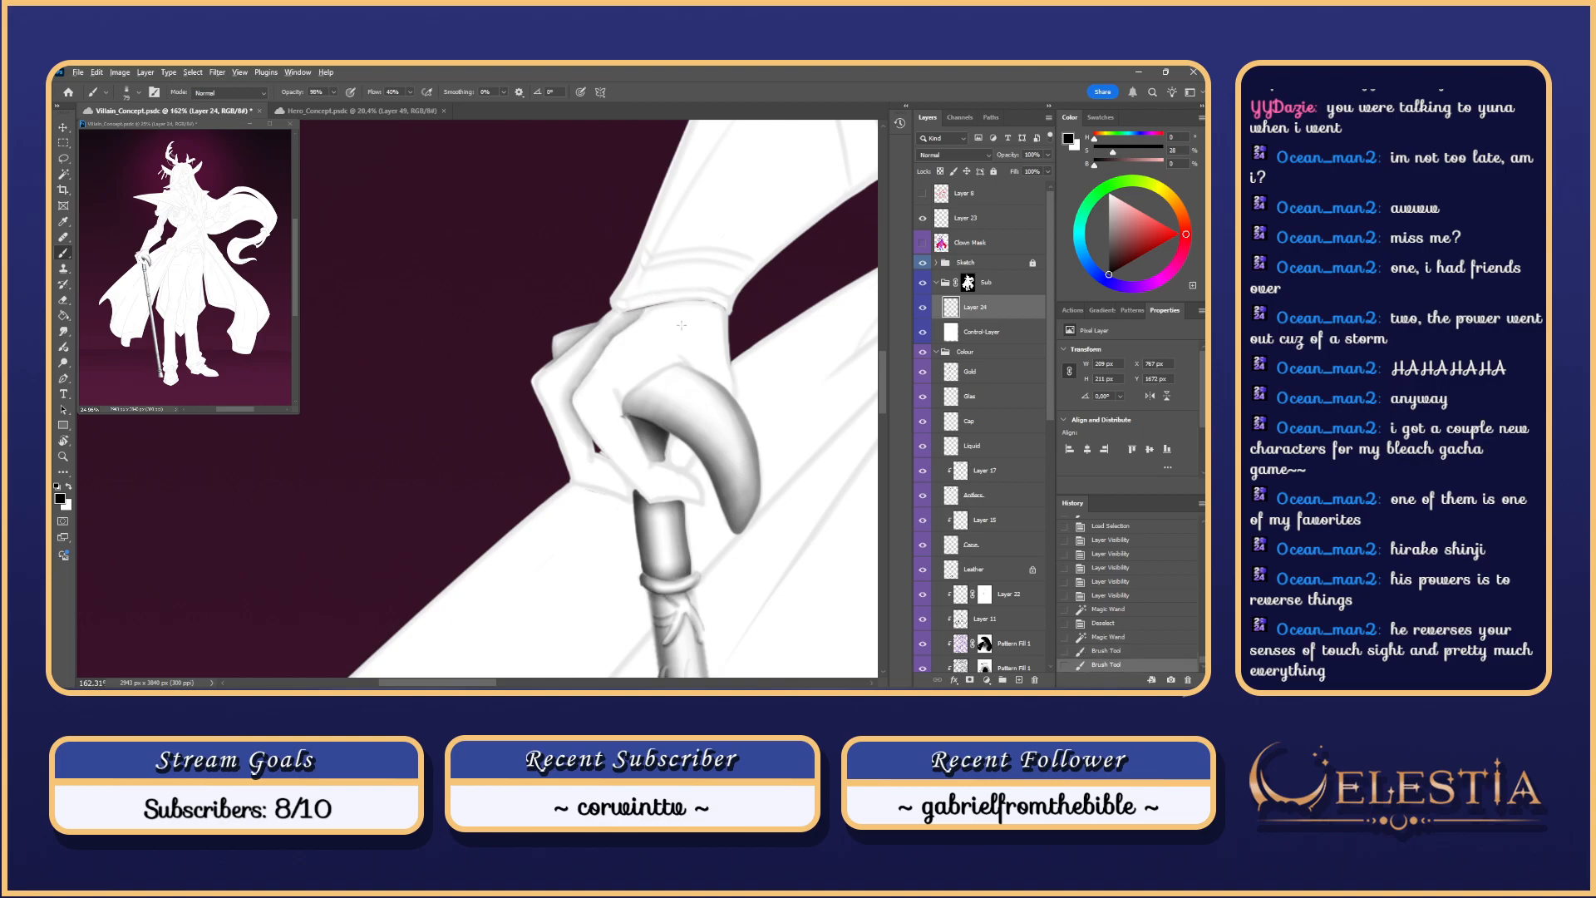
scroll(682, 325, down, 3)
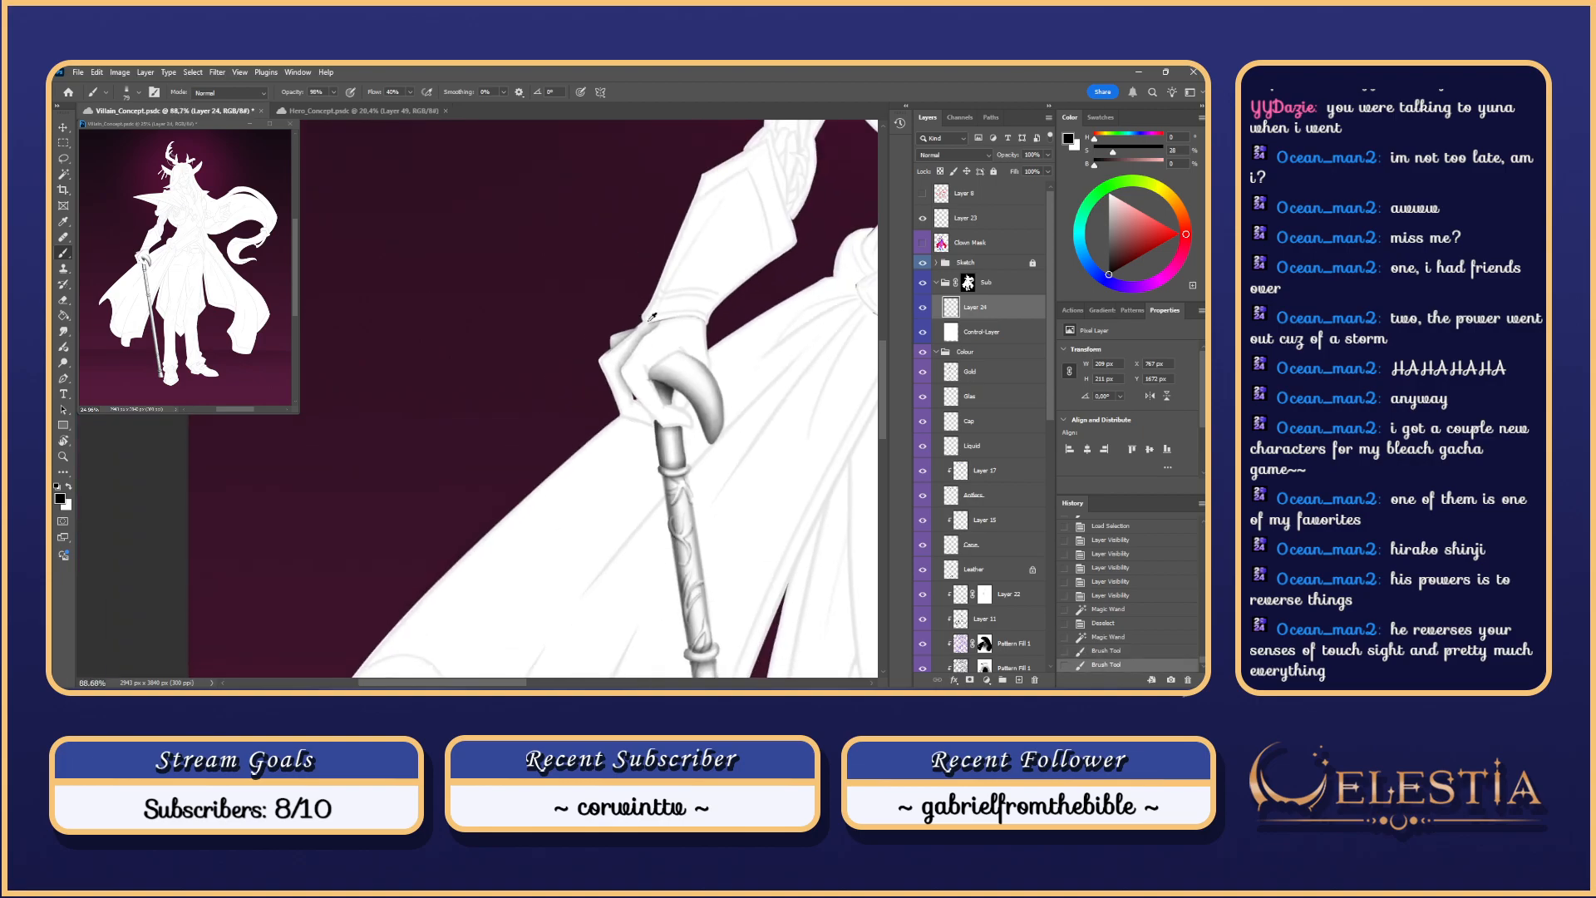
click(613, 411)
key(ctrl+z)
click(626, 427)
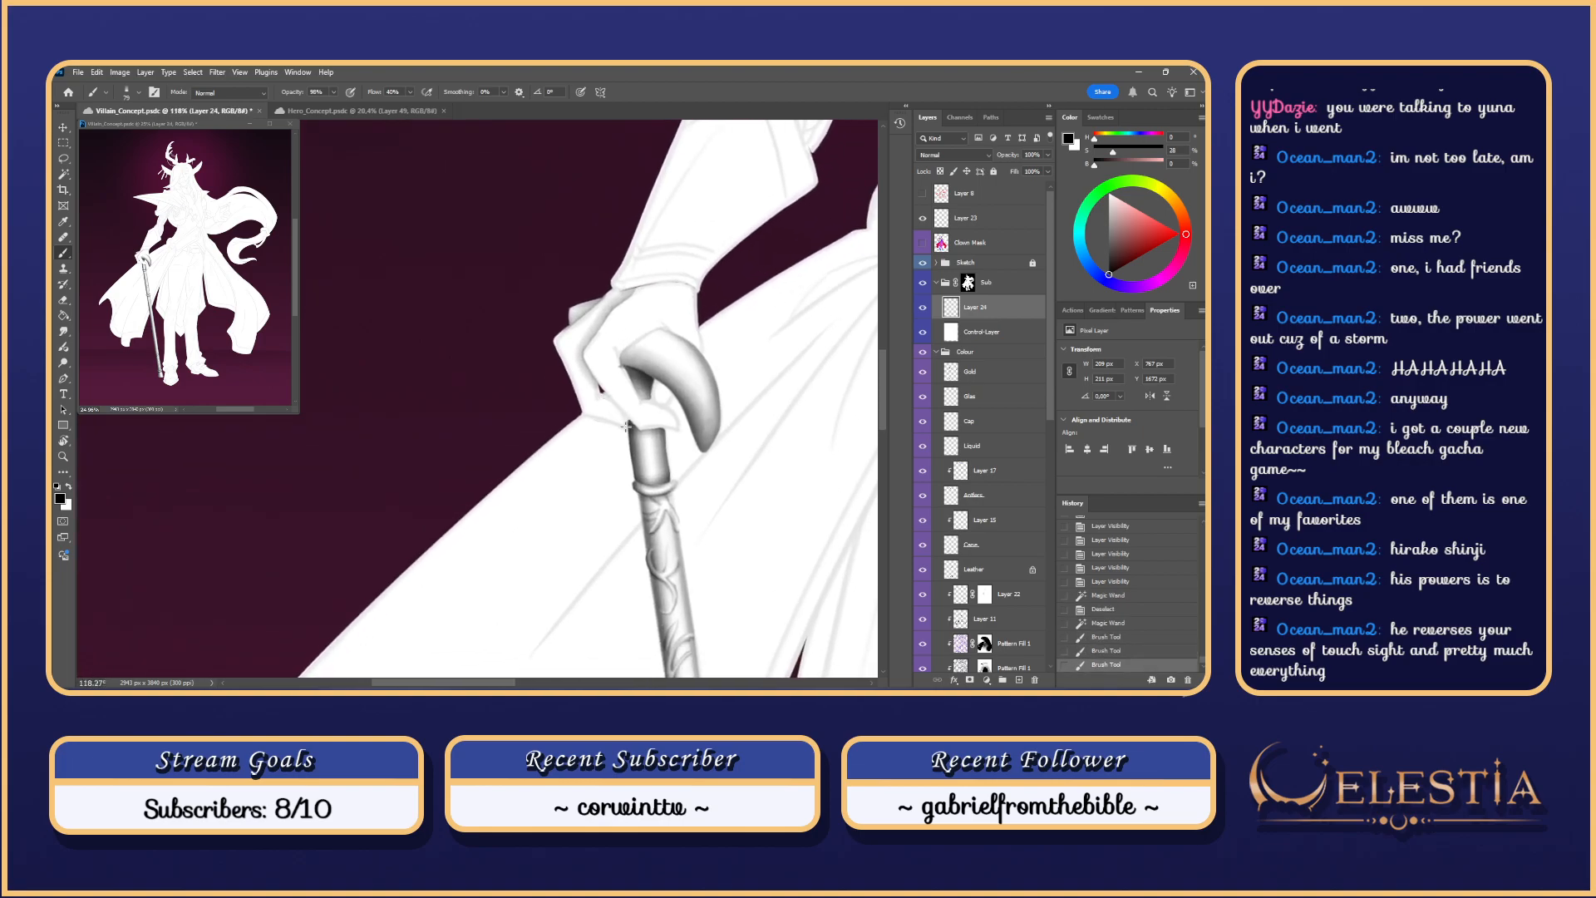
key(ctrl+z)
drag(603, 399, 629, 425)
click(597, 396)
key(ctrl+z)
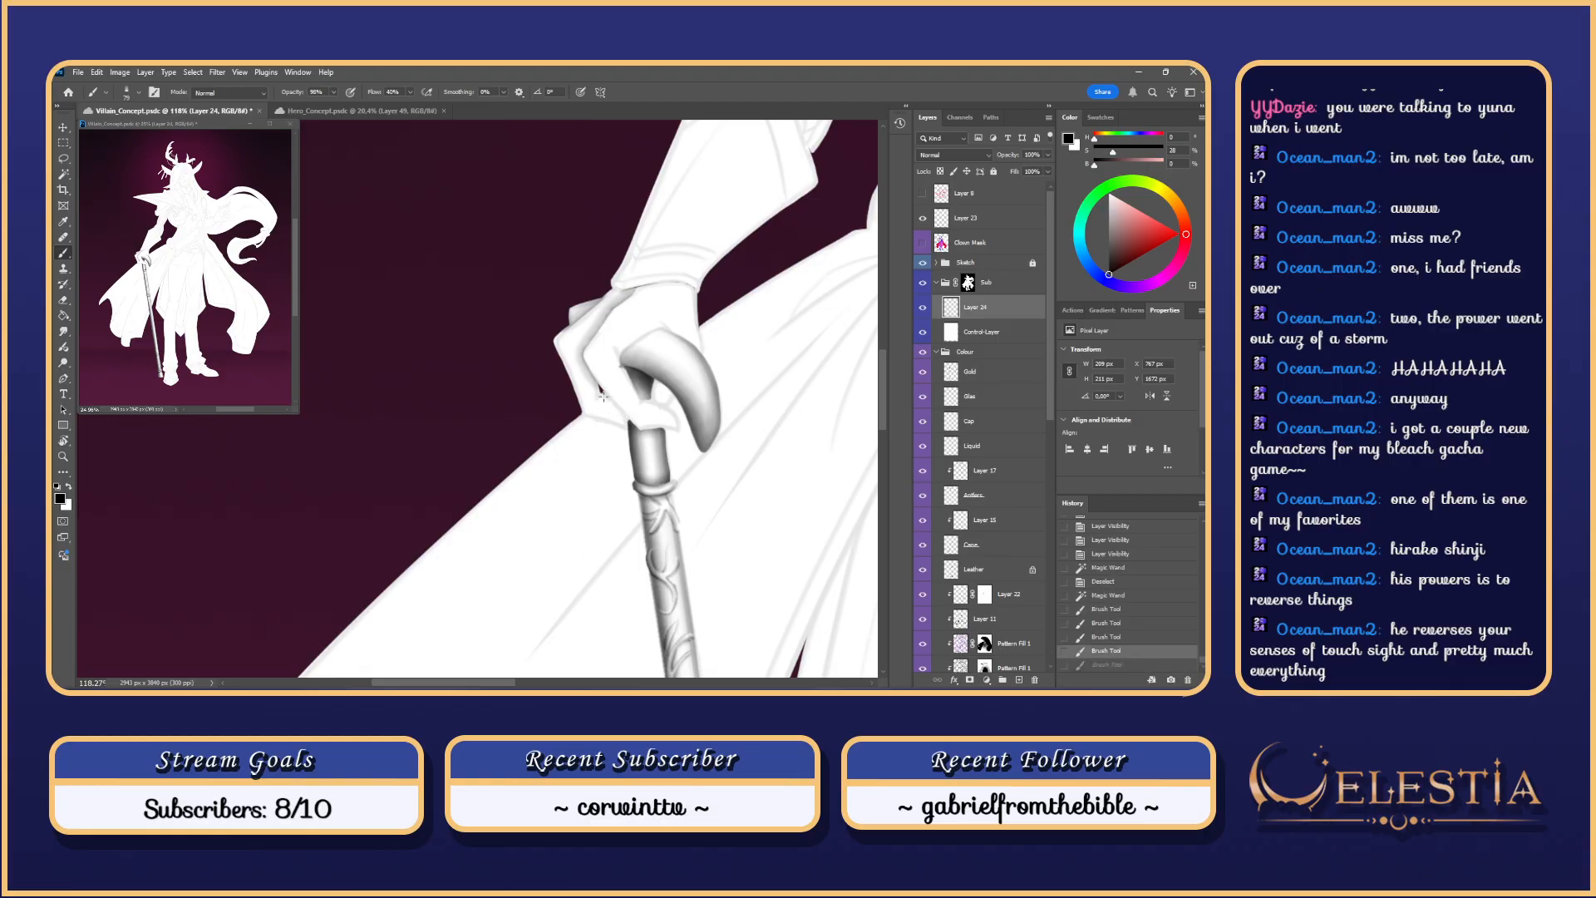
Step: Trim the hand's upper right edge out of the selection with the Lasso
key(l)
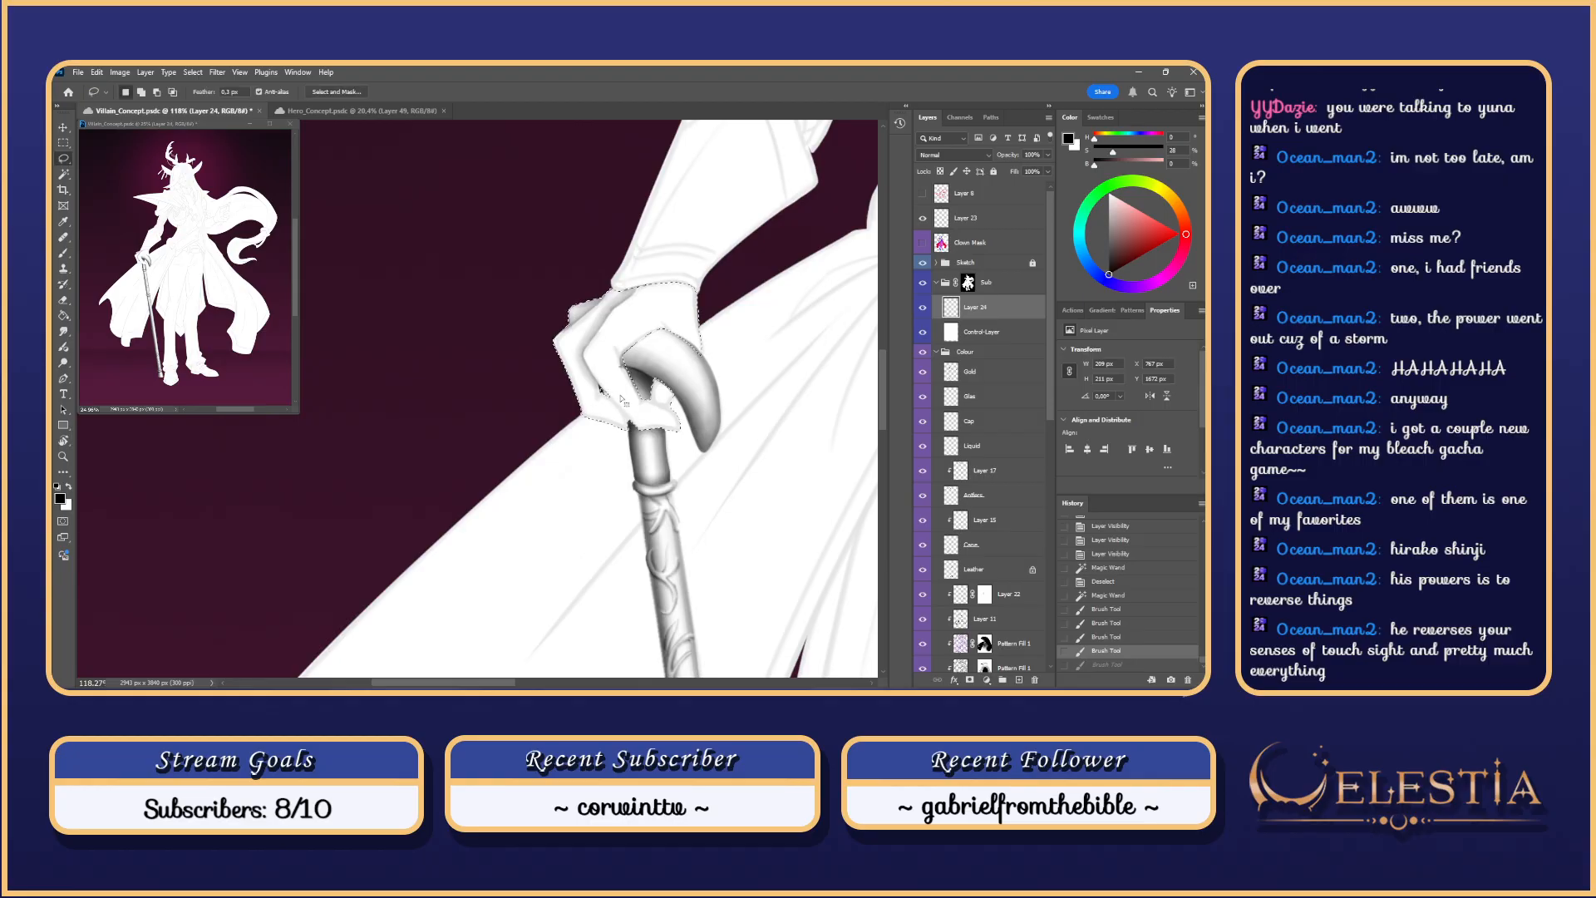
key(alt)
mouse_move(588, 342)
mouse_down()
mouse_move(626, 309)
mouse_move(724, 387)
mouse_move(682, 419)
mouse_up()
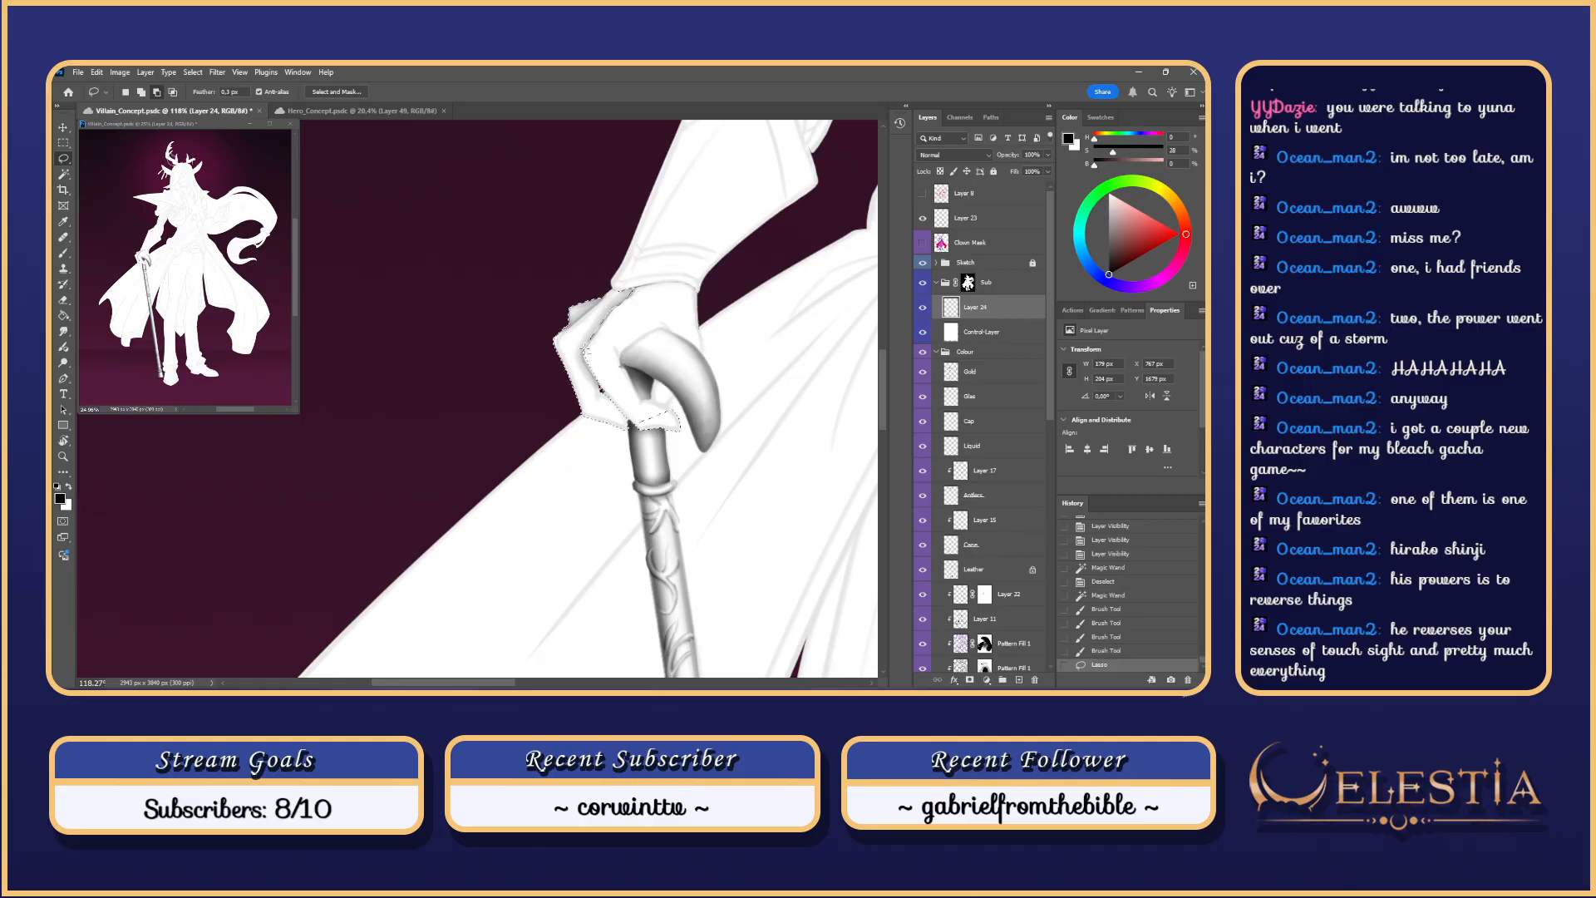
mouse_move(586, 351)
mouse_down()
mouse_move(610, 272)
mouse_move(595, 353)
mouse_move(651, 445)
mouse_up()
key(shift)
key(ctrl+z)
mouse_move(640, 349)
mouse_down()
mouse_move(658, 404)
mouse_move(606, 410)
mouse_move(654, 346)
mouse_up()
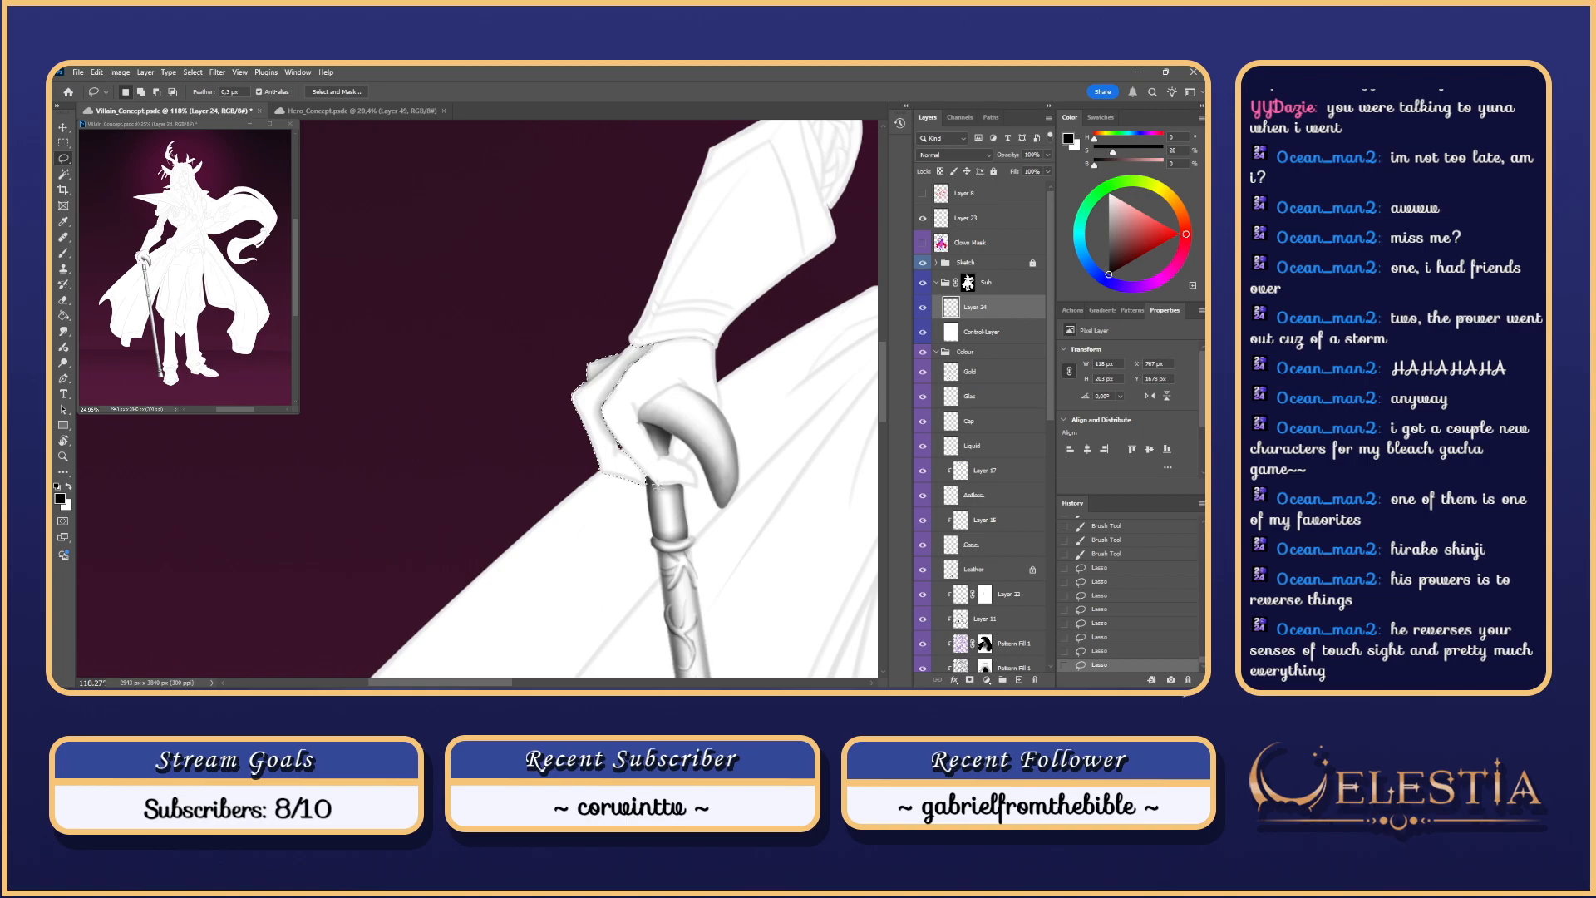
drag(631, 495, 574, 385)
Step: Shade over the glove finger and its lower edge with a slightly larger brush
key(b)
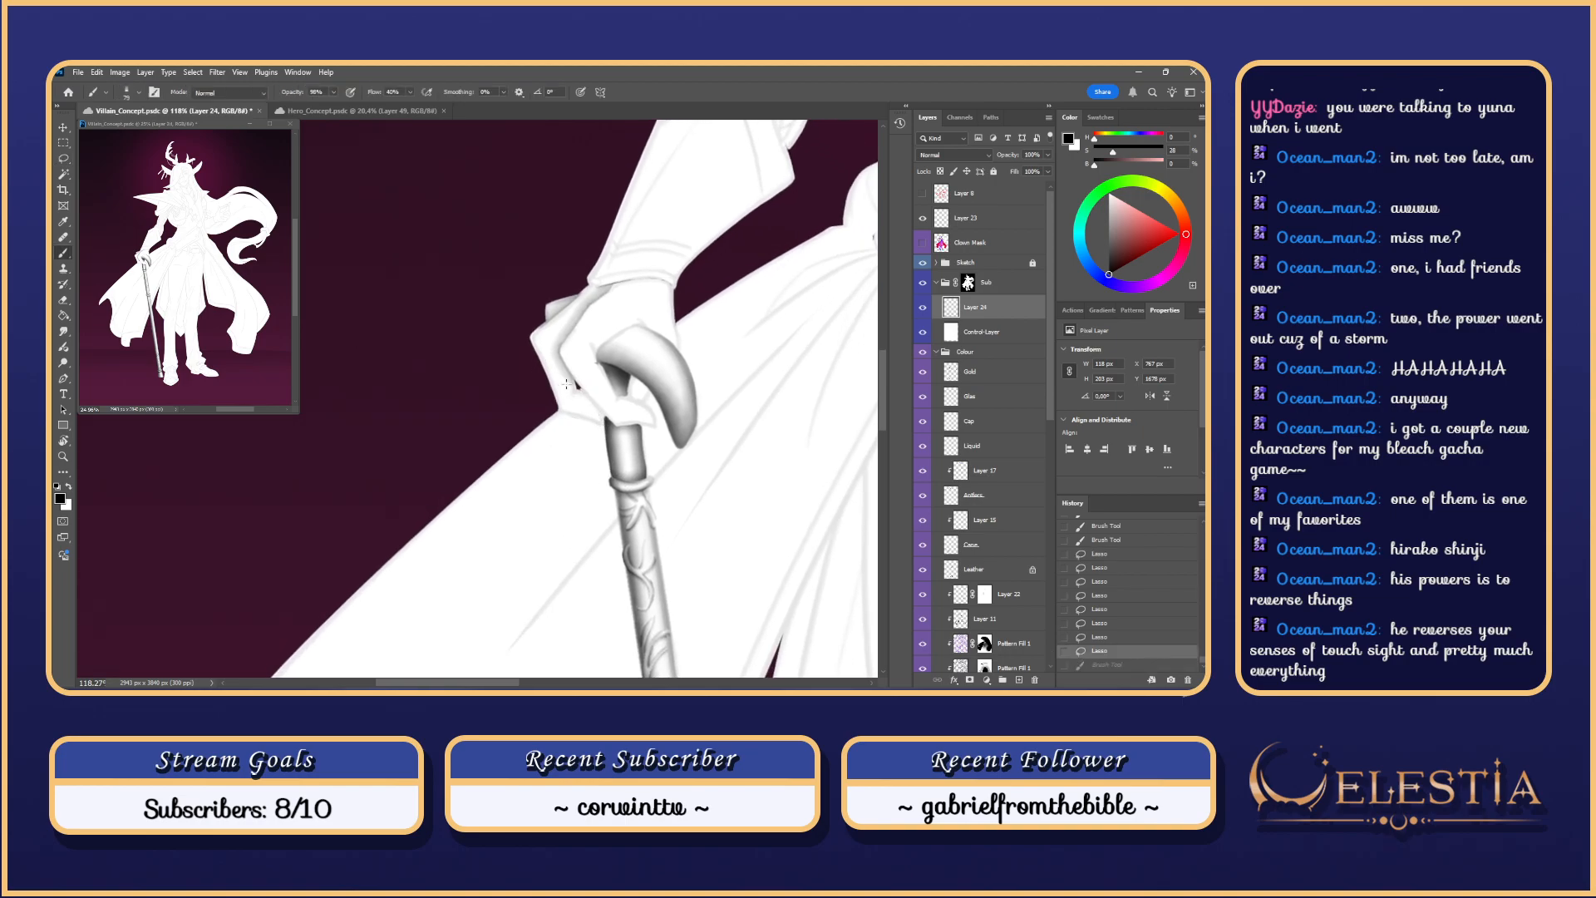
key(ctrl+z)
mouse_move(573, 394)
mouse_down()
mouse_move(550, 341)
mouse_move(580, 375)
mouse_up()
key(ctrl+z)
key(ctrl+z)
mouse_move(575, 392)
mouse_down()
mouse_move(554, 342)
mouse_move(606, 437)
mouse_move(572, 385)
mouse_up()
key(ctrl+z)
key(ctrl+z)
key(ctrl+z)
key(ctrl+z)
key(ctrl+z)
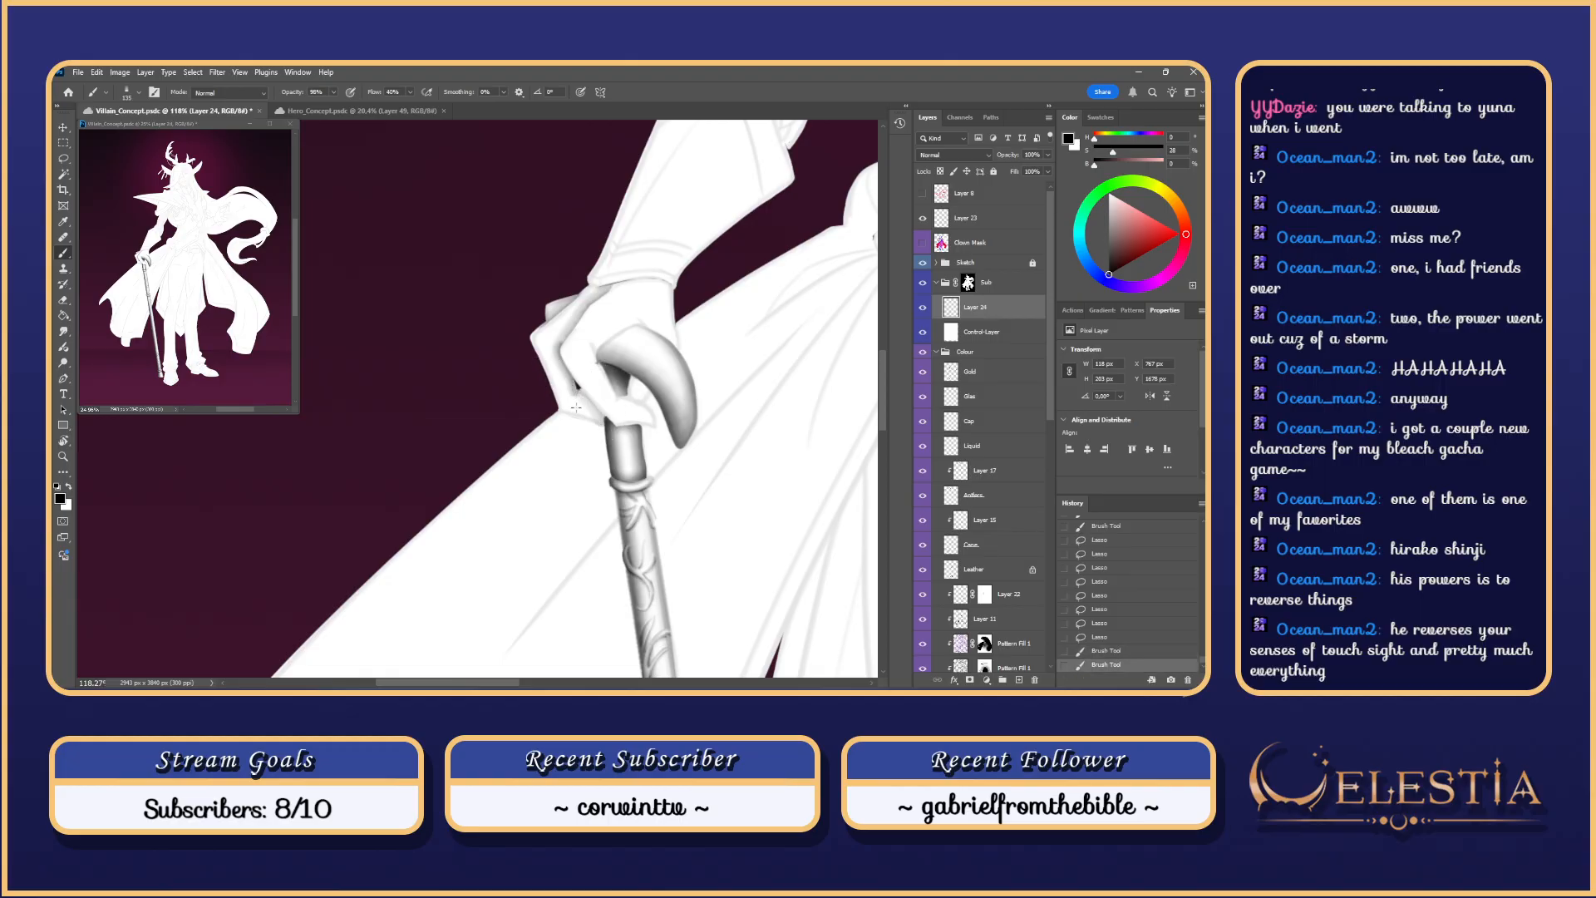
key(ctrl+z)
mouse_move(602, 422)
mouse_down()
mouse_move(567, 385)
mouse_move(562, 409)
mouse_up()
key(ctrl+z)
Step: Shade and darken the glove's outer finger edge, then hide the Sketch line art
key(ctrl+z)
key(ctrl+z)
mouse_move(533, 353)
mouse_down()
mouse_move(562, 412)
mouse_move(572, 420)
mouse_move(548, 378)
mouse_move(608, 440)
mouse_up()
key(ctrl+z)
key(ctrl+z)
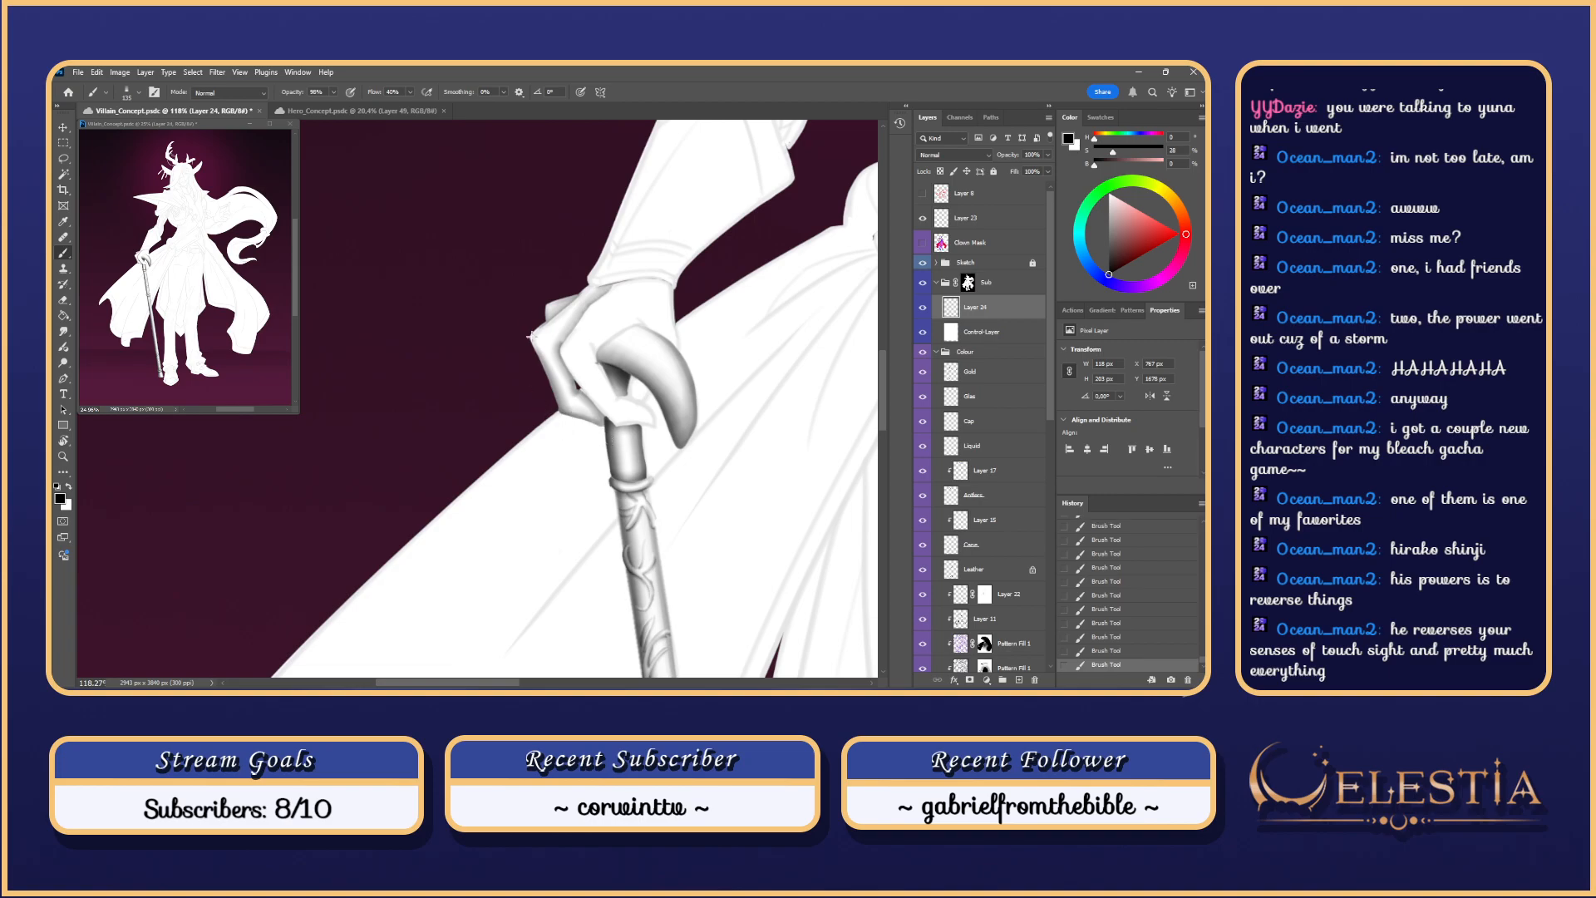
drag(532, 340, 562, 413)
key(ctrl+z)
key(ctrl+z)
mouse_move(533, 334)
mouse_down()
mouse_move(553, 386)
mouse_move(557, 342)
mouse_move(605, 417)
mouse_move(574, 388)
mouse_up()
key(ctrl+z)
key(ctrl+z)
drag(572, 327, 614, 284)
key(ctrl+z)
scroll(573, 320, down, 1)
key(ctrl+z)
key(ctrl+z)
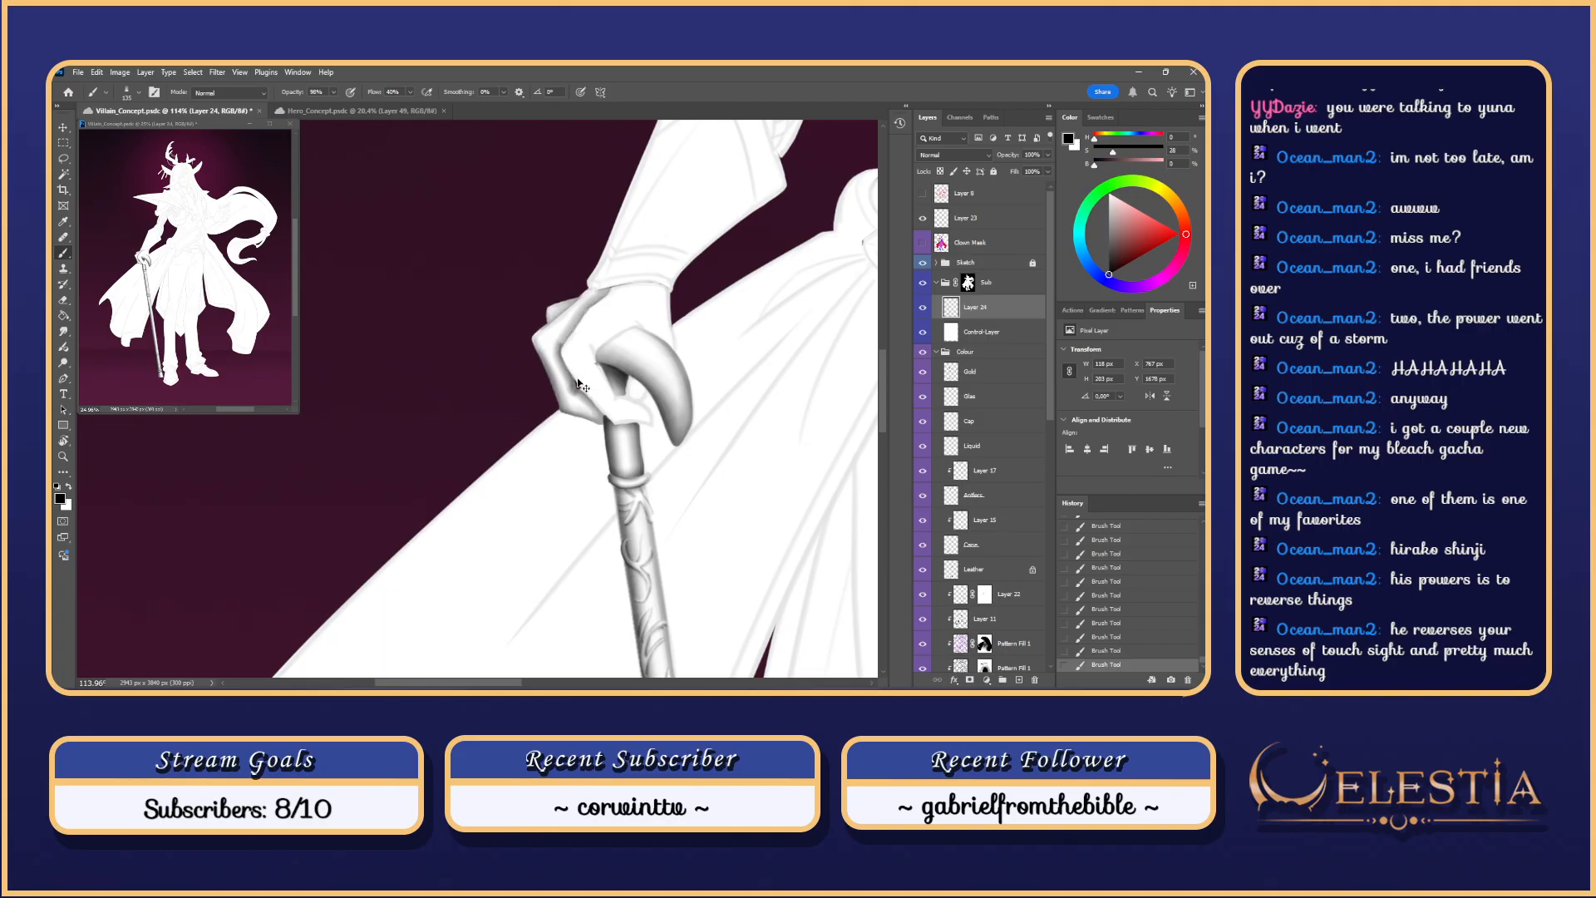
click(925, 263)
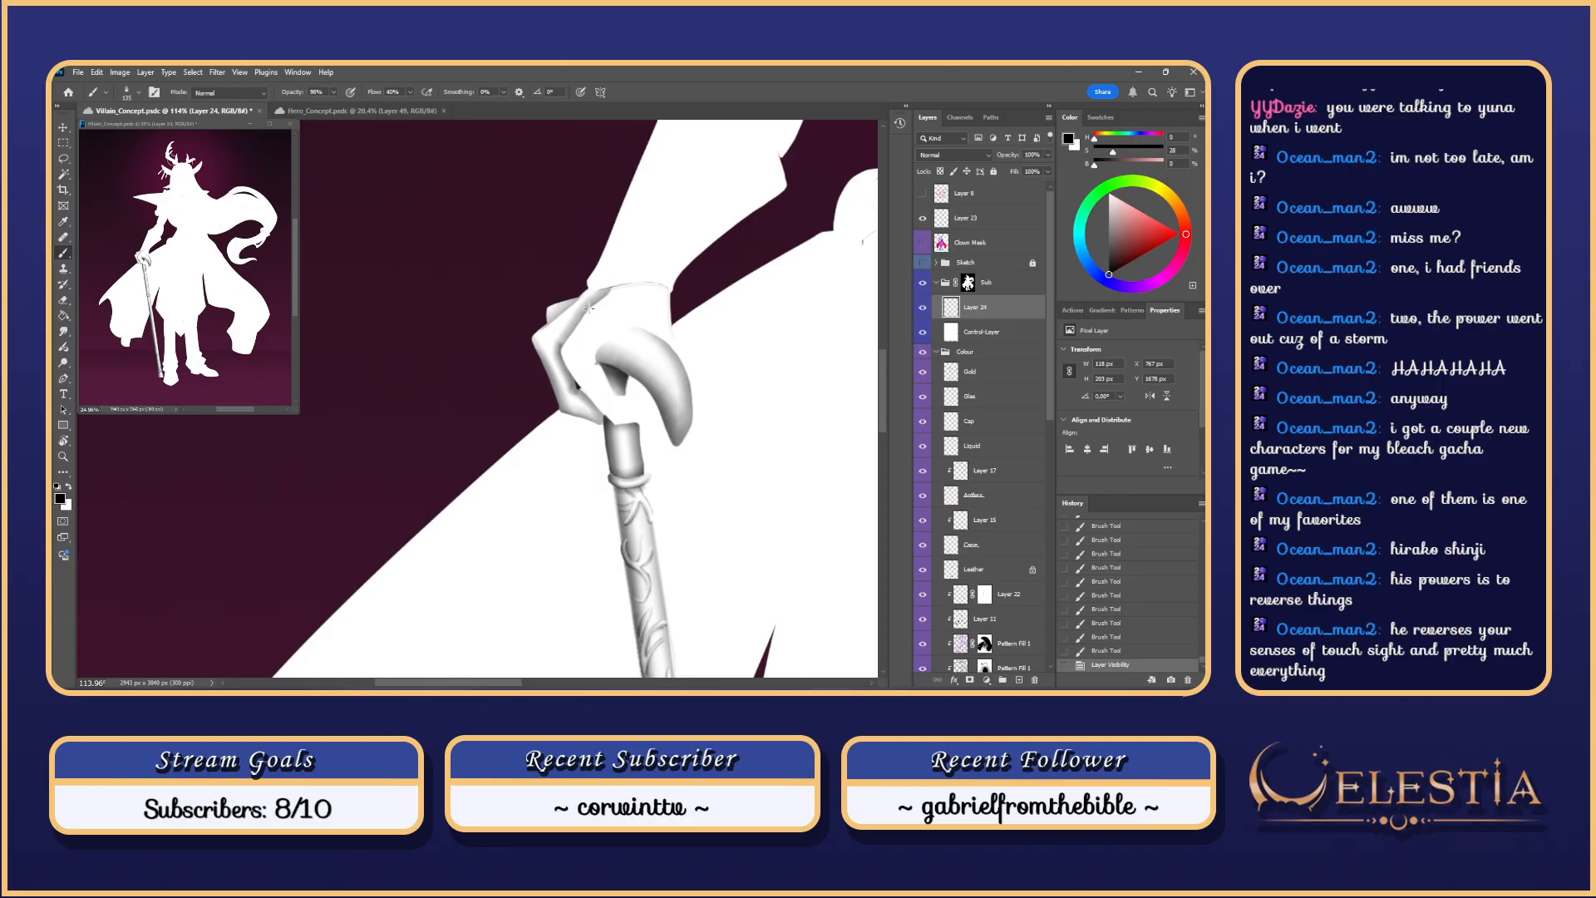
Step: Try a size-32 Smudge, then subtract the upper finger from the hand selection
key(r)
mouse_move(564, 332)
mouse_down()
mouse_move(580, 339)
mouse_move(584, 312)
mouse_up()
key(ctrl+z)
key(ctrl+z)
key(ctrl+h)
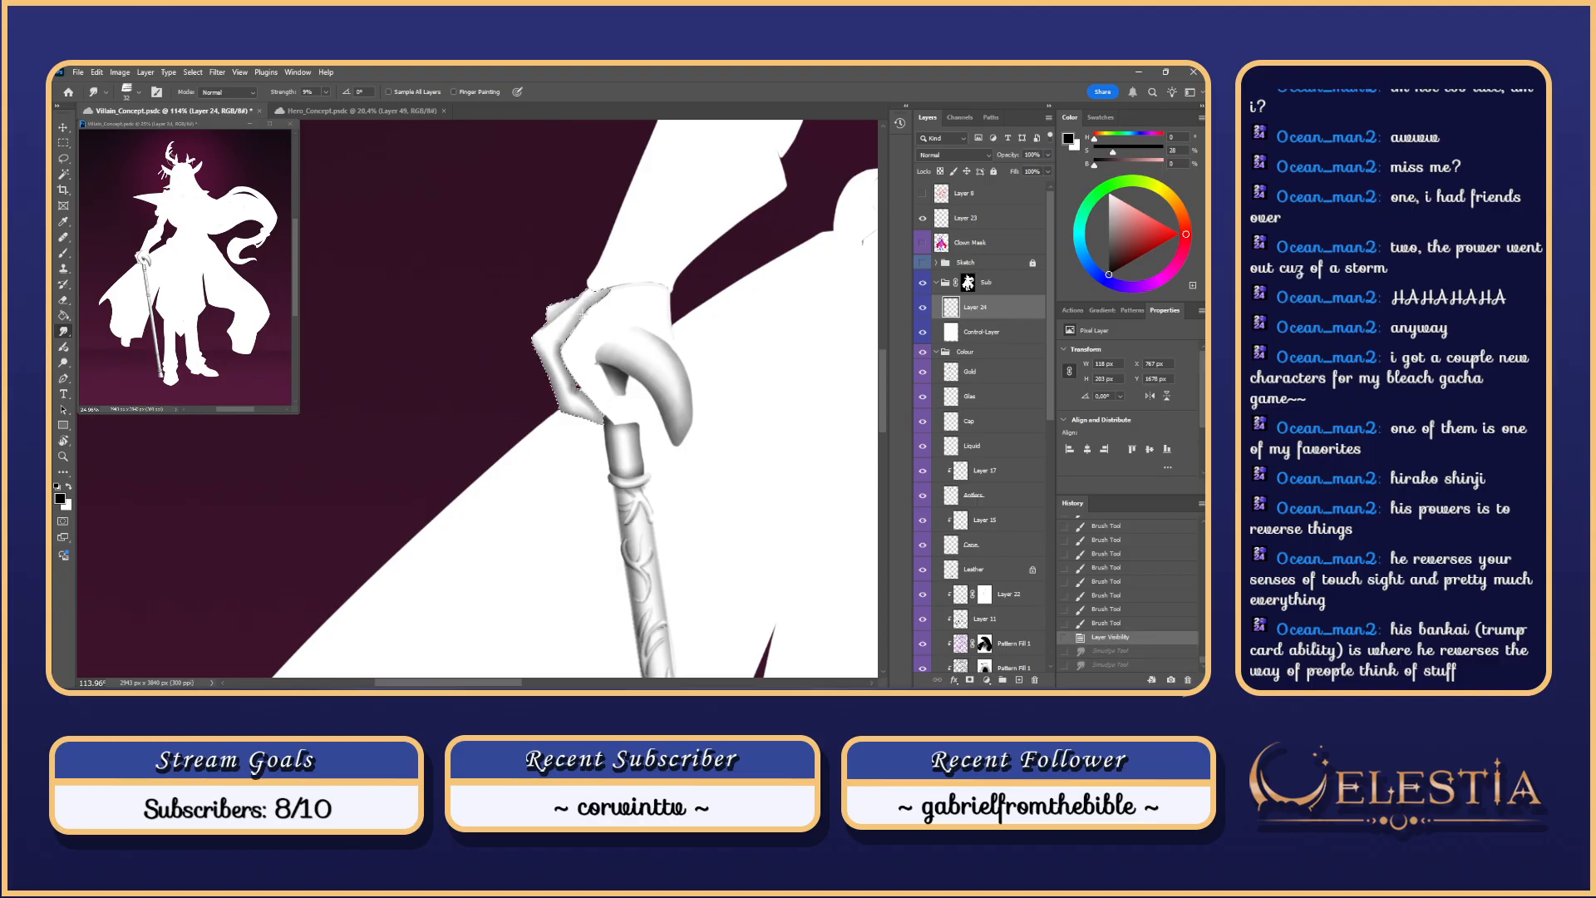
key(l)
mouse_move(532, 334)
mouse_down()
mouse_move(581, 286)
mouse_move(584, 307)
mouse_up()
key(ctrl+h)
key(r)
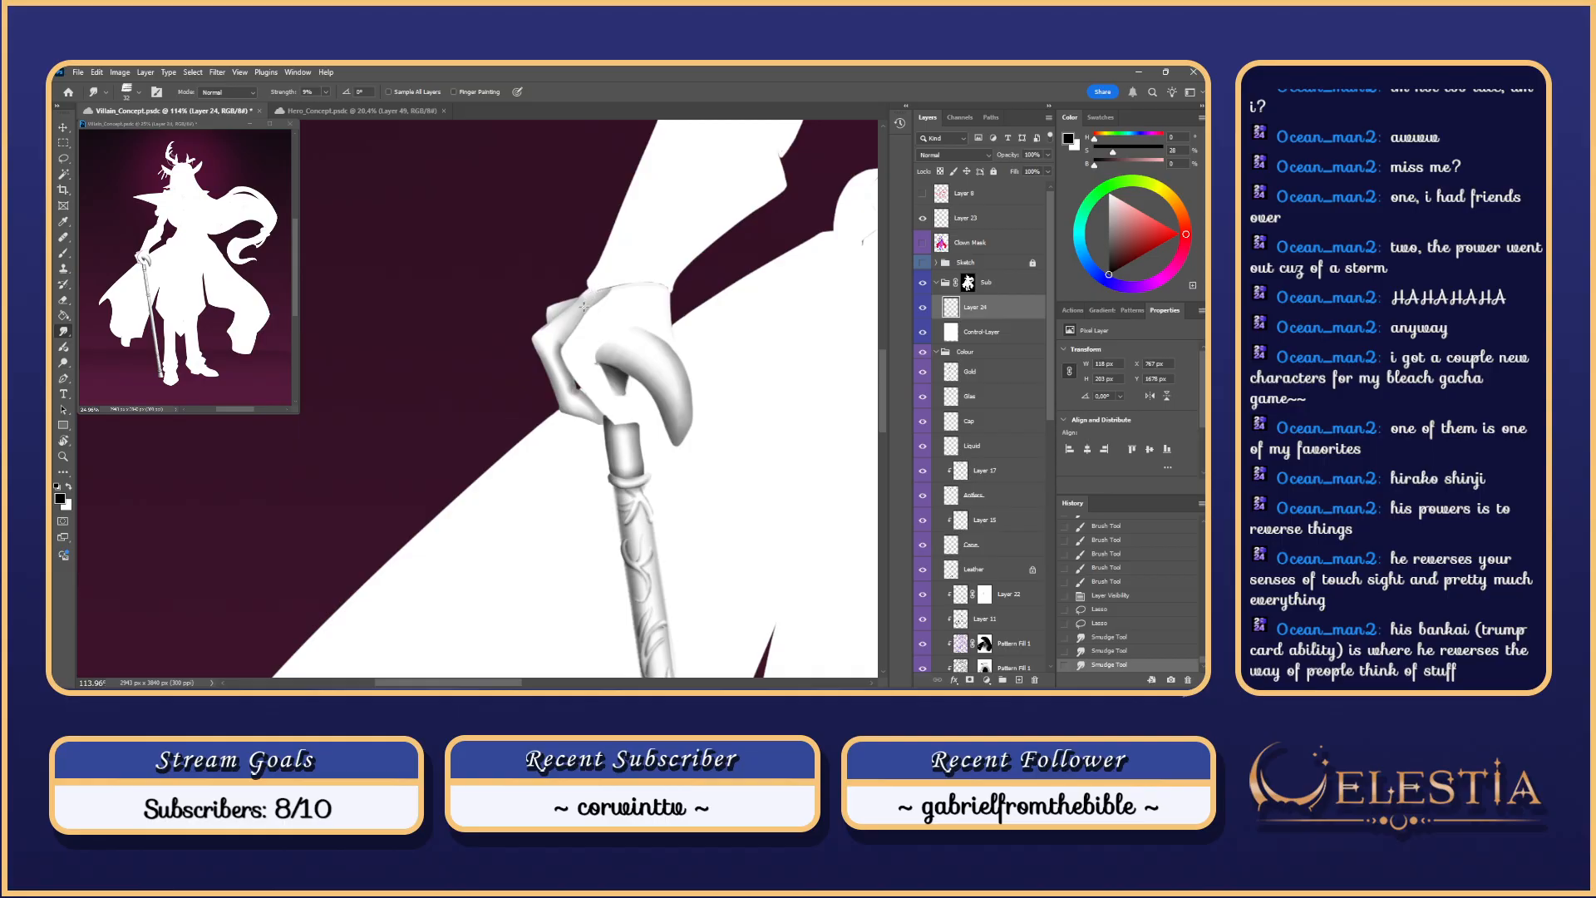
Step: Soften the finger shading with short smudges and erase small bits of it
key(ctrl+z)
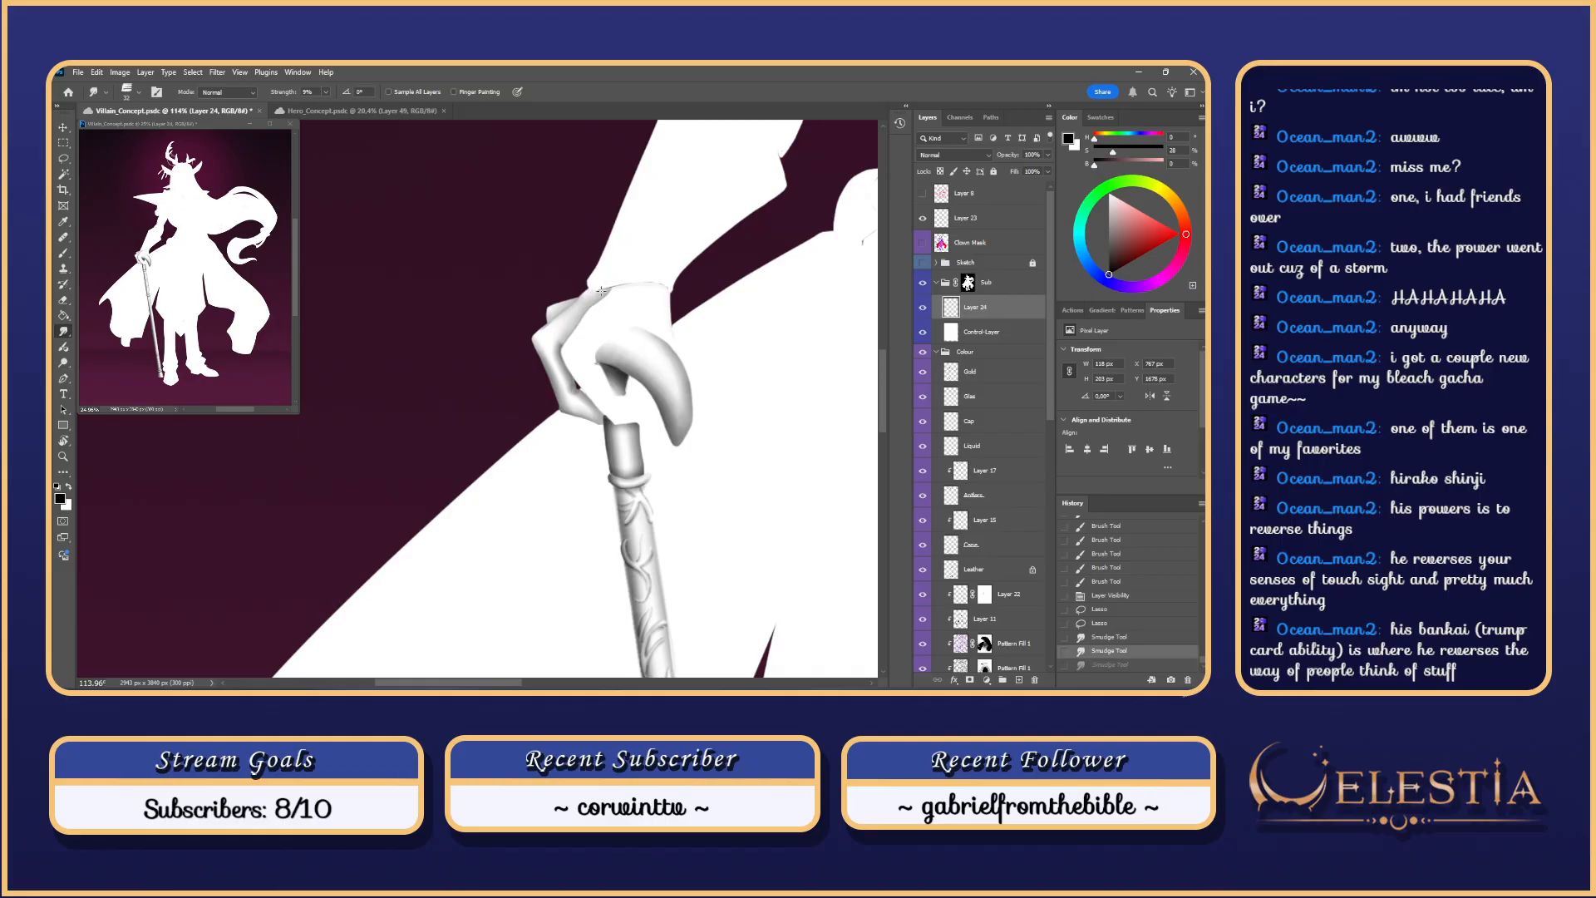
mouse_move(616, 281)
mouse_down()
mouse_move(552, 332)
mouse_move(565, 403)
mouse_move(553, 360)
mouse_move(576, 386)
mouse_up()
key(e)
key(ctrl+z)
key(ctrl+z)
drag(571, 392, 542, 370)
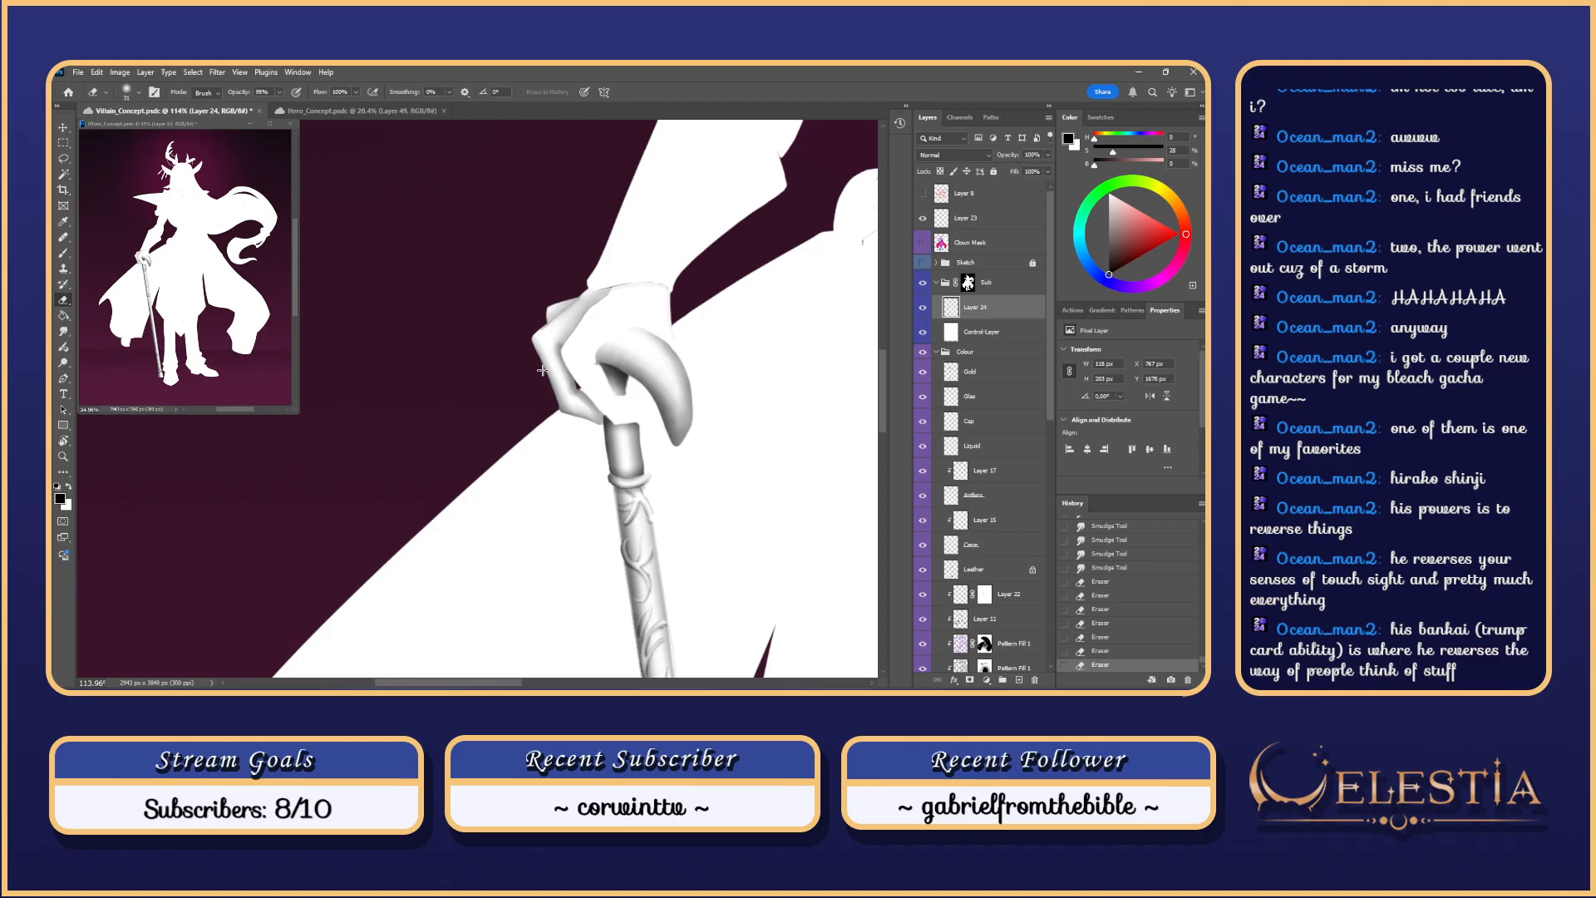
drag(642, 296, 627, 256)
mouse_move(562, 316)
mouse_down()
mouse_move(574, 403)
mouse_move(603, 410)
mouse_move(589, 398)
mouse_up()
key(b)
key(ctrl+z)
key(ctrl+z)
key(ctrl+z)
key(ctrl+z)
key(ctrl+z)
key(ctrl+z)
key(ctrl+z)
key(ctrl+z)
key(ctrl+z)
key(ctrl+z)
key(ctrl+z)
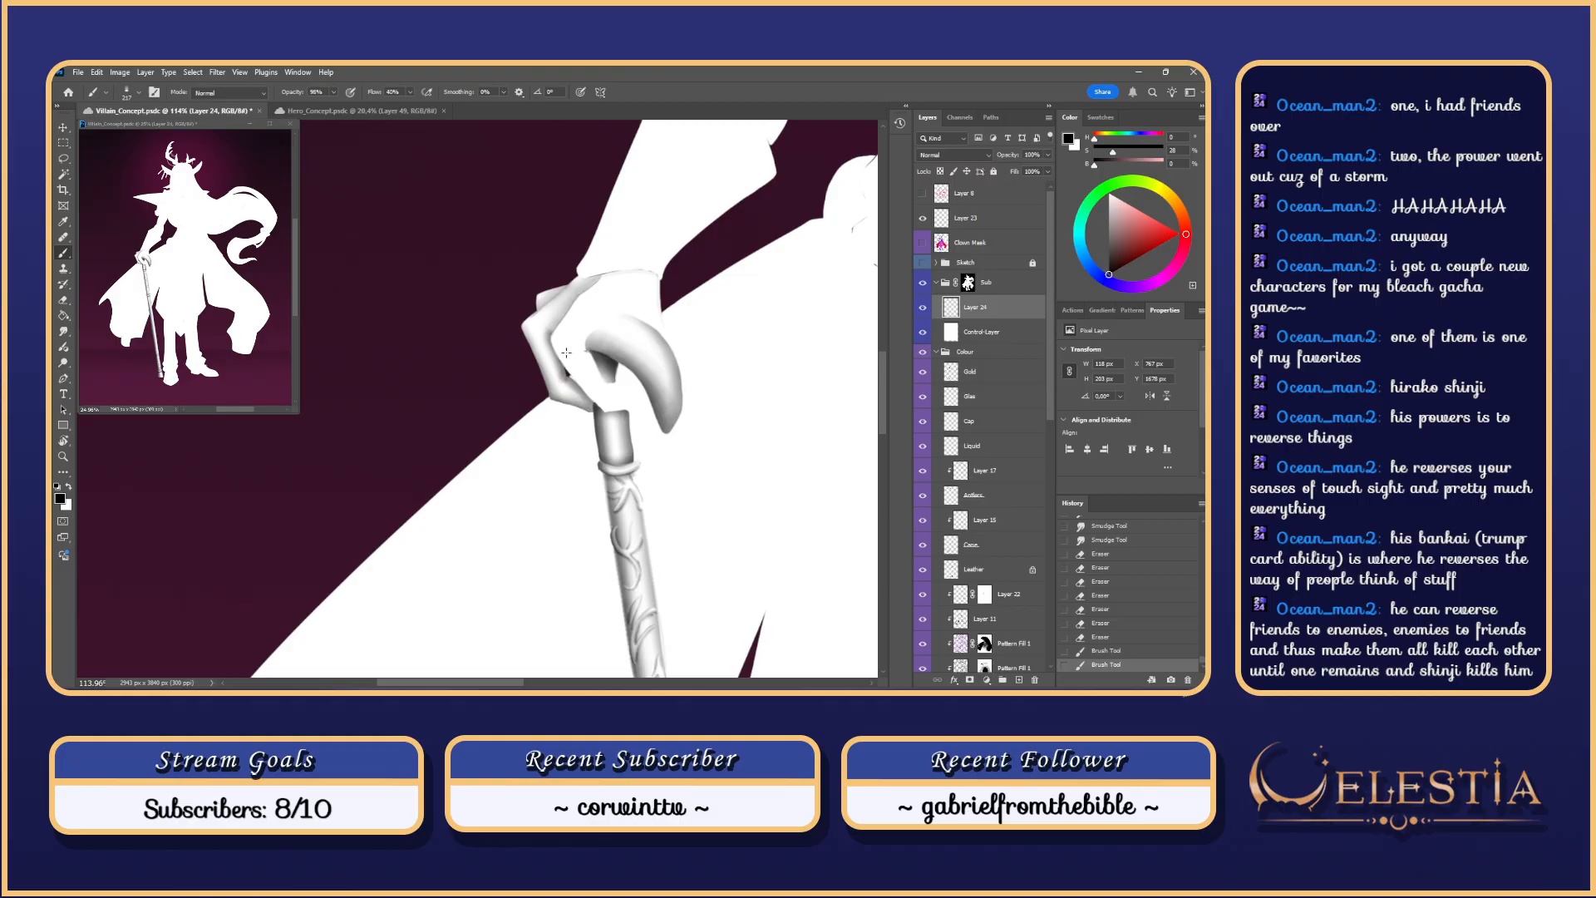
Step: Lighten the glove's upper edge with the Eraser, comparing the result with and without it
mouse_move(566, 353)
mouse_down()
mouse_move(568, 432)
mouse_move(587, 379)
mouse_up()
key(e)
key(ctrl+z)
key(ctrl+shift+z)
key(ctrl+z)
key(ctrl+shift+z)
key(ctrl+z)
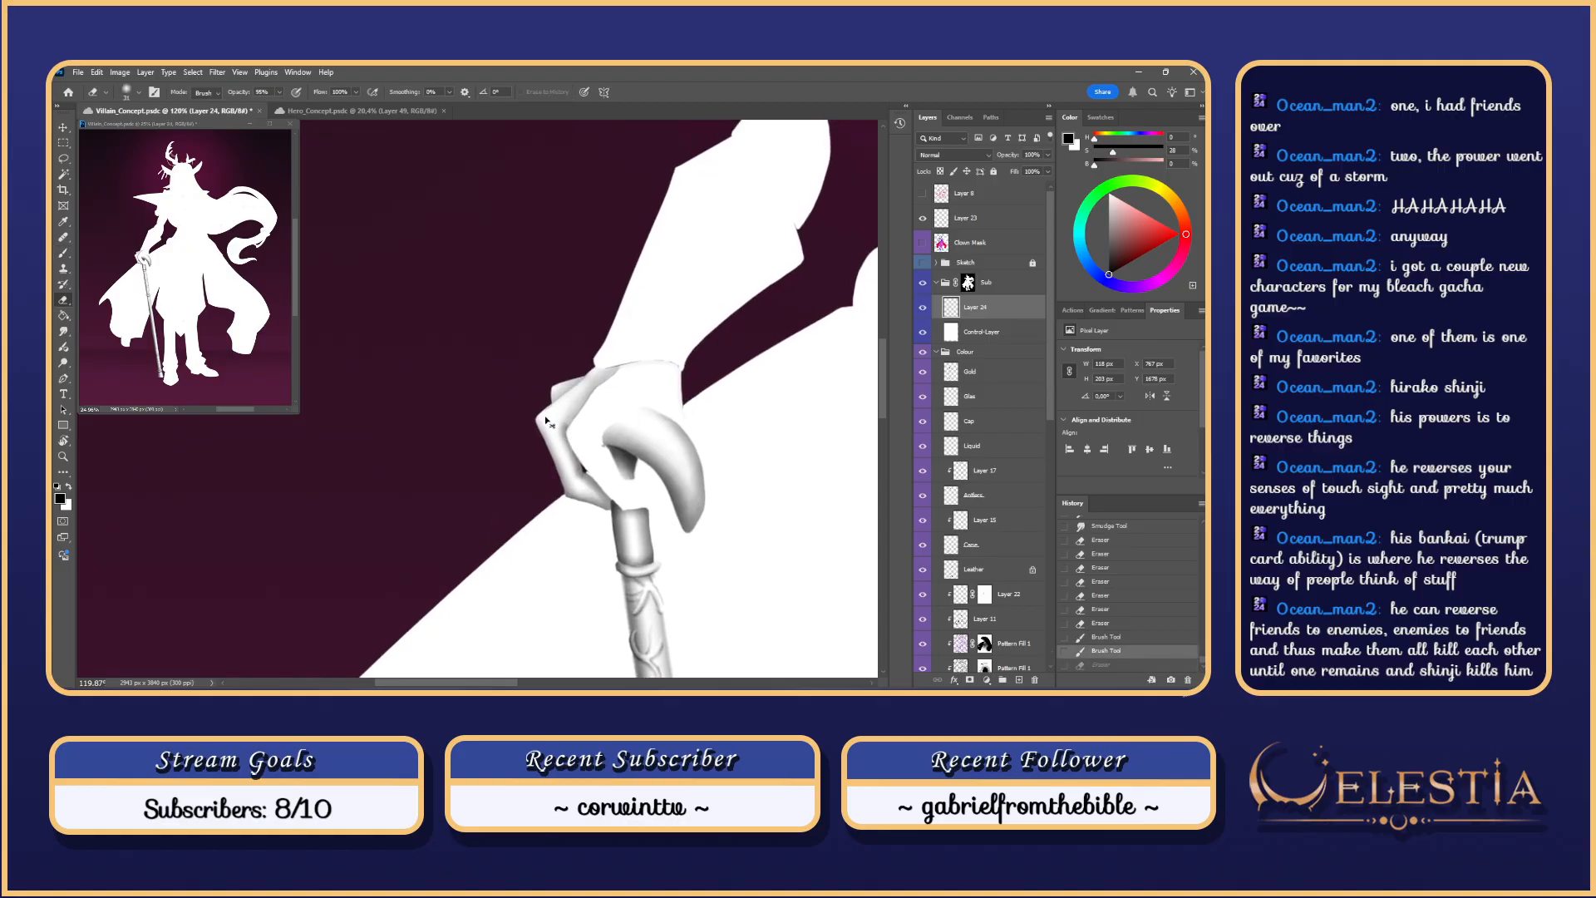
key(ctrl+shift+z)
drag(545, 416, 590, 374)
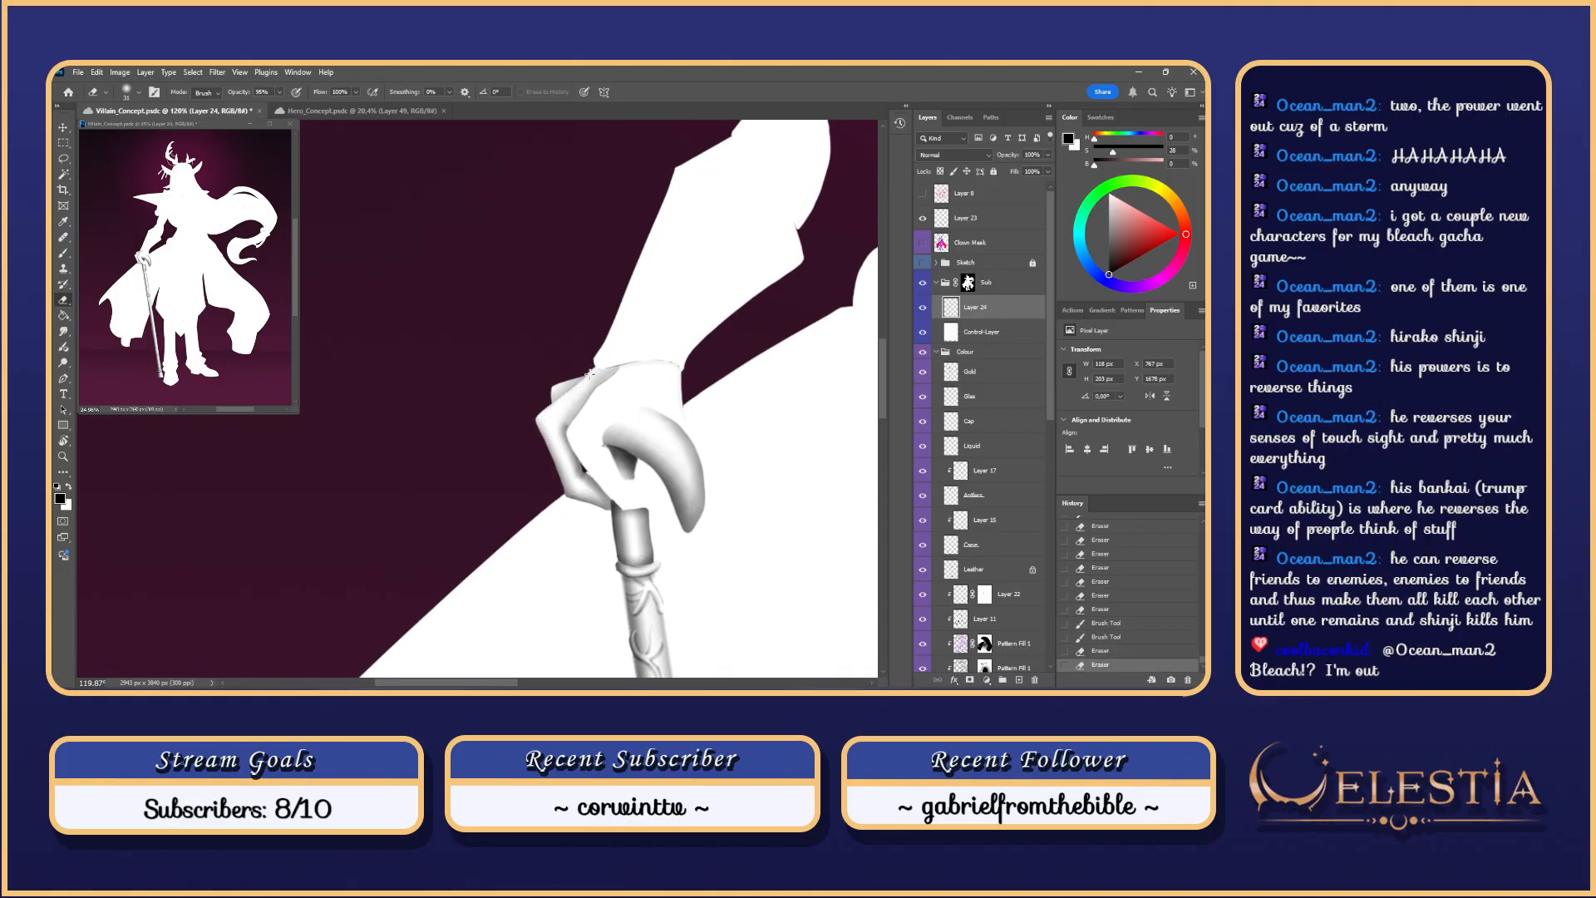
key(ctrl+z)
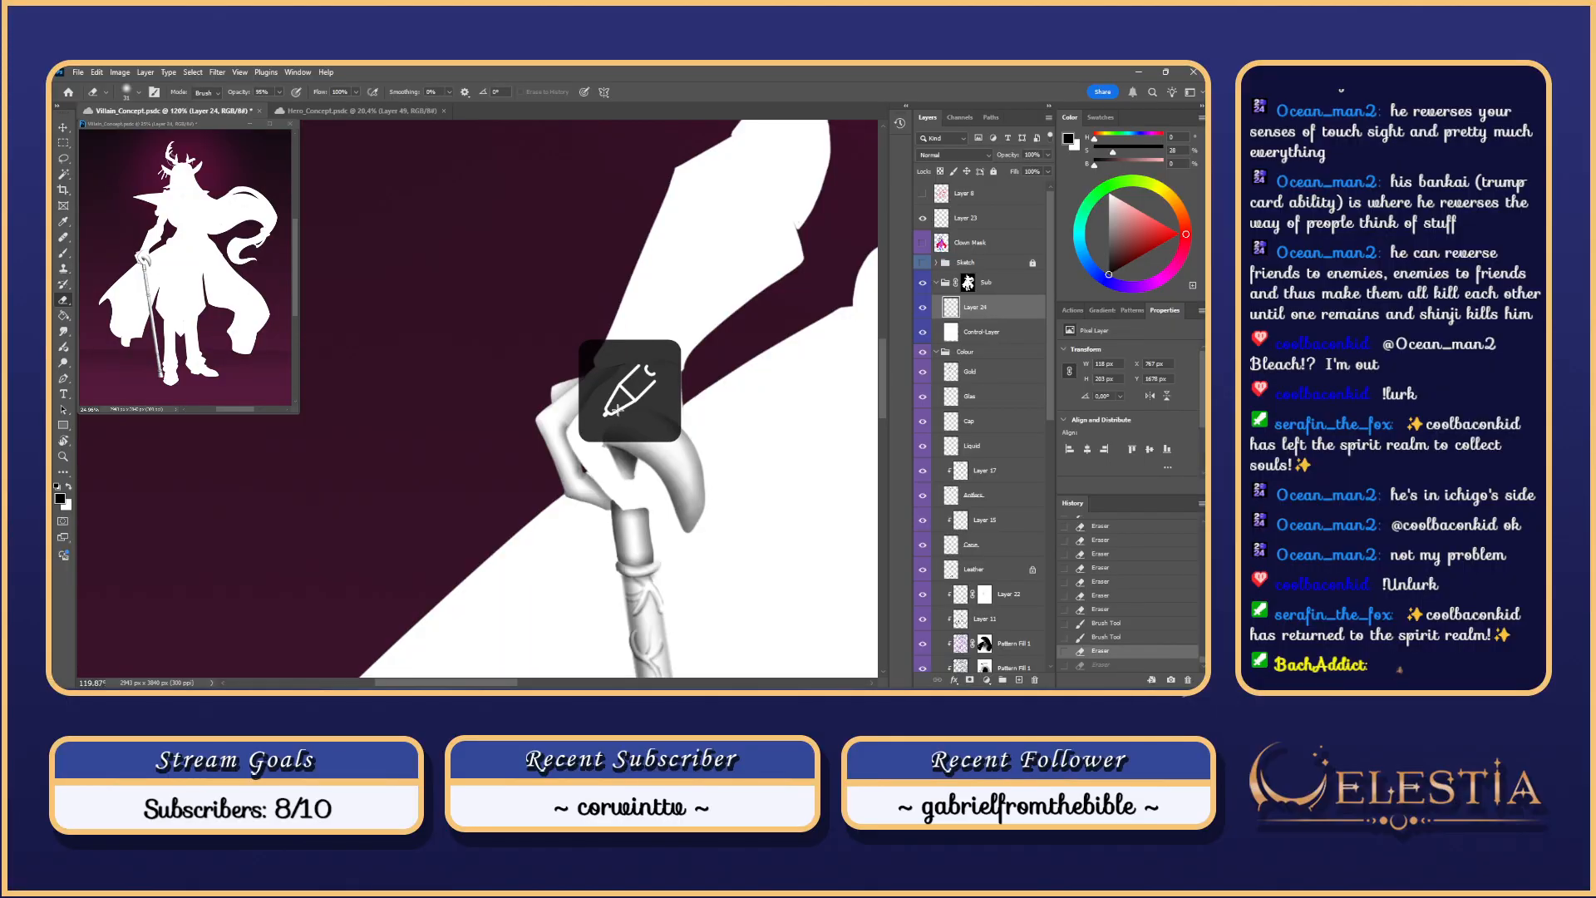
key(ctrl+shift+z)
Step: Paint a darker shading stroke on the glove's knuckle, comparing before and after, and keep it
key(b)
mouse_move(570, 422)
mouse_down()
mouse_move(553, 417)
mouse_move(568, 409)
mouse_up()
scroll(539, 432, up, 1)
key(ctrl+z)
key(ctrl+z)
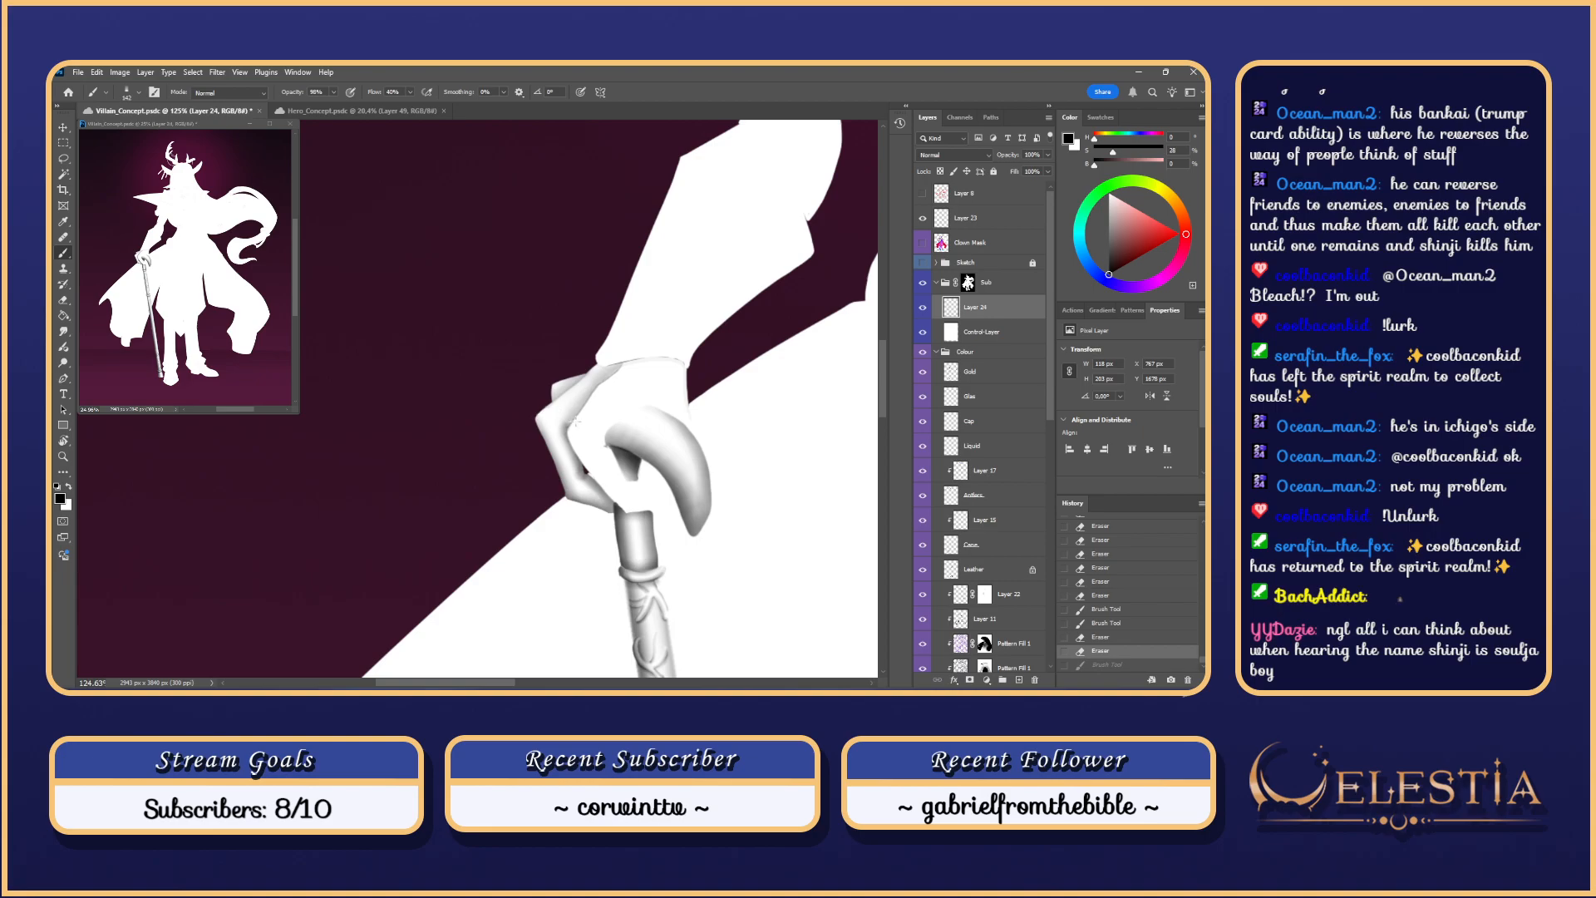
key(ctrl+shift+z)
key(ctrl+z)
key(ctrl+shift+z)
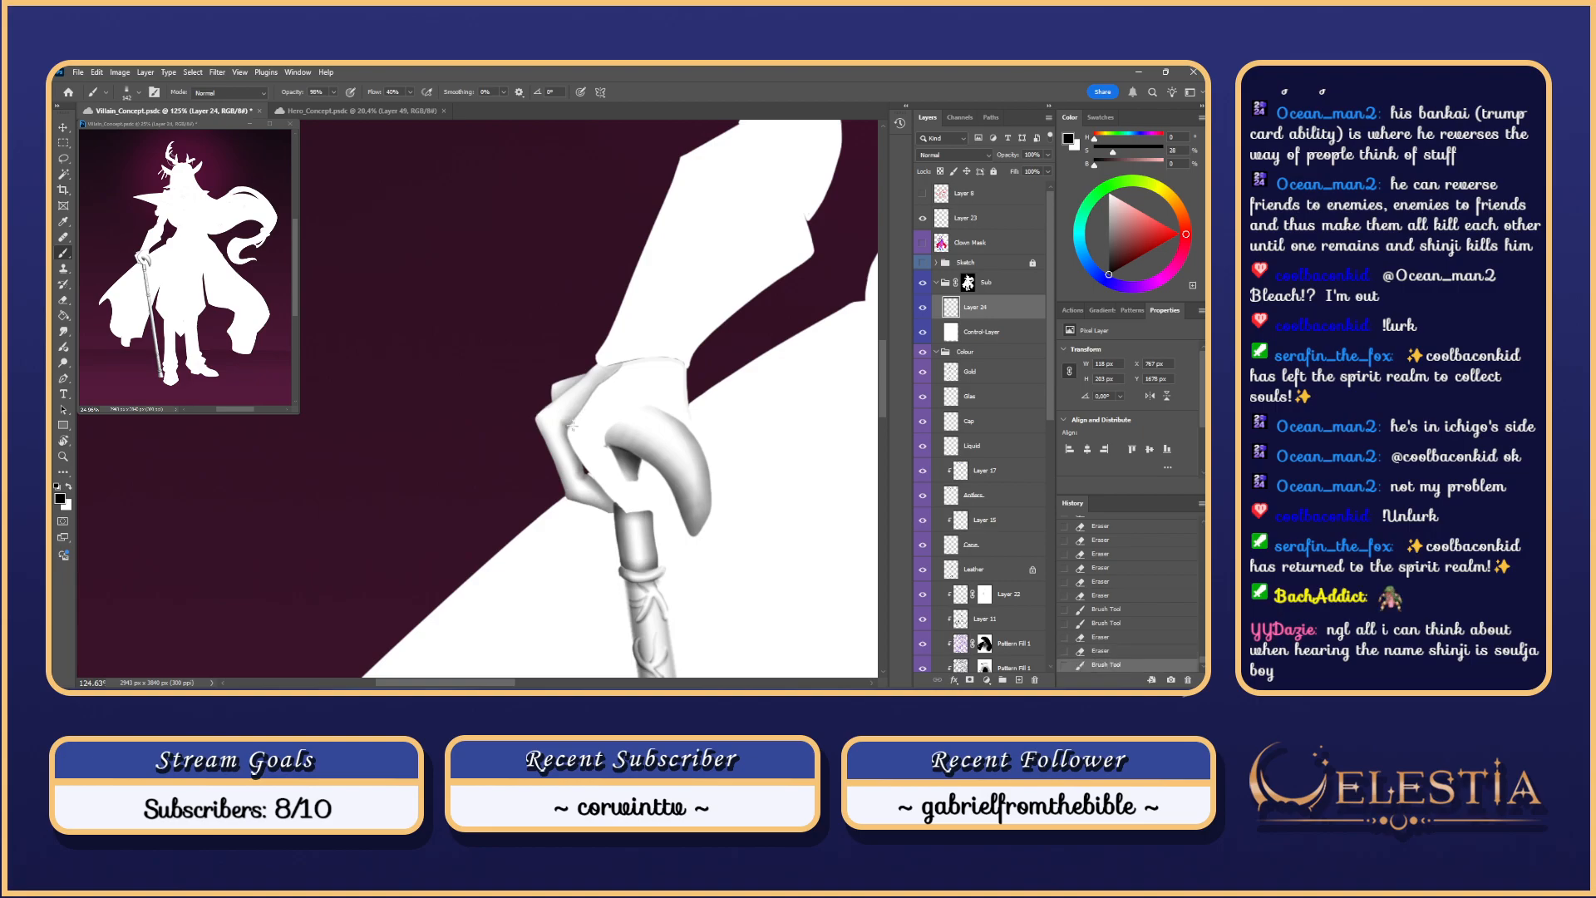
key(ctrl+z)
key(ctrl+shift+z)
key(ctrl+z)
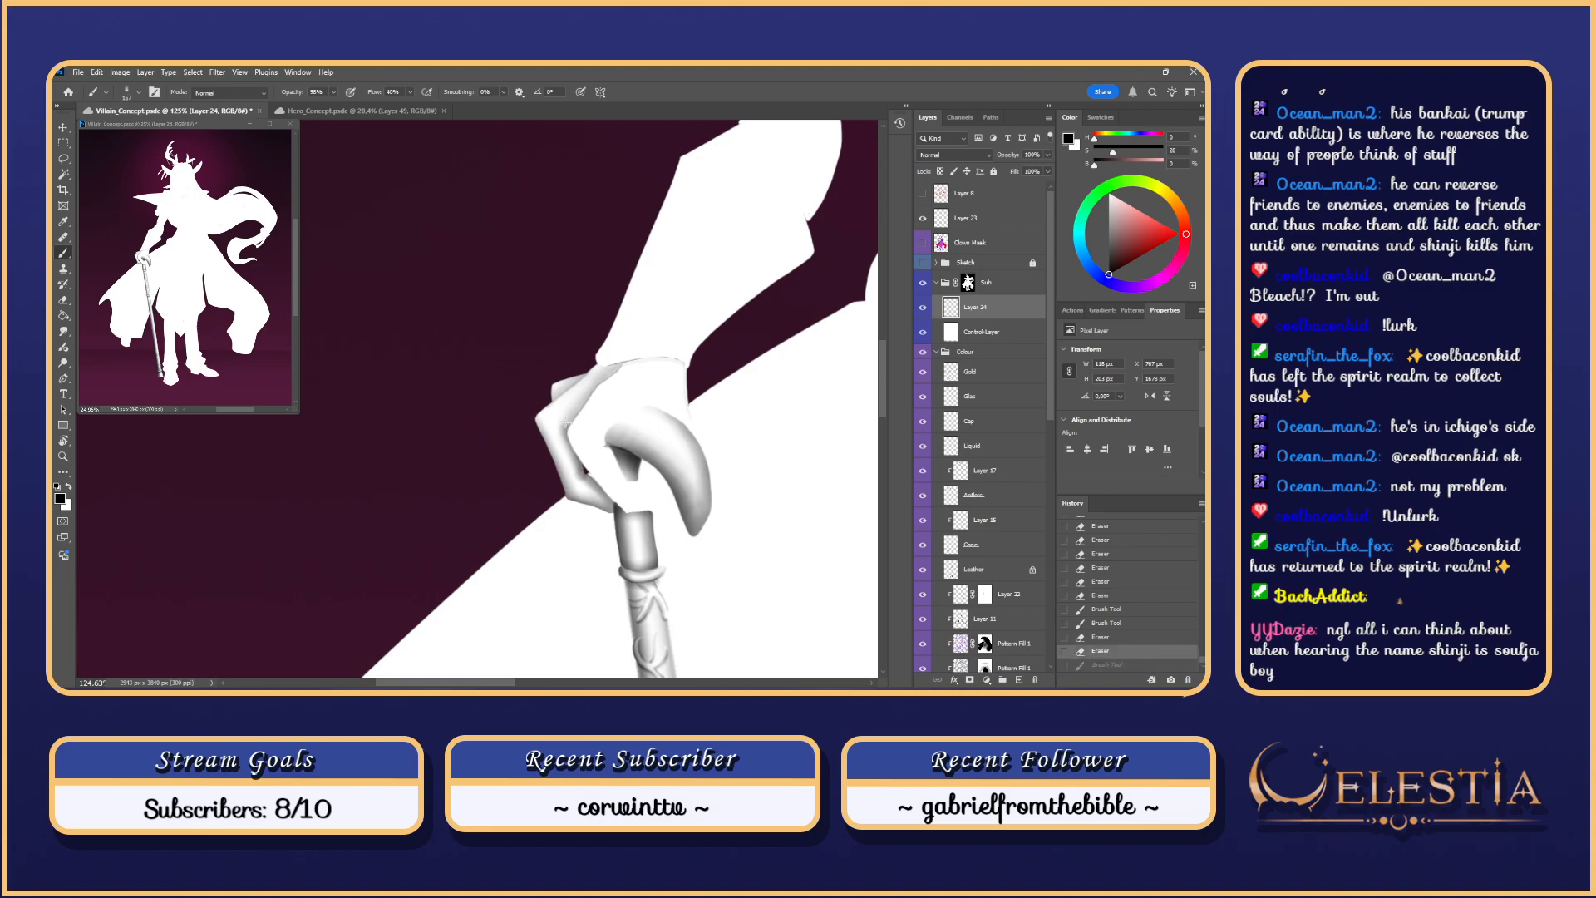
key(ctrl+shift+z)
key(ctrl+z)
key(ctrl+shift+z)
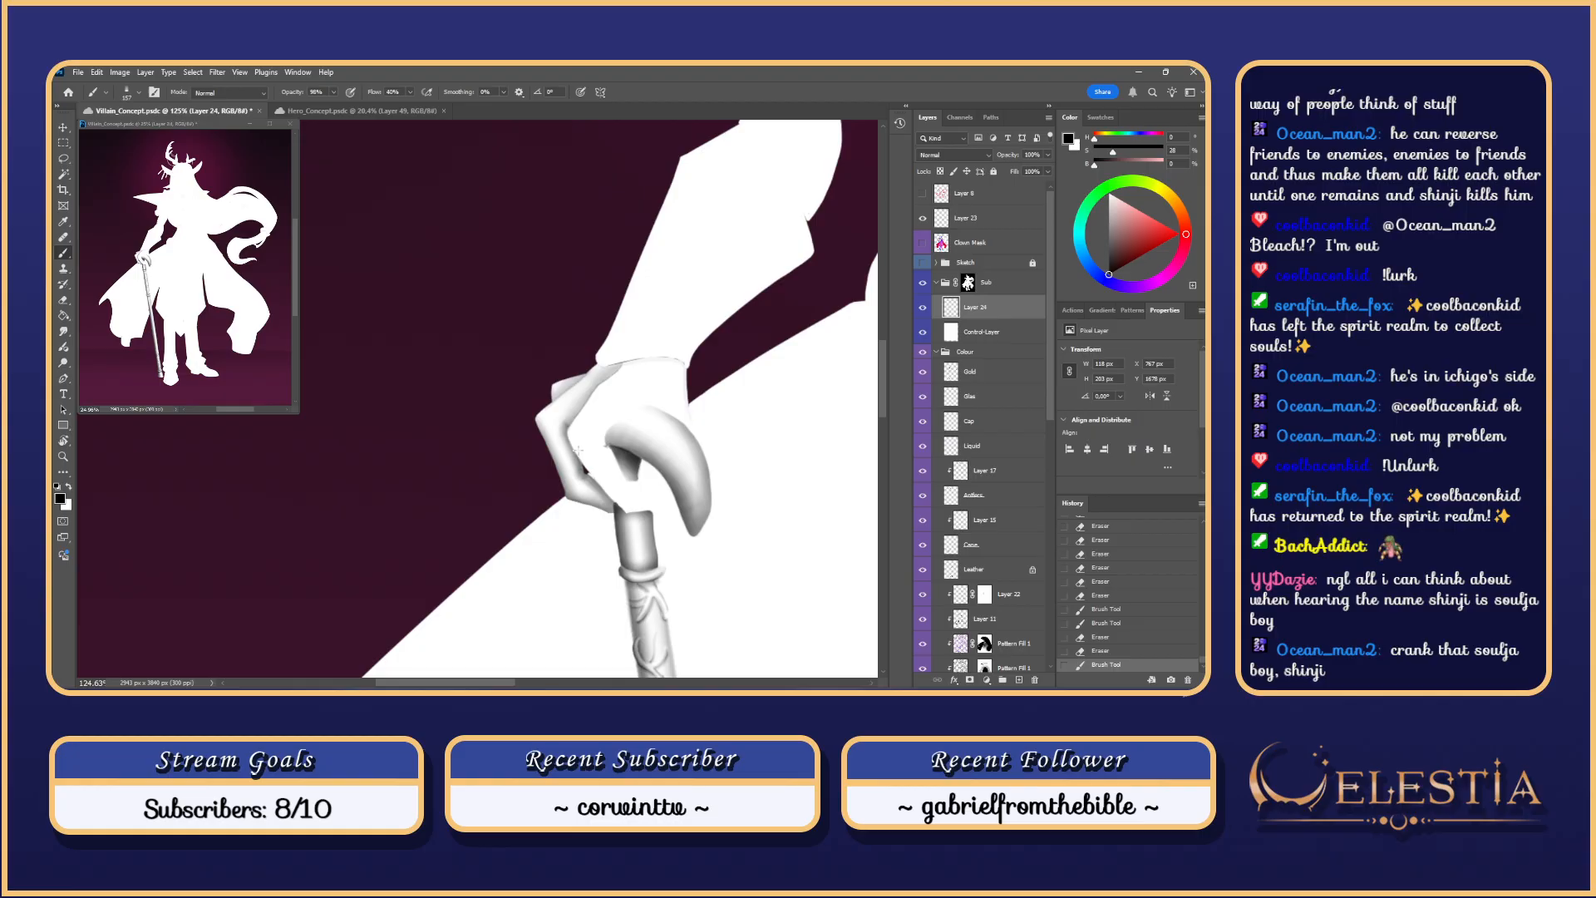
Step: Add soft shading along the inner finger edge and near the fingers
scroll(578, 450, up, 1)
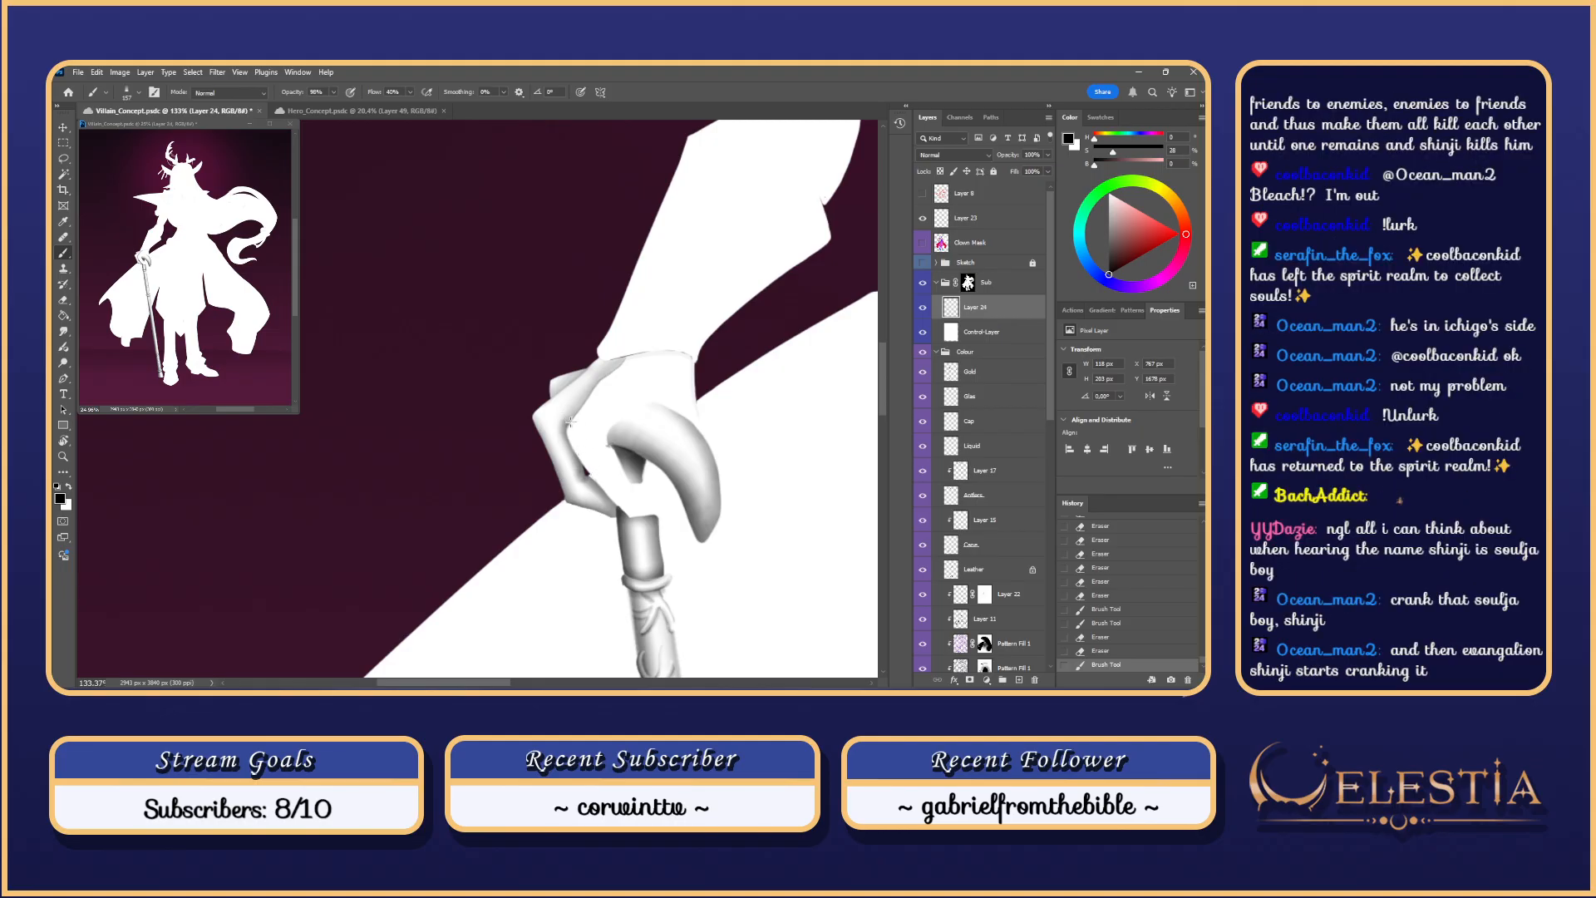
key(ctrl+z)
mouse_move(569, 422)
mouse_down()
mouse_move(572, 437)
mouse_move(568, 405)
mouse_up()
key(ctrl+shift+z)
mouse_move(573, 420)
mouse_down()
mouse_move(583, 489)
mouse_move(581, 463)
mouse_up()
key(ctrl+z)
key(ctrl+z)
key(ctrl+z)
key(ctrl+z)
key(ctrl+z)
key(ctrl+z)
key(ctrl+z)
key(ctrl+z)
key(ctrl+z)
key(ctrl+z)
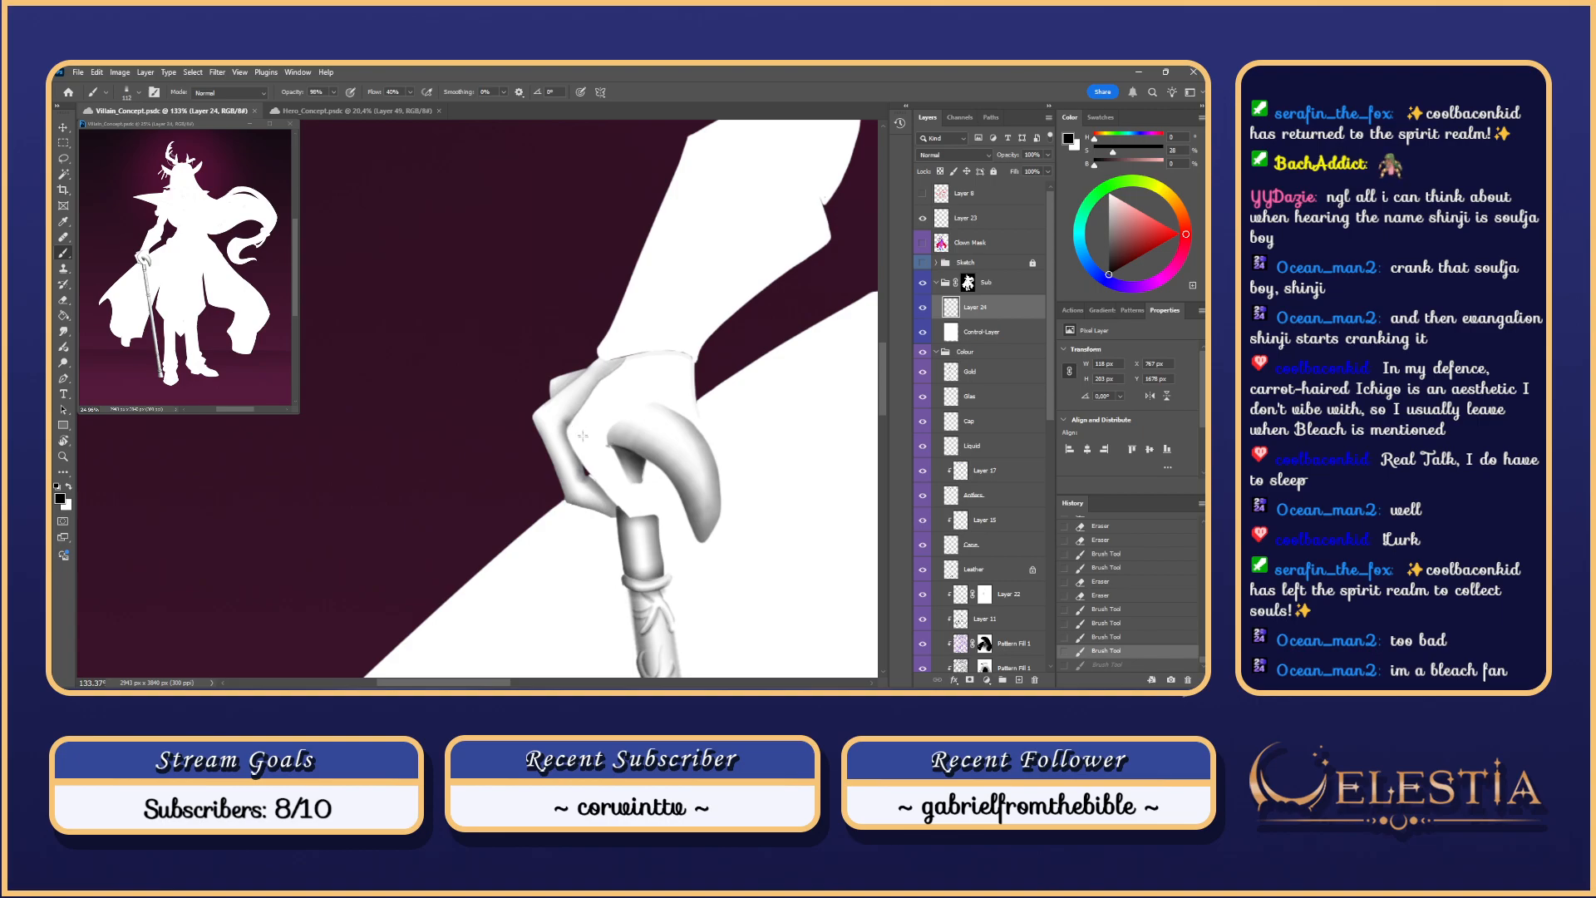
mouse_move(590, 460)
mouse_down()
mouse_move(586, 408)
mouse_move(590, 454)
mouse_up()
key(ctrl+z)
key(ctrl+z)
key(ctrl+z)
key(ctrl+z)
key(ctrl+z)
key(ctrl+z)
key(ctrl+z)
key(ctrl+z)
key(ctrl+z)
key(ctrl+z)
key(ctrl+z)
key(ctrl+z)
key(ctrl+z)
key(ctrl+z)
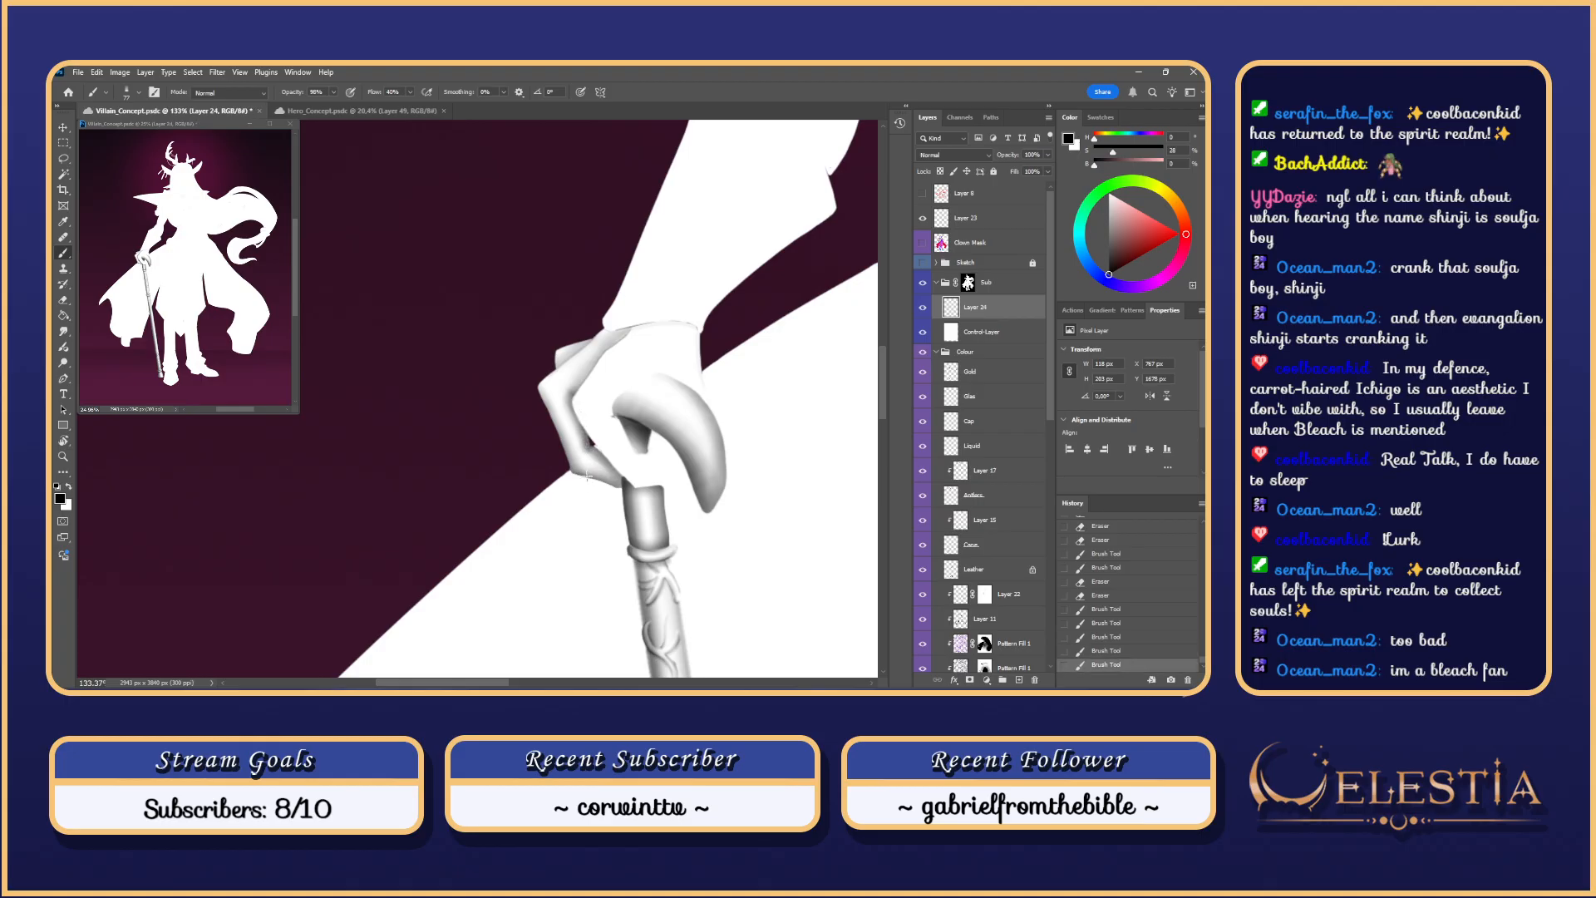
Step: Test shading on the hand's lower edge, then pan to show the whole cane
scroll(587, 475, down, 2)
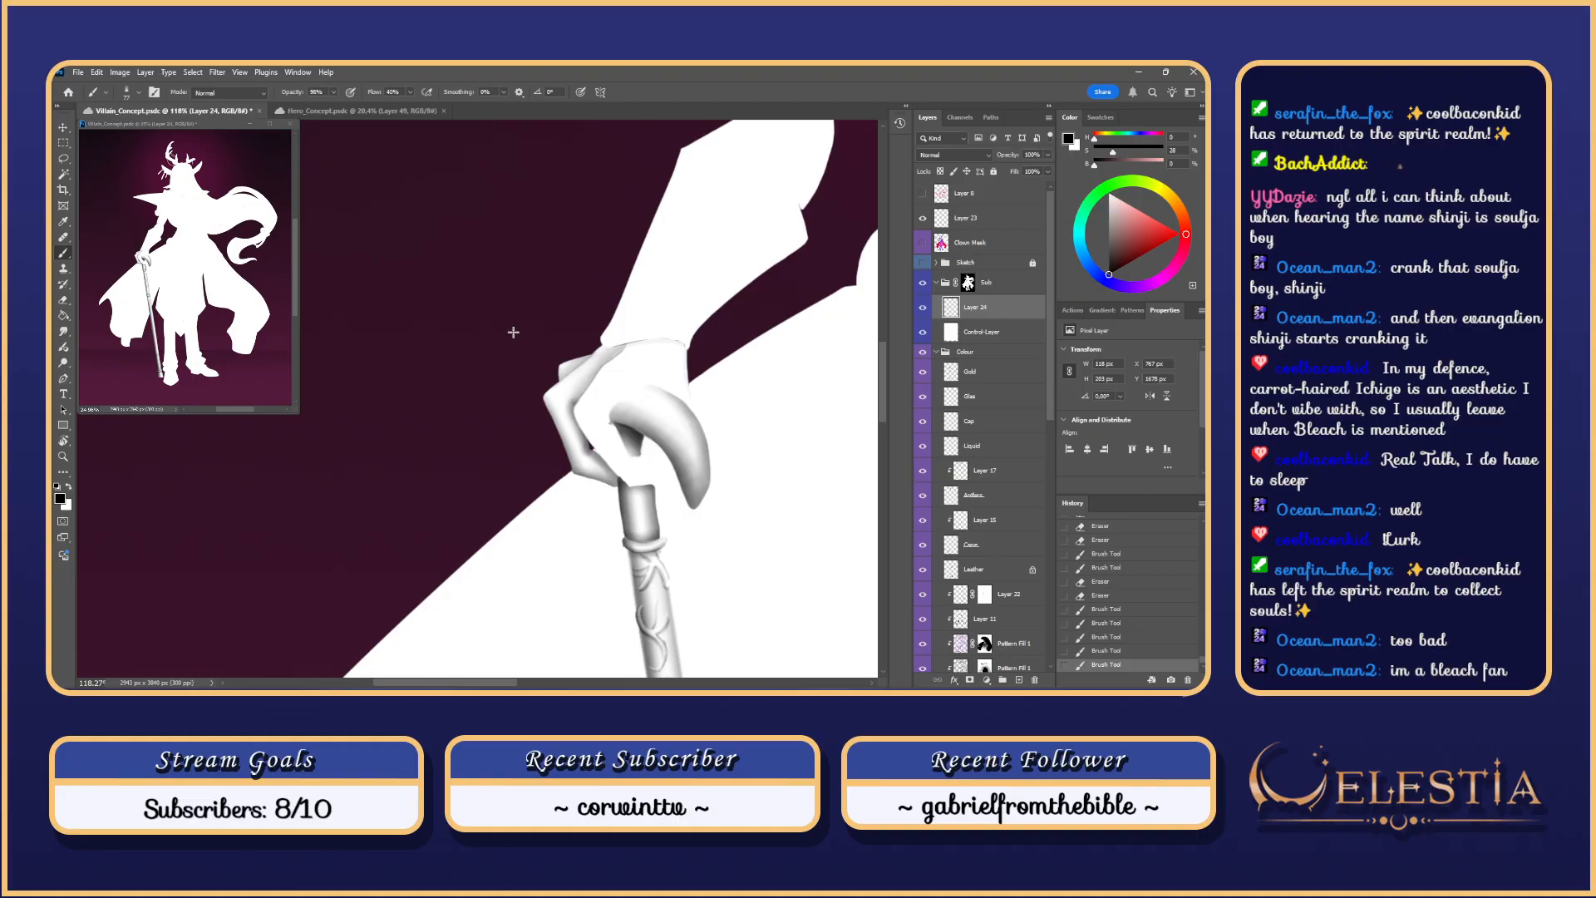
scroll(574, 257, up, 1)
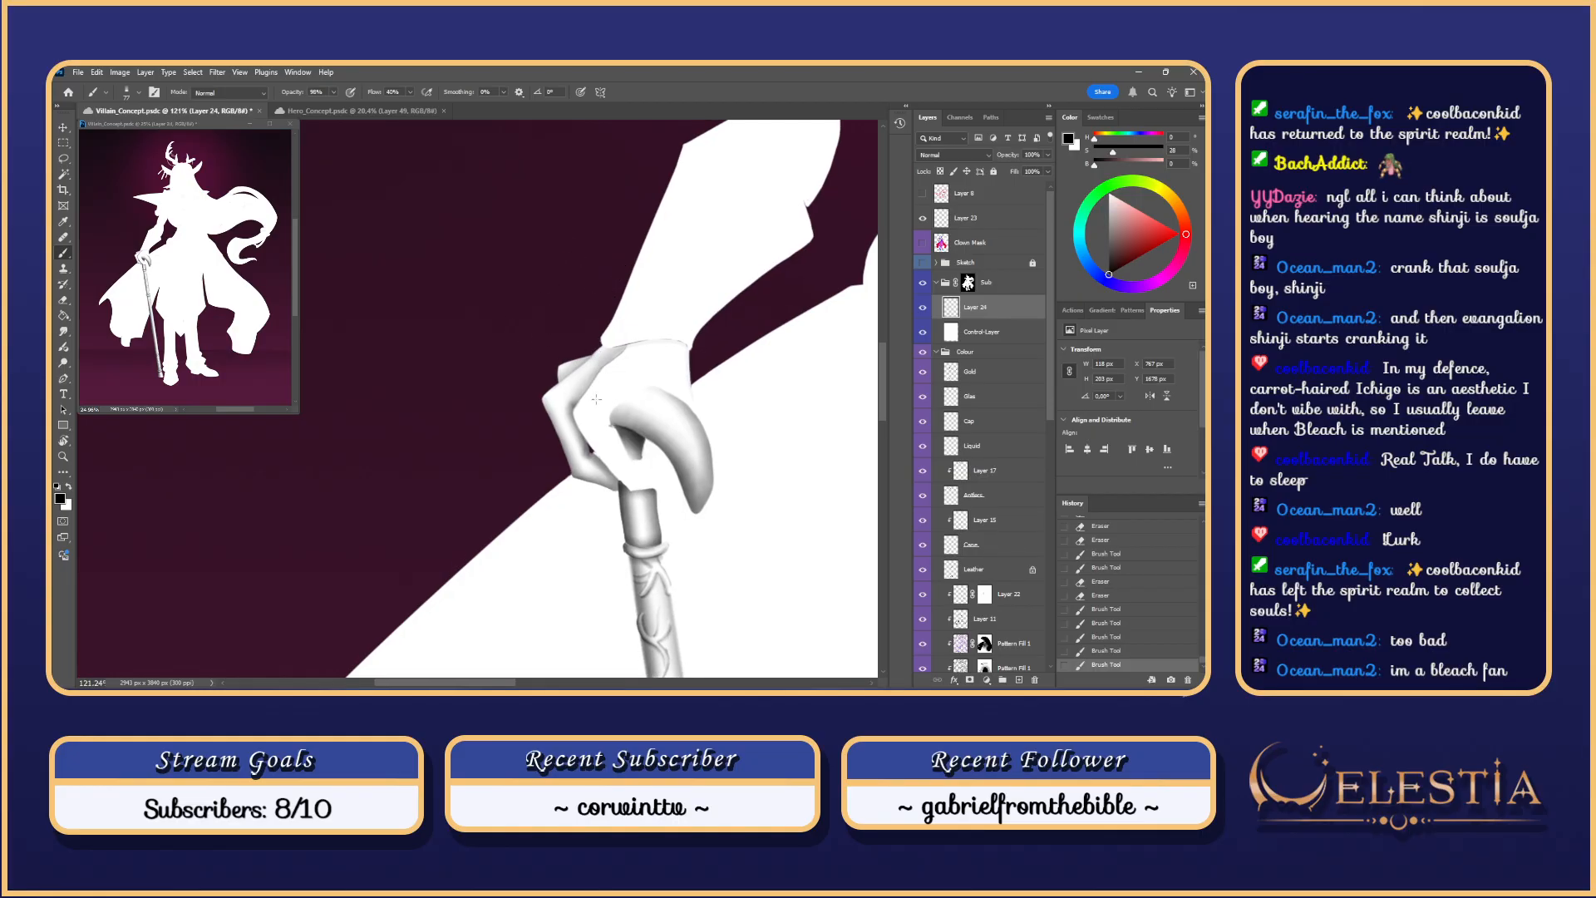
drag(579, 486, 586, 509)
key(ctrl+z)
key(ctrl+z)
key(ctrl+z)
key(ctrl+z)
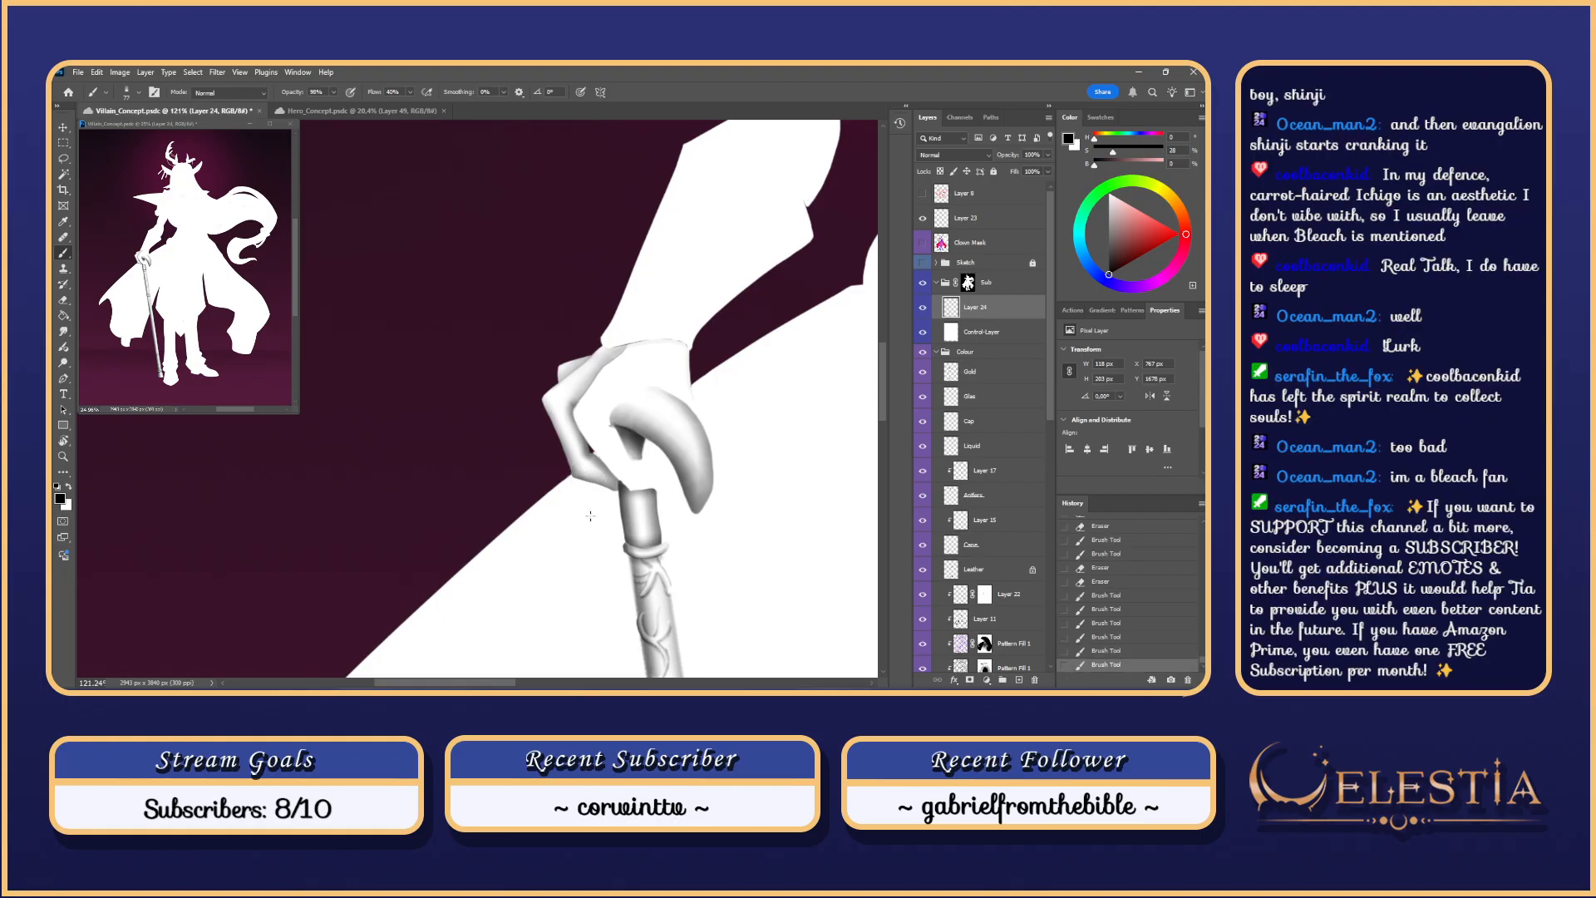
key(ctrl+z)
scroll(587, 454, down, 3)
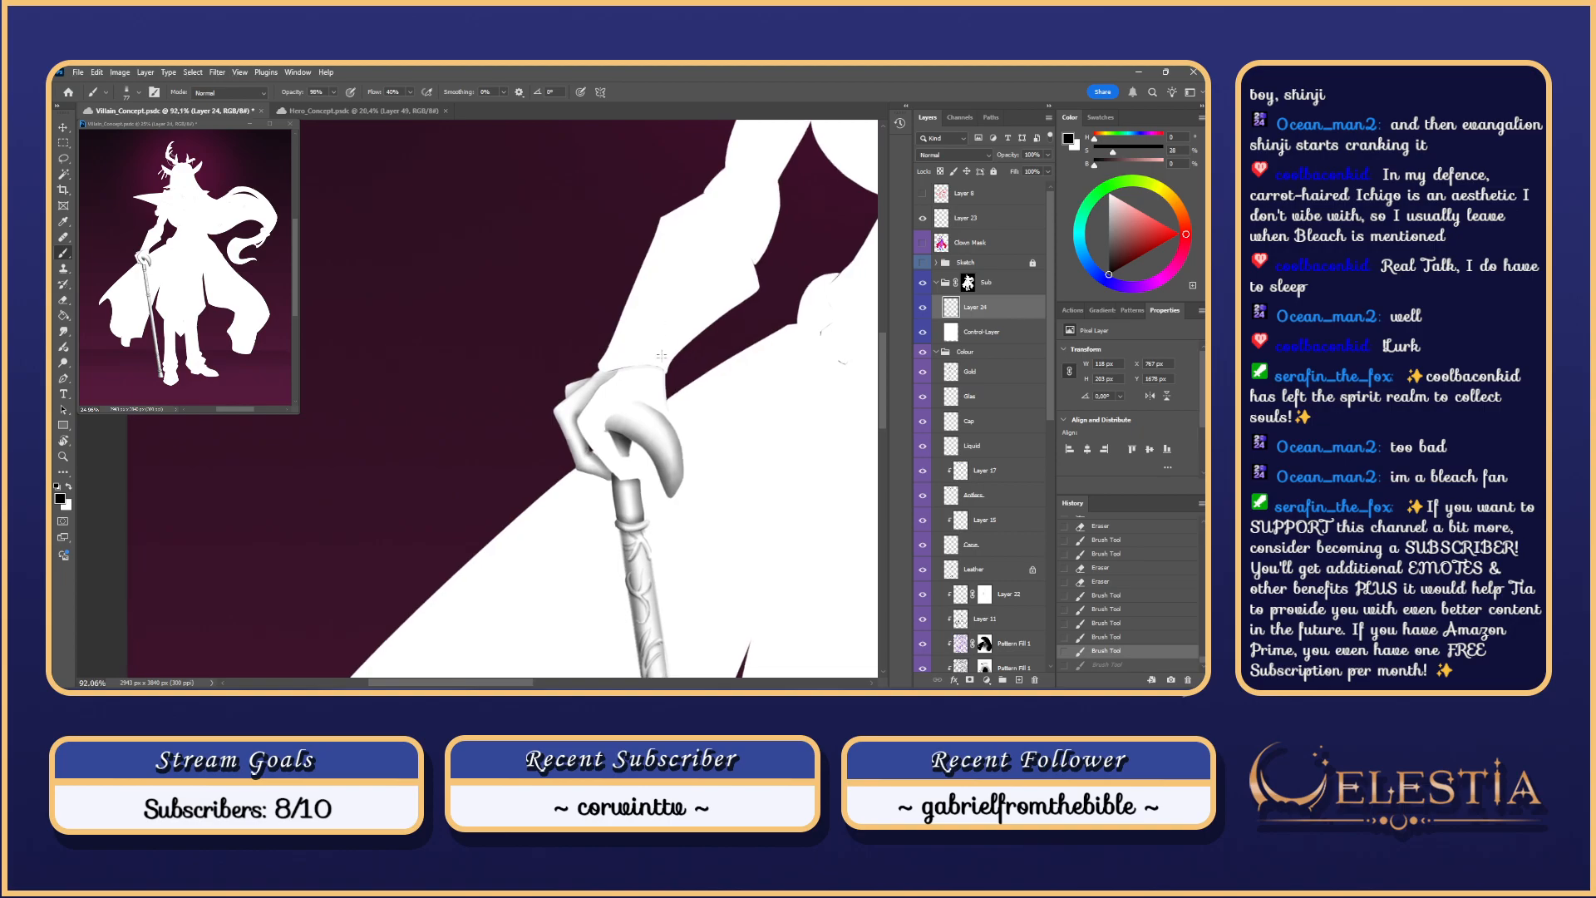
scroll(648, 353, up, 1)
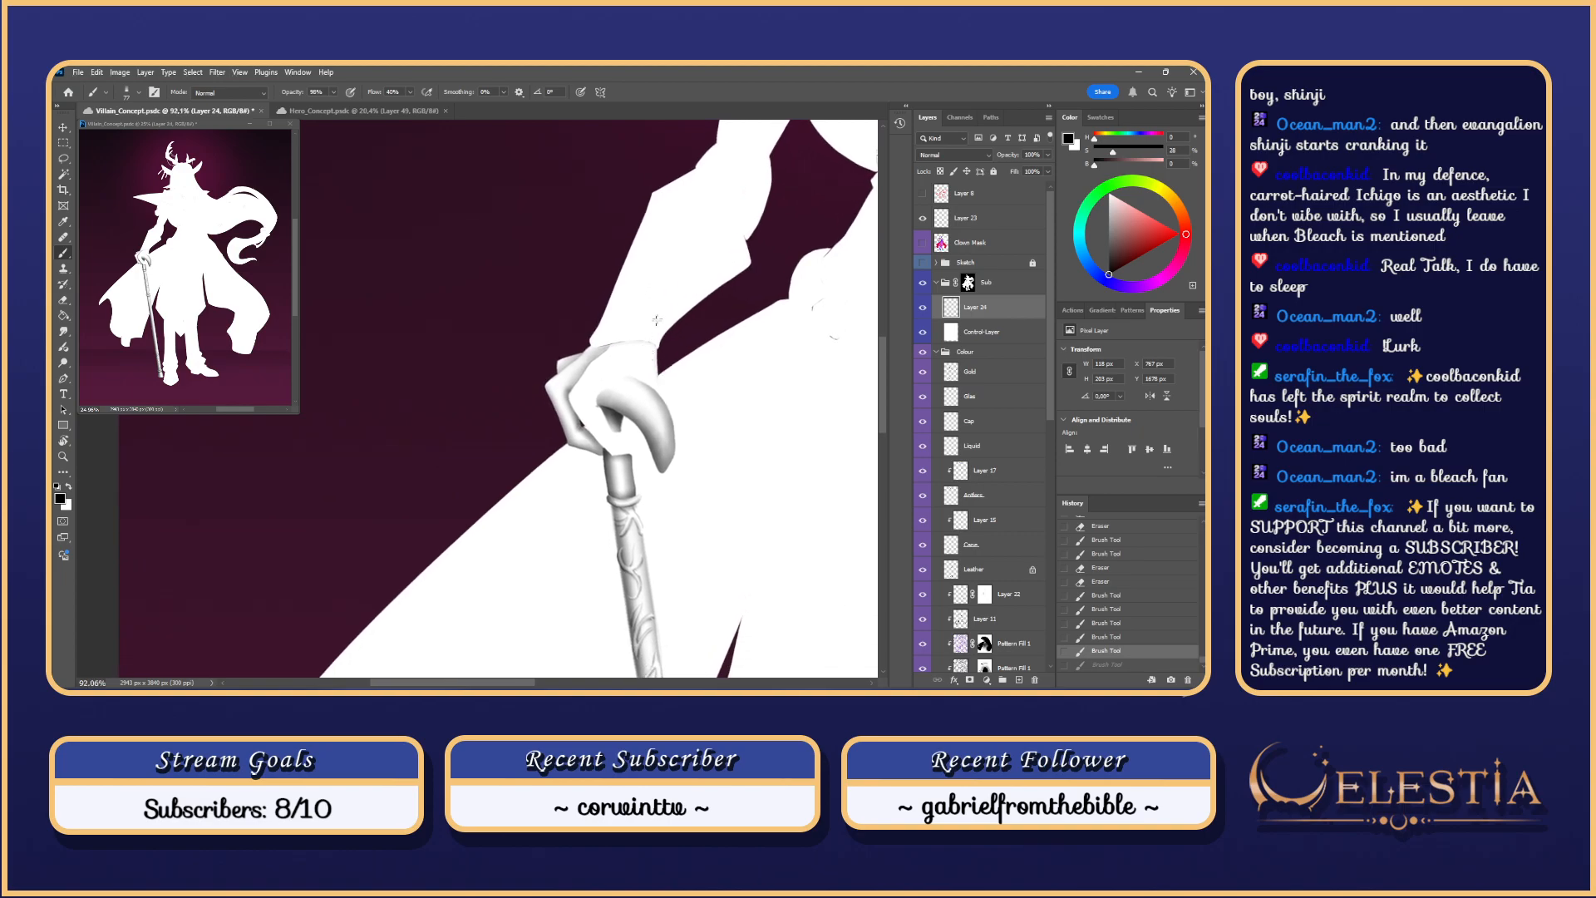
scroll(649, 357, down, 2)
drag(645, 367, 624, 402)
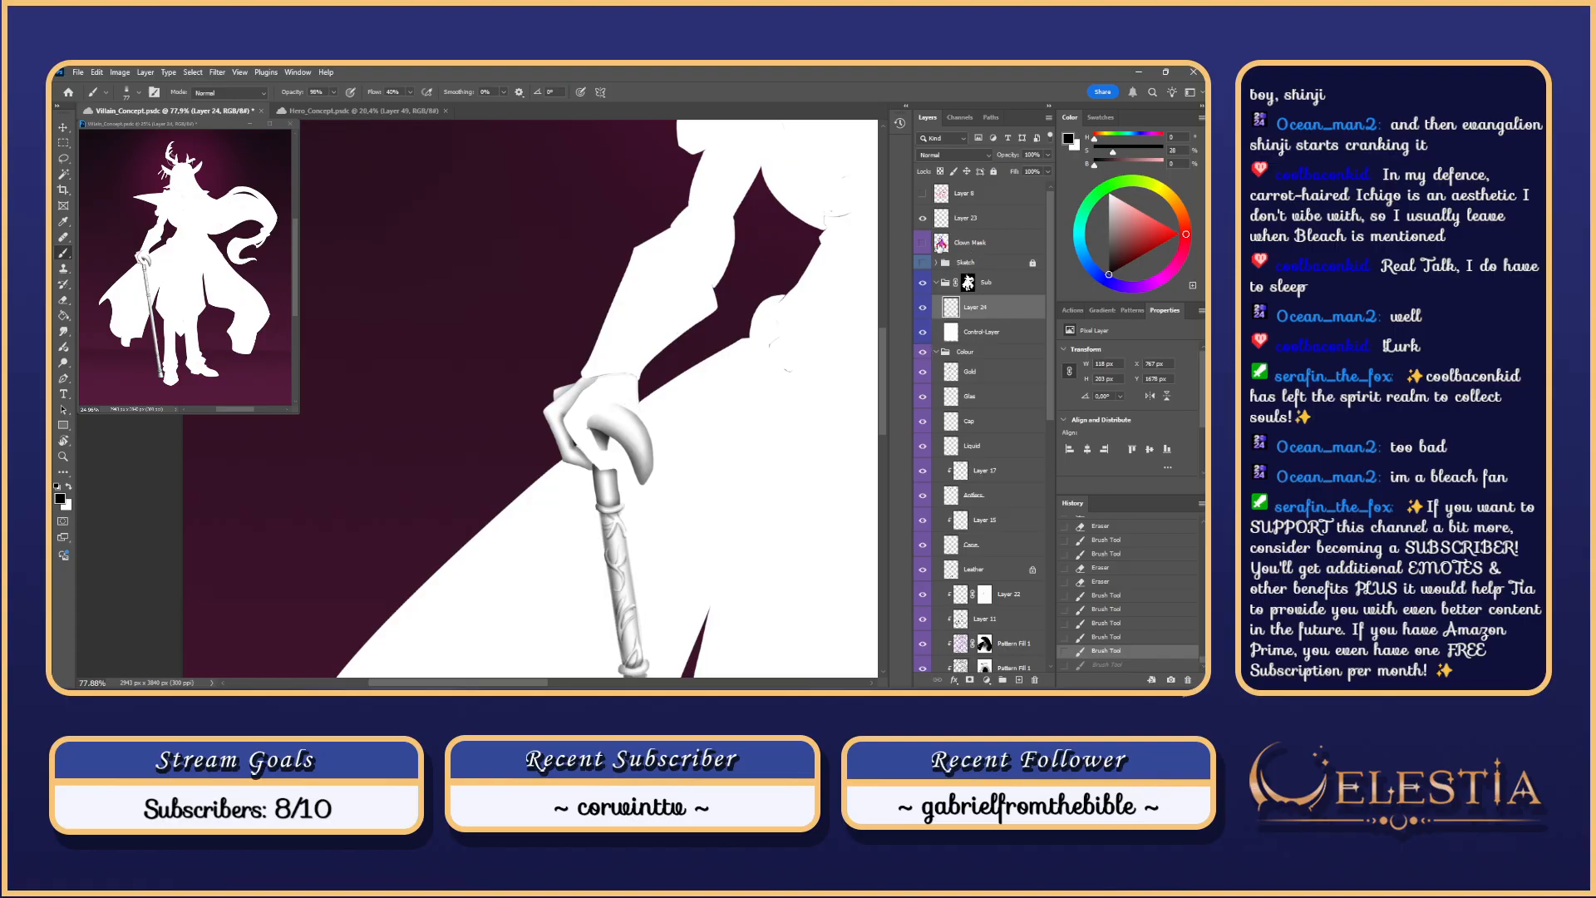
click(941, 244)
Step: Select the gloved hand with the Magic Wand and refine its edge with the Lasso
key(w)
click(598, 402)
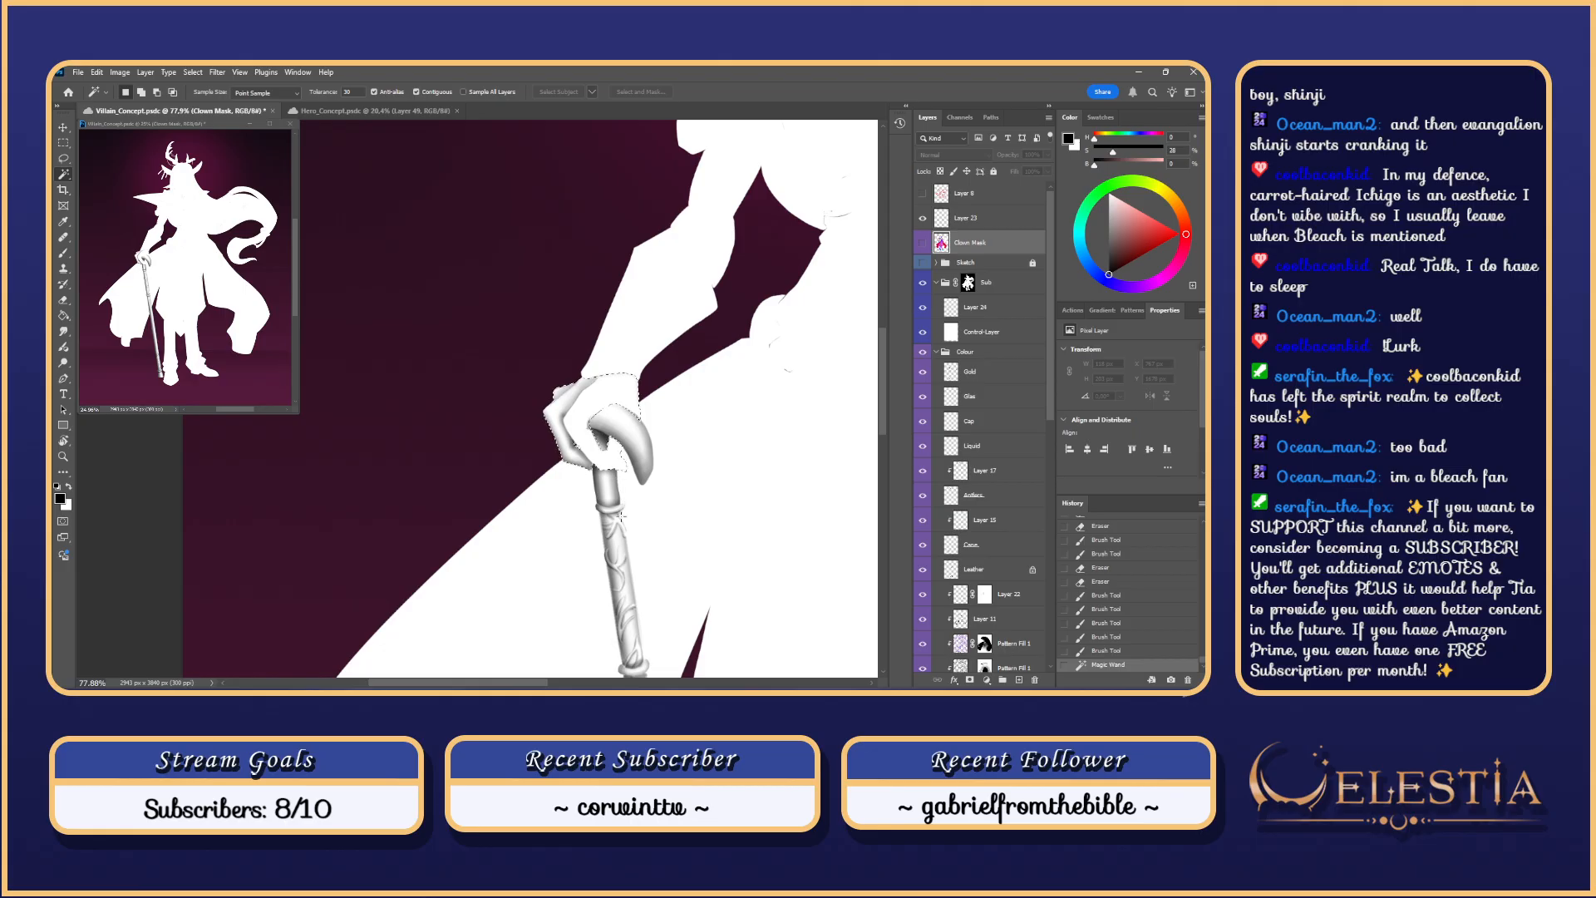
key(l)
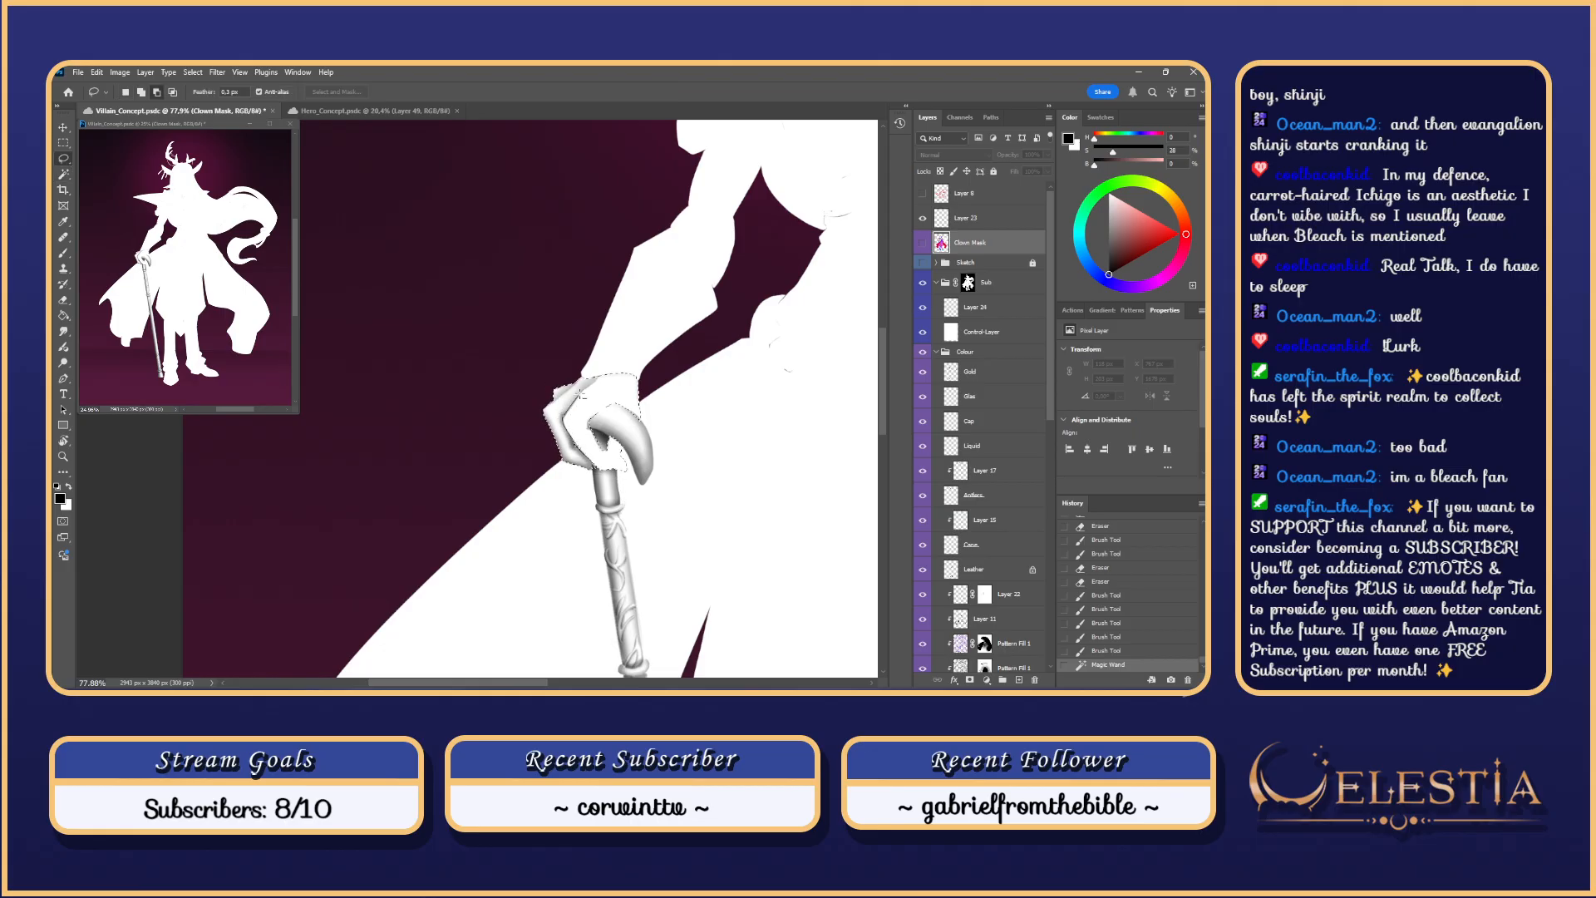
mouse_move(542, 396)
mouse_down()
mouse_move(568, 475)
mouse_move(592, 467)
mouse_move(570, 446)
mouse_up()
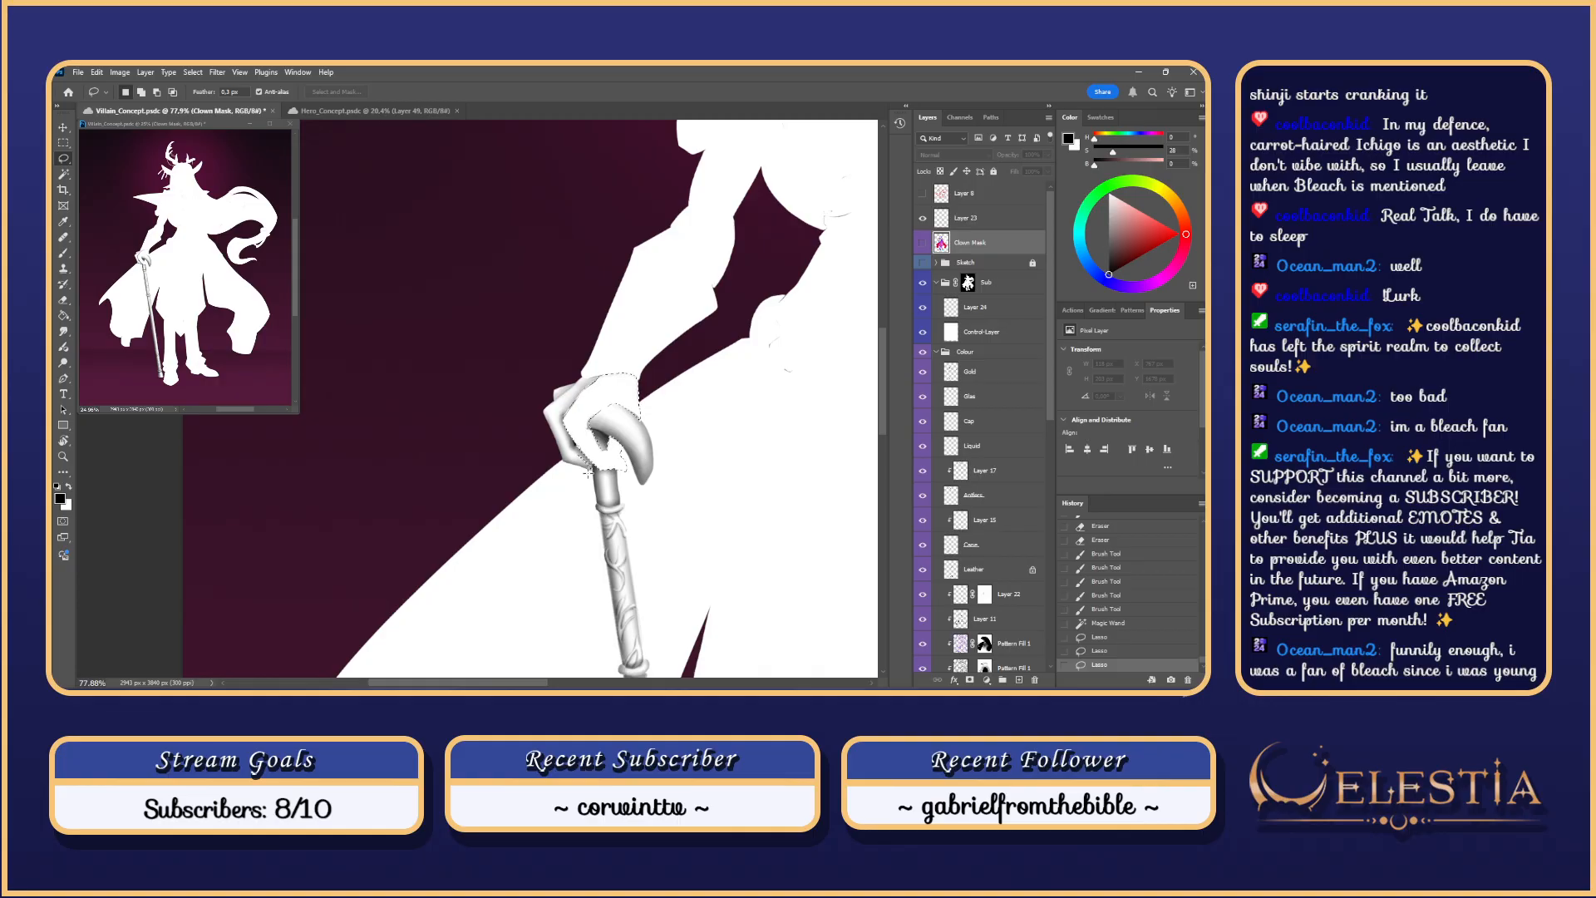
key(alt)
mouse_move(595, 471)
mouse_down()
mouse_move(572, 433)
mouse_move(593, 465)
mouse_up()
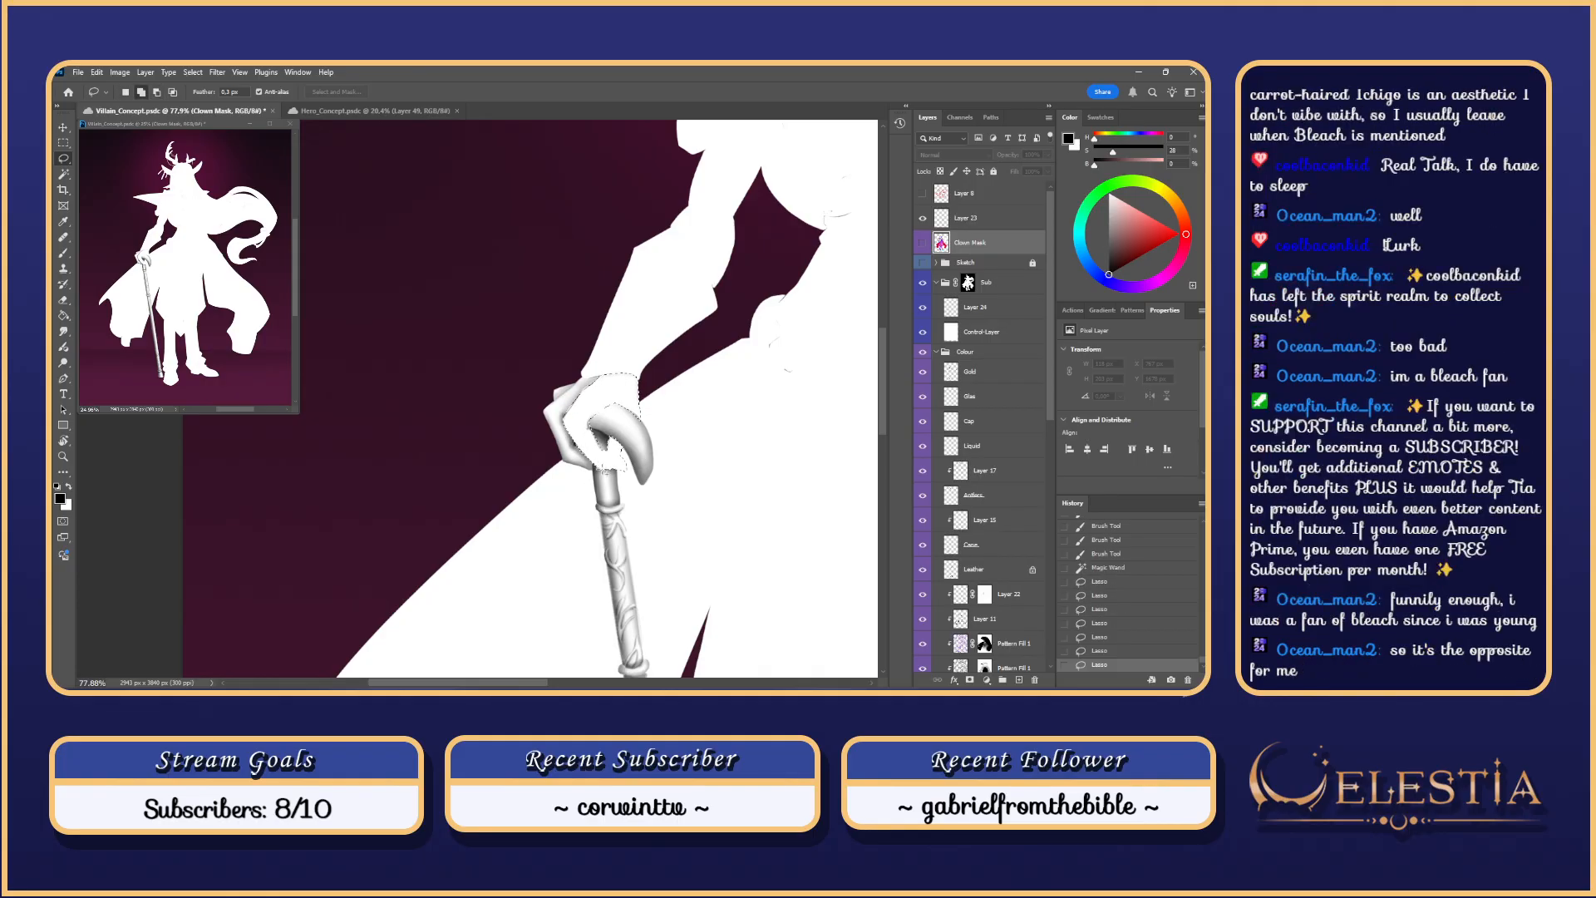
drag(655, 392, 652, 341)
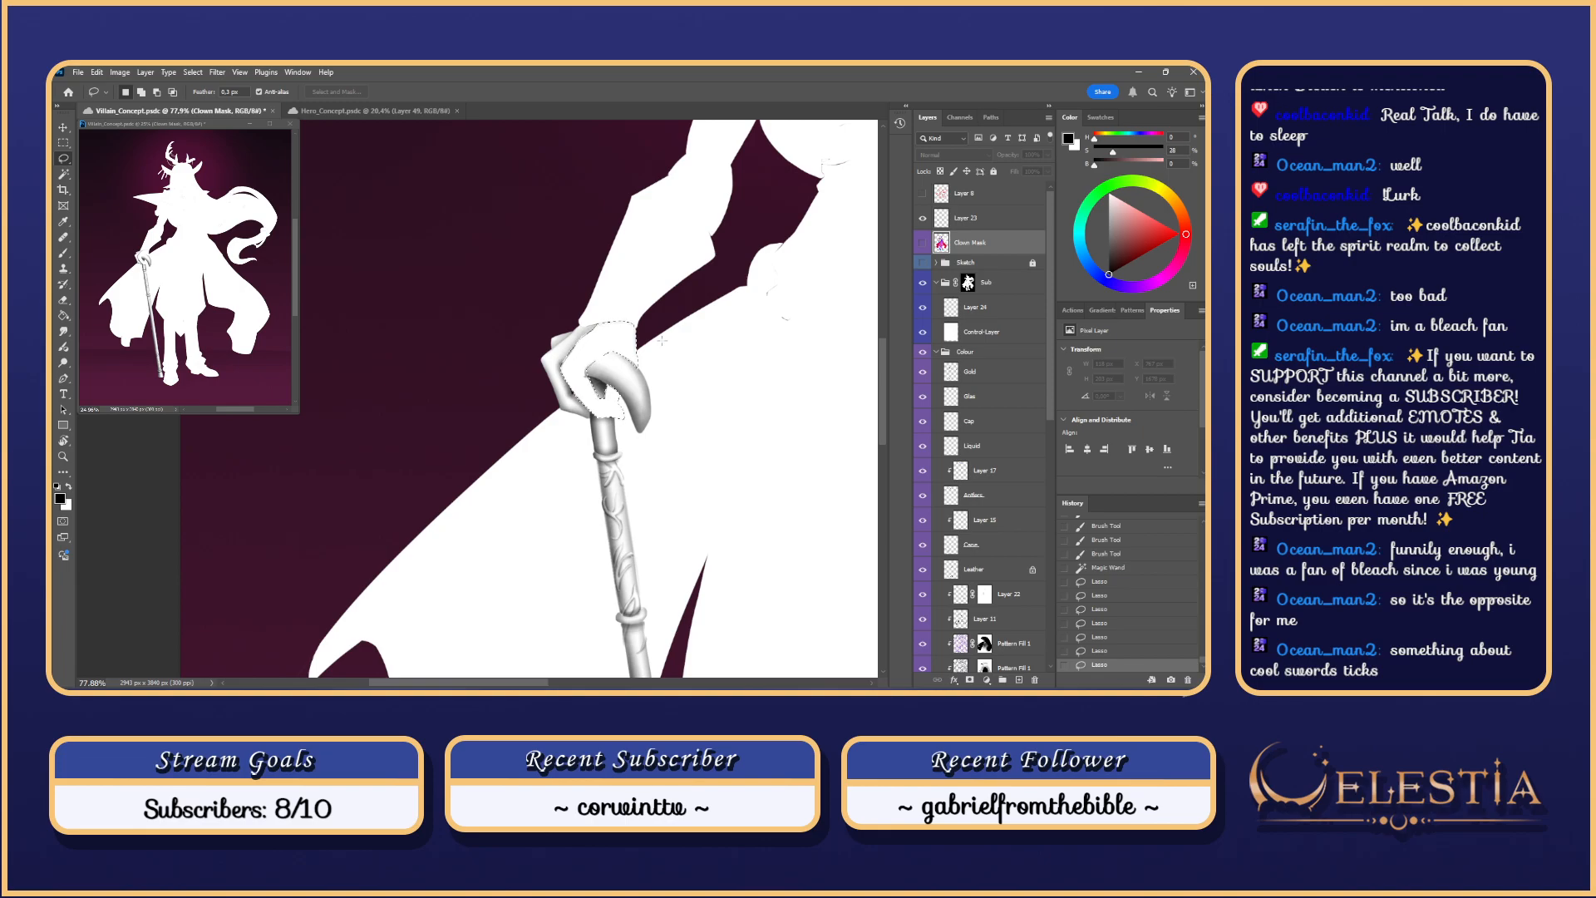
scroll(663, 340, up, 4)
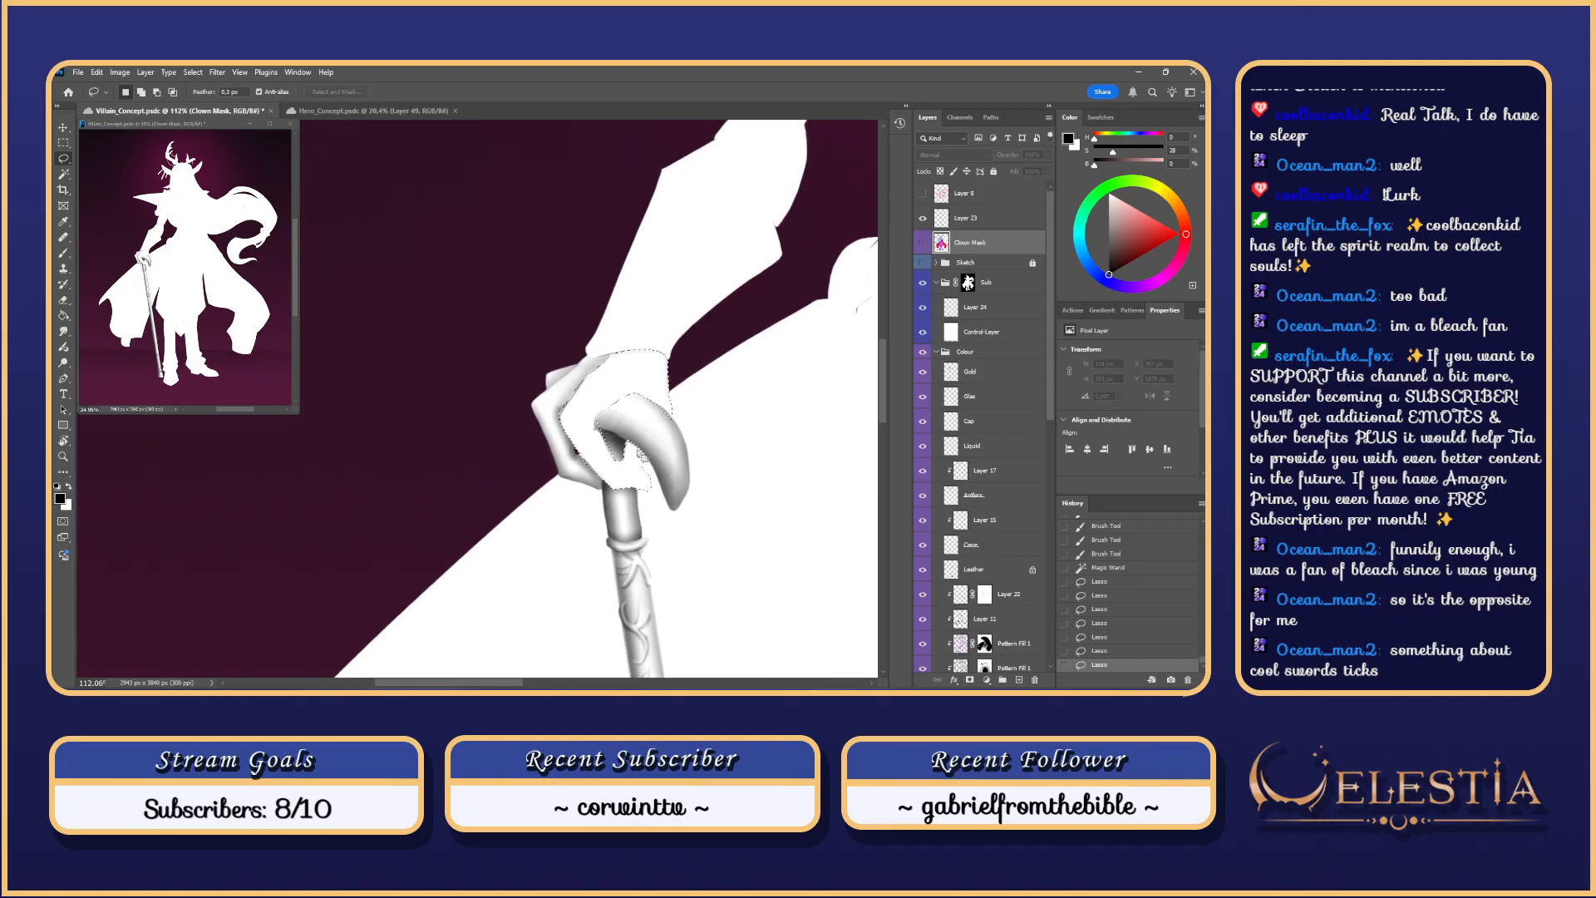
Step: Make the Sketch layer visible again and remove the thumb area from the selection
click(922, 262)
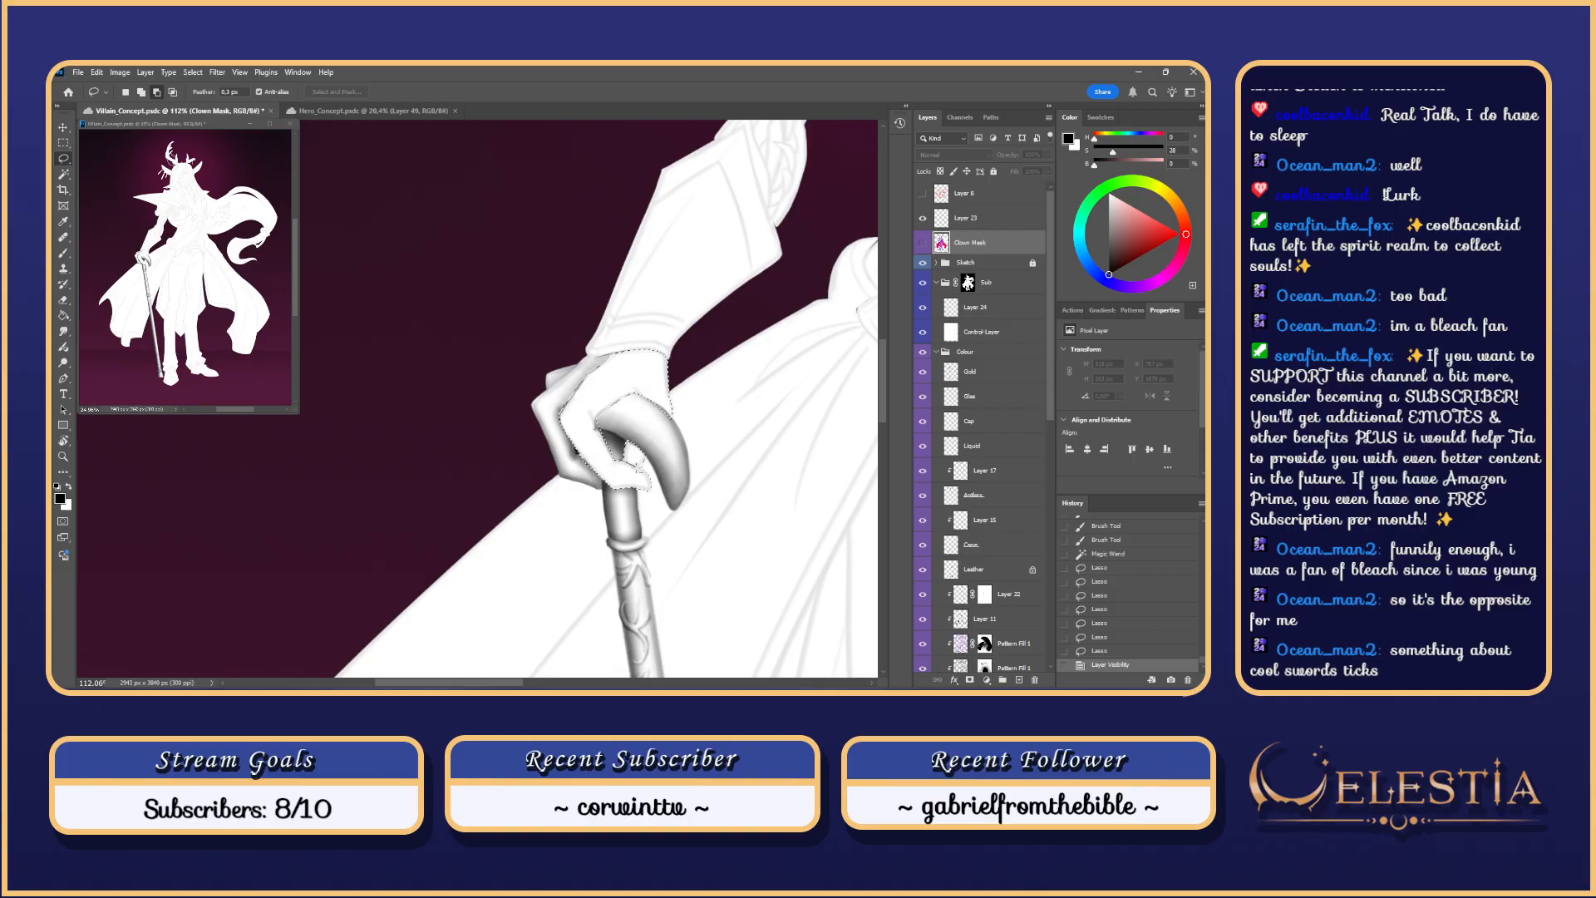
mouse_move(630, 435)
mouse_down()
mouse_move(648, 488)
mouse_move(622, 457)
mouse_up()
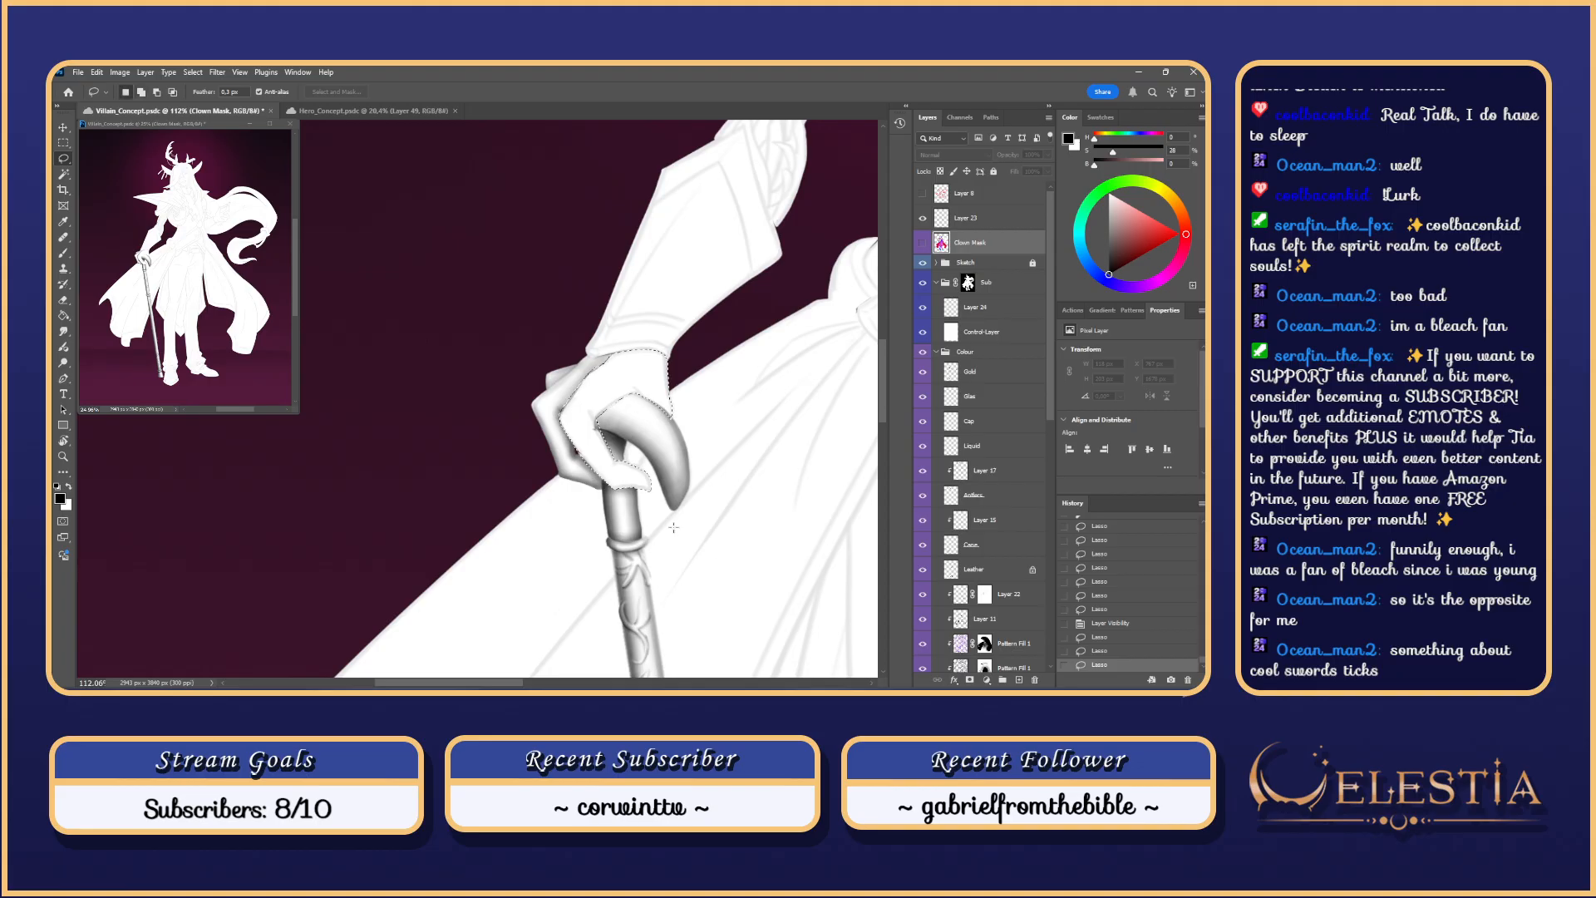
drag(689, 526, 740, 555)
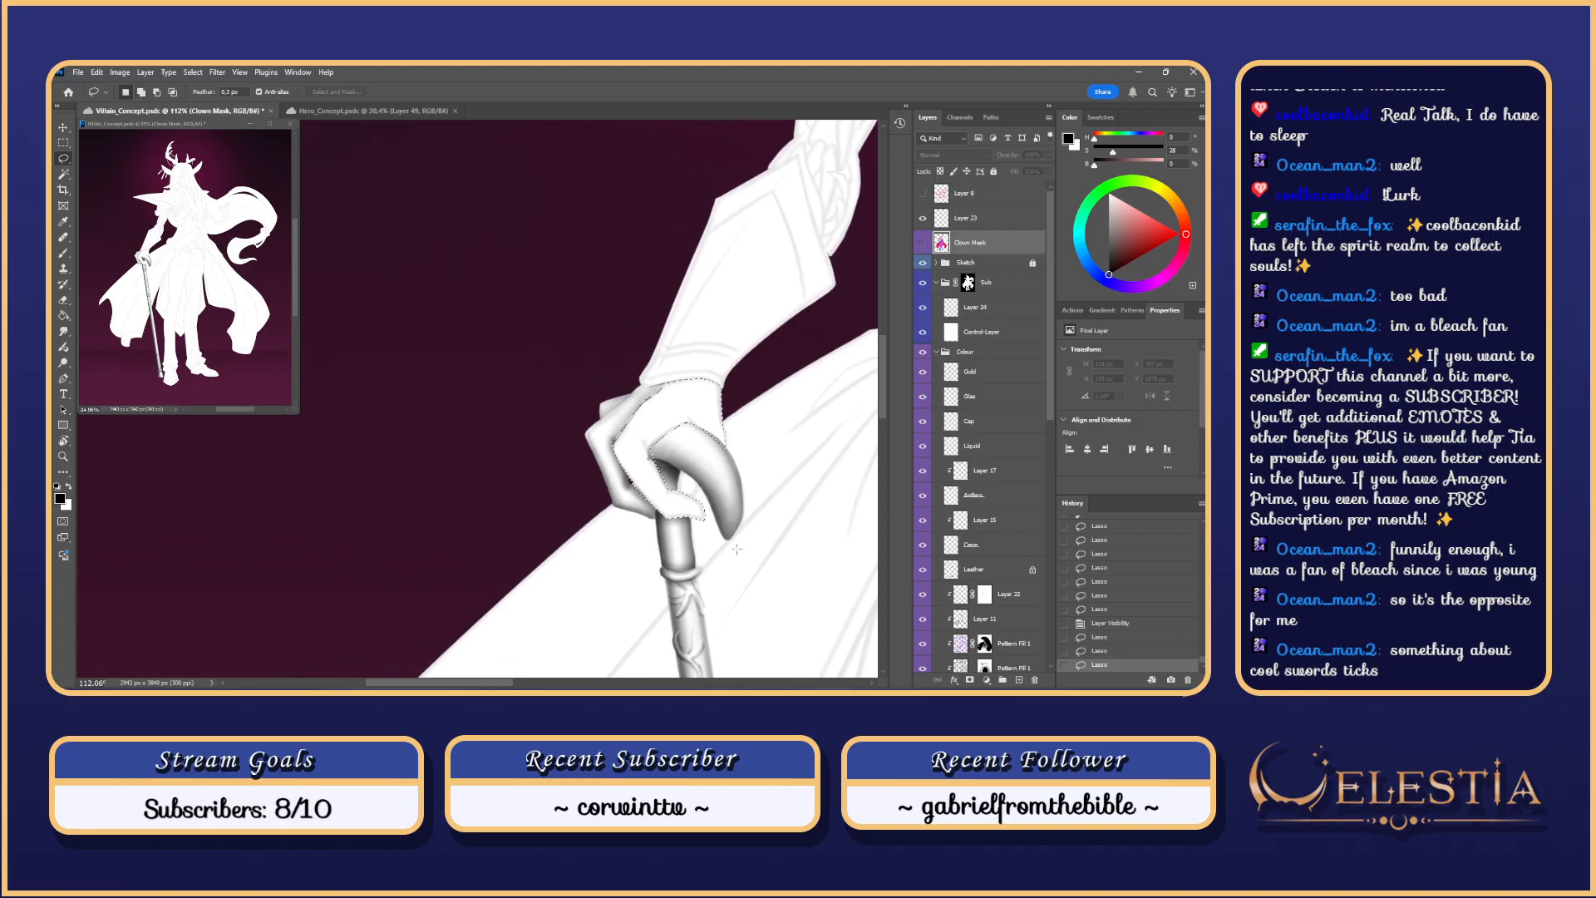
key(ctrl+d)
drag(638, 472, 647, 475)
key(ctrl+z)
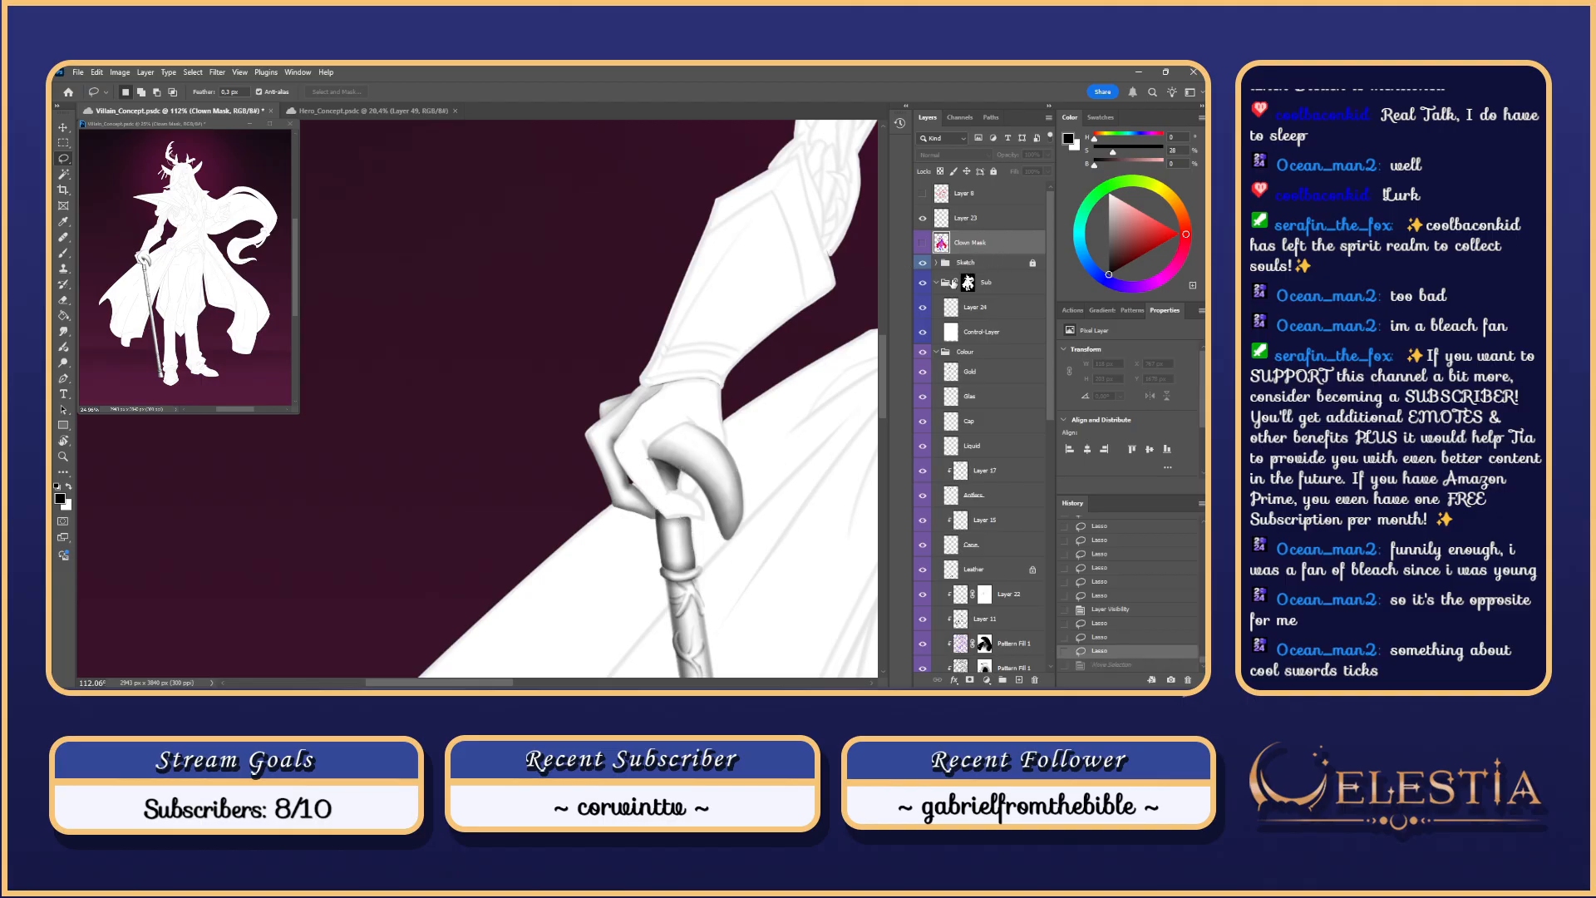
Step: Dismiss the hidden-layer warning and shade between the fingers on Layer 24
key(b)
click(628, 417)
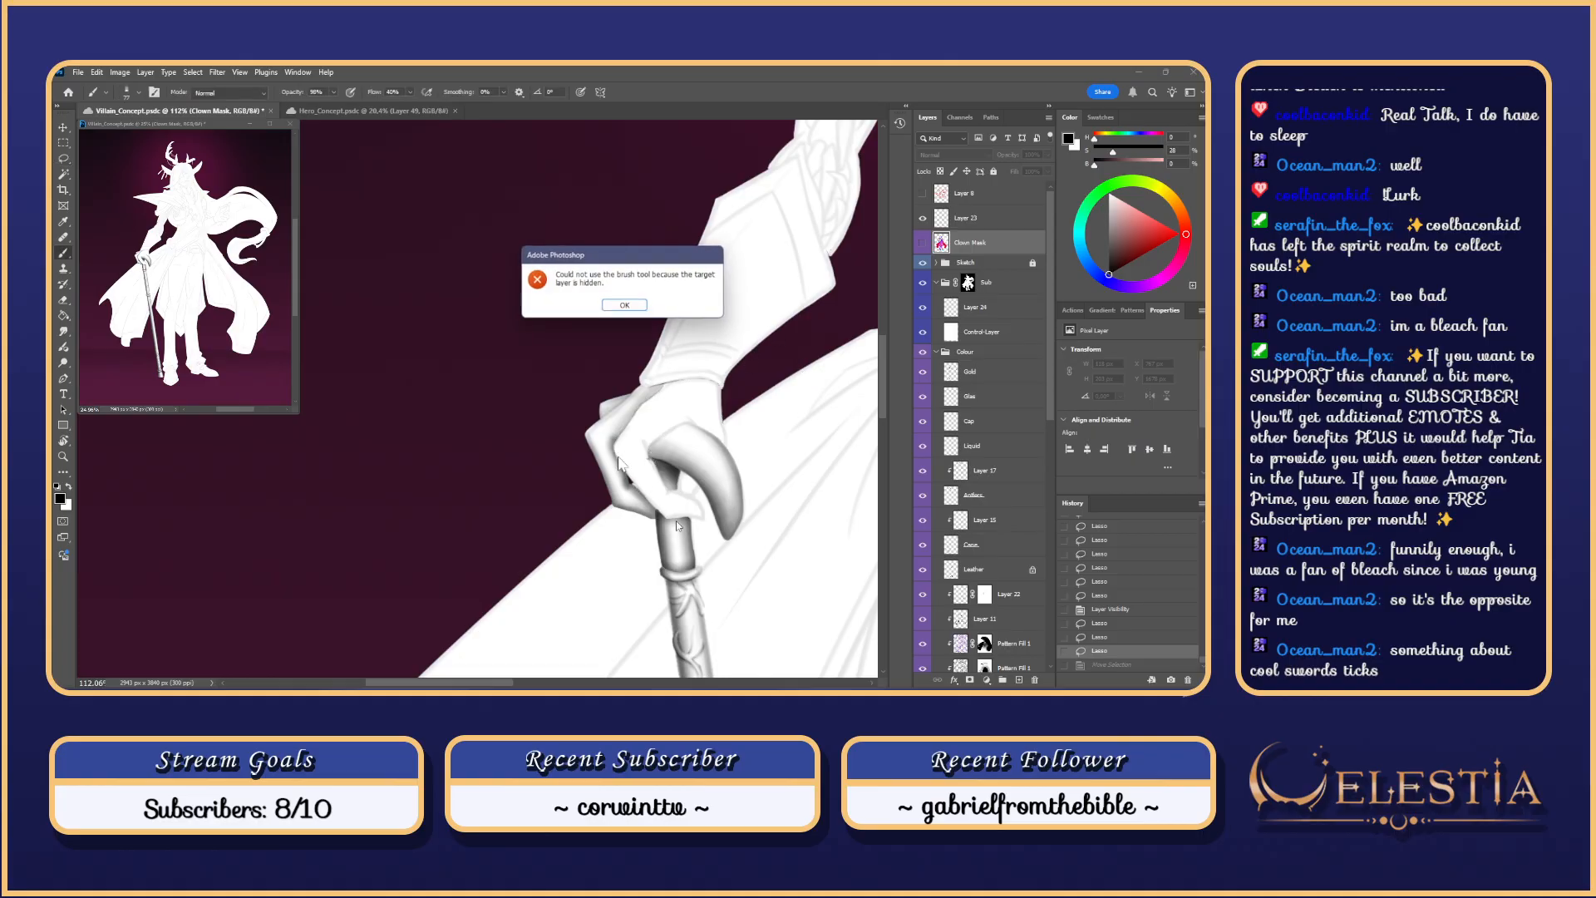
click(622, 307)
click(959, 314)
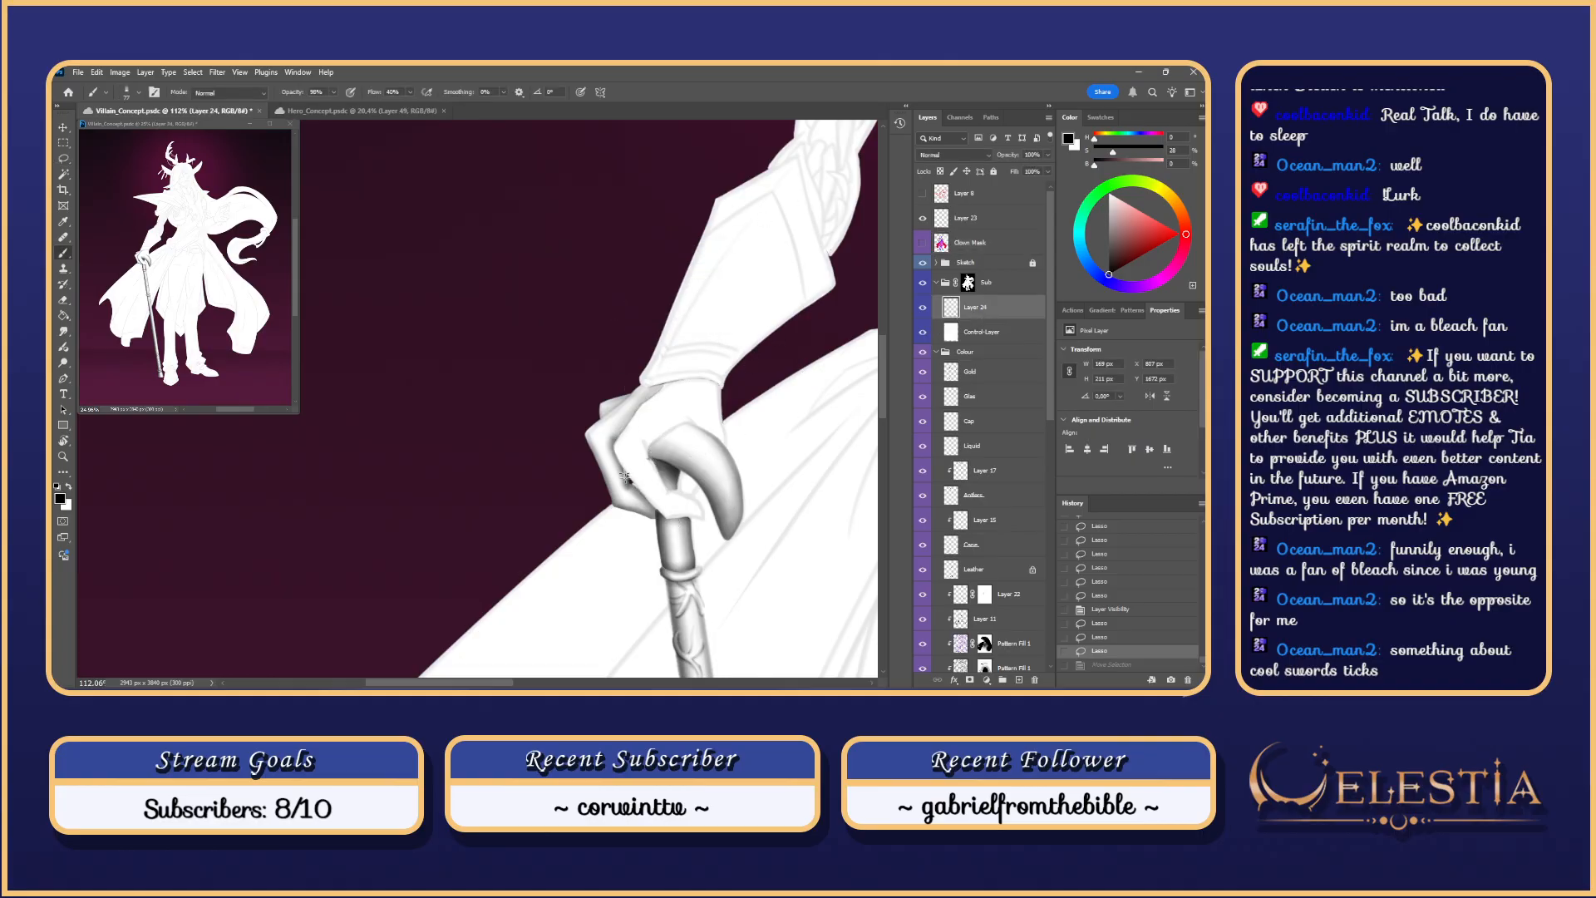
click(644, 471)
key(ctrl+z)
mouse_move(641, 471)
mouse_down()
mouse_move(672, 525)
mouse_move(609, 437)
mouse_move(695, 534)
mouse_move(636, 484)
mouse_move(612, 434)
mouse_move(700, 547)
mouse_move(629, 483)
mouse_move(657, 501)
mouse_move(615, 439)
mouse_move(650, 462)
mouse_up()
key(ctrl+z)
Step: Darken the edge along the index finger and the finger gaps, testing and undoing strokes
key(ctrl+z)
key(ctrl+z)
key(ctrl+z)
key(ctrl+z)
mouse_move(639, 486)
mouse_down()
mouse_move(615, 443)
mouse_move(665, 514)
mouse_up()
key(ctrl+z)
drag(615, 446, 670, 517)
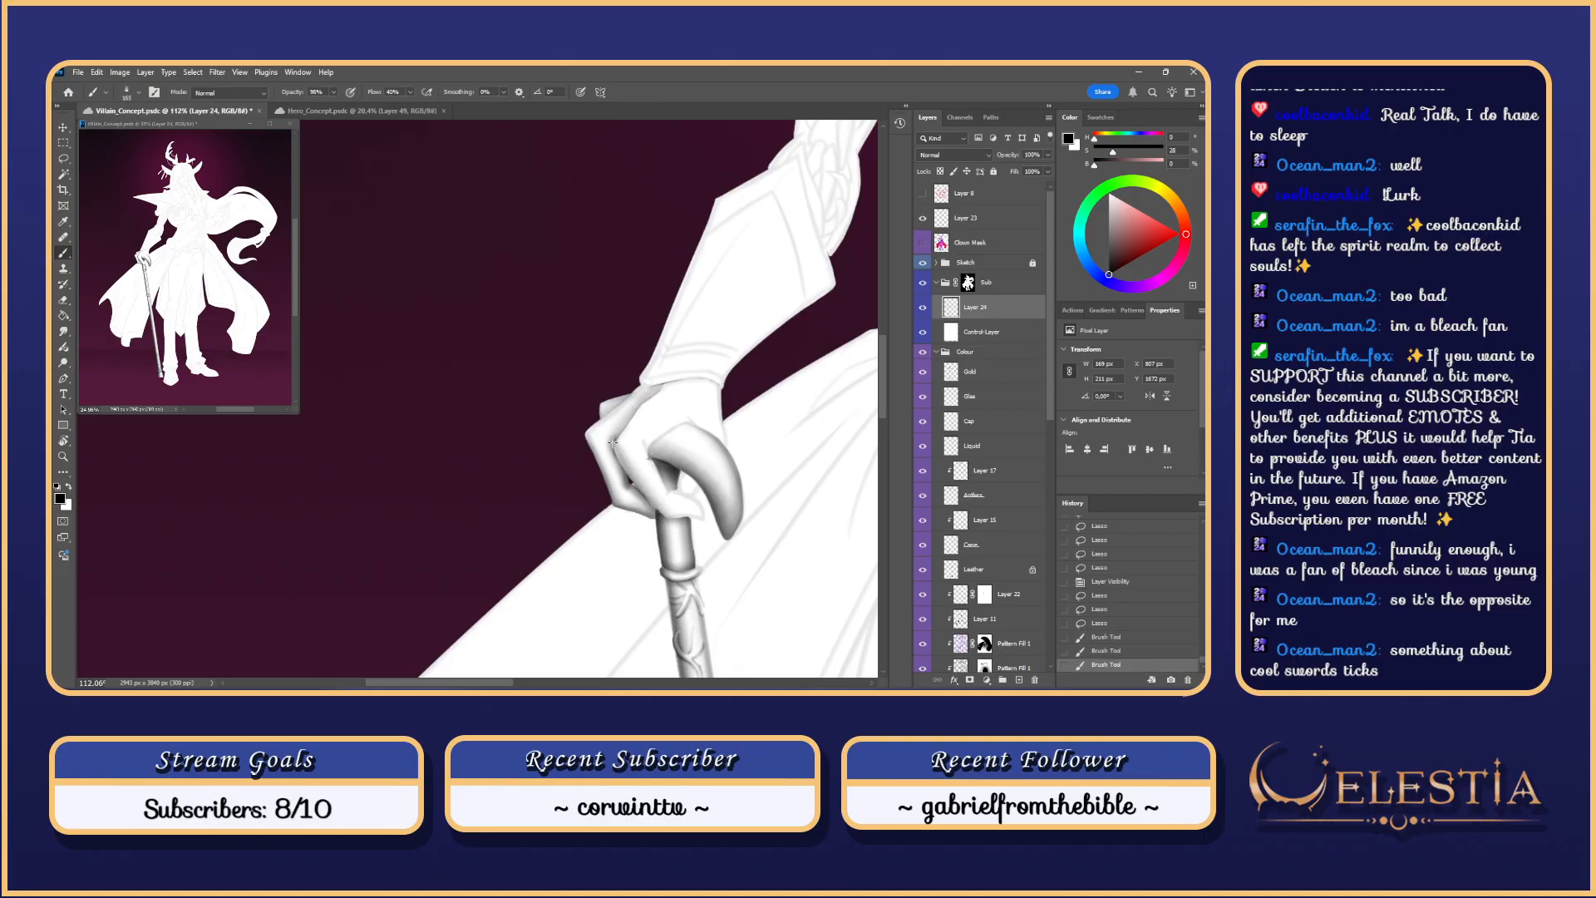
key(ctrl+z)
key(ctrl+z)
mouse_move(615, 445)
mouse_down()
mouse_move(669, 516)
mouse_move(616, 443)
mouse_move(641, 487)
mouse_move(705, 520)
mouse_up()
key(ctrl+z)
key(ctrl+z)
key(ctrl+z)
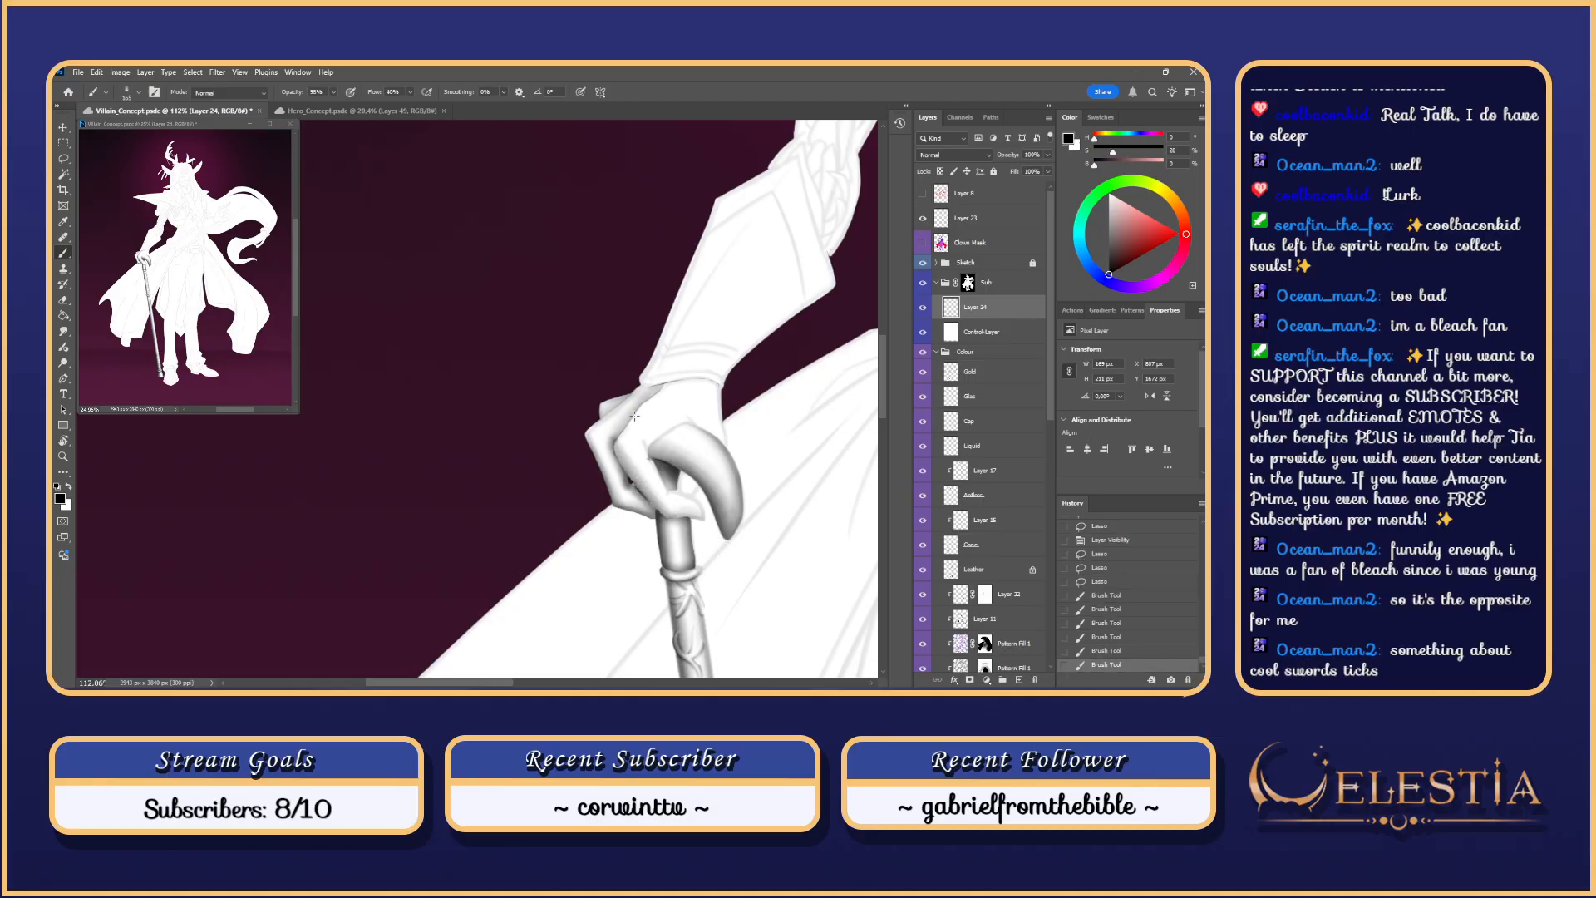
mouse_move(615, 449)
mouse_down()
mouse_move(653, 399)
mouse_move(695, 414)
mouse_move(677, 423)
mouse_move(690, 416)
mouse_move(664, 489)
mouse_up()
key(ctrl+z)
key(ctrl+z)
key(ctrl+z)
key(ctrl+z)
key(ctrl+z)
key(ctrl+z)
key(ctrl+z)
key(ctrl+z)
key(ctrl+z)
key(ctrl+z)
key(ctrl+z)
key(ctrl+z)
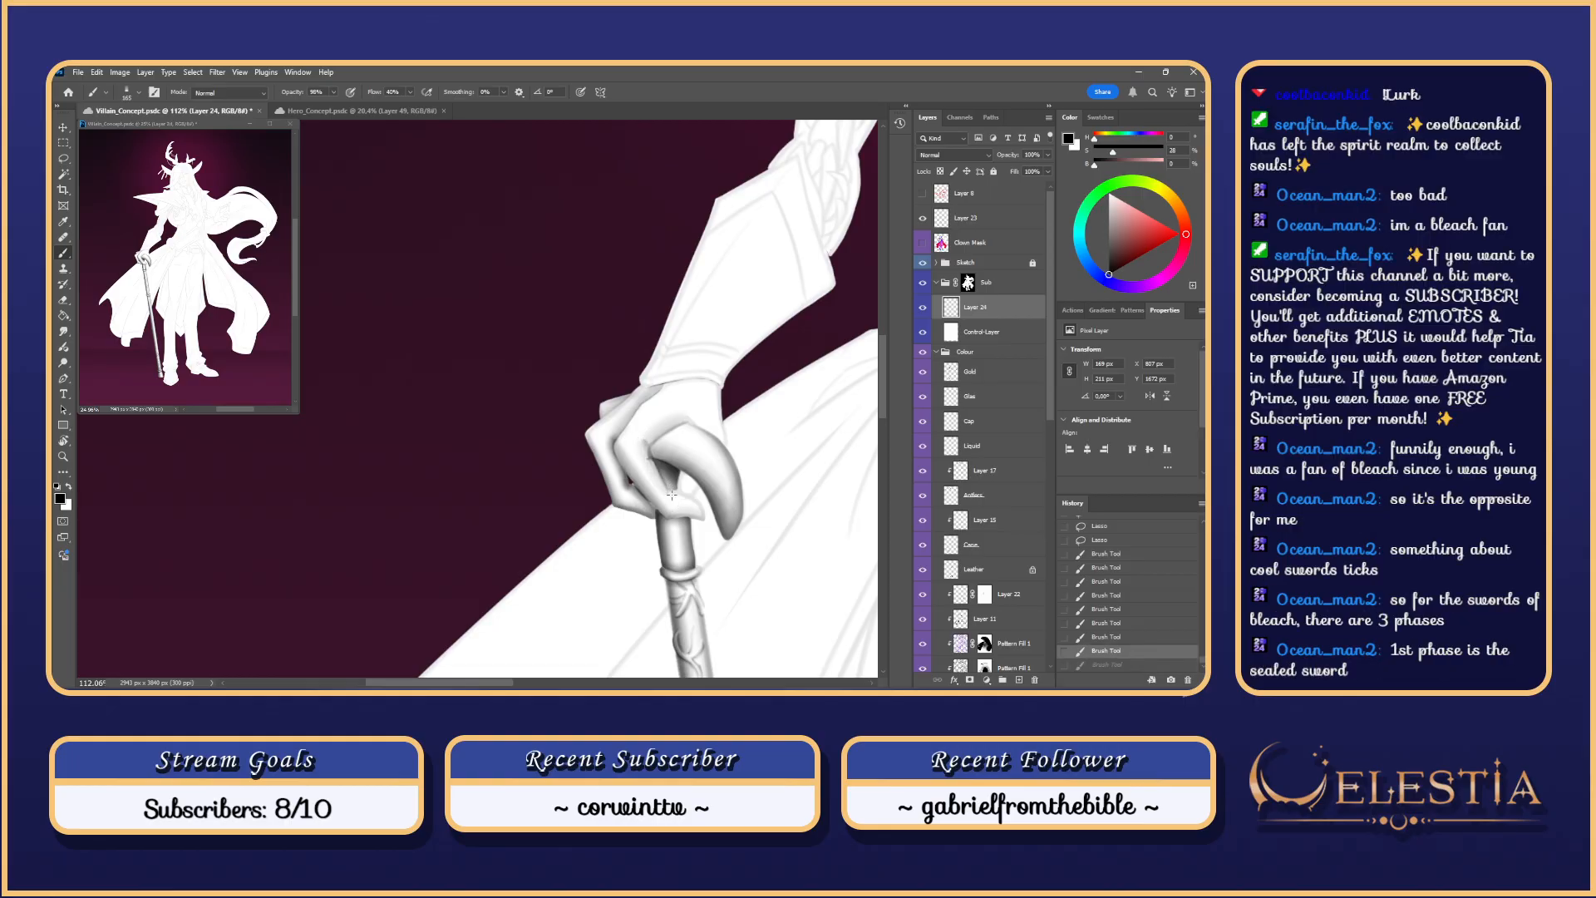
key(ctrl+z)
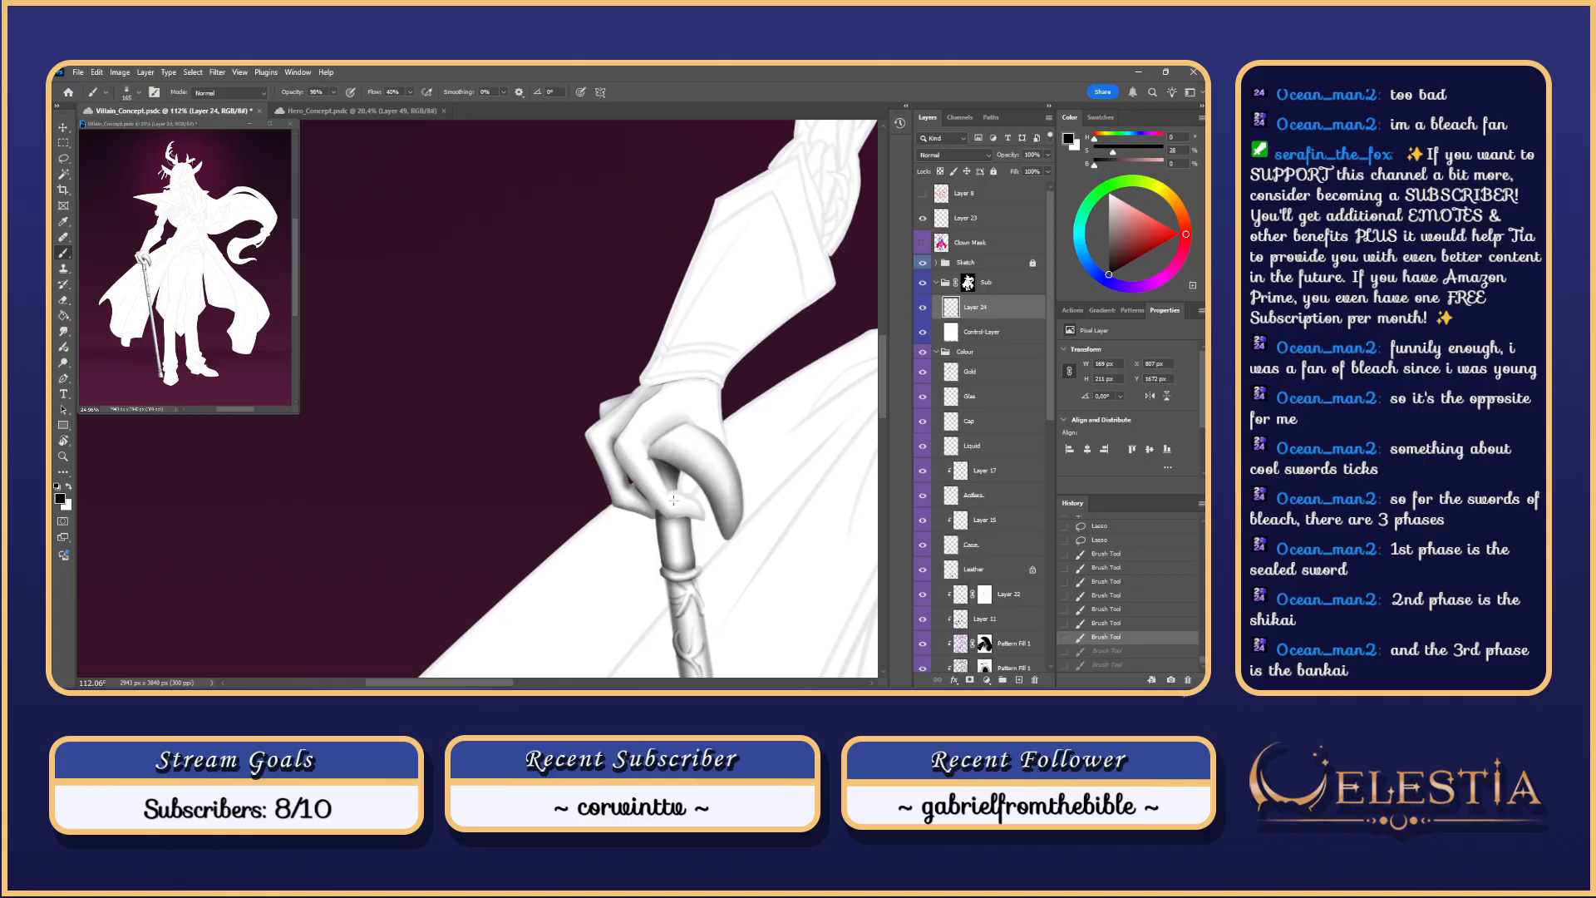
scroll(673, 499, up, 2)
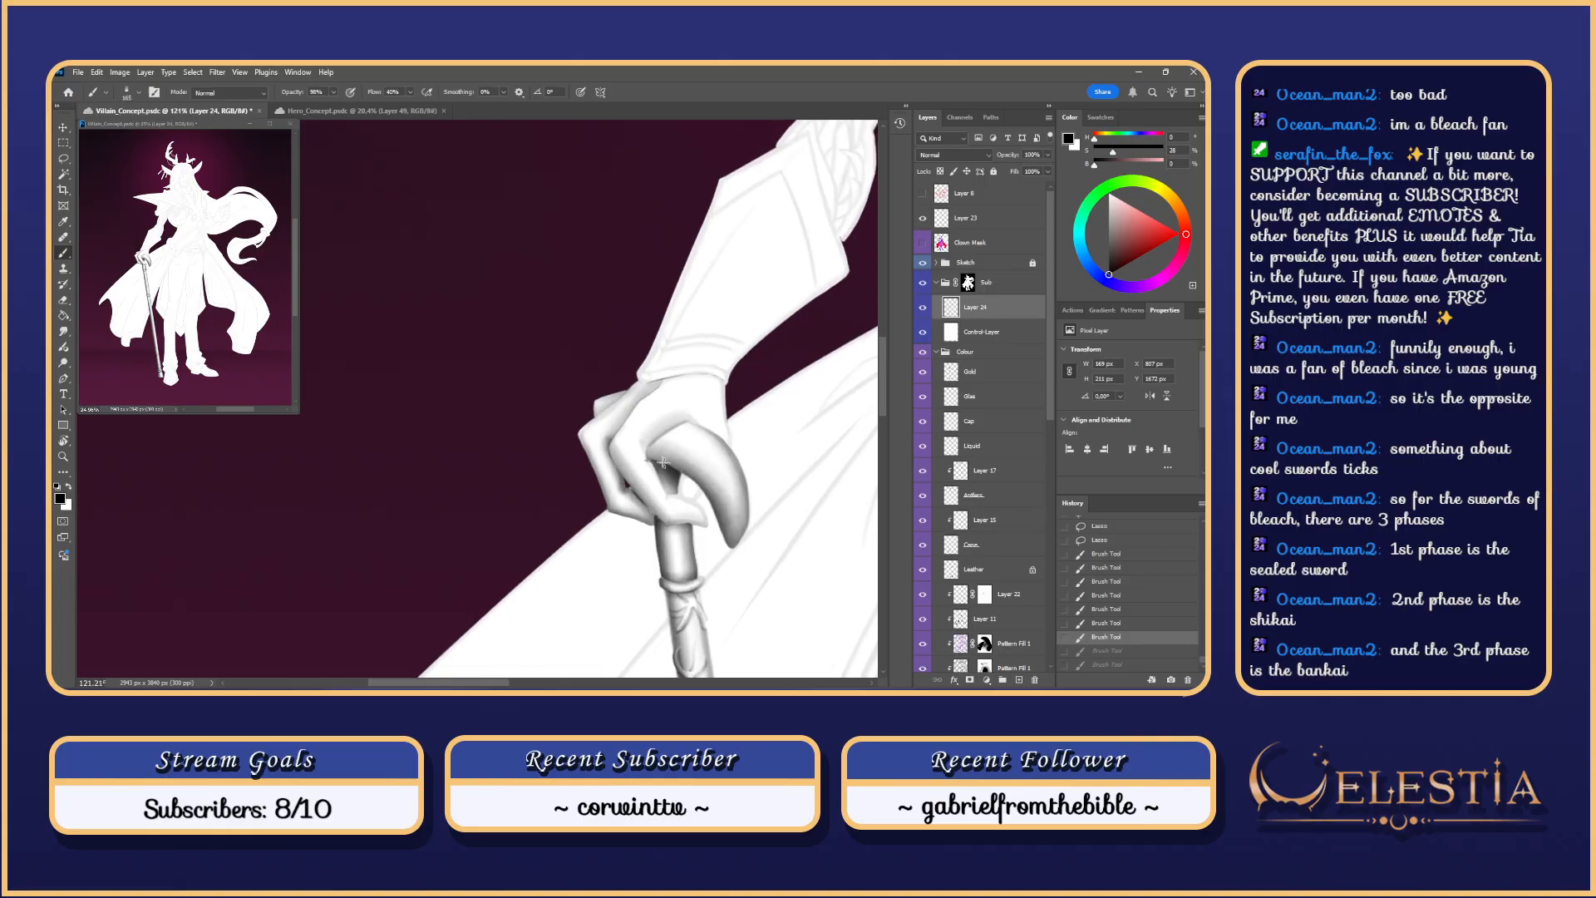
mouse_move(676, 439)
mouse_down()
mouse_move(653, 395)
mouse_move(636, 446)
mouse_move(625, 418)
mouse_up()
key(ctrl+z)
key(ctrl+z)
key(ctrl+z)
key(ctrl+z)
key(ctrl+z)
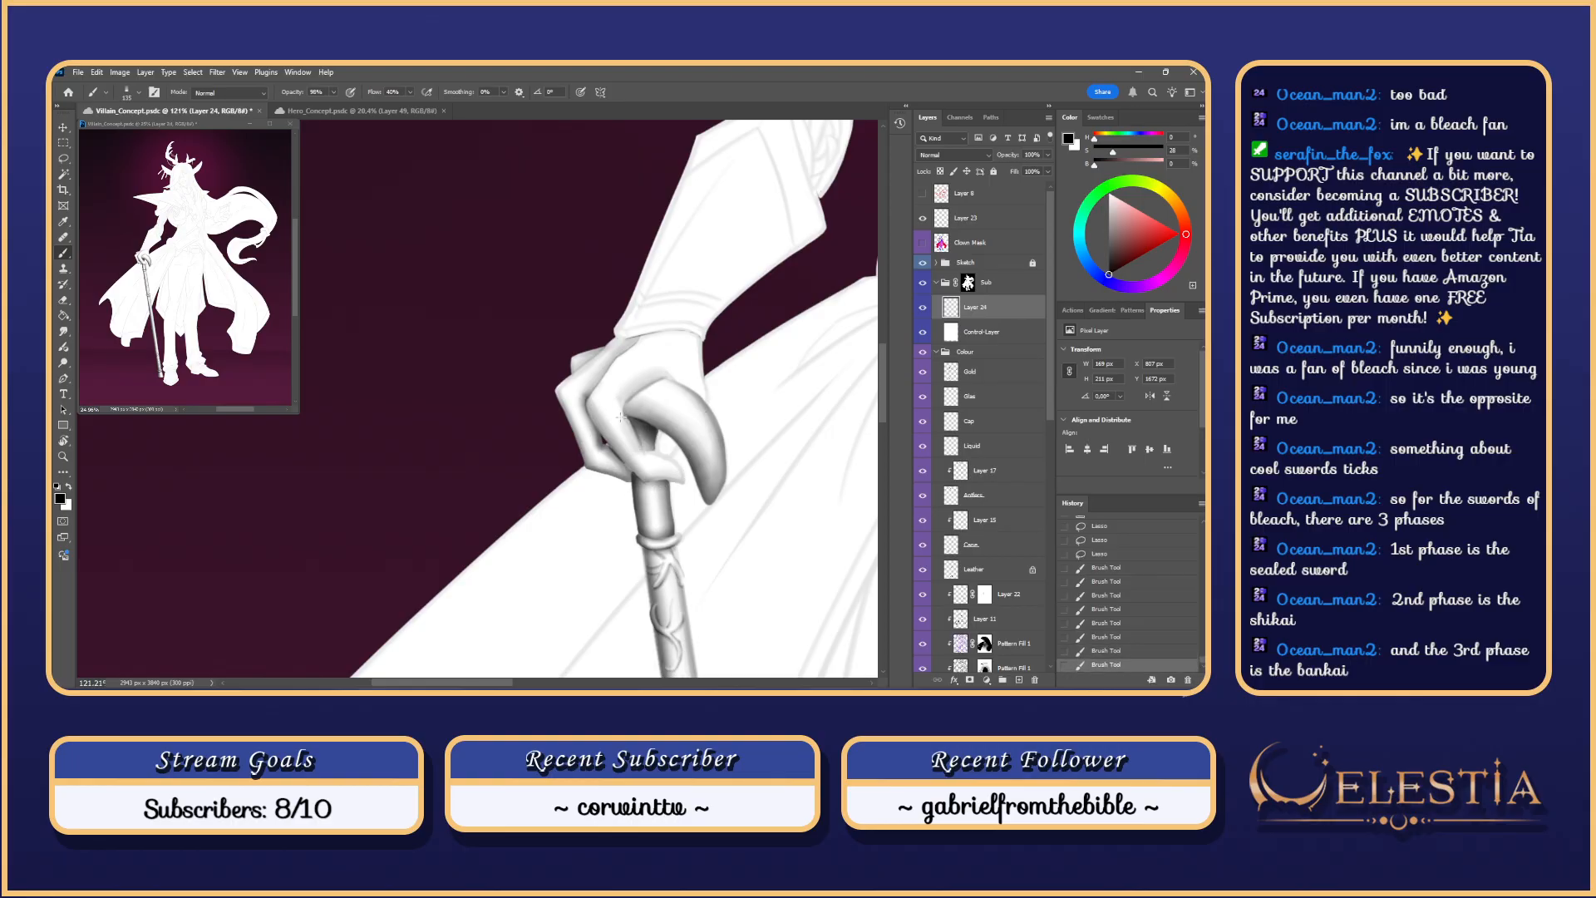
key(ctrl+z)
Step: Trim a Lasso selection along the finger gap and brush shading into it
key(l)
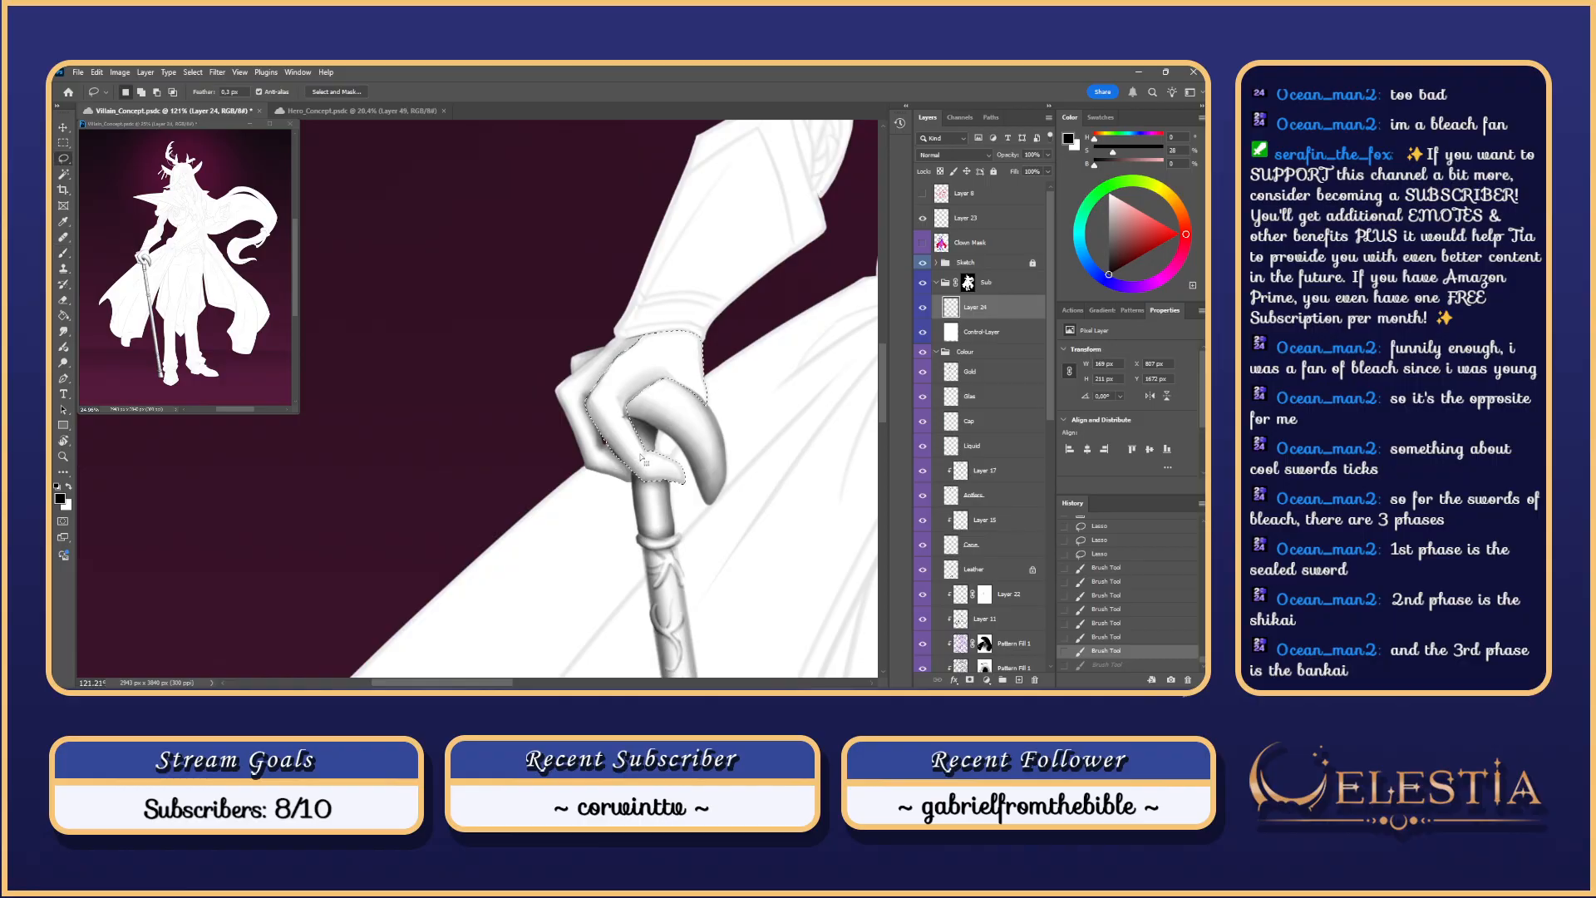
mouse_move(628, 418)
mouse_down()
mouse_move(645, 444)
mouse_move(627, 405)
mouse_move(649, 391)
mouse_up()
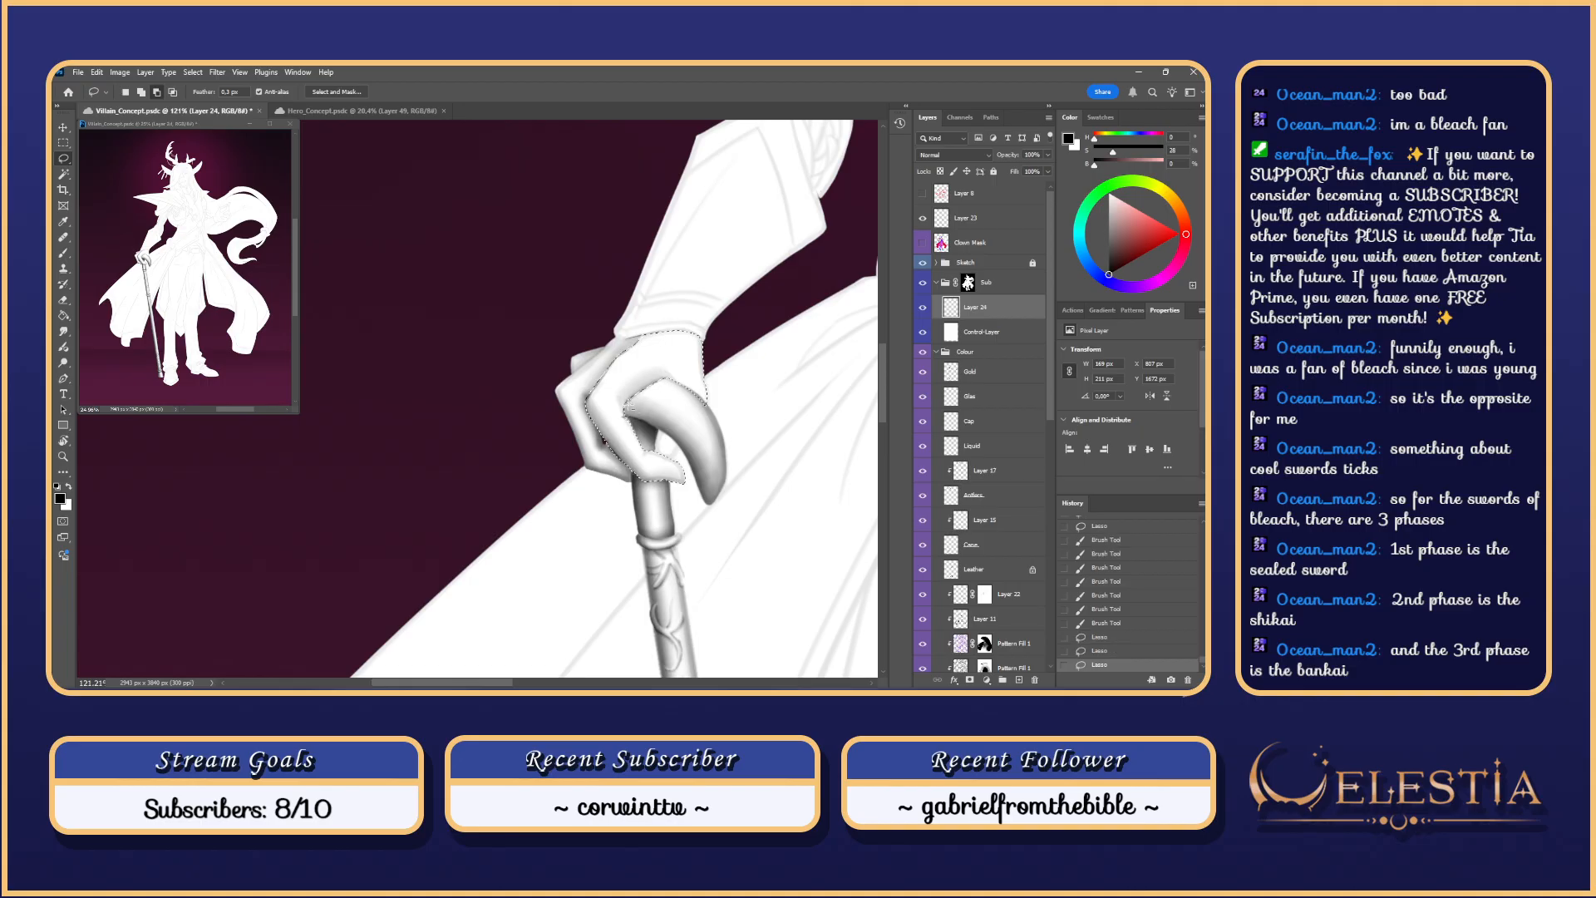
key(ctrl+h)
key(b)
drag(641, 449, 614, 397)
key(ctrl+z)
key(ctrl+z)
key(ctrl+z)
key(ctrl+z)
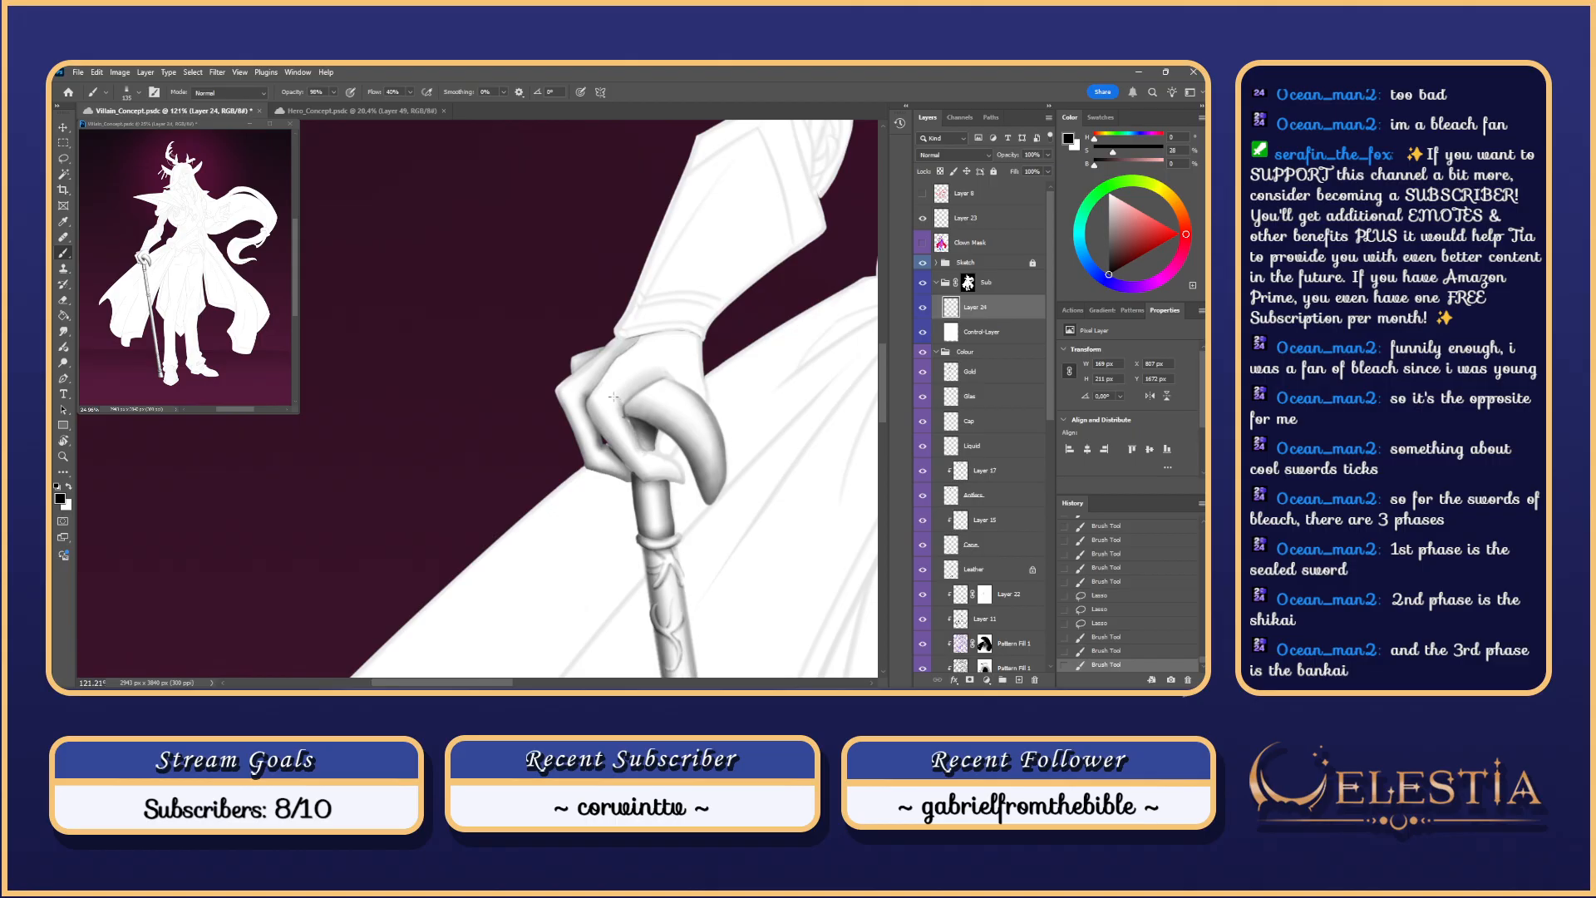
key(ctrl+z)
mouse_move(641, 449)
mouse_down()
mouse_move(618, 401)
mouse_move(679, 480)
mouse_up()
Step: Add the finger gap to the Lasso selection and step back the earlier gap strokes
key(ctrl+z)
key(ctrl+z)
key(ctrl+h)
key(l)
key(ctrl+h)
key(b)
key(ctrl+z)
key(ctrl+z)
key(ctrl+z)
scroll(645, 462, up, 1)
key(ctrl+z)
Step: Shade where the hand meets the cane and the fingertip edge, then set a 22 px eraser
mouse_move(657, 482)
mouse_down()
mouse_move(678, 480)
mouse_move(674, 497)
mouse_move(650, 478)
mouse_move(678, 482)
mouse_up()
mouse_move(657, 480)
mouse_down()
mouse_move(678, 482)
mouse_move(643, 449)
mouse_up()
key(ctrl+z)
key(ctrl+z)
key(ctrl+z)
key(ctrl+z)
key(ctrl+z)
key(ctrl+z)
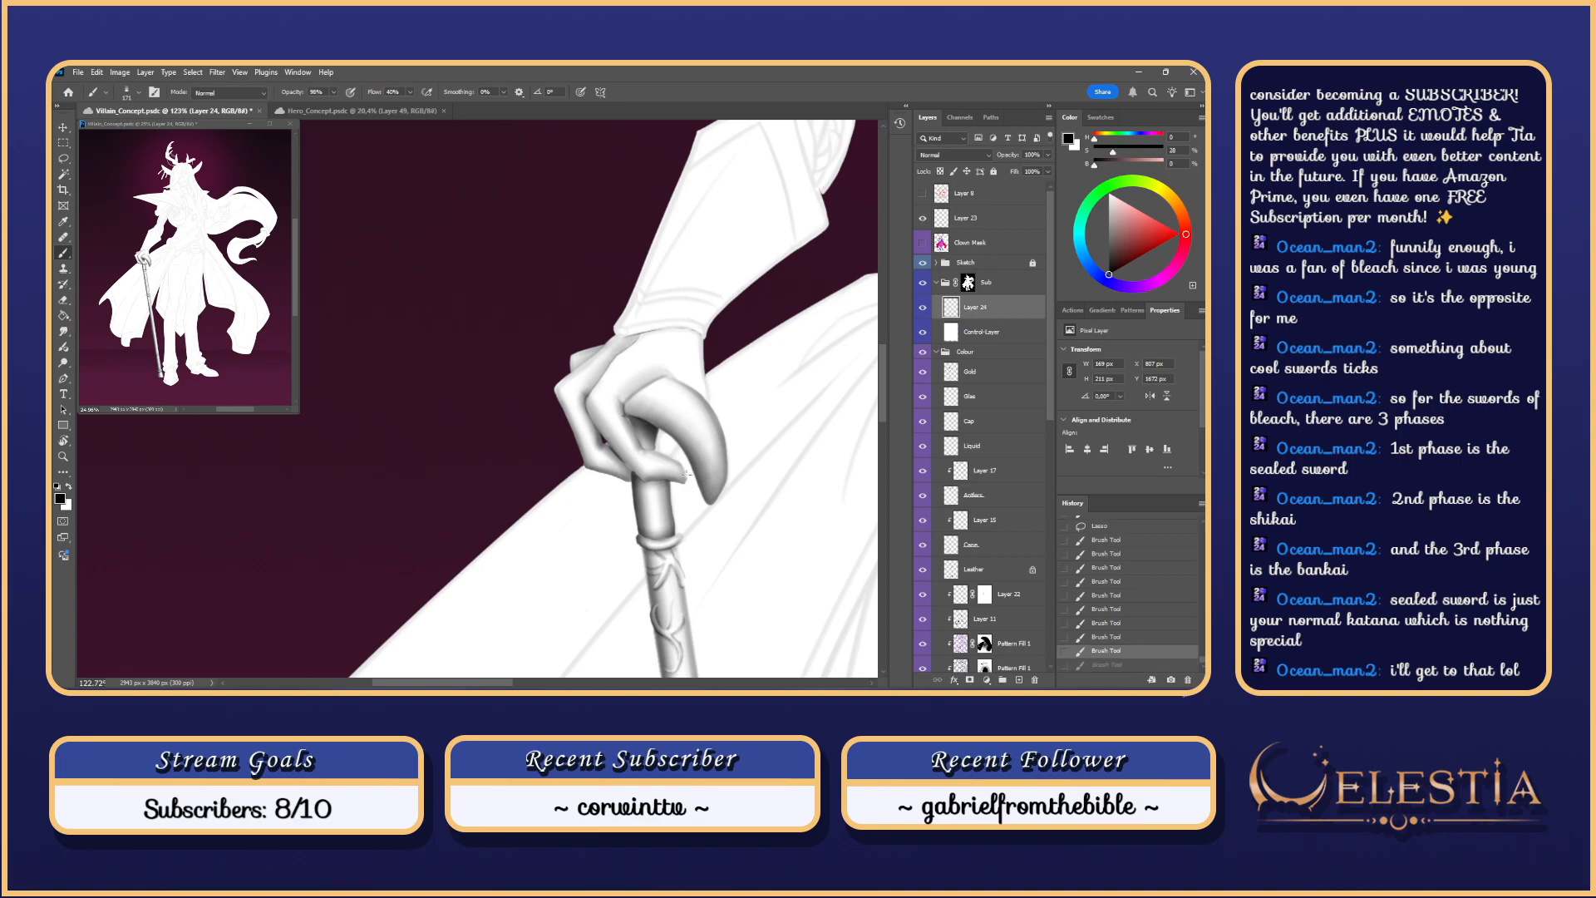
mouse_move(678, 463)
mouse_down()
mouse_move(634, 449)
mouse_move(653, 404)
mouse_move(621, 425)
mouse_move(642, 447)
mouse_up()
key(e)
key(ctrl+z)
key(ctrl+z)
Step: Erase excess finger shading with a harder, full-opacity eraser preset
right_click(619, 425)
click(807, 523)
click(597, 401)
key(ctrl+z)
mouse_move(620, 431)
mouse_down()
mouse_move(637, 457)
mouse_move(591, 394)
mouse_move(624, 445)
mouse_up()
drag(619, 436, 631, 453)
key(ctrl+z)
key(ctrl+z)
key(ctrl+z)
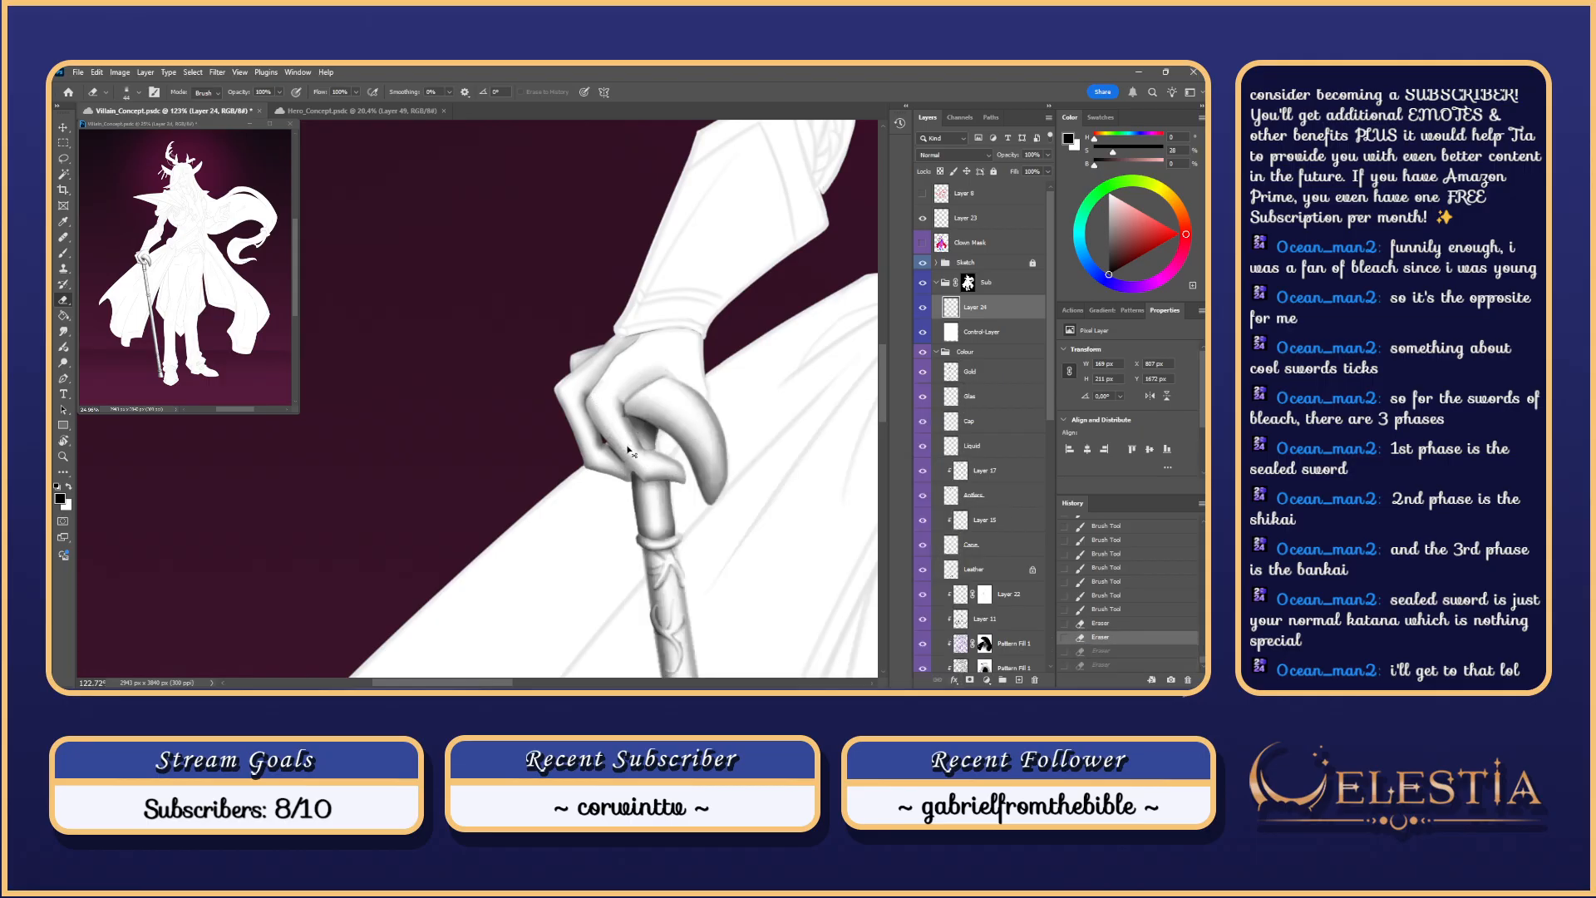
key(ctrl+shift+z)
key(ctrl+shift+z)
key(ctrl+shift+z)
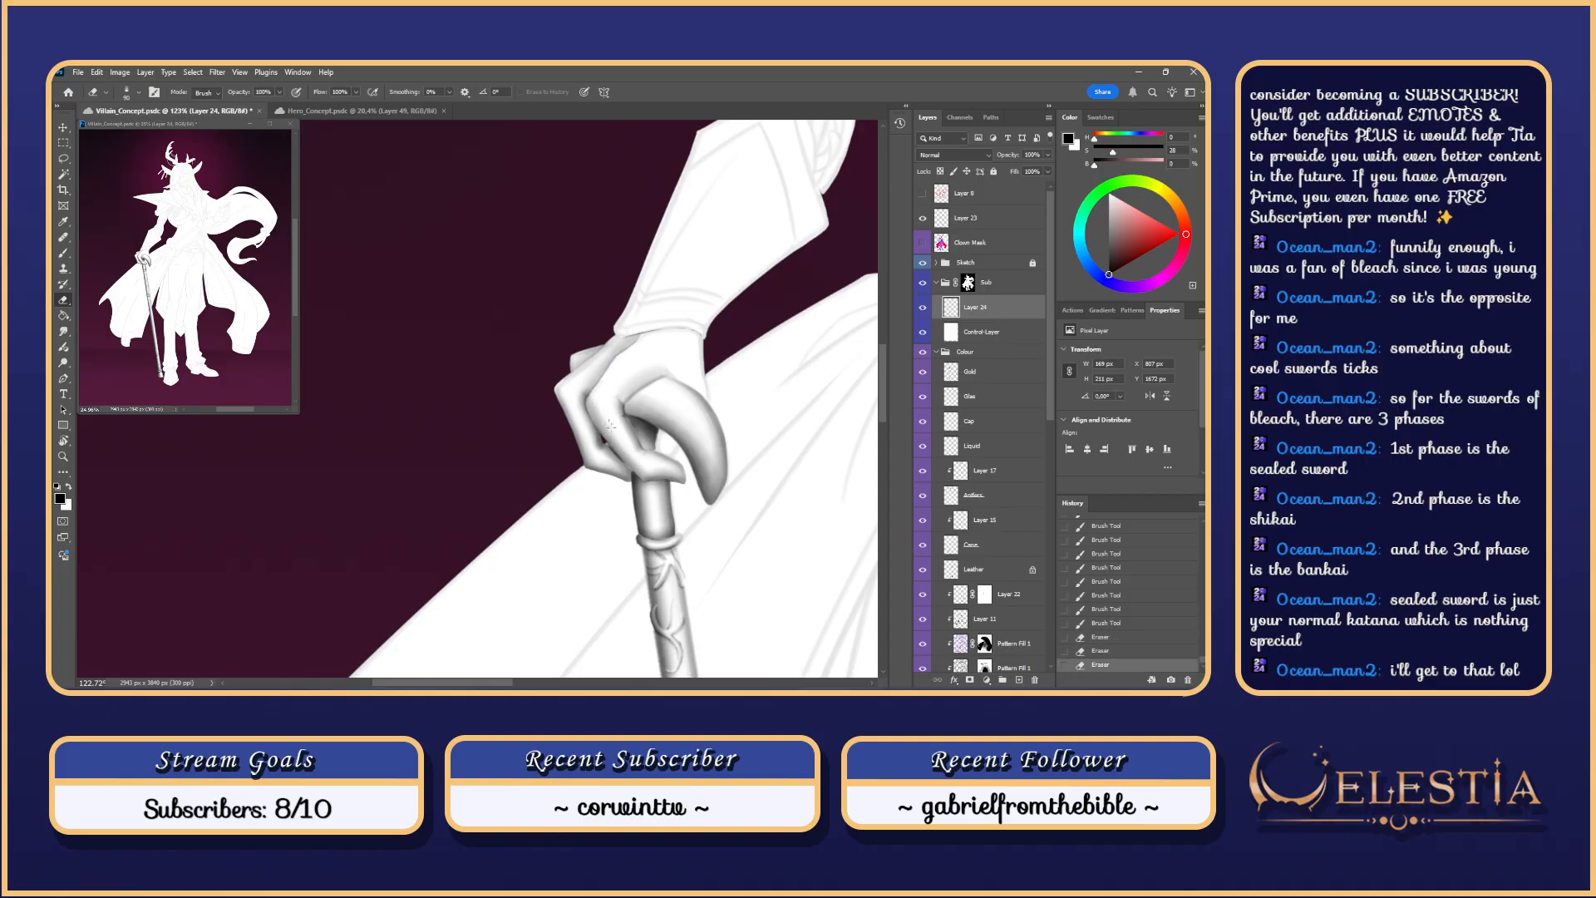
drag(617, 432, 630, 451)
drag(614, 424, 627, 447)
drag(612, 420, 624, 441)
mouse_move(636, 357)
mouse_down()
mouse_move(636, 395)
mouse_move(631, 377)
mouse_move(695, 404)
mouse_move(662, 312)
mouse_move(672, 378)
mouse_move(618, 420)
mouse_up()
Step: Repaint grey shading along the finger toward the wrist with a 143 brush
key(b)
key(ctrl+z)
key(ctrl+z)
mouse_move(608, 478)
mouse_down()
mouse_move(618, 421)
mouse_move(597, 449)
mouse_move(617, 424)
mouse_up()
key(ctrl+z)
key(ctrl+z)
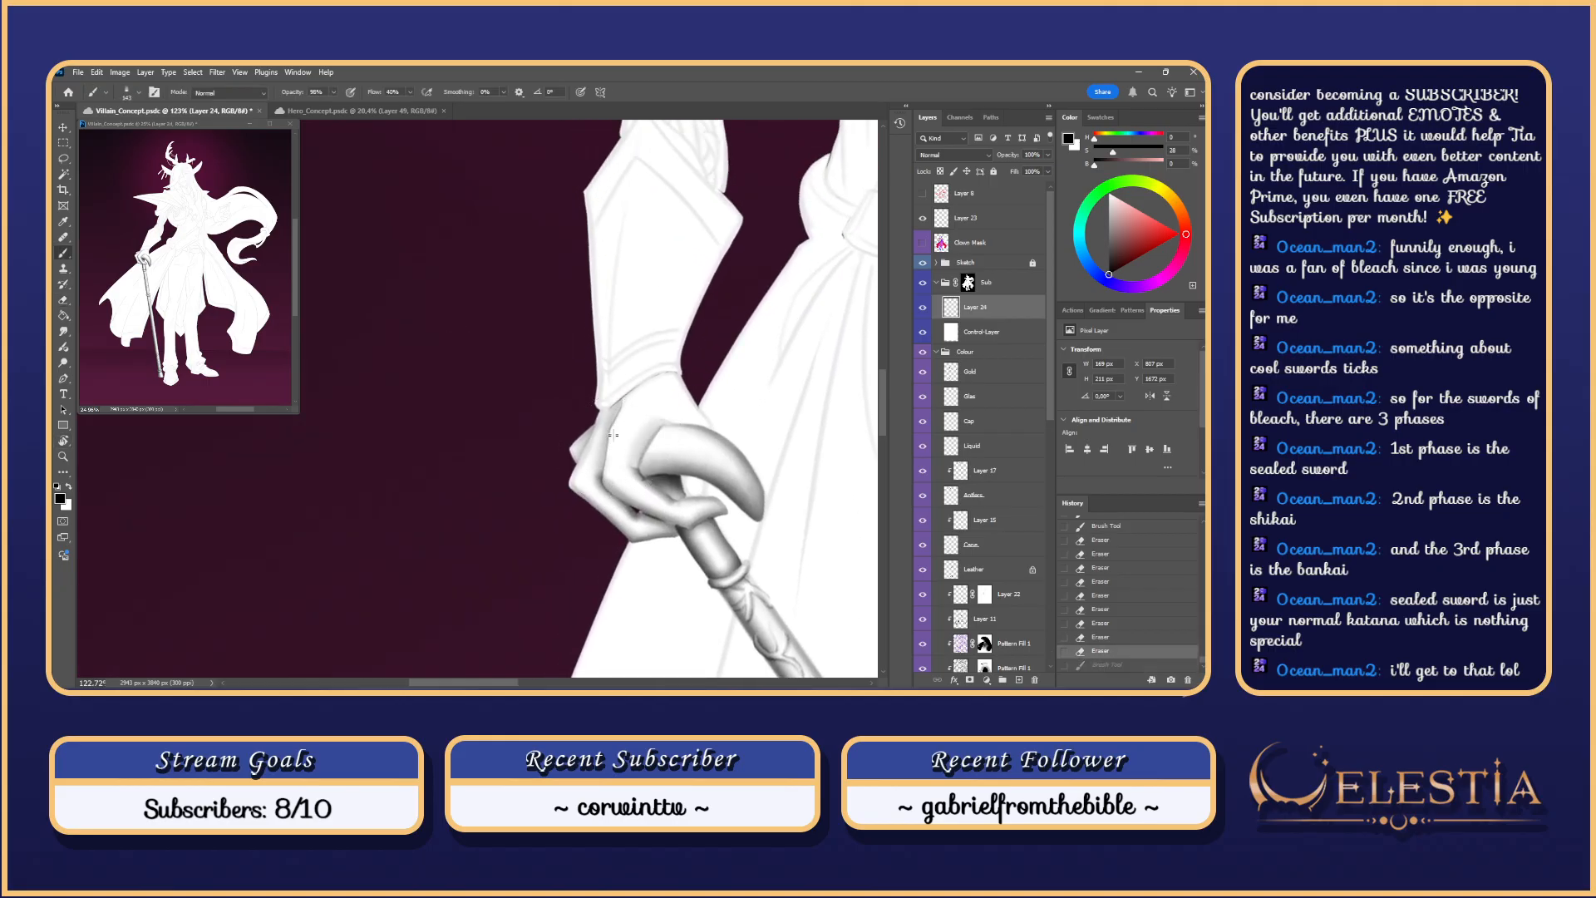
drag(608, 484, 618, 424)
key(ctrl+z)
drag(610, 484, 616, 425)
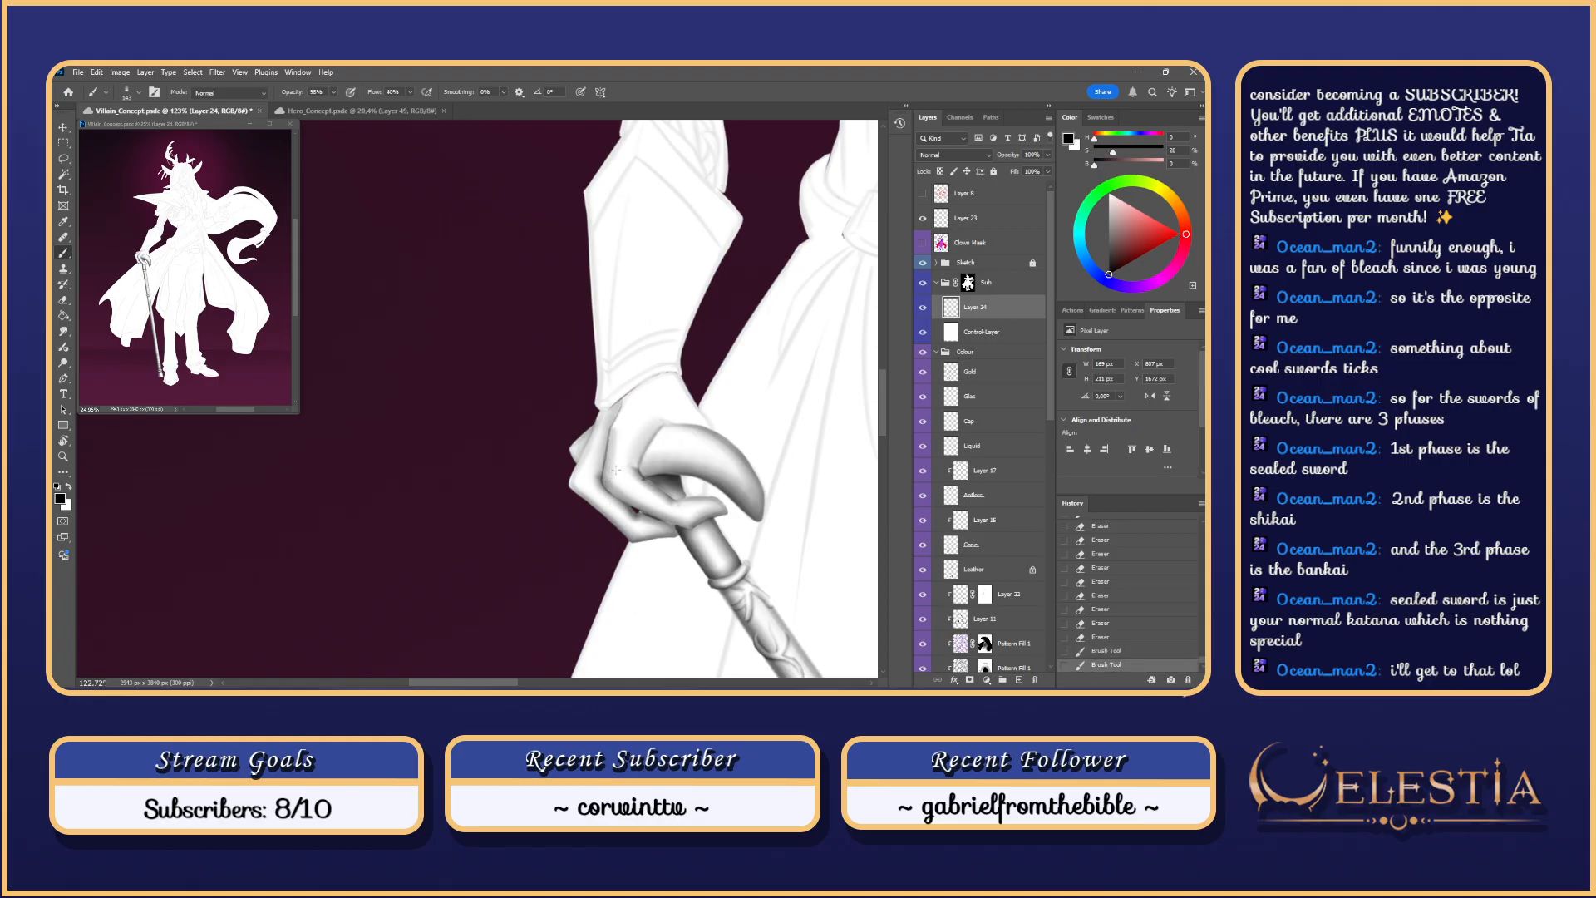
key(ctrl+z)
key(ctrl+z)
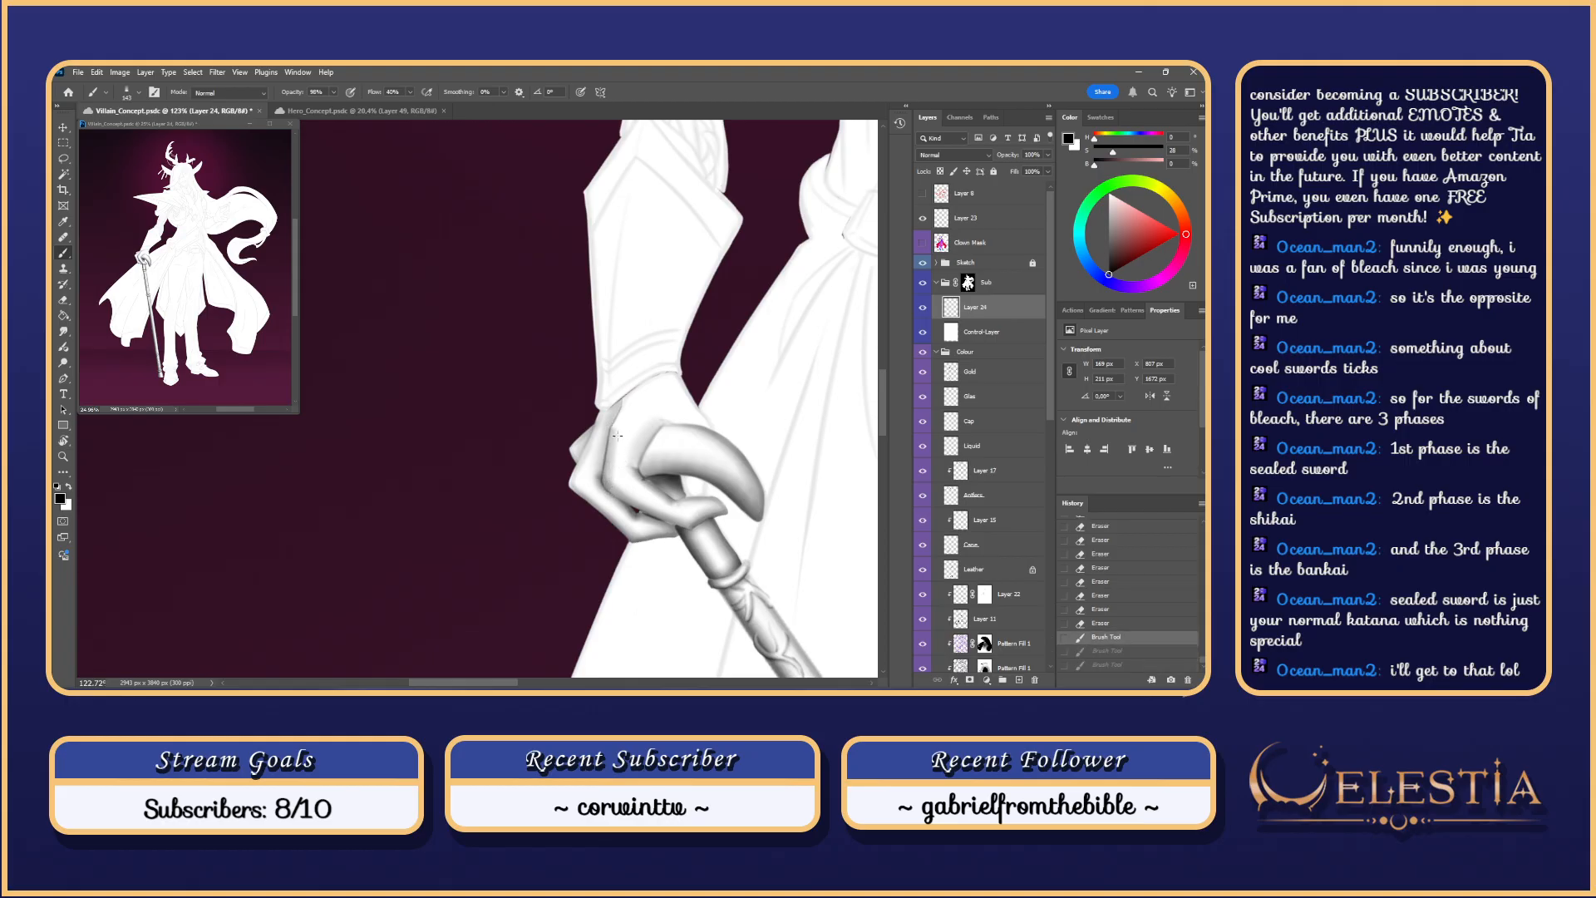
drag(608, 486, 618, 422)
key(ctrl+z)
key(ctrl+z)
key(ctrl+z)
Step: Shade the wrist and rotate the view back upright
key(ctrl+z)
key(ctrl+z)
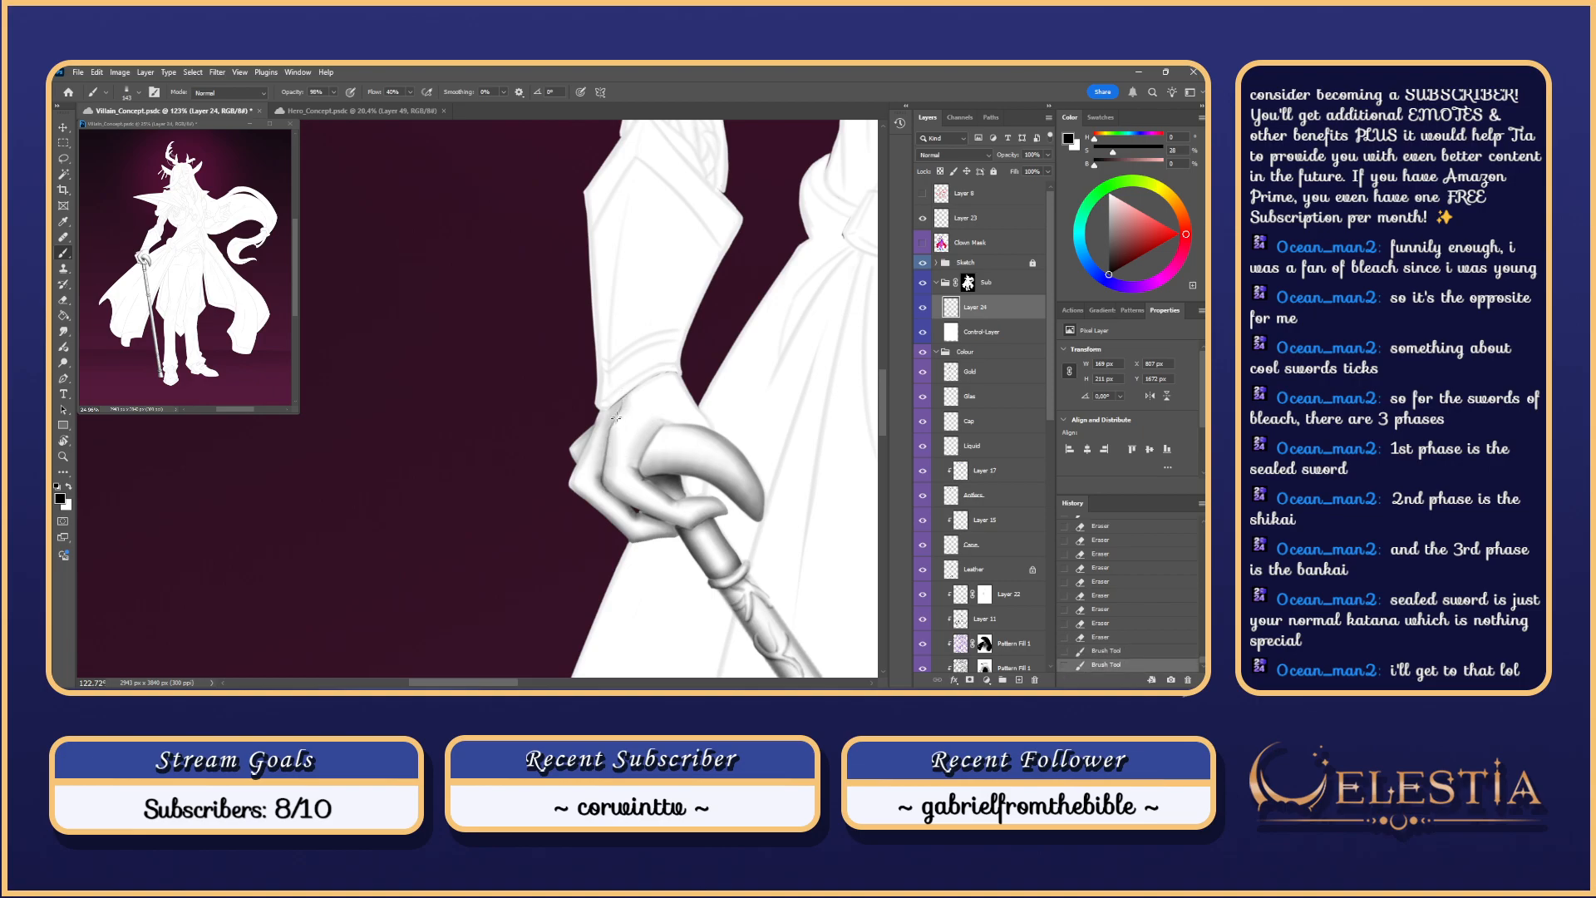
drag(680, 345, 650, 345)
key(r)
drag(629, 290, 661, 365)
mouse_move(682, 443)
mouse_down()
mouse_move(705, 432)
mouse_move(634, 426)
mouse_move(656, 471)
mouse_up()
key(e)
key(b)
key(ctrl+z)
key(ctrl+z)
key(ctrl+z)
key(ctrl+z)
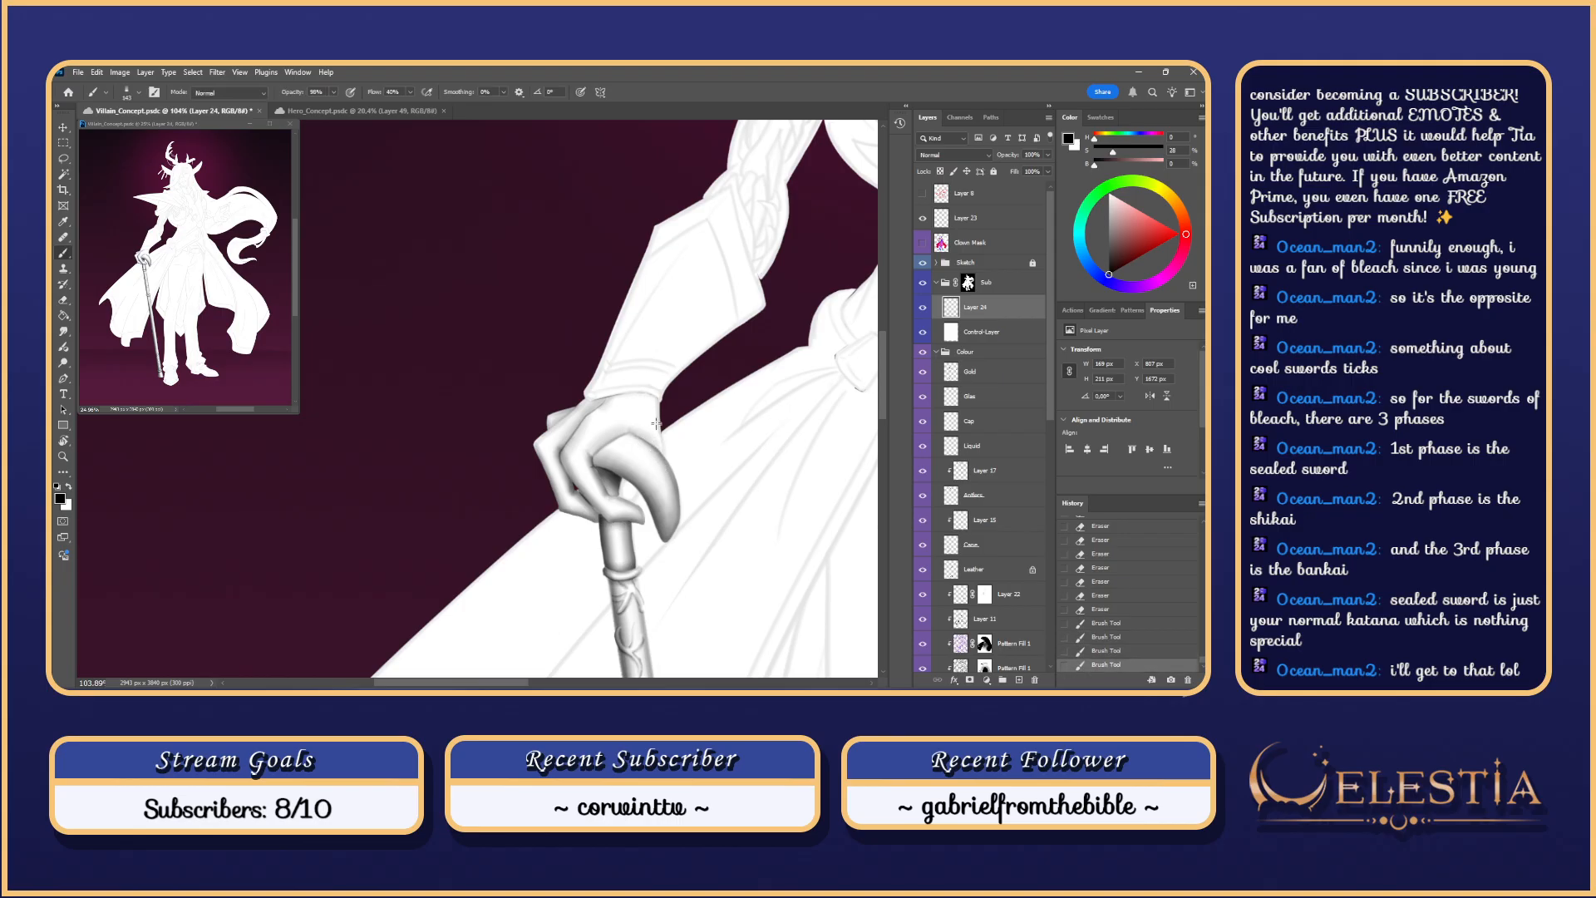
Step: Shade the hand's right edge with a 296 brush, toggling the Sketch line art to check
key(ctrl+z)
mouse_move(656, 405)
mouse_down()
mouse_move(663, 454)
mouse_move(661, 422)
mouse_move(606, 439)
mouse_move(636, 417)
mouse_move(659, 460)
mouse_move(662, 445)
mouse_up()
key(ctrl+z)
key(ctrl+z)
key(ctrl+z)
key(ctrl+z)
key(ctrl+z)
scroll(664, 369, down, 2)
key(ctrl+z)
key(ctrl+z)
key(bracketright)
key(ctrl+z)
key(ctrl+z)
key(ctrl+z)
key(ctrl+z)
key(ctrl+z)
key(ctrl+z)
key(ctrl+z)
key(ctrl+z)
scroll(665, 435, down, 5)
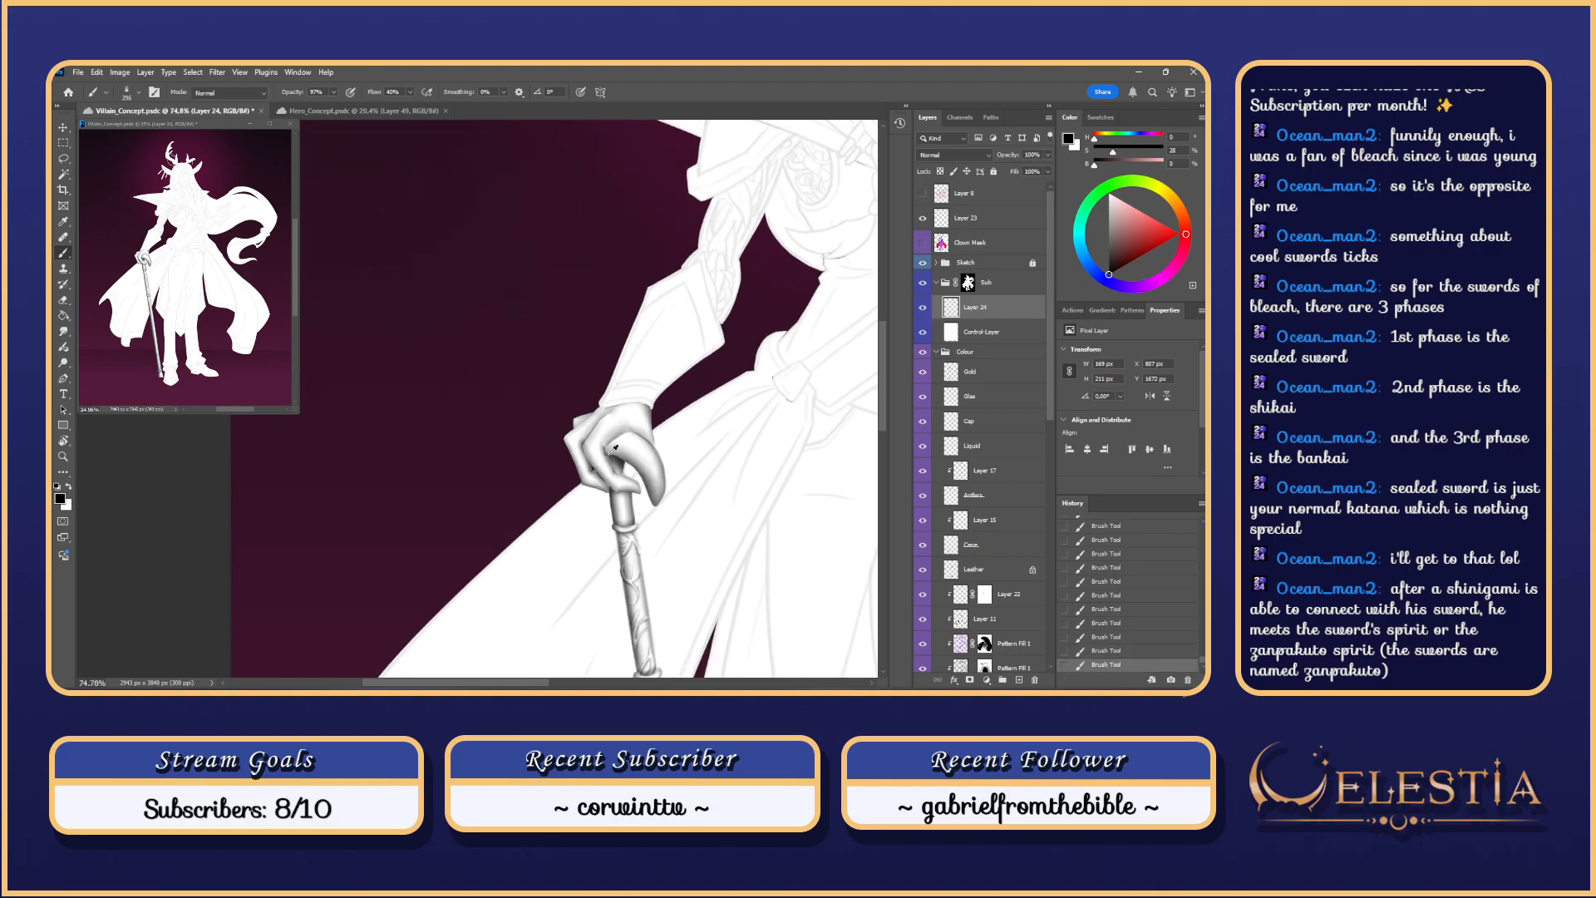
scroll(640, 360, up, 3)
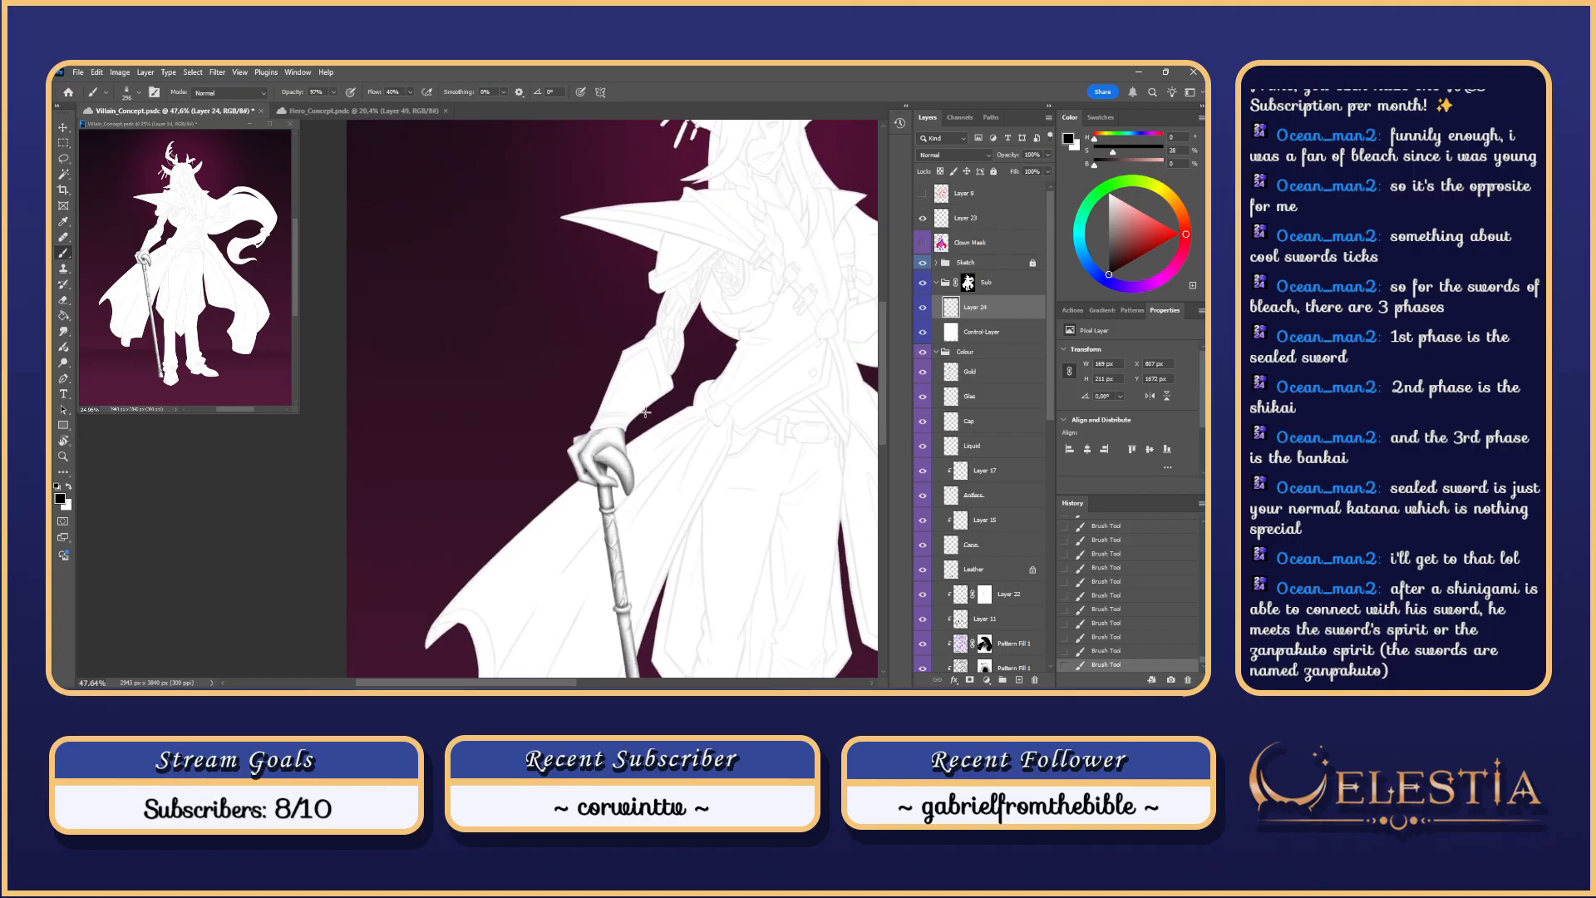
click(923, 263)
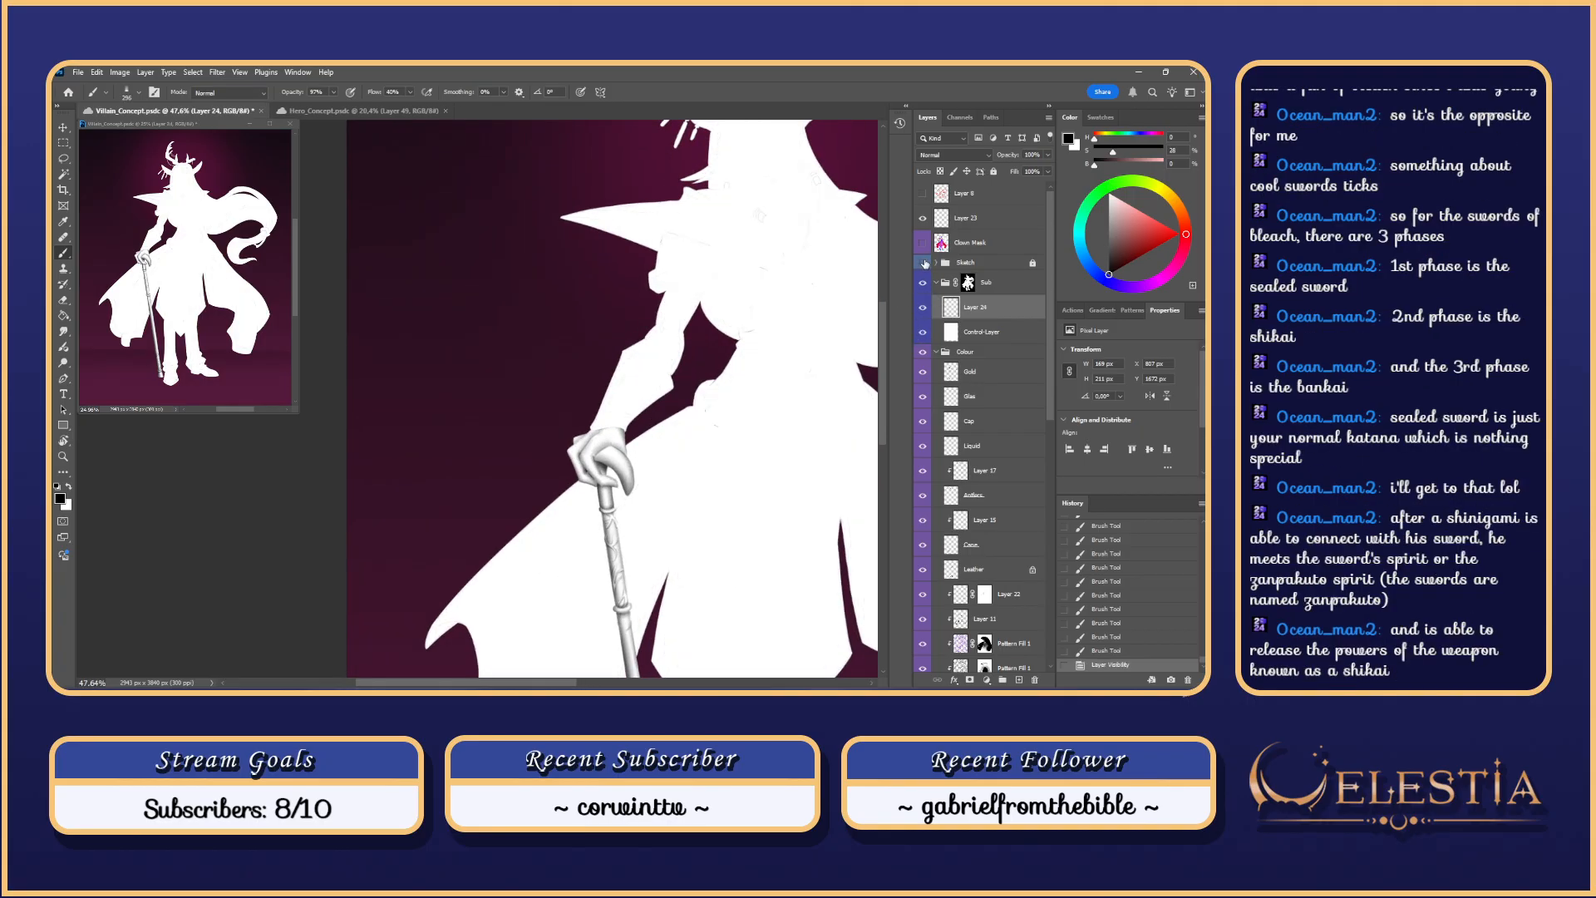
click(923, 263)
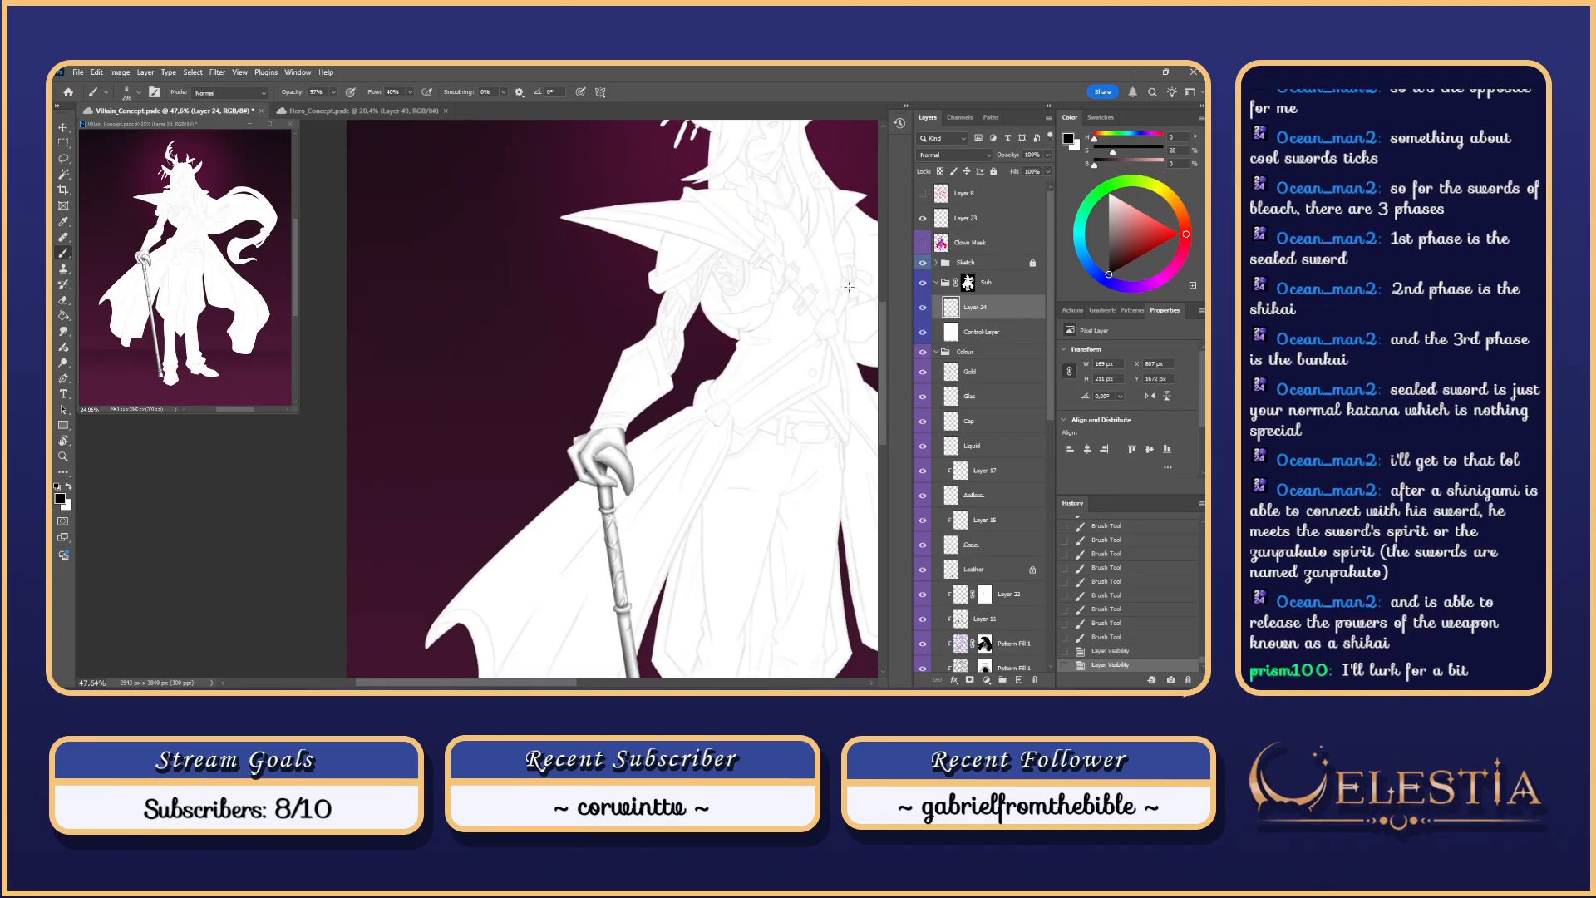
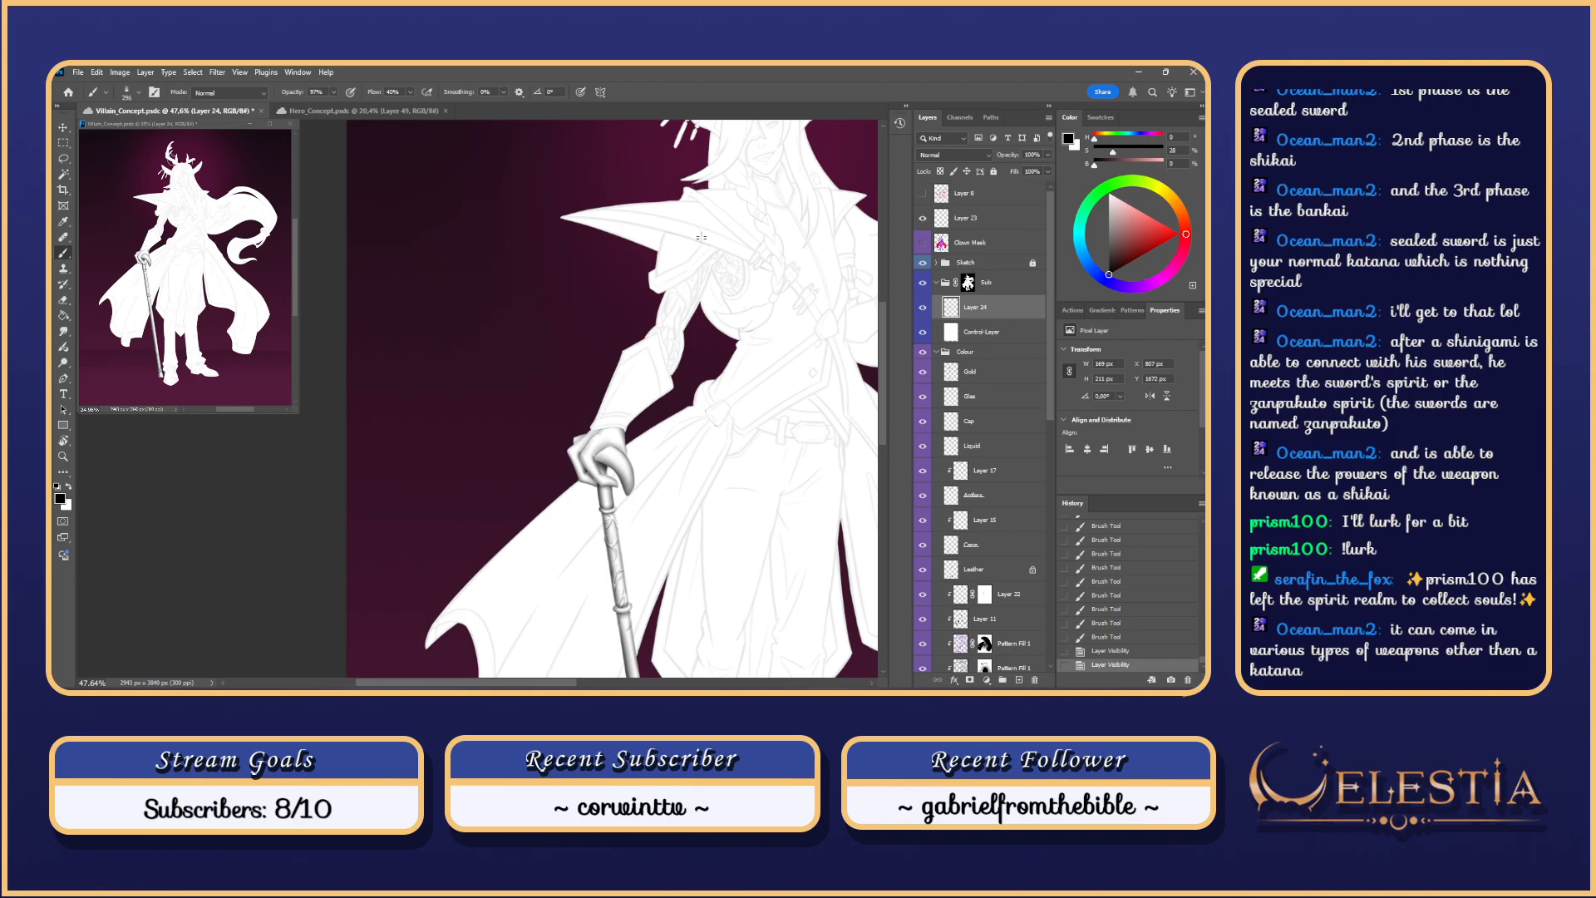
Step: Zoom from about 48% to about 119% on the hand gripping the cane and dab a small shading stroke
scroll(701, 237, up, 3)
scroll(644, 425, down, 3)
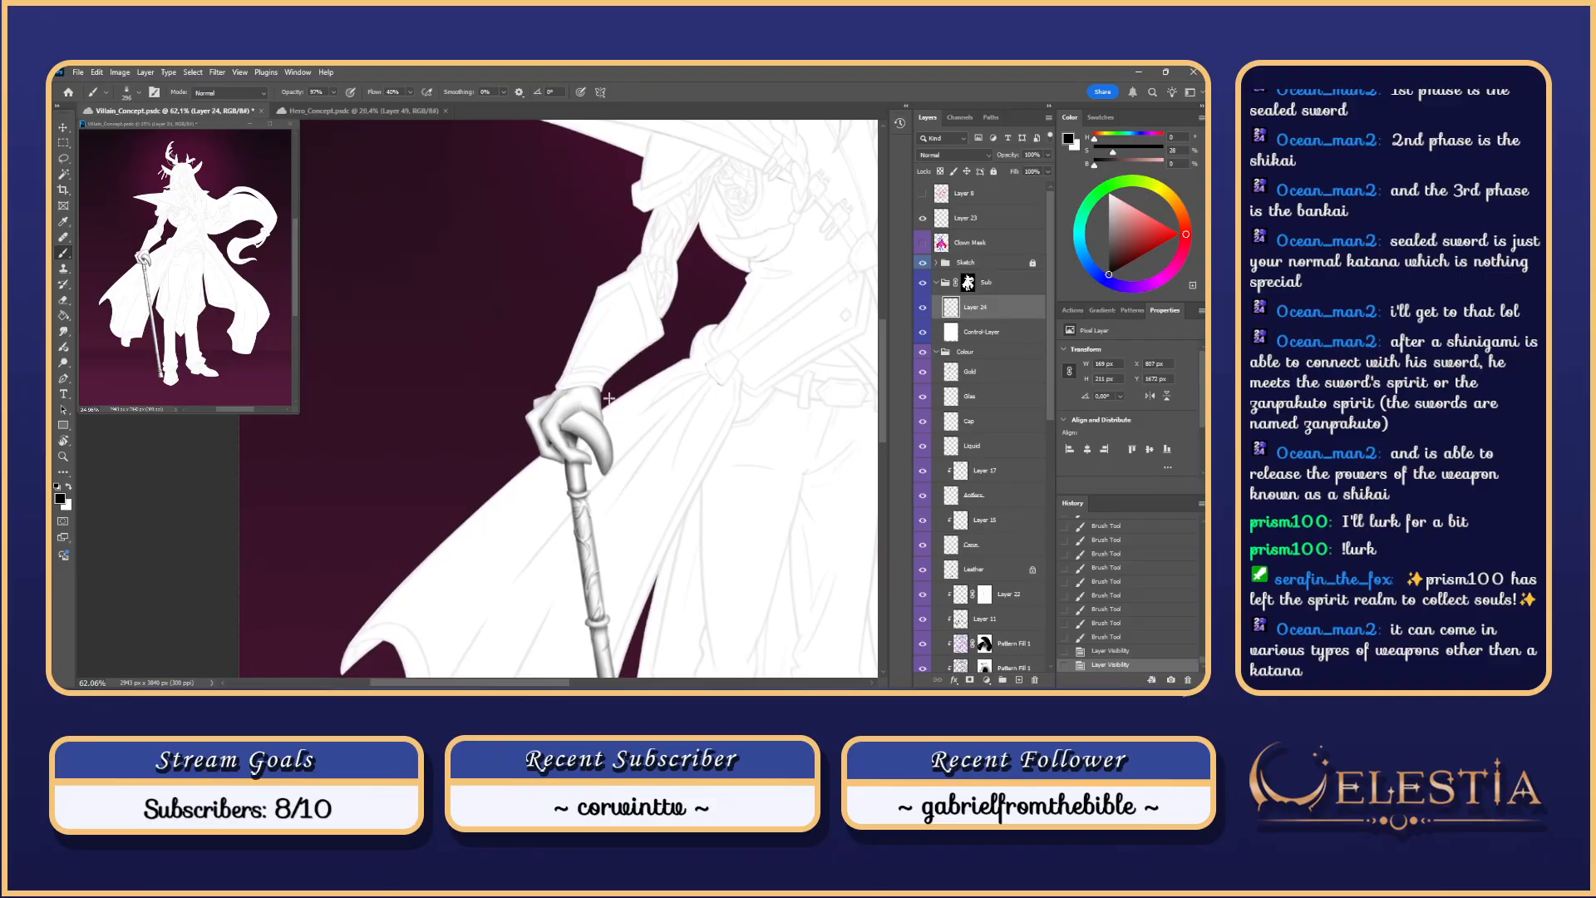
scroll(605, 370, down, 1)
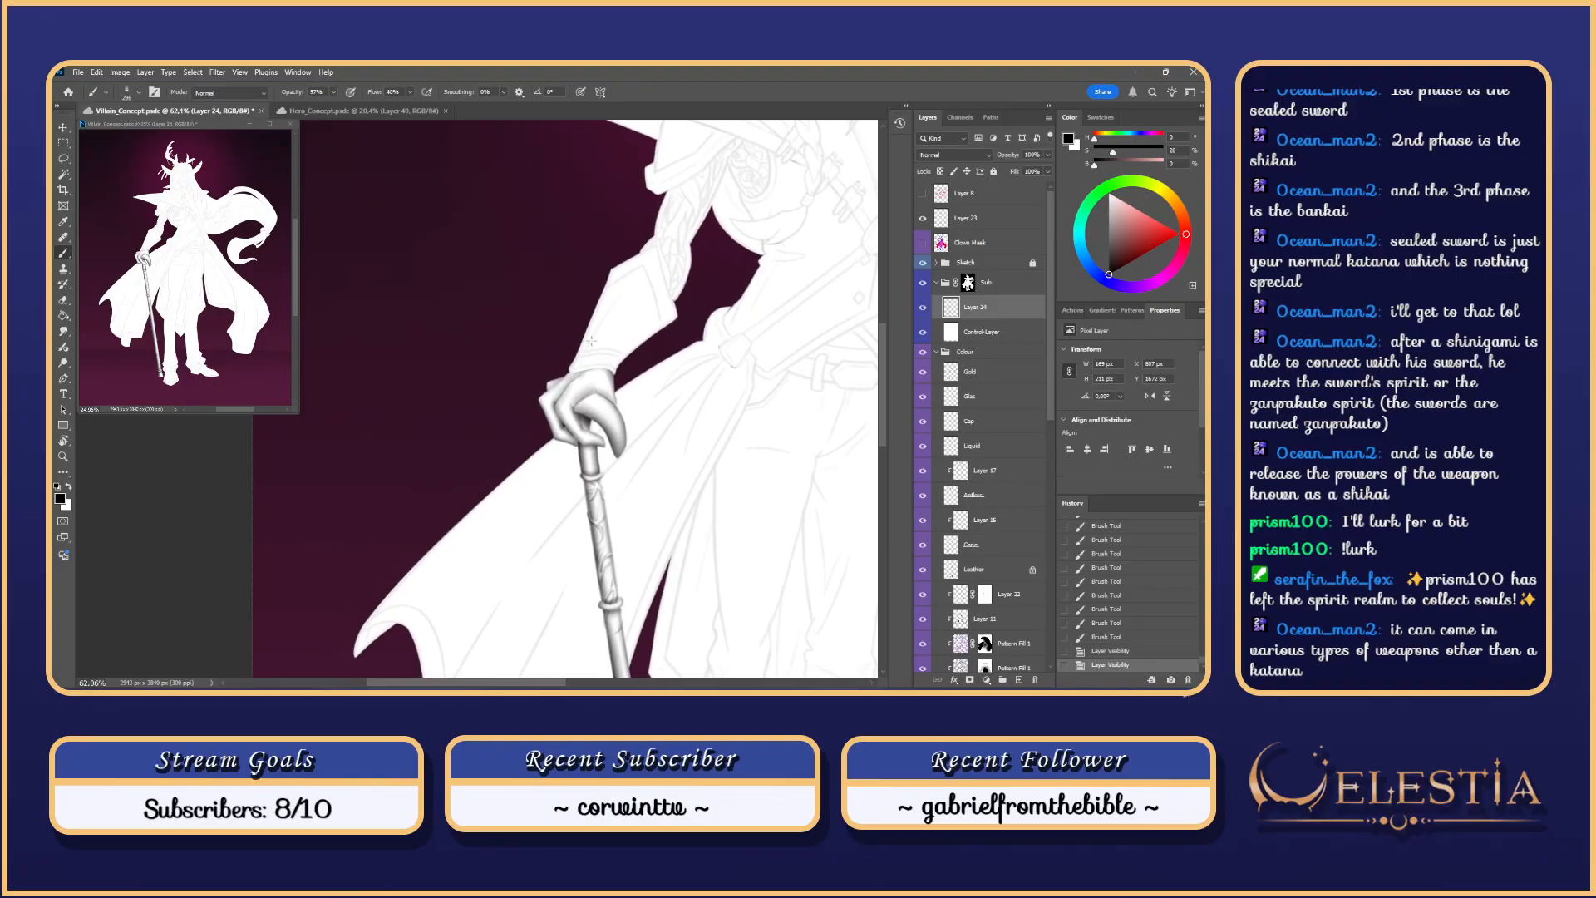
scroll(591, 341, up, 1)
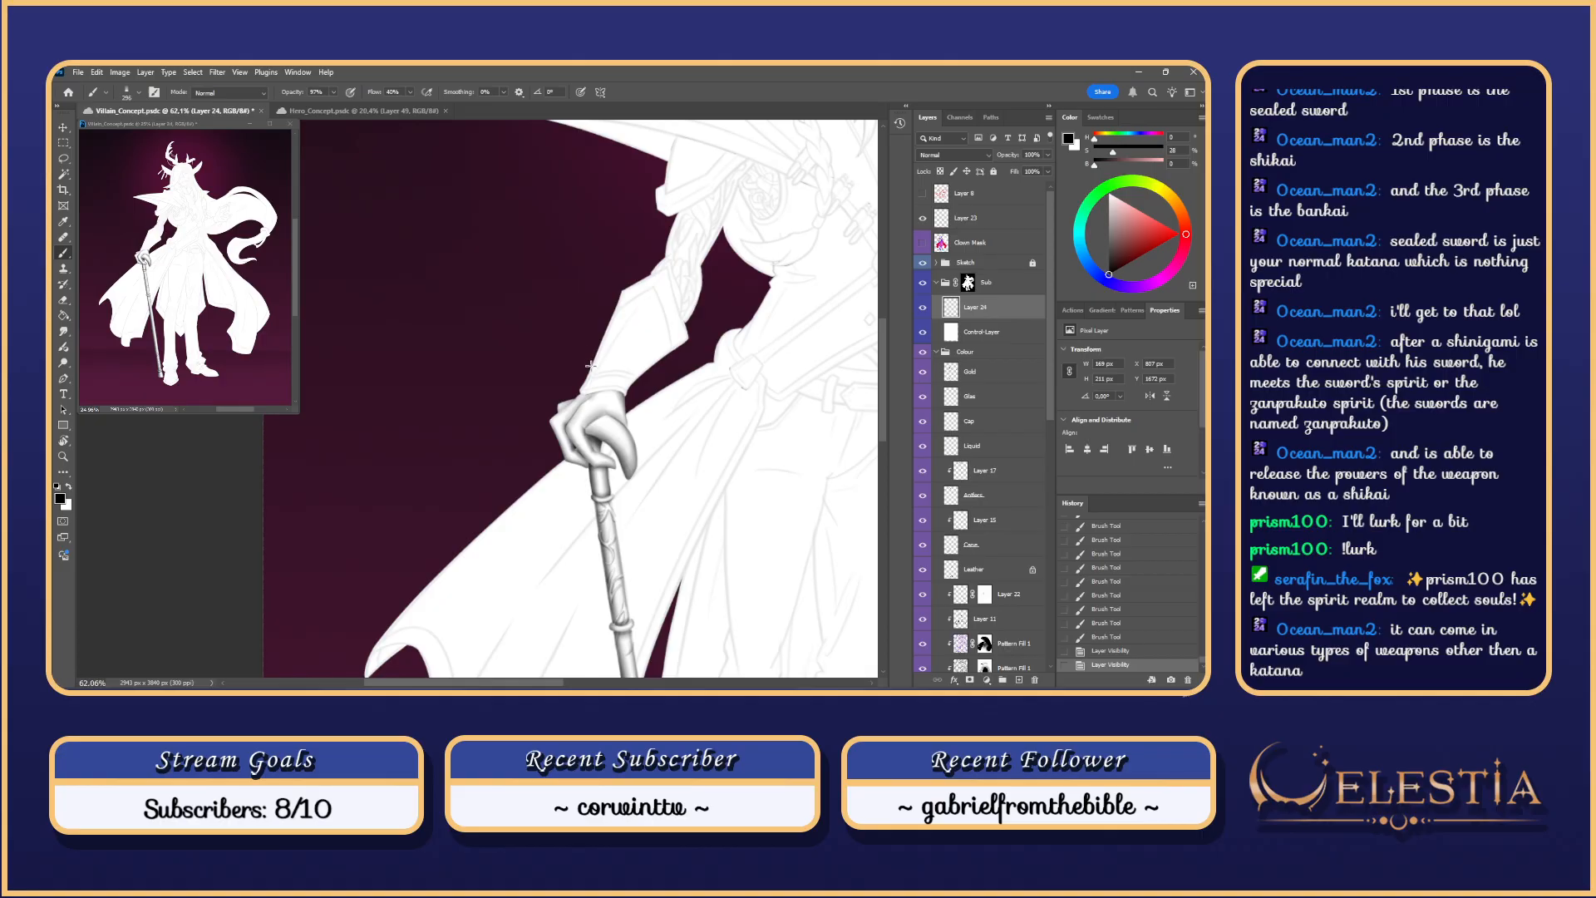
scroll(677, 359, down, 3)
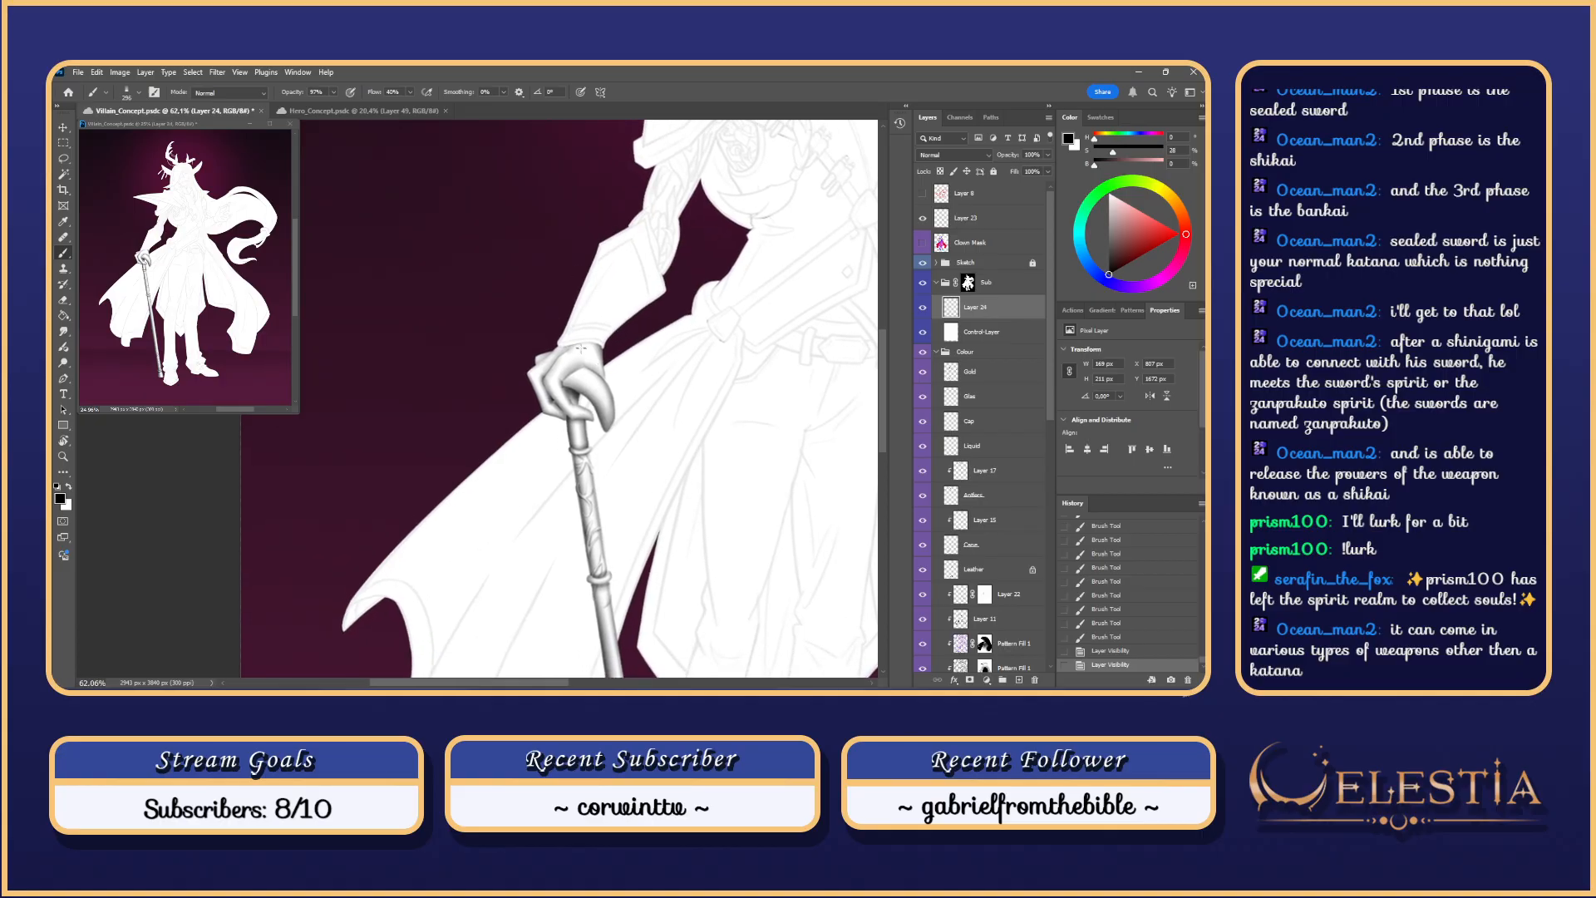
scroll(579, 348, up, 1)
scroll(552, 314, up, 2)
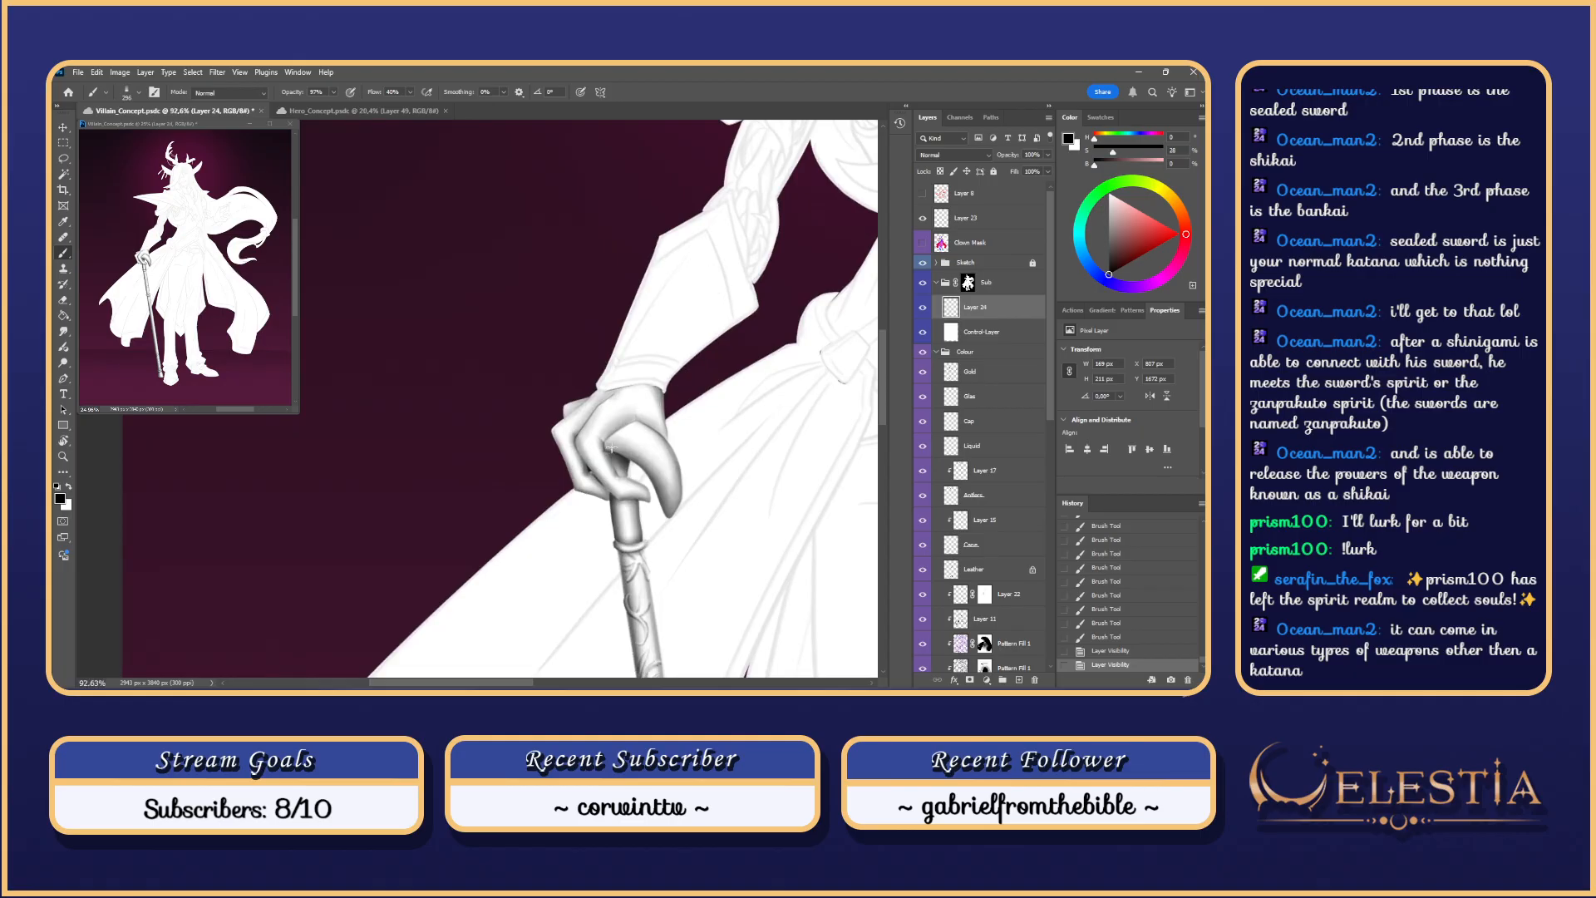
scroll(604, 469, up, 2)
click(616, 486)
Step: Paint short shading strokes on the glove's fingers with a smaller brush
key(ctrl+z)
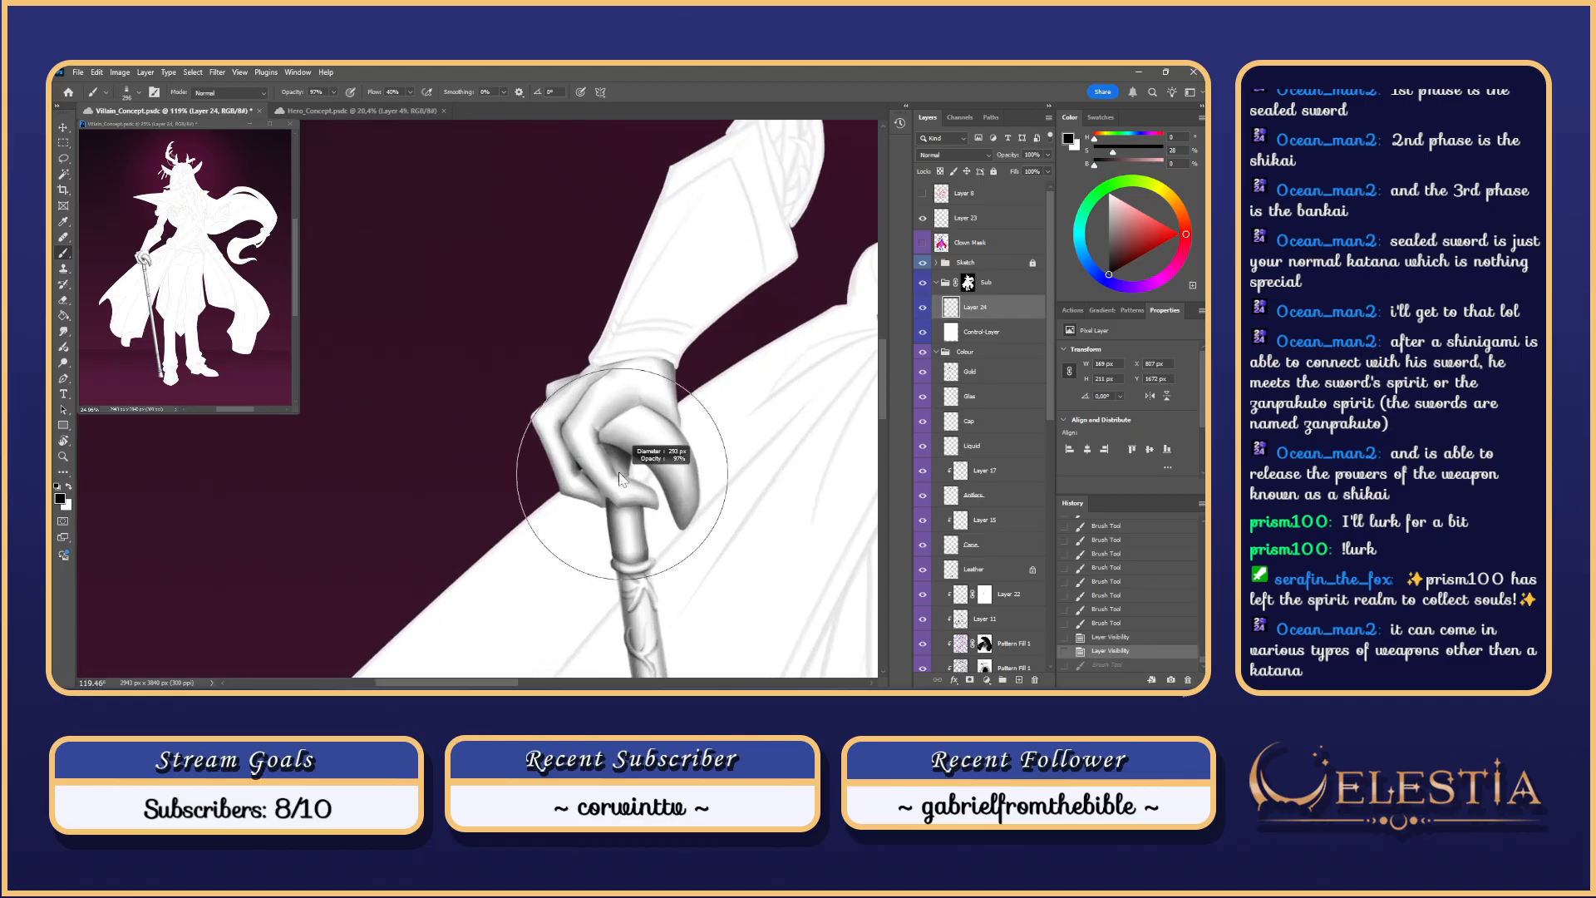
mouse_move(627, 474)
mouse_down()
mouse_move(591, 479)
mouse_move(636, 475)
mouse_move(603, 443)
mouse_move(644, 445)
mouse_up()
key(ctrl+z)
key(ctrl+z)
key(ctrl+z)
right_click(620, 473)
key(ctrl+z)
key(ctrl+z)
key(ctrl+z)
key(ctrl+z)
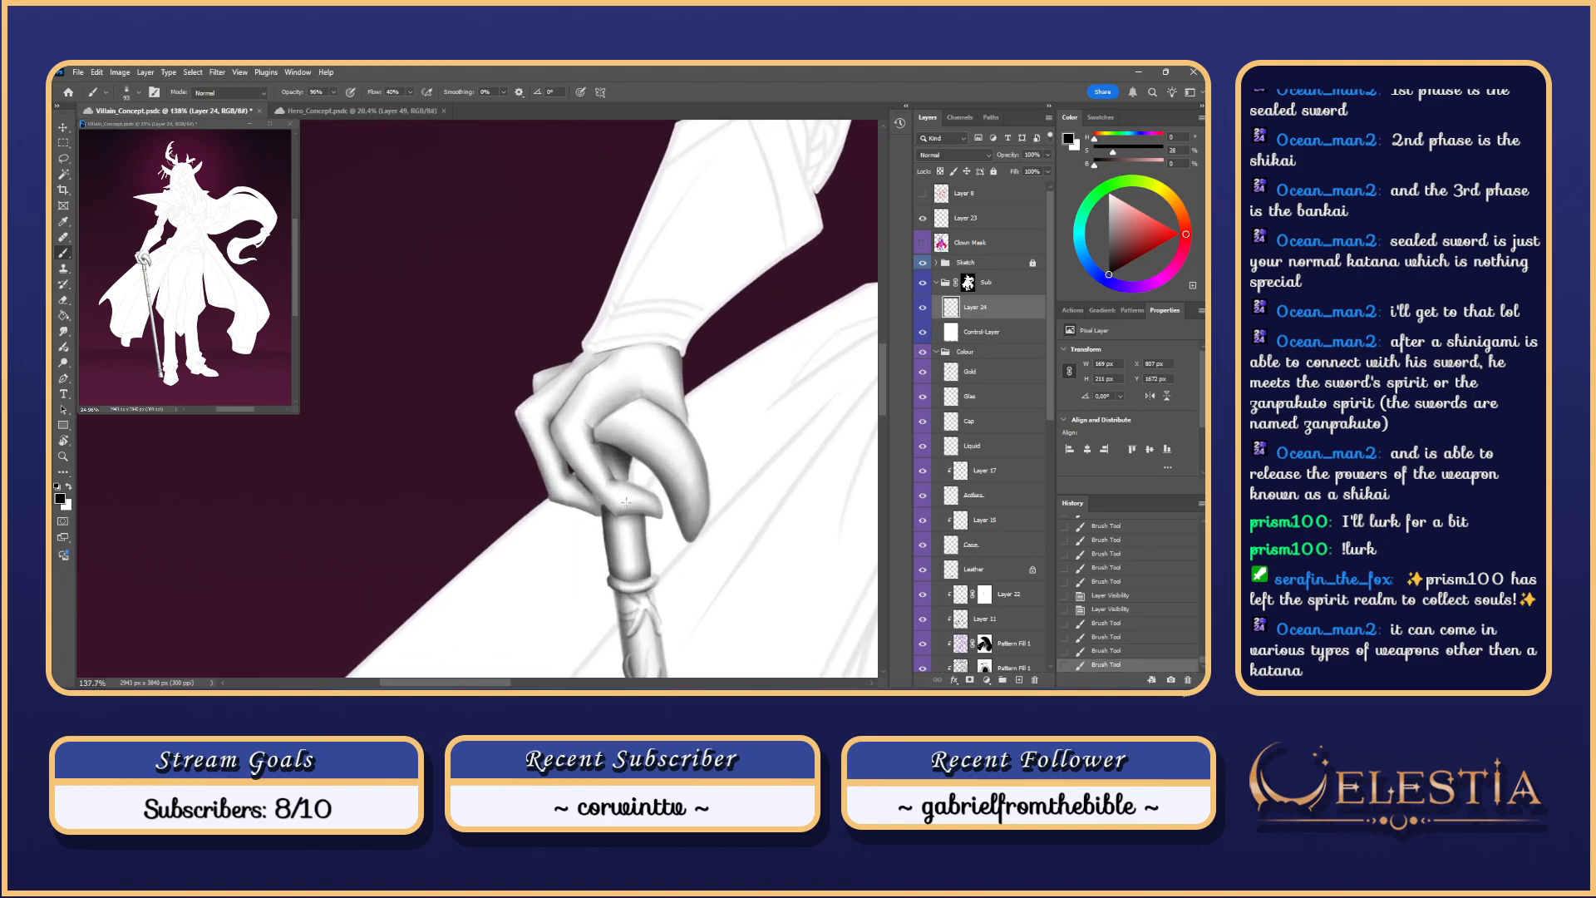
mouse_move(611, 482)
mouse_down()
mouse_move(604, 458)
mouse_move(616, 483)
mouse_up()
mouse_move(707, 333)
mouse_down()
mouse_move(642, 363)
mouse_move(622, 432)
mouse_up()
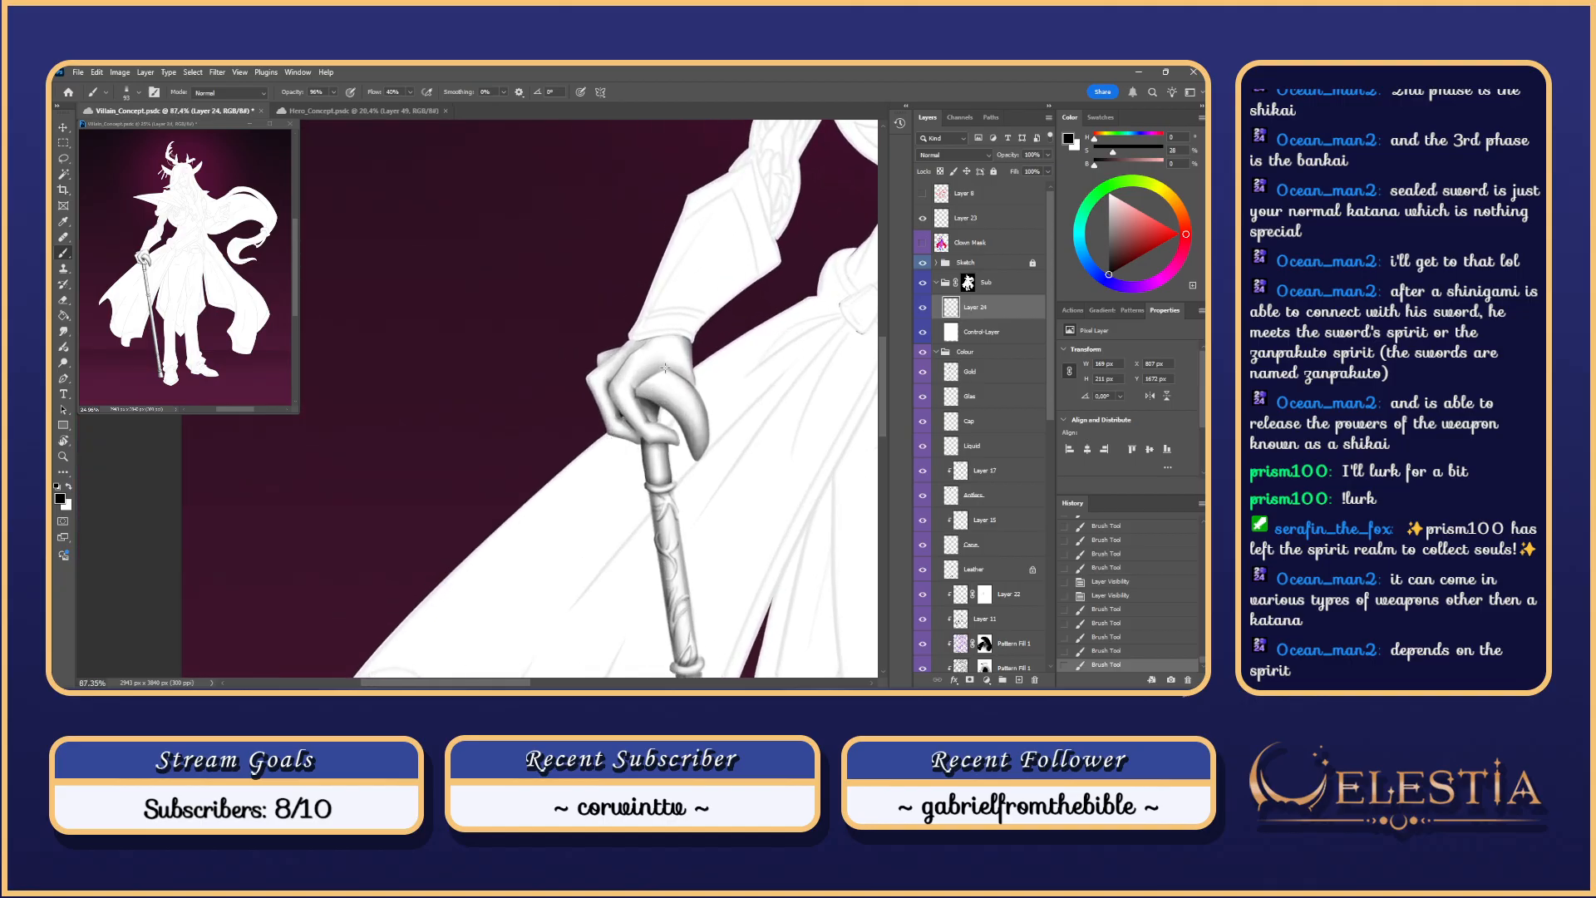
Step: Clear the selection and erase excess shading along the cuff edge
key(ctrl+d)
key(w)
key(e)
drag(635, 334, 622, 353)
key(ctrl+z)
key(ctrl+z)
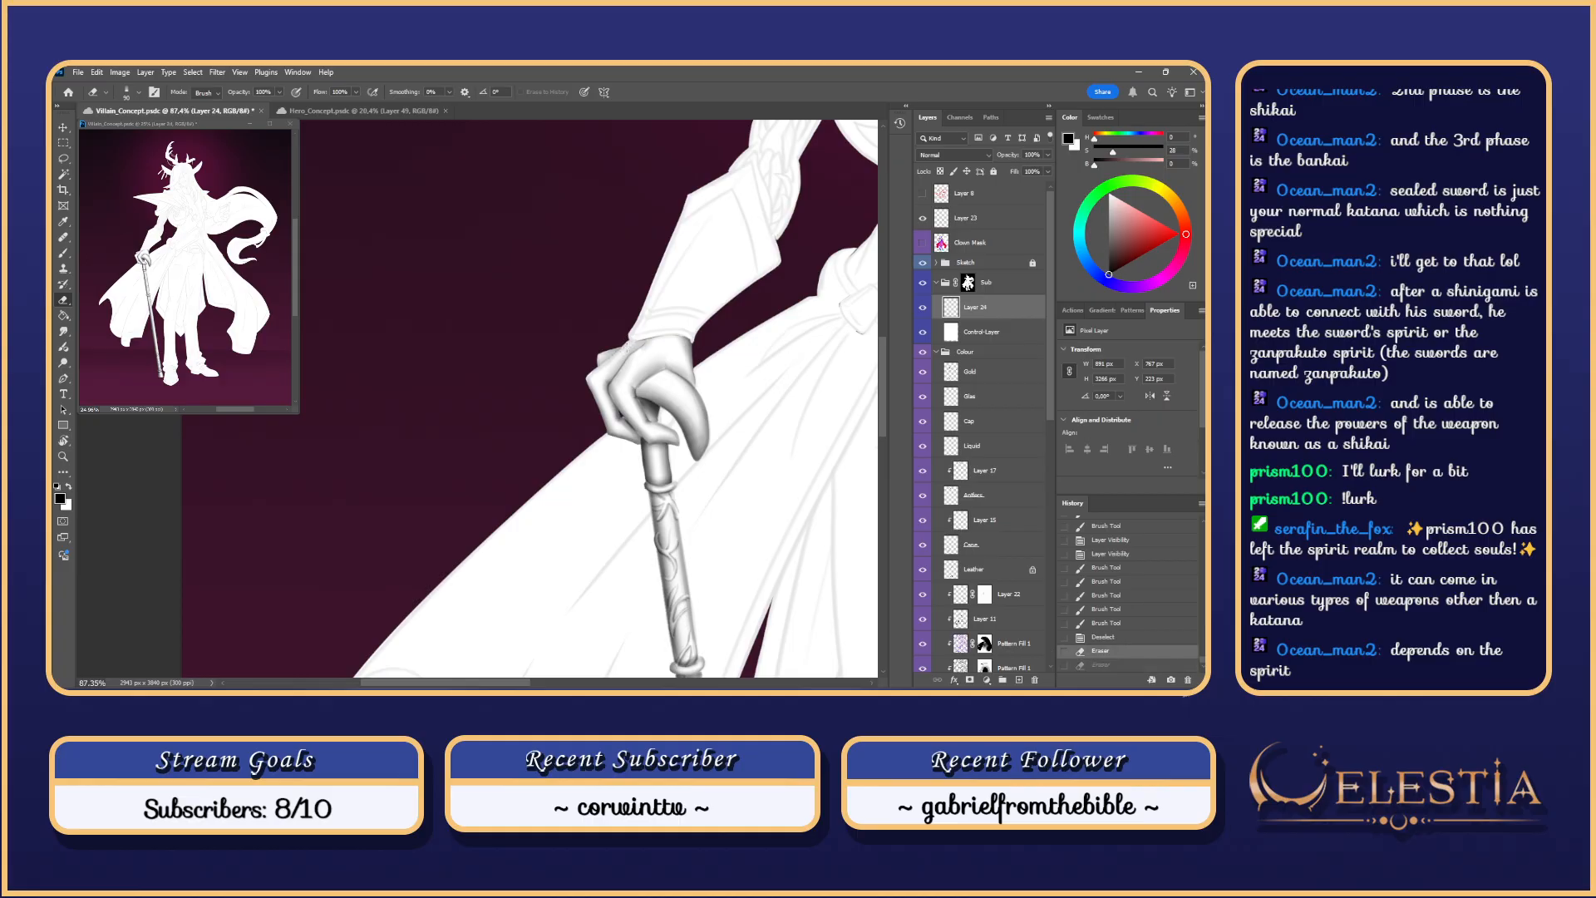
scroll(621, 353, up, 3)
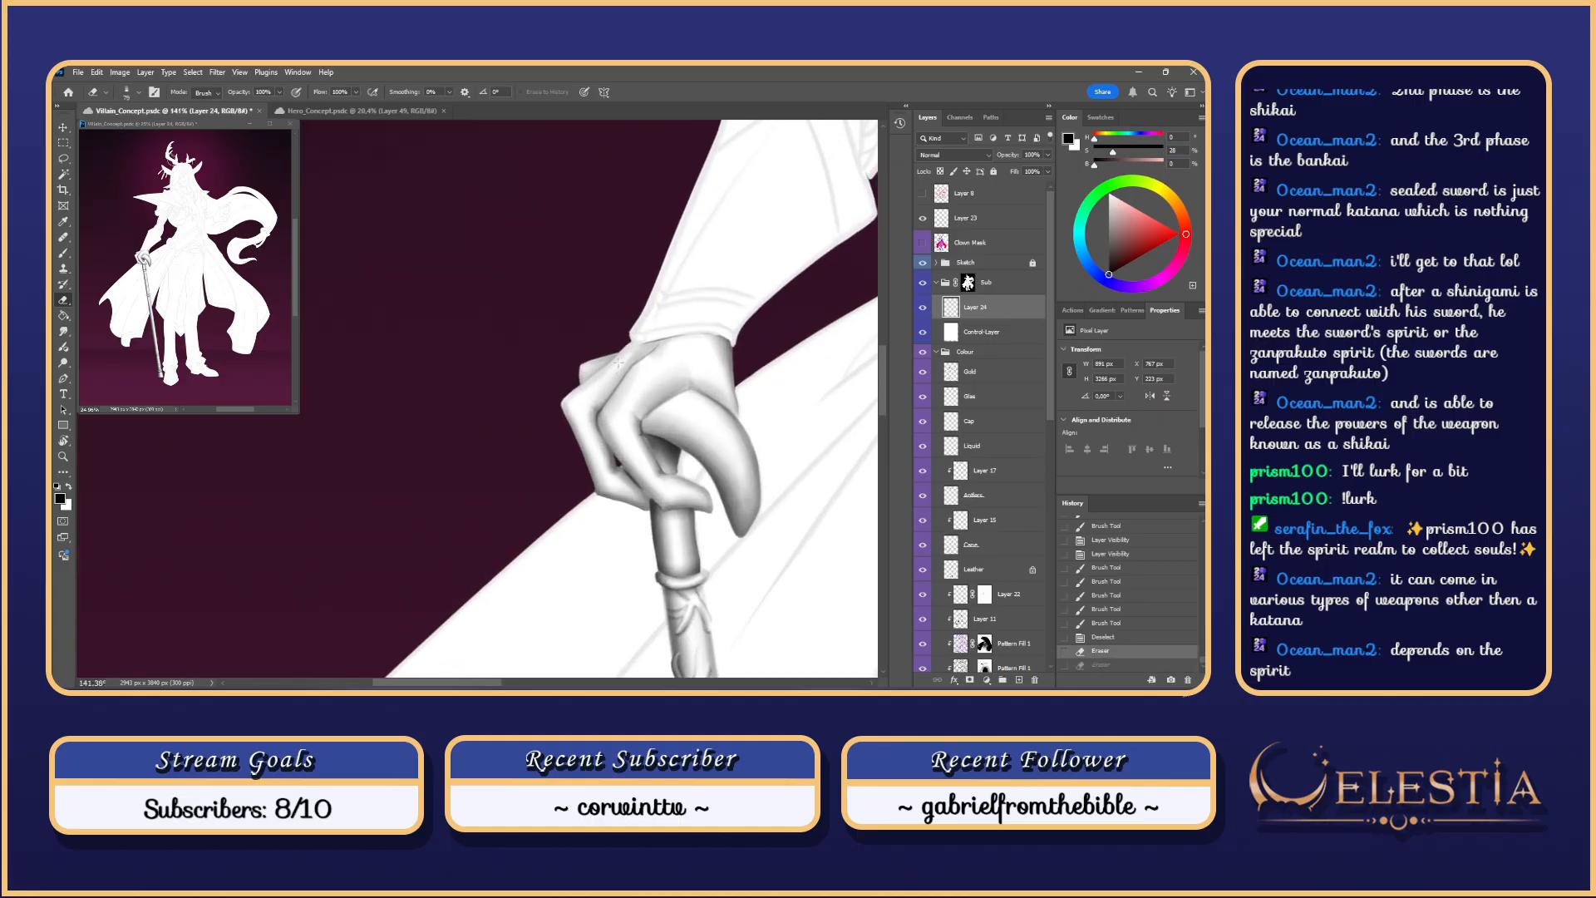
key(ctrl+z)
Step: Erase along the hand's top edge with a slightly smaller eraser, then activate the Clown Mask layer
drag(619, 362, 622, 355)
key(ctrl+z)
alt+right_click(631, 357)
key(ctrl+z)
key(ctrl+z)
drag(623, 354, 622, 357)
key(ctrl+z)
scroll(707, 354, down, 6)
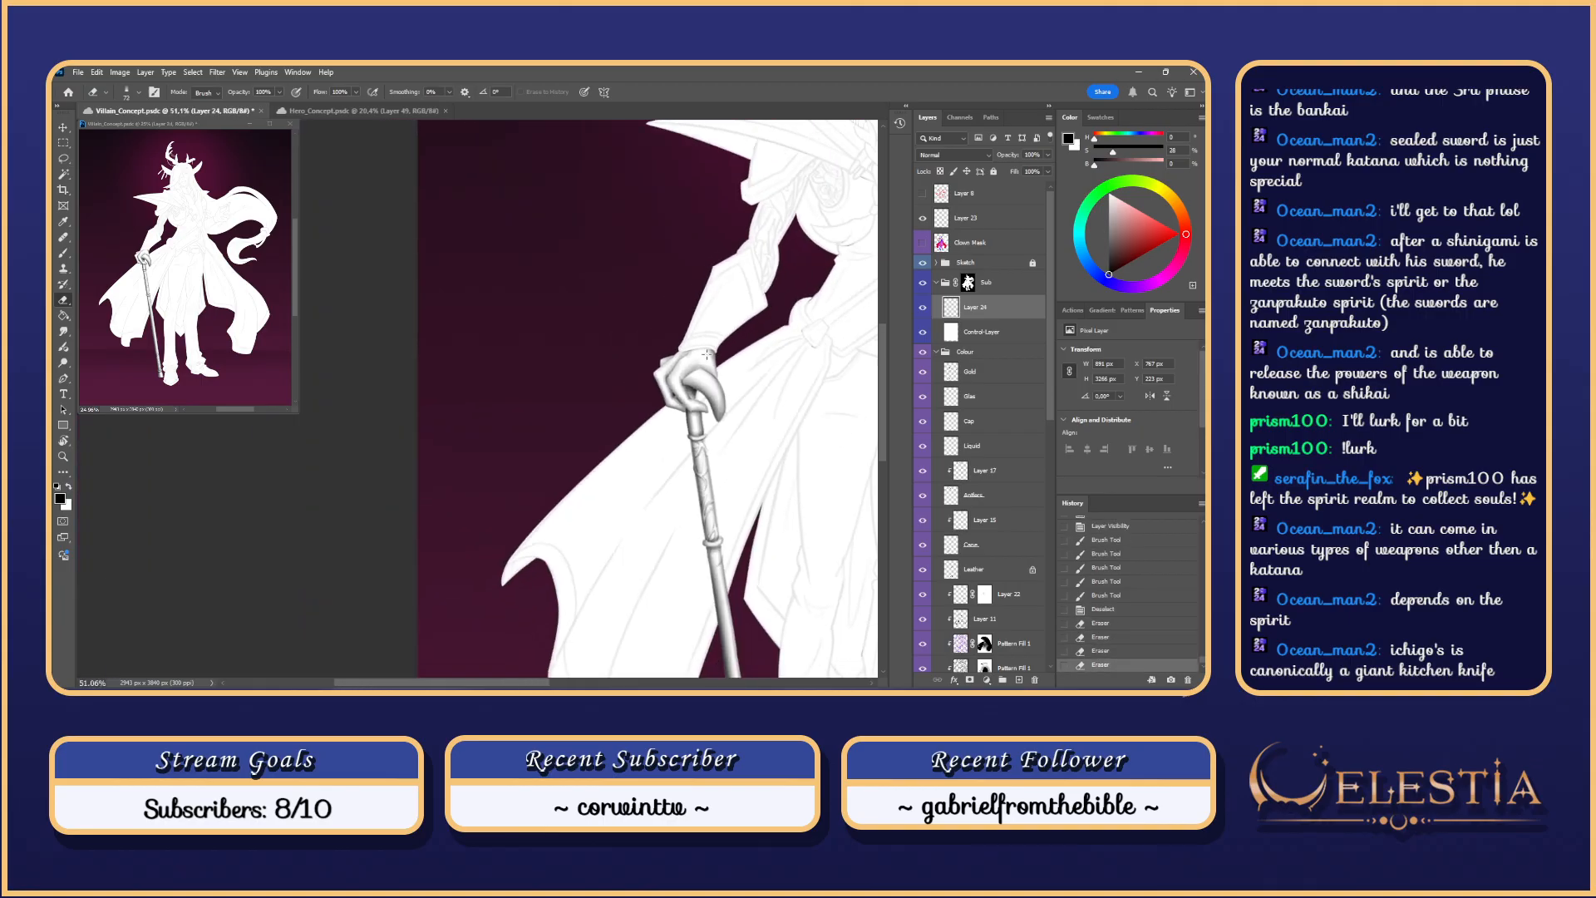
scroll(707, 354, up, 2)
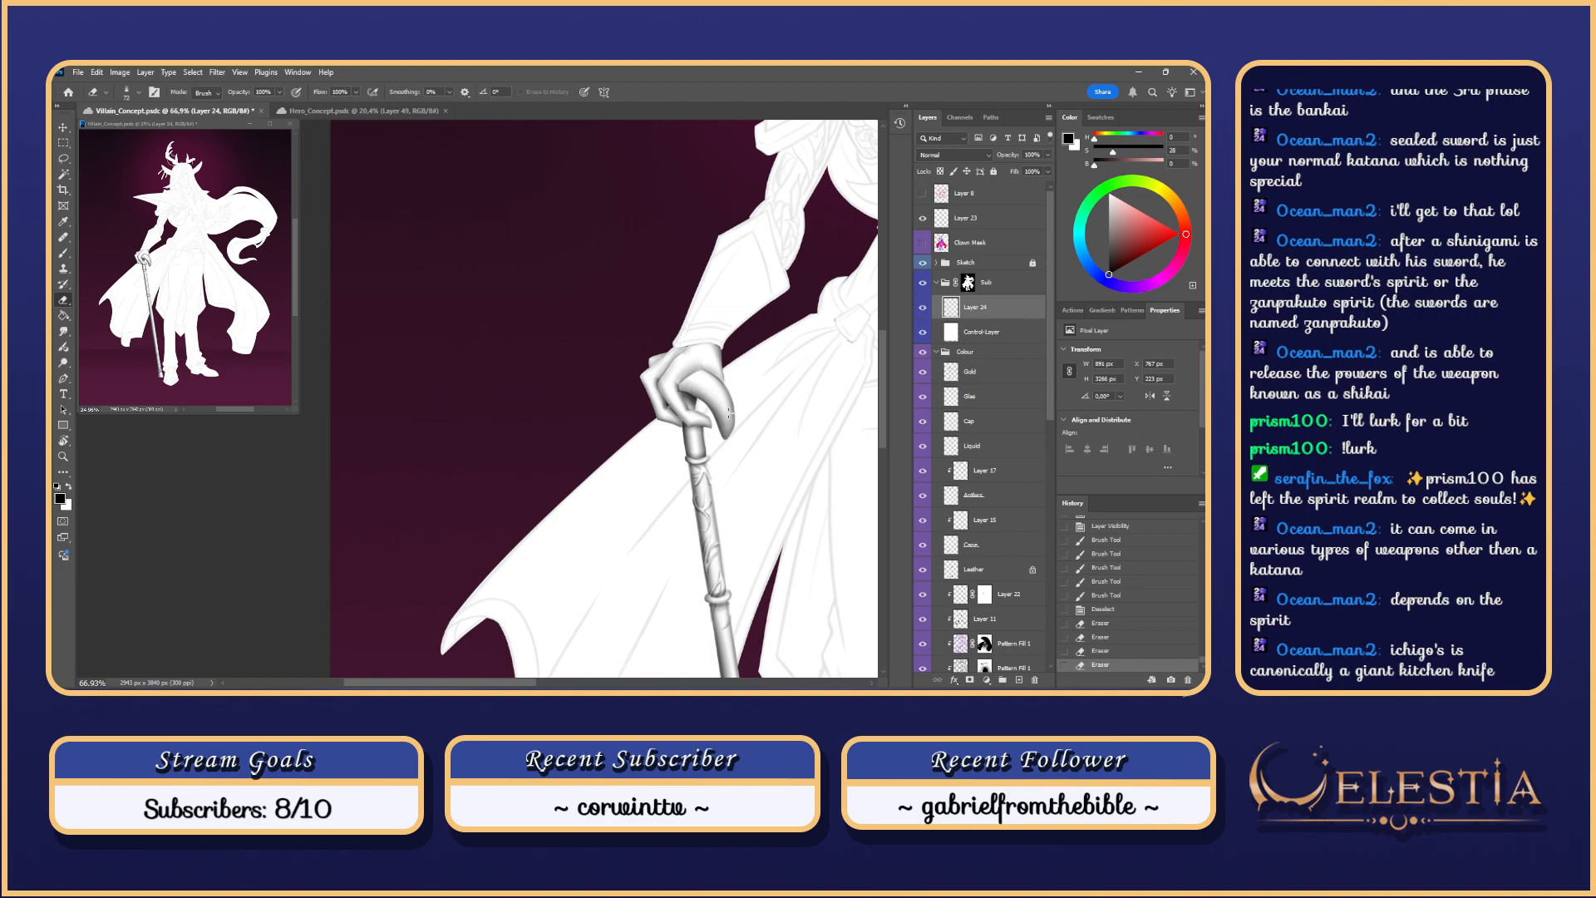
drag(731, 354, 624, 374)
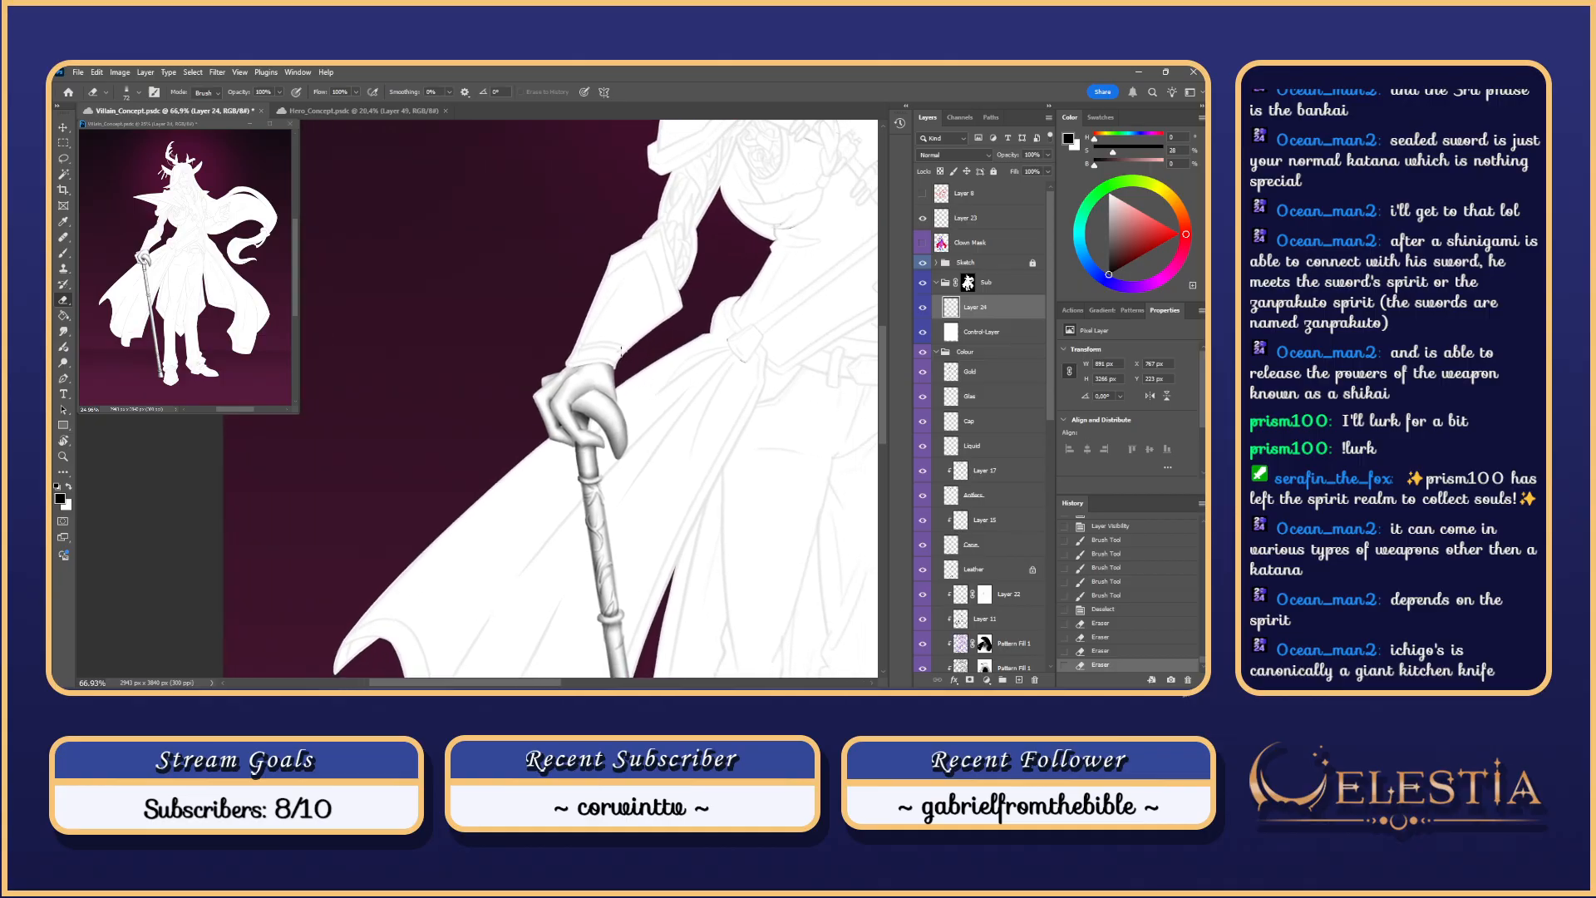
click(945, 245)
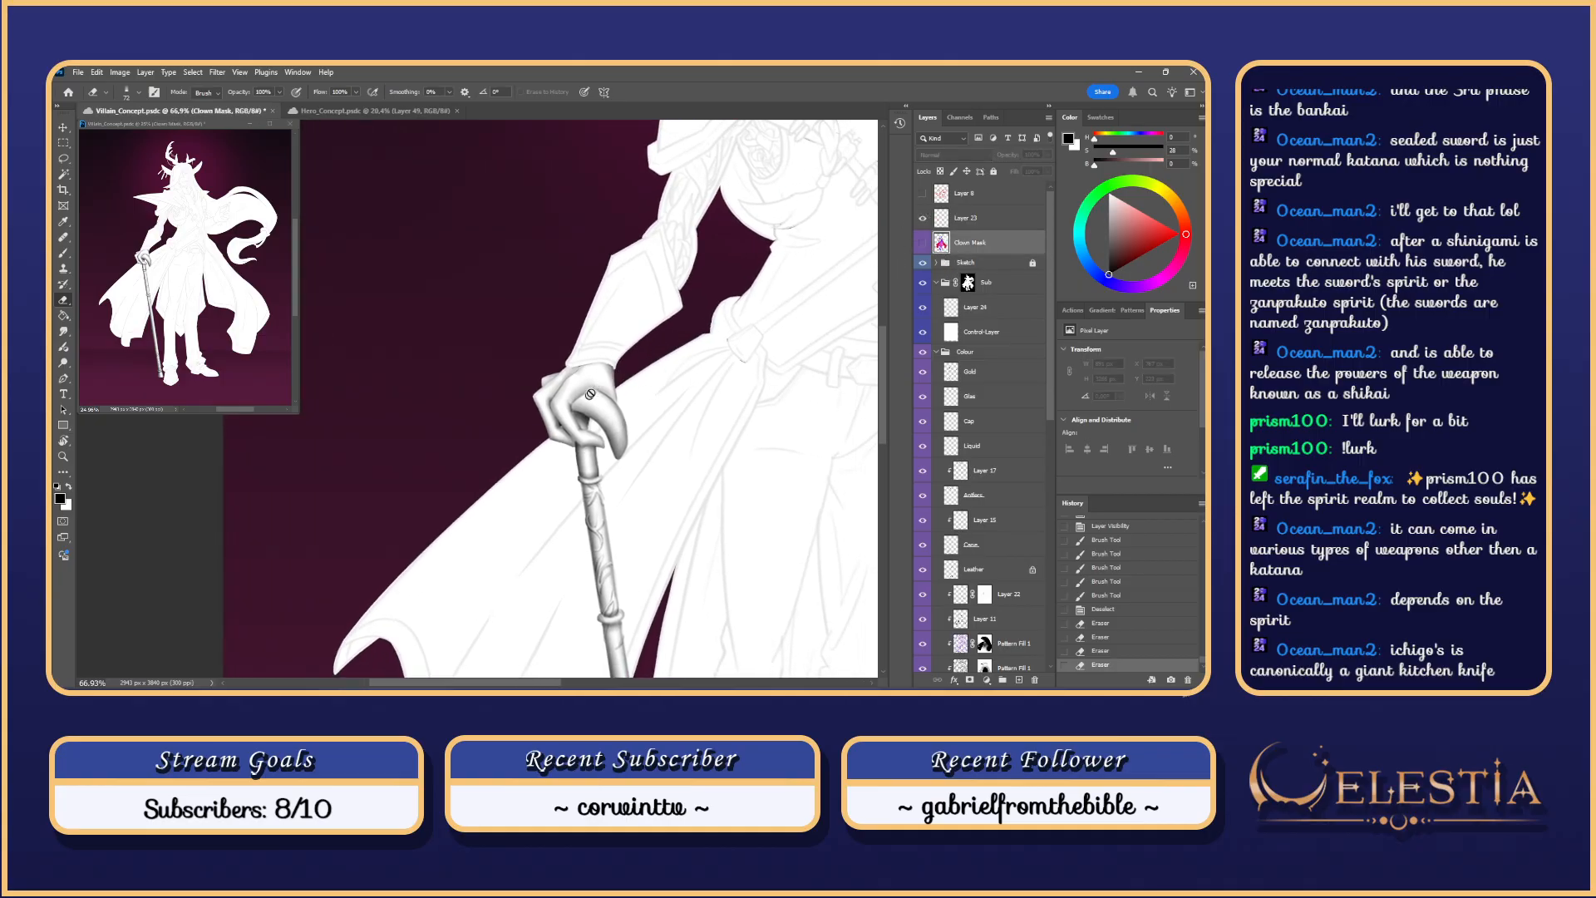
Step: Magic-wand select the hand's outline, return to Layer 24, and rotate the view about 54° clockwise
key(w)
click(591, 394)
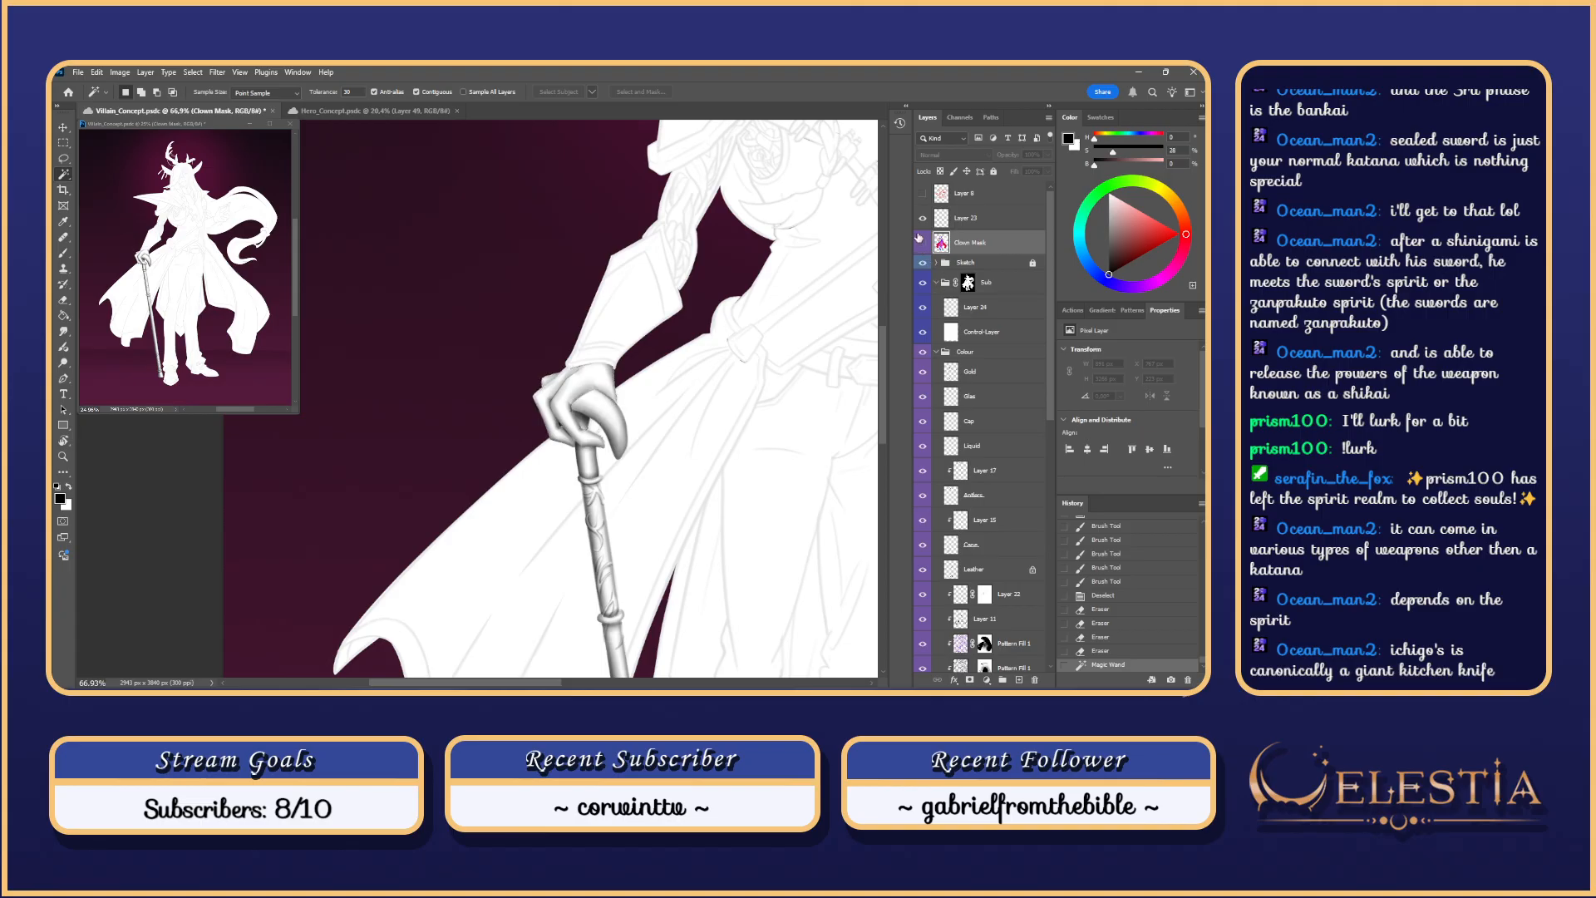
click(985, 309)
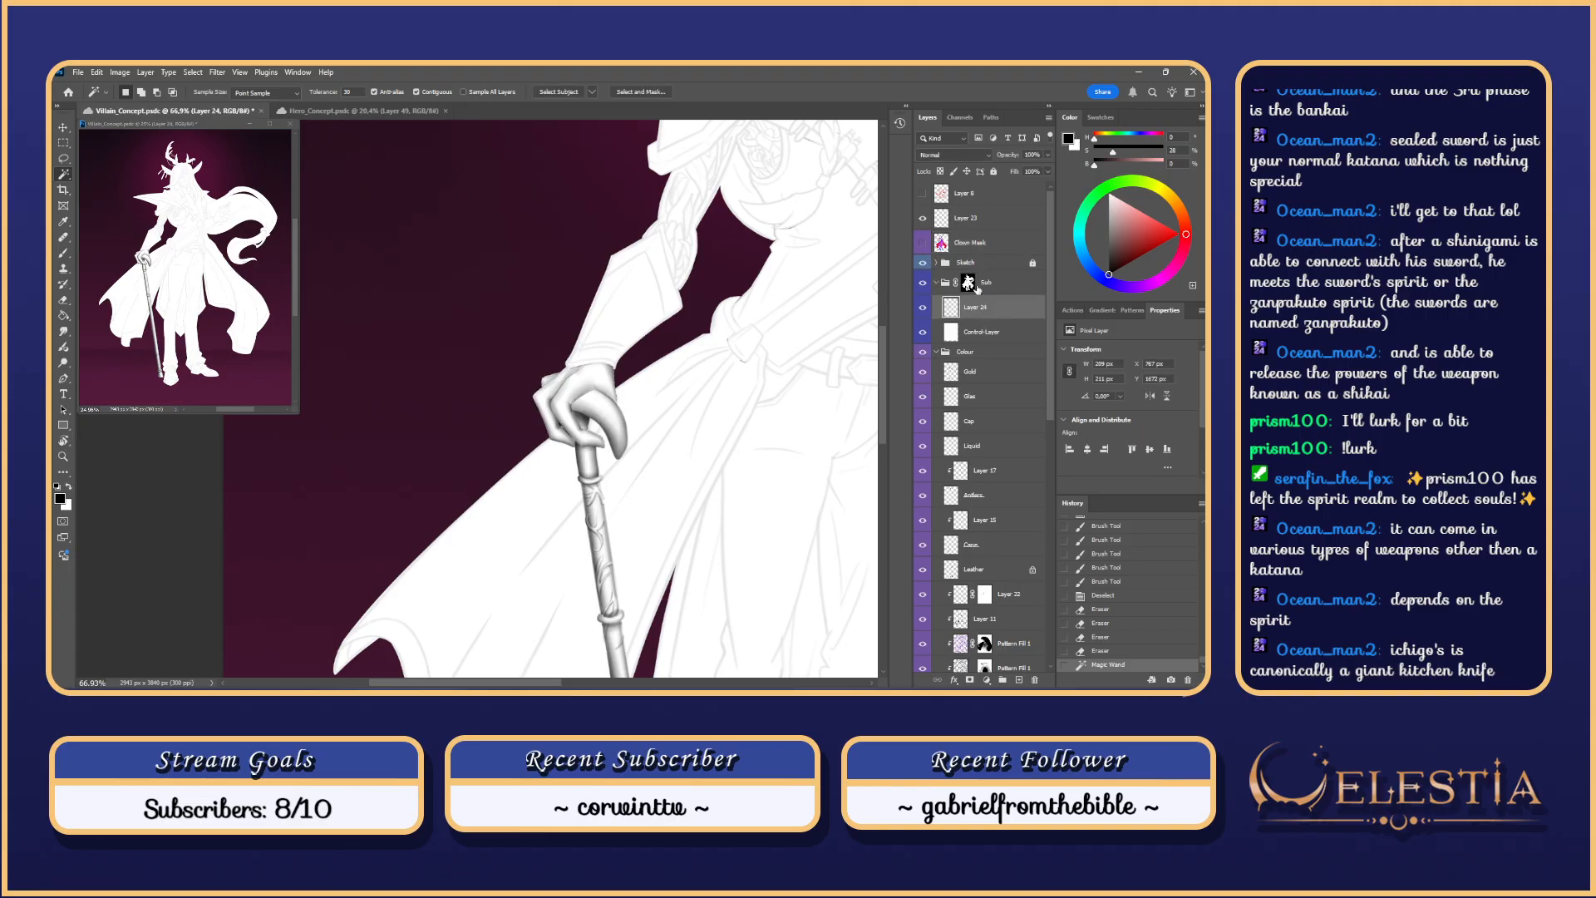
key(r)
drag(616, 308, 633, 457)
mouse_move(616, 466)
mouse_down()
mouse_move(605, 431)
mouse_move(584, 461)
mouse_up()
key(ctrl+z)
Step: Shade the glove and wrist edge with a 351 px brush inside the hand selection
key(b)
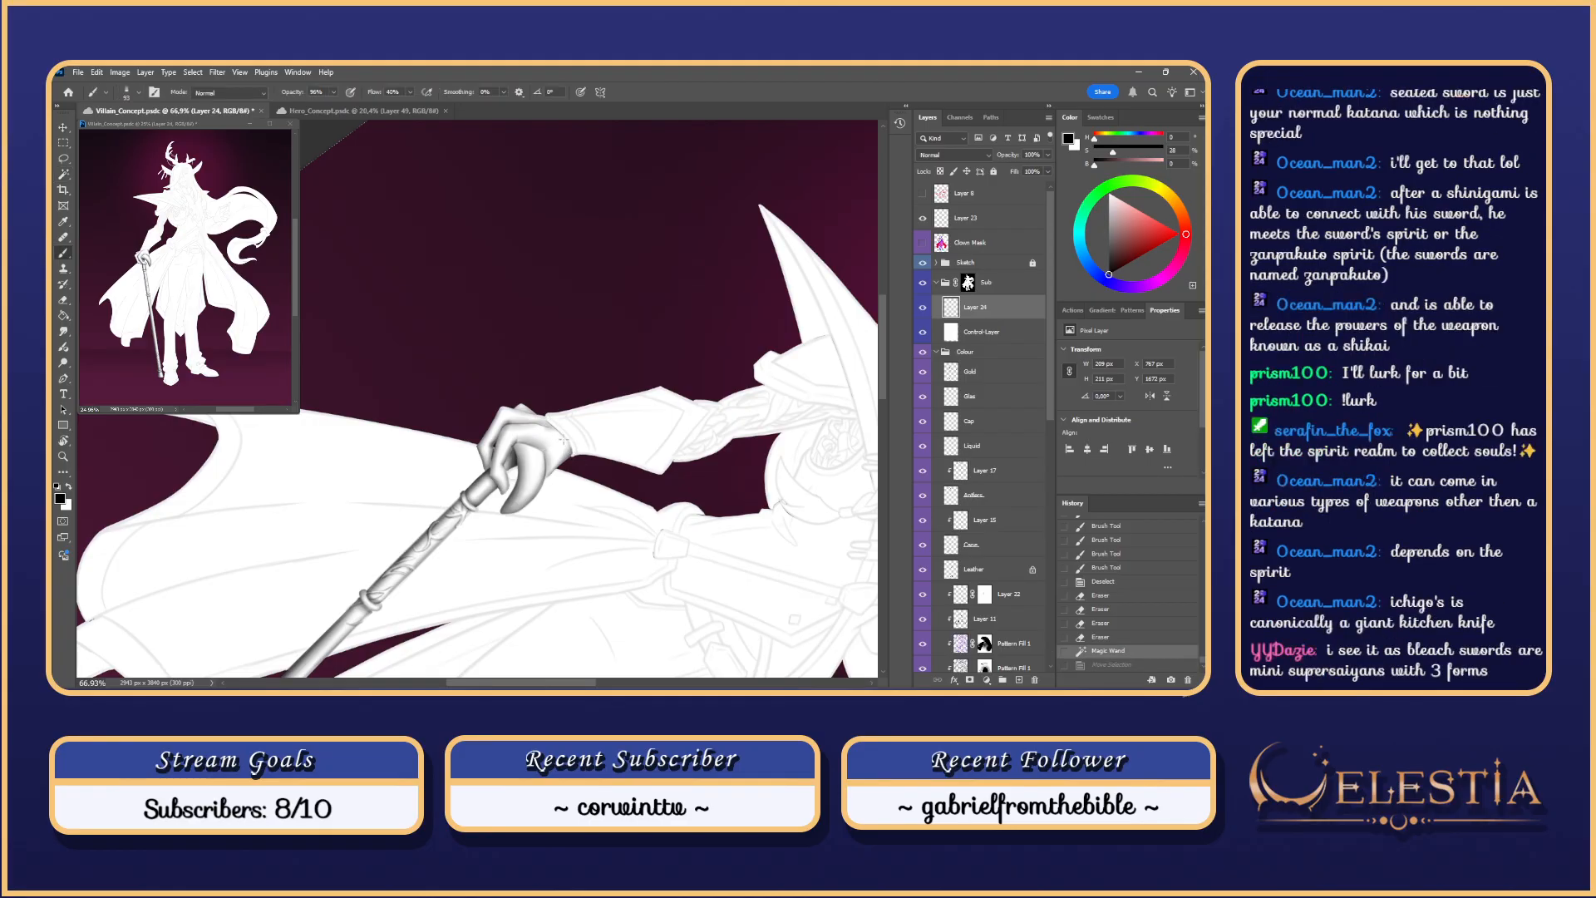
mouse_move(568, 445)
mouse_down()
mouse_move(544, 422)
mouse_move(570, 471)
mouse_move(557, 429)
mouse_up()
key(ctrl+z)
key(ctrl+z)
key(ctrl+z)
key(ctrl+z)
key(ctrl+z)
key(ctrl+z)
drag(571, 453, 549, 420)
key(ctrl+z)
key(ctrl+z)
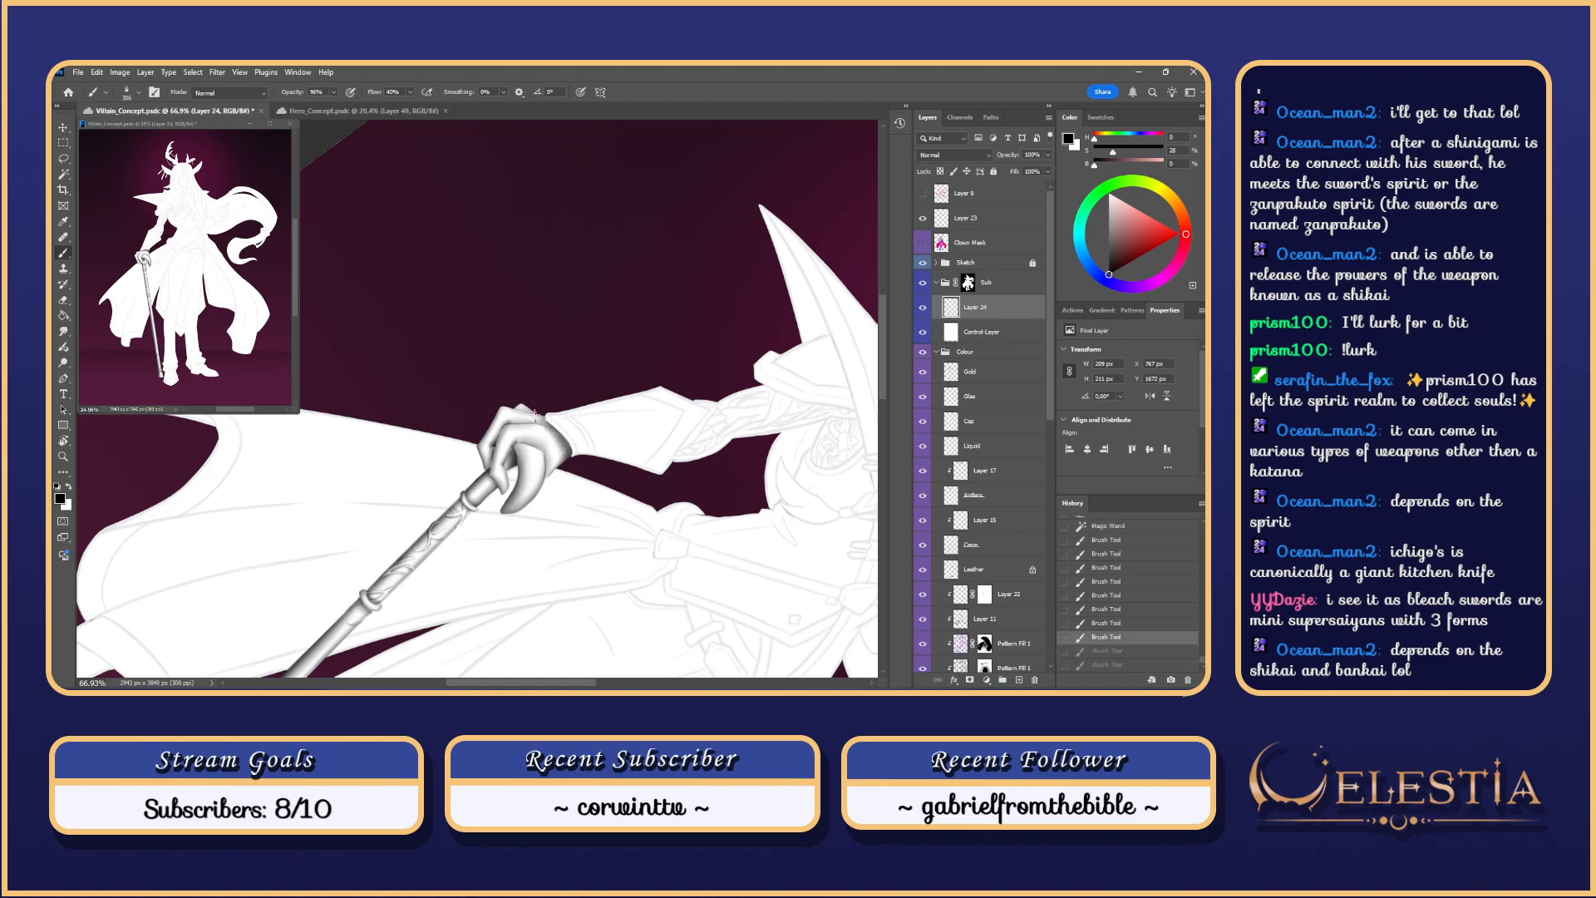
key(ctrl+z)
key(ctrl+z)
key(ctrl+z)
key(ctrl+z)
key(ctrl+z)
key(ctrl+z)
key(ctrl+z)
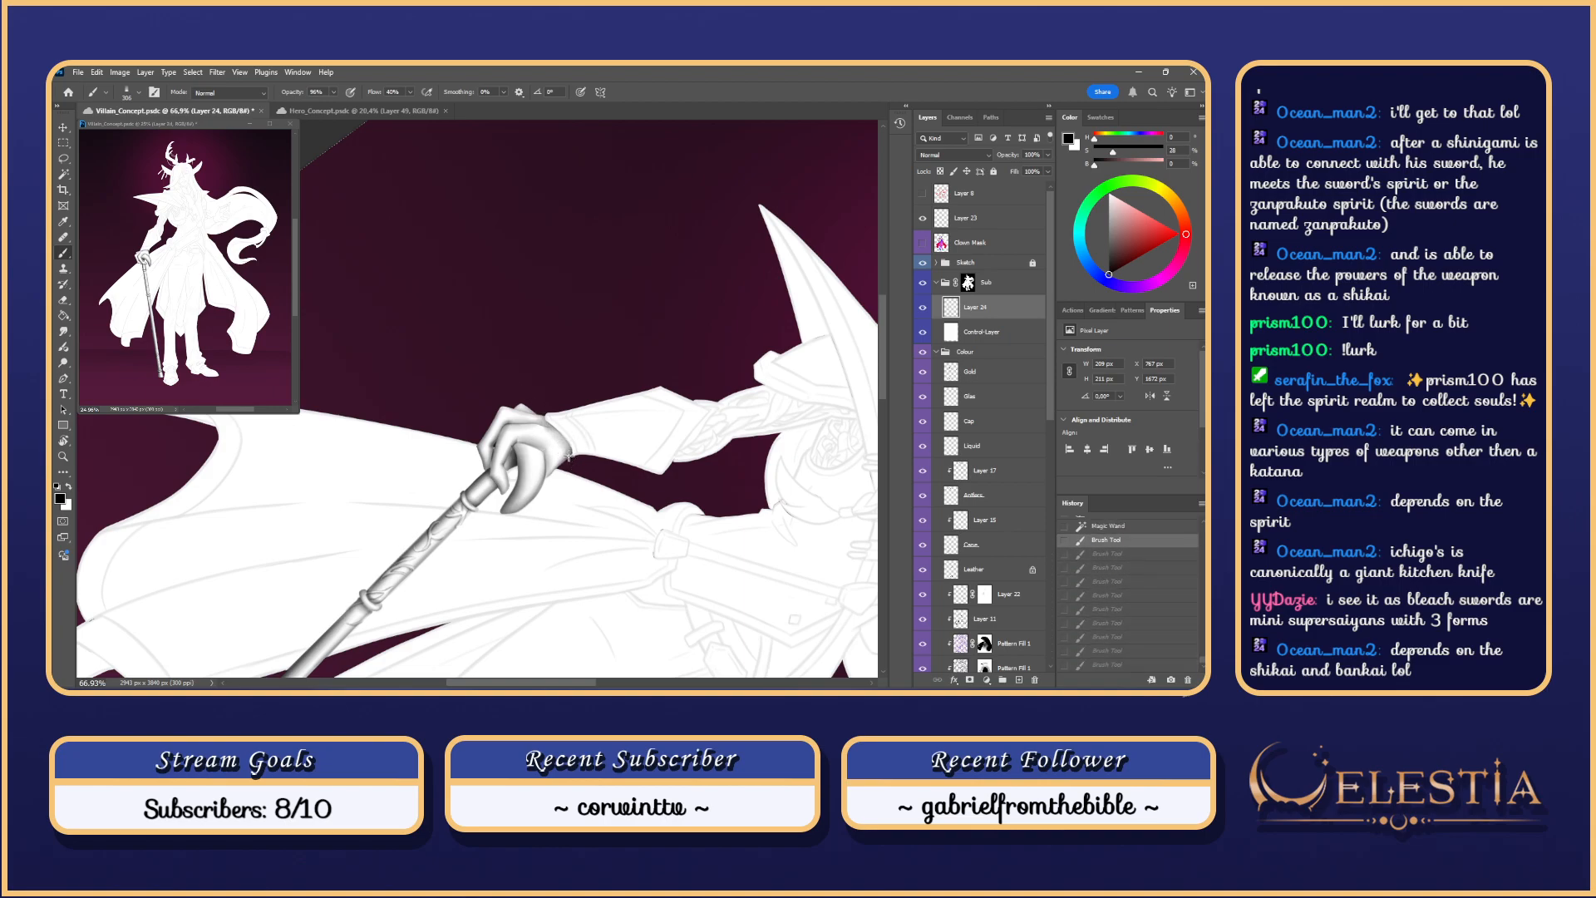
drag(568, 456, 577, 455)
mouse_move(556, 436)
mouse_down()
mouse_move(568, 472)
mouse_move(544, 426)
mouse_move(556, 471)
mouse_move(566, 439)
mouse_up()
key(ctrl+z)
drag(566, 439, 551, 427)
drag(565, 444, 553, 431)
key(ctrl+z)
key(ctrl+z)
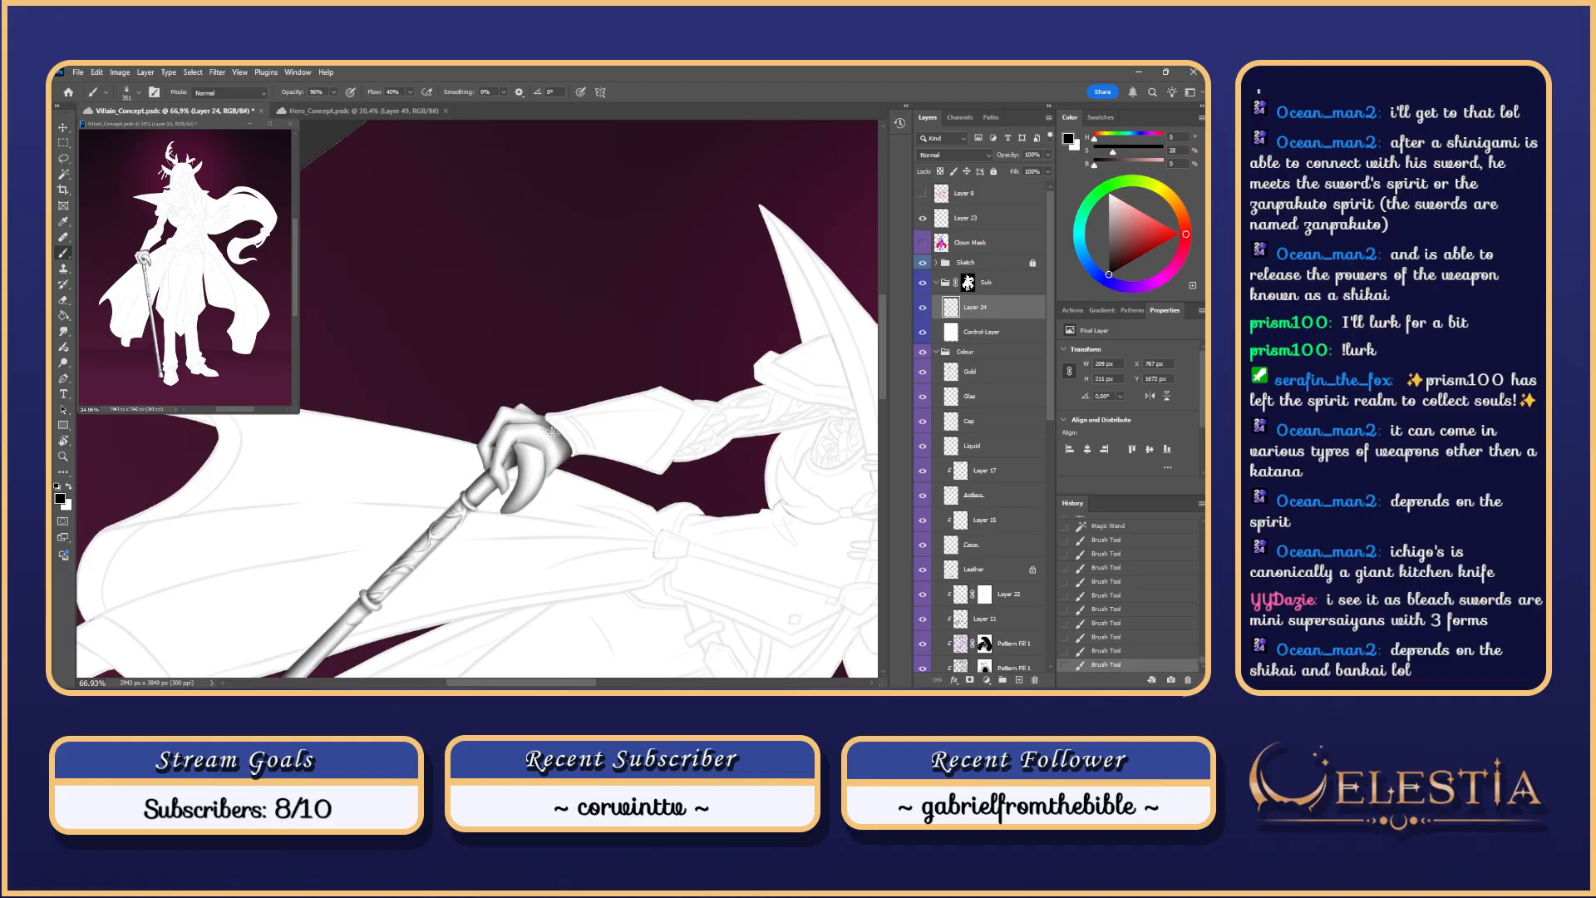
Step: Reset the view rotation, zoom out to the whole figure, and hide the Sketch group's line art
key(Escape)
mouse_move(600, 374)
mouse_down()
mouse_move(499, 374)
mouse_move(600, 355)
mouse_move(616, 371)
mouse_move(580, 385)
mouse_up()
click(923, 266)
key(e)
key(ctrl+z)
Step: Erase shading to lighten the back of the hand, comparing the strokes with undo and redo
drag(588, 384, 576, 386)
key(ctrl+z)
key(ctrl+z)
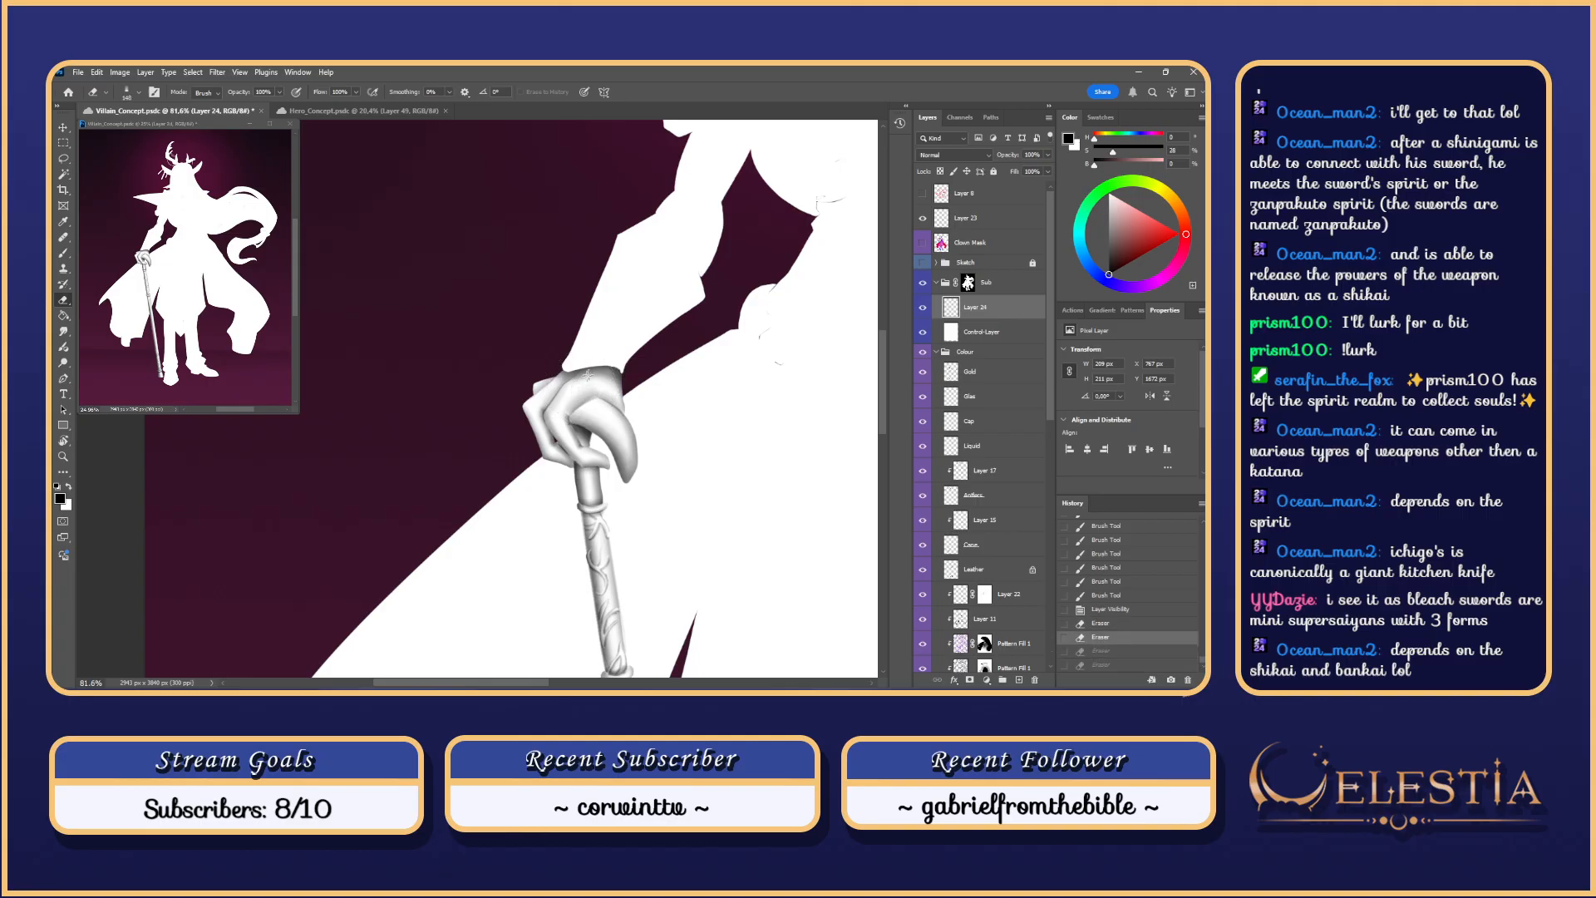
key(ctrl+shift+z)
key(ctrl+shift+z)
key(ctrl+z)
key(ctrl+shift+z)
key(ctrl+z)
key(ctrl+z)
key(ctrl+z)
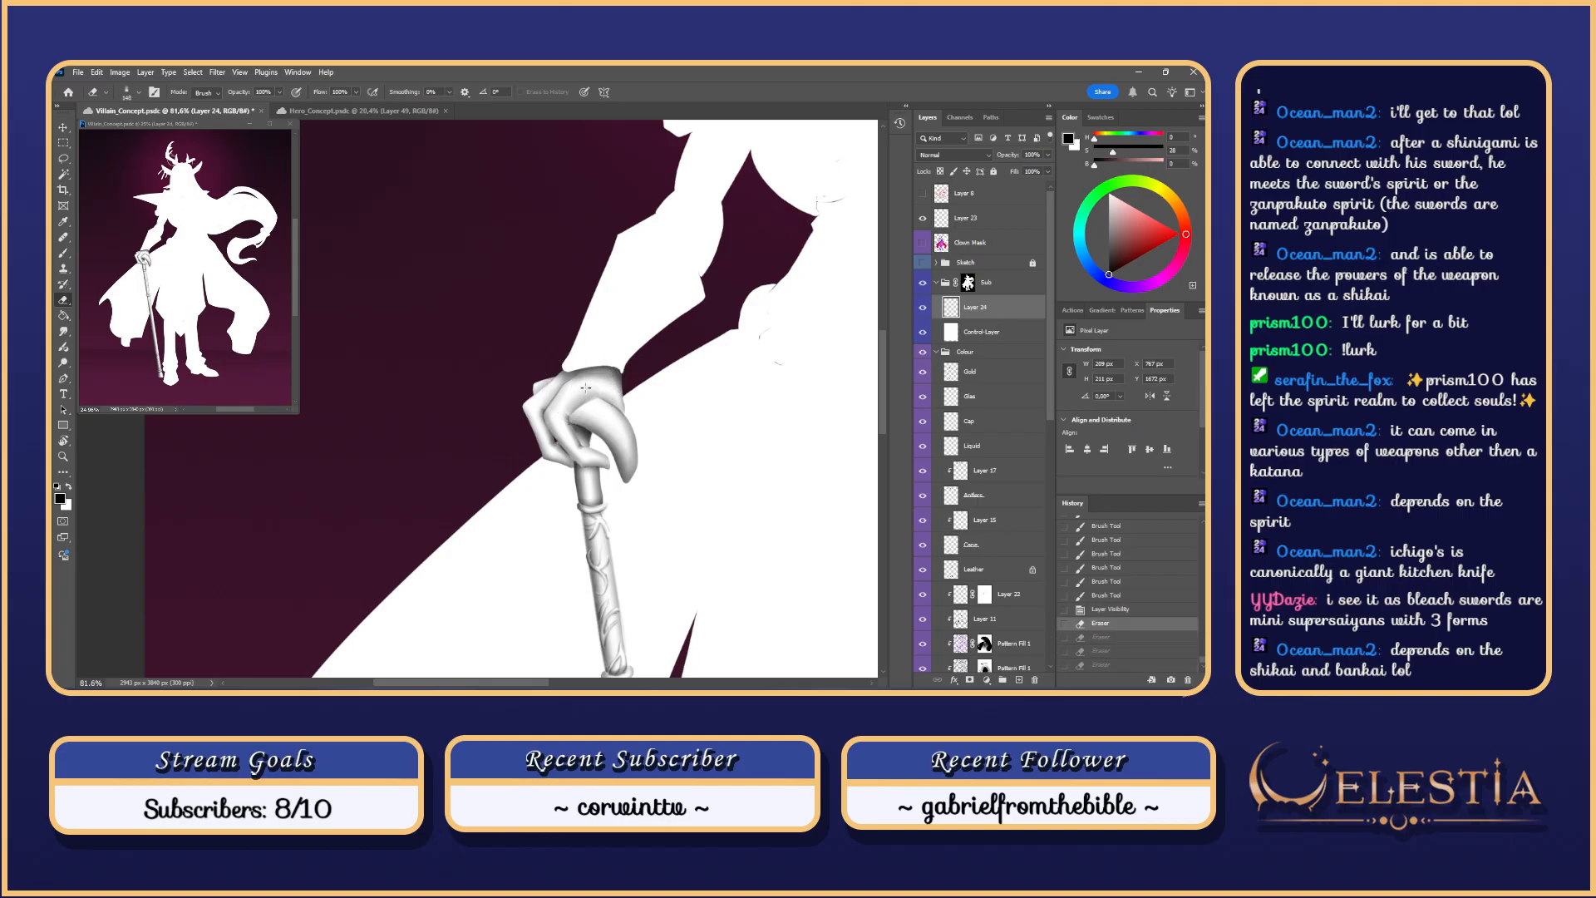
drag(589, 386, 613, 385)
key(ctrl+z)
drag(606, 385, 602, 385)
drag(611, 385, 600, 385)
drag(609, 386, 582, 413)
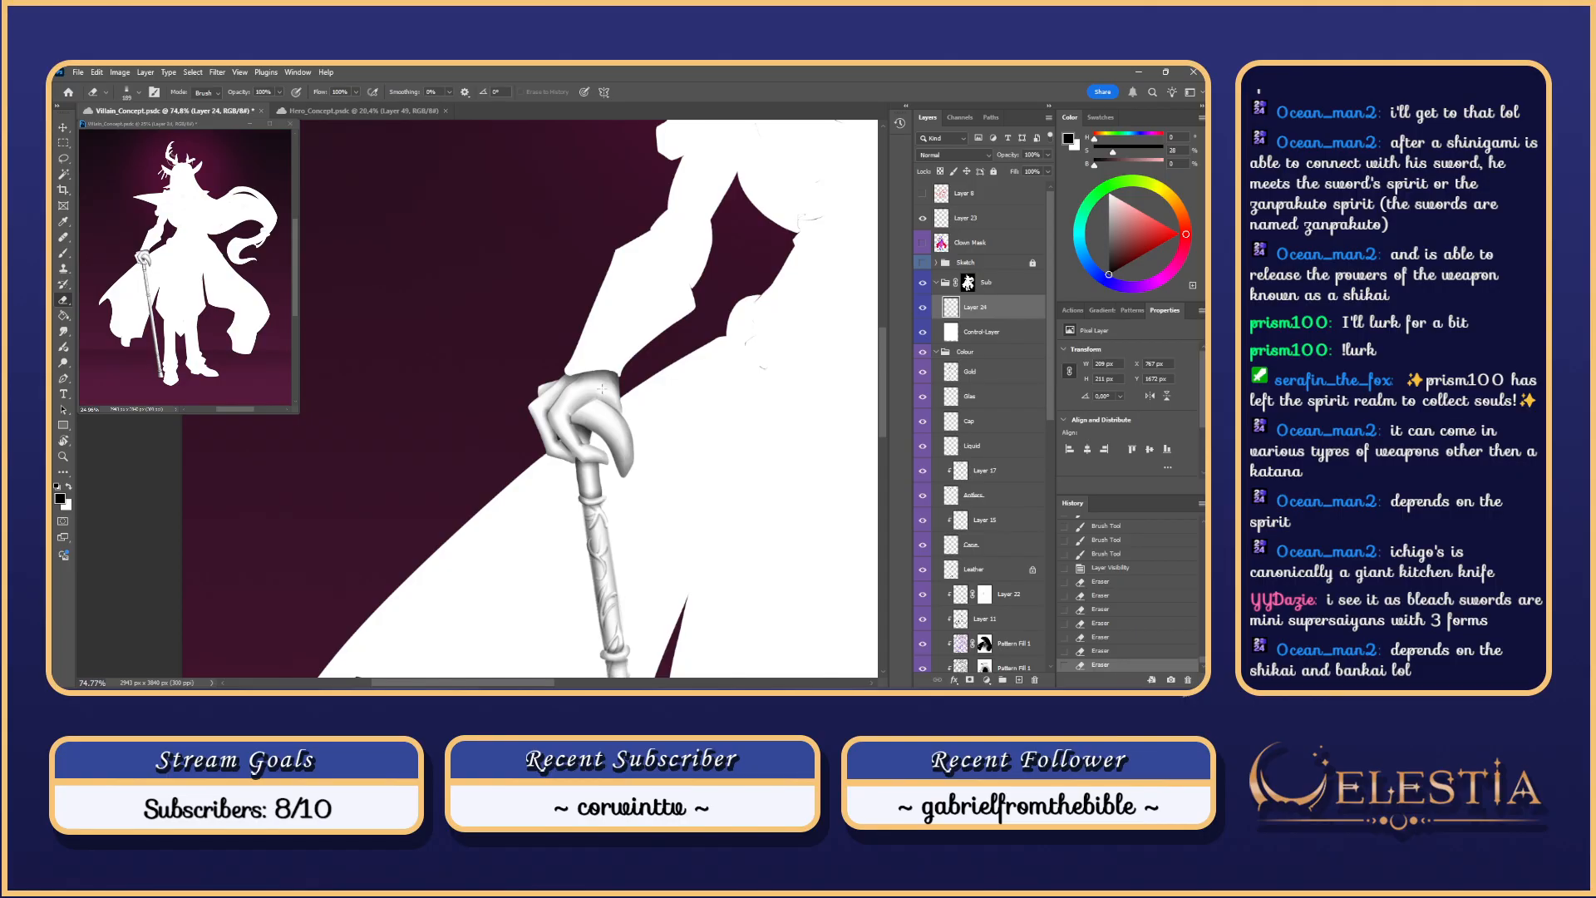
drag(539, 360, 544, 324)
Step: Paint small shading strokes on the hand and finger with the Brush
key(b)
scroll(550, 376, up, 3)
mouse_move(543, 386)
mouse_down()
mouse_move(557, 402)
mouse_move(533, 389)
mouse_move(561, 371)
mouse_up()
key(ctrl+z)
key(ctrl+z)
key(ctrl+z)
key(ctrl+z)
key(ctrl+z)
key(ctrl+z)
key(ctrl+z)
key(ctrl+z)
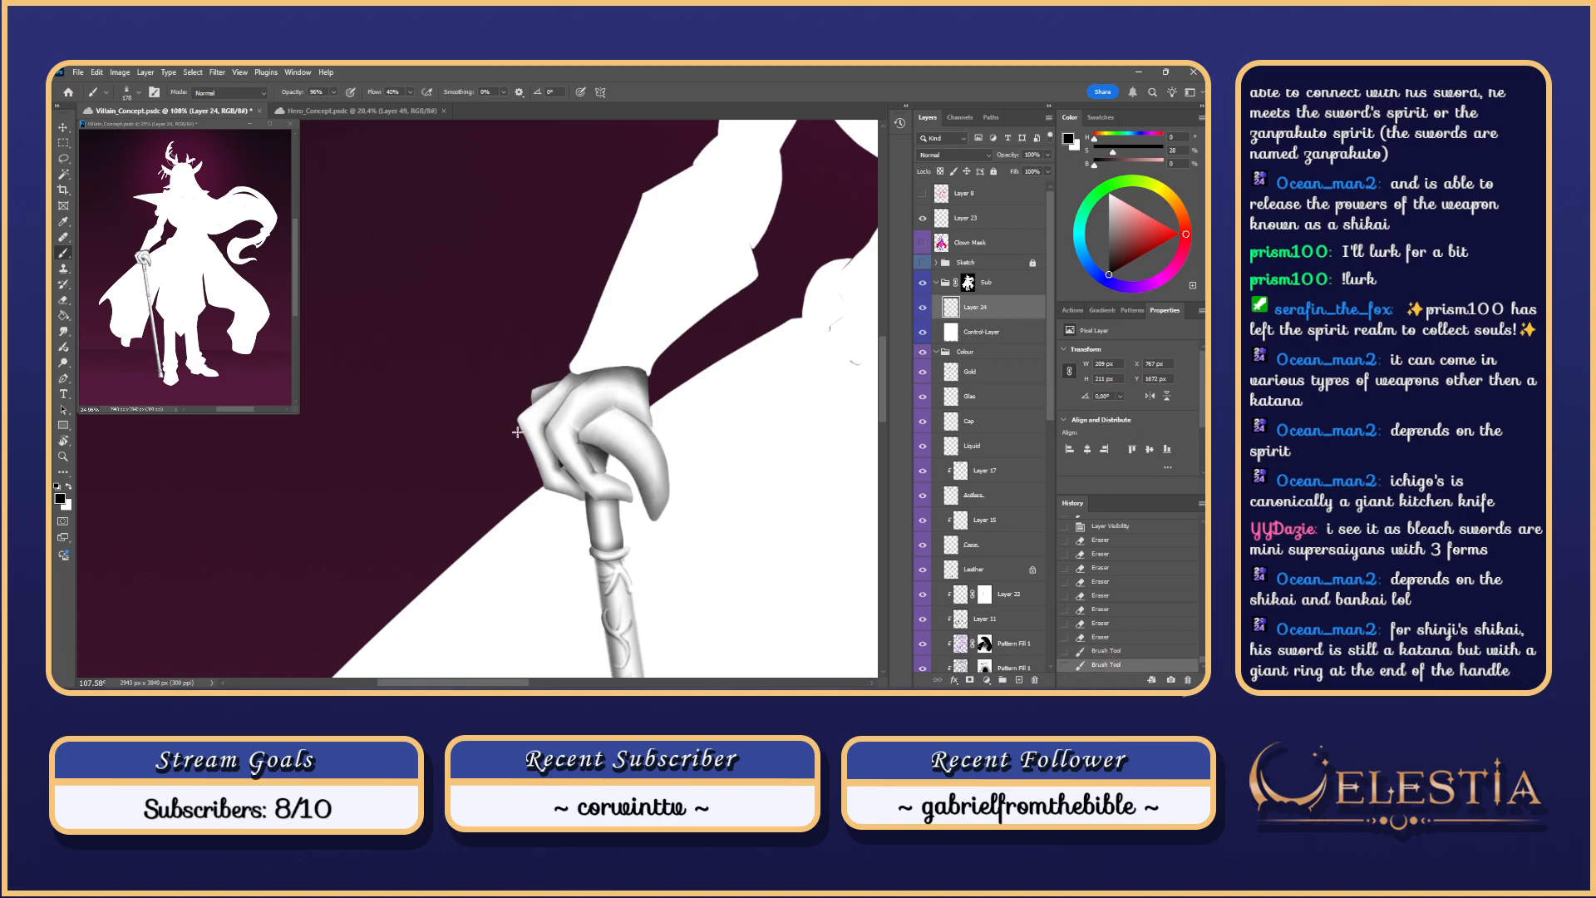
key(ctrl+z)
key(ctrl+z)
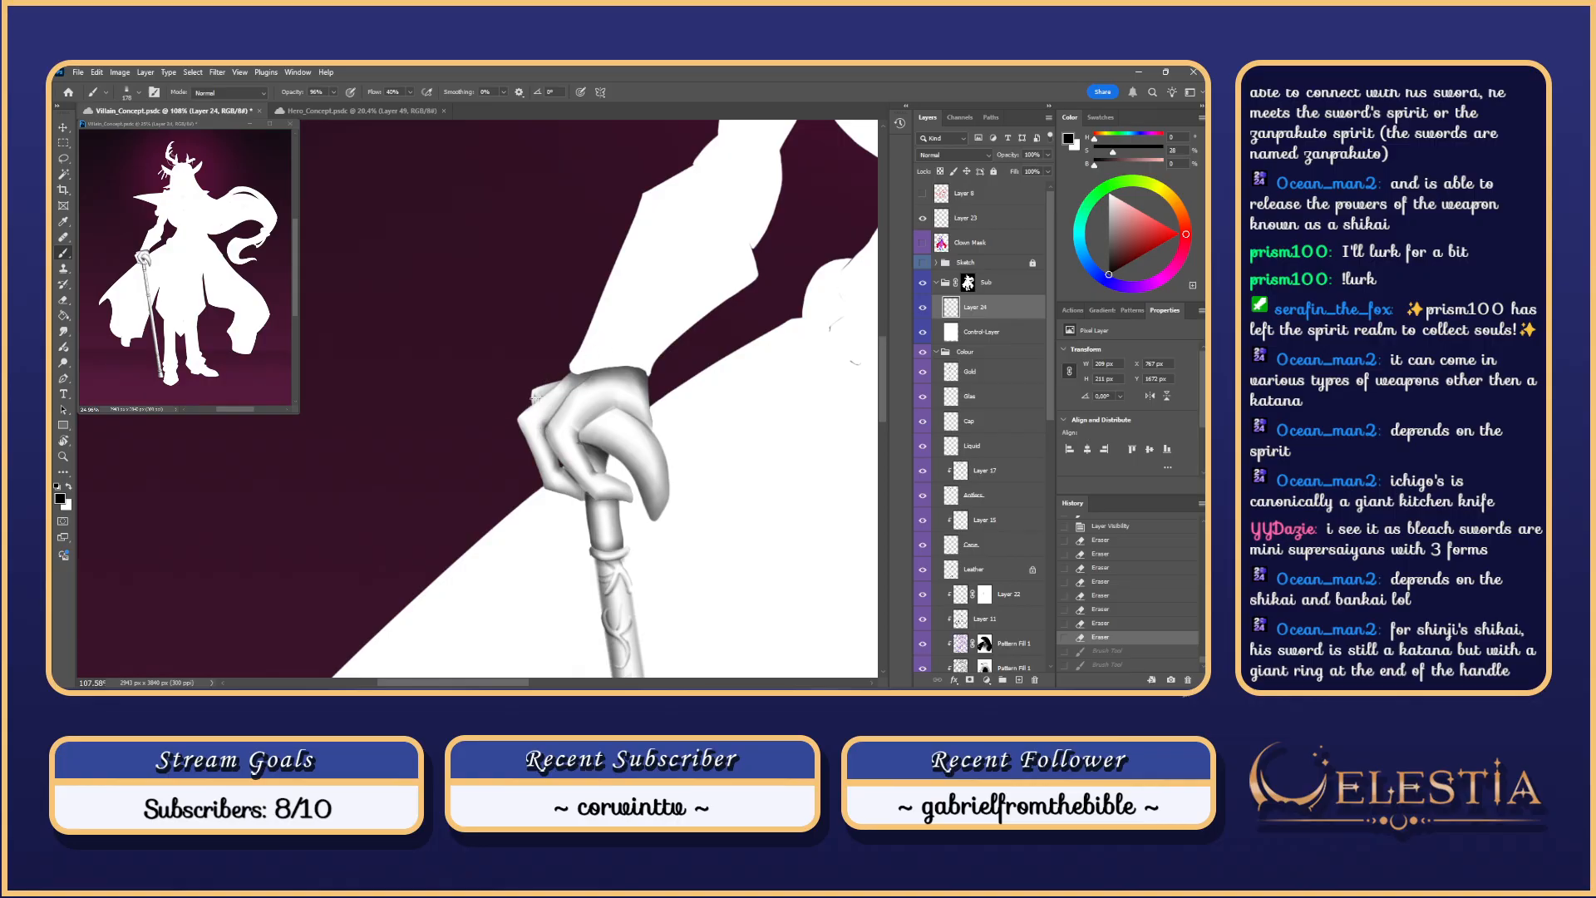
click(533, 397)
scroll(556, 374, down, 3)
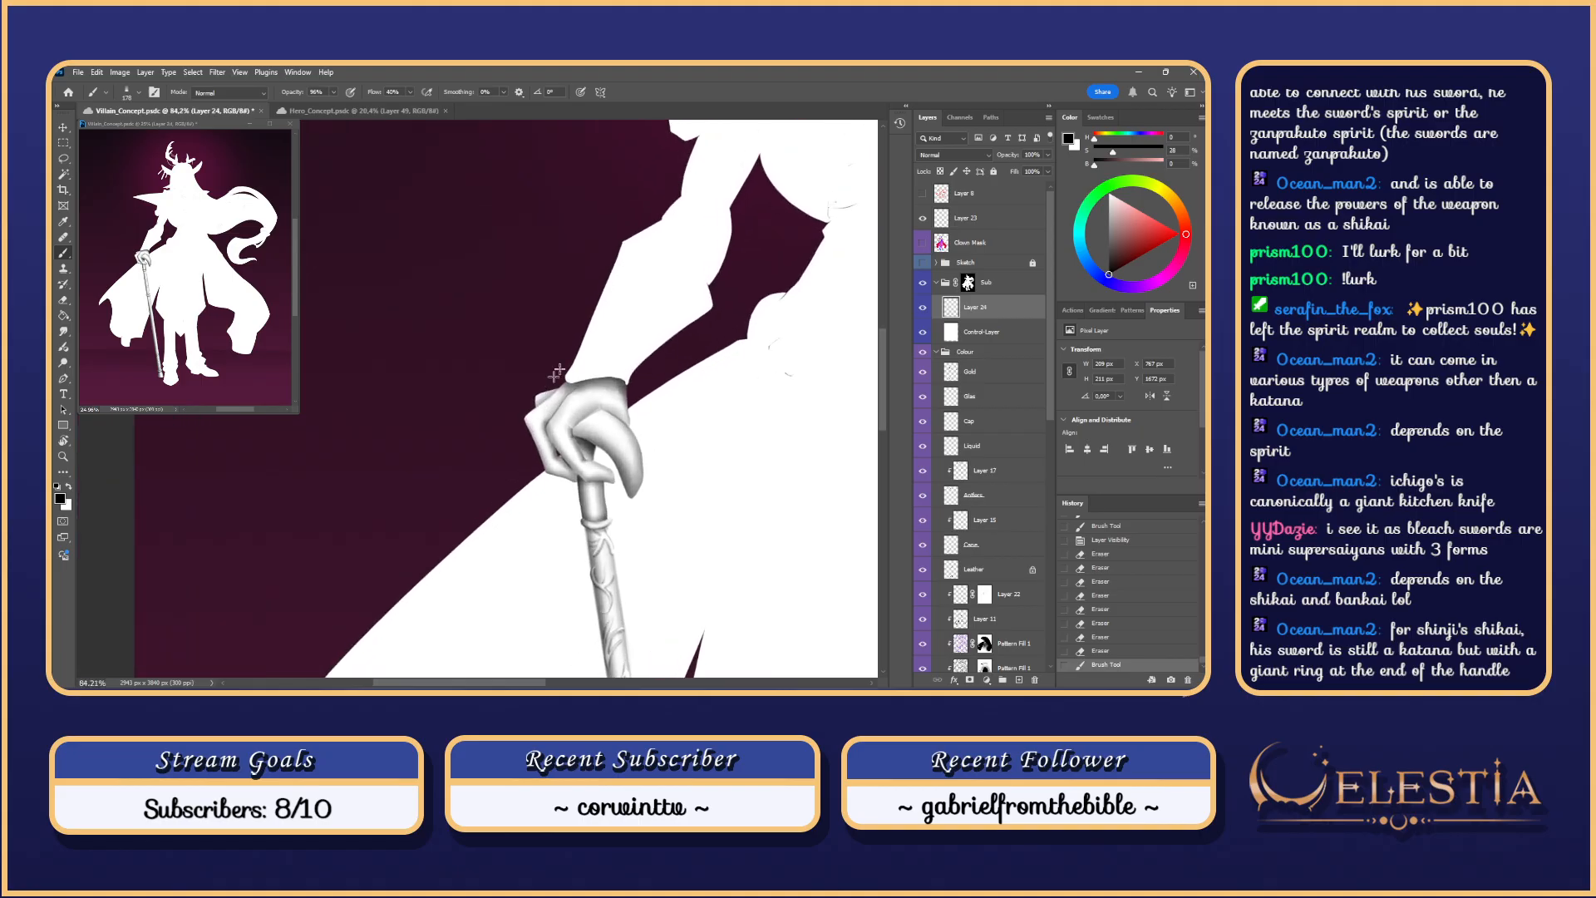
scroll(629, 320, down, 5)
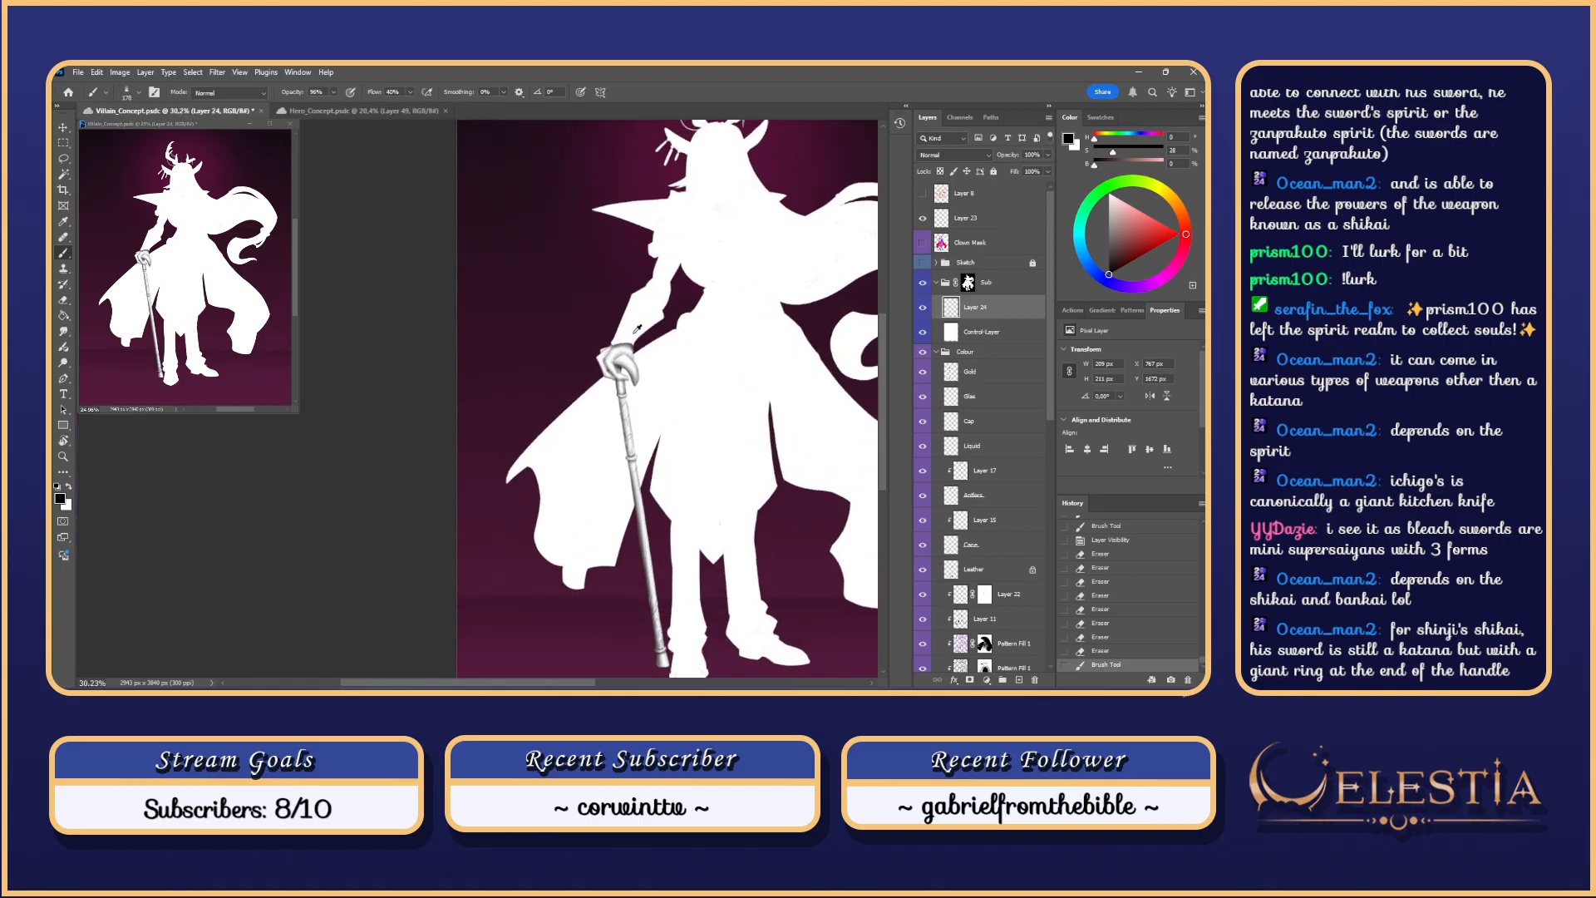
scroll(610, 307, up, 5)
scroll(610, 308, up, 1)
Step: Paint a shading stroke on the hand and compare it on and off before discarding it
drag(572, 371, 581, 386)
key(ctrl+z)
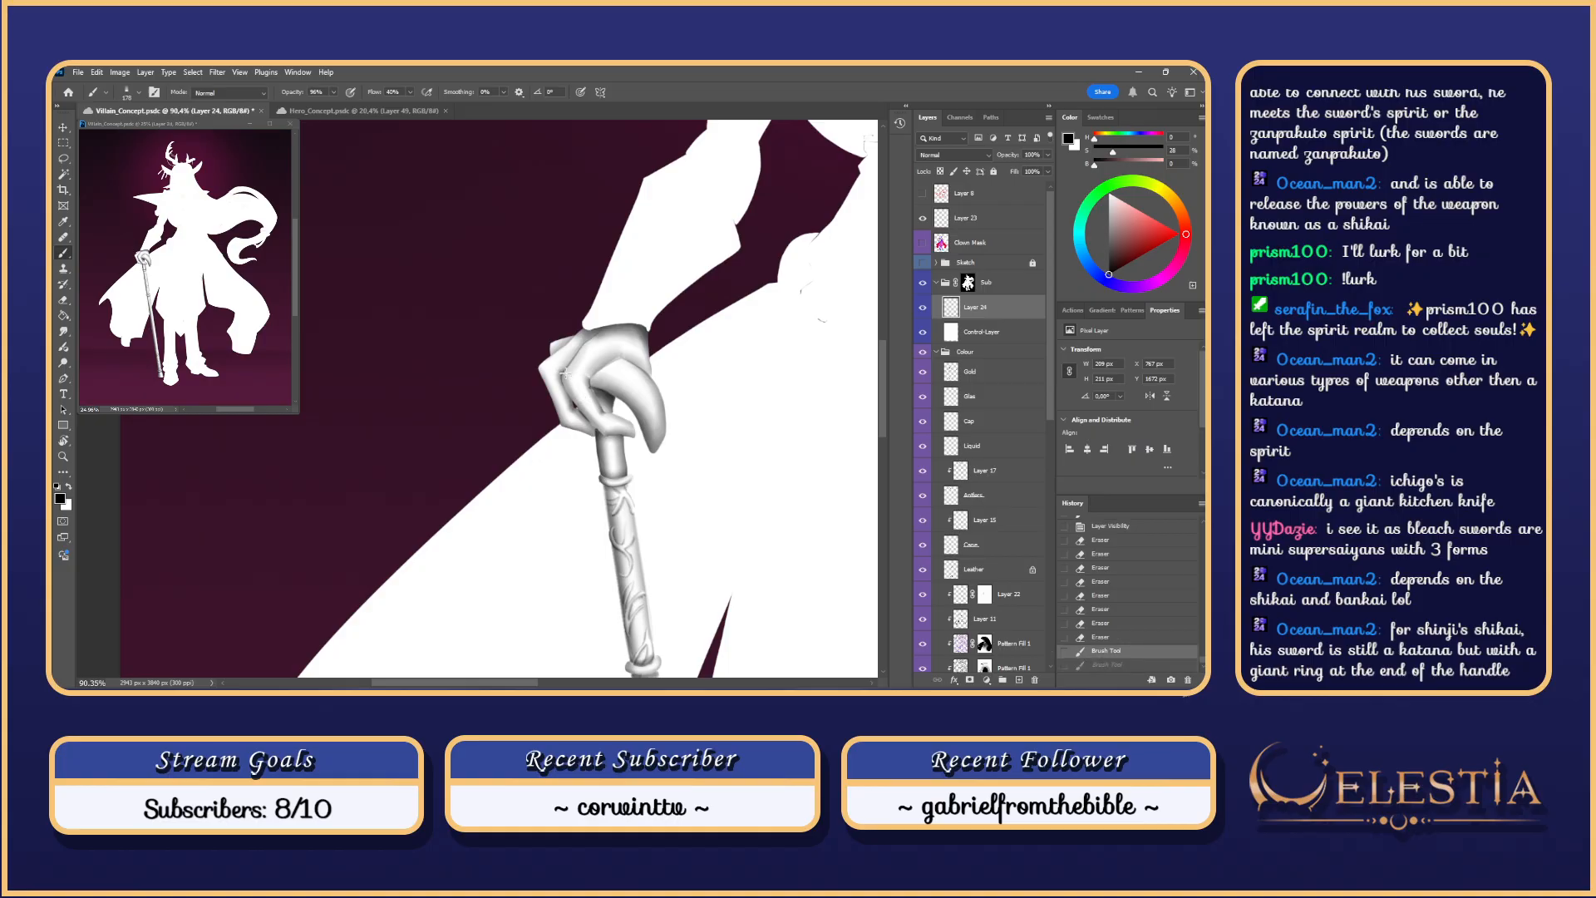
key(ctrl+shift+z)
key(ctrl+z)
key(ctrl+shift+z)
key(ctrl+z)
key(ctrl+shift+z)
key(ctrl+z)
key(ctrl+shift+z)
key(ctrl+z)
key(ctrl+shift+z)
key(ctrl+z)
key(ctrl+shift+z)
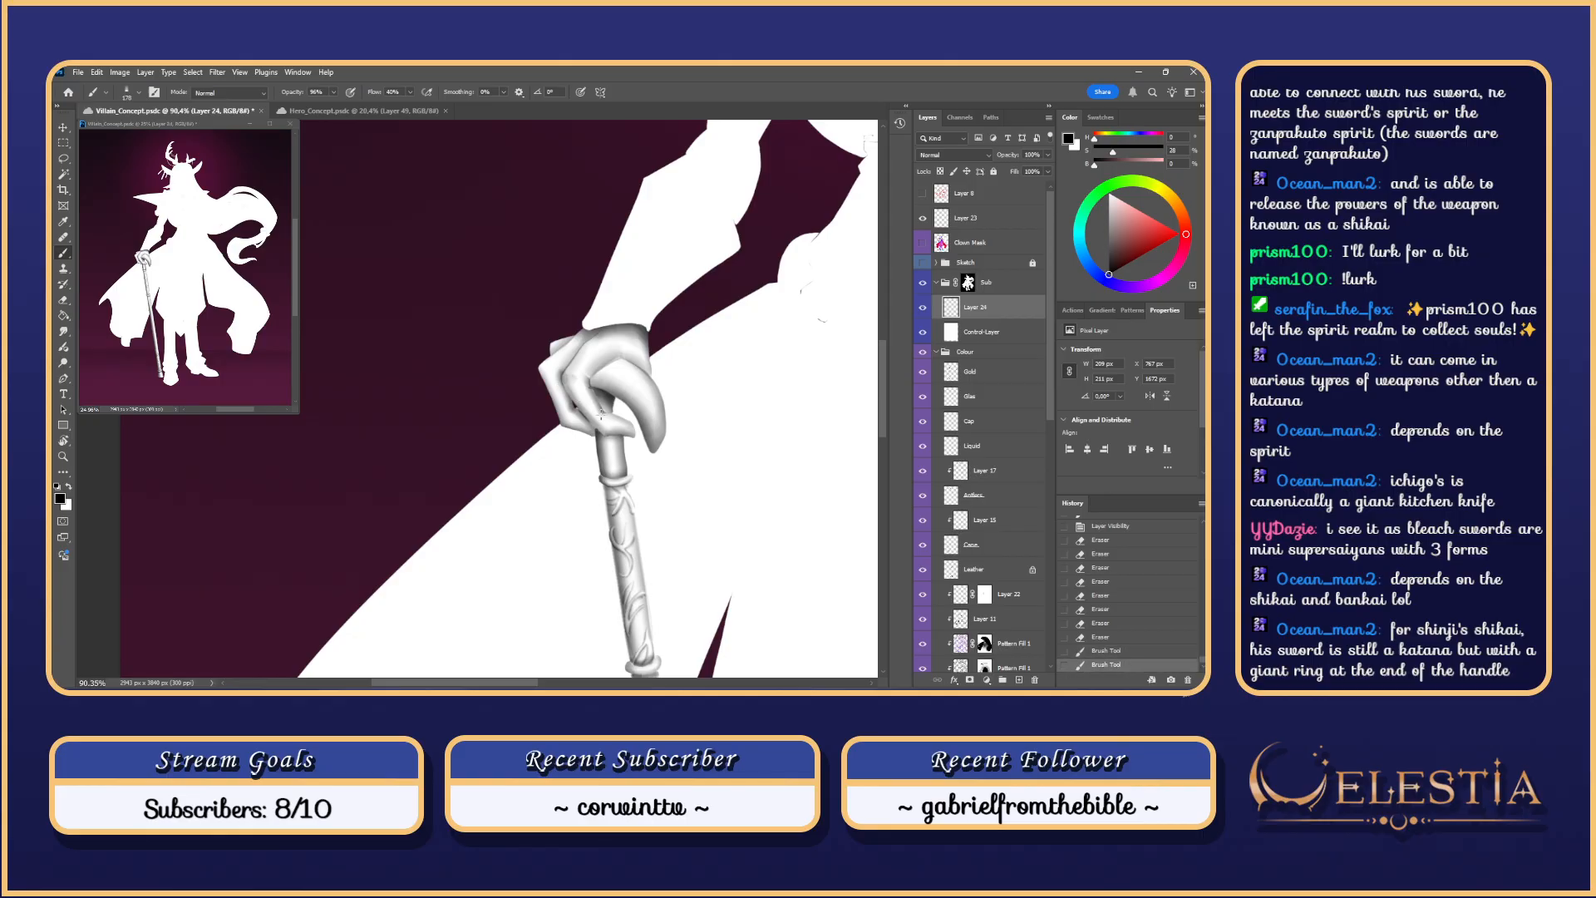
key(ctrl+z)
Step: Try a dark shading stroke on the gripping knuckle, then undo it
scroll(593, 396, down, 5)
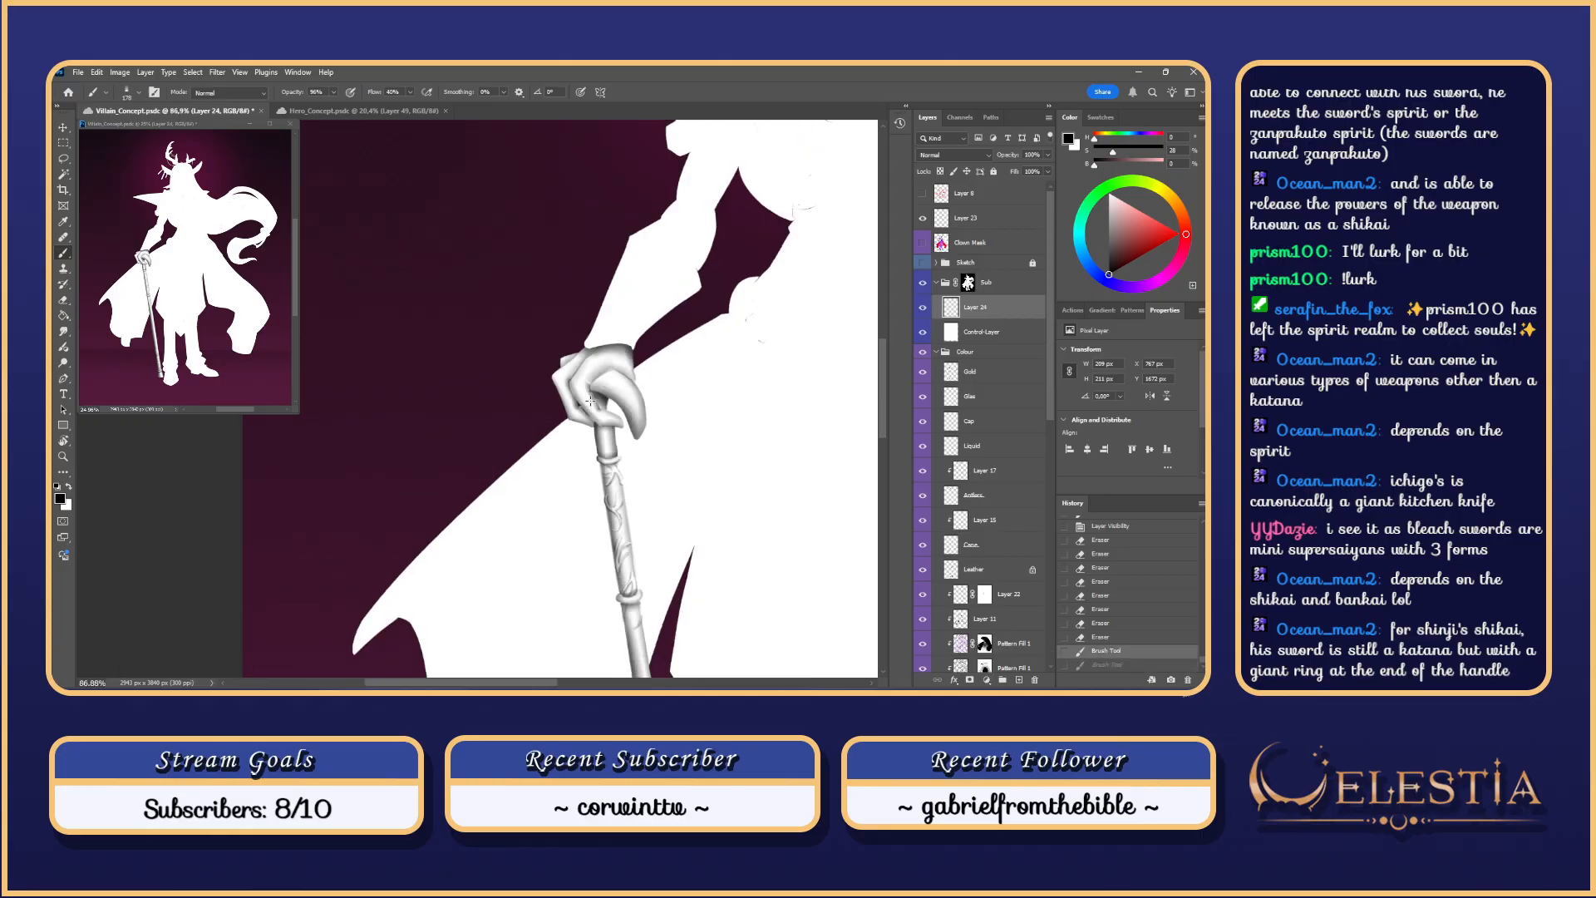
scroll(593, 396, up, 6)
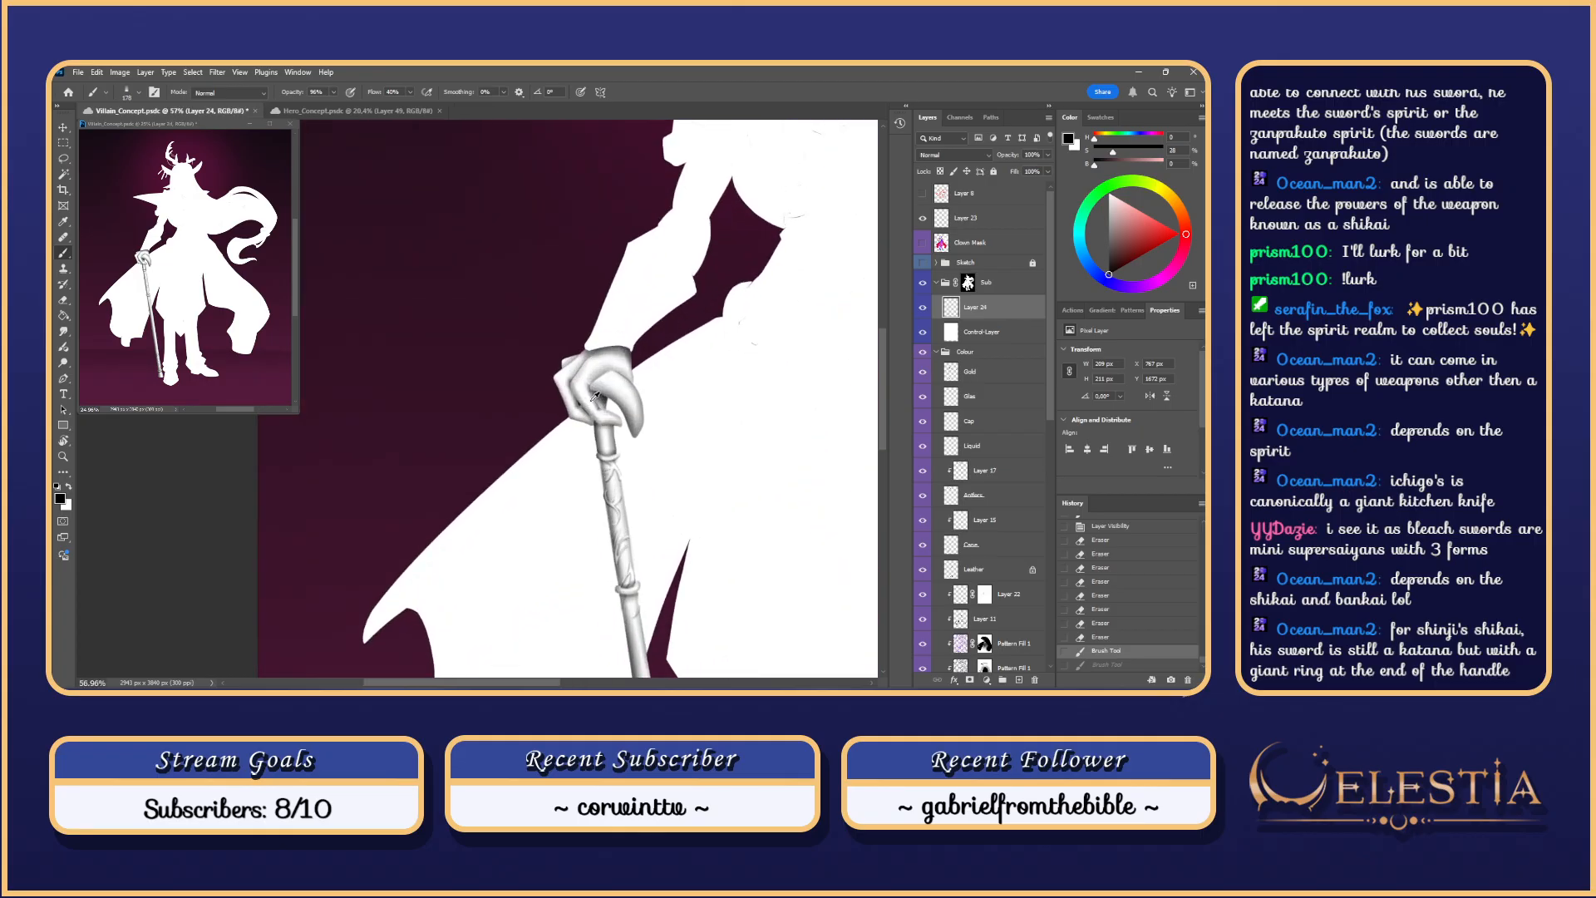
mouse_move(606, 356)
mouse_down()
mouse_move(603, 317)
mouse_move(605, 361)
mouse_move(566, 302)
mouse_move(631, 378)
mouse_move(571, 380)
mouse_up()
key(ctrl+z)
key(ctrl+z)
key(ctrl+z)
key(ctrl+z)
key(ctrl+z)
key(ctrl+z)
key(ctrl+z)
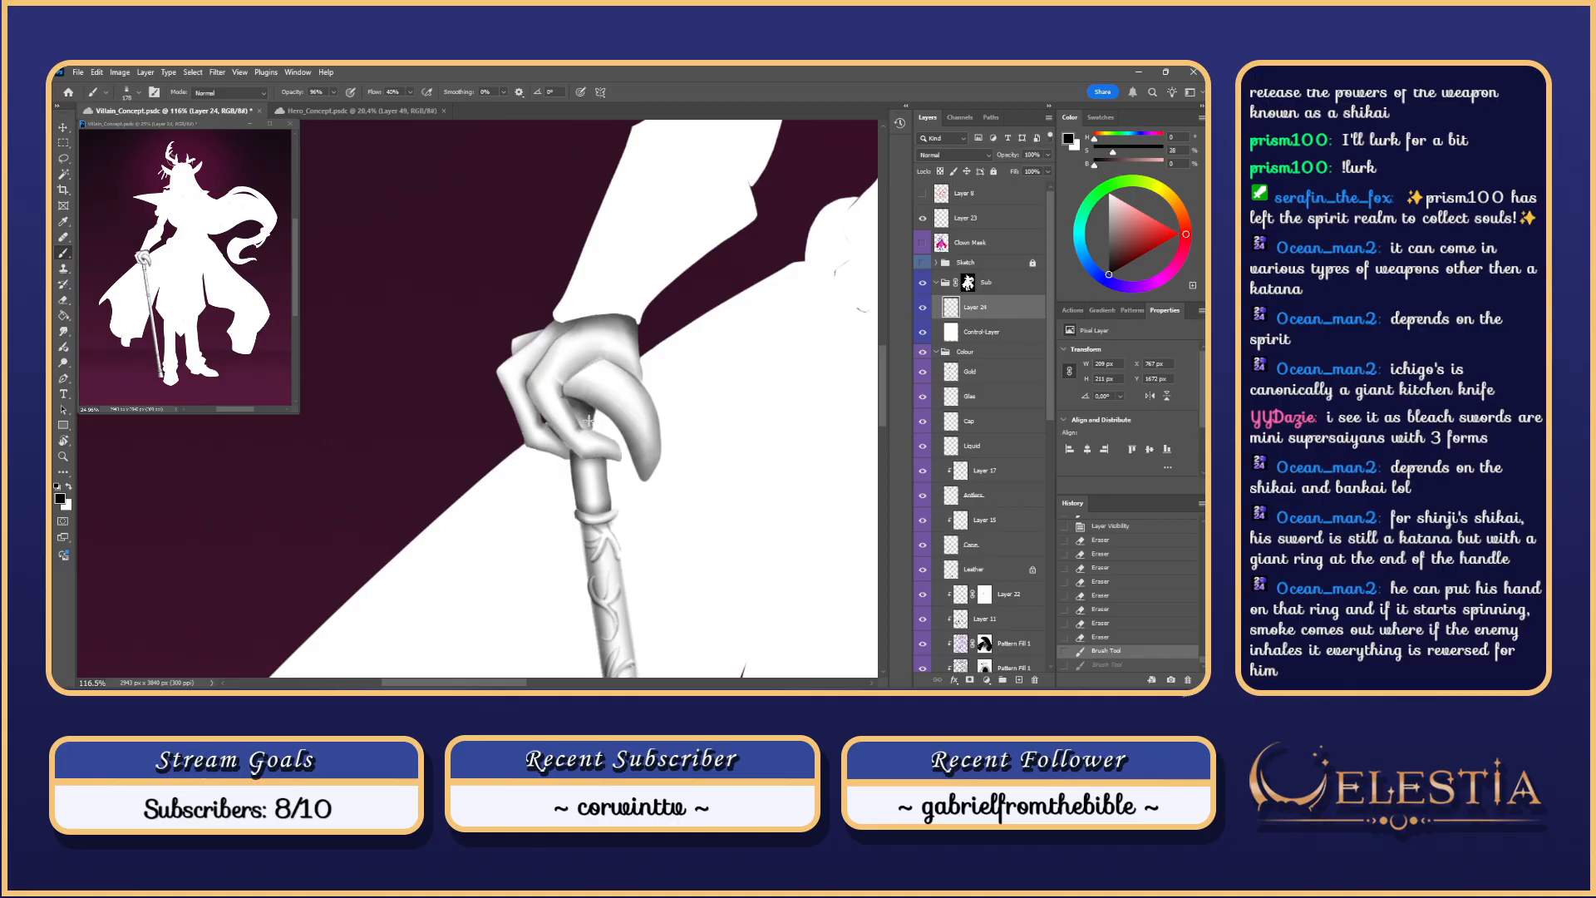
Step: Select the gloved hand's filled area on the Clown Mask layer with the Magic Wand
click(970, 242)
key(w)
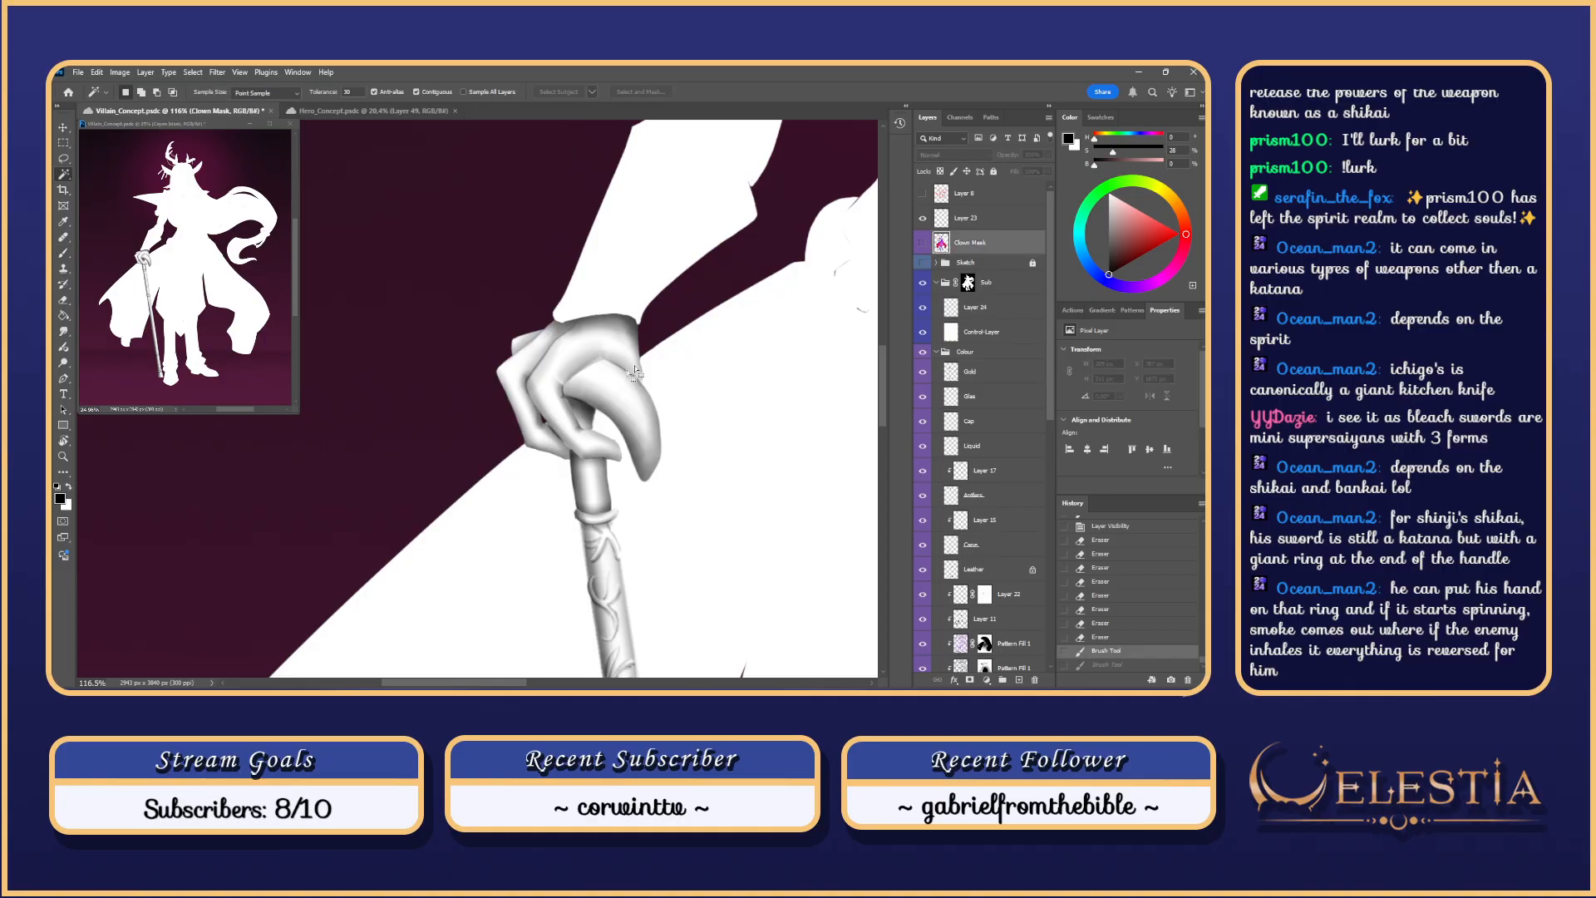
click(628, 384)
key(ctrl+h)
key(b)
Step: Switch to Layer 24 and try a 230-size brush stroke across the hand, then undo it
click(553, 407)
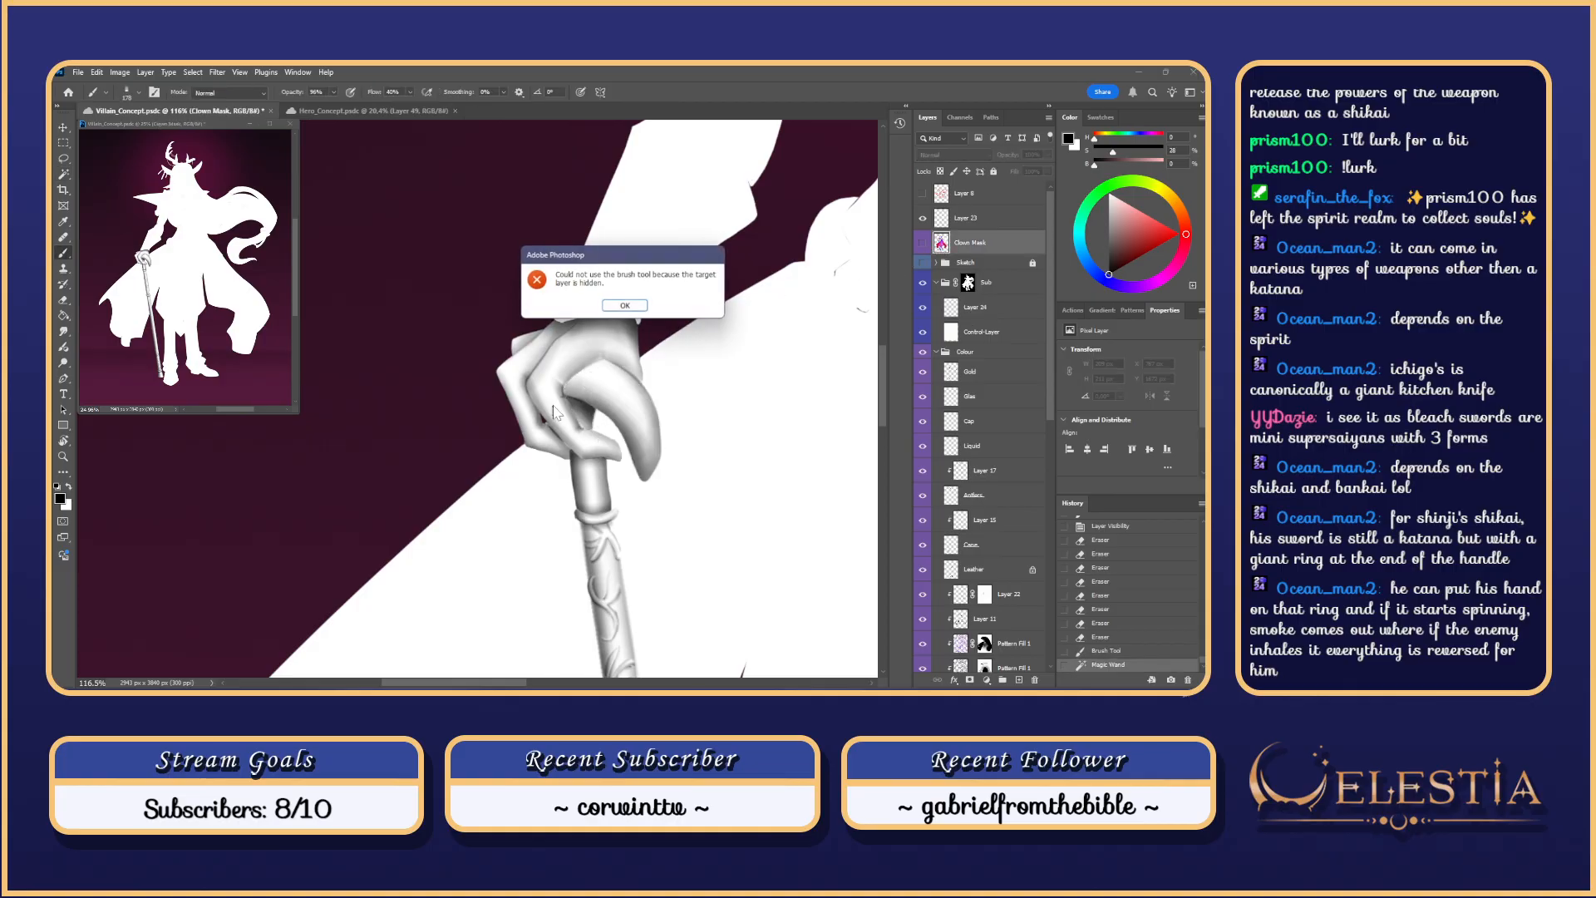
click(623, 306)
click(982, 309)
drag(626, 366, 646, 366)
mouse_move(595, 366)
mouse_down()
mouse_move(568, 386)
mouse_move(592, 415)
mouse_move(568, 391)
mouse_move(587, 402)
mouse_up()
key(ctrl+z)
key(ctrl+z)
key(ctrl+z)
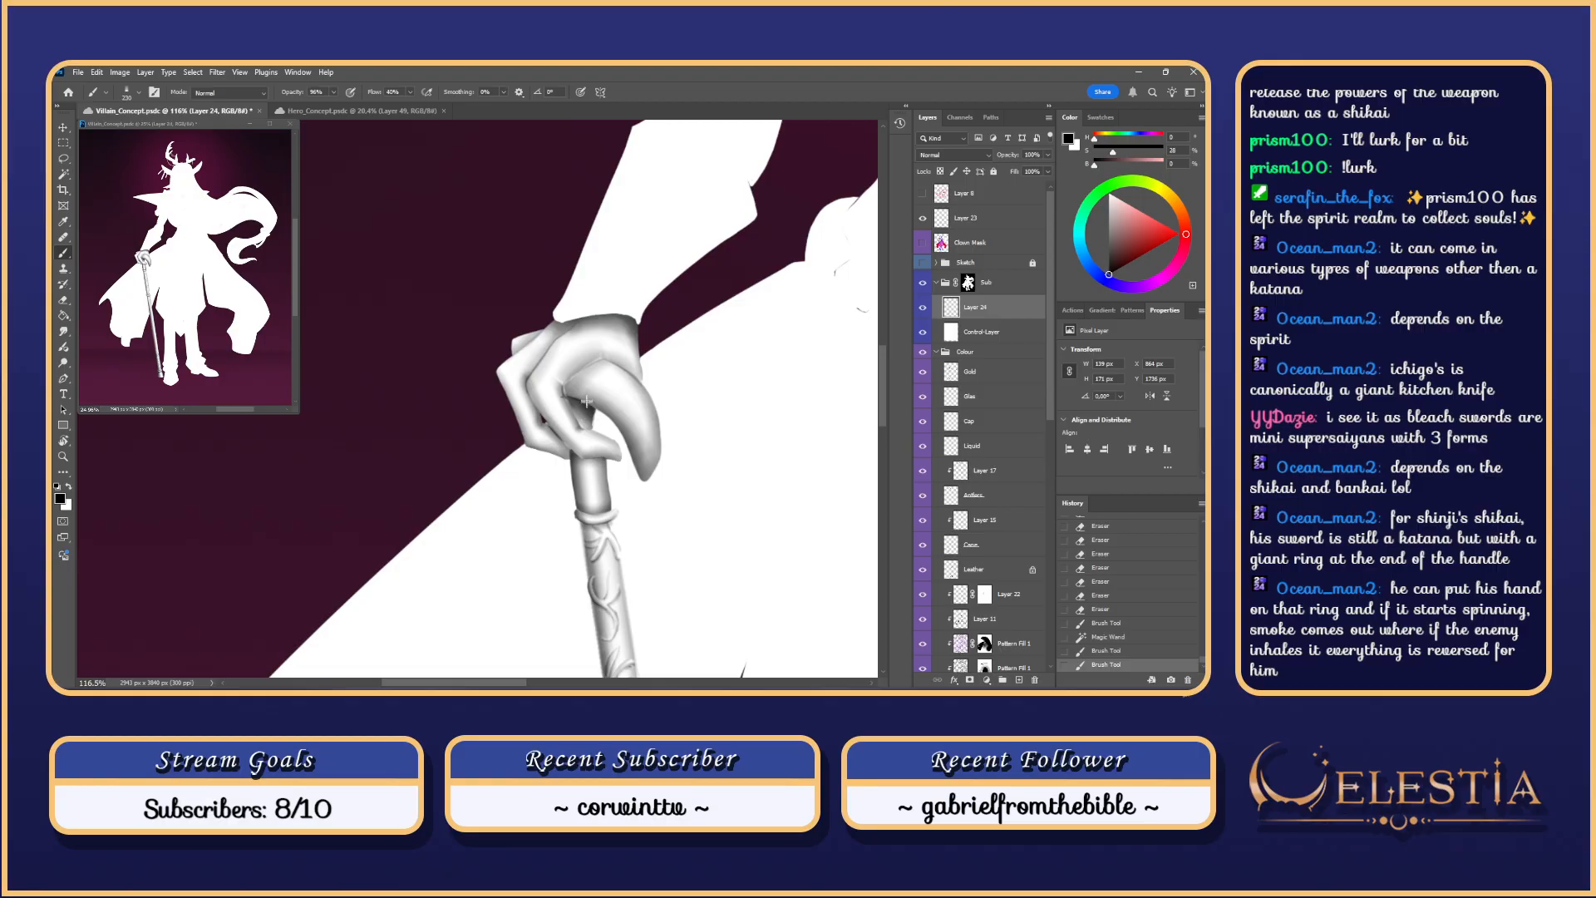
key(ctrl+z)
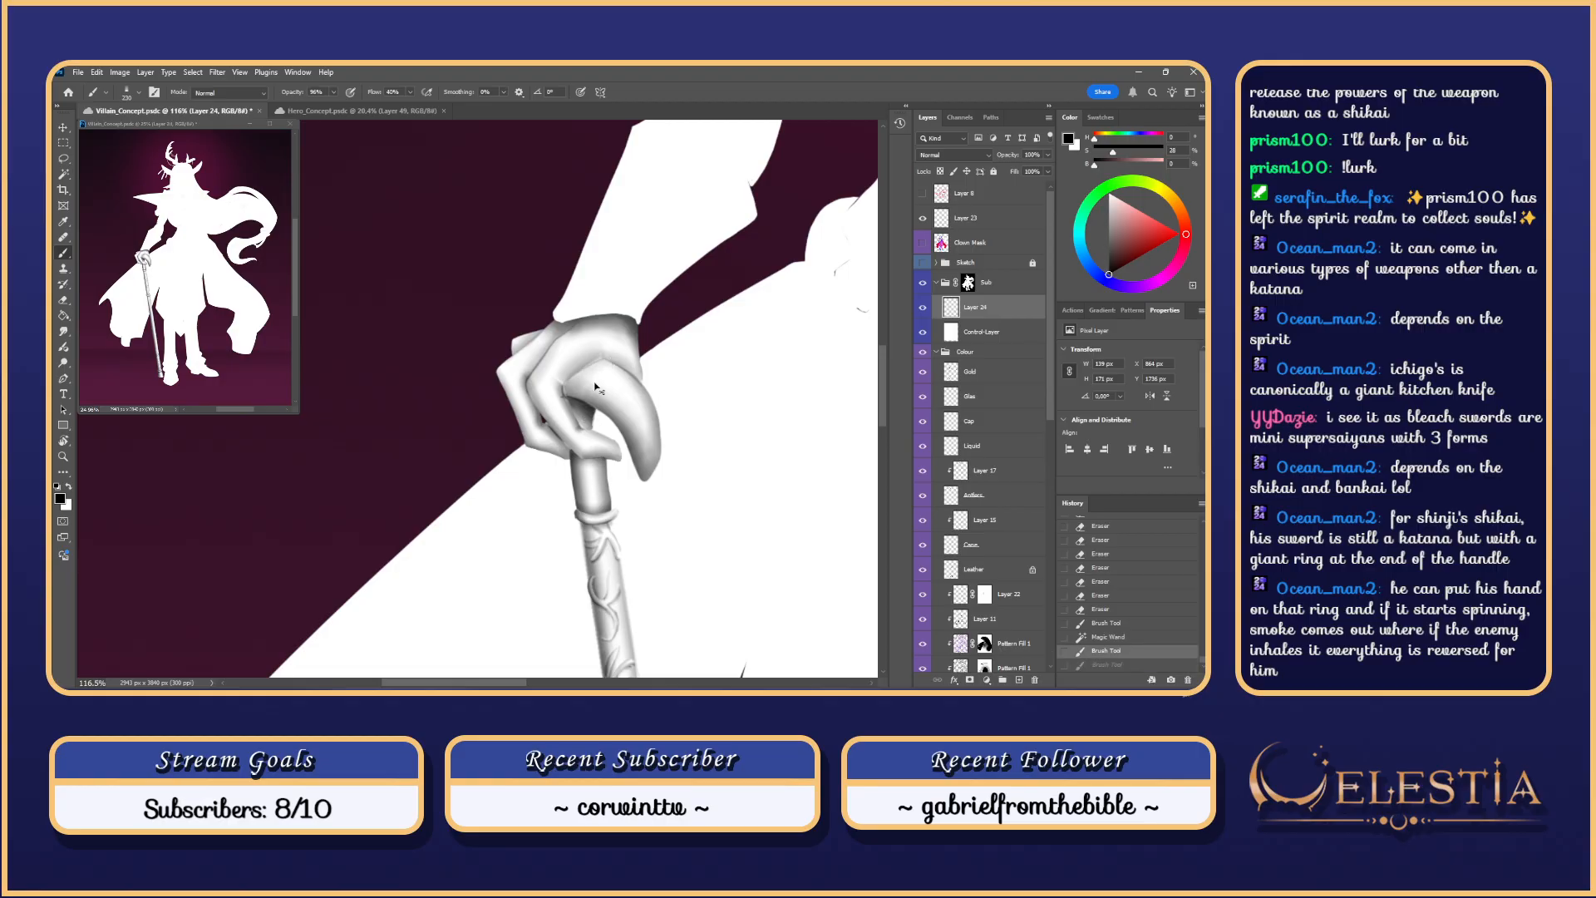
Step: Extend the hand selection with the Lasso to include the cane grip
key(ctrl+h)
key(l)
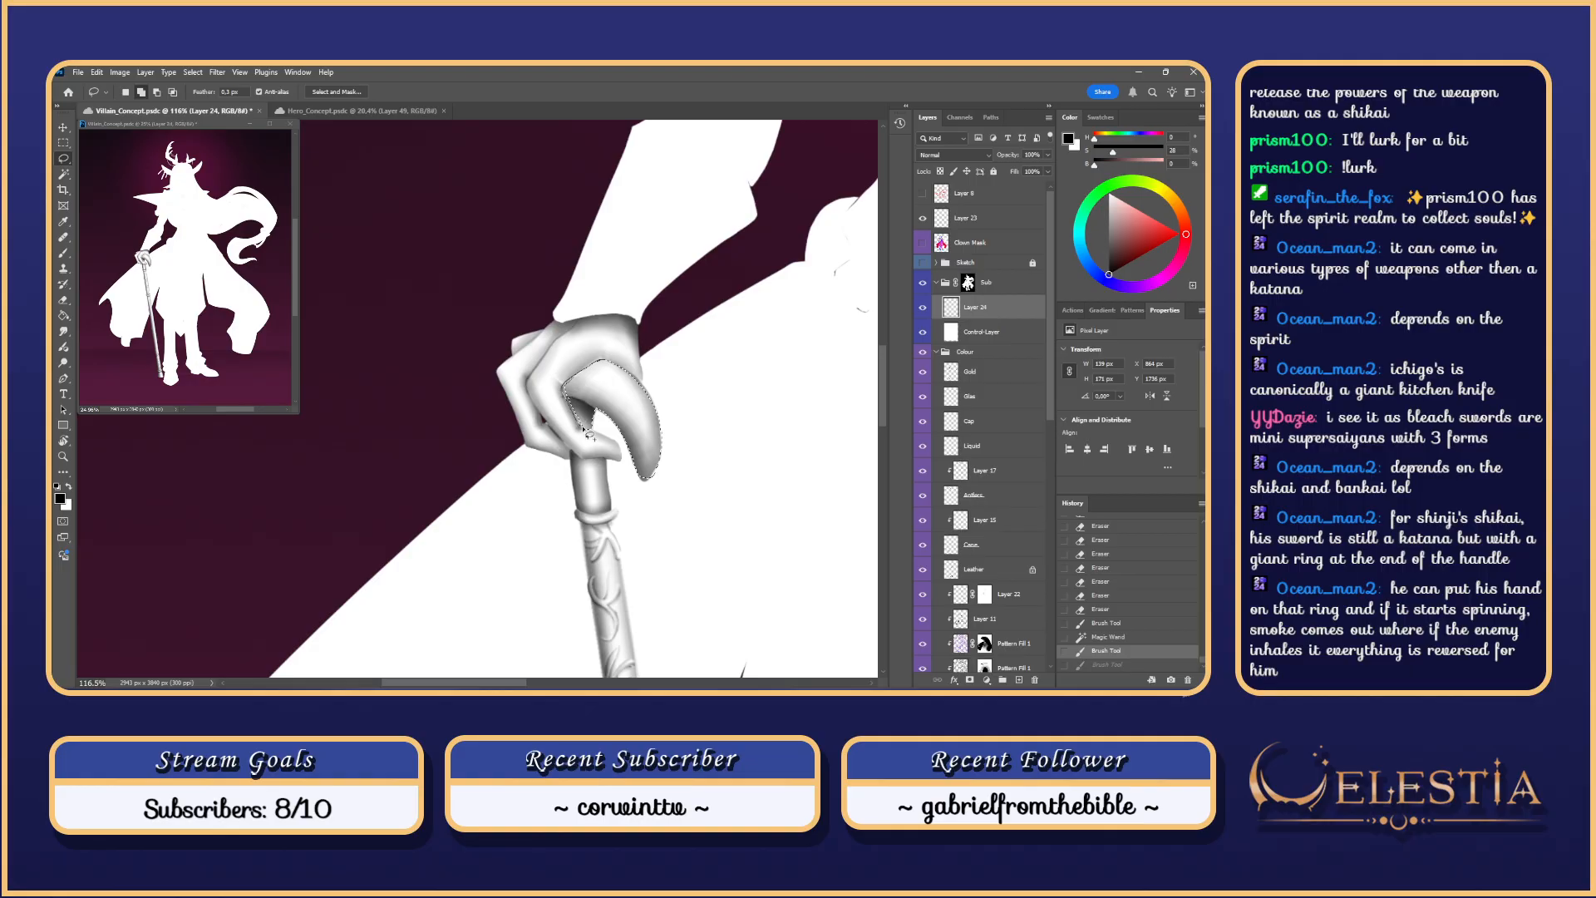
mouse_move(587, 434)
mouse_down()
mouse_move(583, 375)
mouse_move(616, 361)
mouse_move(565, 447)
mouse_up()
key(b)
Step: Paint trial shadow strokes on the cane grip under the hand, undoing misplaced ones
key(ctrl+z)
drag(610, 370, 591, 443)
key(ctrl+z)
mouse_move(595, 368)
mouse_down()
mouse_move(622, 427)
mouse_move(611, 441)
mouse_up()
key(ctrl+z)
key(ctrl+z)
drag(595, 364, 599, 453)
key(ctrl+z)
drag(605, 372, 593, 428)
key(ctrl+z)
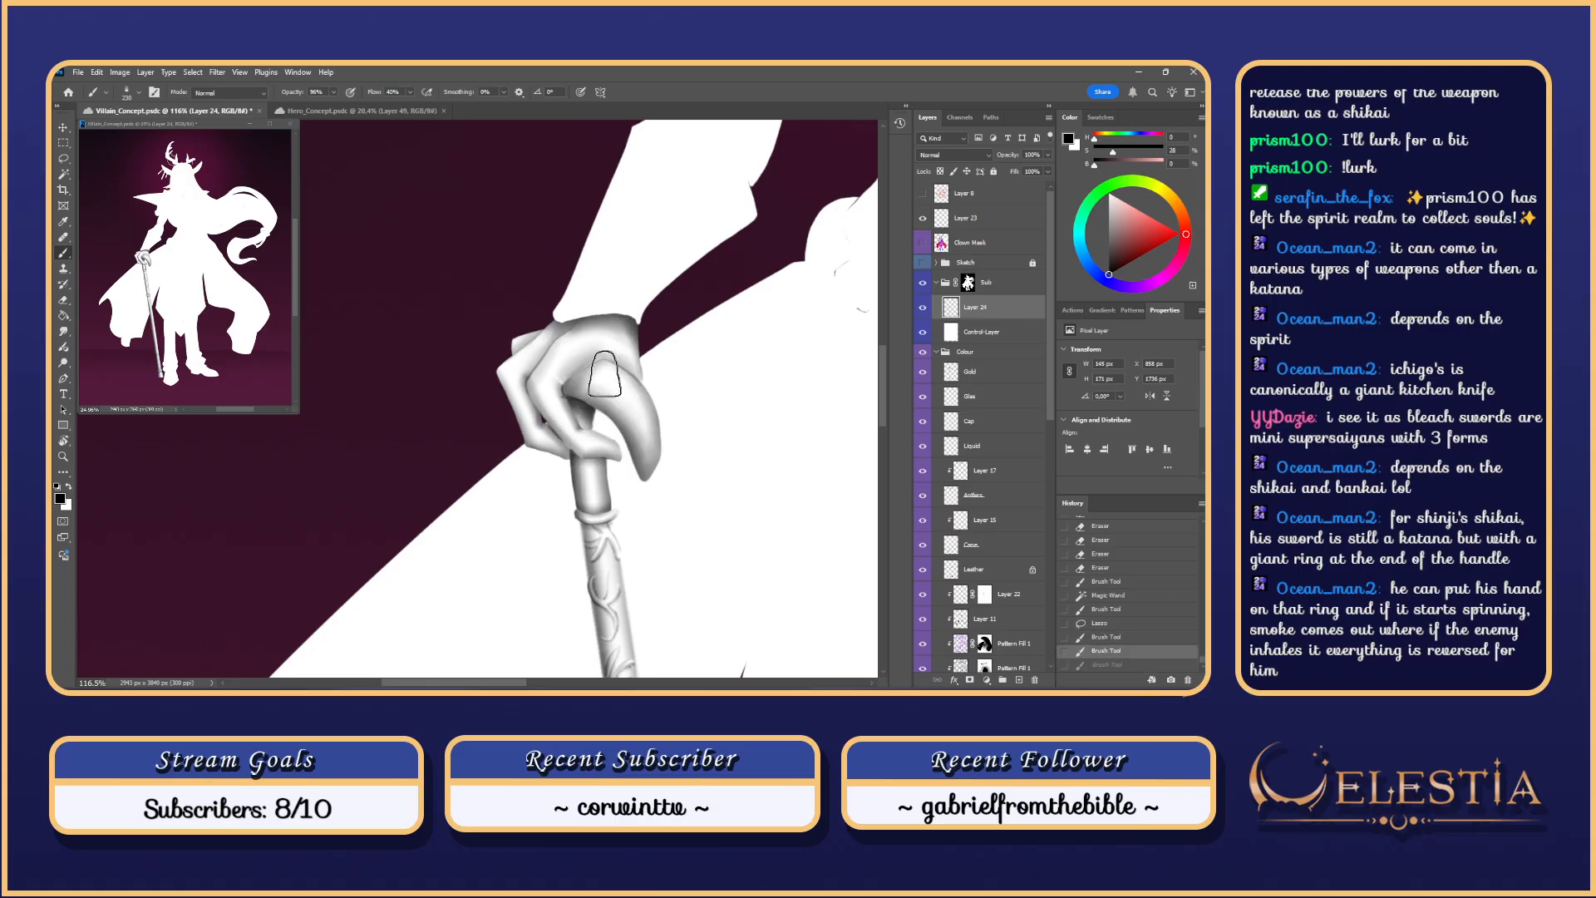
key(ctrl+z)
drag(605, 361, 582, 457)
Step: Keep repainting the grip shadow, shrinking the brush to 112
key(ctrl+z)
mouse_move(580, 378)
mouse_down()
mouse_move(616, 450)
mouse_move(573, 477)
mouse_up()
key(ctrl+z)
key(ctrl+z)
key(ctrl+z)
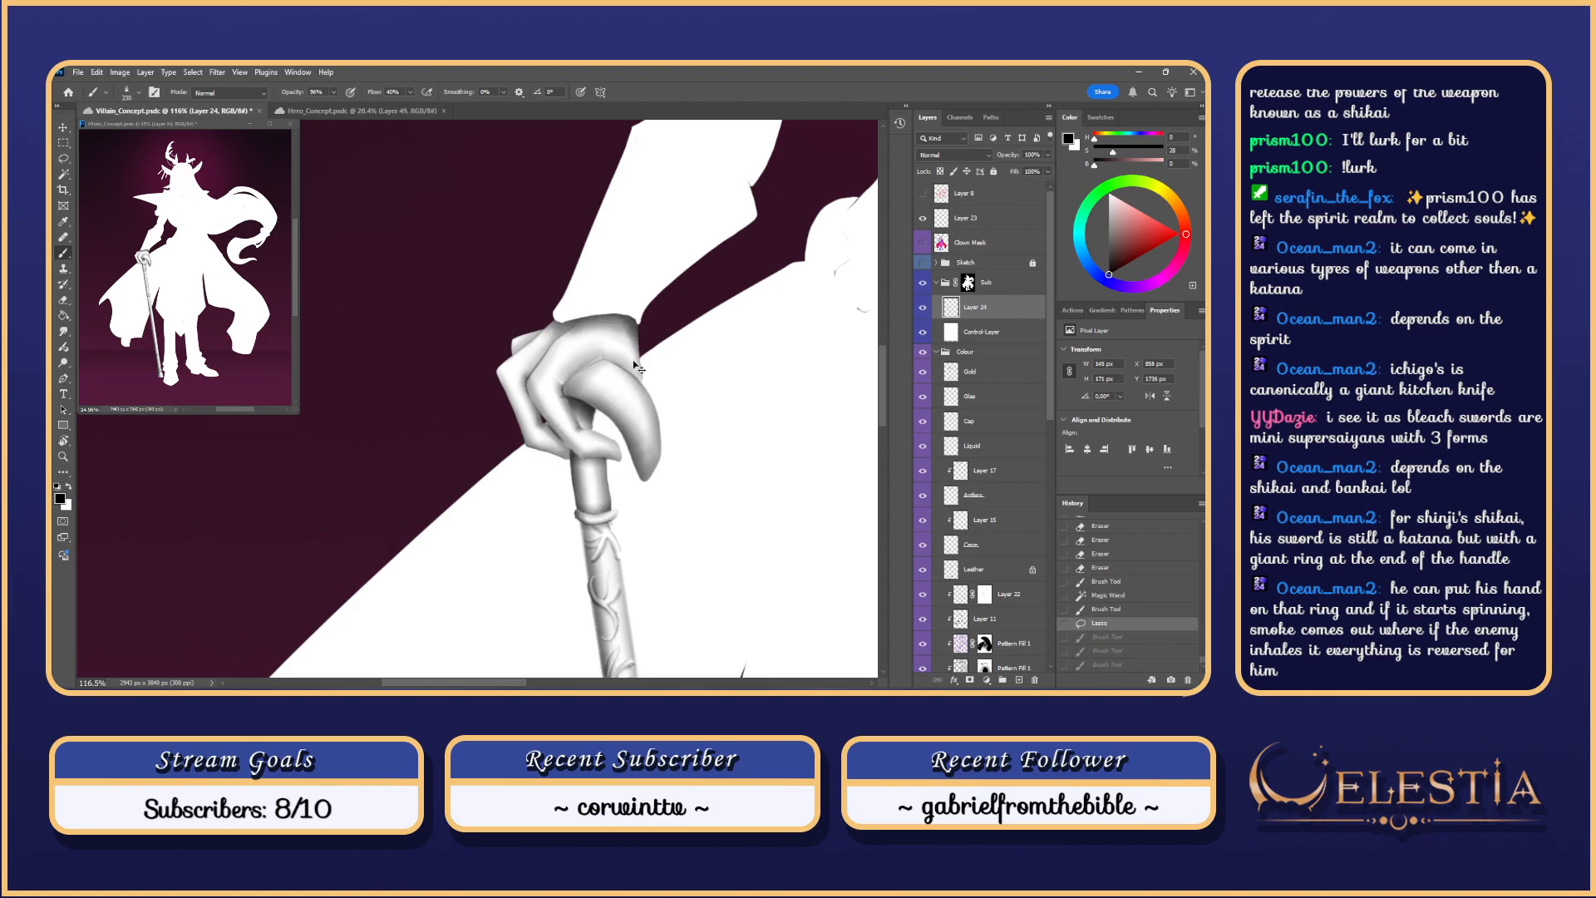
mouse_move(615, 366)
mouse_down()
mouse_move(581, 403)
mouse_move(619, 468)
mouse_up()
key(ctrl+z)
key(ctrl+z)
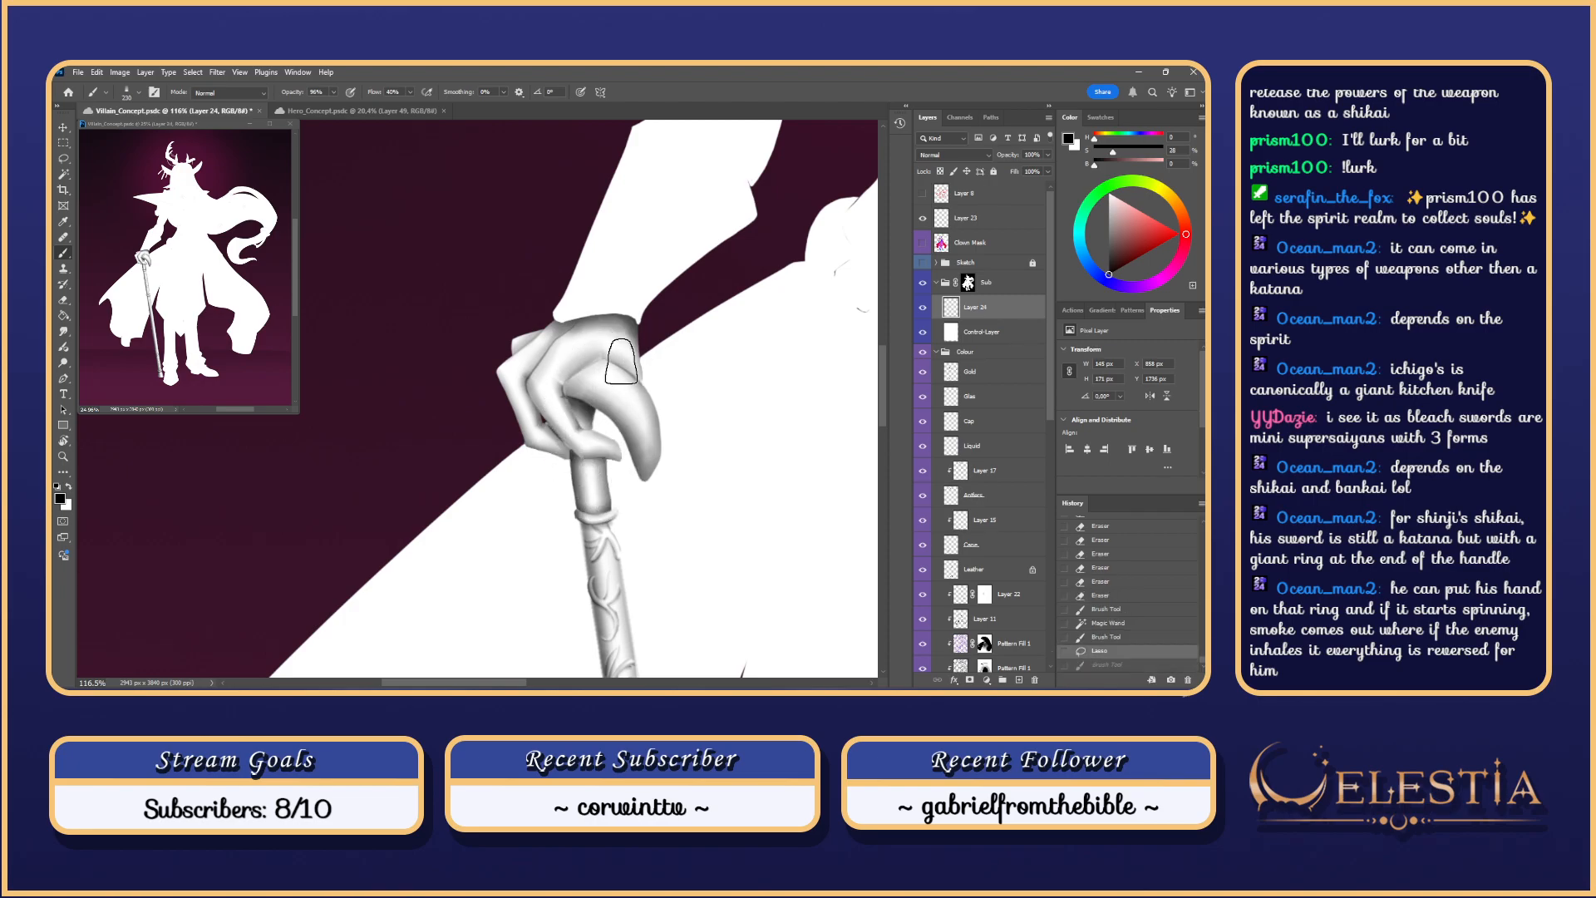
mouse_move(615, 362)
mouse_down()
mouse_move(624, 478)
mouse_move(565, 426)
mouse_up()
key(ctrl+z)
mouse_move(603, 355)
mouse_down()
mouse_move(578, 420)
mouse_move(570, 358)
mouse_up()
drag(612, 361, 578, 424)
key(ctrl+z)
drag(613, 361, 580, 412)
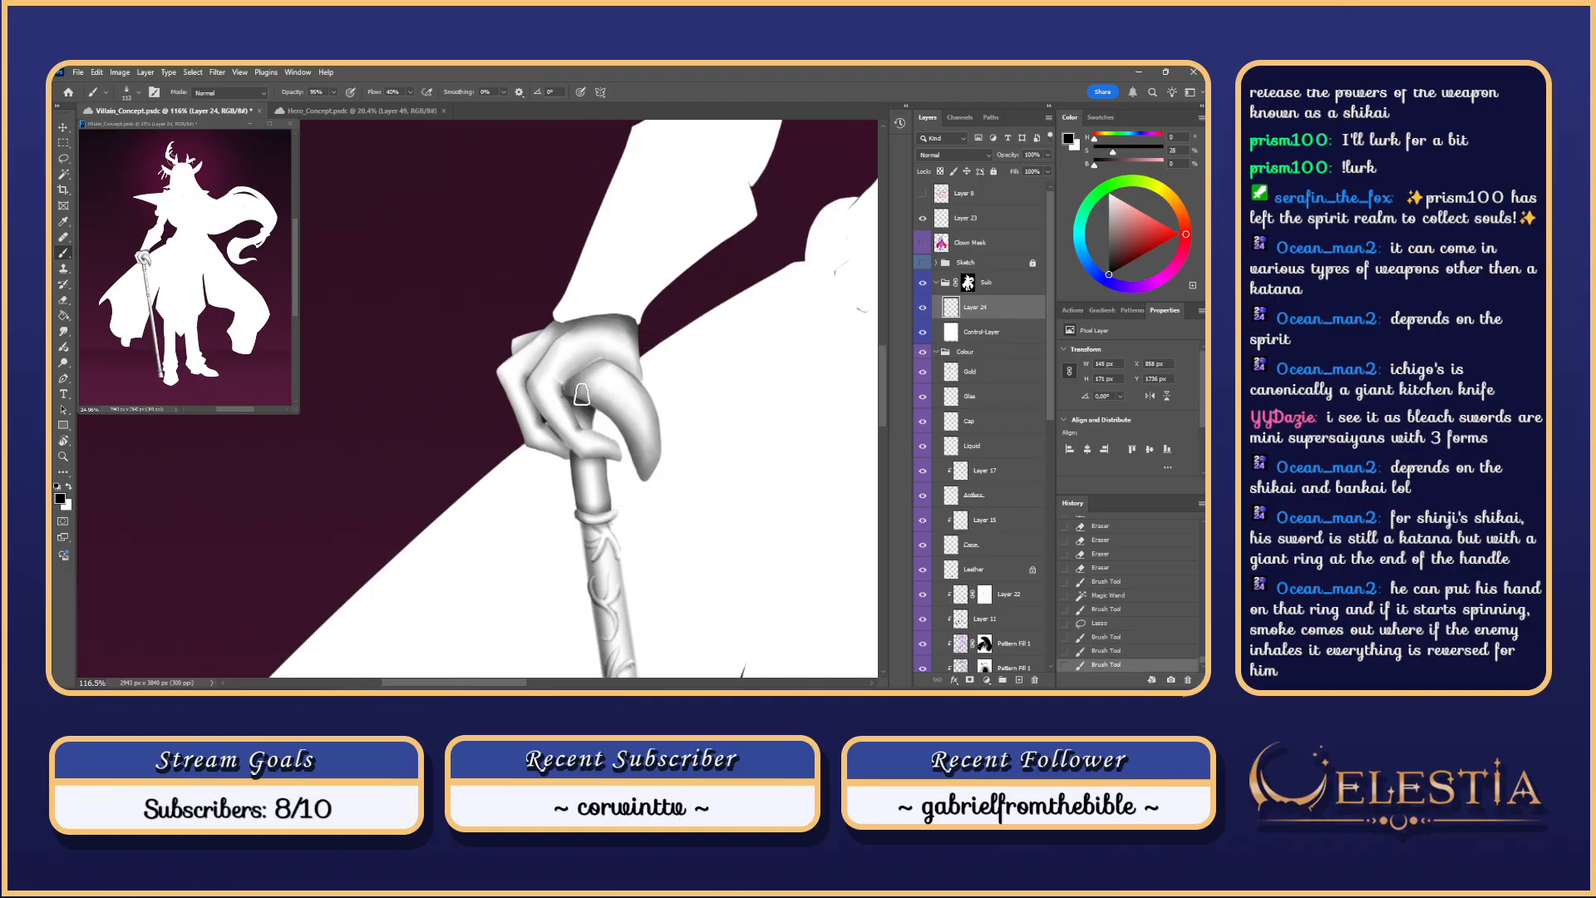
key(ctrl+z)
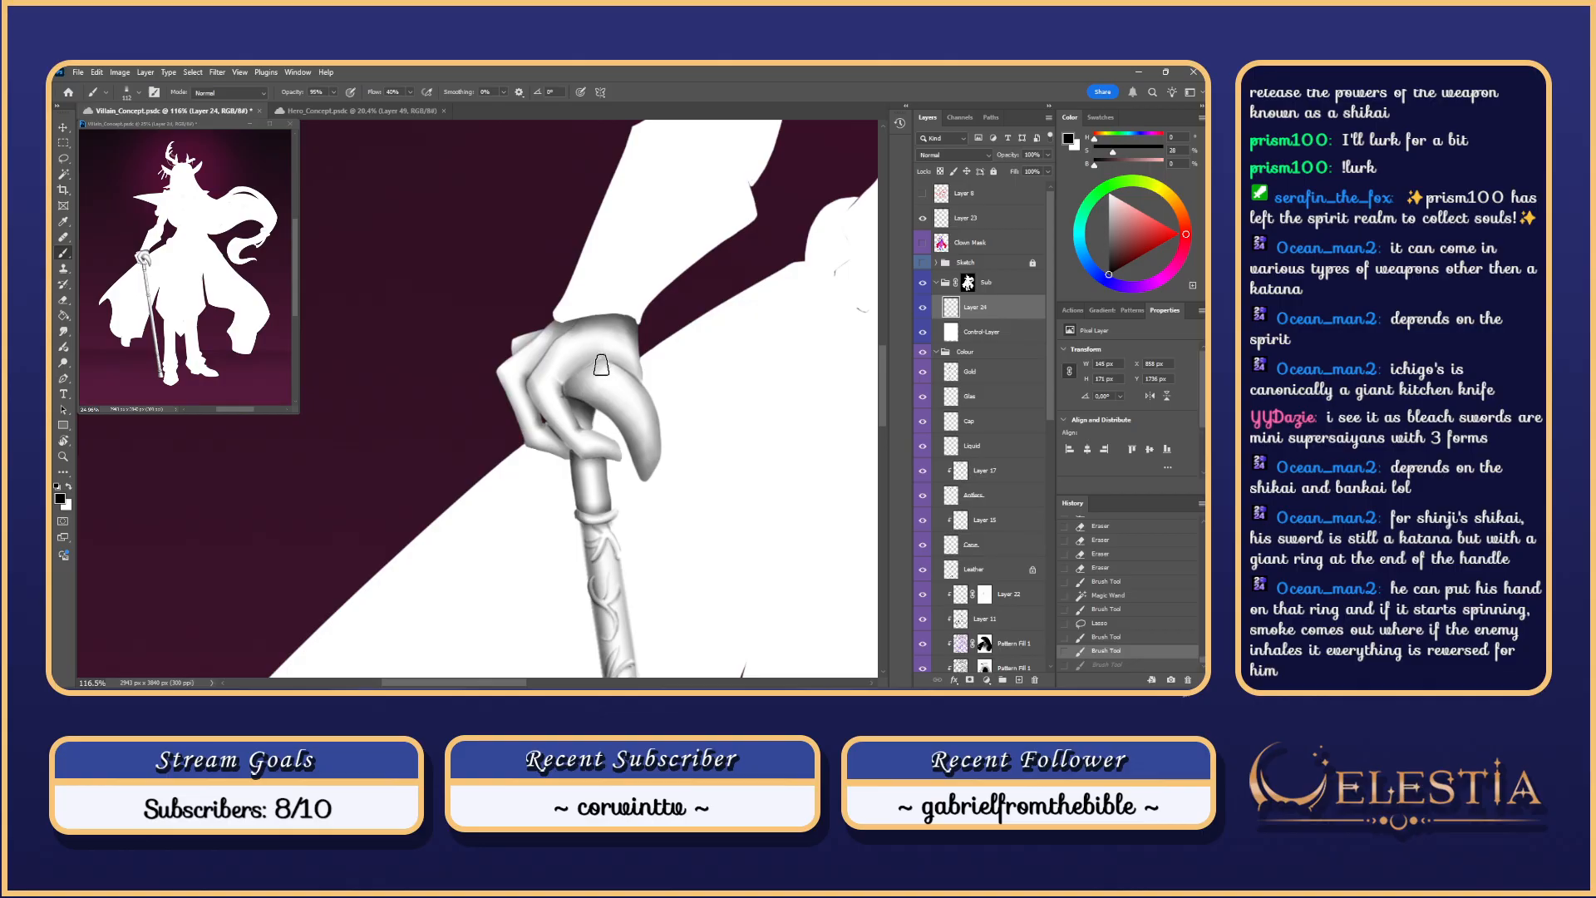
Step: Resize the brush to 235, then 193, and shade the cane handle, gloved hand and finger
mouse_move(611, 361)
mouse_down()
mouse_move(574, 382)
mouse_move(568, 420)
mouse_move(575, 392)
mouse_move(599, 466)
mouse_up()
key(ctrl+z)
key(ctrl+z)
alt+right_click(599, 360)
key(ctrl+z)
key(ctrl+z)
alt+right_click(608, 358)
key(ctrl+z)
key(ctrl+z)
key(ctrl+z)
key(ctrl+z)
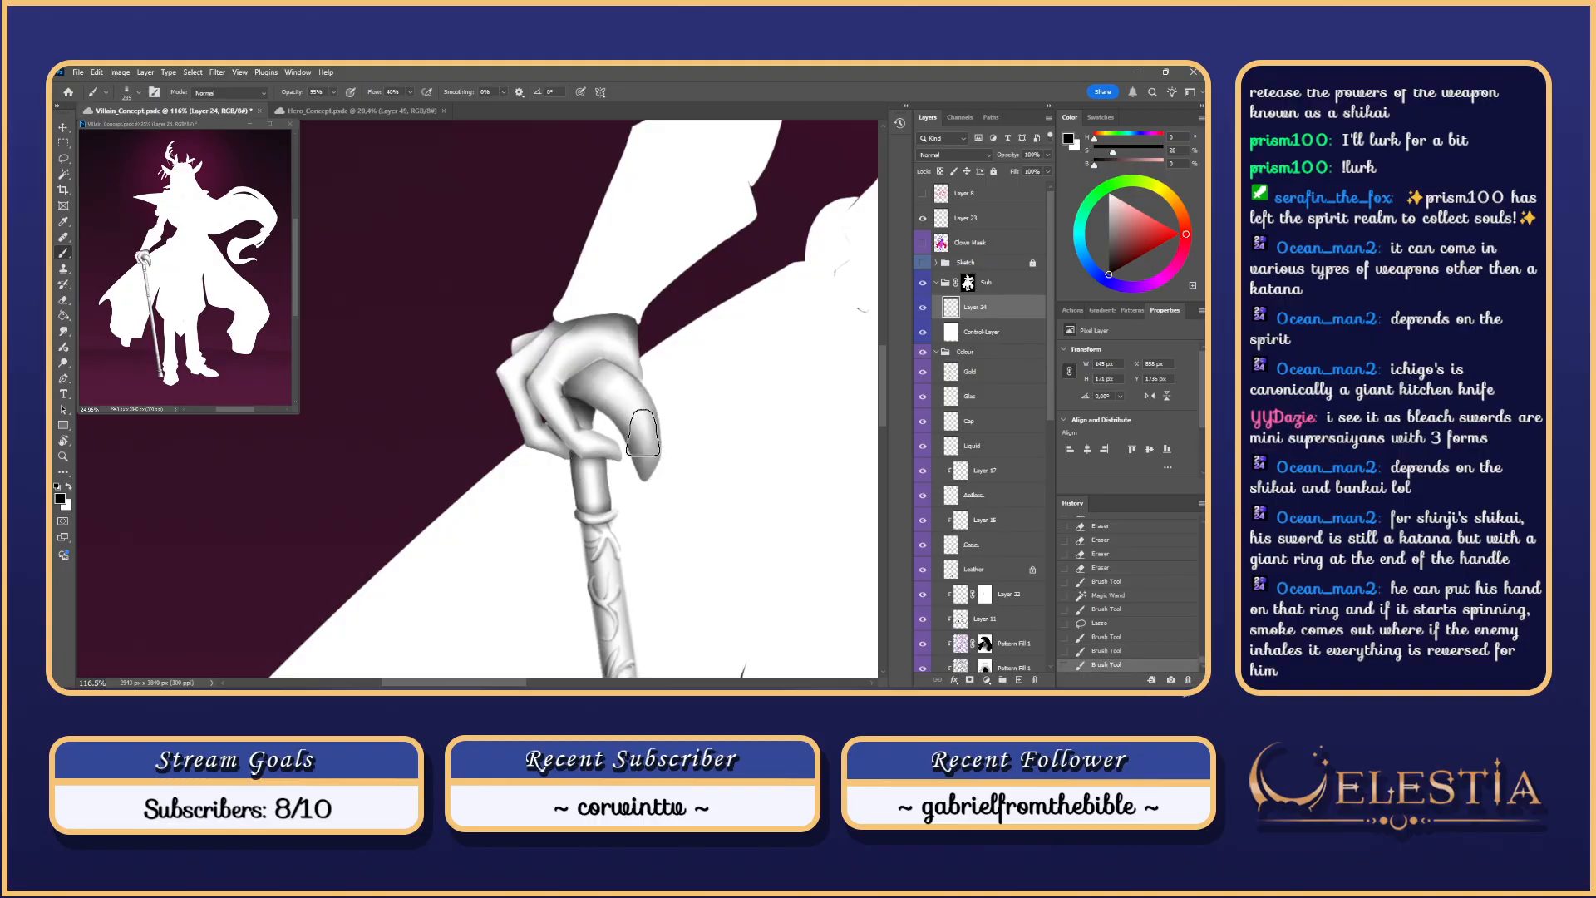
drag(620, 344, 549, 417)
key(ctrl+z)
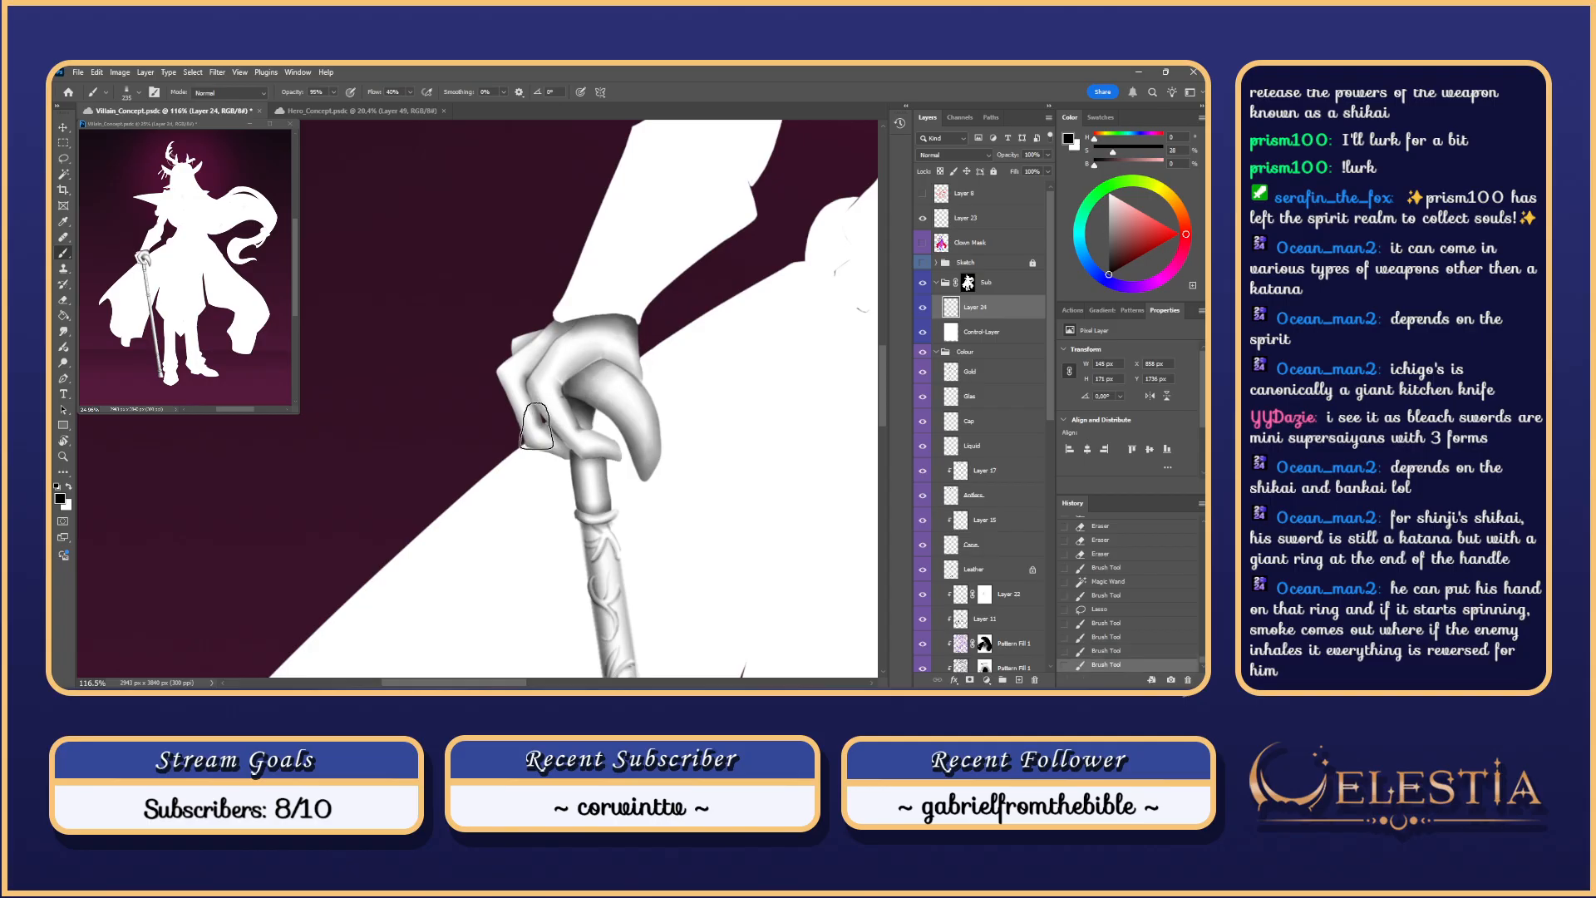
drag(630, 361, 556, 416)
alt+right_click(600, 364)
drag(594, 364, 581, 363)
drag(627, 417, 614, 449)
Step: Reselect the whole hand on Clown Mask with the Magic Wand and return to Layer 24
key(w)
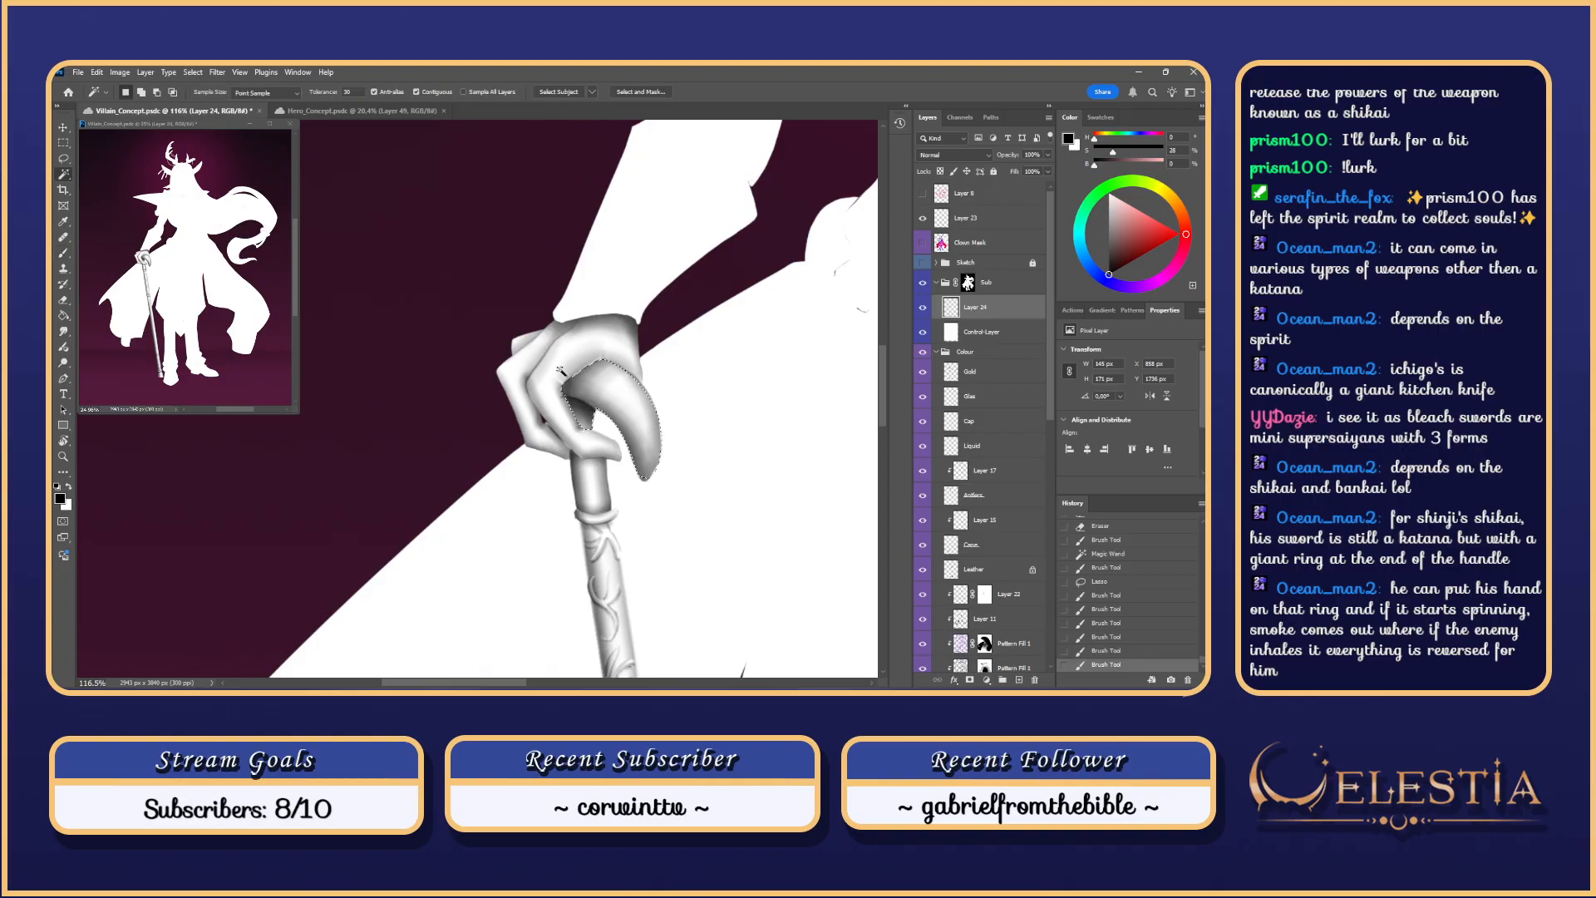
click(945, 243)
click(591, 422)
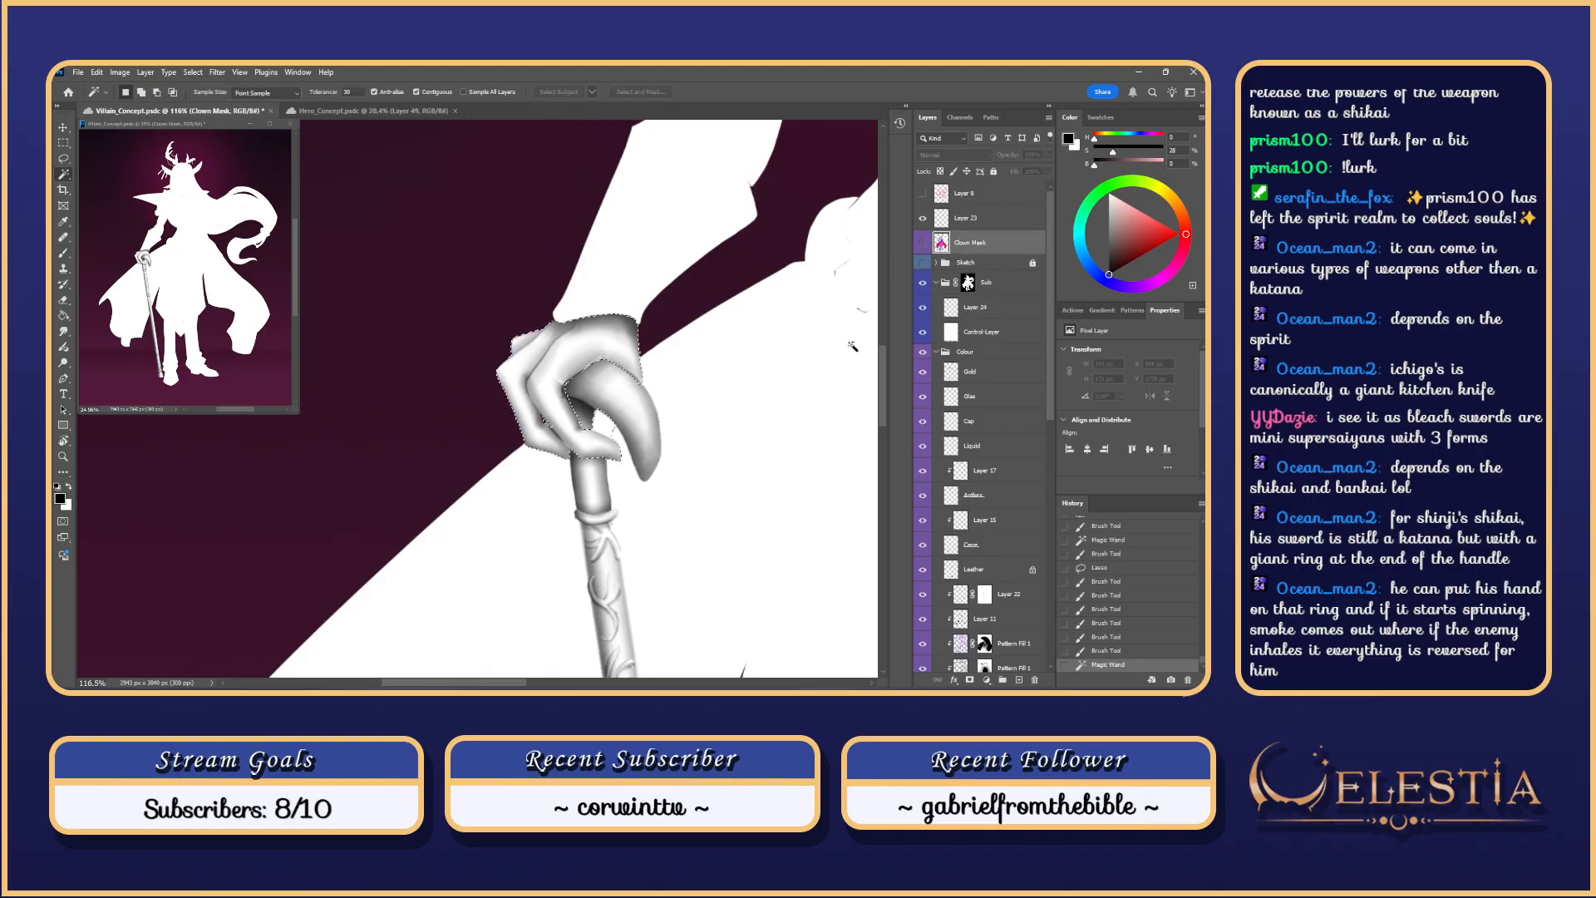
click(977, 307)
key(ctrl+h)
key(b)
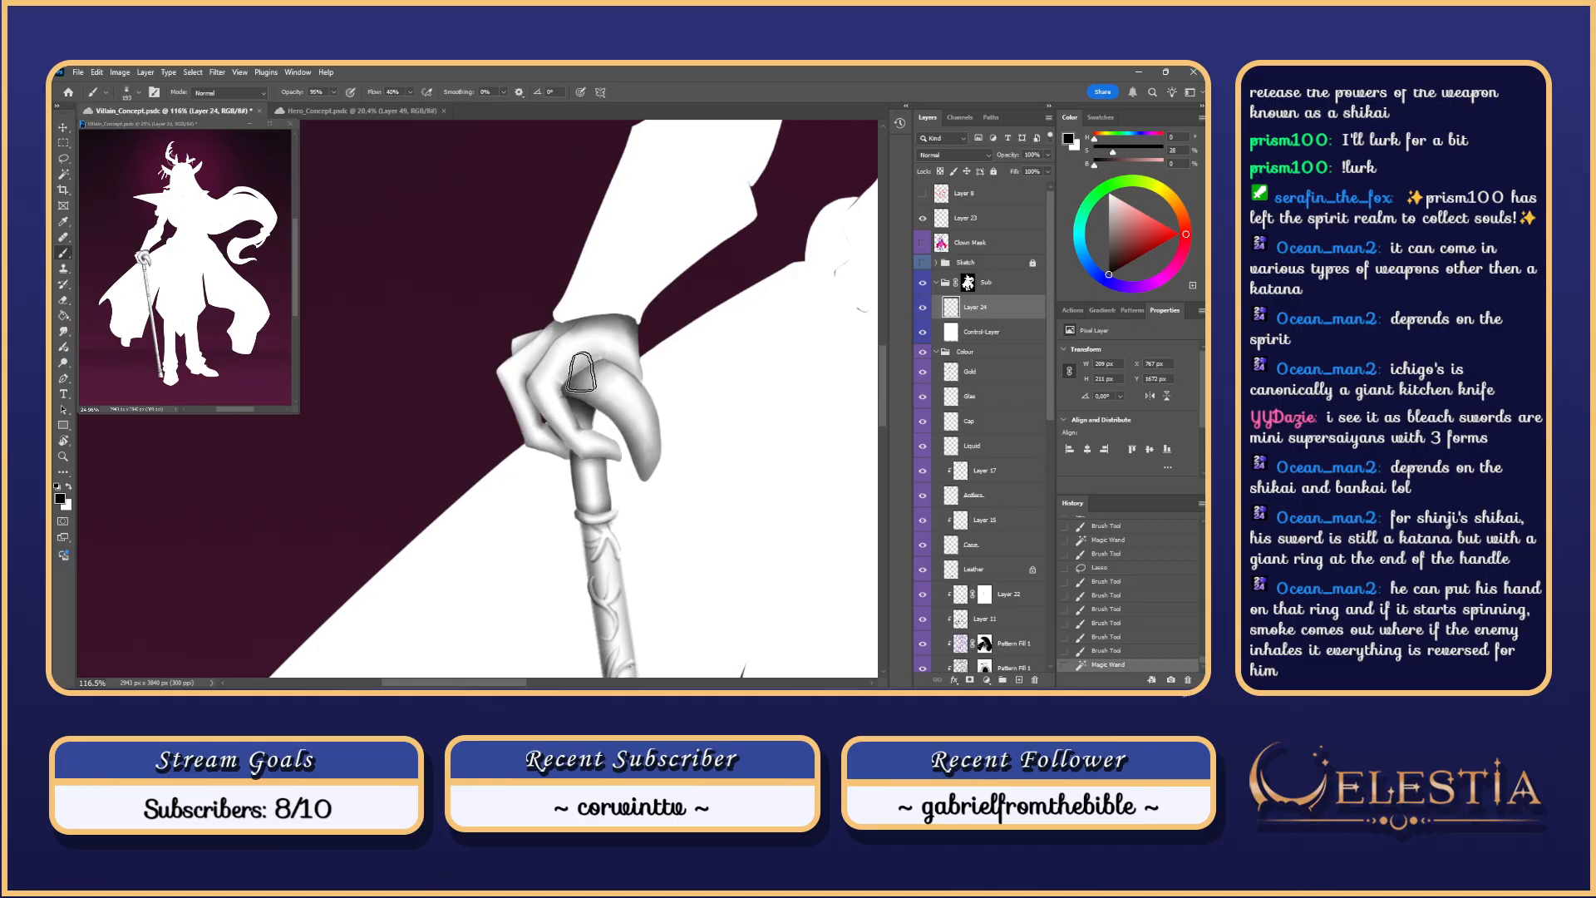
Step: With brush sizes 57 then 135, shade the cane handle beneath the hand and its upper edge
key(ctrl+z)
mouse_move(587, 364)
mouse_down()
mouse_move(574, 383)
mouse_move(563, 357)
mouse_move(608, 353)
mouse_move(566, 384)
mouse_move(599, 362)
mouse_up()
key(ctrl+z)
key(ctrl+z)
drag(588, 365, 567, 383)
key(ctrl+z)
mouse_move(596, 365)
mouse_down()
mouse_move(568, 383)
mouse_move(635, 383)
mouse_up()
drag(626, 374, 578, 358)
Step: Blend the knuckle shading into the gaps with a size-13 Smudge brush
key(r)
drag(593, 360, 587, 363)
drag(595, 359, 582, 367)
drag(589, 363, 574, 422)
key(b)
key(ctrl+z)
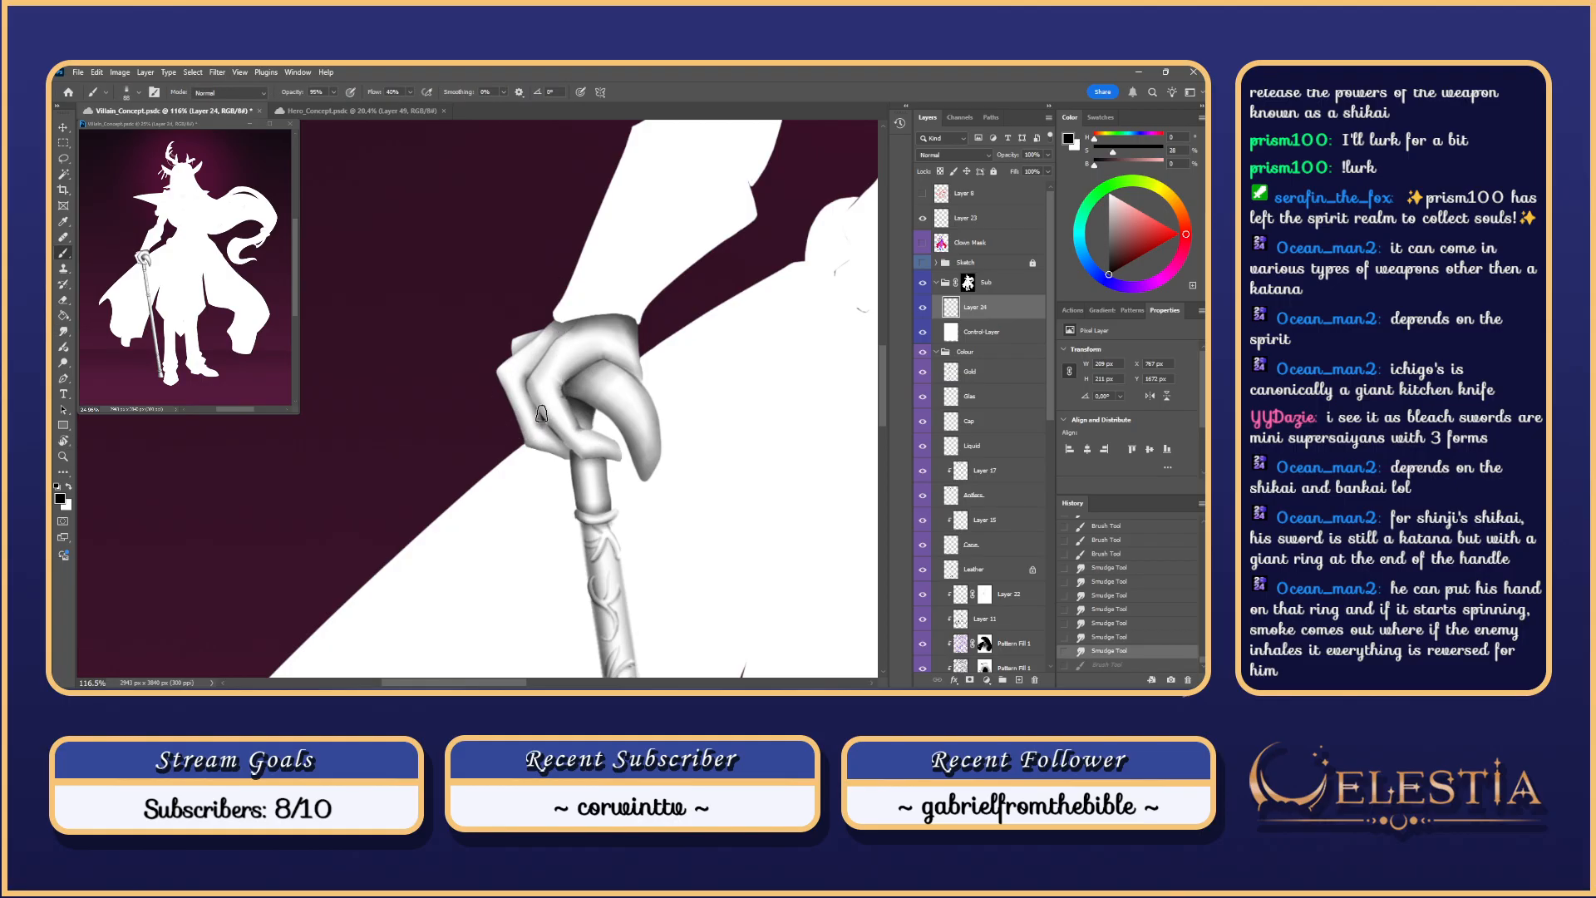
Step: Deselect, save, and lasso the fingers' outer edge, subtracting to trim the selection
key(l)
key(ctrl+d)
mouse_move(573, 456)
mouse_down()
mouse_move(529, 392)
mouse_move(589, 321)
mouse_move(562, 315)
mouse_move(496, 374)
mouse_move(568, 471)
mouse_move(576, 454)
mouse_up()
key(ctrl+h)
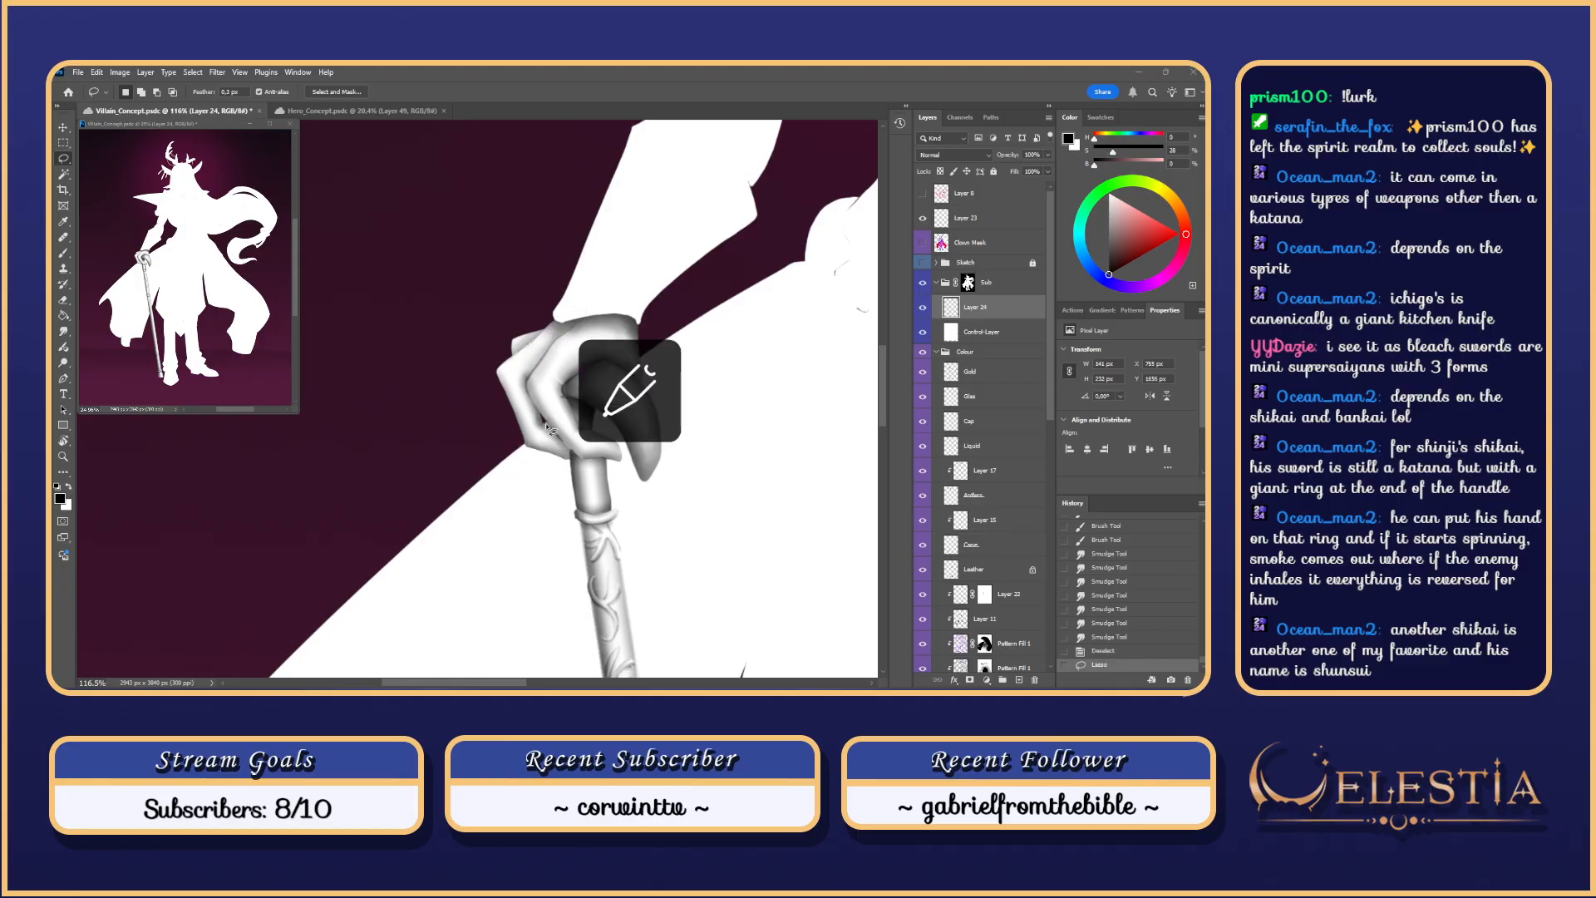
drag(547, 423, 566, 419)
key(ctrl+s)
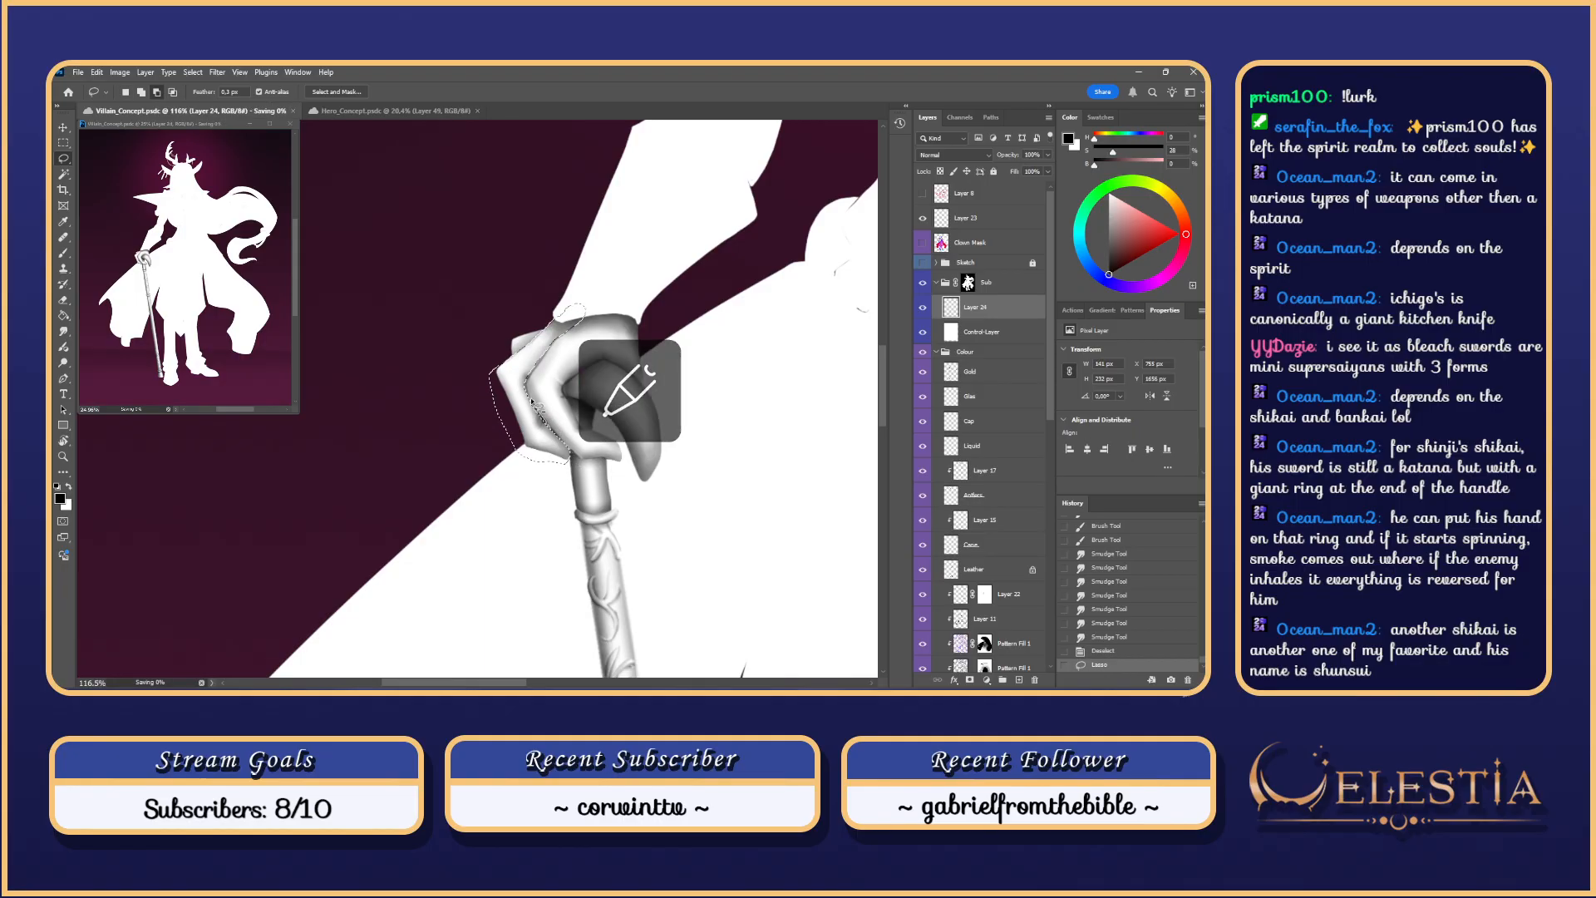
drag(544, 423, 520, 369)
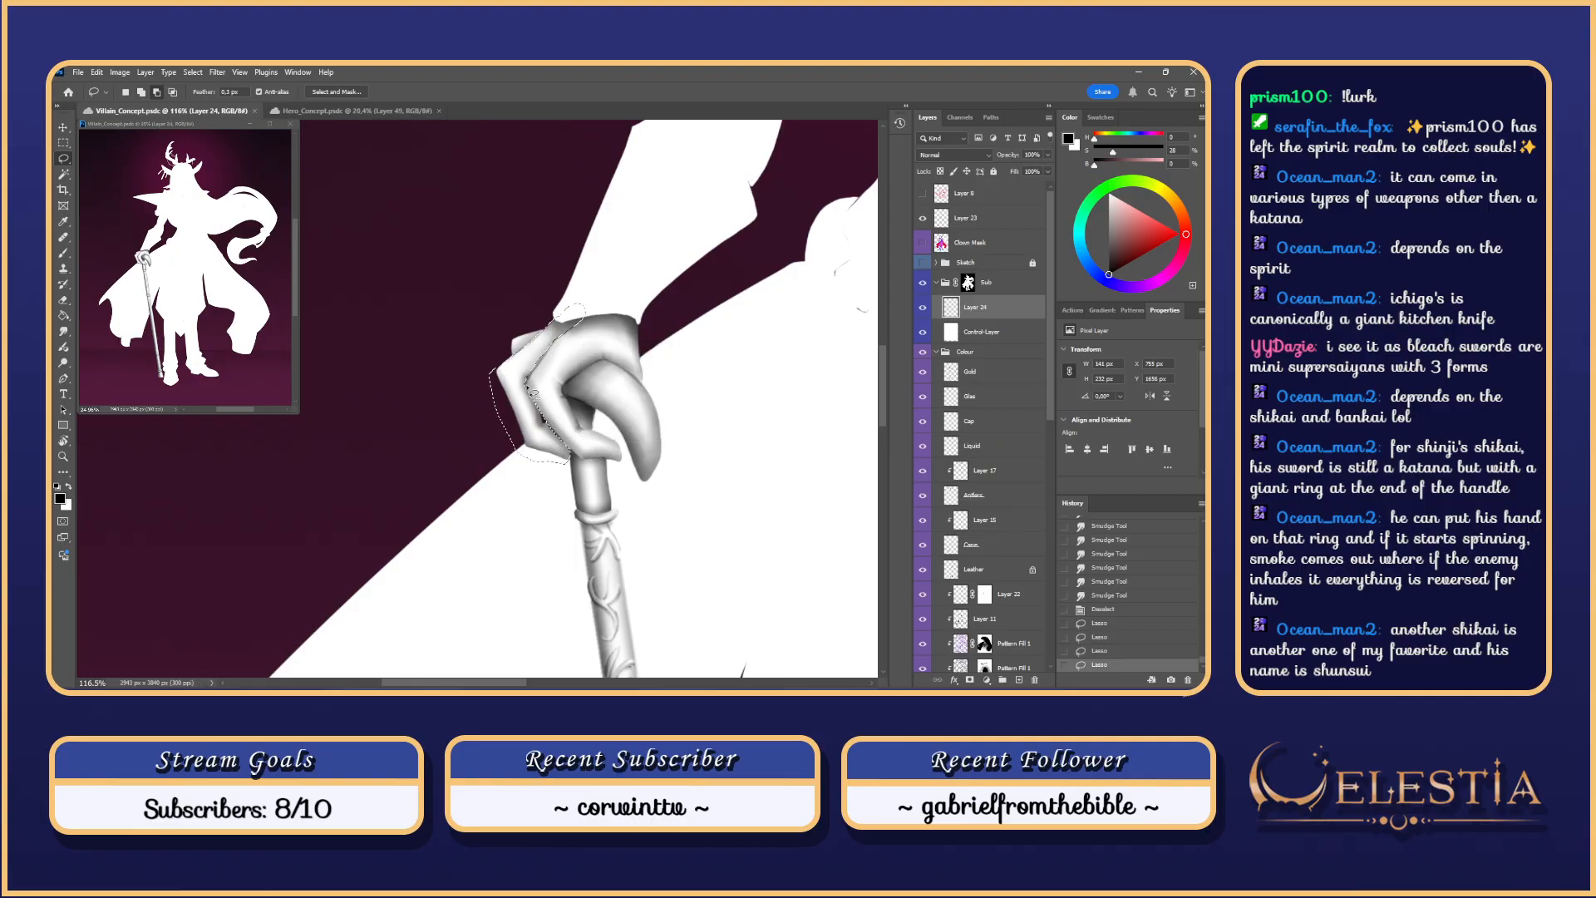
mouse_move(549, 424)
mouse_down()
mouse_move(529, 377)
mouse_move(520, 389)
mouse_up()
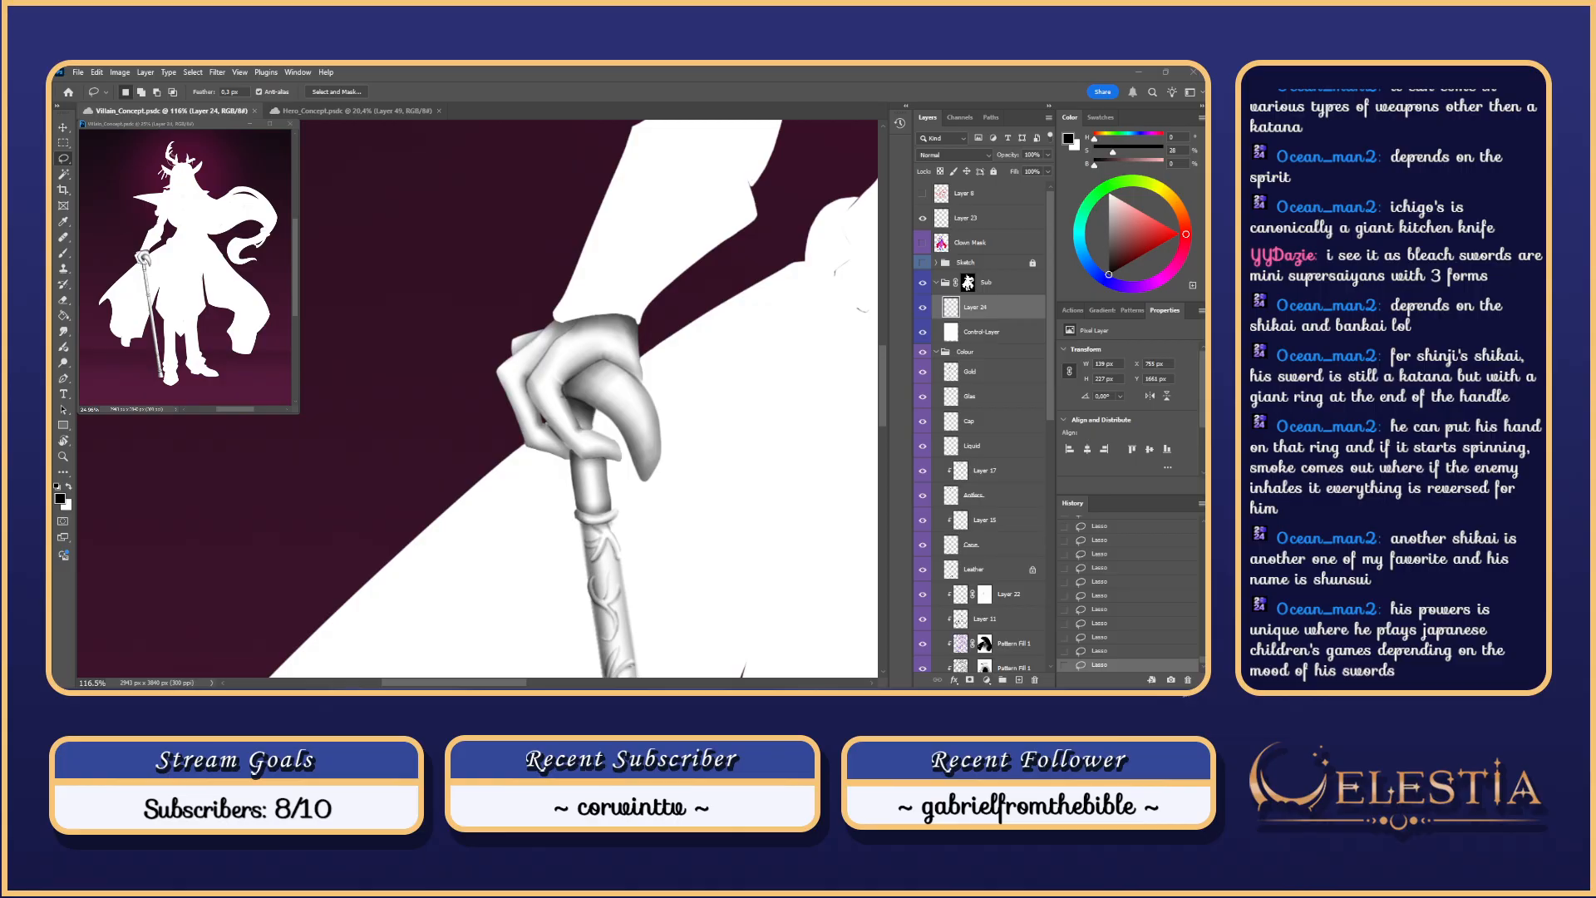
Step: Try shading the finger, enlarging the brush to 128 then 233, and restore the finger selection
key(ctrl+d)
key(b)
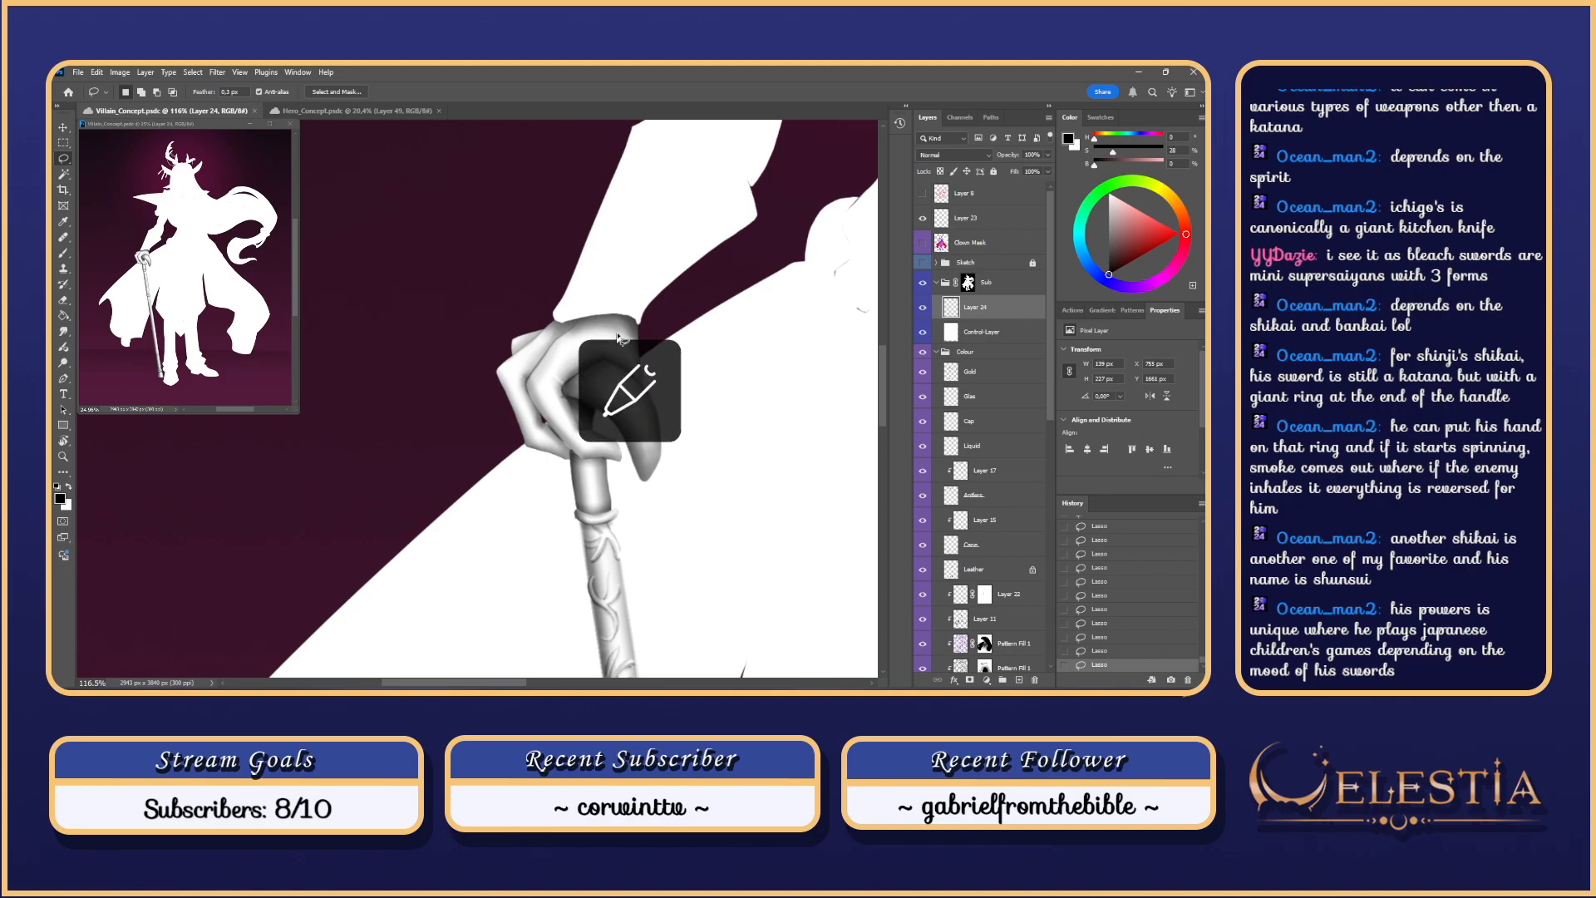
mouse_move(530, 380)
mouse_down()
mouse_move(548, 449)
mouse_move(576, 475)
mouse_move(555, 442)
mouse_up()
key(ctrl+z)
key(bracketright)
key(bracketright)
key(bracketright)
key(bracketright)
key(ctrl+z)
key(ctrl+z)
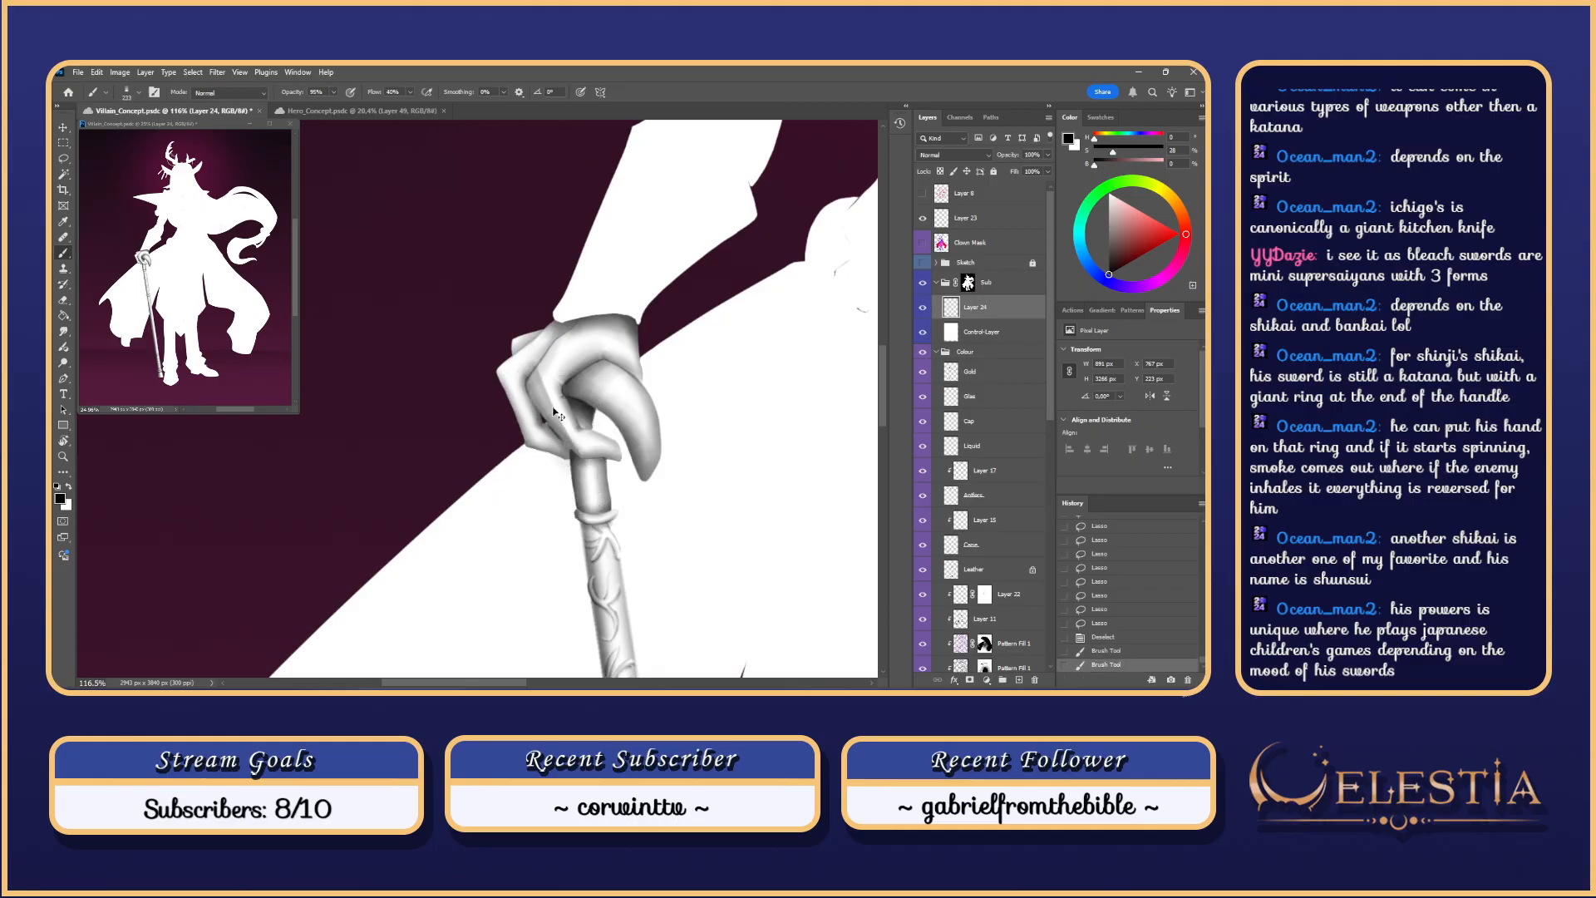
key(ctrl+z)
key(ctrl+z)
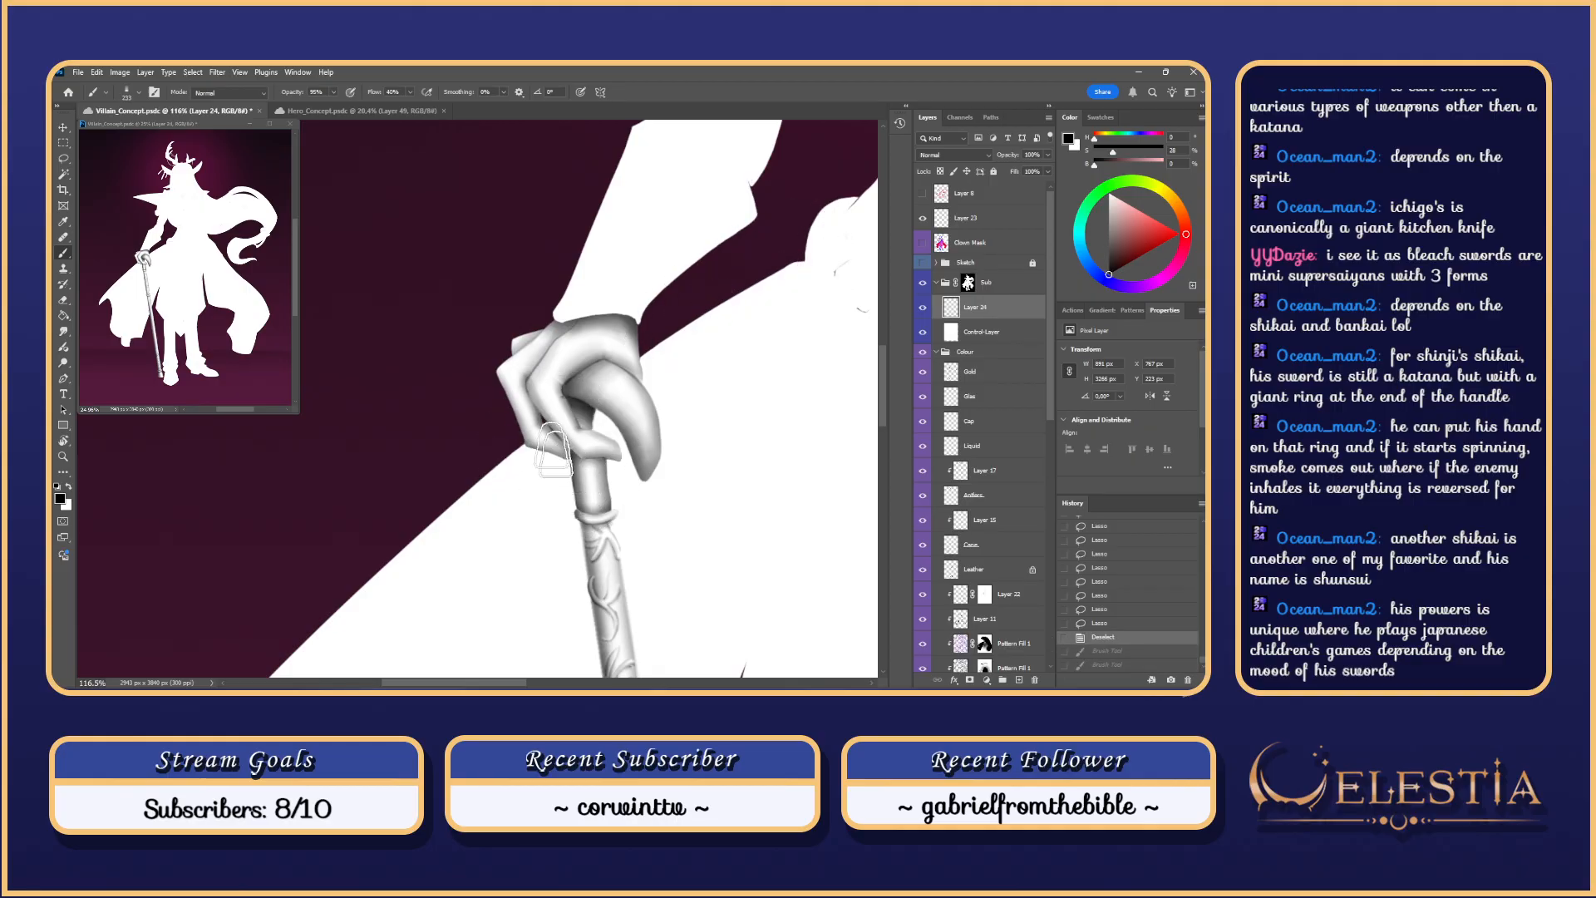
key(ctrl+z)
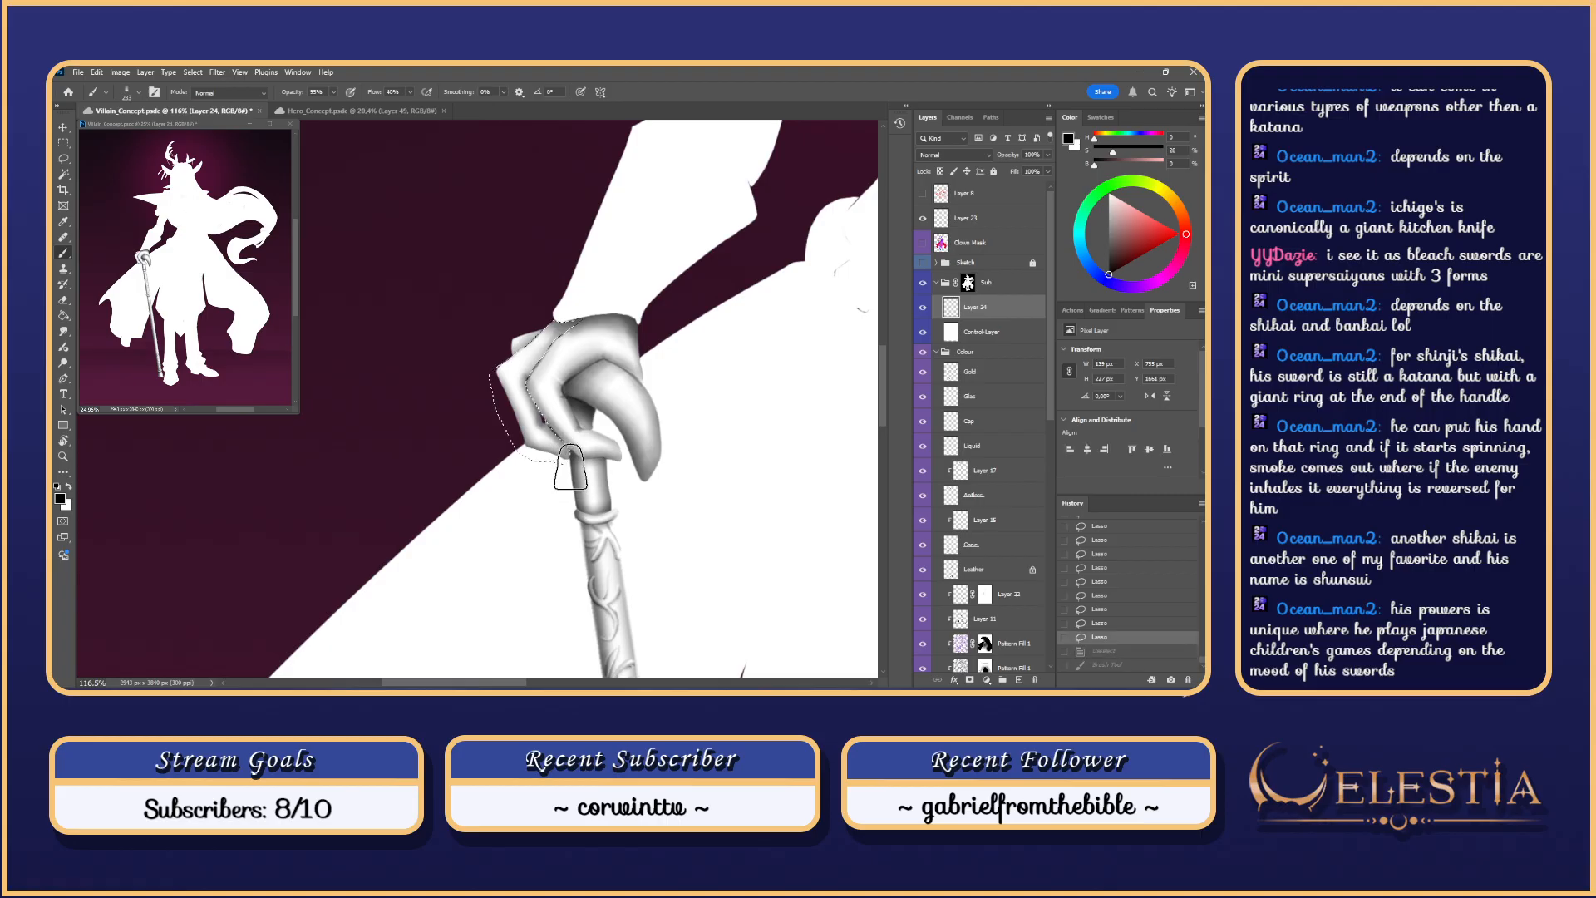
Step: Paint shading inside the finger selection with a 297-size brush
mouse_move(539, 395)
mouse_down()
mouse_move(571, 468)
mouse_move(547, 434)
mouse_move(592, 437)
mouse_up()
key(ctrl+z)
key(ctrl+z)
key(ctrl+z)
key(ctrl+z)
mouse_move(549, 424)
mouse_down()
mouse_move(581, 479)
mouse_move(542, 424)
mouse_move(576, 443)
mouse_move(538, 423)
mouse_up()
key(ctrl+z)
key(ctrl+z)
key(ctrl+z)
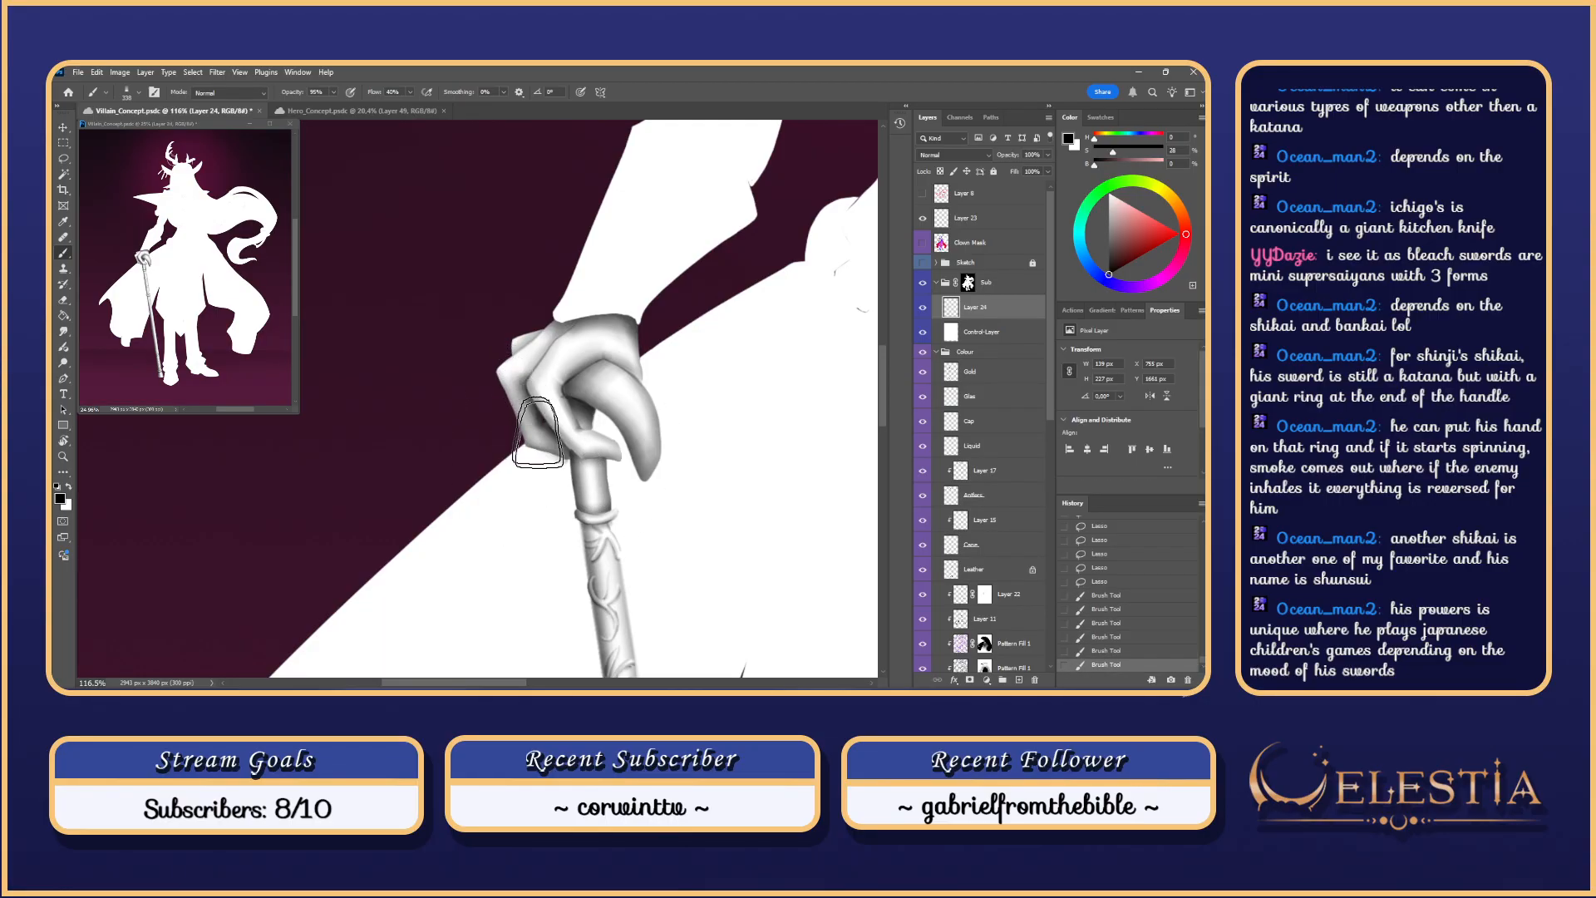
drag(532, 378, 524, 397)
mouse_move(527, 389)
mouse_down()
mouse_move(518, 412)
mouse_move(532, 416)
mouse_move(582, 345)
mouse_up()
key(ctrl+z)
key(ctrl+z)
key(ctrl+z)
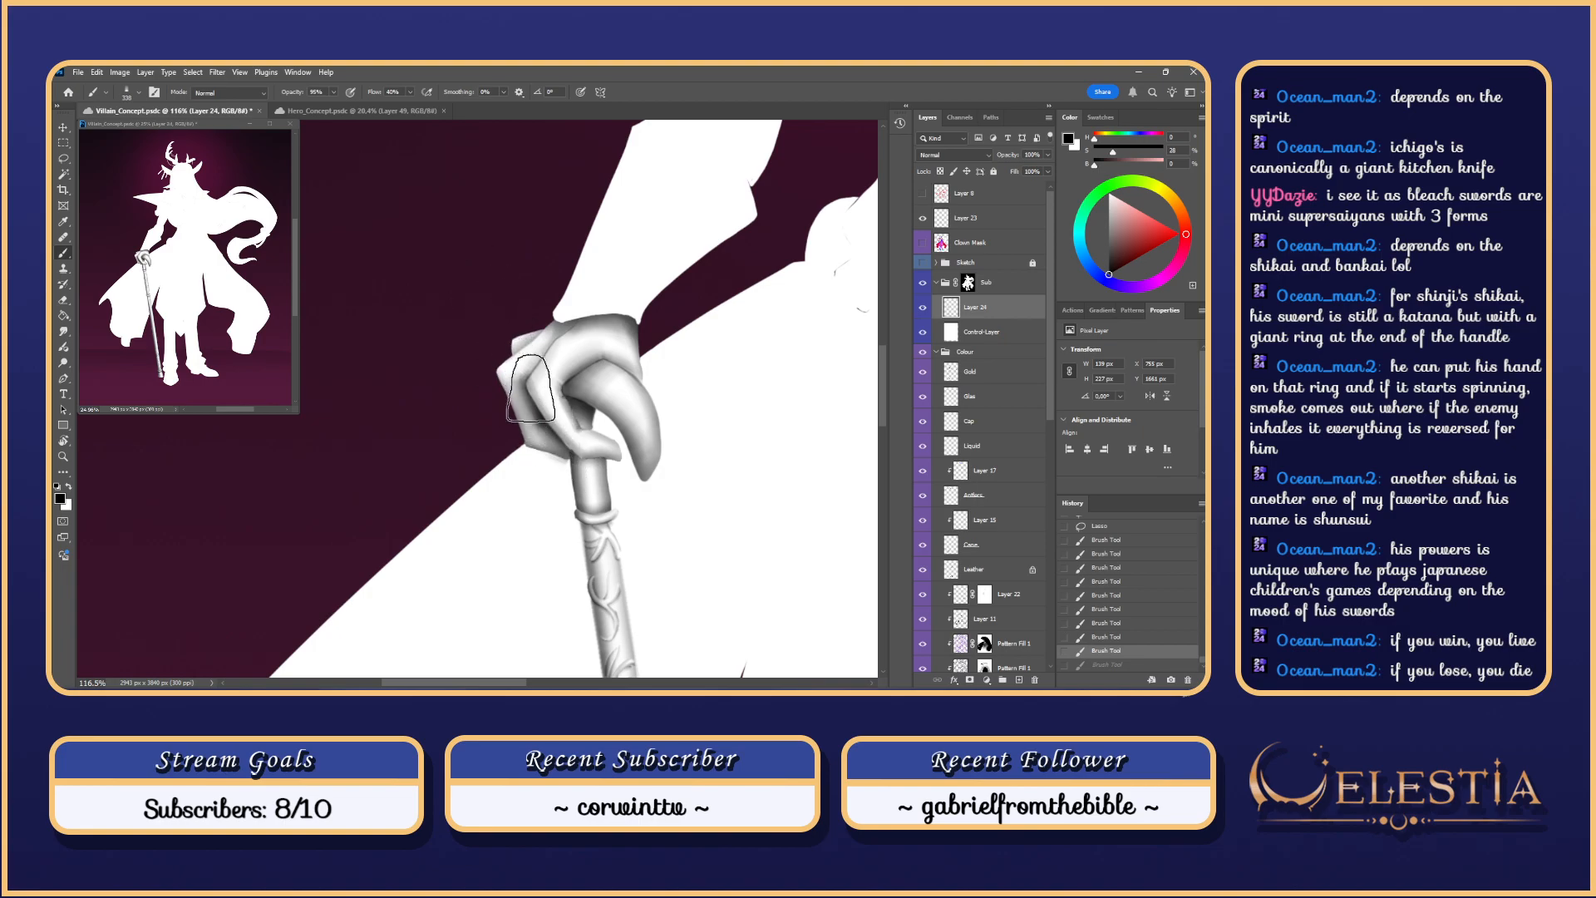
Step: Shade the glove's left knuckle and add a faint stroke across the hand
mouse_move(489, 367)
mouse_down()
mouse_move(541, 424)
mouse_move(485, 392)
mouse_move(517, 337)
mouse_up()
key(ctrl+z)
key(ctrl+z)
drag(493, 394, 517, 343)
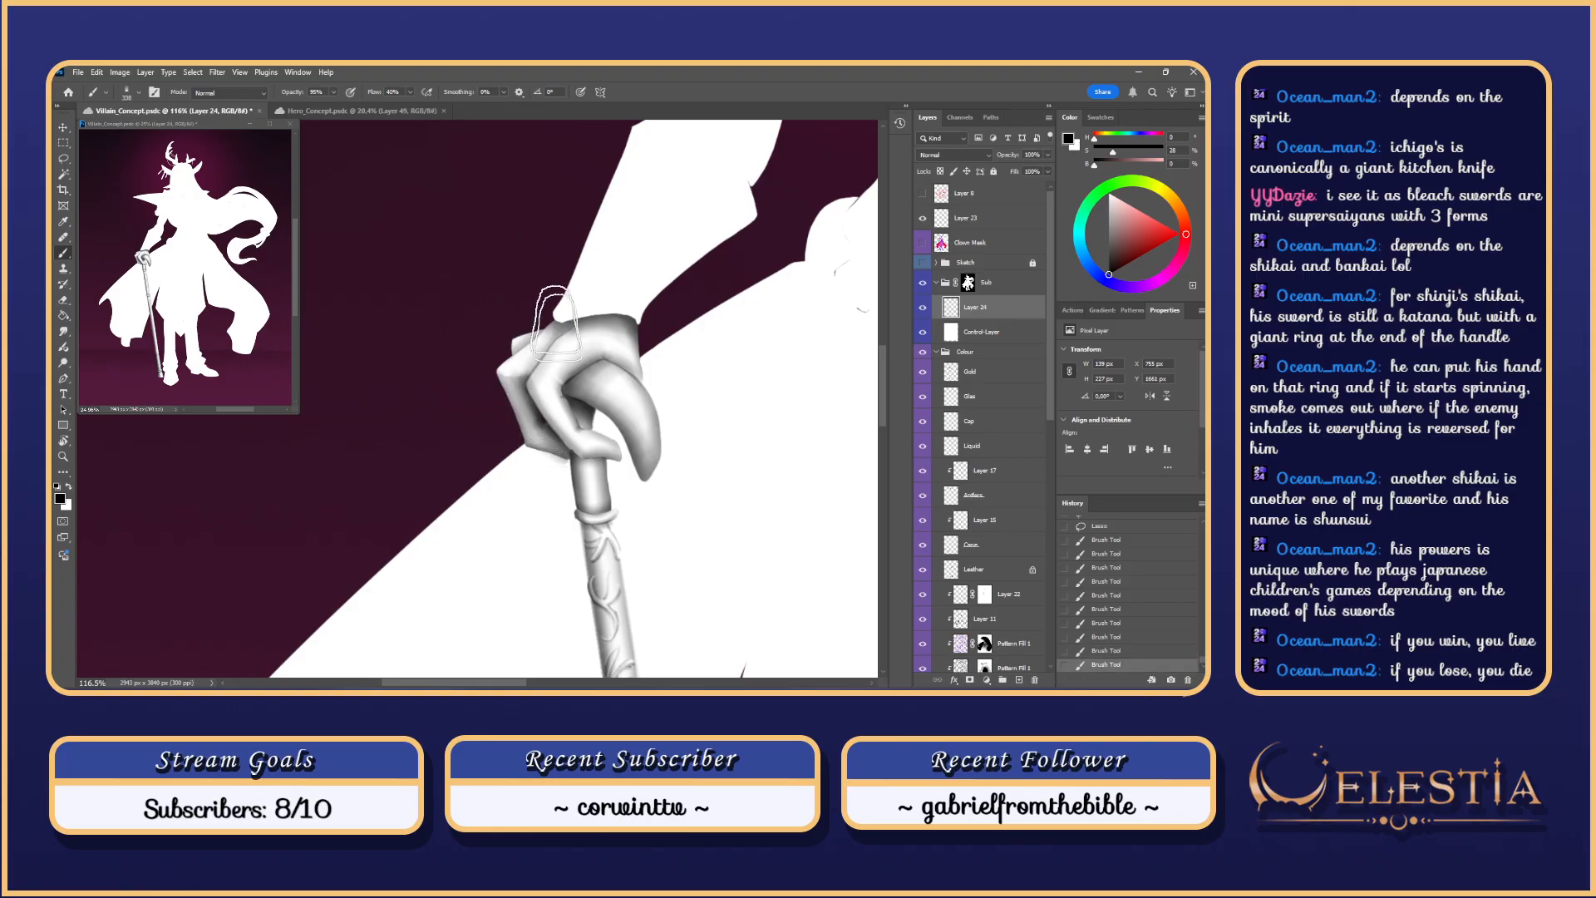
drag(560, 408, 520, 333)
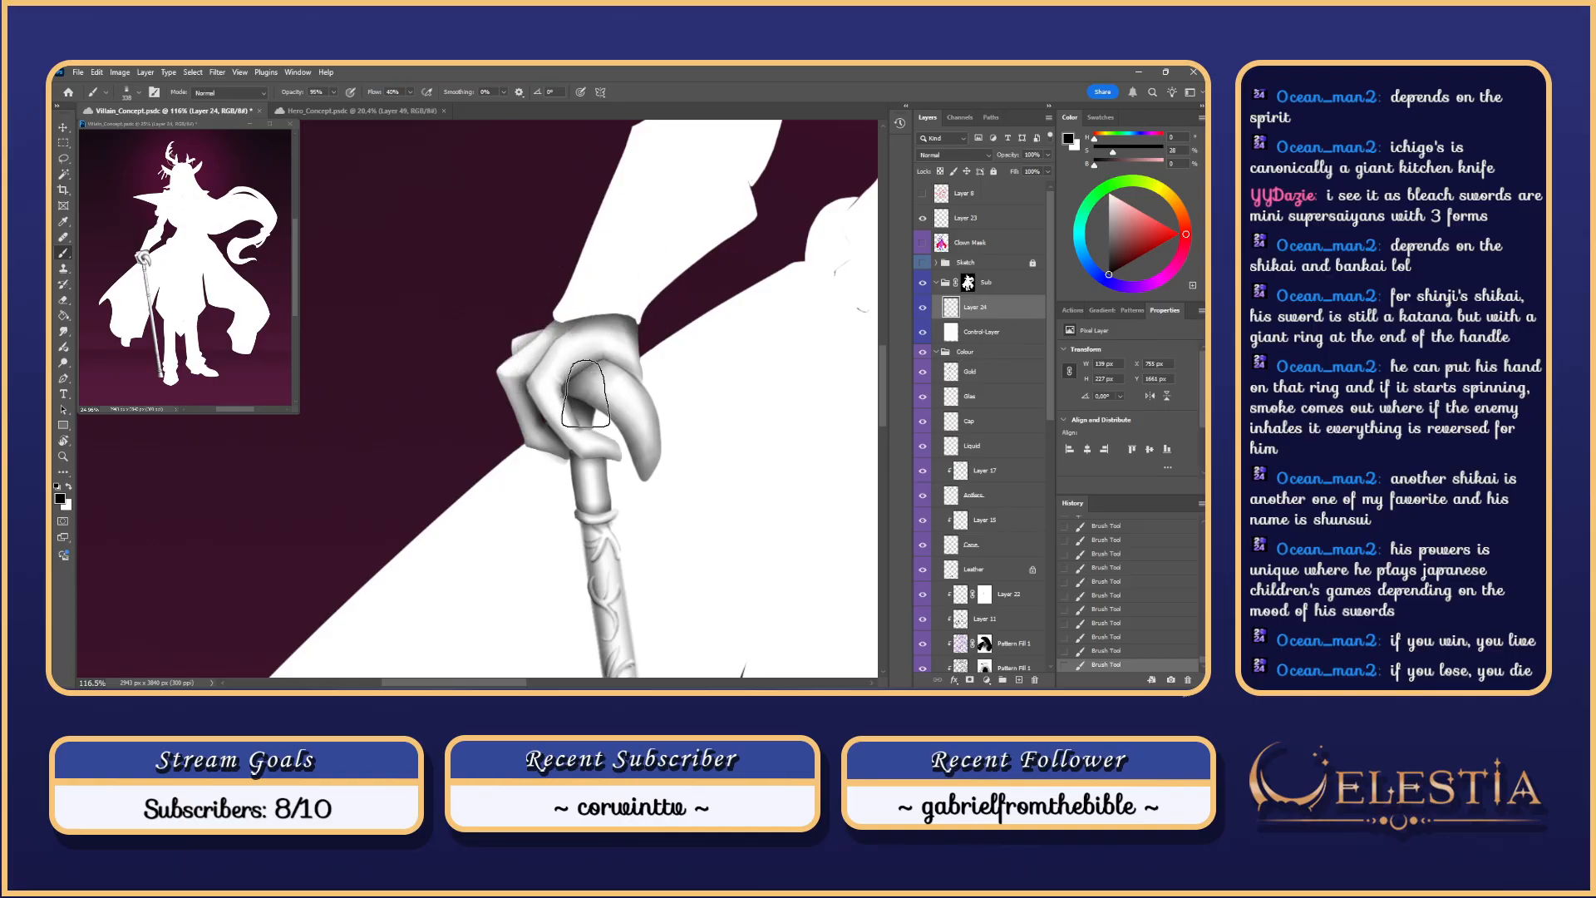
Step: Lasso the hand along the finger's lower edge and paint shading inside it
key(l)
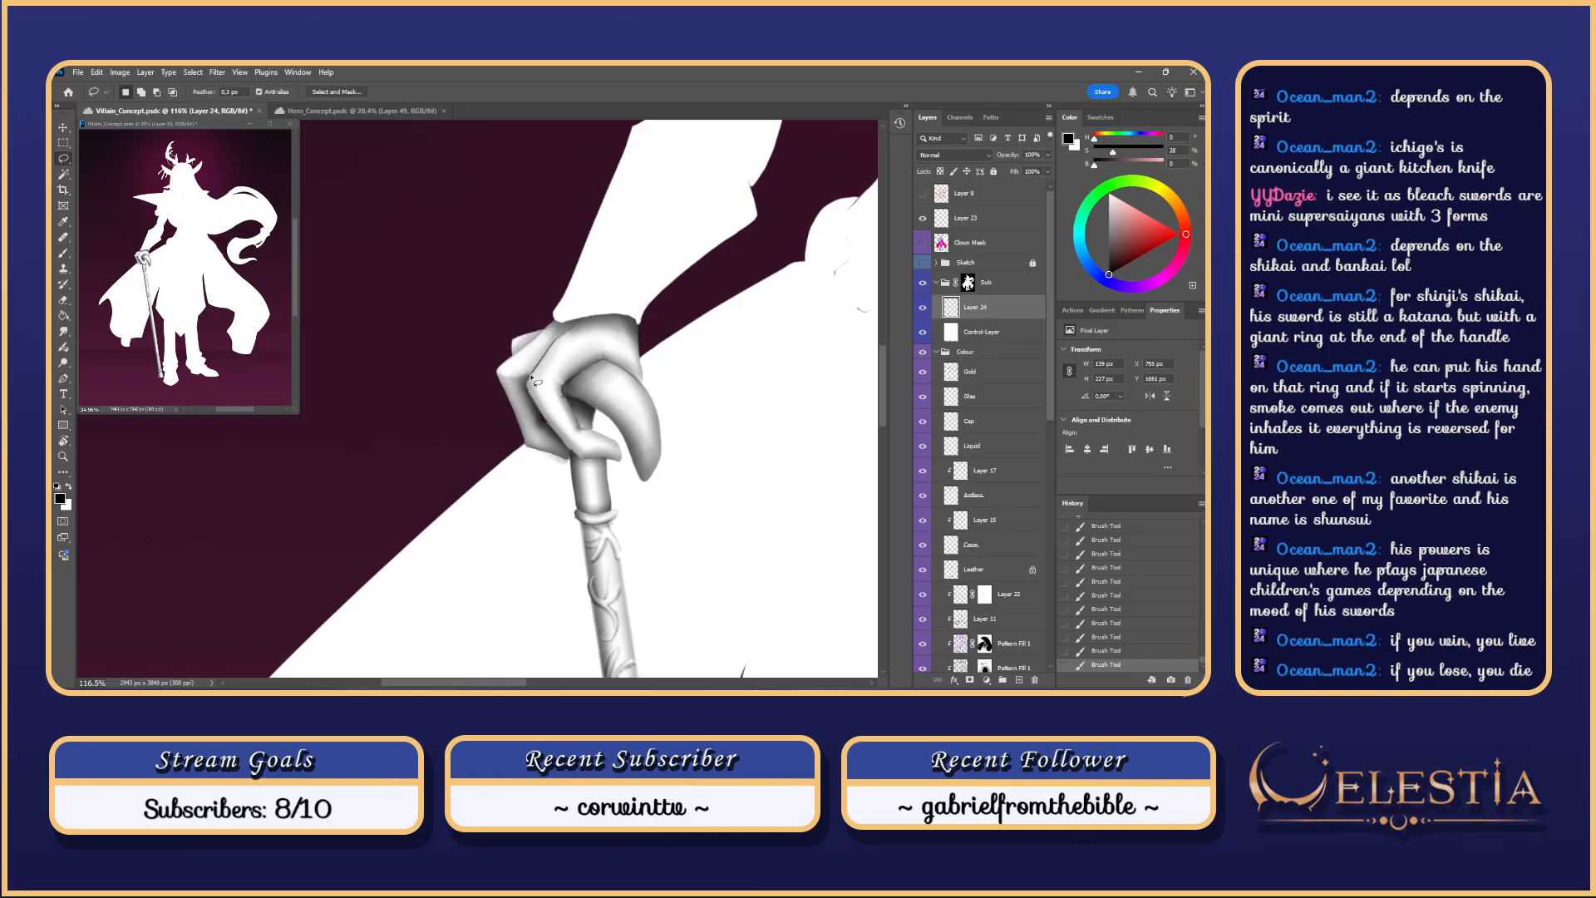
drag(580, 458, 615, 460)
drag(597, 330, 579, 339)
key(ctrl+h)
key(b)
mouse_move(539, 429)
mouse_down()
mouse_move(557, 391)
mouse_move(573, 477)
mouse_move(524, 374)
mouse_move(555, 420)
mouse_move(537, 375)
mouse_up()
key(ctrl+z)
key(ctrl+z)
key(ctrl+z)
key(ctrl+z)
key(ctrl+z)
key(ctrl+z)
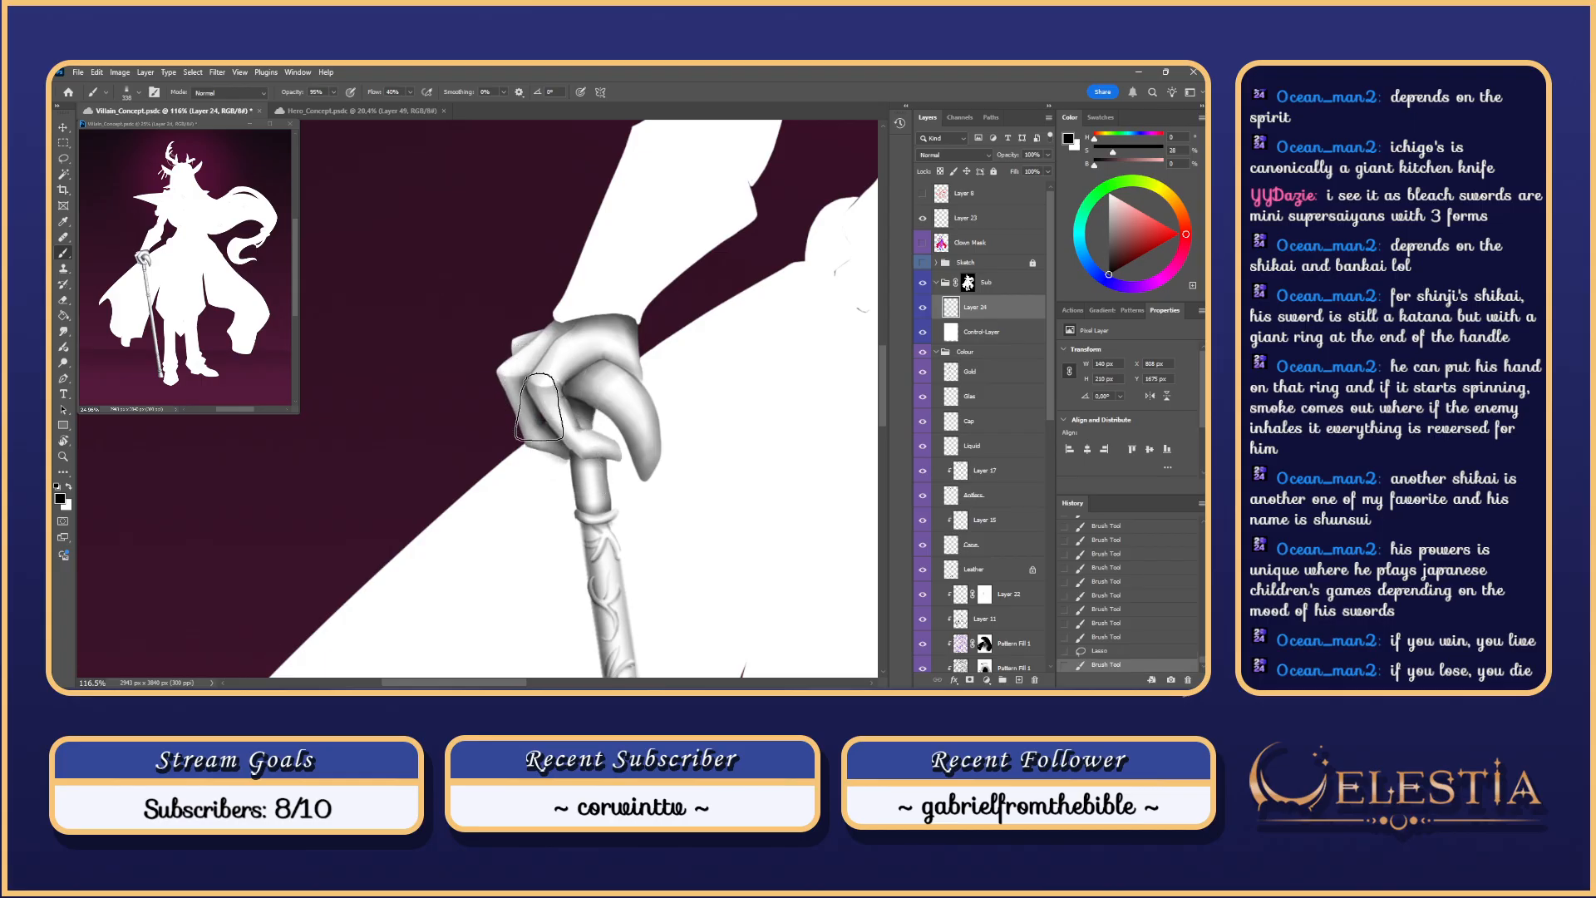
Step: Enlarge the brush to 429 and paint lighter shading on the thumb, comparing with undo
key(bracketright)
mouse_move(594, 419)
mouse_down()
mouse_move(624, 419)
mouse_move(601, 450)
mouse_move(547, 421)
mouse_up()
key(ctrl+z)
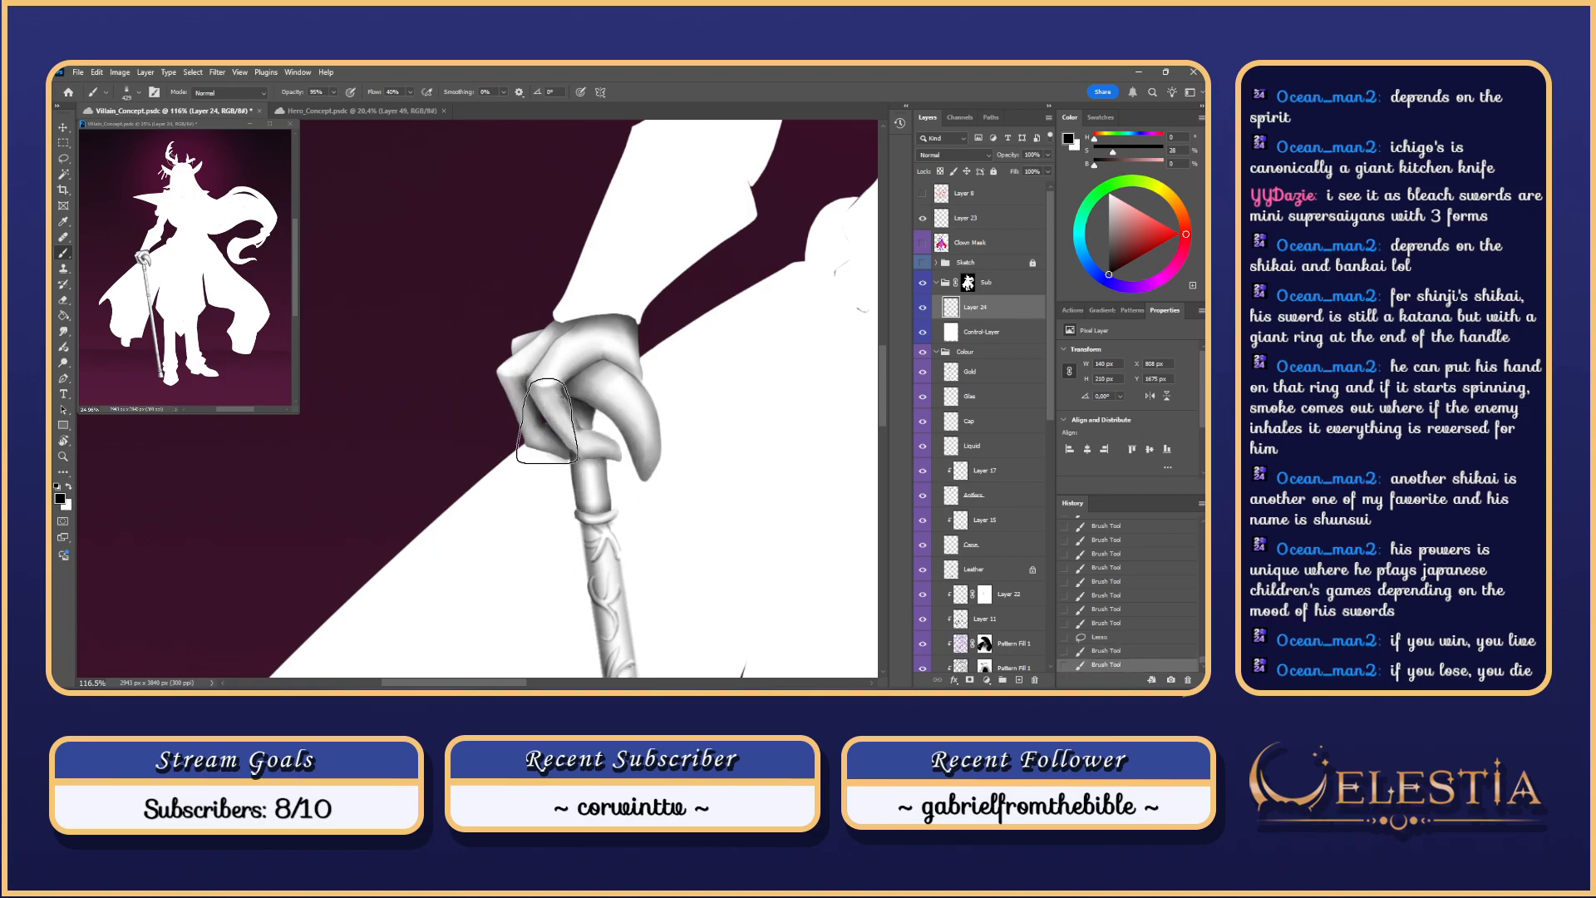
key(ctrl+z)
drag(632, 459, 617, 454)
key(ctrl+z)
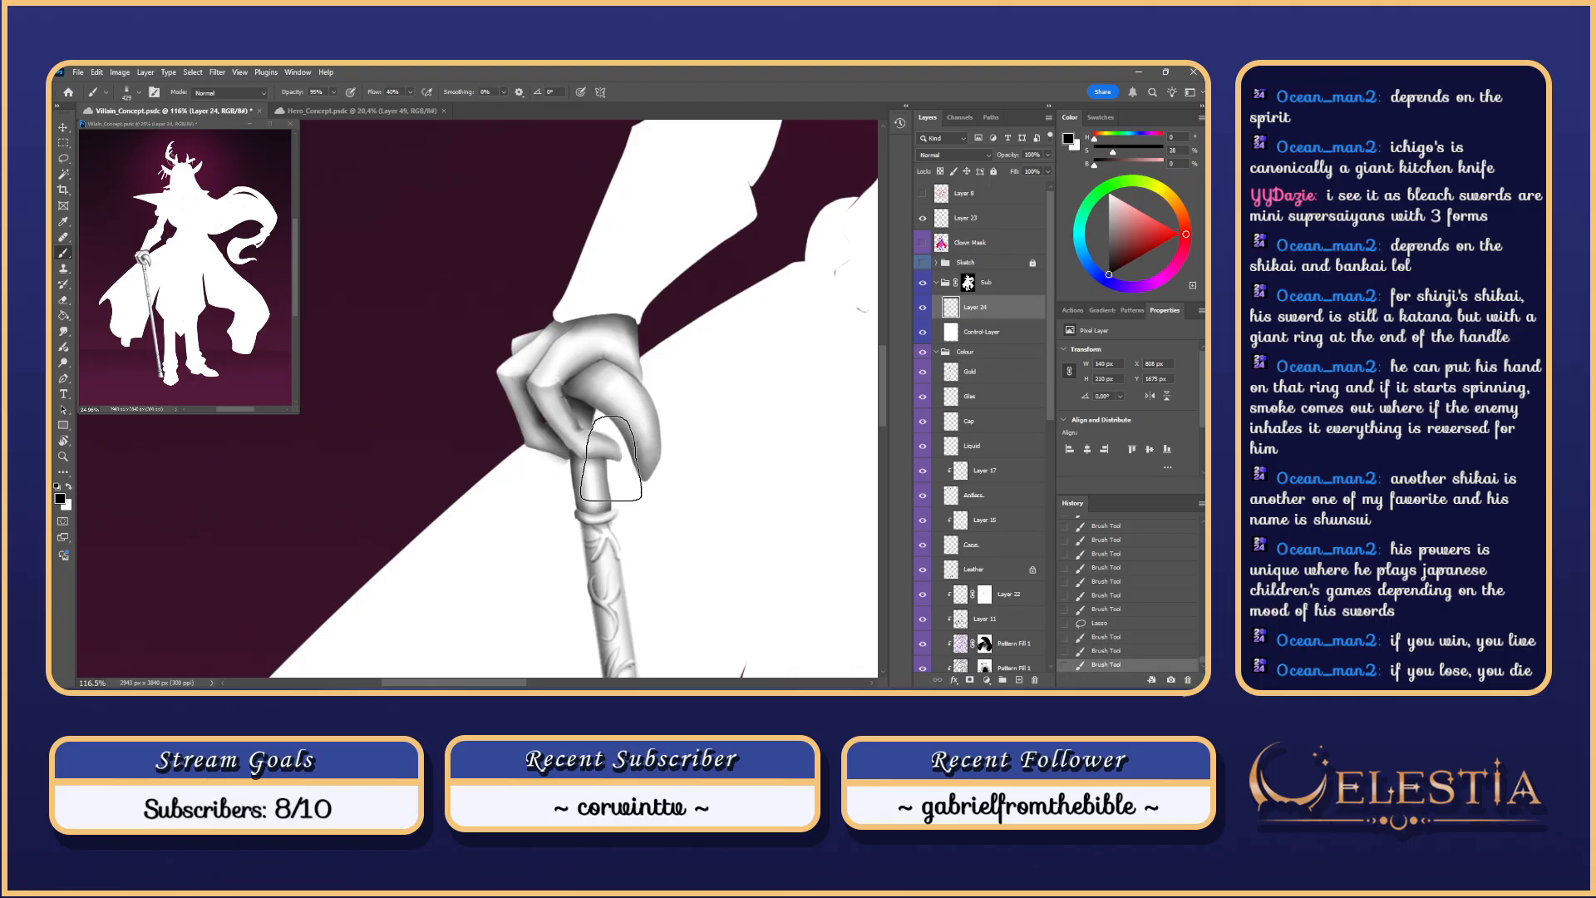
key(ctrl+z)
drag(624, 459, 582, 440)
key(ctrl+z)
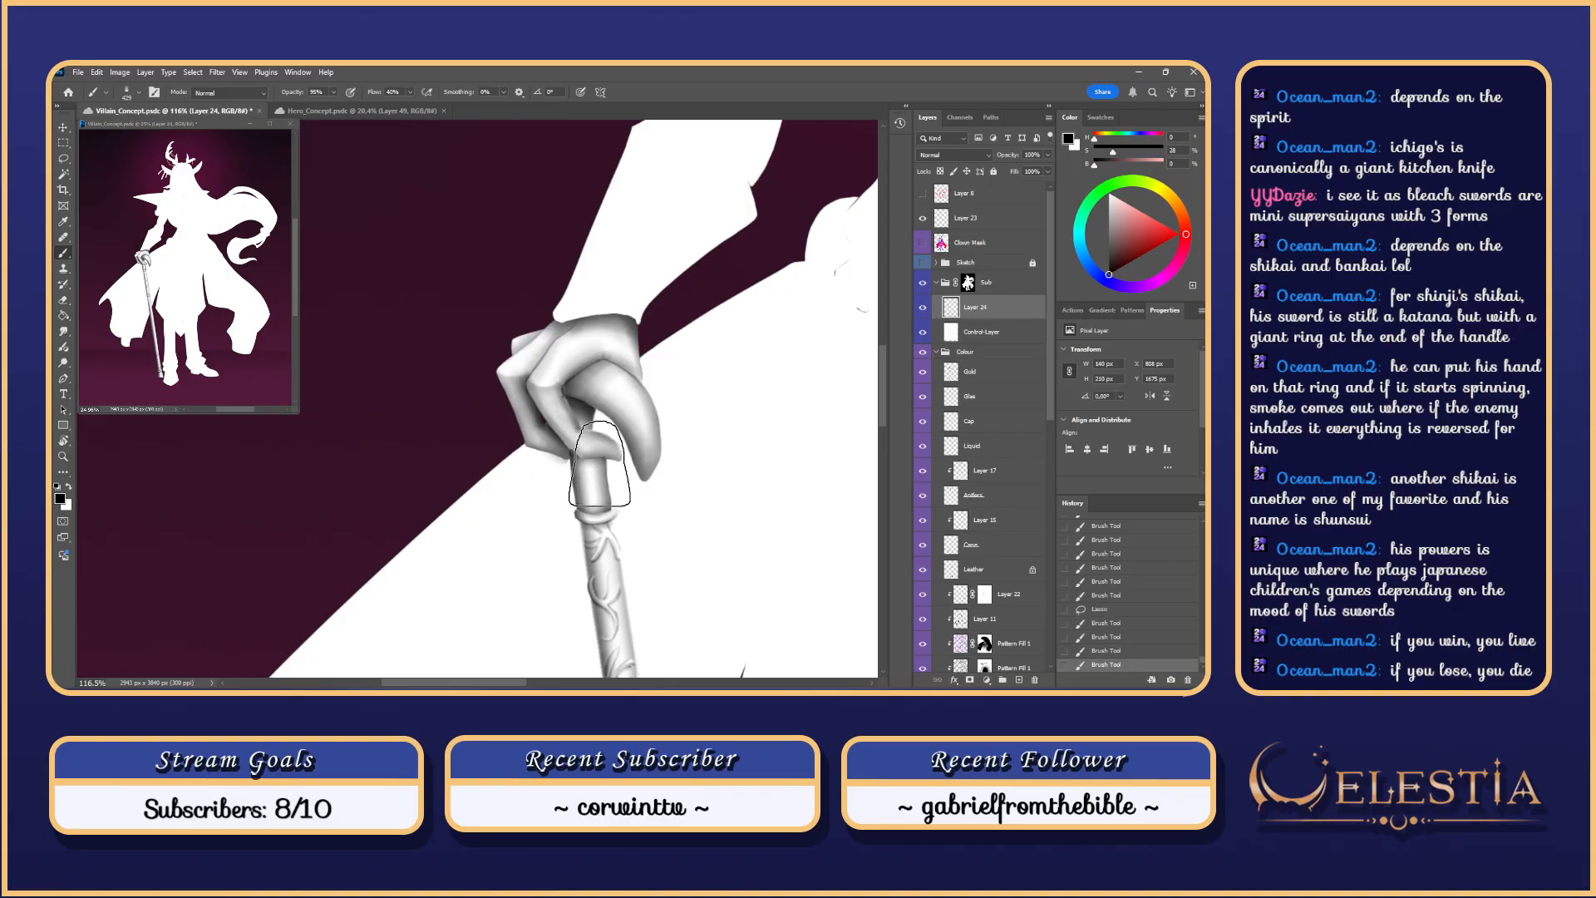
Step: Erase excess shading beside the finger with a 152-size eraser
key(e)
key(ctrl+z)
mouse_move(556, 394)
mouse_down()
mouse_move(553, 415)
mouse_move(547, 378)
mouse_up()
key(ctrl+z)
key(ctrl+z)
key(ctrl+z)
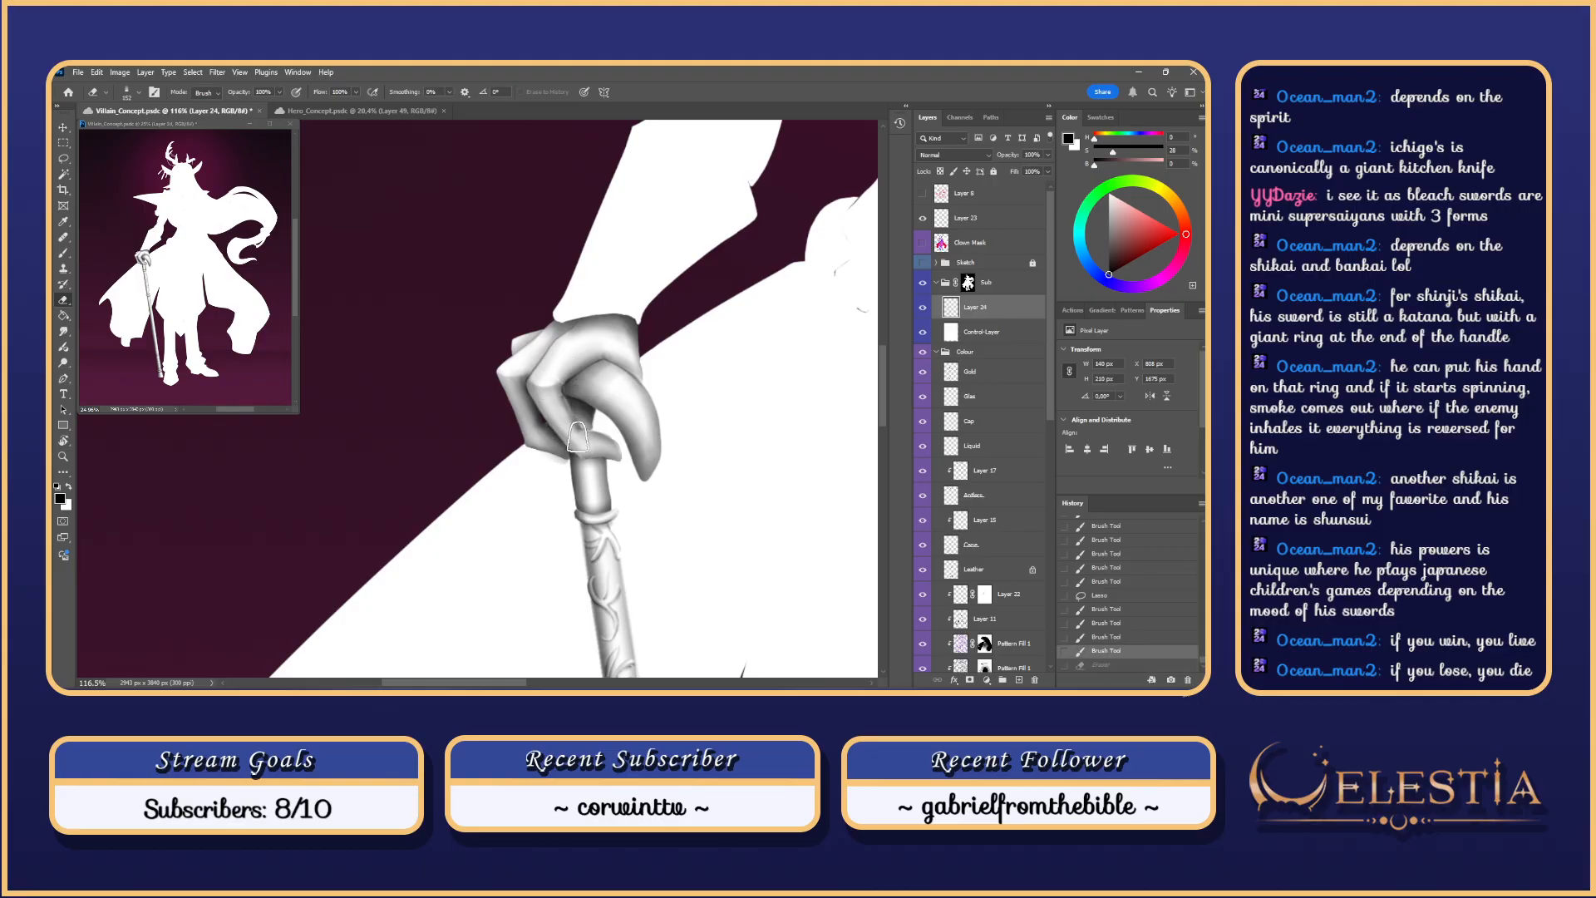
Step: Erase excess finger shading, then redo the undone brush stroke and erase
mouse_move(578, 437)
mouse_down()
mouse_move(548, 377)
mouse_move(570, 424)
mouse_up()
key(ctrl+z)
key(ctrl+z)
key(ctrl+z)
key(ctrl+z)
key(ctrl+z)
key(ctrl+z)
key(ctrl+z)
key(ctrl+z)
key(ctrl+z)
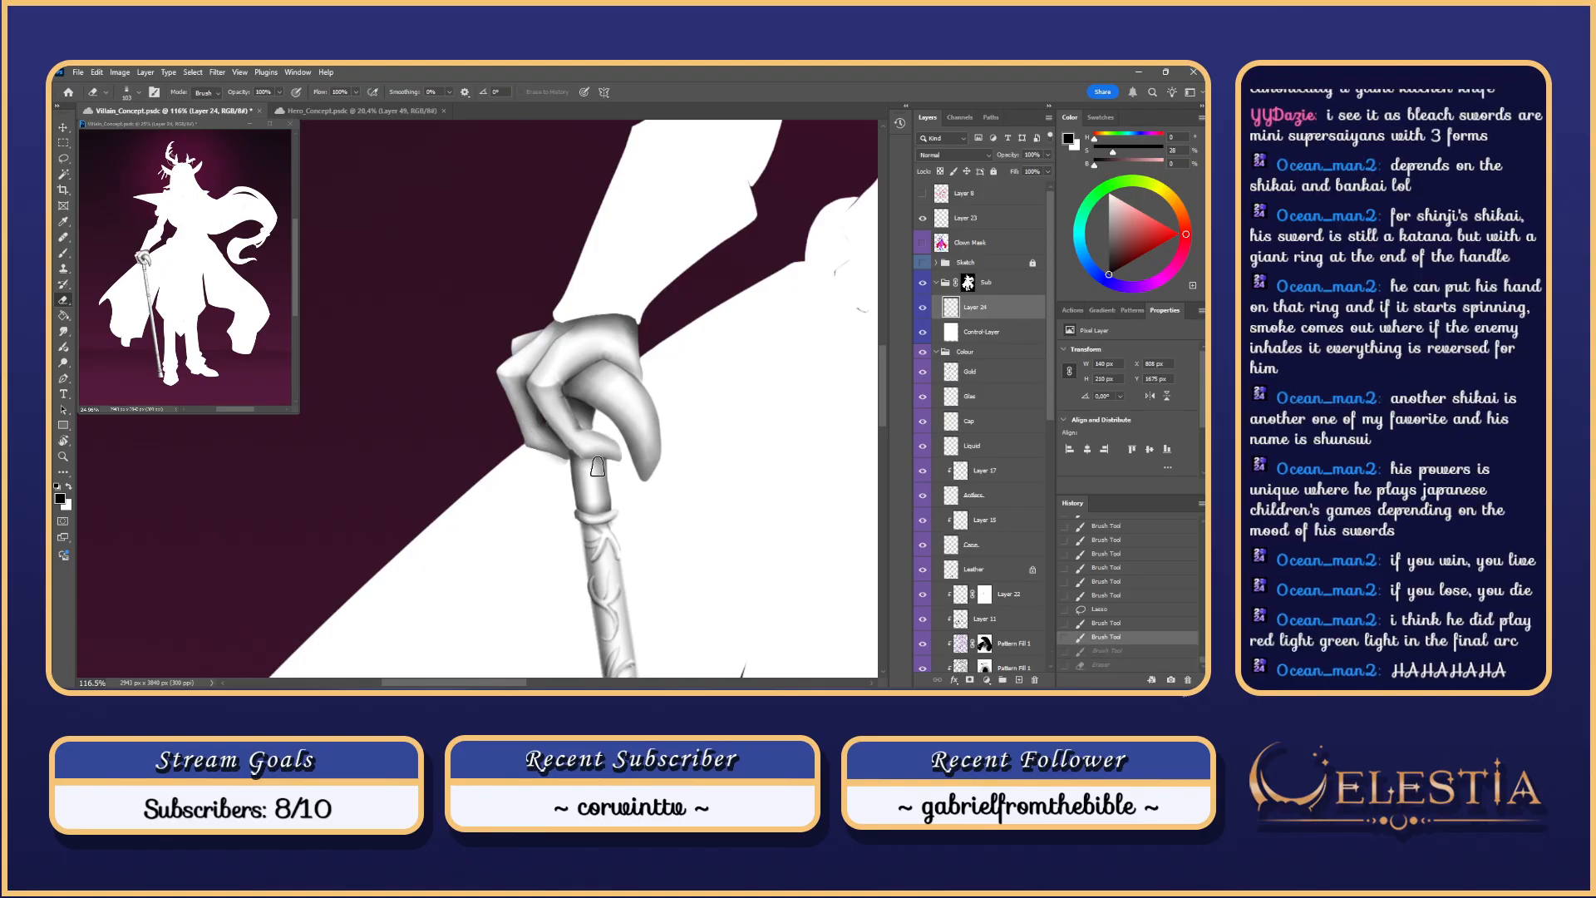
key(ctrl+shift+z)
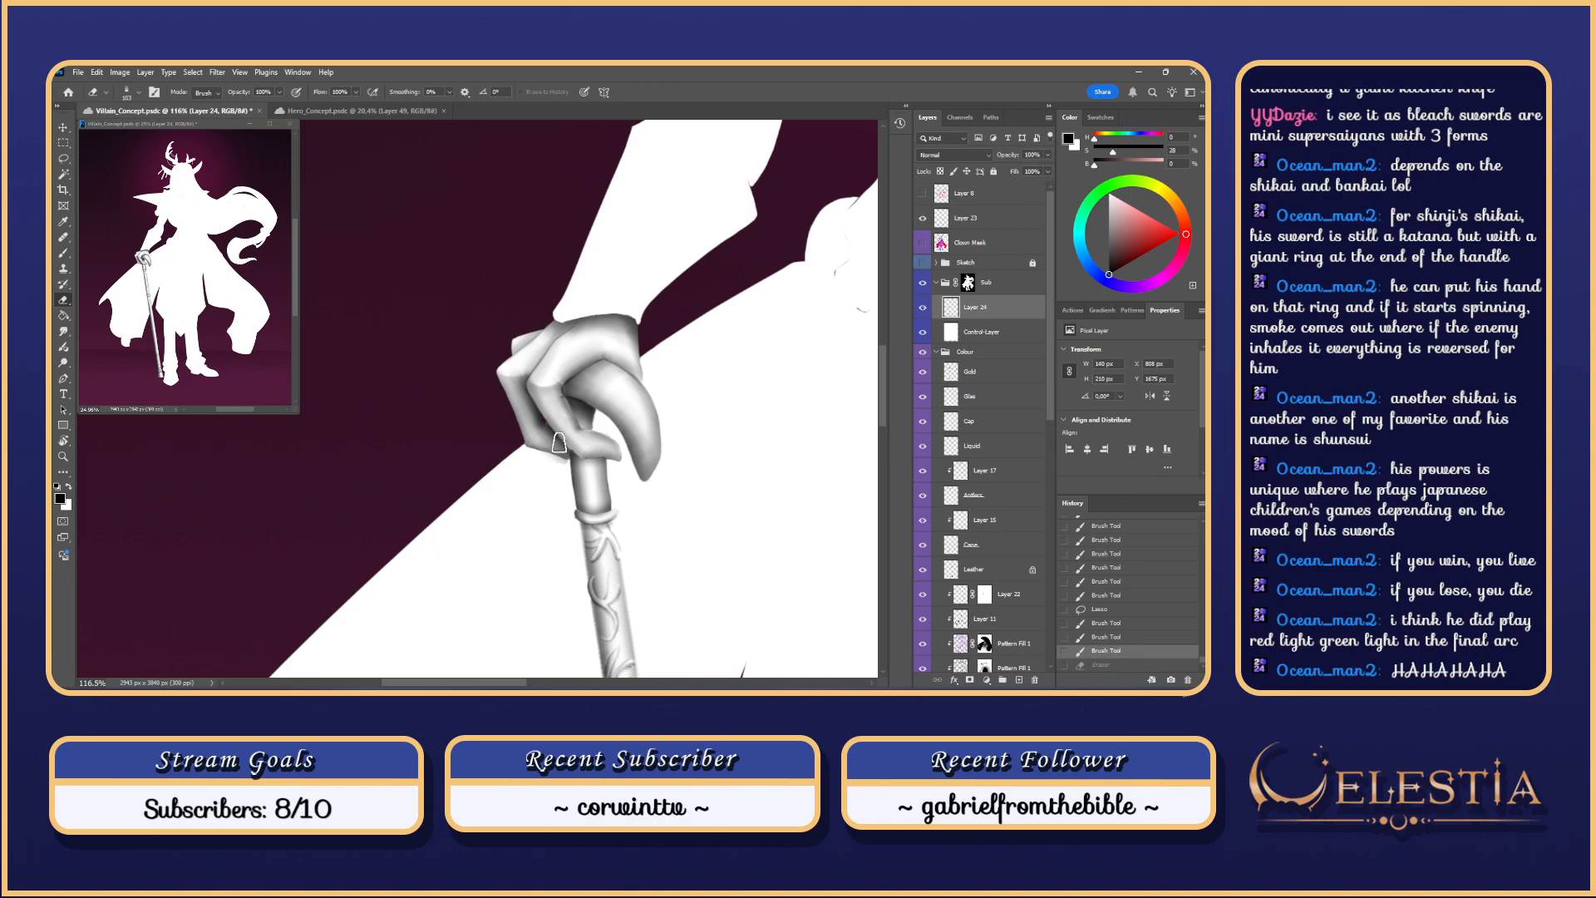
key(ctrl+shift+z)
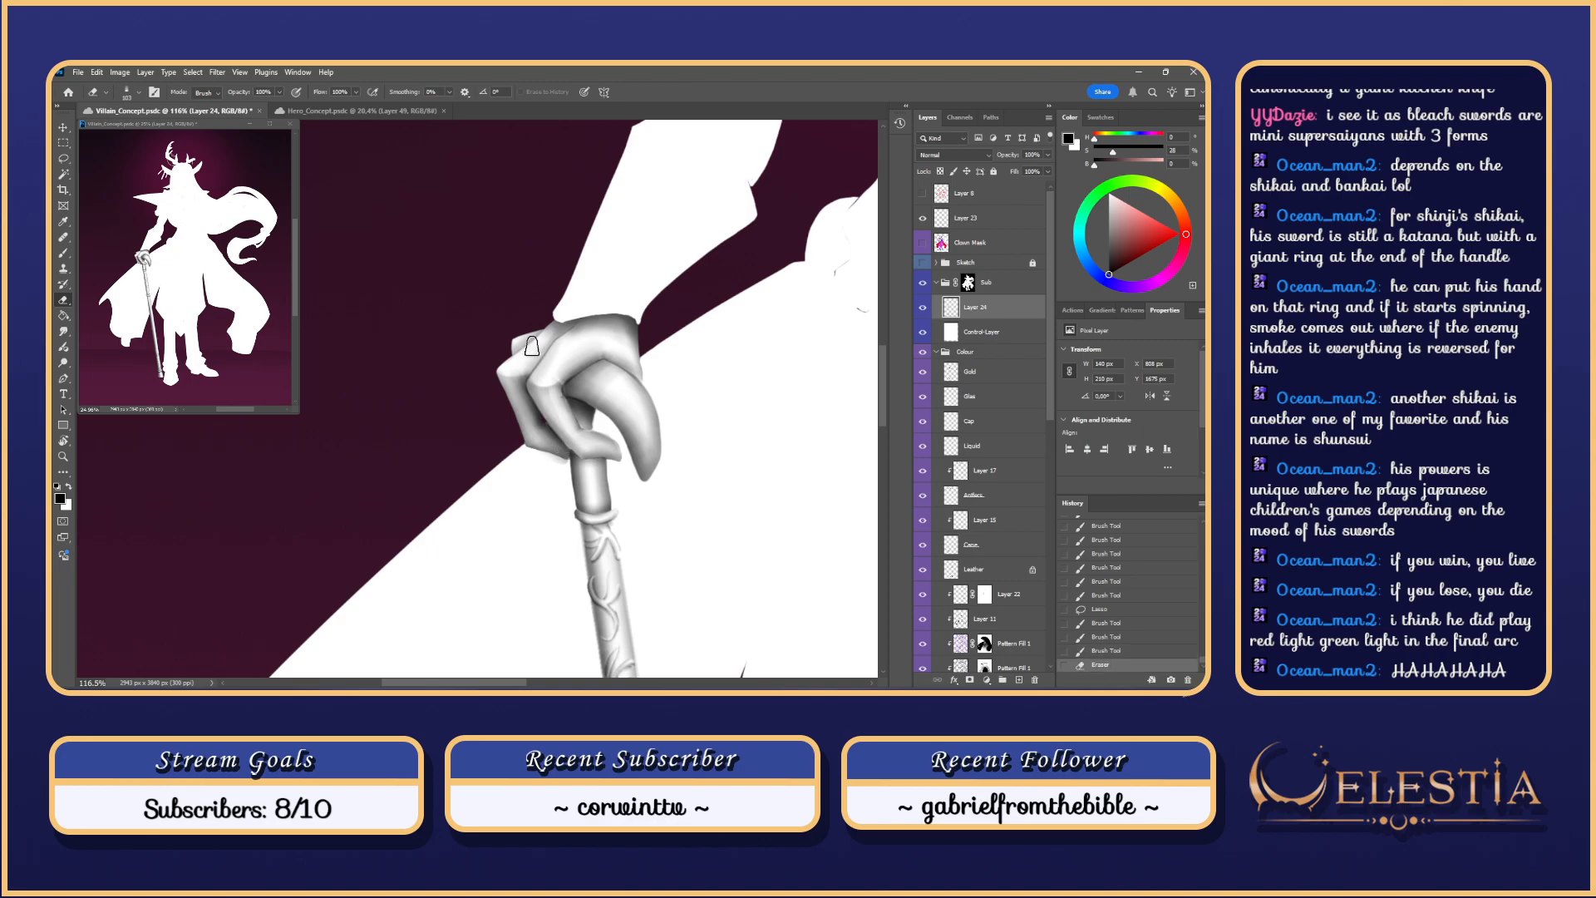
scroll(615, 441, down, 1)
scroll(620, 440, up, 1)
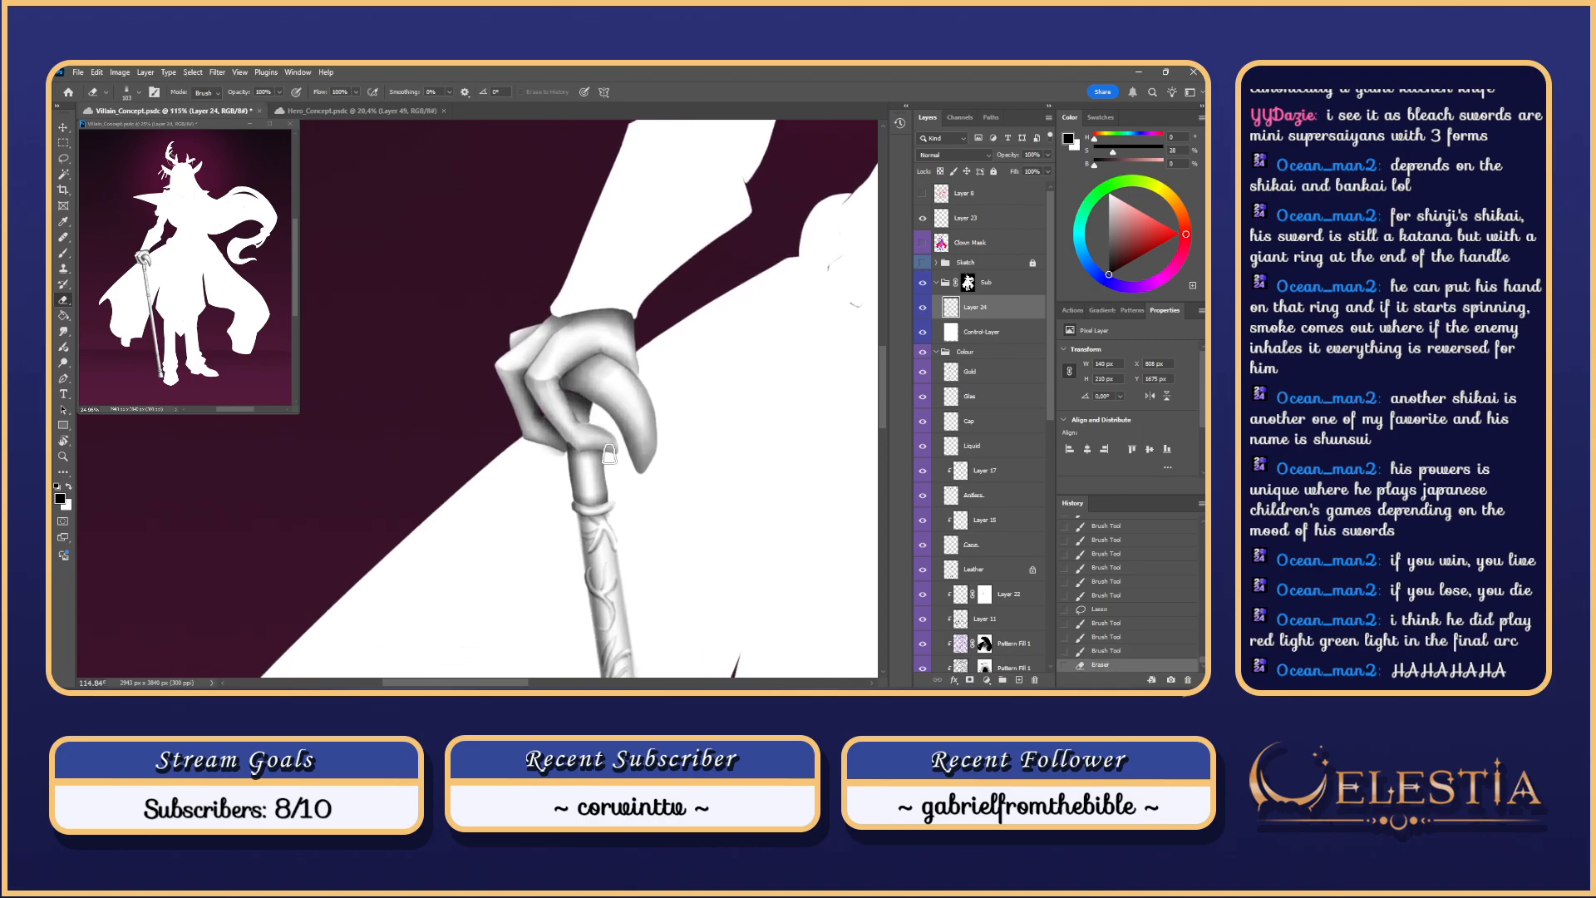
Step: Return to the Brush and try finger shading strokes, undoing them to compare
key(b)
mouse_move(587, 465)
mouse_down()
mouse_move(623, 477)
mouse_move(574, 454)
mouse_move(608, 471)
mouse_move(585, 444)
mouse_move(607, 476)
mouse_move(587, 466)
mouse_move(575, 486)
mouse_up()
key(ctrl+z)
scroll(620, 474, down, 1)
key(ctrl+z)
key(ctrl+z)
key(ctrl+z)
key(ctrl+z)
key(ctrl+z)
key(ctrl+z)
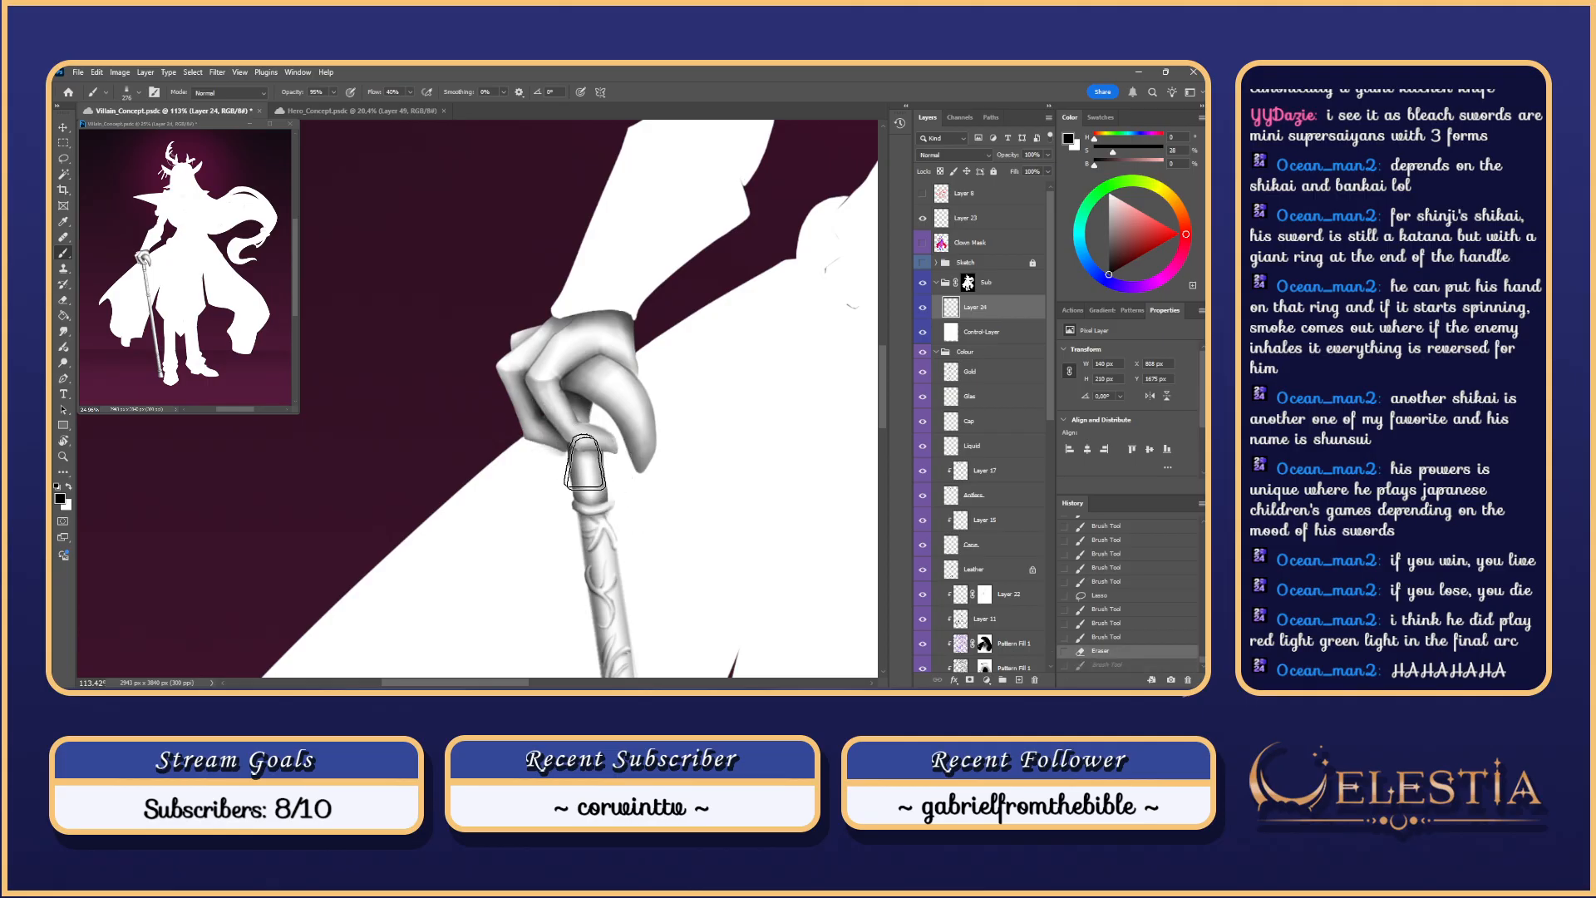
key(ctrl+z)
mouse_move(542, 415)
mouse_down()
mouse_move(520, 385)
mouse_move(586, 462)
mouse_move(527, 392)
mouse_move(570, 466)
mouse_move(522, 381)
mouse_move(564, 376)
mouse_move(579, 462)
mouse_move(524, 383)
mouse_up()
key(ctrl+z)
key(ctrl+z)
key(ctrl+z)
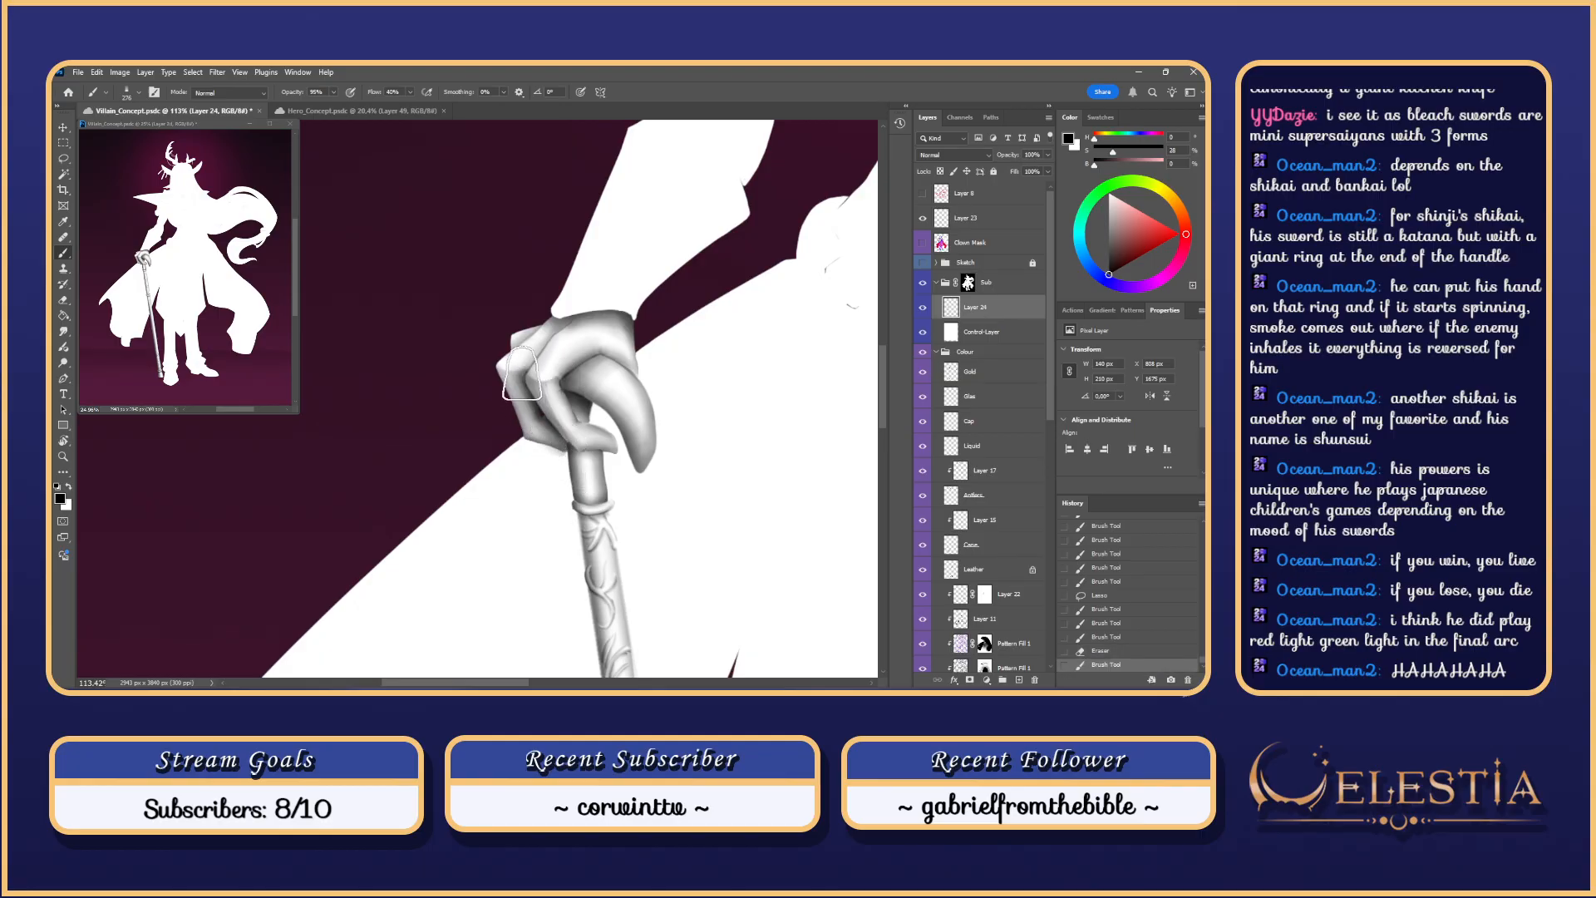
Step: Try further shading strokes along the fingers, undoing each one to compare
key(ctrl+z)
drag(556, 437, 536, 386)
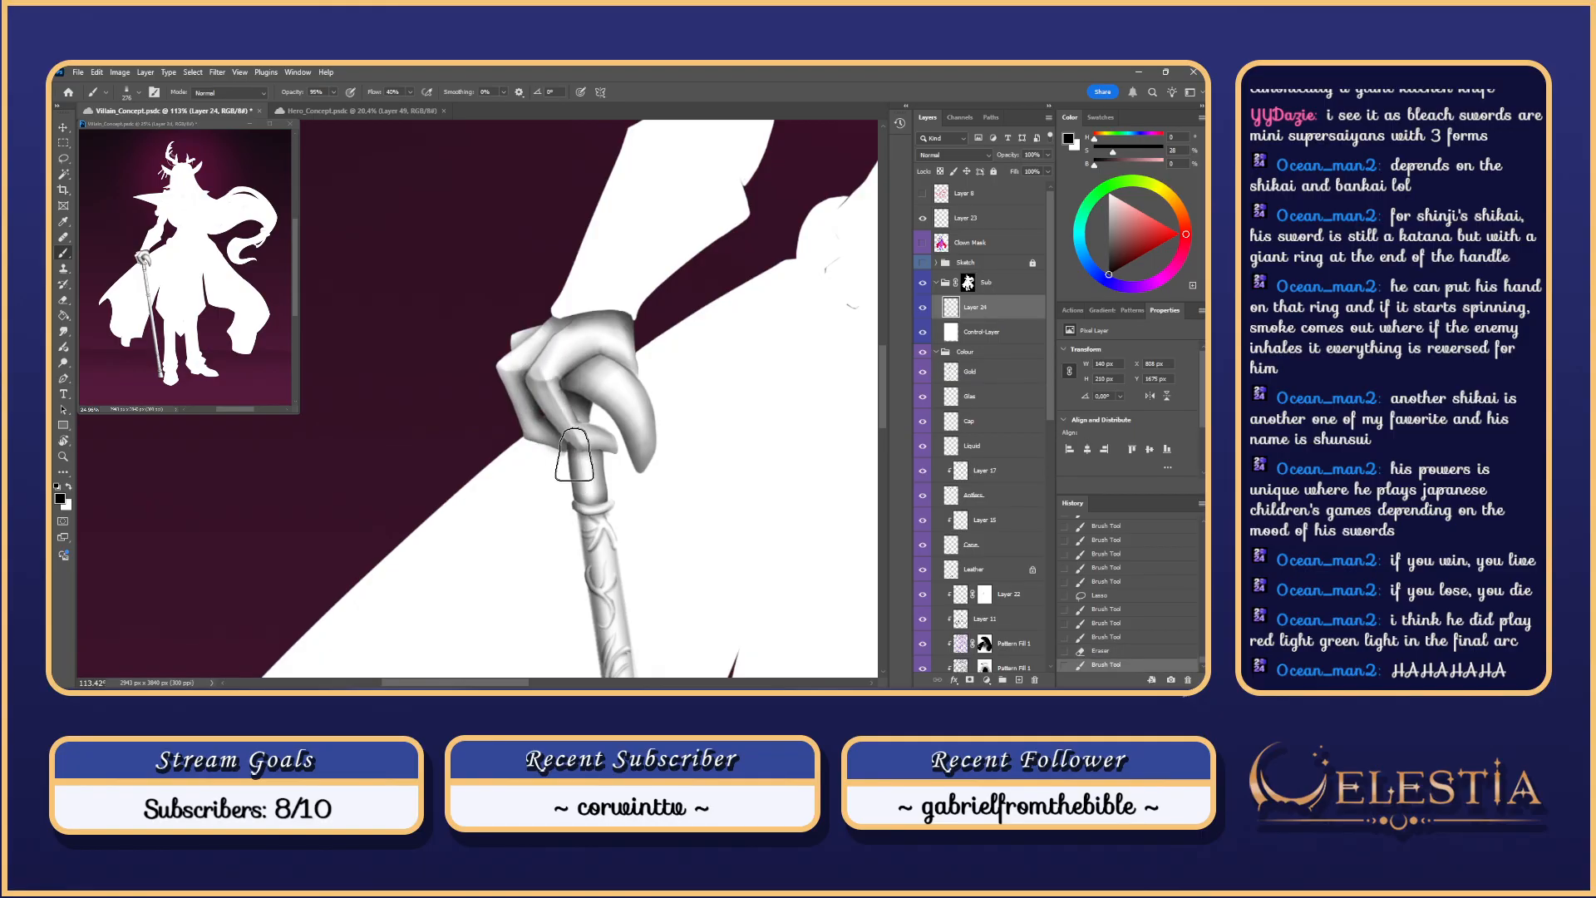
key(ctrl+z)
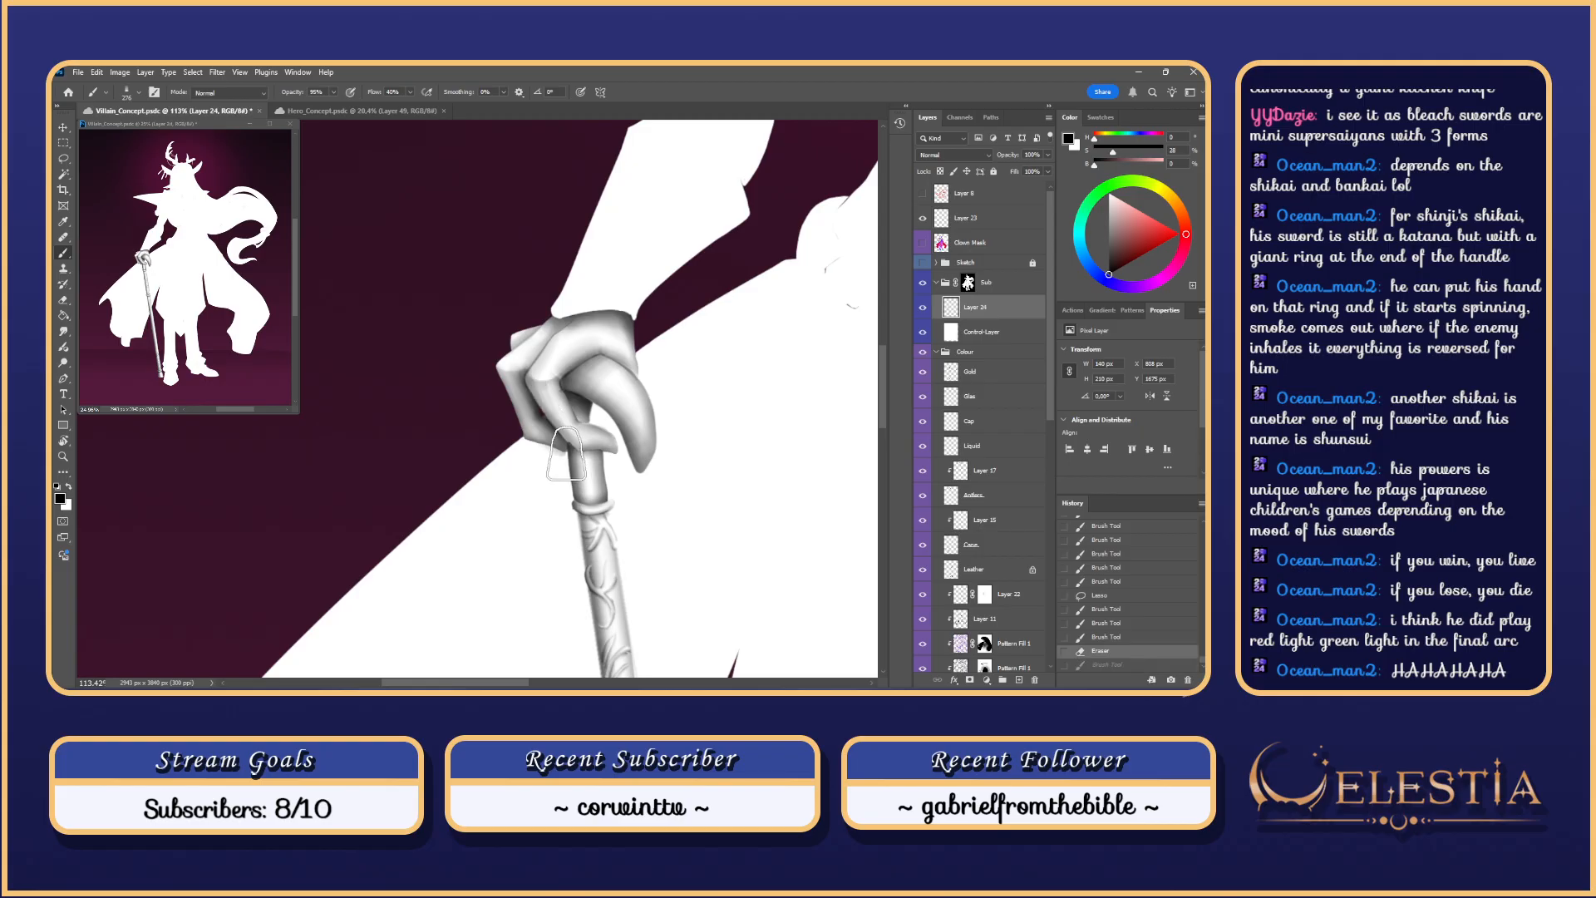
drag(573, 462, 519, 384)
key(ctrl+z)
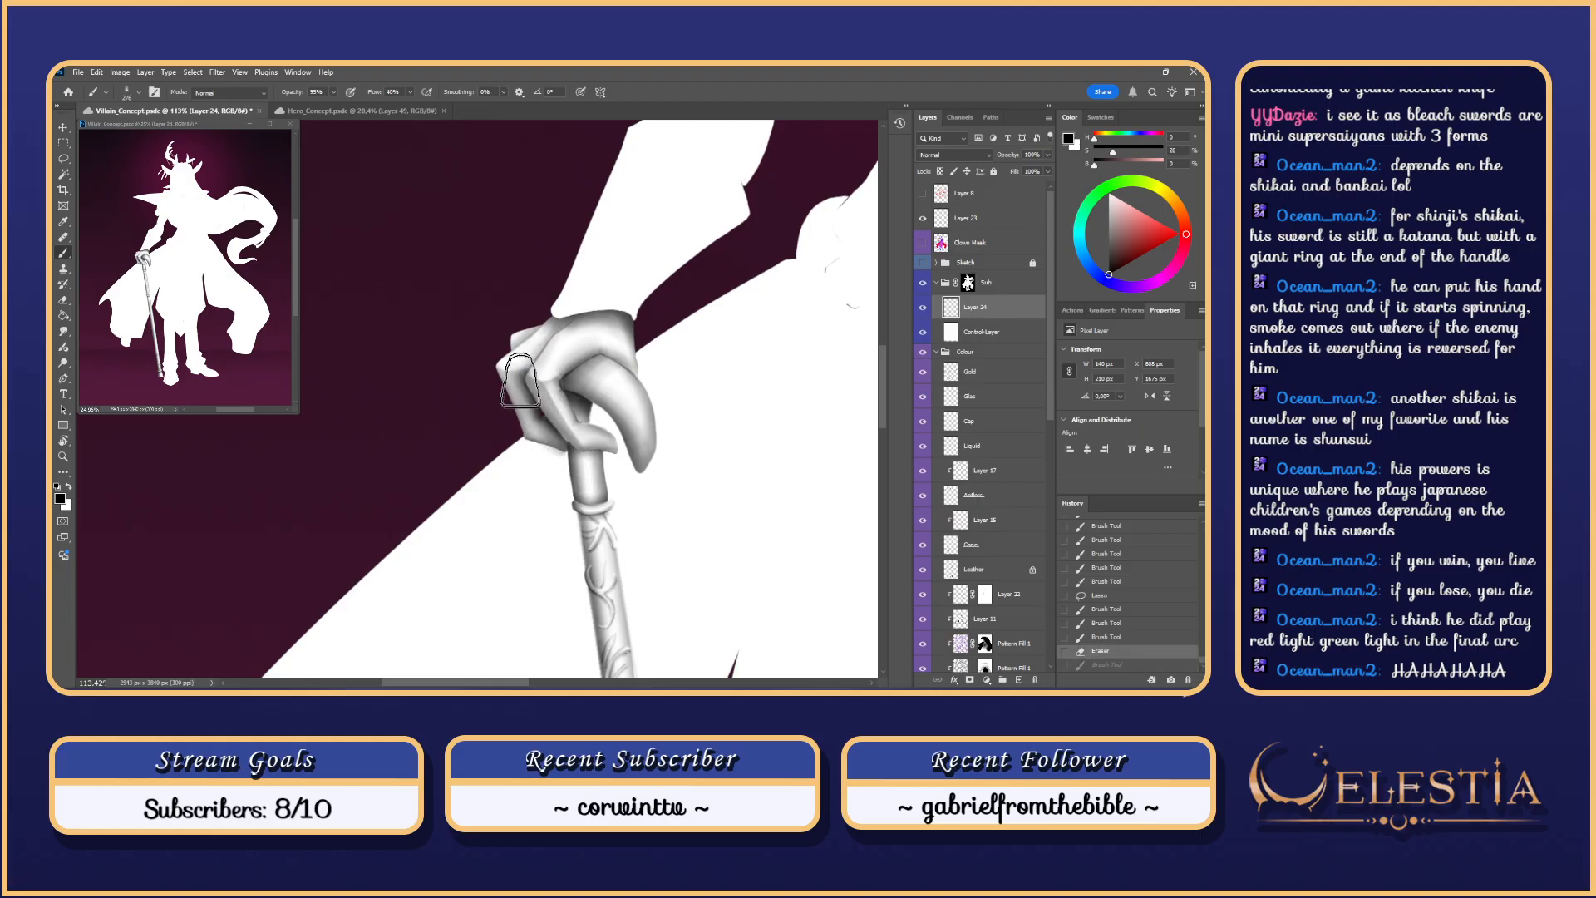
key(ctrl+z)
drag(556, 433, 533, 401)
key(ctrl+z)
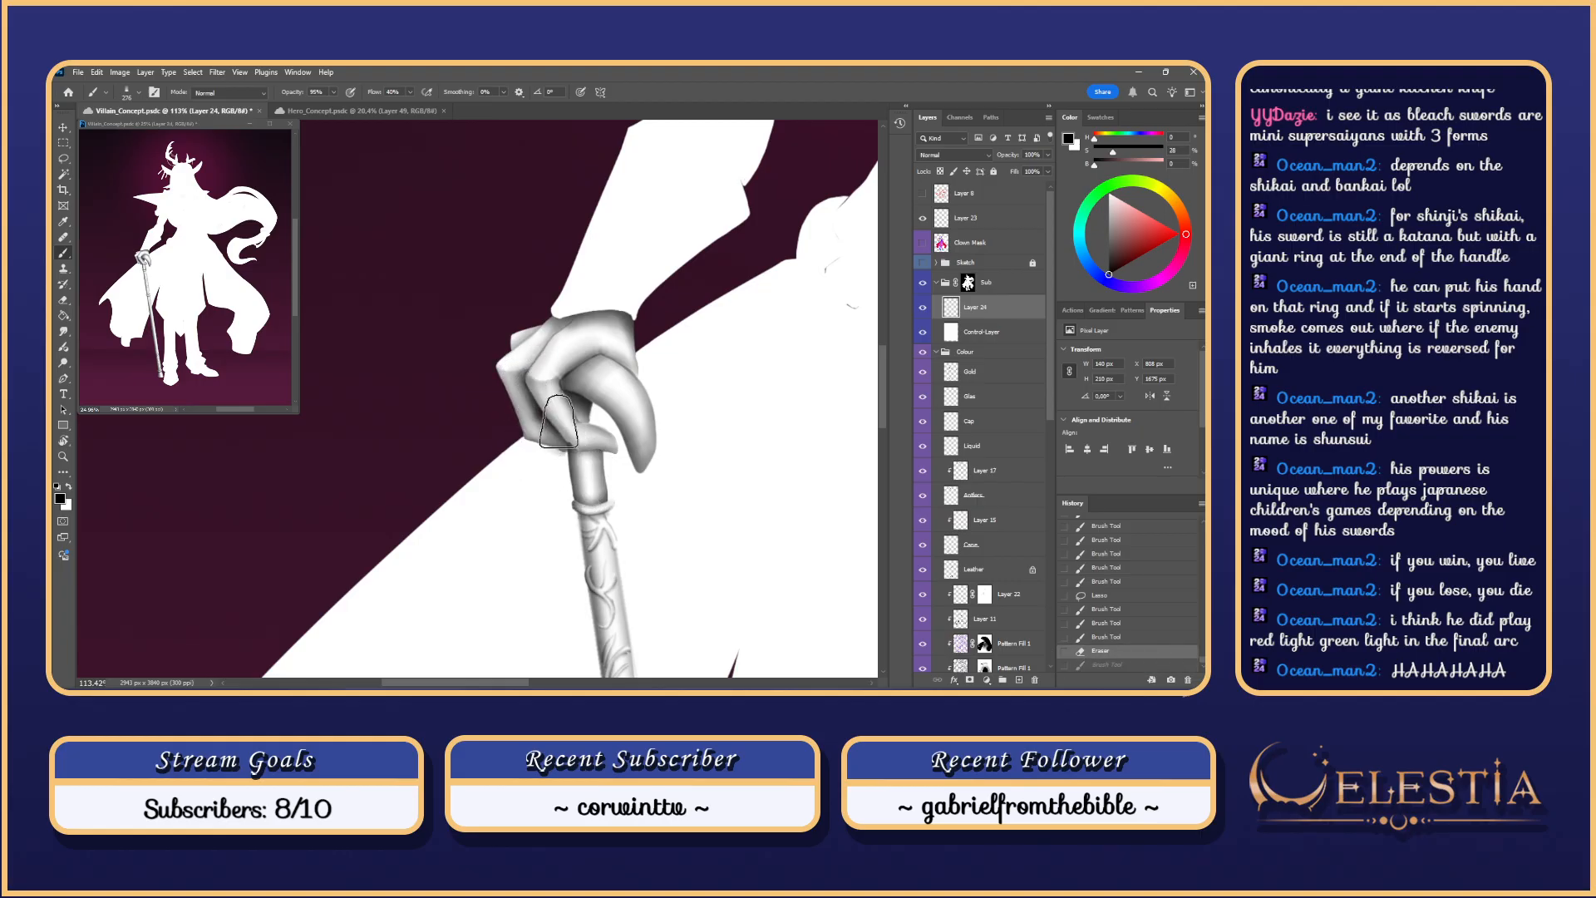
mouse_move(568, 458)
mouse_down()
mouse_move(556, 369)
mouse_move(571, 465)
mouse_up()
key(ctrl+z)
Step: Shrink the brush from 276 to 196 and retry finger shading strokes
key(bracketleft)
key(ctrl+z)
drag(545, 402, 587, 487)
key(ctrl+z)
mouse_move(548, 408)
mouse_down()
mouse_move(600, 490)
mouse_move(540, 391)
mouse_up()
key(ctrl+z)
key(ctrl+z)
key(ctrl+z)
drag(572, 457, 542, 392)
key(ctrl+z)
drag(571, 456, 535, 381)
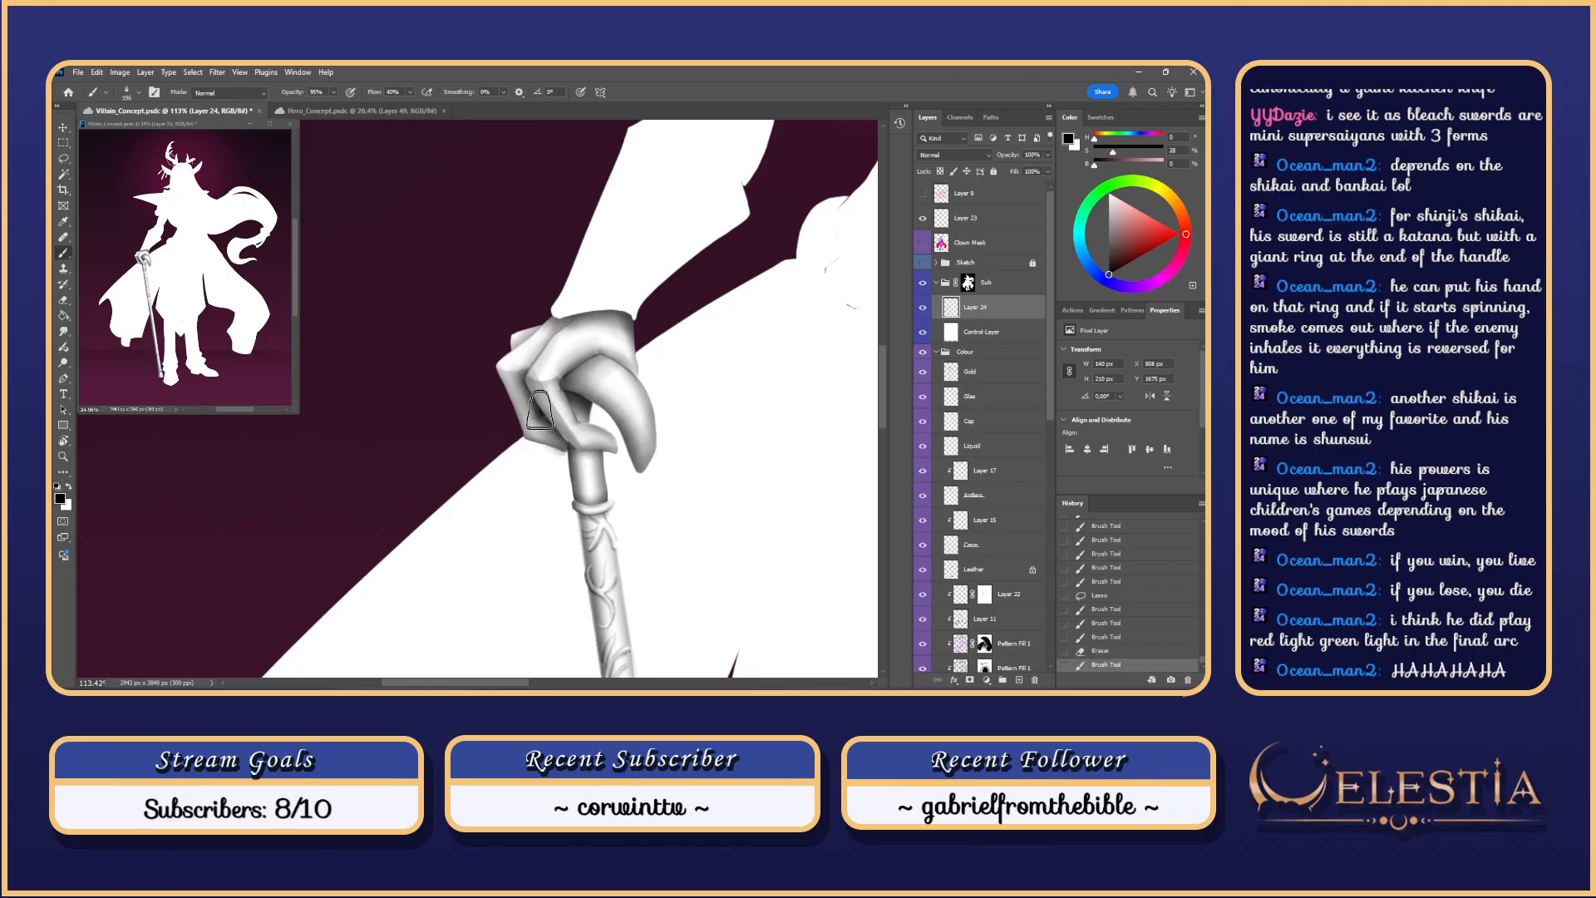
key(ctrl+z)
mouse_move(574, 458)
mouse_down()
mouse_move(539, 389)
mouse_move(576, 458)
mouse_up()
key(ctrl+z)
Step: Settle on the final shading strokes running down the lower finger
key(ctrl+z)
drag(542, 392, 577, 459)
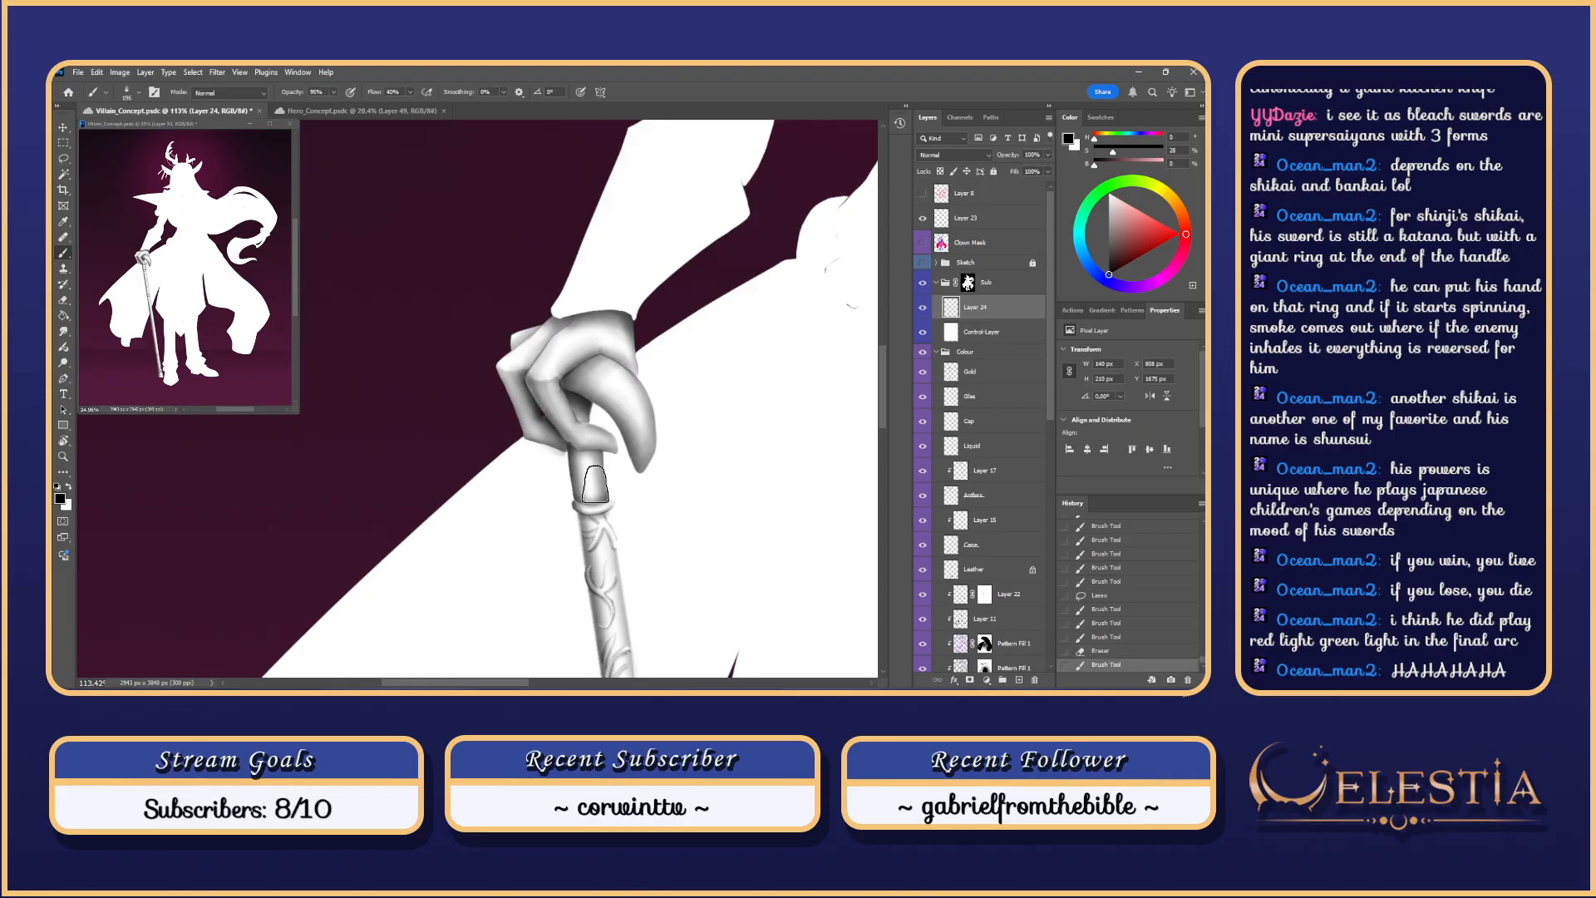
key(ctrl+z)
drag(542, 393, 577, 458)
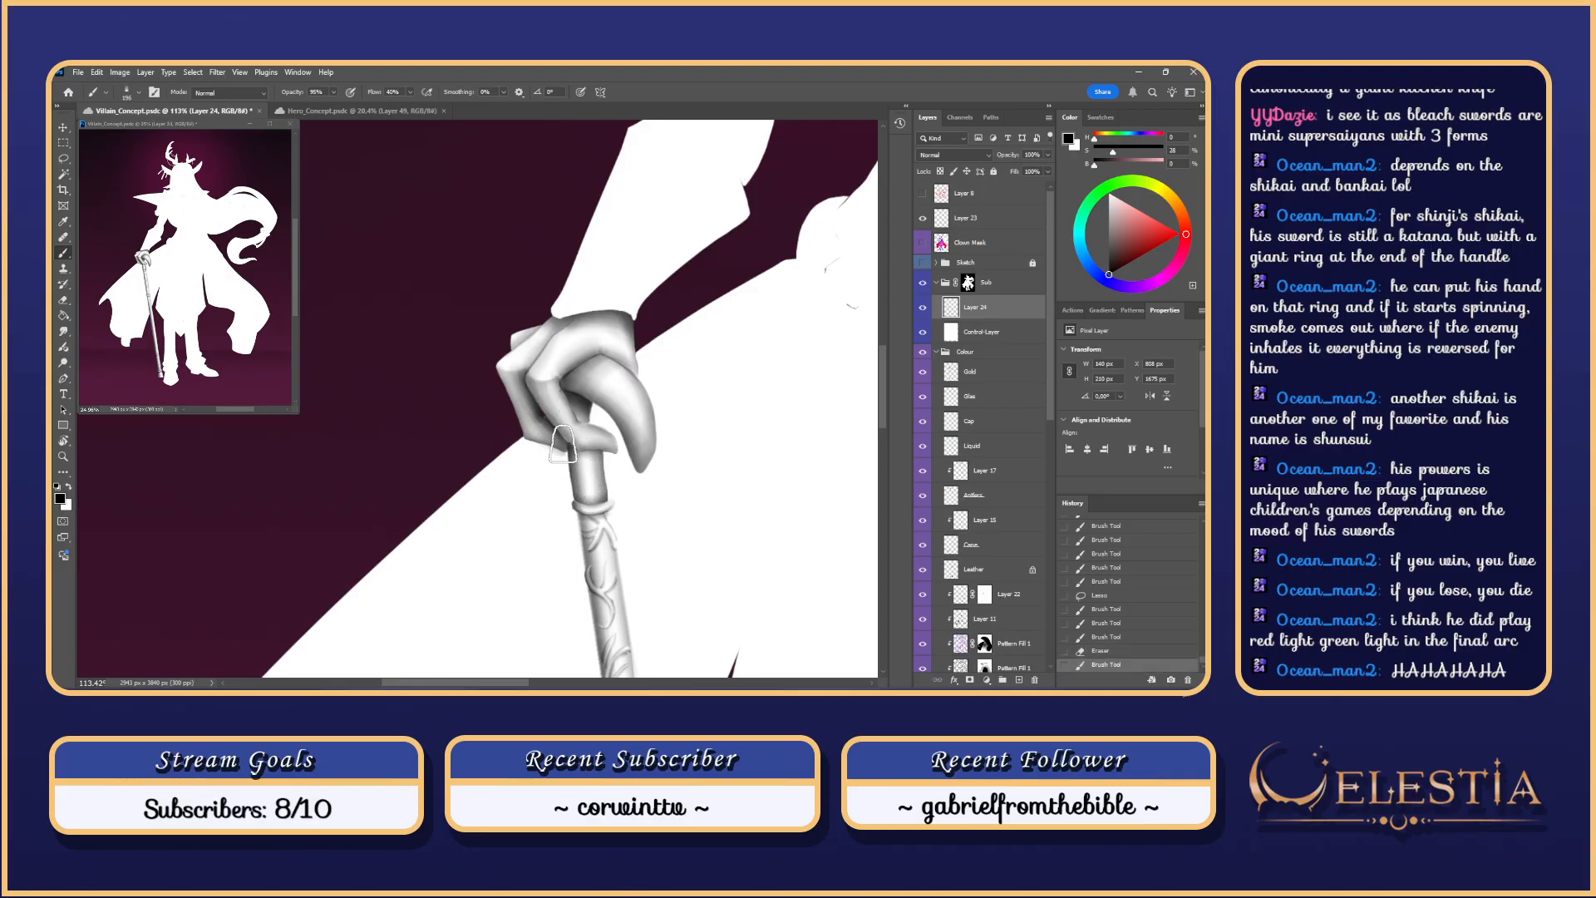
key(ctrl+z)
drag(545, 388, 576, 457)
drag(536, 381, 581, 462)
key(ctrl+z)
drag(535, 377, 577, 459)
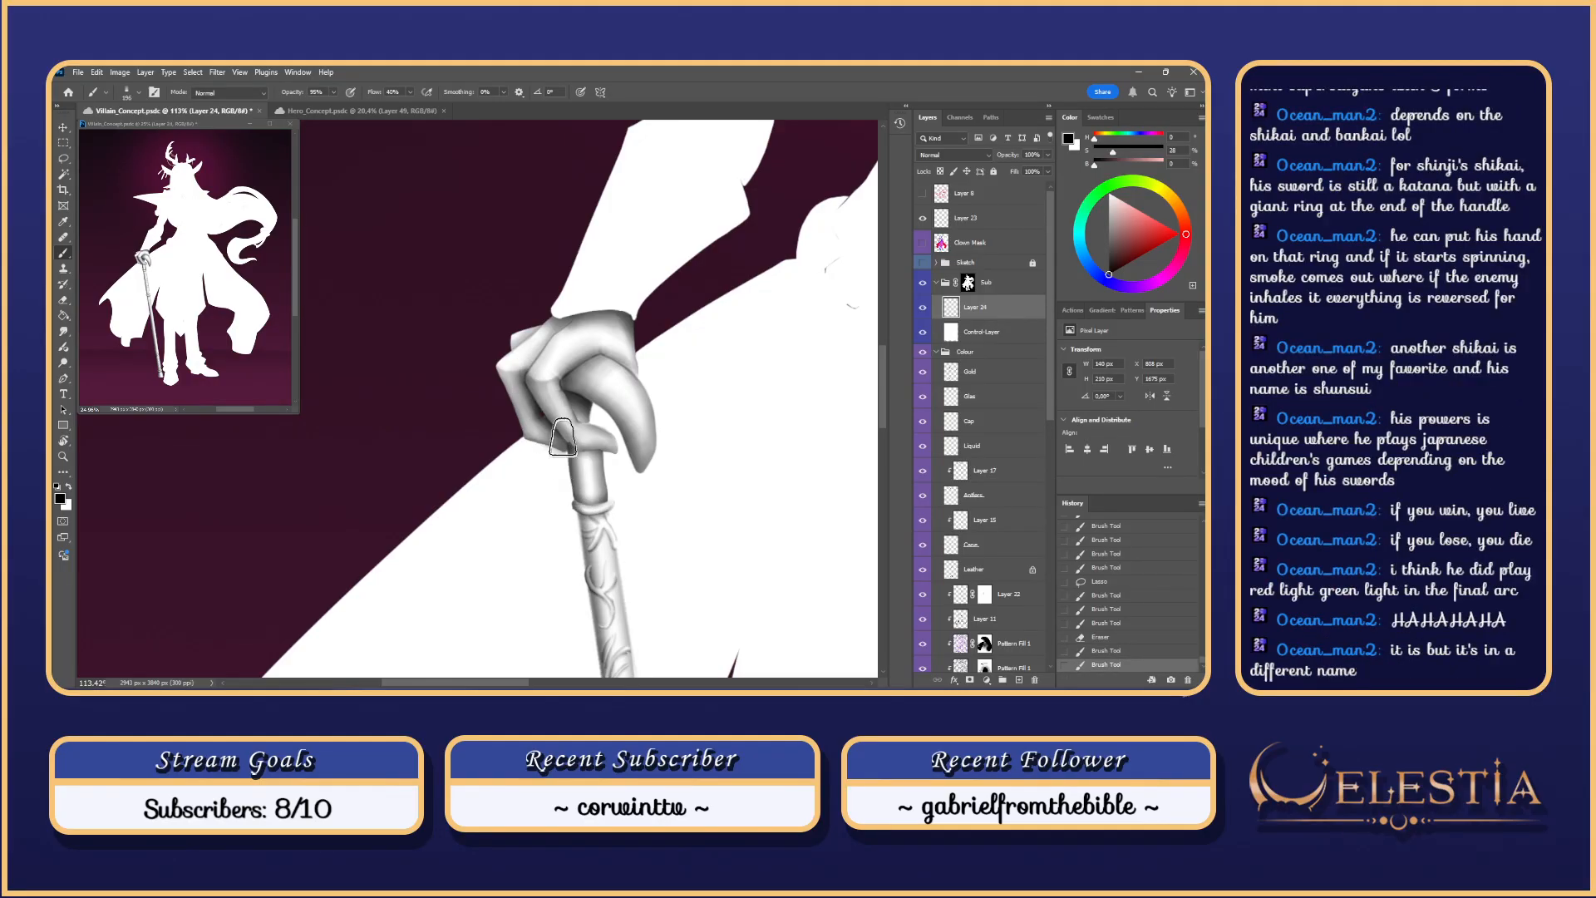
drag(535, 386, 574, 456)
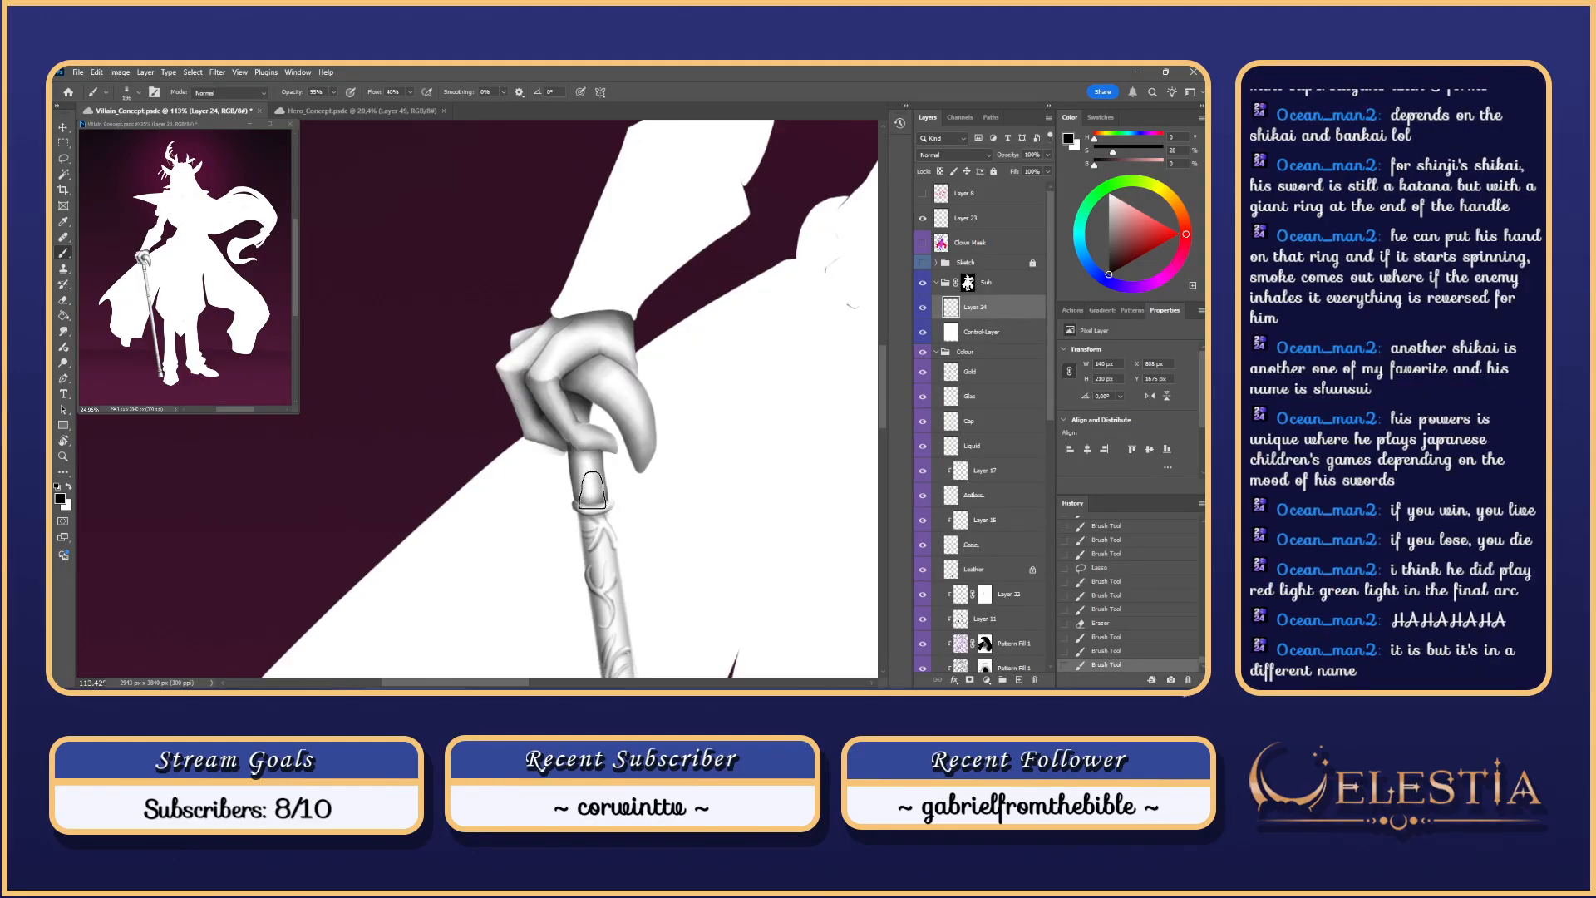
click(922, 267)
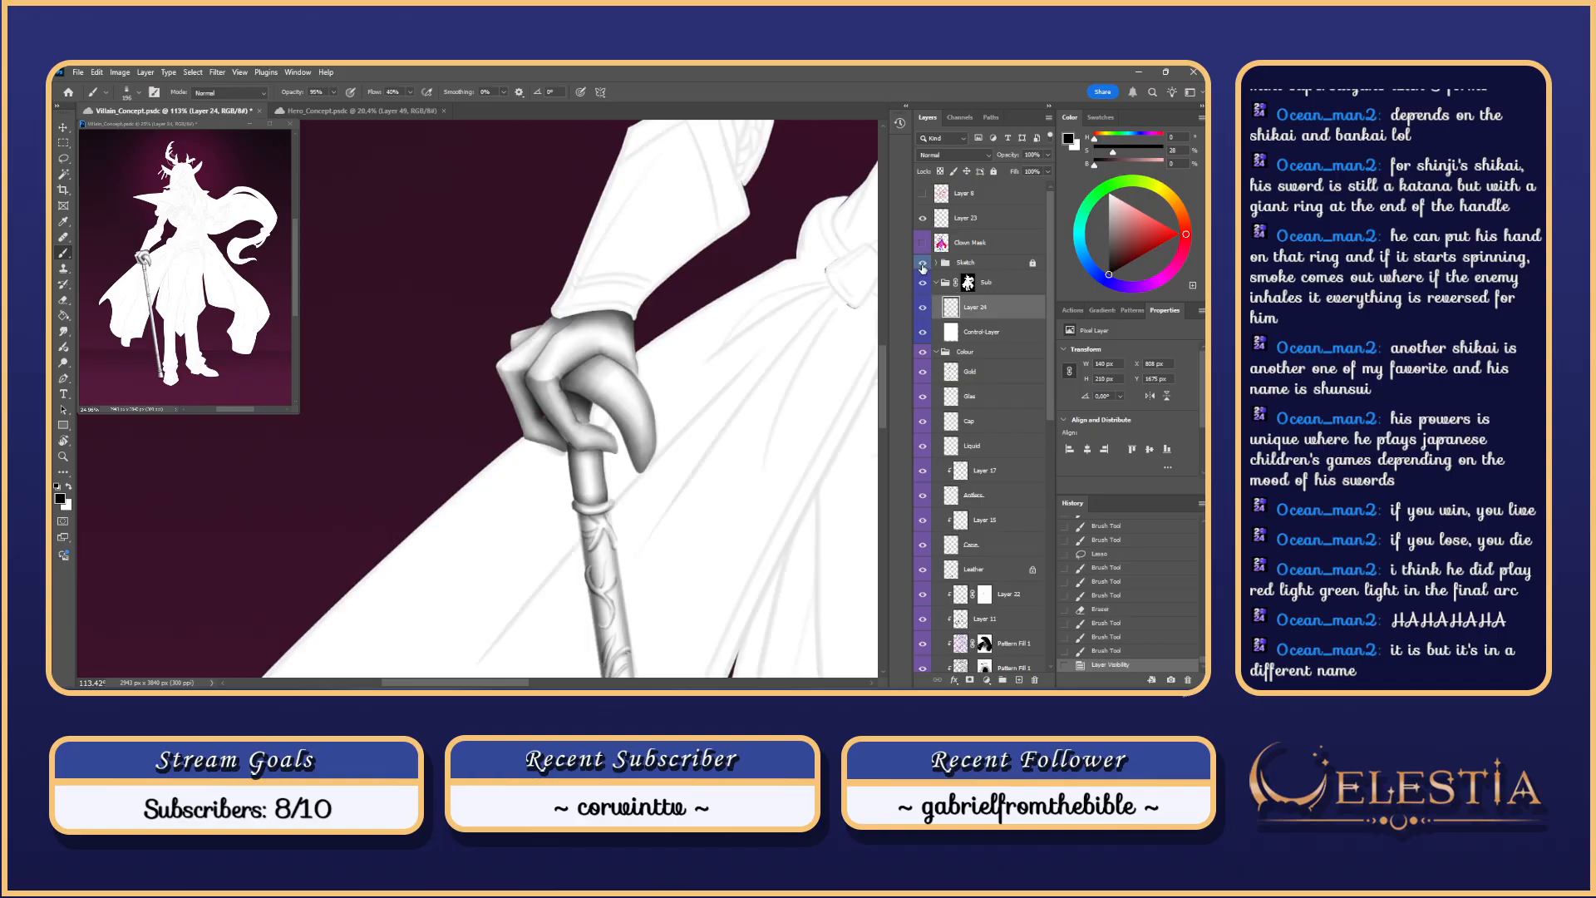
click(923, 267)
scroll(615, 248, down, 5)
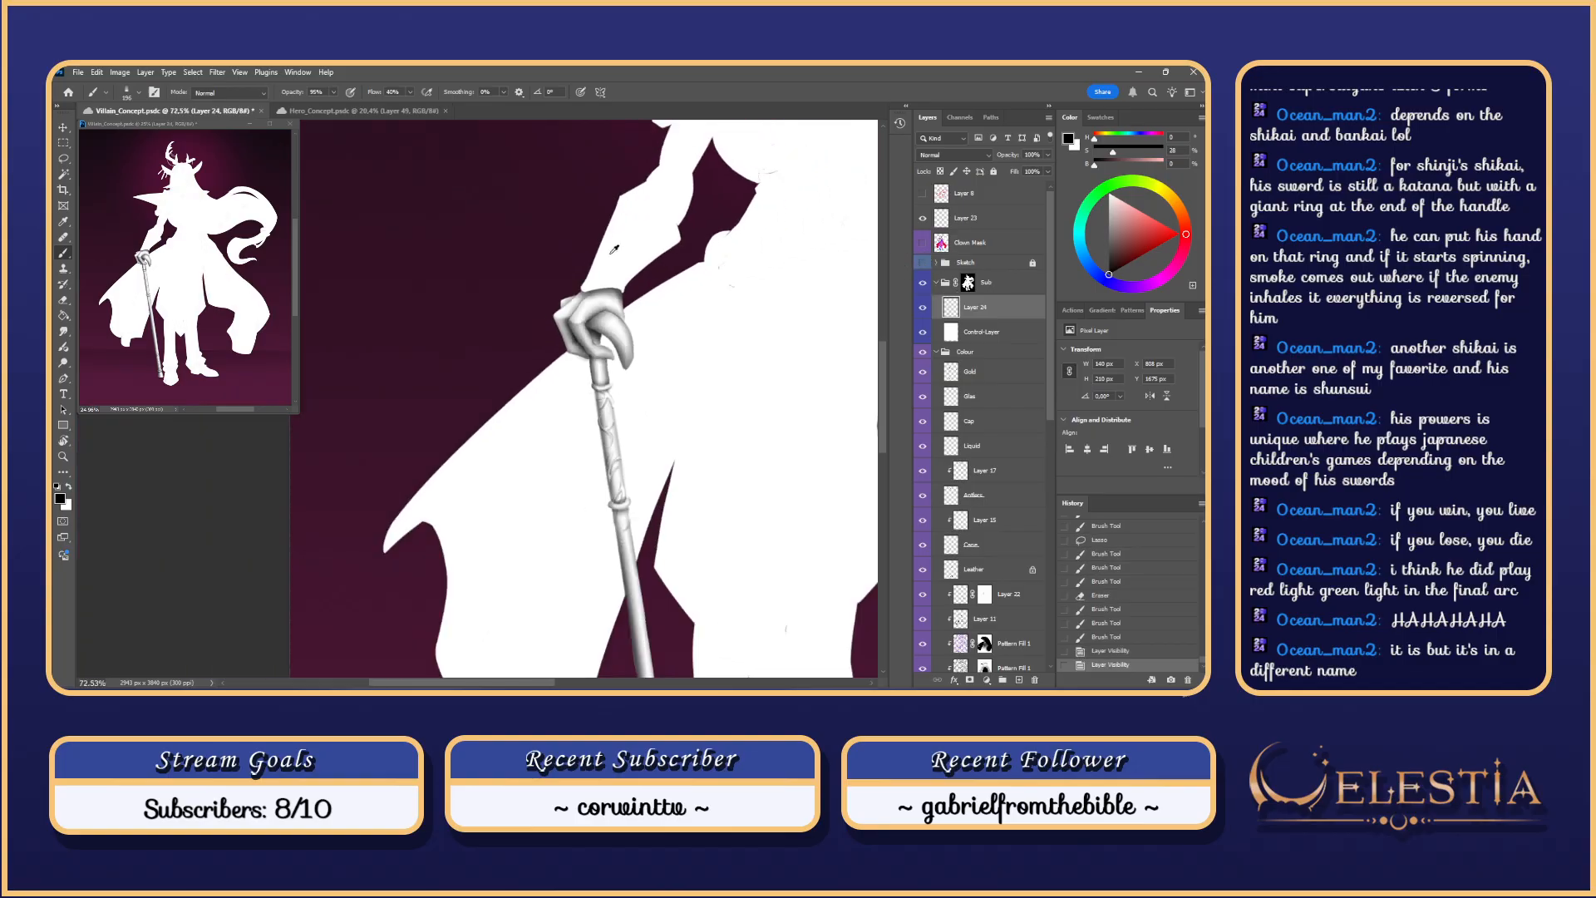
scroll(616, 248, up, 1)
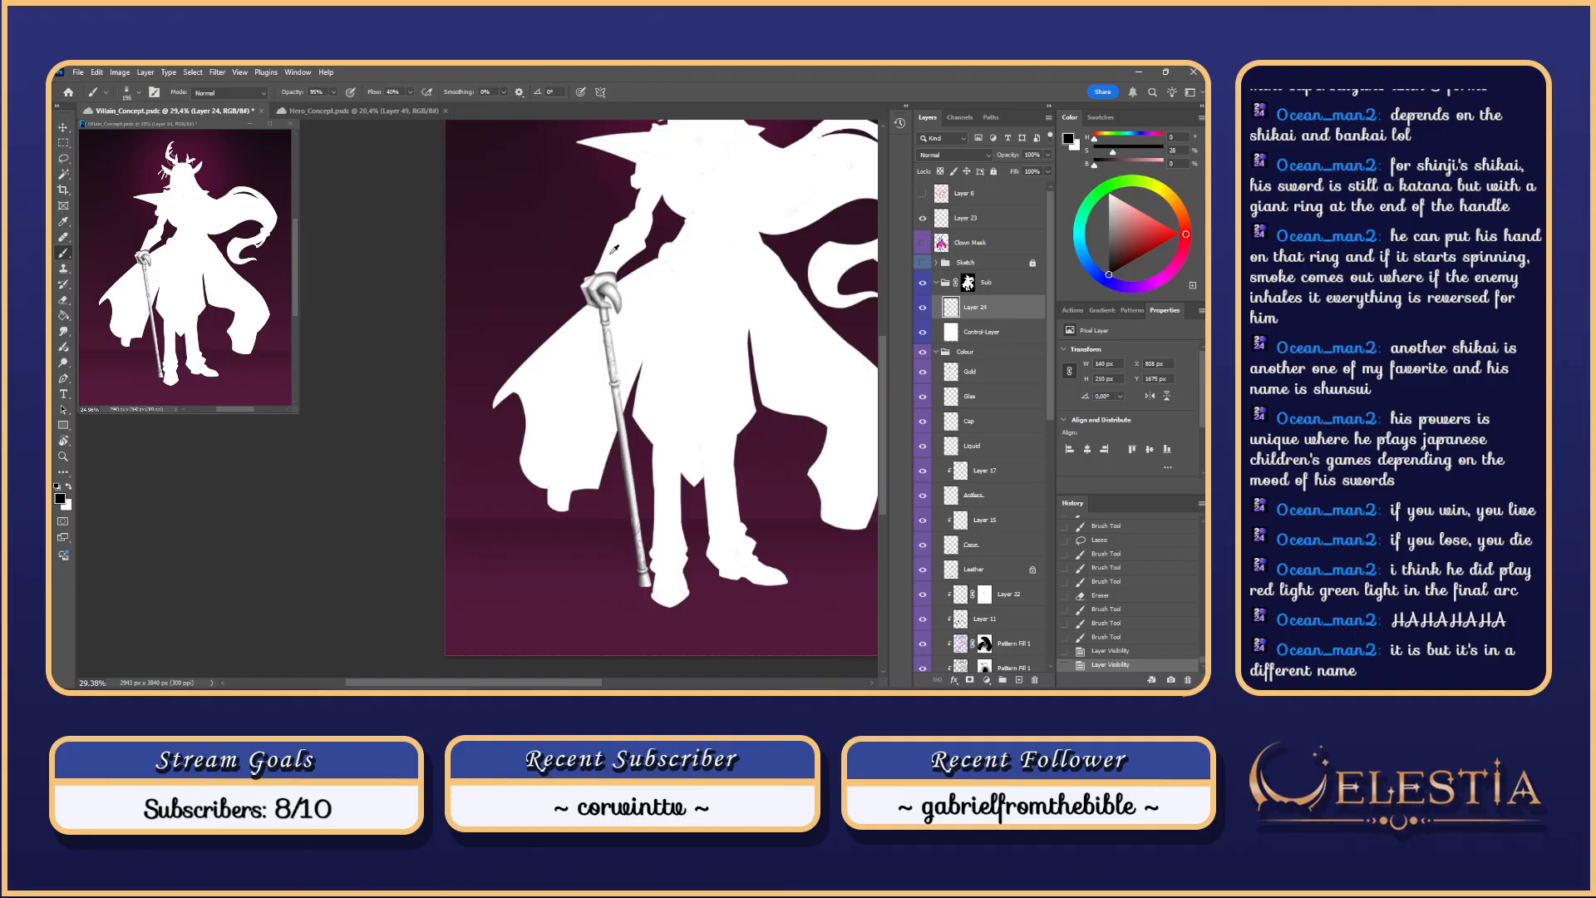
scroll(615, 248, up, 5)
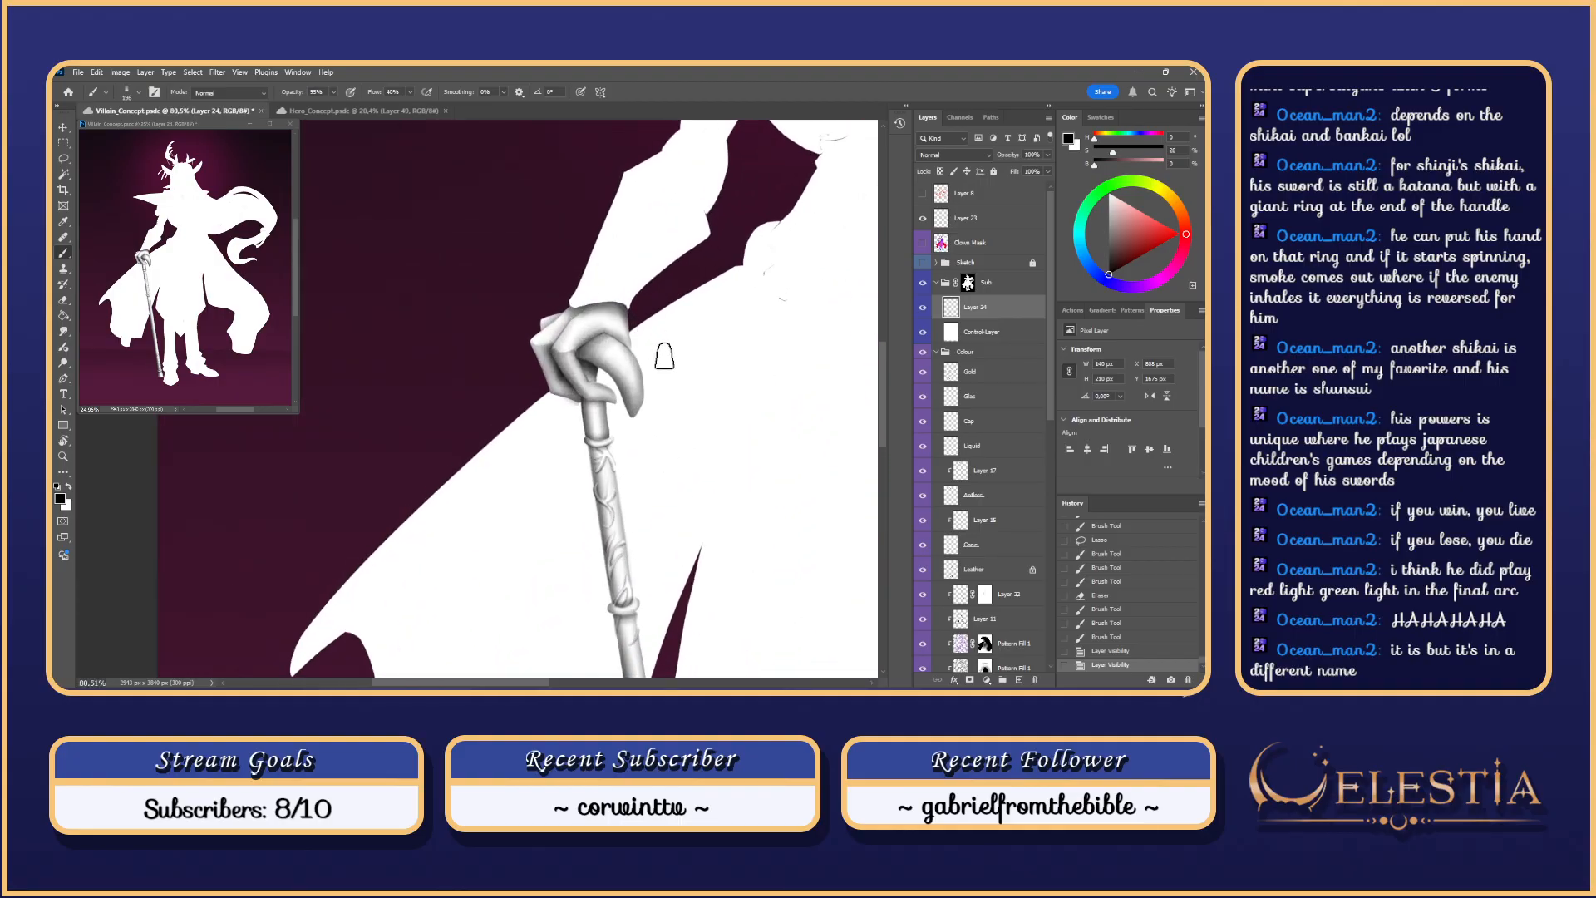
mouse_move(669, 364)
mouse_down()
mouse_move(668, 398)
mouse_move(613, 380)
mouse_move(632, 396)
mouse_up()
Step: Magic Wand-select the gloved hand from its layer, then return to Layer 24
scroll(632, 382, up, 2)
key(ctrl+d)
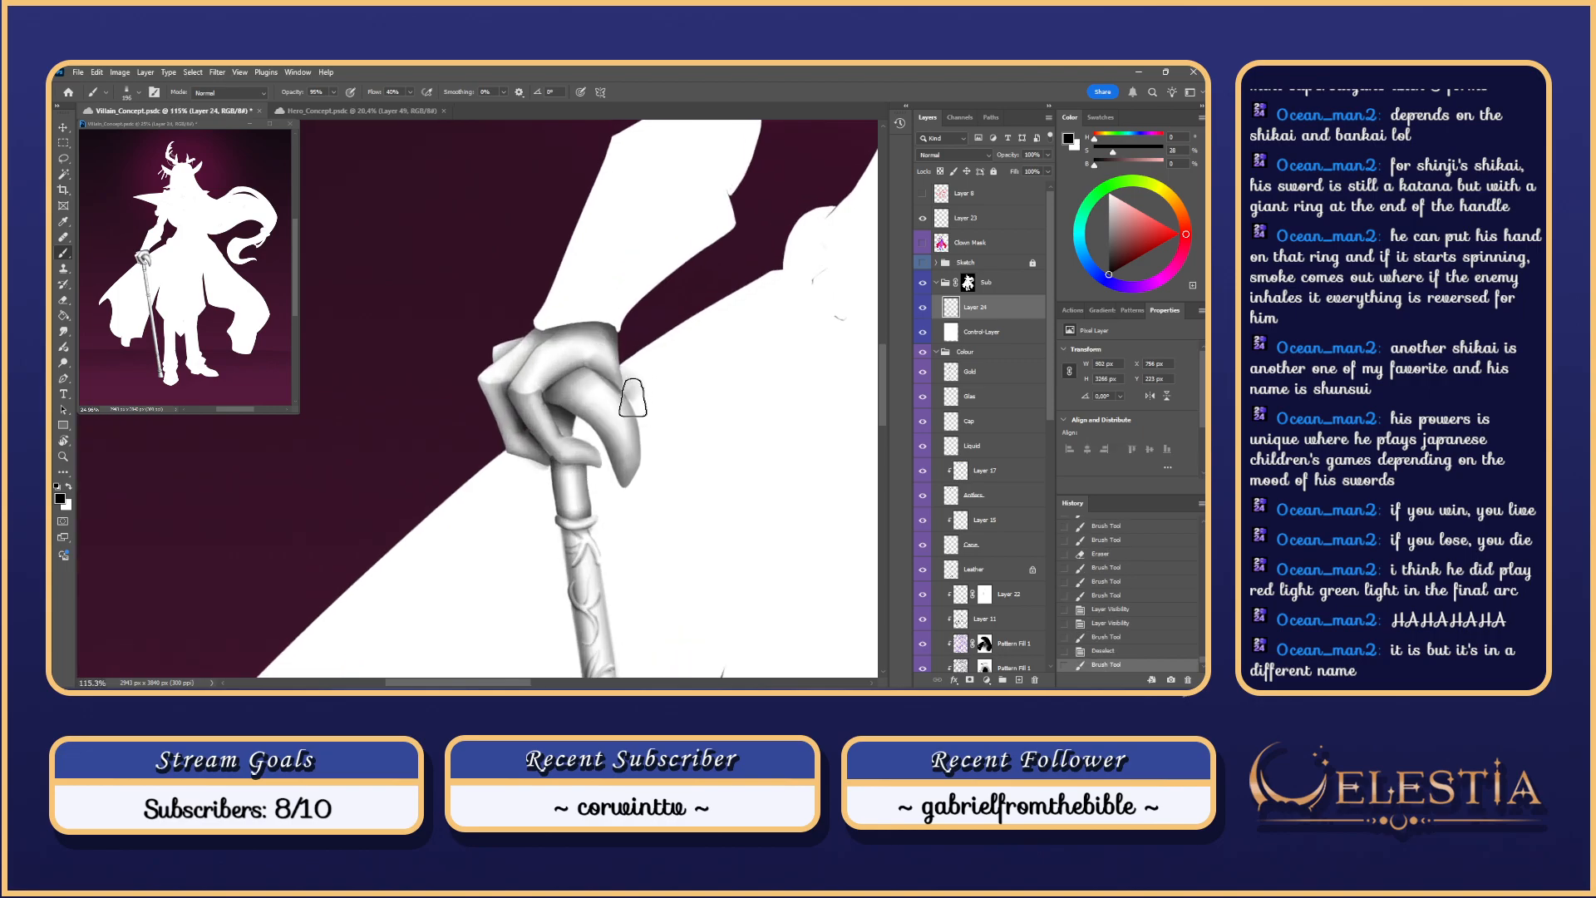
key(ctrl+z)
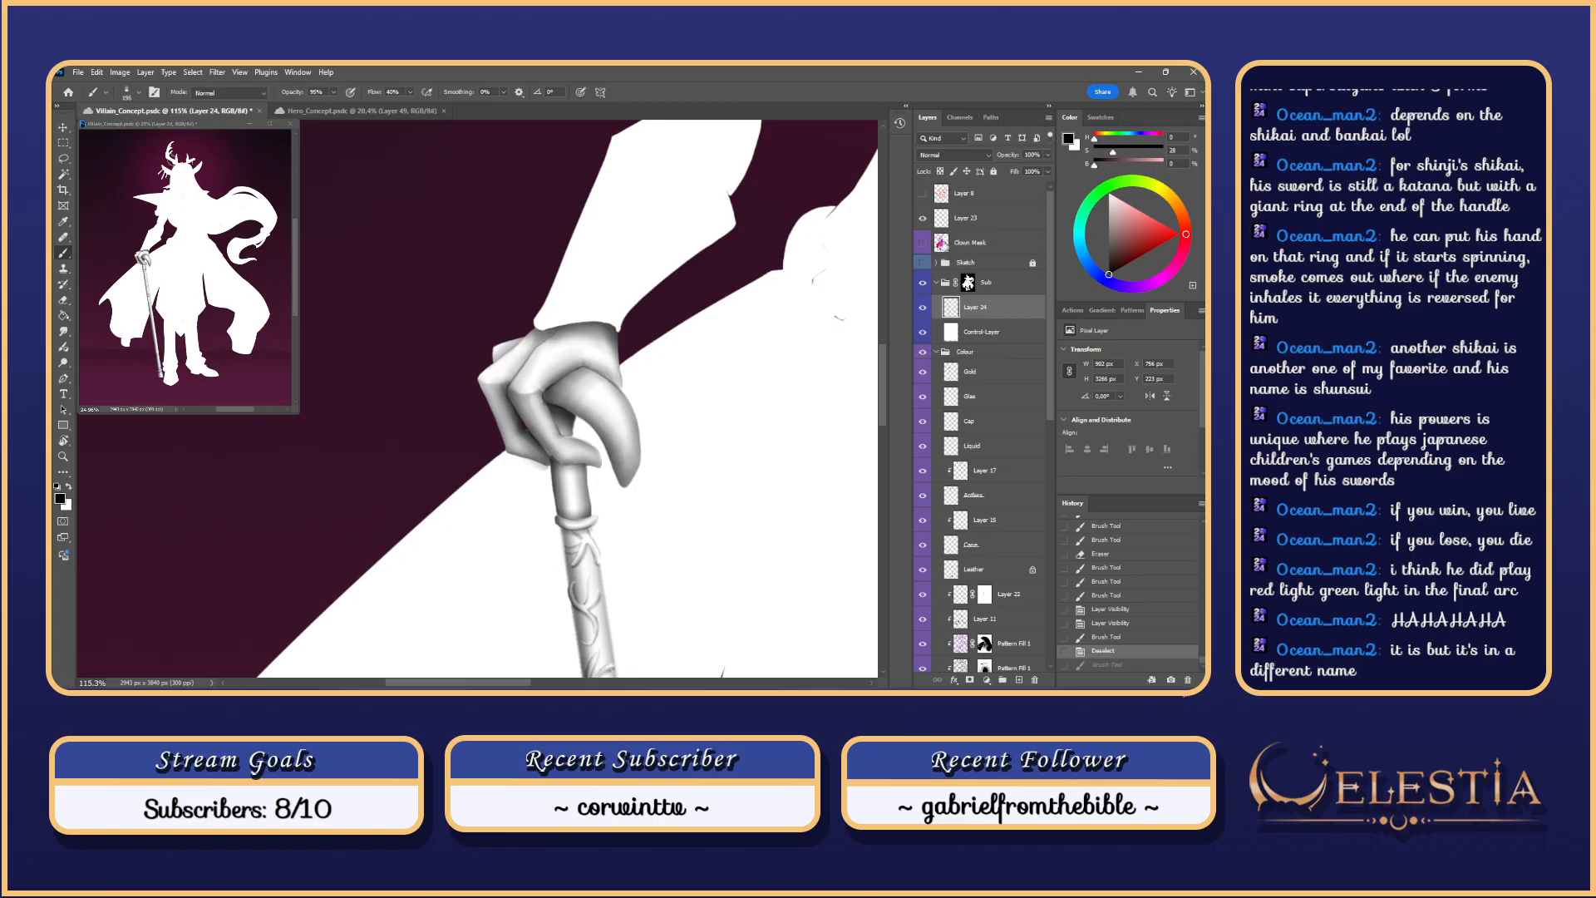
click(971, 243)
key(w)
click(607, 360)
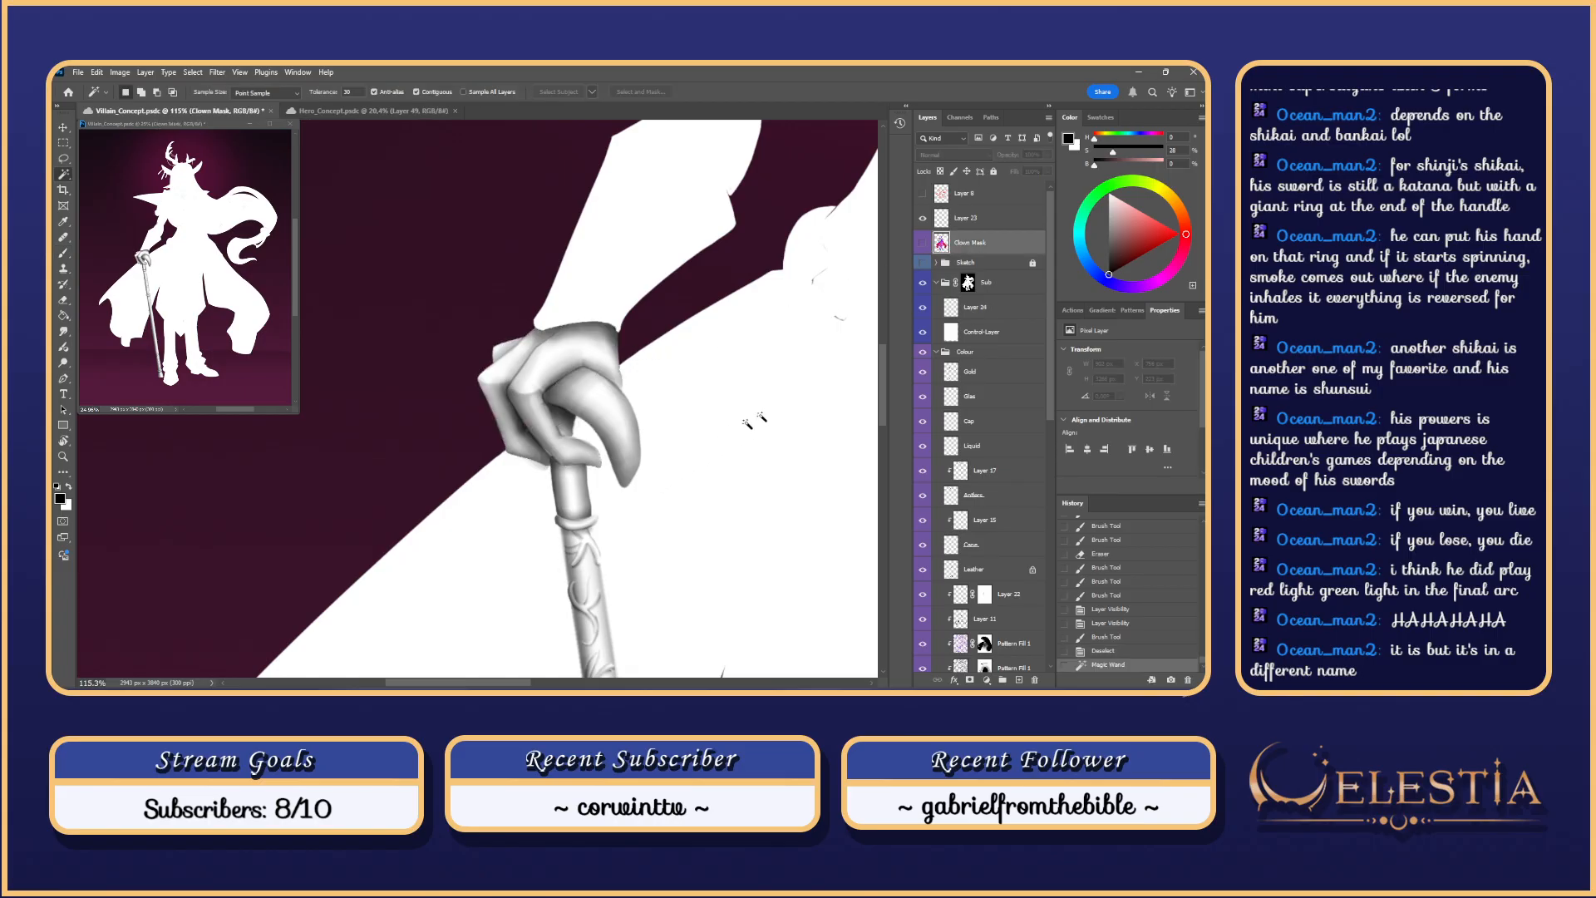
click(988, 312)
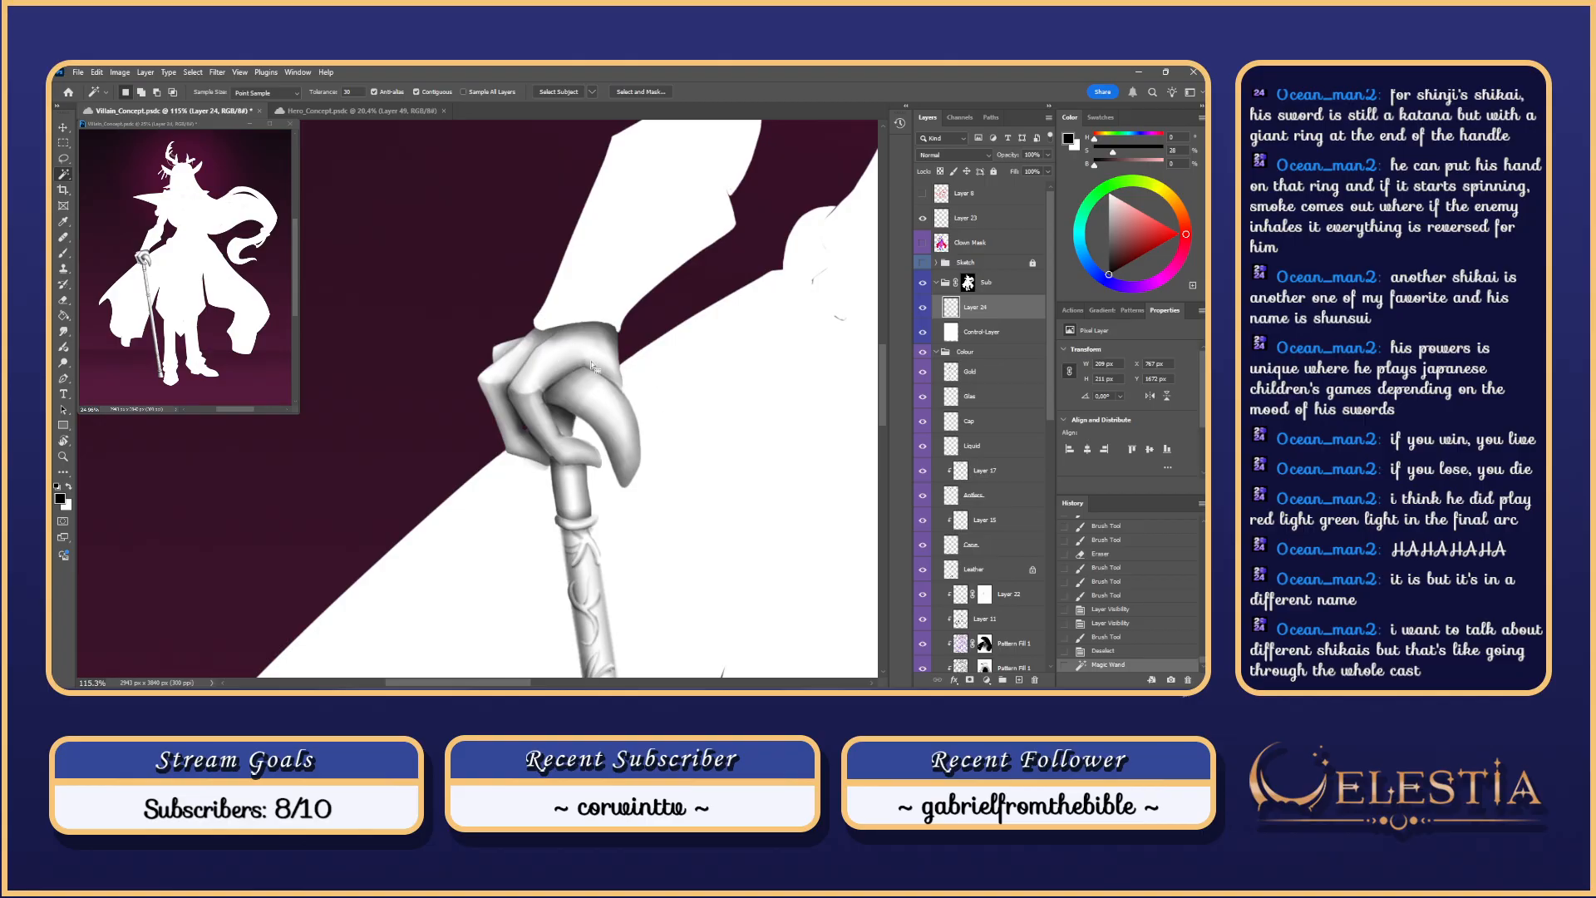
Step: Brush dark shading along the thumb edge and fingers, then deselect
key(b)
drag(623, 403, 641, 416)
key(ctrl+z)
mouse_move(591, 369)
mouse_down()
mouse_move(654, 422)
mouse_move(599, 328)
mouse_up()
key(ctrl+z)
key(ctrl+z)
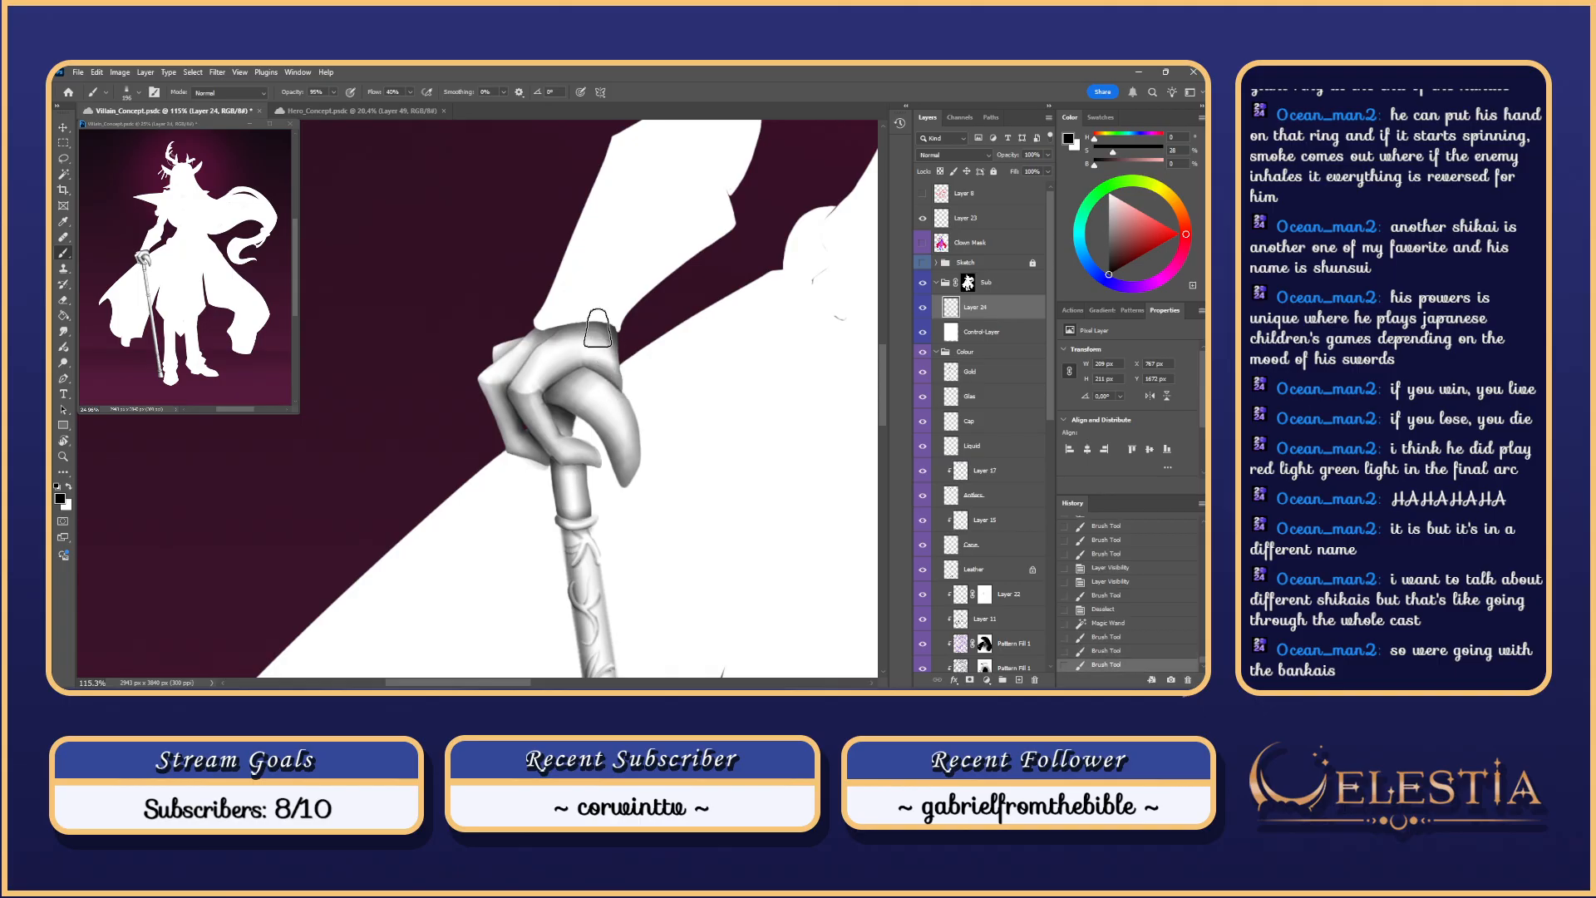
mouse_move(522, 385)
mouse_down()
mouse_move(557, 332)
mouse_move(508, 343)
mouse_move(592, 341)
mouse_move(509, 381)
mouse_up()
key(l)
key(ctrl+d)
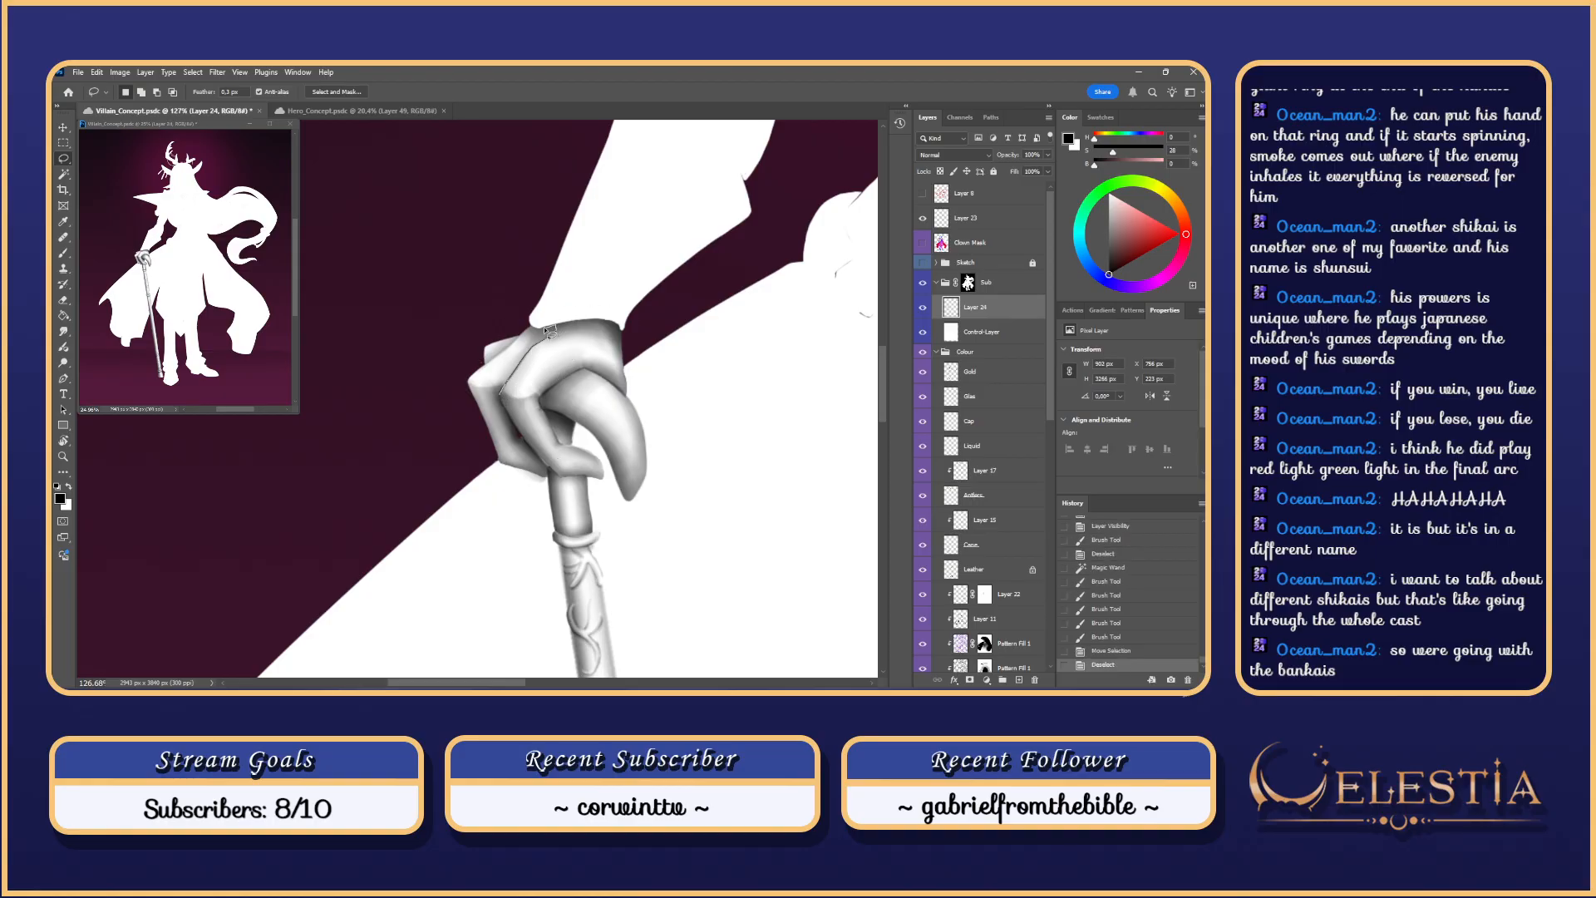
Step: Lasso the left finger and knuckle, adding to and trimming the selection
drag(460, 404, 491, 462)
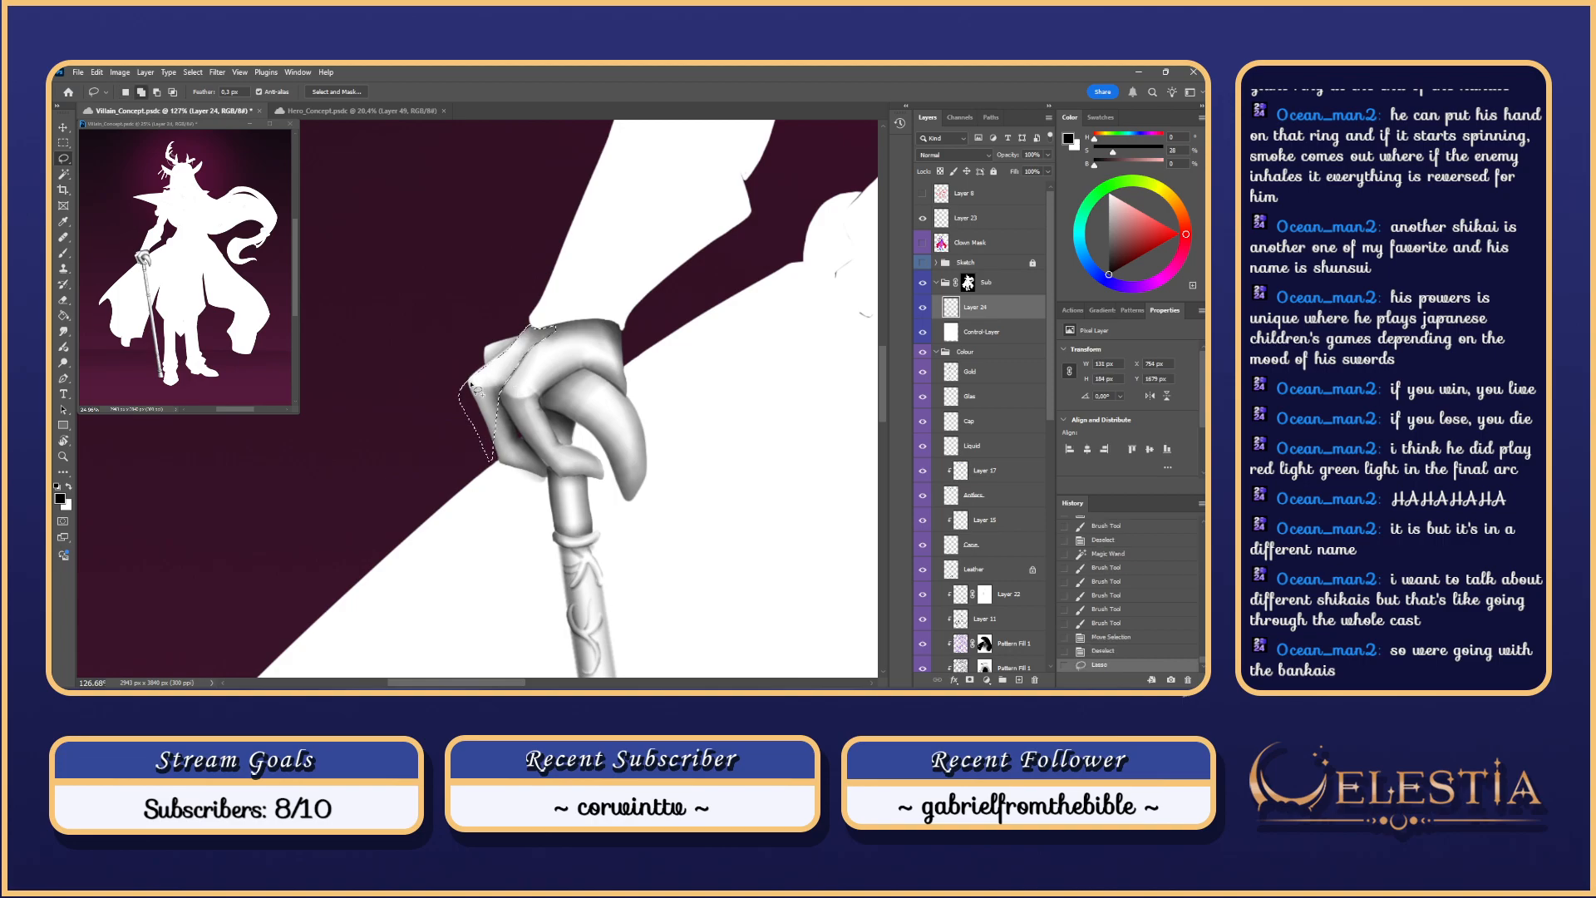
drag(520, 334, 542, 318)
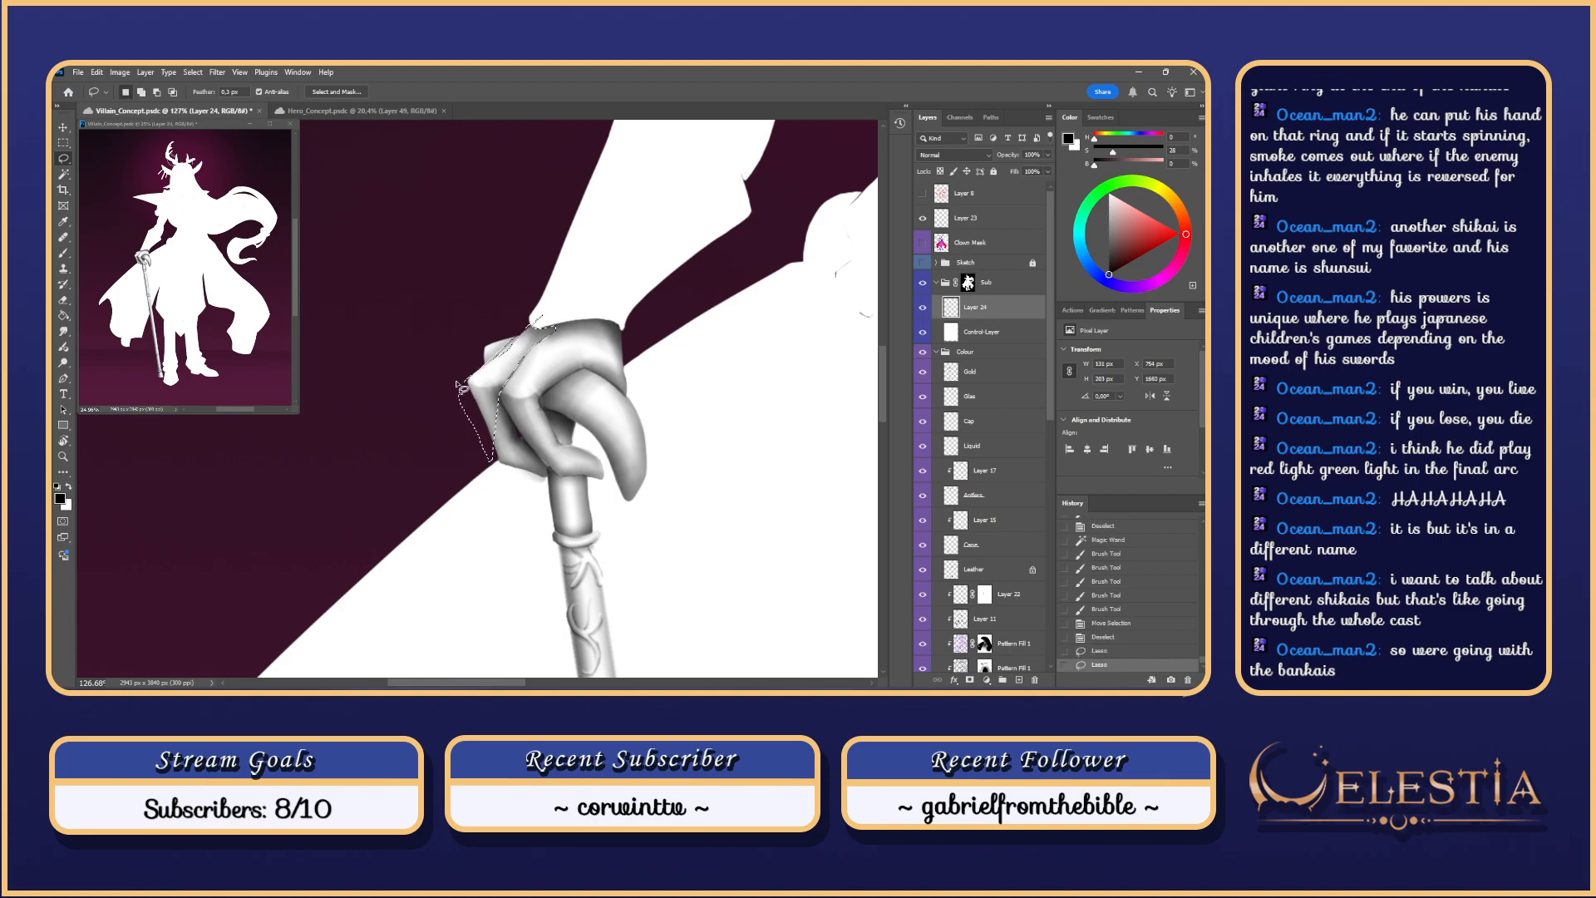
key(ctrl+z)
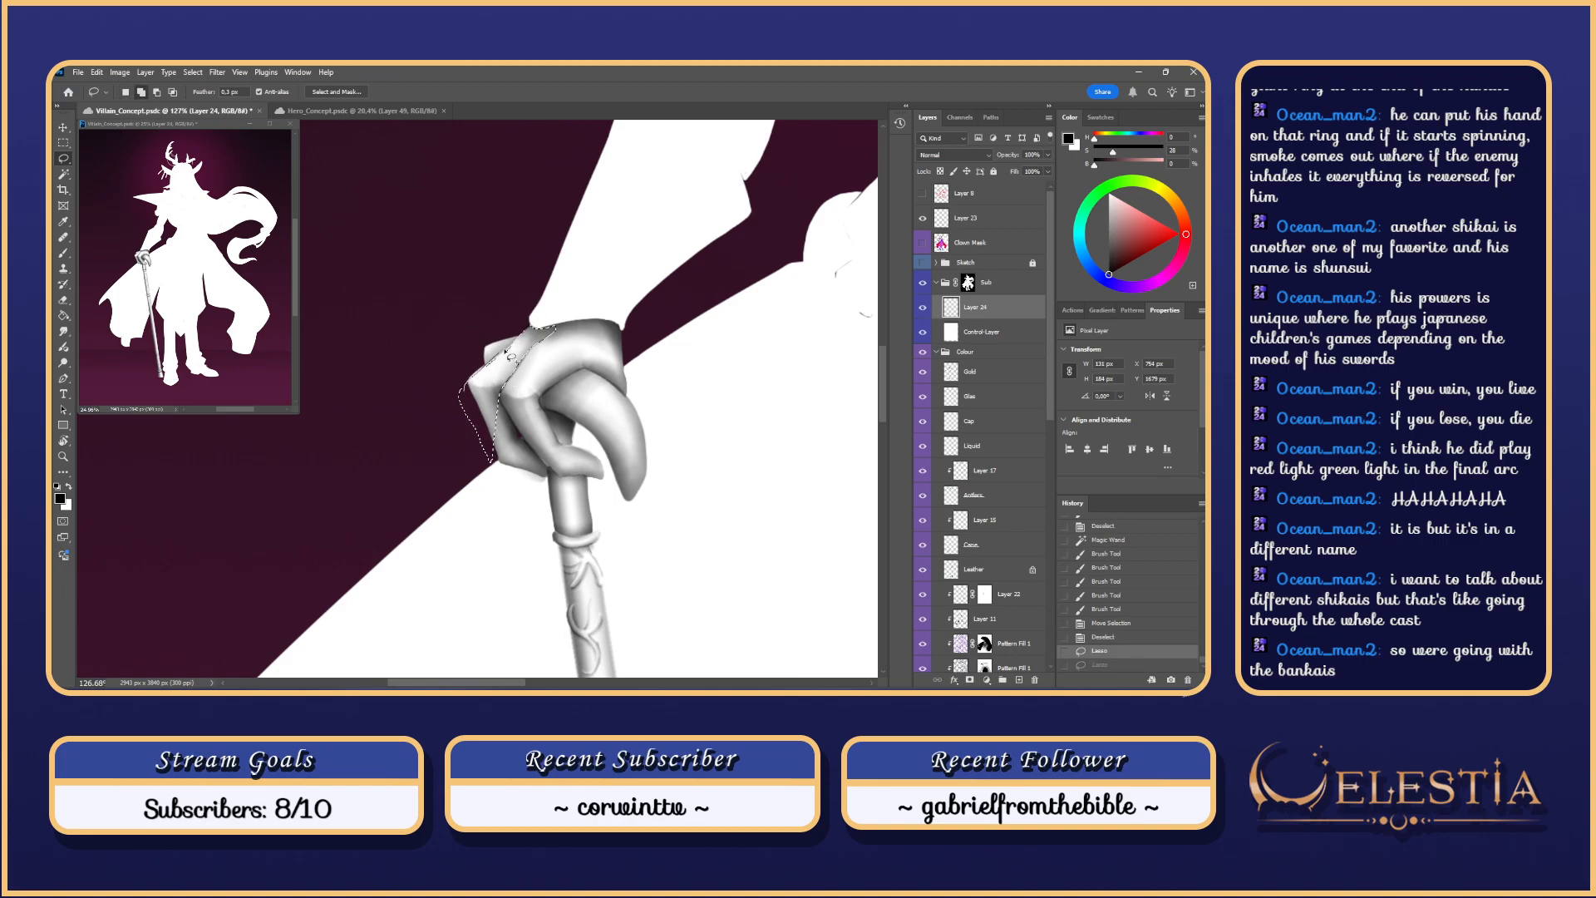
key(ctrl+shift+z)
mouse_move(463, 393)
mouse_down()
mouse_move(504, 348)
mouse_move(502, 369)
mouse_move(526, 364)
mouse_move(510, 389)
mouse_move(526, 341)
mouse_move(511, 387)
mouse_move(549, 330)
mouse_move(580, 320)
mouse_up()
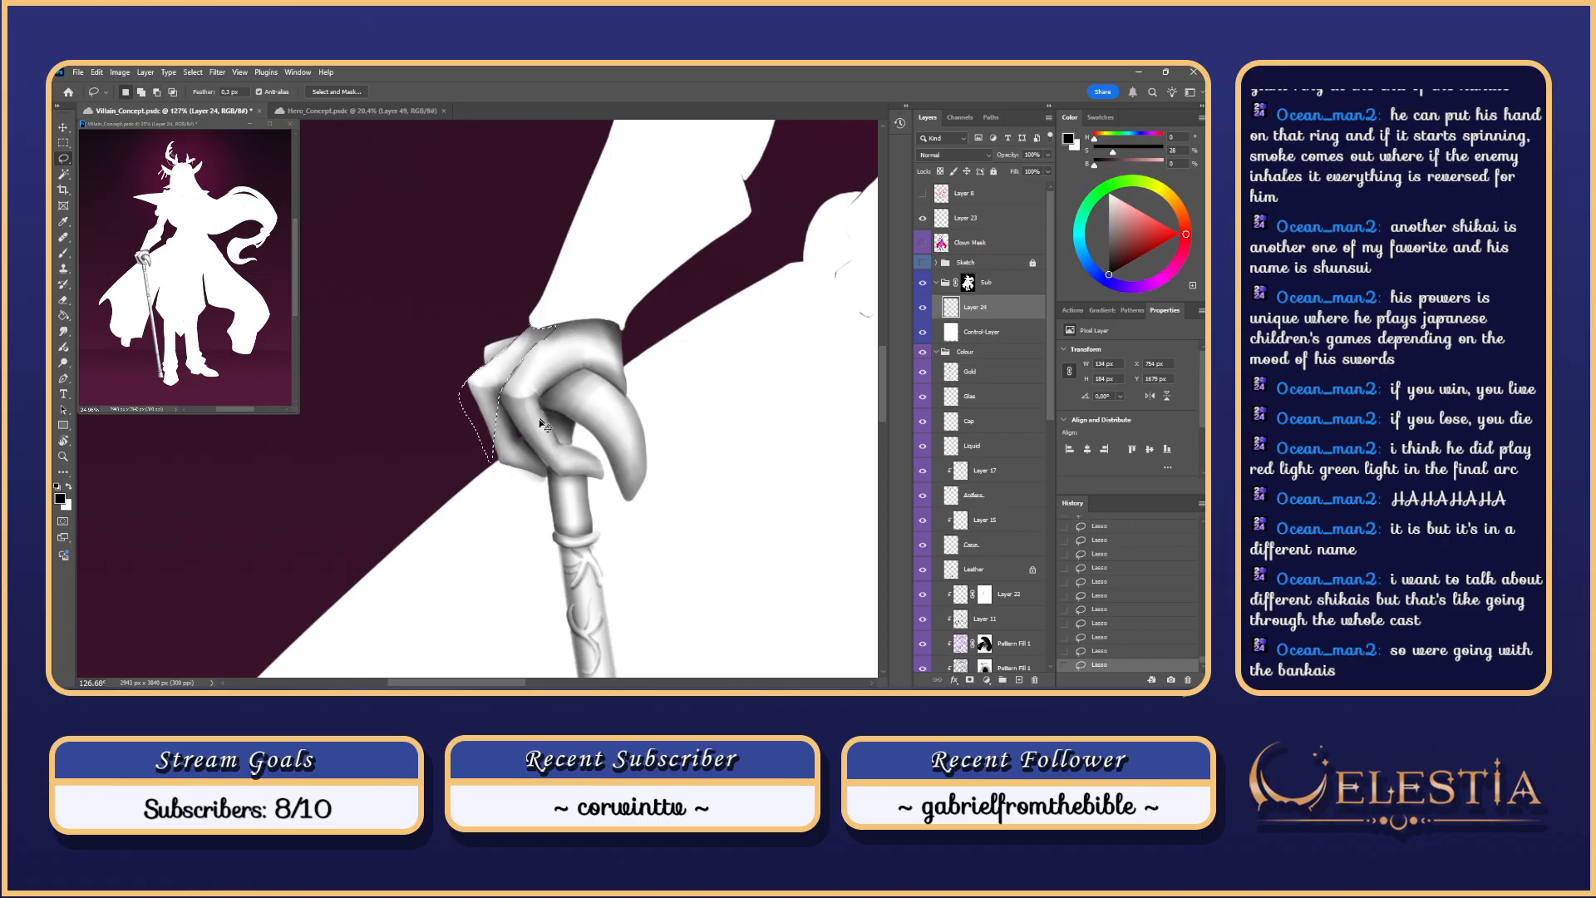
Step: Try Brush shading near the knuckle, then undo it
key(ctrl+d)
key(b)
key(ctrl+z)
mouse_move(559, 317)
mouse_down()
mouse_move(499, 399)
mouse_move(524, 346)
mouse_up()
key(ctrl+z)
key(ctrl+z)
key(ctrl+z)
key(ctrl+z)
key(ctrl+z)
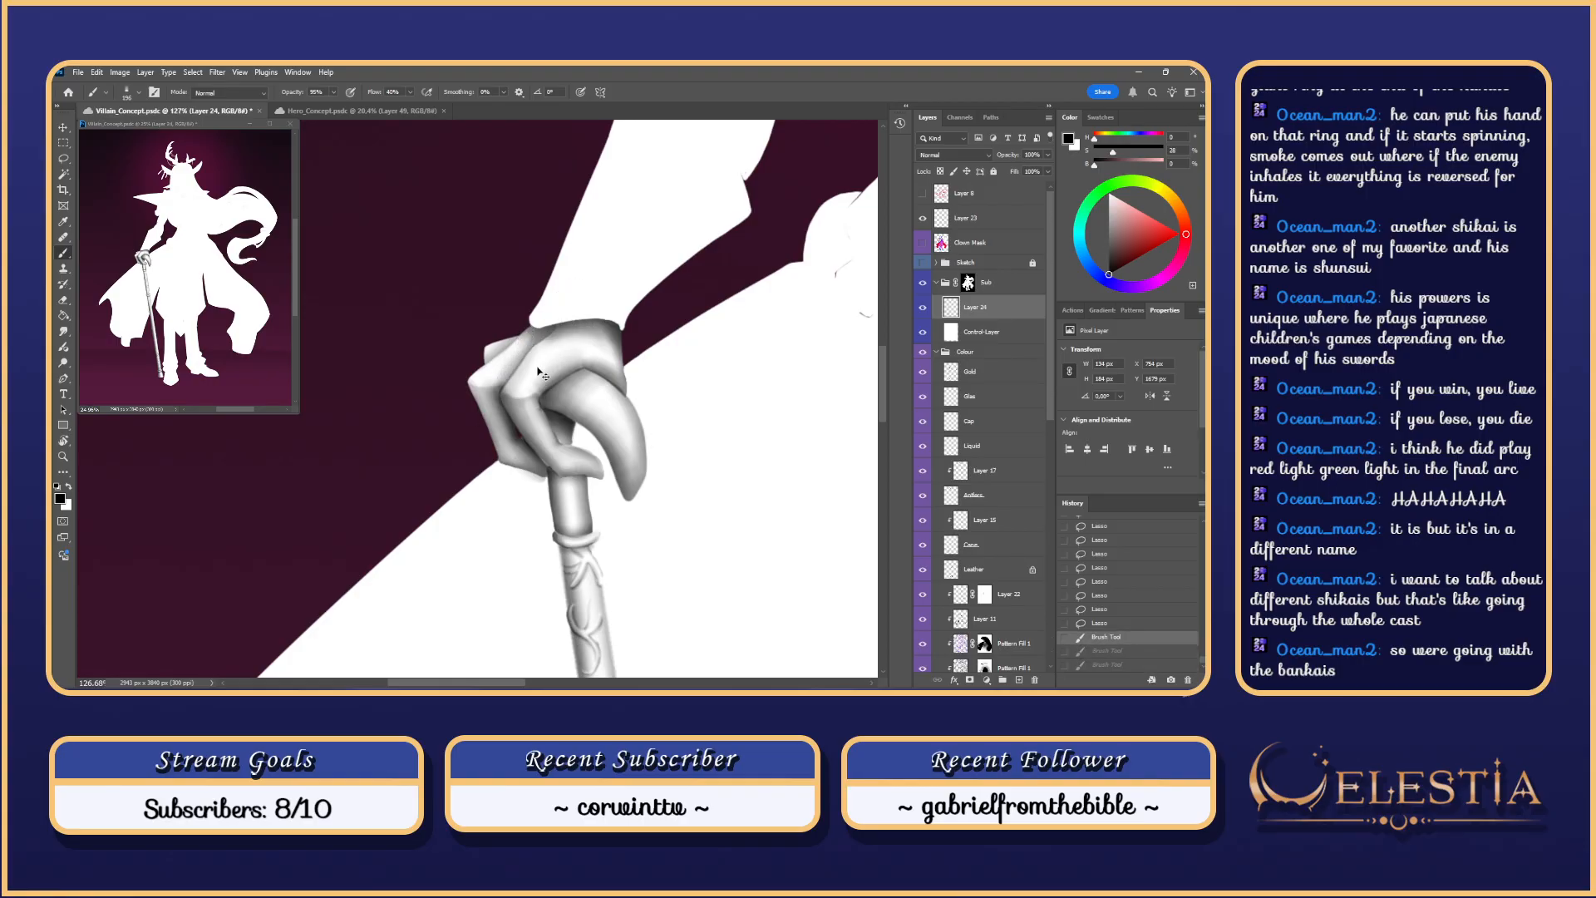
scroll(615, 281, down, 2)
scroll(616, 281, down, 2)
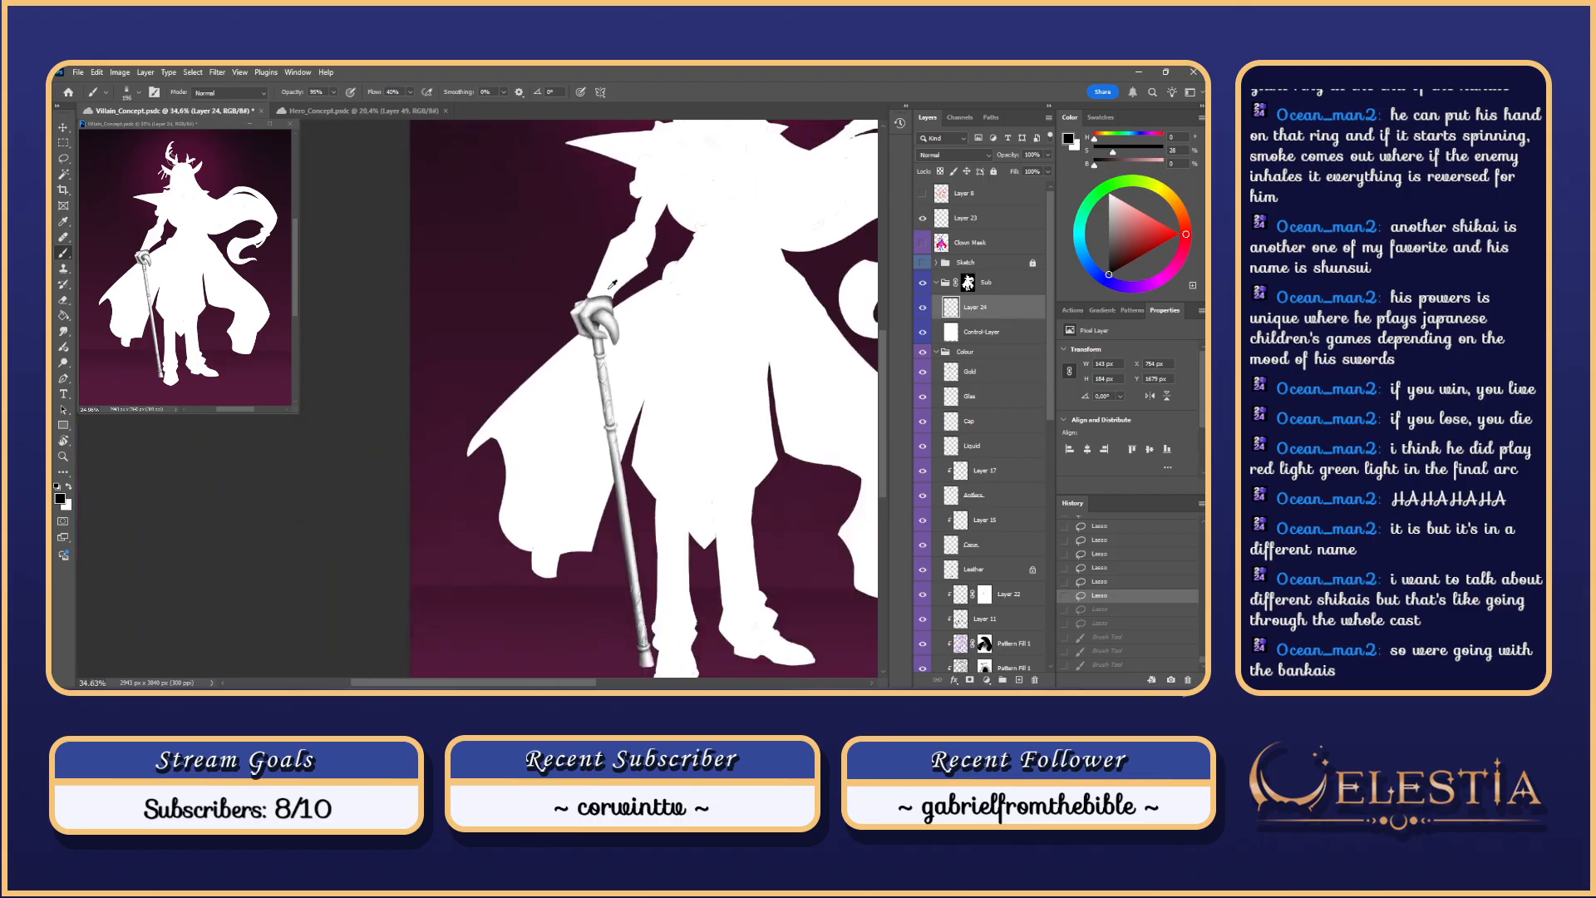
scroll(540, 340, up, 4)
Step: Smudge the finger shading with short strokes, then step back through the smudges
key(r)
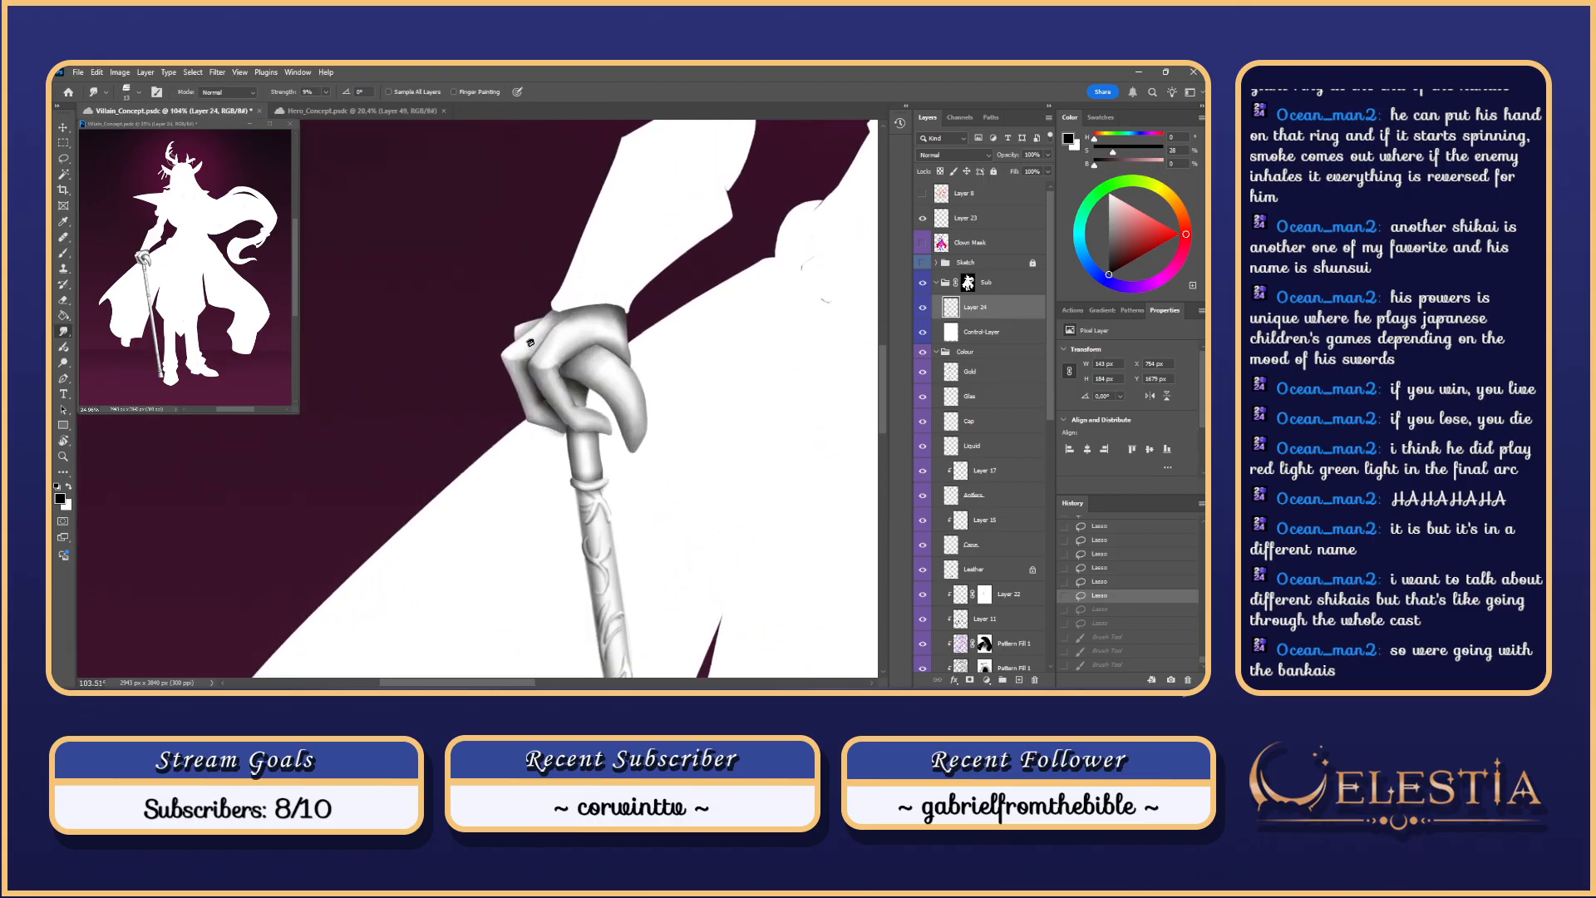
drag(534, 351, 536, 361)
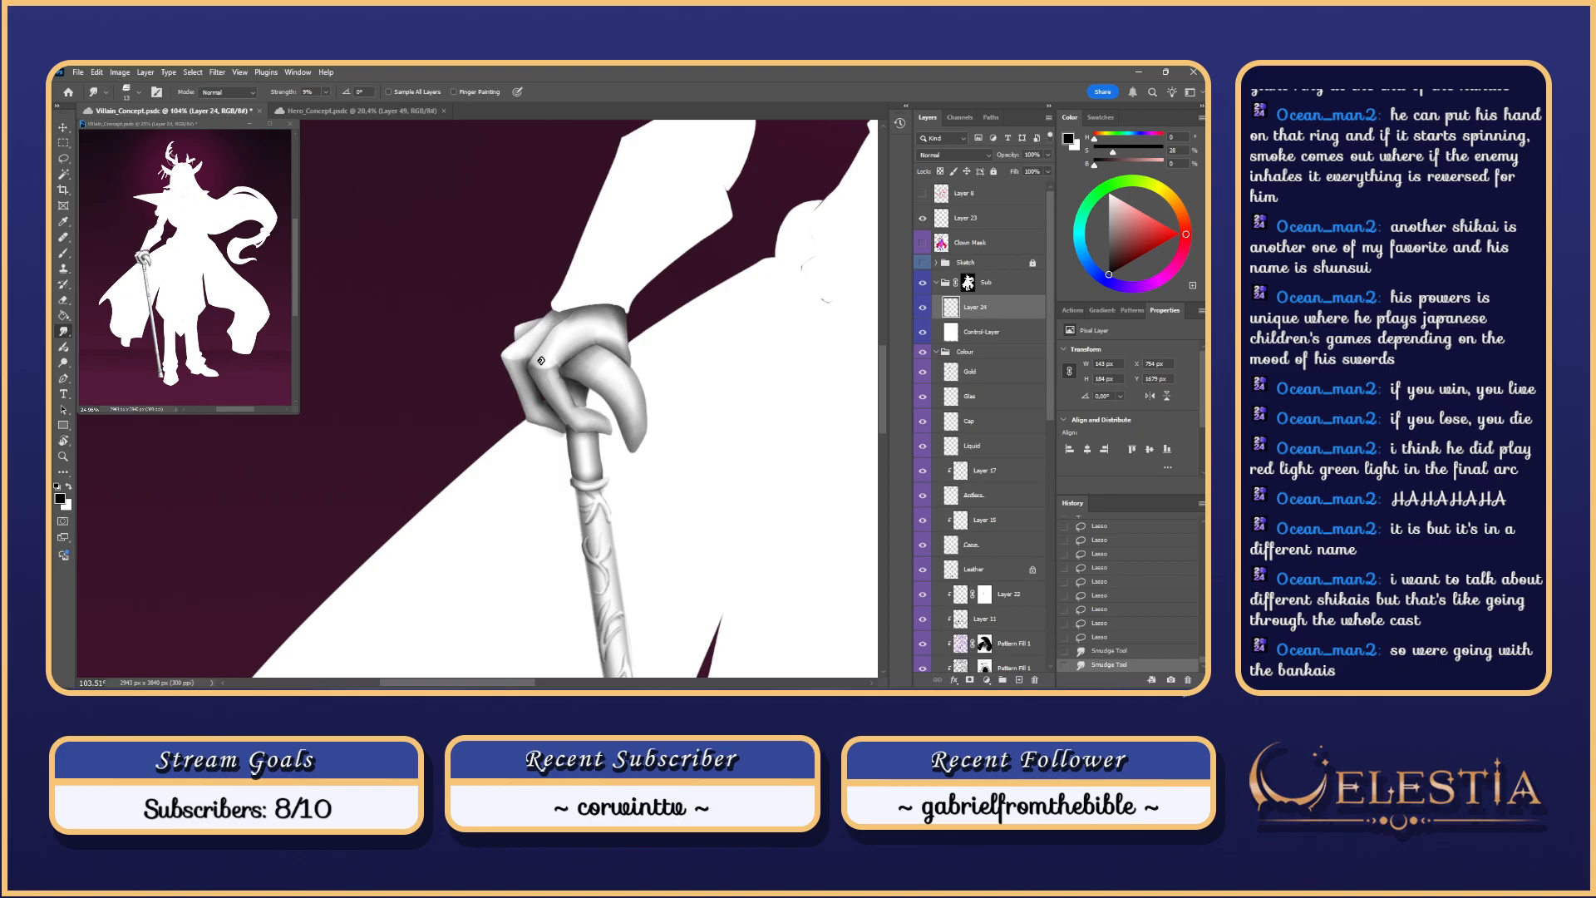
key(ctrl+h)
key(ctrl+d)
mouse_move(549, 334)
mouse_down()
mouse_move(537, 358)
mouse_move(569, 331)
mouse_move(534, 362)
mouse_up()
key(e)
key(ctrl+z)
key(ctrl+z)
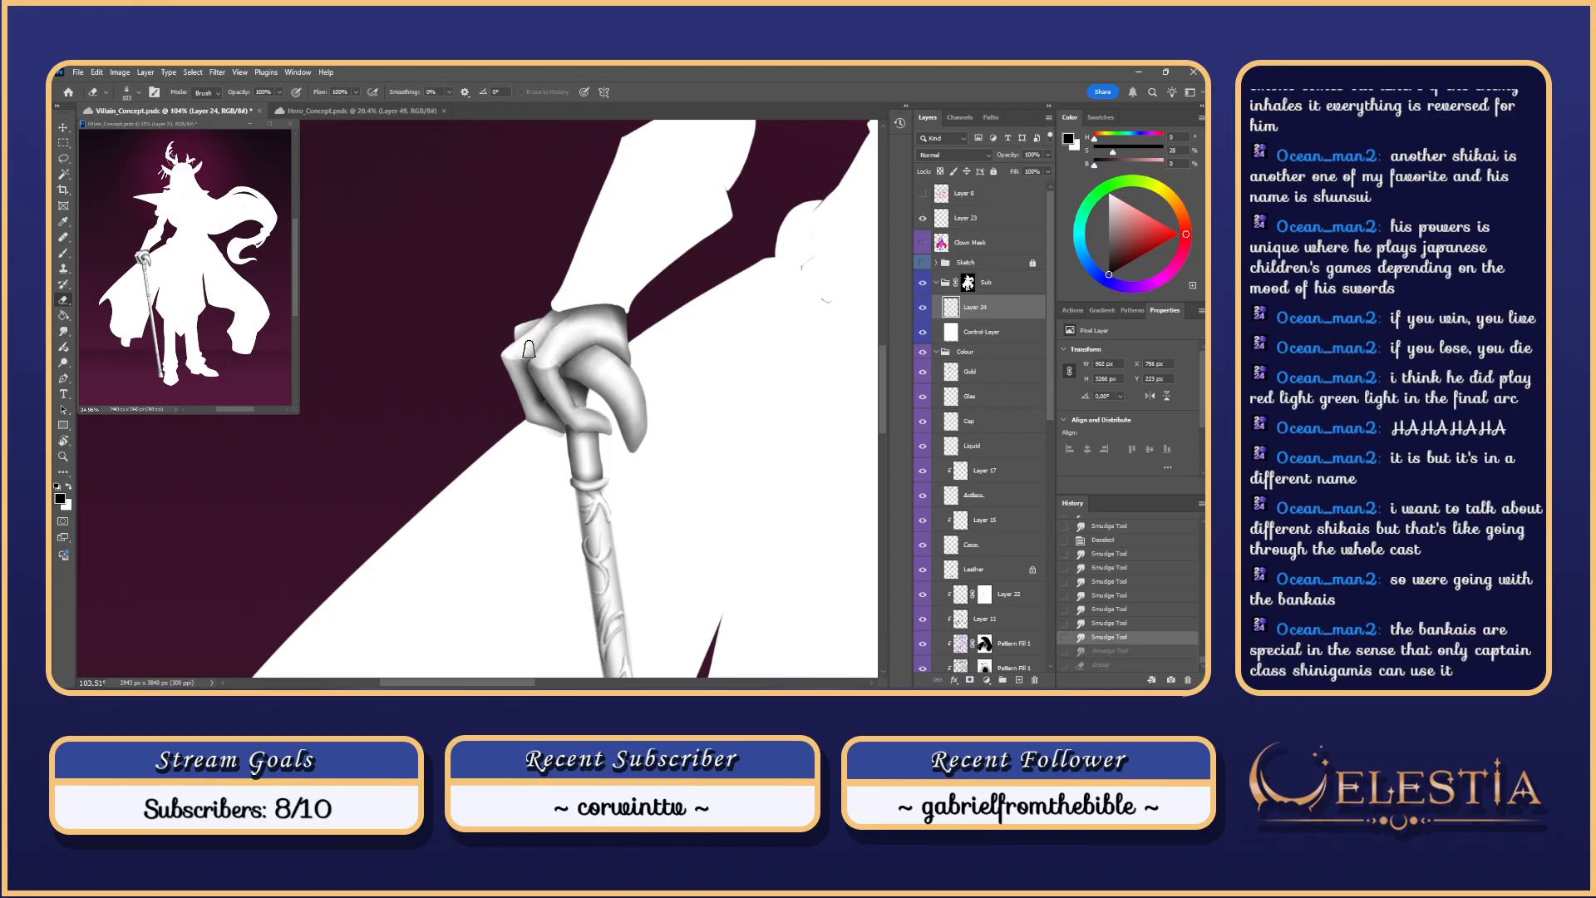
key(ctrl+shift+z)
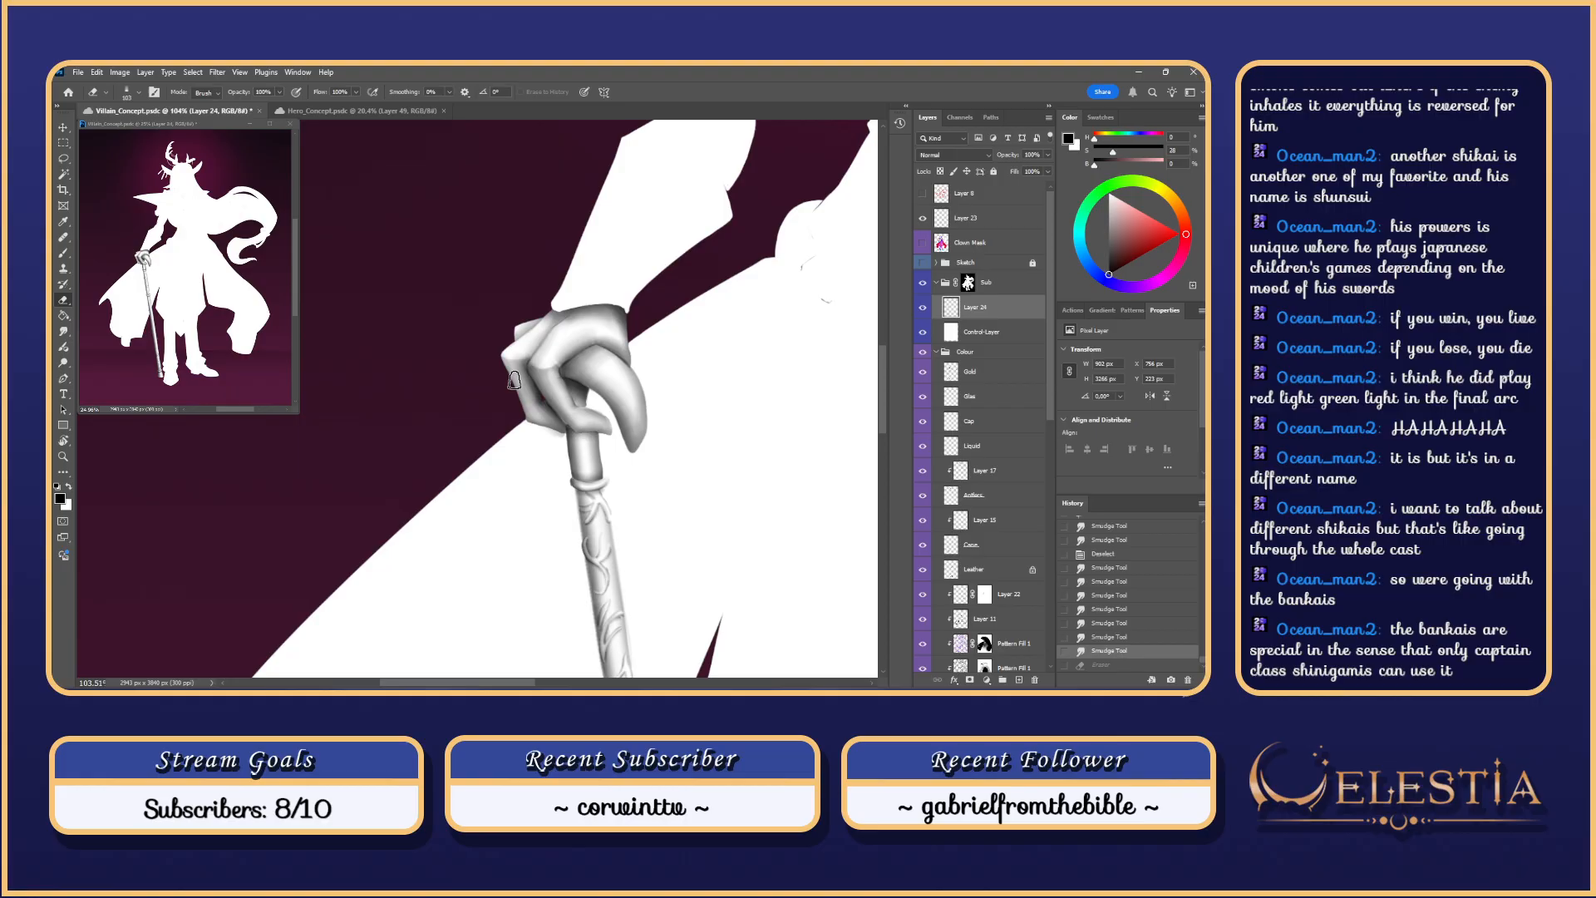
key(ctrl+z)
key(ctrl+z)
key(ctrl+z)
key(ctrl+z)
key(ctrl+z)
key(ctrl+z)
key(ctrl+z)
key(ctrl+z)
key(ctrl+z)
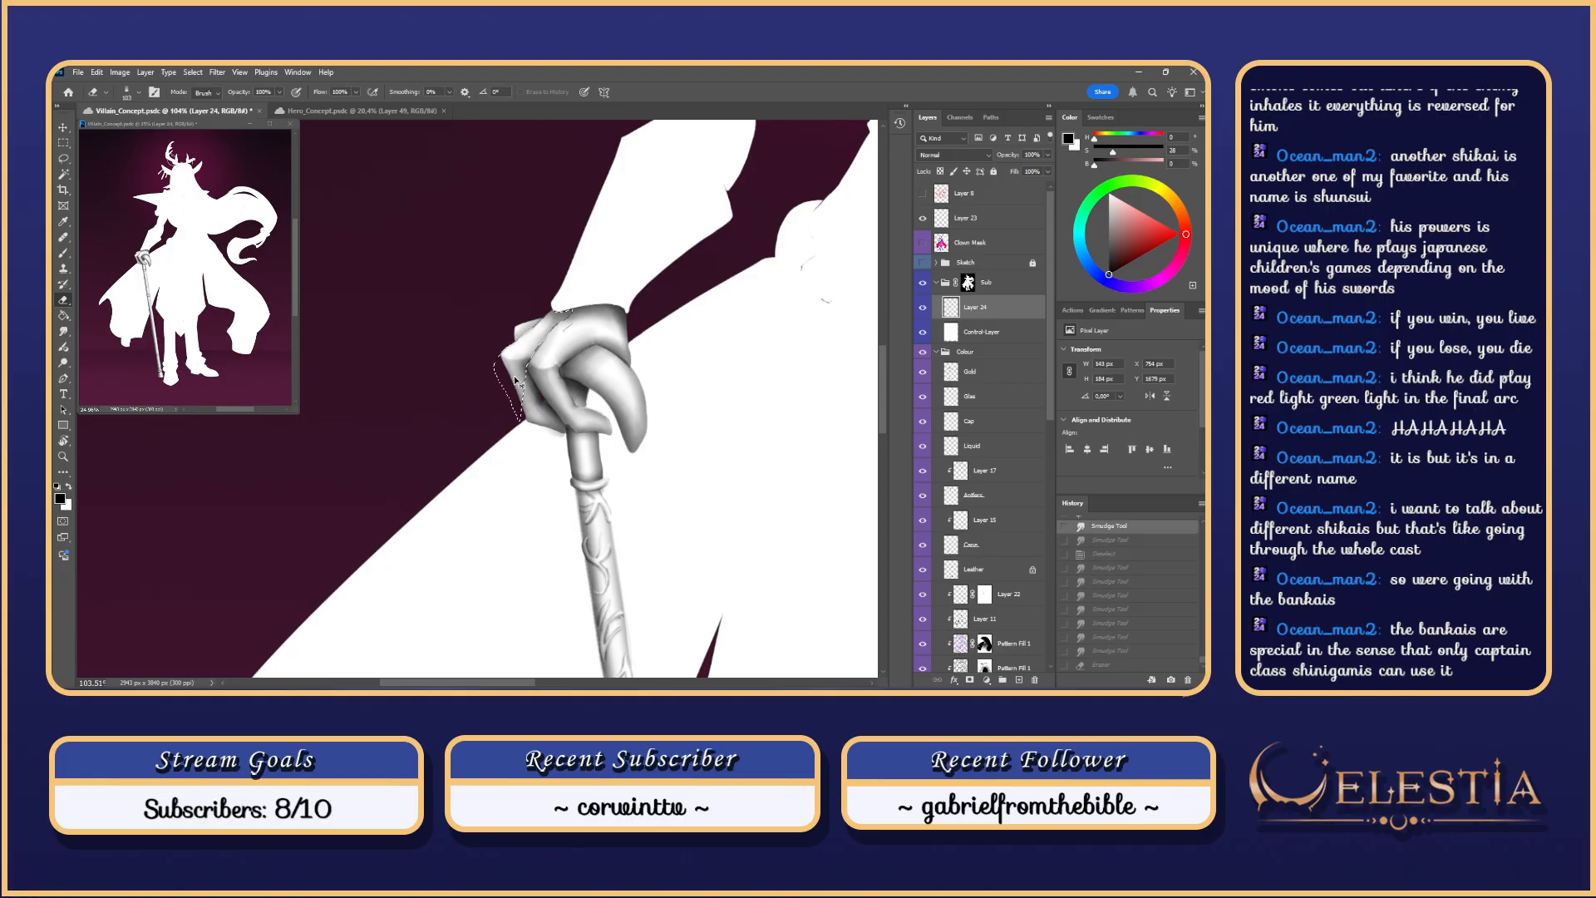
key(ctrl+z)
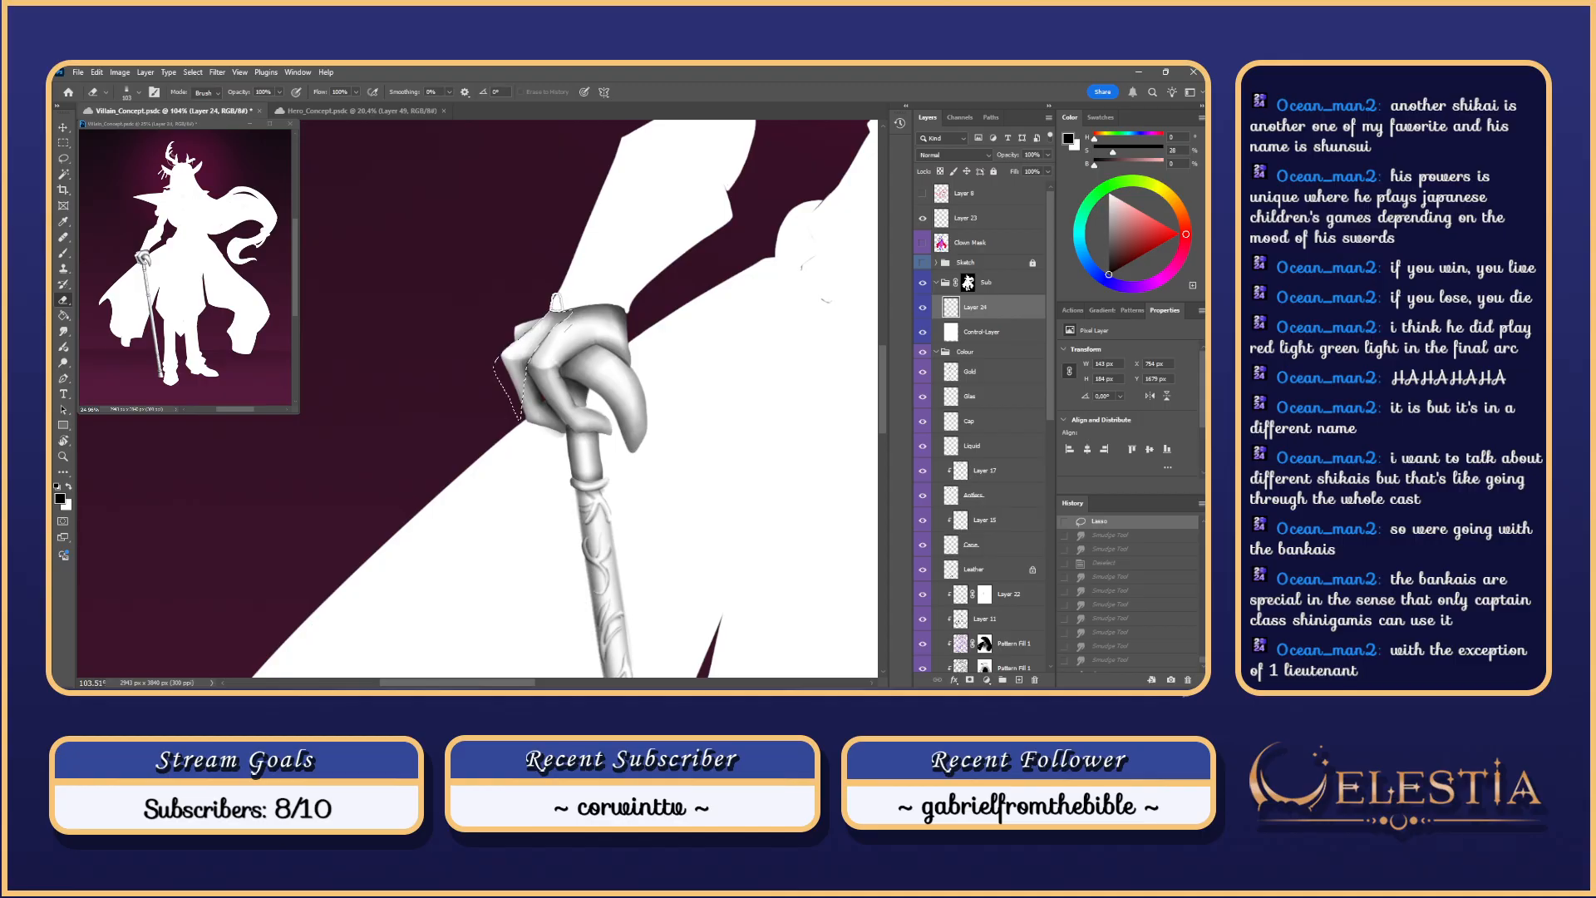
Step: Paint trial shading strokes over the fingers, comparing with and without them
key(l)
mouse_move(575, 319)
mouse_down()
mouse_move(552, 352)
mouse_move(573, 323)
mouse_move(573, 339)
mouse_move(571, 308)
mouse_up()
key(ctrl+z)
key(ctrl+h)
key(b)
key(ctrl+z)
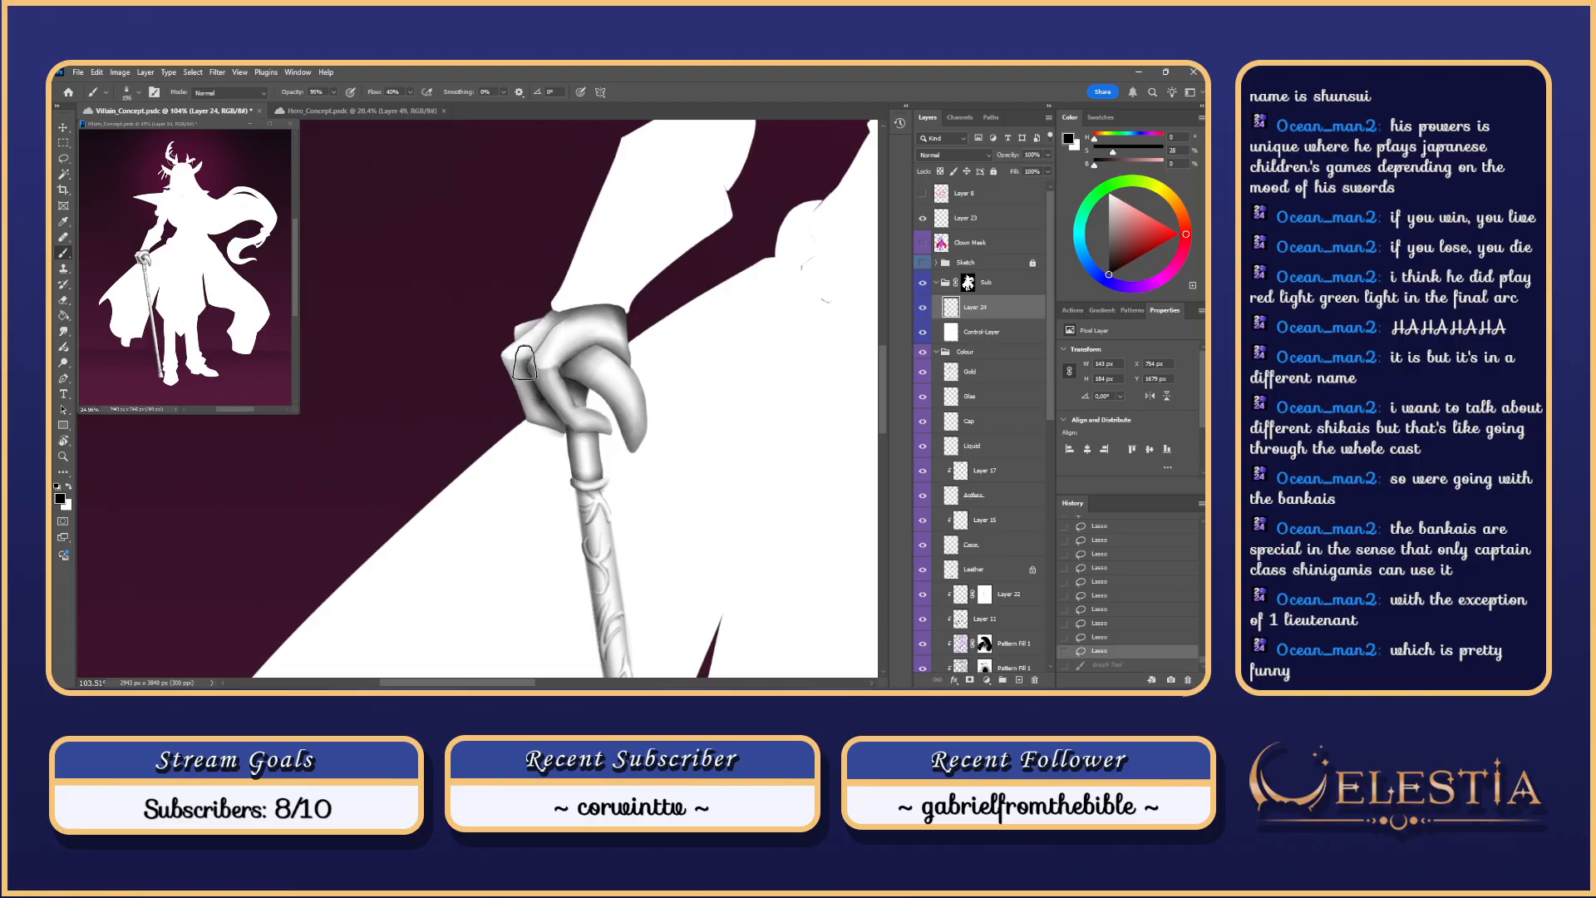
drag(525, 364, 580, 303)
key(ctrl+z)
drag(509, 374, 579, 298)
key(ctrl+z)
key(ctrl+z)
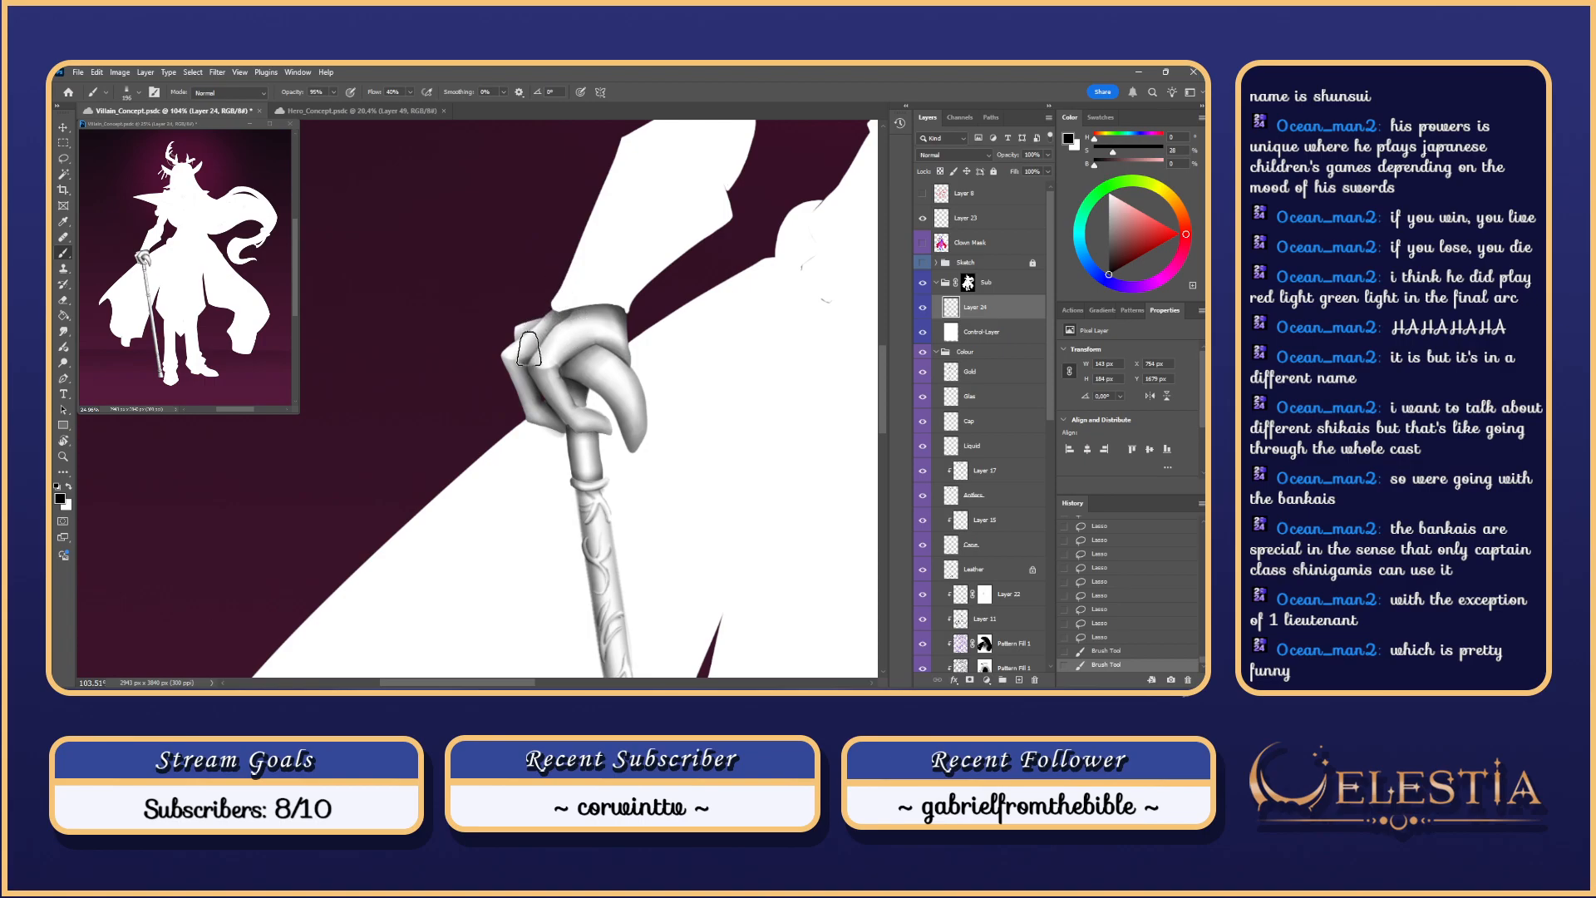
scroll(759, 254, down, 6)
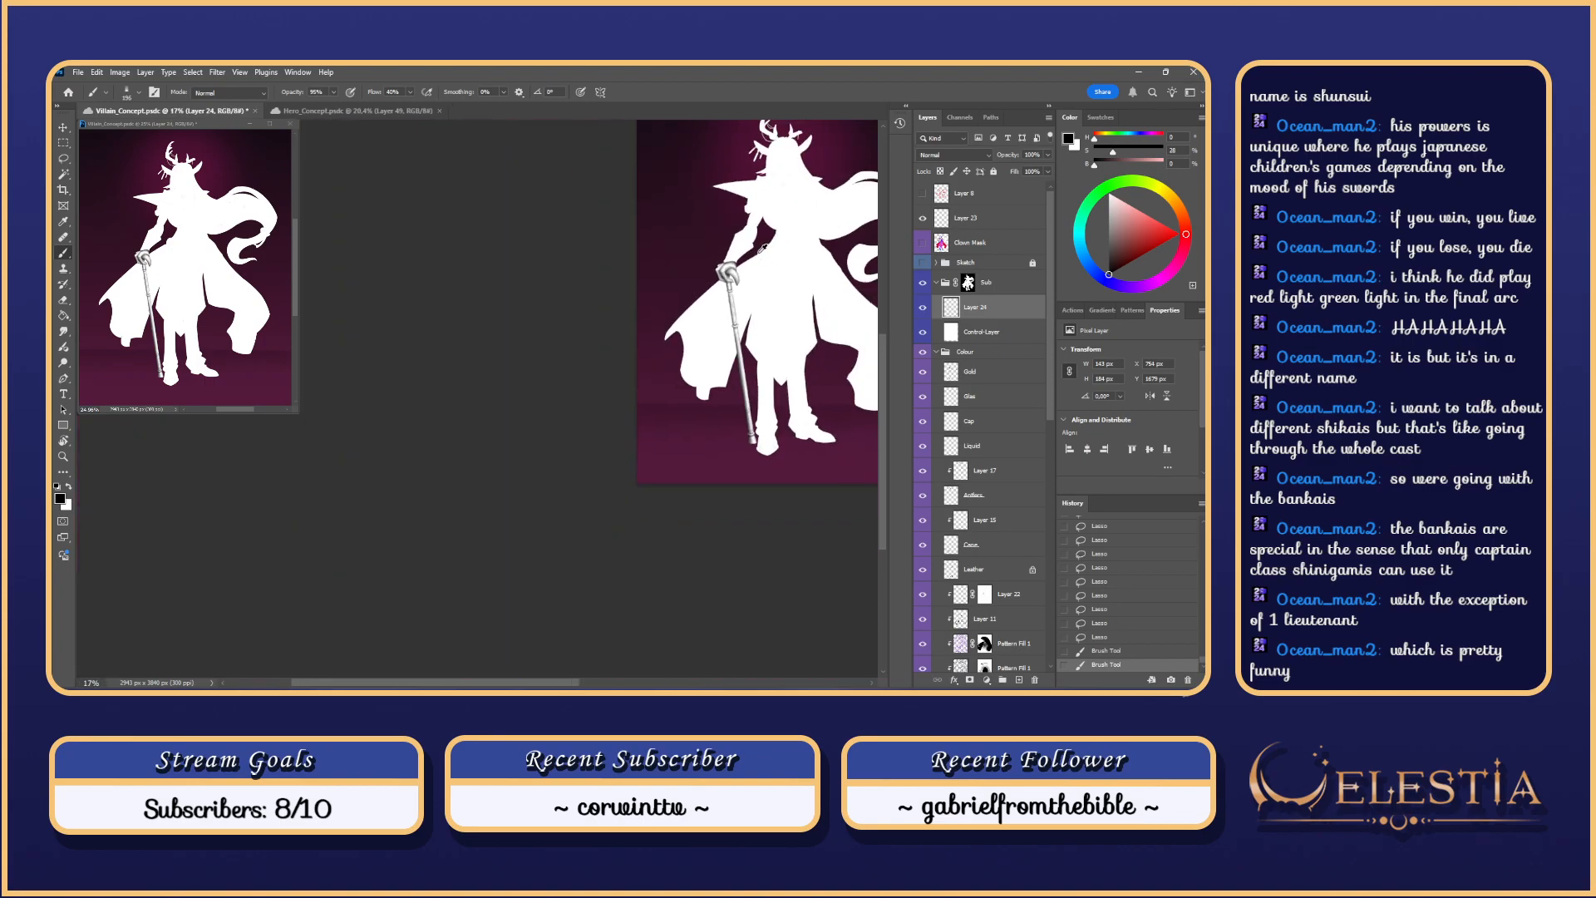
scroll(728, 270, up, 5)
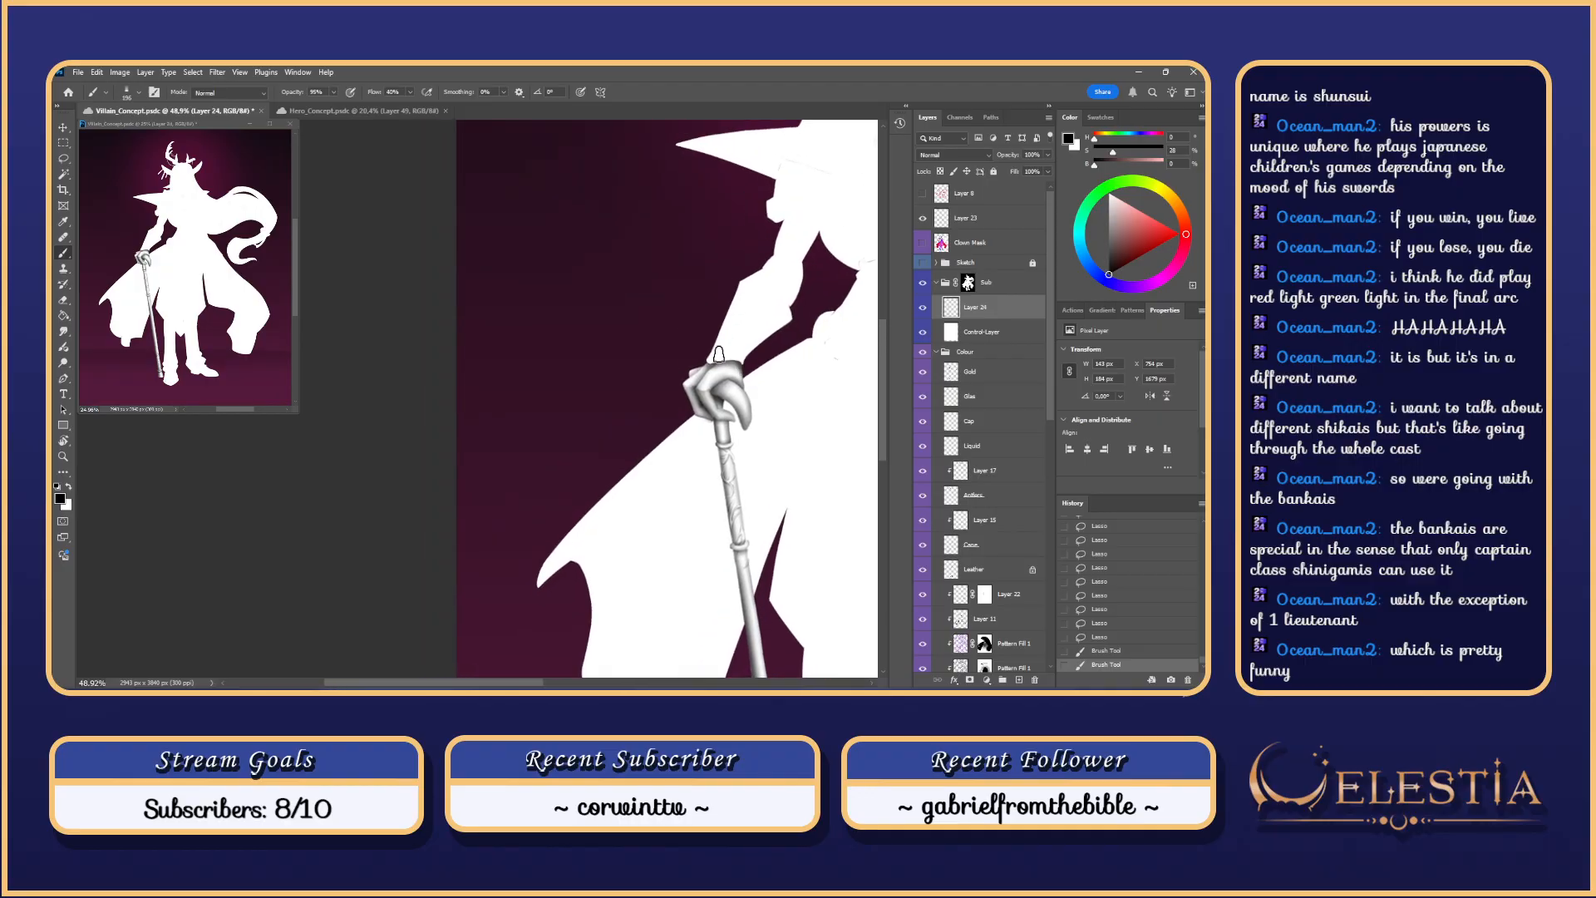
scroll(719, 355, up, 3)
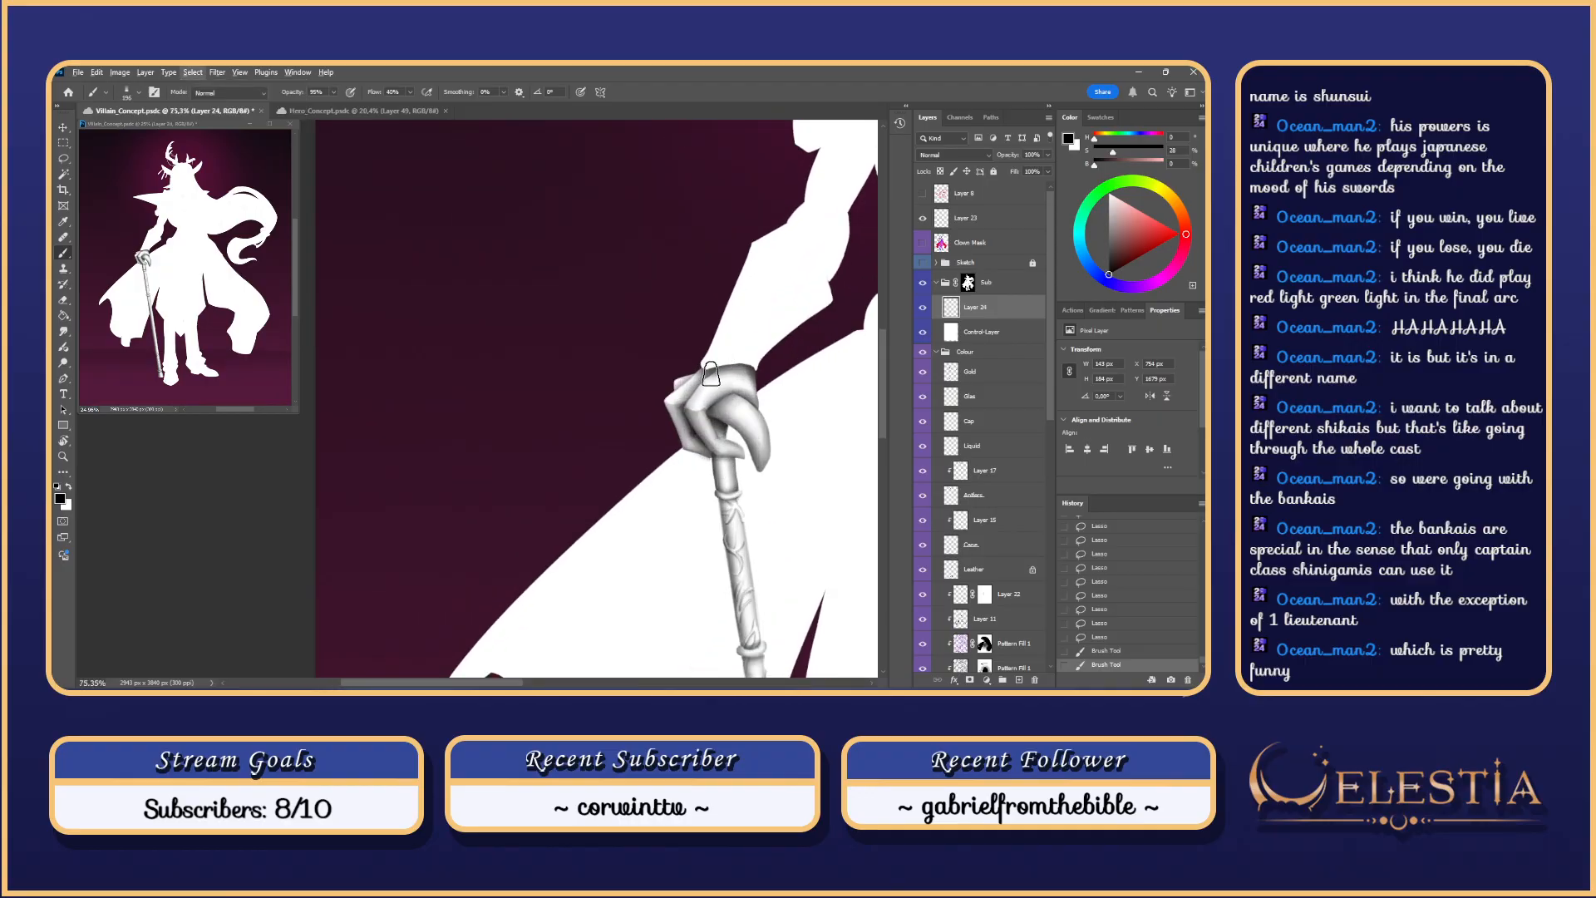
Step: Smudge the hand shading, clear the selection and undo an eraser stroke
key(alt+s)
mouse_move(711, 375)
mouse_down()
mouse_move(679, 407)
mouse_move(728, 359)
mouse_move(706, 374)
mouse_move(725, 373)
mouse_up()
key(b)
key(s)
scroll(715, 368, up, 2)
key(ctrl+d)
key(e)
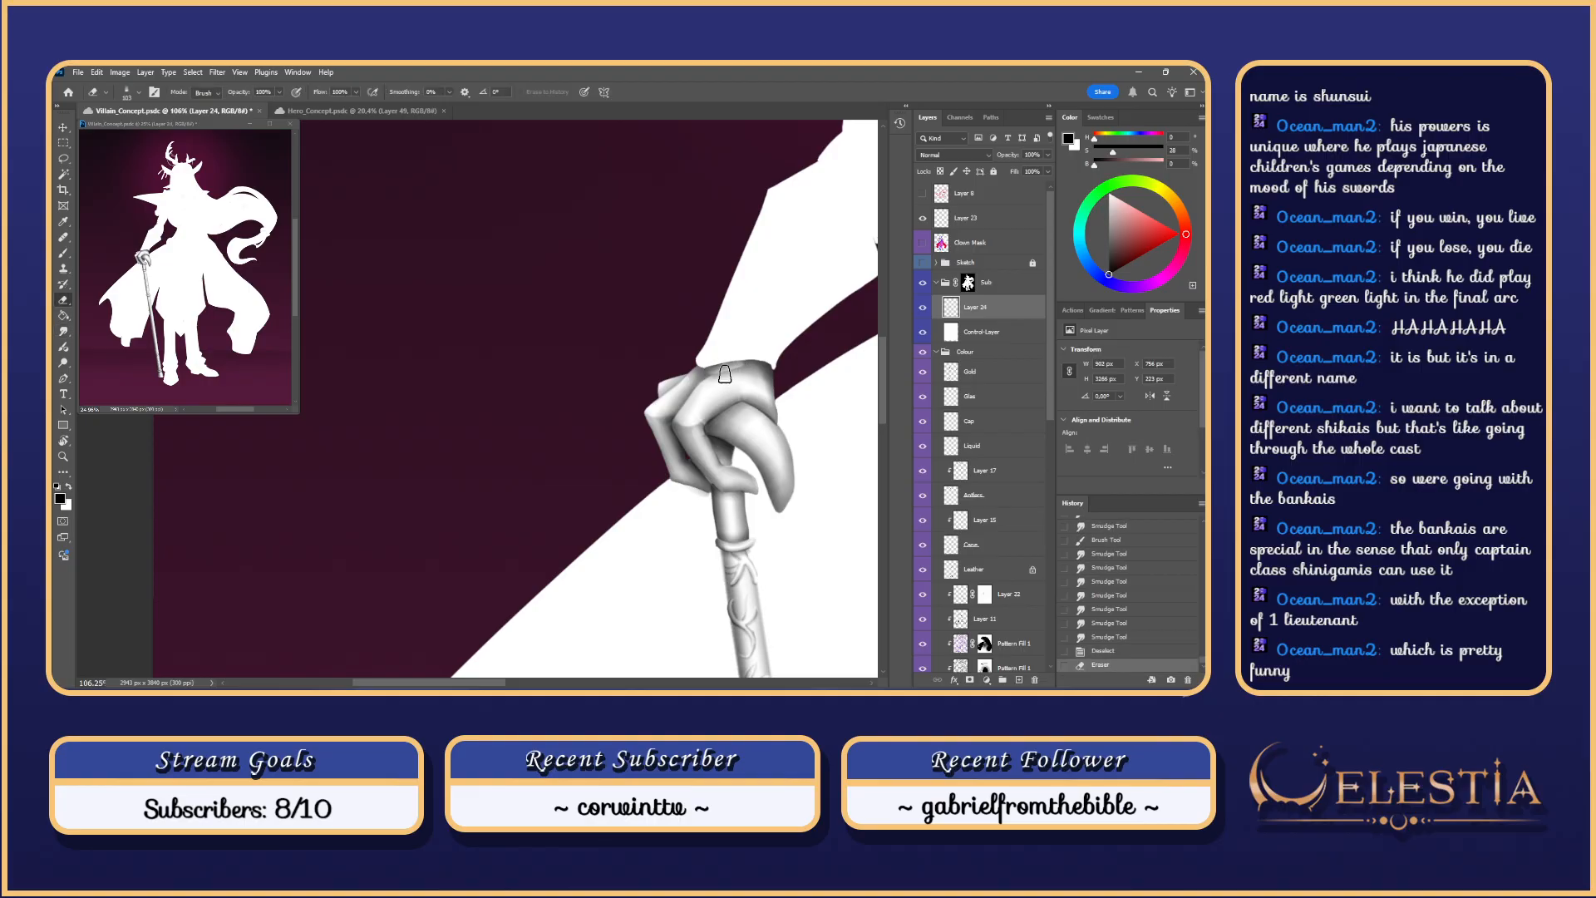
key(ctrl+z)
scroll(735, 370, down, 1)
Step: Blend the shading near the wrist with a Soft Round 100 smudge brush
key(r)
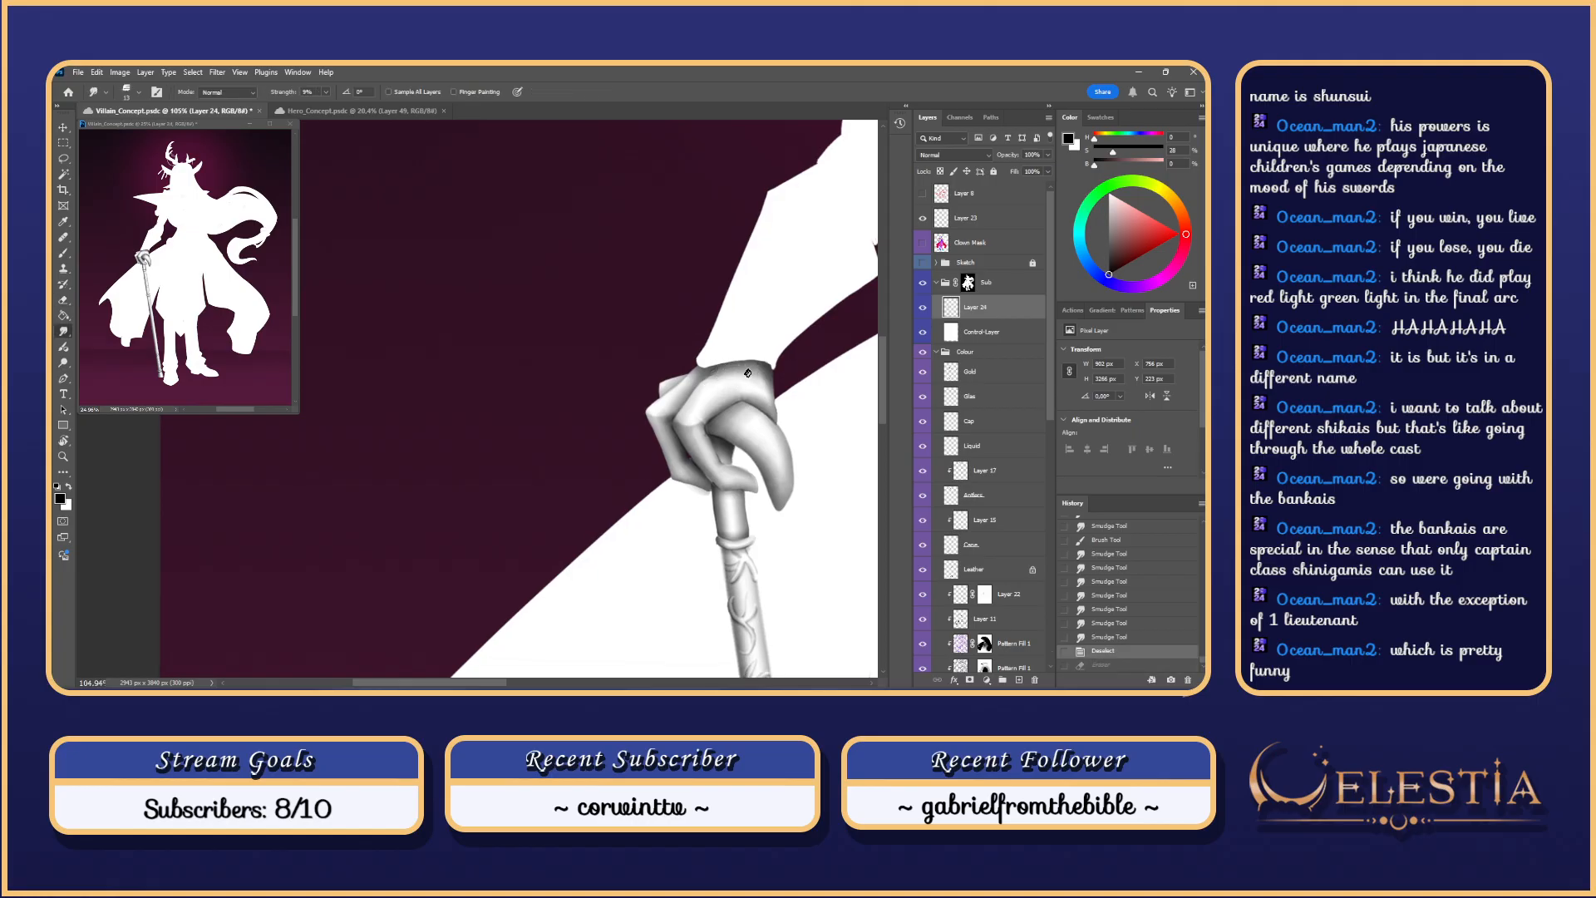
right_click(763, 406)
click(961, 582)
drag(717, 353, 721, 358)
key(ctrl+z)
key(ctrl+z)
Step: Erase excess shading near the wrist with a soft round 100 eraser
key(e)
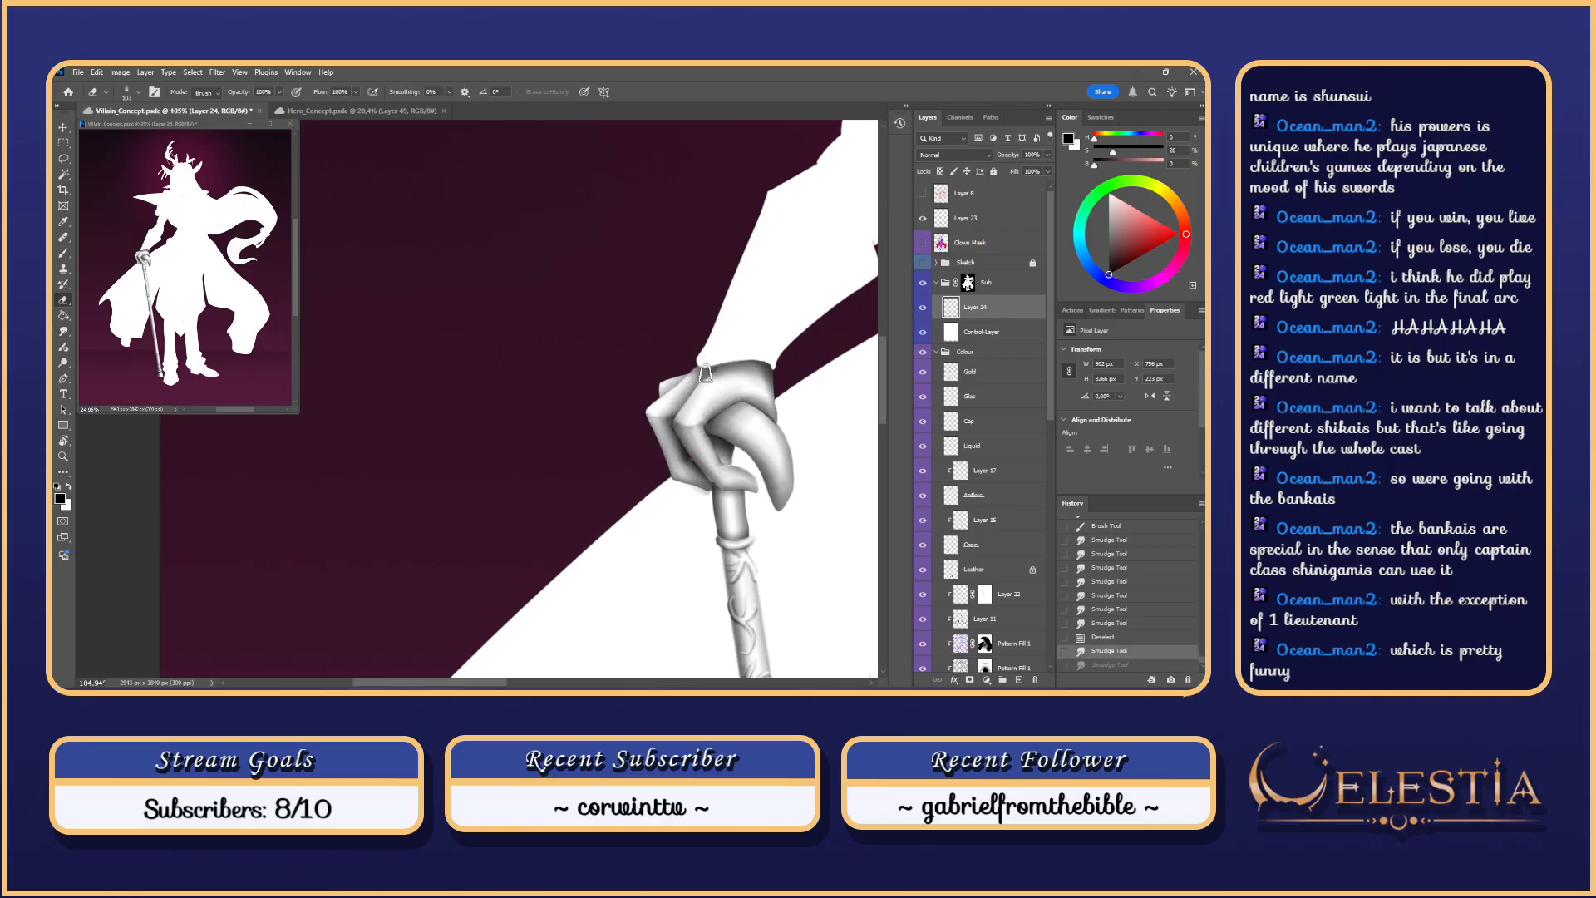
right_click(724, 365)
click(931, 541)
click(936, 570)
drag(715, 369, 716, 371)
drag(716, 370, 705, 382)
drag(706, 383, 726, 362)
Step: Paint and undo a short trial shading stroke on the gloved hand
scroll(834, 304, down, 8)
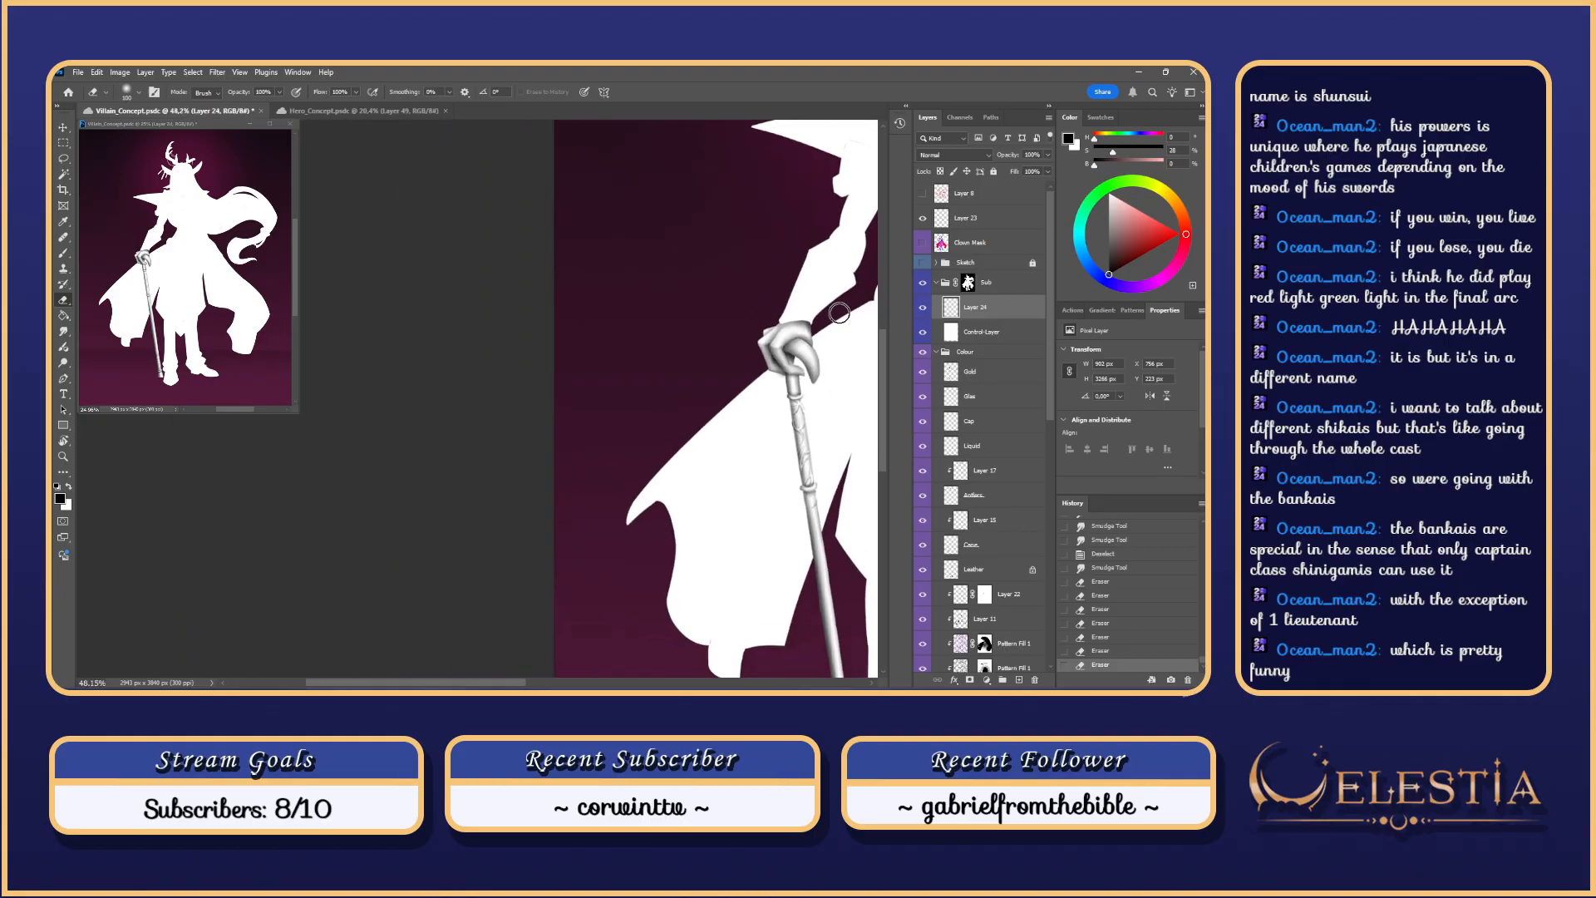
scroll(838, 316, up, 4)
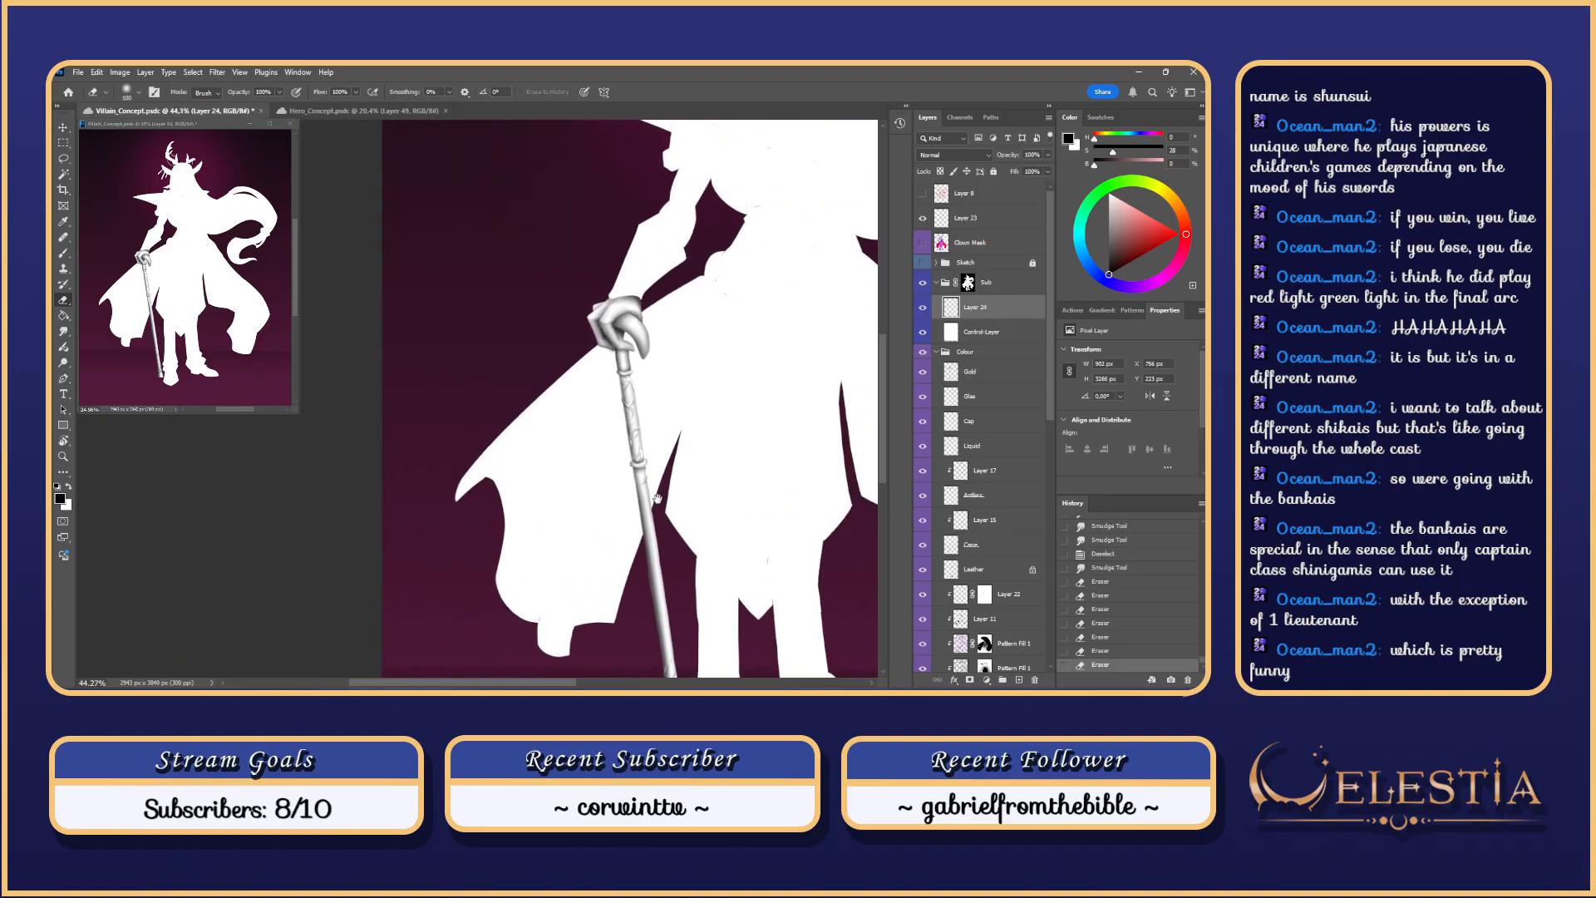
scroll(651, 494, down, 5)
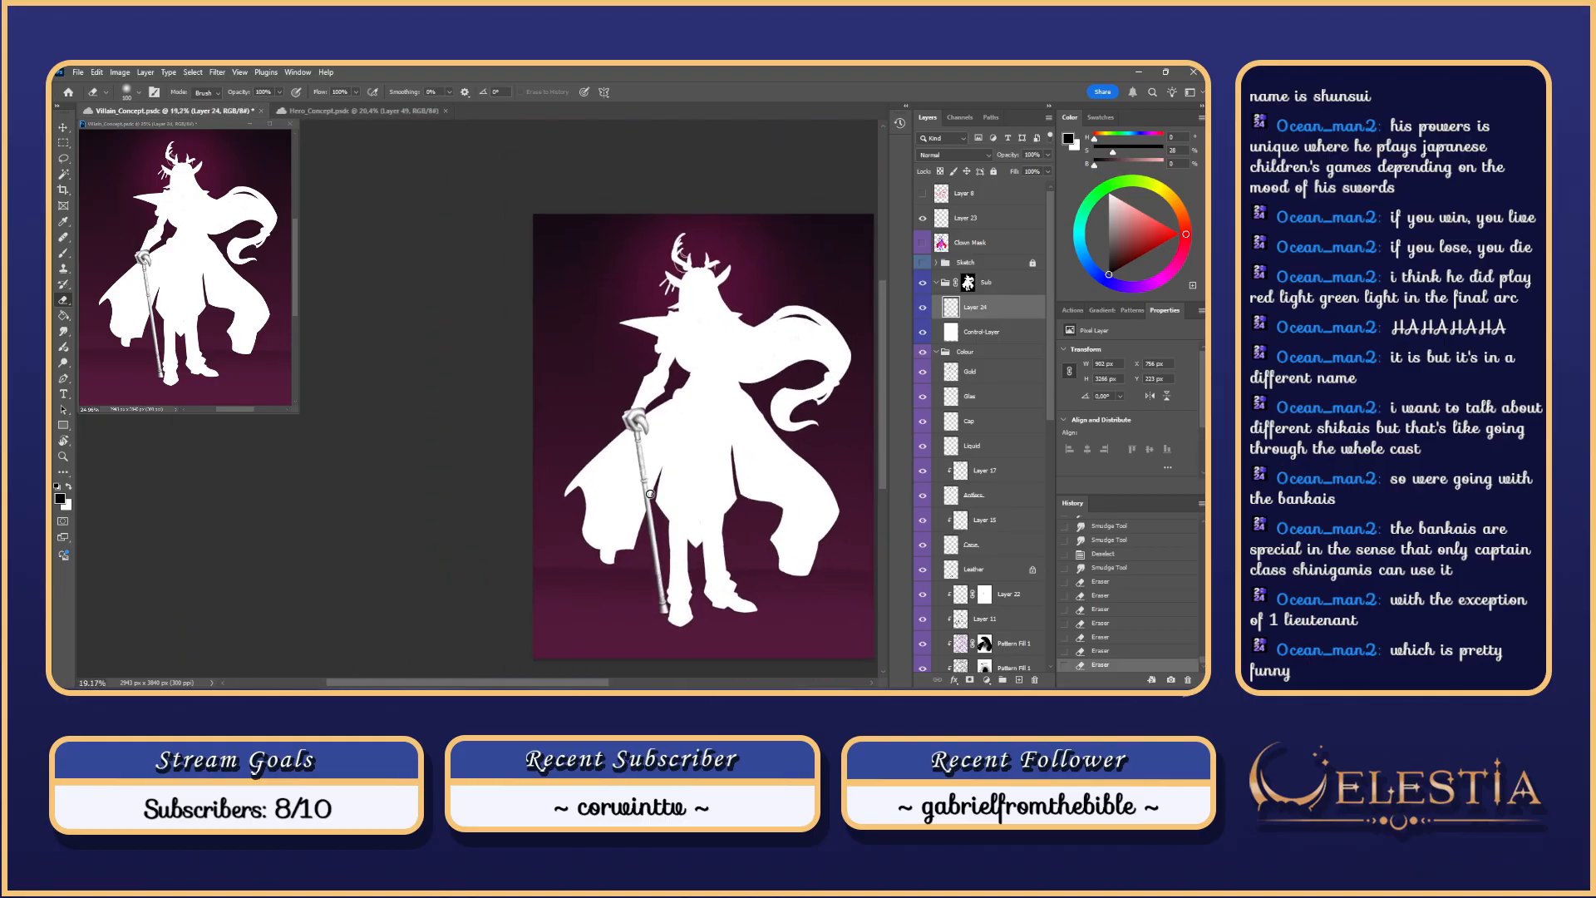
scroll(650, 494, up, 5)
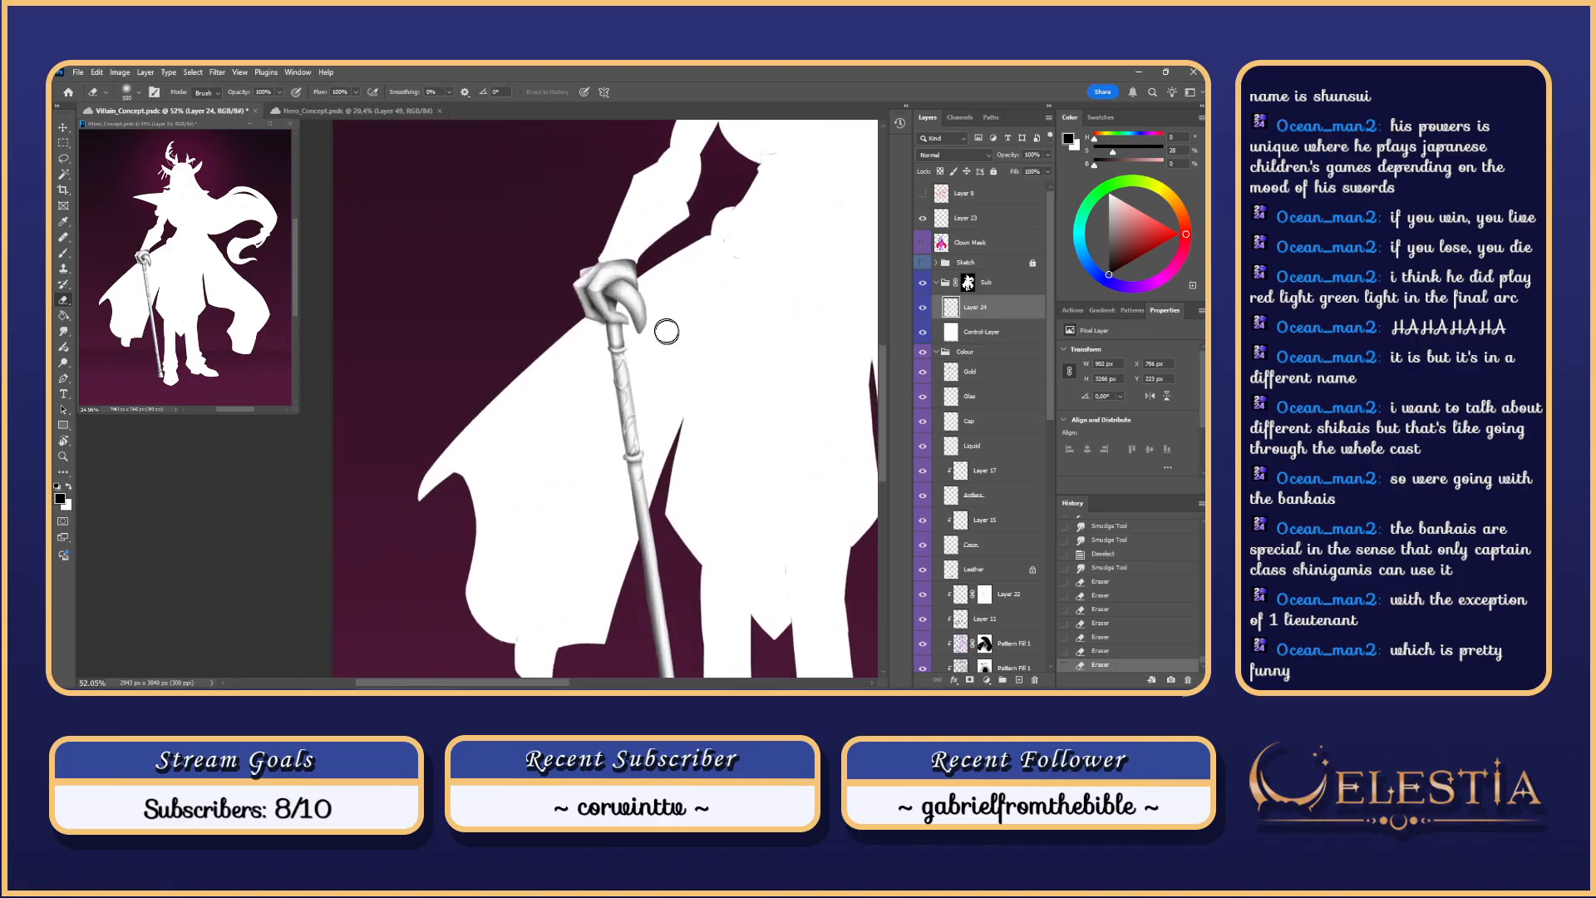
key(b)
scroll(641, 350, up, 5)
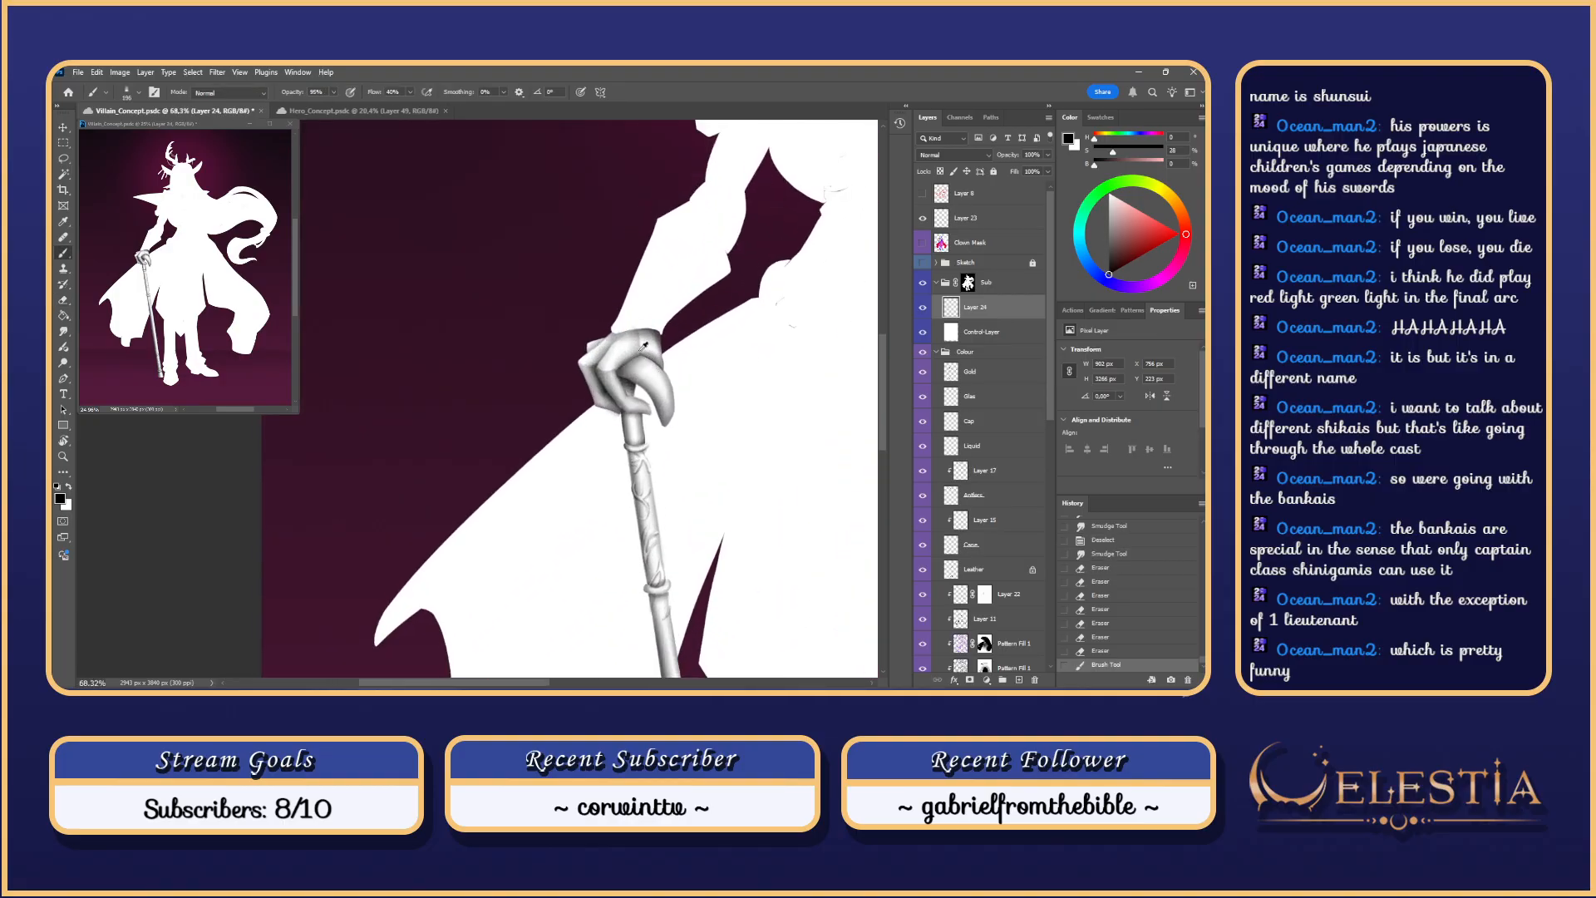
key(ctrl+z)
mouse_move(640, 346)
mouse_down()
mouse_move(614, 371)
mouse_move(645, 358)
mouse_up()
key(ctrl+z)
Step: Shrink the brush to 78 px, try a knuckle stroke, then zoom out to the full figure
key(ctrl+z)
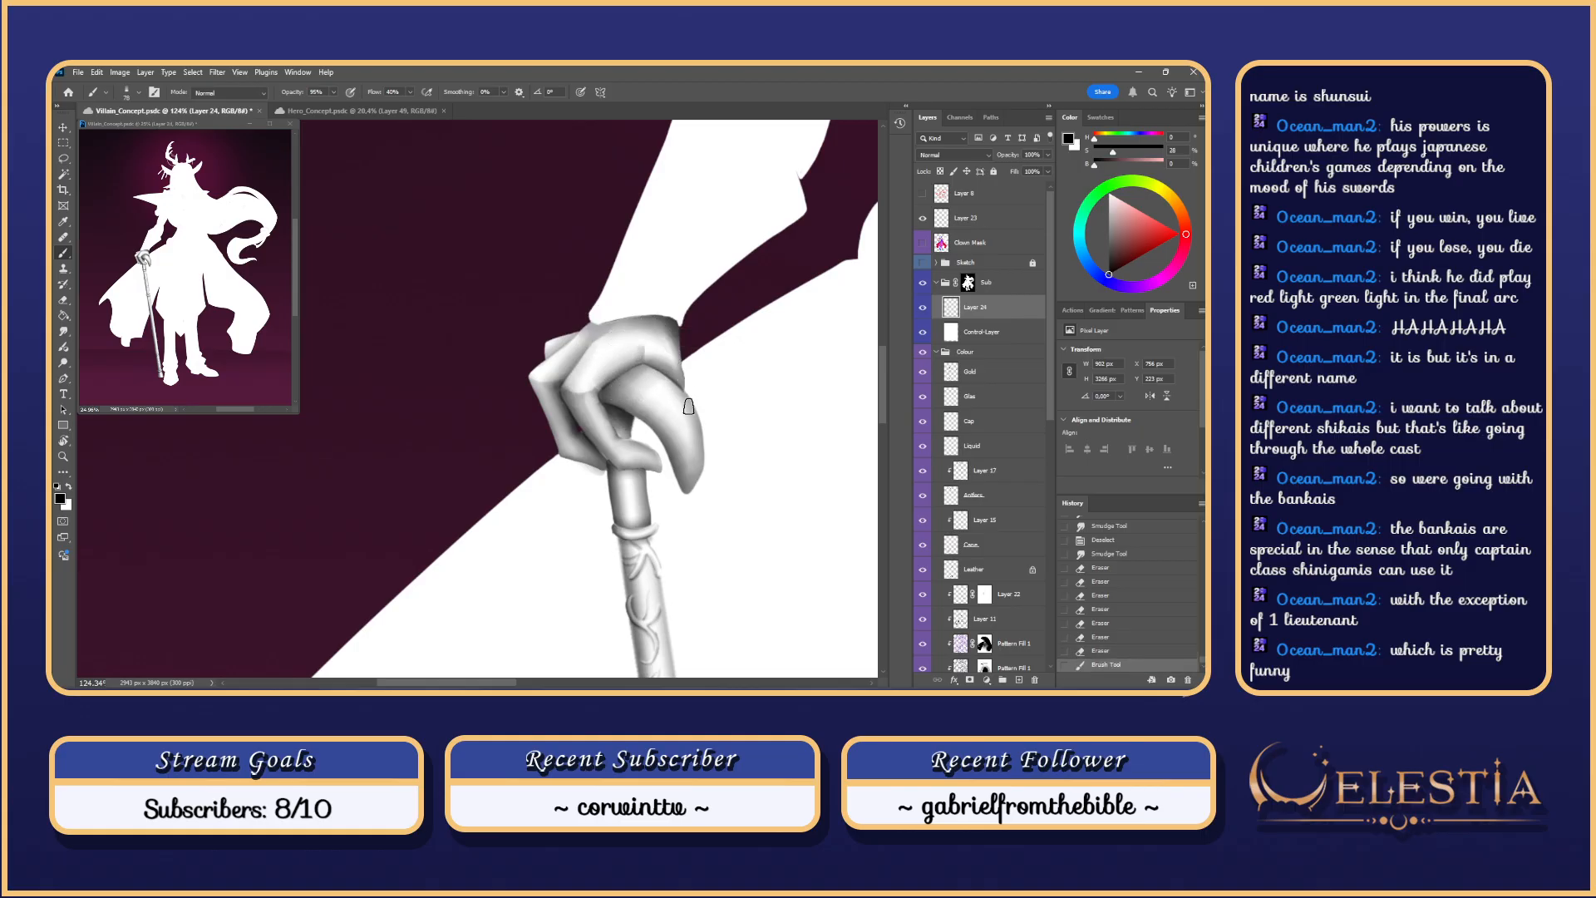
key(ctrl+z)
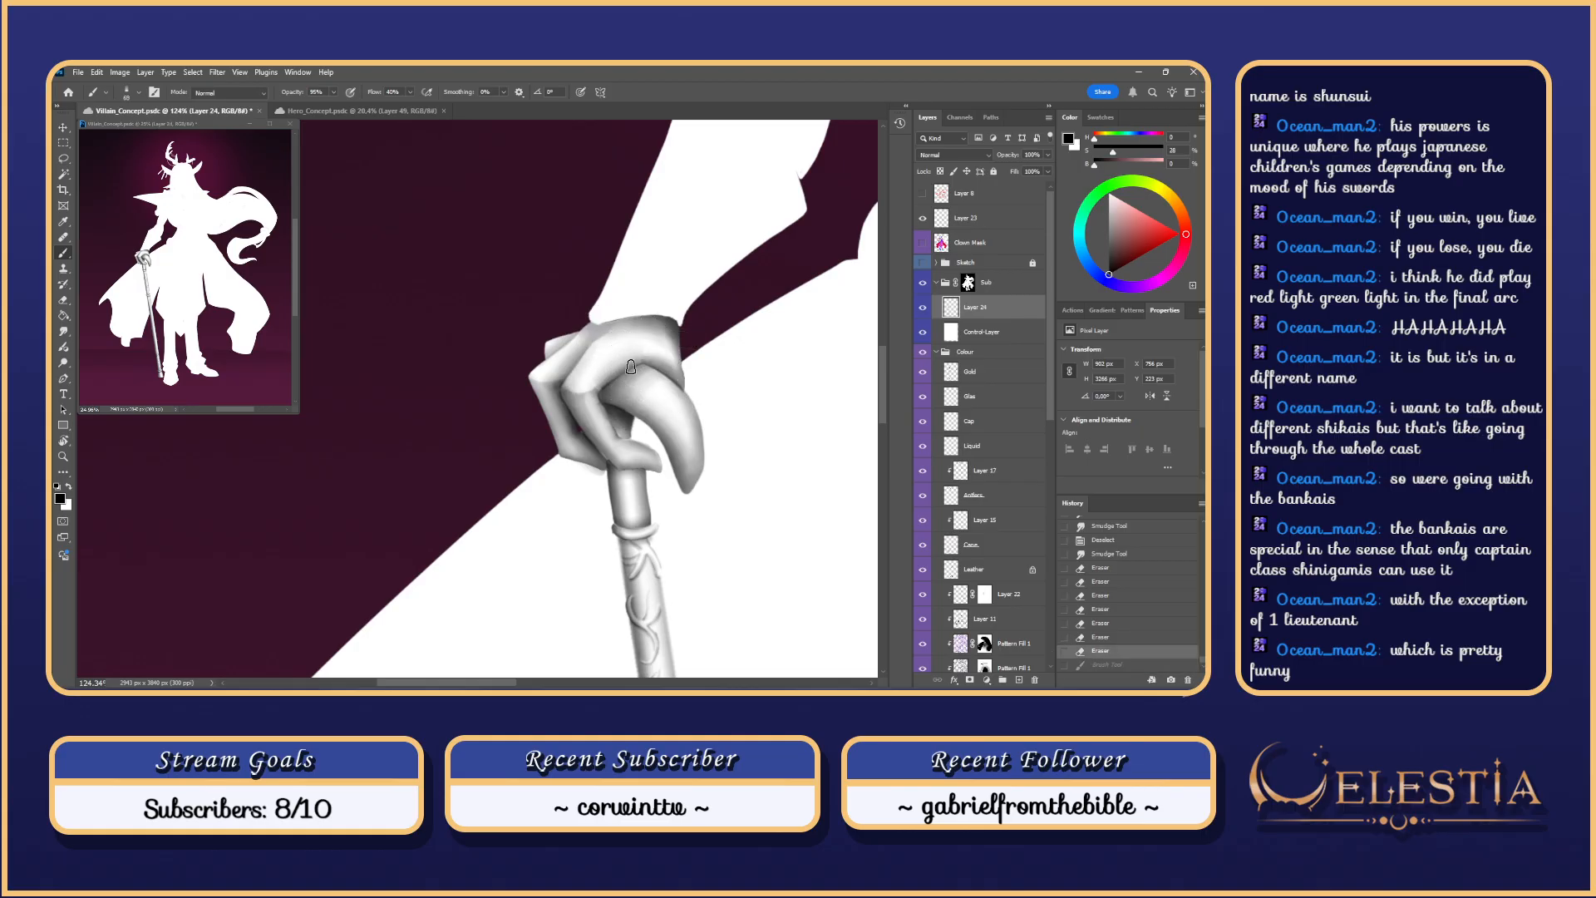
mouse_move(645, 366)
mouse_down()
mouse_move(692, 393)
mouse_move(636, 332)
mouse_move(688, 396)
mouse_move(663, 370)
mouse_up()
key(ctrl+z)
key(ctrl+z)
key(ctrl+z)
key(ctrl+z)
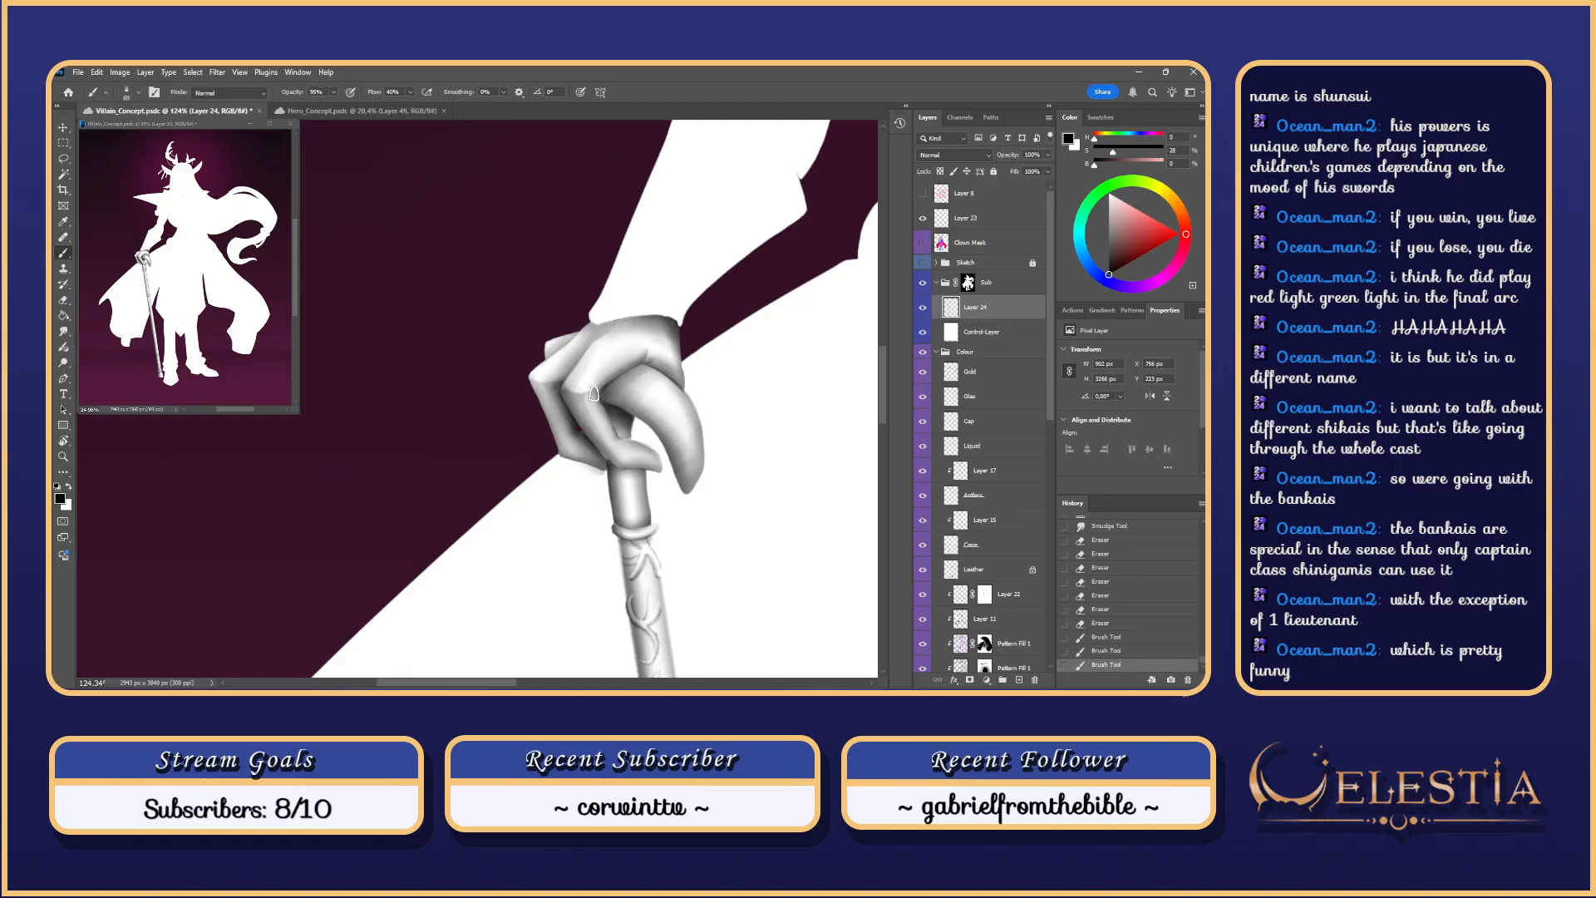
scroll(665, 341, down, 5)
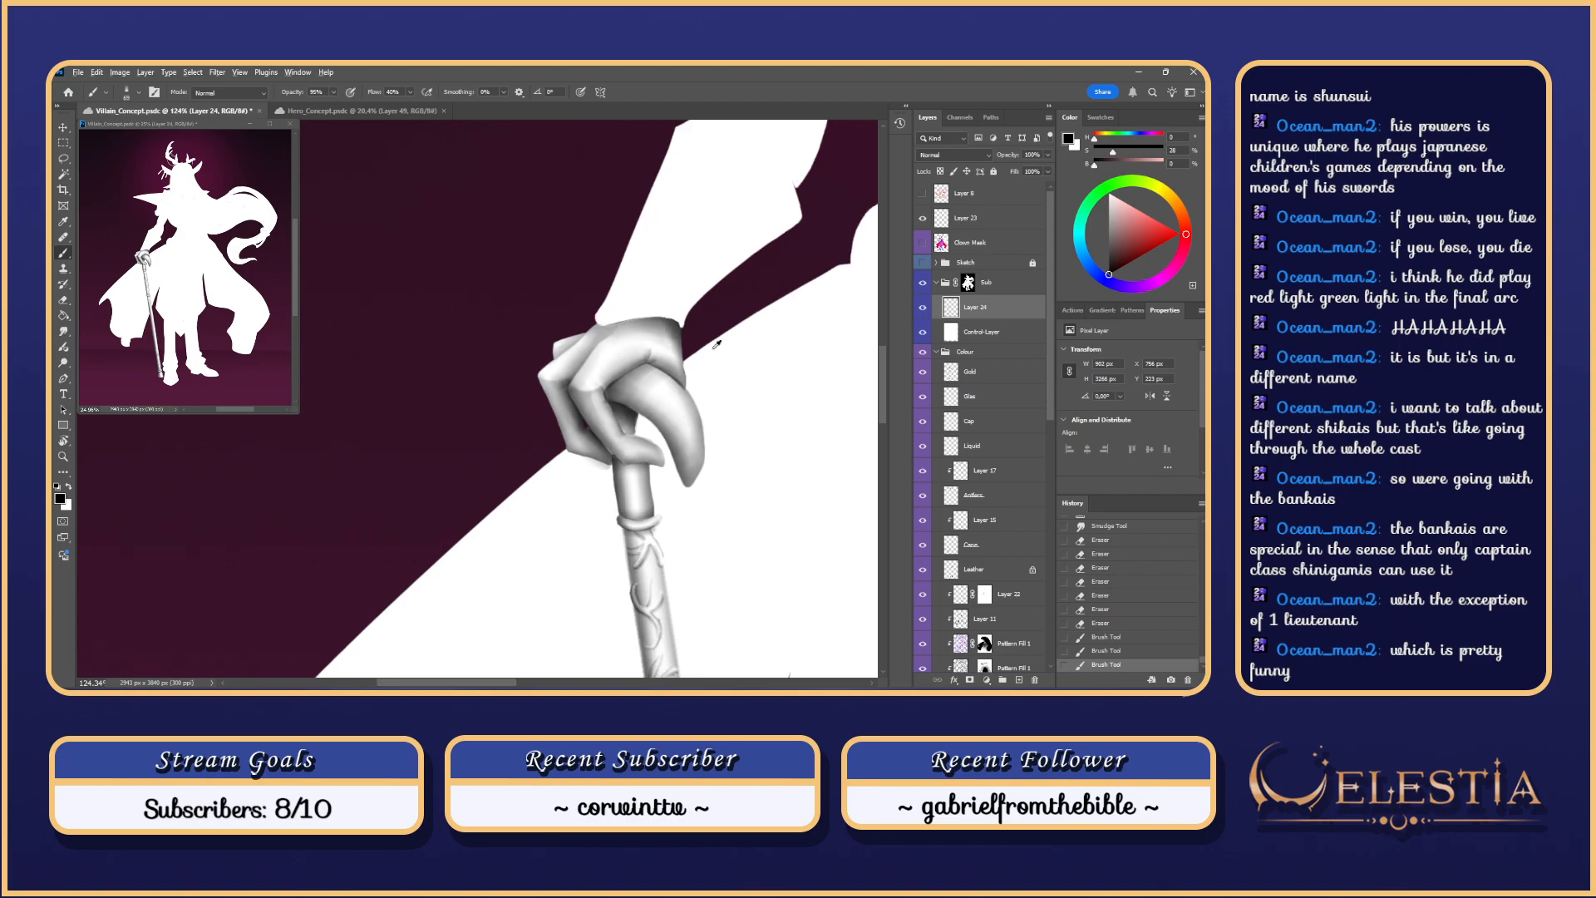
scroll(670, 331, down, 3)
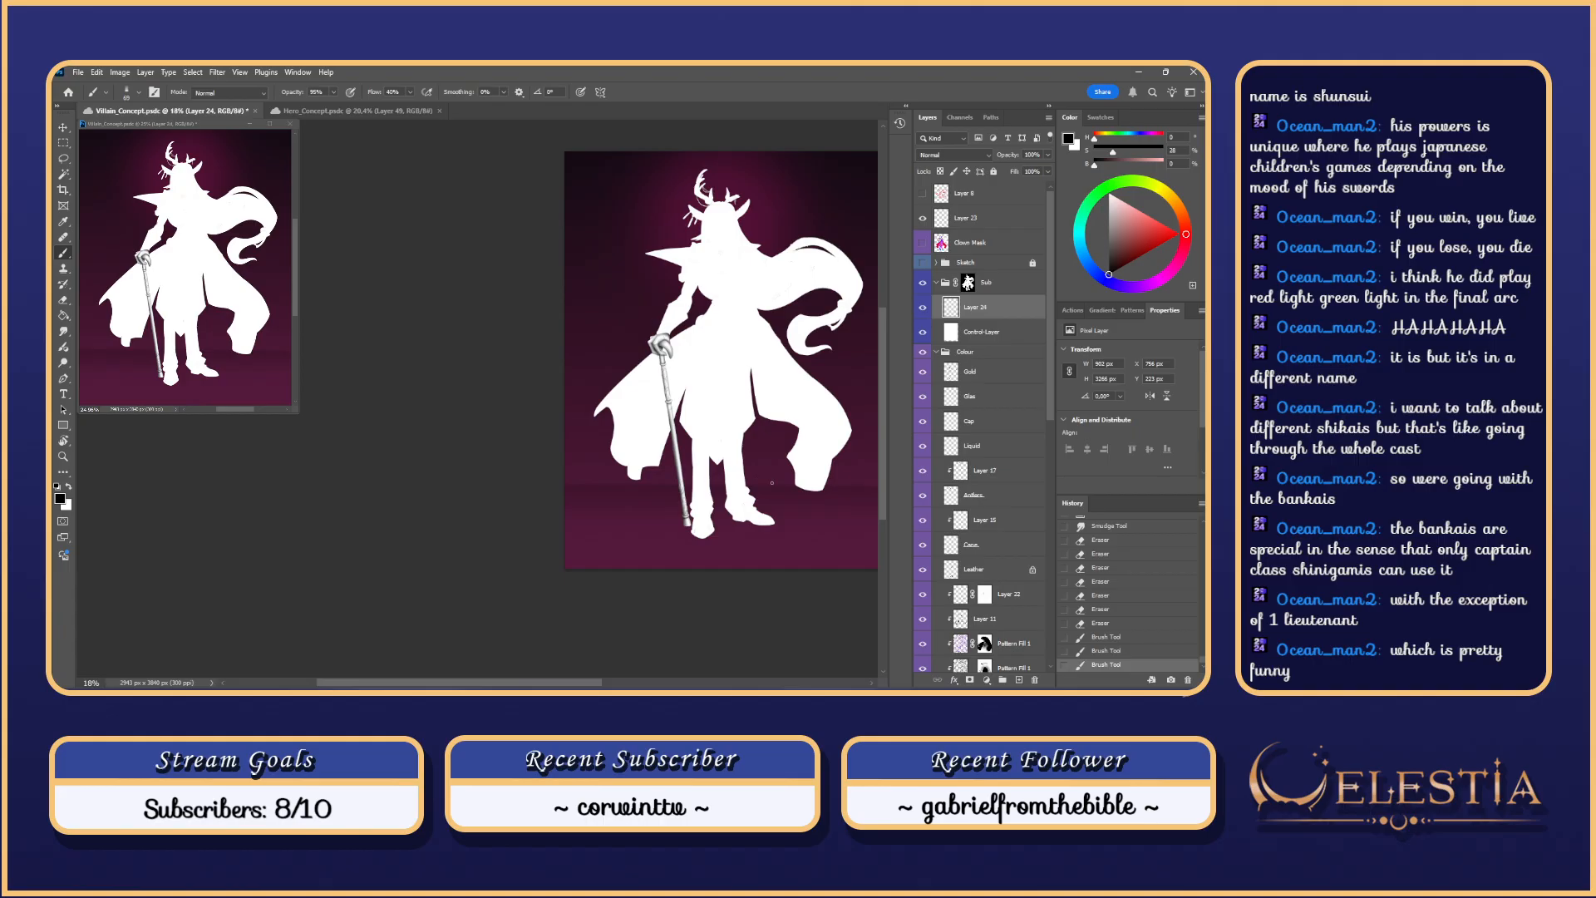
Step: Centre the figure, show the Sketch line art, and toggle Clown Mask on and off
drag(800, 512, 670, 519)
drag(723, 416, 798, 414)
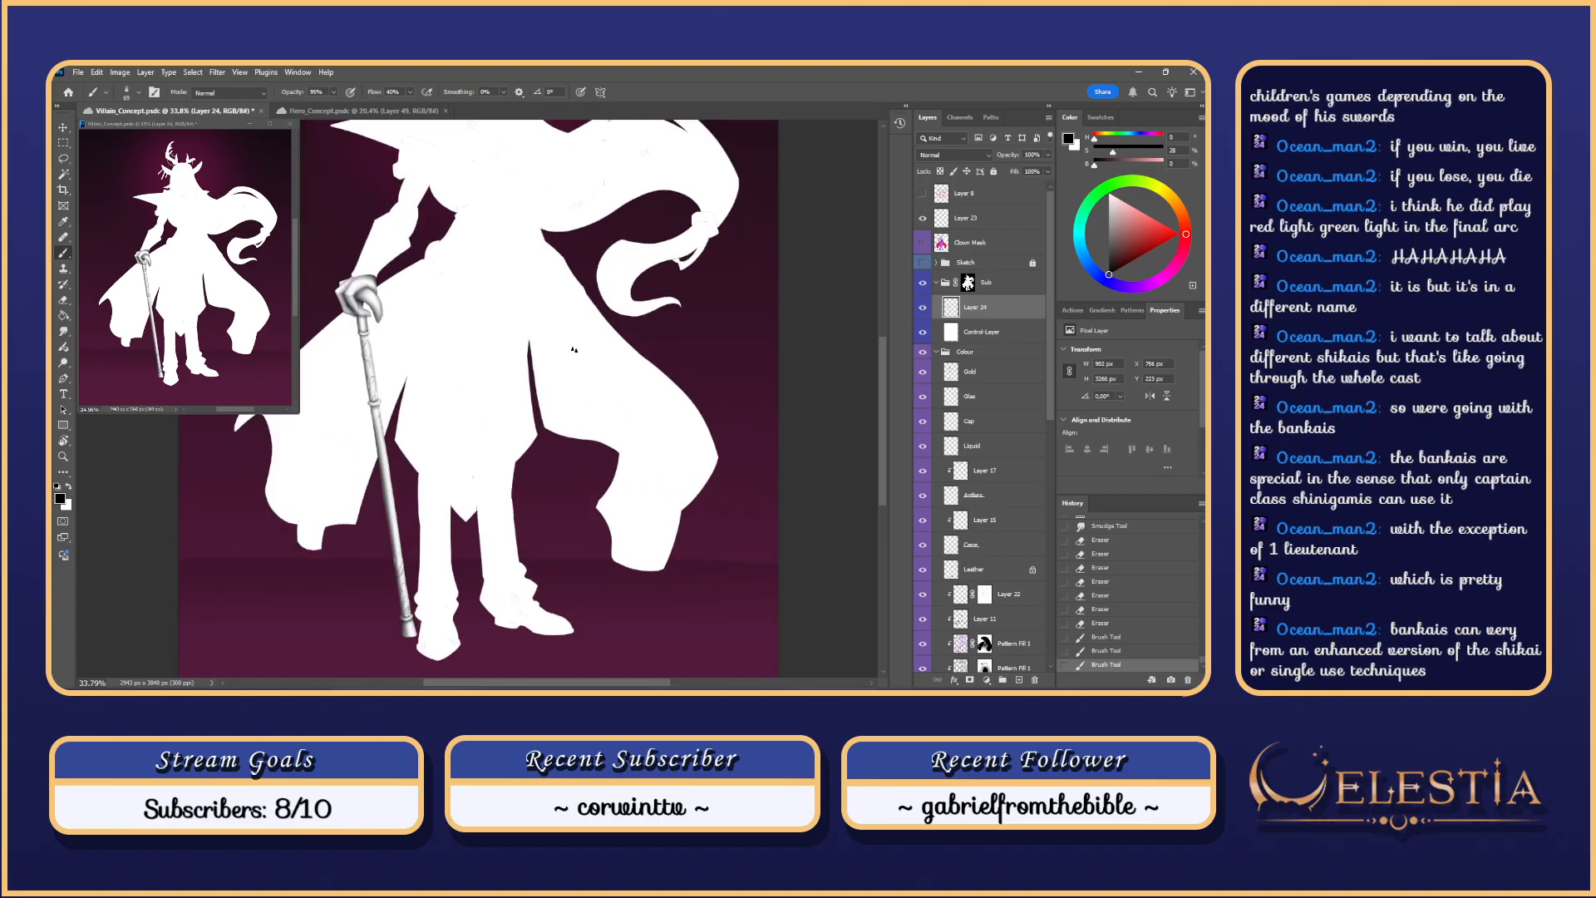
drag(521, 339, 631, 469)
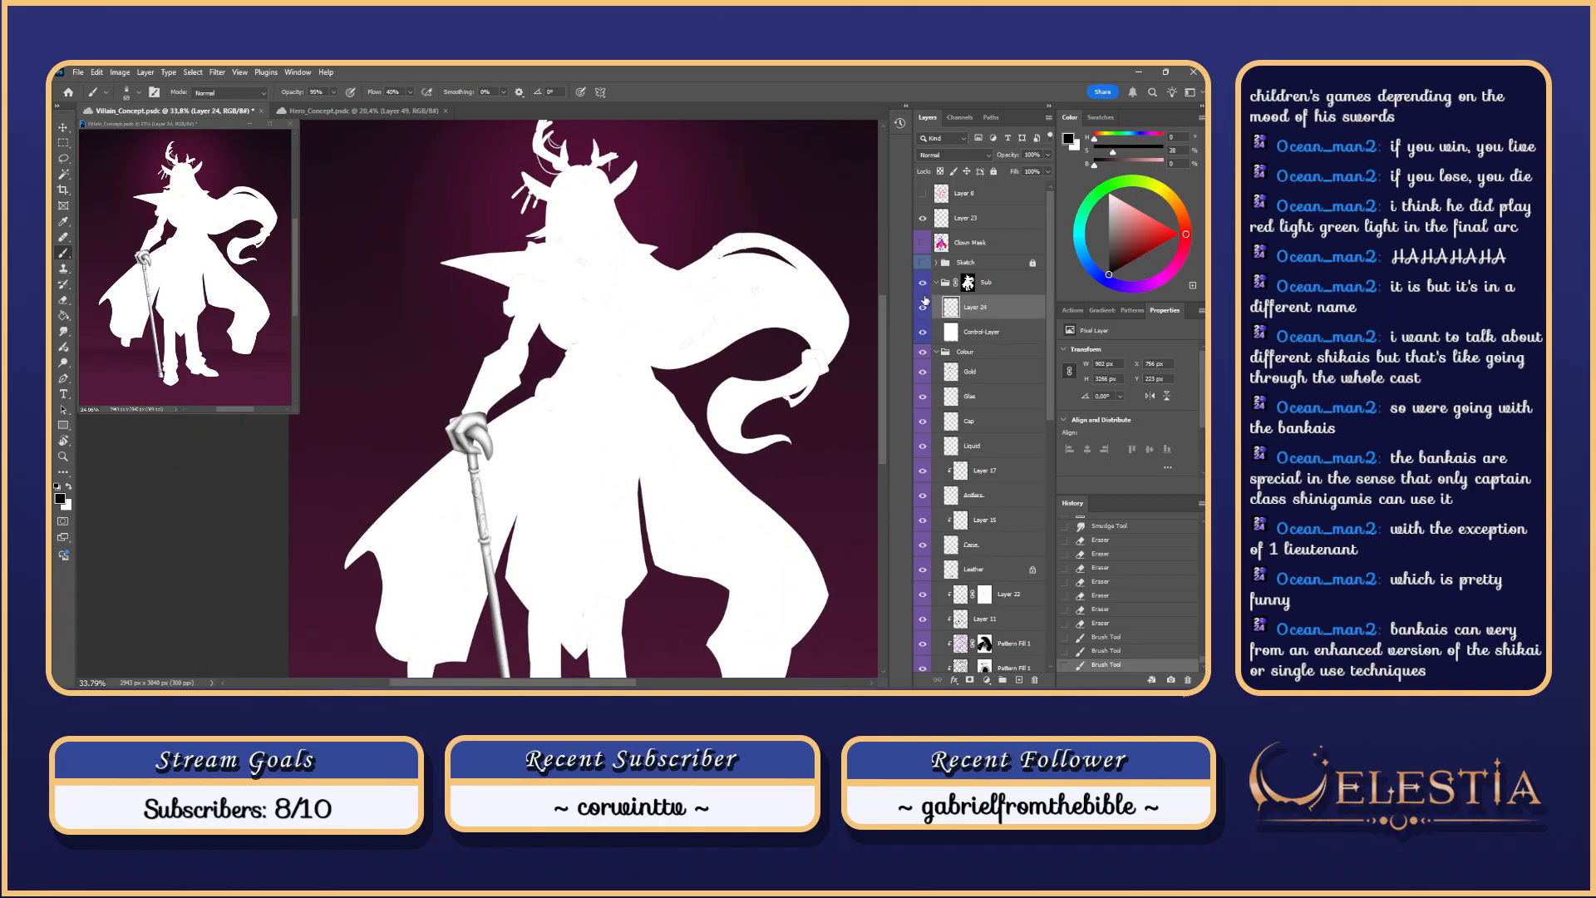
click(923, 263)
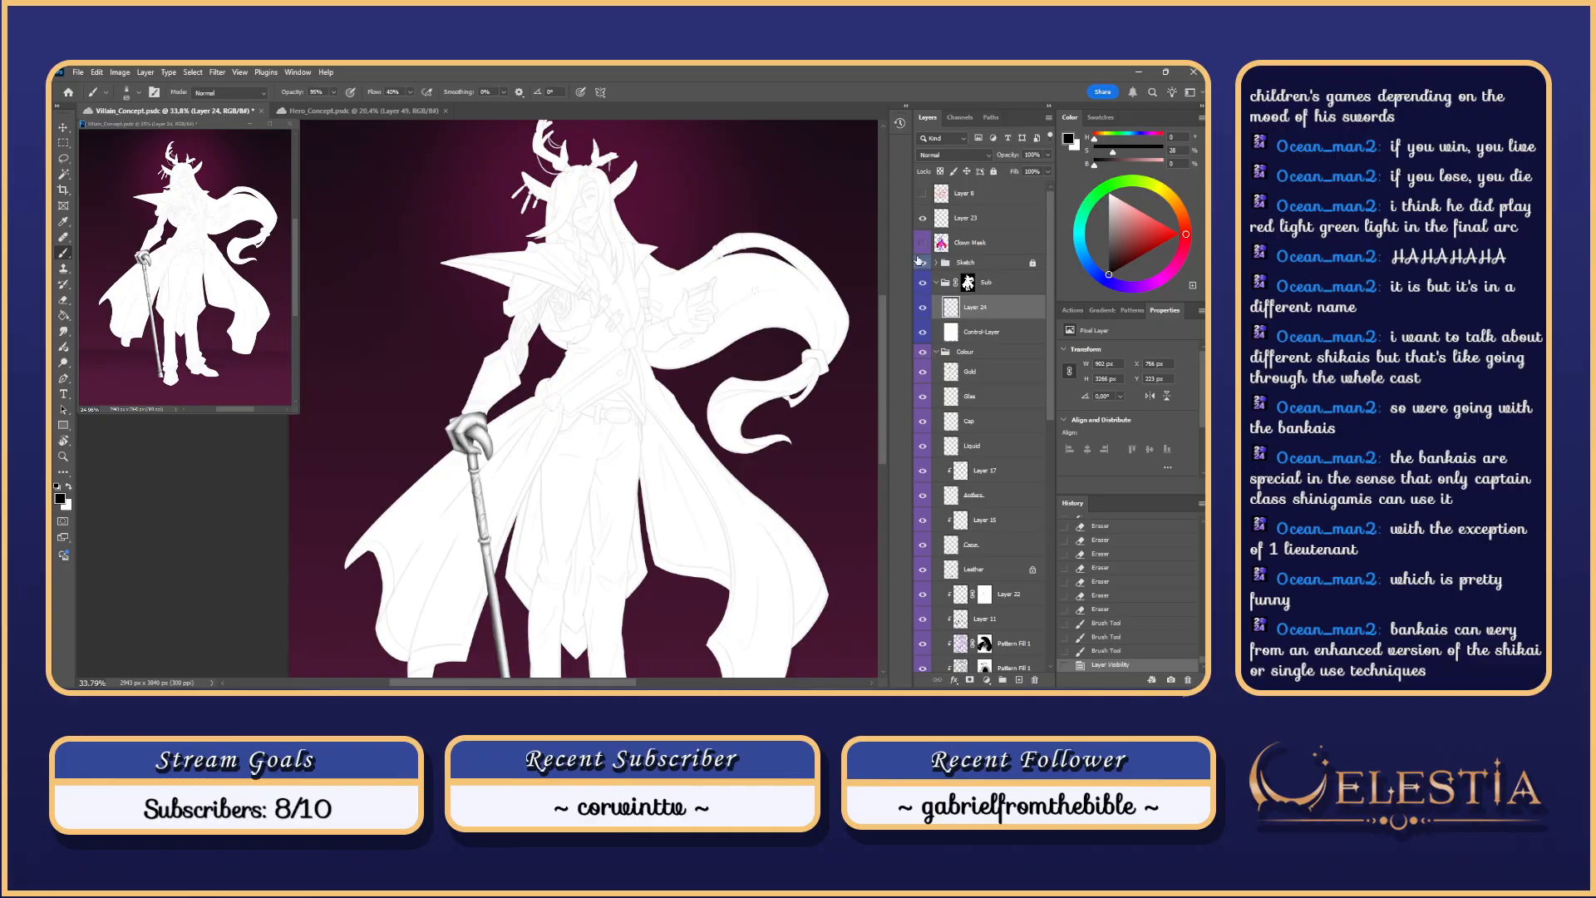
click(923, 243)
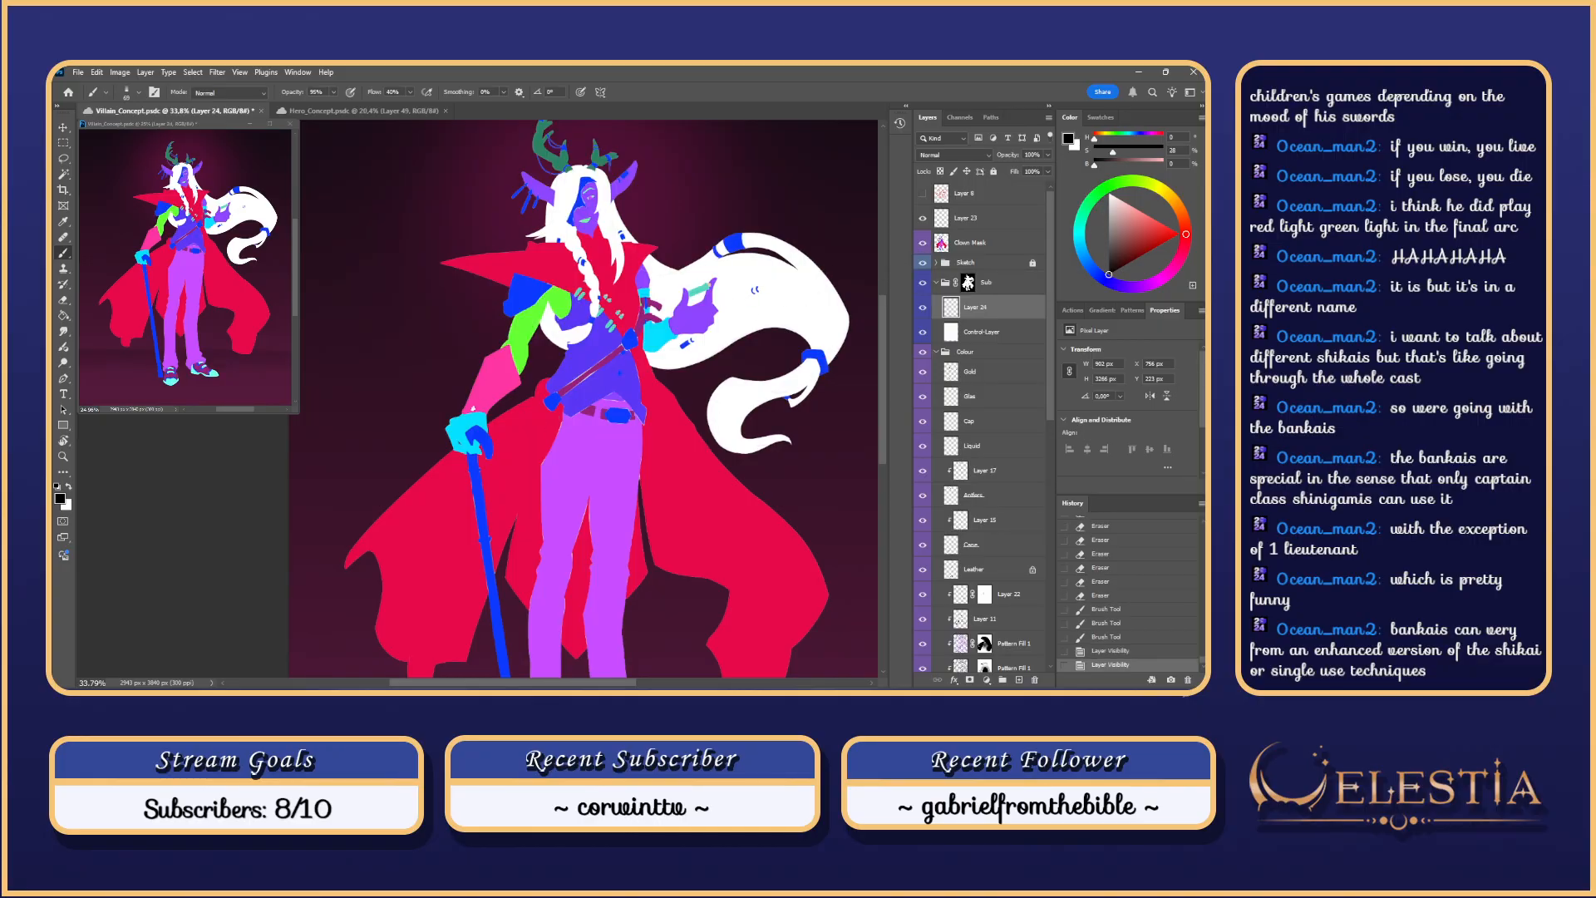
click(923, 242)
Step: Magic Wand-select the sleeve on Clown Mask, then make Layer 24 active
click(973, 242)
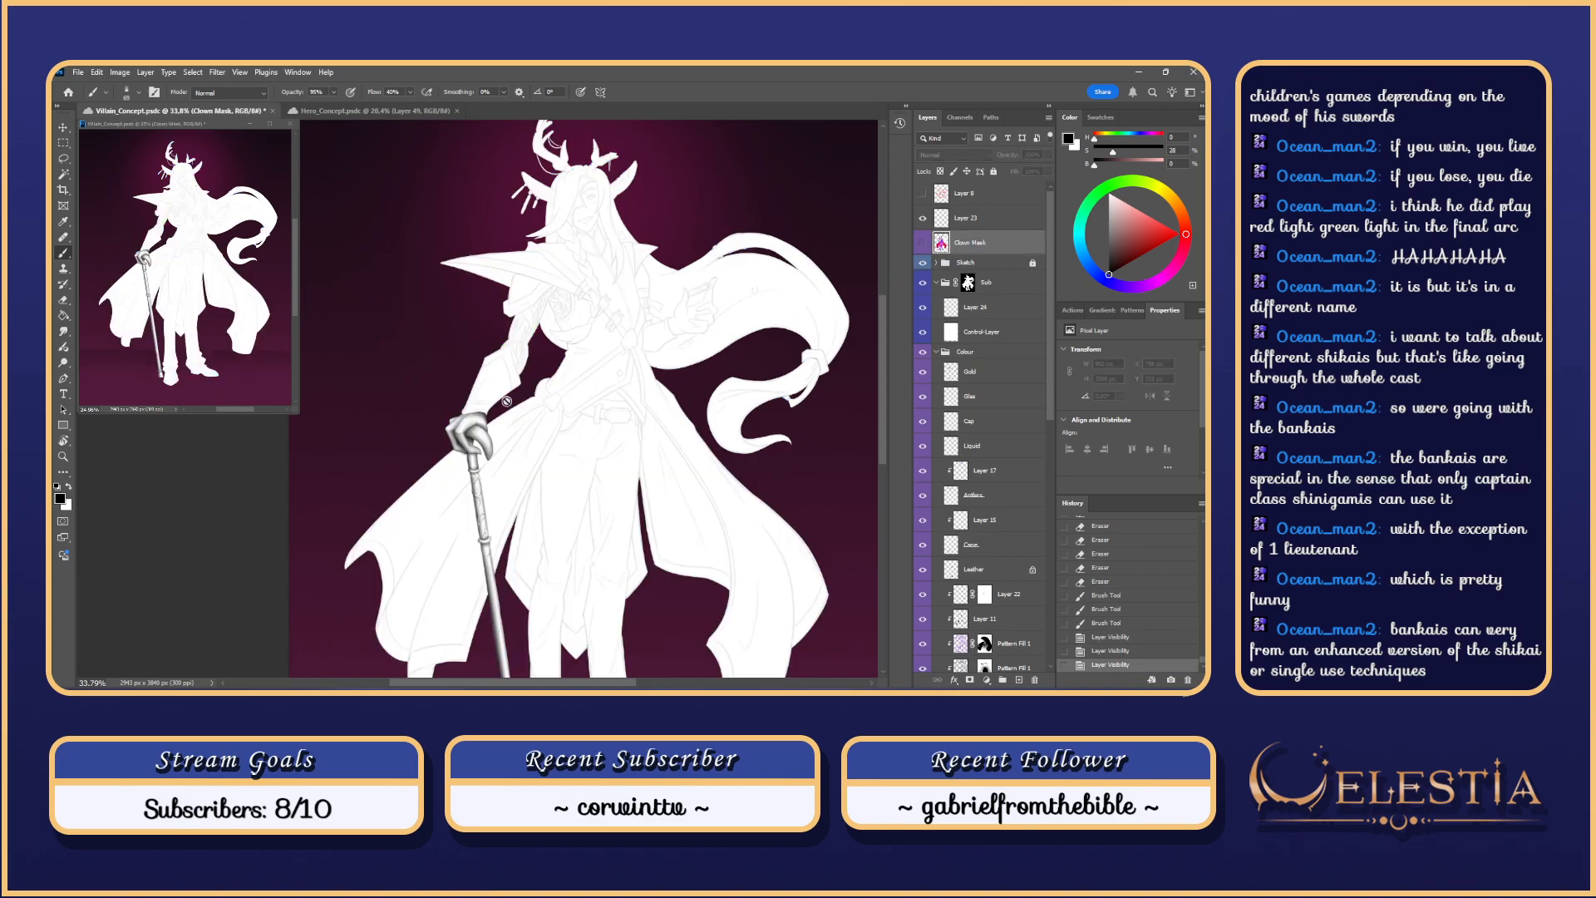
key(w)
click(484, 403)
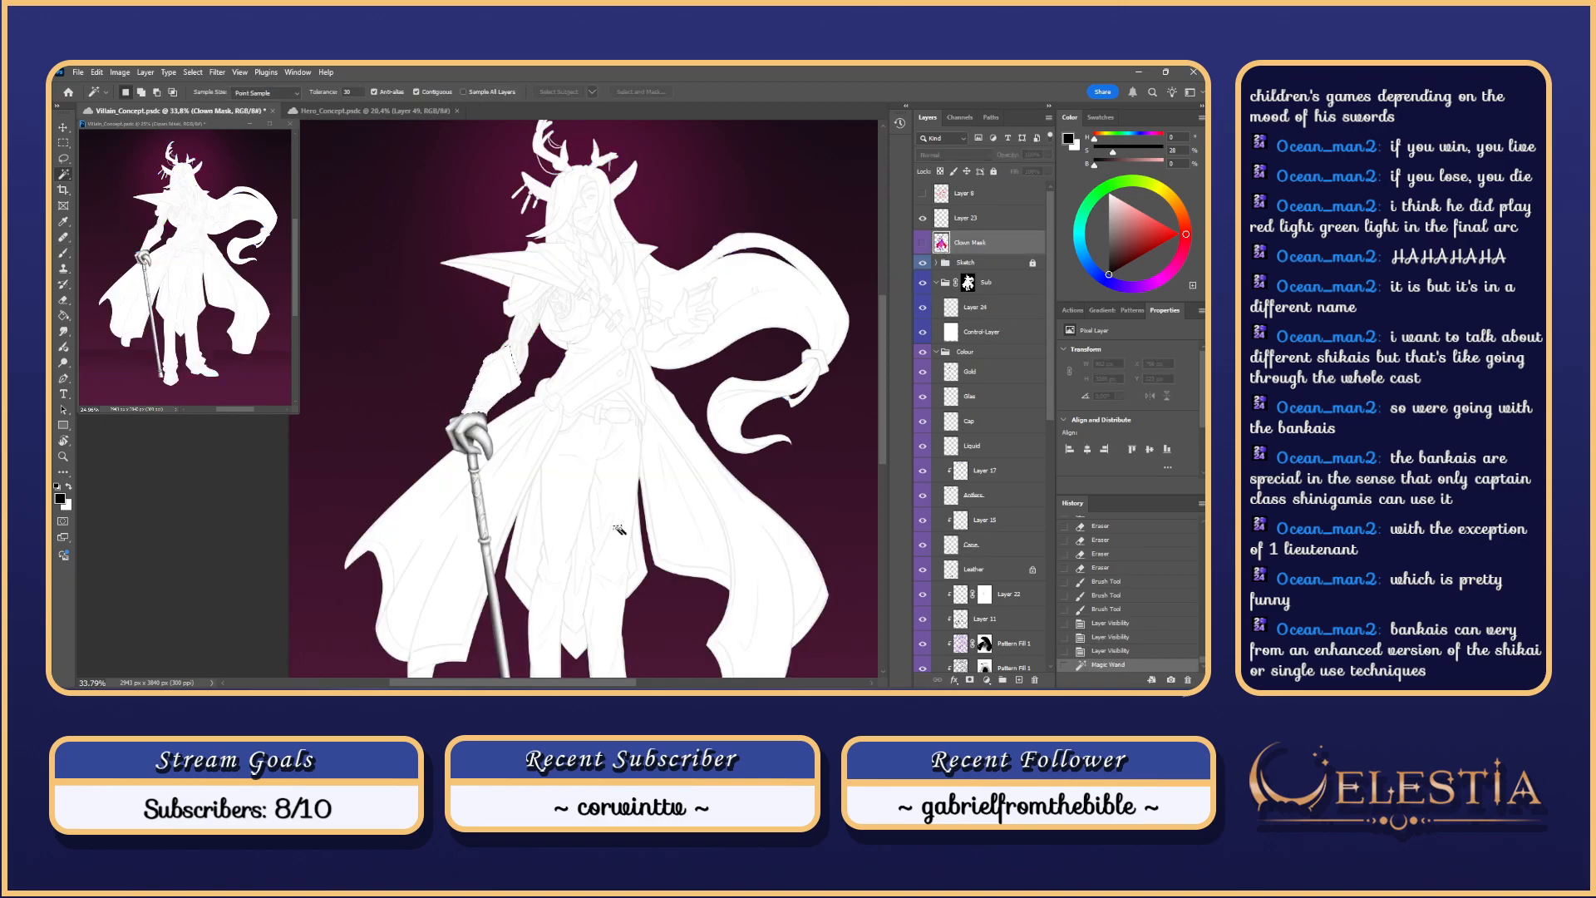
click(989, 309)
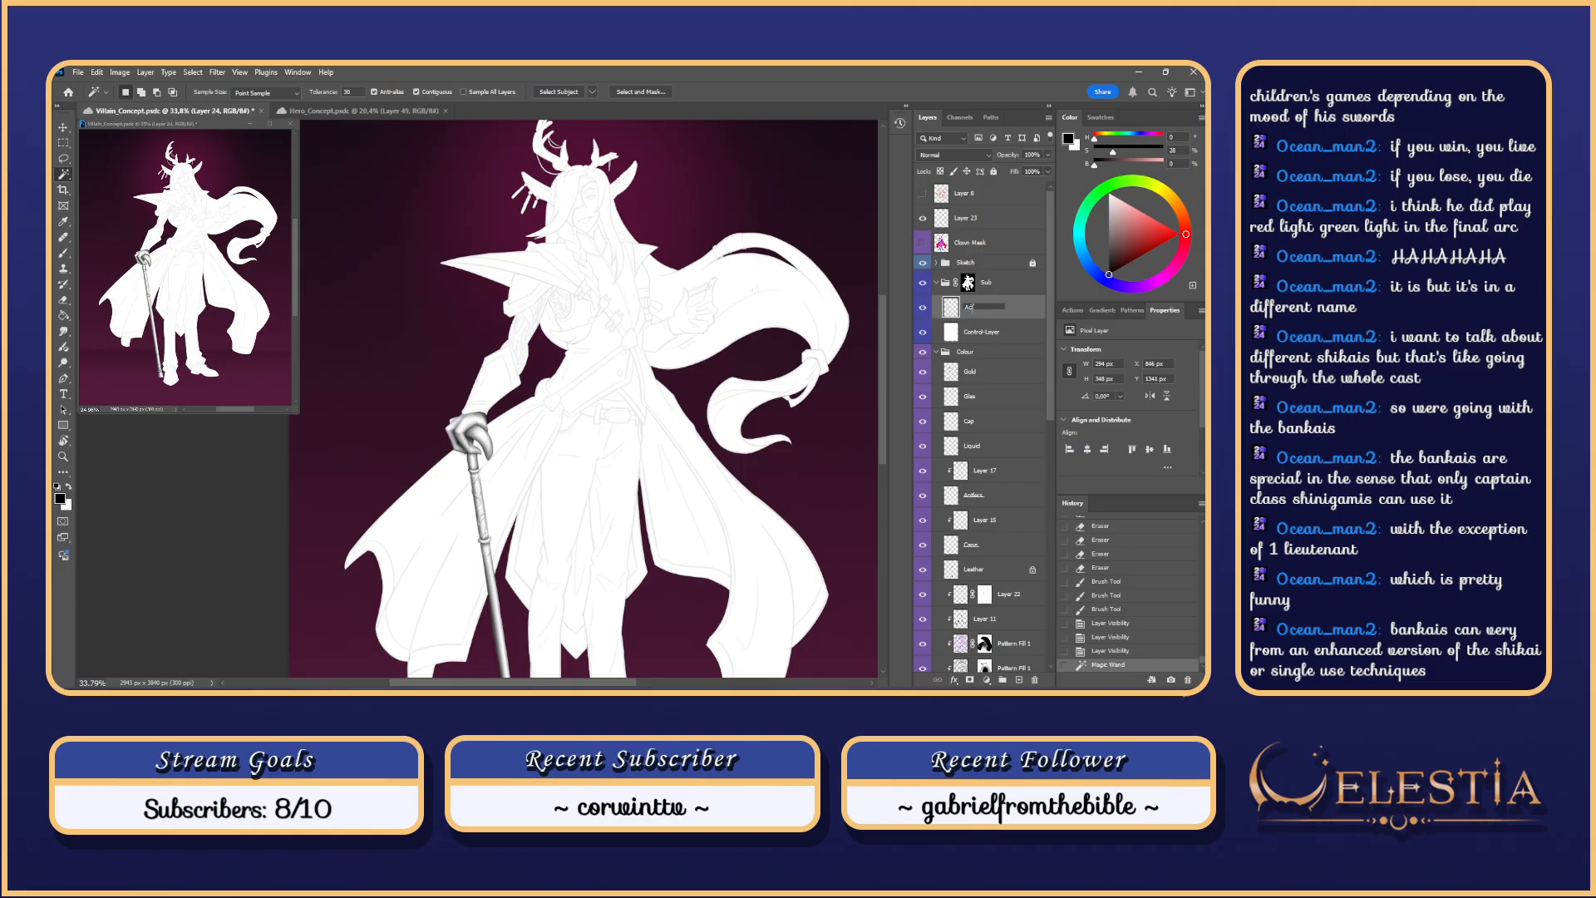
Step: Name the new layer Ao-Pass and try a brush stroke along the sleeve edge, then undo it
text(Ao-Pass)
key(Return)
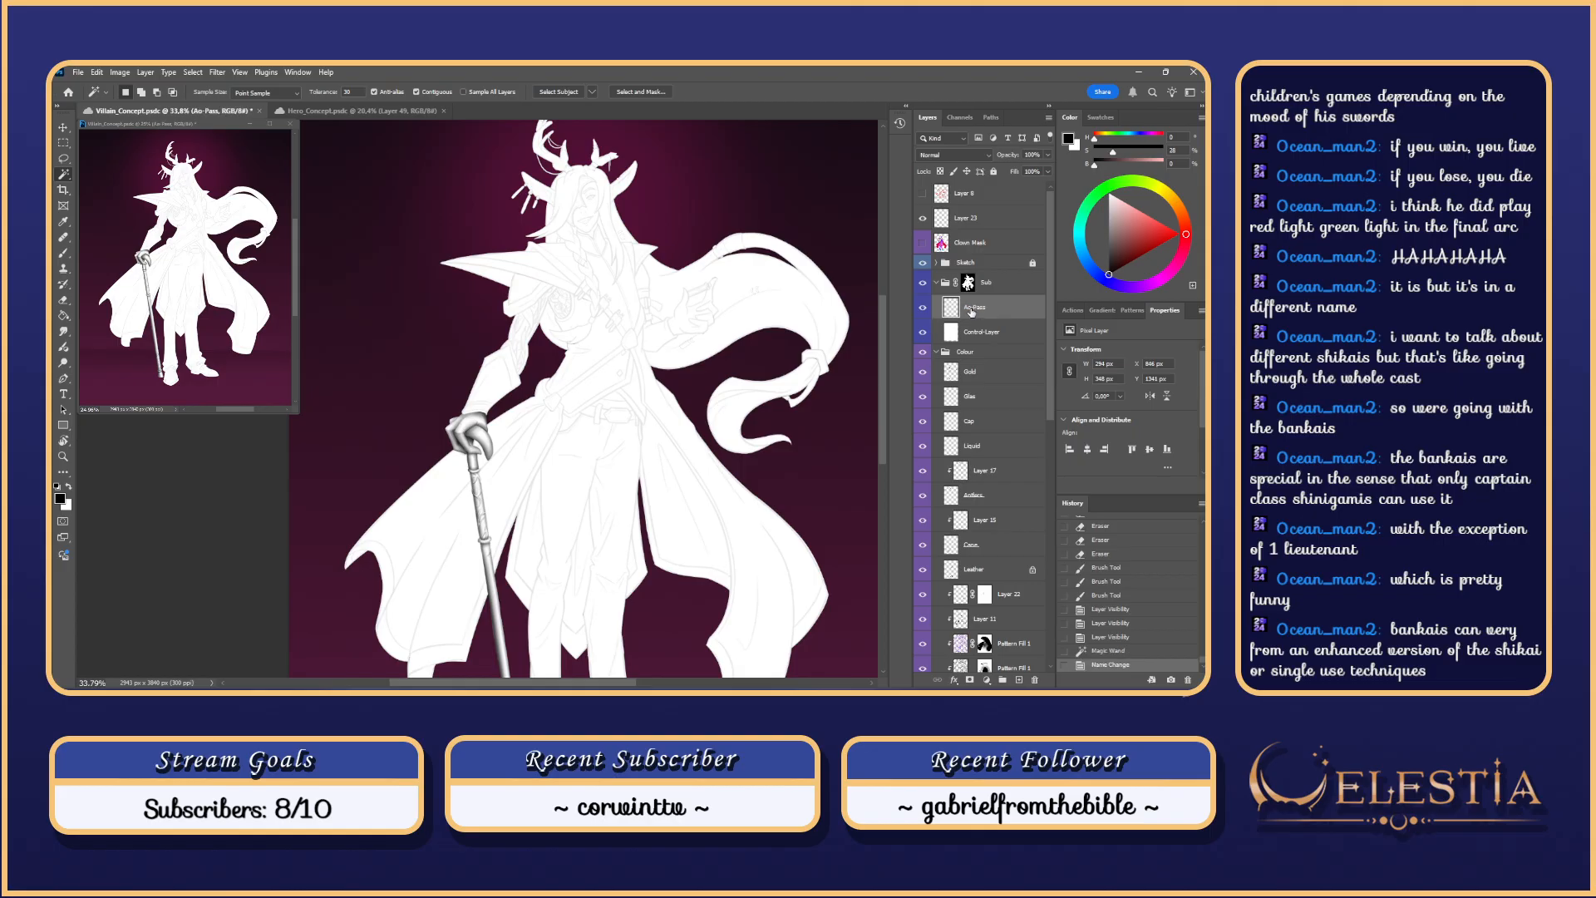
key(b)
drag(488, 360, 489, 358)
scroll(501, 370, up, 3)
key(ctrl+z)
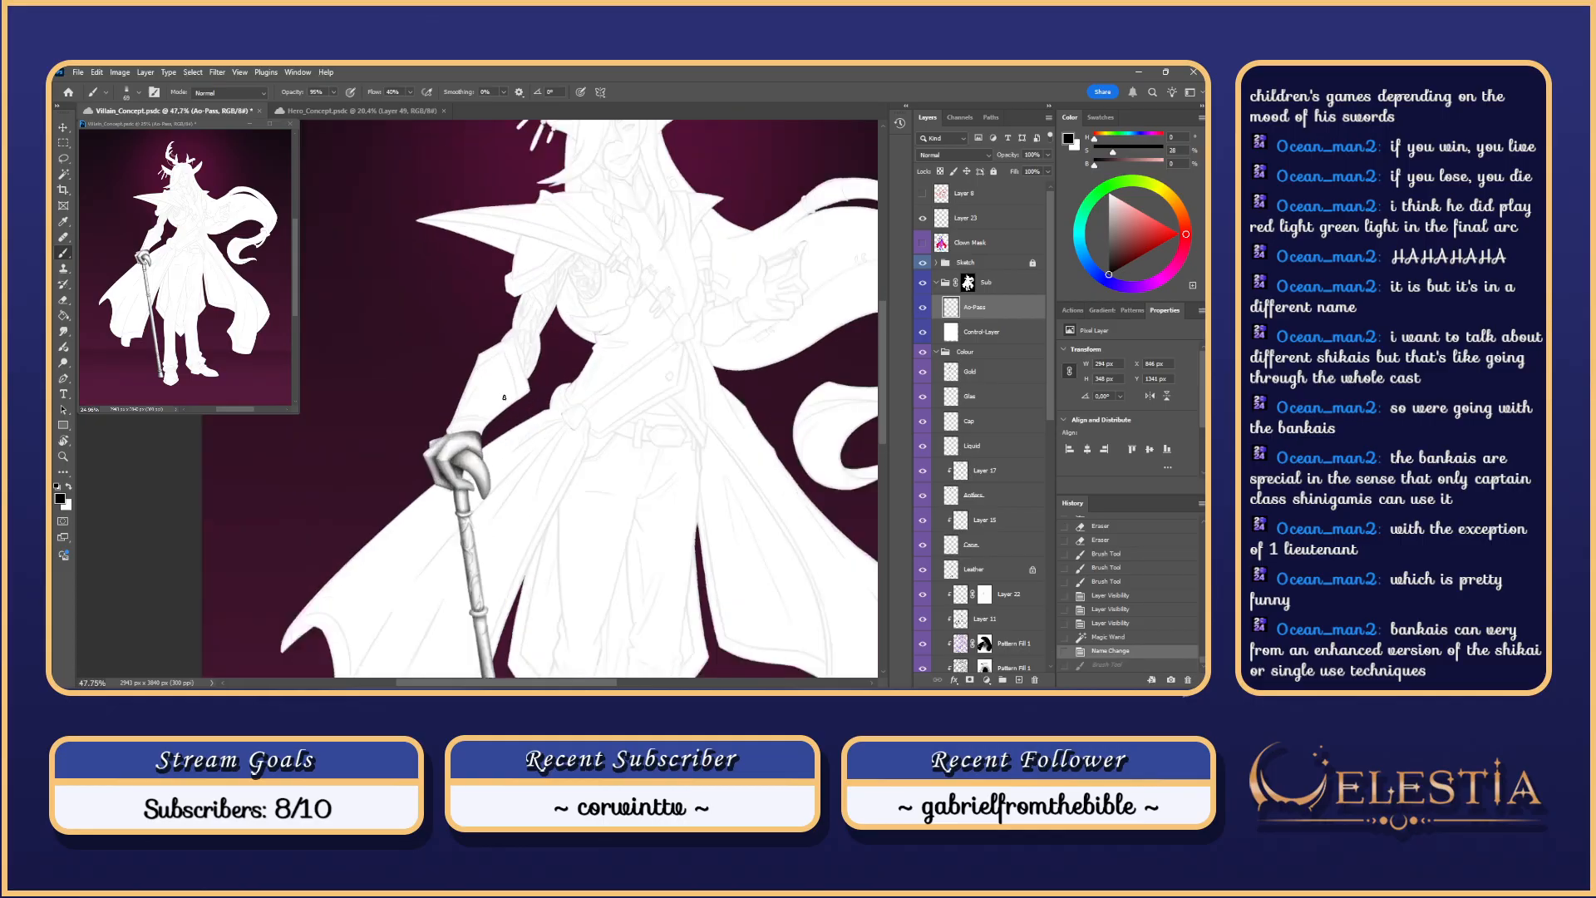
Step: Rotate the canvas to angle the hand and test a dark stroke down its left edge
scroll(586, 441, down, 2)
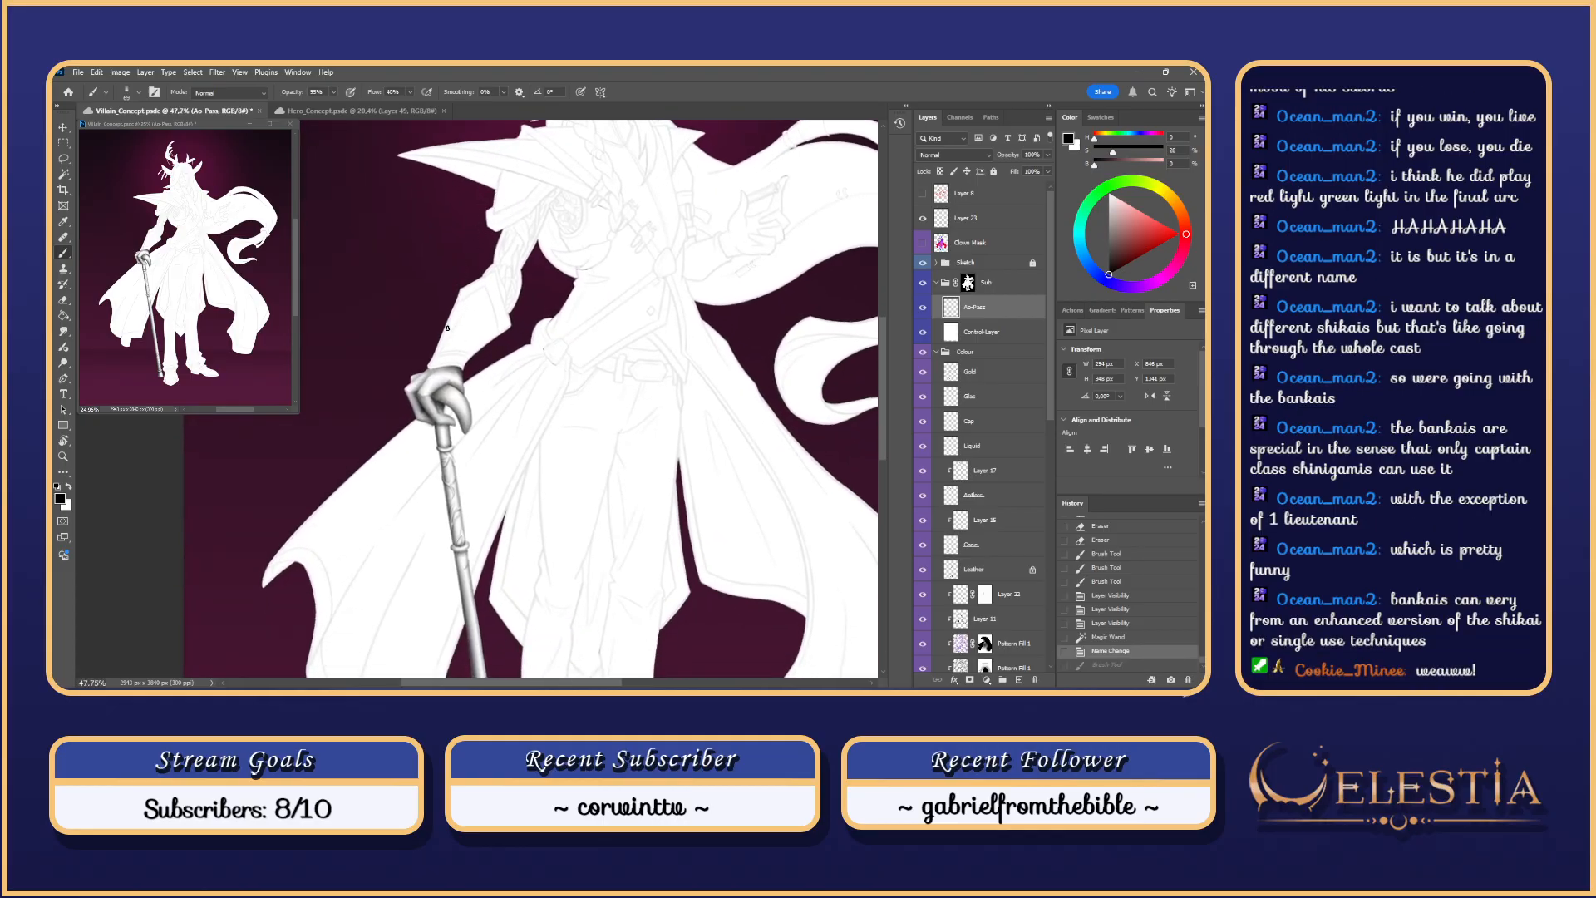
scroll(453, 356, up, 3)
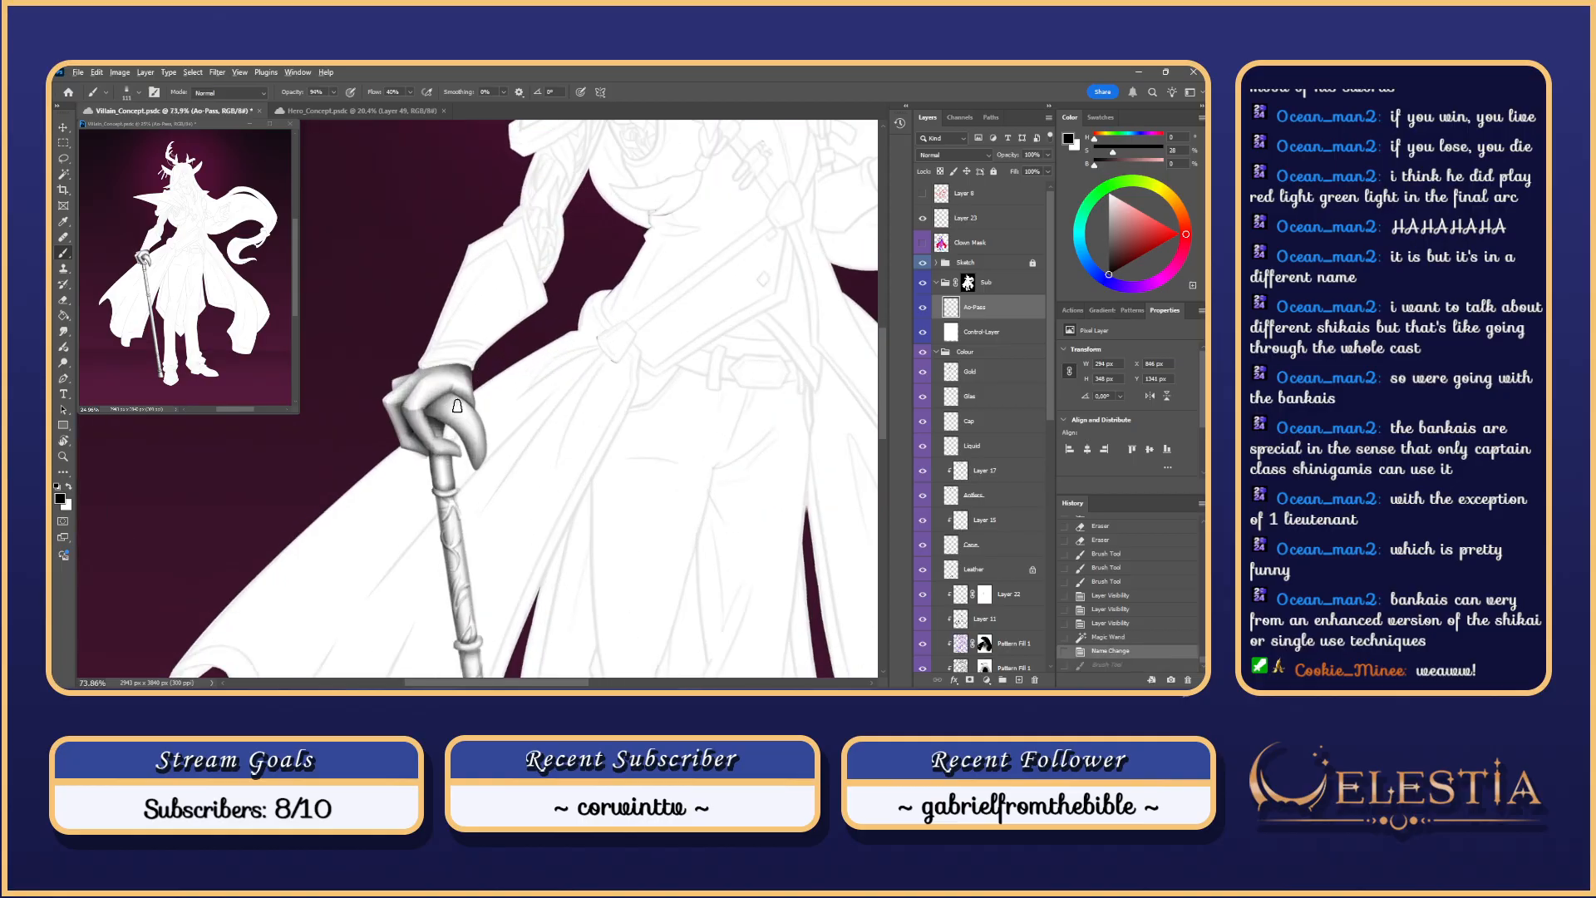
scroll(456, 406, up, 3)
key(r)
drag(582, 492, 545, 223)
drag(431, 376, 432, 436)
key(ctrl+z)
drag(436, 372, 419, 379)
drag(428, 375, 439, 443)
key(ctrl+z)
Step: Repeatedly paint and undo dark shading strokes down the glove cuff edge
drag(433, 364, 437, 443)
key(ctrl+z)
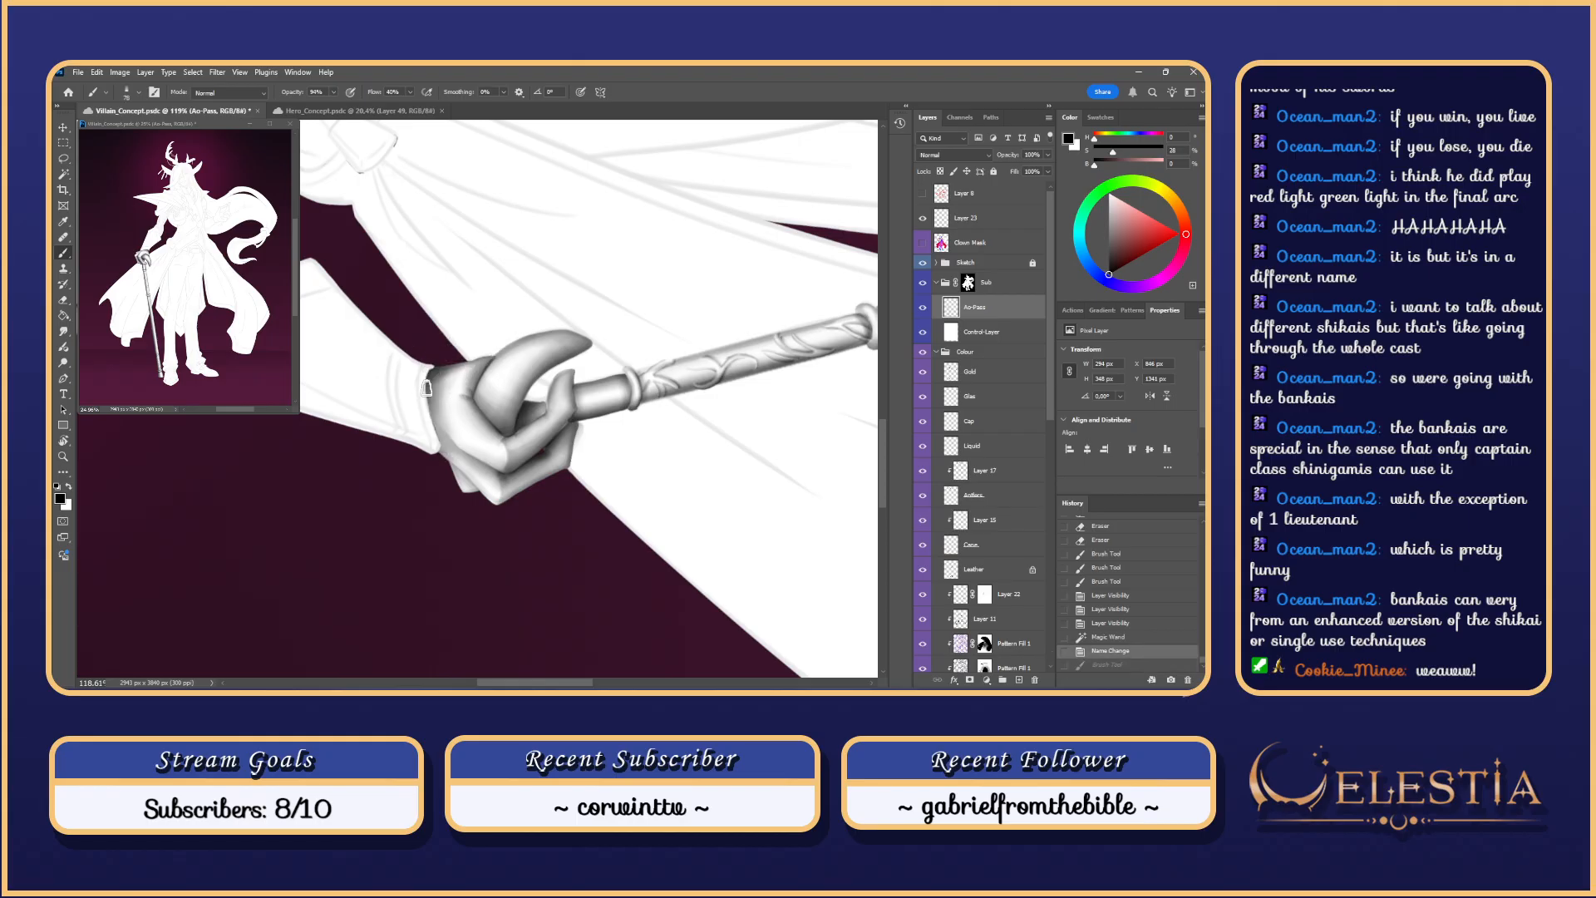
drag(431, 368, 437, 458)
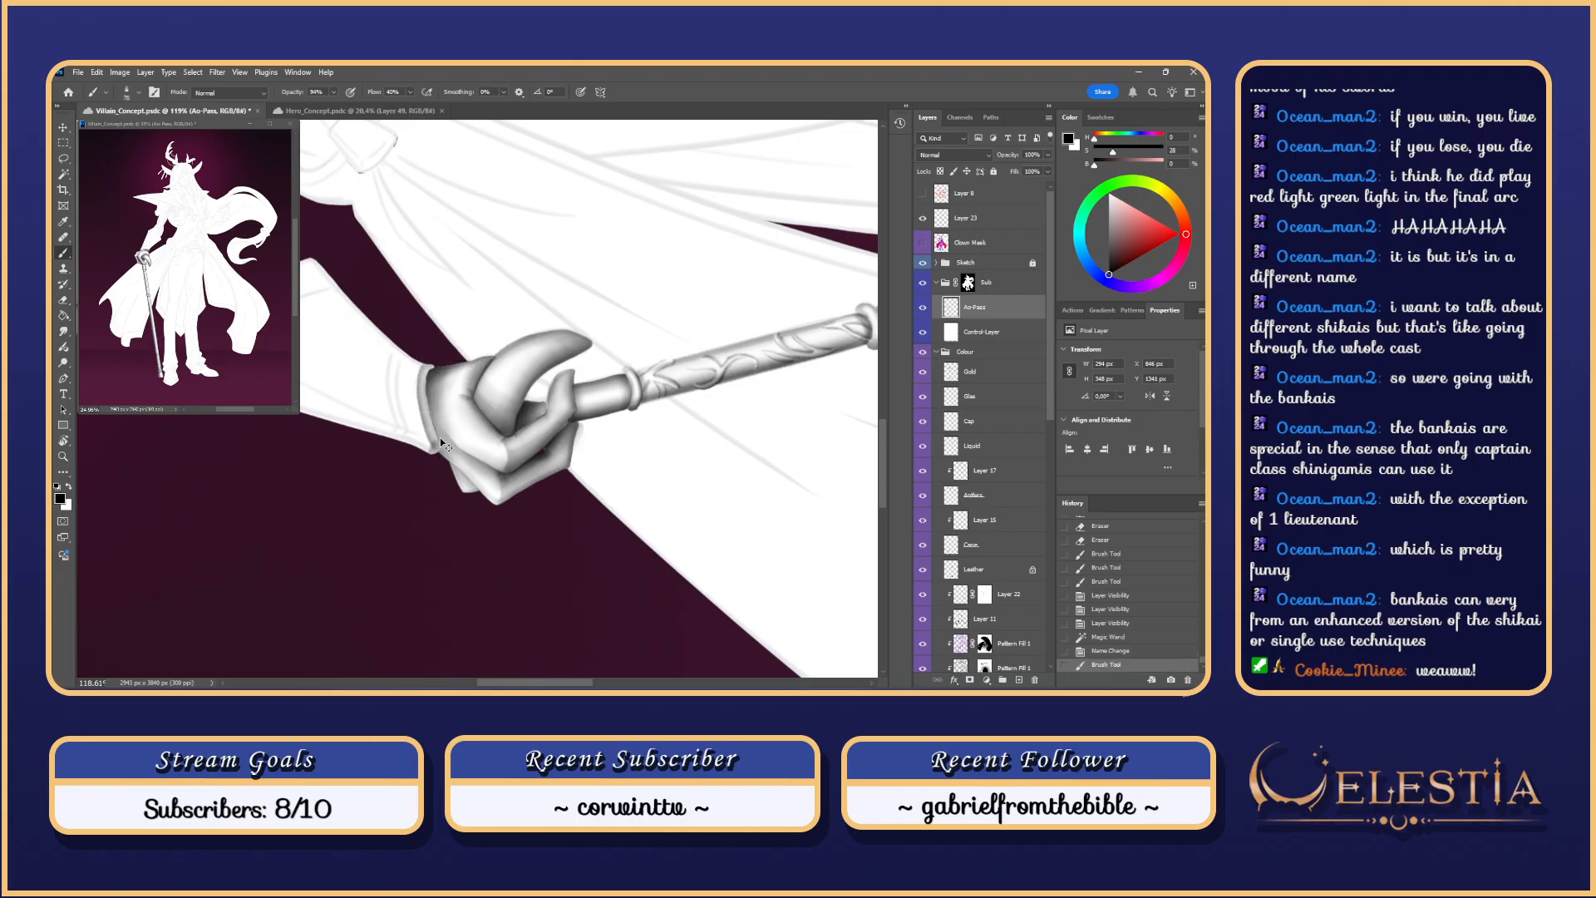
key(ctrl+z)
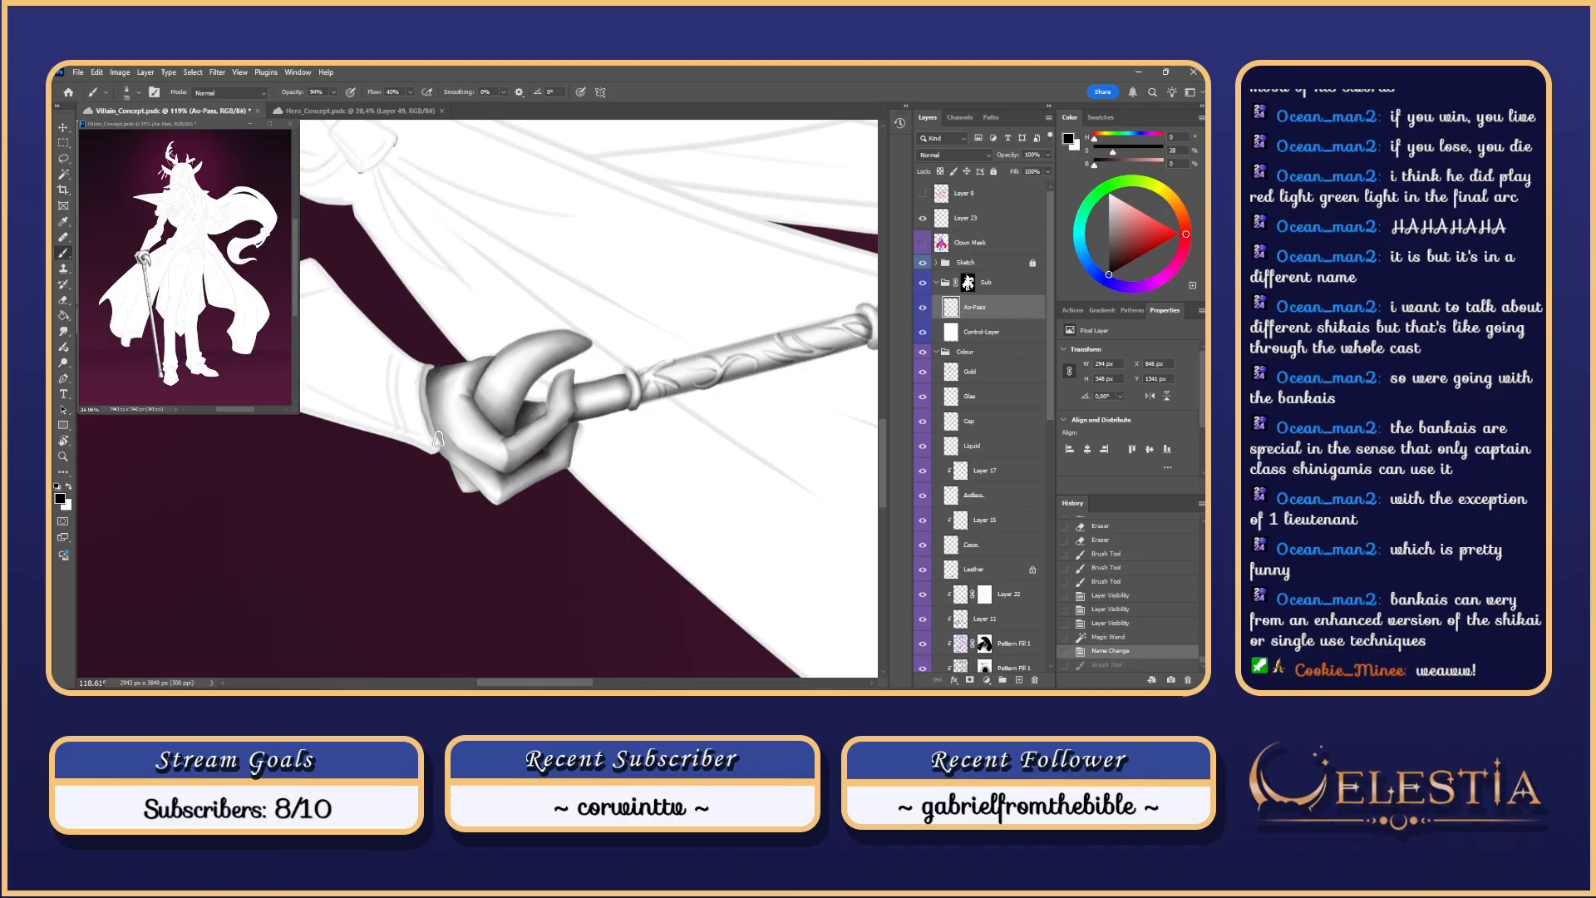
drag(438, 439, 440, 448)
key(ctrl+z)
drag(435, 354, 438, 447)
key(ctrl+z)
key(ctrl+z)
drag(435, 354, 437, 451)
key(ctrl+z)
key(ctrl+z)
key(ctrl+z)
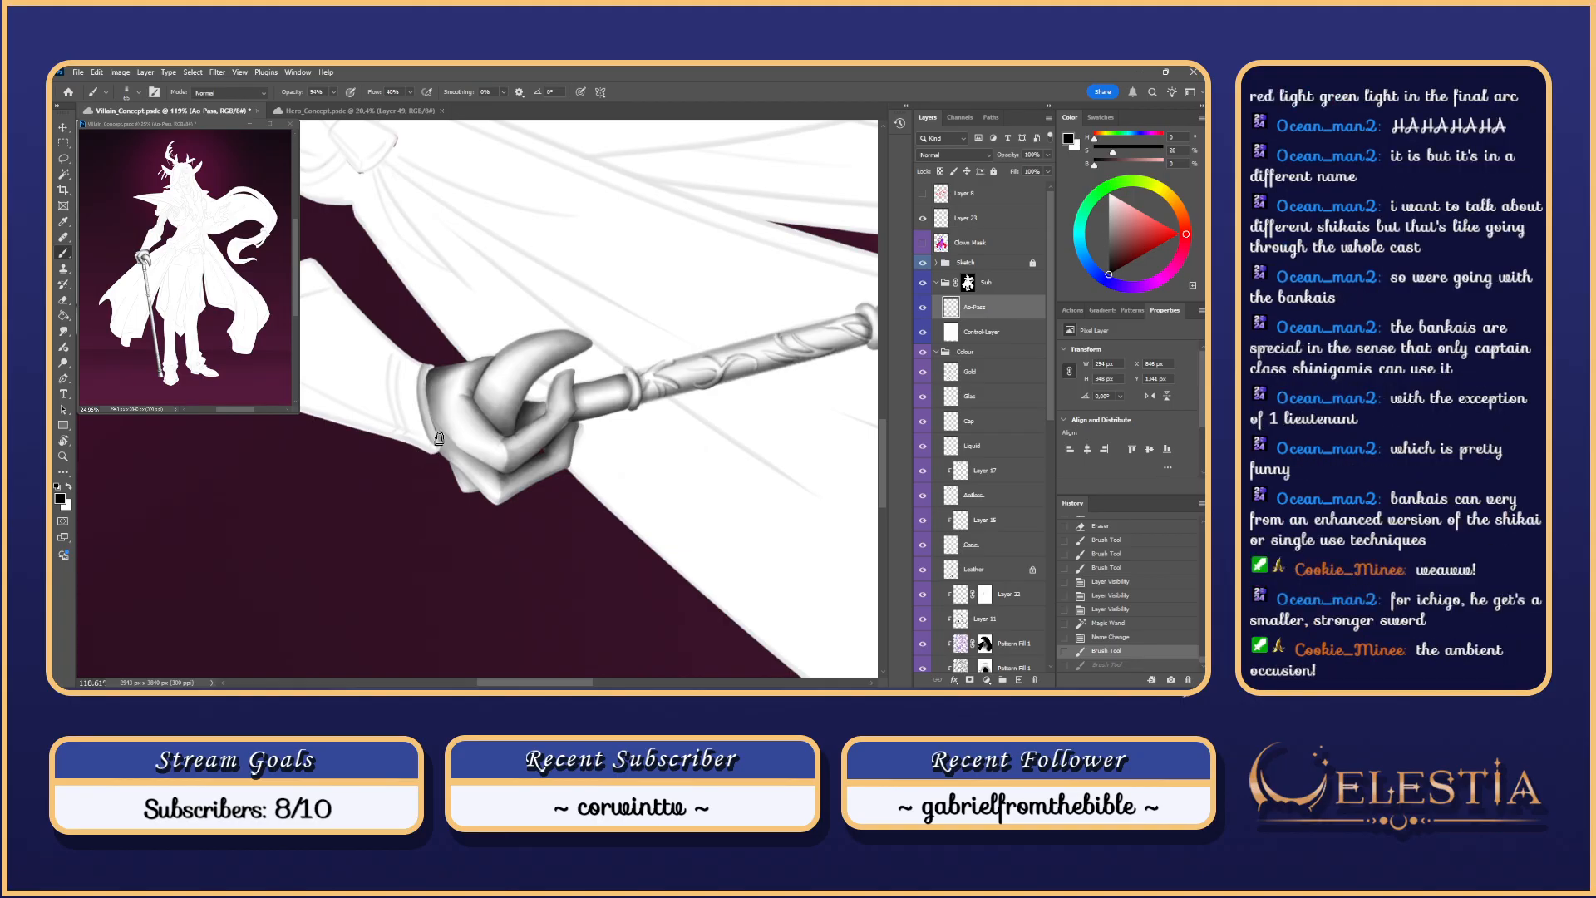
Step: Hide the sketch lines and trial more cuff strokes, undoing them all
mouse_move(497, 408)
mouse_down()
mouse_move(532, 363)
mouse_move(465, 425)
mouse_up()
key(ctrl+z)
key(ctrl+z)
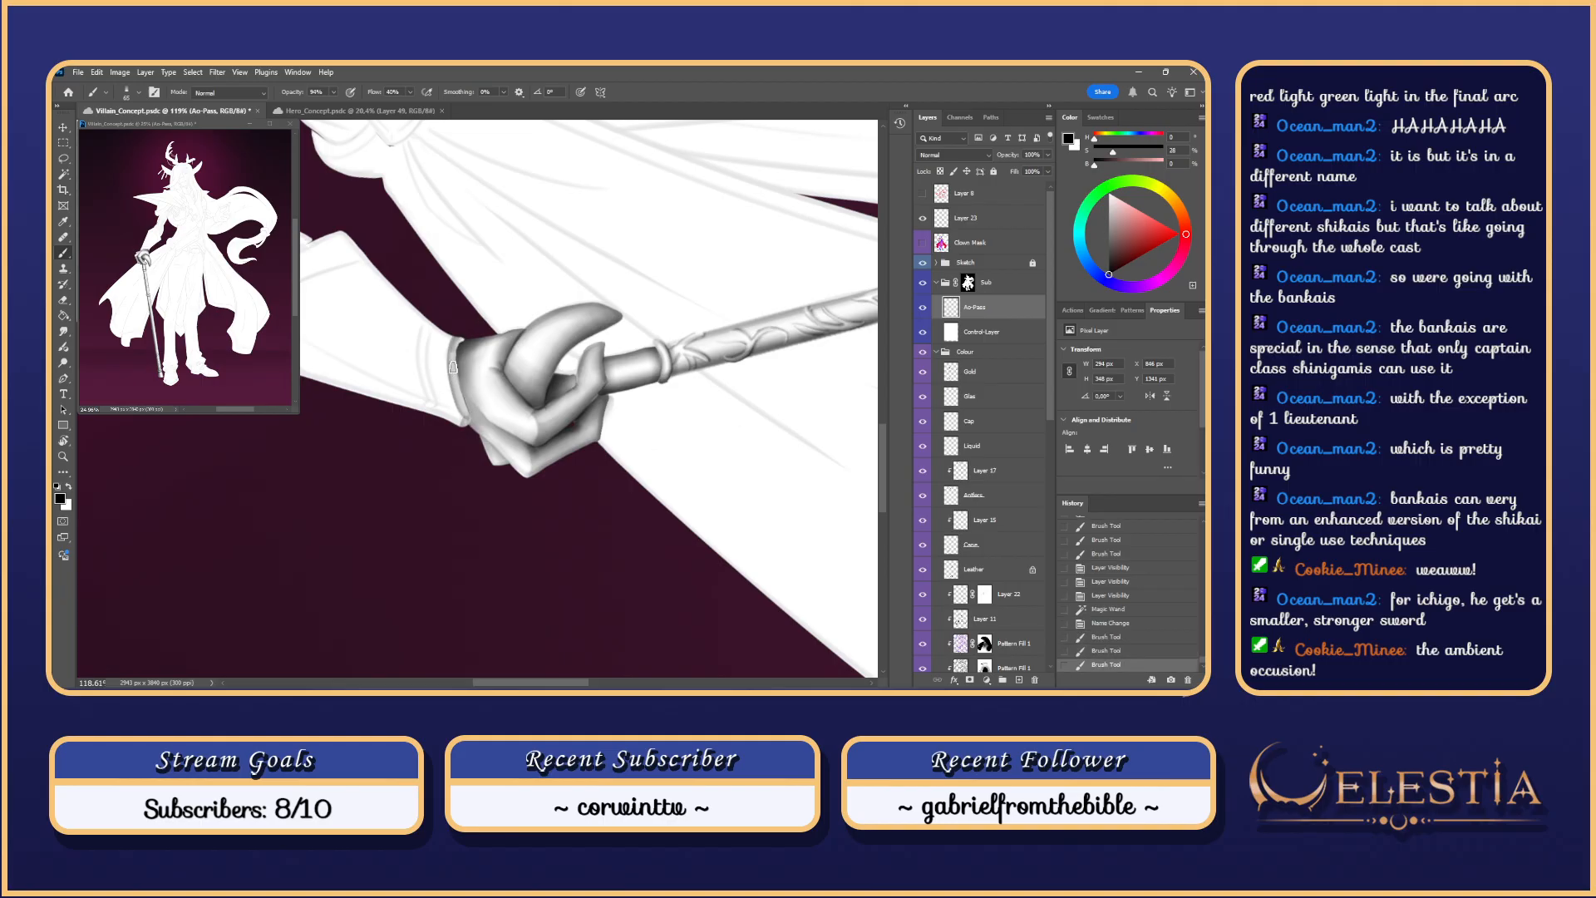
key(ctrl+z)
mouse_move(453, 367)
mouse_down()
mouse_move(459, 354)
mouse_move(459, 412)
mouse_up()
key(ctrl+z)
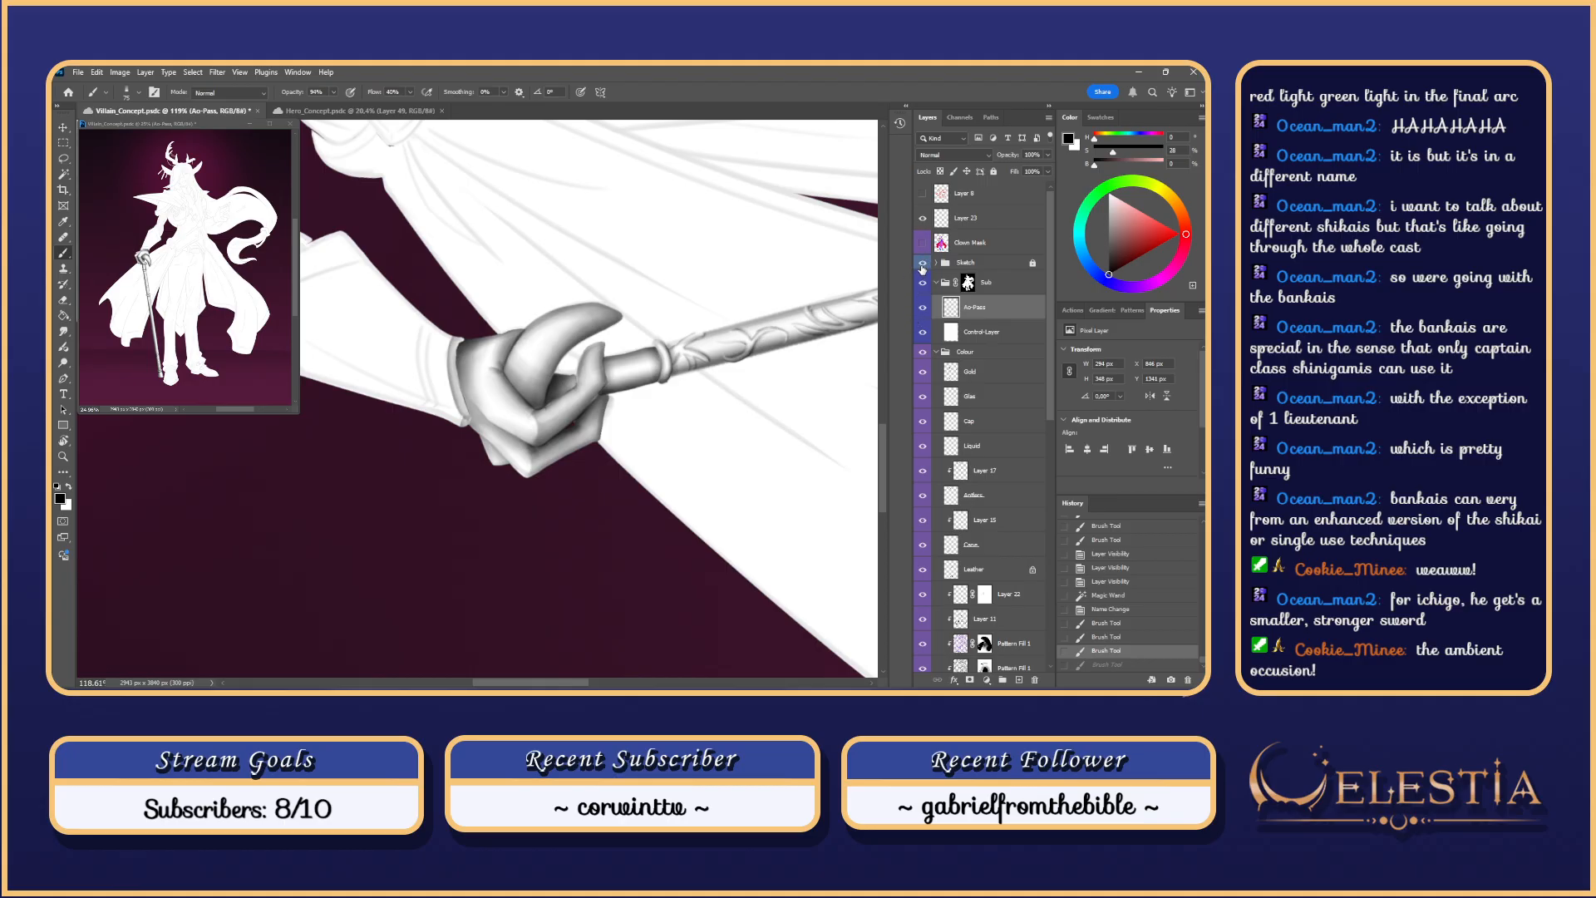
click(922, 262)
drag(459, 418, 467, 426)
drag(457, 351, 476, 431)
key(ctrl+z)
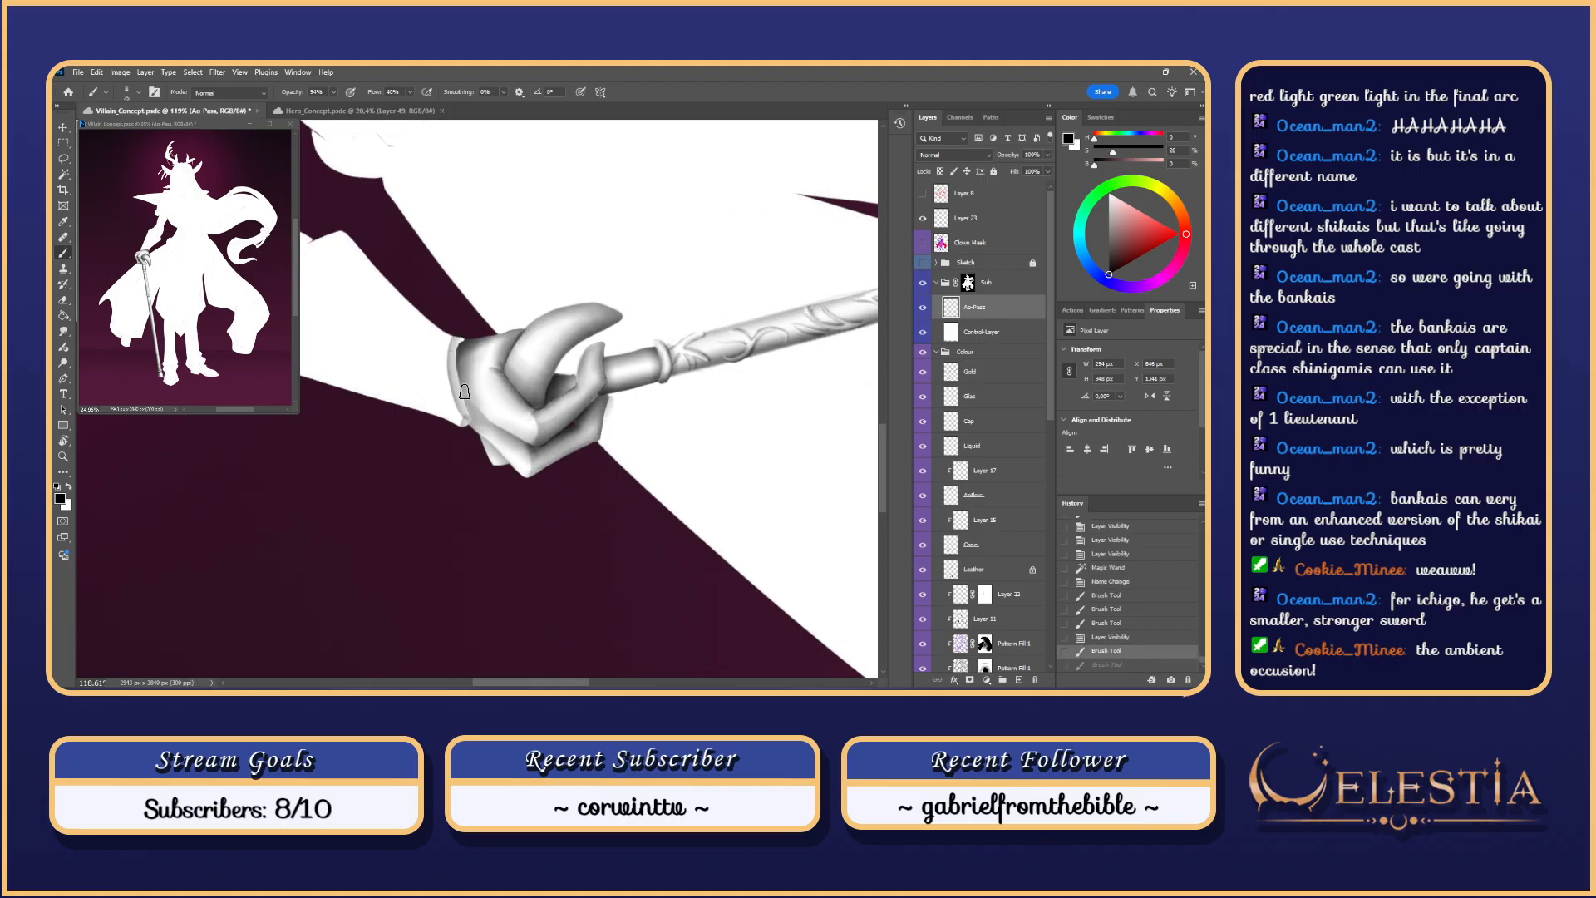
key(ctrl+z)
key(ctrl+z)
key(ctrl+z)
key(ctrl+z)
key(ctrl+z)
key(ctrl+z)
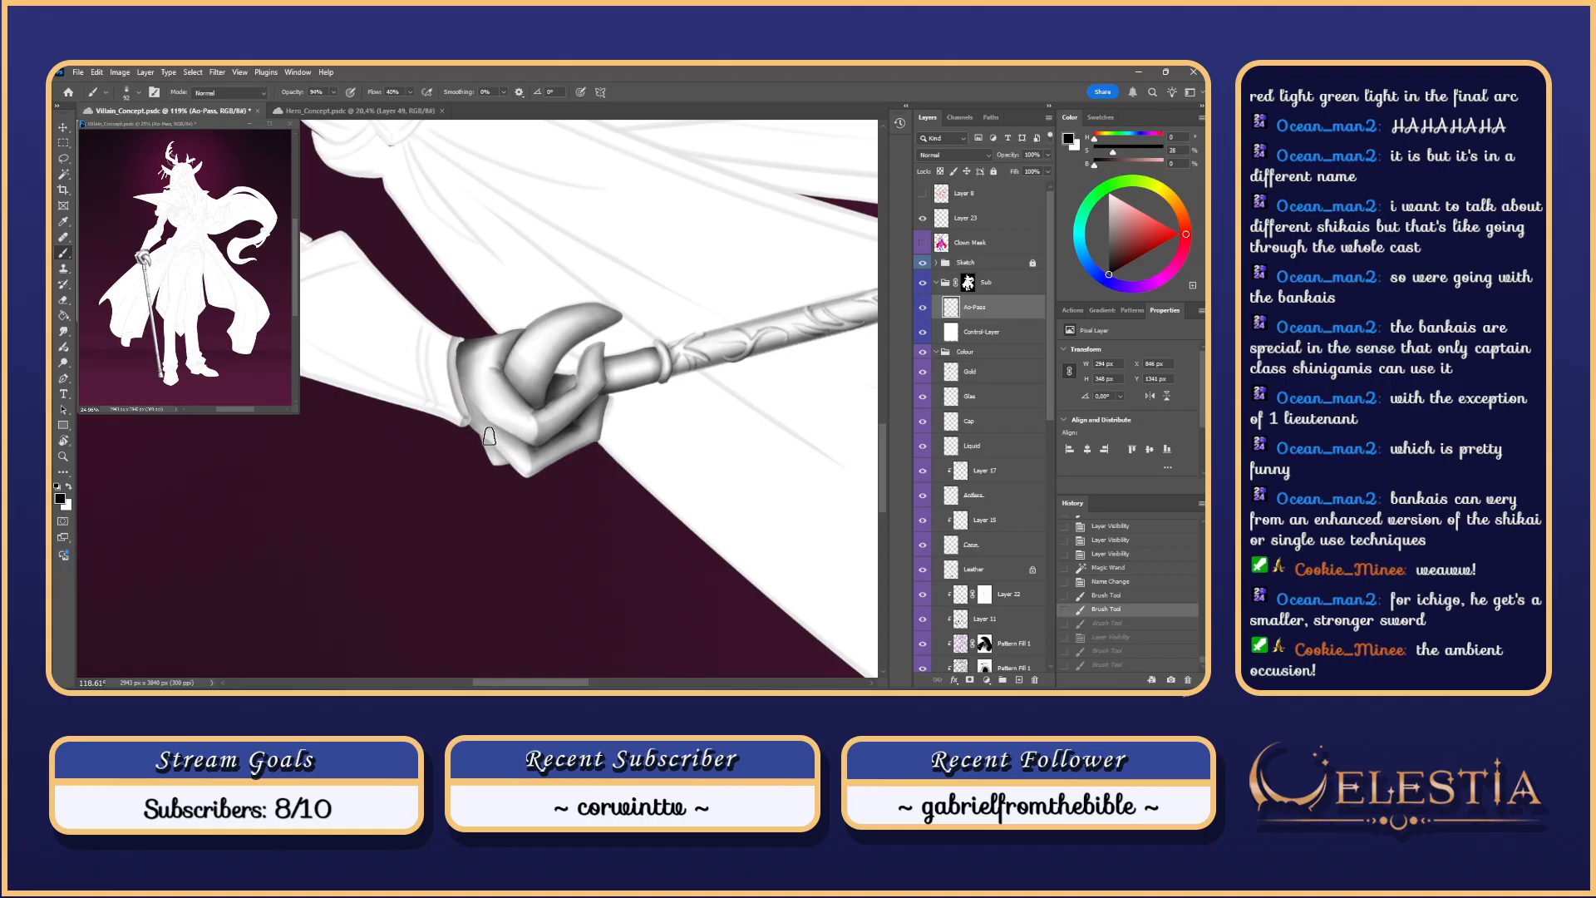
Step: Restore the history to the Ao-Pass rename and deselect the sleeve with the Lasso active
key(ctrl+shift+z)
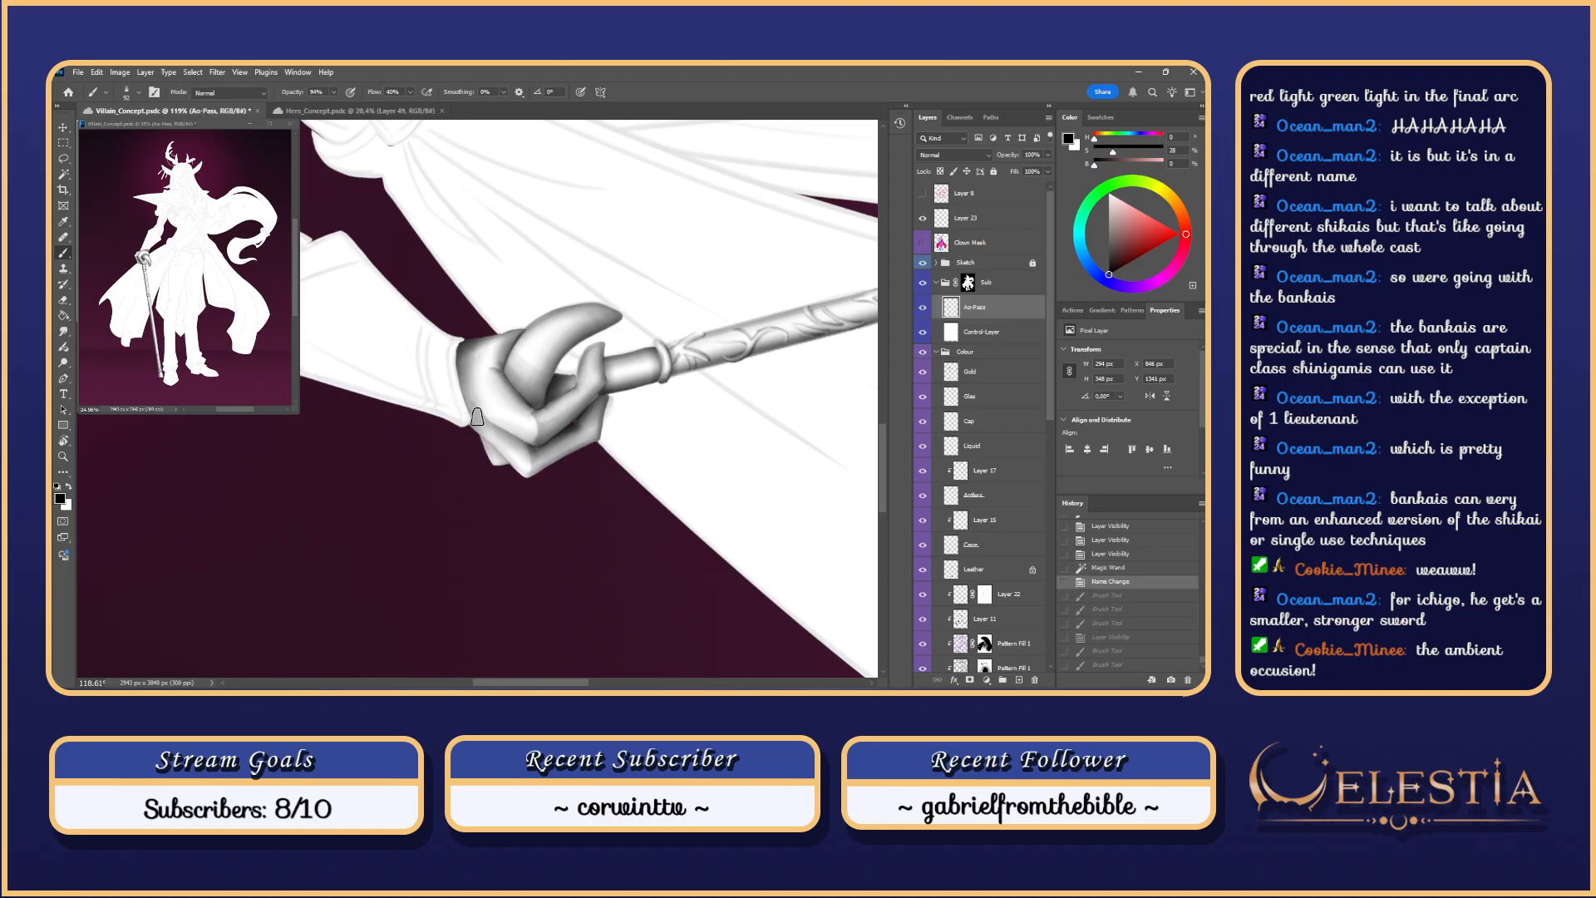
key(l)
key(ctrl+d)
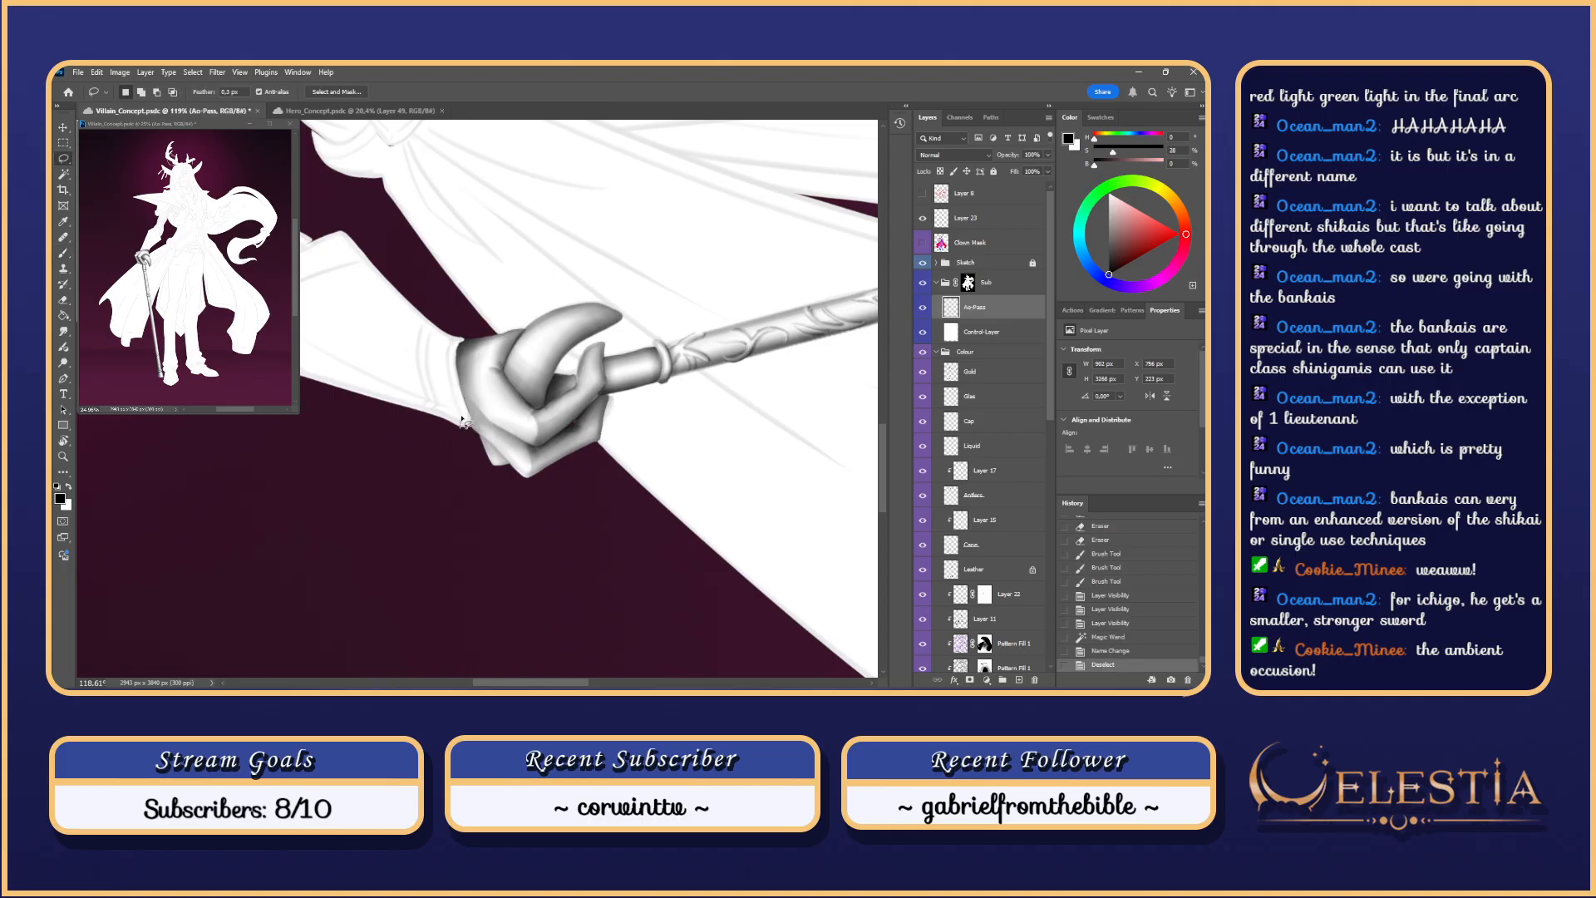
Step: Try freehand cuff outlines, then step back to the earlier sleeve selection
drag(450, 353, 452, 345)
key(ctrl+d)
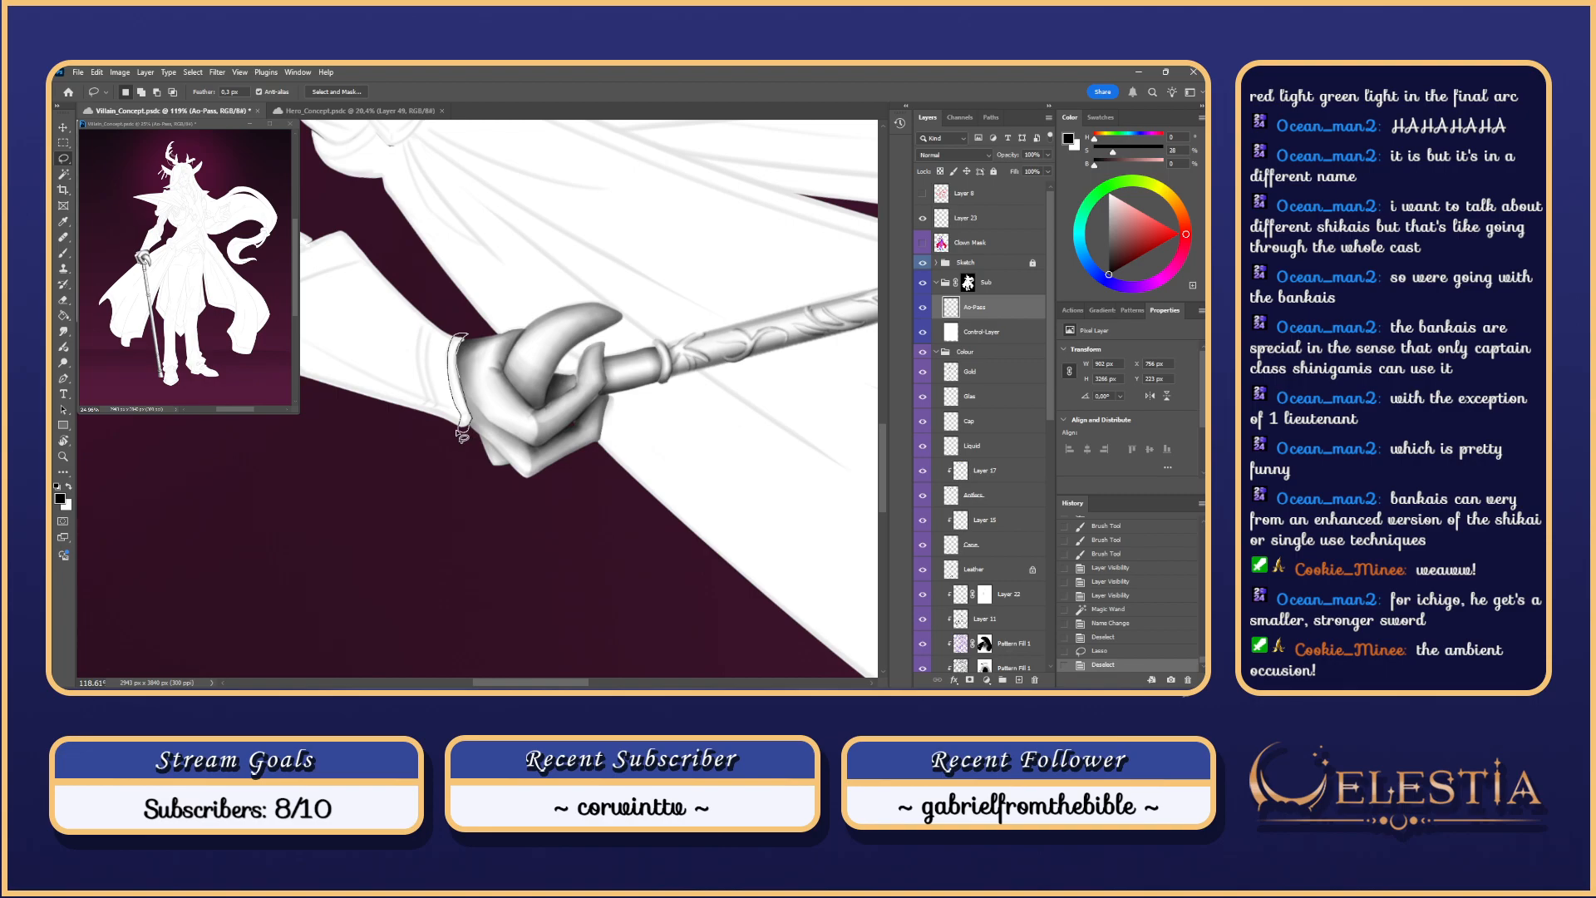
drag(460, 433, 468, 415)
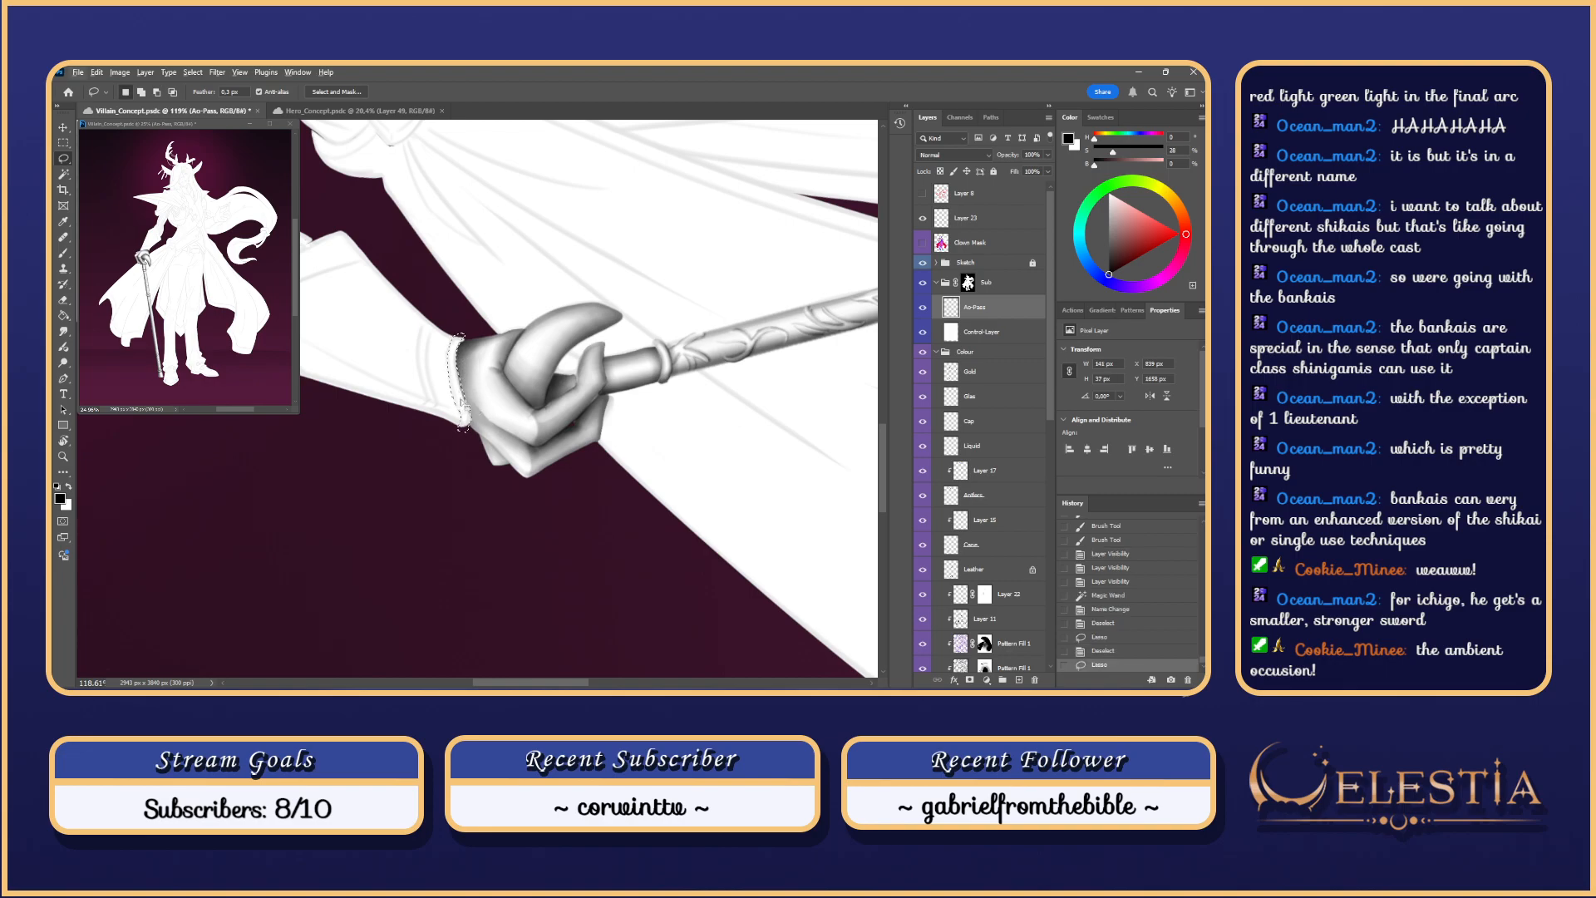
key(Escape)
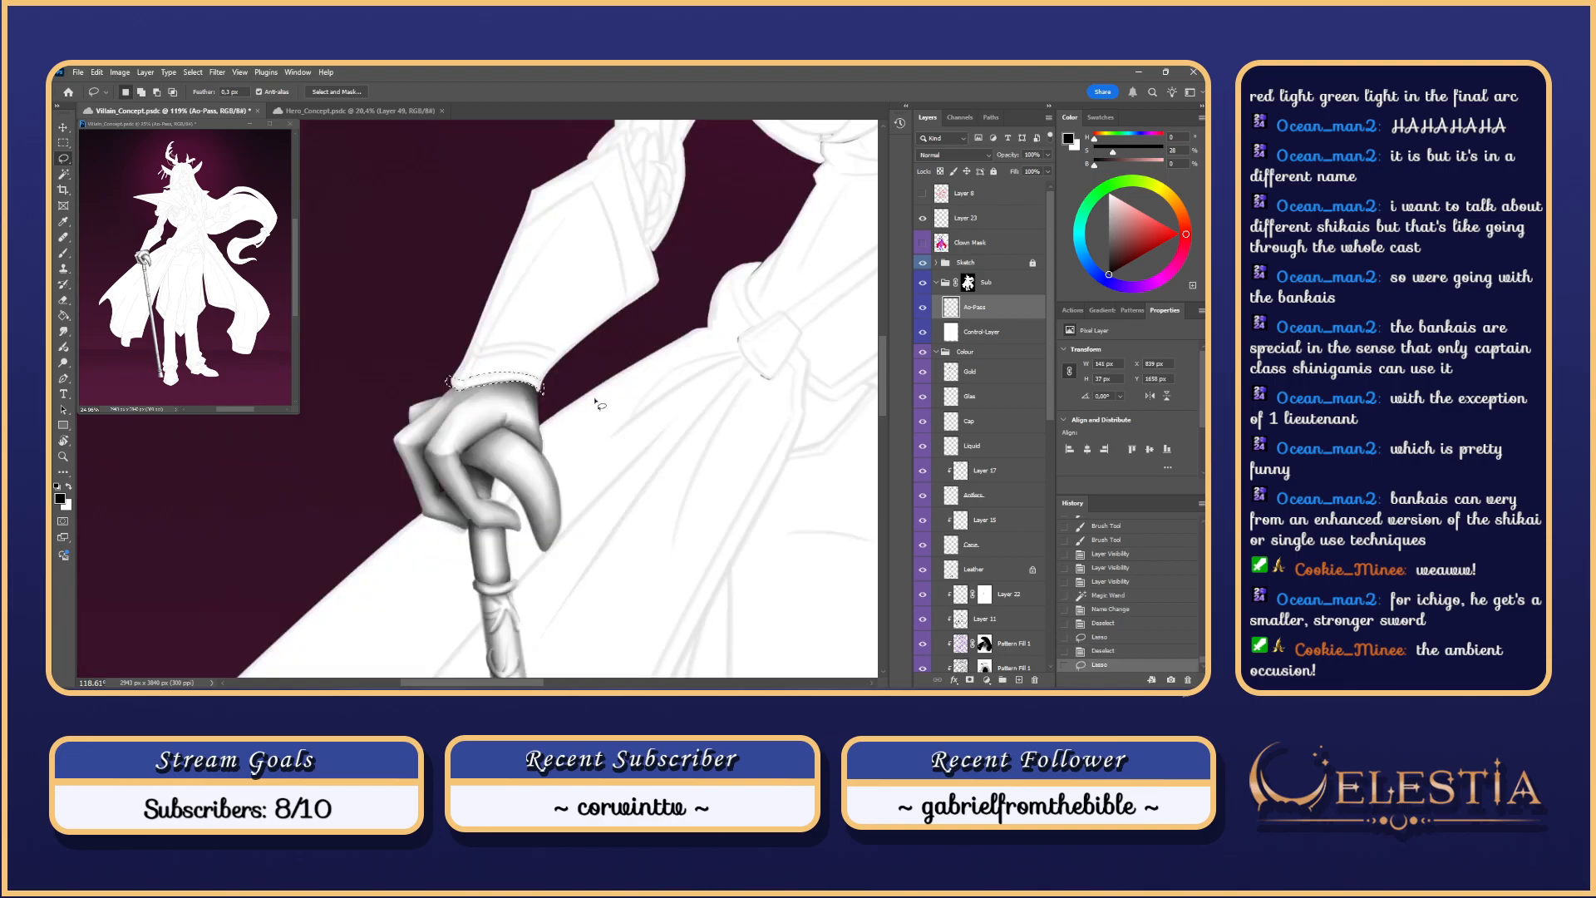
key(ctrl+z)
key(ctrl+z)
key(ctrl+z)
key(ctrl+z)
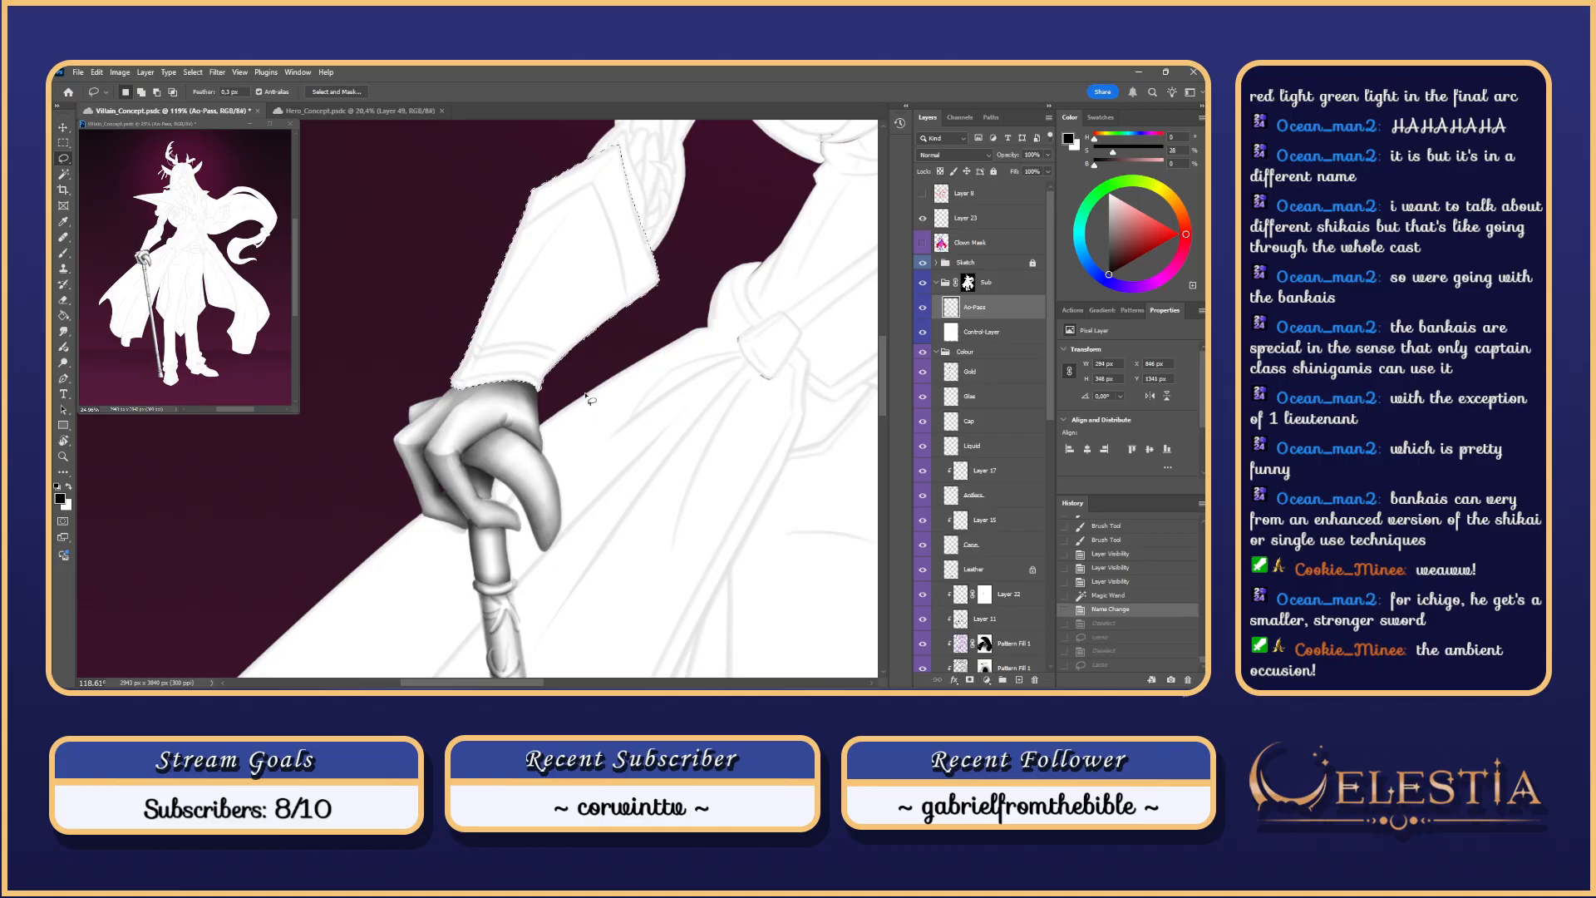
Step: Rotate the arm sideways and subtract the sleeve with the Lasso, leaving only the cuff edge
key(r)
mouse_move(600, 399)
mouse_down()
mouse_move(473, 209)
mouse_move(494, 219)
mouse_up()
key(l)
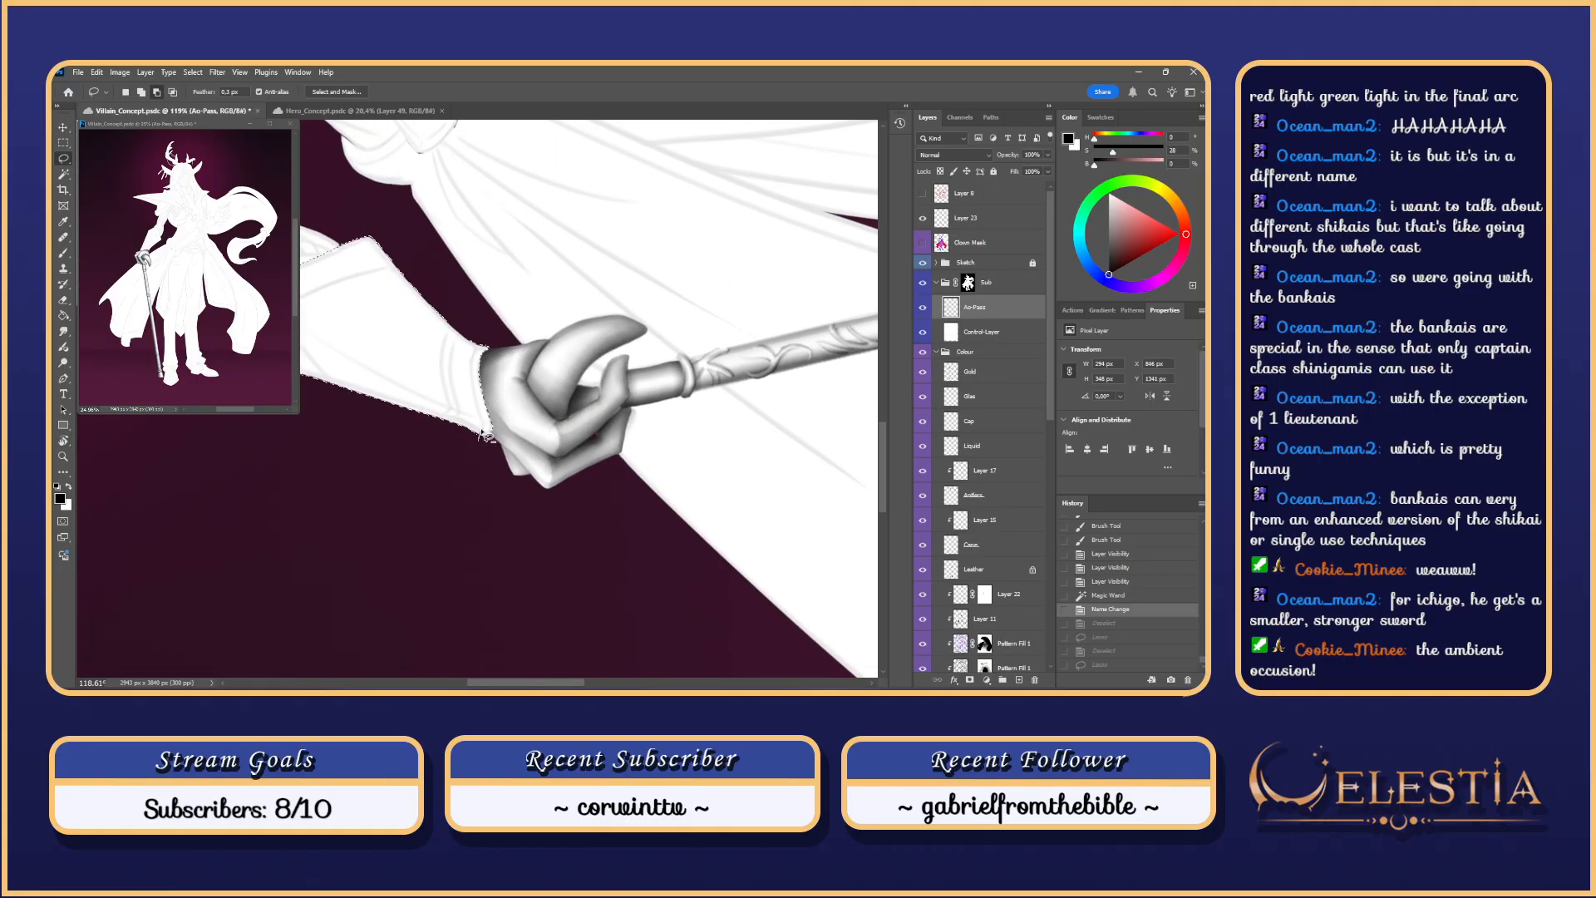
mouse_move(468, 312)
mouse_down()
mouse_move(267, 425)
mouse_move(371, 508)
mouse_up()
key(Escape)
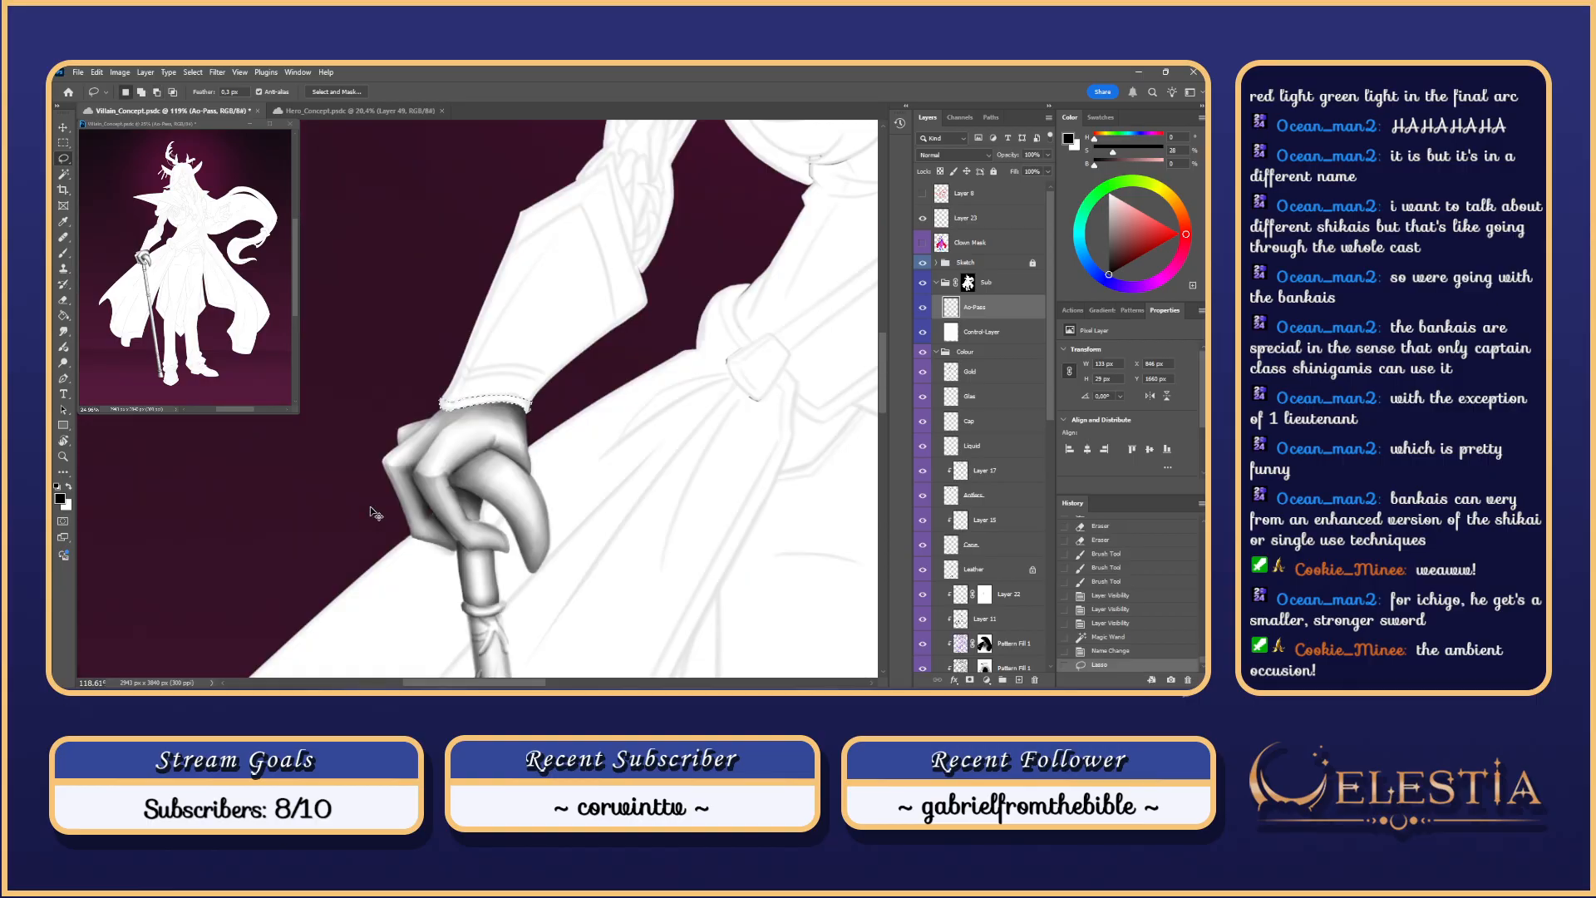
Step: Paint a test brush stroke on the cuff and undo it
key(b)
mouse_move(429, 404)
mouse_down()
mouse_move(527, 384)
mouse_move(490, 396)
mouse_move(515, 404)
mouse_up()
key(ctrl+z)
key(ctrl+z)
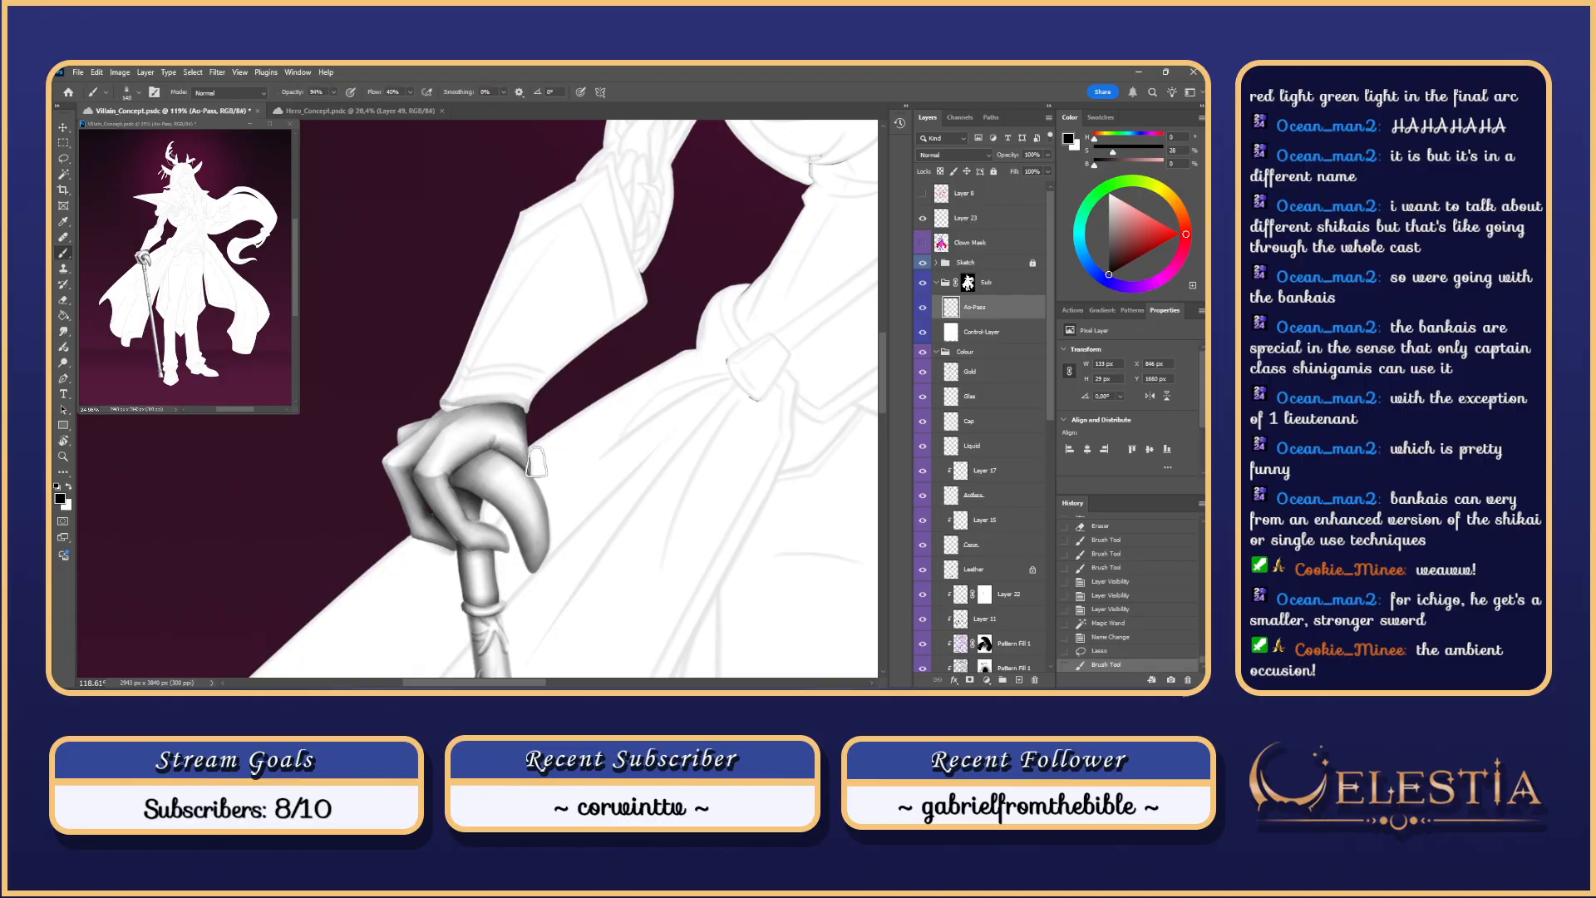
key(ctrl+z)
Step: Enlarge the brush to about 251 px, hide the Sketch layer, and frame the hand
drag(416, 416, 524, 406)
click(923, 262)
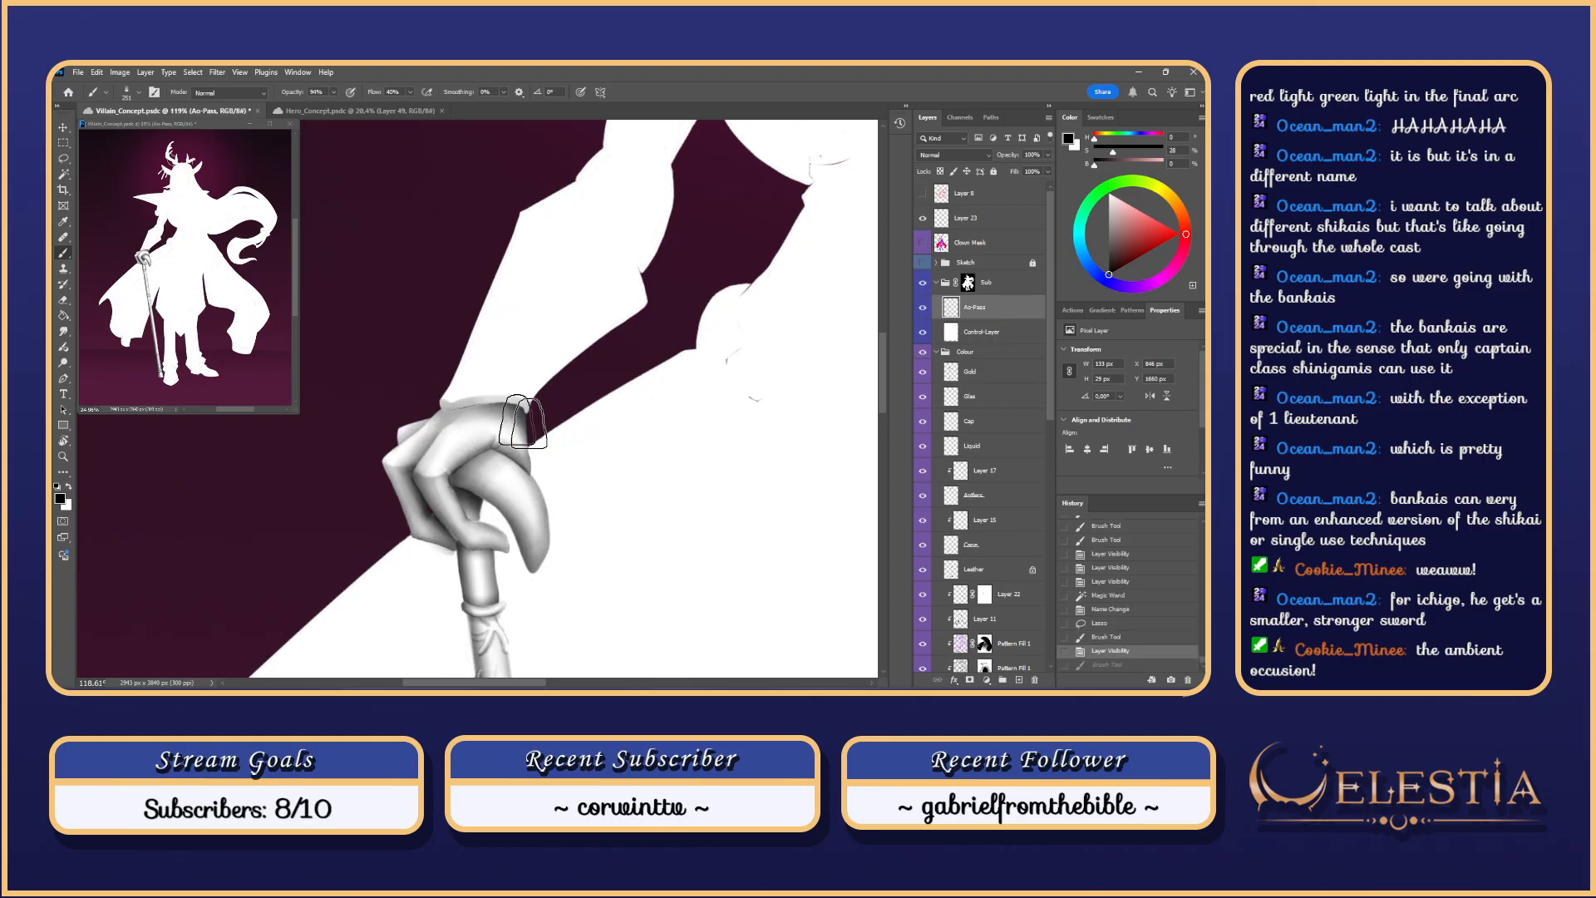
drag(635, 462, 594, 359)
key(r)
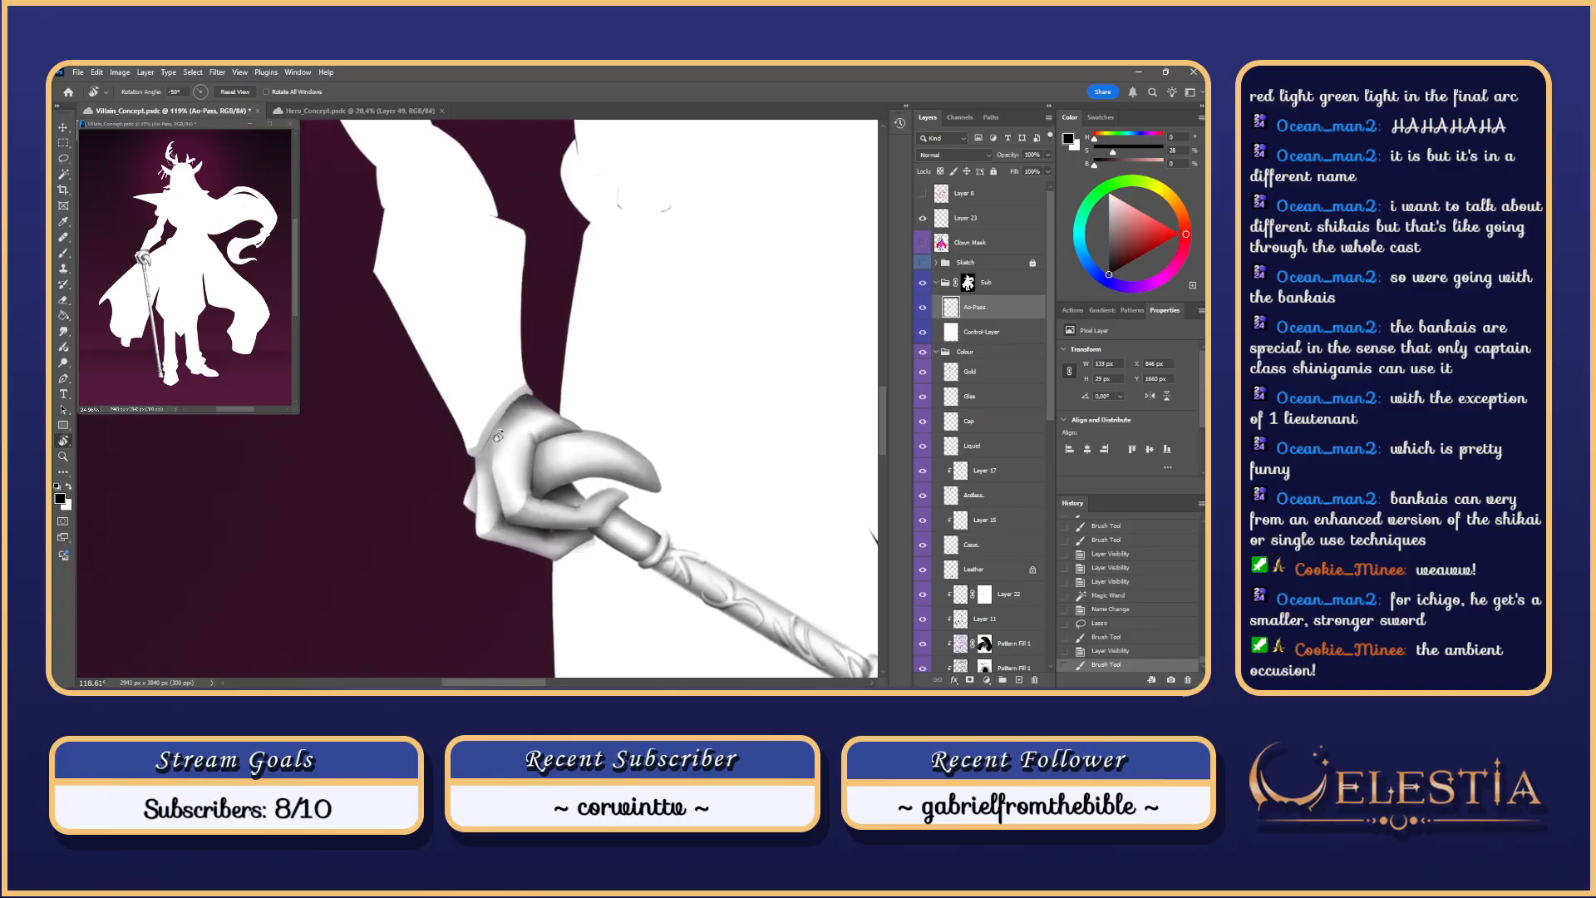
key(b)
Step: Shade the cuff edge with a 169 px brush, retrying strokes, then resize to about 201 px
drag(488, 459, 450, 463)
drag(484, 460, 476, 460)
drag(478, 454, 473, 470)
key(ctrl+z)
key(ctrl+z)
mouse_move(482, 457)
mouse_down()
mouse_move(536, 390)
mouse_move(505, 422)
mouse_move(542, 397)
mouse_up()
key(ctrl+z)
key(ctrl+z)
key(ctrl+z)
drag(493, 447, 544, 408)
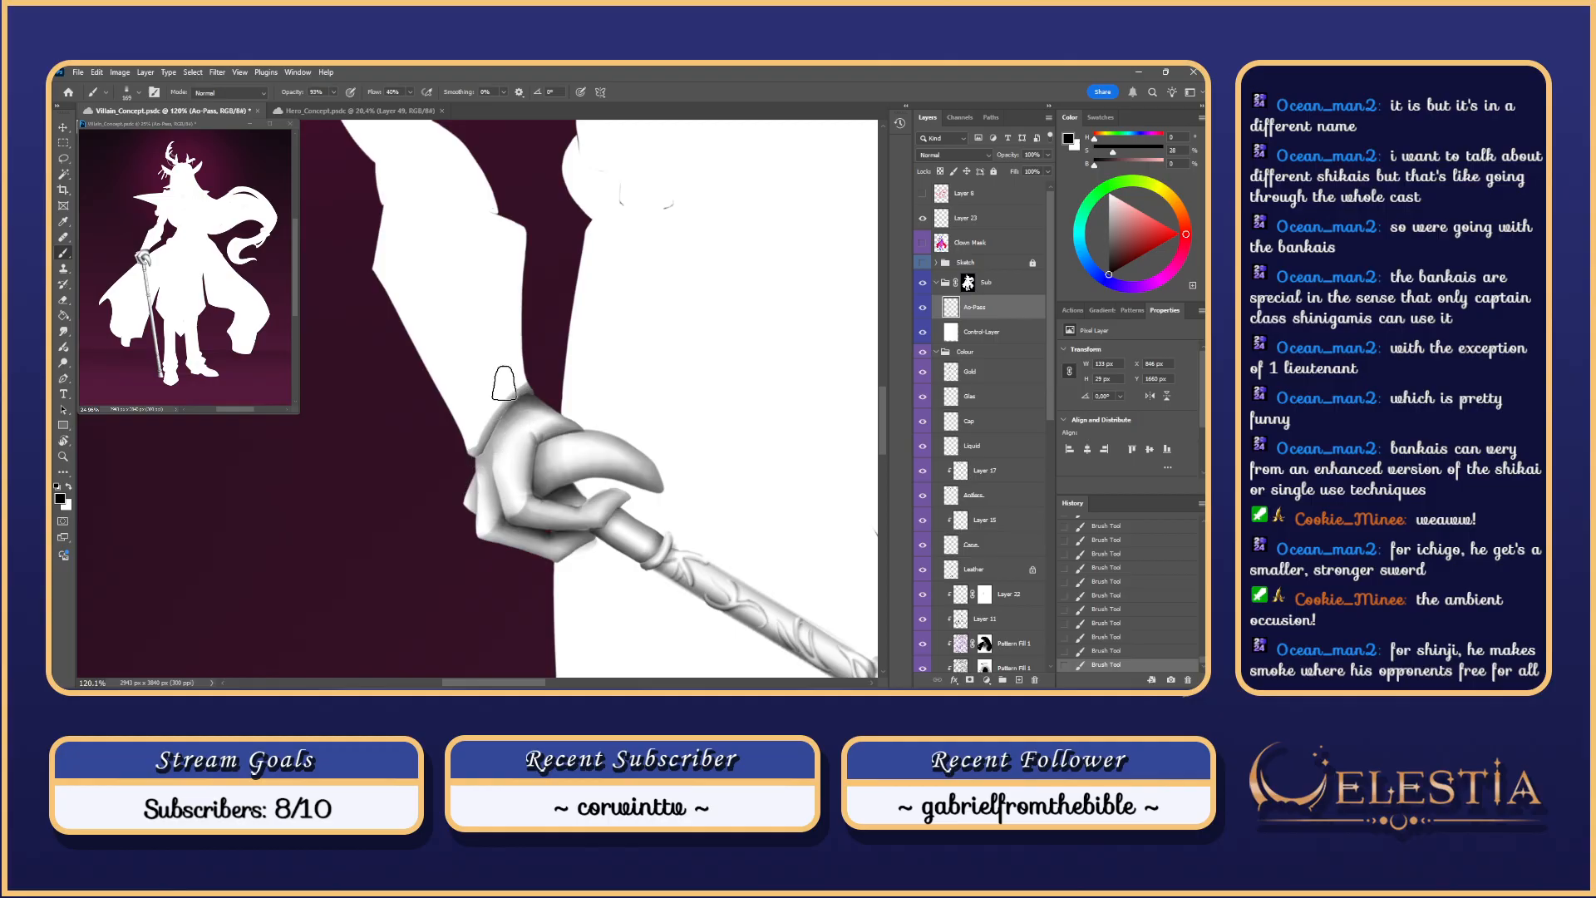
key(ctrl+z)
mouse_move(475, 460)
mouse_down()
mouse_move(493, 467)
mouse_move(532, 394)
mouse_move(479, 369)
mouse_move(466, 445)
mouse_up()
key(Escape)
Step: Switch to the Eraser with the sampled textured brush tip
key(e)
key(ctrl+z)
right_click(454, 381)
click(665, 519)
click(456, 388)
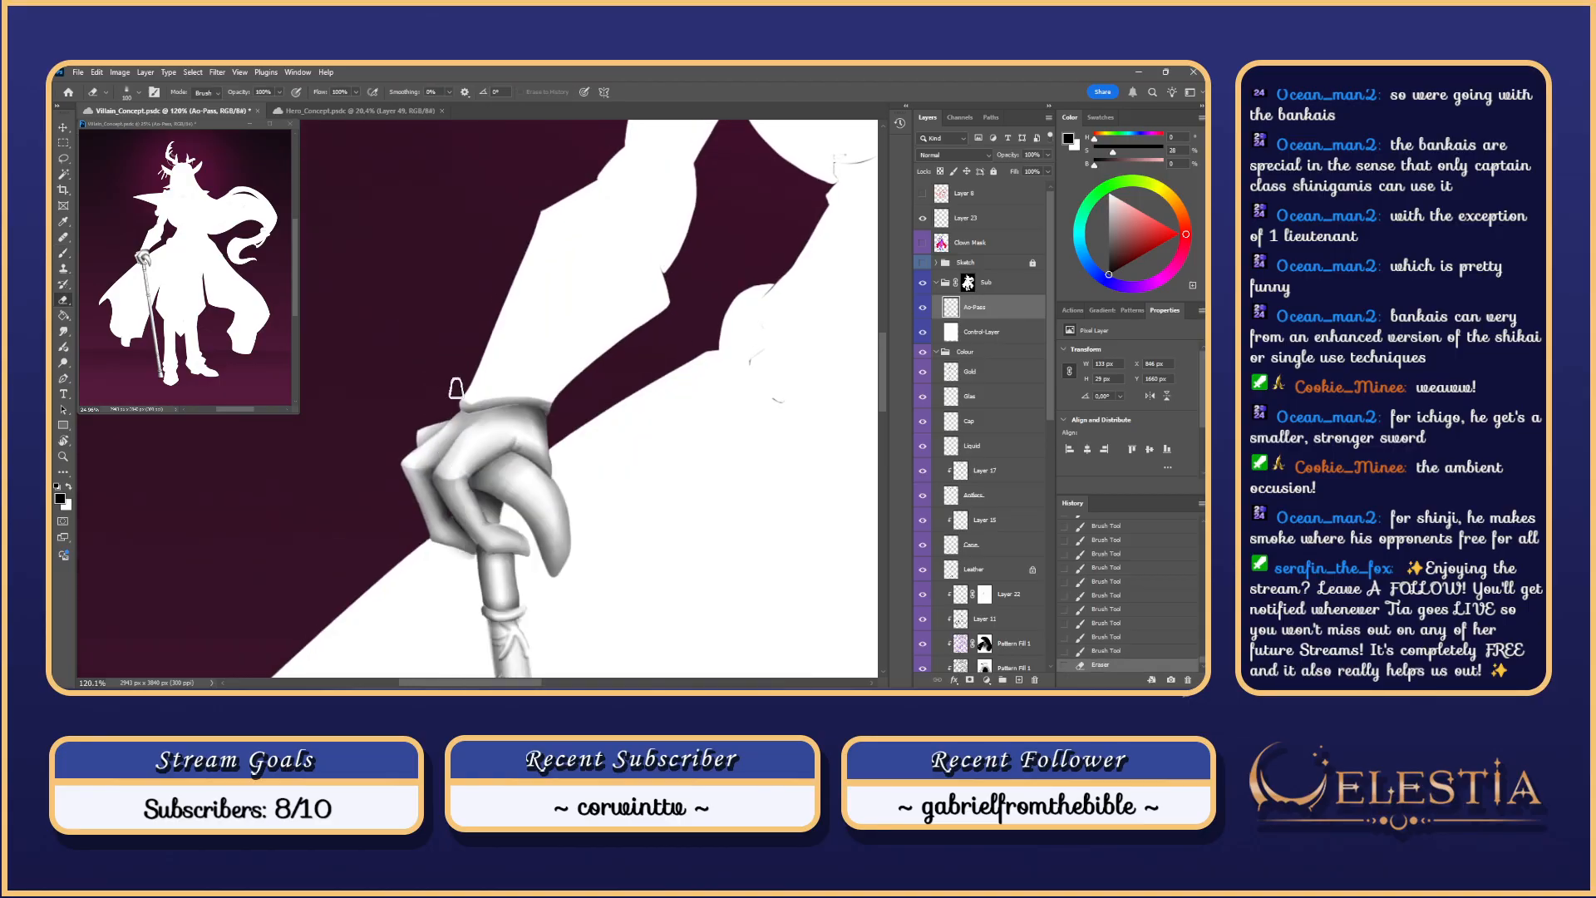
key(ctrl+z)
Step: Test erase strokes along the cuff edge to lighten it, undoing each
drag(463, 383, 460, 455)
key(ctrl+z)
key(ctrl+z)
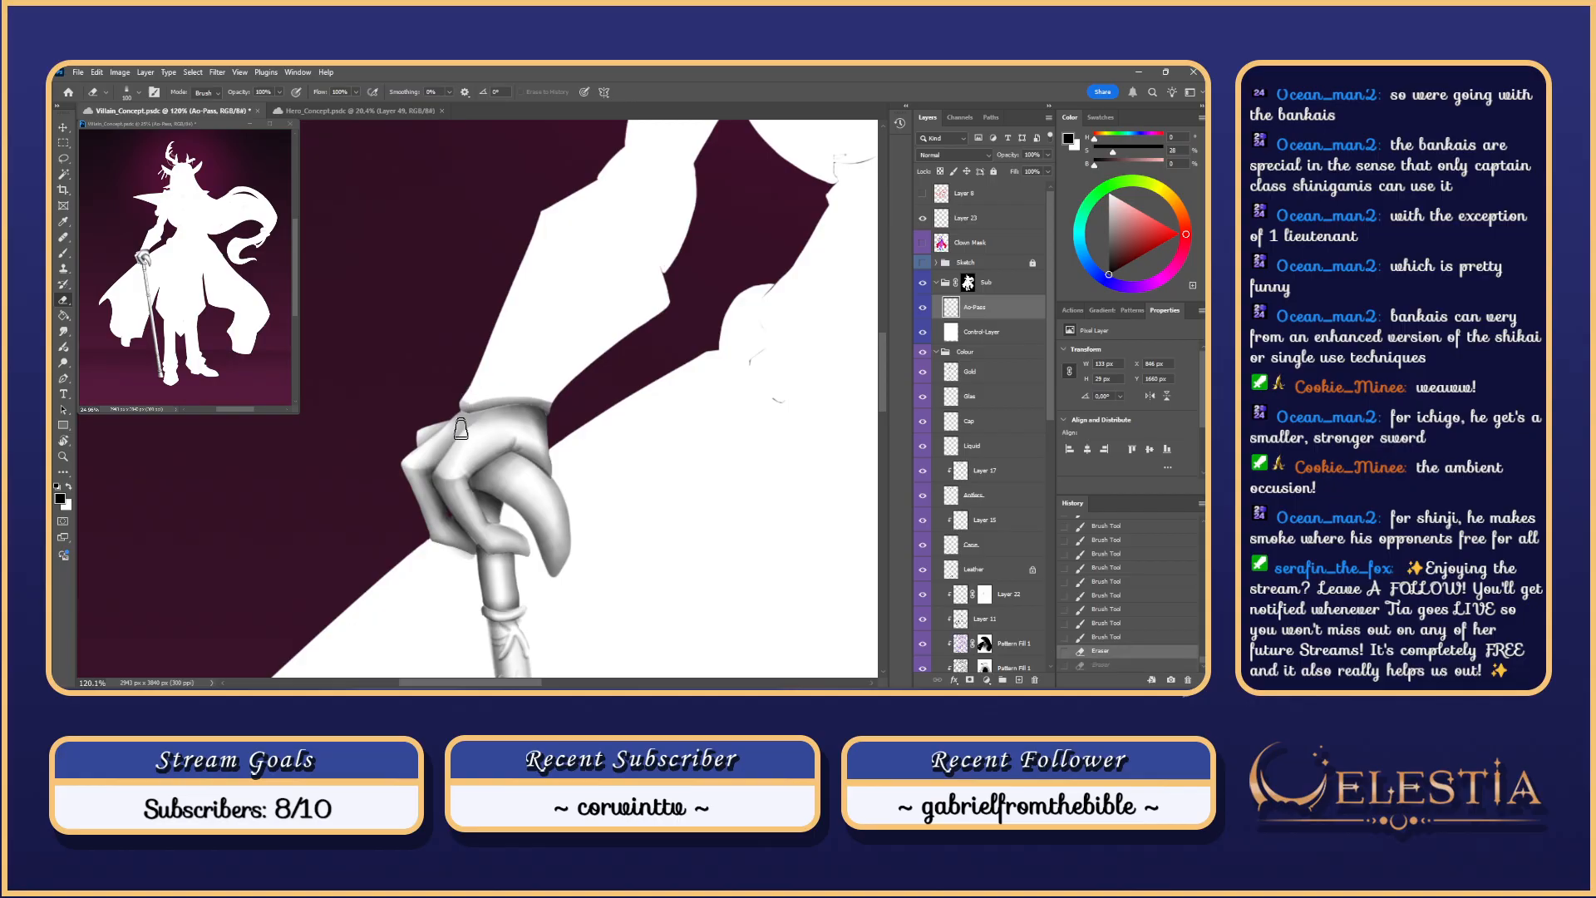
mouse_move(465, 358)
mouse_down()
mouse_move(465, 394)
mouse_move(460, 348)
mouse_up()
key(ctrl+z)
key(ctrl+z)
drag(467, 431, 472, 357)
key(ctrl+z)
key(ctrl+z)
drag(497, 405, 576, 398)
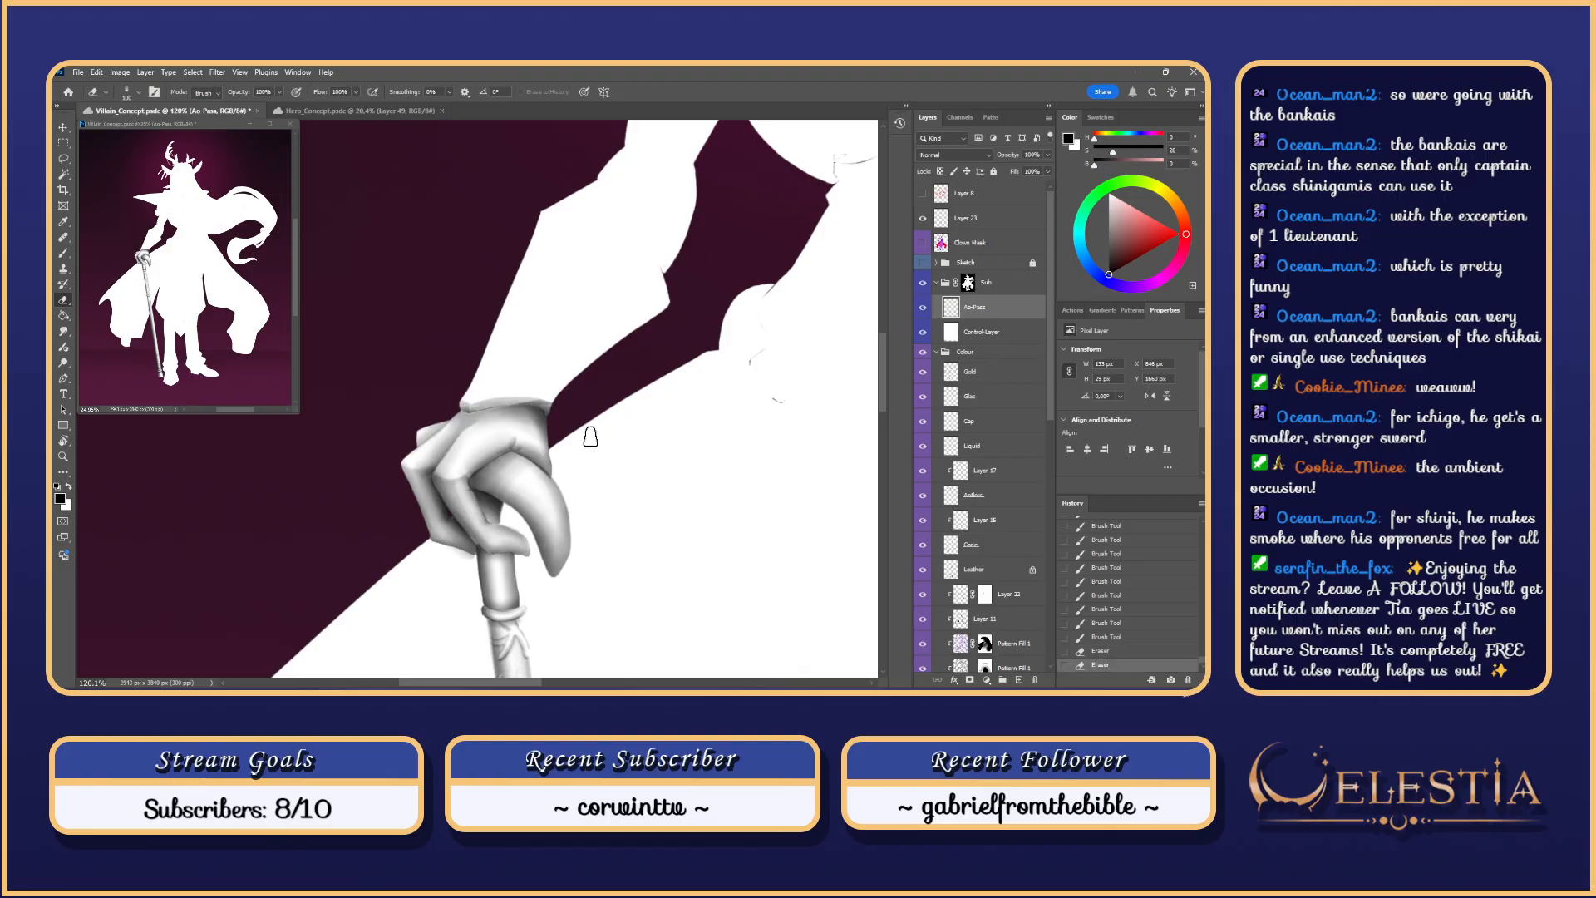
key(ctrl+z)
key(ctrl+z)
mouse_move(476, 413)
mouse_down()
mouse_move(528, 406)
mouse_move(501, 407)
mouse_up()
key(ctrl+z)
Step: Paint soft shading down the cuff's left edge where it meets the sleeve
scroll(503, 405, down, 3)
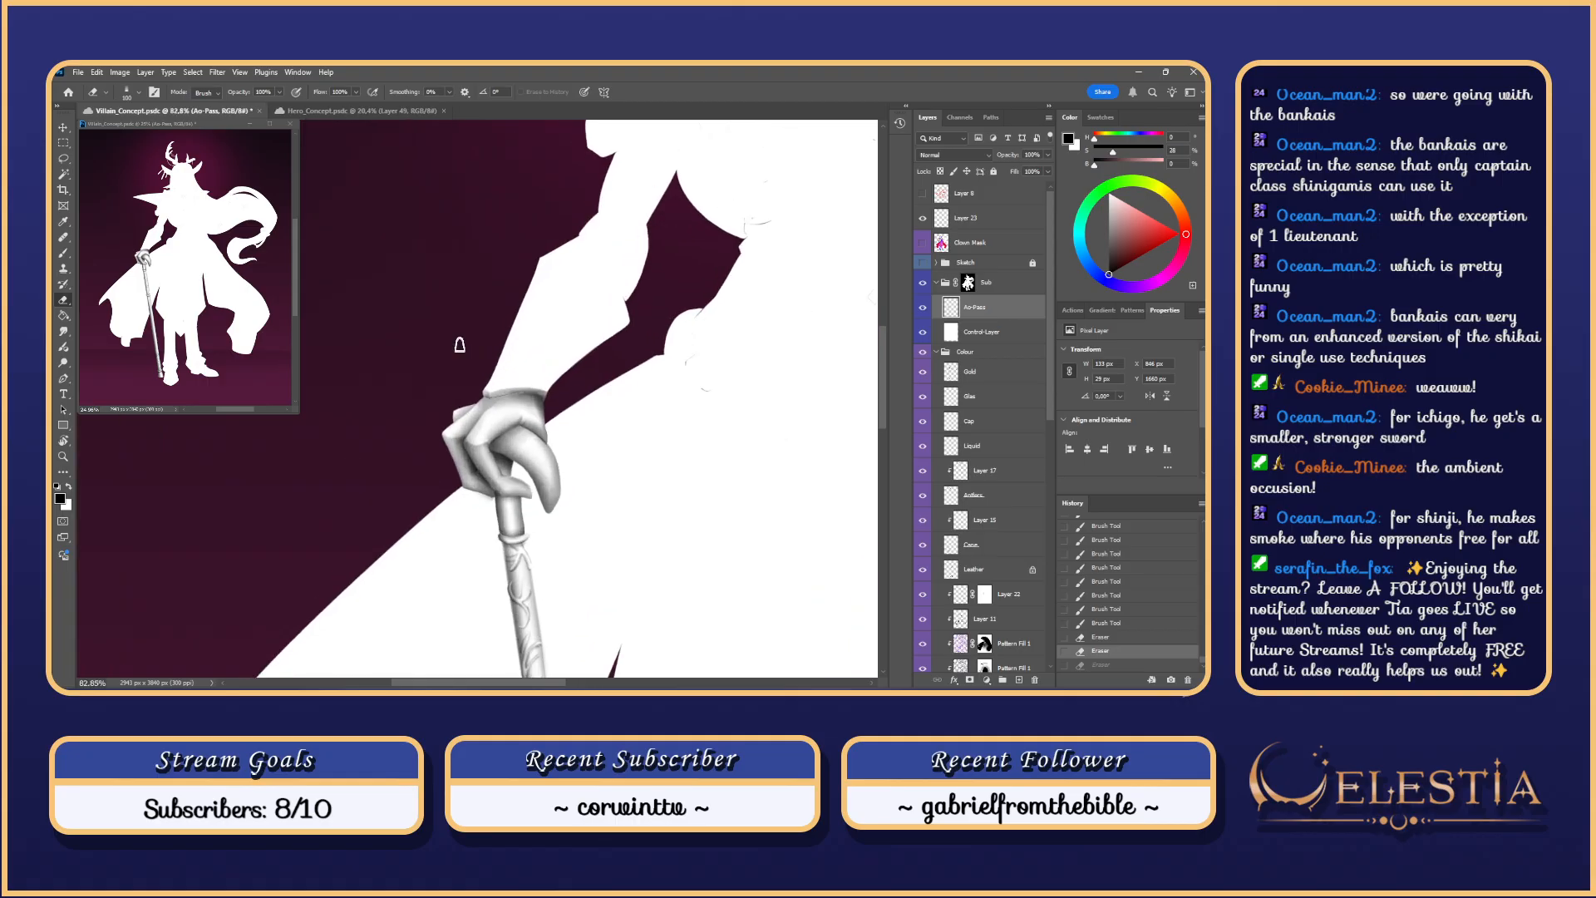
key(b)
mouse_move(485, 392)
mouse_down()
mouse_move(480, 461)
mouse_move(466, 384)
mouse_move(485, 413)
mouse_up()
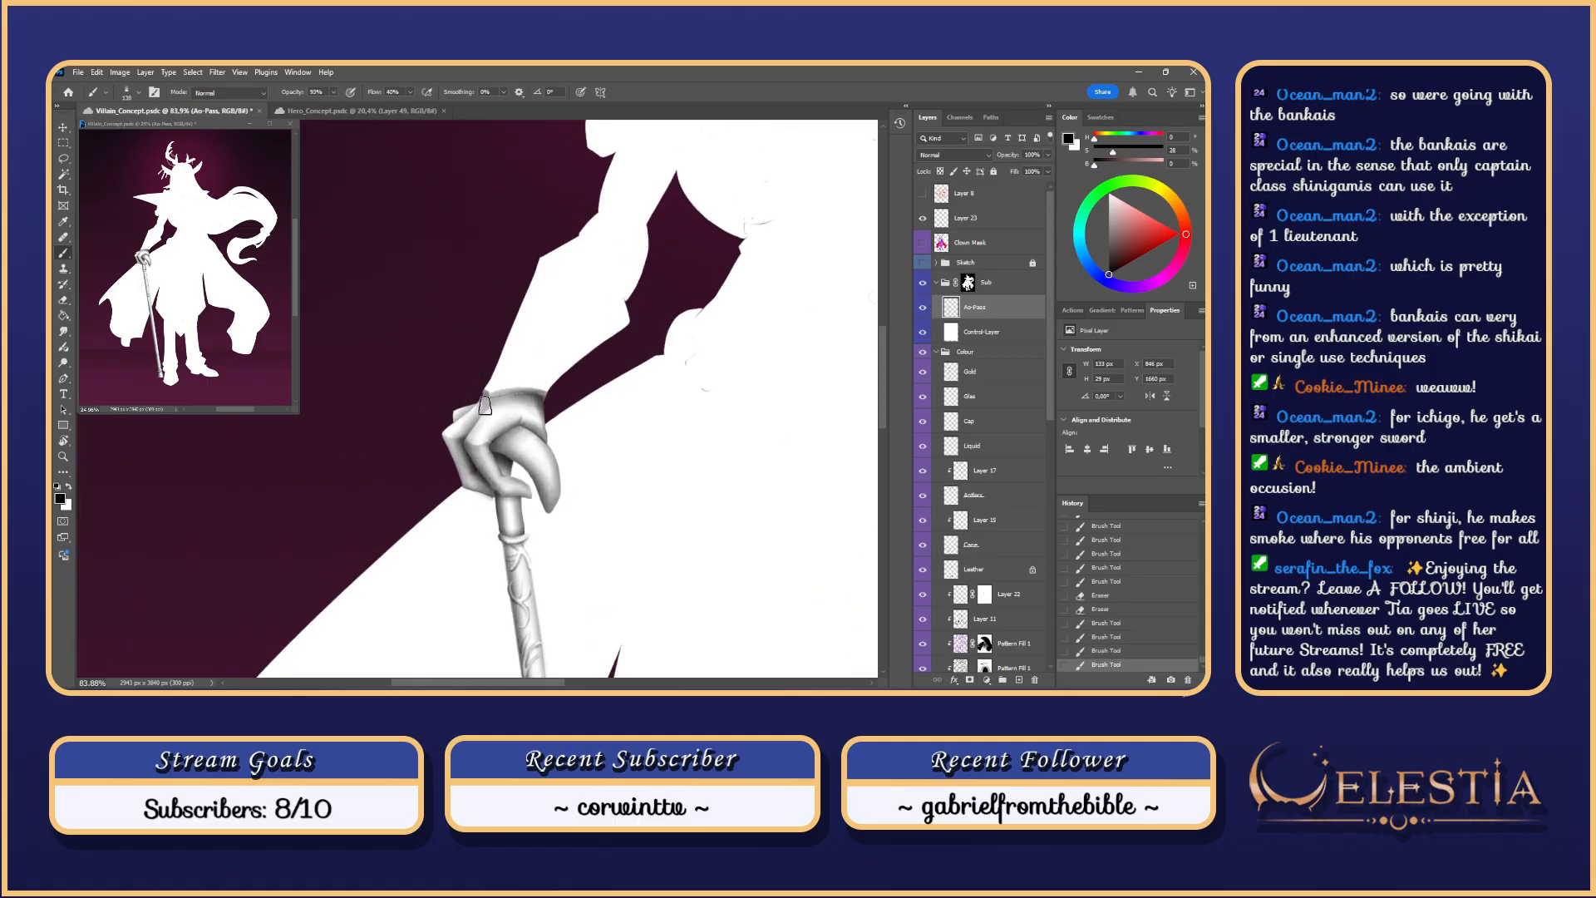
key(ctrl+z)
key(ctrl+z)
key(ctrl+shift+z)
key(ctrl+shift+z)
drag(484, 420, 483, 384)
scroll(529, 309, down, 6)
scroll(544, 337, up, 5)
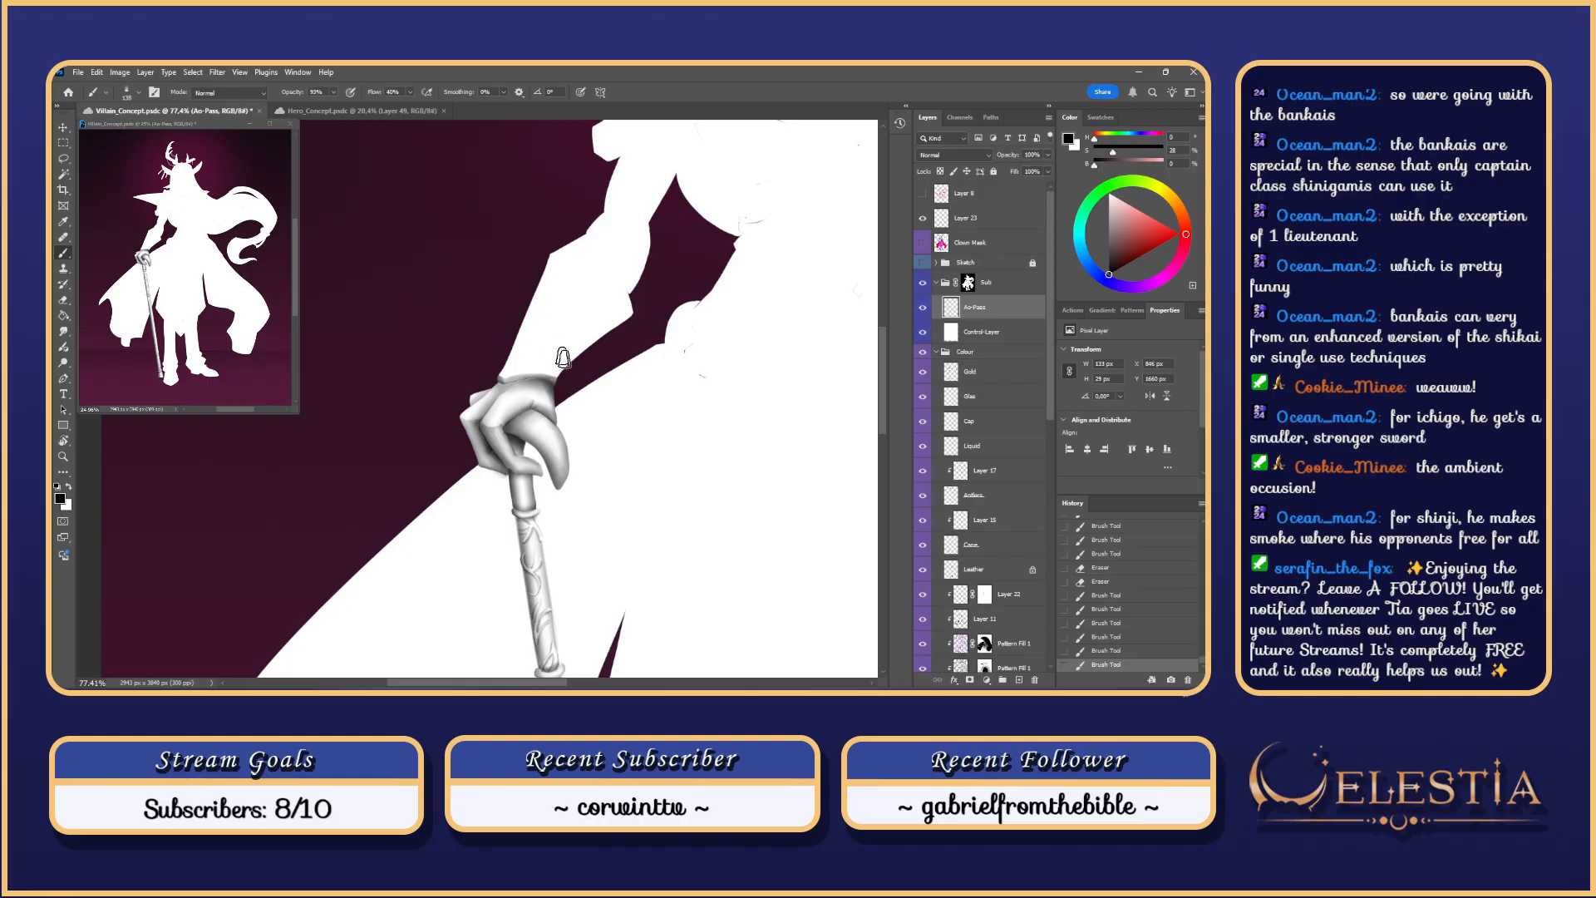
scroll(677, 270, down, 3)
scroll(680, 270, down, 3)
scroll(677, 274, up, 6)
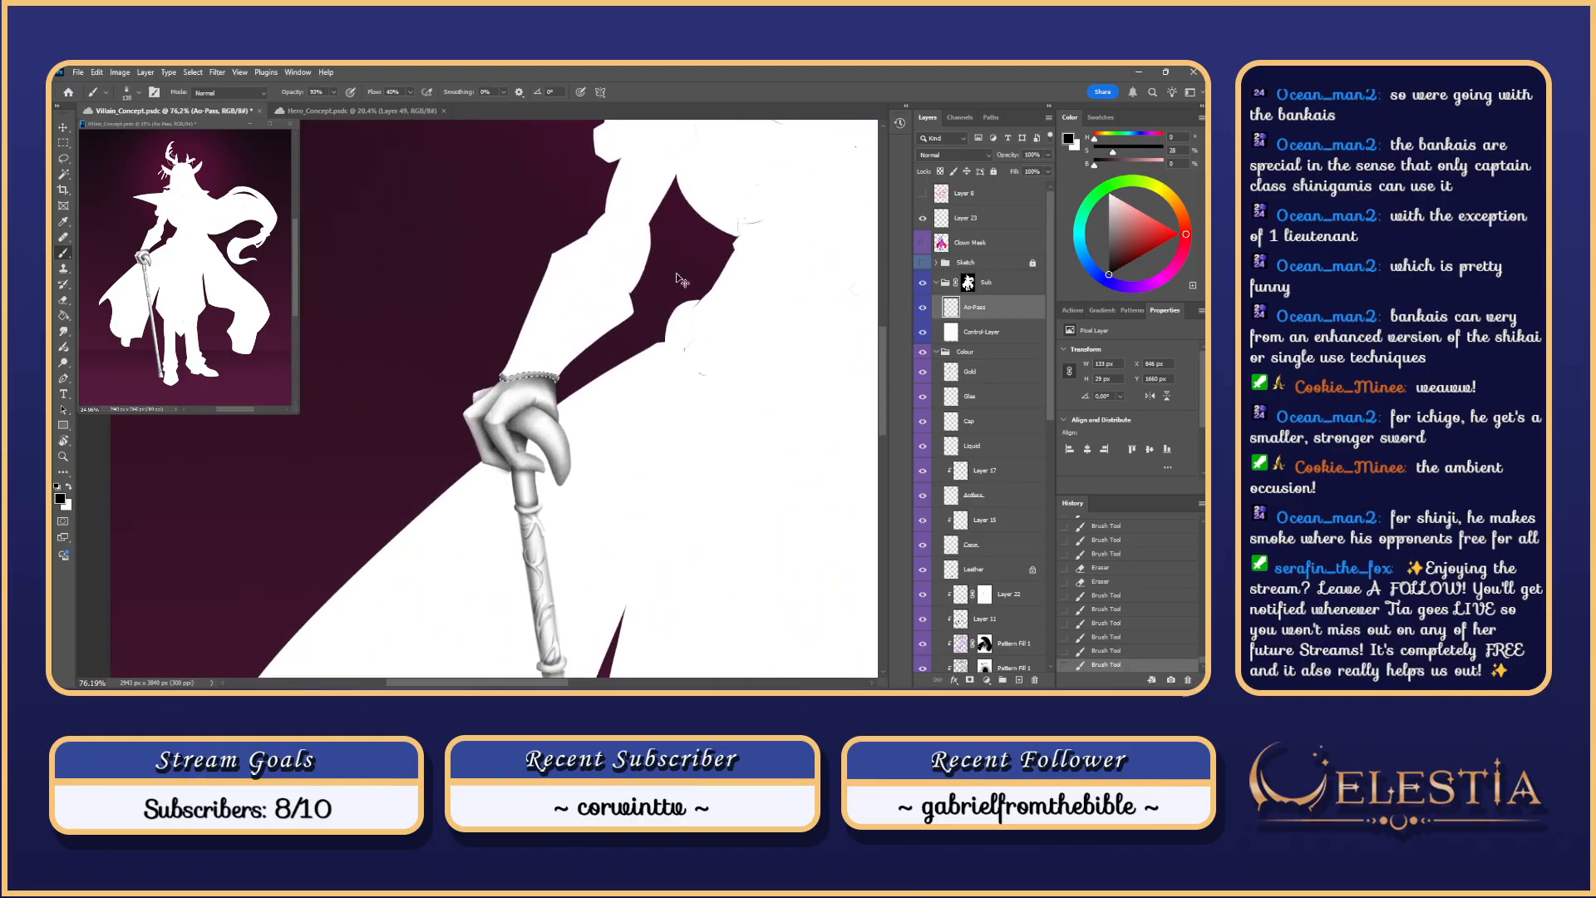
Step: Select the sleeve by its flat colour and lasso the wrist area into the selection
key(w)
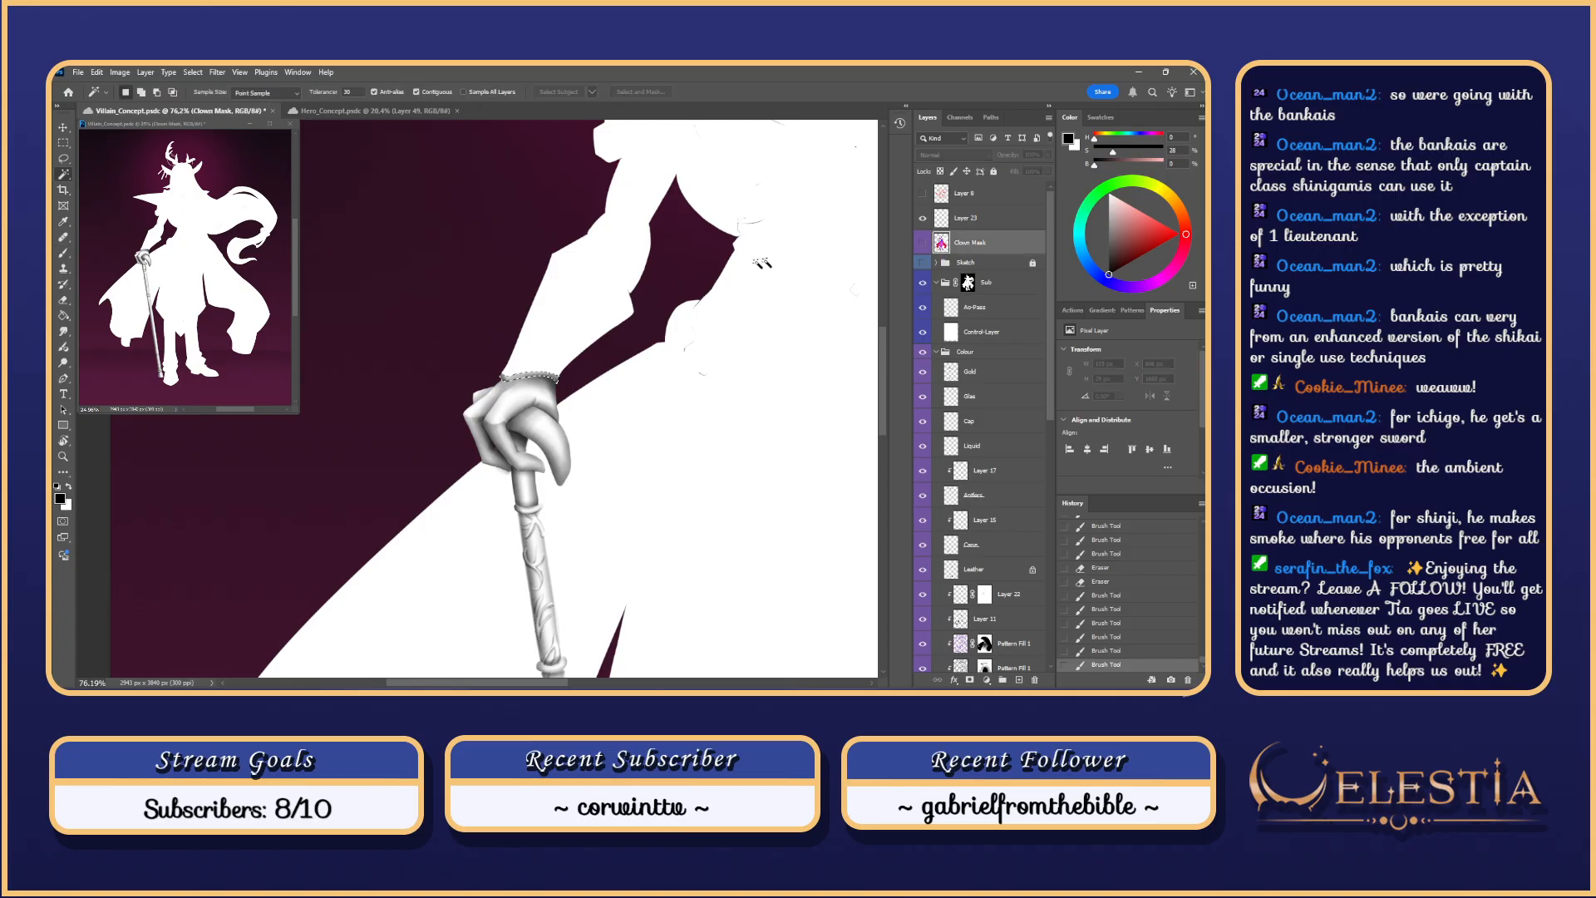
click(619, 303)
key(r)
drag(669, 475, 632, 261)
scroll(513, 411, up, 4)
key(l)
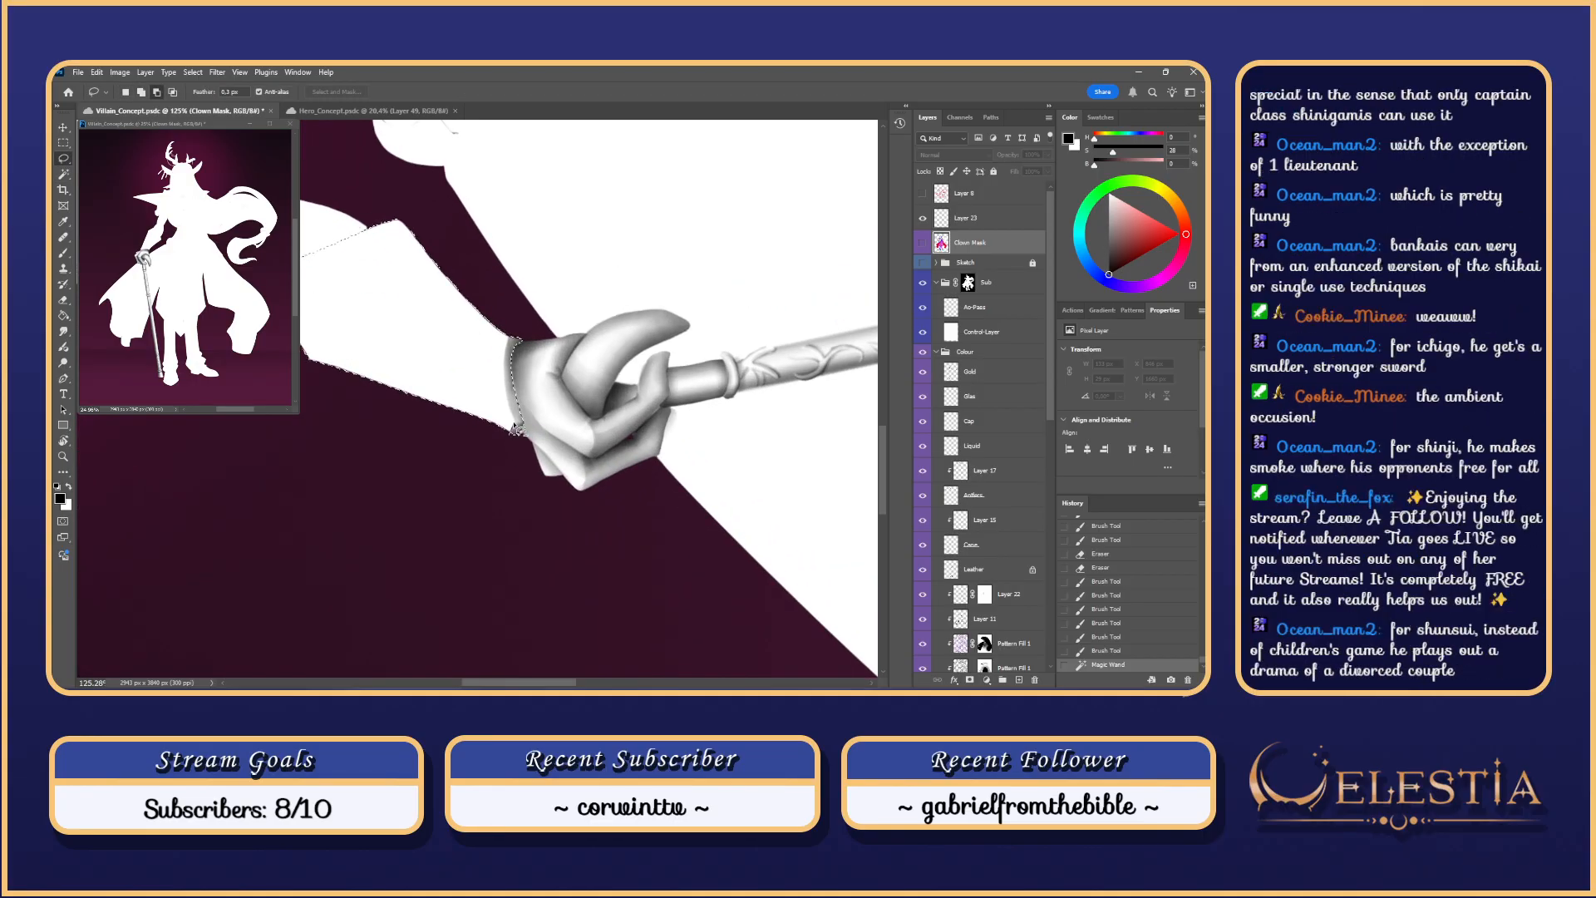
drag(529, 429, 516, 424)
mouse_move(538, 340)
mouse_down()
mouse_move(564, 498)
mouse_move(521, 426)
mouse_up()
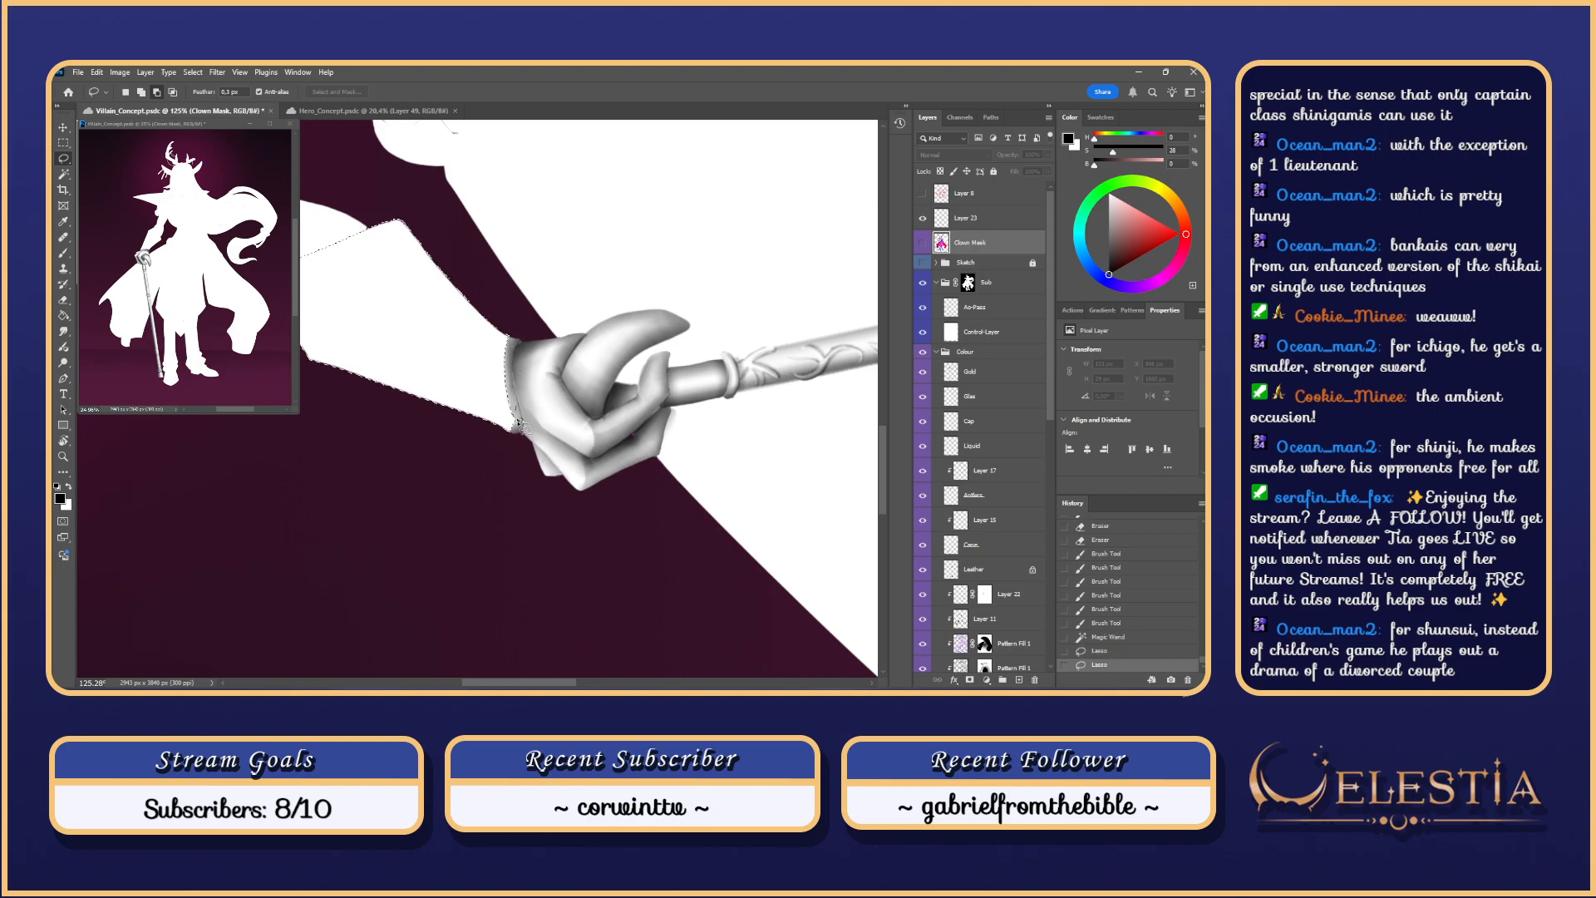
key(Escape)
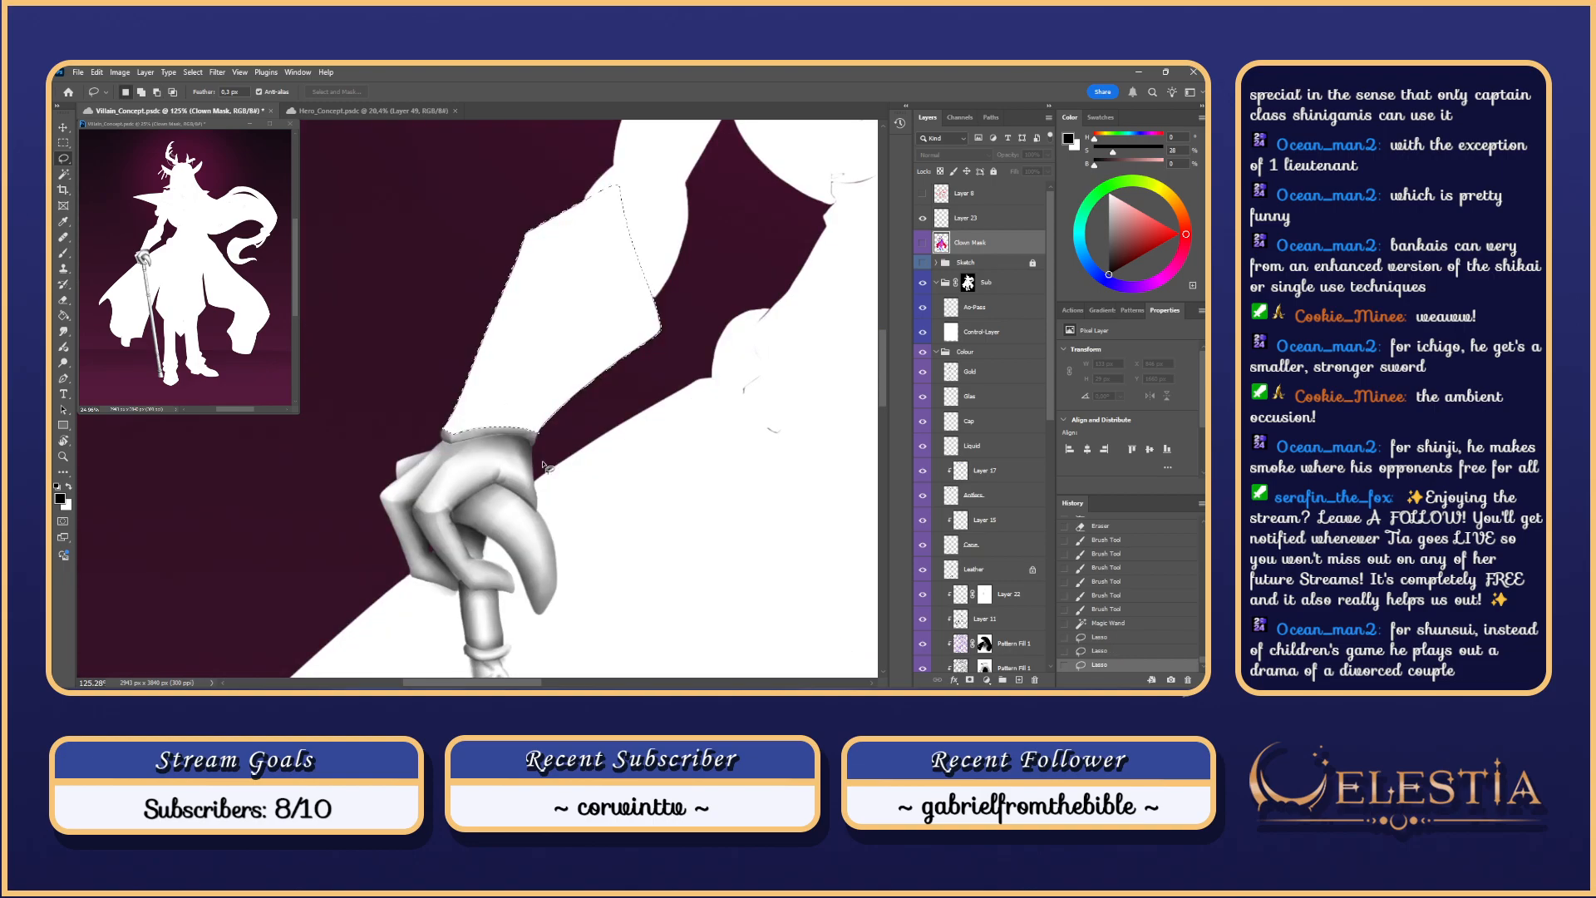
Step: Dismiss the hidden-layer warning and make the Ao-Pass layer the brush's painting target
key(b)
scroll(558, 282, down, 3)
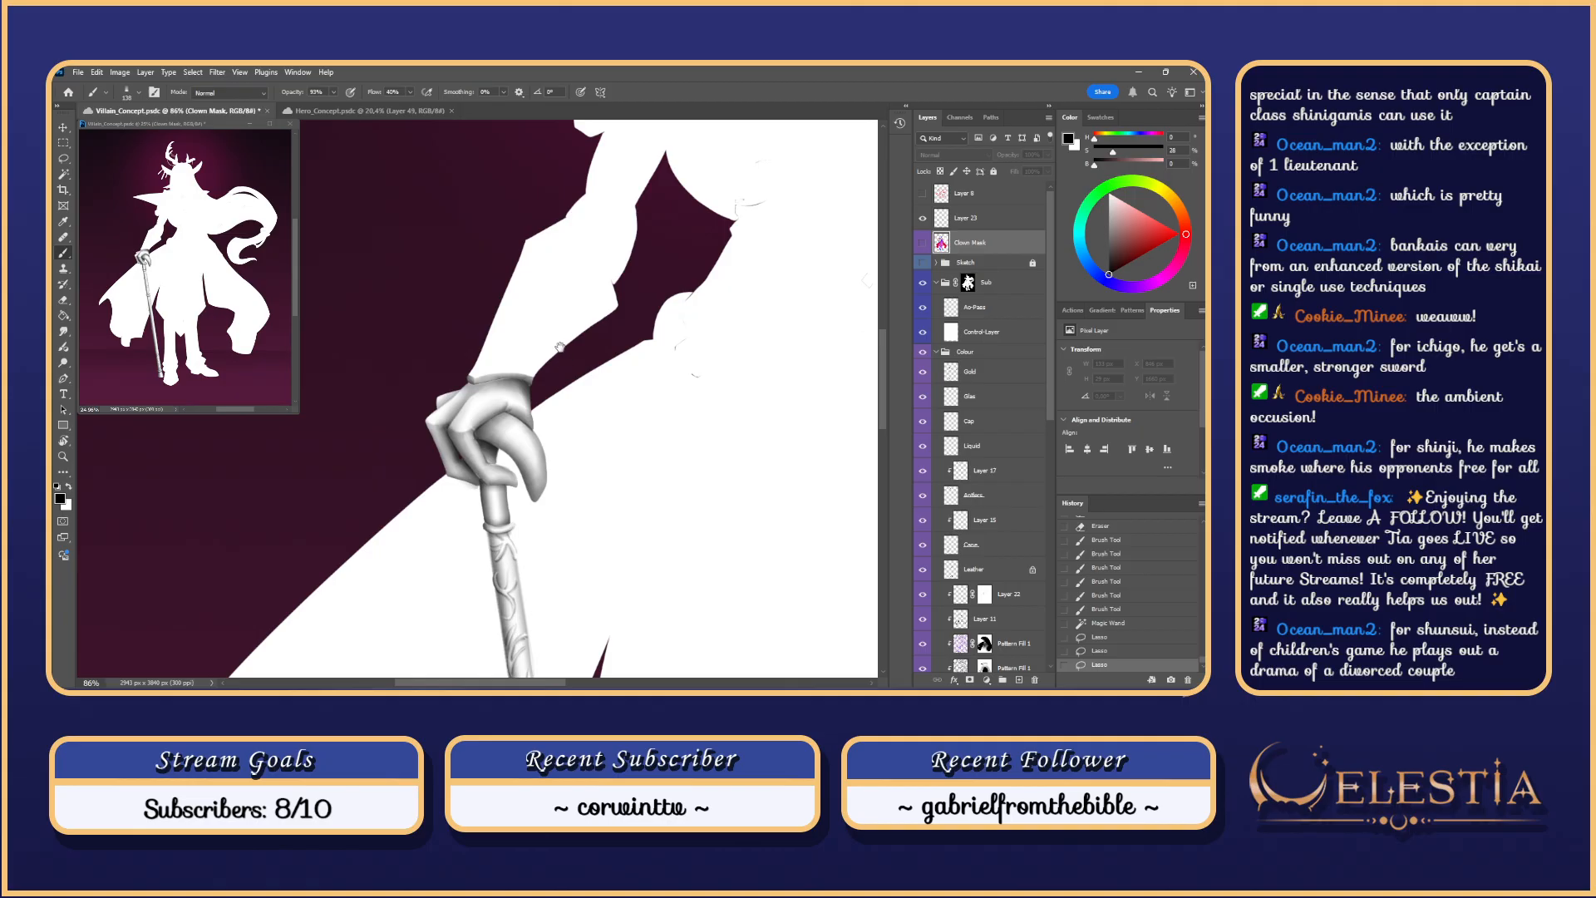
drag(559, 348, 628, 444)
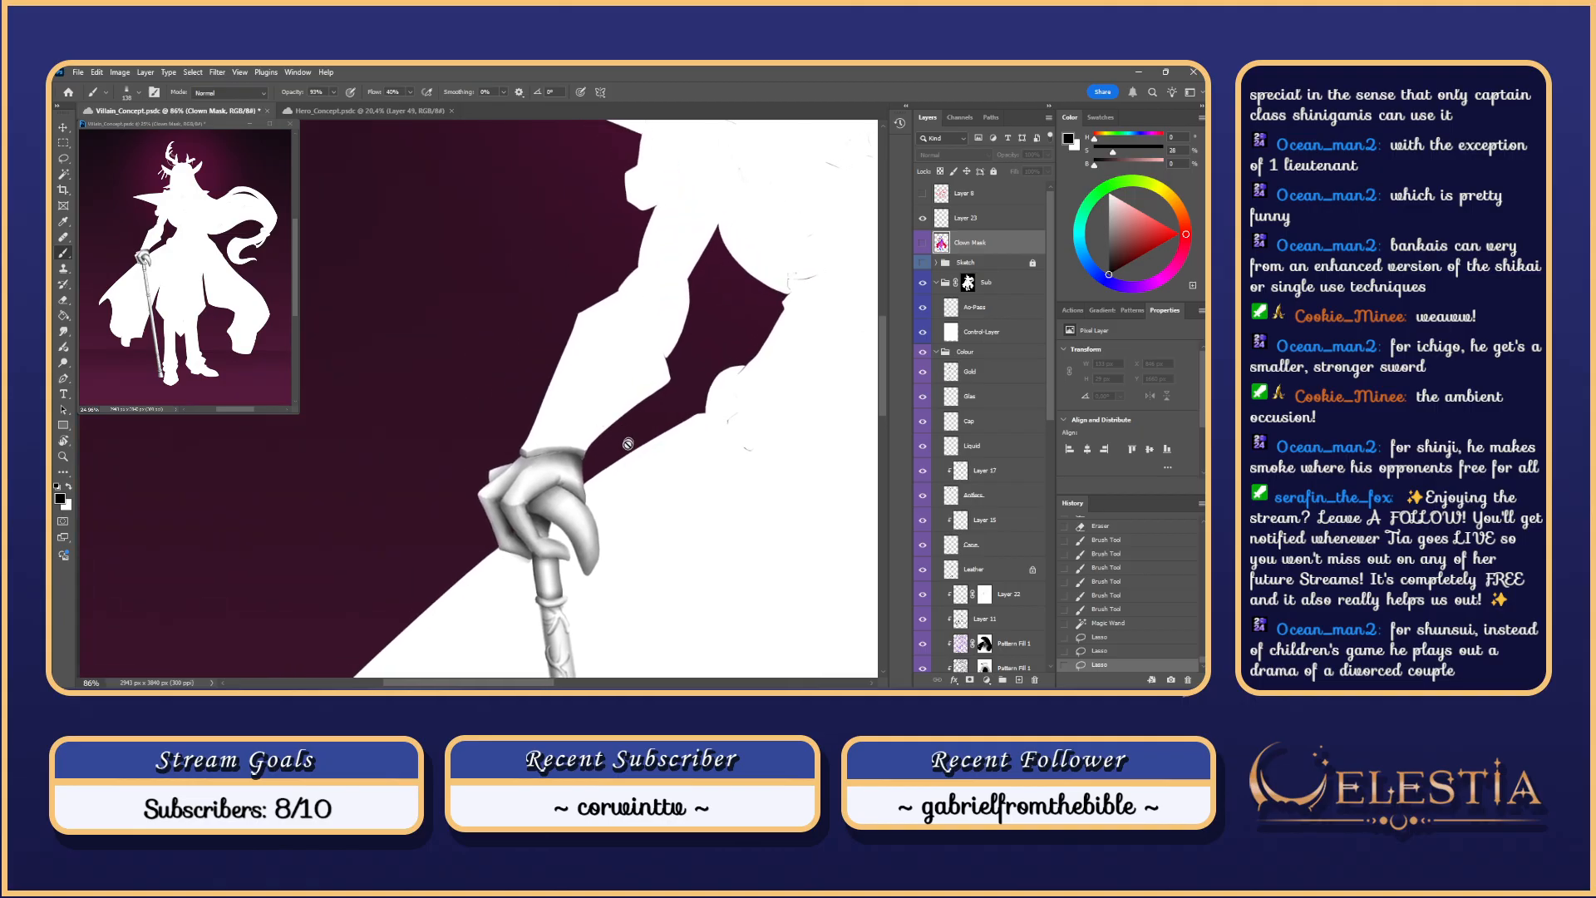
click(561, 363)
click(628, 307)
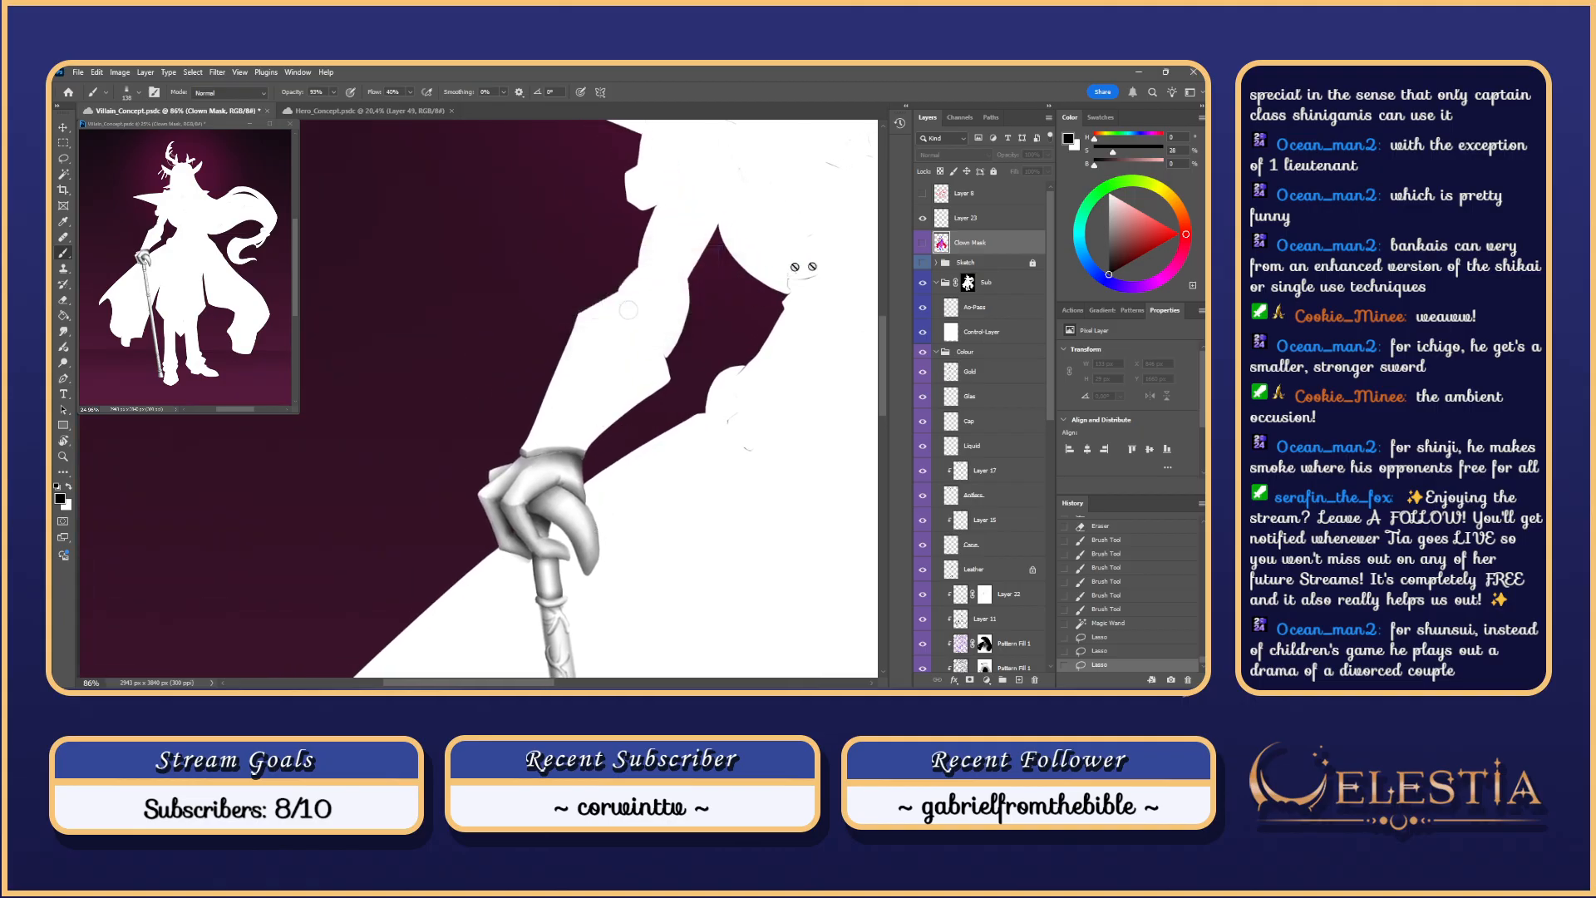
click(1009, 311)
scroll(602, 308, down, 4)
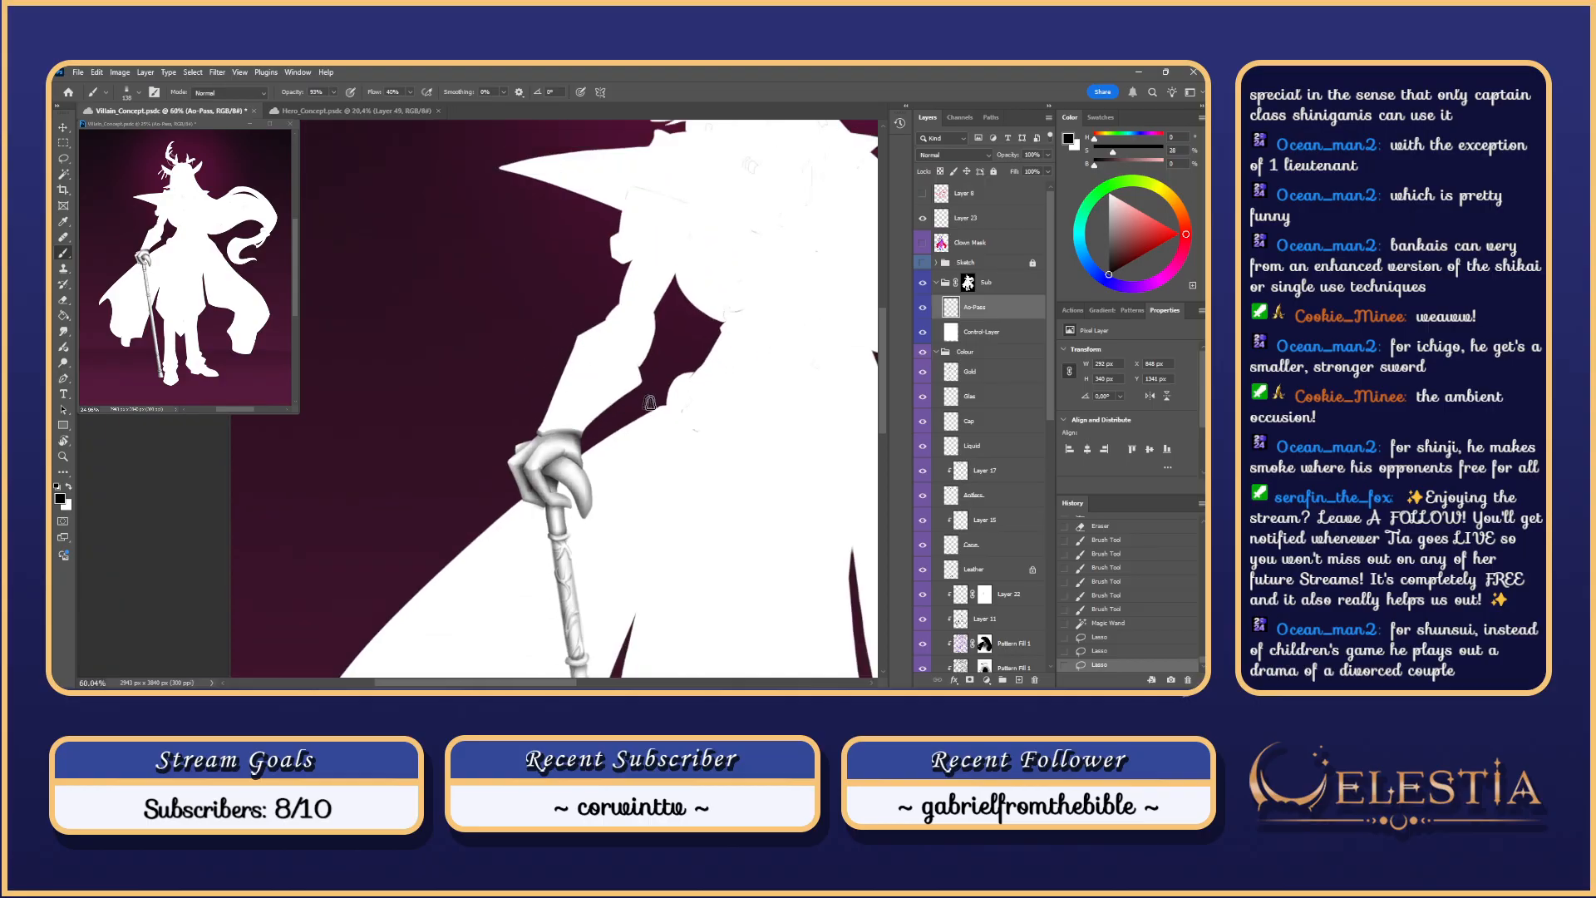
scroll(487, 391, up, 1)
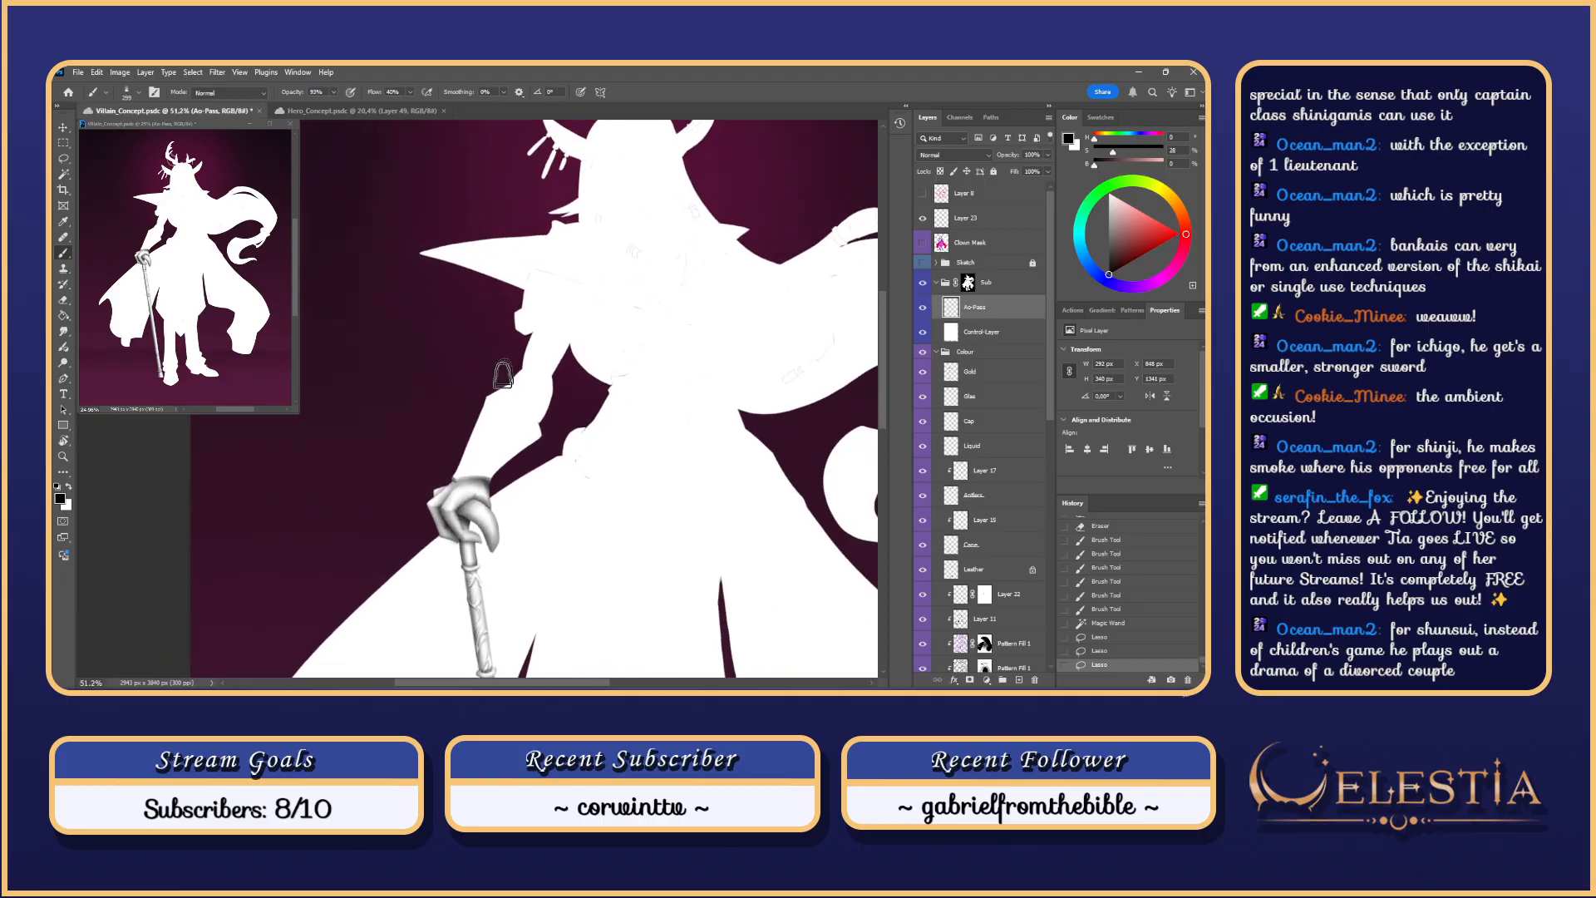
Step: Paint shading along the forearm edges, undoing the unwanted strokes
mouse_move(503, 372)
mouse_down()
mouse_move(411, 540)
mouse_move(498, 386)
mouse_move(456, 505)
mouse_up()
key(ctrl+z)
key(ctrl+z)
drag(509, 366, 416, 559)
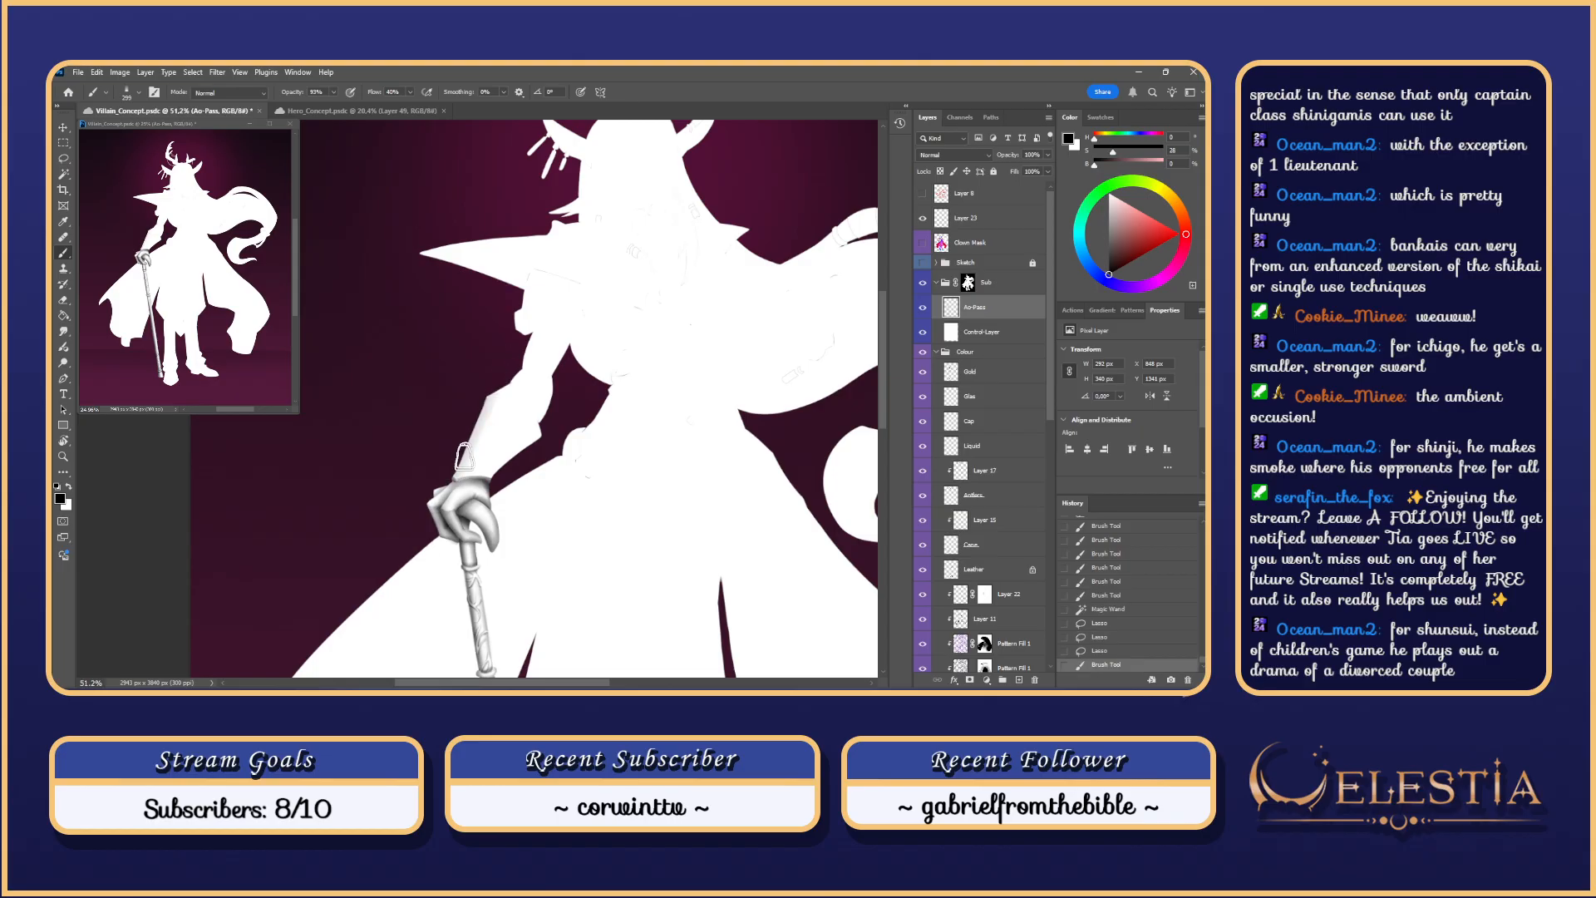
key(ctrl+z)
alt+right_click(499, 390)
mouse_move(509, 362)
mouse_down()
mouse_move(437, 550)
mouse_move(456, 466)
mouse_up()
drag(492, 389, 424, 563)
drag(469, 501, 591, 423)
key(ctrl+z)
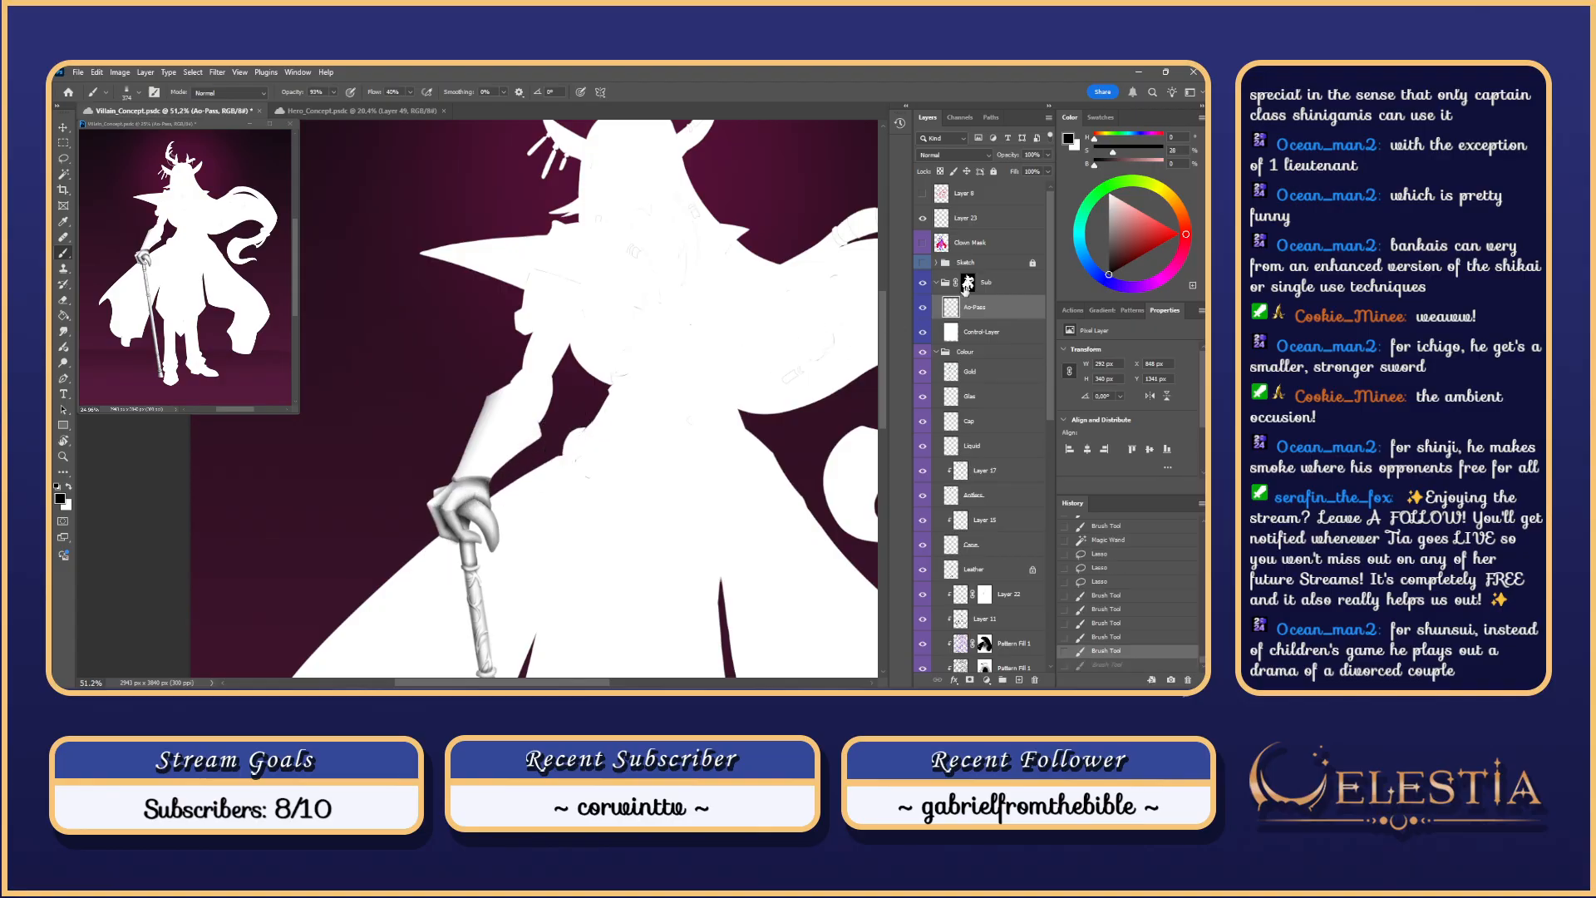
Step: Show the Sketch lines and shade the hand and forearm with a roughly 620 px brush
click(923, 263)
mouse_move(532, 433)
mouse_down()
mouse_move(499, 487)
mouse_move(533, 480)
mouse_move(540, 422)
mouse_up()
key(ctrl+z)
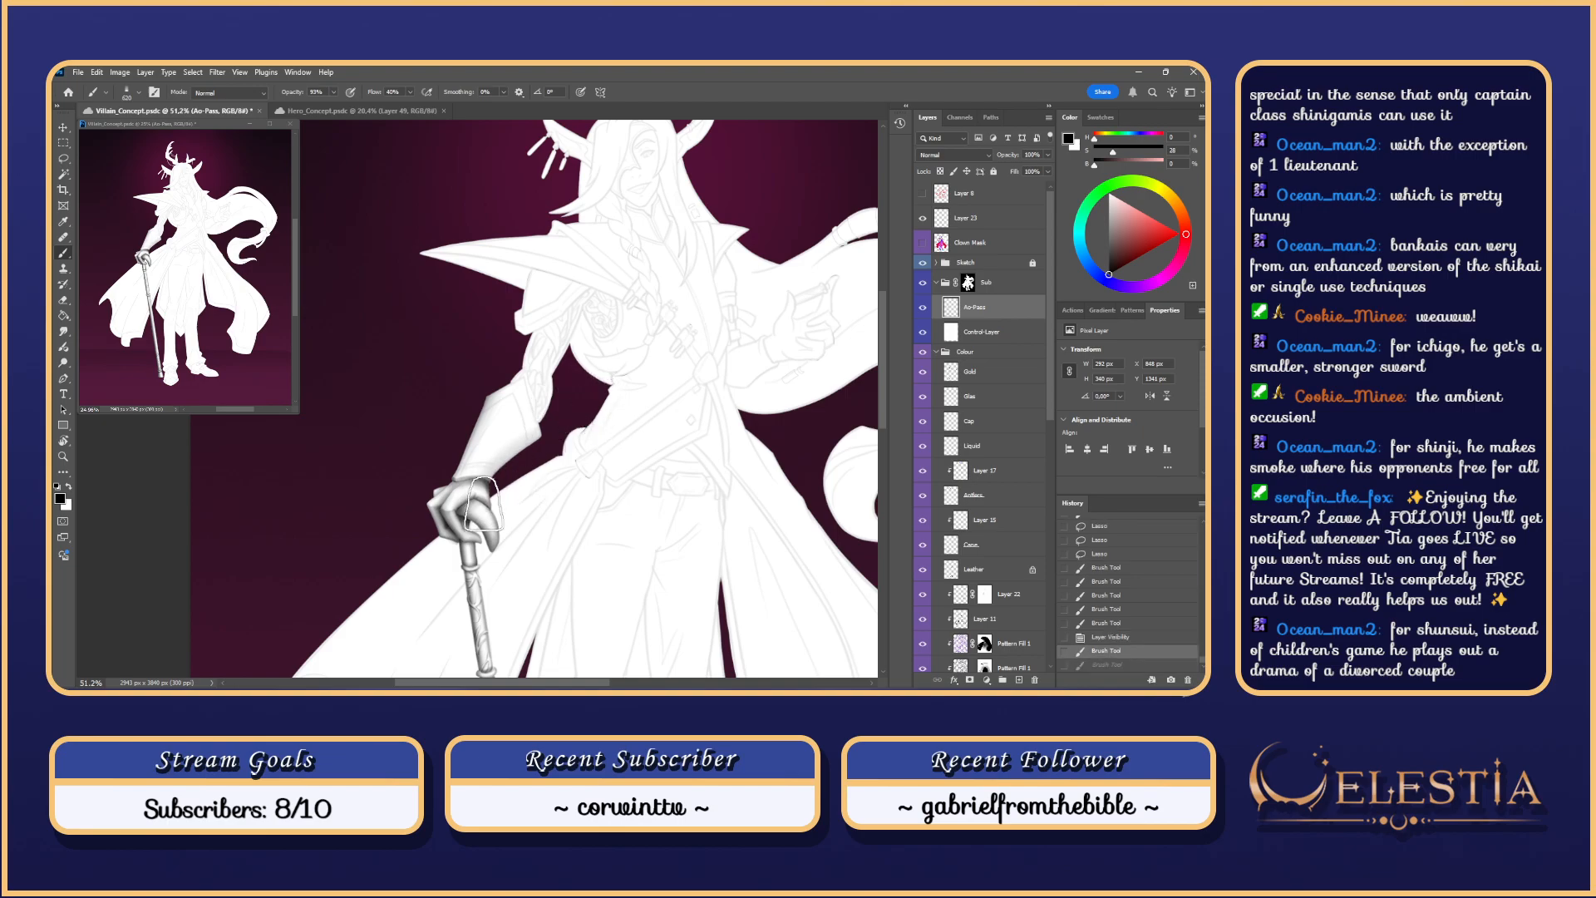
drag(491, 489, 550, 412)
key(ctrl+z)
key(ctrl+shift+z)
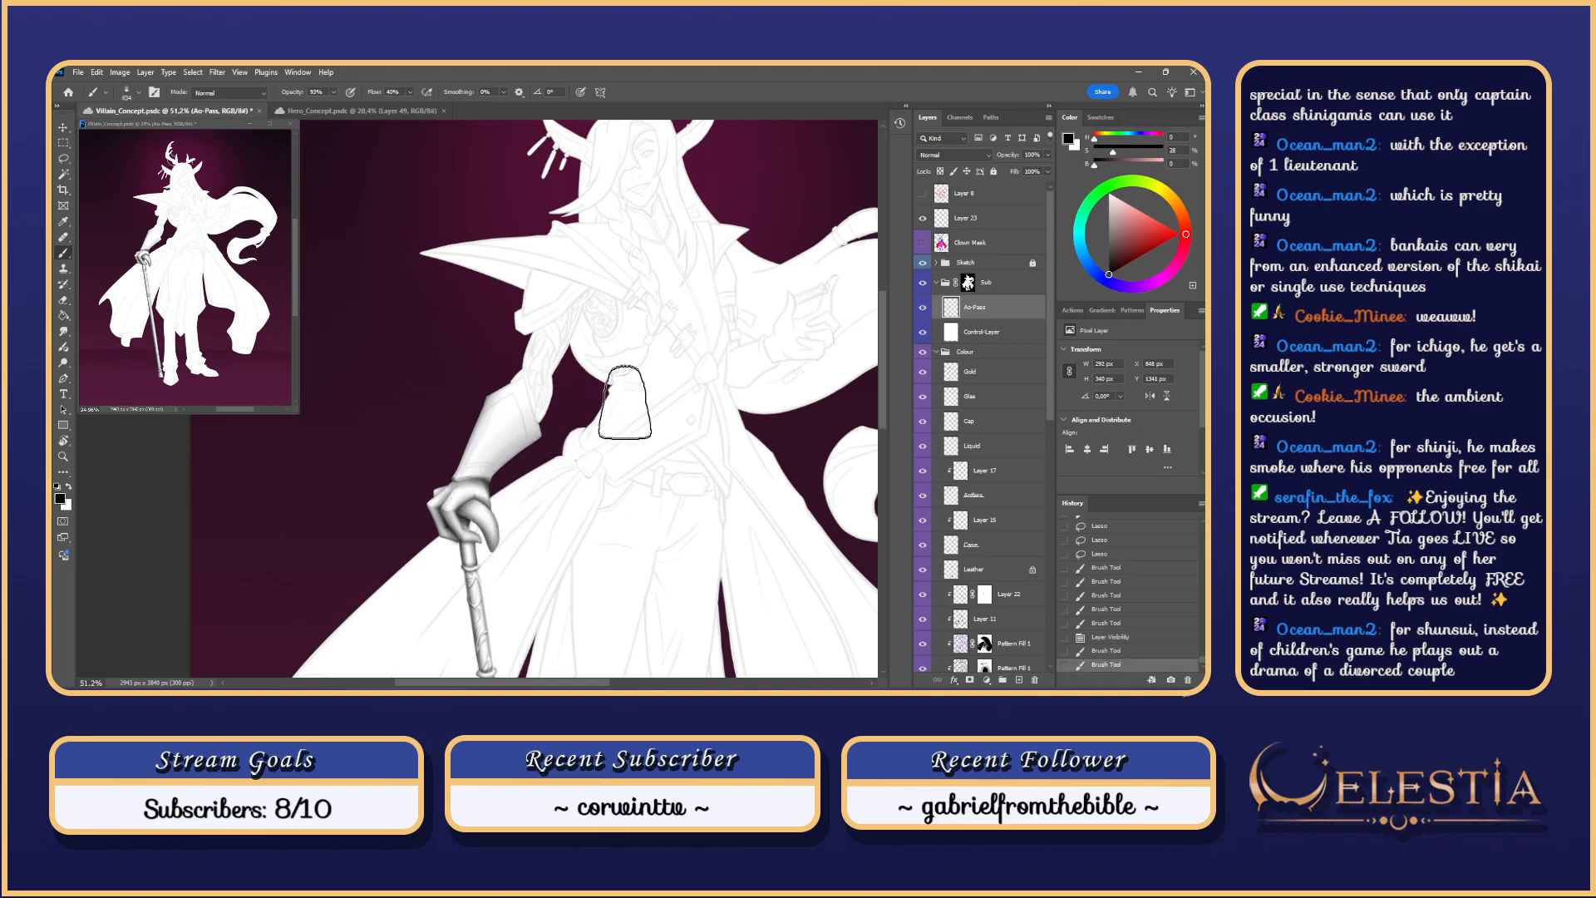
drag(474, 511, 628, 403)
mouse_move(474, 551)
mouse_down()
mouse_move(611, 407)
mouse_move(586, 414)
mouse_up()
key(ctrl+z)
Step: Add quick shading around the hand and forearm with a roughly 574 px brush
drag(481, 517, 649, 402)
mouse_move(516, 479)
mouse_down()
mouse_move(606, 444)
mouse_move(520, 475)
mouse_move(546, 462)
mouse_up()
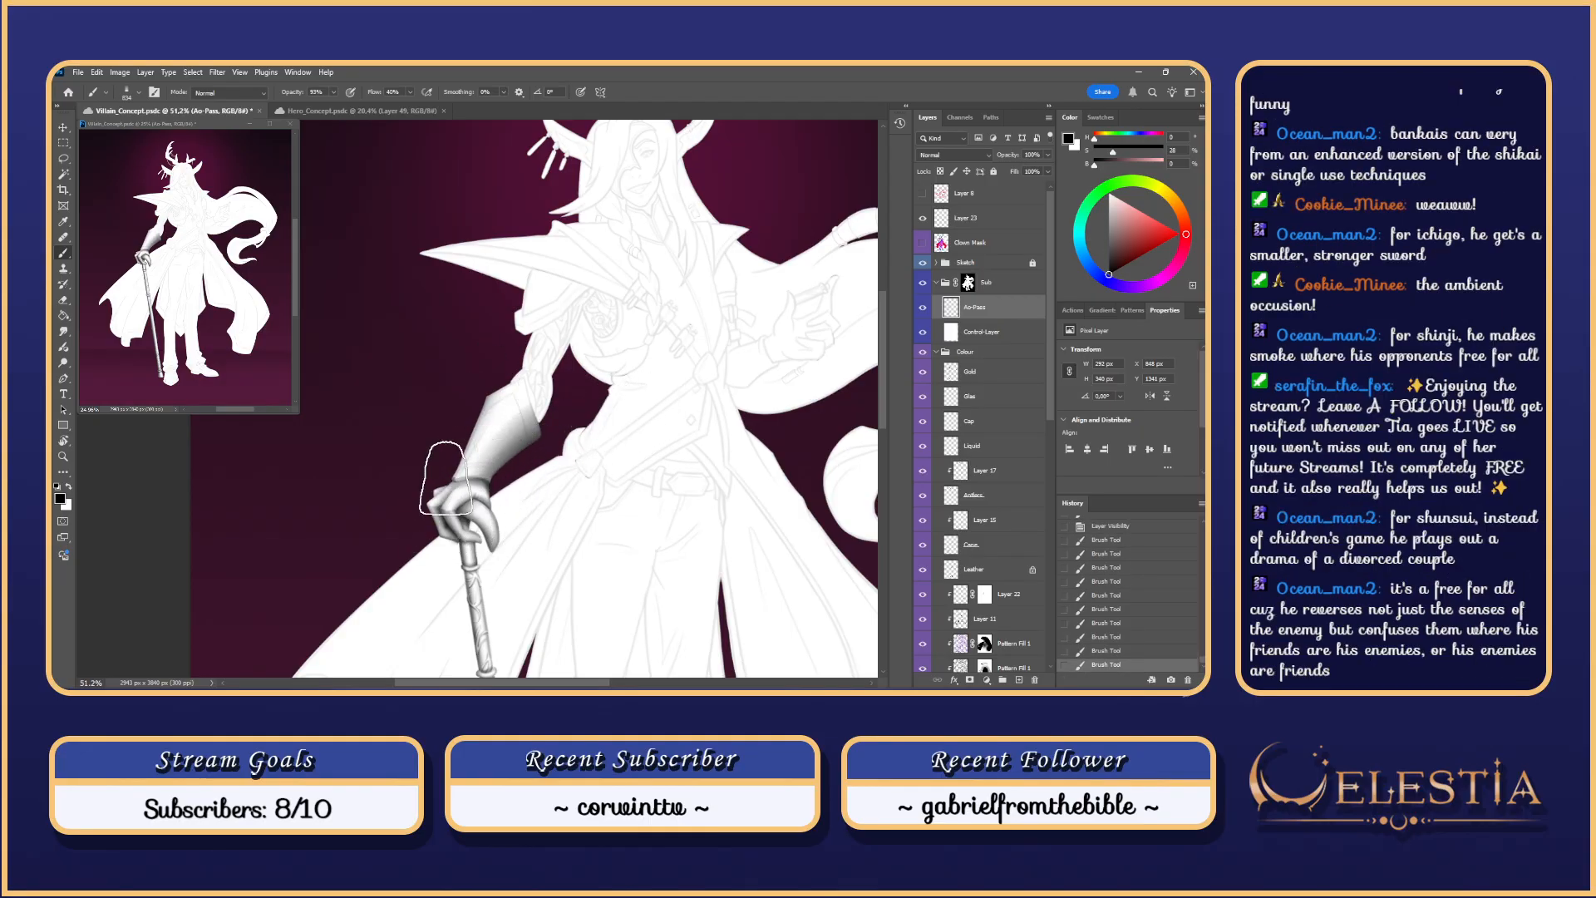
drag(448, 477, 433, 469)
key(ctrl+z)
mouse_move(489, 369)
mouse_down()
mouse_move(449, 369)
mouse_move(470, 453)
mouse_move(439, 557)
mouse_up()
key(ctrl+z)
key(ctrl+z)
drag(492, 379, 434, 558)
key(ctrl+z)
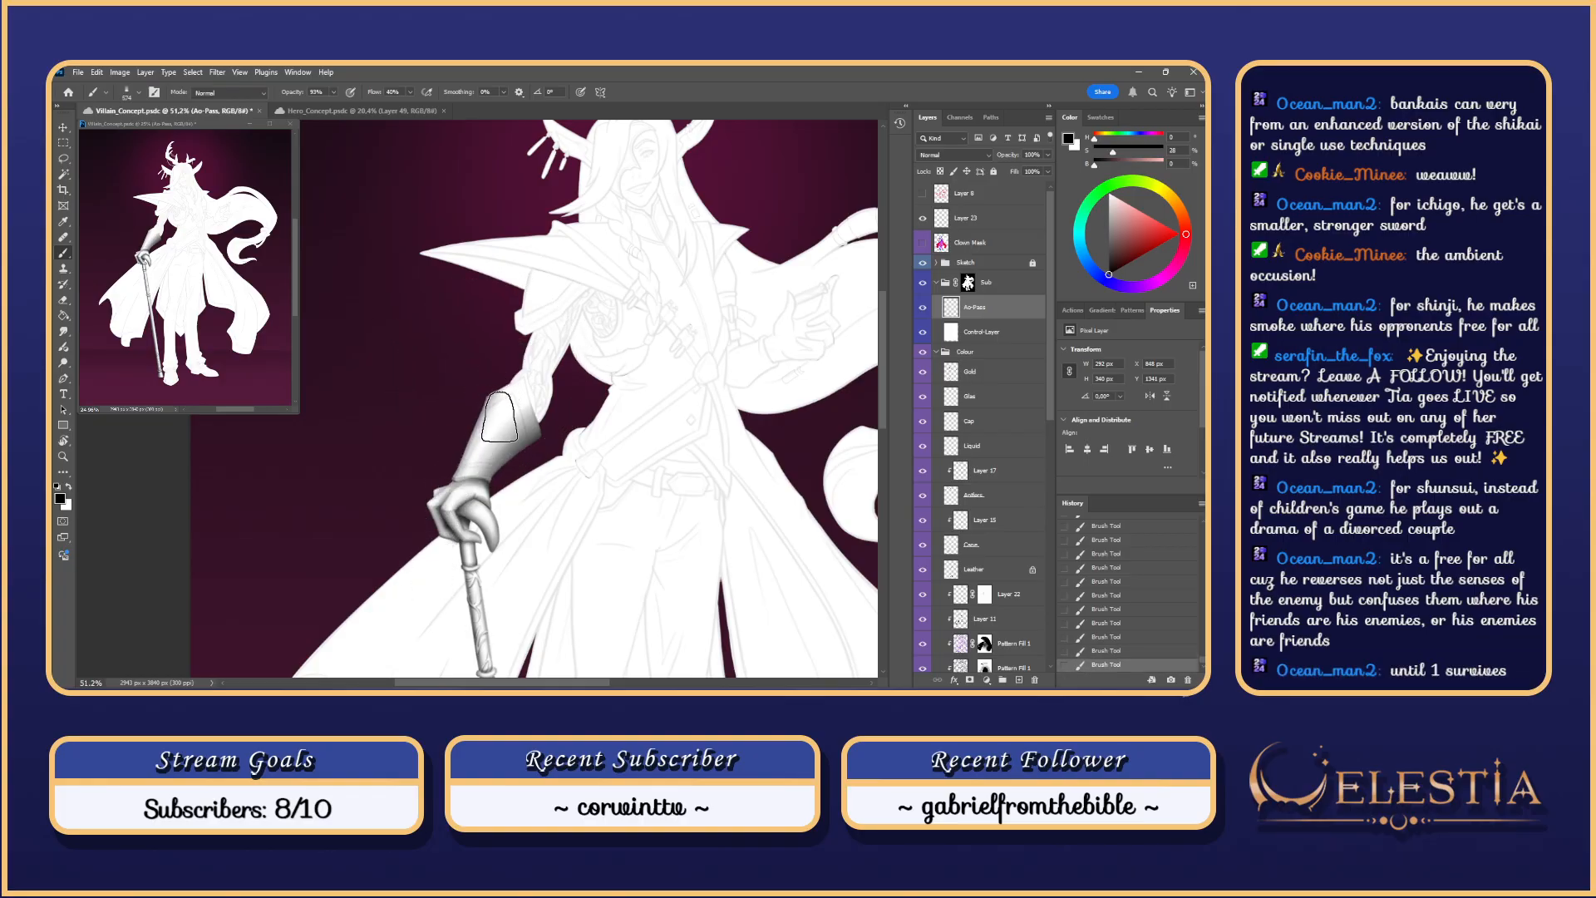
Step: Erase excess shading on the forearm and gauntlet, undoing unsatisfactory eraser strokes
key(e)
key(ctrl+z)
mouse_move(513, 413)
mouse_down()
mouse_move(540, 412)
mouse_move(452, 554)
mouse_move(501, 433)
mouse_move(506, 456)
mouse_move(465, 499)
mouse_up()
key(ctrl+z)
key(ctrl+z)
drag(546, 405, 492, 458)
key(ctrl+z)
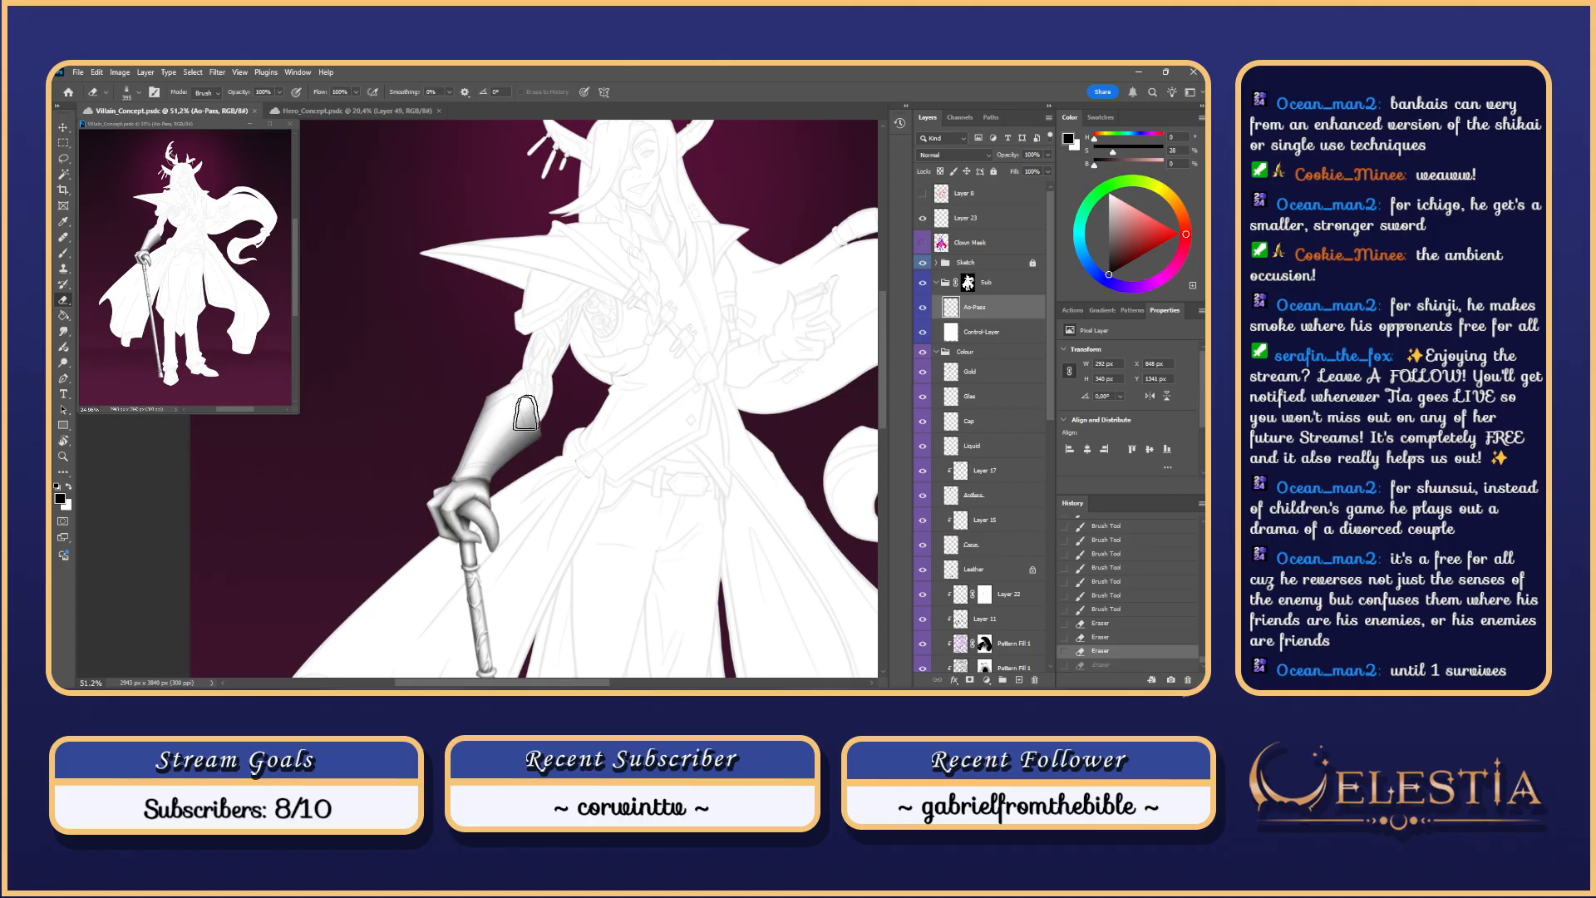
mouse_move(547, 401)
mouse_down()
mouse_move(467, 487)
mouse_move(470, 512)
mouse_move(472, 482)
mouse_up()
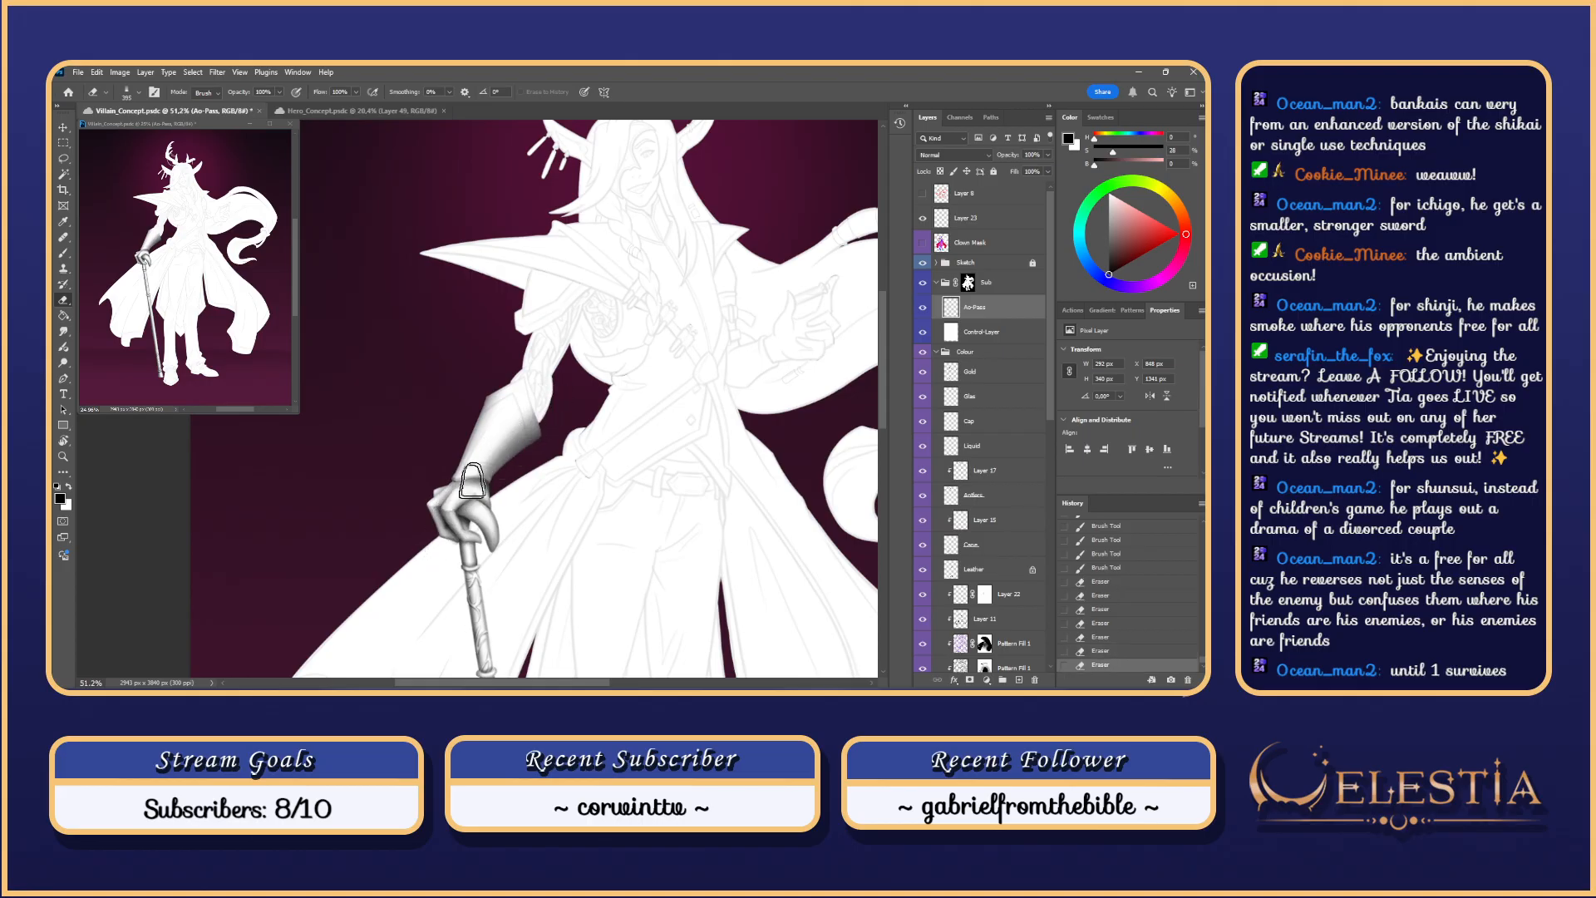
key(ctrl+z)
key(ctrl+z)
mouse_move(555, 401)
mouse_down()
mouse_move(429, 545)
mouse_move(460, 507)
mouse_up()
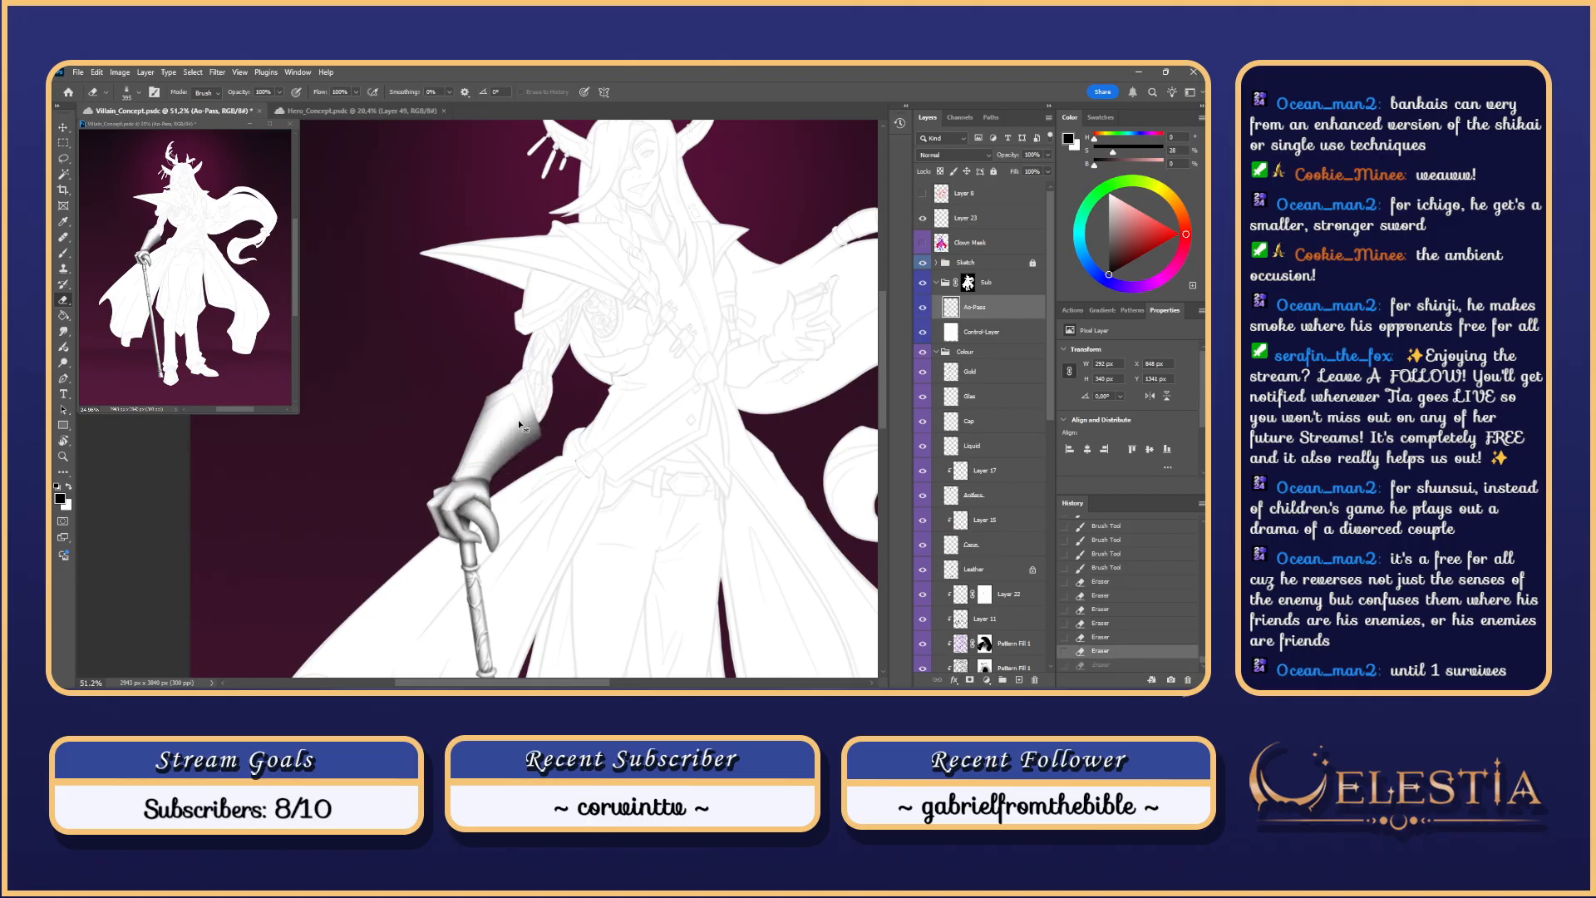
key(ctrl+z)
key(ctrl+z)
key(ctrl+z)
key(ctrl+z)
Step: Lighten the gauntlet and forearm glove shading with a Soft Round 100 eraser, then hide the Sketch lines
key(ctrl+z)
key(ctrl+z)
key(ctrl+z)
key(ctrl+z)
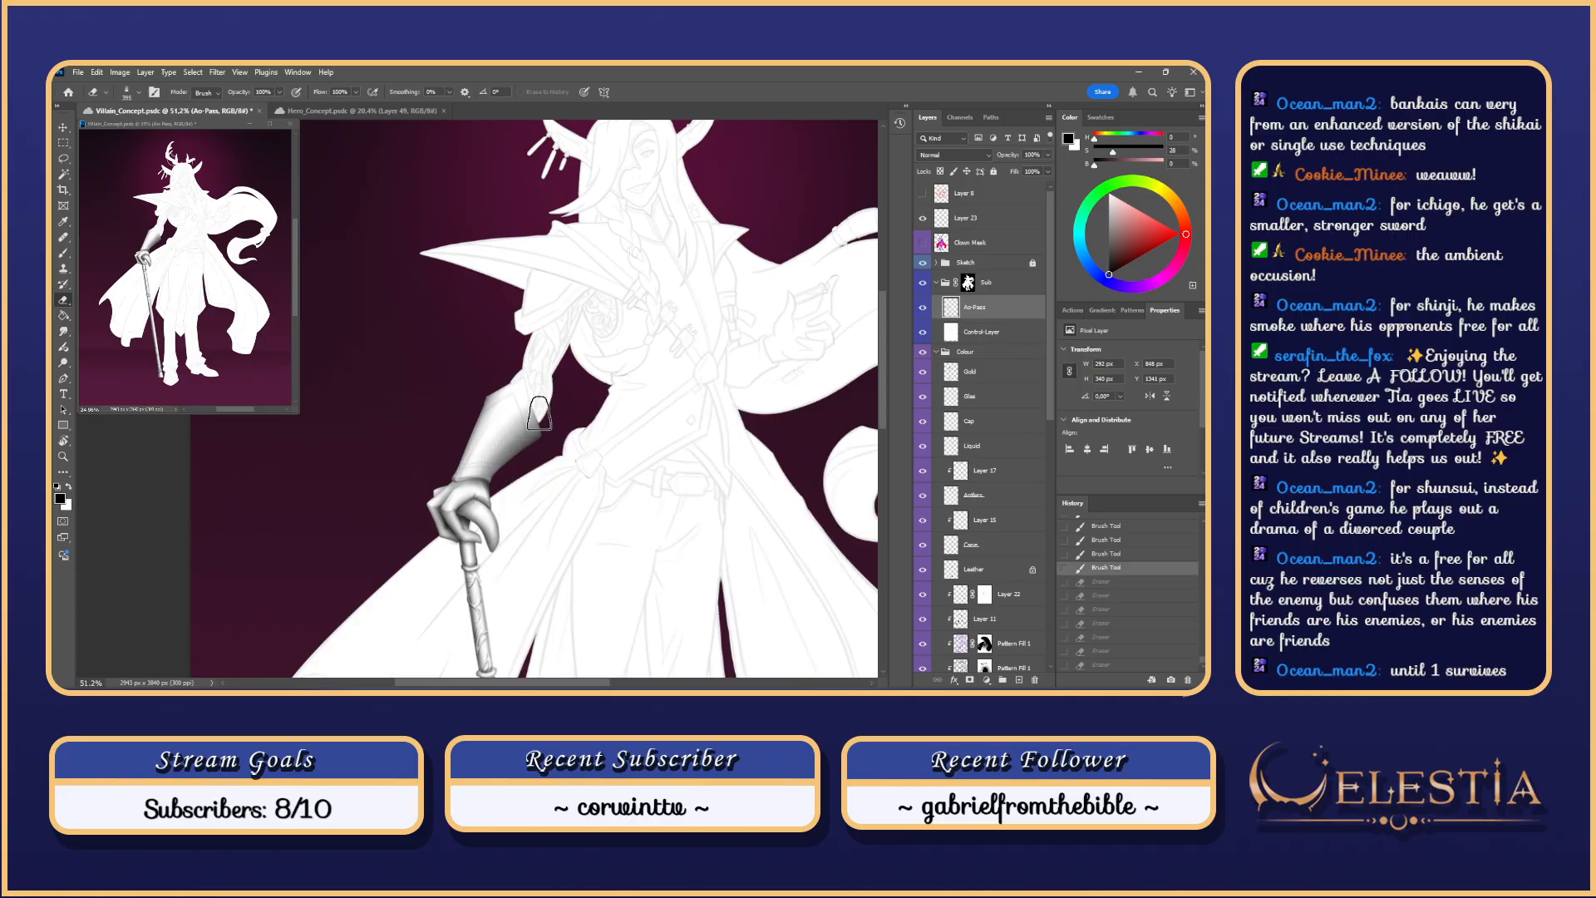
right_click(540, 387)
click(771, 576)
drag(500, 396, 466, 466)
mouse_move(536, 388)
mouse_down()
mouse_move(467, 479)
mouse_move(502, 440)
mouse_up()
drag(520, 414, 494, 440)
key(ctrl+z)
key(ctrl+z)
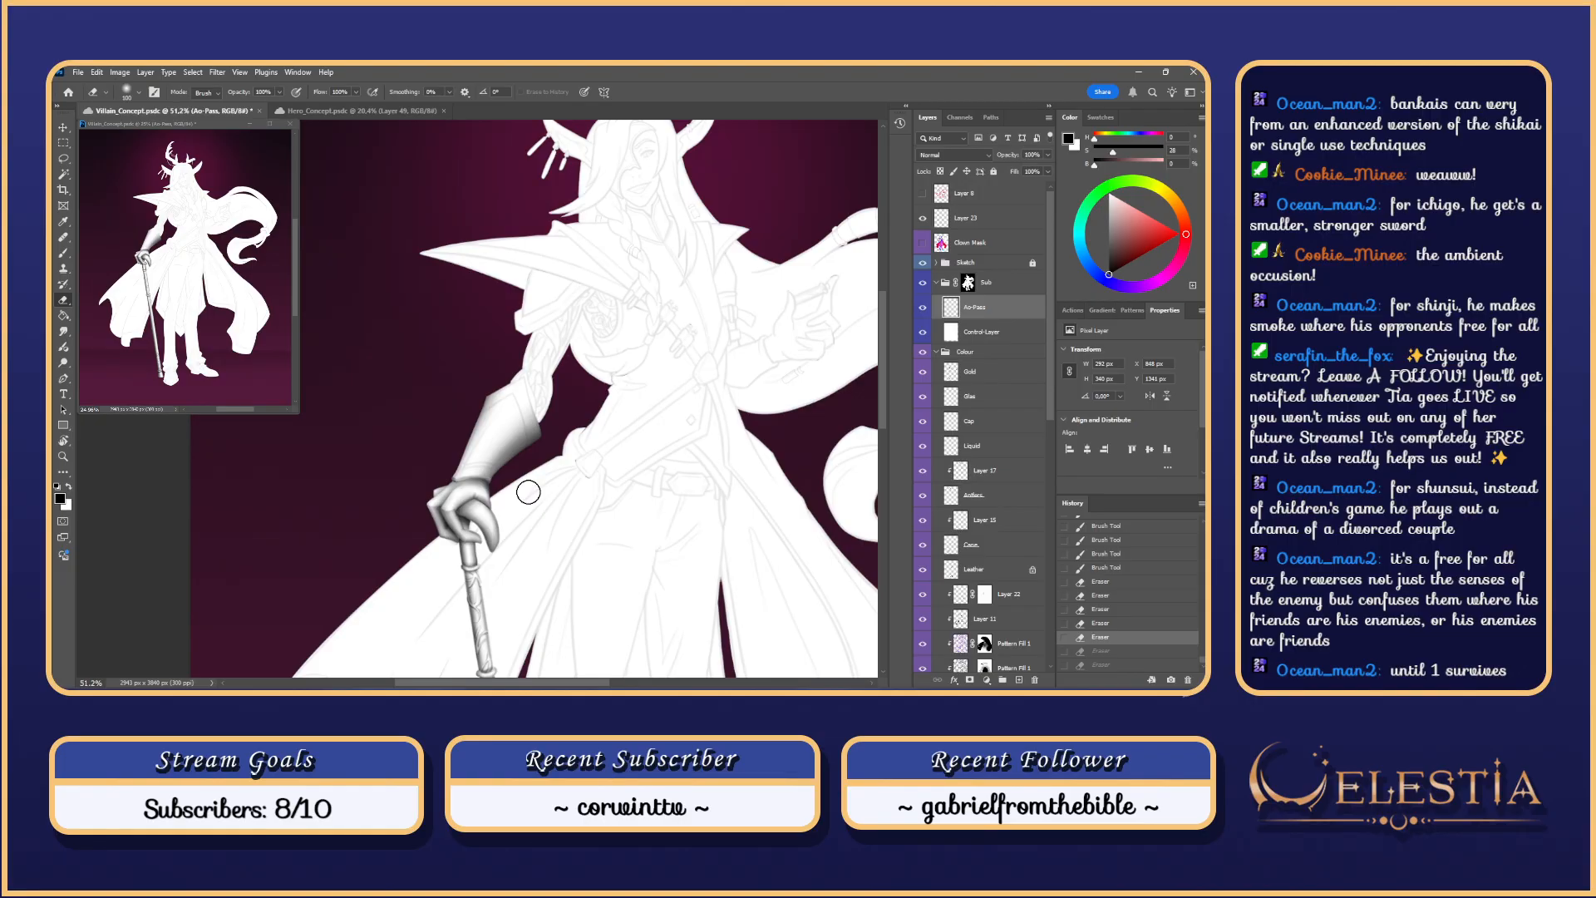
drag(558, 416, 587, 391)
drag(506, 445, 592, 379)
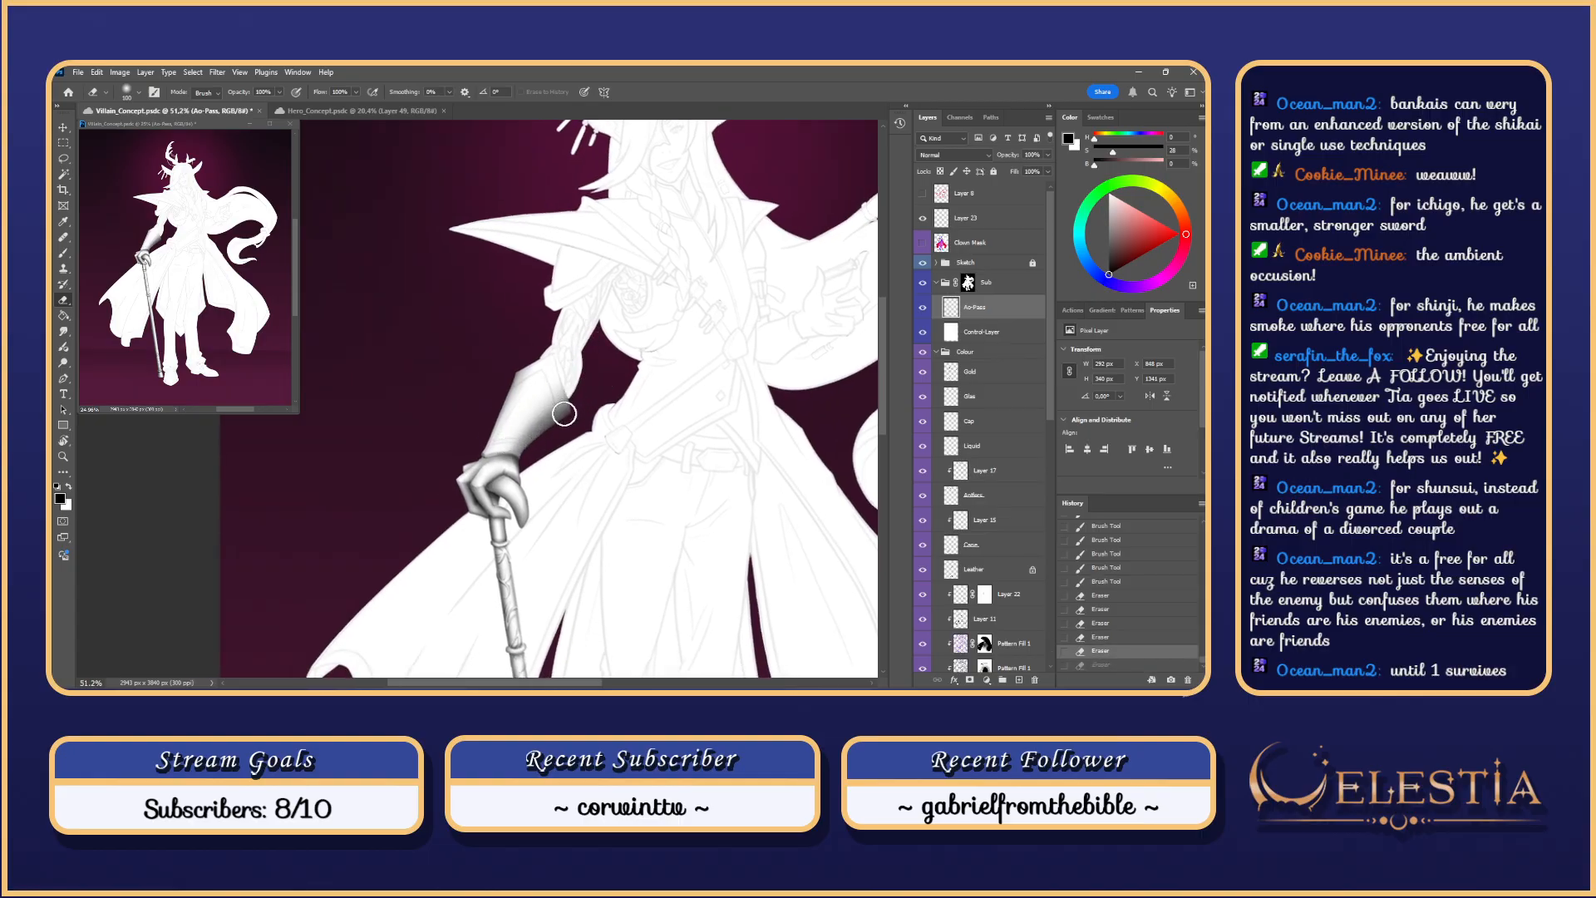
click(923, 262)
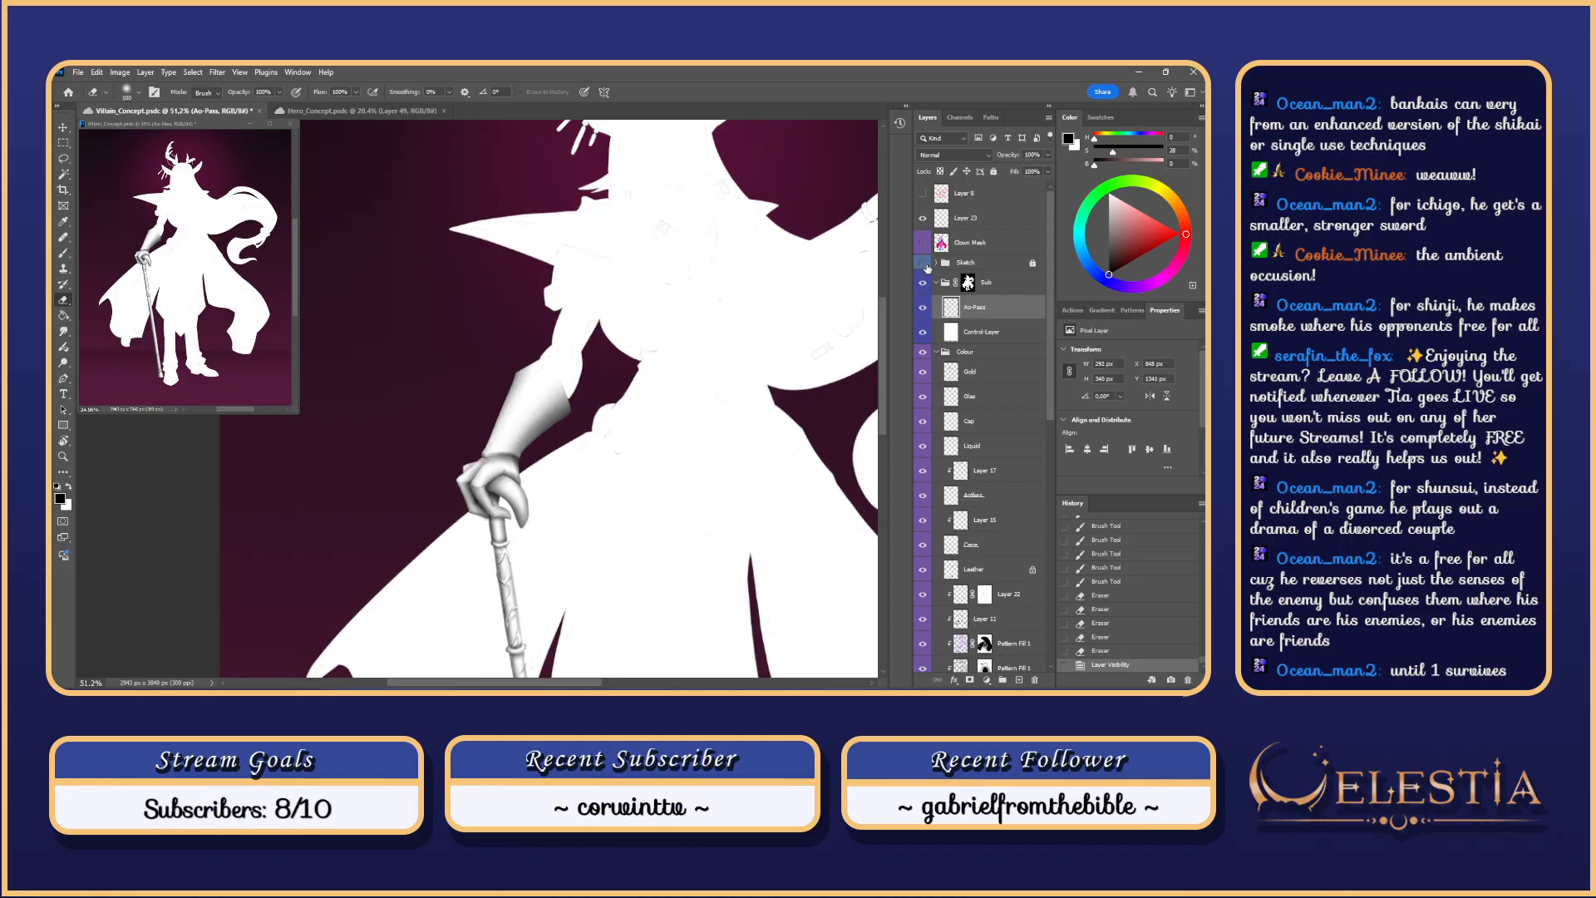
Step: Shade the glove's left edge and fingers with the brush
key(b)
drag(522, 376, 459, 522)
drag(507, 379, 437, 537)
scroll(548, 394, down, 6)
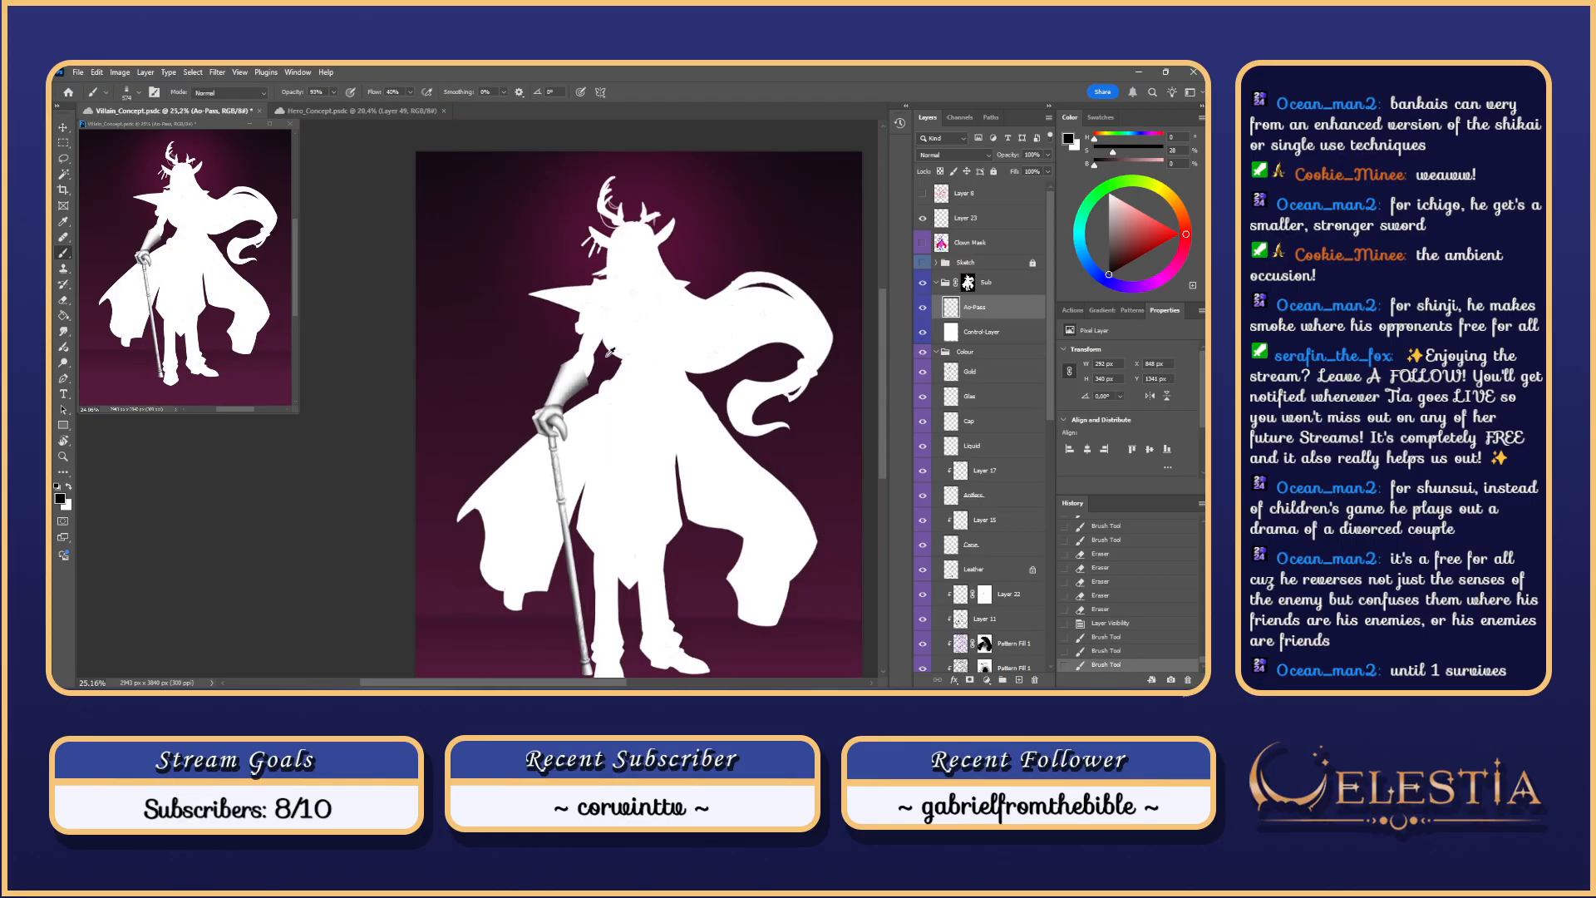
scroll(617, 358, up, 6)
drag(580, 378, 545, 445)
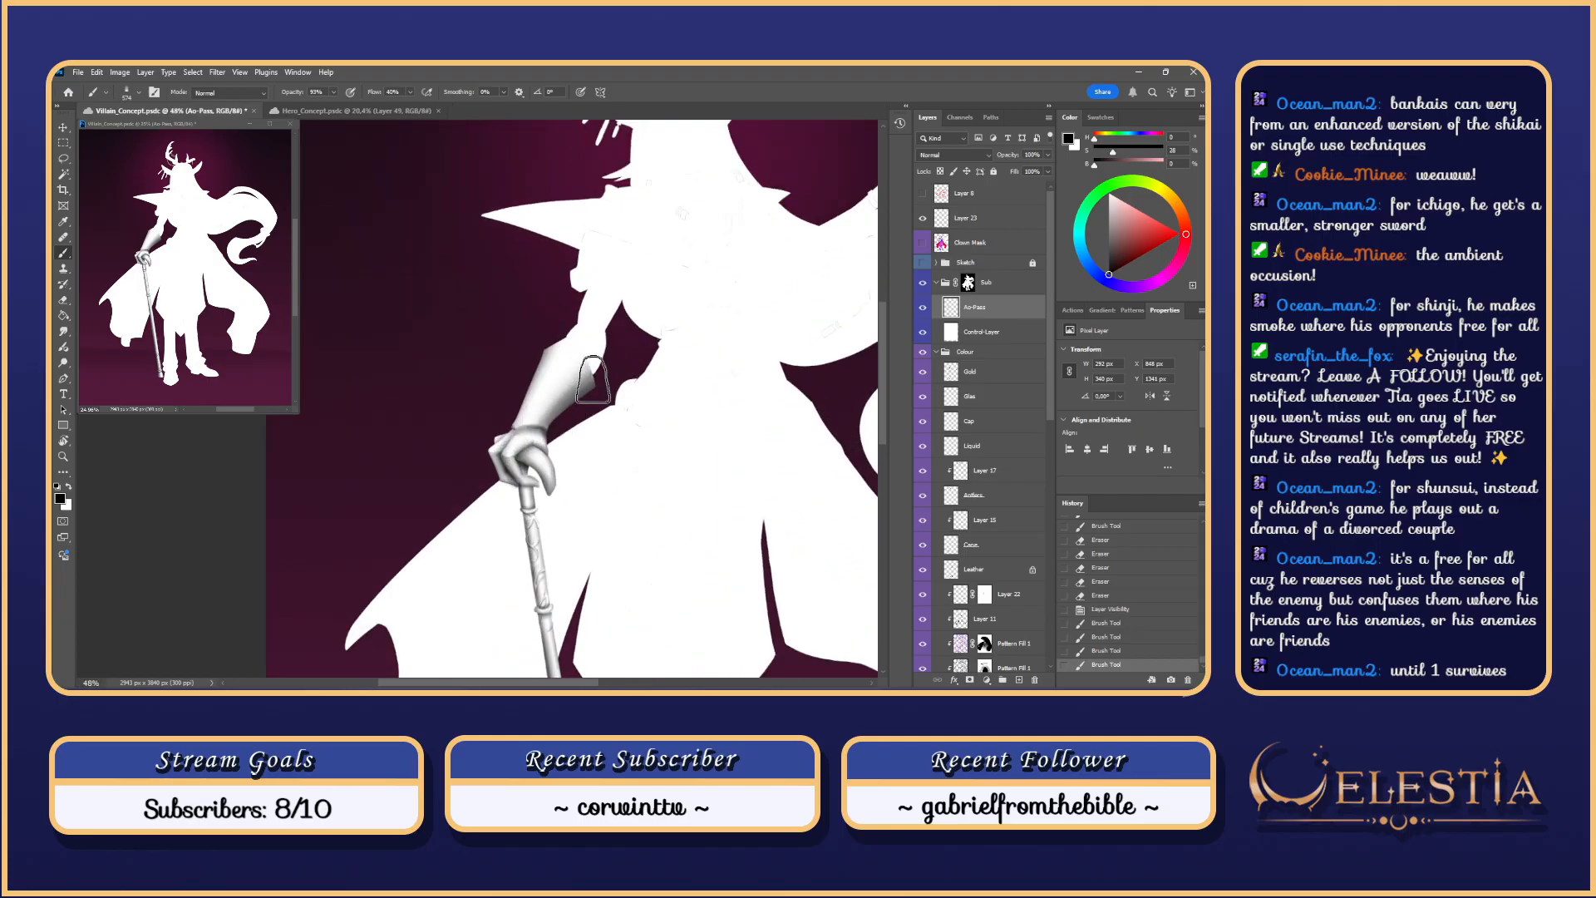
key(ctrl+z)
Step: Add more shading to the glove and clear the selection
drag(601, 381, 549, 442)
drag(584, 395, 548, 441)
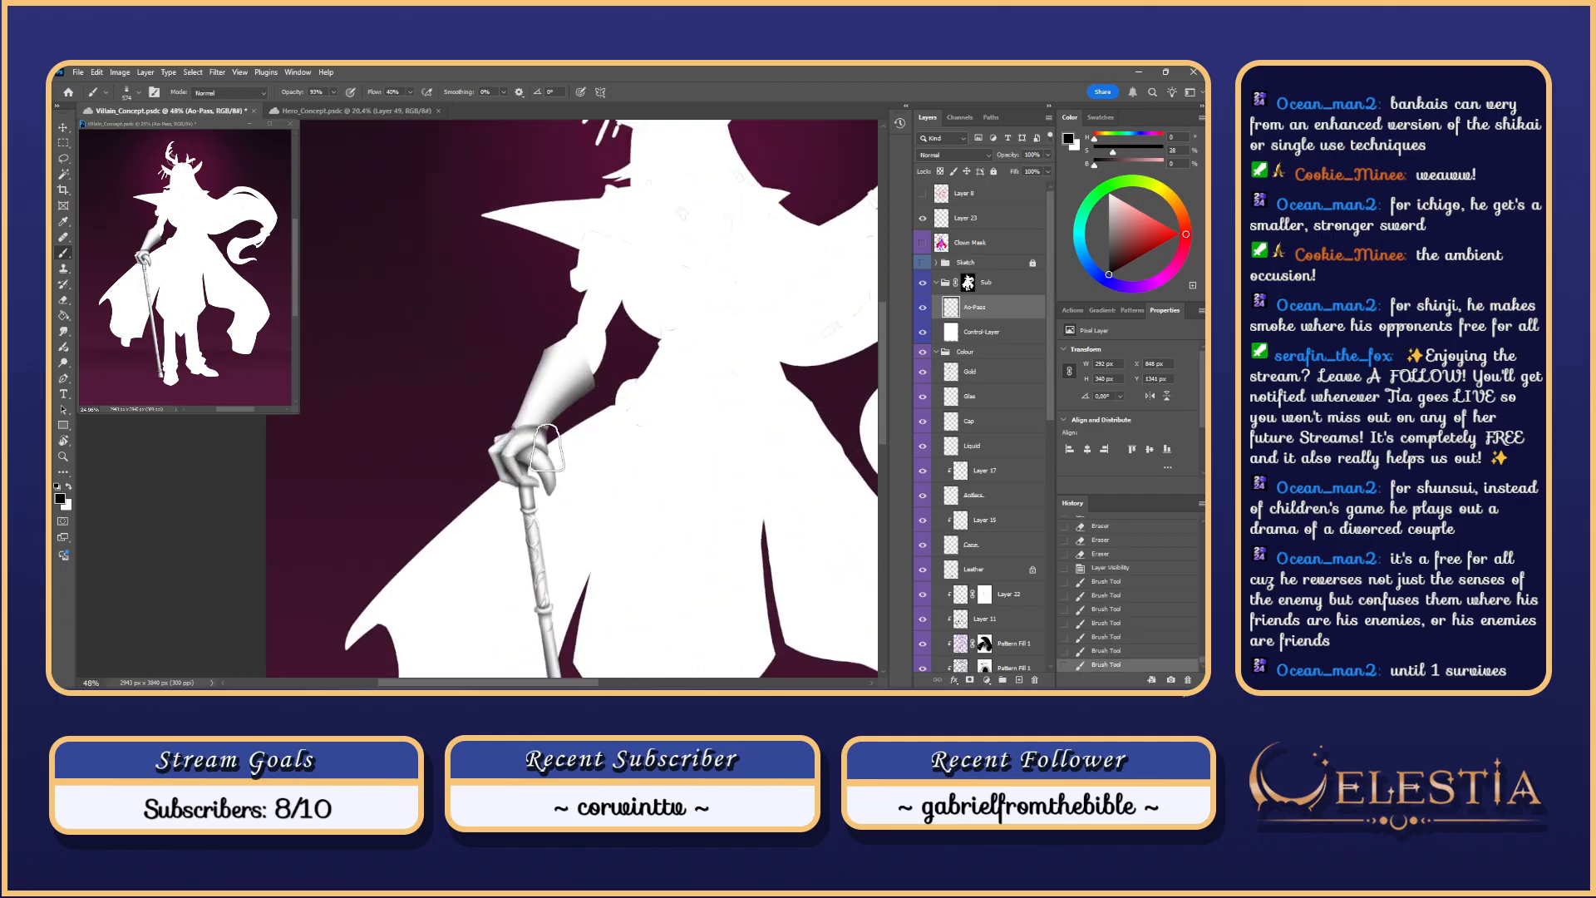
scroll(549, 425, up, 1)
scroll(557, 426, up, 5)
key(ctrl+d)
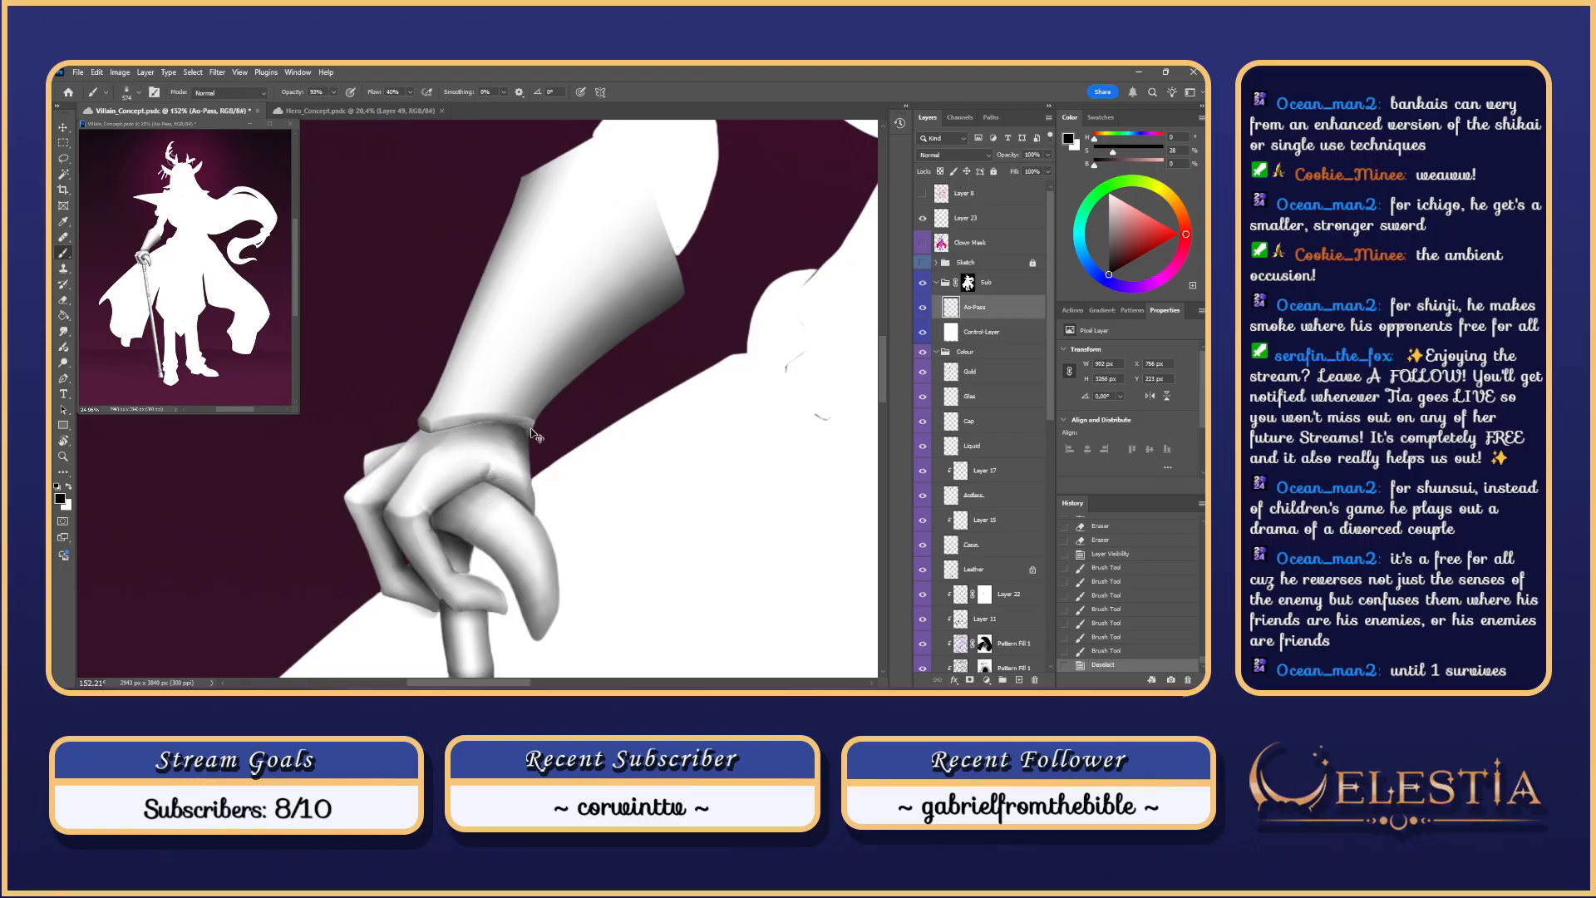
Step: Show the Sketch lines again and lasso the area around the wrist
key(r)
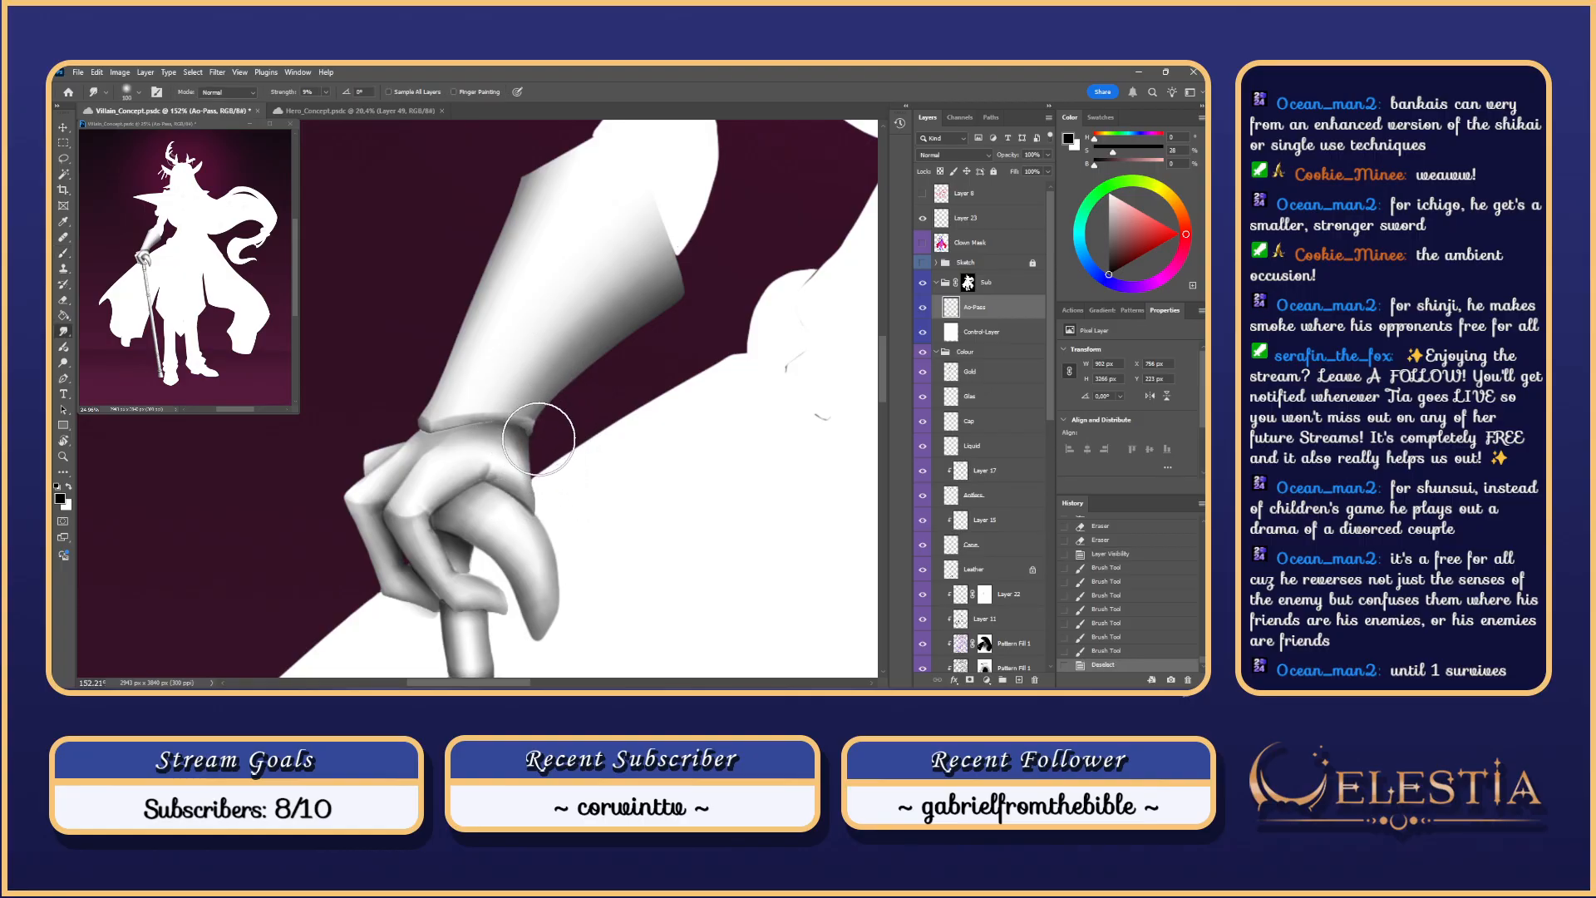
click(923, 263)
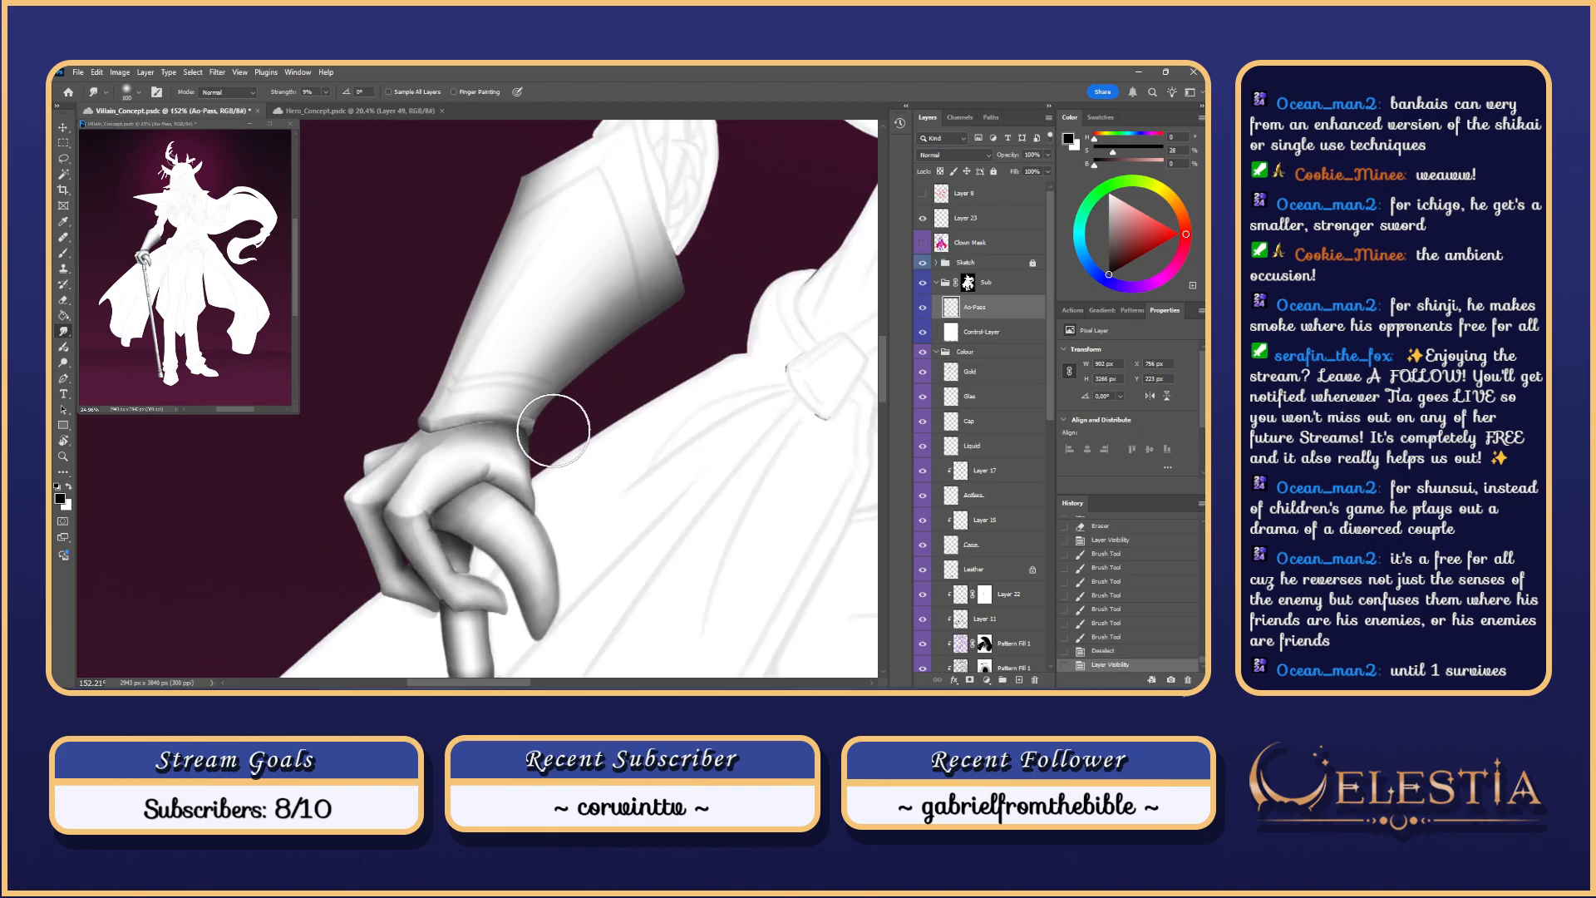
key(l)
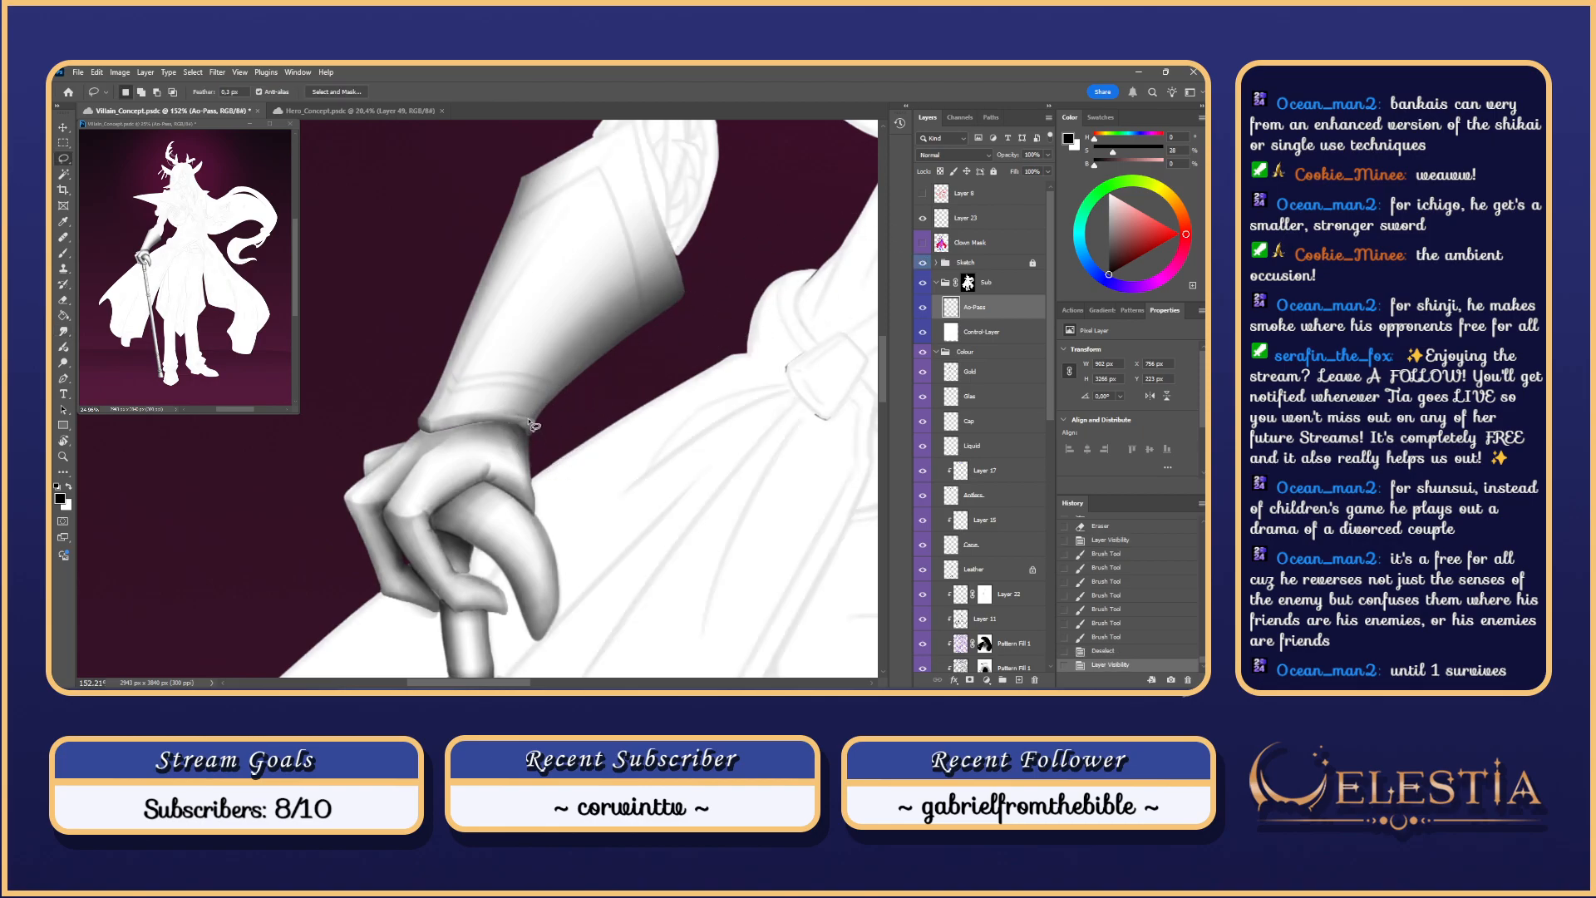
mouse_move(548, 432)
mouse_down()
mouse_move(533, 421)
mouse_move(531, 444)
mouse_move(540, 403)
mouse_move(533, 420)
mouse_up()
key(b)
key(r)
Step: Smudge along the wrist cuff edge with a size 10 tip to blend it
right_click(534, 420)
click(624, 648)
key(ctrl+z)
drag(537, 415, 533, 432)
drag(534, 427, 526, 413)
drag(525, 414, 528, 423)
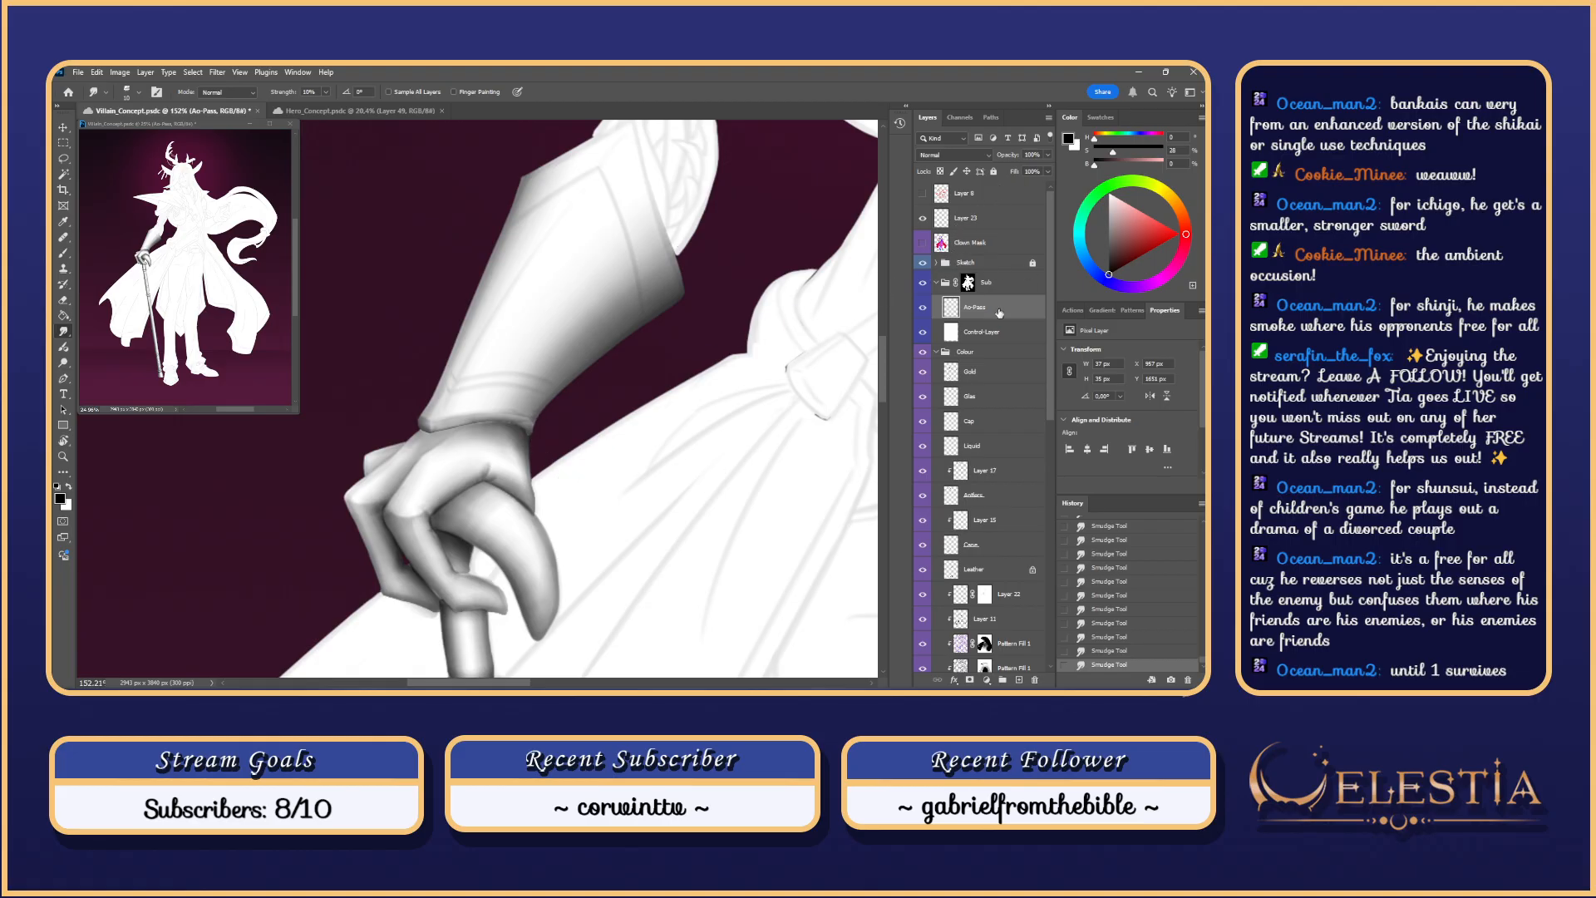
Step: Pick a brush tip, rotate the view to suit the cuff, and clear the wrist selection
key(b)
right_click(546, 386)
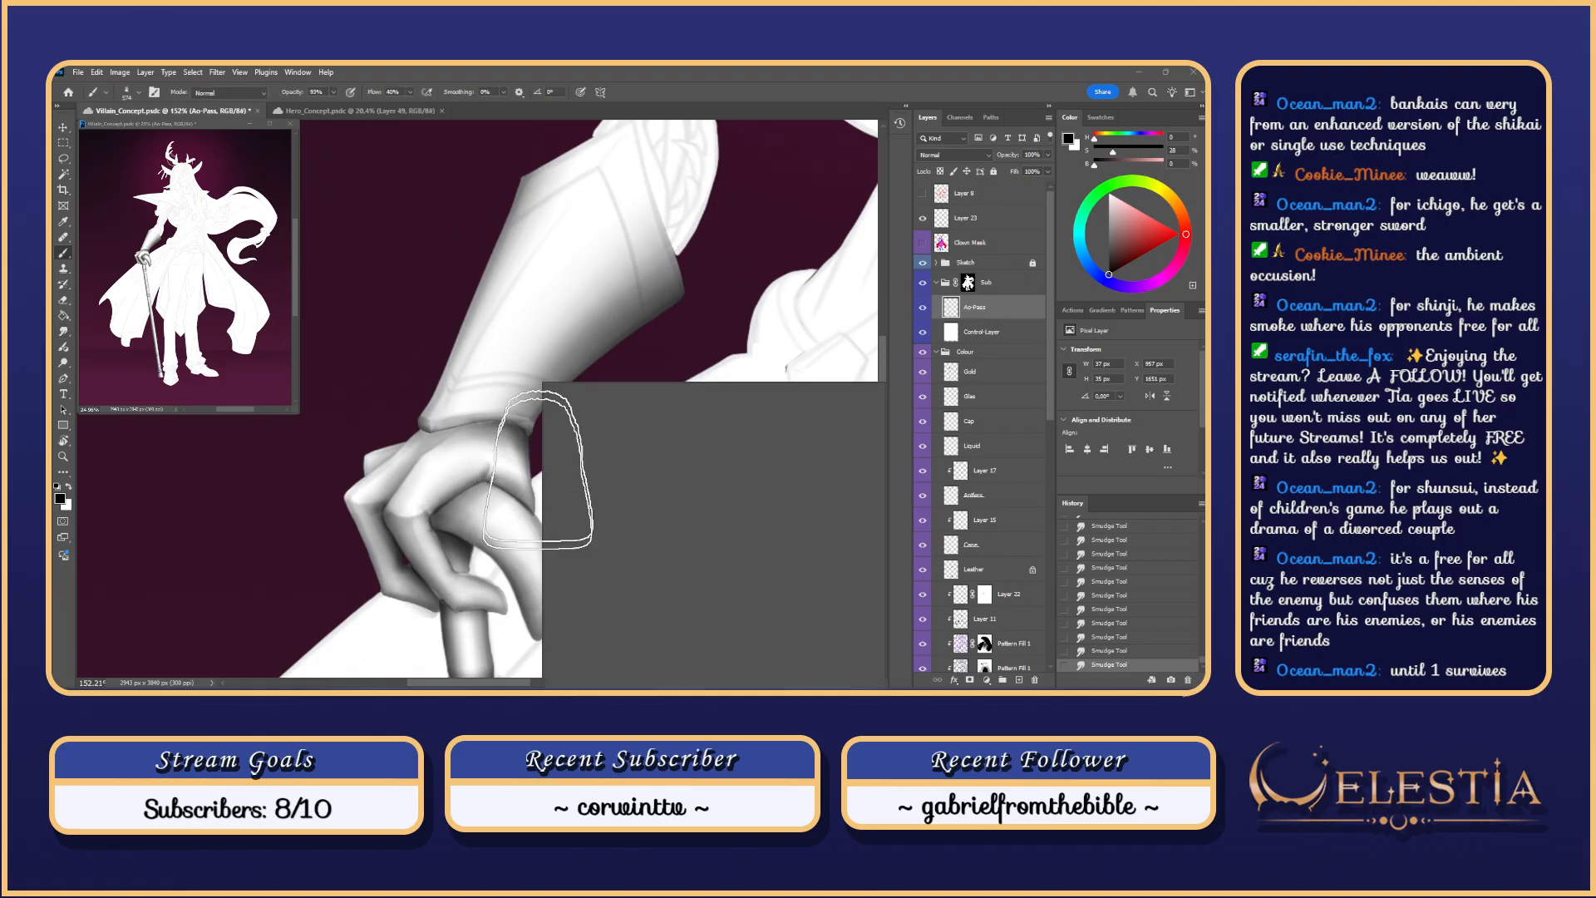
click(686, 338)
key(r)
mouse_move(686, 338)
mouse_down()
mouse_move(542, 246)
mouse_move(635, 324)
mouse_move(582, 262)
mouse_up()
mouse_move(533, 467)
mouse_down()
mouse_move(600, 448)
mouse_move(548, 468)
mouse_up()
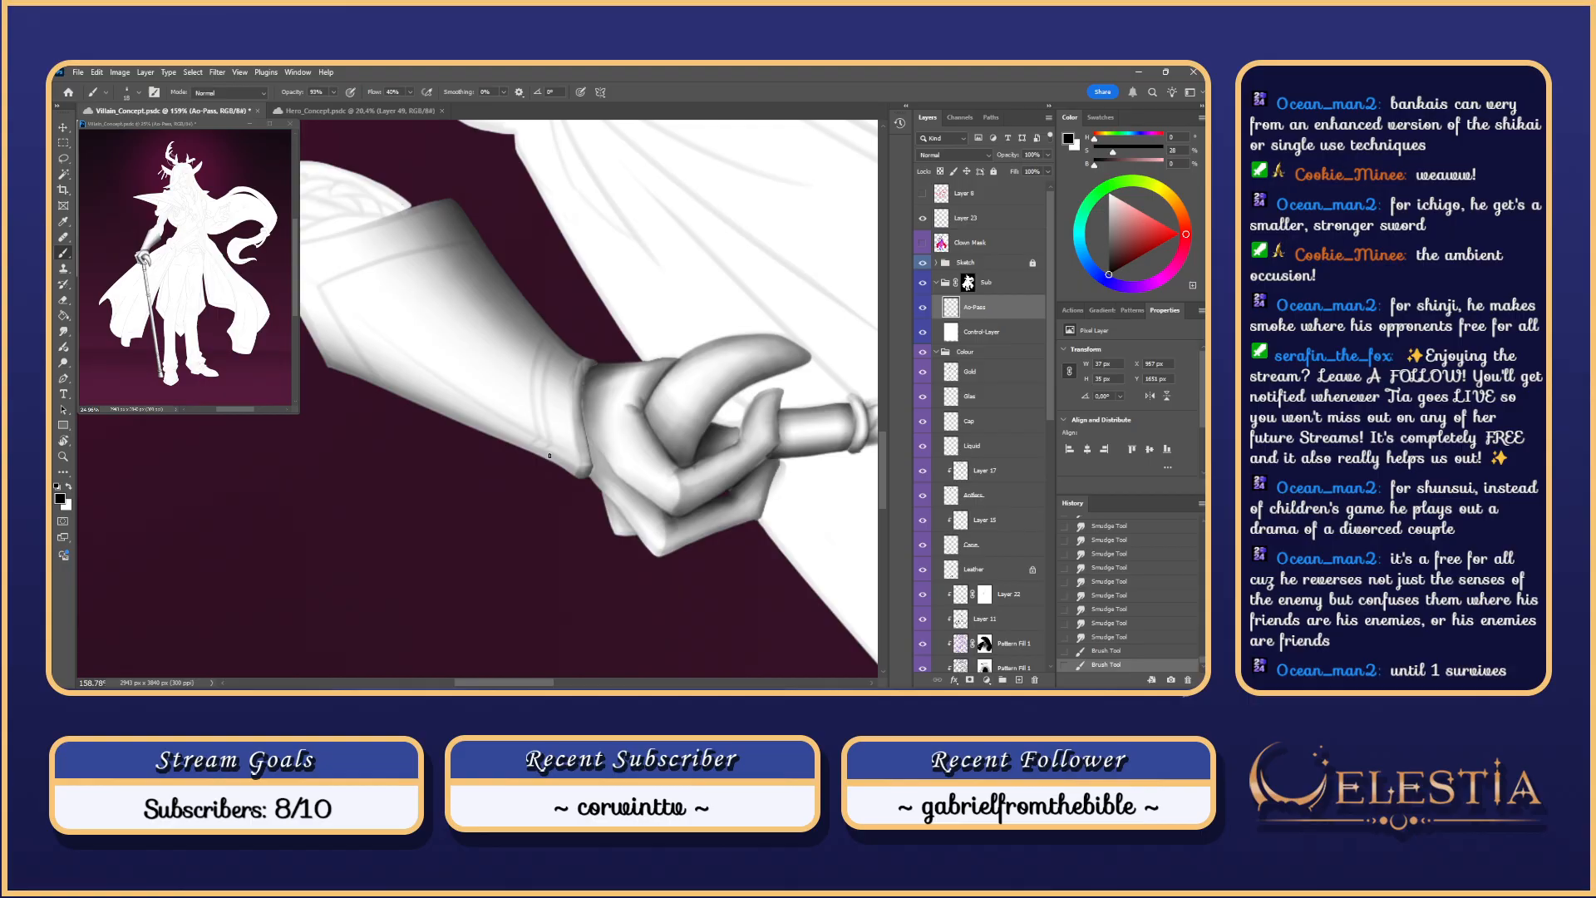
key(ctrl+d)
Step: Paint a dark curved line on the cuff, toggling undo and redo to compare it
drag(556, 346, 551, 449)
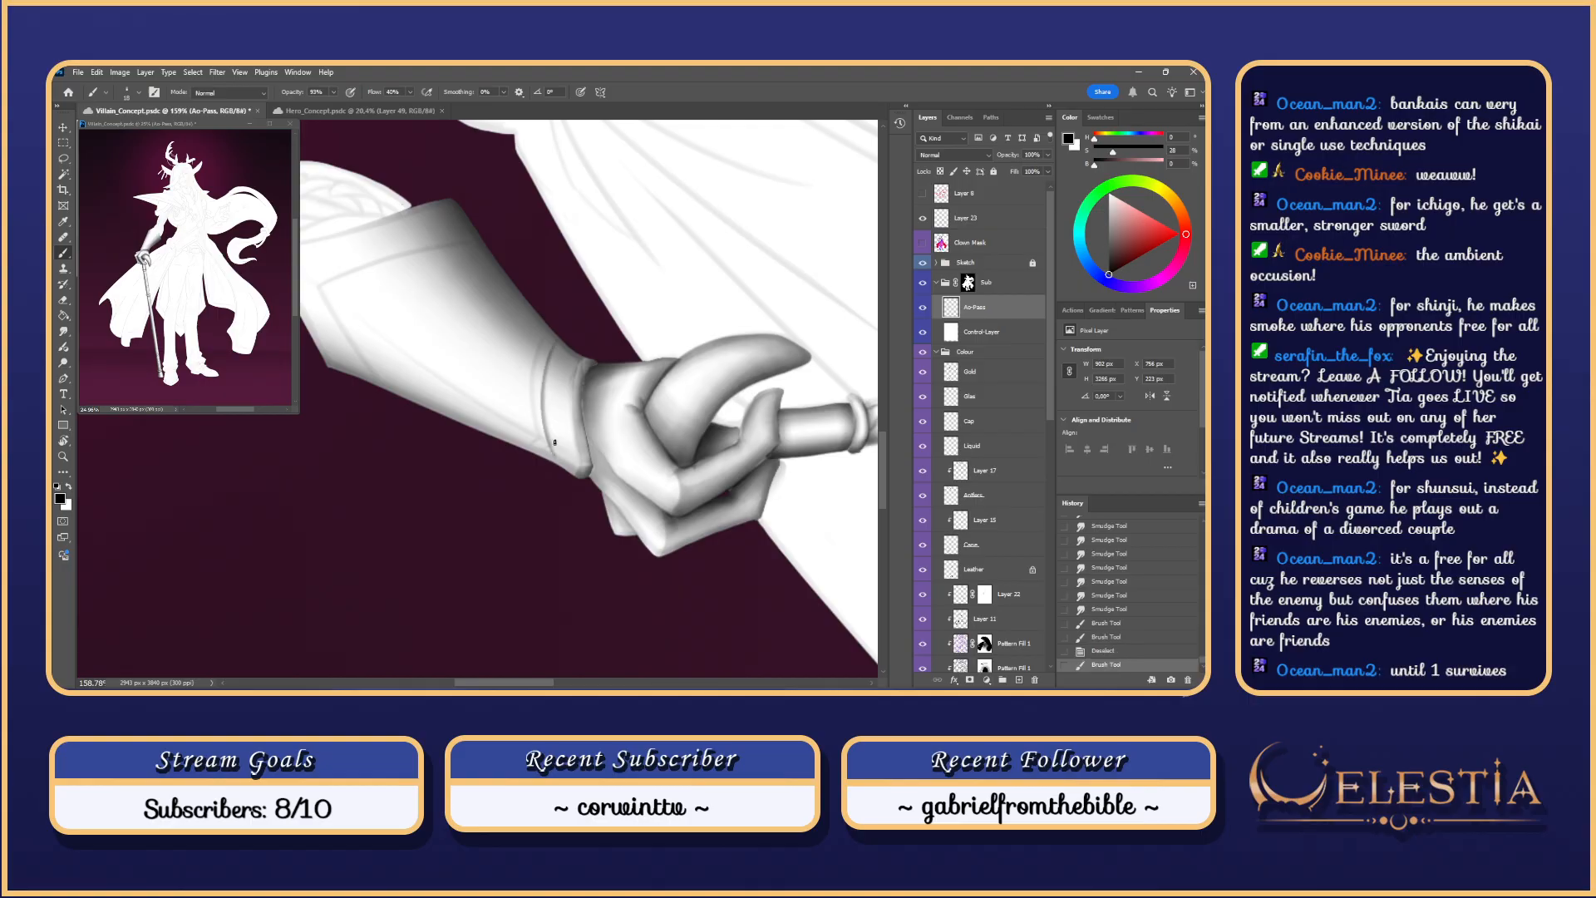
key(ctrl+z)
drag(555, 349, 550, 440)
key(ctrl+z)
key(ctrl+shift+z)
key(ctrl+z)
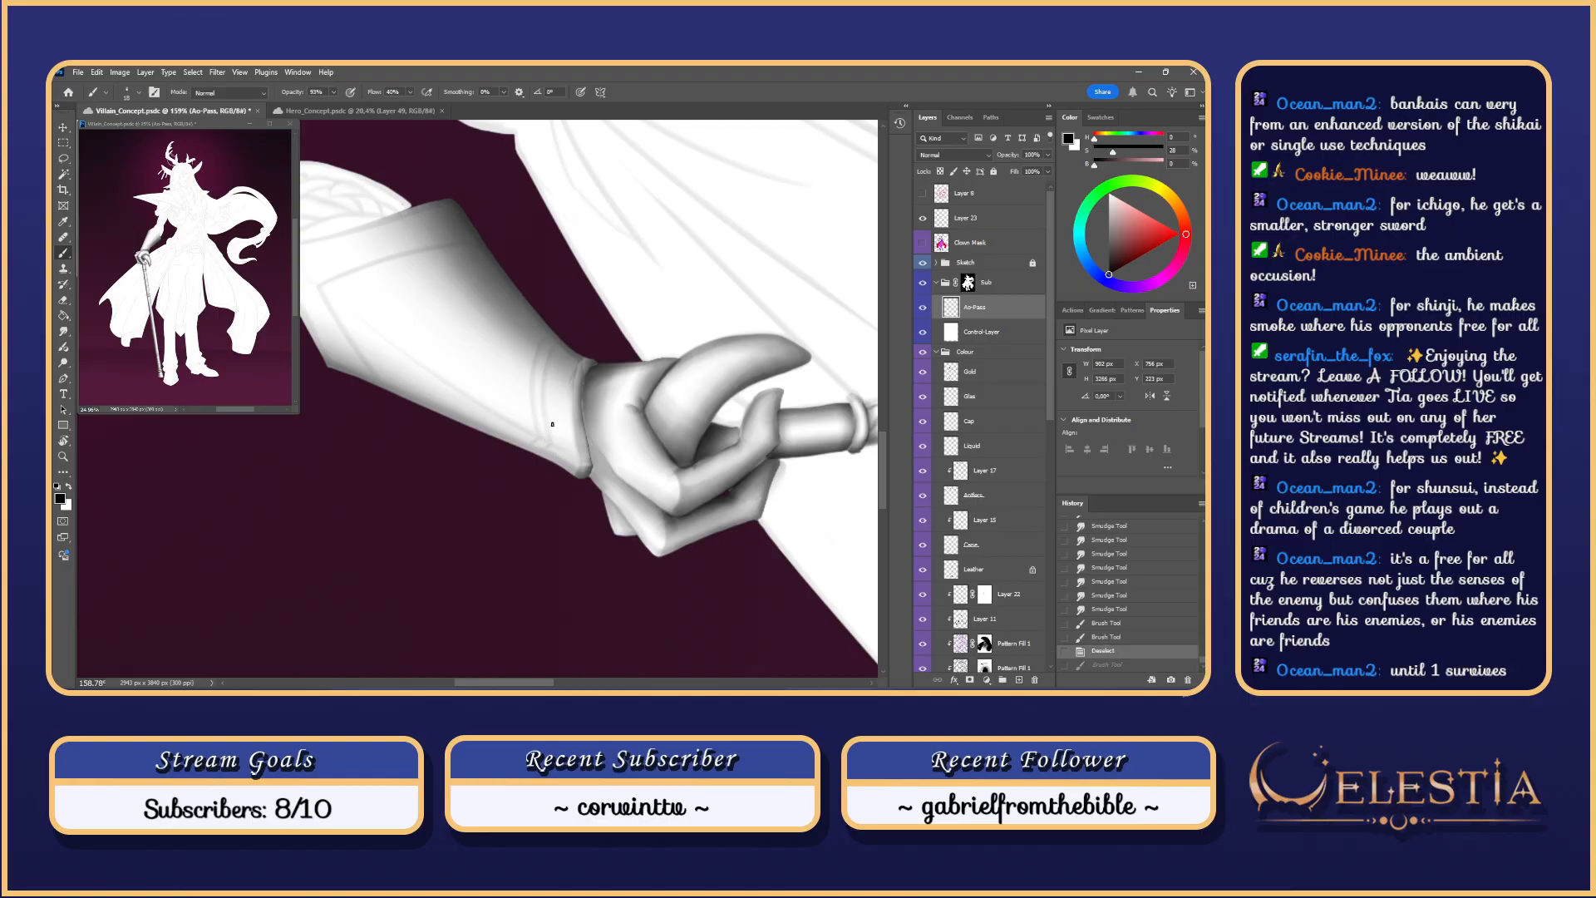
key(ctrl+shift+z)
key(ctrl+z)
key(ctrl+shift+z)
key(ctrl+z)
key(ctrl+shift+z)
key(ctrl+z)
key(ctrl+shift+z)
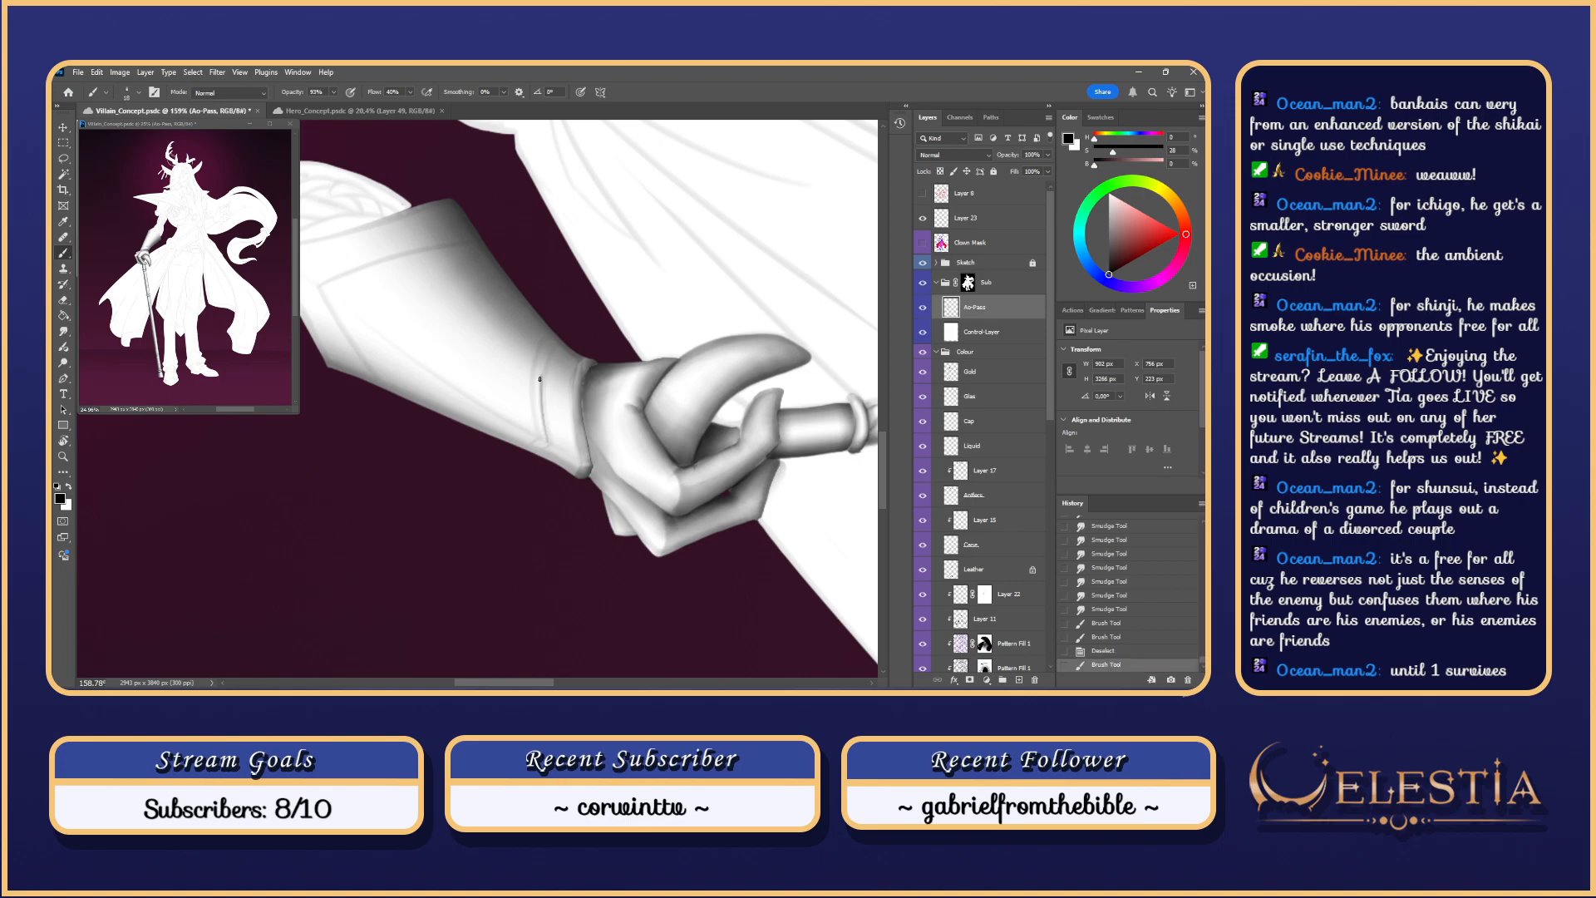
key(ctrl+z)
Step: Repaint the dark curve along the cuff's lower edge and return the view upright
drag(546, 340, 540, 437)
drag(534, 372, 538, 436)
key(ctrl+z)
key(ctrl+z)
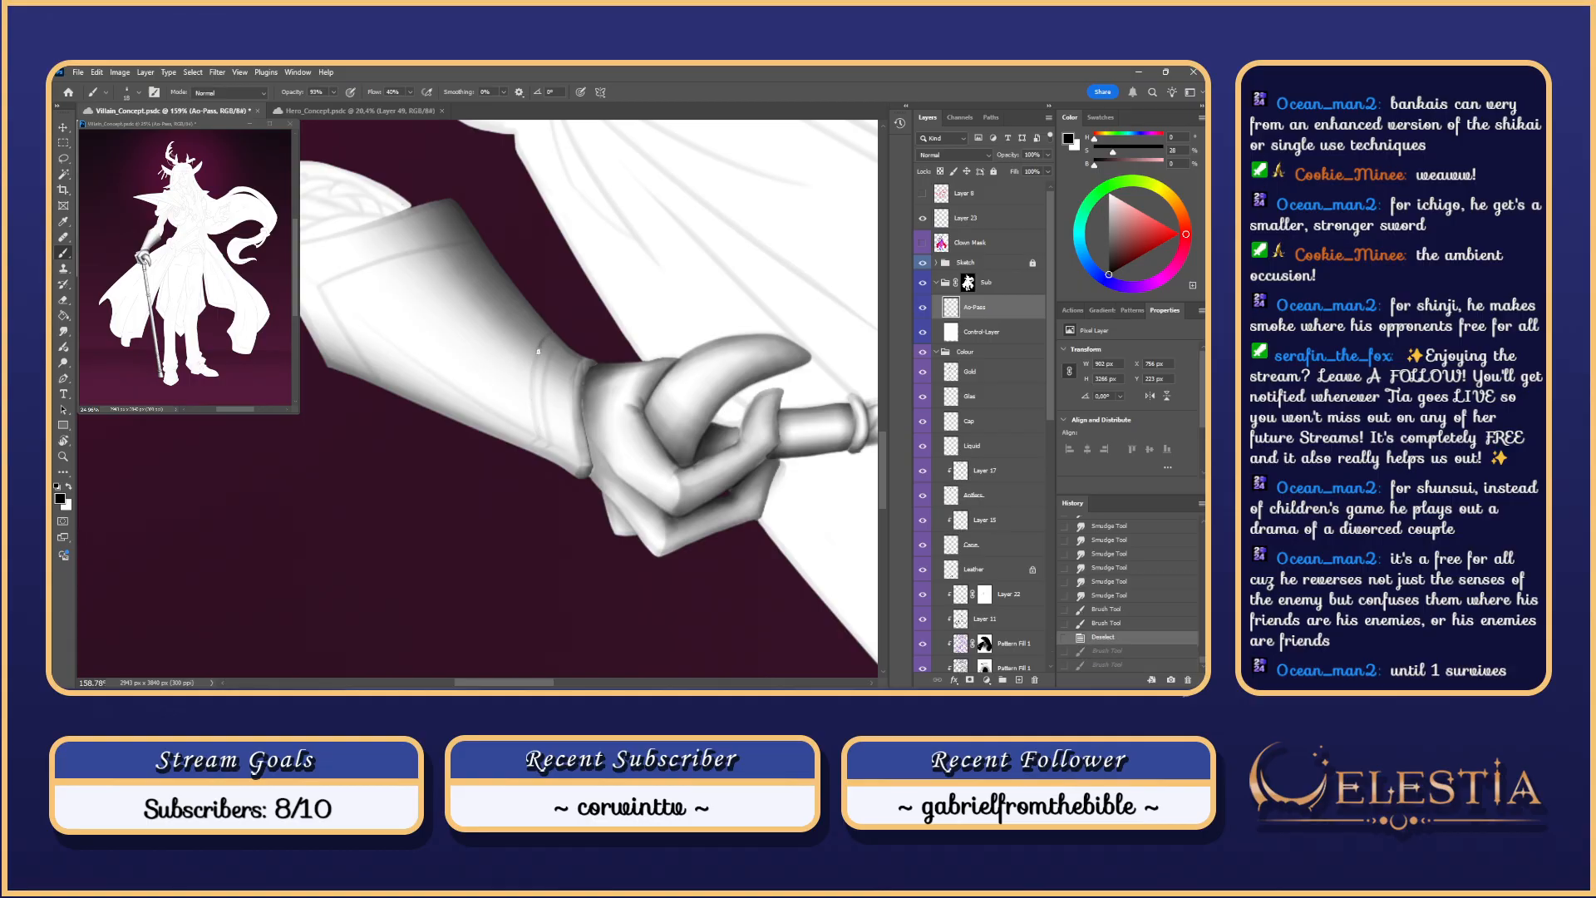
key(ctrl+z)
drag(533, 408, 537, 449)
drag(538, 441, 539, 453)
key(ctrl+z)
key(ctrl+z)
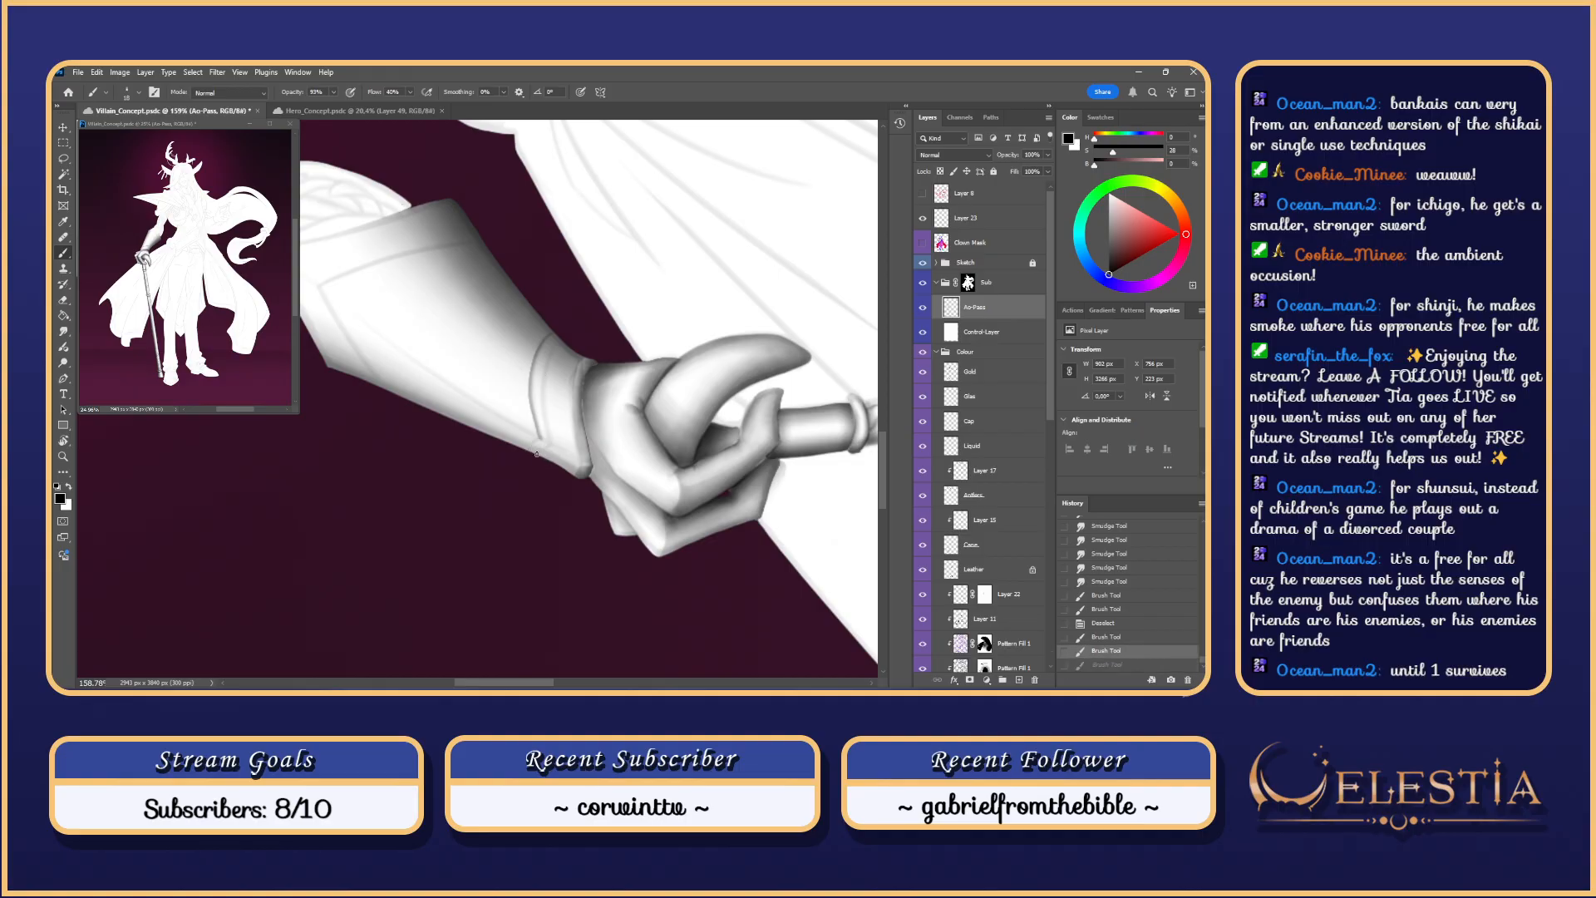
mouse_move(549, 446)
mouse_down()
mouse_move(537, 453)
mouse_move(610, 404)
mouse_up()
key(Escape)
Step: Toggle Control-Layer's visibility to preview the colours, leaving it hidden
click(927, 336)
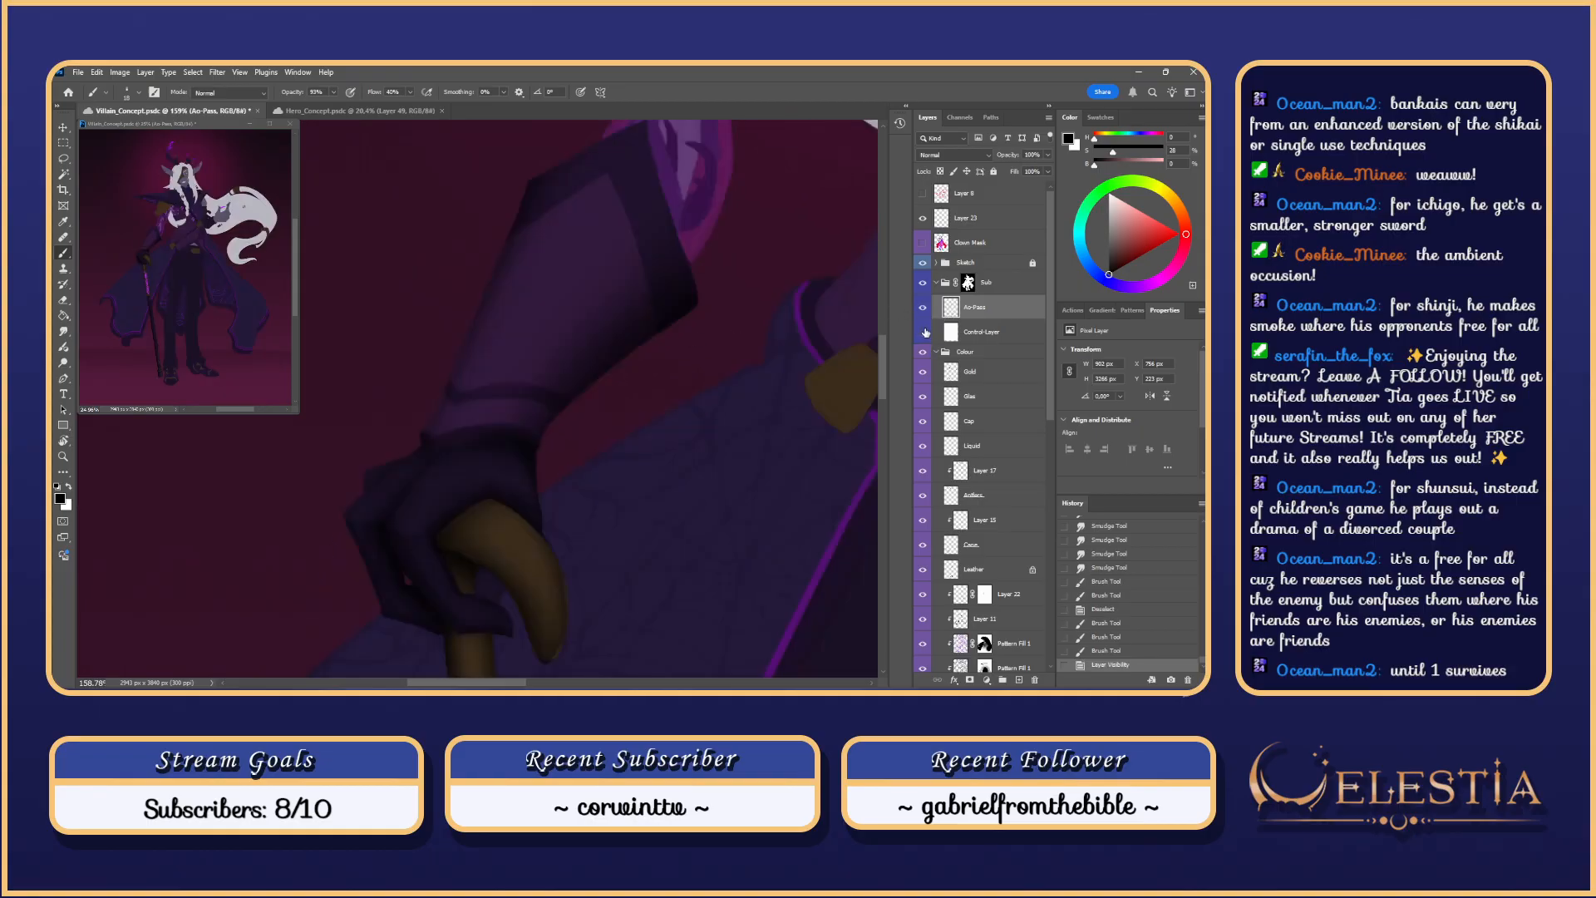
click(926, 335)
click(926, 333)
key(ctrl+z)
key(ctrl+z)
key(ctrl+z)
key(ctrl+z)
key(ctrl+z)
key(ctrl+z)
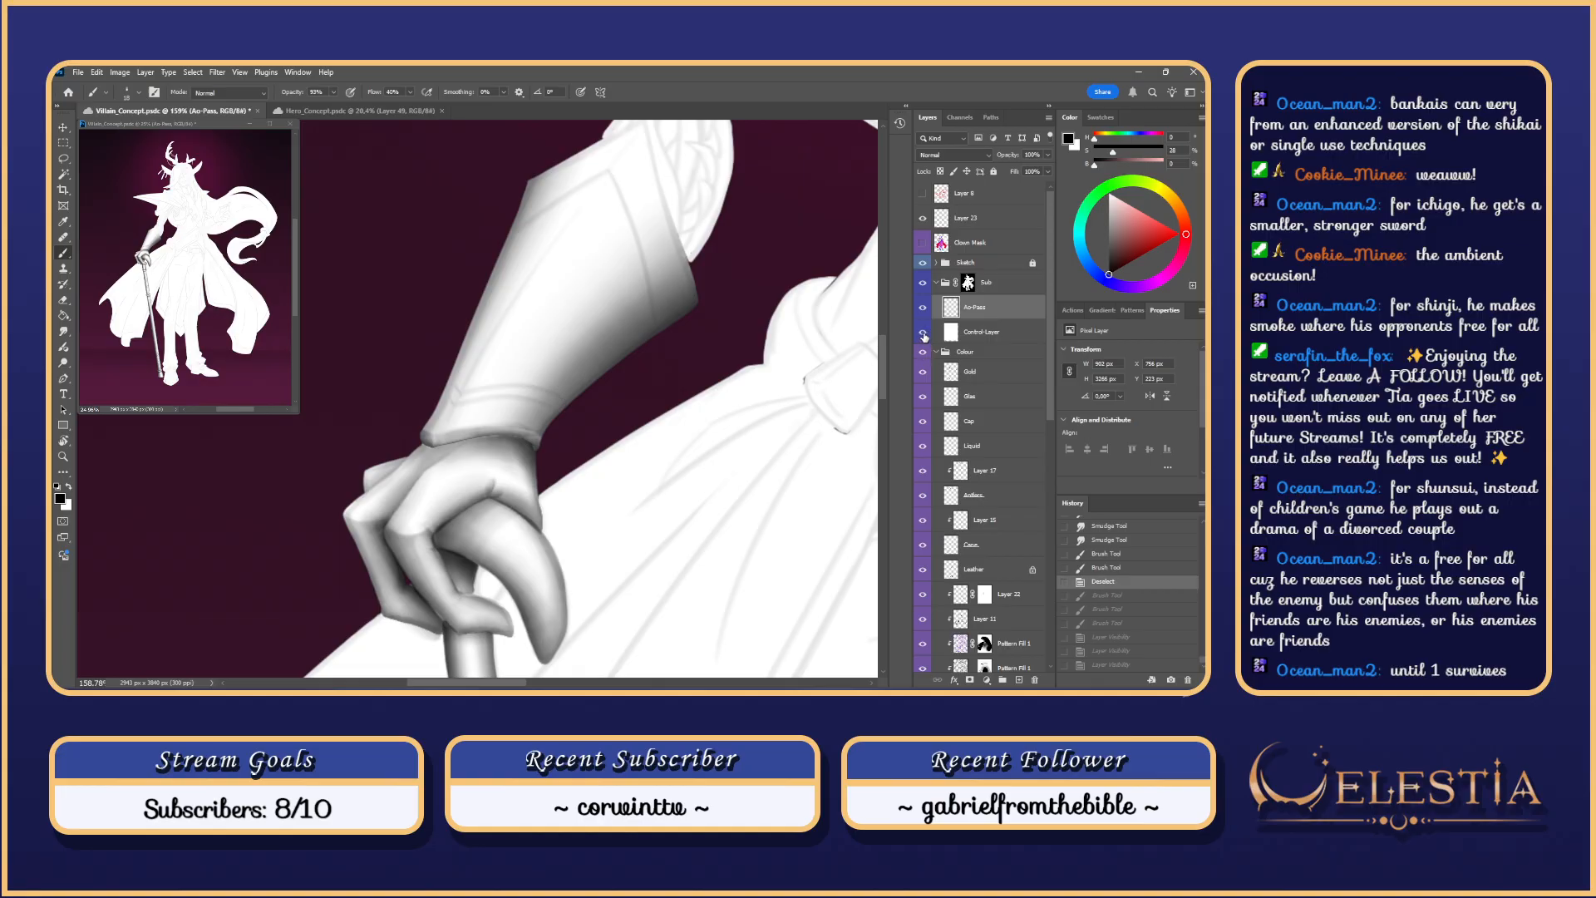
click(923, 335)
Step: Rotate the view around the hand and add a small shading touch to the glove
key(r)
drag(644, 489, 591, 221)
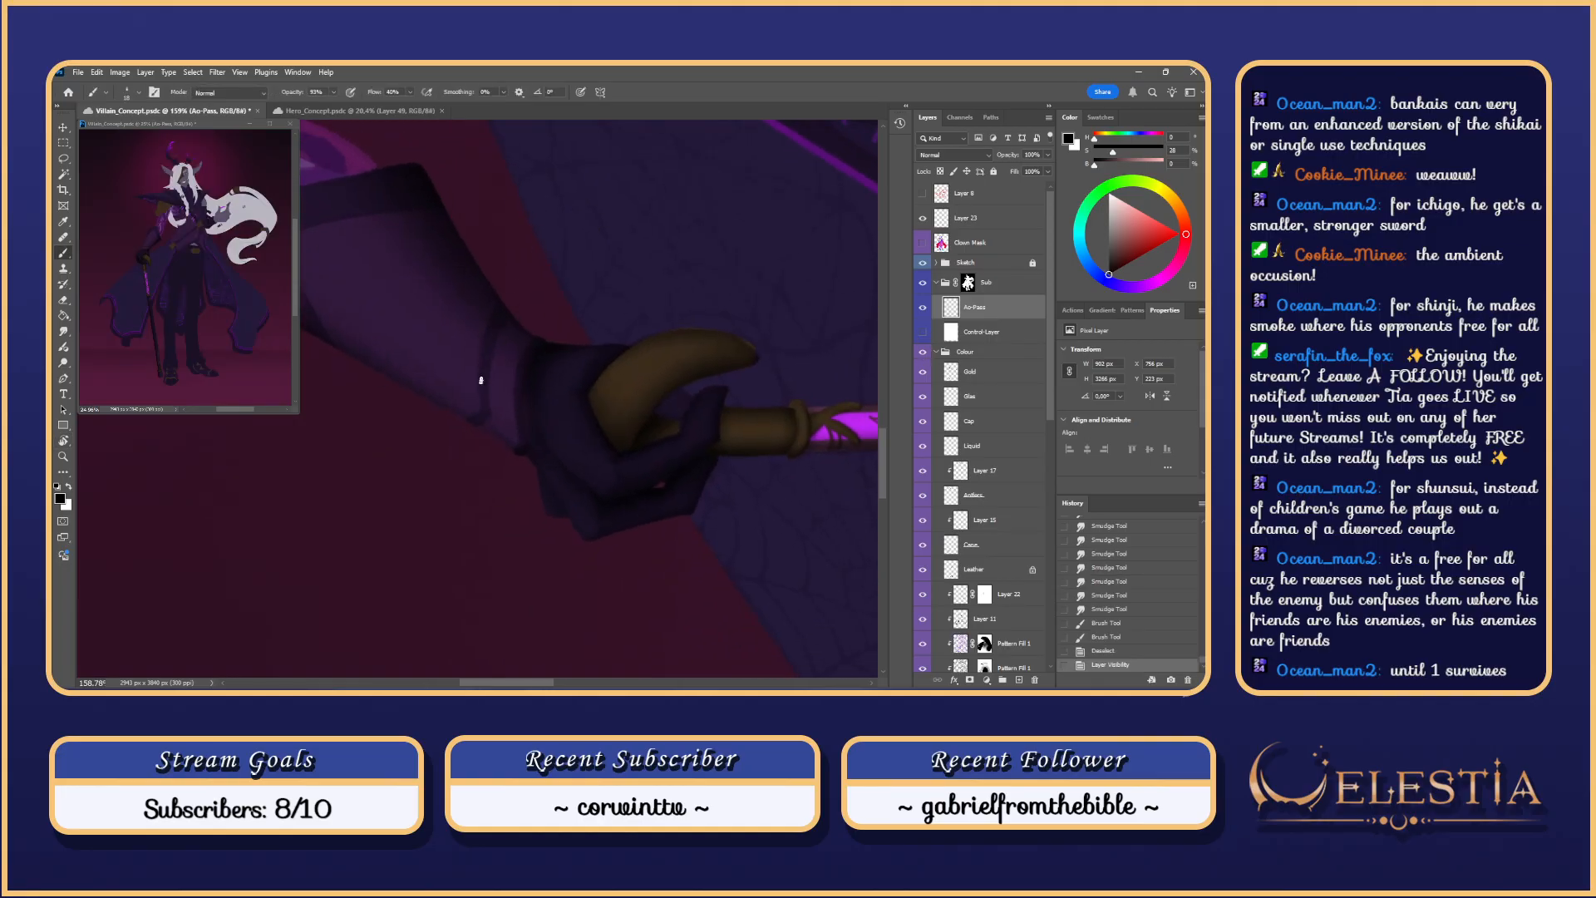
scroll(492, 360, up, 3)
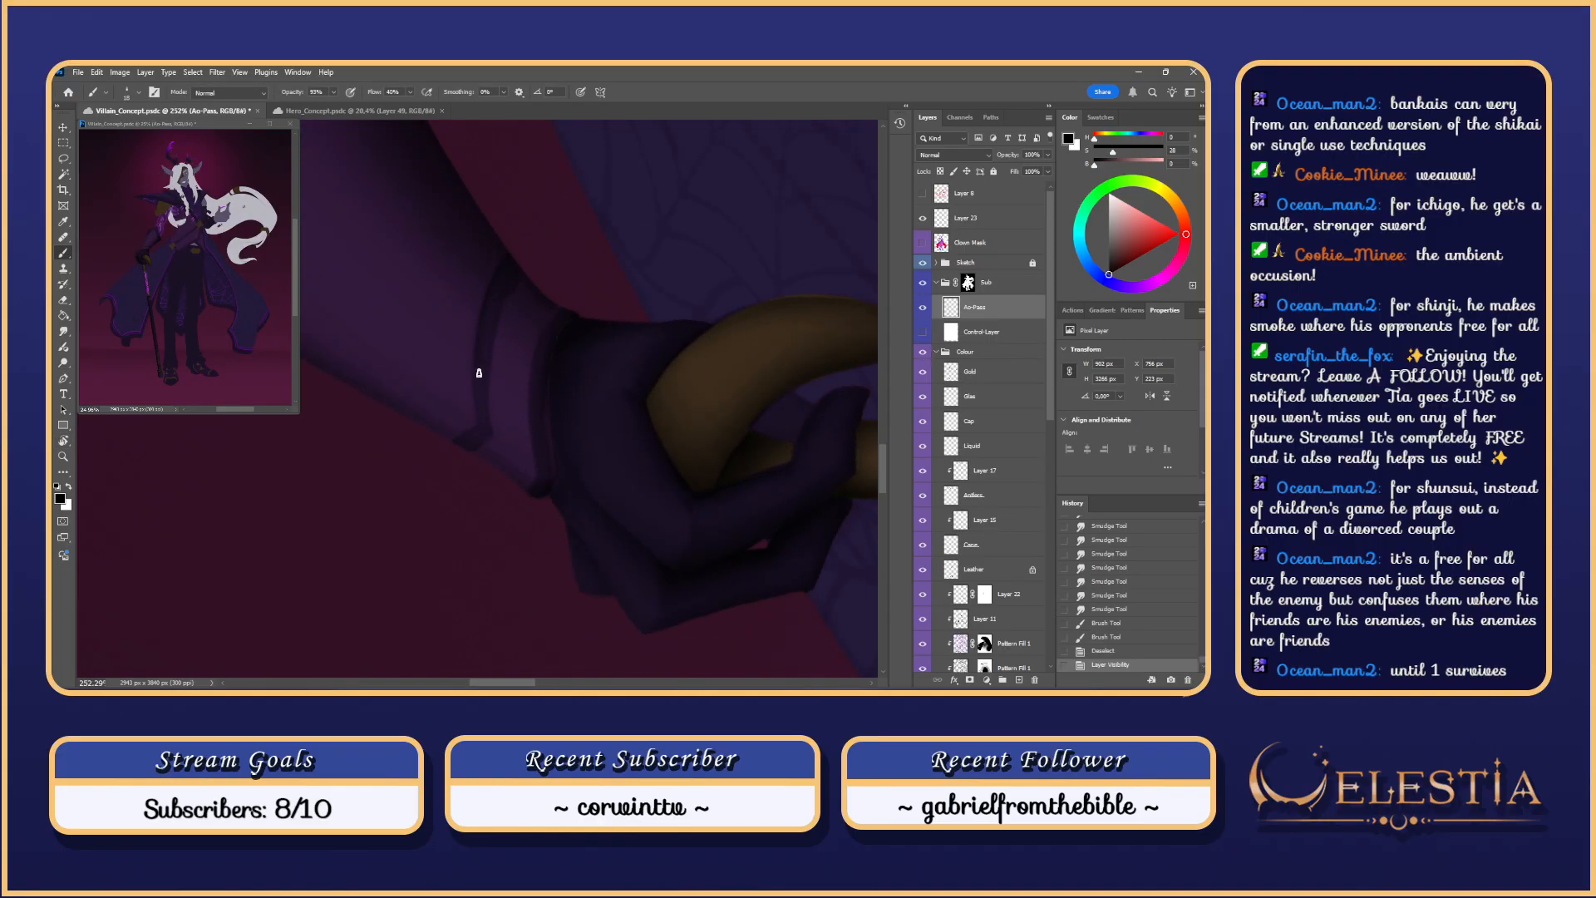
drag(462, 364, 463, 350)
key(ctrl+z)
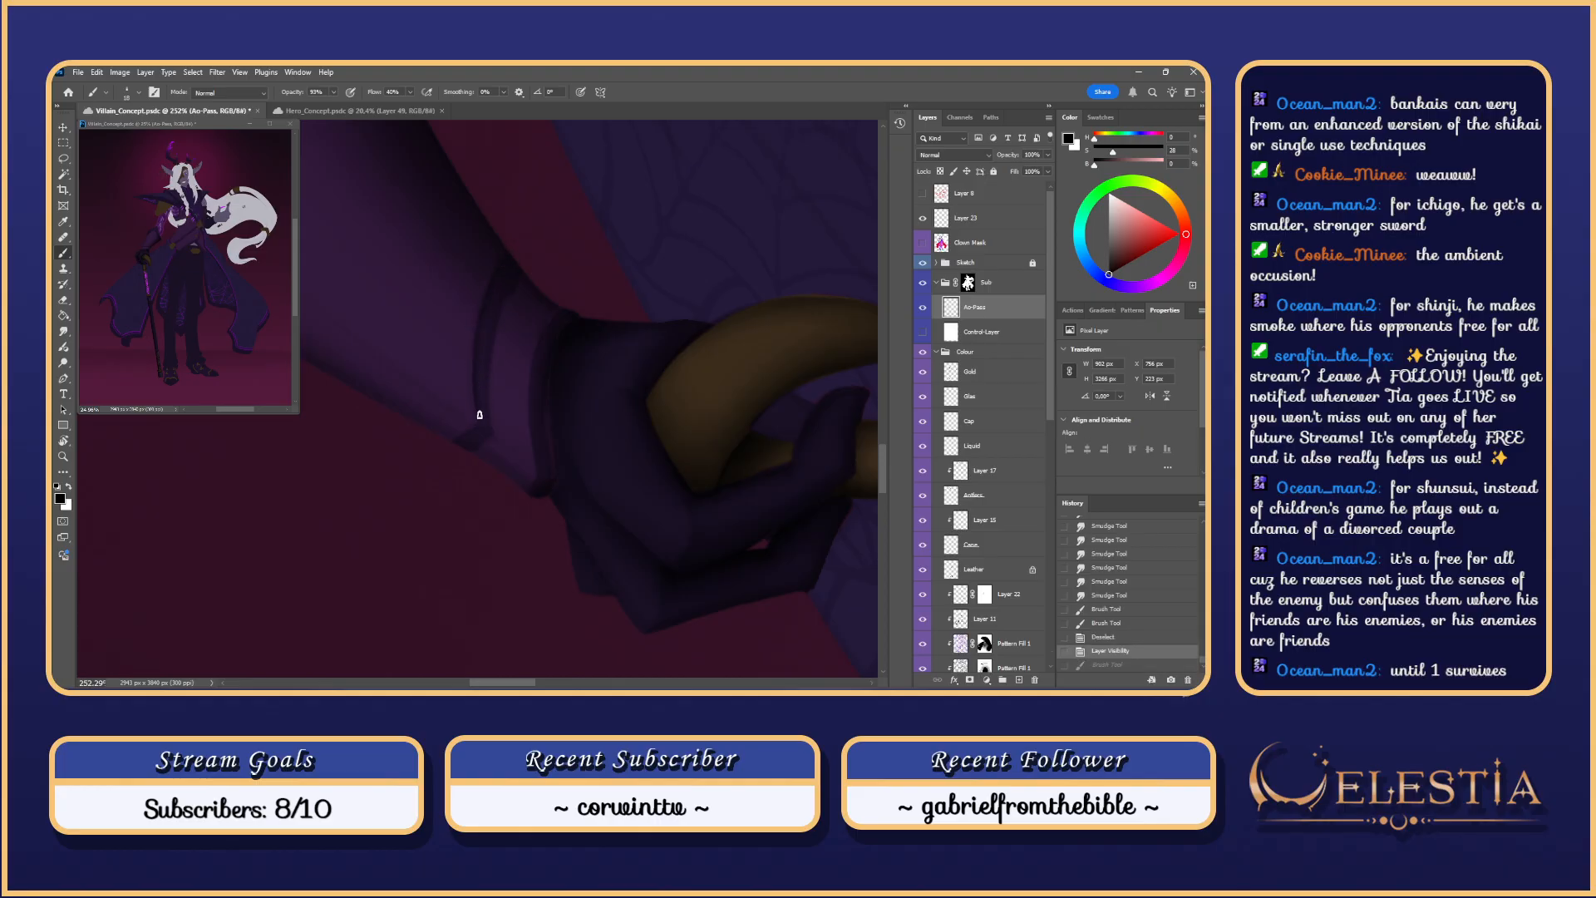
mouse_move(479, 414)
mouse_down()
mouse_move(481, 464)
mouse_move(452, 447)
mouse_move(456, 462)
mouse_up()
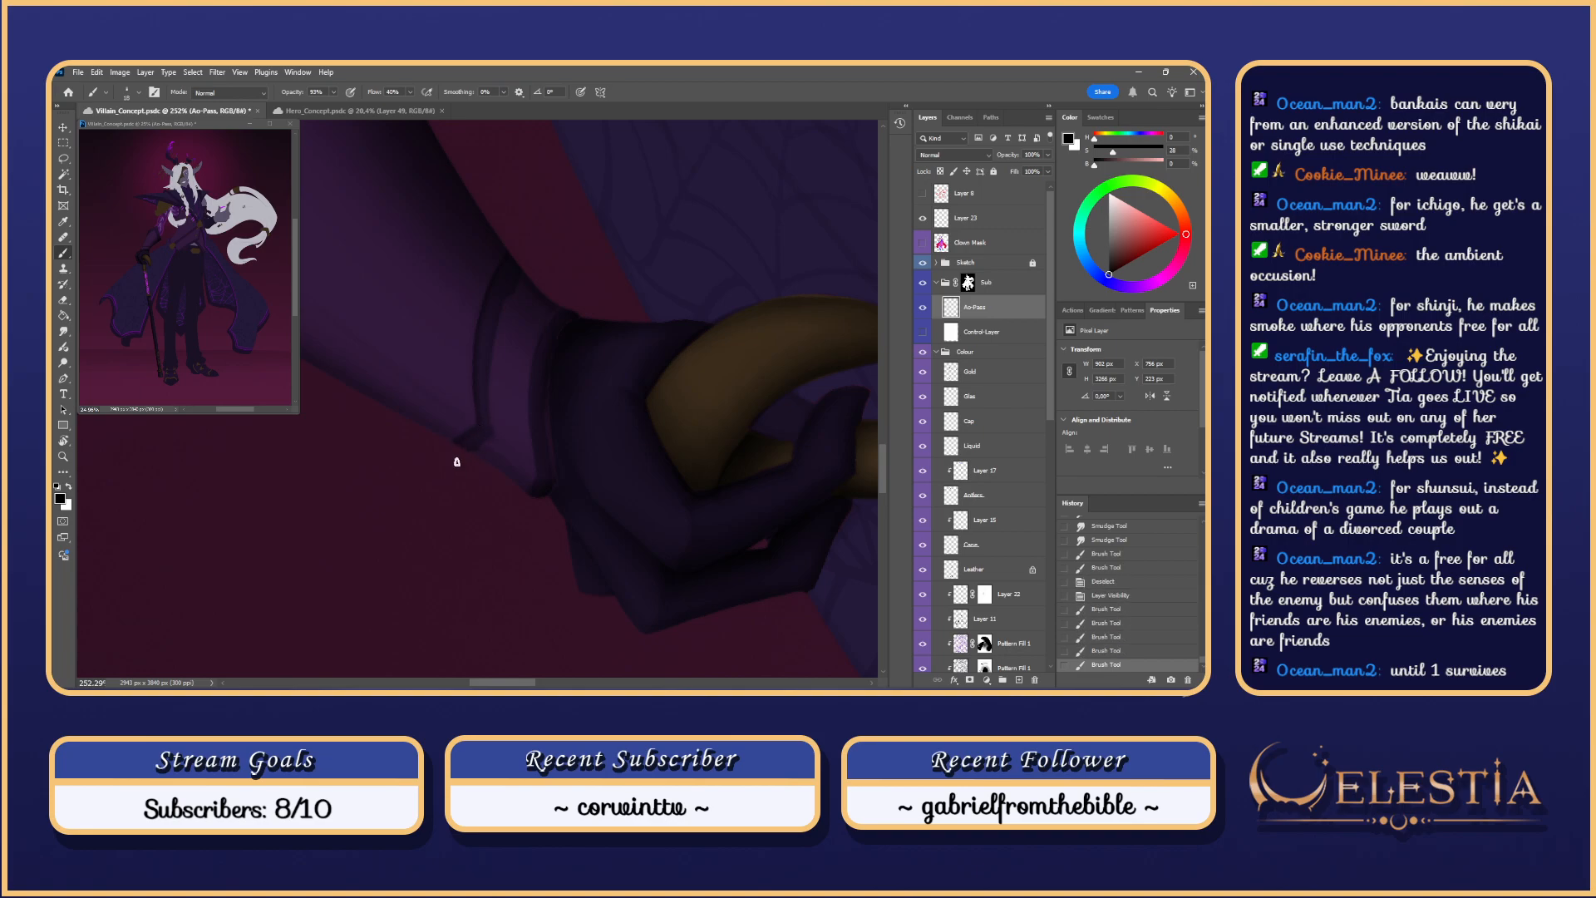
key(Escape)
scroll(507, 291, down, 6)
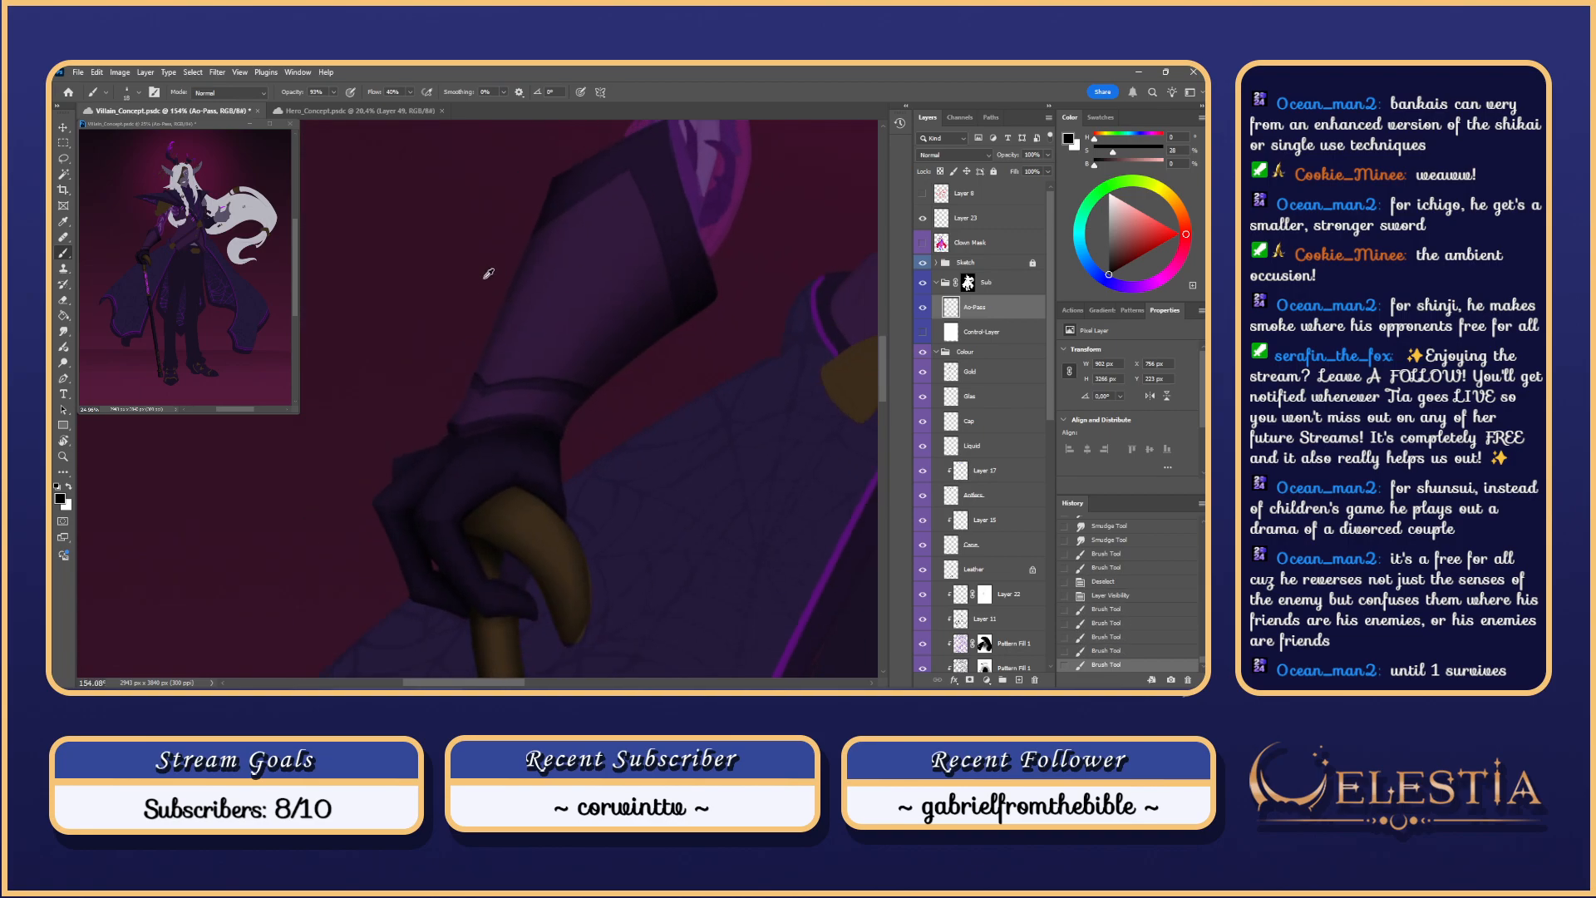
scroll(502, 289, up, 5)
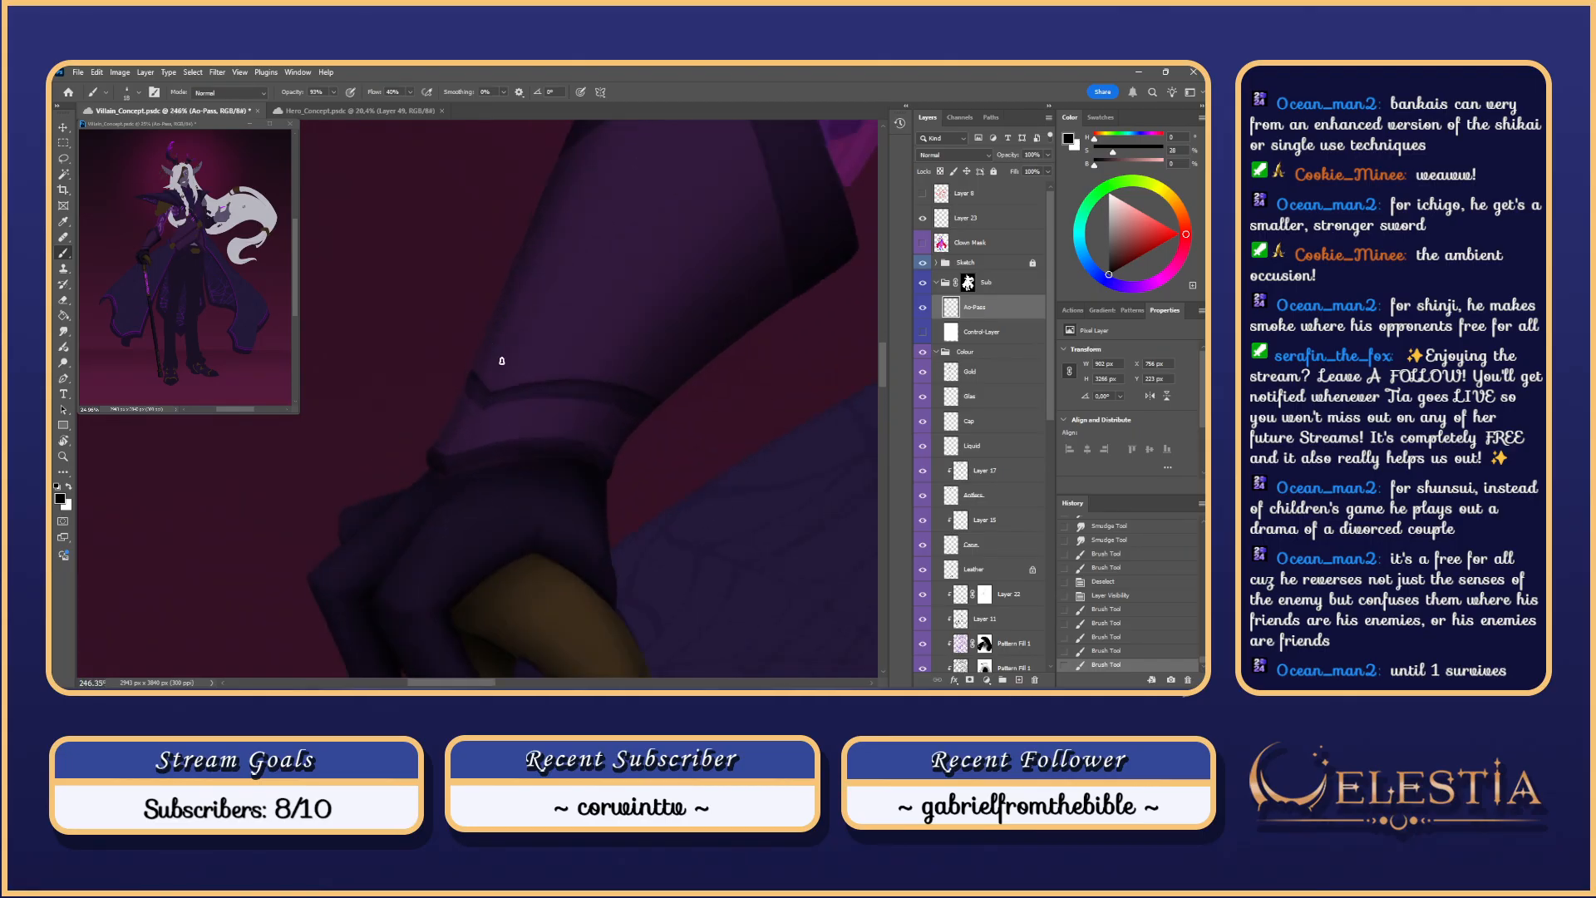
scroll(496, 411, down, 7)
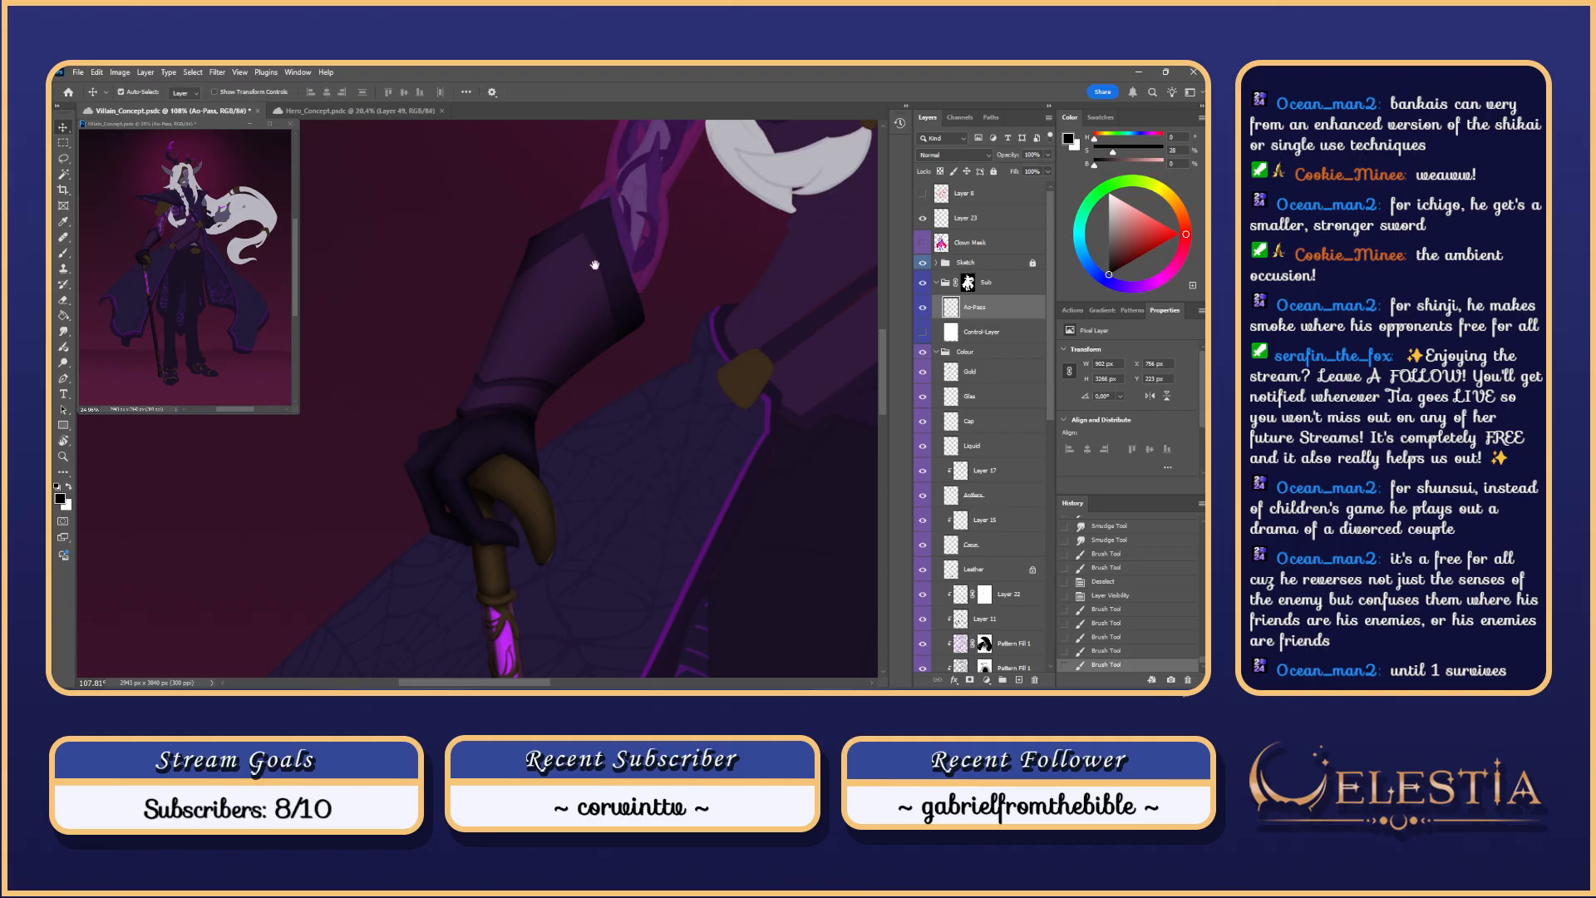
mouse_move(595, 264)
mouse_down()
mouse_move(600, 297)
mouse_move(584, 294)
mouse_up()
key(ctrl+z)
key(ctrl+z)
key(ctrl+z)
key(ctrl+z)
key(ctrl+z)
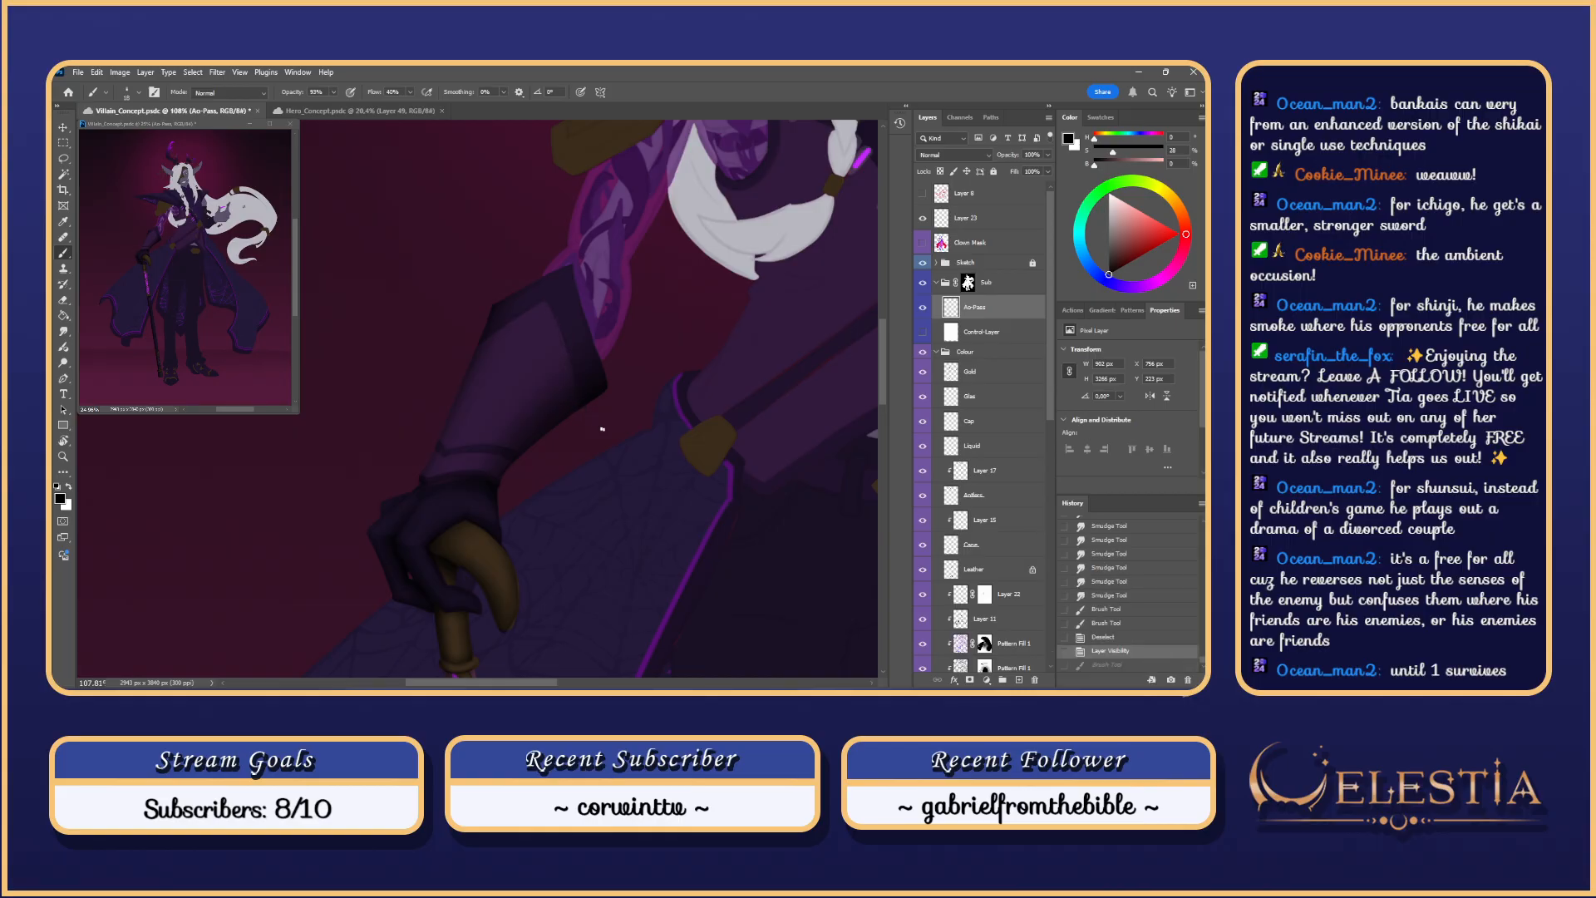
Step: Rotate toward the cane handle and paint shading strokes onto the gloved hand
mouse_move(601, 429)
mouse_down()
mouse_move(570, 160)
mouse_move(458, 385)
mouse_up()
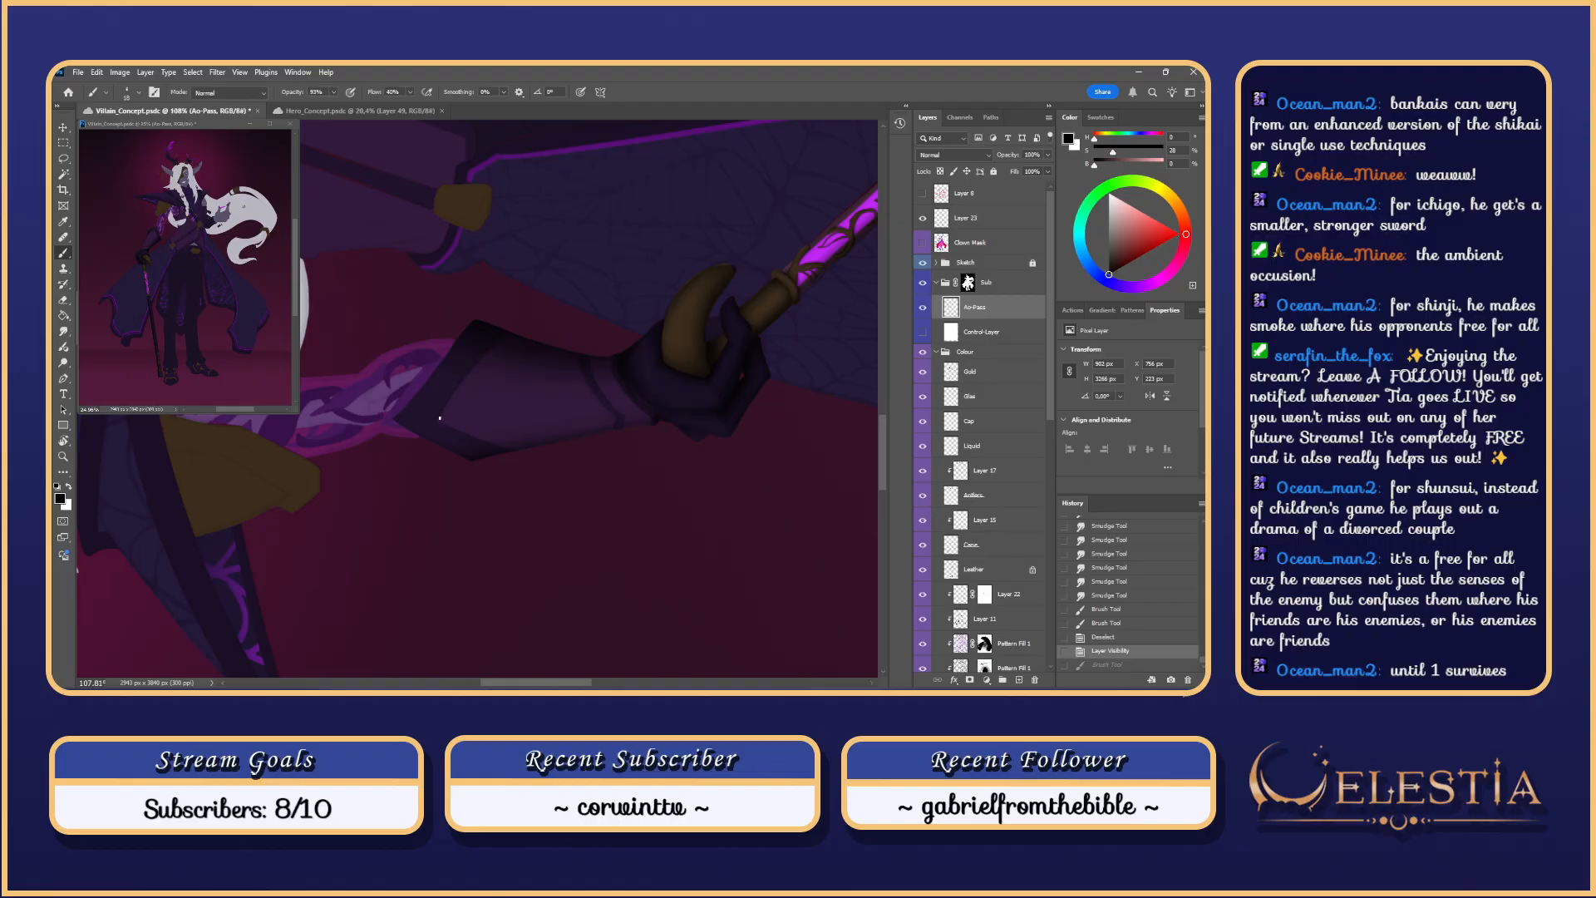
mouse_move(437, 423)
mouse_down()
mouse_move(520, 324)
mouse_move(474, 443)
mouse_move(467, 368)
mouse_move(469, 410)
mouse_up()
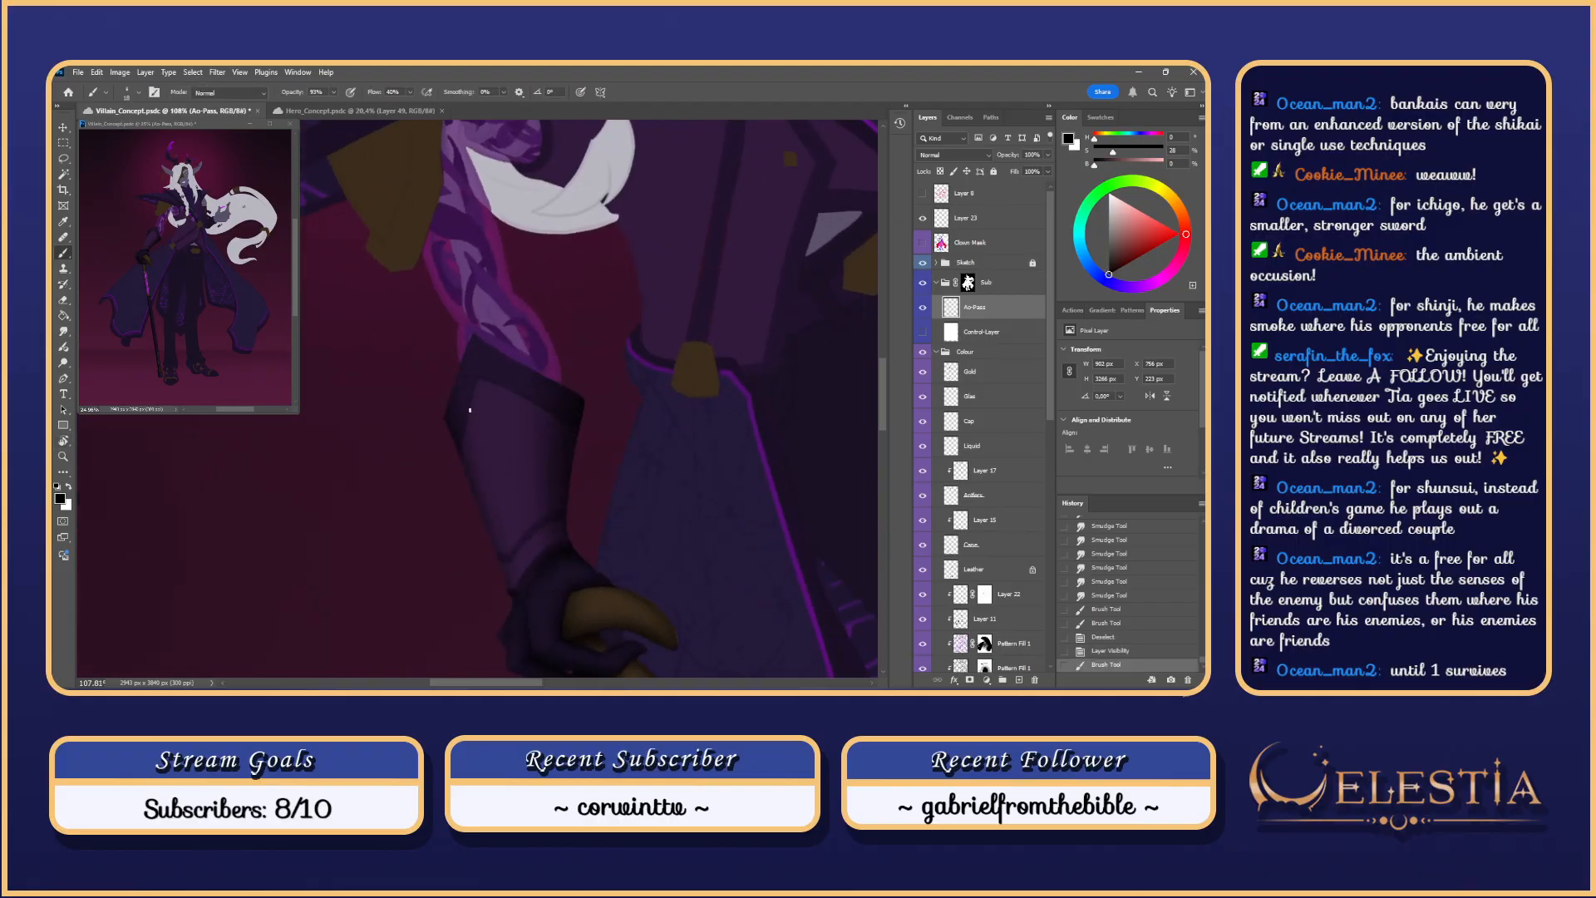
mouse_move(459, 465)
mouse_down()
mouse_move(471, 495)
mouse_move(460, 462)
mouse_up()
scroll(588, 372, down, 8)
scroll(594, 369, up, 2)
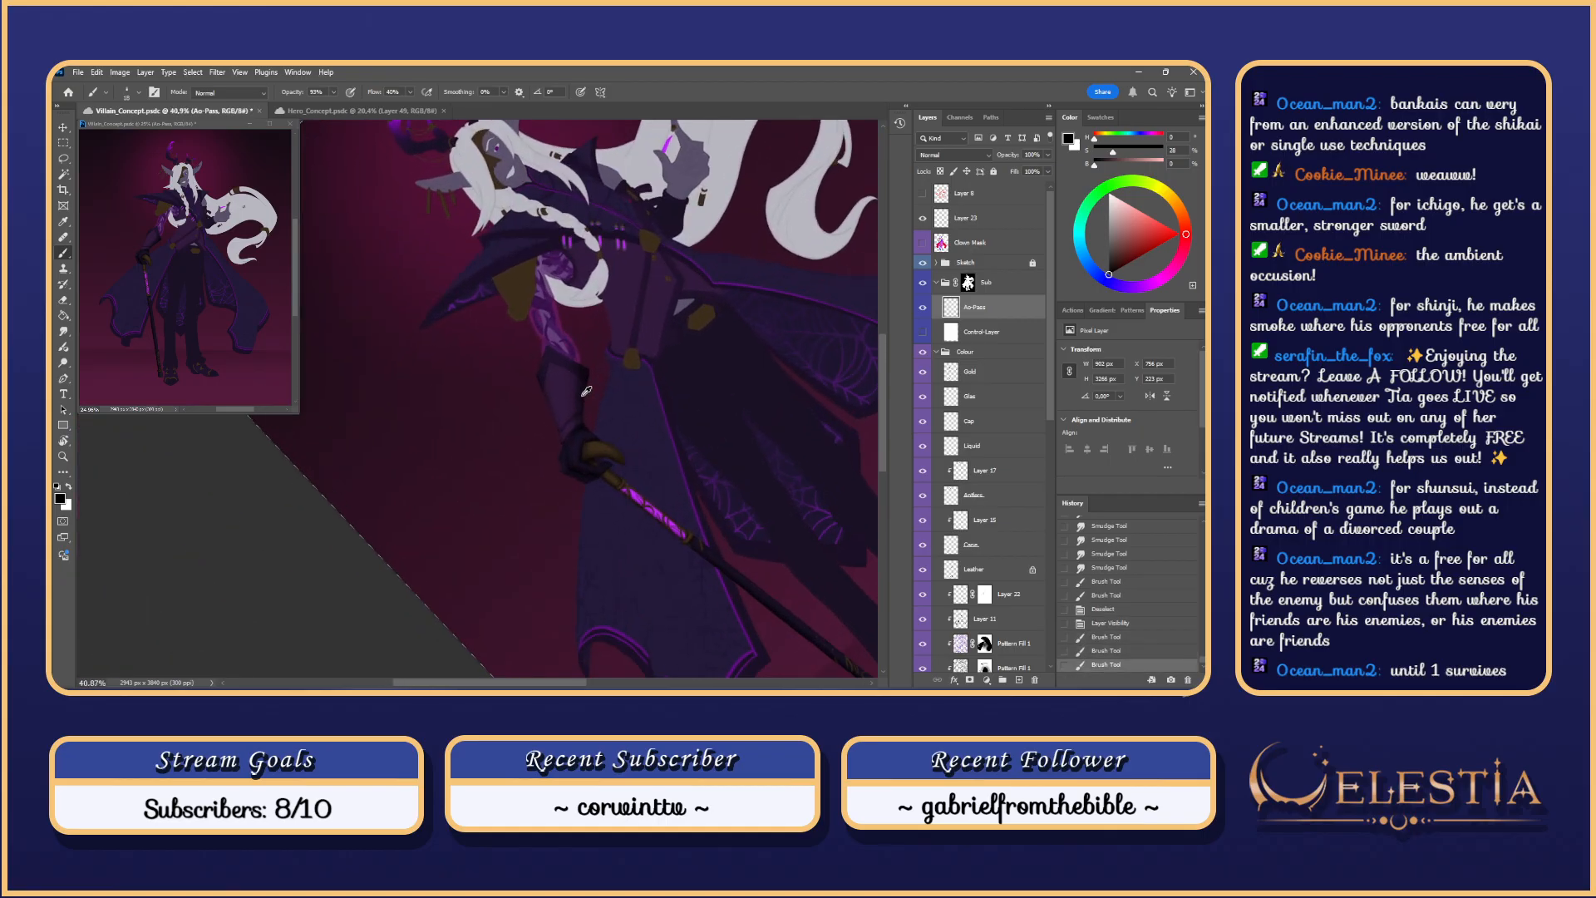
scroll(581, 380, up, 6)
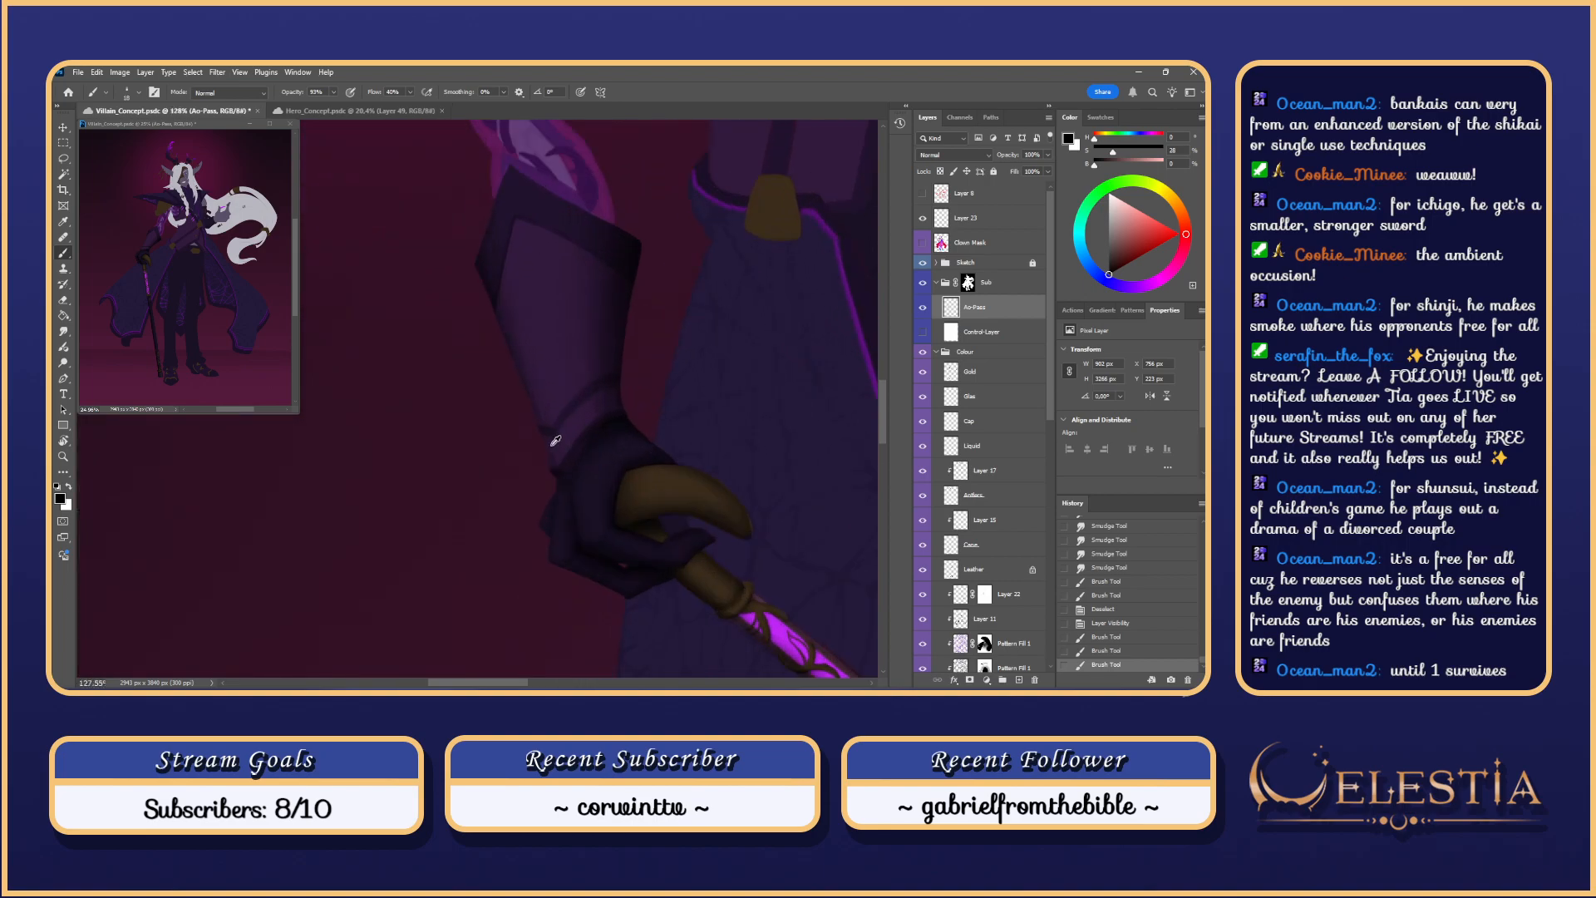
Step: Paint and refine dark shading strokes on the hand near the cuff
drag(540, 430, 554, 439)
key(ctrl+z)
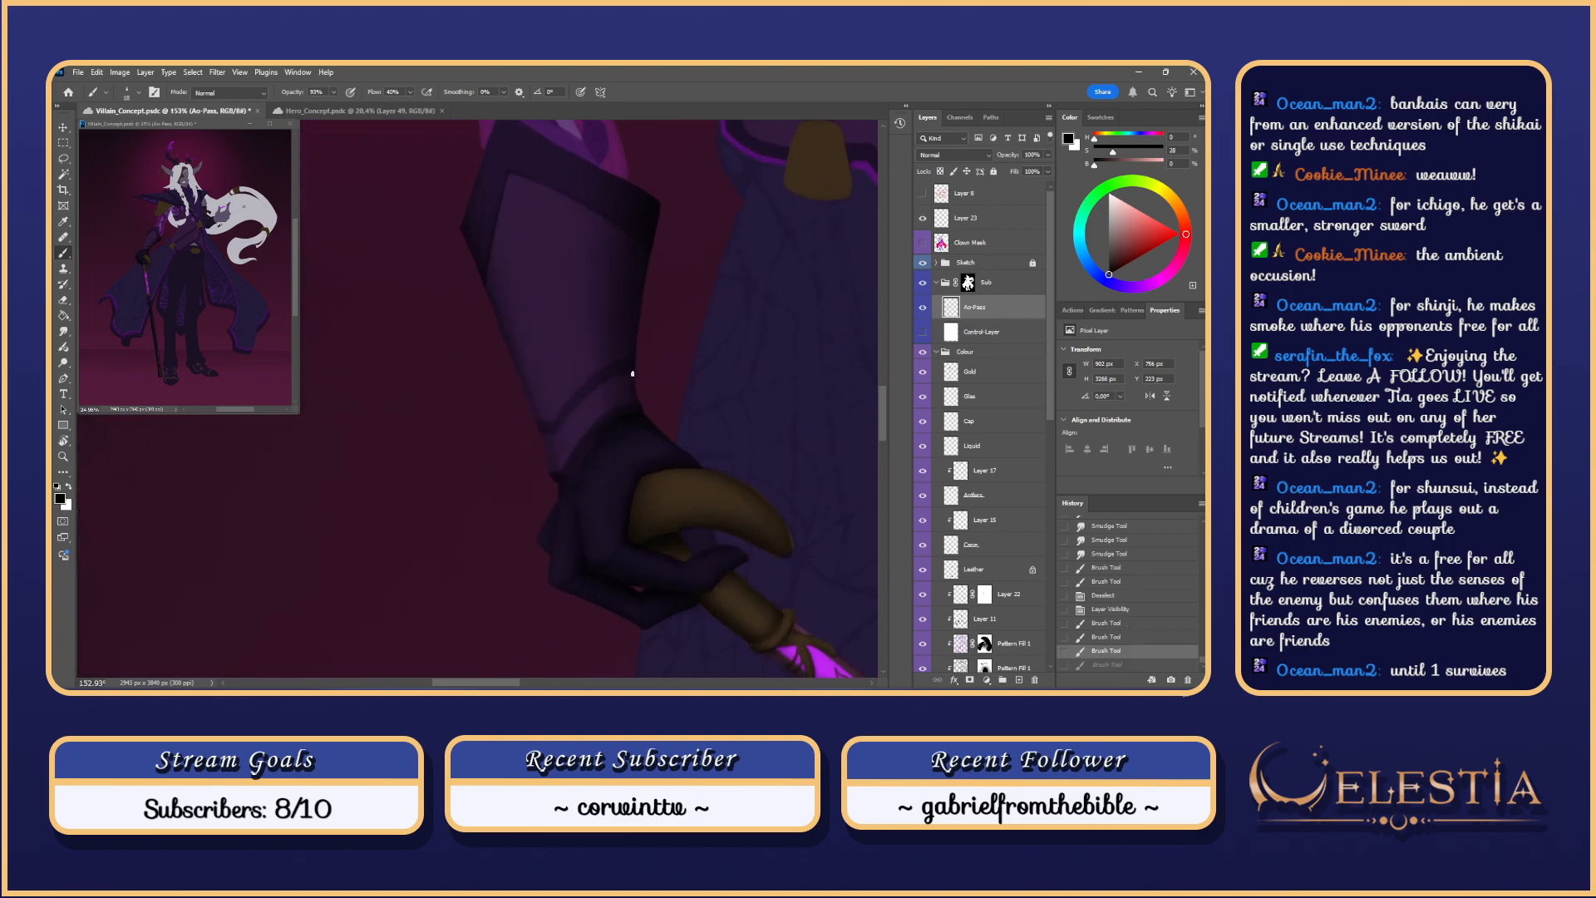
key(ctrl+shift+z)
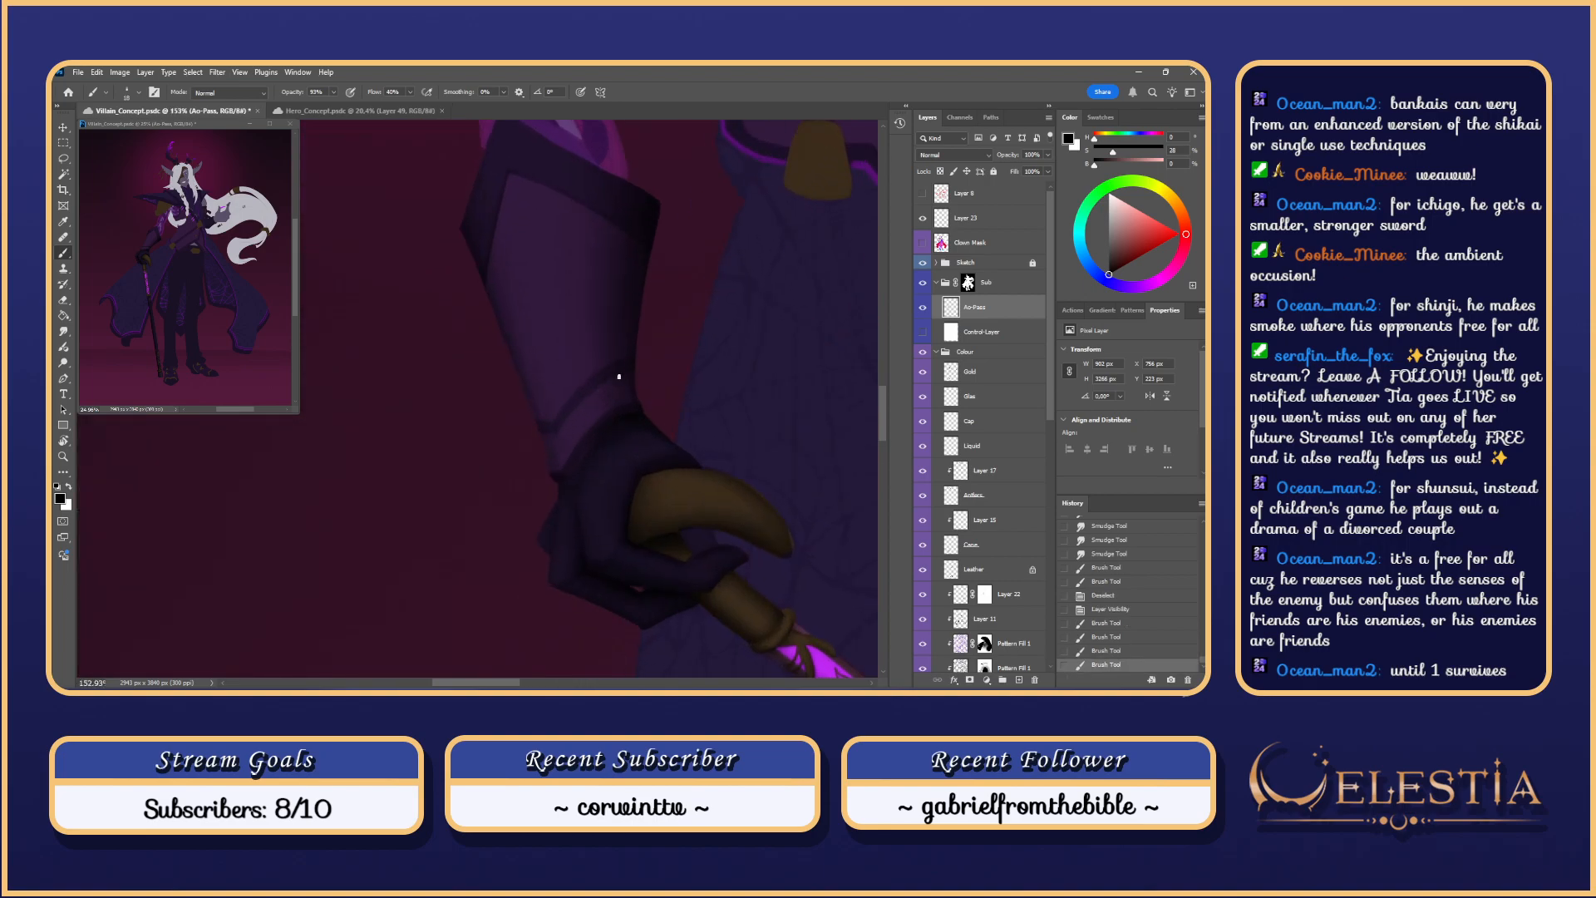
key(ctrl+z)
drag(564, 431, 561, 434)
key(ctrl+z)
key(ctrl+z)
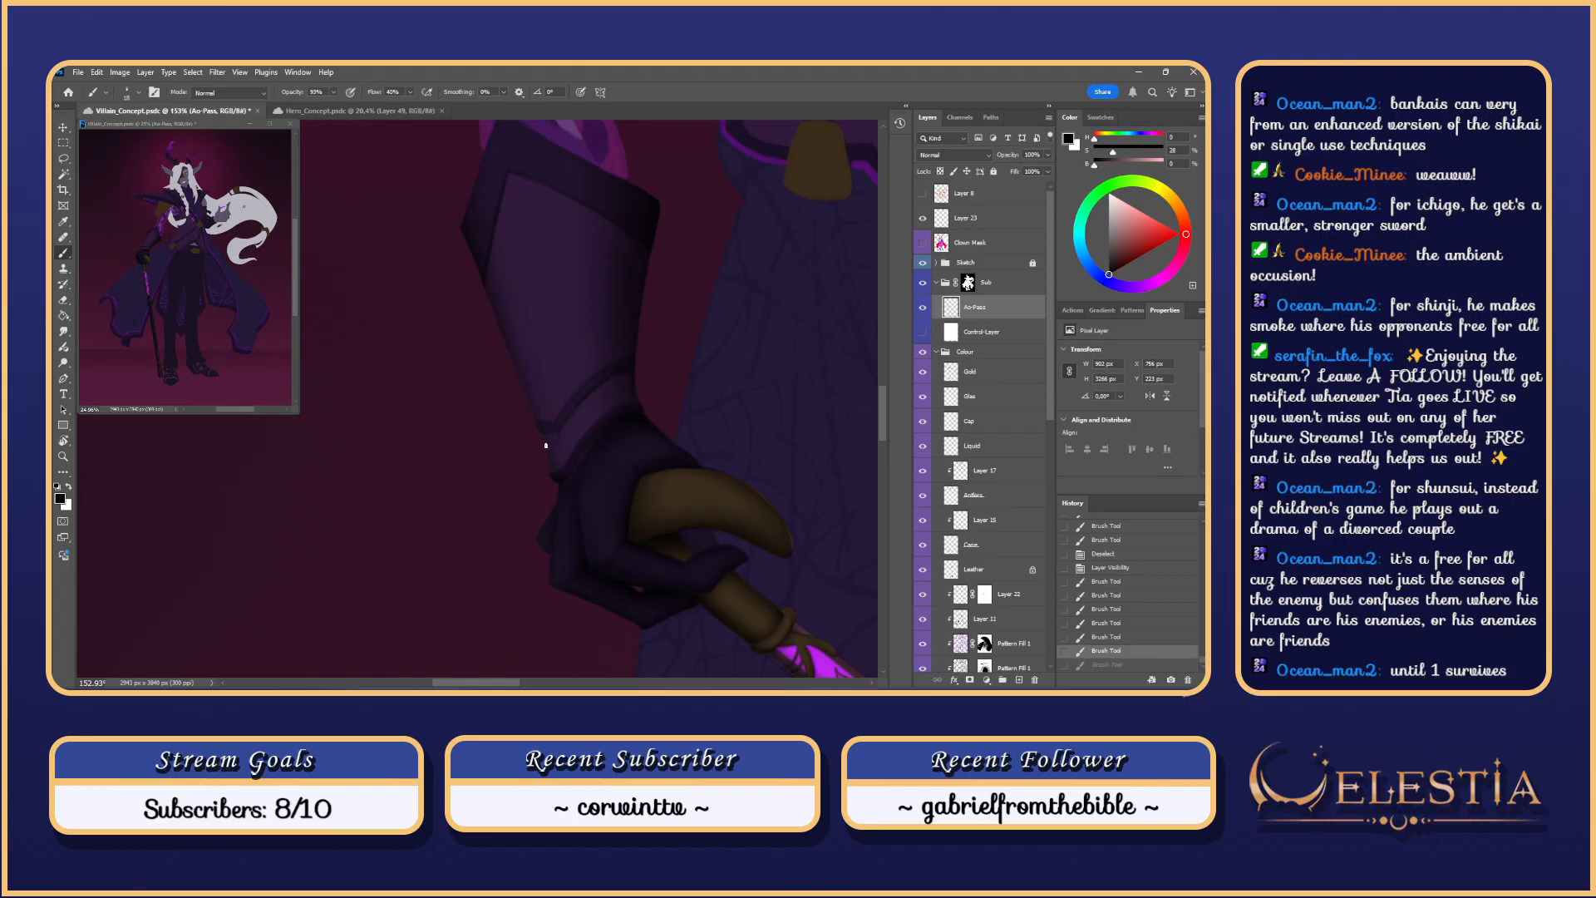
key(ctrl+shift+z)
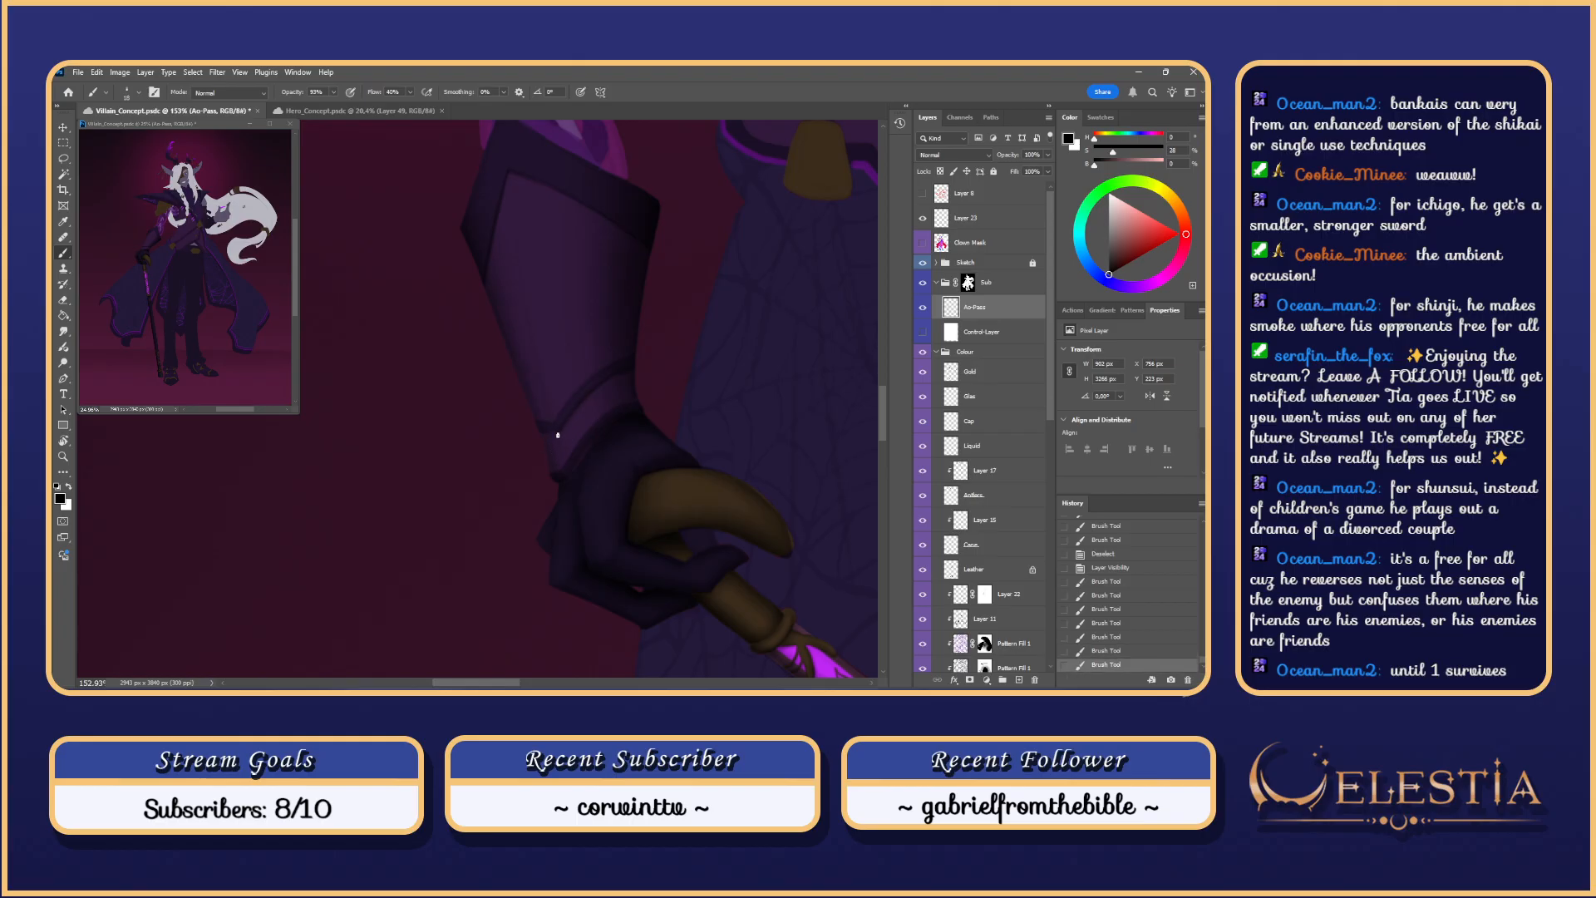
drag(543, 435, 539, 478)
scroll(556, 463, down, 5)
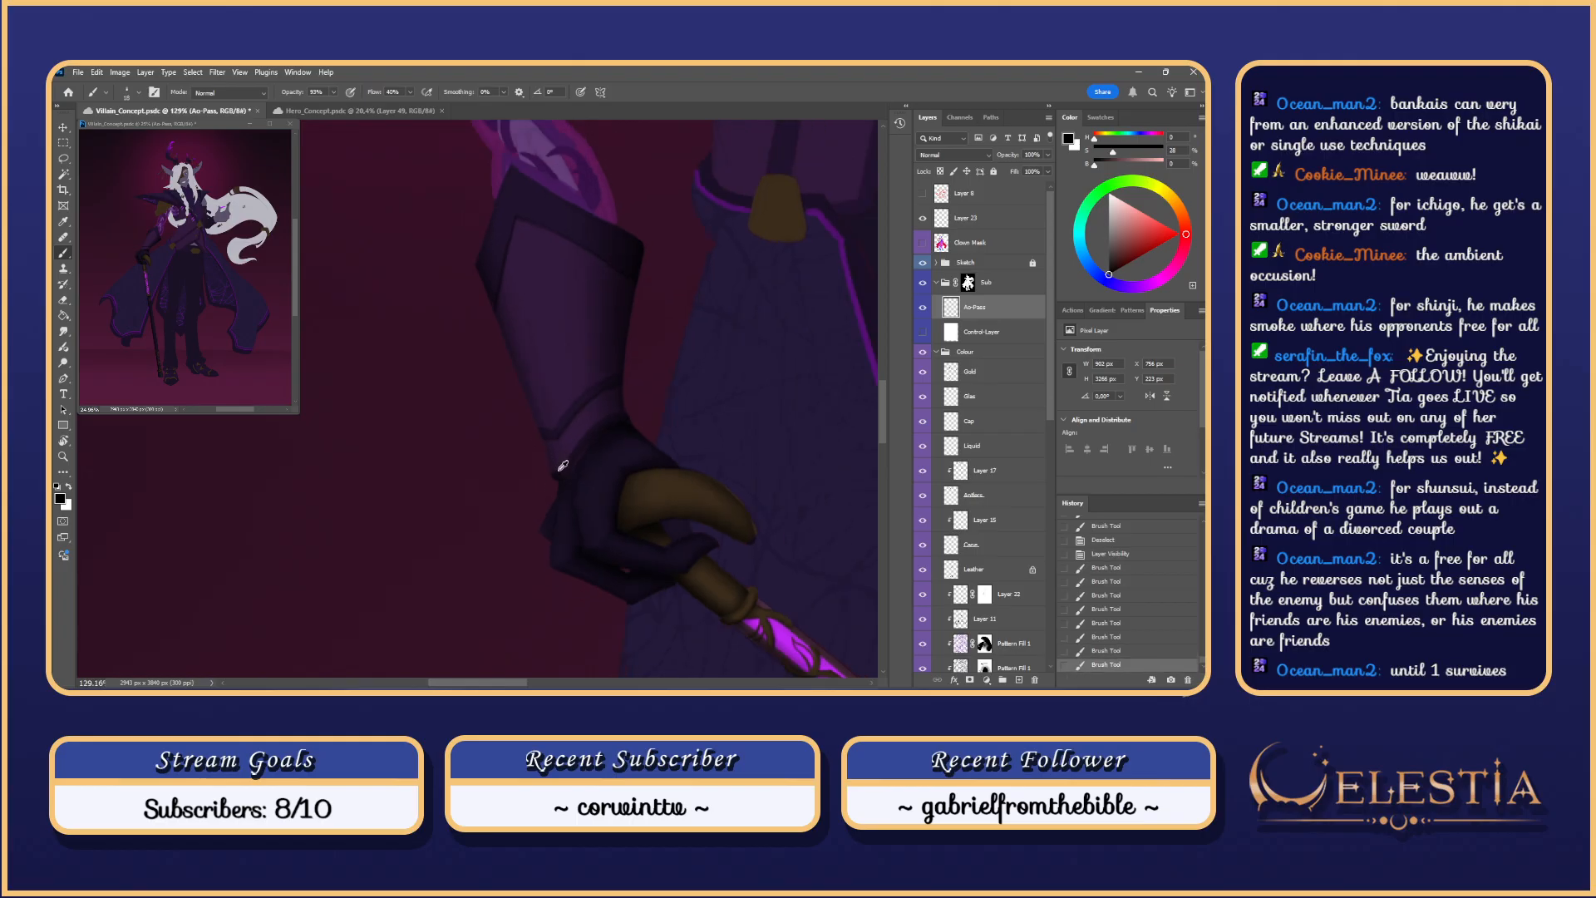
Step: Show Control-Layer over the coloured artwork and toggle the Sketch group off and on
click(923, 333)
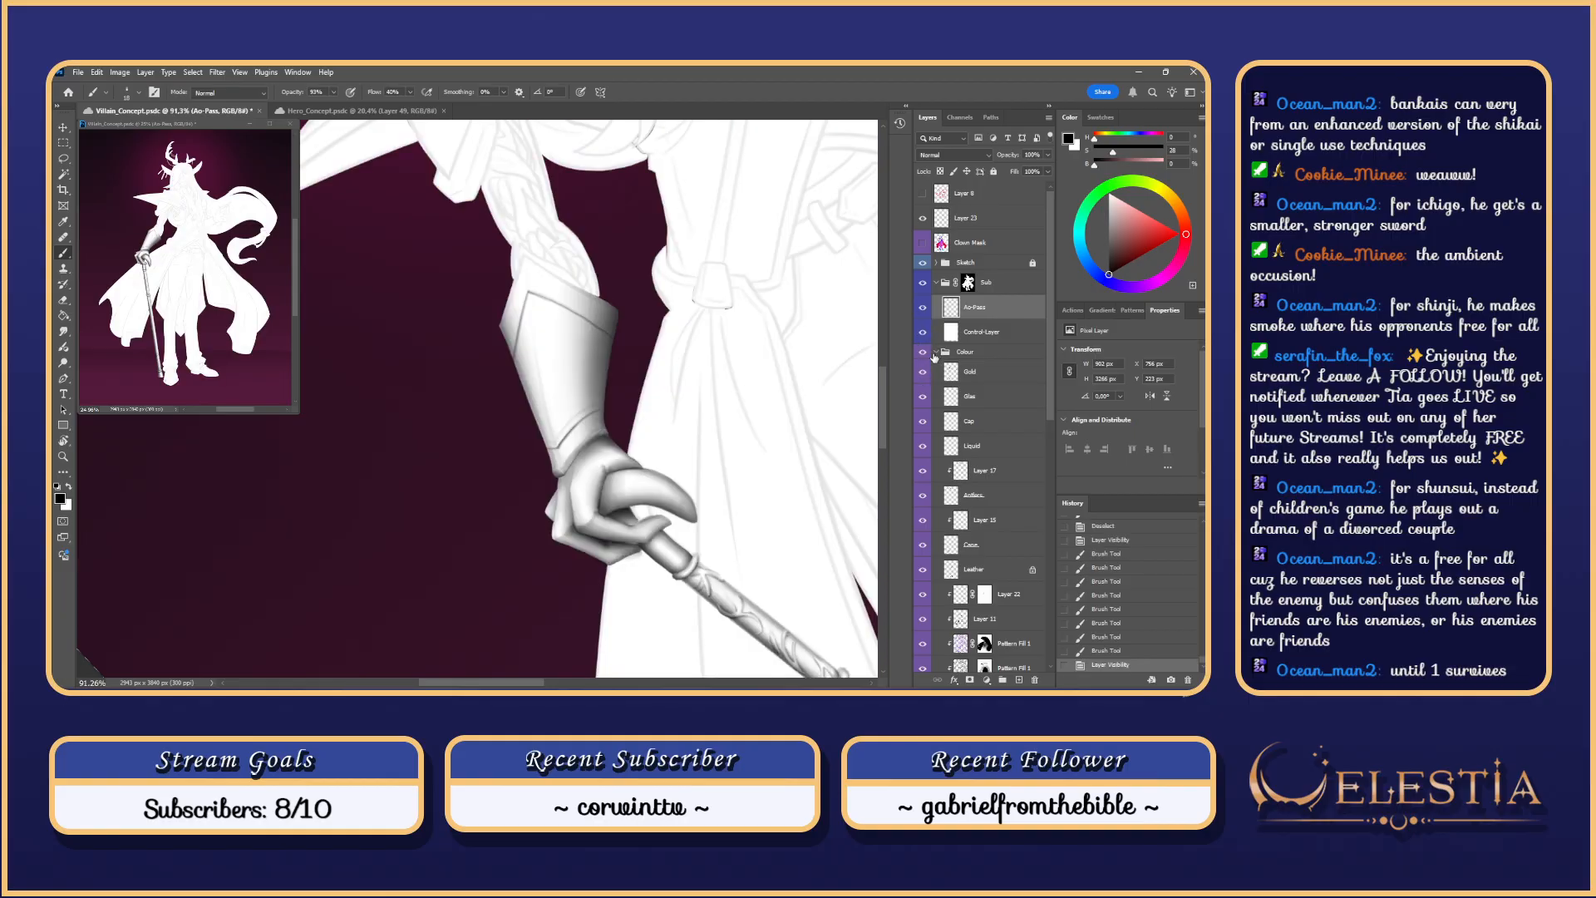
scroll(641, 428, down, 3)
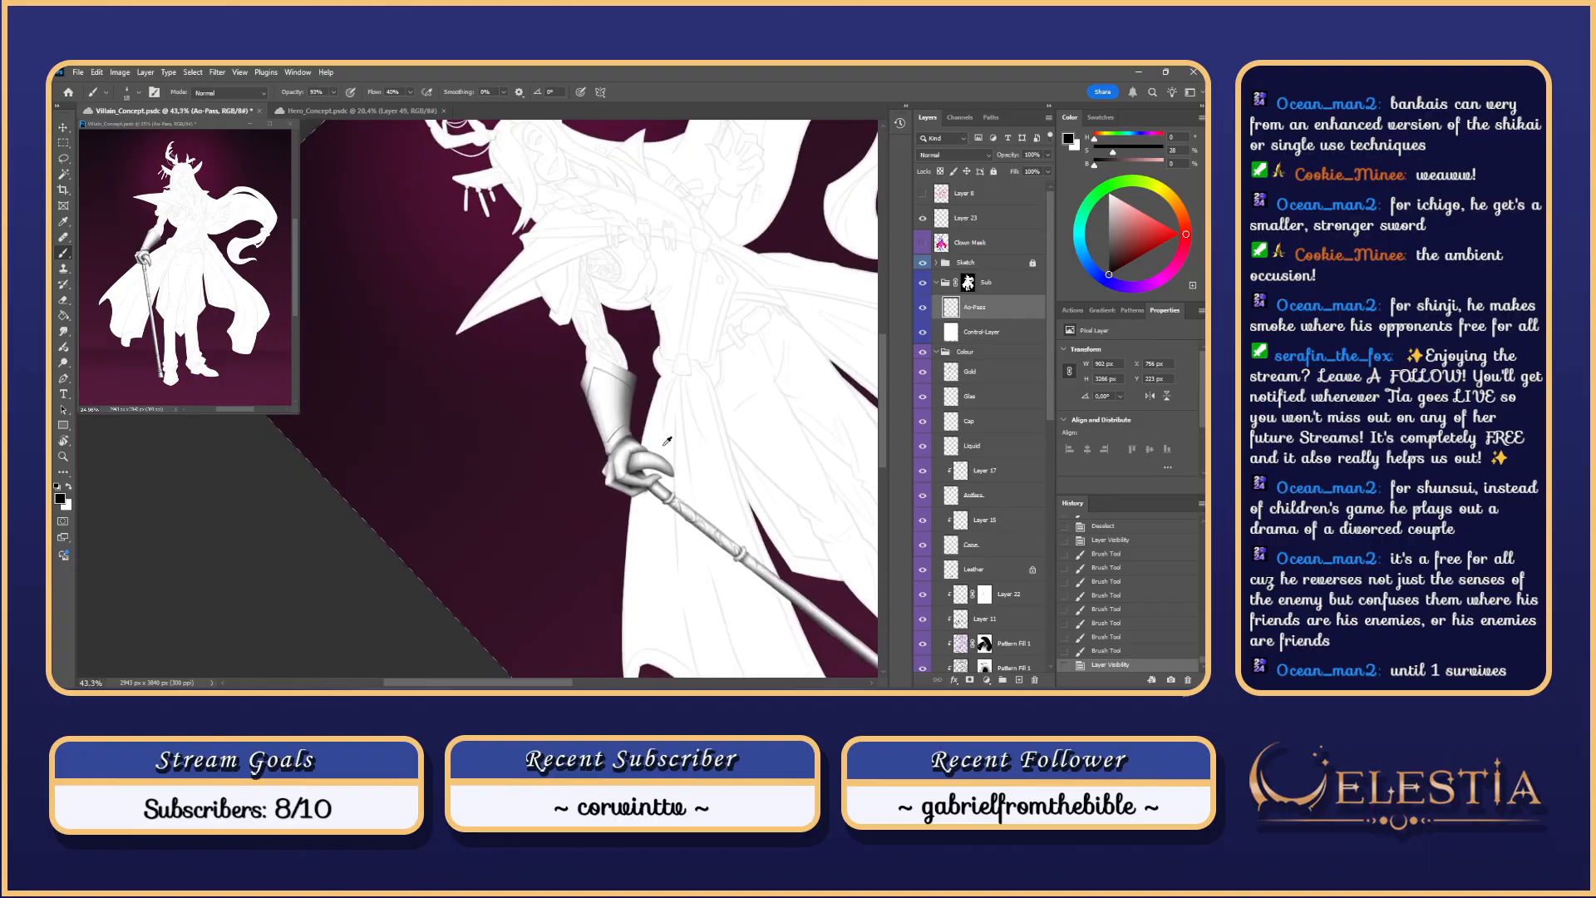
click(923, 265)
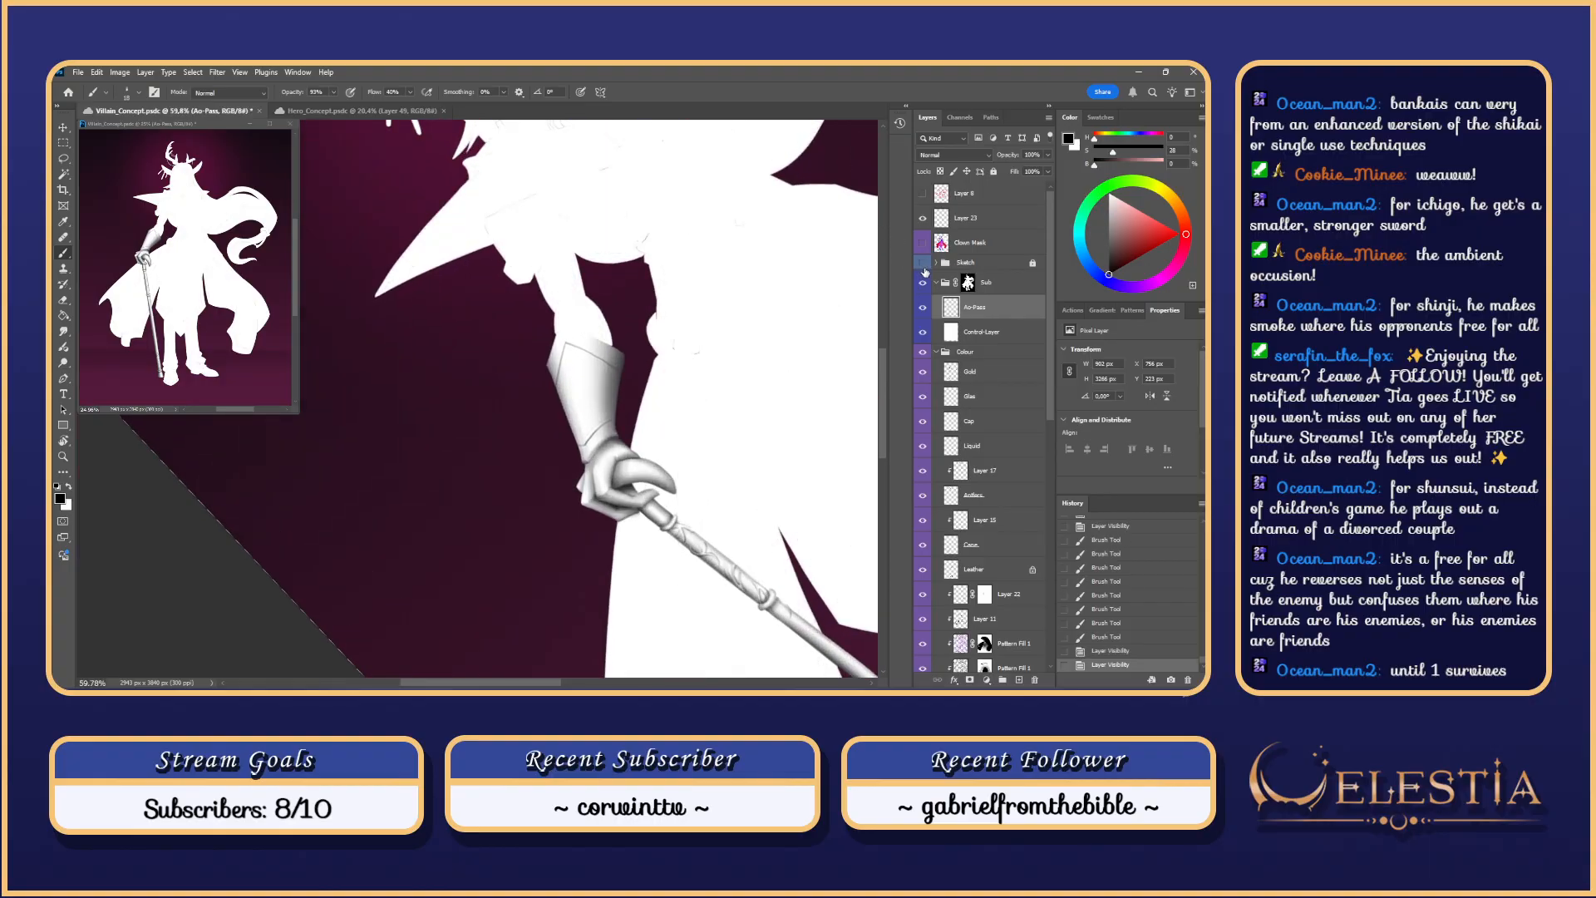
click(923, 265)
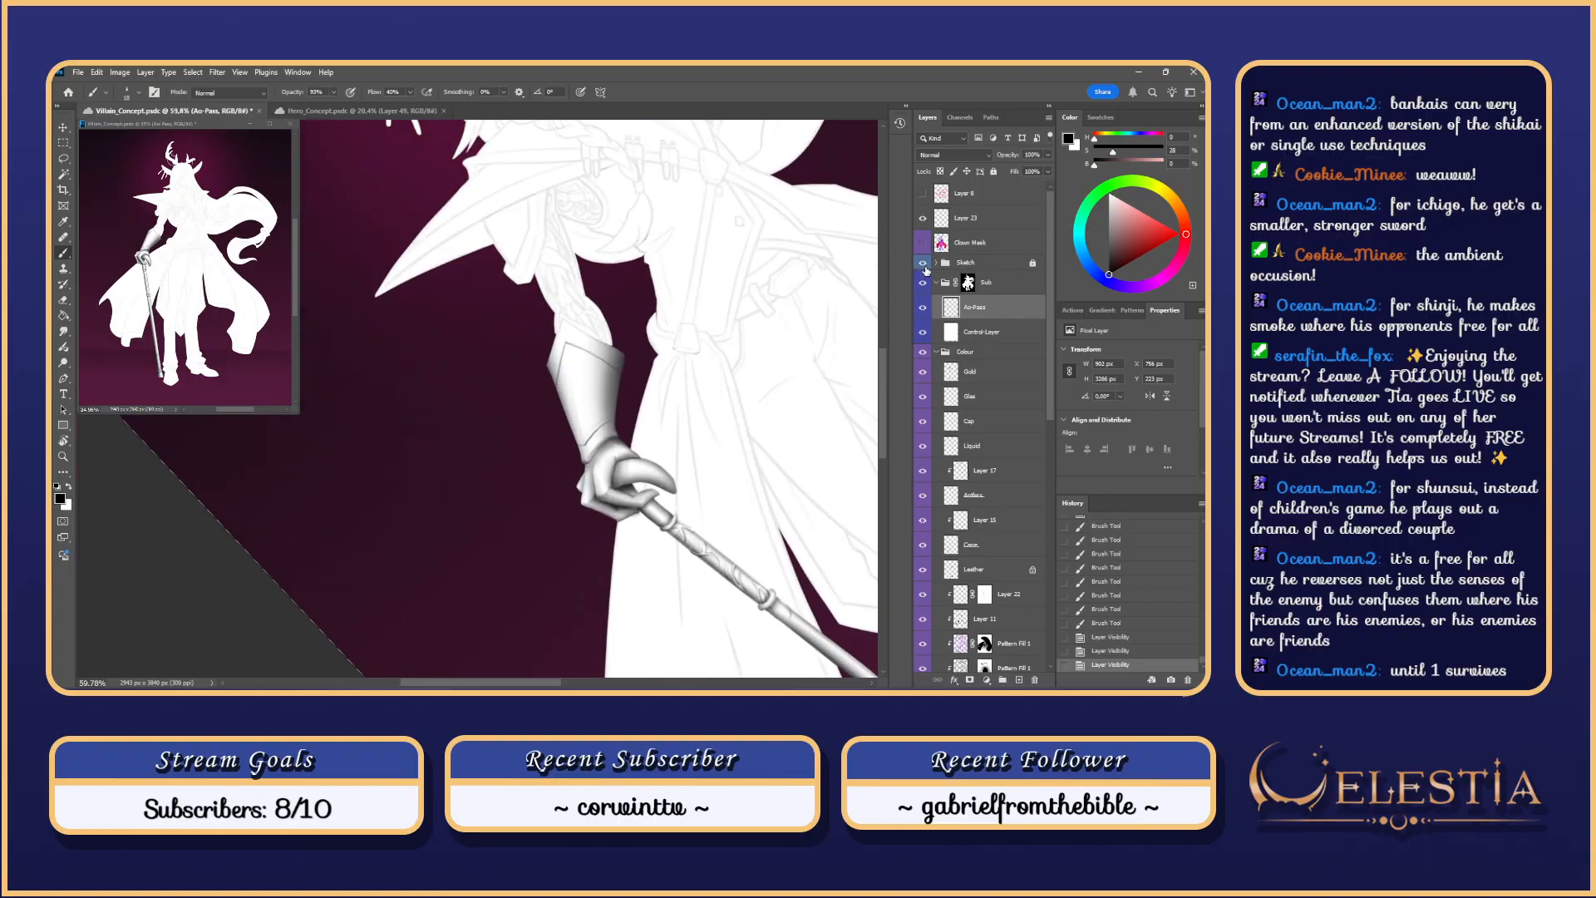
scroll(902, 277, up, 7)
Step: Reset the view upright, move to the cuff and paint strokes along the cuff band
key(Escape)
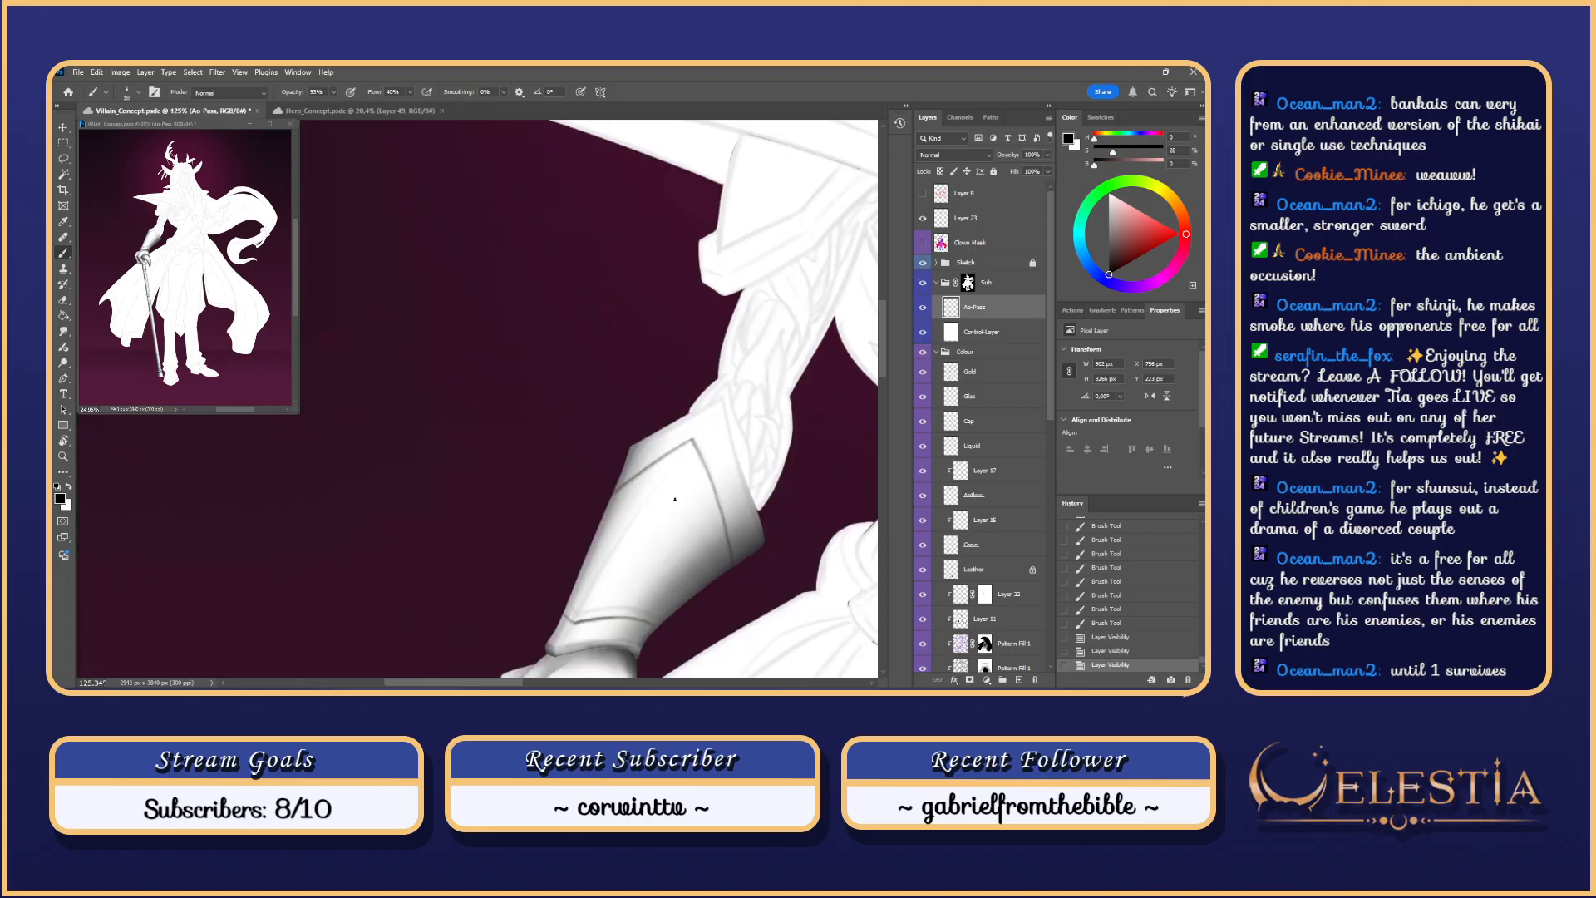
drag(660, 508, 593, 345)
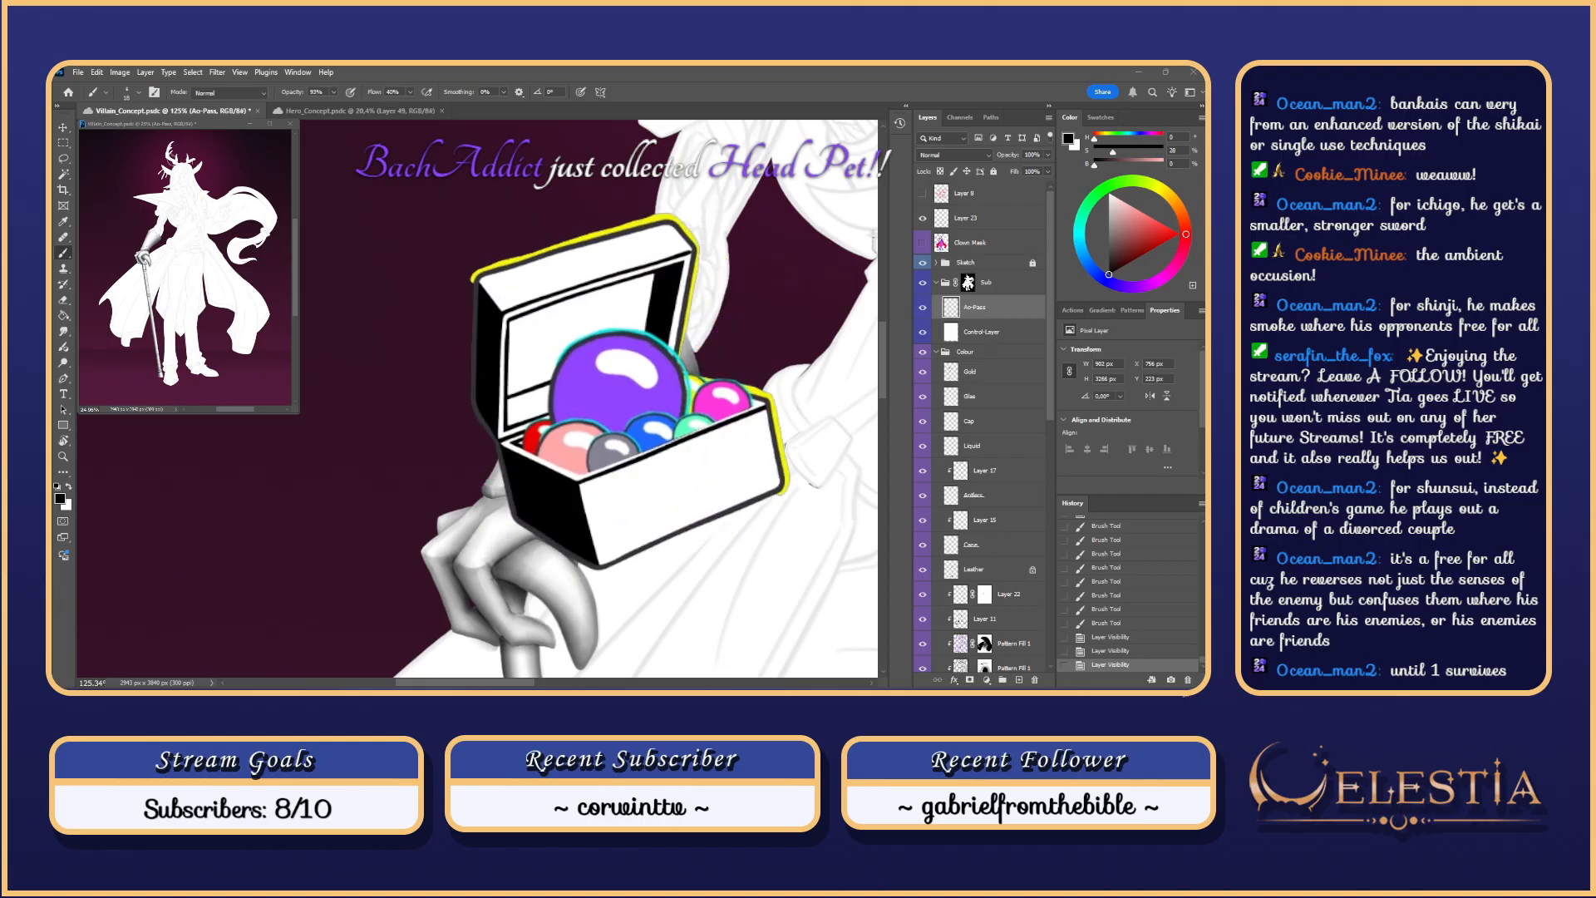
mouse_move(544, 454)
mouse_down()
mouse_move(525, 377)
mouse_move(557, 370)
mouse_up()
key(ctrl+z)
mouse_move(491, 389)
mouse_down()
mouse_move(478, 407)
mouse_move(608, 400)
mouse_up()
key(ctrl+z)
key(ctrl+z)
key(ctrl+z)
Step: Shade down the cuff's edge along the forearm, then hide the Sketch group
key(ctrl+z)
drag(488, 401, 582, 394)
key(ctrl+z)
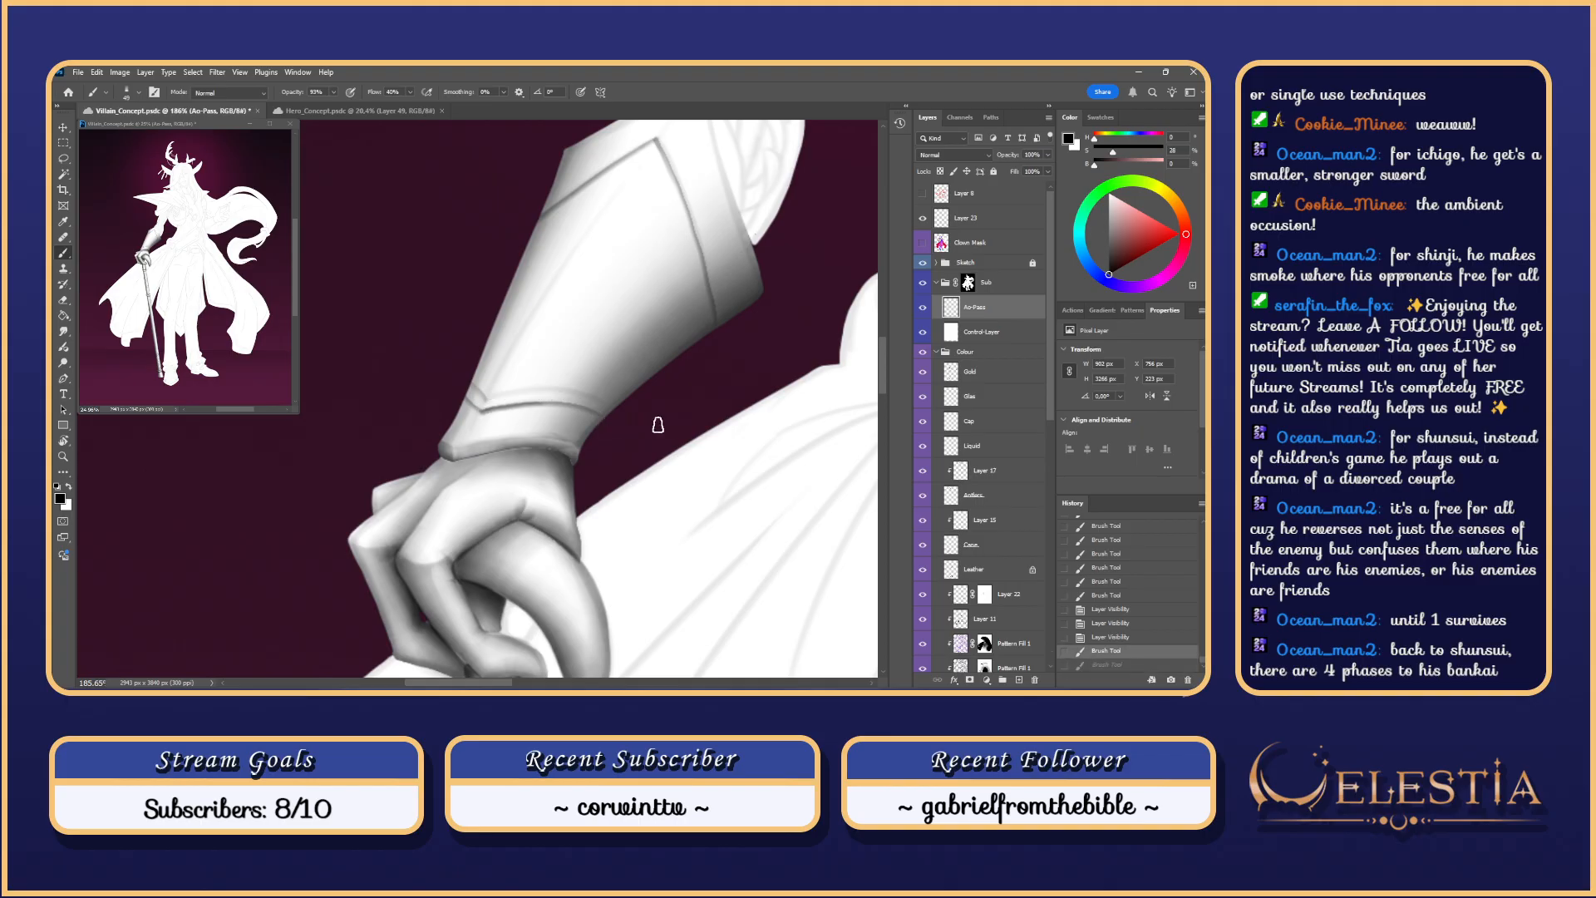
drag(698, 474, 690, 257)
drag(606, 307, 596, 347)
drag(586, 435, 544, 528)
key(ctrl+z)
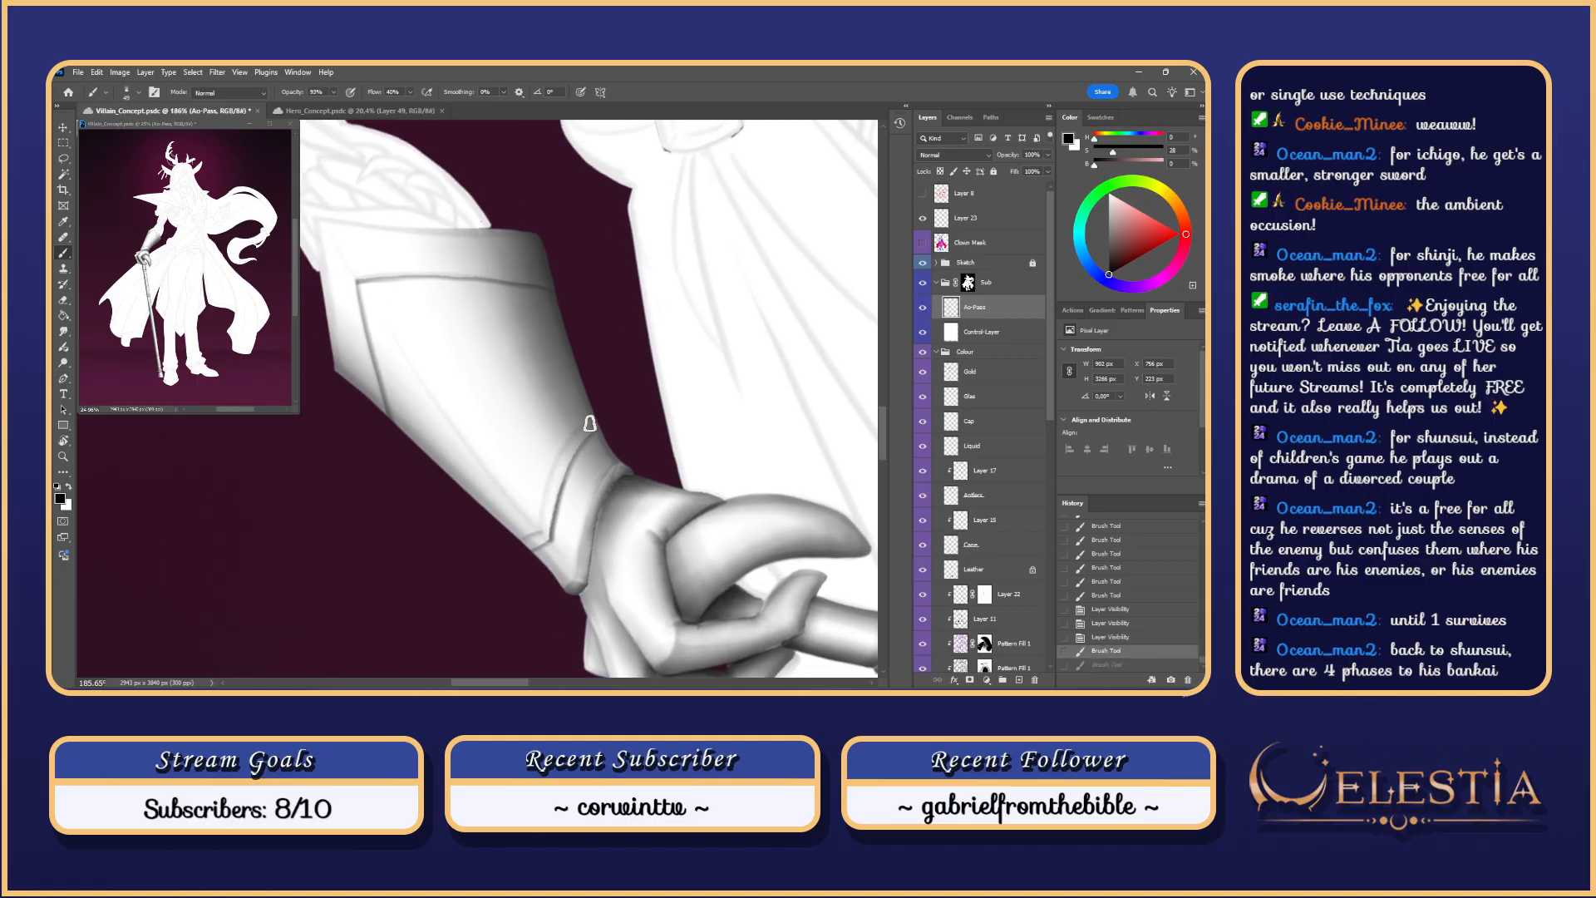
drag(588, 422, 545, 543)
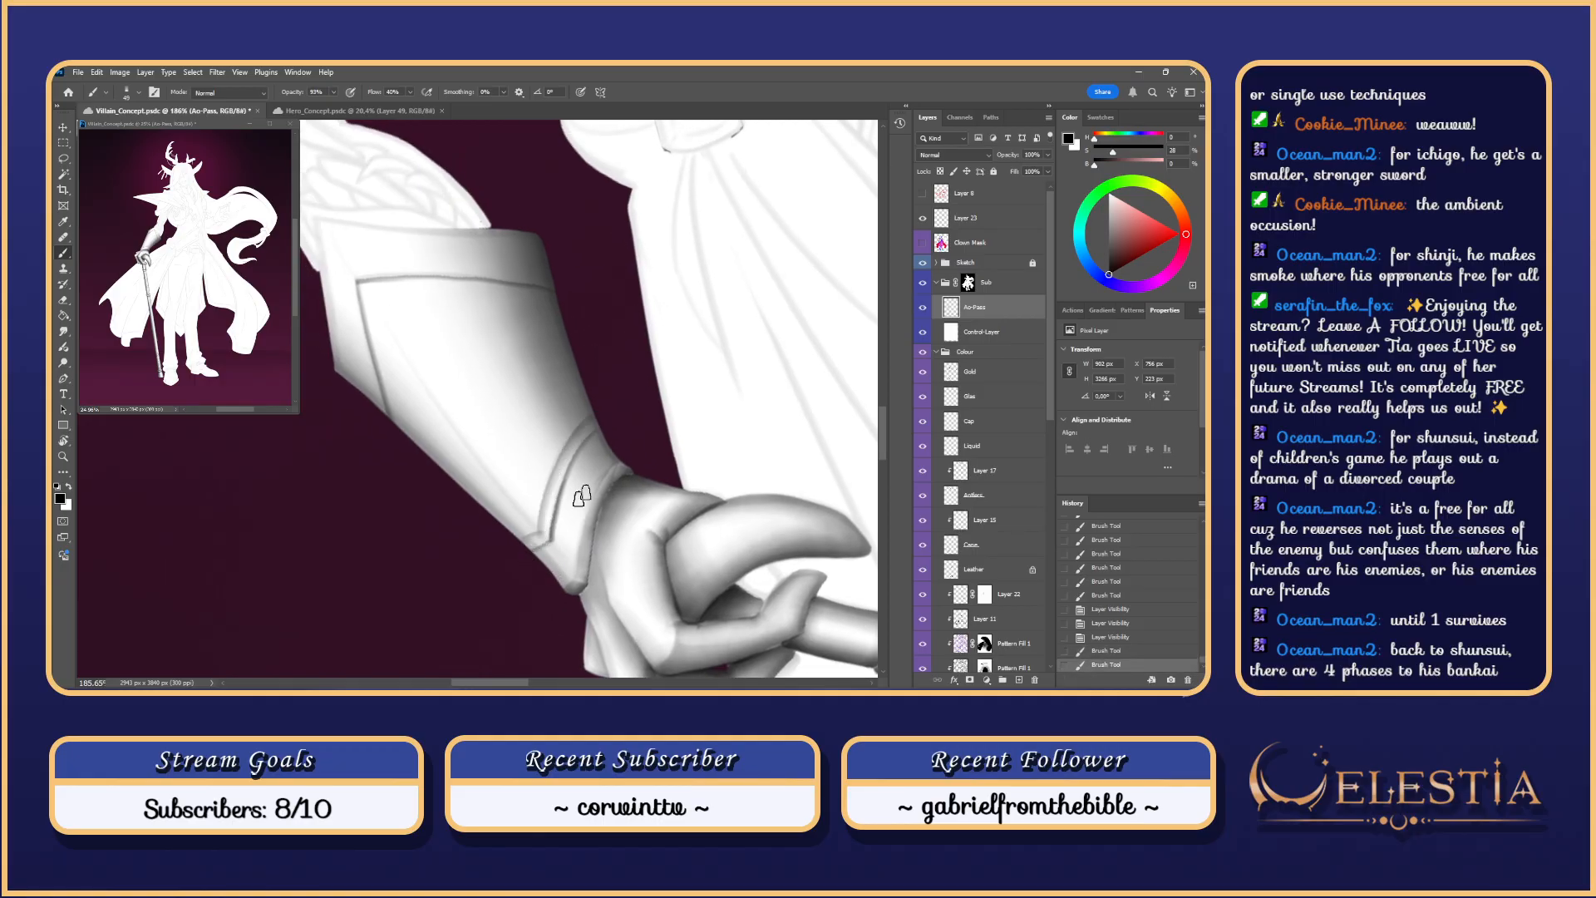
click(922, 263)
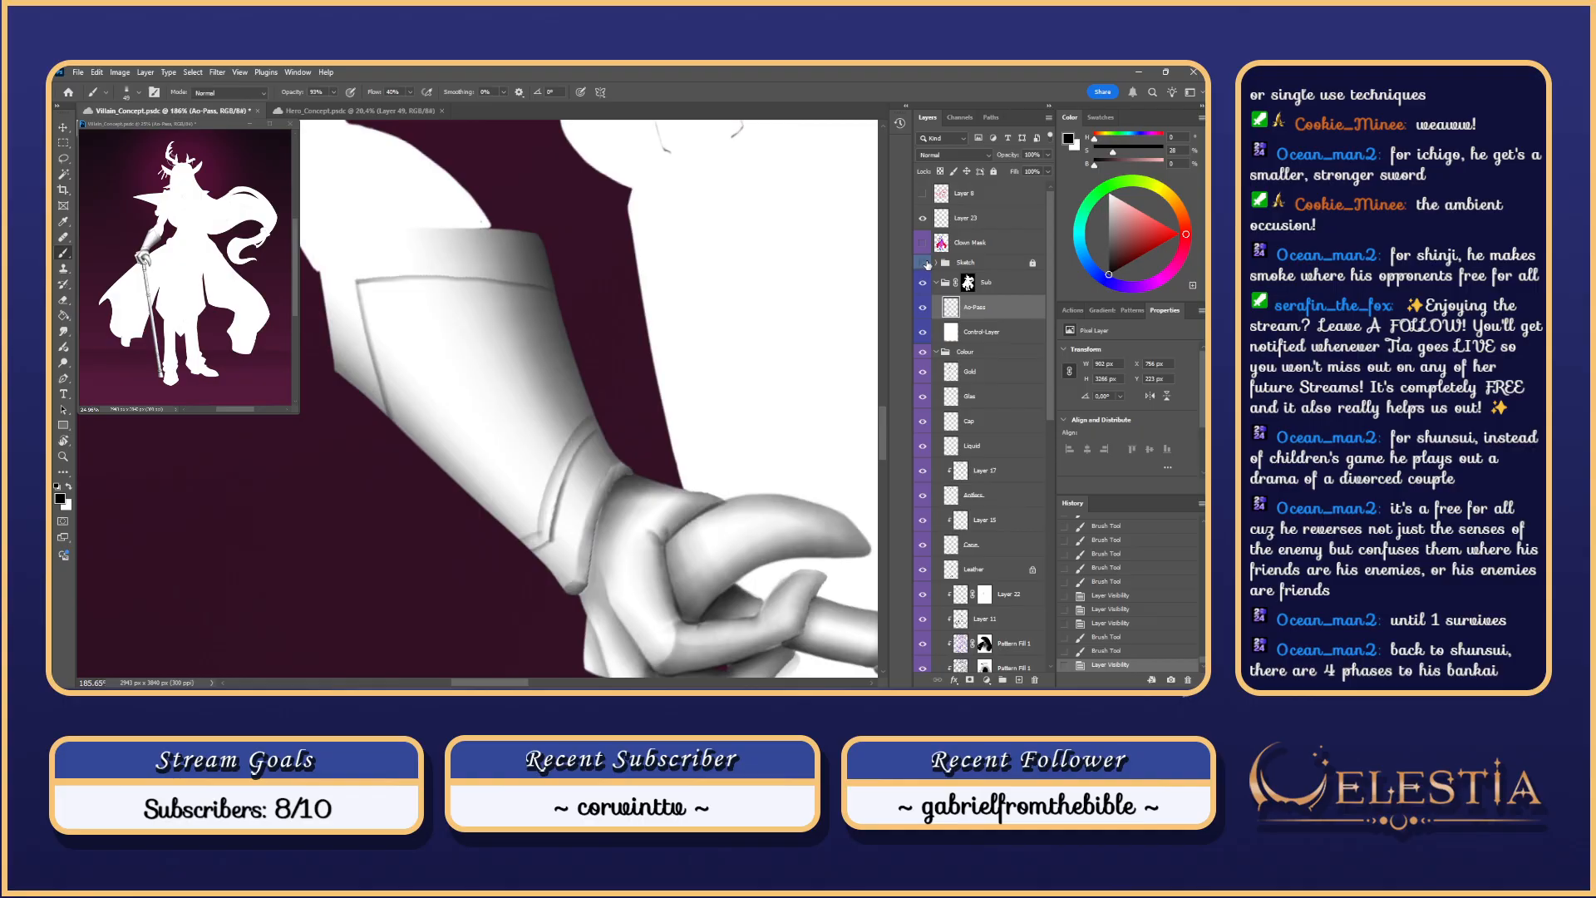
Step: Erase with a Soft Round tip, then smudge the forearm edge and cuff seam shading
key(e)
right_click(516, 536)
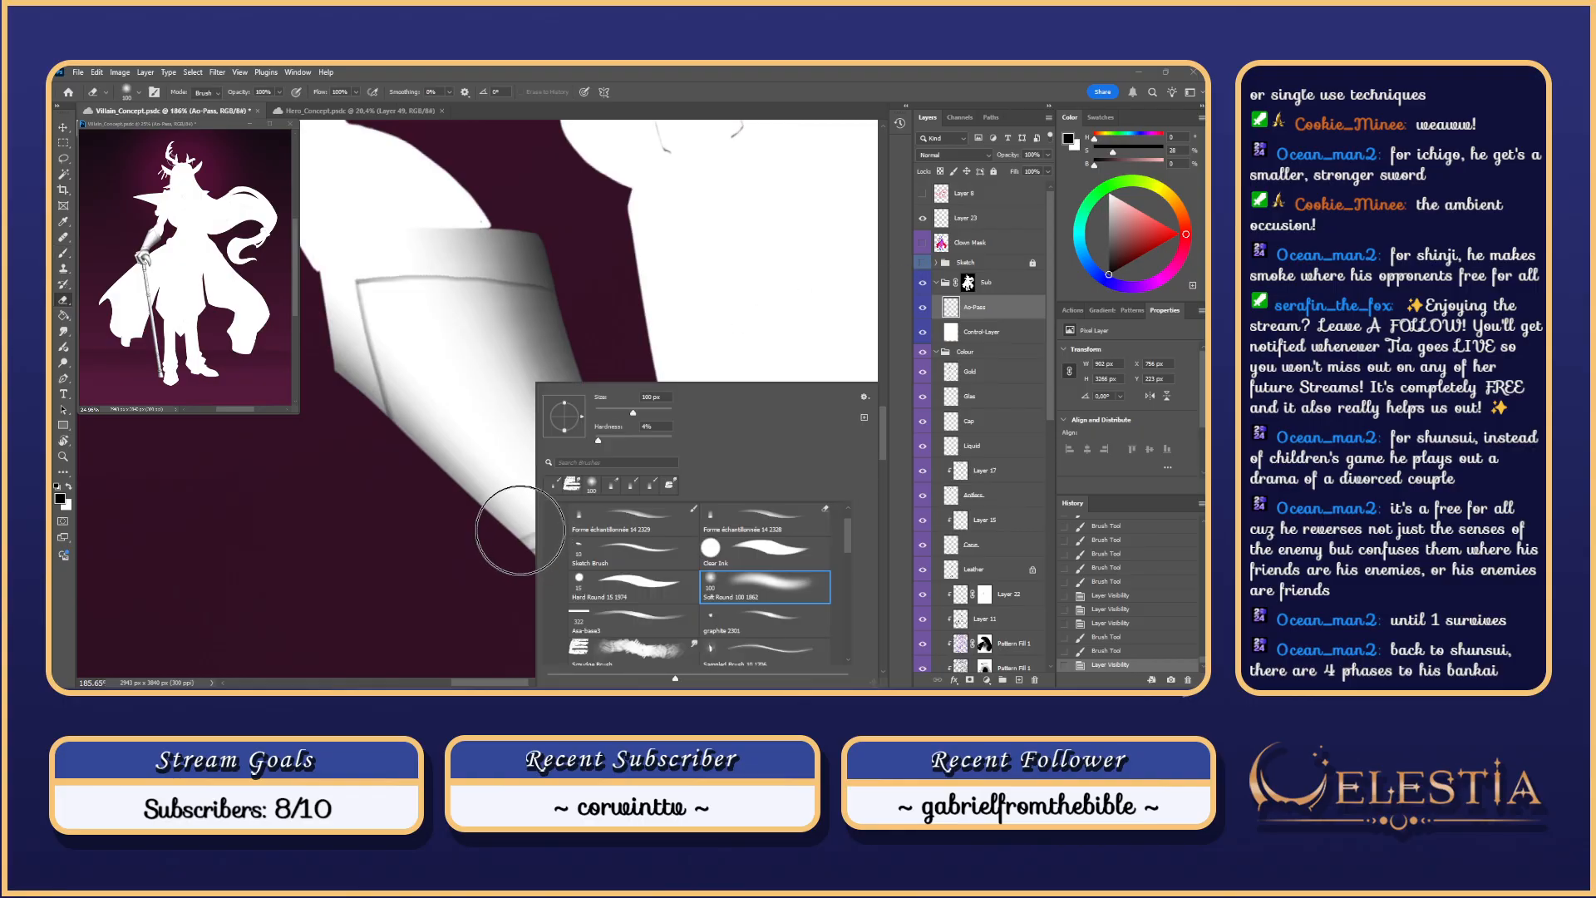
click(518, 542)
key(r)
mouse_move(541, 536)
mouse_down()
mouse_move(536, 549)
mouse_move(539, 537)
mouse_up()
drag(576, 362, 592, 376)
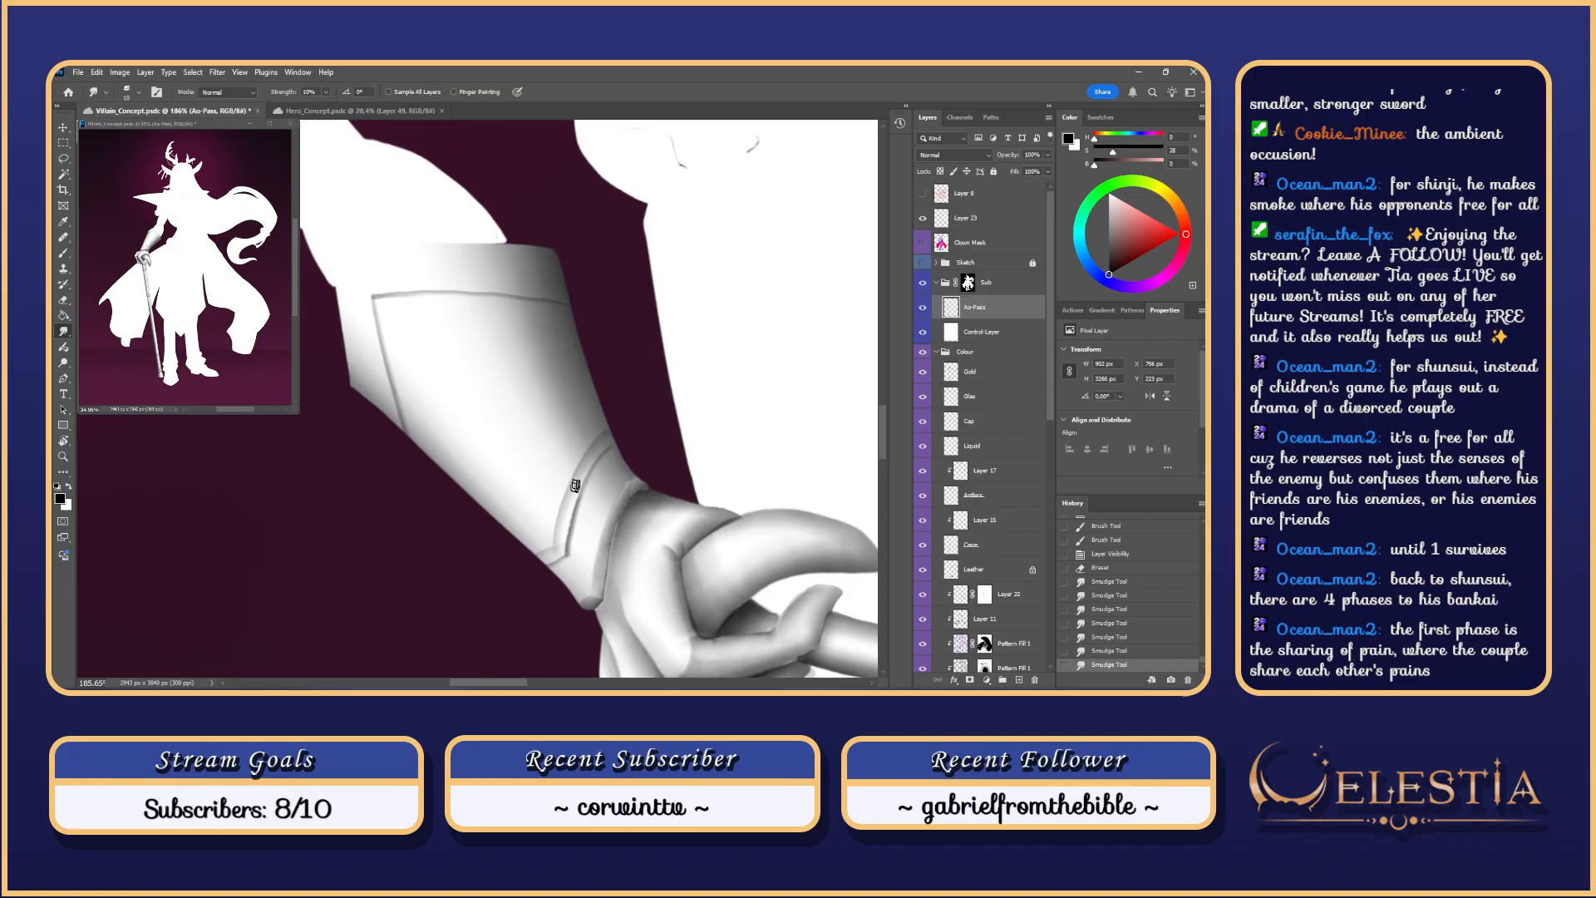
drag(575, 486, 595, 452)
drag(596, 450, 581, 492)
Step: Move toward the gauntlet and try a brush stroke there, then undo it
scroll(671, 406, down, 12)
scroll(671, 406, up, 2)
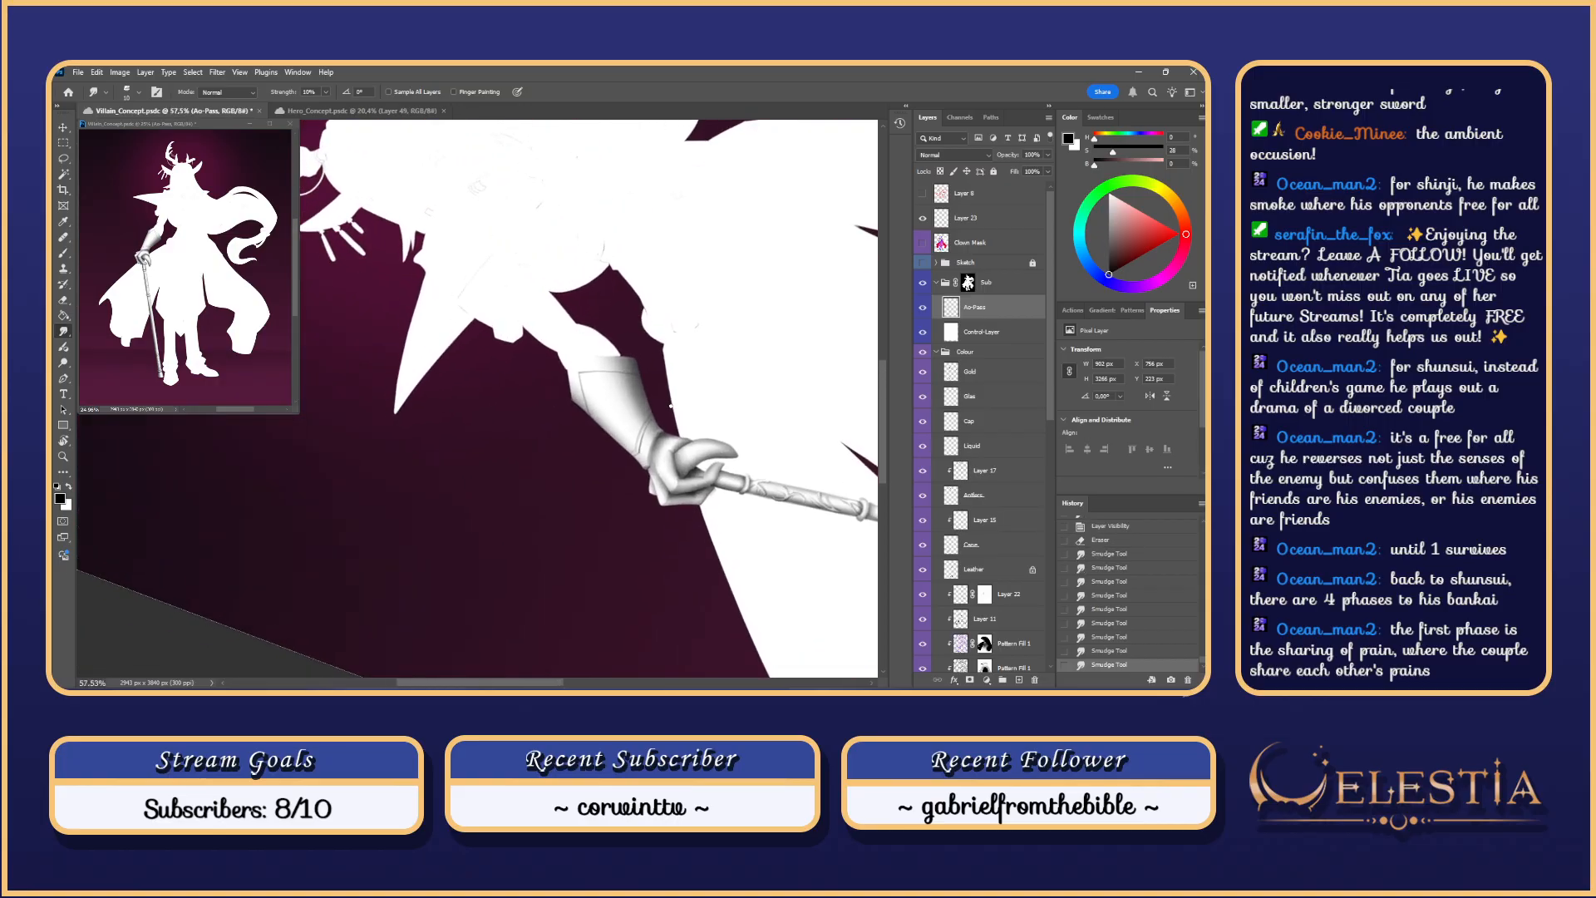
scroll(671, 406, up, 2)
mouse_move(671, 406)
mouse_down()
mouse_move(668, 450)
mouse_move(651, 441)
mouse_up()
key(b)
drag(525, 391, 543, 445)
key(ctrl+z)
Step: Select the gauntlet area by colour on the Clown Mask layer and target Ao-Pass for painting
click(970, 243)
key(w)
click(585, 434)
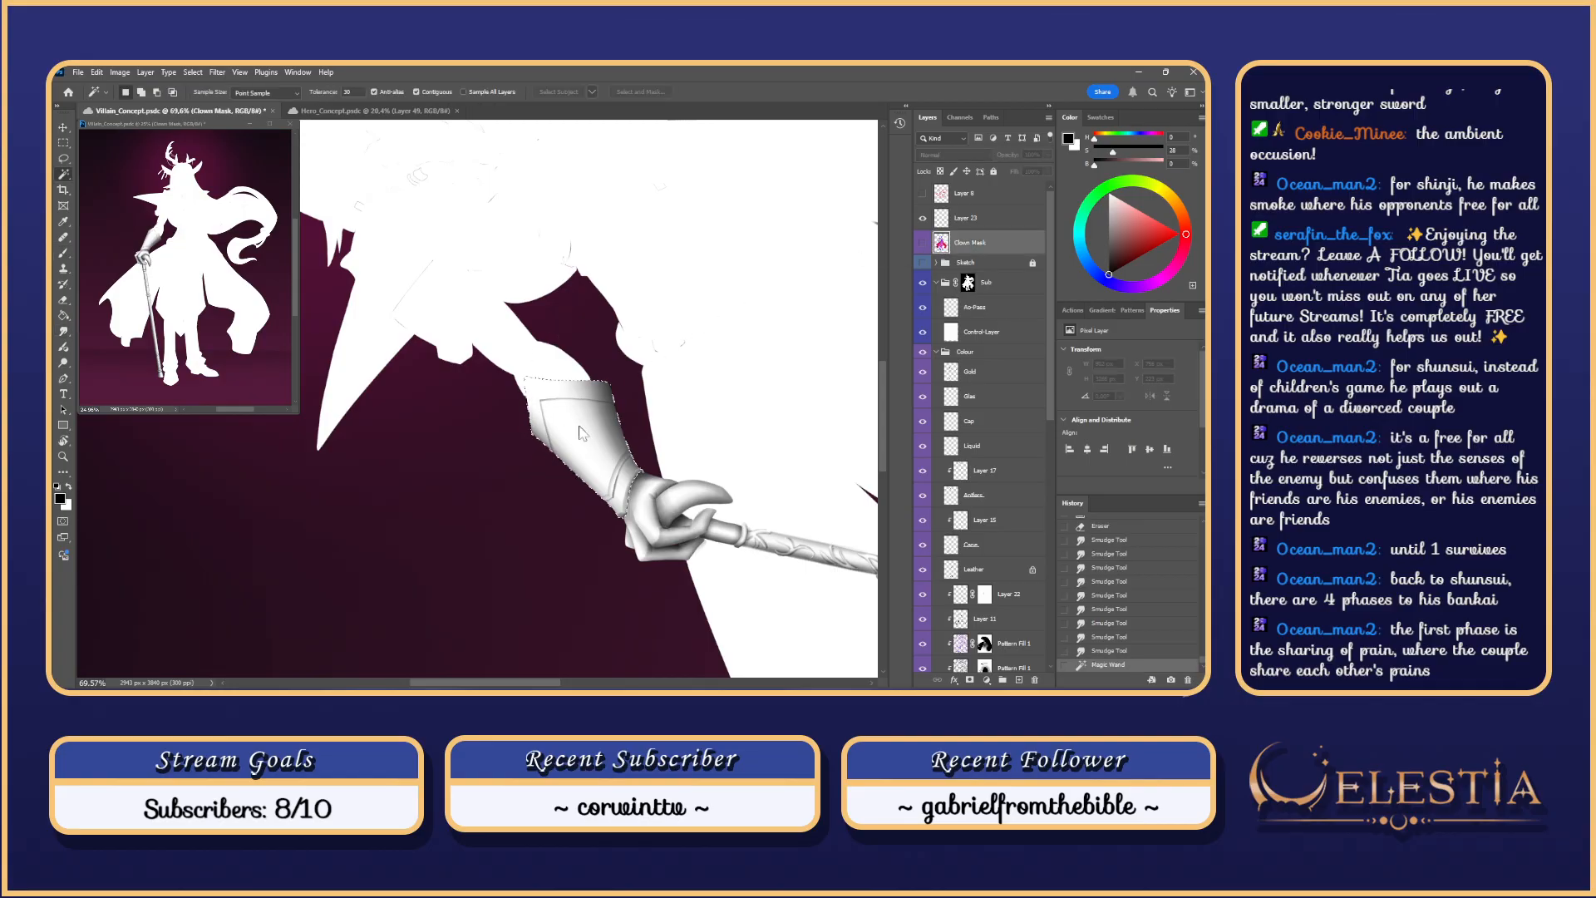
key(b)
click(540, 464)
key(Return)
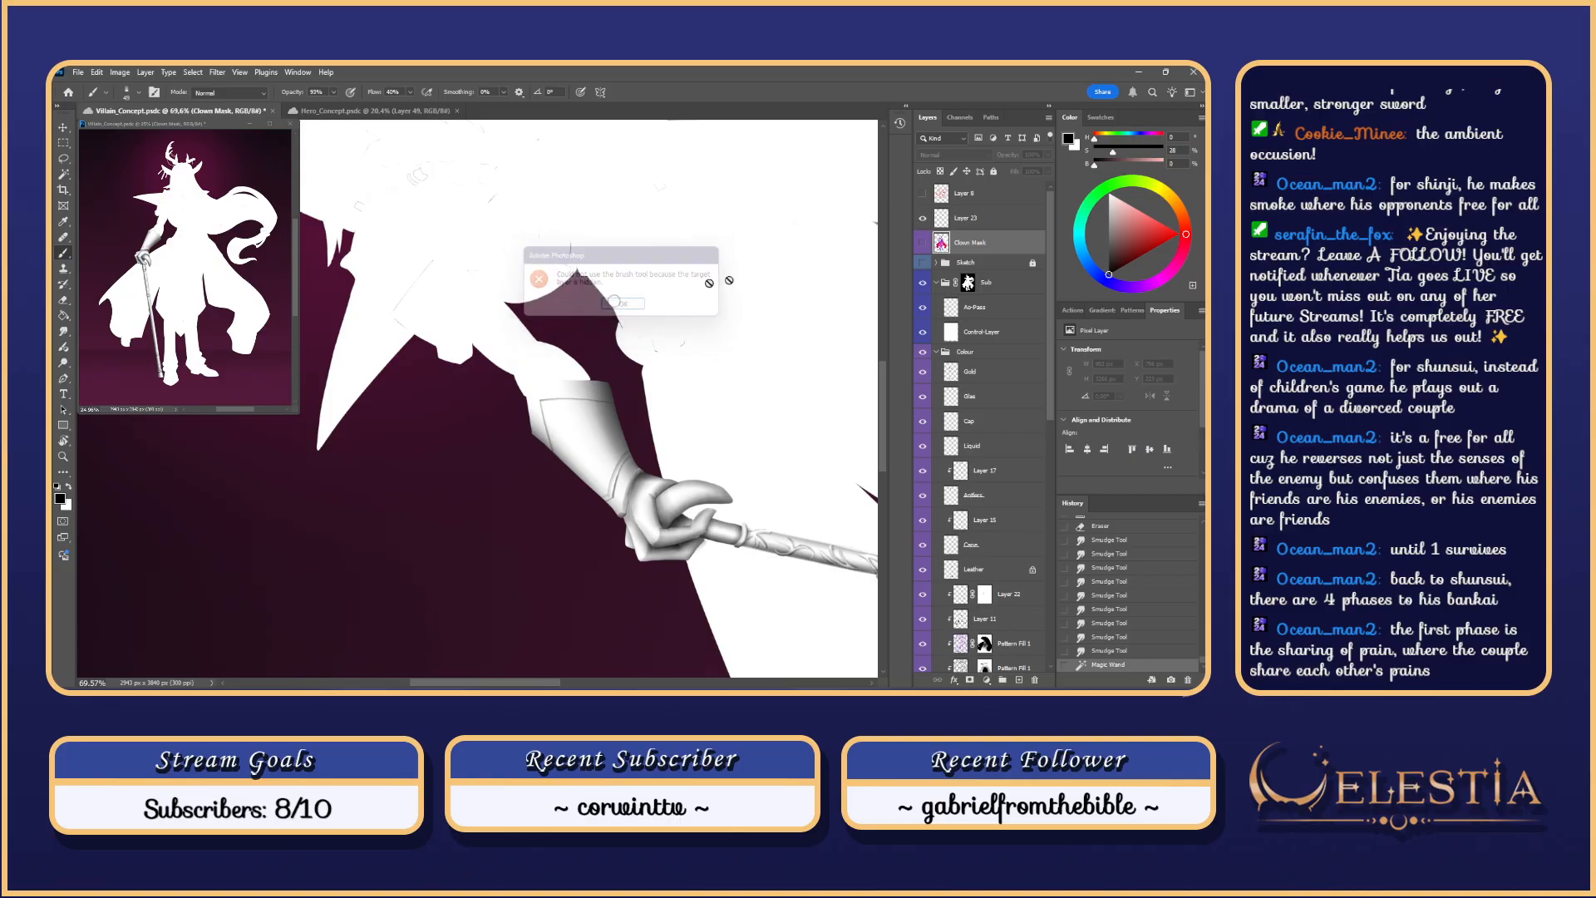
ctrl+click(505, 388)
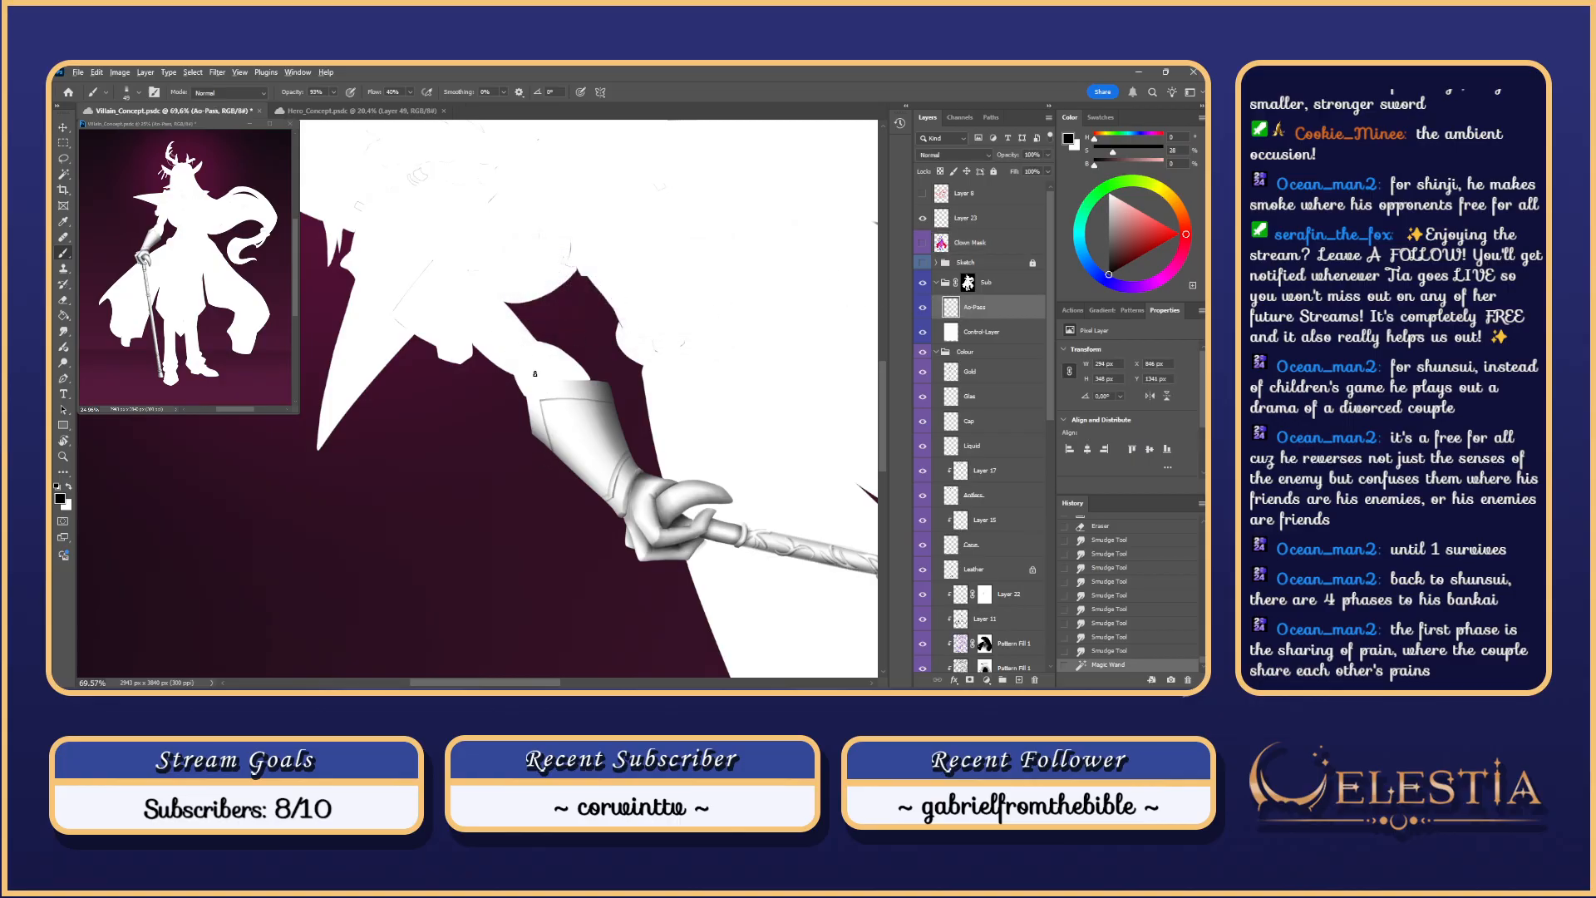
Step: Enlarge the brush to about 263 and lay broad shading over the gauntlet
mouse_move(535, 373)
mouse_down()
mouse_move(548, 373)
mouse_move(556, 477)
mouse_up()
key(ctrl+z)
drag(531, 408, 545, 415)
drag(529, 381, 560, 492)
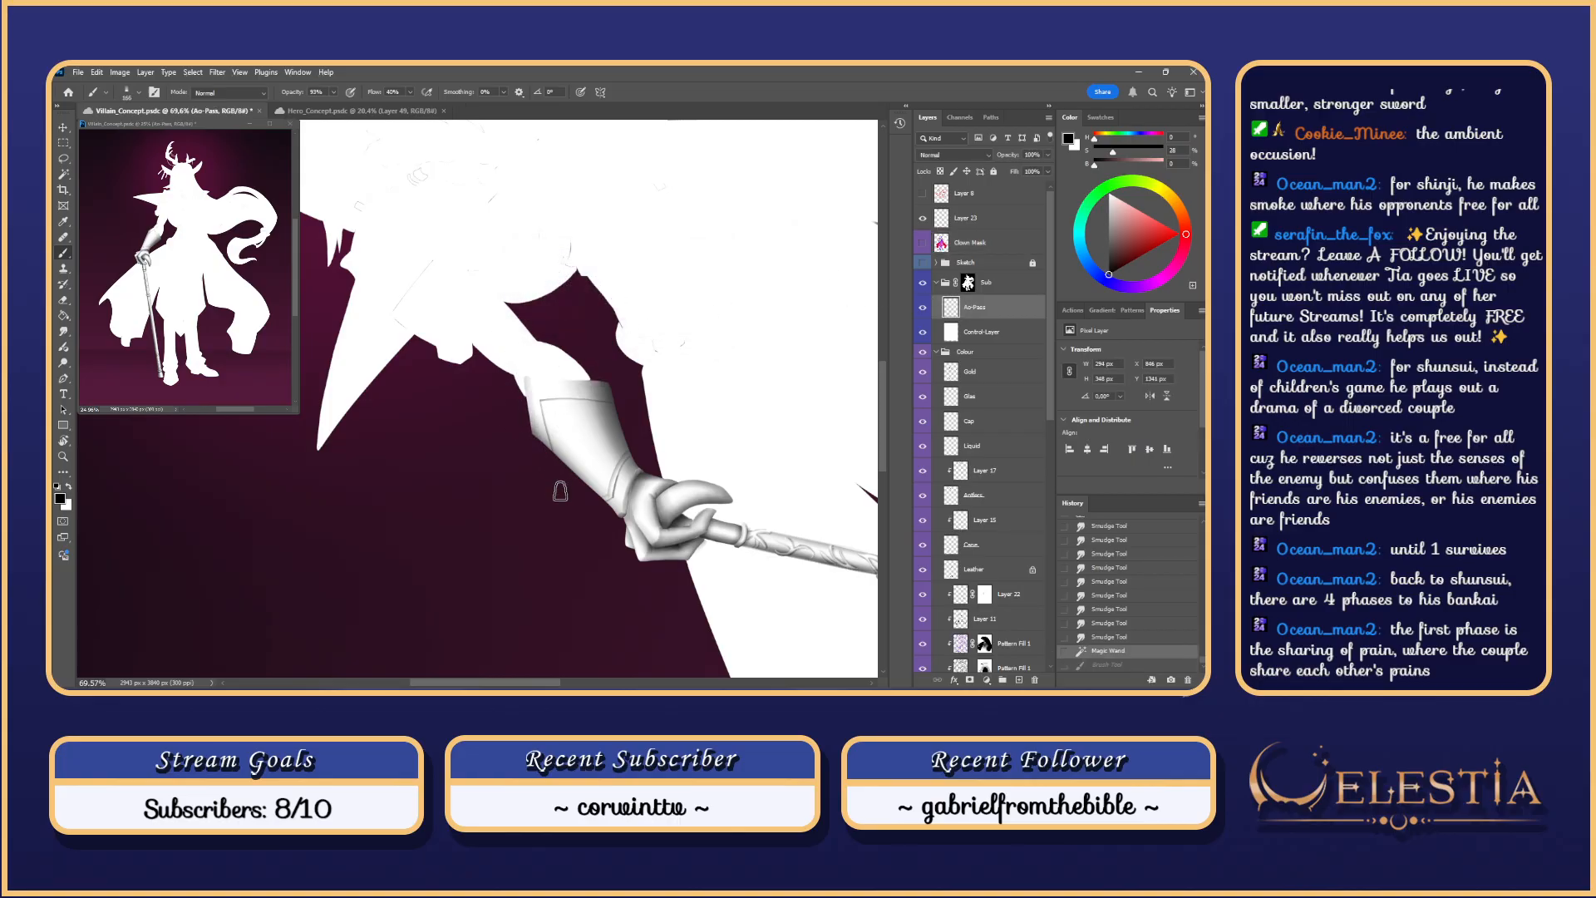
key(ctrl+z)
drag(531, 372, 572, 489)
key(ctrl+z)
mouse_move(541, 407)
mouse_down()
mouse_move(557, 406)
mouse_move(567, 498)
mouse_up()
drag(516, 380, 701, 428)
key(ctrl+z)
Step: Repeatedly paint and undo shading strokes along the gauntlet's edge
key(ctrl+z)
drag(523, 363, 573, 569)
key(ctrl+z)
drag(525, 426, 577, 586)
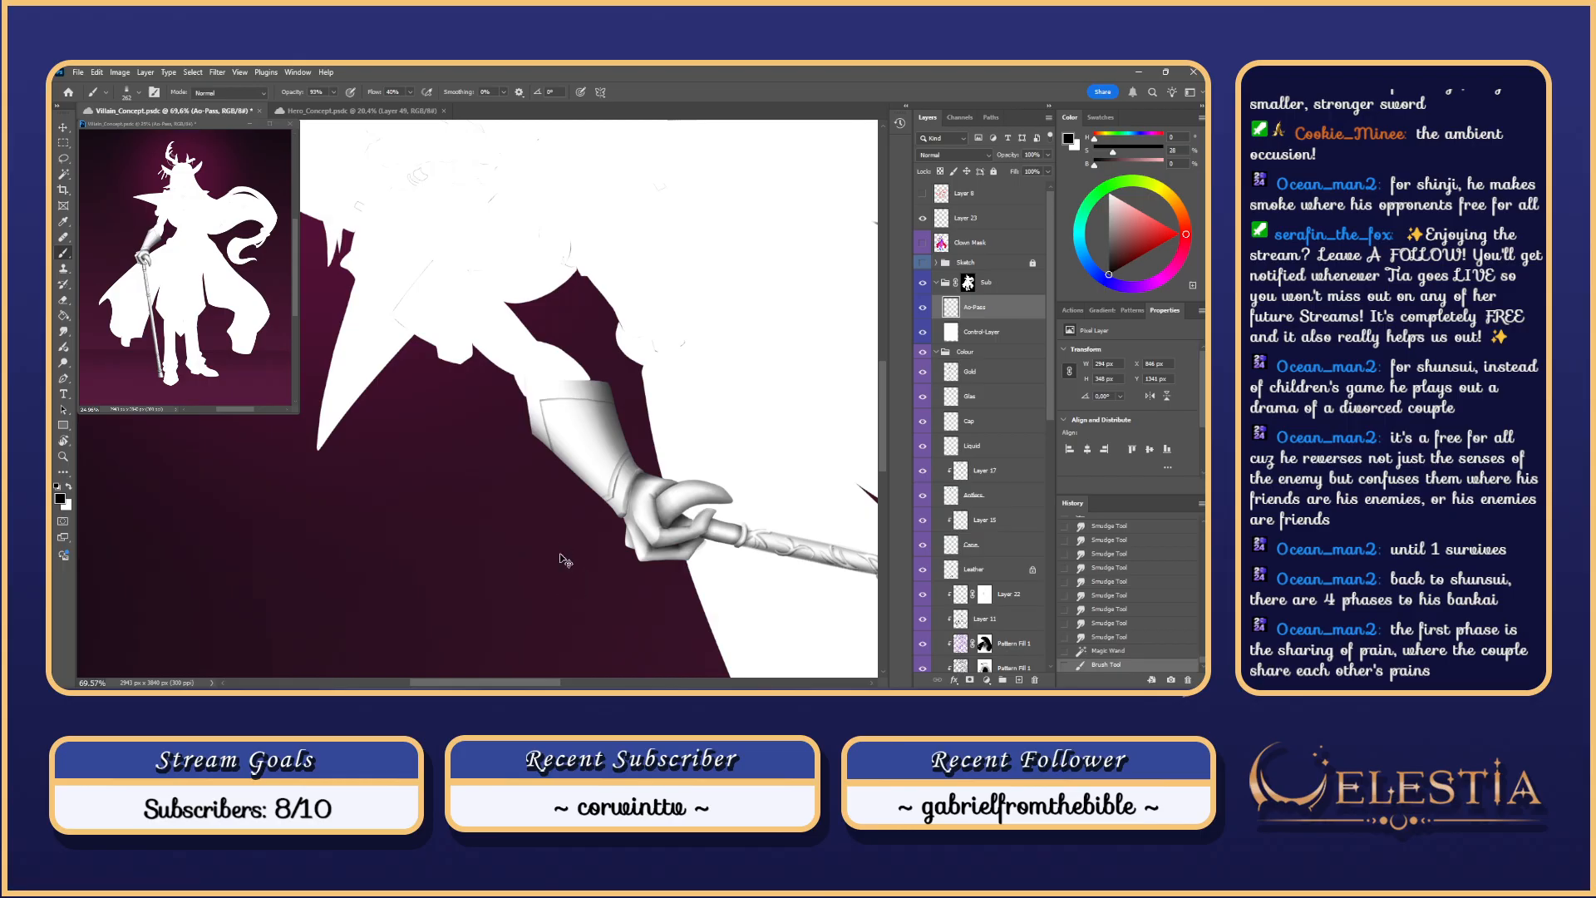
key(ctrl+z)
drag(533, 384, 559, 552)
key(ctrl+z)
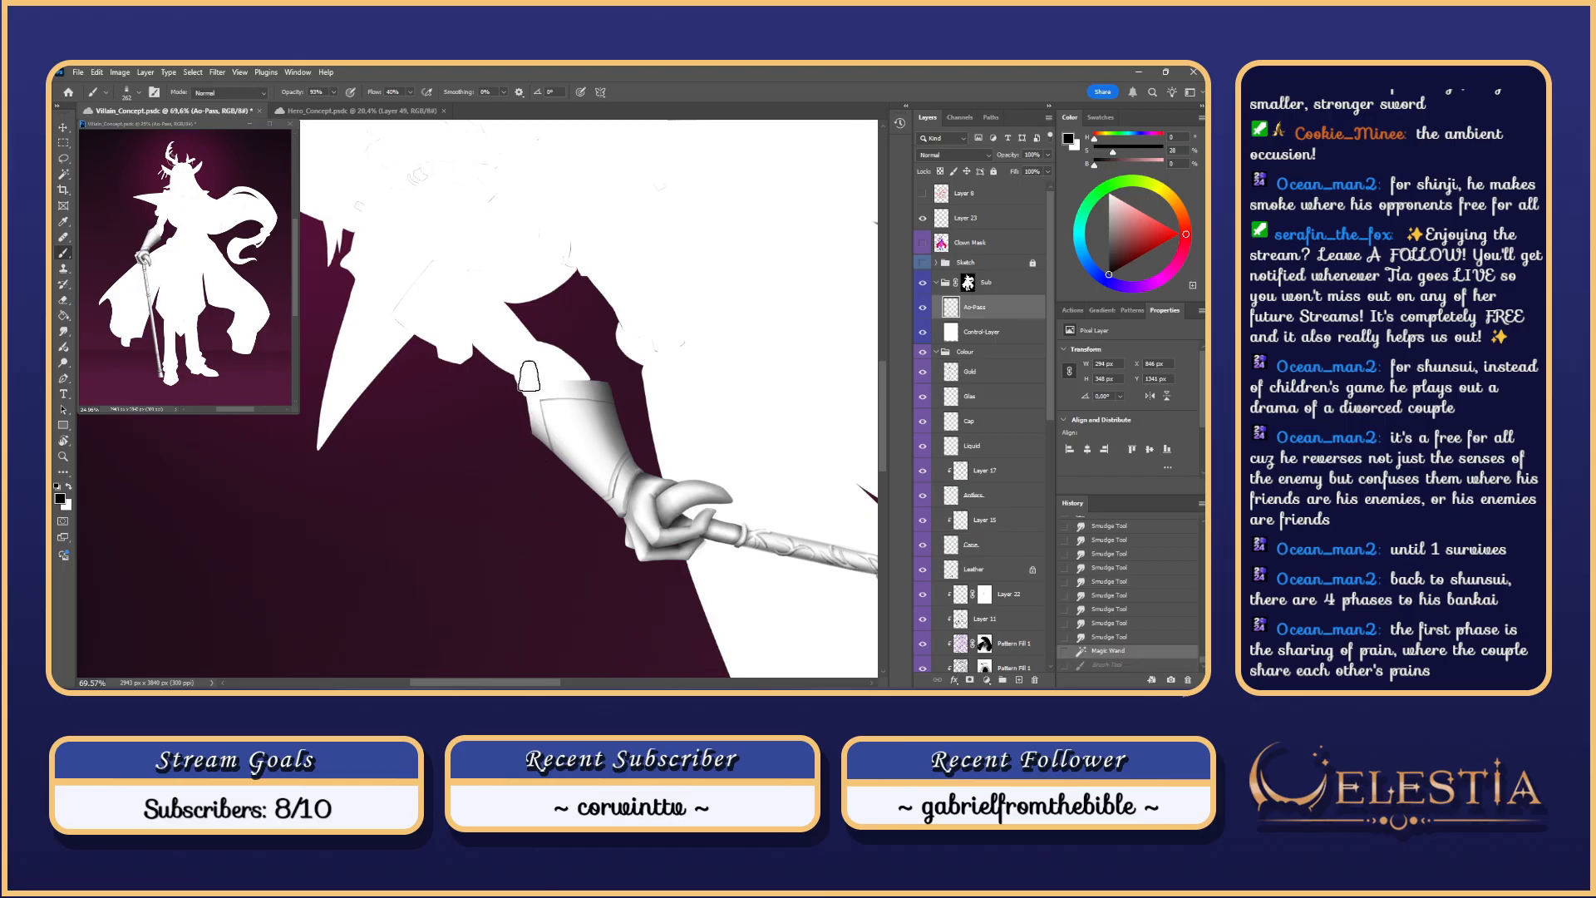
drag(529, 376, 550, 516)
key(ctrl+z)
mouse_move(533, 421)
mouse_down()
mouse_move(560, 521)
mouse_move(556, 504)
mouse_up()
key(ctrl+z)
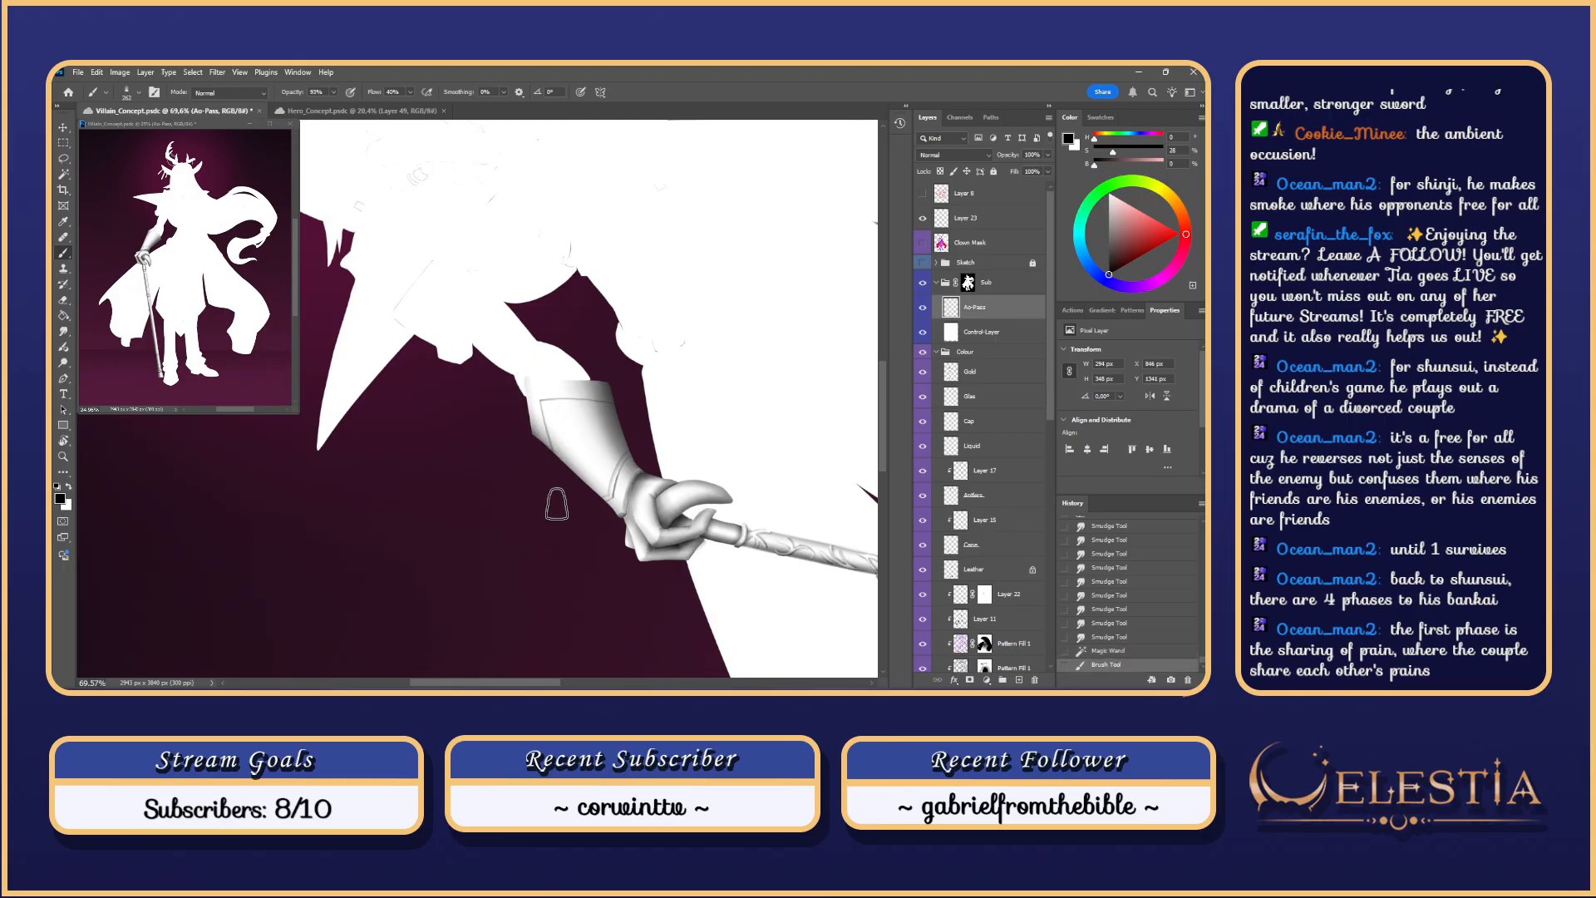
drag(525, 372, 661, 407)
key(ctrl+z)
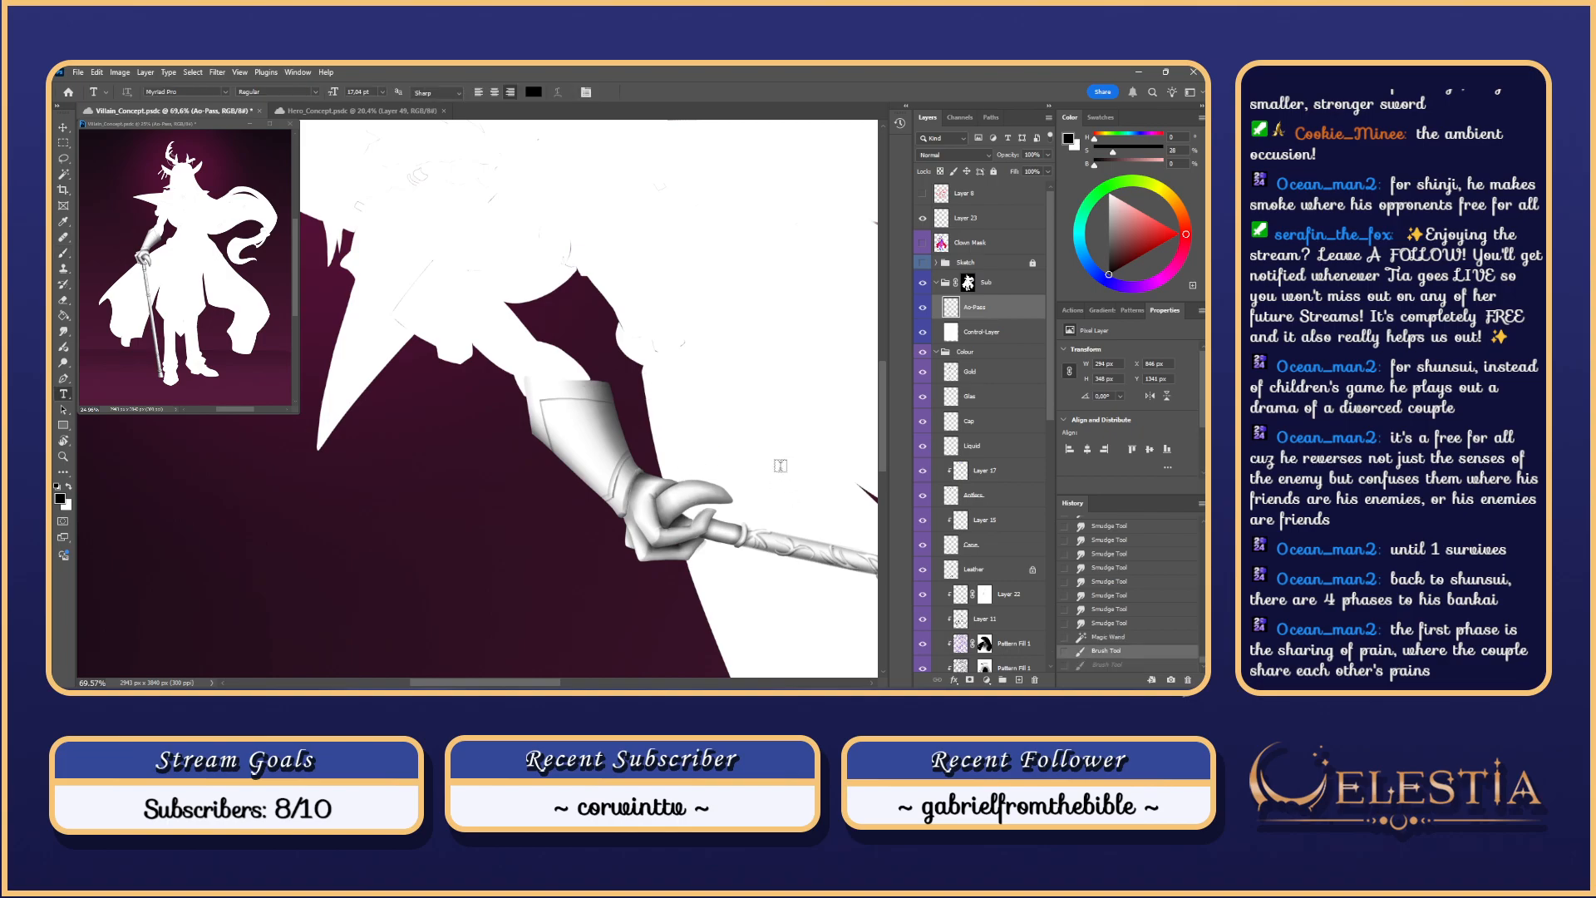
Step: In a rotated view, paint a shading stroke up the glove cuff, then reset the rotation
key(r)
mouse_move(773, 461)
mouse_down()
mouse_move(456, 532)
mouse_move(517, 462)
mouse_move(521, 389)
mouse_up()
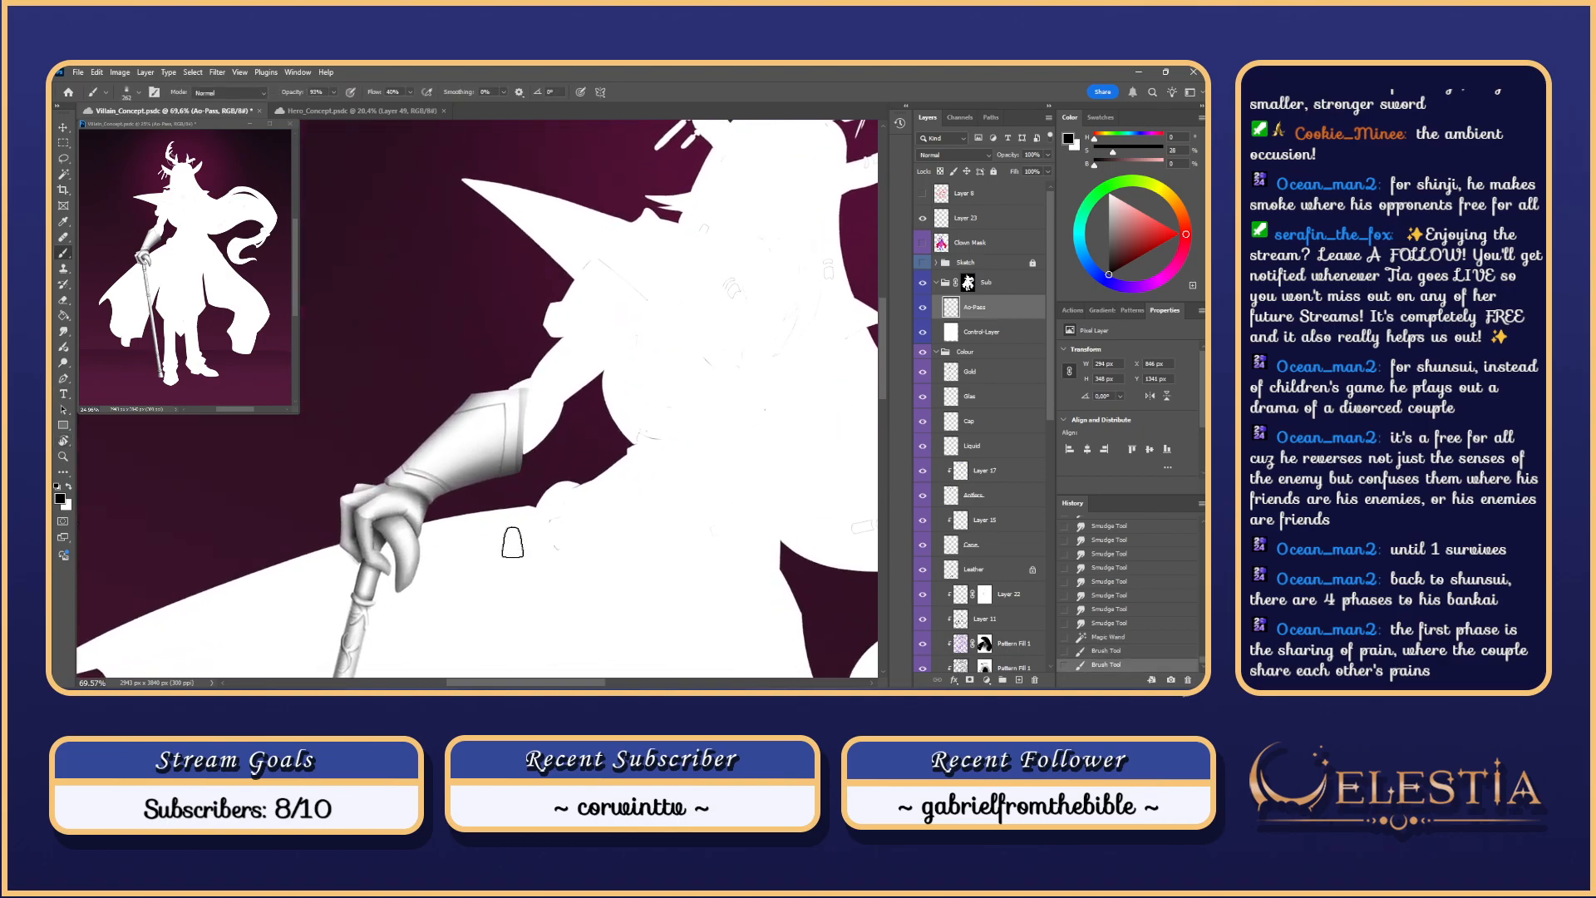
key(ctrl+z)
drag(510, 488, 519, 358)
key(ctrl+z)
drag(516, 480, 519, 358)
scroll(539, 450, down, 3)
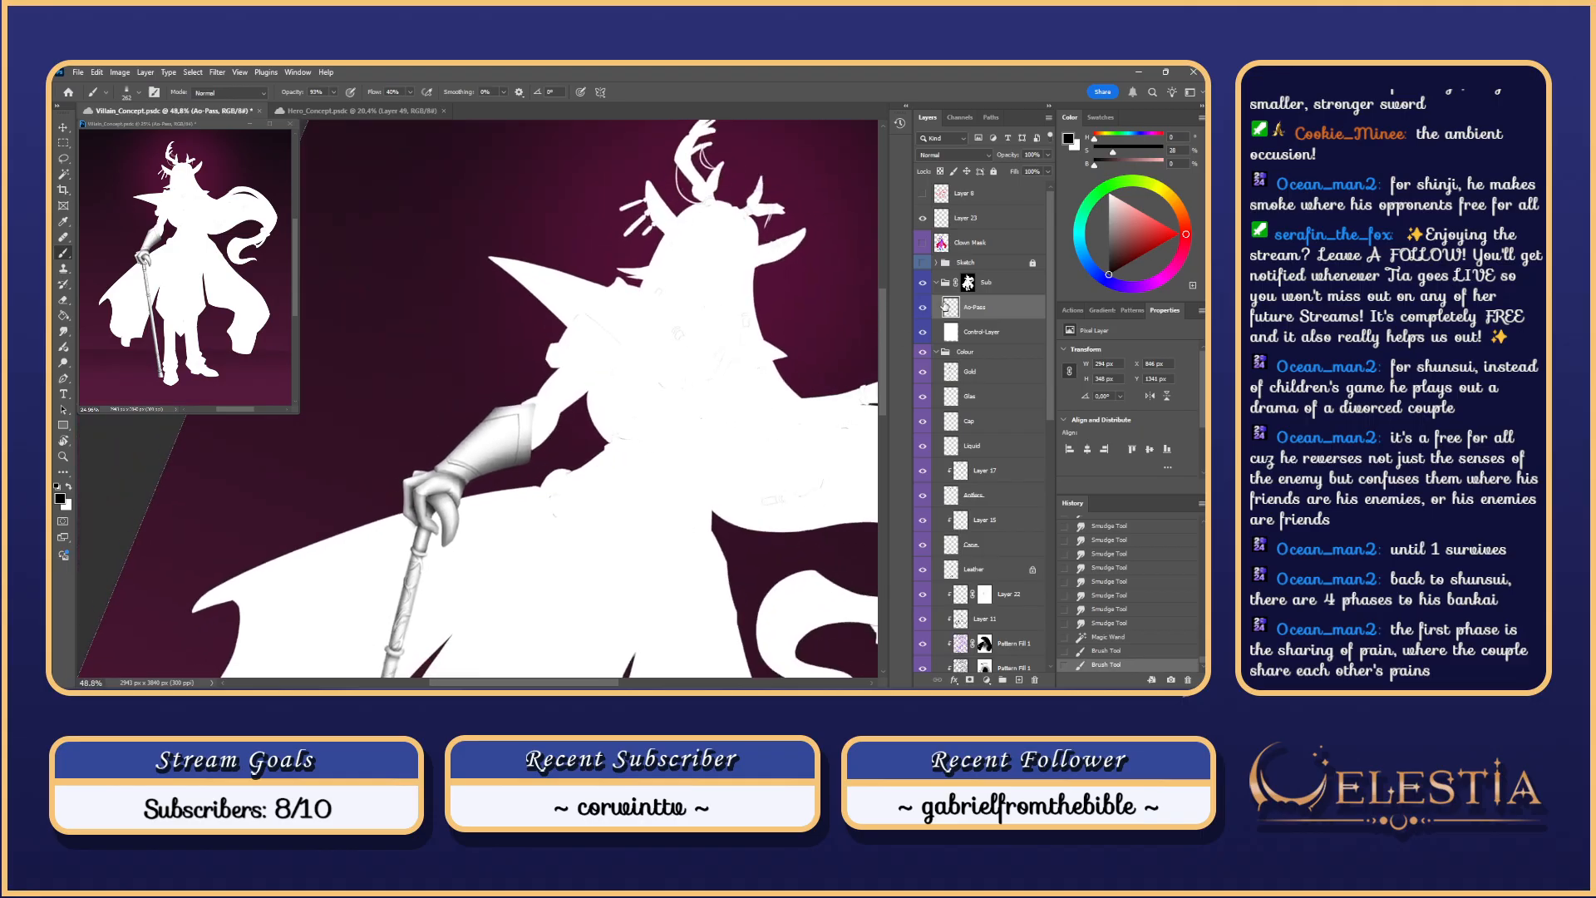
key(Escape)
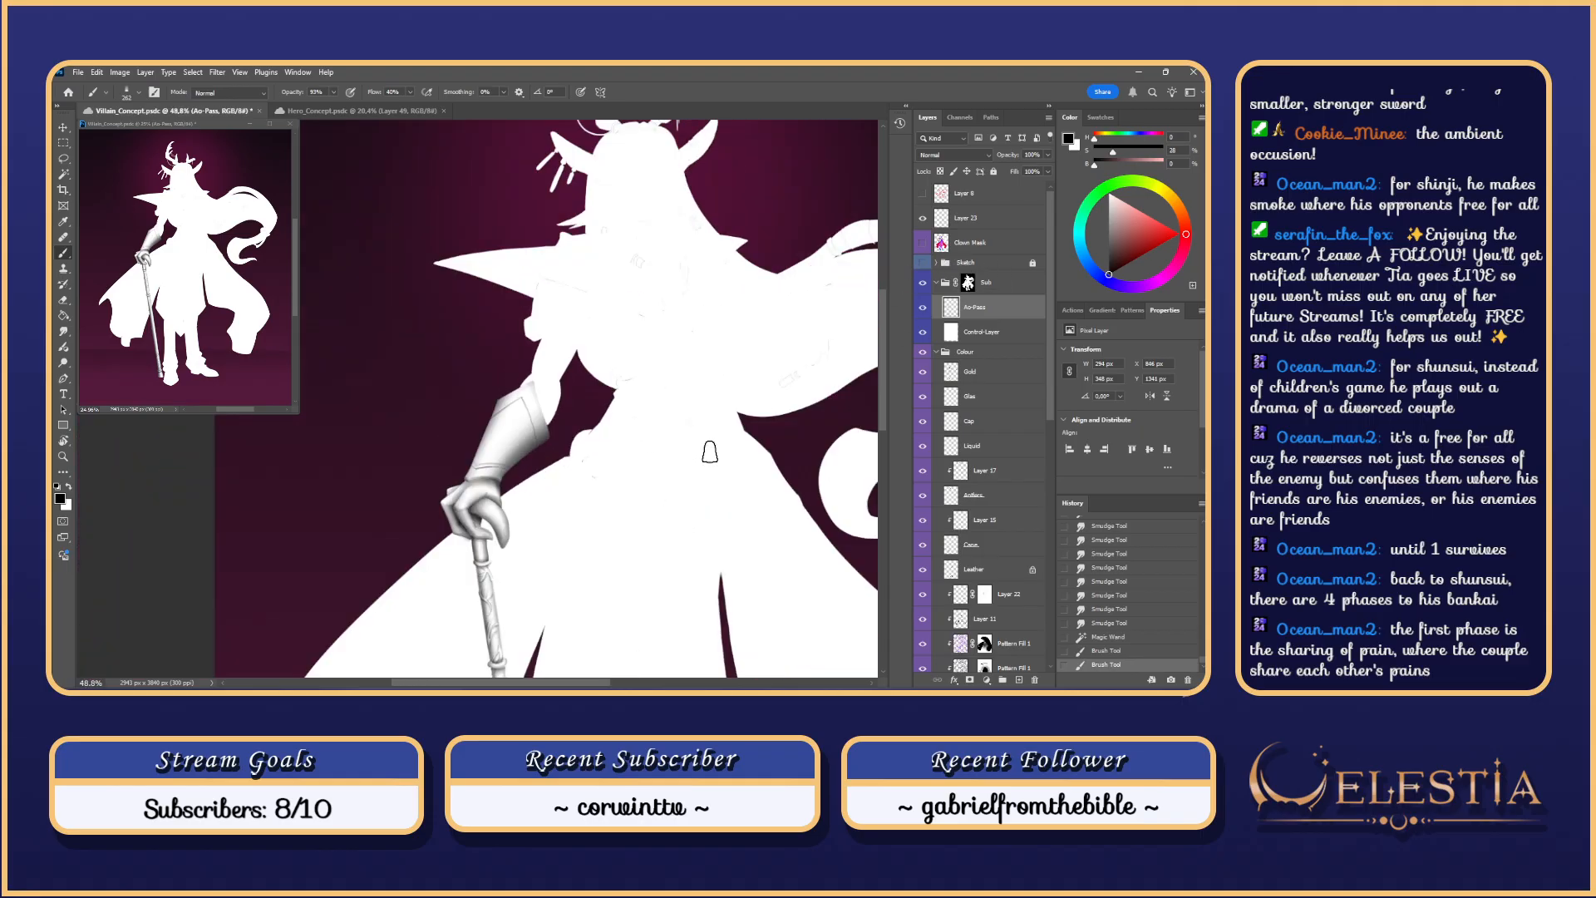
key(r)
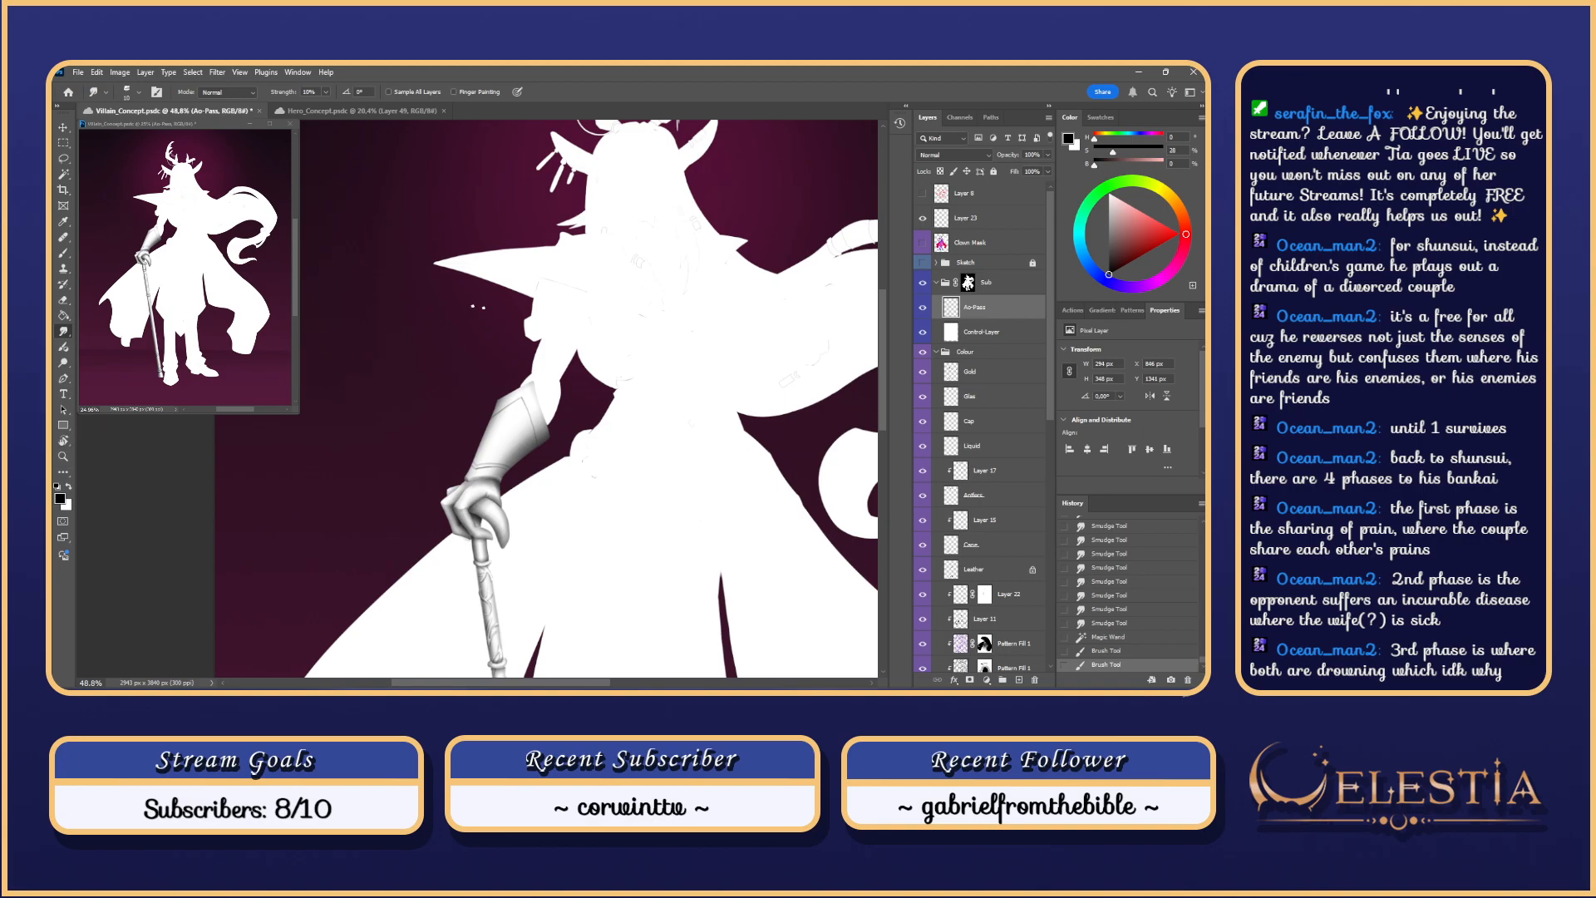
Step: Smudge the forearm shading upward along the gauntlet arm
mouse_move(535, 380)
mouse_down()
mouse_move(562, 396)
mouse_move(548, 359)
mouse_move(533, 391)
mouse_up()
drag(530, 388, 542, 378)
drag(542, 378, 542, 377)
drag(564, 336, 573, 303)
drag(574, 301, 578, 289)
drag(555, 418, 596, 390)
mouse_move(522, 441)
mouse_down()
mouse_move(545, 416)
mouse_move(501, 437)
mouse_move(569, 395)
mouse_up()
key(ctrl+z)
key(b)
key(ctrl+z)
key(ctrl+z)
key(ctrl+z)
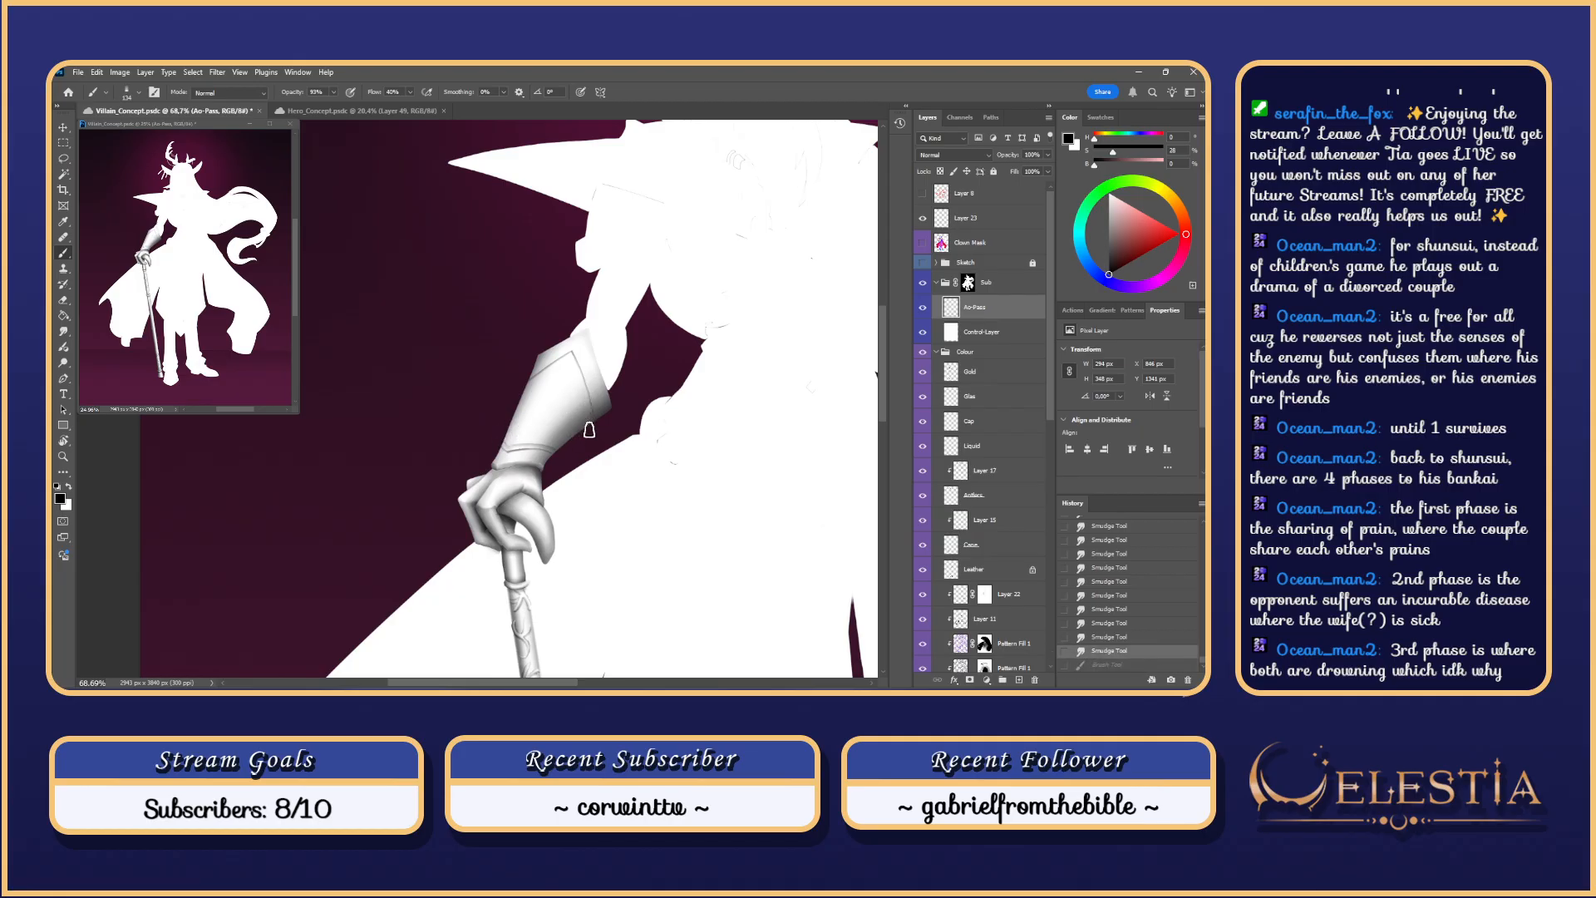
Step: Compare with Ao-Pass off and on, then hide Control-Layer to reveal the coloured artwork
scroll(587, 433, down, 5)
scroll(590, 430, up, 4)
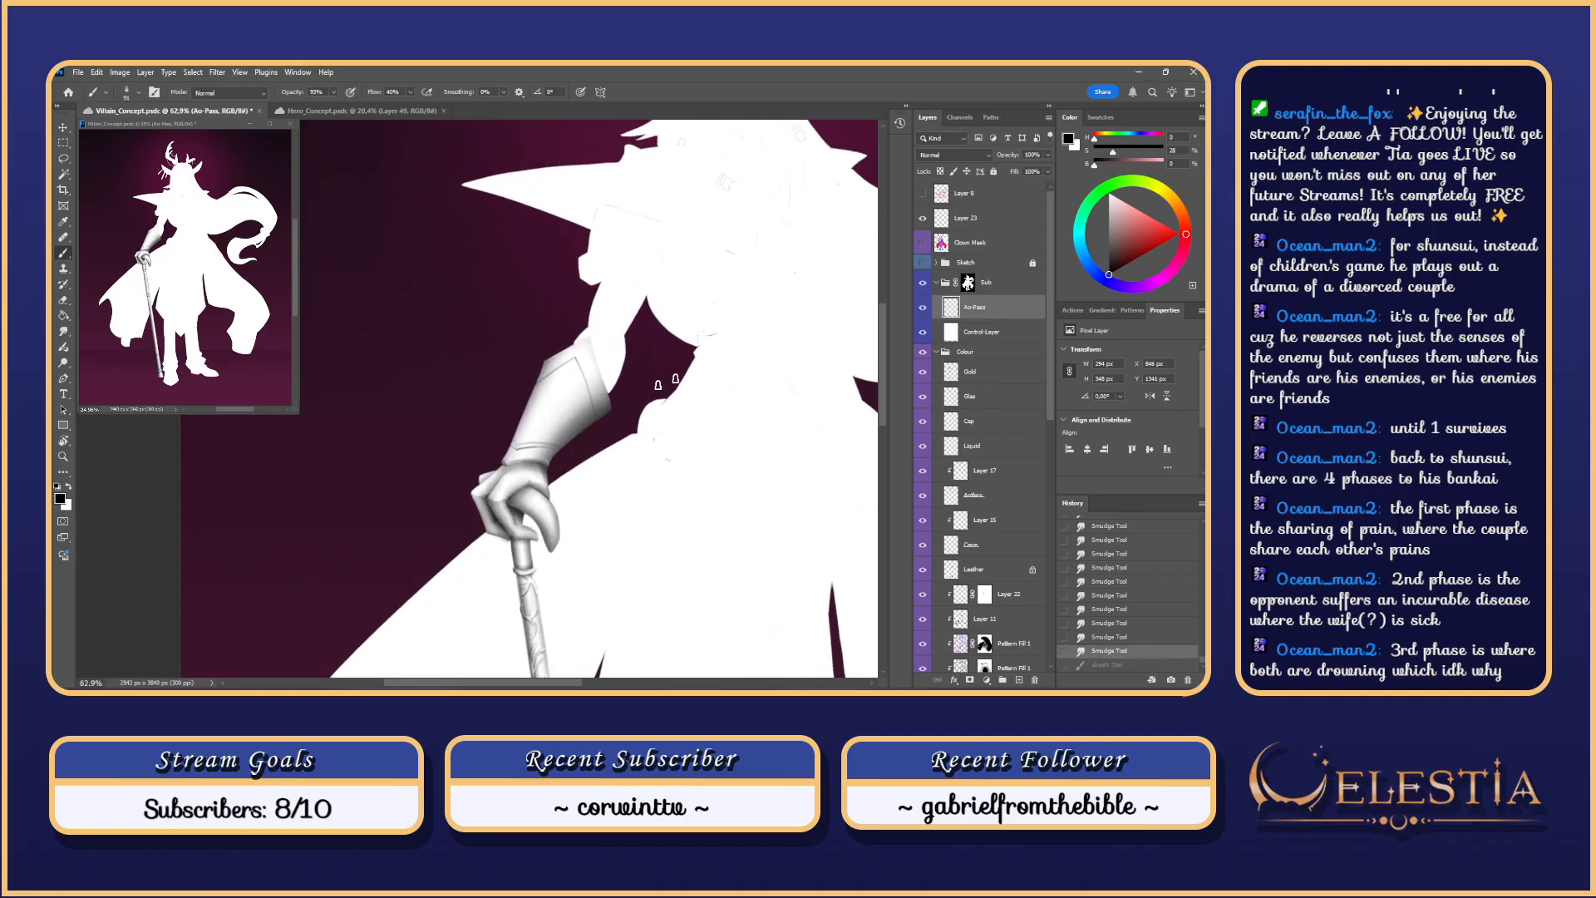
click(923, 308)
click(923, 309)
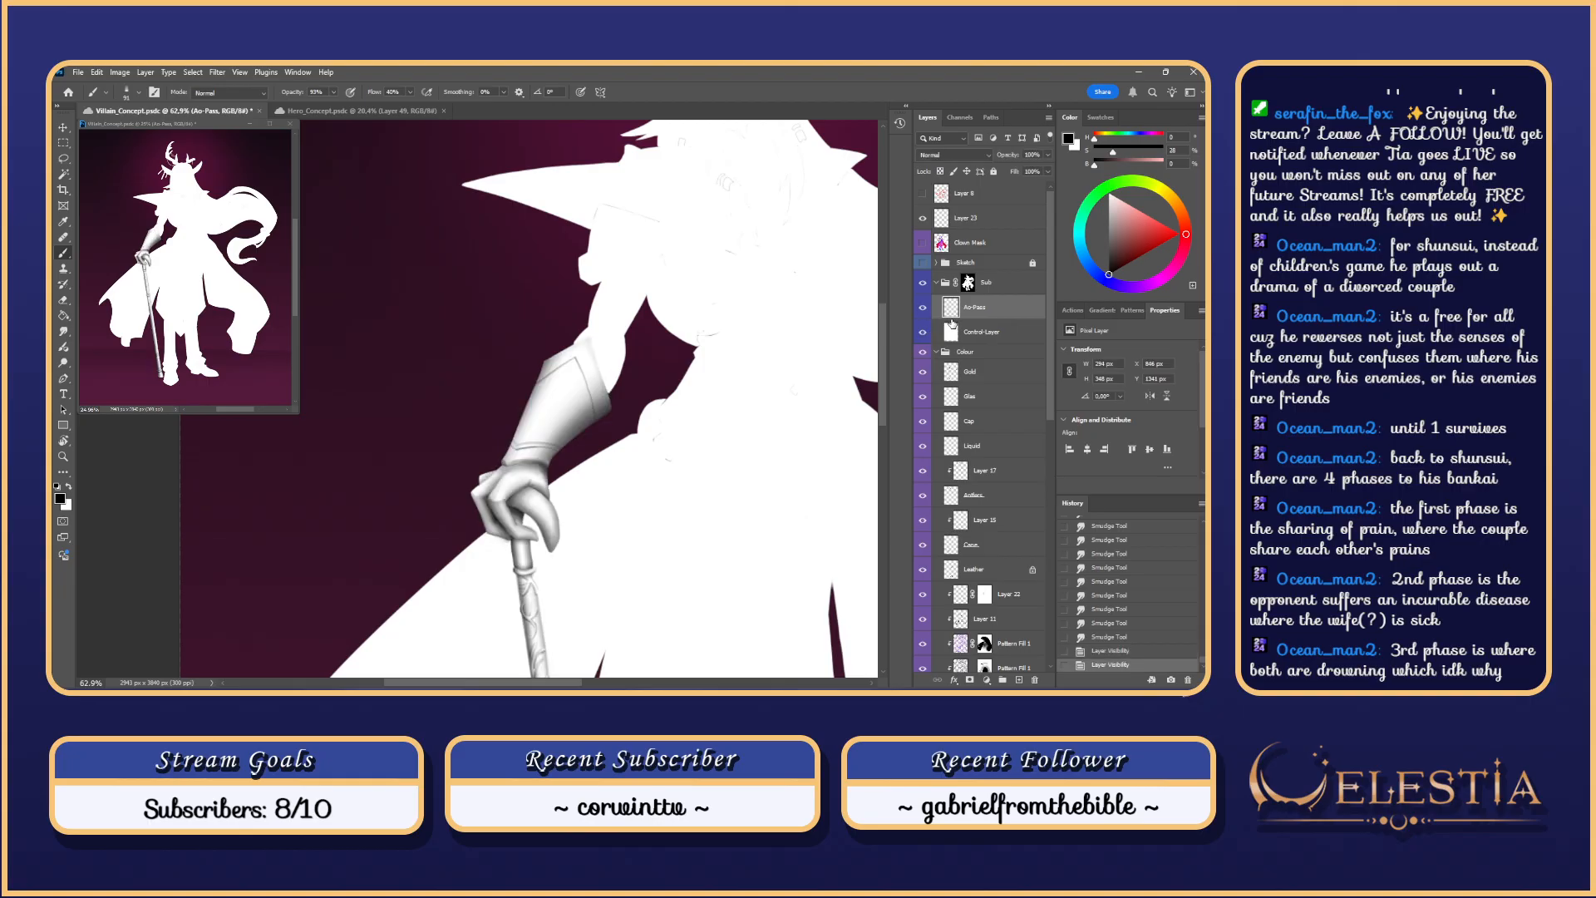
click(923, 333)
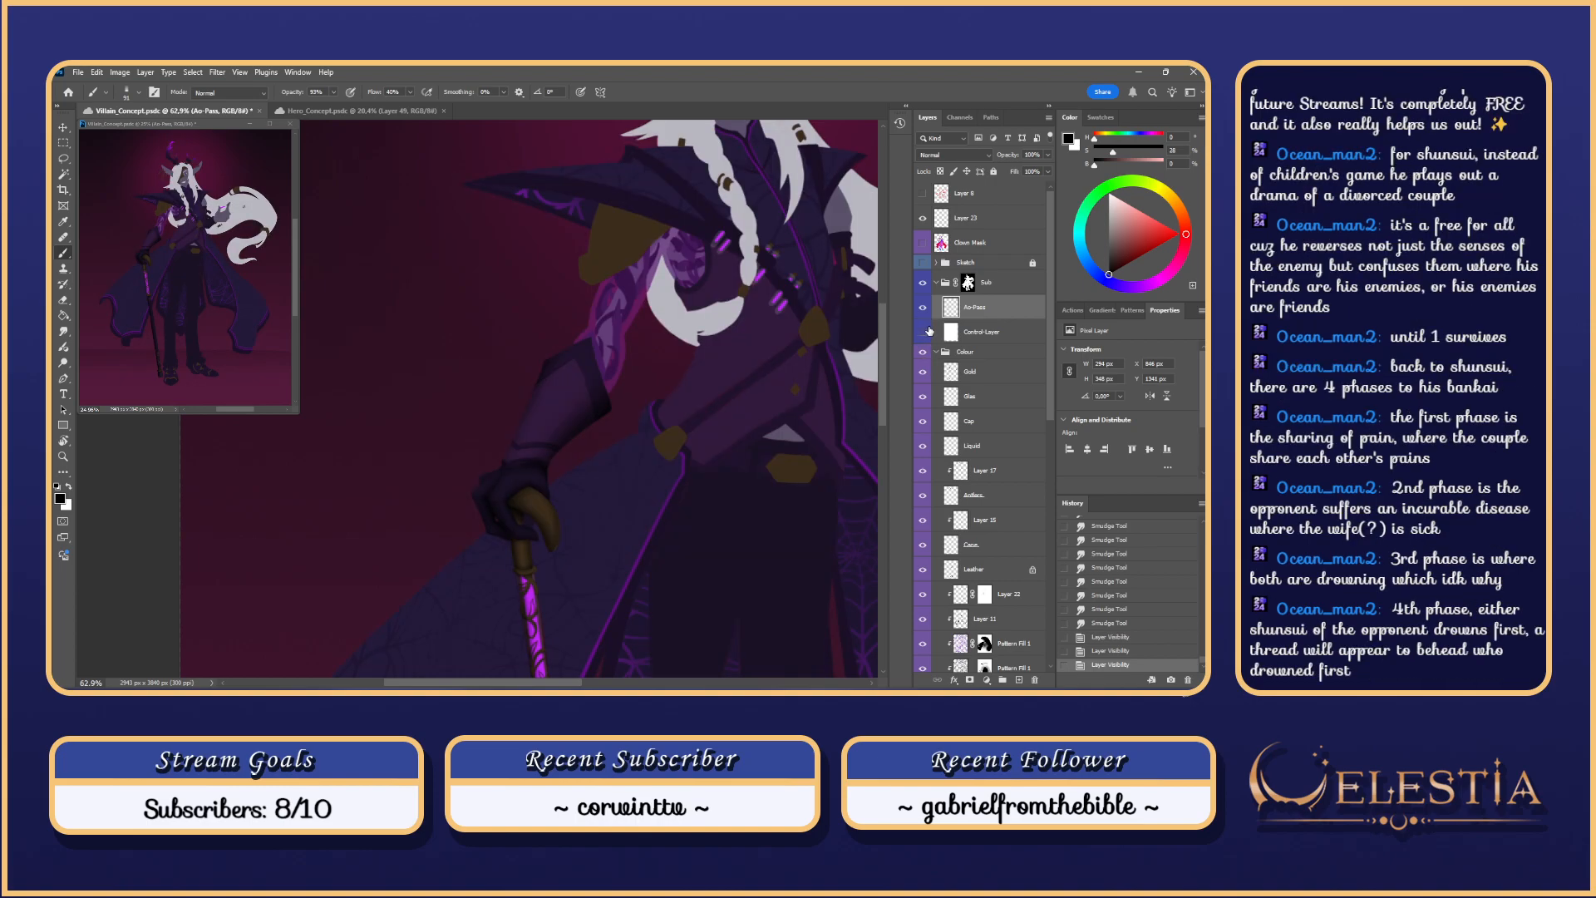
Step: Shrink the brush and try dark strokes along the cuff's lower edge, undoing them
mouse_move(584, 404)
mouse_down()
mouse_move(570, 403)
mouse_move(591, 411)
mouse_up()
scroll(611, 374, up, 3)
key(ctrl+z)
key(ctrl+z)
key(ctrl+z)
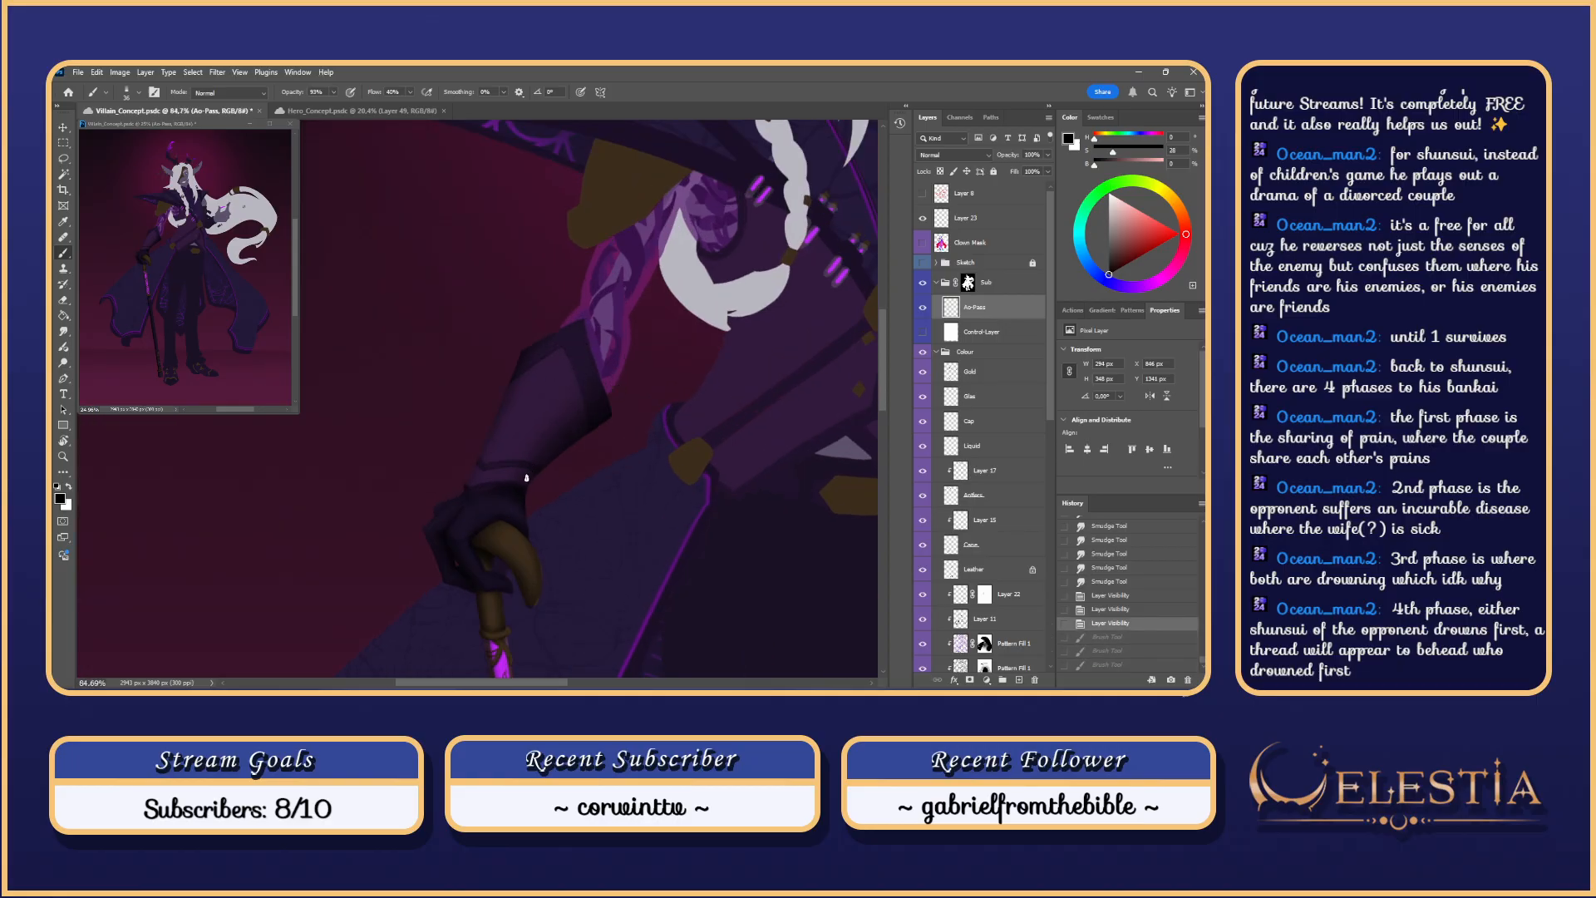
drag(526, 478, 587, 432)
key(ctrl+z)
drag(526, 478, 559, 449)
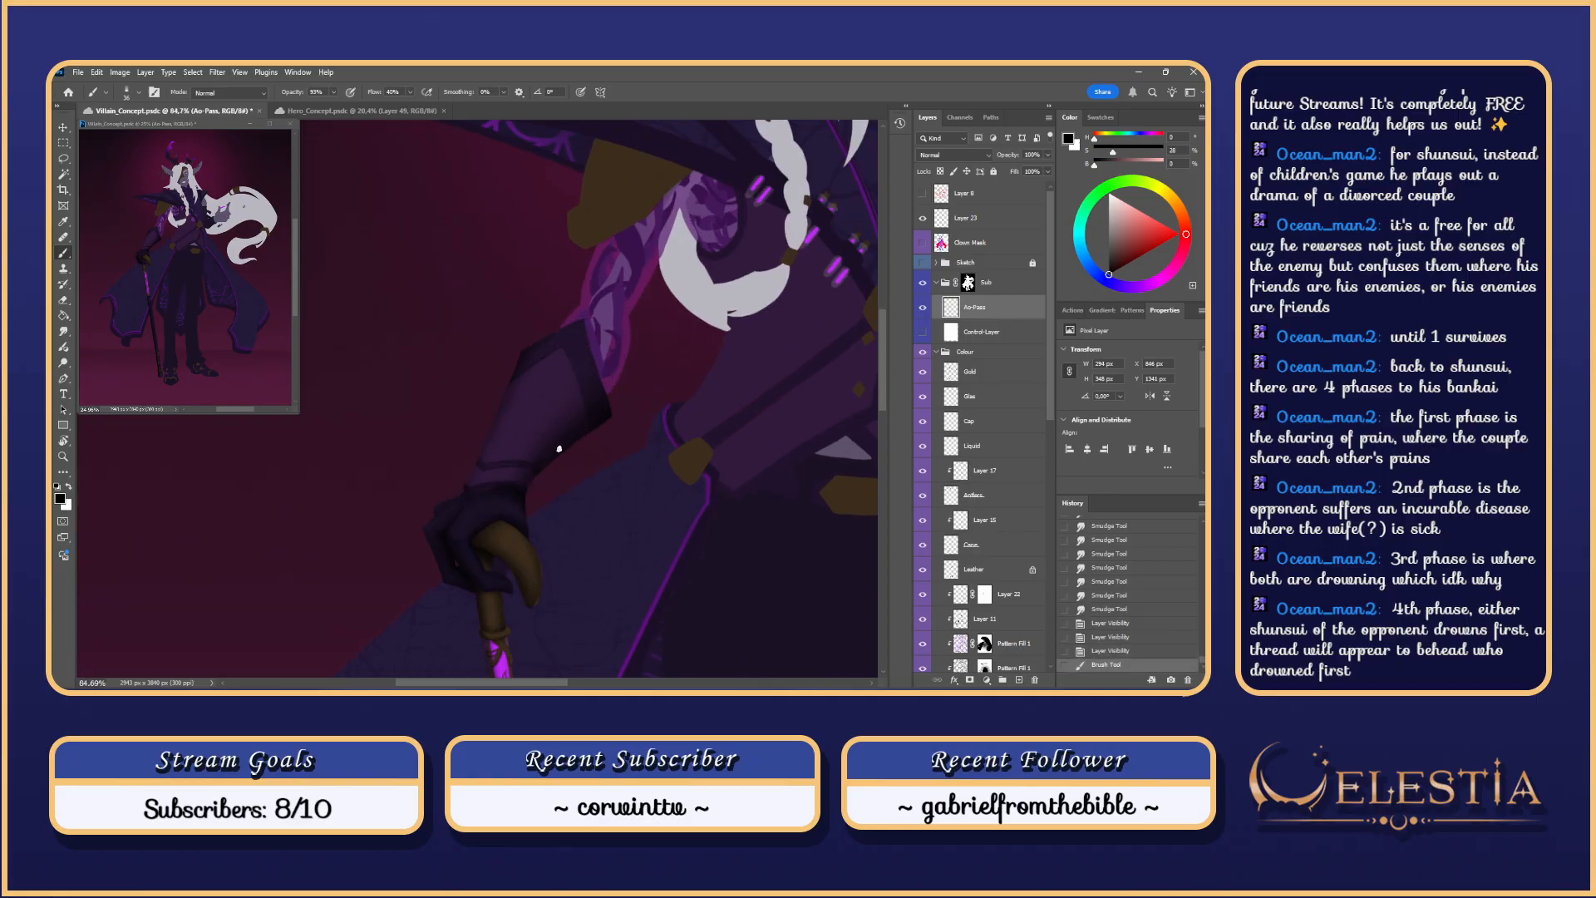
scroll(512, 532, down, 3)
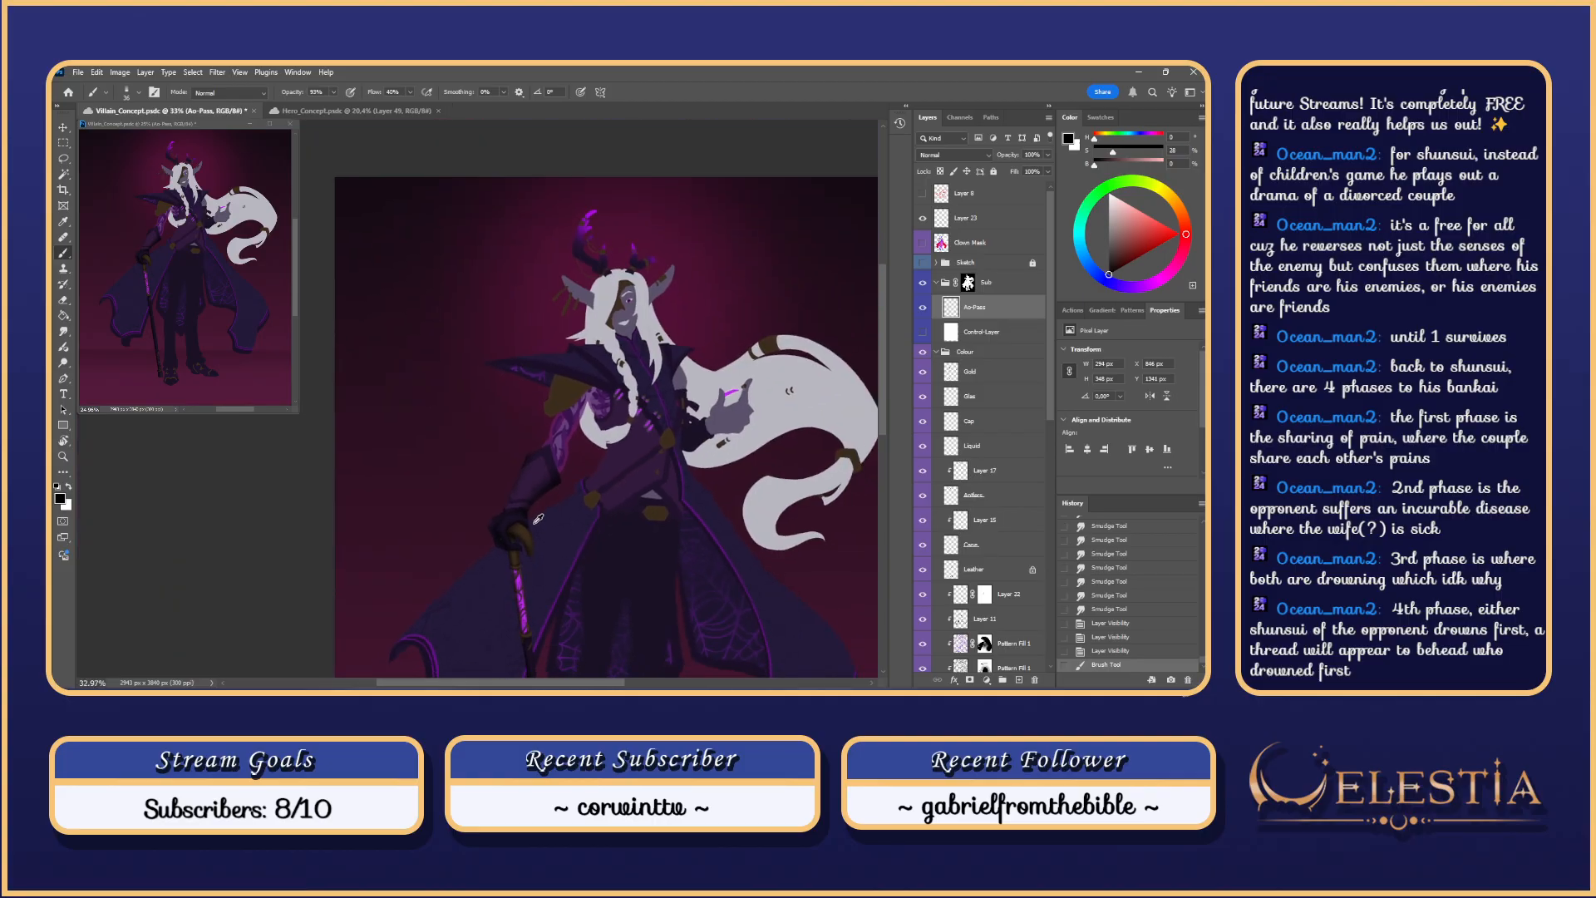
scroll(540, 517, up, 2)
scroll(558, 481, up, 3)
key(ctrl+z)
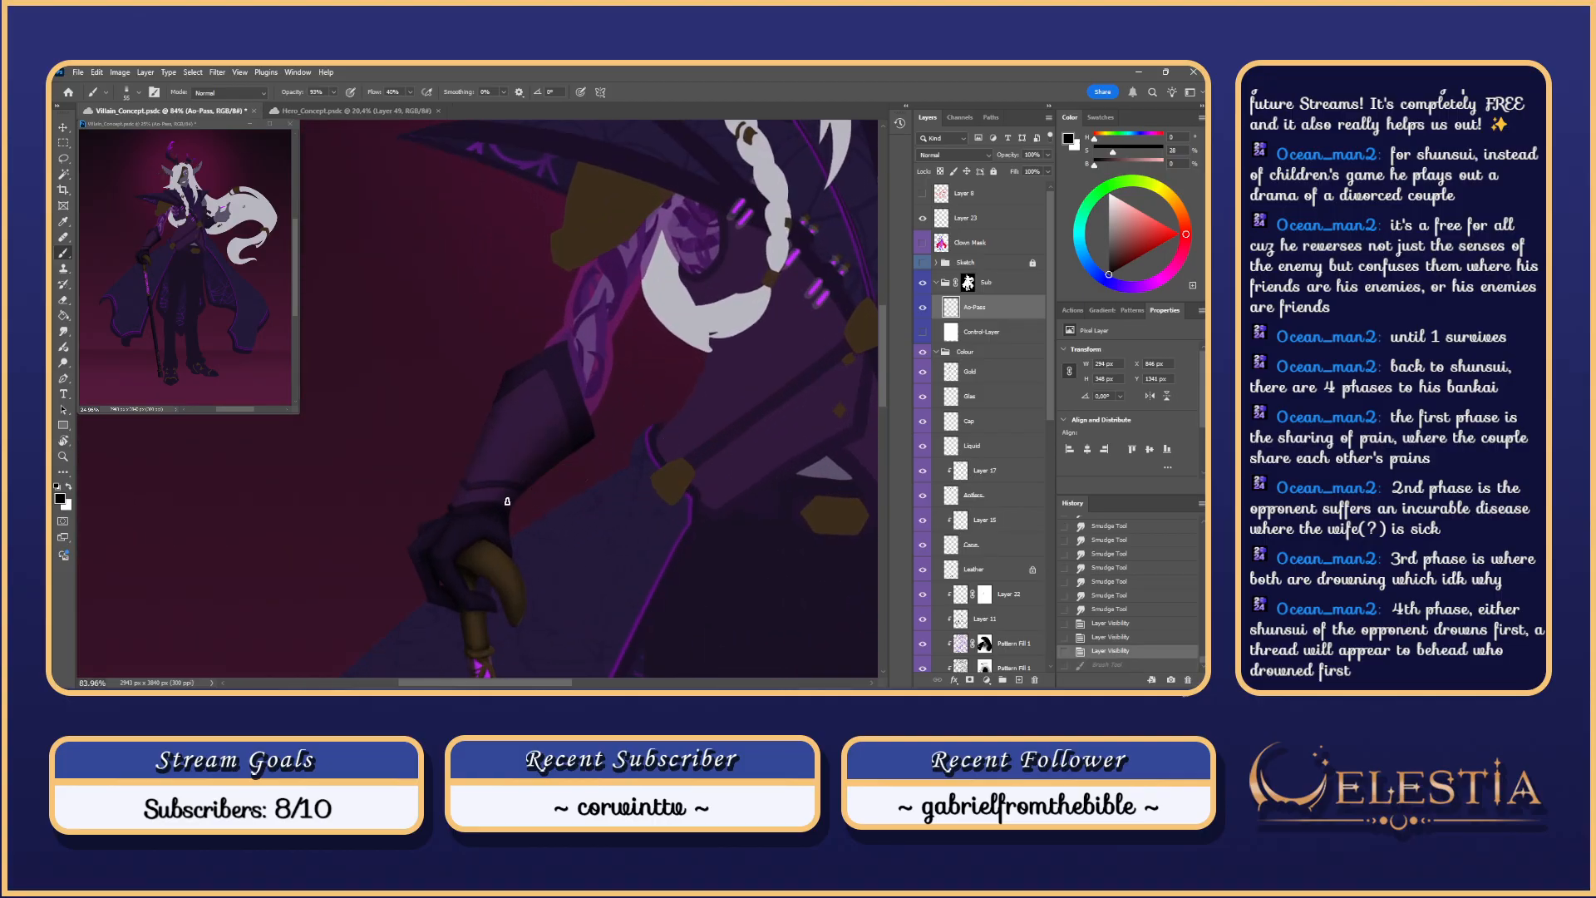
drag(509, 499, 571, 438)
key(ctrl+z)
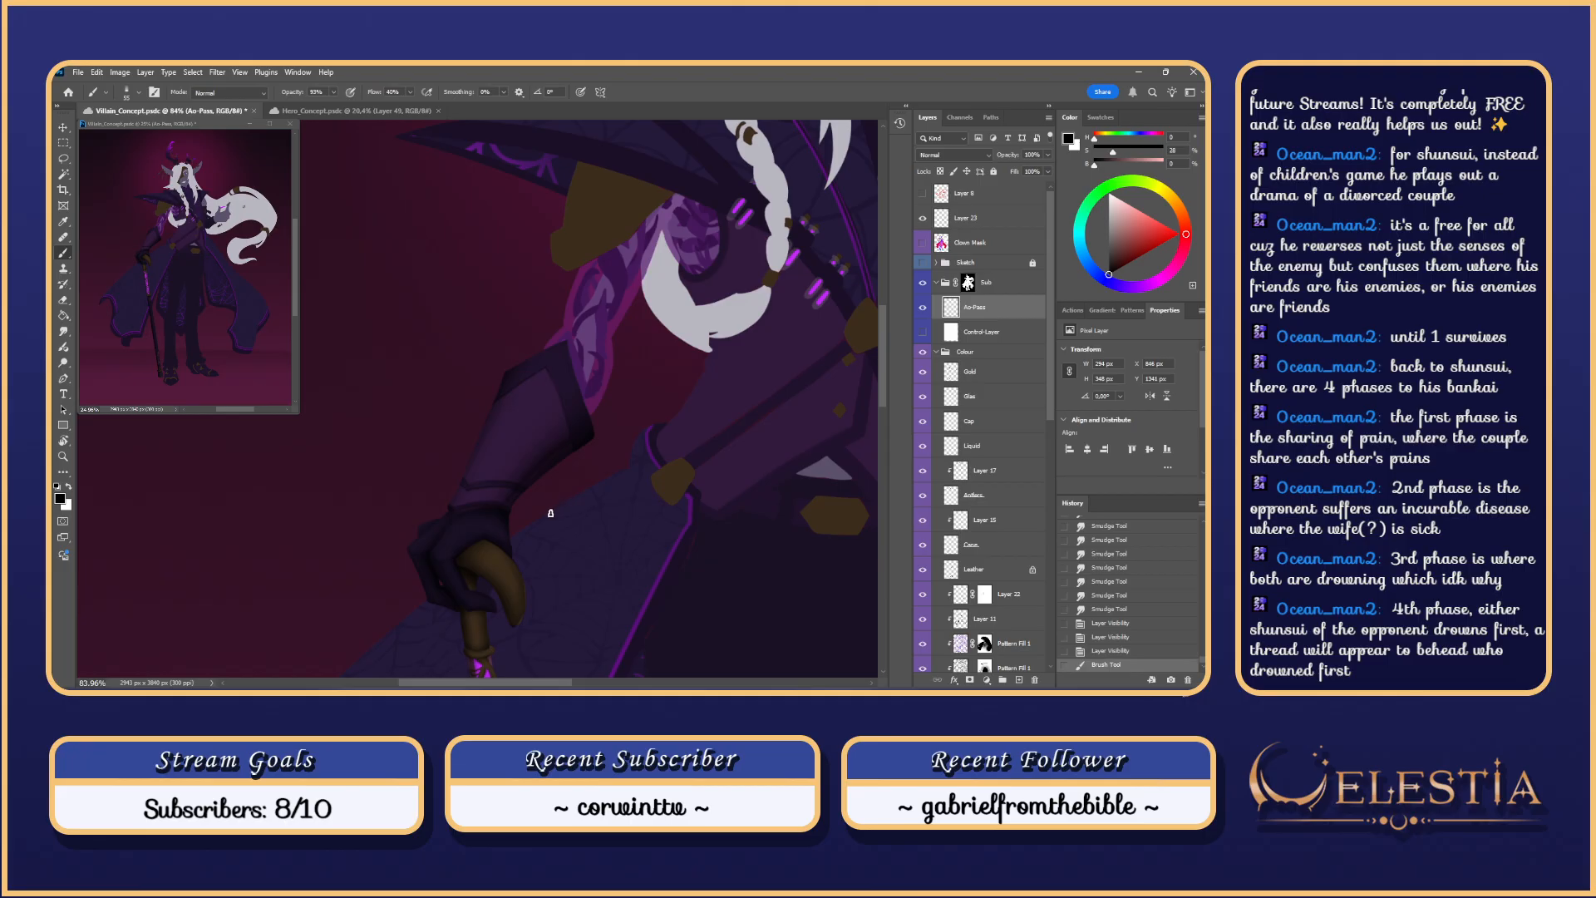
Step: Toggle the sketch and Control-Layer, then step back so the coloured painting stays visible
click(922, 261)
click(922, 262)
click(922, 332)
key(ctrl+z)
key(ctrl+z)
key(ctrl+z)
key(ctrl+z)
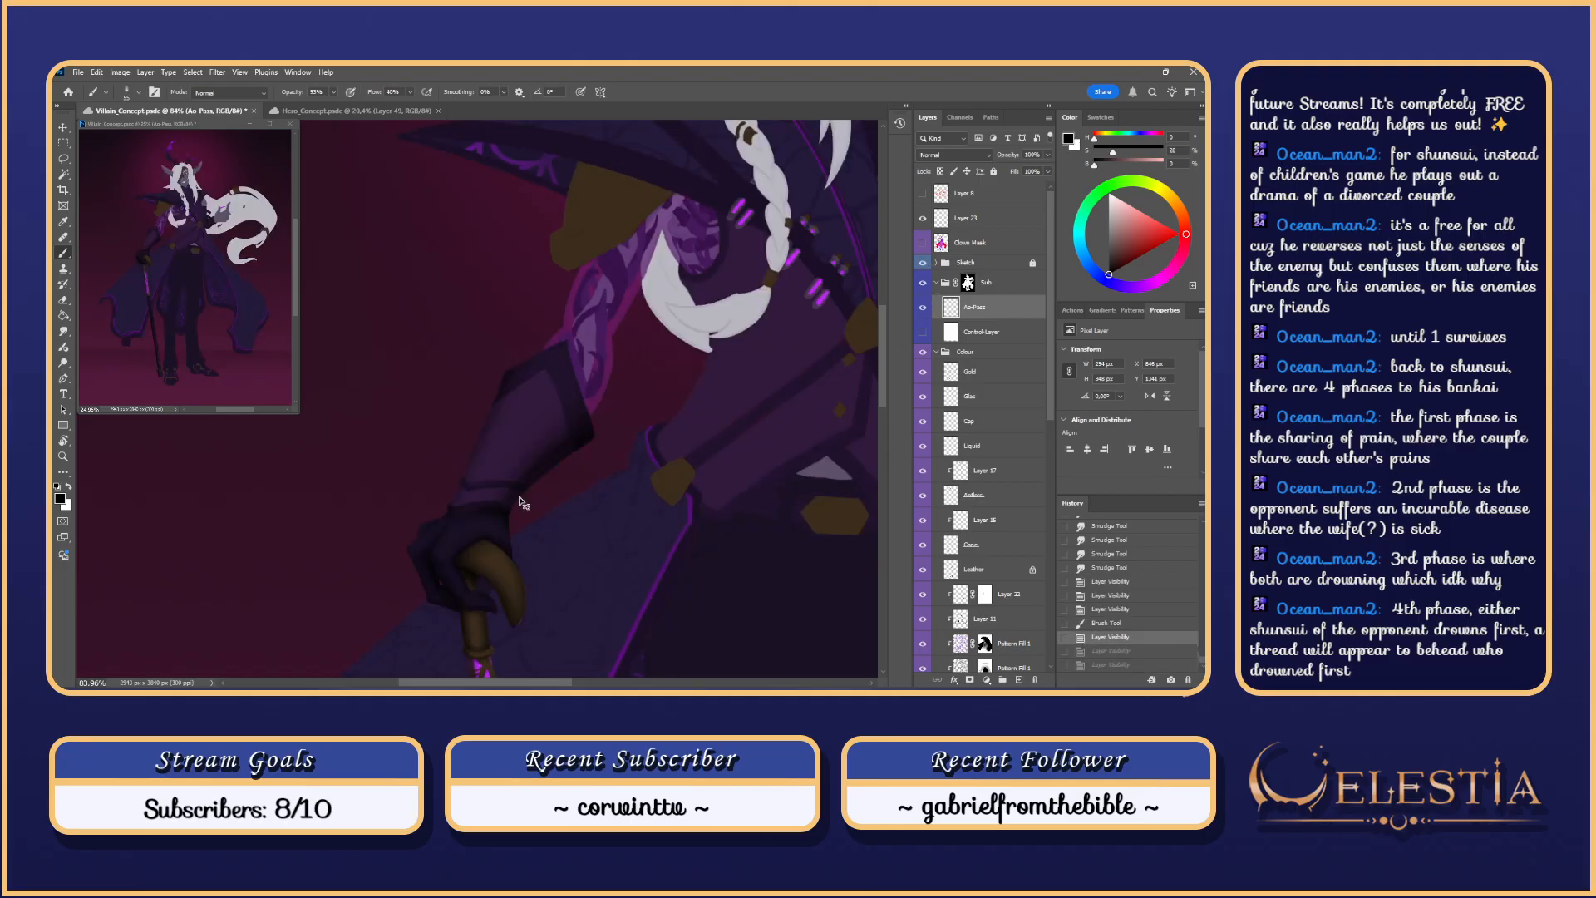
Step: Turn on the white Control-Layer and brush a shading stroke along the cuff edge
click(922, 332)
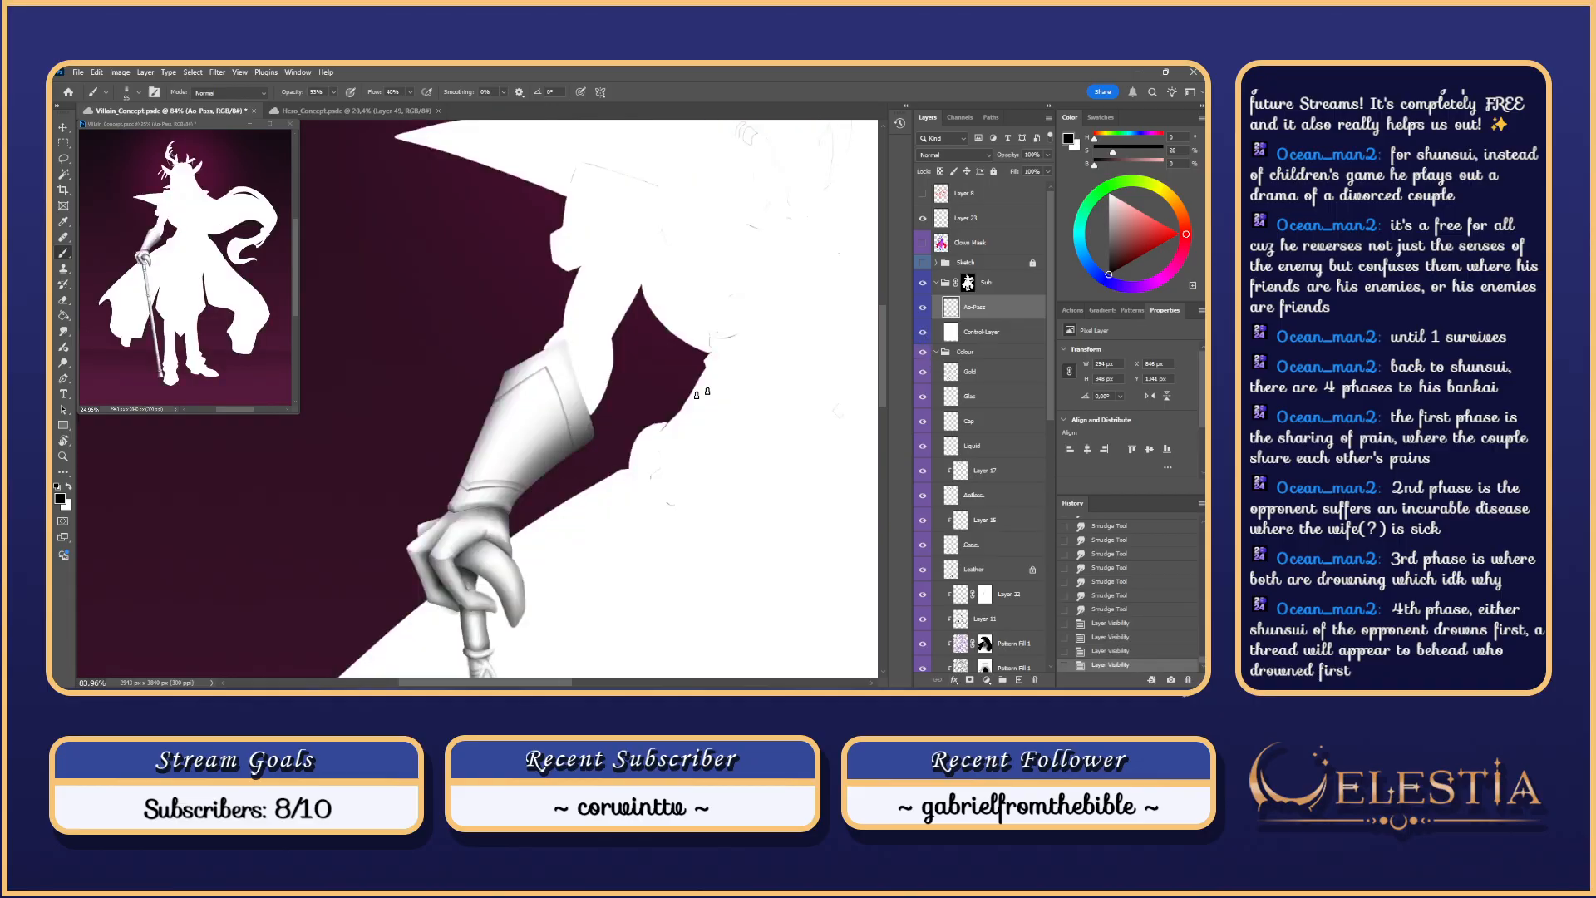
drag(510, 498, 586, 427)
key(ctrl+z)
key(ctrl+z)
drag(510, 500, 597, 424)
scroll(594, 481, down, 5)
scroll(596, 479, down, 2)
scroll(590, 487, up, 4)
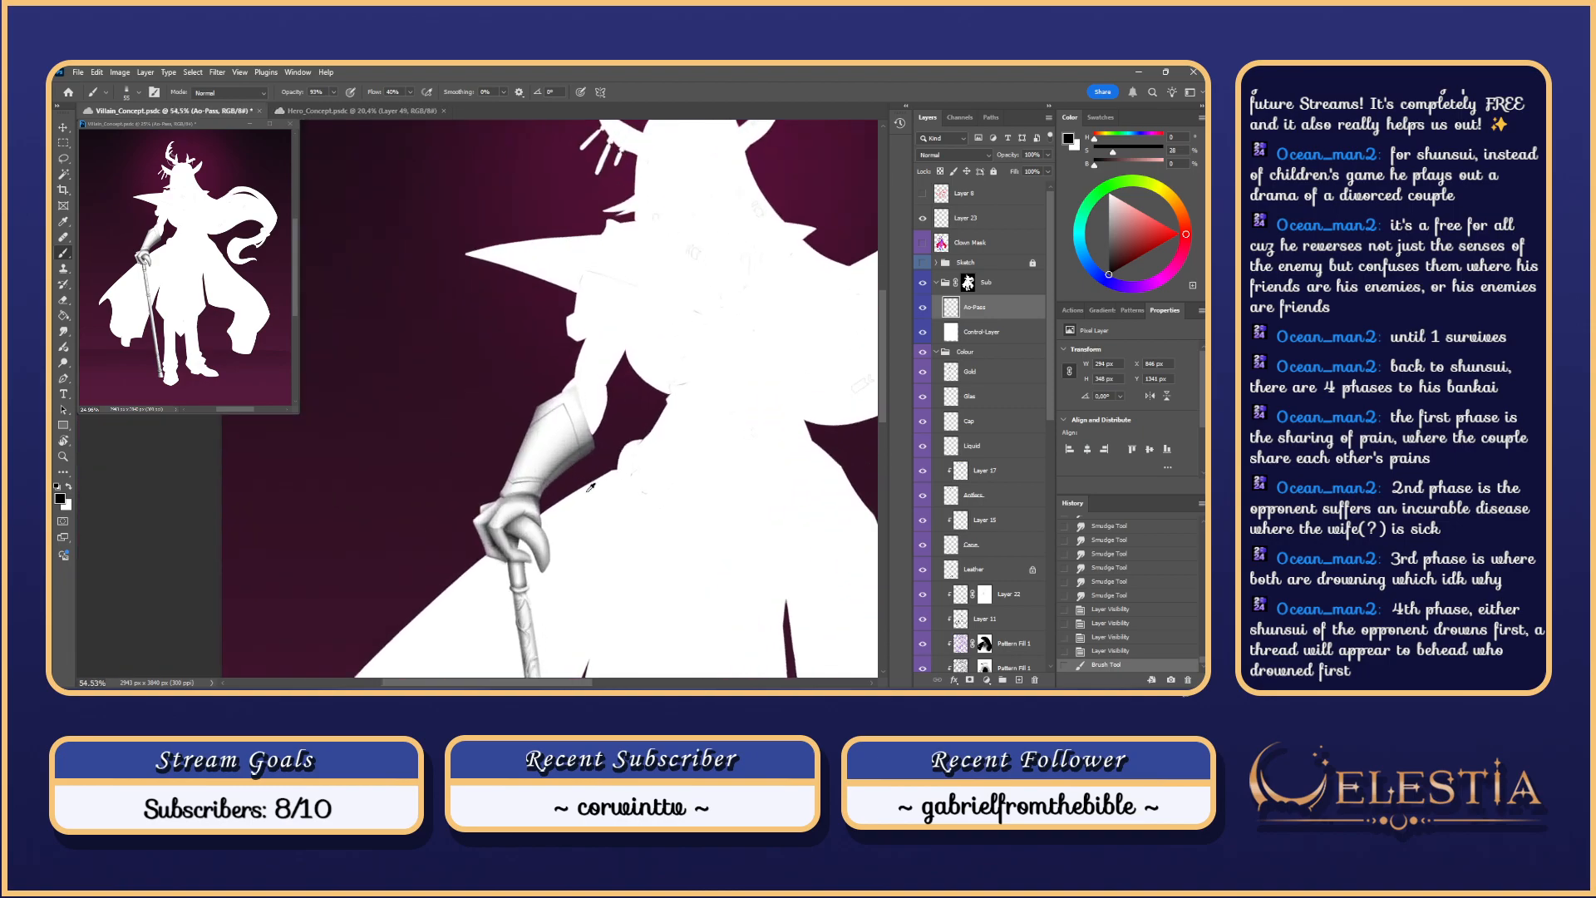
Step: Redo the cuff-edge shading stroke several times, undoing the attempts that miss
key(ctrl+z)
drag(524, 490, 595, 426)
key(ctrl+z)
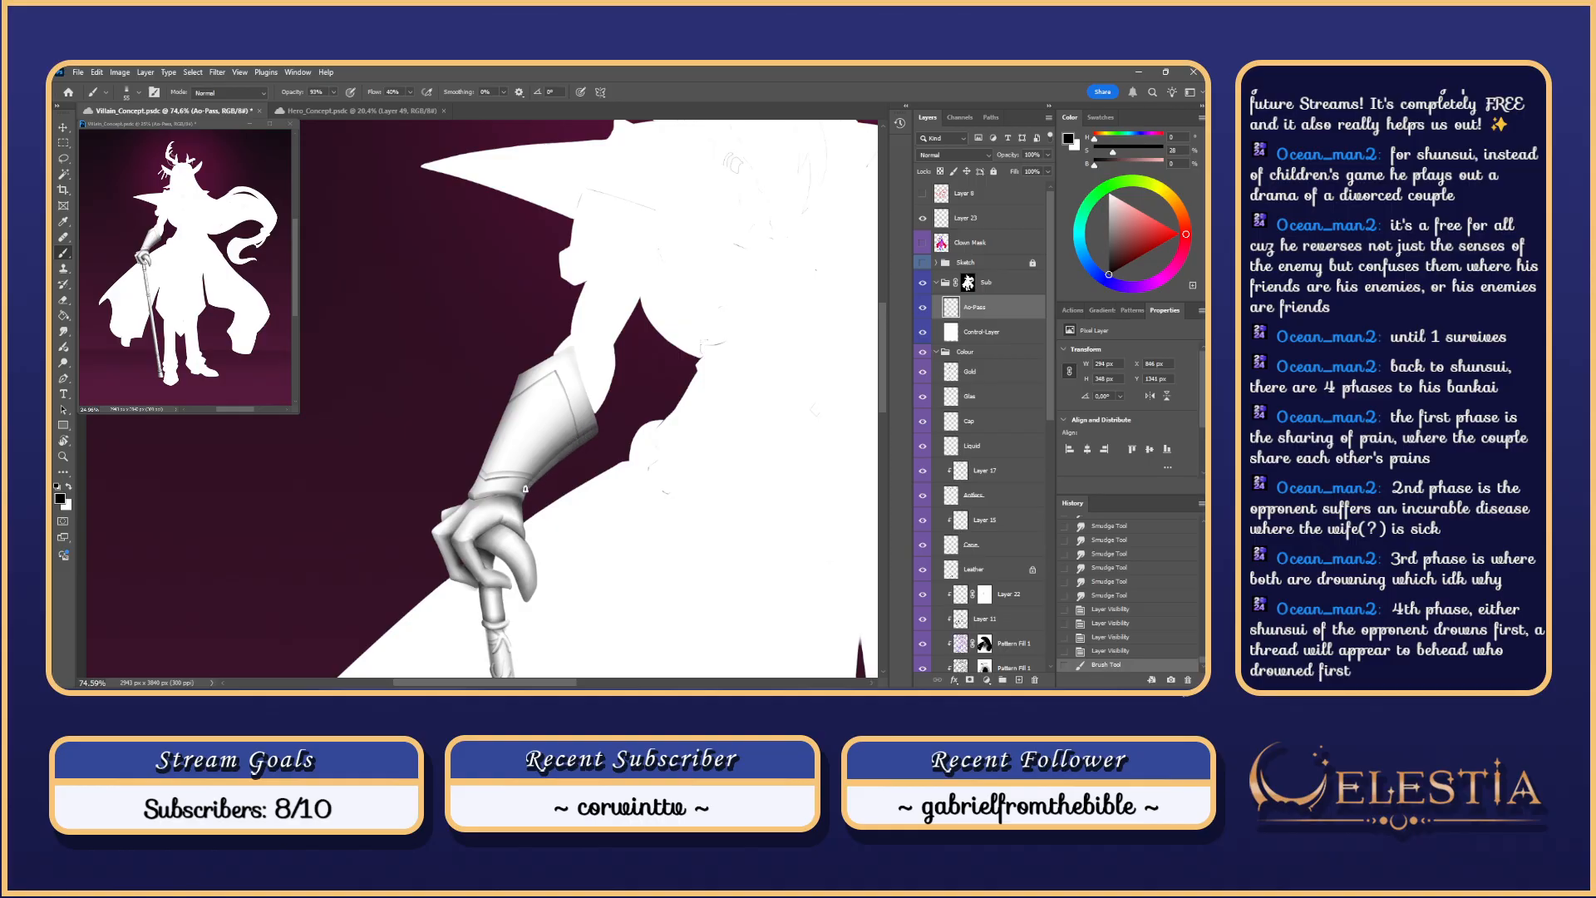
key(ctrl+z)
drag(525, 490, 596, 423)
scroll(540, 572, down, 4)
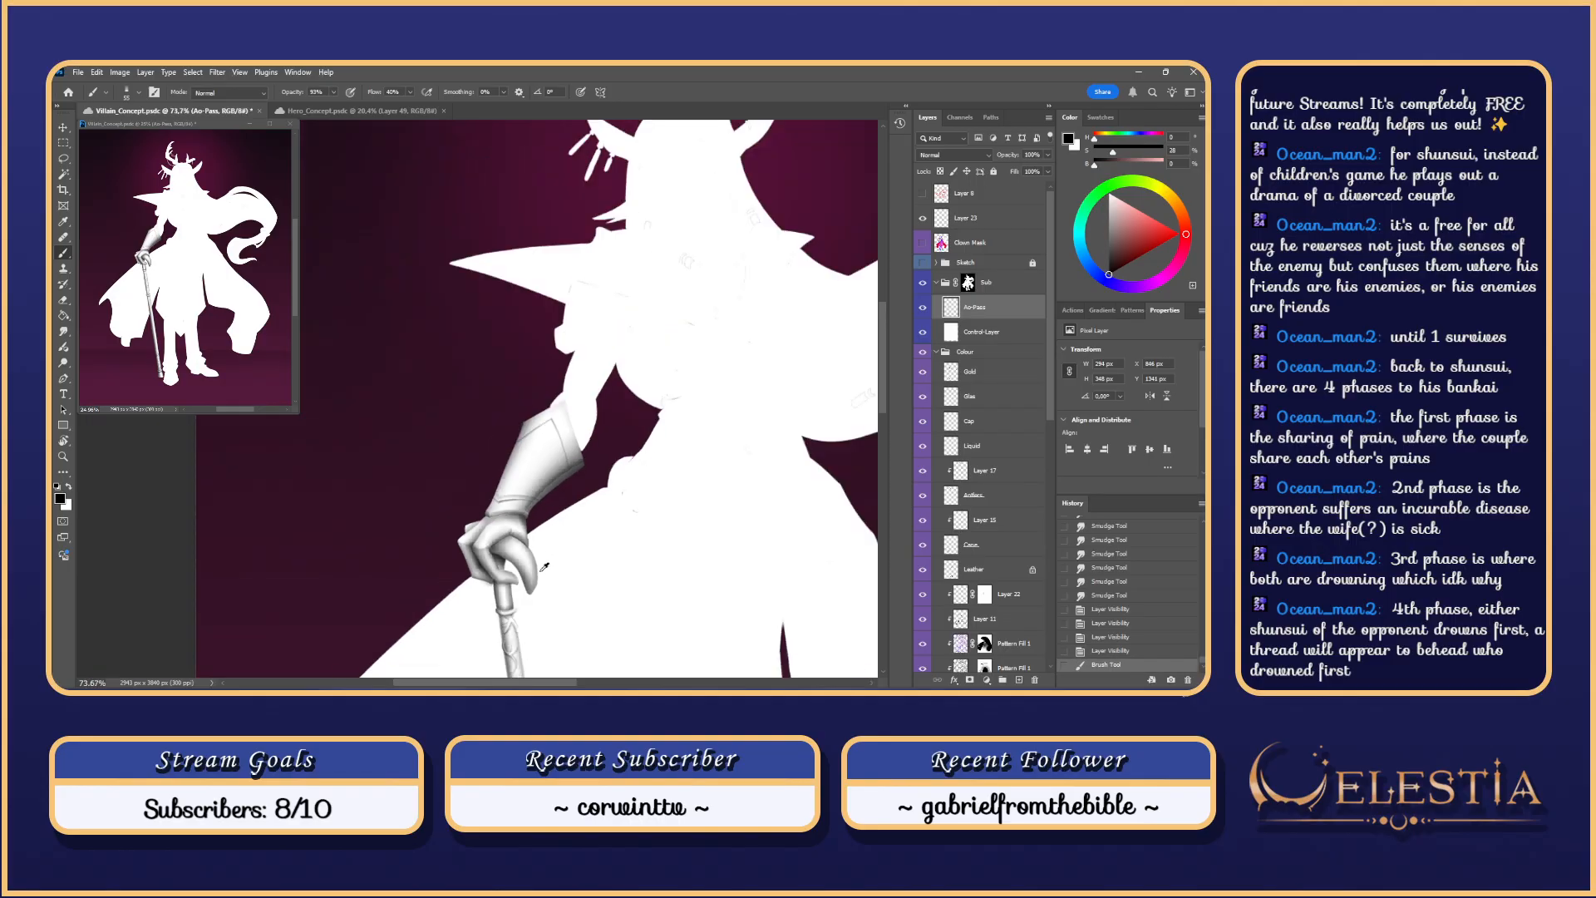
scroll(527, 530, up, 2)
key(ctrl+z)
key(ctrl+shift+z)
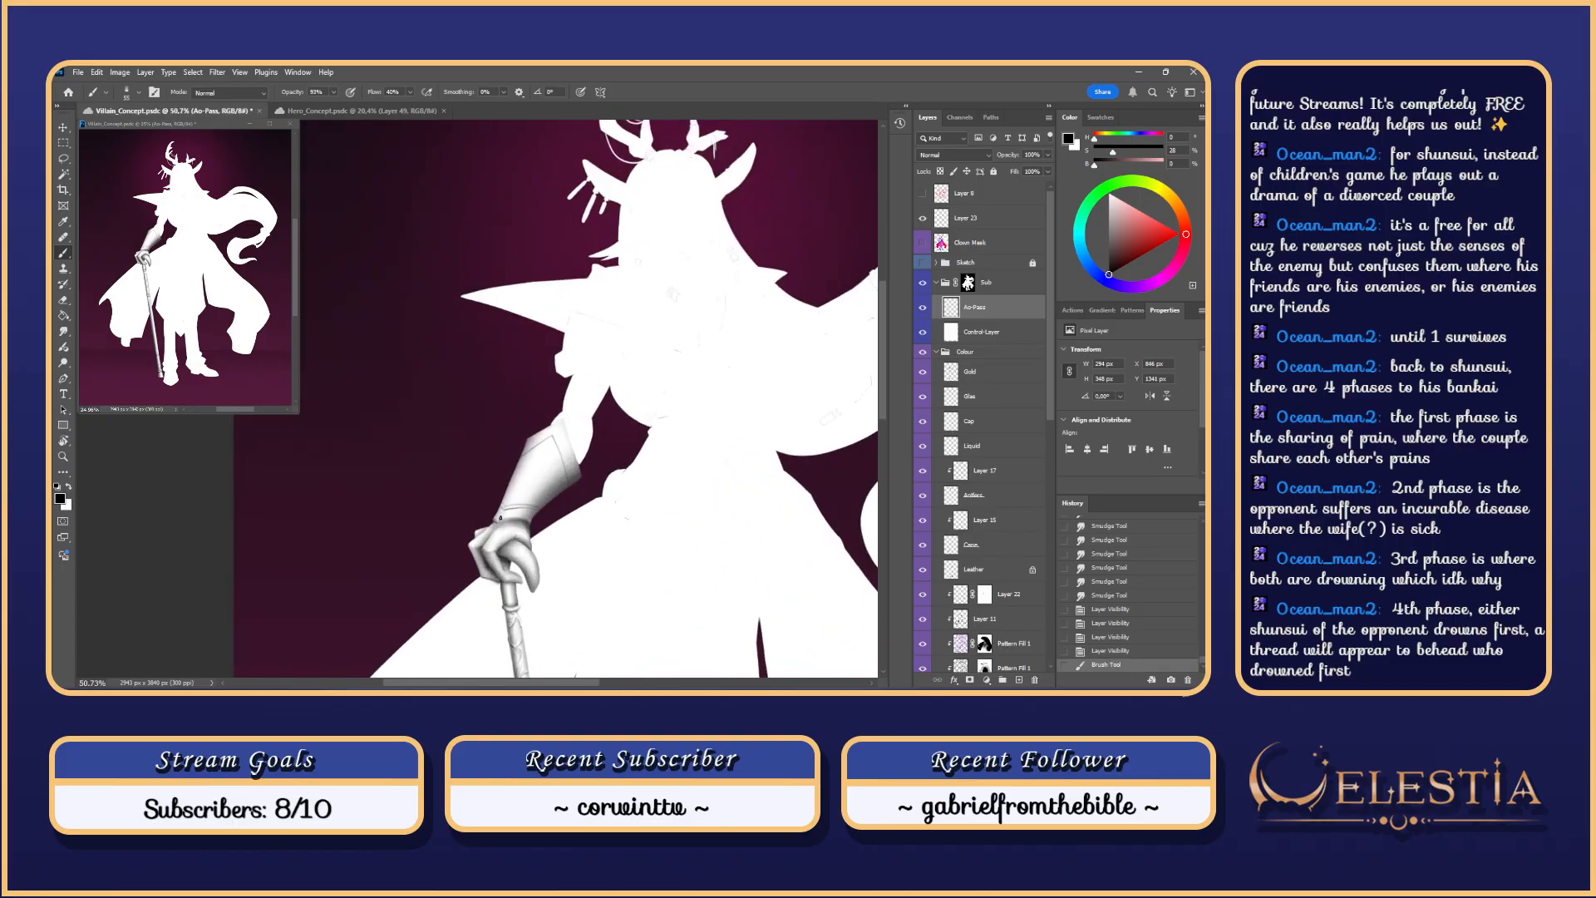
drag(510, 503, 523, 482)
key(ctrl+z)
Step: With the sketch lines shown, shade the gauntlet's left and lower edges, then hide the sketch
click(922, 261)
drag(504, 510, 536, 449)
key(ctrl+z)
drag(506, 503, 541, 443)
scroll(528, 463, up, 2)
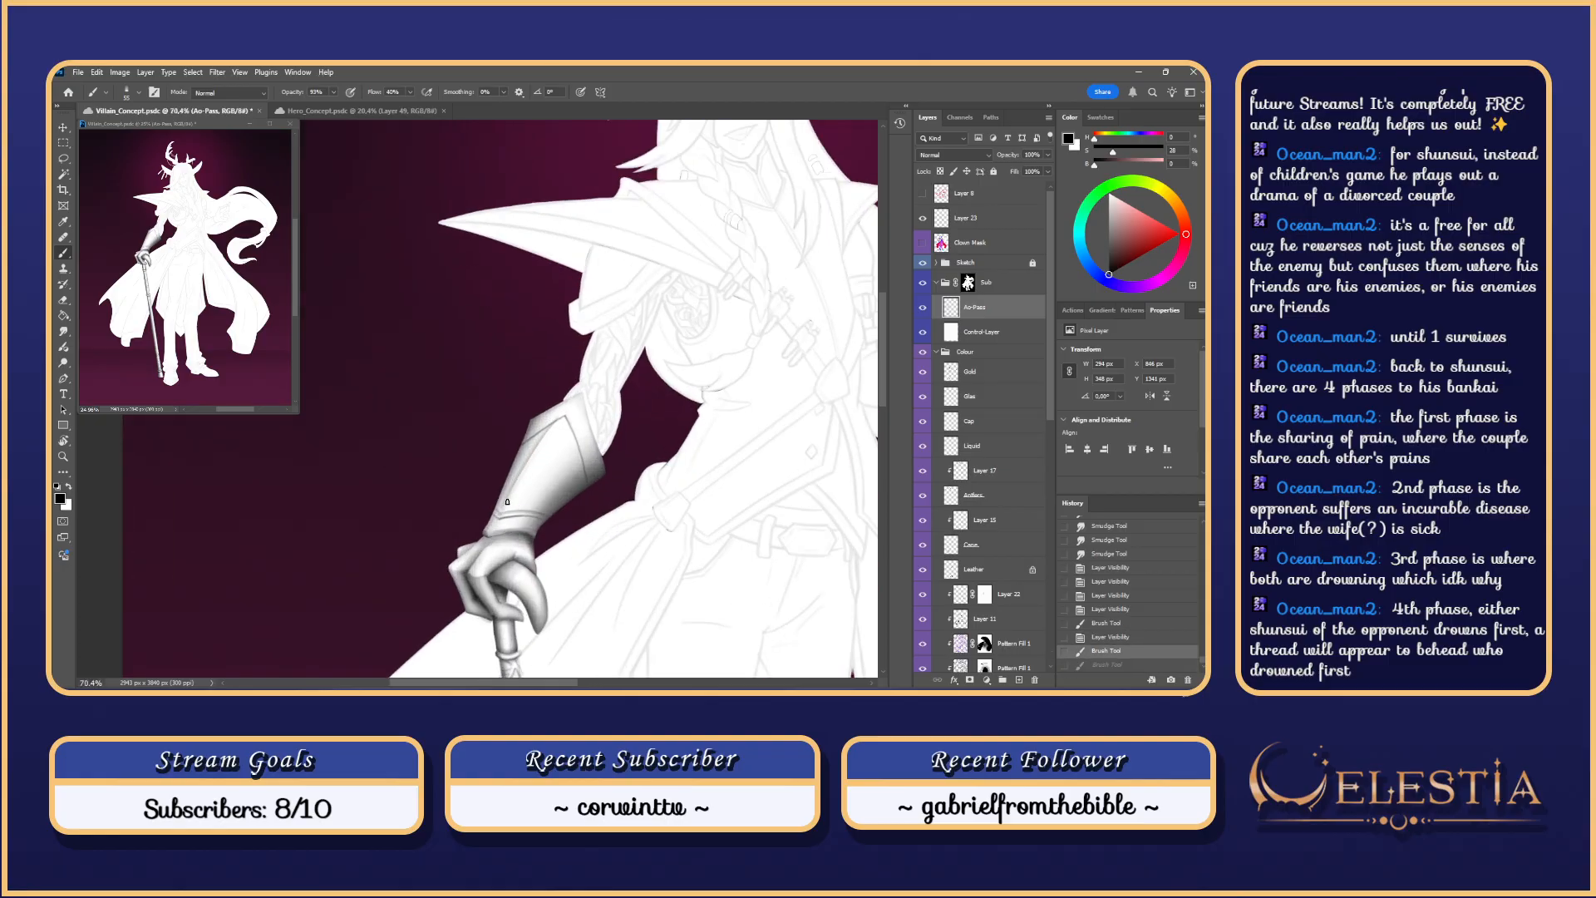
key(ctrl+z)
drag(503, 508, 554, 430)
key(ctrl+z)
key(ctrl+z)
key(ctrl+z)
key(ctrl+z)
drag(507, 500, 584, 390)
key(ctrl+z)
drag(494, 532, 501, 511)
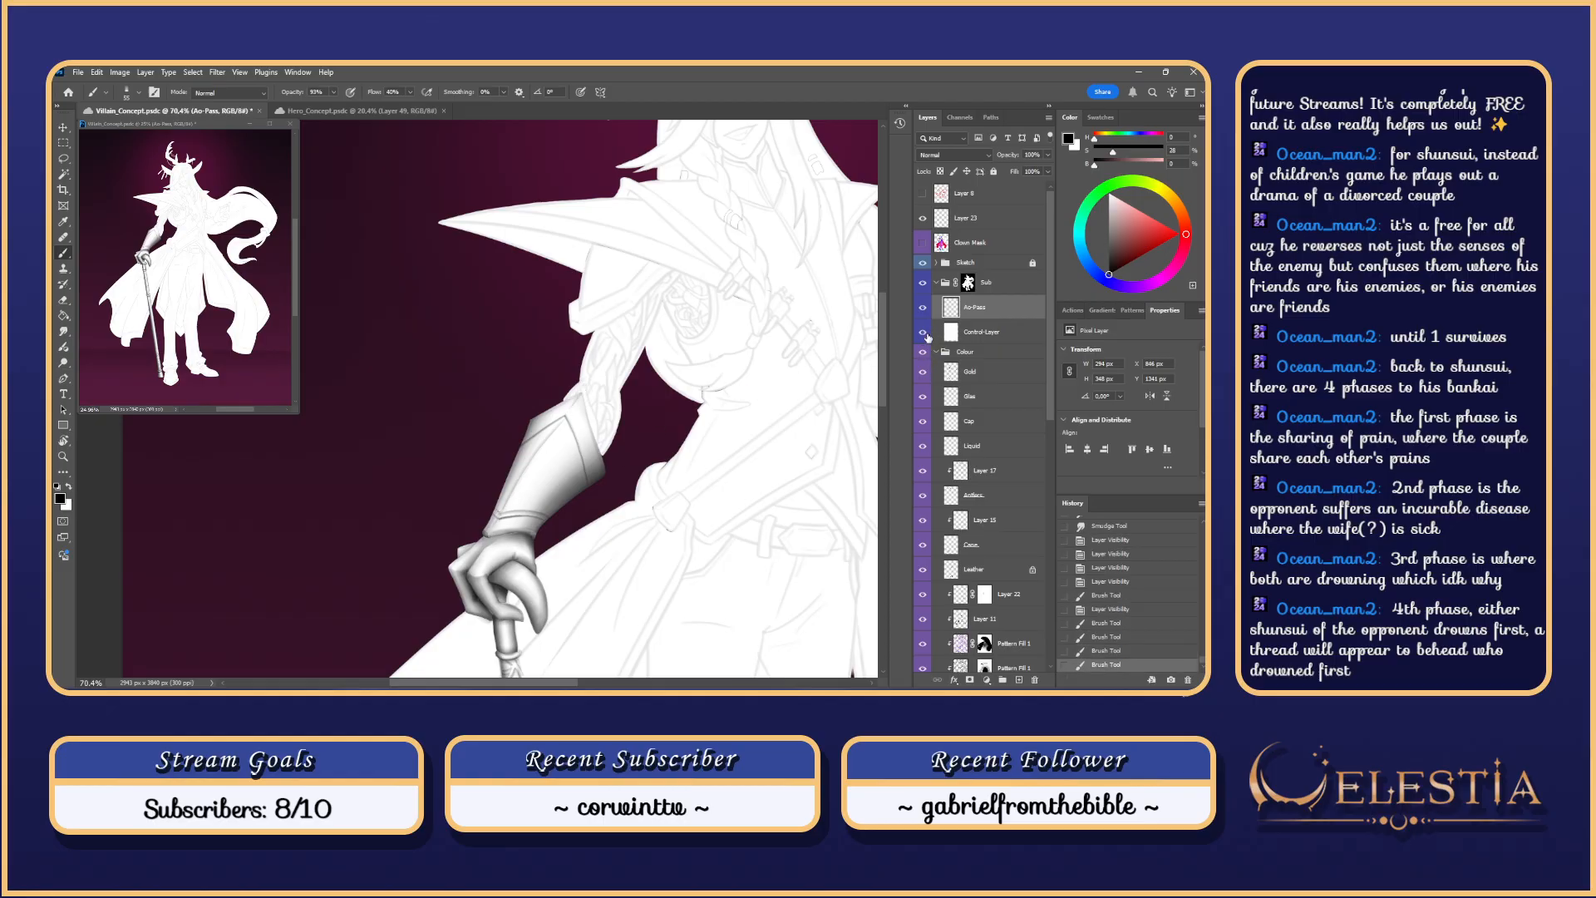
click(922, 263)
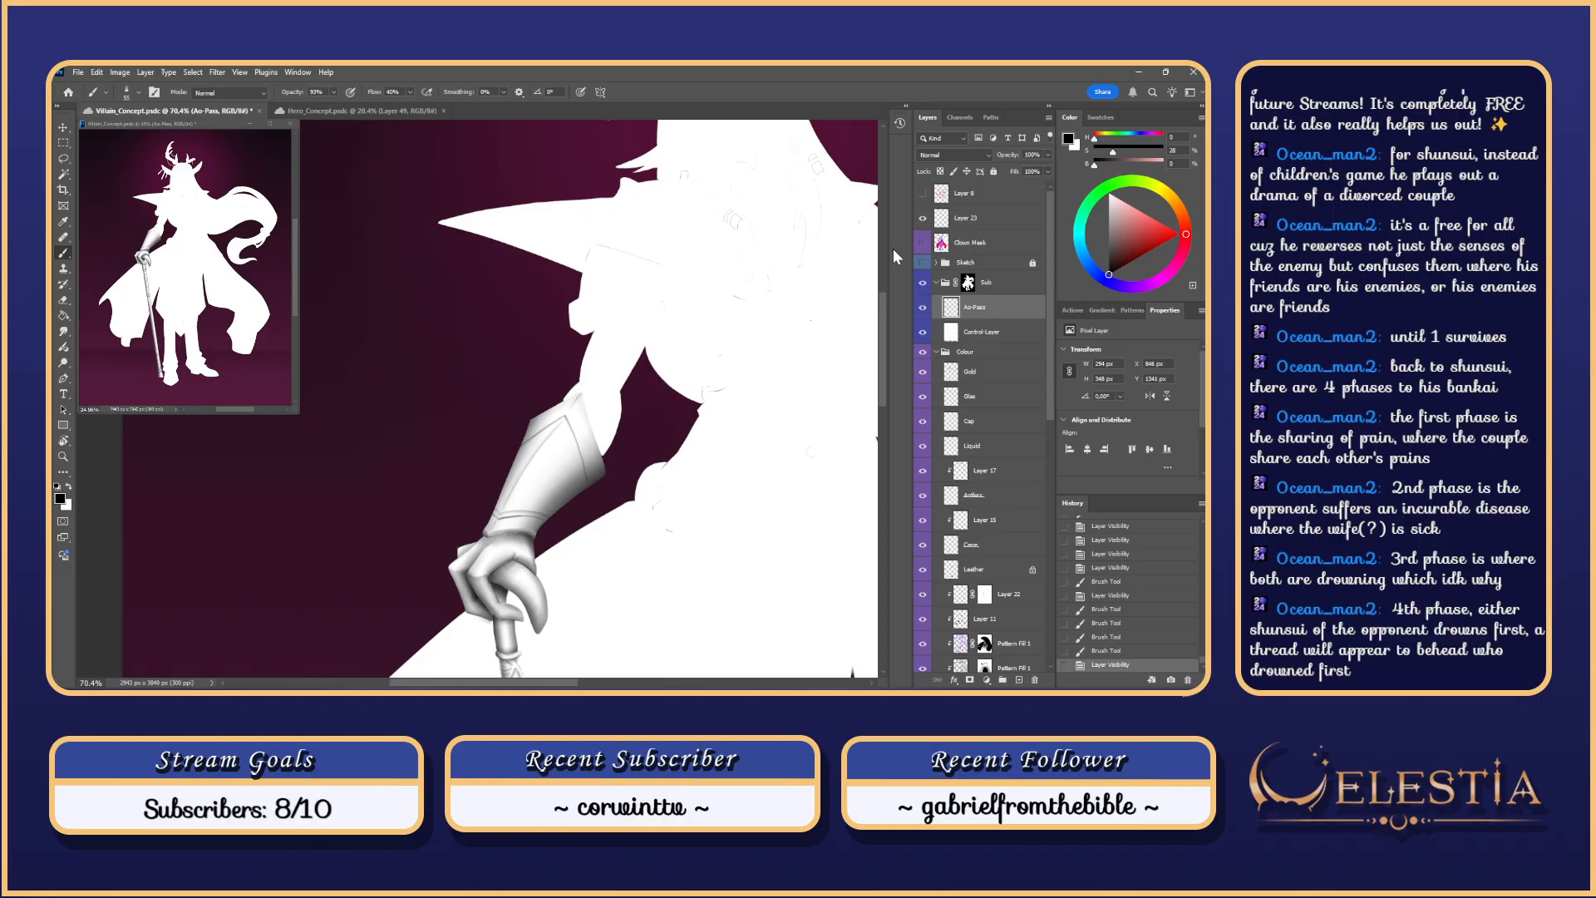
Step: Draw the thin engraved line on the gauntlet's upper plate, undoing a misplaced redraw
mouse_move(486, 369)
mouse_down()
mouse_move(457, 371)
mouse_move(486, 371)
mouse_up()
mouse_move(504, 502)
mouse_down()
mouse_move(531, 478)
mouse_move(566, 487)
mouse_move(528, 475)
mouse_move(546, 509)
mouse_up()
key(ctrl+z)
key(ctrl+z)
key(ctrl+z)
key(ctrl+z)
scroll(513, 511, down, 3)
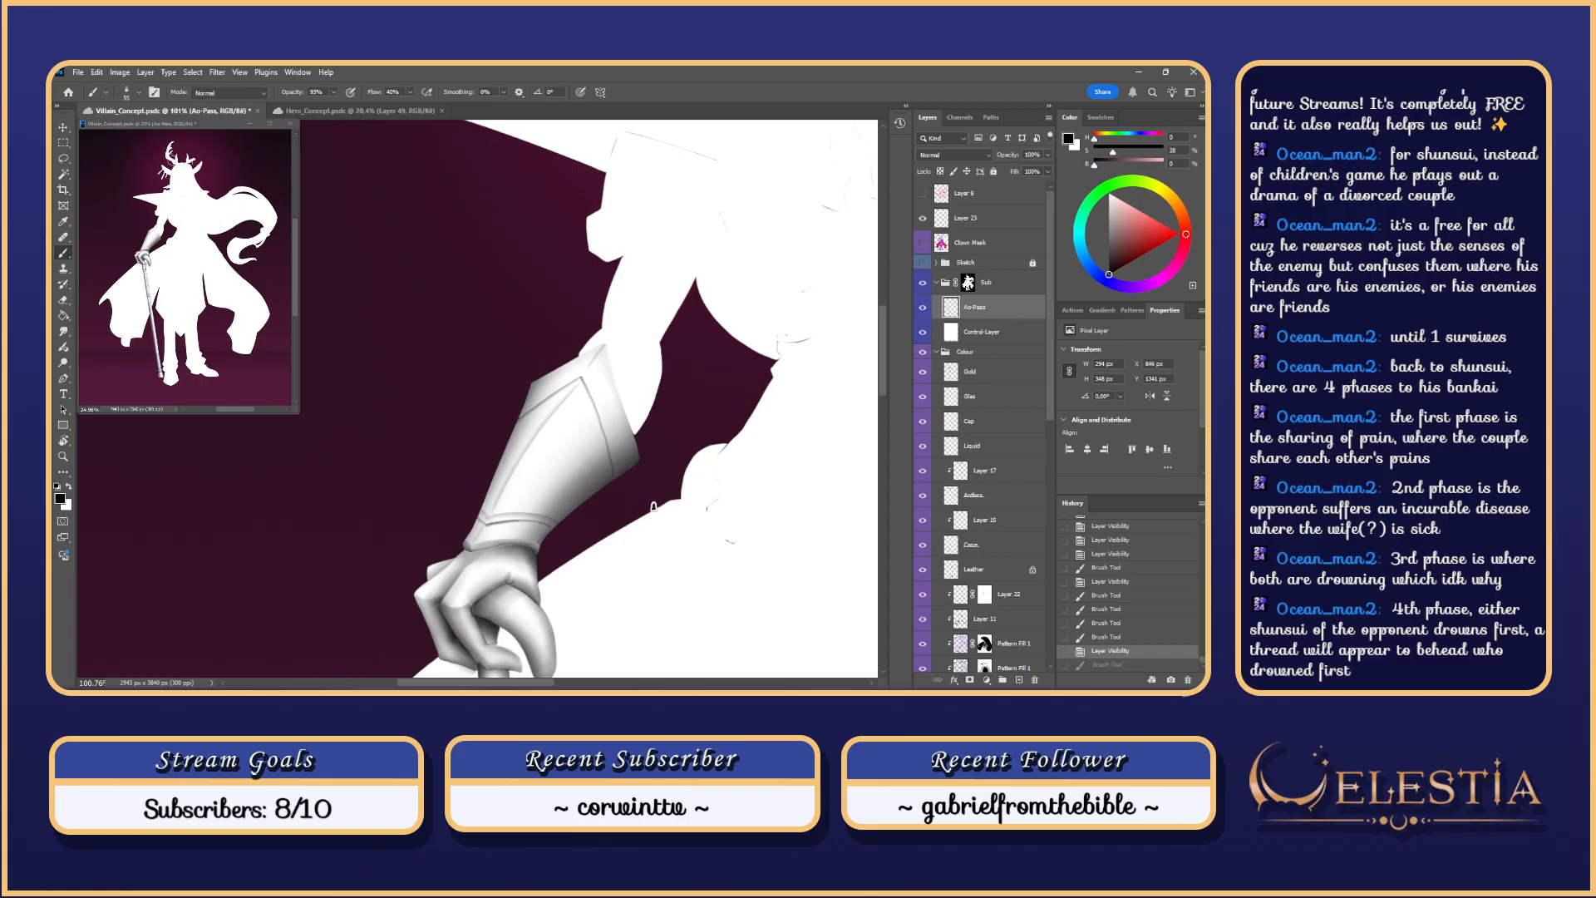
scroll(642, 505, down, 5)
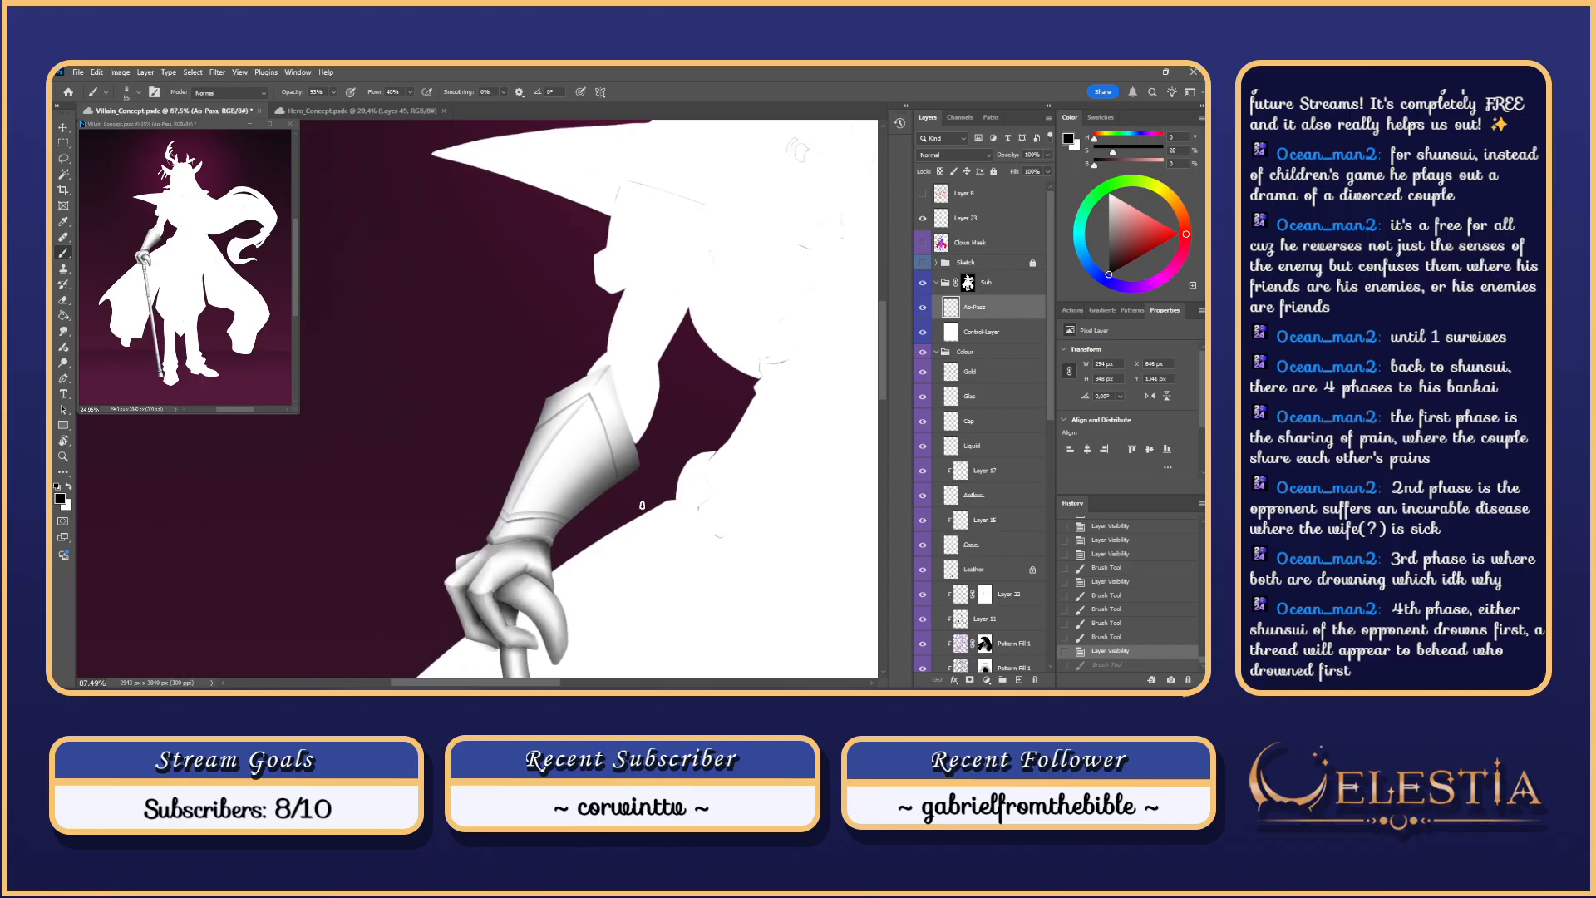
scroll(615, 496, up, 5)
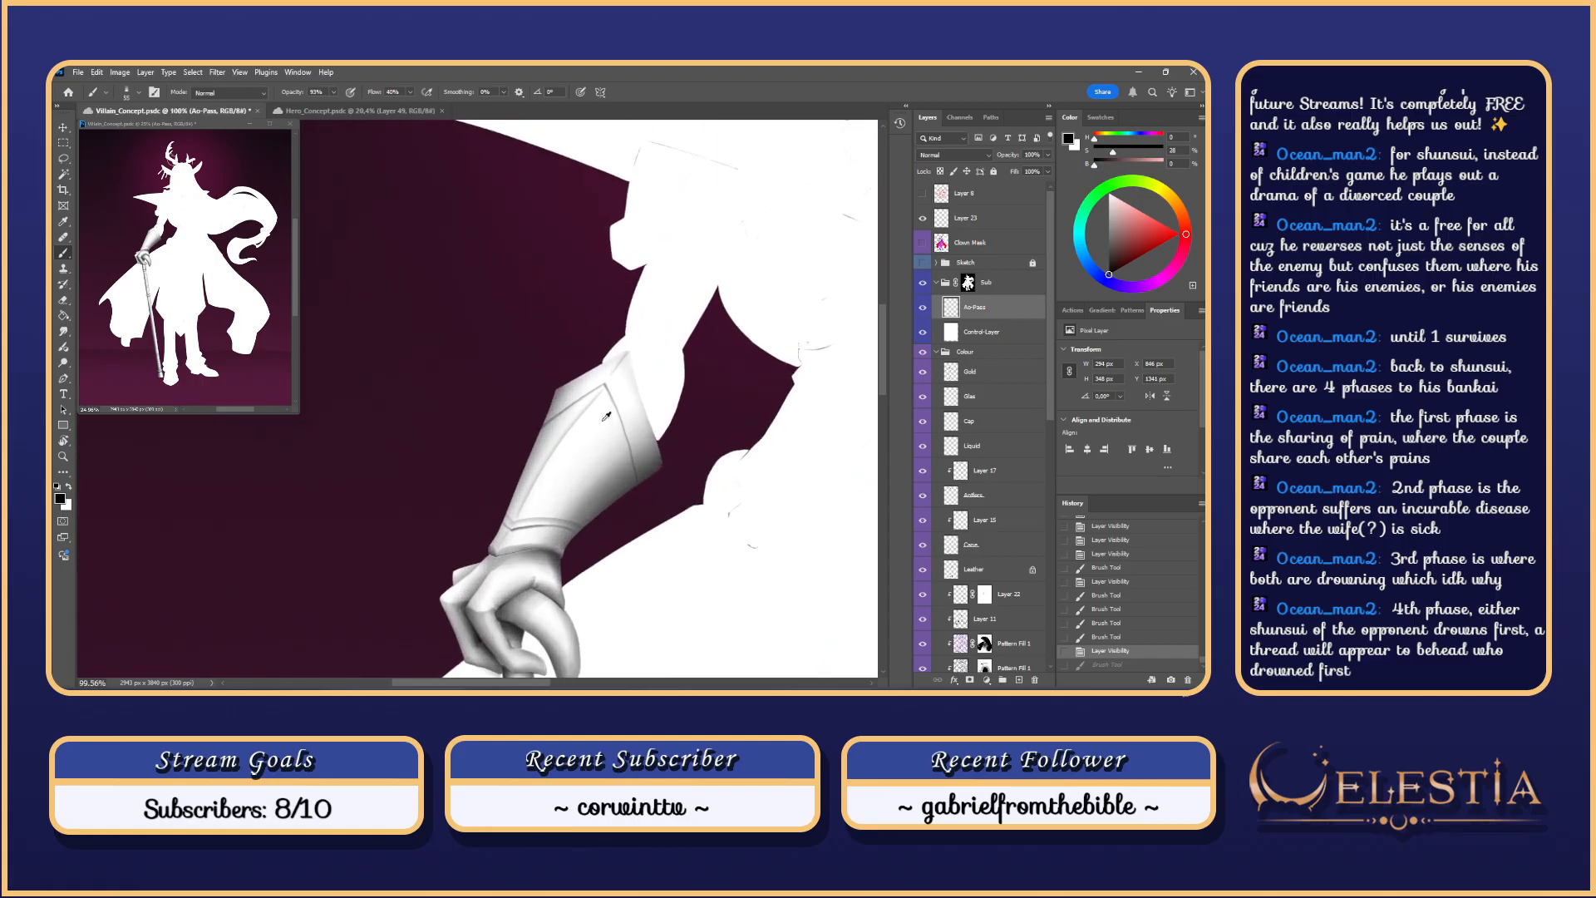
Step: Switch to a Soft Round eraser and trial-erase near the line, undoing the test strokes
key(e)
right_click(613, 409)
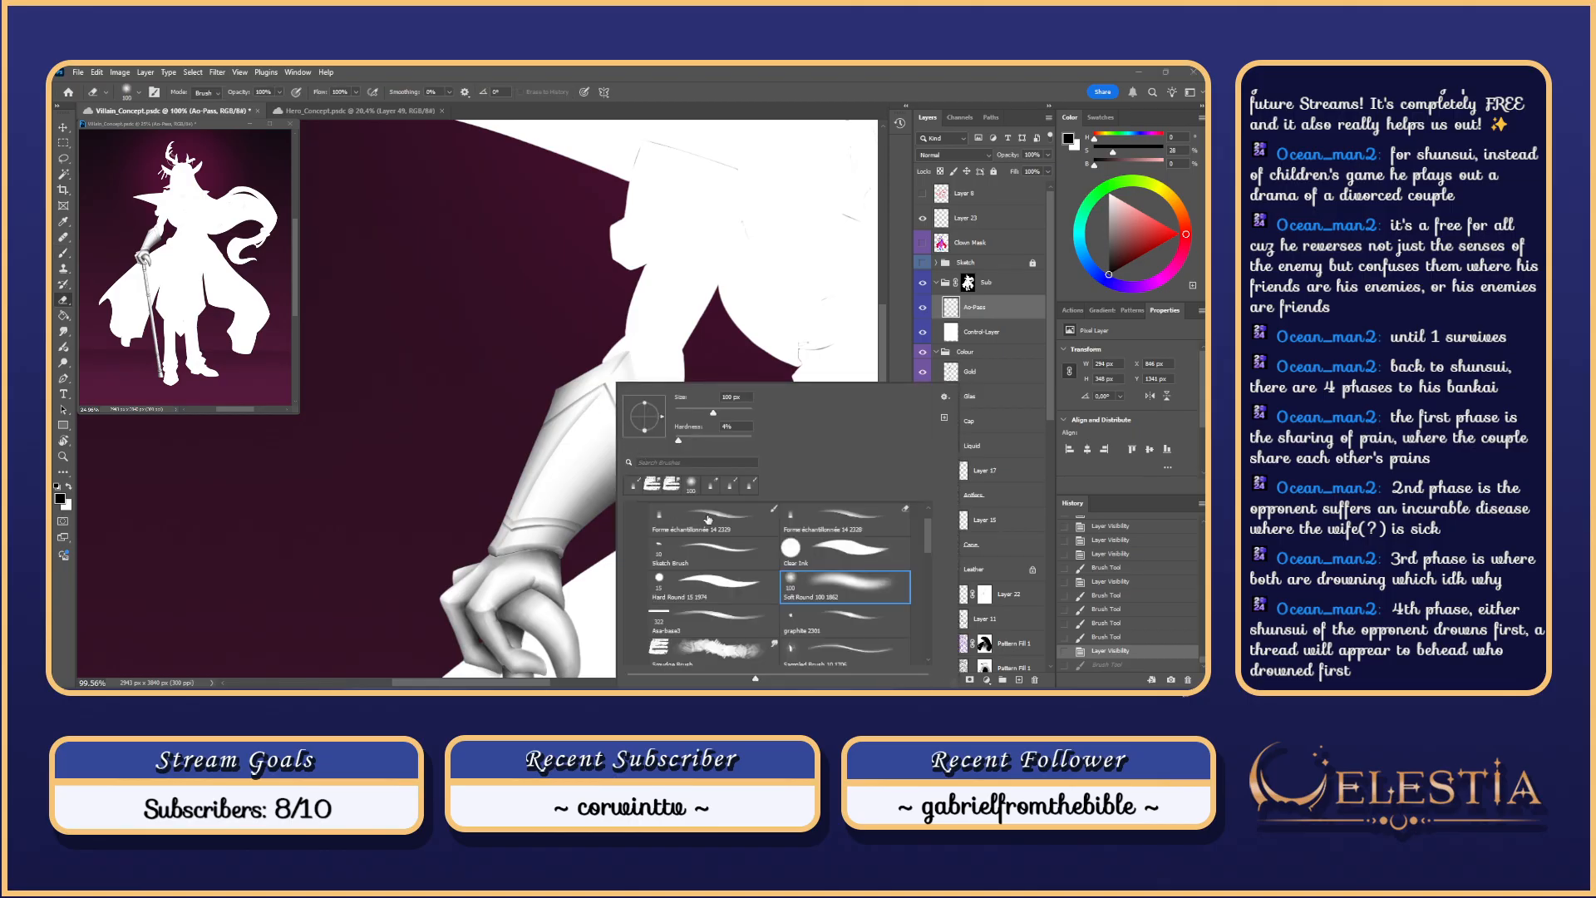
click(784, 513)
click(606, 414)
key(ctrl+z)
mouse_move(621, 436)
mouse_down()
mouse_move(636, 484)
mouse_move(585, 423)
mouse_move(515, 432)
mouse_move(537, 432)
mouse_up()
scroll(582, 428, up, 2)
key(ctrl+z)
alt+right_click(500, 425)
key(ctrl+z)
Step: Rotate and reposition the view, then paint a short fine-brush stroke on the gauntlet
key(r)
mouse_move(653, 500)
mouse_down()
mouse_move(664, 433)
mouse_move(633, 317)
mouse_up()
drag(587, 249, 647, 350)
key(b)
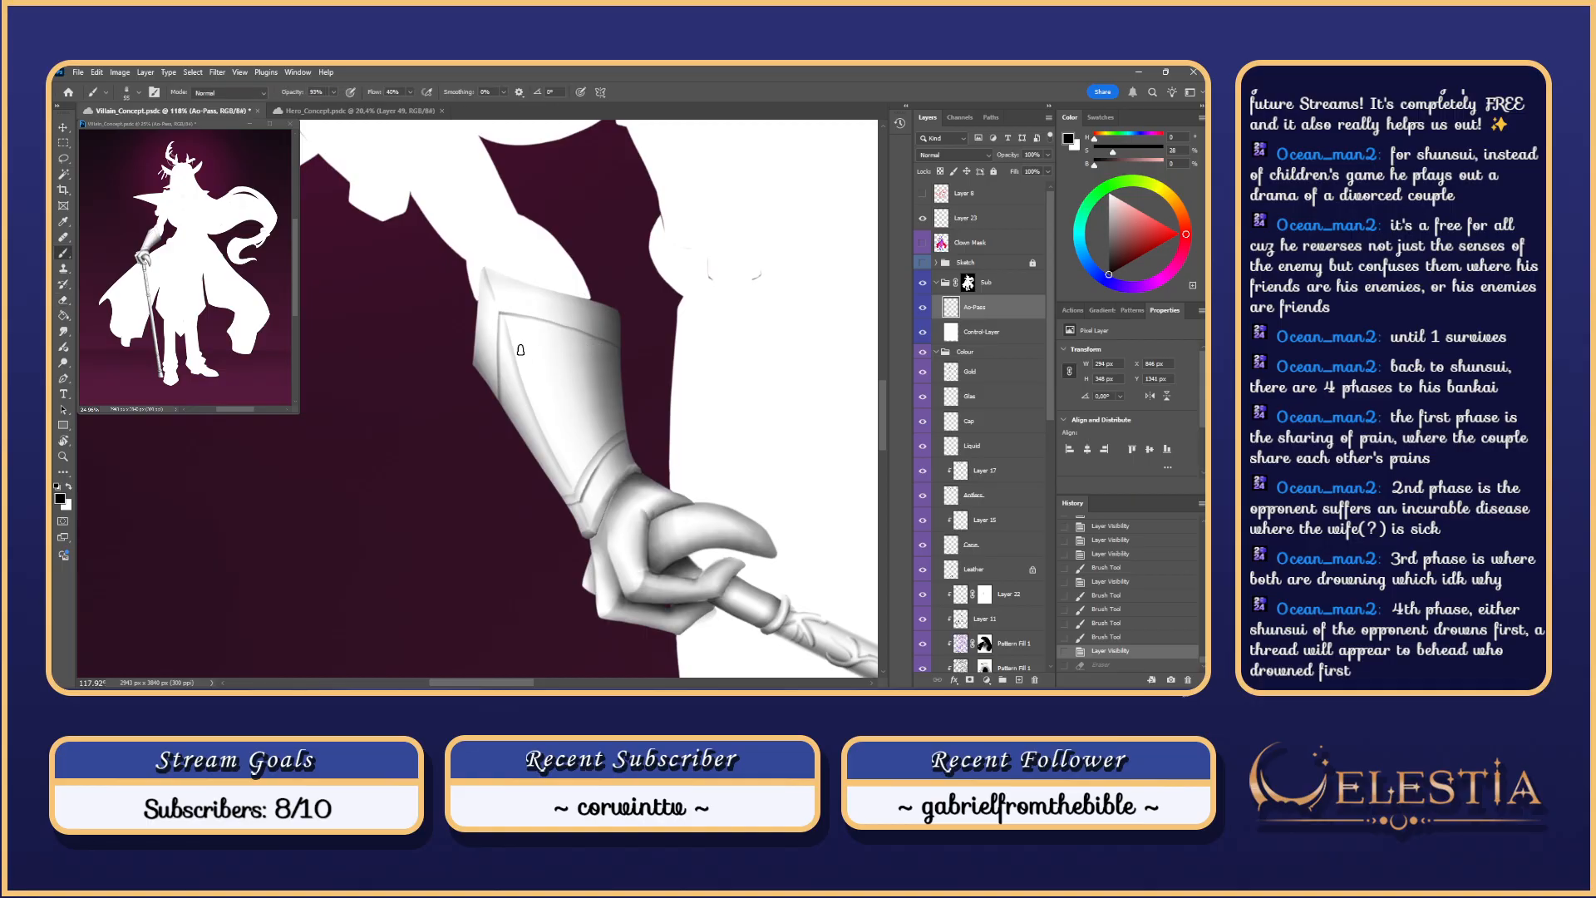
alt+right_click(520, 345)
mouse_move(581, 330)
mouse_down()
mouse_move(620, 345)
mouse_move(584, 331)
mouse_up()
Step: Erase stray marks along the gauntlet's engraved line
key(e)
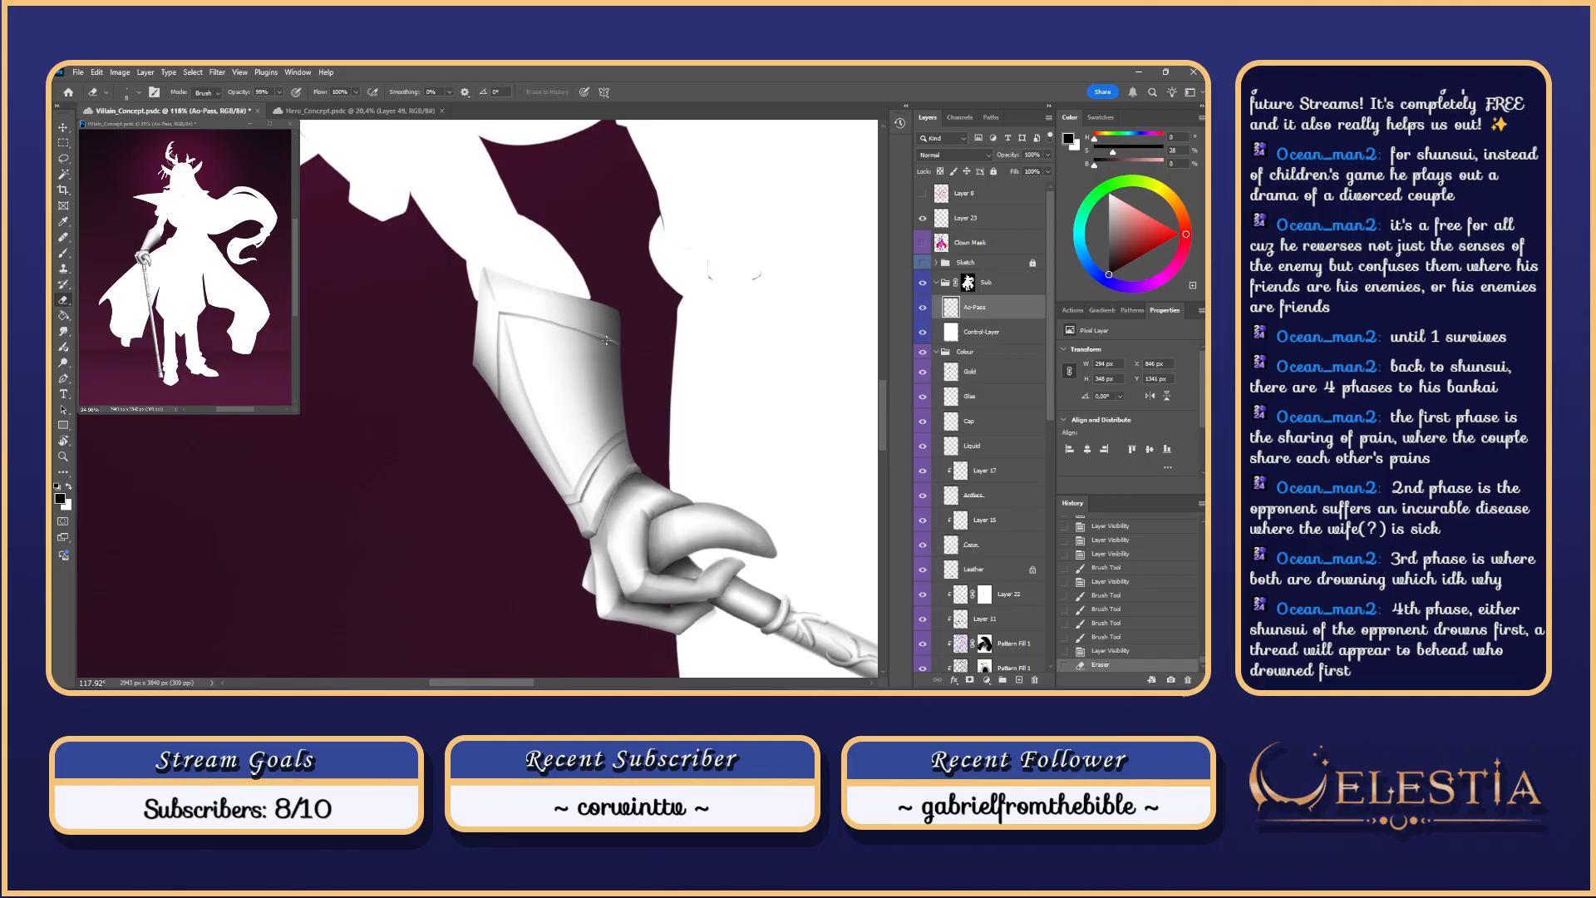
scroll(600, 338, down, 1)
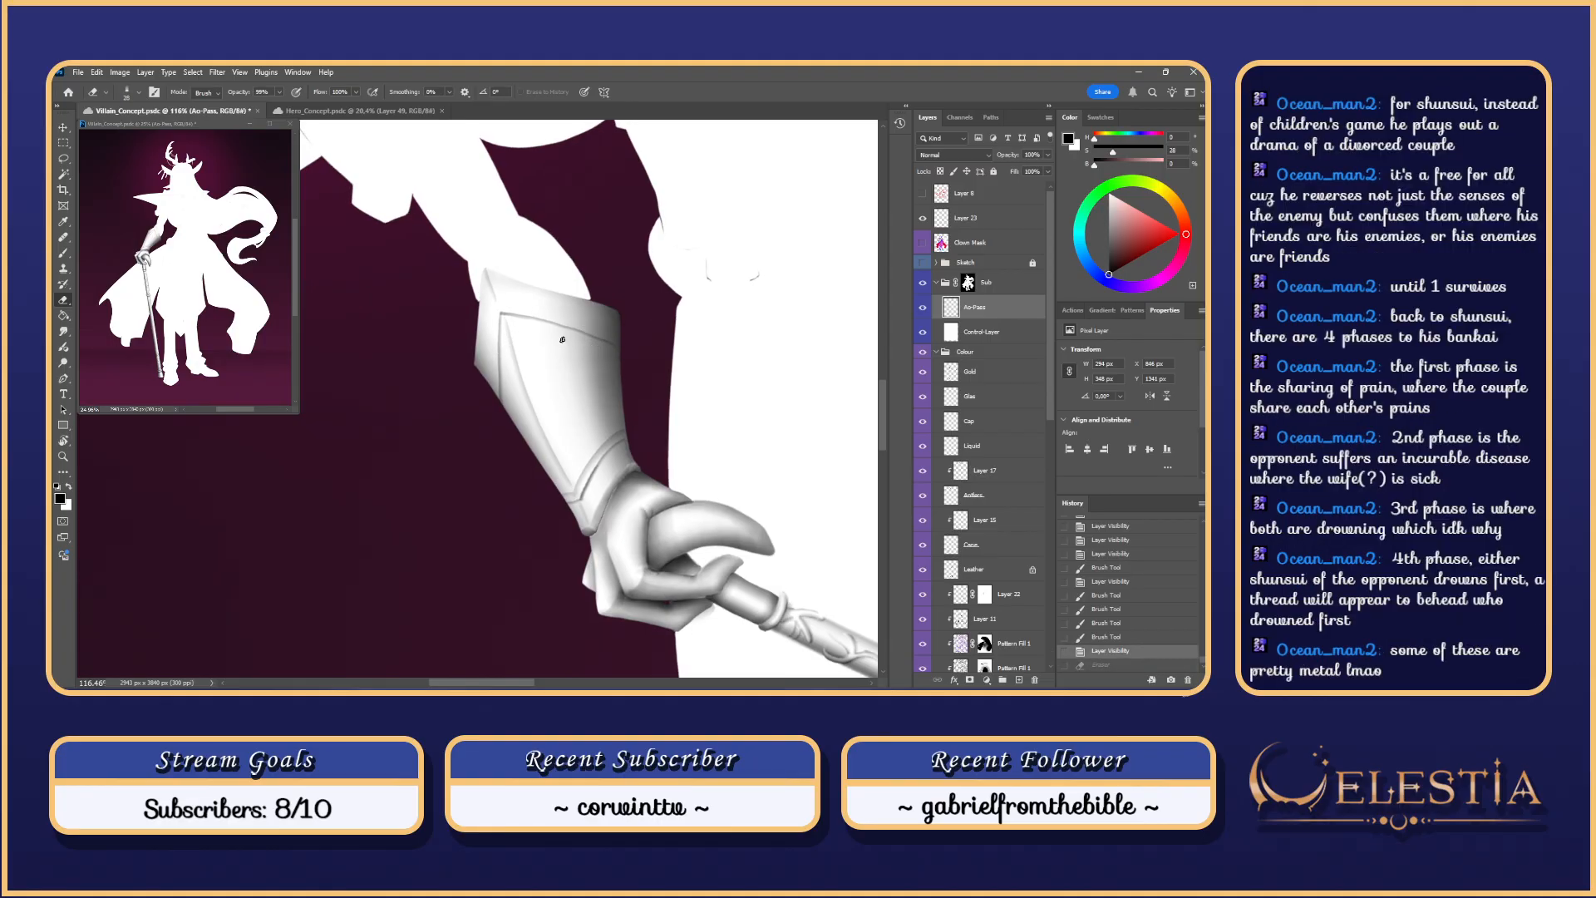
drag(564, 297, 587, 311)
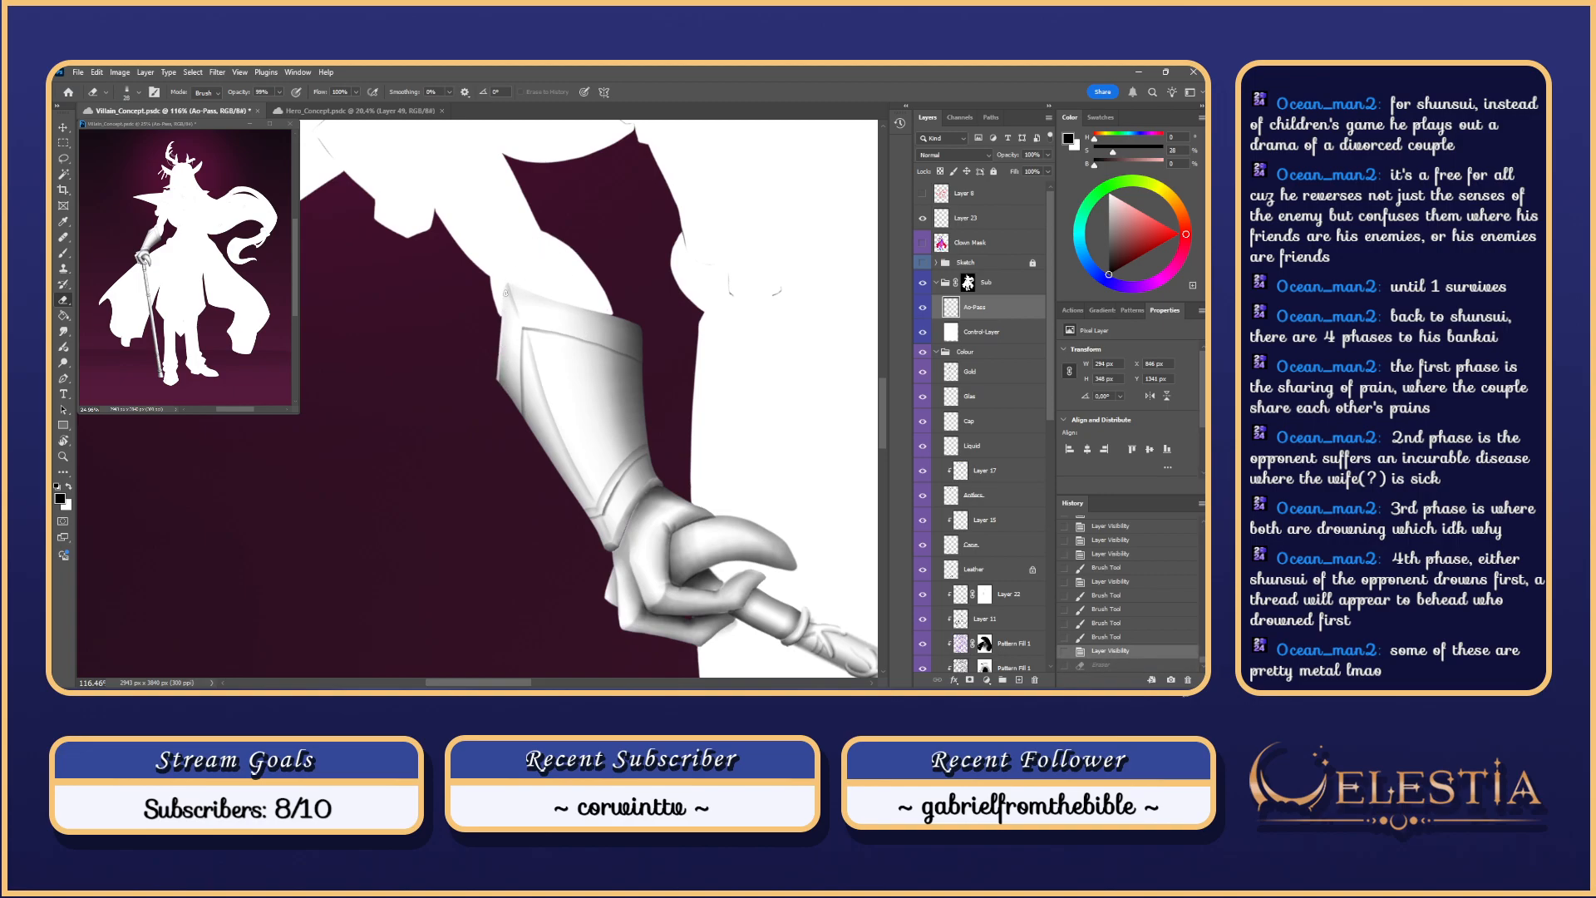
drag(502, 316, 504, 303)
scroll(531, 393, up, 2)
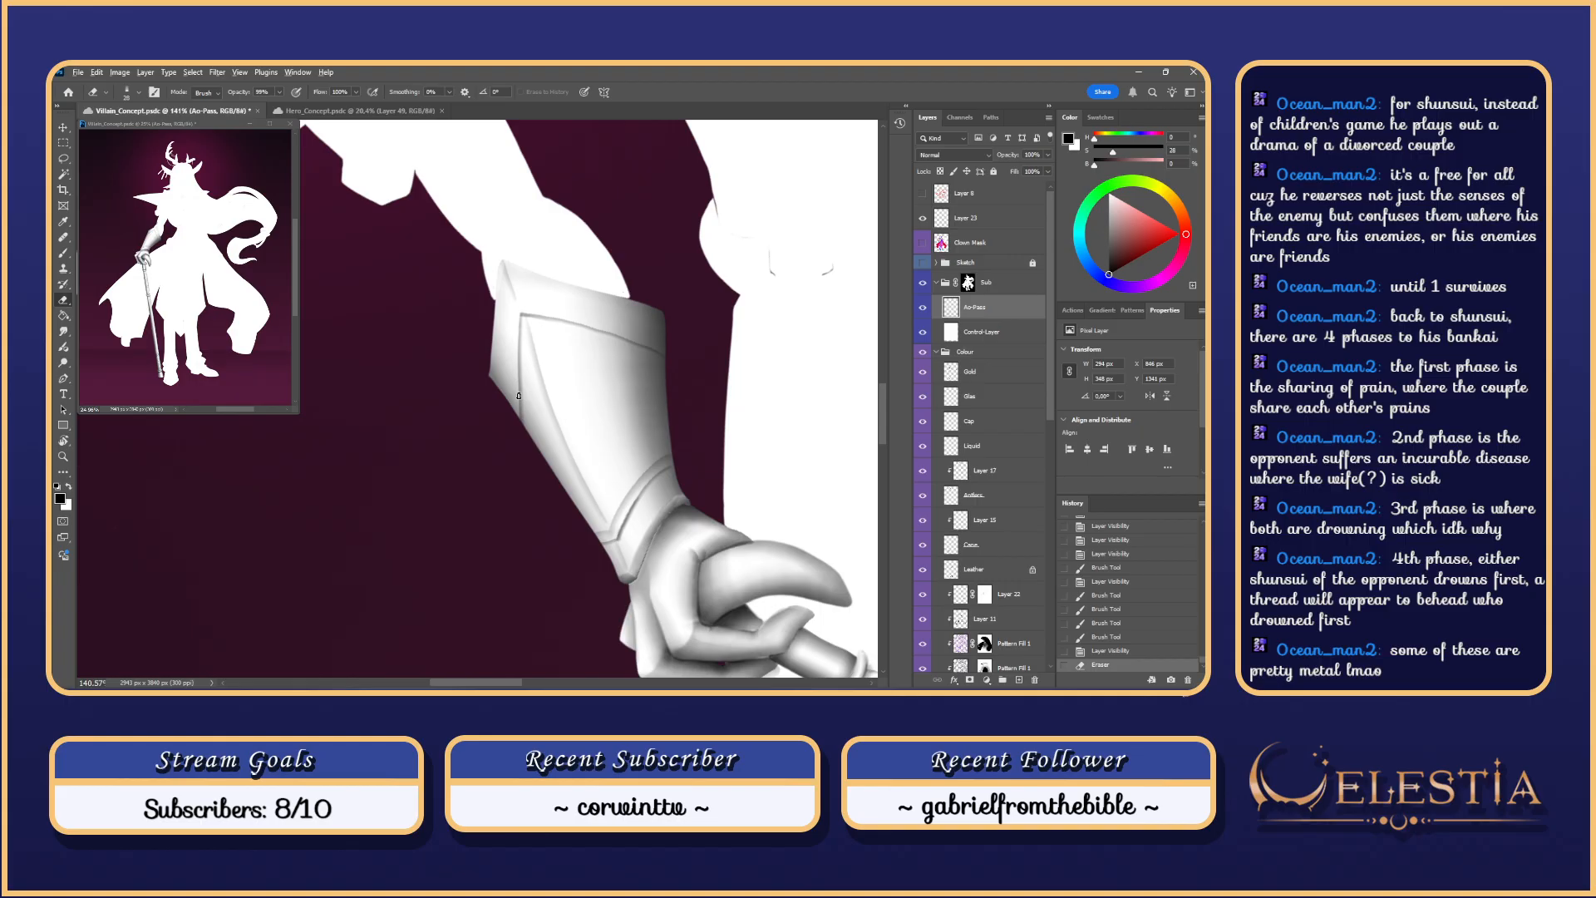
Step: Zoom in and try eraser strokes on the cuff's vertical line and upper edge, undoing them
scroll(519, 396, up, 1)
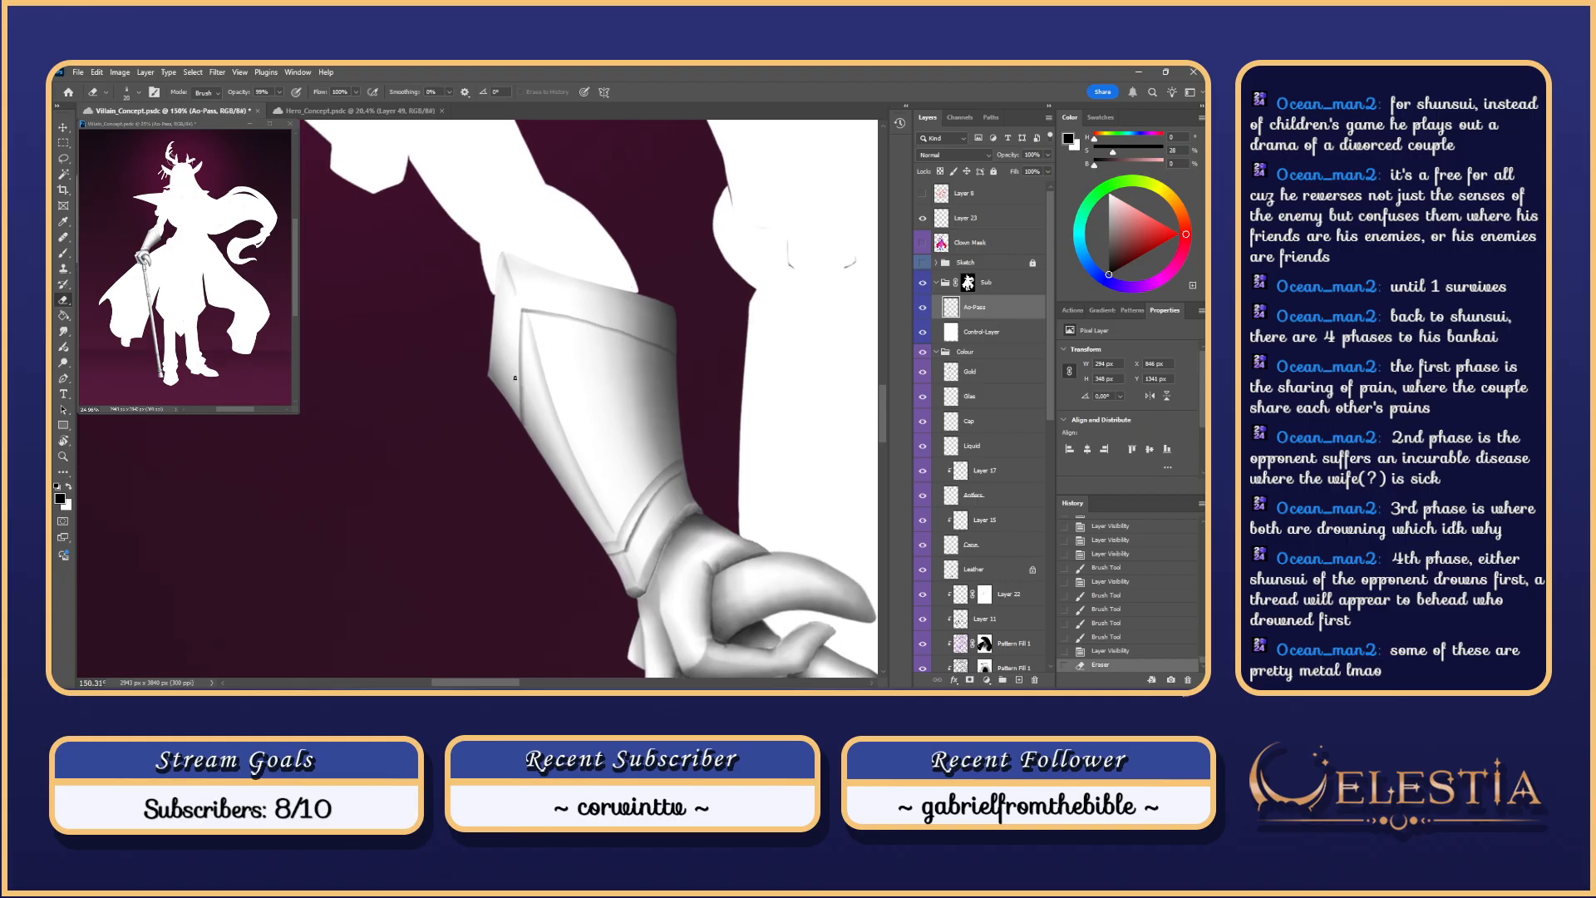
scroll(519, 388, up, 1)
drag(516, 397, 519, 424)
key(ctrl+z)
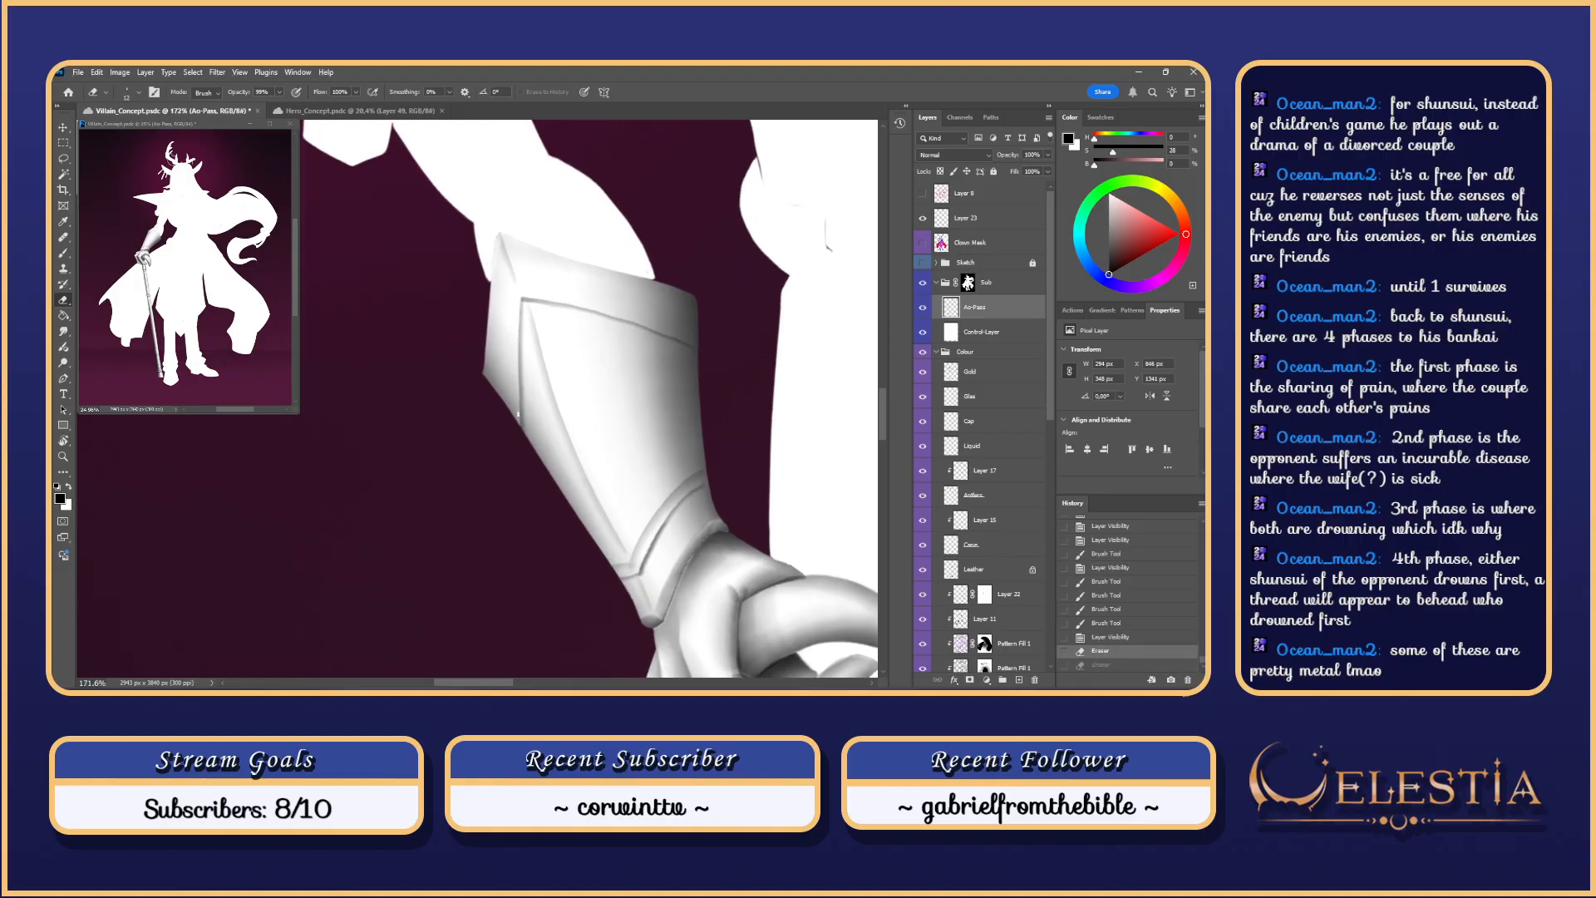
mouse_move(520, 383)
mouse_down()
mouse_move(520, 310)
mouse_move(528, 422)
mouse_move(523, 298)
mouse_up()
key(ctrl+z)
key(ctrl+z)
key(ctrl+z)
key(ctrl+z)
key(ctrl+z)
key(ctrl+z)
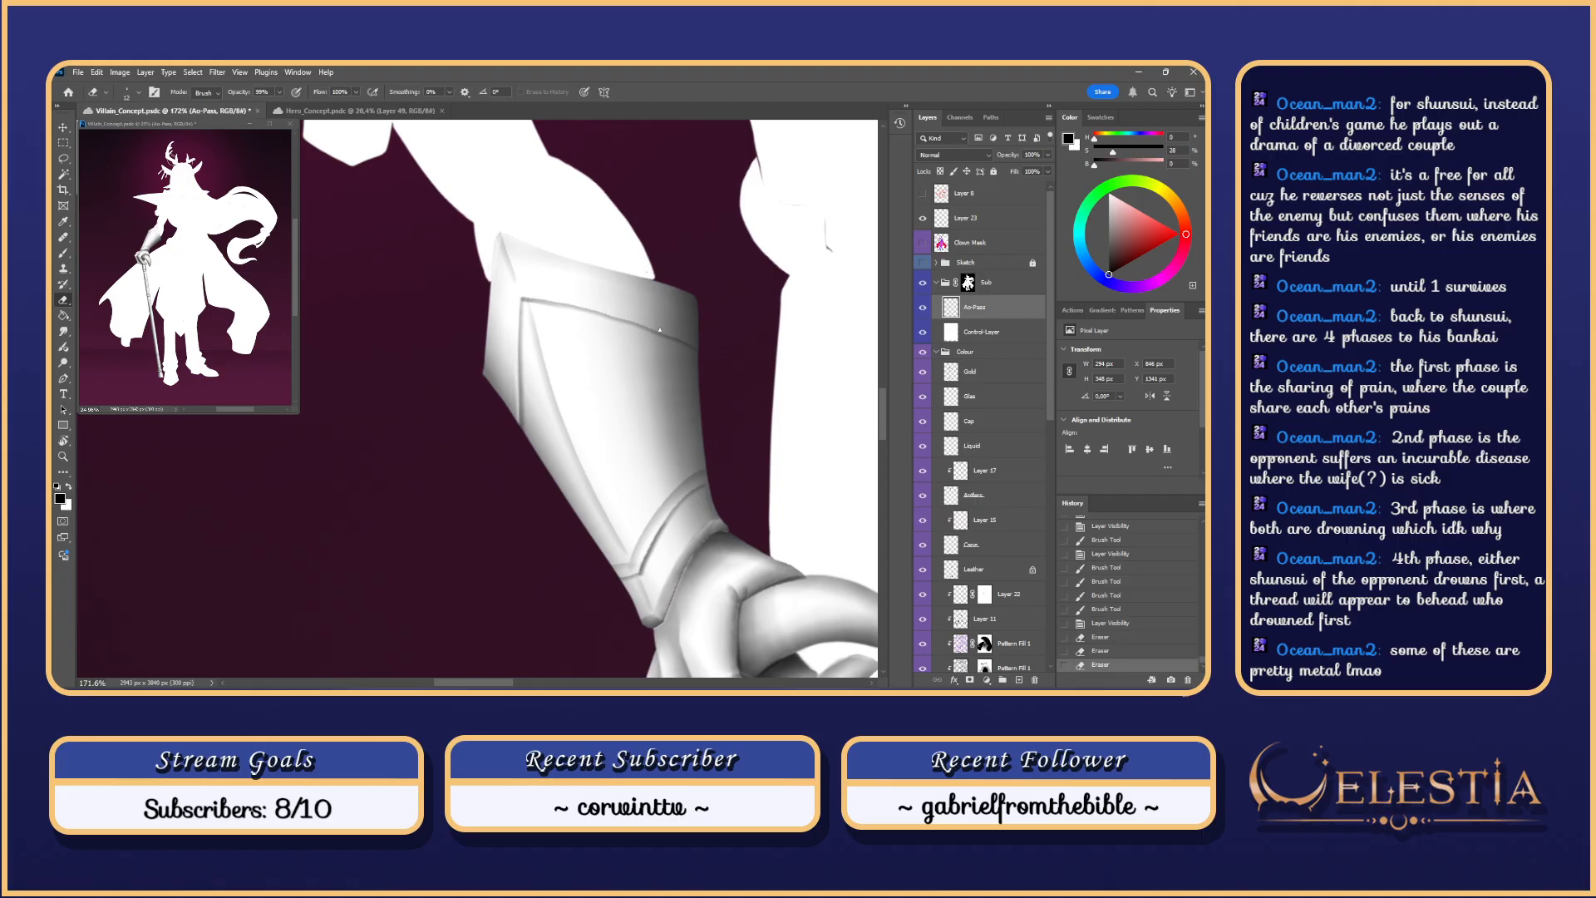
mouse_move(642, 324)
mouse_down()
mouse_move(698, 345)
mouse_move(657, 358)
mouse_move(668, 394)
mouse_up()
key(ctrl+z)
key(ctrl+z)
key(ctrl+z)
Step: Retry the cuff's left inner line with brush and eraser passes until one erase holds
key(r)
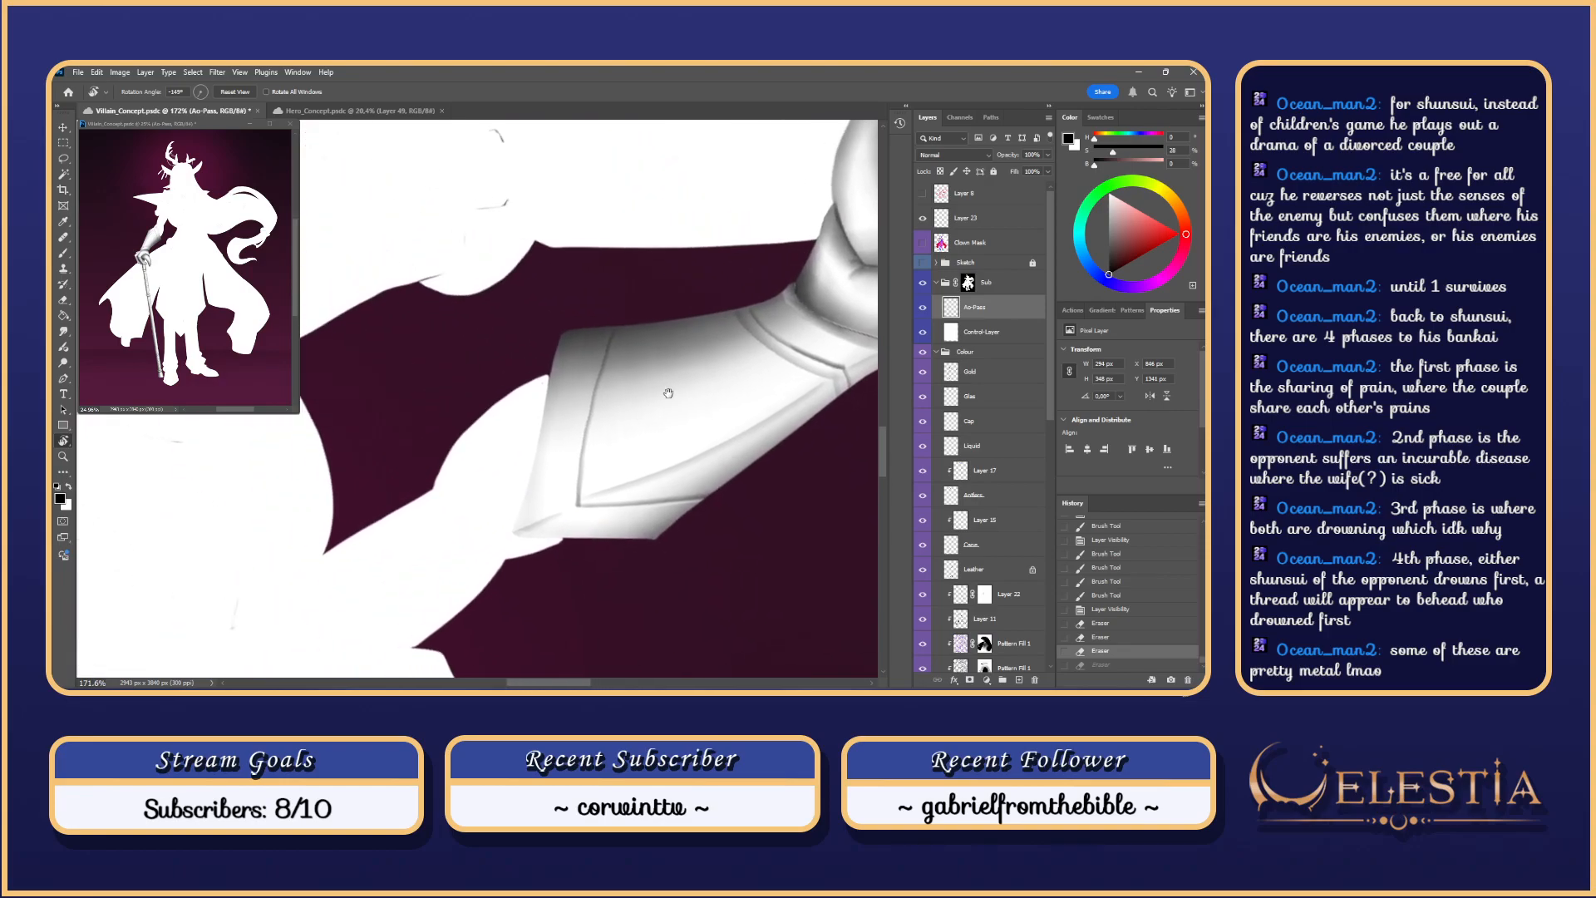
key(b)
drag(612, 335, 582, 440)
key(ctrl+z)
key(e)
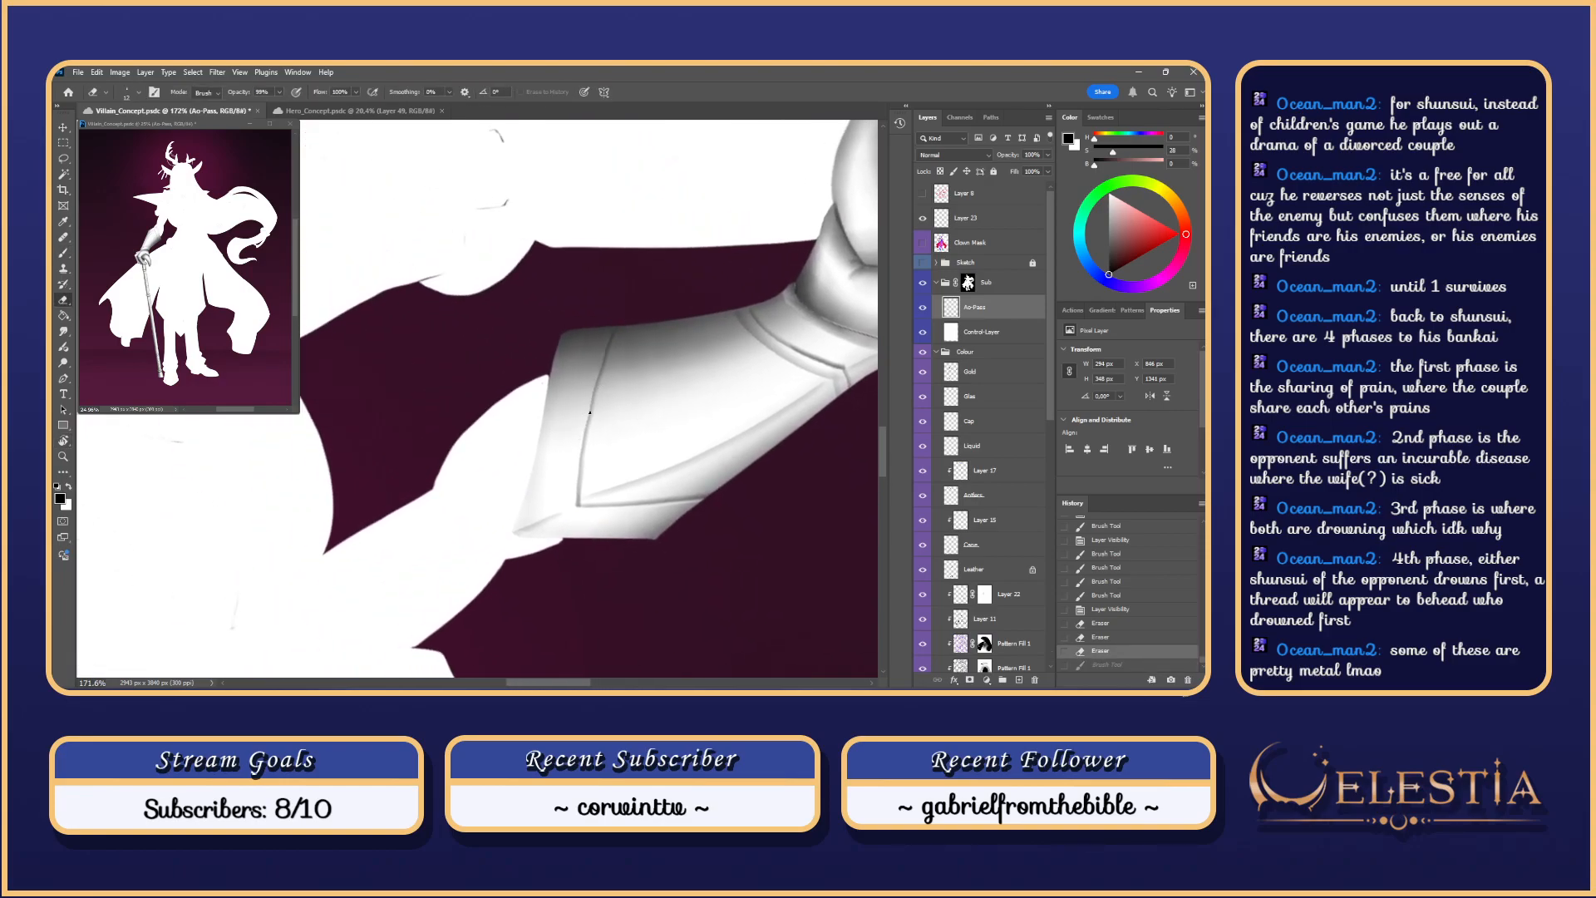
drag(615, 326, 590, 394)
key(ctrl+z)
key(ctrl+z)
mouse_move(616, 324)
mouse_down()
mouse_move(585, 428)
mouse_move(611, 327)
mouse_up()
key(ctrl+z)
key(ctrl+z)
key(ctrl+z)
mouse_move(592, 389)
mouse_down()
mouse_move(585, 422)
mouse_move(612, 327)
mouse_up()
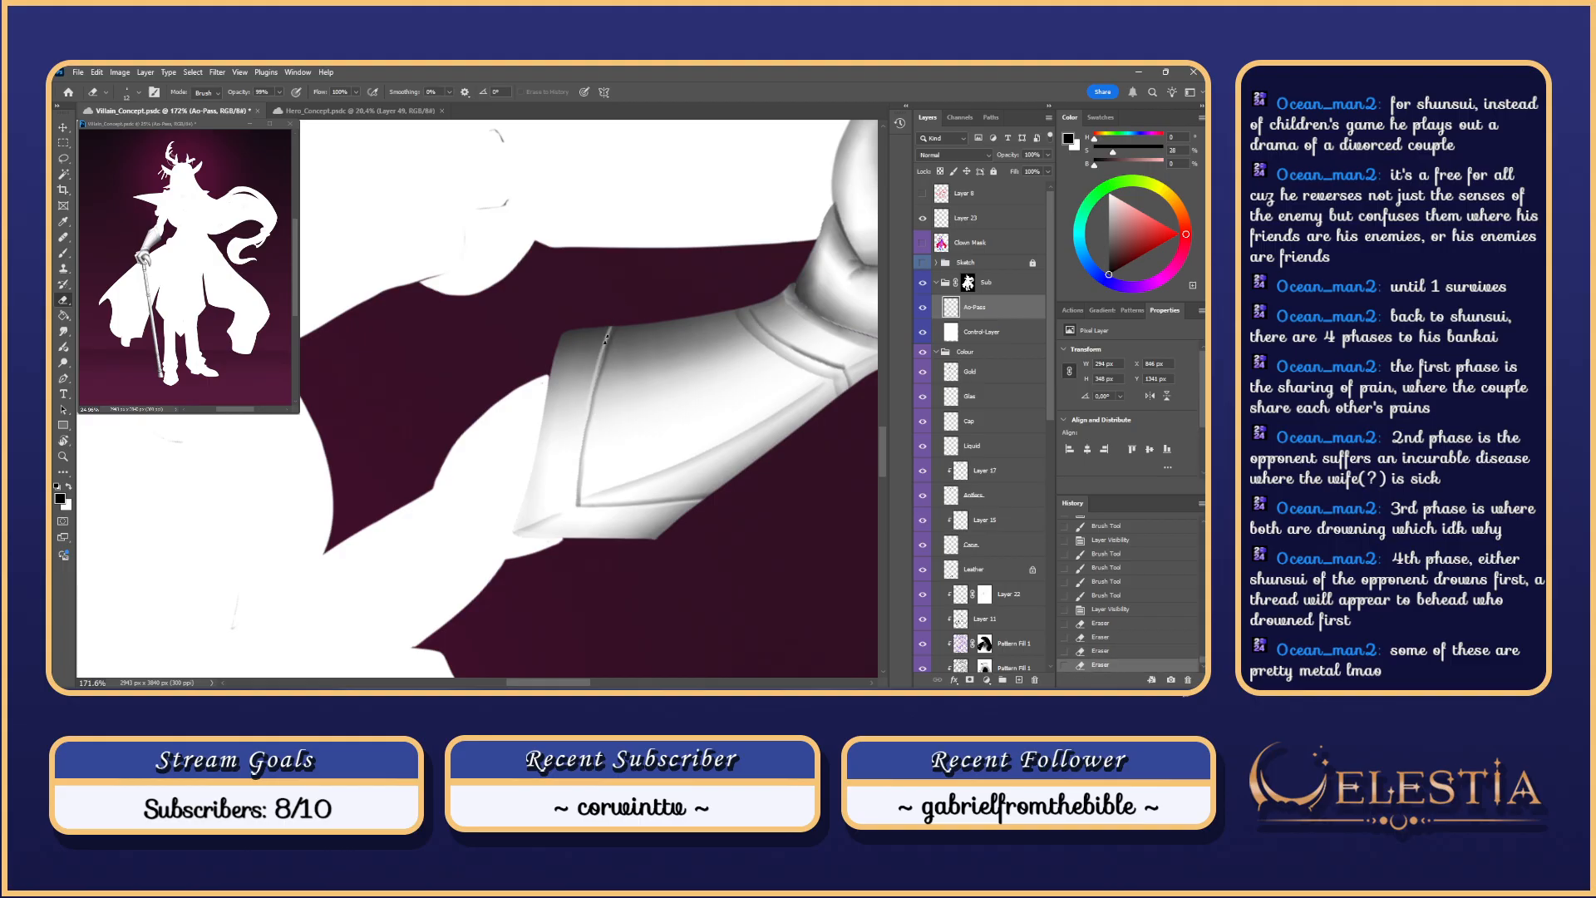
key(ctrl+z)
mouse_move(591, 399)
mouse_down()
mouse_move(617, 325)
mouse_move(589, 282)
mouse_move(683, 231)
mouse_up()
Step: With the rotation reset upright, erase along the cuff's left inner line and zoom closer
key(Escape)
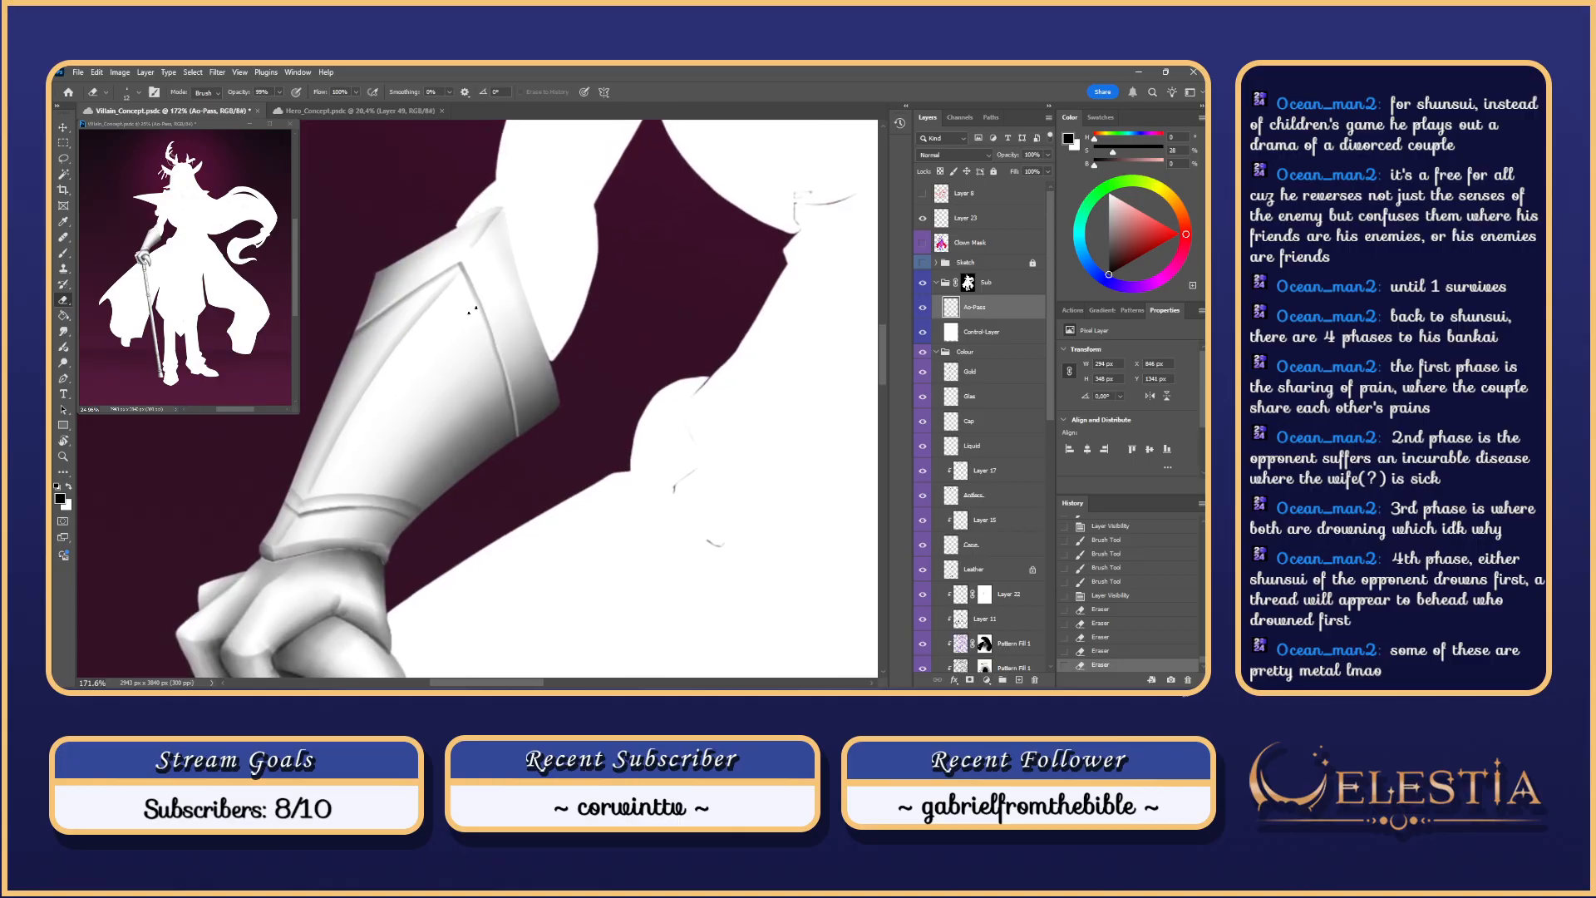
drag(309, 487, 408, 318)
key(ctrl+z)
drag(311, 484, 407, 321)
key(ctrl+z)
drag(305, 491, 443, 276)
drag(410, 434, 479, 316)
mouse_move(403, 378)
mouse_down()
mouse_move(432, 374)
mouse_move(363, 380)
mouse_move(358, 395)
mouse_up()
key(ctrl+z)
key(ctrl+z)
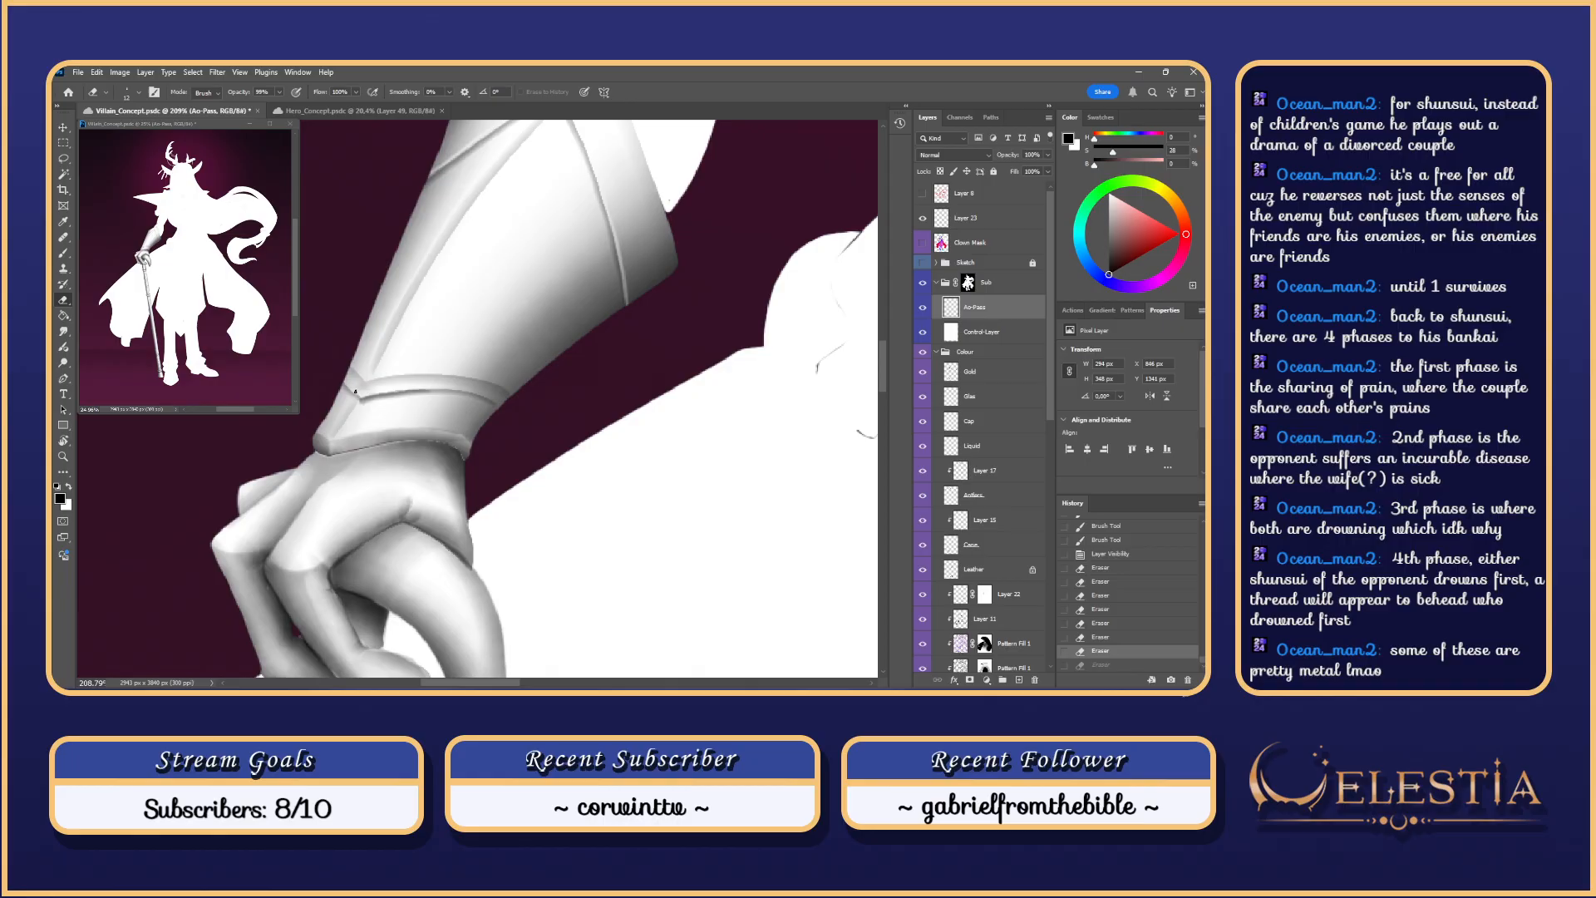
key(ctrl+shift+z)
Step: Rotate the canvas to lighten the cuff seam, then reset rotation and zoom out
key(r)
mouse_move(602, 495)
mouse_down()
mouse_move(634, 416)
mouse_move(622, 337)
mouse_up()
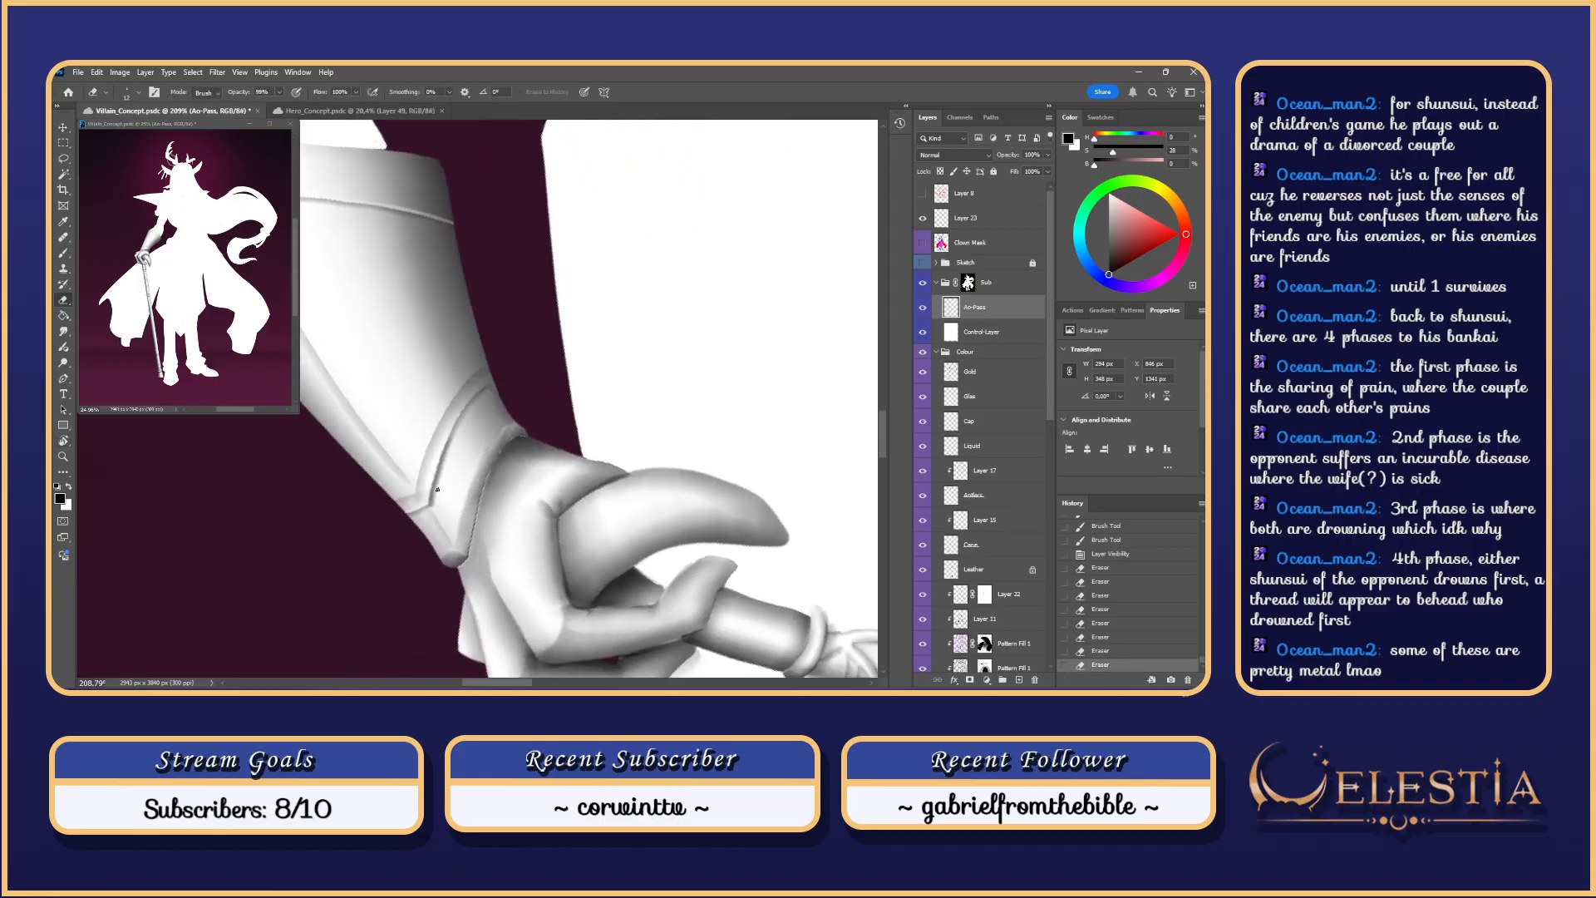
drag(437, 464, 486, 384)
key(ctrl+z)
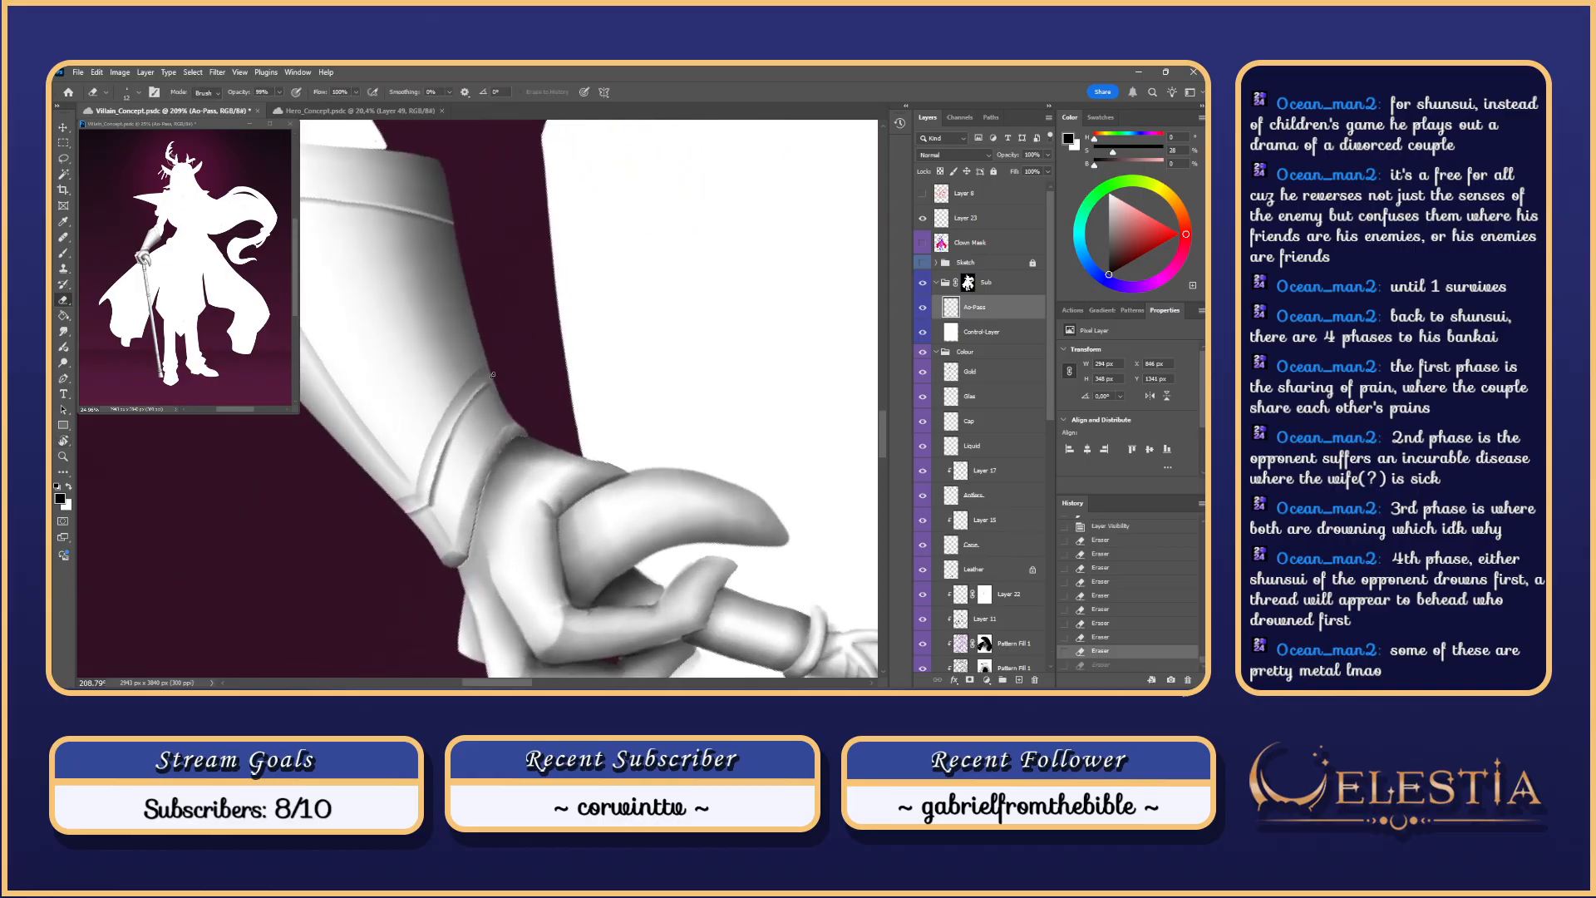
drag(460, 528, 507, 426)
key(ctrl+z)
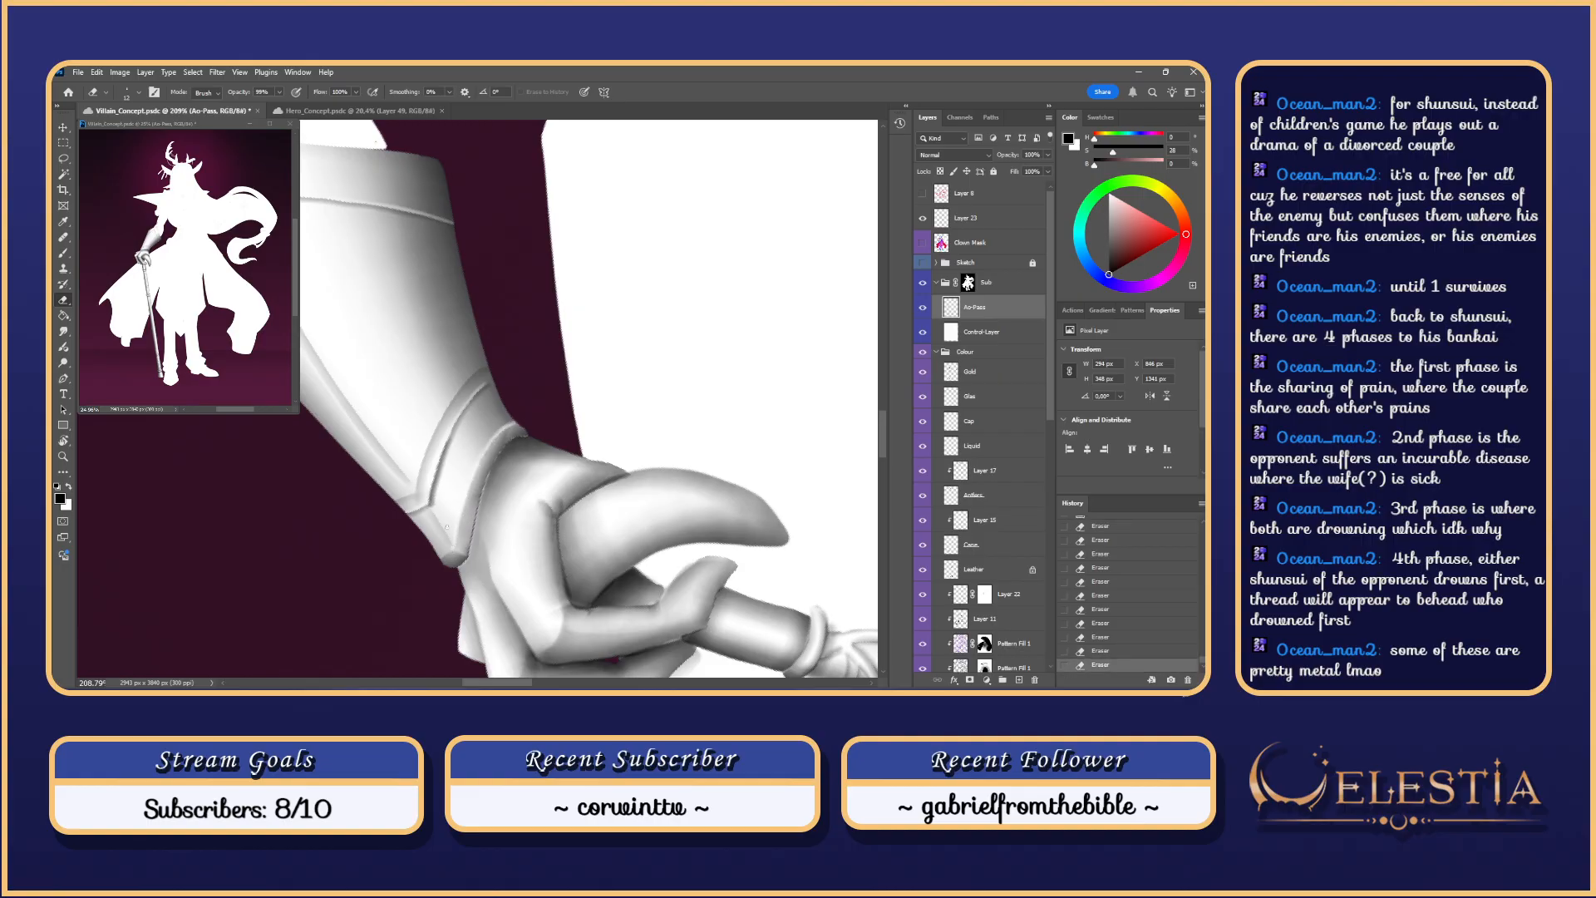
key(ctrl+z)
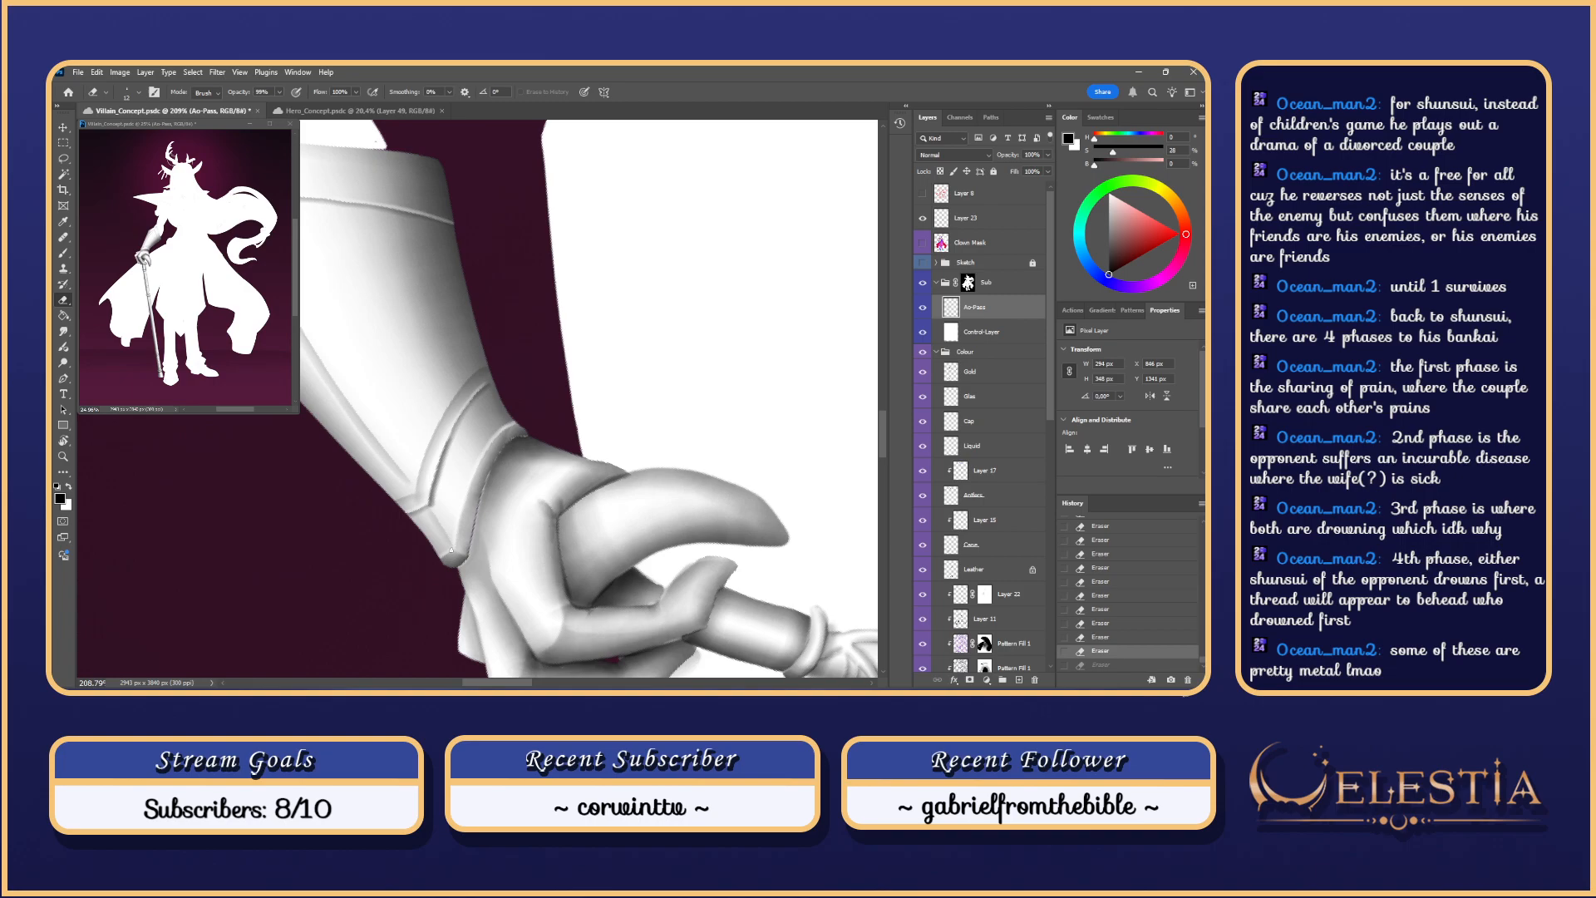
key(ctrl+shift+z)
scroll(453, 553, down, 2)
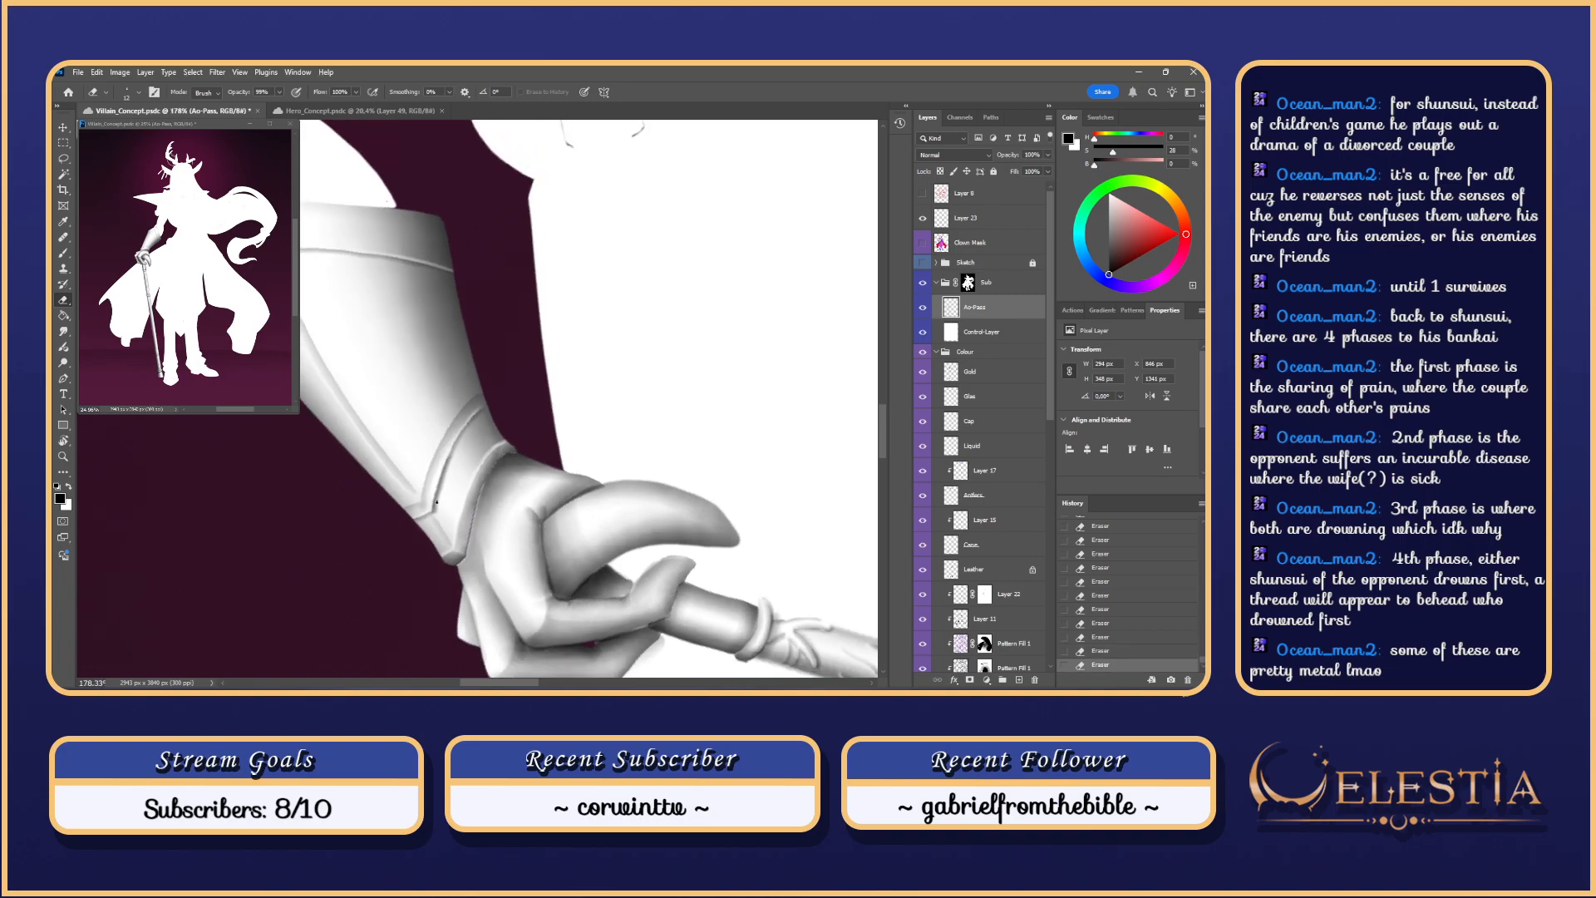
key(Escape)
scroll(652, 390, down, 12)
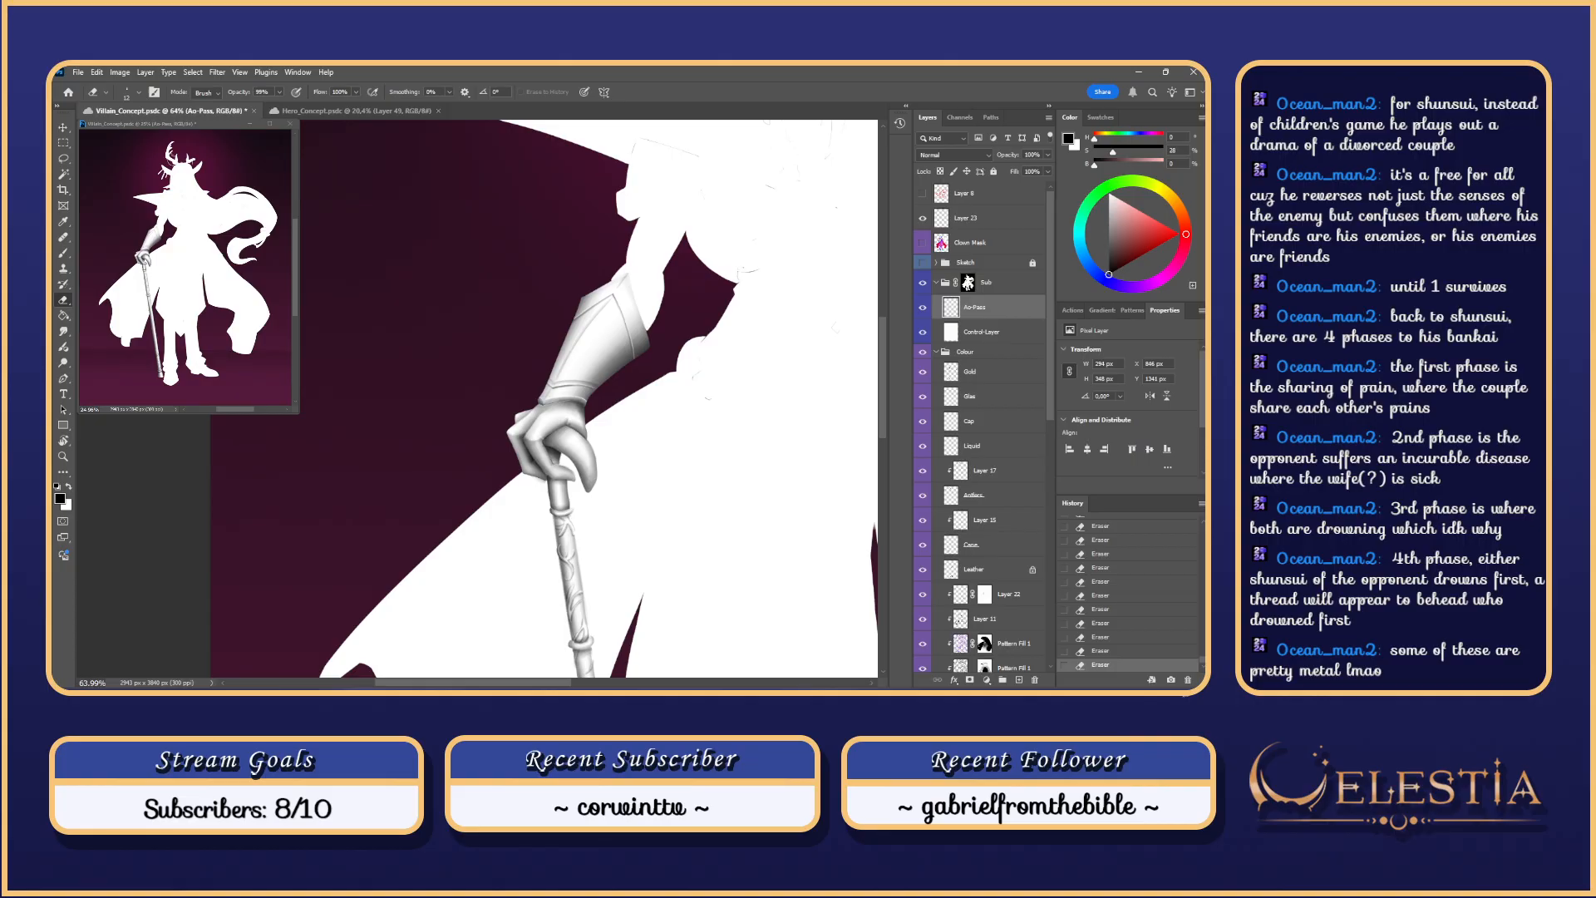
Step: Hide Control-Layer and show the Sketch layer to reveal the coloured villain
click(922, 332)
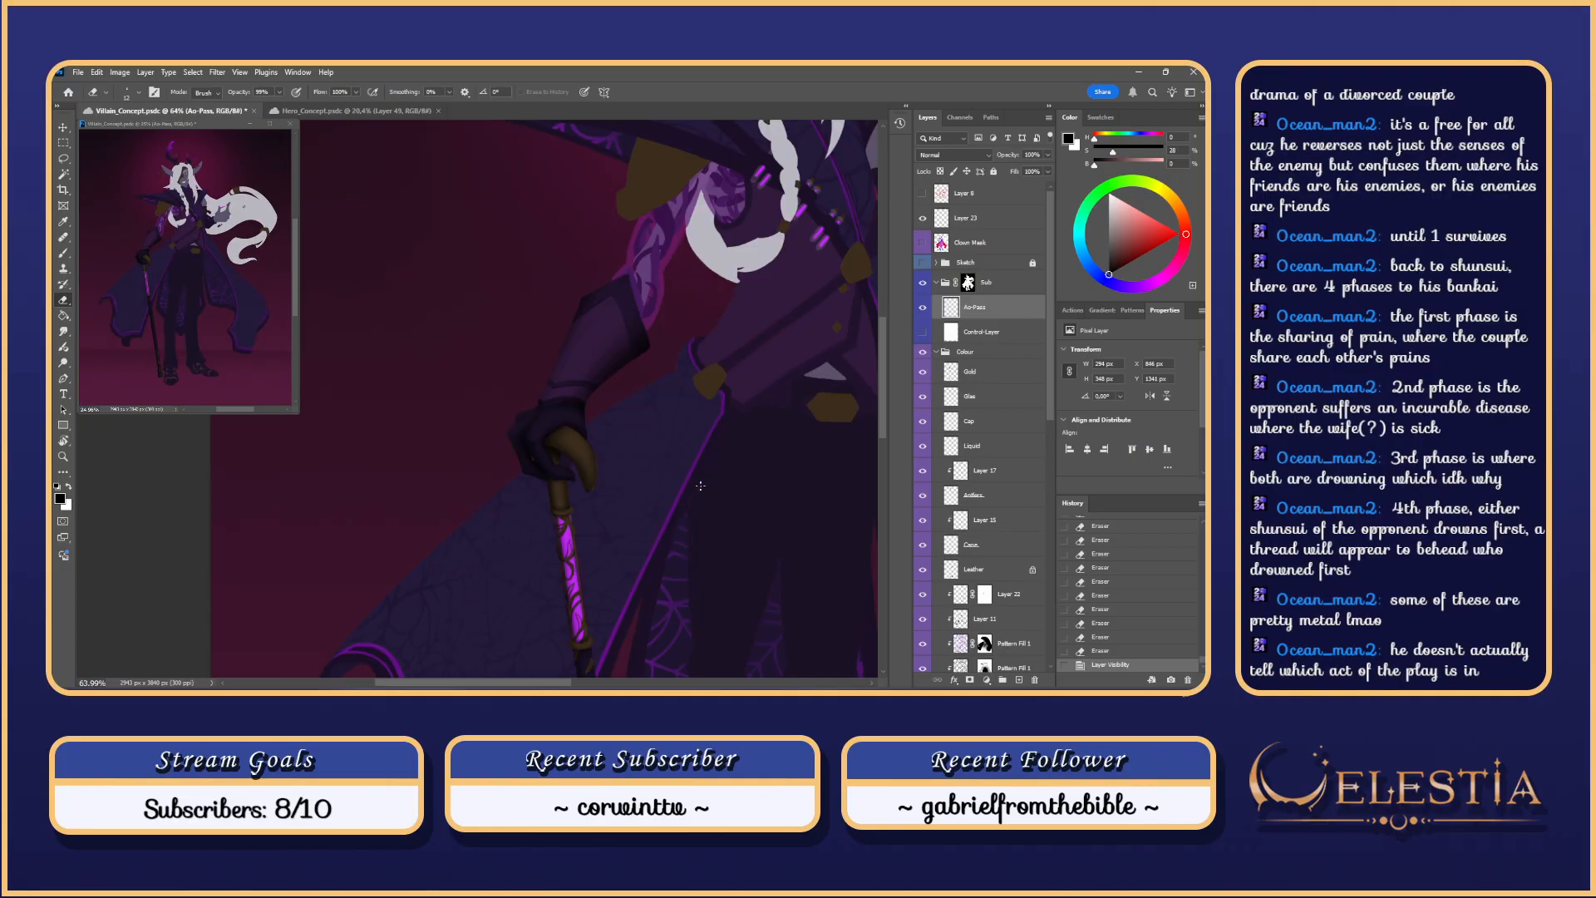
click(922, 263)
scroll(716, 519, down, 1)
scroll(657, 602, down, 2)
scroll(574, 687, down, 2)
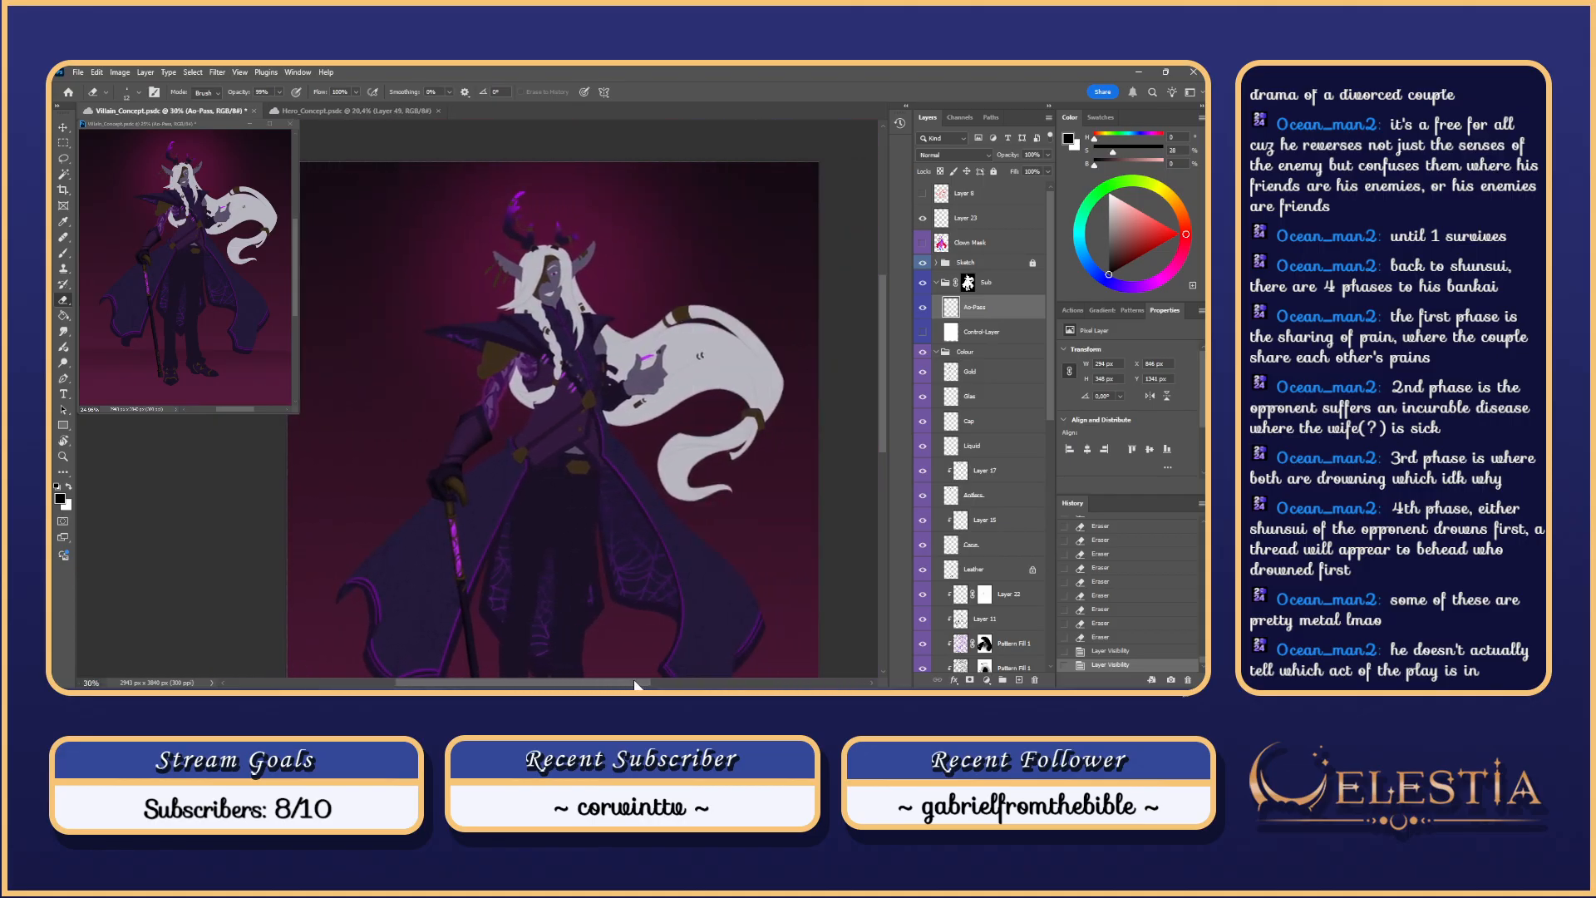
scroll(607, 687, up, 1)
scroll(618, 687, left, 2)
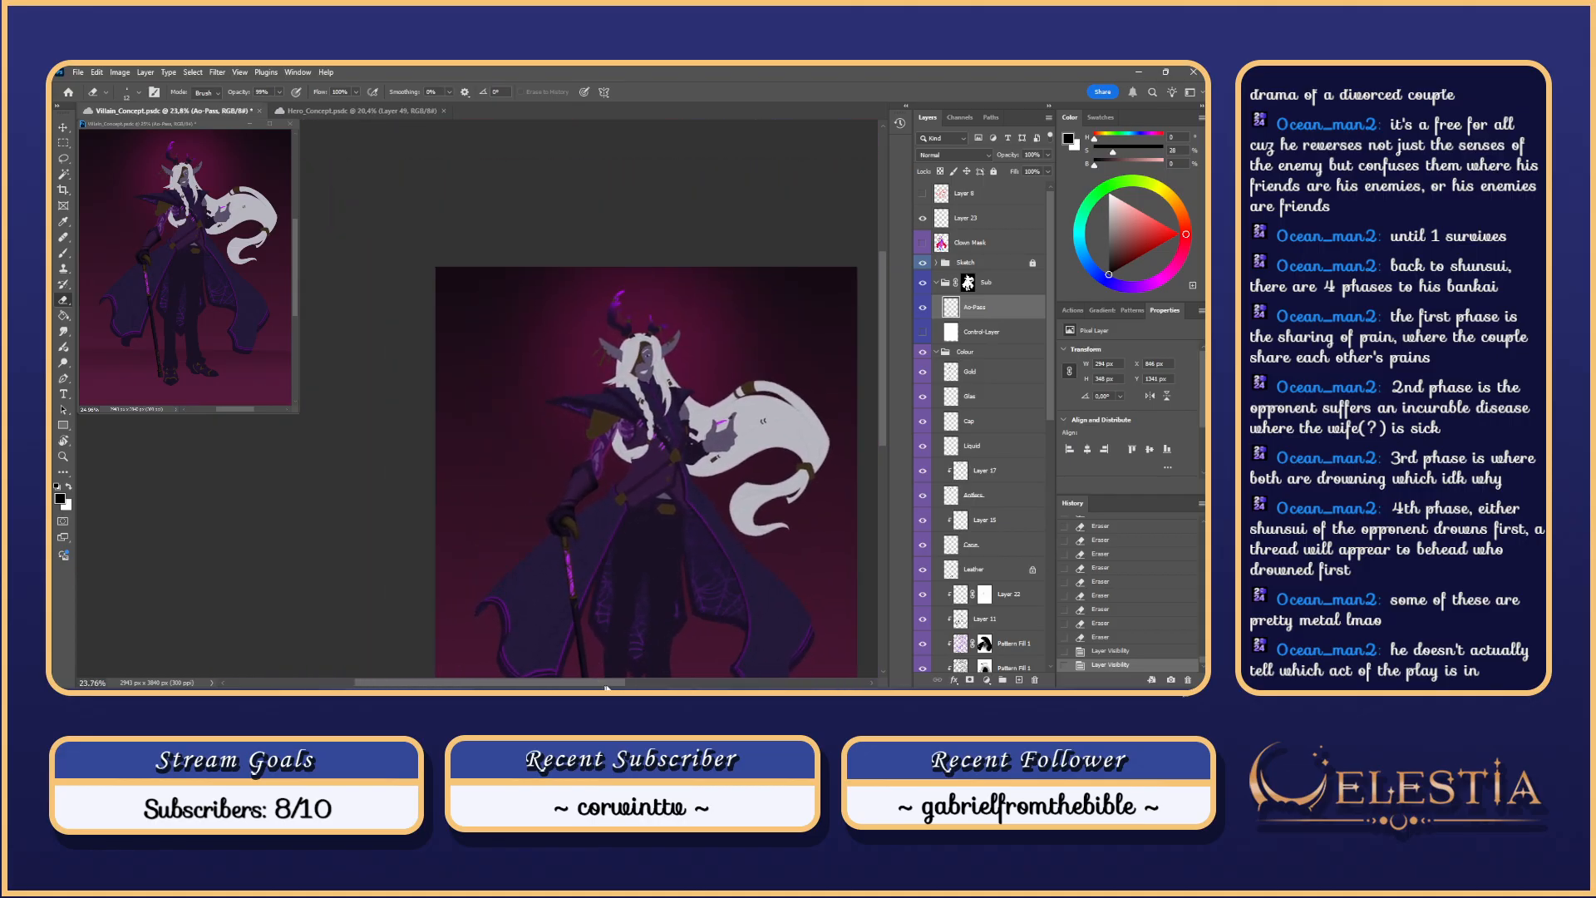
drag(883, 412, 883, 470)
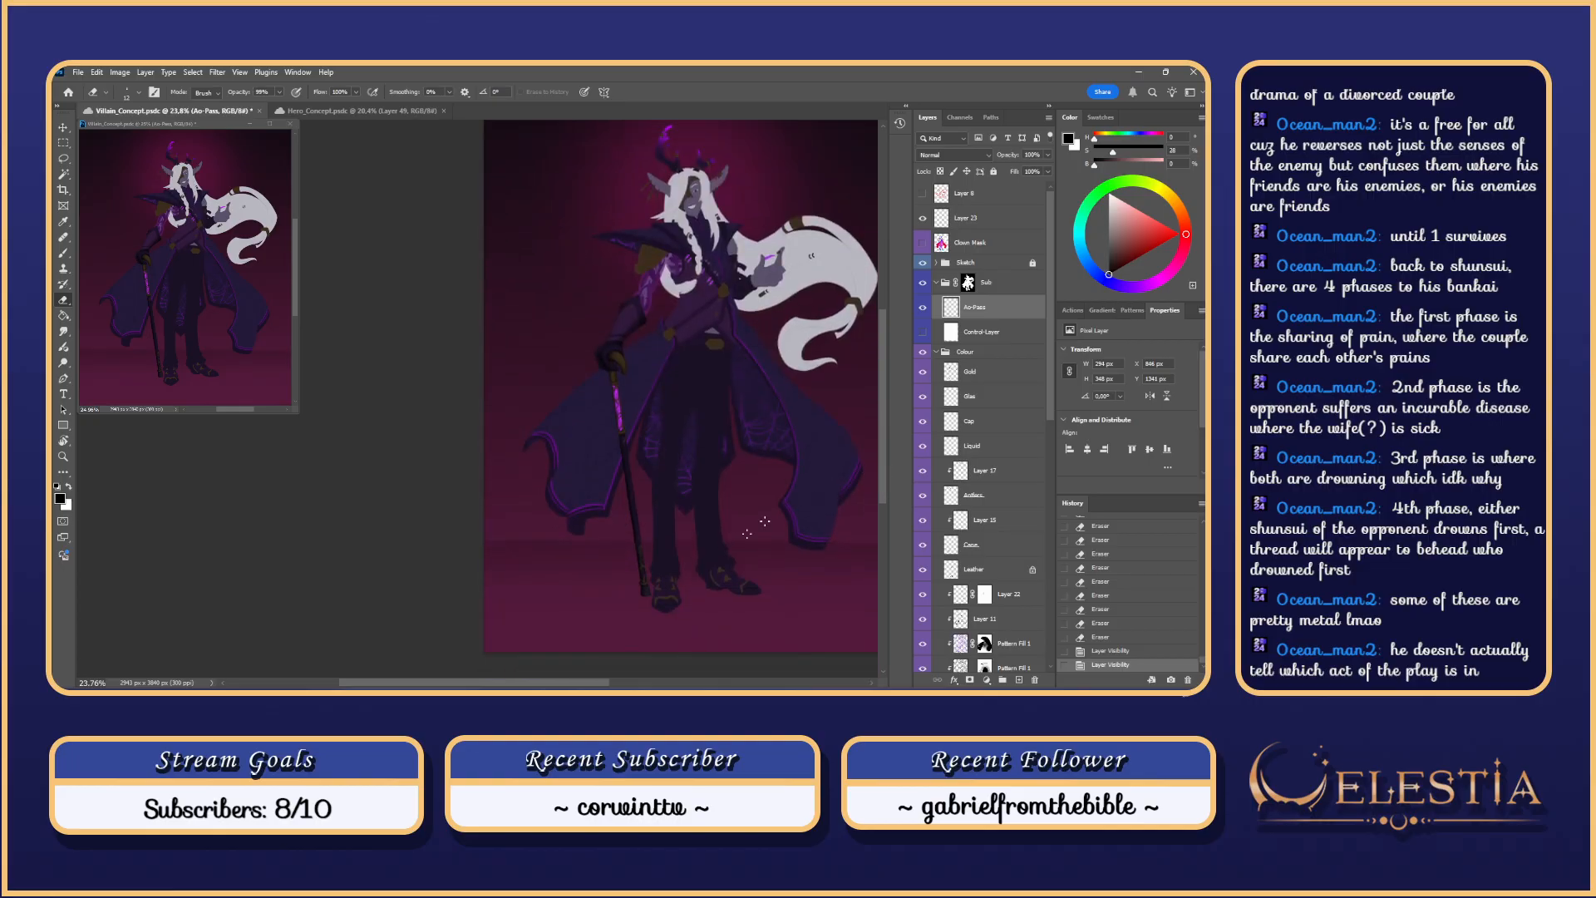
drag(597, 683, 613, 683)
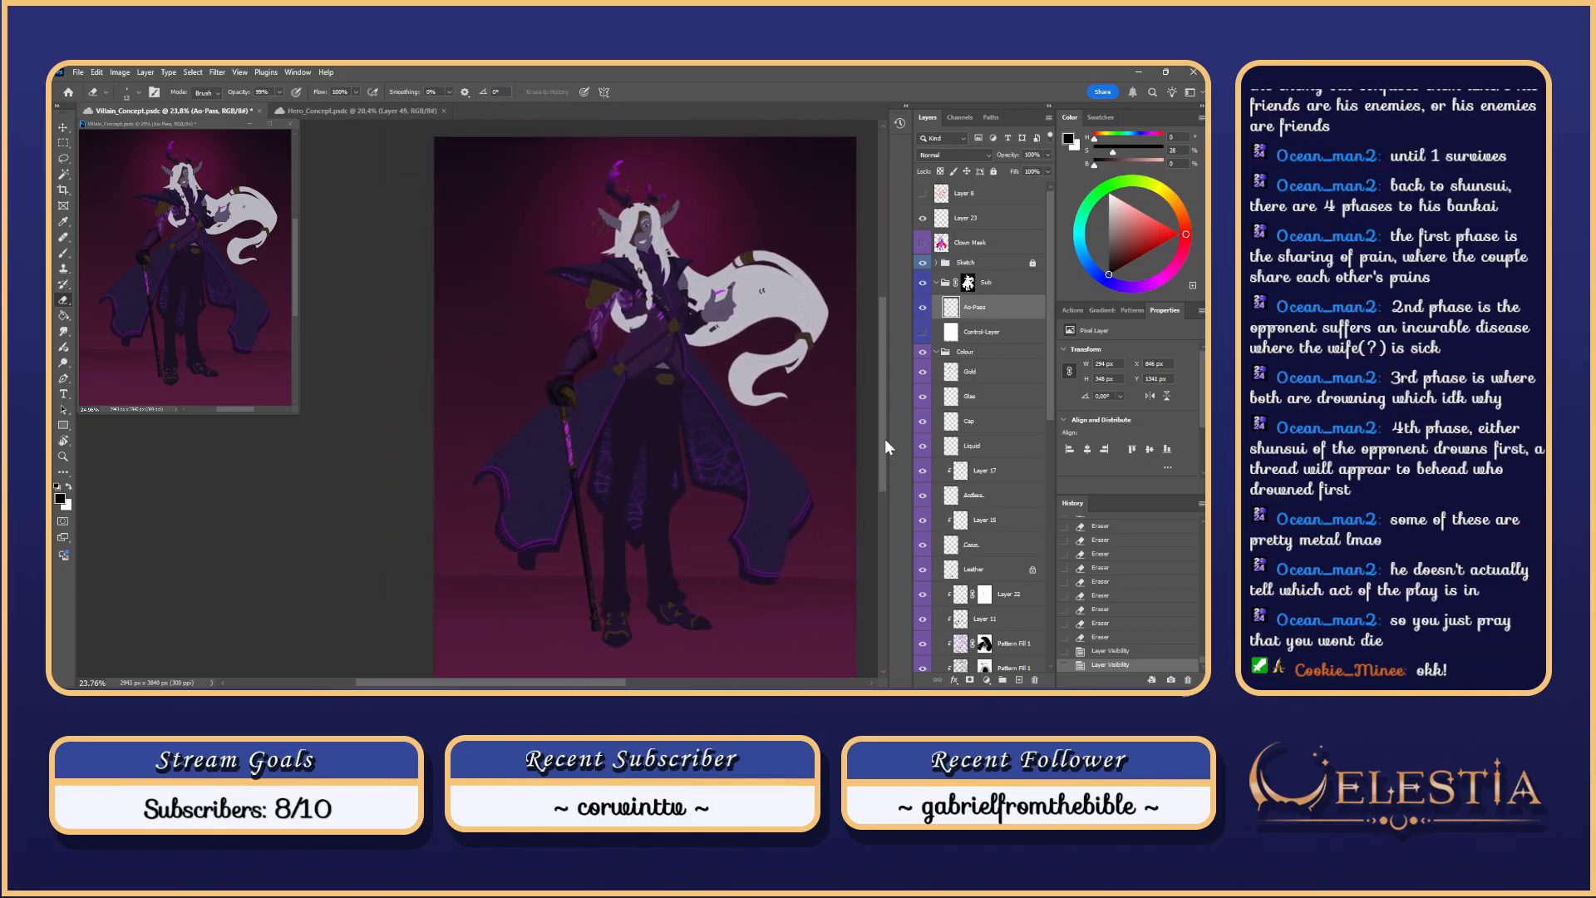
Step: Show Layer 8's red scribbles and rotate the view 180°
click(922, 193)
key(r)
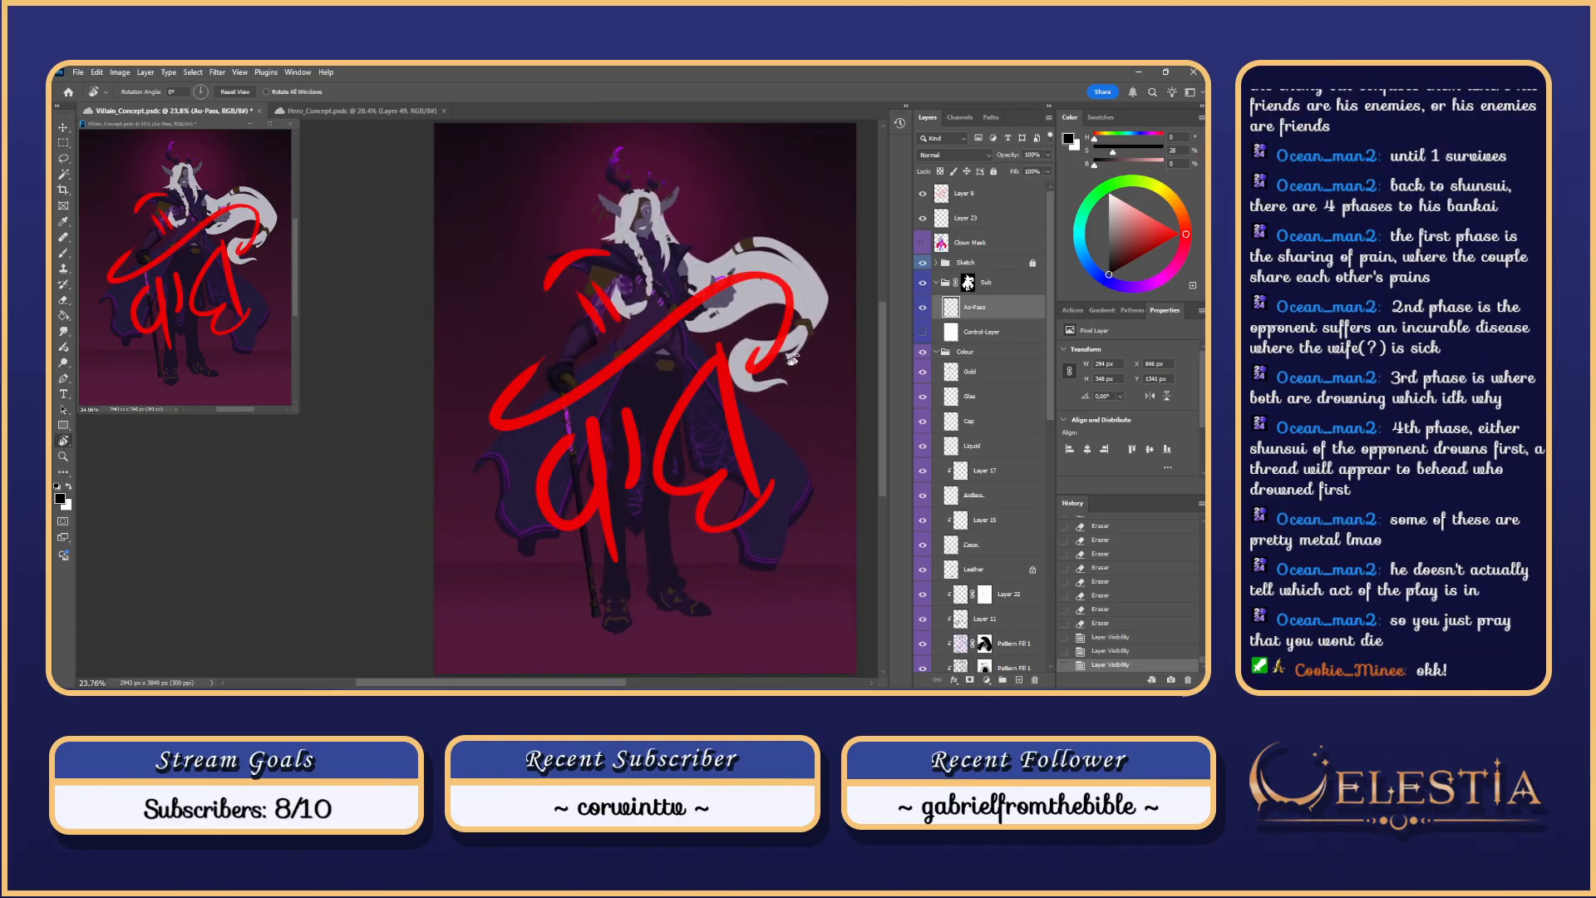
drag(753, 389, 251, 424)
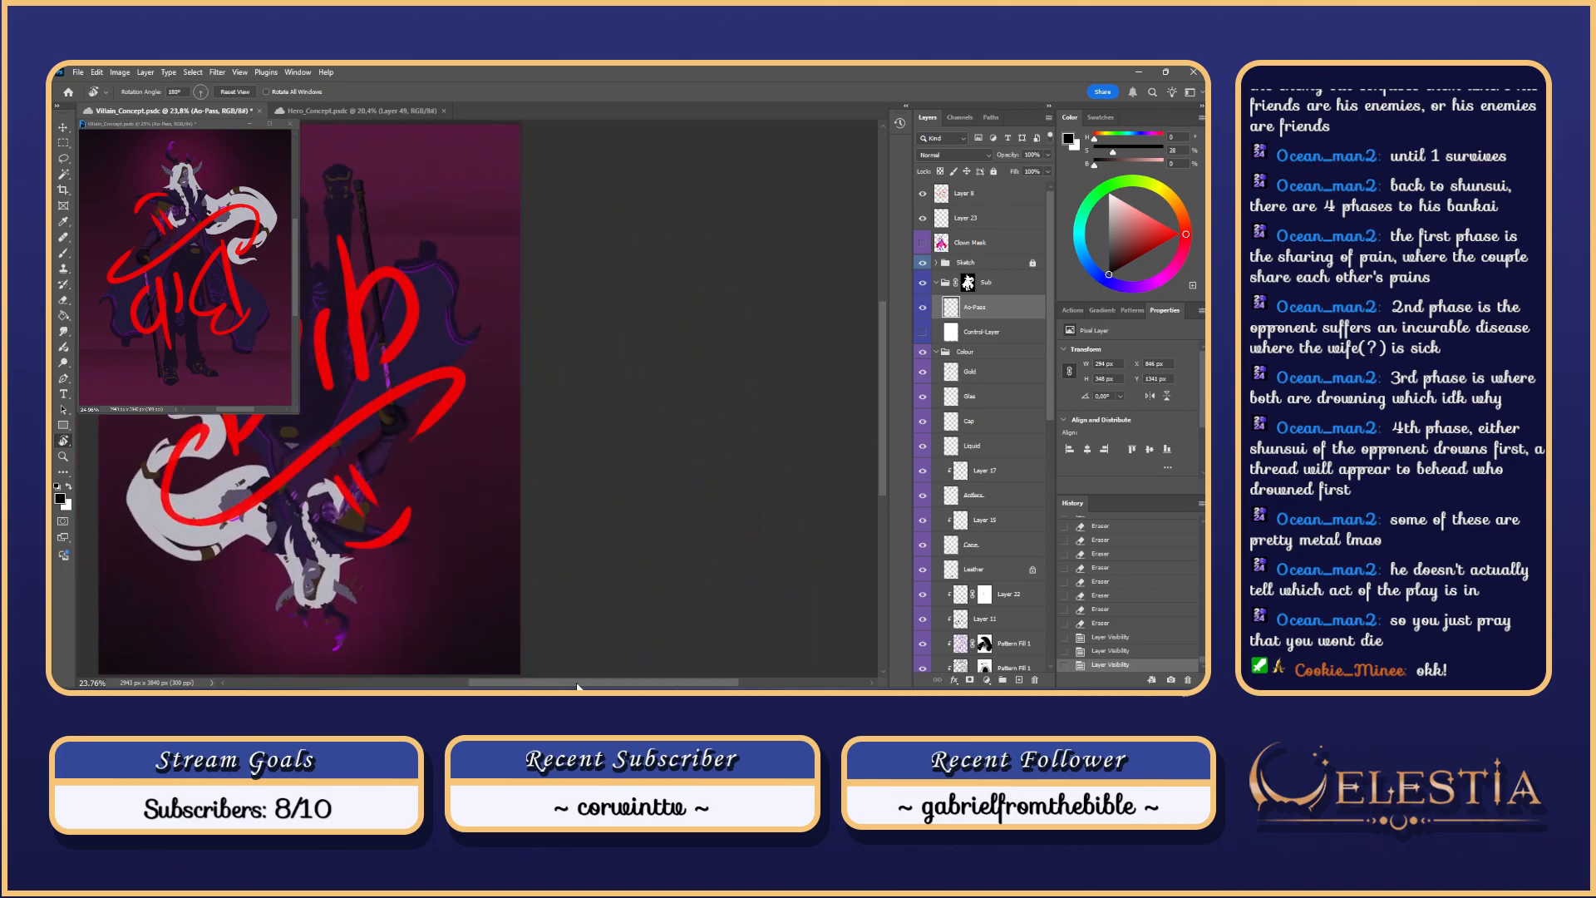
drag(586, 682, 471, 675)
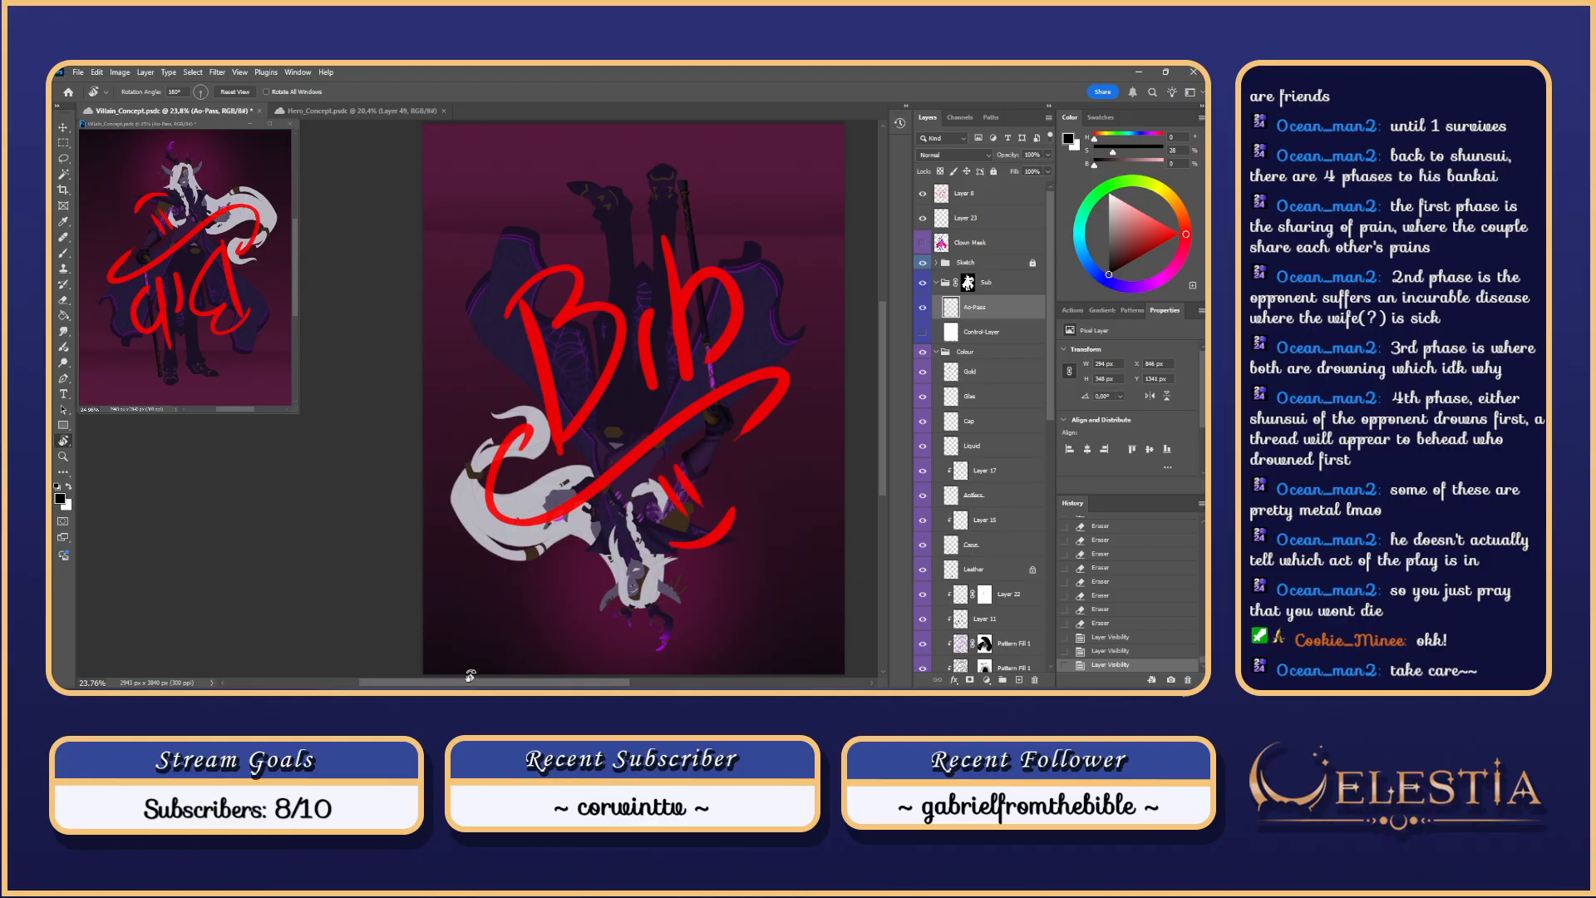
Step: Save Villain_Concept.psd and reset the view rotation to 0°
key(ctrl+s)
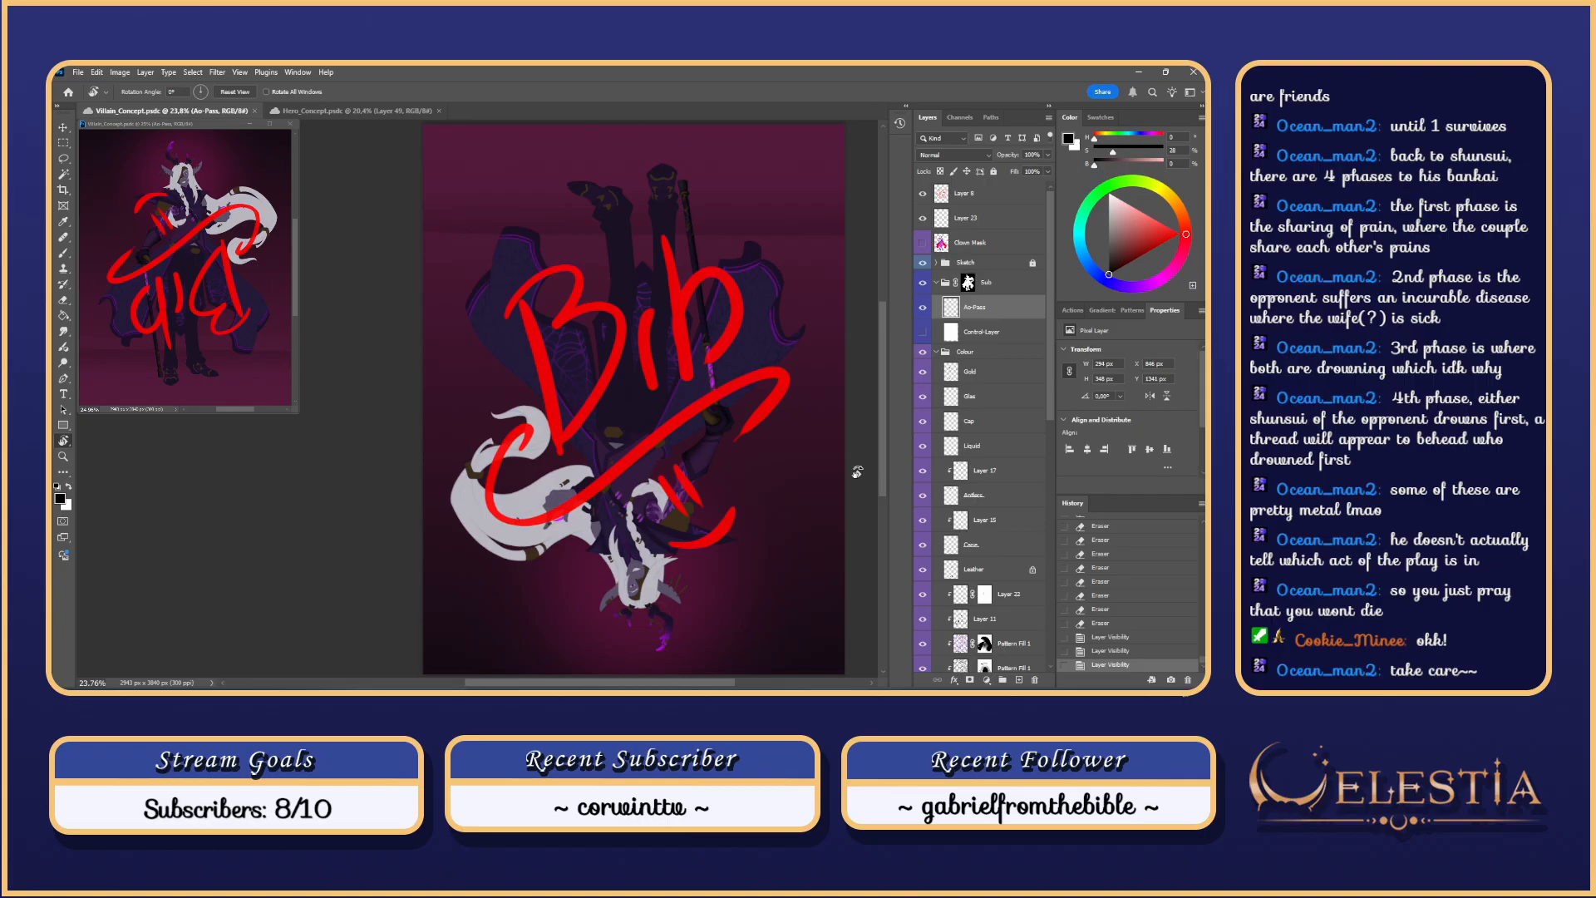
key(Escape)
Step: Hide Layer 8's red sketch, then zoom and pan to frame the whole coloured figure
click(922, 193)
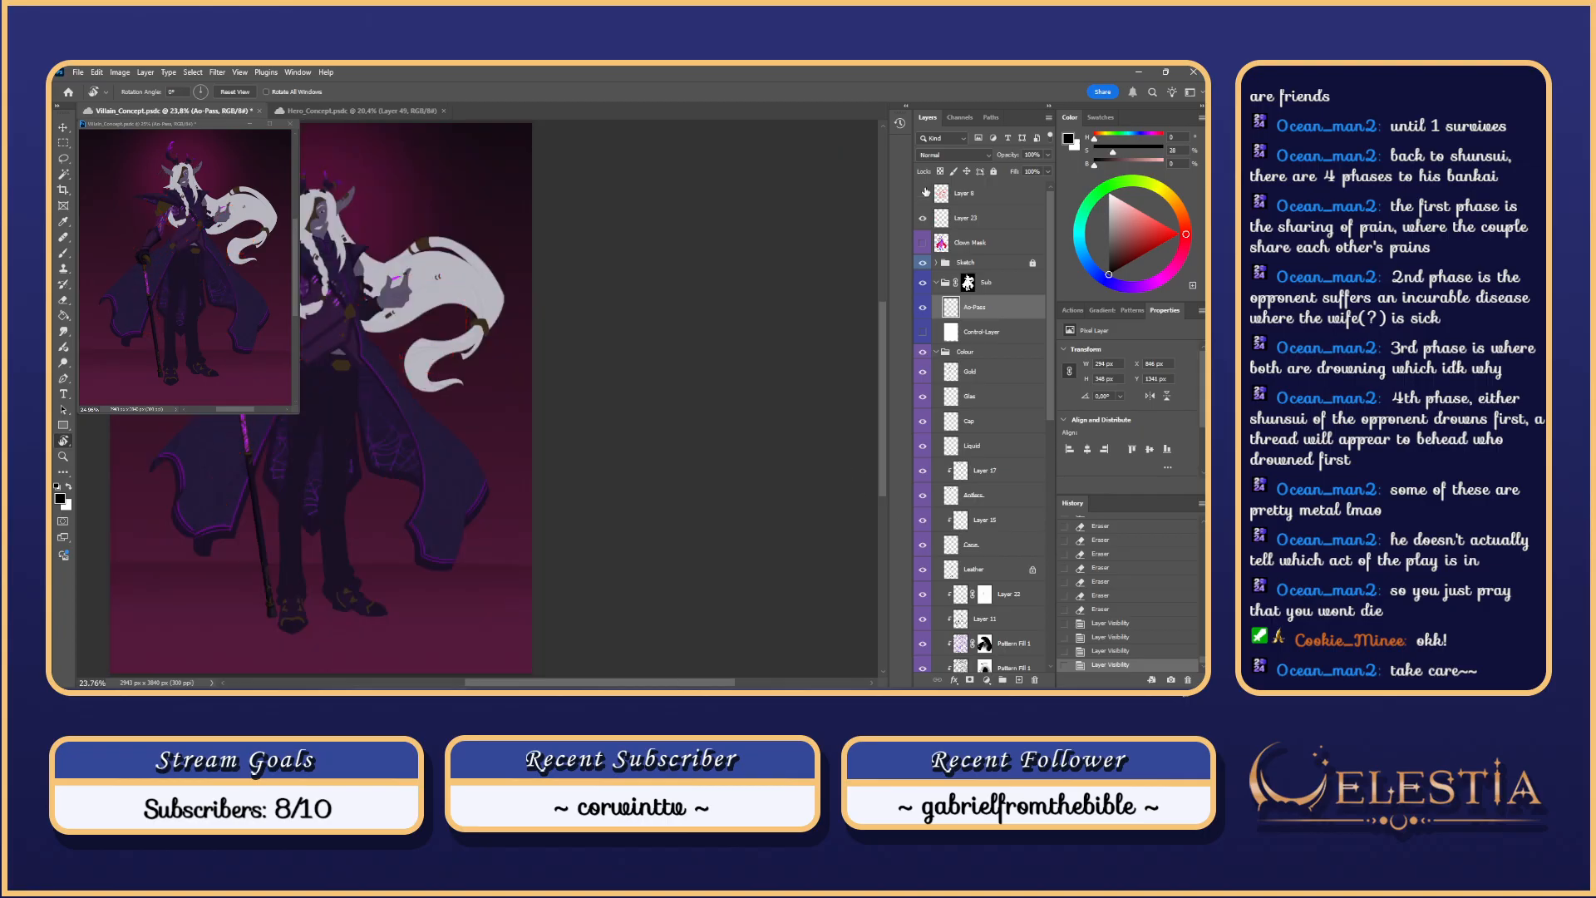
drag(516, 683, 432, 685)
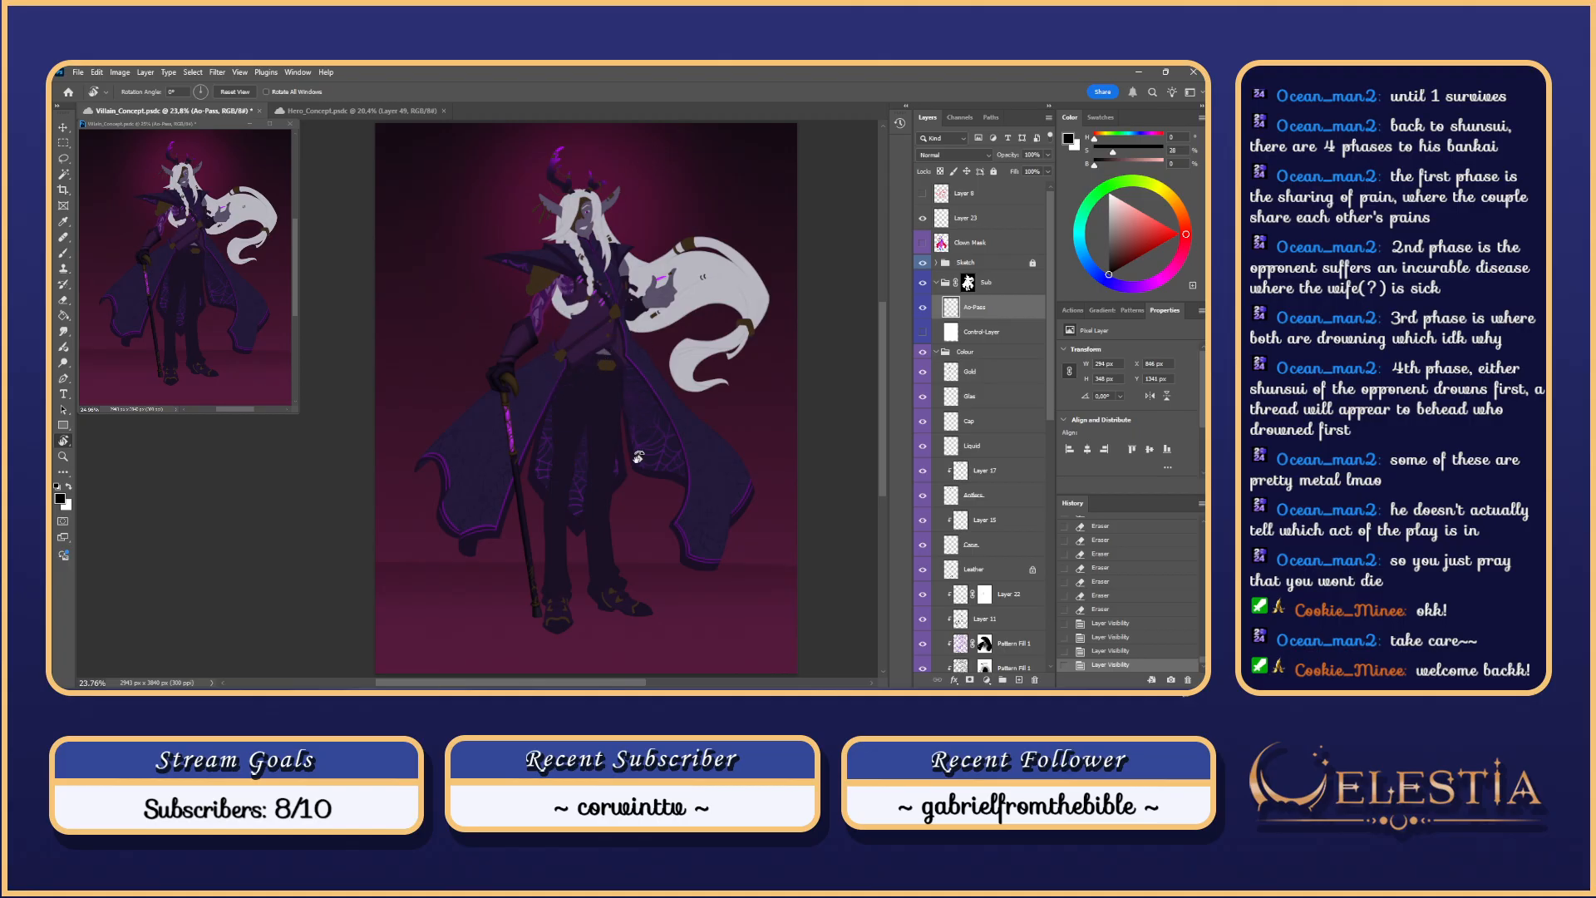
scroll(632, 453, up, 2)
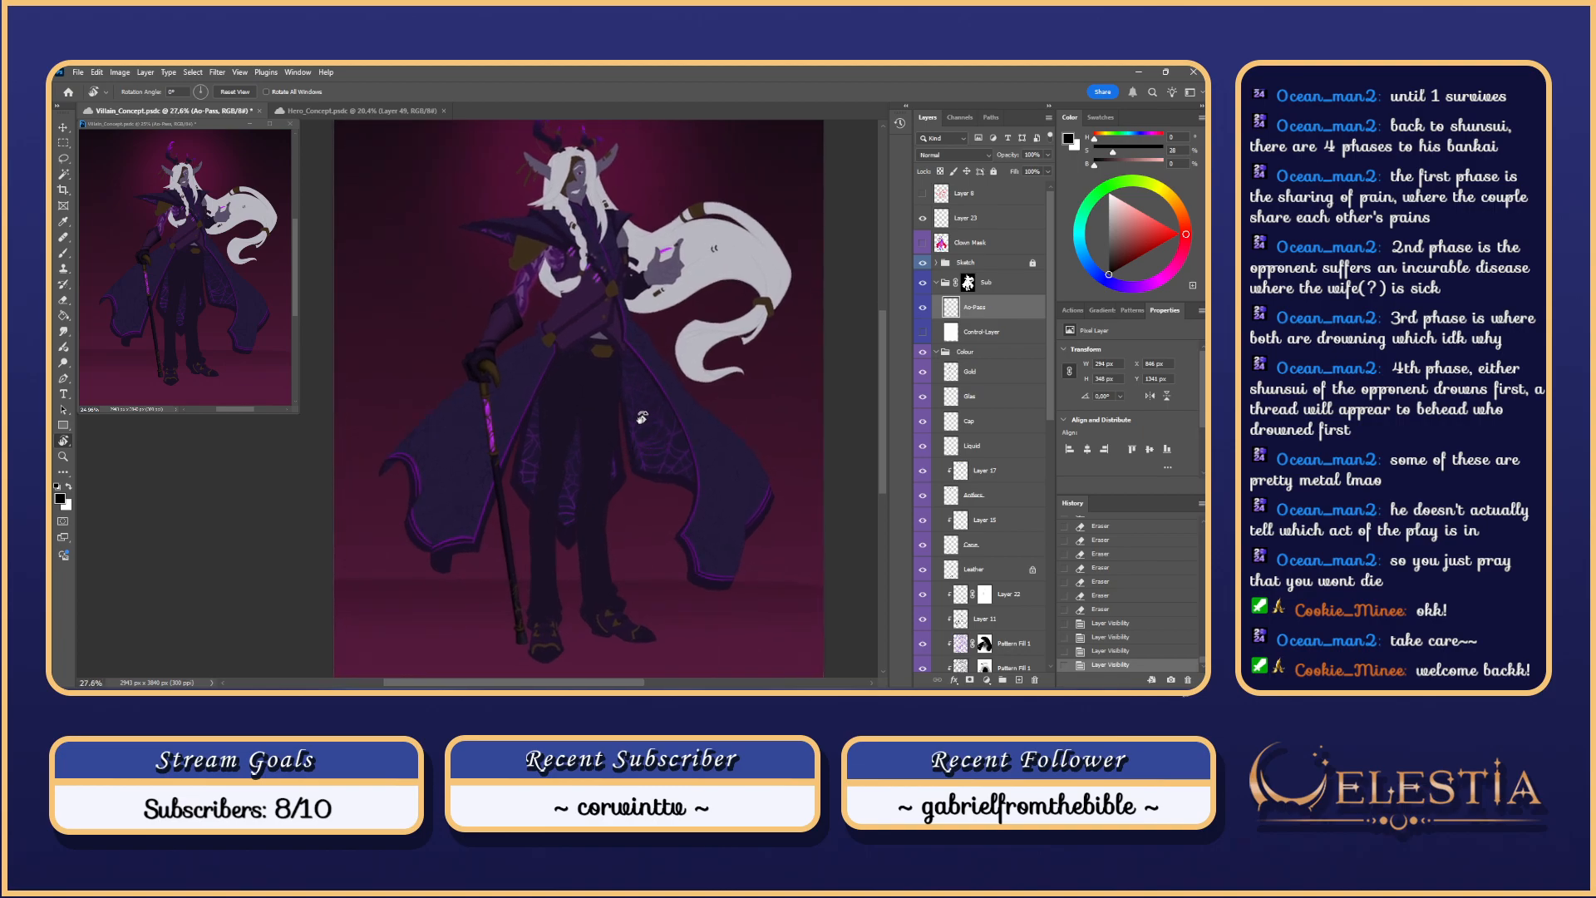
drag(641, 417, 638, 479)
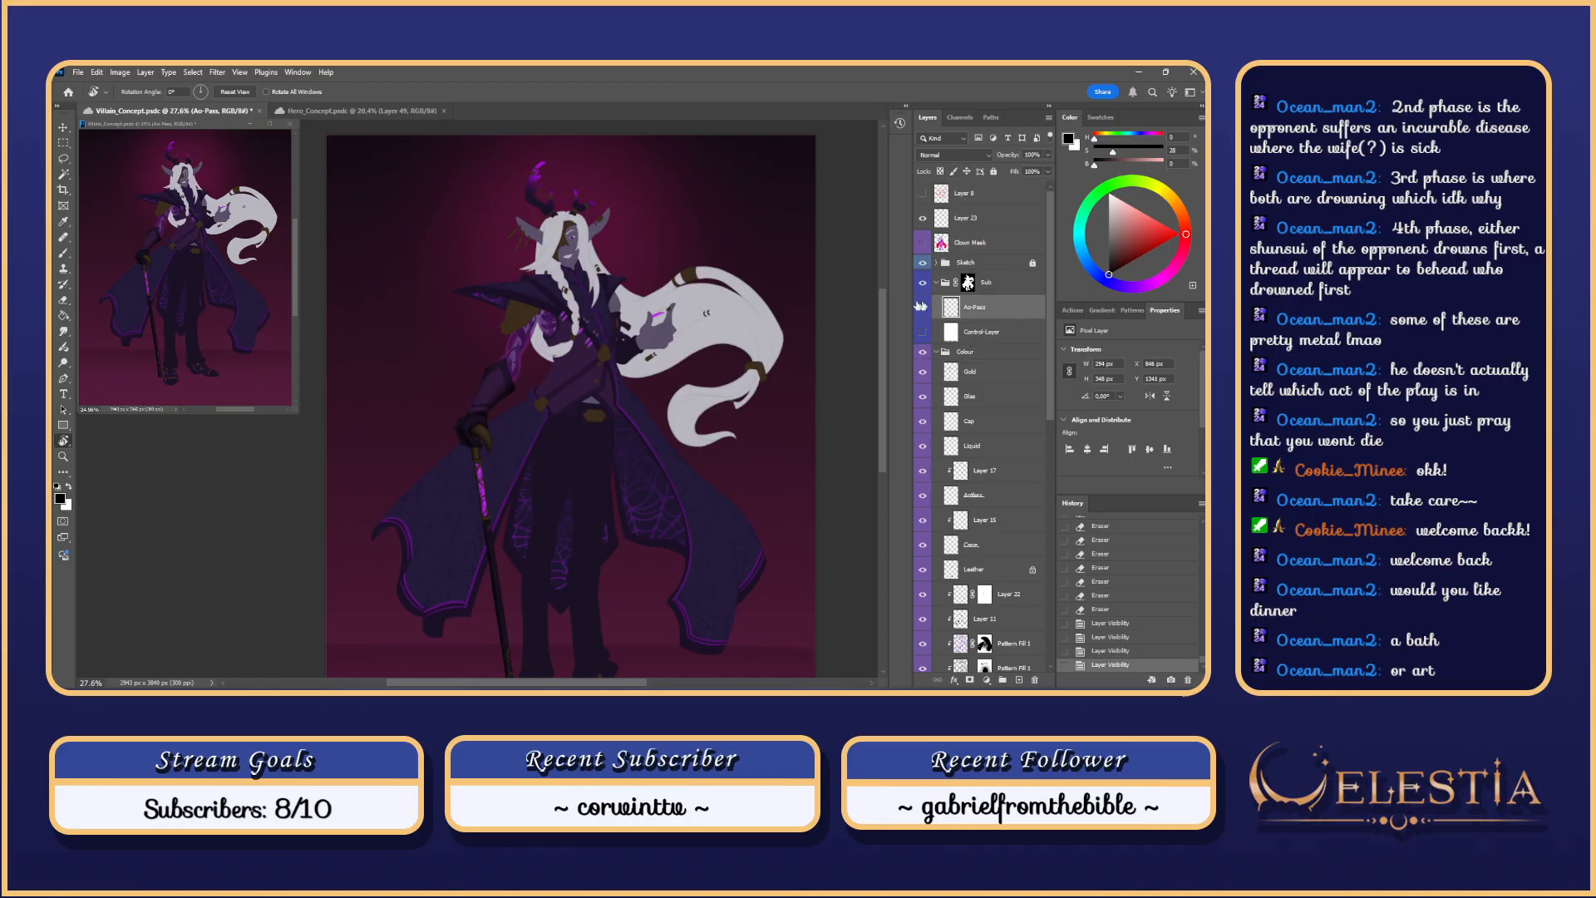
Step: Turn Control-Layer back on and zoom in on the figure's head and upper arm
click(923, 332)
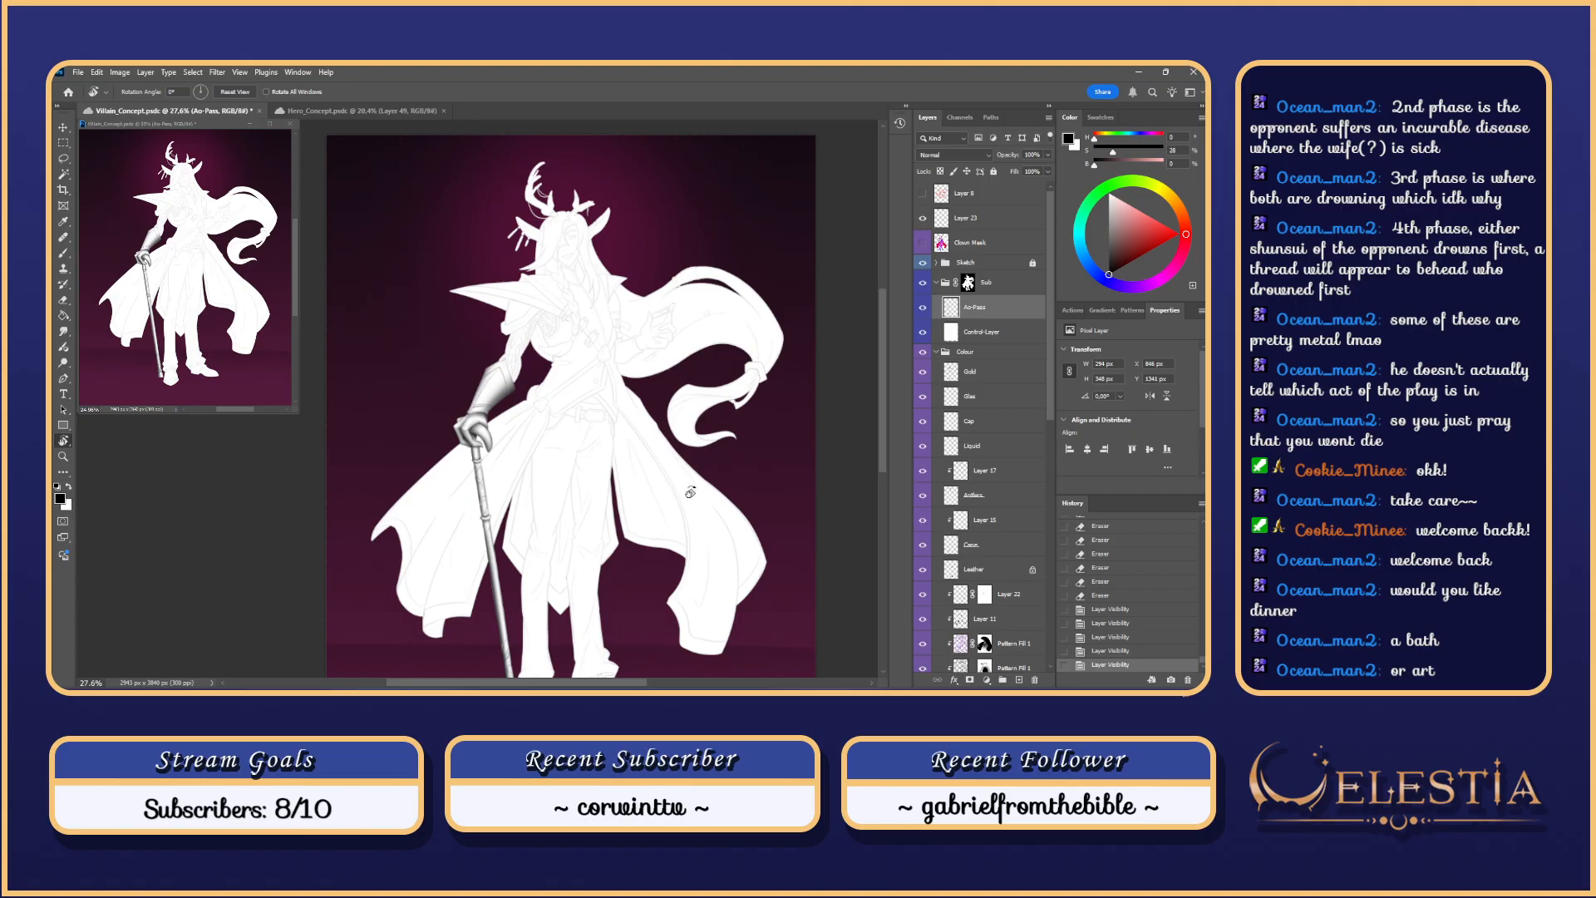
scroll(592, 432, up, 6)
drag(480, 300, 522, 454)
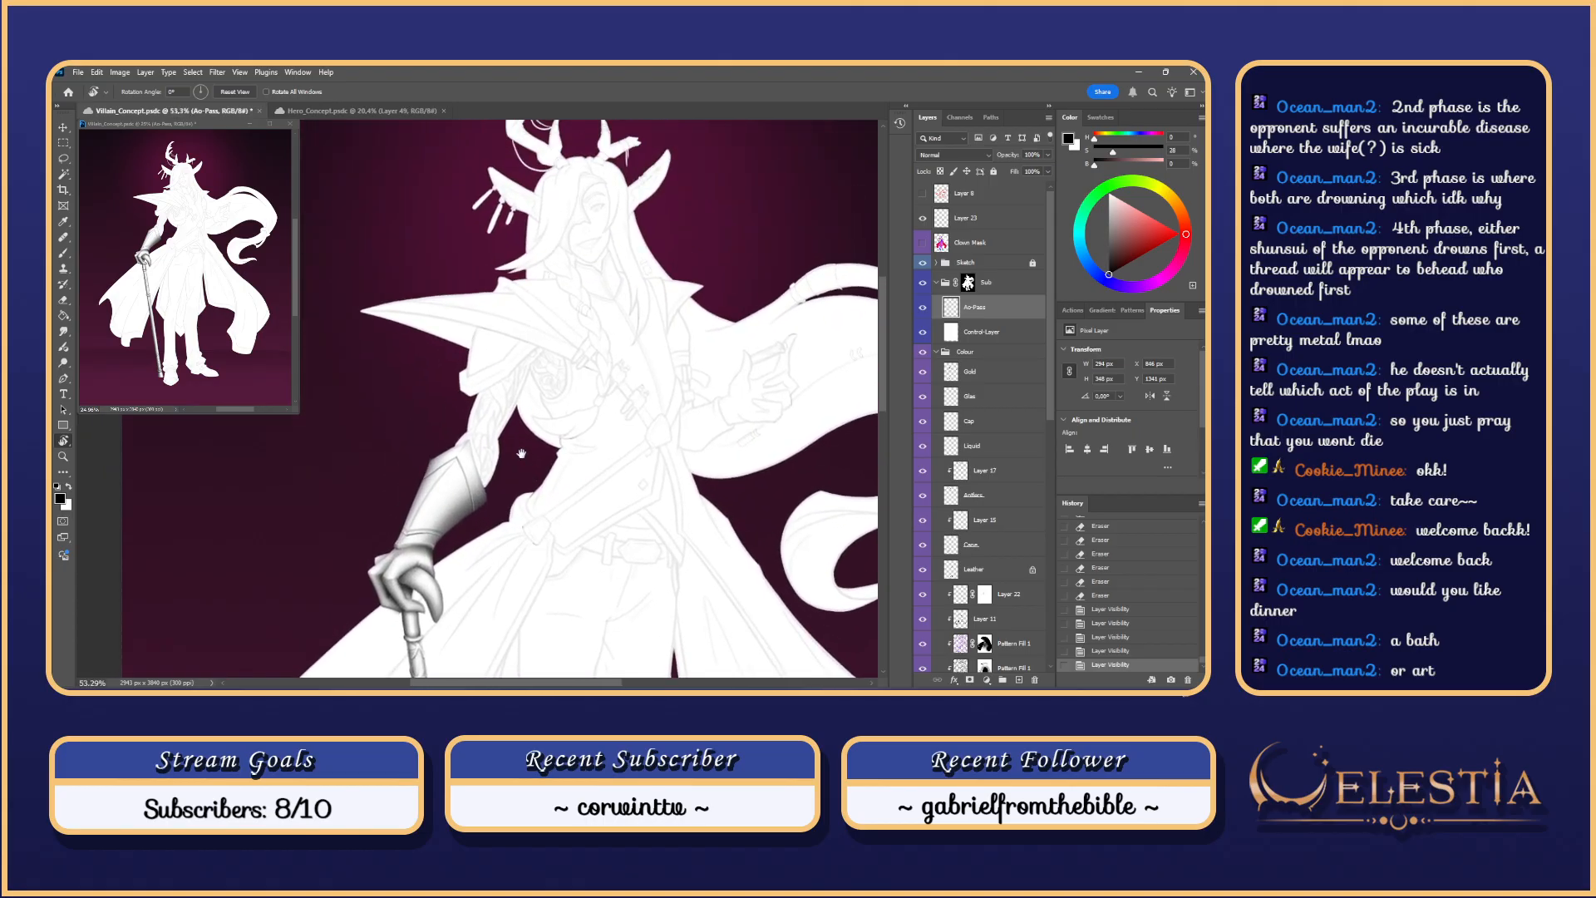
key(l)
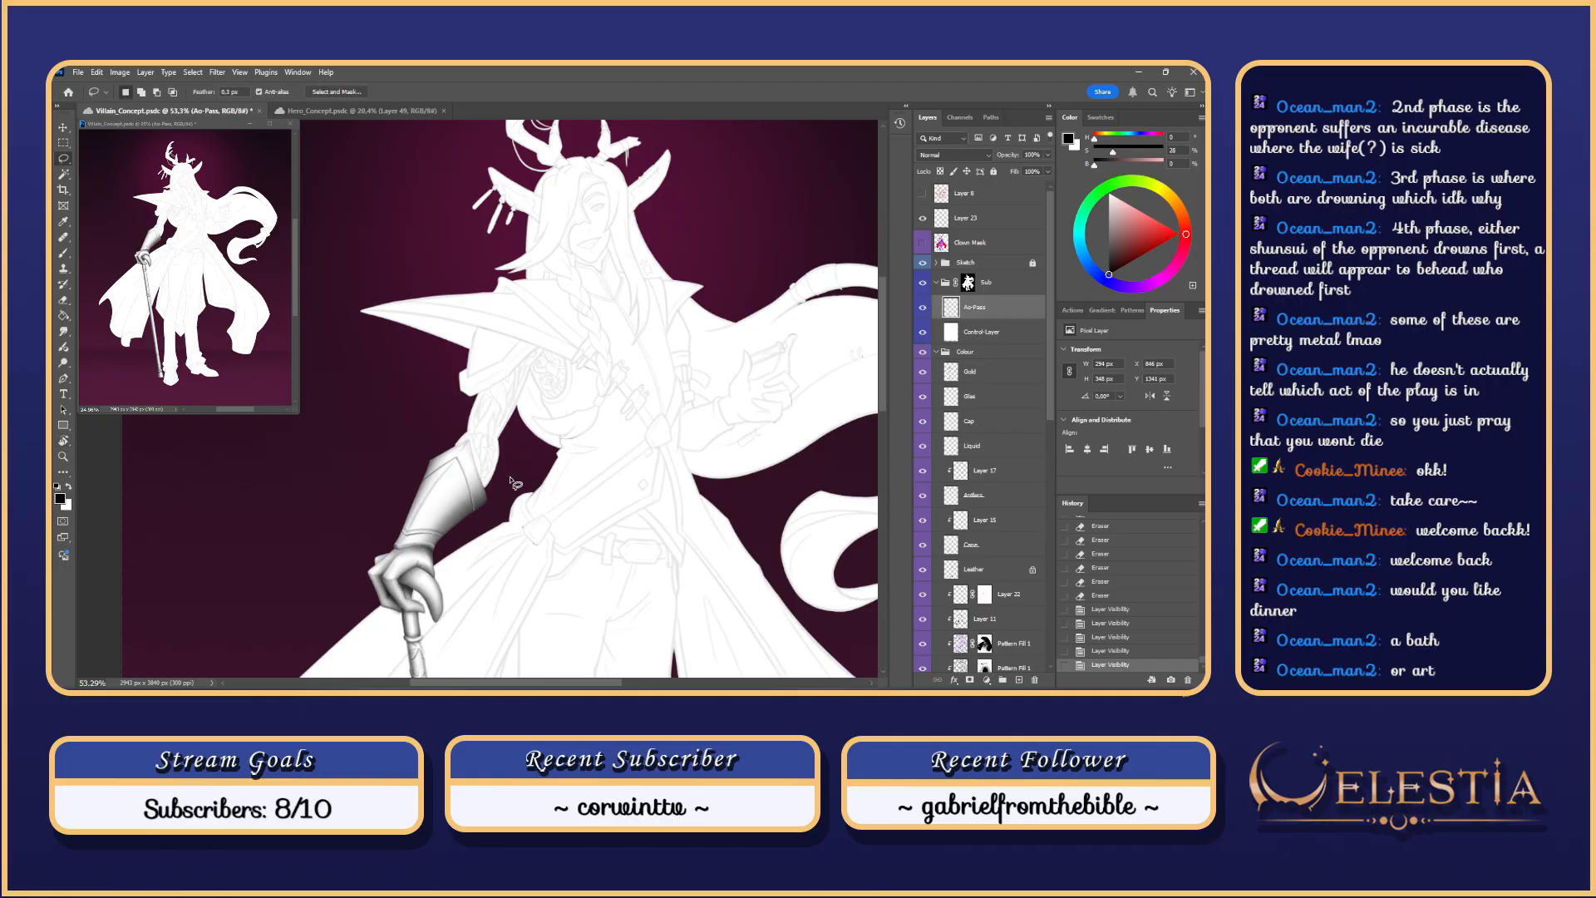
scroll(521, 480, up, 3)
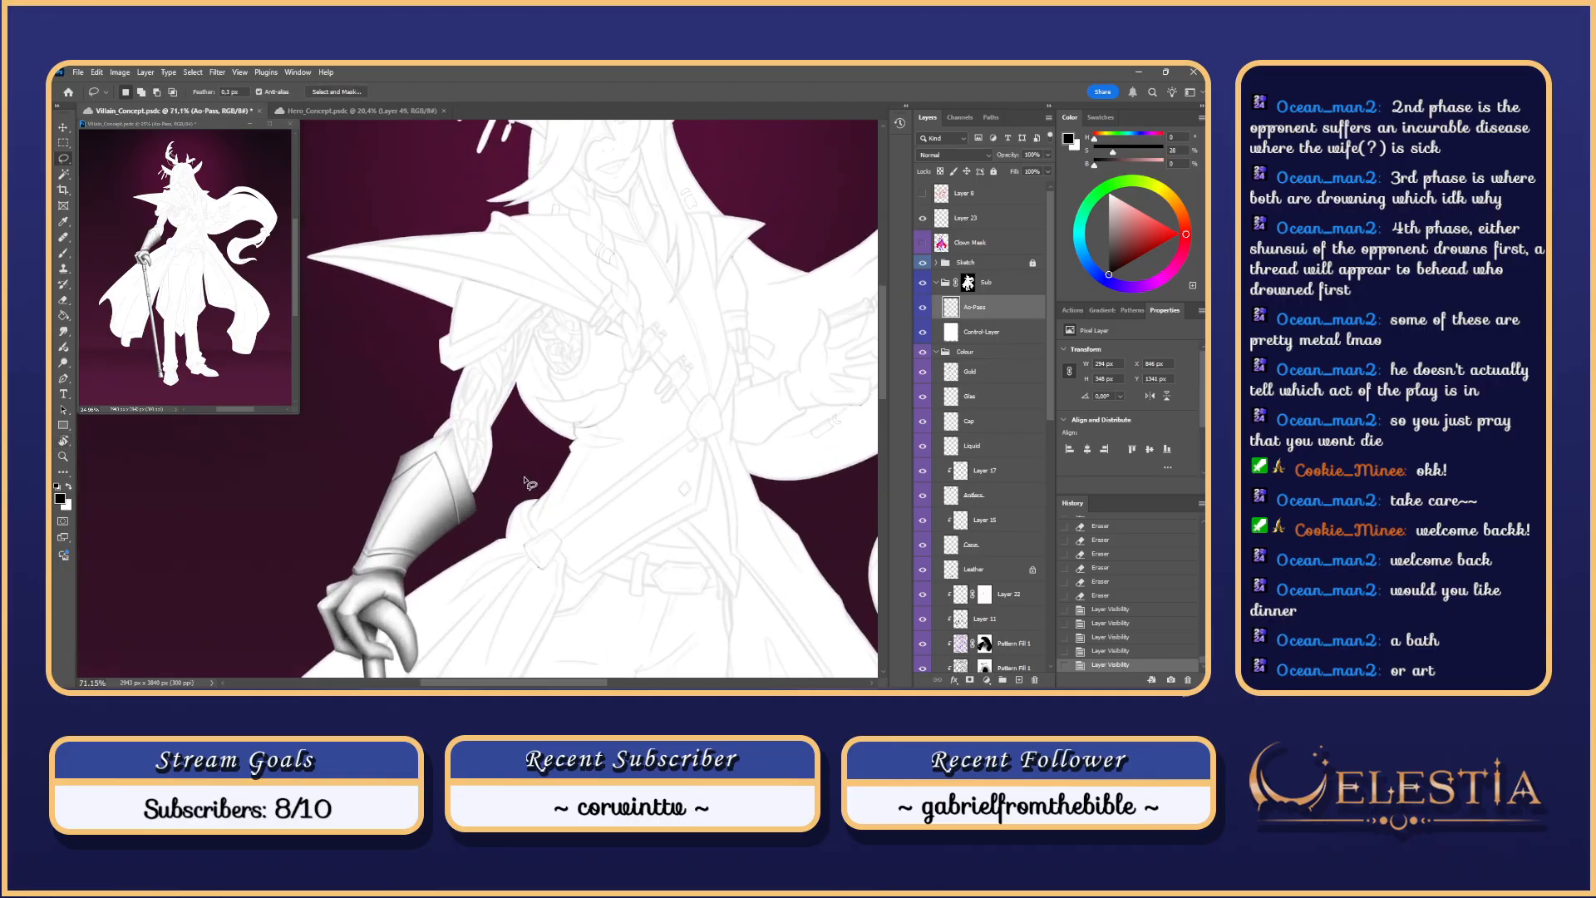
scroll(530, 485, up, 1)
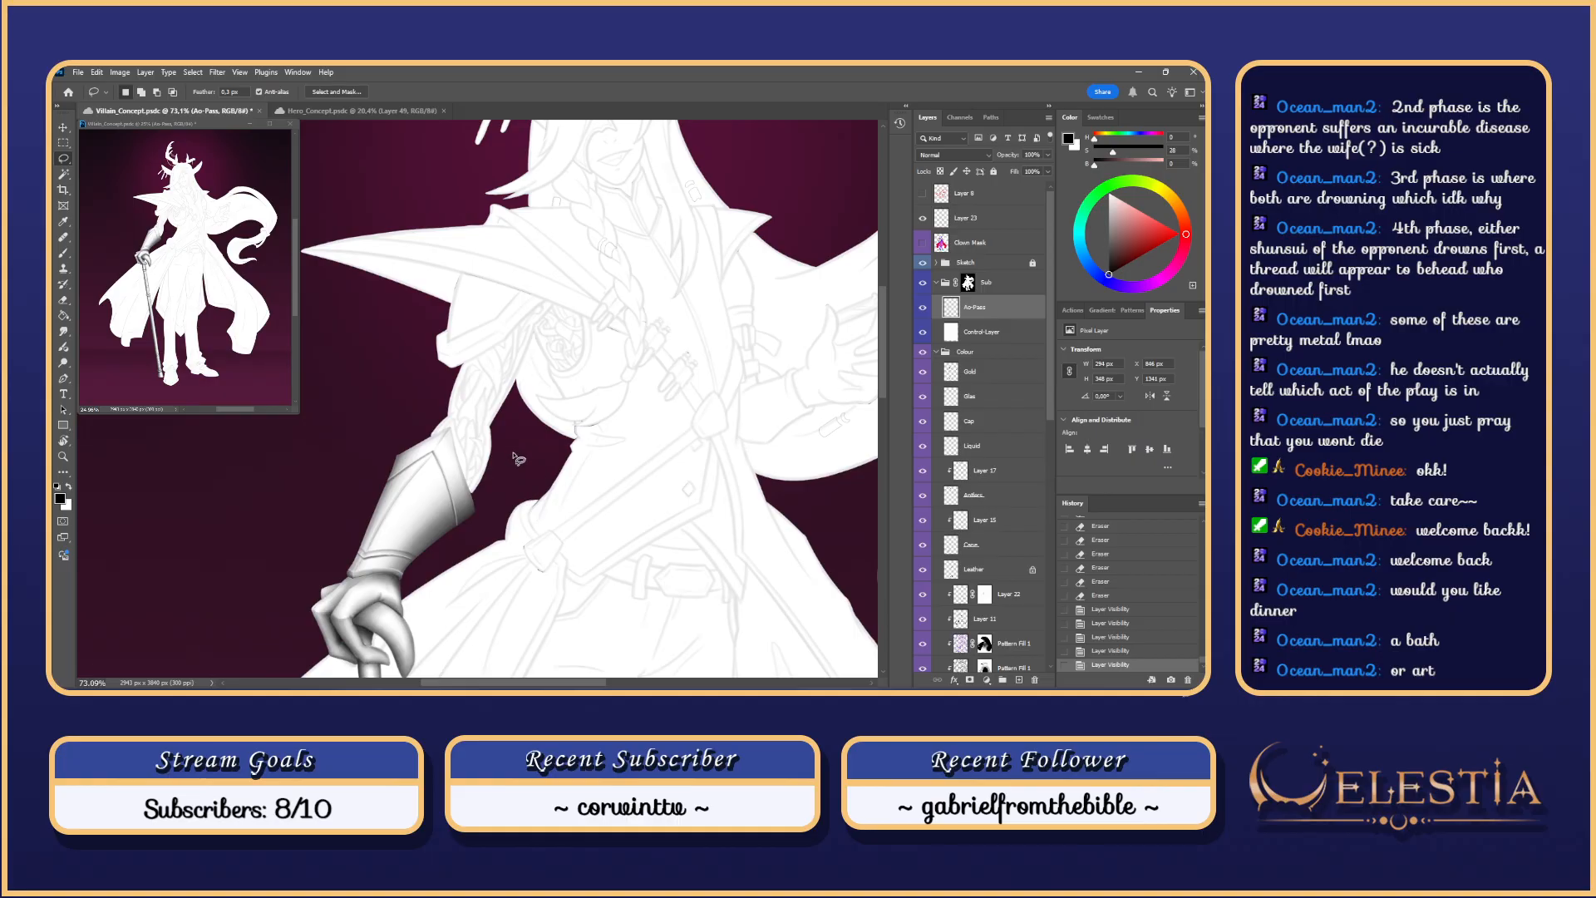
drag(521, 466, 532, 525)
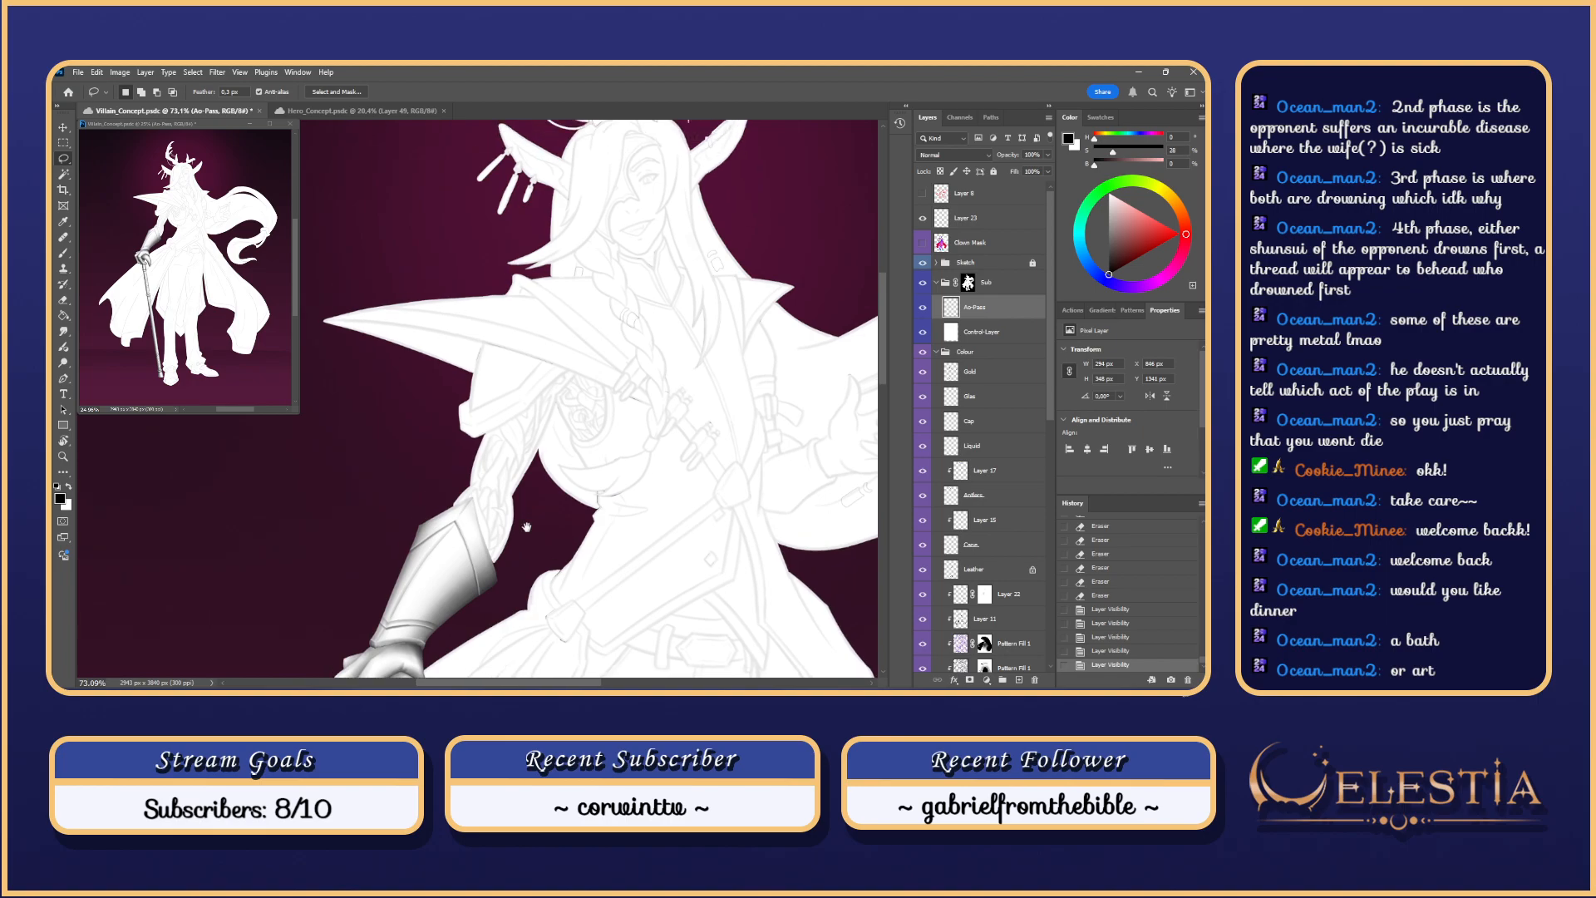
Step: Magic Wand a region on Clown Mask, then make Ao-Pass the Brush's target layer
click(942, 245)
key(w)
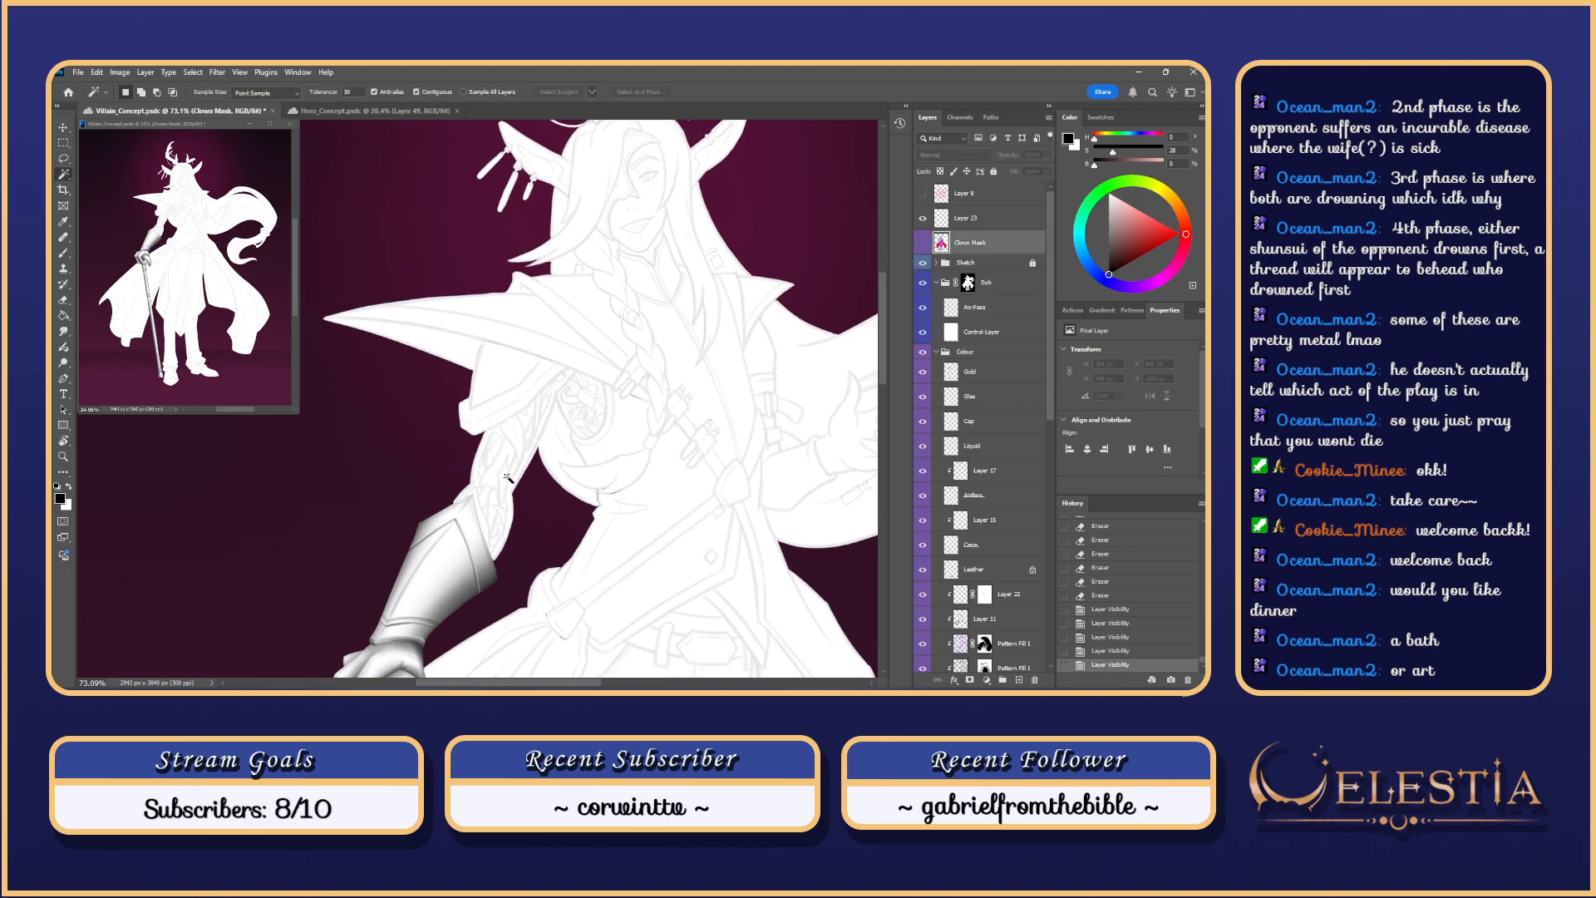
click(510, 476)
key(b)
click(495, 557)
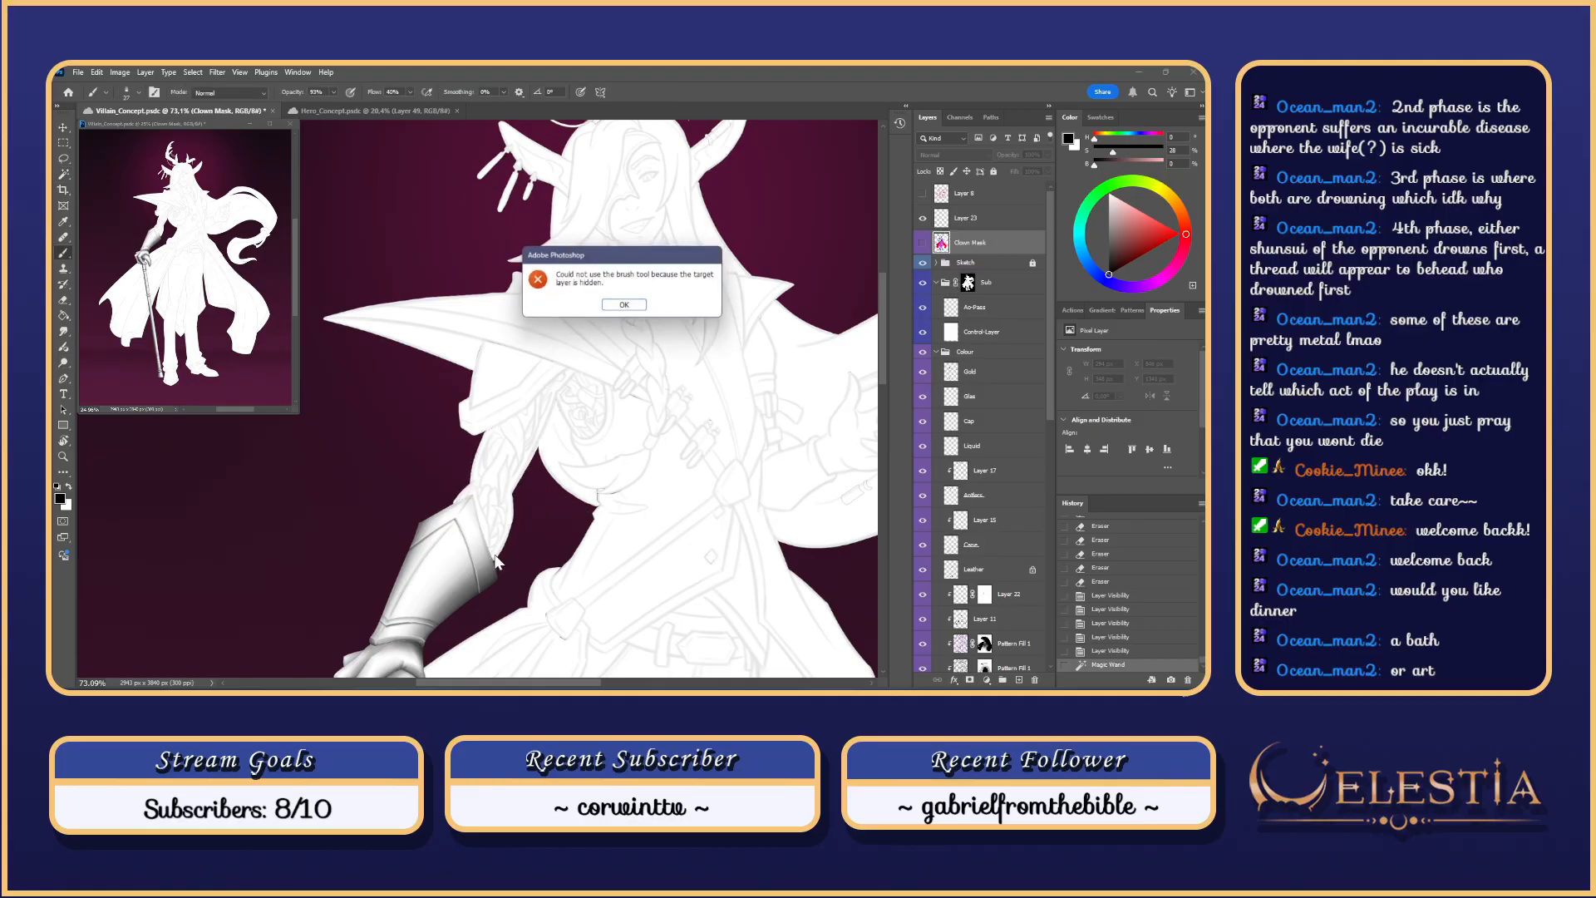
click(632, 309)
click(1004, 308)
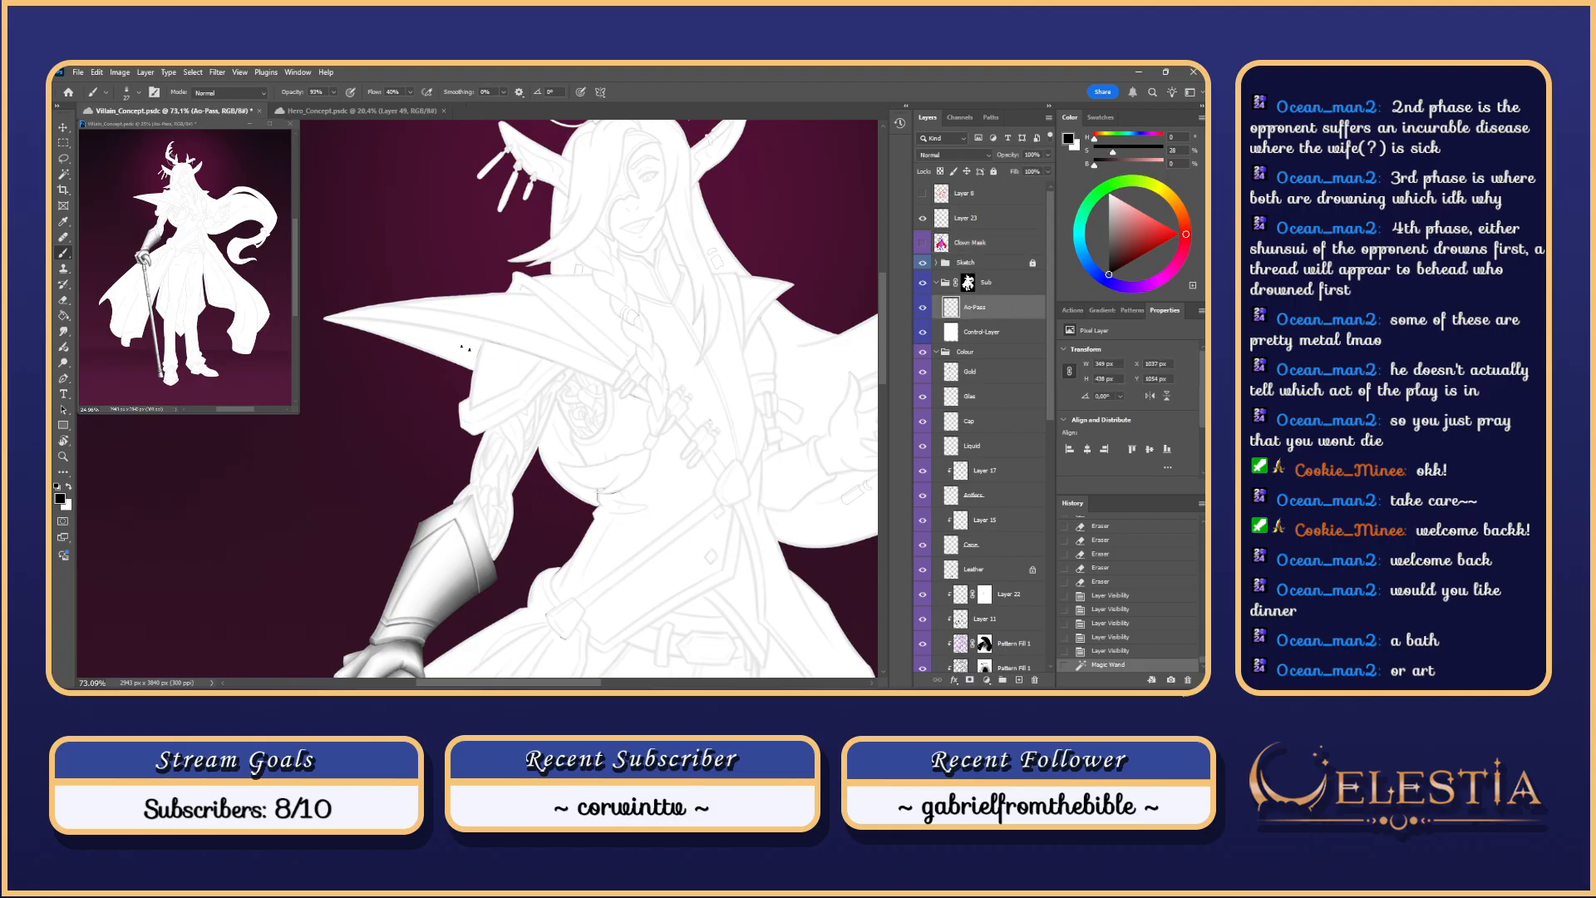
Step: Enlarge the soft brush and try grey shading strokes up the forearm, undoing the misses
scroll(500, 551, up, 1)
mouse_move(503, 551)
mouse_down()
mouse_move(509, 489)
mouse_move(525, 538)
mouse_move(502, 488)
mouse_move(501, 524)
mouse_move(497, 480)
mouse_up()
key(ctrl+z)
key(ctrl+z)
key(ctrl+z)
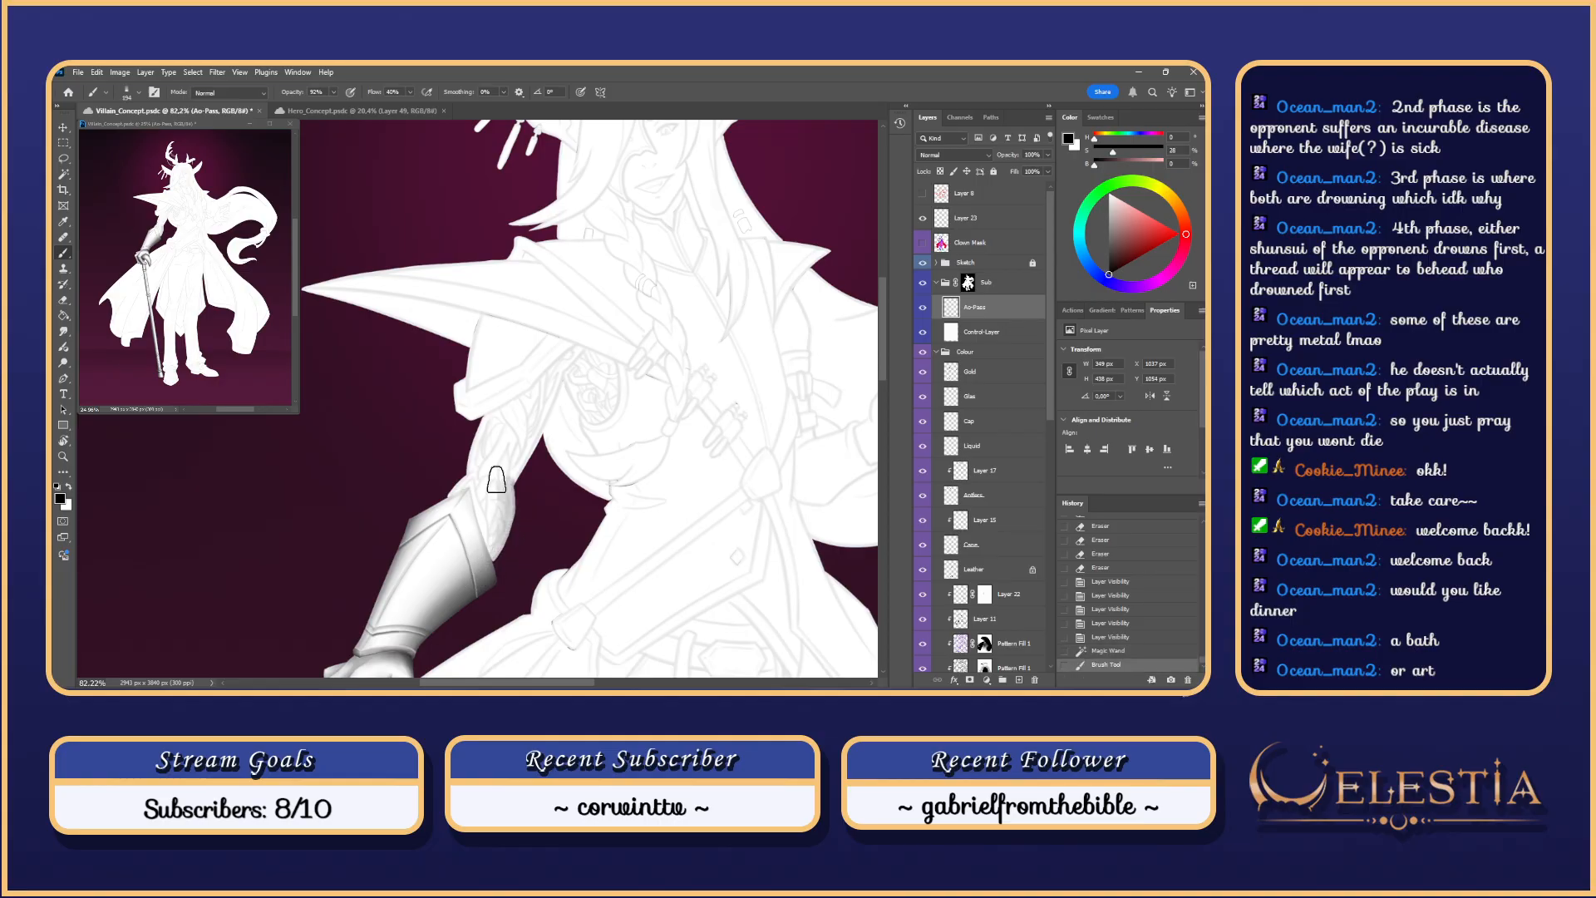
key(ctrl+z)
drag(488, 566, 497, 475)
key(ctrl+z)
drag(499, 552, 500, 469)
Step: Shade the forearm and upper arm toward the shoulder, then darken the forearm edge
key(ctrl+z)
key(ctrl+z)
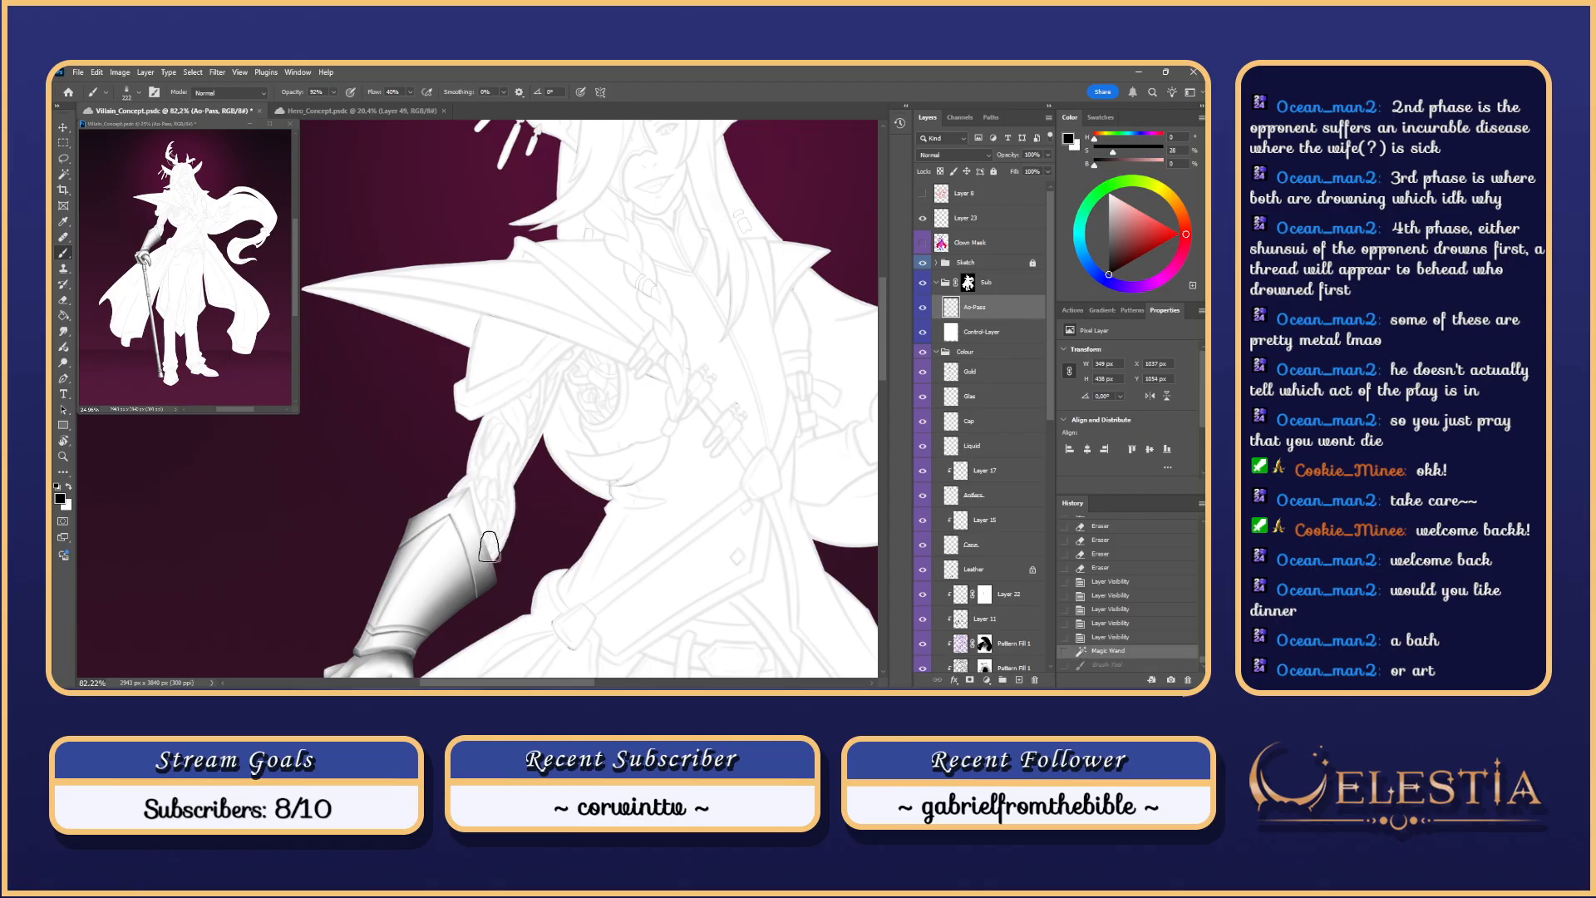
mouse_move(479, 566)
mouse_down()
mouse_move(500, 502)
mouse_move(482, 563)
mouse_move(492, 467)
mouse_move(528, 431)
mouse_move(522, 466)
mouse_move(547, 376)
mouse_up()
key(ctrl+z)
key(ctrl+z)
mouse_move(519, 467)
mouse_down()
mouse_move(555, 347)
mouse_move(602, 282)
mouse_move(550, 410)
mouse_move(570, 356)
mouse_up()
key(ctrl+z)
key(ctrl+z)
key(ctrl+z)
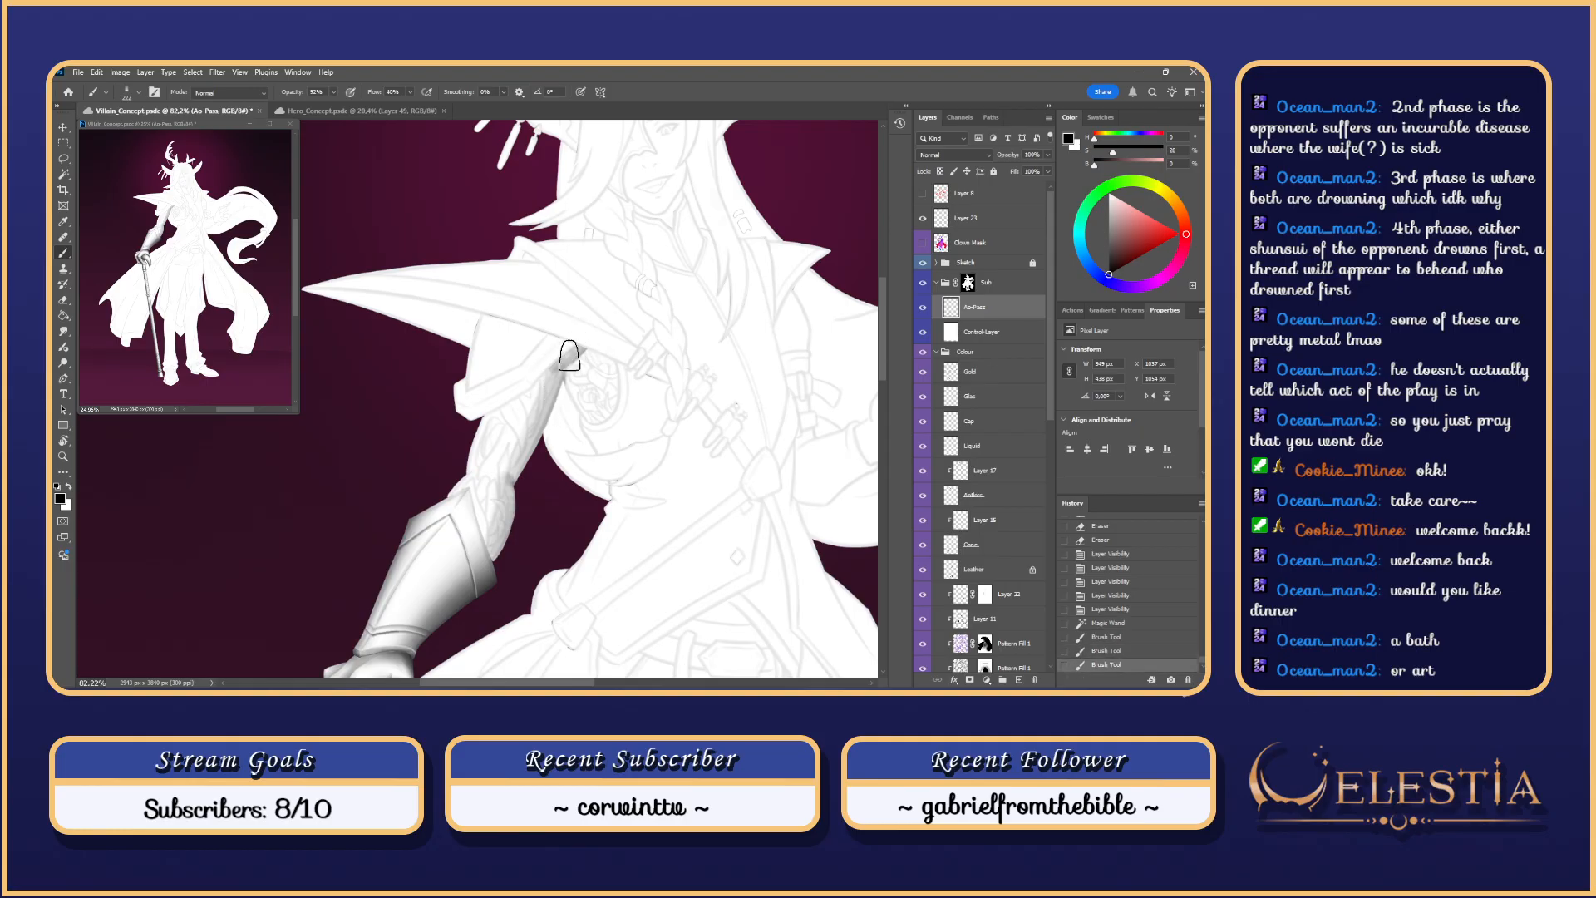
key(ctrl+z)
mouse_move(507, 486)
mouse_down()
mouse_move(522, 449)
mouse_move(492, 556)
mouse_up()
key(ctrl+z)
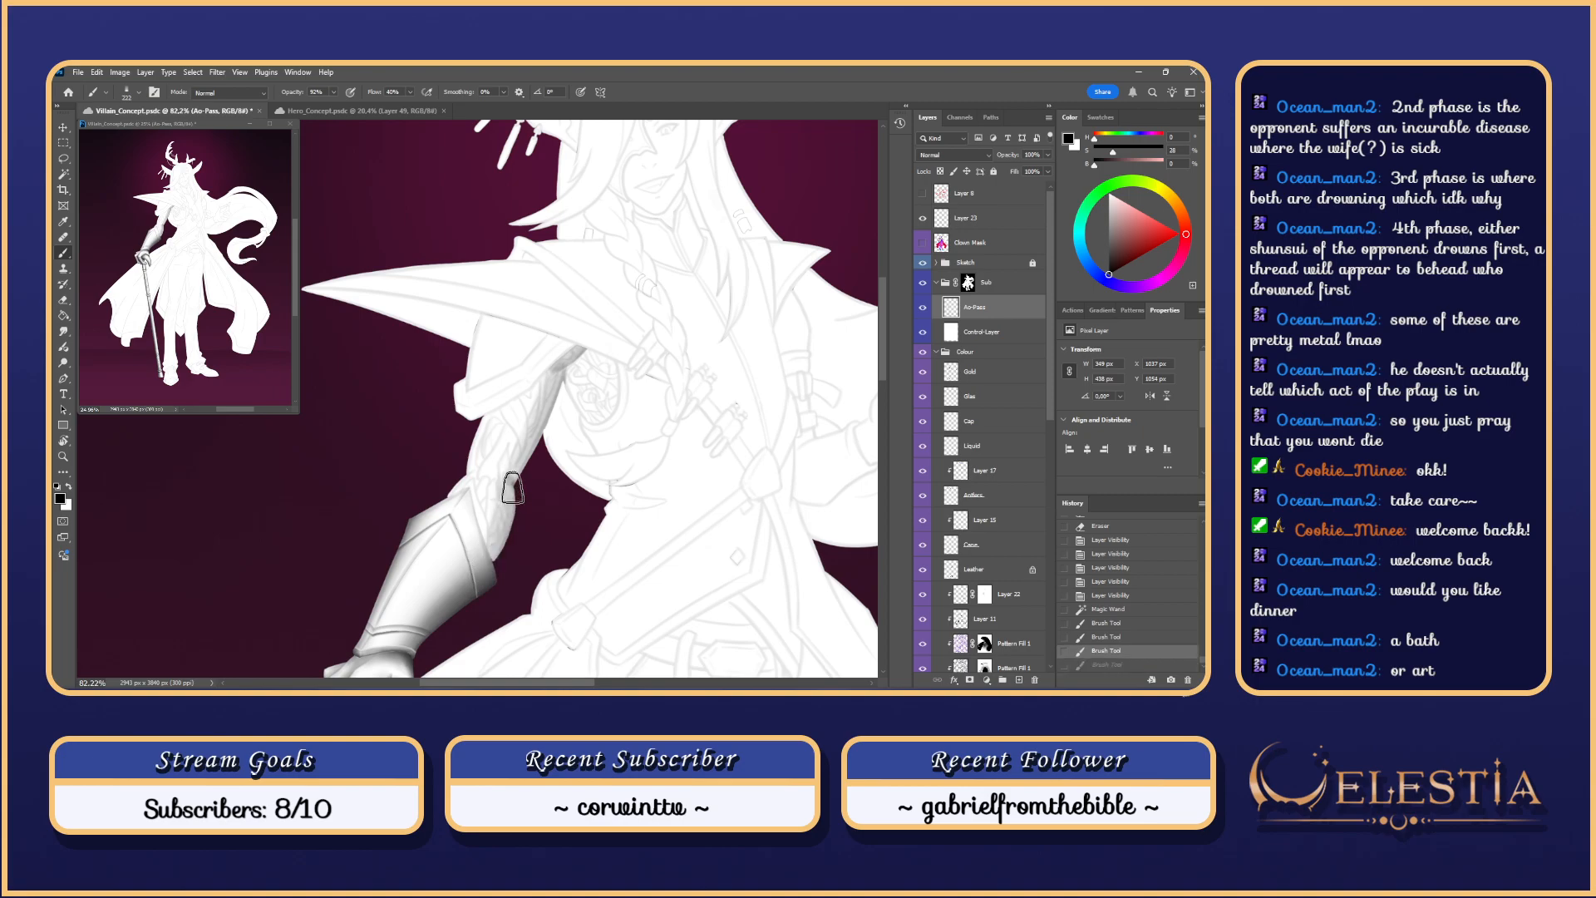
key(ctrl+z)
mouse_move(511, 490)
mouse_down()
mouse_move(497, 555)
mouse_move(501, 484)
mouse_up()
key(ctrl+z)
drag(489, 571, 501, 479)
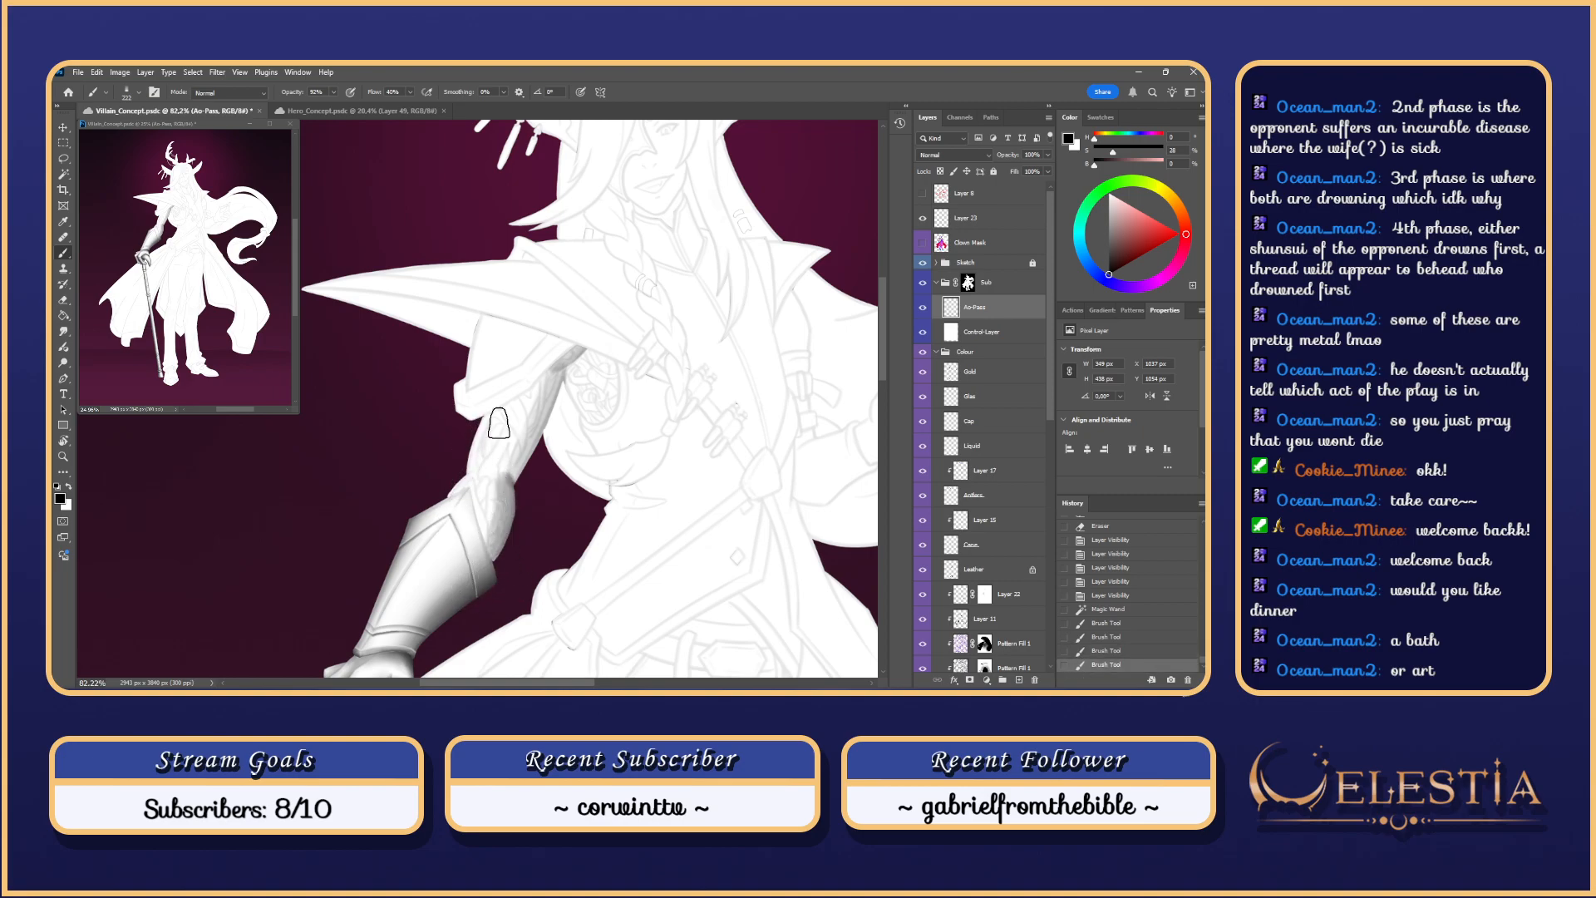
Step: Repaint grey shading down the arm, across the elbow and into the forearm
drag(517, 499, 547, 538)
drag(521, 464, 506, 522)
key(ctrl+z)
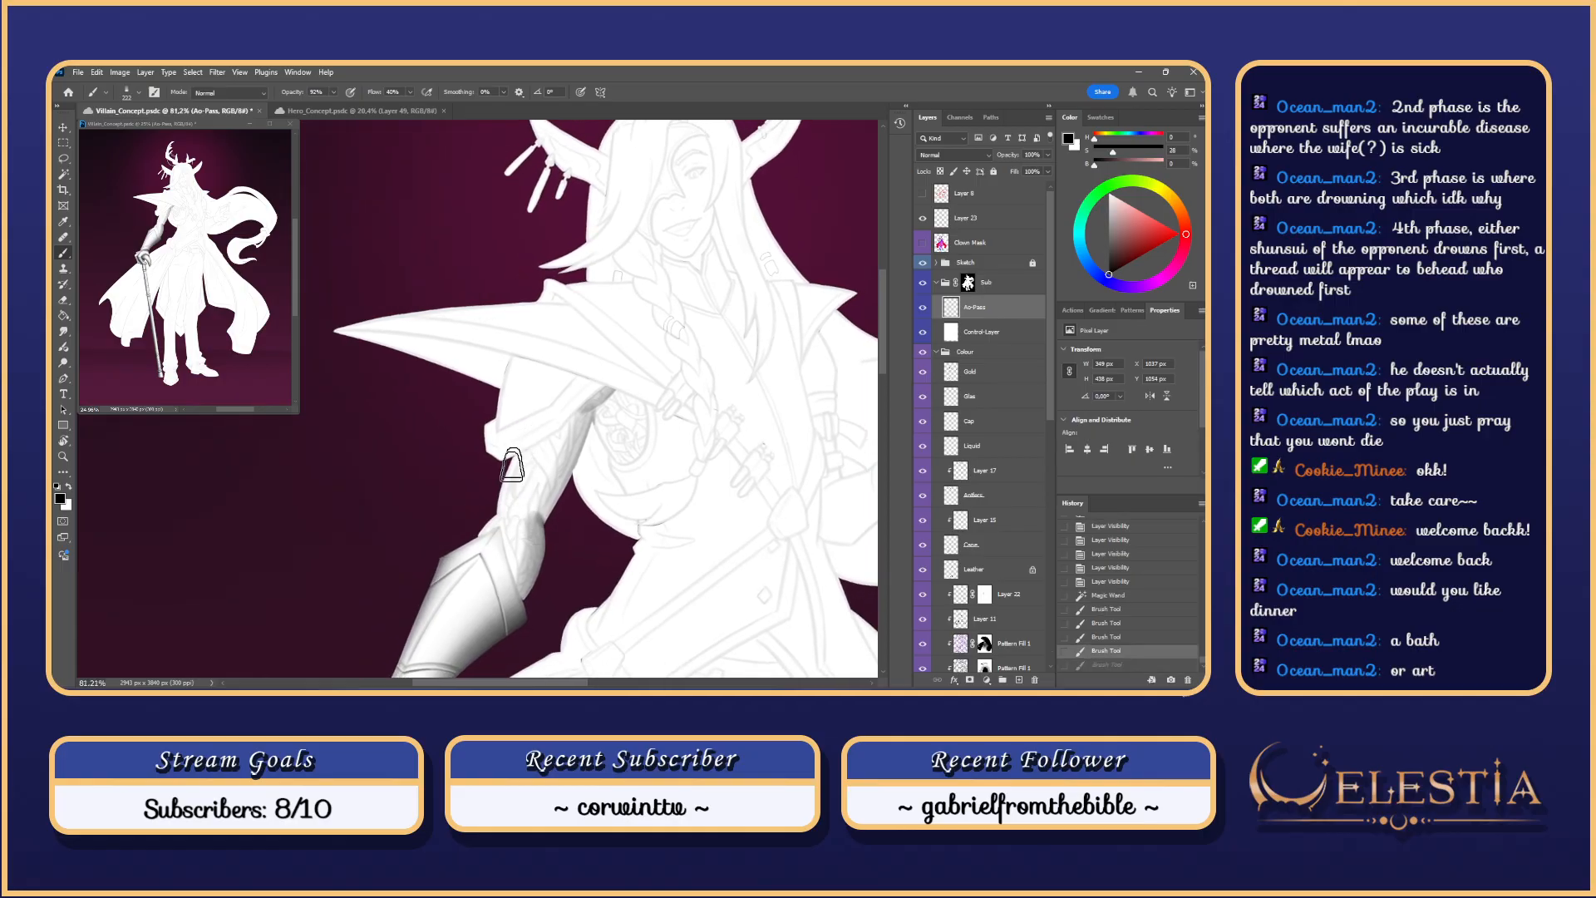
key(ctrl+z)
drag(513, 466, 504, 534)
key(ctrl+z)
drag(523, 443, 518, 443)
mouse_move(520, 455)
mouse_down()
mouse_move(471, 575)
mouse_move(503, 524)
mouse_move(479, 578)
mouse_up()
key(ctrl+z)
drag(507, 524, 482, 558)
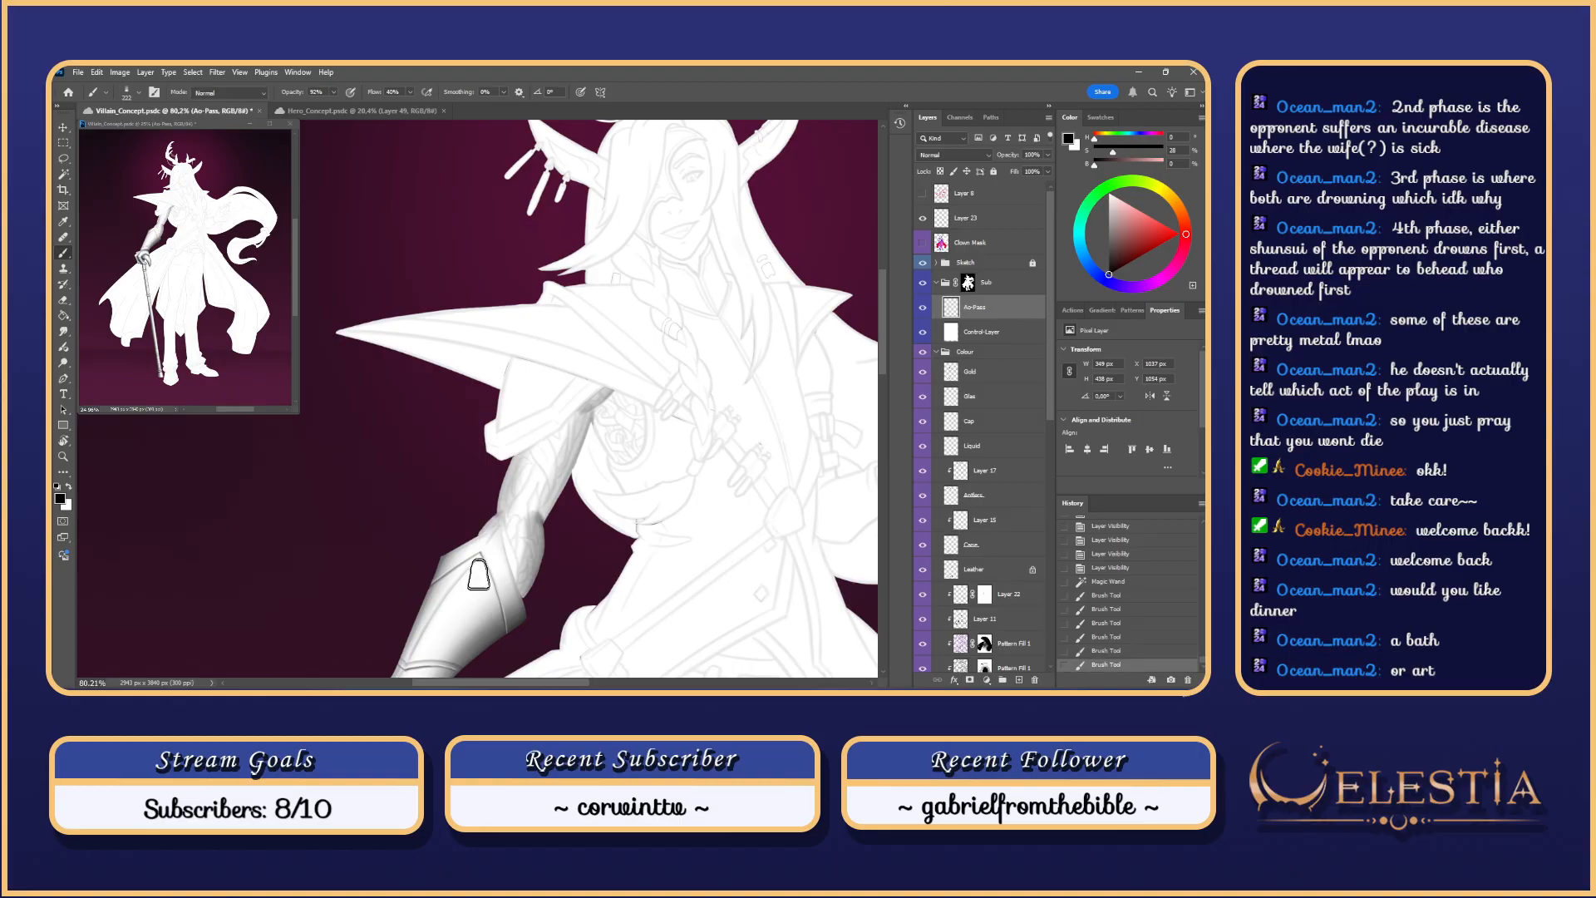
Step: Zoom in on the elbow and smudge the shading there, then undo the second smudge
drag(572, 514, 557, 511)
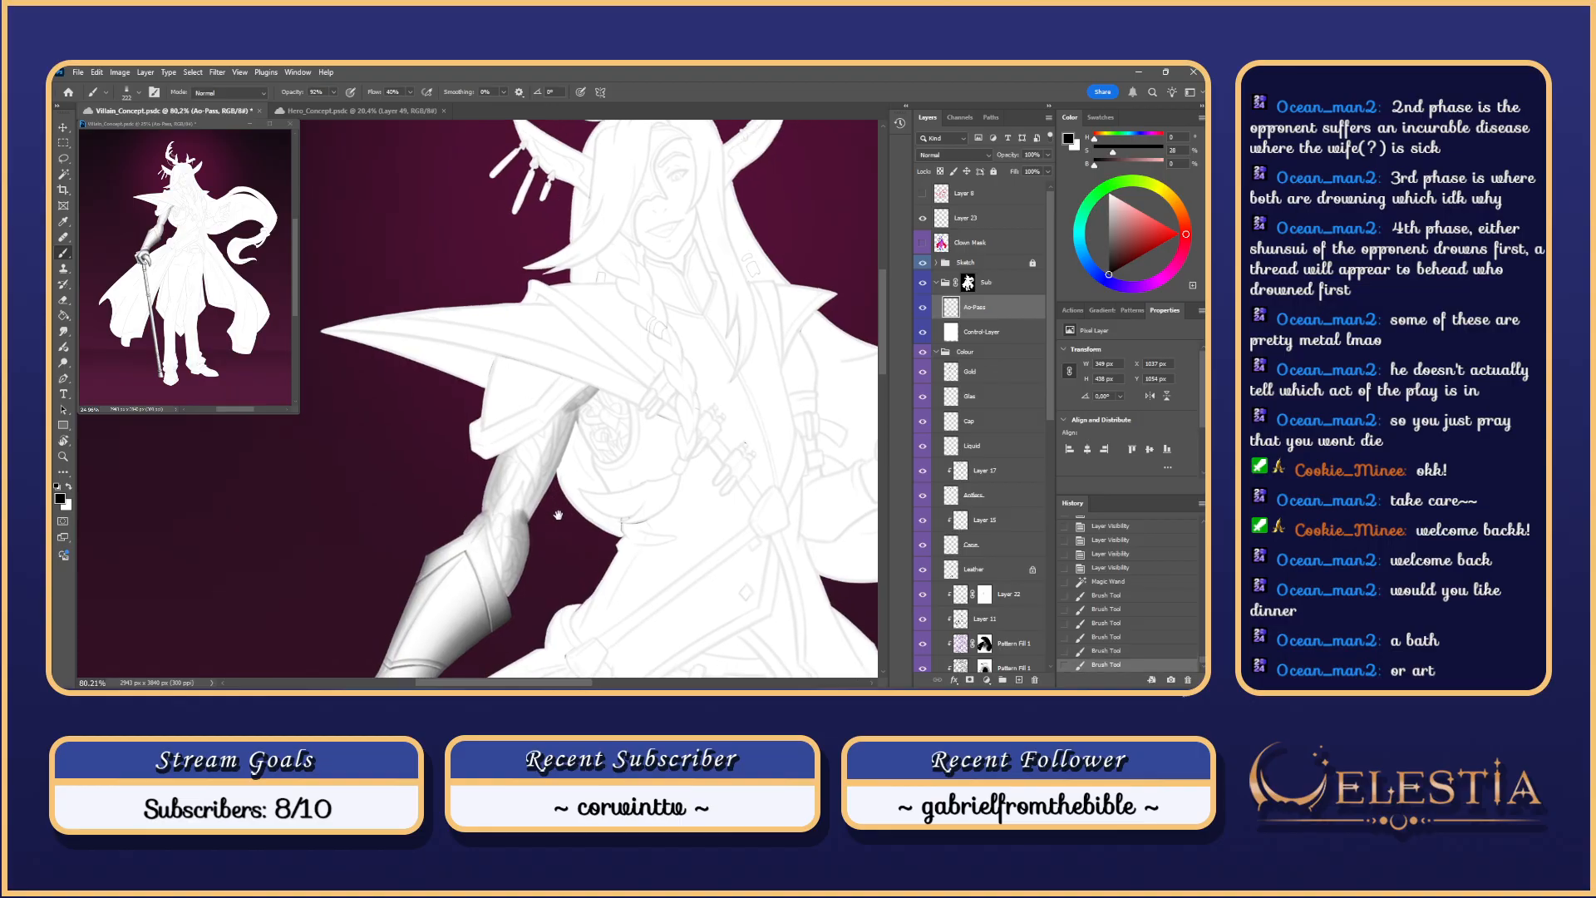
drag(544, 416, 582, 417)
mouse_move(538, 550)
mouse_down()
mouse_move(544, 512)
mouse_move(528, 515)
mouse_up()
key(r)
key(ctrl+z)
key(ctrl+z)
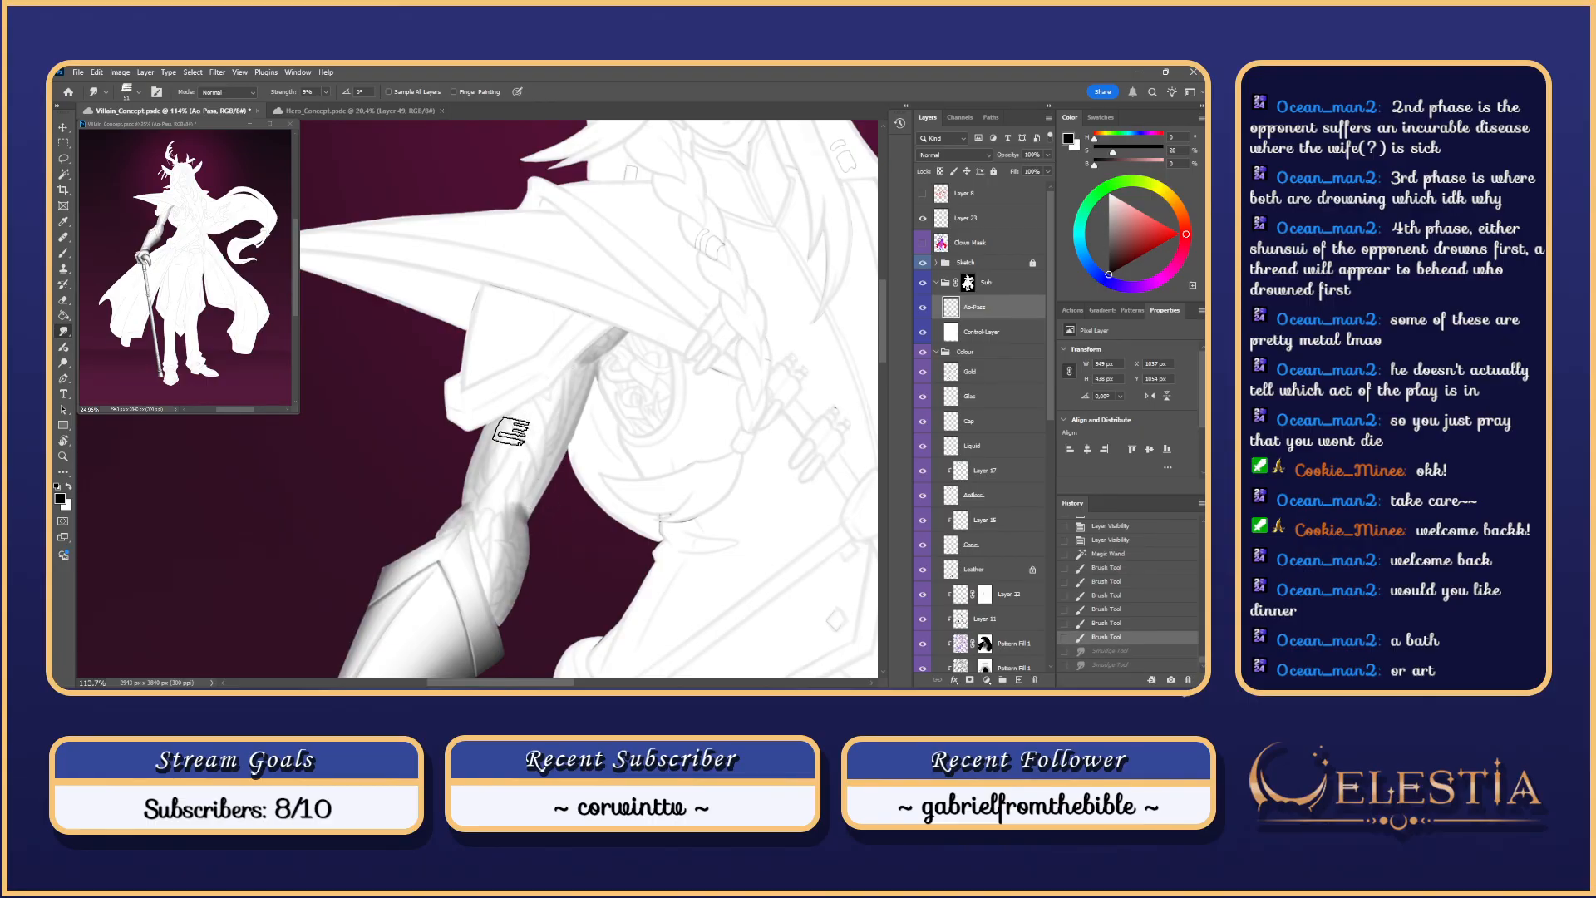
key(b)
Step: Try broader forearm shading with the brush enlarged to about 391, undoing each attempt
mouse_move(465, 532)
mouse_down()
mouse_move(478, 436)
mouse_move(477, 506)
mouse_up()
scroll(527, 392, down, 3)
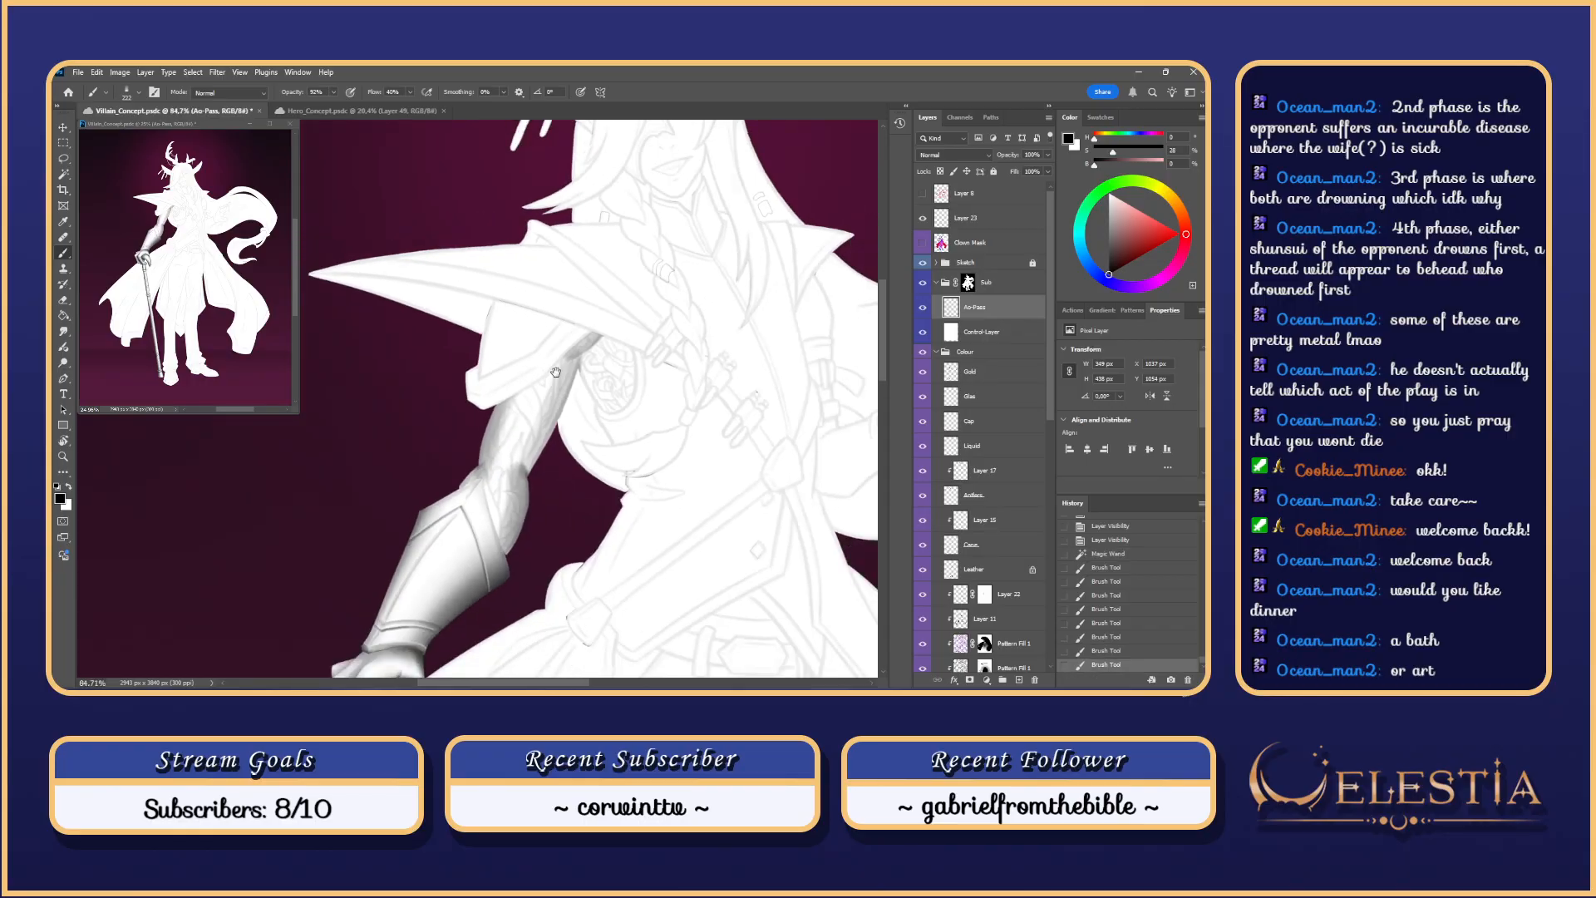
mouse_move(554, 388)
mouse_down()
mouse_move(558, 469)
mouse_move(563, 435)
mouse_move(496, 562)
mouse_up()
key(ctrl+z)
key(ctrl+z)
mouse_move(528, 482)
mouse_down()
mouse_move(491, 580)
mouse_move(544, 491)
mouse_move(495, 574)
mouse_move(490, 559)
mouse_up()
key(ctrl+z)
key(ctrl+z)
key(ctrl+z)
mouse_move(545, 452)
mouse_down()
mouse_move(476, 589)
mouse_move(491, 586)
mouse_up()
key(ctrl+z)
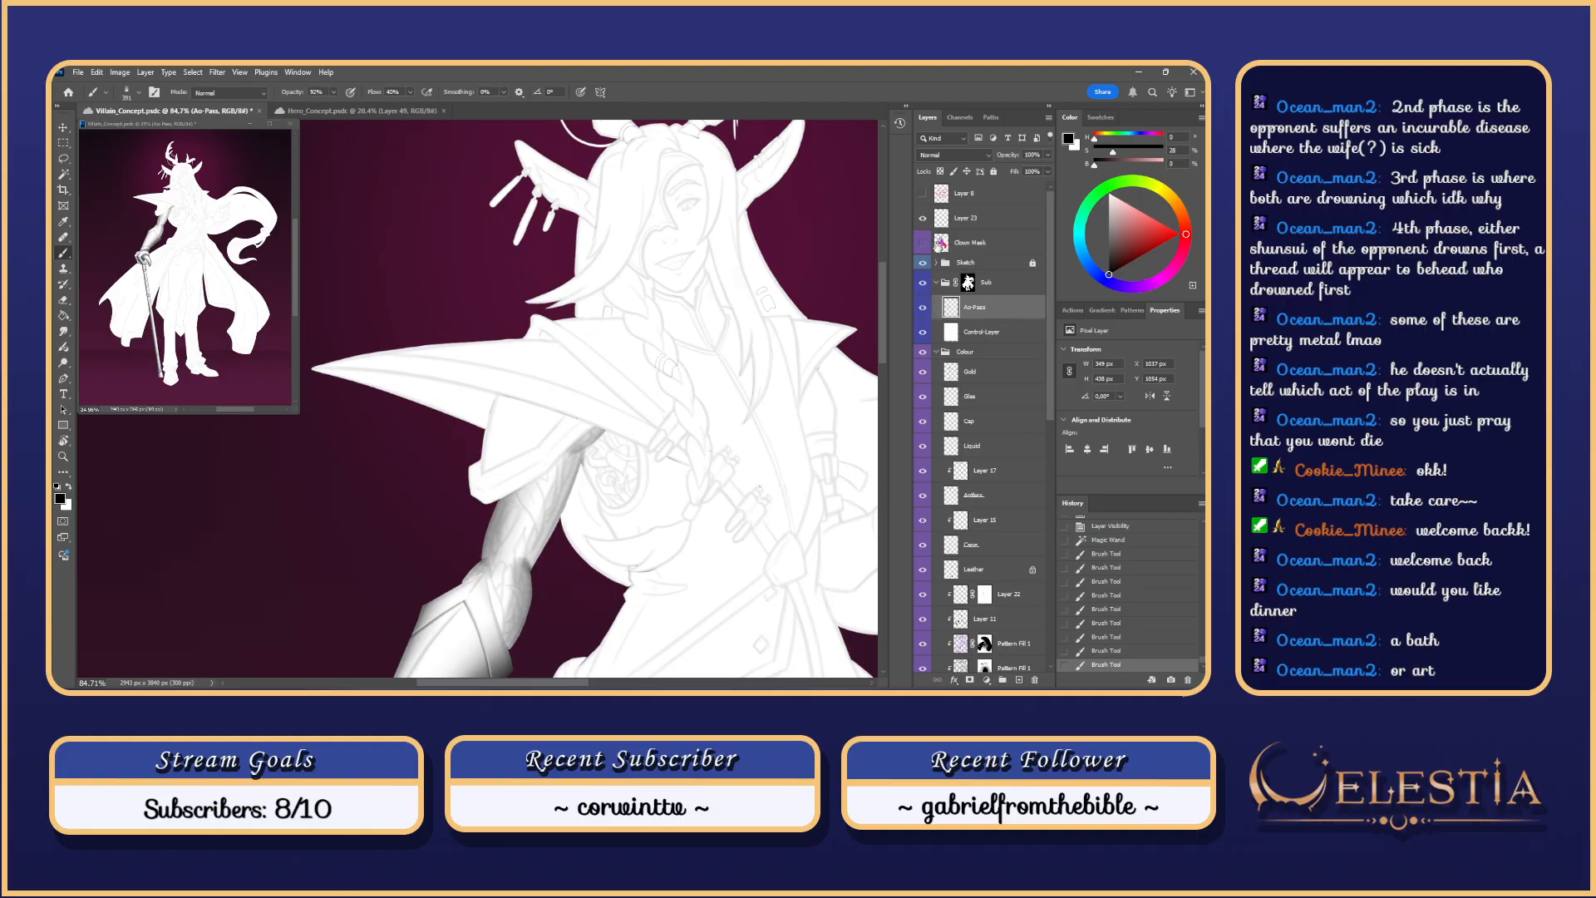
Step: Hide the sketch line art over the white silhouette and undo the last stroke
click(923, 263)
mouse_move(466, 609)
mouse_down()
mouse_move(509, 530)
mouse_move(505, 605)
mouse_up()
key(ctrl+z)
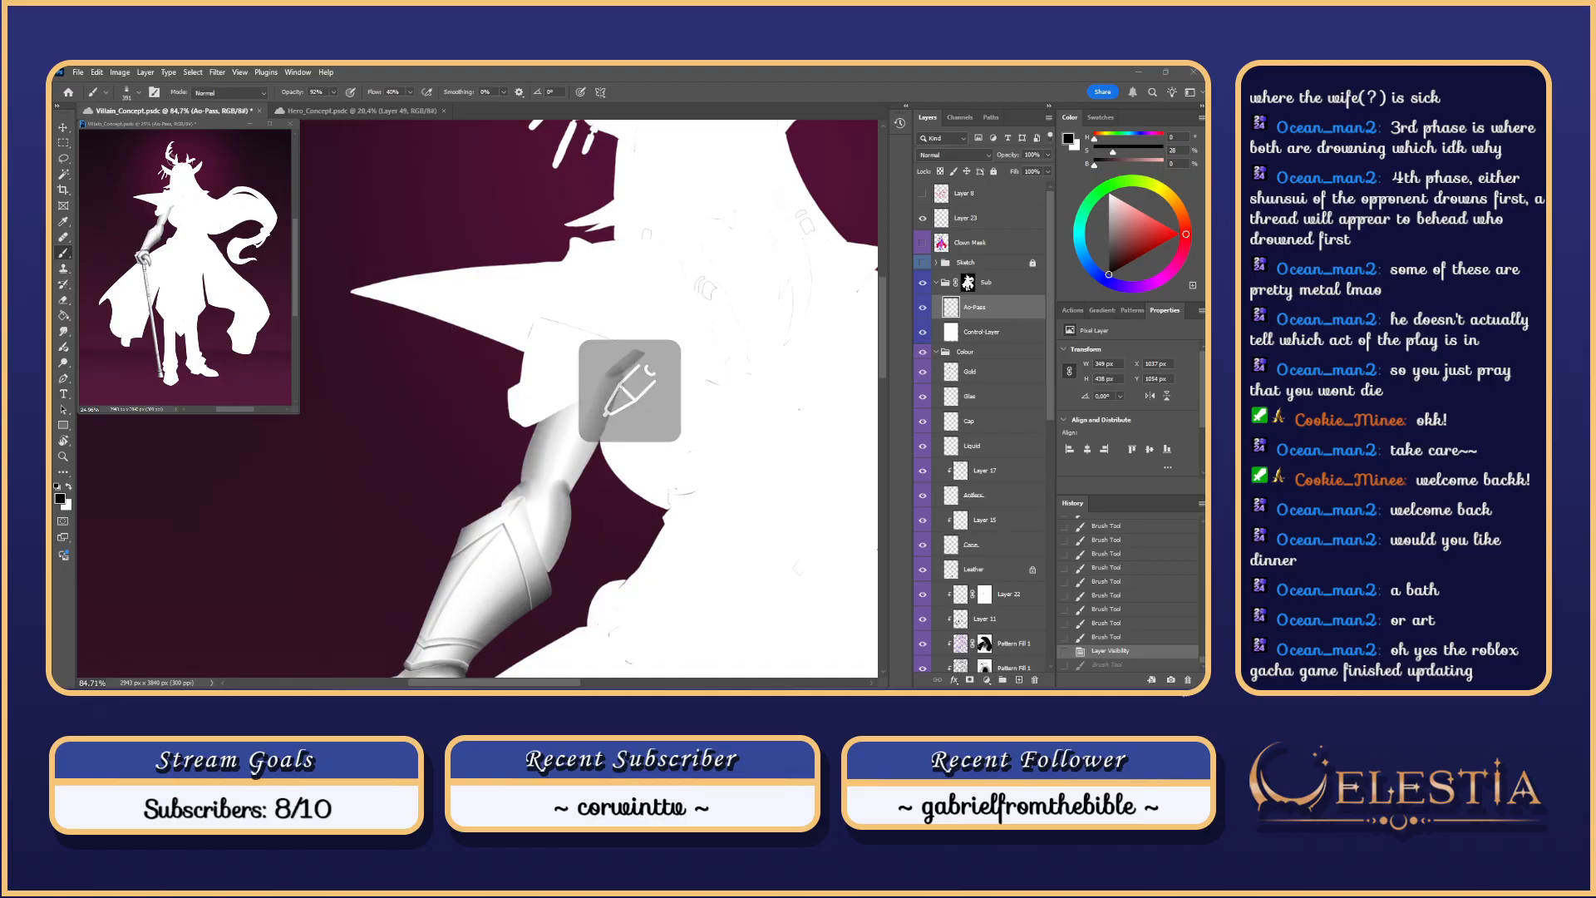
Step: Clear the arm's shading layer and lay soft shading along the upper arm
key(Delete)
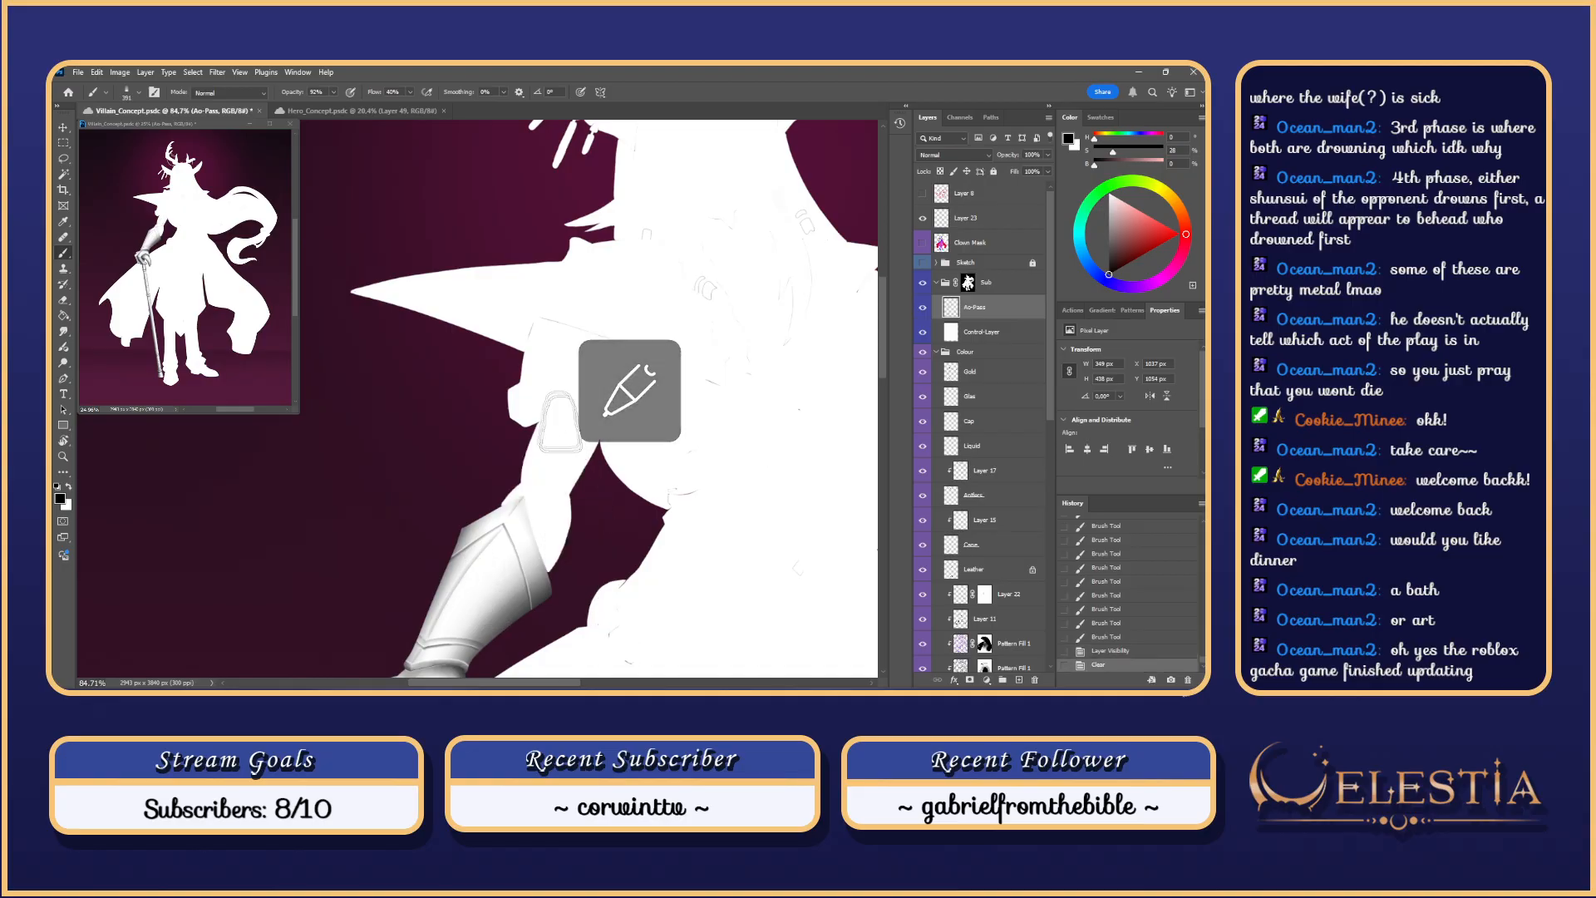
drag(532, 470, 496, 547)
drag(544, 396, 552, 450)
key(ctrl+z)
scroll(551, 450, down, 5)
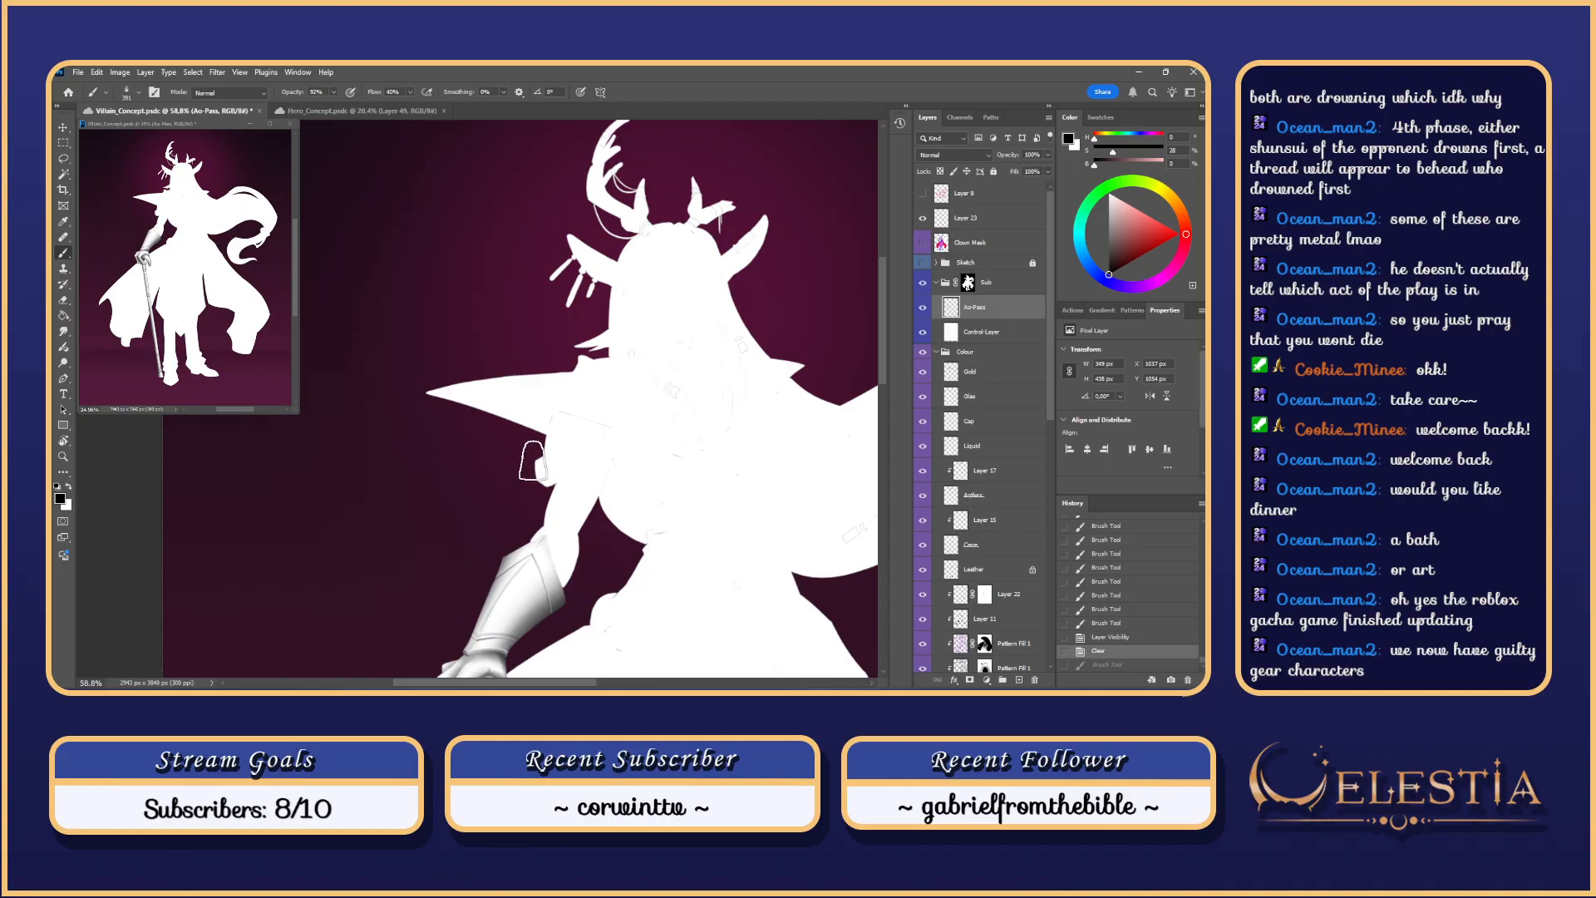
scroll(531, 462, up, 4)
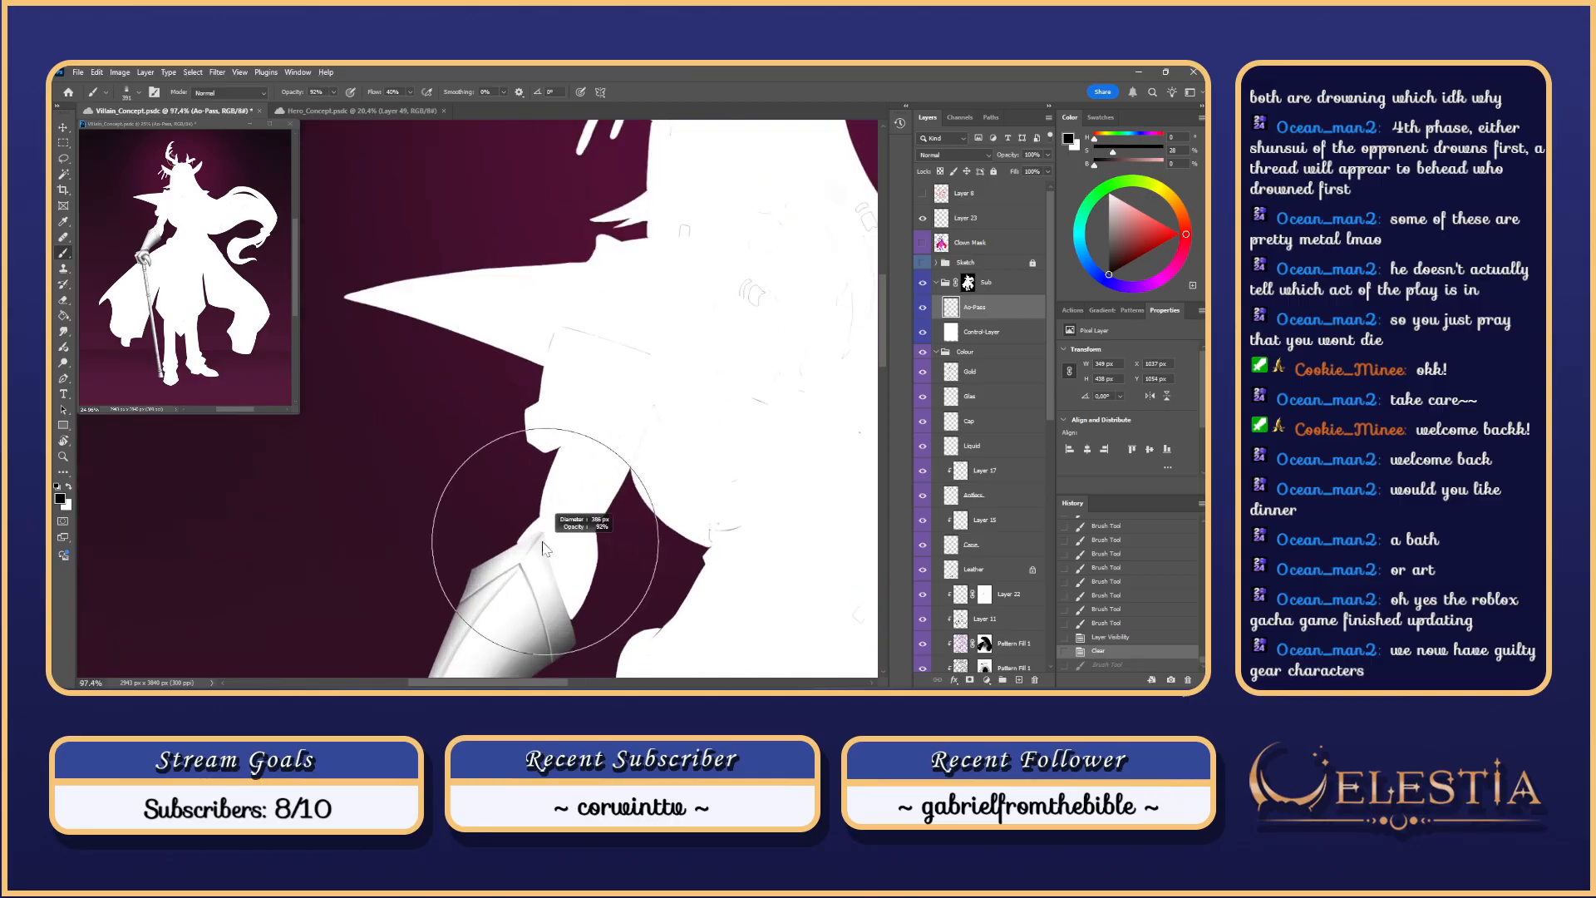
Step: Paint grey shading strokes down the upper arm to the cuff, retrying each one
drag(587, 411, 548, 570)
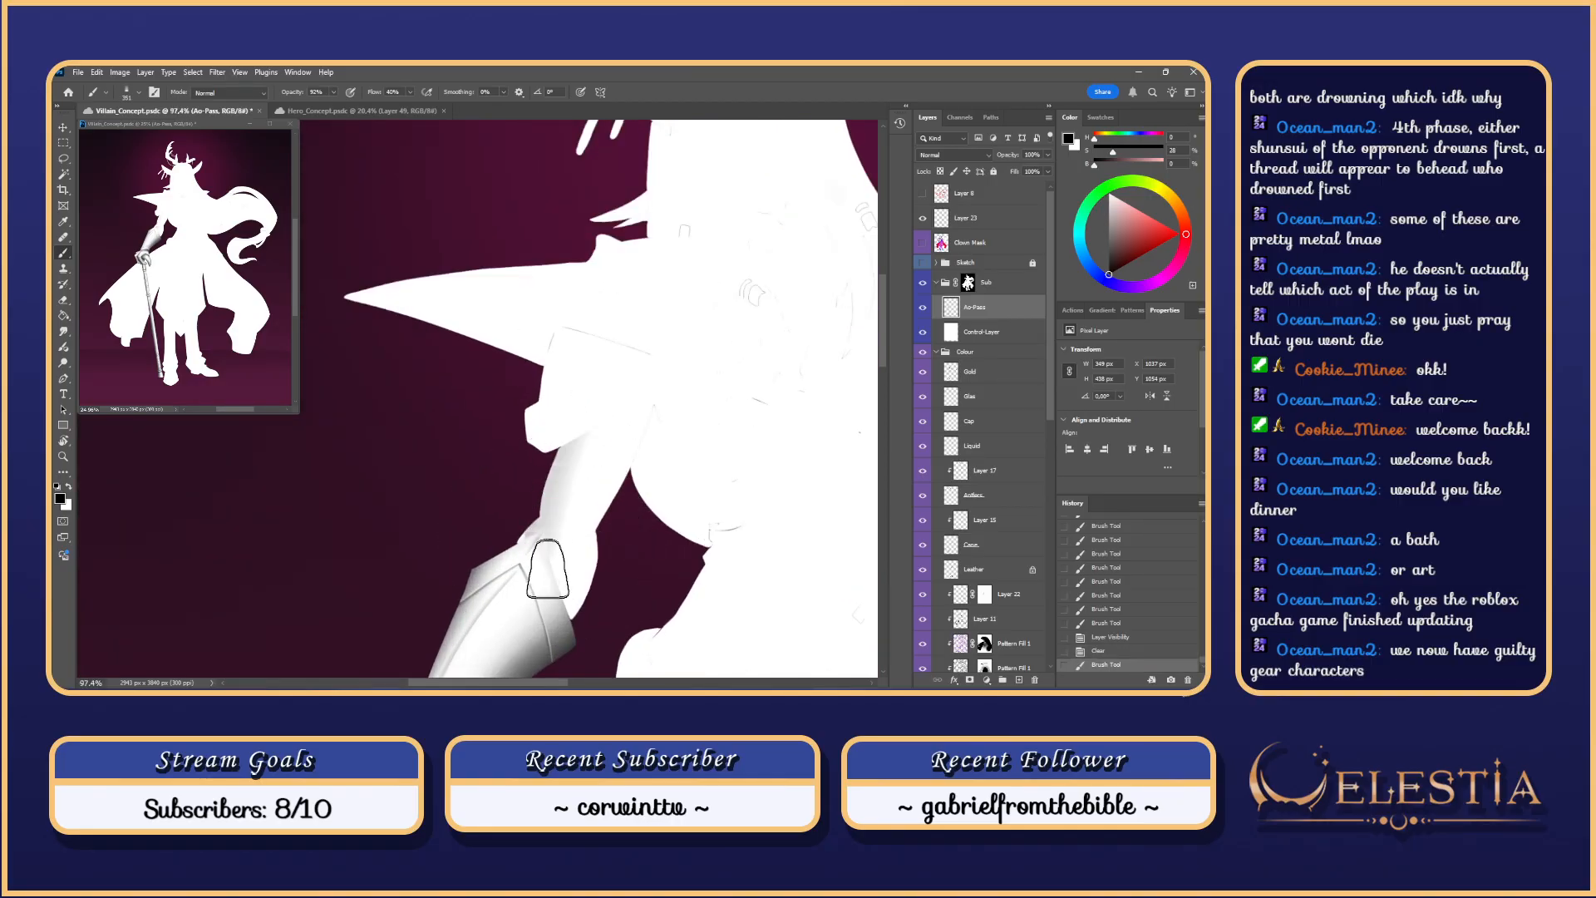
key(ctrl+z)
mouse_move(581, 417)
mouse_down()
mouse_move(544, 572)
mouse_move(510, 628)
mouse_up()
key(ctrl+z)
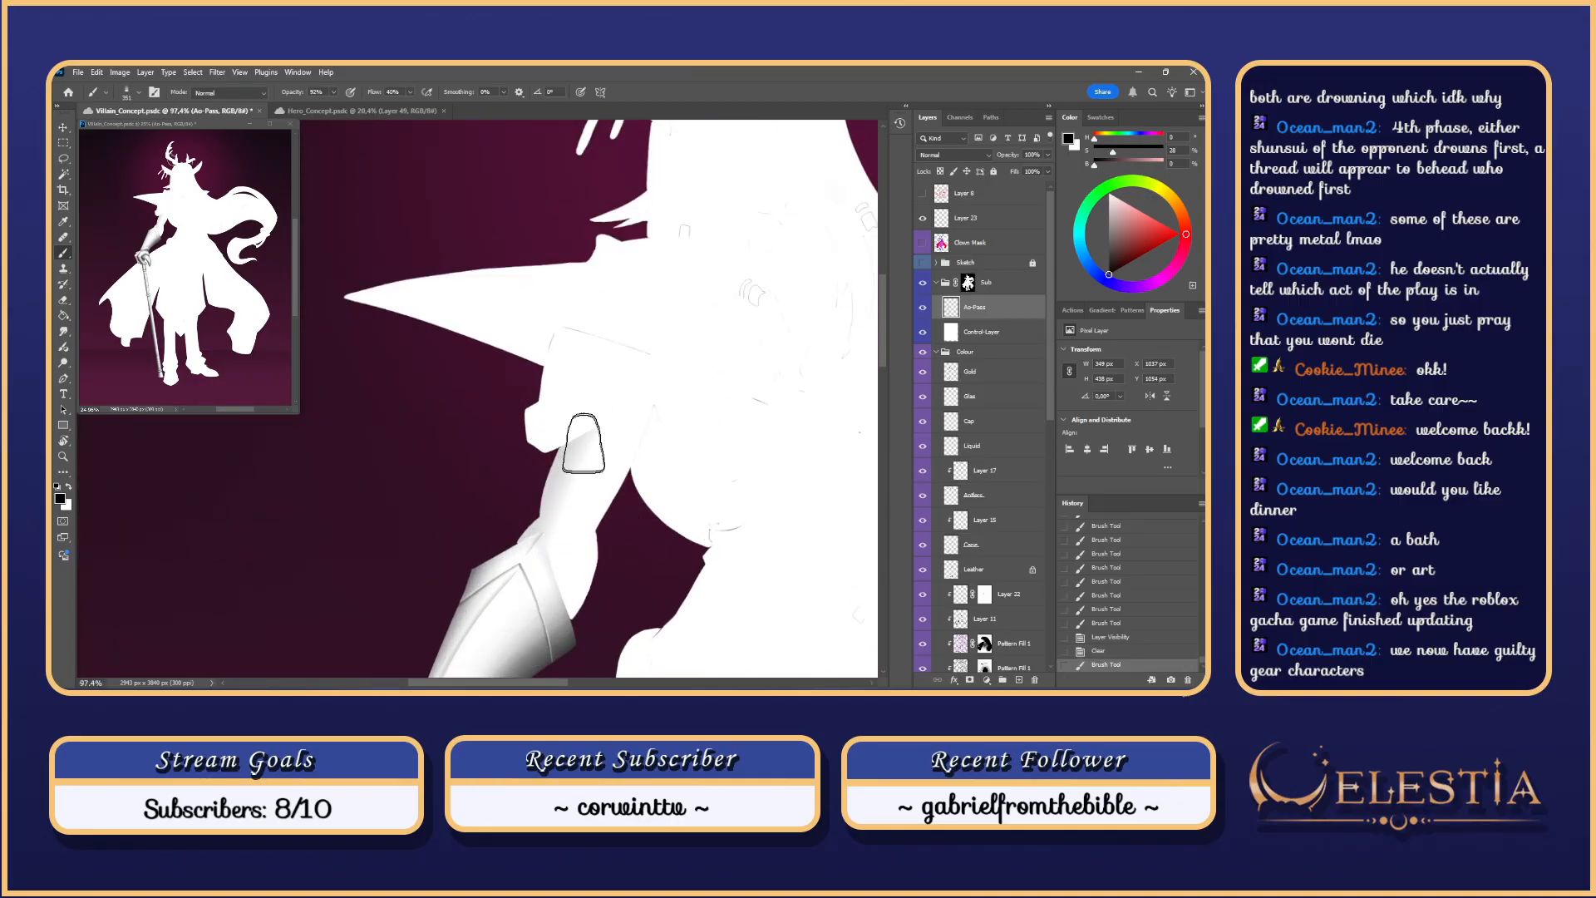
key(ctrl+z)
drag(581, 431, 509, 646)
drag(614, 394, 561, 514)
key(ctrl+z)
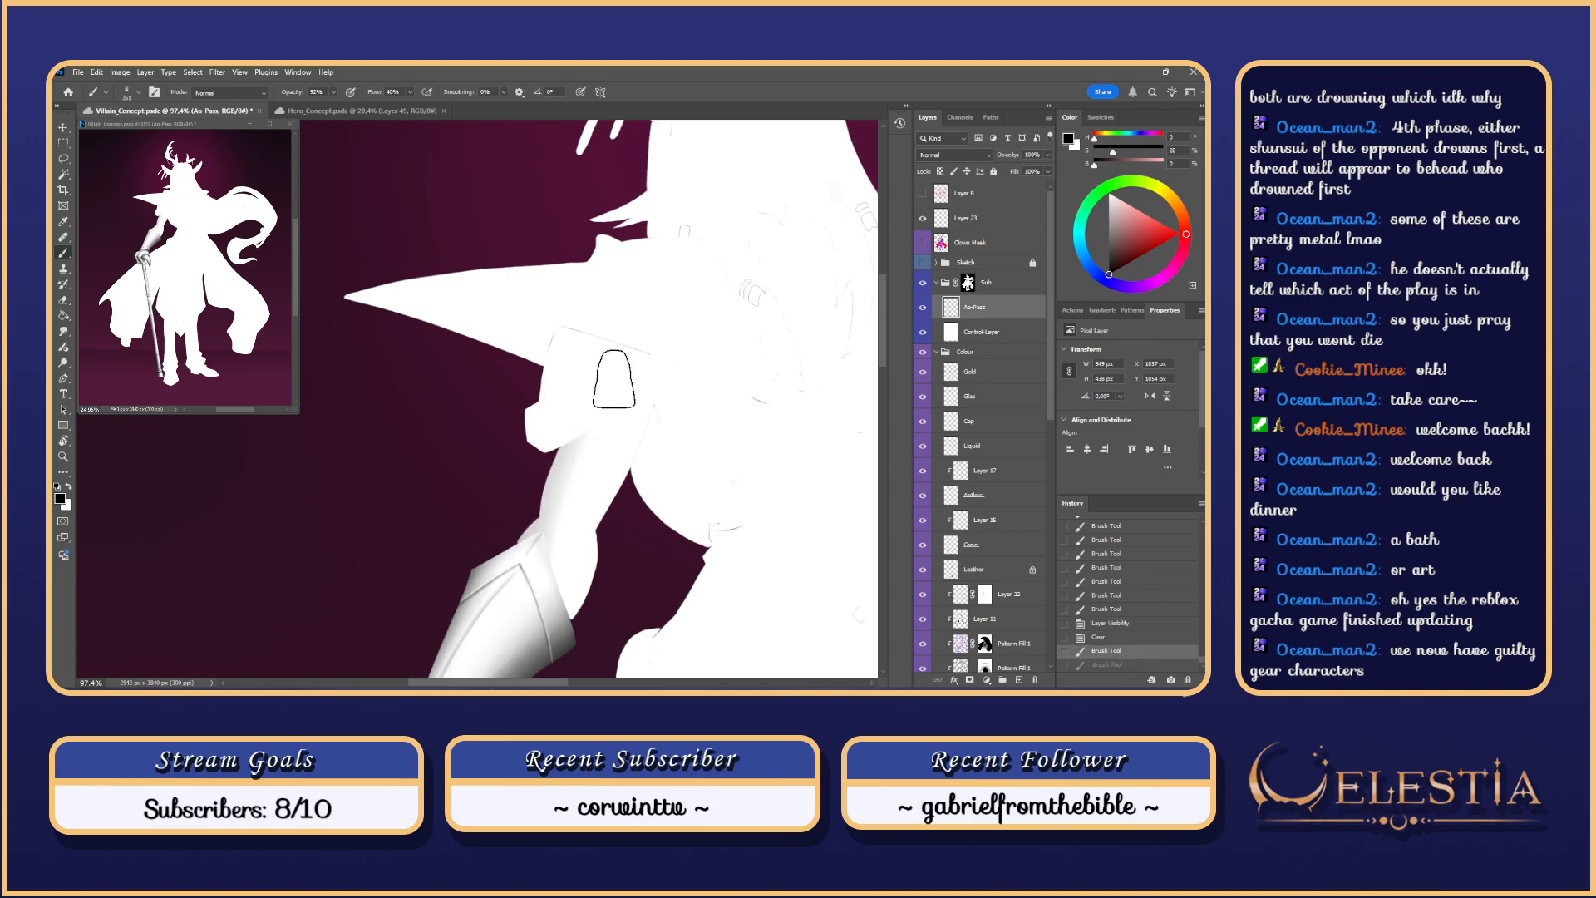
Step: Test shading along the arm's right edge and shoulder, then undo it, leaving the arm white
drag(613, 379, 568, 532)
drag(642, 474, 583, 611)
drag(667, 362, 665, 368)
key(ctrl+z)
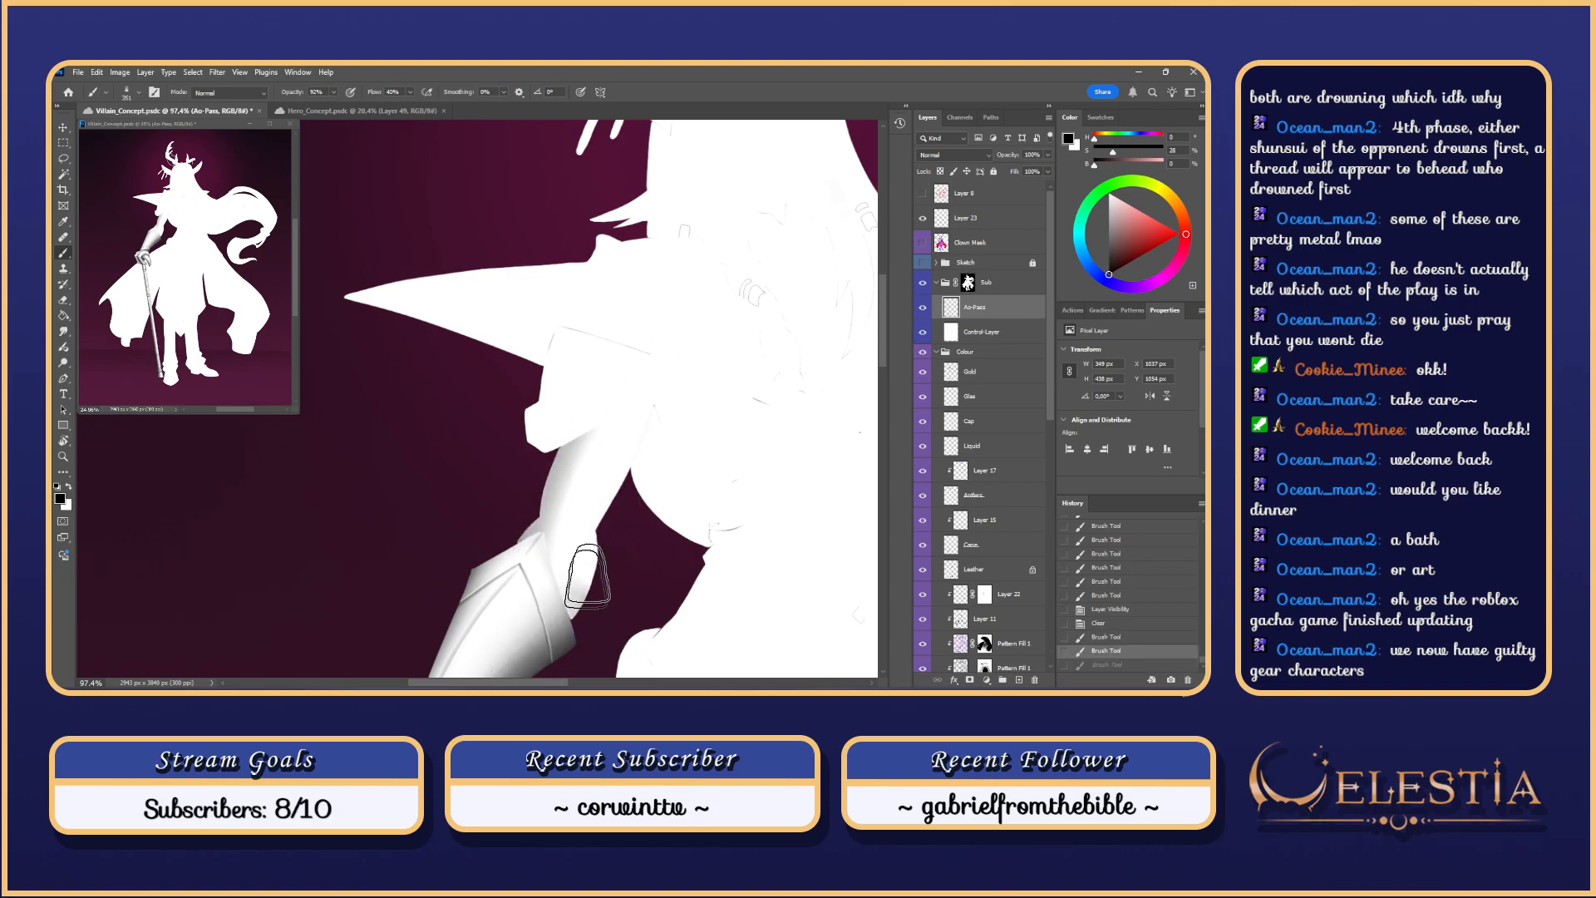
drag(589, 575, 649, 419)
key(ctrl+z)
drag(567, 632, 629, 433)
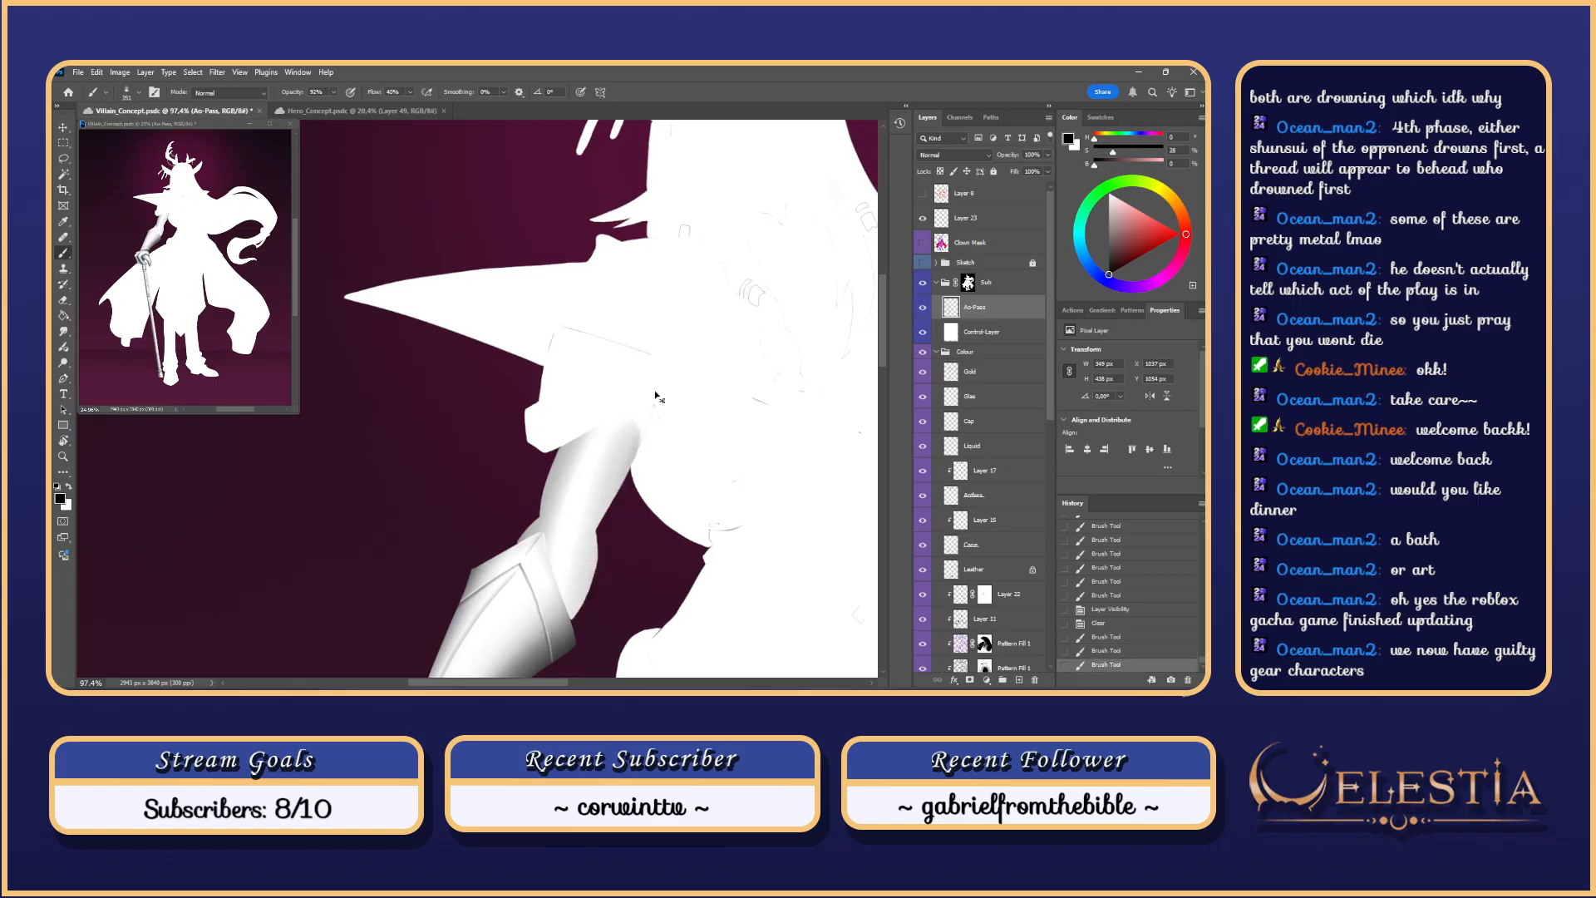
key(ctrl+z)
key(l)
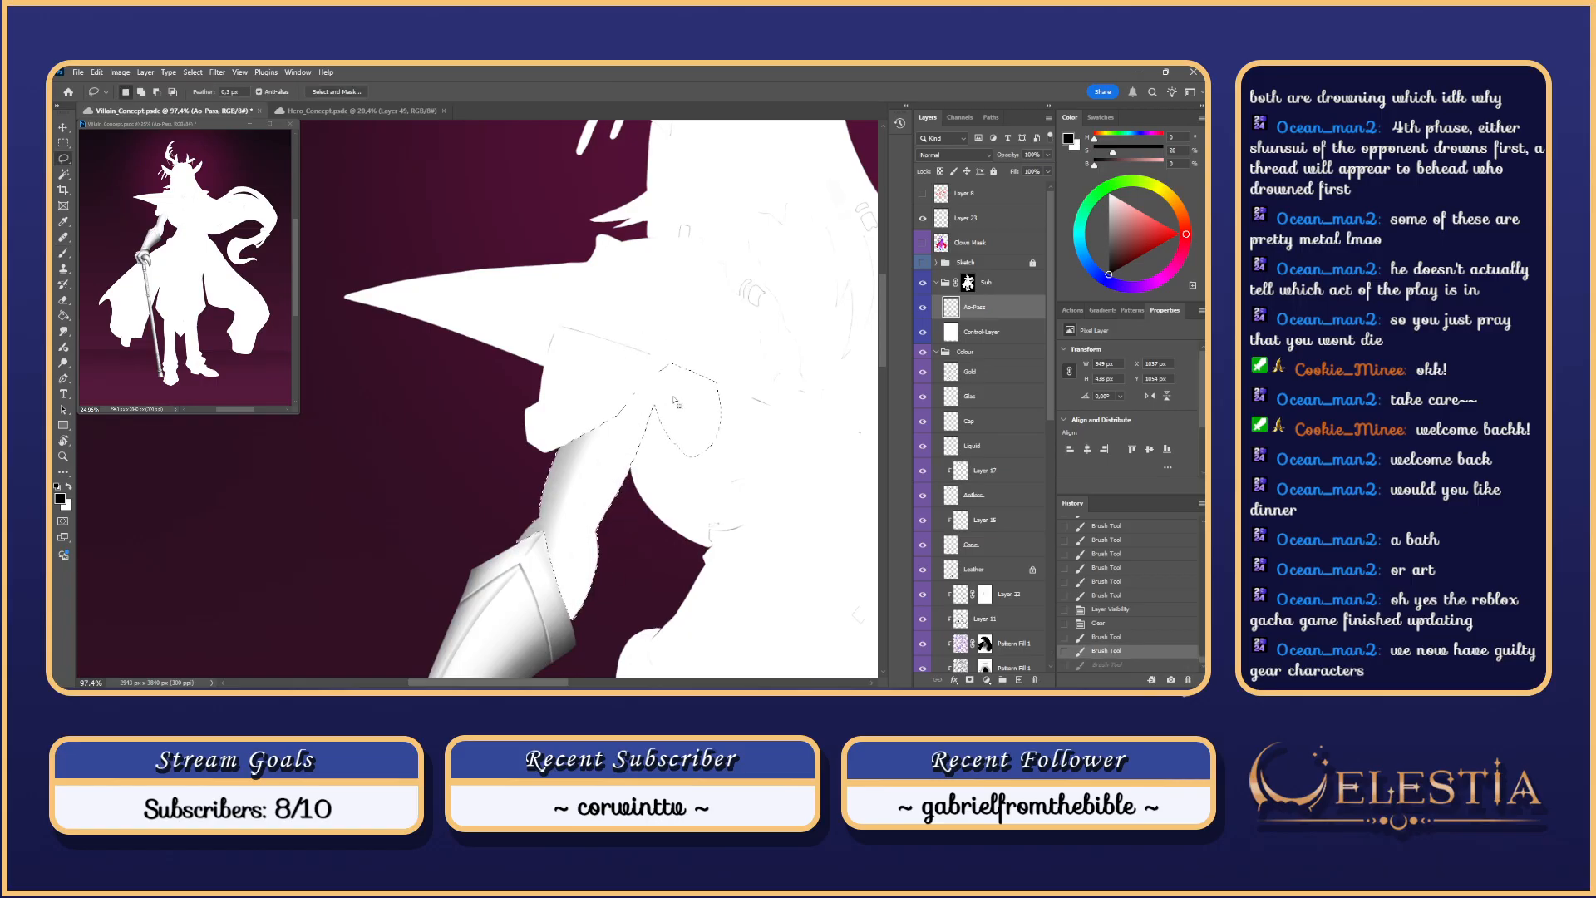
Step: Reshape the Lasso selection around the arm against the Sketch group, then hide Sketch
alt+click(923, 262)
alt+click(923, 265)
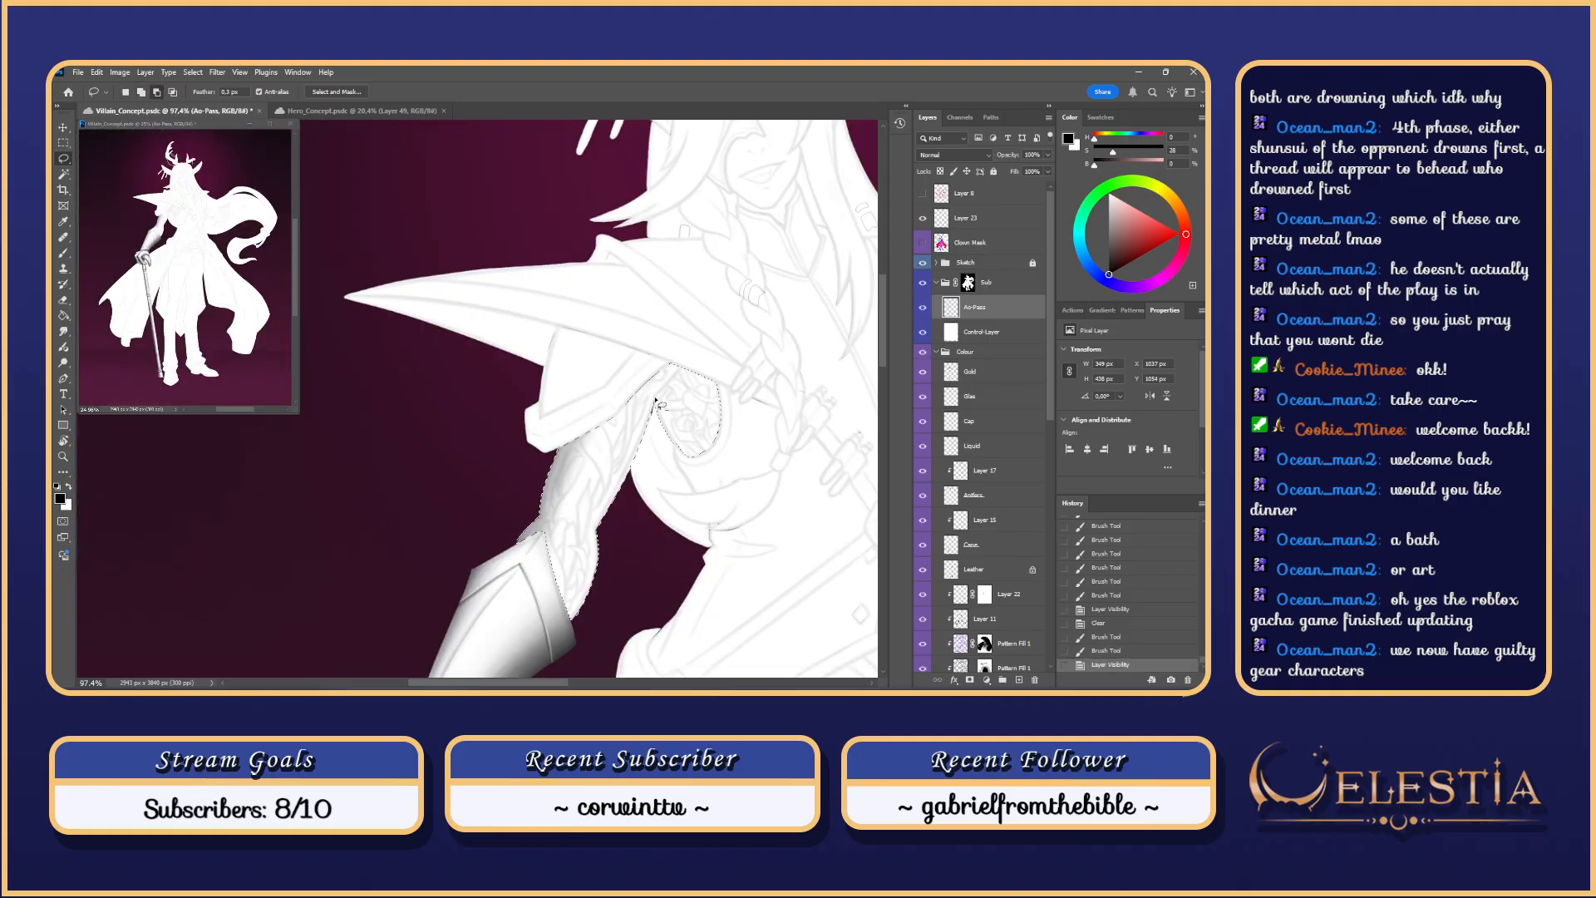
drag(682, 378, 623, 455)
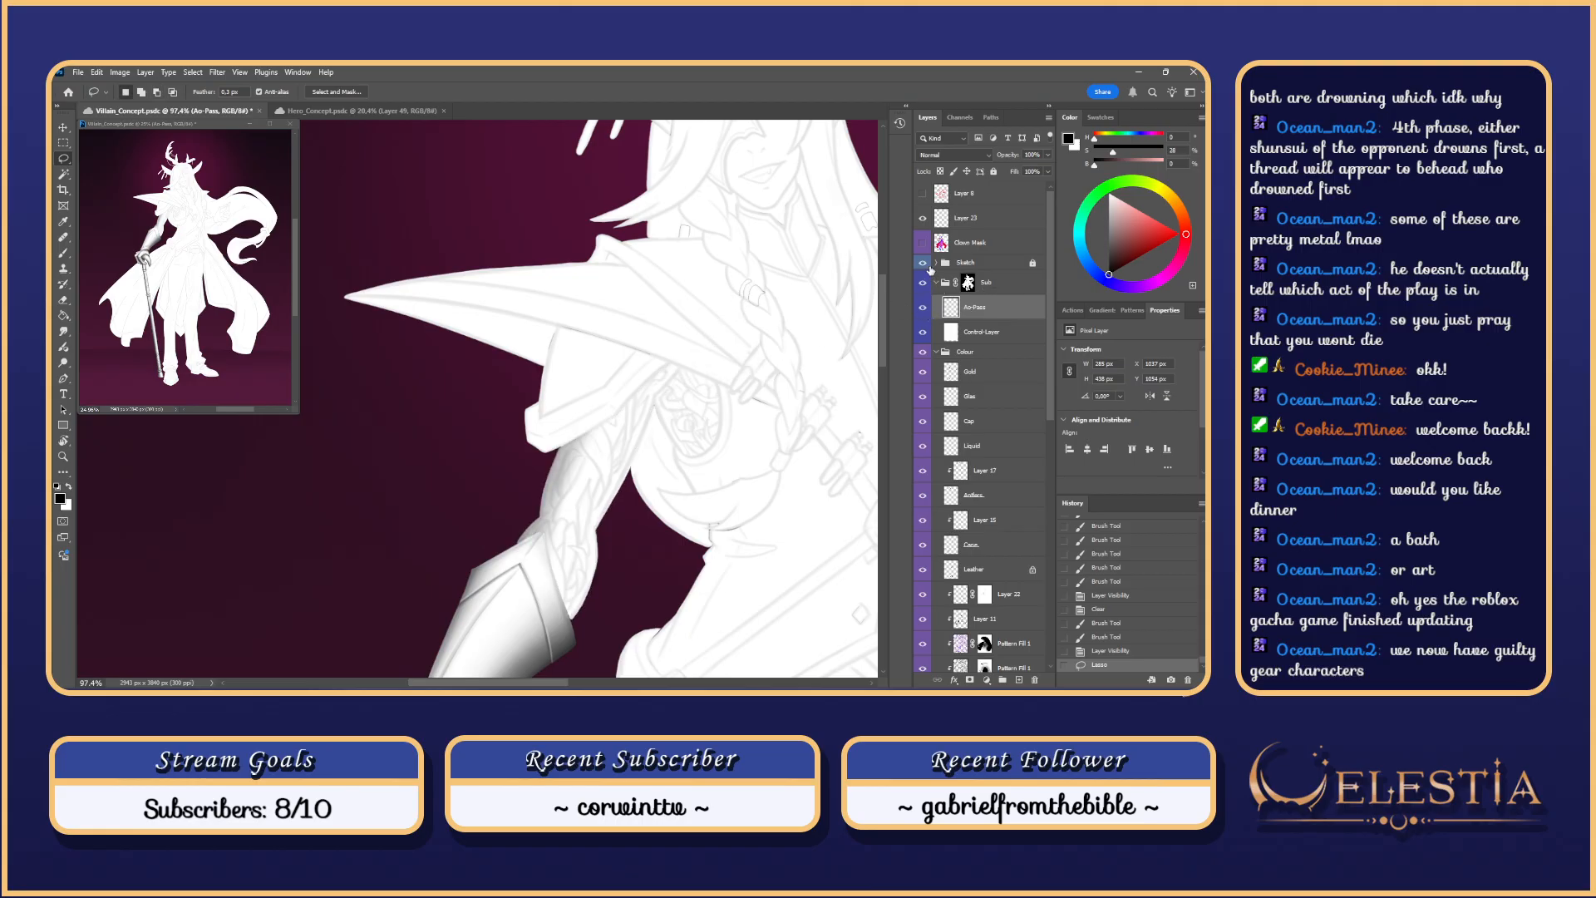
click(922, 264)
Step: Brush grey shading up the upper arm's right edge toward the shoulder
key(b)
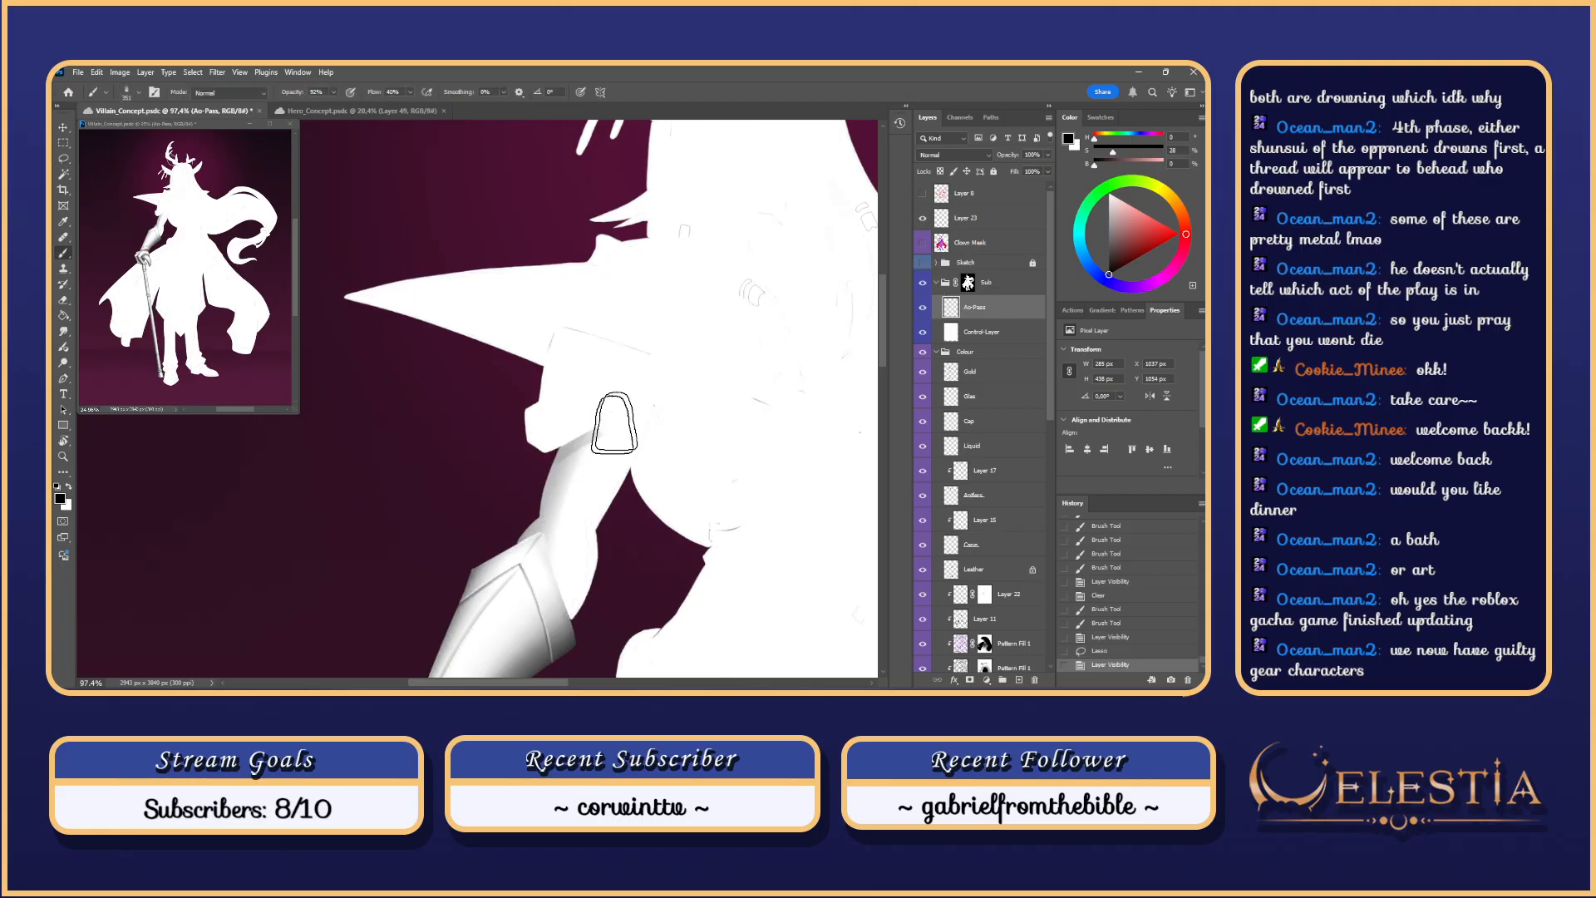
click(669, 292)
key(ctrl+z)
drag(633, 401, 540, 487)
key(ctrl+z)
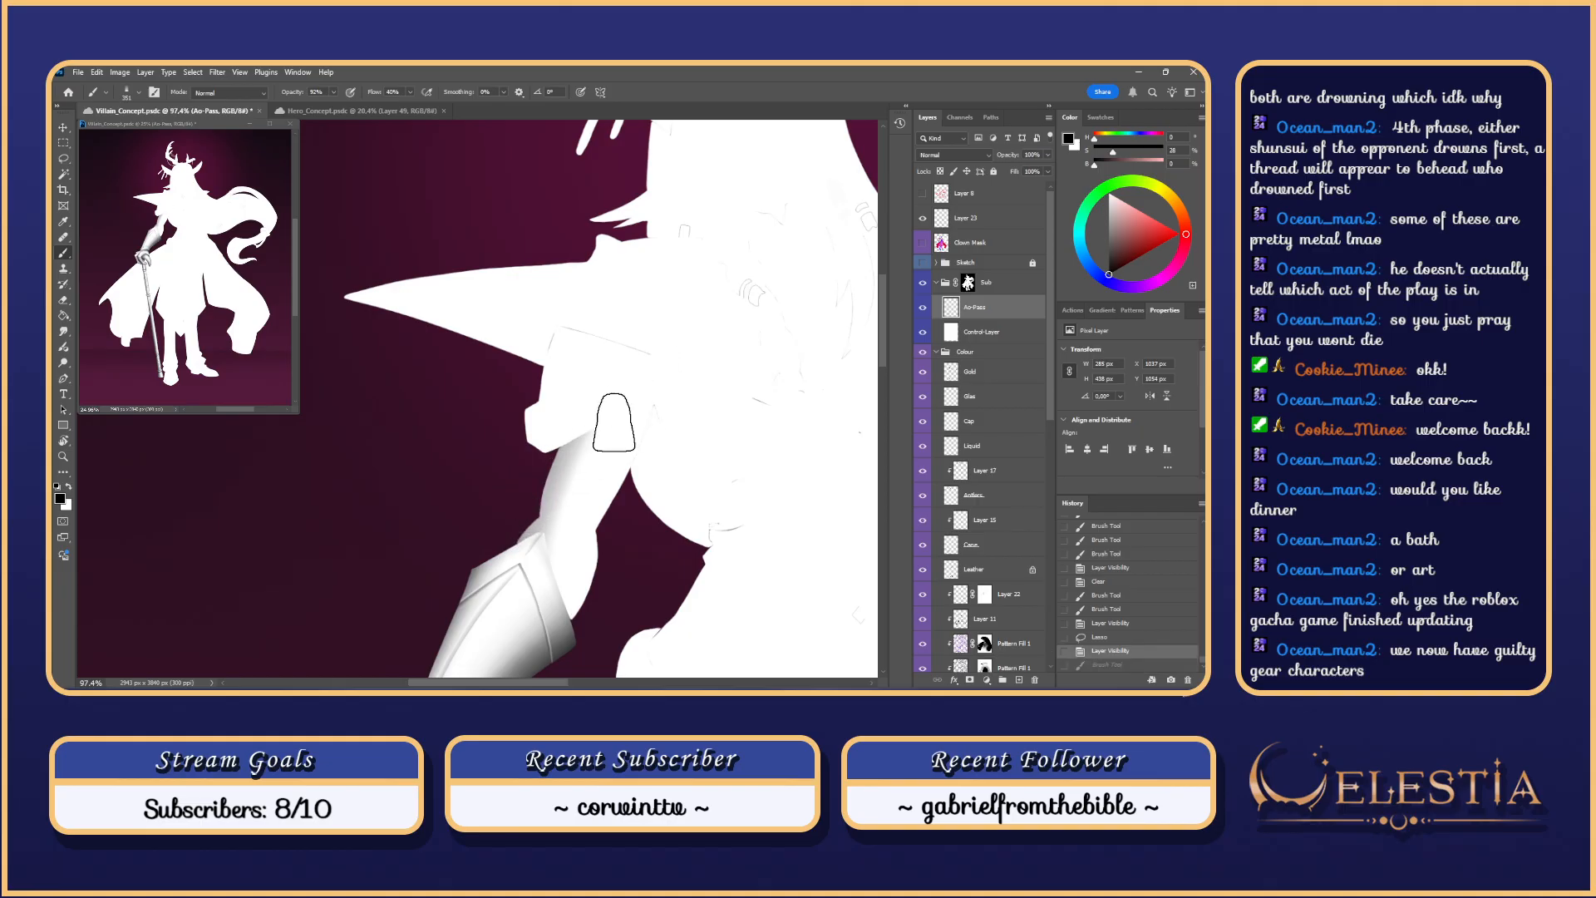
mouse_move(613, 420)
mouse_down()
mouse_move(594, 426)
mouse_move(614, 429)
mouse_up()
mouse_move(567, 633)
mouse_down()
mouse_move(585, 552)
mouse_move(646, 428)
mouse_up()
key(ctrl+z)
key(ctrl+z)
drag(609, 536, 669, 359)
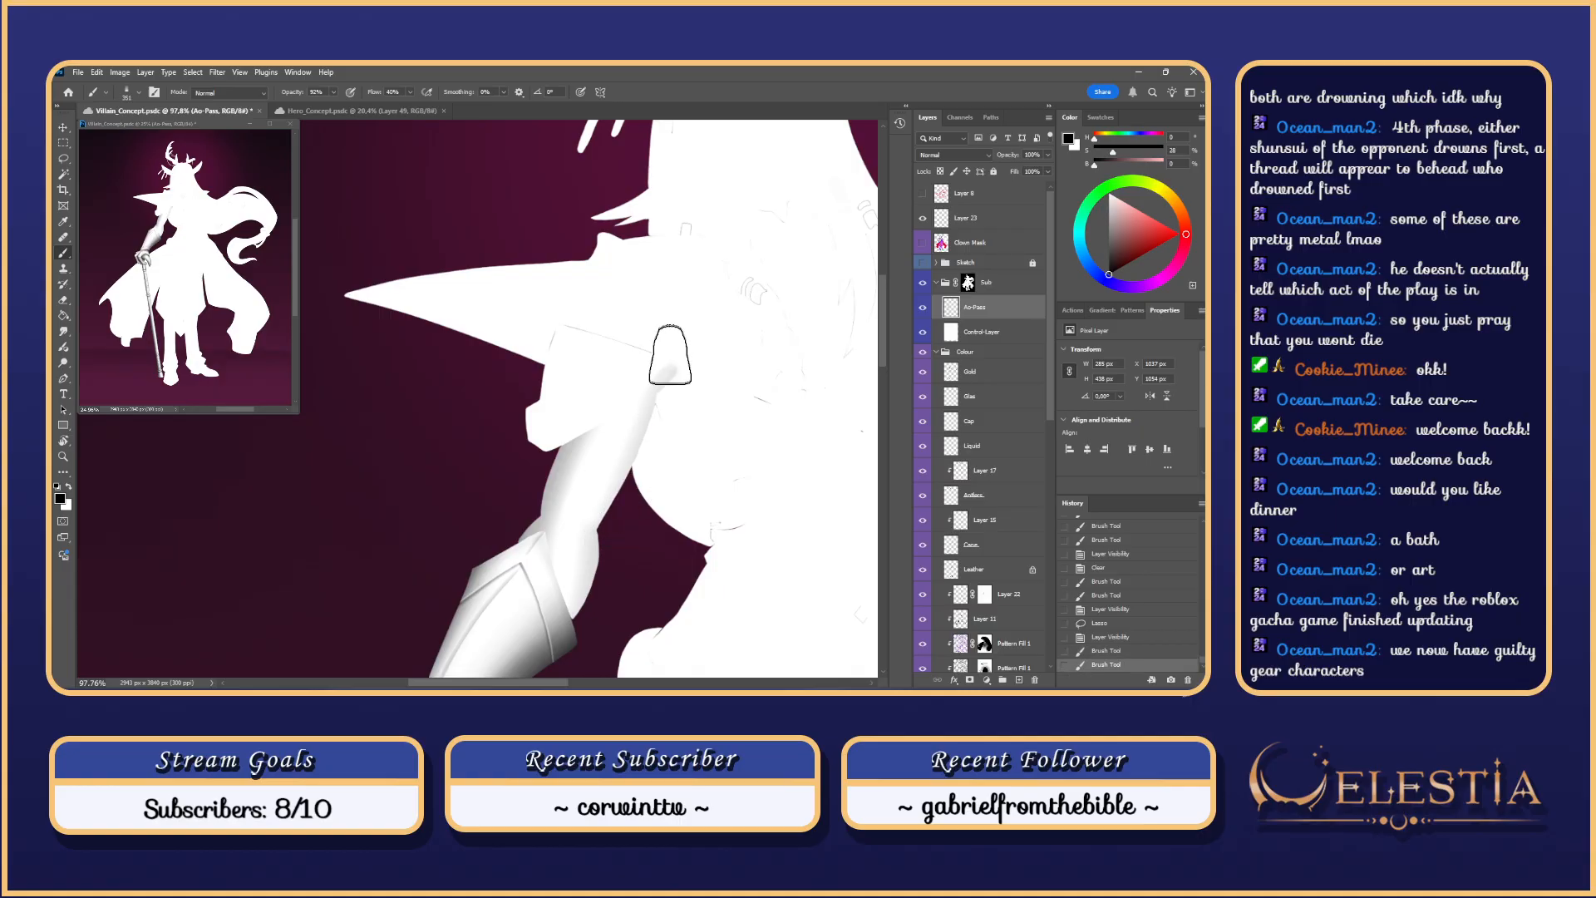
key(ctrl+z)
mouse_move(594, 548)
mouse_down()
mouse_move(694, 341)
mouse_move(705, 363)
mouse_move(659, 395)
mouse_move(707, 308)
mouse_up()
Step: Darken the forearm's right edge near the elbow with extra shading
mouse_move(574, 635)
mouse_down()
mouse_move(610, 541)
mouse_move(552, 651)
mouse_move(617, 511)
mouse_up()
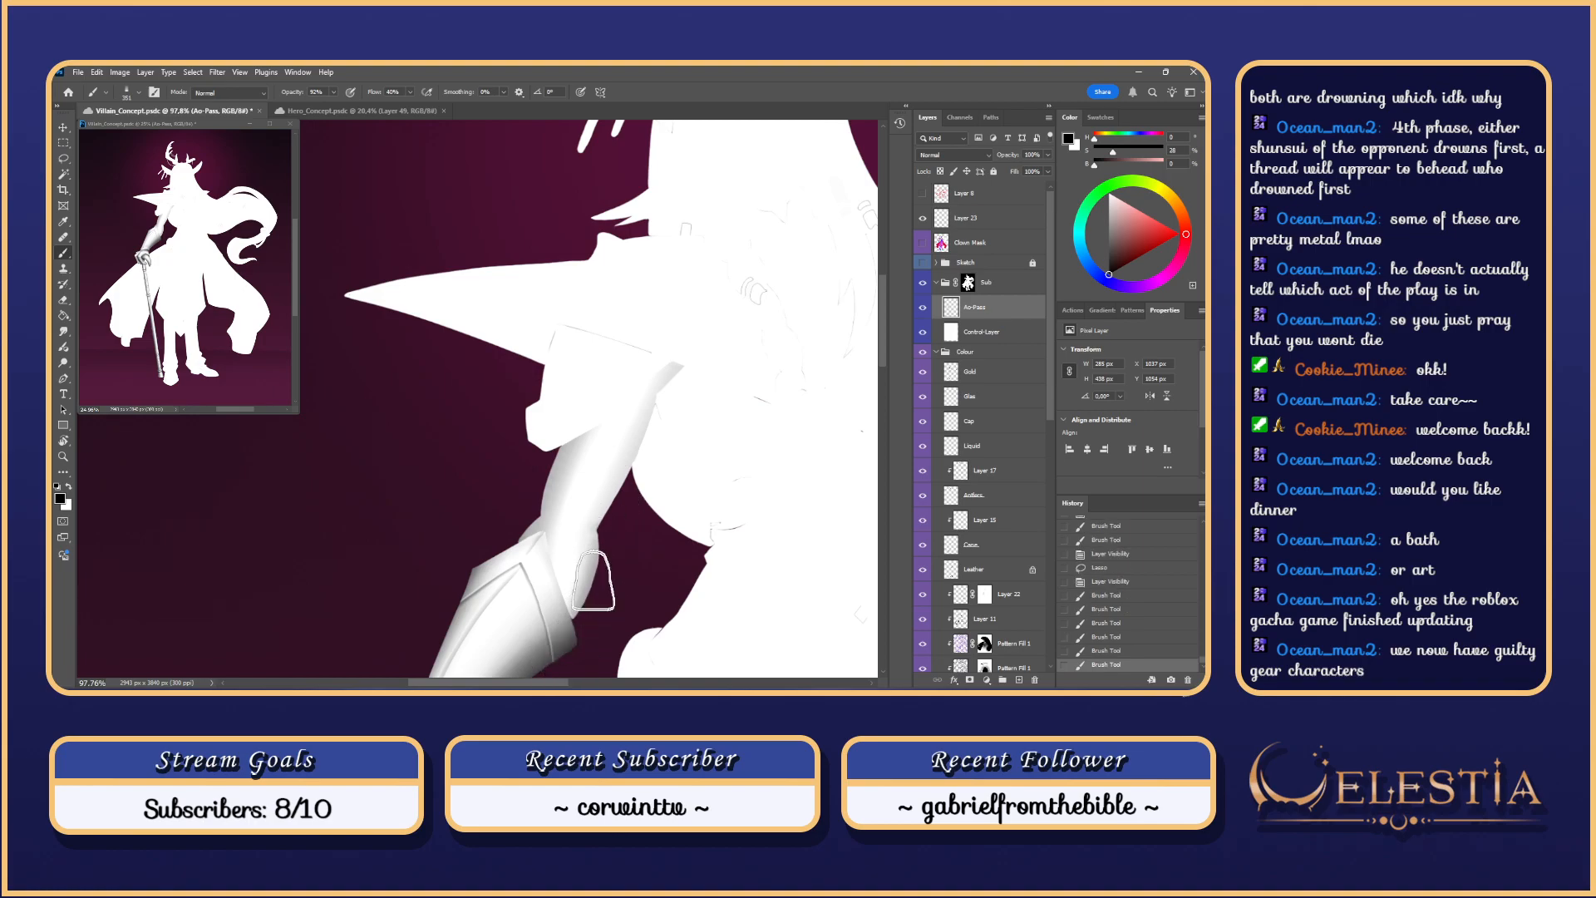
drag(596, 579, 617, 523)
mouse_move(615, 530)
mouse_down()
mouse_move(637, 555)
mouse_move(628, 508)
mouse_move(552, 621)
mouse_up()
scroll(595, 542, up, 2)
key(ctrl+z)
Step: Shade the forearm's right edge with a smaller brush, sizes 234 then 190
mouse_move(593, 524)
mouse_down()
mouse_move(568, 524)
mouse_move(563, 662)
mouse_up()
key(ctrl+z)
key(ctrl+z)
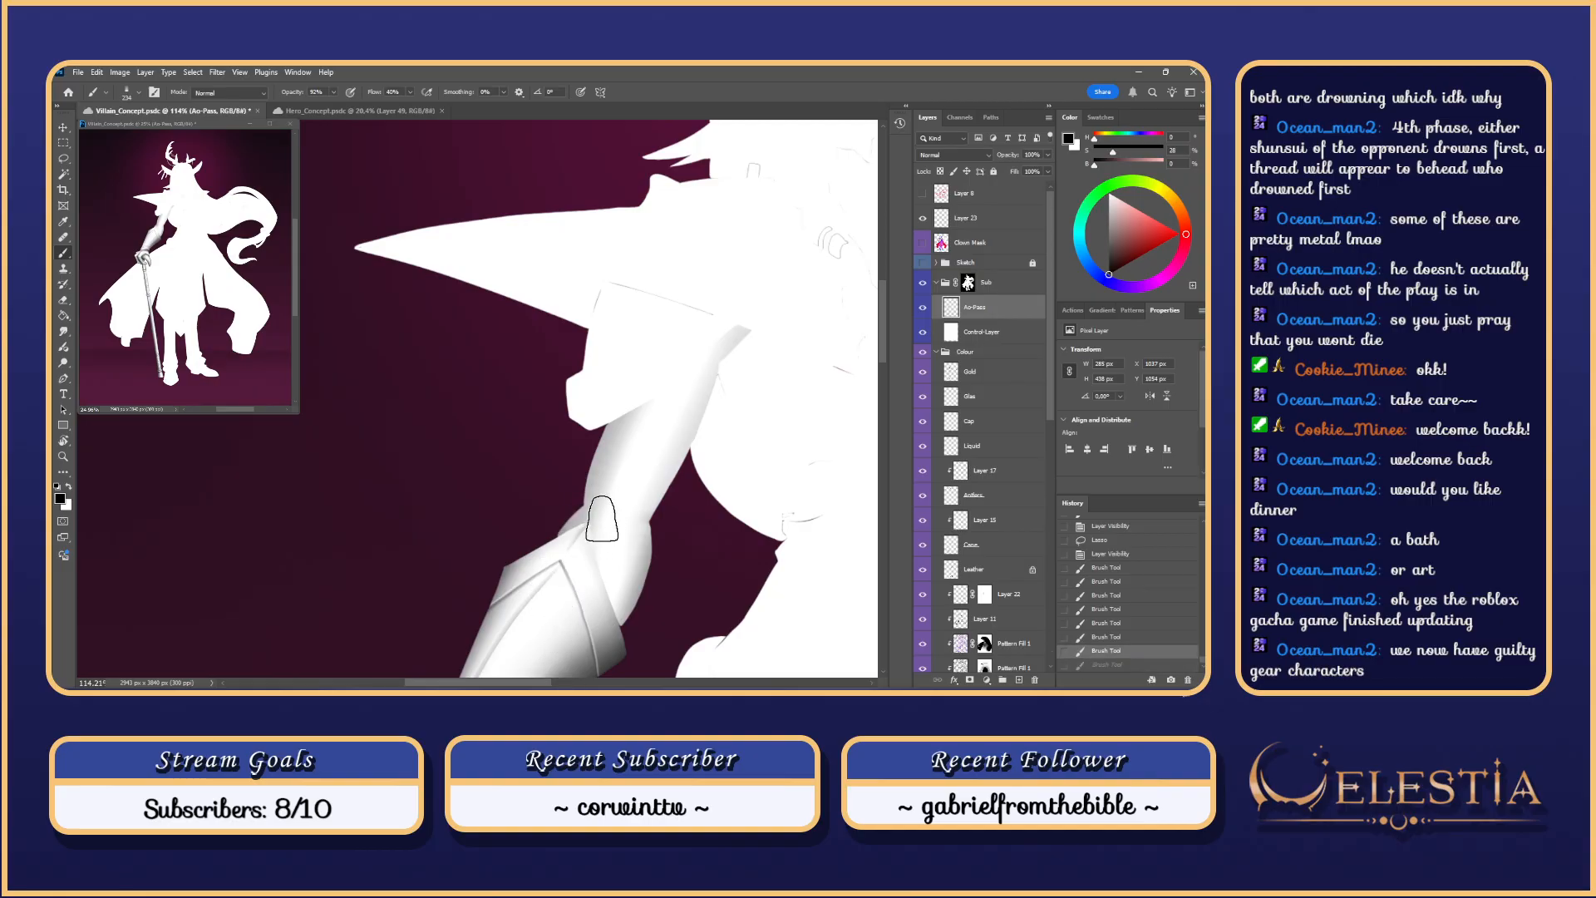
drag(602, 517, 558, 665)
mouse_move(652, 509)
mouse_down()
mouse_move(590, 684)
mouse_move(625, 579)
mouse_move(605, 656)
mouse_up()
key(ctrl+z)
key(ctrl+z)
drag(651, 515, 608, 647)
key(ctrl+z)
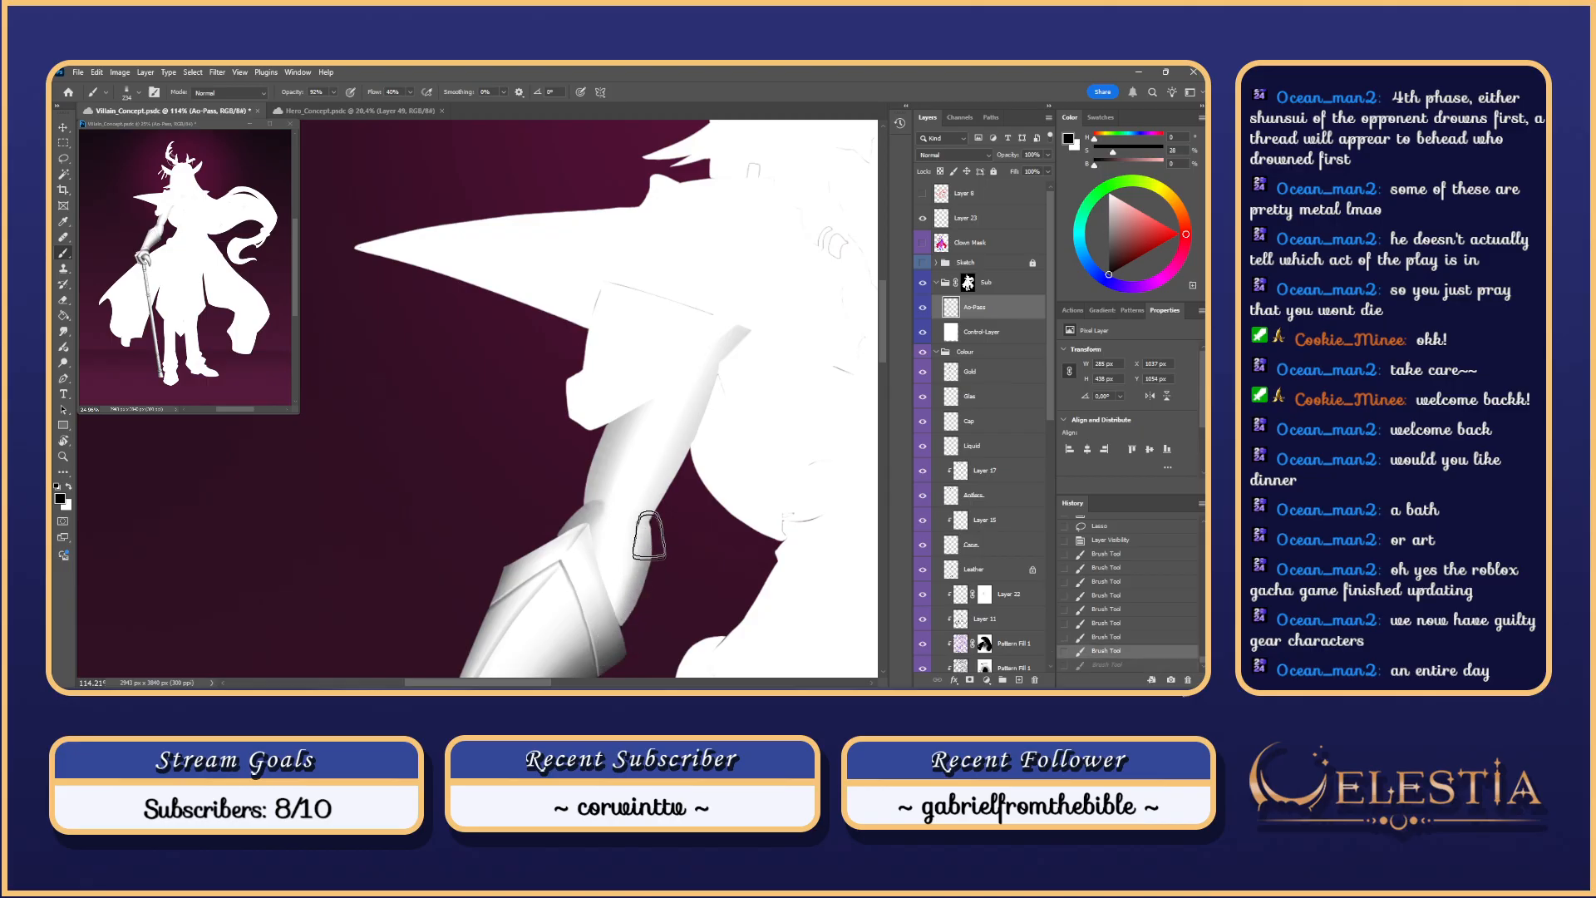
key(ctrl+z)
drag(649, 509, 612, 641)
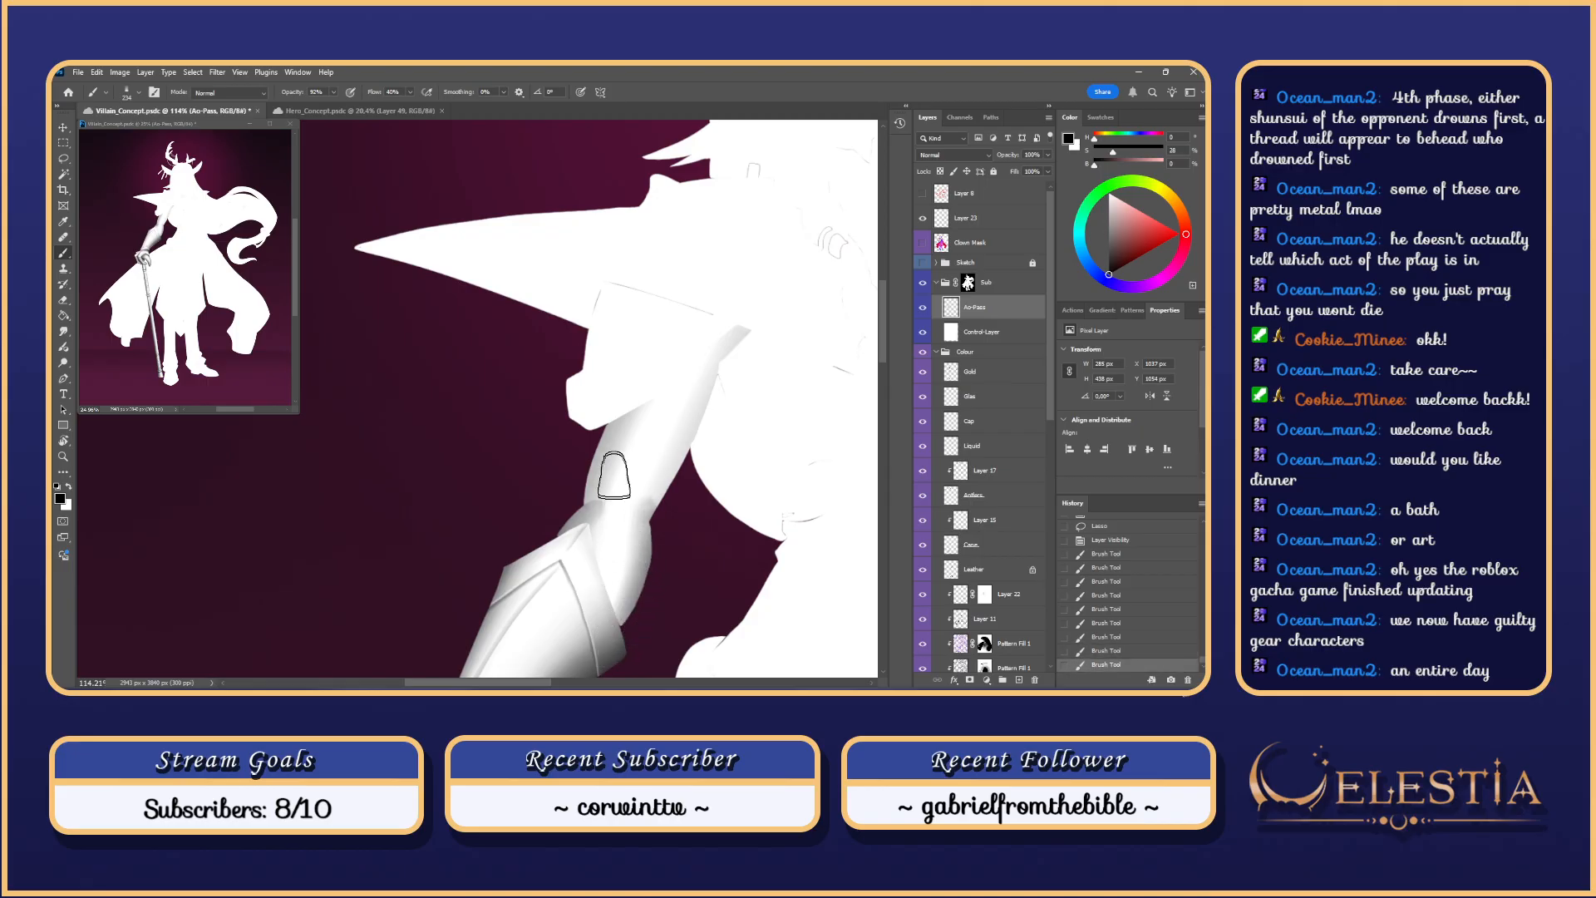
alt+right_click(611, 541)
drag(606, 532, 617, 607)
key(ctrl+z)
key(ctrl+z)
scroll(606, 617, down, 5)
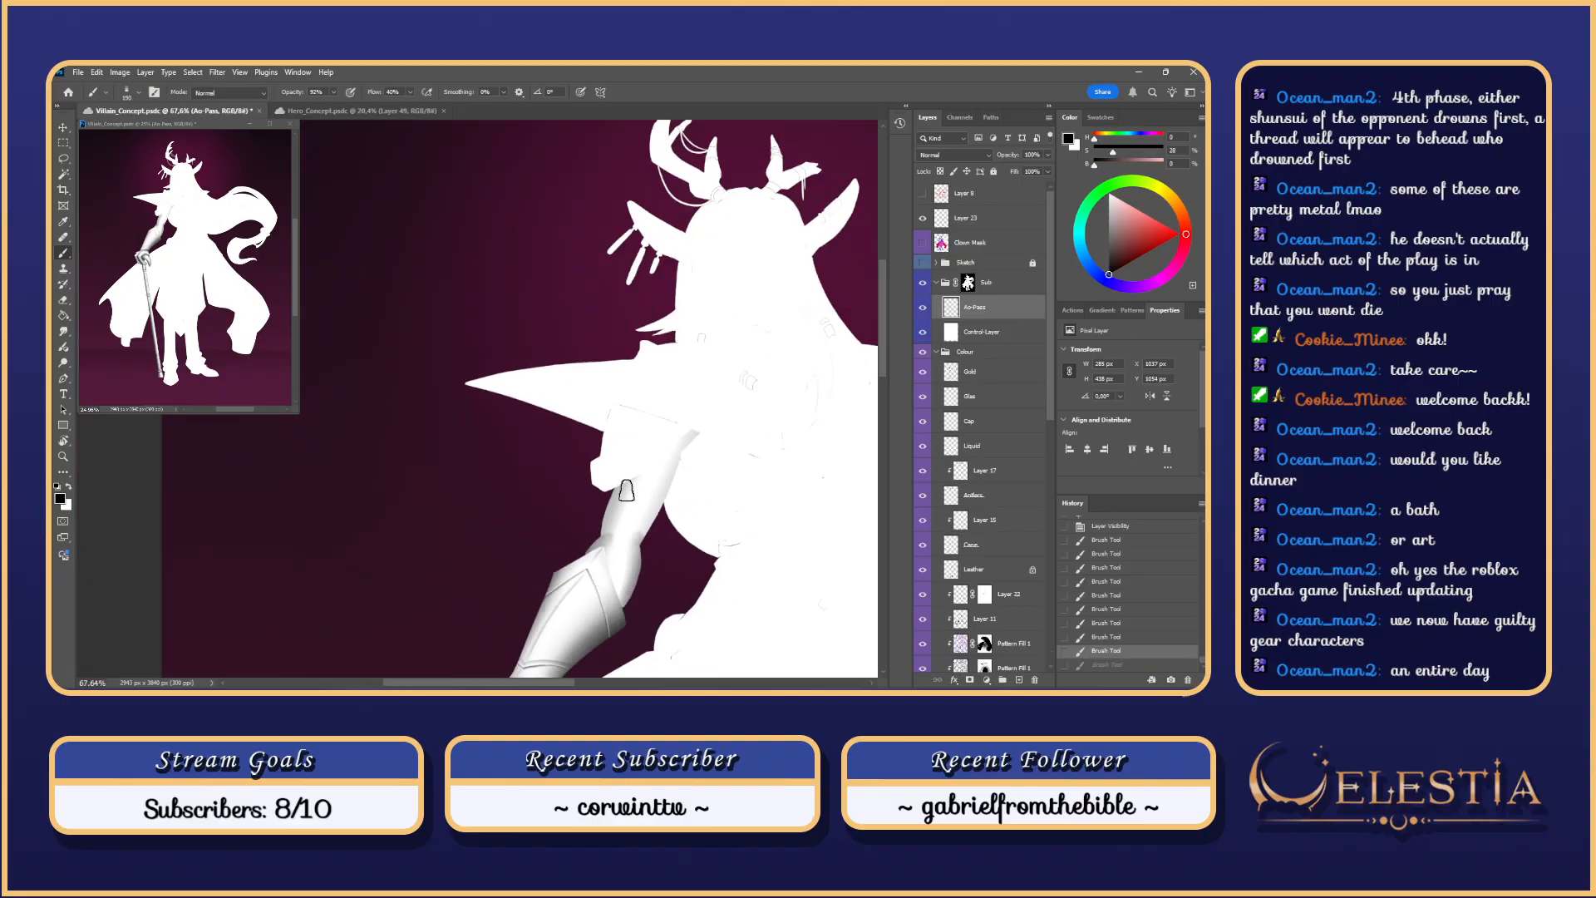
Step: Smudge the forearm shading to blend it
key(r)
scroll(620, 586, up, 2)
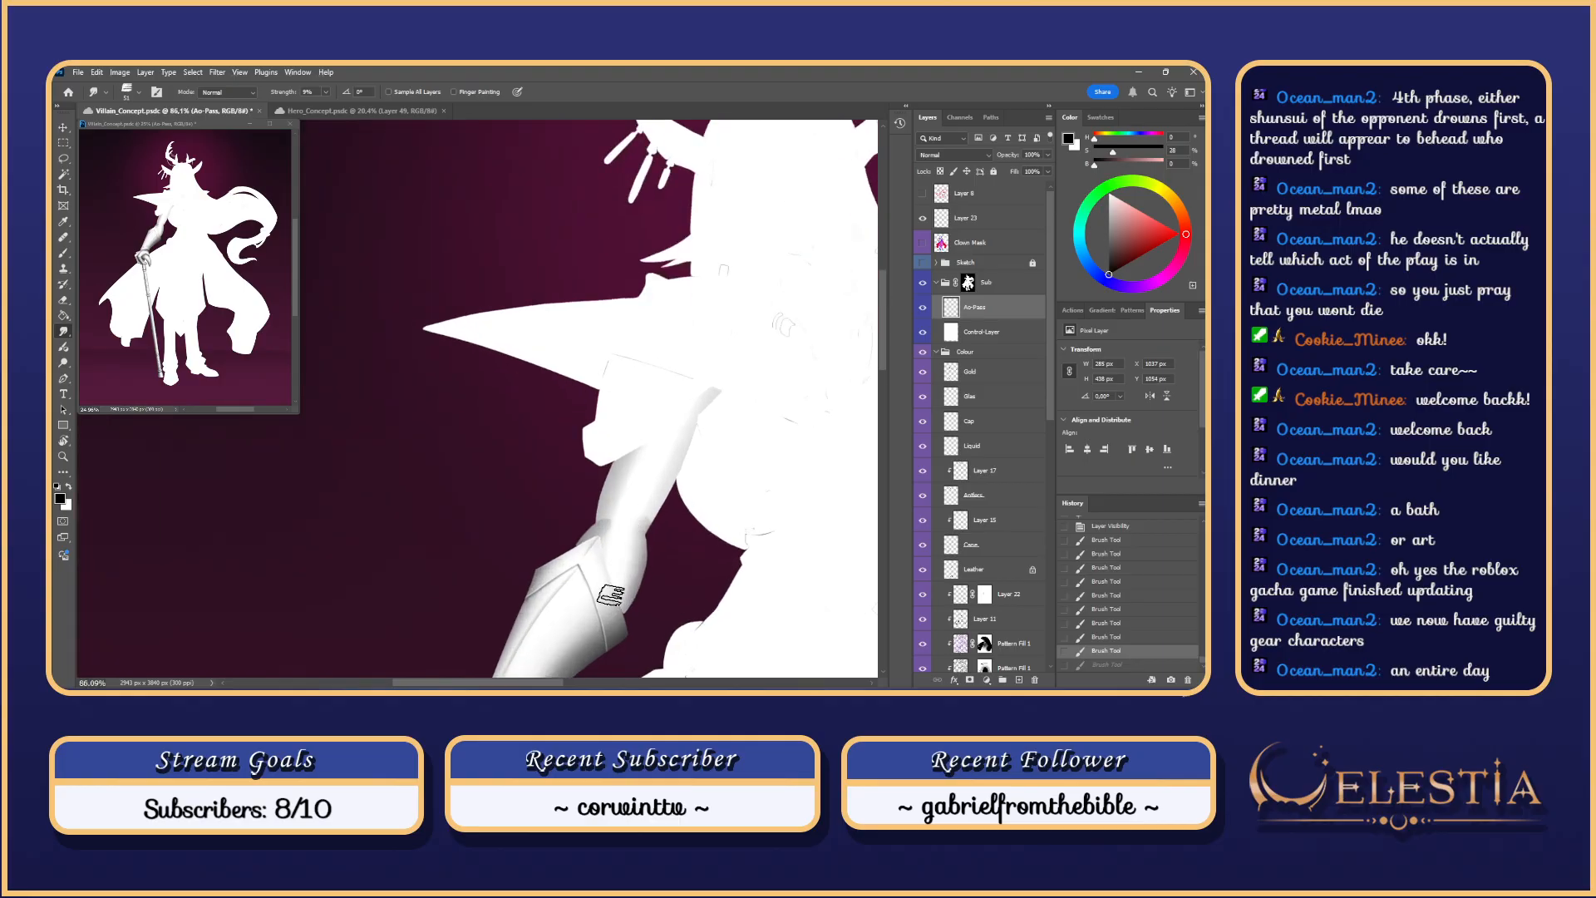
drag(611, 595, 622, 540)
key(ctrl+z)
key(ctrl+z)
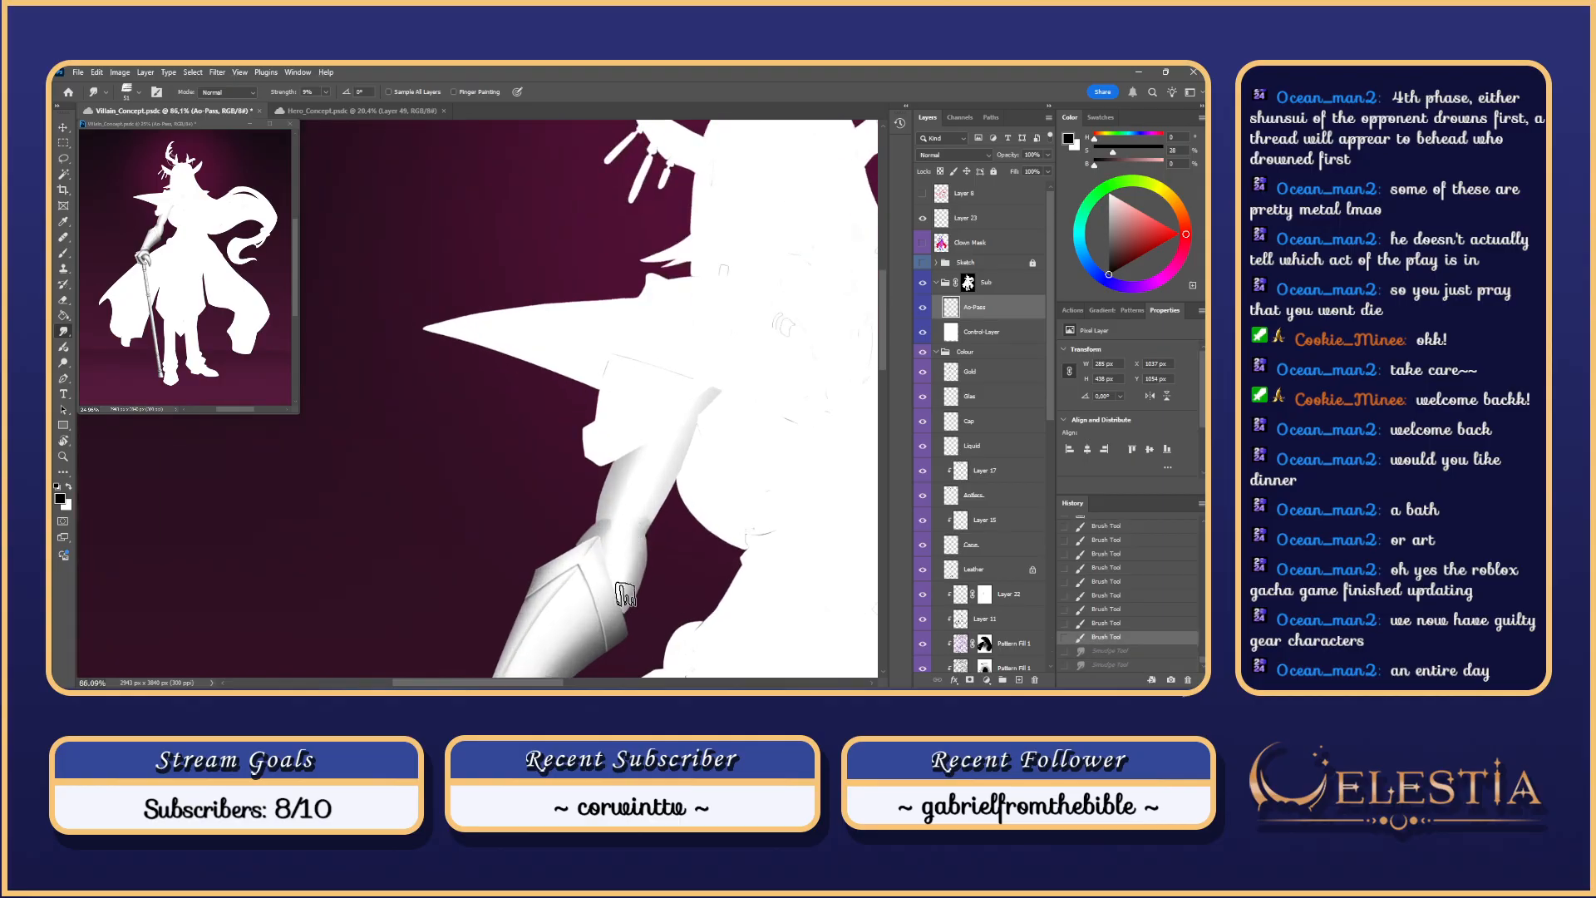
mouse_move(621, 600)
mouse_down()
mouse_move(589, 542)
mouse_move(575, 574)
mouse_move(605, 542)
mouse_move(662, 541)
mouse_move(651, 527)
mouse_move(670, 563)
mouse_move(657, 514)
mouse_move(595, 622)
mouse_up()
Step: Retry brush shading strokes over the forearm and upper arm
key(b)
key(ctrl+z)
mouse_move(607, 611)
mouse_down()
mouse_move(594, 652)
mouse_move(598, 567)
mouse_up()
key(ctrl+z)
key(ctrl+z)
key(ctrl+z)
mouse_move(609, 625)
mouse_down()
mouse_move(601, 572)
mouse_move(613, 589)
mouse_move(640, 495)
mouse_up()
key(ctrl+z)
drag(614, 585, 665, 464)
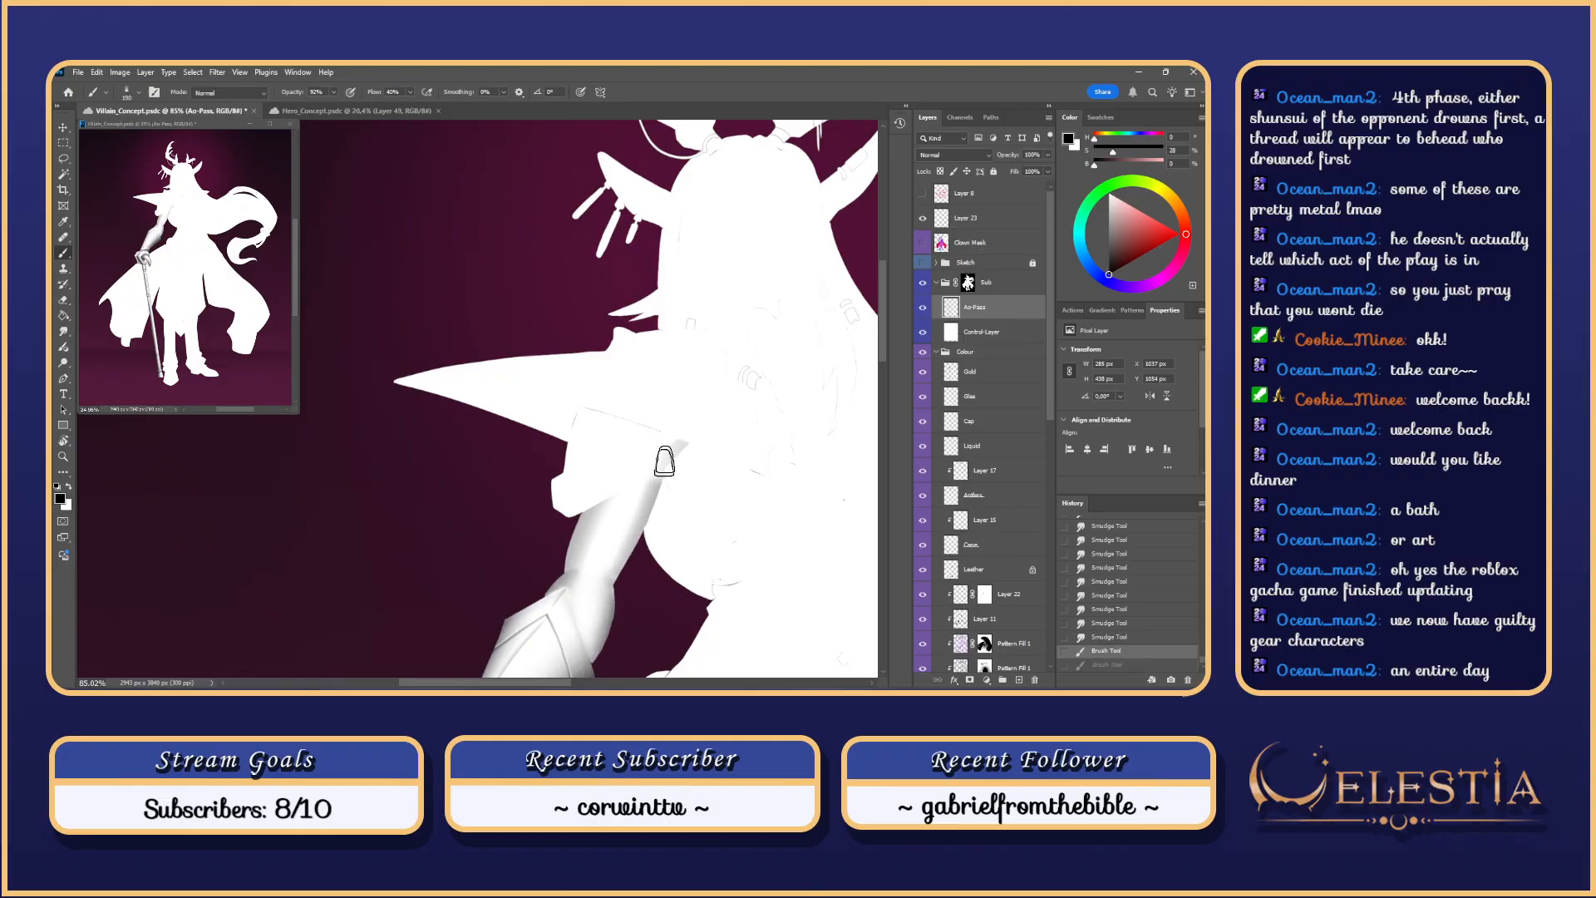
key(ctrl+z)
drag(613, 587, 662, 448)
key(ctrl+z)
key(ctrl+z)
key(ctrl+z)
Step: Enlarge the brush to 275 and darken the upper arm's top edge
drag(650, 562, 655, 562)
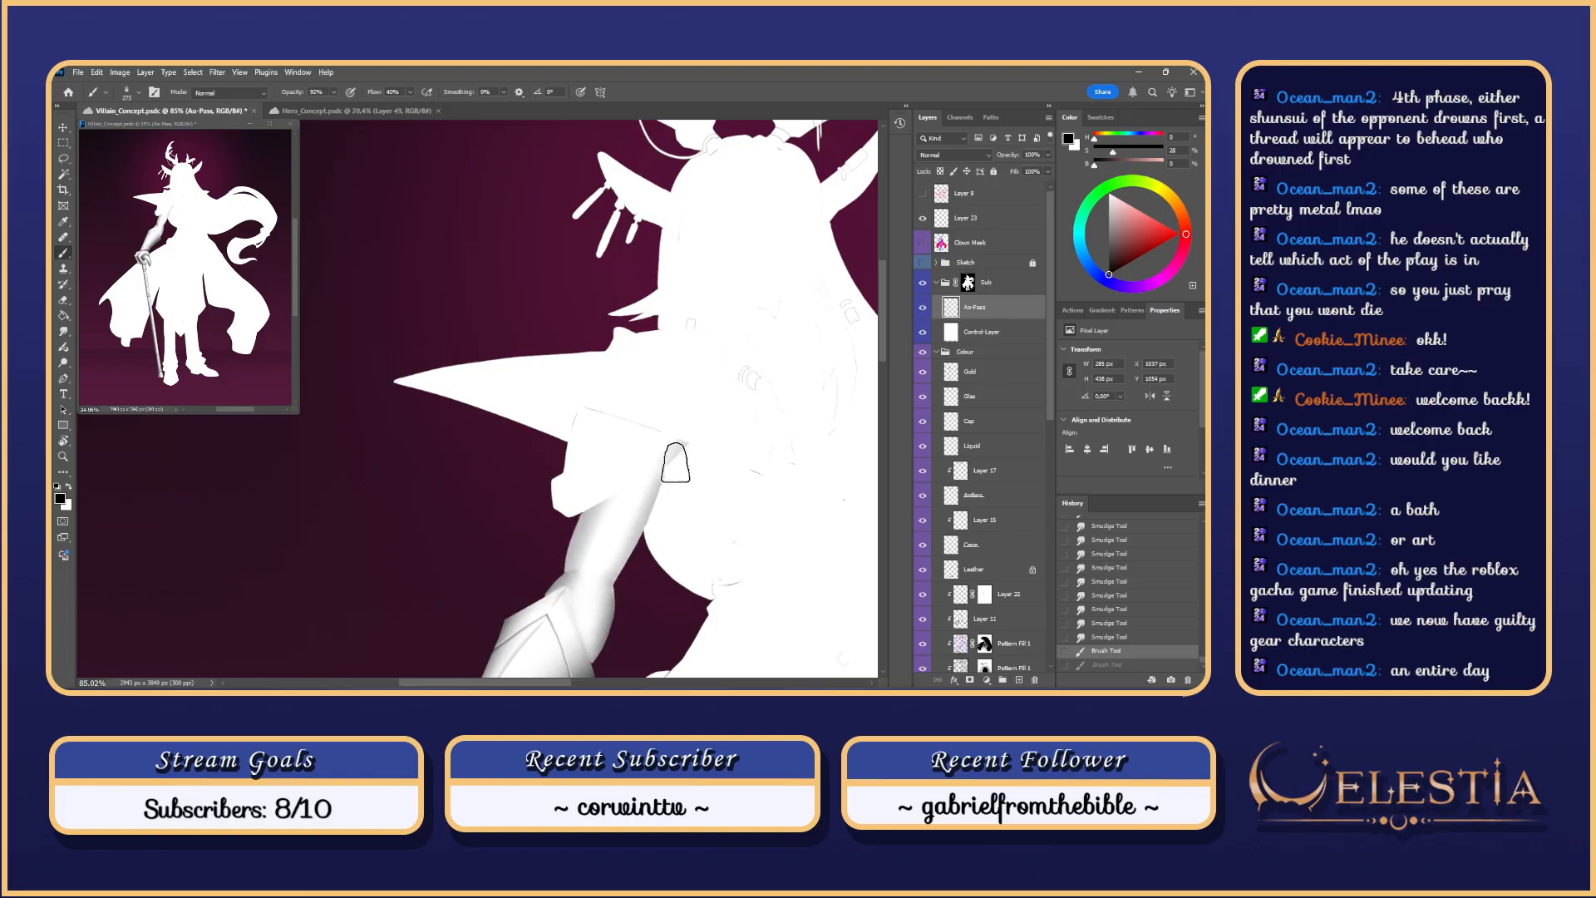
drag(676, 462, 683, 447)
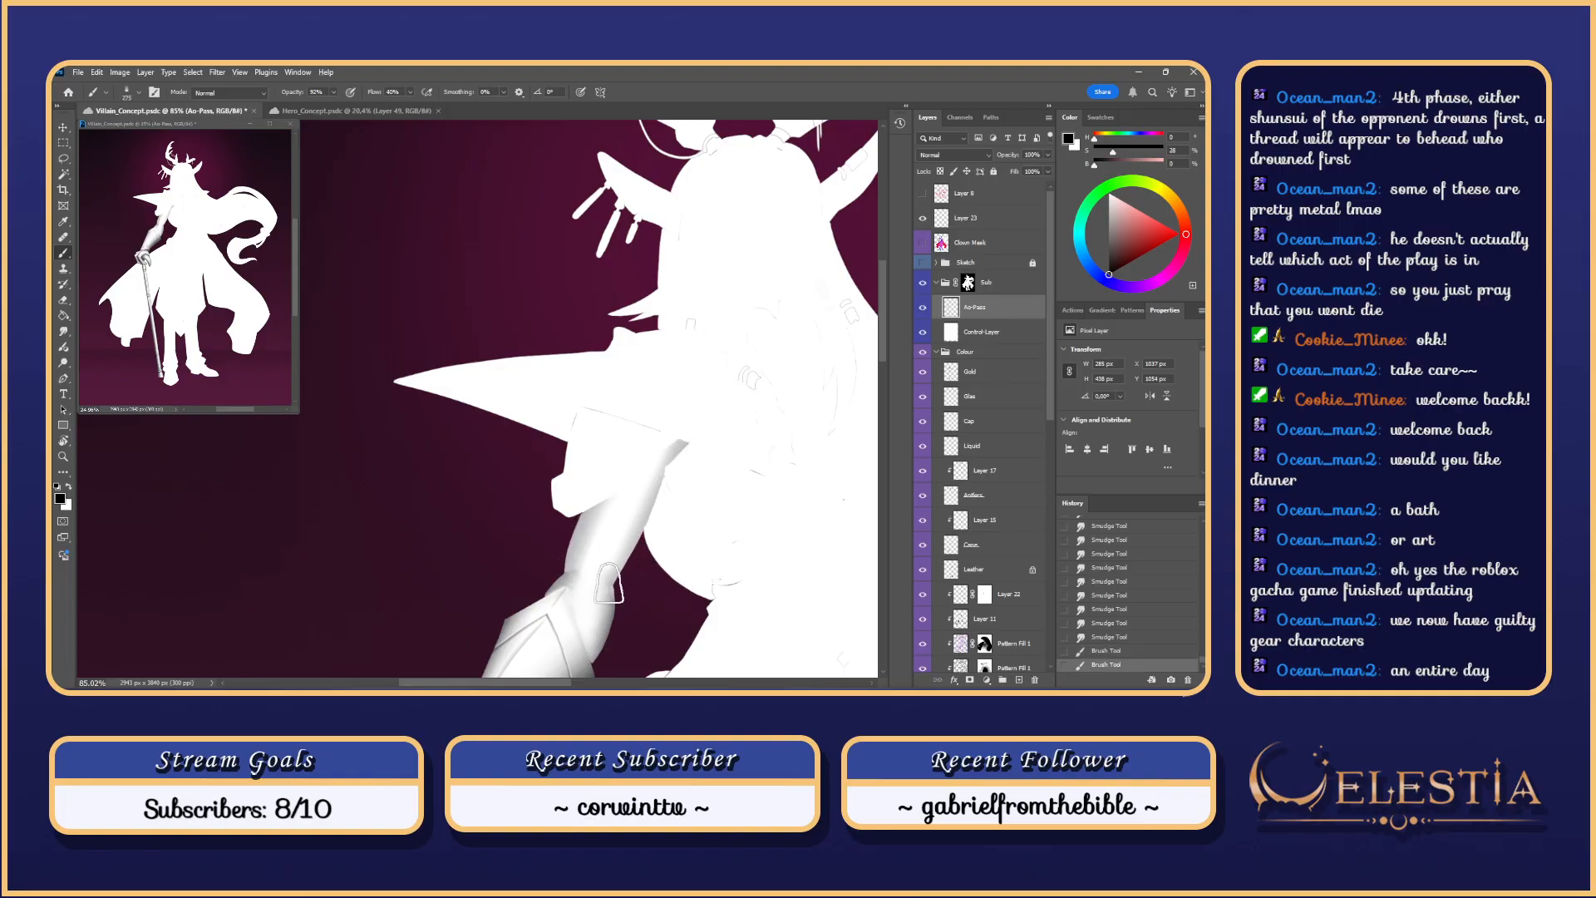
drag(611, 581, 658, 474)
key(ctrl+z)
mouse_move(641, 532)
mouse_down()
mouse_move(659, 444)
mouse_move(574, 528)
mouse_up()
key(ctrl+z)
key(ctrl+z)
mouse_move(682, 444)
mouse_down()
mouse_move(658, 476)
mouse_move(579, 491)
mouse_move(701, 422)
mouse_move(522, 526)
mouse_up()
Step: Enlarge the brush to 352 and shade over the upper arm
key(ctrl+z)
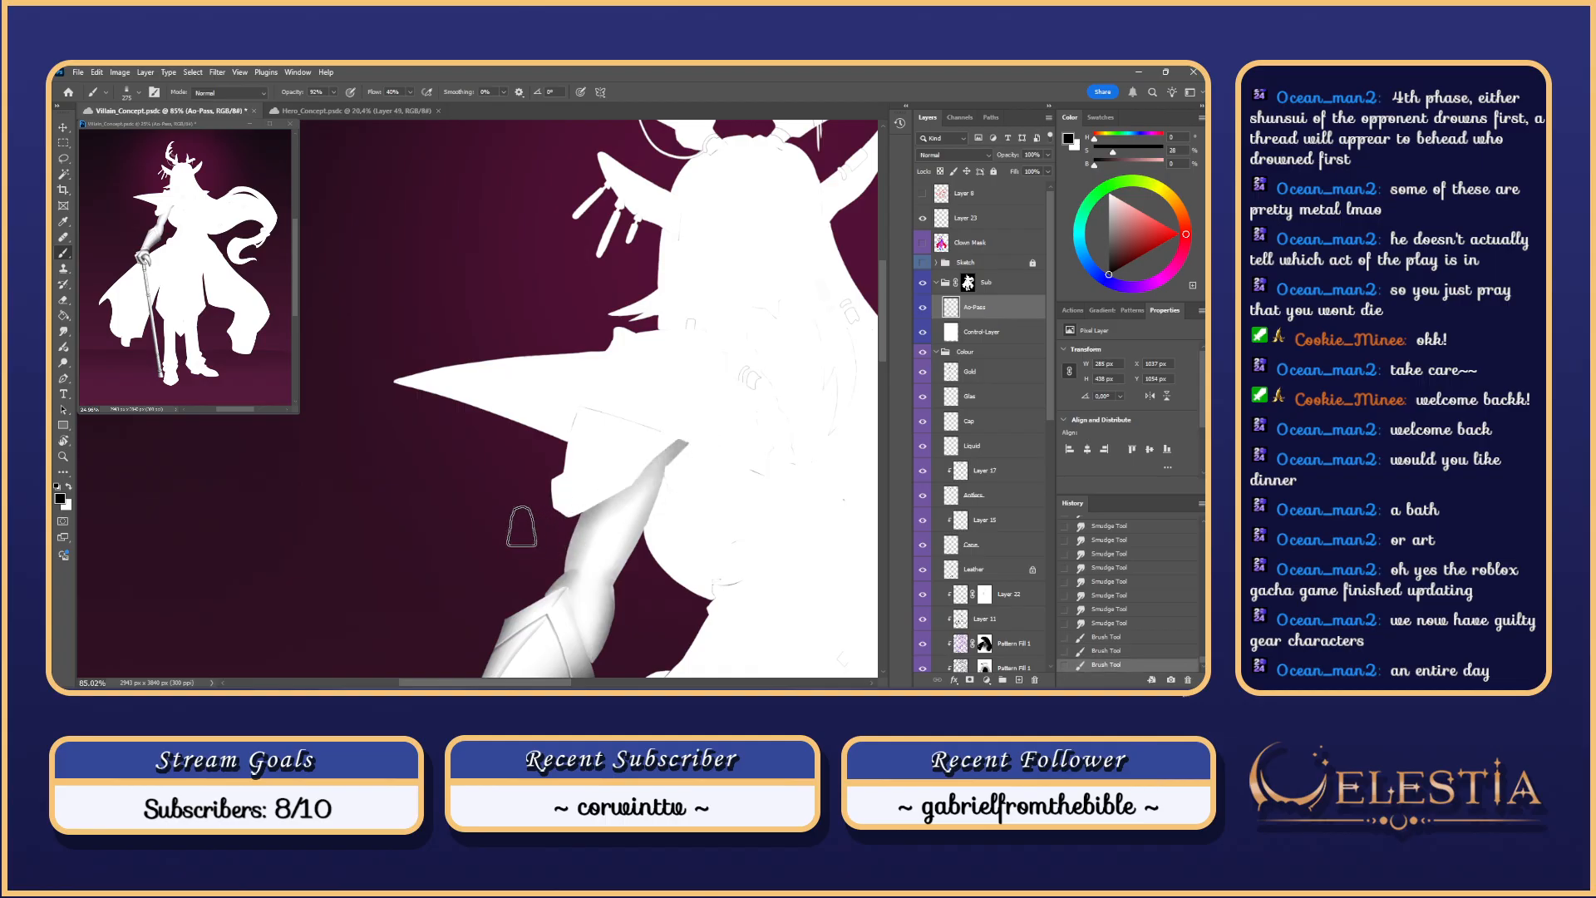
drag(696, 415, 508, 538)
drag(594, 461, 613, 462)
mouse_move(683, 443)
mouse_down()
mouse_move(664, 480)
mouse_move(586, 497)
mouse_move(718, 449)
mouse_move(581, 513)
mouse_move(614, 497)
mouse_up()
key(ctrl+z)
key(ctrl+z)
key(ctrl+z)
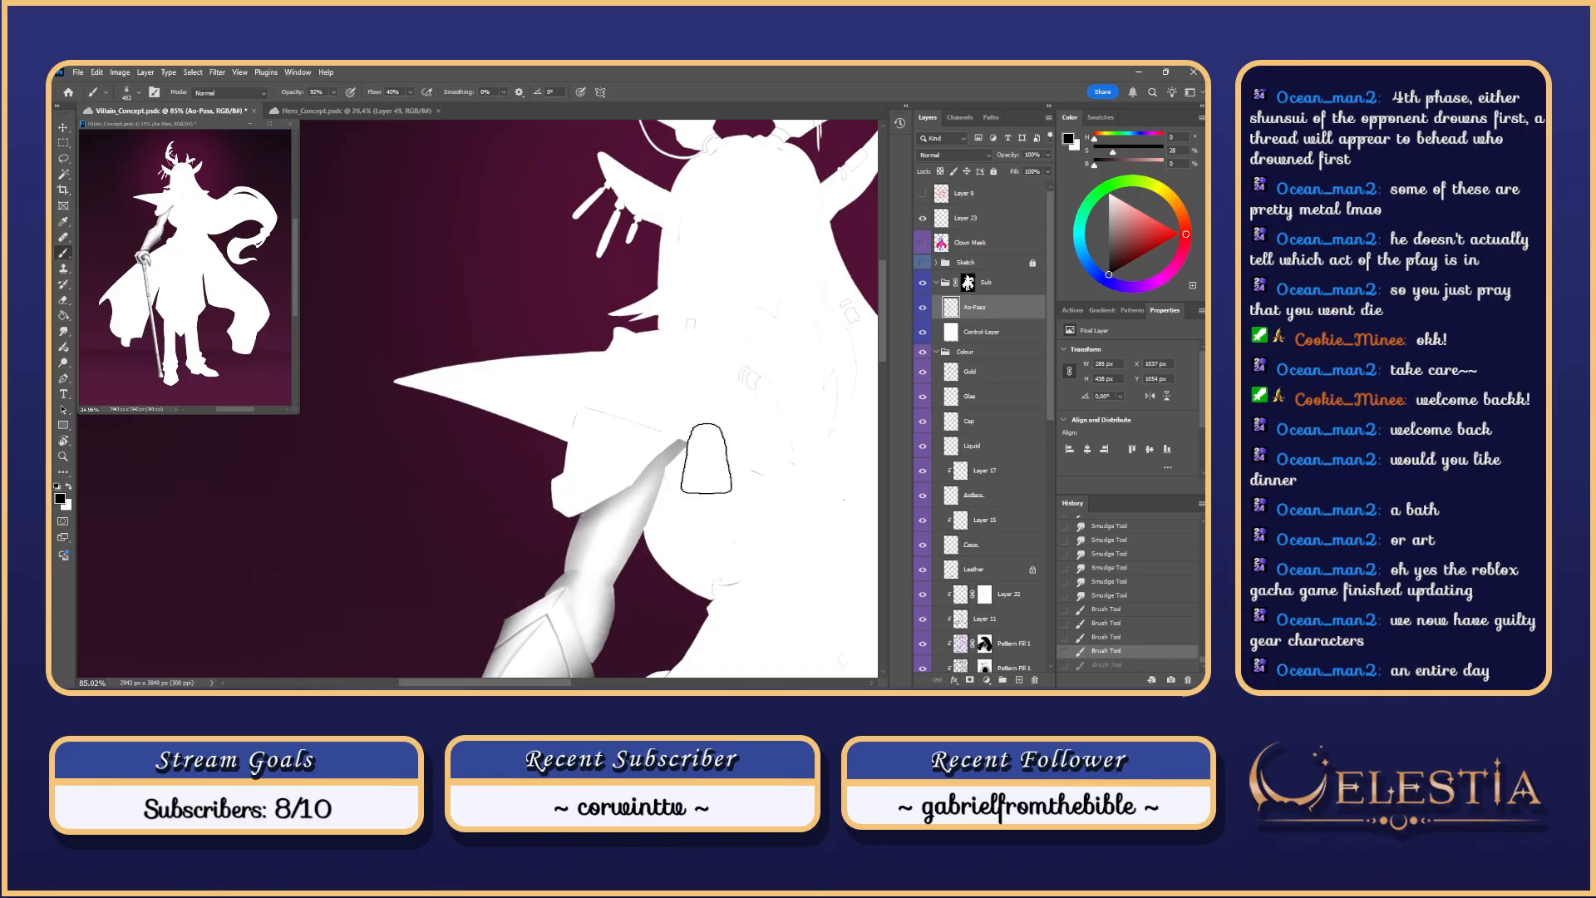
mouse_move(700, 457)
mouse_down()
mouse_move(725, 453)
mouse_move(573, 513)
mouse_move(570, 501)
mouse_up()
key(ctrl+z)
key(ctrl+z)
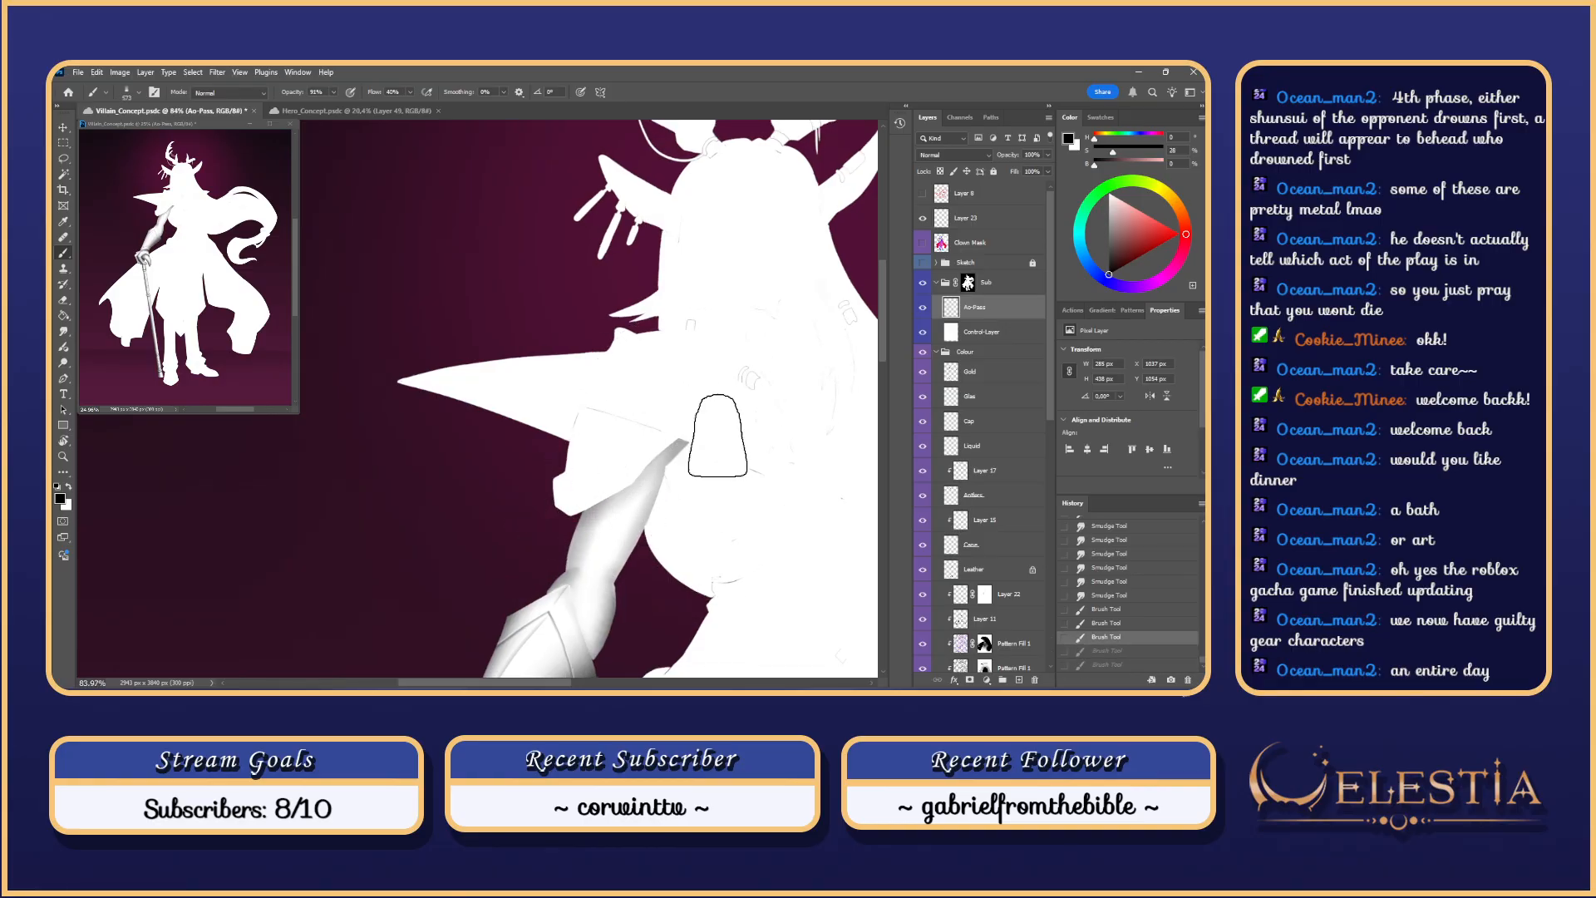
drag(692, 440, 567, 506)
mouse_move(693, 443)
mouse_down()
mouse_move(582, 510)
mouse_move(655, 489)
mouse_move(594, 491)
mouse_up()
key(ctrl+z)
Step: Sweep broader dark shading across the upper arm beneath the shoulder plate
drag(717, 443, 529, 528)
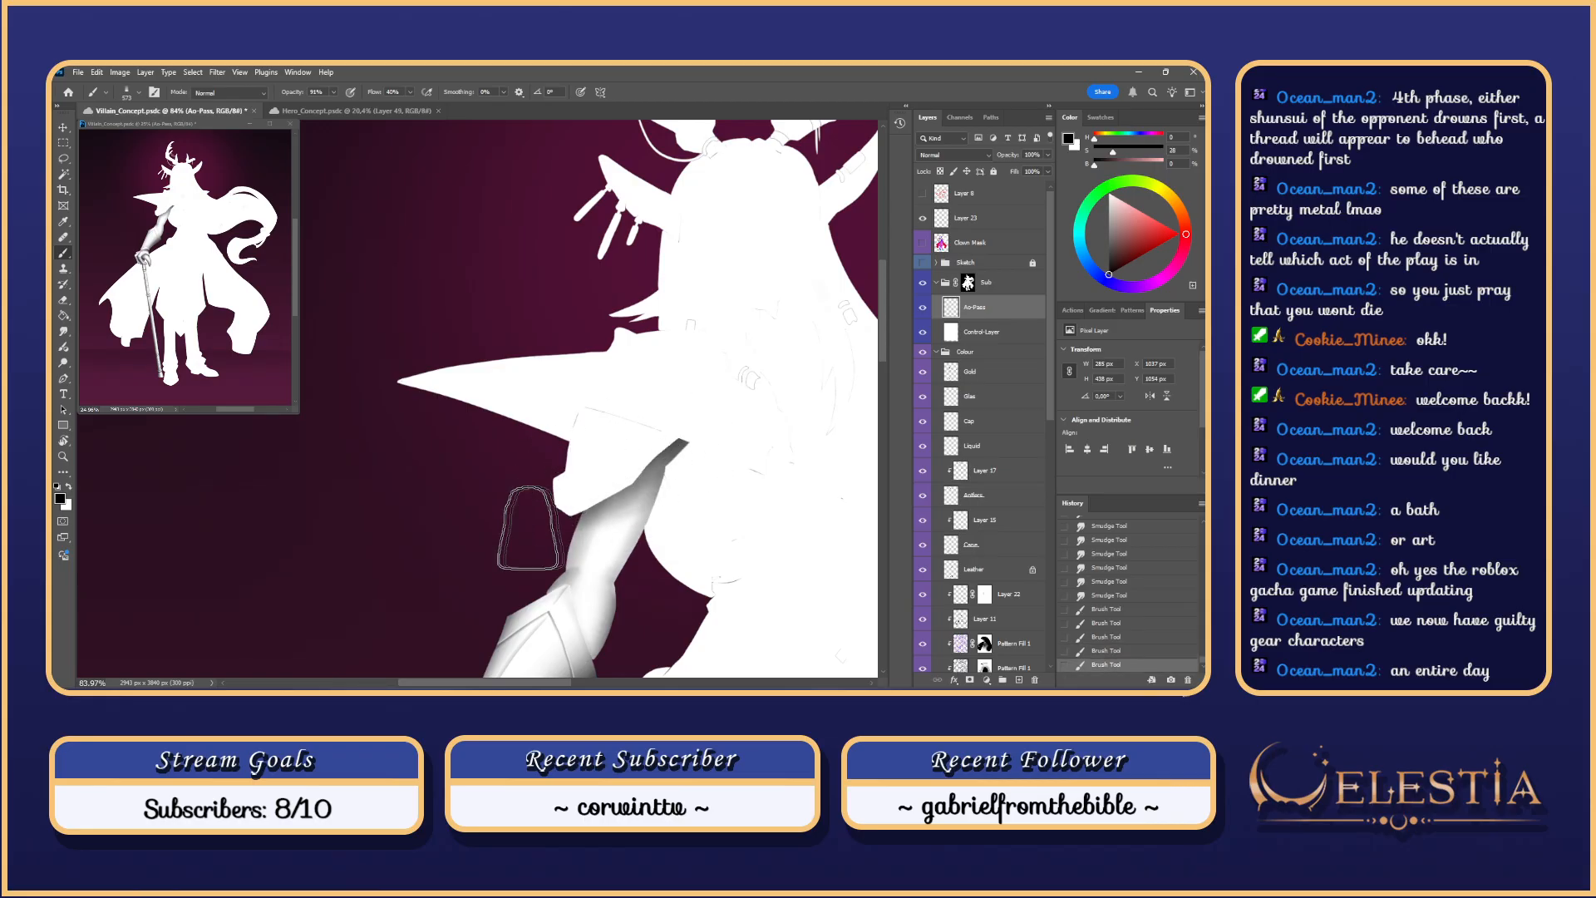
key(ctrl+z)
drag(712, 454, 477, 544)
mouse_move(706, 446)
mouse_down()
mouse_move(643, 508)
mouse_move(502, 535)
mouse_up()
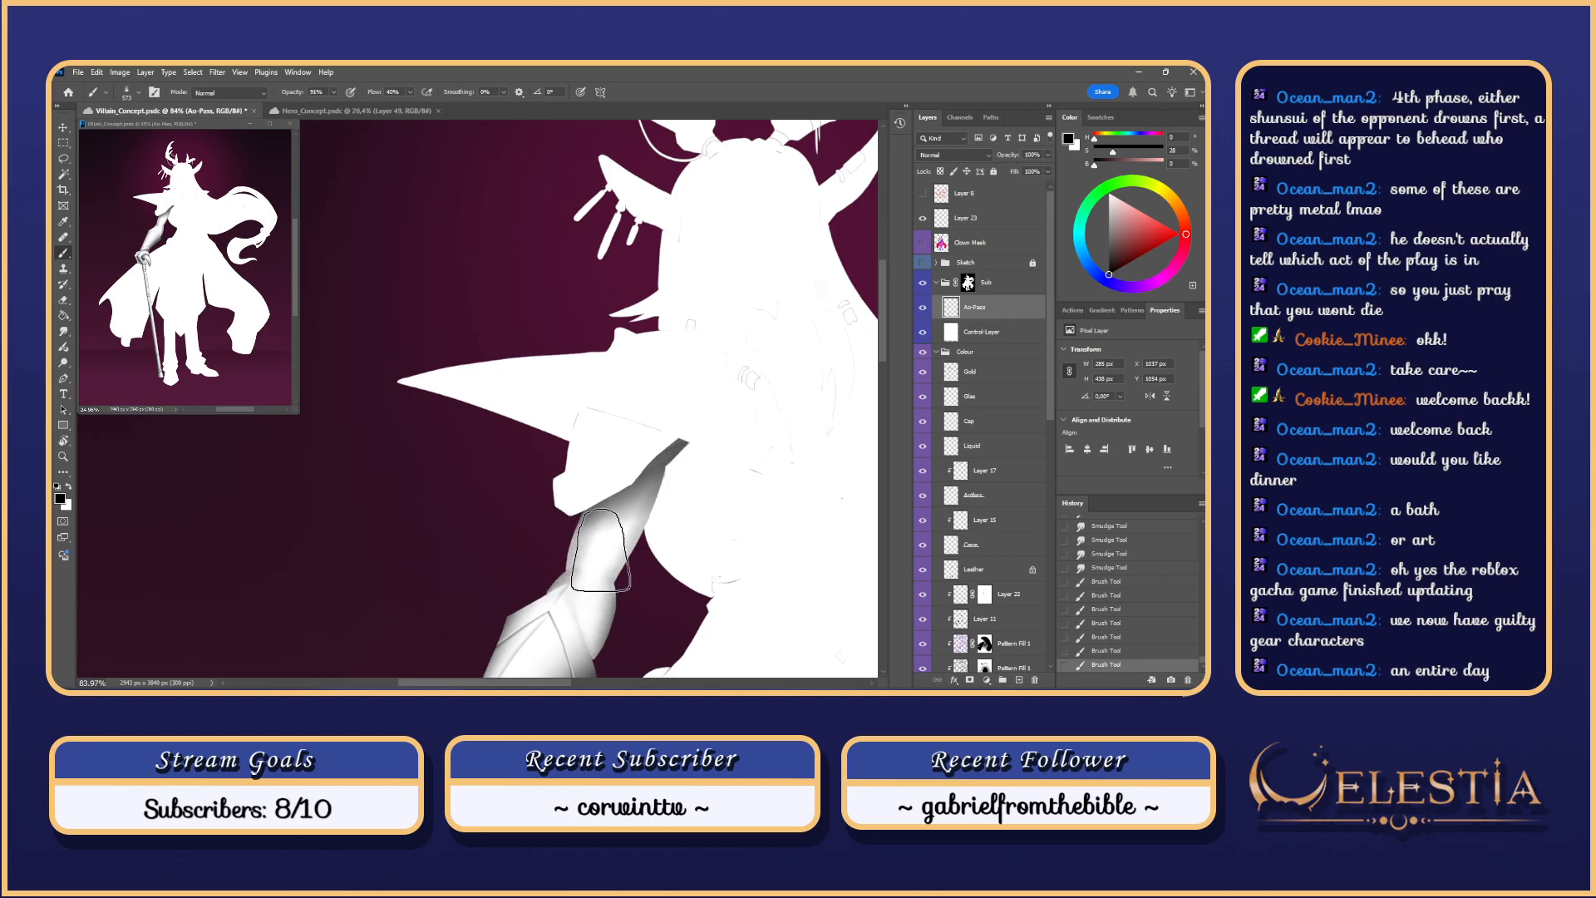
key(ctrl+z)
drag(702, 448, 467, 561)
key(ctrl+z)
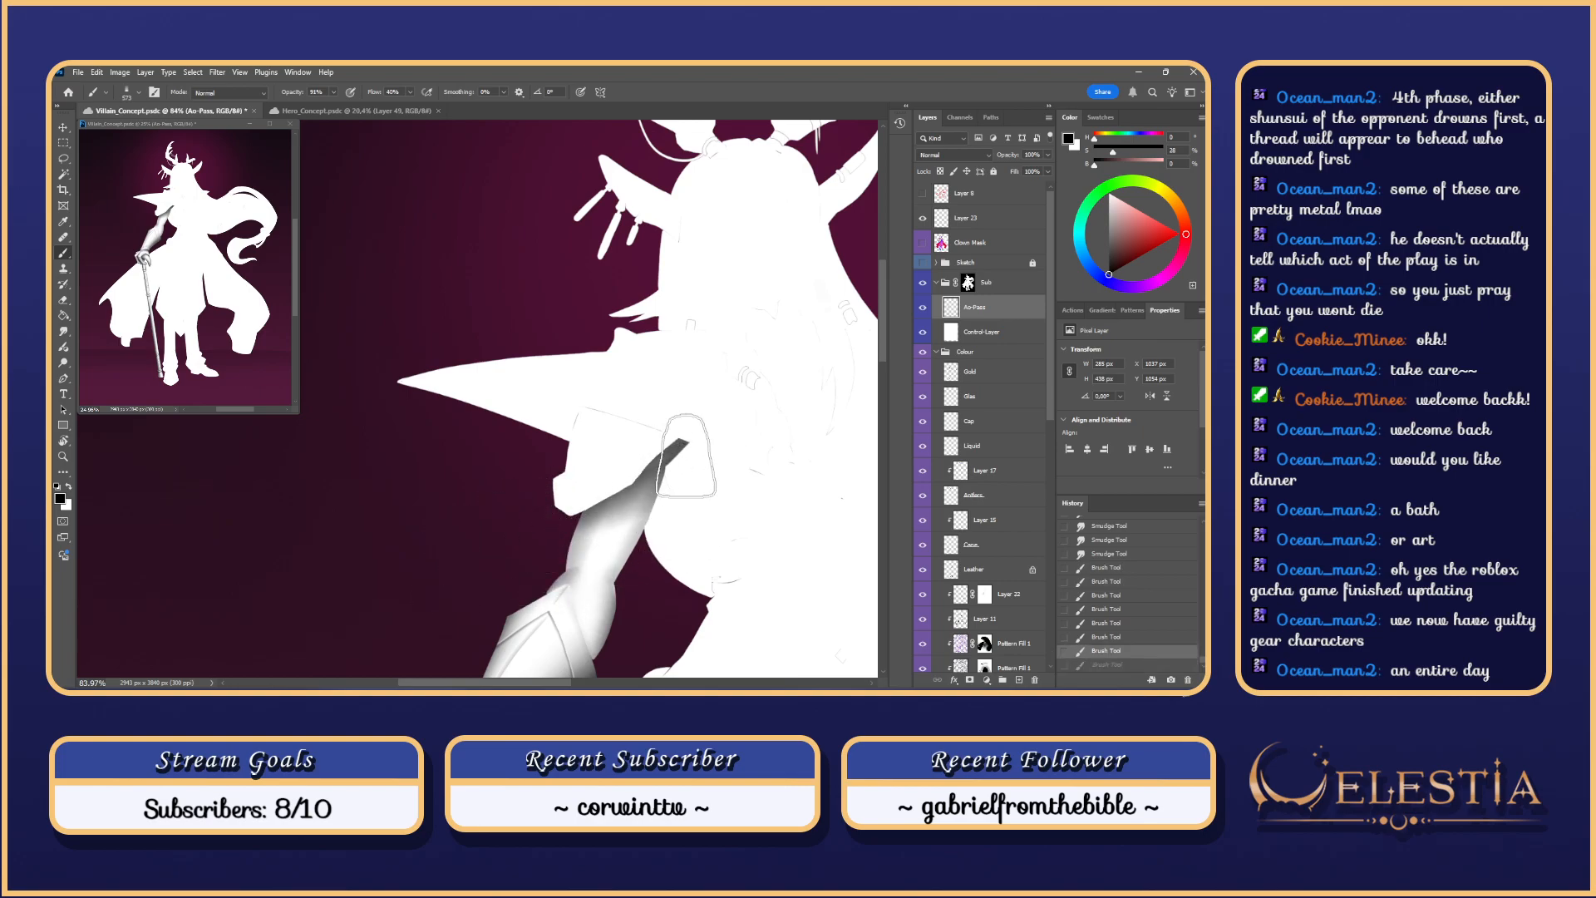
Step: Blend the dark upper-arm shading with short smudges at size 4
key(r)
mouse_move(684, 443)
mouse_down()
mouse_move(640, 482)
mouse_move(684, 441)
mouse_move(657, 486)
mouse_move(668, 431)
mouse_move(641, 498)
mouse_move(654, 448)
mouse_move(662, 480)
mouse_move(647, 481)
mouse_move(664, 452)
mouse_move(639, 491)
mouse_up()
key(ctrl+z)
key(ctrl+z)
drag(639, 491, 654, 471)
key(ctrl+z)
key(ctrl+z)
key(ctrl+z)
drag(664, 455, 657, 472)
drag(668, 455, 661, 466)
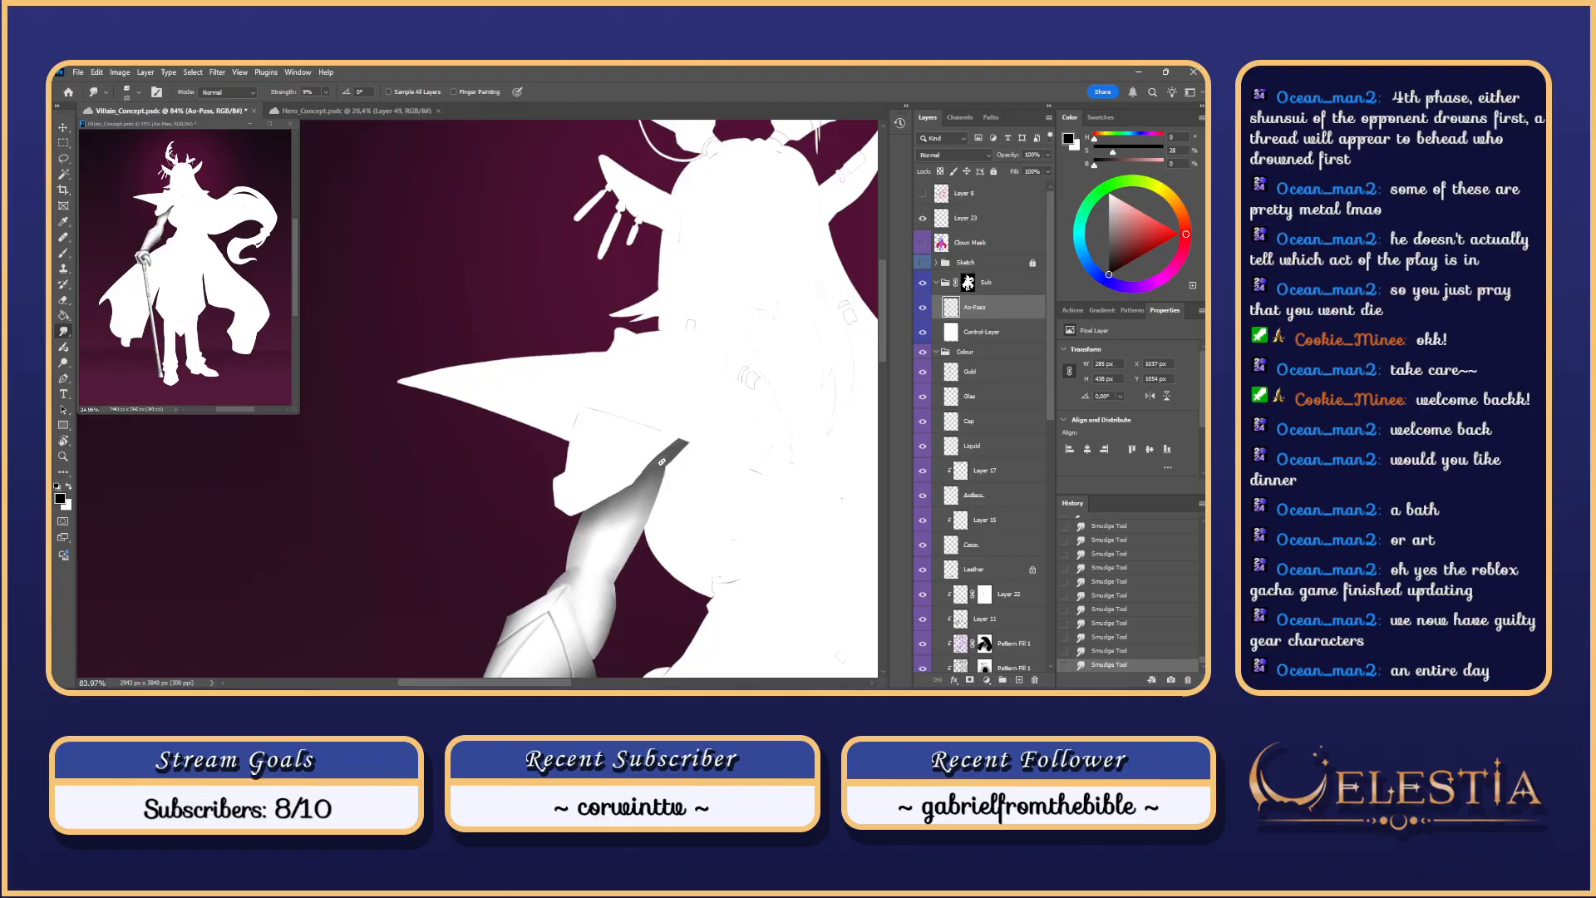
Step: Zoom out to frame the arm and head, and undo a faint 316 px stroke
drag(653, 511, 678, 506)
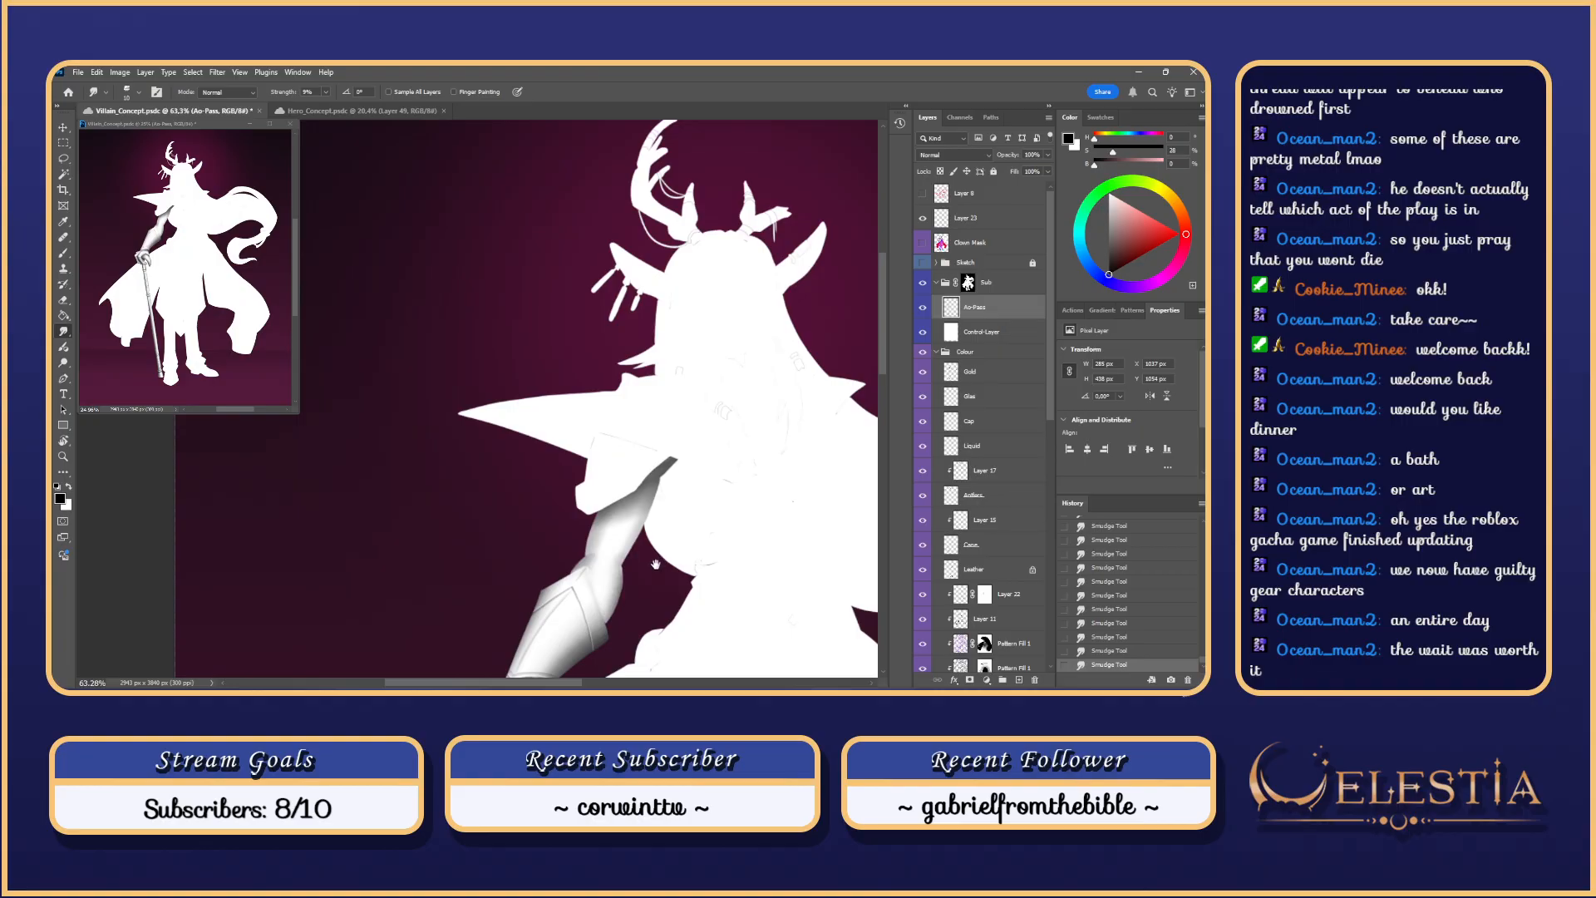
drag(657, 568, 636, 532)
key(b)
mouse_move(588, 476)
mouse_down()
mouse_move(572, 474)
mouse_move(574, 538)
mouse_move(587, 456)
mouse_move(585, 553)
mouse_up()
key(ctrl+z)
key(ctrl+z)
key(ctrl+z)
key(ctrl+z)
key(ctrl+z)
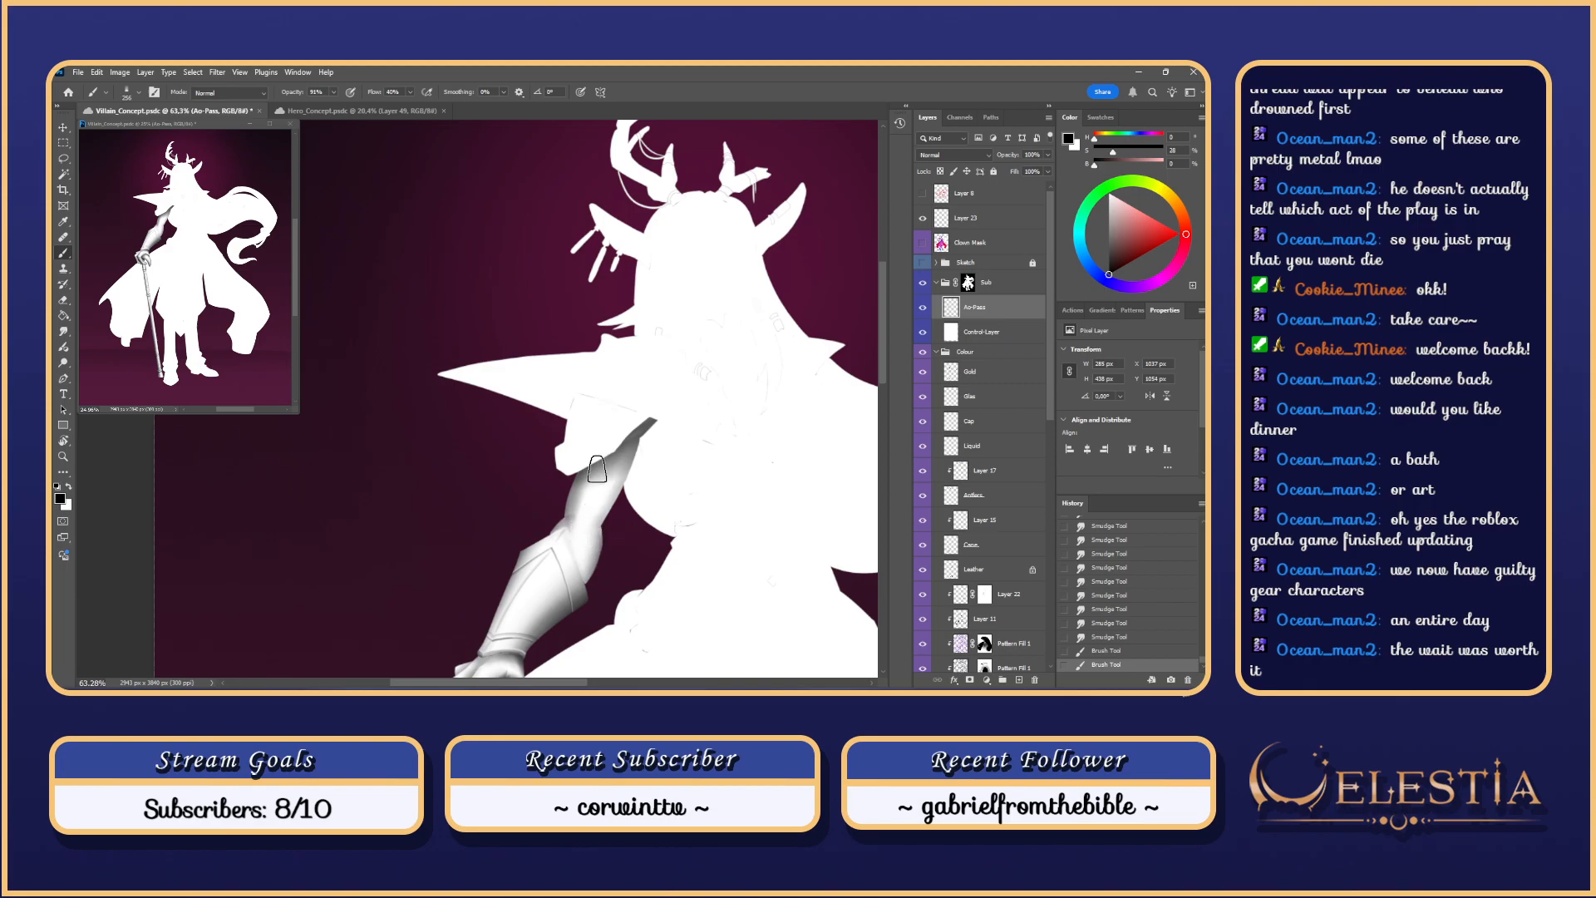
Step: Give the Smudge tool Soft Round 100, revert the last smudge, and blend the forearm plate
key(r)
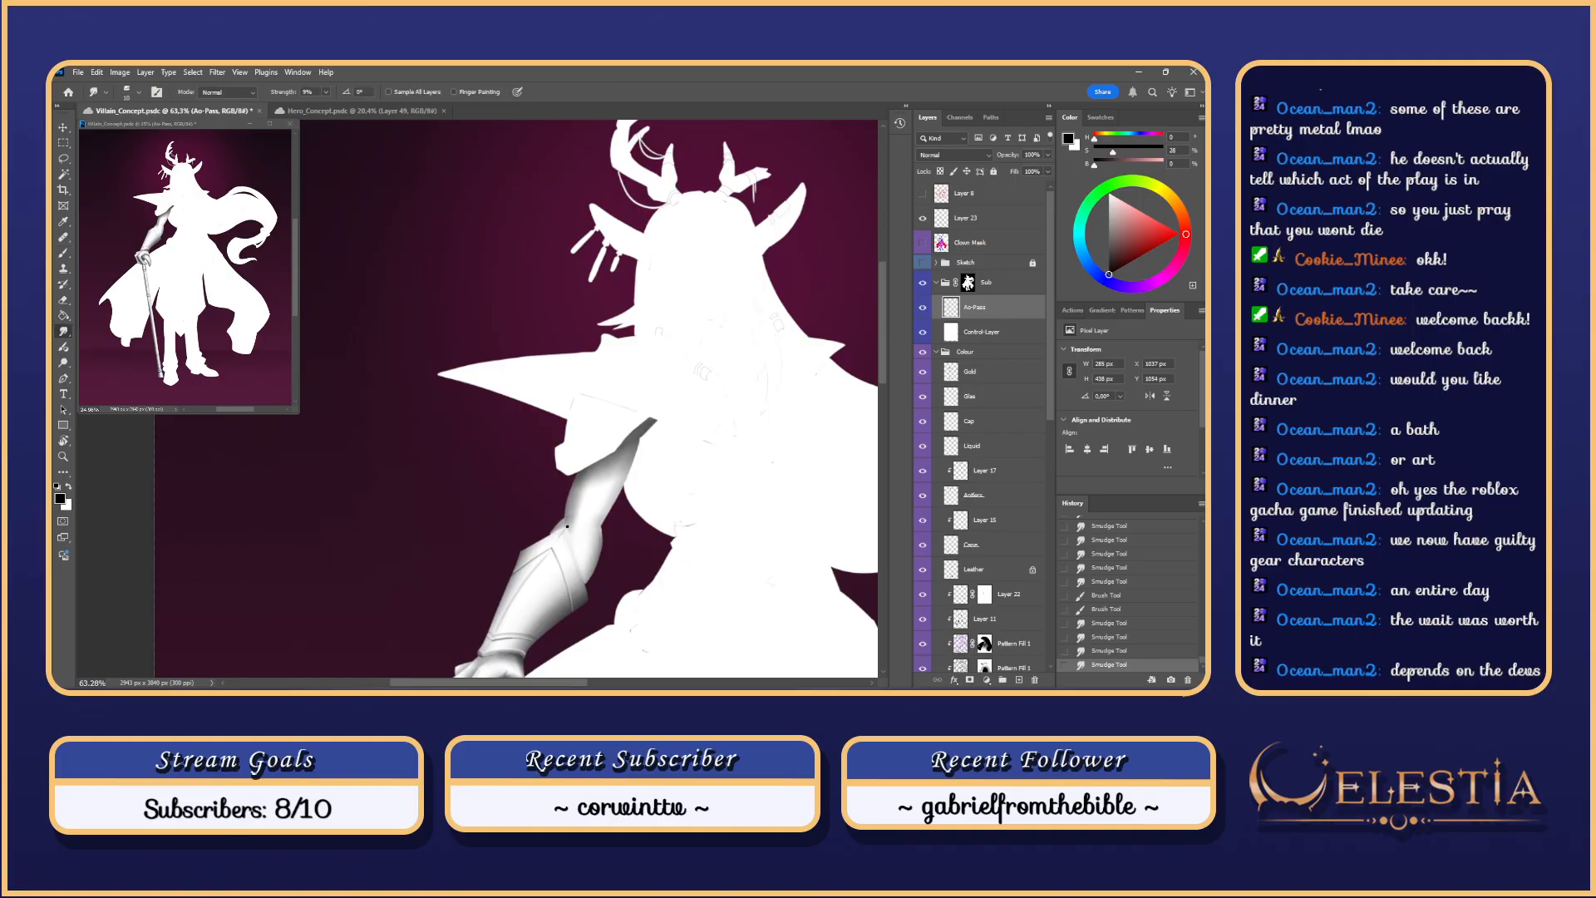
scroll(552, 540, up, 2)
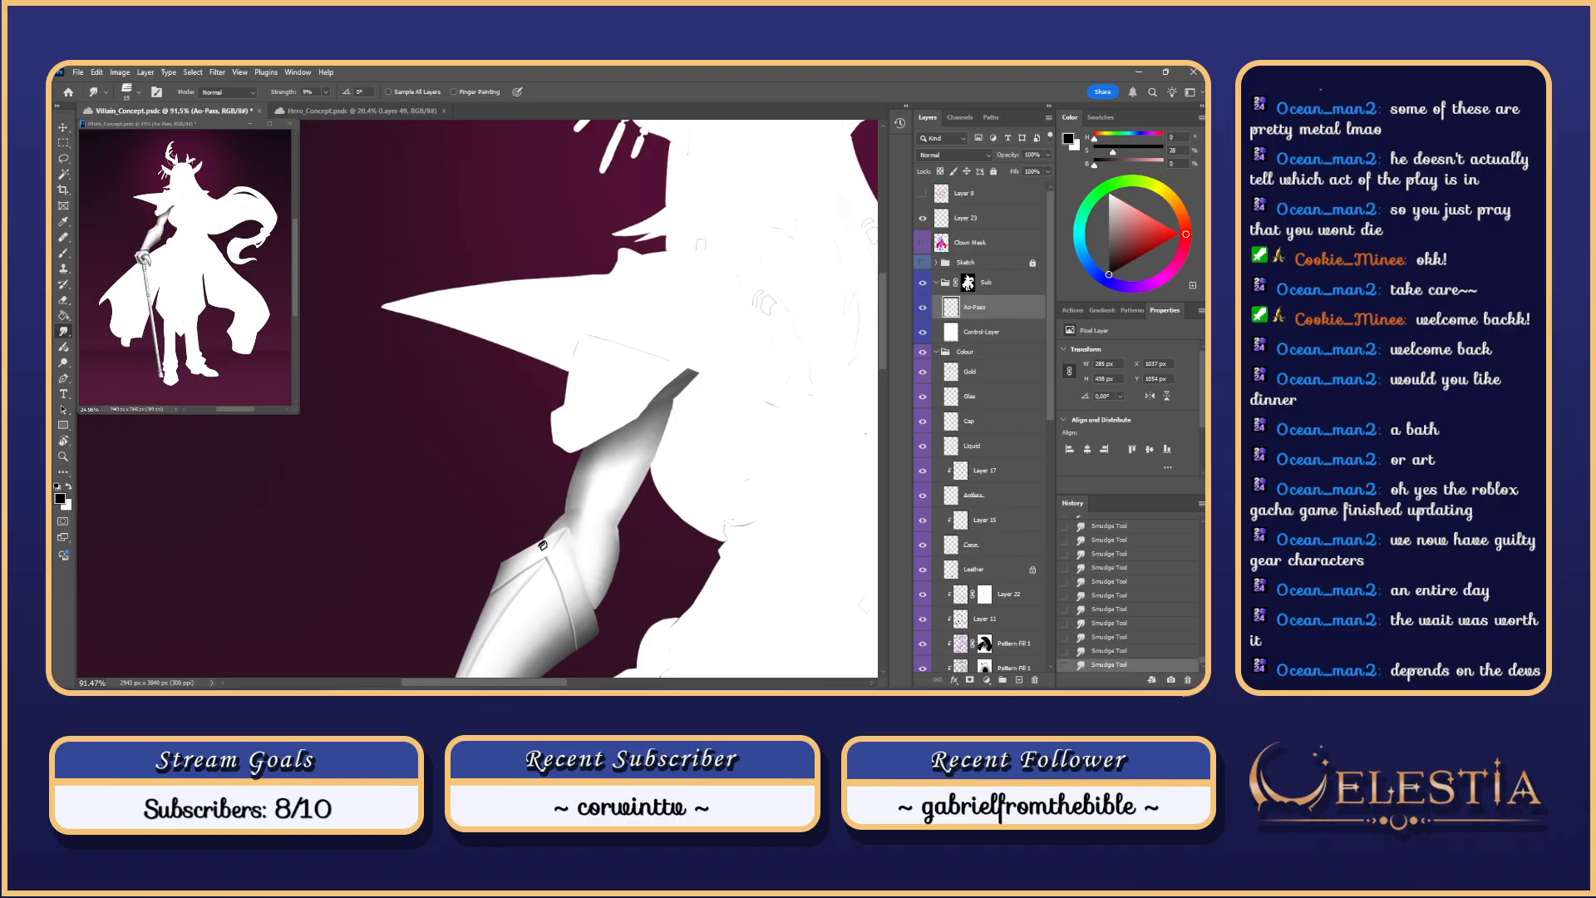
right_click(574, 528)
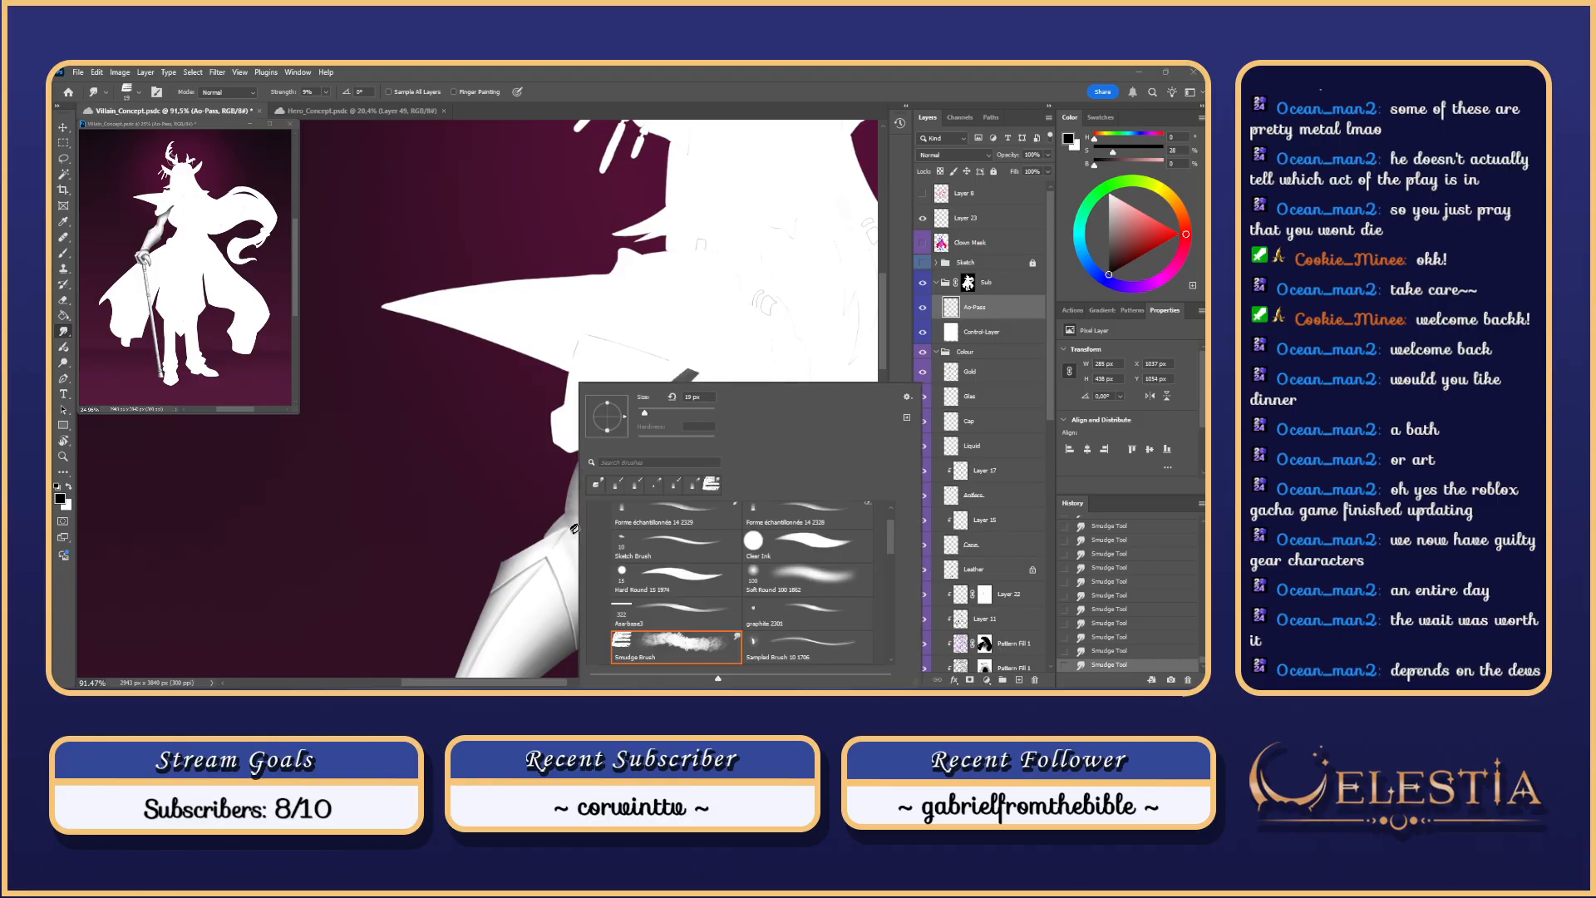
click(764, 569)
click(574, 533)
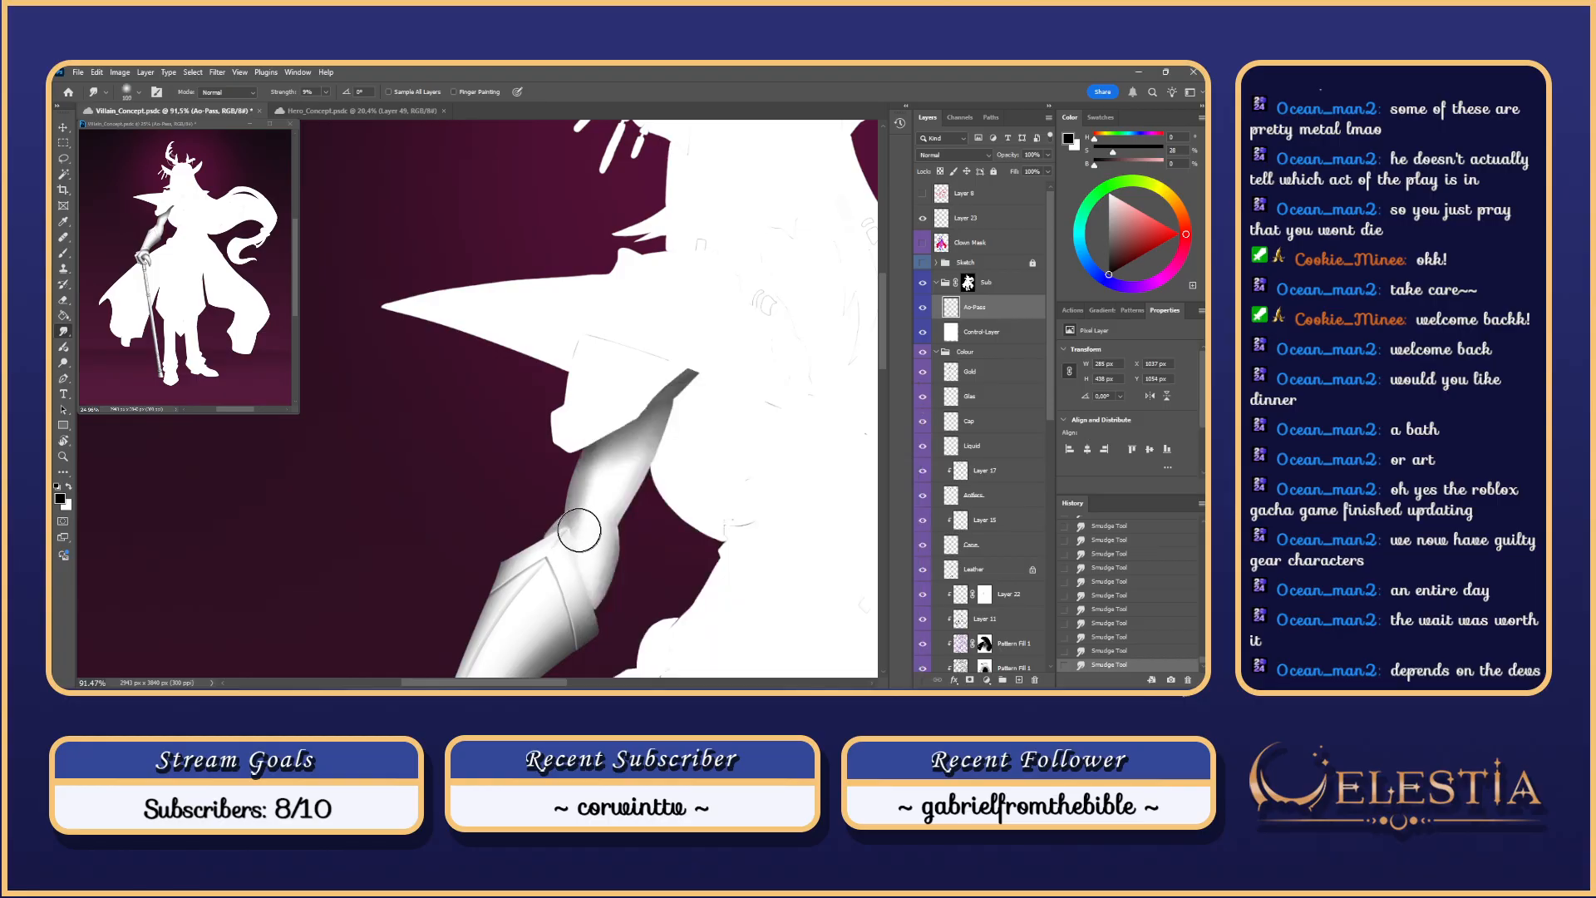
key(ctrl+z)
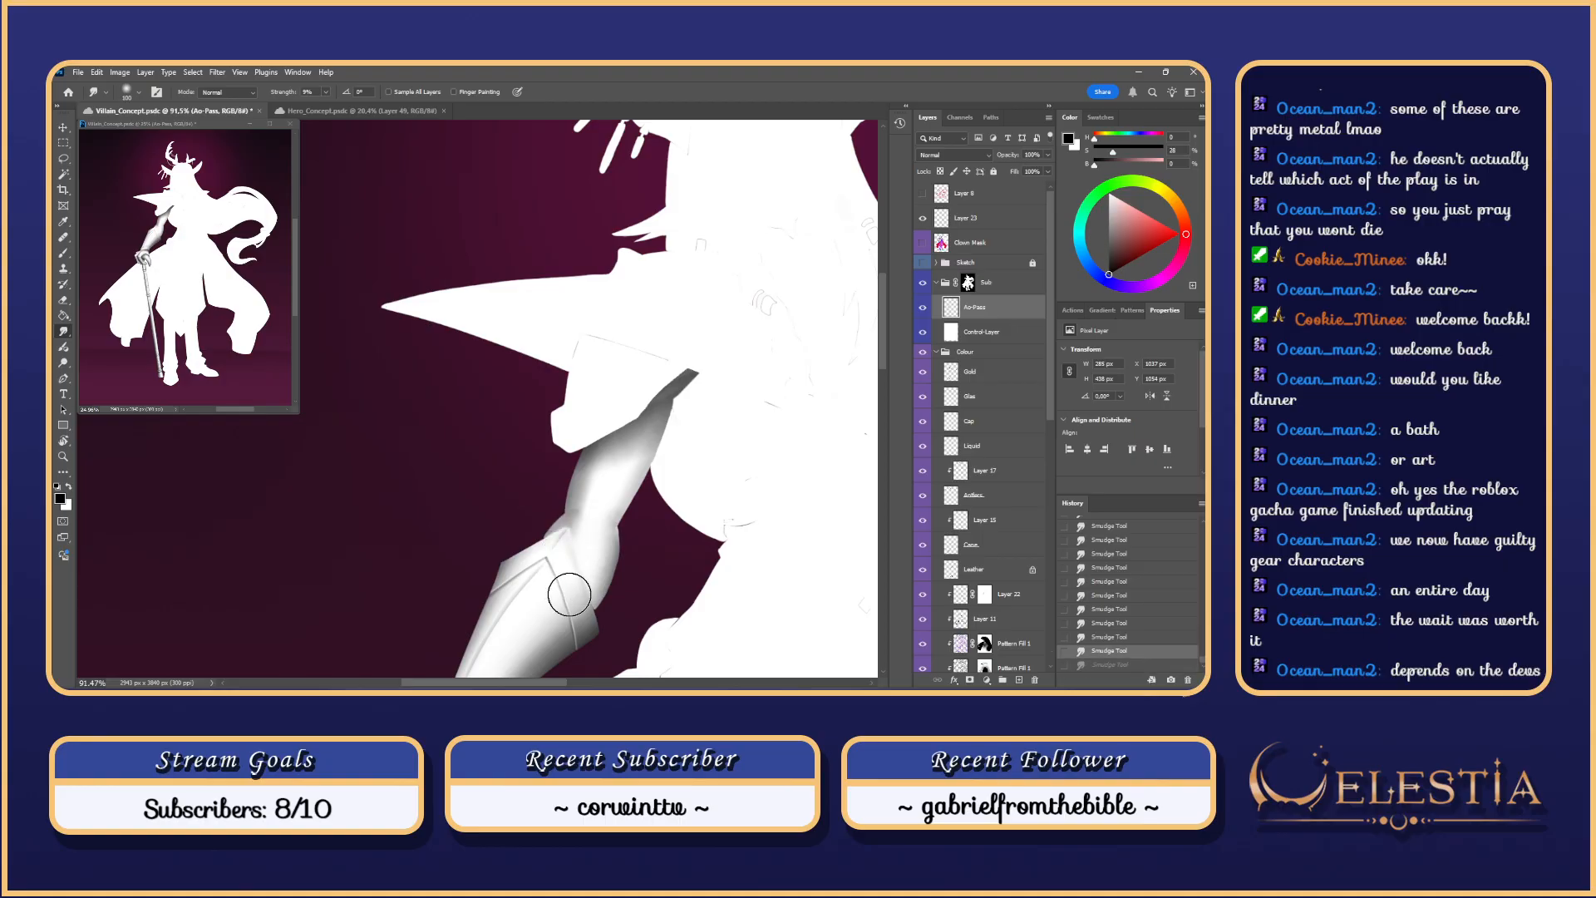
drag(570, 587, 576, 548)
Step: Erase forearm shading with a Soft Round 100 eraser at about 47 px
right_click(577, 545)
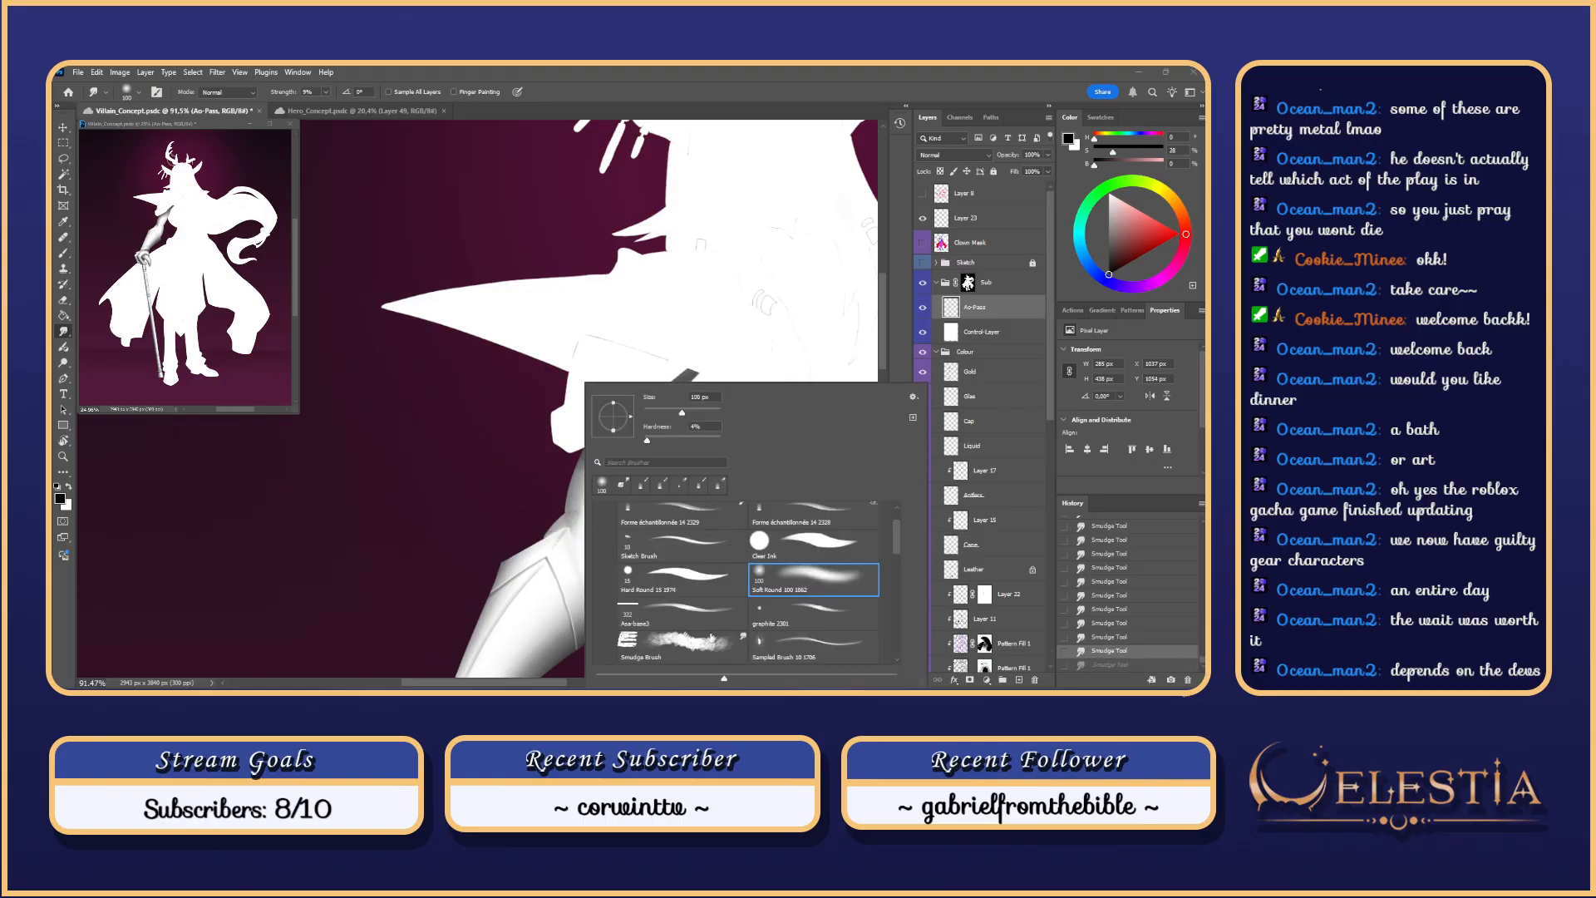
click(710, 637)
click(556, 505)
key(e)
right_click(577, 529)
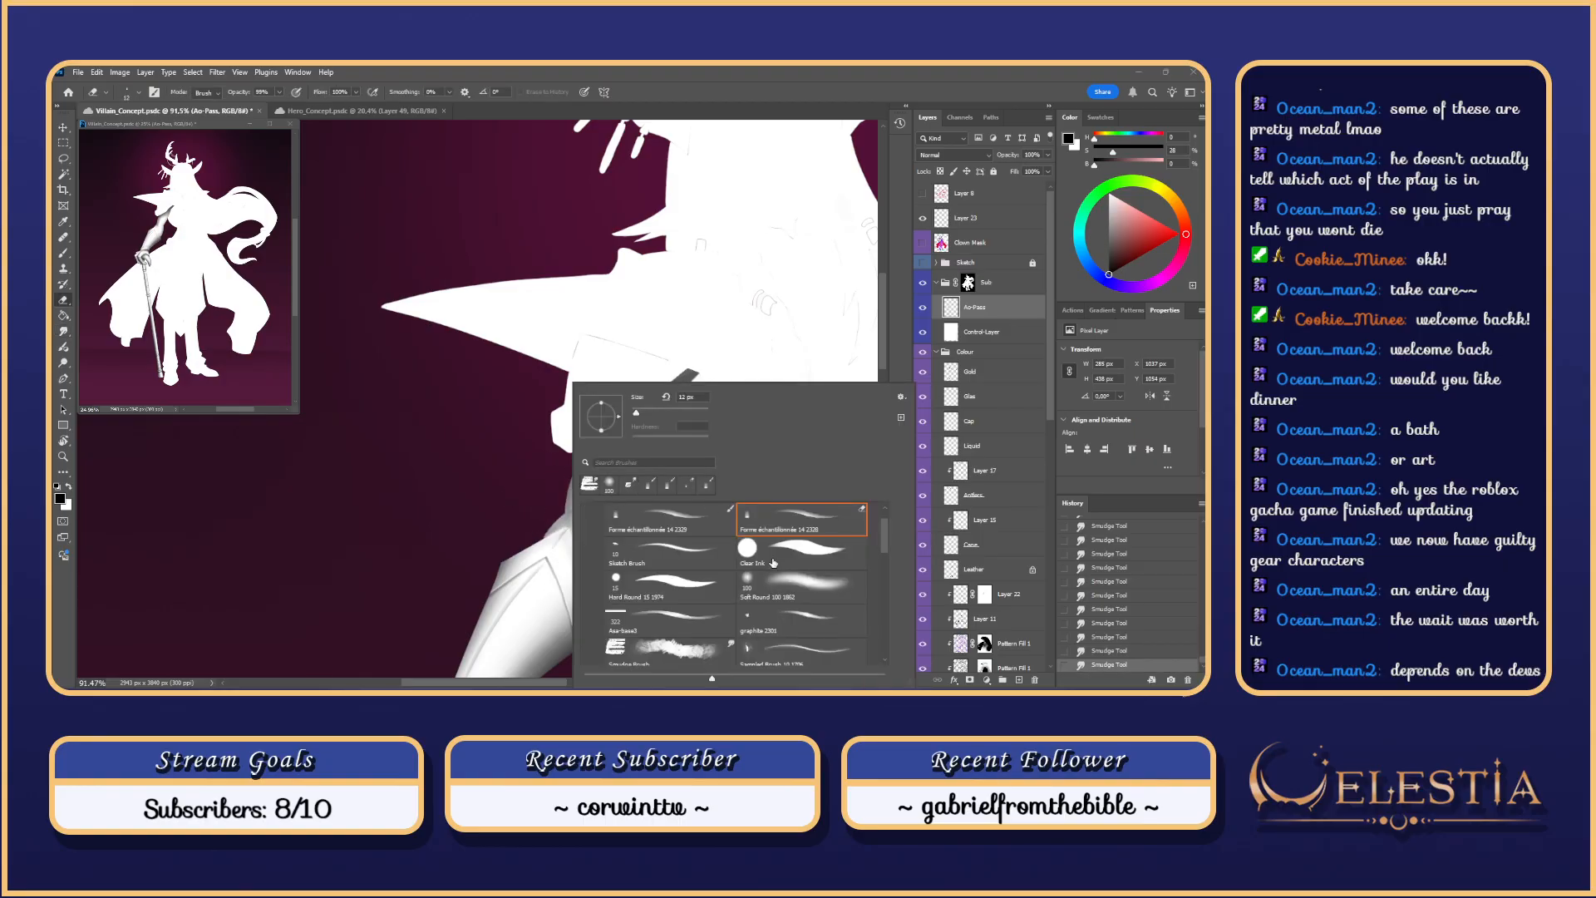
click(790, 584)
mouse_move(551, 531)
mouse_down()
mouse_move(574, 549)
mouse_move(577, 532)
mouse_move(560, 553)
mouse_up()
key(ctrl+z)
alt+right_click(577, 560)
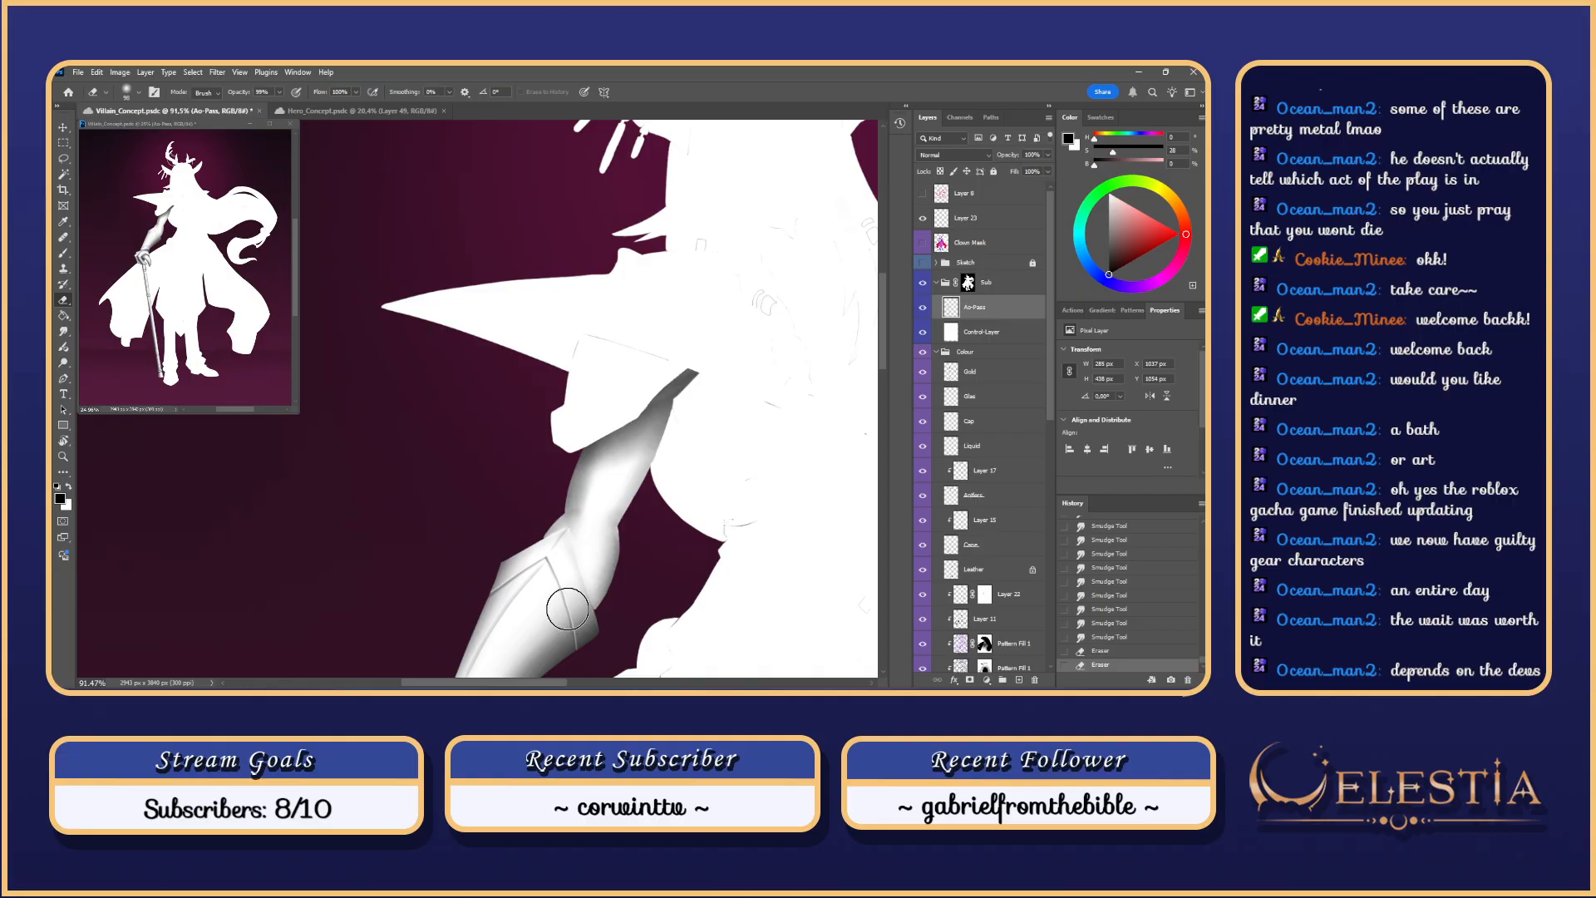
key(ctrl+z)
Step: Erase a little shading near the elbow plate, then paint grey shadow strokes down the sleeve seam
drag(572, 545, 596, 640)
key(b)
key(ctrl+z)
drag(582, 573, 578, 574)
mouse_move(588, 582)
mouse_down()
mouse_move(550, 520)
mouse_move(582, 650)
mouse_up()
key(ctrl+z)
key(ctrl+z)
drag(553, 550, 587, 653)
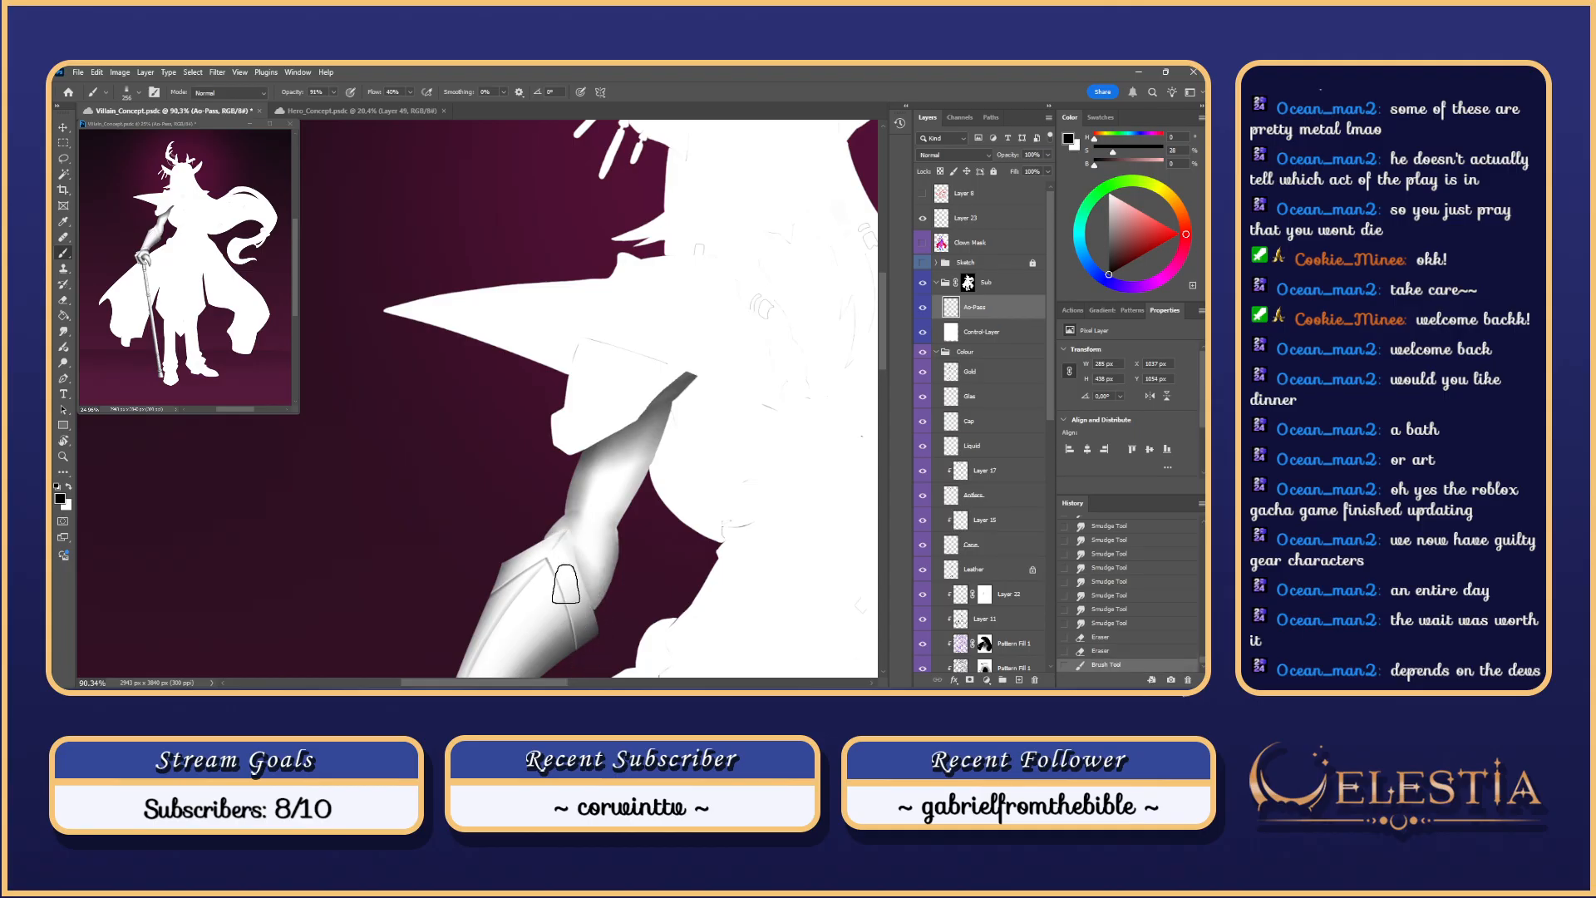
drag(563, 563, 588, 649)
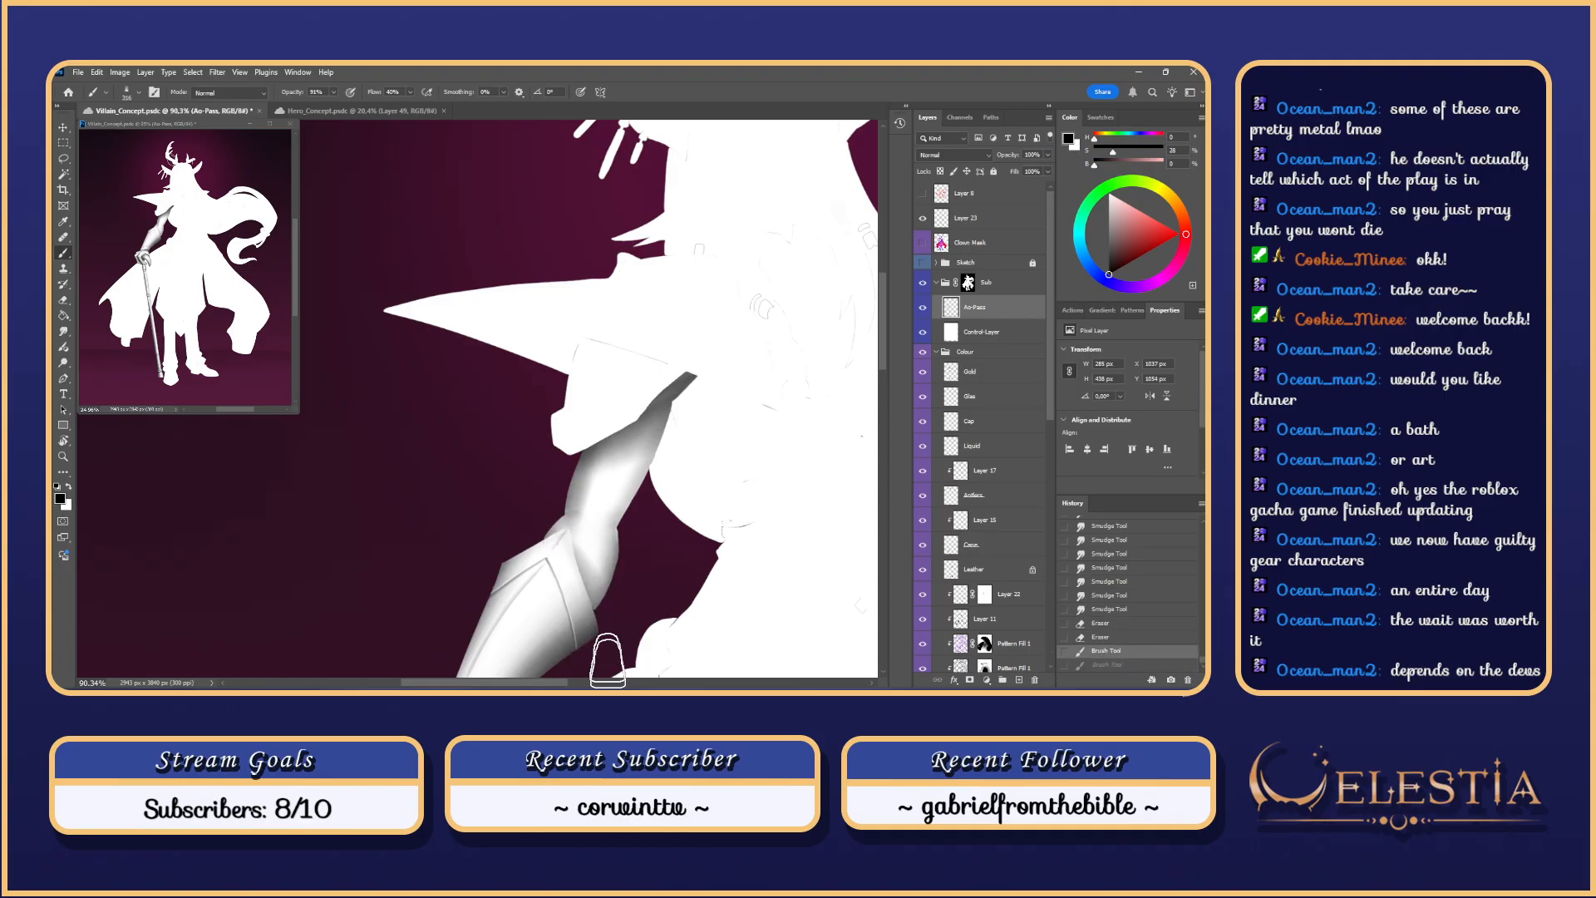
Step: Toggle undo and redo on the latest sleeve stroke to compare, finally removing it
key(ctrl+z)
key(ctrl+shift+z)
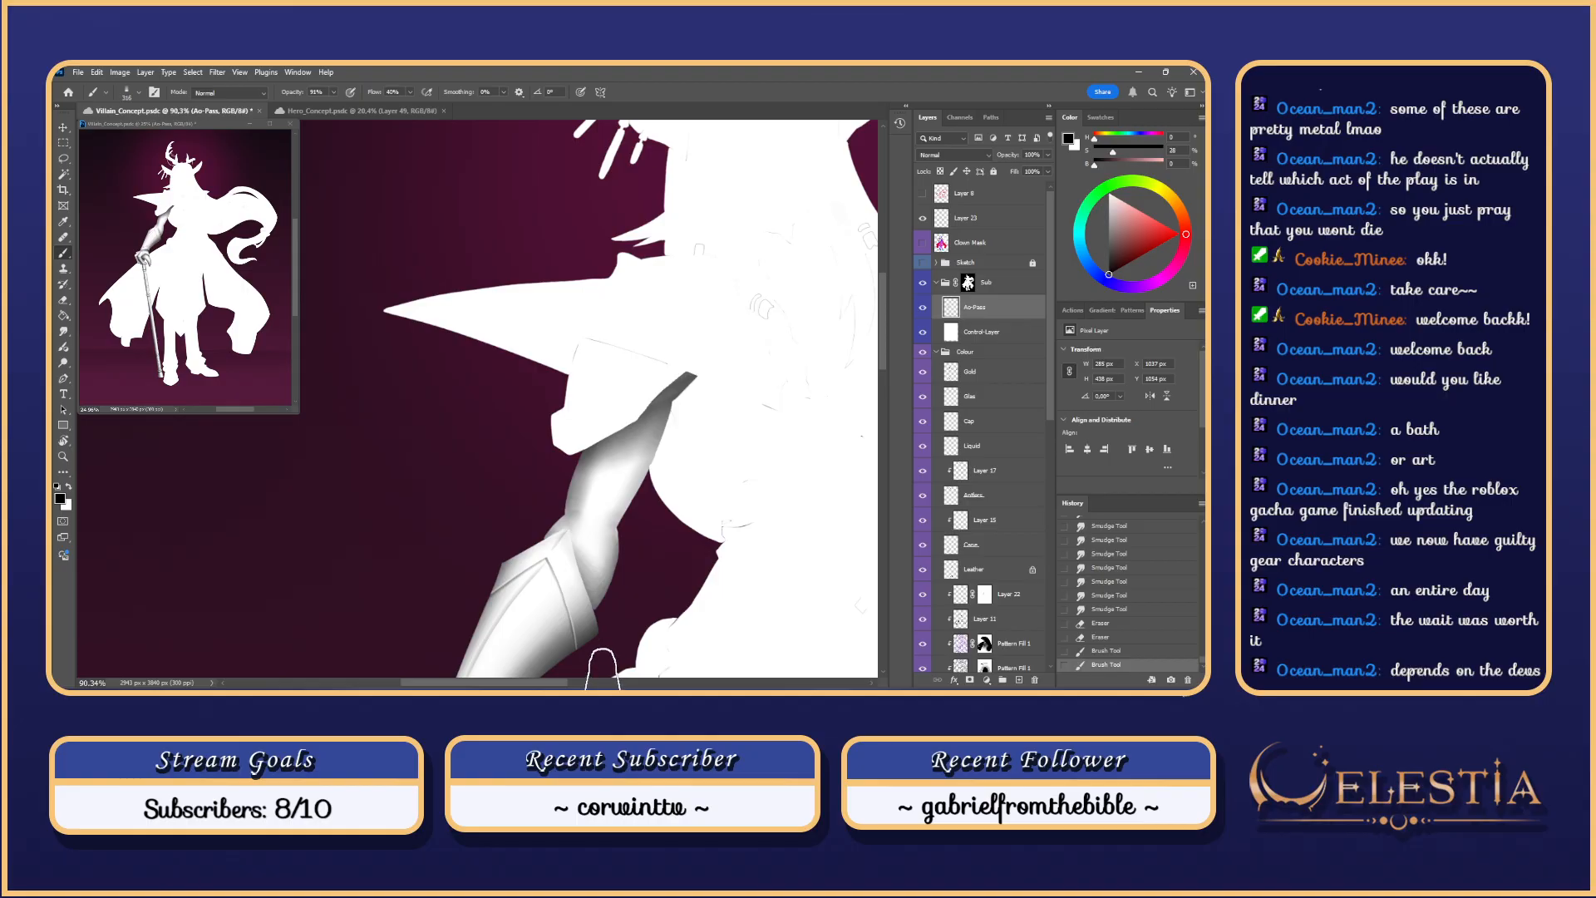
key(ctrl+z)
key(ctrl+shift+z)
key(ctrl+z)
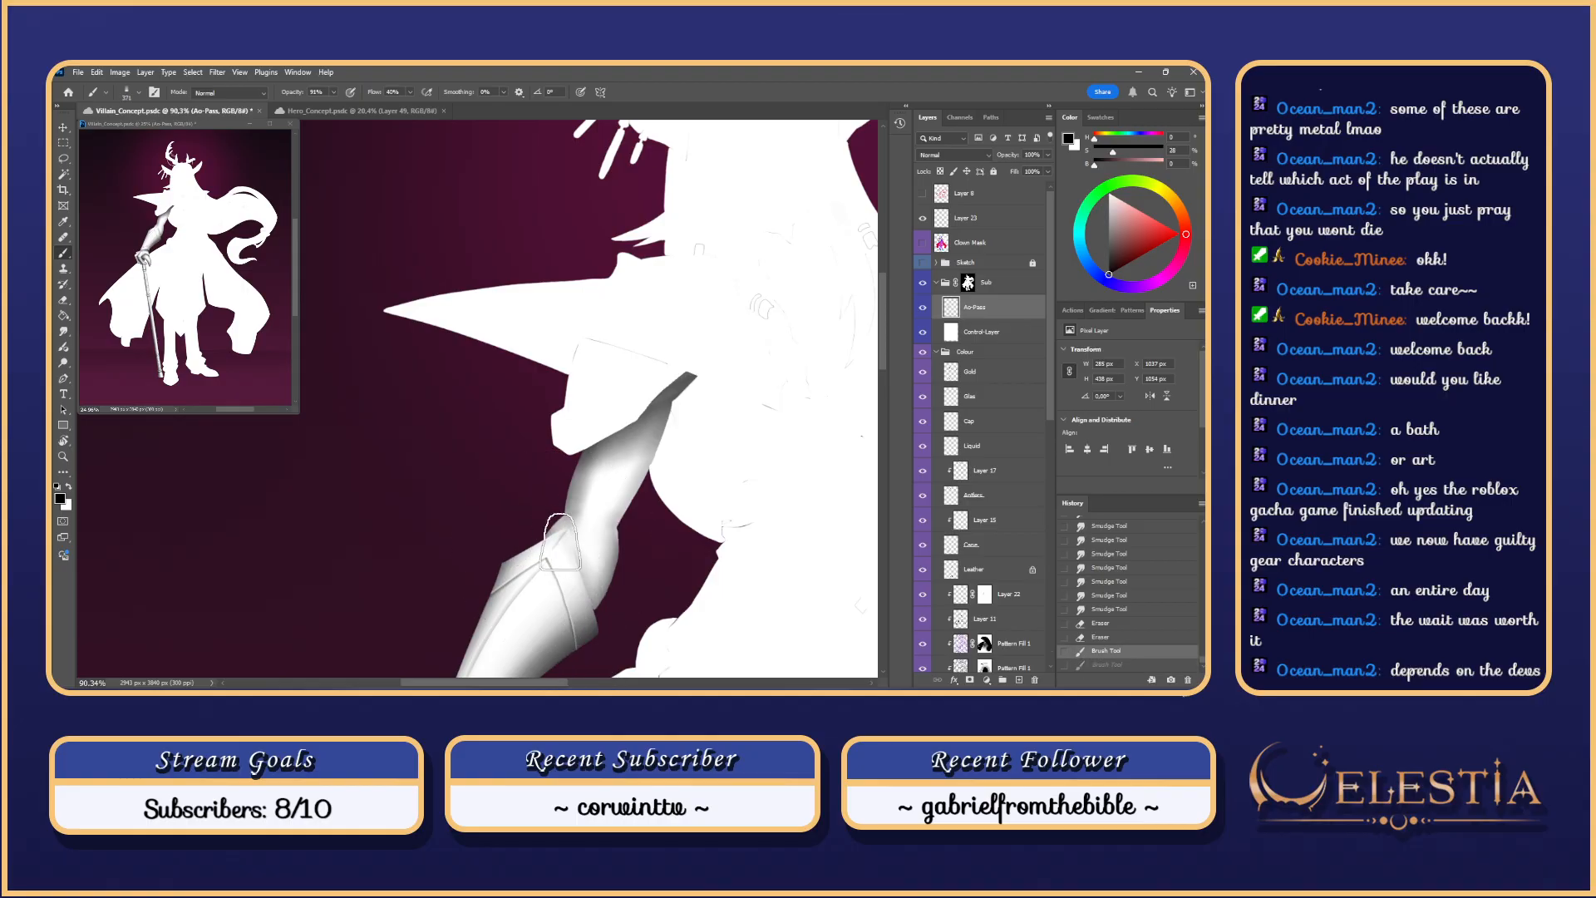
key(ctrl+shift+z)
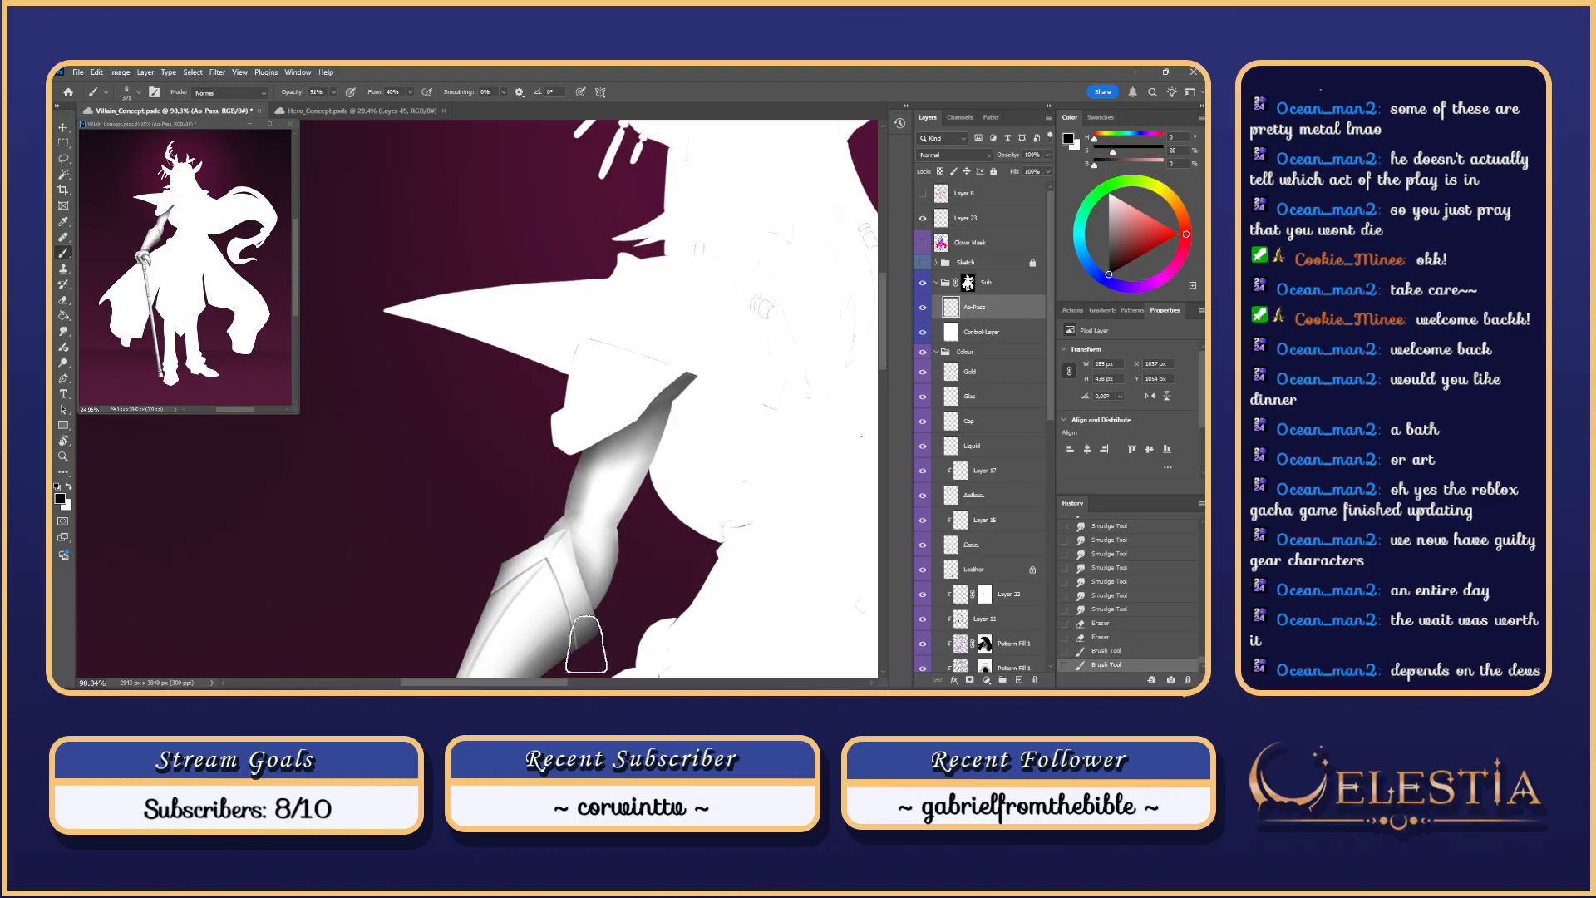
key(ctrl+z)
key(ctrl+shift+z)
key(ctrl+z)
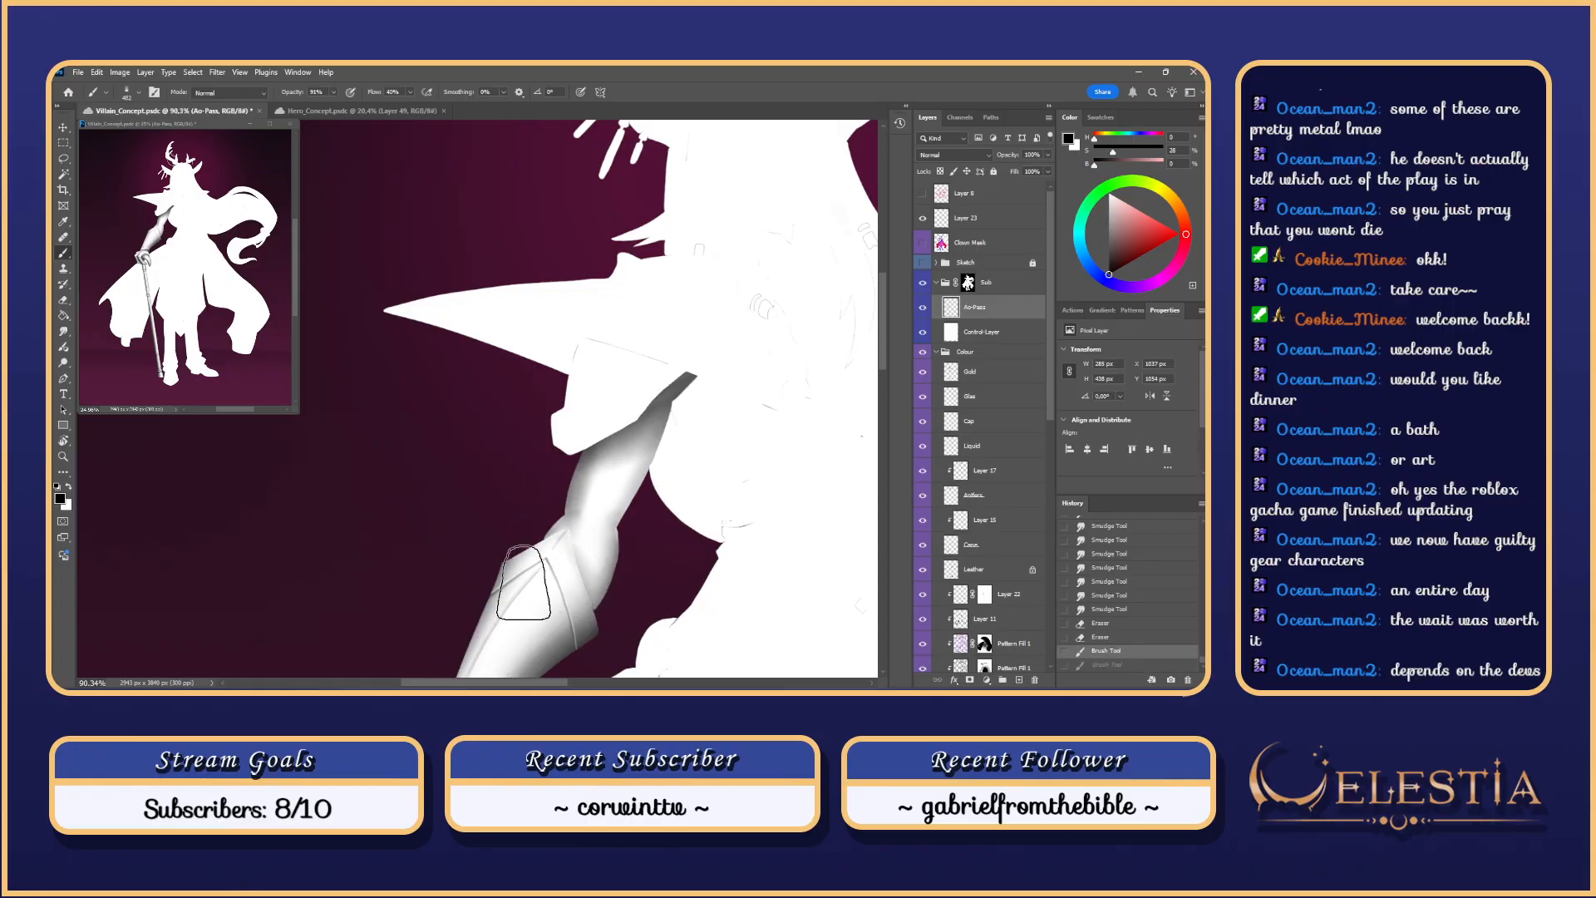
key(ctrl+shift+z)
key(ctrl+z)
key(ctrl+shift+z)
key(ctrl+z)
key(ctrl+shift+z)
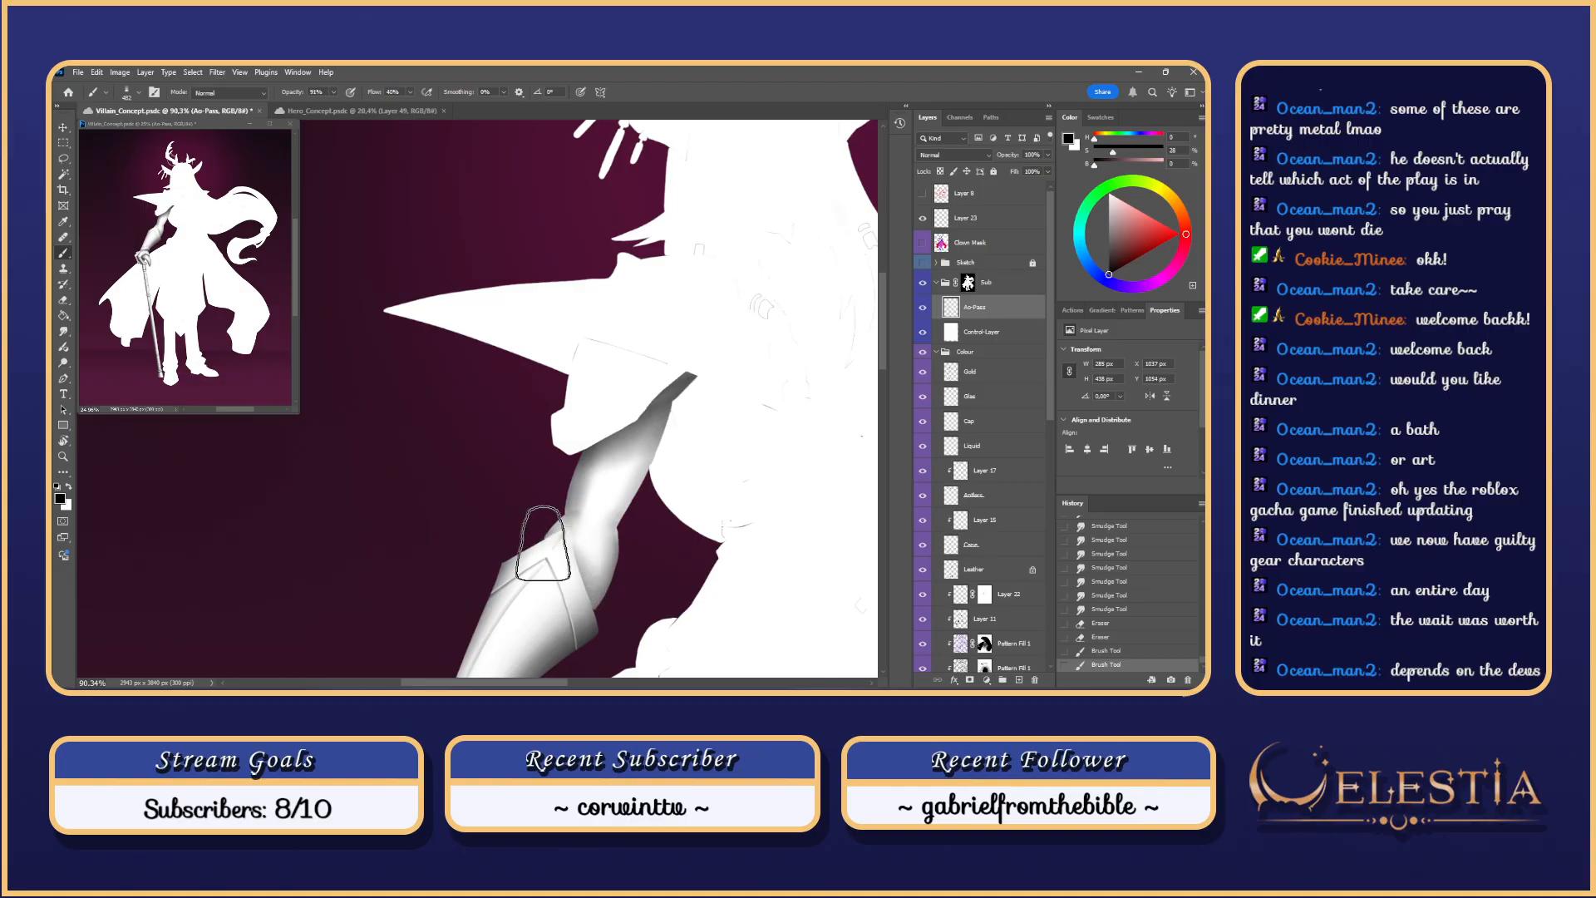
key(ctrl+z)
Step: Enlarge the brush to about 638–679 px and repaint a soft shadow on the cuff
drag(520, 587, 562, 586)
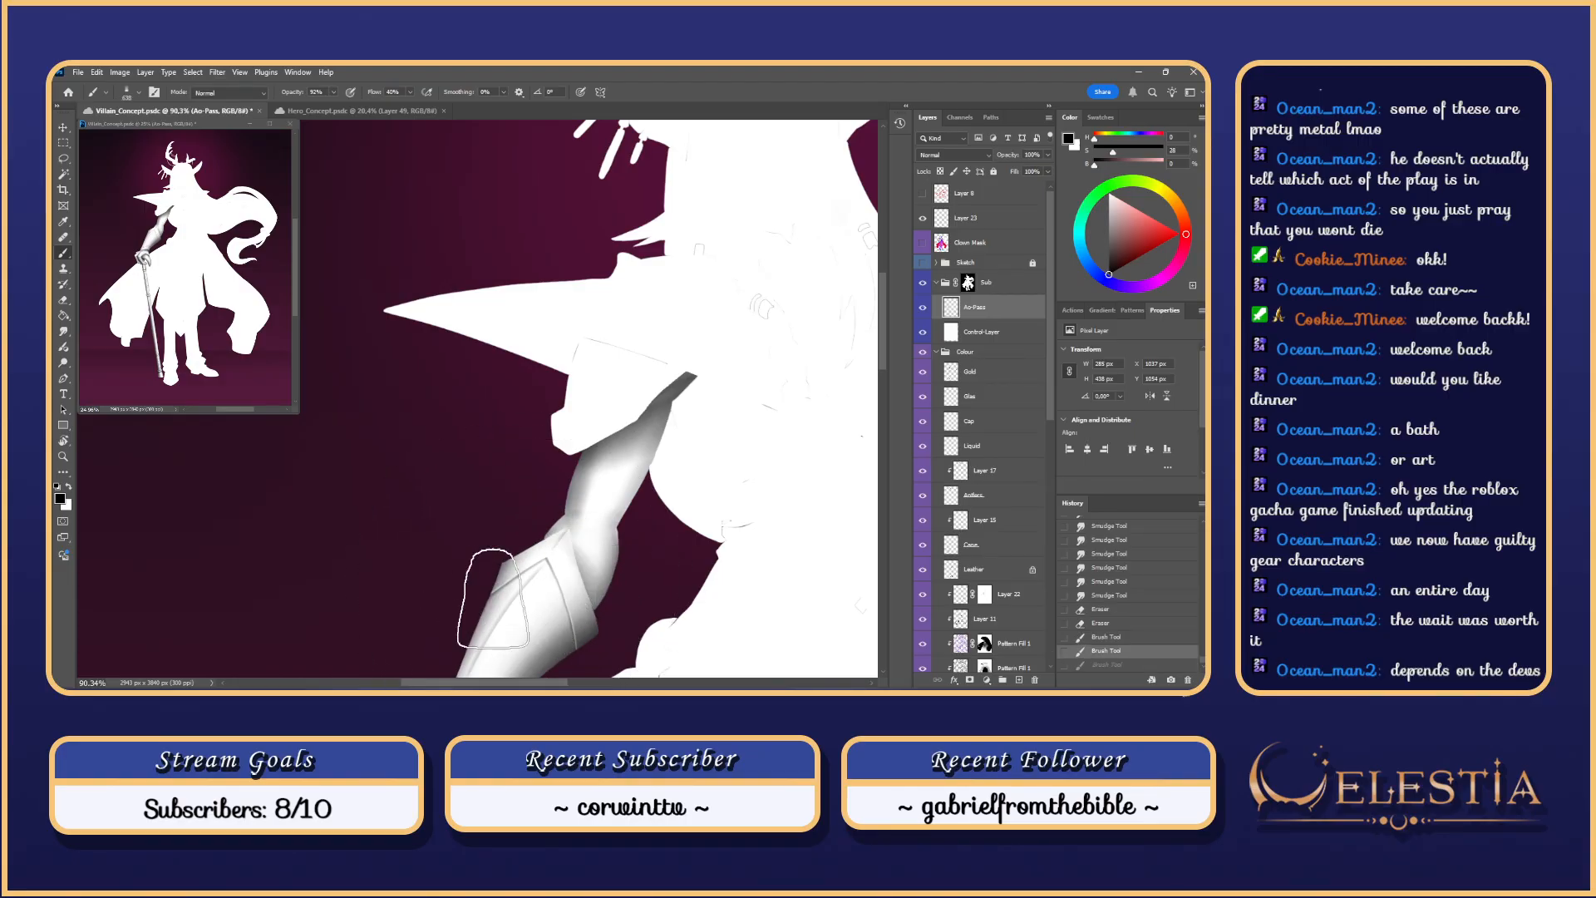
drag(555, 640, 575, 666)
key(ctrl+z)
alt+scroll(606, 478, down, 2)
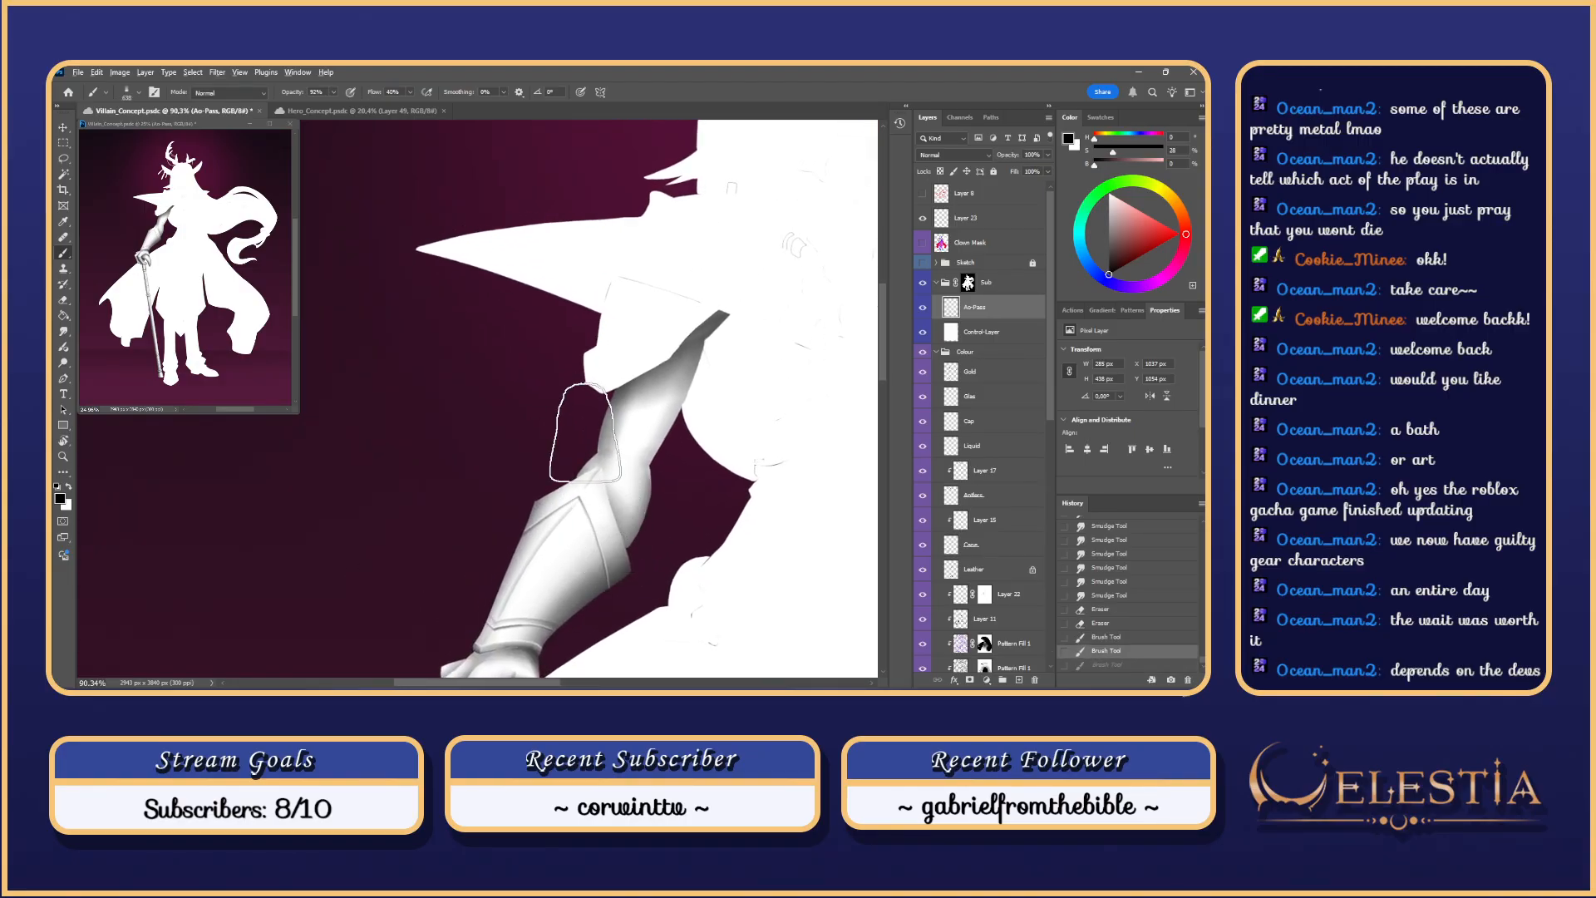
drag(606, 478, 582, 594)
key(ctrl+z)
key(ctrl+z)
drag(652, 511, 609, 594)
Step: Rework the soft shadow along the forearm, wrist cuff and lower arm
key(ctrl+z)
drag(655, 516, 601, 590)
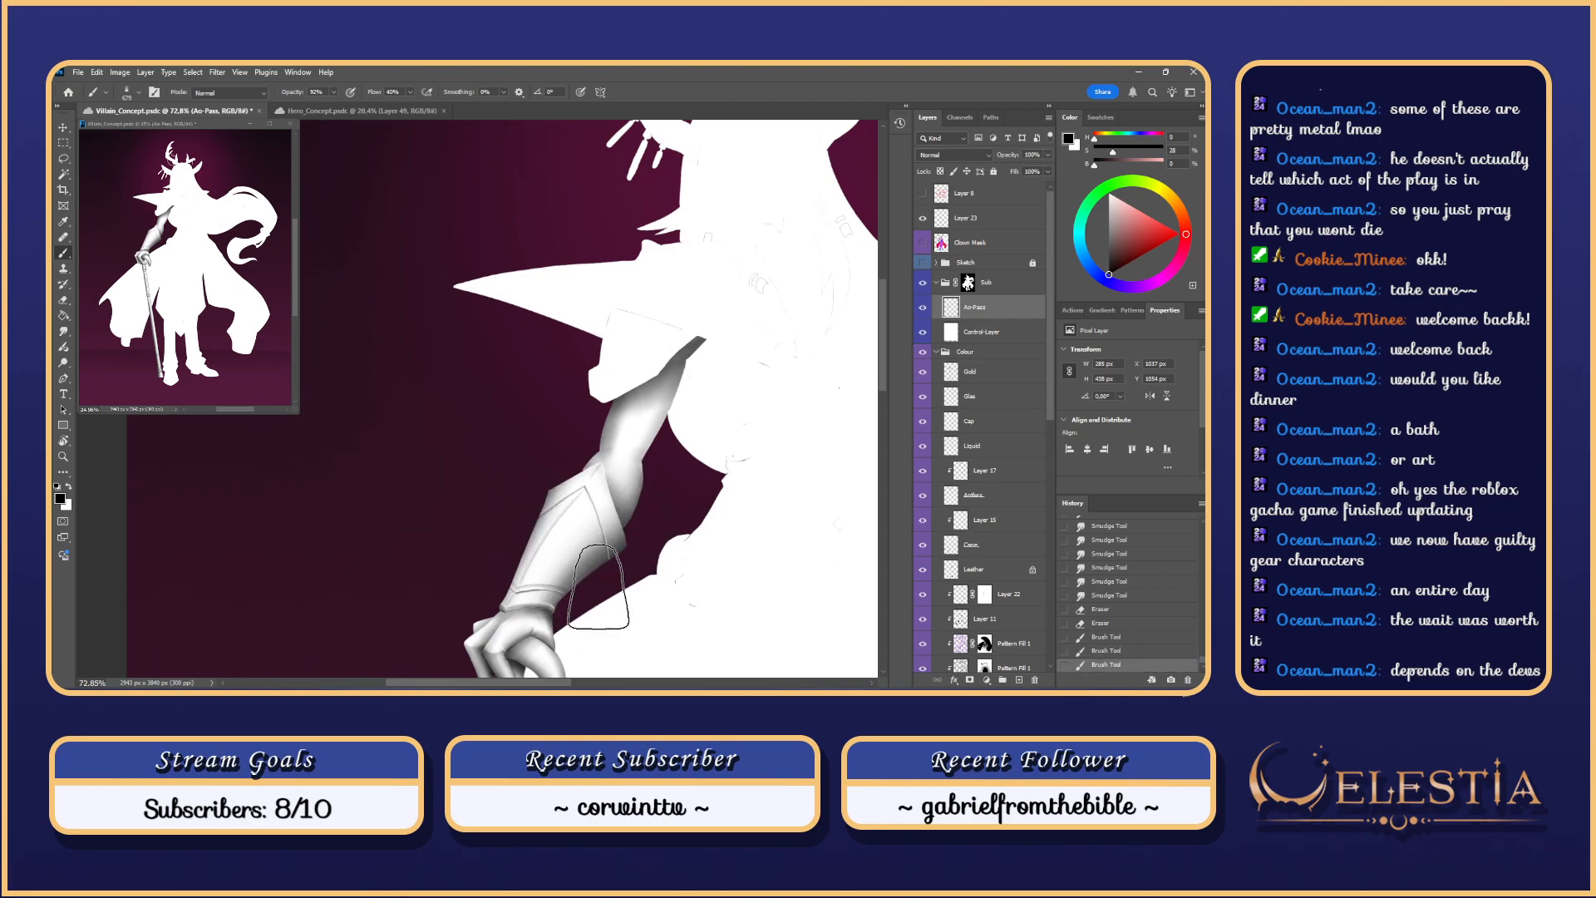
drag(603, 490, 617, 616)
key(ctrl+z)
drag(634, 534, 606, 624)
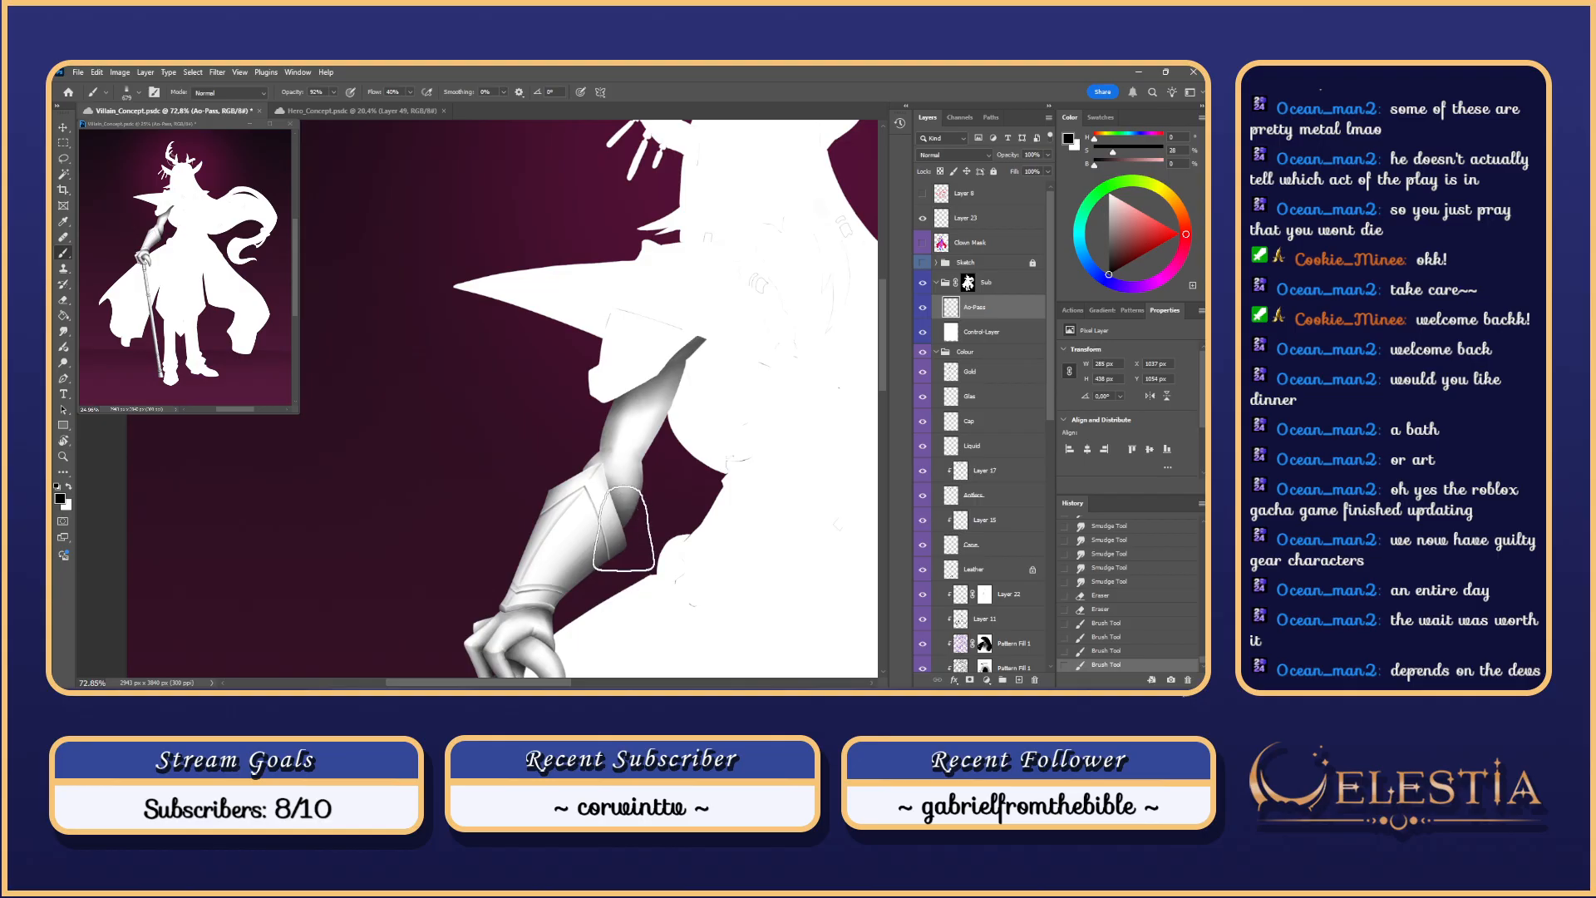
key(ctrl+z)
drag(619, 532, 607, 582)
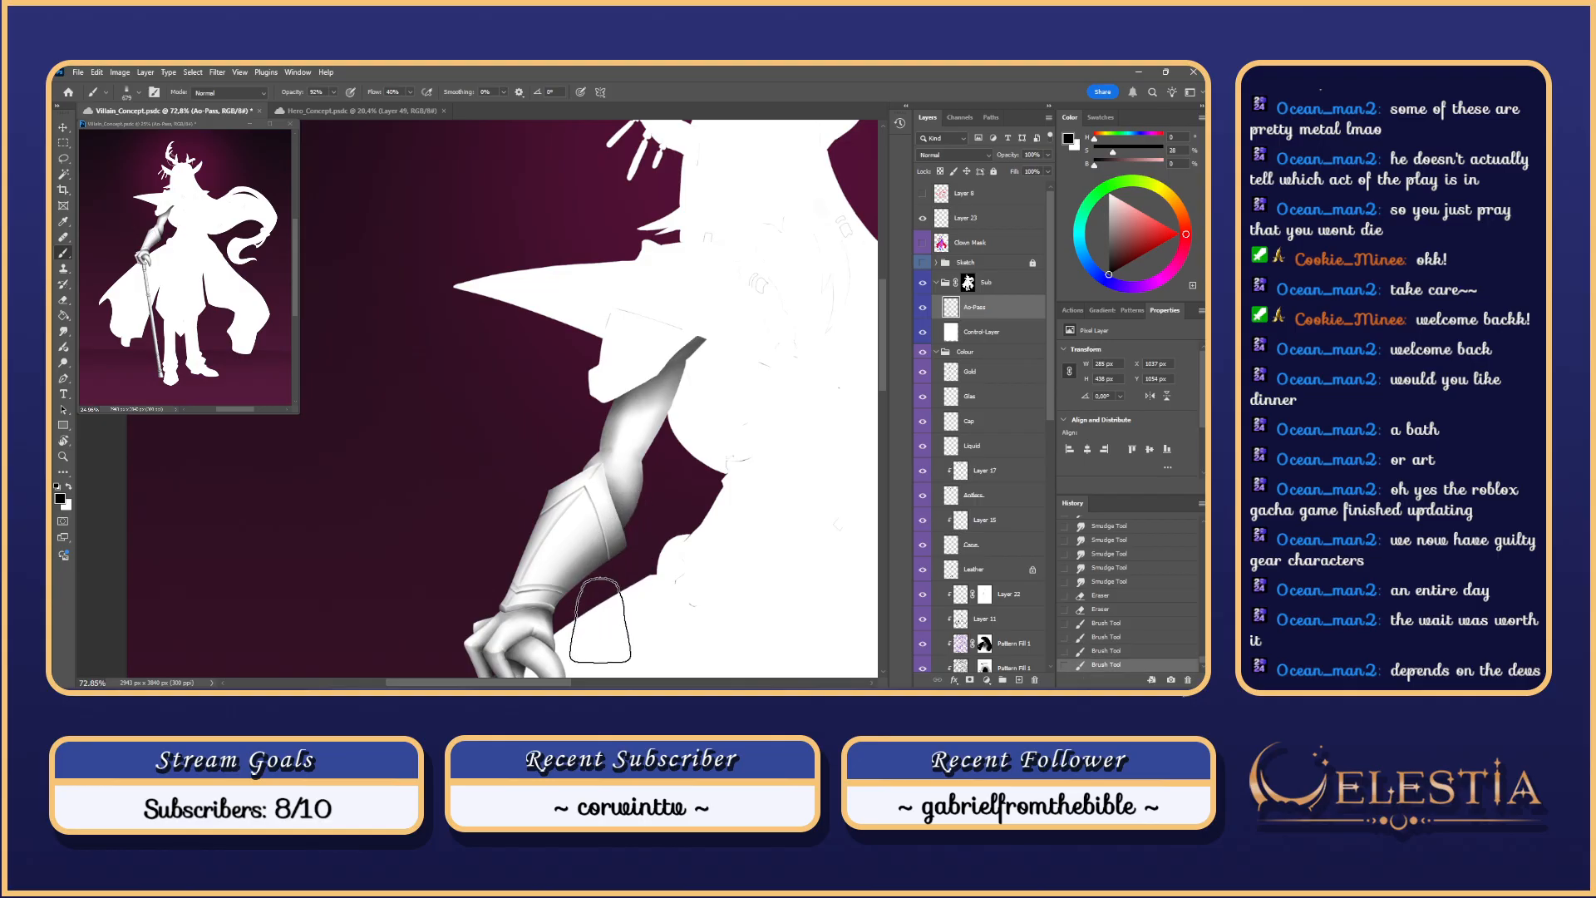
drag(595, 471, 619, 573)
key(ctrl+z)
drag(585, 475, 628, 595)
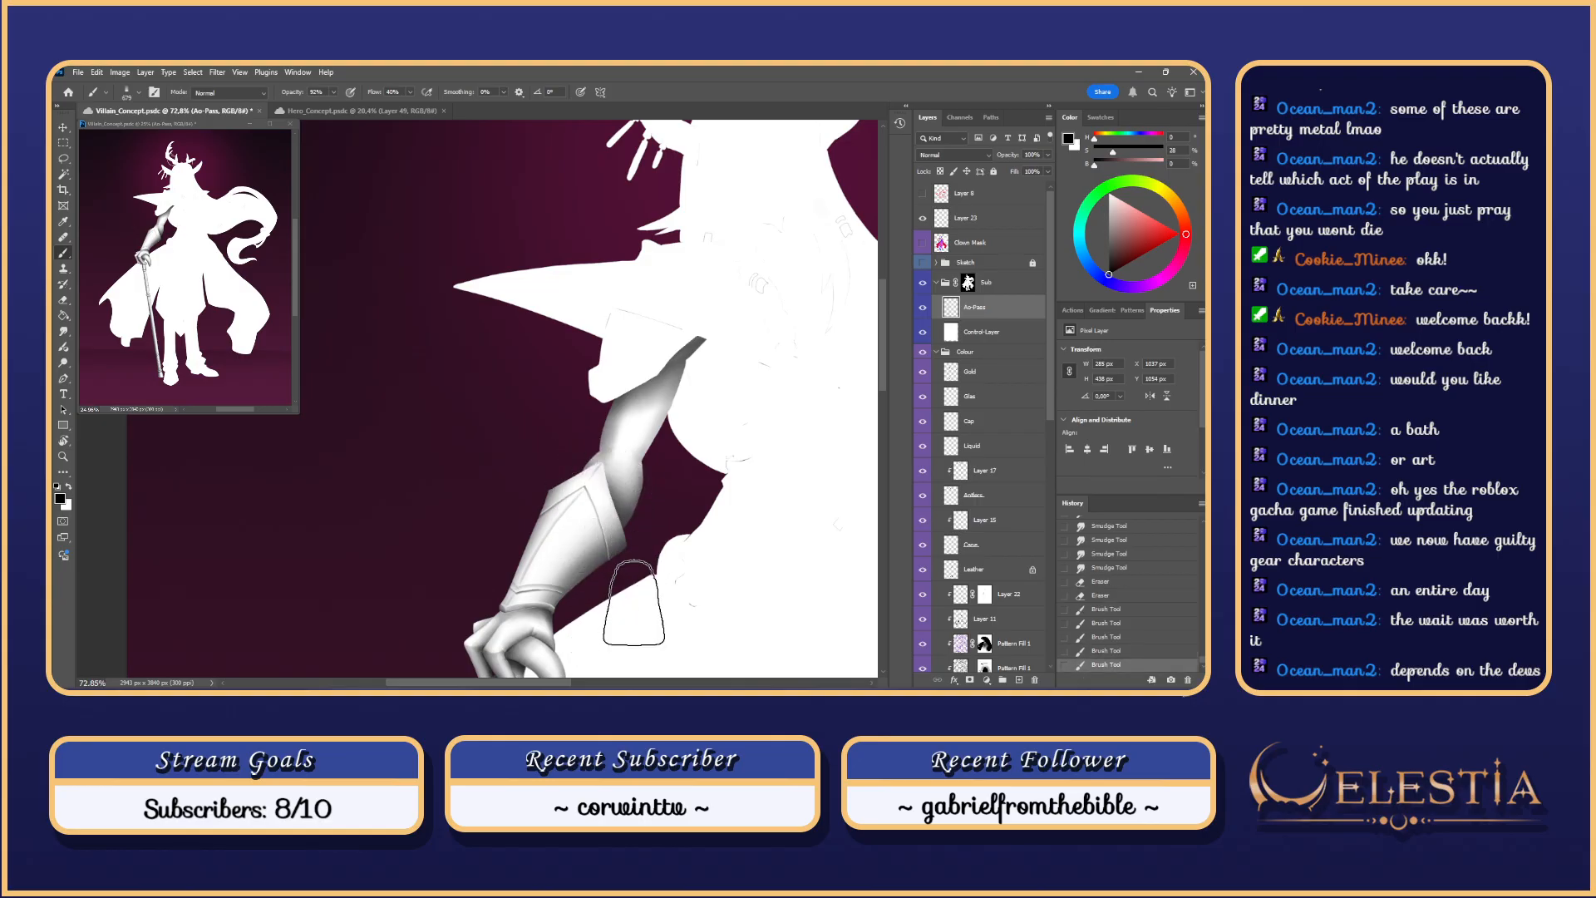
key(ctrl+z)
key(ctrl+shift+z)
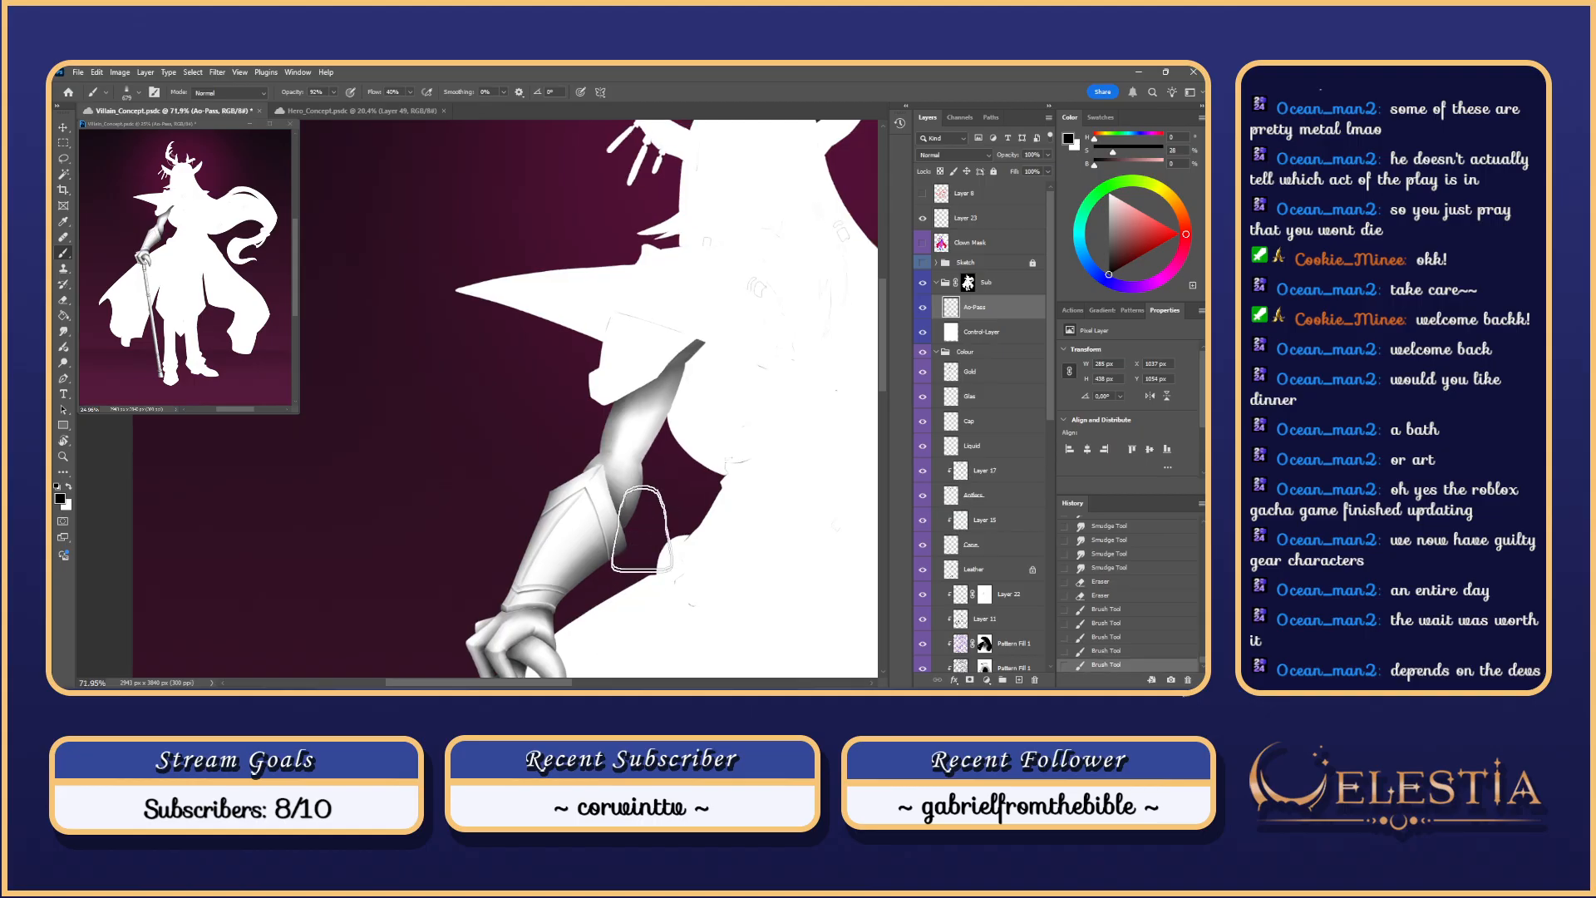
drag(641, 529, 656, 522)
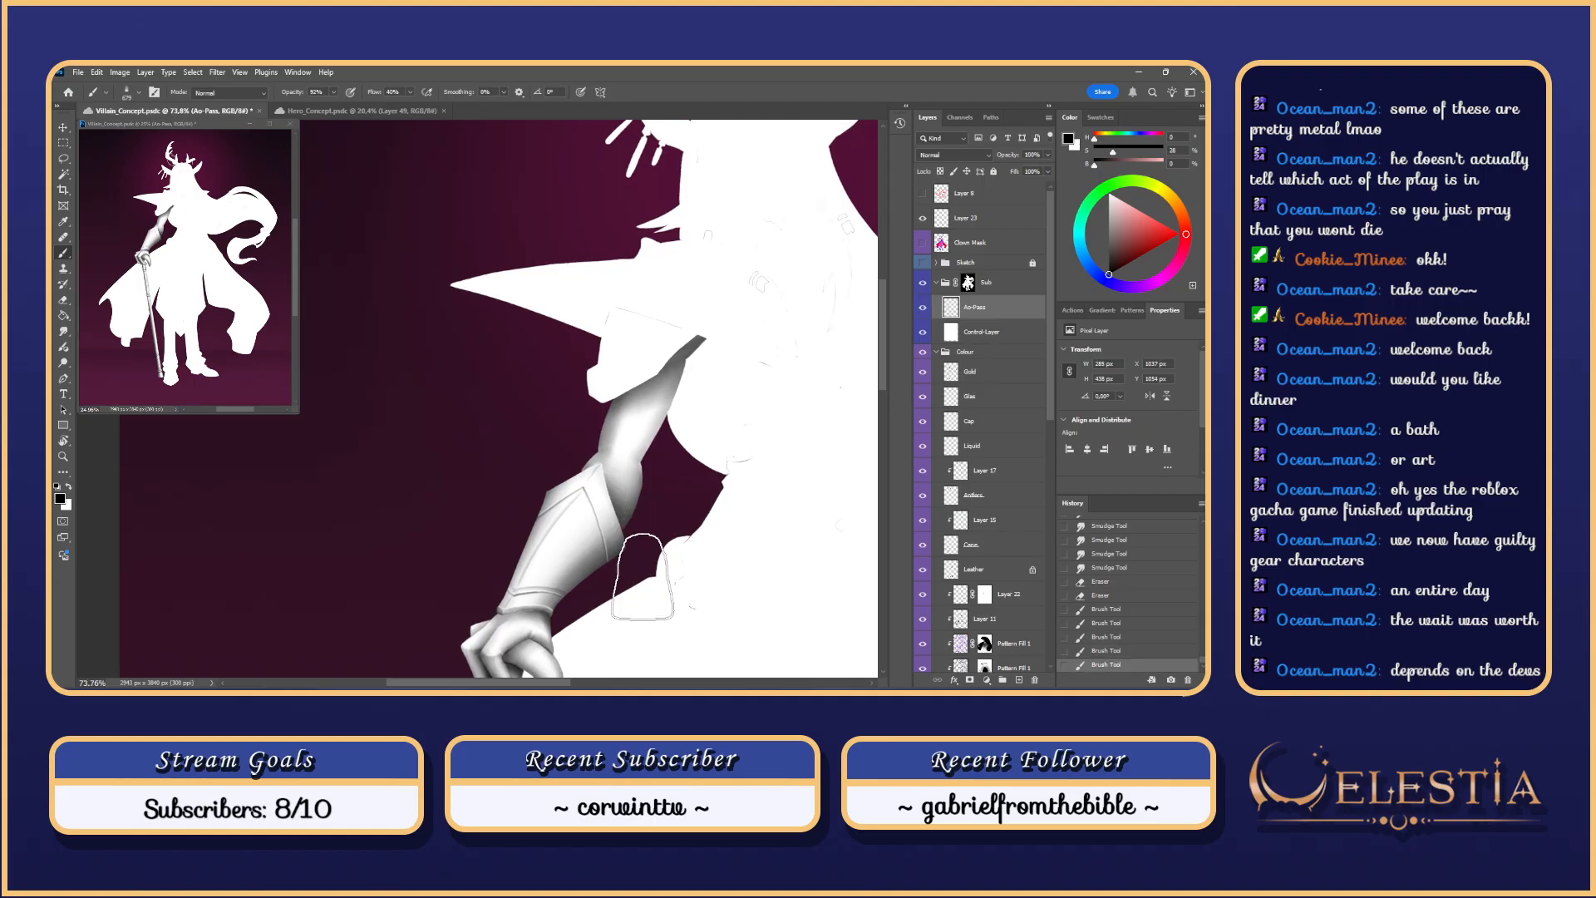
Step: Zoom in on the upper arm, save the document, and set the Smudge brush to about 23 px
drag(674, 427, 501, 517)
key(ctrl+s)
key(r)
mouse_move(584, 453)
mouse_down()
mouse_move(534, 447)
mouse_move(565, 468)
mouse_move(579, 440)
mouse_up()
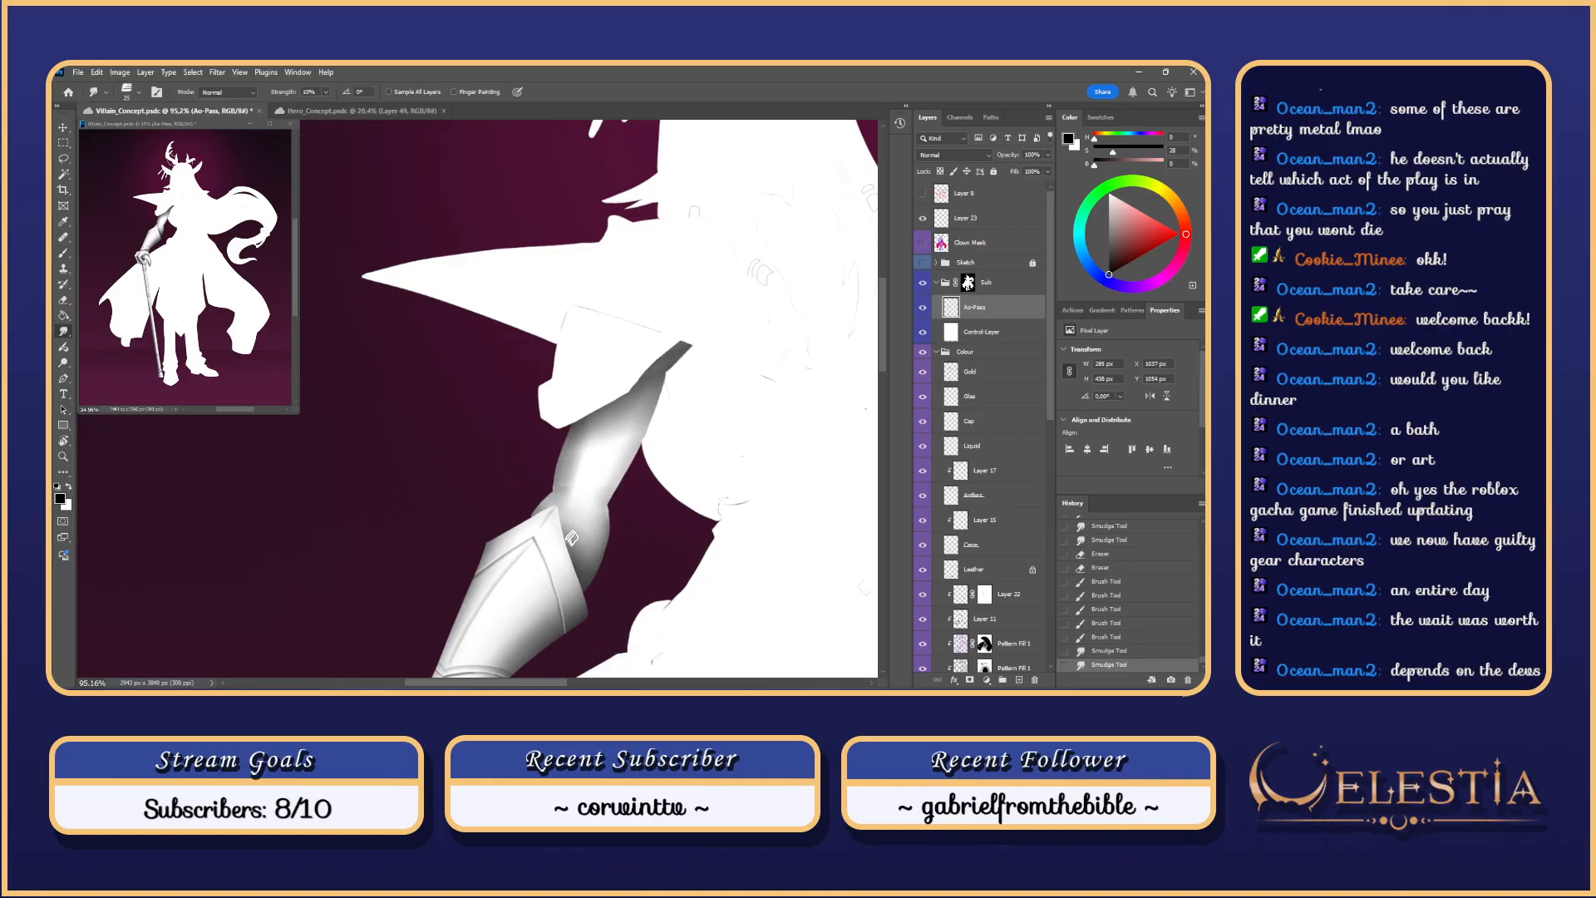
Step: Give the Eraser the 'Forme échantillonnée 14 2328' brush, test-erase the upper-arm shading, then undo it
right_click(586, 451)
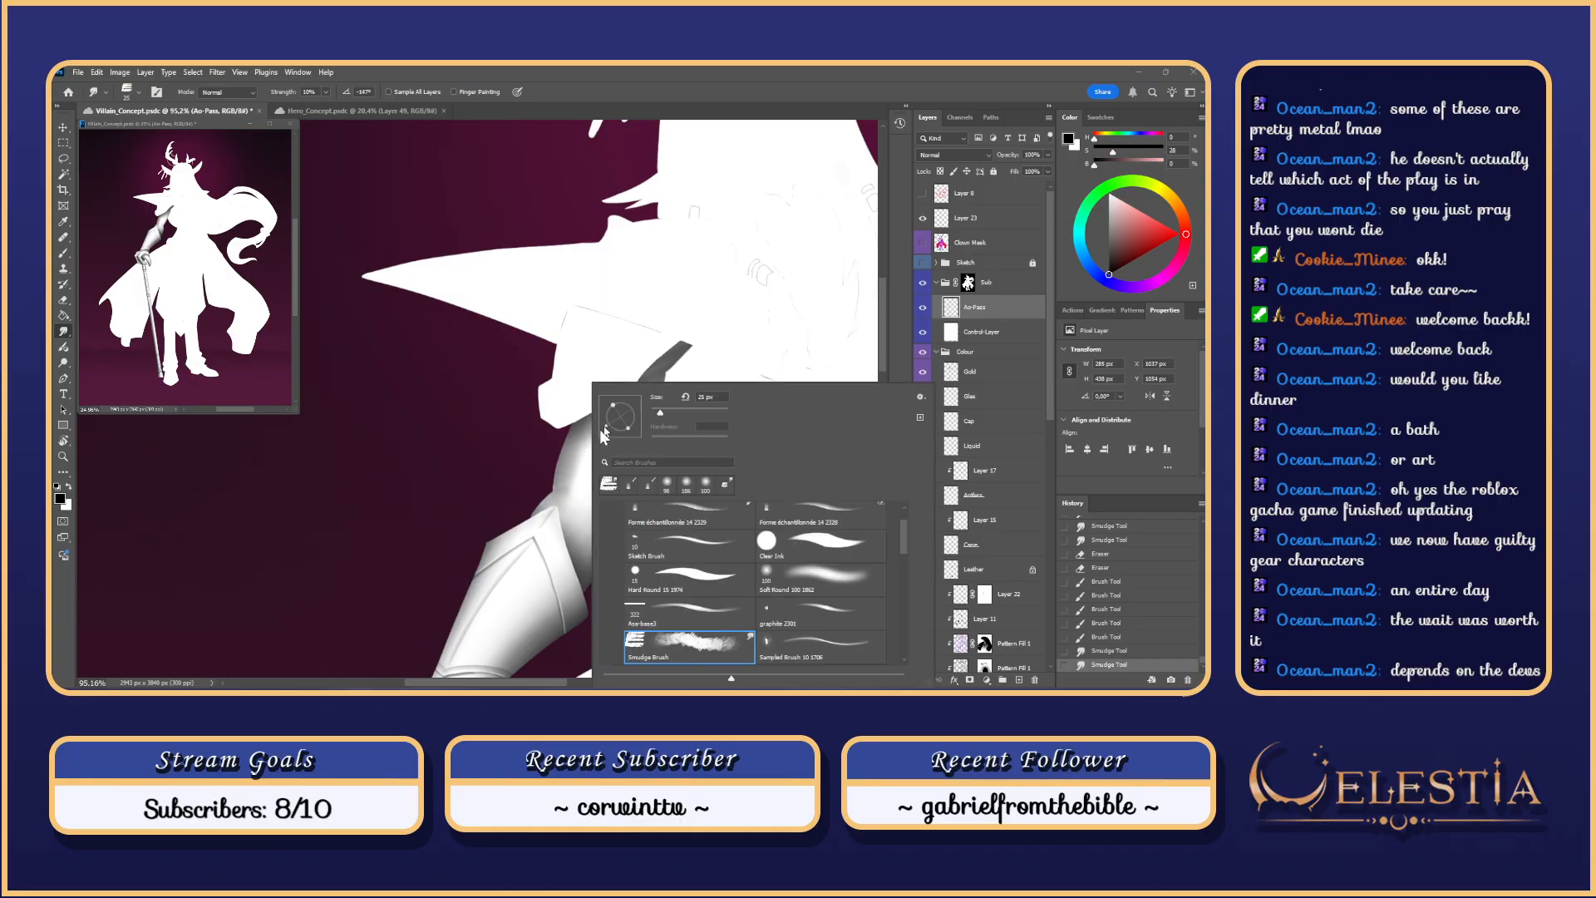
click(577, 479)
key(e)
key(r)
key(e)
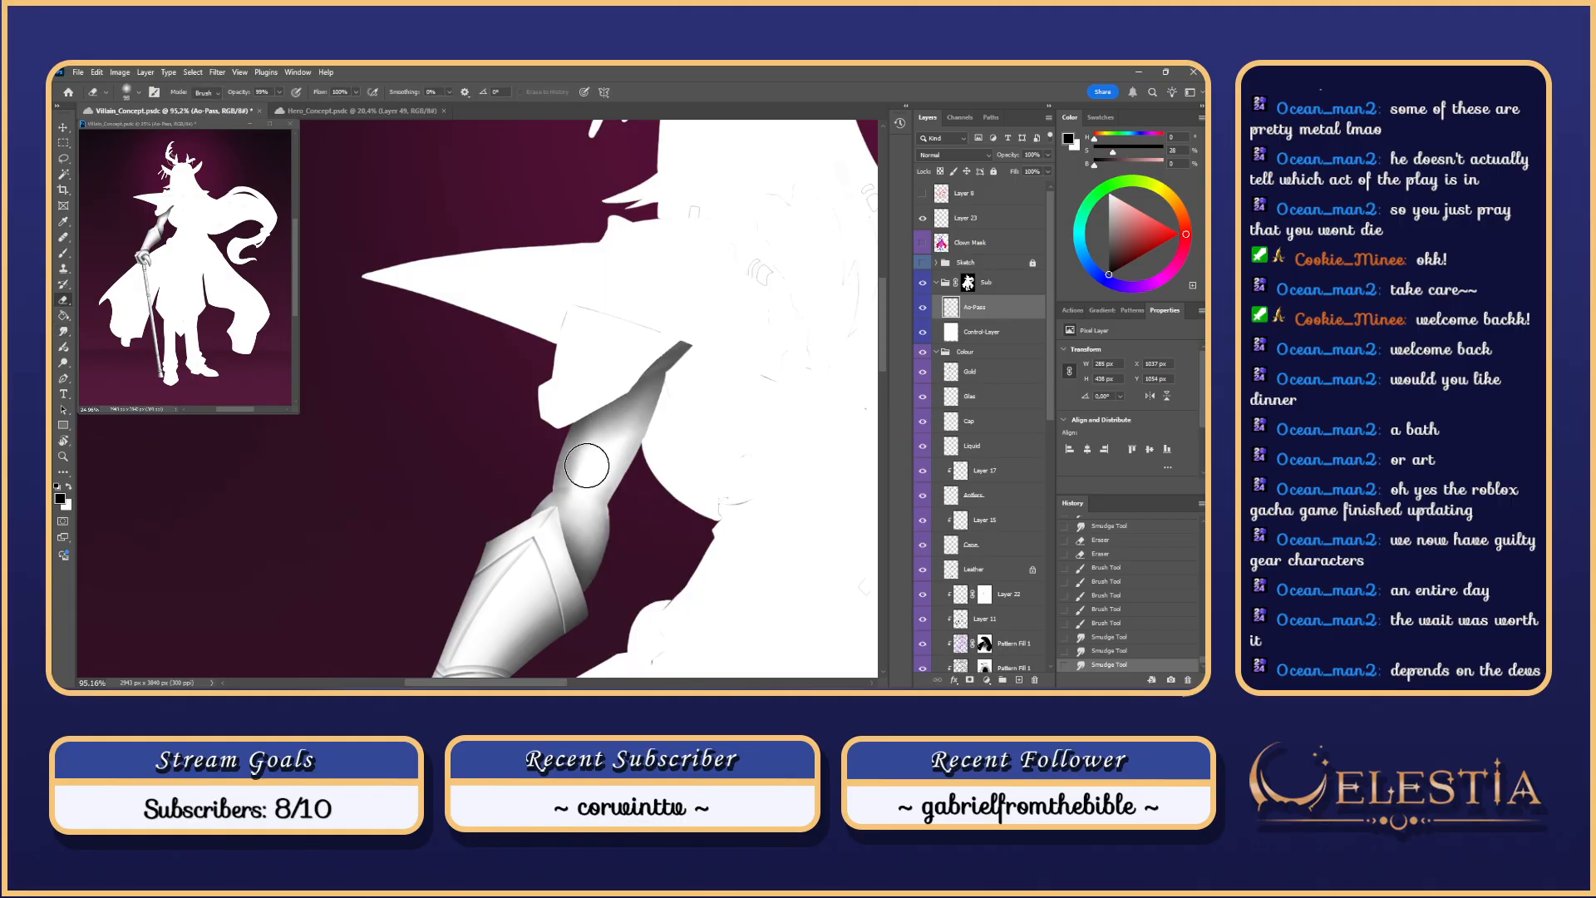
right_click(587, 461)
click(804, 506)
click(588, 460)
drag(592, 473, 595, 473)
mouse_move(593, 456)
mouse_down()
mouse_move(589, 487)
mouse_move(605, 444)
mouse_move(599, 465)
mouse_move(592, 425)
mouse_move(611, 456)
mouse_move(597, 458)
mouse_move(592, 434)
mouse_move(593, 448)
mouse_move(633, 442)
mouse_up()
key(ctrl+z)
key(ctrl+z)
key(ctrl+z)
key(ctrl+z)
key(ctrl+z)
key(ctrl+z)
key(ctrl+z)
key(ctrl+z)
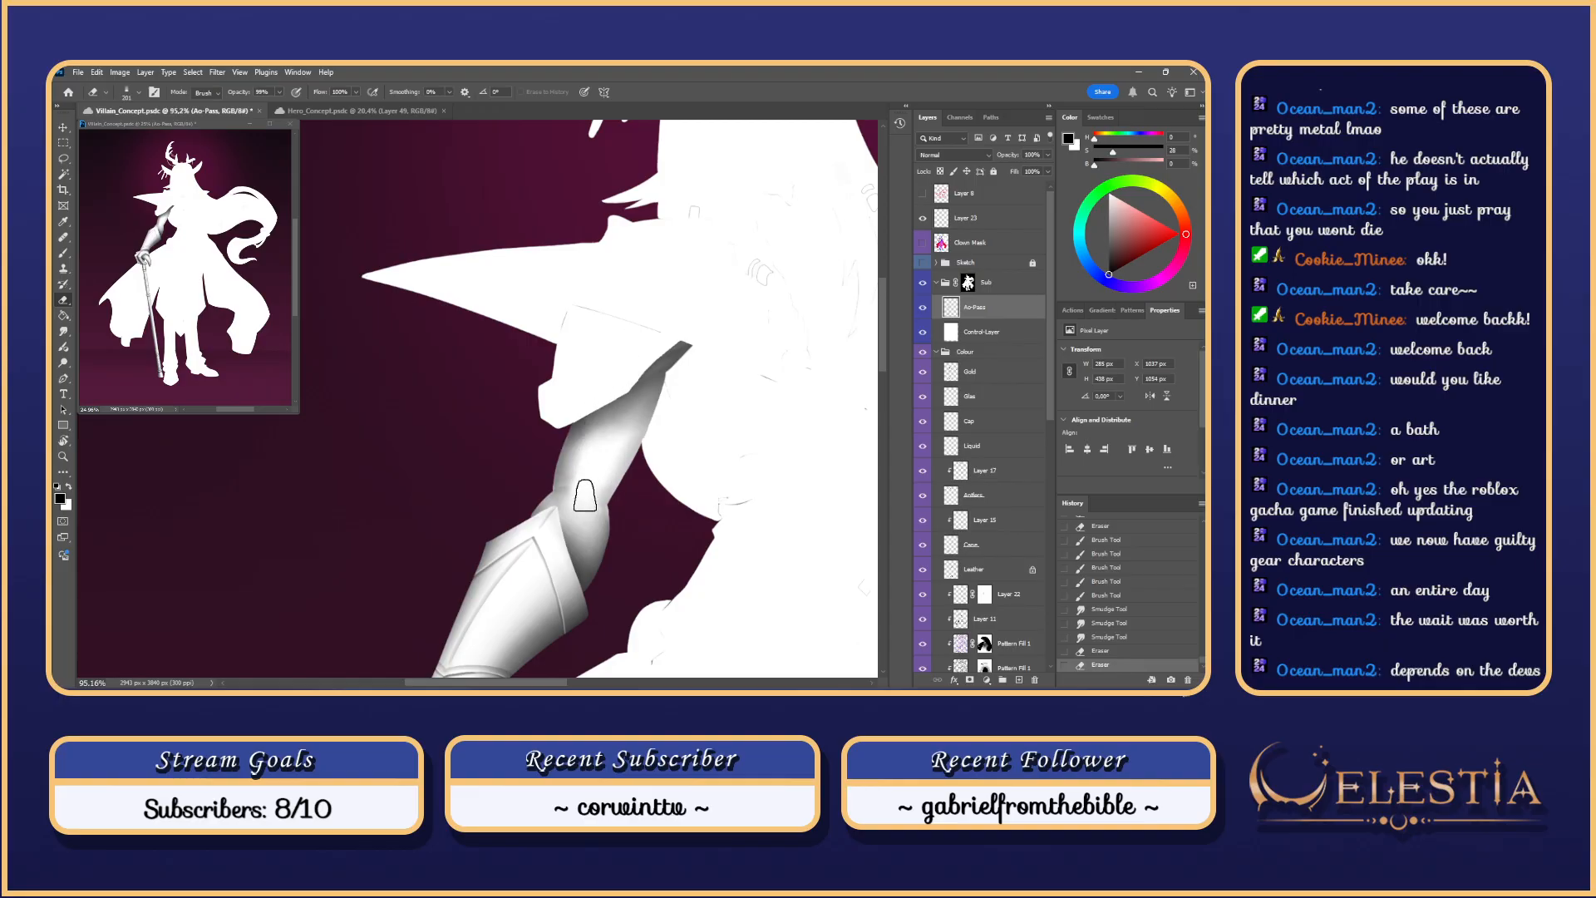
key(ctrl+z)
key(ctrl+z)
key(ctrl+z)
key(ctrl+z)
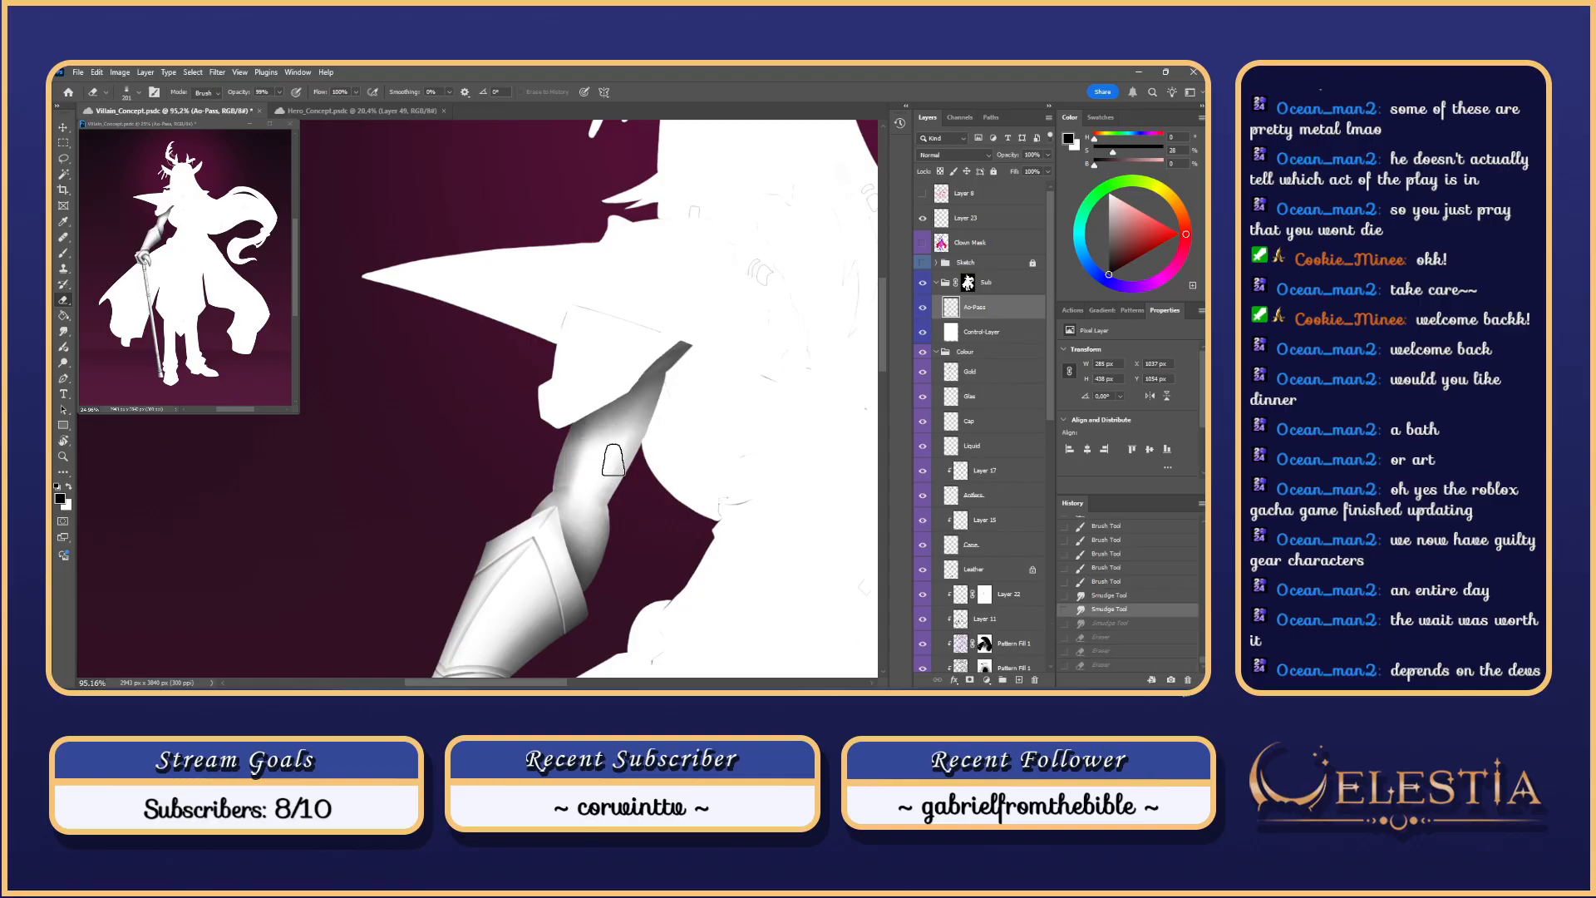
Step: Try soft Brush strokes up the arm, shrinking the brush from about 538 to 367 px
key(b)
drag(581, 507, 629, 429)
key(ctrl+z)
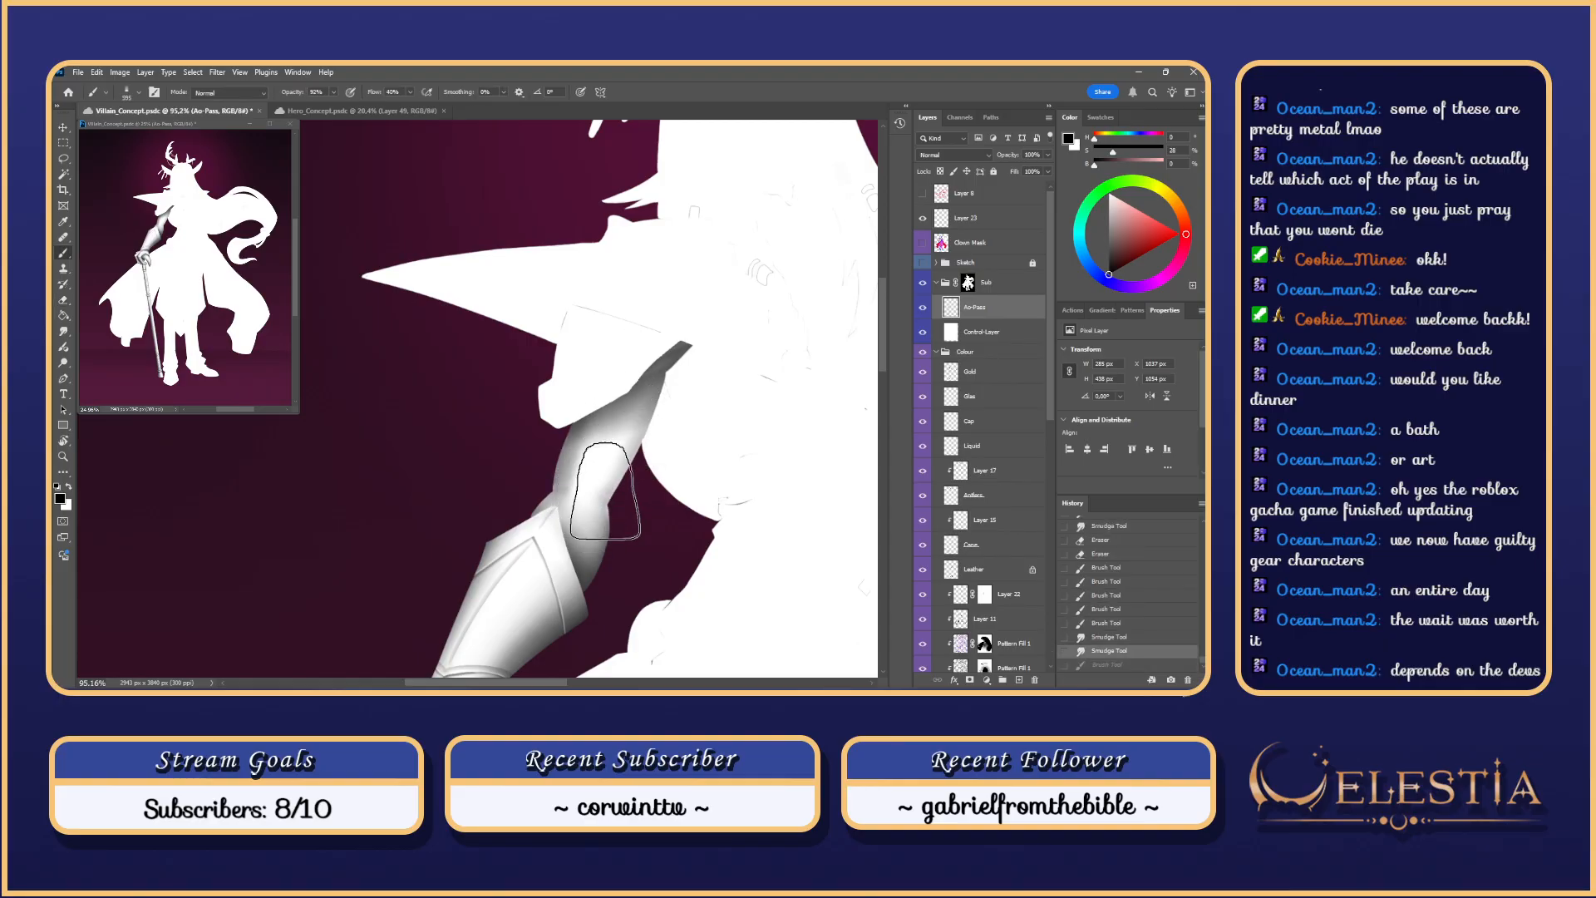
drag(583, 519, 653, 390)
key(ctrl+z)
drag(586, 516, 653, 399)
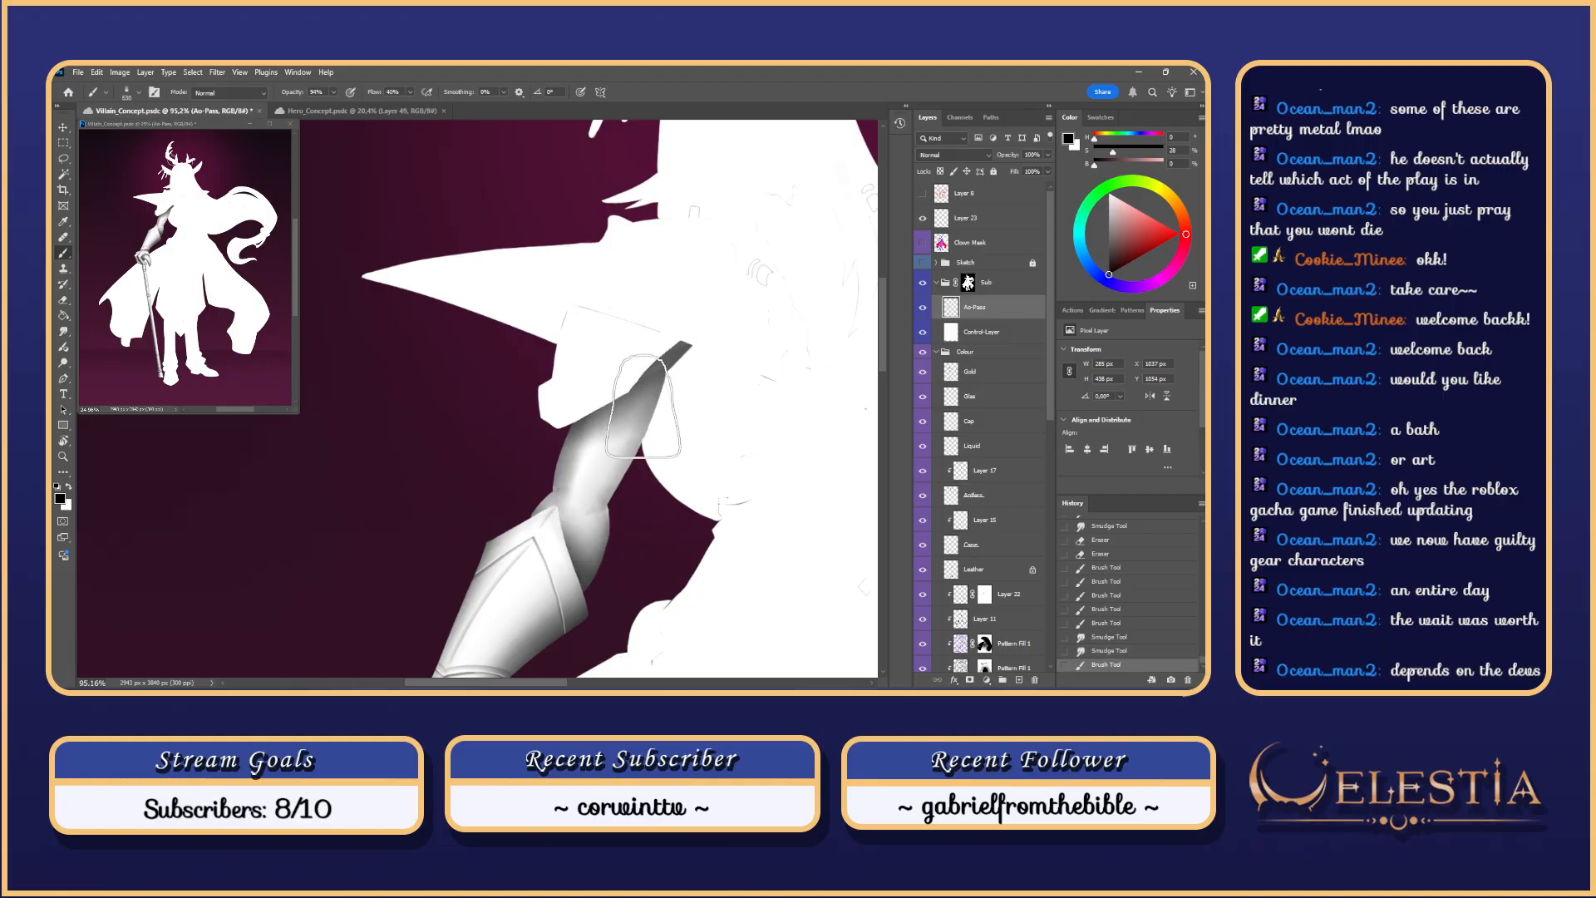
key(ctrl+z)
drag(642, 454, 570, 478)
mouse_move(601, 495)
mouse_down()
mouse_move(540, 507)
mouse_move(655, 411)
mouse_up()
key(ctrl+z)
drag(586, 528, 659, 357)
key(ctrl+z)
Step: Settle on one shading stroke up the upper arm and blend it with the Smudge Tool
key(ctrl+z)
drag(586, 528, 659, 356)
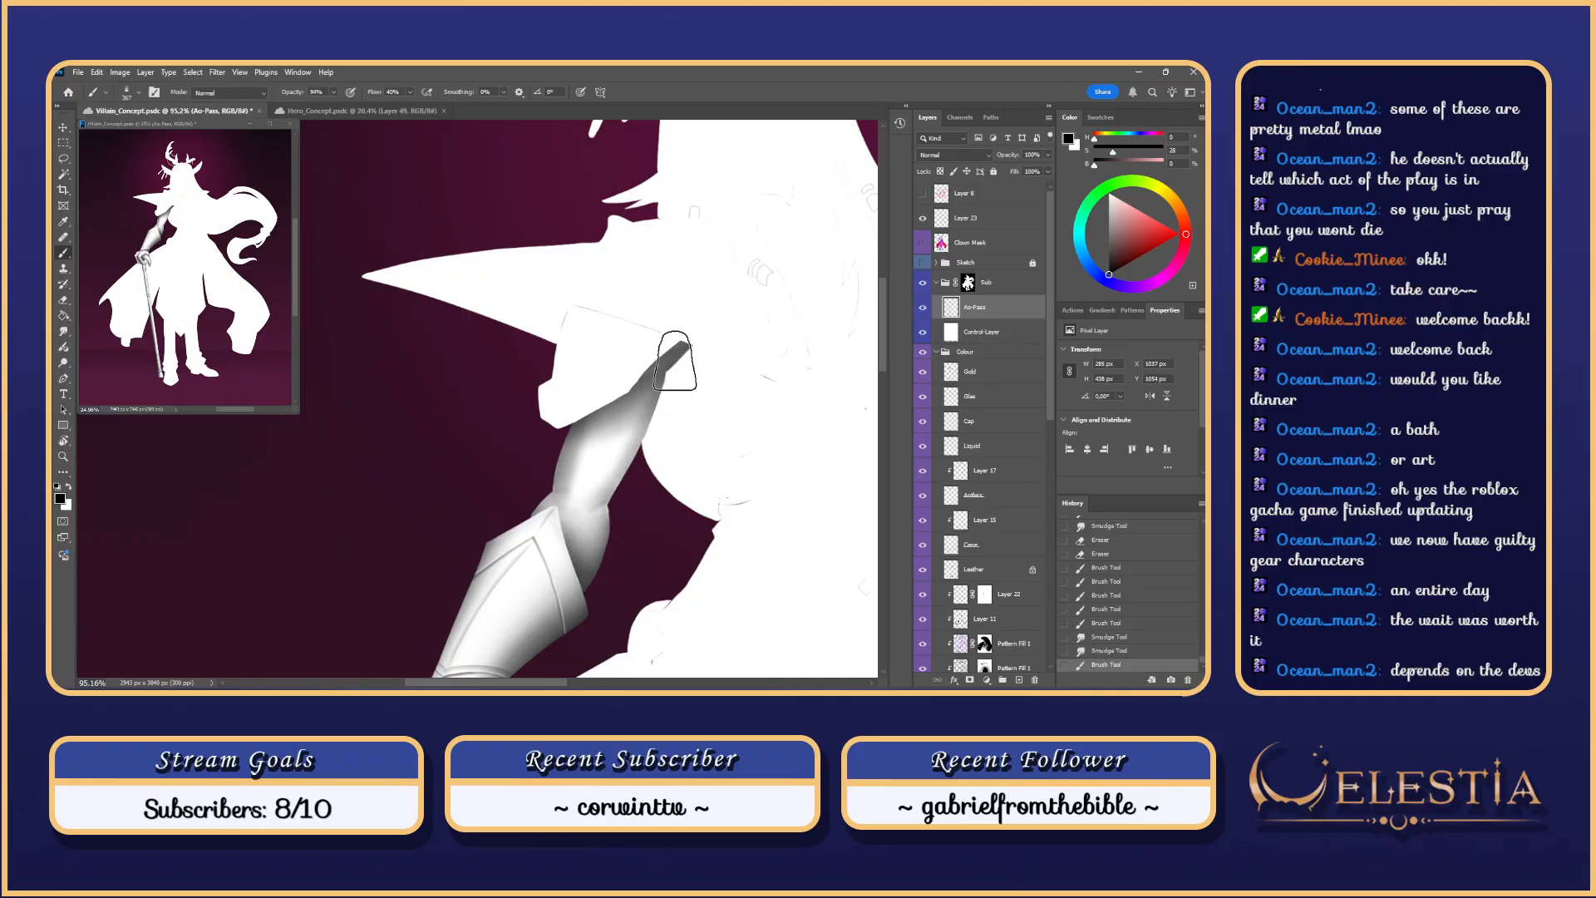
key(ctrl+z)
drag(581, 522, 657, 387)
key(ctrl+z)
drag(584, 522, 660, 387)
key(ctrl+z)
drag(583, 520, 658, 383)
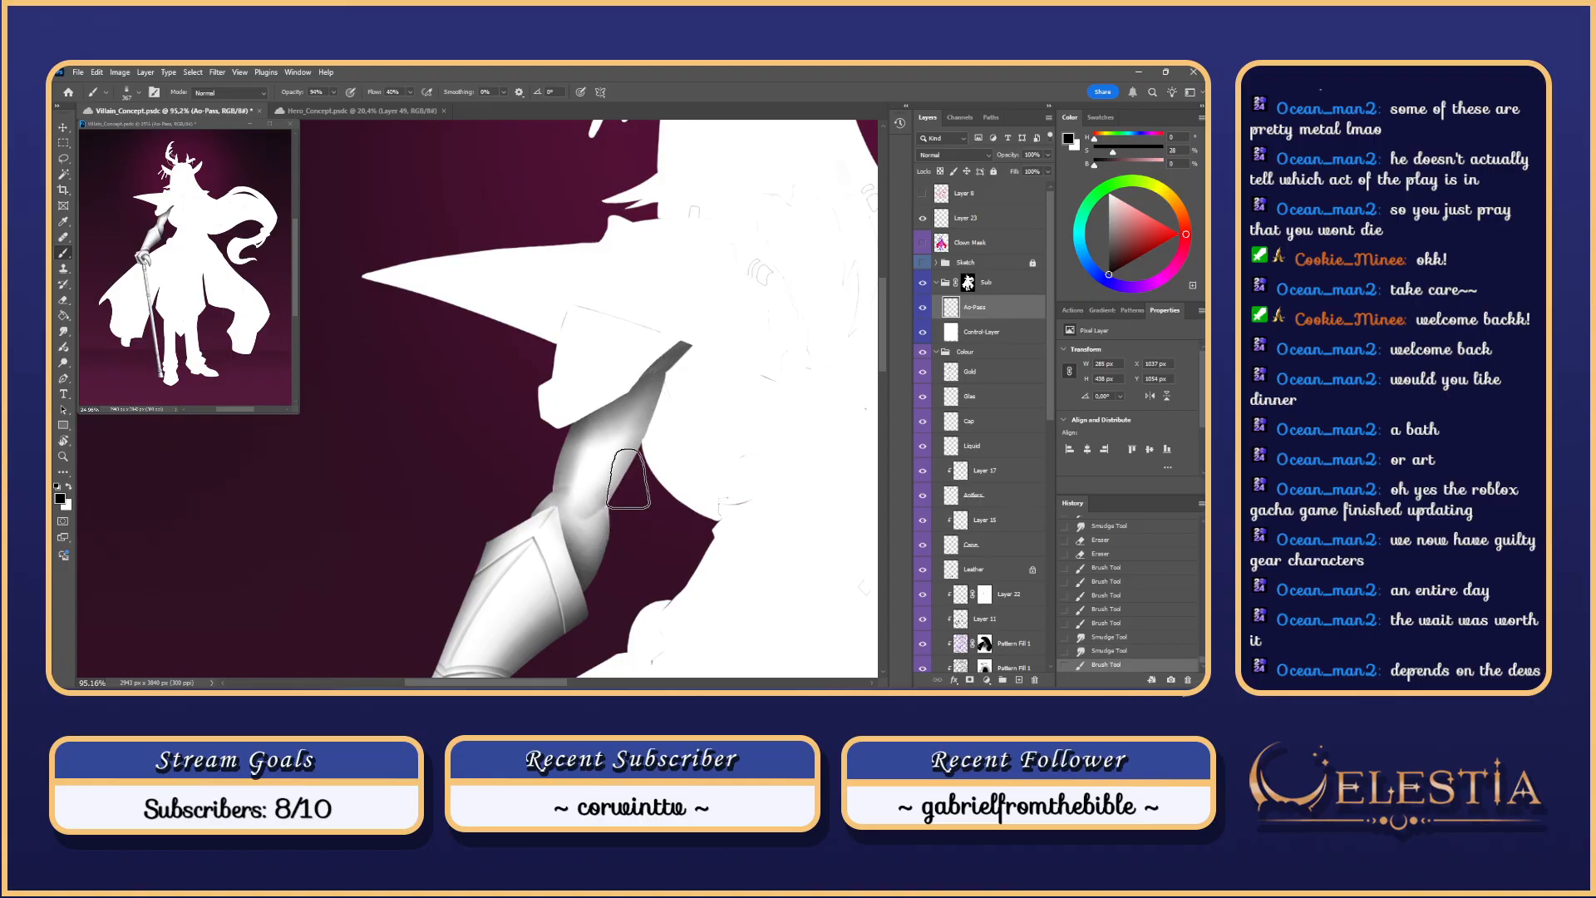
key(ctrl+z)
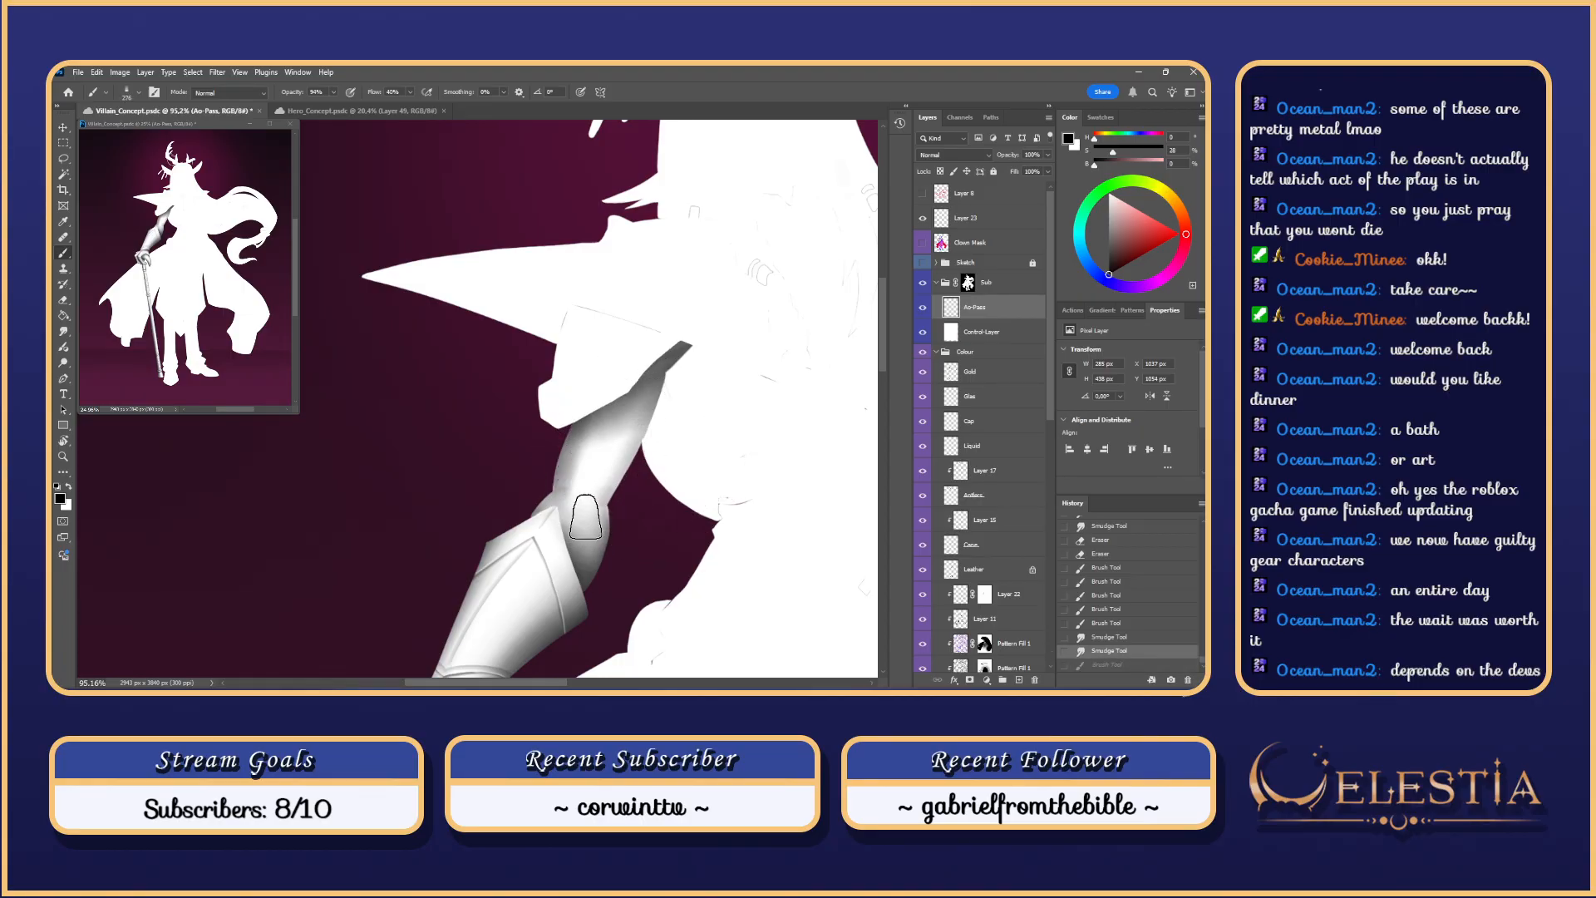
drag(586, 517, 650, 415)
key(ctrl+z)
drag(602, 500, 657, 399)
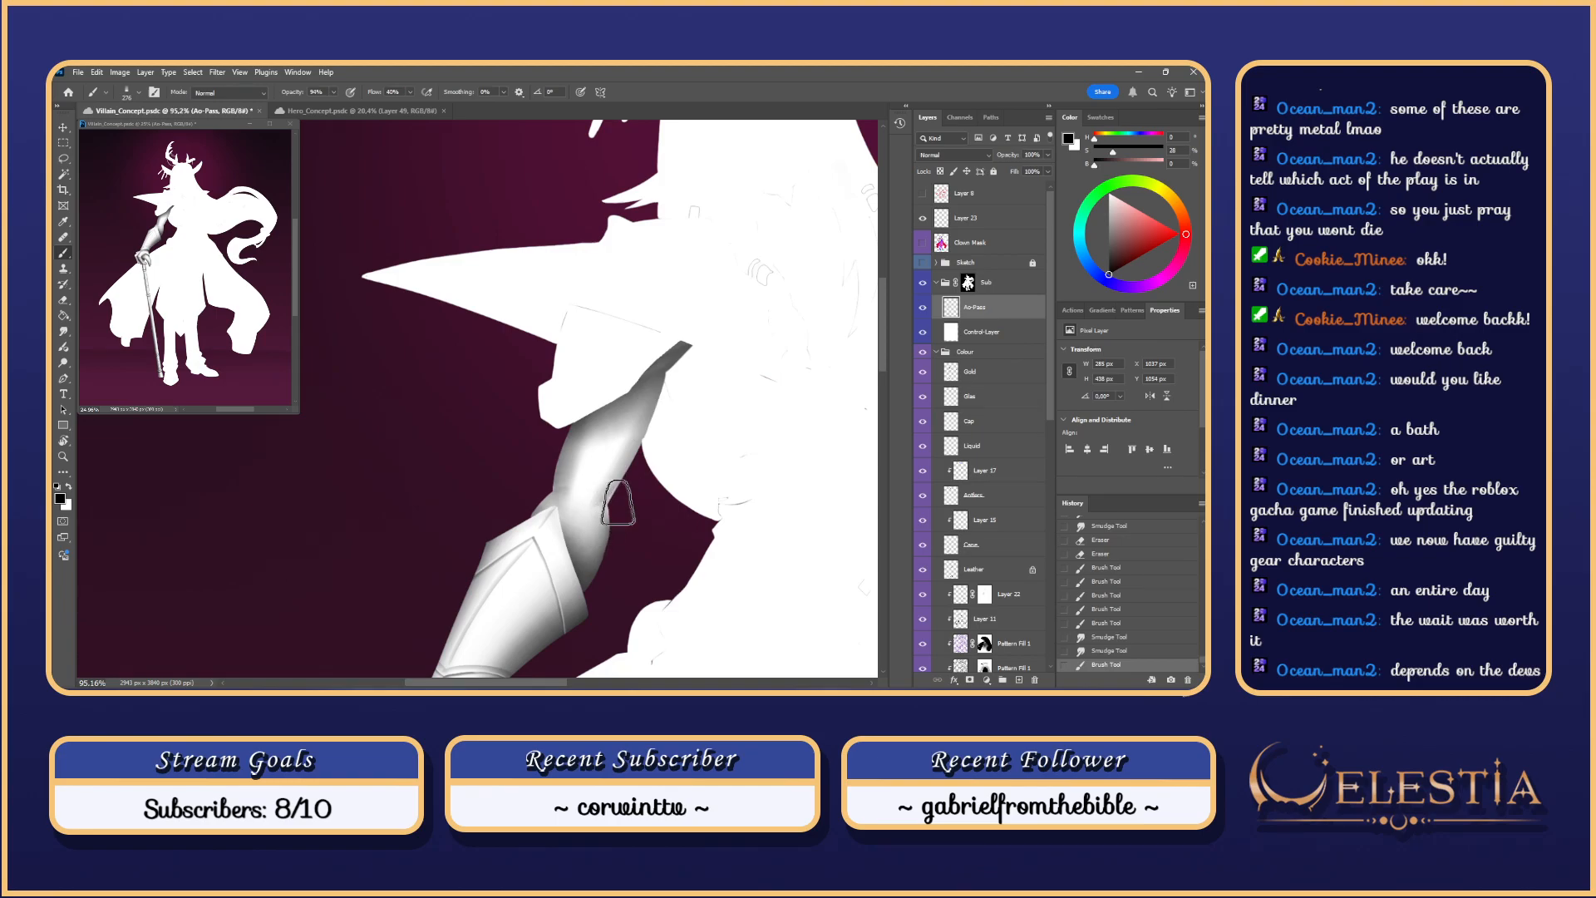
key(ctrl+z)
drag(591, 517, 653, 417)
key(r)
mouse_move(605, 480)
mouse_down()
mouse_move(617, 447)
mouse_move(582, 525)
mouse_move(611, 467)
mouse_move(597, 482)
mouse_up()
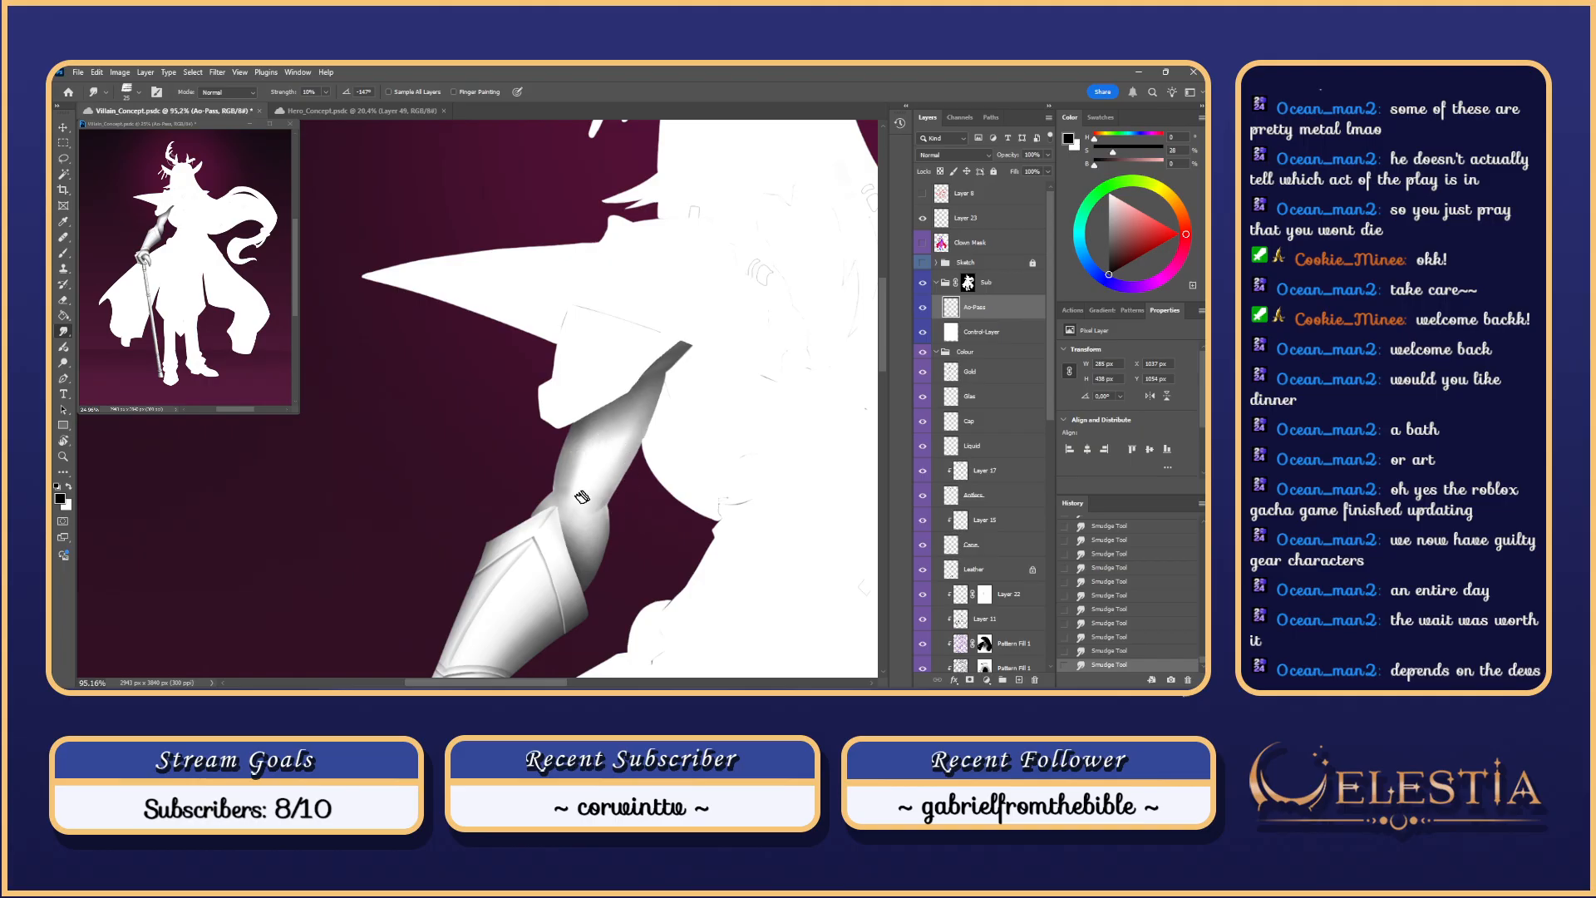
Step: Test-erase the arm shading with the 153 px Eraser, then shrink it to 90
key(e)
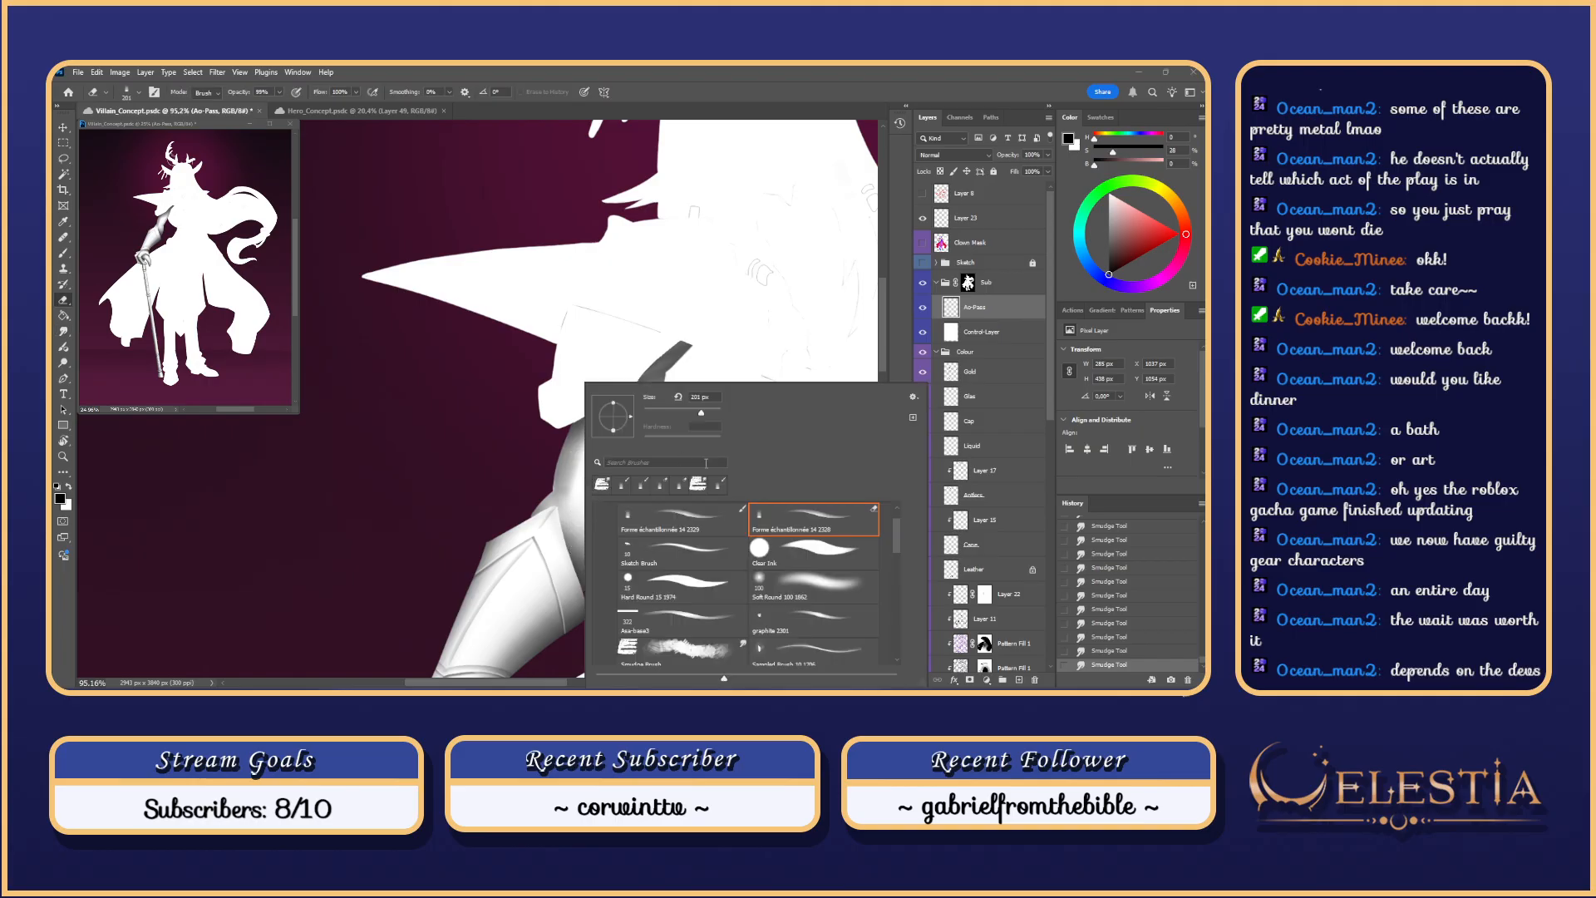
right_click(577, 536)
mouse_move(570, 515)
mouse_down()
mouse_move(599, 580)
mouse_move(611, 544)
mouse_move(577, 592)
mouse_up()
key(ctrl+z)
key(ctrl+z)
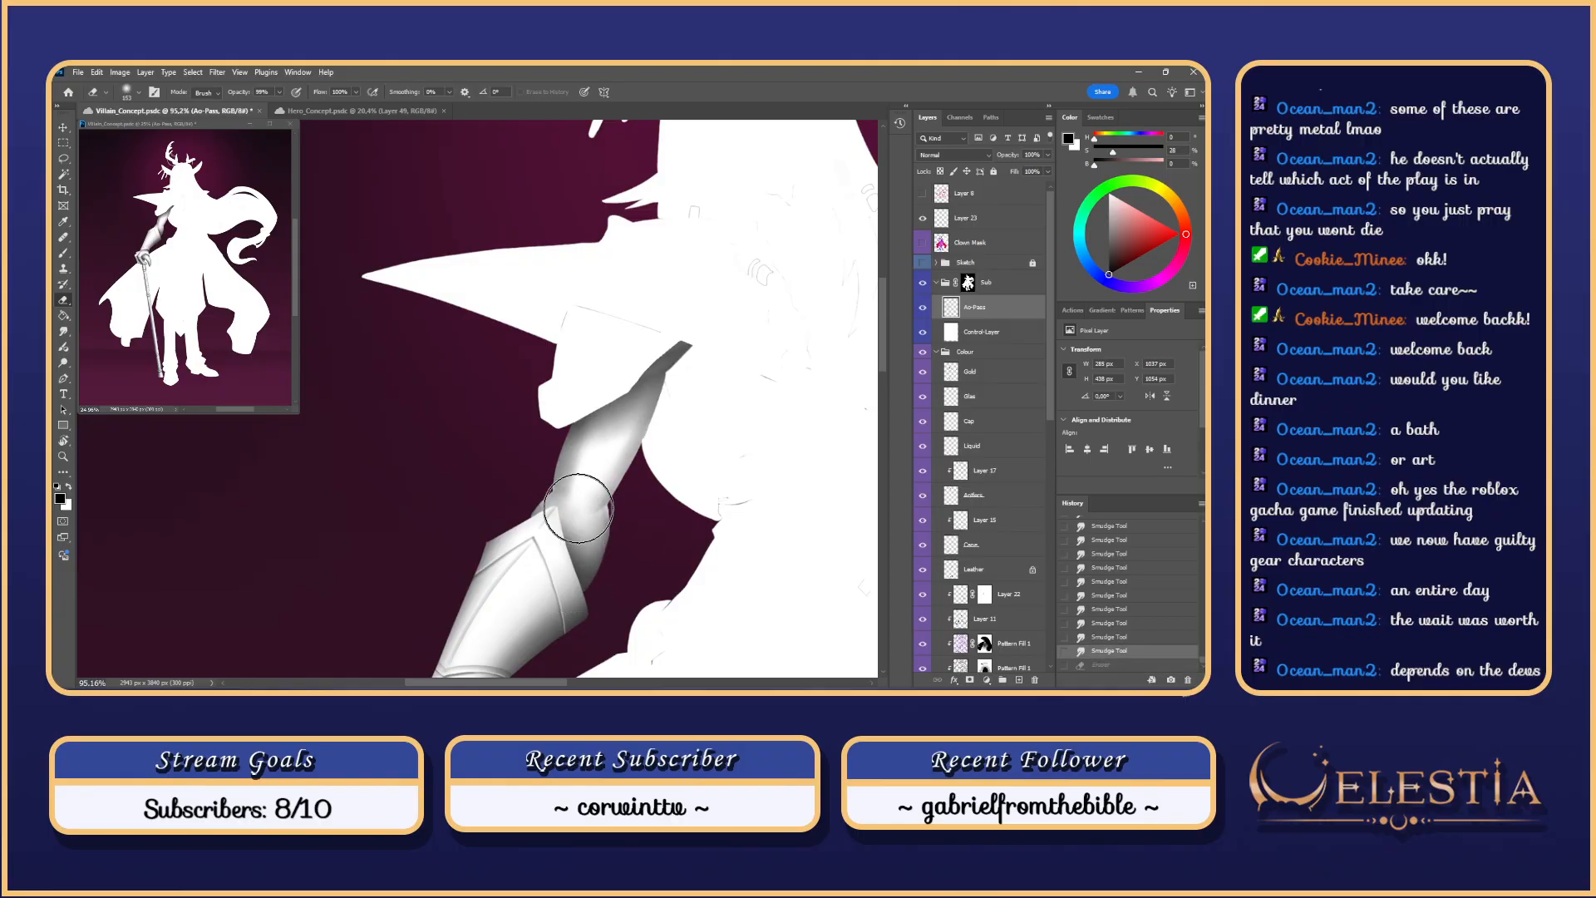
mouse_move(570, 516)
mouse_down()
mouse_move(583, 606)
mouse_move(577, 470)
mouse_up()
drag(588, 460, 575, 466)
key(ctrl+z)
Step: Lighten the upper-arm shading near the shoulder with the Eraser at 90 and 83 px
drag(580, 486, 577, 499)
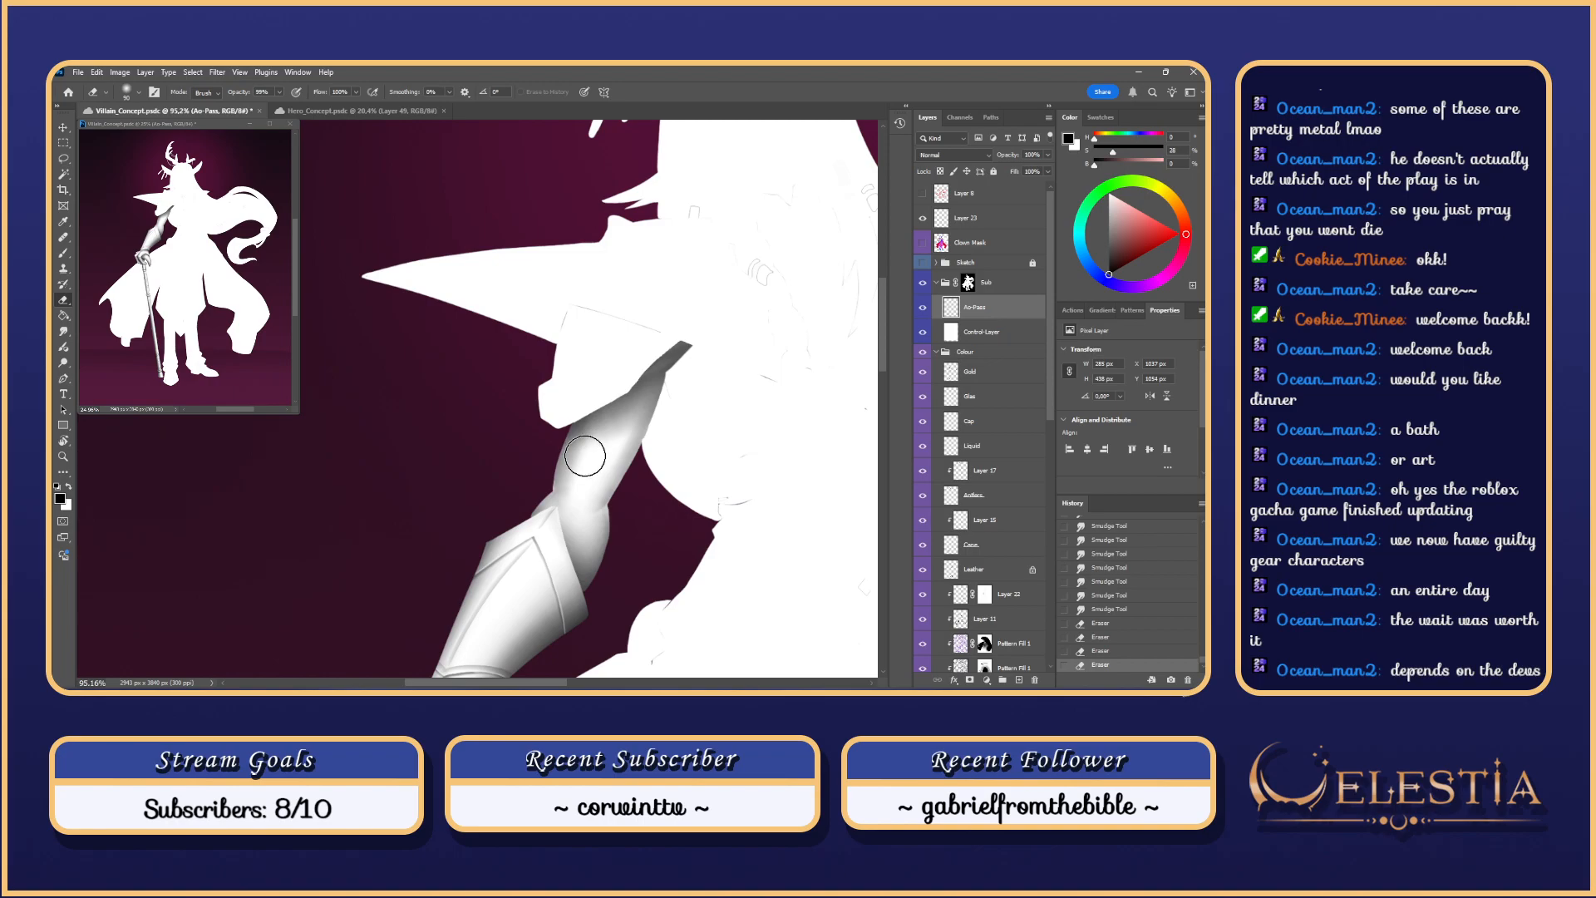
key(ctrl+z)
drag(600, 463, 577, 489)
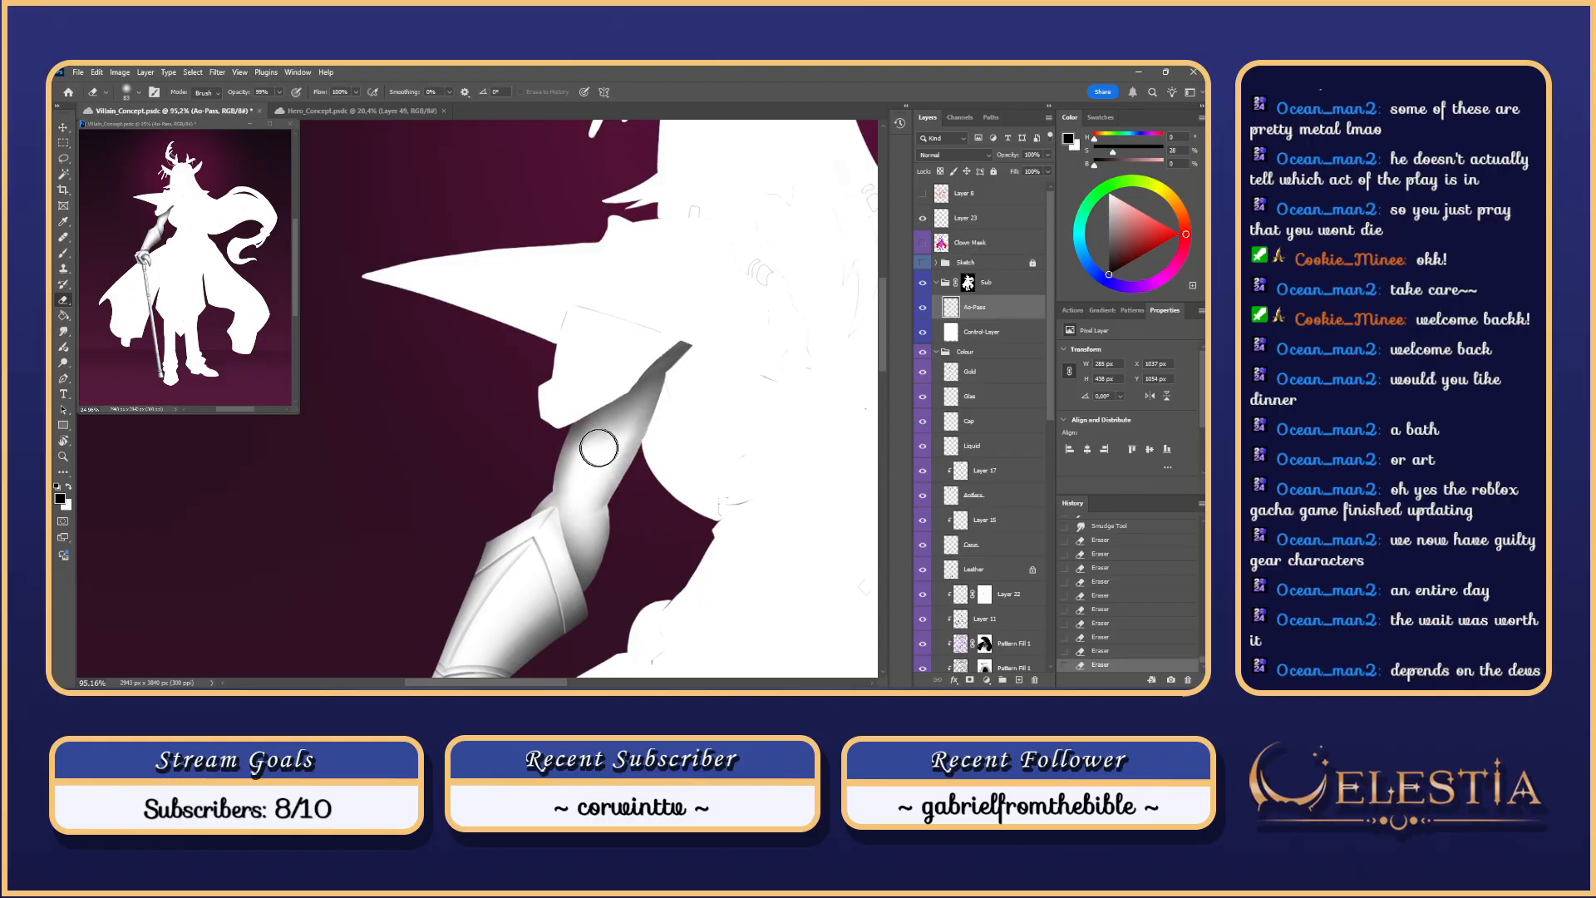
mouse_move(599, 449)
mouse_down()
mouse_move(646, 393)
mouse_move(613, 502)
mouse_move(611, 455)
mouse_move(590, 445)
mouse_move(641, 391)
mouse_up()
key(ctrl+z)
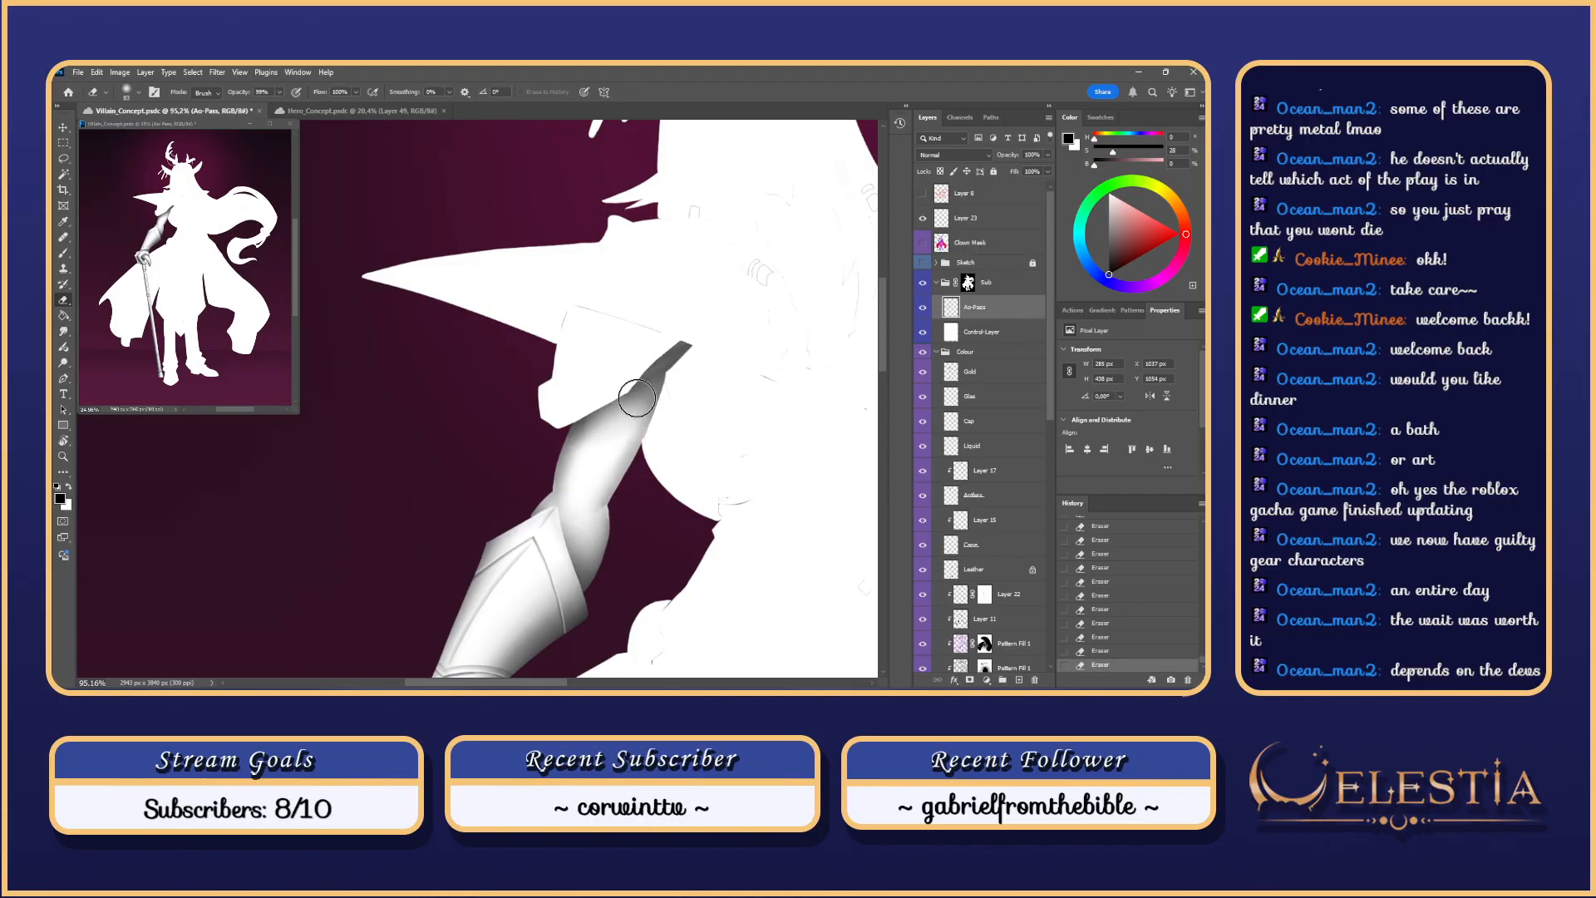
key(ctrl+z)
drag(598, 449, 640, 384)
key(ctrl+z)
key(ctrl+shift+z)
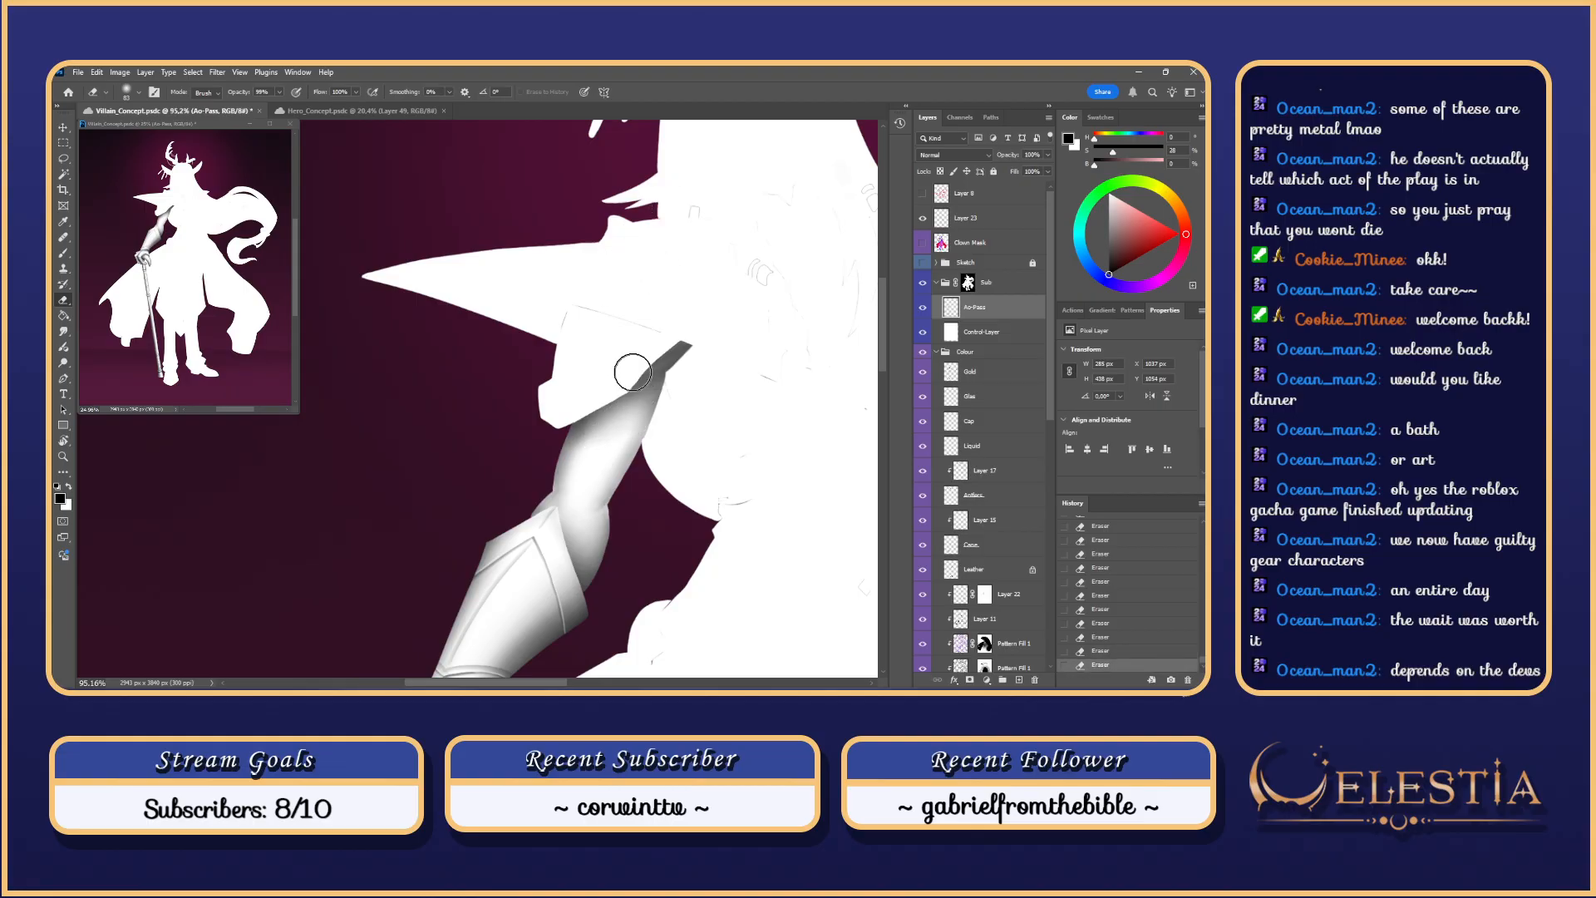
Step: Paint a shading stroke on the upper arm, compare it with undo/redo, and keep it
key(b)
drag(592, 432, 684, 343)
key(ctrl+z)
key(ctrl+shift+z)
key(ctrl+z)
key(ctrl+shift+z)
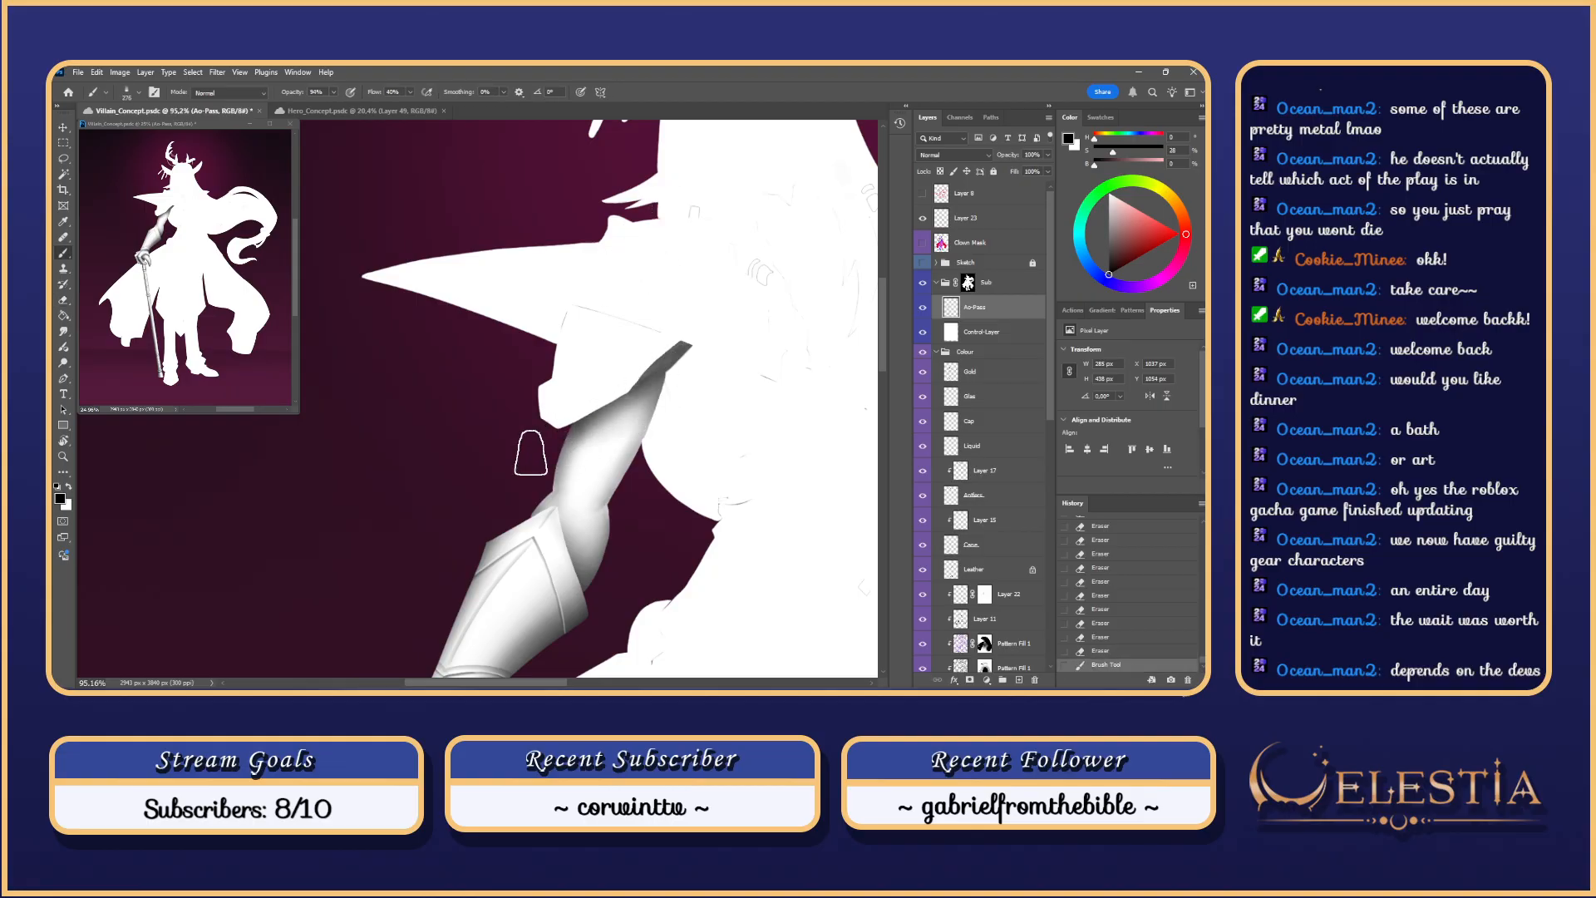
key(ctrl+z)
key(ctrl+shift+z)
Step: Shrink the brush from 276 to 124 px and test further arm strokes, undoing them
mouse_move(611, 451)
mouse_down()
mouse_move(577, 455)
mouse_move(566, 522)
mouse_move(574, 434)
mouse_move(573, 530)
mouse_up()
key(ctrl+z)
key(ctrl+z)
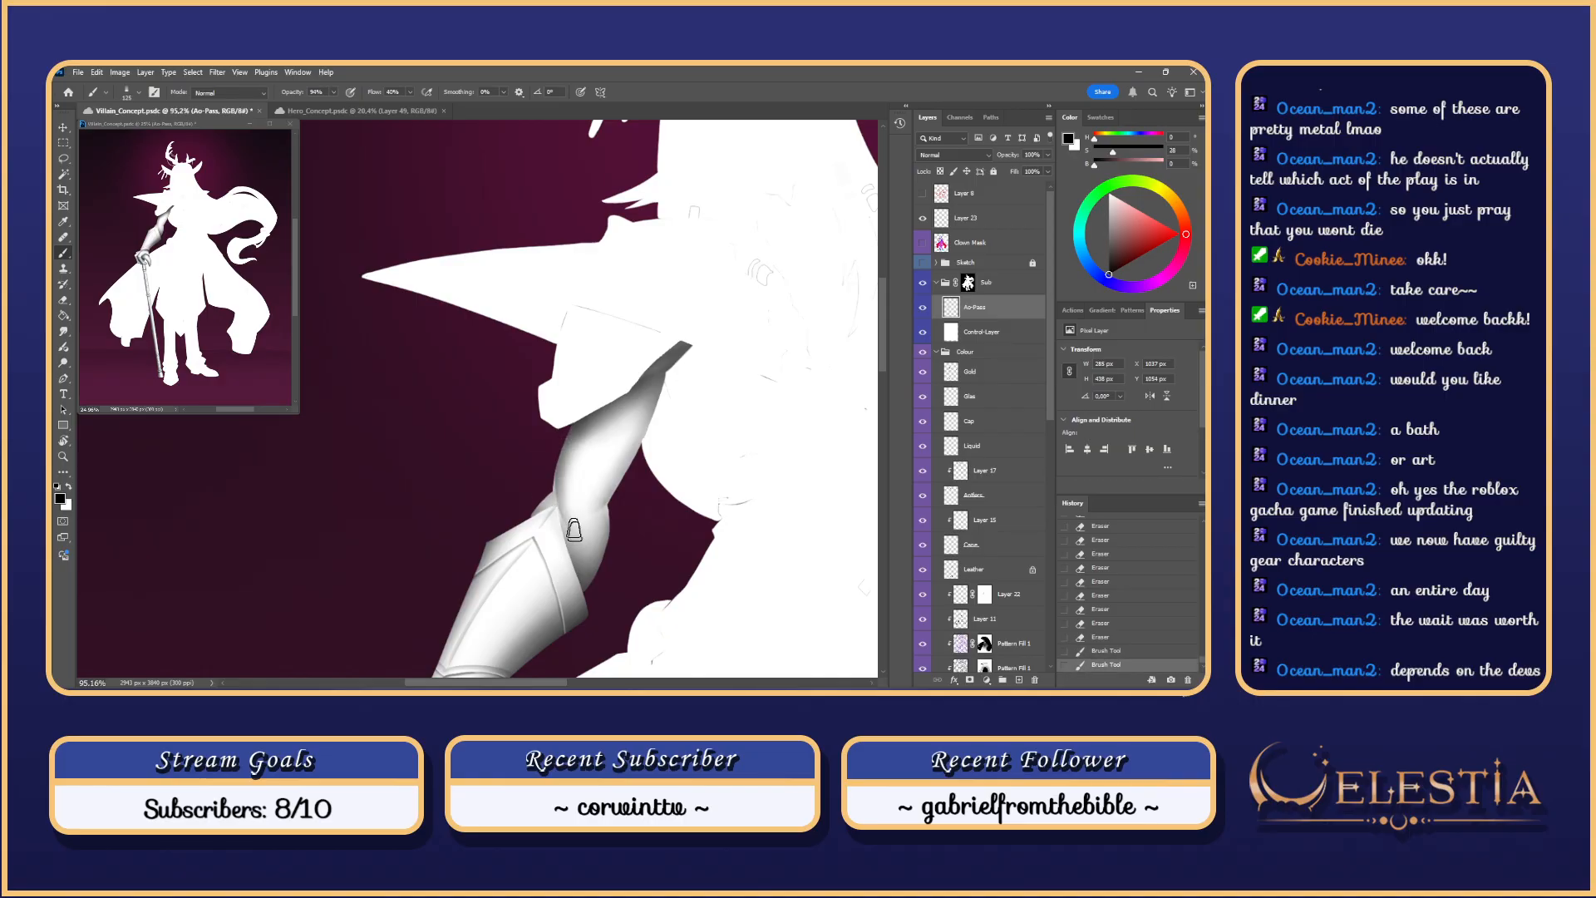
key(ctrl+z)
mouse_move(571, 439)
mouse_down()
mouse_move(571, 520)
mouse_move(567, 495)
mouse_up()
key(ctrl+z)
scroll(641, 353, down, 1)
key(ctrl+z)
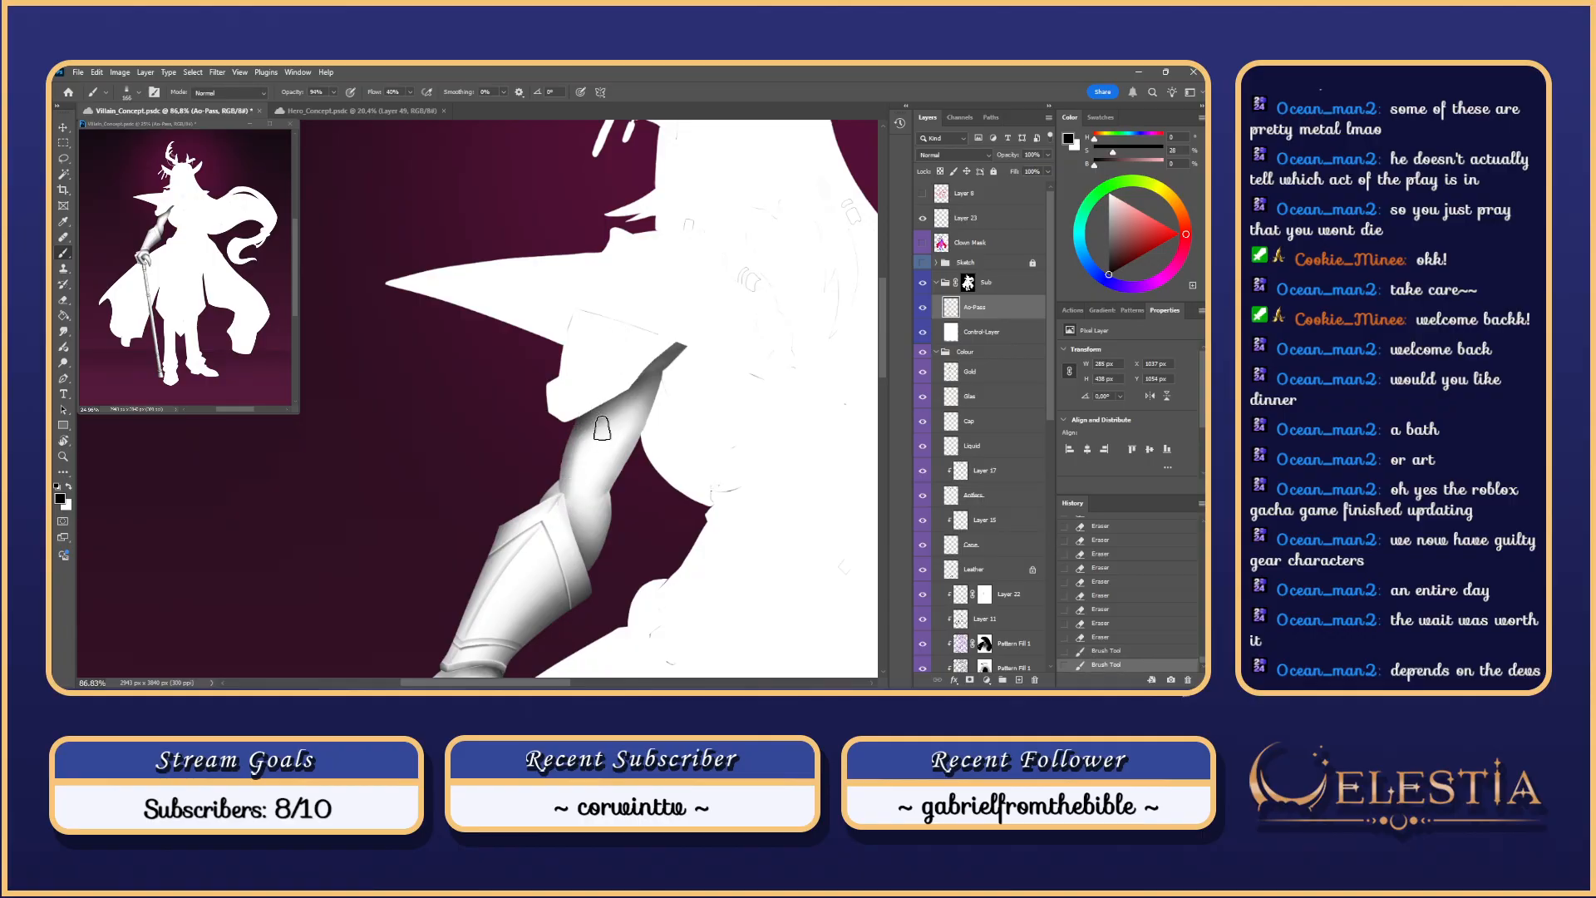
Step: Smudge the upper-arm shading upward, then test brush strokes up the elbow and undo them
key(r)
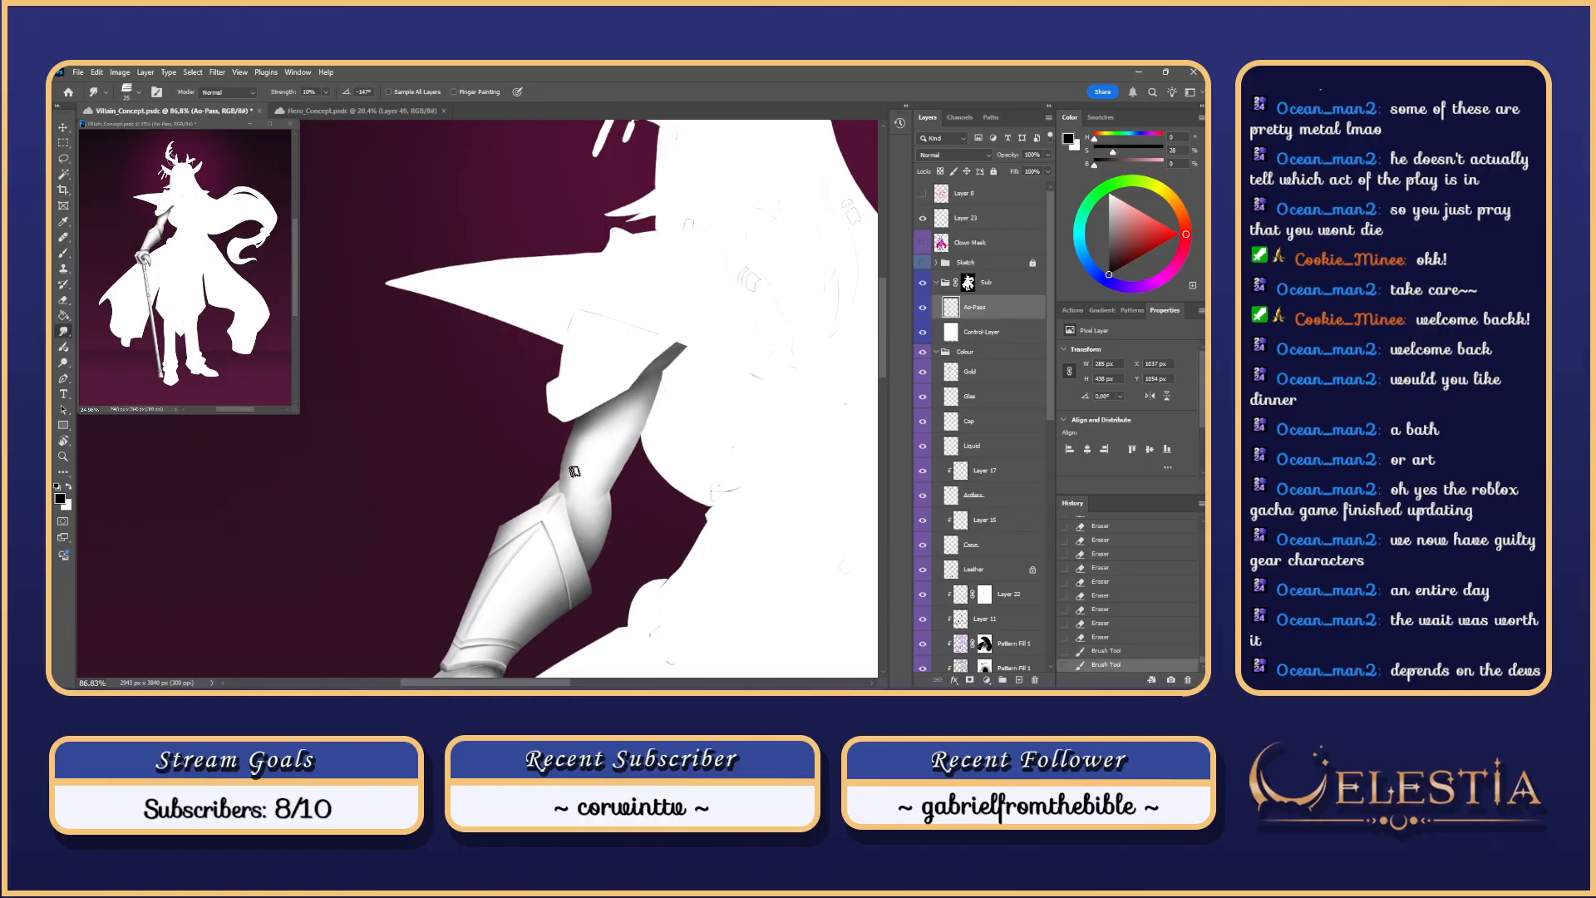
mouse_move(573, 497)
mouse_down()
mouse_move(594, 448)
mouse_move(596, 551)
mouse_move(609, 499)
mouse_up()
key(b)
key(ctrl+z)
key(ctrl+z)
drag(586, 567, 610, 486)
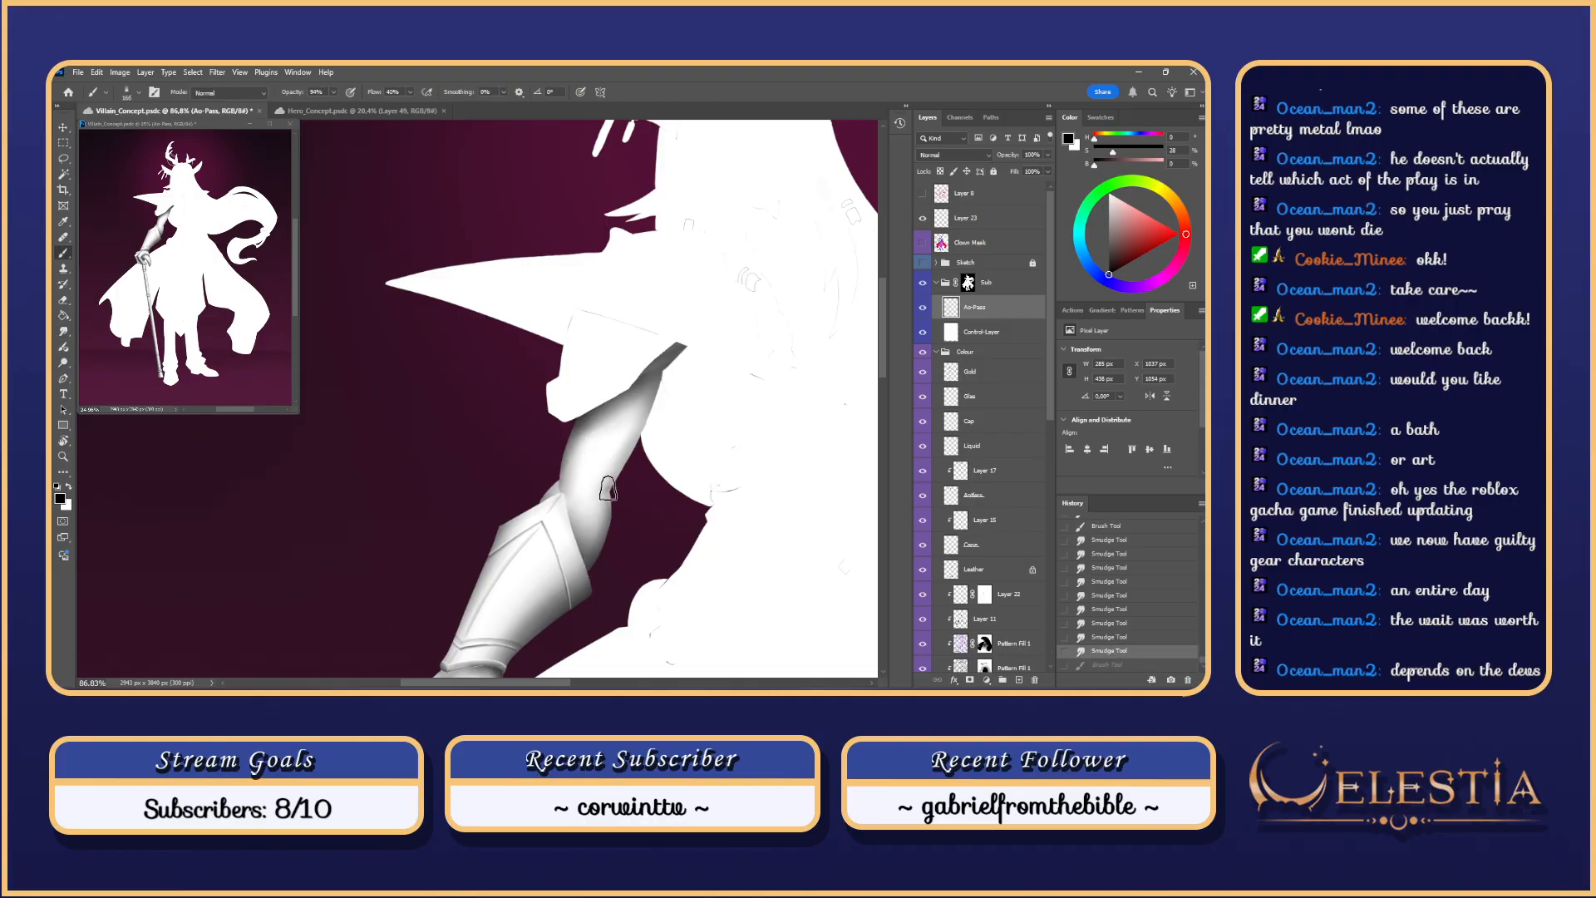
key(ctrl+z)
drag(589, 568, 609, 495)
key(ctrl+z)
Step: Lasso a selection around the elbow and paint shading strokes inside it, redoing rough ones
key(l)
key(ctrl+d)
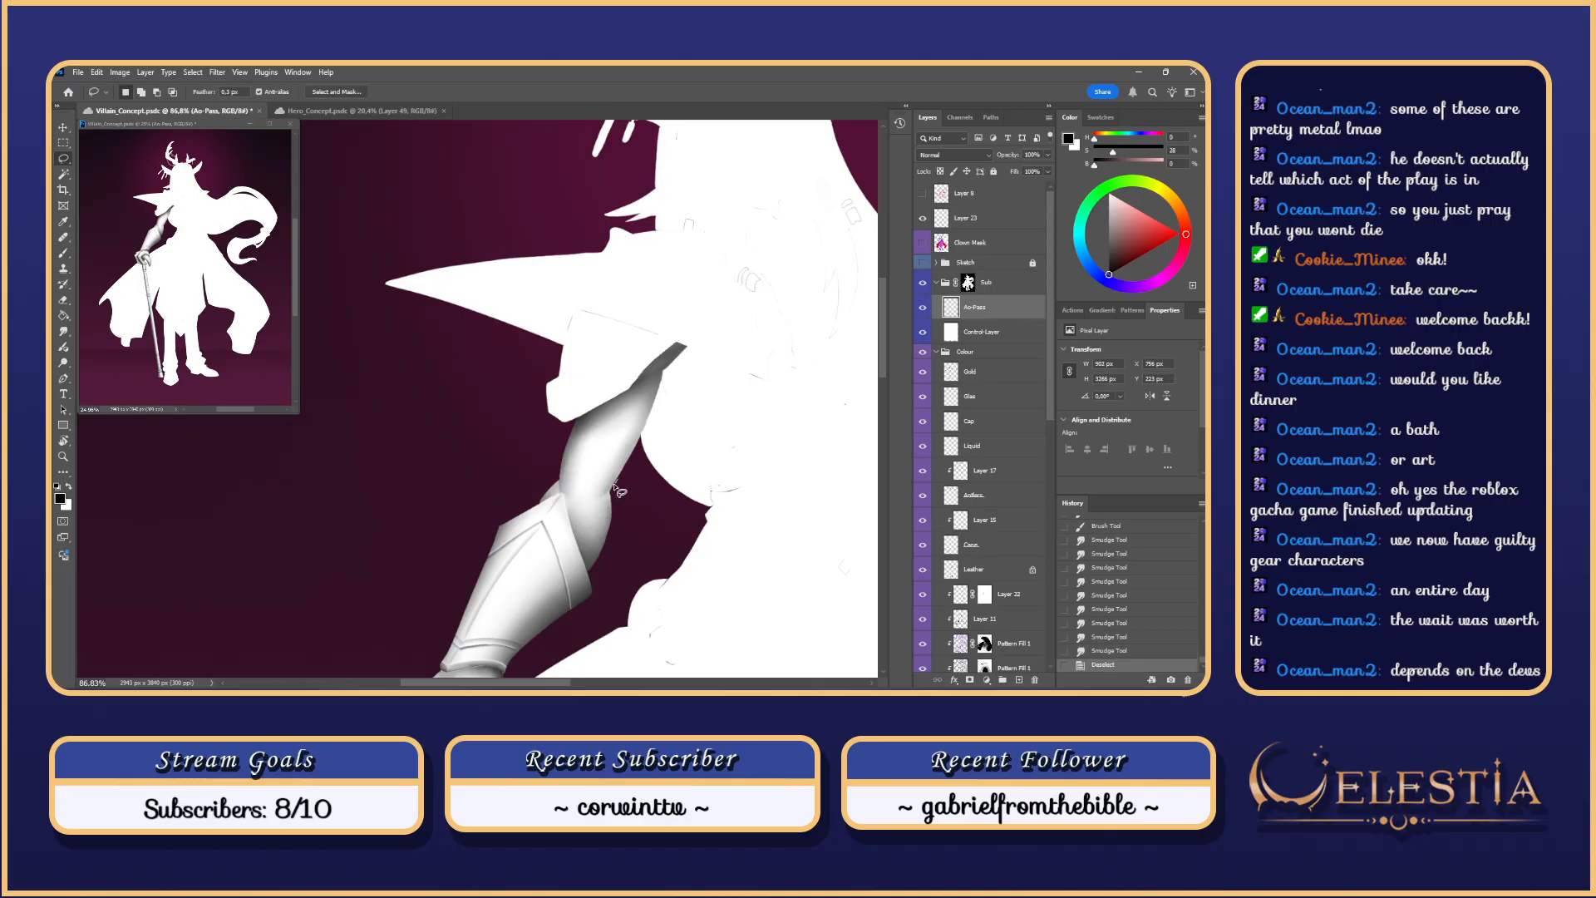
mouse_move(572, 519)
mouse_down()
mouse_move(586, 592)
mouse_move(620, 486)
mouse_up()
key(b)
drag(549, 630, 609, 516)
key(ctrl+z)
mouse_move(580, 578)
mouse_down()
mouse_move(608, 532)
mouse_move(597, 411)
mouse_up()
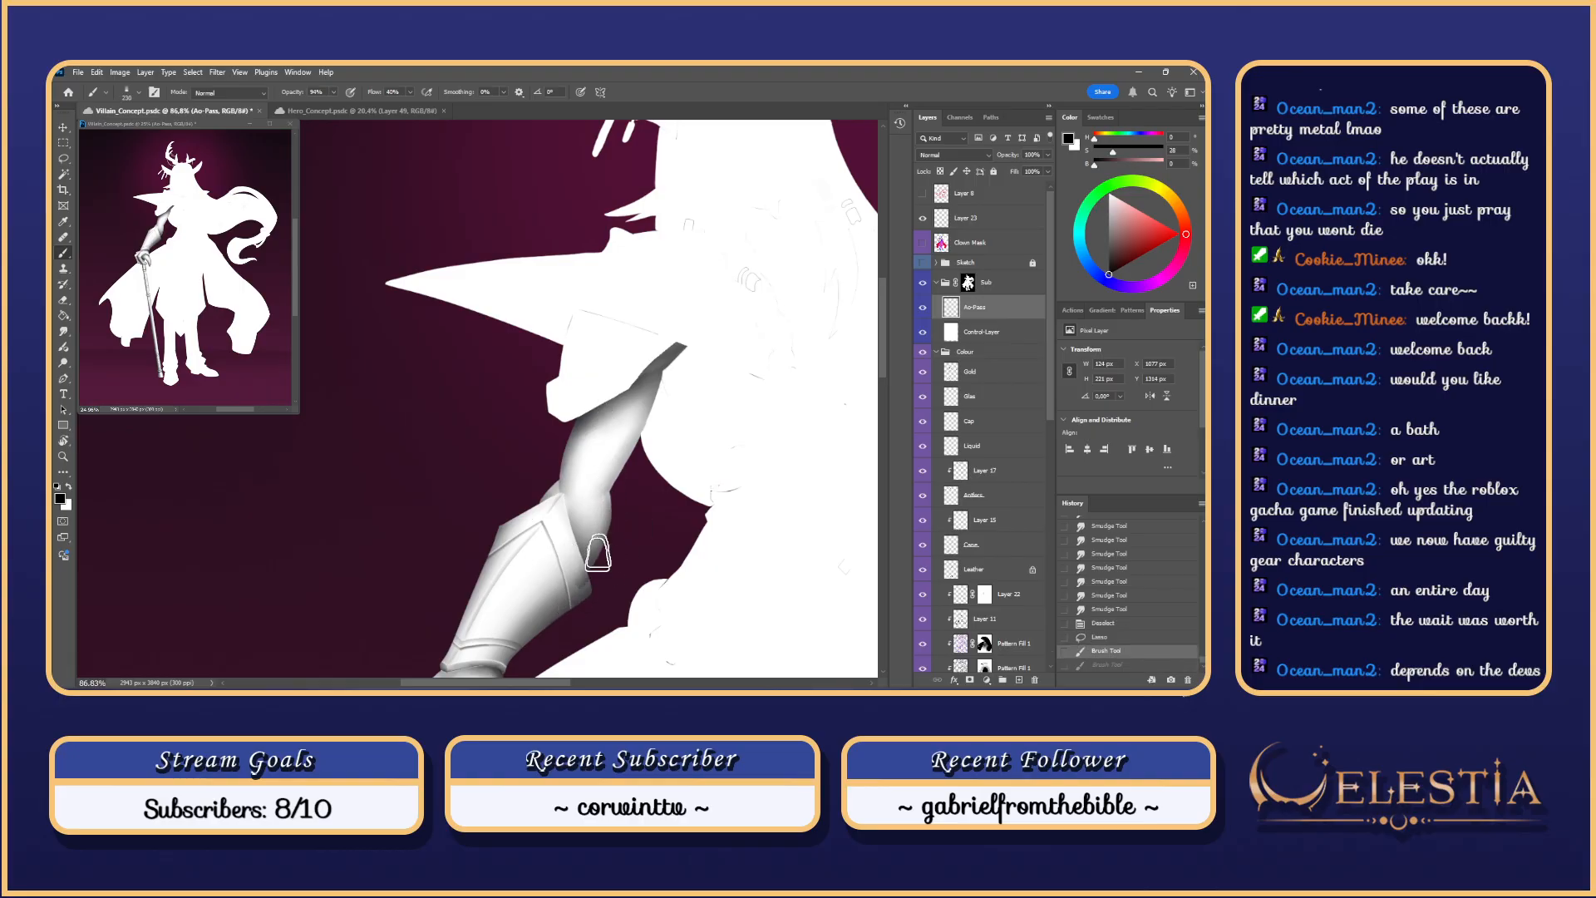
drag(569, 592, 600, 499)
key(ctrl+z)
key(ctrl+z)
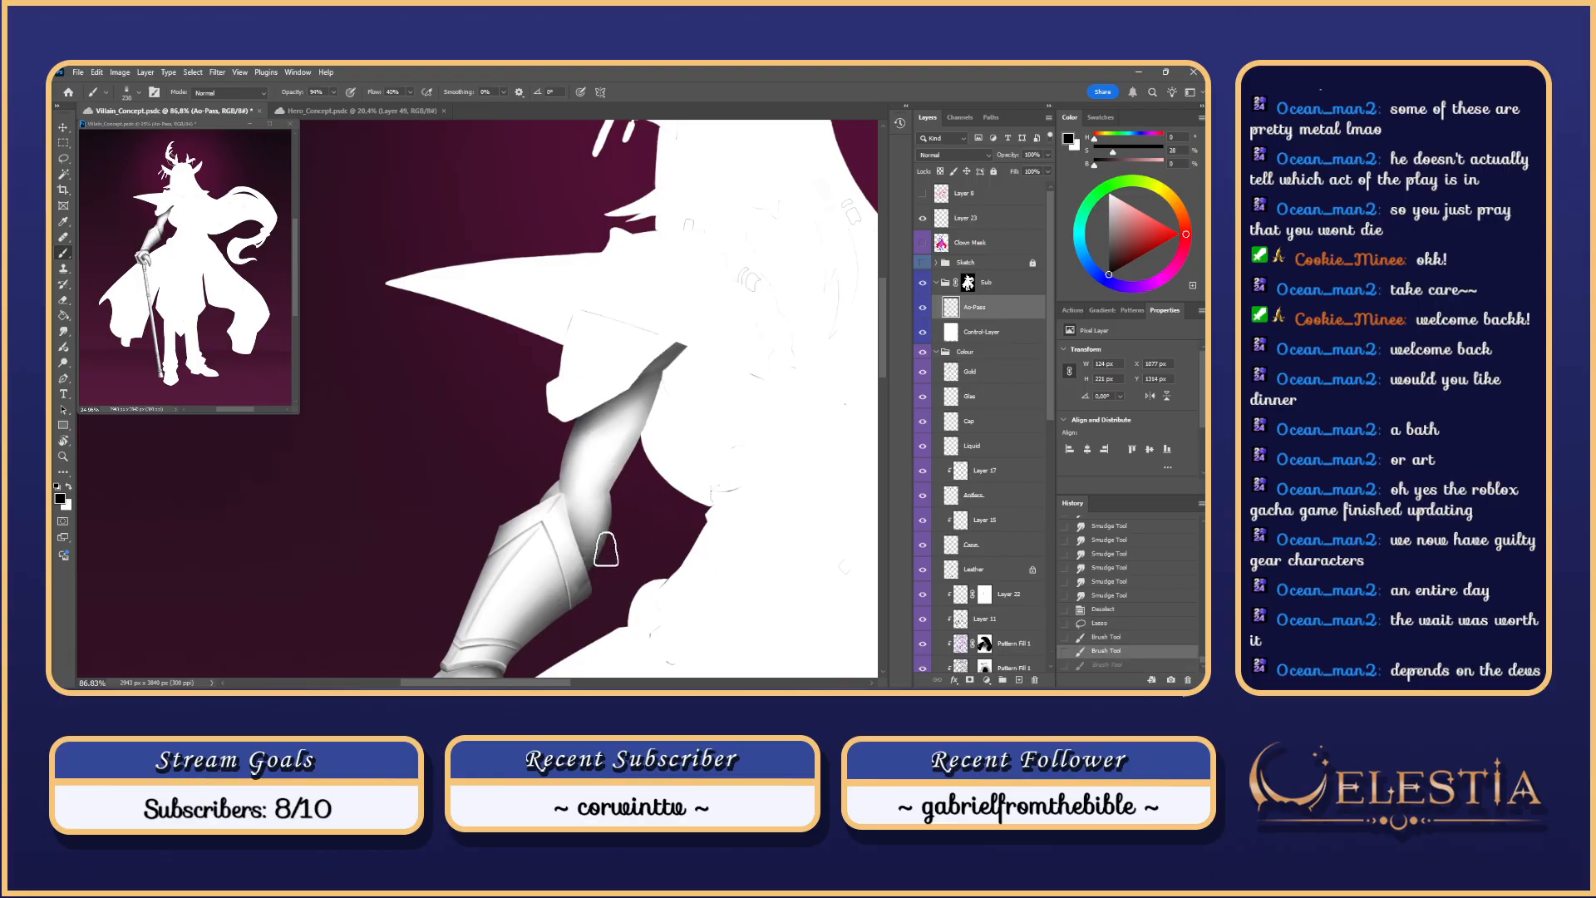
key(ctrl+shift+z)
key(ctrl+shift+z)
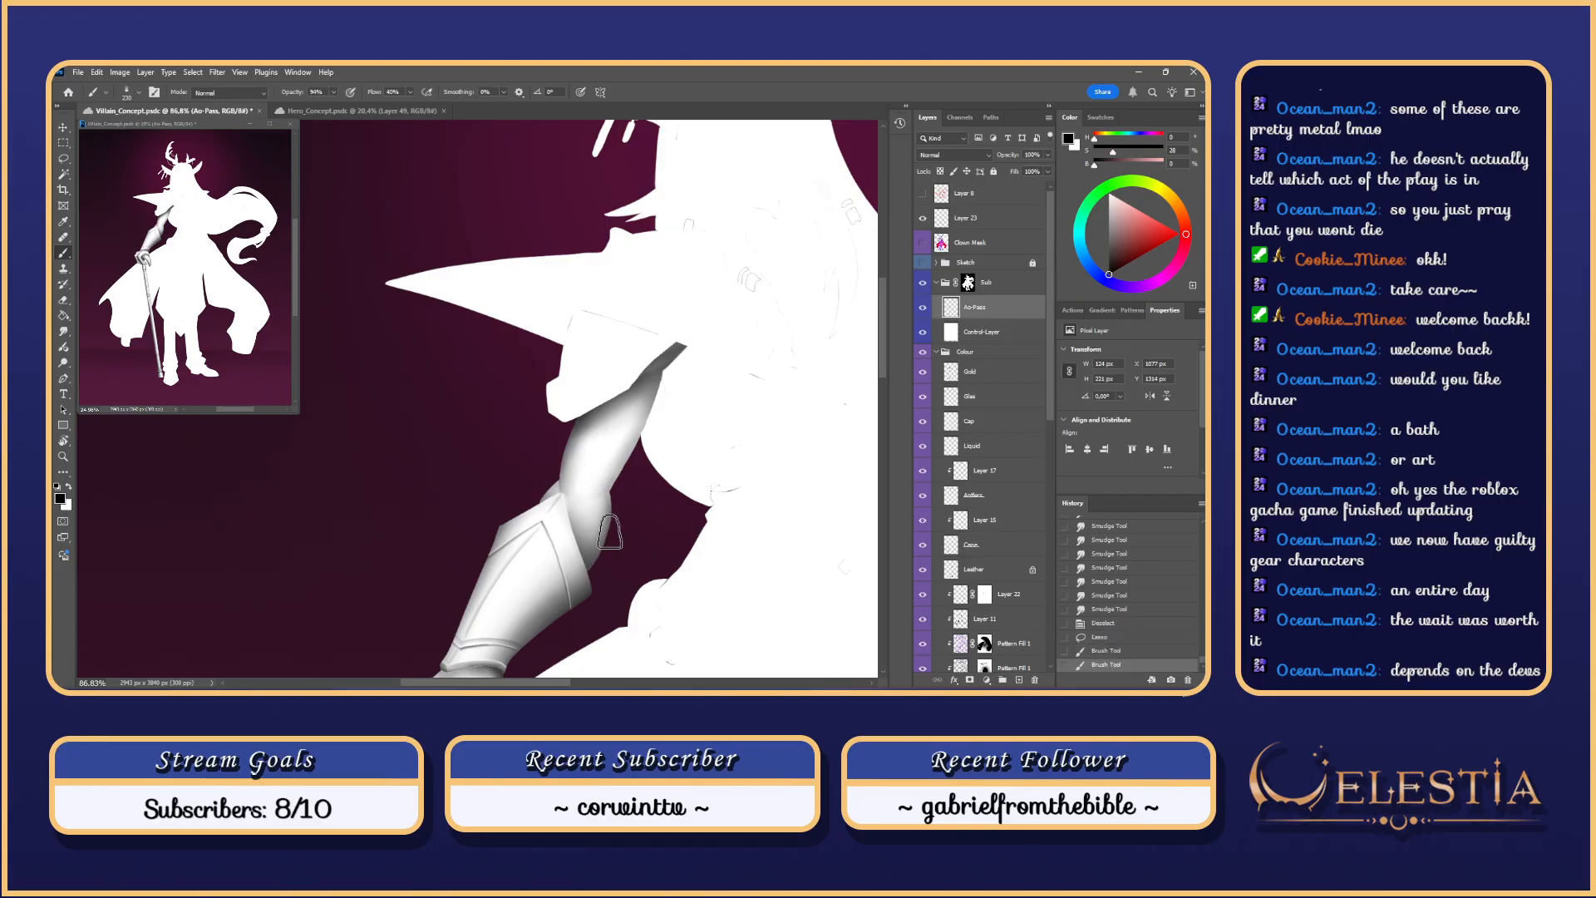
drag(609, 548, 600, 472)
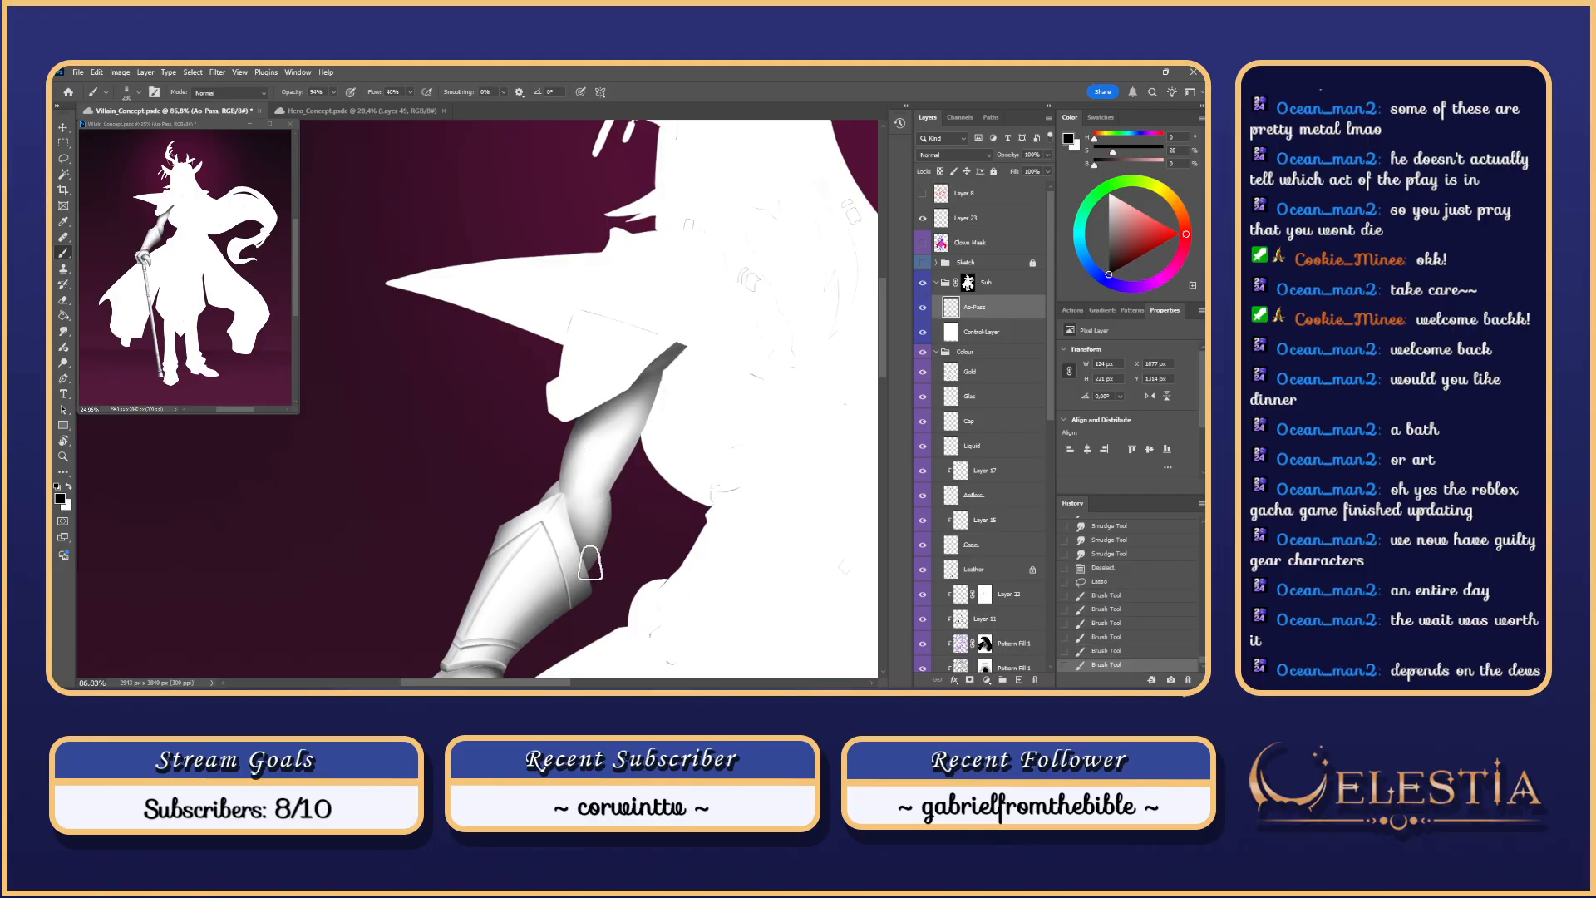
drag(589, 563, 601, 474)
key(ctrl+z)
key(ctrl+z)
key(ctrl+z)
key(ctrl+z)
key(ctrl+z)
key(ctrl+z)
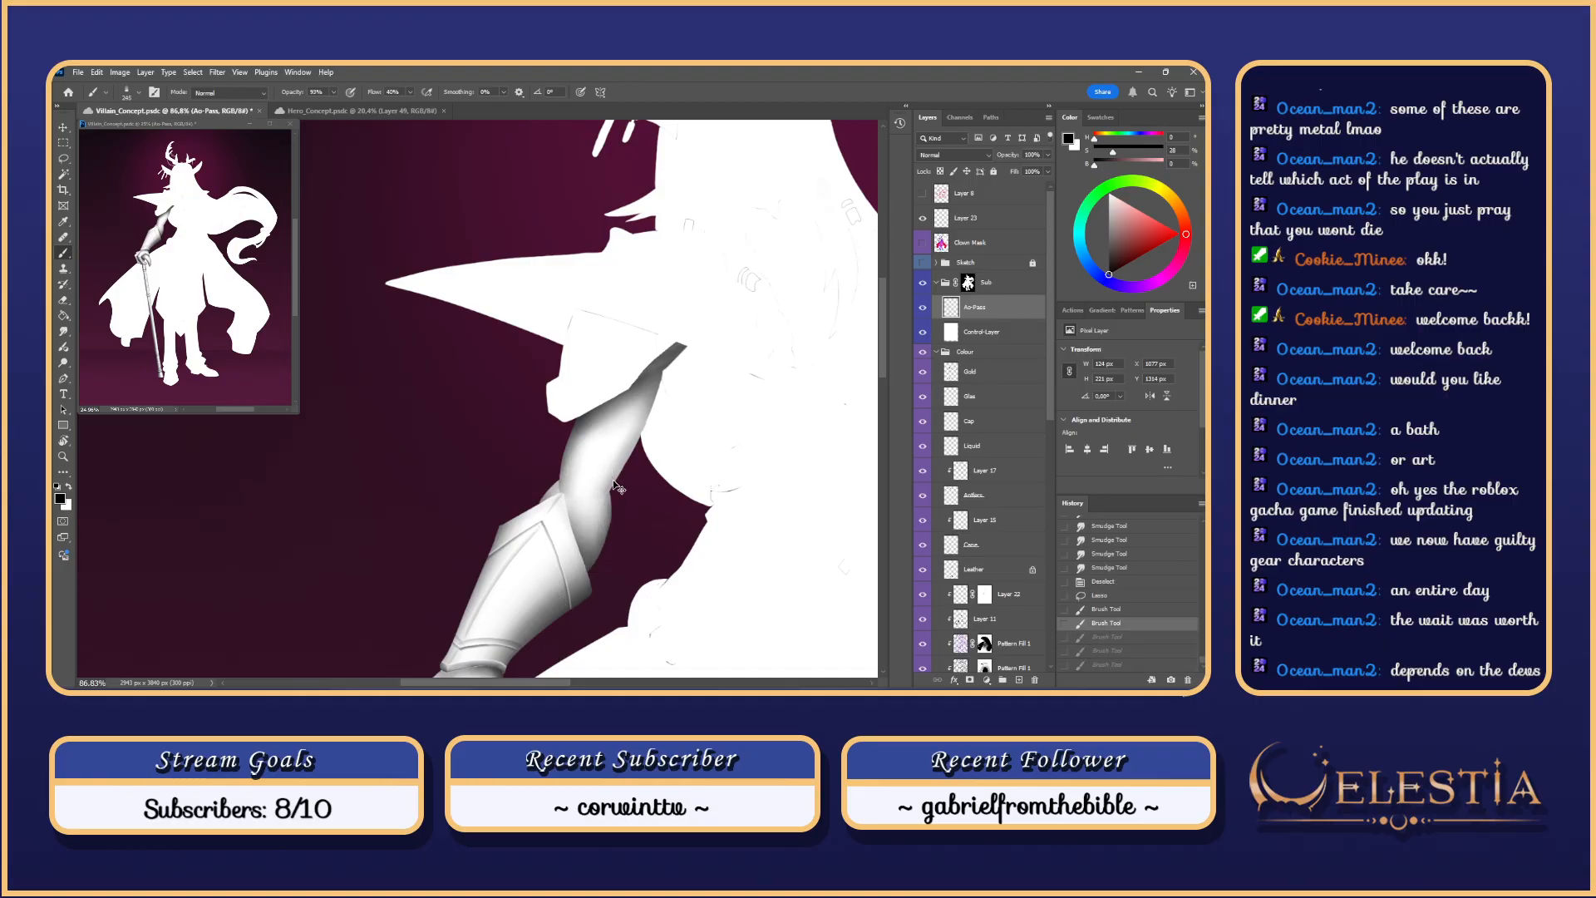
Step: Trim part of the elbow selection with an Alt-Lasso and repaint shading inside it
key(ctrl+h)
key(l)
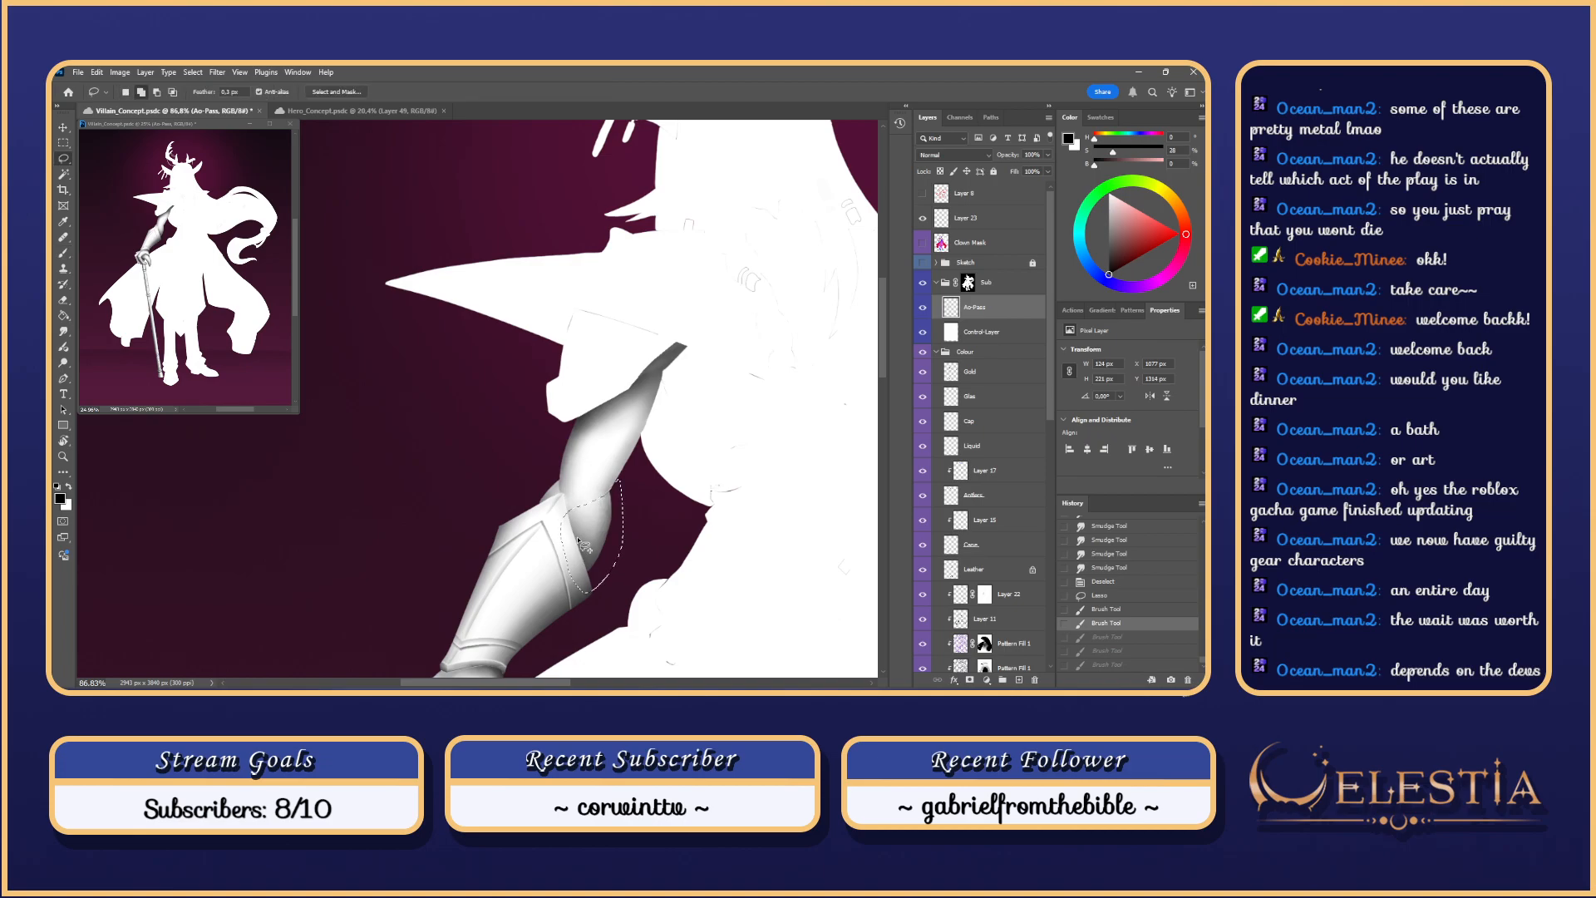
mouse_move(574, 536)
mouse_down()
mouse_move(596, 599)
mouse_move(588, 553)
mouse_up()
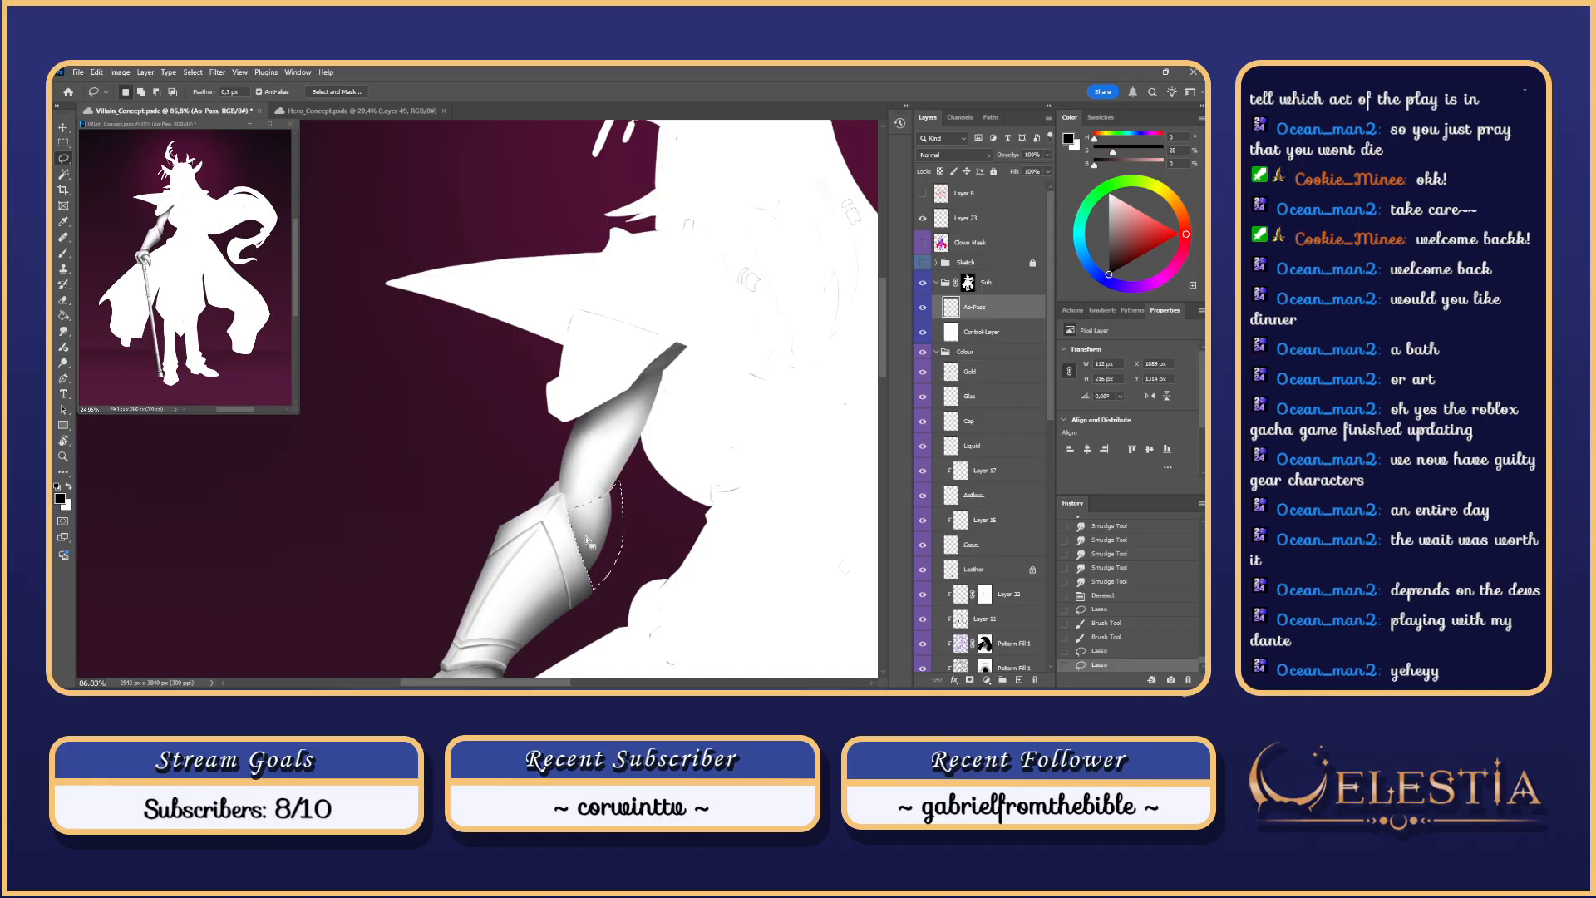
key(b)
key(ctrl+z)
mouse_move(613, 500)
mouse_down()
mouse_move(600, 541)
mouse_move(572, 549)
mouse_up()
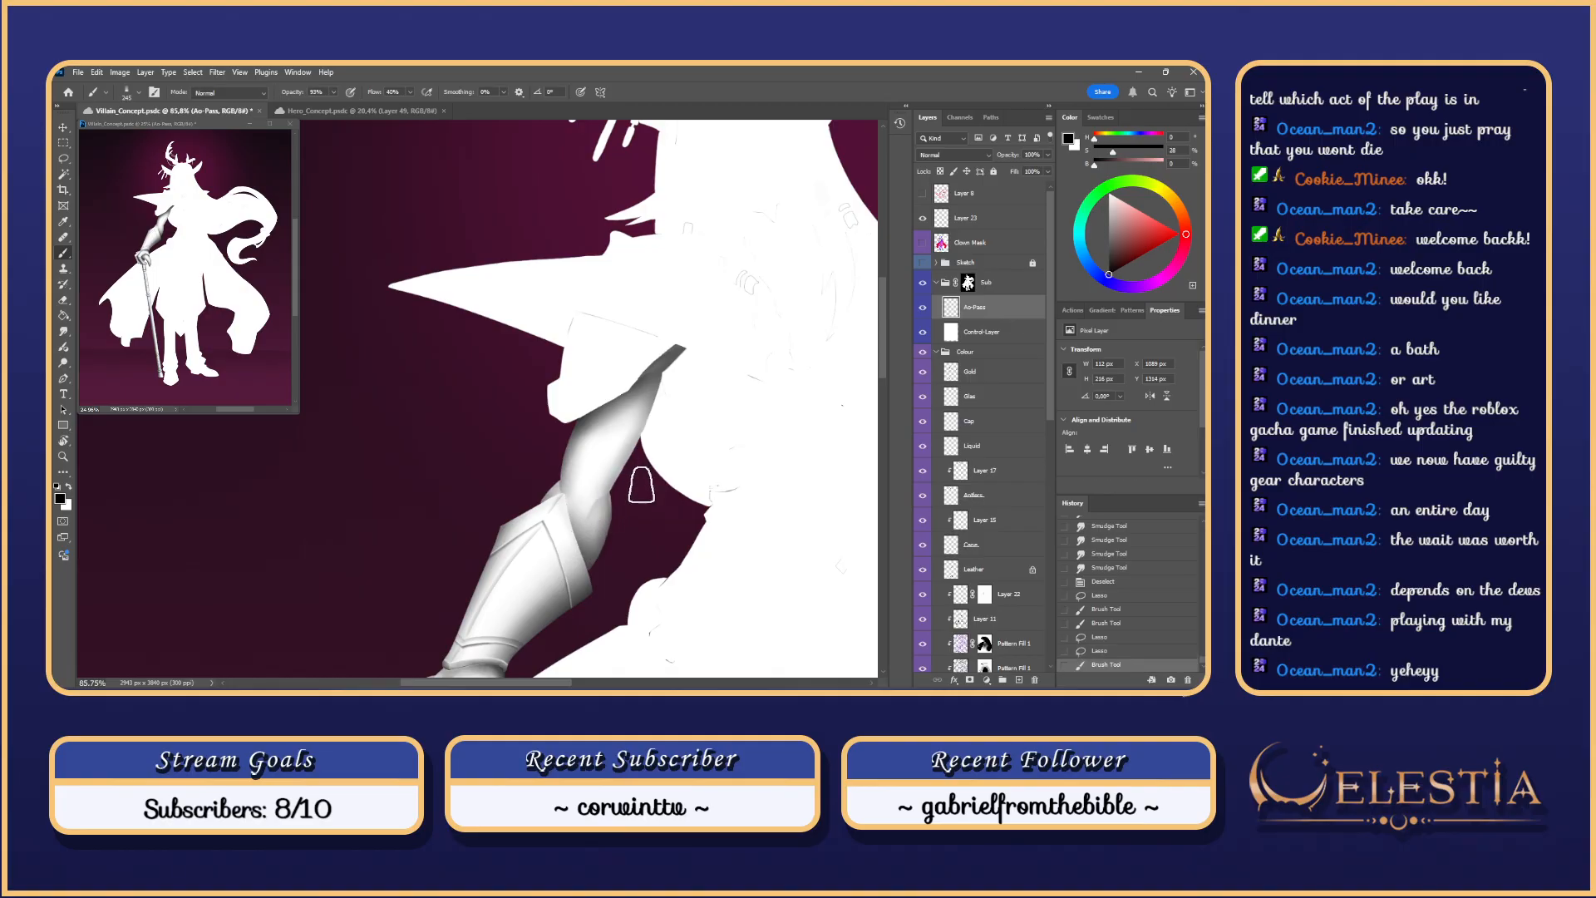
Step: Deselect and smudge the elbow shading into a smooth gradient with several passes
scroll(649, 437, down, 5)
scroll(637, 446, up, 5)
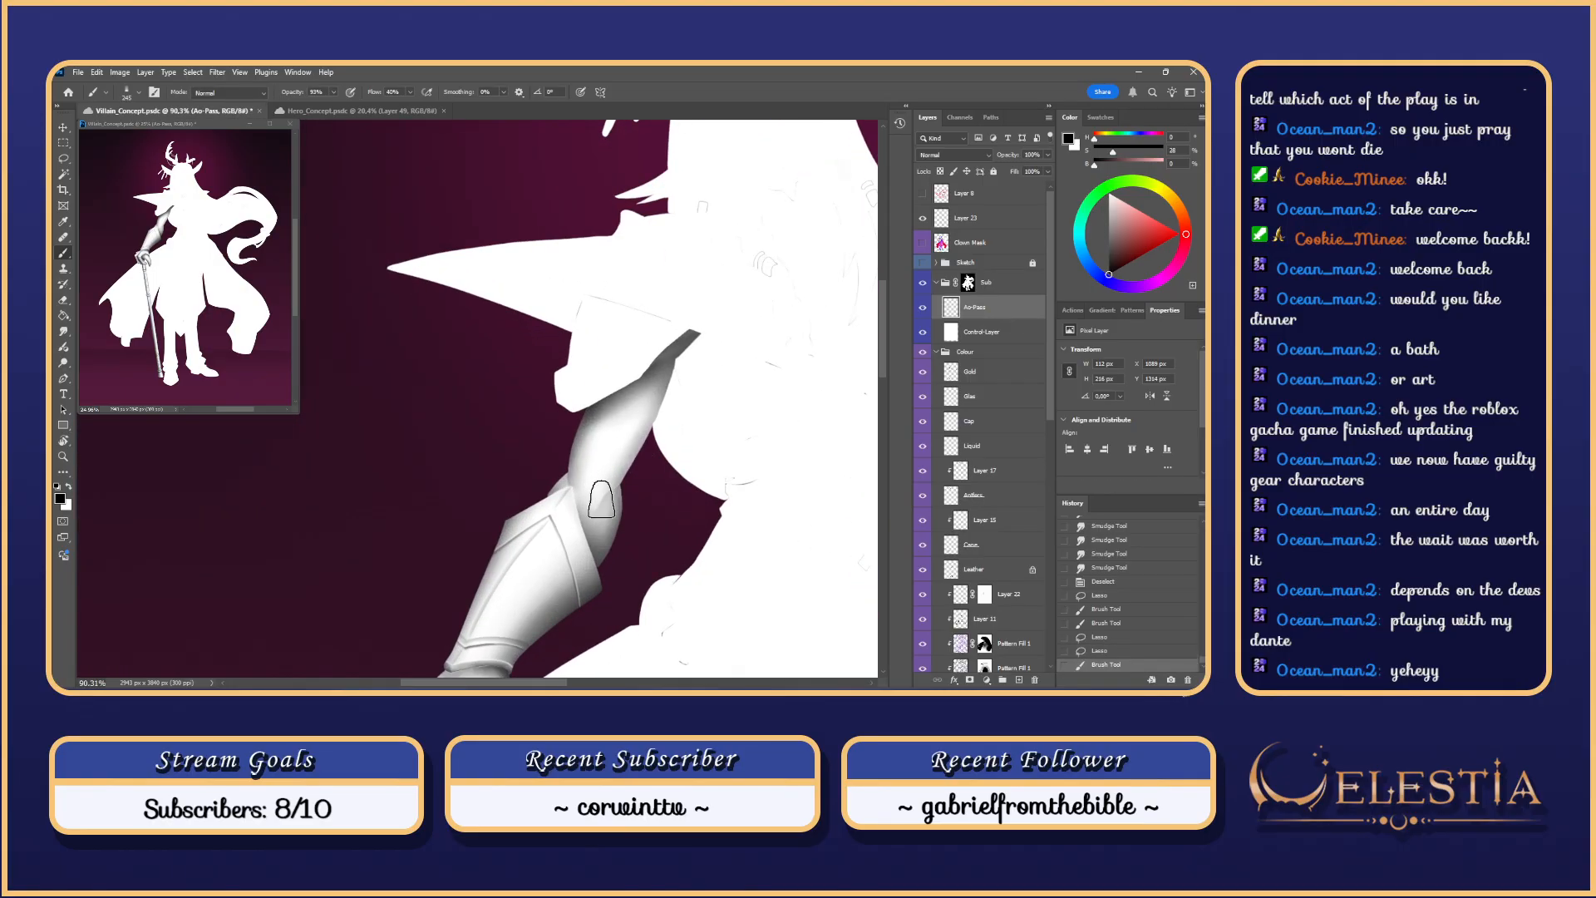
key(ctrl+d)
key(r)
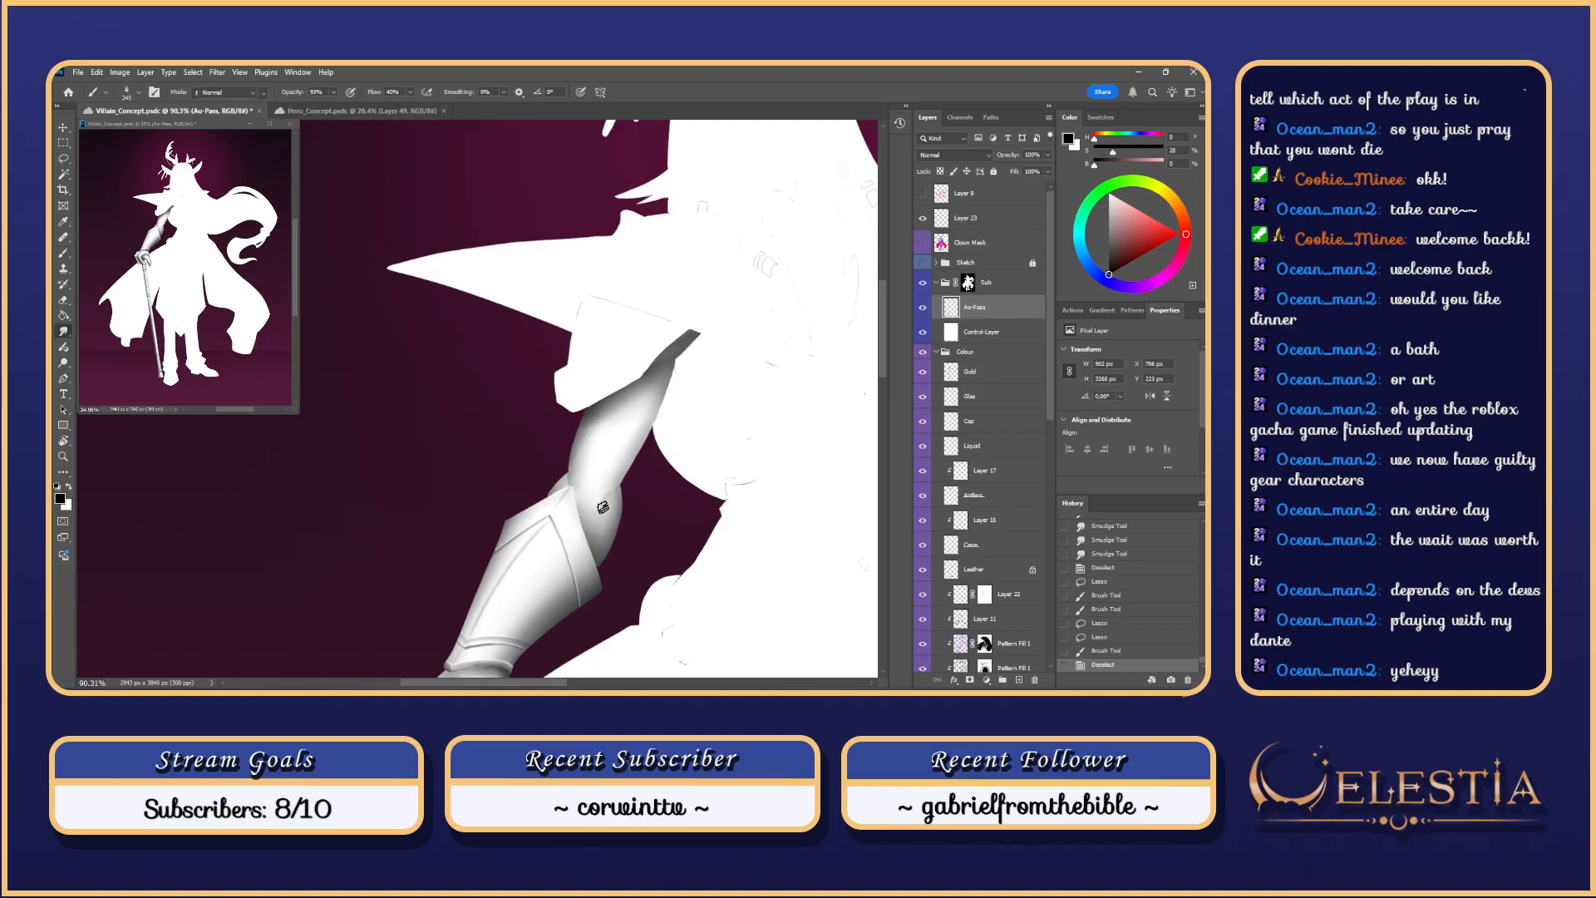
mouse_move(596, 510)
mouse_down()
mouse_move(599, 530)
mouse_move(600, 504)
mouse_up()
drag(587, 525, 601, 504)
drag(586, 527, 599, 504)
drag(592, 517, 597, 508)
drag(589, 520, 596, 511)
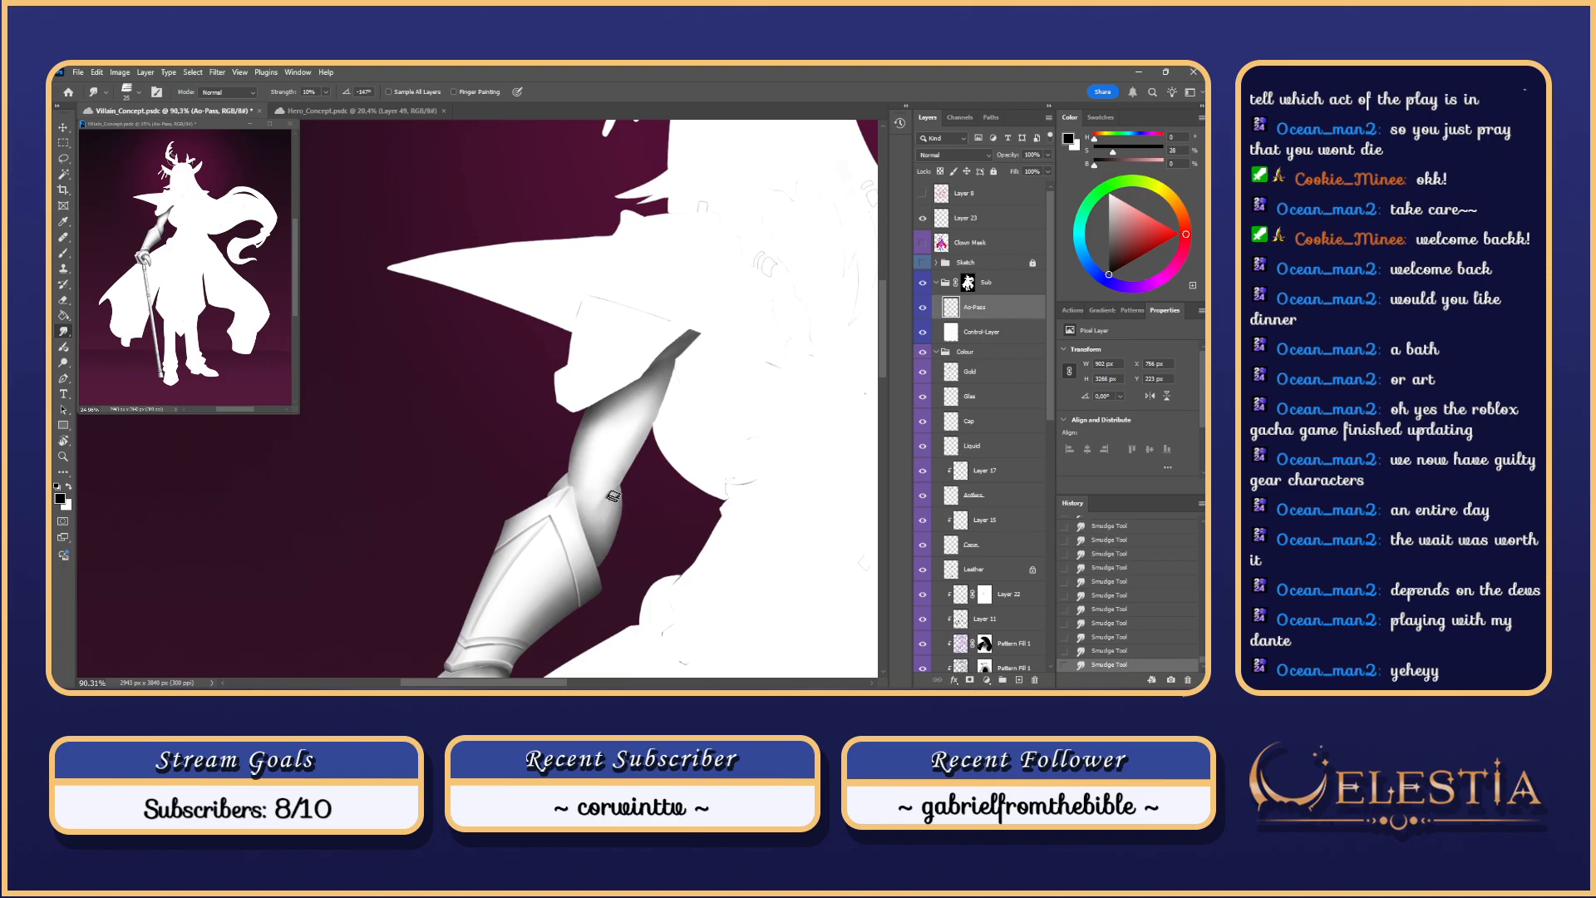
drag(609, 532, 621, 498)
Step: Try lasso-bounded shading strokes along the arm edge above the elbow, then undo them
scroll(686, 391, up, 2)
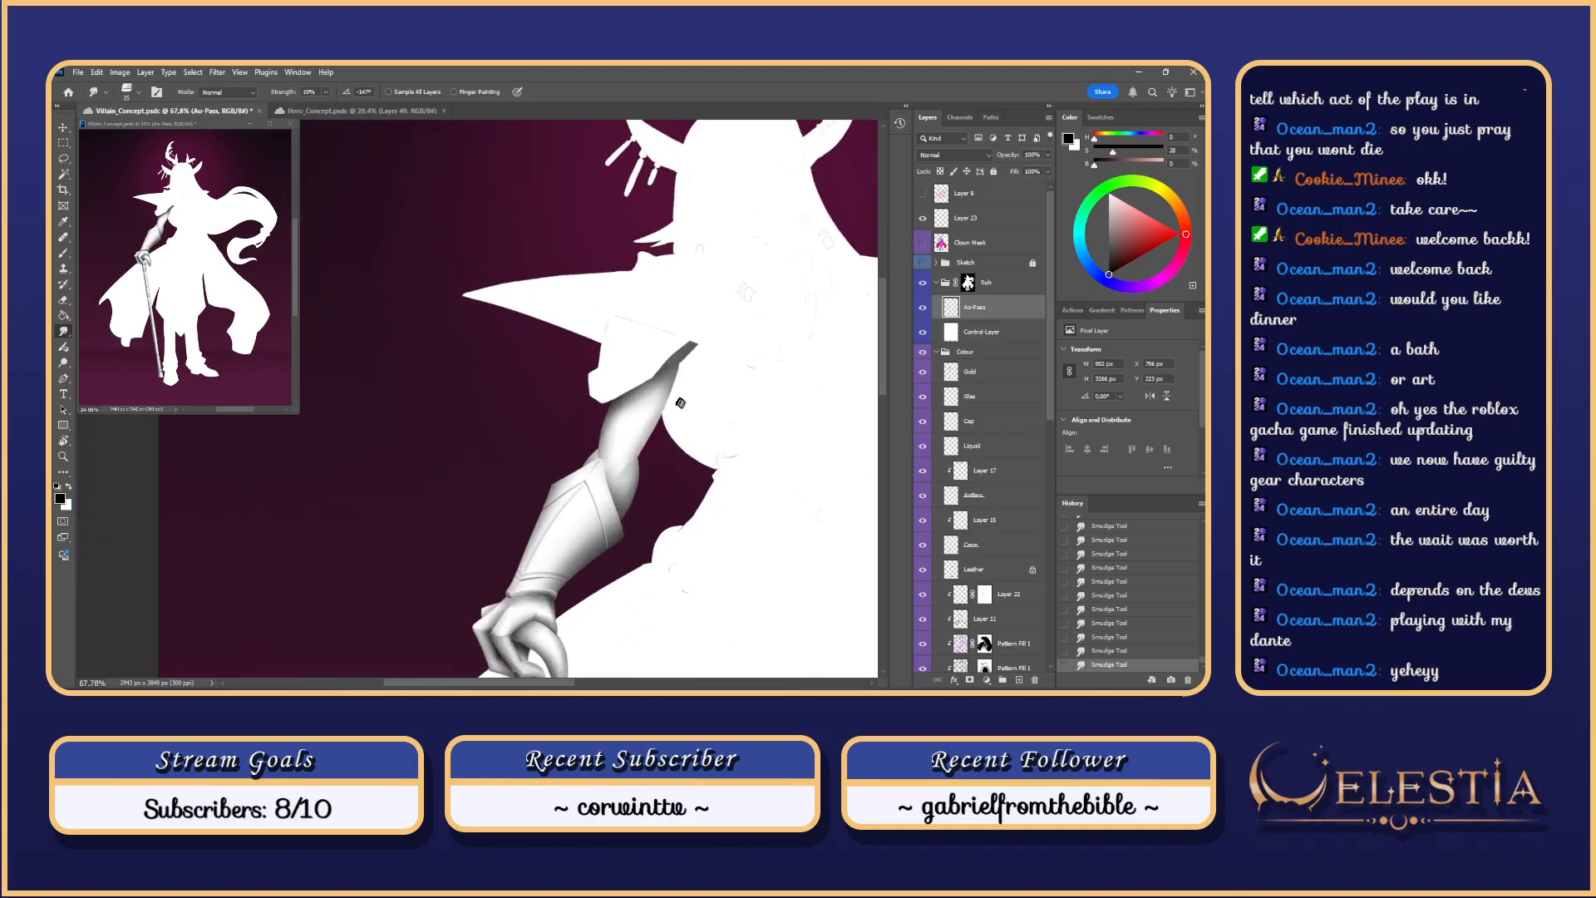
scroll(686, 392, down, 1)
key(b)
drag(630, 489, 661, 420)
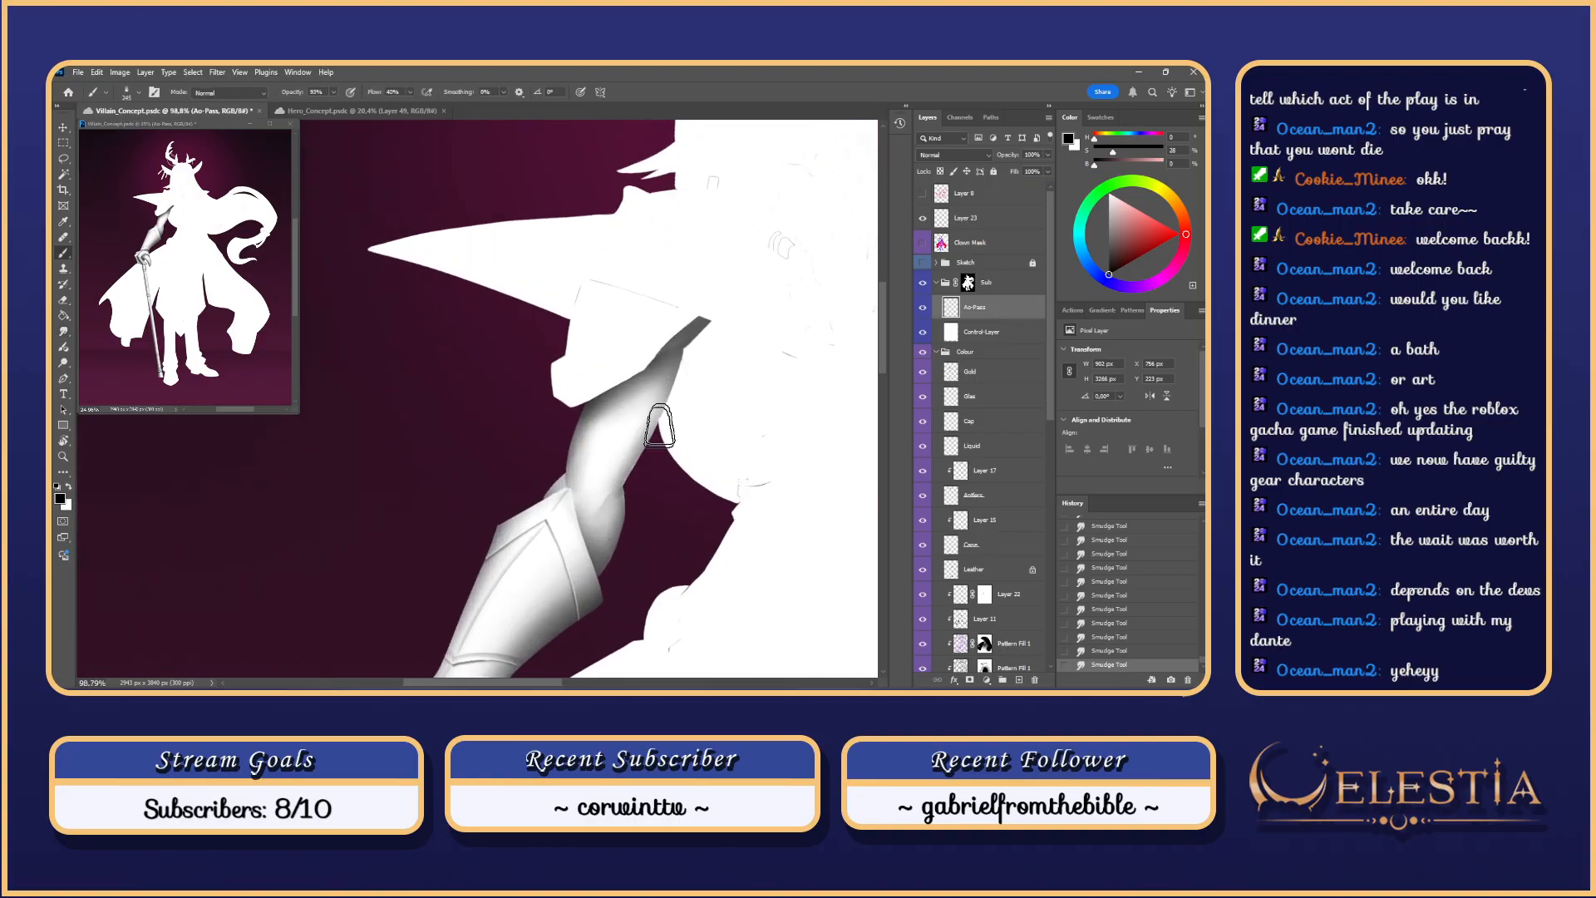
key(ctrl+z)
key(l)
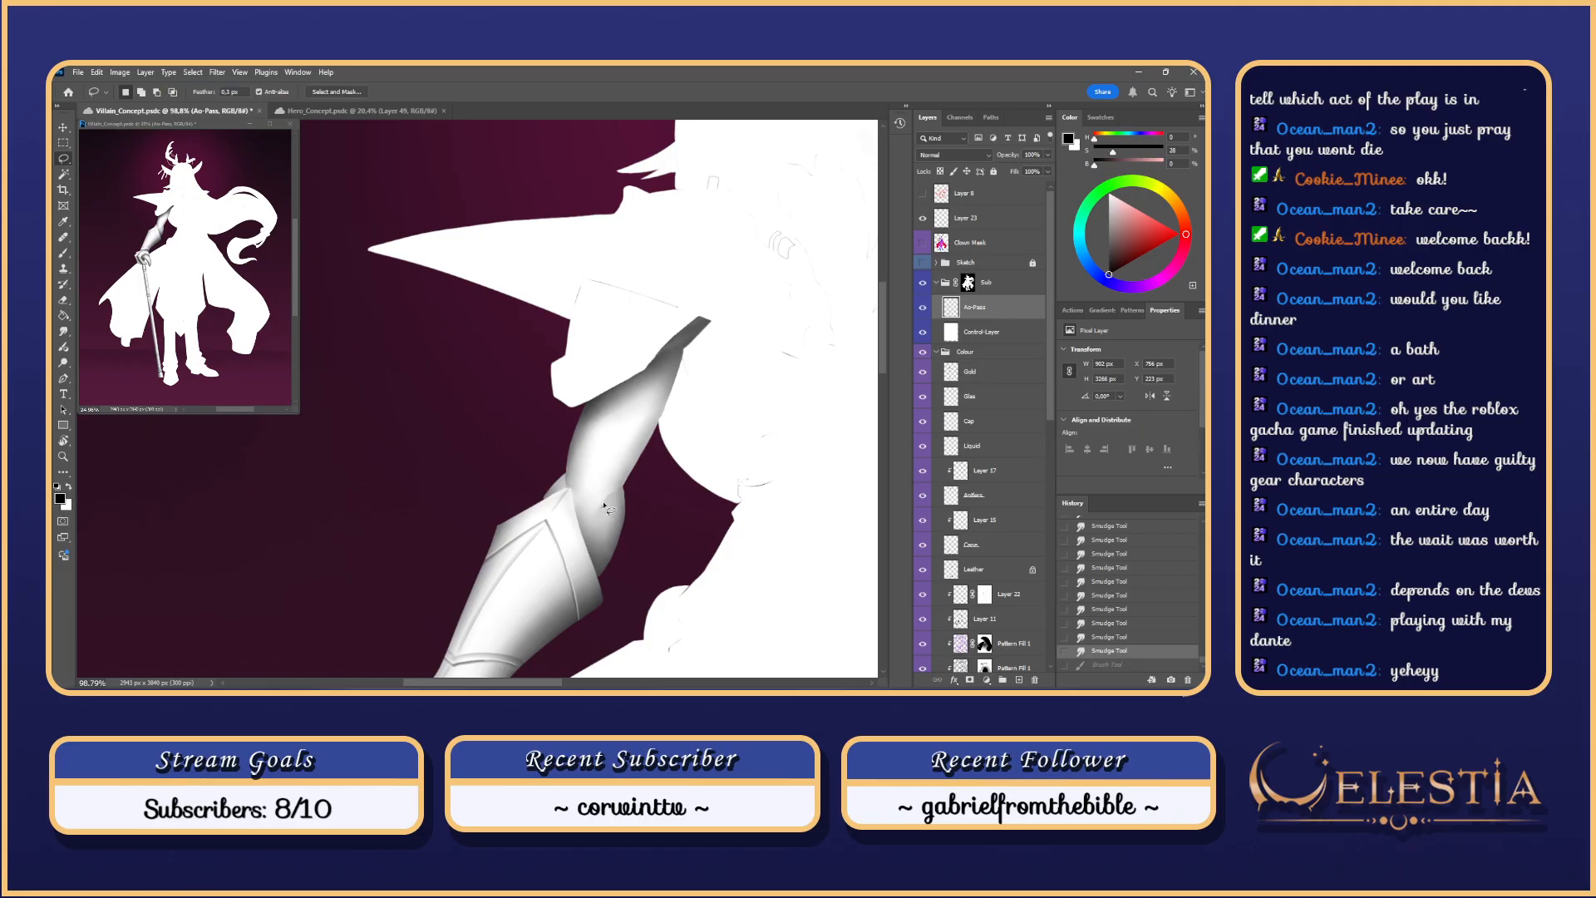
mouse_move(621, 491)
mouse_down()
mouse_move(667, 414)
mouse_move(661, 428)
mouse_up()
key(b)
drag(611, 511, 647, 433)
key(ctrl+z)
key(ctrl+z)
key(ctrl+z)
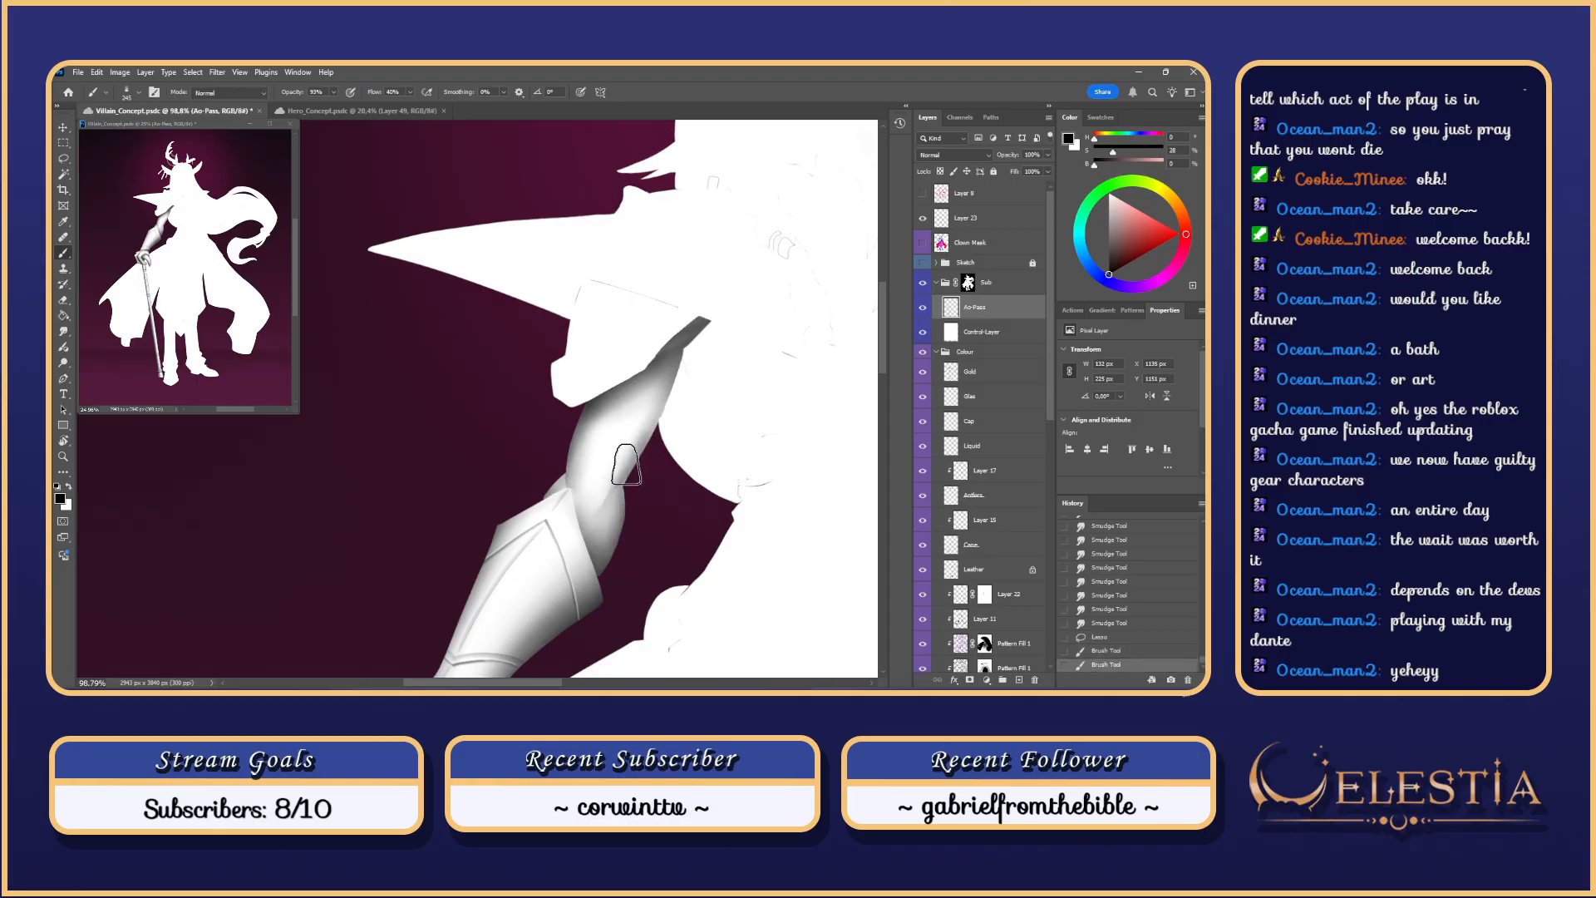
key(ctrl+z)
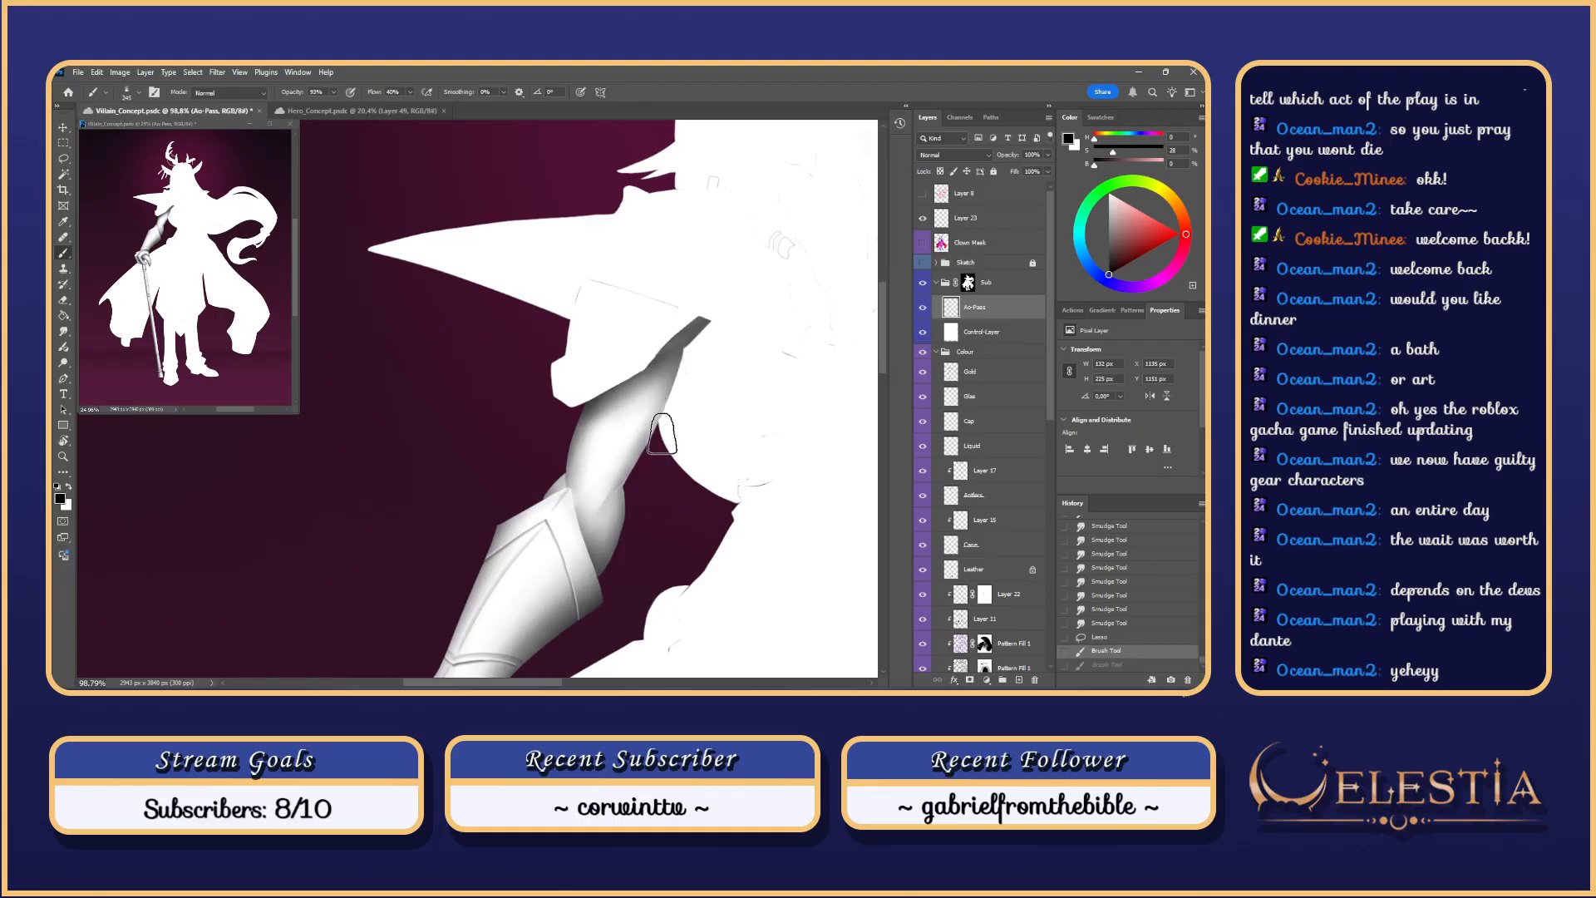
key(ctrl+z)
key(ctrl+z)
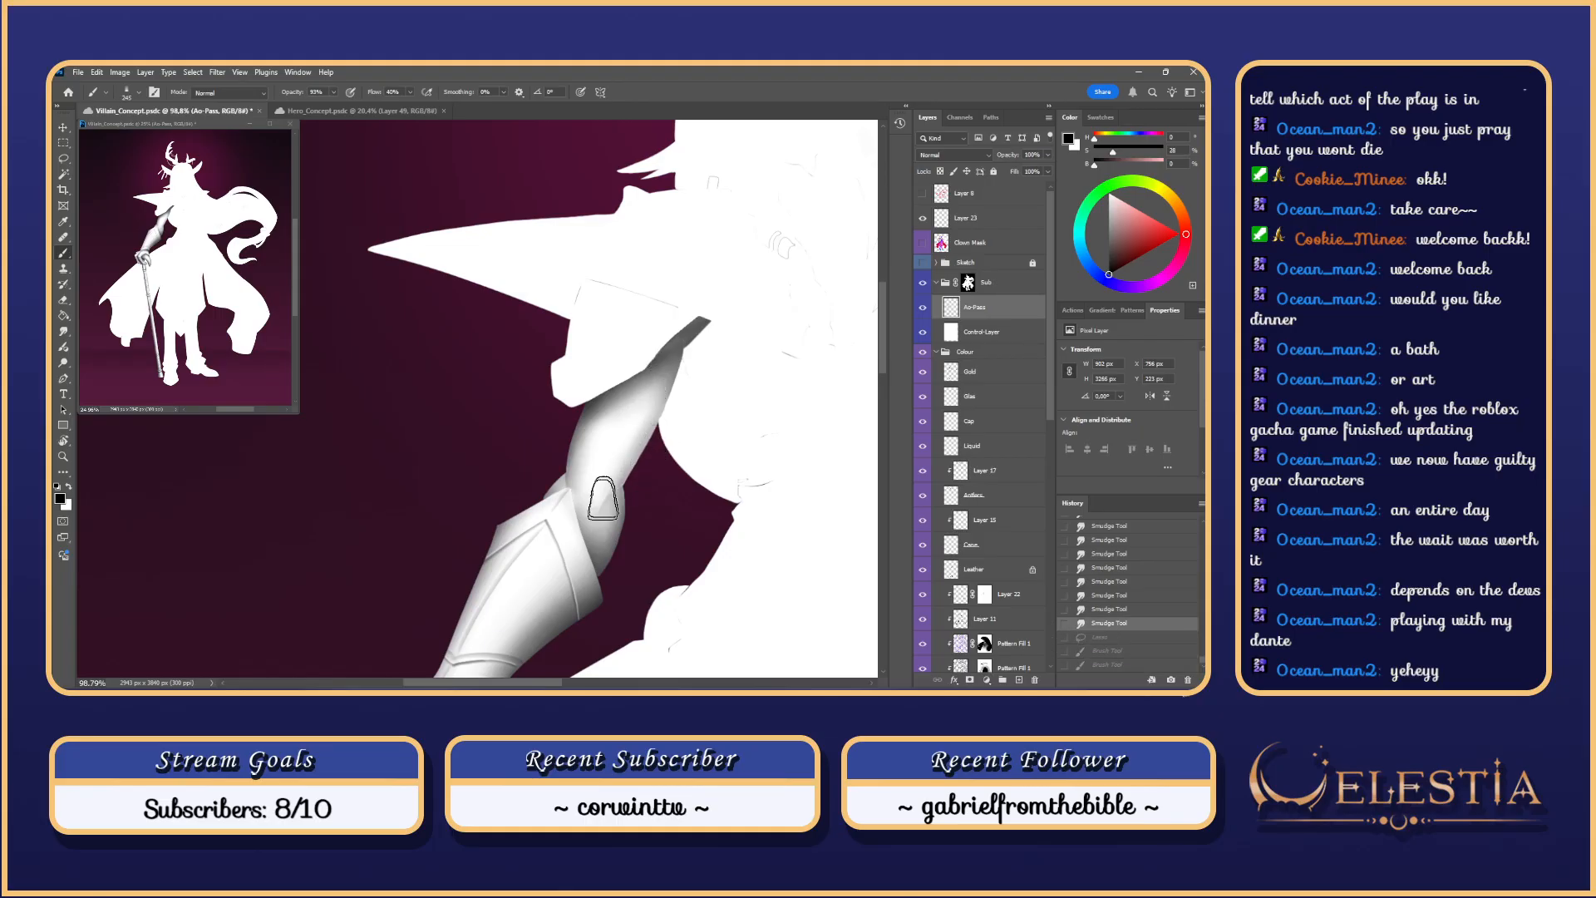
drag(604, 500, 645, 447)
key(ctrl+z)
mouse_move(606, 502)
mouse_down()
mouse_move(640, 482)
mouse_move(597, 560)
mouse_move(602, 520)
mouse_move(630, 503)
mouse_move(602, 524)
mouse_move(604, 551)
mouse_move(626, 511)
mouse_move(594, 510)
mouse_move(638, 460)
mouse_move(597, 507)
mouse_move(630, 476)
mouse_up()
key(ctrl+z)
key(ctrl+z)
key(ctrl+z)
key(ctrl+z)
key(ctrl+z)
key(ctrl+z)
key(ctrl+z)
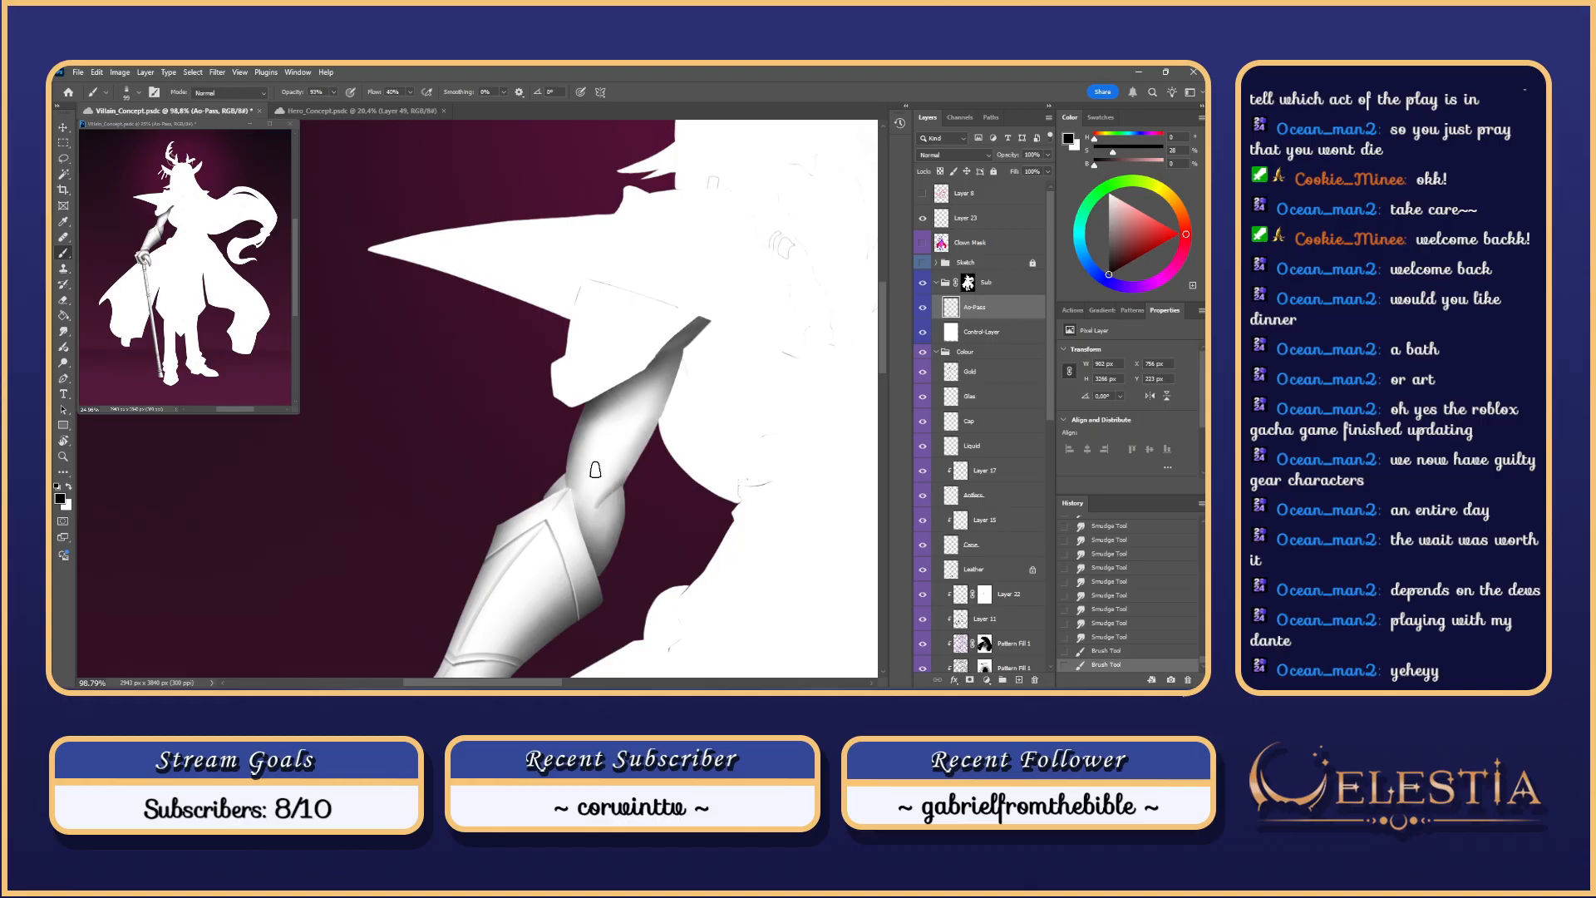
Step: Smudge the shading along and just below the elbow crease
key(r)
mouse_move(589, 503)
mouse_down()
mouse_move(625, 464)
mouse_move(606, 484)
mouse_move(612, 516)
mouse_move(587, 517)
mouse_up()
drag(587, 516, 592, 505)
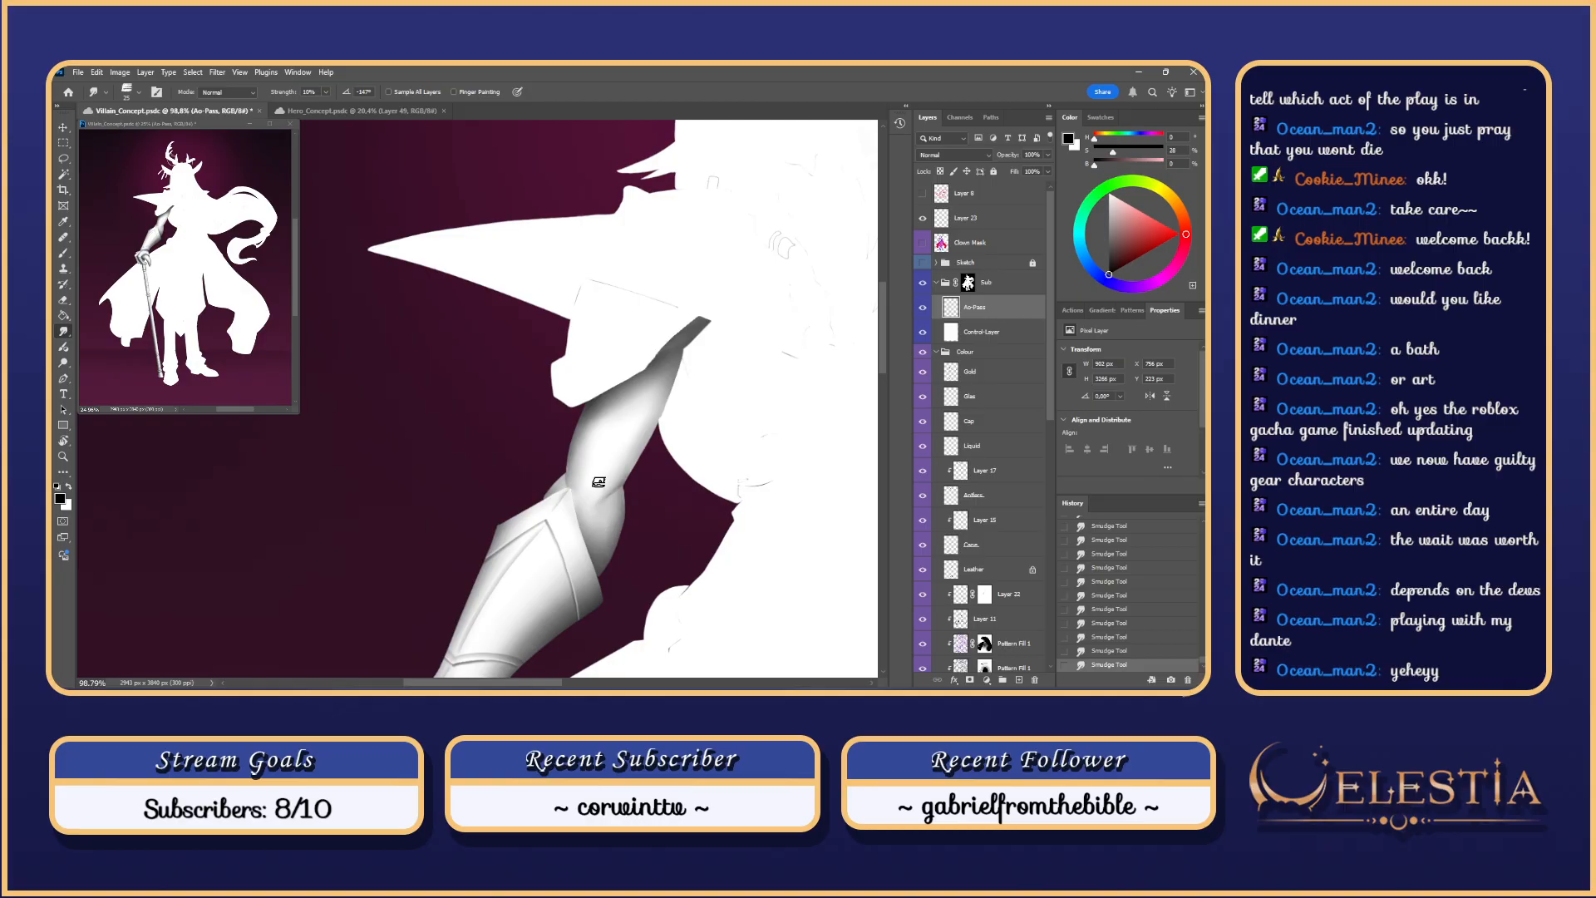
scroll(598, 482, down, 5)
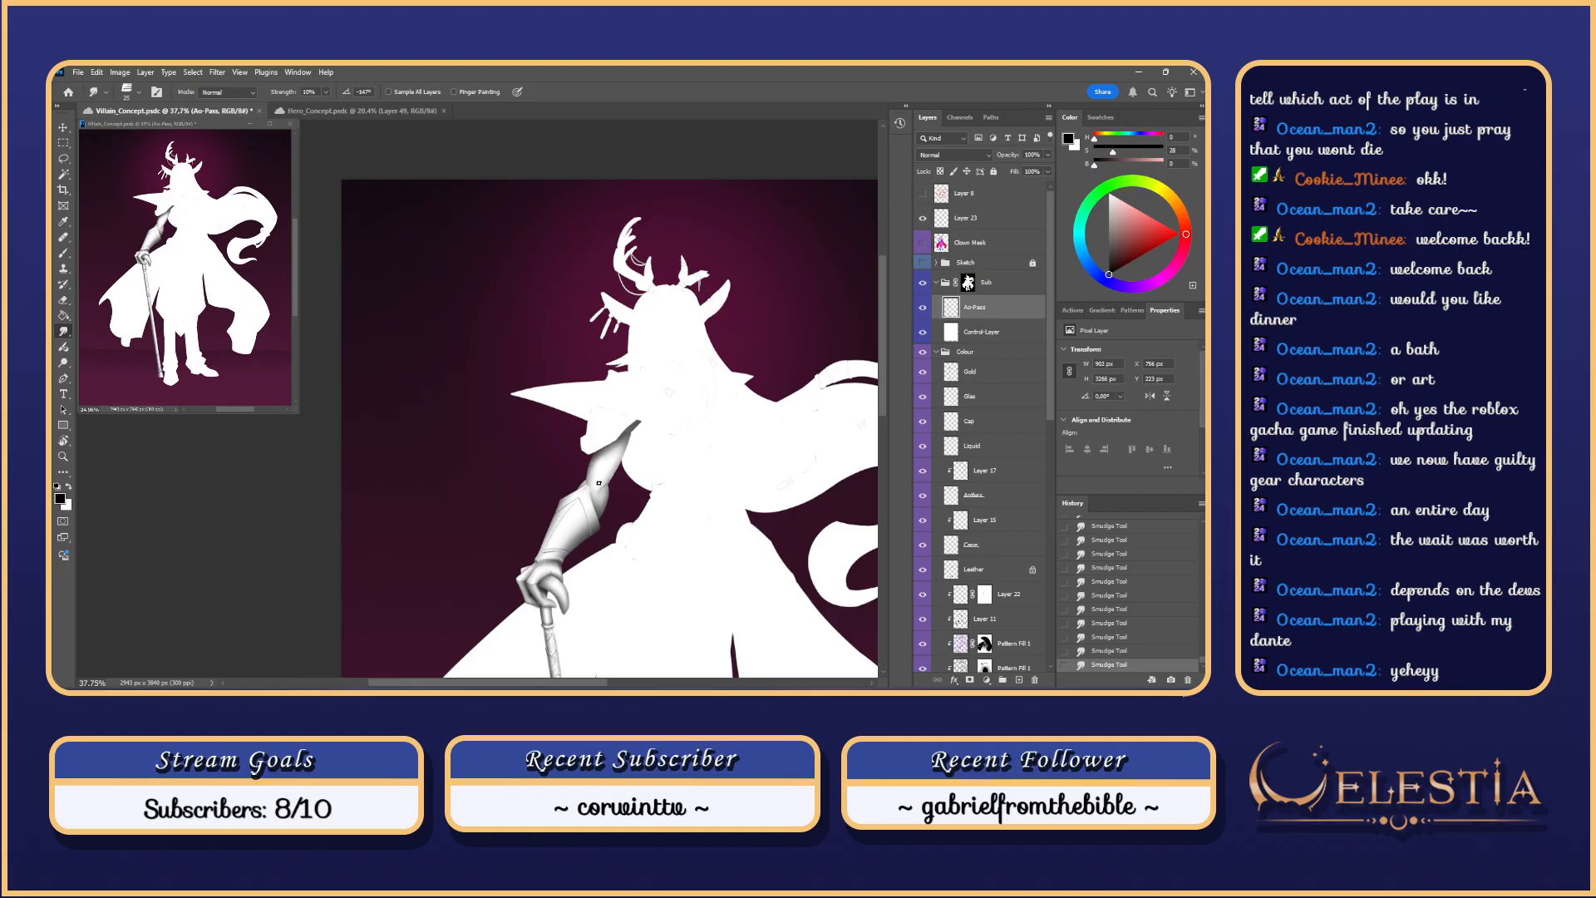
scroll(598, 482, up, 2)
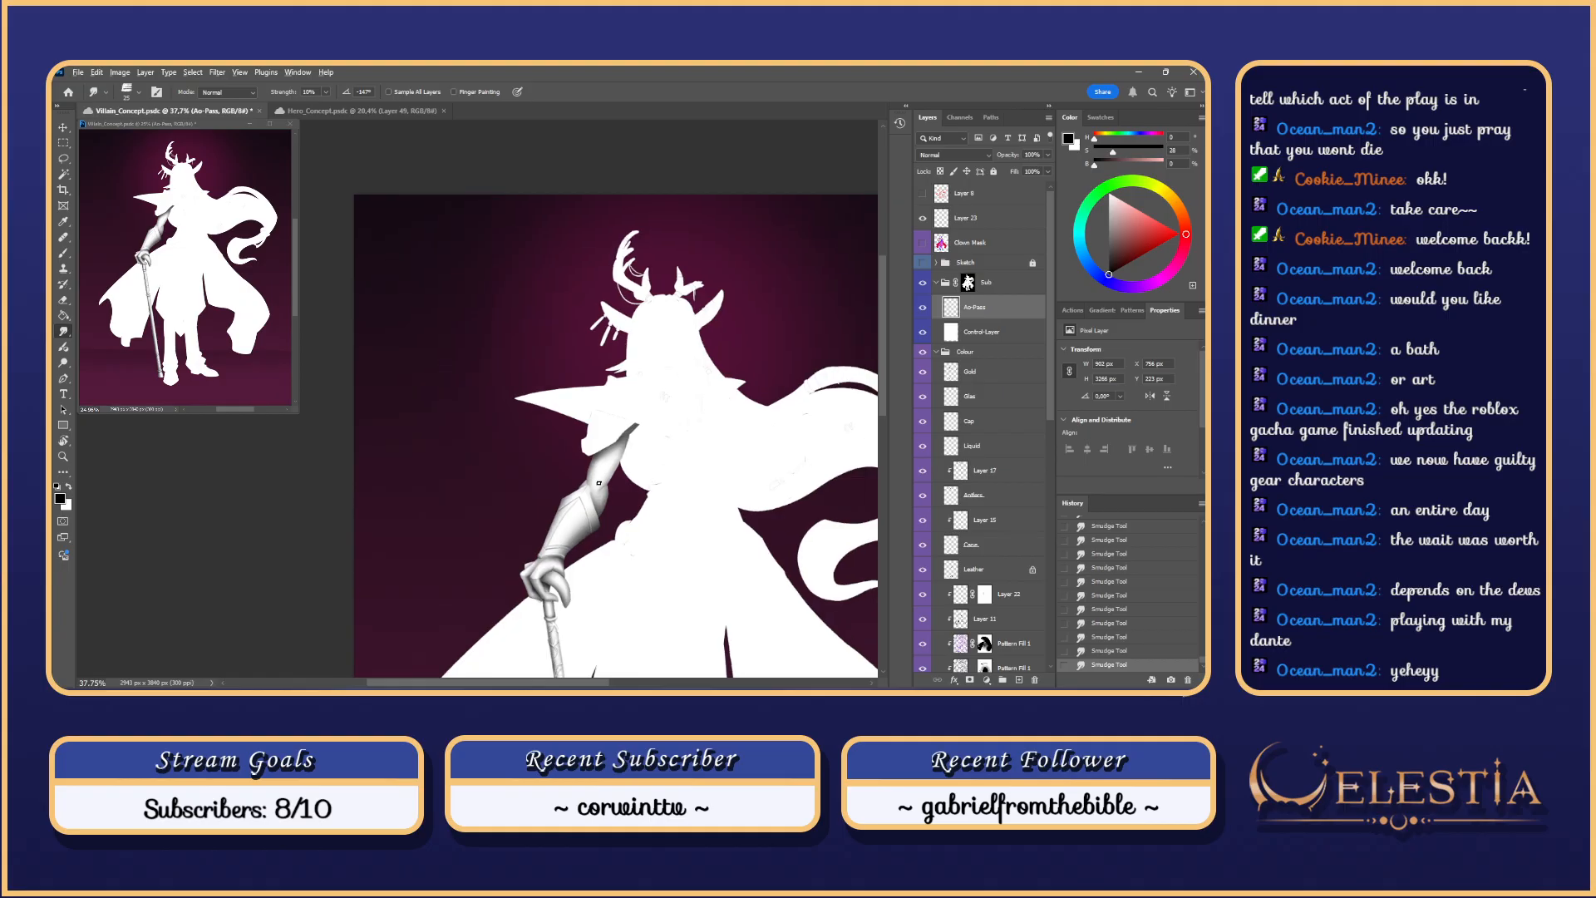
mouse_move(640, 450)
mouse_down()
mouse_move(628, 497)
mouse_move(607, 493)
mouse_move(617, 431)
mouse_up()
Step: Try larger and darker brush strokes down the upper arm, undoing each one
key(b)
scroll(614, 505, up, 1)
key(ctrl+z)
key(ctrl+z)
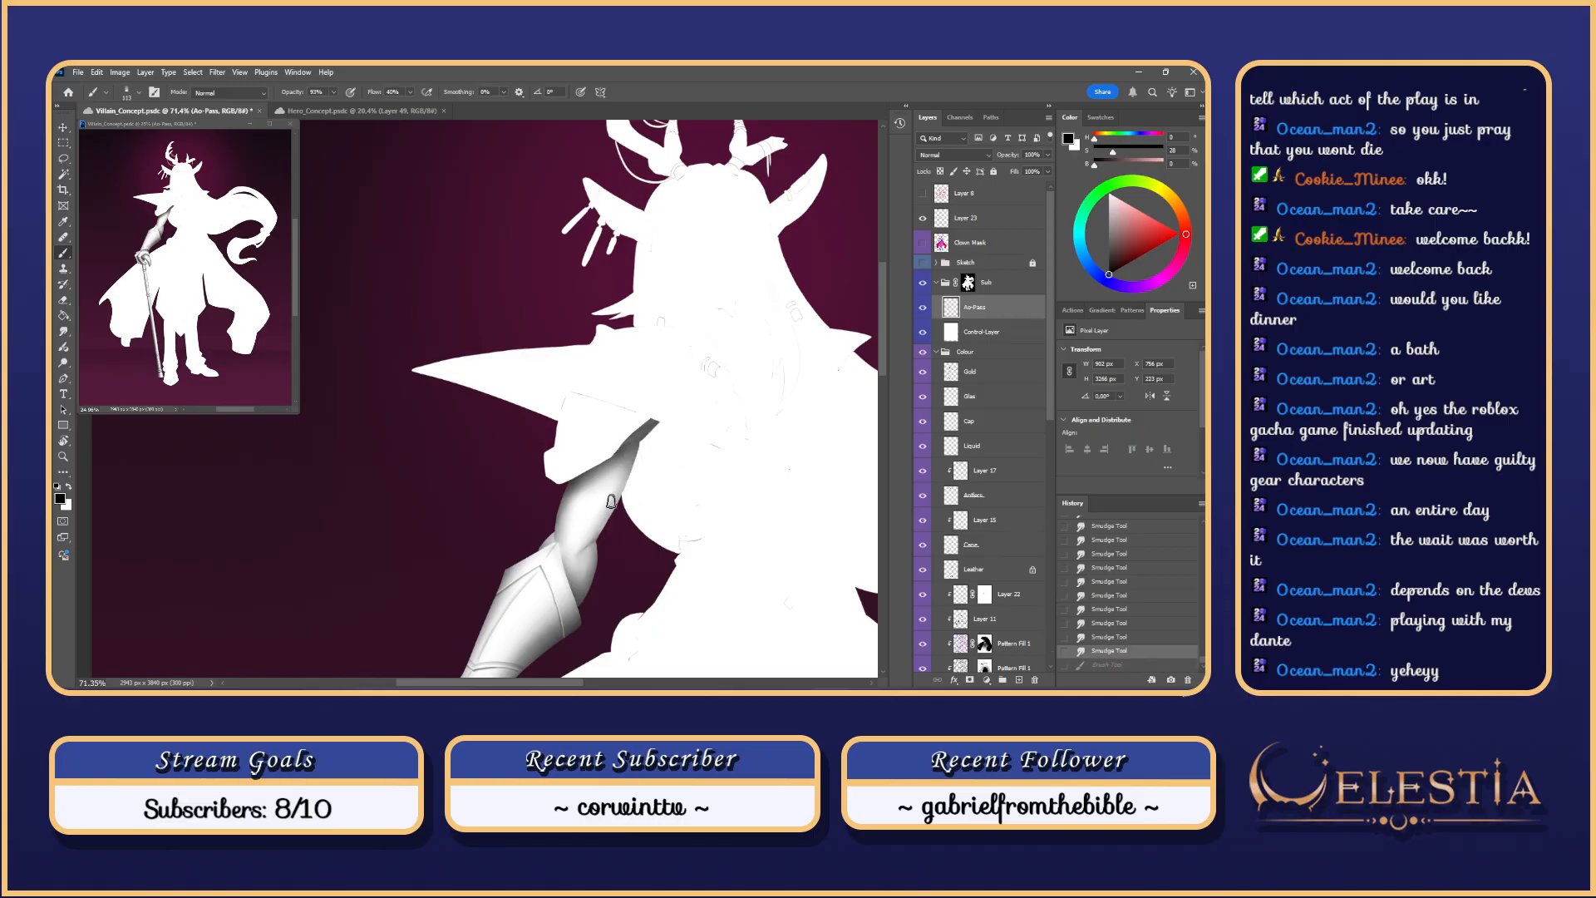
mouse_move(610, 504)
mouse_down()
mouse_move(626, 437)
mouse_move(598, 507)
mouse_move(636, 450)
mouse_move(601, 523)
mouse_up()
key(ctrl+z)
key(ctrl+z)
key(ctrl+z)
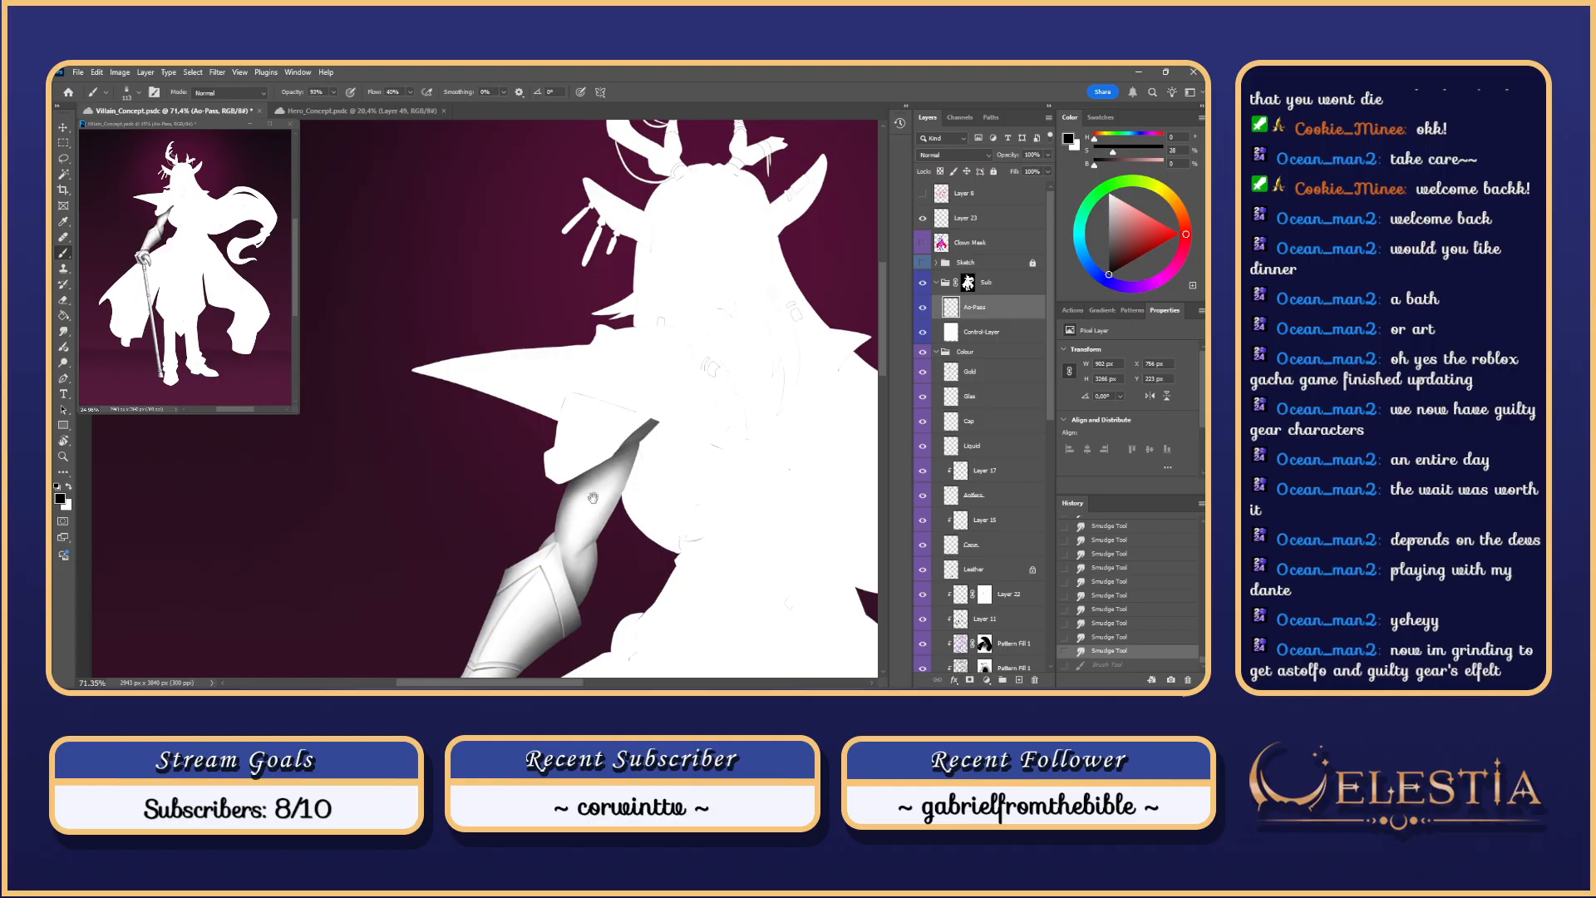
scroll(592, 497, up, 2)
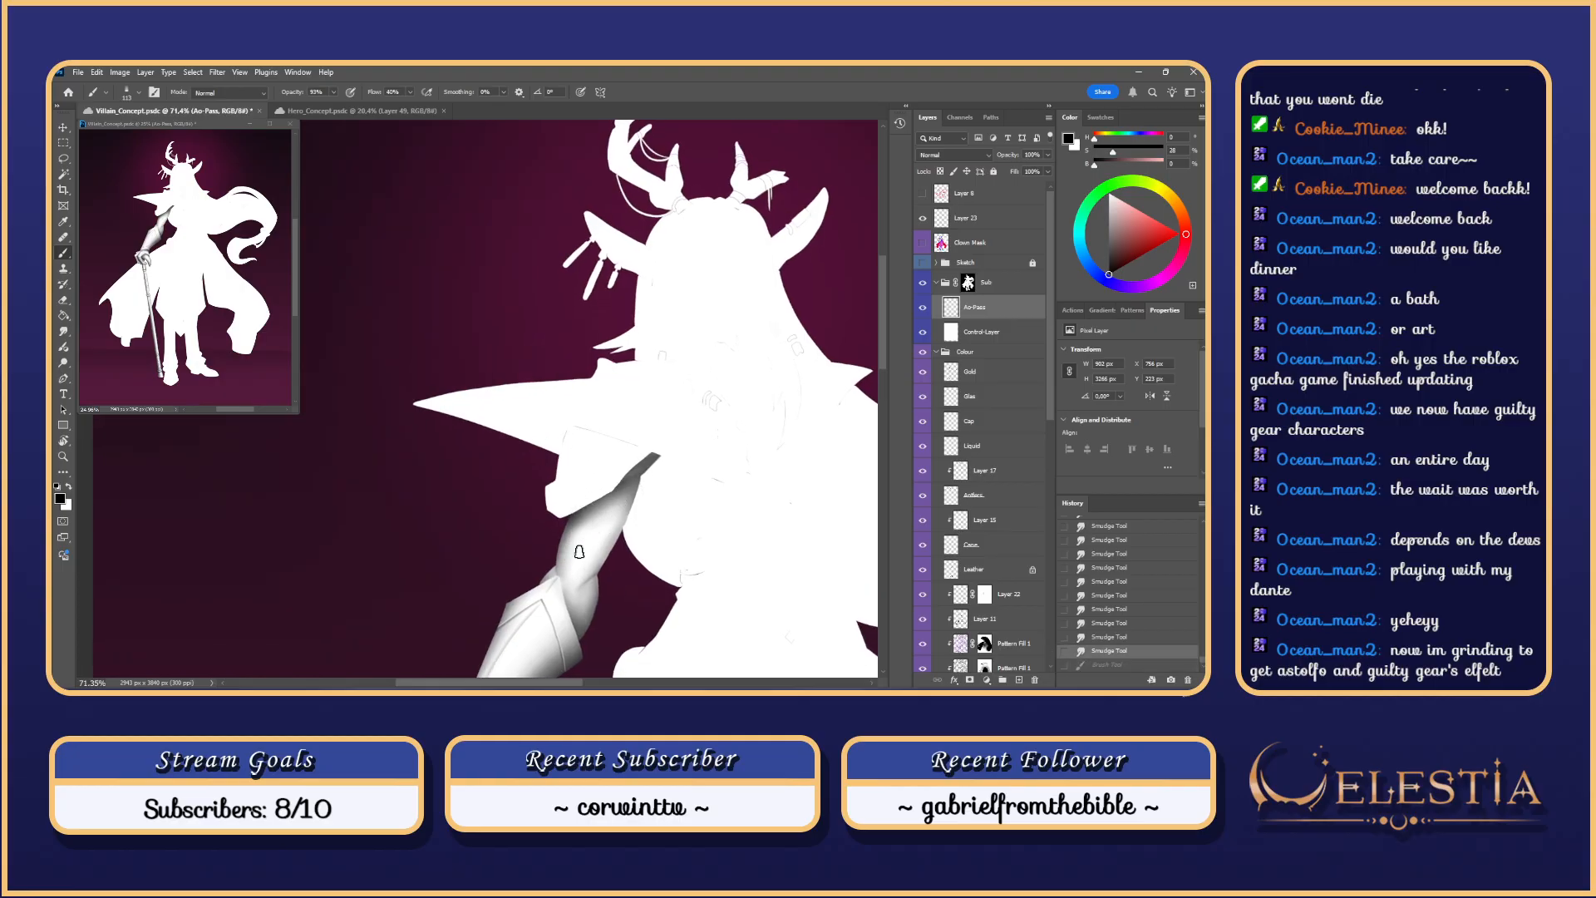
drag(623, 502, 577, 559)
key(ctrl+z)
mouse_move(621, 505)
mouse_down()
mouse_move(583, 548)
mouse_move(594, 580)
mouse_move(620, 500)
mouse_move(578, 551)
mouse_up()
key(ctrl+z)
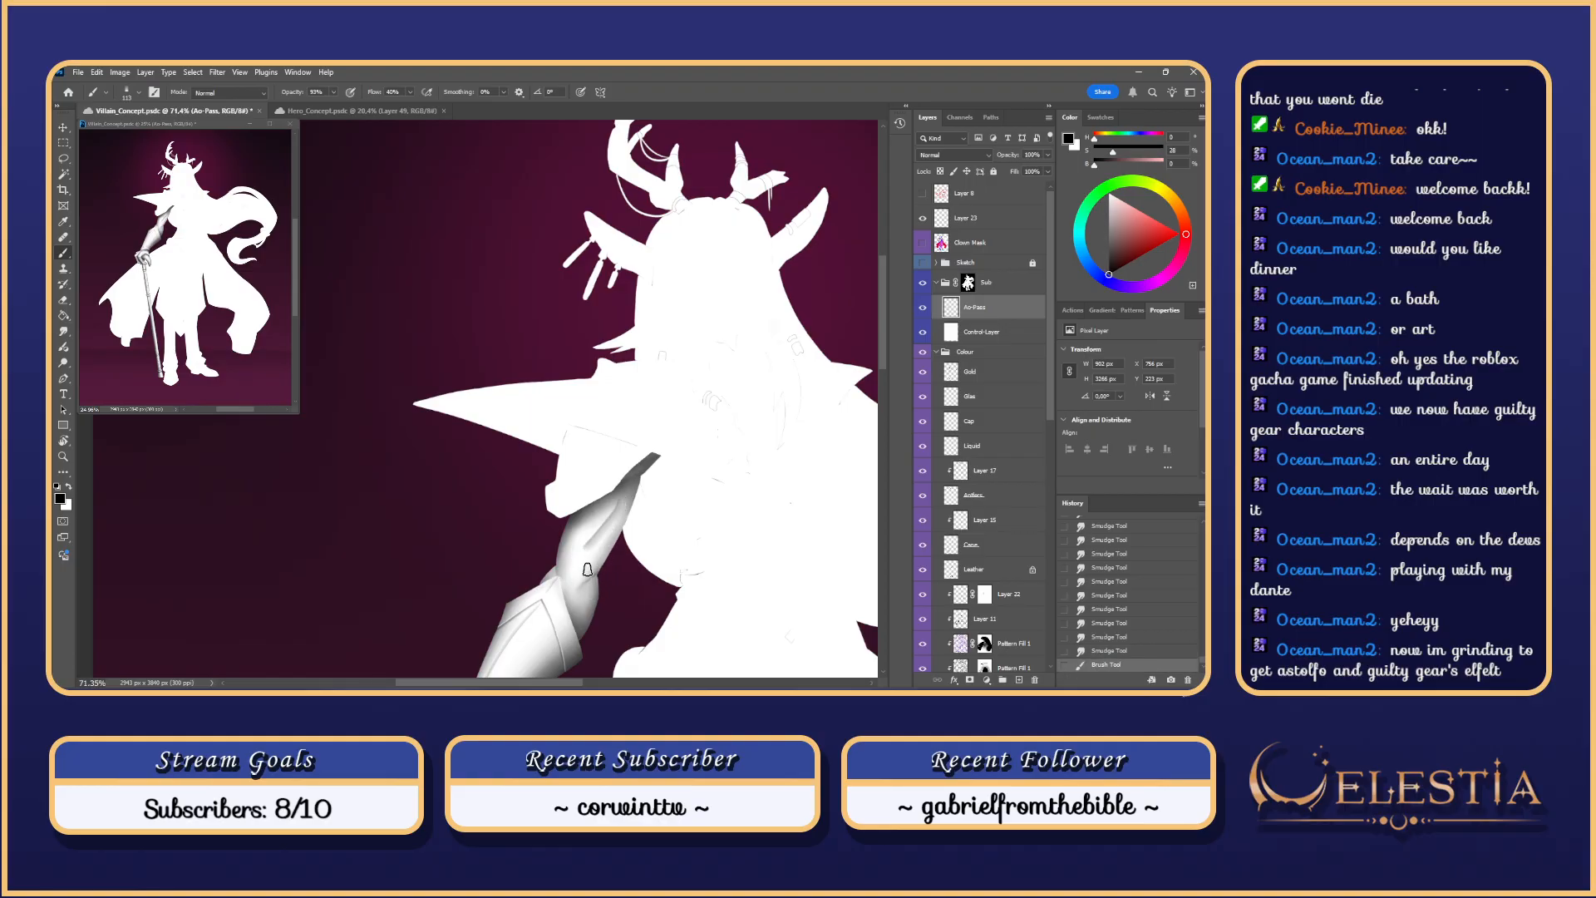
key(ctrl+z)
mouse_move(636, 475)
mouse_down()
mouse_move(572, 546)
mouse_move(588, 556)
mouse_move(605, 532)
mouse_move(570, 561)
mouse_move(570, 598)
mouse_move(612, 514)
mouse_move(592, 544)
mouse_up()
key(ctrl+z)
key(ctrl+z)
scroll(638, 504, down, 5)
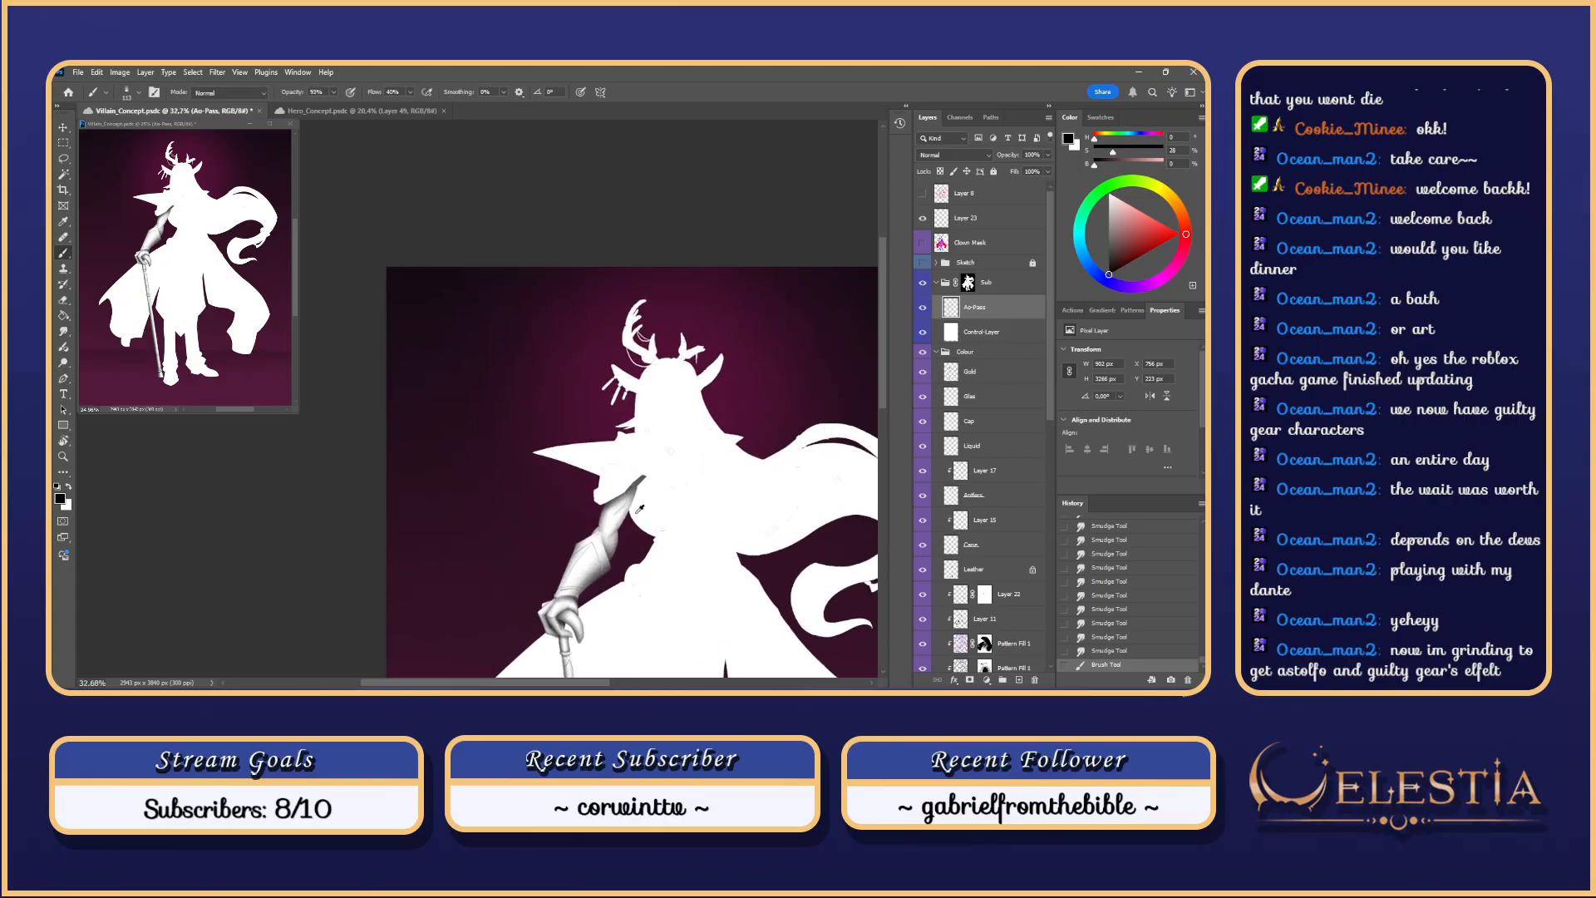
scroll(611, 526, up, 6)
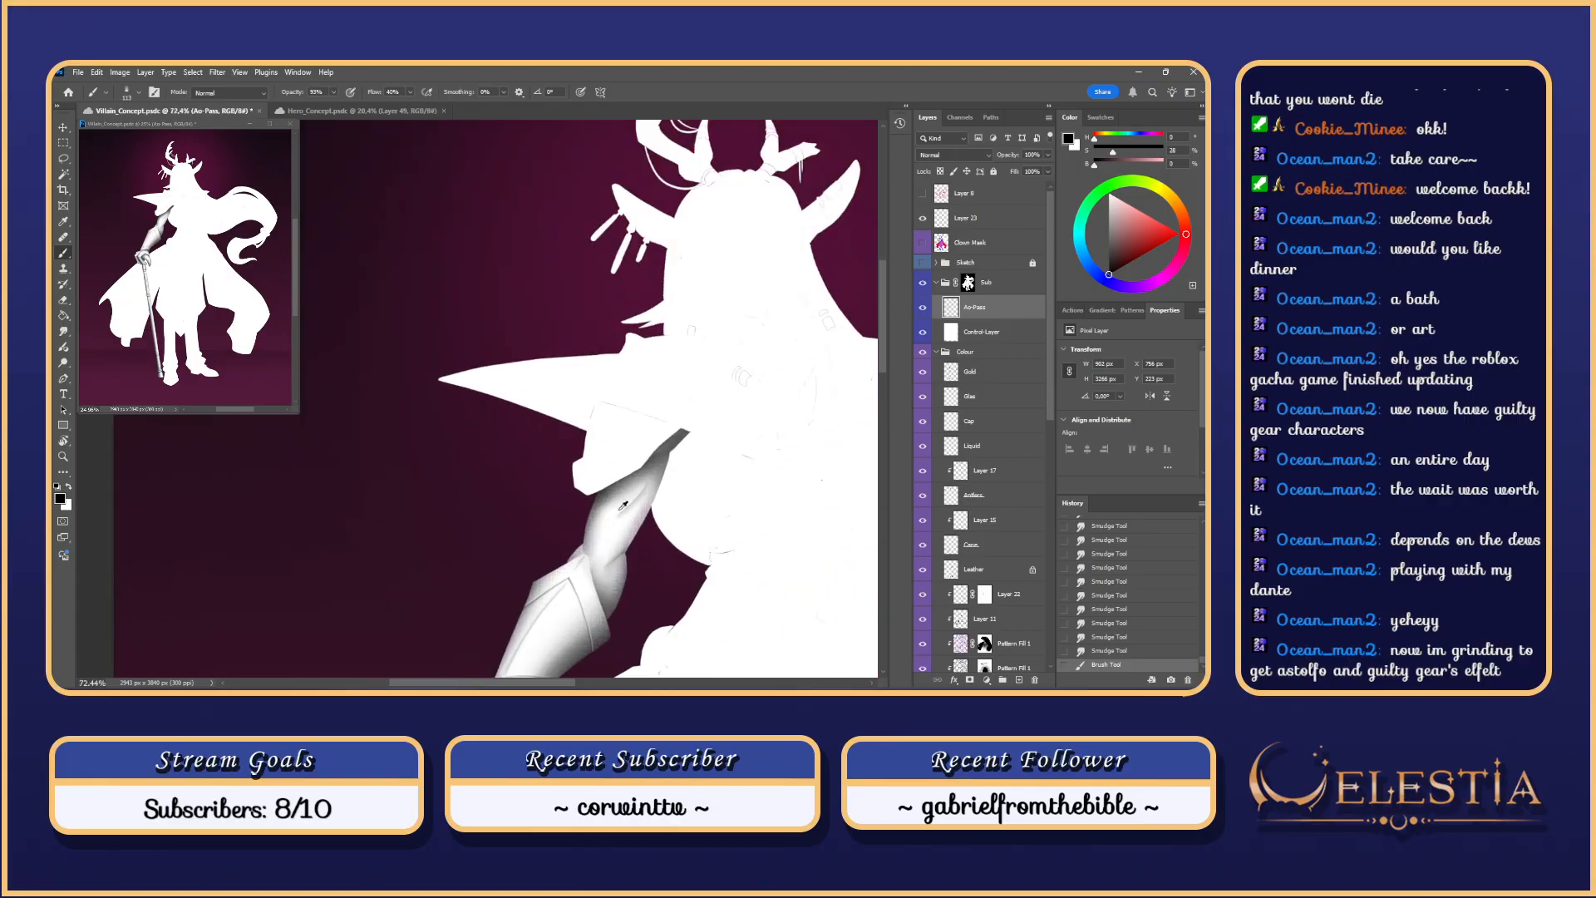
Step: Dismiss the warning, make Ao-Pass the active layer, and try a smudge on the upper arm, undoing it
key(r)
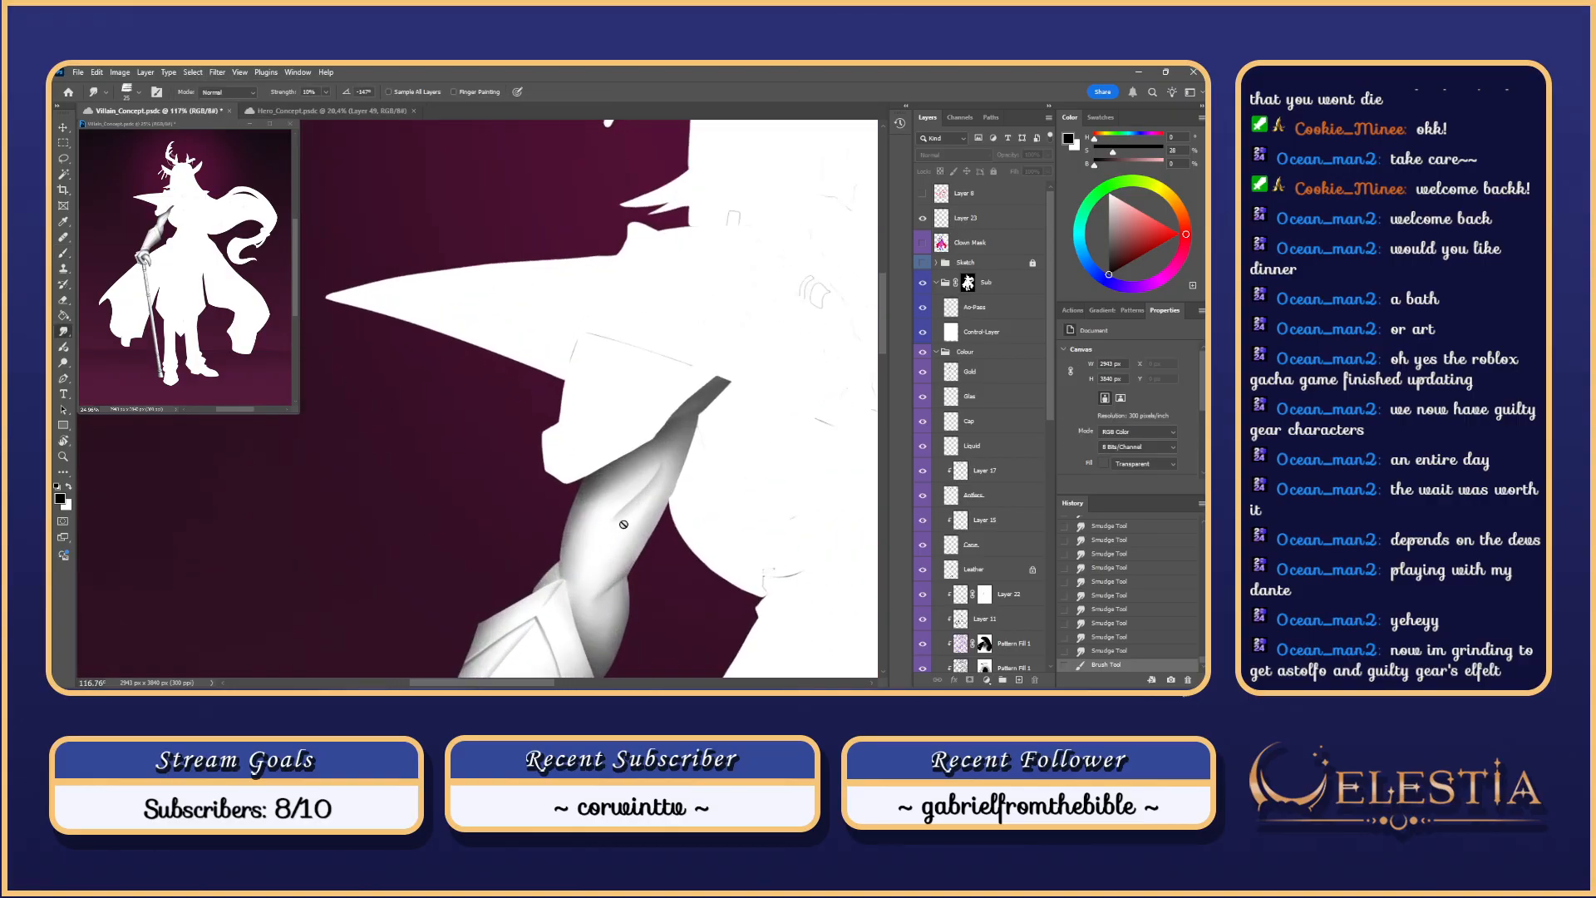
click(620, 526)
click(620, 321)
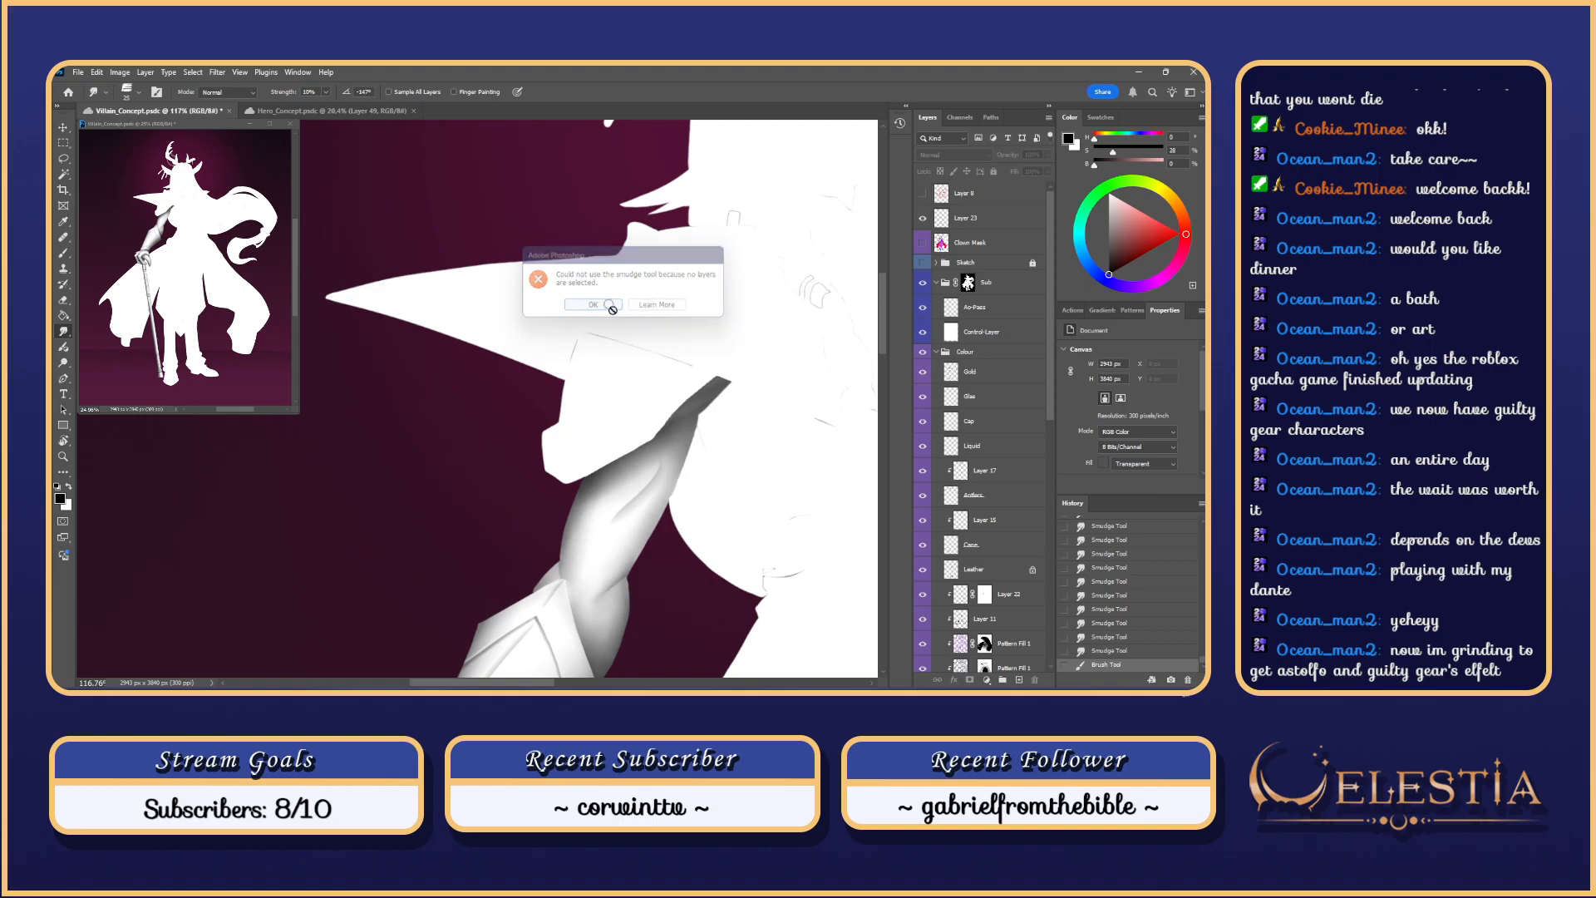
click(996, 311)
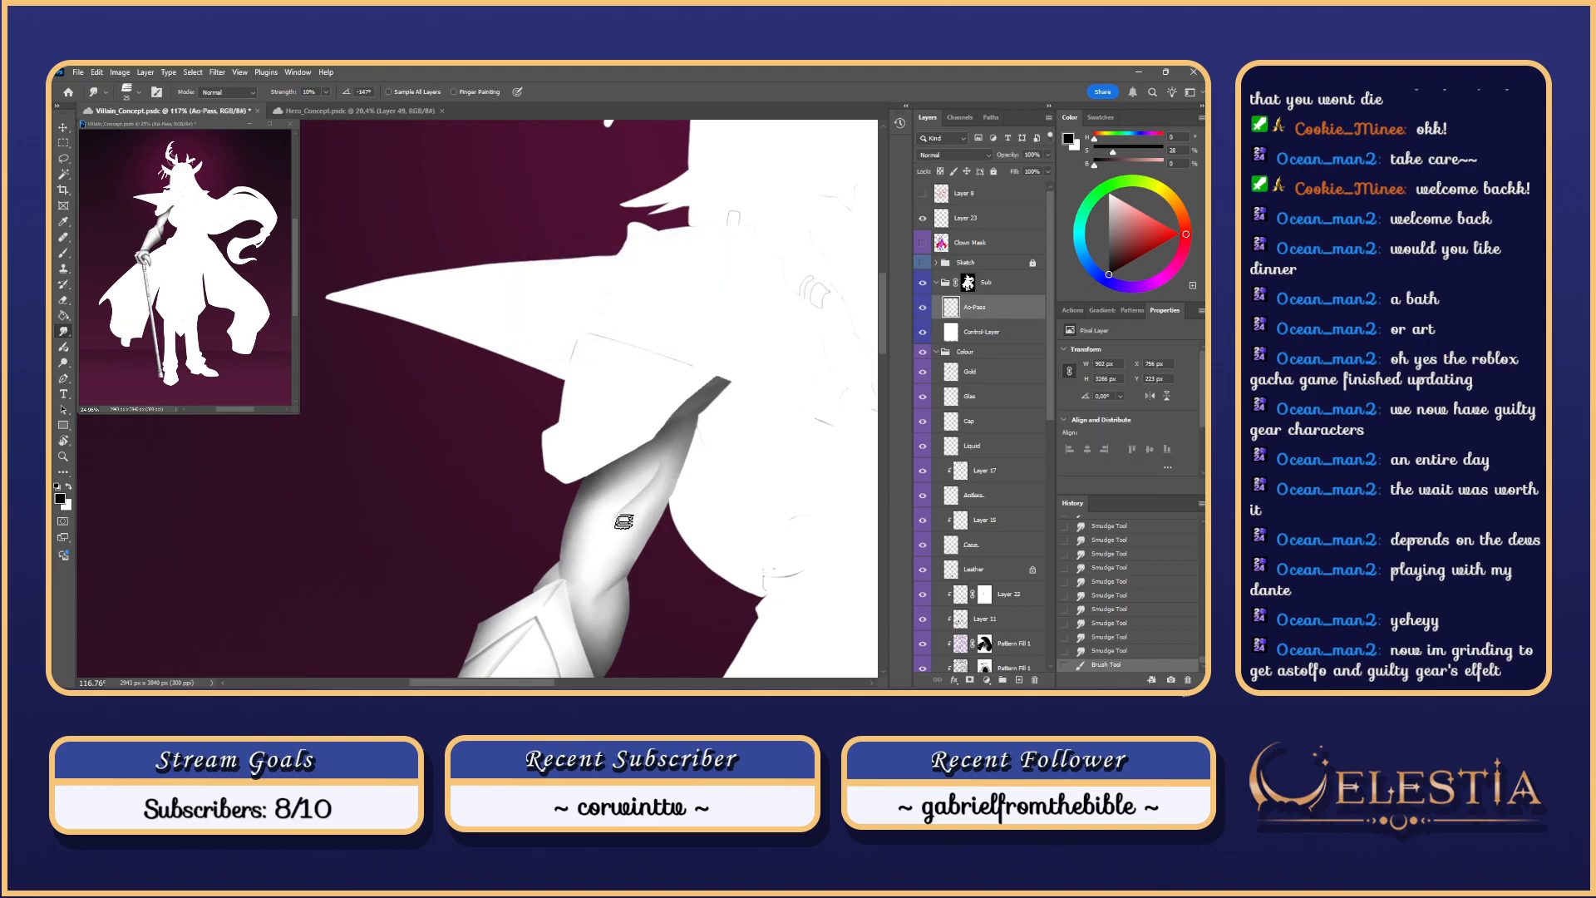
mouse_move(654, 490)
mouse_down()
mouse_move(661, 464)
mouse_move(625, 523)
mouse_move(633, 504)
mouse_up()
key(ctrl+z)
key(ctrl+z)
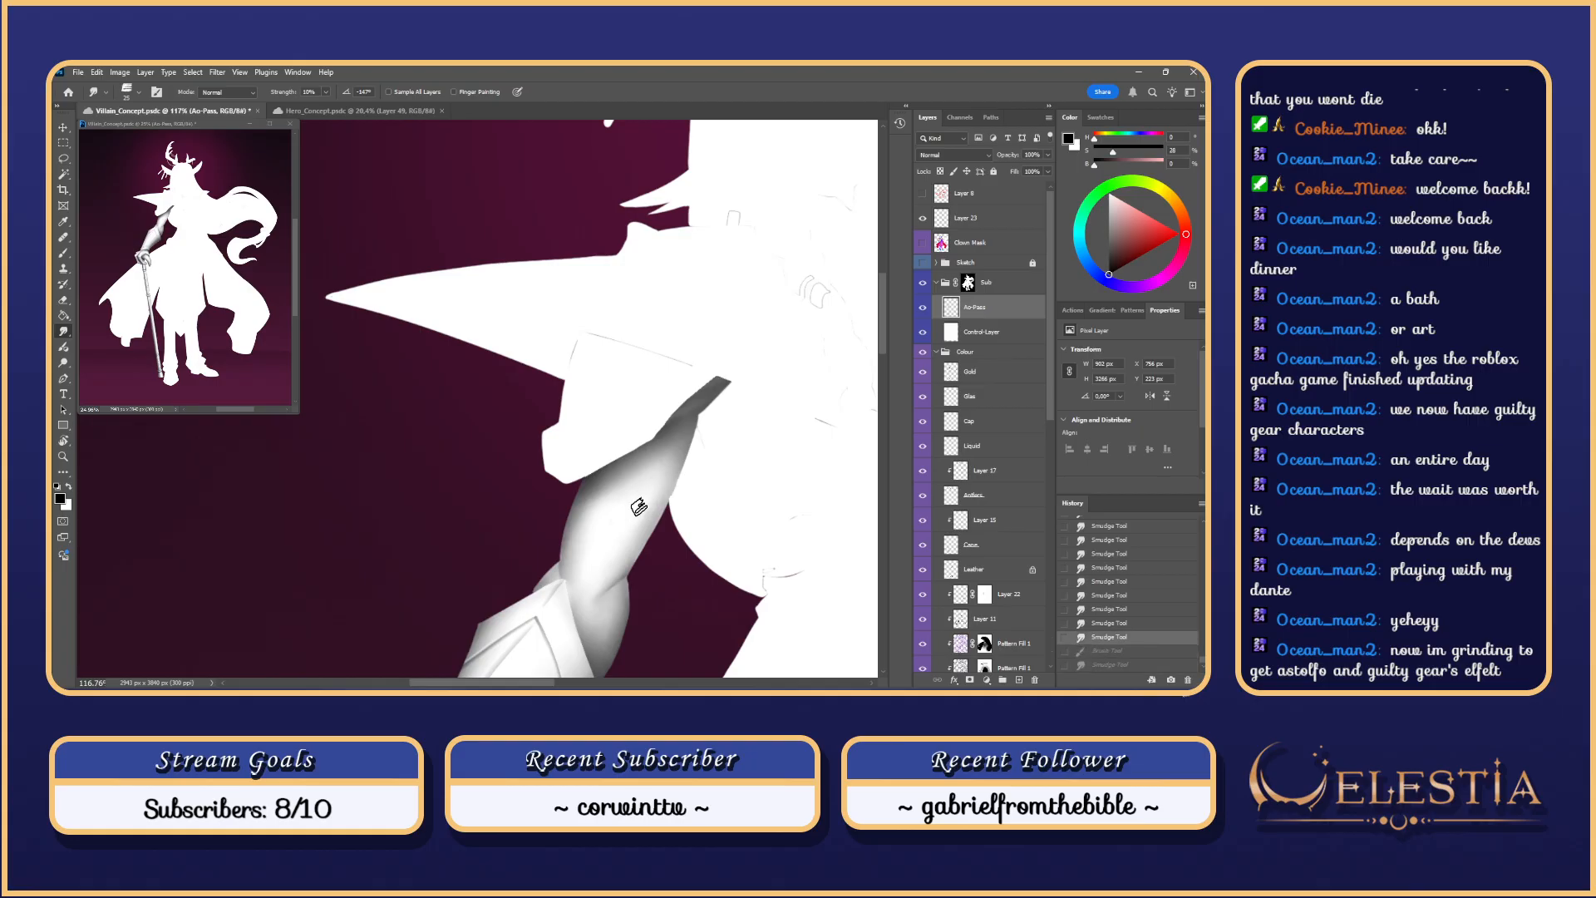
Step: Turn on the Sketch layer so its linework shows over the white figure
scroll(715, 444, down, 8)
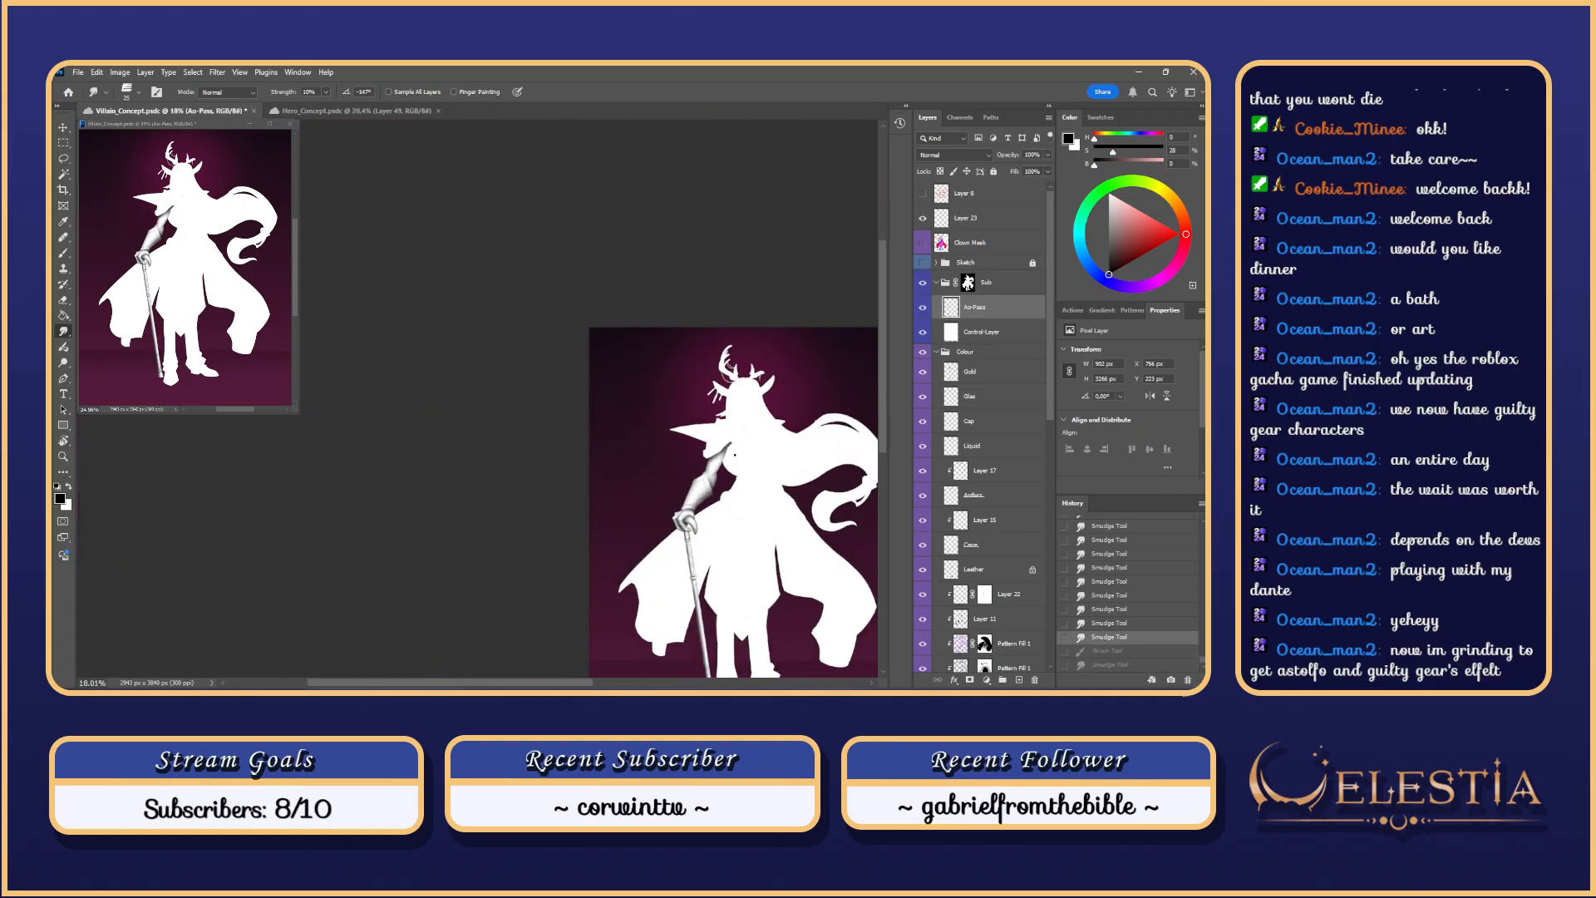
scroll(734, 454, up, 3)
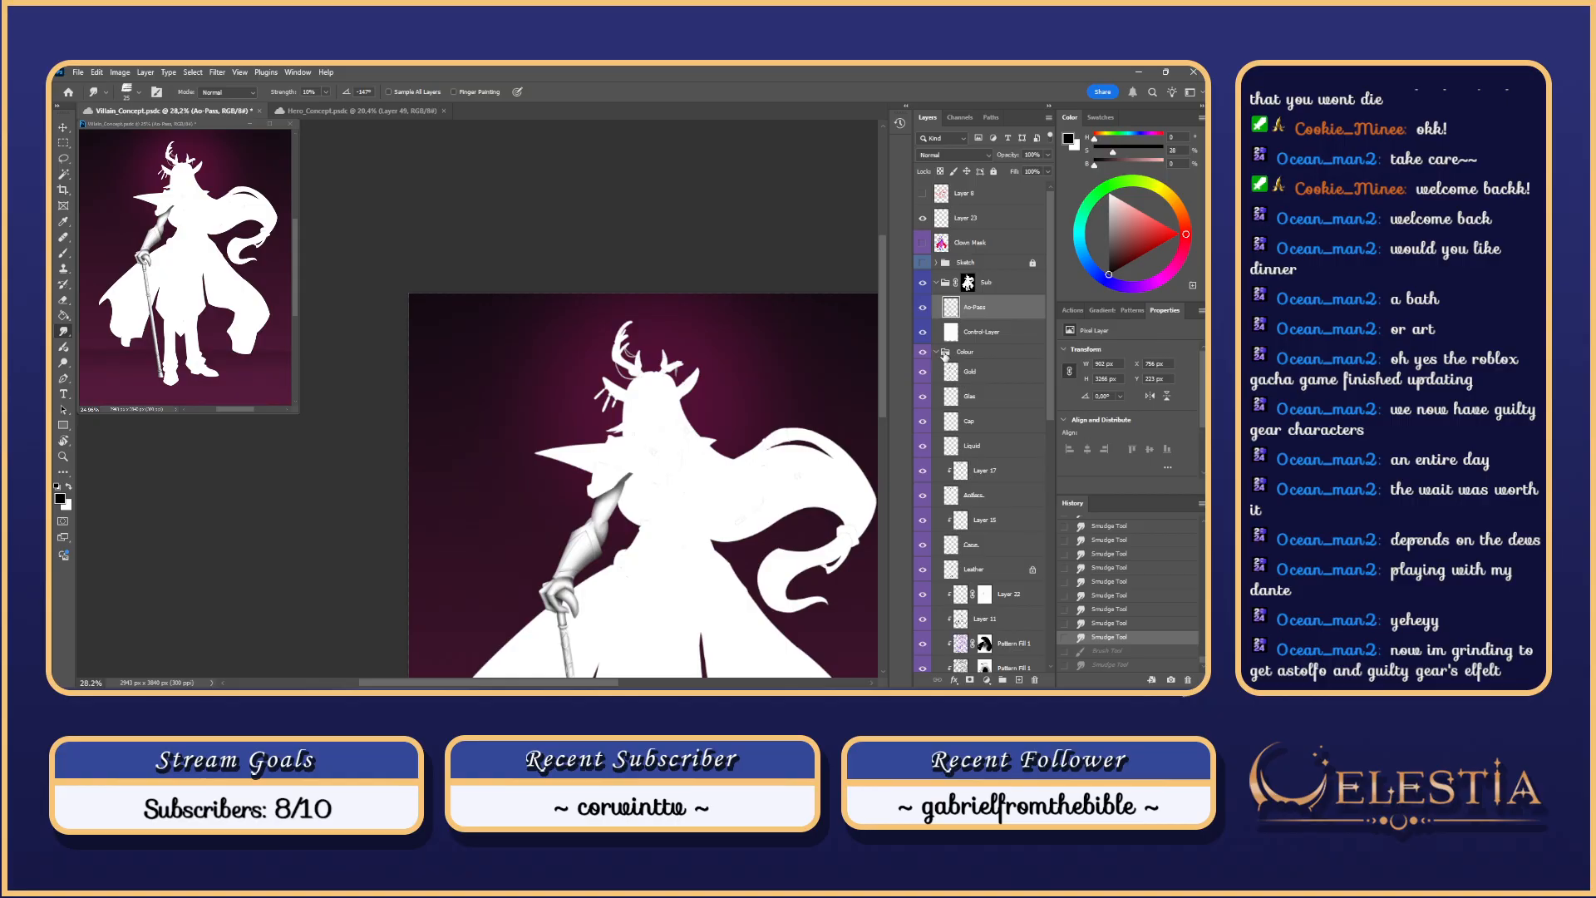
click(922, 263)
scroll(617, 573, up, 5)
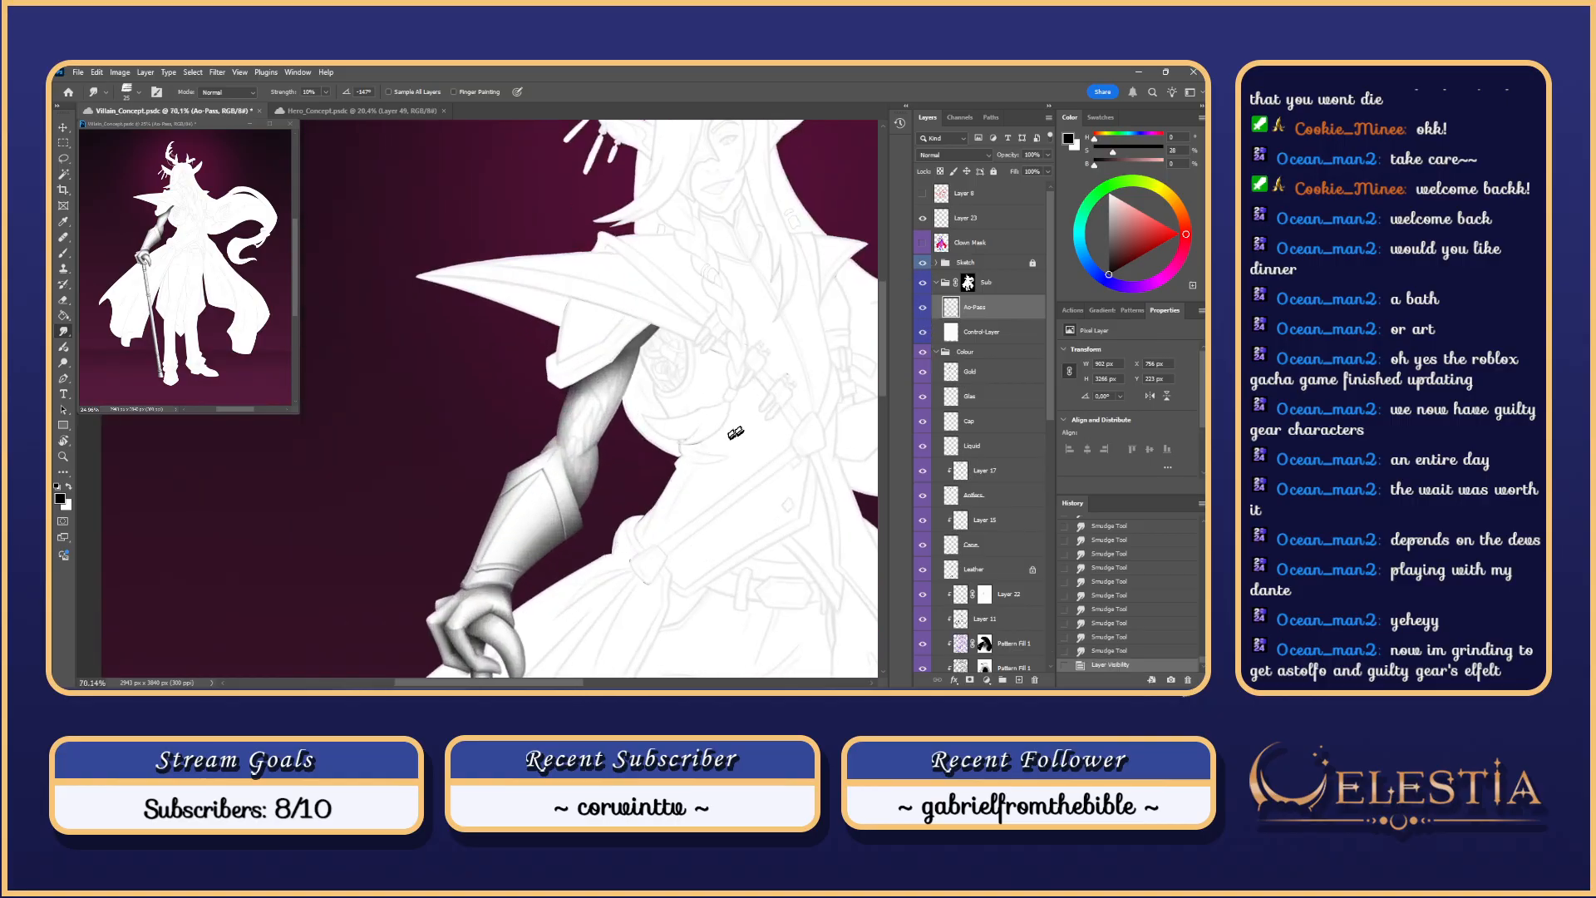
Step: Hide Control Layer to restore full colour, switch to the Brush, and zoom onto the purple upper arm
click(920, 335)
drag(654, 482, 721, 535)
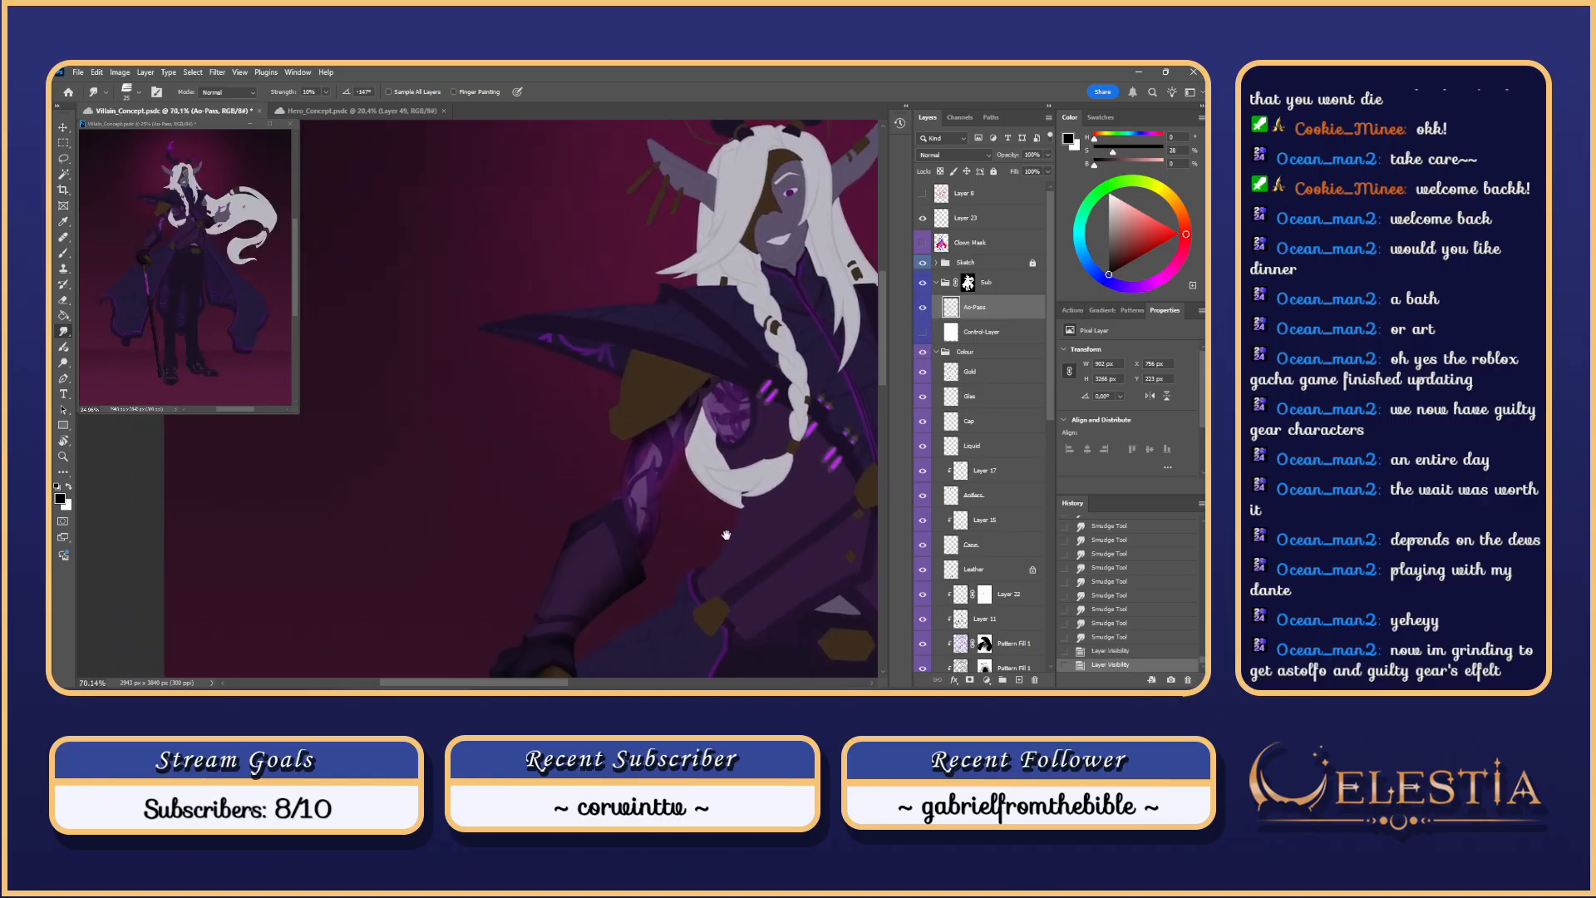
key(b)
scroll(659, 485, up, 5)
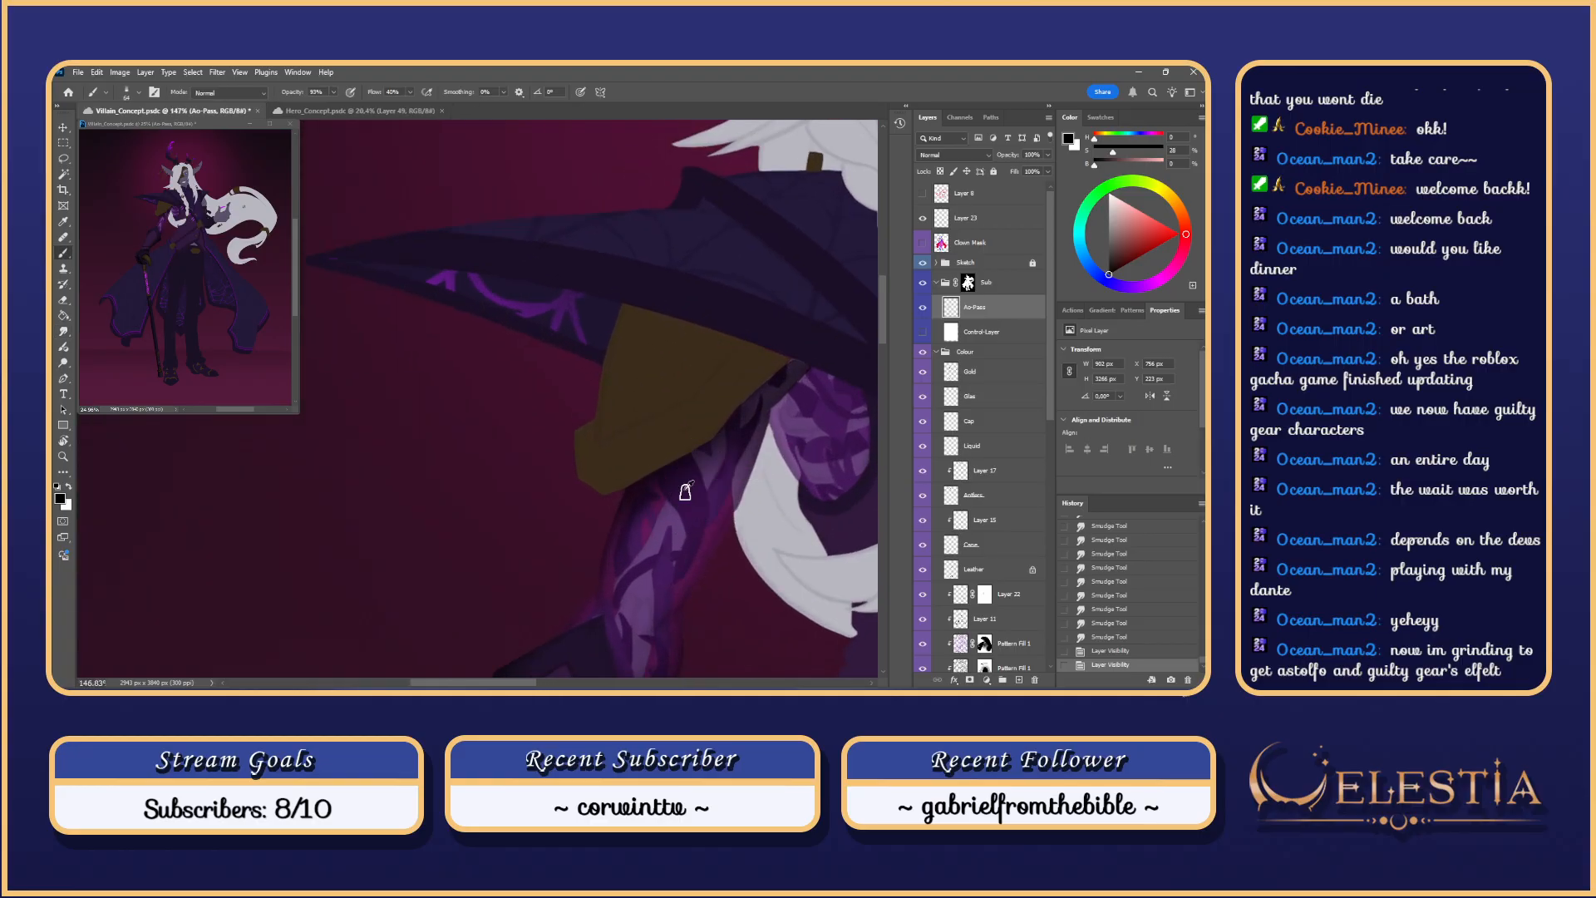
drag(741, 581, 712, 537)
scroll(665, 594, up, 1)
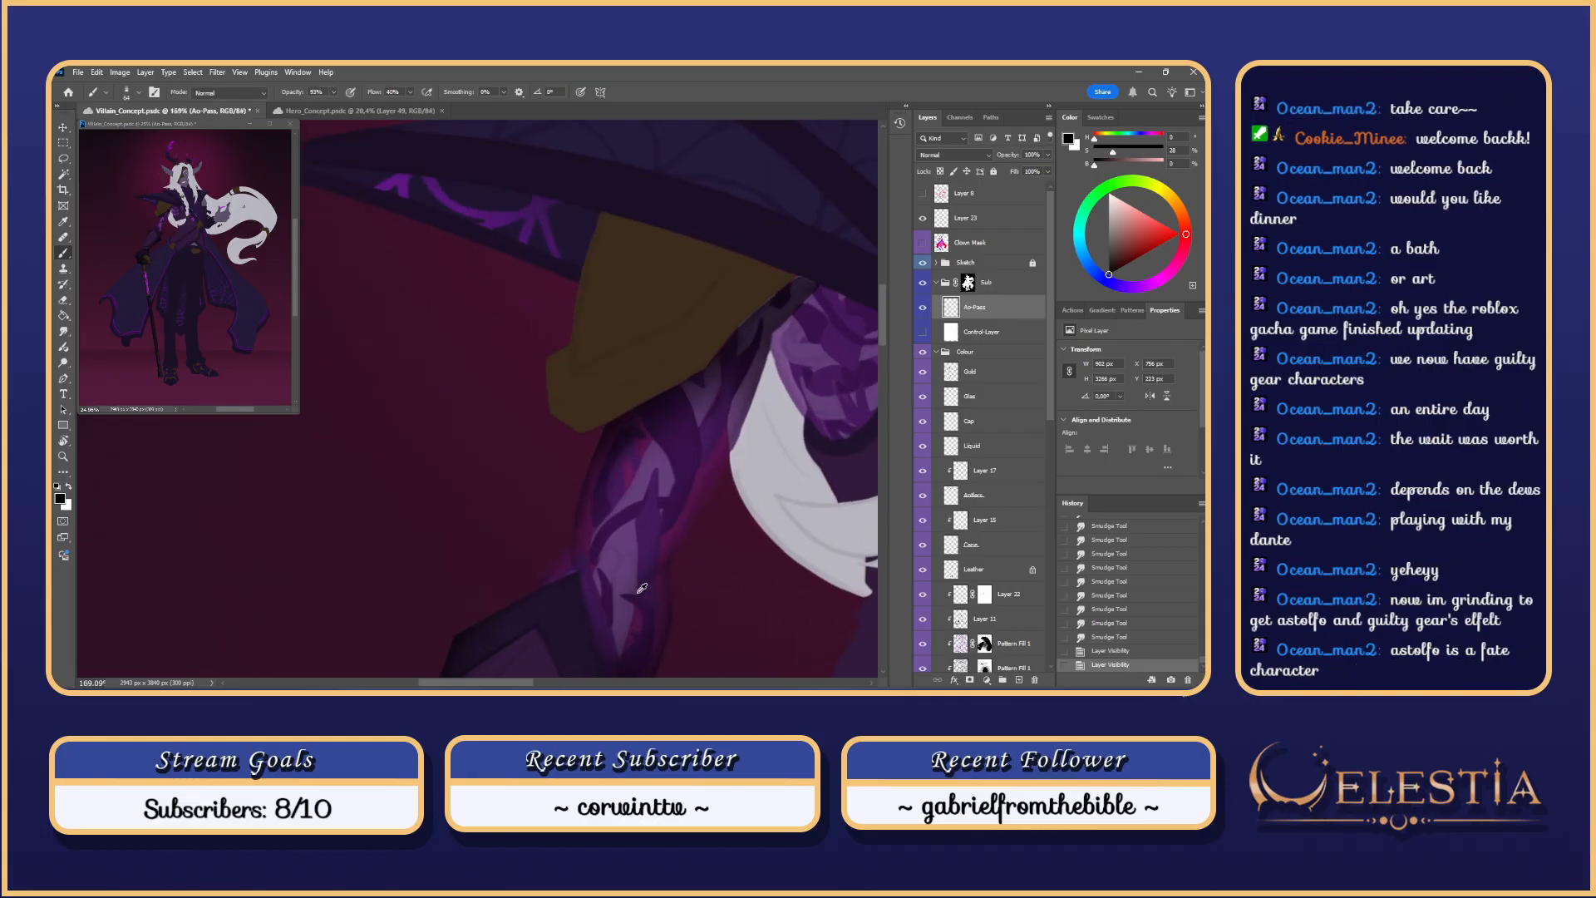
scroll(634, 563, up, 2)
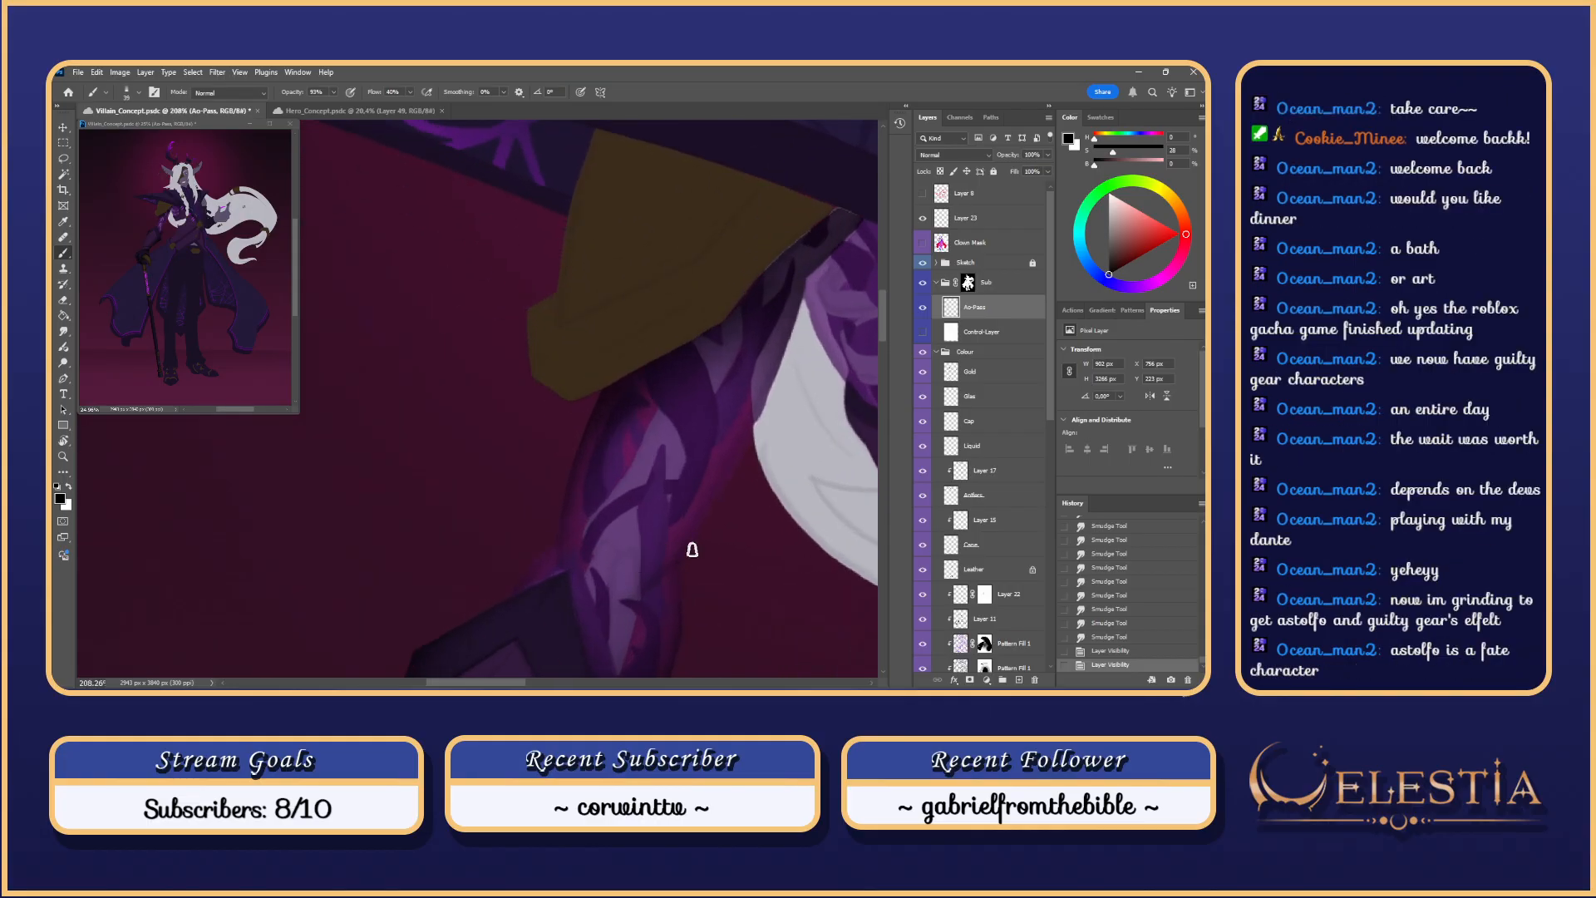
drag(700, 584, 600, 589)
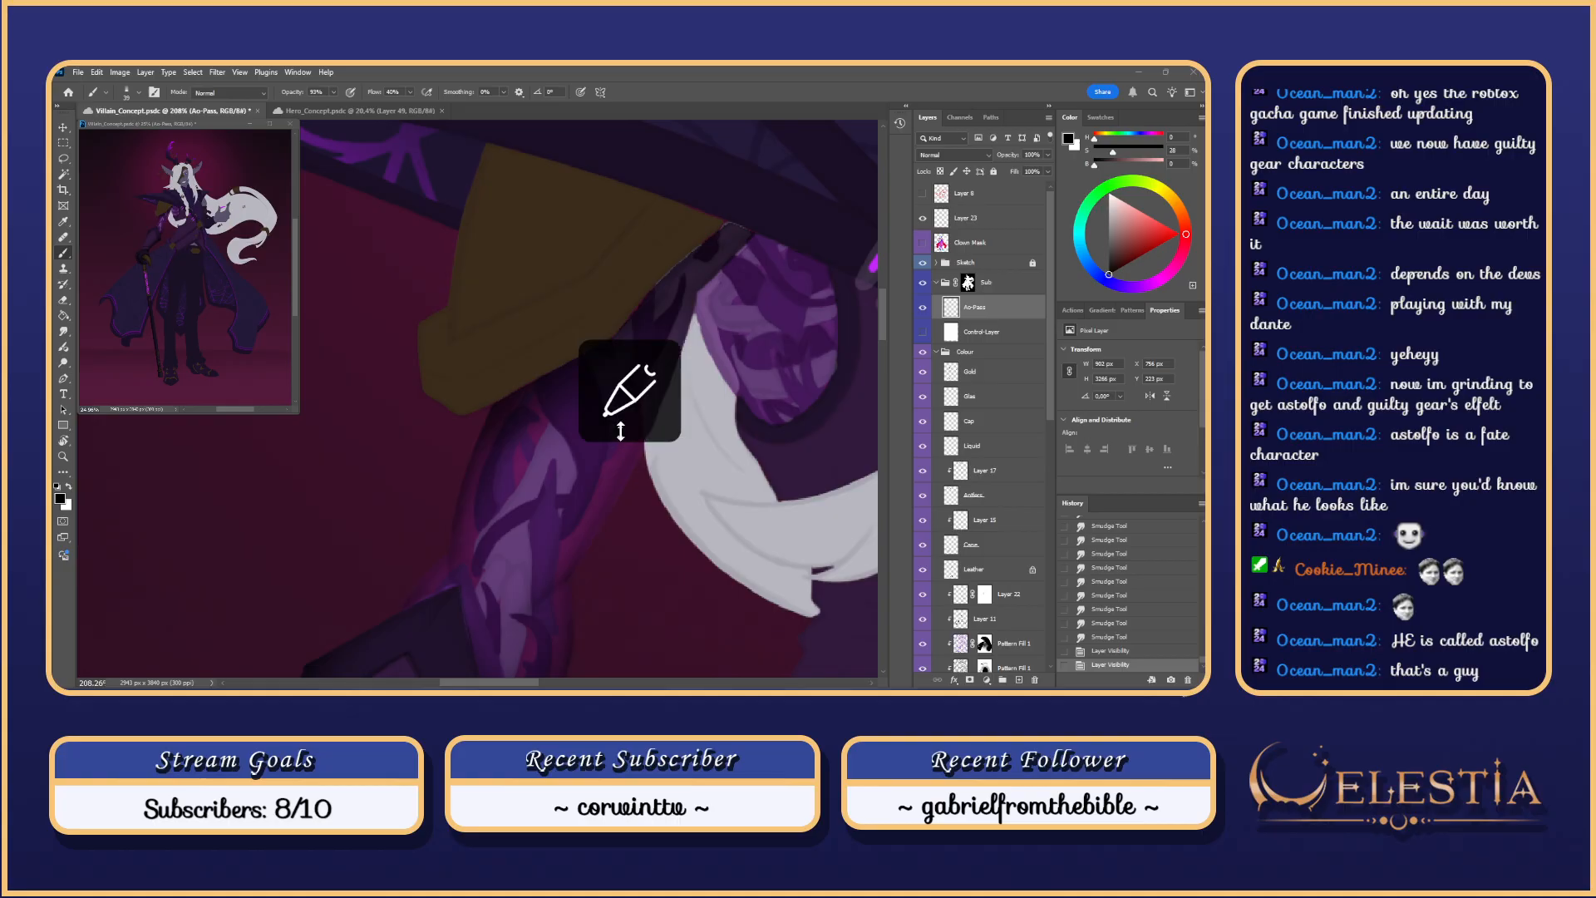
Step: Undo the trial arm strokes, select the engraved armour pattern shapes, and reframe on the hat and arm
drag(523, 477, 462, 587)
scroll(471, 572, up, 2)
key(ctrl+z)
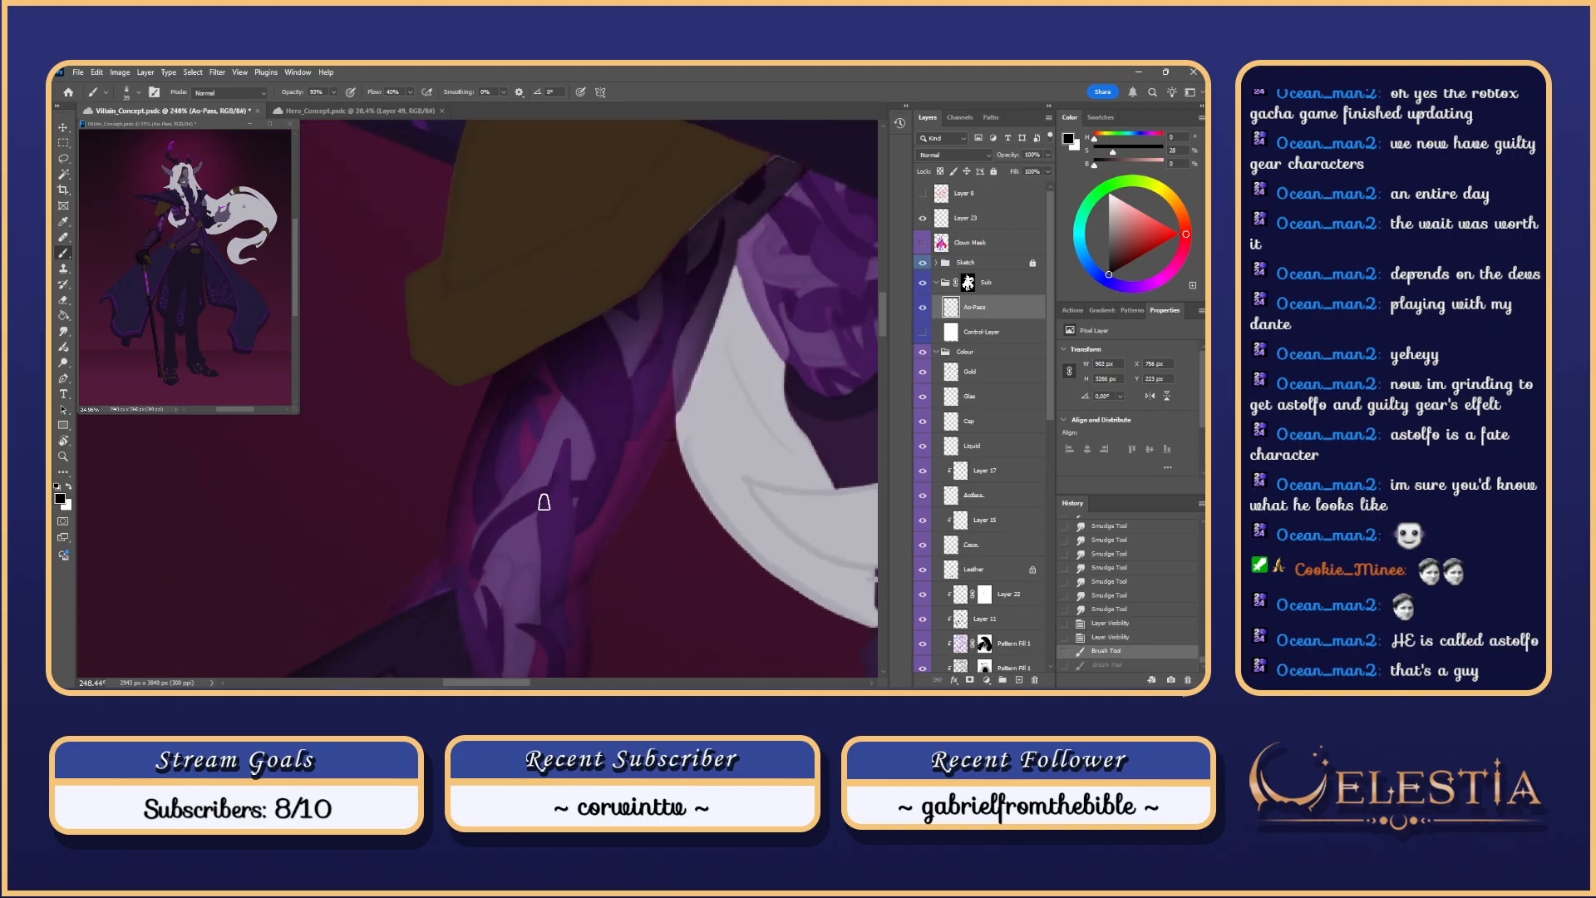
key(ctrl+z)
scroll(541, 503, down, 1)
scroll(1034, 620, down, 6)
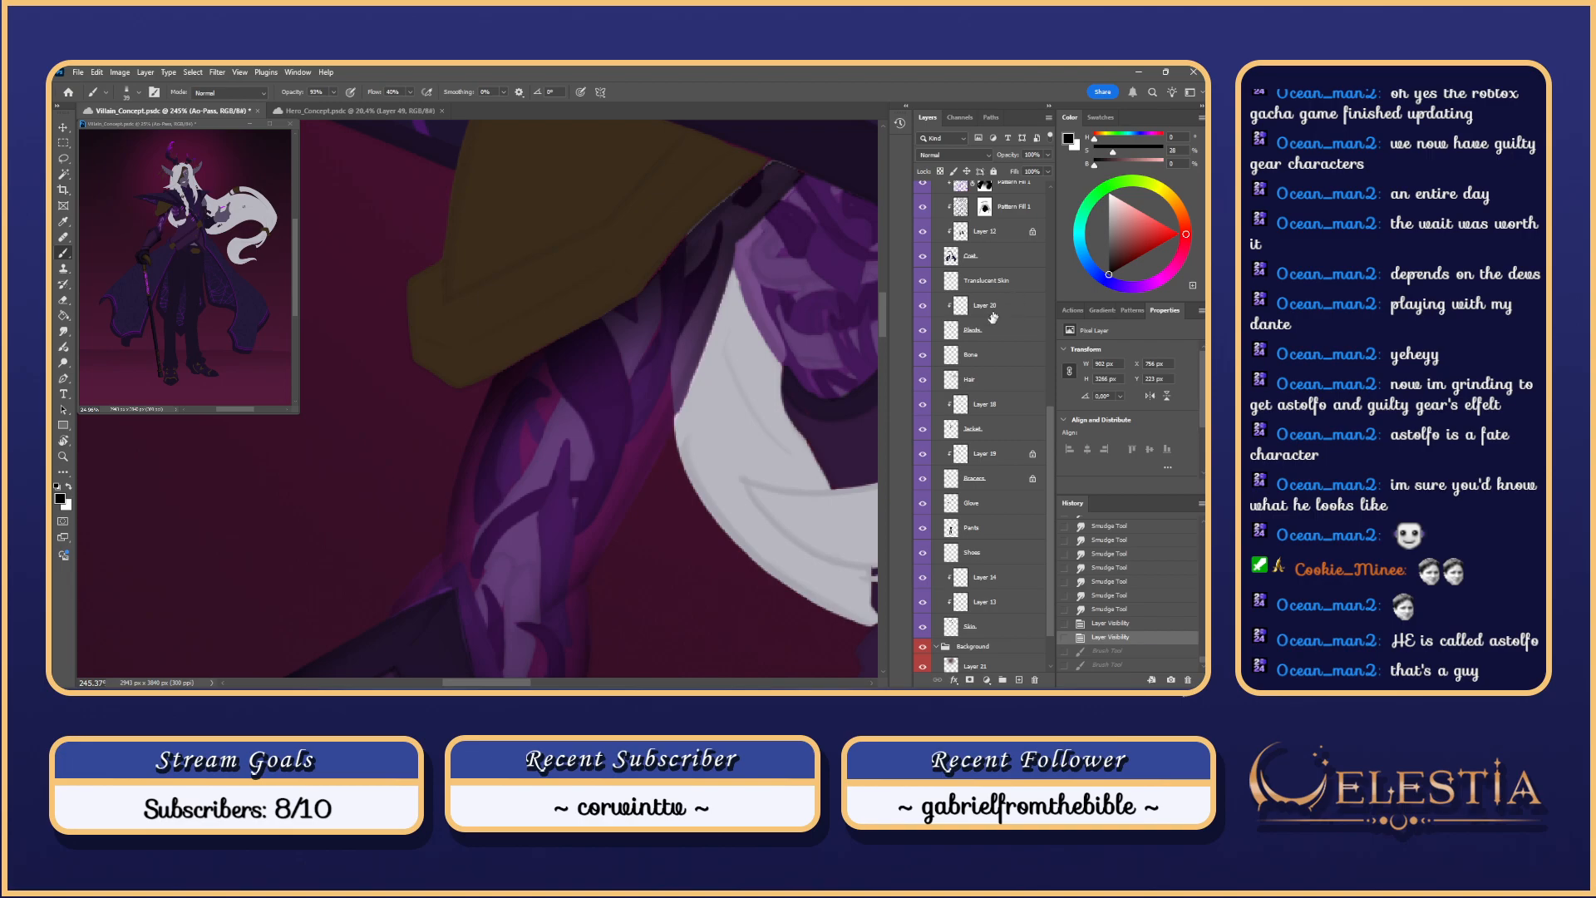
ctrl+click(953, 356)
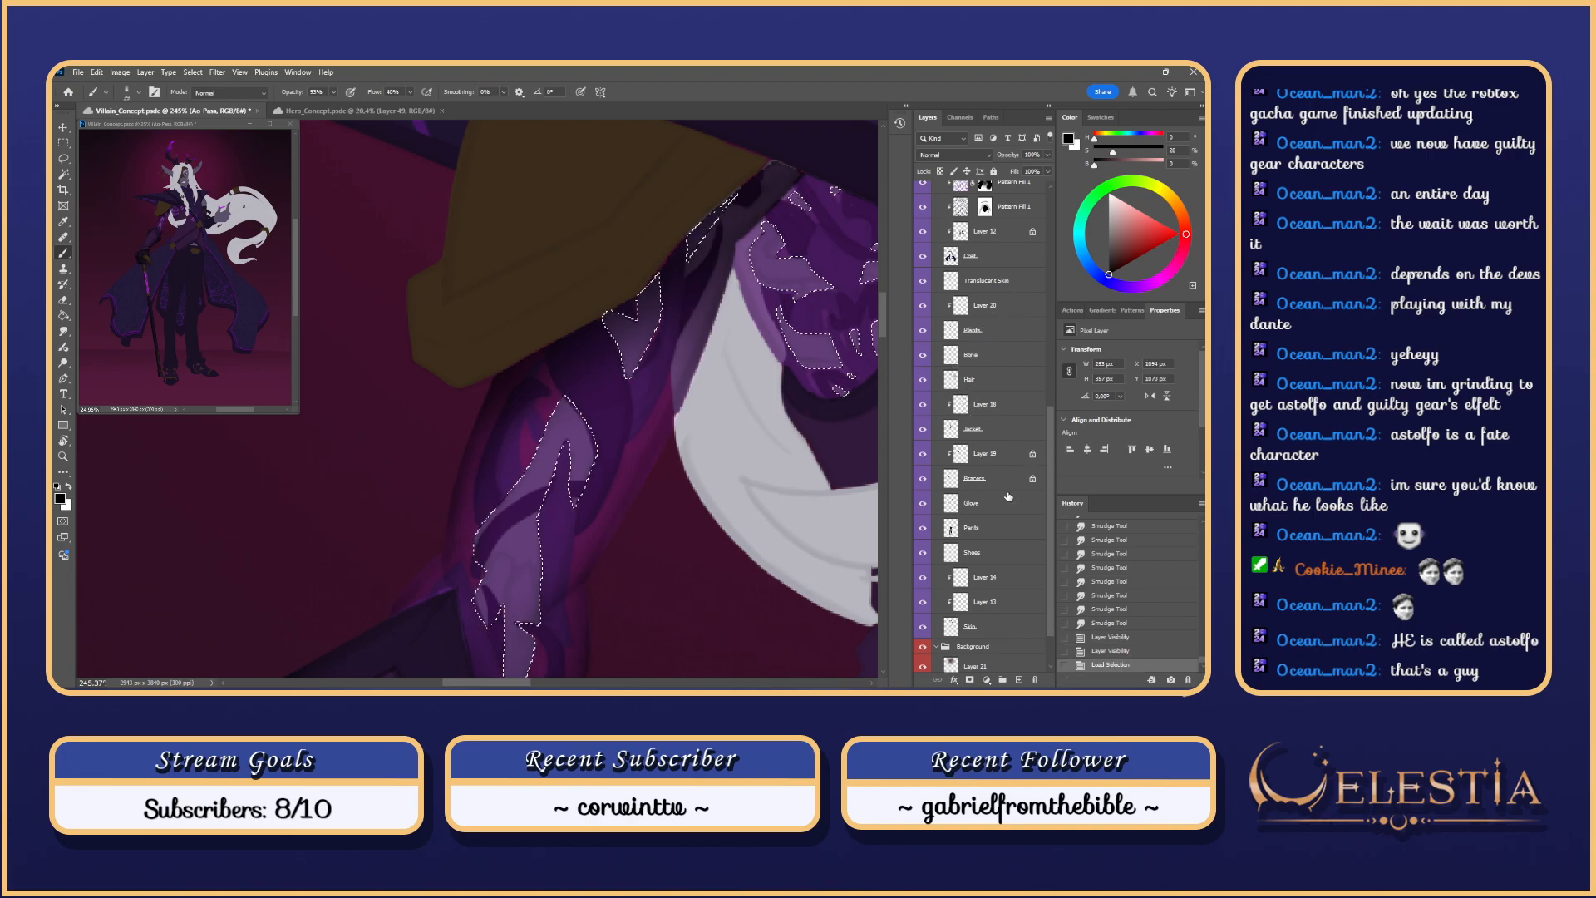
key(ctrl+d)
drag(1053, 535, 1051, 226)
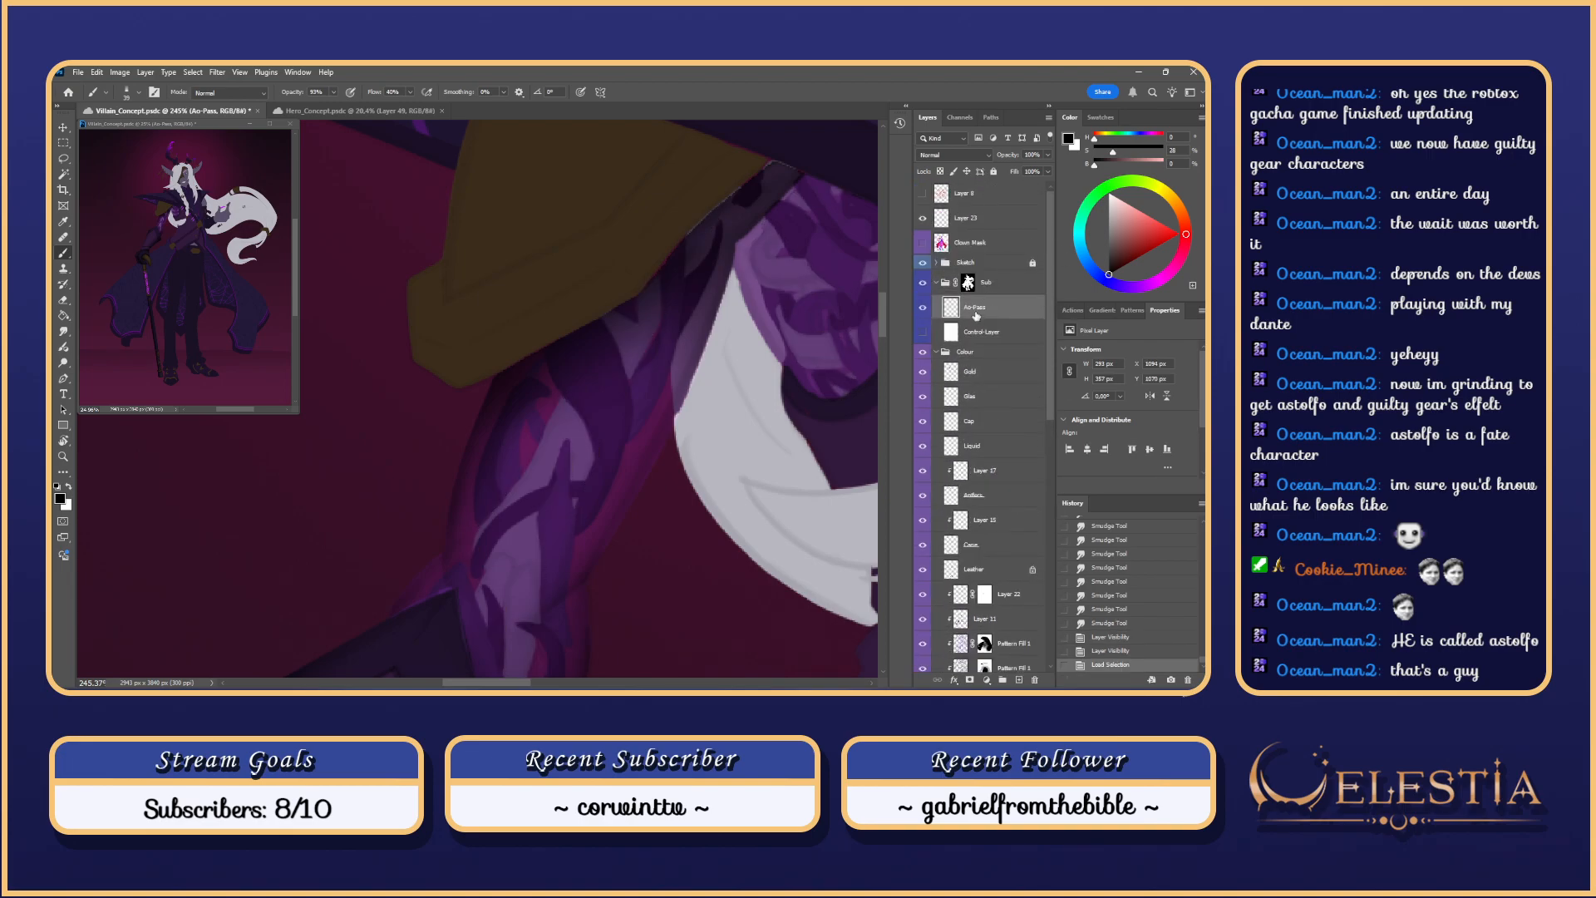
mouse_move(656, 488)
mouse_down()
mouse_move(666, 441)
mouse_move(621, 355)
mouse_move(554, 474)
mouse_up()
Step: Airbrush a glow down the arm with an enlarged brush, redoing strokes that sit wrong
drag(613, 365, 582, 368)
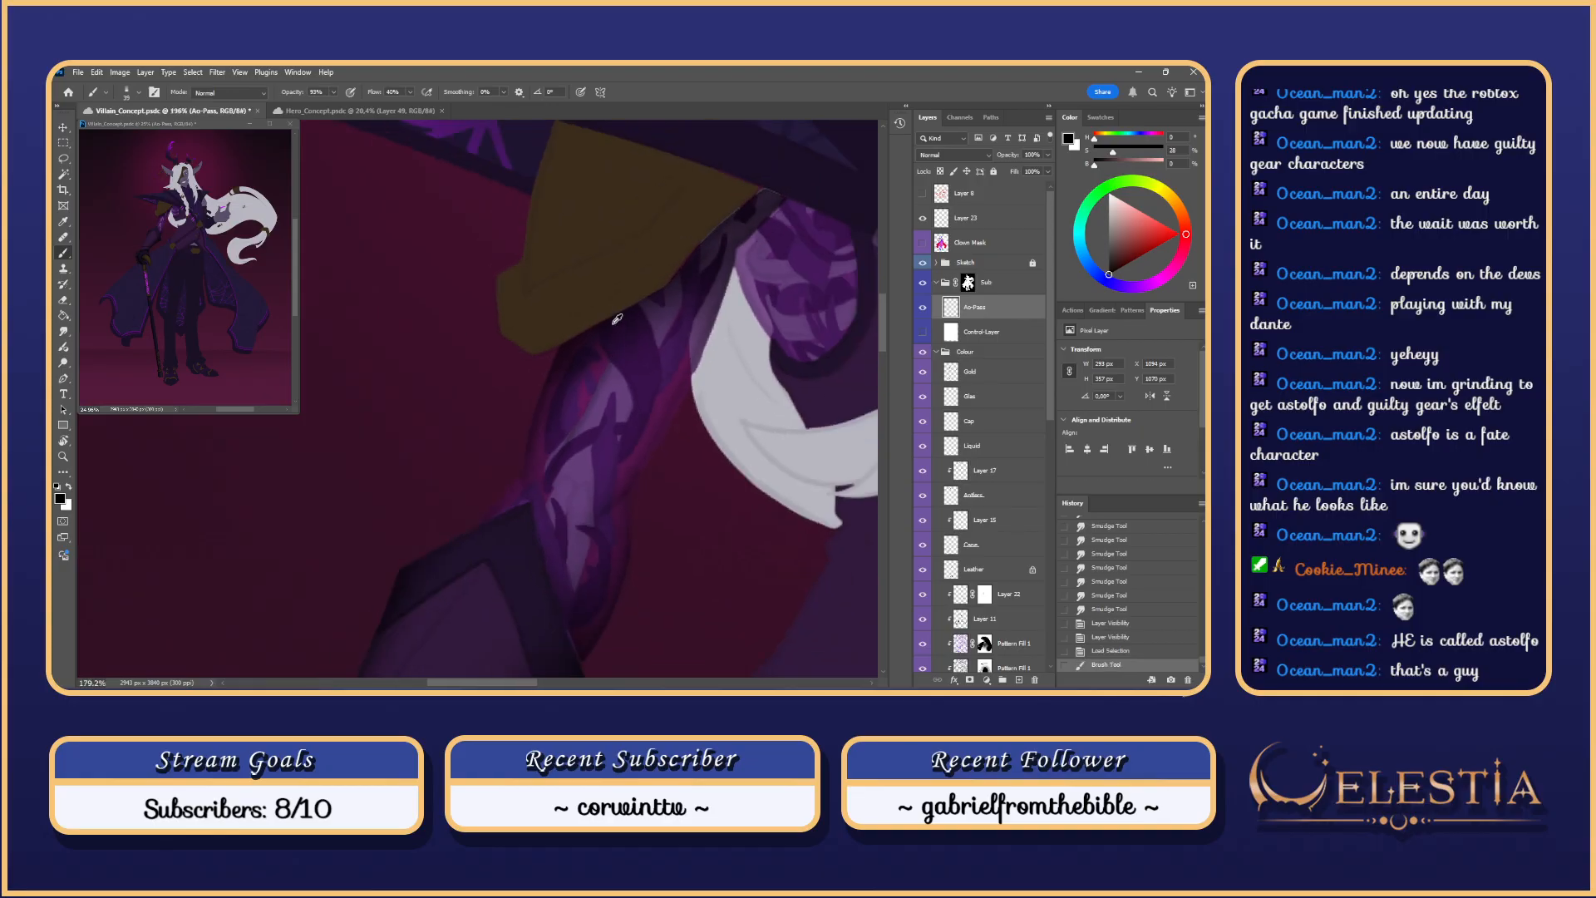
key(ctrl+z)
key(bracketright)
key(bracketright)
drag(569, 456, 599, 399)
drag(603, 390, 587, 516)
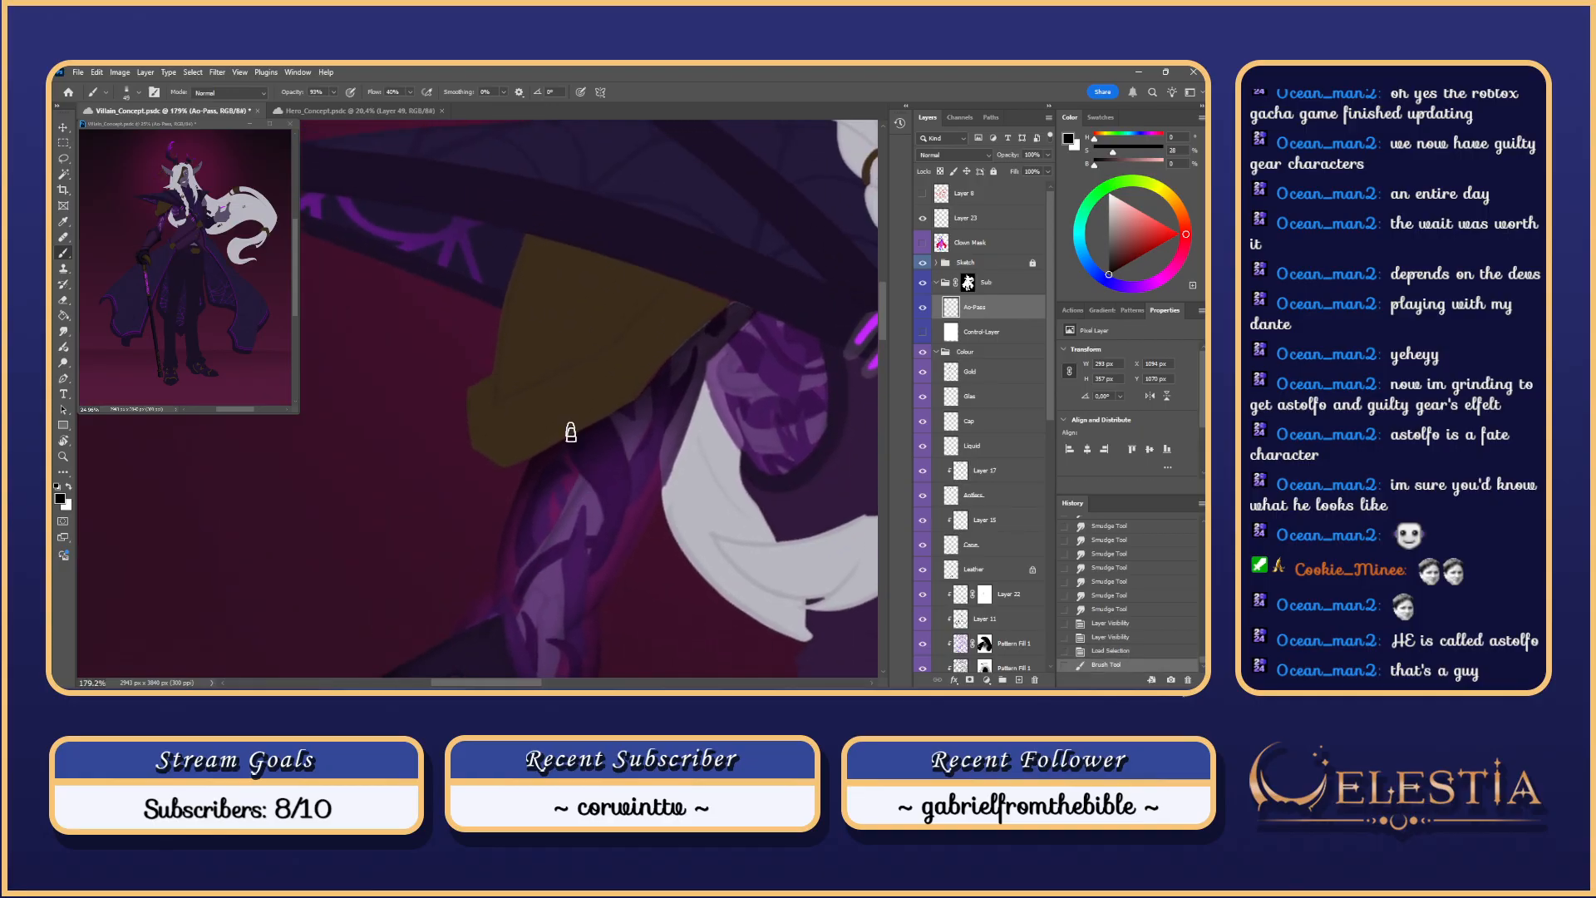
key(ctrl+z)
drag(604, 431, 493, 616)
key(ctrl+z)
drag(620, 410, 497, 616)
drag(619, 465, 614, 464)
Step: Restore the undone glow stroke and add another glow stroke down the arm
drag(631, 403, 672, 340)
key(ctrl+z)
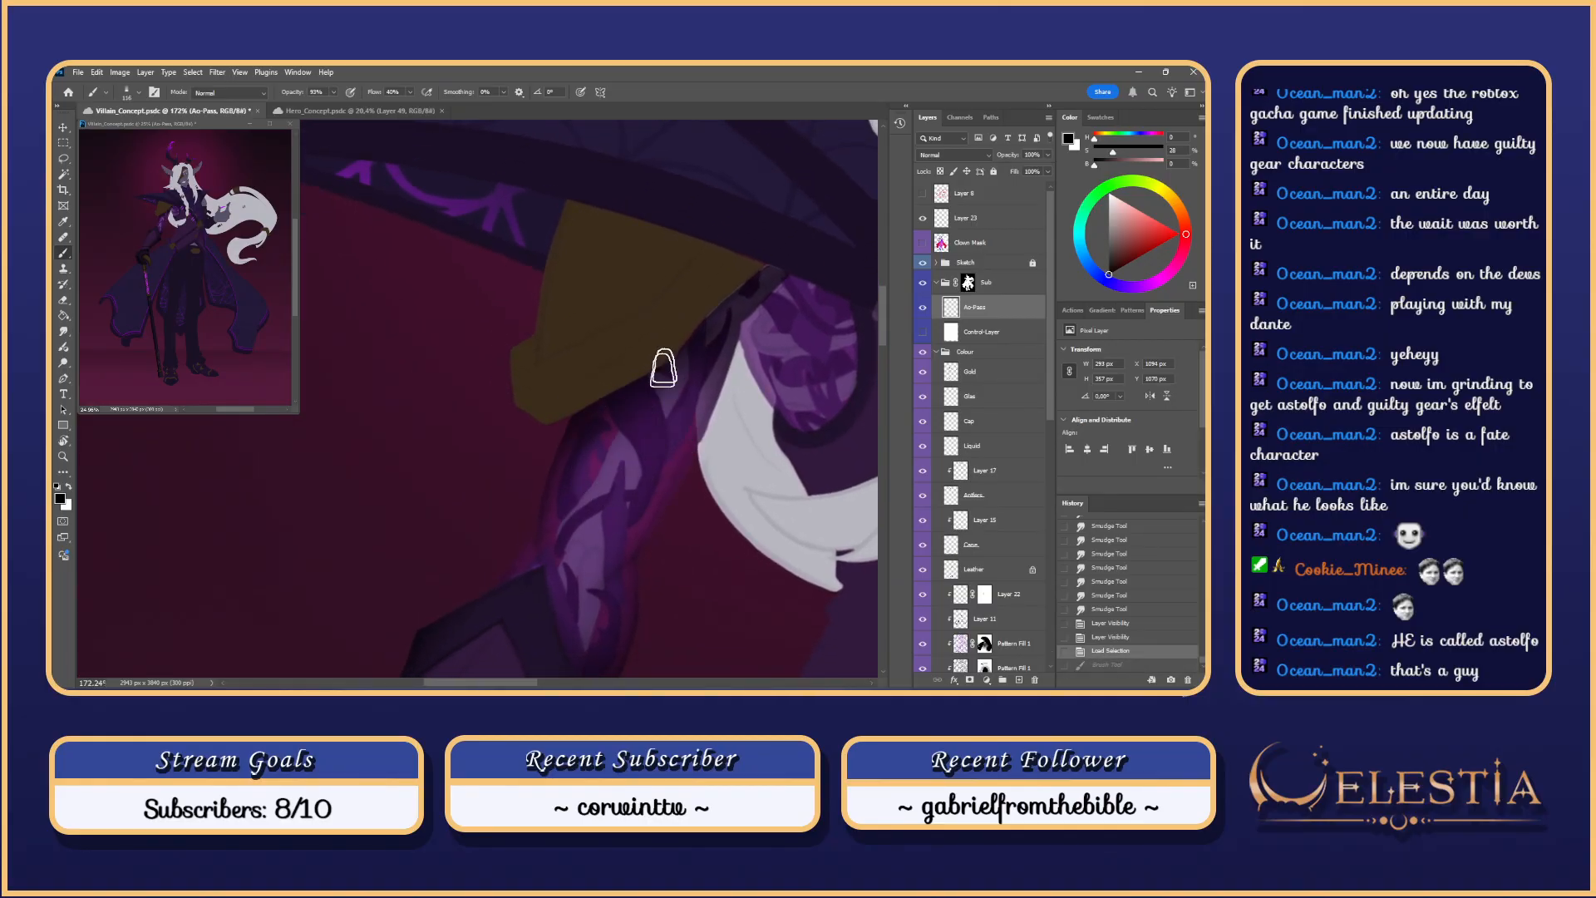
key(ctrl+shift+z)
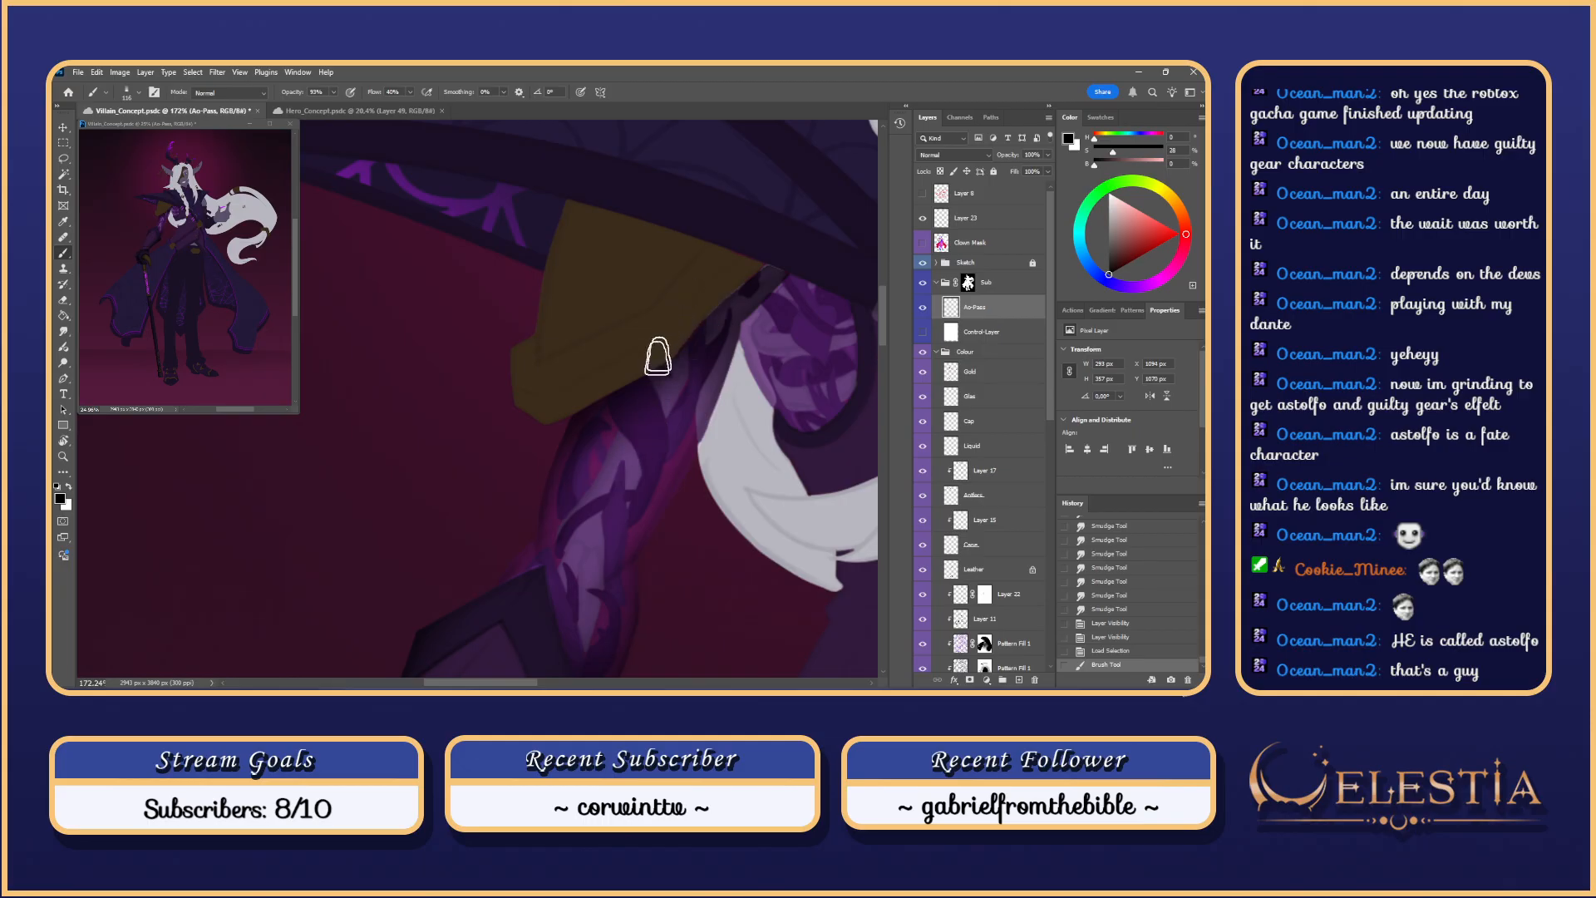
drag(657, 358, 557, 540)
key(ctrl+z)
drag(643, 410, 537, 527)
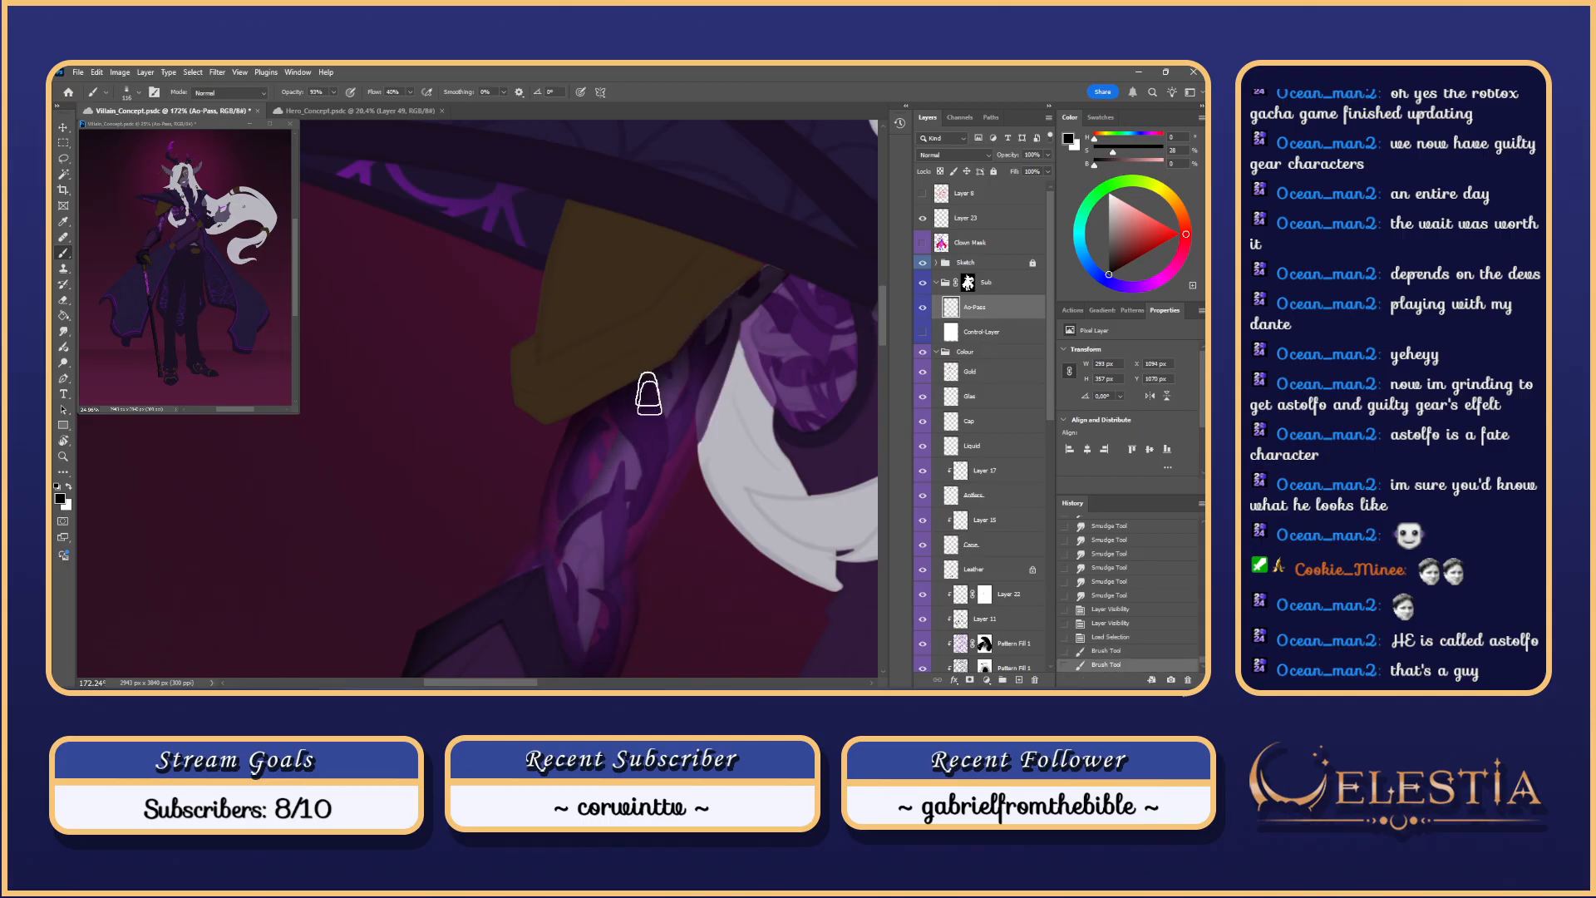
drag(688, 481, 699, 436)
scroll(586, 535, up, 1)
Step: Shrink the brush to about 104 px and repaint shading strokes along the arm
drag(585, 522, 577, 523)
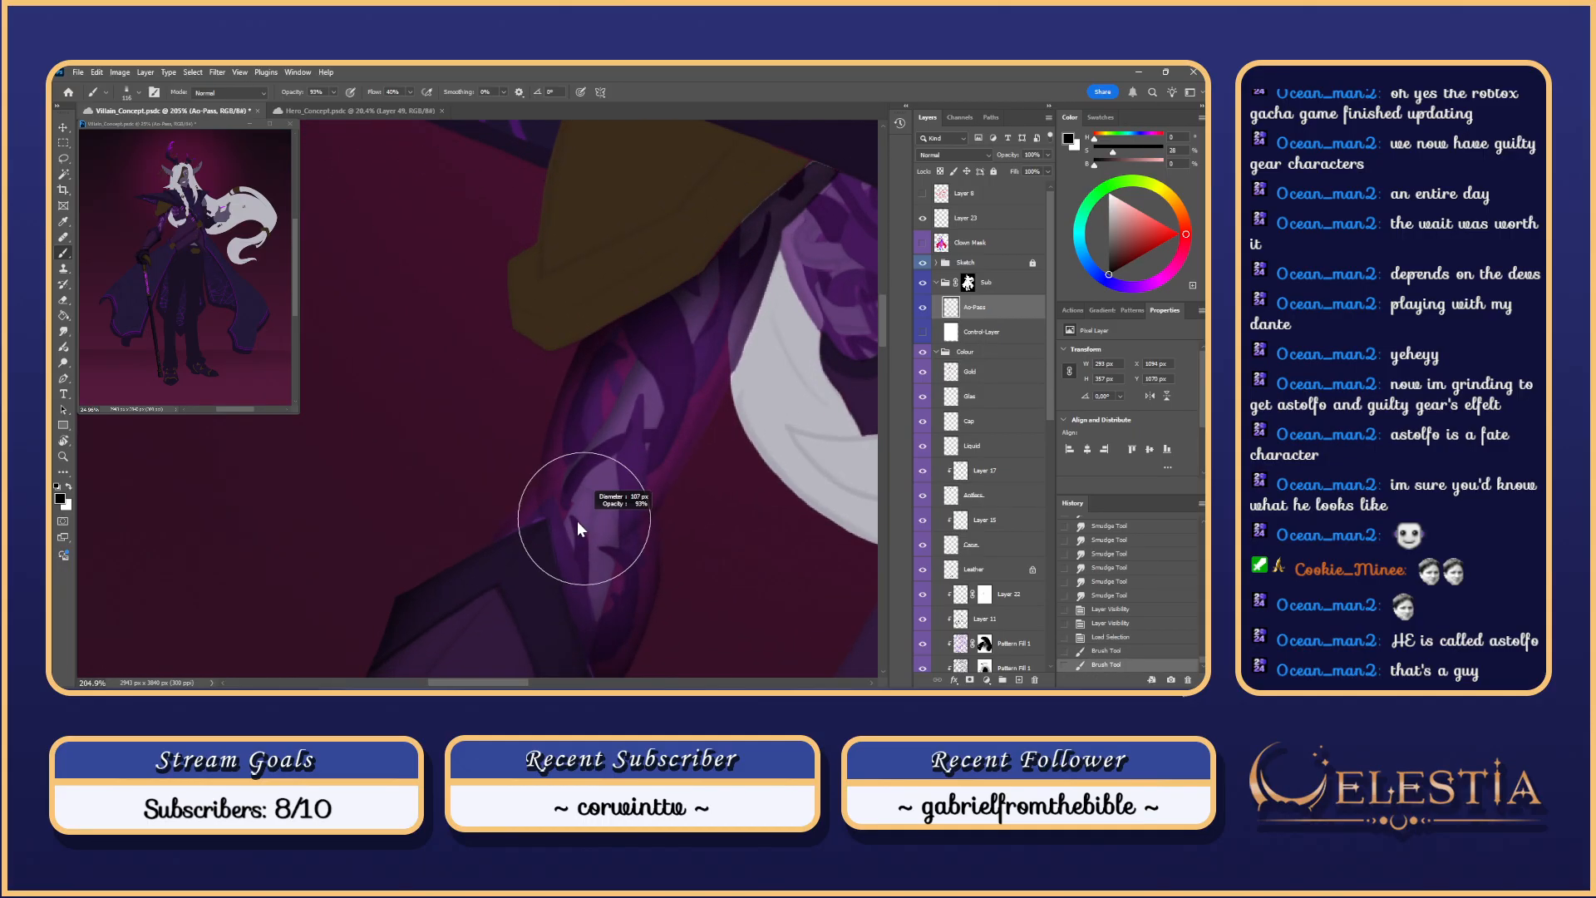
mouse_move(747, 282)
mouse_down()
mouse_move(649, 457)
mouse_move(743, 266)
mouse_up()
key(ctrl+z)
key(ctrl+z)
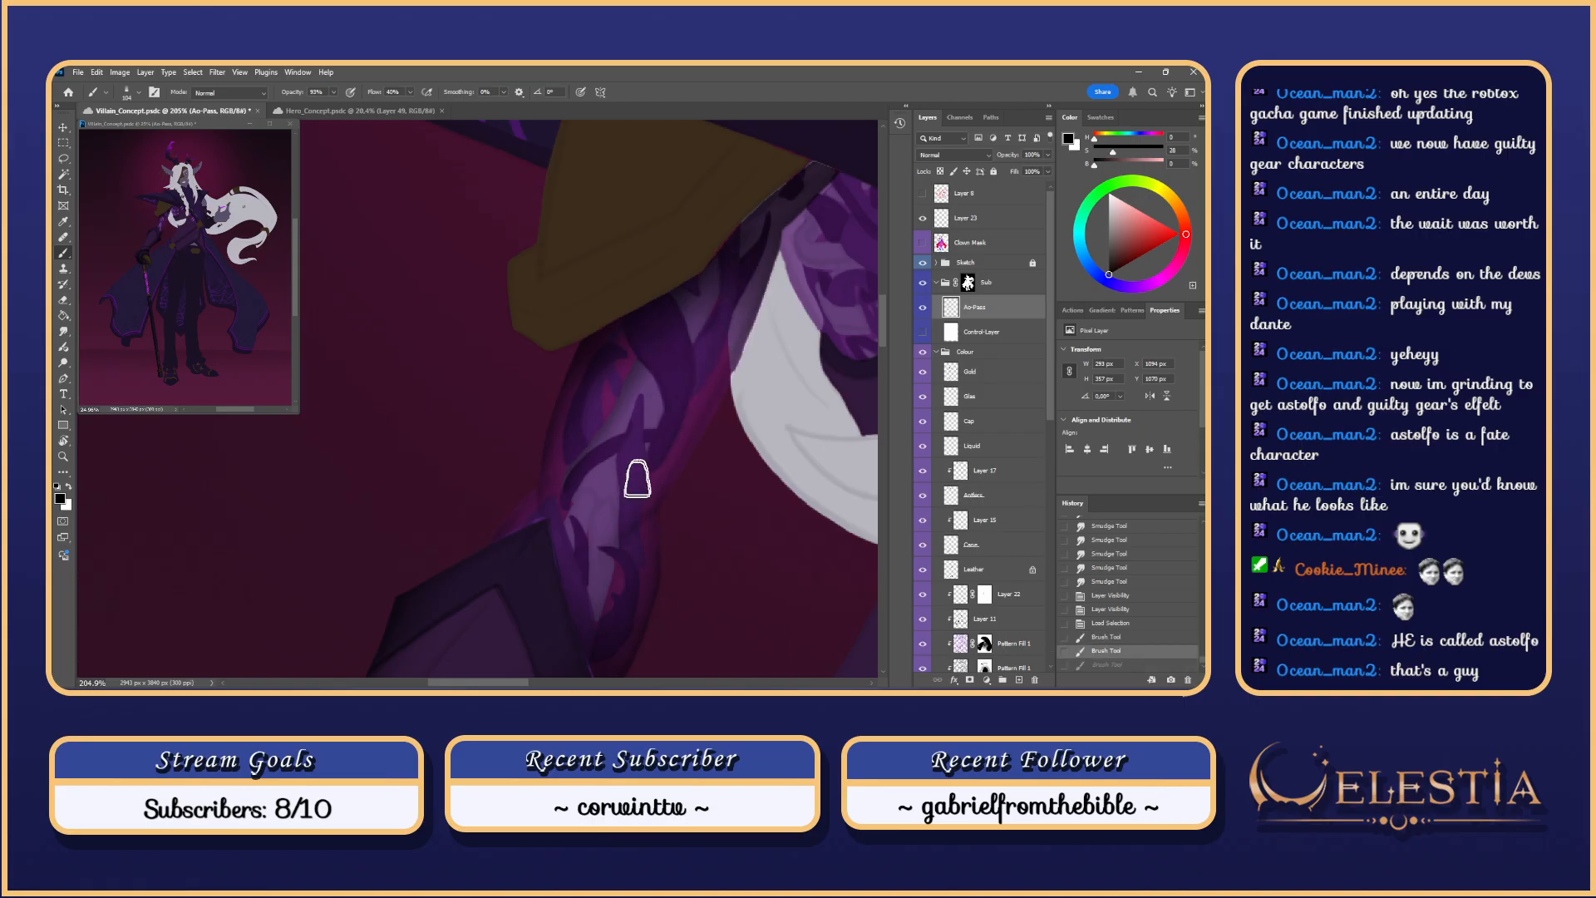
drag(636, 478, 746, 262)
drag(631, 506, 742, 264)
key(ctrl+z)
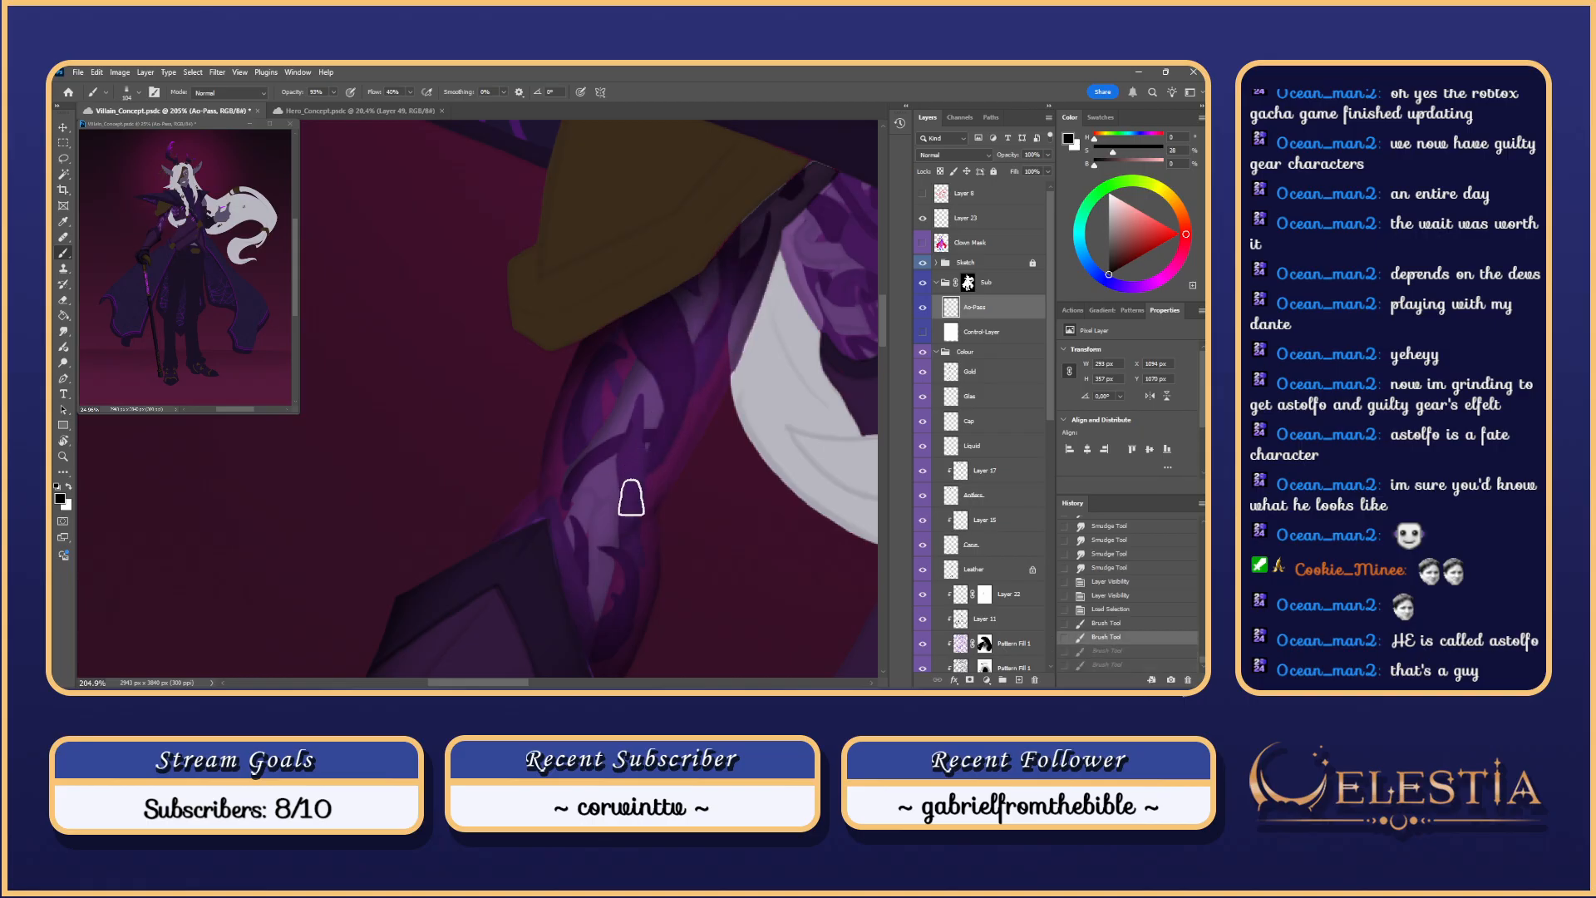
drag(631, 497, 730, 286)
key(ctrl+z)
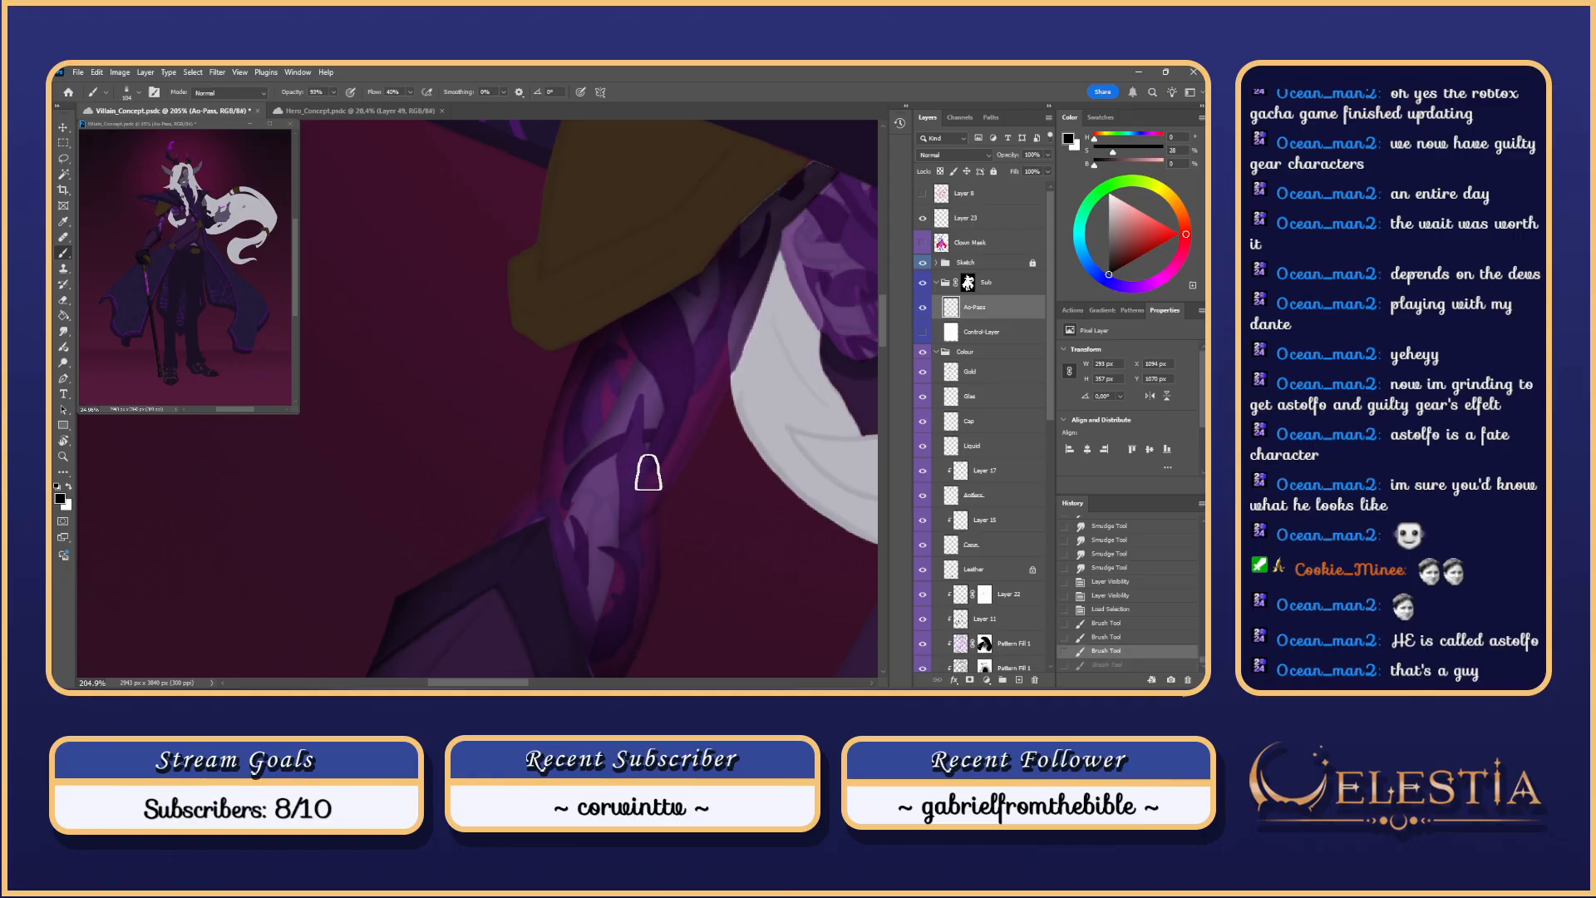
Step: Paint broader arm shading with a 150 px brush, then shrink it to 73 px
key(ctrl+z)
drag(666, 428, 695, 427)
drag(641, 486, 736, 277)
key(ctrl+z)
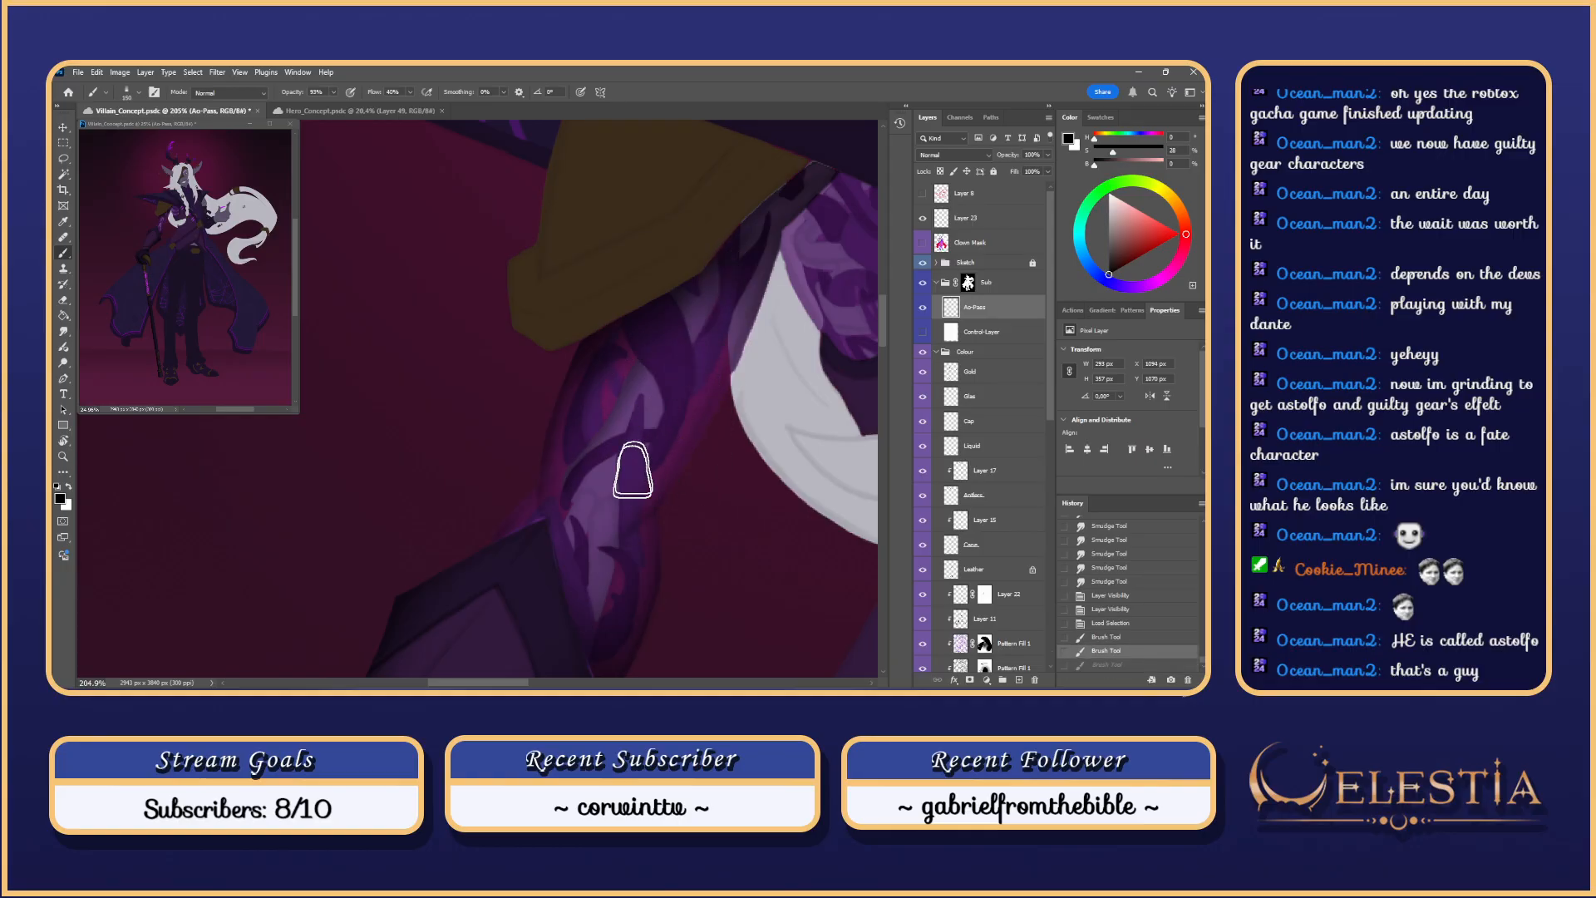
drag(628, 467, 739, 242)
key(ctrl+z)
drag(627, 499, 738, 242)
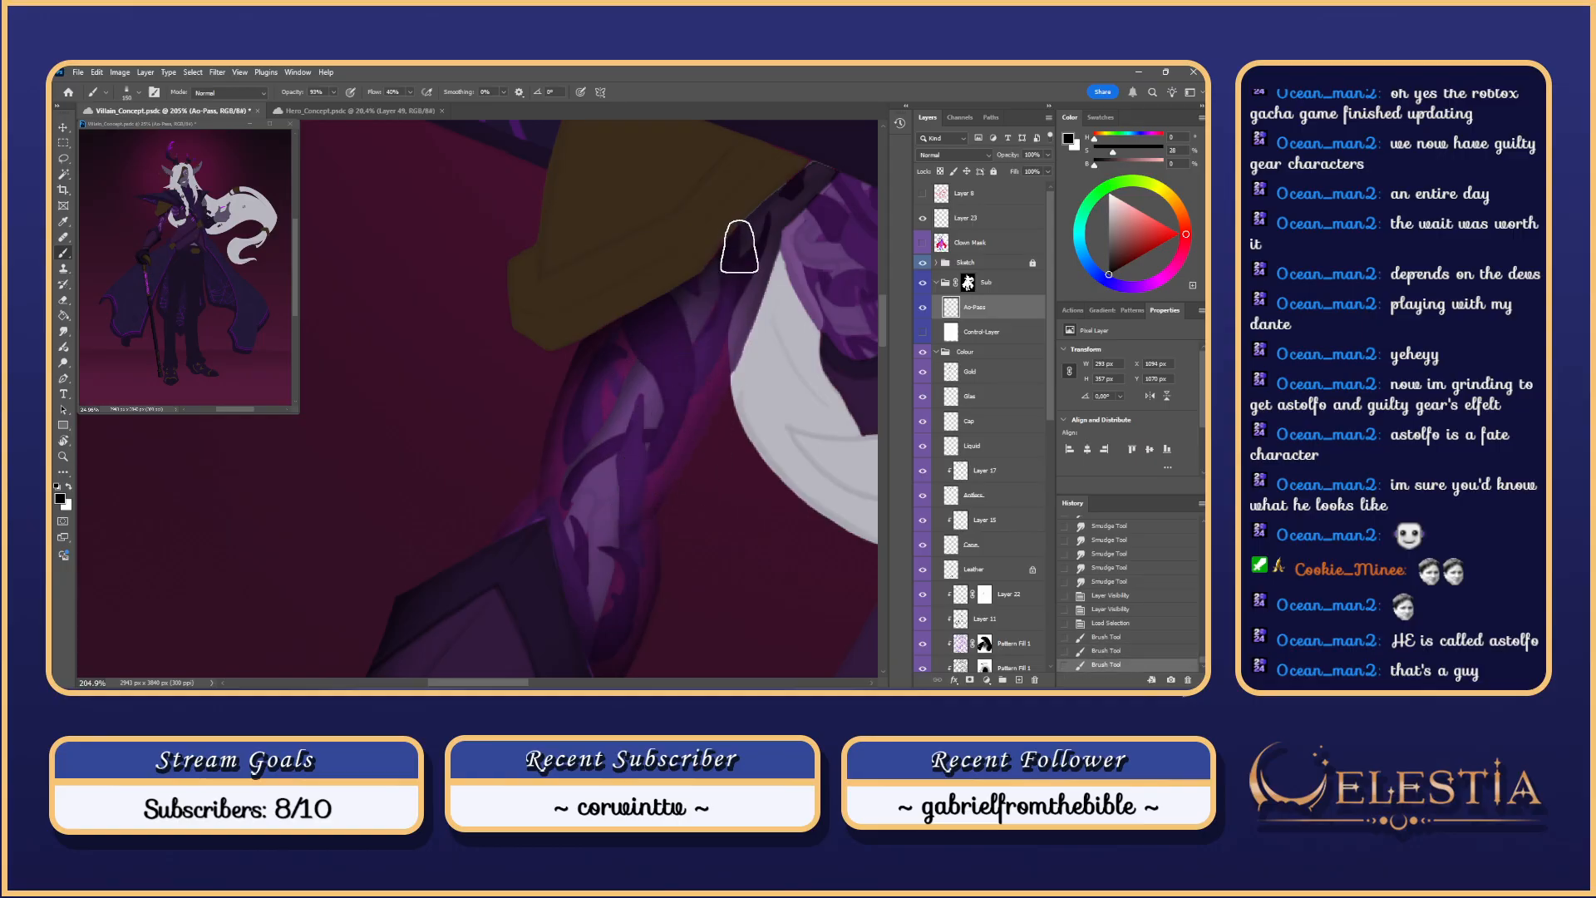
mouse_move(541, 546)
mouse_down()
mouse_move(594, 482)
mouse_move(611, 487)
mouse_move(473, 497)
mouse_up()
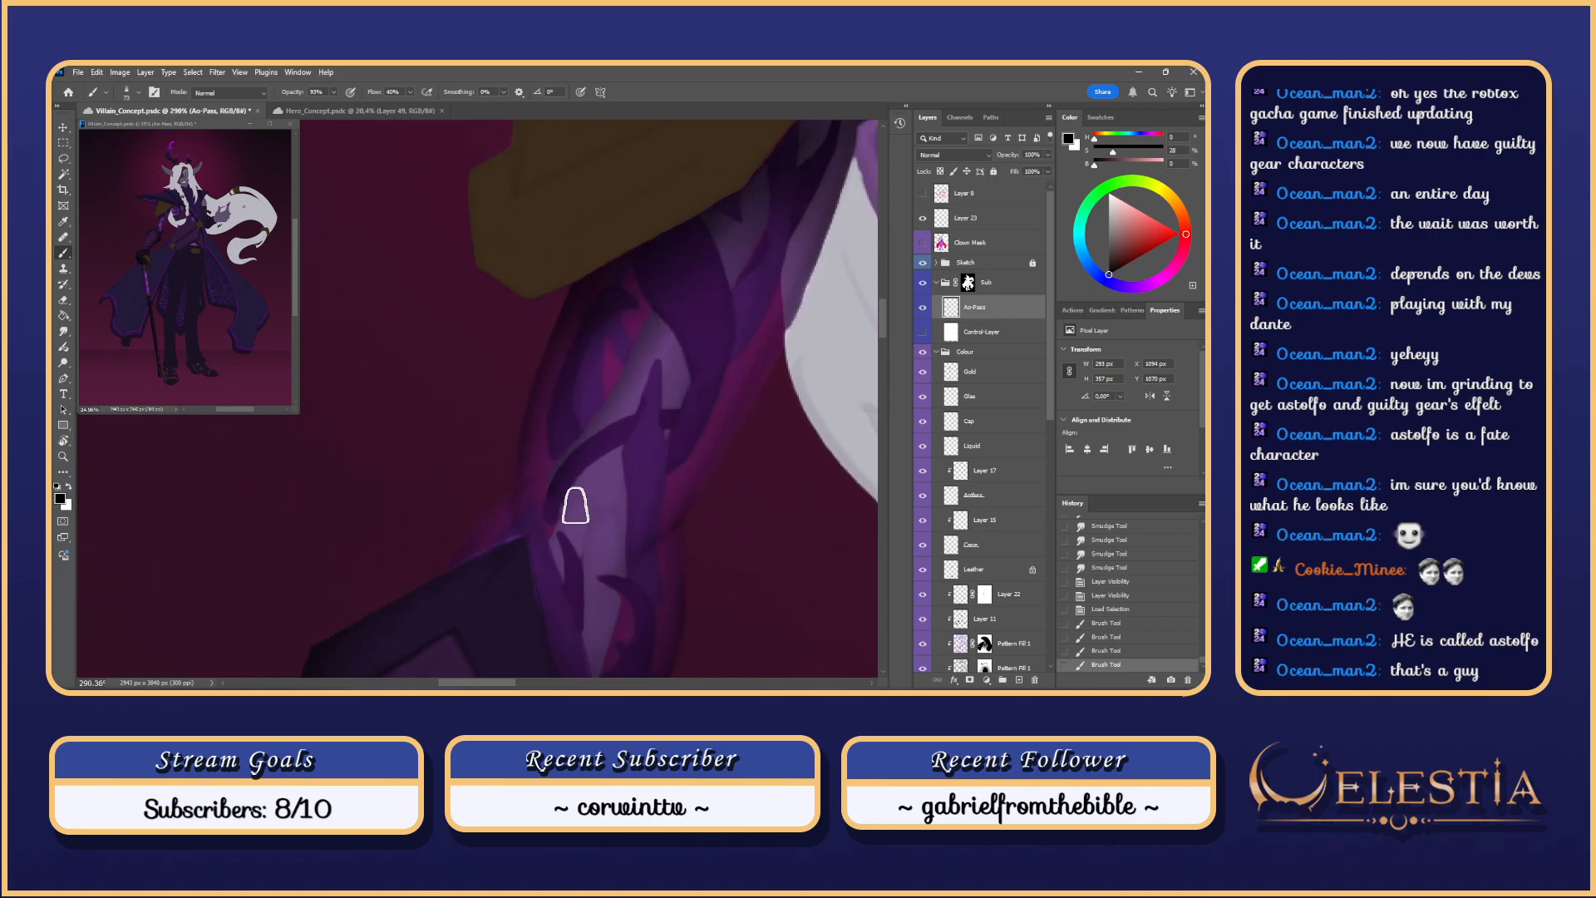
mouse_move(577, 500)
mouse_down()
mouse_move(617, 503)
mouse_move(602, 511)
mouse_move(589, 488)
mouse_move(577, 555)
mouse_move(625, 500)
mouse_move(550, 517)
mouse_move(581, 575)
mouse_move(623, 500)
mouse_move(600, 488)
mouse_move(570, 565)
mouse_move(580, 580)
mouse_move(624, 510)
mouse_move(574, 482)
mouse_move(591, 529)
mouse_move(622, 508)
mouse_move(545, 514)
mouse_up()
key(ctrl+z)
key(ctrl+z)
key(ctrl+z)
key(ctrl+z)
key(ctrl+z)
Step: Erase and lighten parts of the arm's dark shading with a soft eraser preset
key(e)
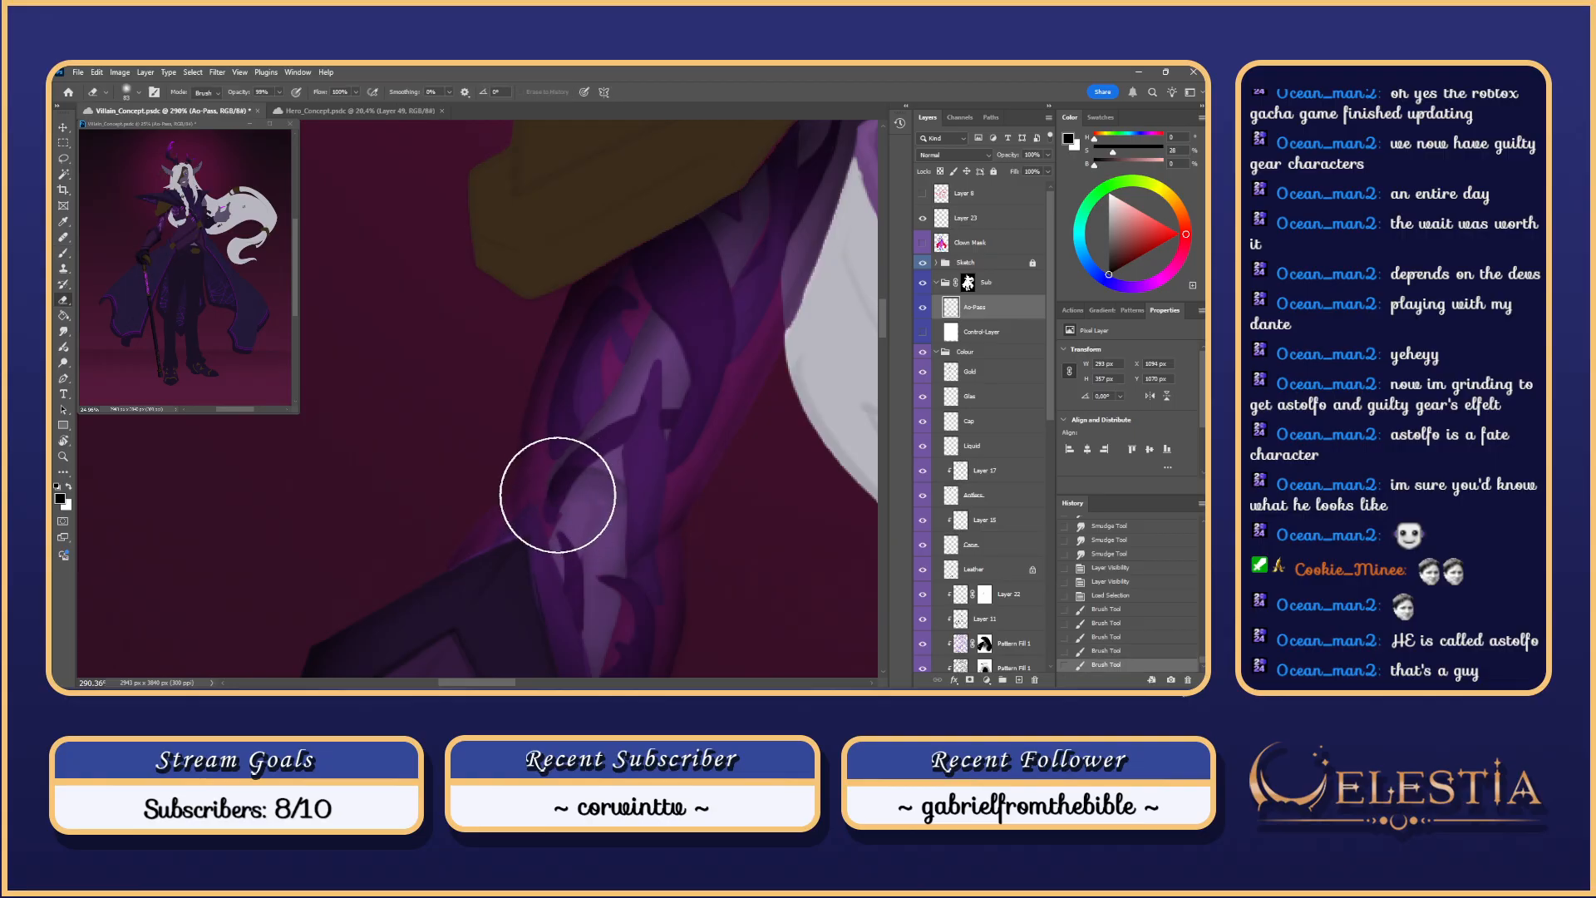
right_click(559, 495)
click(675, 568)
drag(546, 525, 611, 442)
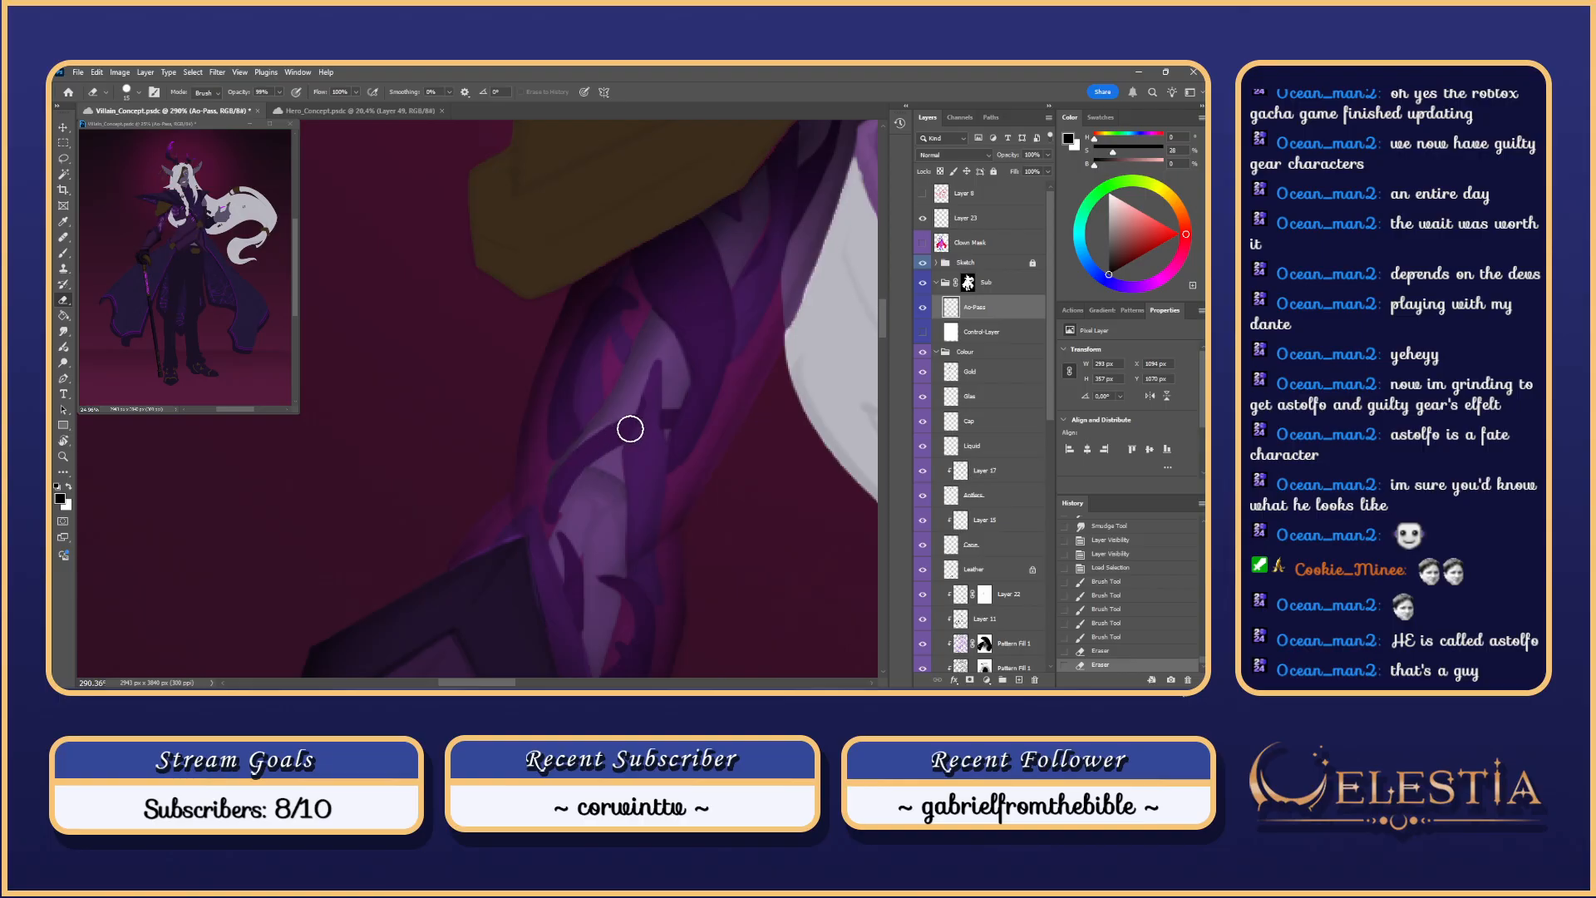
drag(555, 497, 546, 524)
key(b)
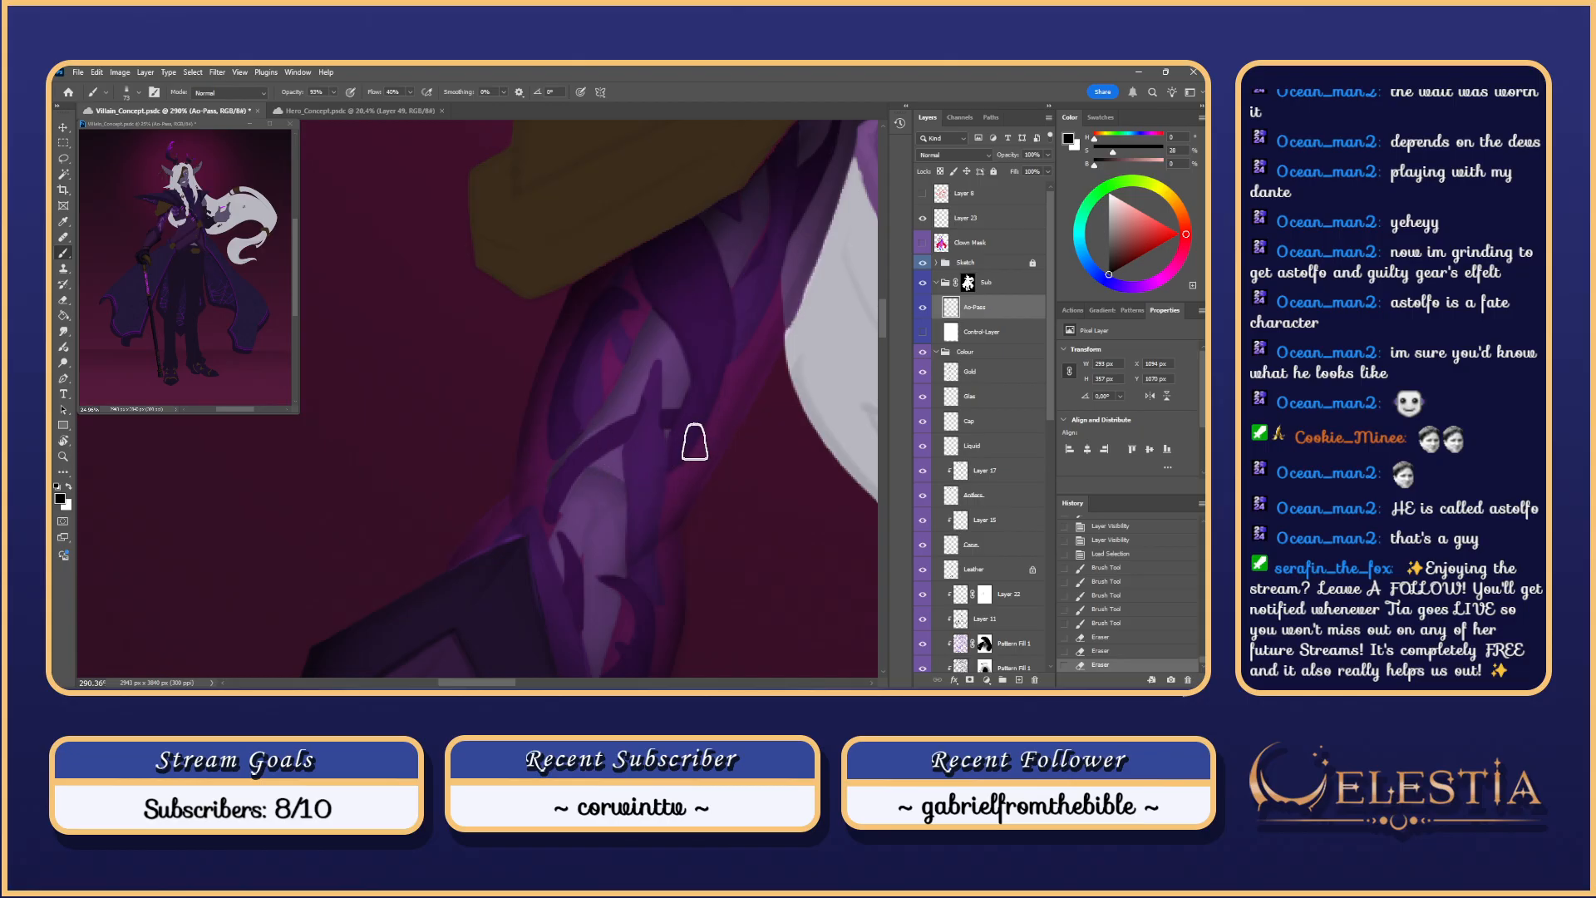
scroll(659, 485, down, 3)
key(ctrl+z)
key(ctrl+z)
key(ctrl+z)
key(ctrl+z)
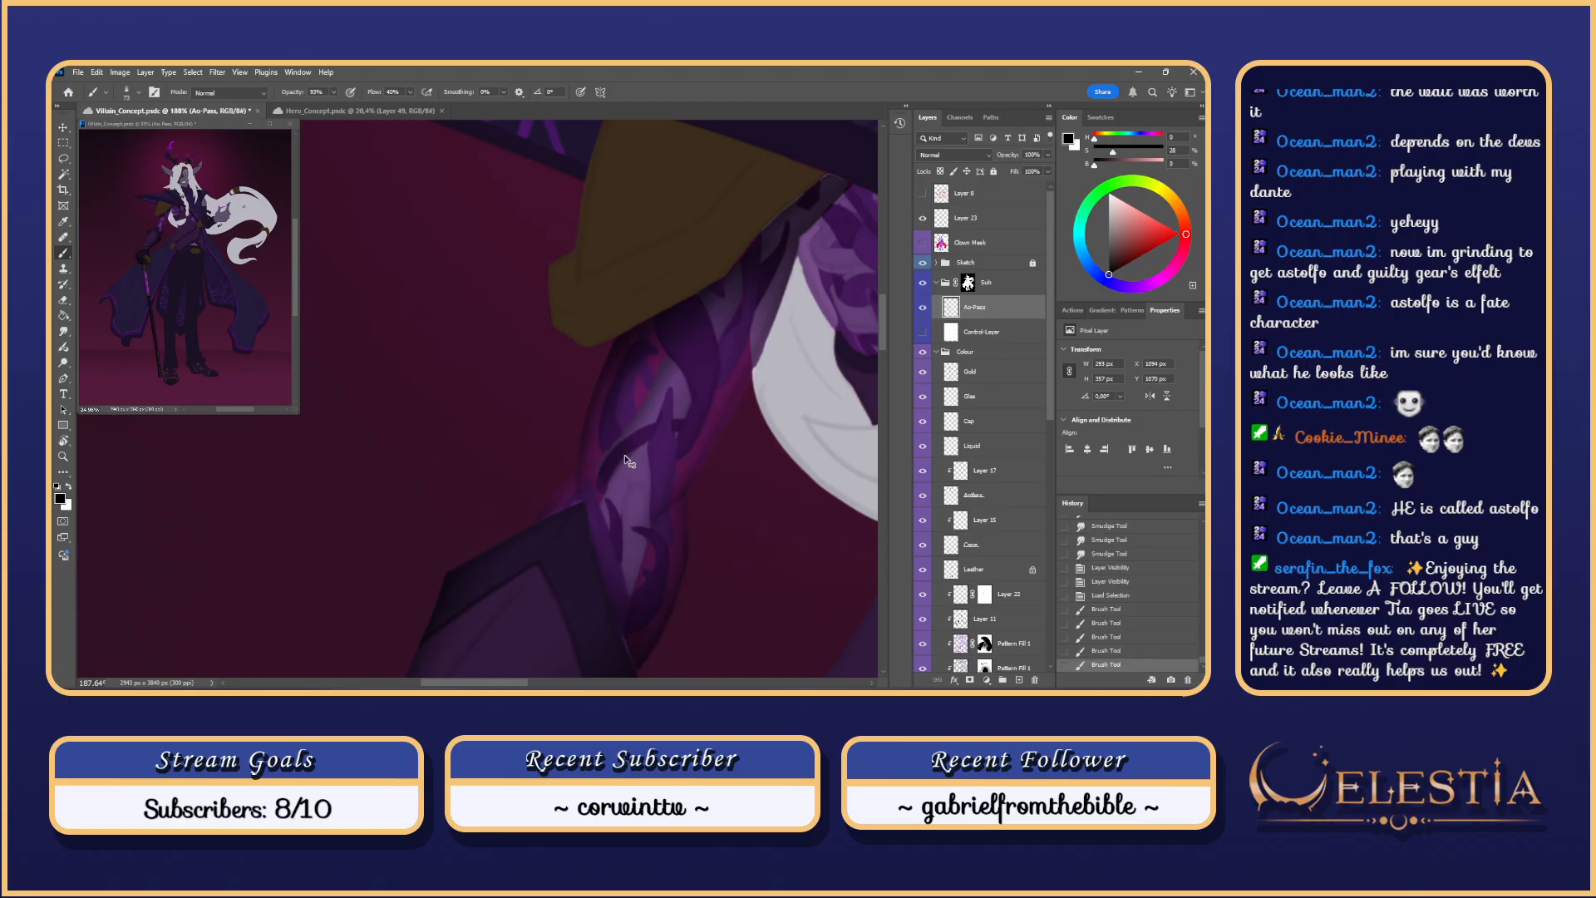
key(e)
drag(619, 454, 600, 483)
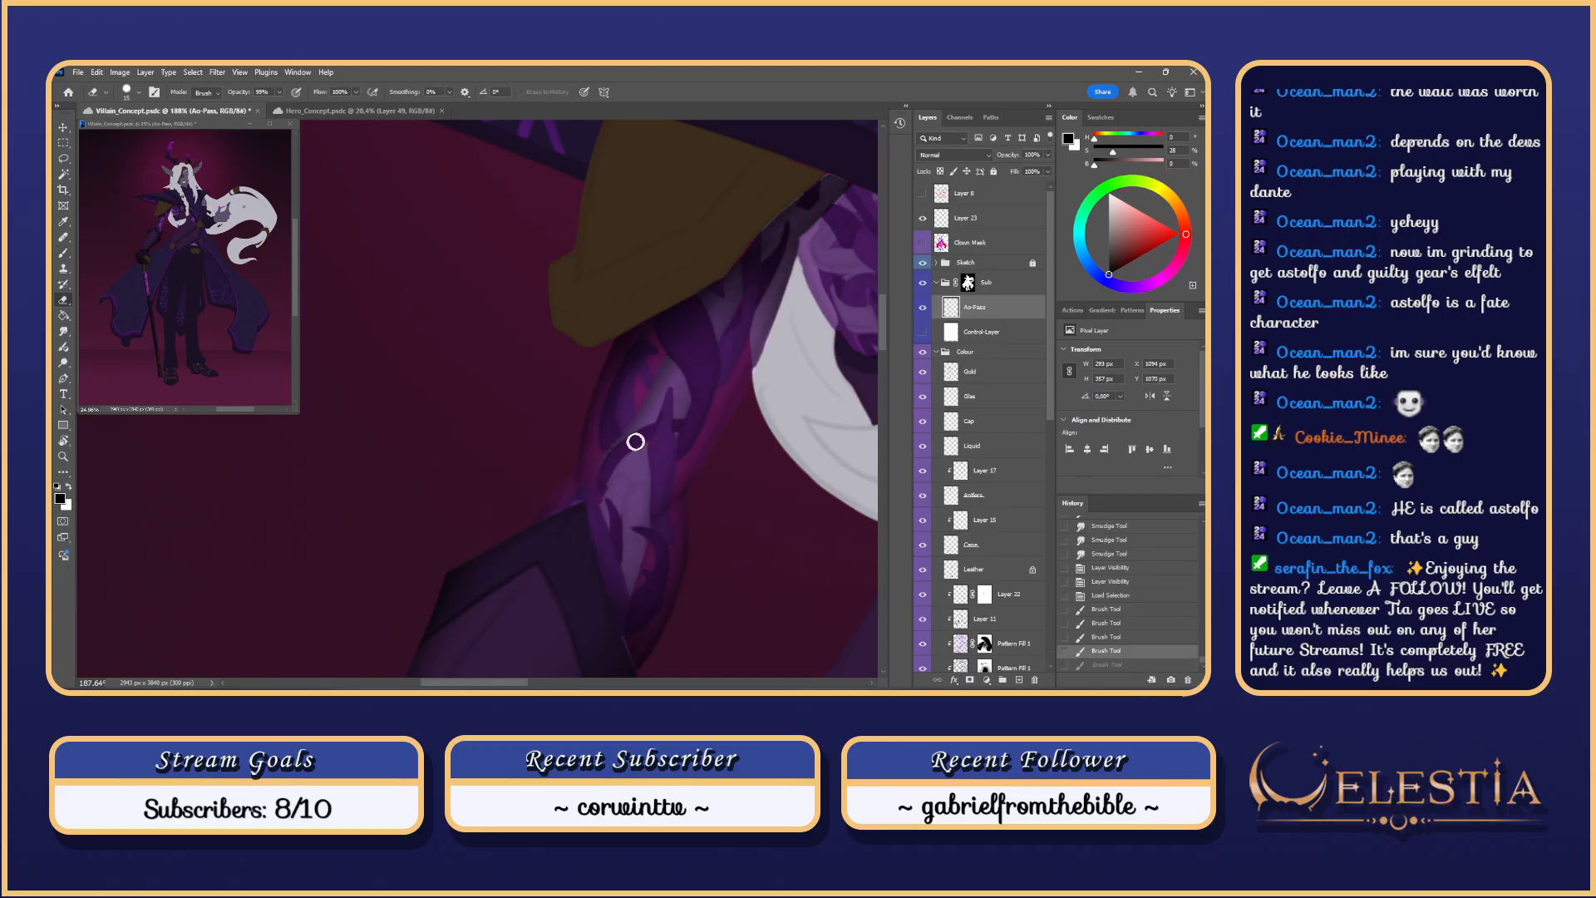
drag(646, 430, 602, 484)
Step: Lasso-select around the engraved plates, extending the selection and trimming it on the lower arm
key(l)
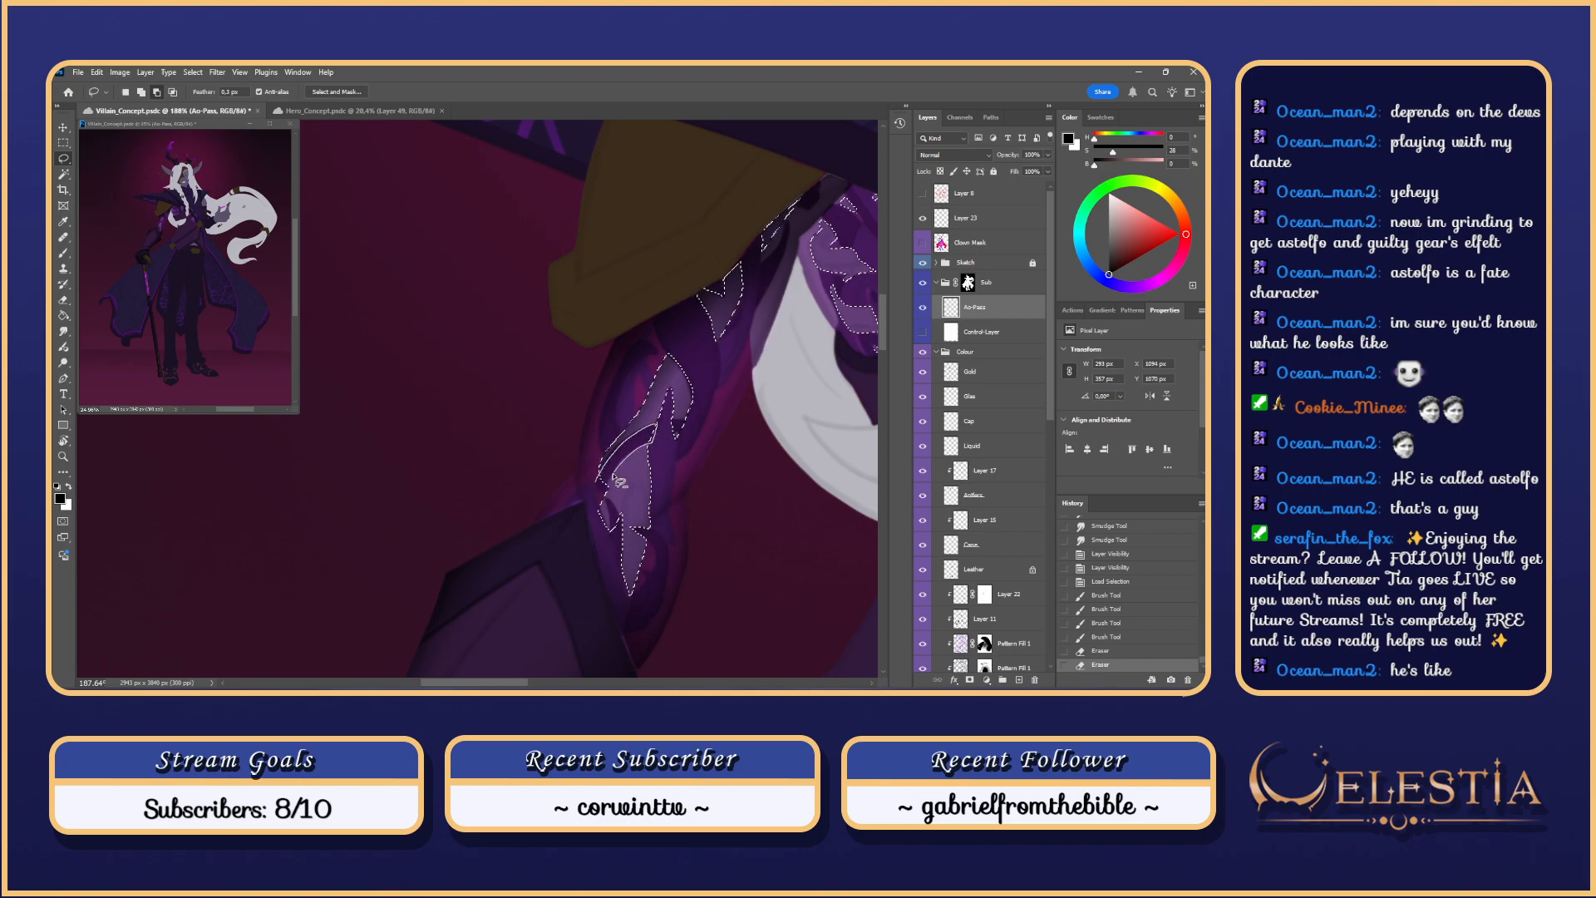
mouse_move(600, 488)
mouse_down()
mouse_move(644, 429)
mouse_move(608, 483)
mouse_move(646, 447)
mouse_move(613, 501)
mouse_up()
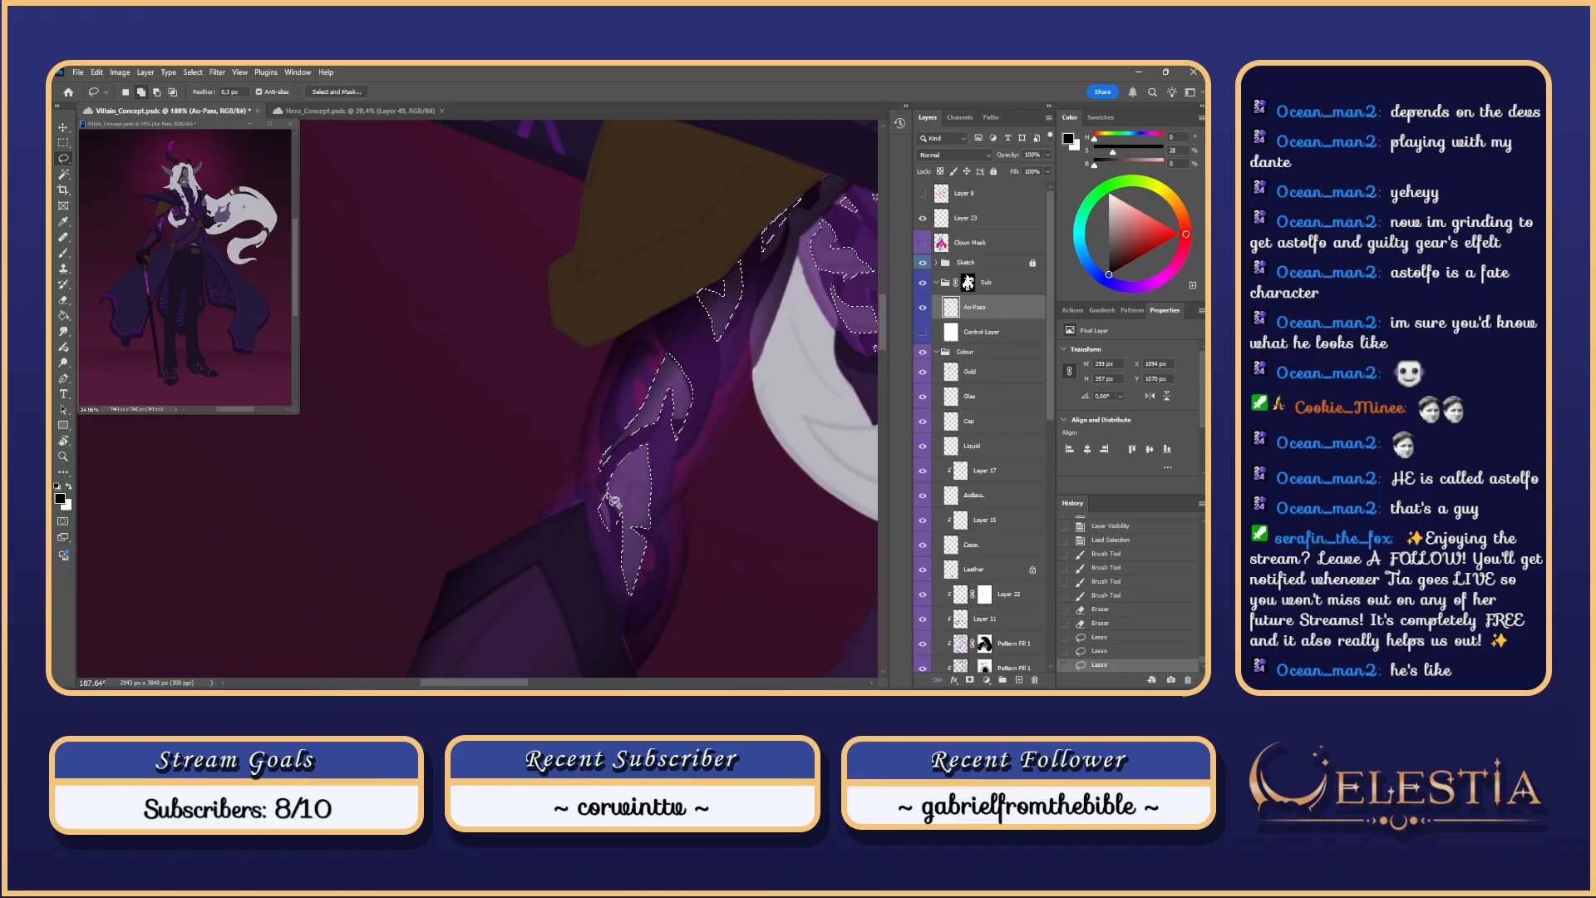
key(alt)
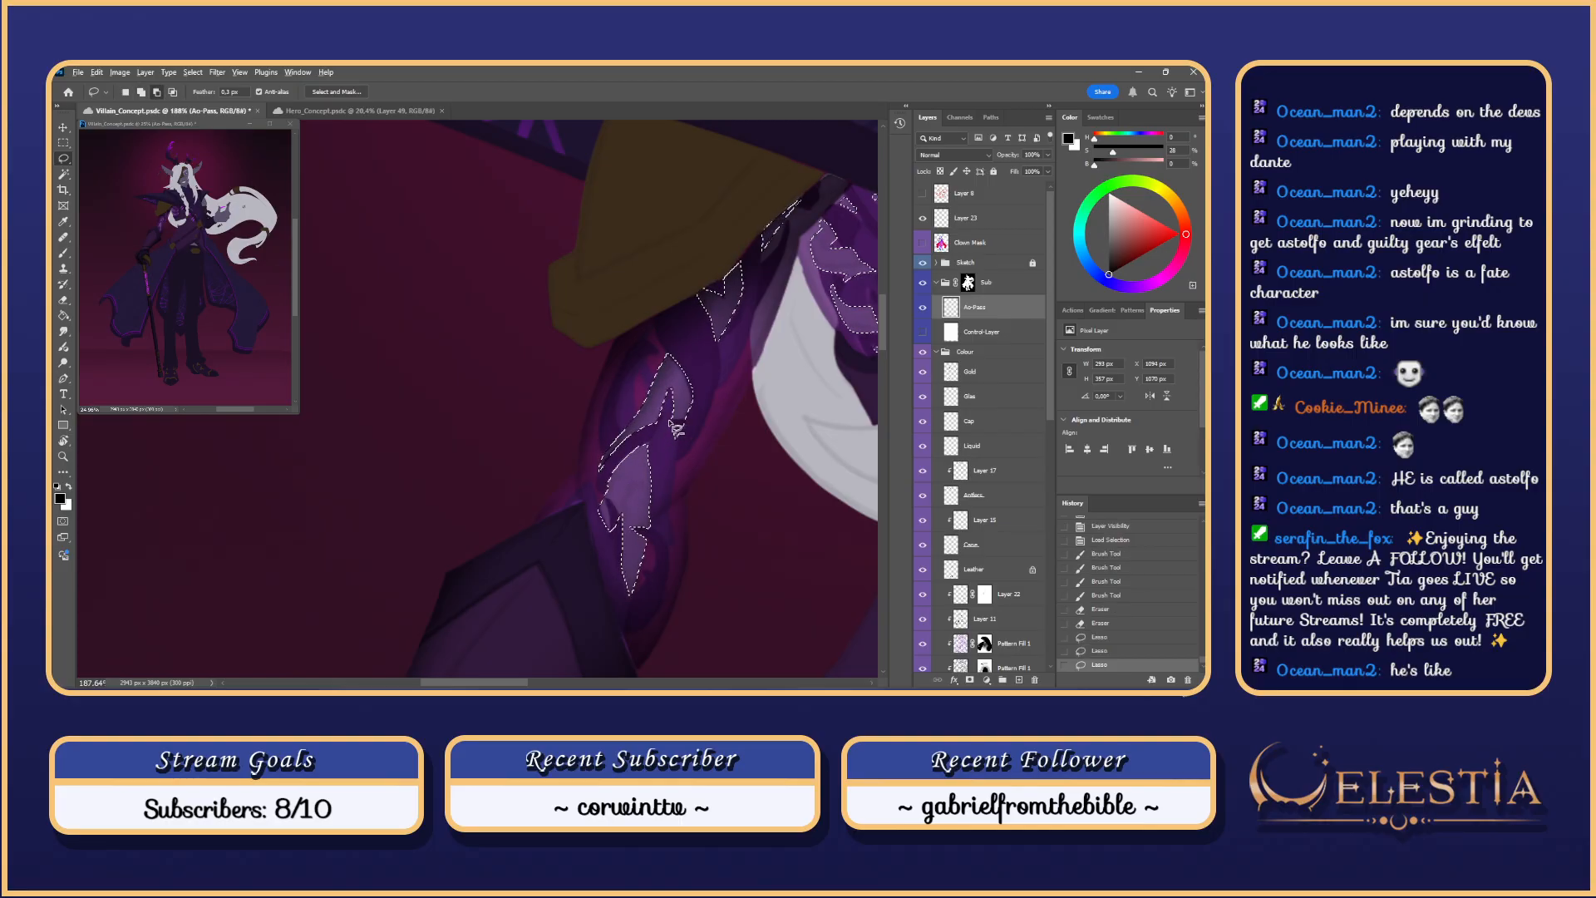
drag(688, 425, 653, 507)
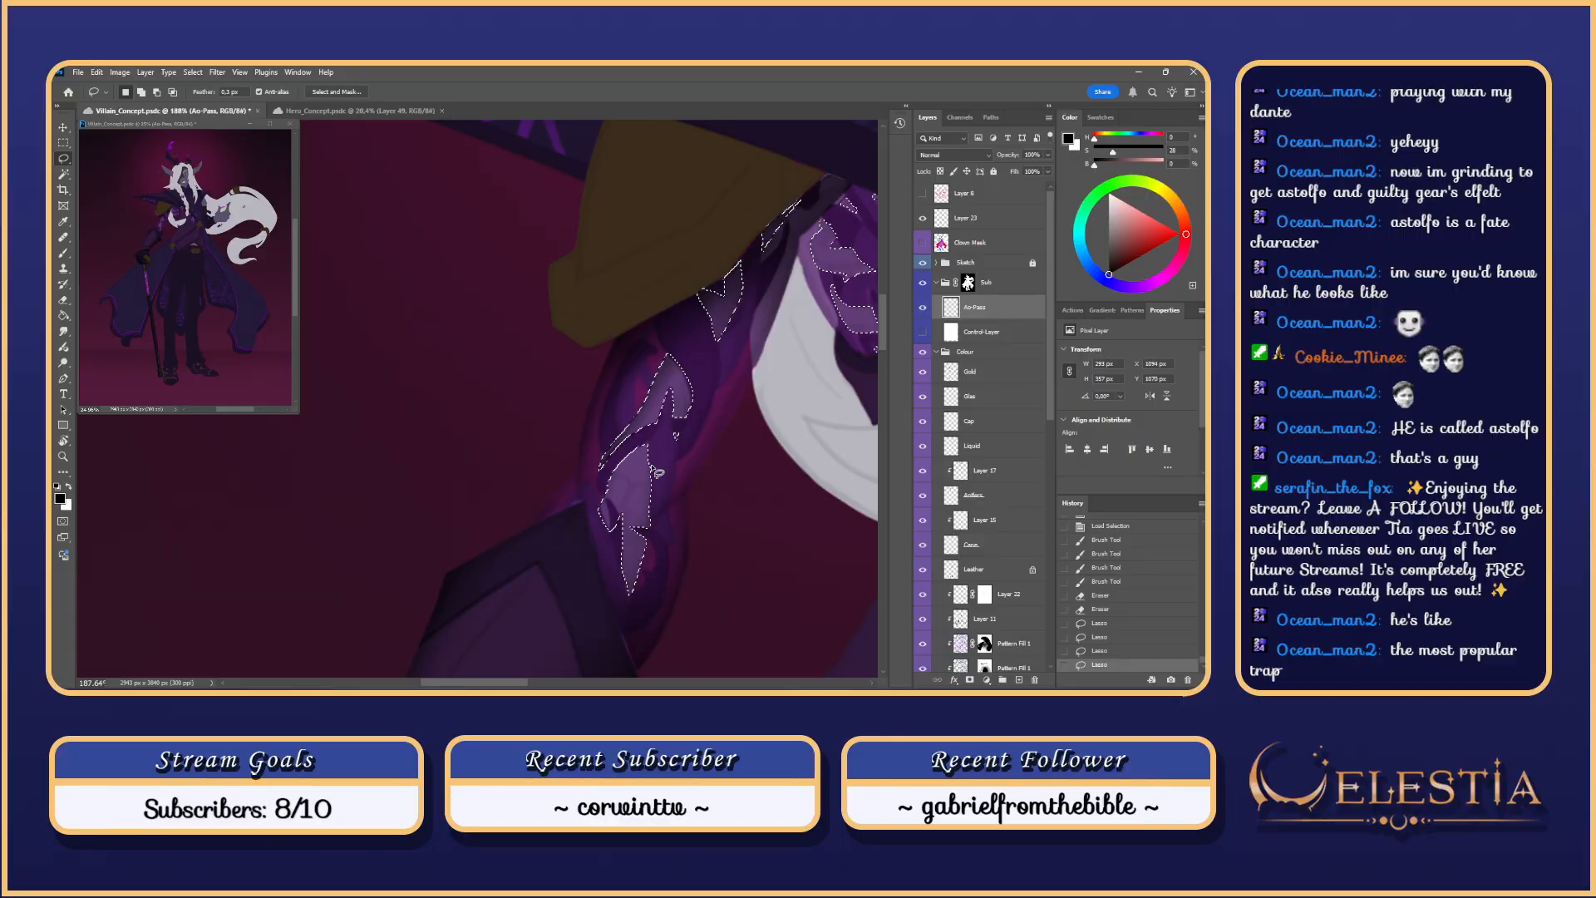
mouse_move(711, 417)
mouse_down()
mouse_move(662, 486)
mouse_move(669, 469)
mouse_up()
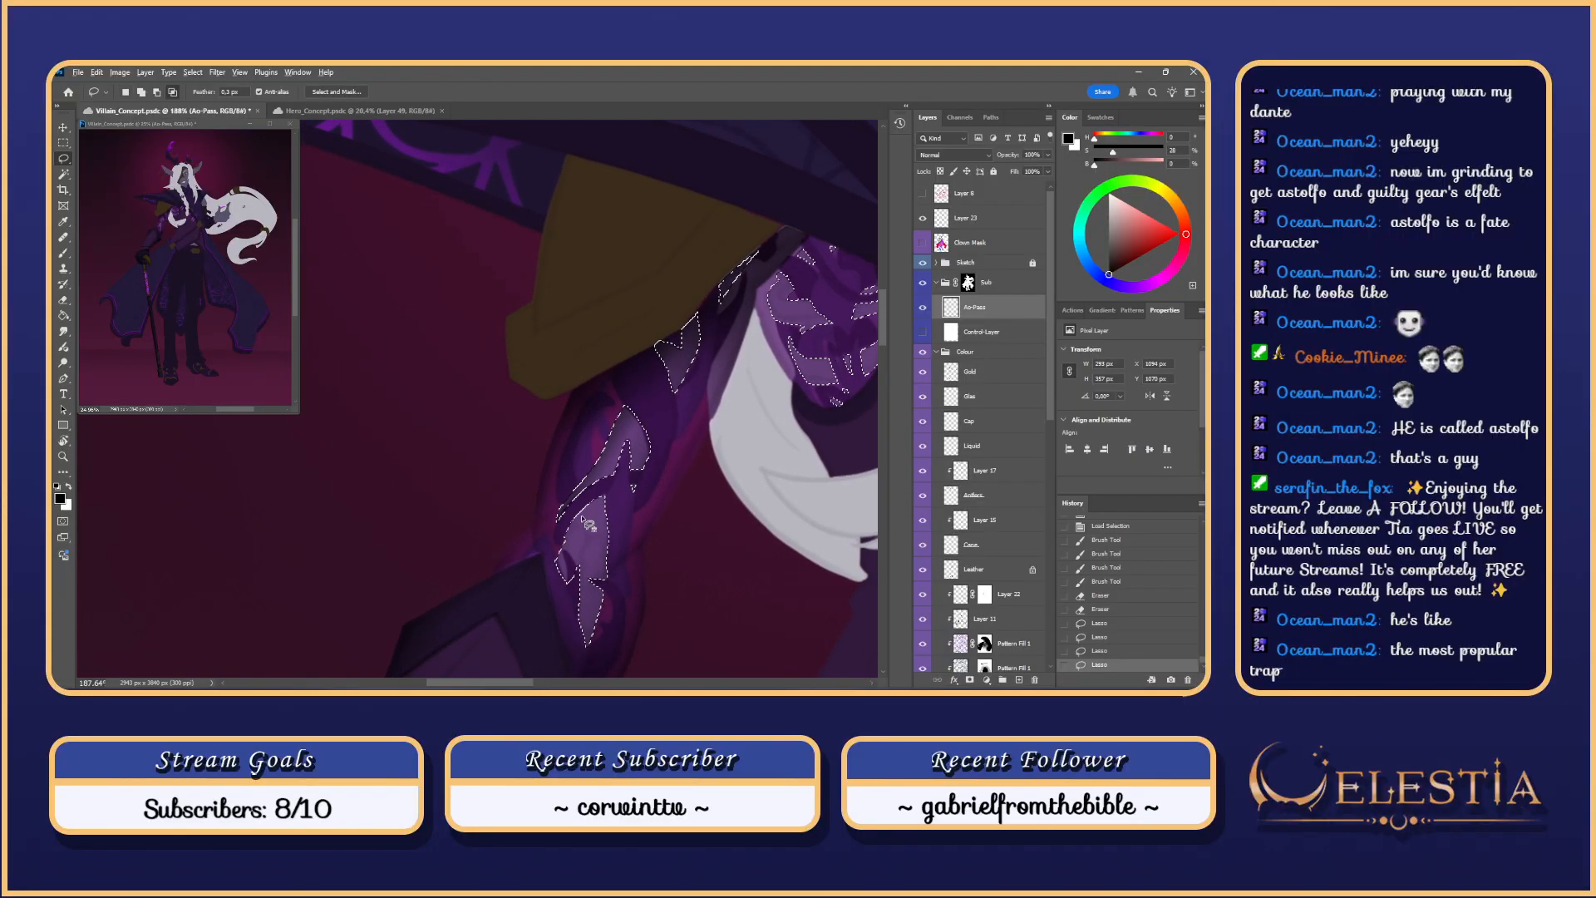
mouse_move(599, 510)
mouse_down()
mouse_move(571, 530)
mouse_move(609, 496)
mouse_move(593, 574)
mouse_up()
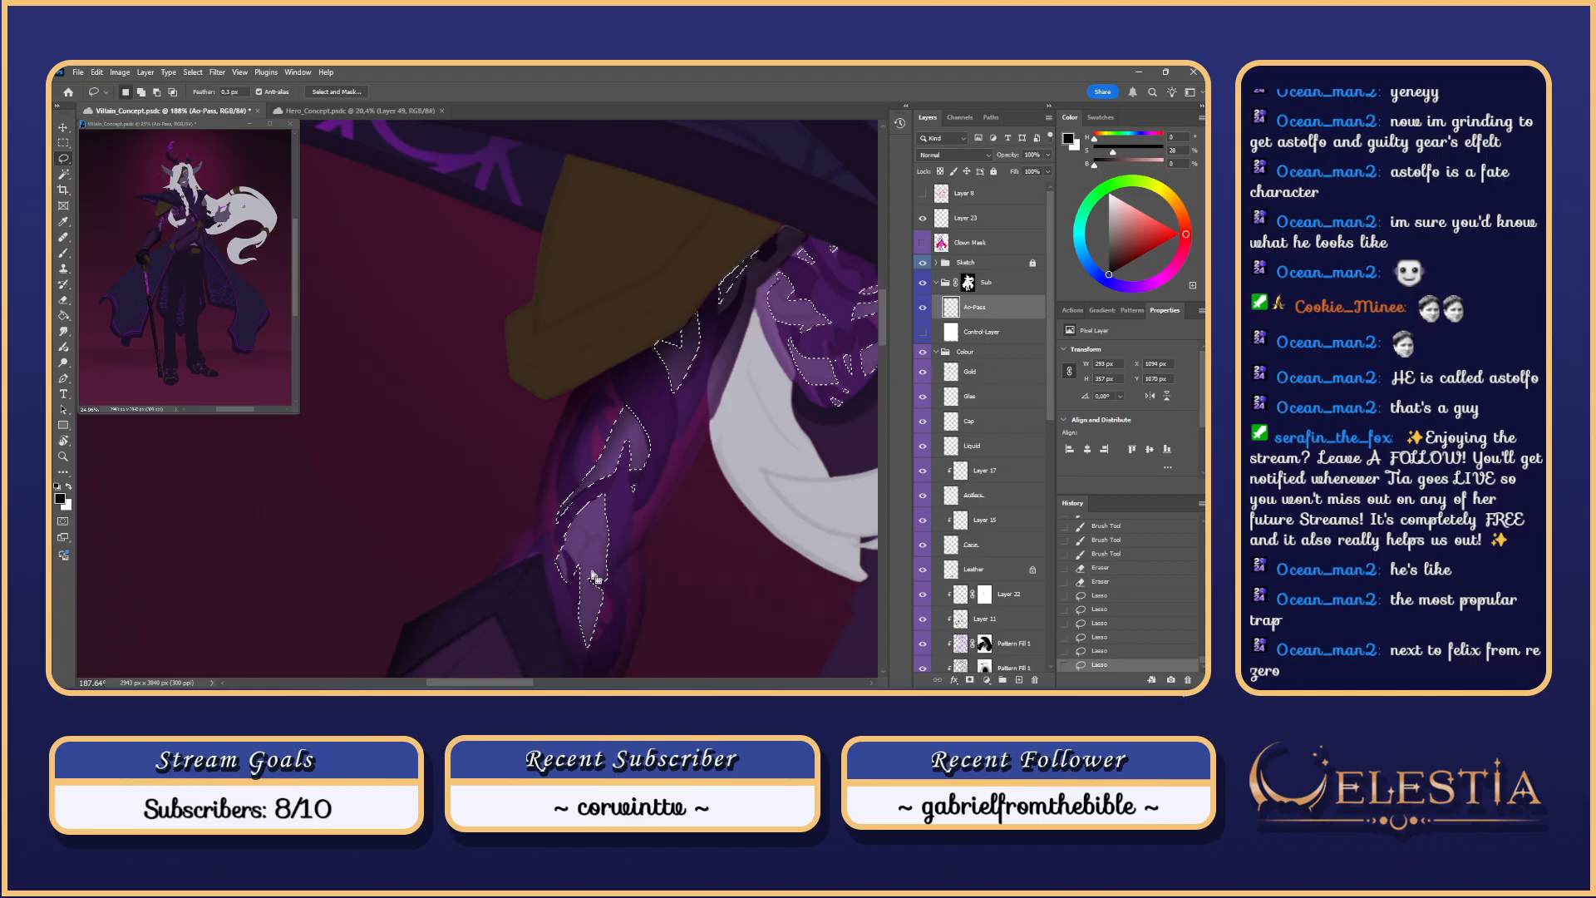
scroll(623, 513, down, 2)
Step: Switch back to the brush and make Layer 23 the working layer
key(b)
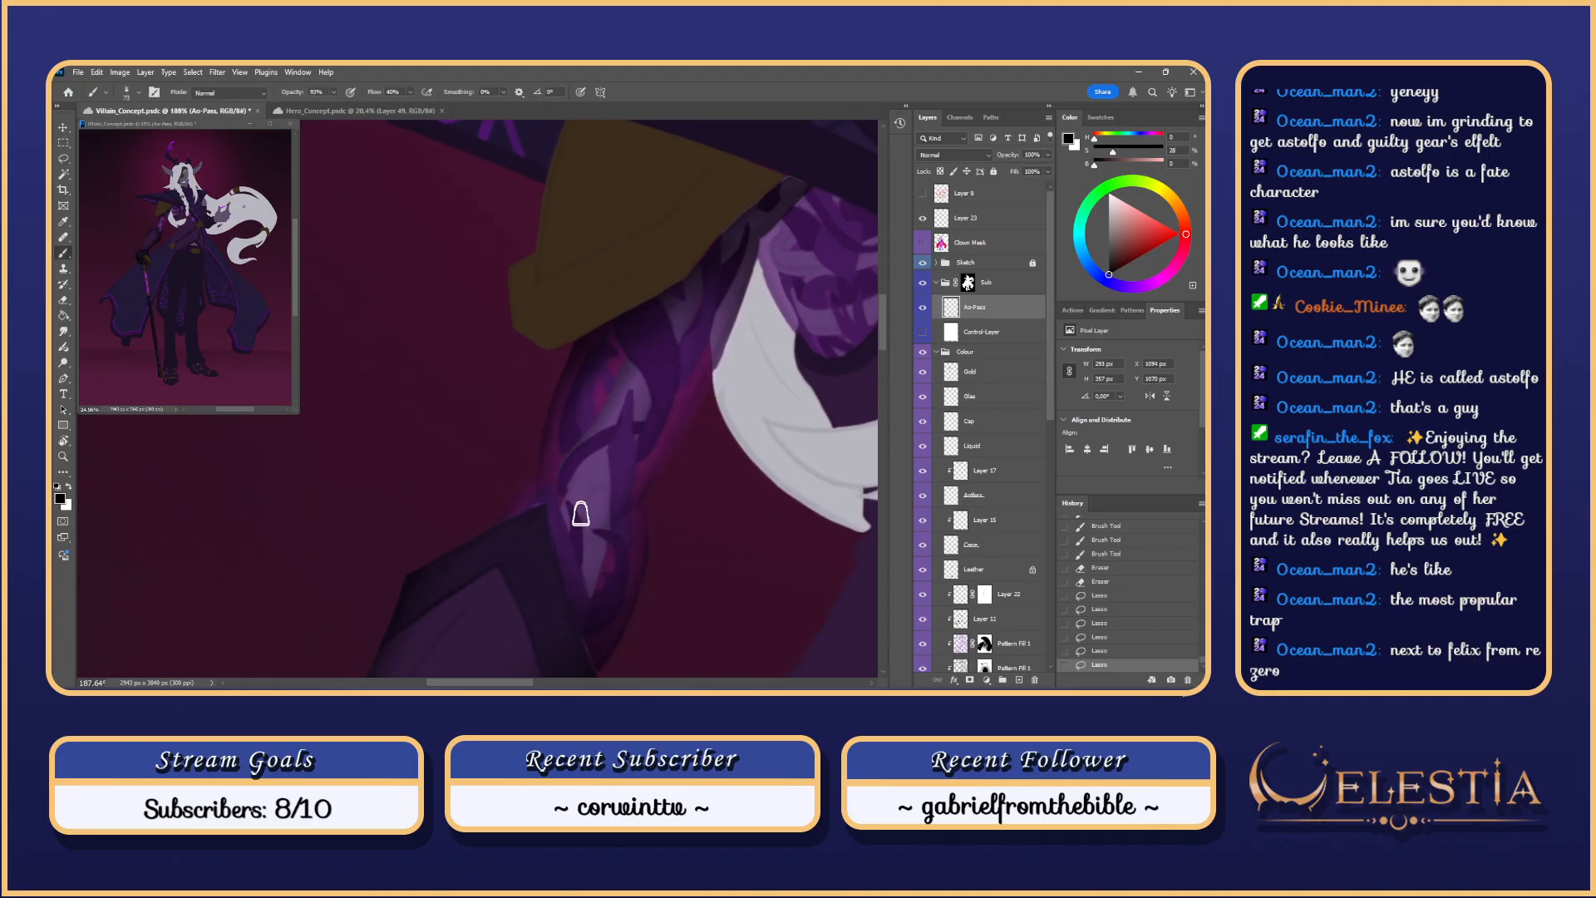
scroll(580, 514, up, 2)
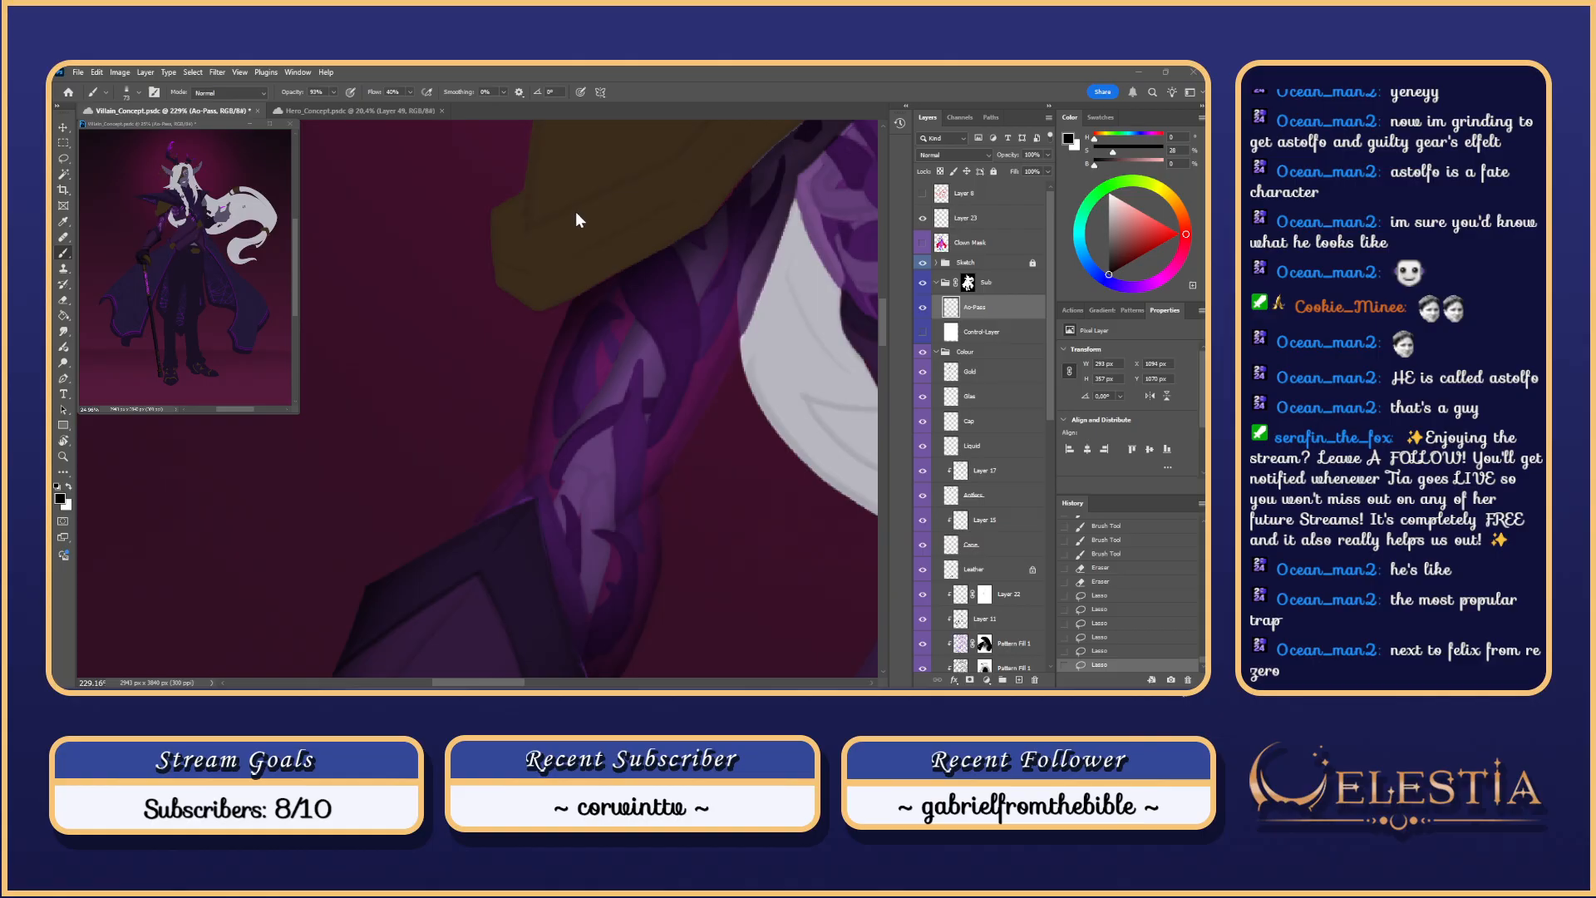
drag(883, 327, 893, 272)
scroll(744, 496, down, 8)
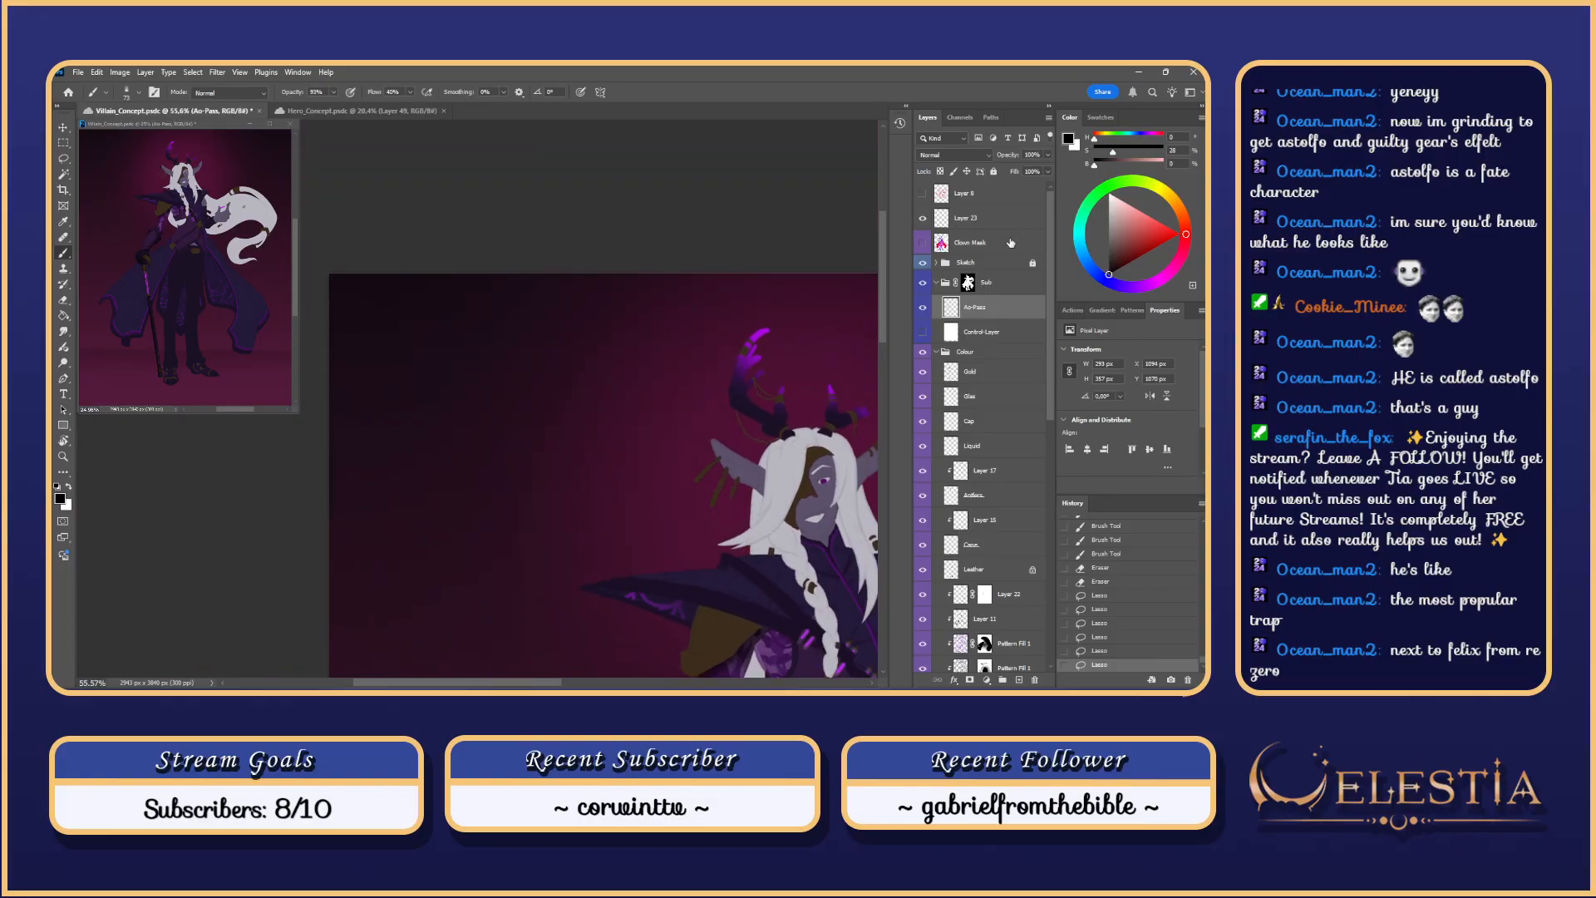
click(1008, 221)
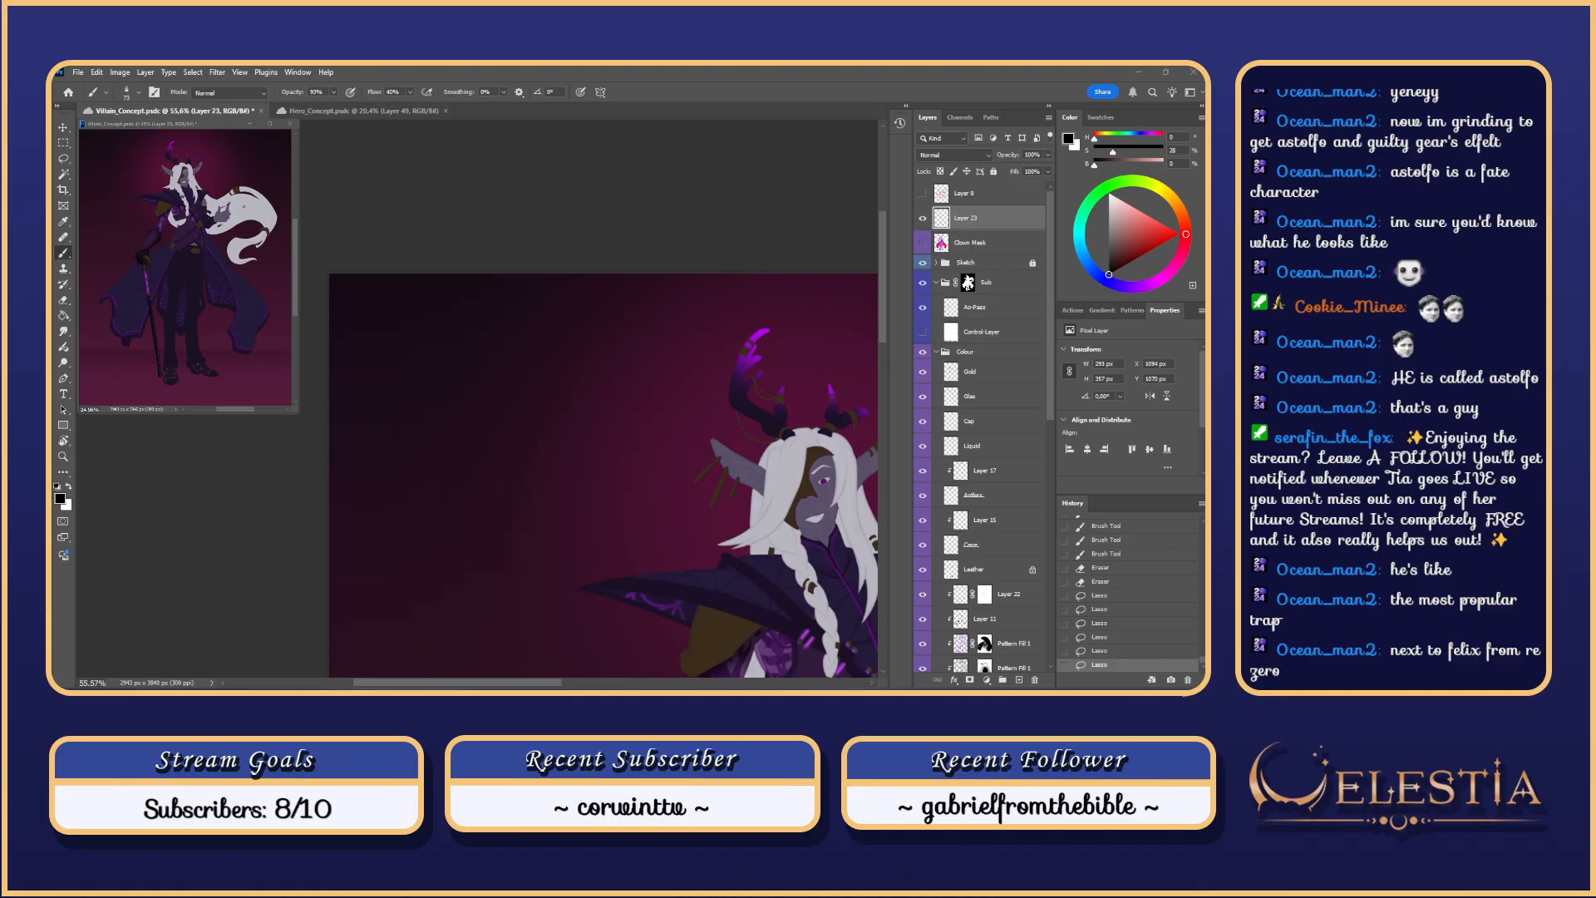
Step: Paste a chibi reference character and move it up and left on the canvas
key(ctrl+v)
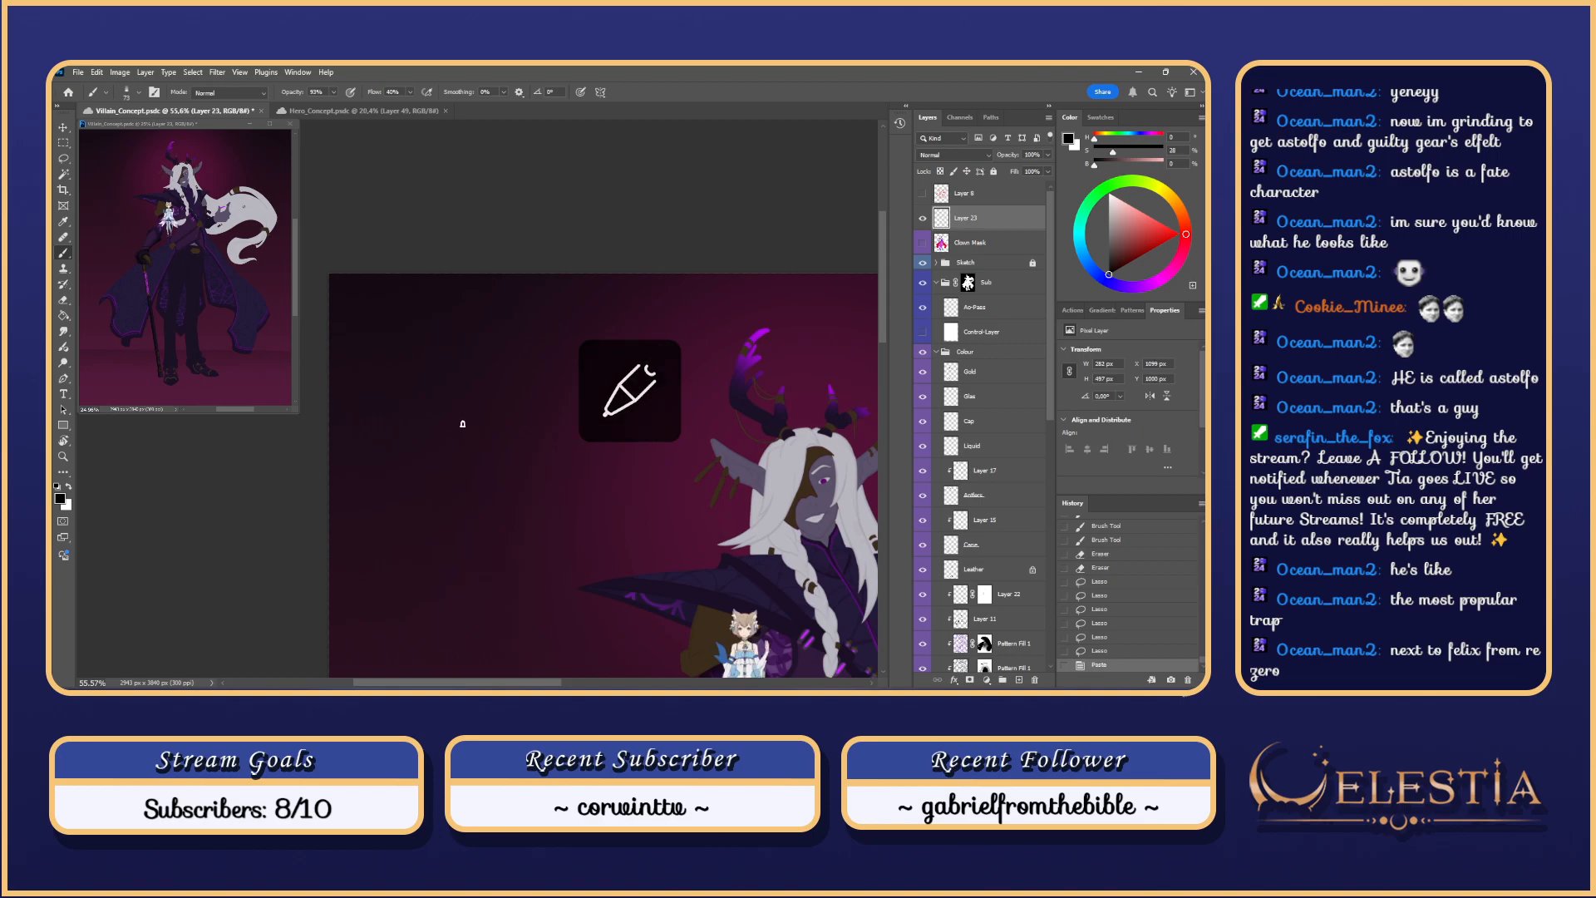
key(ctrl+t)
drag(751, 657, 464, 389)
scroll(464, 389, up, 6)
scroll(462, 387, down, 1)
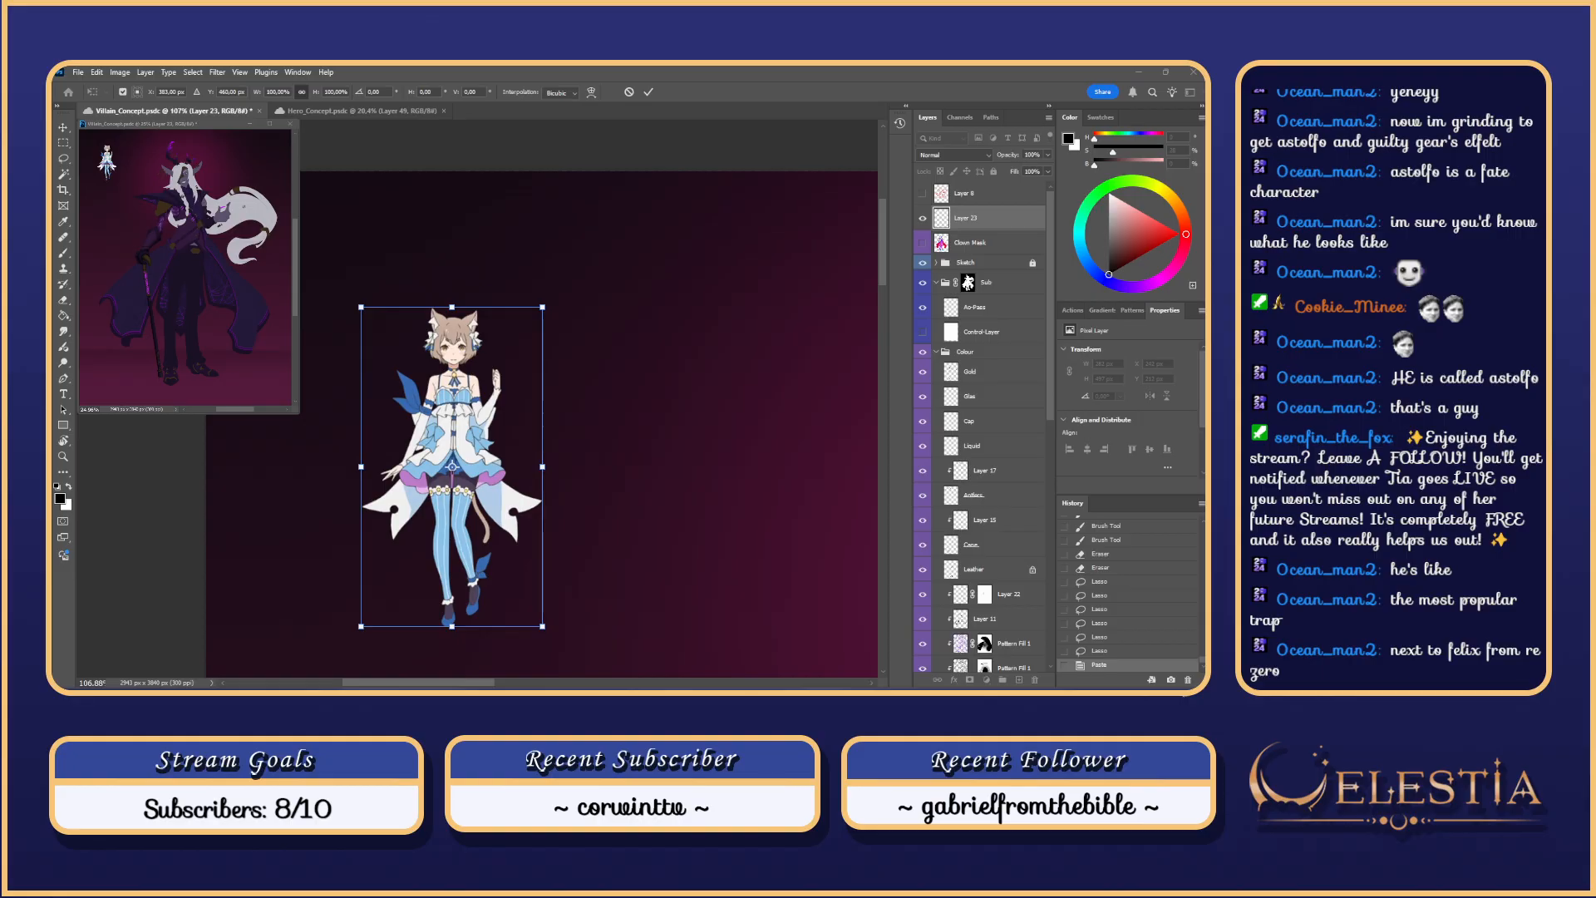
click(622, 418)
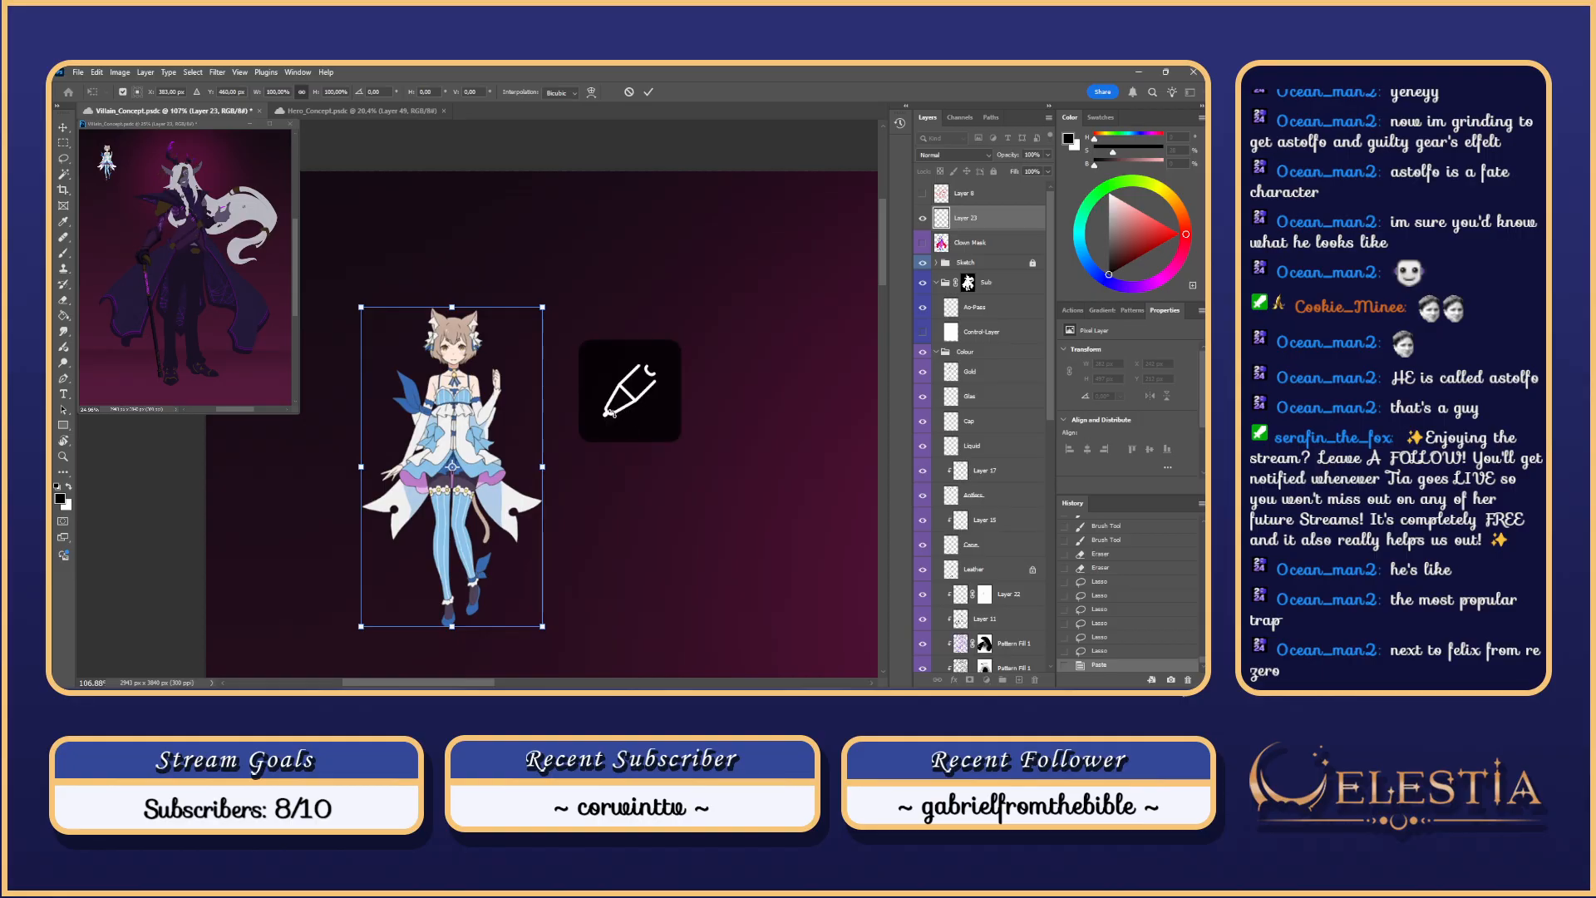
scroll(650, 469, down, 2)
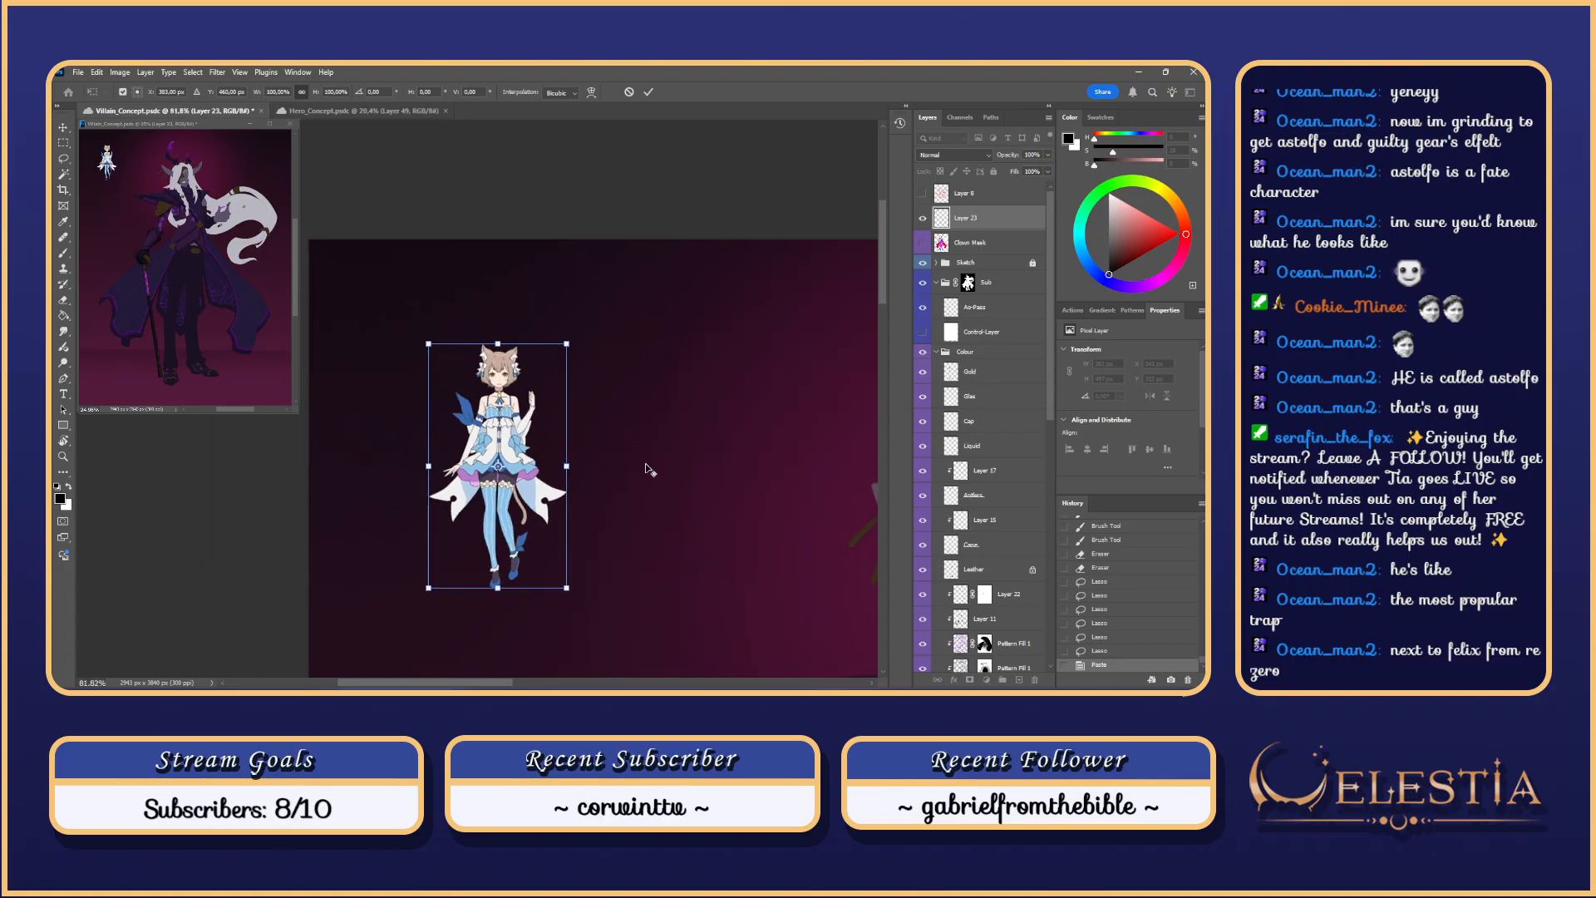
key(super+Down)
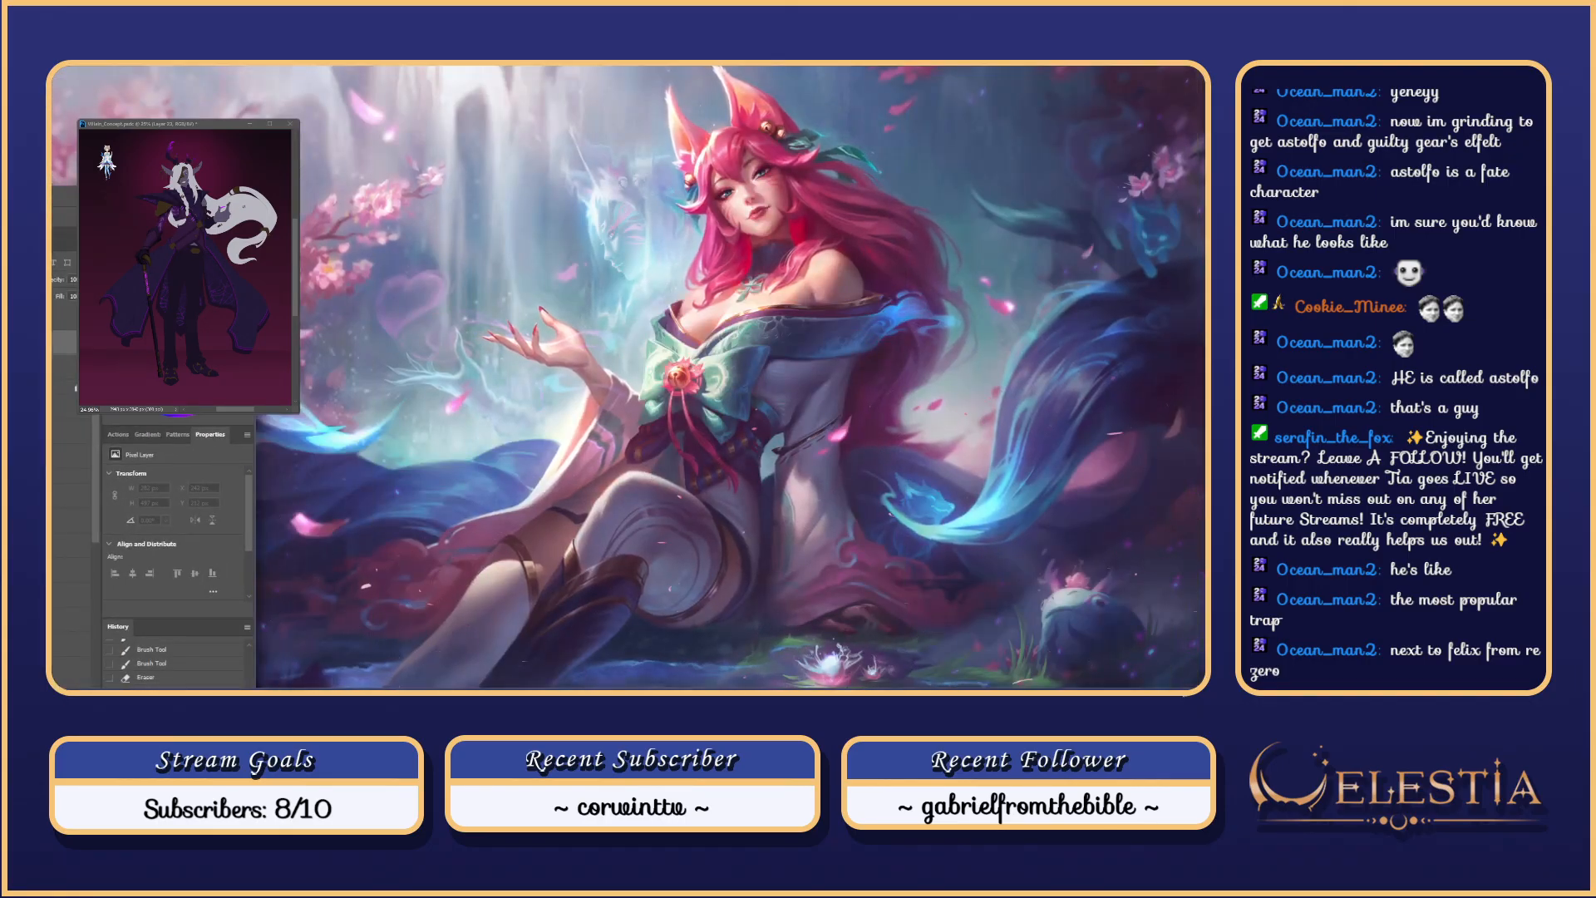
key(super+Up)
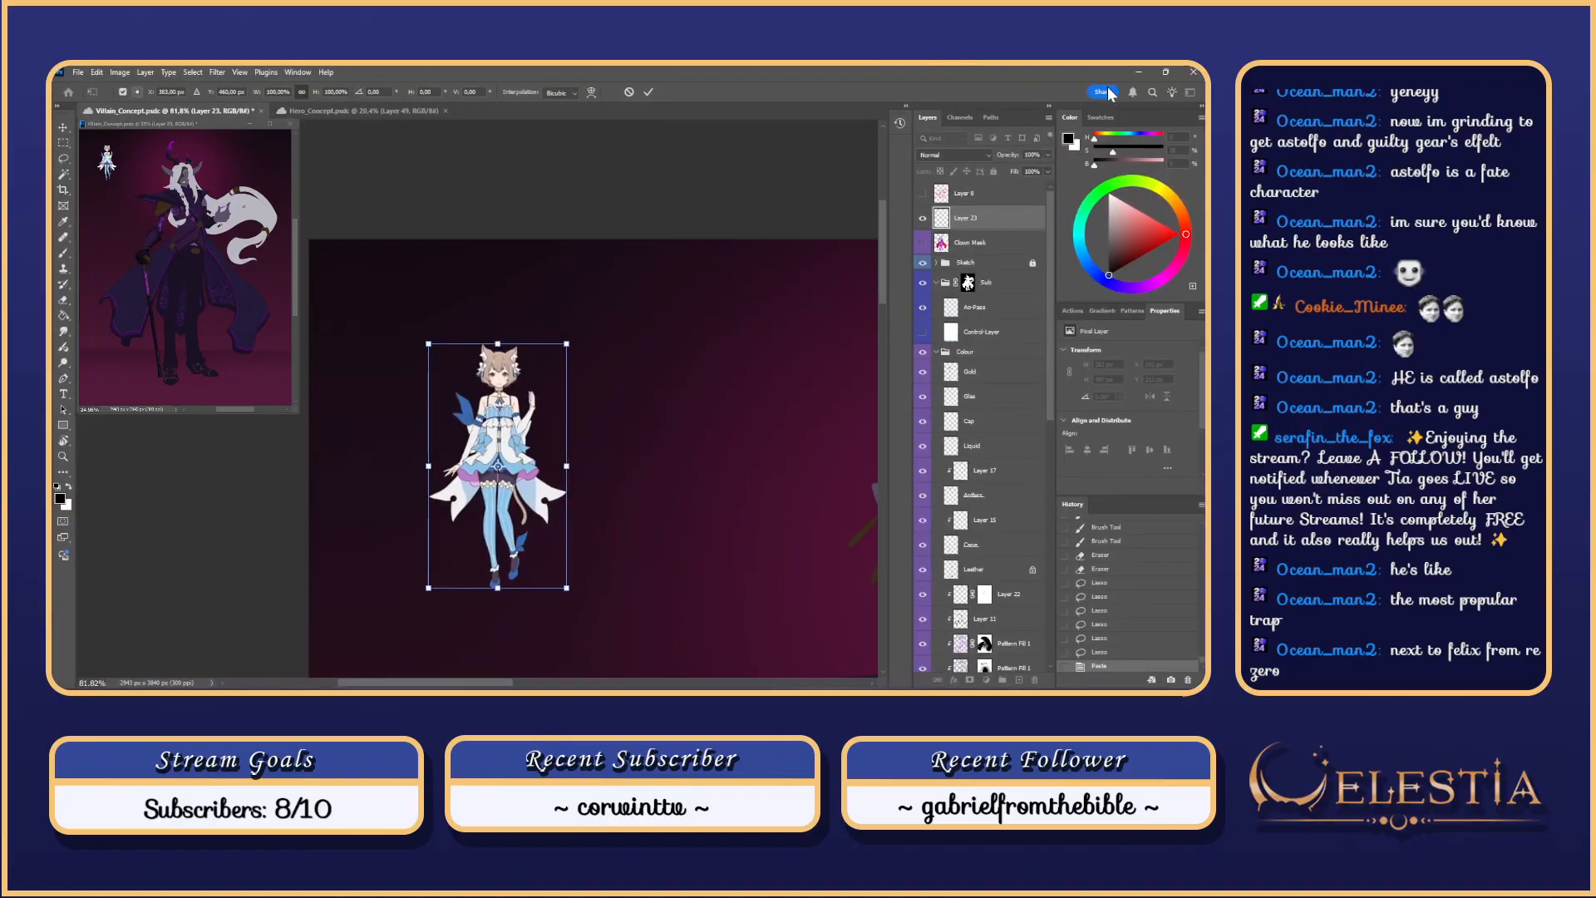
key(Return)
Step: Paste a pink-haired reference, scale it to about 38% and place it beside the cat-eared figure
key(ctrl+v)
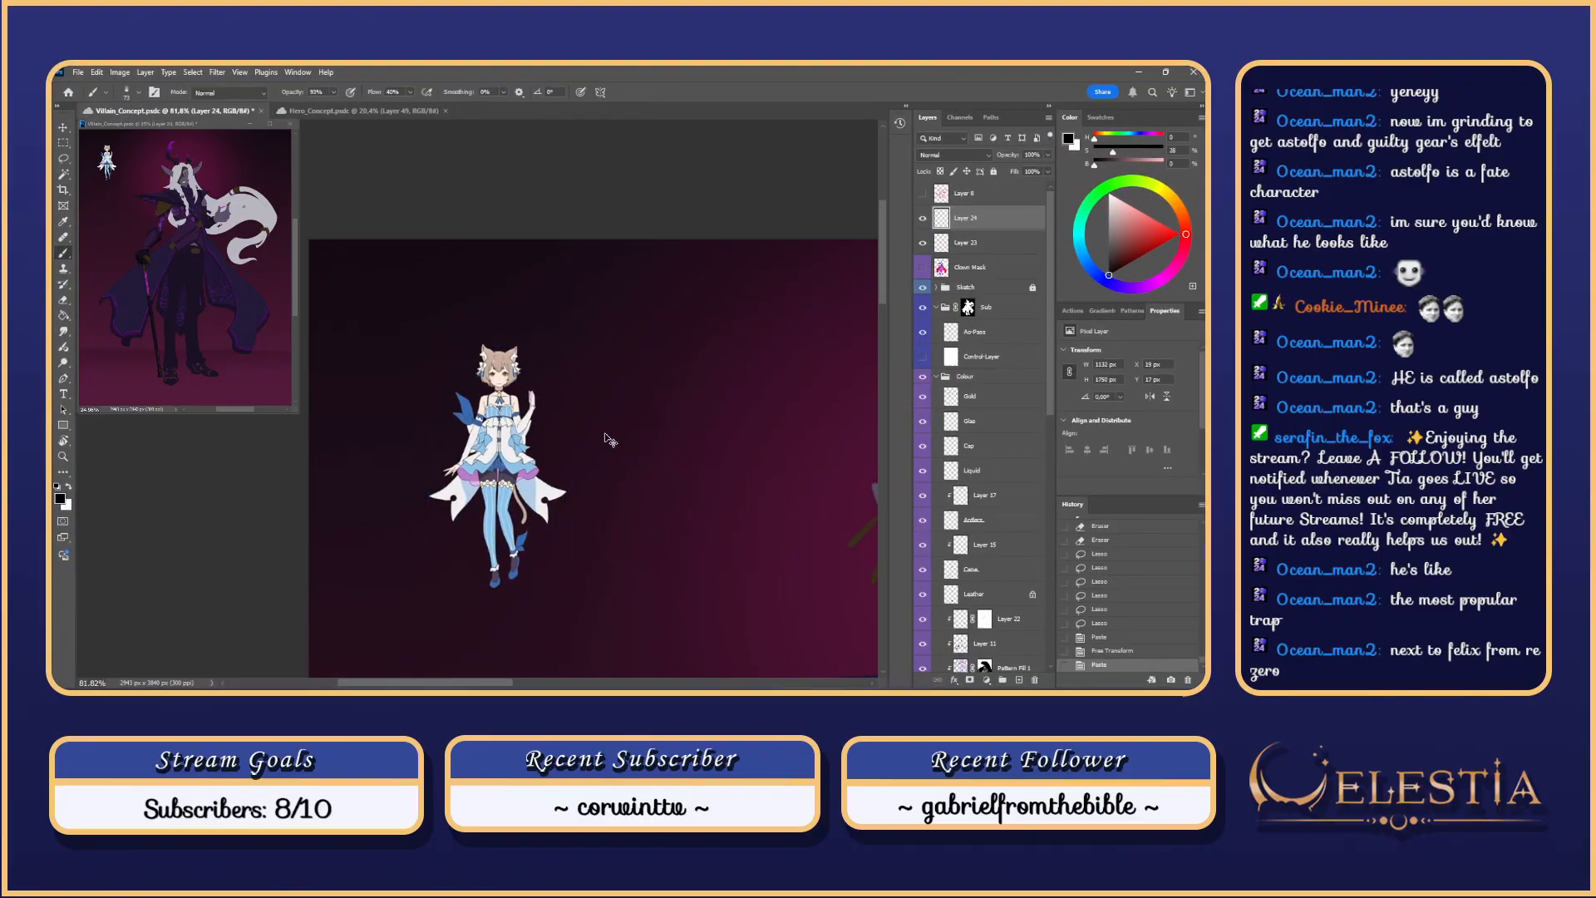
scroll(605, 436, down, 4)
key(x)
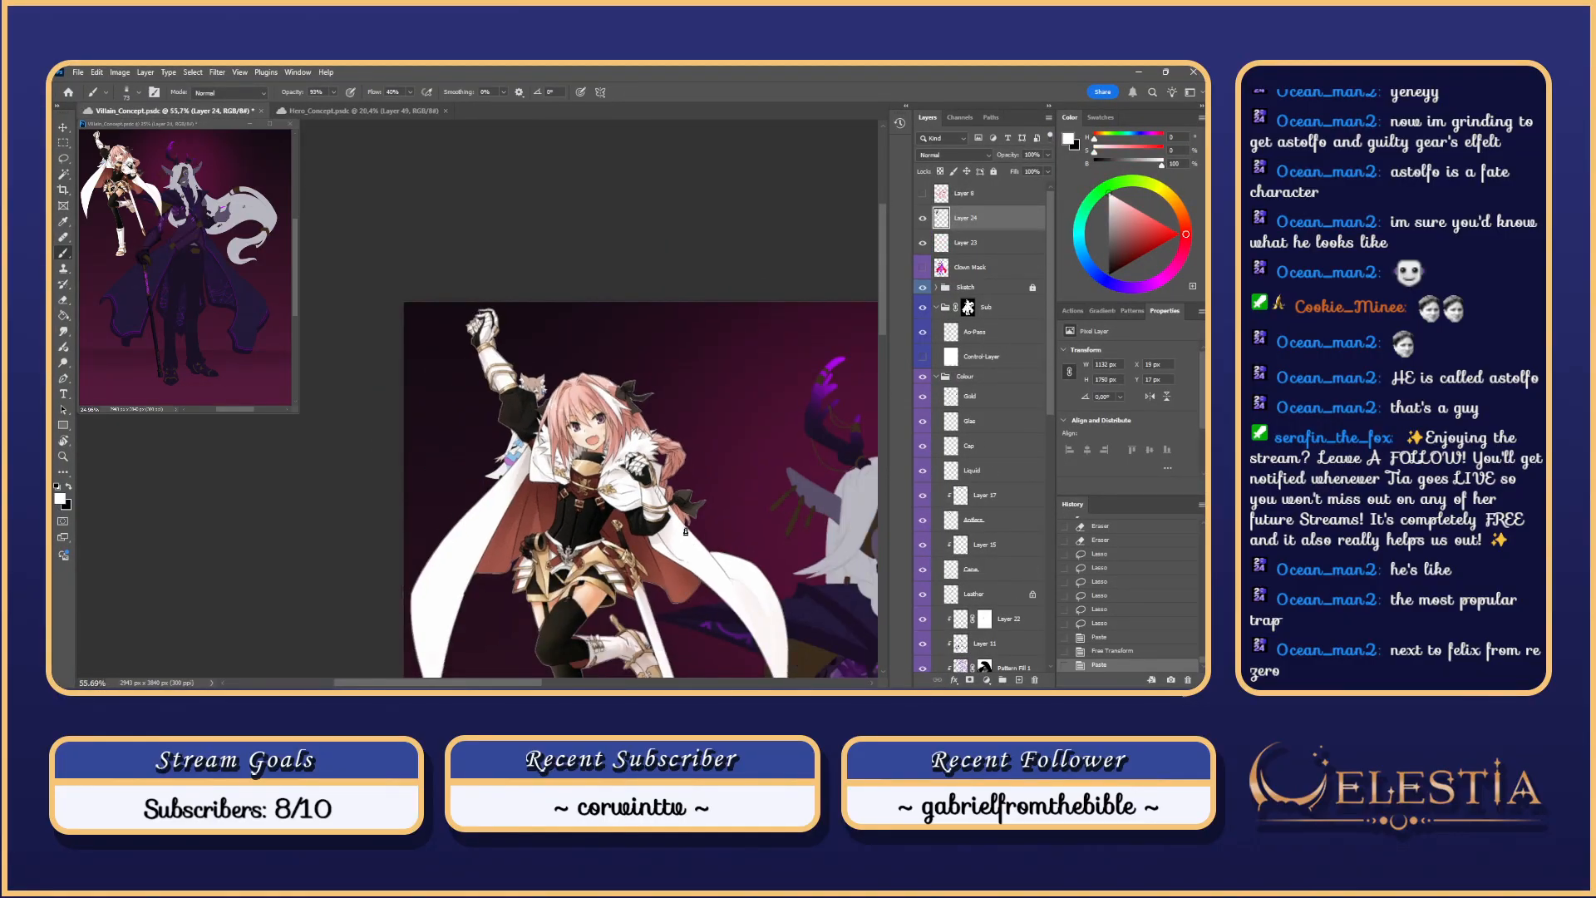
click(671, 451)
mouse_move(652, 553)
mouse_down()
mouse_move(634, 387)
mouse_move(640, 407)
mouse_up()
key(ctrl+t)
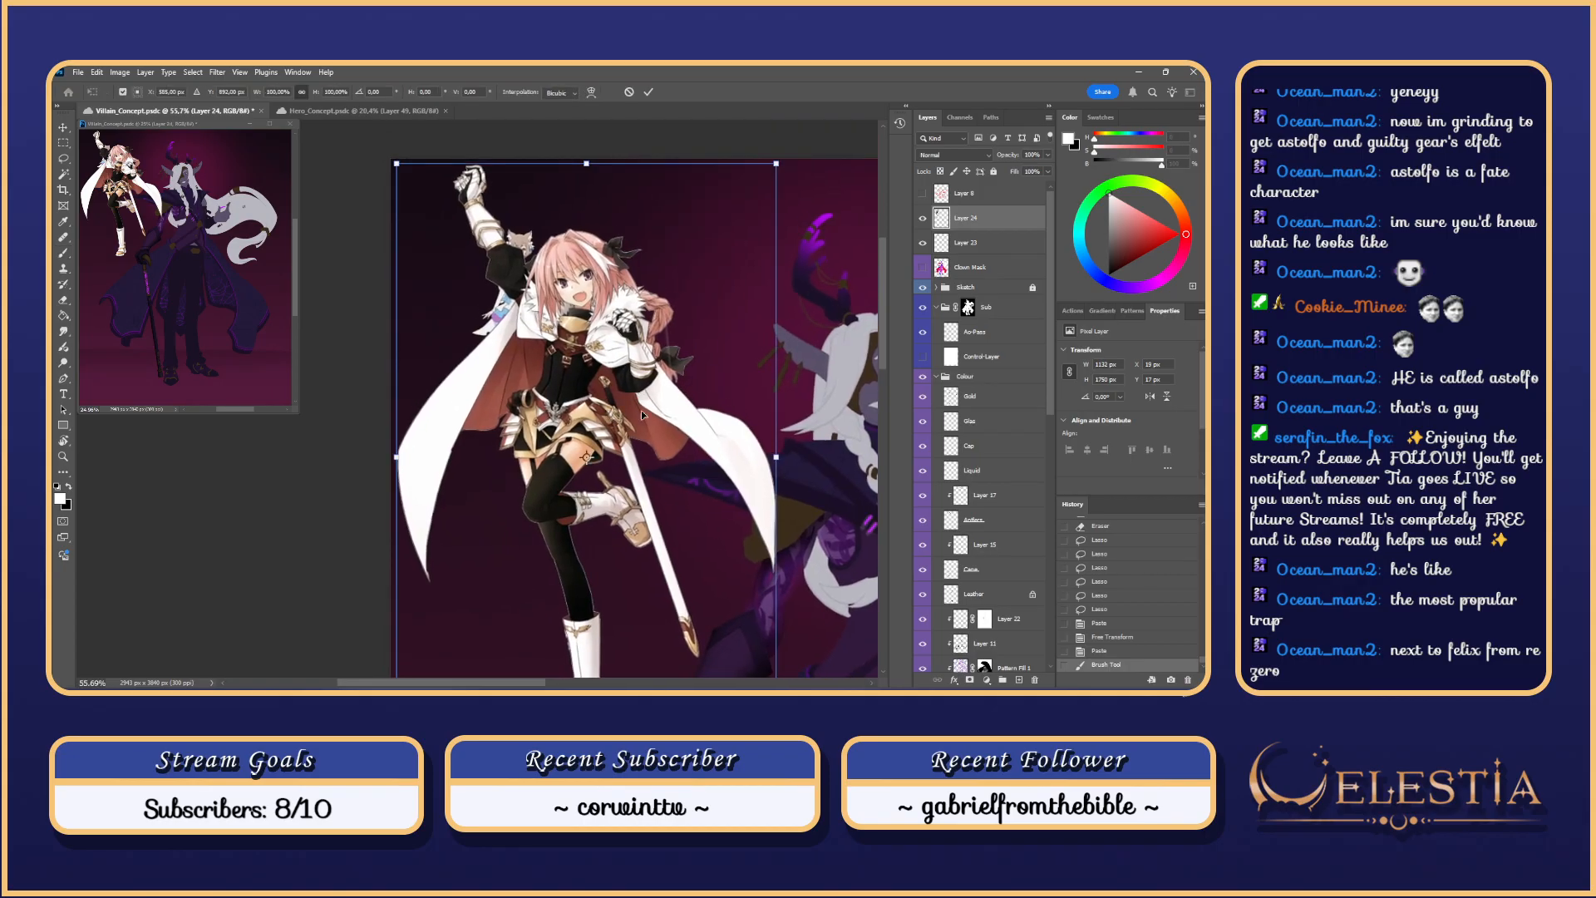
drag(776, 164, 601, 435)
drag(533, 571, 690, 333)
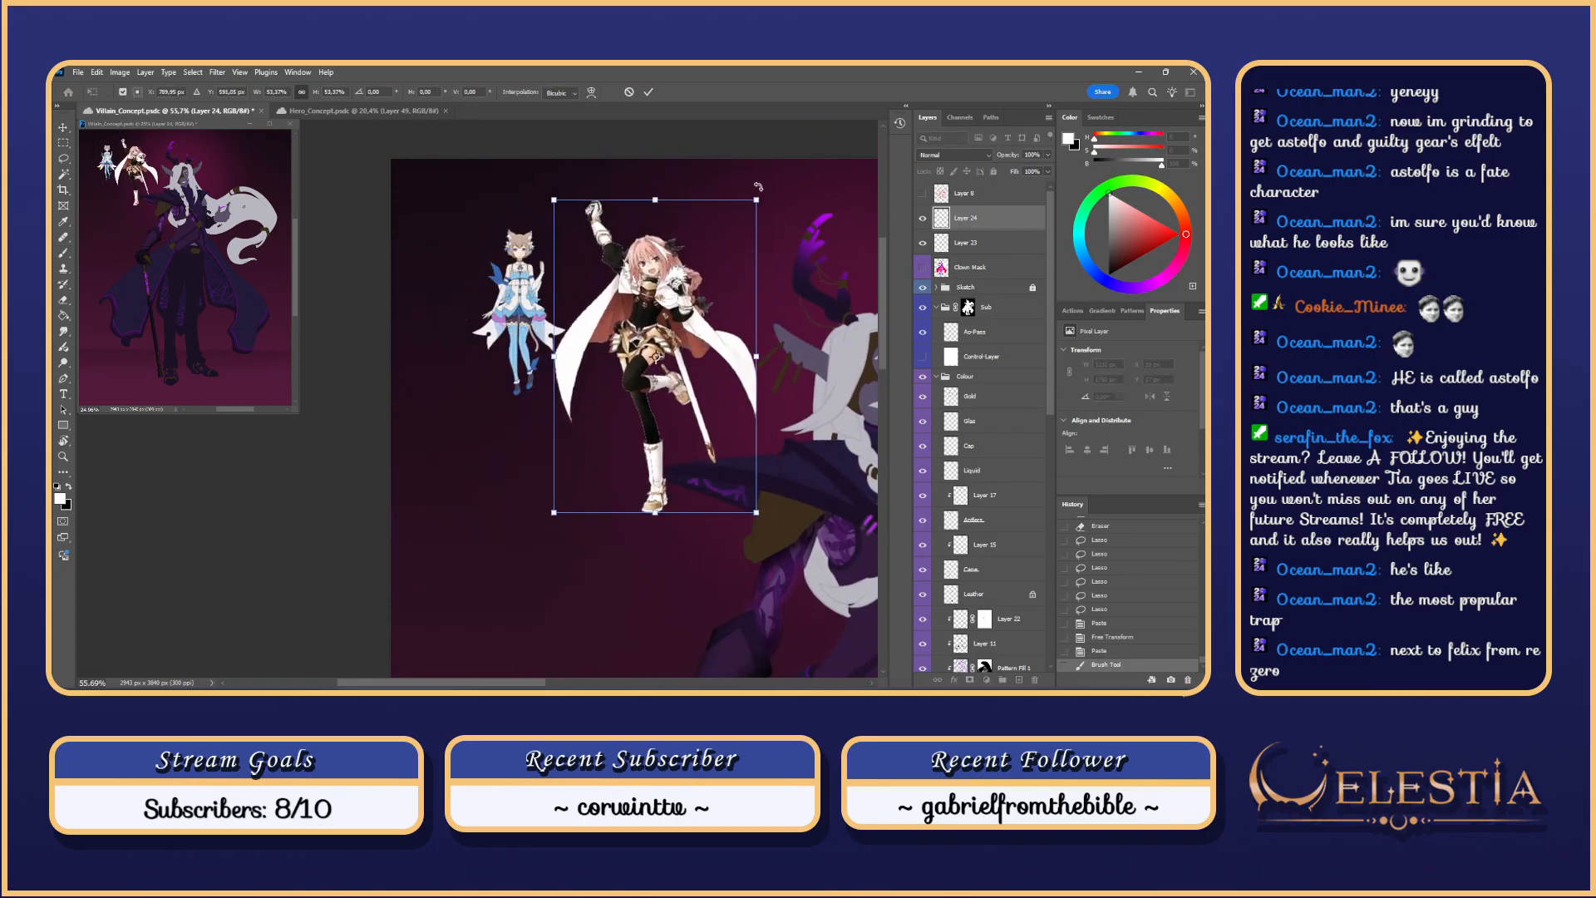
mouse_move(758, 197)
mouse_down()
mouse_move(697, 292)
mouse_move(670, 248)
mouse_up()
key(Return)
Step: Delete Layer 24, Layer 23 and the Clown Mask layer
scroll(634, 311, up, 4)
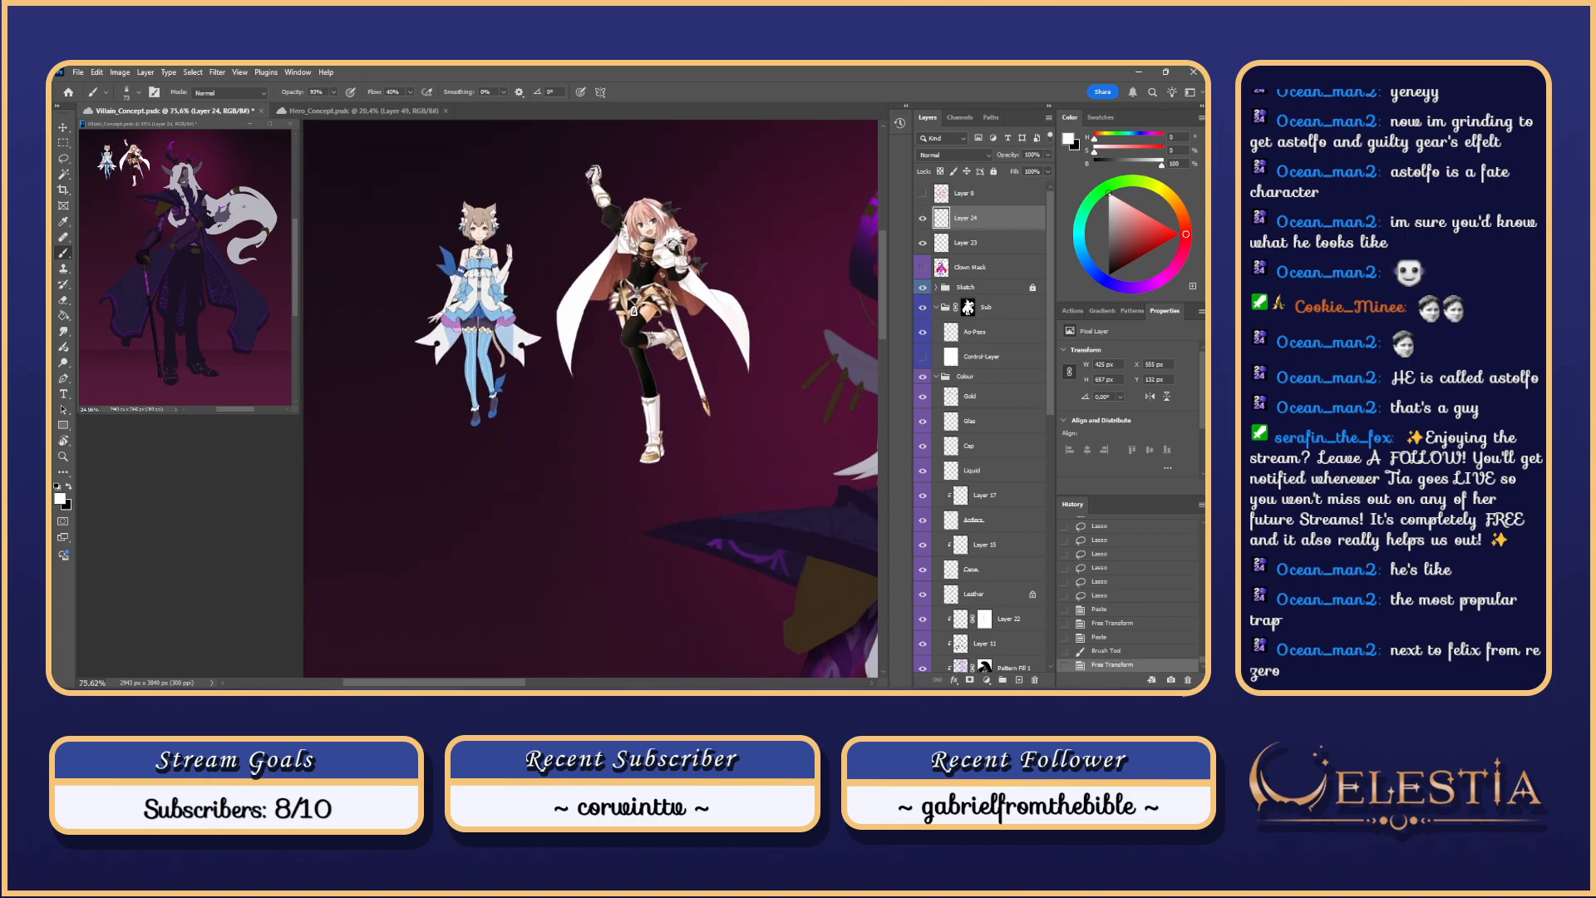
scroll(876, 269, up, 3)
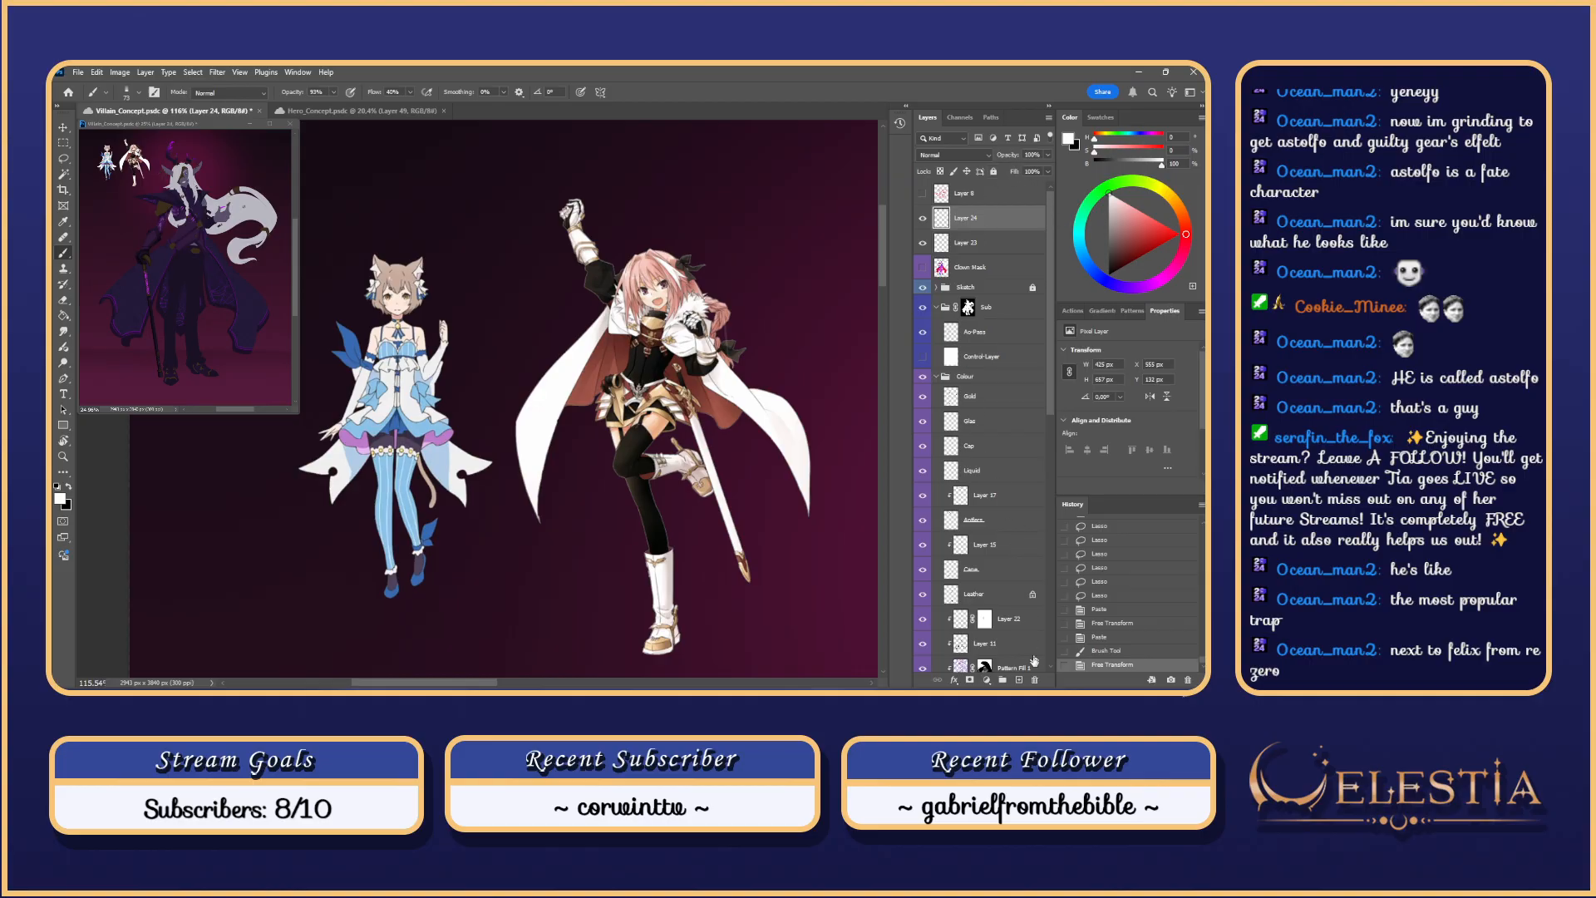
click(1034, 680)
click(1035, 680)
click(1034, 680)
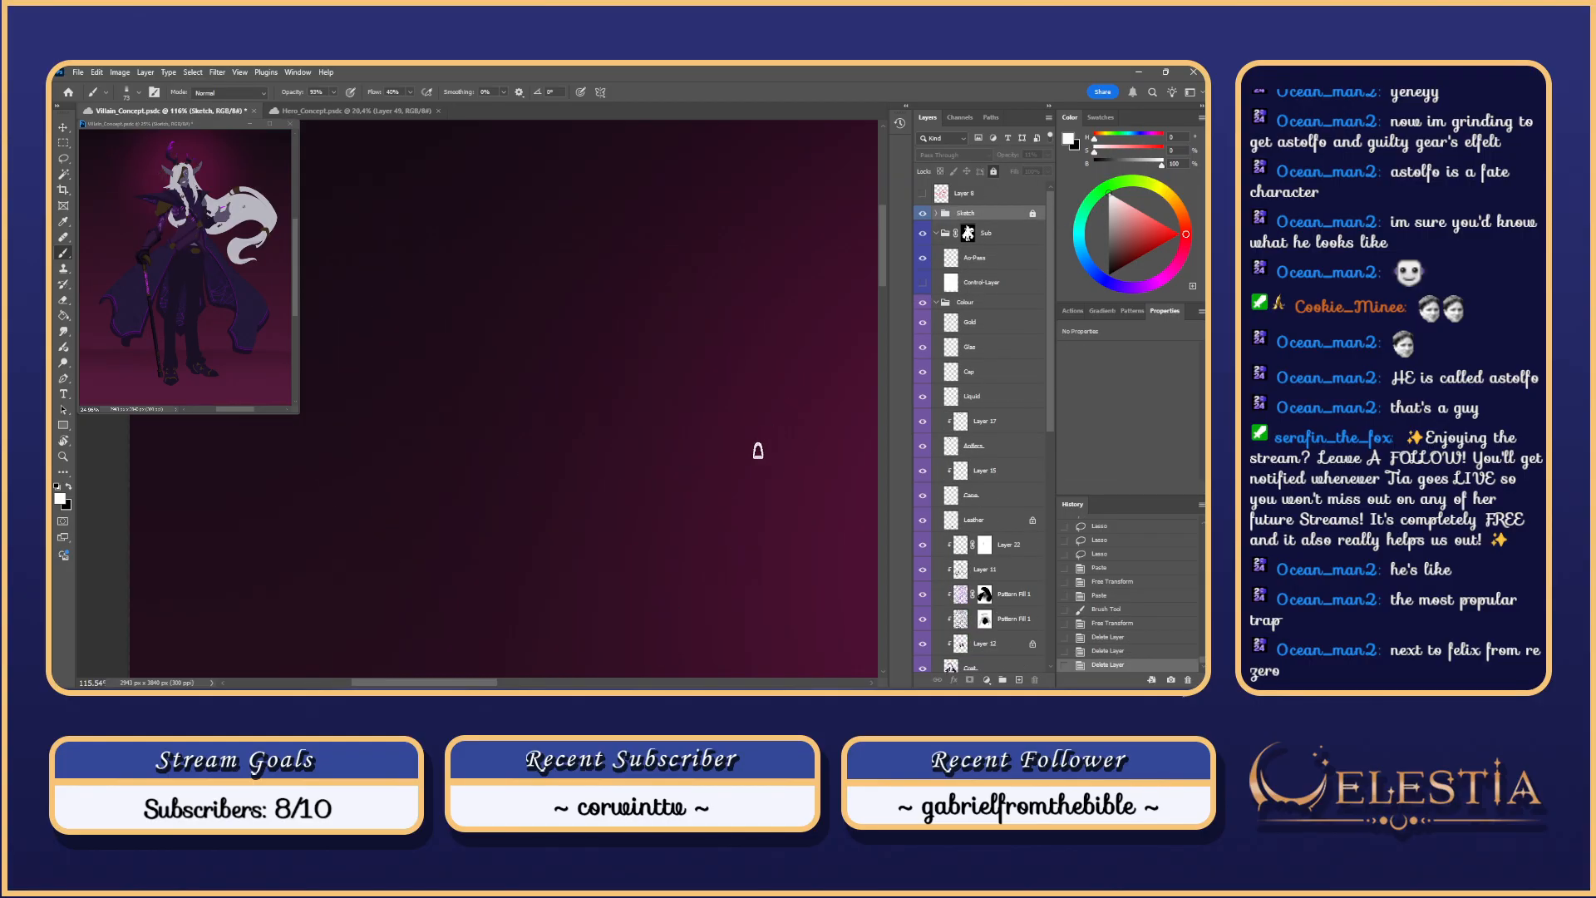
Step: Zoom onto the arm, expand the Sketch layer group and undo a stray brush stroke
scroll(757, 450, down, 6)
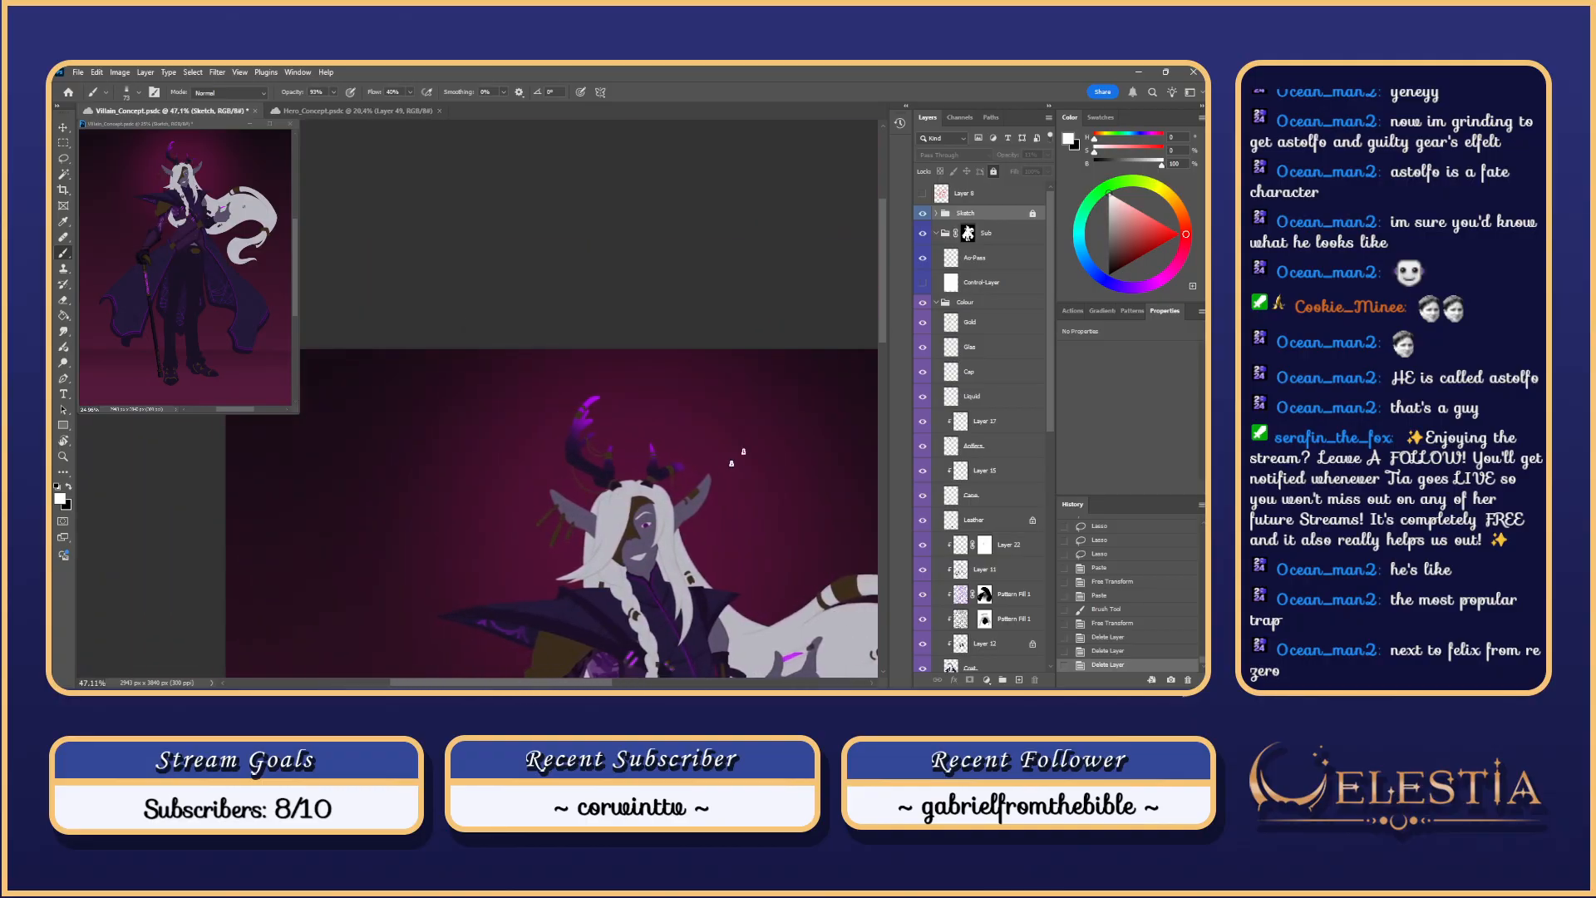
drag(885, 285, 886, 356)
scroll(561, 366, up, 4)
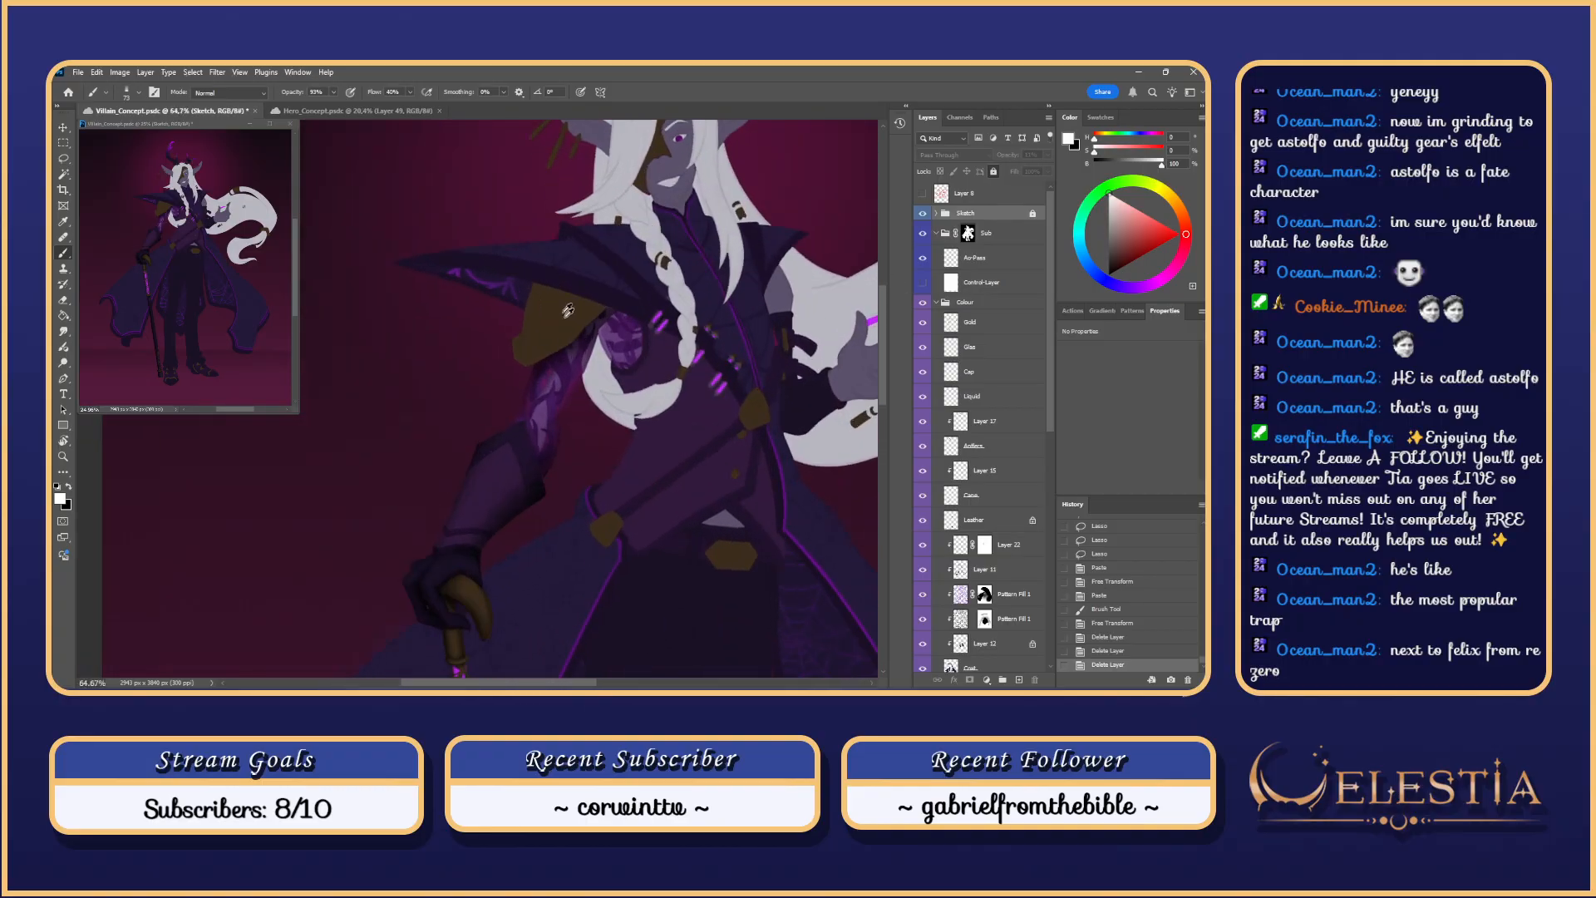
mouse_move(573, 400)
mouse_down()
mouse_move(599, 372)
mouse_move(581, 428)
mouse_move(542, 463)
mouse_up()
scroll(574, 375, up, 5)
scroll(558, 463, up, 4)
ctrl+click(529, 482)
key(ctrl+z)
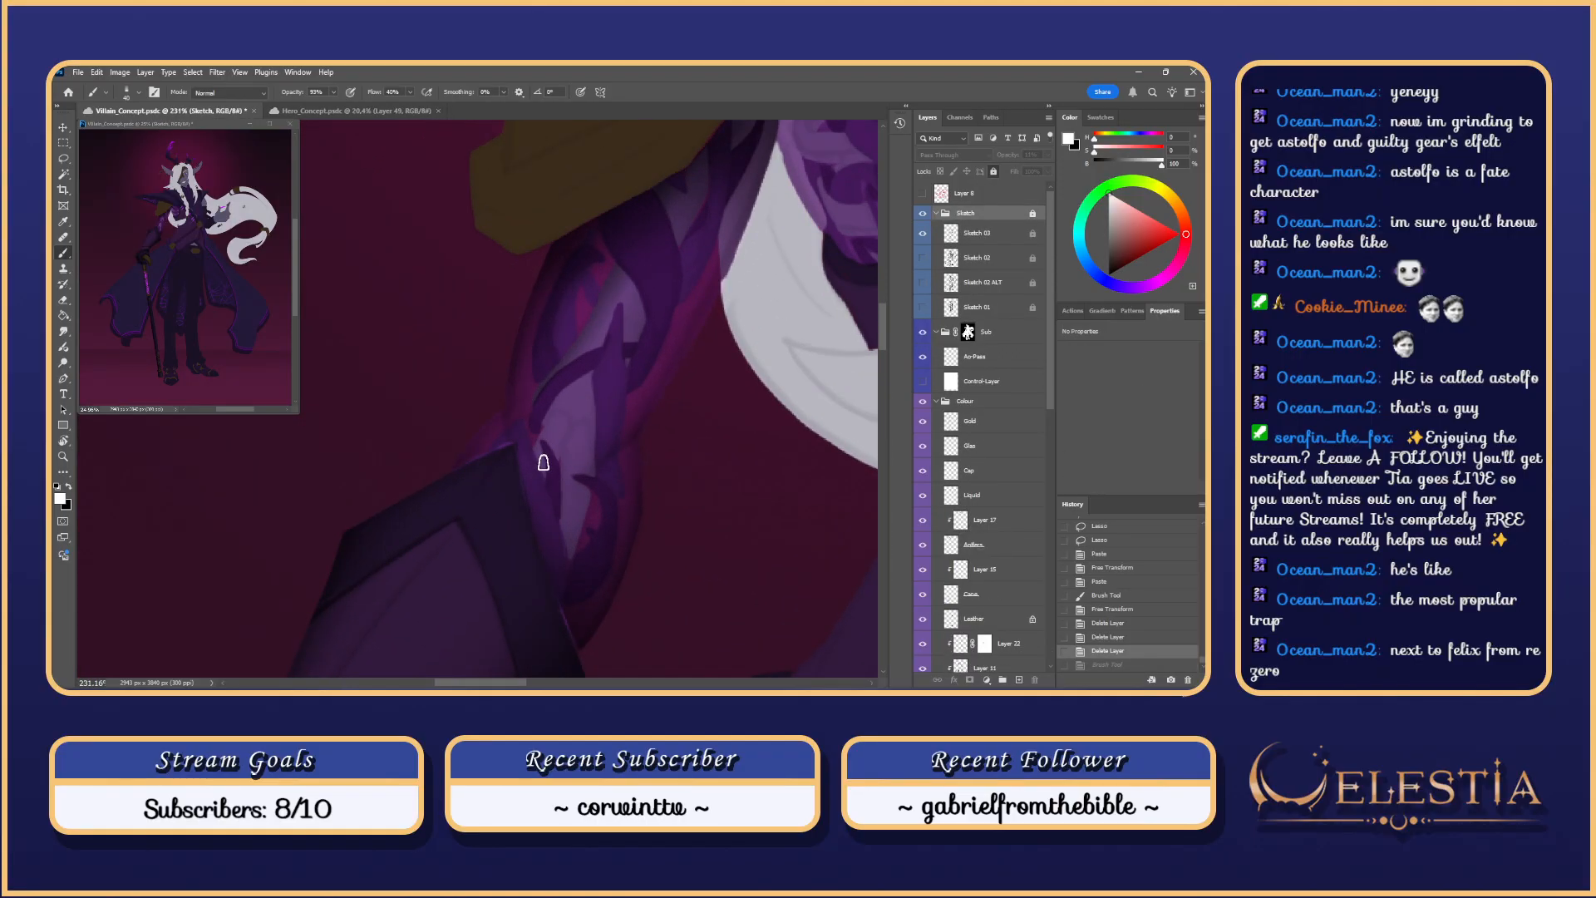
Step: Select Ao-Pass, undo a test stroke, swap colours and revert to the Paste history state
click(1000, 386)
click(1001, 357)
drag(556, 427, 533, 471)
key(ctrl+z)
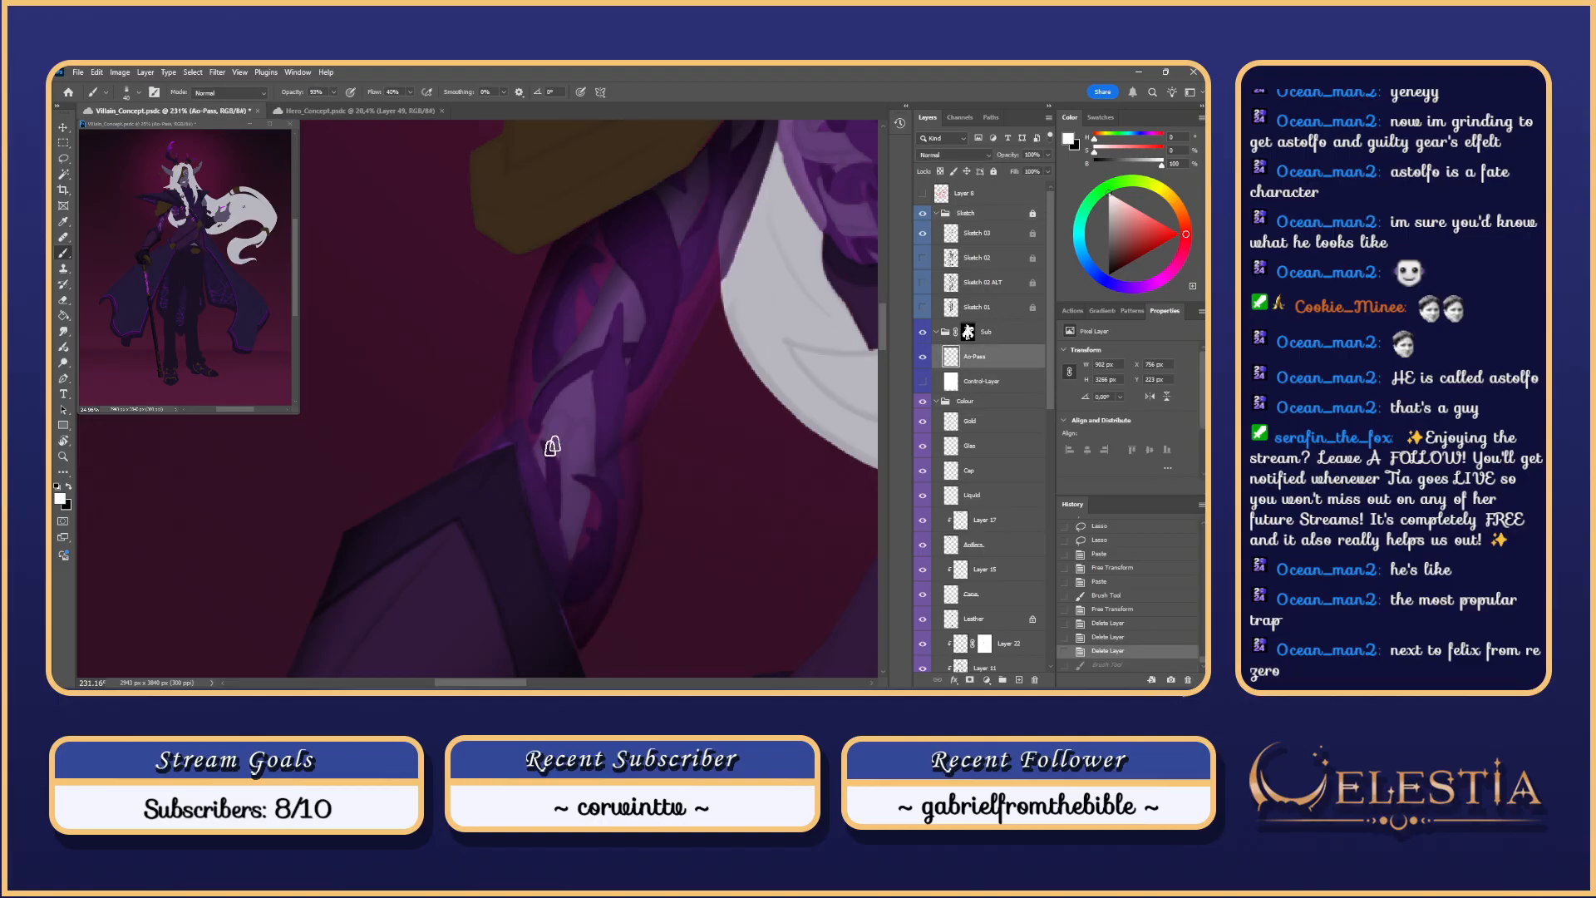
key(x)
scroll(532, 319, up, 3)
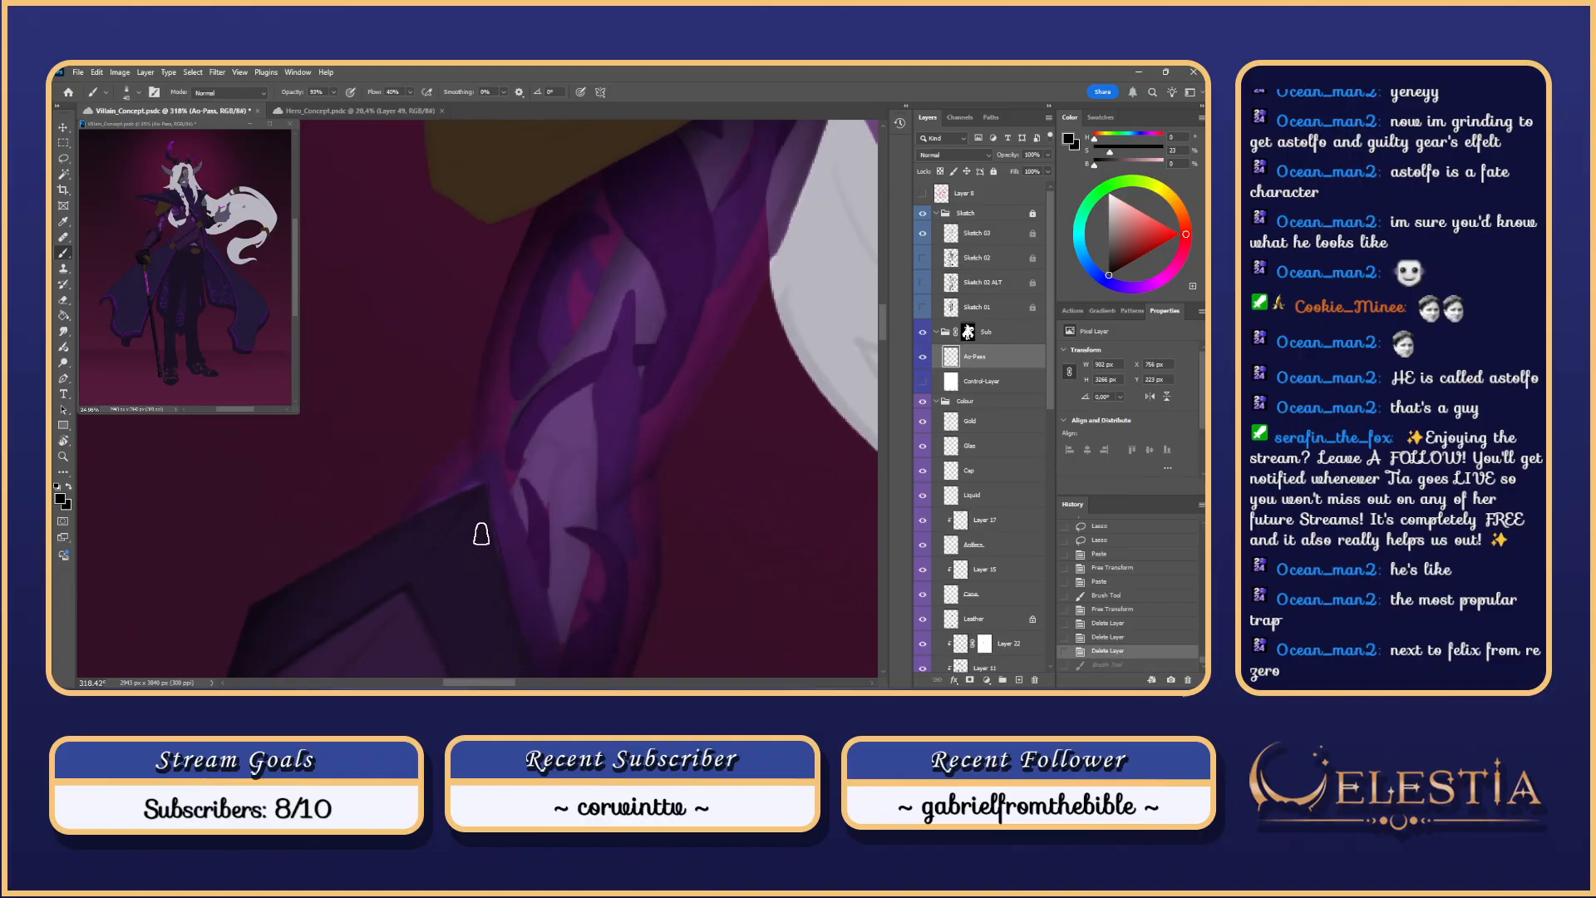
click(1117, 580)
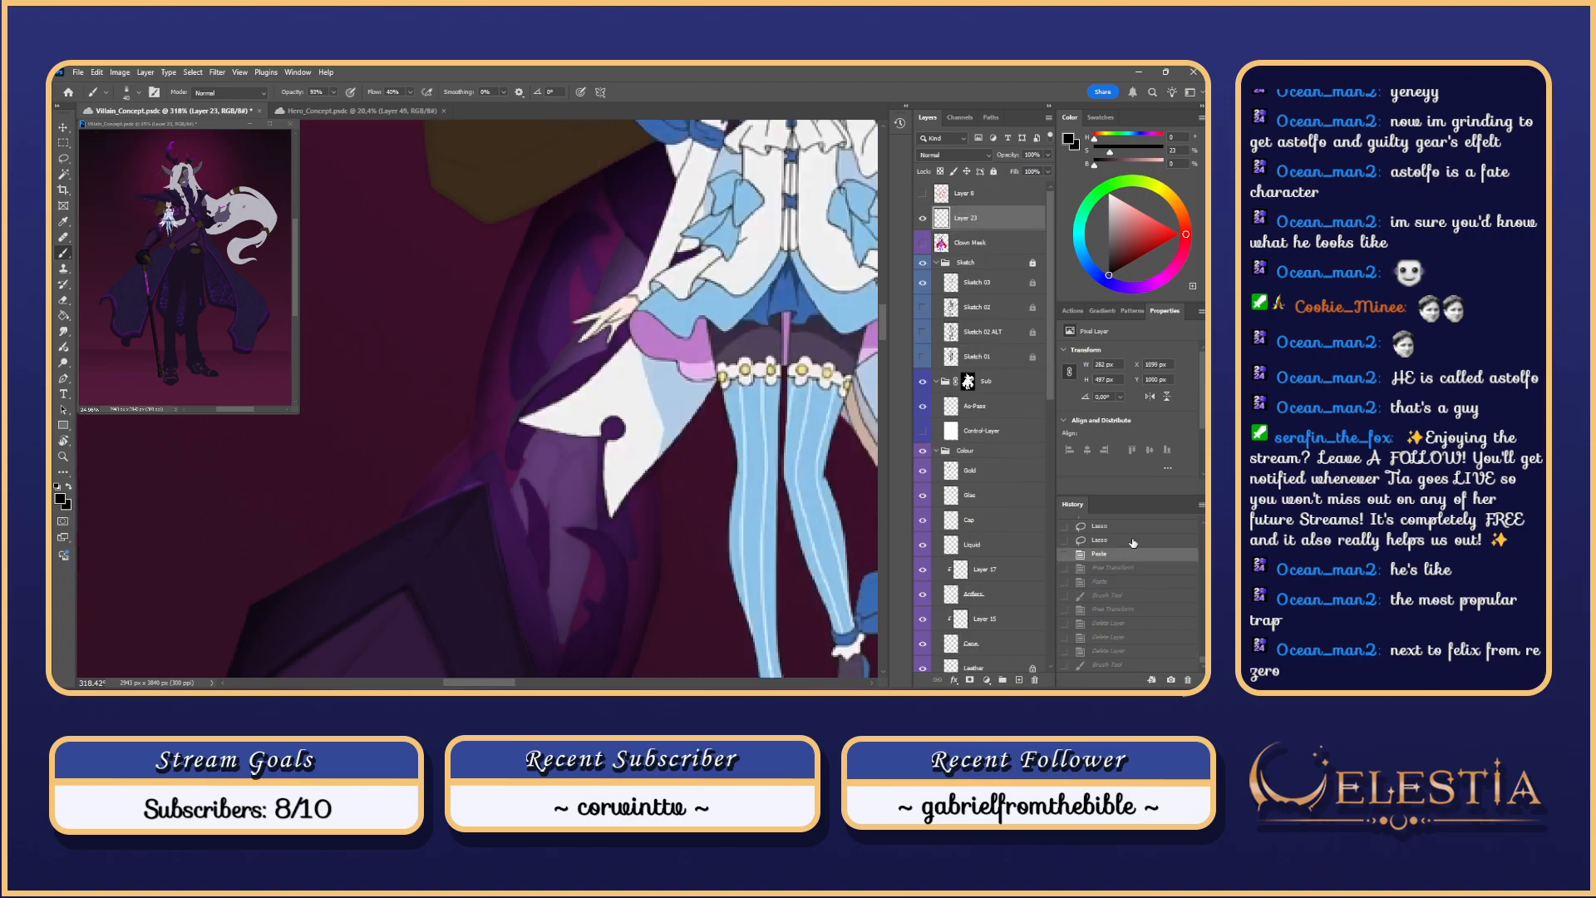
Step: Outline the engraved plate area on the upper arm with the Lasso and test a shading stroke
click(1122, 540)
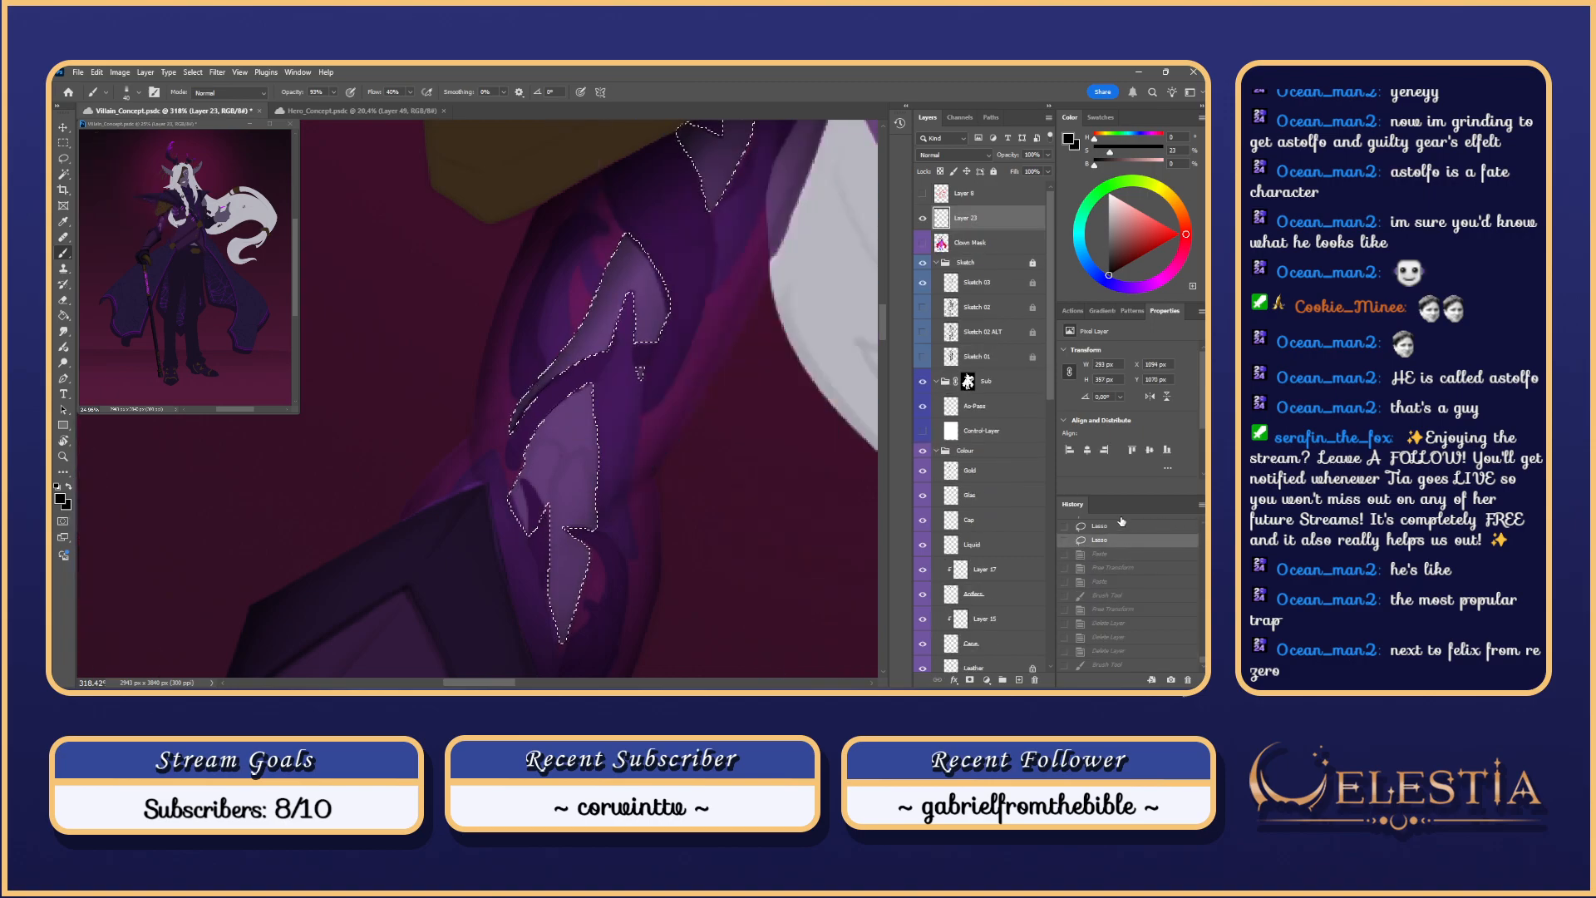
key(l)
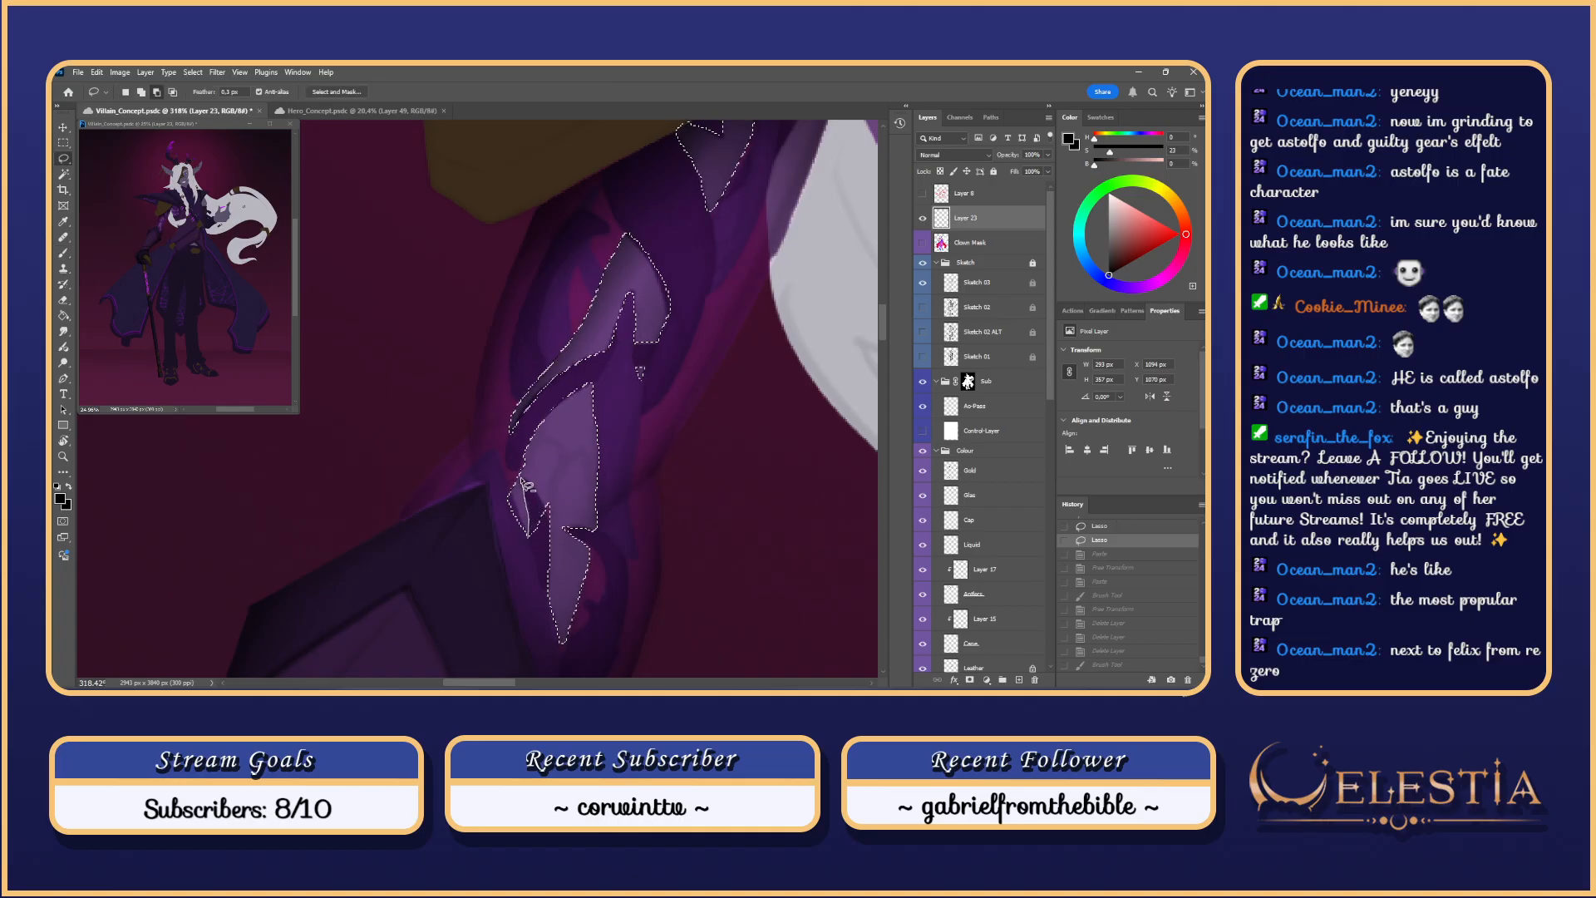
drag(554, 533, 555, 533)
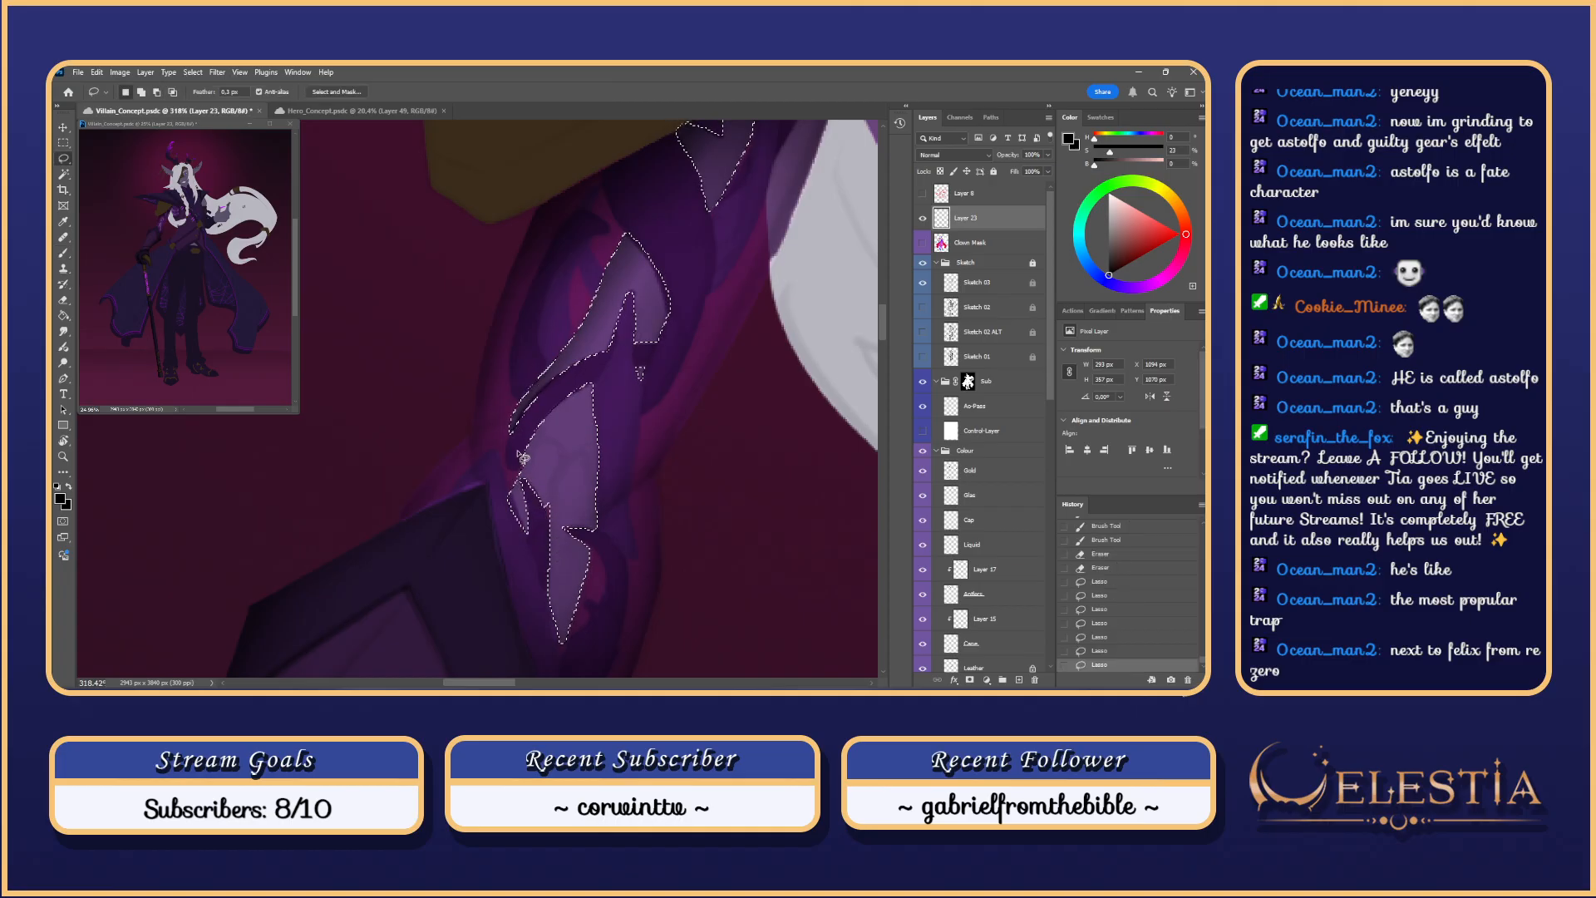
key(ctrl+d)
key(b)
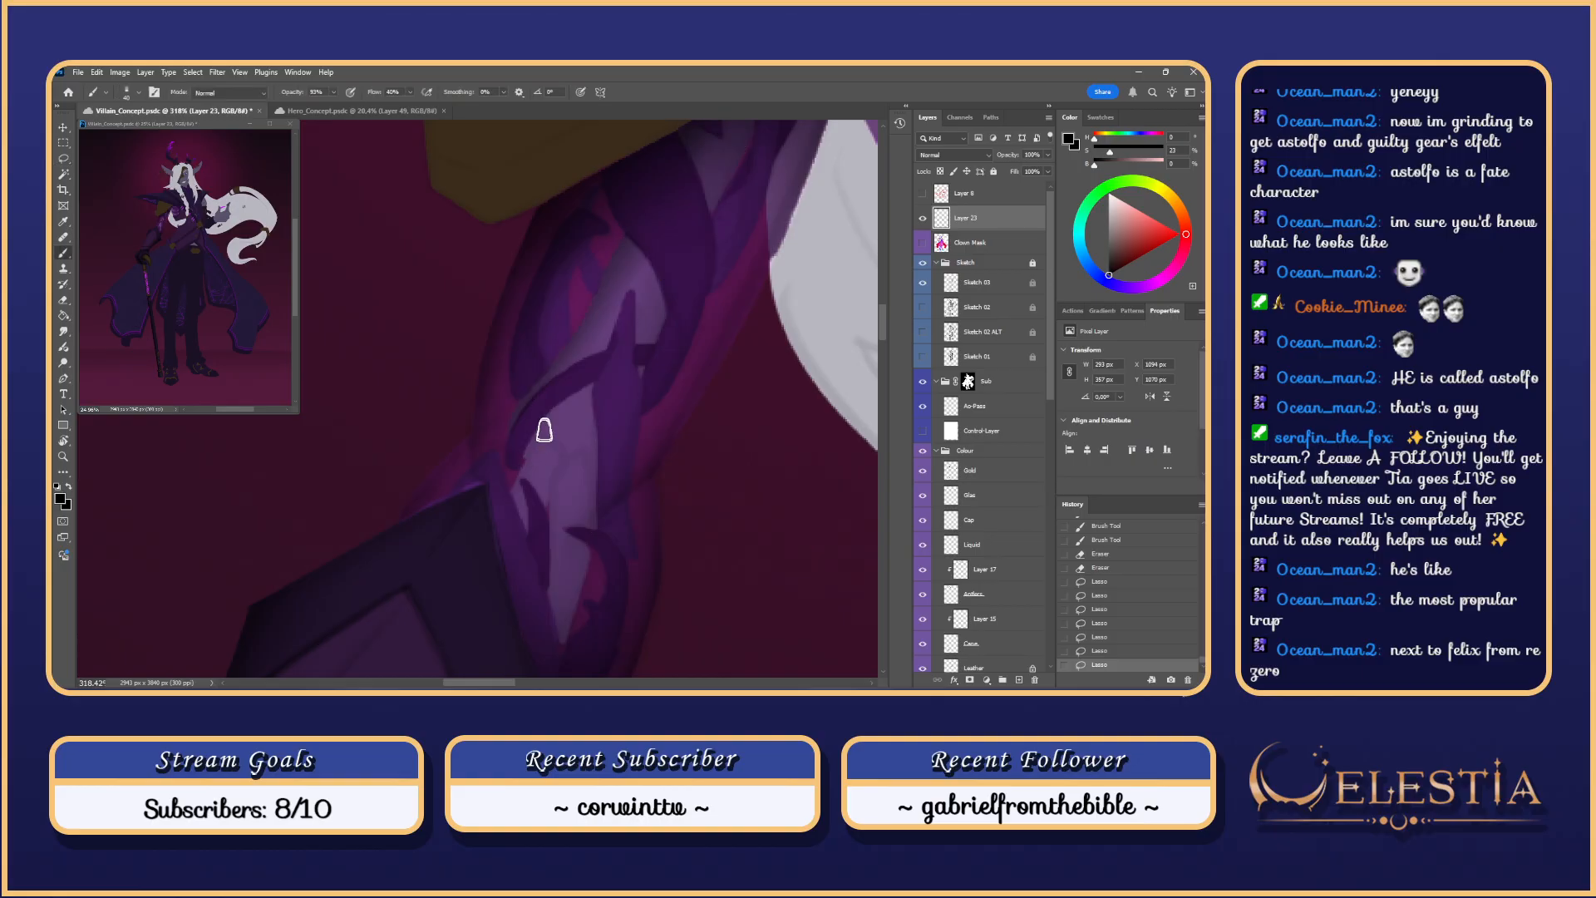
mouse_move(545, 430)
mouse_down()
mouse_move(483, 552)
mouse_move(566, 418)
mouse_up()
key(ctrl+z)
key(ctrl+z)
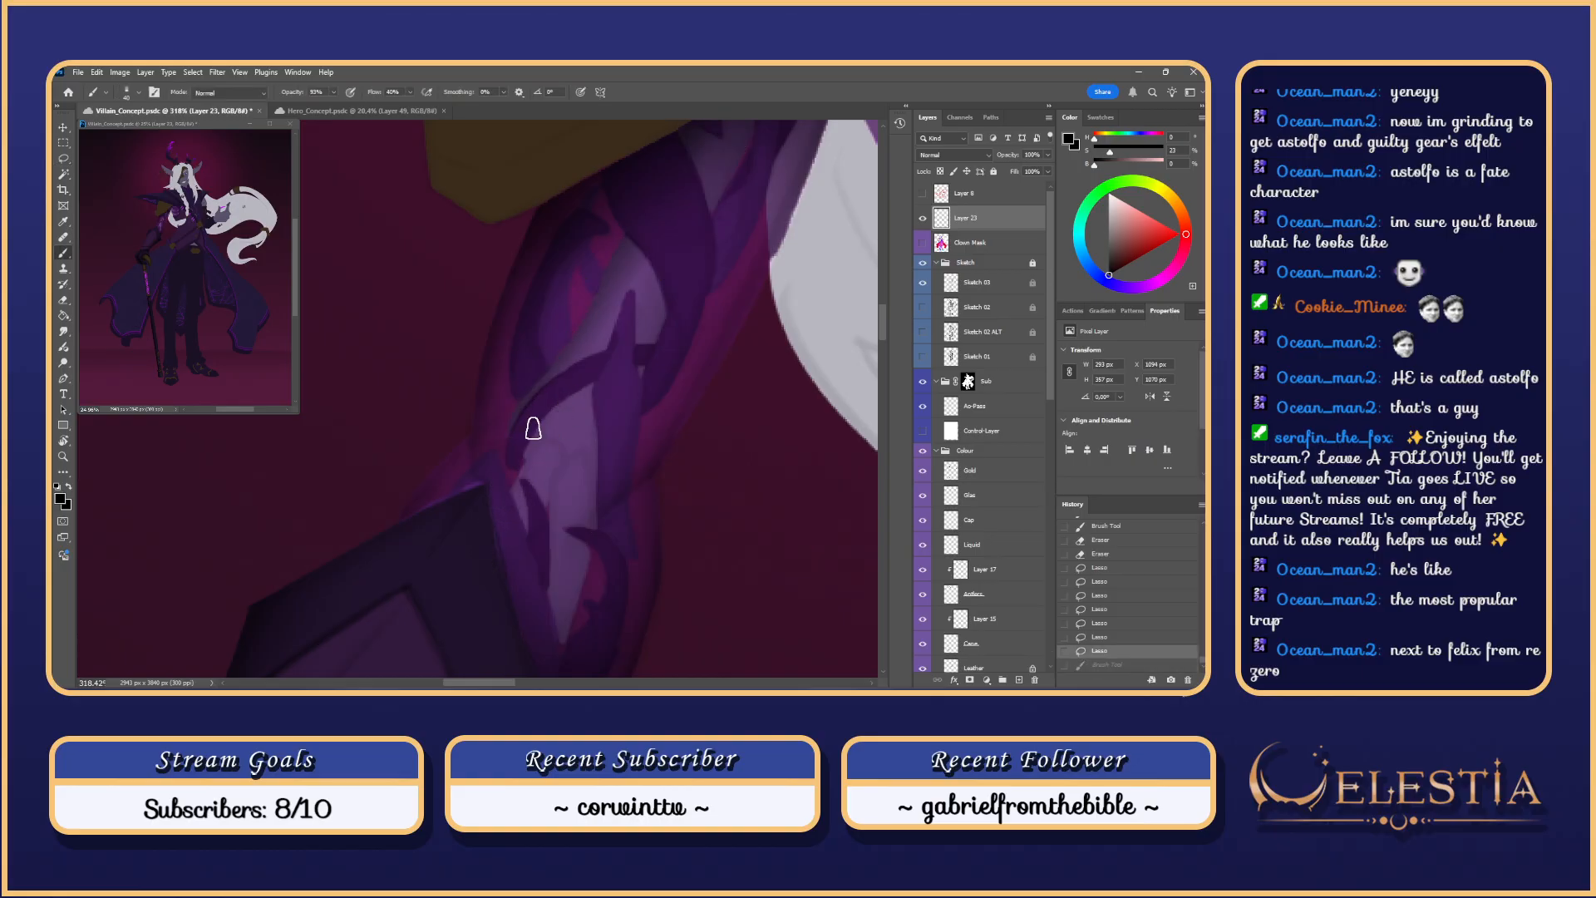
Step: Trim the arm selection near the elbow with the Lasso, then return to the Brush
key(ctrl+h)
key(ctrl+s)
key(l)
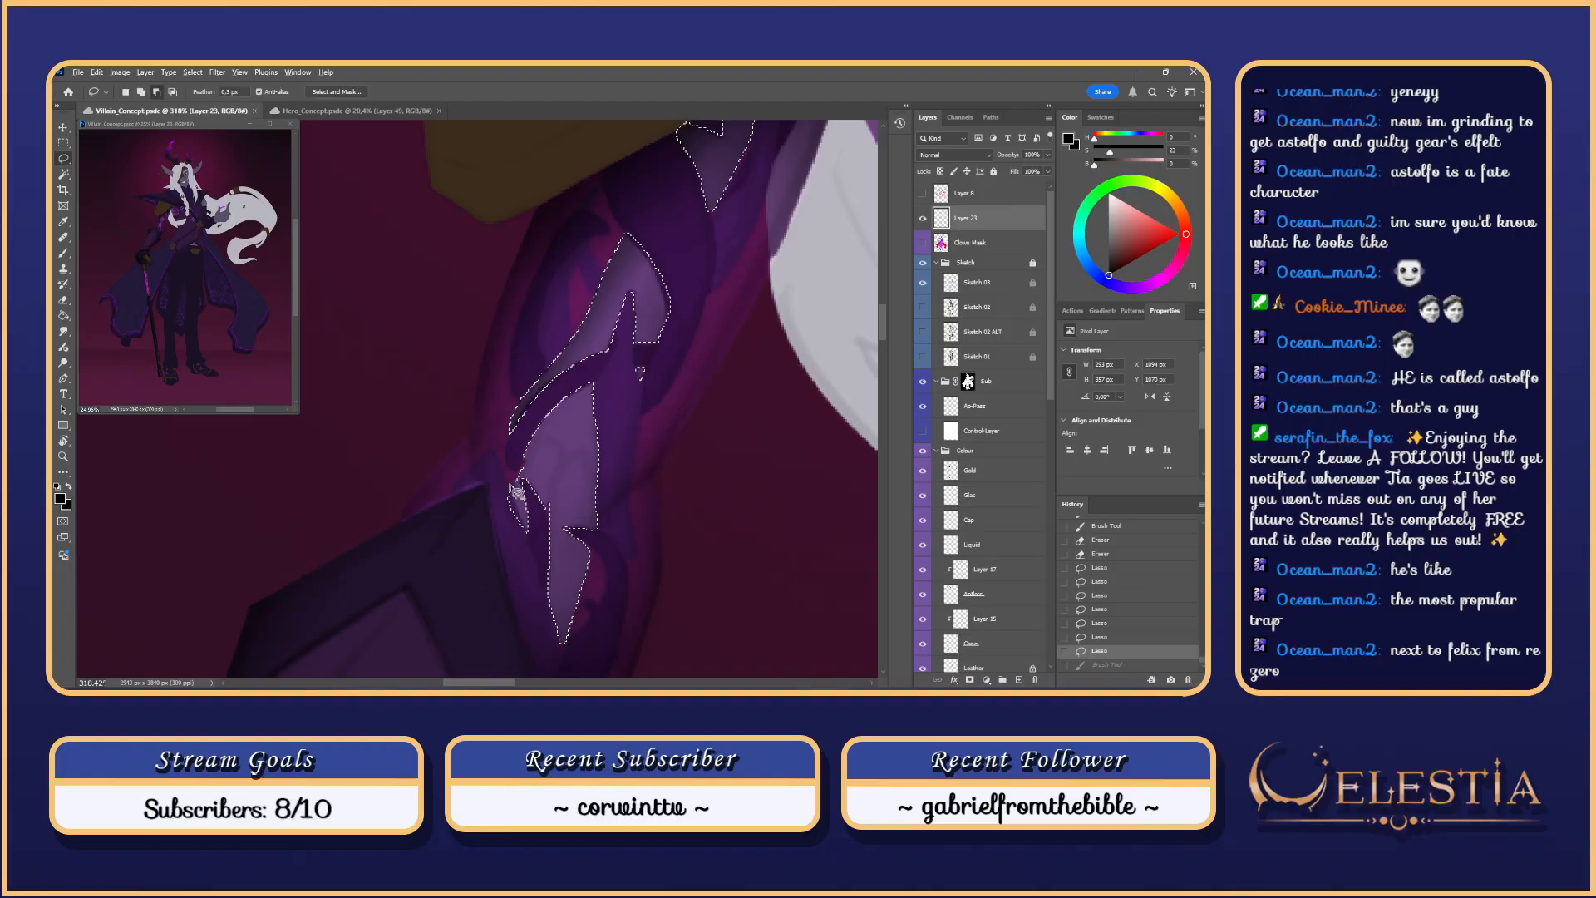
drag(491, 471, 512, 540)
key(ctrl+h)
key(b)
Step: Try shading strokes near the elbow, enlarging the brush to 50 and undoing each attempt
drag(533, 464, 500, 528)
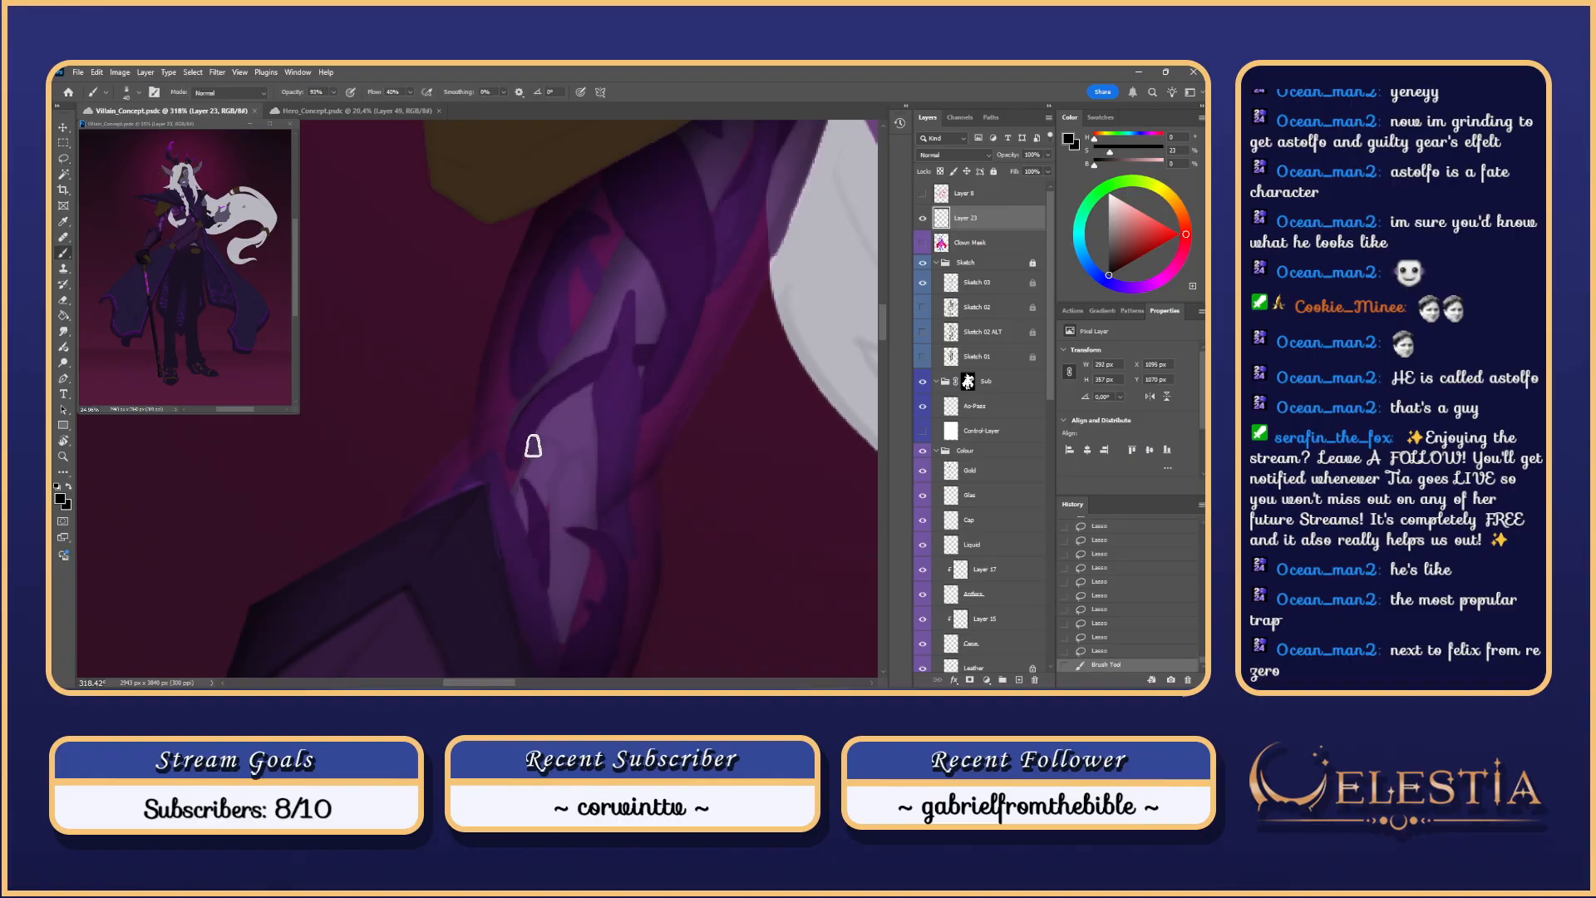
key(ctrl+z)
key(ctrl+z)
drag(544, 443, 499, 539)
key(ctrl+z)
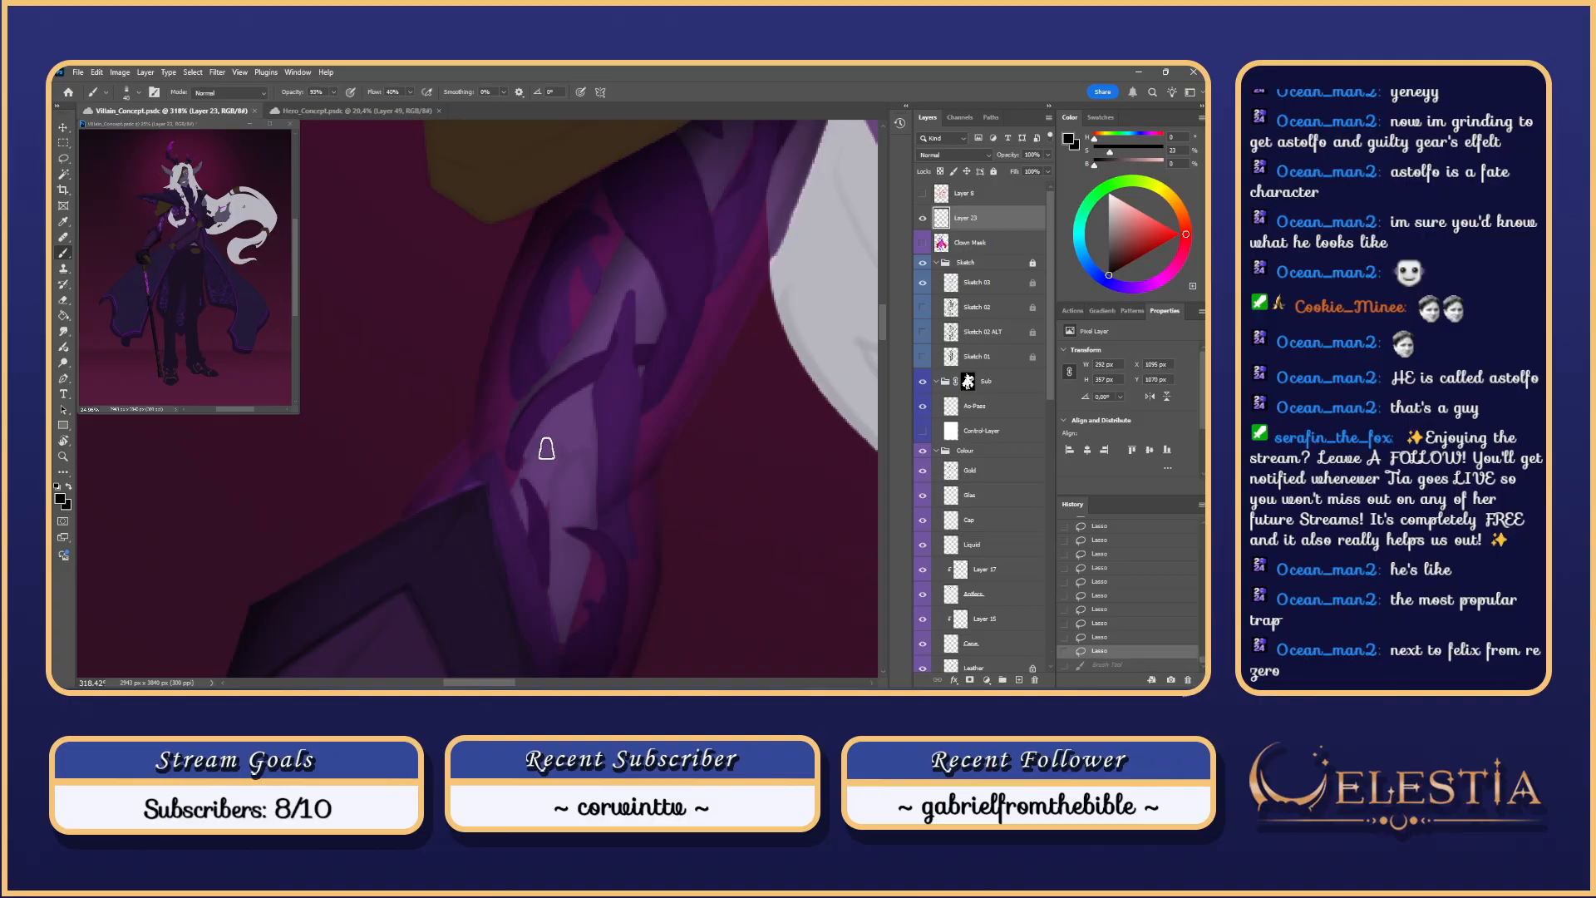
mouse_move(544, 450)
mouse_down()
mouse_move(490, 554)
mouse_move(565, 446)
mouse_up()
key(ctrl+z)
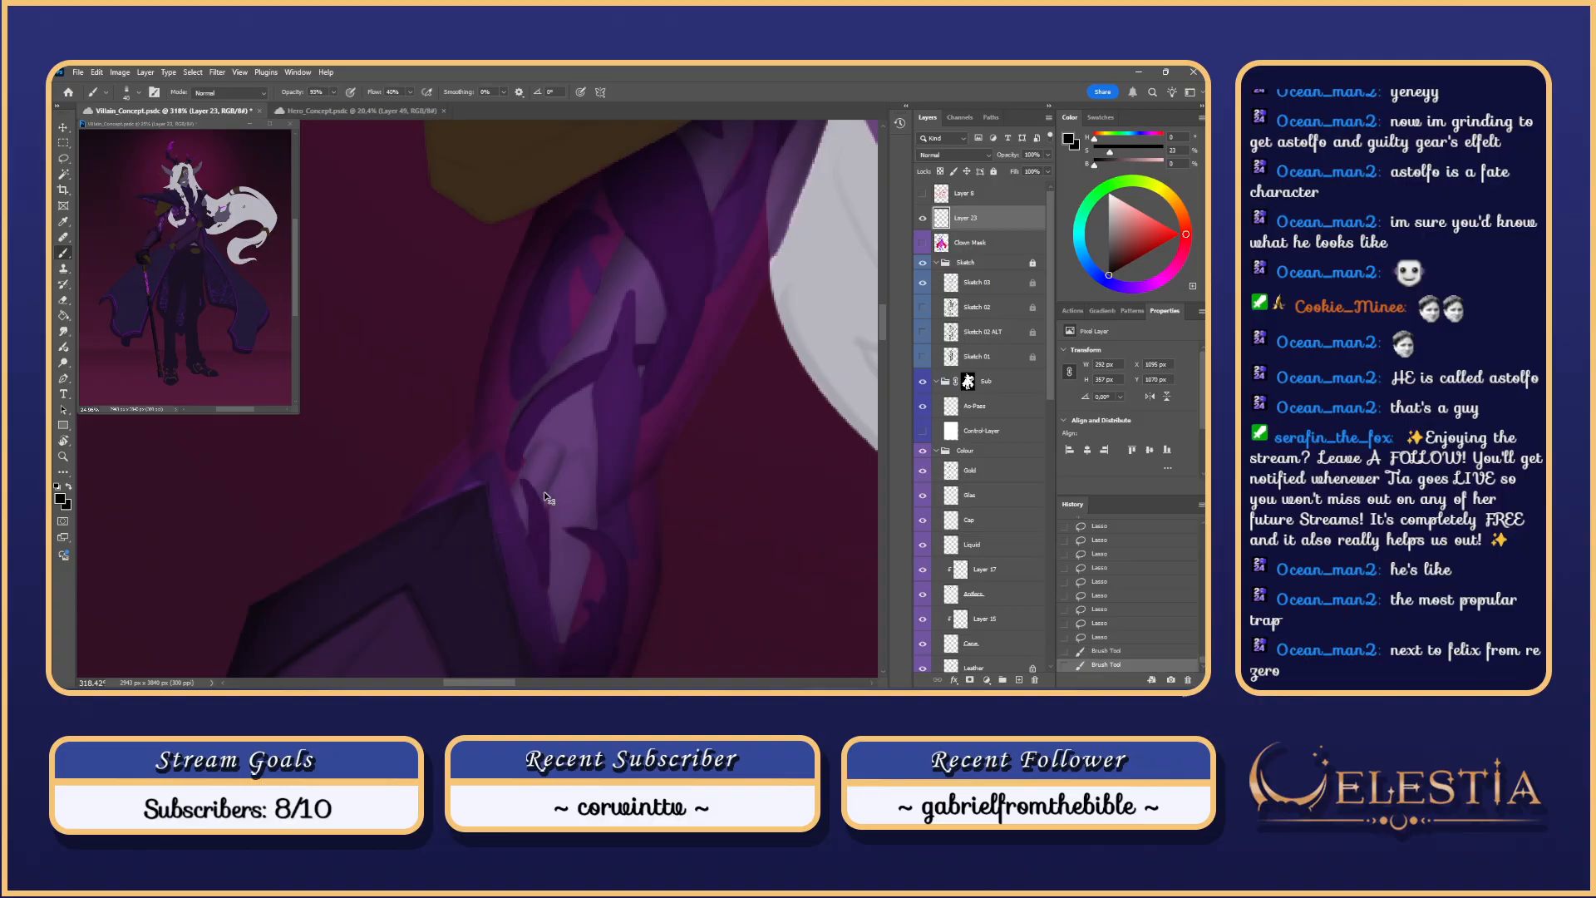
key(ctrl+z)
mouse_move(528, 537)
mouse_down()
mouse_move(550, 482)
mouse_move(543, 438)
mouse_up()
key(ctrl+z)
key(bracketright)
key(bracketright)
drag(524, 541, 547, 453)
key(ctrl+z)
Step: Try more short shading strokes on the arm near the elbow, keeping one
key(ctrl+z)
drag(520, 533, 558, 461)
key(ctrl+z)
key(ctrl+z)
drag(497, 546, 517, 511)
key(ctrl+z)
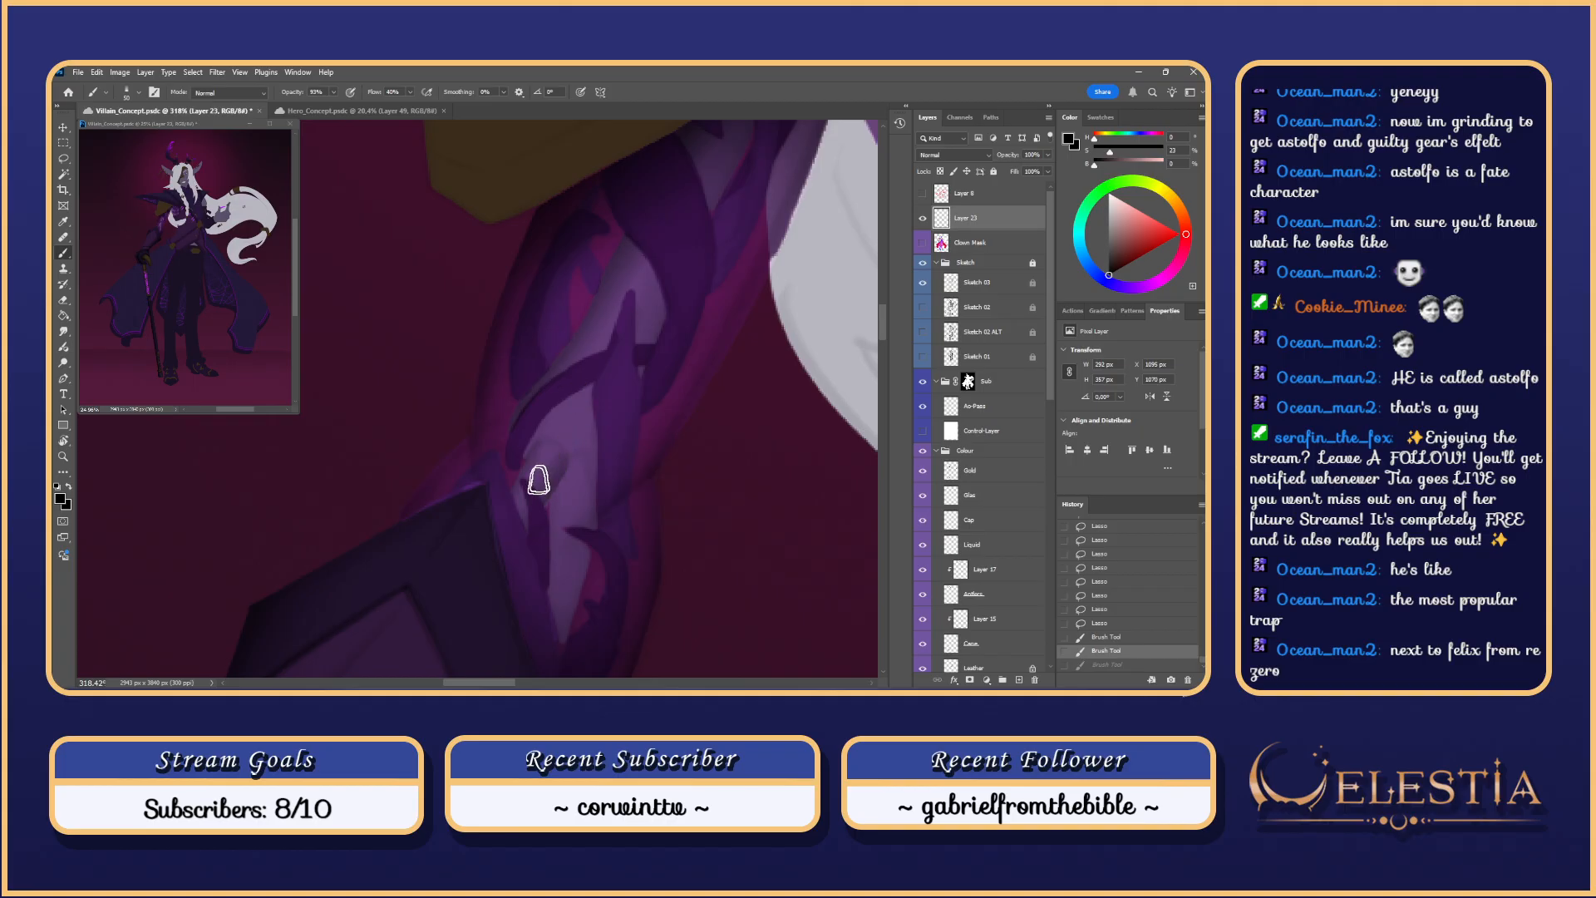
drag(538, 475, 493, 544)
key(ctrl+z)
drag(531, 468, 507, 527)
key(ctrl+z)
drag(535, 464, 483, 549)
mouse_move(572, 443)
mouse_down()
mouse_move(566, 475)
mouse_move(547, 476)
mouse_move(559, 484)
mouse_move(557, 462)
mouse_up()
key(ctrl+z)
key(ctrl+z)
key(ctrl+z)
key(ctrl+z)
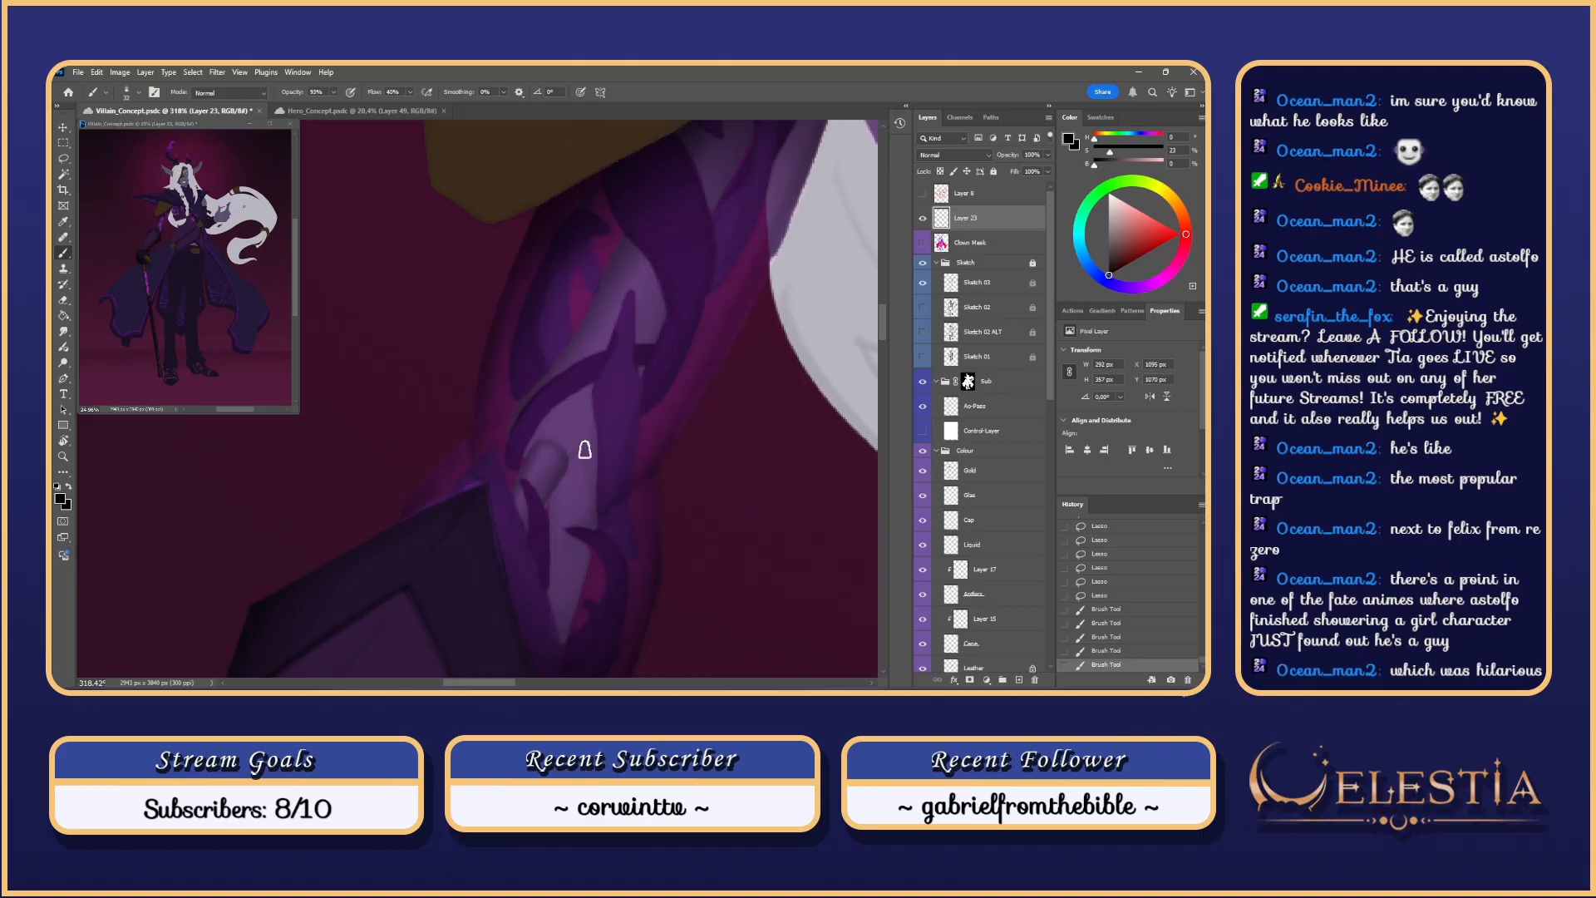
Step: Paint shading strokes down the arm and beside the forearm, undoing the rejected ones
drag(585, 450, 574, 442)
drag(549, 506, 549, 649)
key(ctrl+z)
drag(553, 568, 549, 614)
key(ctrl+z)
drag(566, 492, 550, 510)
key(ctrl+z)
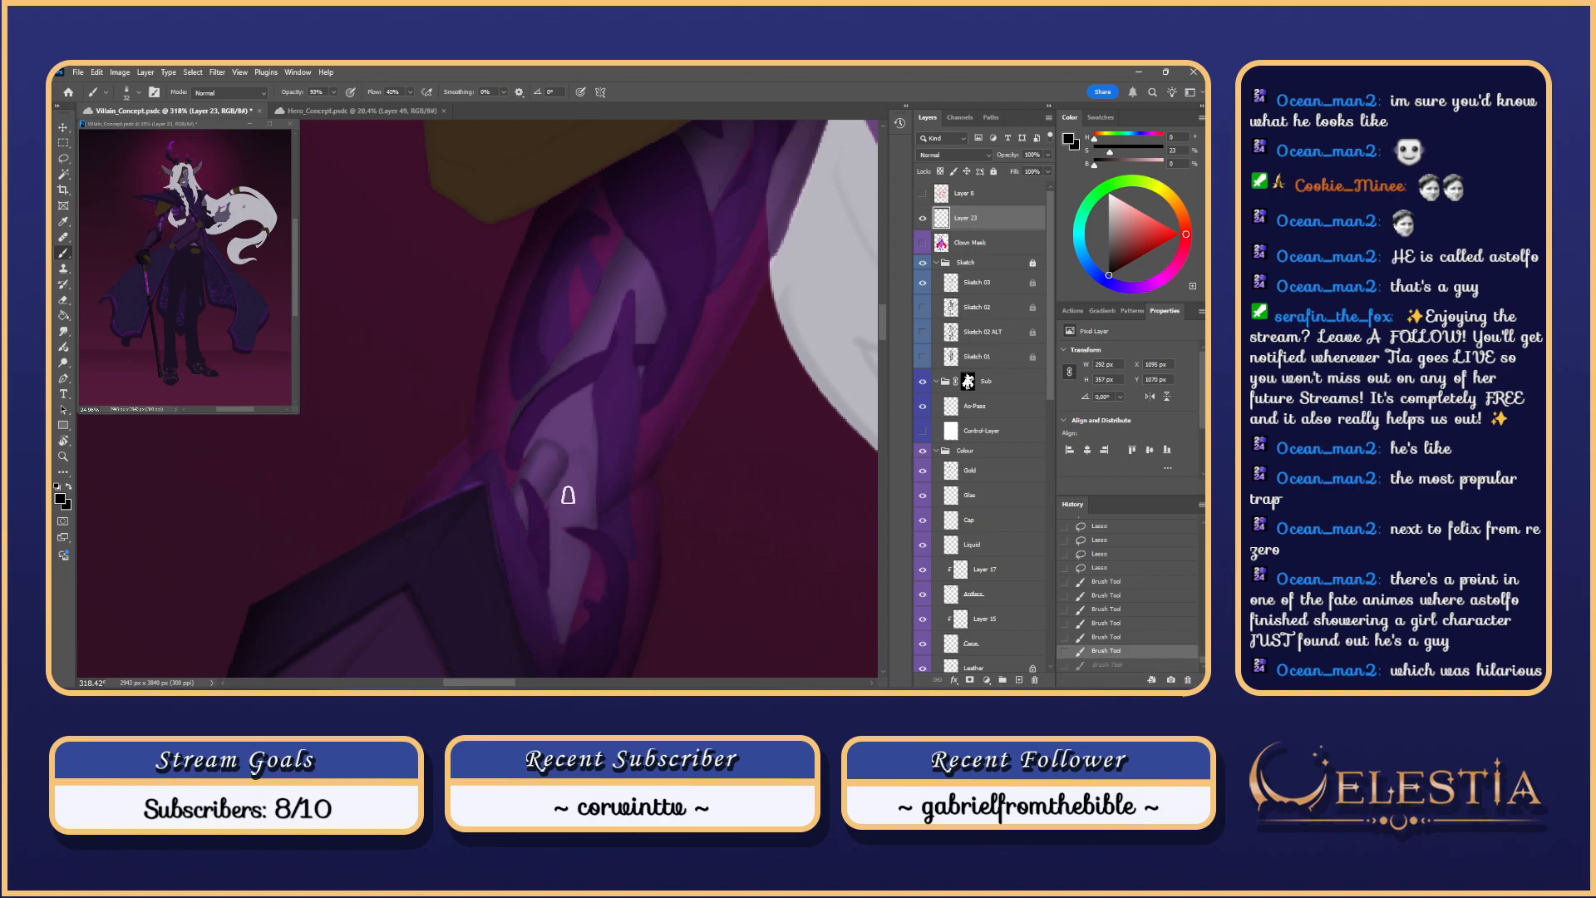
Step: Paint soft dark shading strokes on the purple upper arm
mouse_move(626, 403)
mouse_down()
mouse_move(607, 358)
mouse_move(625, 382)
mouse_up()
scroll(595, 364, down, 5)
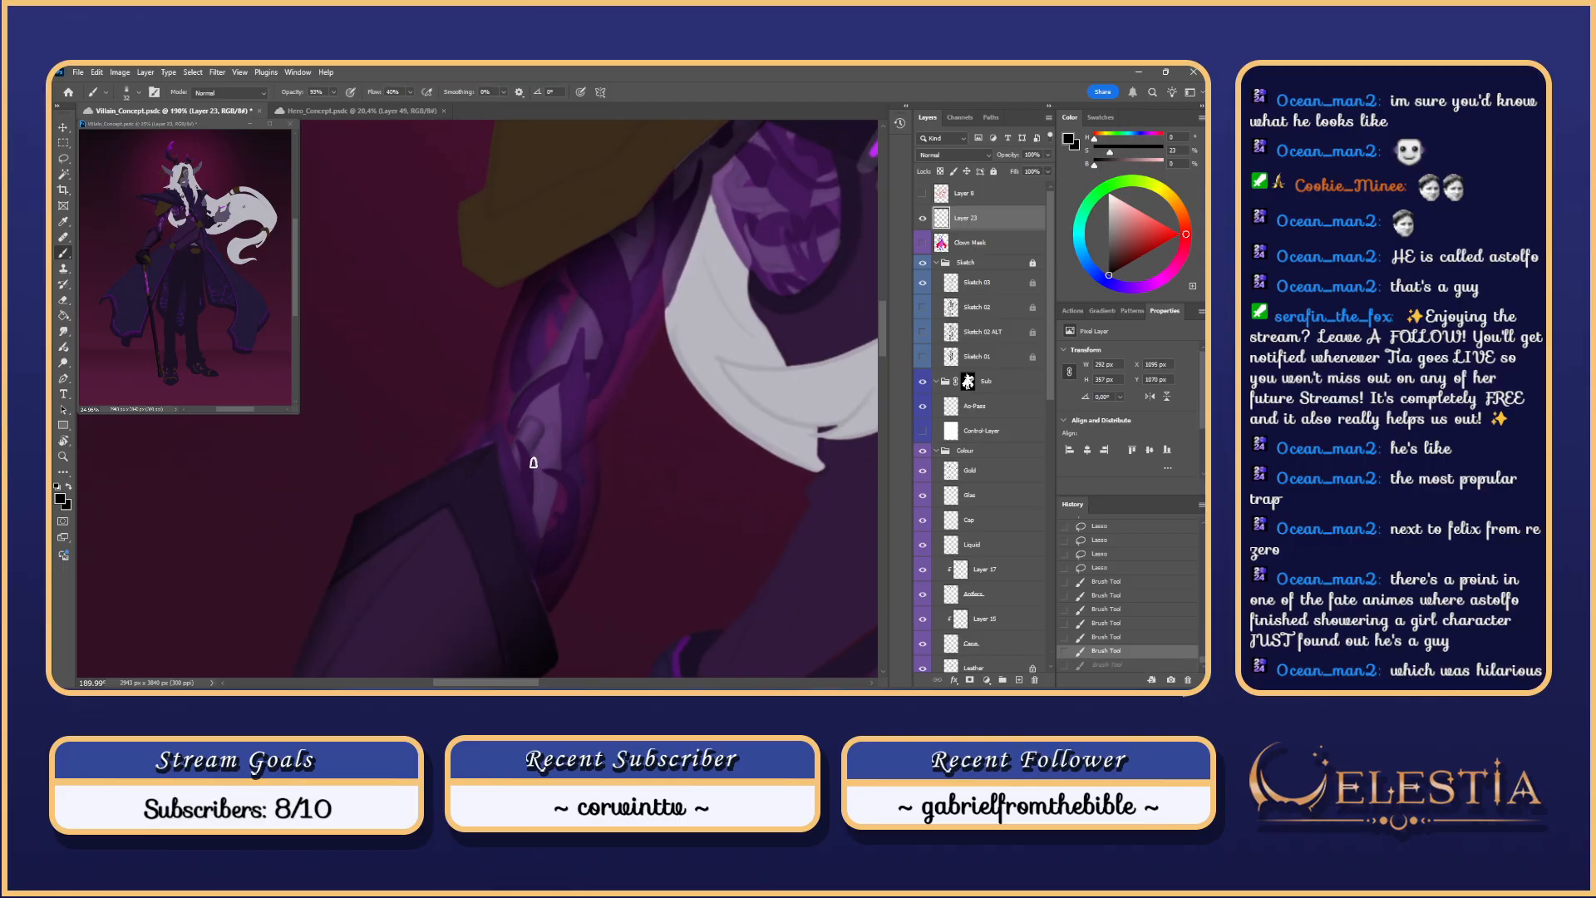
drag(536, 449, 537, 511)
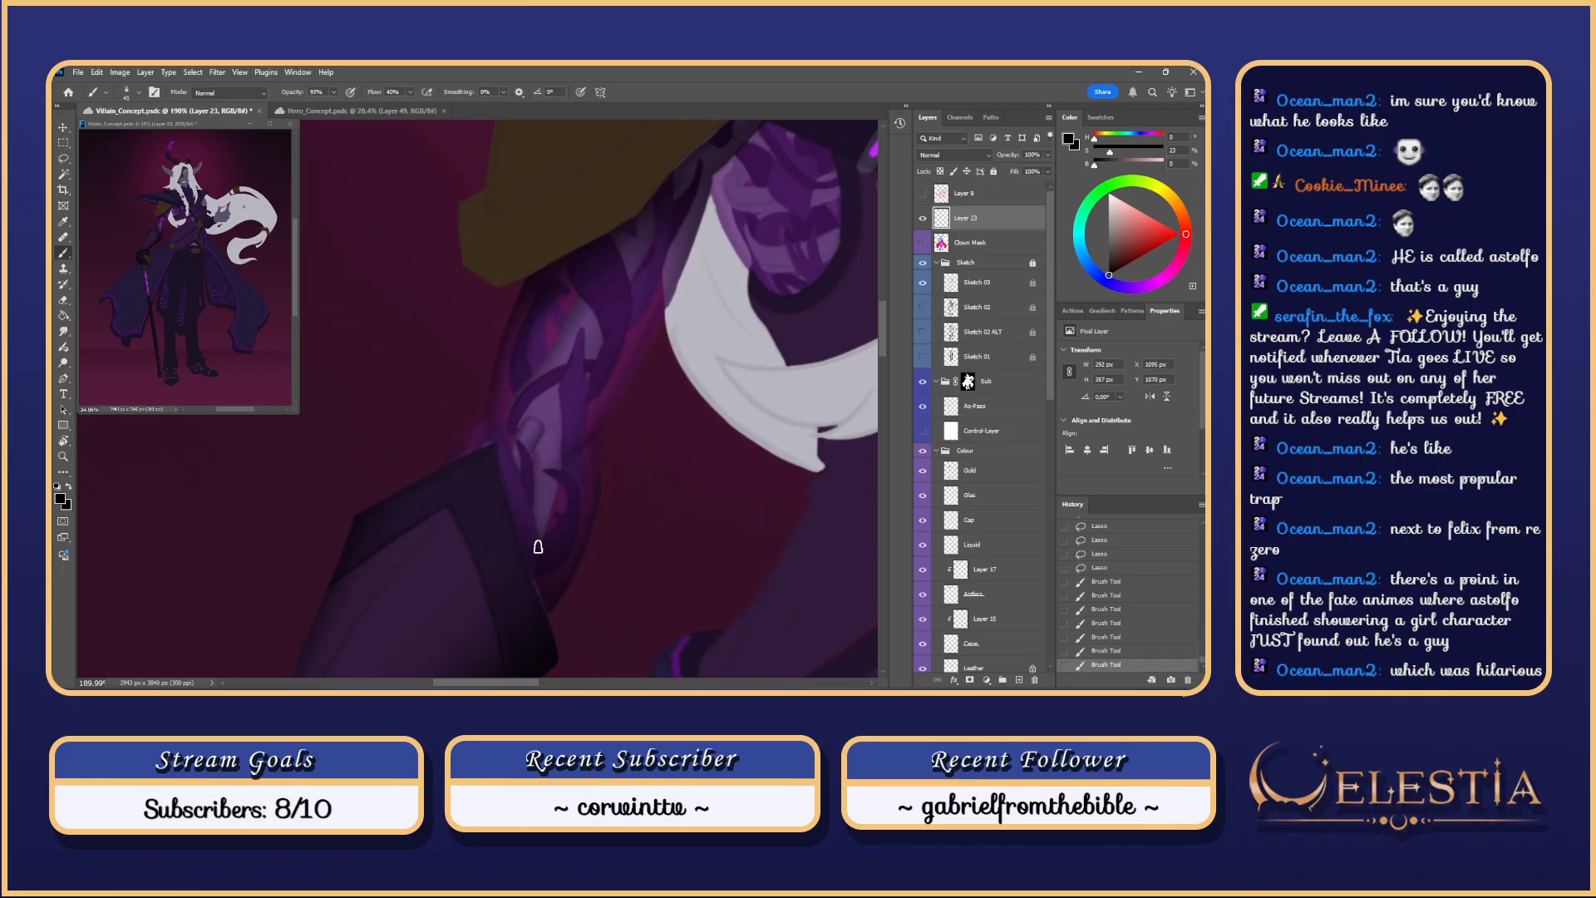
drag(559, 443, 544, 507)
mouse_move(552, 434)
mouse_down()
mouse_move(541, 535)
mouse_move(556, 434)
mouse_move(528, 463)
mouse_move(552, 433)
mouse_move(533, 493)
mouse_move(541, 430)
mouse_move(525, 439)
mouse_move(540, 443)
mouse_move(544, 416)
mouse_move(526, 451)
mouse_up()
key(ctrl+z)
key(ctrl+z)
key(ctrl+z)
key(ctrl+z)
scroll(536, 478, up, 3)
Step: Blend the arm shading with the Smudge tool using a small tip
key(r)
drag(540, 432, 535, 474)
scroll(549, 503, down, 8)
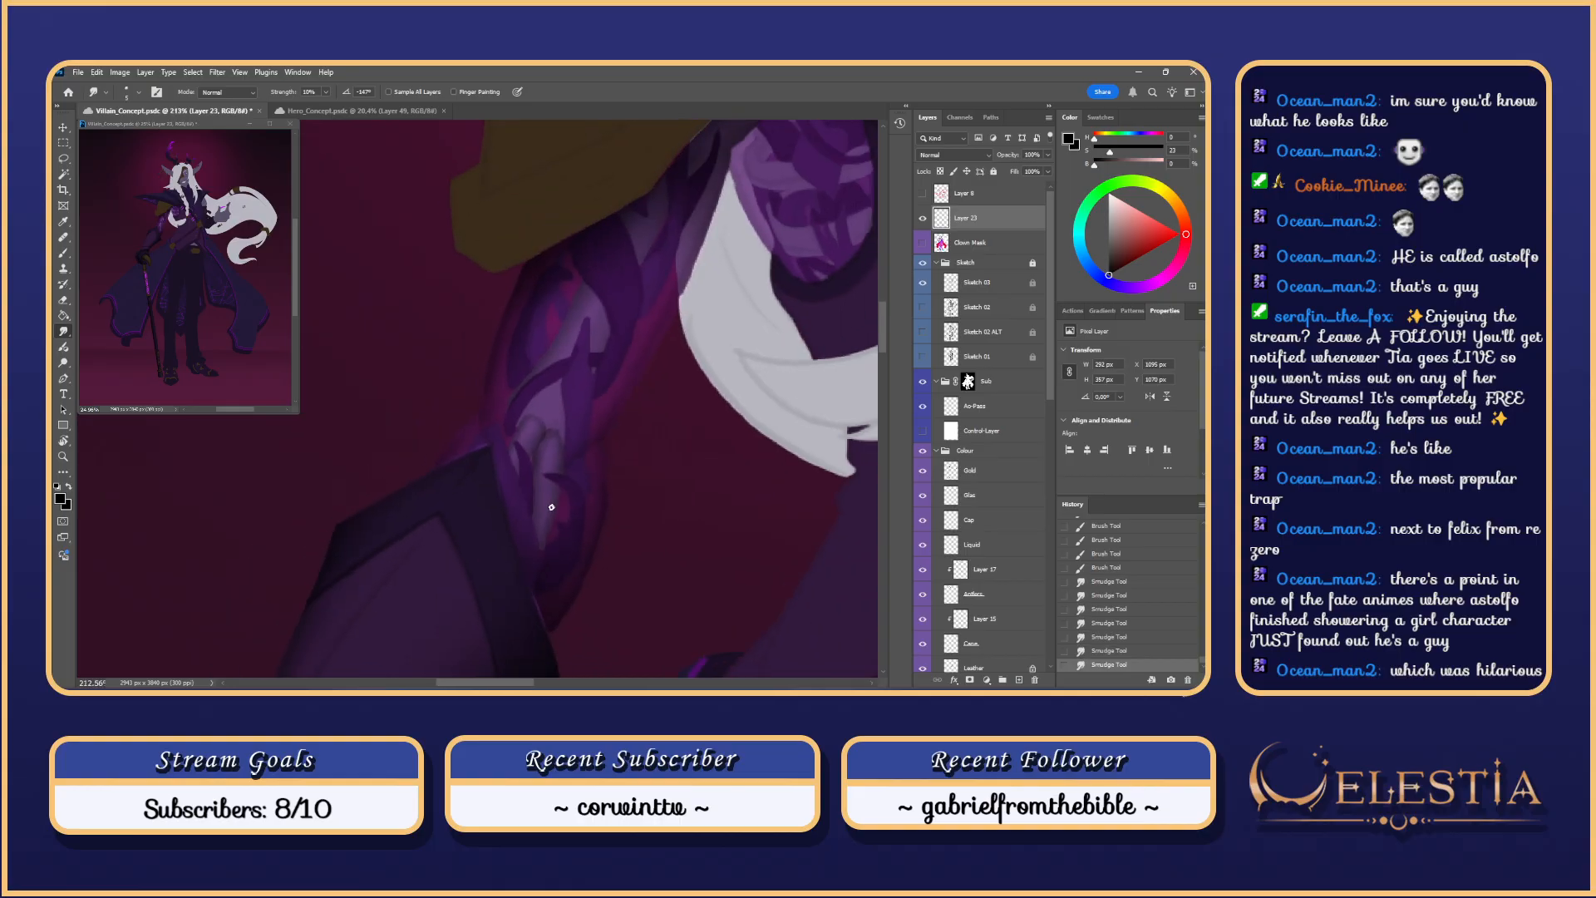
scroll(551, 507, up, 3)
scroll(551, 506, up, 2)
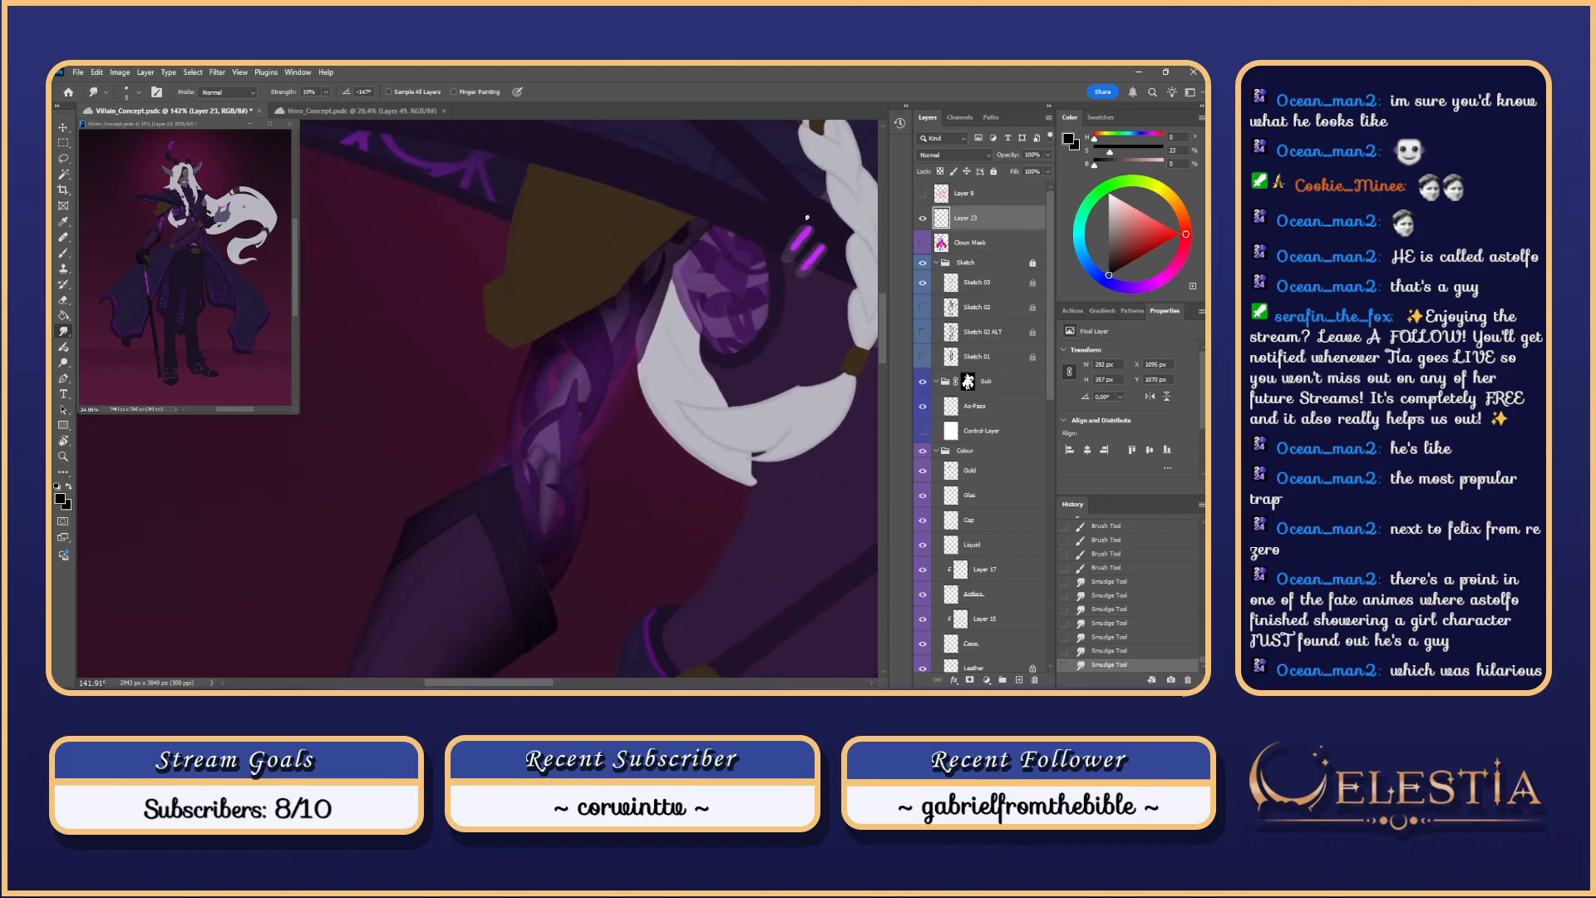
Step: Collapse the Sketch group and toggle the grey Control-Layer to check the values
click(936, 262)
click(921, 333)
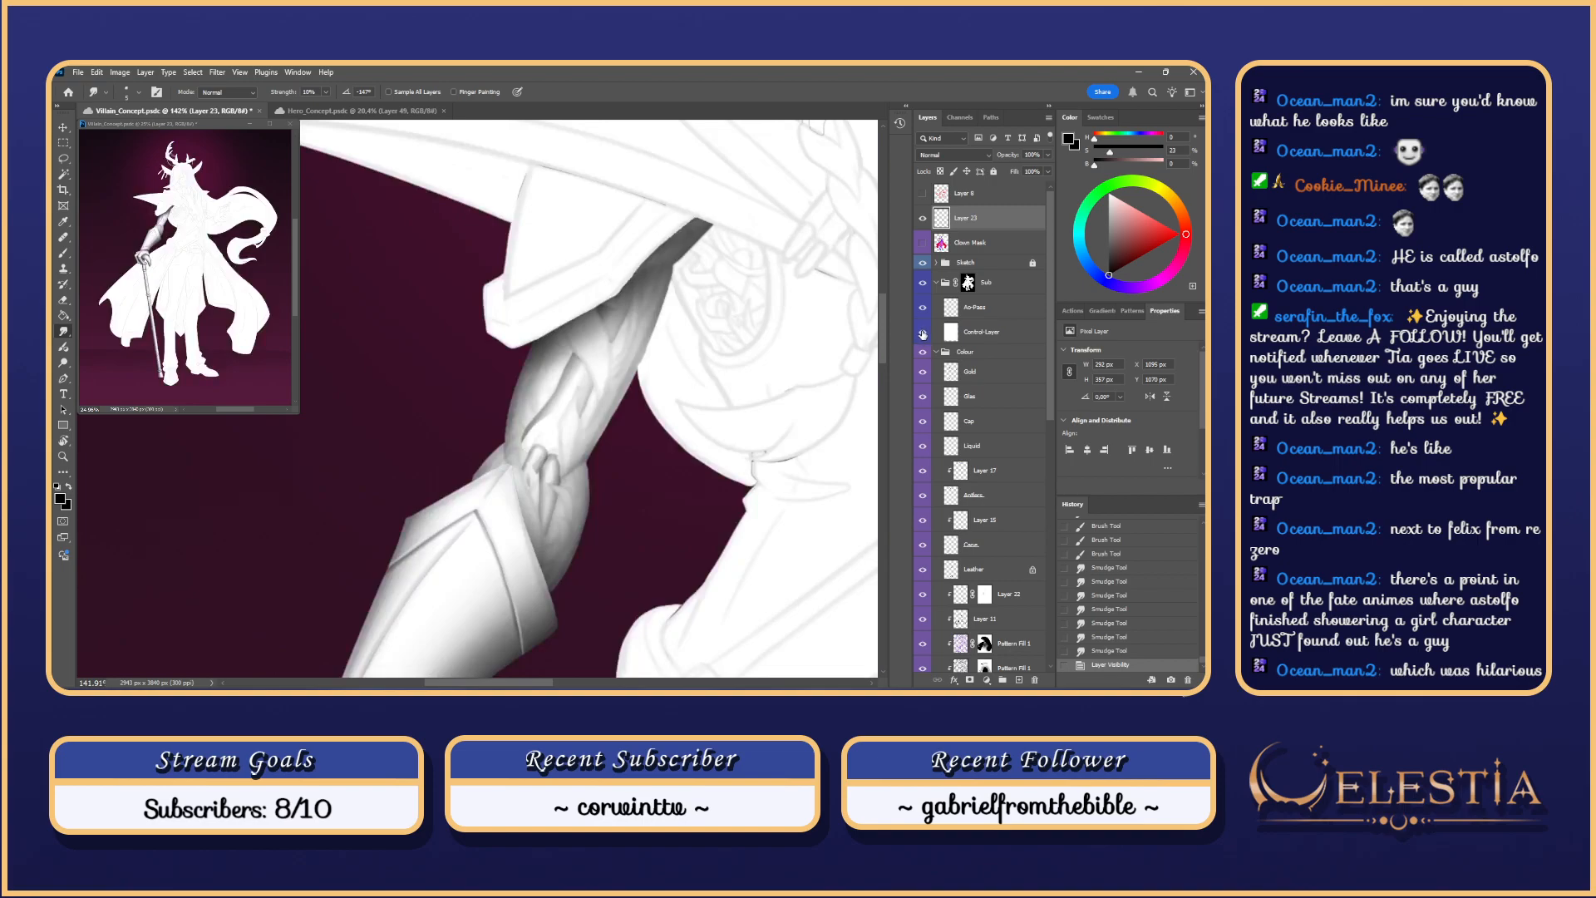
click(923, 332)
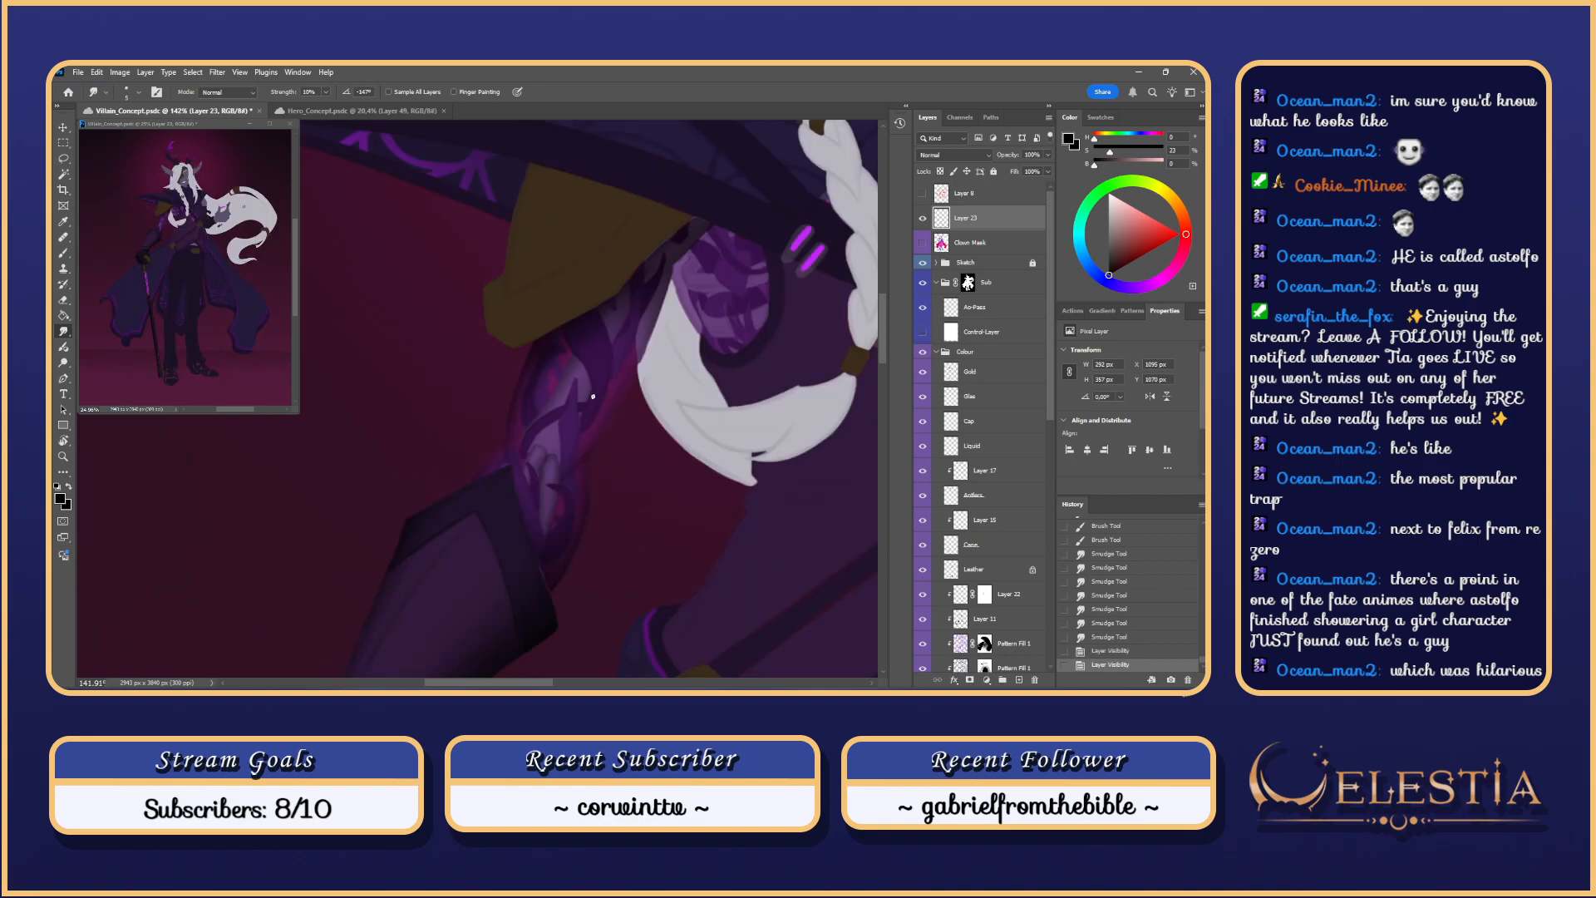
Step: Paint broad strokes down the arm with the brush enlarged to about 139
key(b)
scroll(638, 331, down, 2)
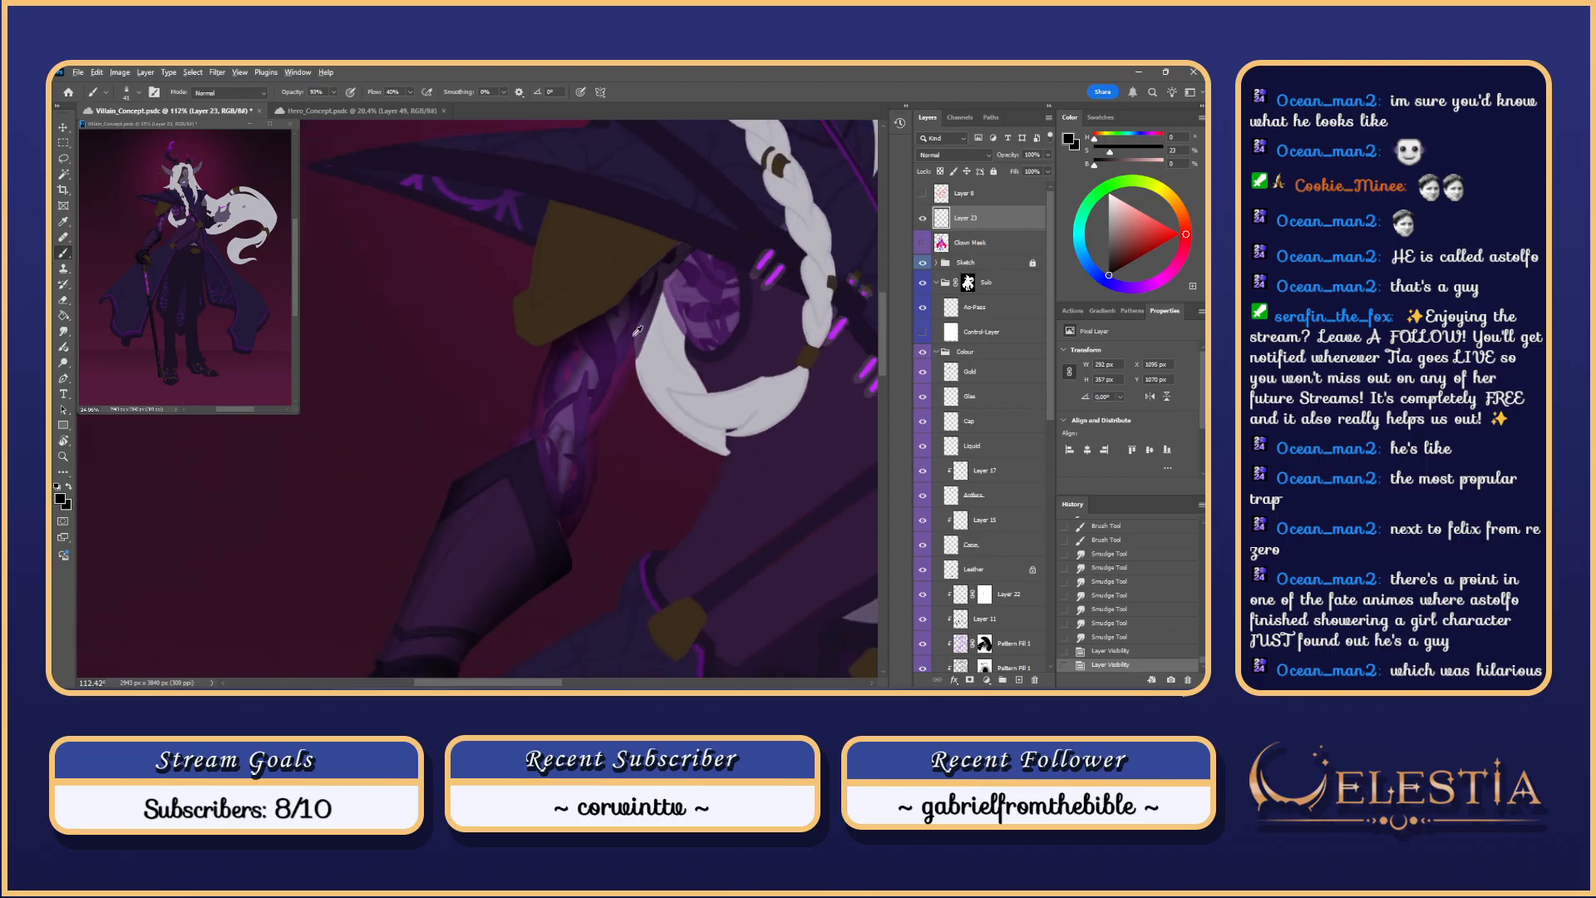
drag(651, 284, 592, 416)
key(ctrl+z)
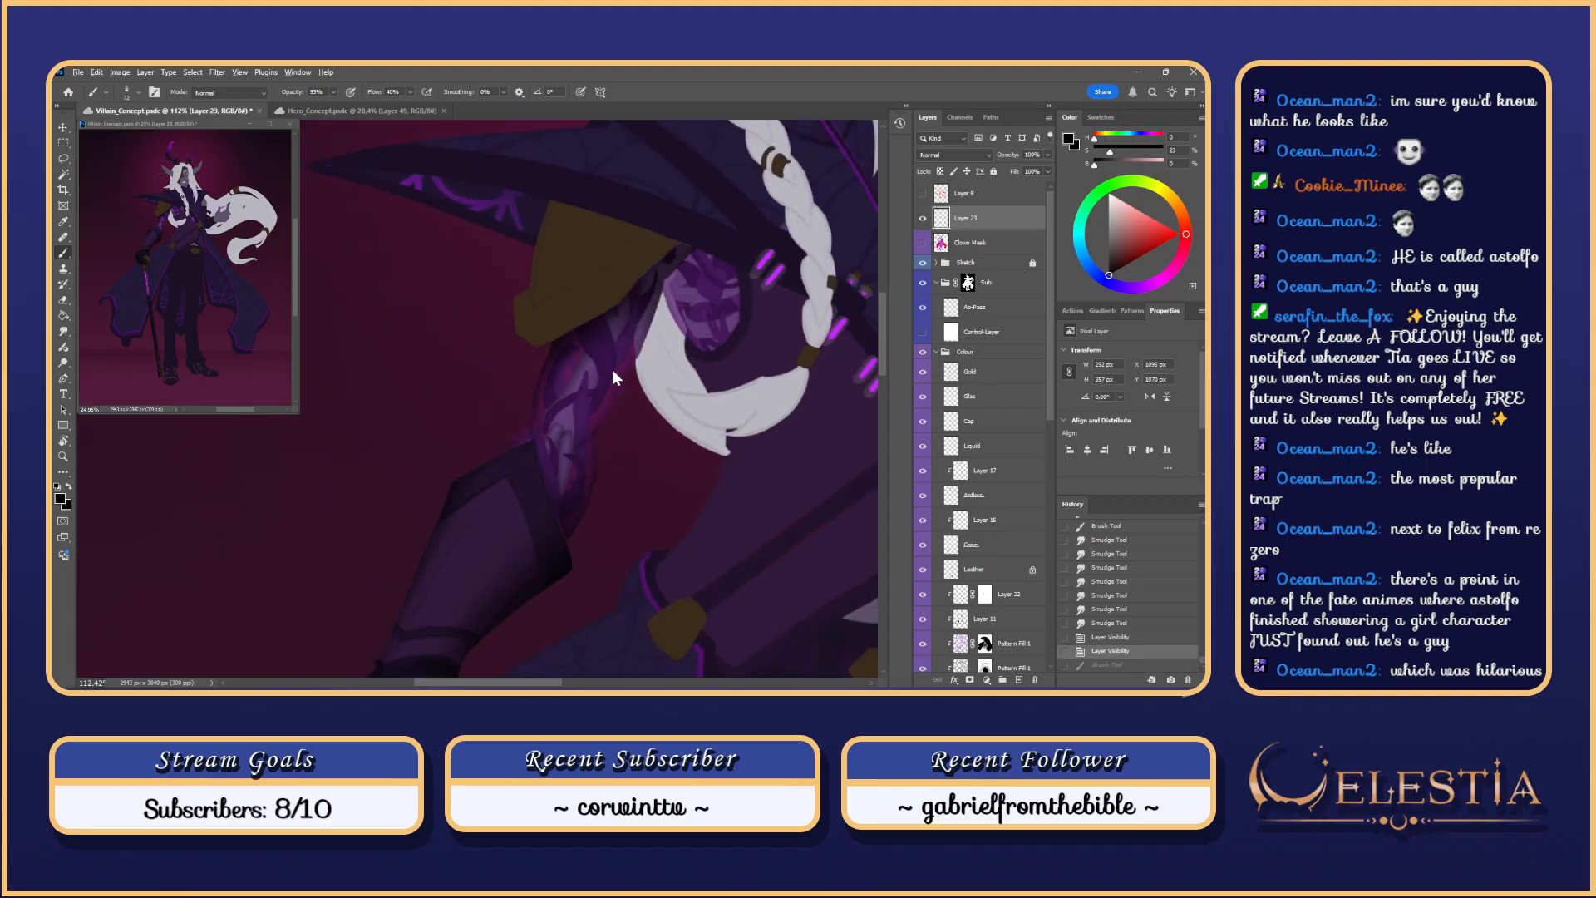
key(bracketright)
drag(646, 283, 586, 415)
drag(586, 415, 610, 407)
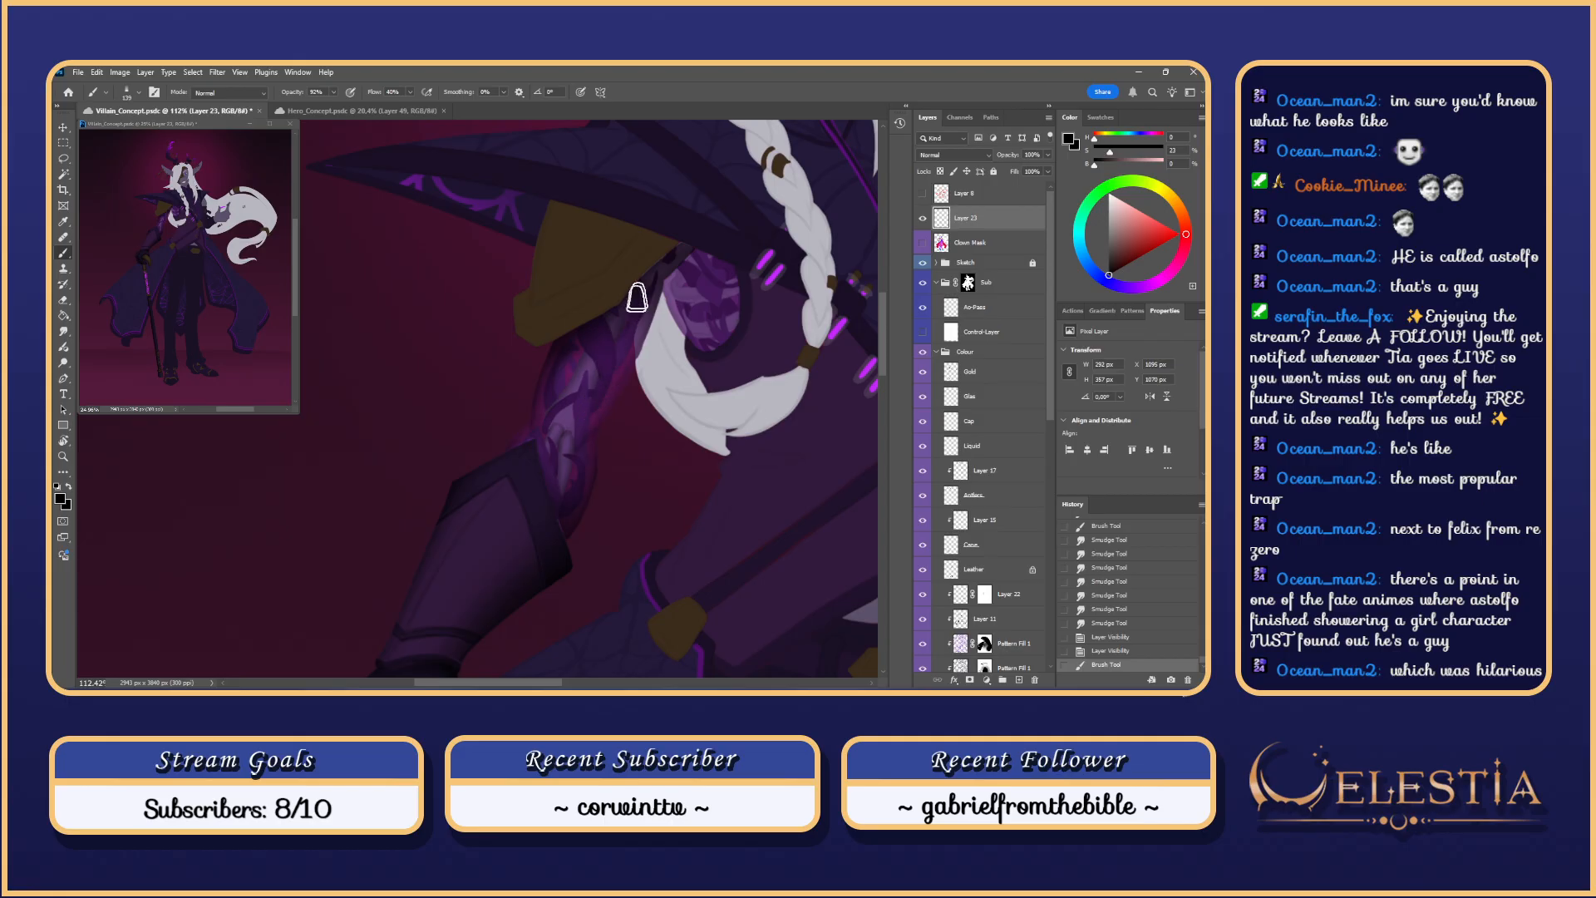
key(ctrl+z)
mouse_move(637, 298)
mouse_down()
mouse_move(587, 414)
mouse_move(632, 282)
mouse_move(579, 445)
mouse_move(634, 287)
mouse_move(562, 449)
mouse_up()
key(ctrl+z)
key(ctrl+z)
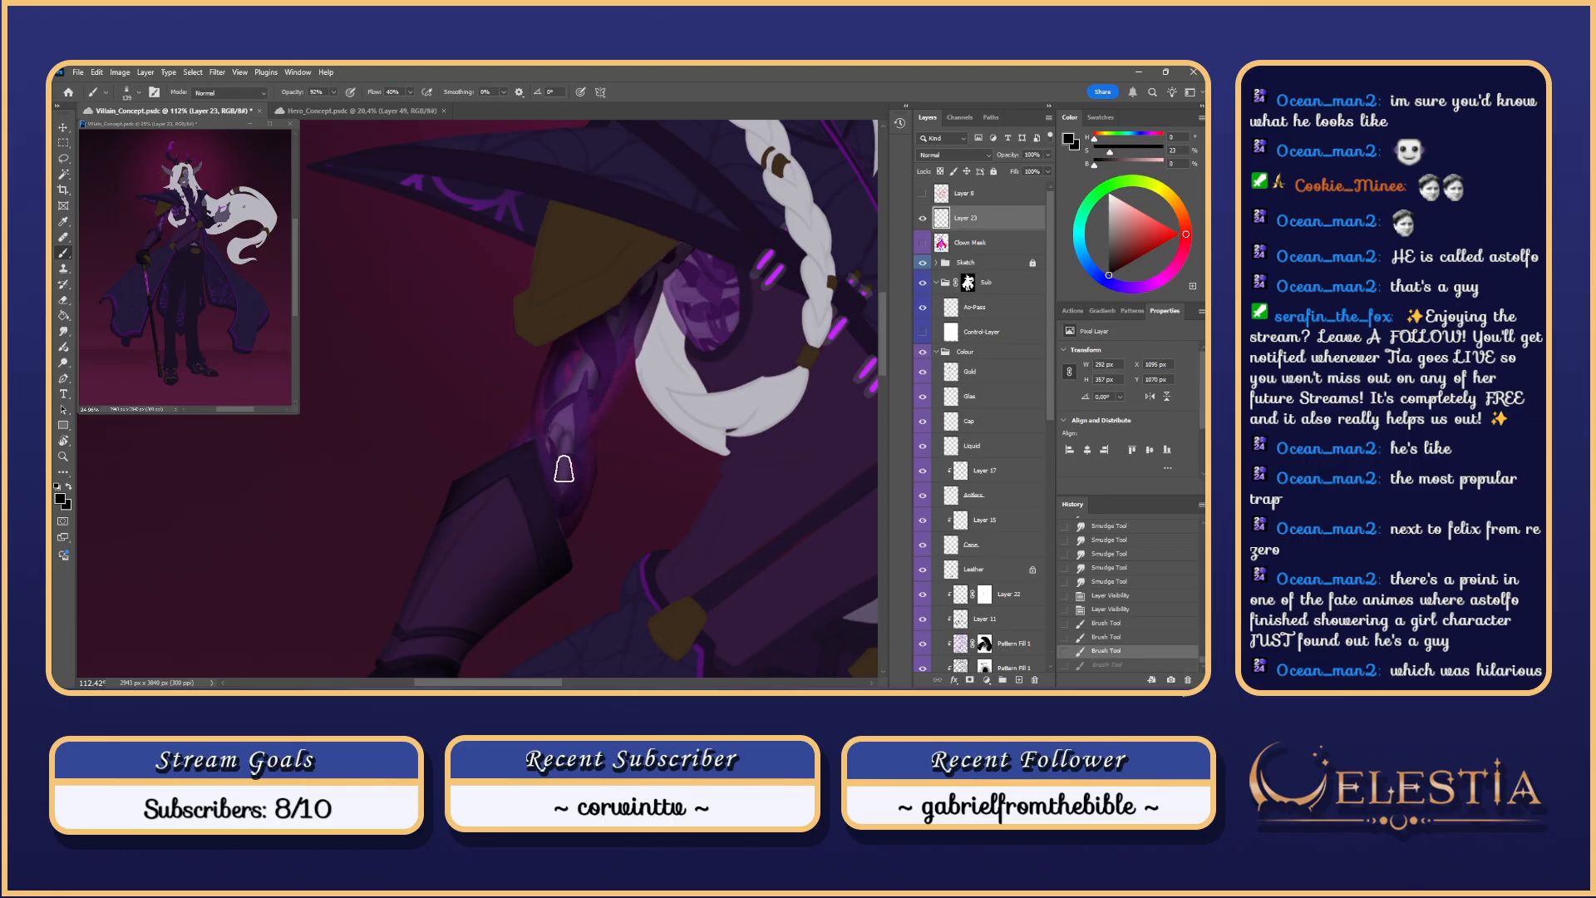
Step: Try dark shading strokes near the hand, face and chin, undoing them all
drag(683, 266, 672, 306)
scroll(622, 311, up, 3)
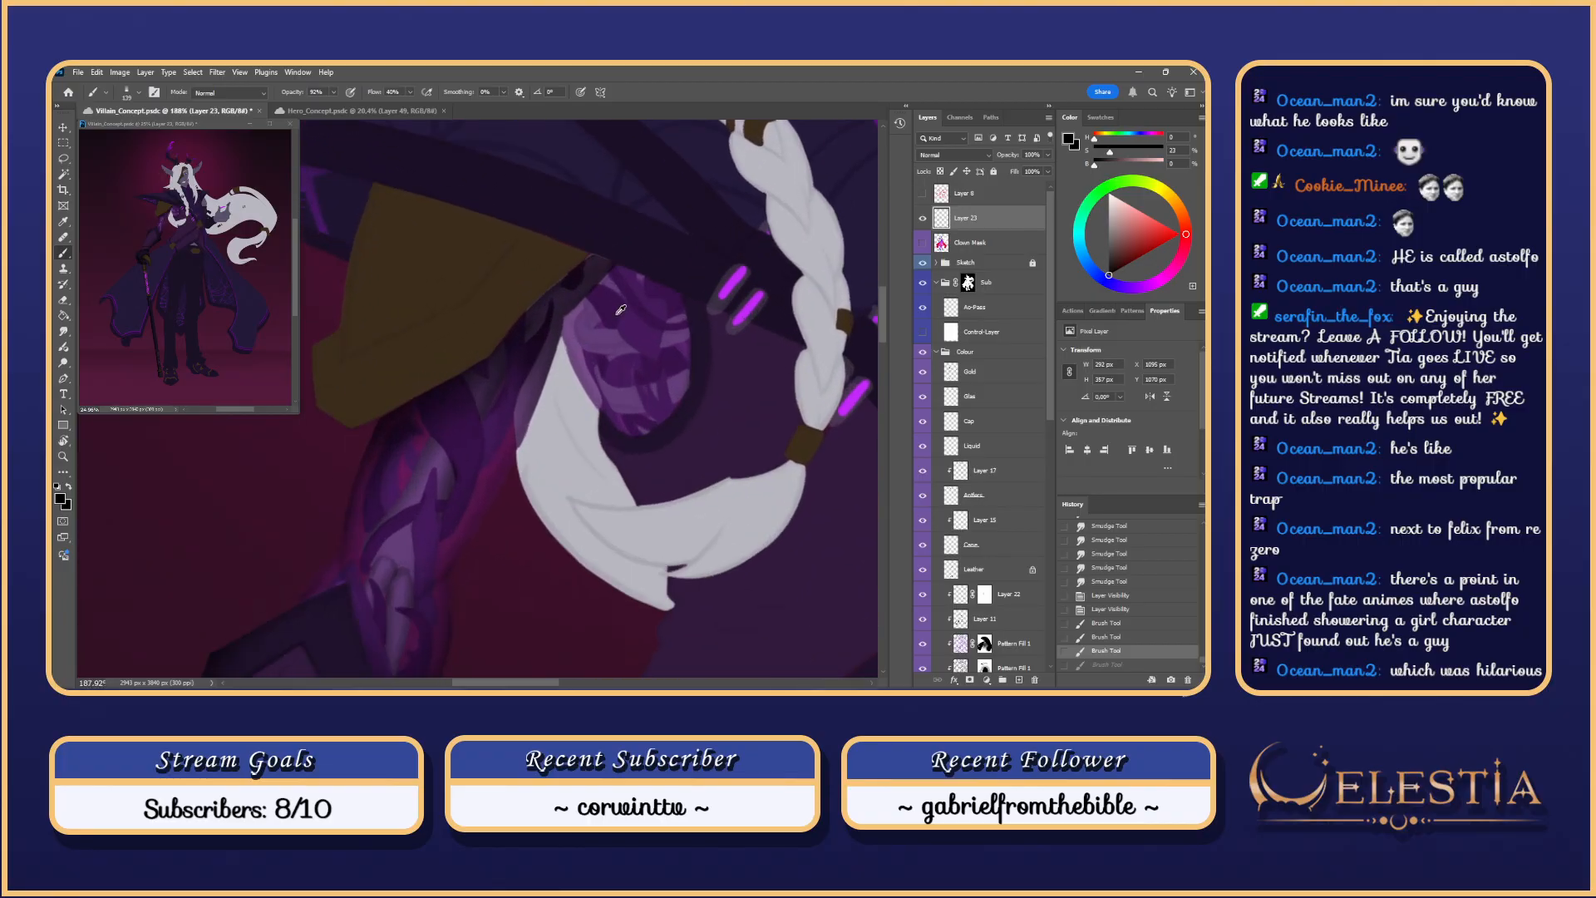
mouse_move(585, 328)
mouse_down()
mouse_move(622, 338)
mouse_move(588, 321)
mouse_up()
key(ctrl+z)
mouse_move(665, 427)
mouse_down()
mouse_move(667, 391)
mouse_move(687, 394)
mouse_move(634, 357)
mouse_move(691, 383)
mouse_up()
key(ctrl+z)
scroll(691, 330, down, 3)
key(ctrl+z)
drag(667, 274, 650, 464)
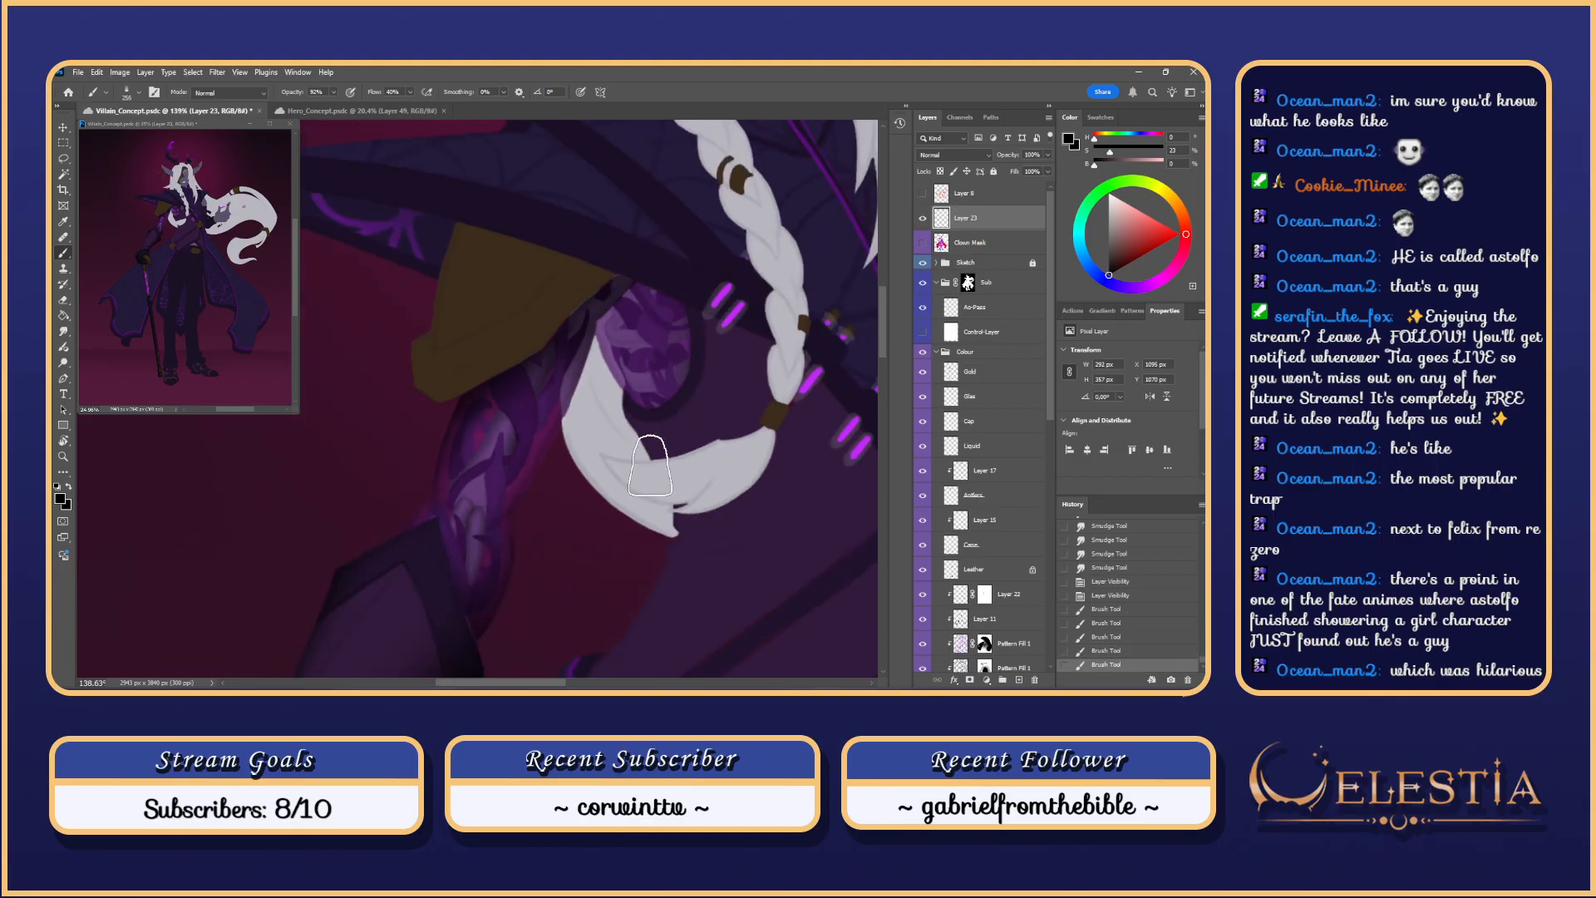
key(ctrl+z)
key(ctrl+z)
scroll(717, 325, down, 3)
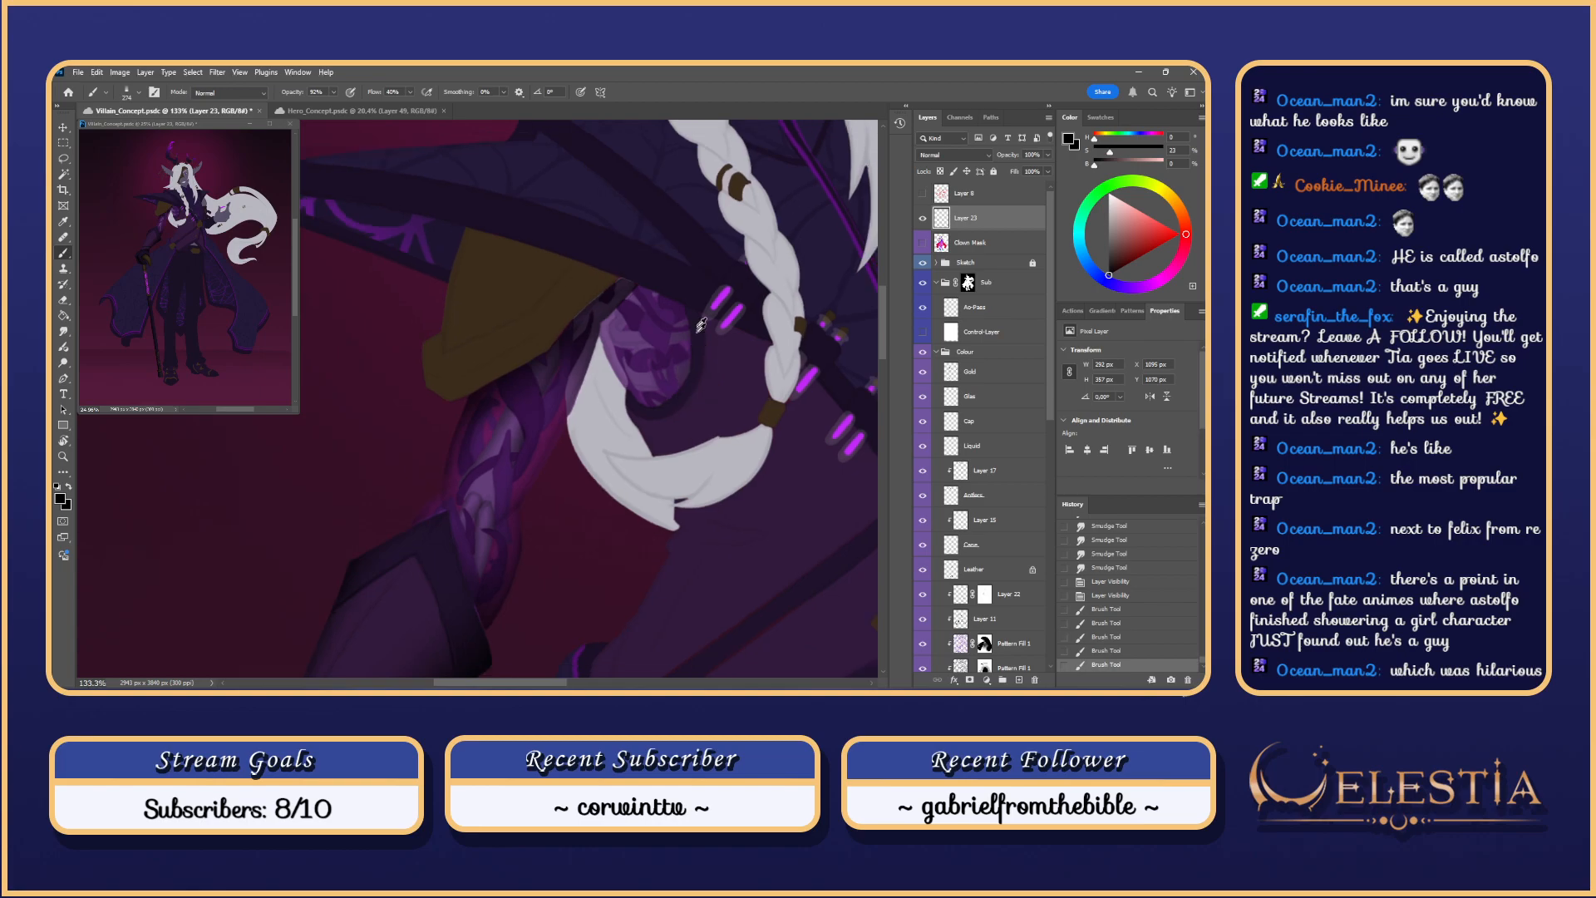
mouse_move(717, 324)
mouse_down()
mouse_move(588, 396)
mouse_move(545, 478)
mouse_up()
Step: Paint faint dark shading beside the braid and on the arm below the shoulder
mouse_move(540, 355)
mouse_down()
mouse_move(545, 477)
mouse_move(551, 464)
mouse_up()
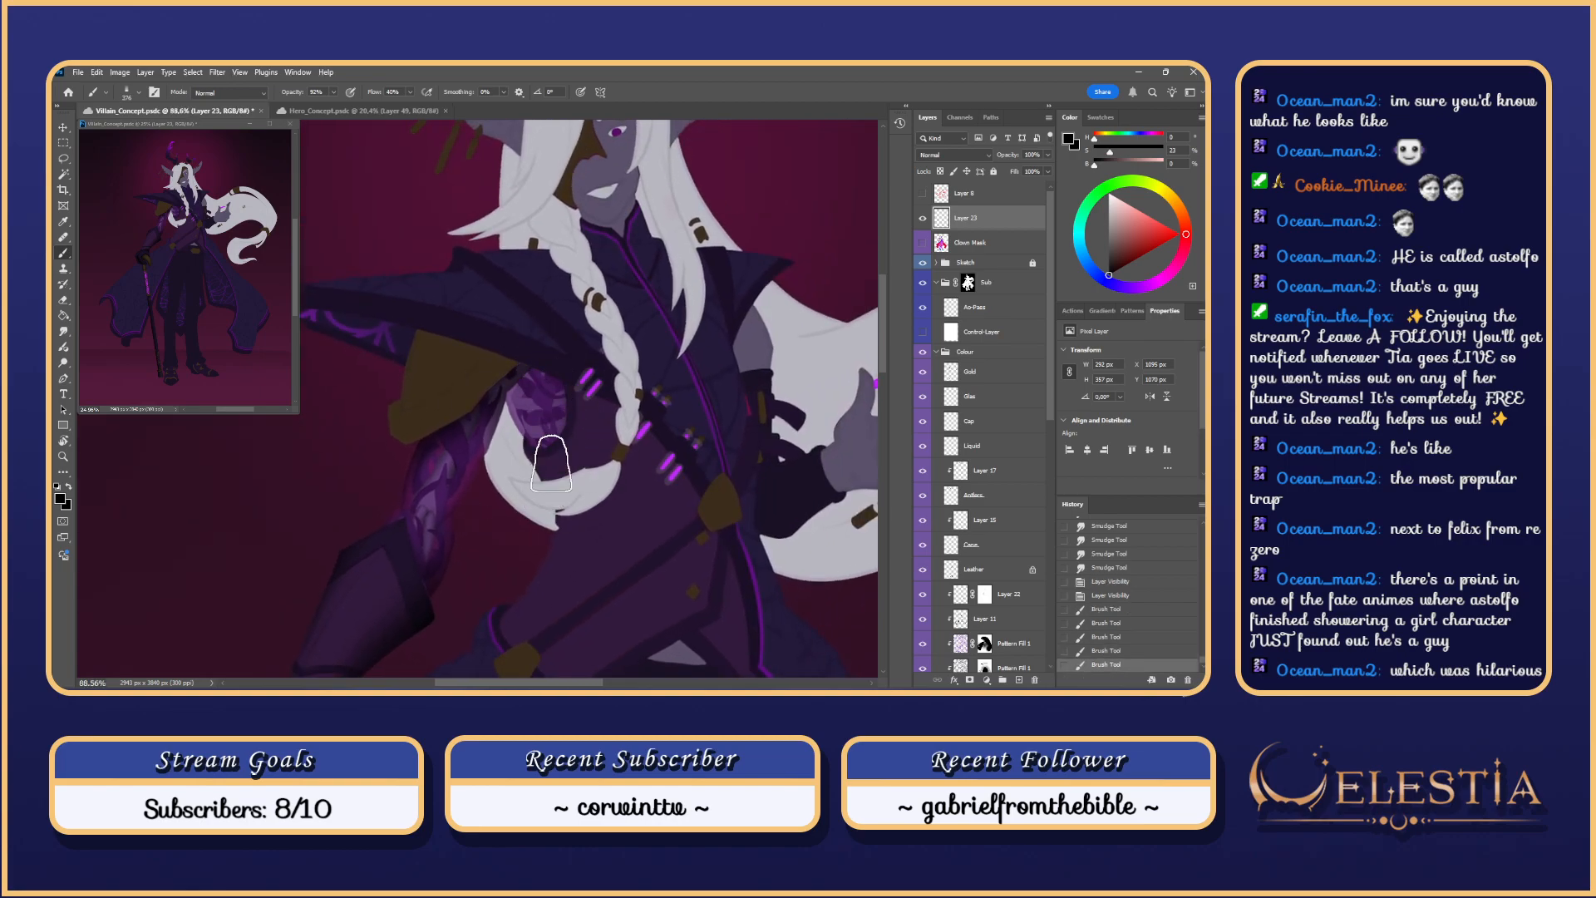
drag(560, 391, 541, 468)
drag(536, 323, 544, 468)
key(ctrl+z)
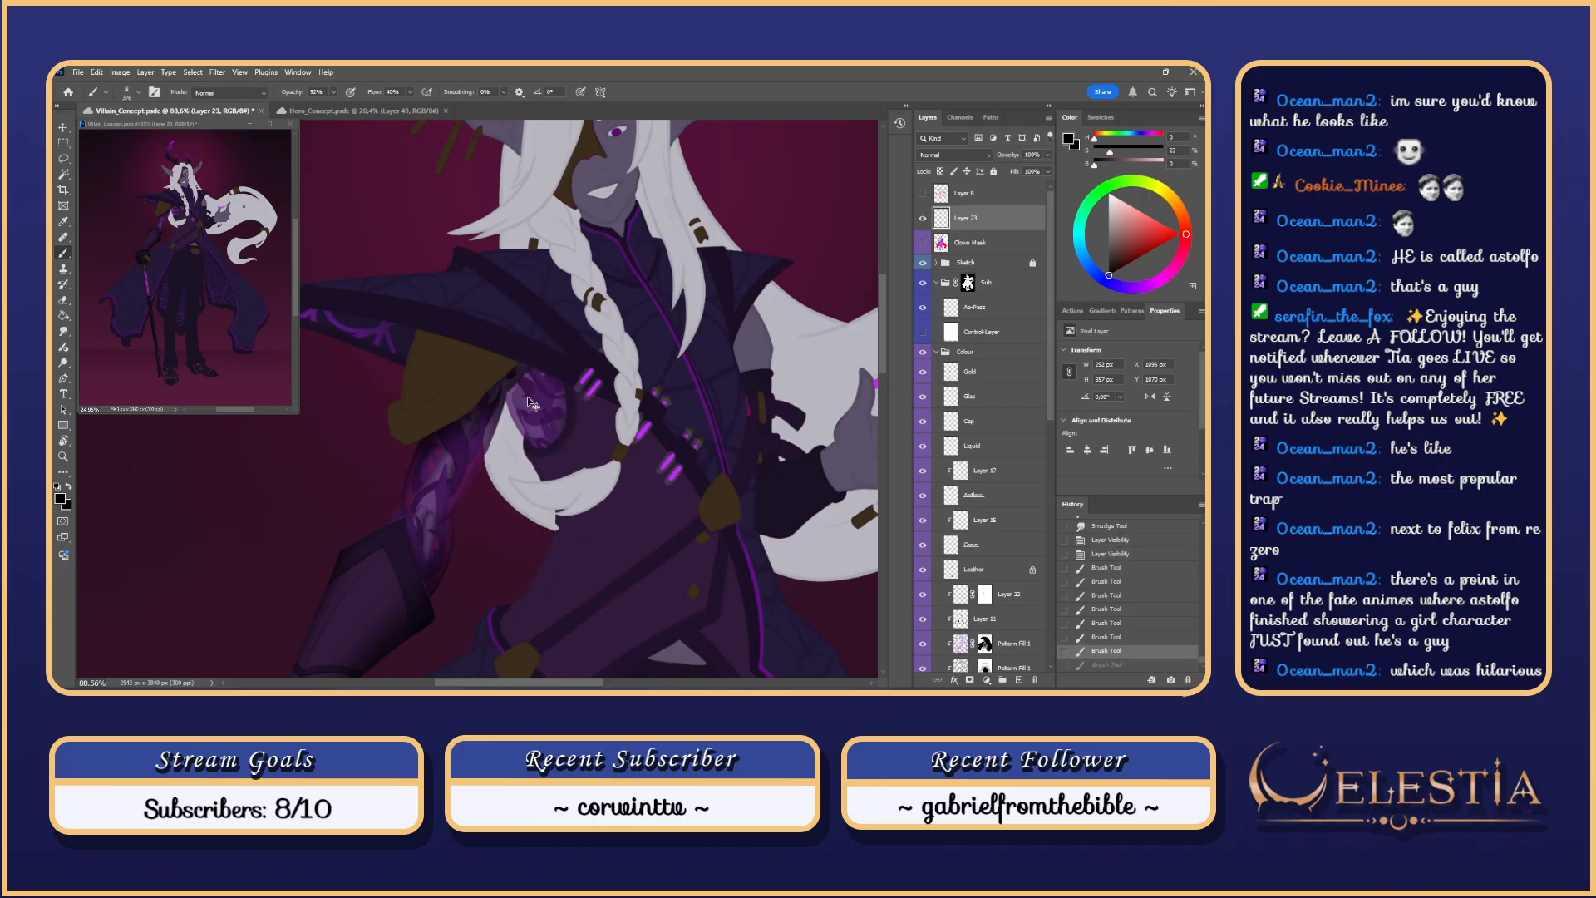
drag(522, 341, 554, 379)
scroll(554, 379, up, 1)
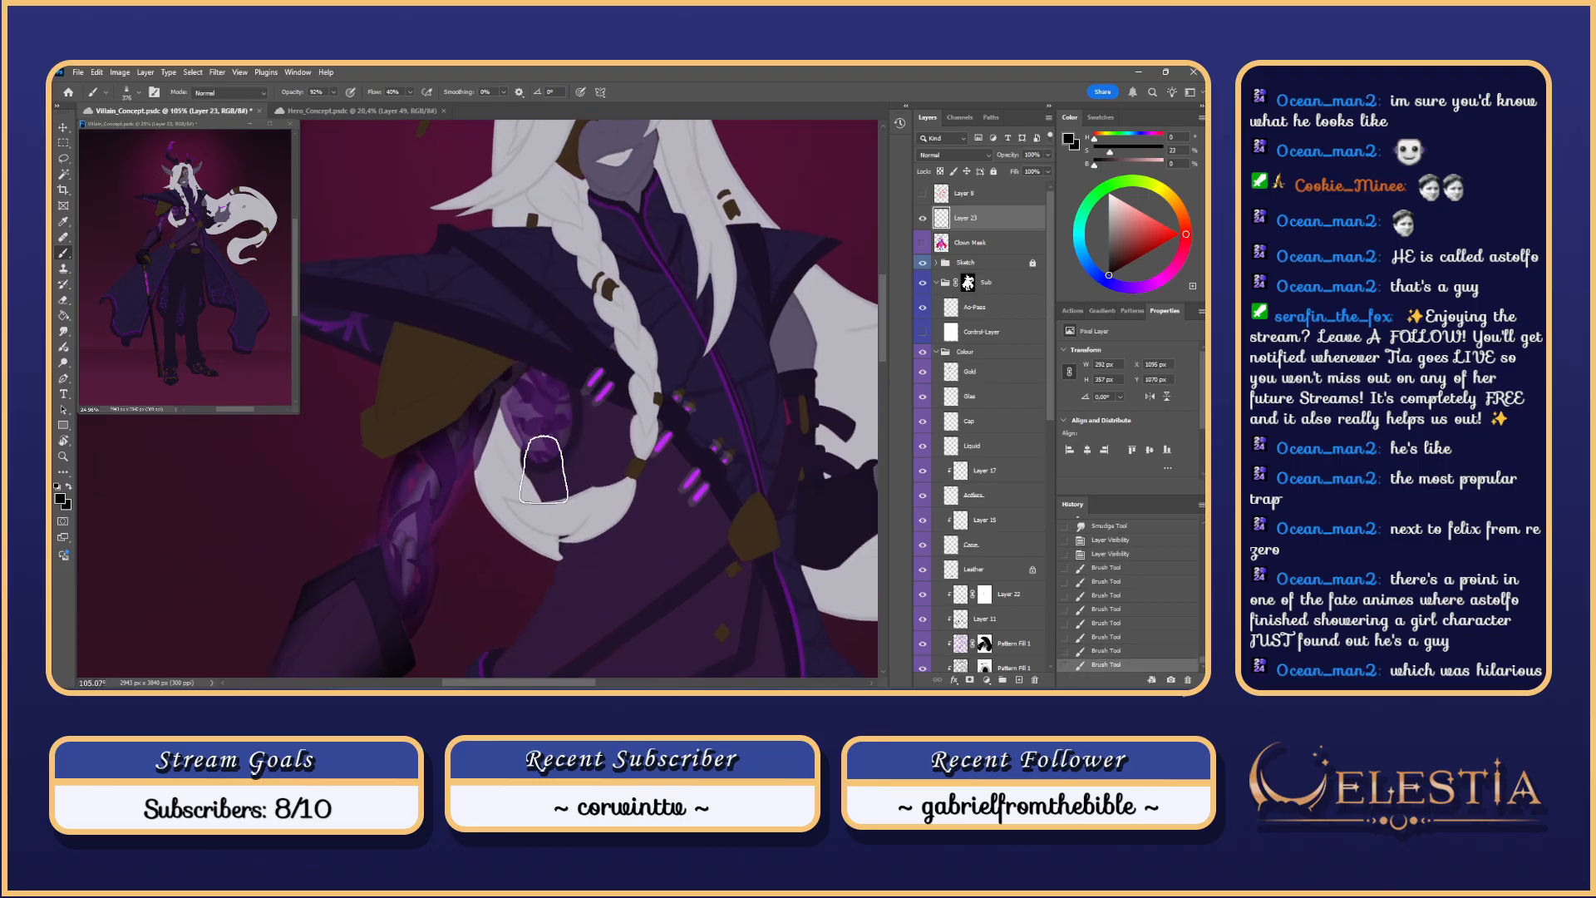
drag(530, 472, 532, 471)
drag(506, 372, 556, 494)
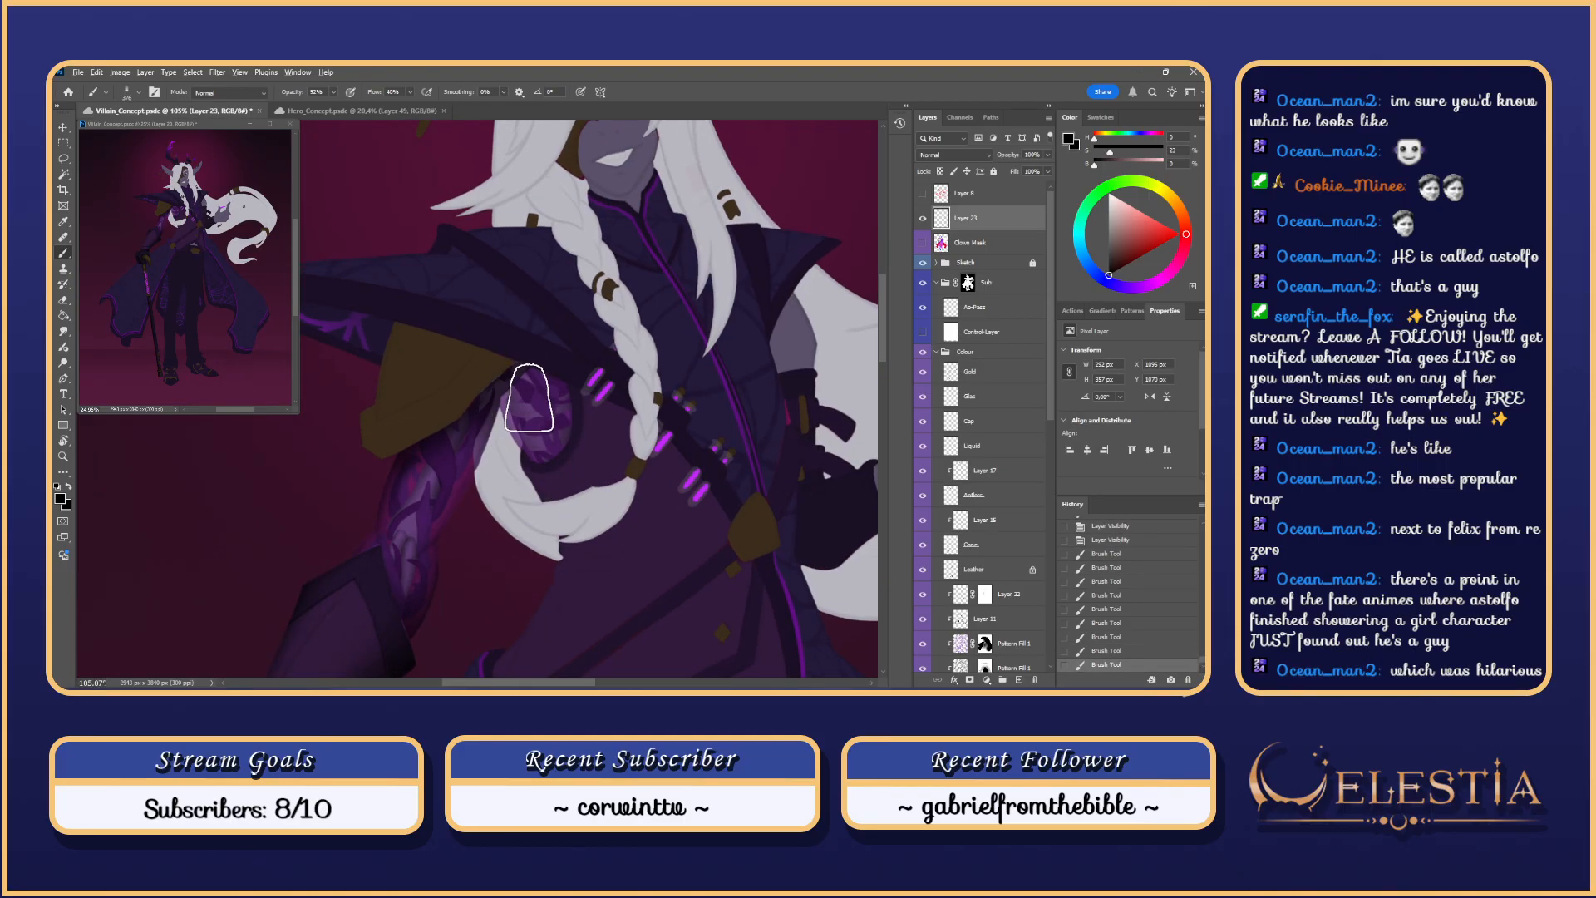
Step: Resize the brush, sweep shading across the shoulder, then undo the last several strokes
key([)
drag(504, 382, 564, 498)
key(ctrl+z)
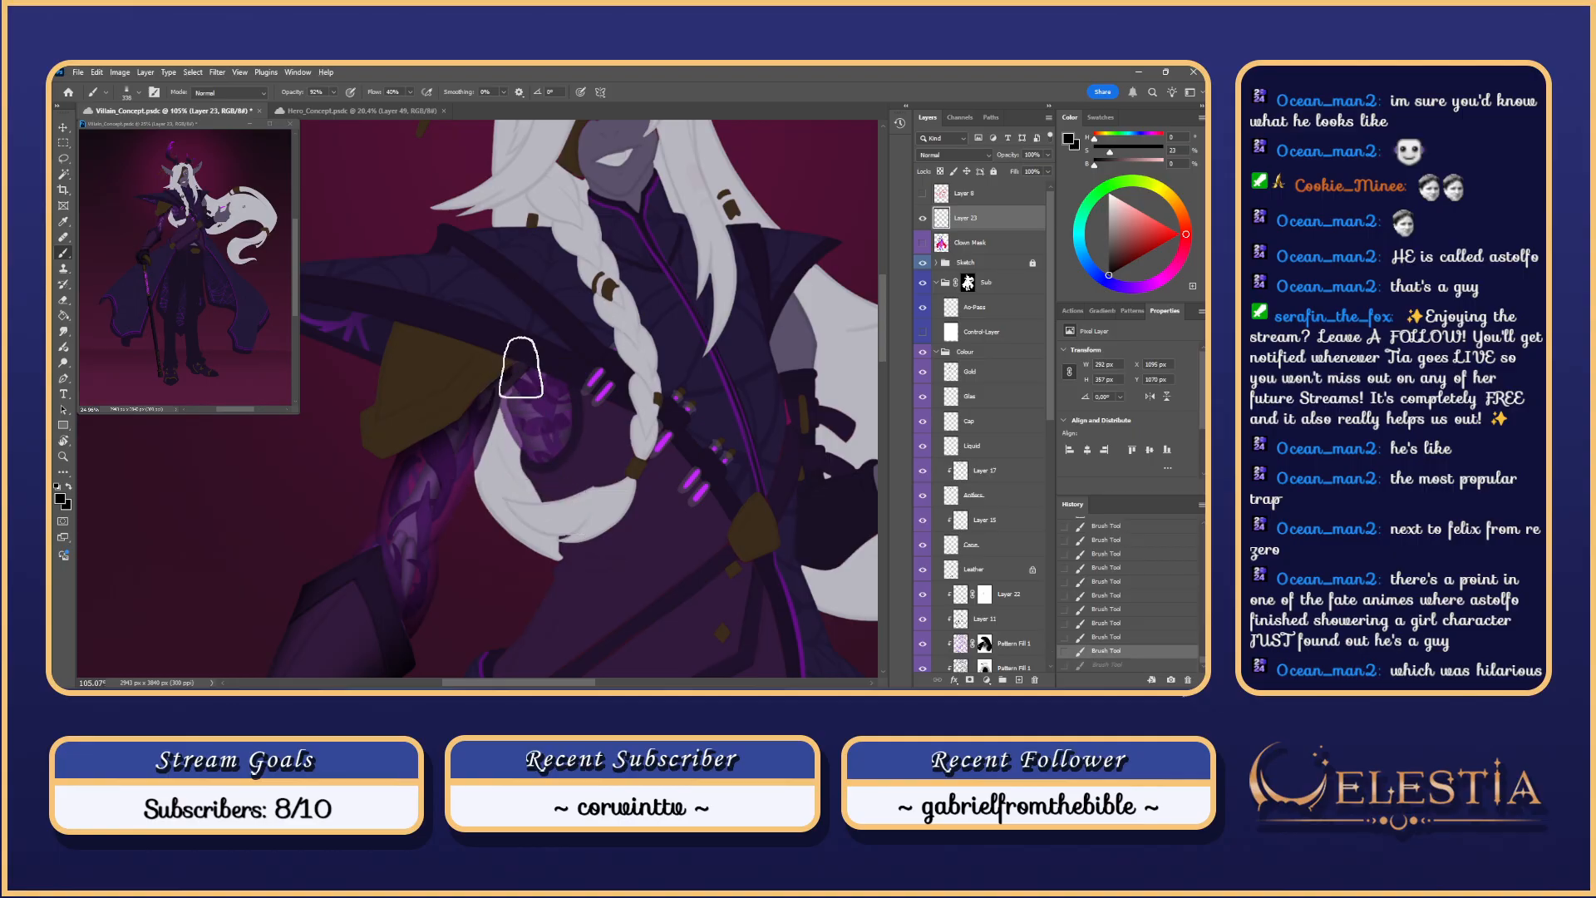
drag(522, 366, 564, 475)
right_click(577, 387)
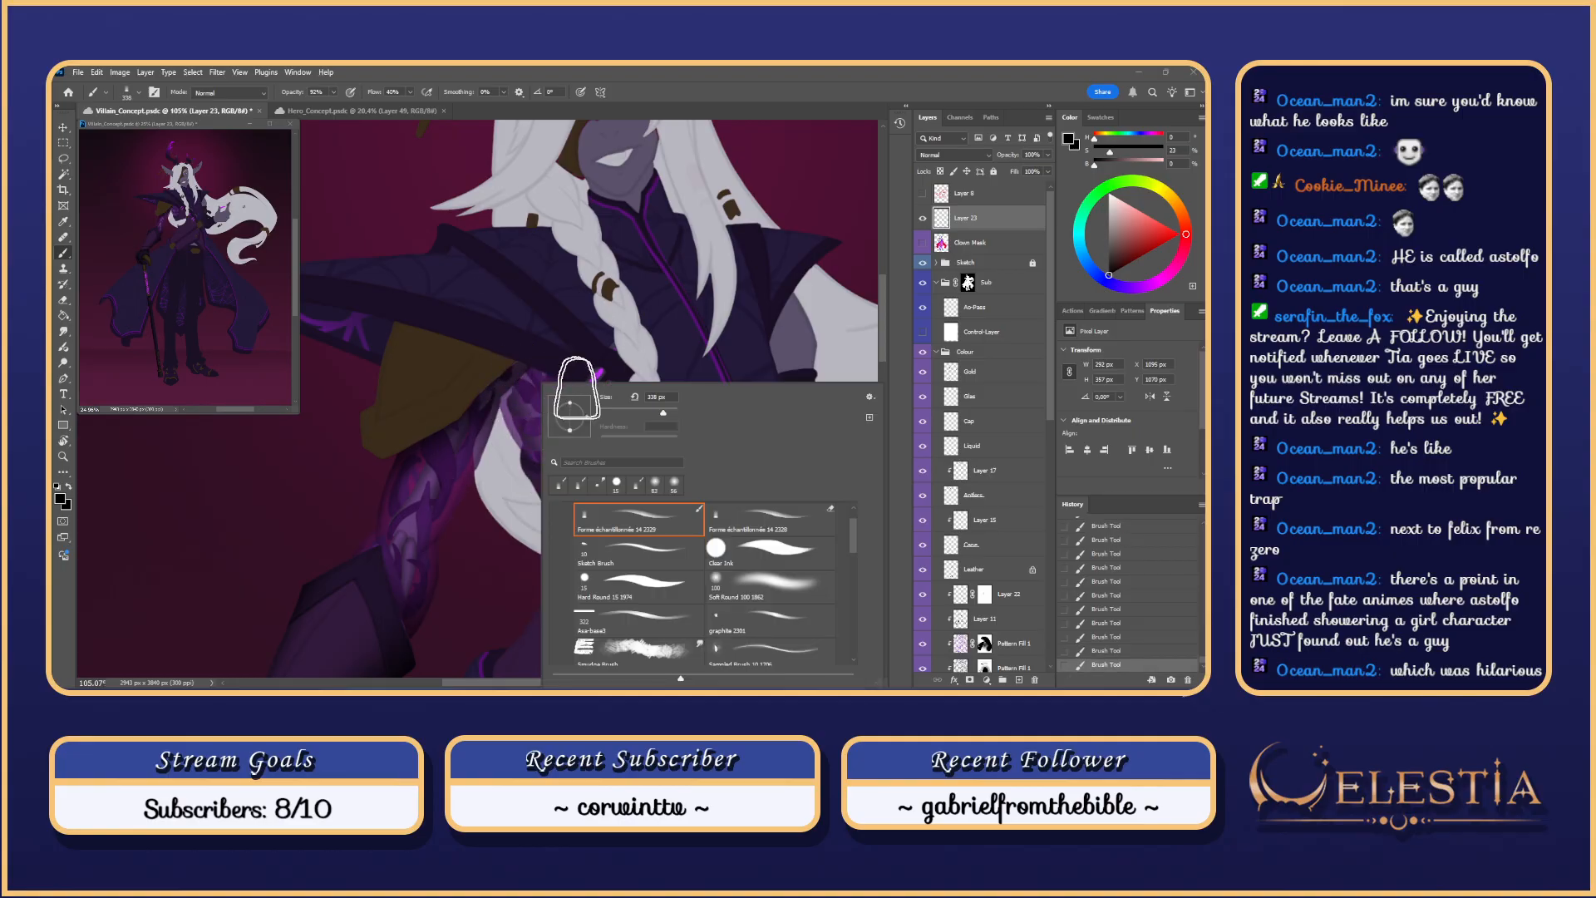
click(523, 389)
key(])
key(])
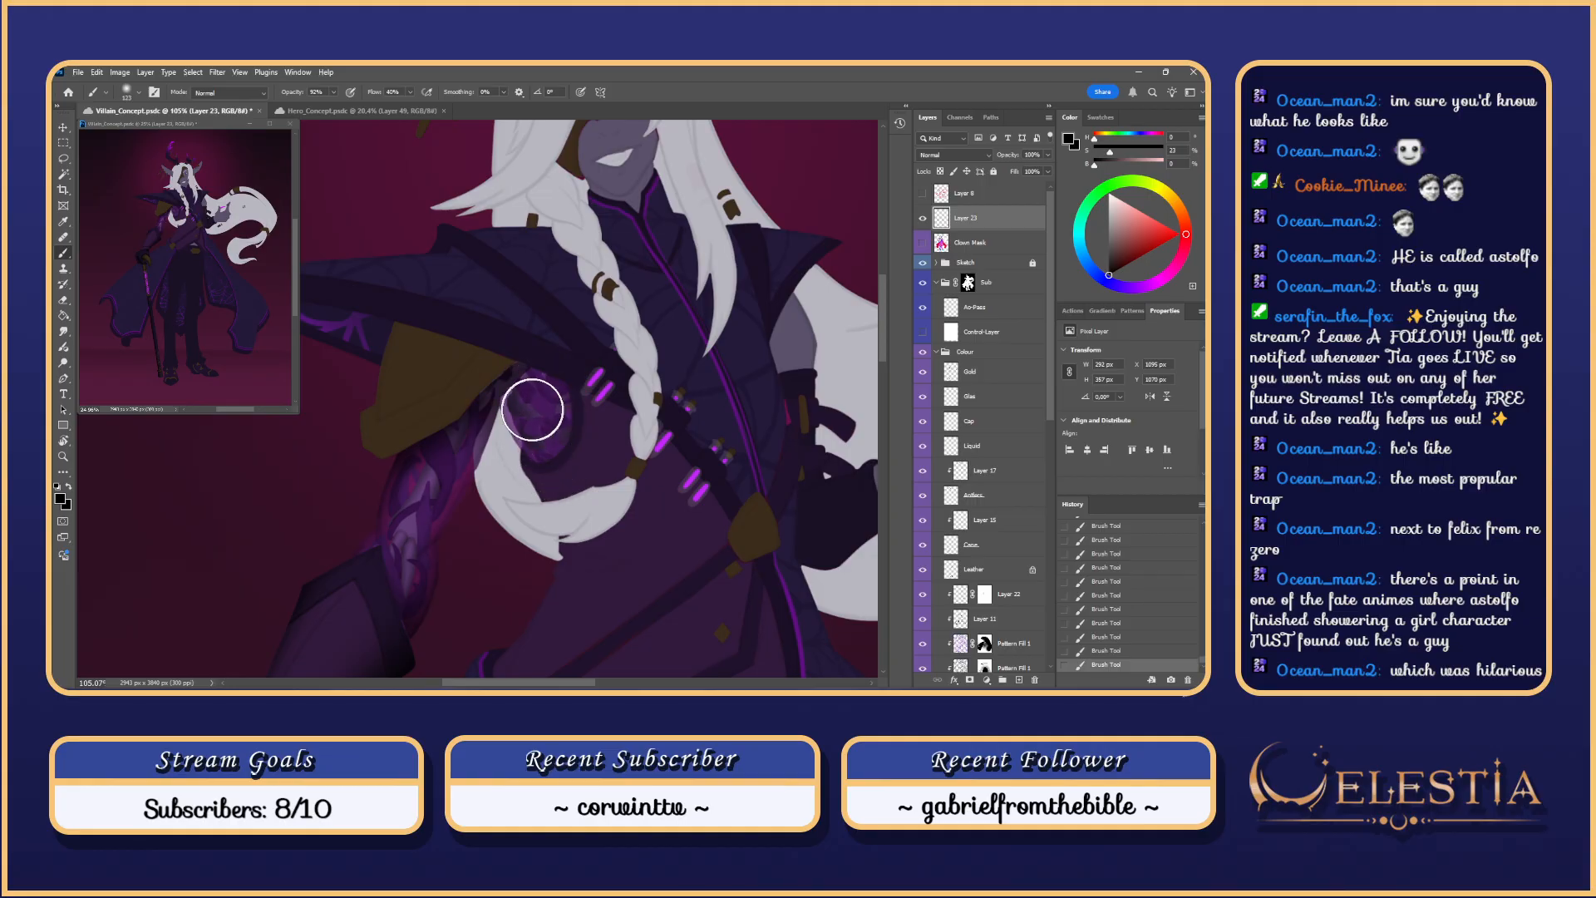
key(ctrl+z)
key(ctrl+z)
key(ctrl+z)
key(ctrl+z)
key(ctrl+z)
key(ctrl+z)
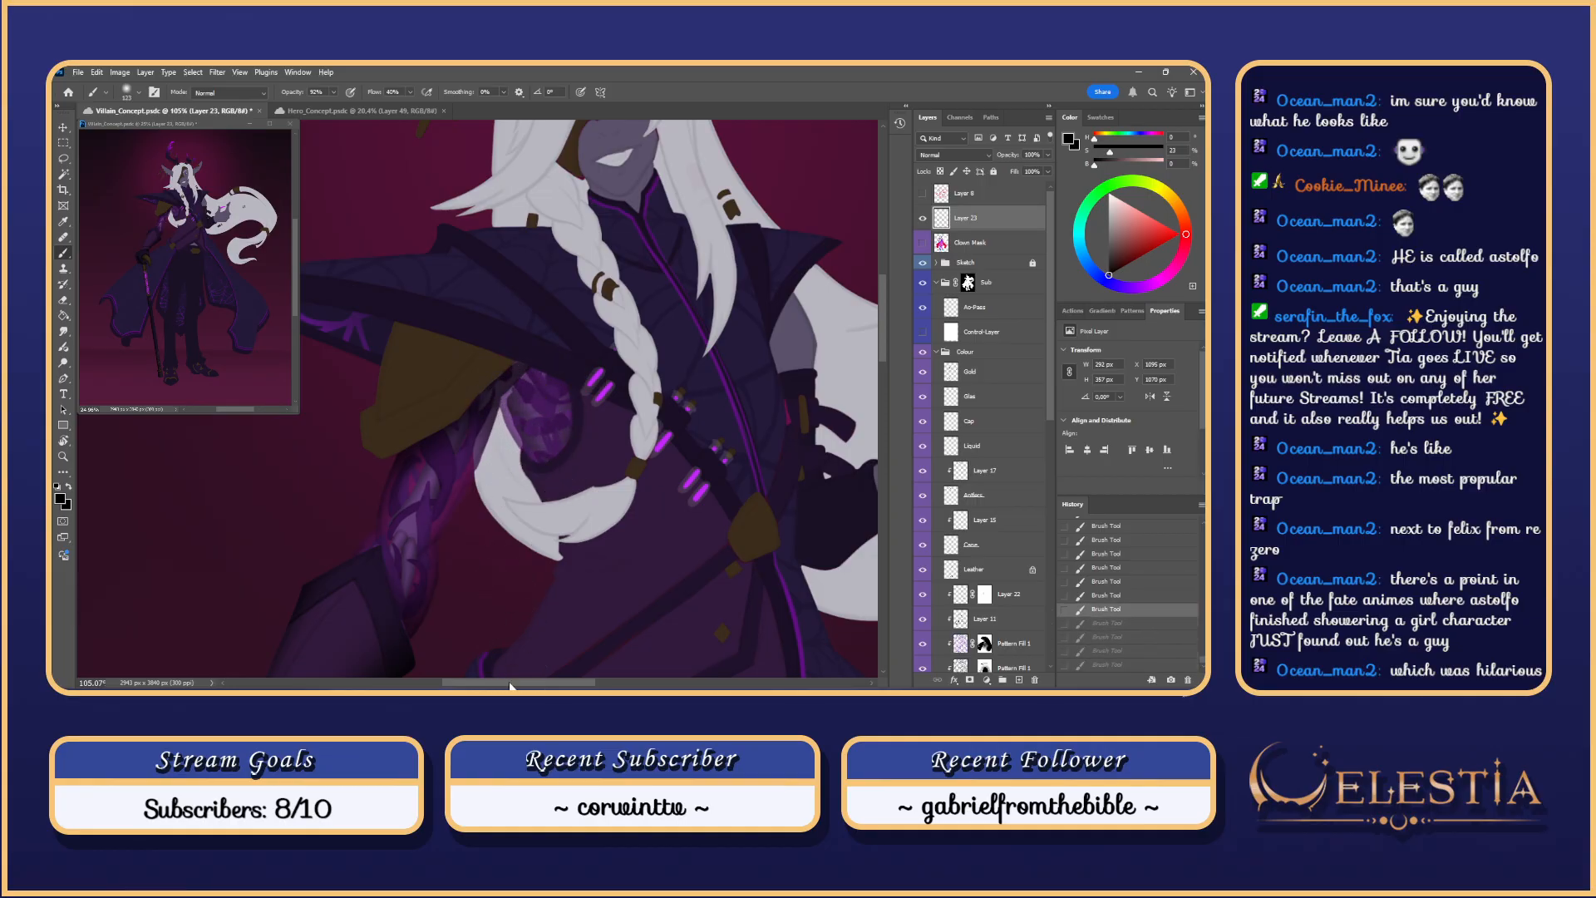
key(ctrl+z)
key(ctrl+z)
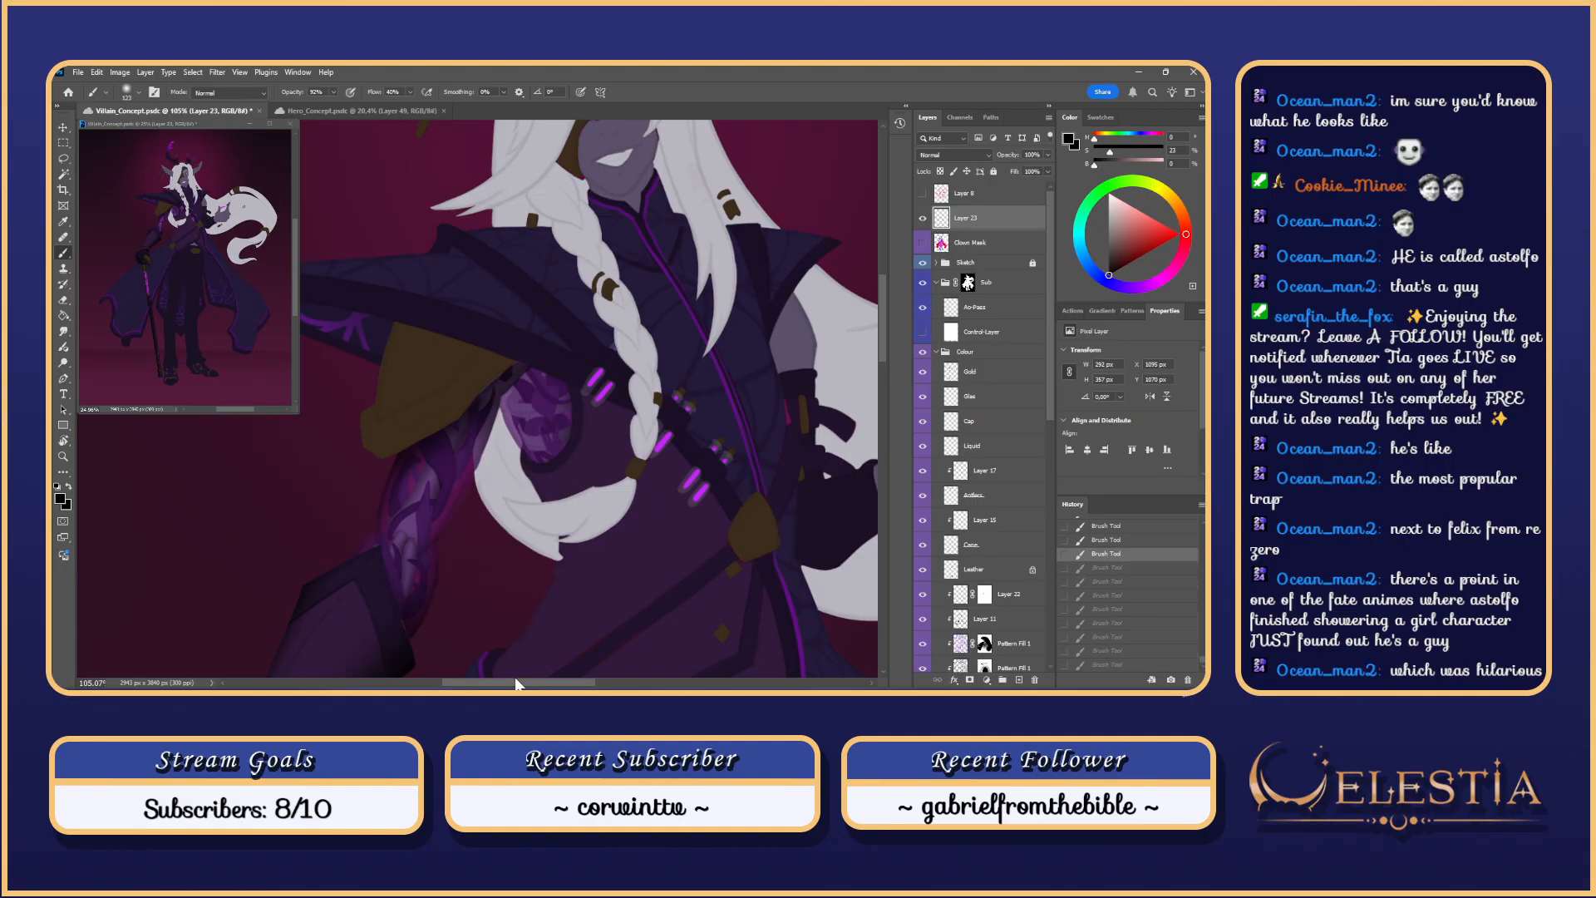
Step: Toggle Layer 23's visibility to compare the shading, then reselect Layer 23
click(962, 306)
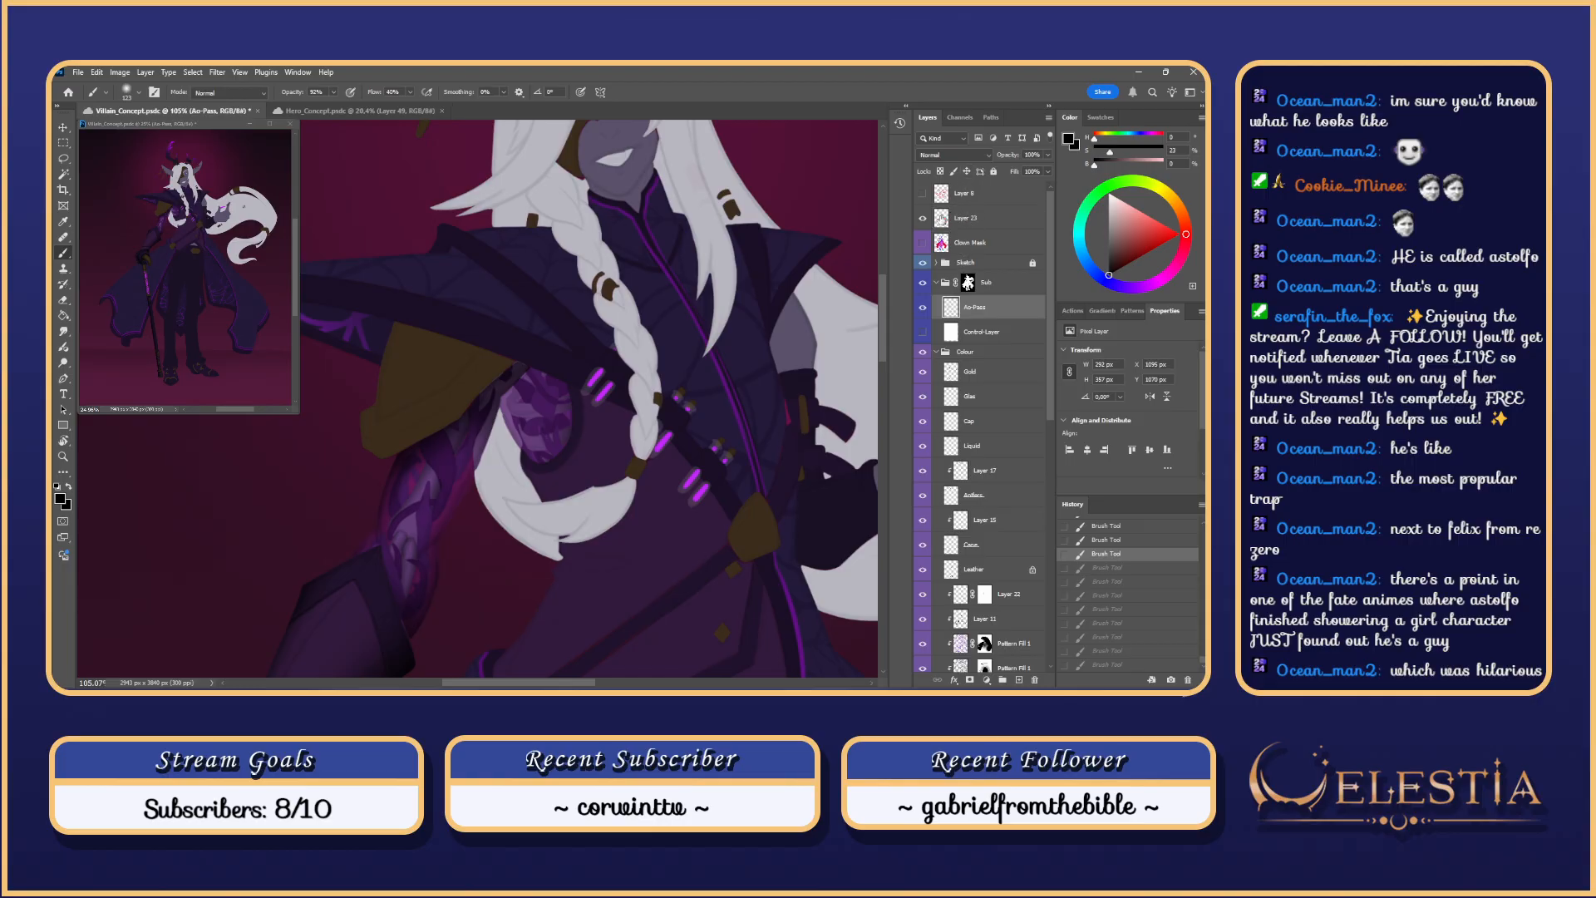
click(922, 219)
click(923, 218)
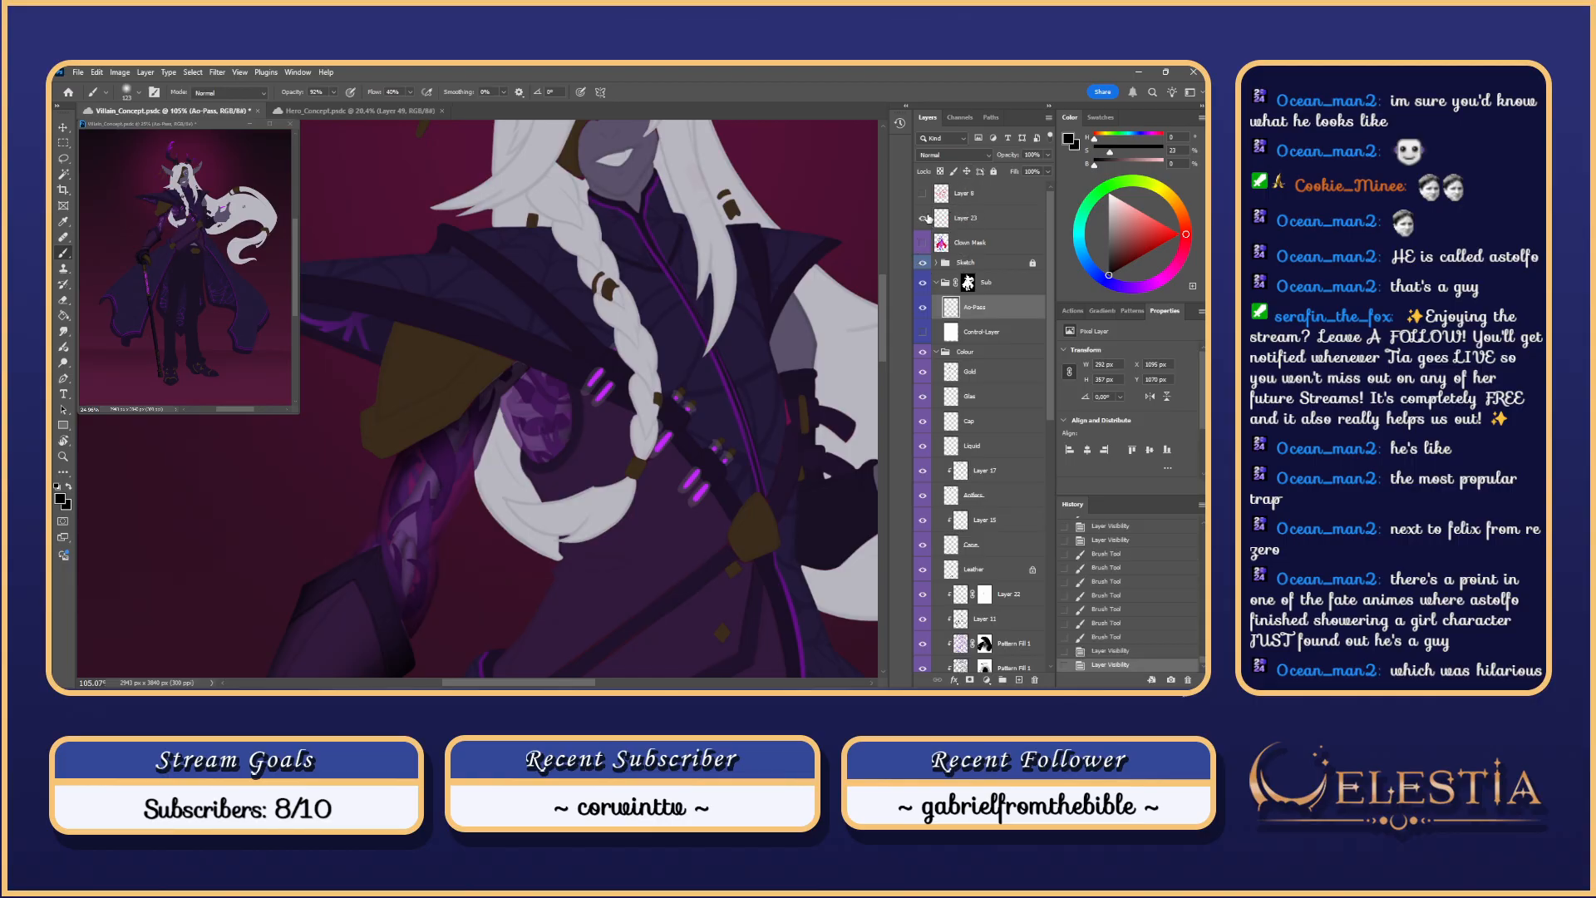
click(959, 220)
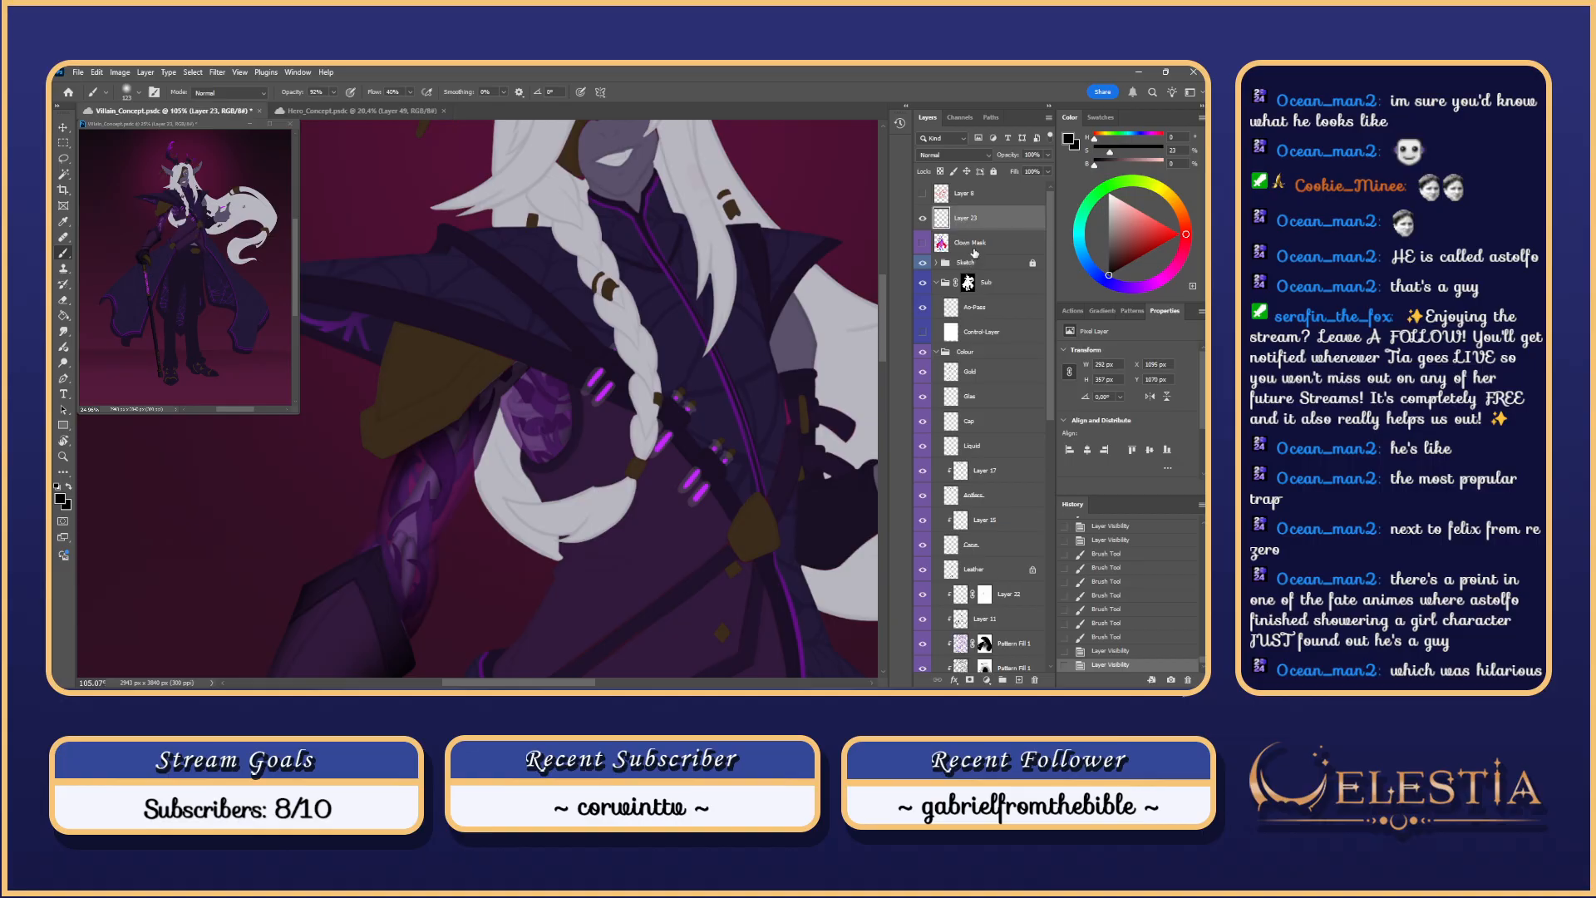
Step: Move Layer 23 above Ao-Pass in the Sub group, merge it down, and set Multiply
drag(985, 220, 984, 295)
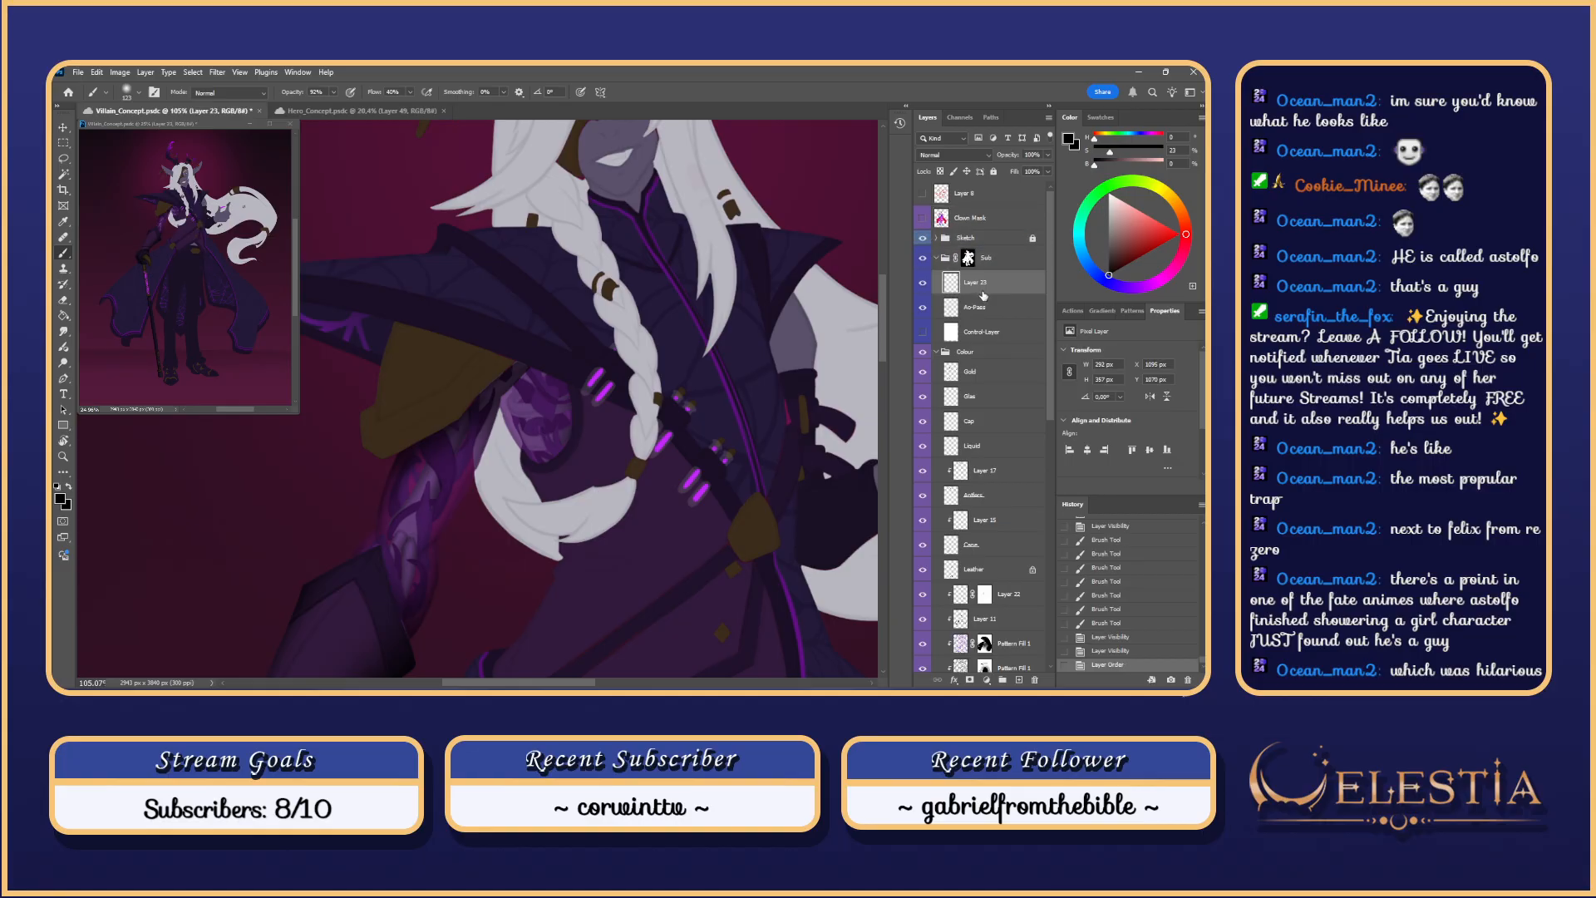
right_click(981, 283)
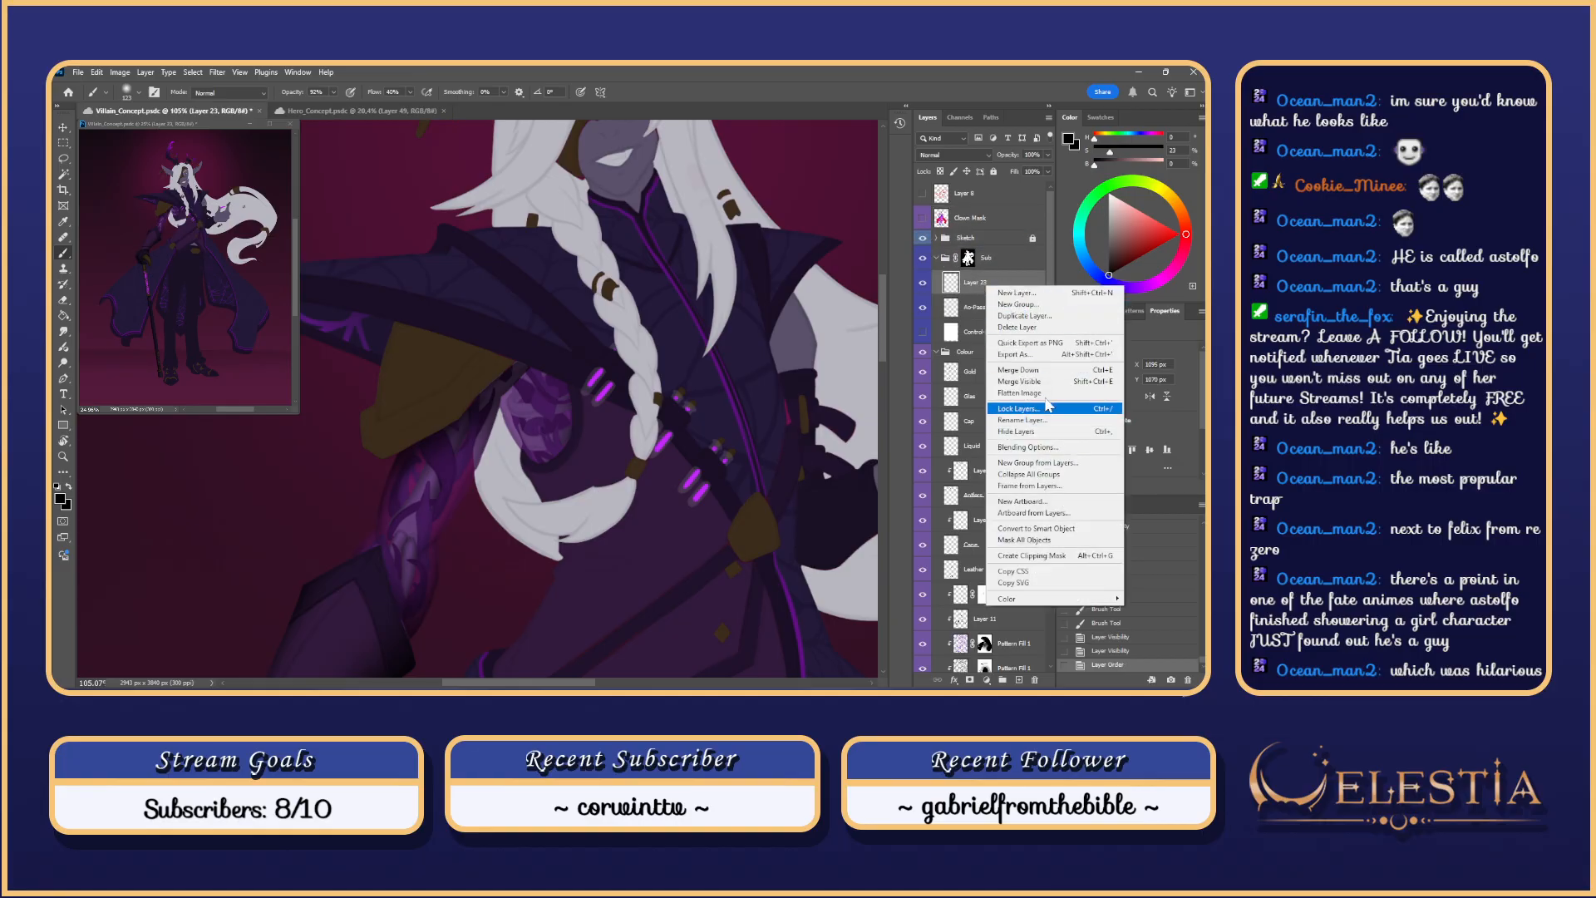
click(1044, 374)
click(952, 156)
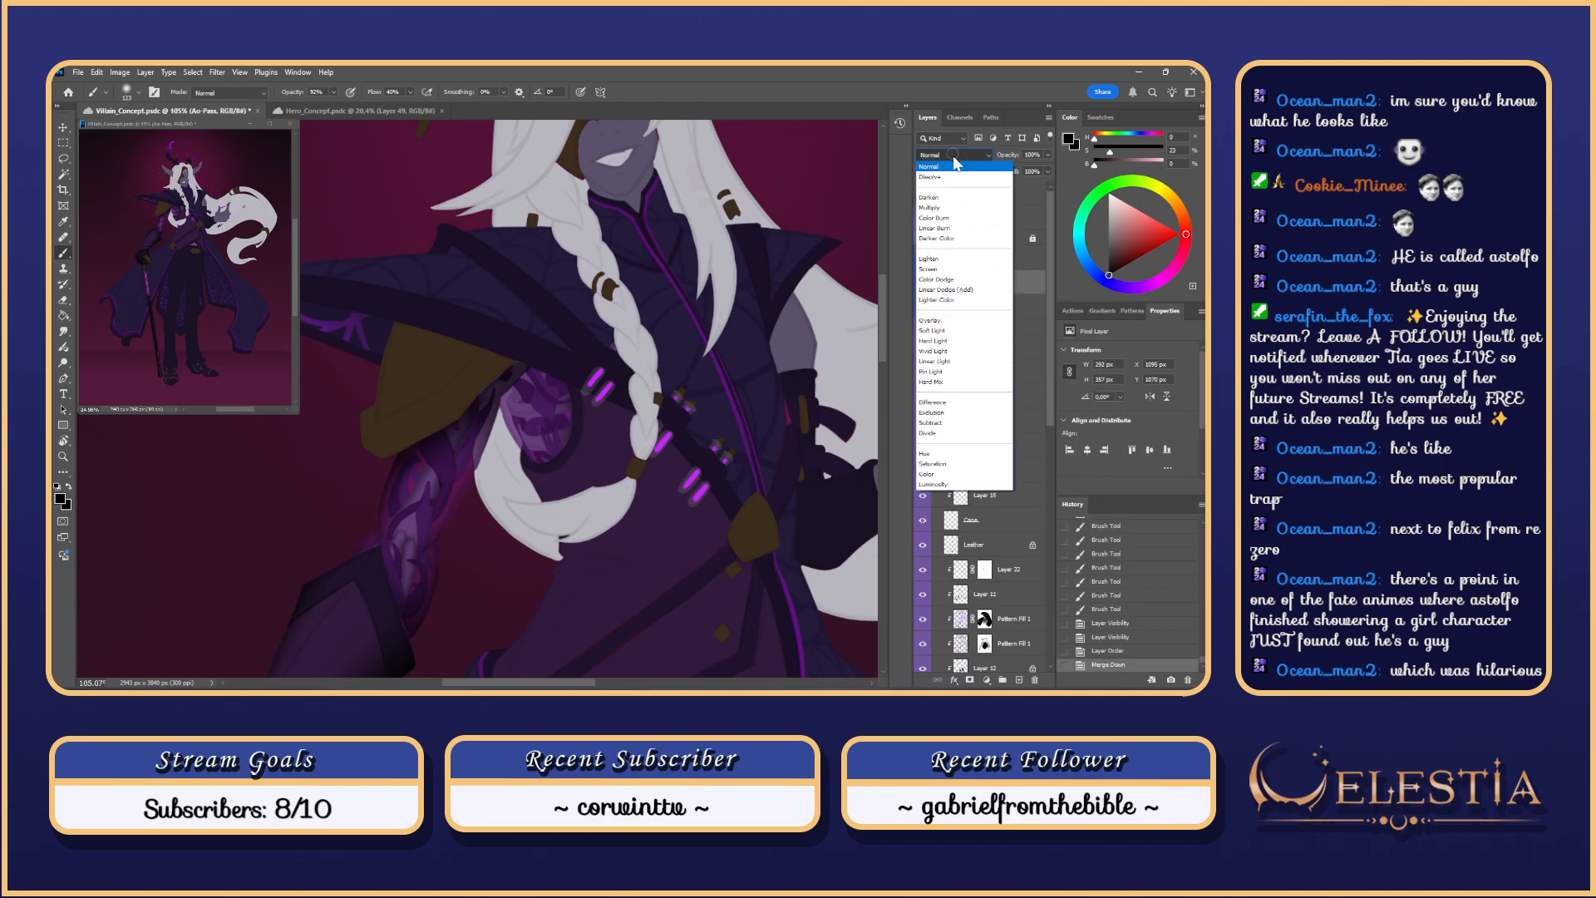
click(950, 209)
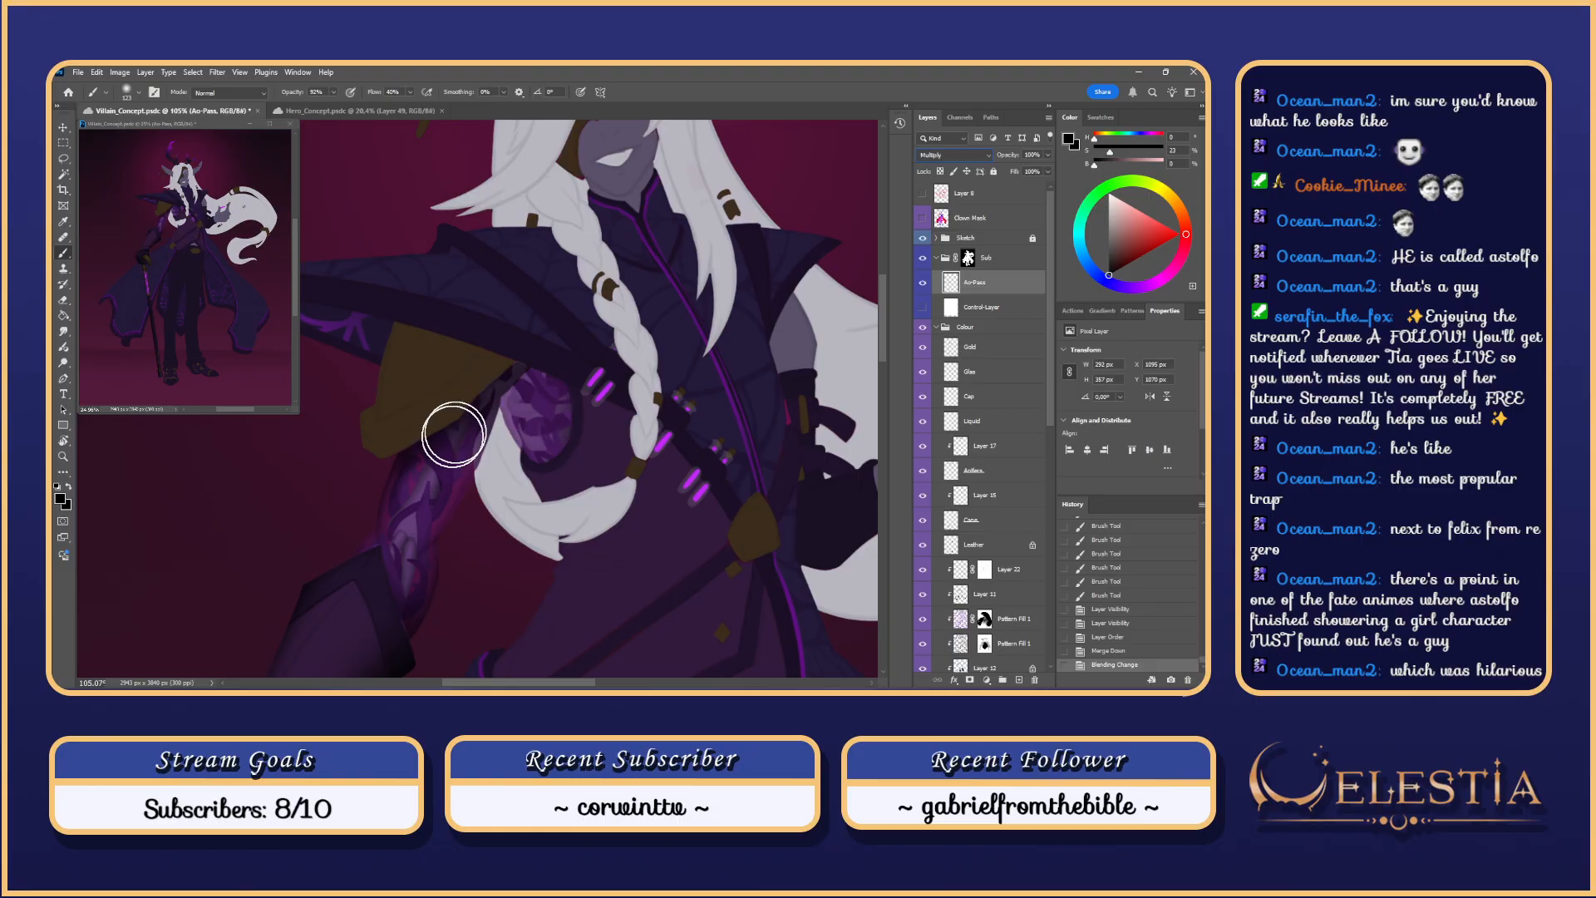
right_click(564, 414)
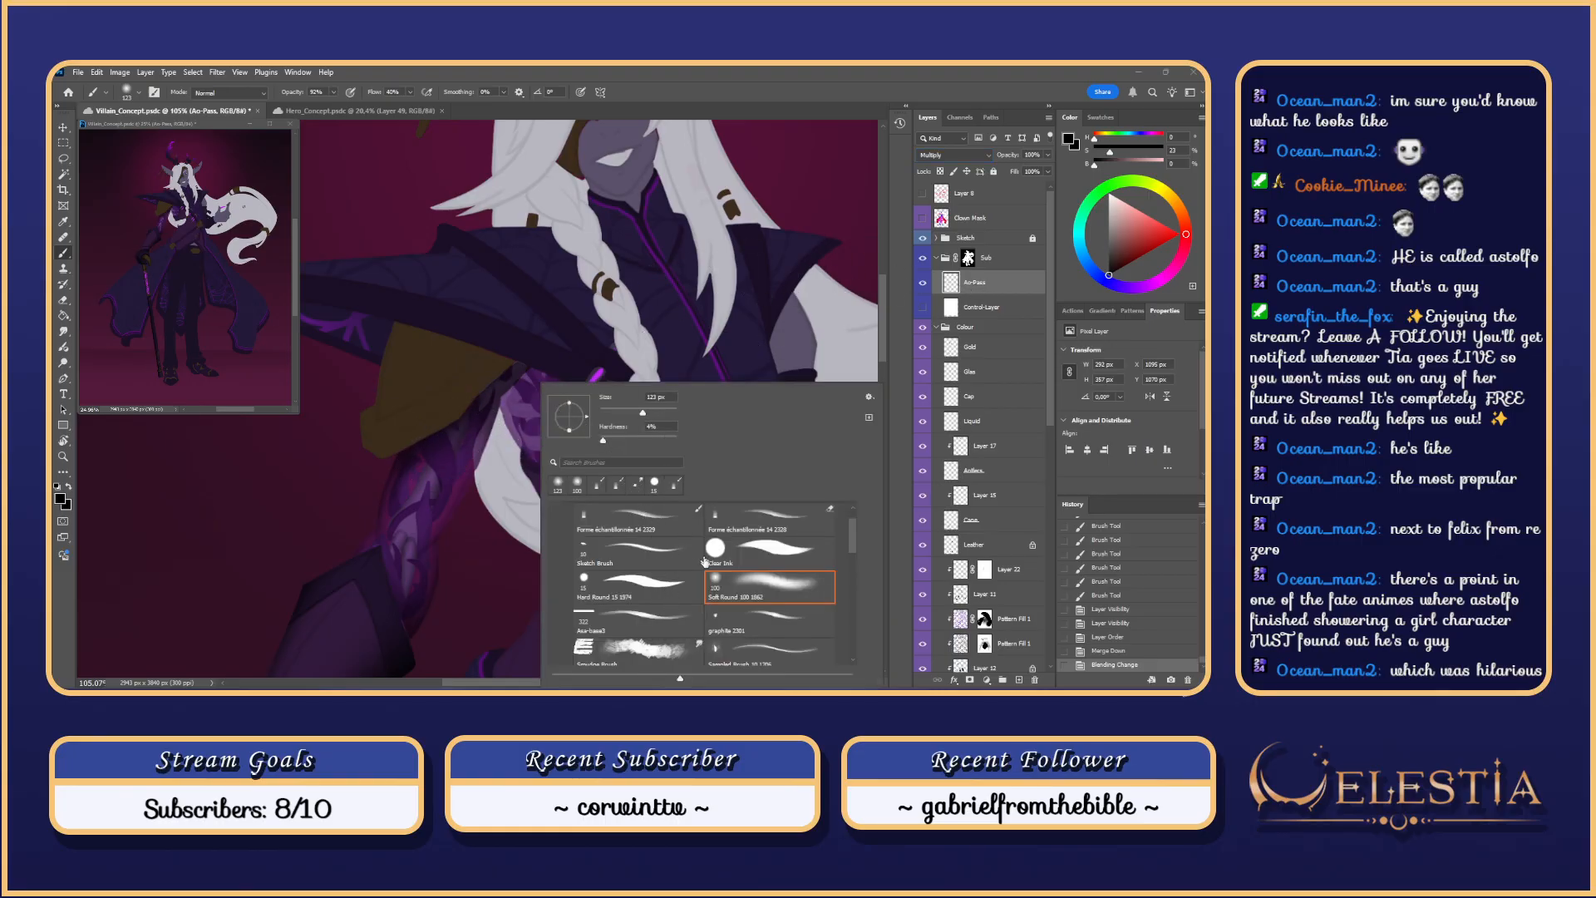
Step: Shade the purple shoulder plate with the sampled textured brush preset, undoing extra strokes
click(662, 511)
drag(509, 418, 550, 401)
key(ctrl+z)
mouse_move(513, 392)
mouse_down()
mouse_move(553, 483)
mouse_move(509, 415)
mouse_move(534, 462)
mouse_up()
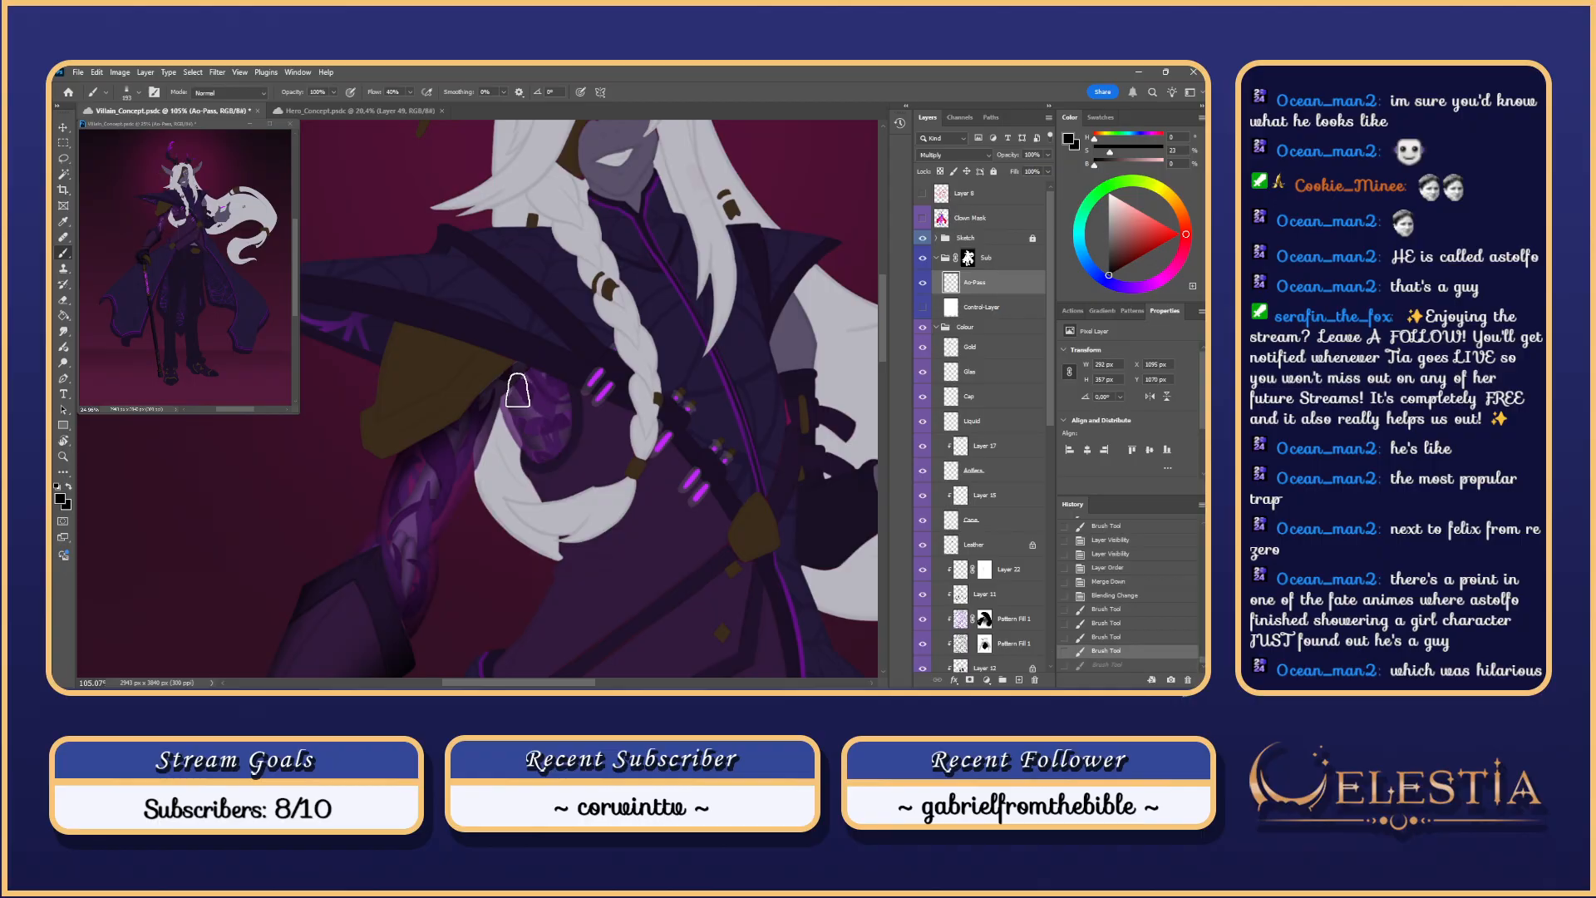
mouse_move(509, 399)
mouse_down()
mouse_move(551, 480)
mouse_move(550, 376)
mouse_move(560, 389)
mouse_up()
mouse_move(518, 394)
mouse_down()
mouse_move(565, 382)
mouse_move(570, 405)
mouse_up()
key(ctrl+z)
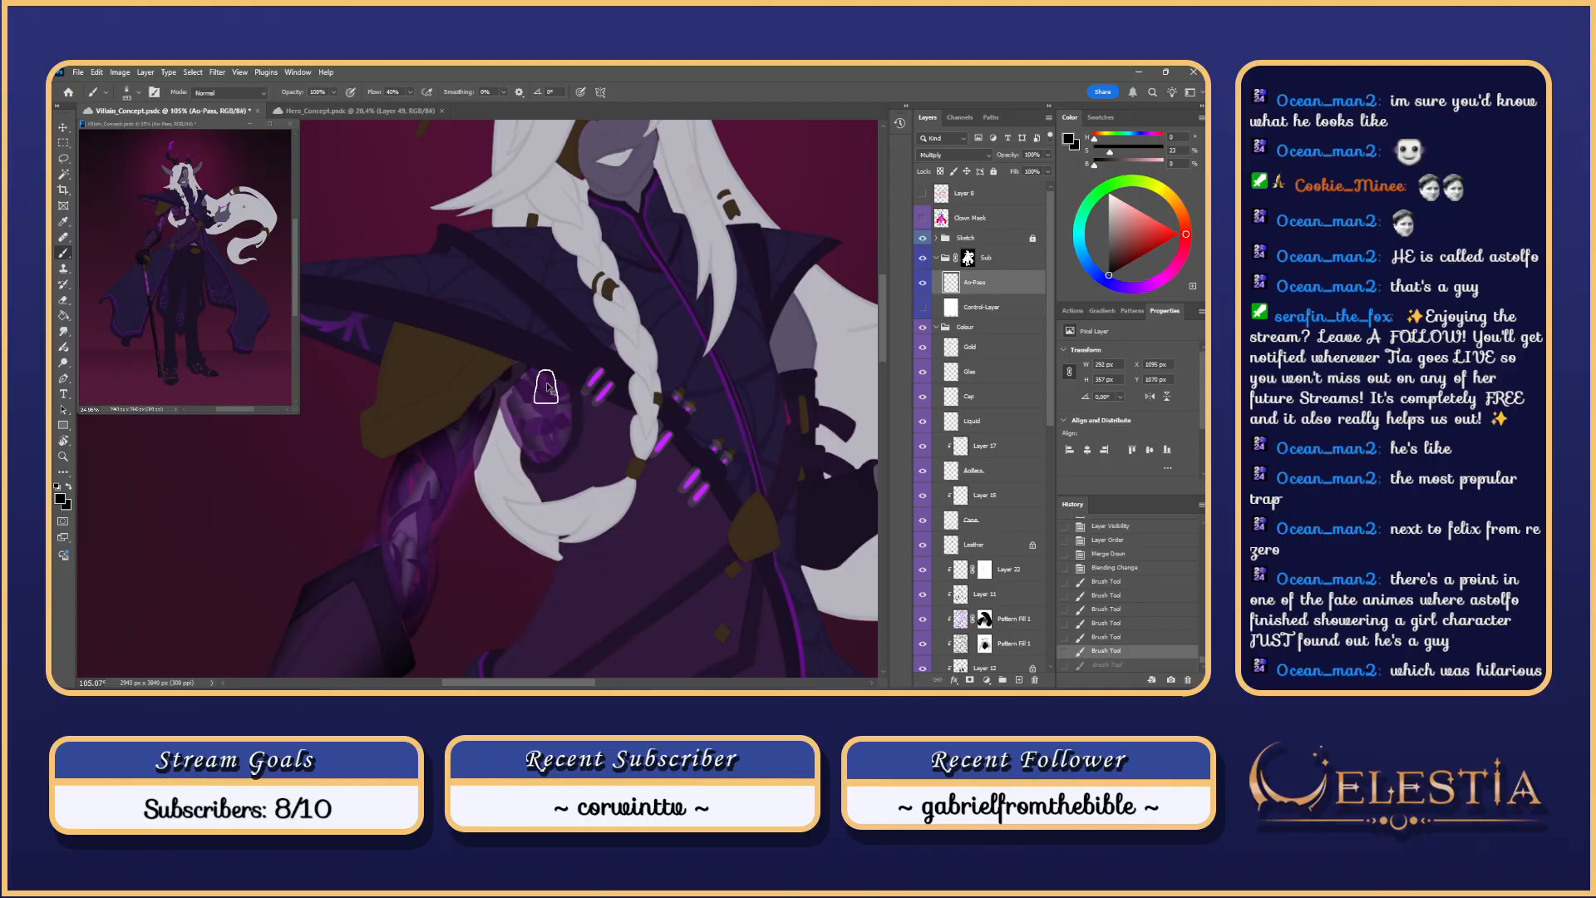
key(ctrl+z)
Step: Erase the excess shading around the shoulder plate with a Soft Round eraser
key(e)
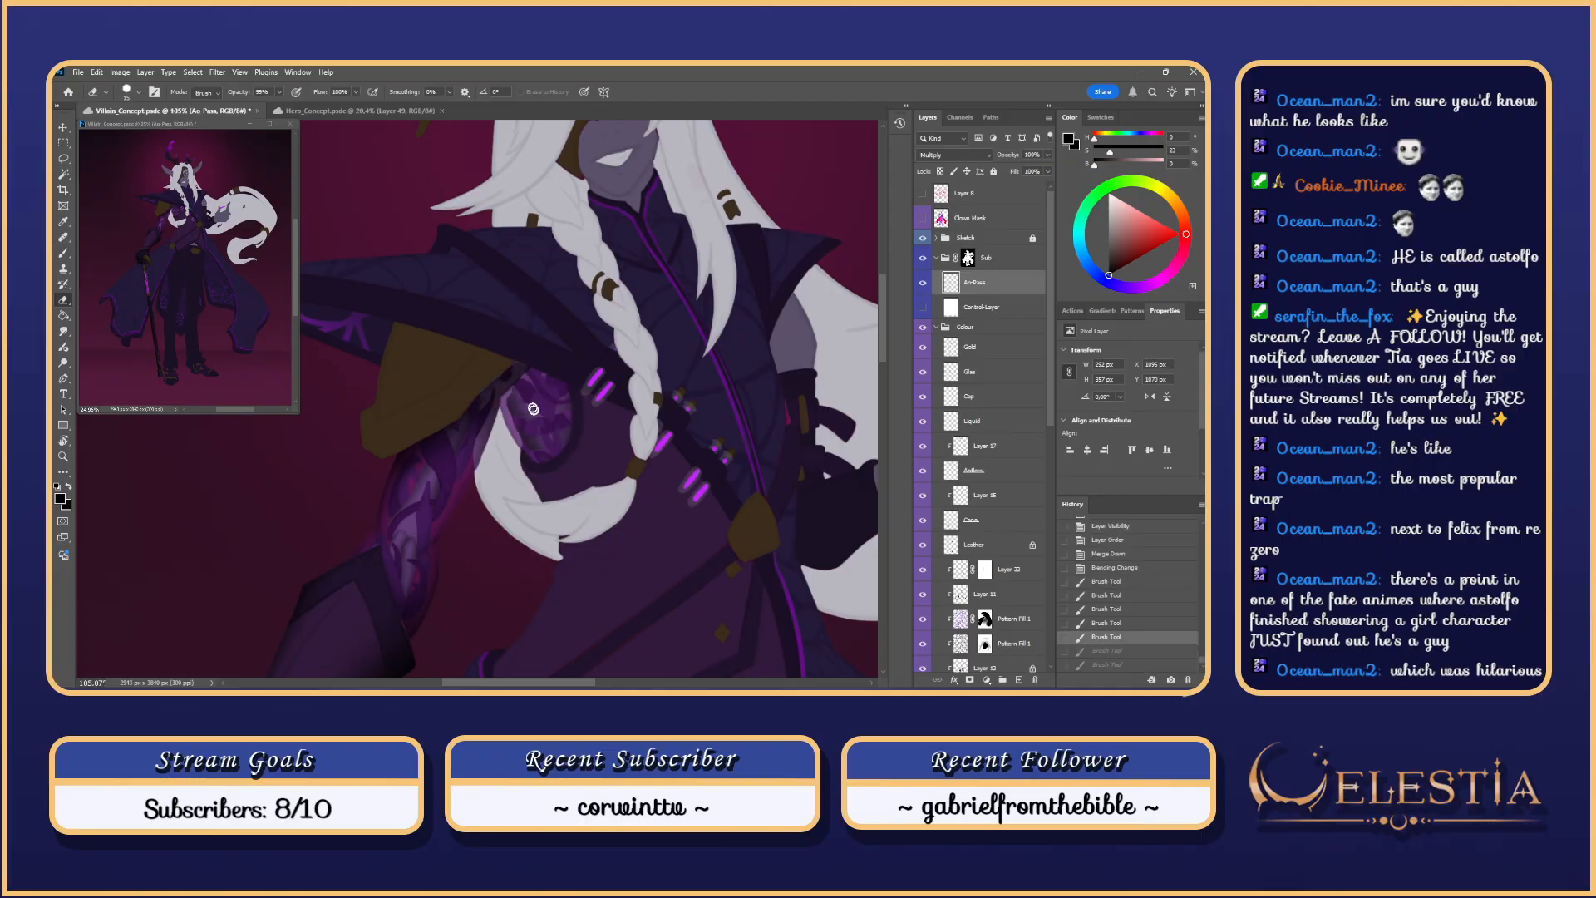
drag(530, 408, 555, 408)
mouse_move(563, 475)
mouse_down()
mouse_move(549, 427)
mouse_move(513, 418)
mouse_up()
key(ctrl+z)
scroll(549, 419, down, 1)
right_click(552, 417)
click(735, 575)
key(ctrl+z)
drag(529, 399, 568, 483)
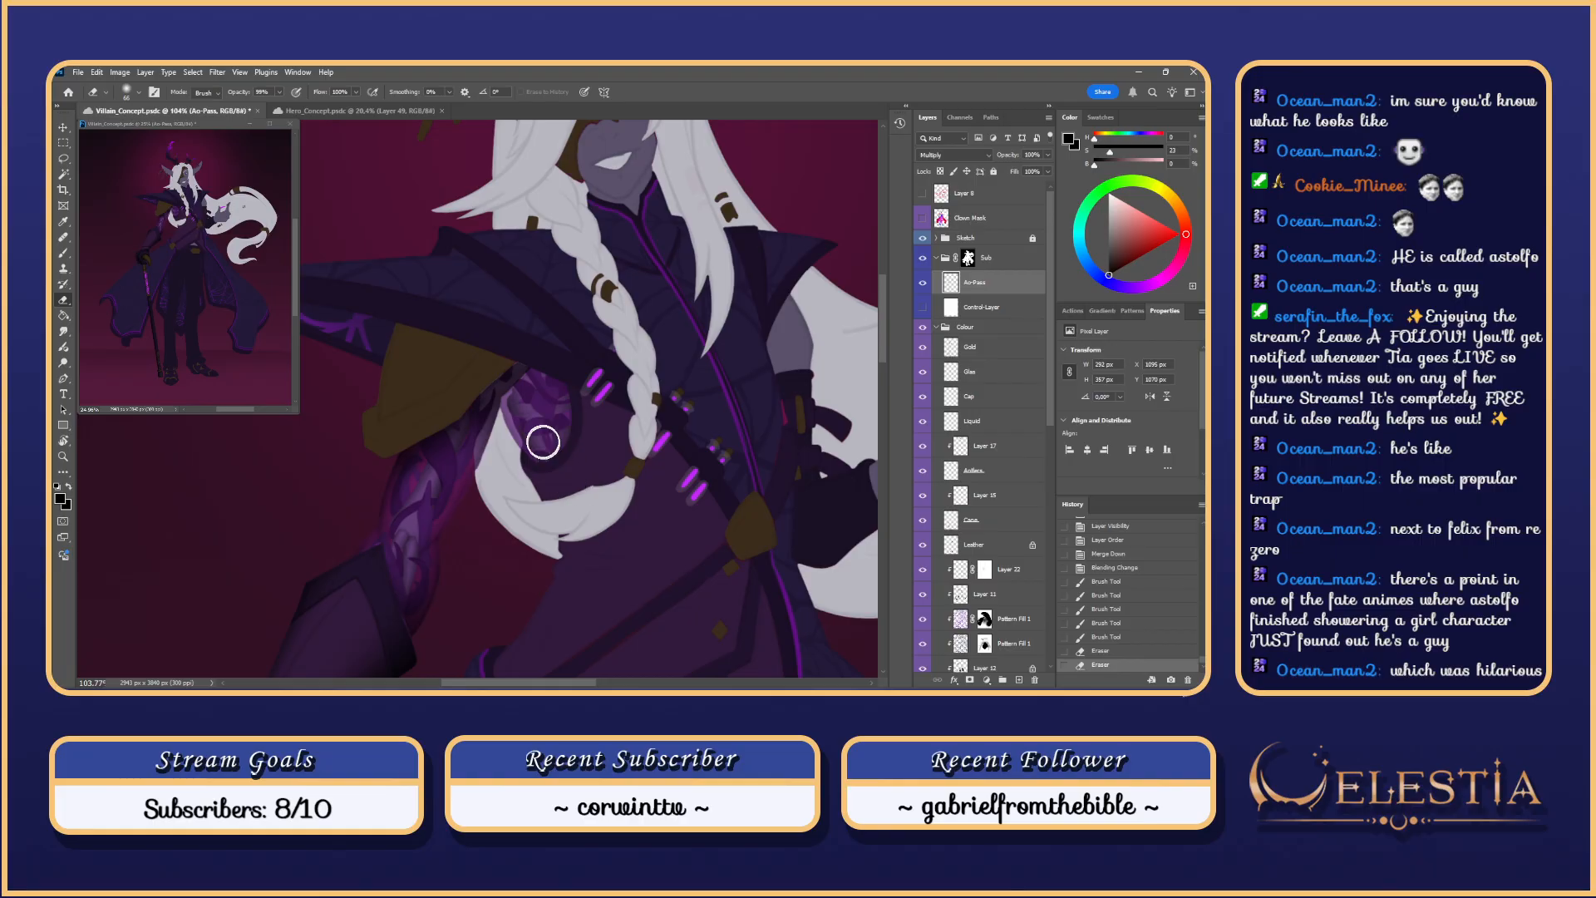
scroll(535, 248, down, 5)
scroll(566, 327, up, 4)
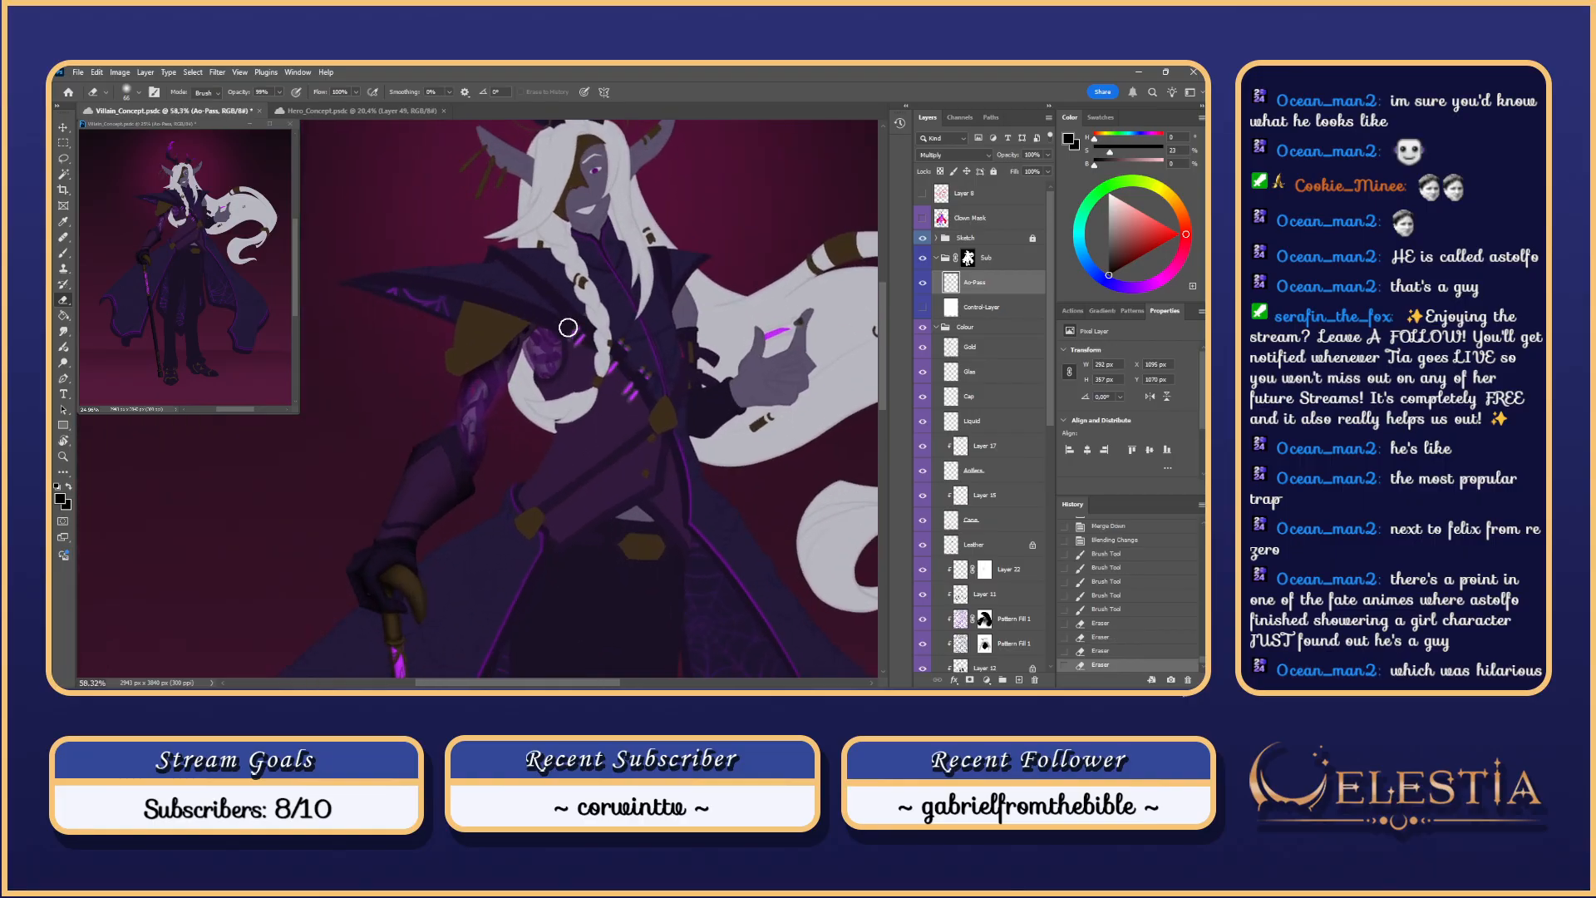
scroll(574, 372, up, 1)
drag(546, 389, 538, 400)
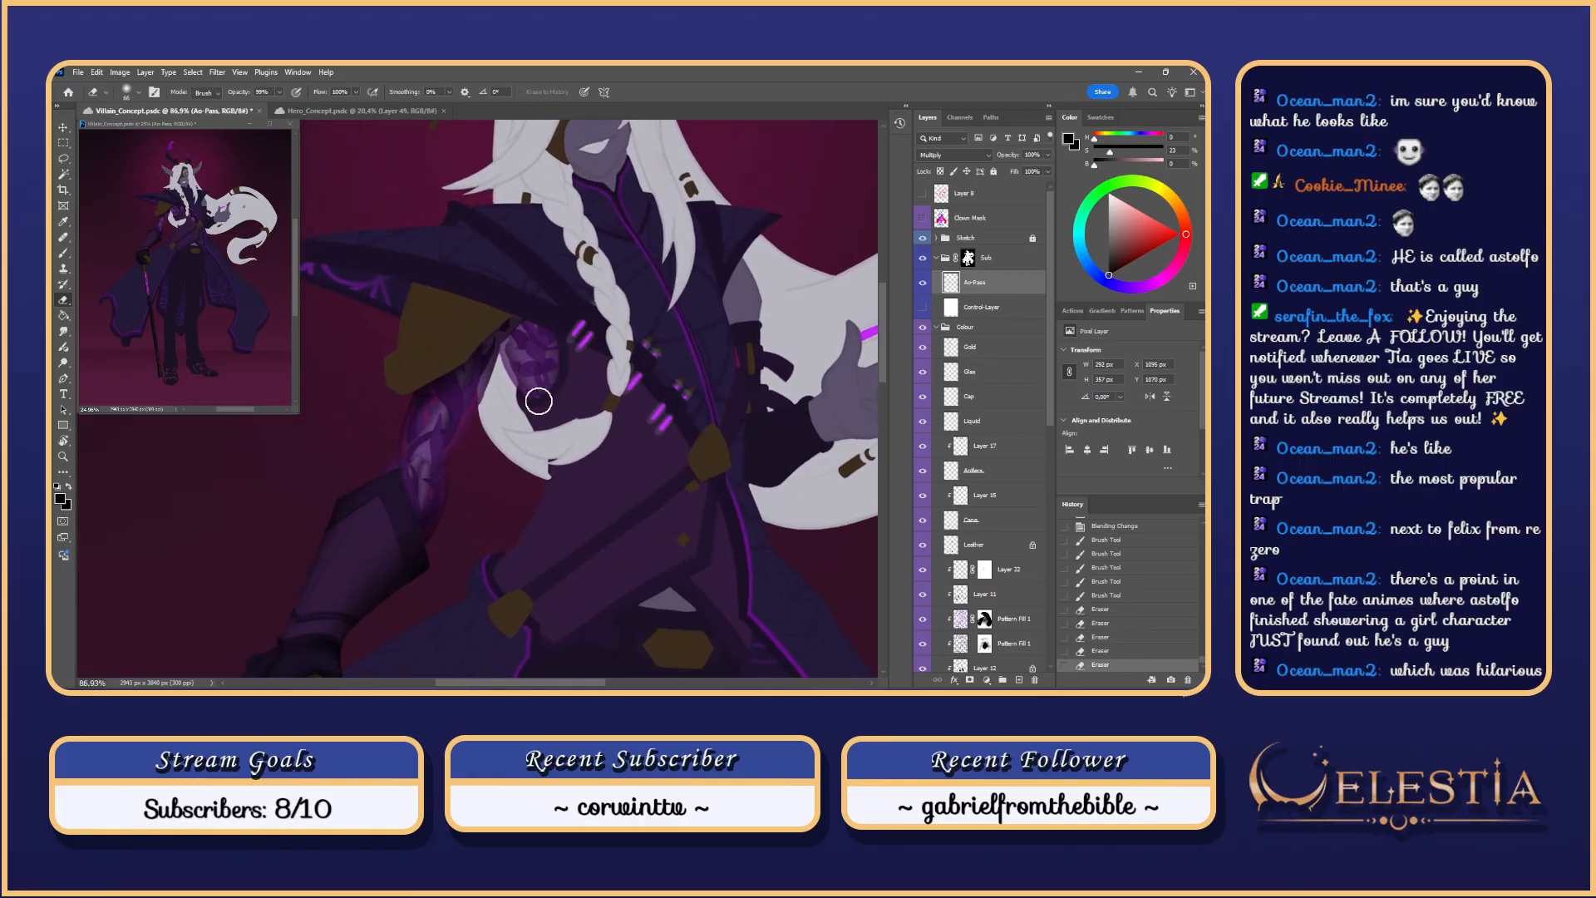
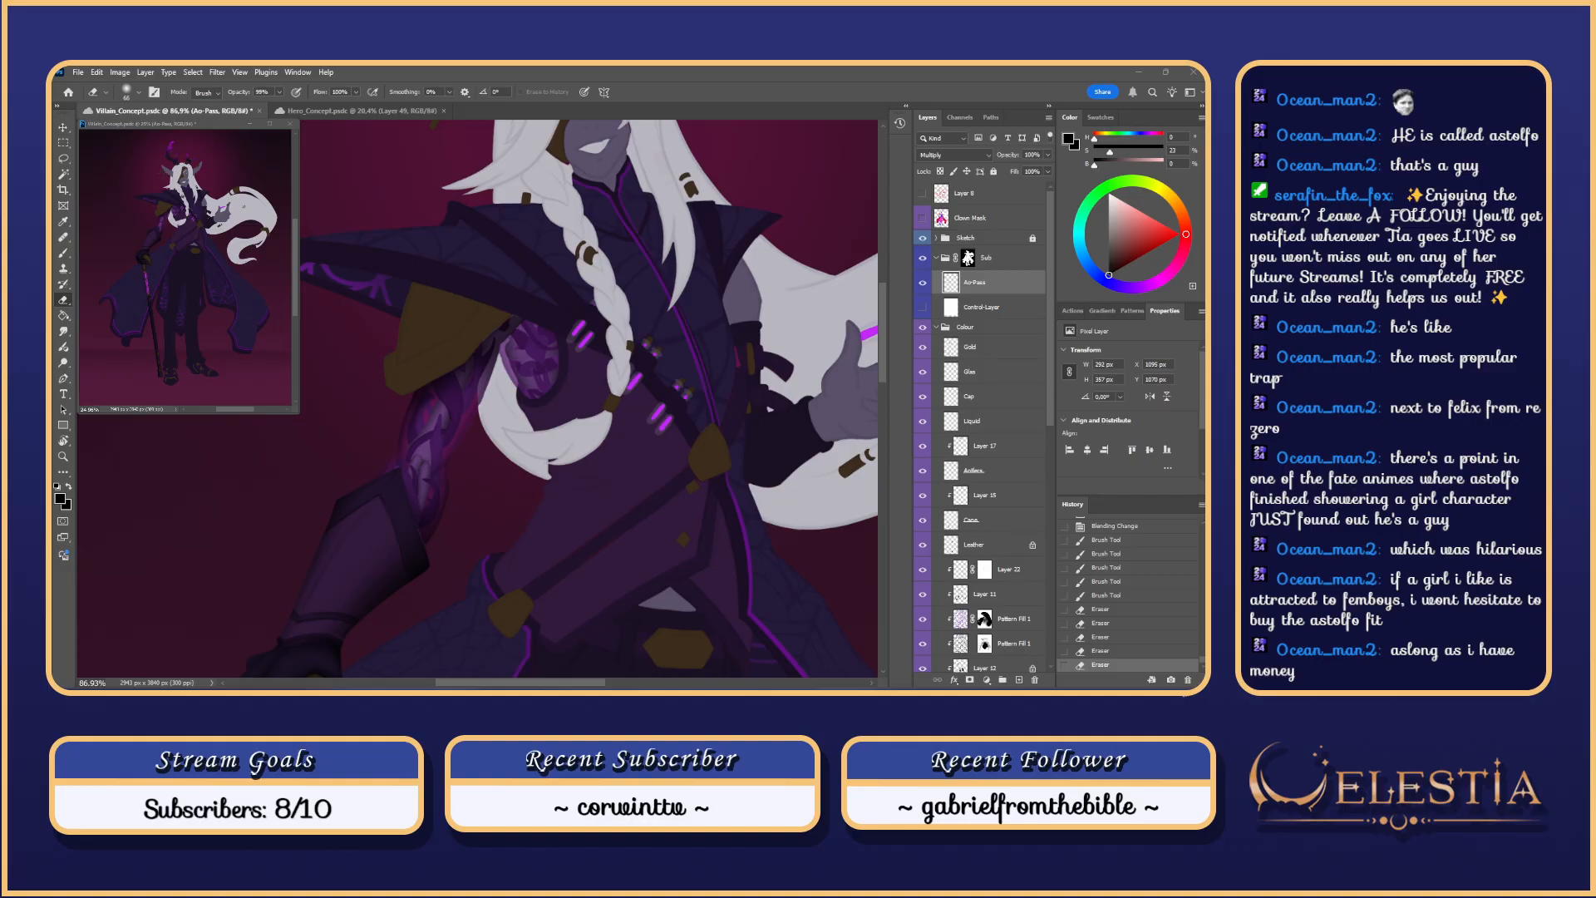
Step: Try soft shading strokes over the arm plate near the orb, undoing each attempt
key(b)
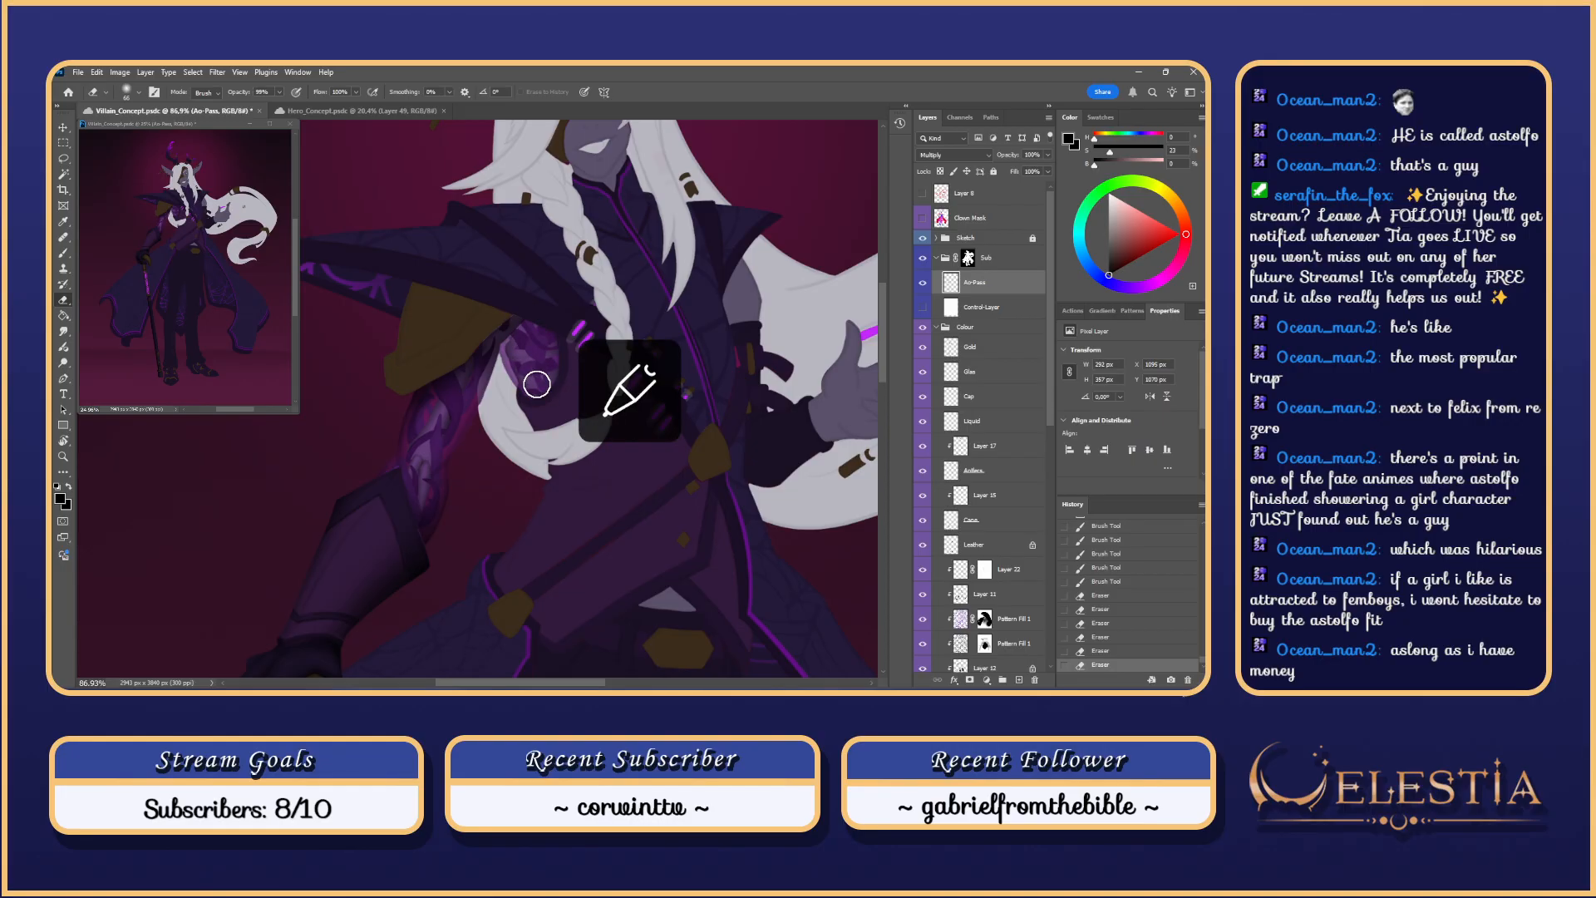
drag(508, 341, 545, 429)
key(ctrl+z)
mouse_move(531, 359)
mouse_down()
mouse_move(553, 359)
mouse_move(549, 420)
mouse_up()
key(ctrl+z)
drag(516, 349, 552, 424)
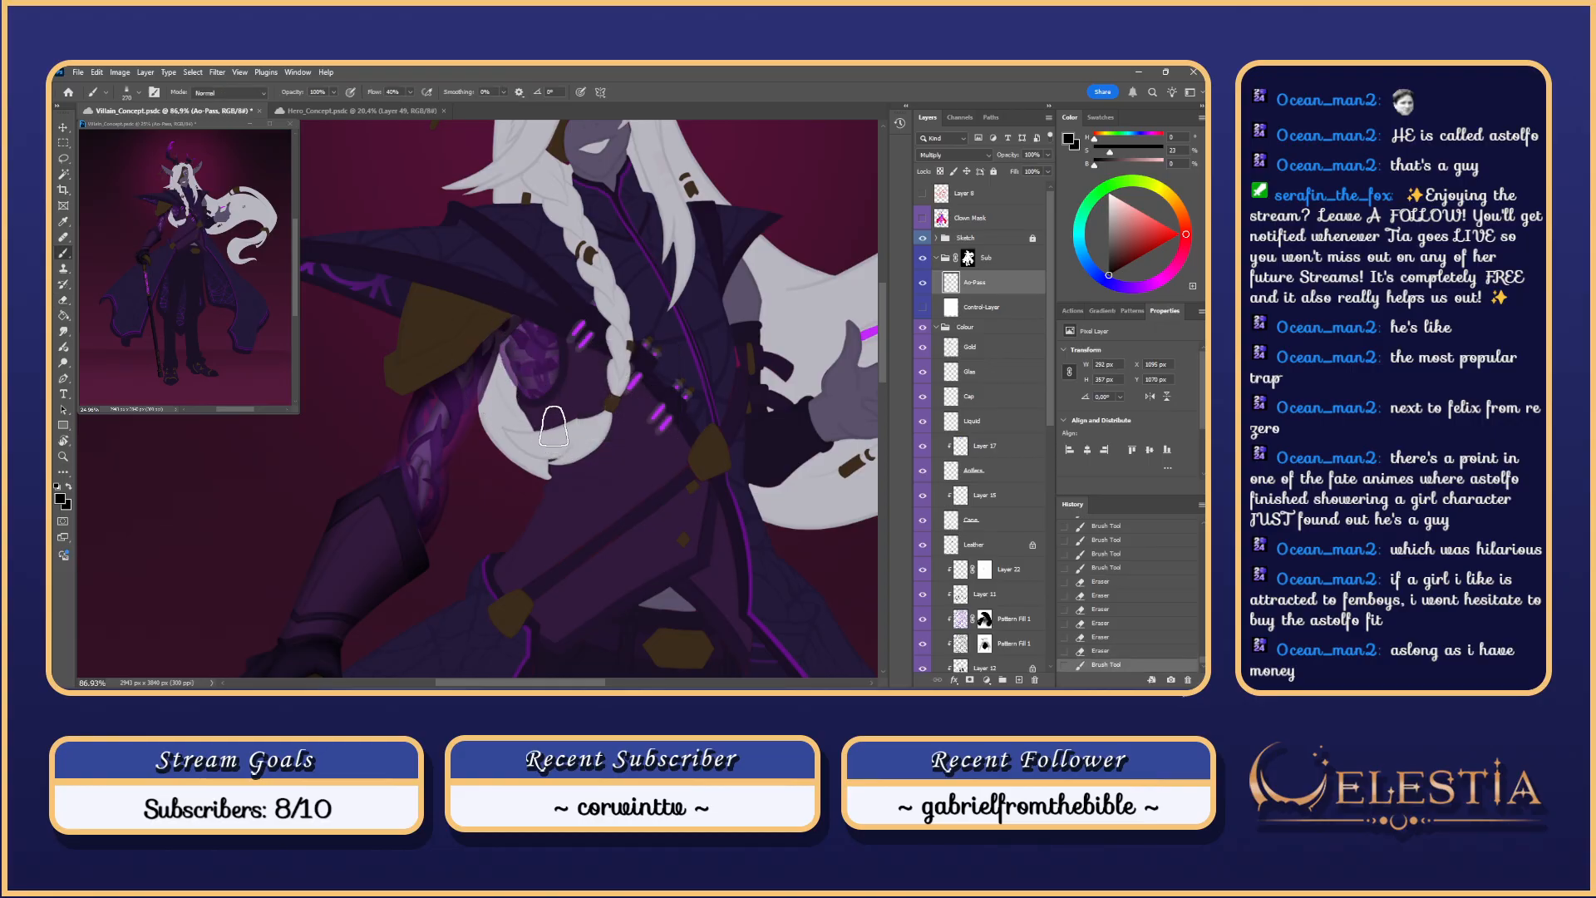
key(ctrl+z)
drag(515, 354, 559, 434)
key(ctrl+z)
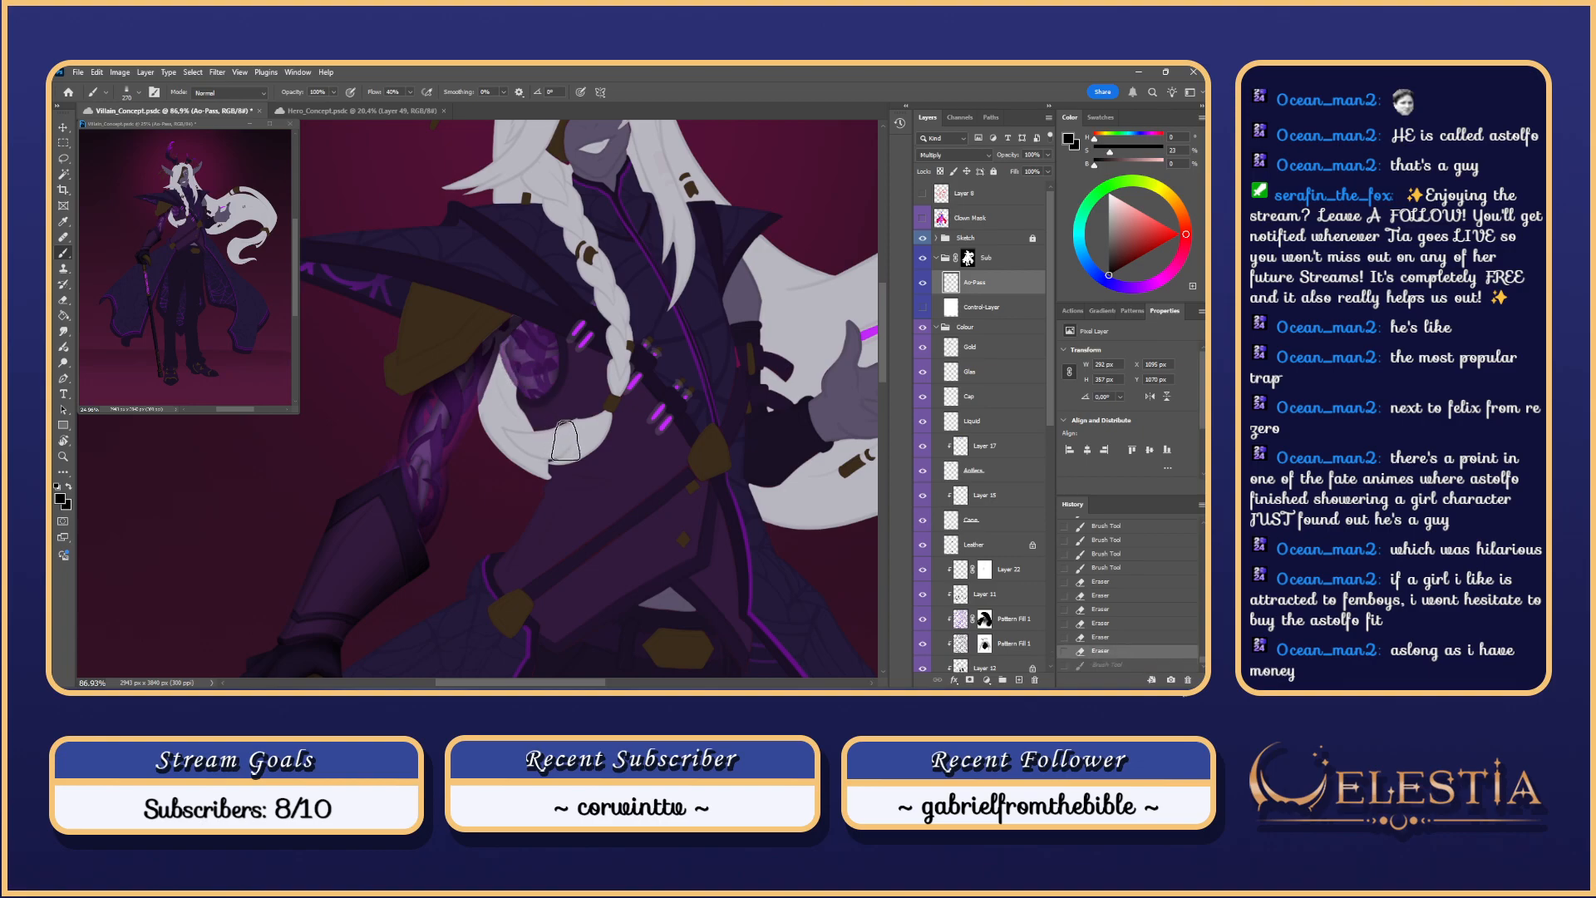
Step: Shrink the brush and retry finer shading strokes on the arm plate
scroll(532, 366, up, 3)
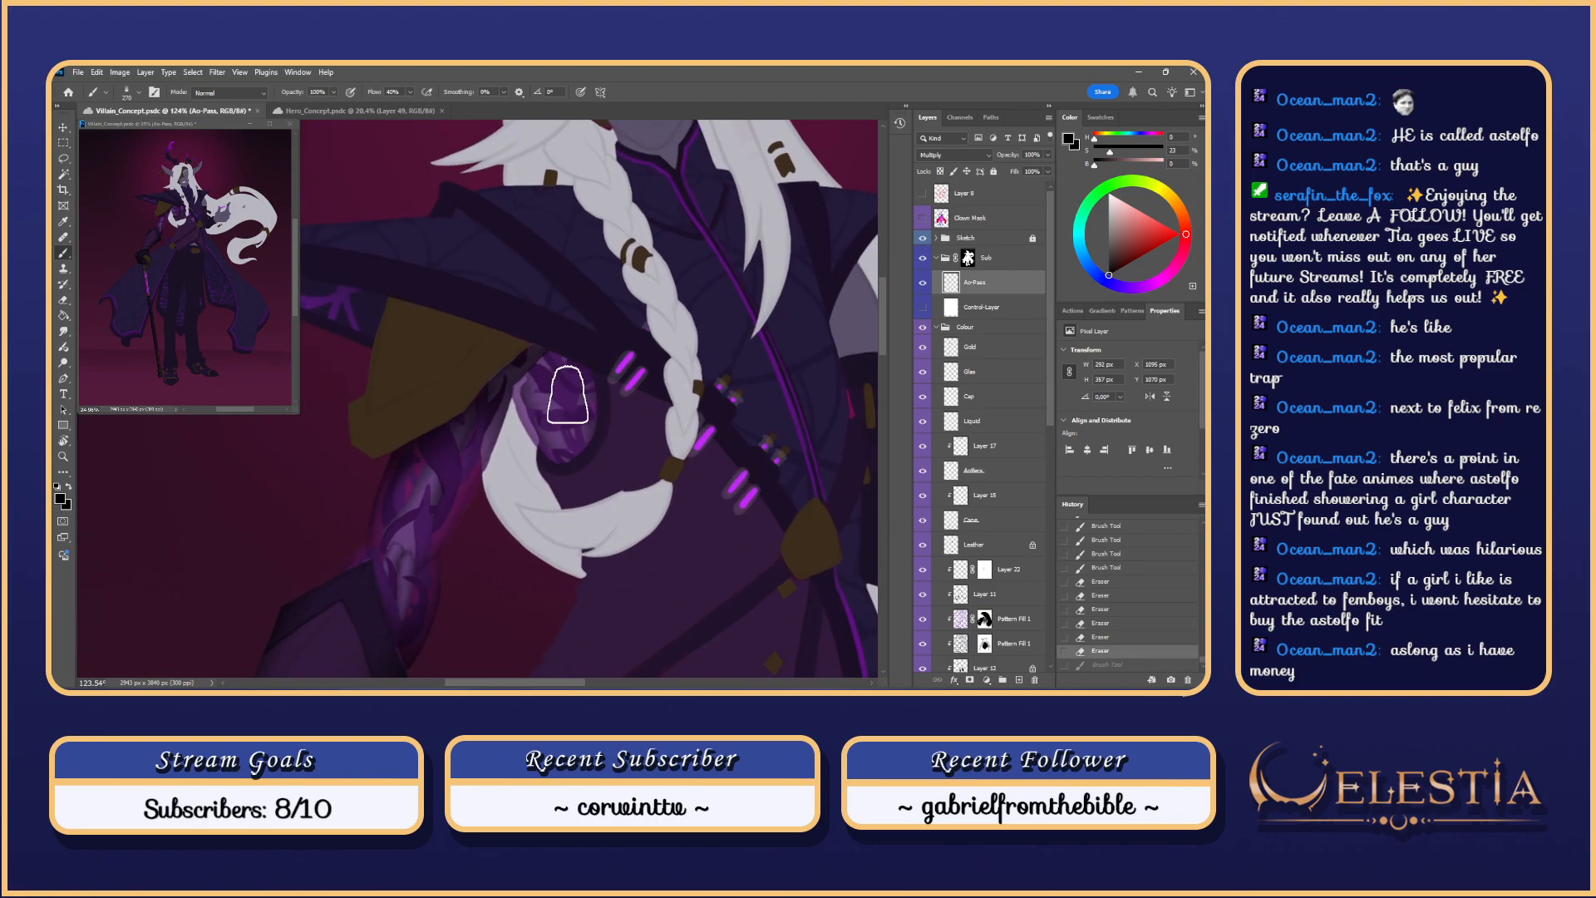
key(l)
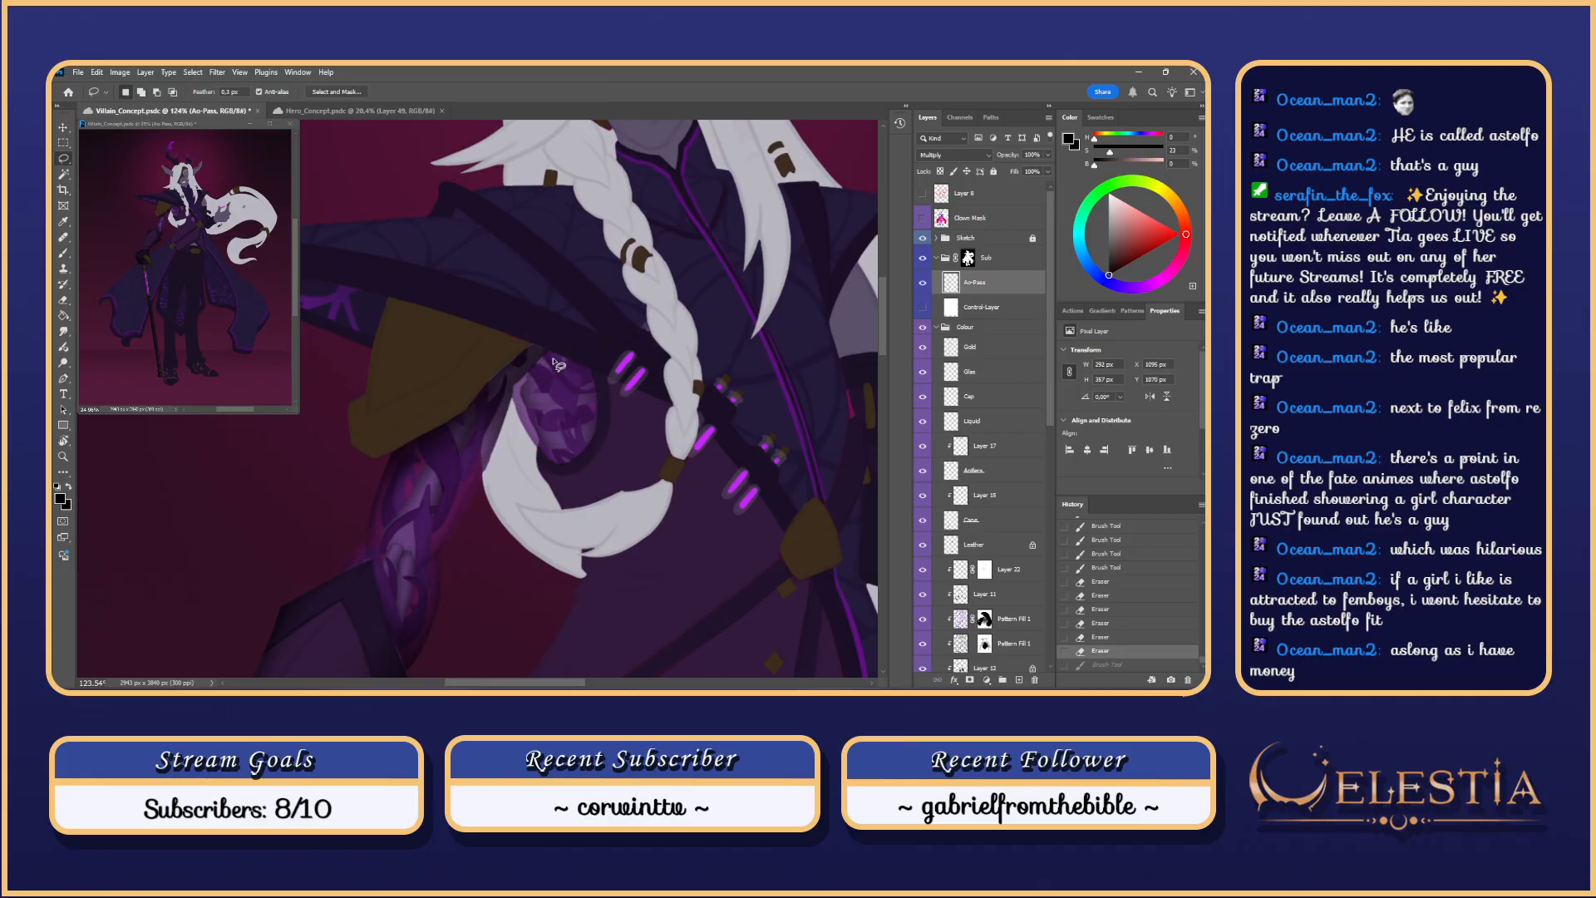
scroll(556, 363, up, 3)
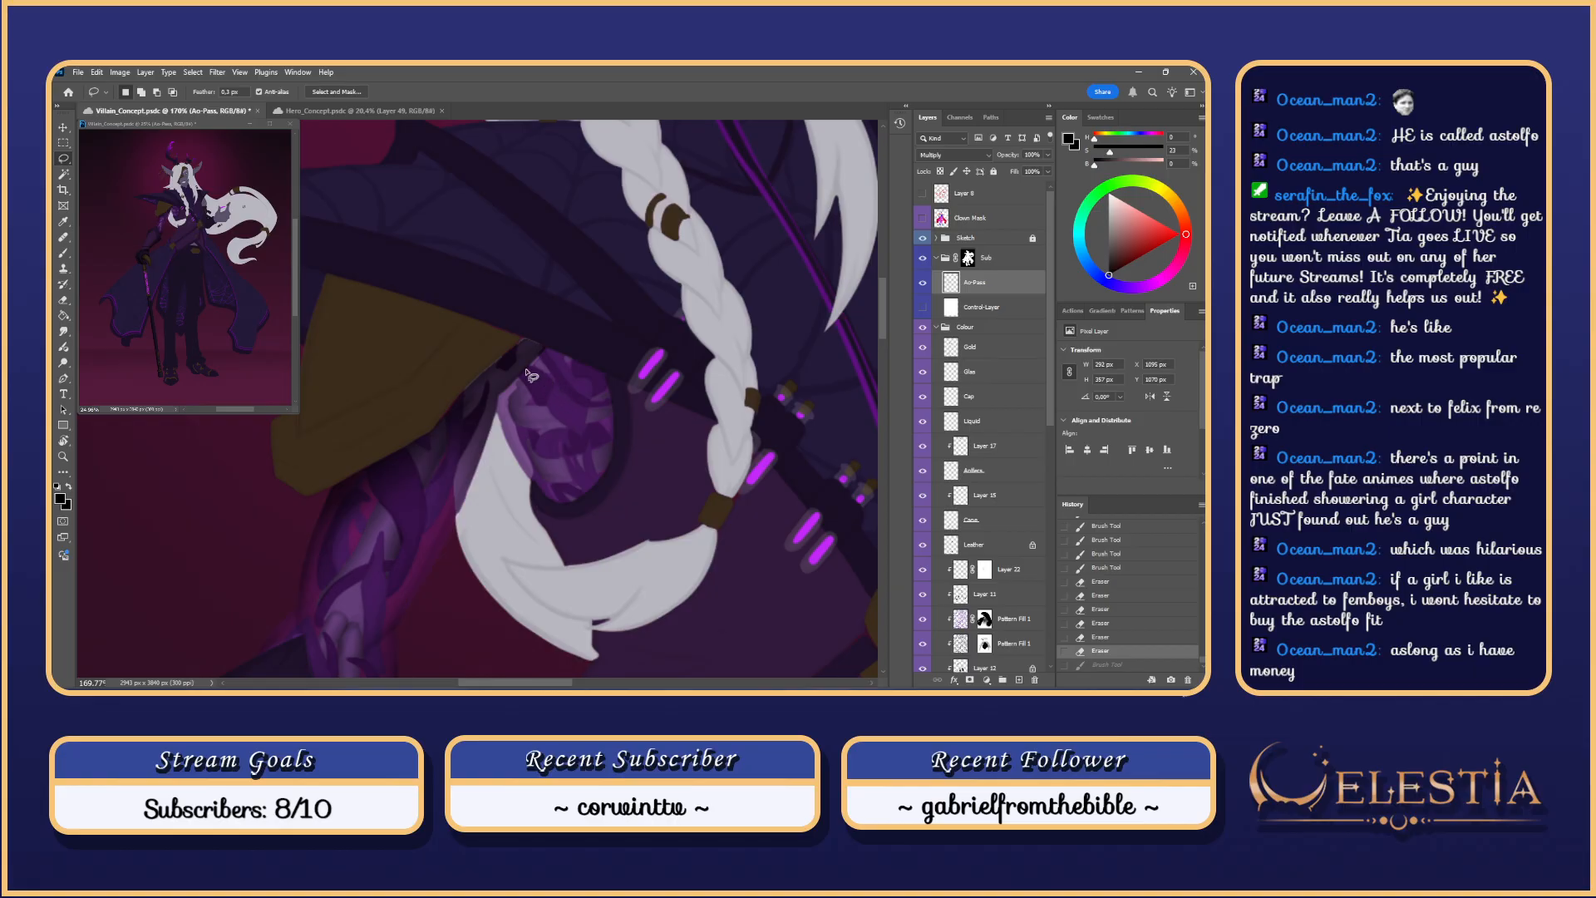
key(b)
scroll(541, 399, up, 2)
drag(548, 381, 424, 384)
drag(541, 383, 513, 439)
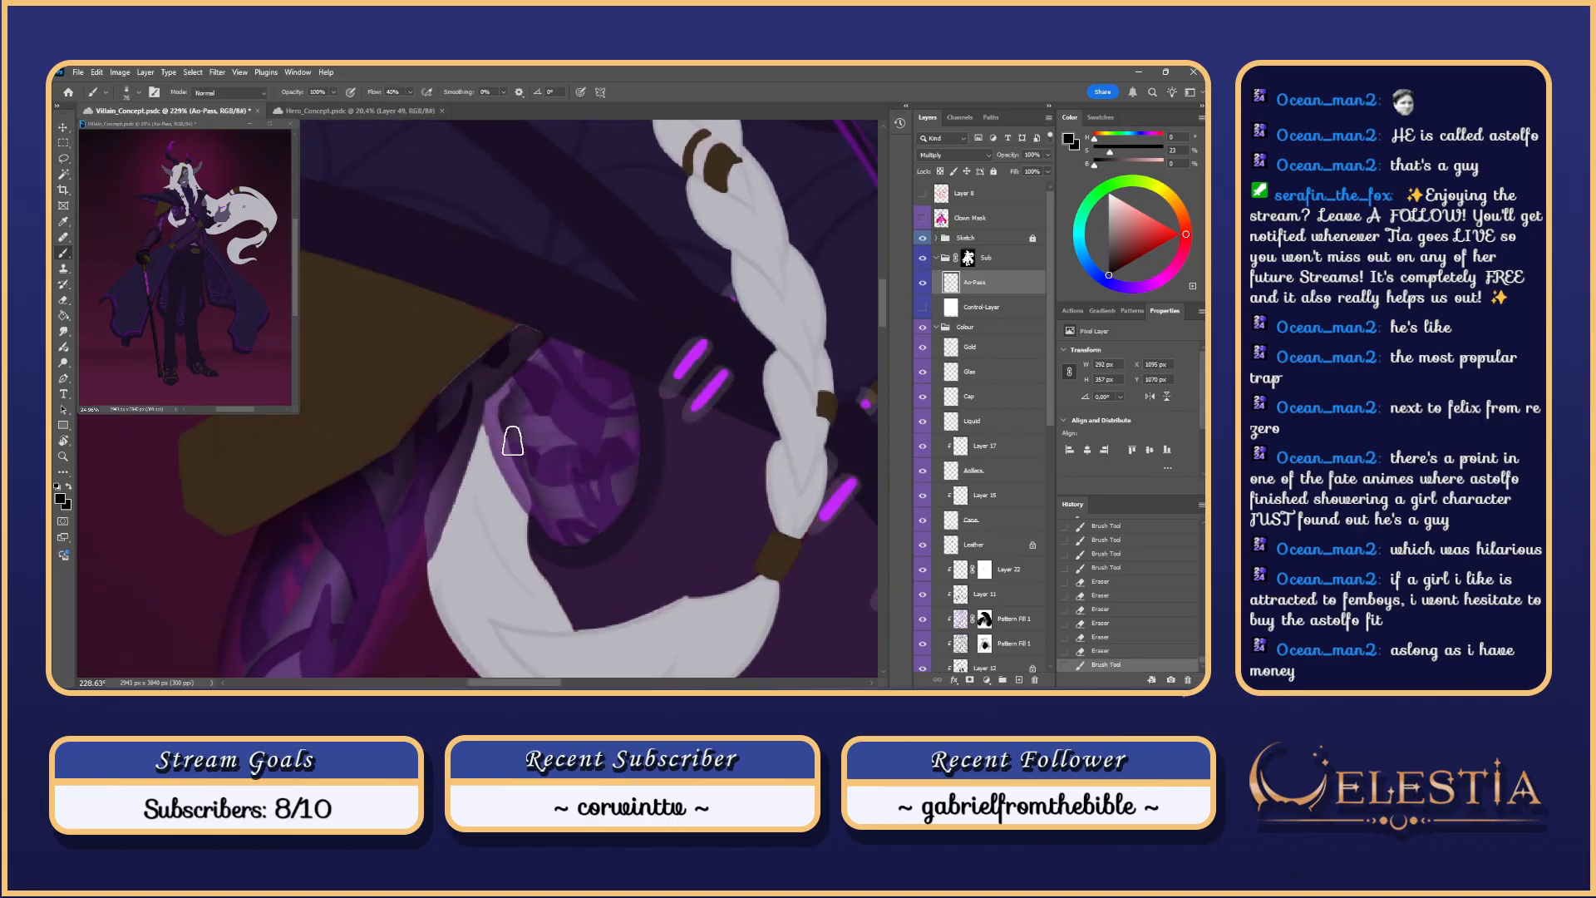
key(ctrl+z)
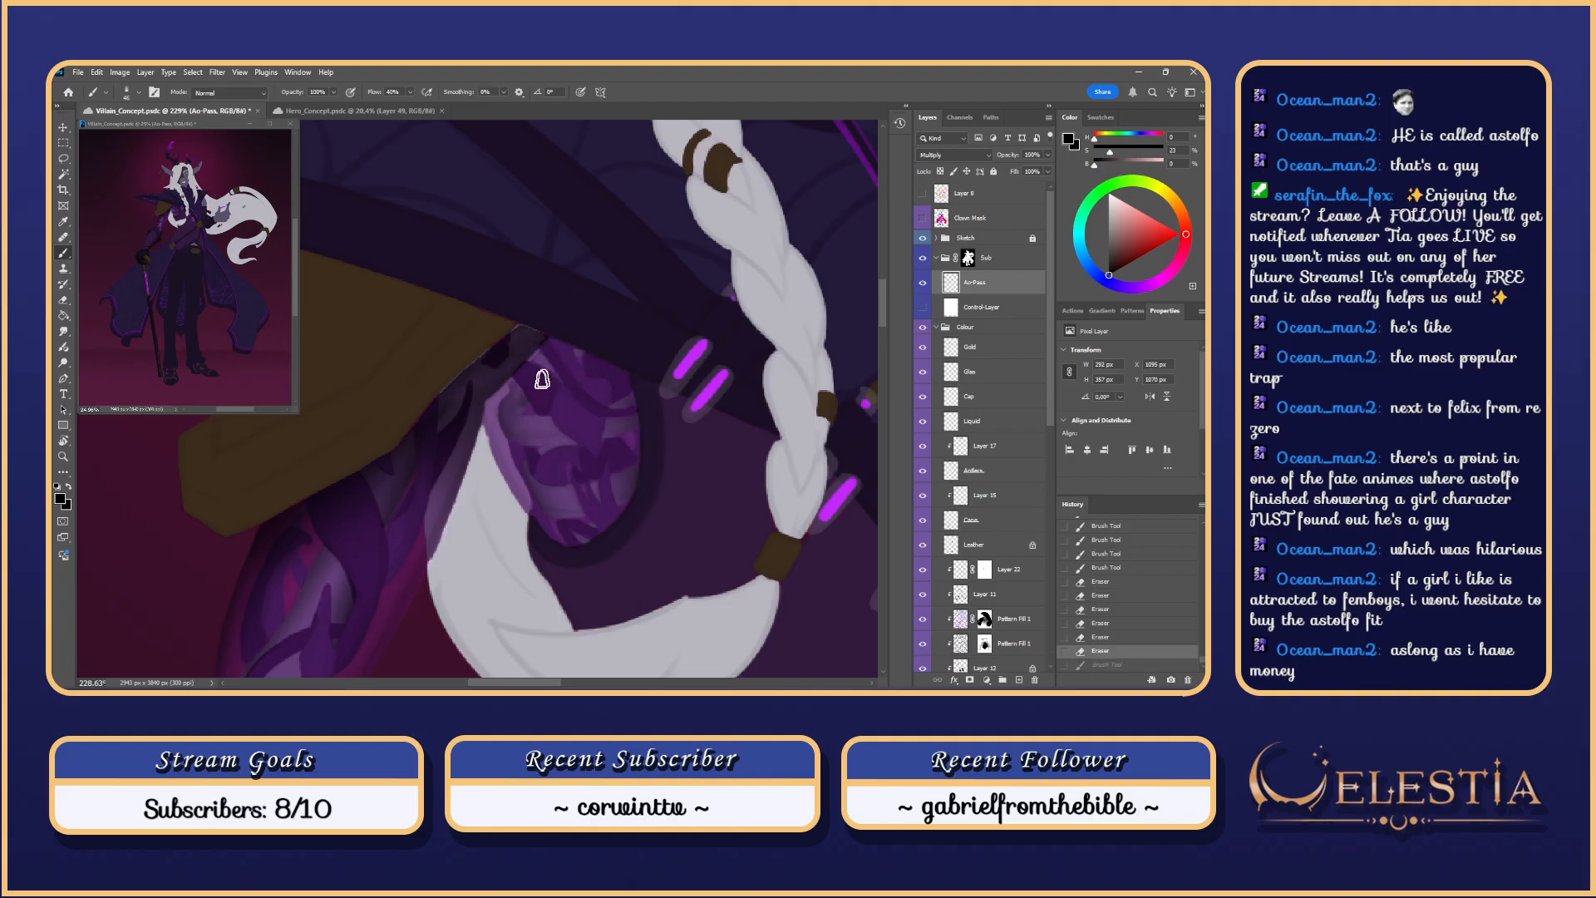
drag(543, 379, 570, 356)
key(ctrl+z)
mouse_move(518, 410)
mouse_down()
mouse_move(591, 353)
mouse_move(577, 344)
mouse_up()
key(ctrl+z)
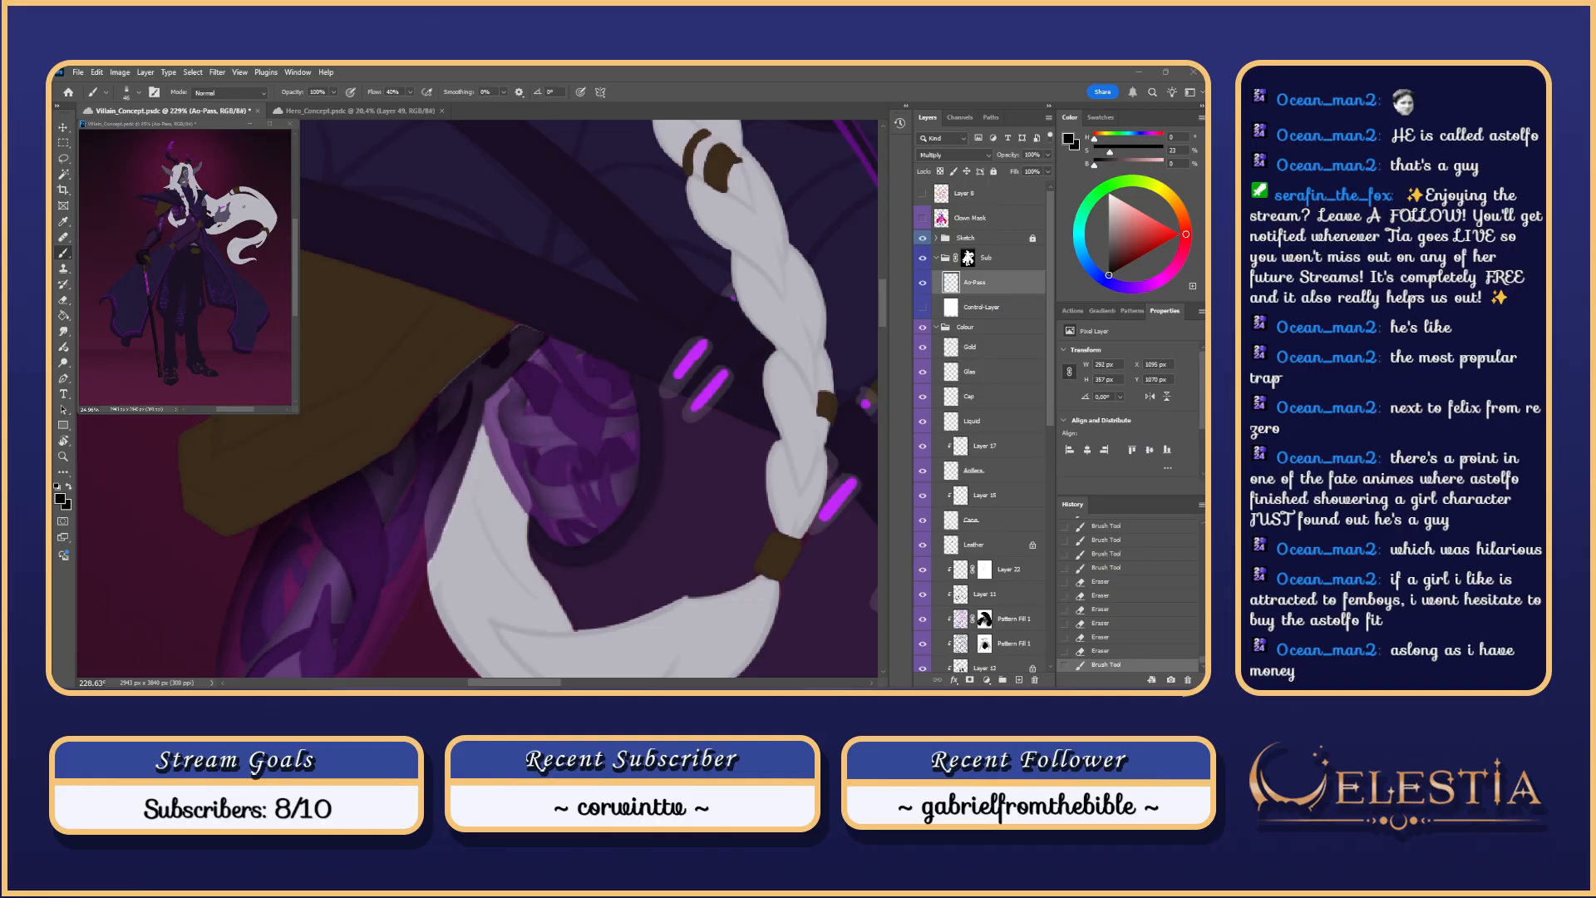
Step: Repaint shading over the purple plate's upper left, redoing strokes until it sits right
key(e)
mouse_move(539, 363)
mouse_down()
mouse_move(519, 411)
mouse_move(531, 400)
mouse_up()
key(ctrl+z)
key(ctrl+z)
key(ctrl+z)
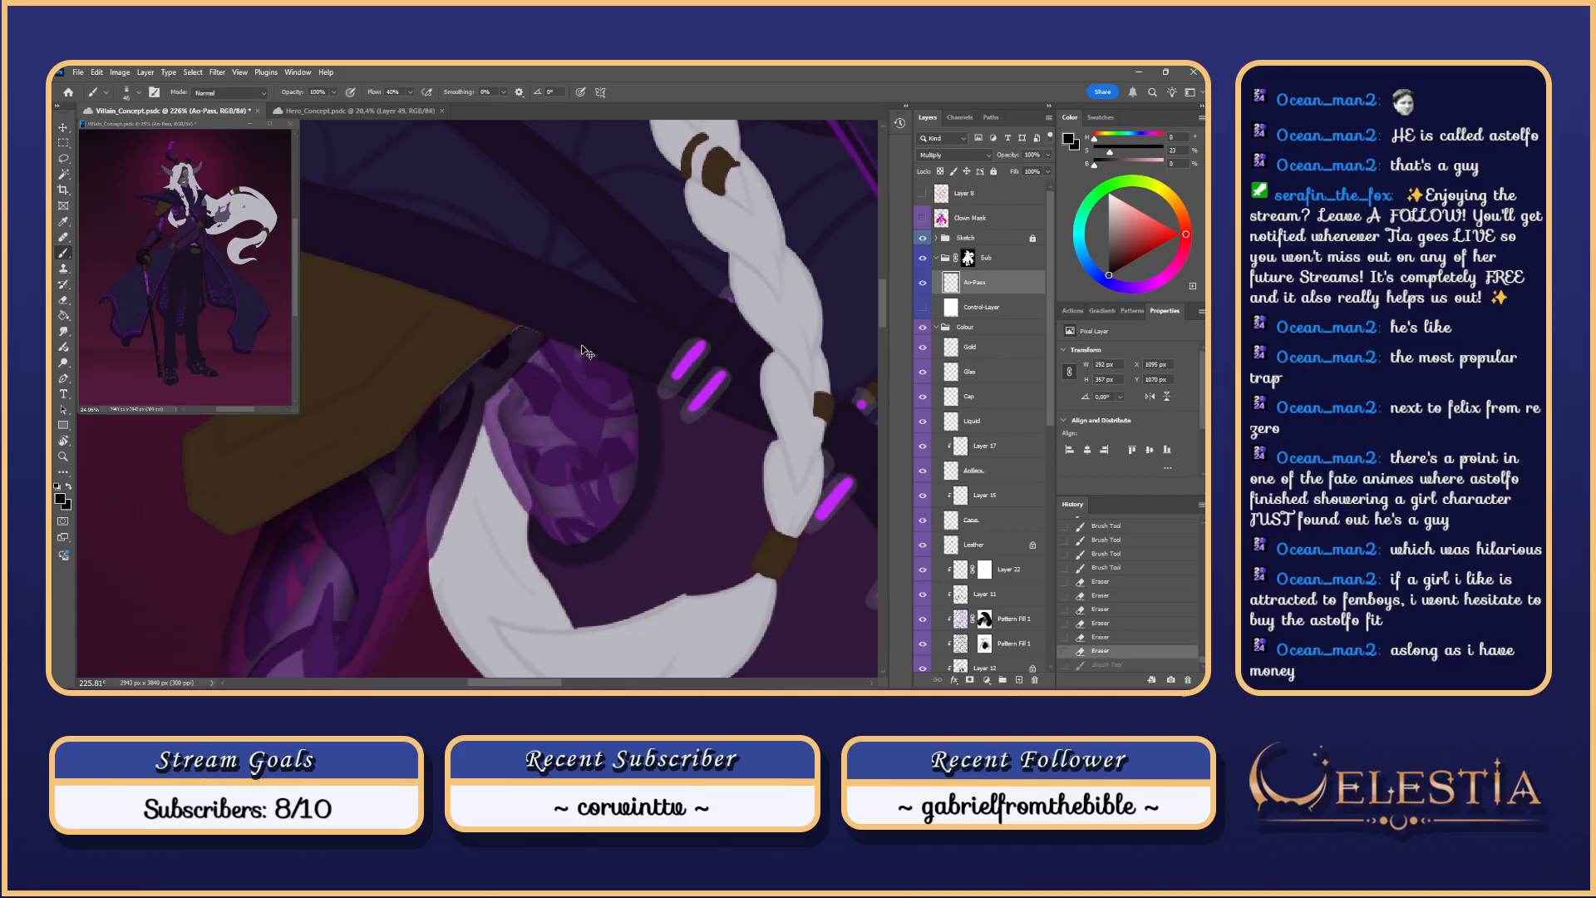
drag(535, 395, 521, 417)
key(ctrl+z)
drag(577, 360, 520, 420)
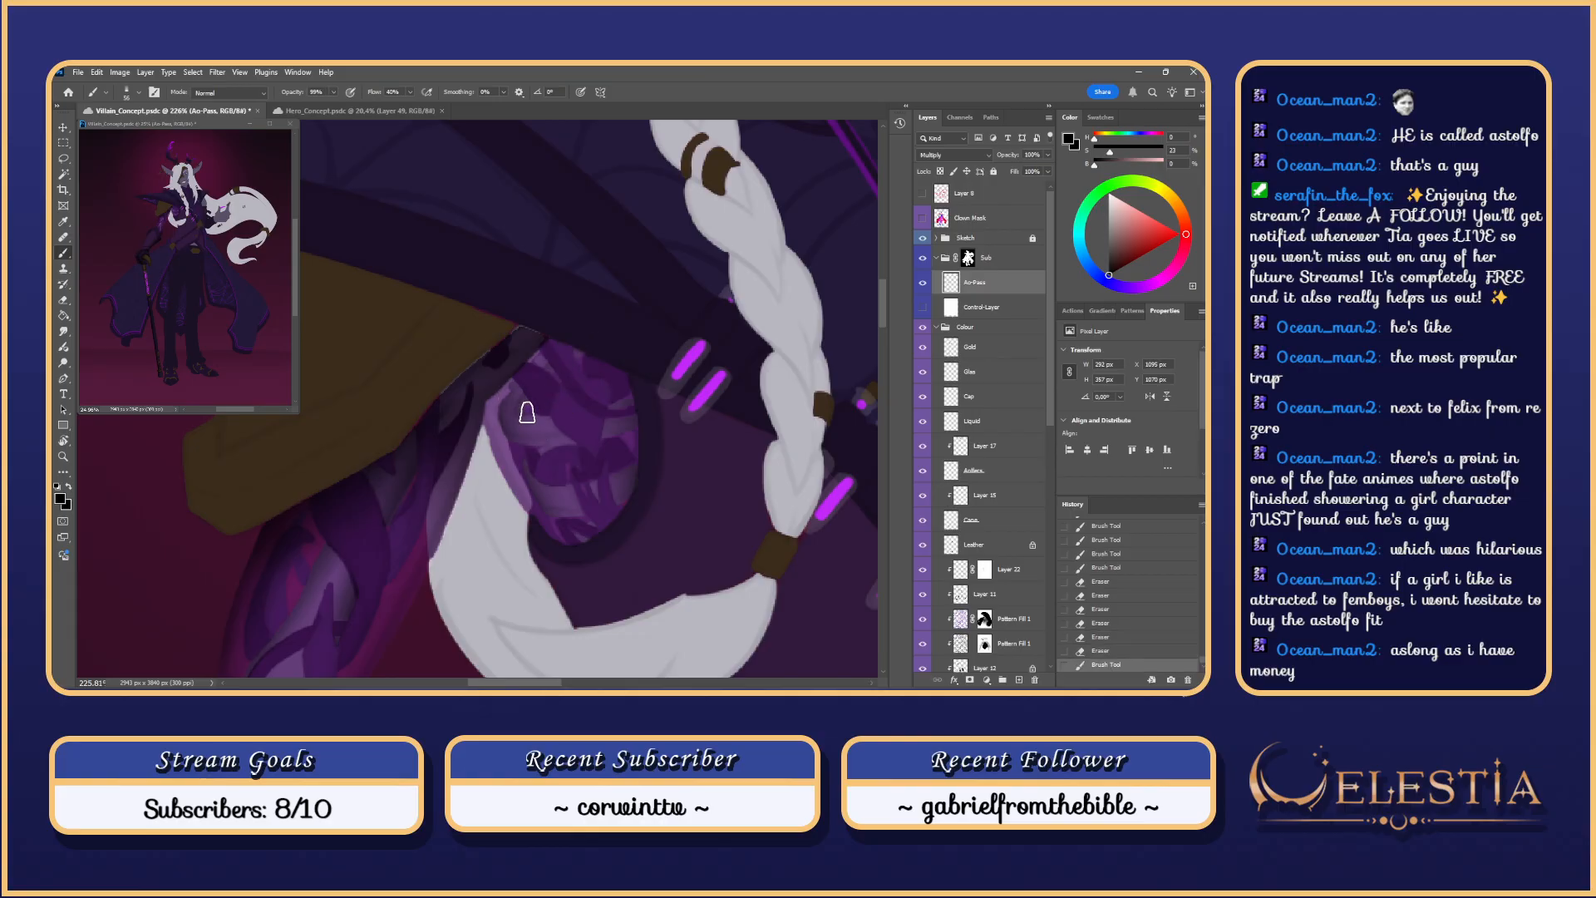
key(ctrl+z)
drag(594, 350, 523, 418)
key(ctrl+z)
drag(567, 361, 515, 423)
key(ctrl+z)
key(ctrl+z)
scroll(636, 367, down, 5)
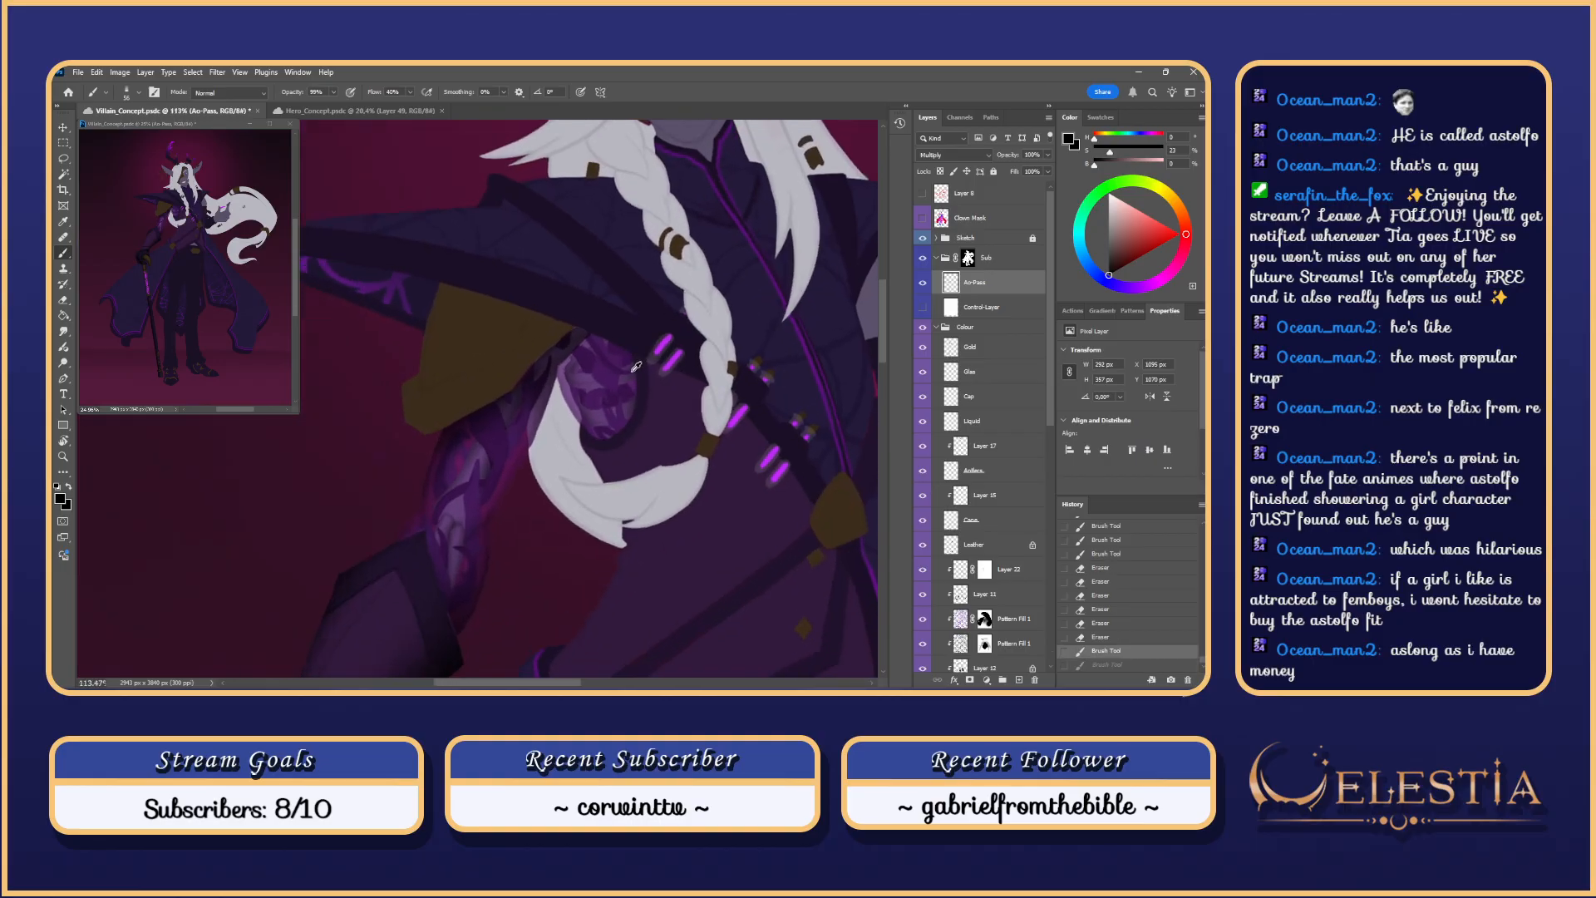
scroll(636, 367, up, 4)
drag(682, 396, 672, 428)
Step: Erase along the purple plate's shading edge with a sampled eraser tip
key(e)
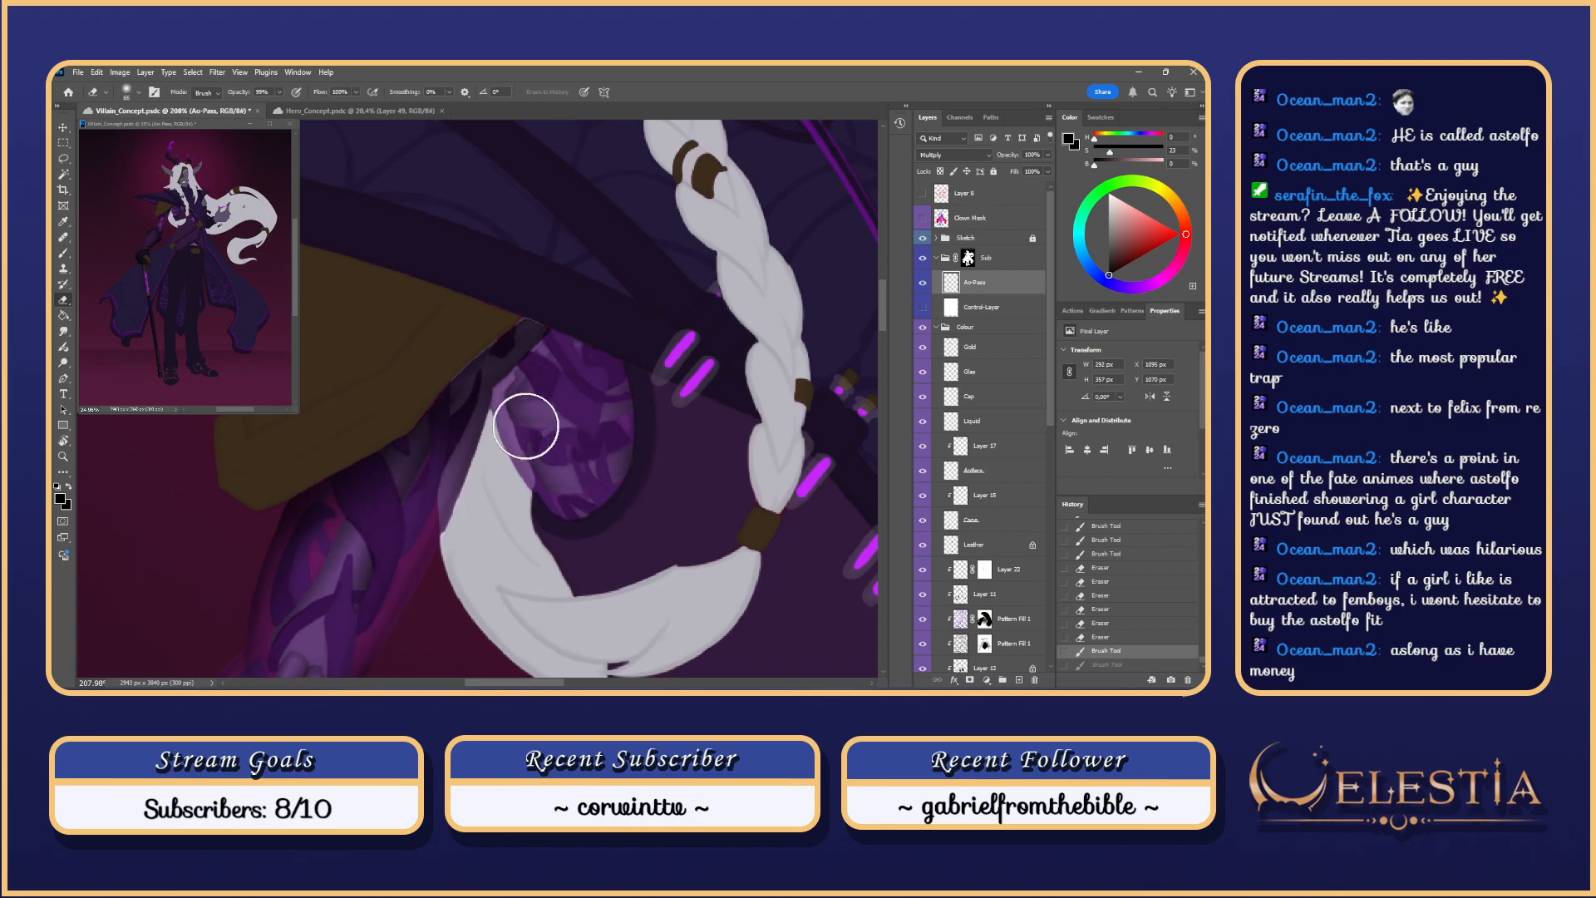
right_click(544, 381)
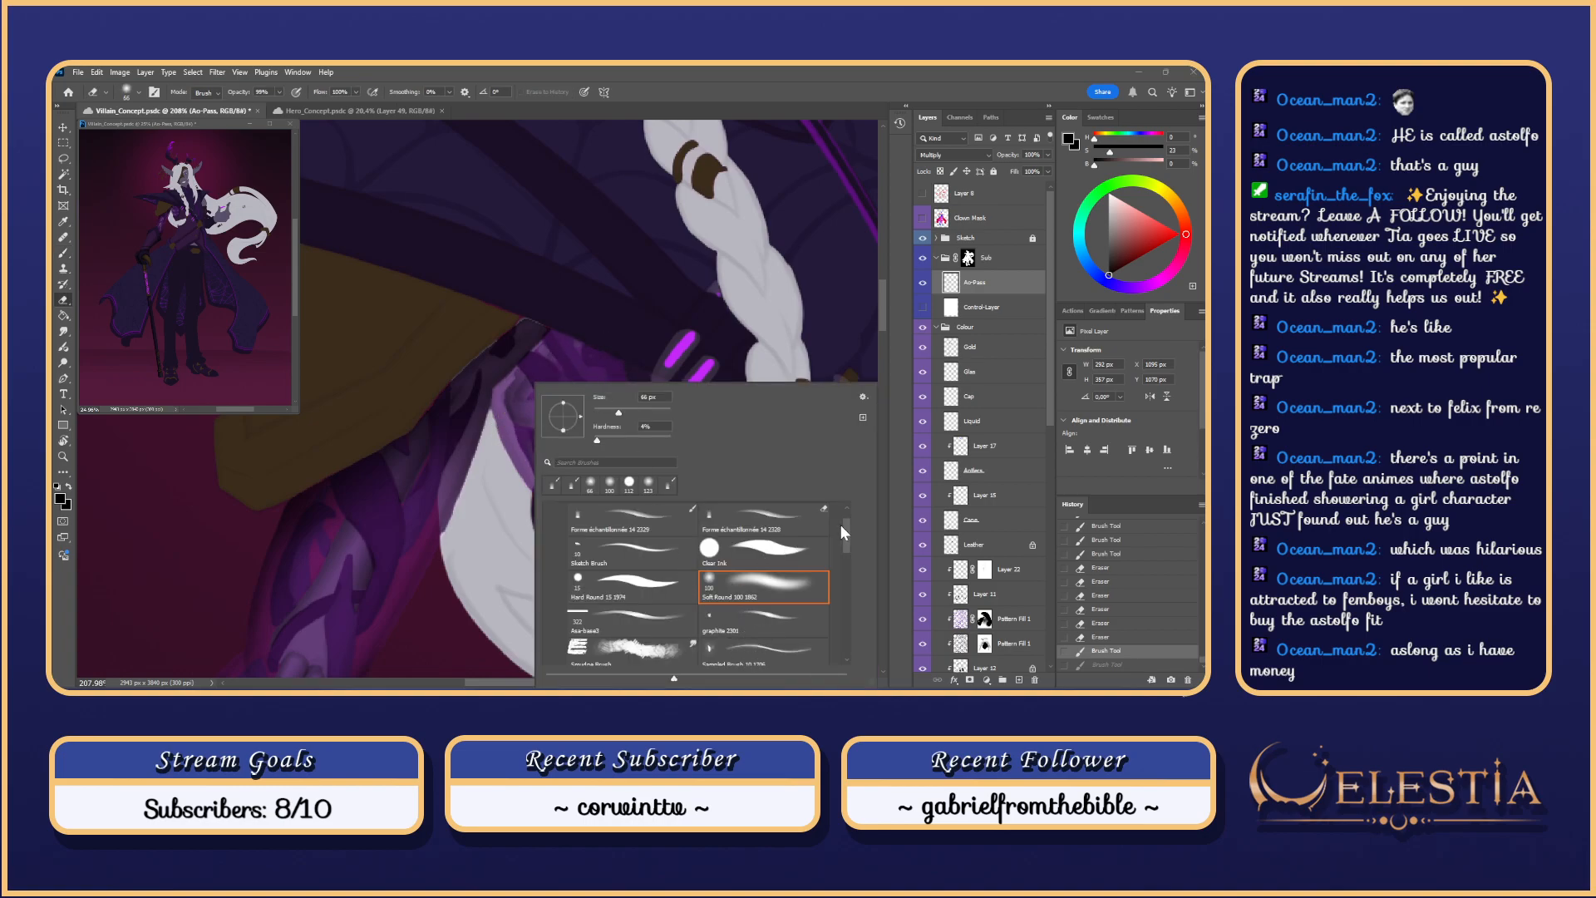
click(788, 512)
drag(511, 399, 555, 345)
key(ctrl+z)
drag(512, 397, 559, 335)
key(ctrl+z)
key(ctrl+z)
scroll(555, 333, down, 3)
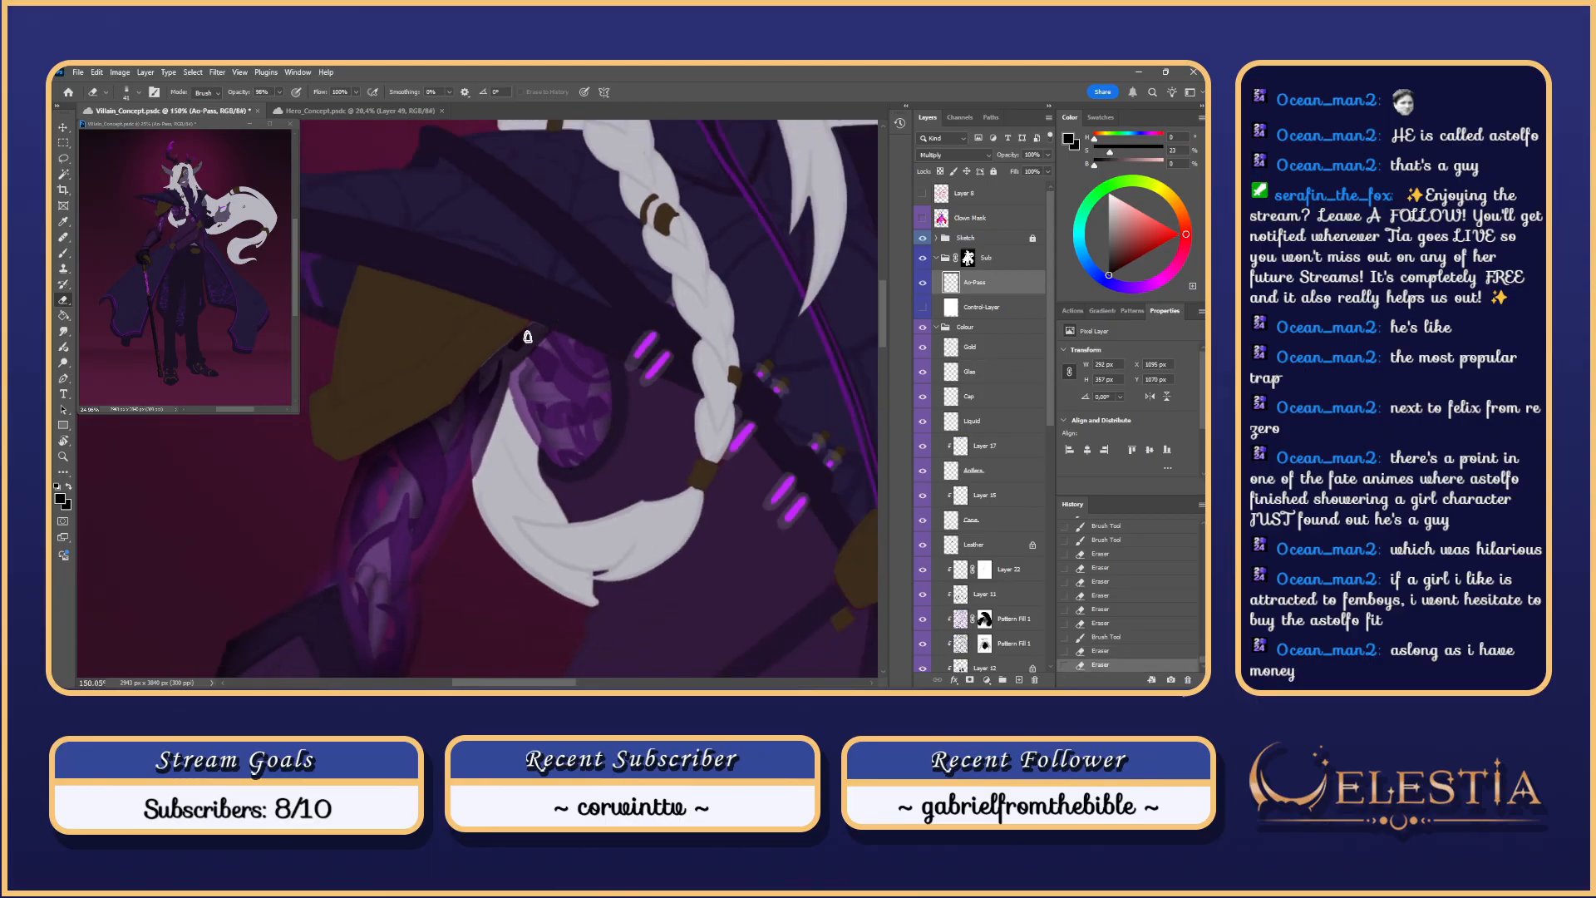
key(ctrl+z)
drag(523, 380, 521, 372)
scroll(566, 366, up, 2)
scroll(590, 379, up, 3)
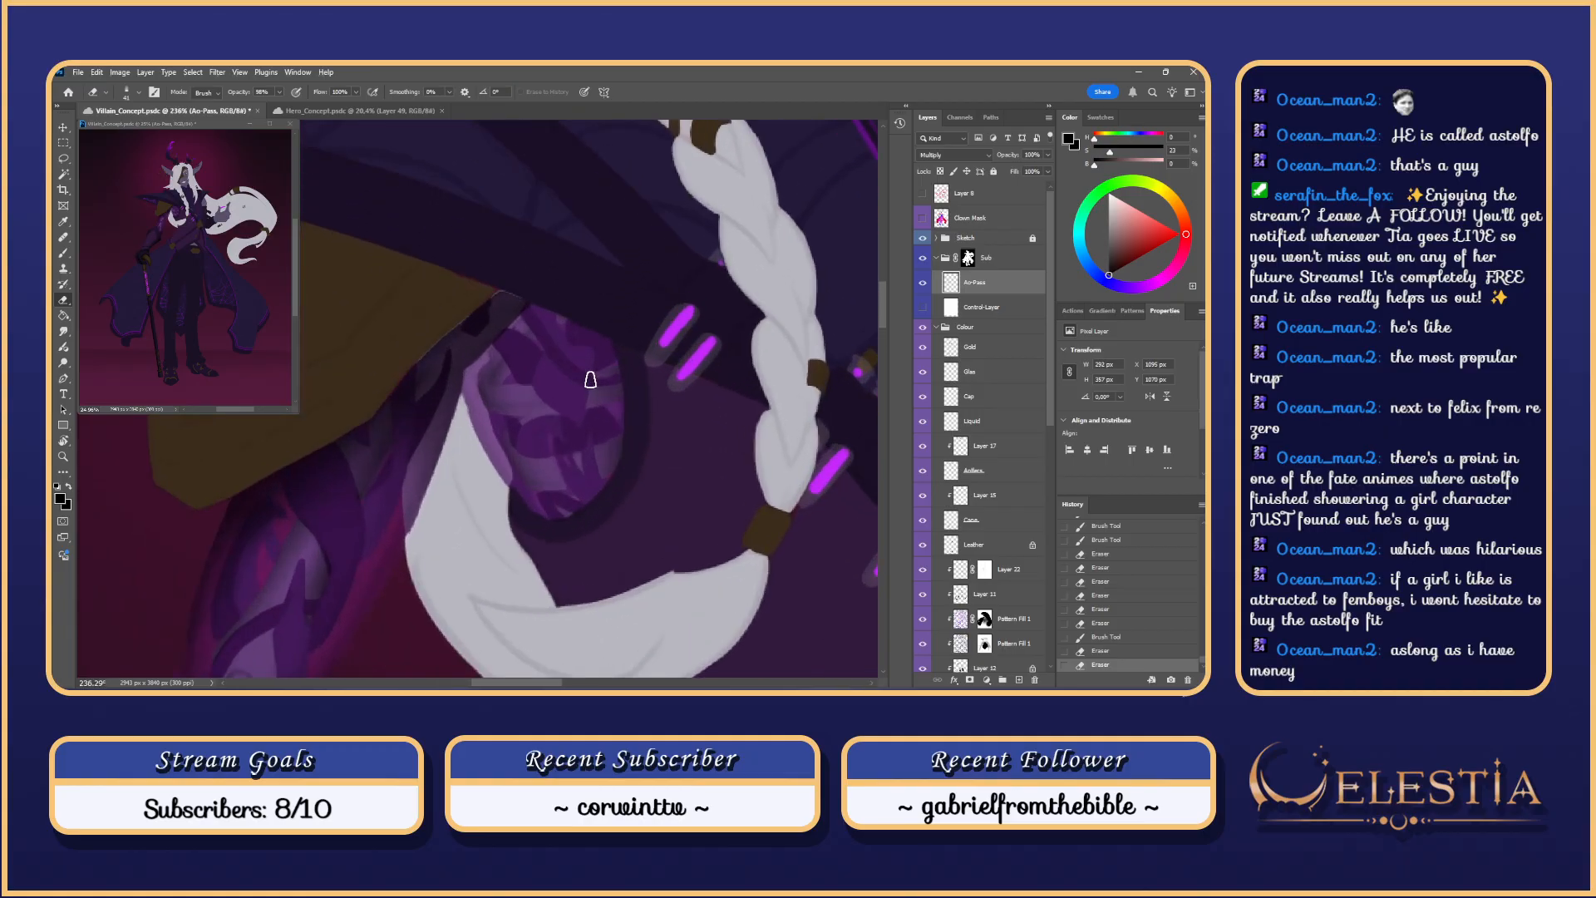
drag(619, 384, 609, 357)
Step: Repaint the darker shading over the arm and erase stray marks on the plate
key(b)
mouse_move(529, 395)
mouse_down()
mouse_move(519, 376)
mouse_move(502, 414)
mouse_move(493, 384)
mouse_move(509, 422)
mouse_move(525, 373)
mouse_move(507, 424)
mouse_move(517, 389)
mouse_up()
key(ctrl+z)
key(ctrl+z)
key(ctrl+z)
key(ctrl+z)
key(ctrl+z)
key(ctrl+z)
key(ctrl+z)
key(ctrl+z)
key(ctrl+z)
mouse_move(473, 372)
mouse_down()
mouse_move(507, 395)
mouse_move(549, 456)
mouse_move(537, 462)
mouse_up()
key(ctrl+z)
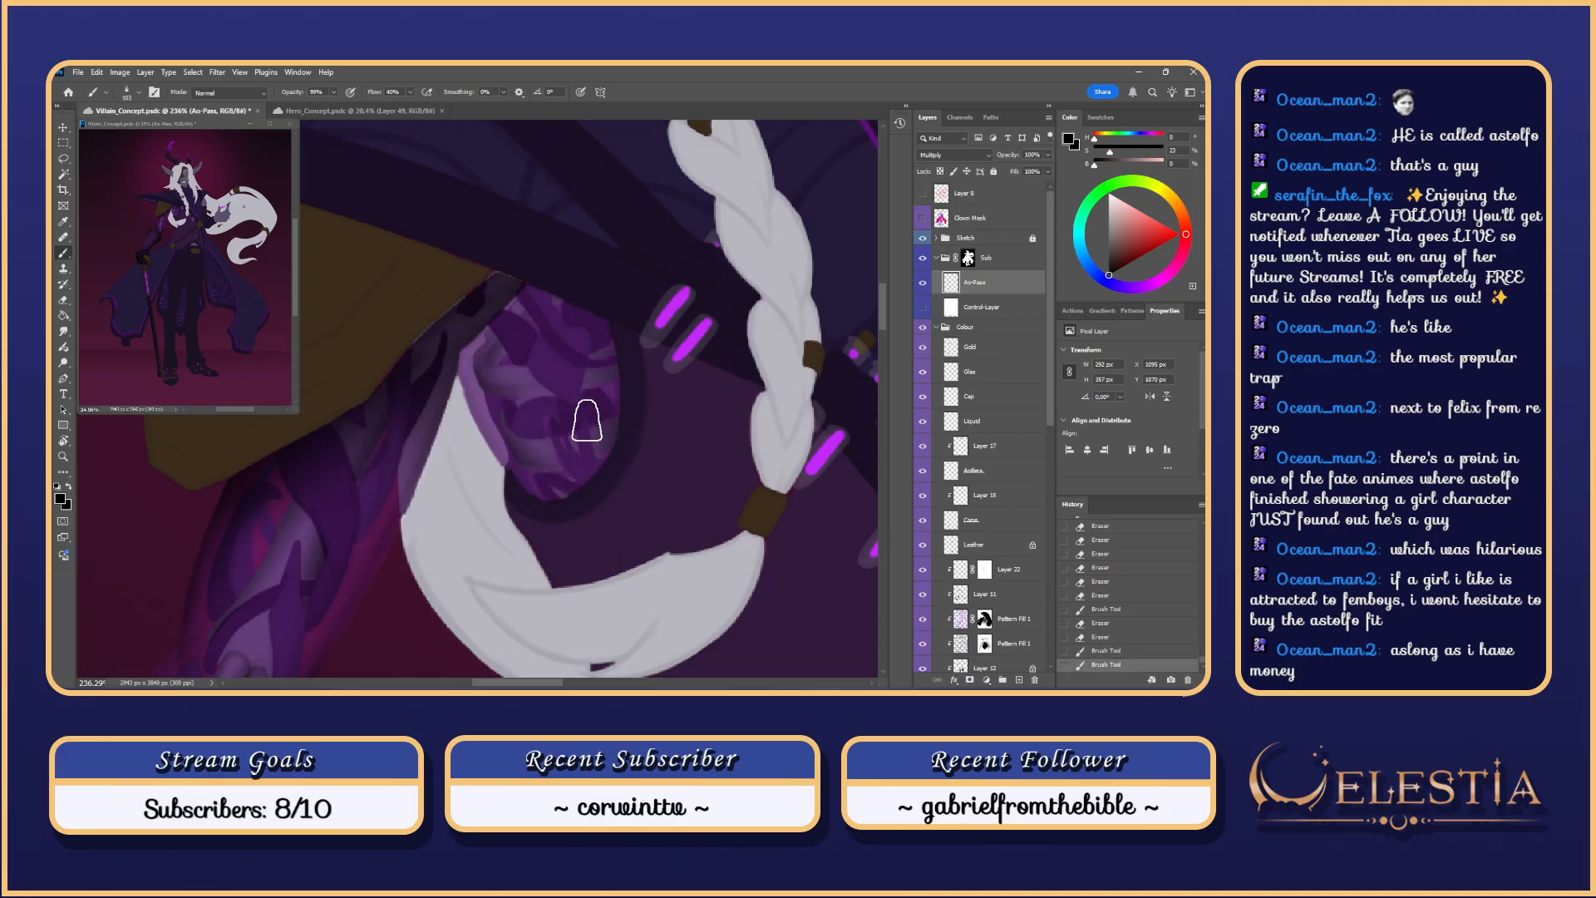
key(ctrl+z)
key(ctrl+z)
drag(498, 448, 541, 457)
mouse_move(661, 362)
mouse_down()
mouse_move(611, 366)
mouse_move(674, 370)
mouse_up()
key(e)
mouse_move(546, 418)
mouse_down()
mouse_move(509, 419)
mouse_move(532, 420)
mouse_up()
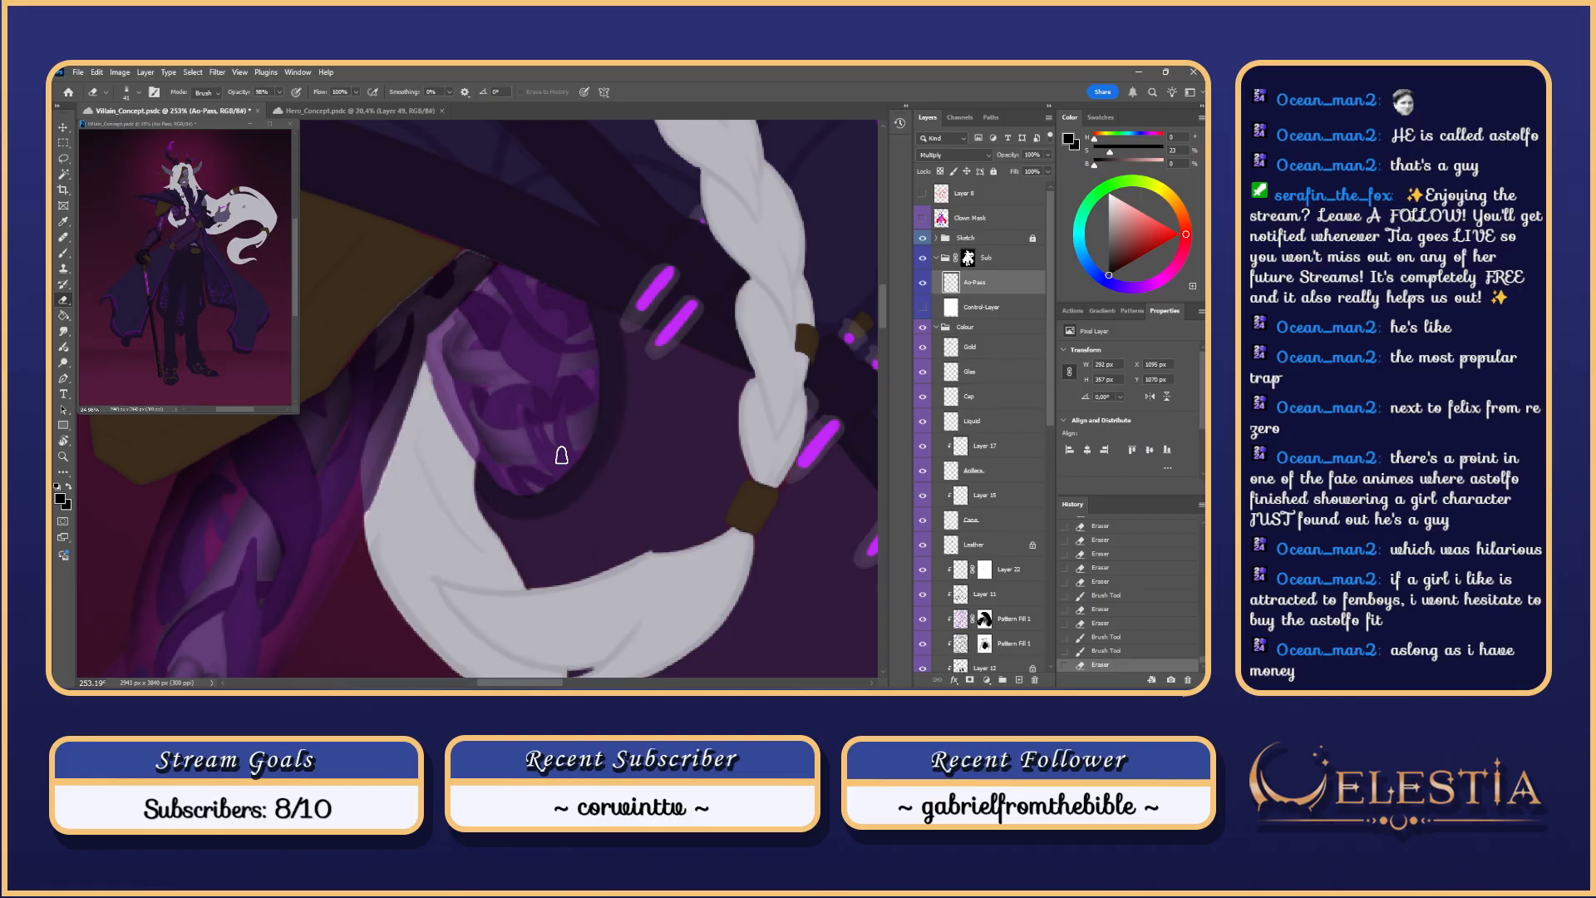
scroll(1046, 397, down, 8)
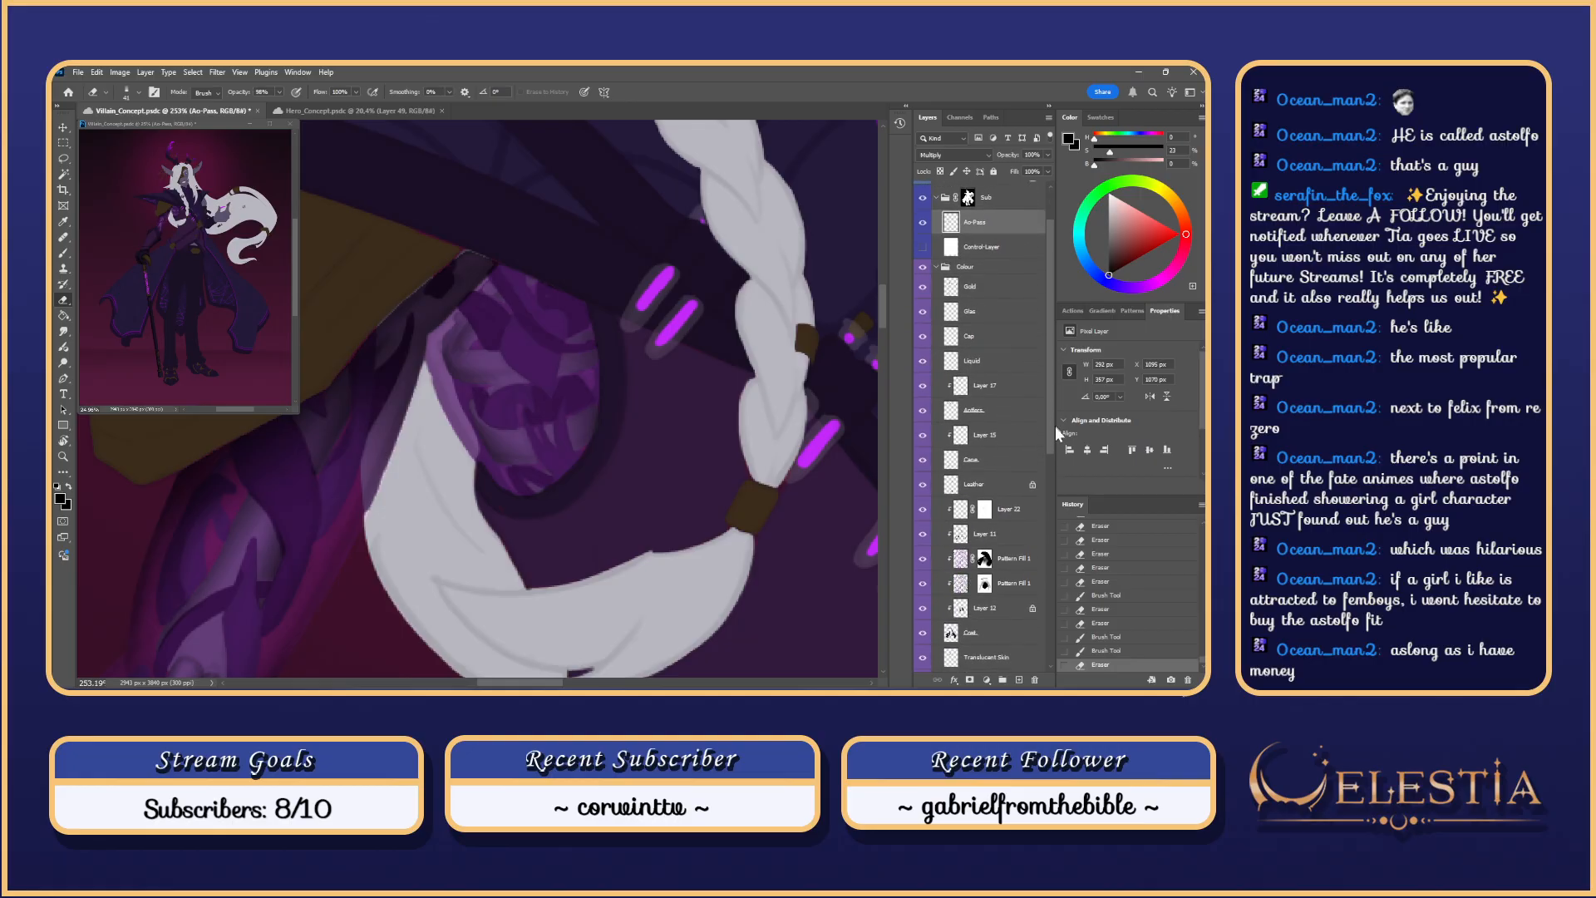
Step: On the Plants layer, change the eraser tip, deselect, and trial-erase the purple plate
click(1012, 473)
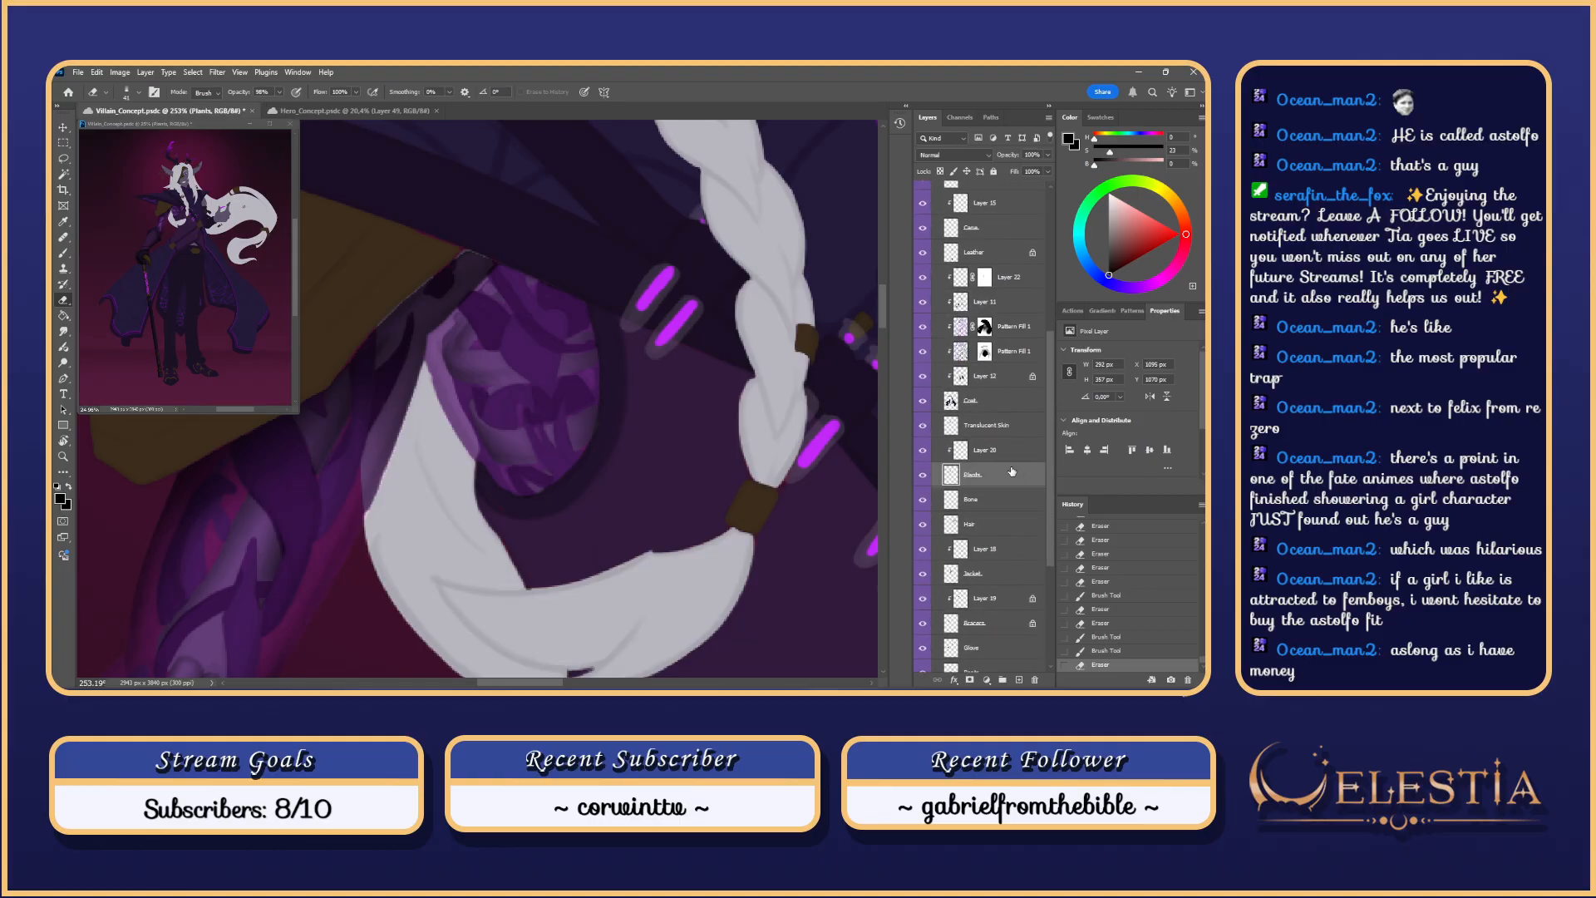
right_click(463, 379)
click(574, 587)
click(474, 363)
key(ctrl+z)
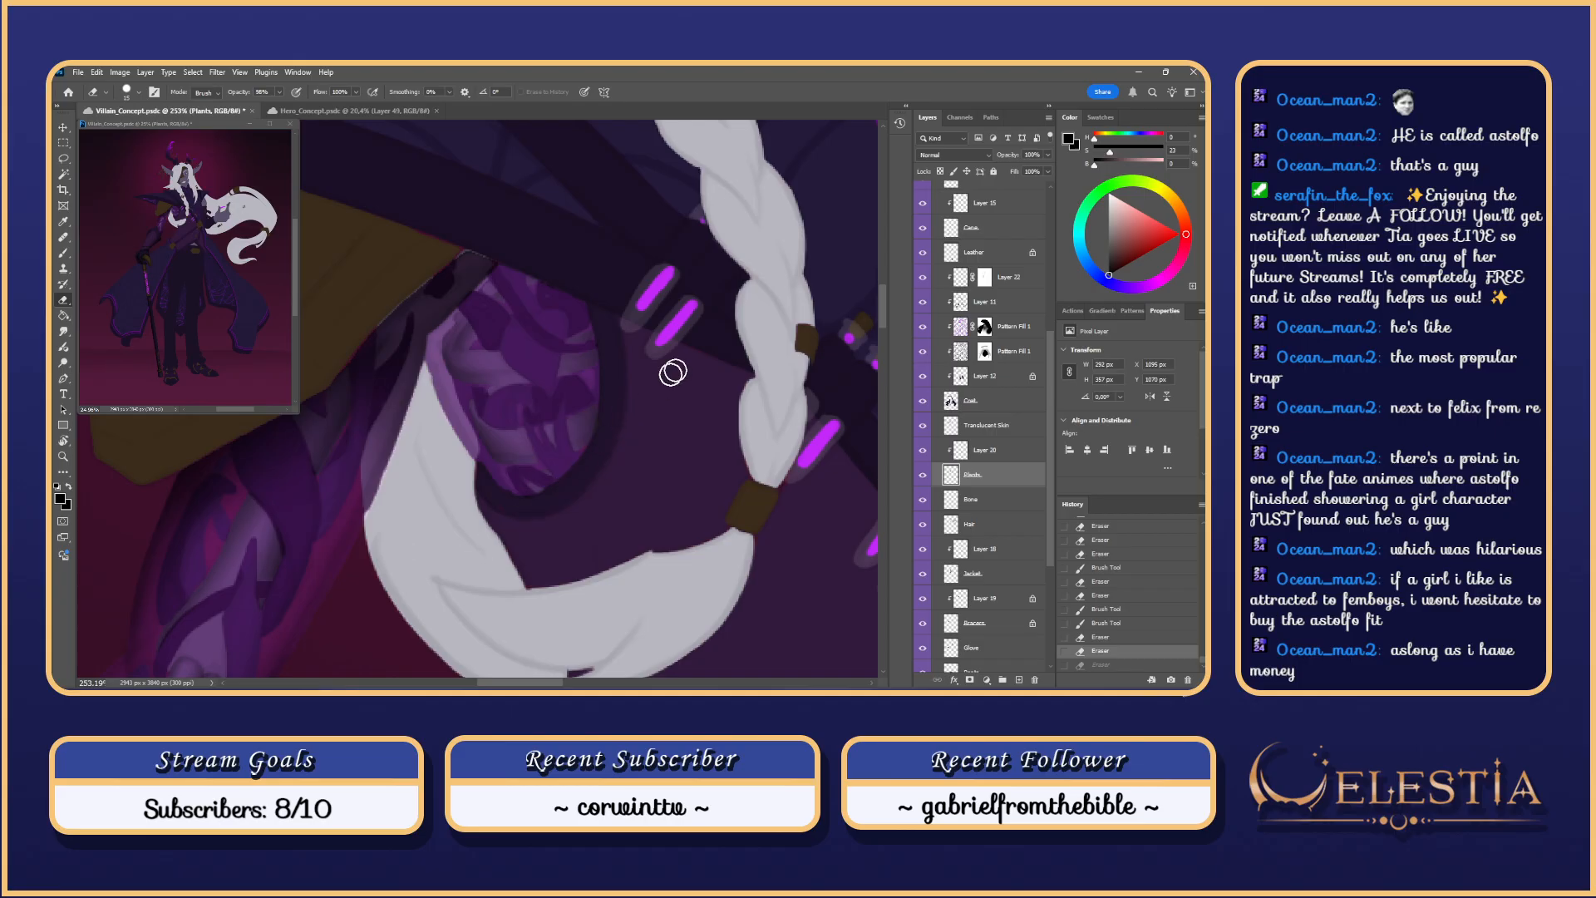
key(ctrl+d)
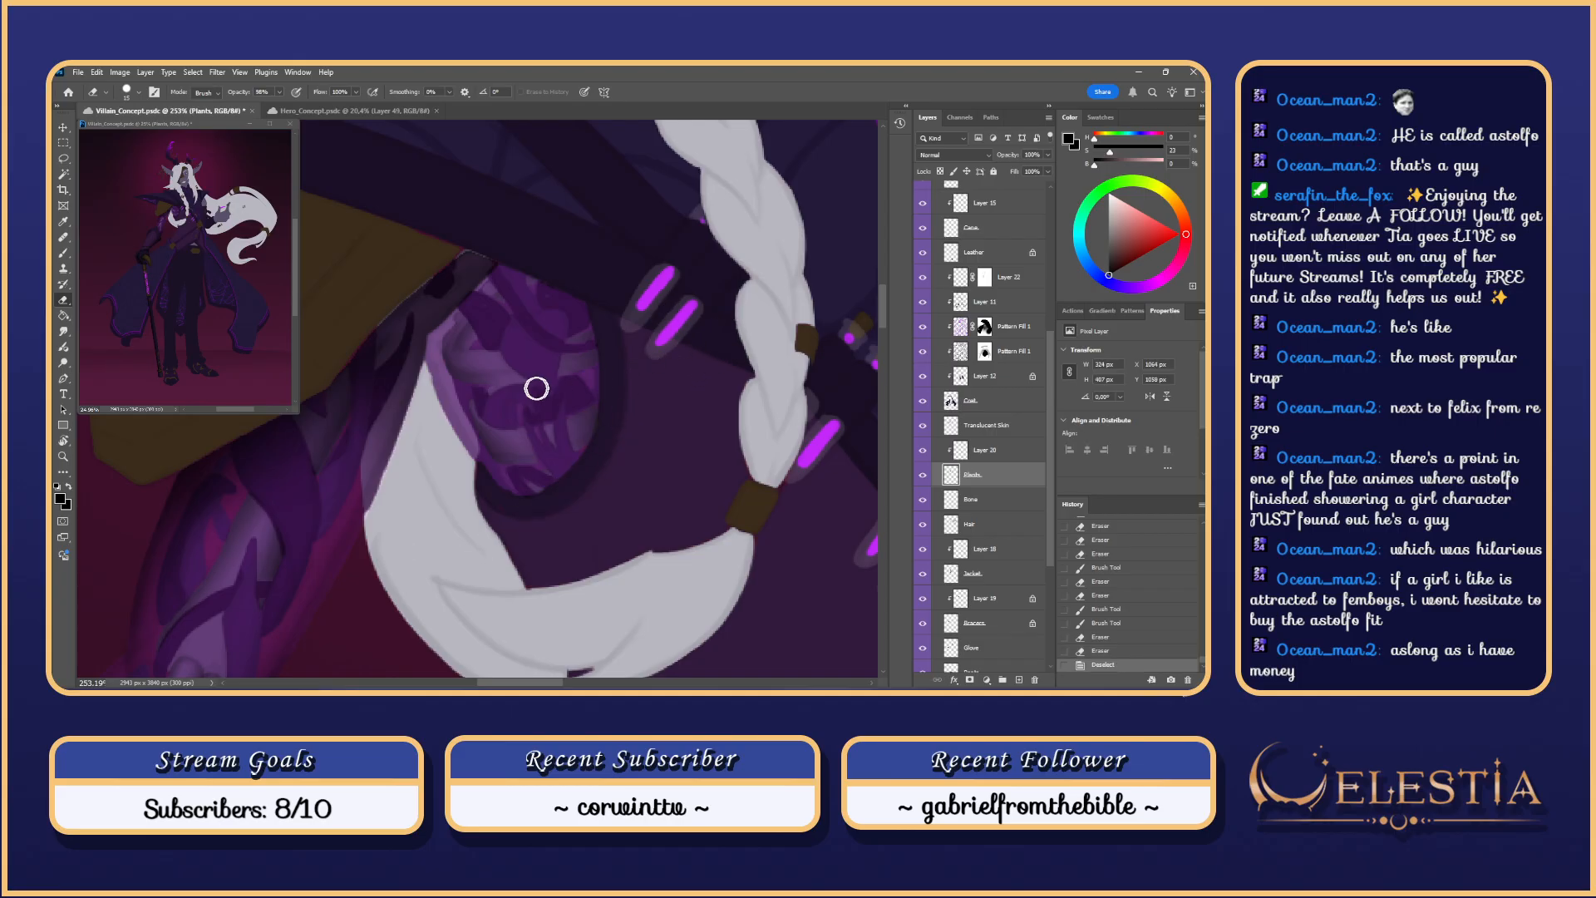
mouse_move(530, 425)
mouse_down()
mouse_move(473, 405)
mouse_move(491, 431)
mouse_move(475, 403)
mouse_move(499, 430)
mouse_move(541, 426)
mouse_move(485, 414)
mouse_move(477, 394)
mouse_move(525, 427)
mouse_move(473, 400)
mouse_move(505, 425)
mouse_move(474, 402)
mouse_move(490, 424)
mouse_move(508, 418)
mouse_move(477, 400)
mouse_move(503, 420)
mouse_up()
key(ctrl+z)
Step: Select the Bone layer and sample the dark purple from the arm for the brush
key(ctrl+z)
click(1000, 502)
key(i)
click(530, 460)
key(b)
right_click(470, 422)
Step: Paint dark purple strokes on the plate, then load the Bone layer's pixels as a selection
key(ctrl+z)
key(ctrl+z)
key(ctrl+z)
key(ctrl+z)
key(ctrl+z)
key(ctrl+z)
mouse_move(504, 419)
mouse_down()
mouse_move(587, 397)
mouse_move(552, 426)
mouse_up()
key(ctrl+z)
scroll(517, 388, down, 1)
scroll(517, 388, down, 5)
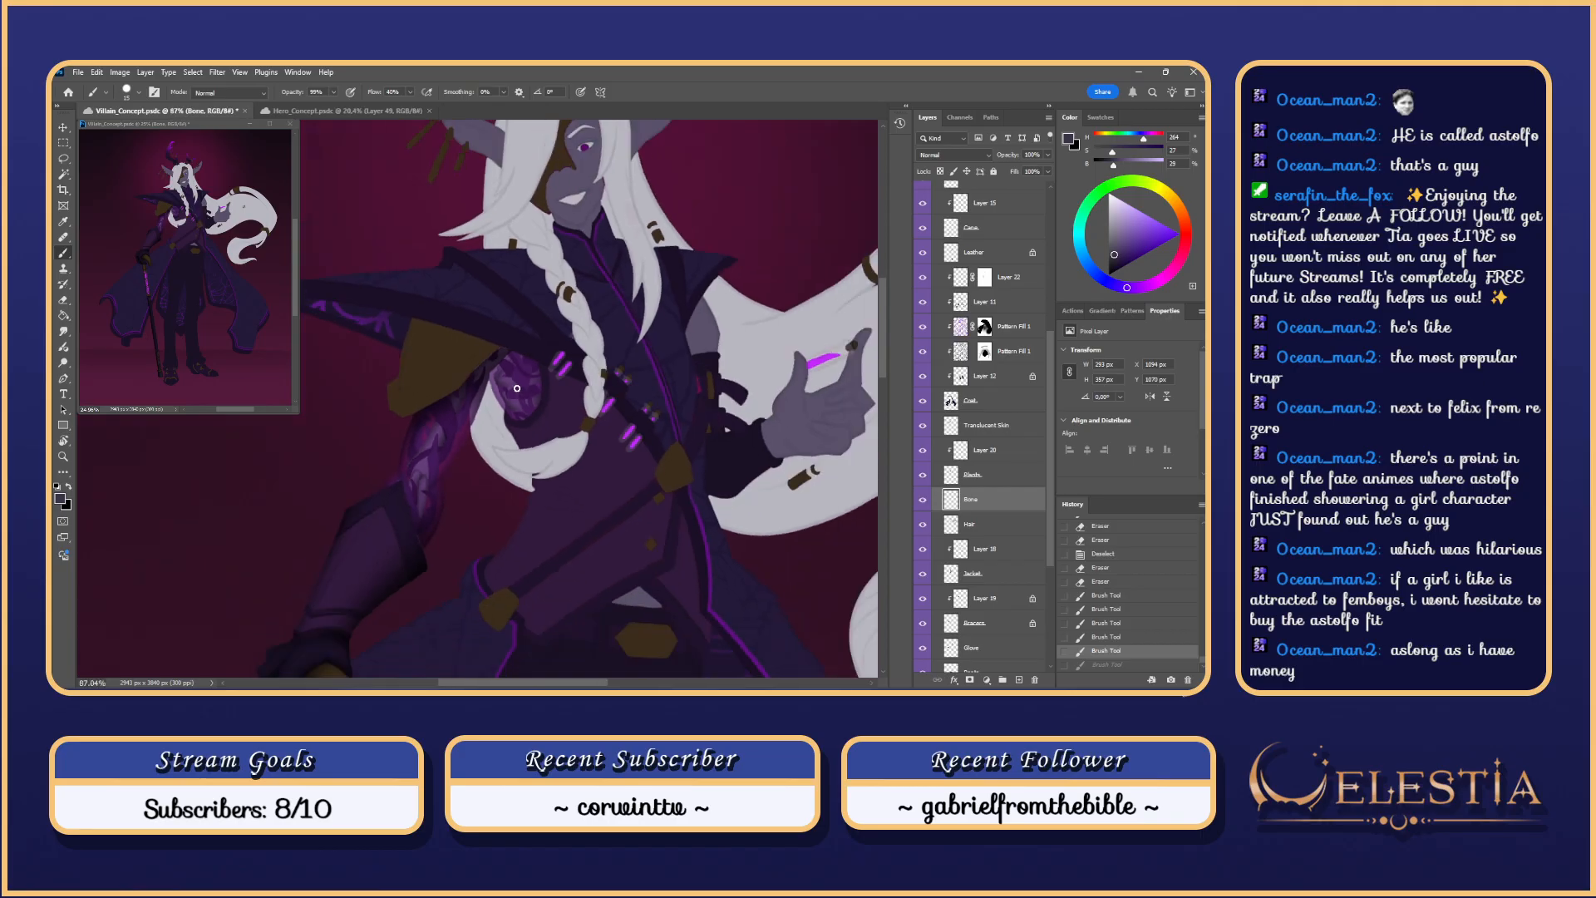
scroll(517, 388, up, 5)
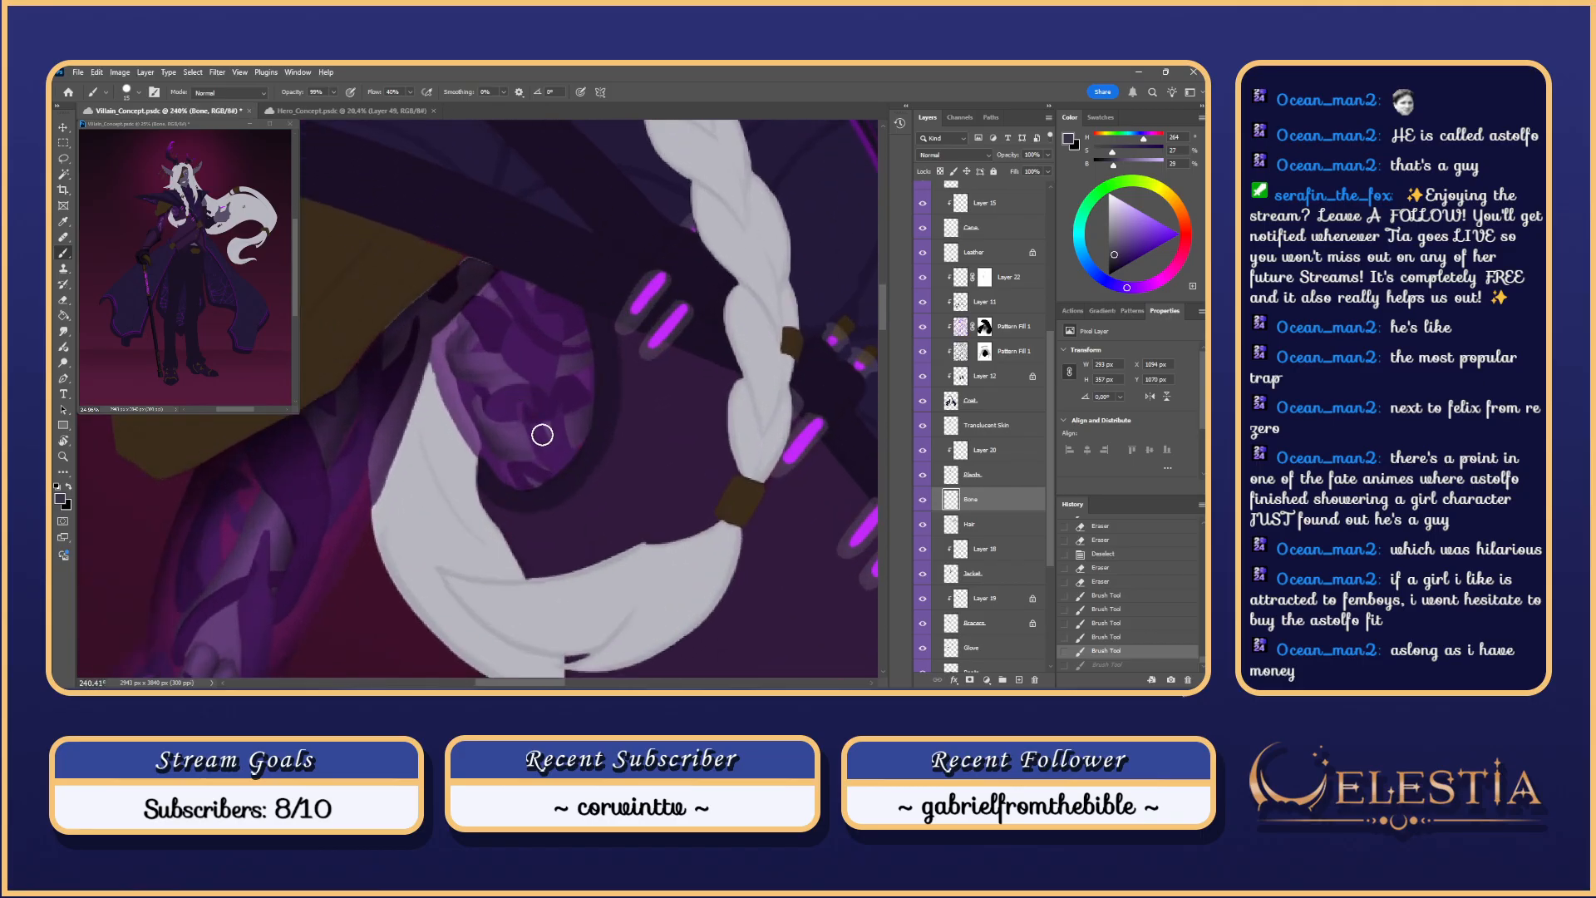
mouse_move(541, 431)
mouse_down()
mouse_move(560, 413)
mouse_move(512, 424)
mouse_move(540, 414)
mouse_up()
key(ctrl+z)
key(ctrl+z)
key(ctrl+z)
scroll(615, 357, down, 9)
scroll(689, 316, up, 2)
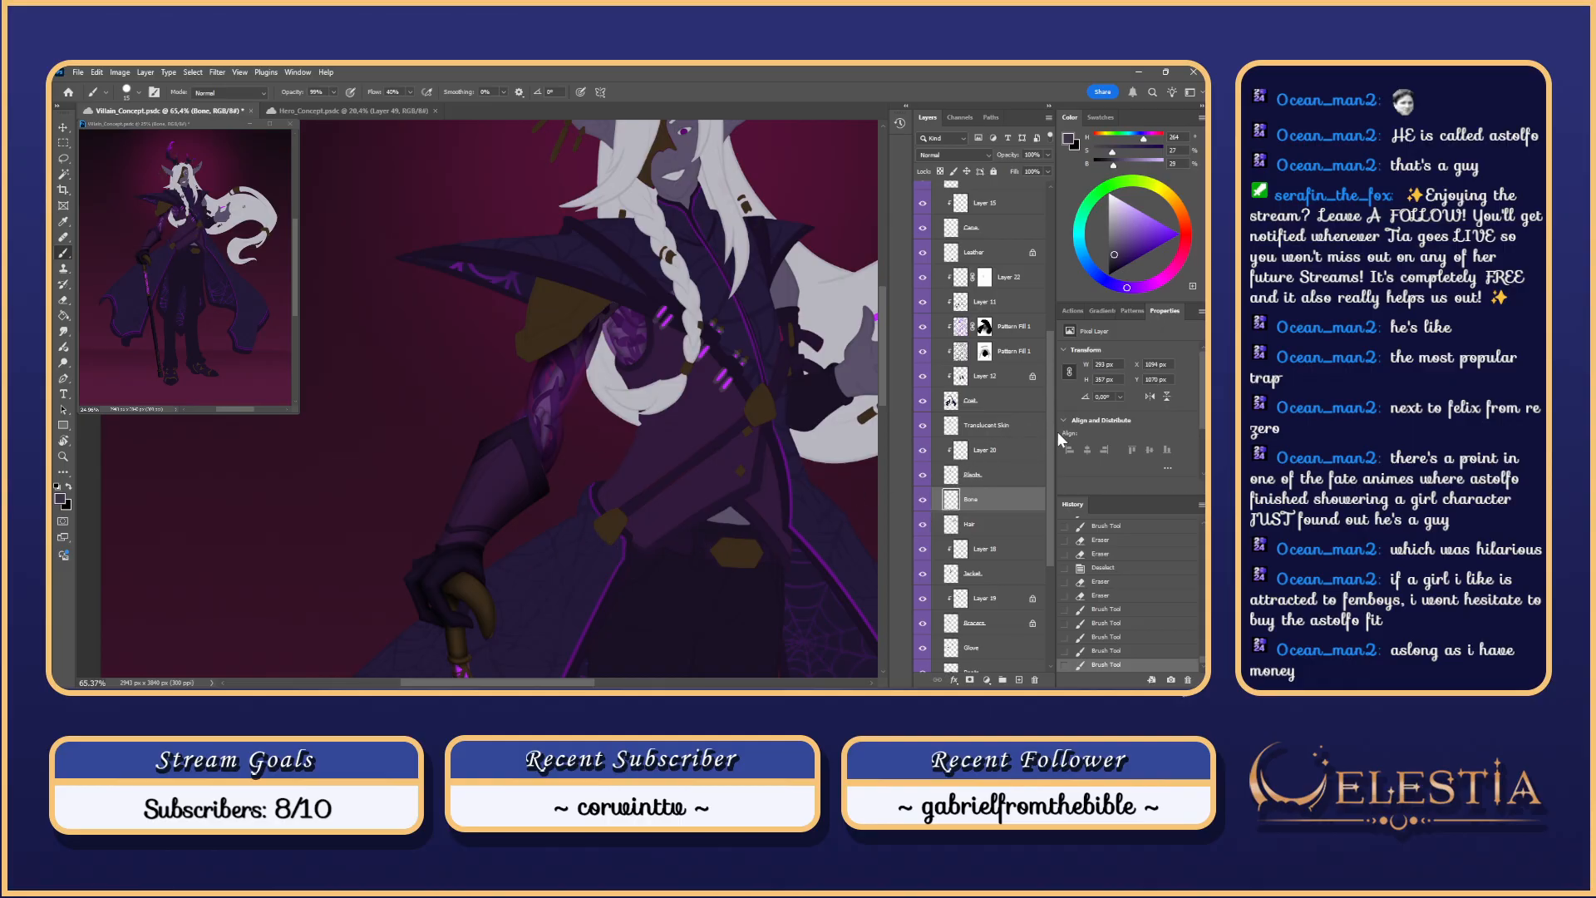
ctrl+click(950, 503)
drag(1049, 467, 1055, 257)
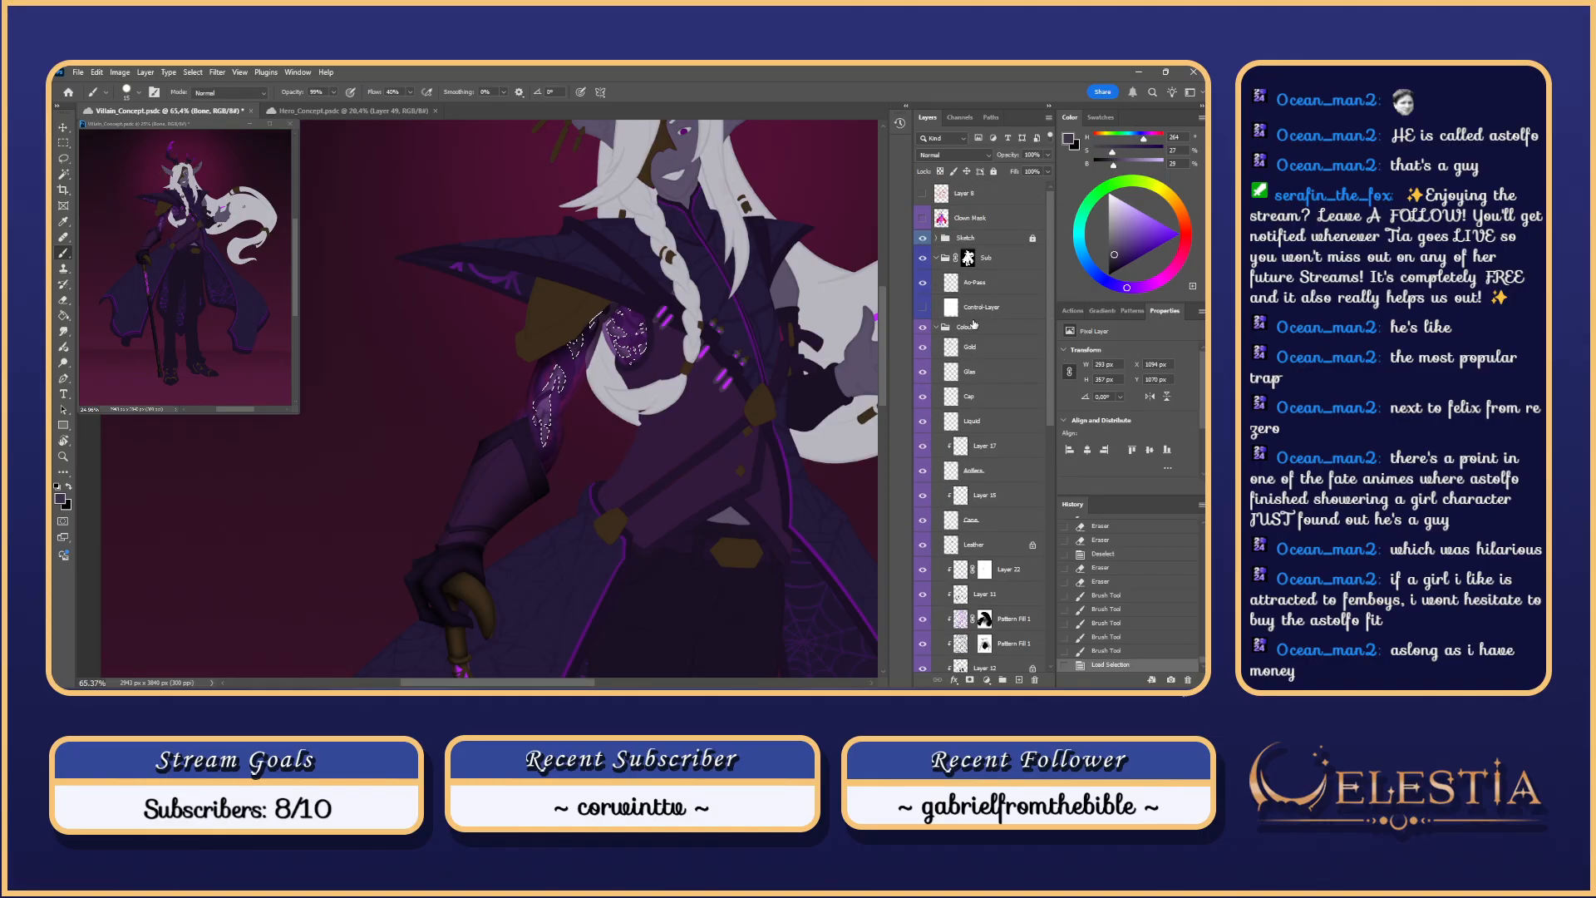
Step: On the Ao-Pass layer, hide the selection edges, pick a new brush tip, and rotate toward the braid loop
click(994, 282)
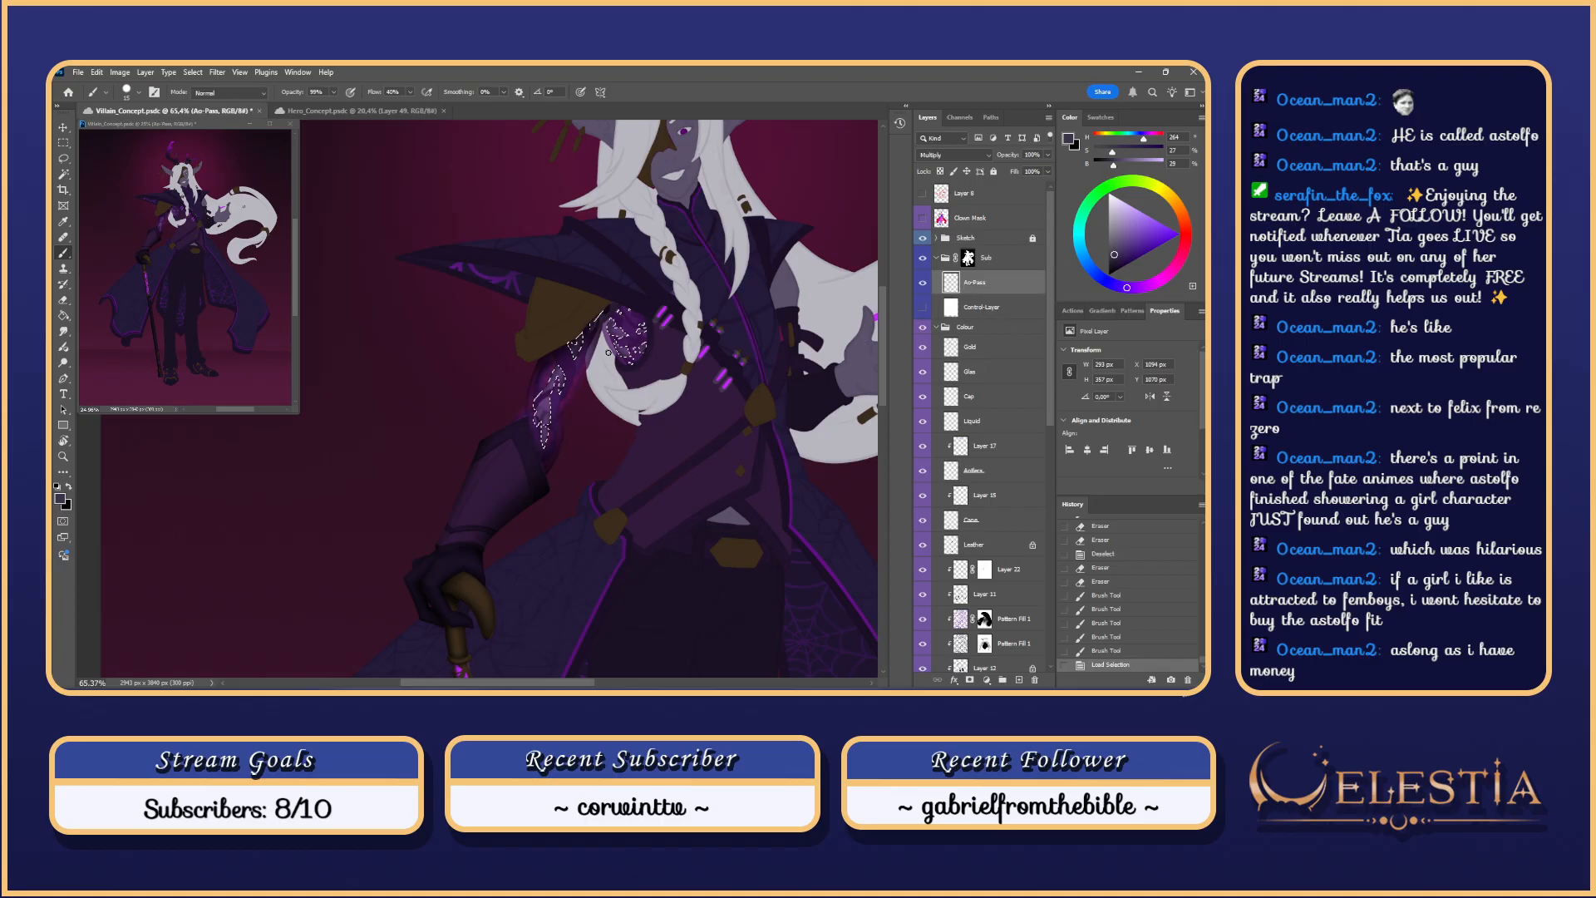
key(ctrl+h)
scroll(620, 347, up, 3)
right_click(615, 349)
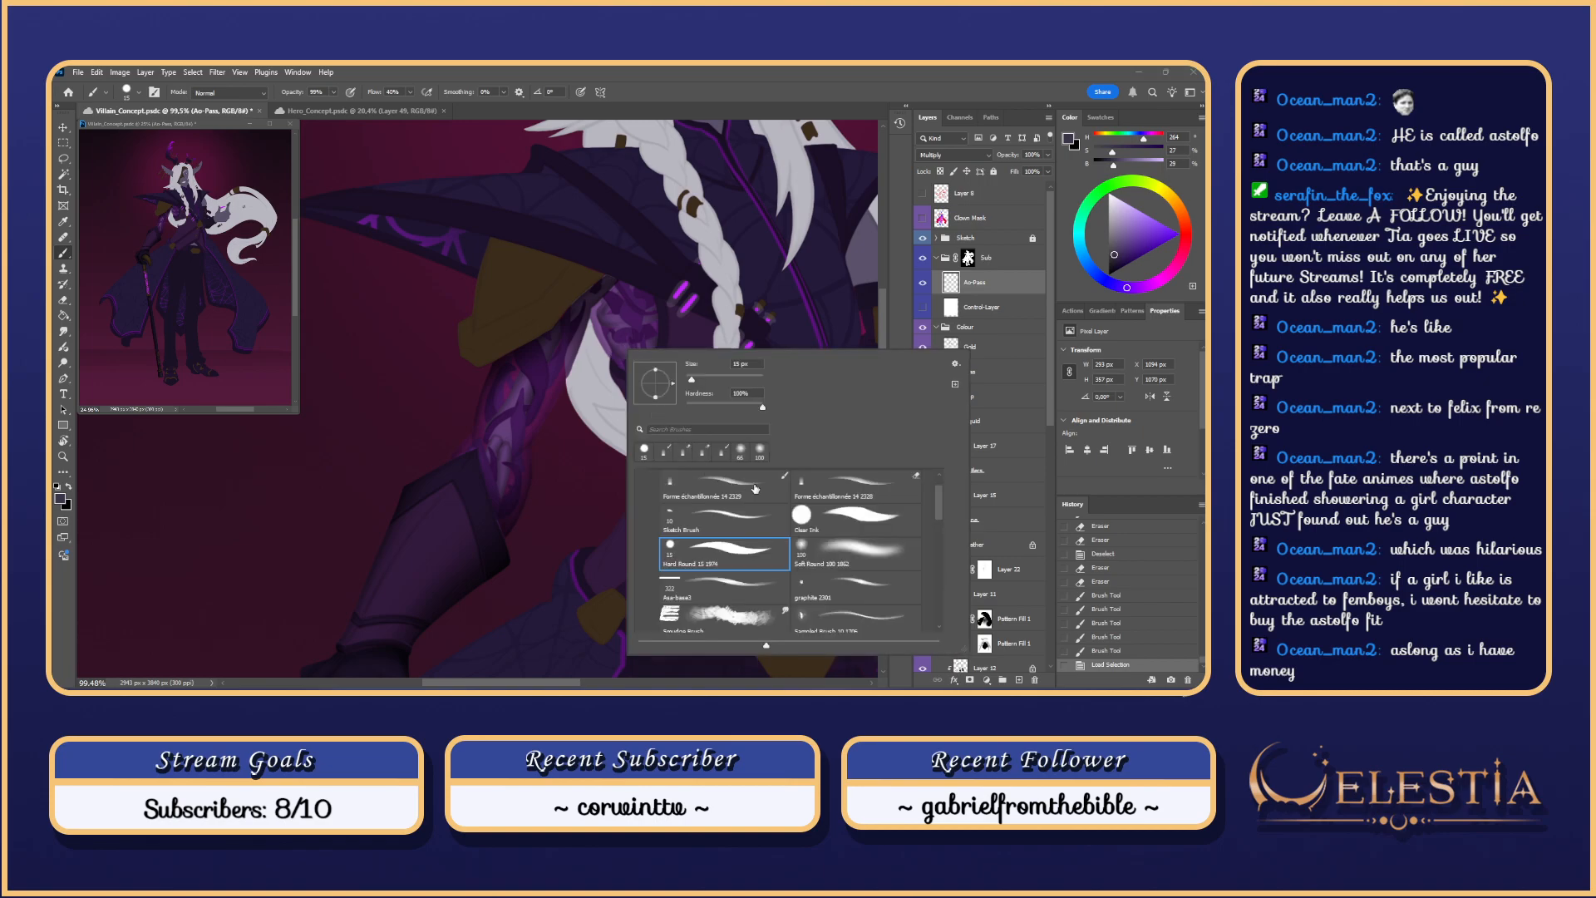
click(731, 485)
click(607, 284)
scroll(606, 283, up, 5)
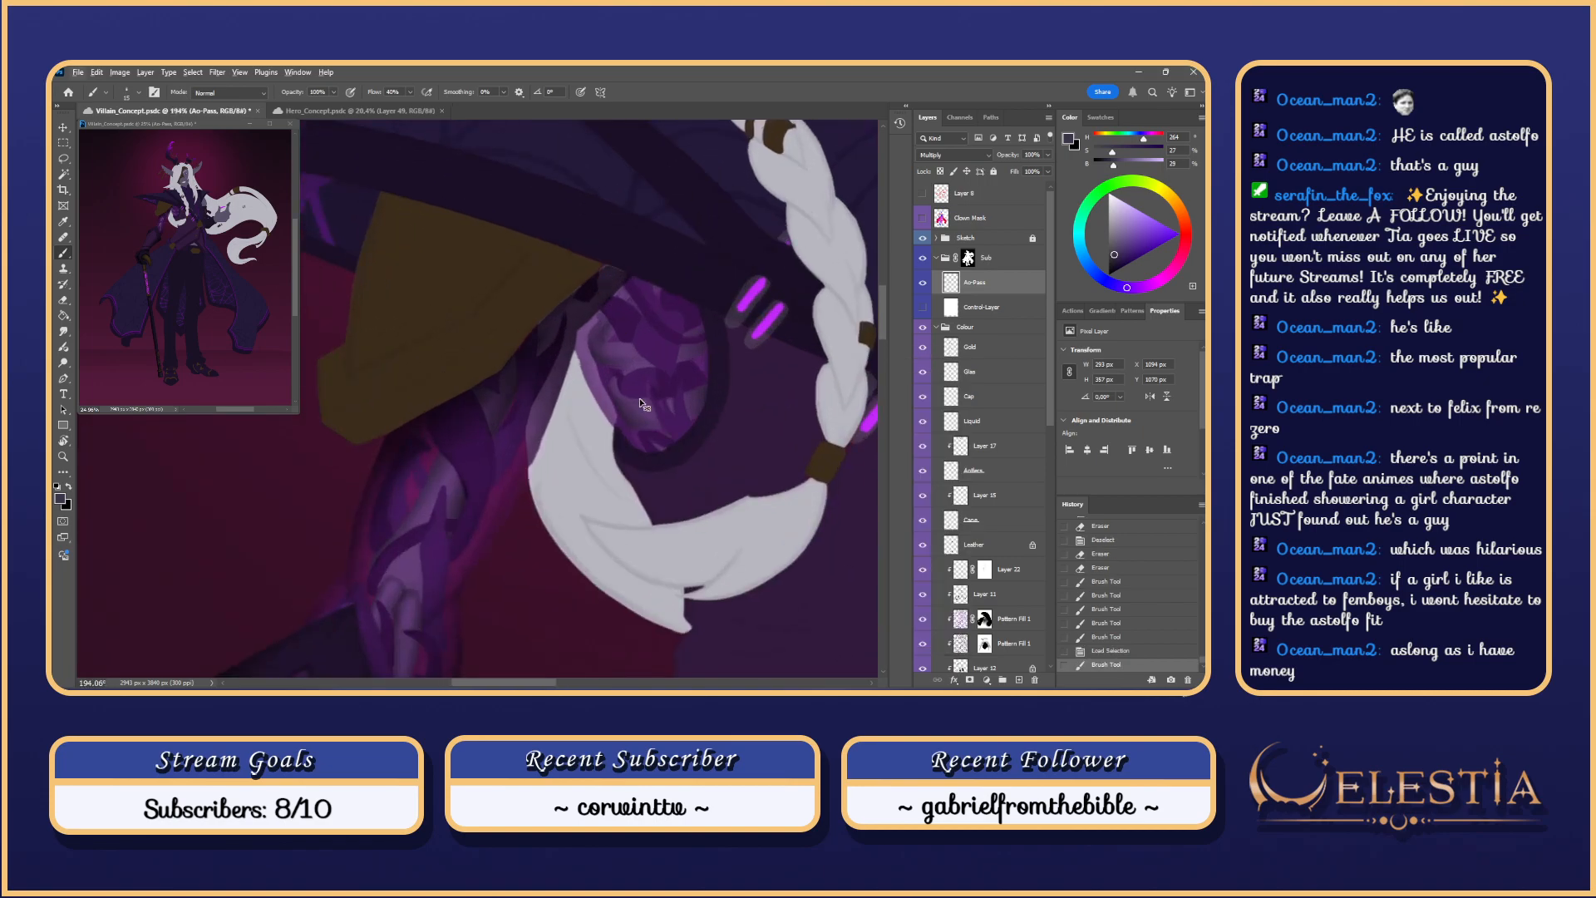
key(ctrl+z)
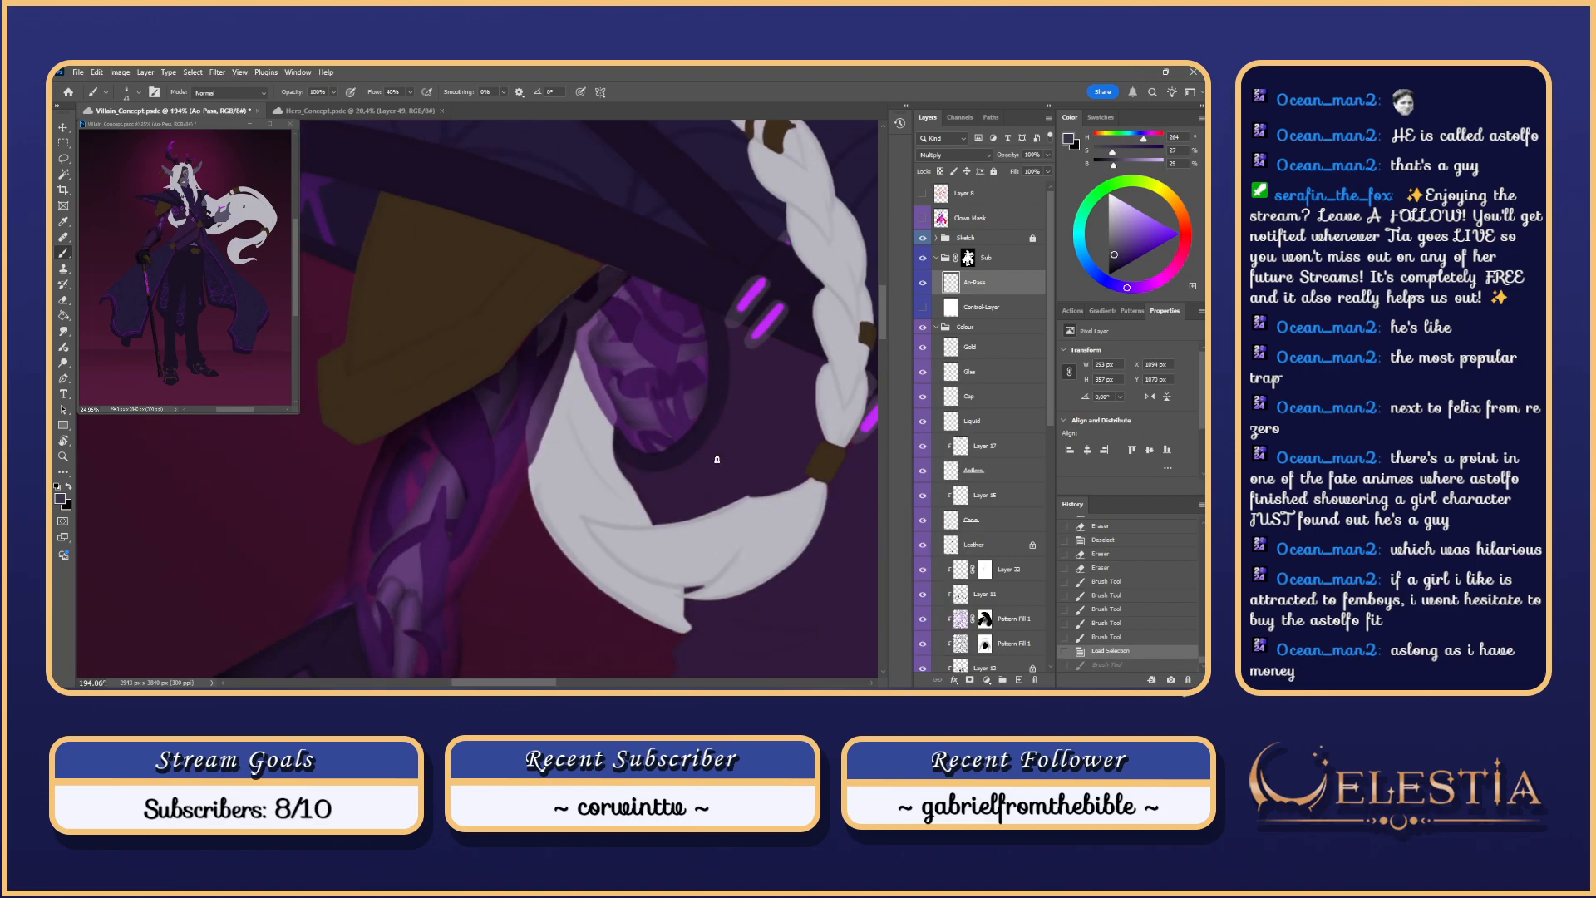
key(r)
drag(717, 459, 777, 336)
key(space)
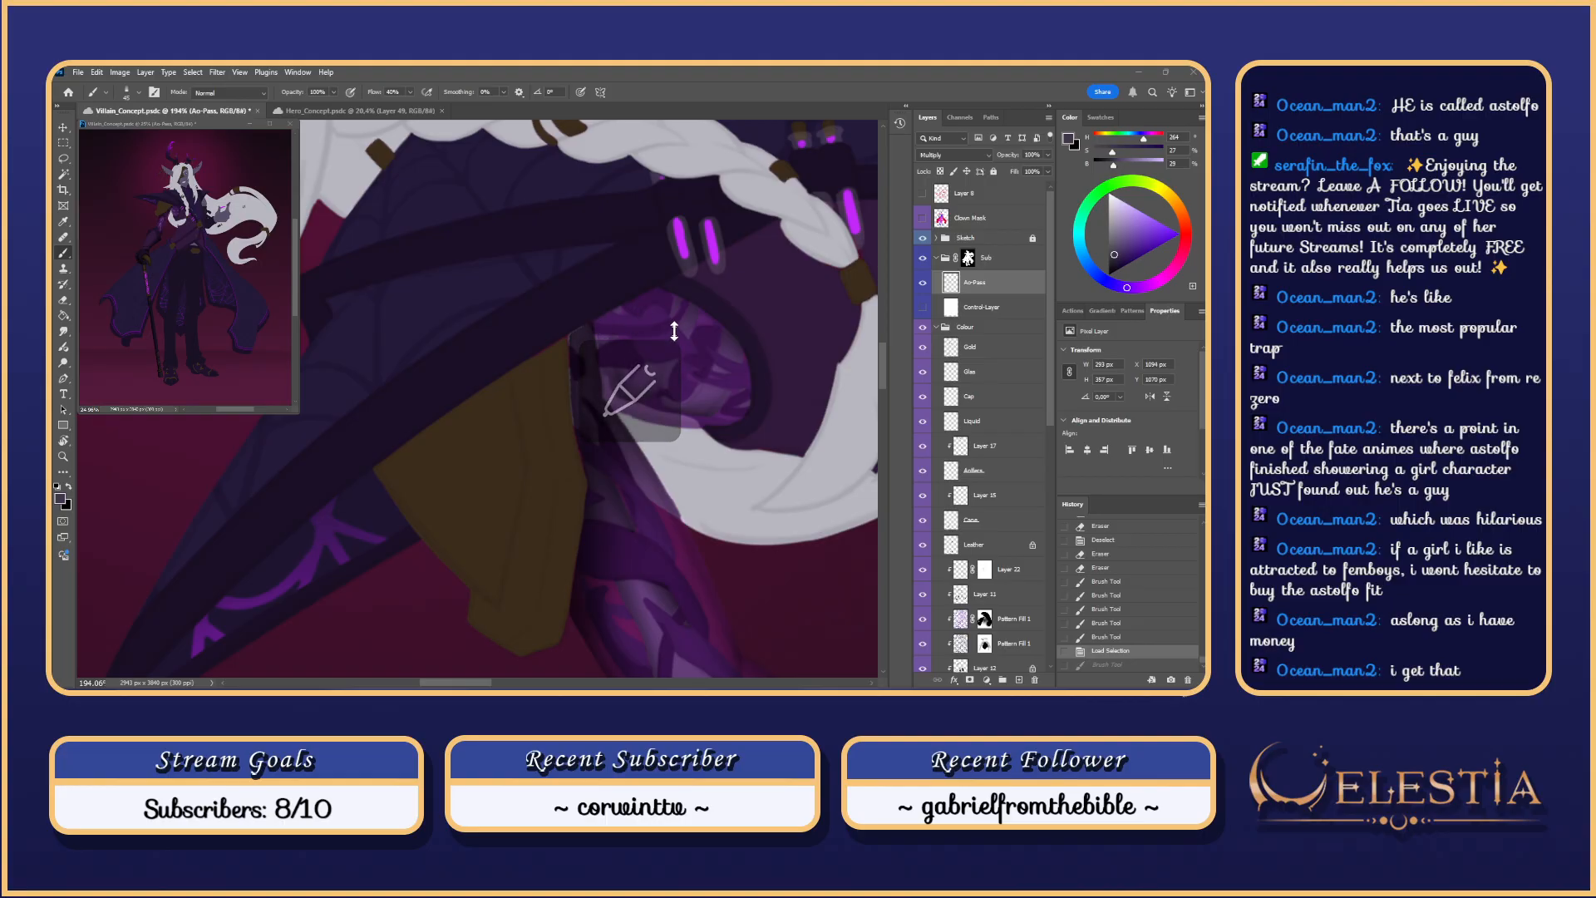
drag(698, 326, 634, 423)
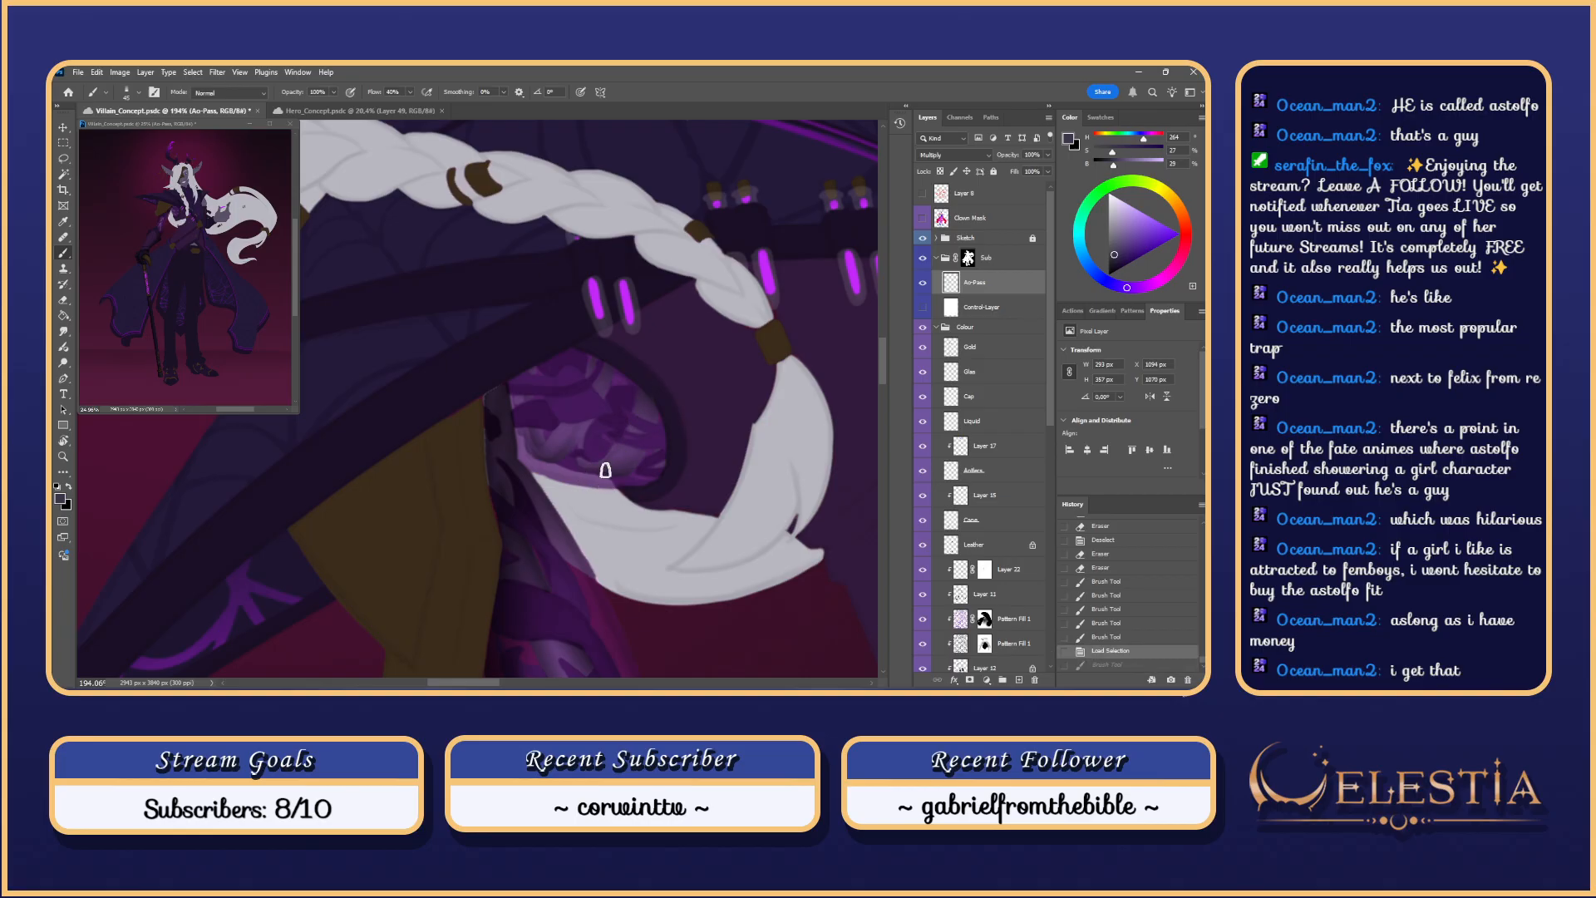
Step: Paint diagonal shading strokes down the purple sleeve, redoing trial strokes
drag(641, 412, 586, 488)
key(ctrl+z)
drag(644, 395, 589, 482)
key(ctrl+z)
drag(640, 404, 585, 480)
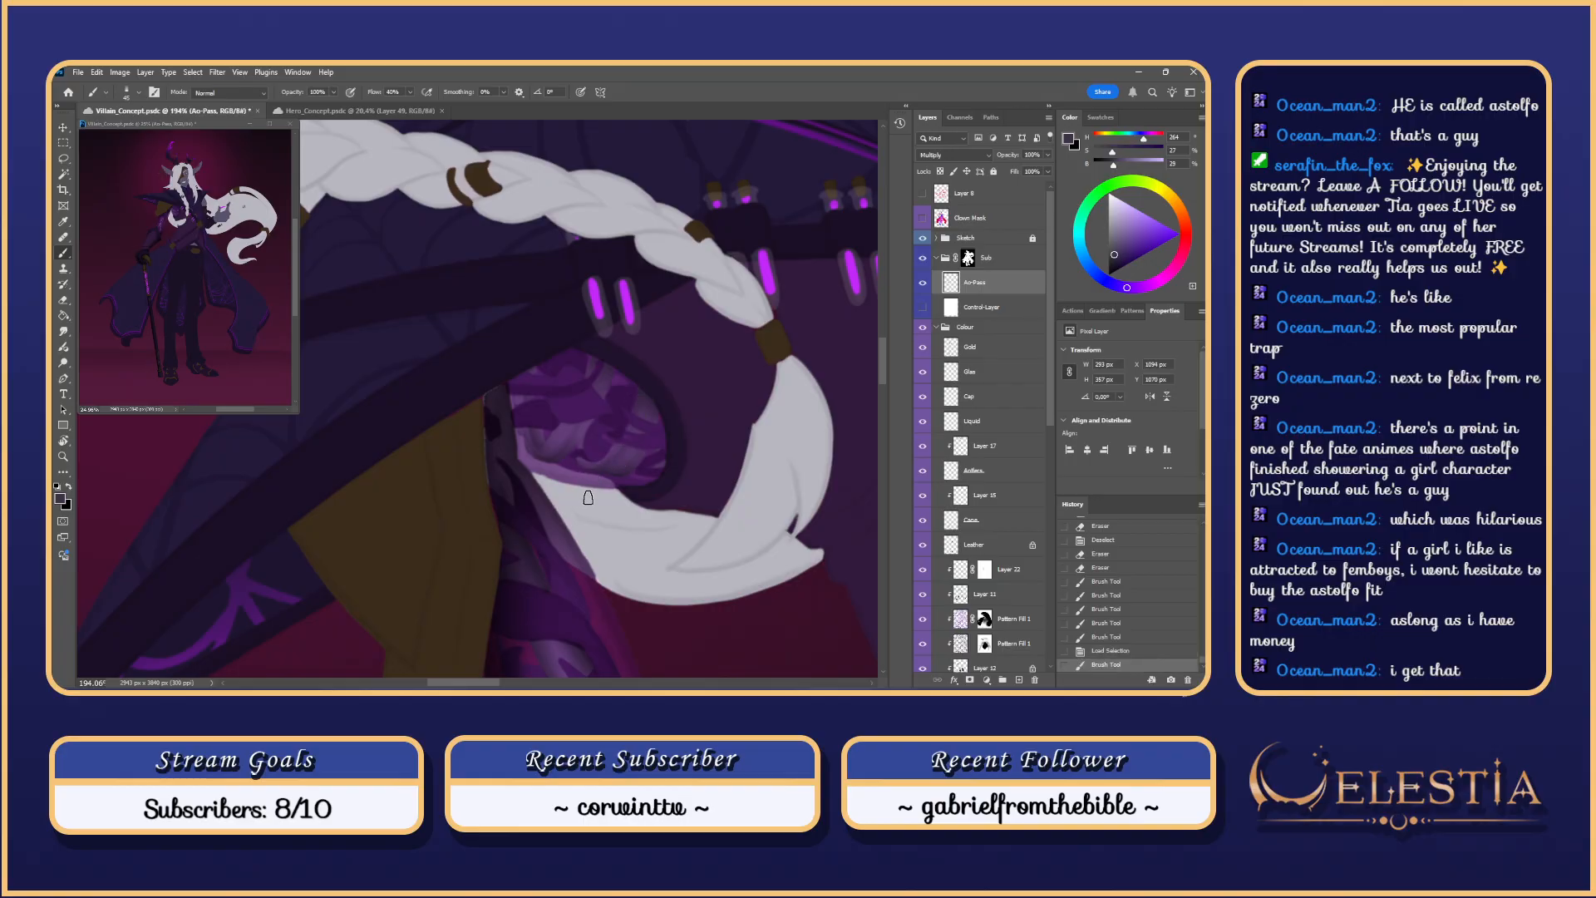
drag(606, 375, 545, 457)
drag(587, 397, 537, 468)
key(ctrl+z)
Step: Set up a smaller eraser, rotate the view, and turn on Control-Layer for a greyscale check
key(ctrl+z)
key(ctrl+z)
key(ctrl+z)
key(ctrl+z)
drag(593, 379, 555, 442)
mouse_move(569, 352)
mouse_down()
mouse_move(570, 438)
mouse_move(587, 403)
mouse_move(532, 345)
mouse_move(507, 383)
mouse_move(502, 352)
mouse_move(492, 401)
mouse_move(506, 350)
mouse_up()
key(e)
key(r)
key(ctrl+z)
right_click(509, 363)
key(bracketleft)
key(ctrl+z)
scroll(515, 381, down, 2)
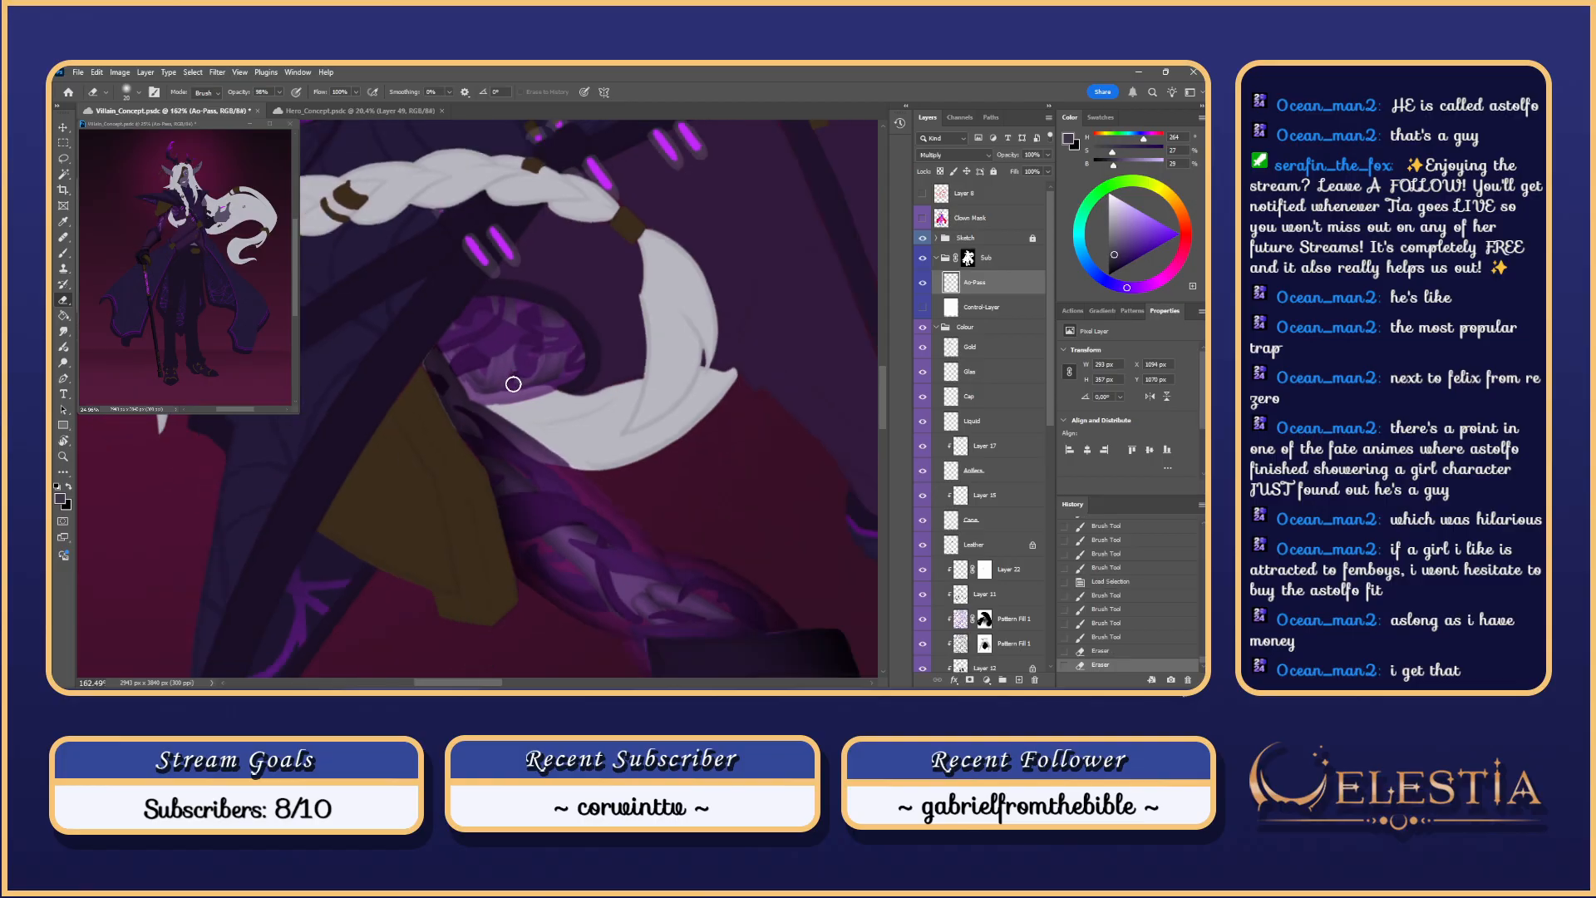
key(r)
drag(522, 229, 645, 398)
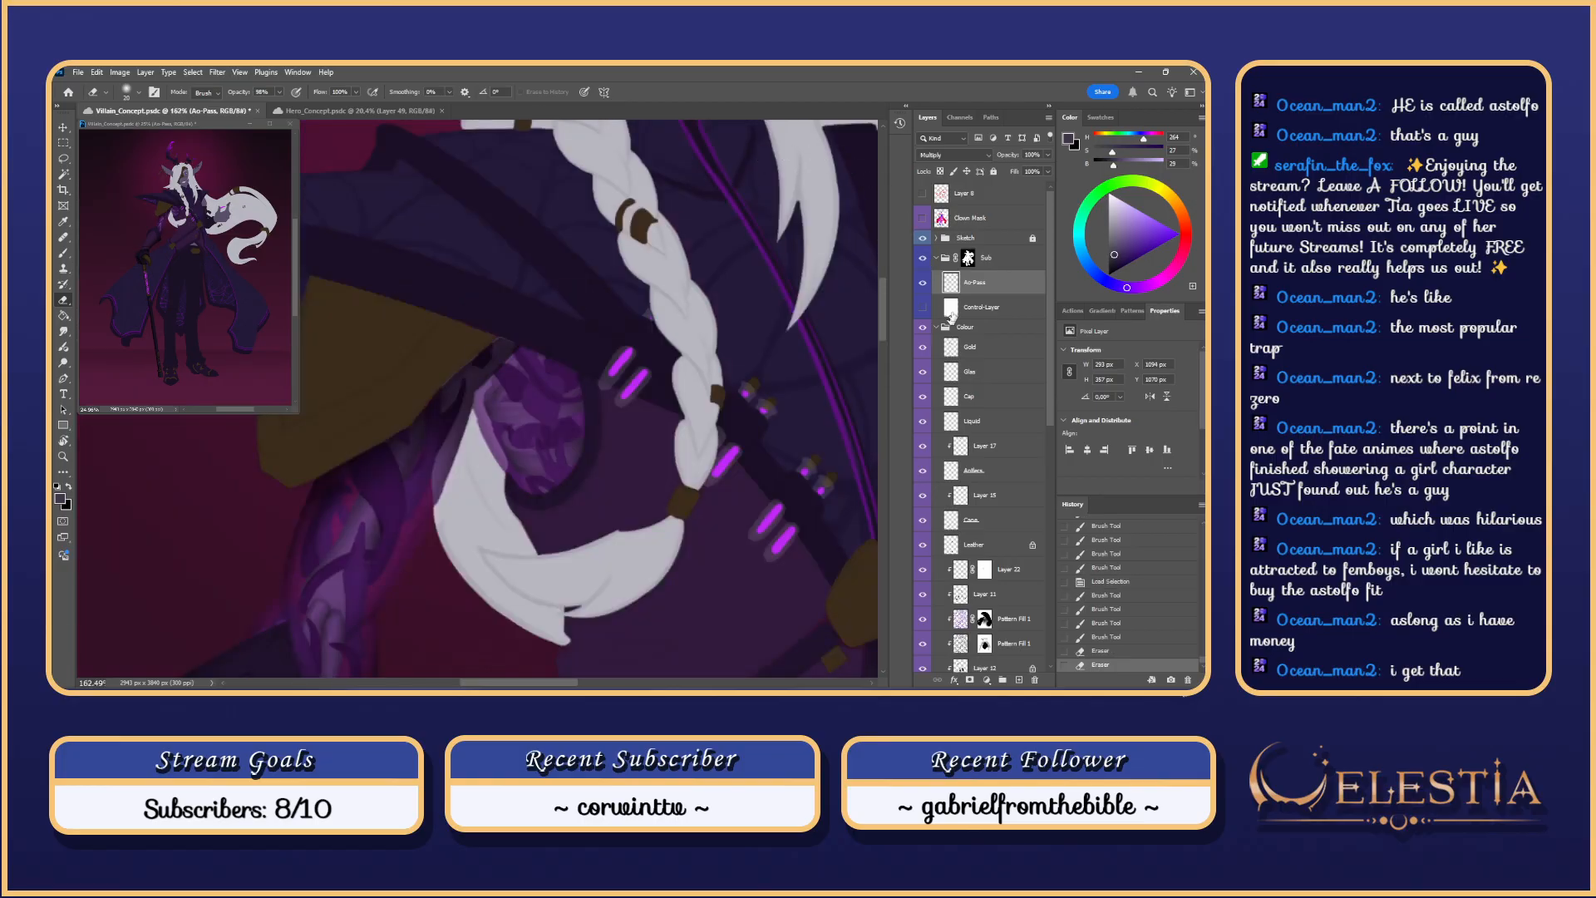
click(924, 309)
Step: Reposition and rotate the view over the arm and return to the brush
drag(706, 533, 749, 446)
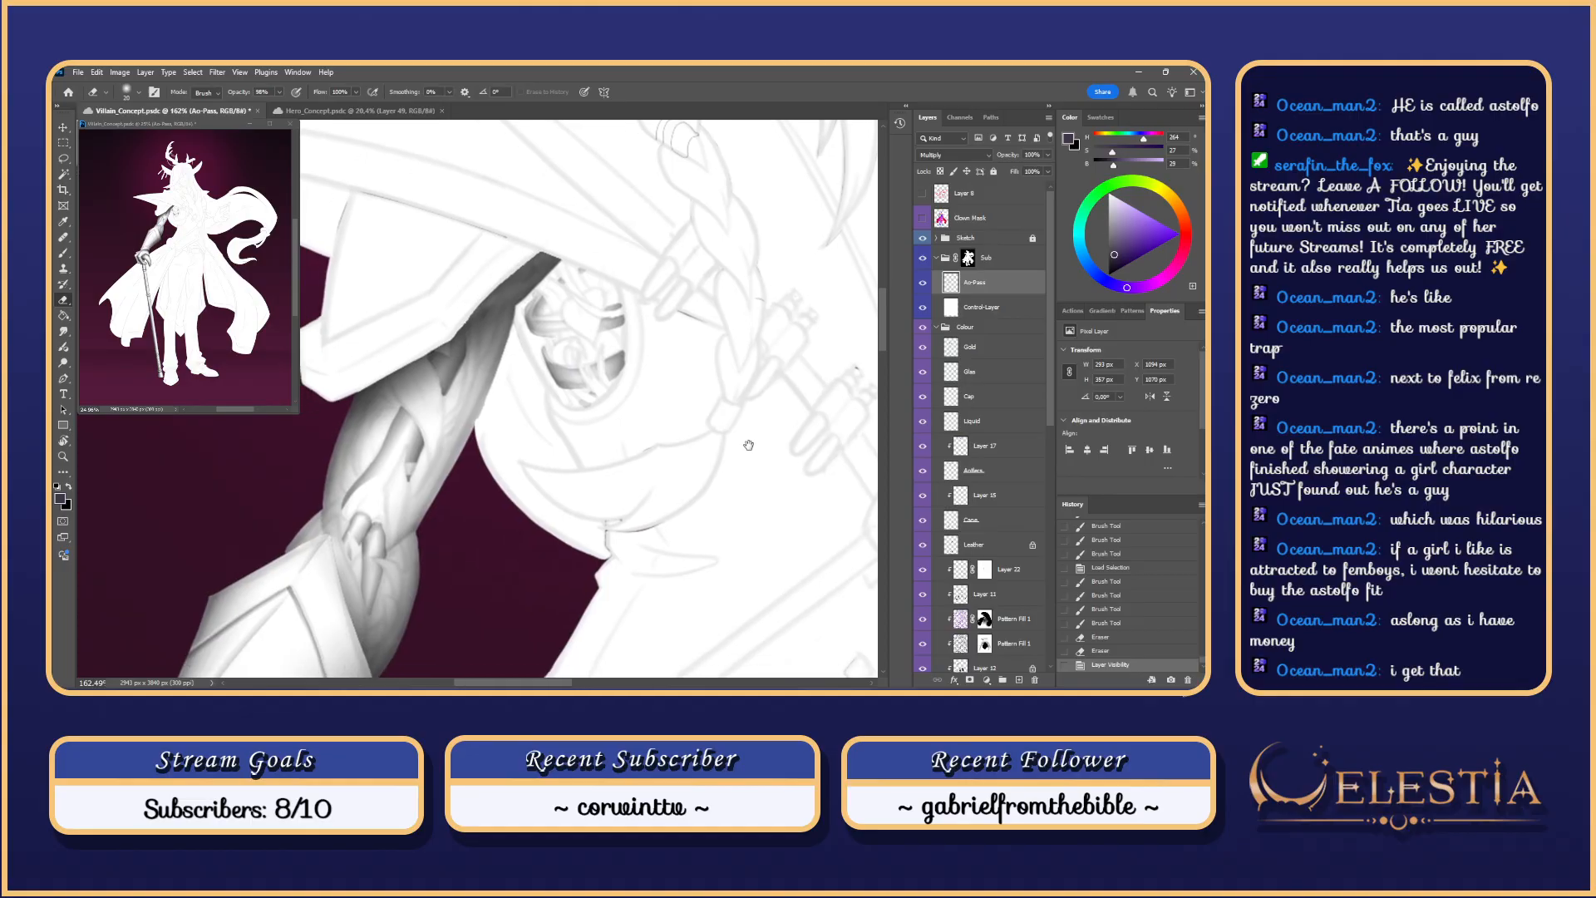
key(b)
drag(622, 287, 608, 304)
key(r)
mouse_move(608, 304)
mouse_down()
mouse_move(594, 381)
mouse_move(538, 401)
mouse_move(566, 432)
mouse_up()
key(e)
key(b)
key(ctrl+z)
key(ctrl+z)
key(ctrl+z)
key(ctrl+z)
key(ctrl+z)
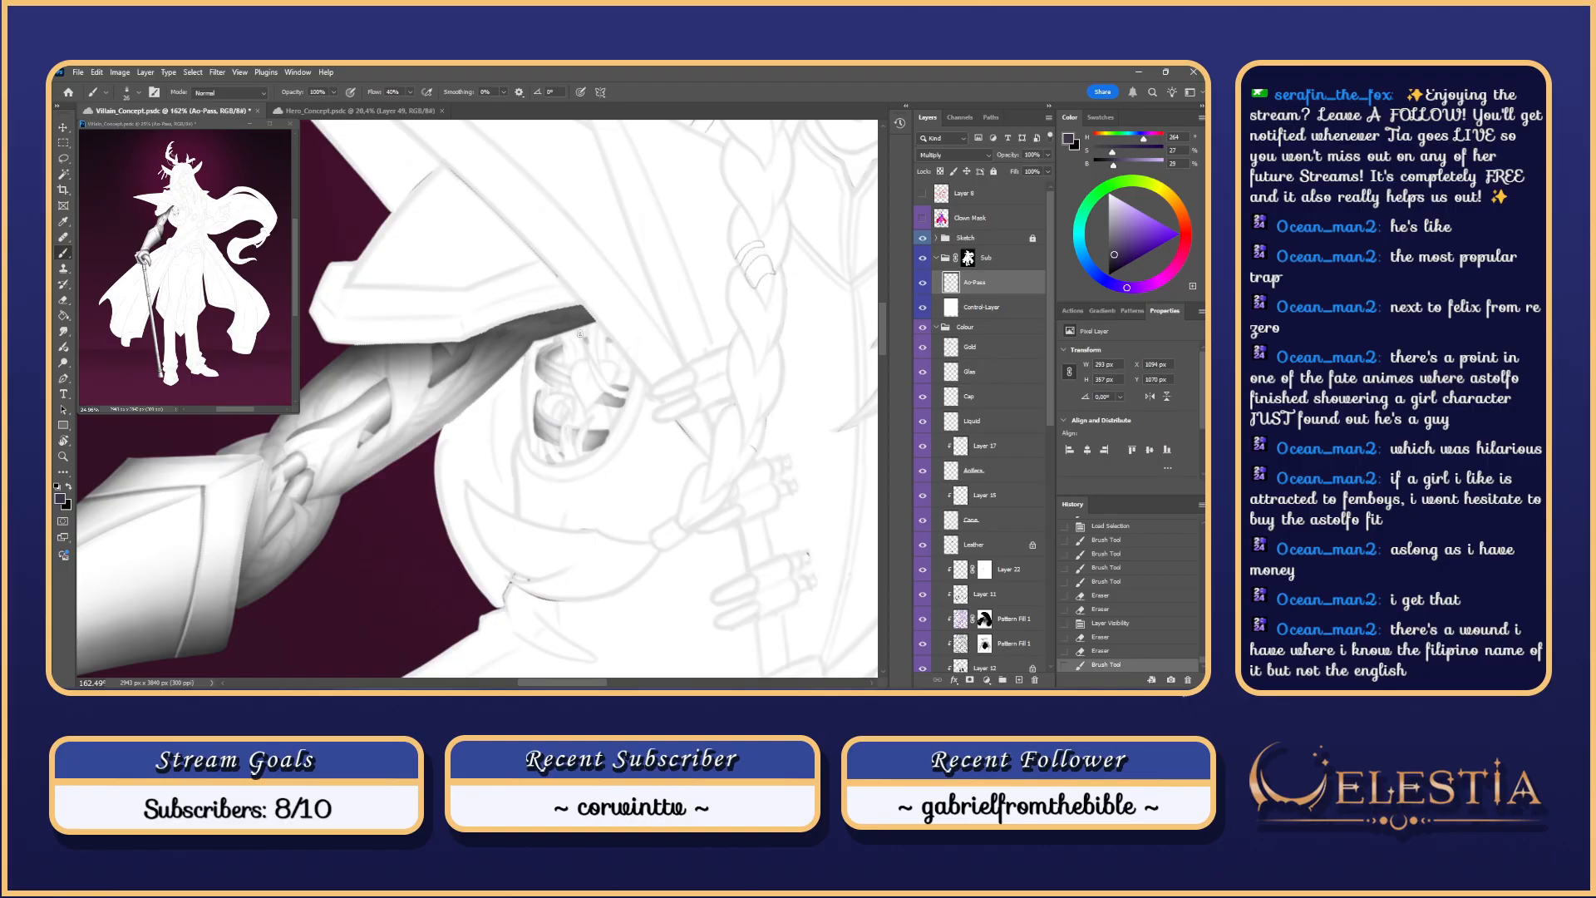
Step: Paint short strokes around the ring detail, then reset the view rotation upright
drag(539, 397, 555, 425)
key(ctrl+z)
mouse_move(554, 407)
mouse_down()
mouse_move(540, 415)
mouse_move(556, 437)
mouse_up()
key(ctrl+z)
key(ctrl+z)
scroll(616, 320, down, 7)
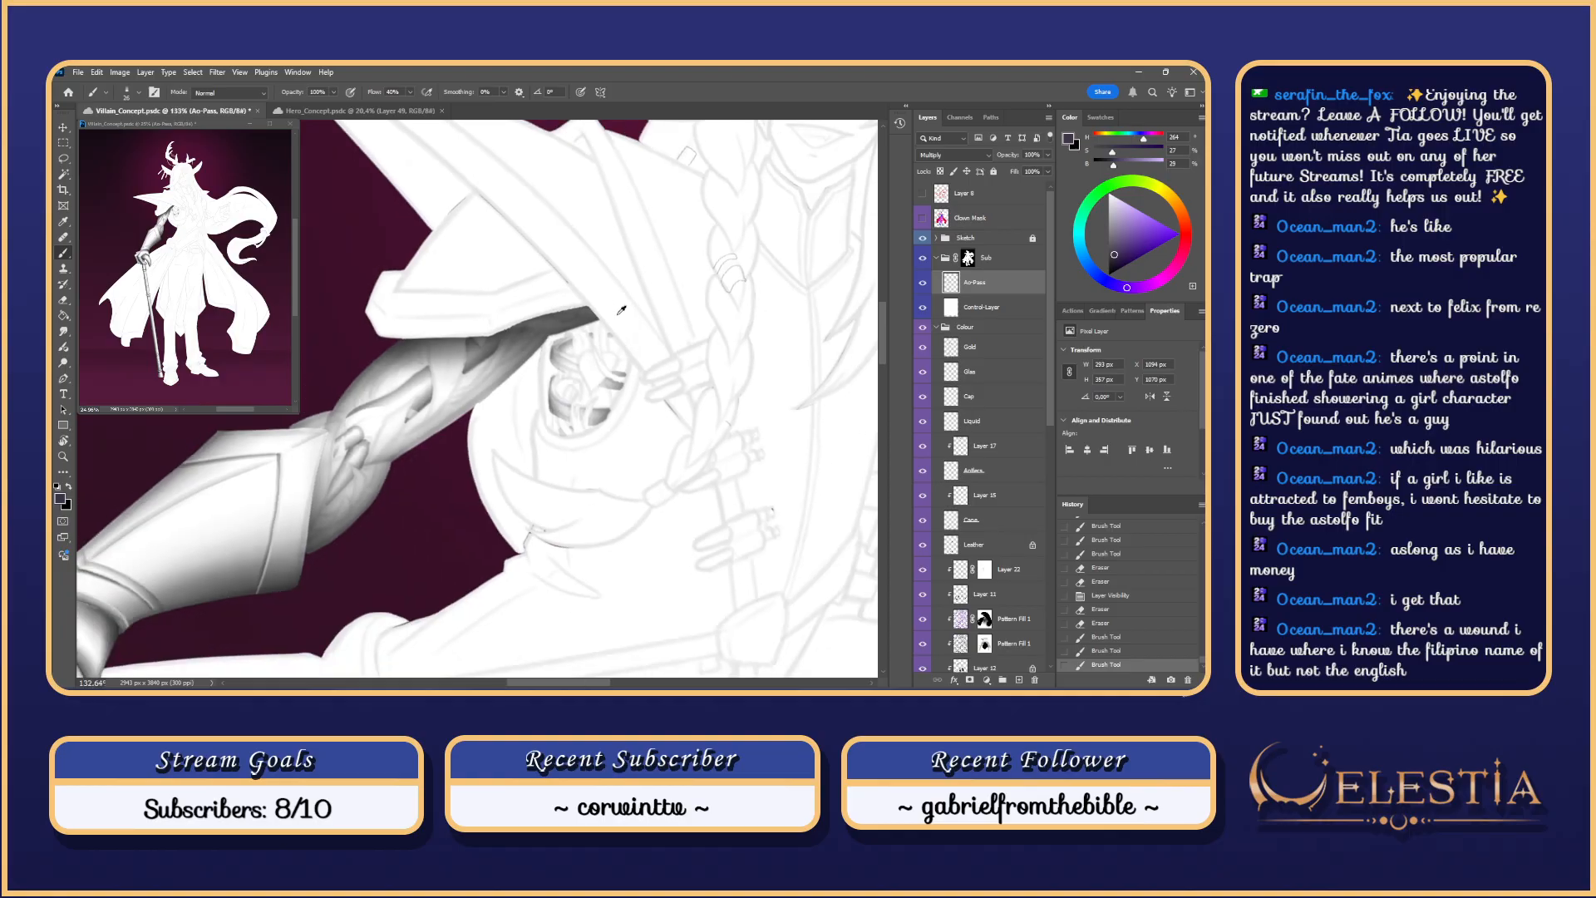
scroll(616, 320, up, 6)
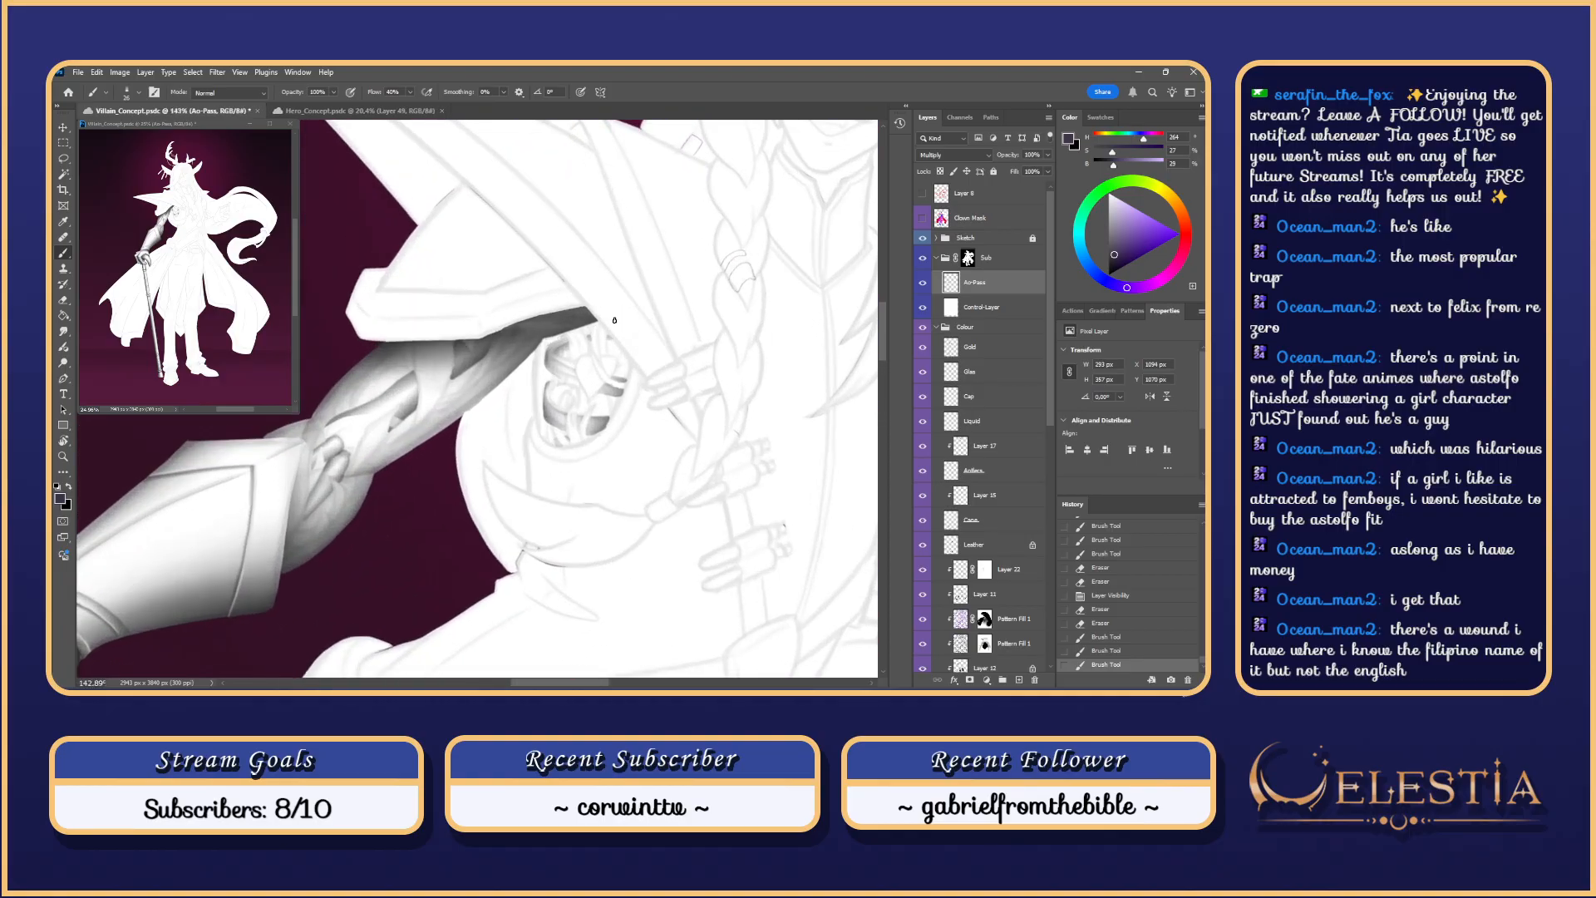
key(Escape)
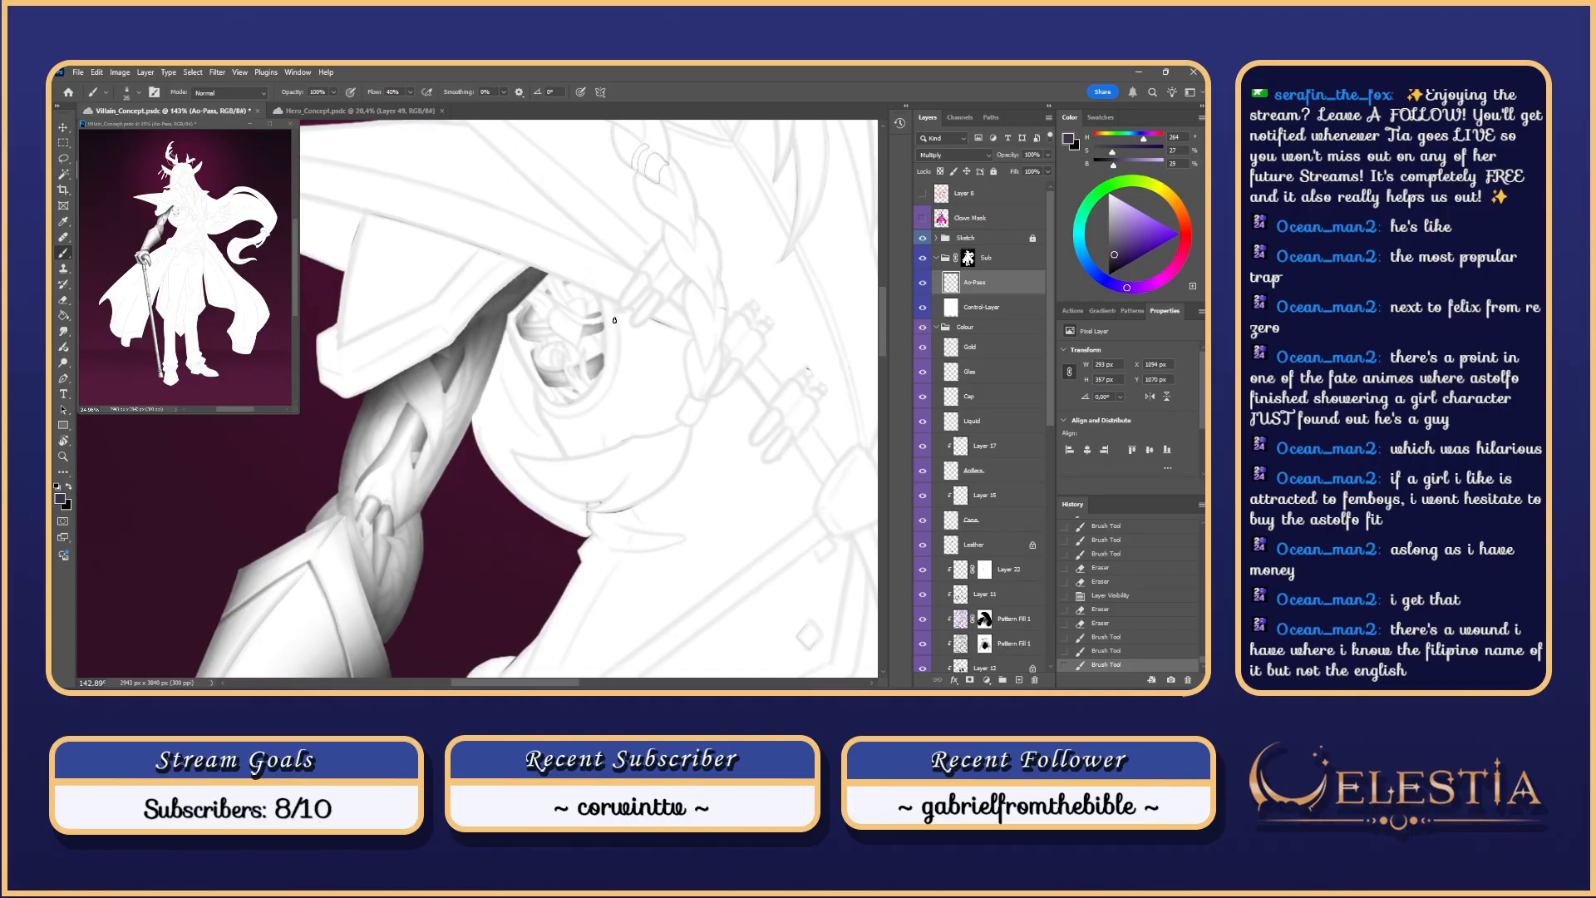
Step: Touch up the socket's lower rim, hide Control-Layer, and reshow the arm-plate selection
drag(562, 400, 588, 395)
key(ctrl+z)
key(ctrl+z)
scroll(579, 425, down, 2)
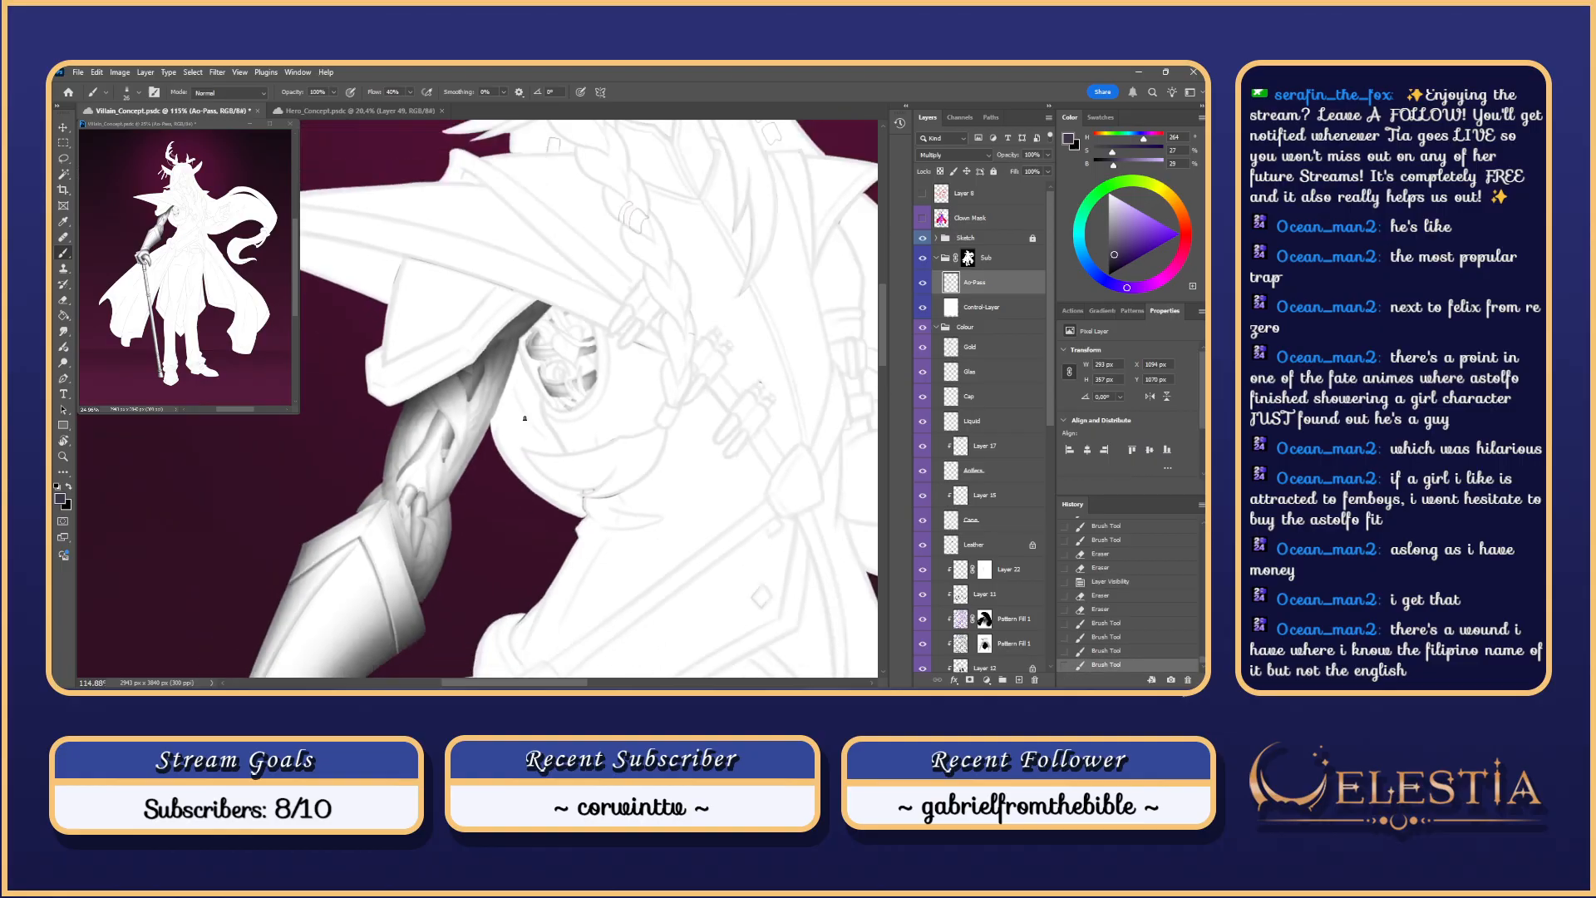
drag(429, 410, 552, 352)
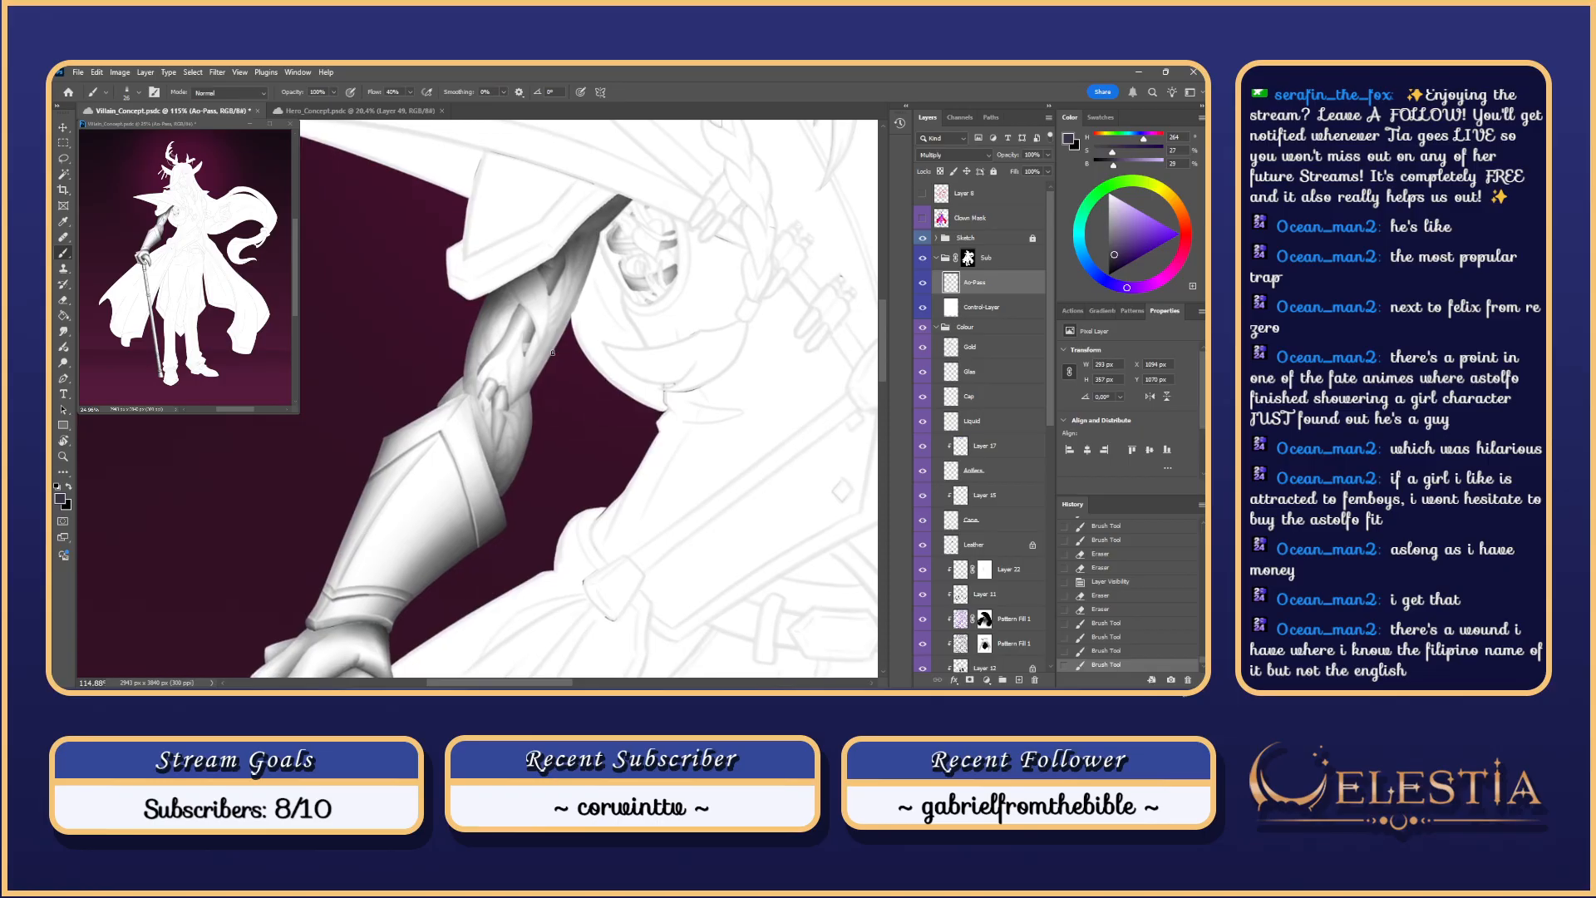
click(923, 307)
drag(498, 383, 525, 395)
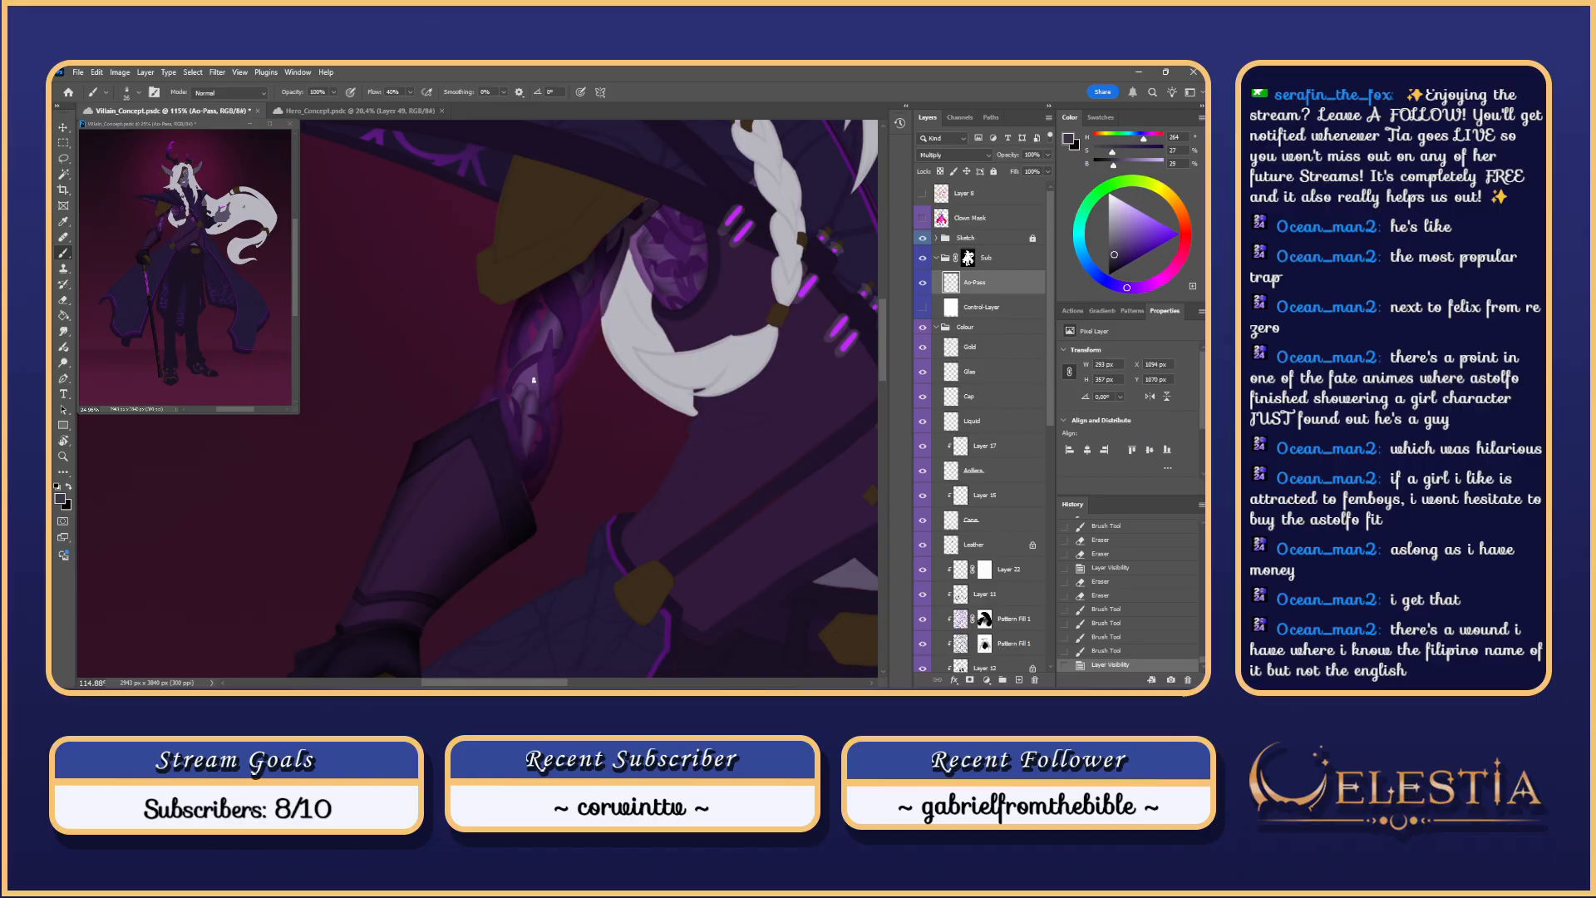
drag(586, 369, 545, 392)
key(l)
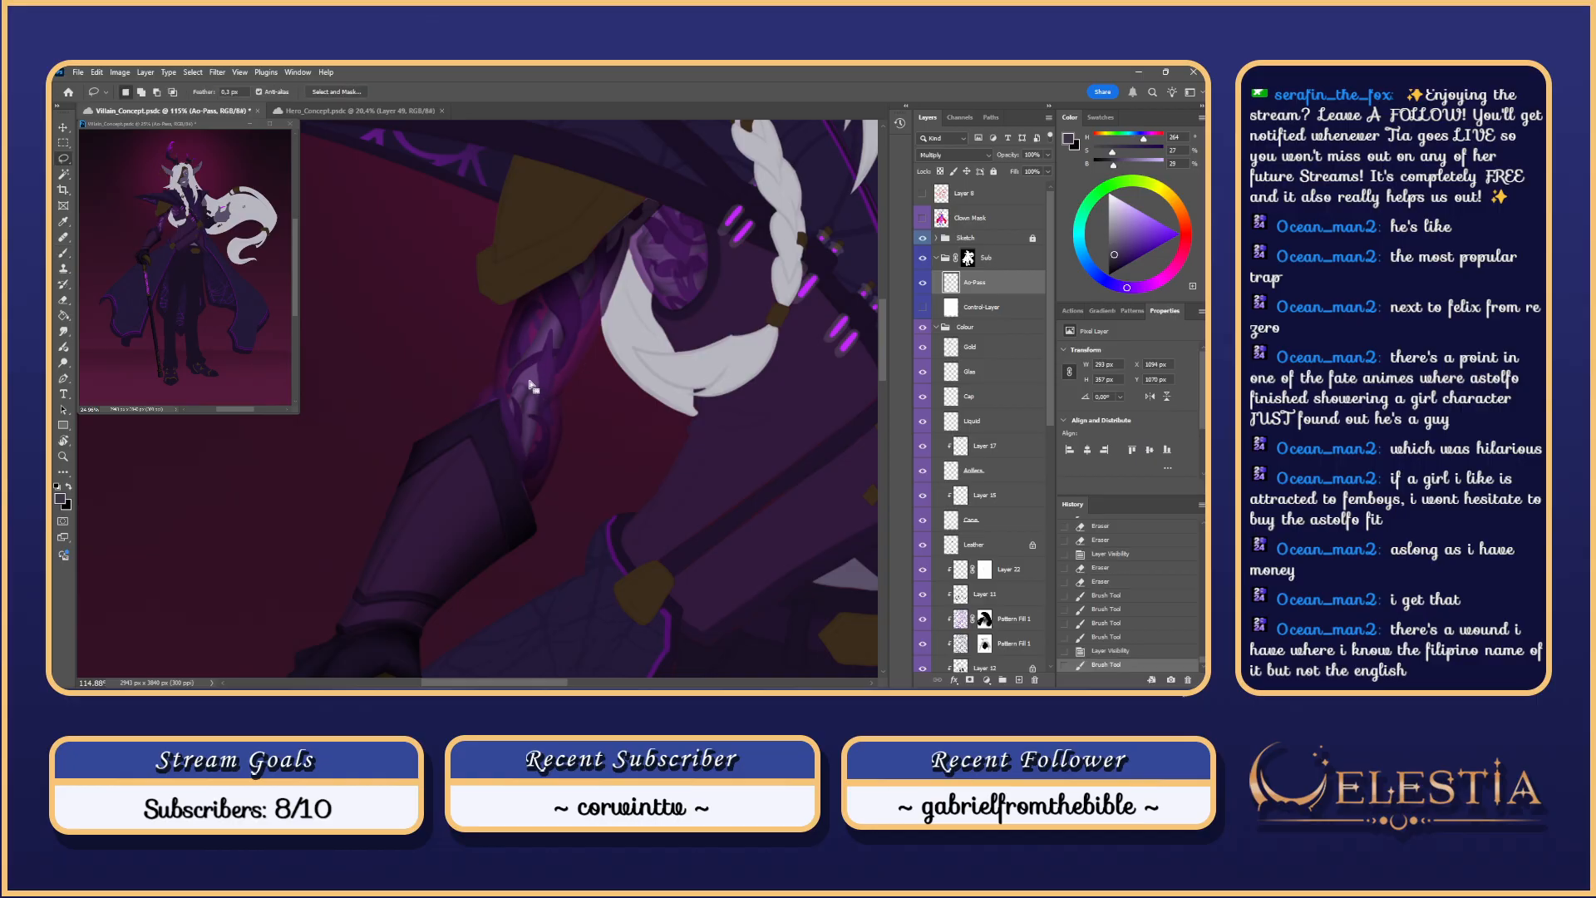
key(ctrl+h)
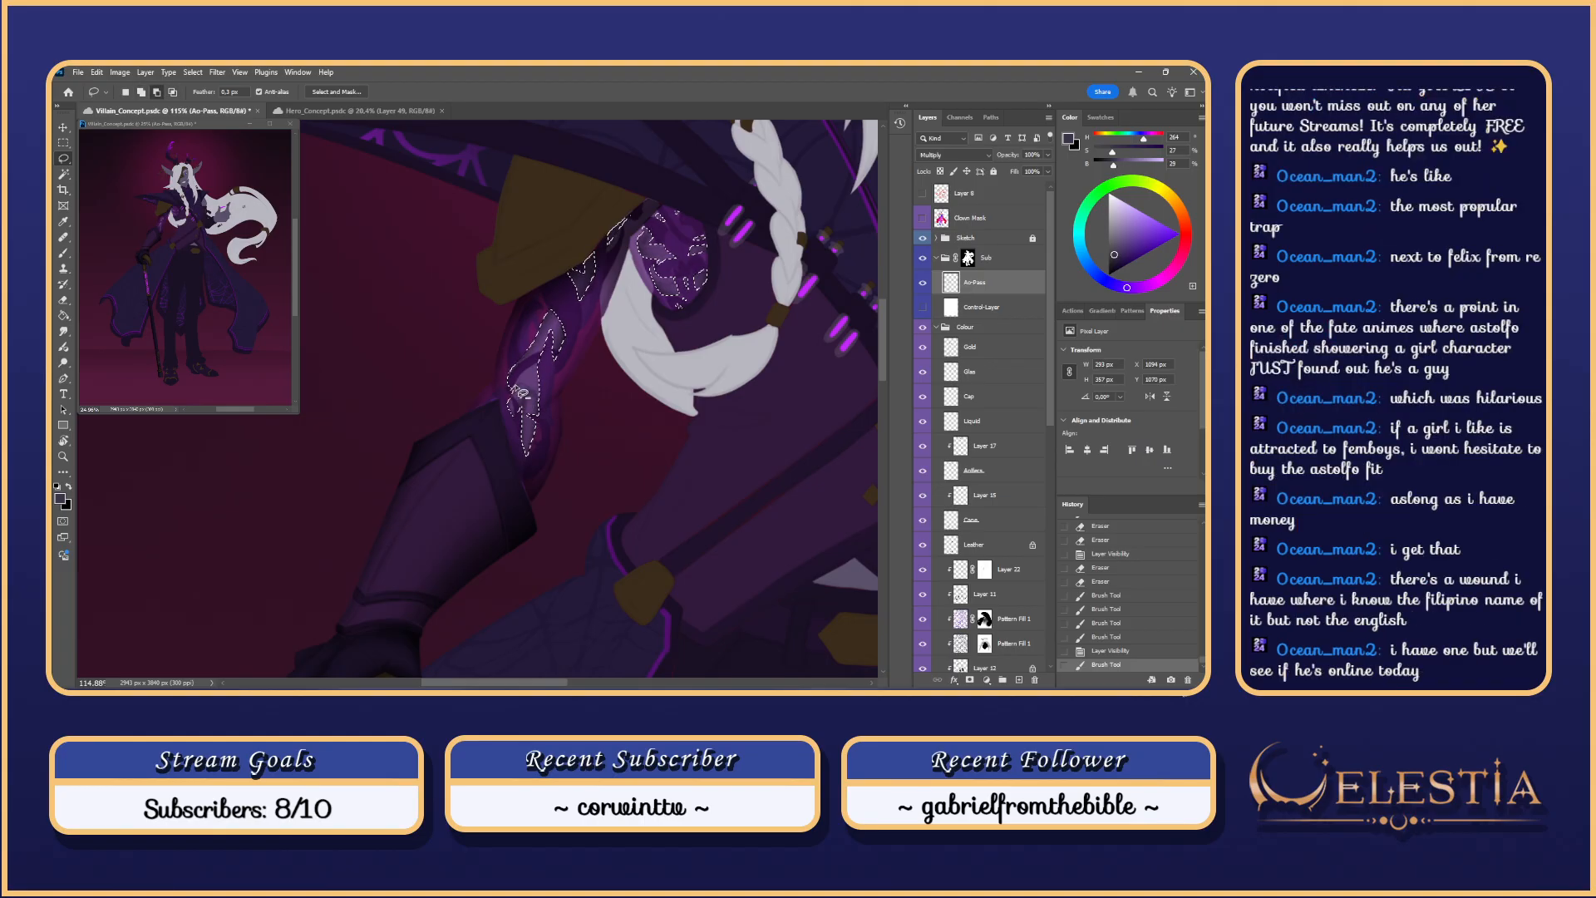
Step: Subtract the lower forearm from the arm-plate selection, hide its edges and try a shading stroke
mouse_move(542, 397)
mouse_down()
mouse_move(518, 401)
mouse_move(536, 368)
mouse_move(539, 395)
mouse_up()
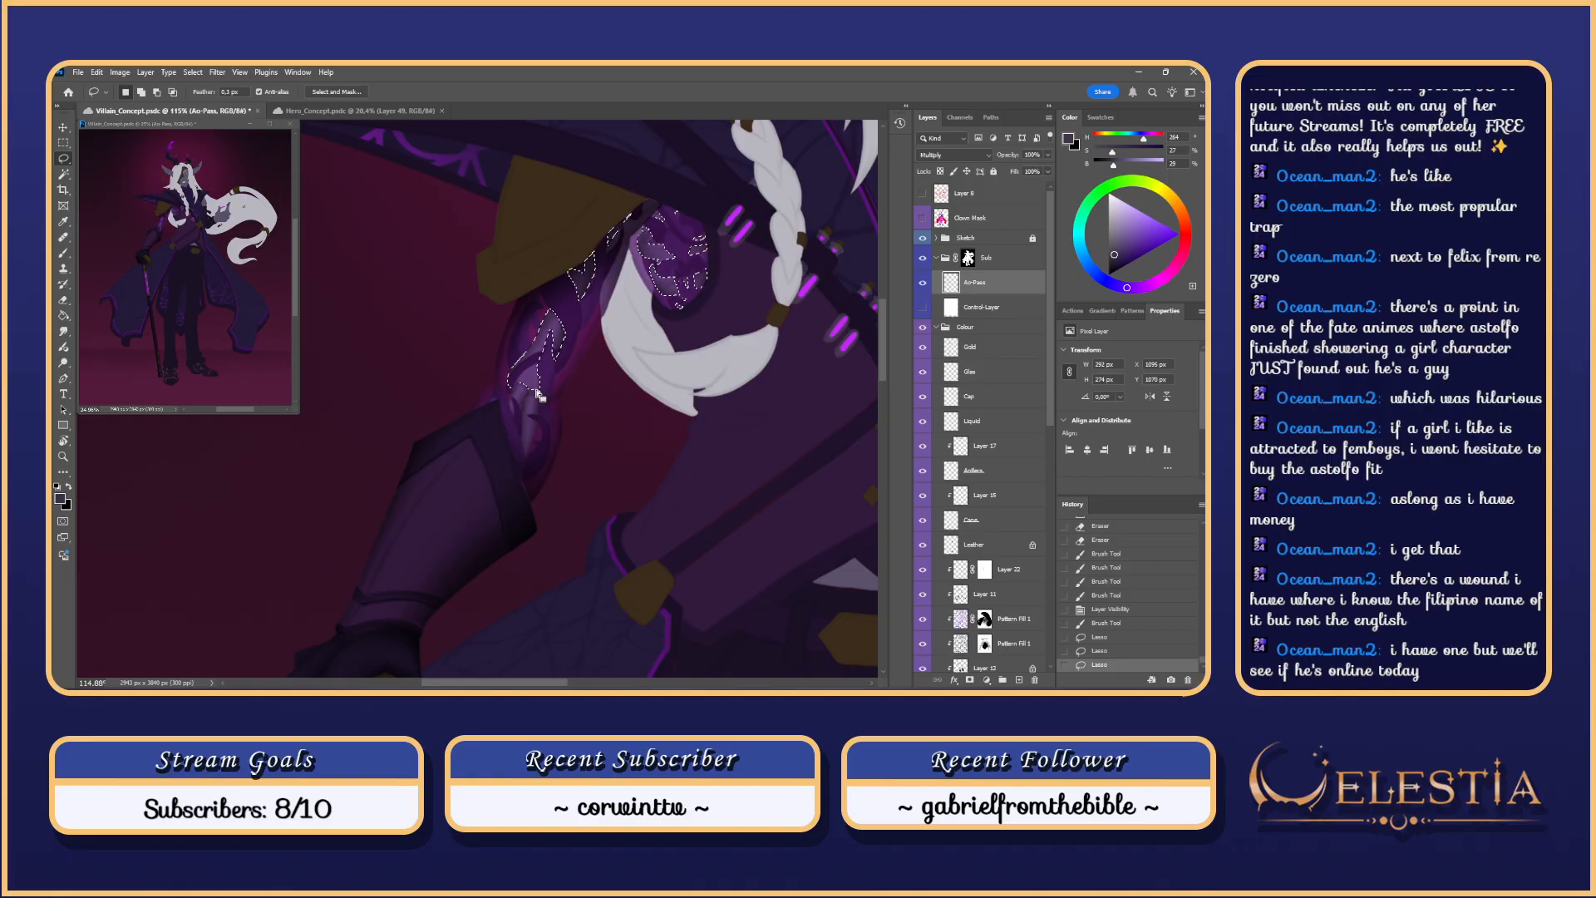
key(ctrl+h)
key(b)
mouse_move(516, 379)
mouse_down()
mouse_move(518, 412)
mouse_move(541, 428)
mouse_up()
key(ctrl+z)
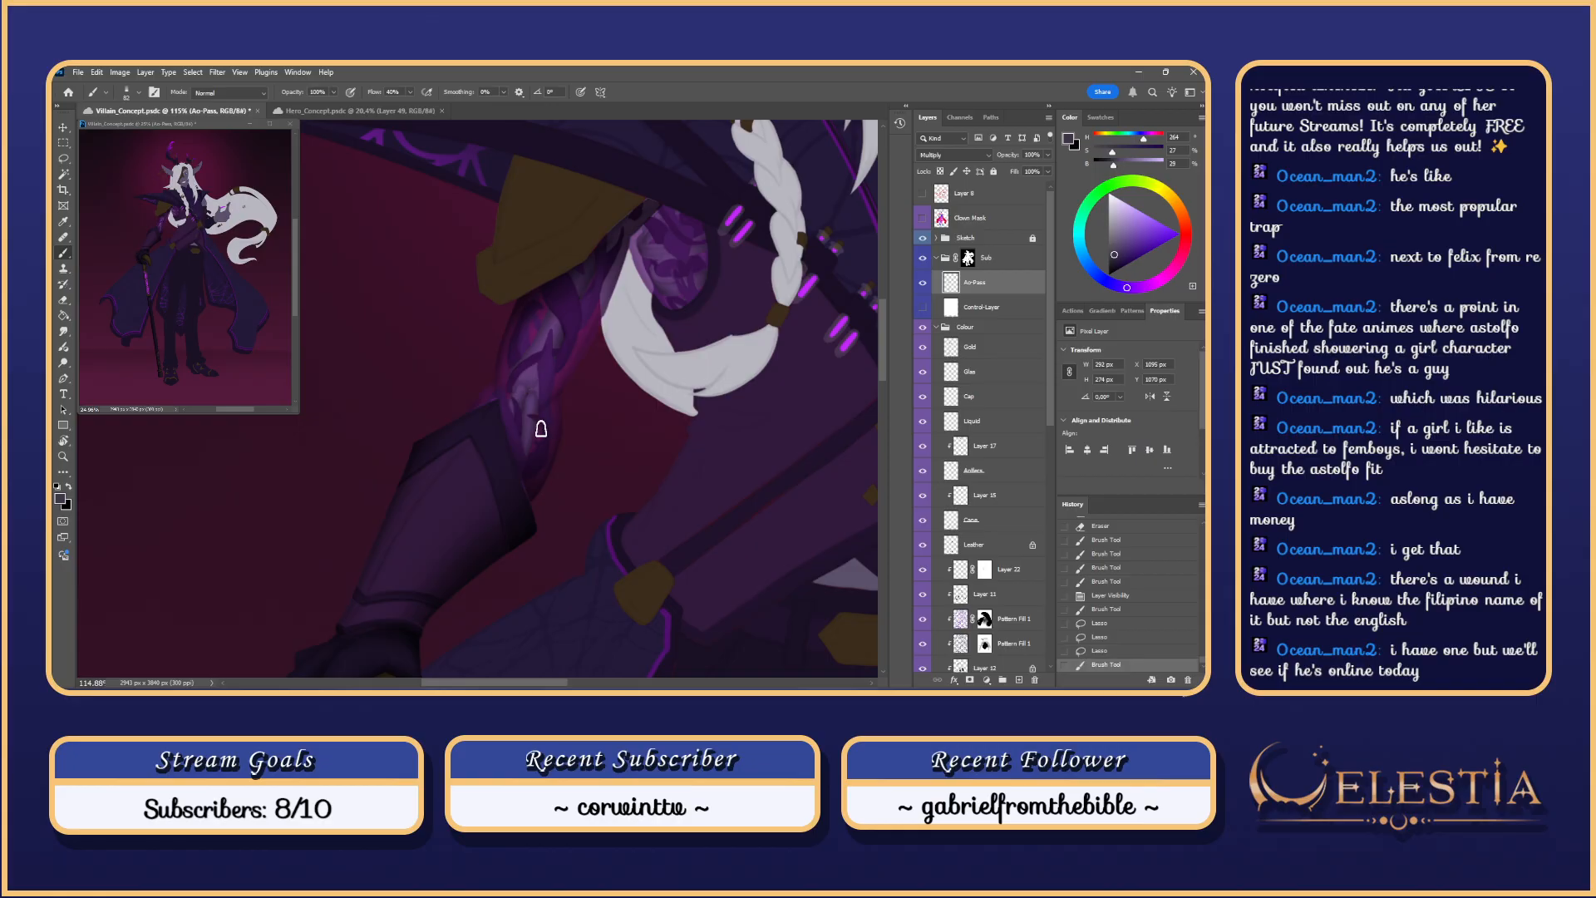
key(ctrl+z)
Step: Try forearm shading strokes at a larger and then a smaller brush size, undoing each one
scroll(529, 389, up, 4)
key(bracketright)
key(ctrl+z)
drag(503, 376, 544, 435)
key(ctrl+z)
key(ctrl+z)
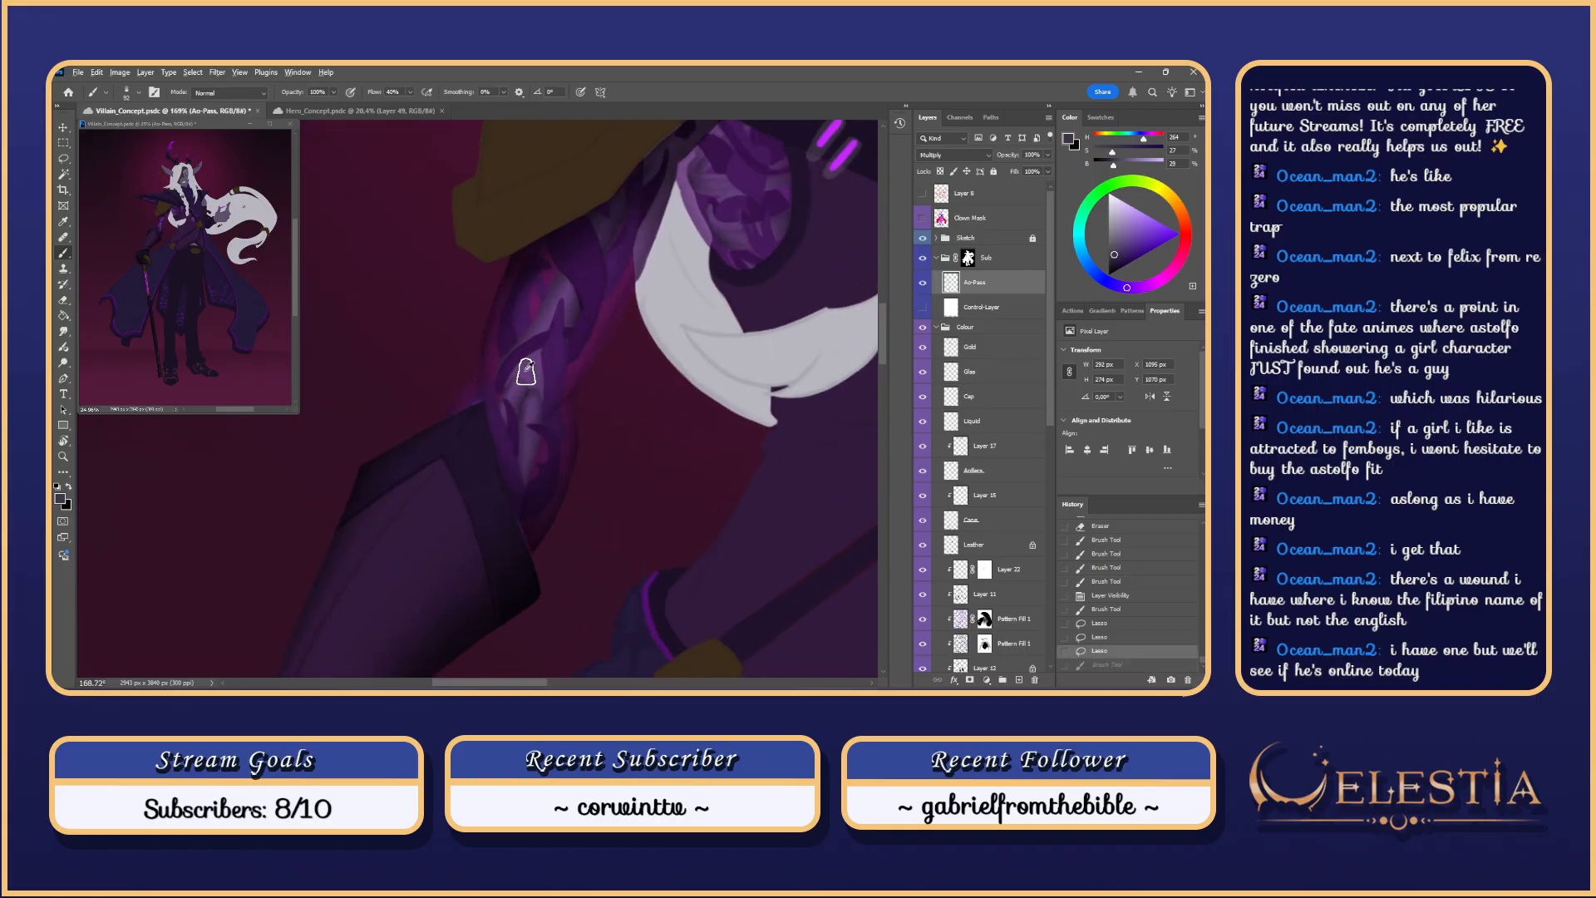
key(bracketleft)
key(bracketleft)
drag(527, 376, 545, 423)
key(ctrl+z)
Step: Alt-lasso another part of the forearm out of the selection, then hide the edges for painting
key(ctrl+h)
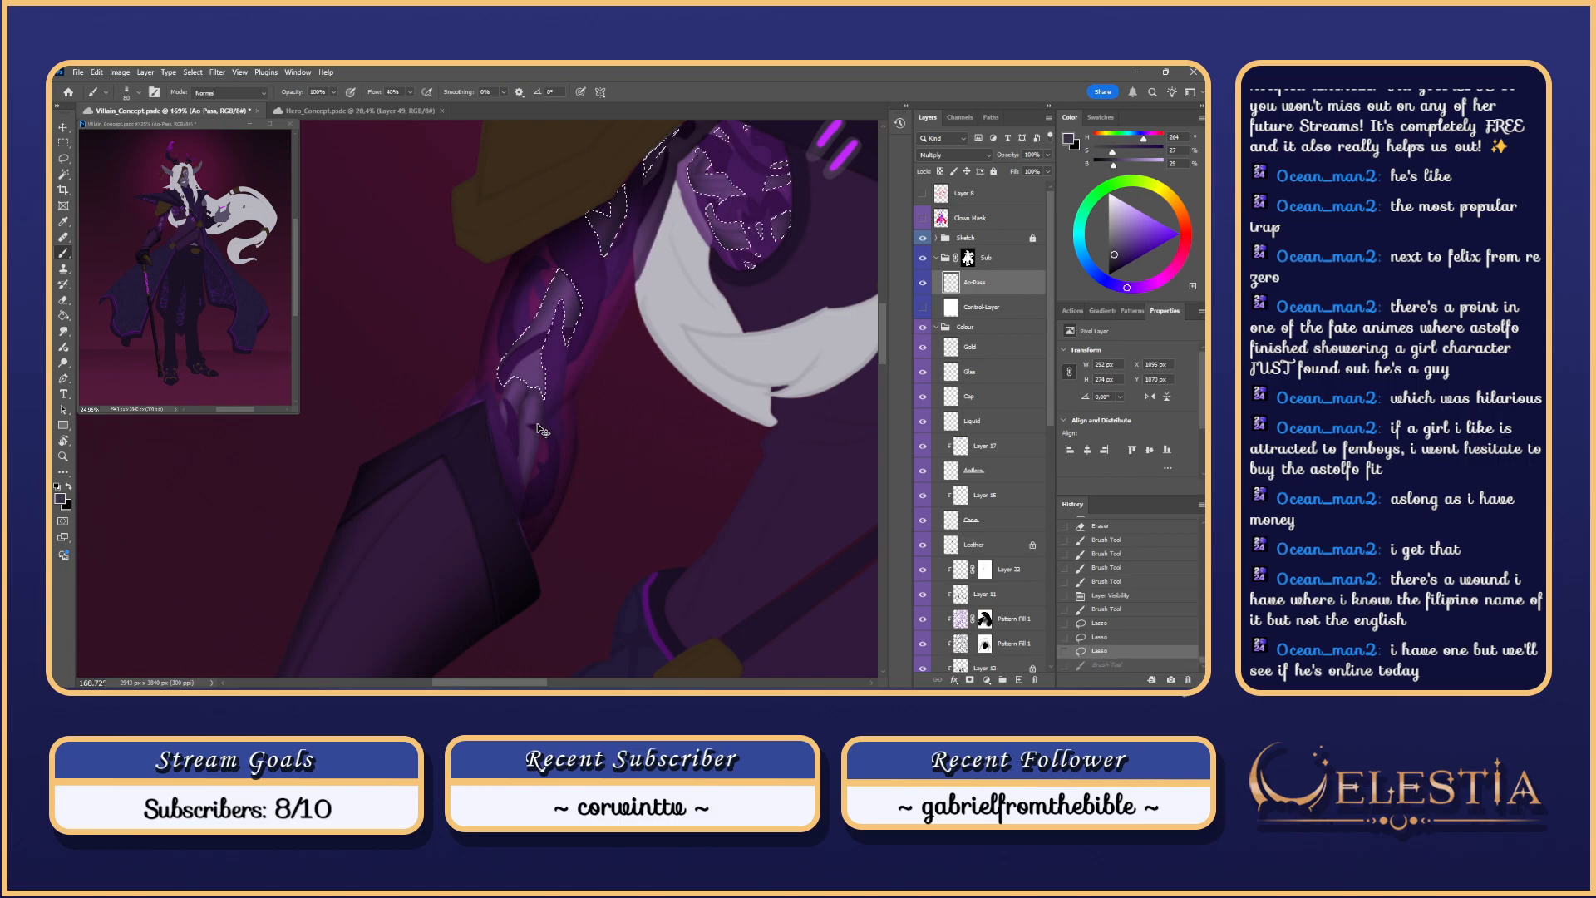
key(l)
key(alt)
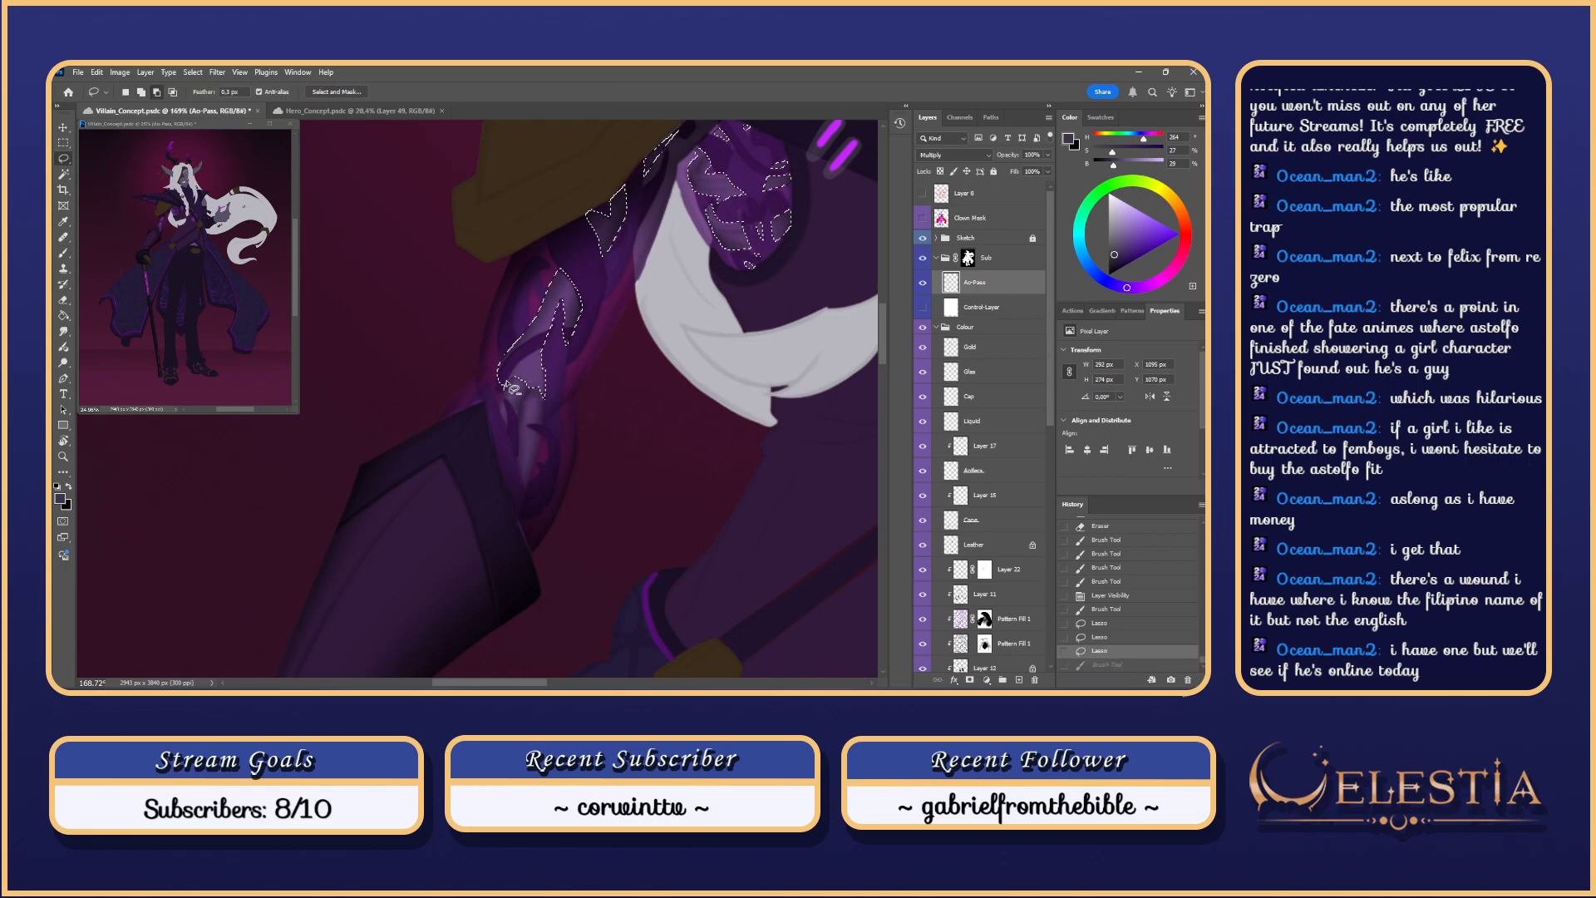
mouse_move(542, 359)
mouse_down()
mouse_move(511, 375)
mouse_move(538, 354)
mouse_move(508, 392)
mouse_move(542, 363)
mouse_move(534, 350)
mouse_move(504, 413)
mouse_move(521, 415)
mouse_move(532, 377)
mouse_move(542, 409)
mouse_move(529, 377)
mouse_move(542, 402)
mouse_move(511, 406)
mouse_move(548, 381)
mouse_move(511, 394)
mouse_move(547, 392)
mouse_move(519, 381)
mouse_move(513, 400)
mouse_move(548, 377)
mouse_move(513, 386)
mouse_move(521, 446)
mouse_move(508, 395)
mouse_move(543, 375)
mouse_move(504, 383)
mouse_move(559, 377)
mouse_move(504, 385)
mouse_move(559, 381)
mouse_move(509, 271)
mouse_move(535, 388)
mouse_move(553, 401)
mouse_move(502, 367)
mouse_move(533, 397)
mouse_up()
key(ctrl+h)
key(b)
key(ctrl+z)
key(ctrl+z)
key(ctrl+z)
key(ctrl+z)
key(ctrl+z)
key(ctrl+z)
key(ctrl+z)
key(ctrl+z)
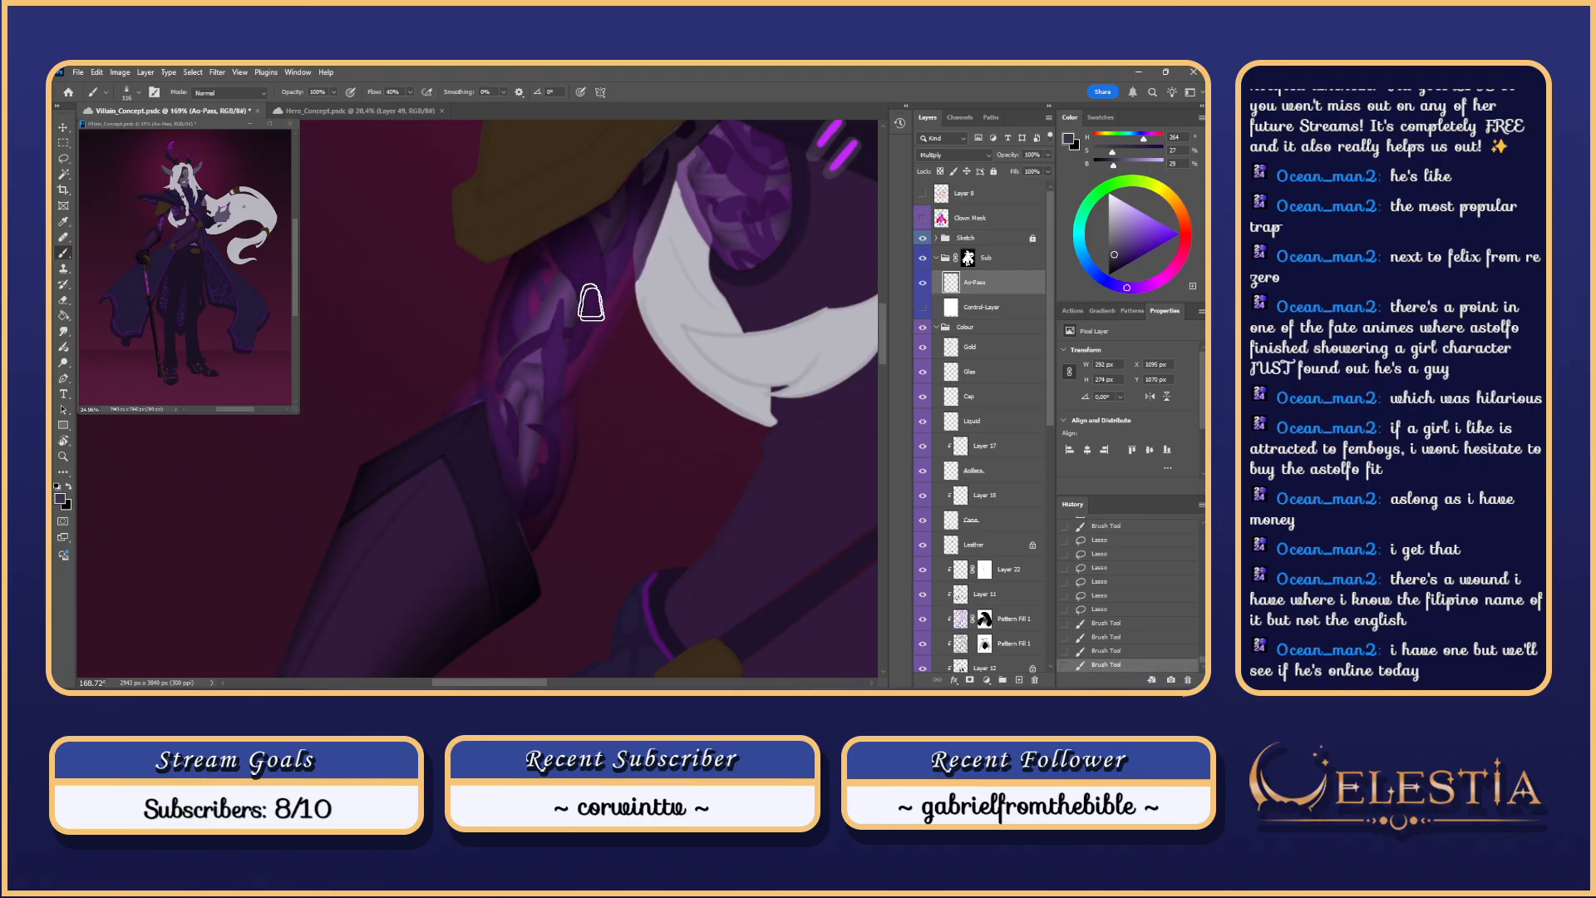
Step: Zoom in on the forearm and erase small areas with a textured sampled eraser tip
mouse_move(628, 335)
mouse_down()
mouse_move(537, 358)
mouse_move(557, 384)
mouse_up()
key(e)
key(ctrl+z)
key(ctrl+z)
right_click(544, 363)
click(727, 508)
key(ctrl+z)
mouse_move(556, 386)
mouse_down()
mouse_move(560, 400)
mouse_move(546, 386)
mouse_up()
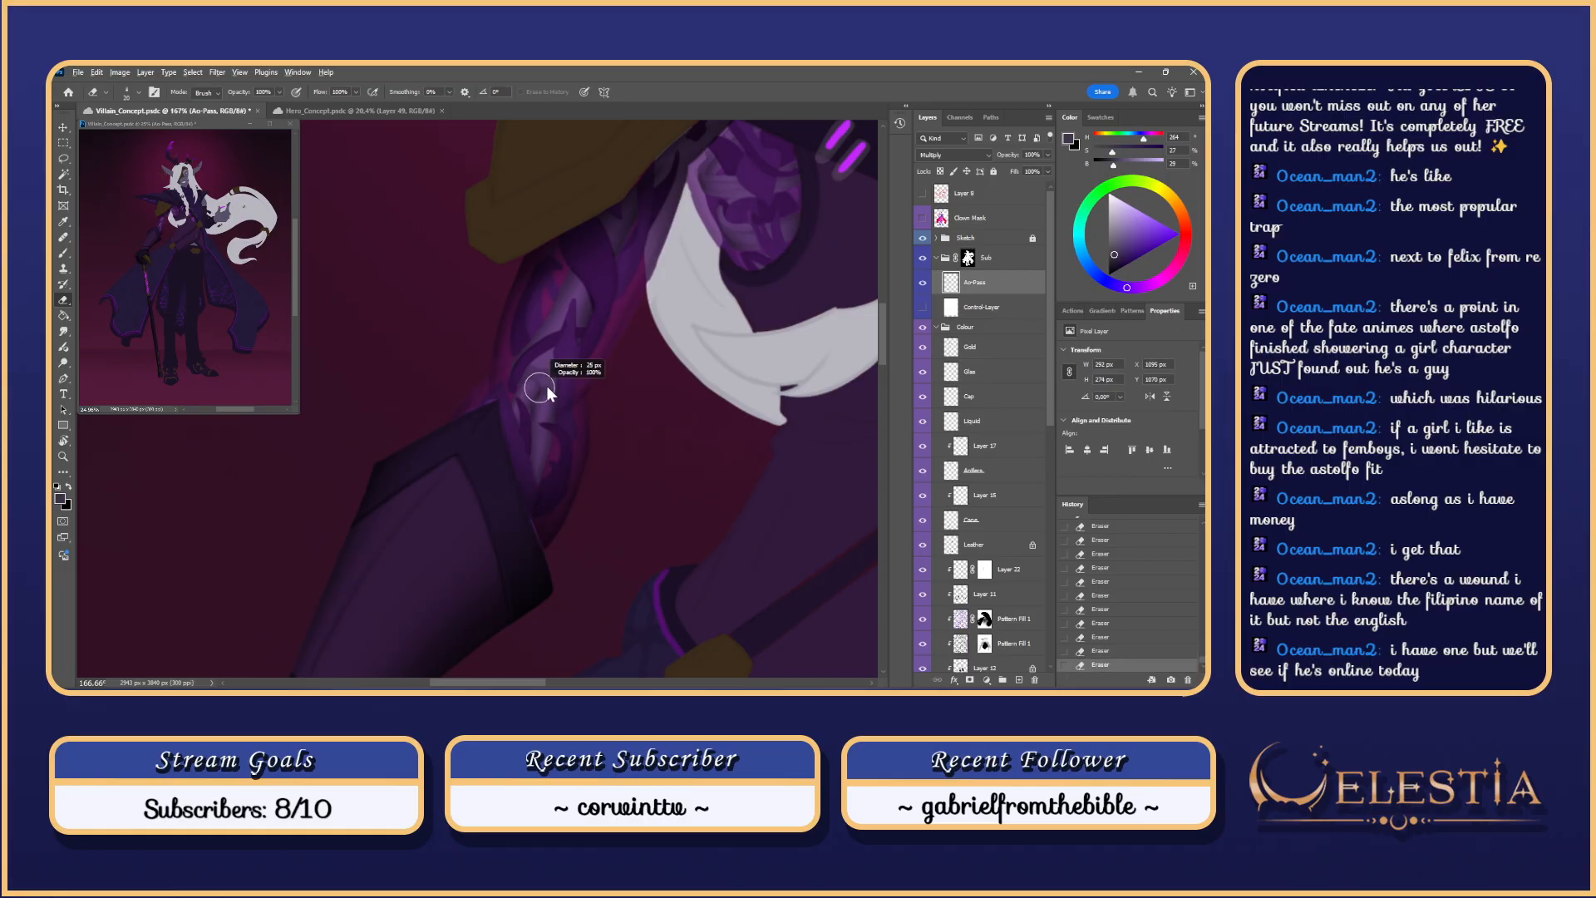
Step: Zoom out to about 64% to show the upper body, coat and cane, and close the stray window menu
alt+click(611, 336)
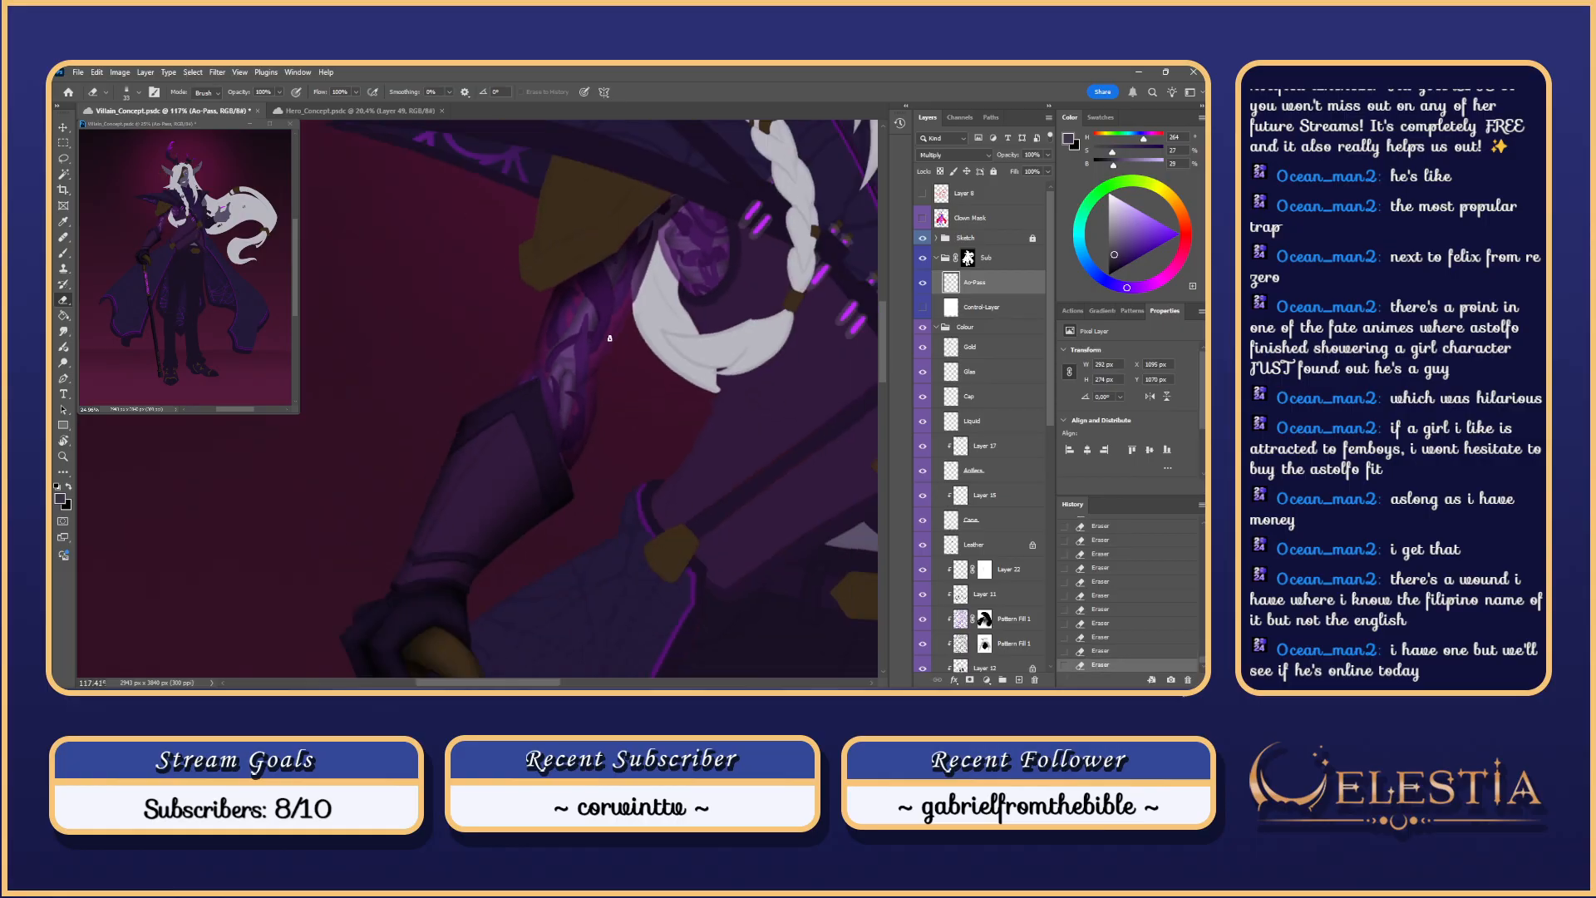
key(alt+space)
key(Escape)
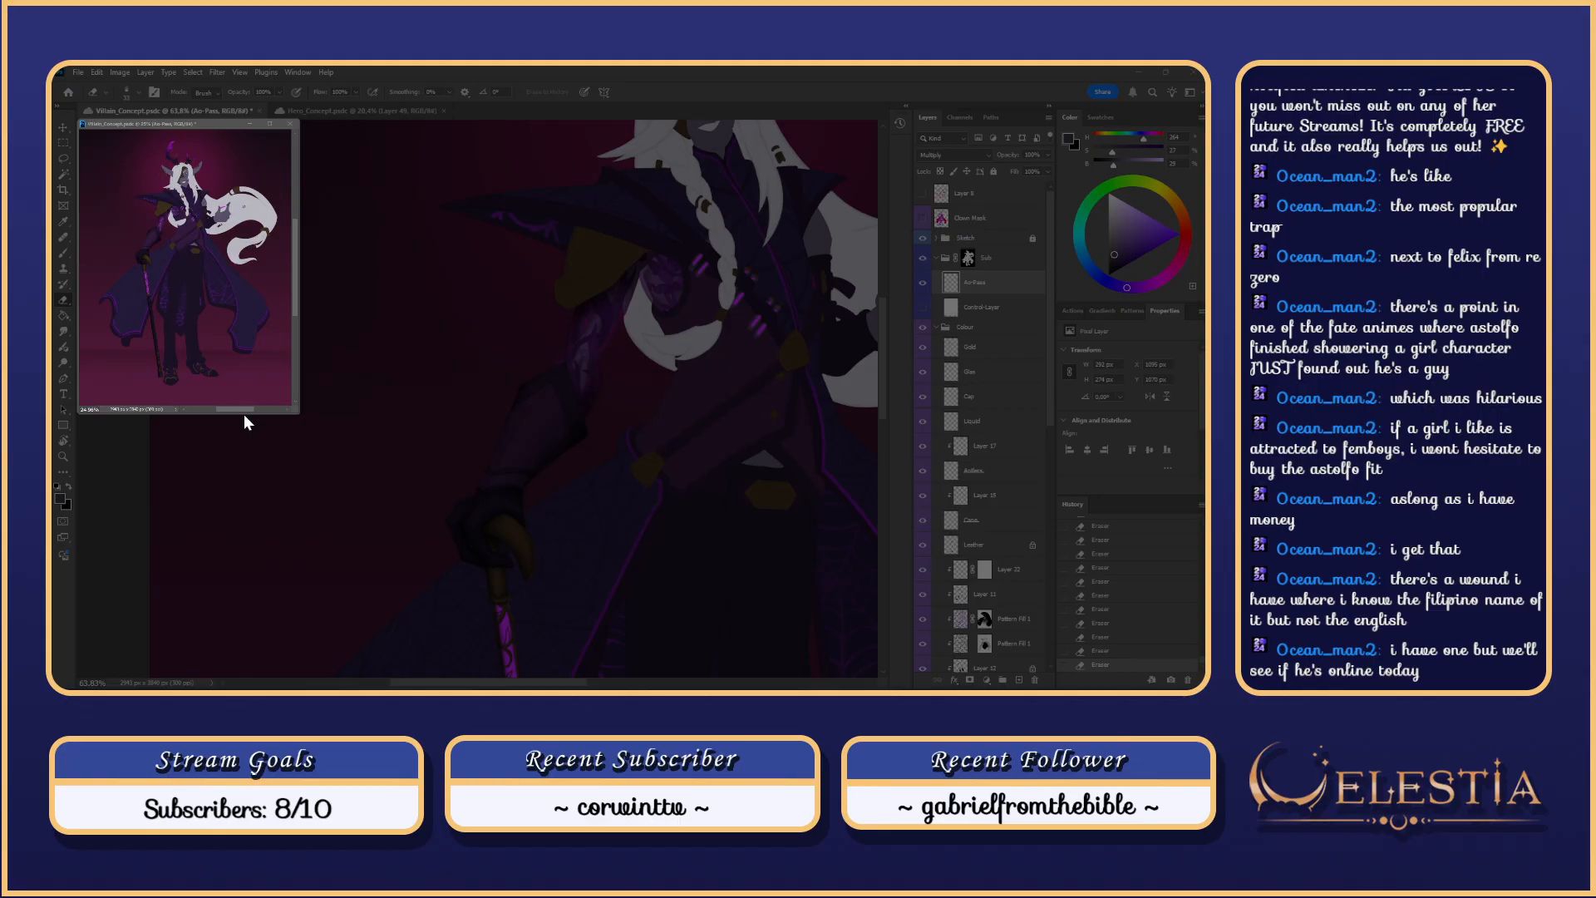
key(Escape)
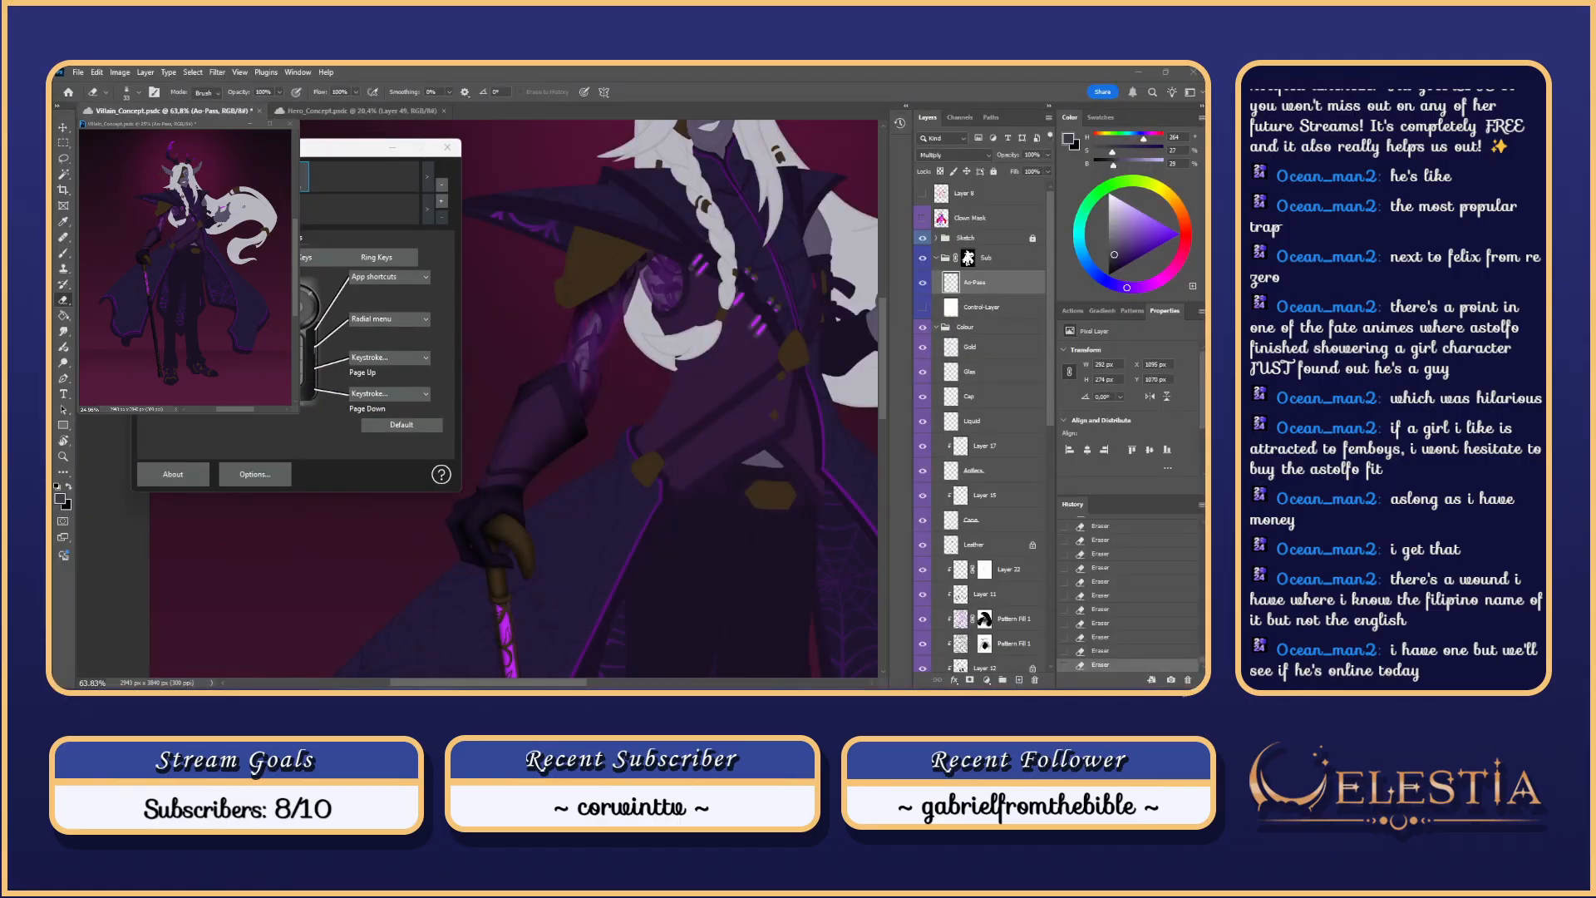
click(202, 358)
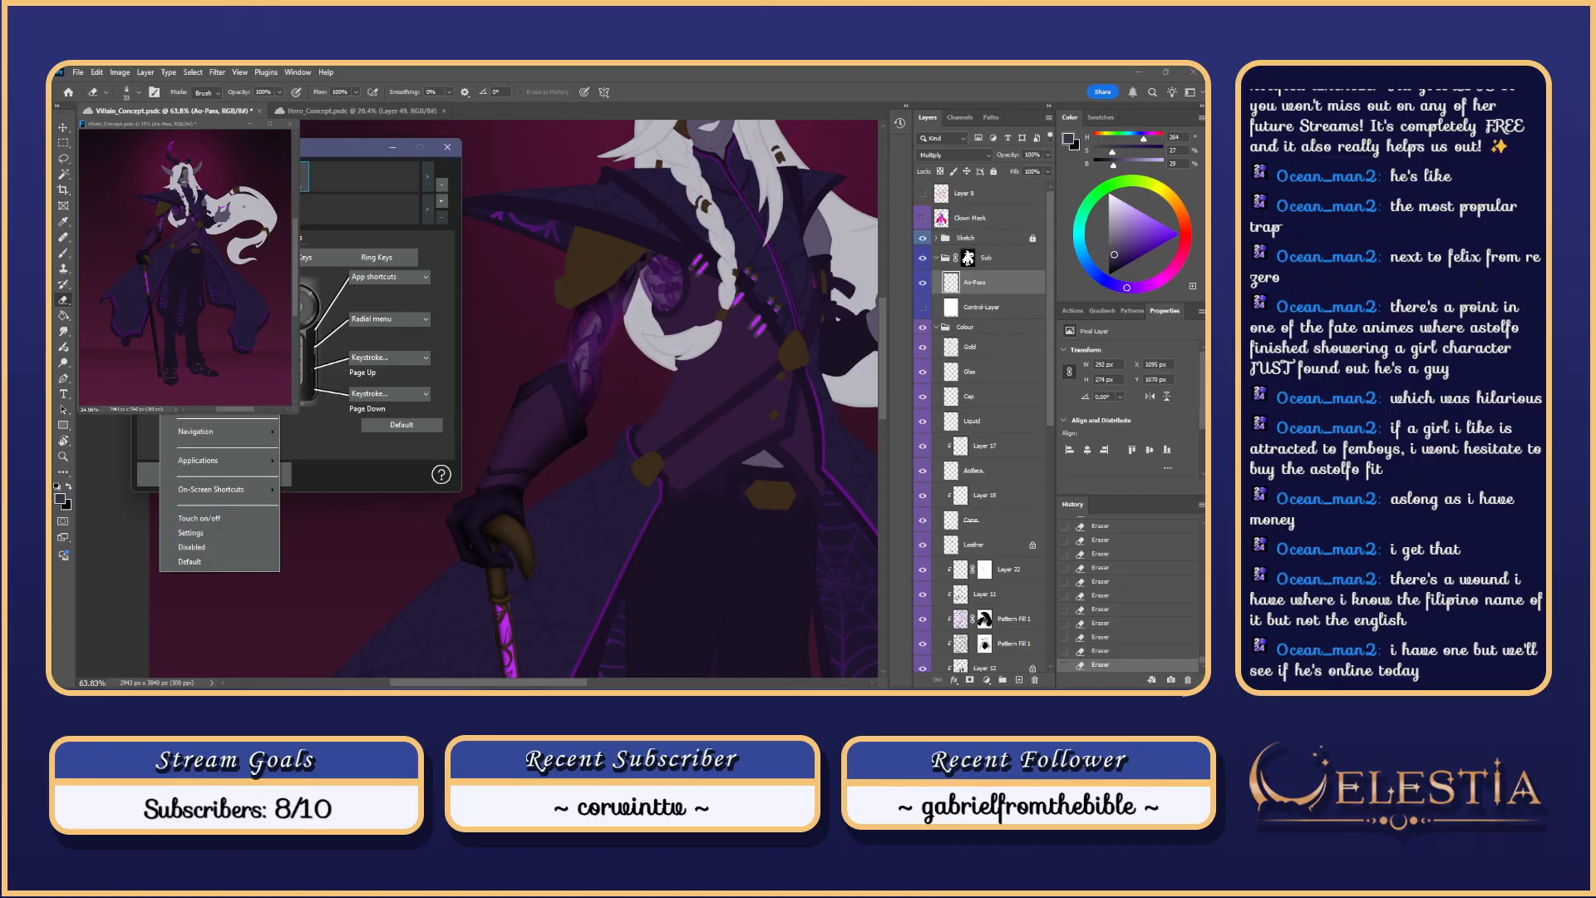
mouse_move(217, 417)
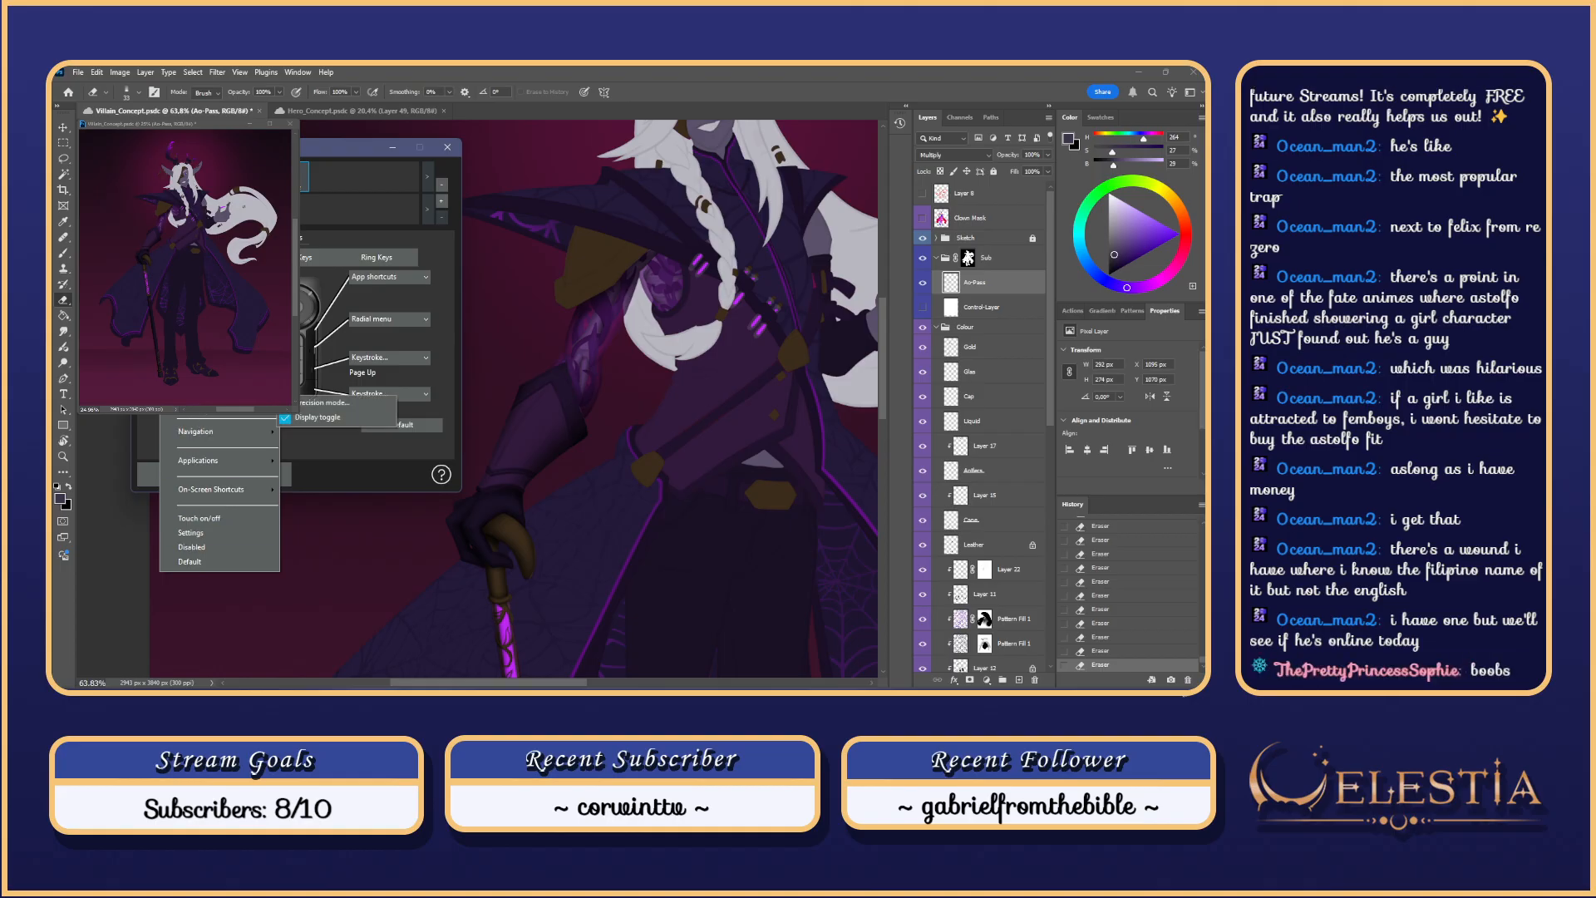
drag(353, 147, 499, 67)
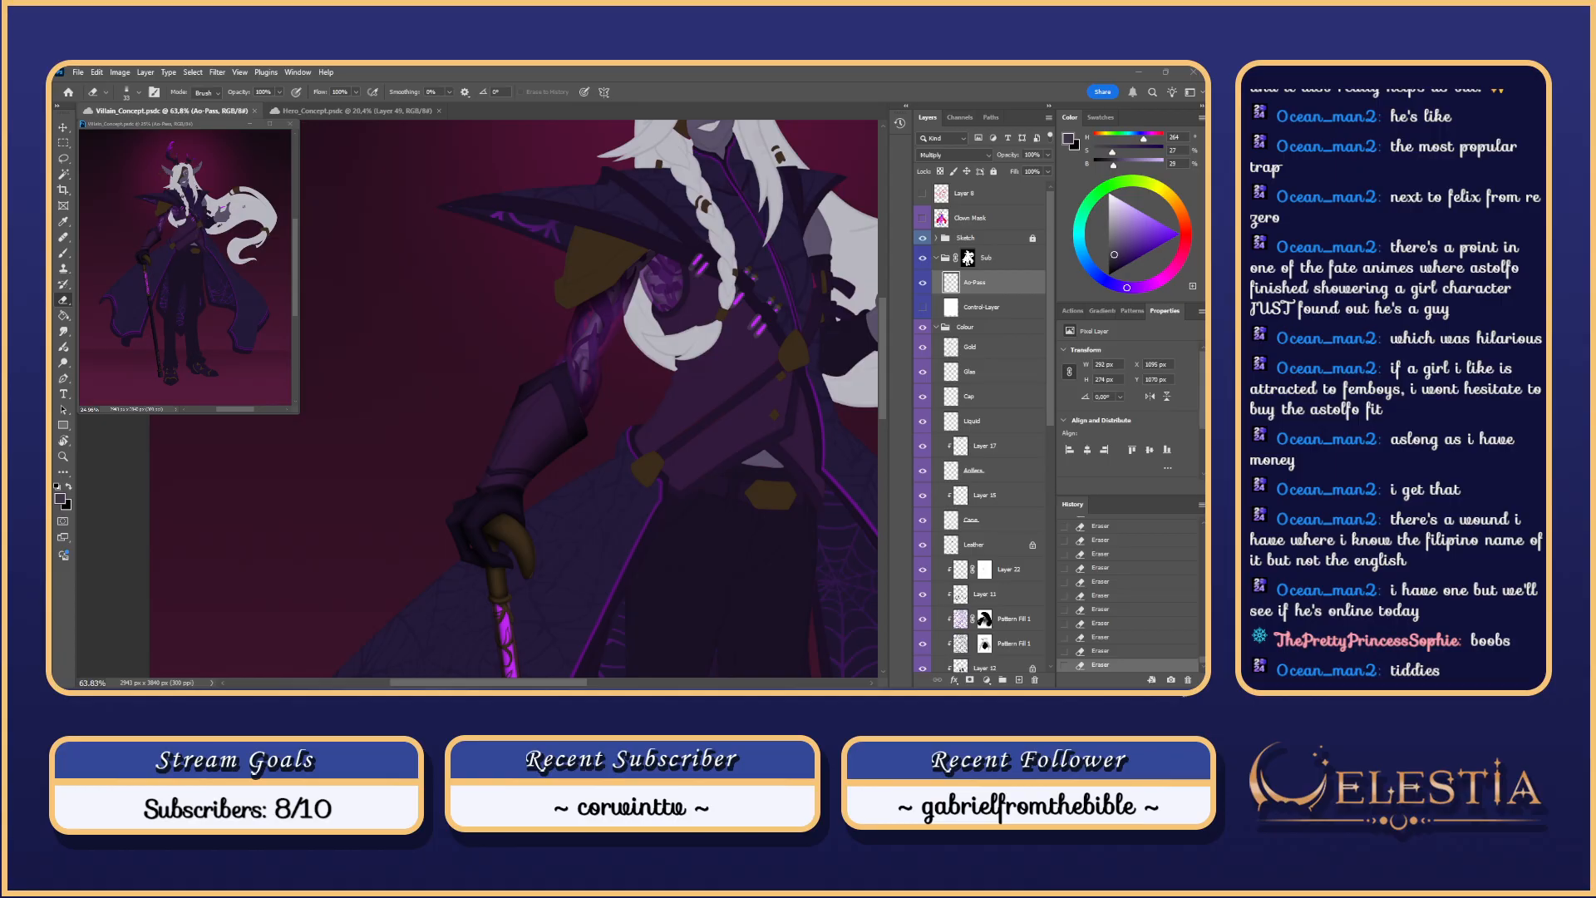
key(b)
scroll(596, 342, up, 5)
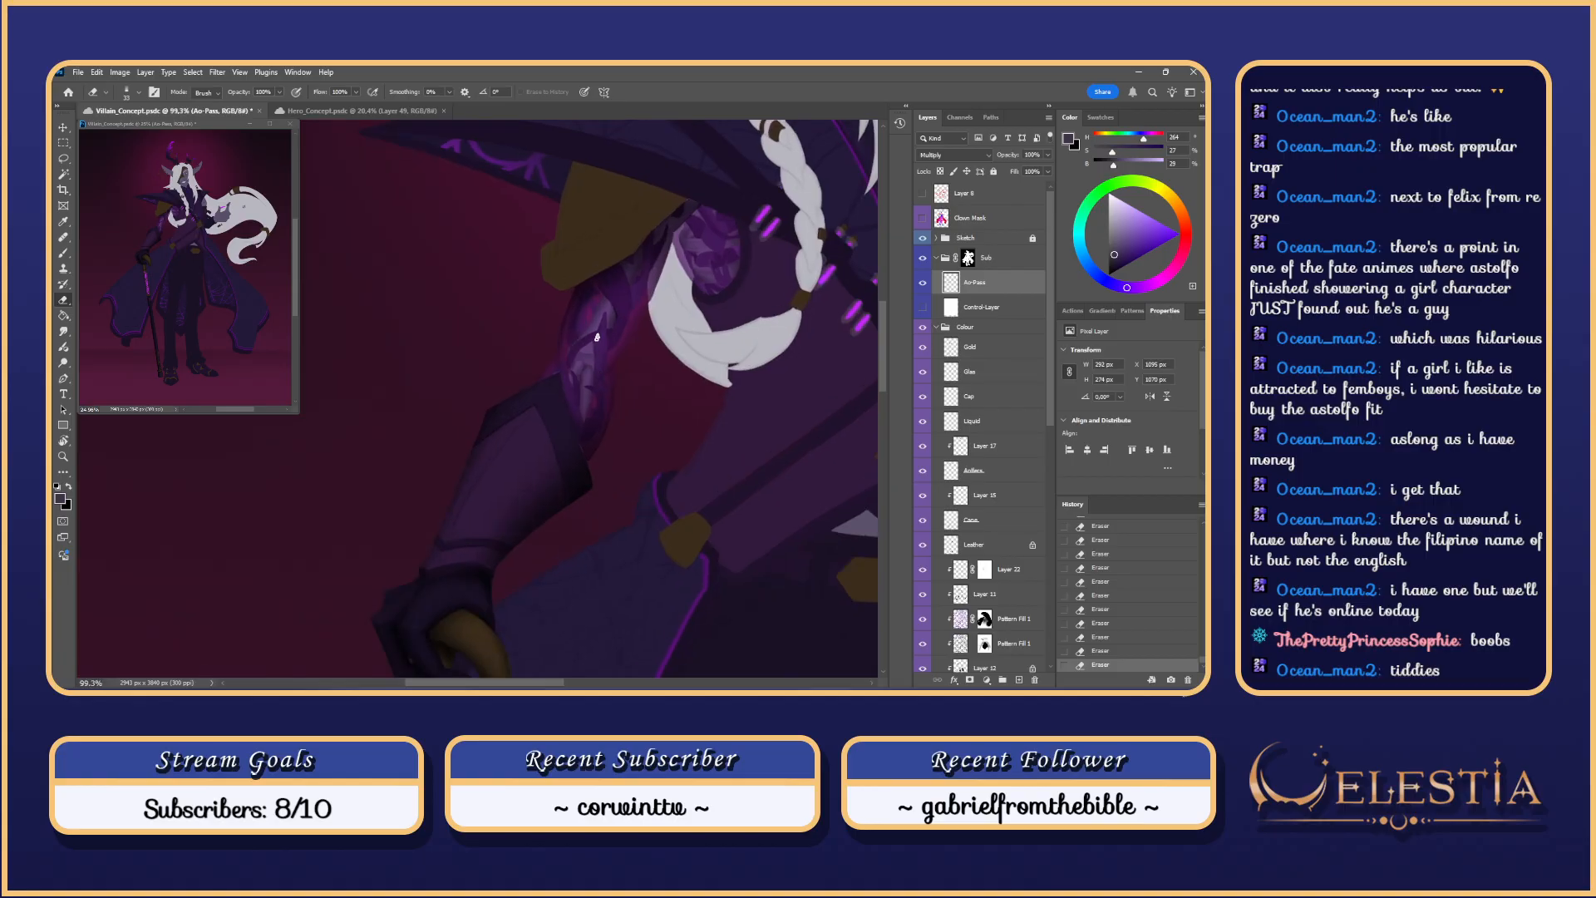
scroll(594, 377, up, 2)
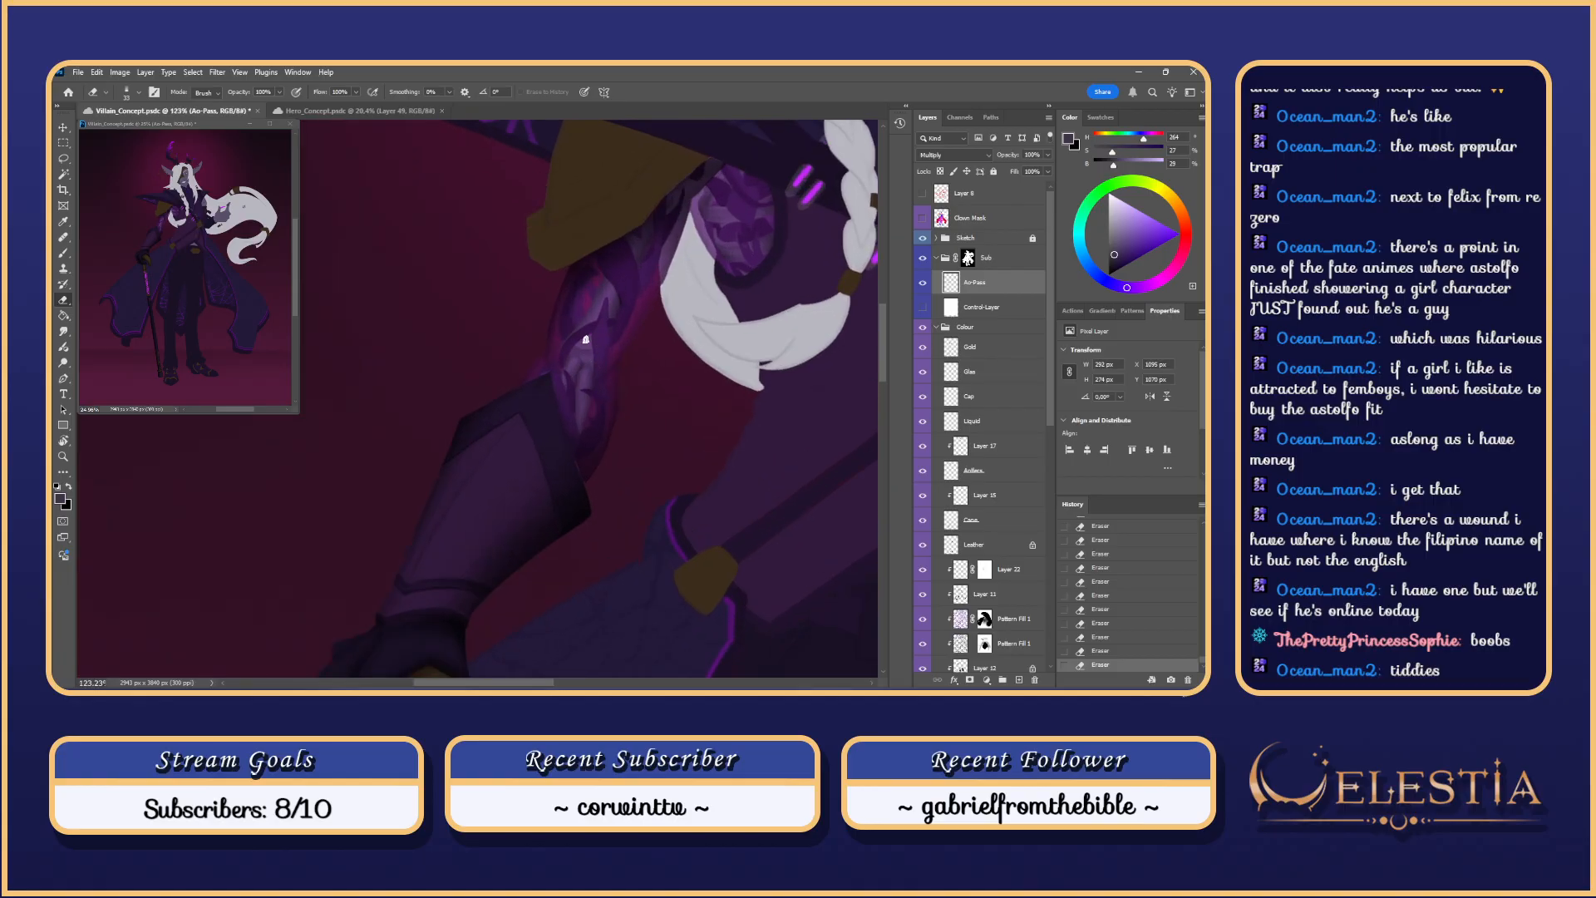
key(ctrl+z)
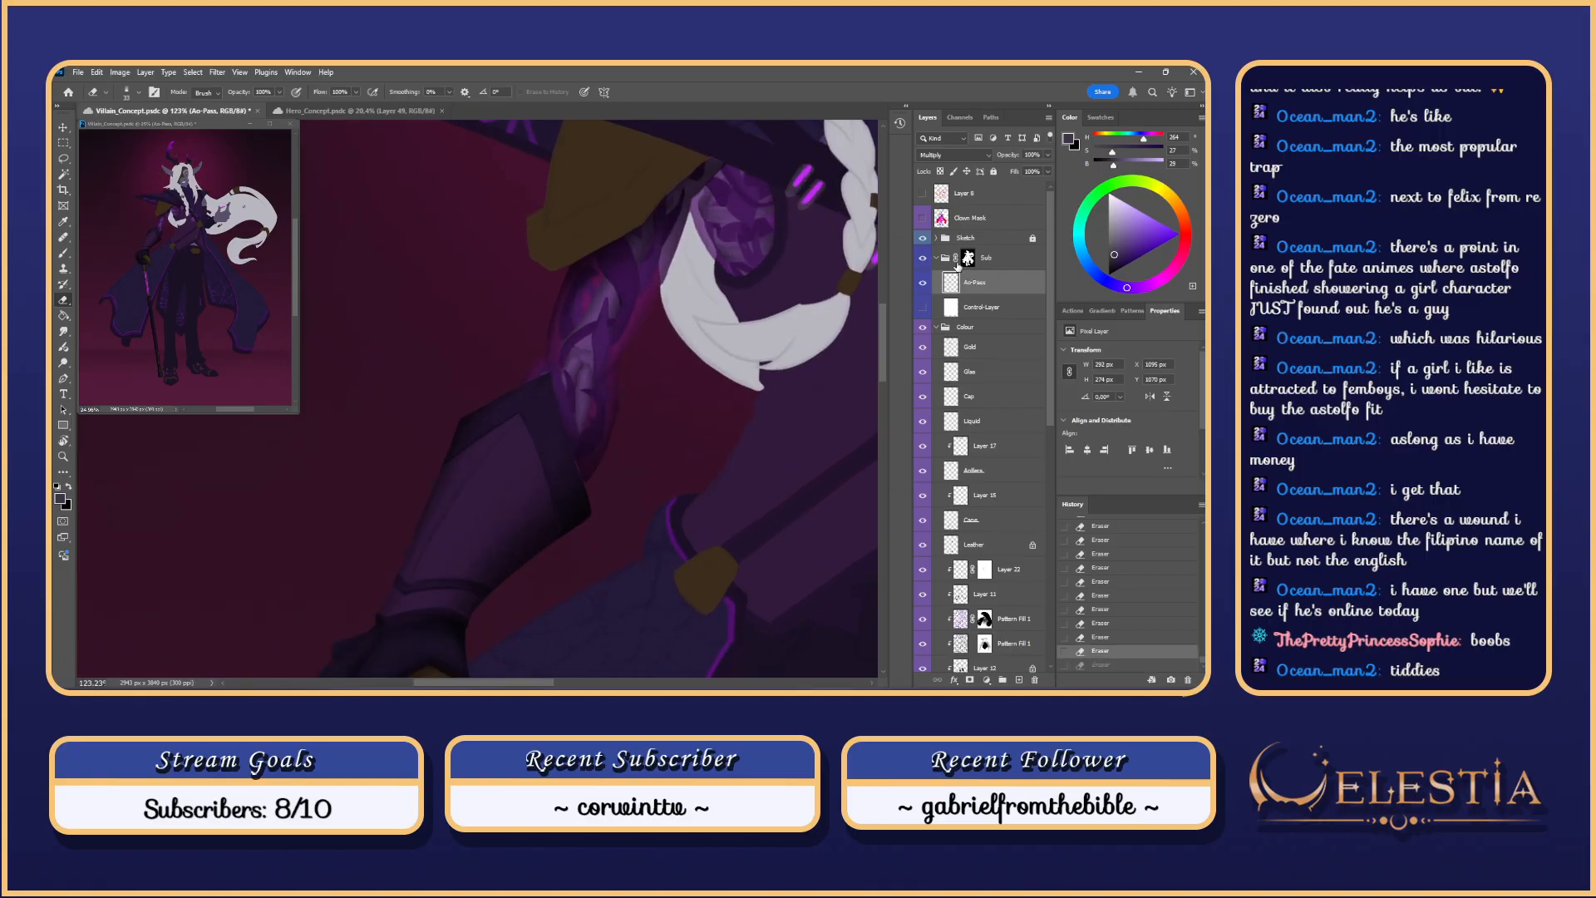
key(b)
drag(582, 358, 598, 326)
key(ctrl+z)
key(9)
key(7)
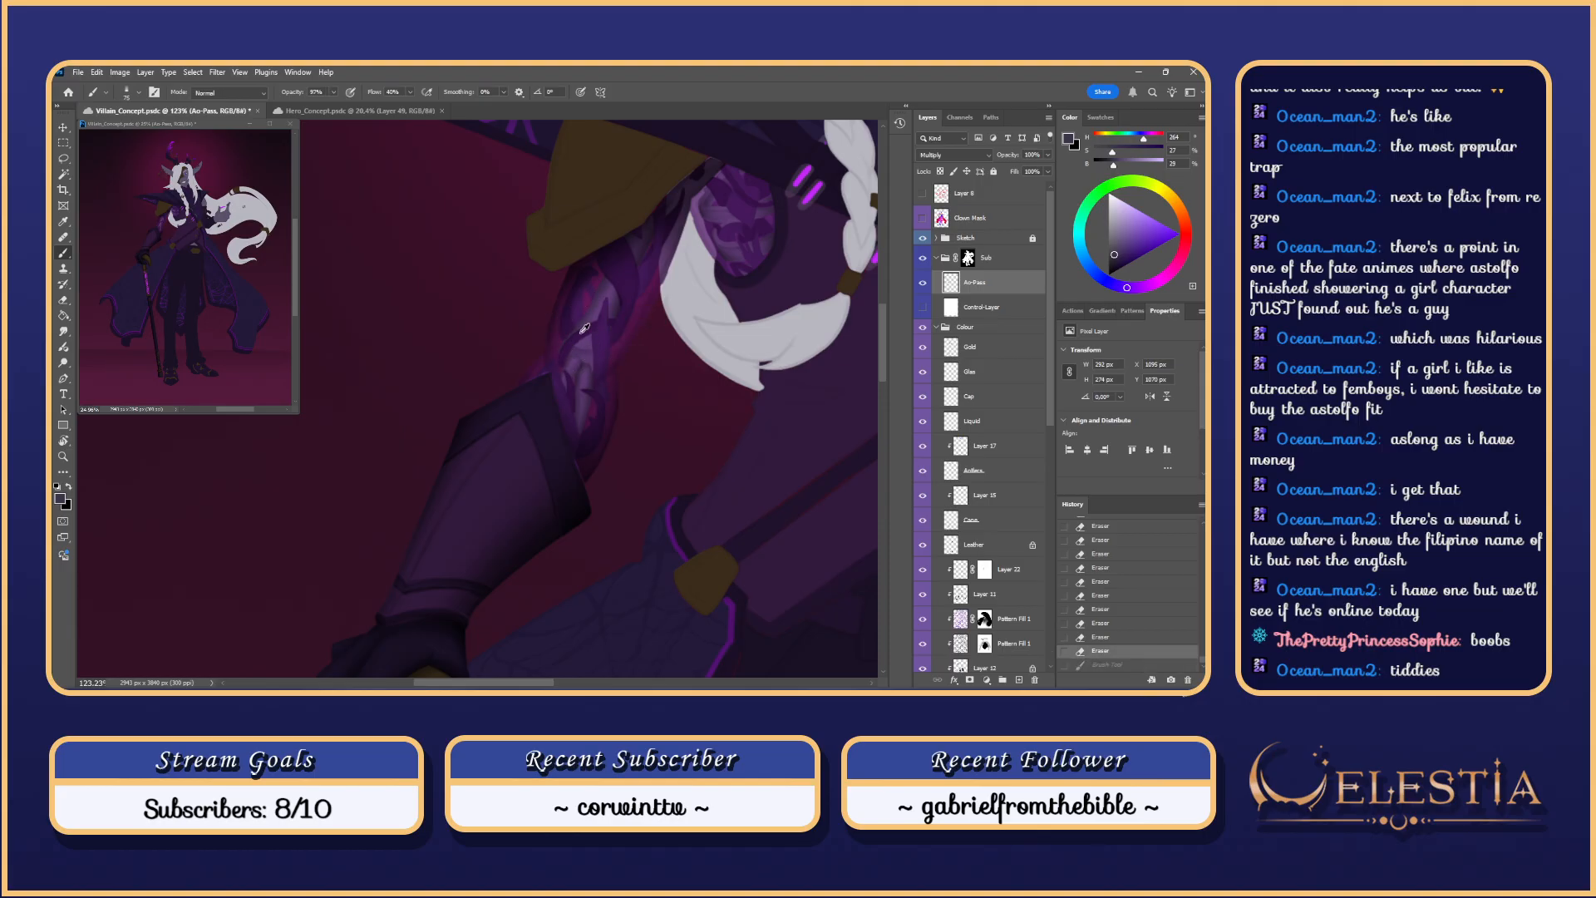
key(ctrl+shift+z)
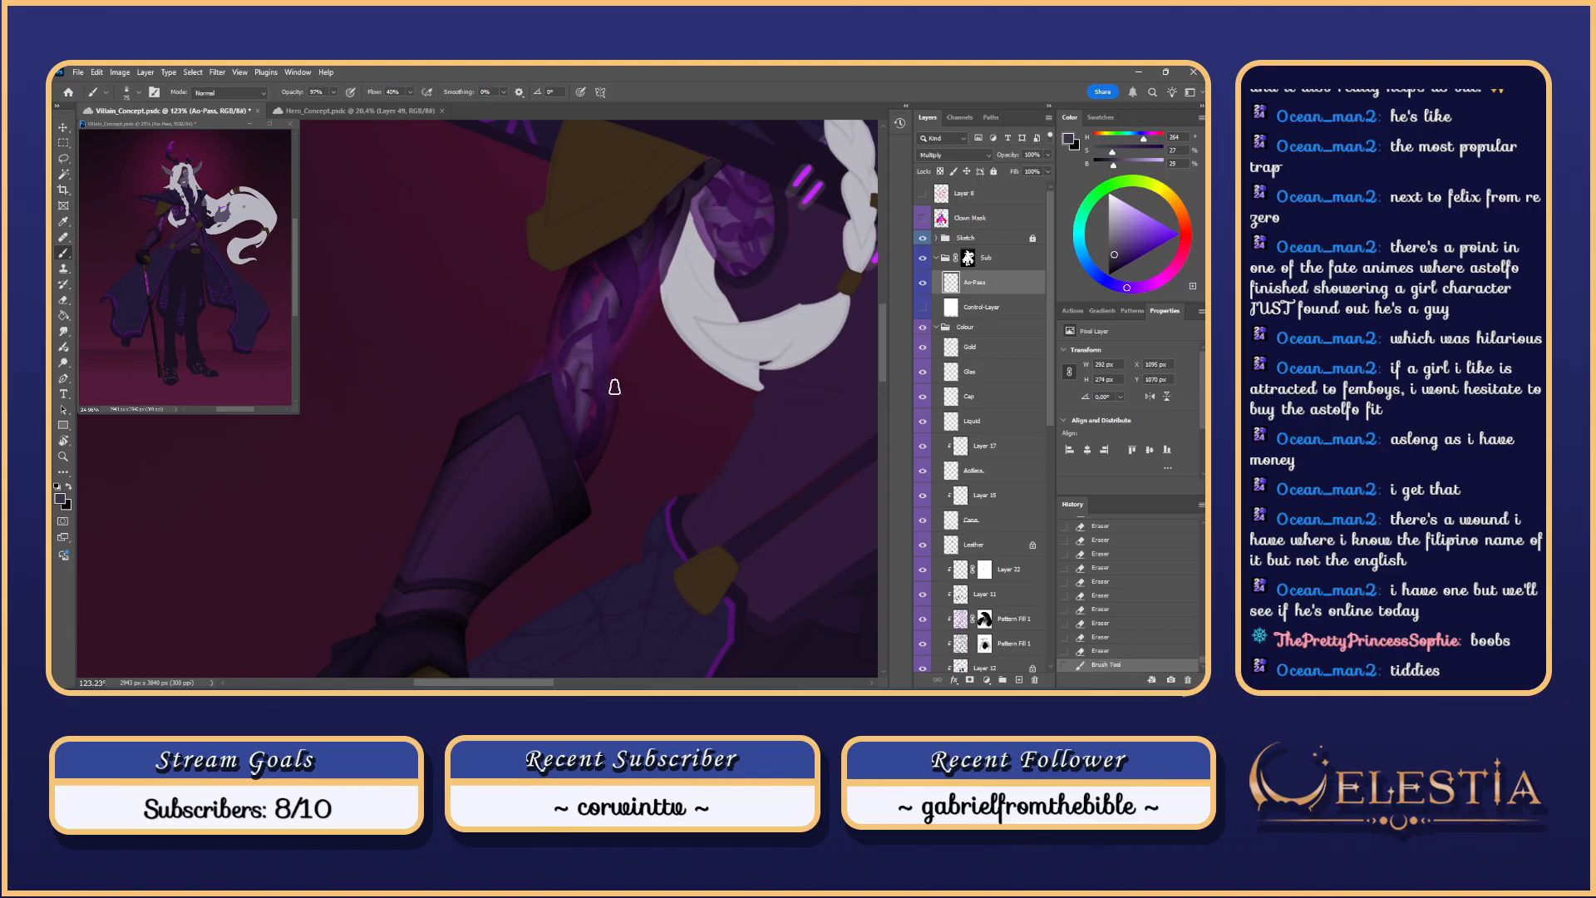
scroll(735, 266, down, 2)
scroll(736, 266, up, 1)
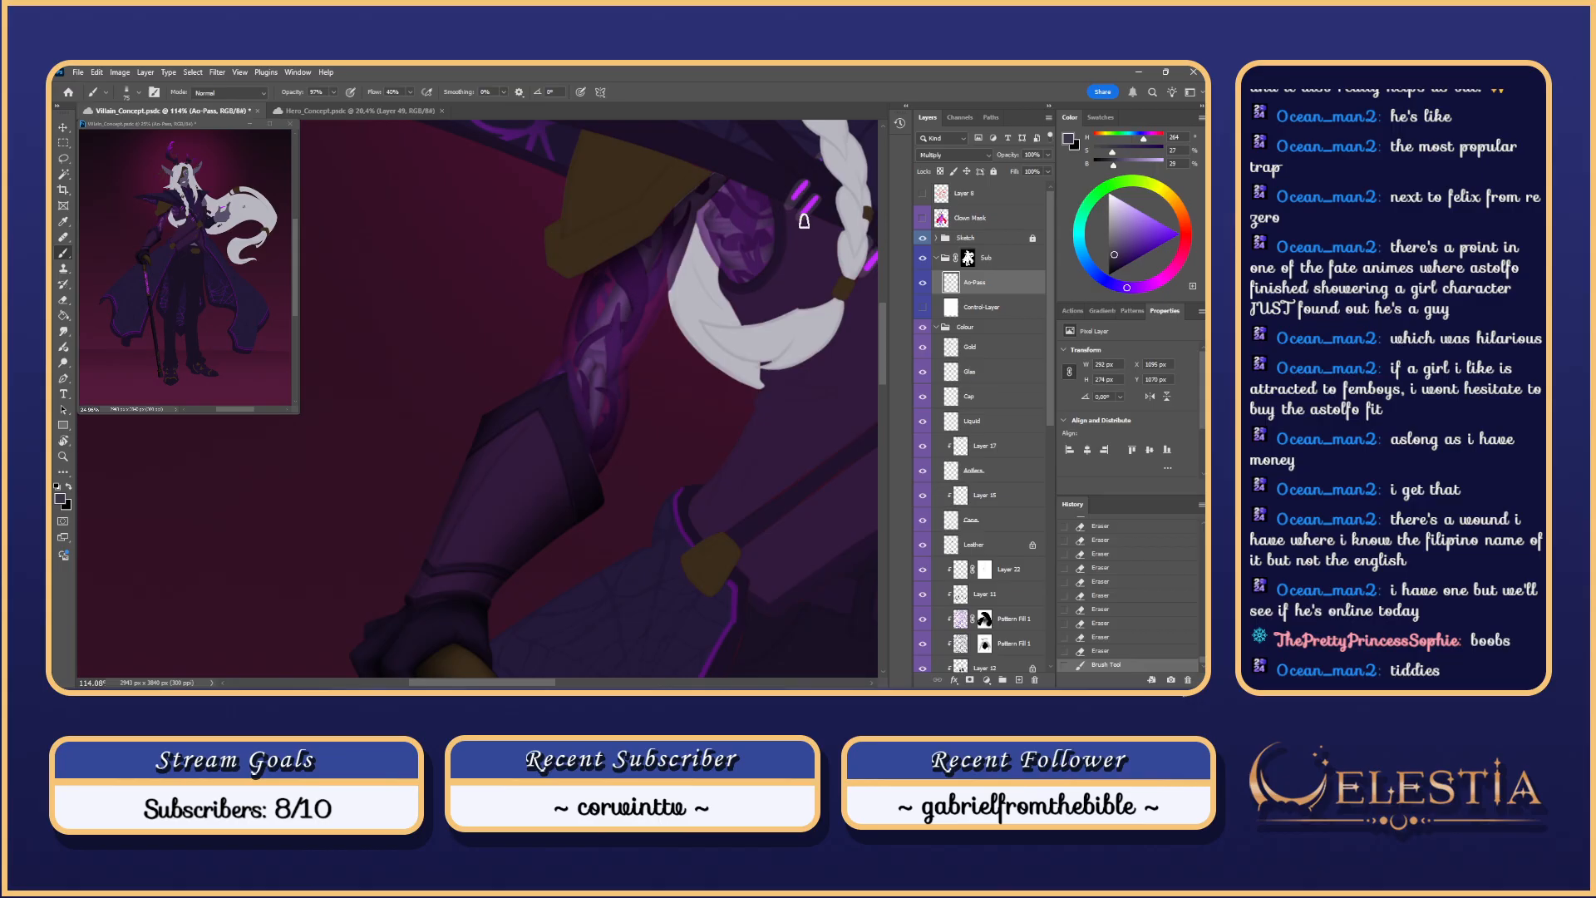
drag(806, 220, 659, 339)
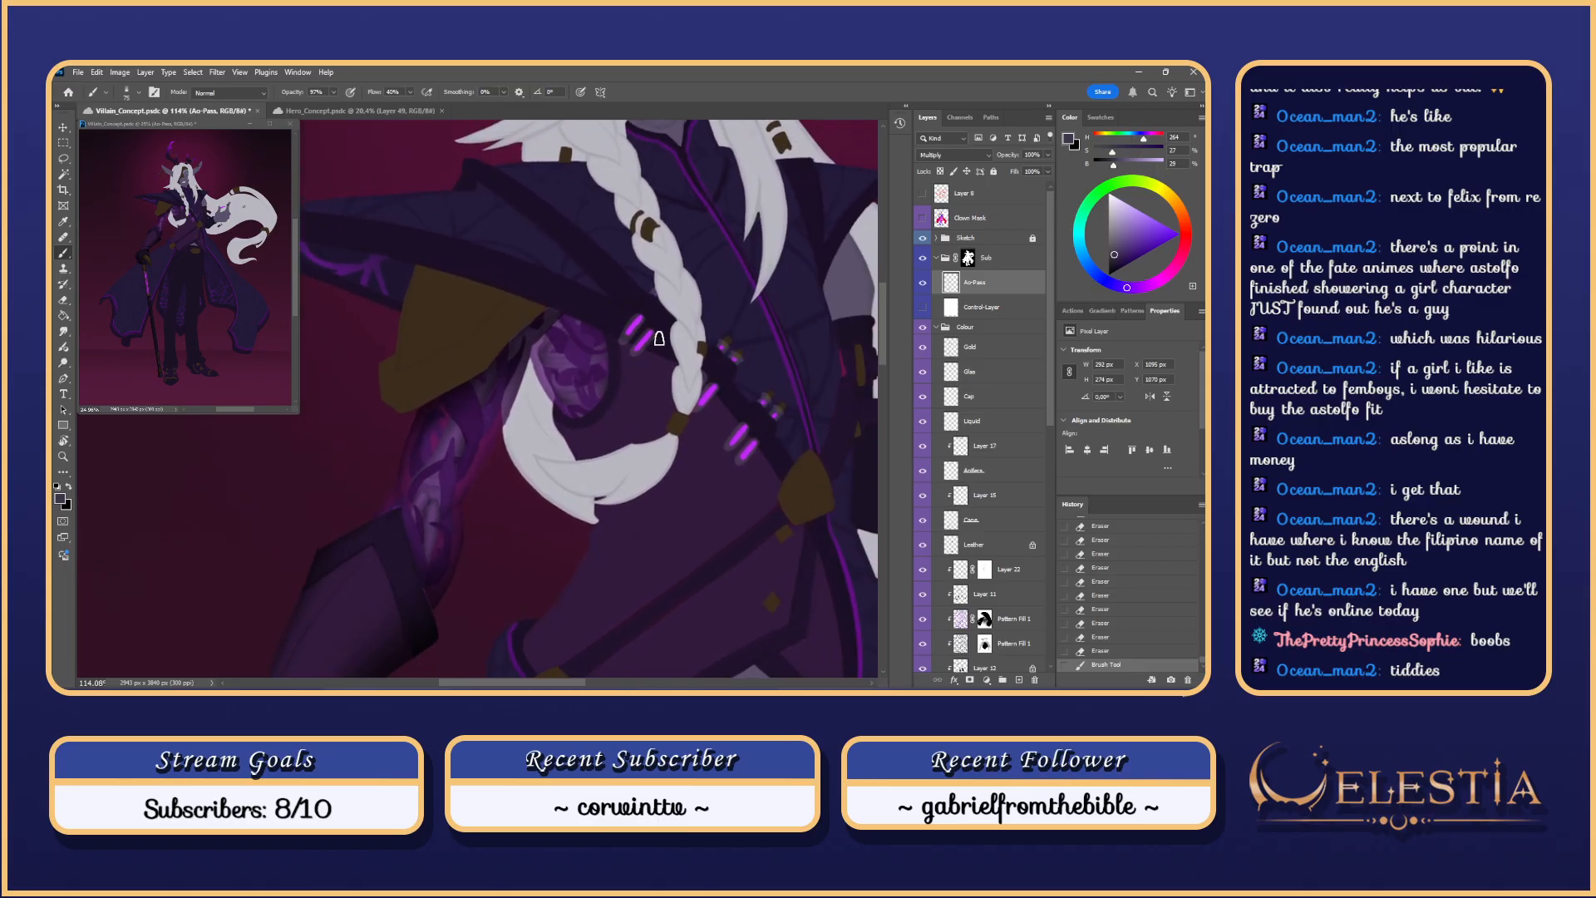
click(922, 307)
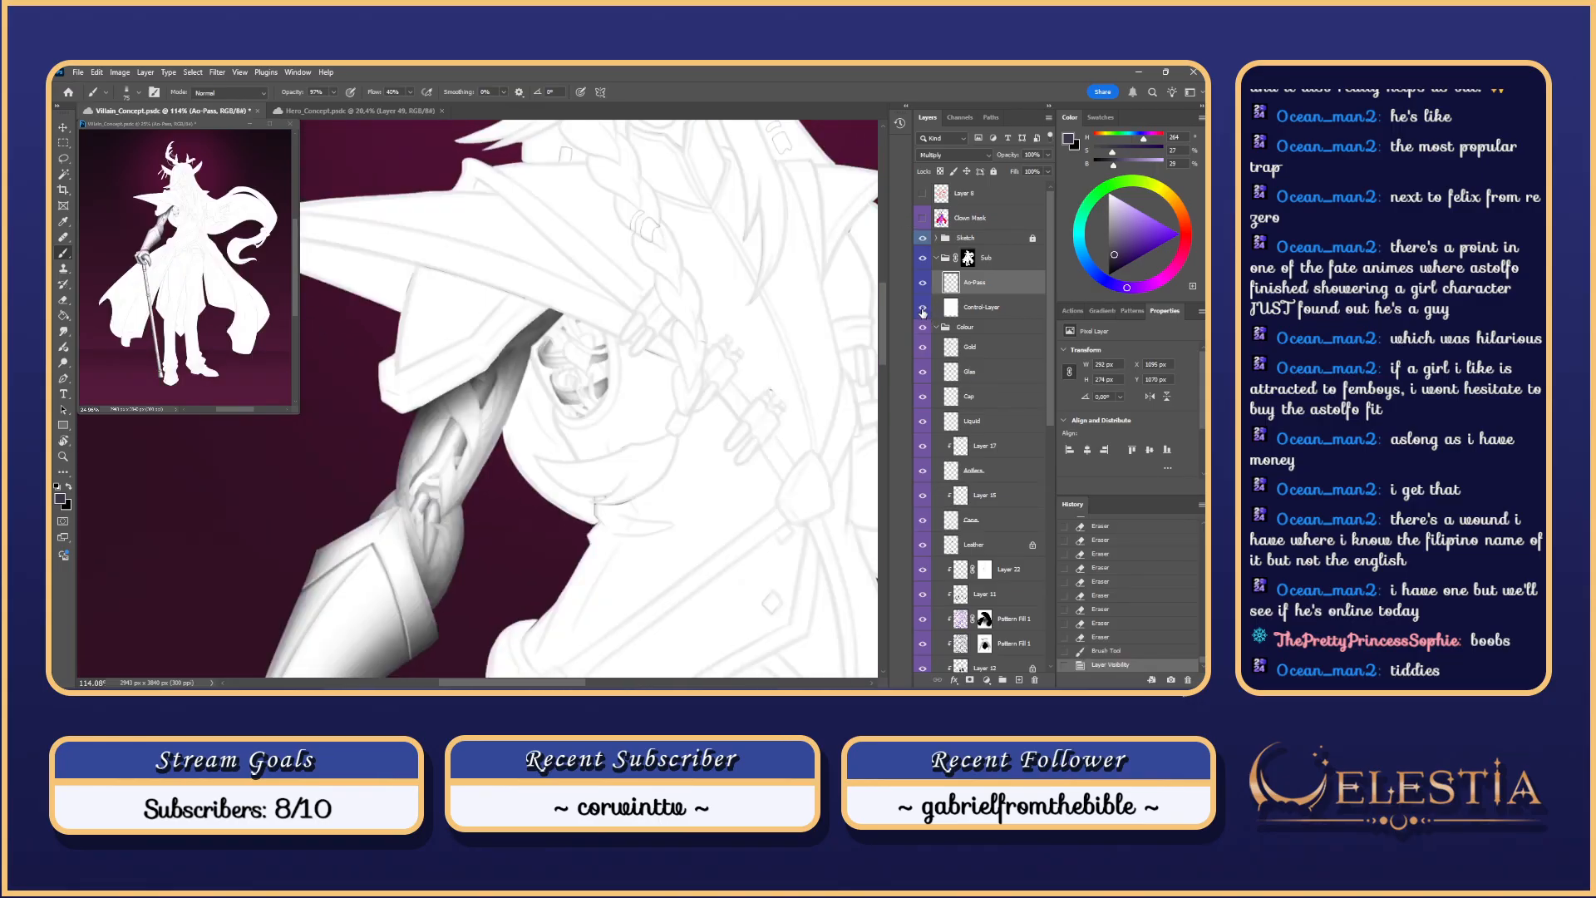
click(922, 309)
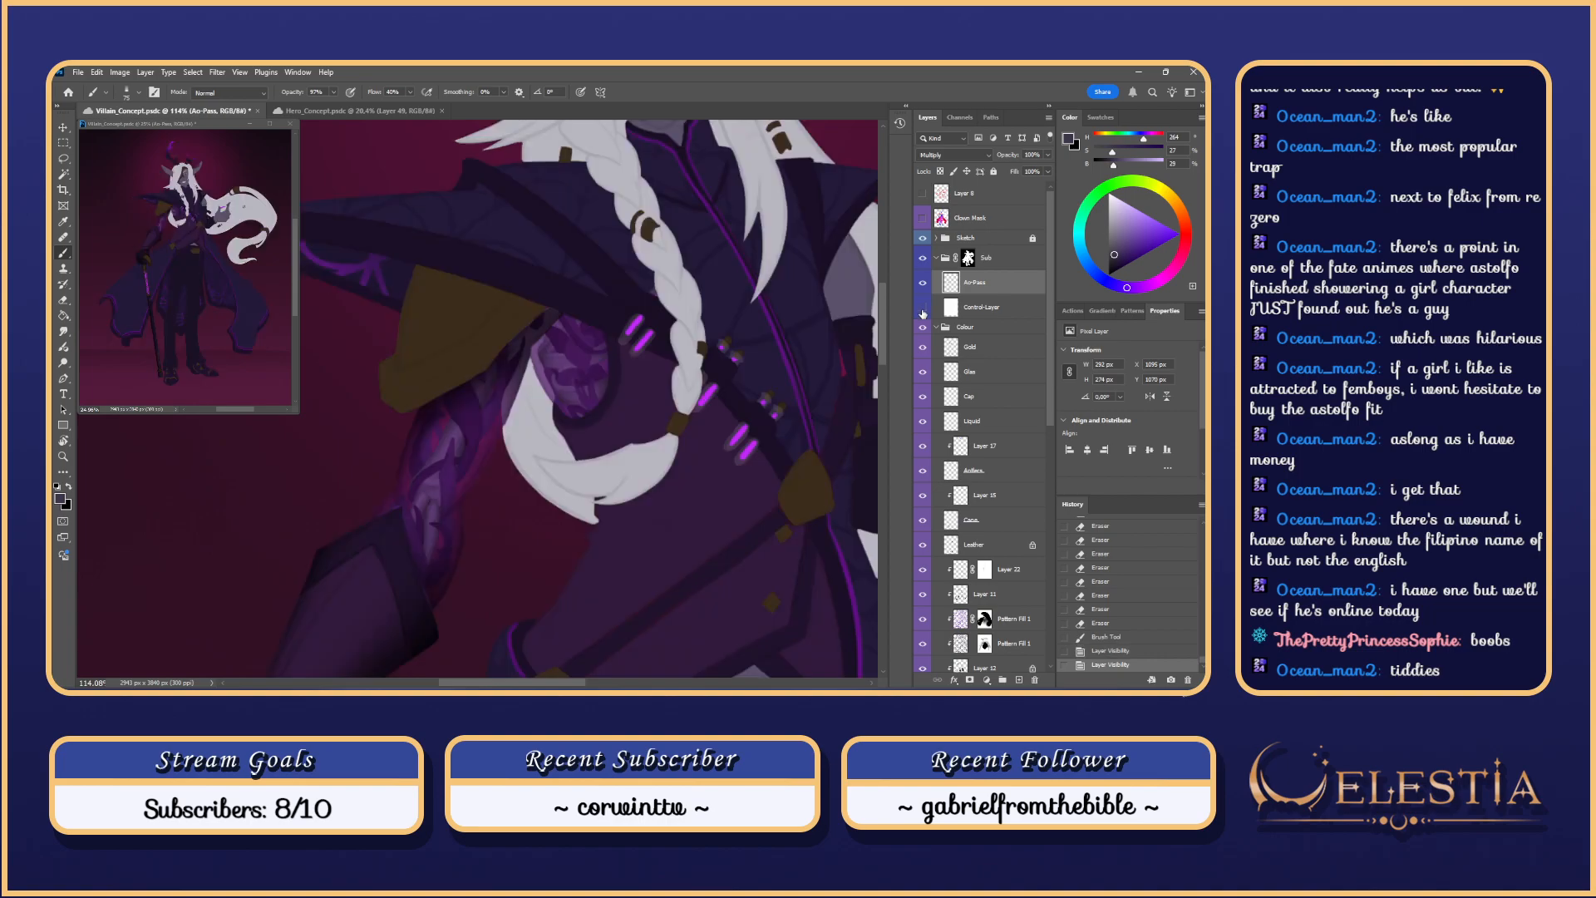
scroll(855, 196, down, 5)
scroll(855, 196, up, 2)
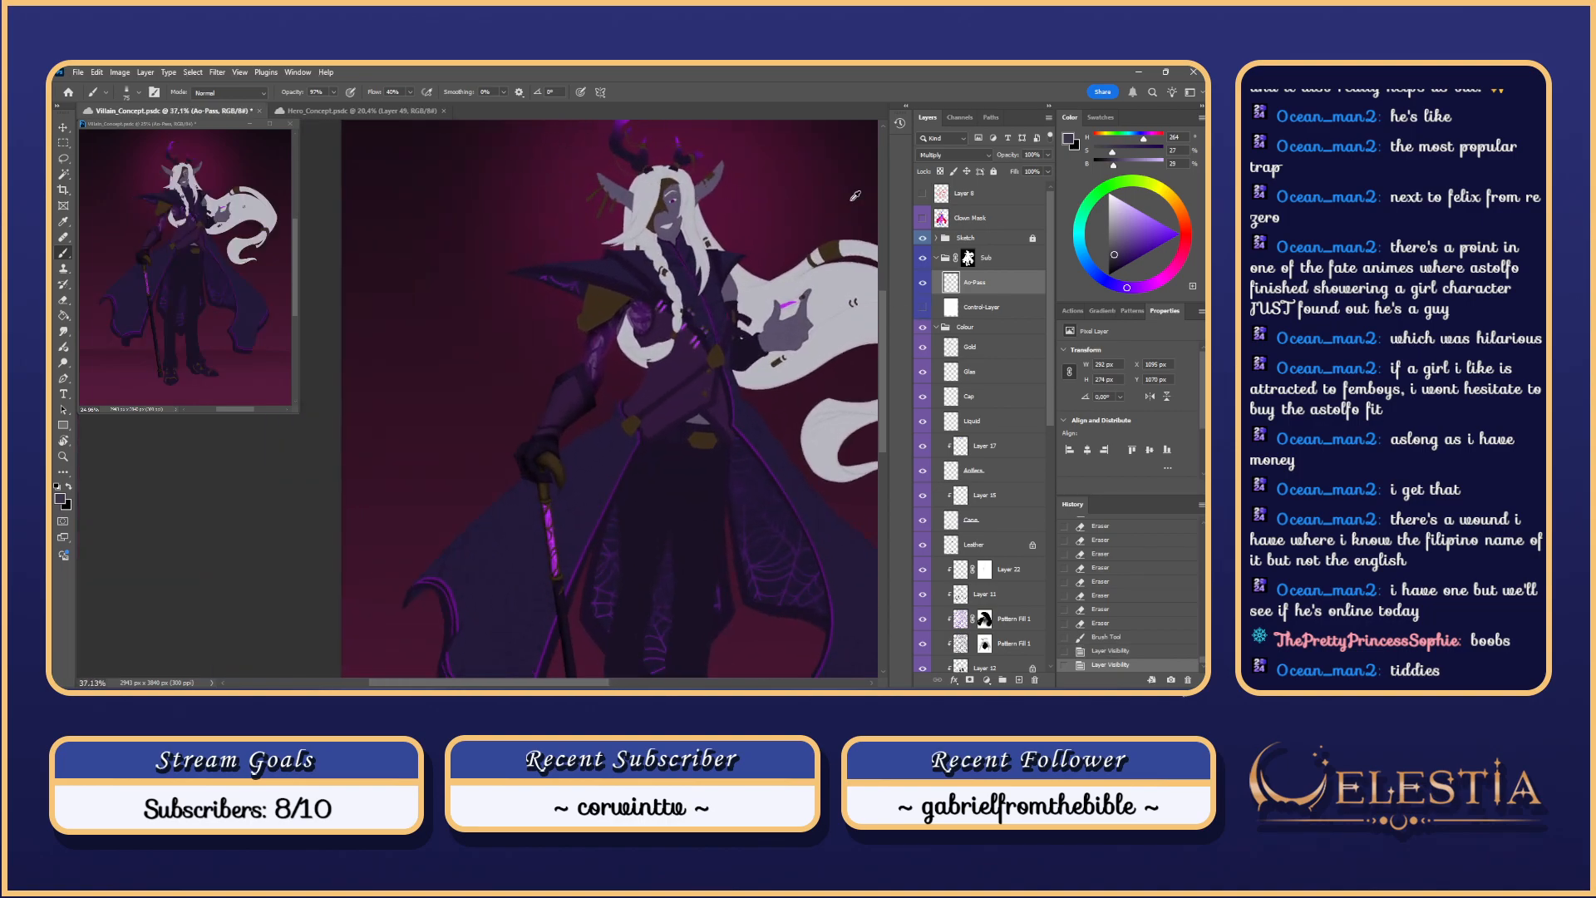
scroll(588, 438, up, 3)
drag(588, 437, 645, 374)
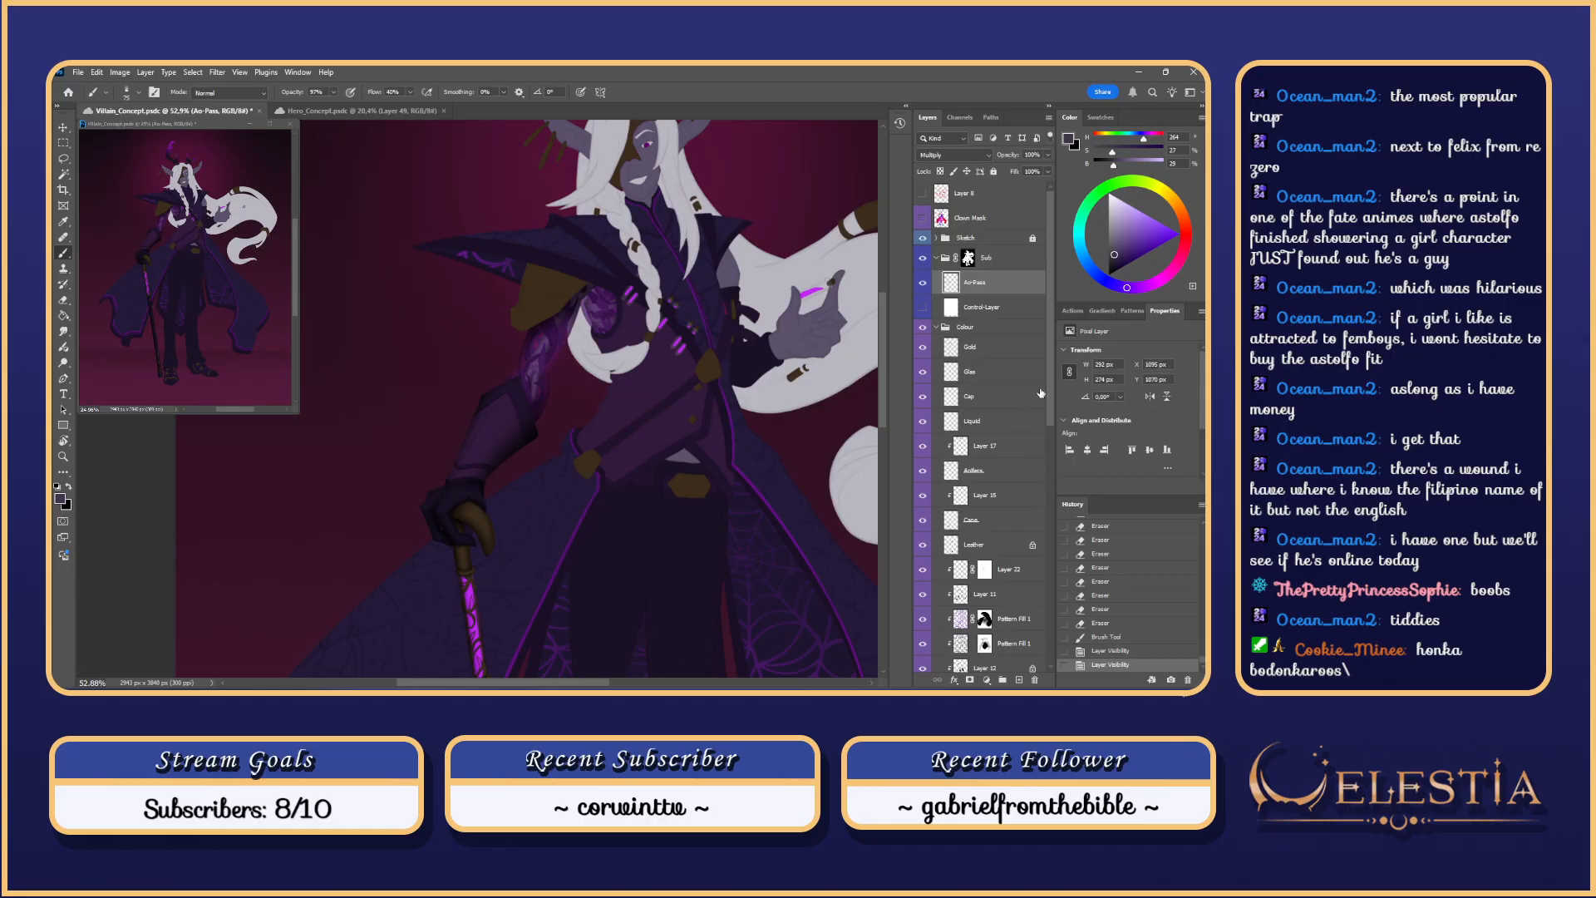
Step: Find the Plants layer and load its shapes as a selection
scroll(1049, 413, down, 3)
scroll(1047, 420, up, 2)
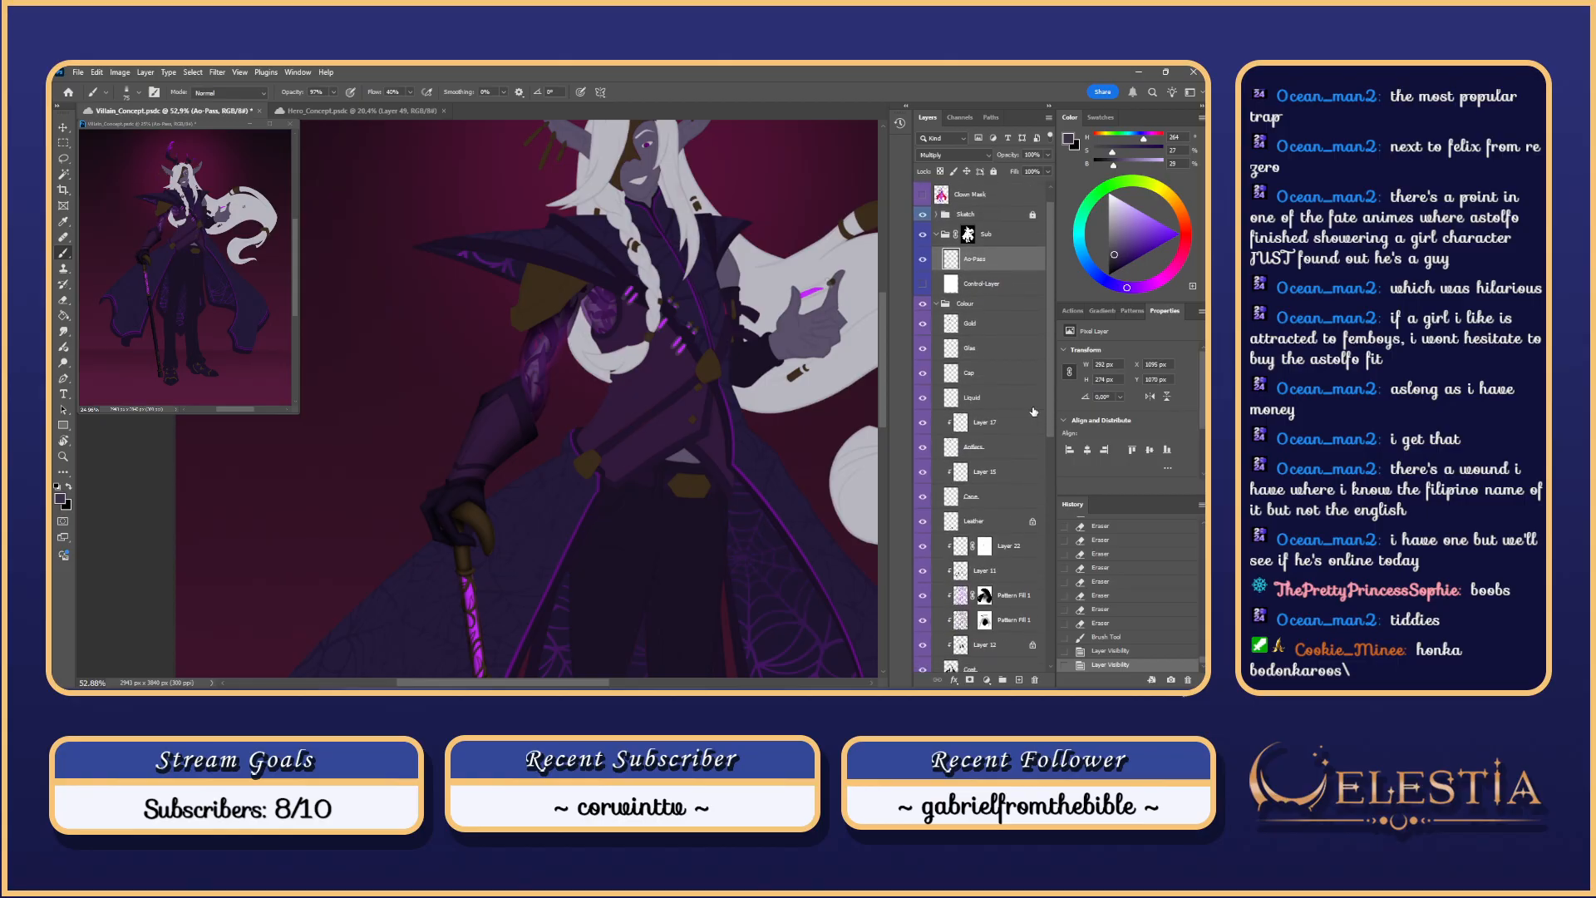
scroll(1047, 424, down, 1)
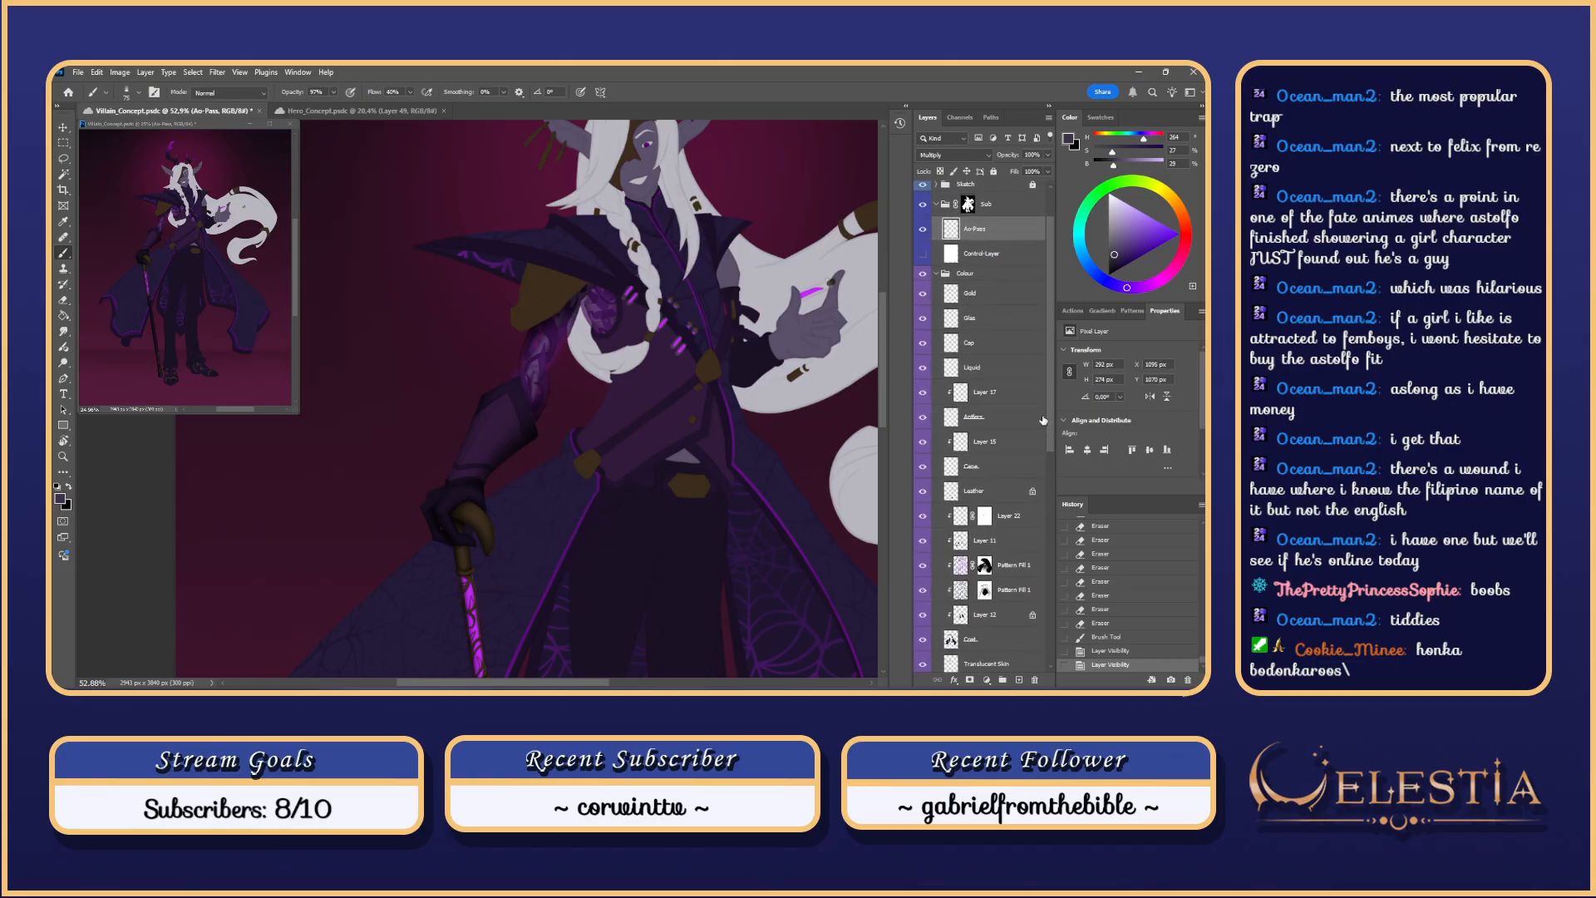
scroll(1046, 422, down, 4)
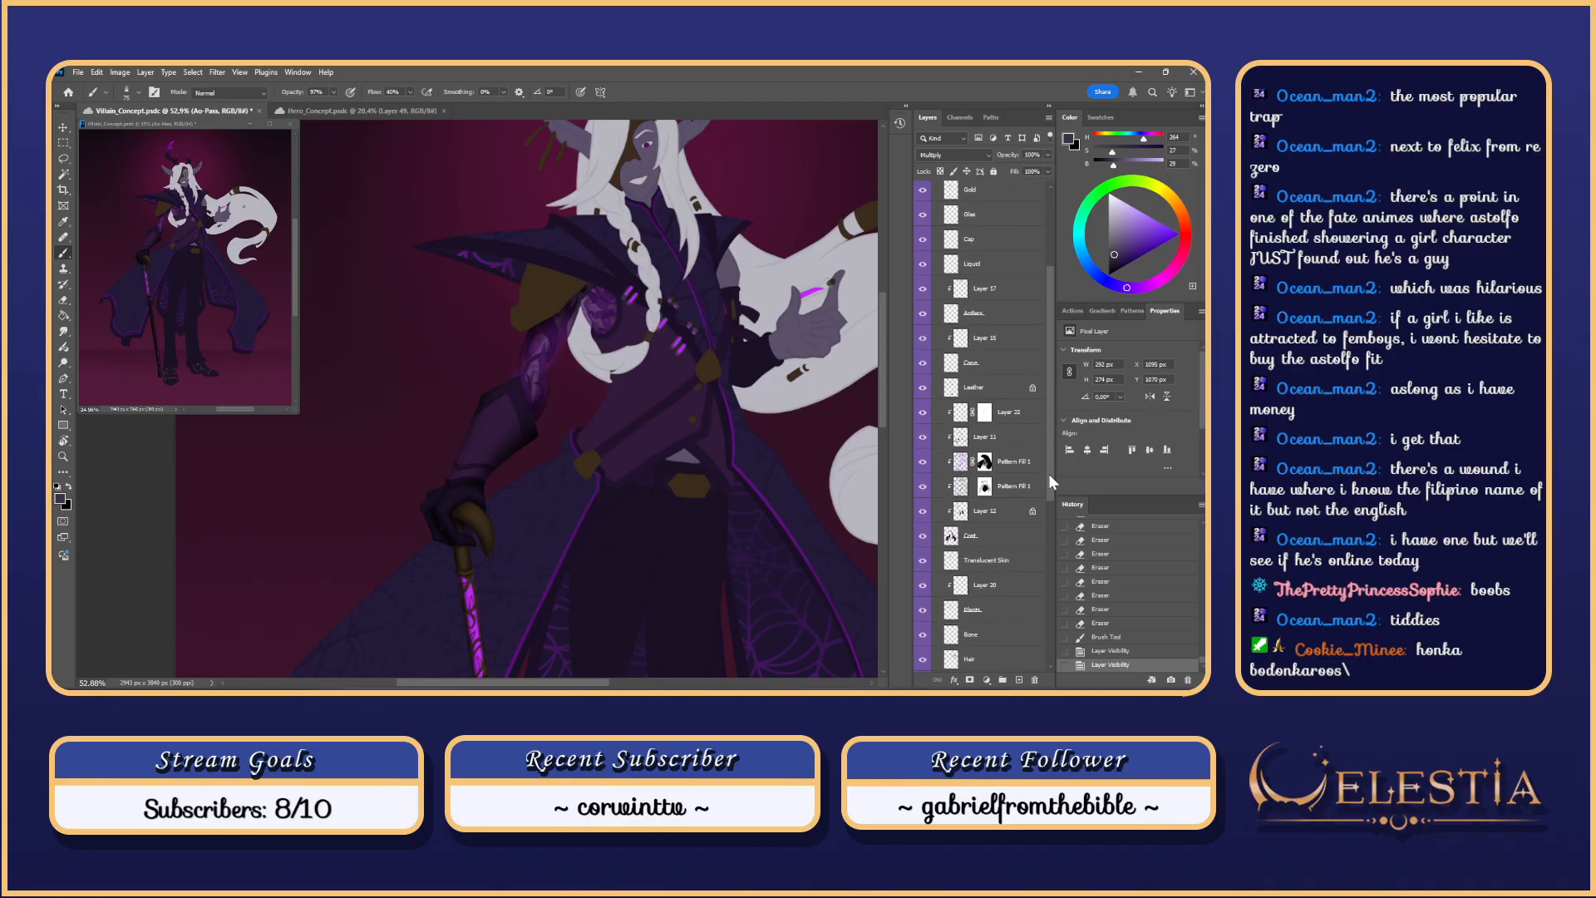
scroll(1050, 472, down, 8)
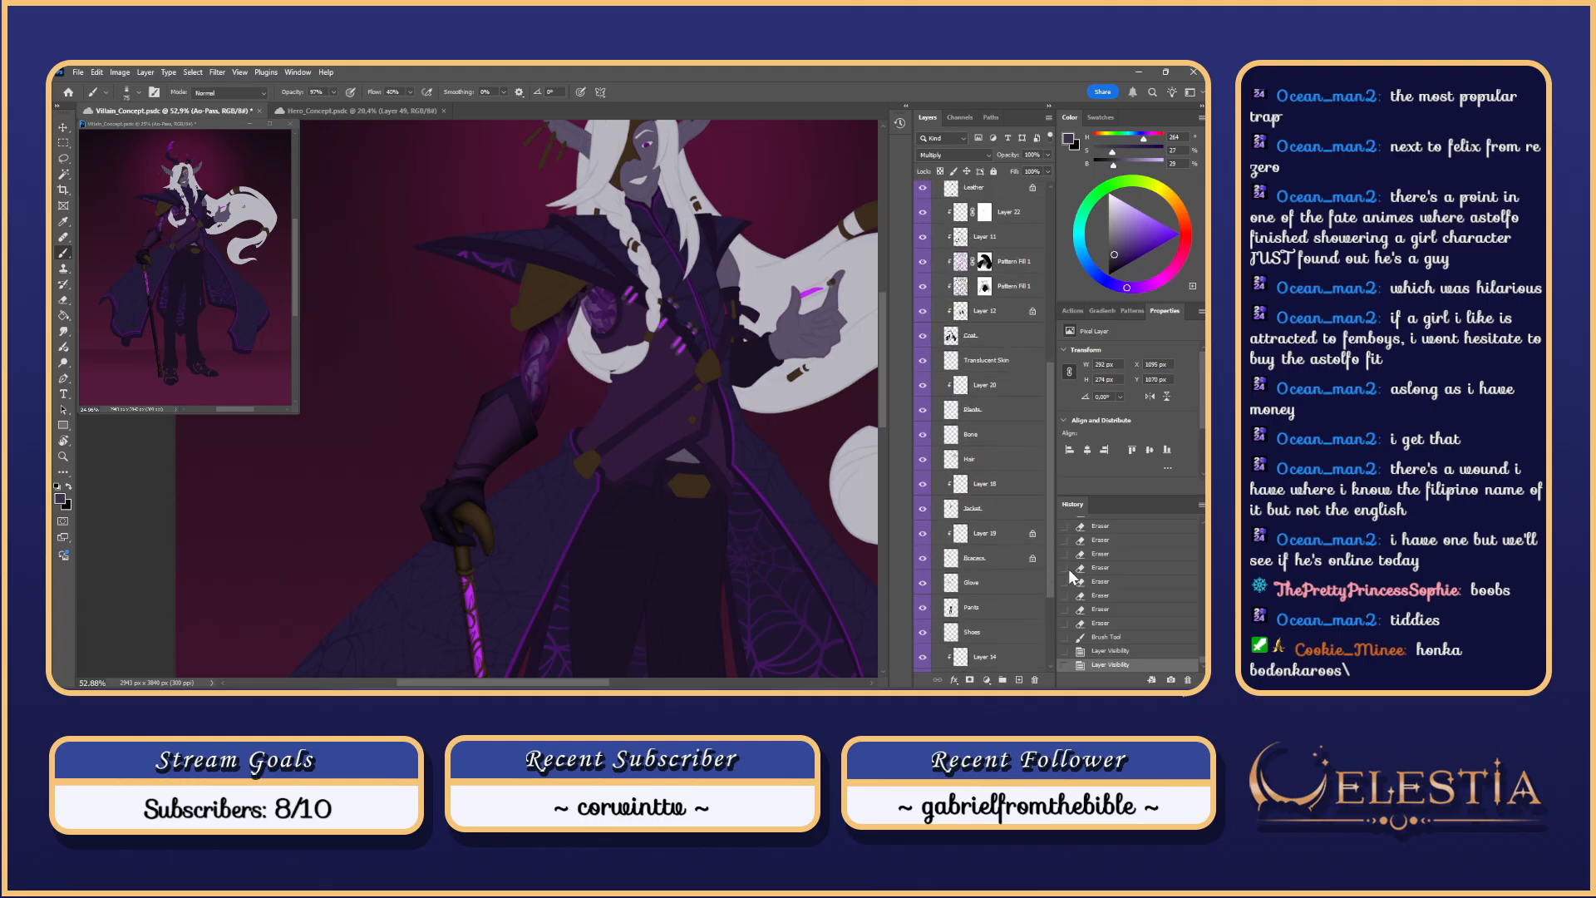
scroll(1044, 543, up, 4)
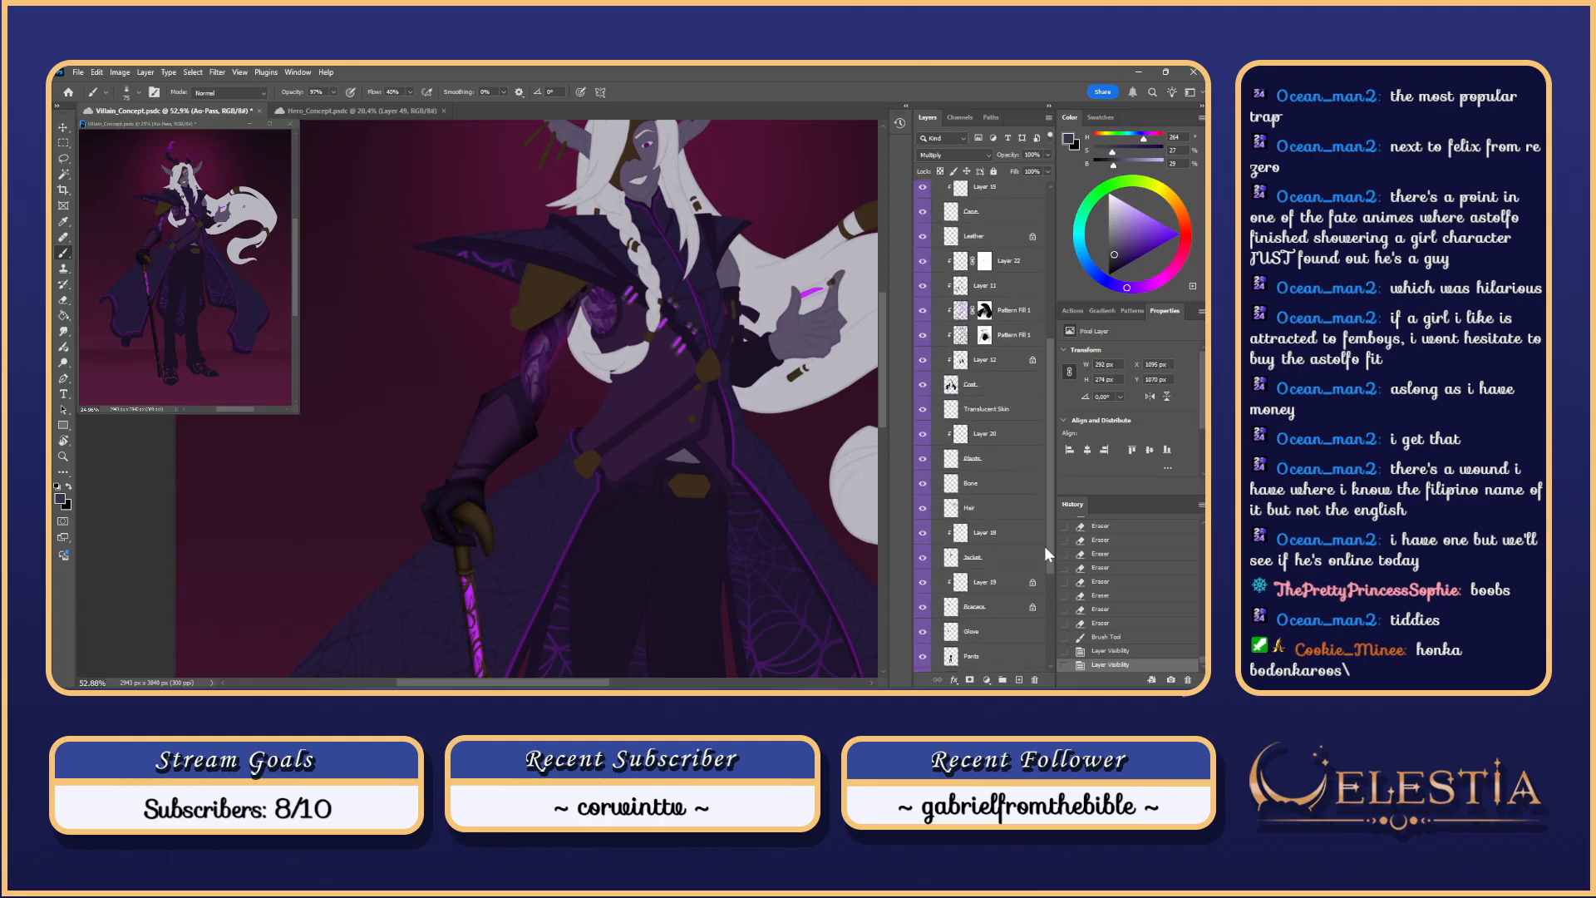
scroll(1044, 546, up, 1)
click(952, 470)
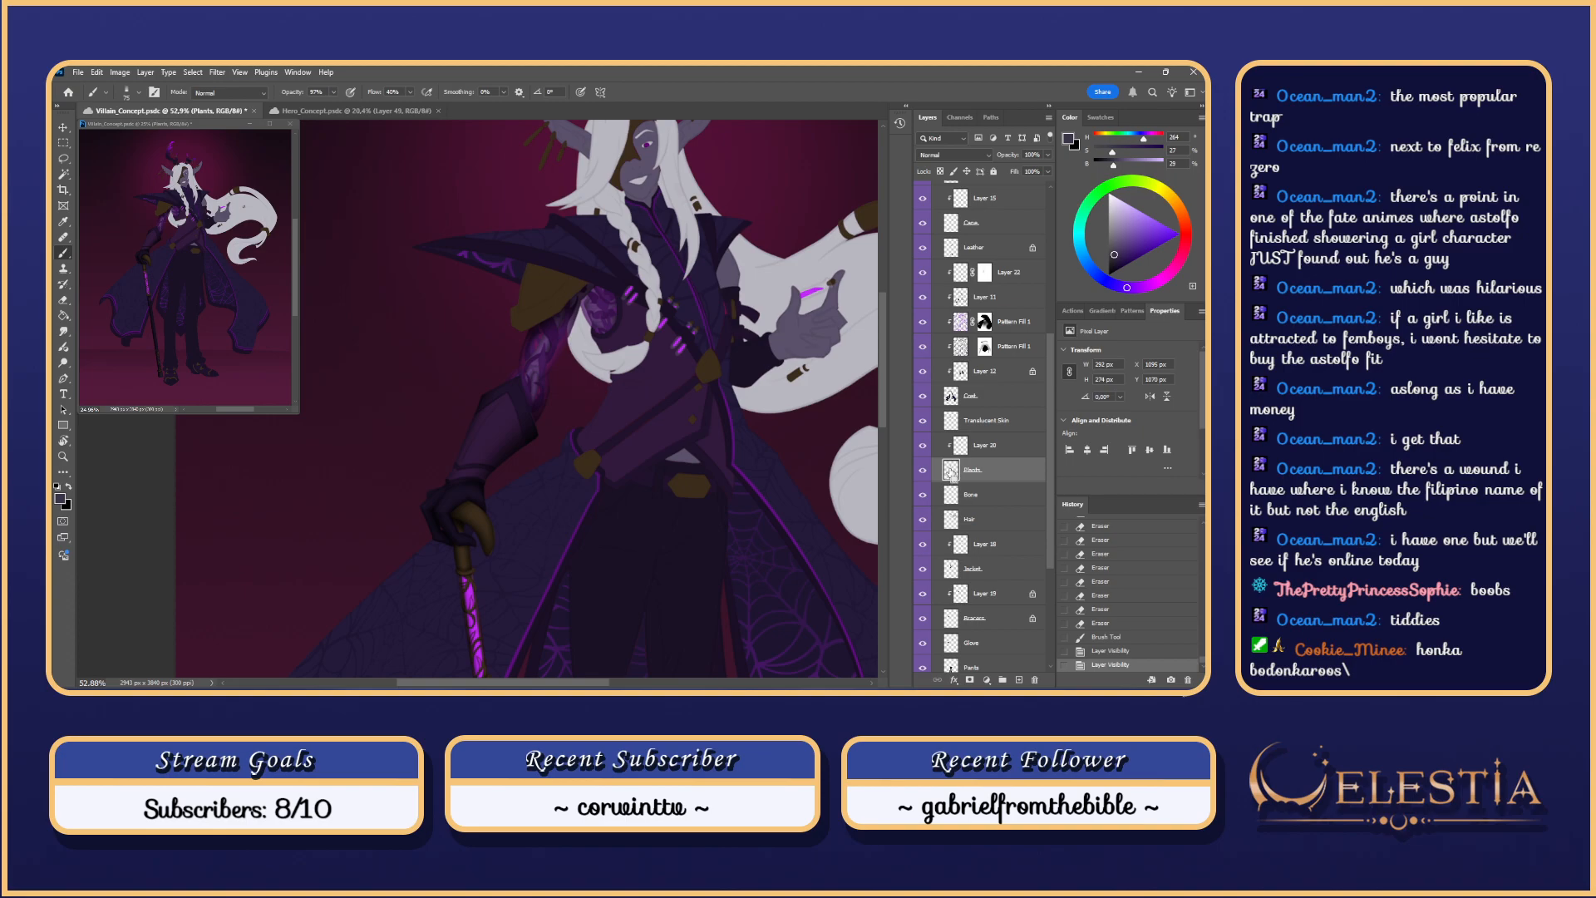
double_click(952, 474)
click(1051, 248)
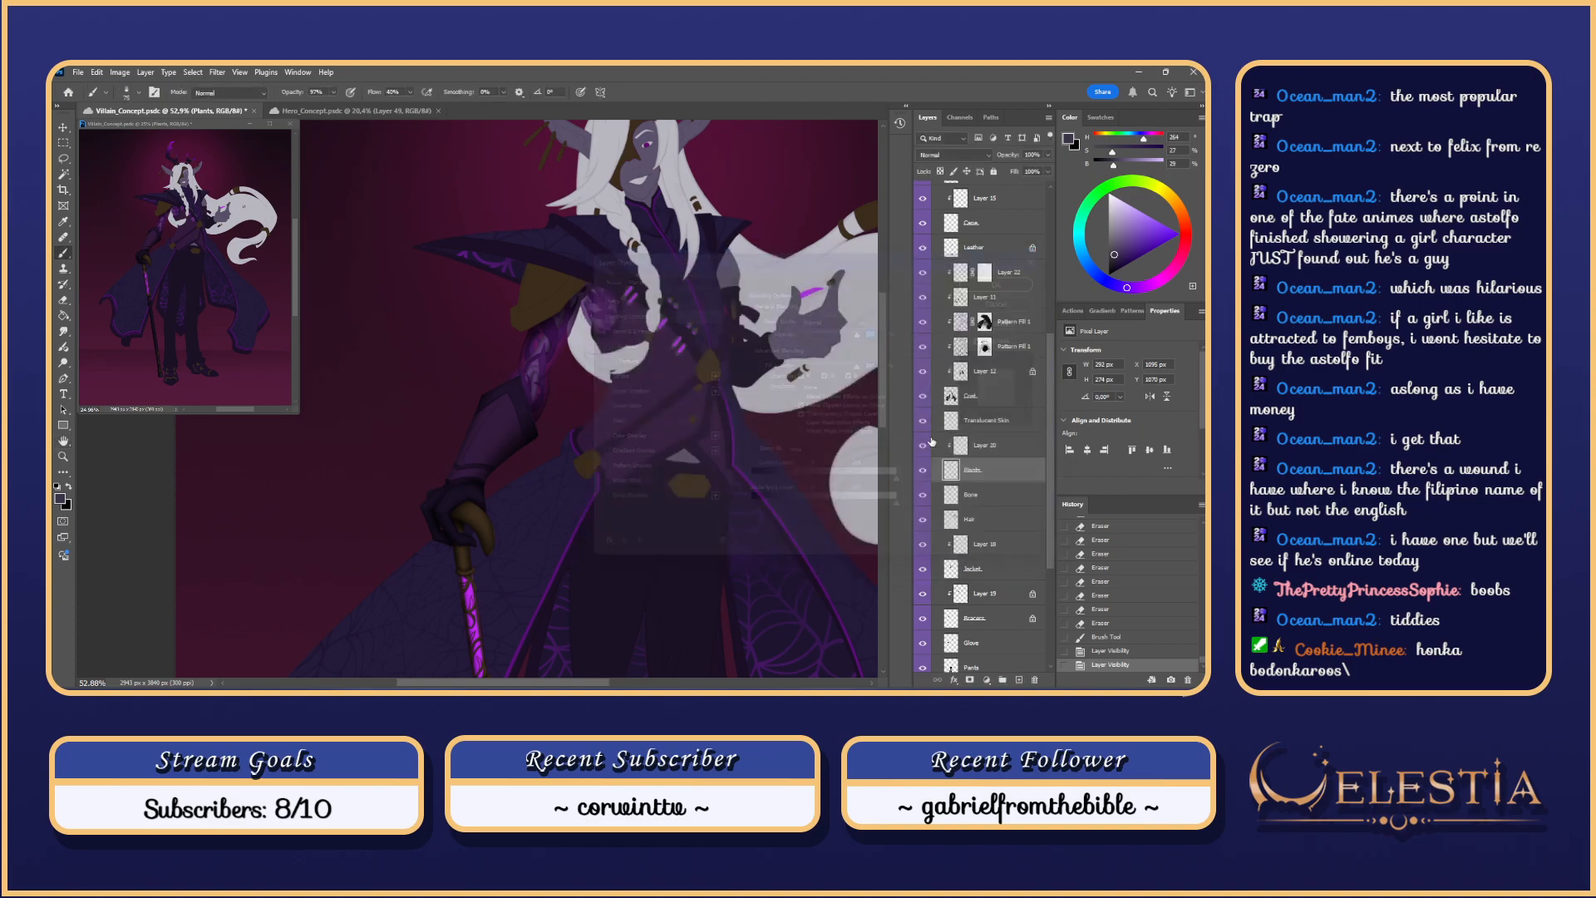
ctrl+click(950, 479)
double_click(950, 470)
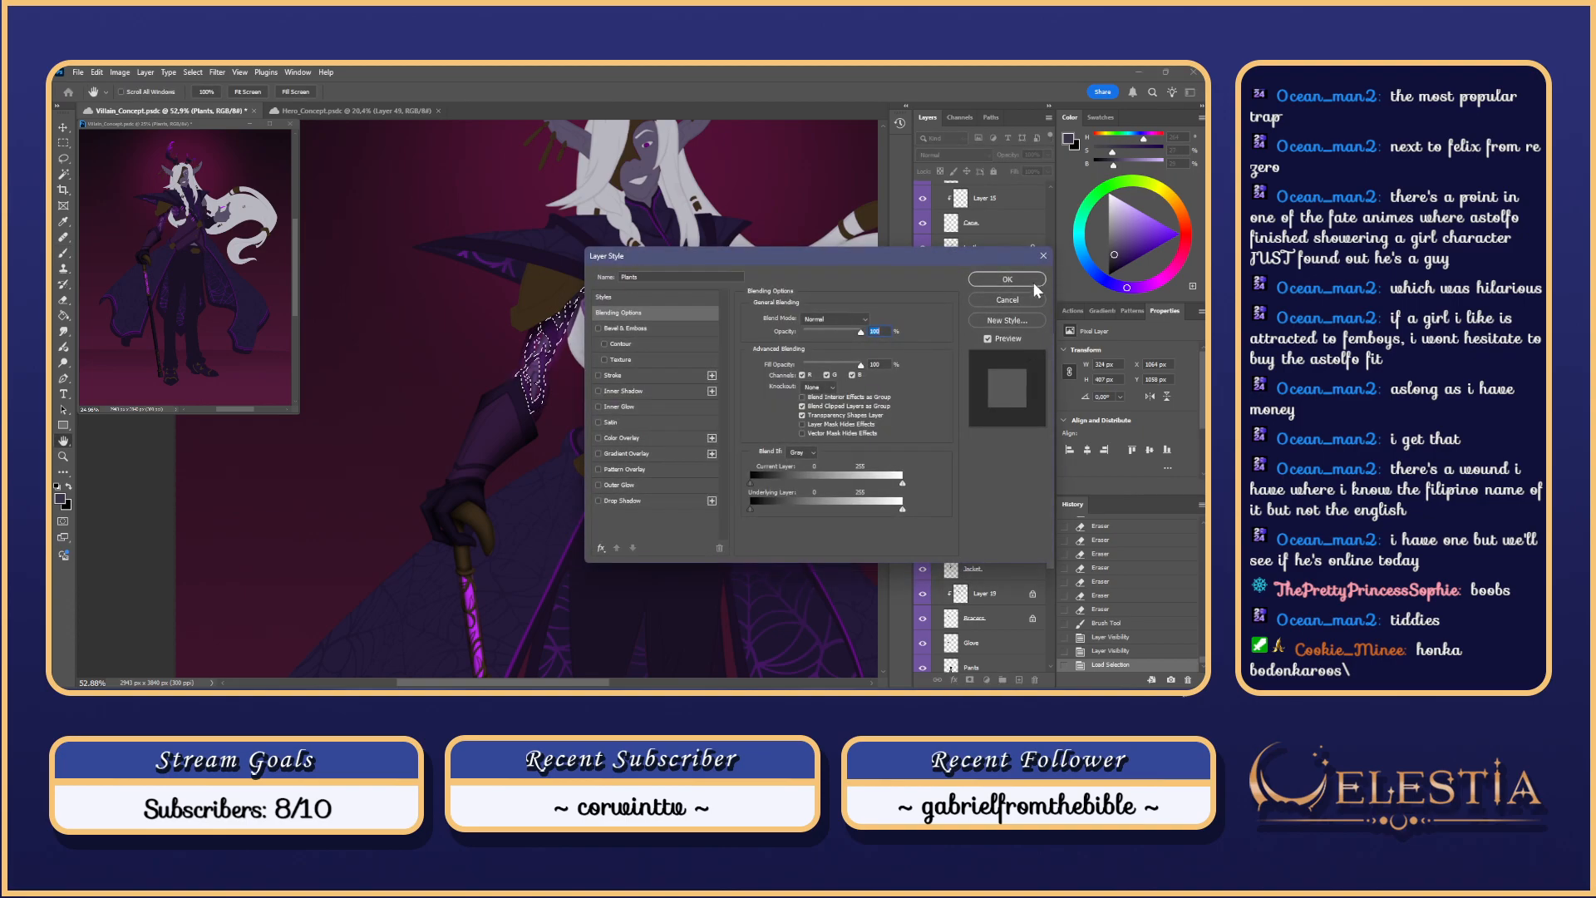
click(1031, 281)
Step: Delete the Bone layer's paint inside the Plants selection, then reselect the Plants layer
click(981, 494)
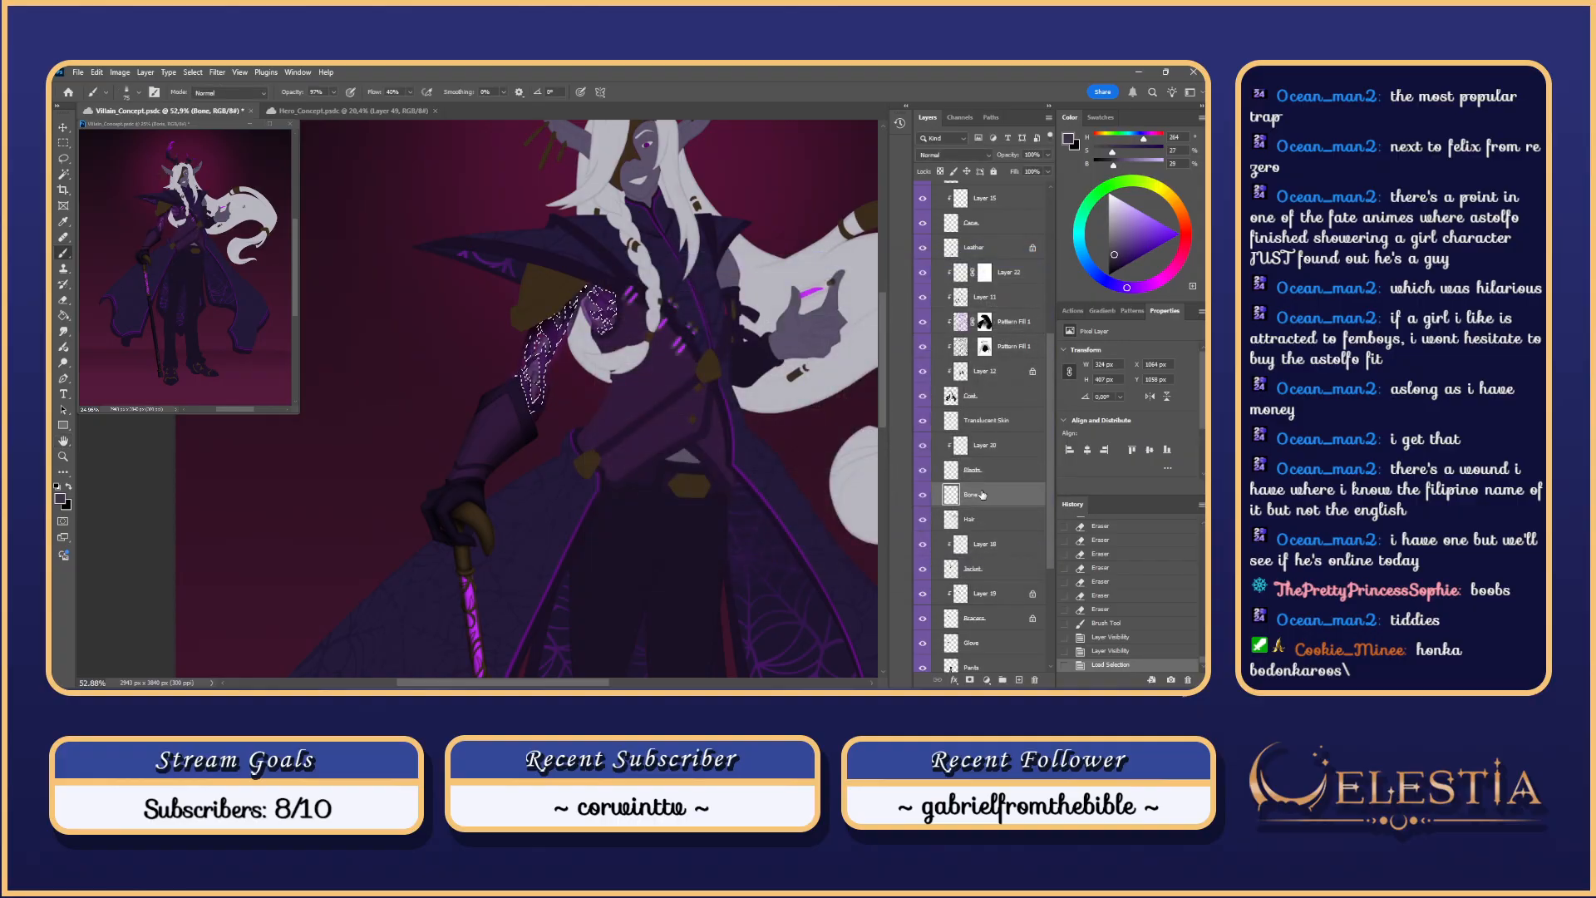
key(Delete)
key(Delete)
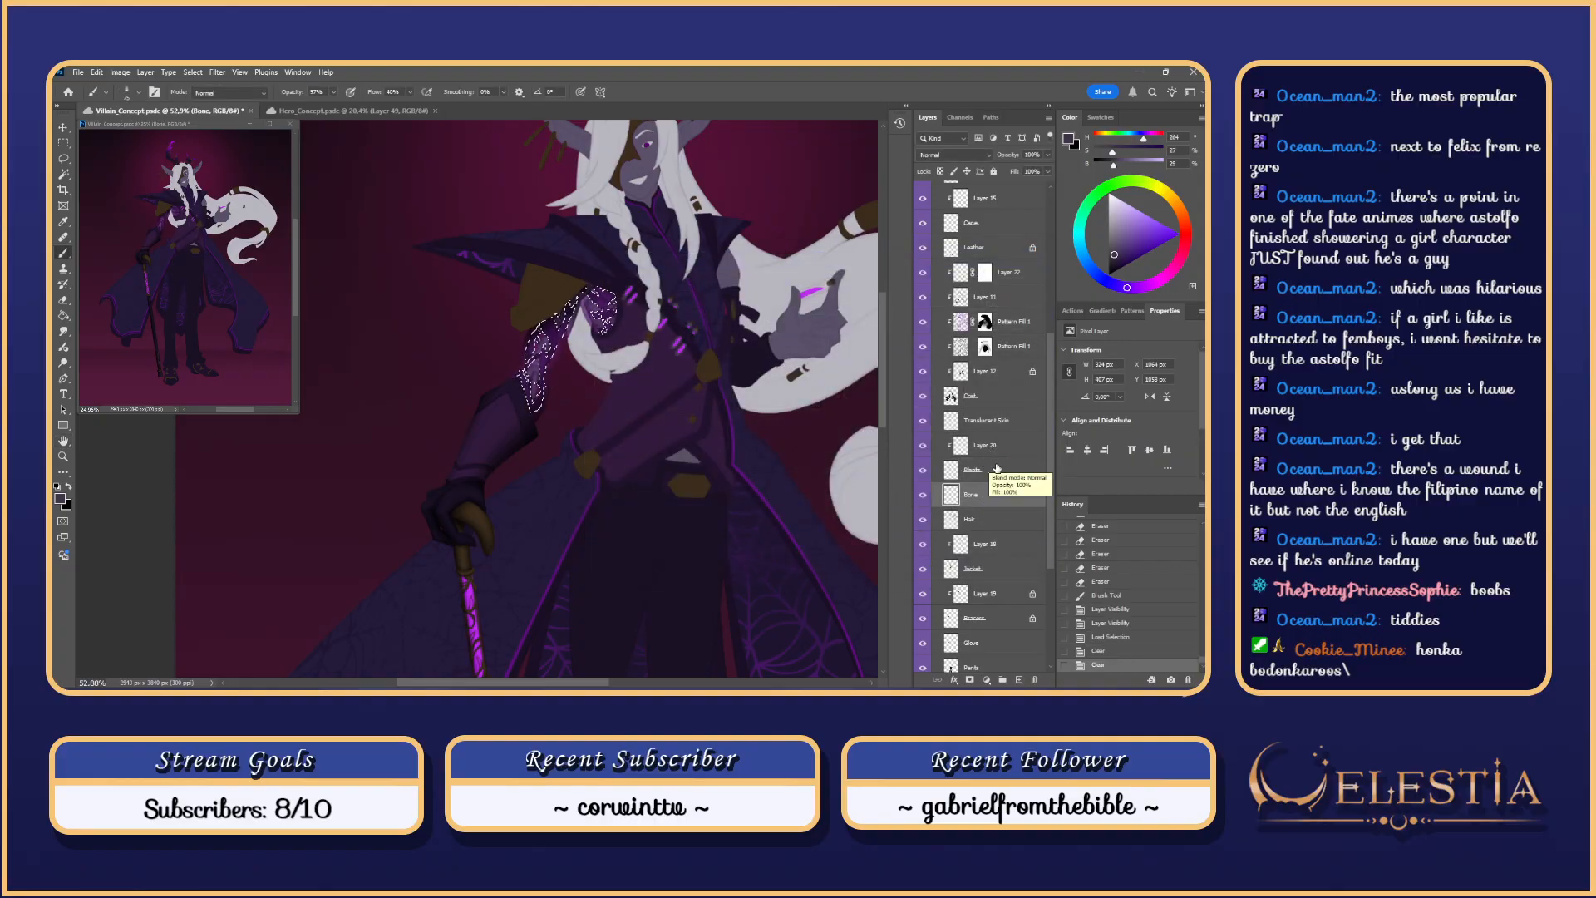
click(997, 468)
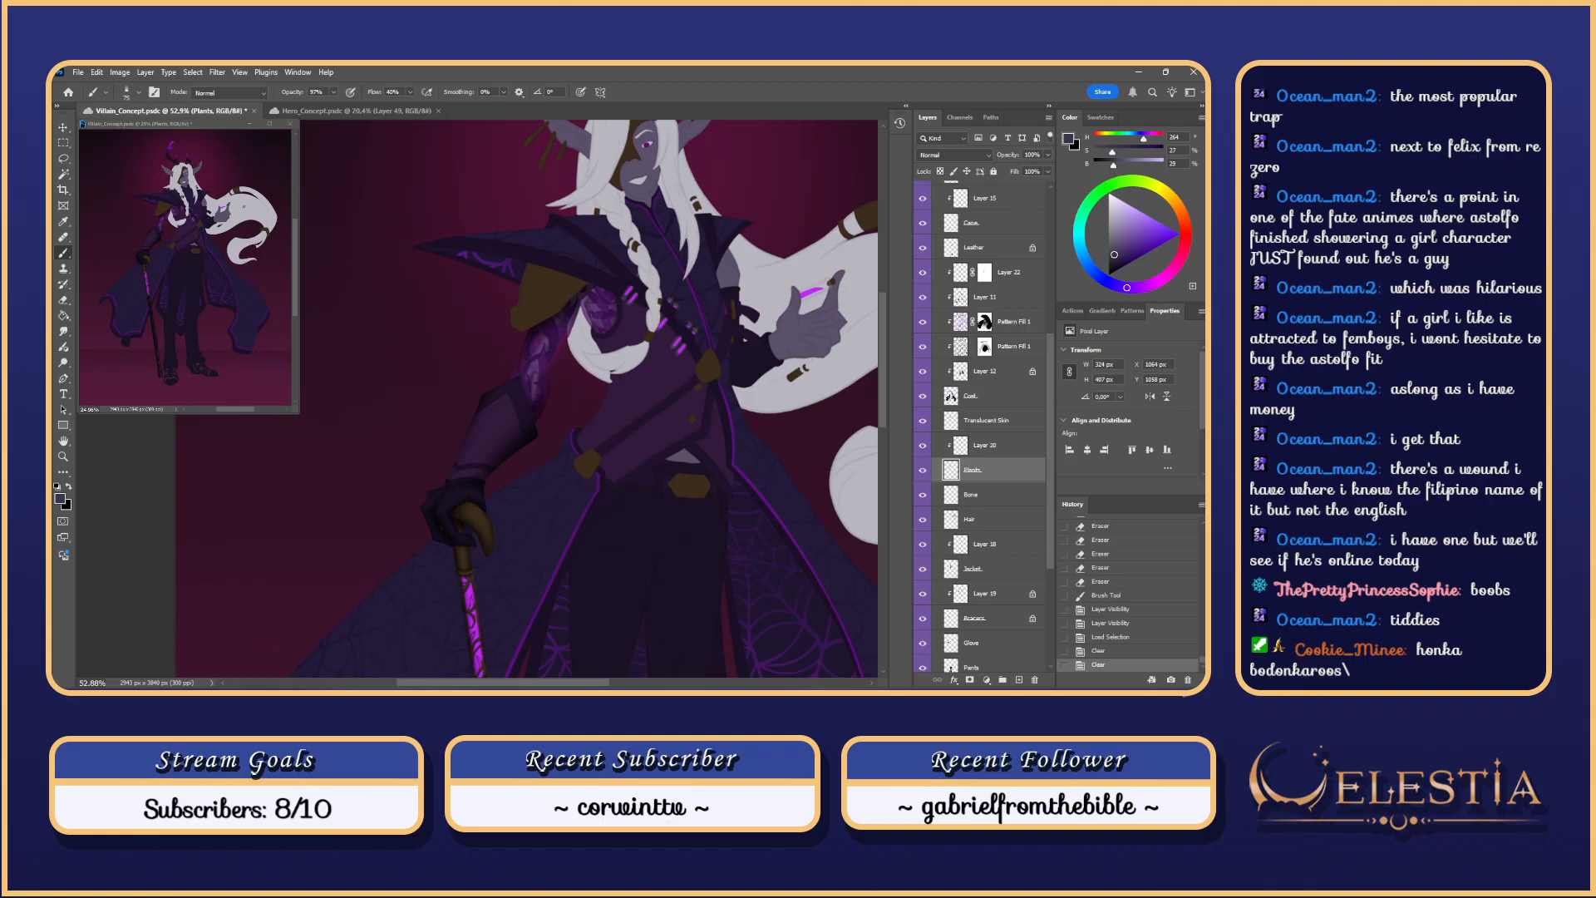
drag(624, 308, 731, 318)
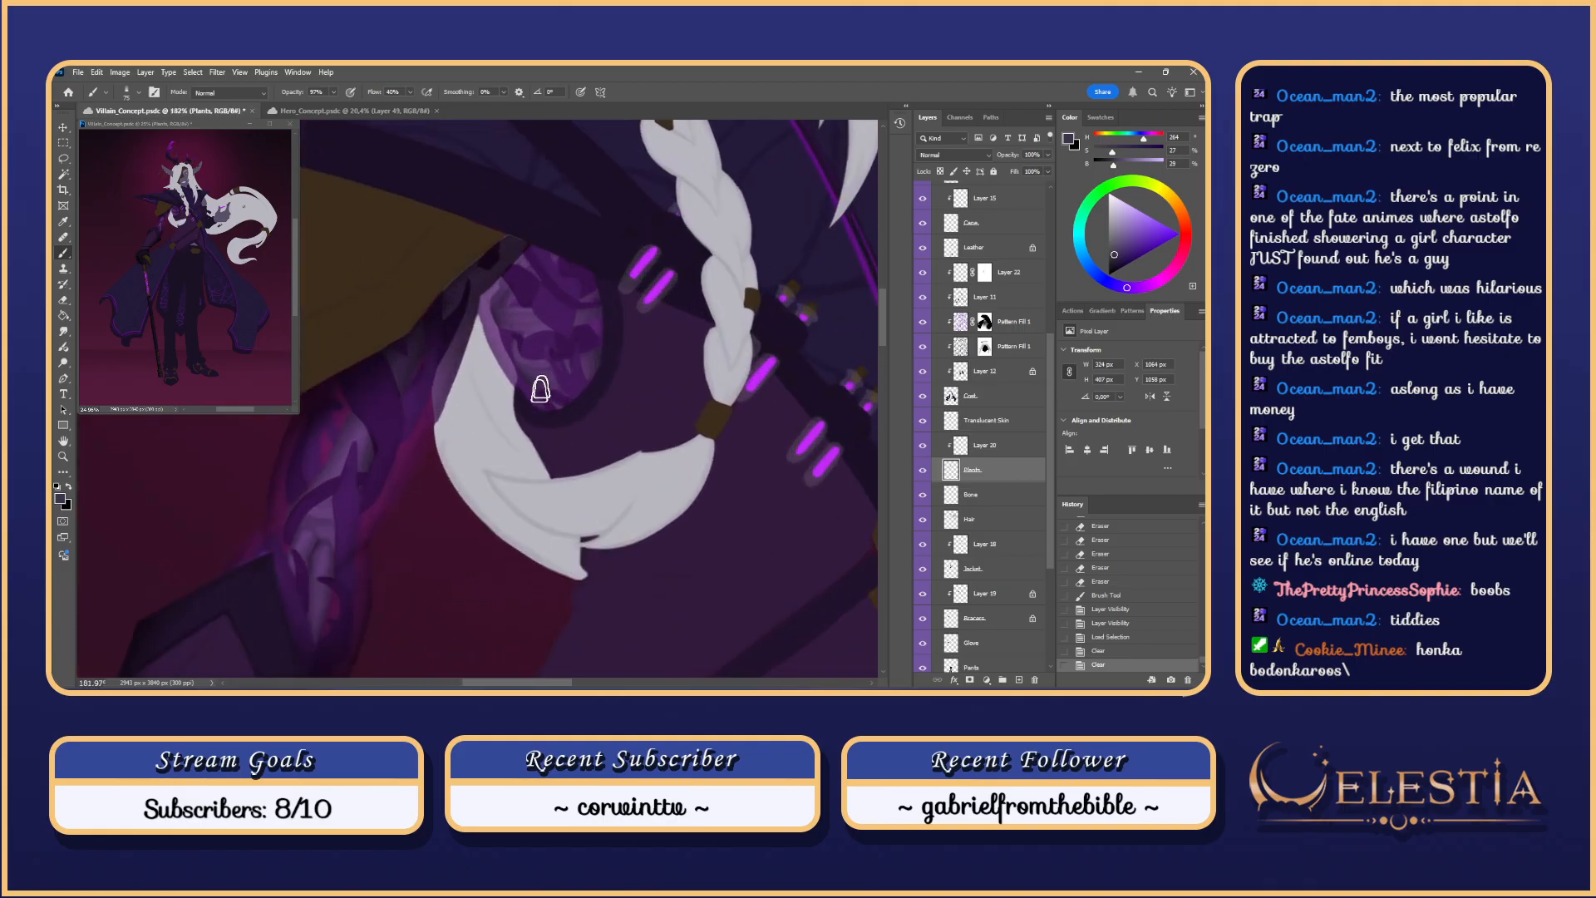
Step: Frame the forearm plates, set black as the paint colour and select the Ao-Pass layer
drag(444, 529, 597, 383)
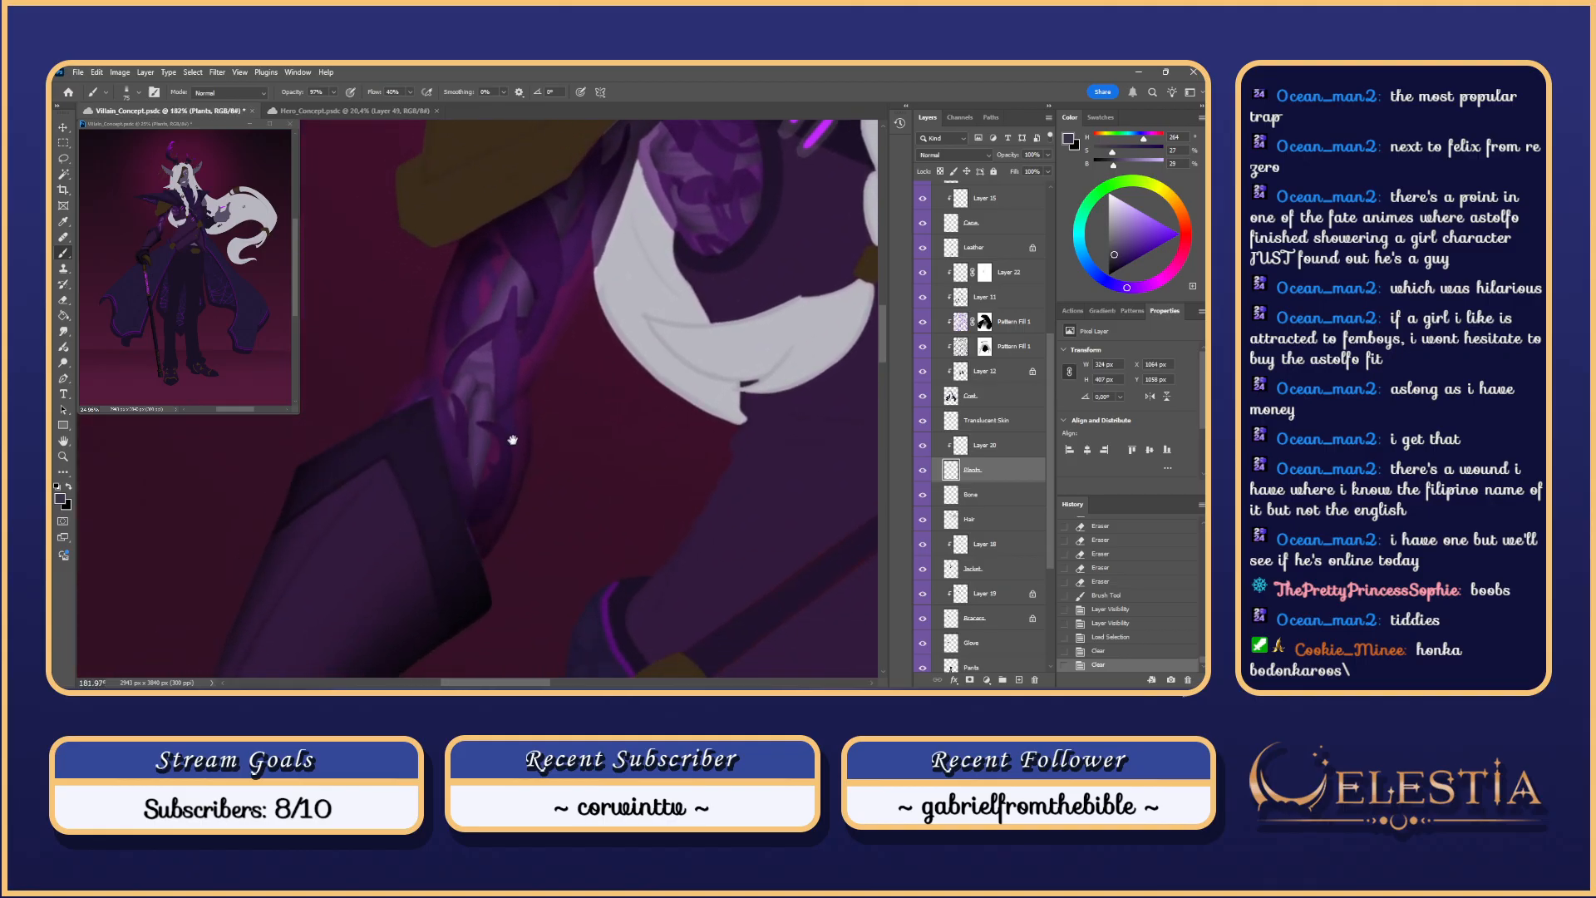
drag(510, 438, 562, 456)
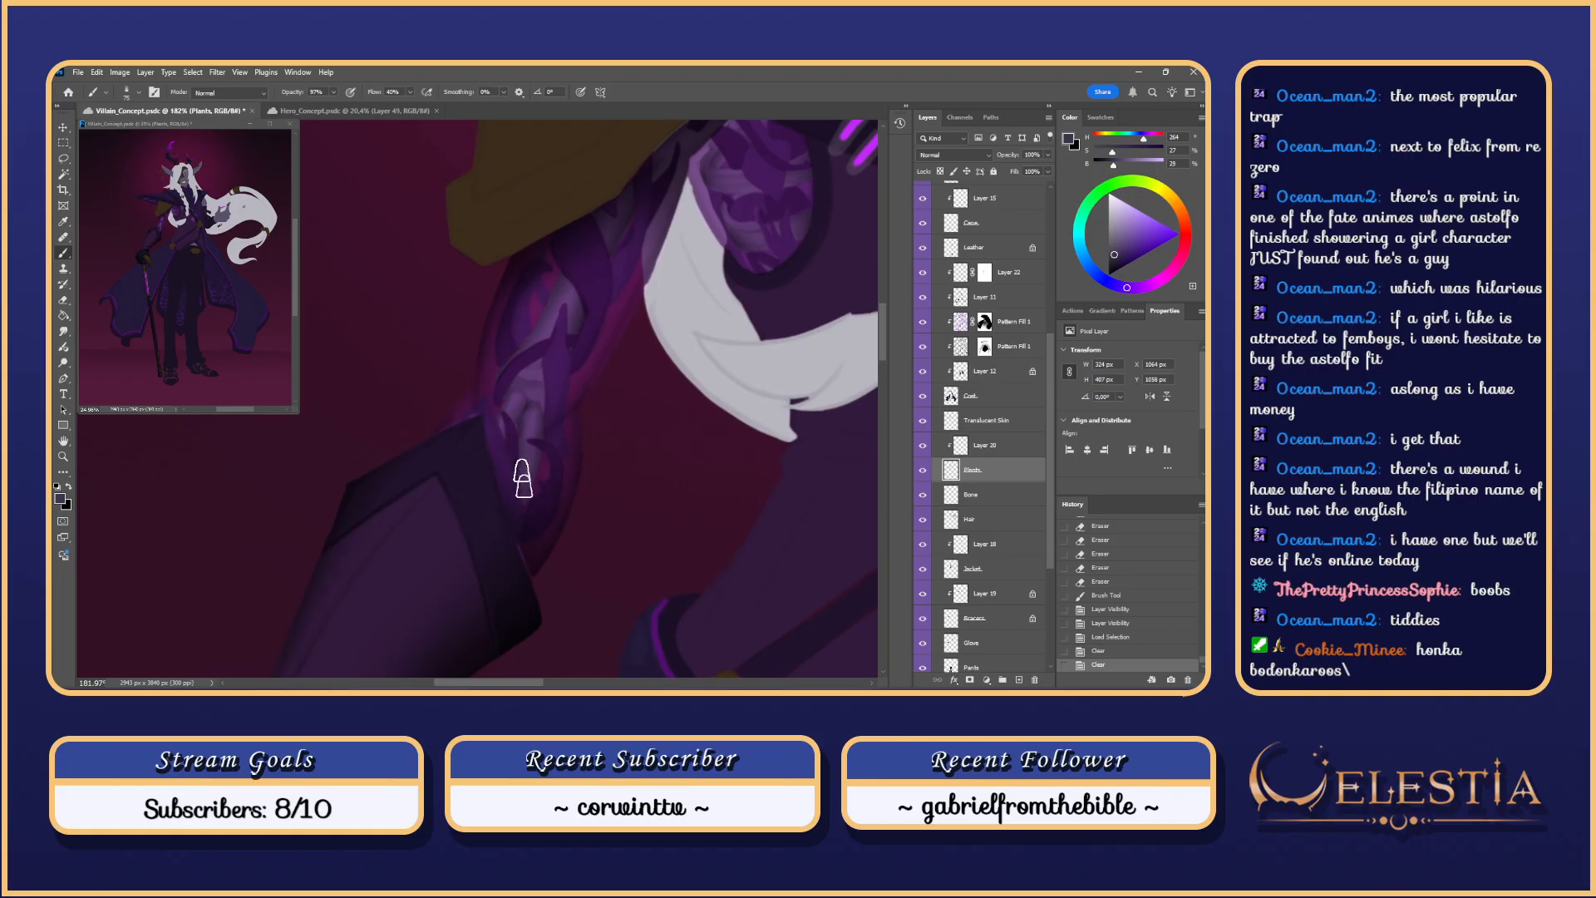
scroll(511, 502, up, 1)
drag(513, 492, 544, 491)
mouse_move(531, 497)
mouse_down()
mouse_move(561, 487)
mouse_move(516, 547)
mouse_move(498, 425)
mouse_move(526, 551)
mouse_move(494, 447)
mouse_move(513, 593)
mouse_move(495, 449)
mouse_move(503, 494)
mouse_up()
key(ctrl+z)
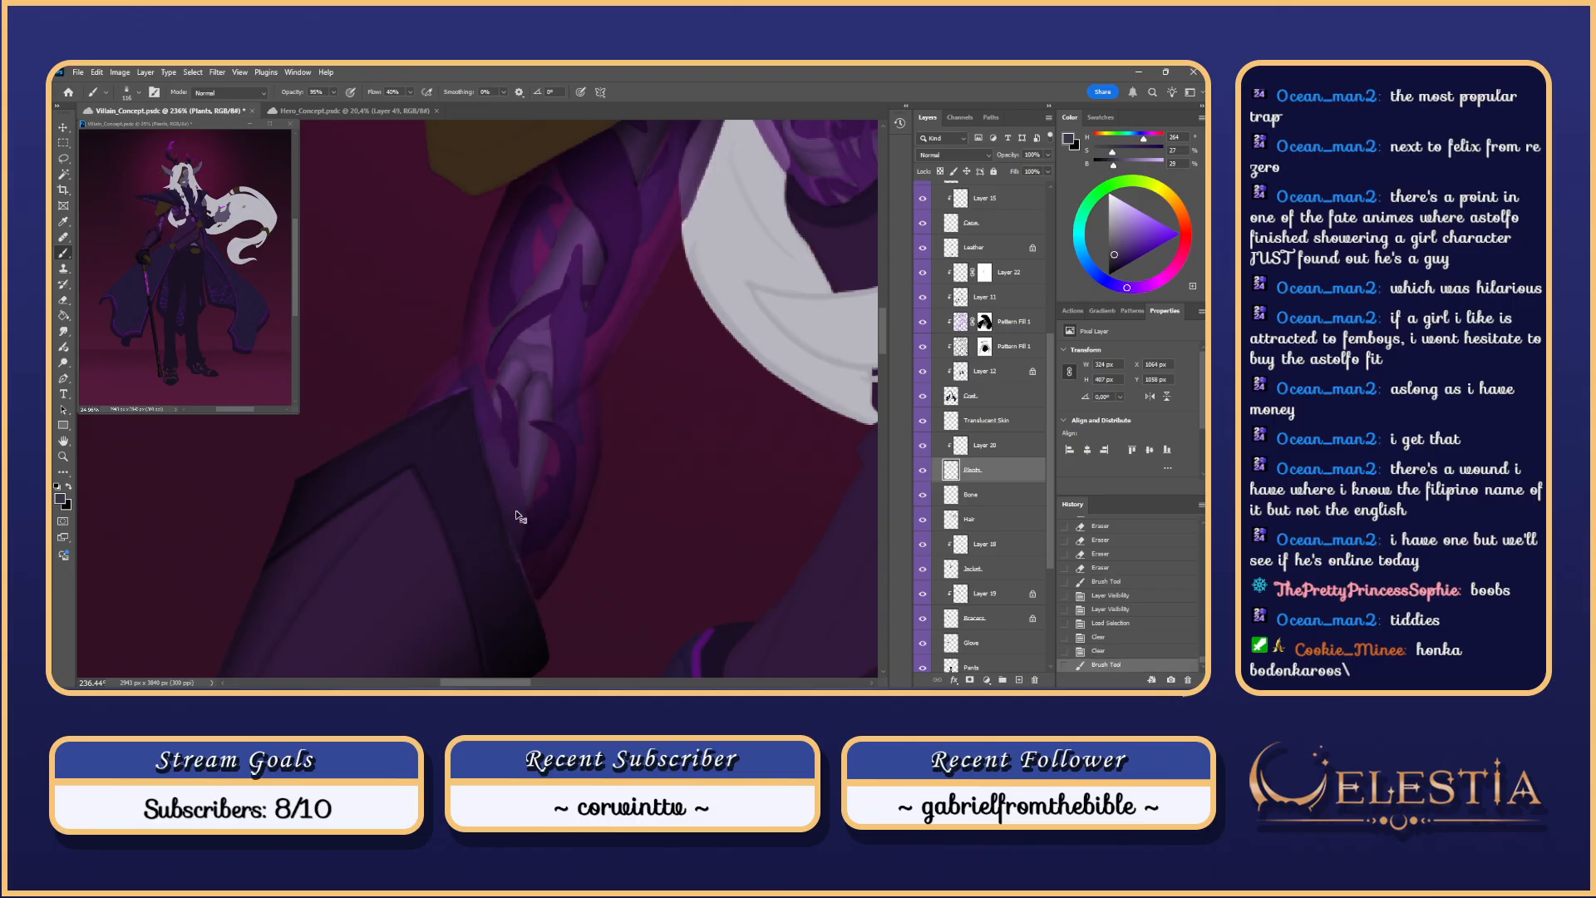
key(ctrl+z)
click(1109, 275)
drag(1052, 457, 1053, 316)
click(994, 289)
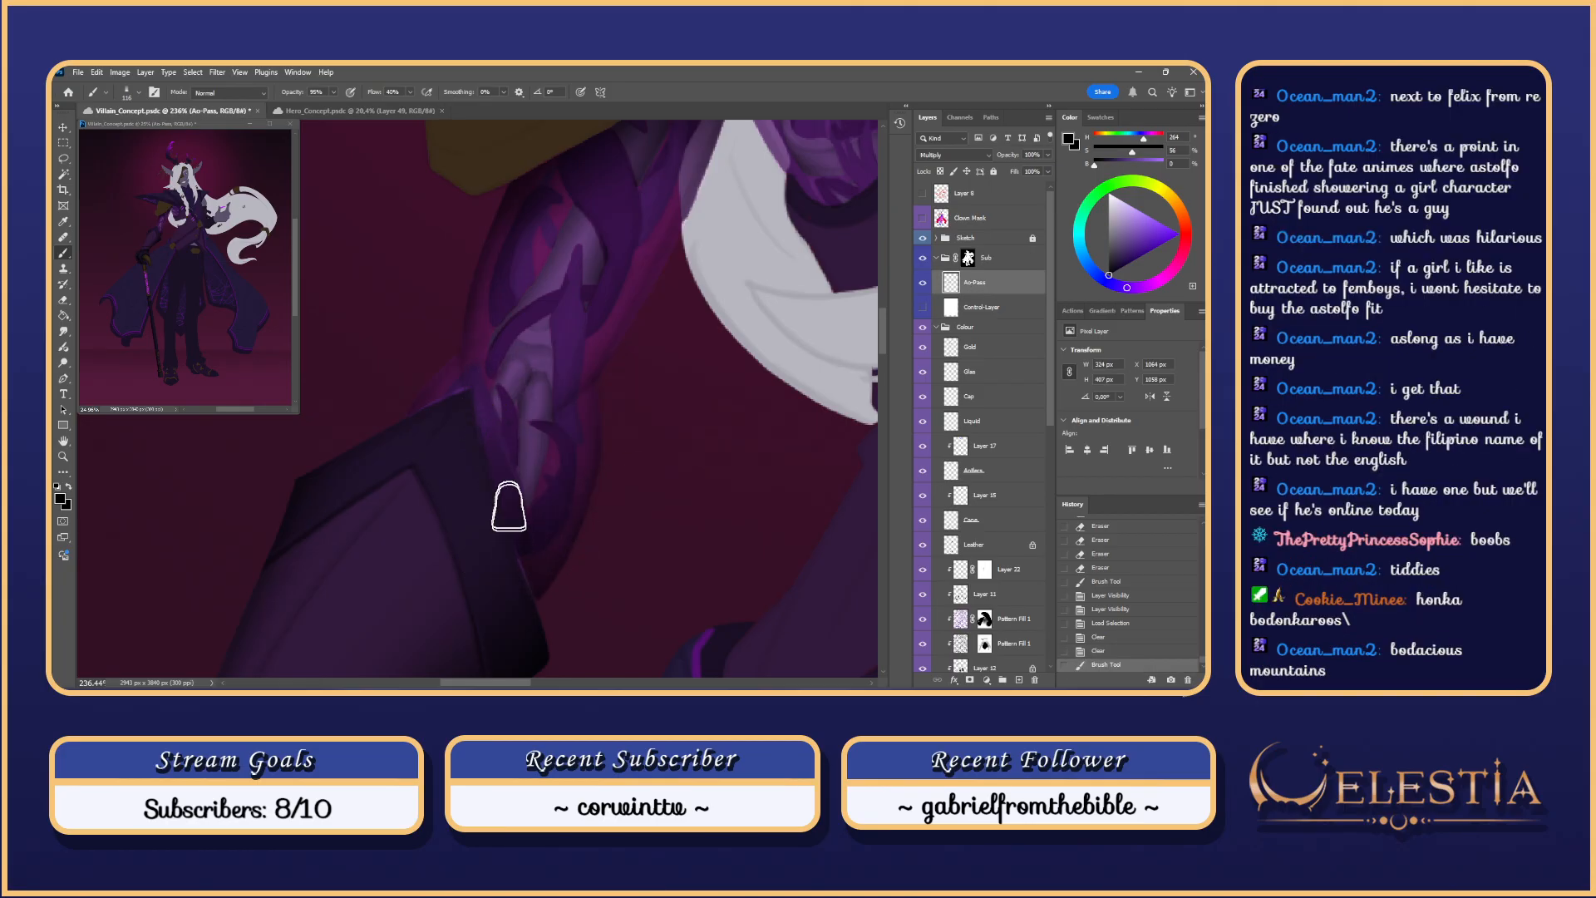
Step: Darken the arm plates with first shading strokes and compare them in the greyscale value check
mouse_move(517, 527)
alt+mouse_down()
mouse_move(531, 527)
mouse_move(489, 422)
alt+mouse_up()
key(ctrl+z)
alt+drag(502, 491, 520, 523)
drag(497, 458, 483, 400)
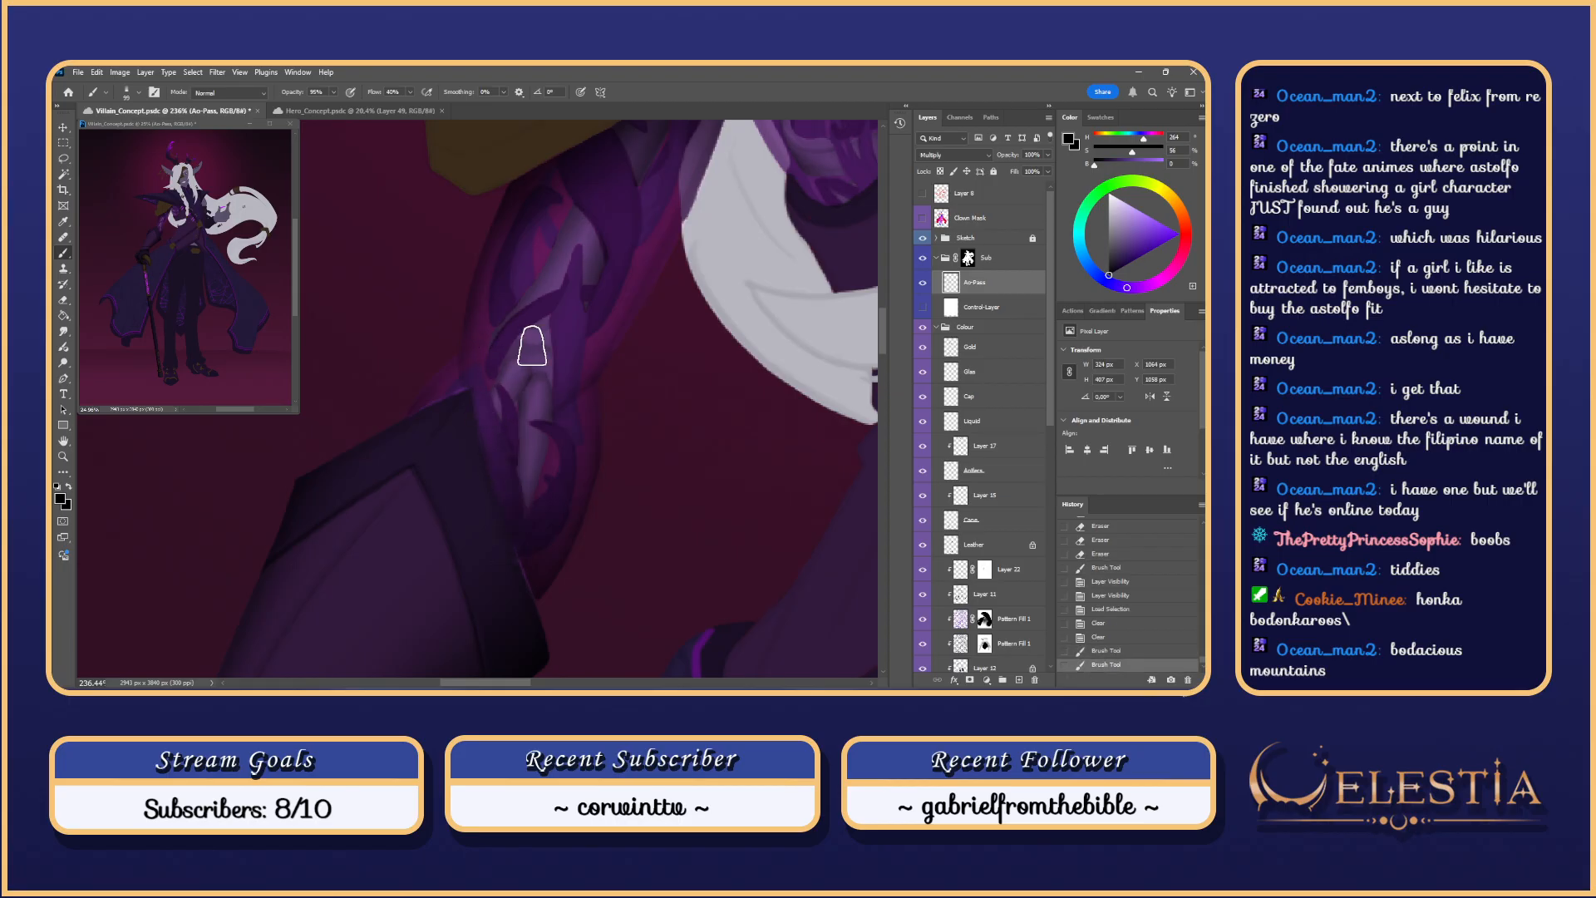
click(923, 307)
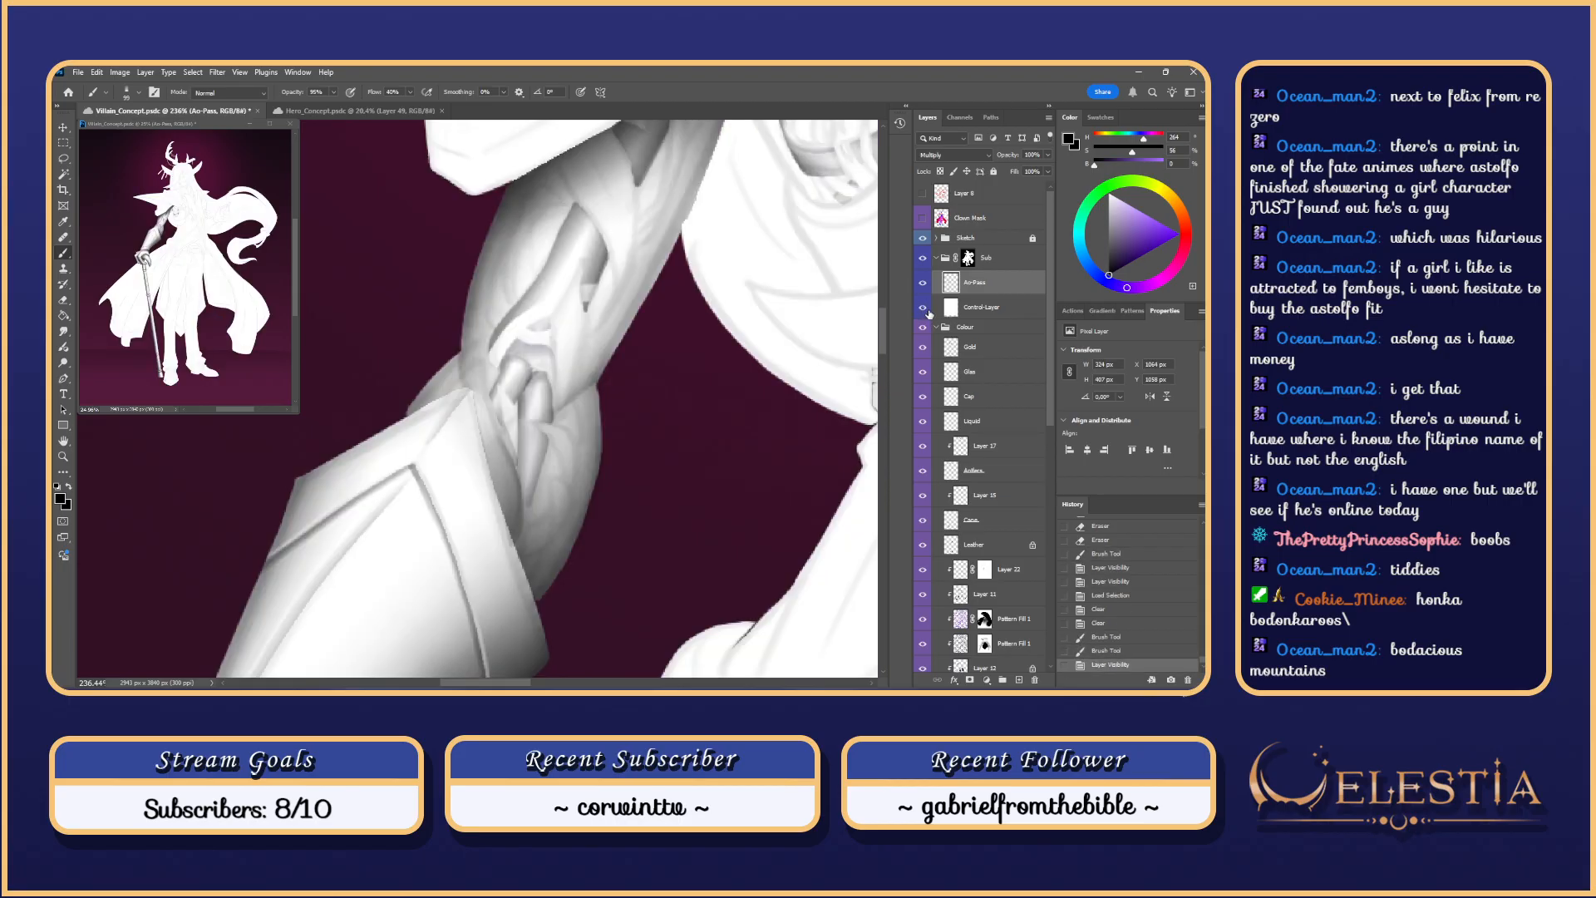
click(923, 307)
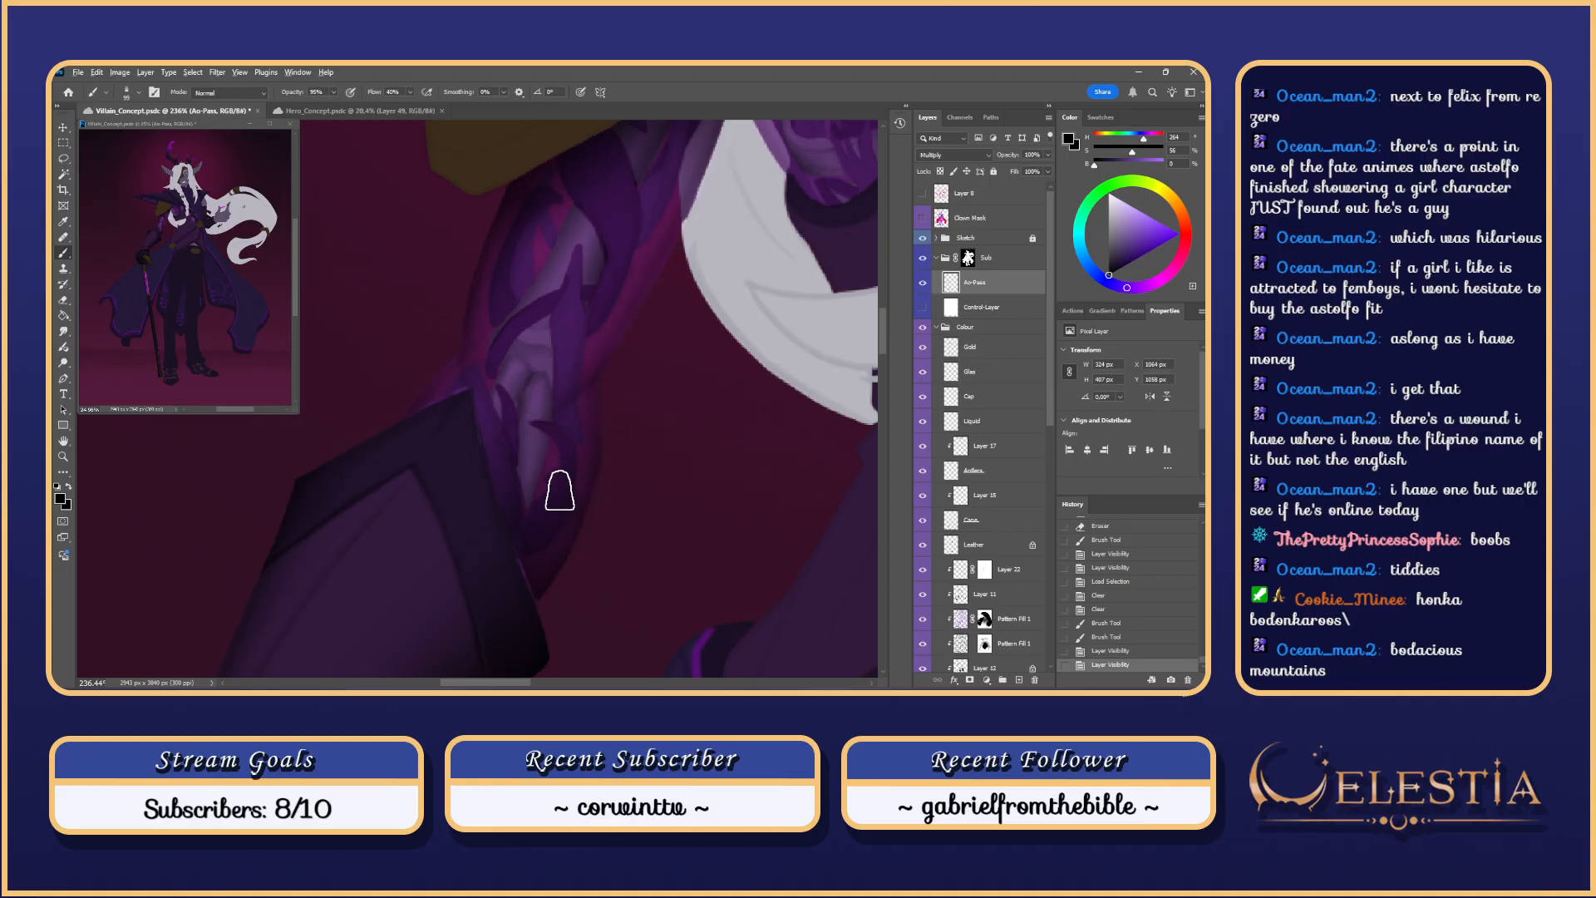
Step: Paint dark shadow strokes on the forearm and lower forearm, redoing them until one is kept
drag(500, 409, 512, 437)
key(ctrl+z)
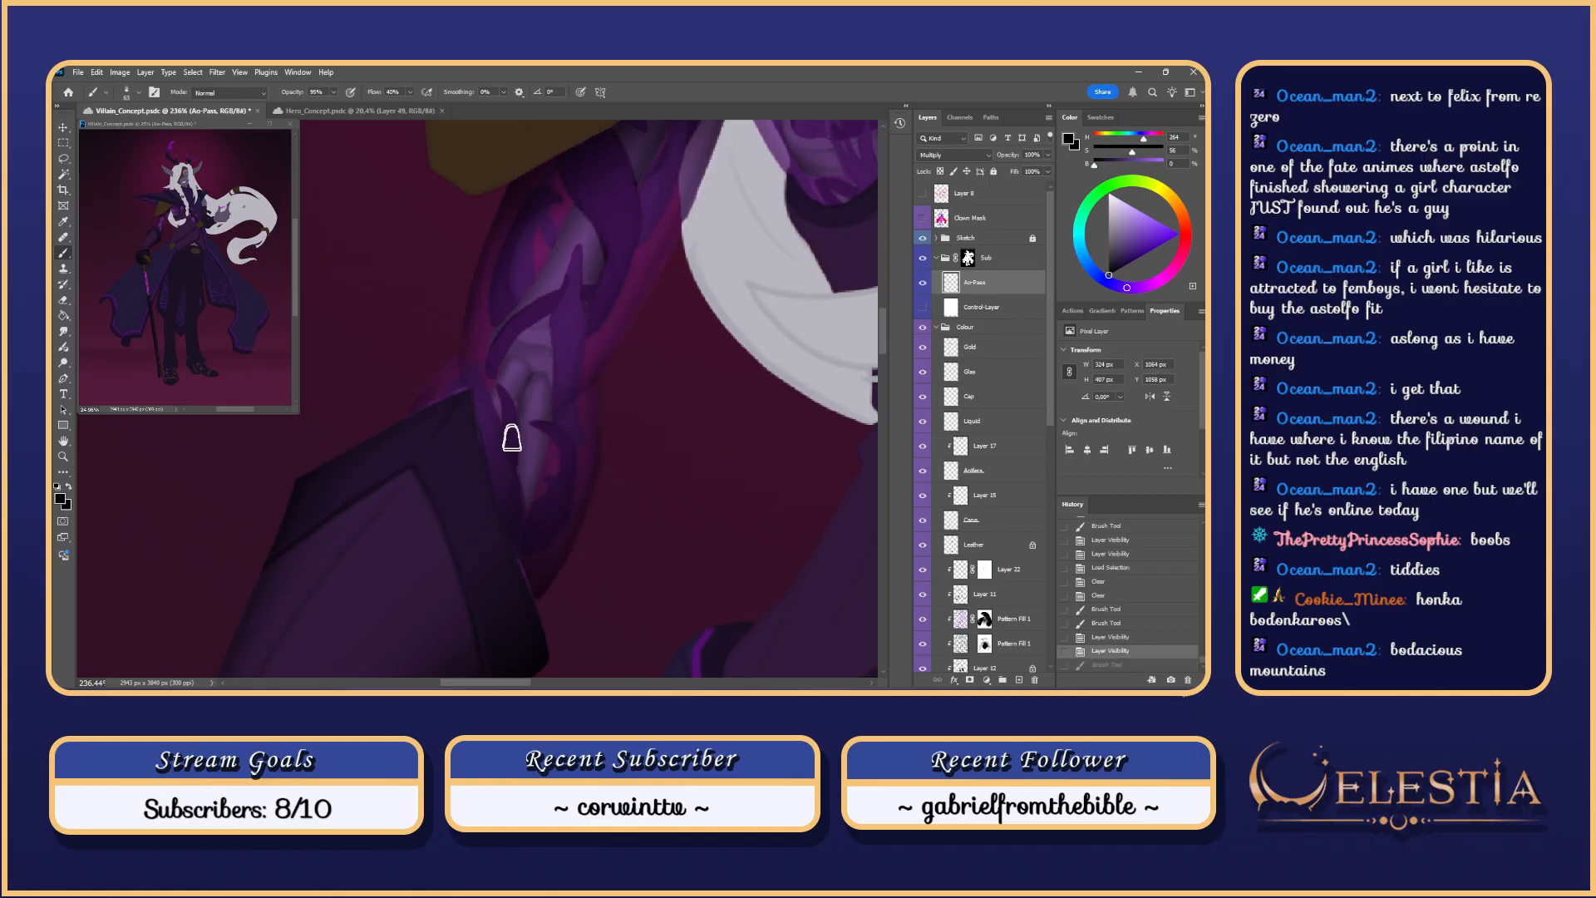
key(ctrl+z)
drag(493, 381, 519, 456)
key(ctrl+z)
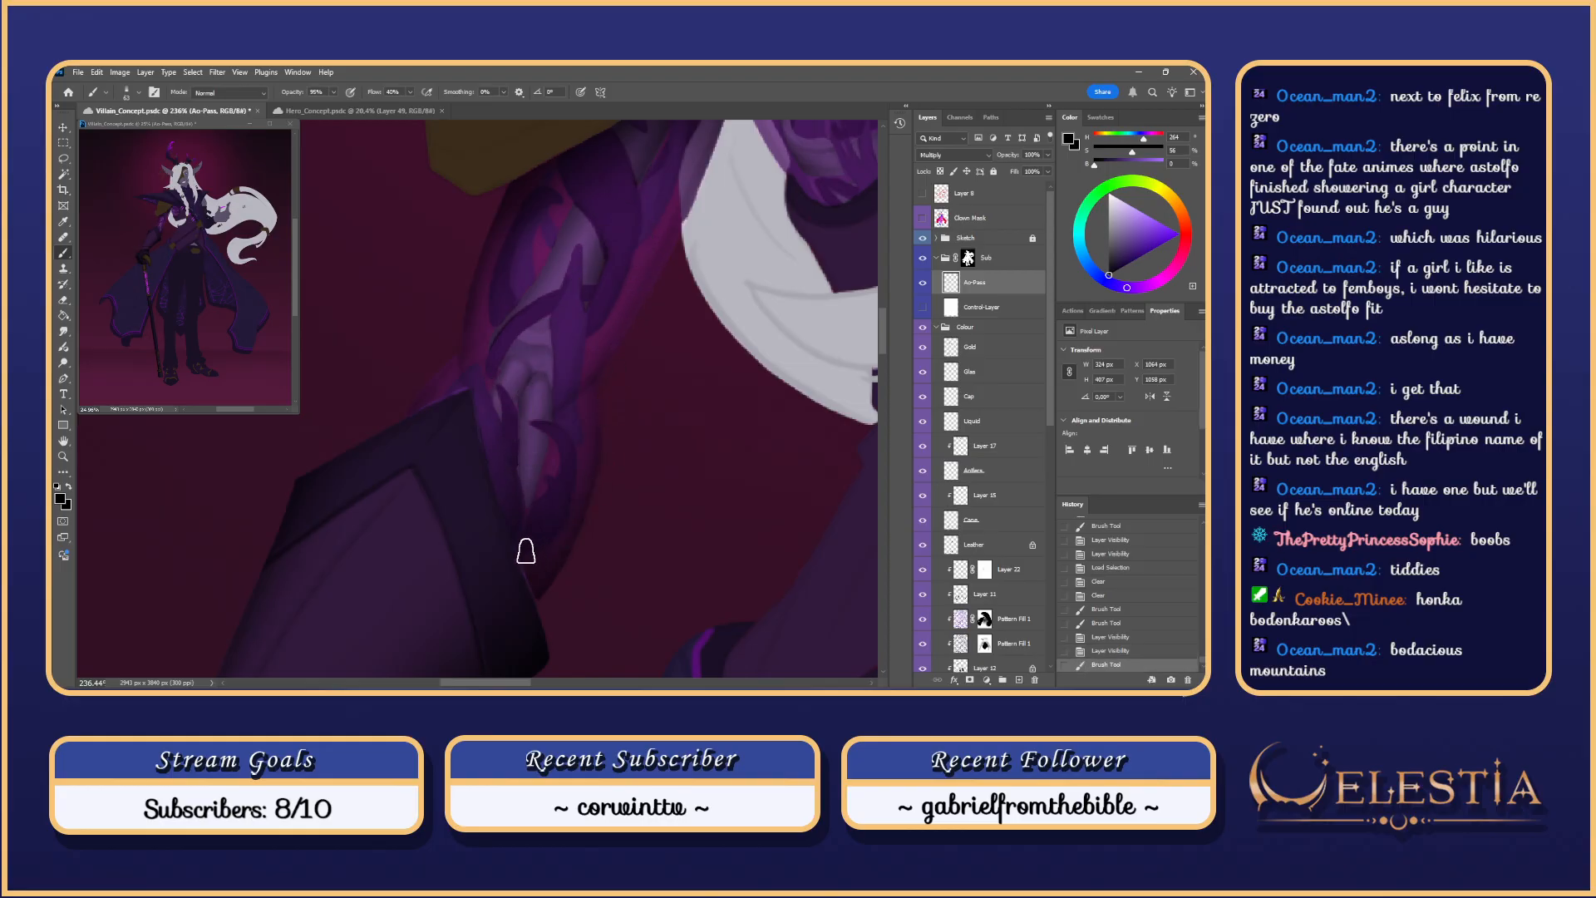
drag(527, 552, 549, 480)
key(ctrl+z)
mouse_move(528, 549)
mouse_down()
mouse_move(549, 476)
mouse_move(542, 490)
mouse_up()
key(ctrl+z)
drag(538, 571, 552, 453)
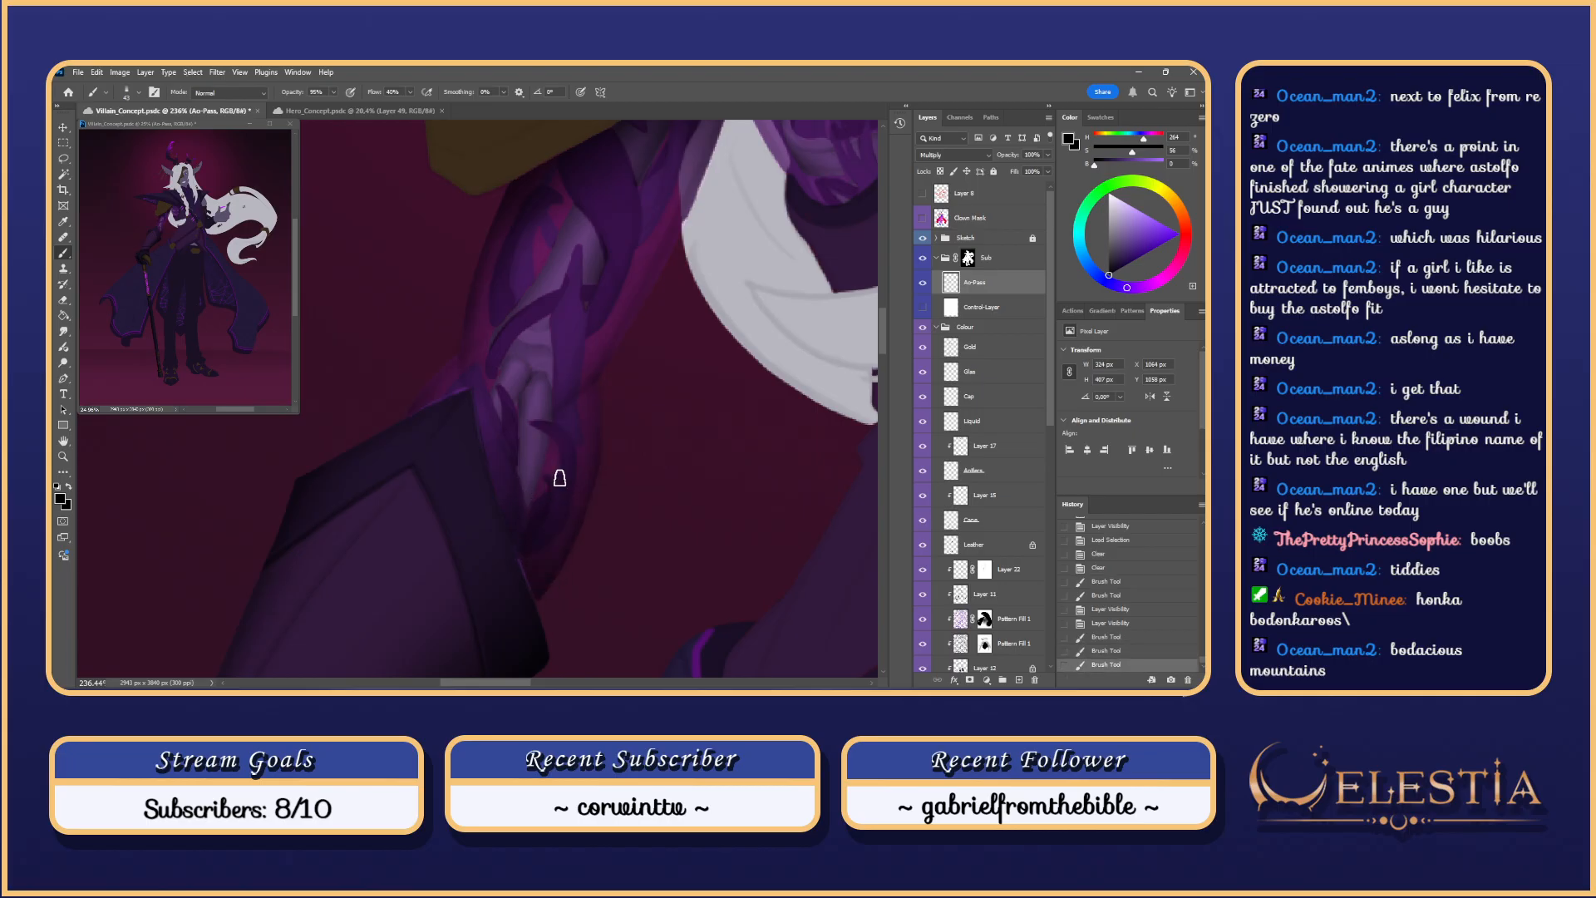
key(ctrl+z)
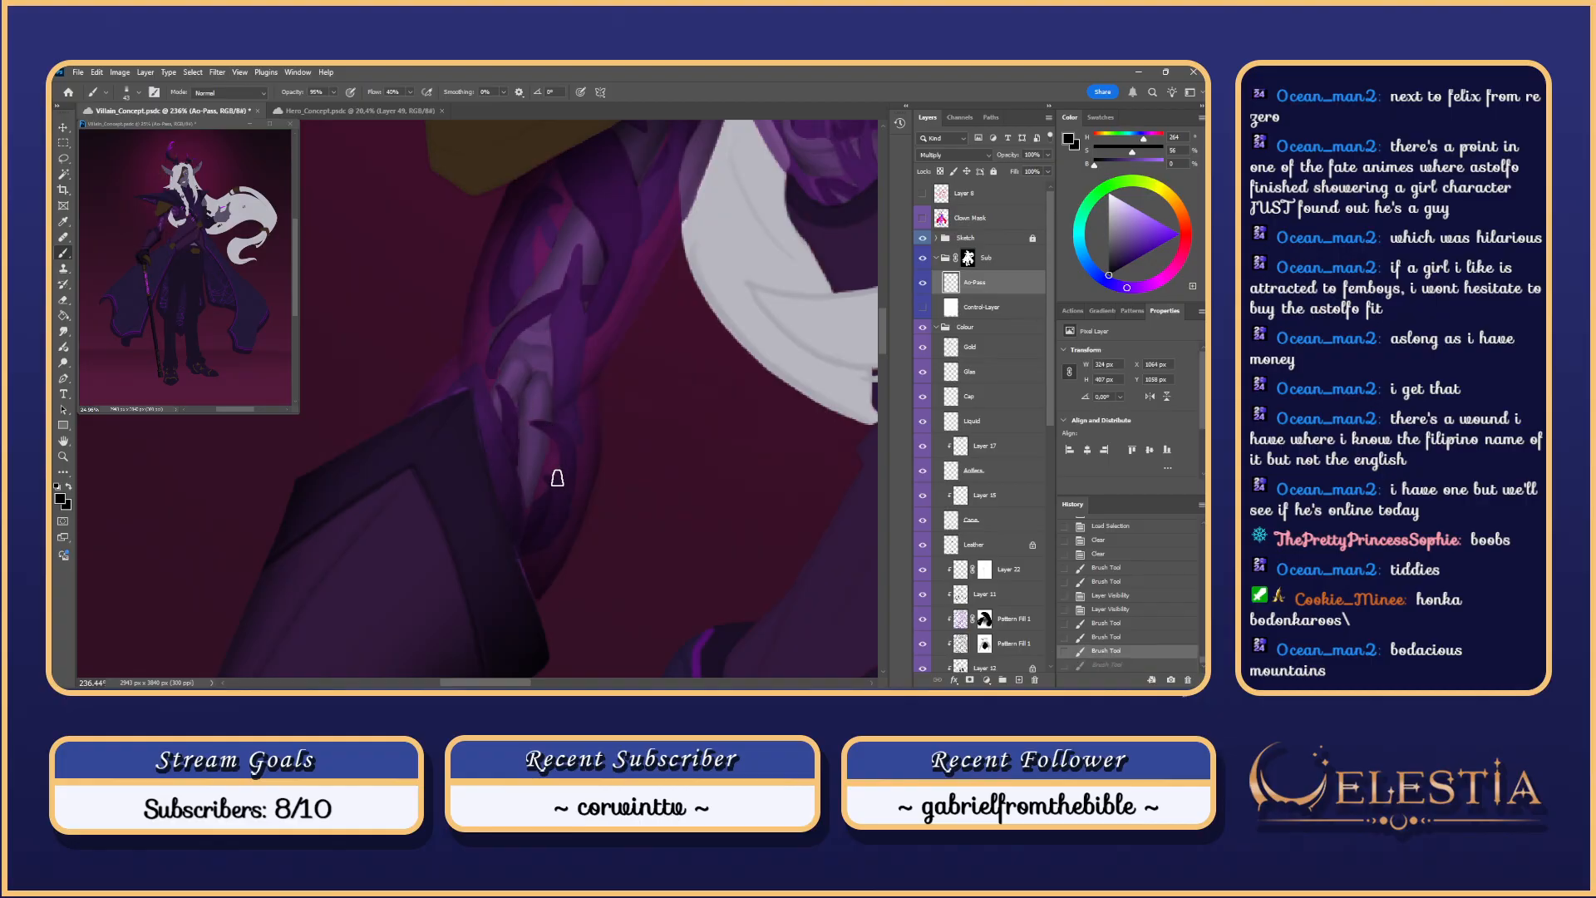
drag(557, 478, 541, 432)
Step: Try broader shadows at brush size 86 and along the forearm edge, then shrink the brush to 48 px
mouse_move(541, 563)
mouse_down()
mouse_move(572, 562)
mouse_move(549, 465)
mouse_up()
key(ctrl+z)
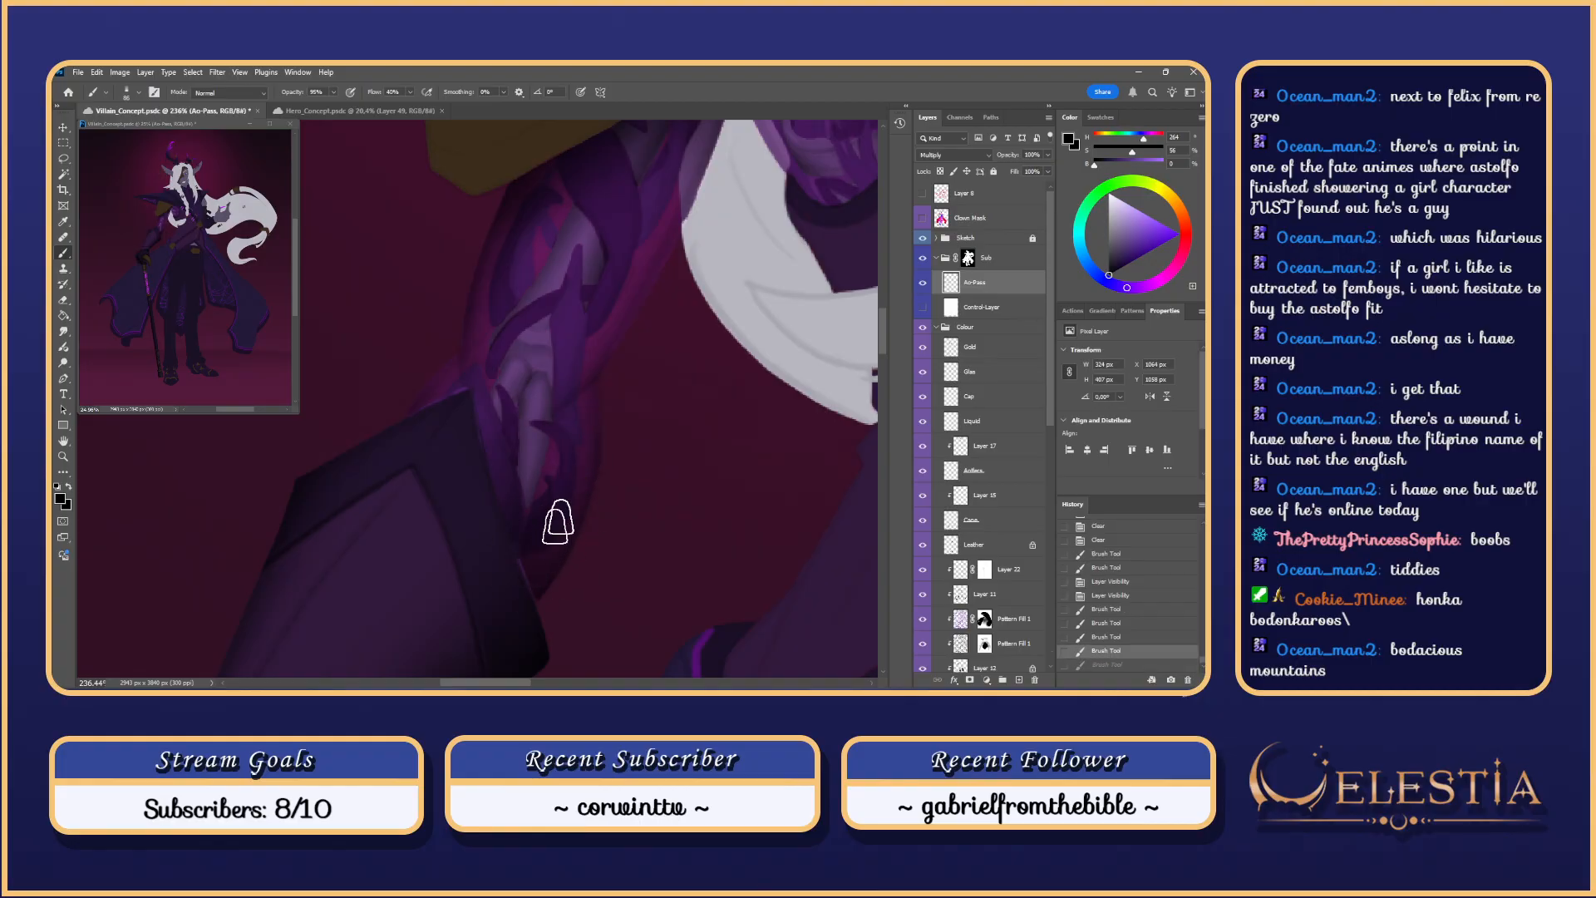
mouse_move(516, 577)
mouse_down()
mouse_move(562, 549)
mouse_move(580, 502)
mouse_move(556, 421)
mouse_up()
key(ctrl+z)
key(ctrl+z)
key(ctrl+z)
drag(586, 494, 554, 439)
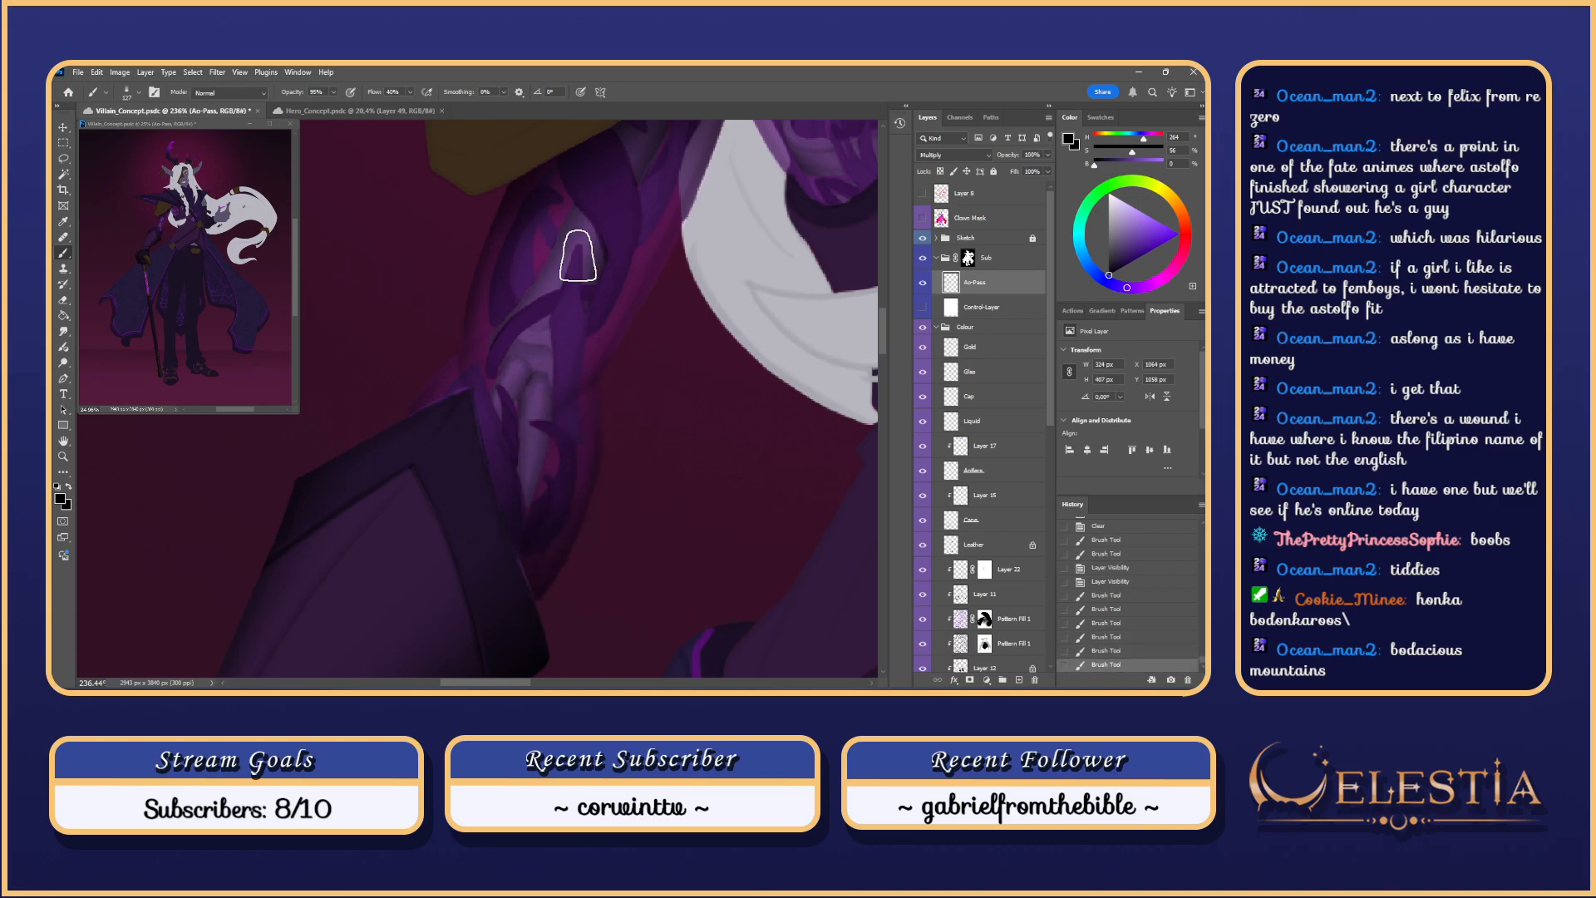
scroll(578, 256, down, 2)
scroll(577, 255, up, 3)
mouse_move(559, 313)
mouse_down()
mouse_move(497, 314)
mouse_move(580, 403)
mouse_move(552, 456)
mouse_move(572, 416)
mouse_up()
scroll(536, 441, up, 1)
Step: Add faint shading along the arm strand at brush size 42
key(ctrl+z)
drag(503, 475, 521, 474)
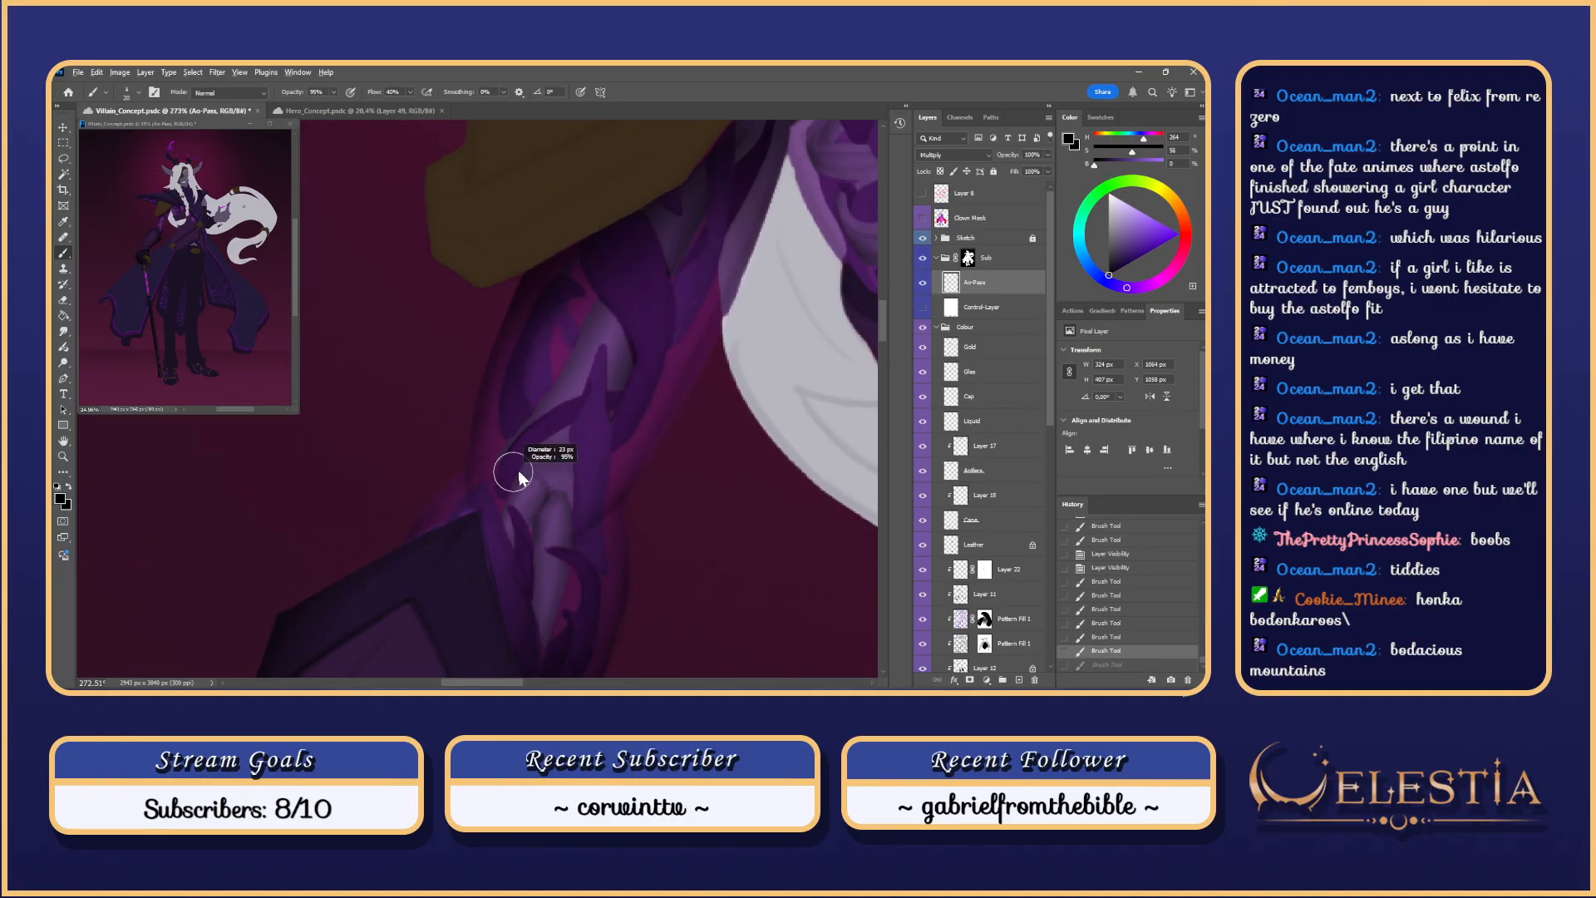
mouse_move(563, 425)
mouse_down()
mouse_move(502, 502)
mouse_move(575, 421)
mouse_move(534, 462)
mouse_up()
key(ctrl+z)
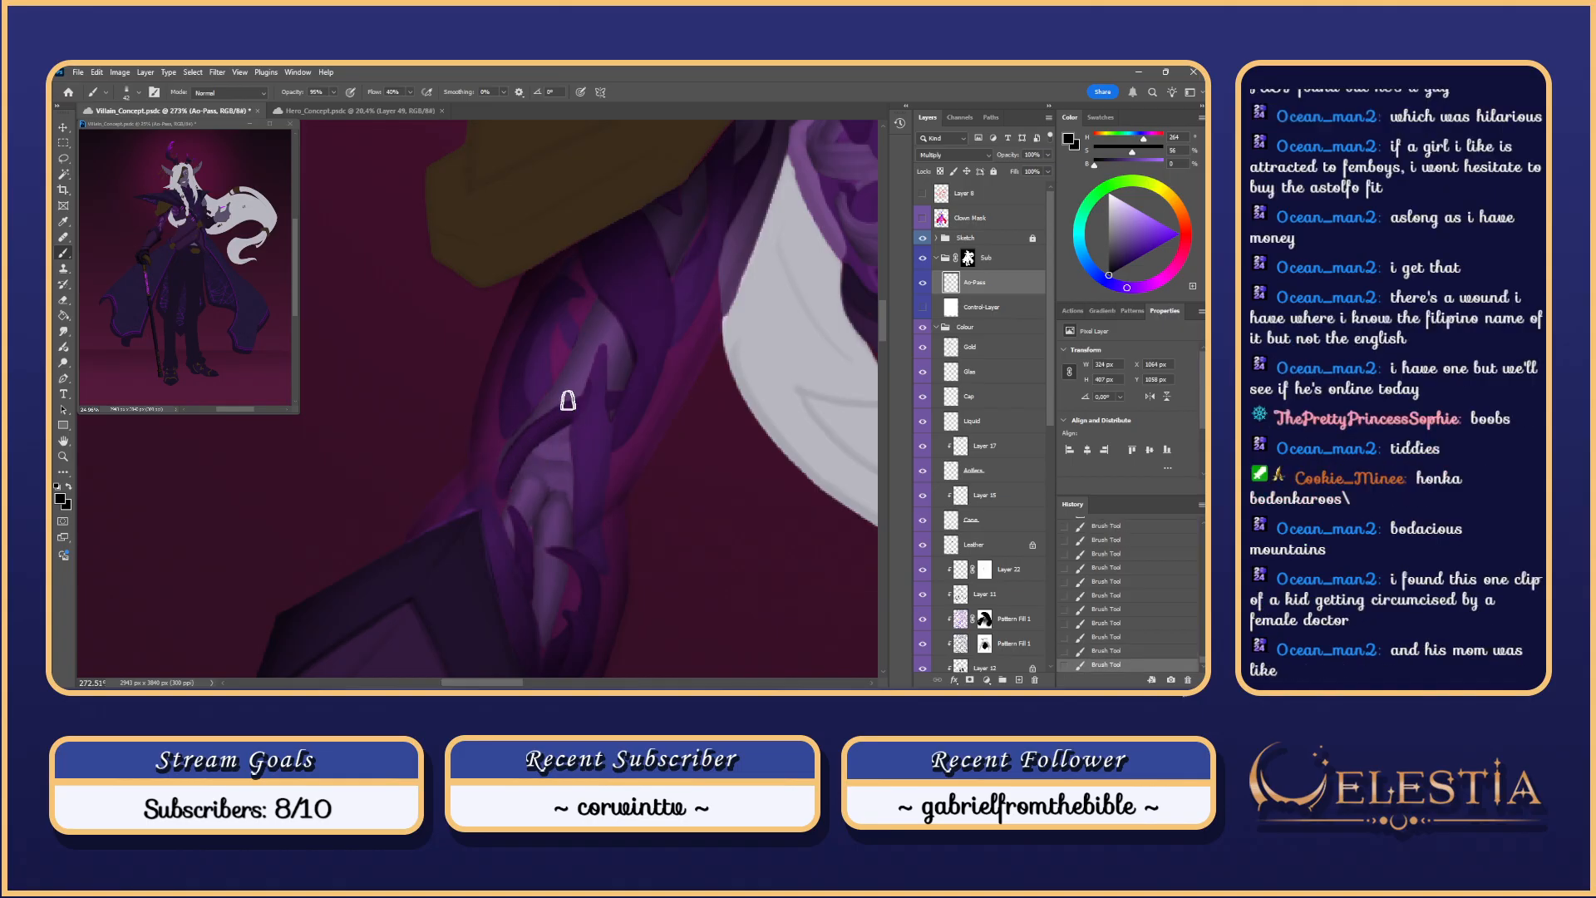
key(ctrl+z)
mouse_move(568, 399)
mouse_down()
mouse_move(485, 504)
mouse_move(502, 463)
mouse_up()
key(ctrl+z)
key(ctrl+z)
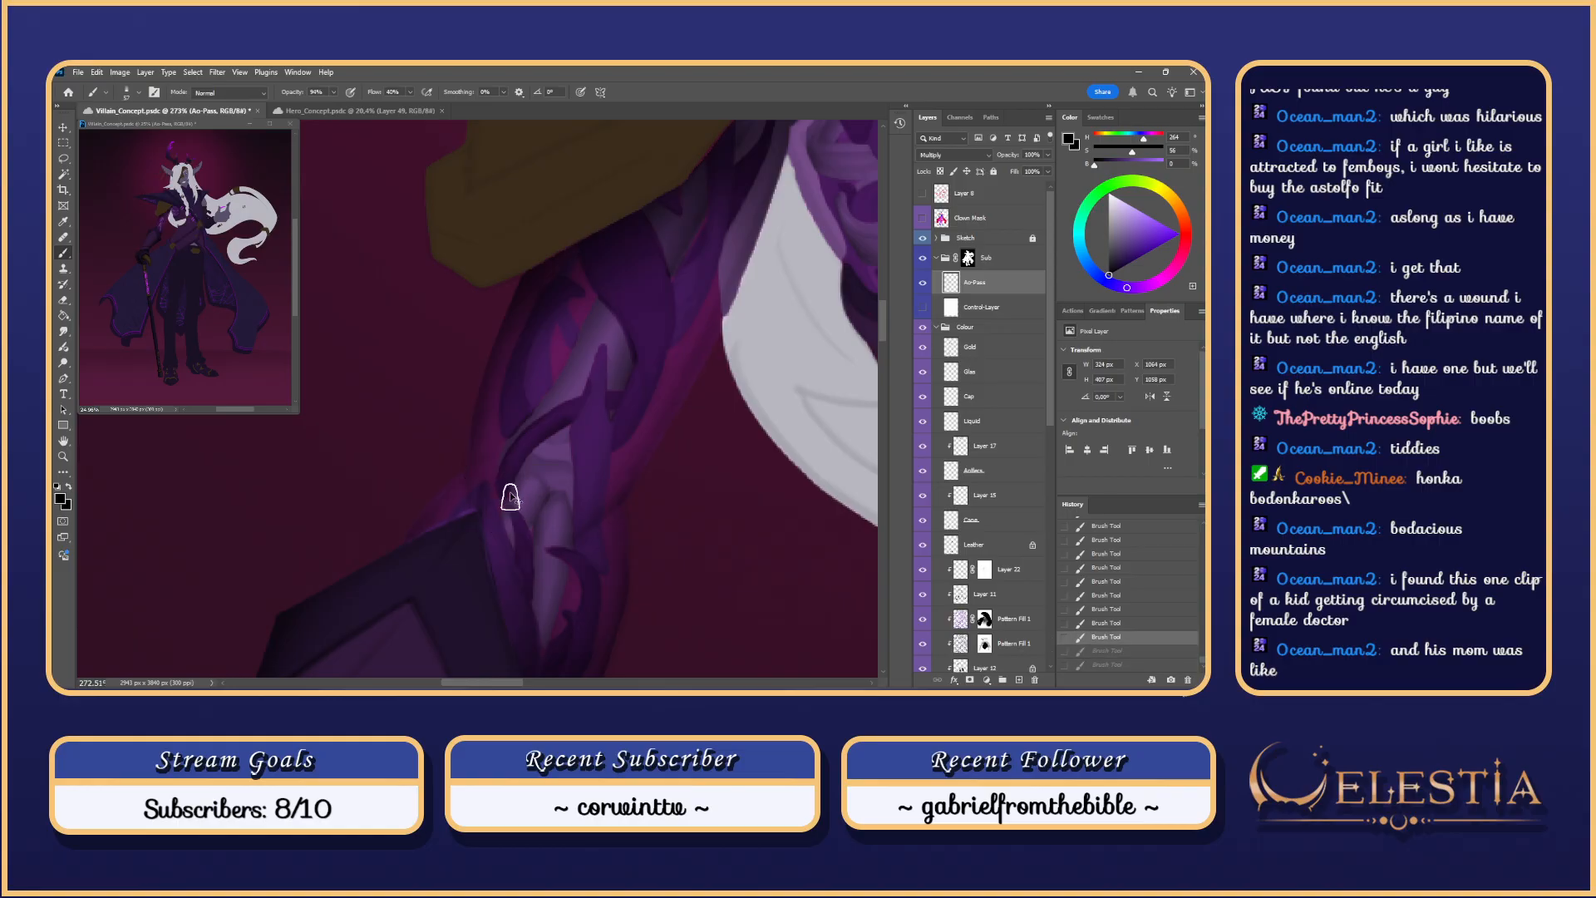
Step: Resize the brush and try short shading strokes on the forearm, undoing them to compare
mouse_move(505, 467)
mouse_down()
mouse_move(518, 515)
mouse_move(520, 459)
mouse_move(537, 459)
mouse_move(510, 493)
mouse_up()
key(ctrl+z)
key(ctrl+z)
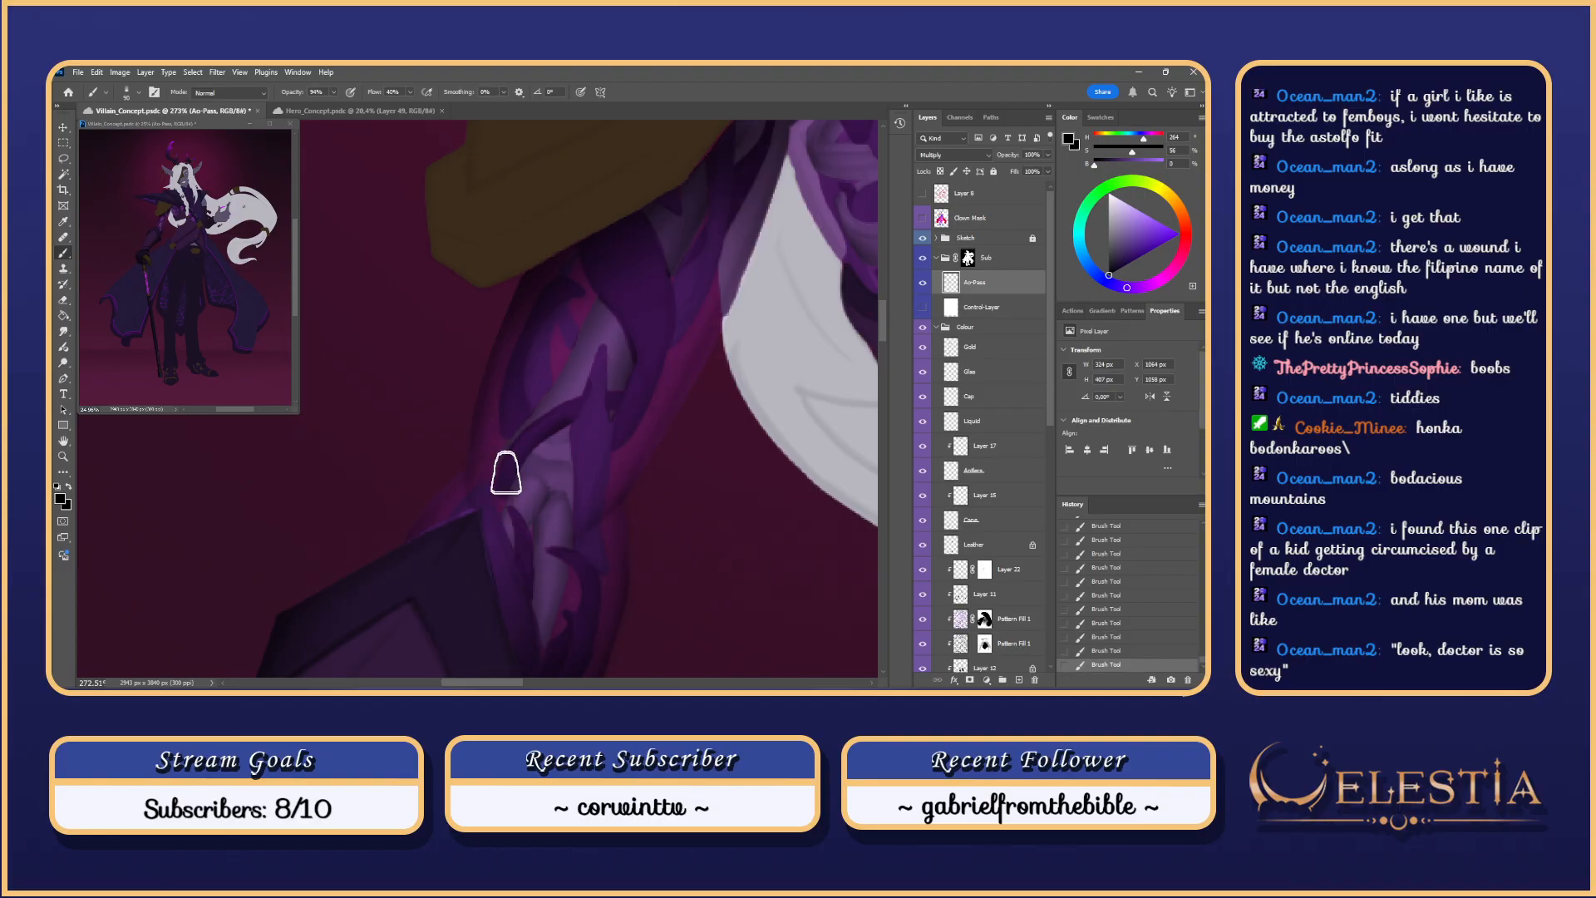
key(ctrl+z)
key(ctrl+z)
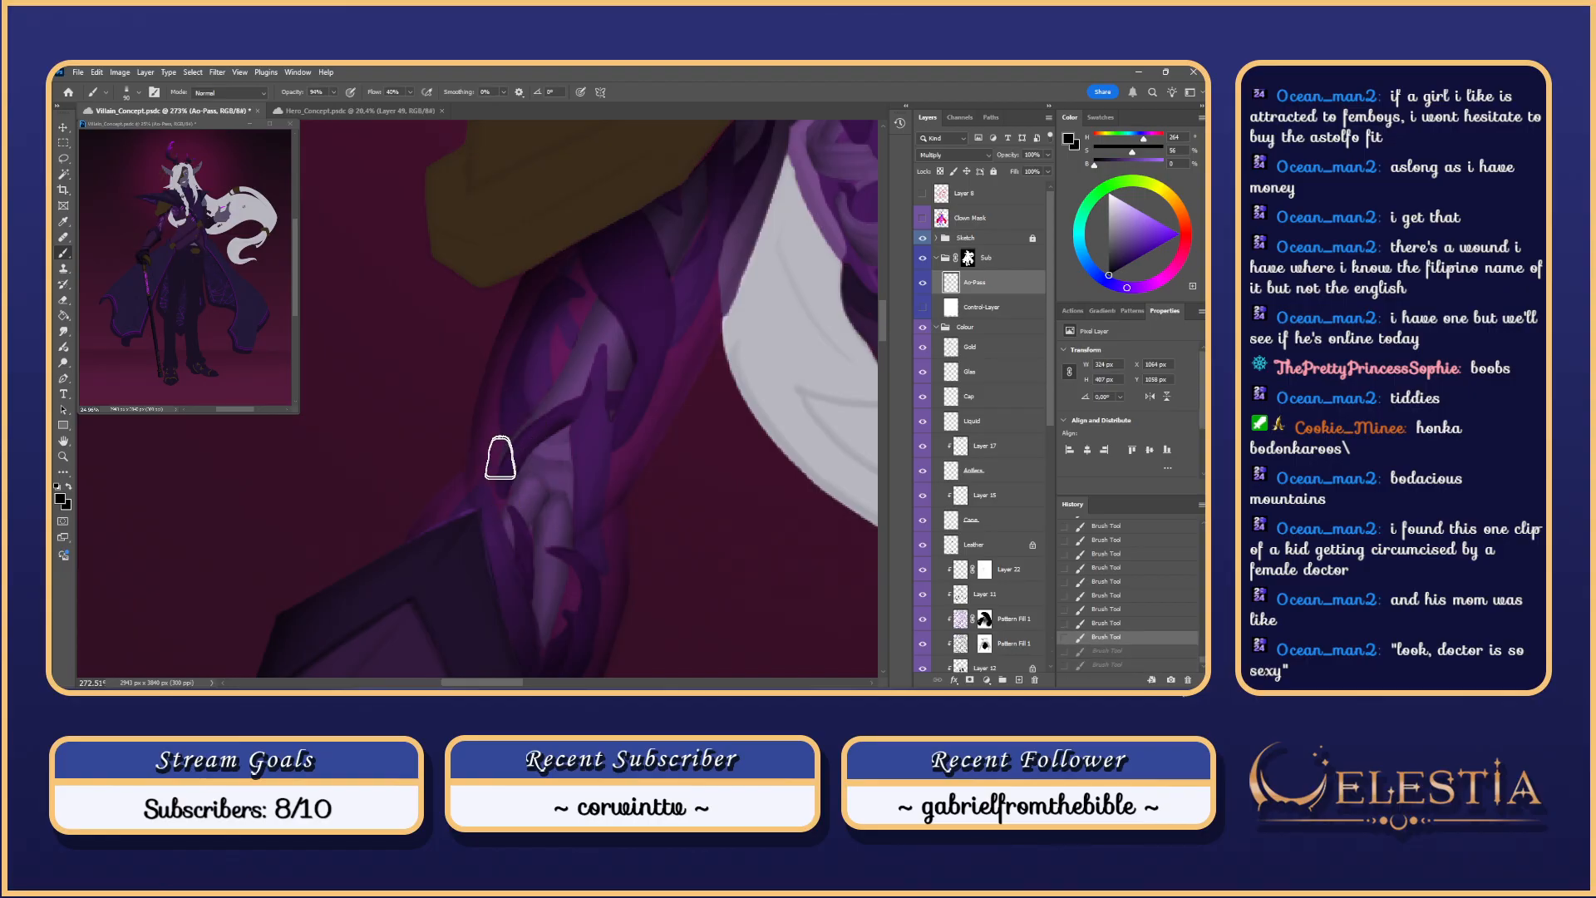
drag(500, 456, 516, 498)
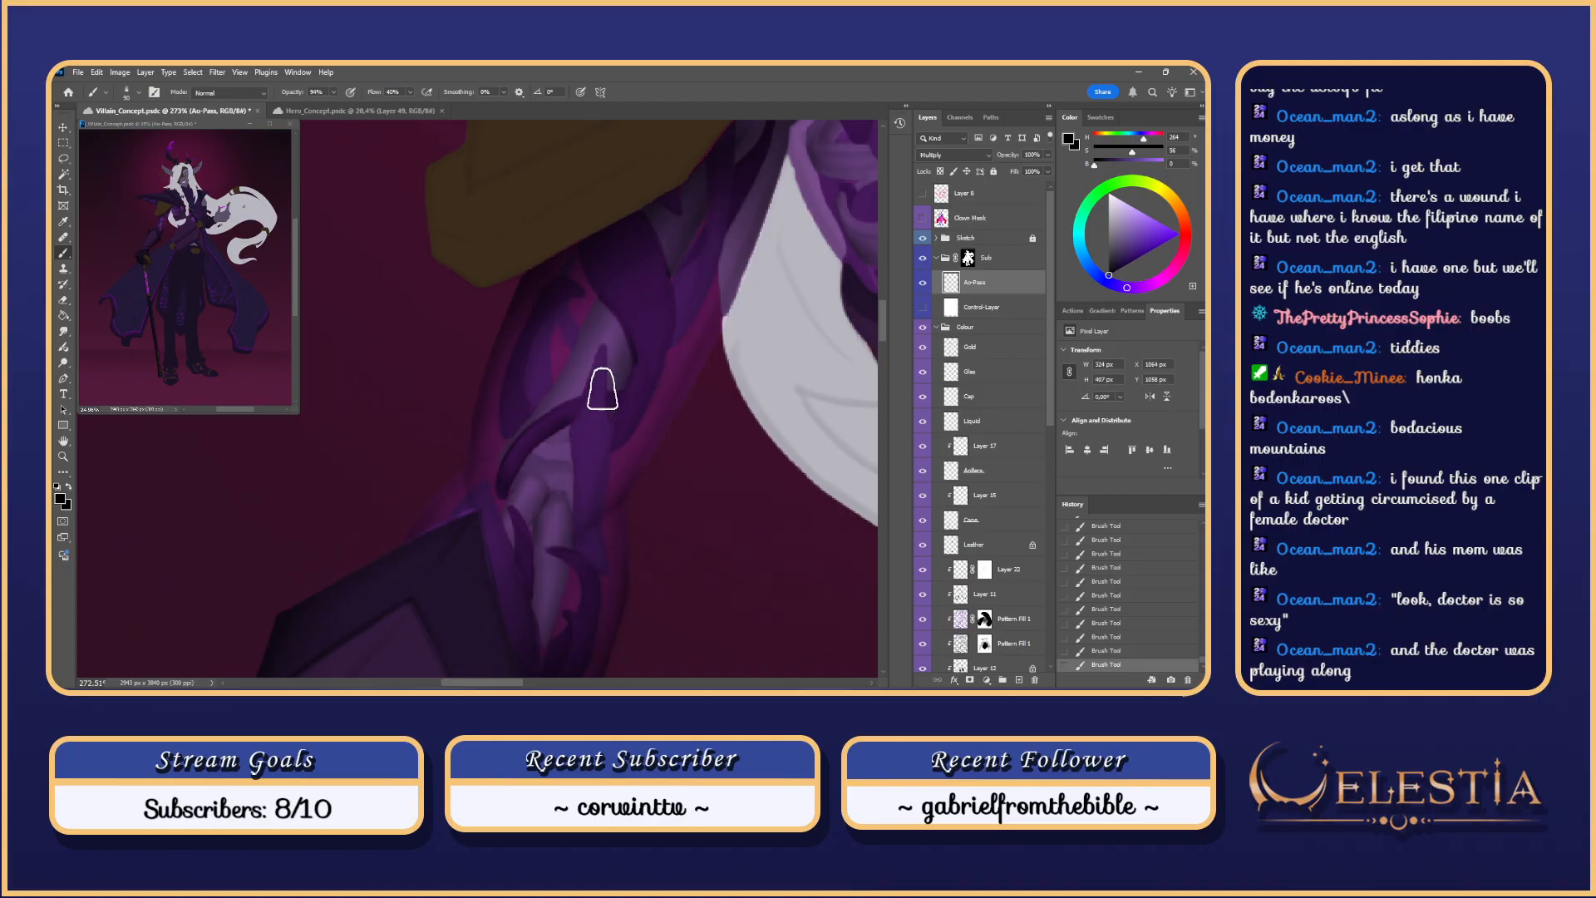
scroll(582, 433, up, 1)
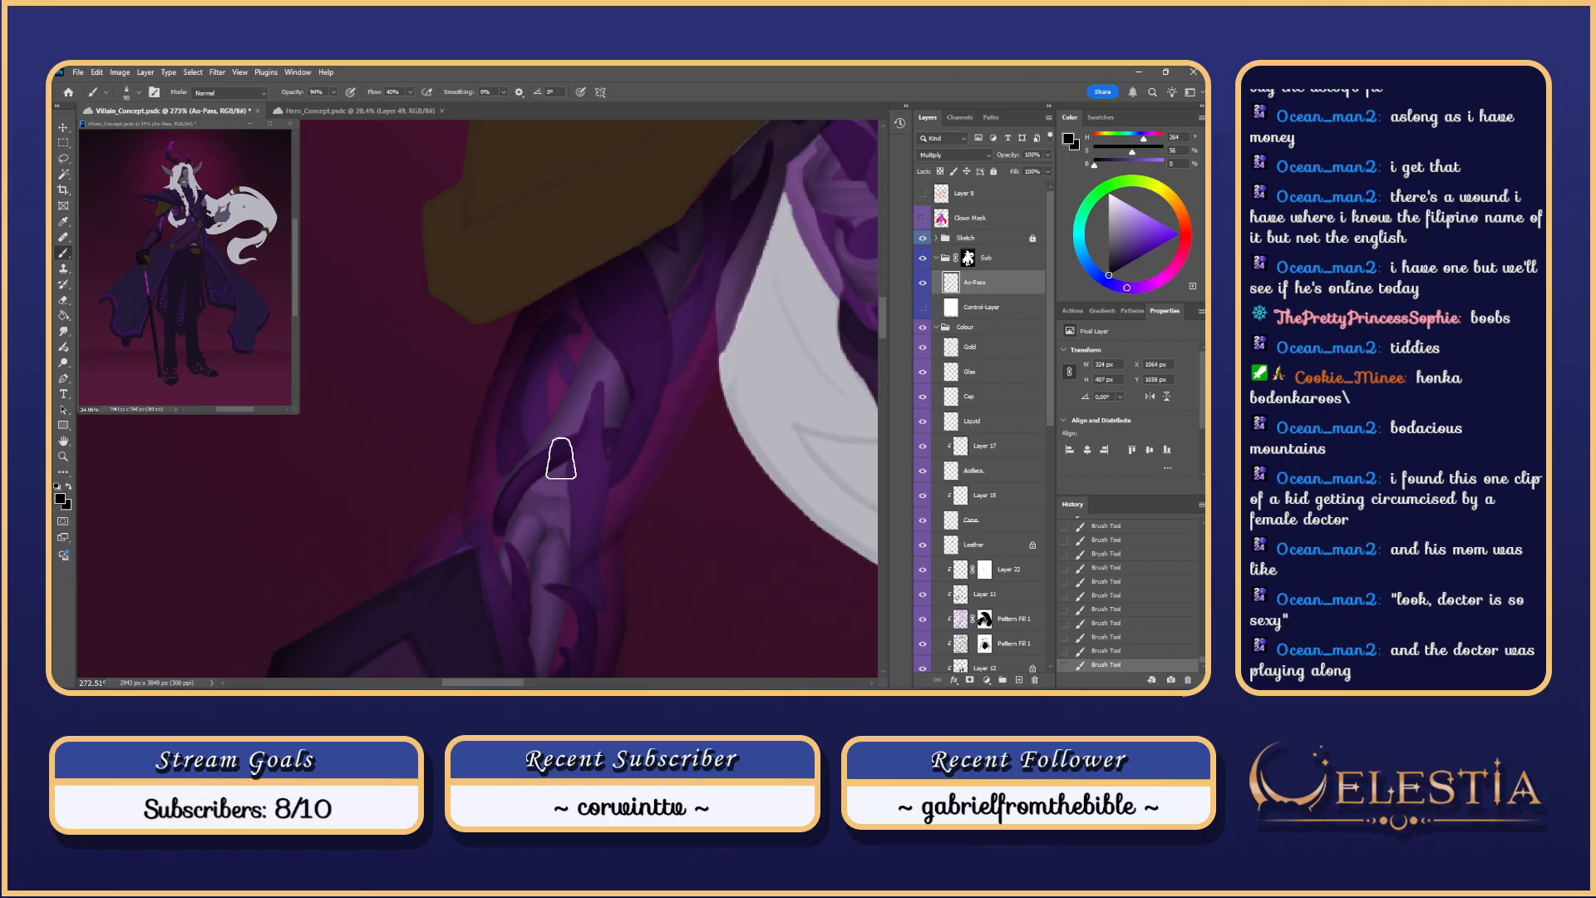
key(ctrl+z)
drag(558, 475, 554, 480)
key(ctrl+z)
mouse_move(577, 410)
mouse_down()
mouse_move(553, 492)
mouse_move(569, 436)
mouse_up()
key(ctrl+z)
key(ctrl+z)
Step: Check the arm's values against the grey control render, then try strokes down the arm
drag(732, 324, 743, 321)
click(922, 306)
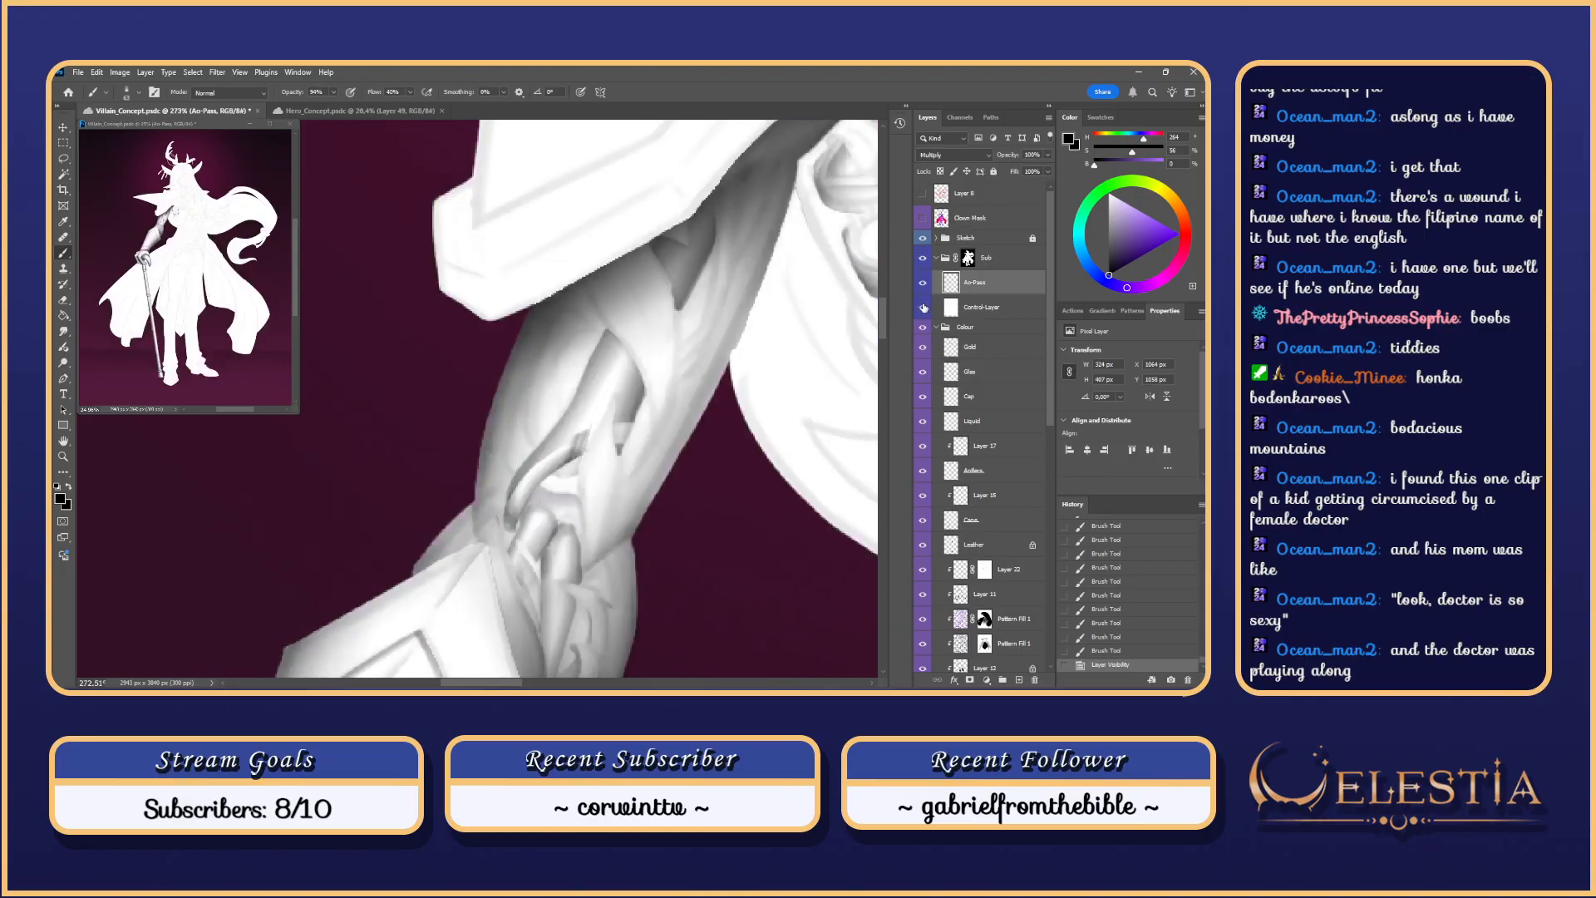
click(922, 306)
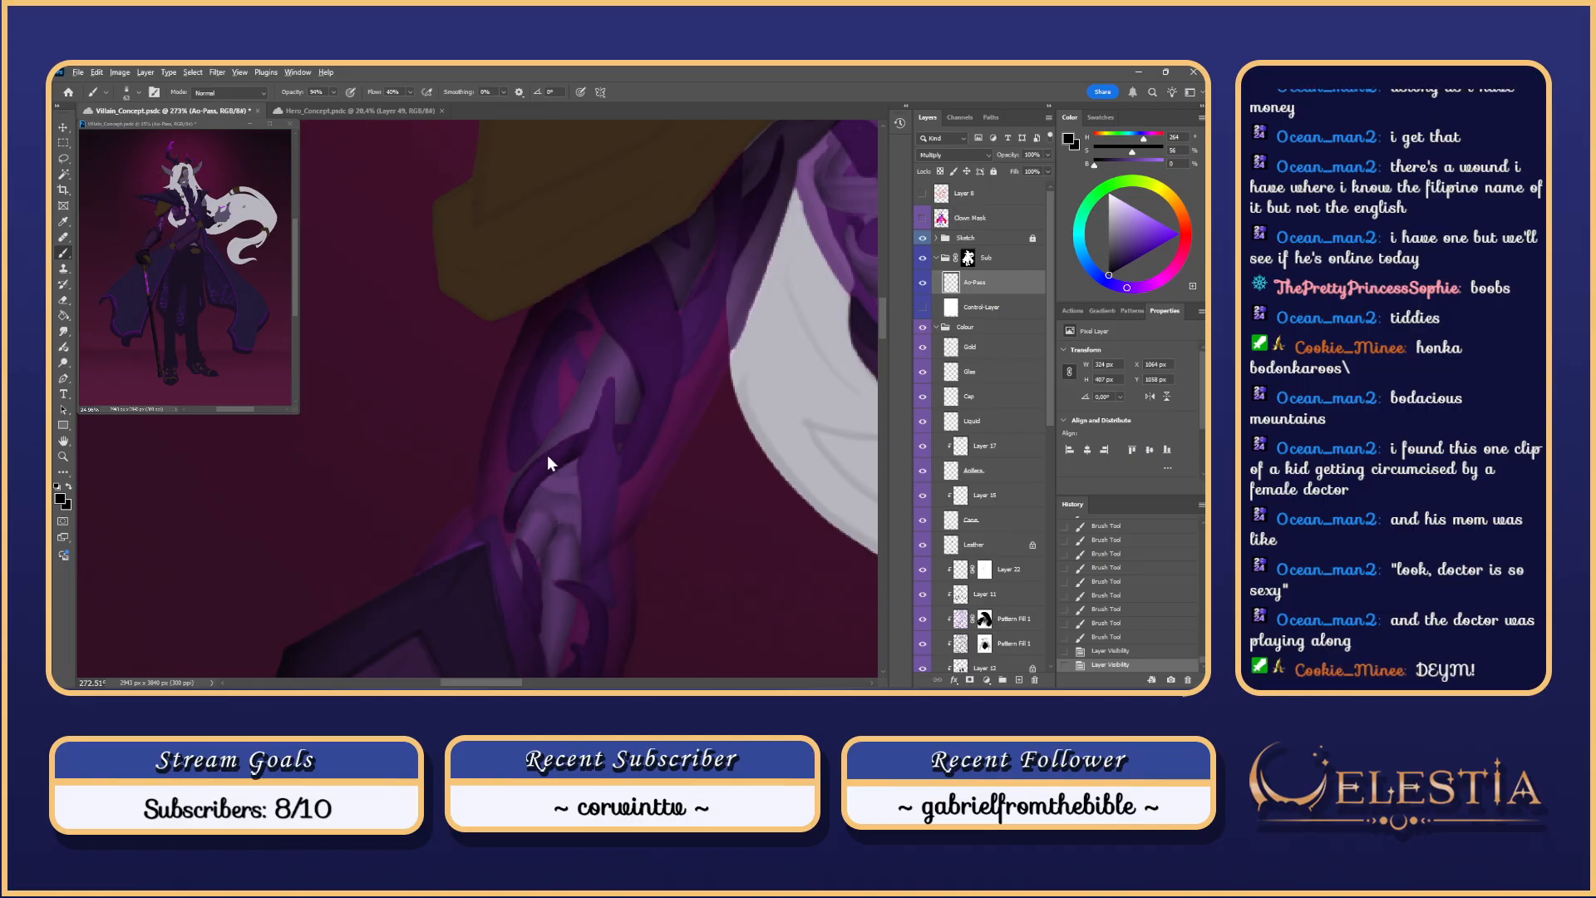
drag(570, 444, 493, 525)
key(ctrl+z)
drag(572, 441, 512, 541)
key(ctrl+z)
Step: Repaint shading strokes down the arm and recheck the values against the grey control render
drag(524, 474, 510, 509)
key(ctrl+z)
drag(579, 437, 492, 562)
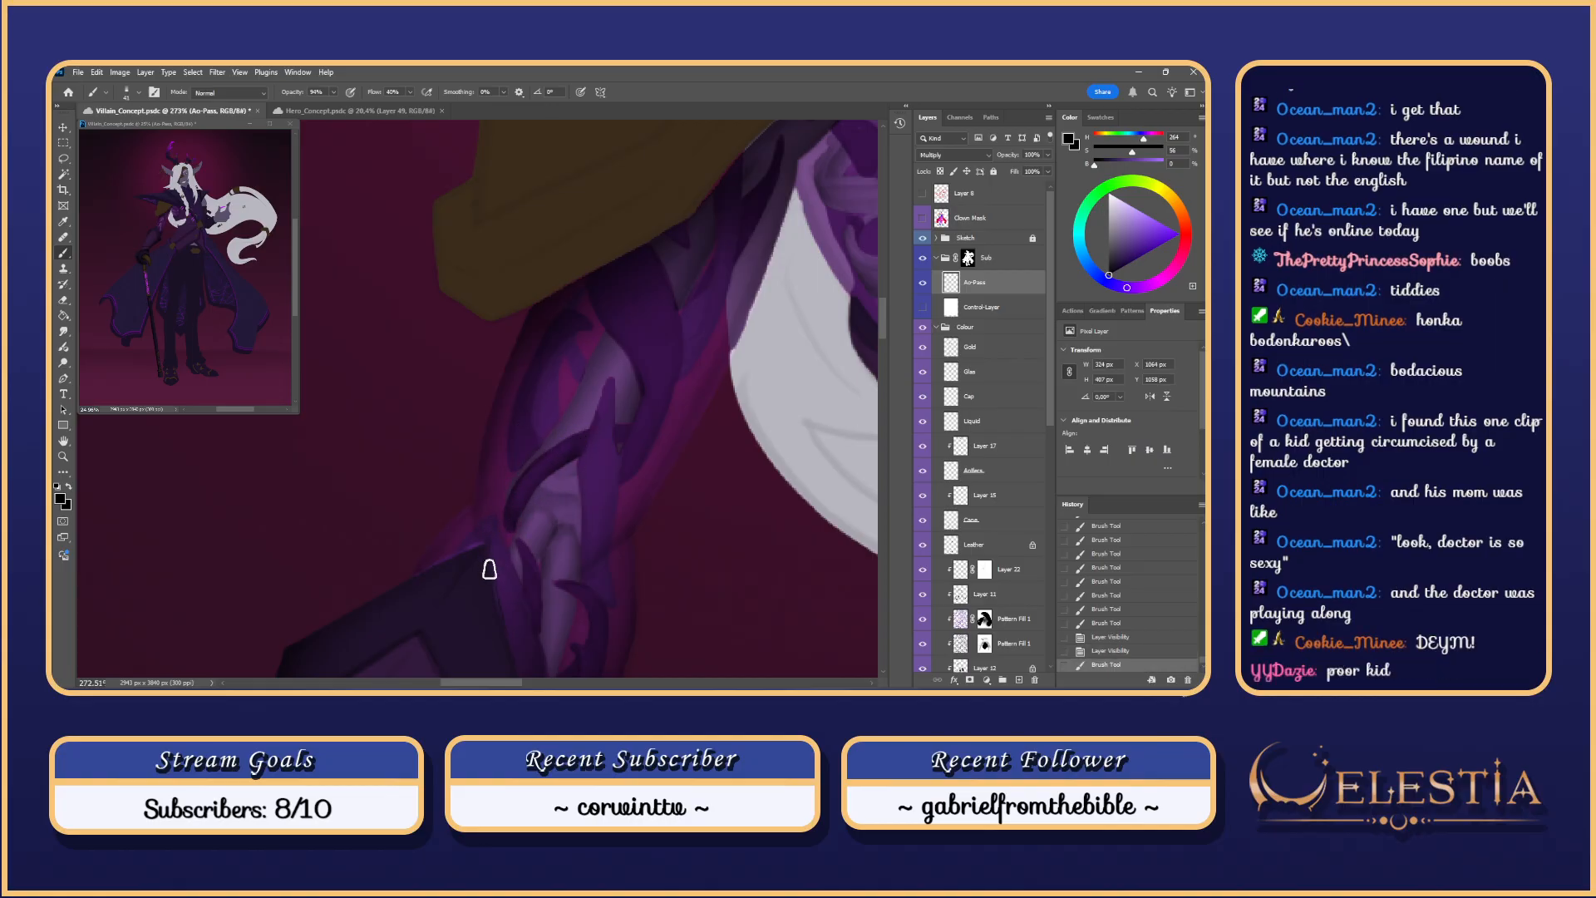
key(ctrl+z)
key(ctrl+z)
mouse_move(576, 439)
mouse_down()
mouse_move(507, 556)
mouse_move(541, 474)
mouse_move(585, 430)
mouse_move(505, 517)
mouse_move(503, 560)
mouse_move(588, 556)
mouse_up()
key(ctrl+z)
scroll(589, 556, down, 1)
key(ctrl+z)
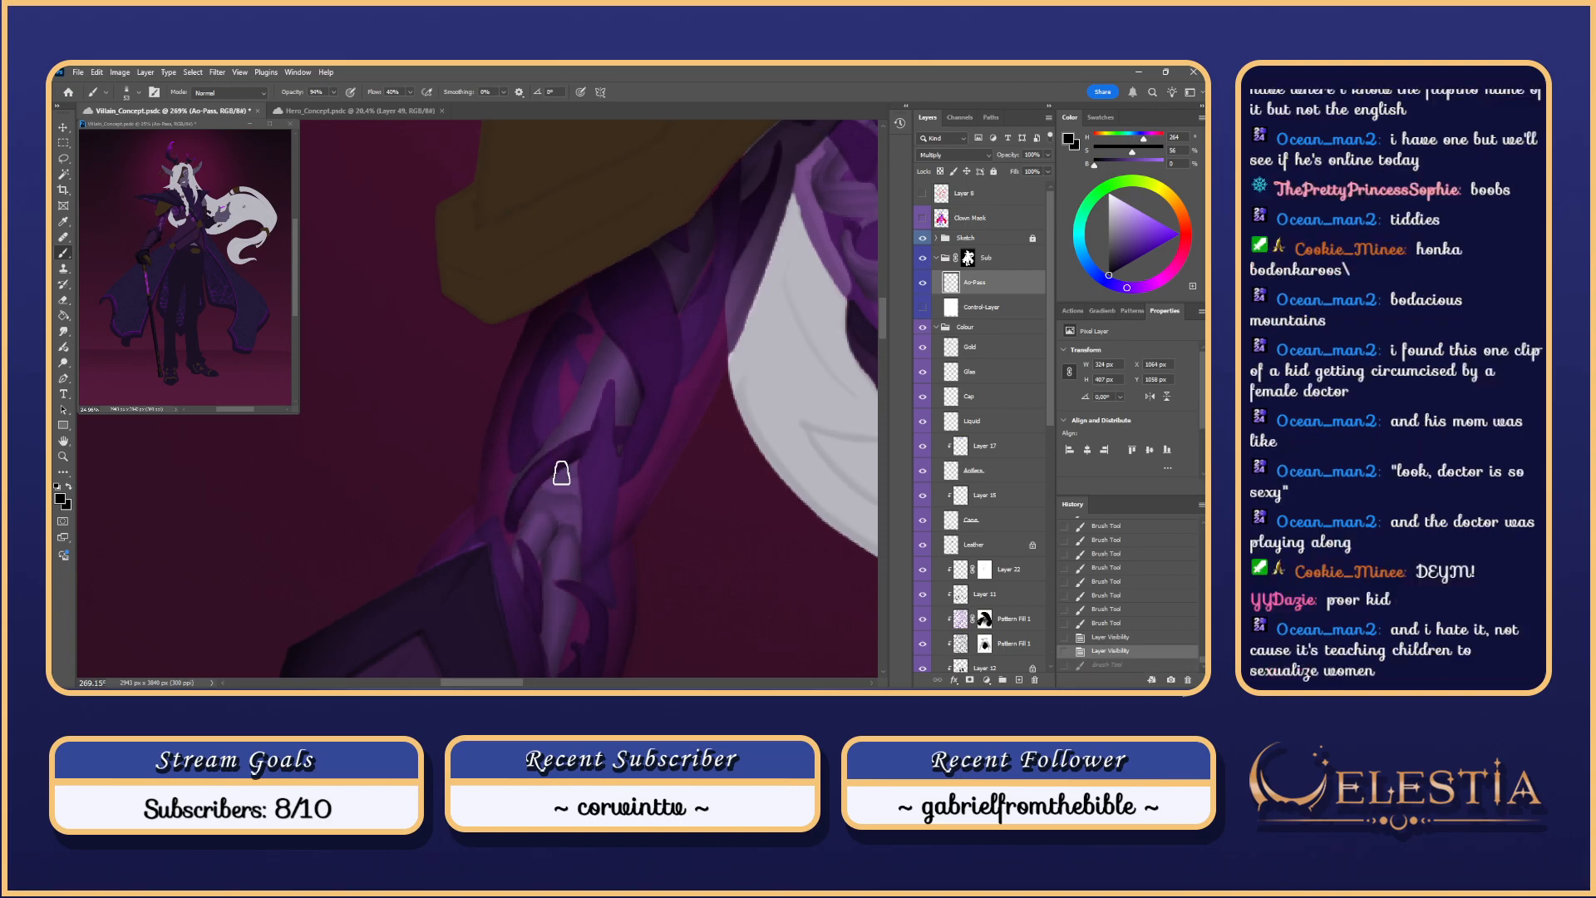
drag(581, 439, 506, 532)
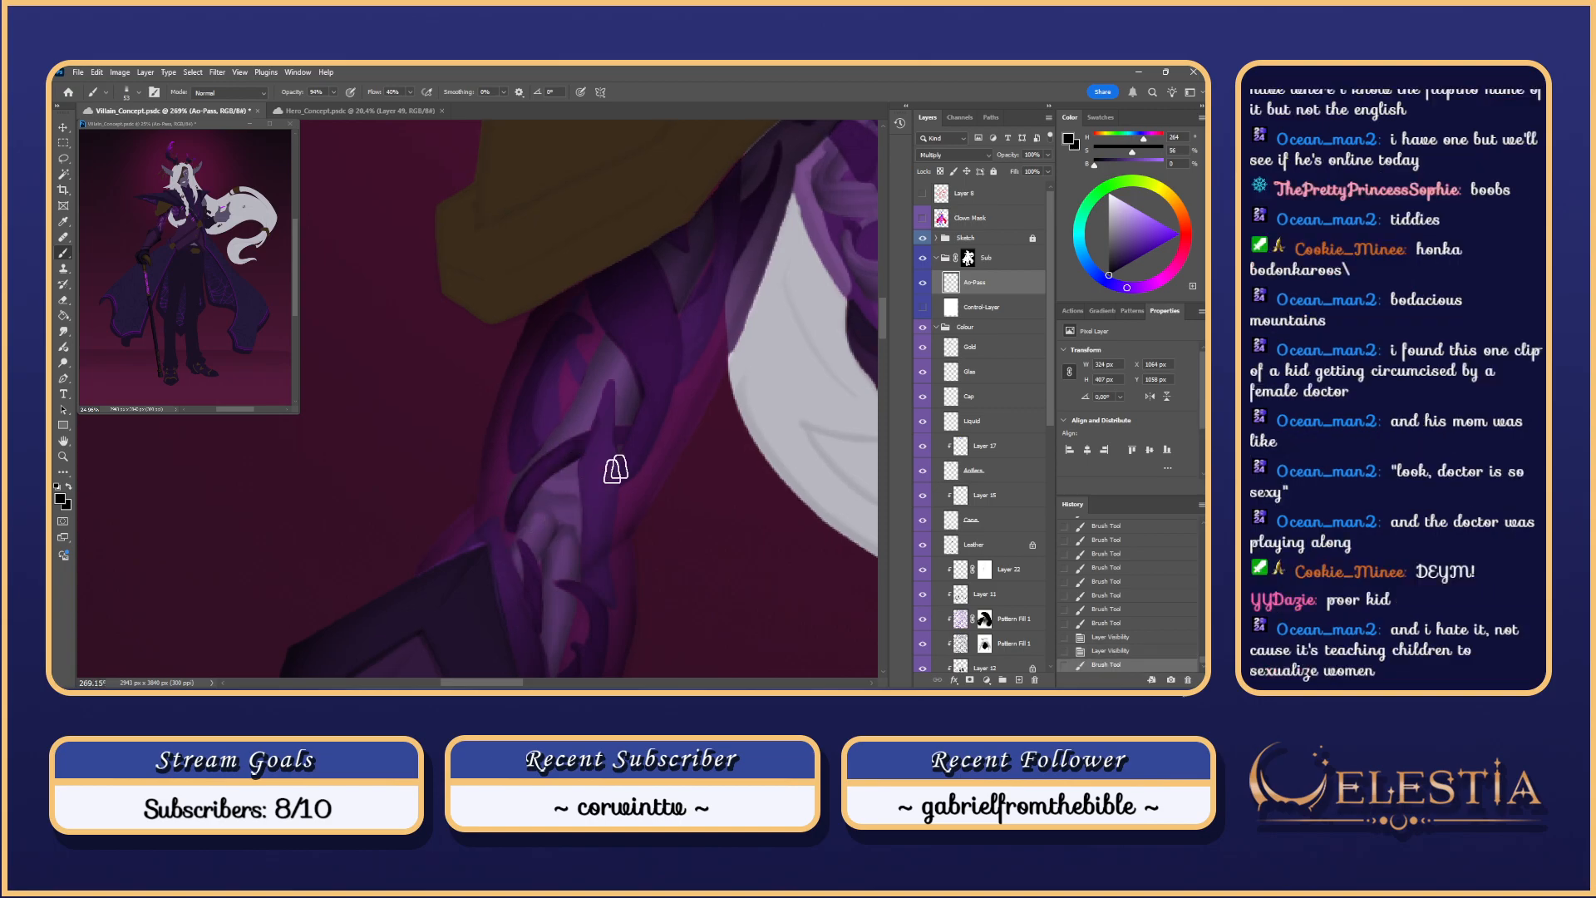
click(923, 307)
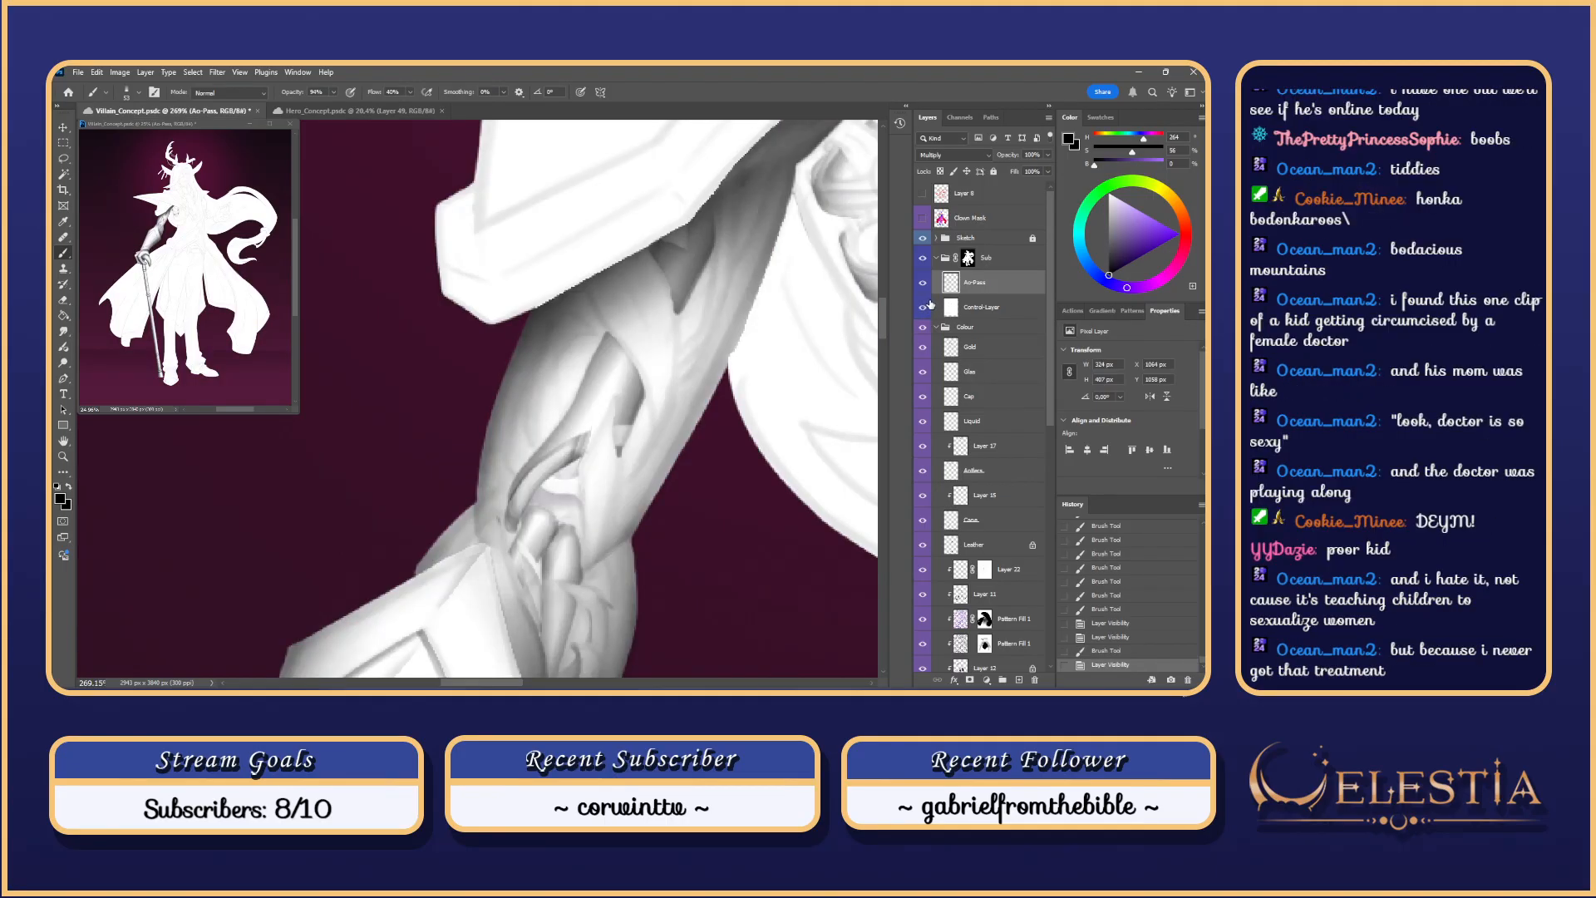
click(928, 306)
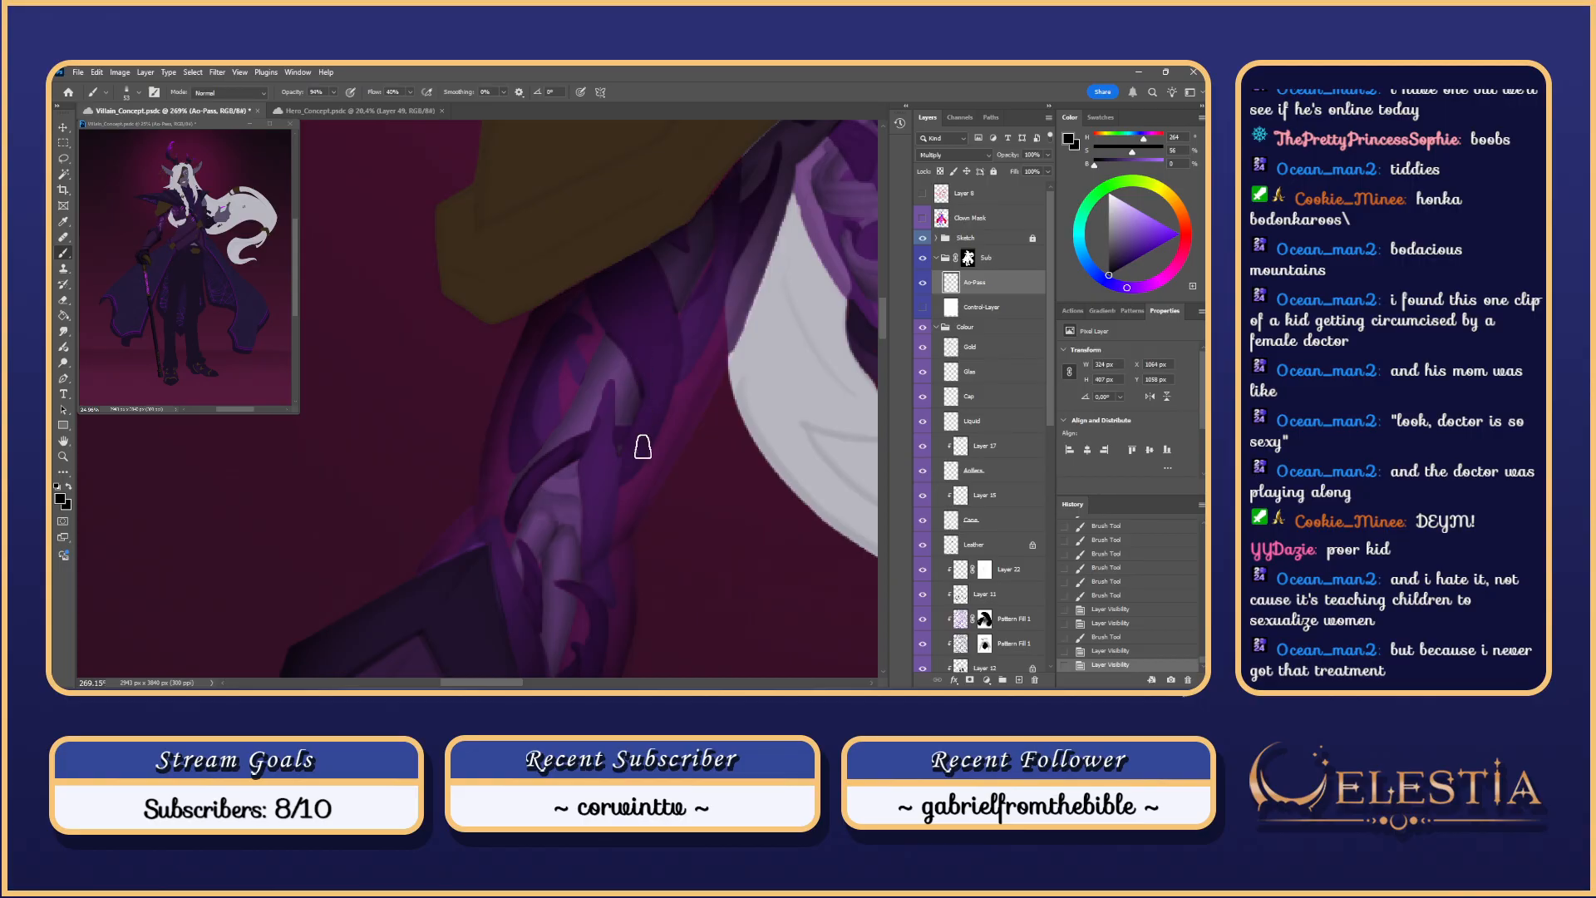
Step: Paint further shading strokes along the forearm at larger and smaller brush sizes
drag(635, 367, 676, 362)
mouse_move(556, 444)
mouse_down()
mouse_move(610, 342)
mouse_move(572, 383)
mouse_up()
key(ctrl+z)
key(ctrl+z)
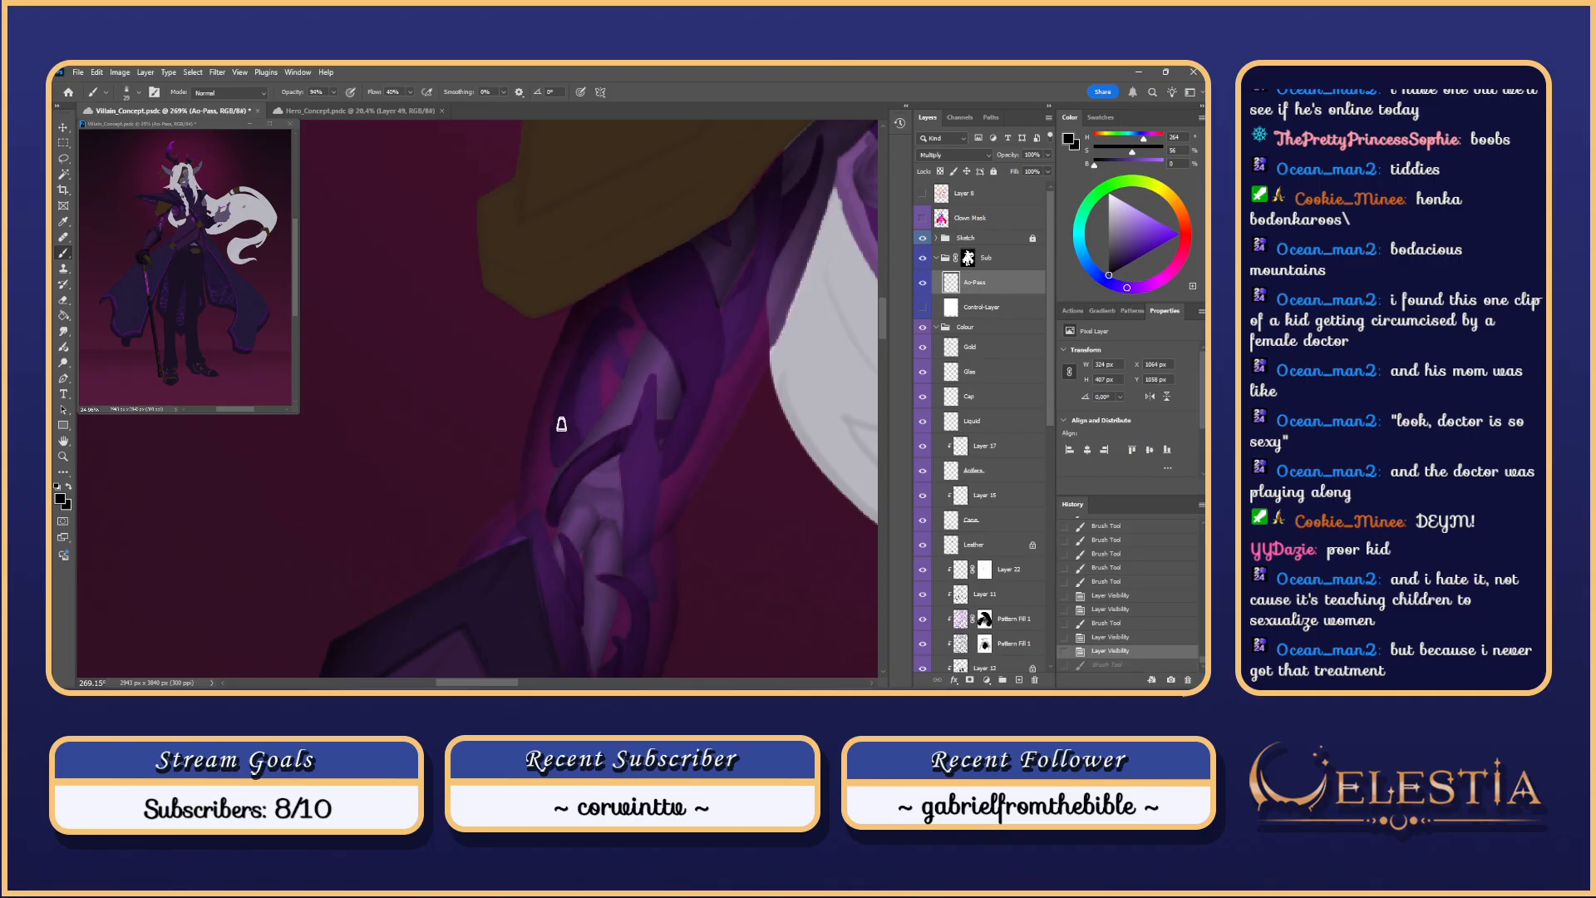
drag(565, 490, 564, 480)
key(ctrl+z)
mouse_move(591, 357)
mouse_down()
mouse_move(561, 485)
mouse_move(557, 472)
mouse_up()
key(ctrl+z)
key(ctrl+z)
key(ctrl+z)
mouse_move(575, 387)
mouse_down()
mouse_move(563, 468)
mouse_move(587, 434)
mouse_up()
key(ctrl+z)
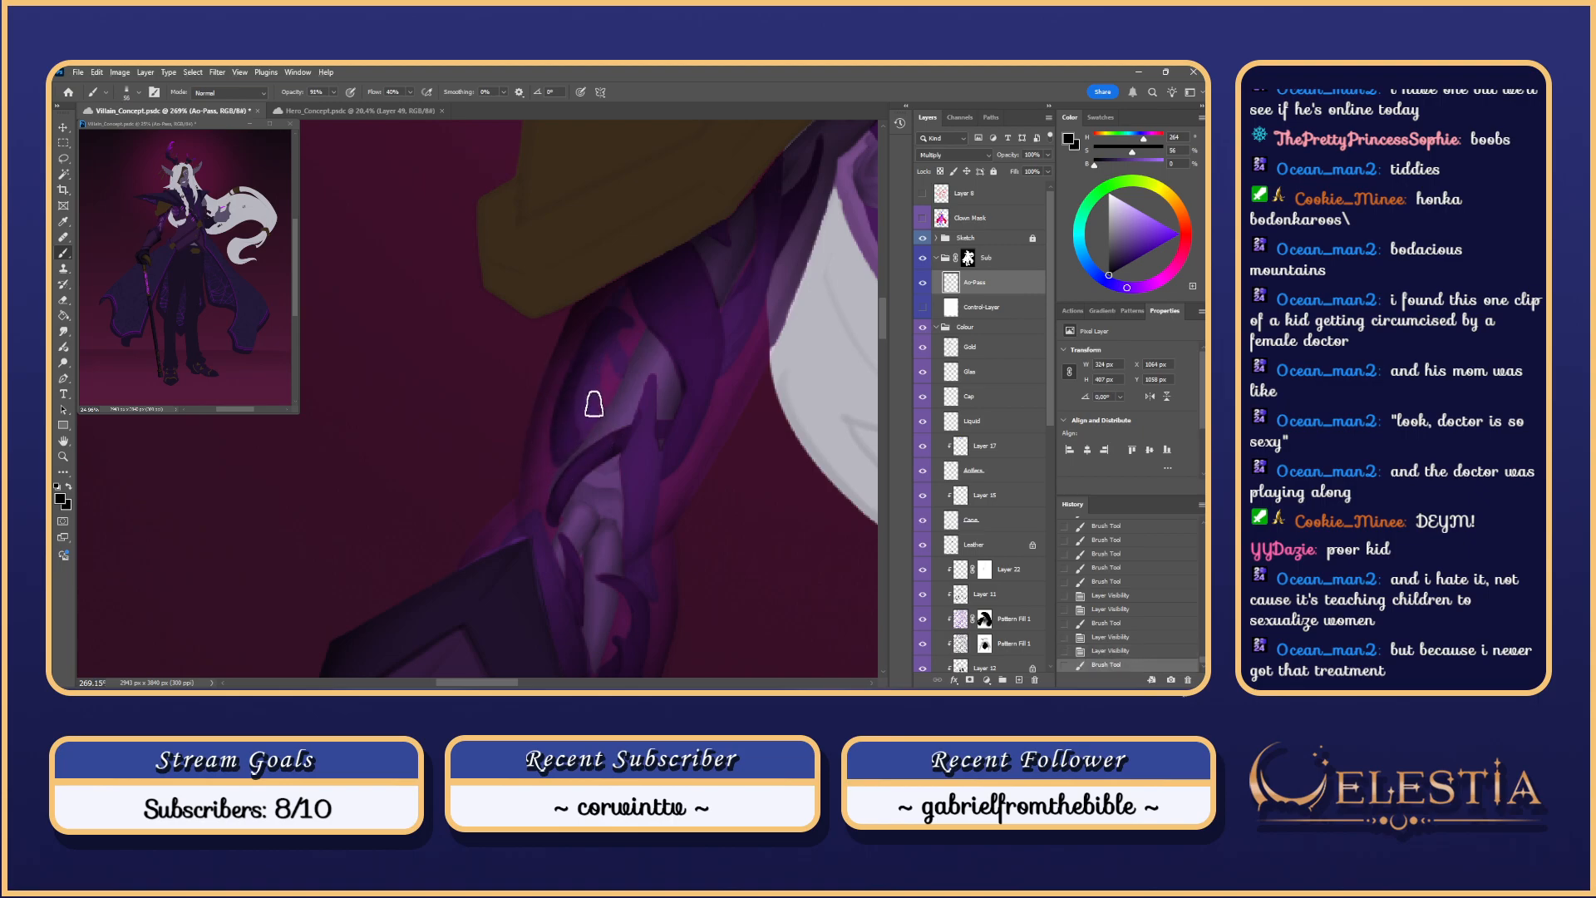
key(ctrl+z)
scroll(612, 364, down, 2)
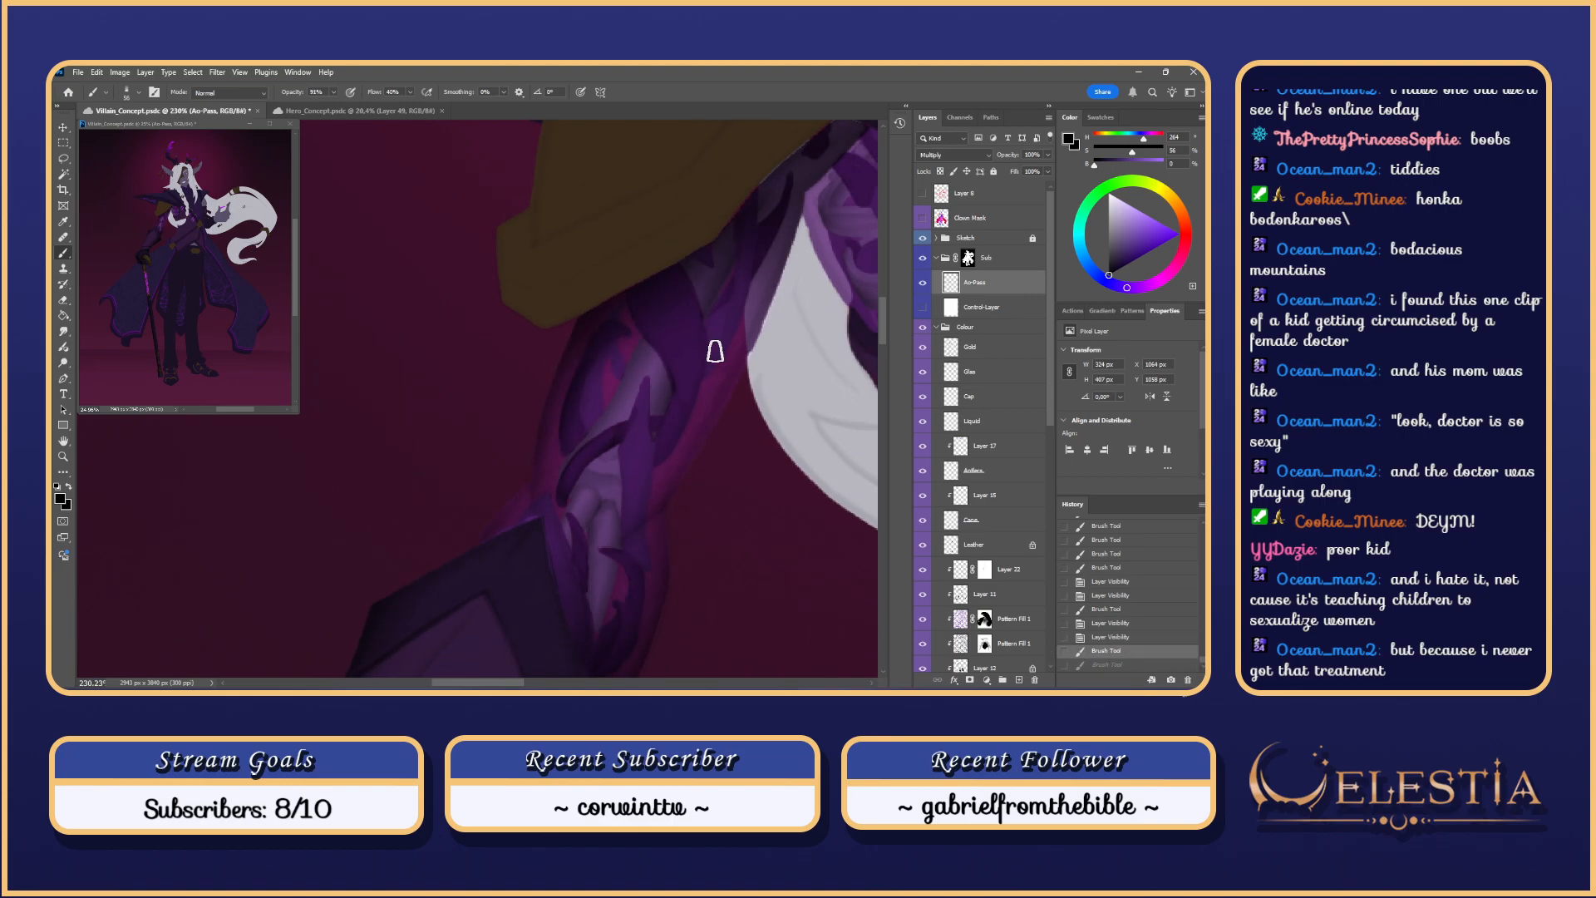
drag(742, 398, 707, 310)
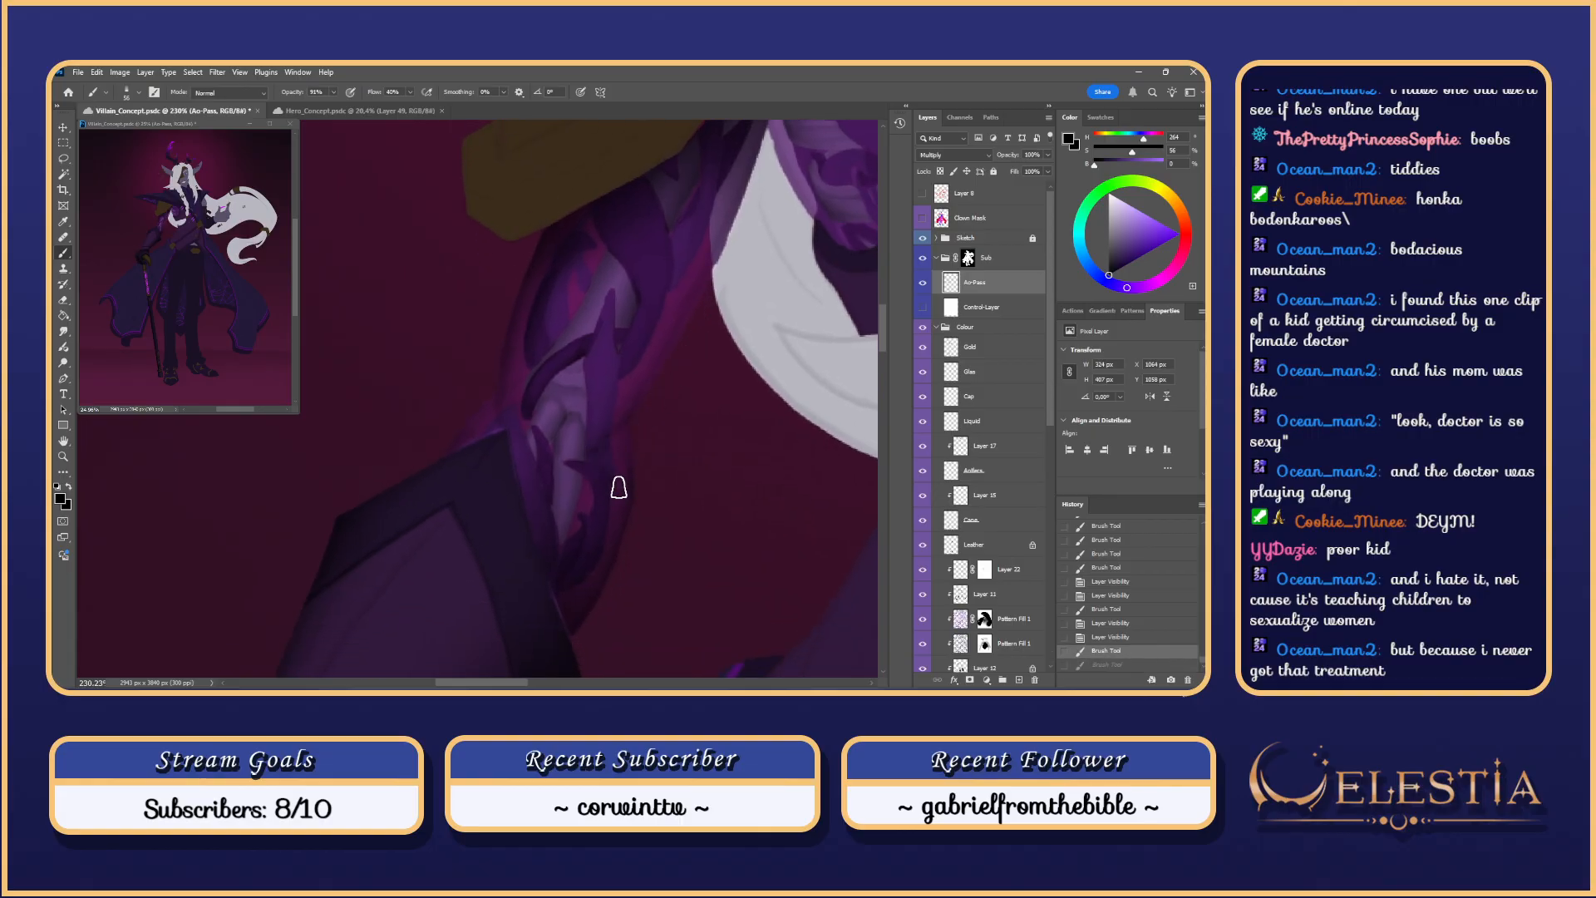
mouse_move(618, 449)
mouse_down()
mouse_move(595, 460)
mouse_move(620, 485)
mouse_up()
key(ctrl+z)
key(ctrl+z)
Step: Lasso a patch on the forearm's edge and trim it down to a small triangle
key(l)
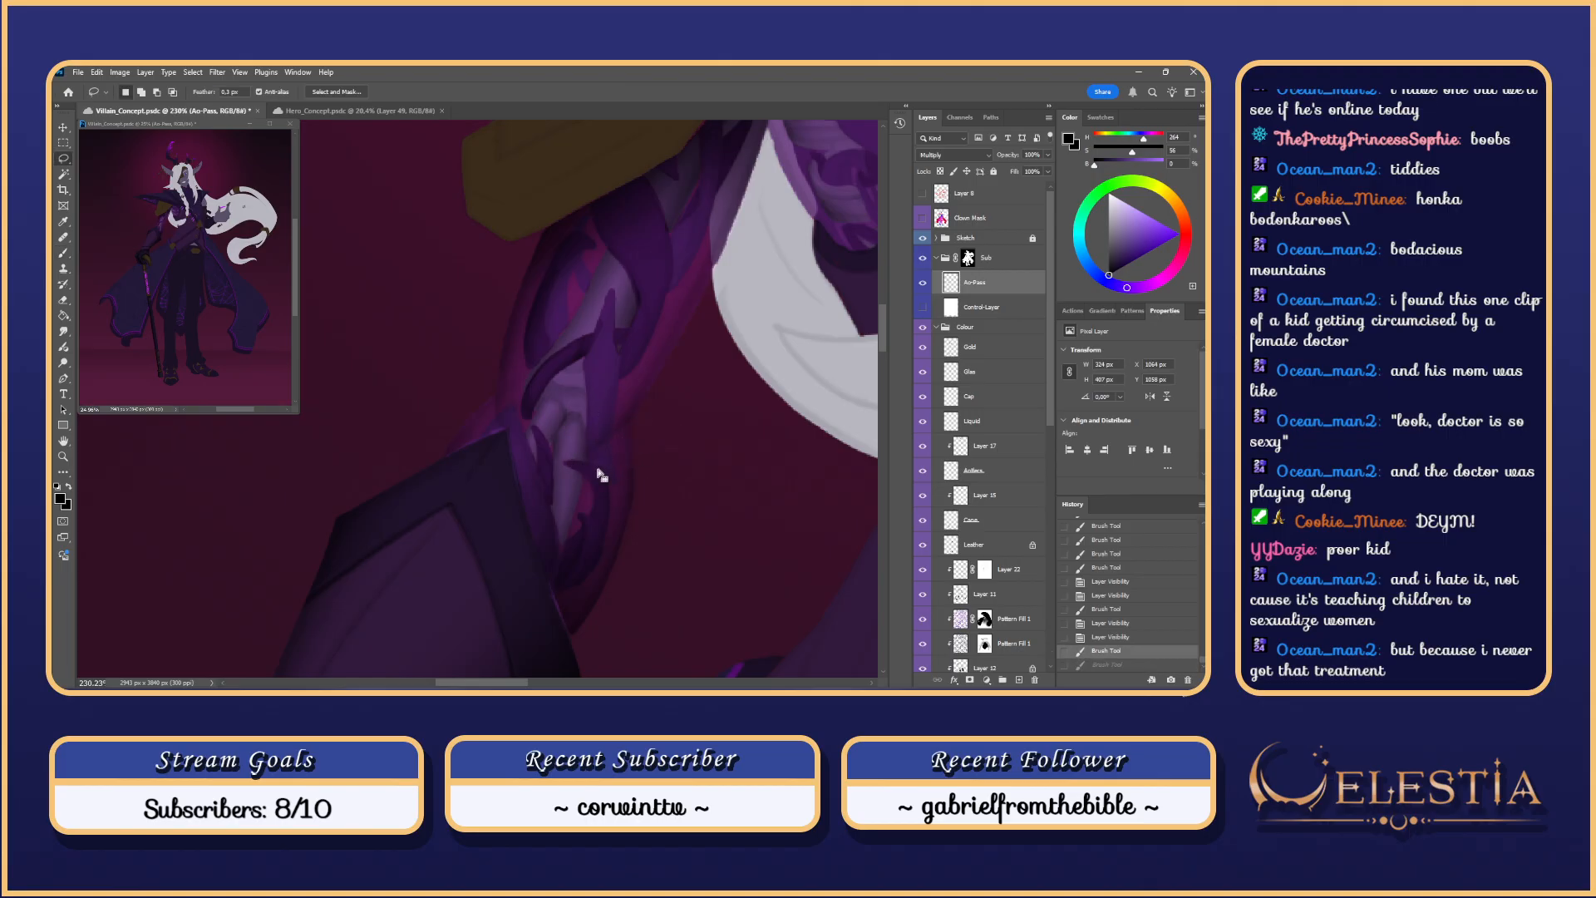
key(ctrl+d)
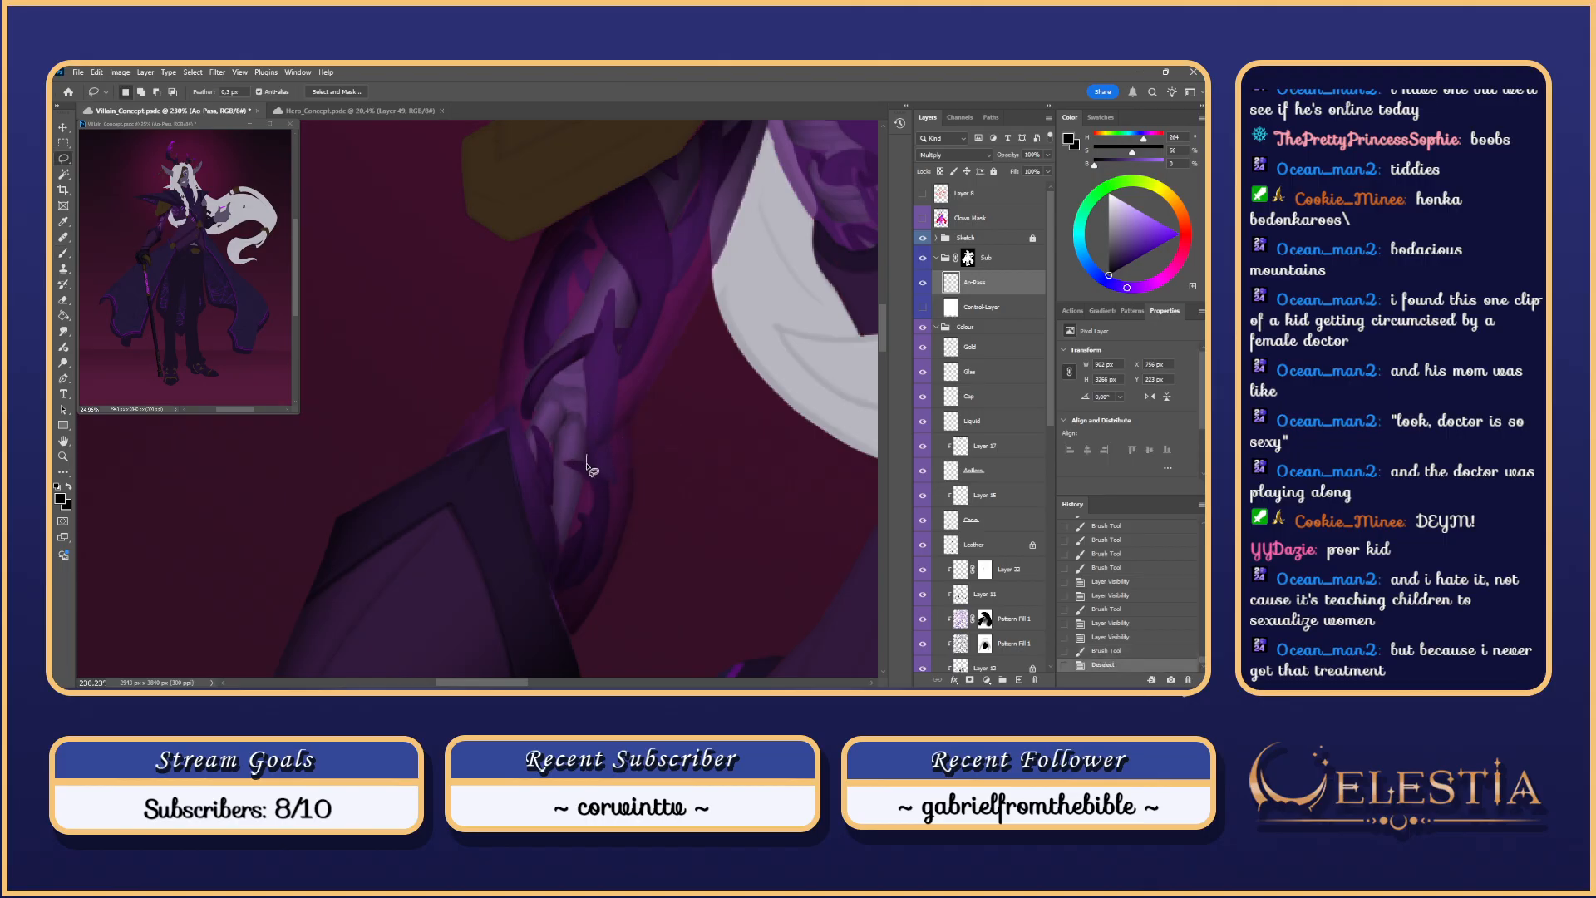
drag(624, 494, 609, 441)
key(b)
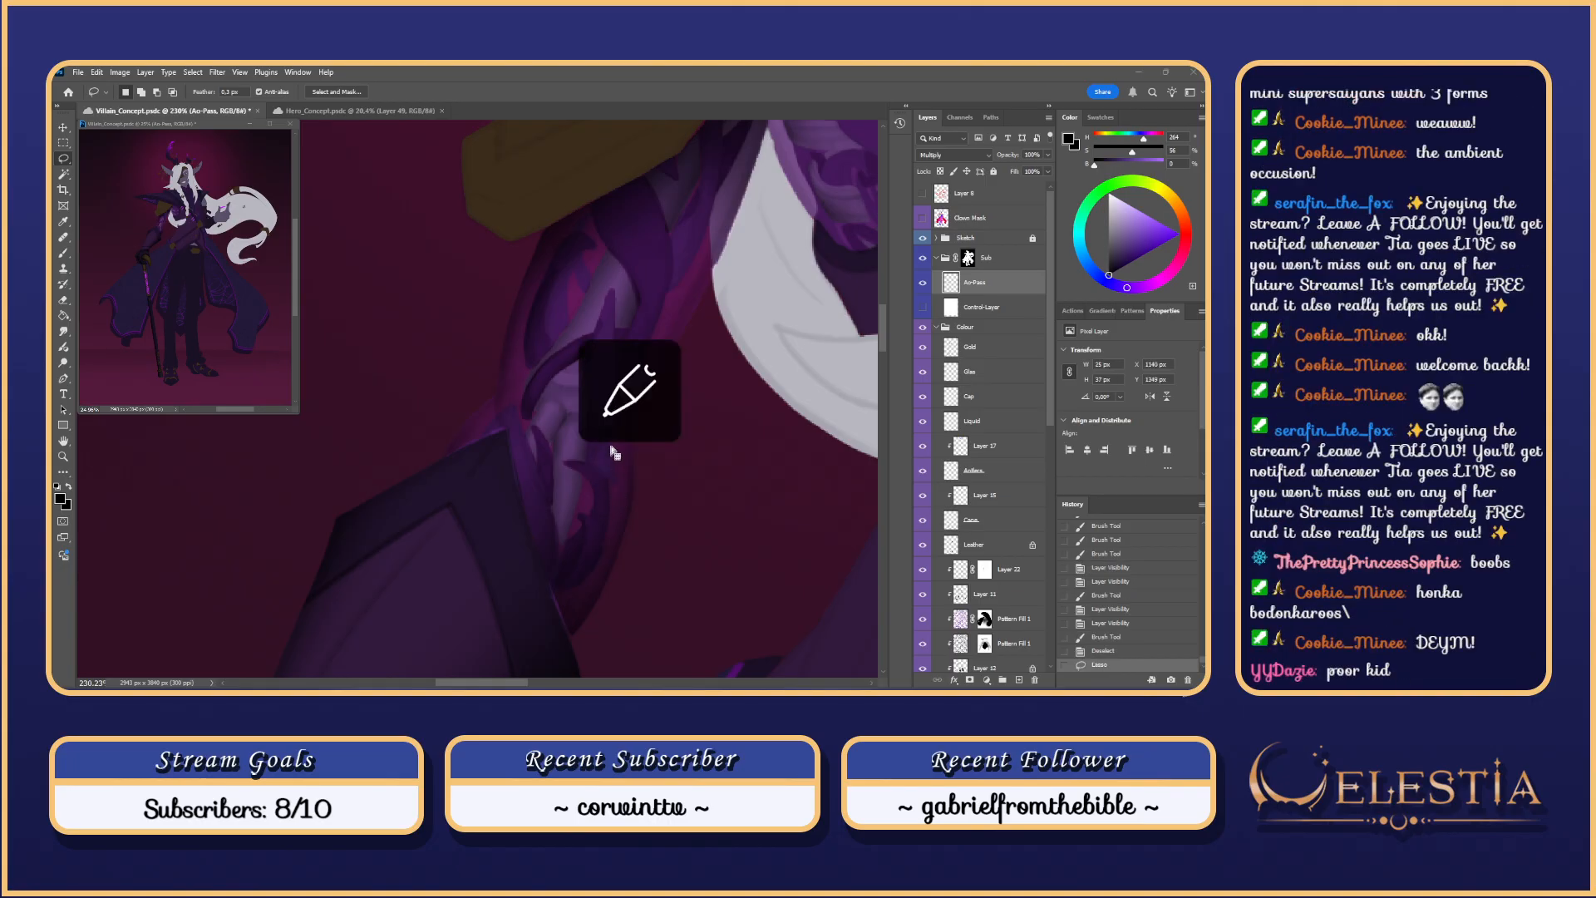
drag(615, 491, 607, 493)
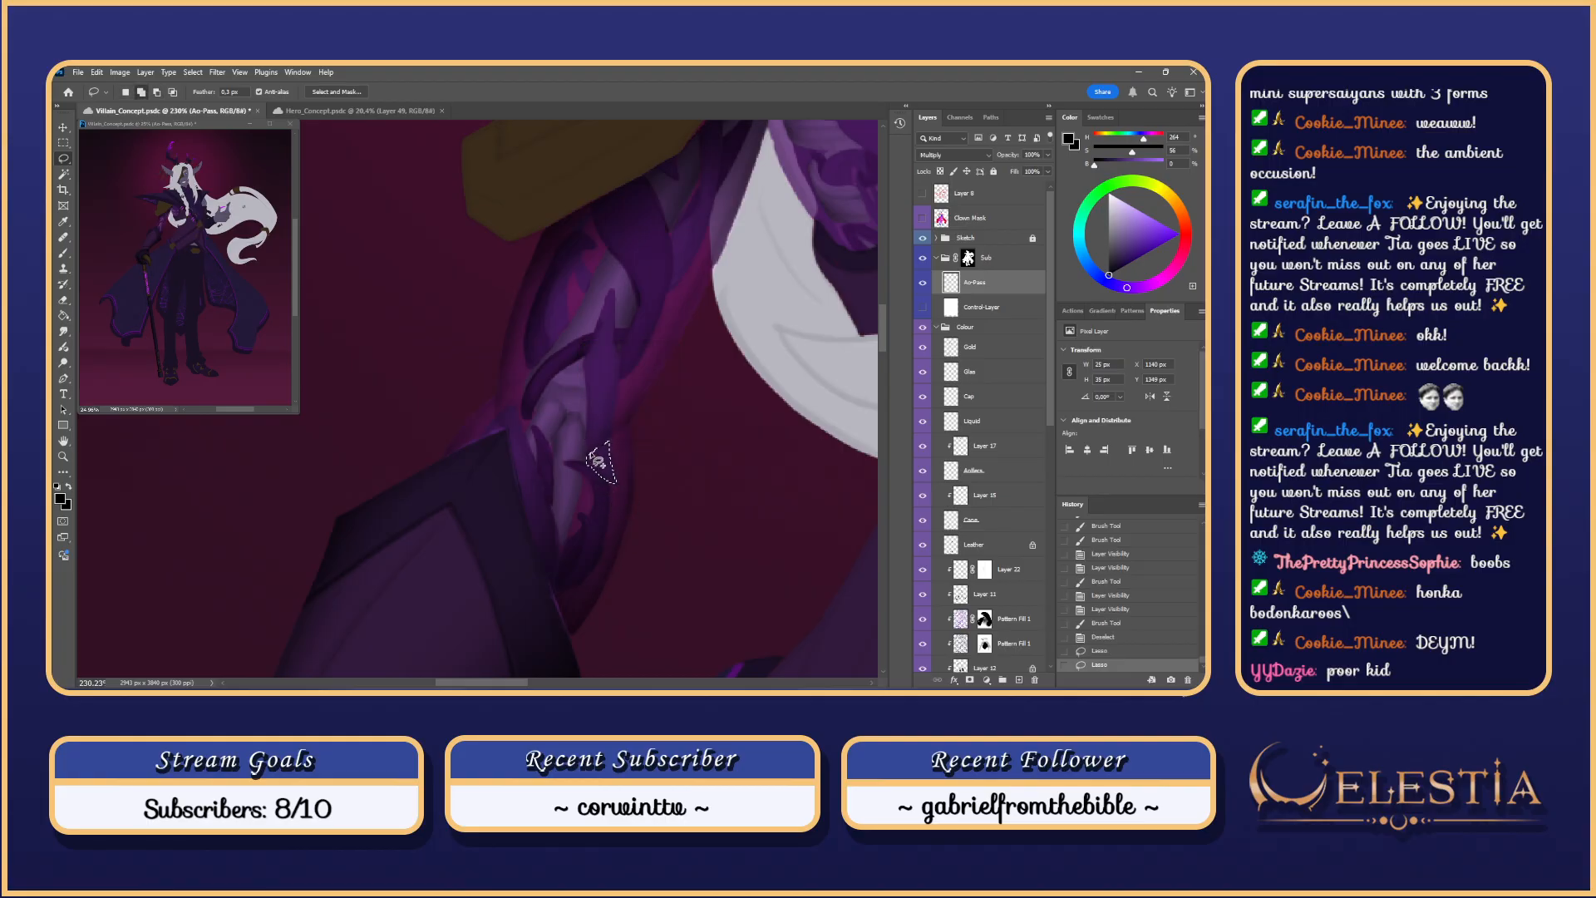
mouse_move(616, 493)
mouse_down()
mouse_move(641, 415)
mouse_move(573, 514)
mouse_up()
Step: Brush dark shading inside the triangle along the forearm's edge
key(b)
key(ctrl+z)
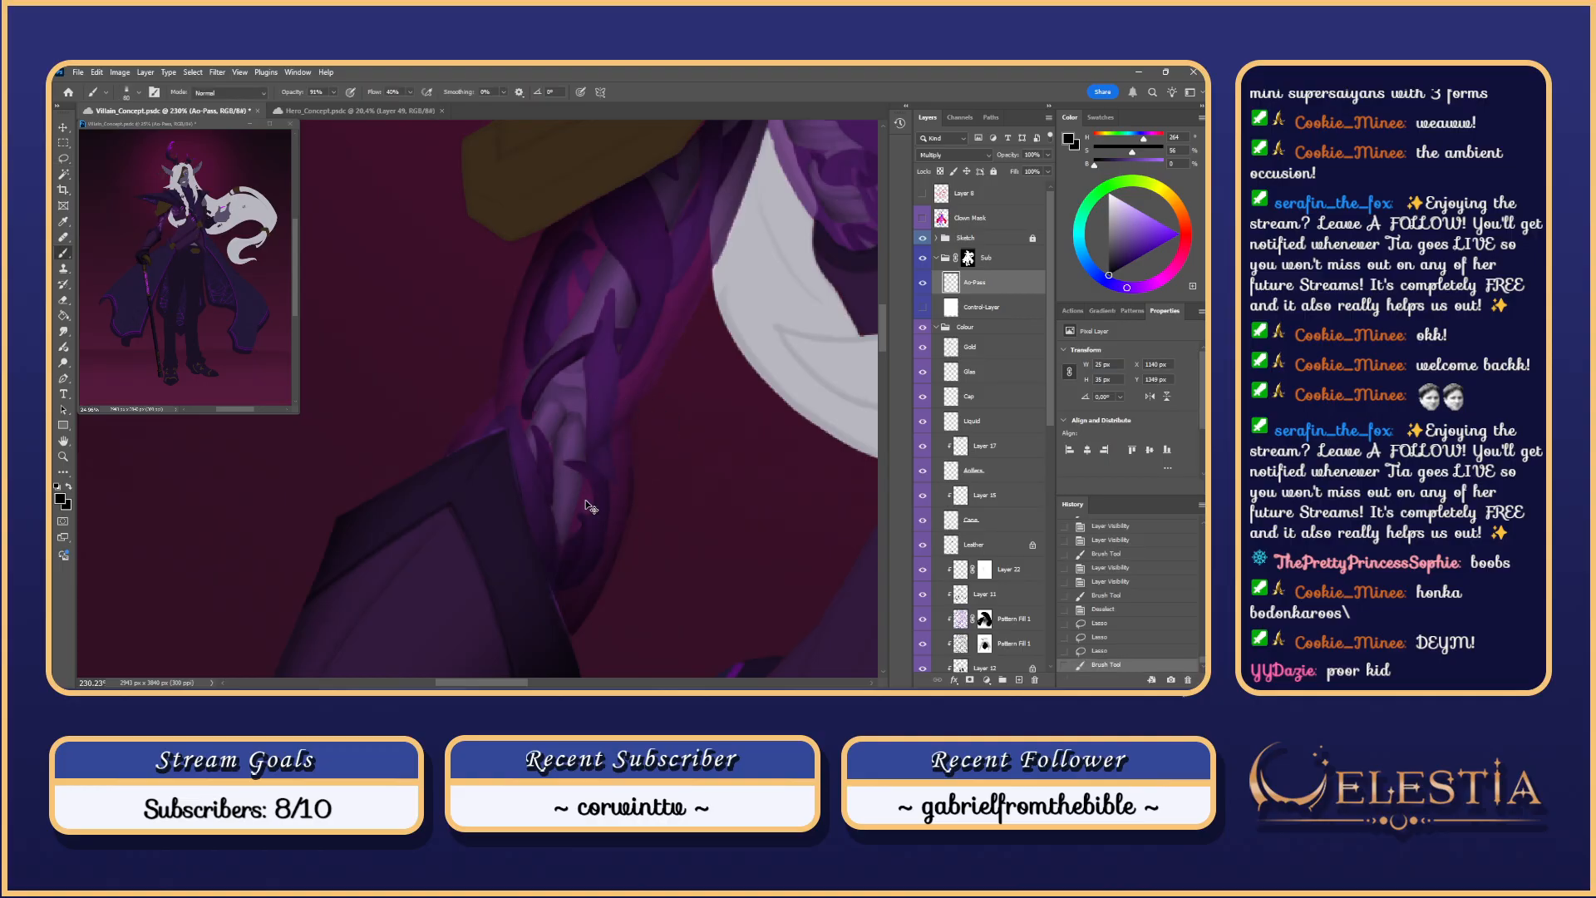
key(ctrl+z)
drag(620, 453, 594, 507)
key(ctrl+z)
drag(620, 441, 595, 527)
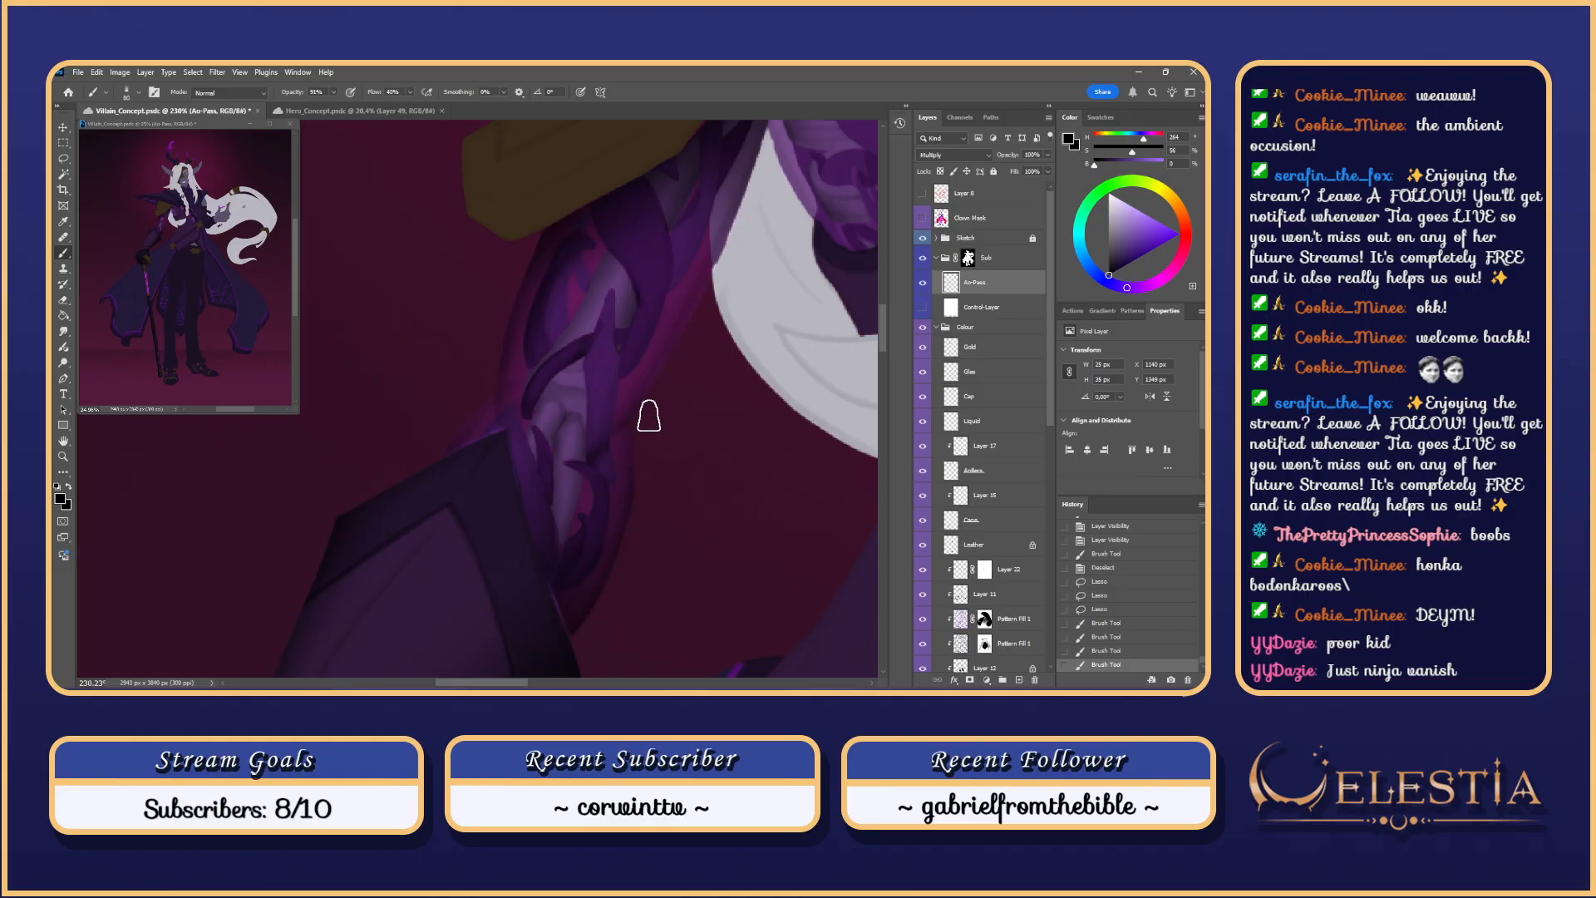
mouse_move(649, 415)
ctrl+mouse_down()
mouse_move(673, 446)
mouse_move(654, 407)
mouse_move(672, 525)
ctrl+mouse_up()
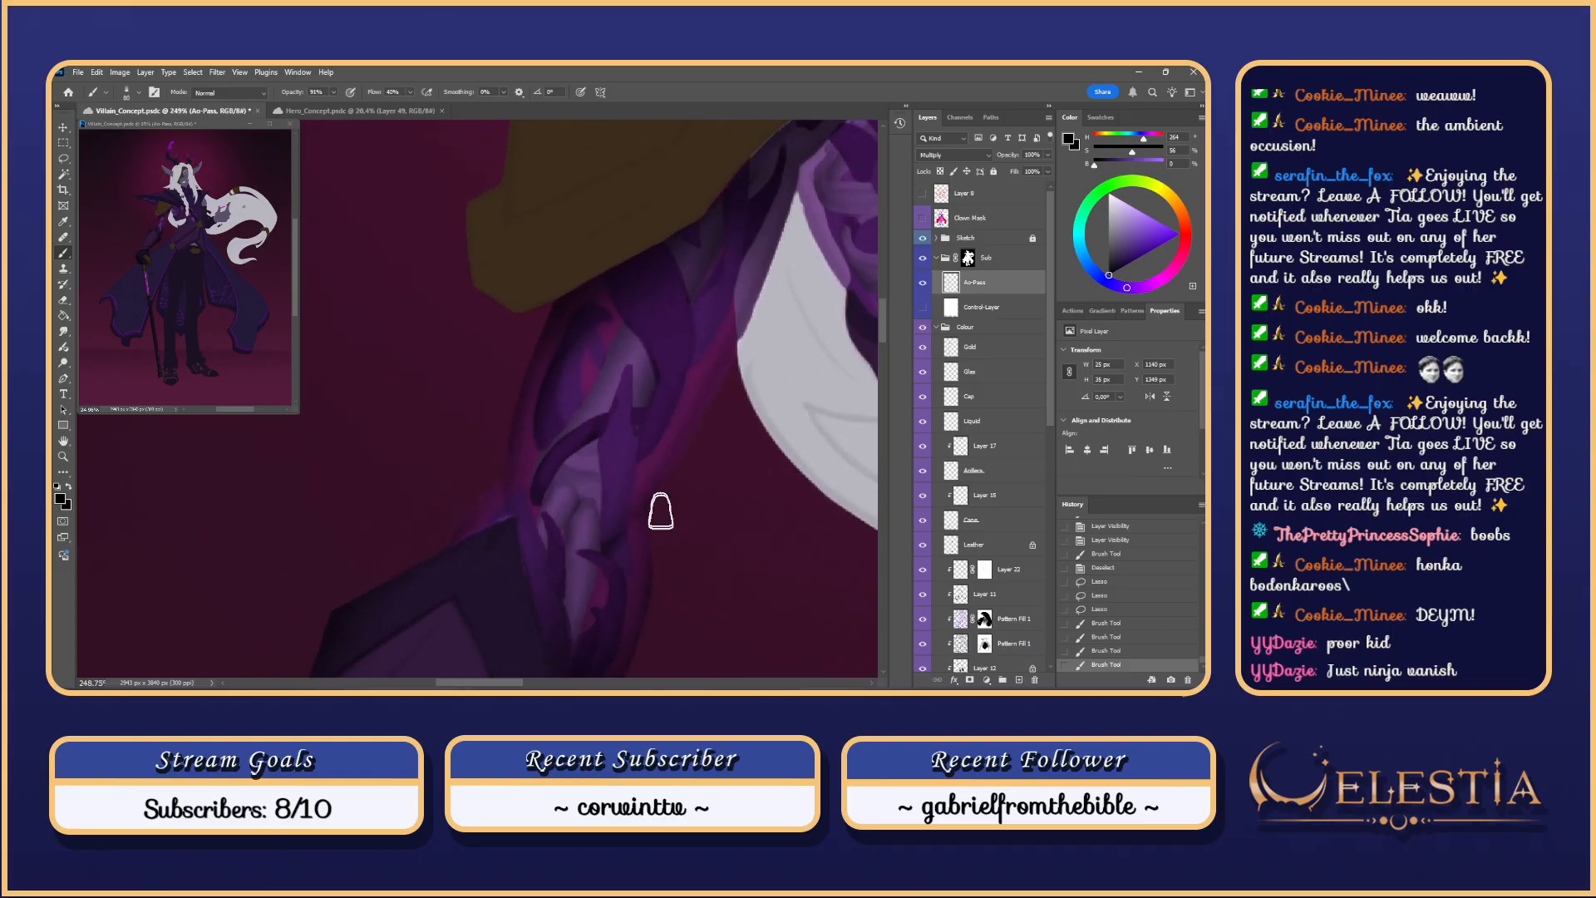
drag(1051, 392, 1054, 632)
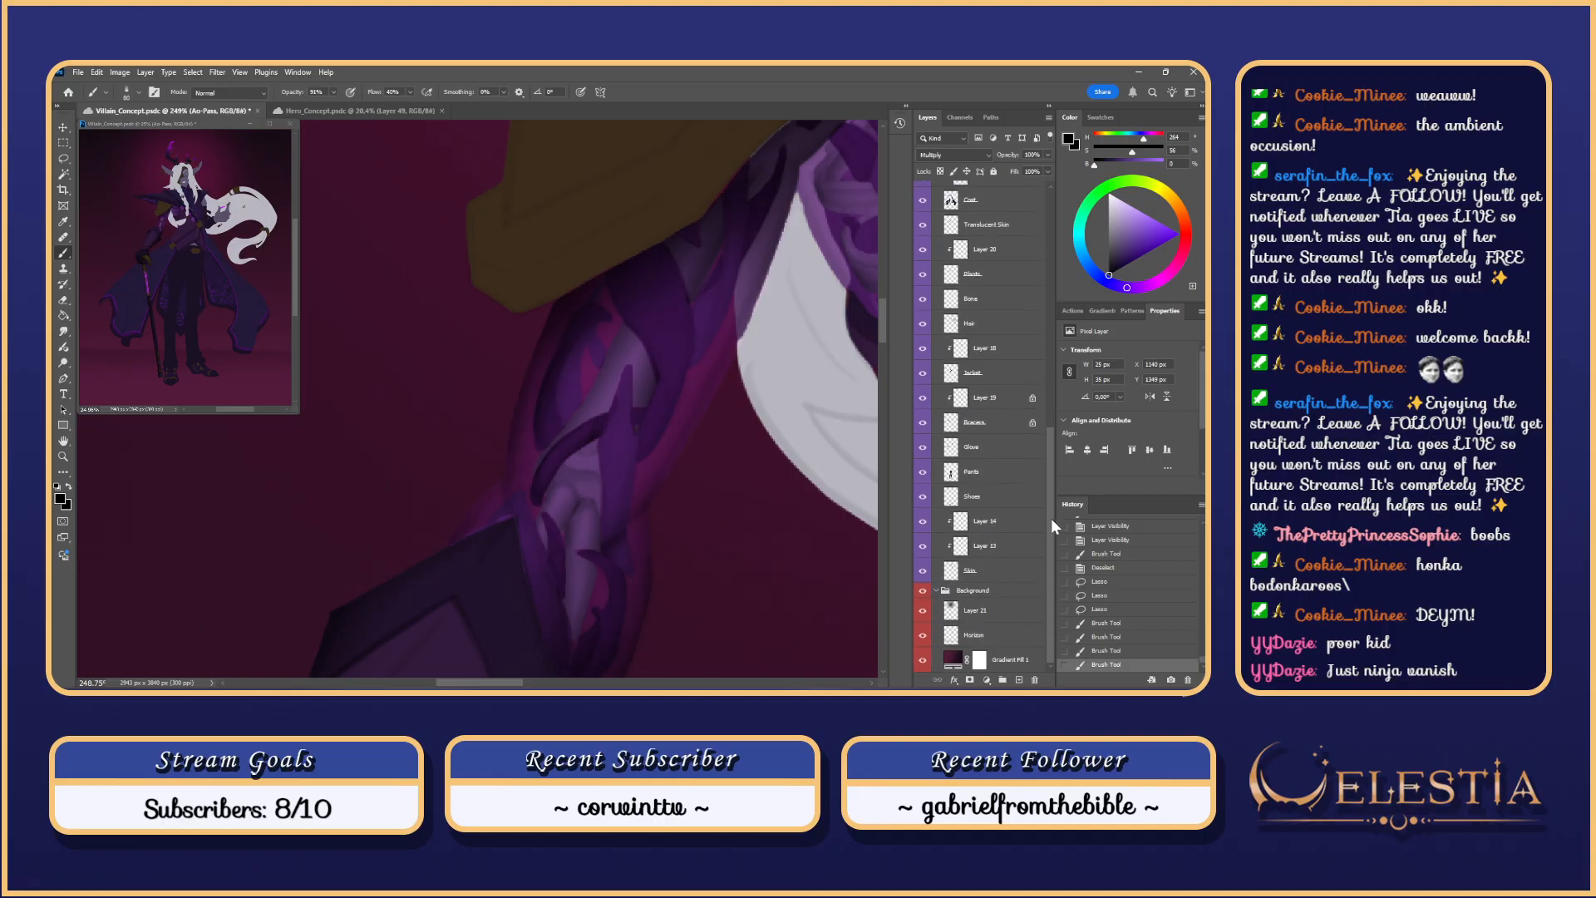
Step: Erase excess shading around the forearm strap on Layer 20, toggling its visibility to compare
mouse_move(1046, 472)
mouse_down()
mouse_move(1036, 241)
mouse_move(1046, 512)
mouse_move(1040, 466)
mouse_up()
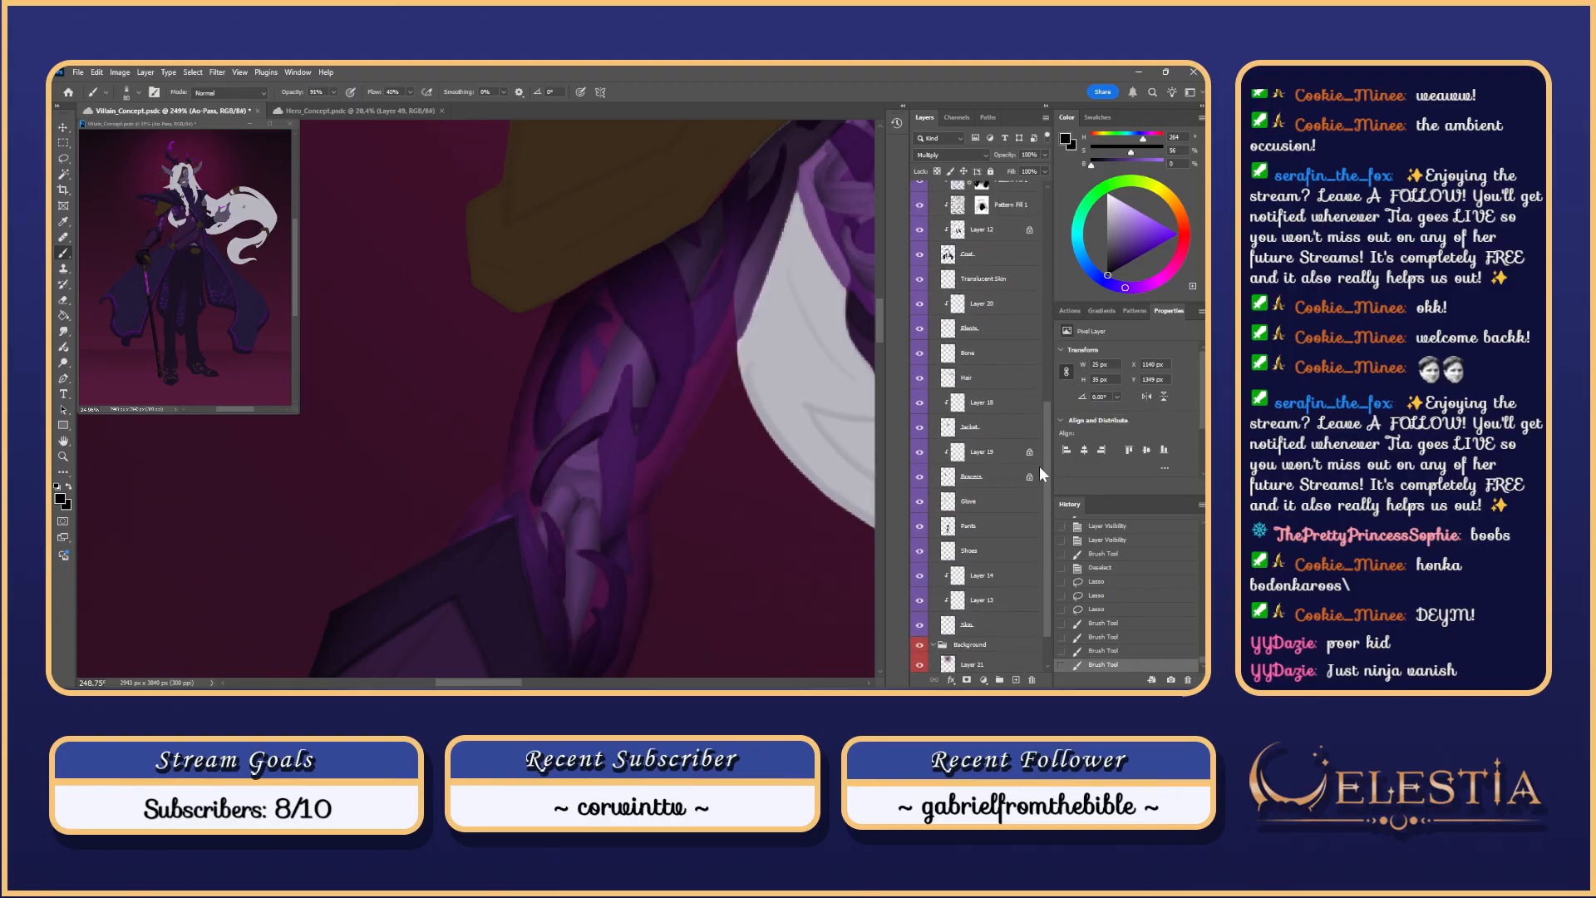
click(985, 304)
key(e)
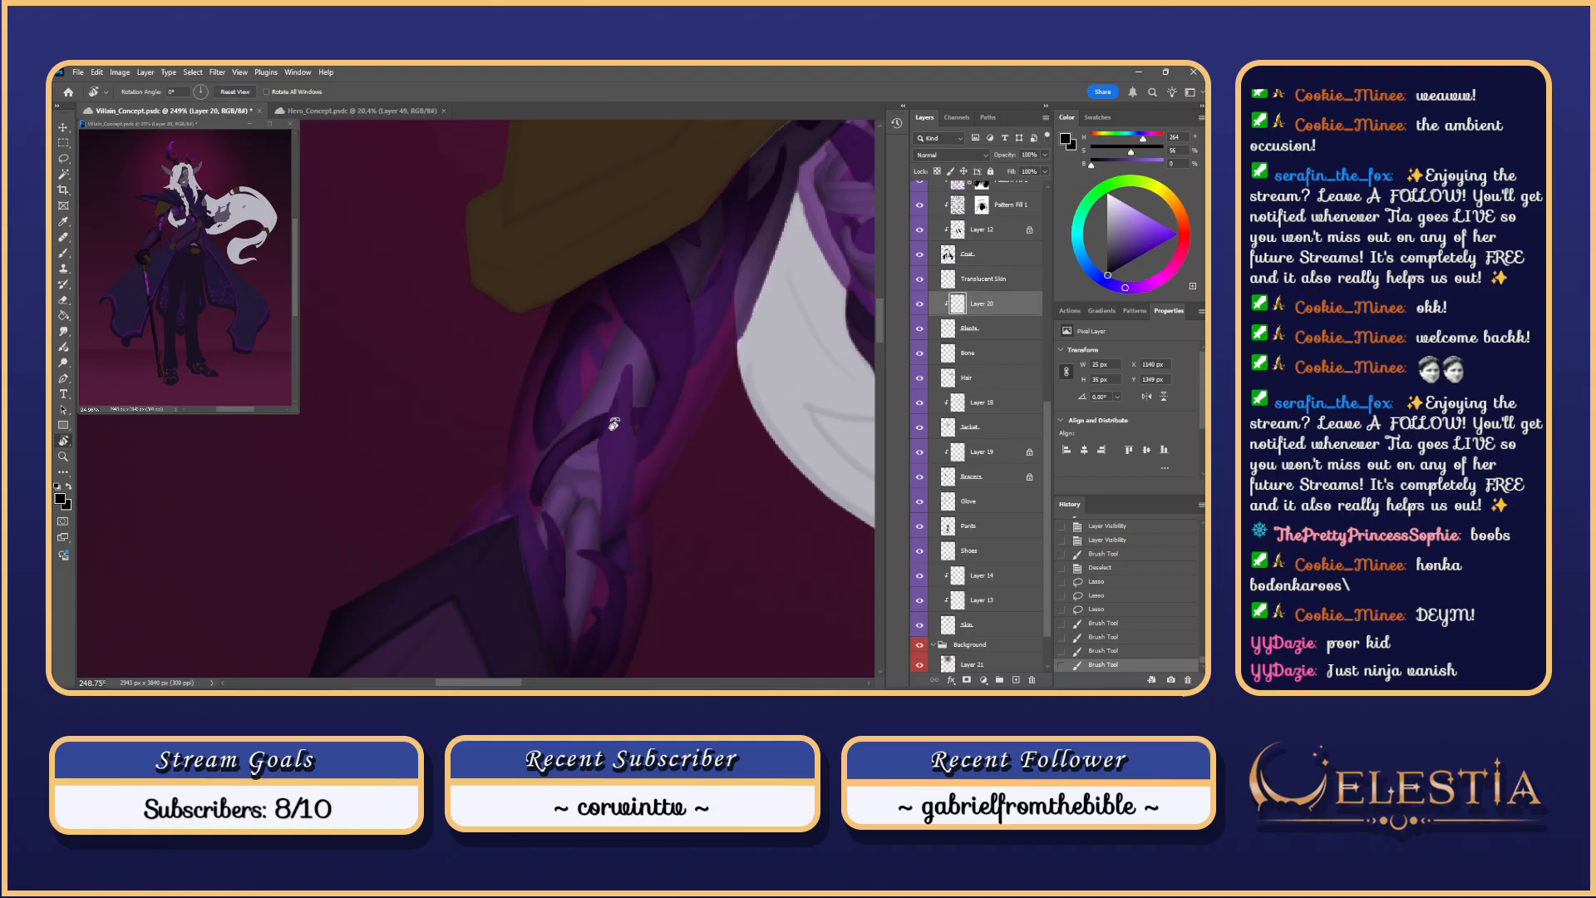
drag(620, 400, 624, 502)
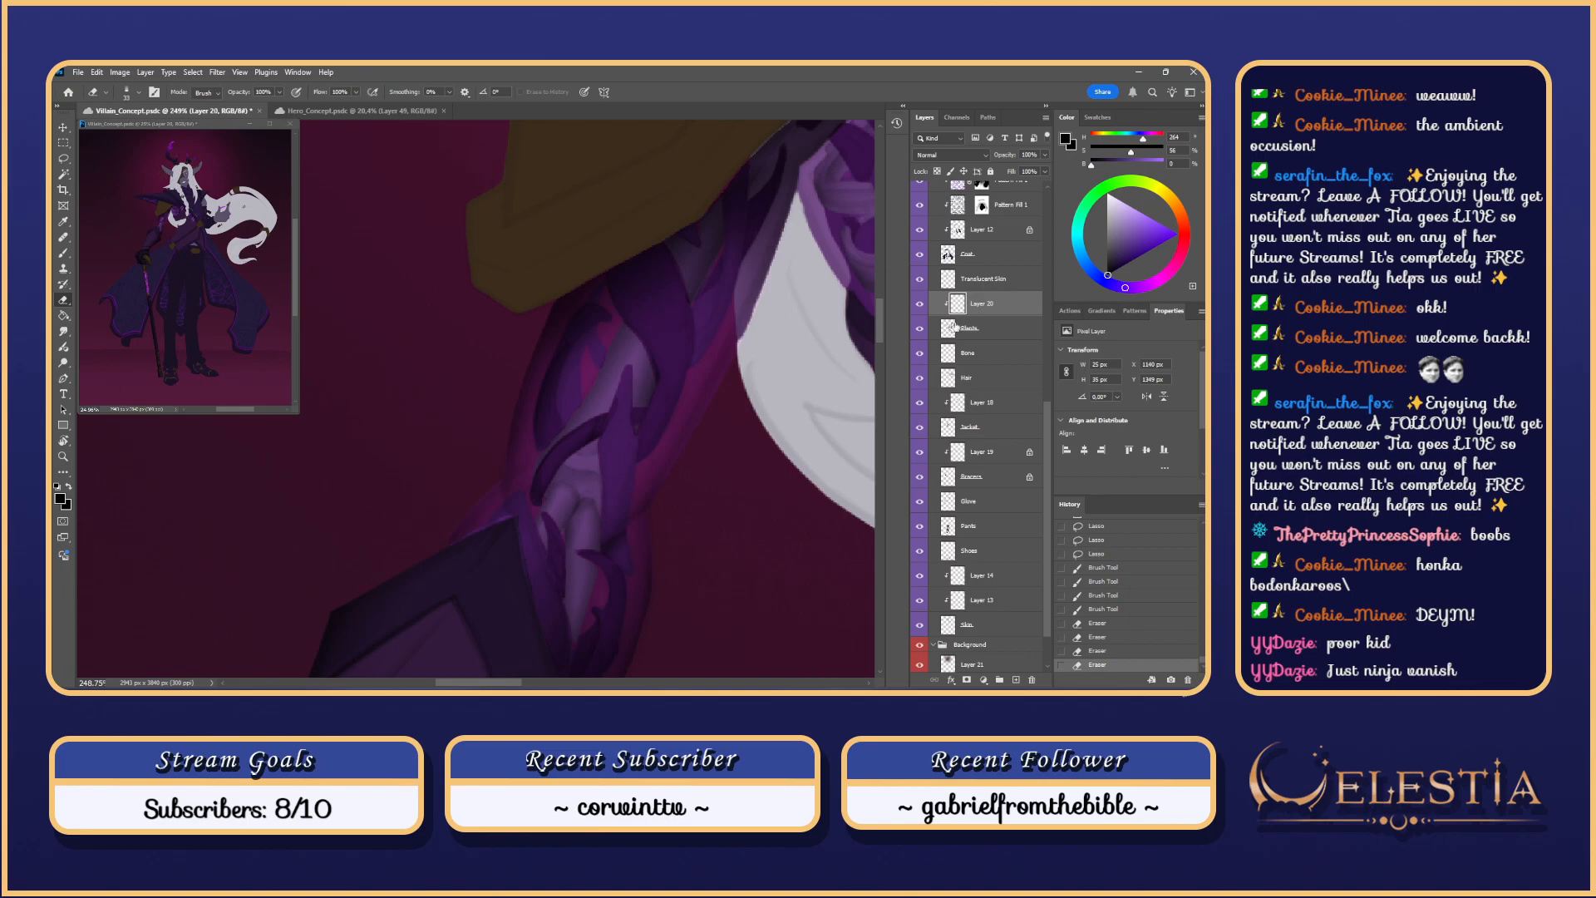
click(918, 304)
click(919, 304)
click(919, 304)
click(918, 303)
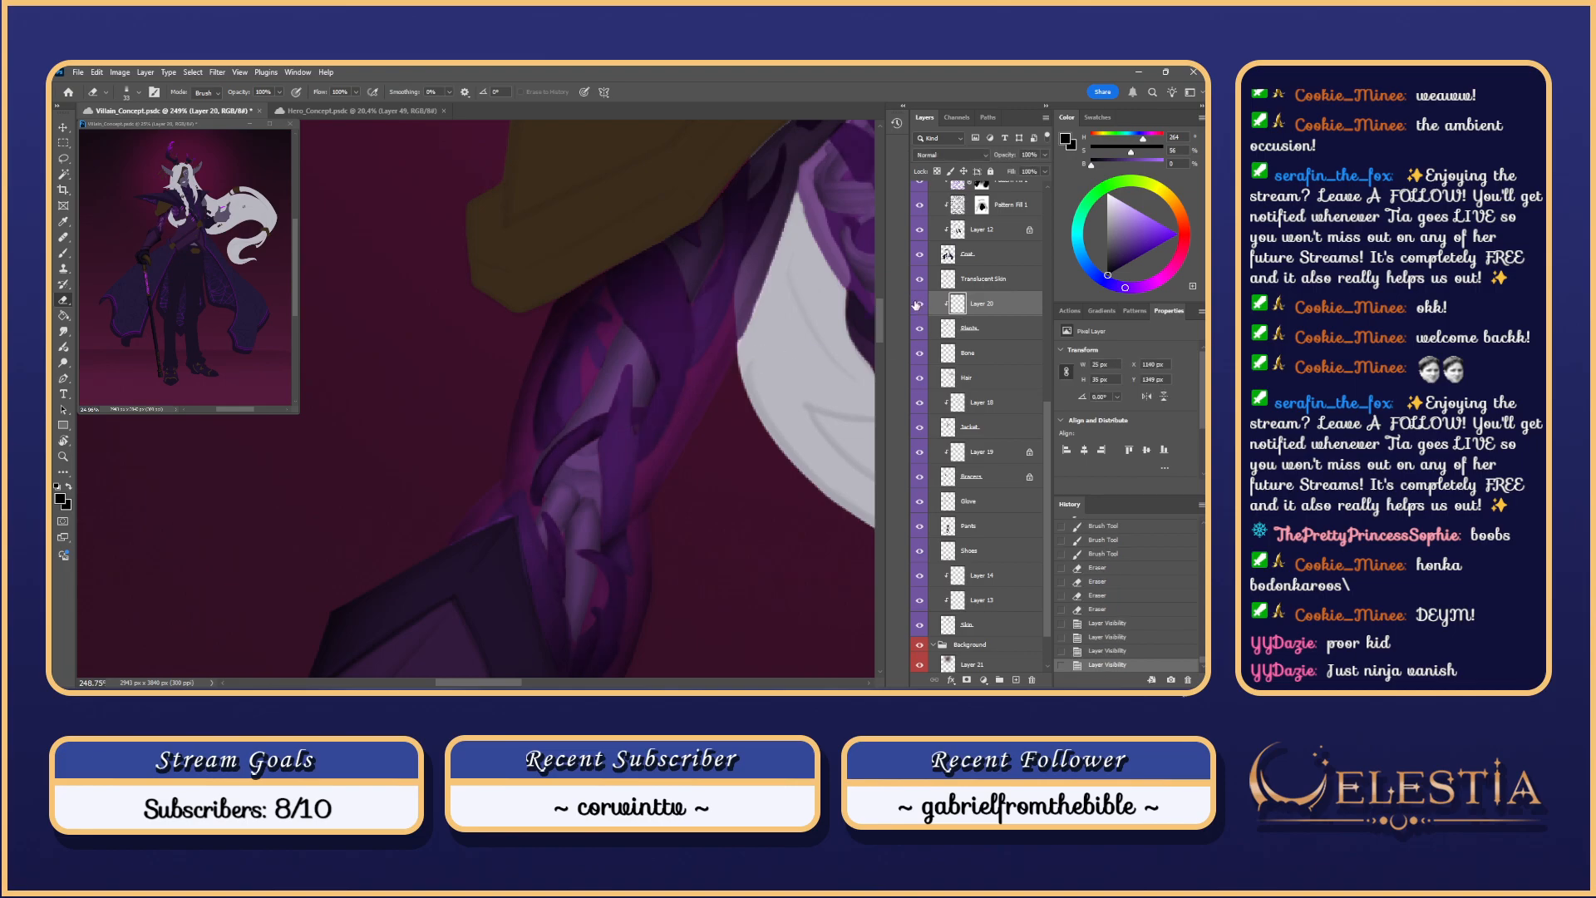
key(ctrl+d)
drag(616, 417, 617, 453)
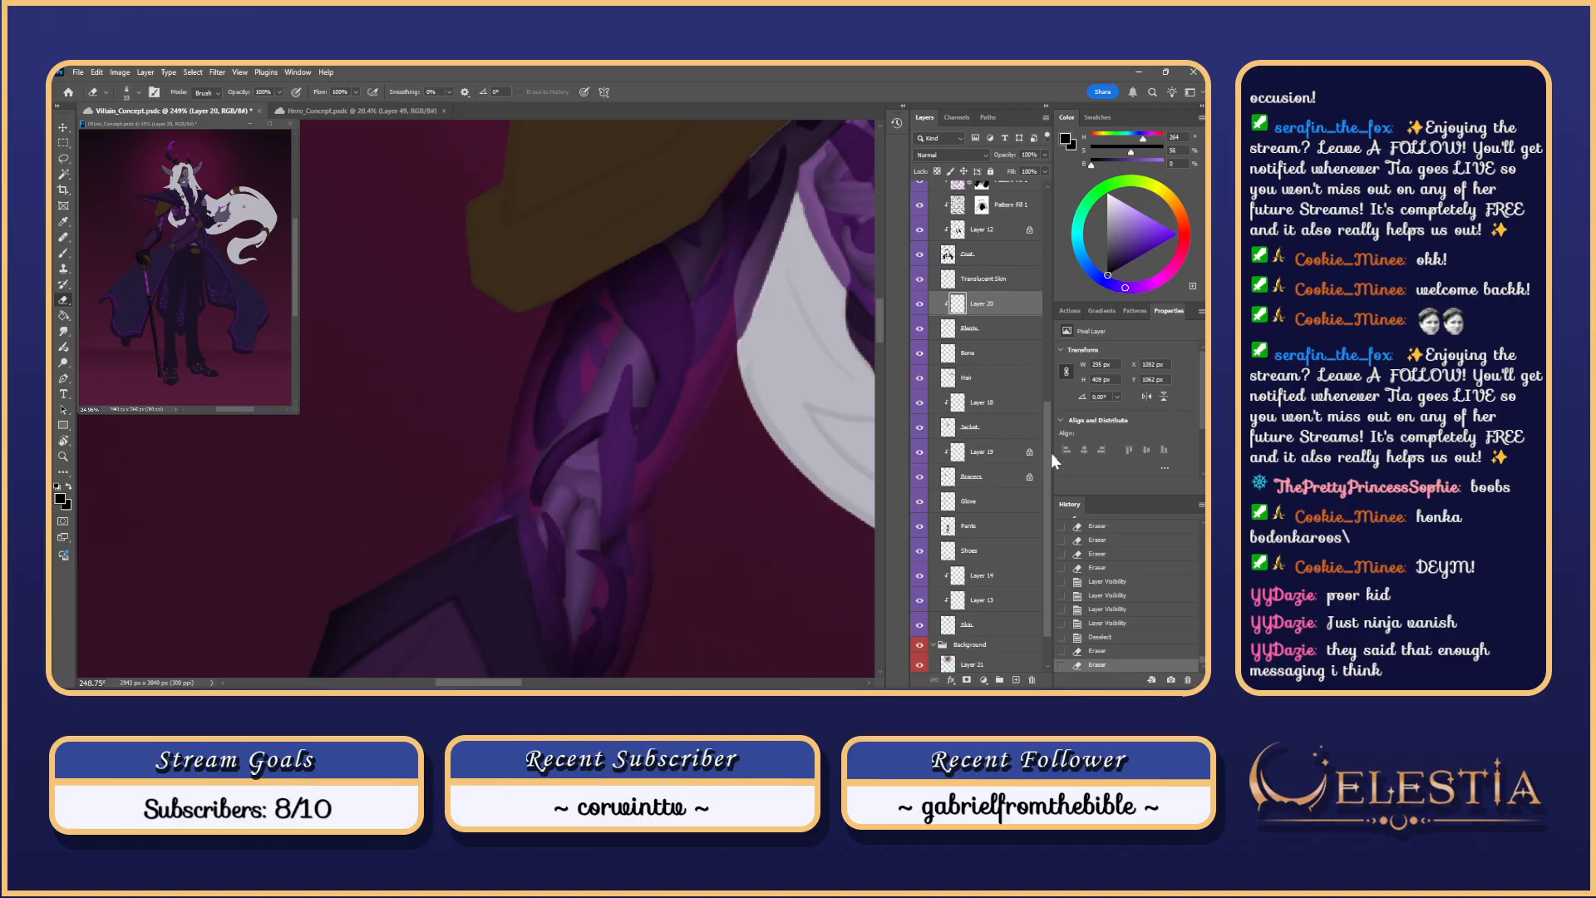
Step: Make the Ao-Pass layer active again
drag(1047, 452, 1041, 391)
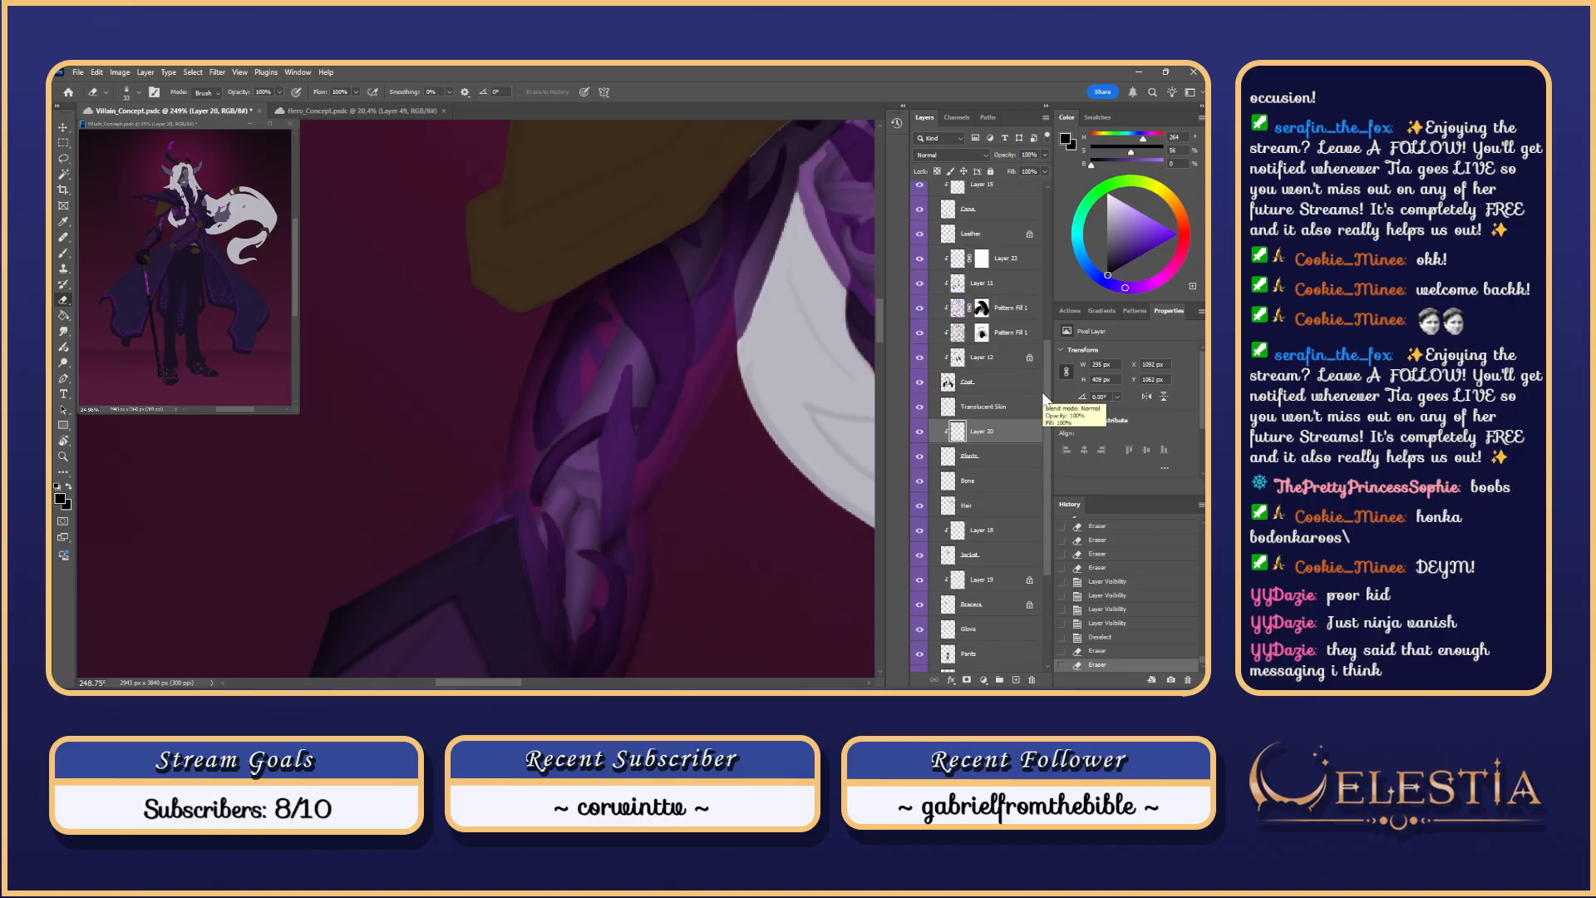
scroll(1044, 395, up, 1)
scroll(1049, 341, up, 10)
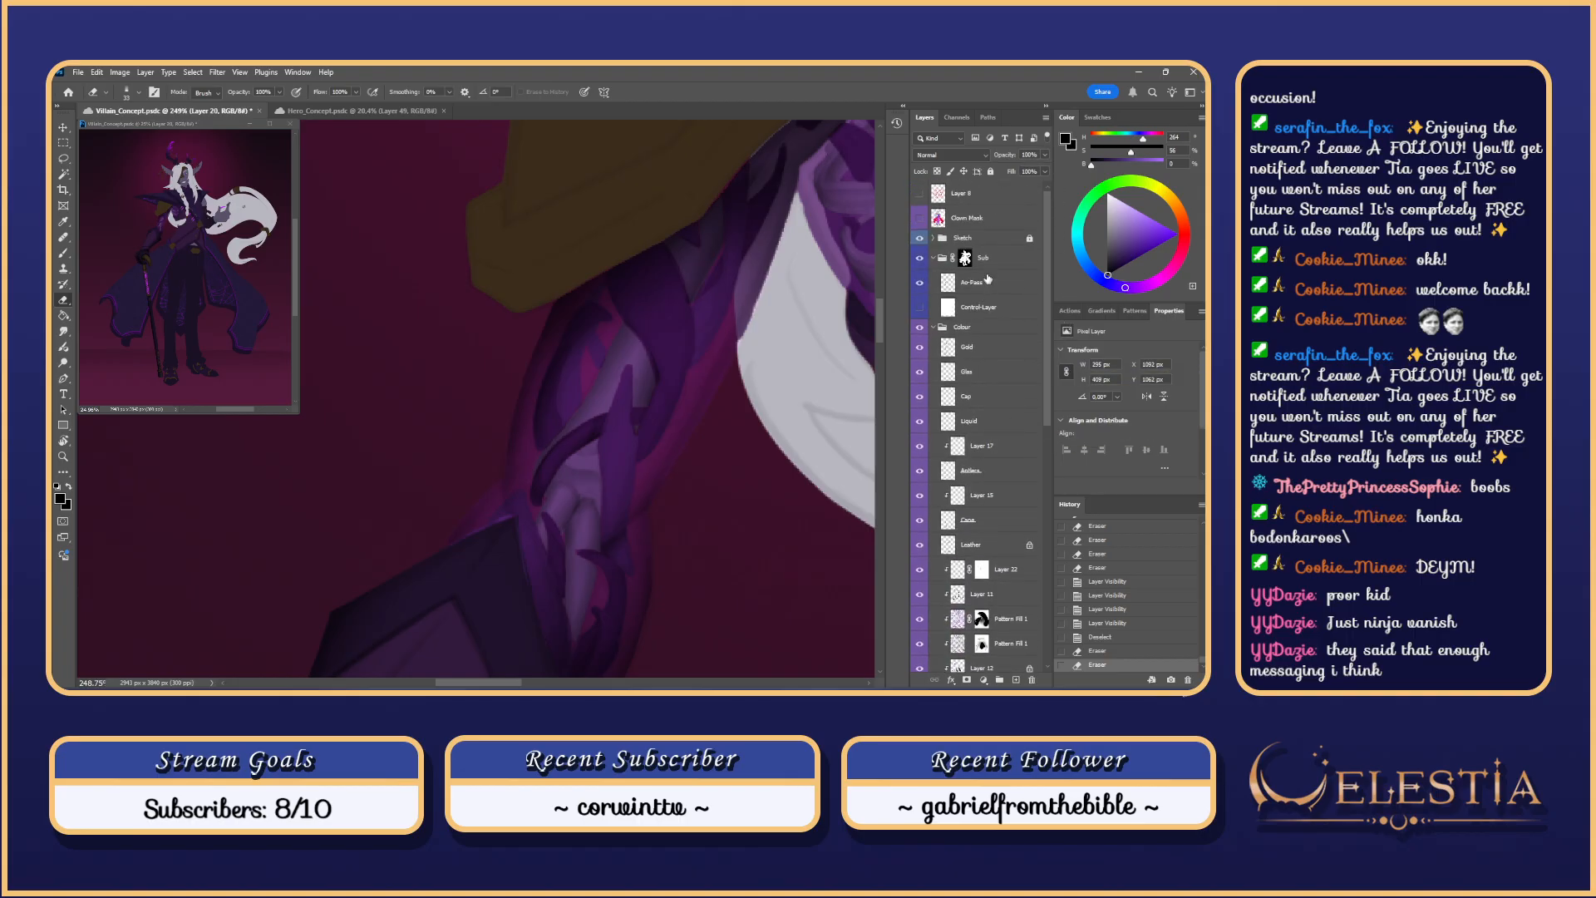
click(988, 280)
scroll(670, 481, down, 1)
Step: Lasso a forearm plate area and paint lighter purple into it
key(b)
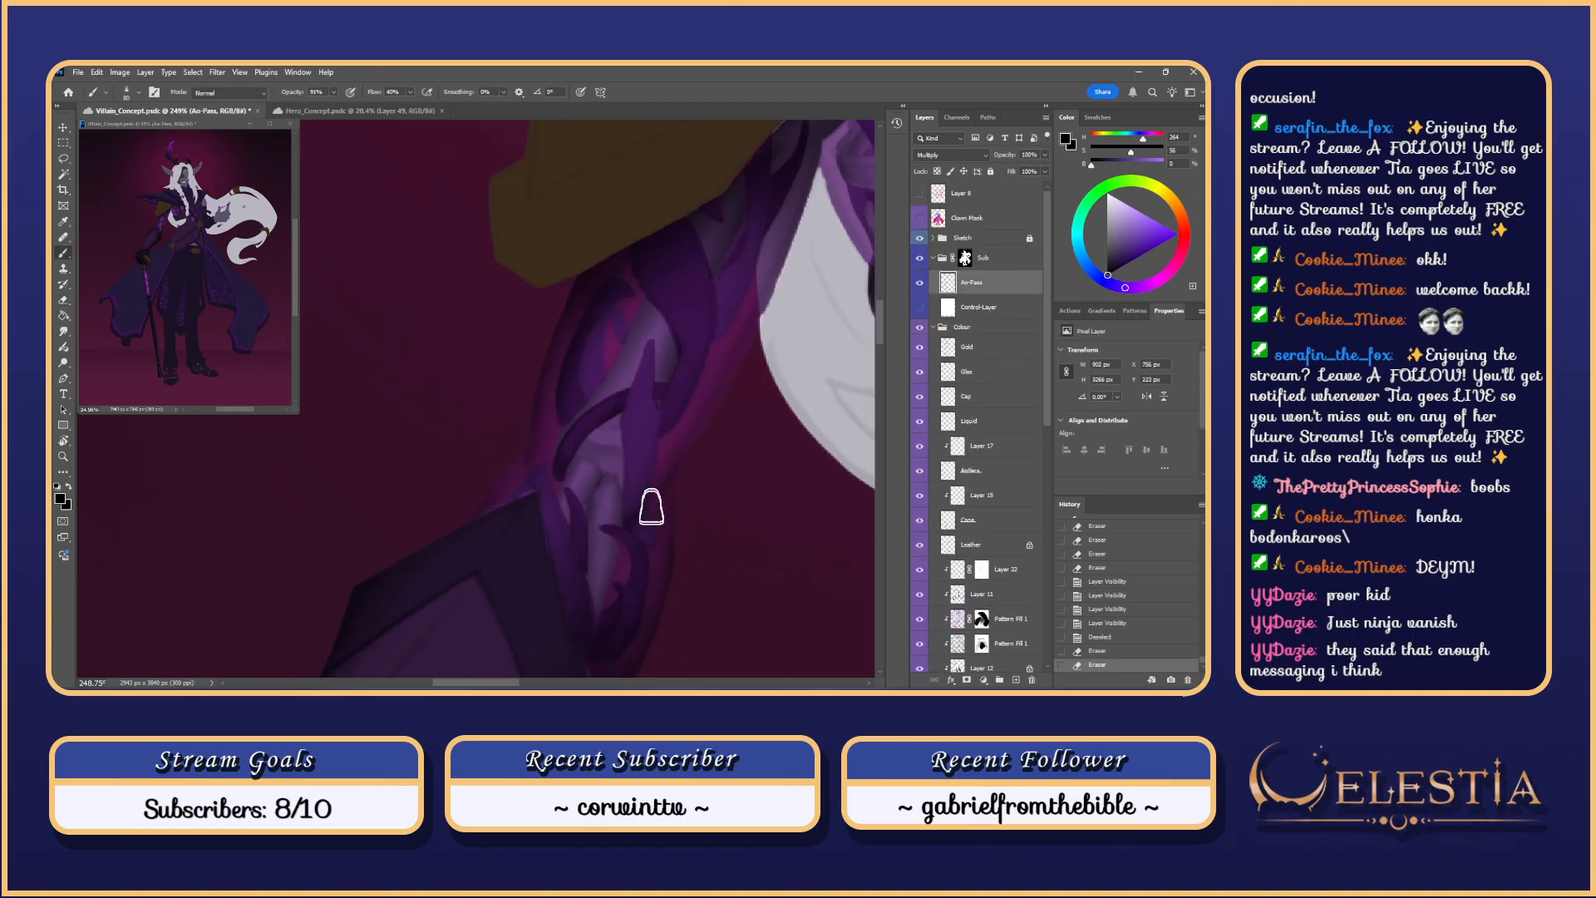
scroll(675, 497, up, 1)
key(l)
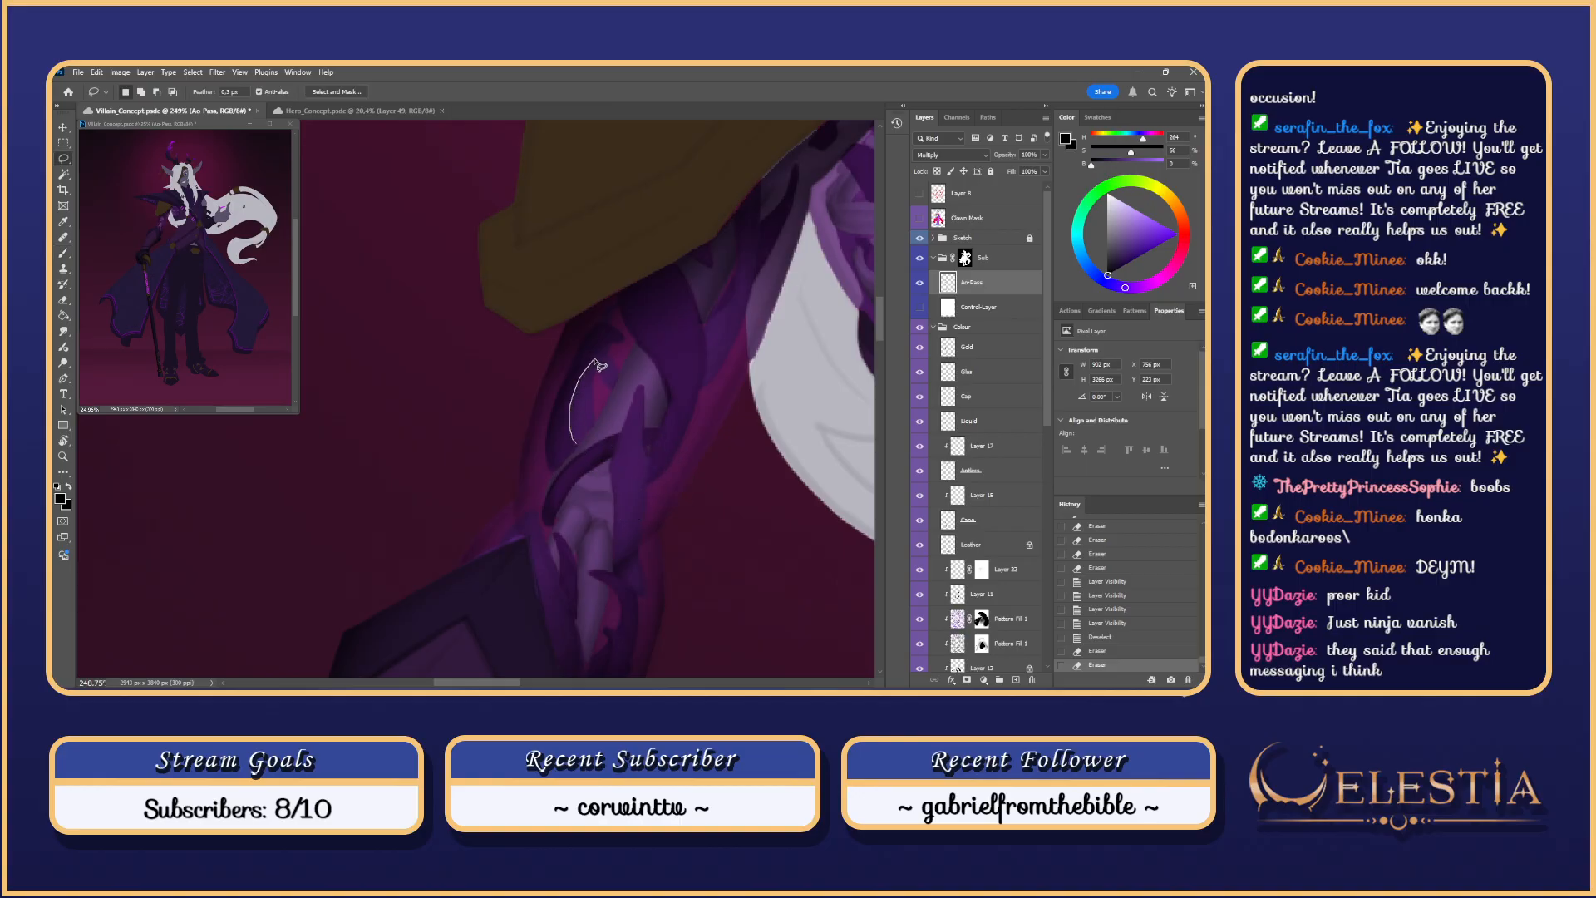
mouse_move(601, 422)
mouse_down()
mouse_move(573, 464)
mouse_move(637, 363)
mouse_move(609, 432)
mouse_move(588, 427)
mouse_move(613, 451)
mouse_move(607, 414)
mouse_move(639, 372)
mouse_up()
key(b)
key(ctrl+z)
key(ctrl+z)
scroll(548, 471, down, 1)
key(ctrl+z)
drag(548, 496, 645, 353)
drag(593, 491, 660, 233)
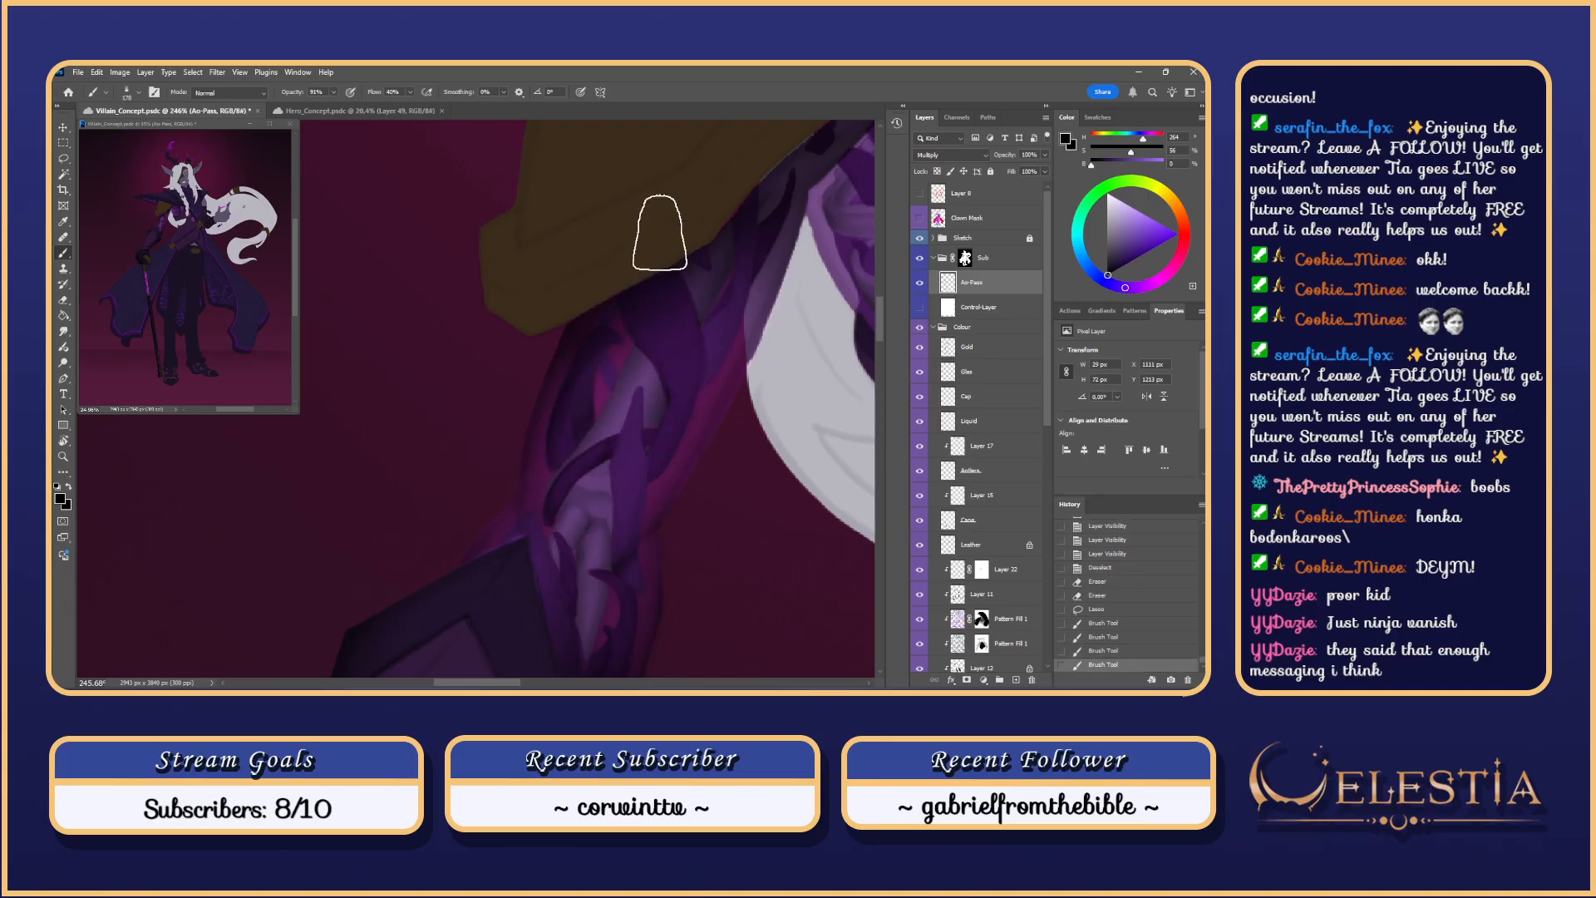
Step: Lasso another section of the forearm armour
scroll(660, 233, down, 3)
scroll(659, 225, up, 1)
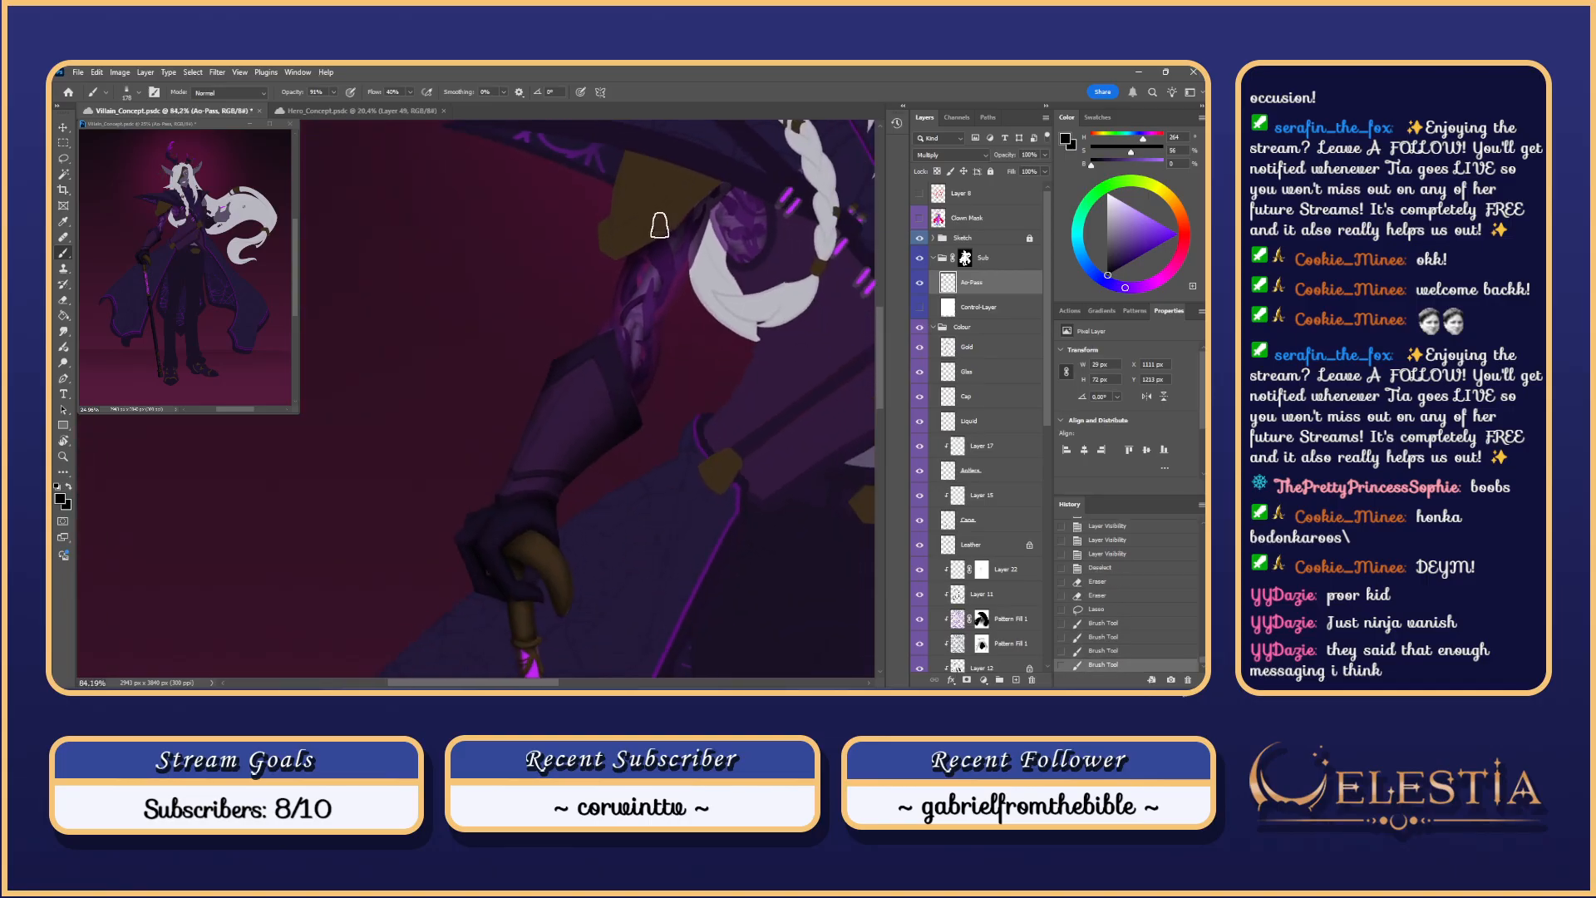
scroll(659, 225, down, 8)
scroll(659, 225, up, 8)
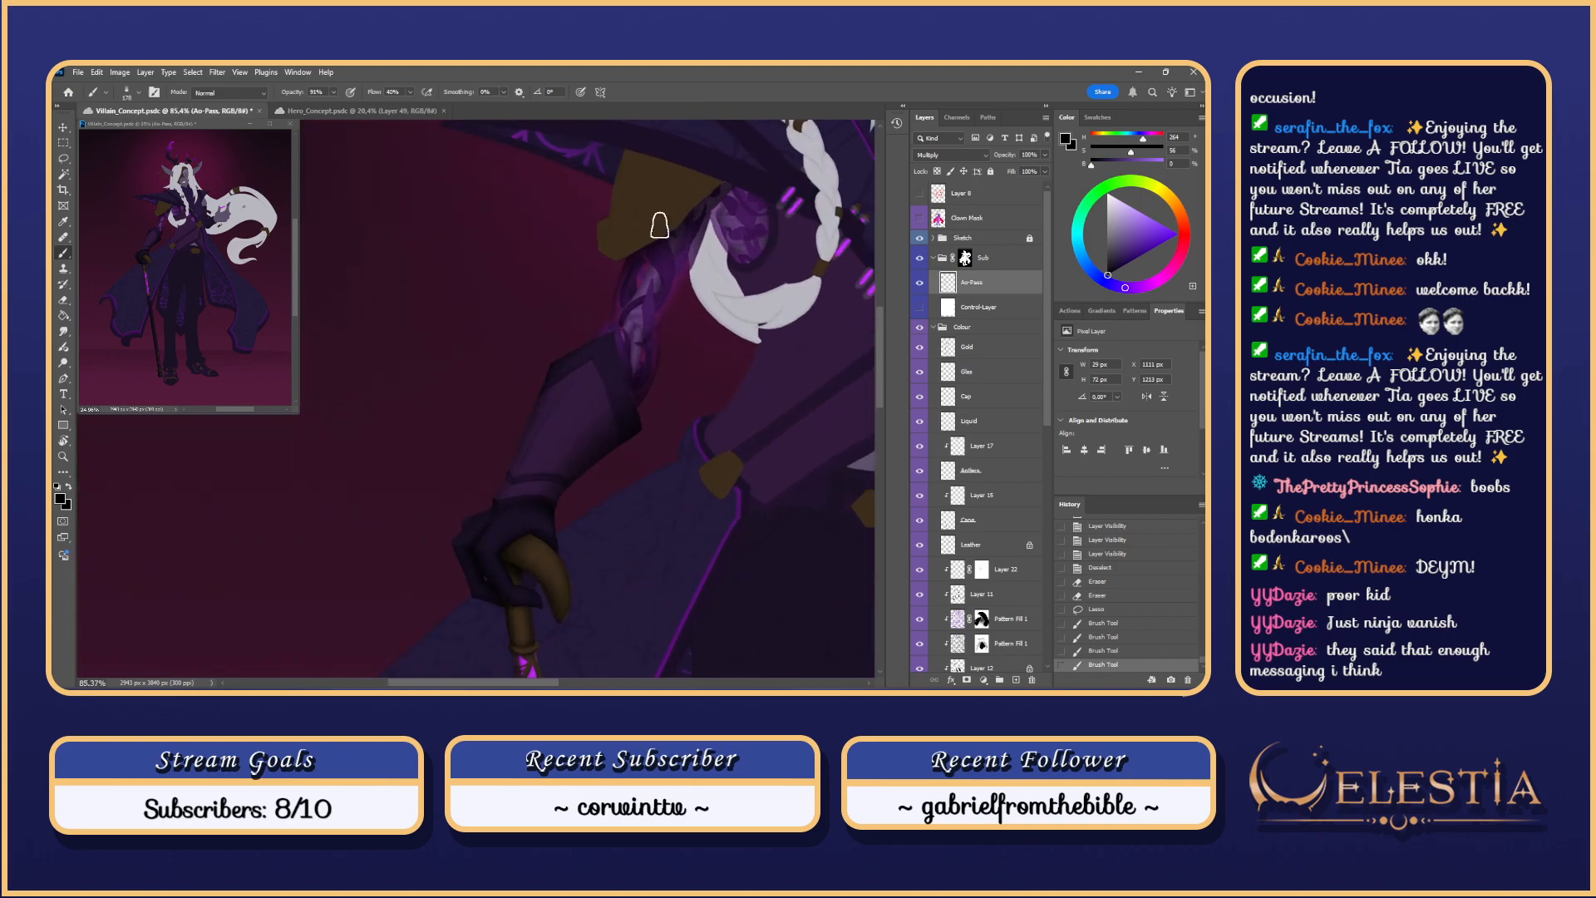
scroll(657, 241, up, 3)
scroll(645, 387, up, 4)
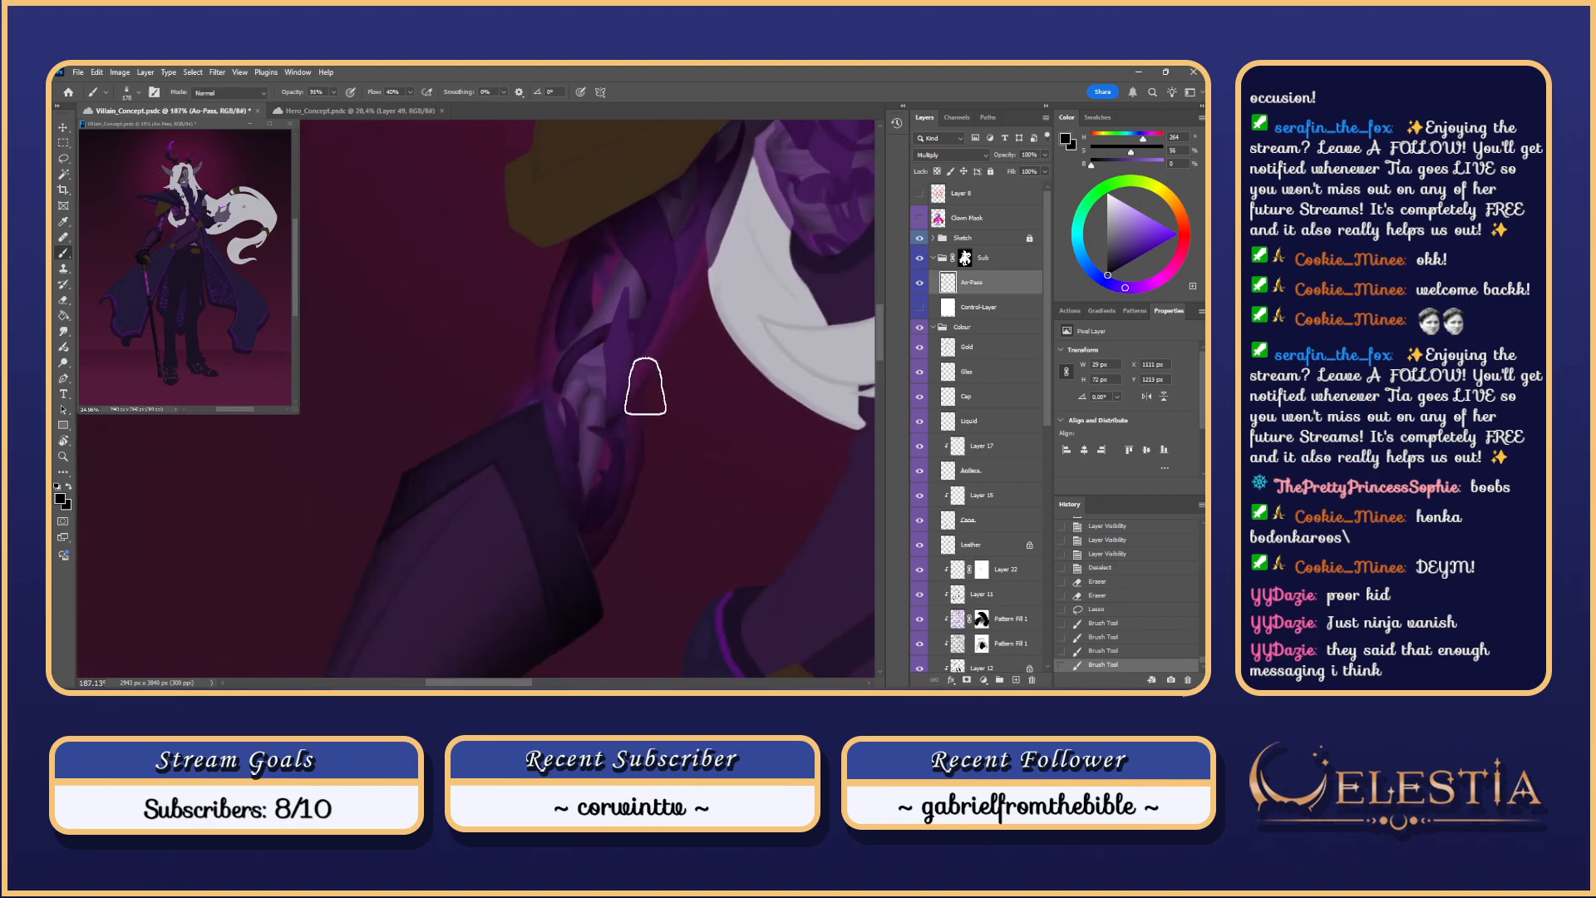
key(l)
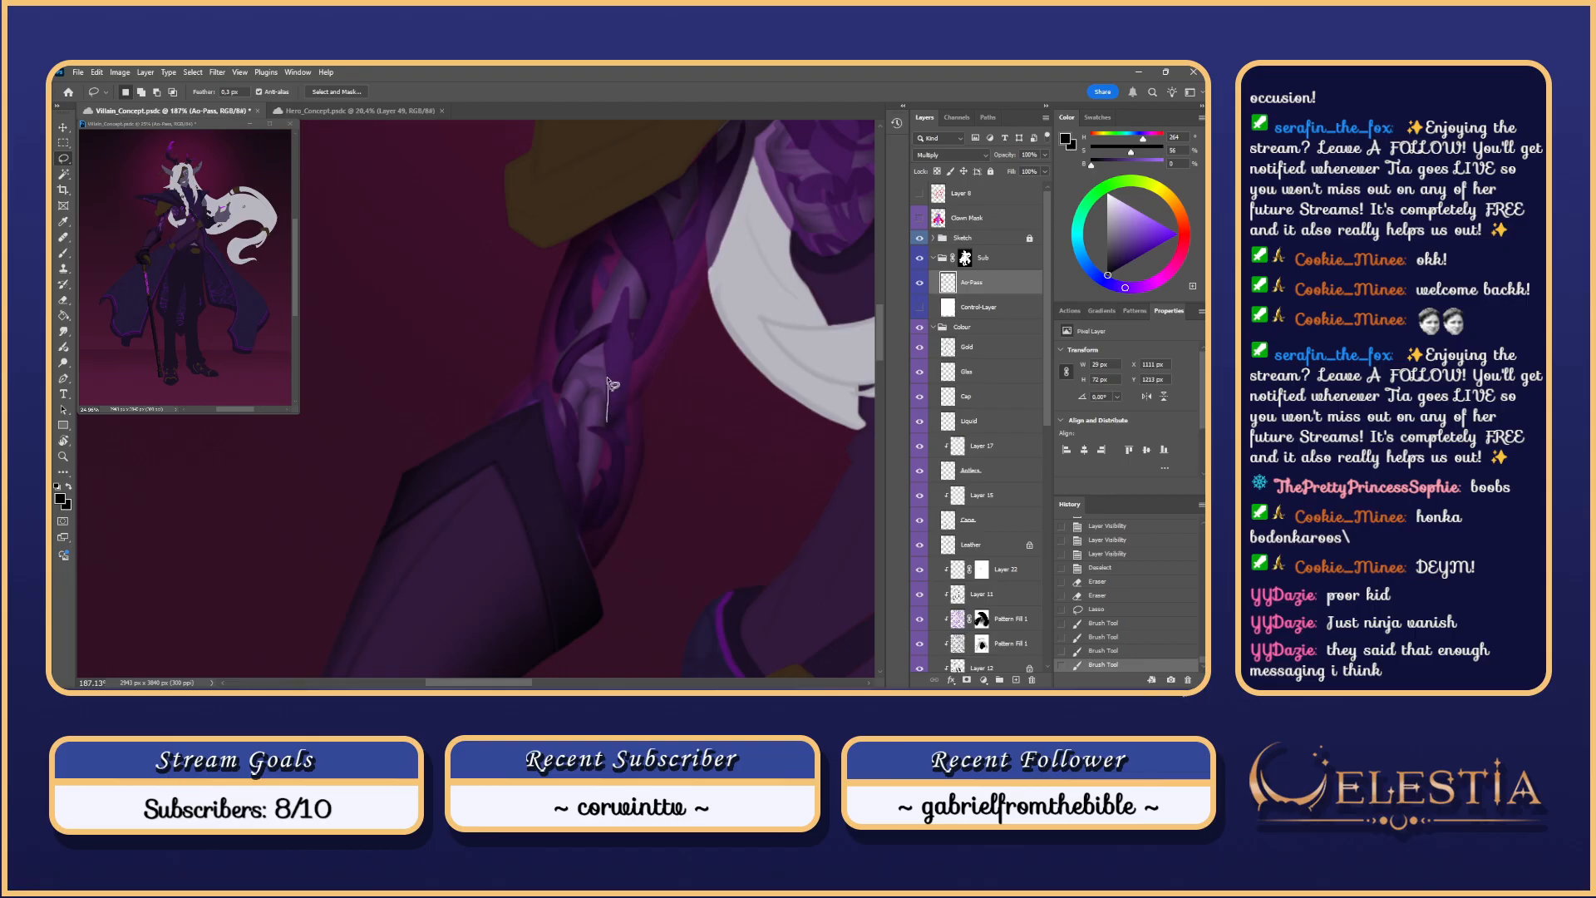
mouse_move(607, 379)
mouse_down()
mouse_move(628, 288)
mouse_move(628, 397)
mouse_move(608, 422)
mouse_move(611, 381)
mouse_up()
key(b)
Step: Paint upward shading strokes inside the new outline with a brush of about 134 px
drag(612, 467, 629, 287)
key(ctrl+z)
key(ctrl+z)
drag(613, 439, 621, 357)
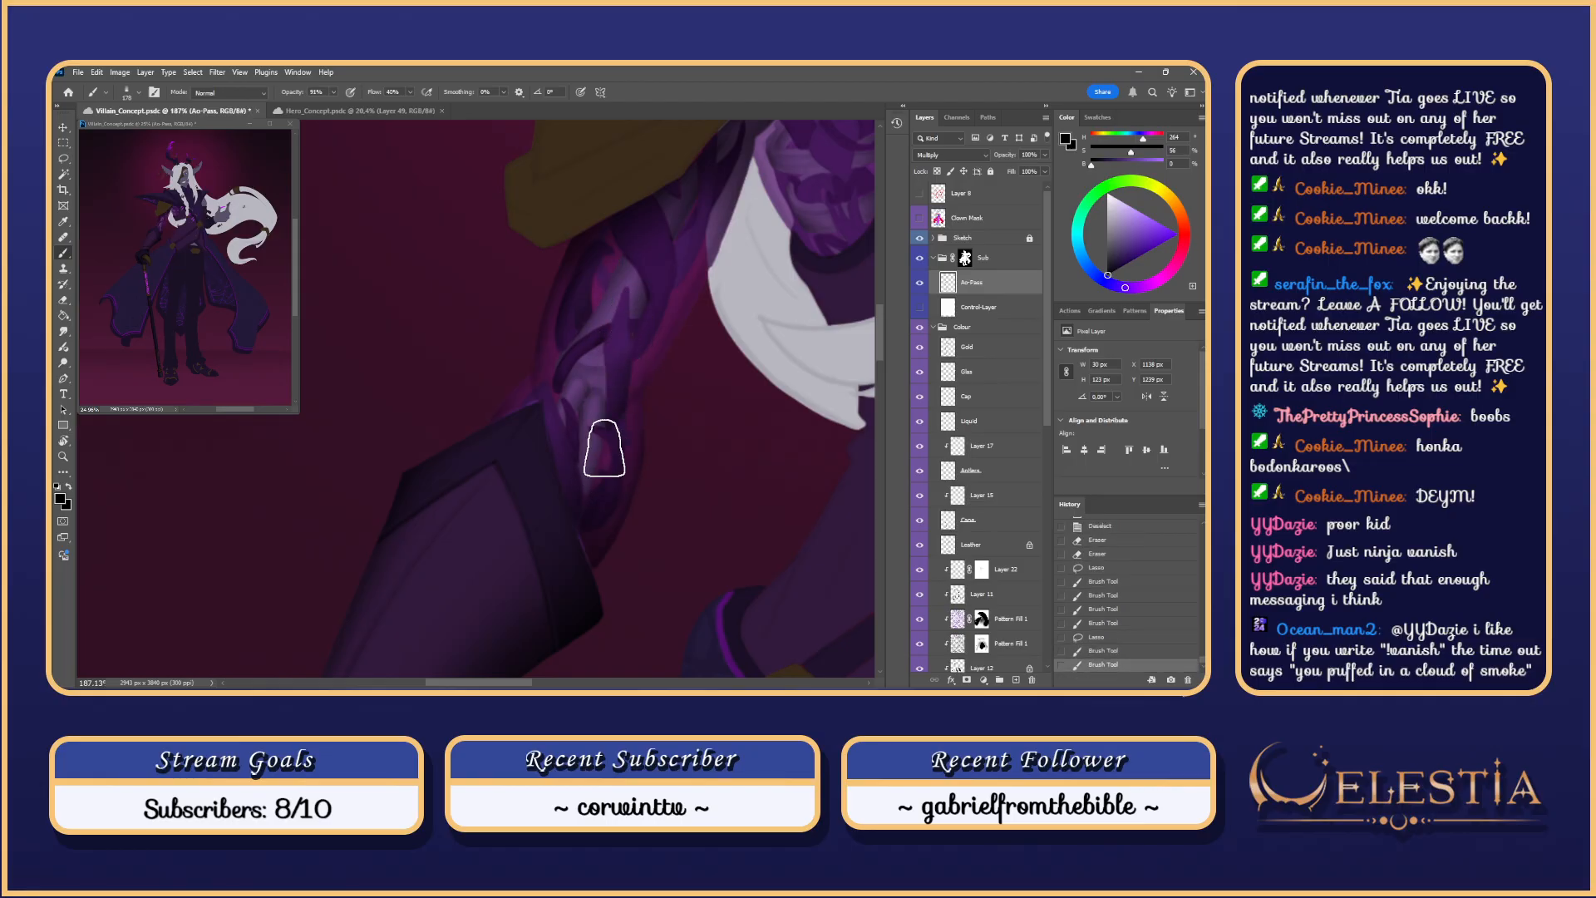
mouse_move(608, 451)
mouse_down()
mouse_move(610, 318)
mouse_move(620, 441)
mouse_move(629, 280)
mouse_up()
drag(629, 279, 592, 282)
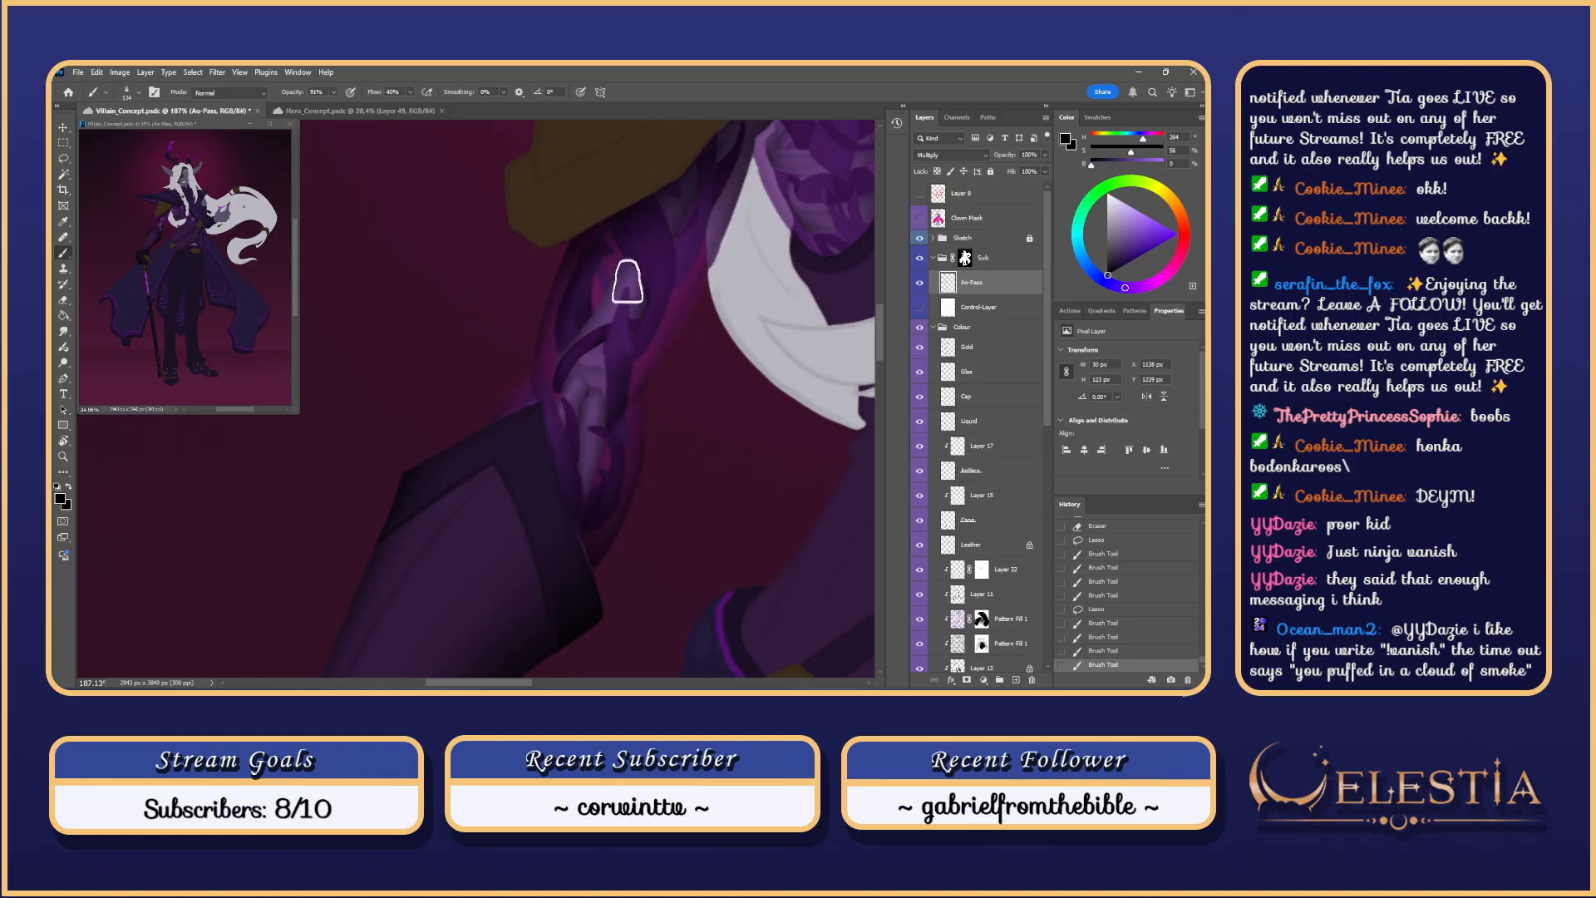
key(ctrl+z)
mouse_move(610, 374)
mouse_down()
mouse_move(624, 305)
mouse_move(635, 390)
mouse_move(649, 365)
mouse_move(622, 310)
mouse_move(624, 271)
mouse_move(635, 323)
mouse_move(630, 252)
mouse_up()
Step: Undo the latest stroke and show Control-Layer's greyscale pass to check values
key(ctrl+z)
scroll(724, 289, down, 5)
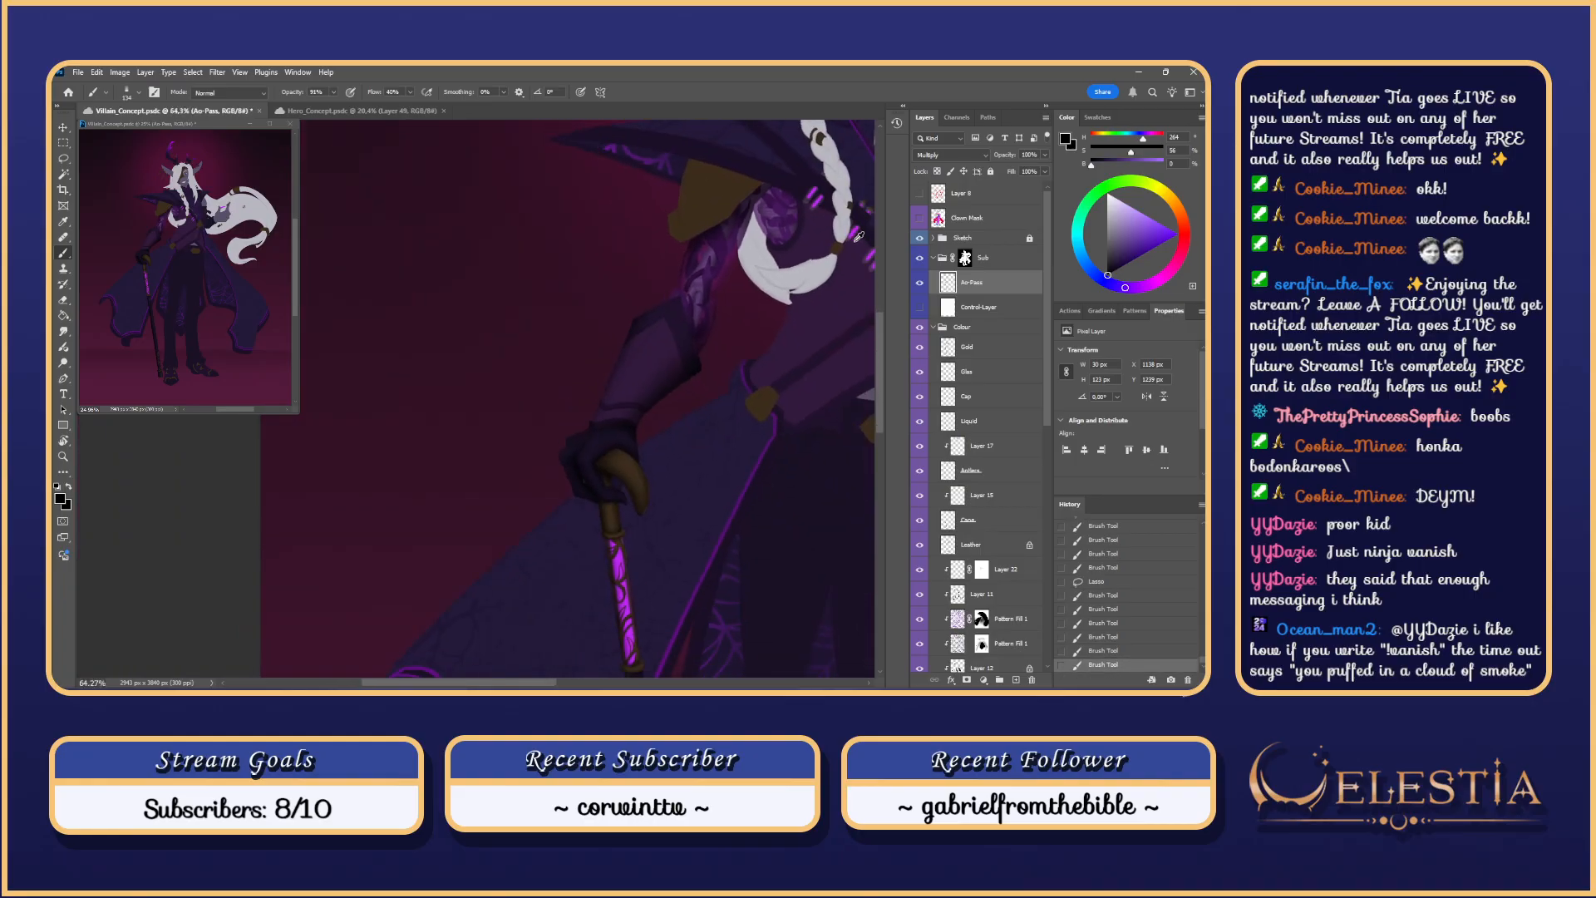
click(921, 309)
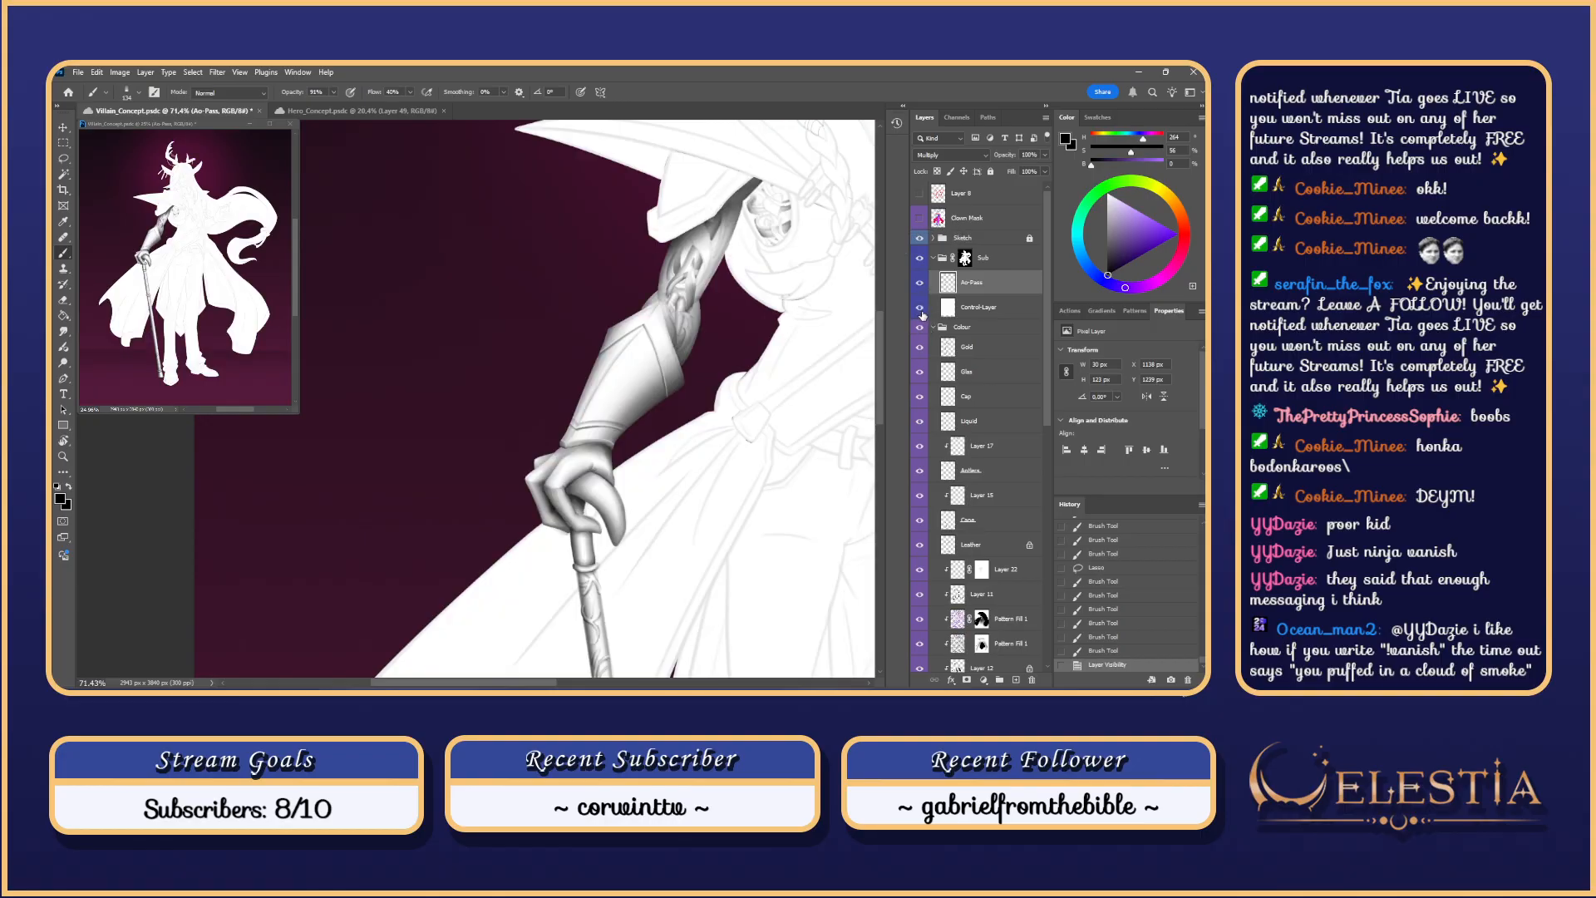
Step: Deselect and smudge the forearm detail to soften it, discarding the trial erase strokes
scroll(697, 292, up, 5)
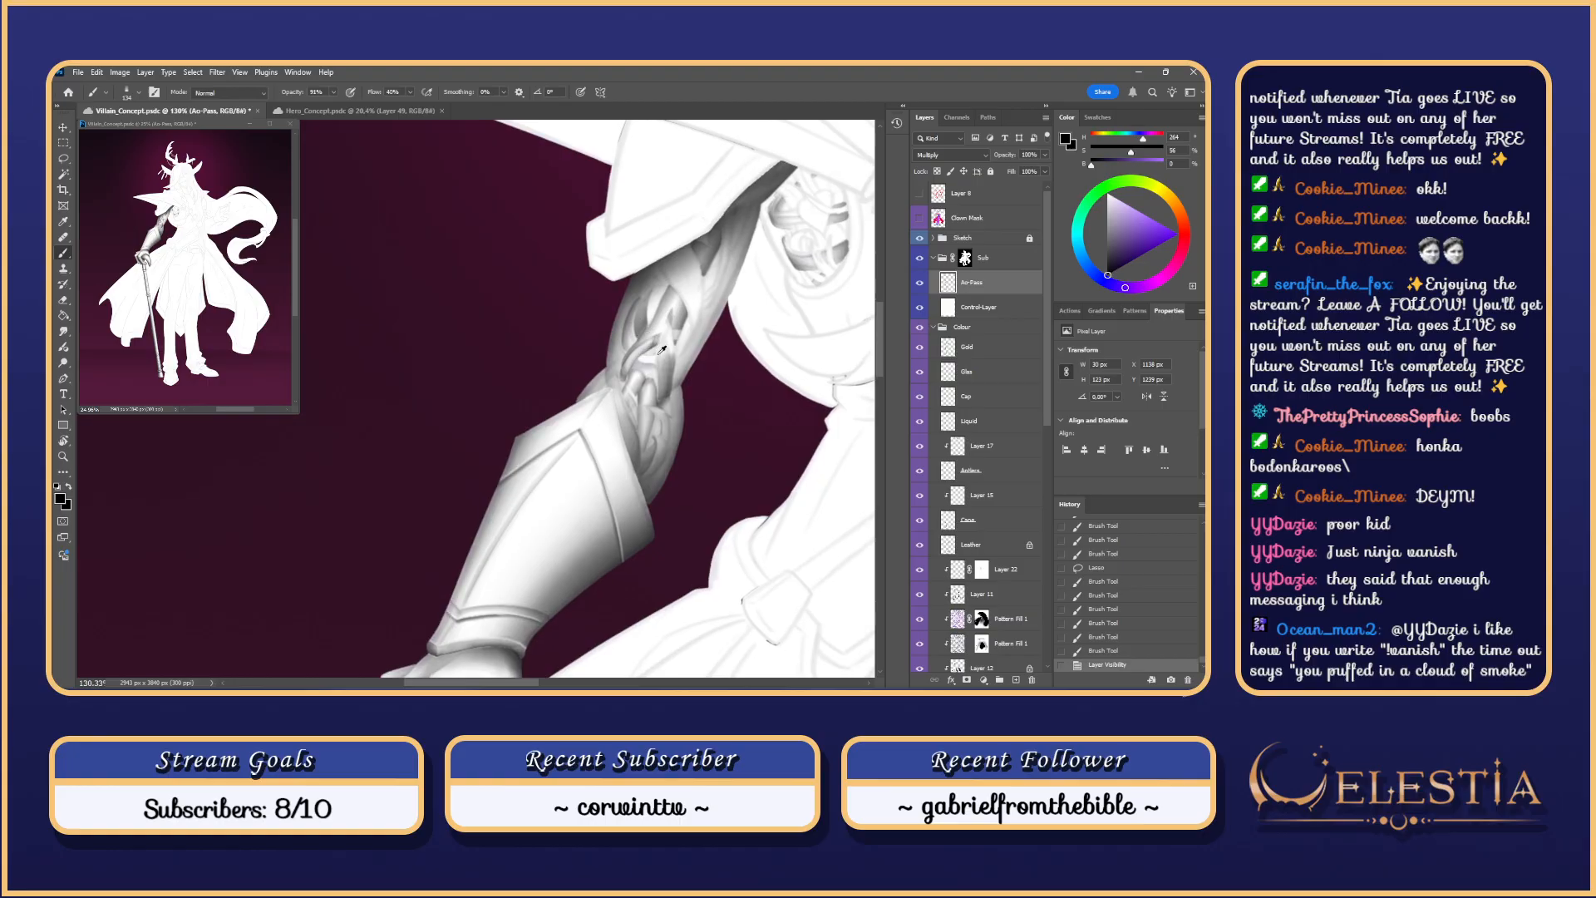
key(r)
scroll(660, 334, up, 2)
key(ctrl+d)
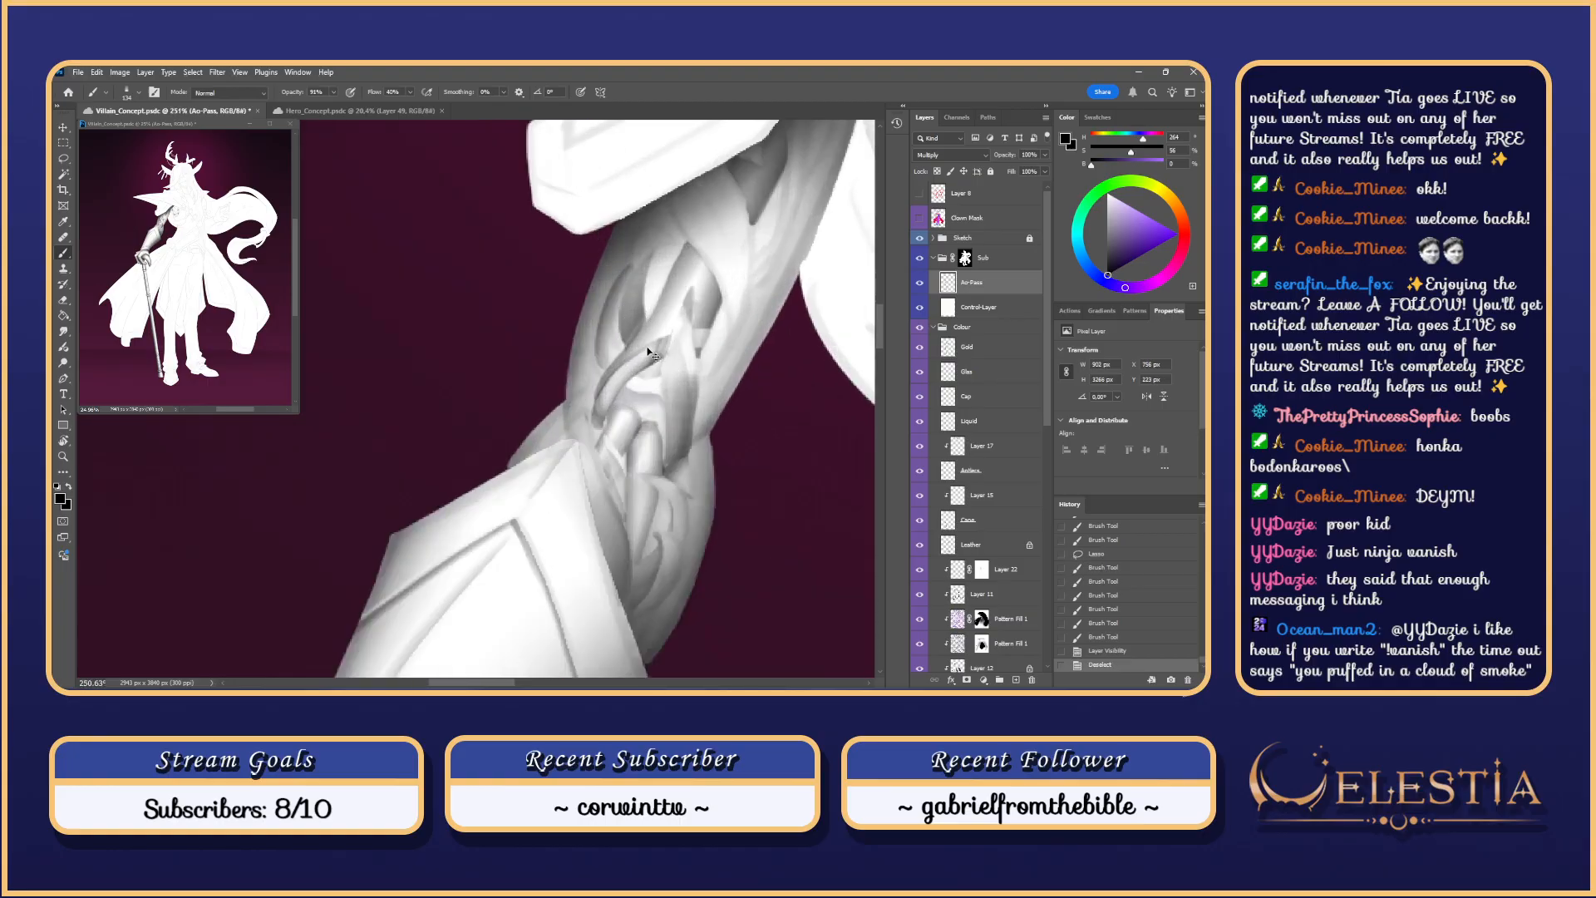
mouse_move(660, 344)
mouse_down()
mouse_move(631, 362)
mouse_move(704, 328)
mouse_move(645, 359)
mouse_up()
drag(650, 356, 628, 373)
key(e)
key(ctrl+z)
scroll(627, 426, down, 4)
scroll(630, 393, up, 3)
key(ctrl+z)
key(ctrl+z)
key(ctrl+z)
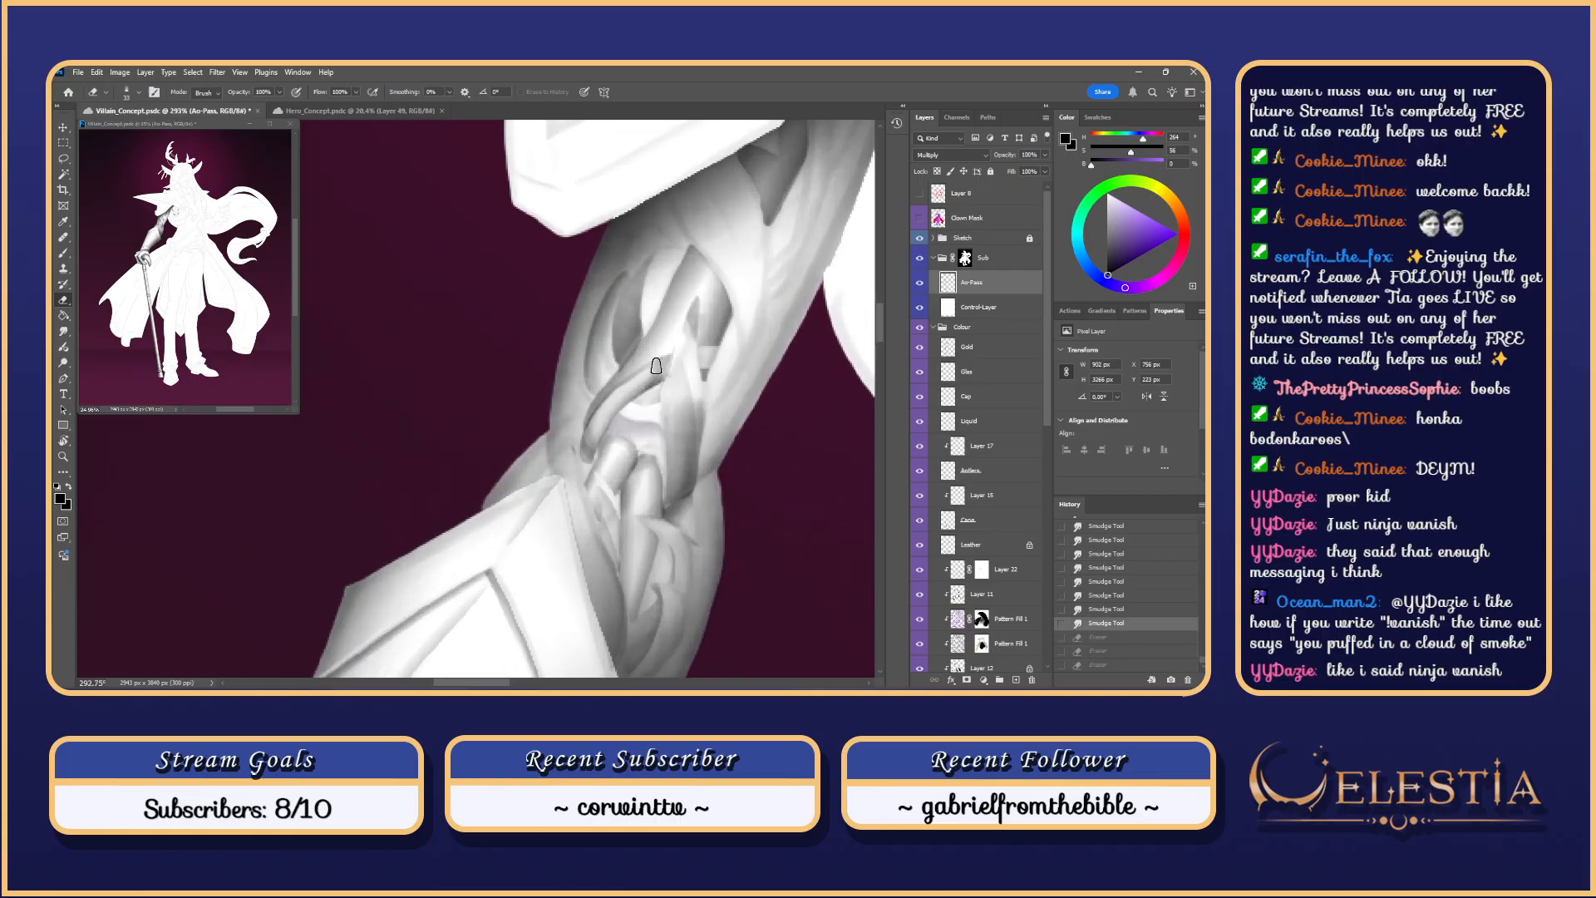
key(b)
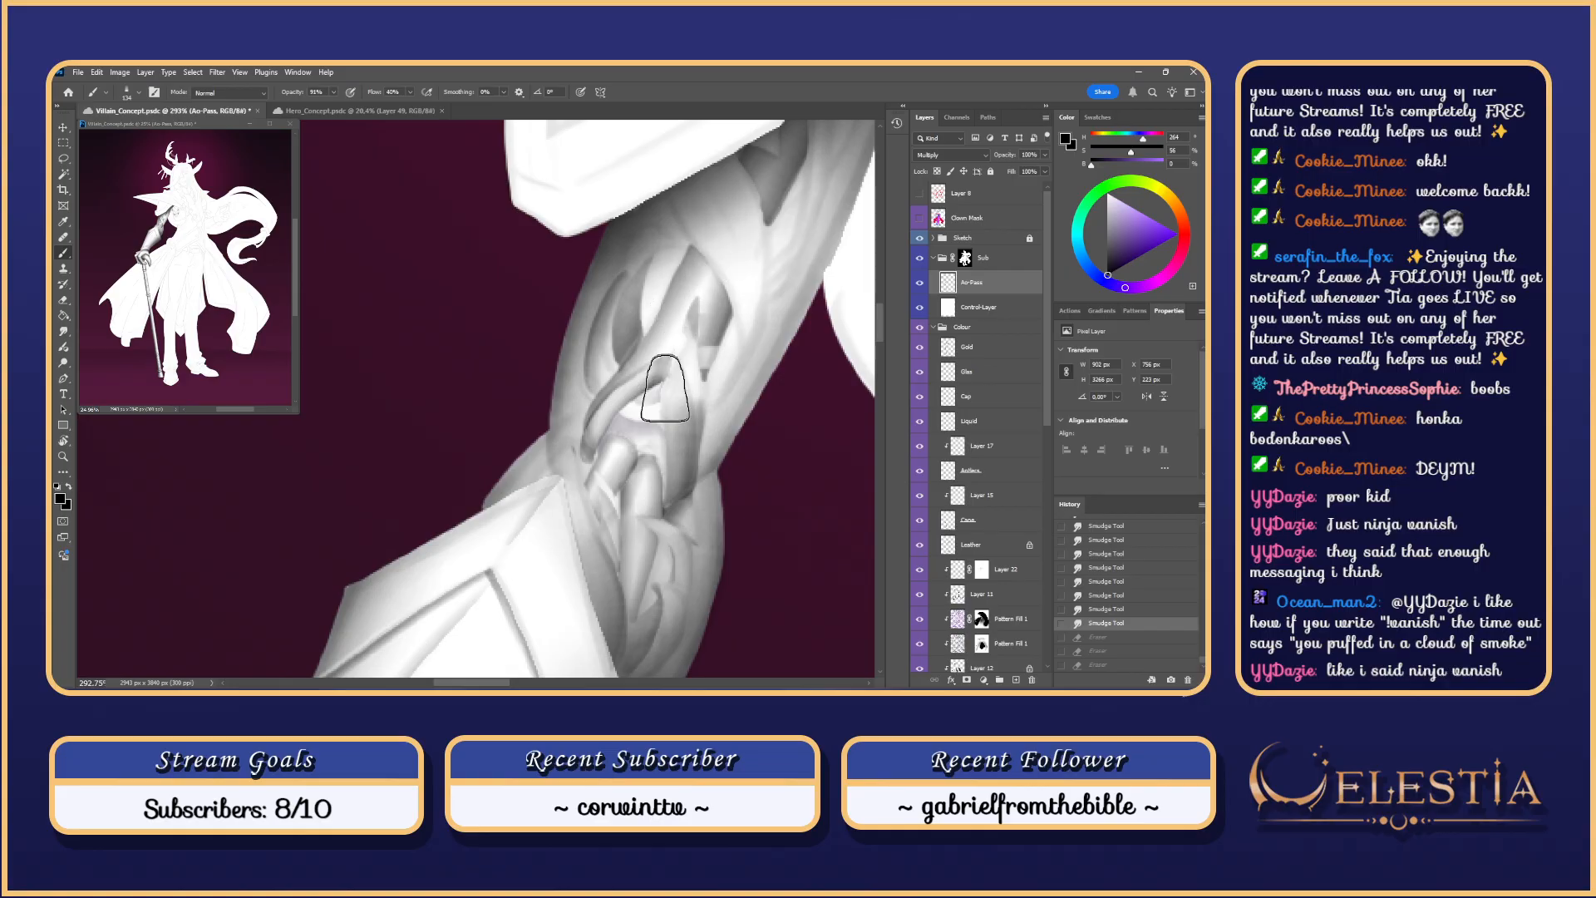
Step: Smudge the sleeve shading with an enlarged brush, then hide Control-Layer to see colours
scroll(660, 319, up, 3)
key(r)
drag(660, 394, 657, 402)
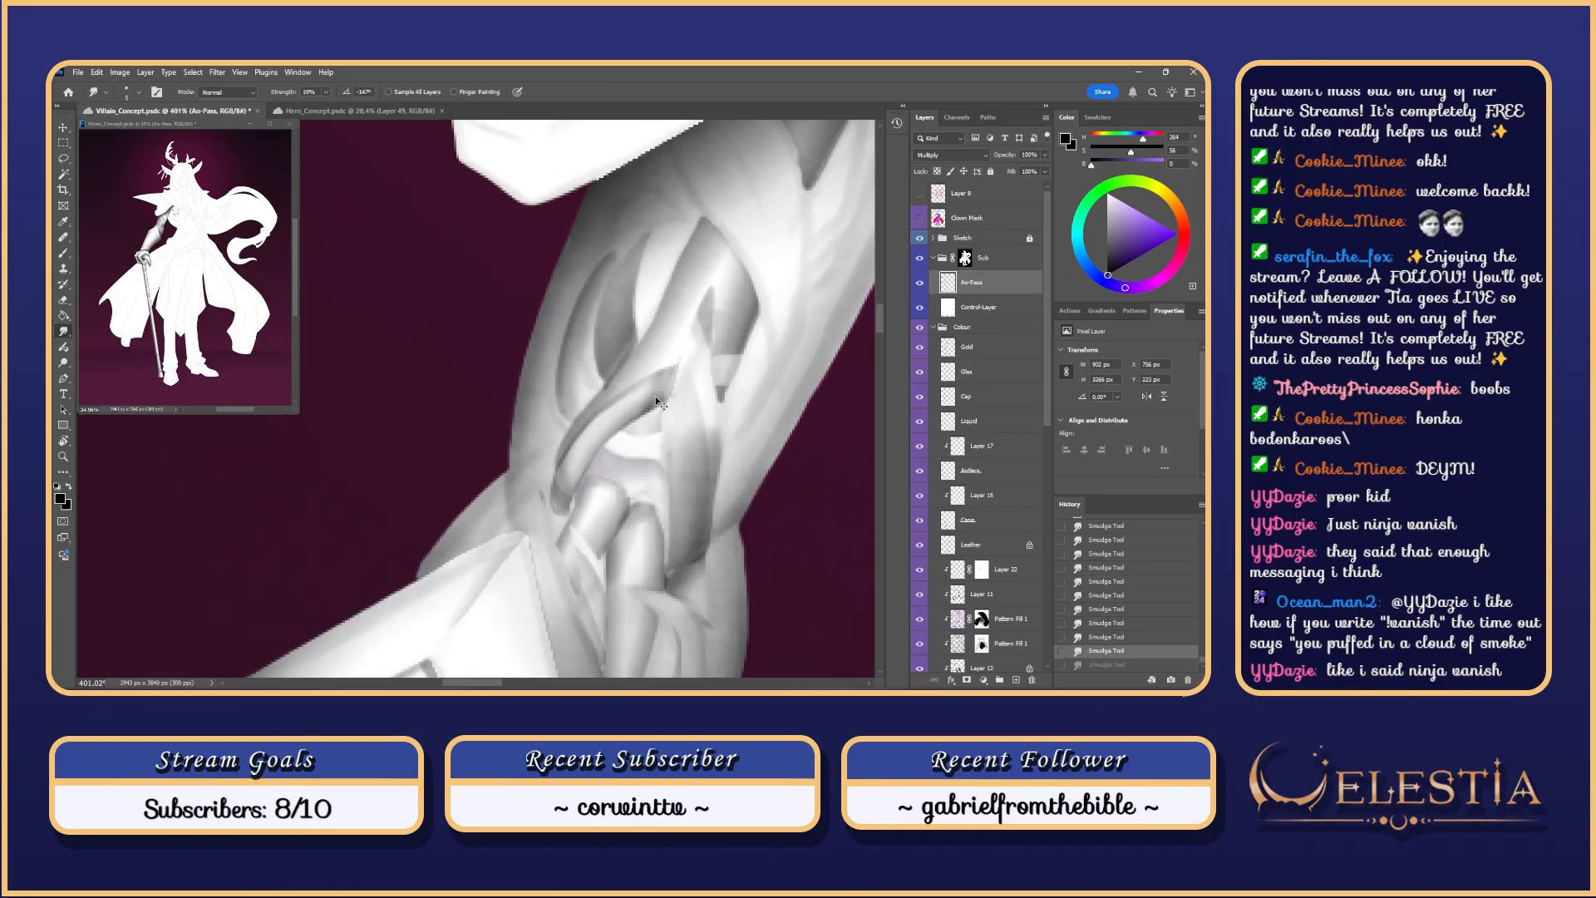
scroll(683, 375, down, 3)
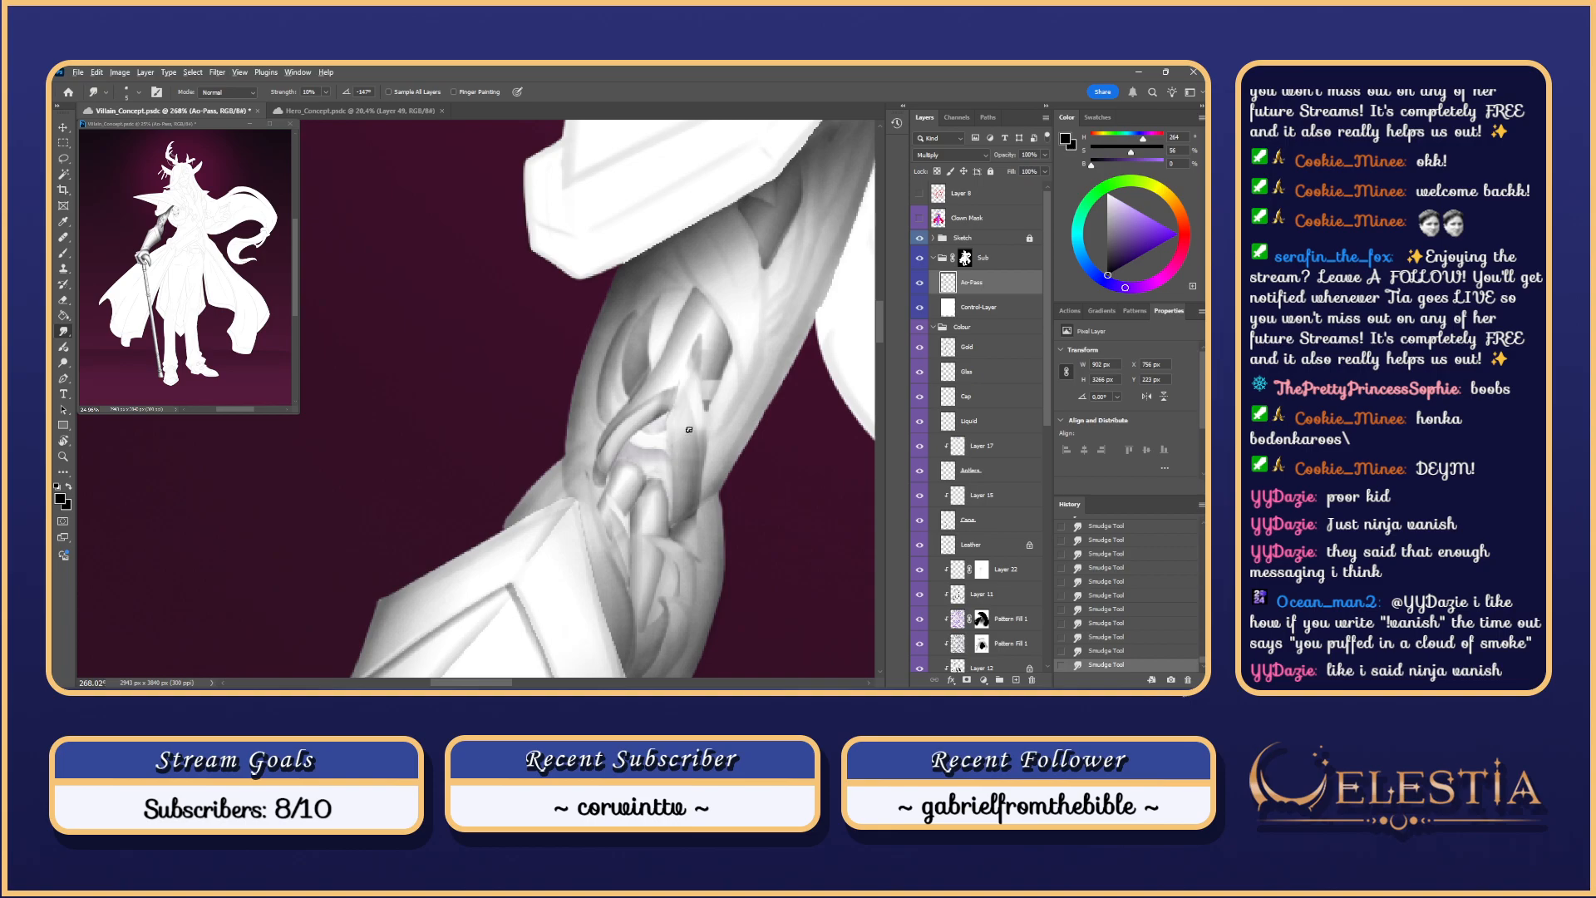
key(bracketright)
key(bracketright)
key(bracketright)
key(bracketright)
key(bracketright)
key(bracketright)
key(bracketright)
key(bracketright)
key(bracketright)
key(bracketright)
key(bracketright)
key(bracketright)
key(bracketright)
drag(692, 381, 692, 415)
scroll(693, 420, down, 3)
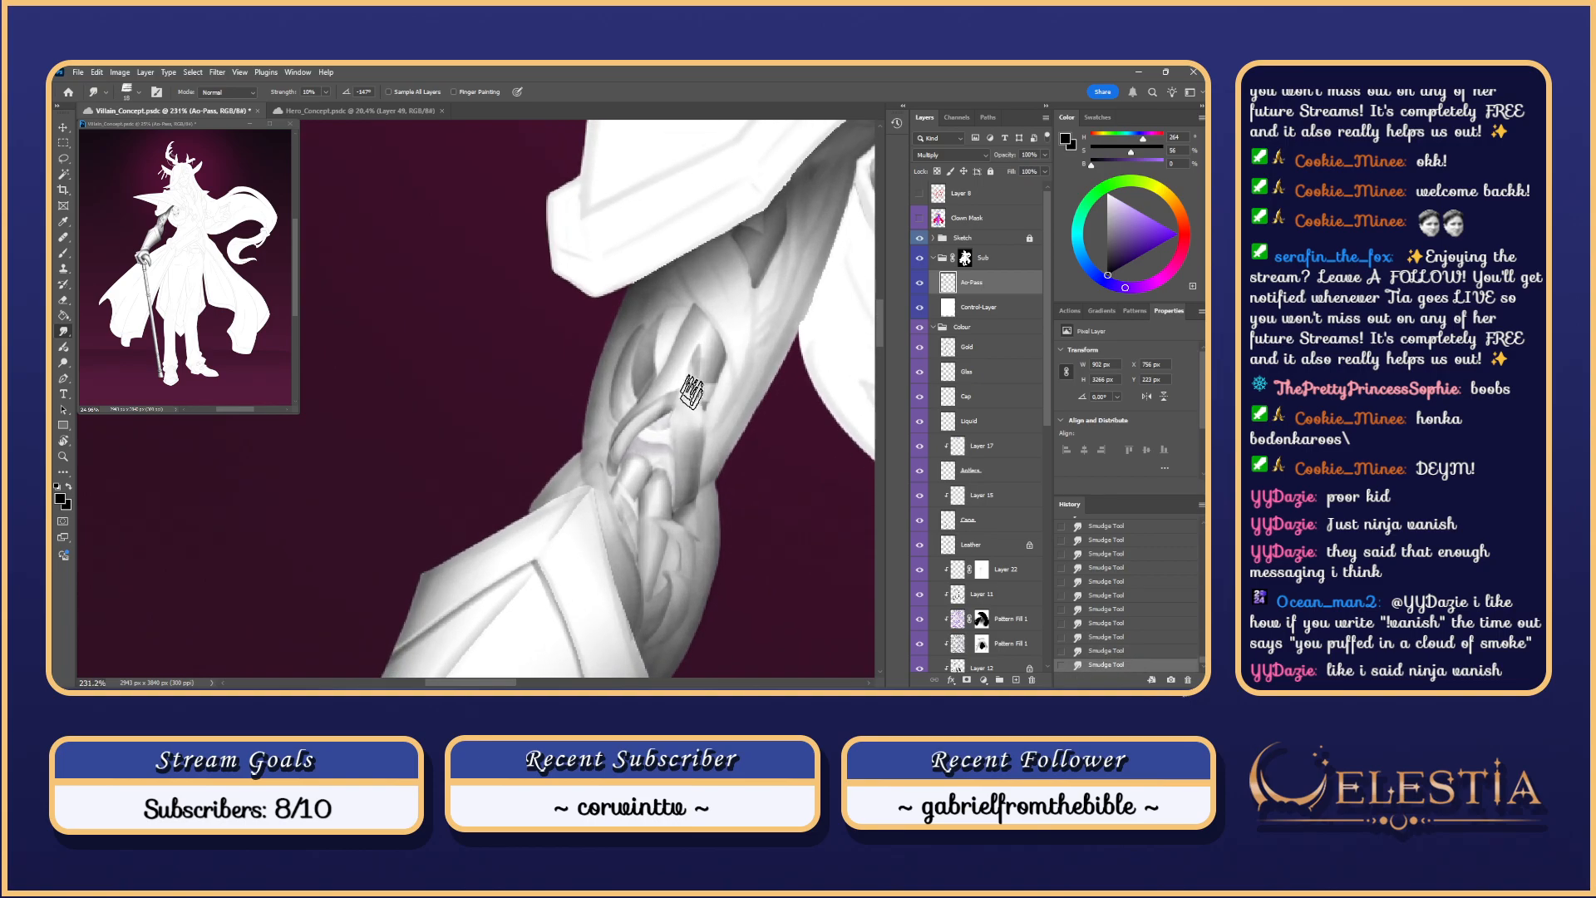
scroll(737, 436, down, 10)
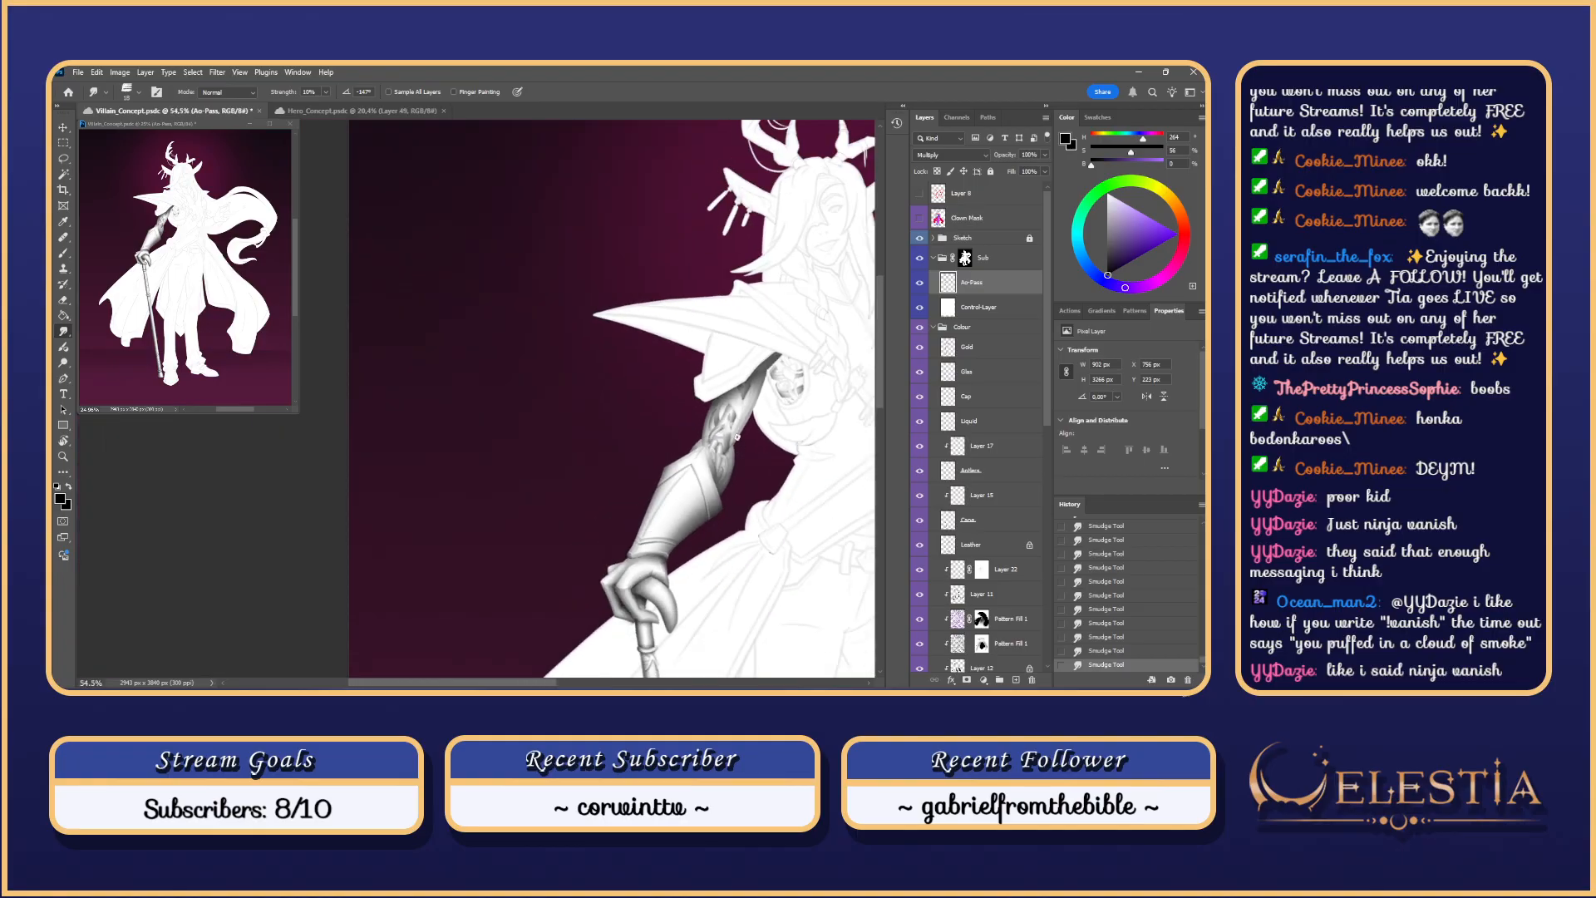
scroll(736, 436, up, 10)
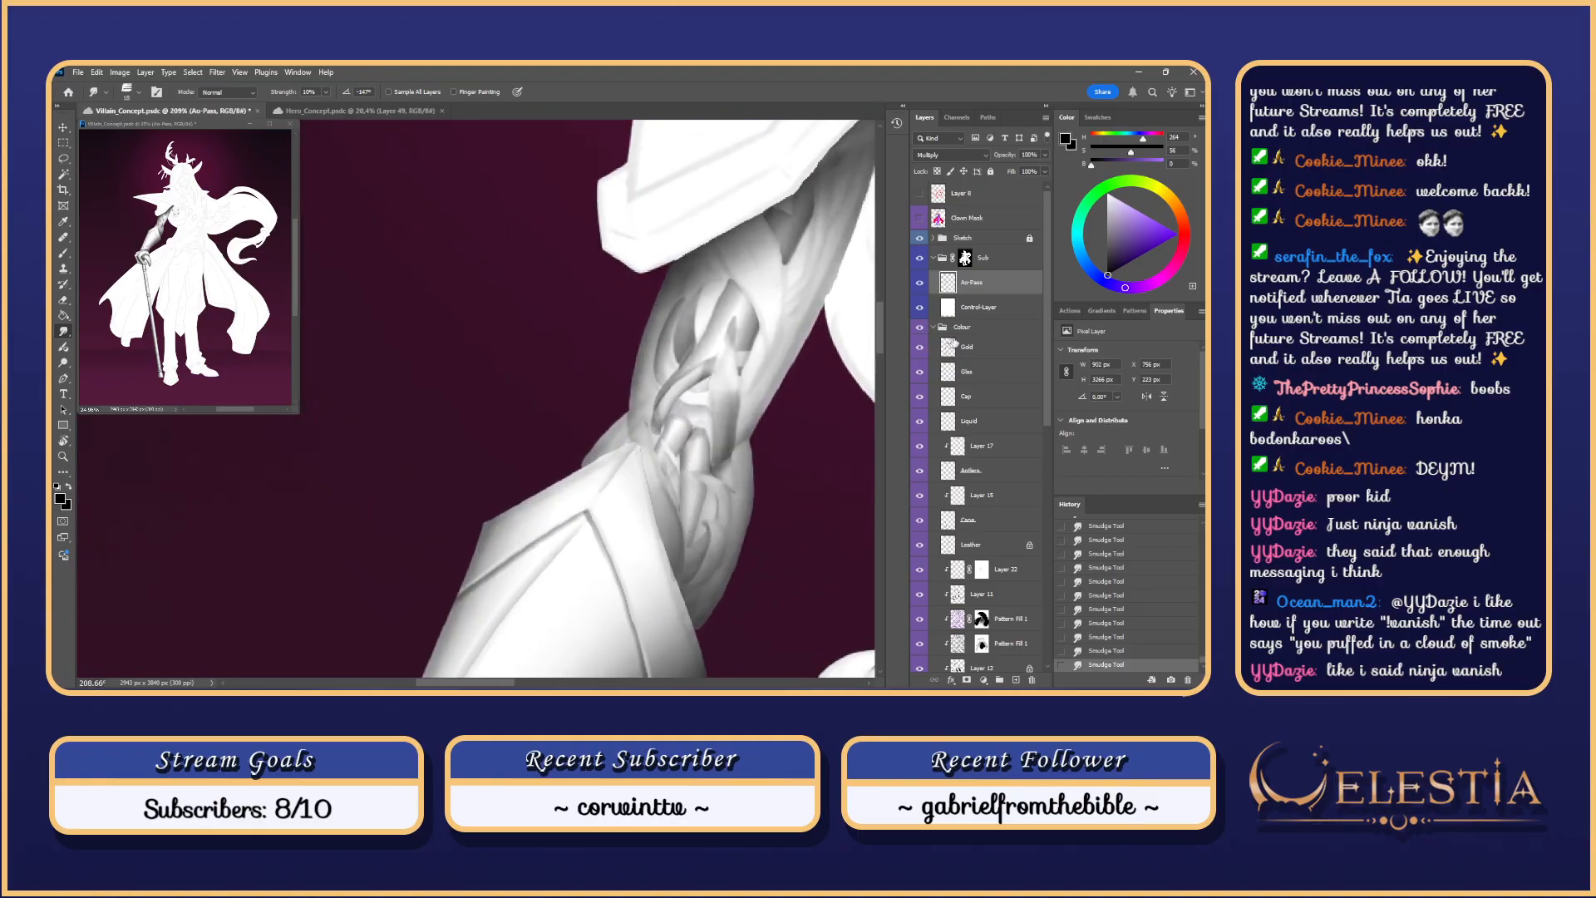
click(919, 307)
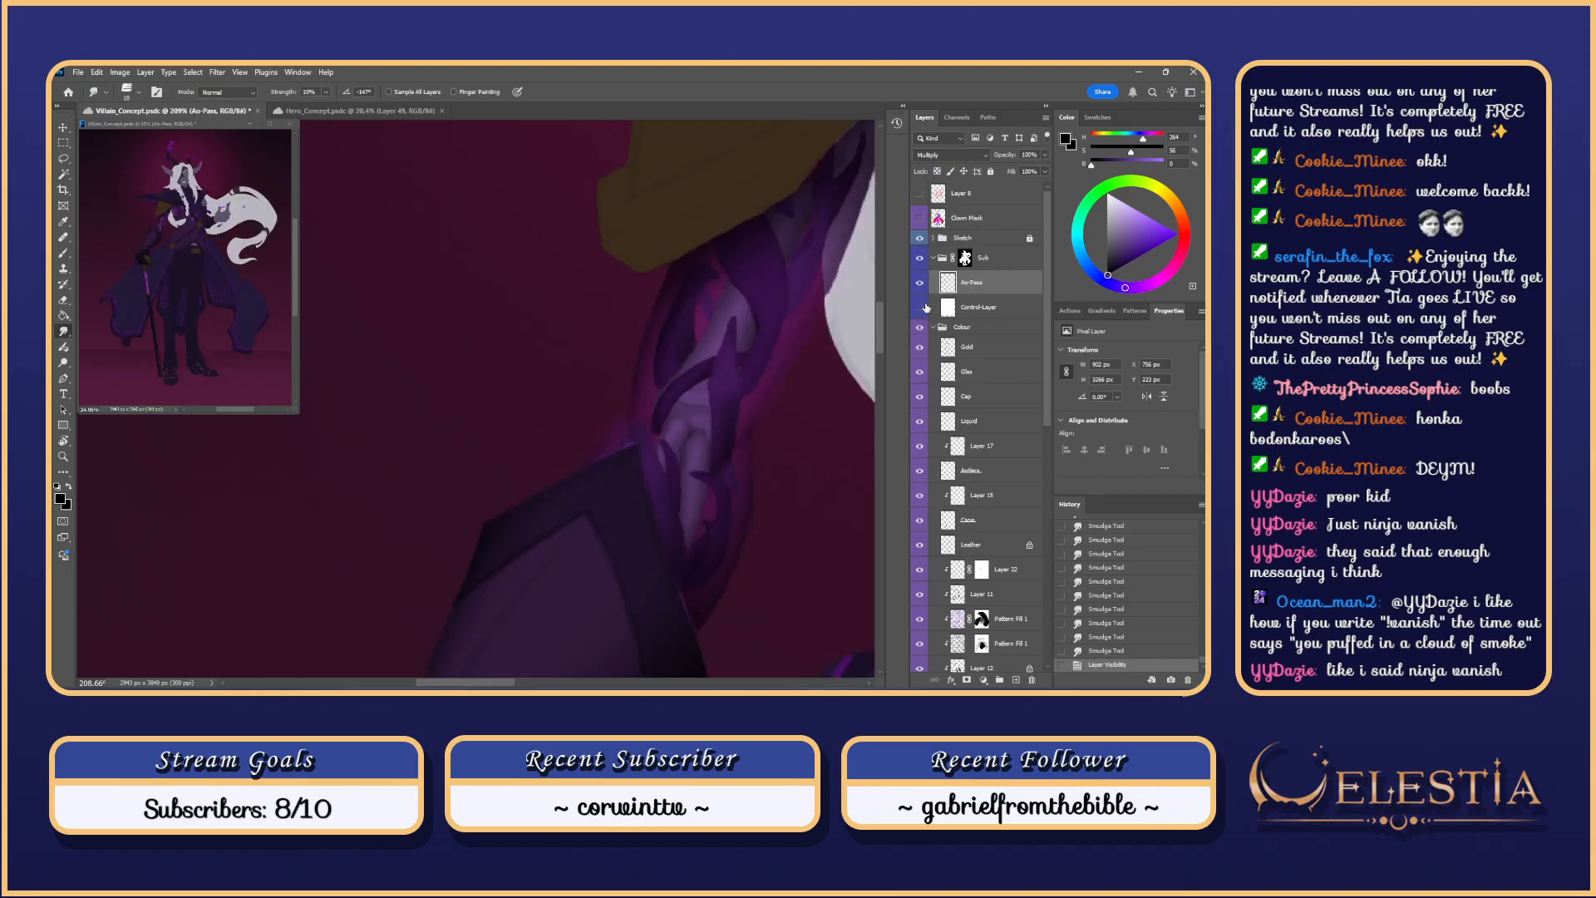
Step: Briefly compare against the control layer and set the brush to about 33 px
click(921, 307)
click(921, 307)
scroll(708, 464, down, 2)
key(b)
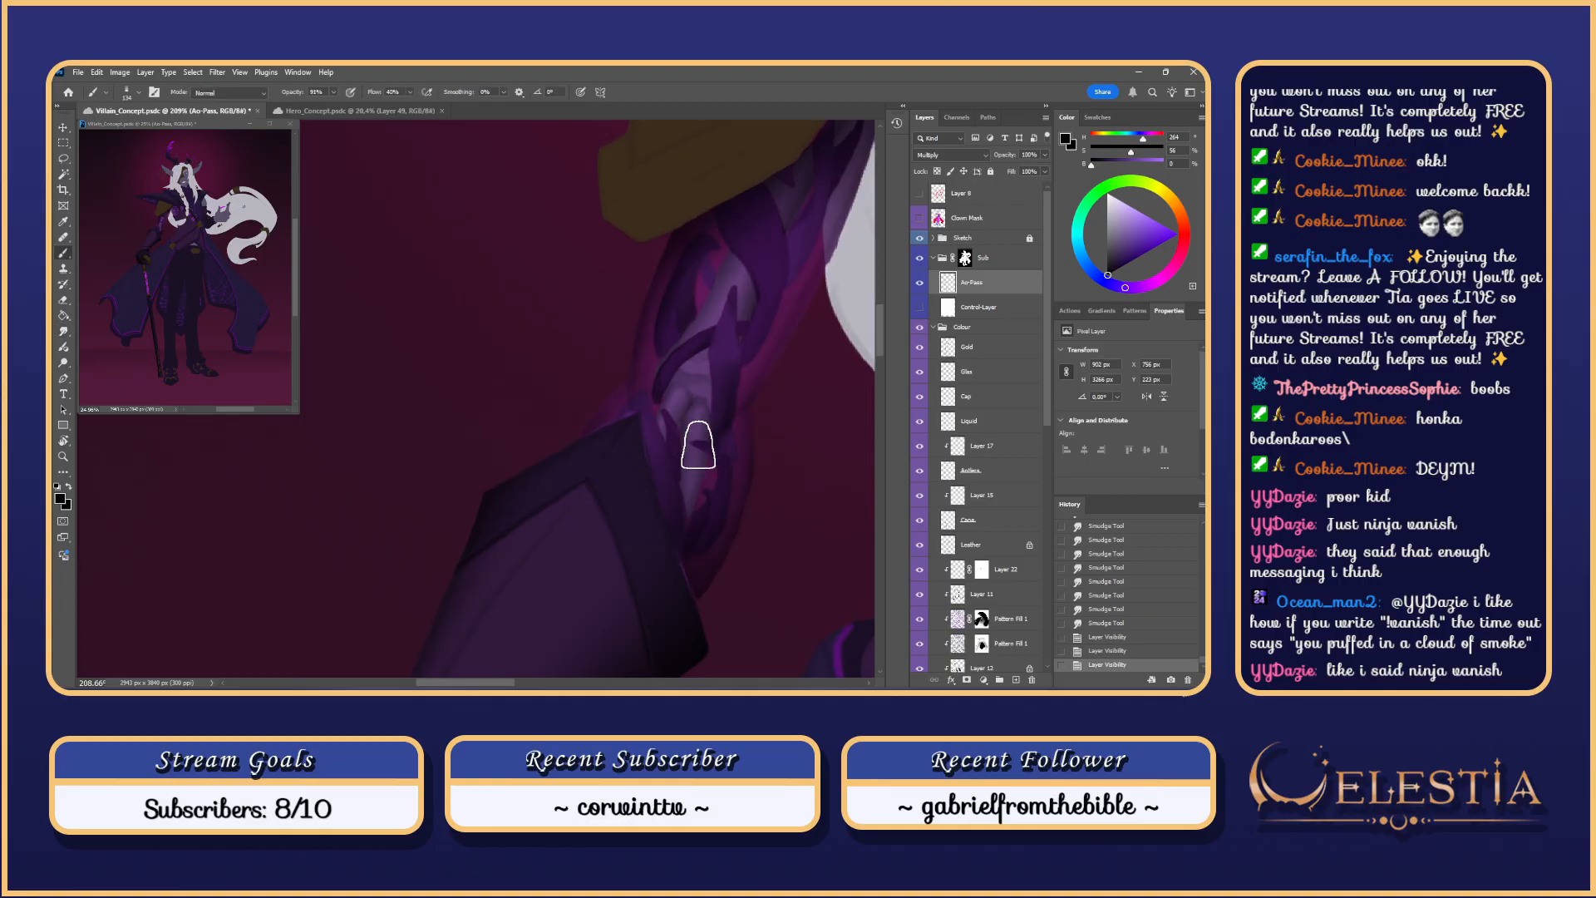
scroll(683, 417, up, 2)
drag(676, 420, 583, 435)
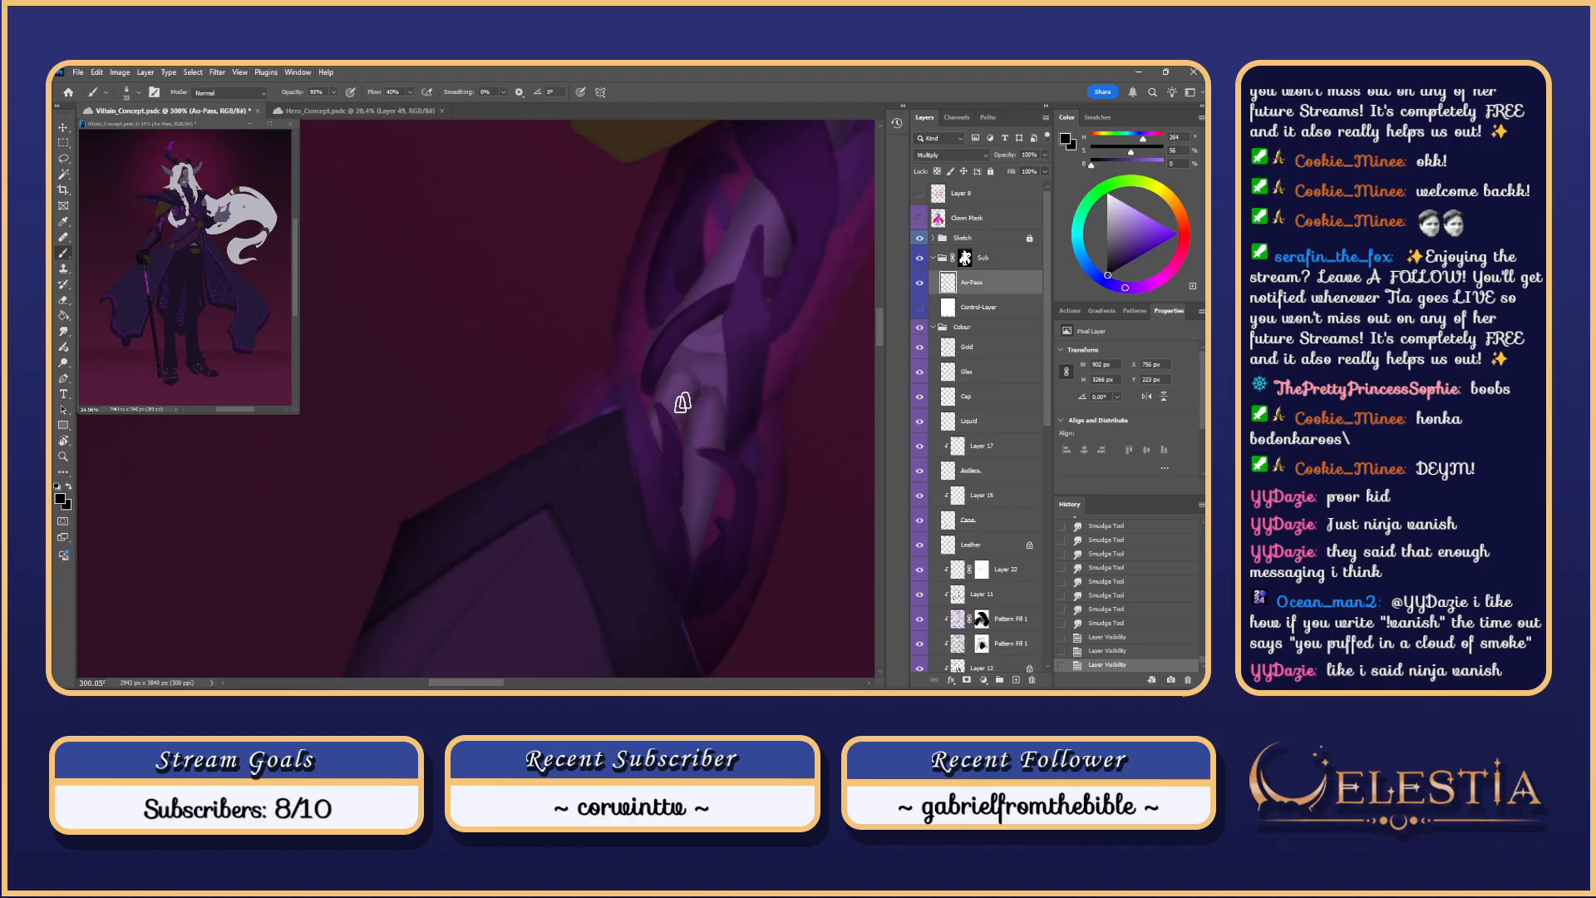
Step: Load the vine shapes on the forearm as a selection and hide its outline
drag(1044, 379, 1036, 552)
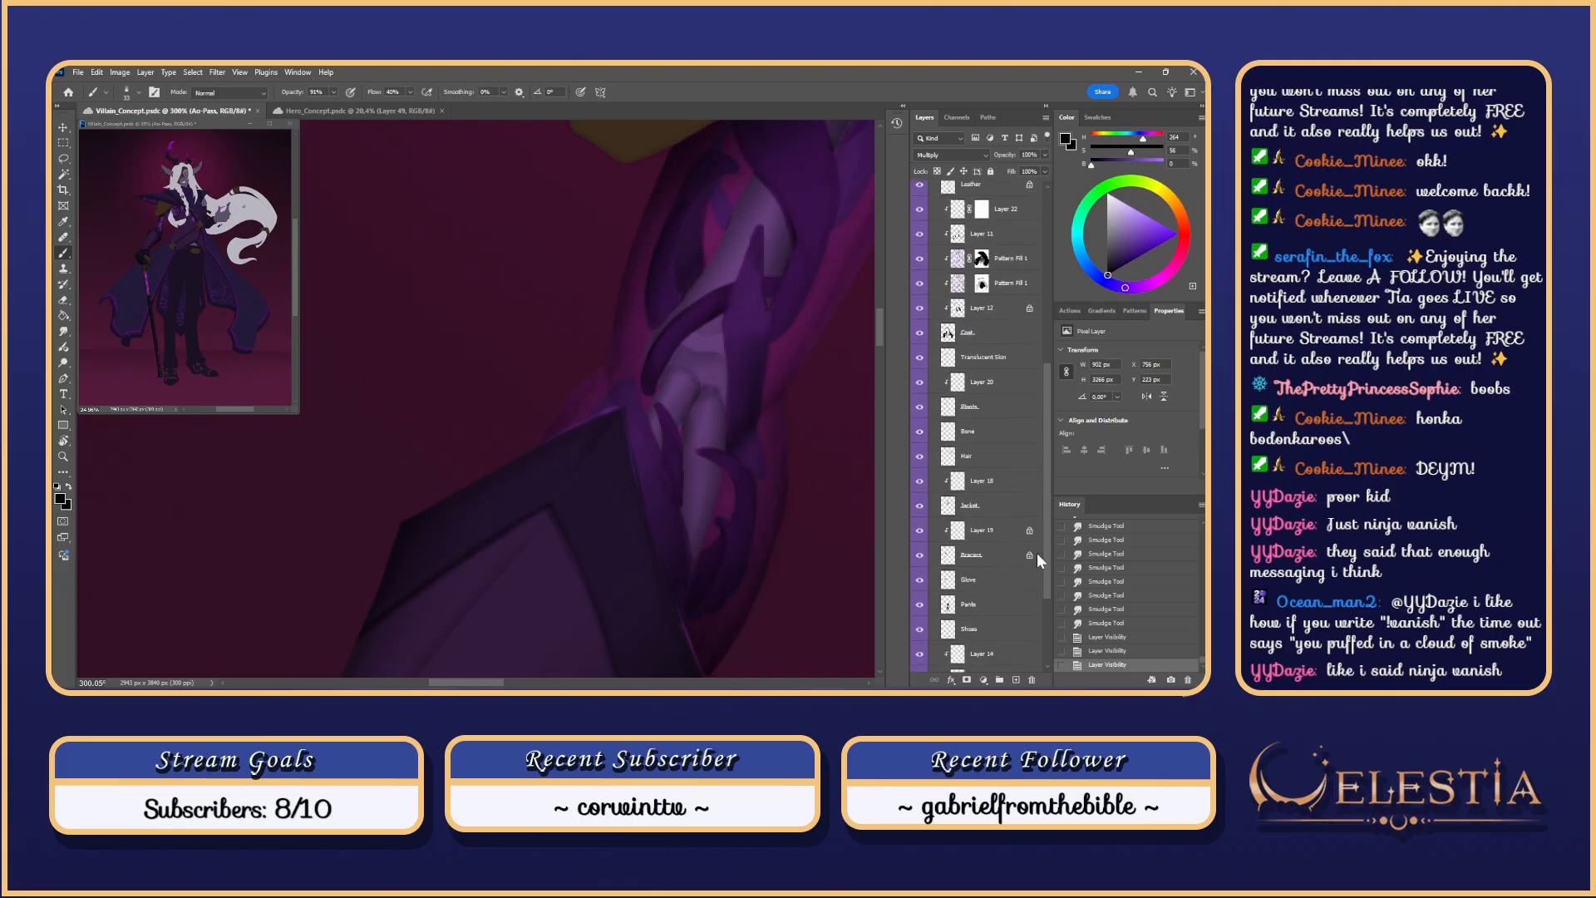
ctrl+click(947, 601)
ctrl+click(949, 601)
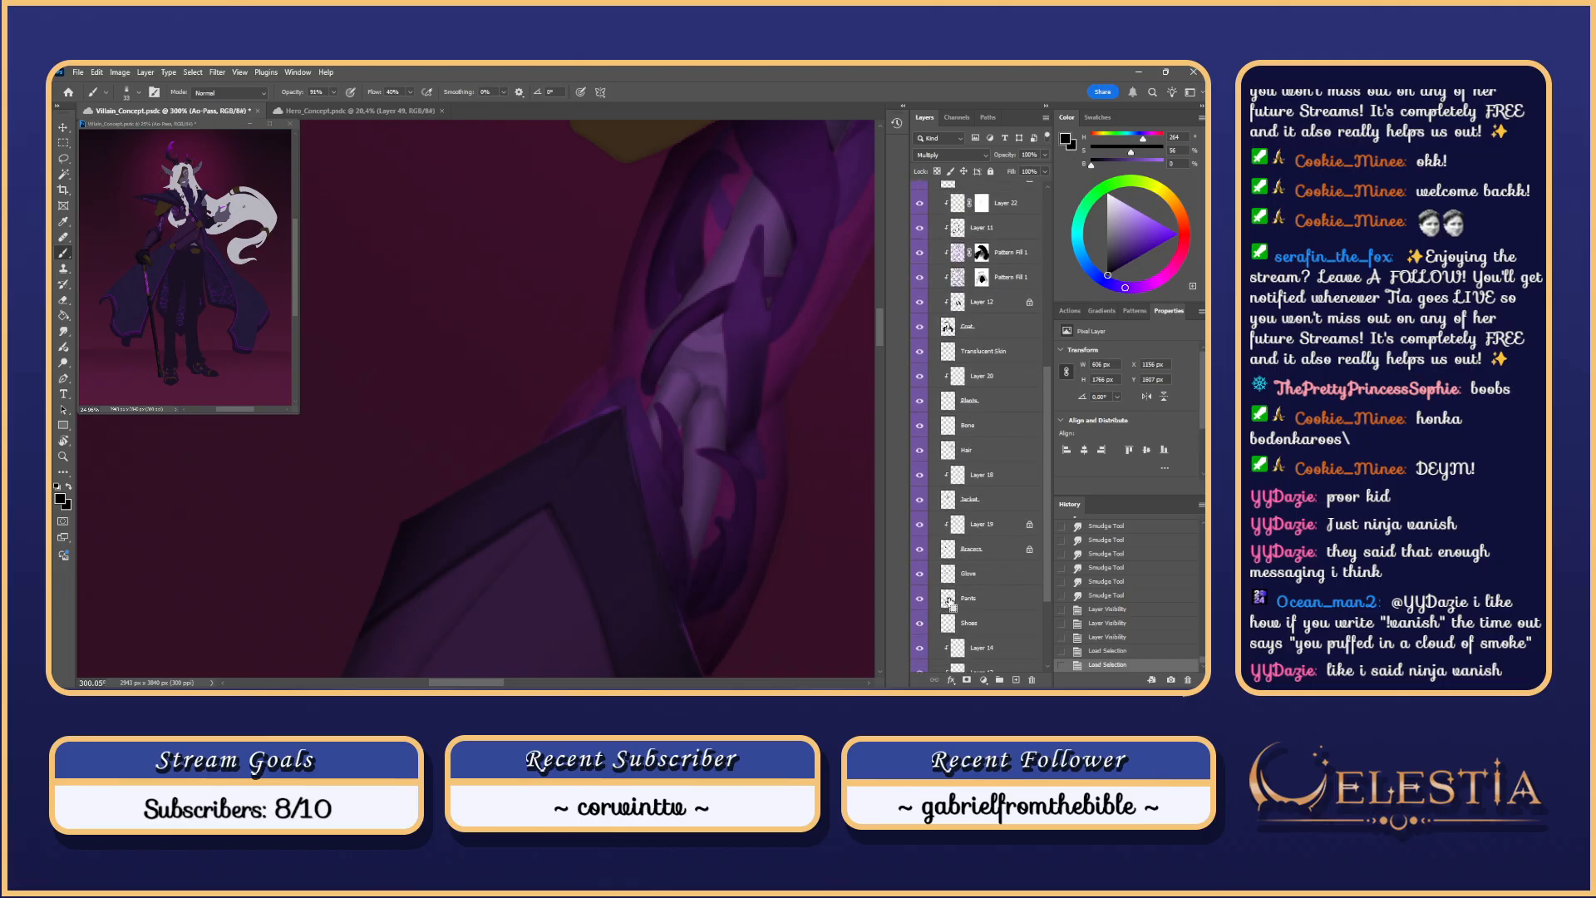
drag(1049, 476, 1032, 407)
ctrl+click(947, 460)
key(ctrl+h)
Step: Enlarge the brush, discarding the trial strokes along the vine
mouse_move(694, 490)
mouse_down()
mouse_move(654, 403)
mouse_move(692, 477)
mouse_move(671, 429)
mouse_move(688, 420)
mouse_move(654, 408)
mouse_move(695, 447)
mouse_move(703, 489)
mouse_up()
key(ctrl+z)
key(])
key(])
key(ctrl+z)
key(])
key(])
key(ctrl+z)
Step: Paint short shading strokes down the vine on the forearm
drag(660, 421, 703, 498)
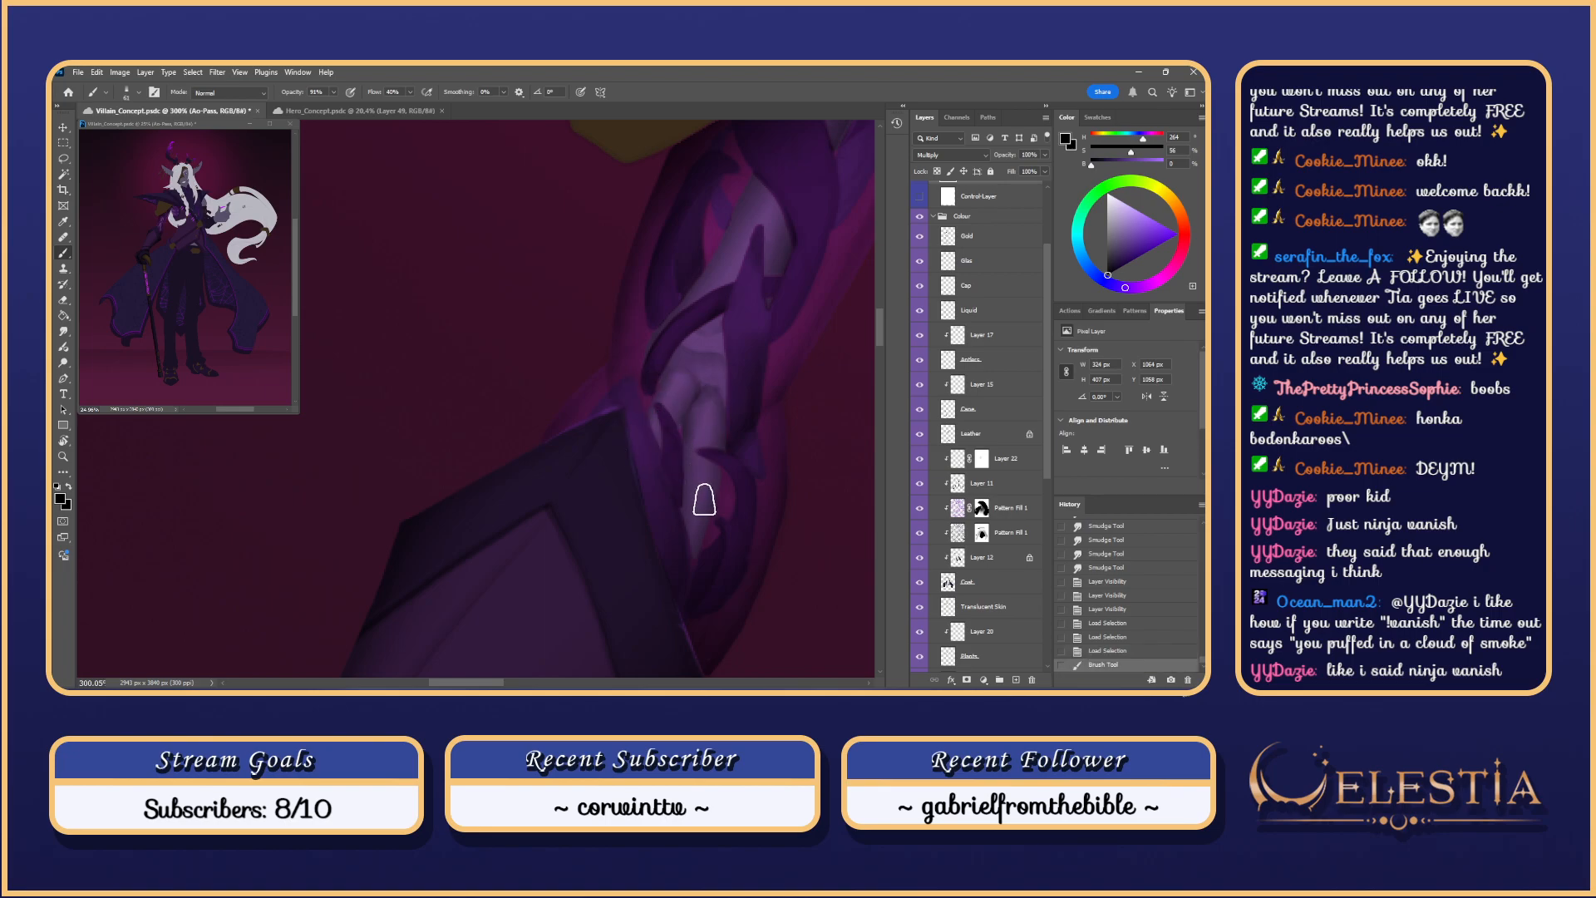
key(ctrl+z)
drag(667, 418, 705, 489)
scroll(726, 455, down, 3)
scroll(727, 455, down, 2)
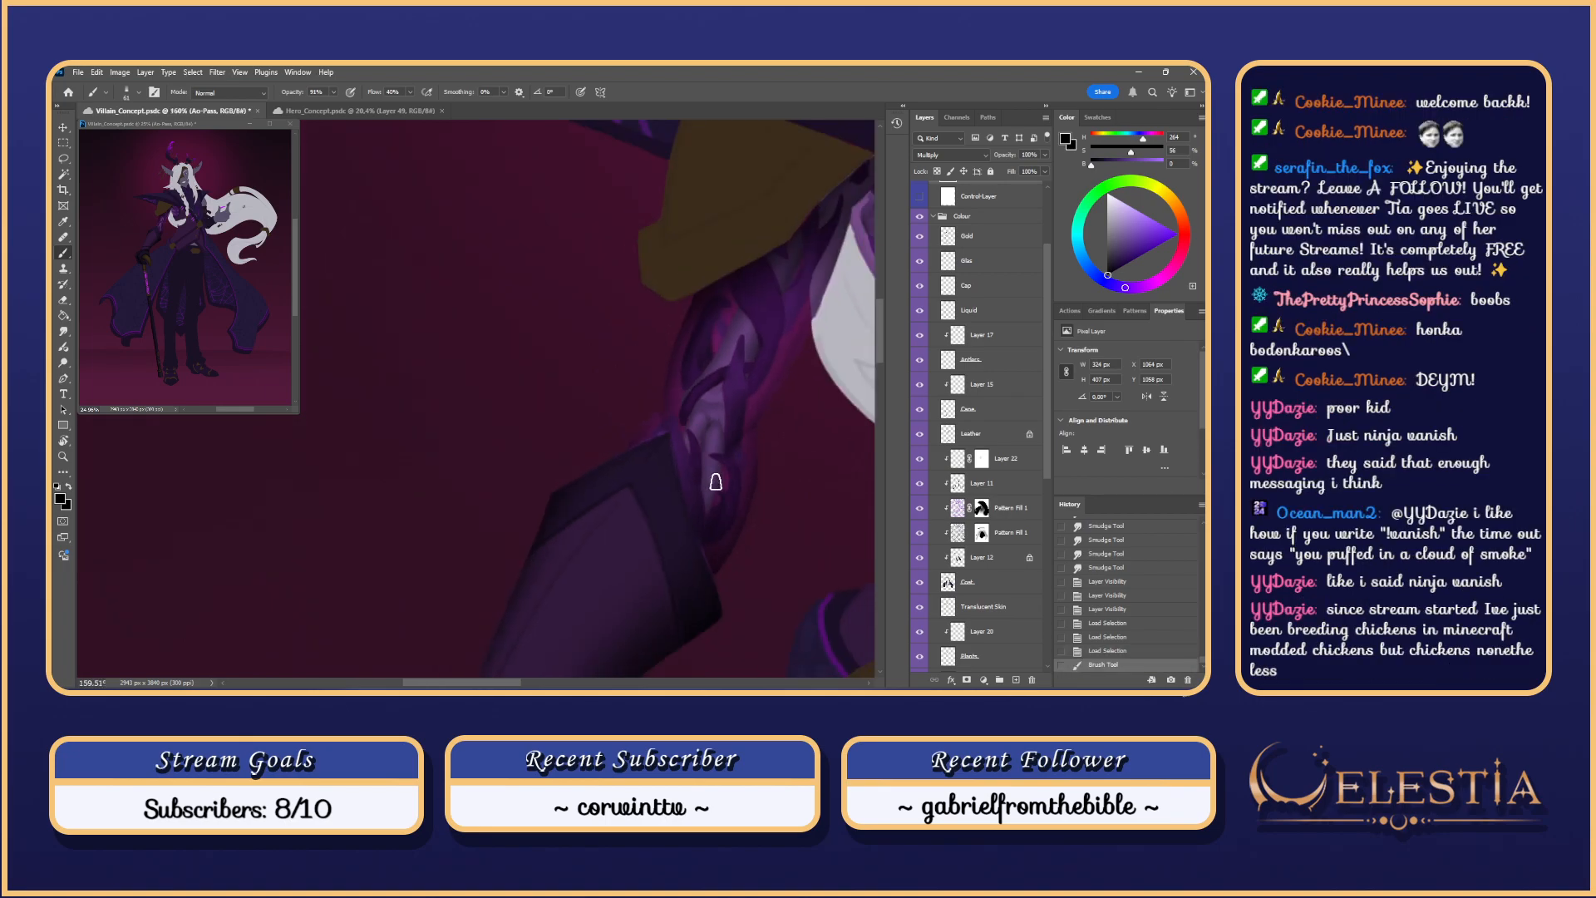
scroll(708, 339, down, 4)
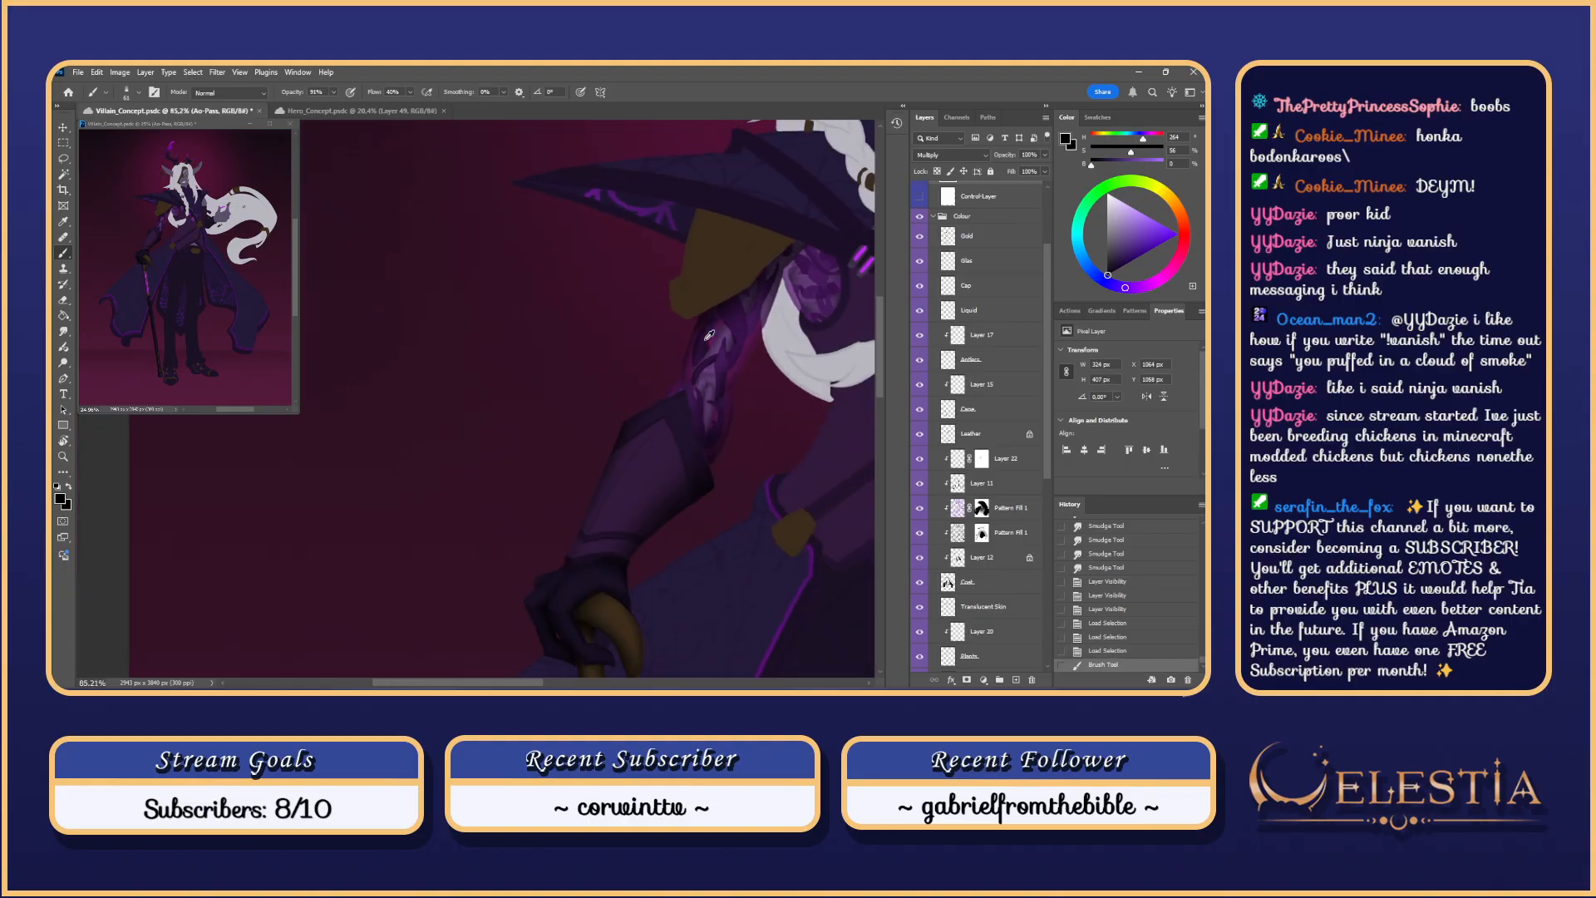
drag(539, 682, 587, 683)
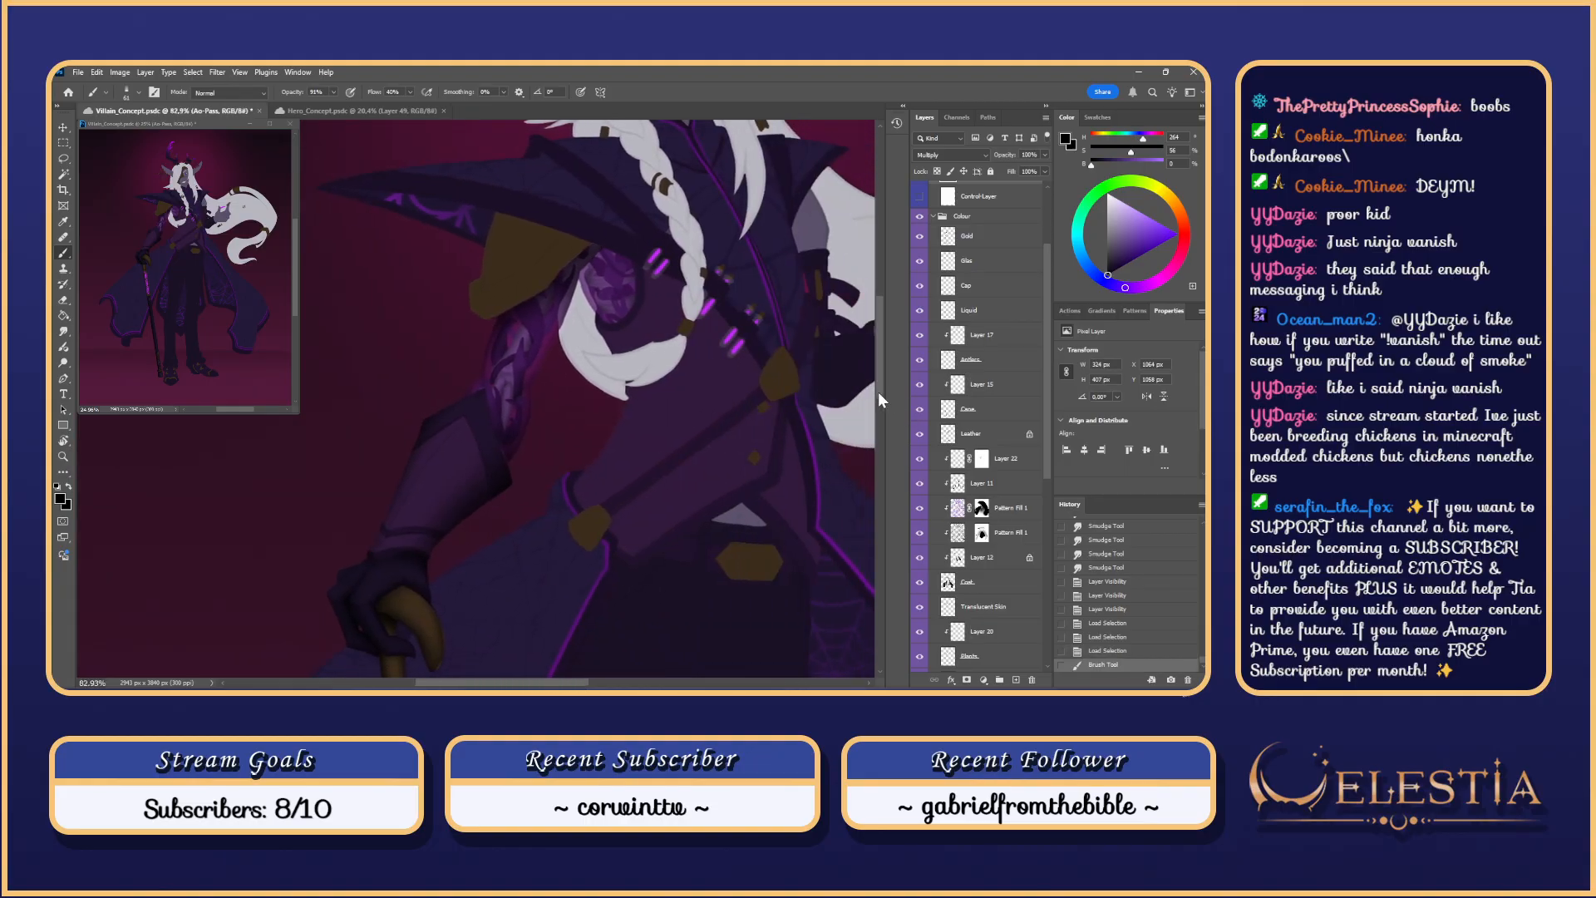
drag(878, 392, 880, 371)
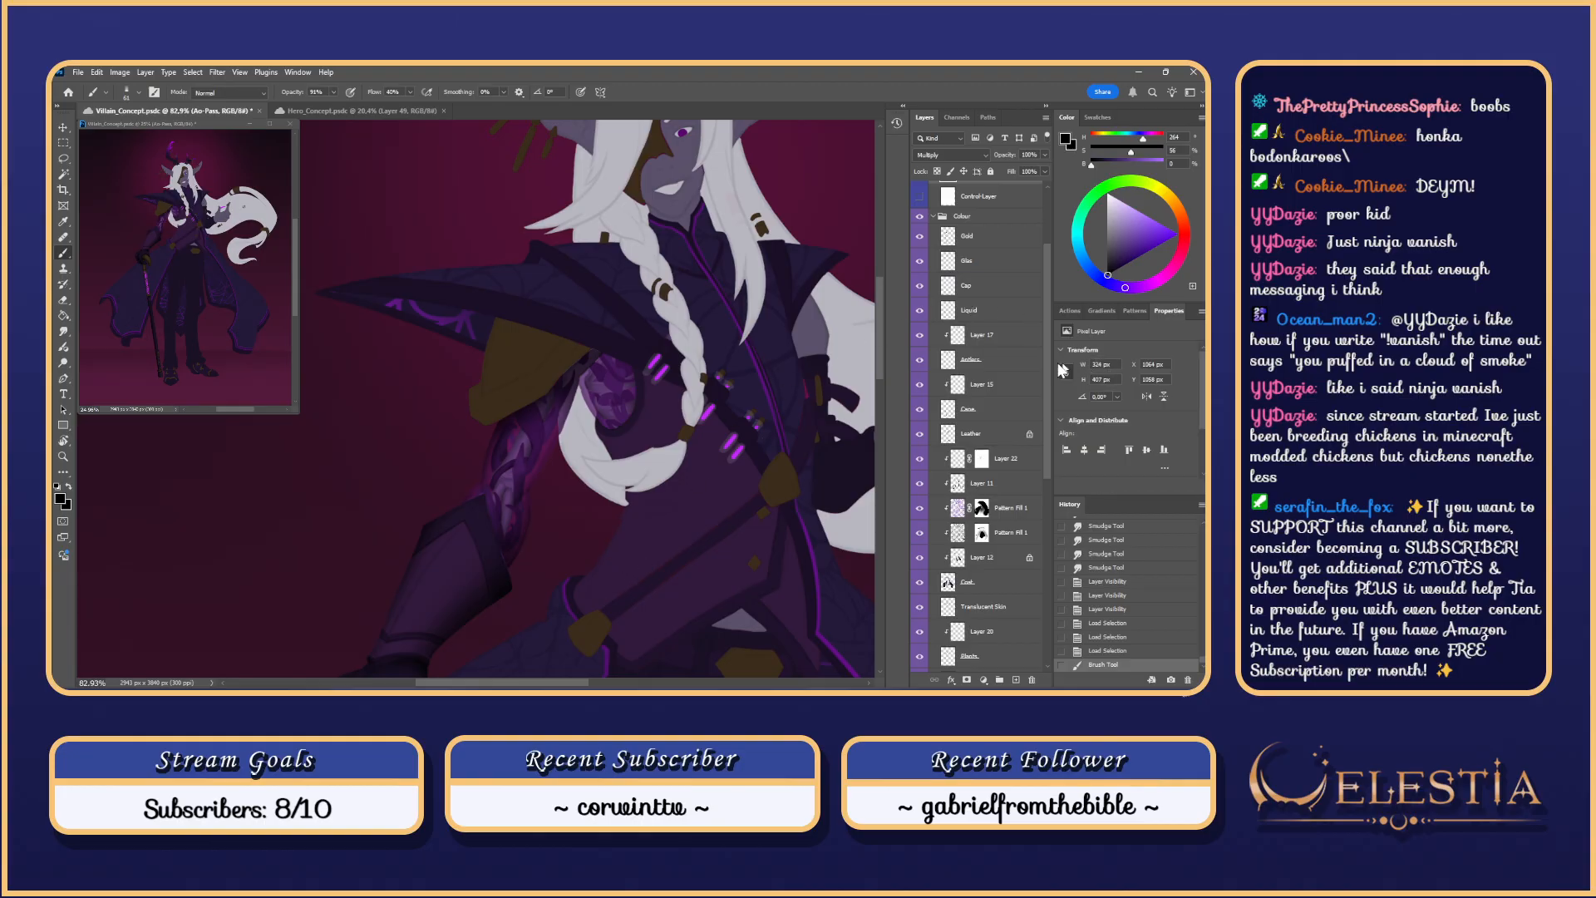
drag(1058, 364, 1064, 294)
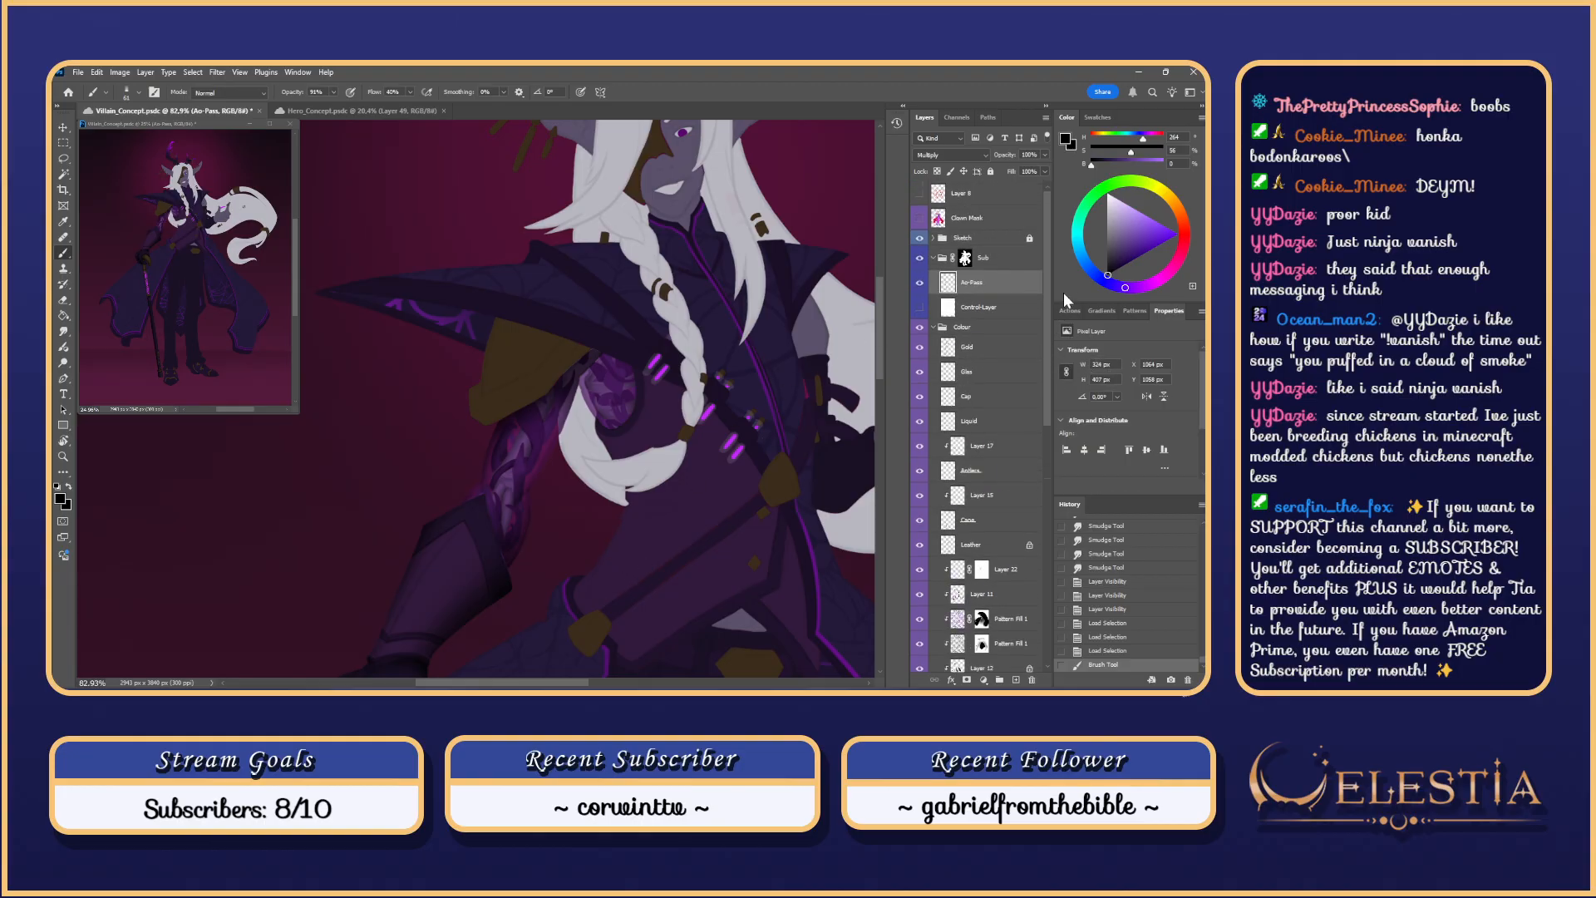
Step: With the greyscale control layer shown, smudge the forearm shading
click(919, 305)
click(919, 307)
click(919, 306)
scroll(585, 424, up, 5)
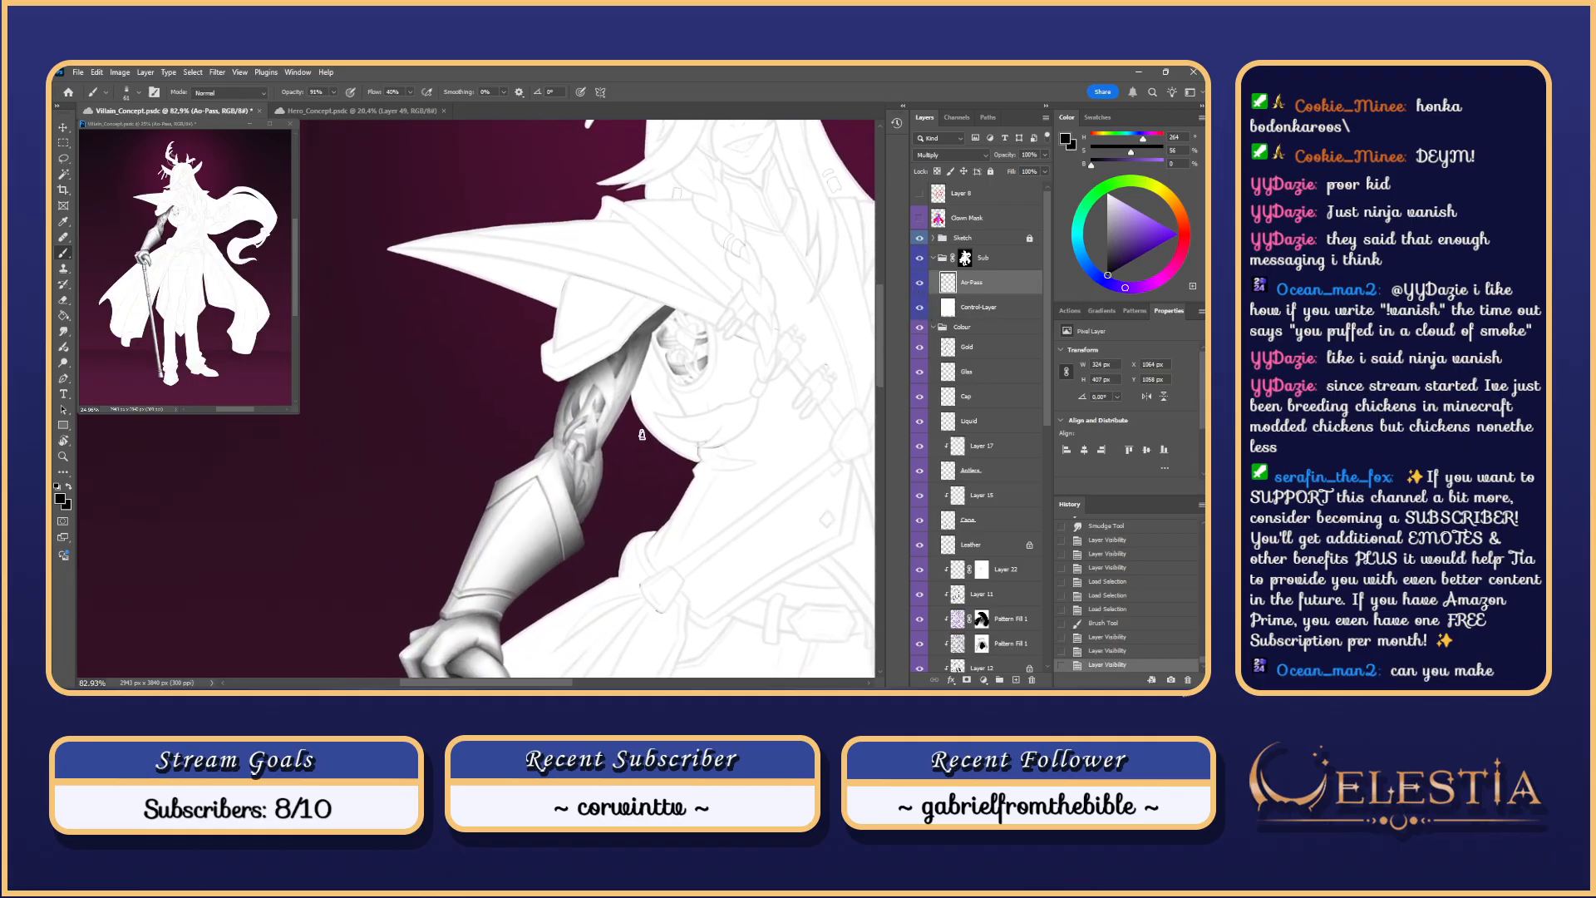
key(r)
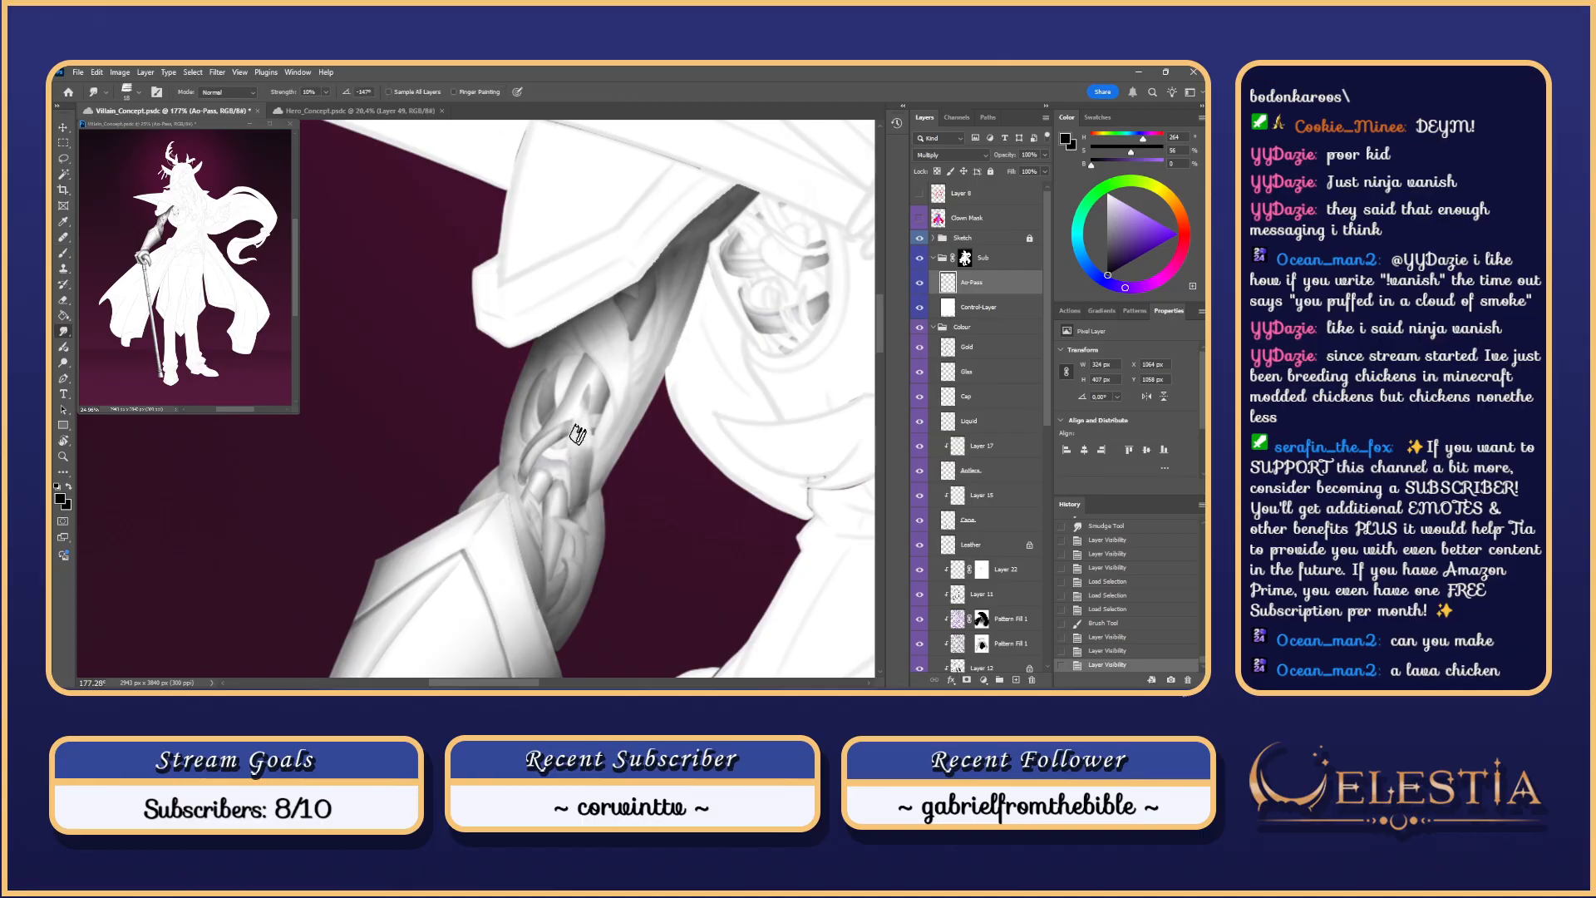
drag(576, 430, 594, 361)
Step: Softly erase shading on the arm plate with a large Soft Round eraser
key(e)
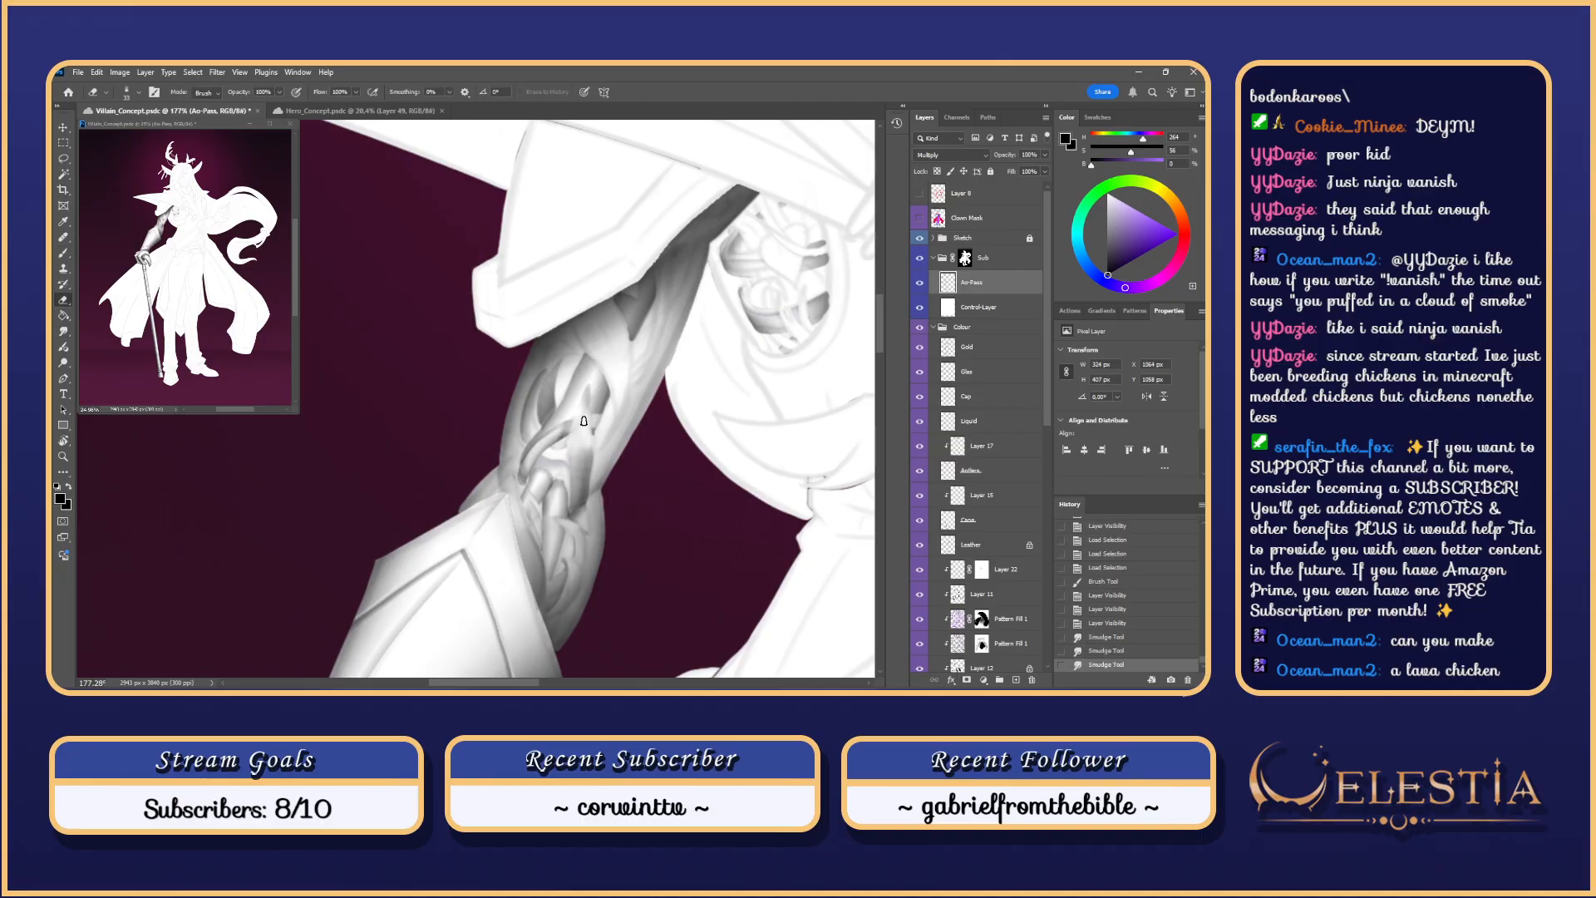
right_click(584, 419)
double_click(796, 584)
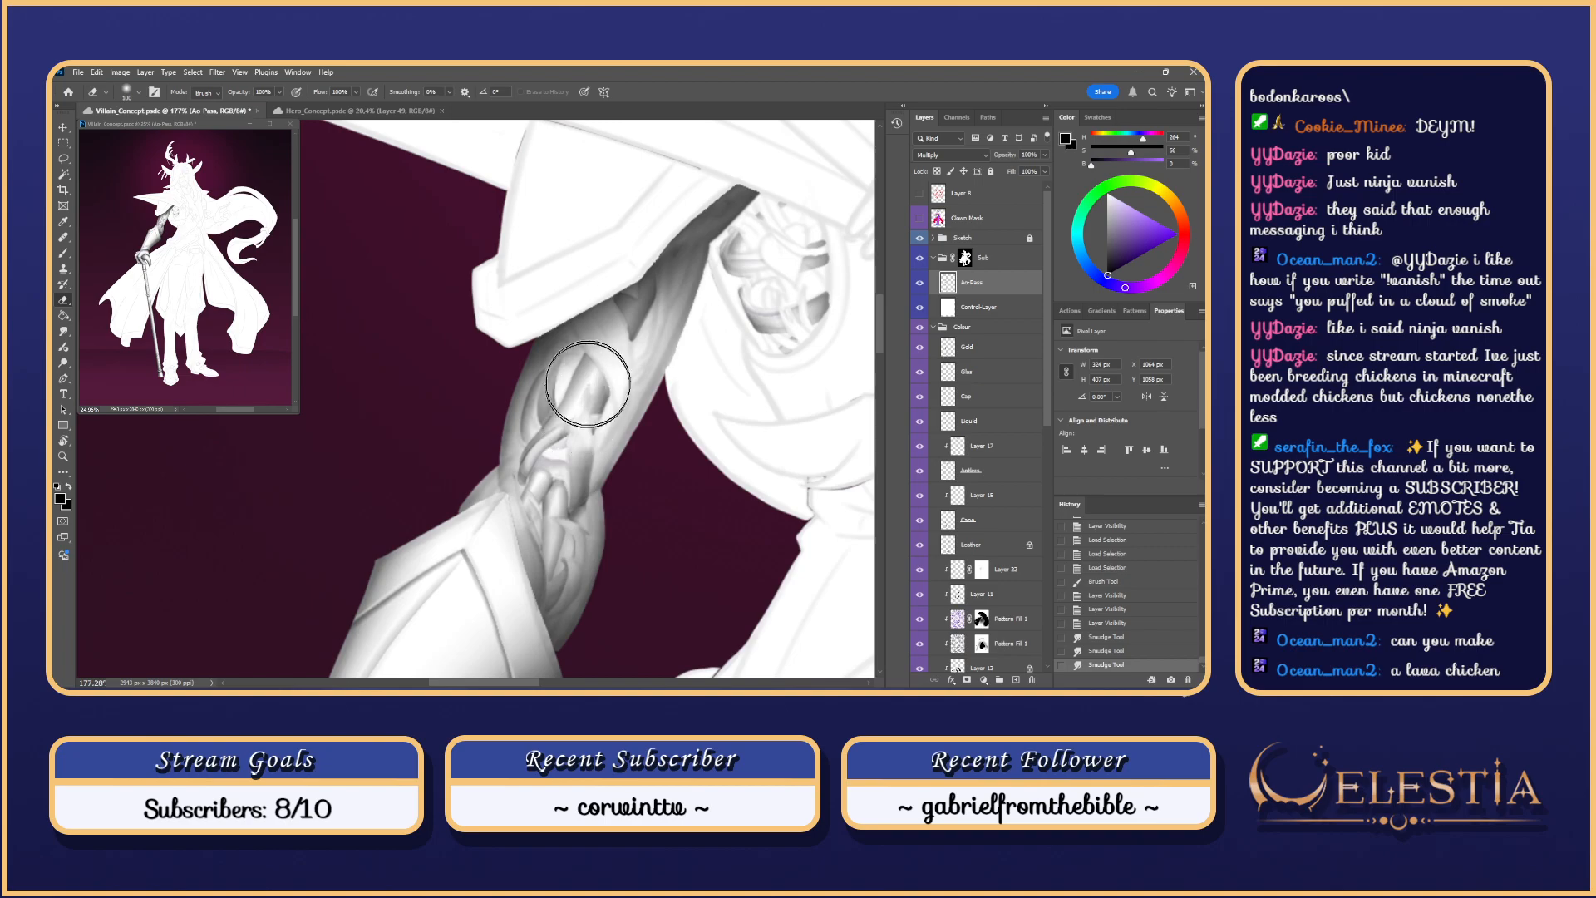
mouse_move(588, 402)
mouse_down()
mouse_move(597, 413)
mouse_move(573, 415)
mouse_move(589, 405)
mouse_up()
scroll(597, 536, down, 1)
scroll(591, 529, up, 1)
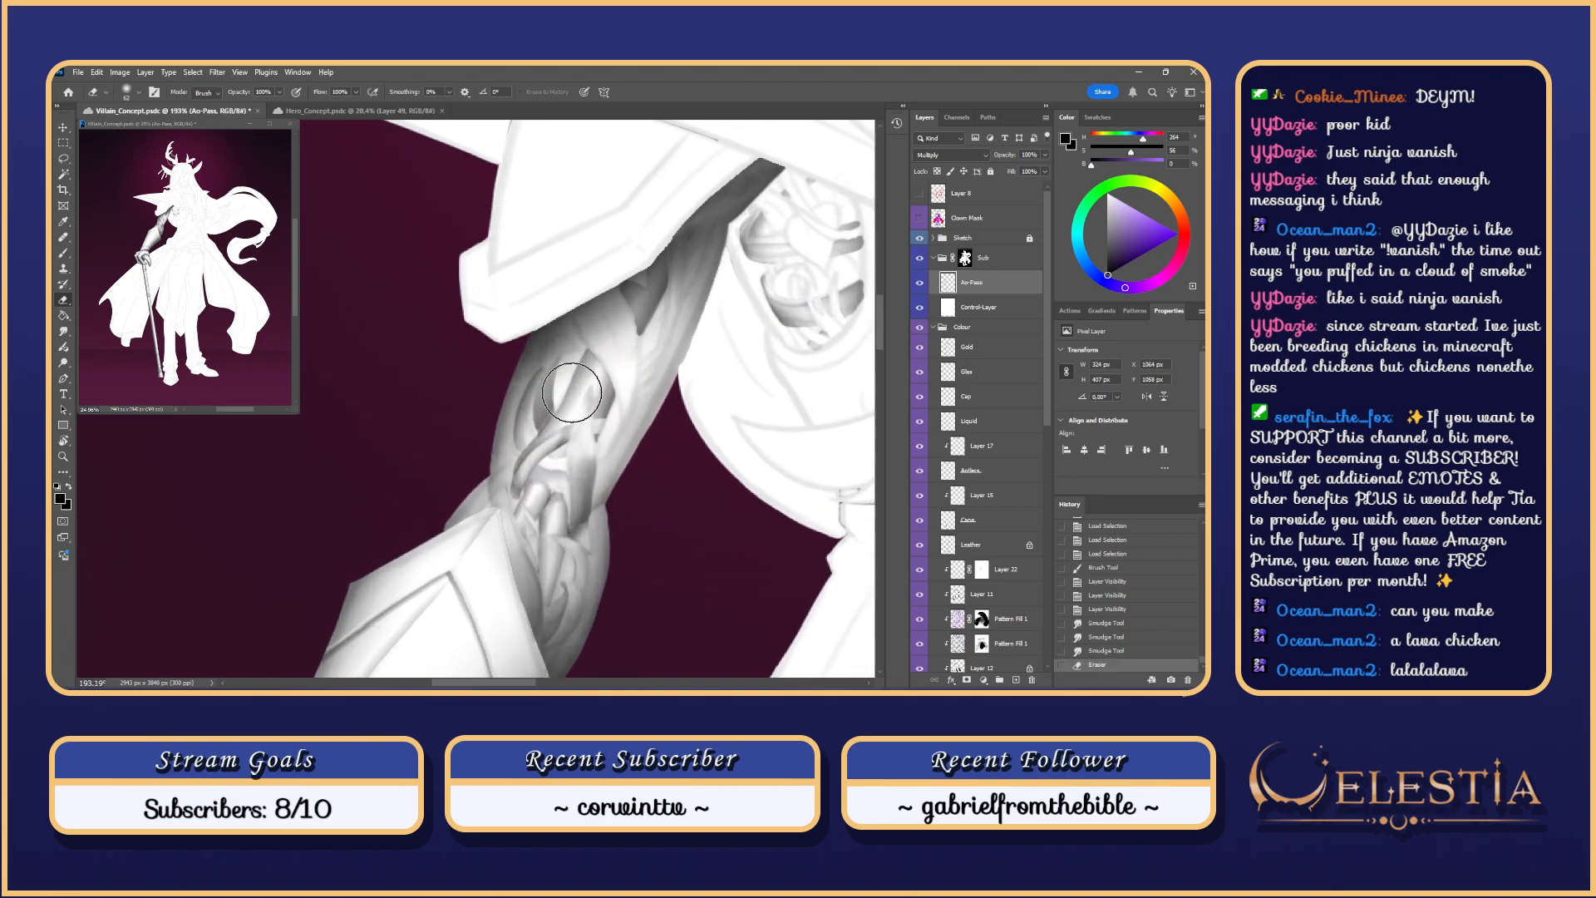
Step: Resize the brush and hide the greyscale check to show colours
key(l)
key(b)
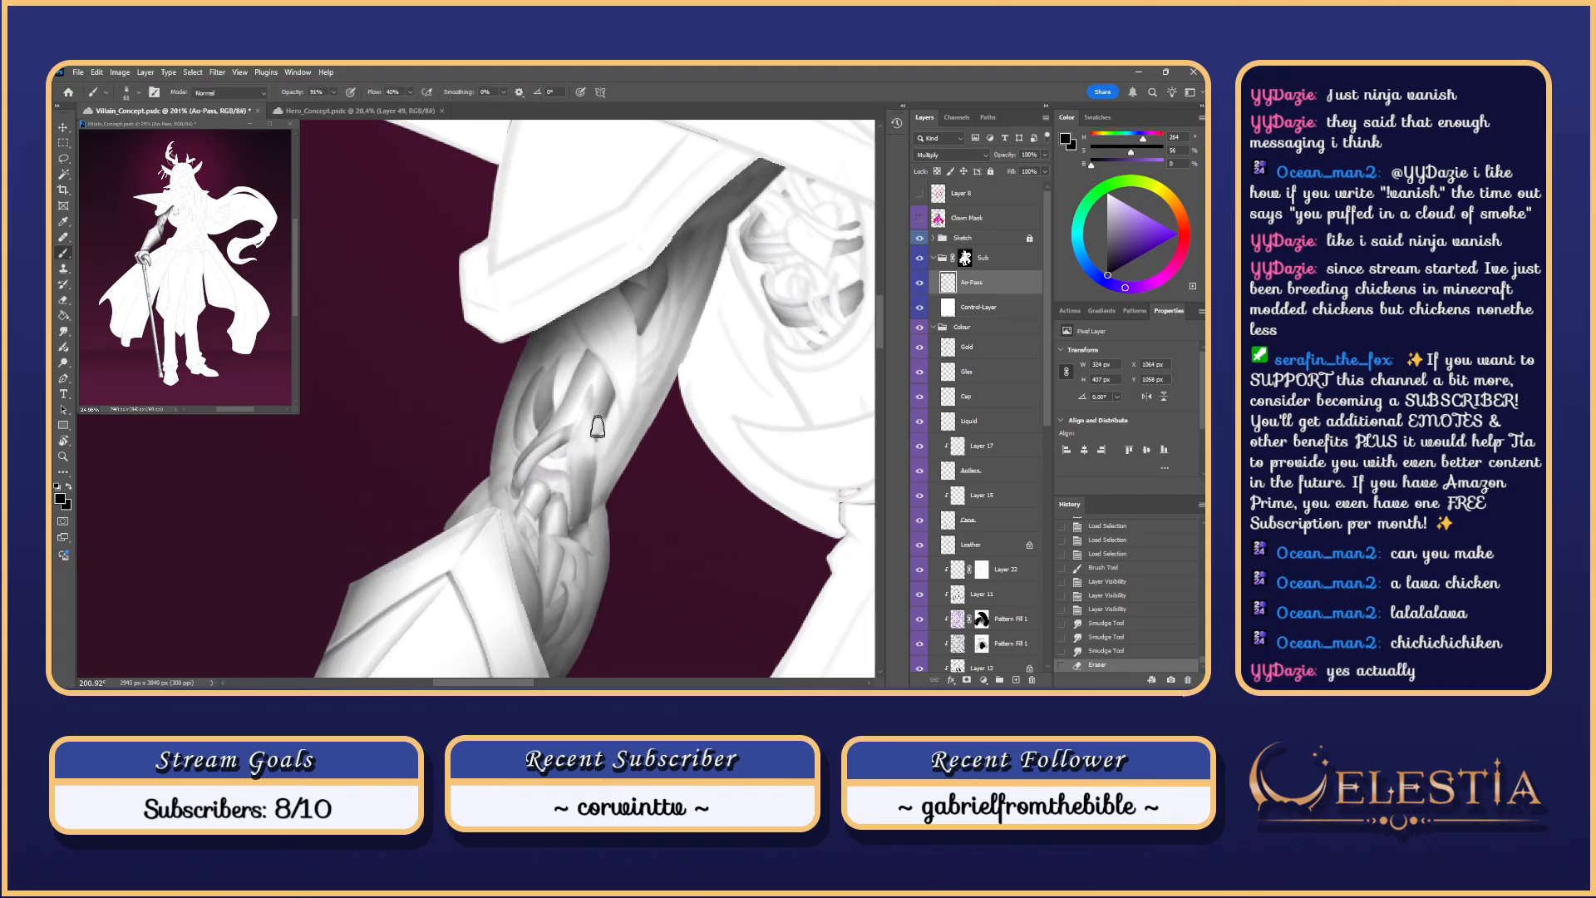
key(ctrl+z)
mouse_move(597, 417)
mouse_down()
mouse_move(598, 454)
mouse_move(604, 422)
mouse_up()
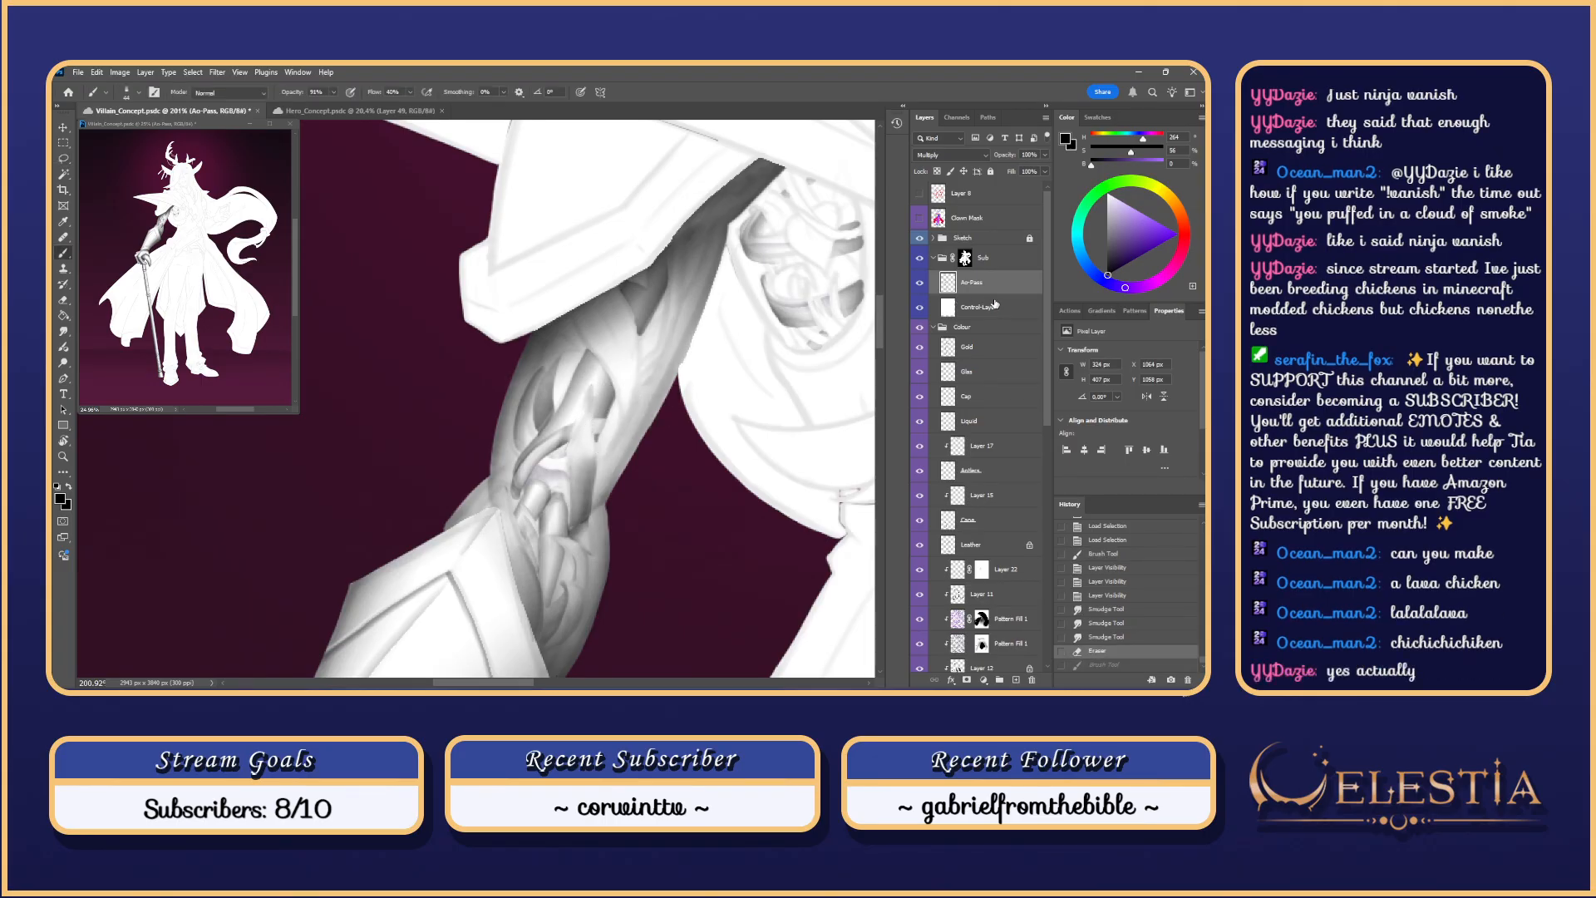
click(920, 306)
Step: Try a brush stroke and a smudge stroke on the arm plate, undoing both
scroll(613, 421, up, 1)
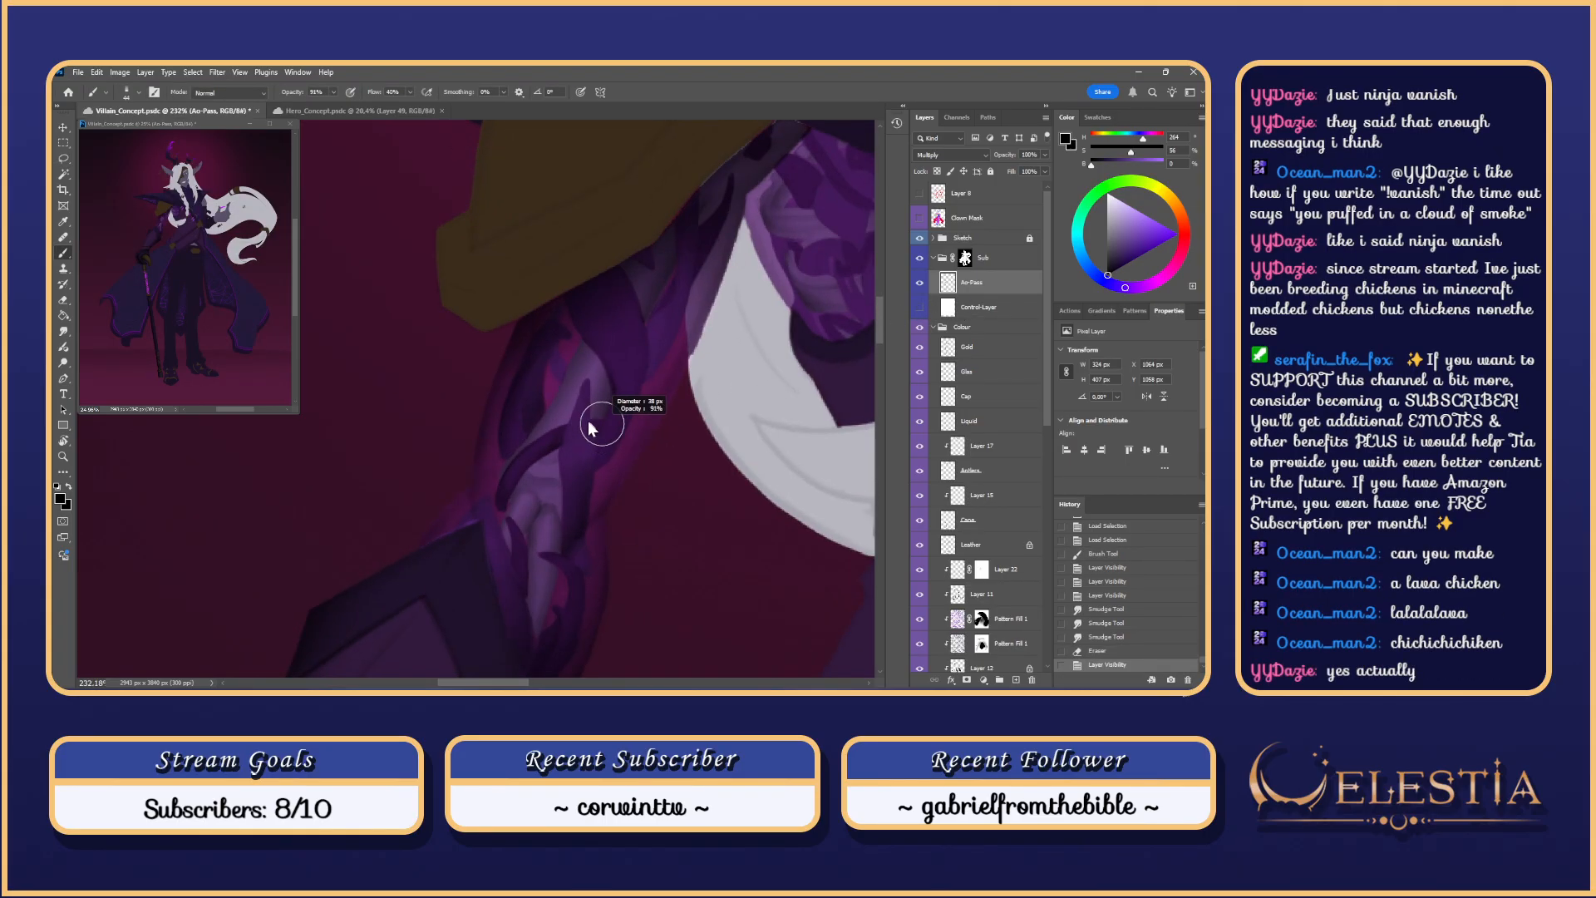
key(ctrl+z)
mouse_move(597, 418)
mouse_down()
mouse_move(594, 447)
mouse_move(606, 415)
mouse_move(595, 437)
mouse_move(594, 421)
mouse_up()
key(ctrl+z)
key(ctrl+z)
key(ctrl+z)
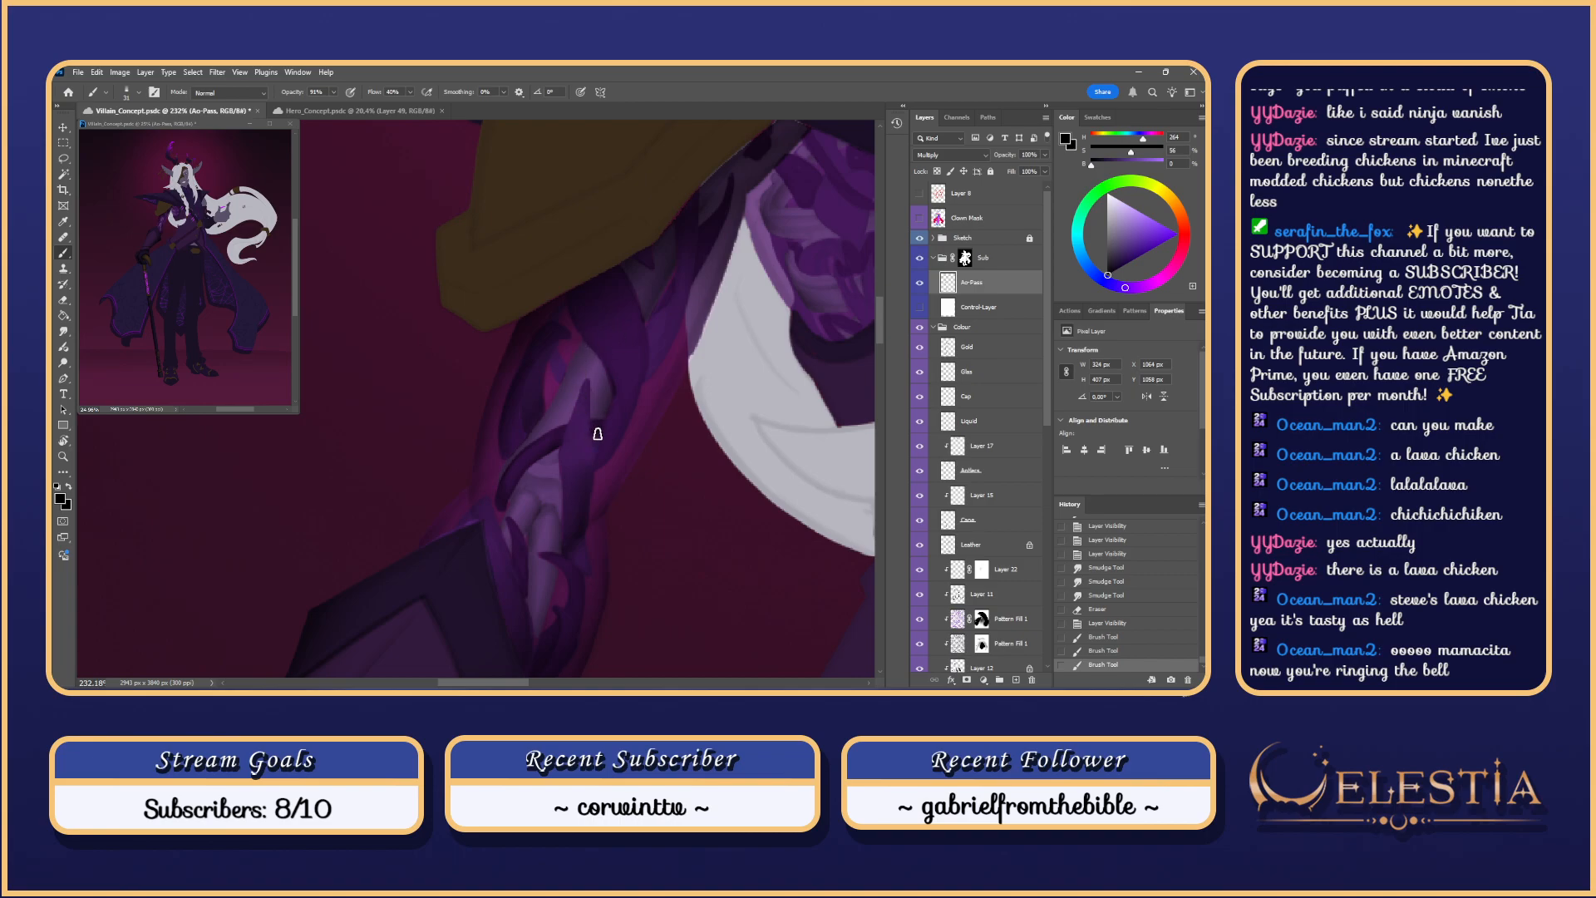
key(r)
scroll(592, 444, up, 4)
mouse_move(594, 441)
mouse_down()
mouse_move(581, 445)
mouse_move(607, 431)
mouse_move(606, 467)
mouse_move(602, 441)
mouse_up()
key(ctrl+z)
Step: Test erasing the arm plate's edge with hard round and textured eraser tips, undoing each
key(e)
right_click(592, 385)
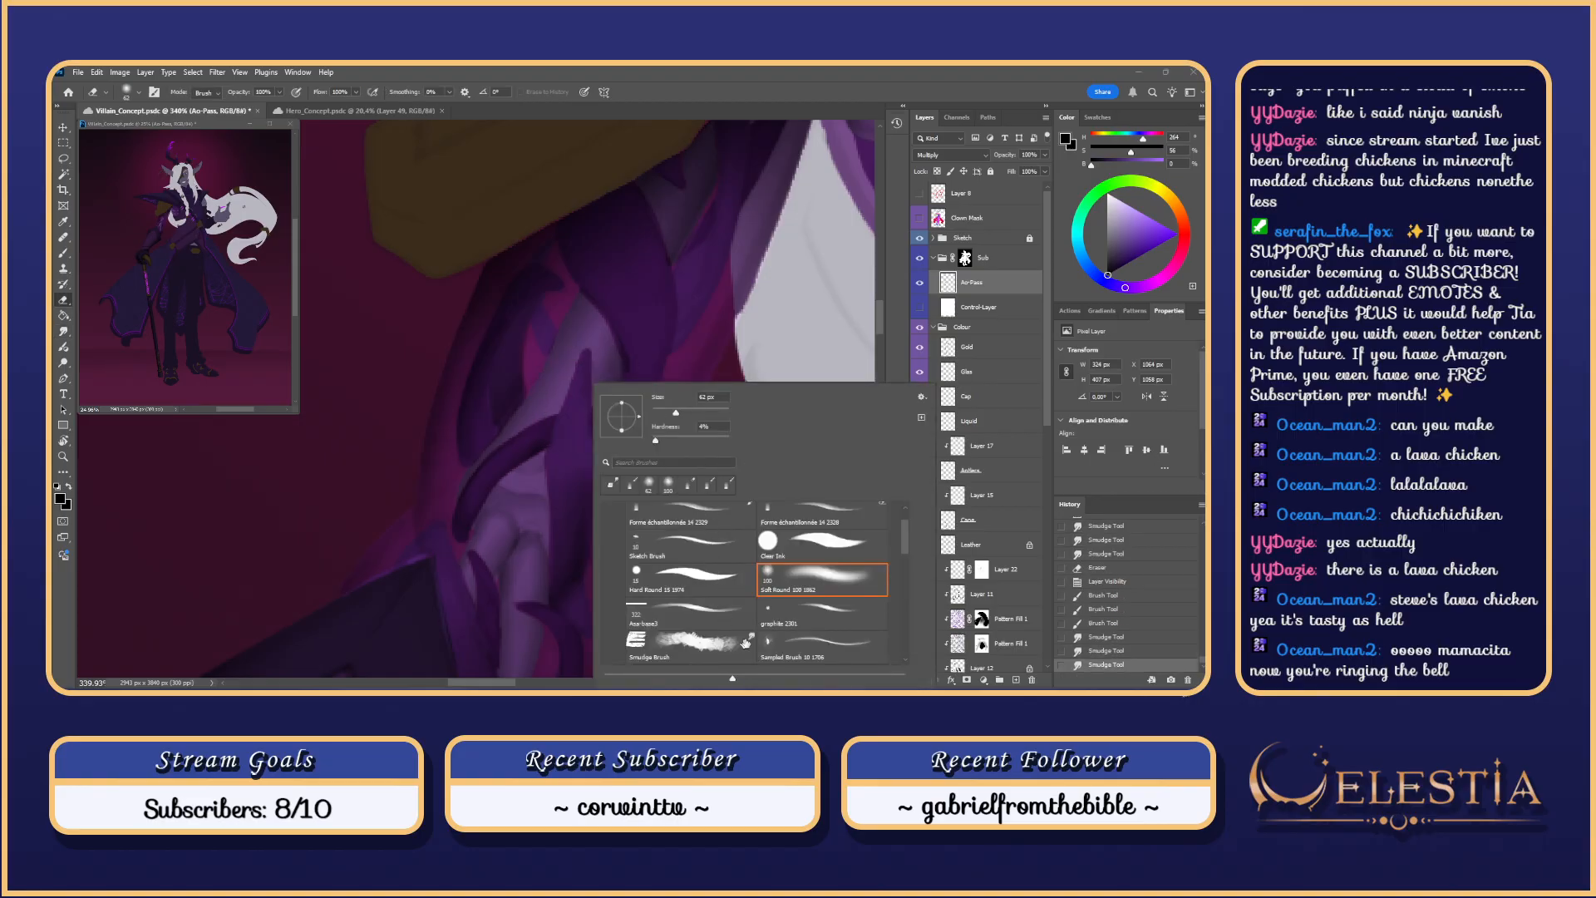
click(749, 574)
drag(576, 422, 580, 480)
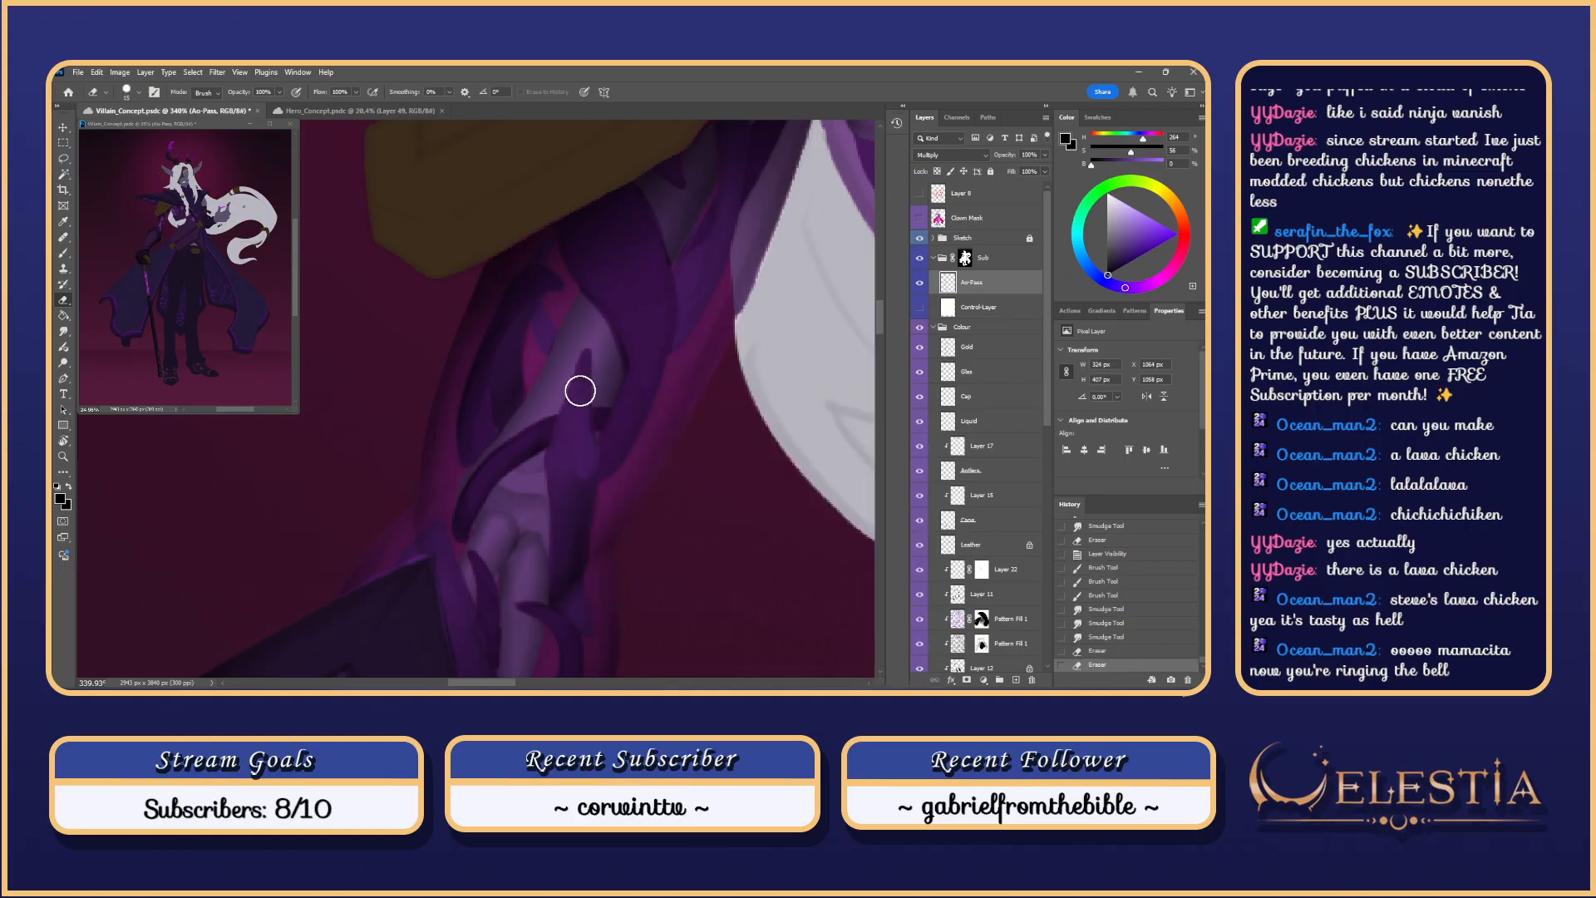
drag(581, 390, 581, 479)
key(ctrl+z)
key(ctrl+z)
key(ctrl+z)
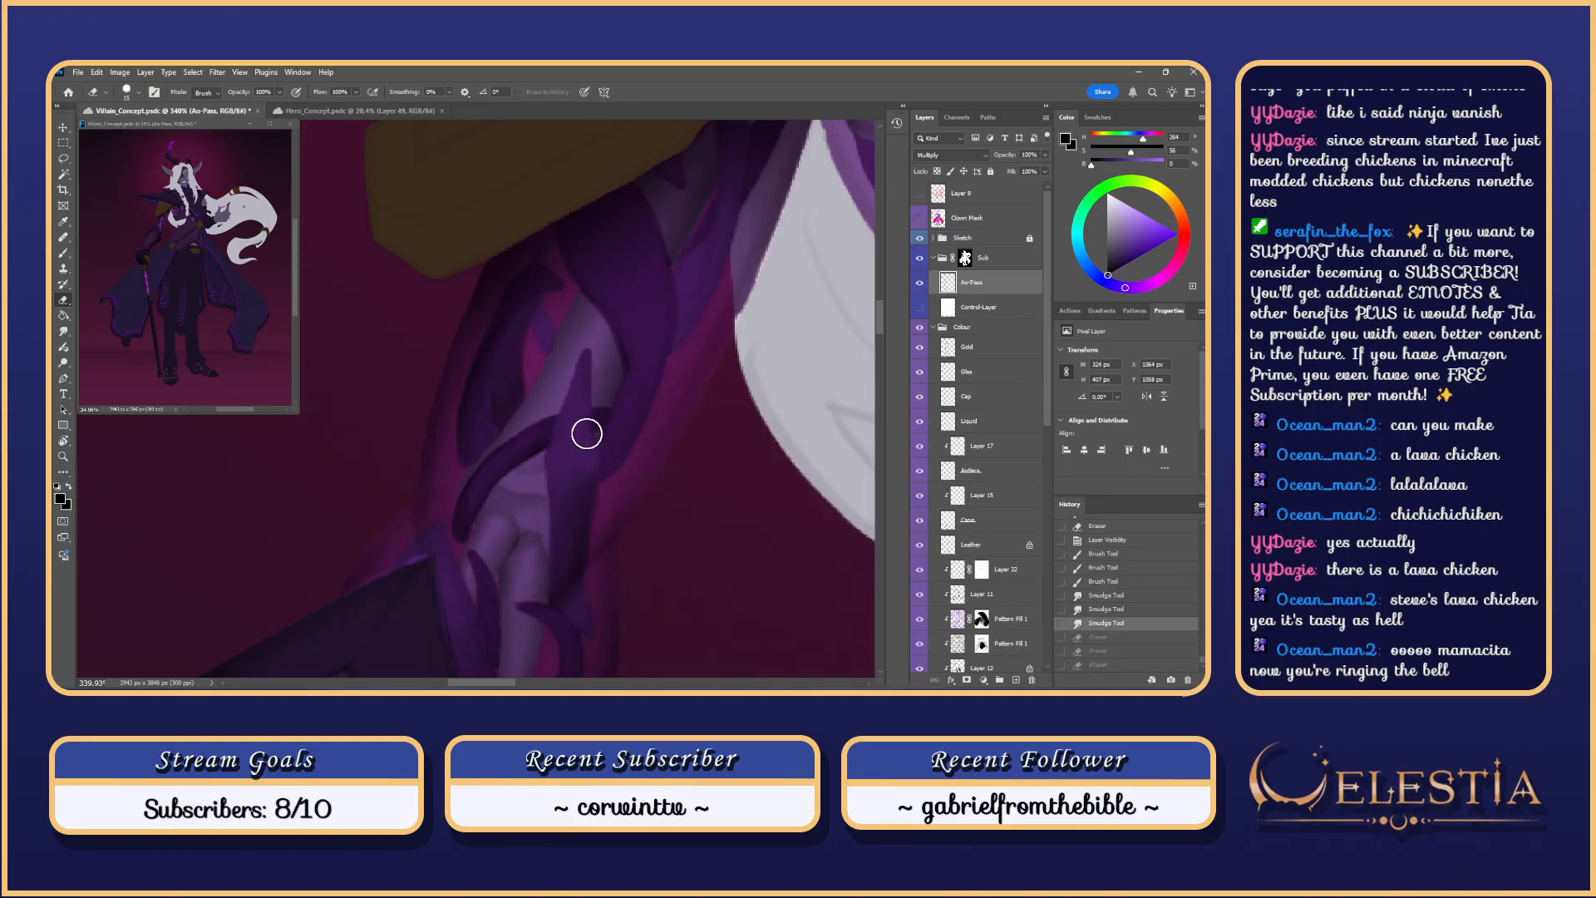
right_click(594, 384)
click(799, 514)
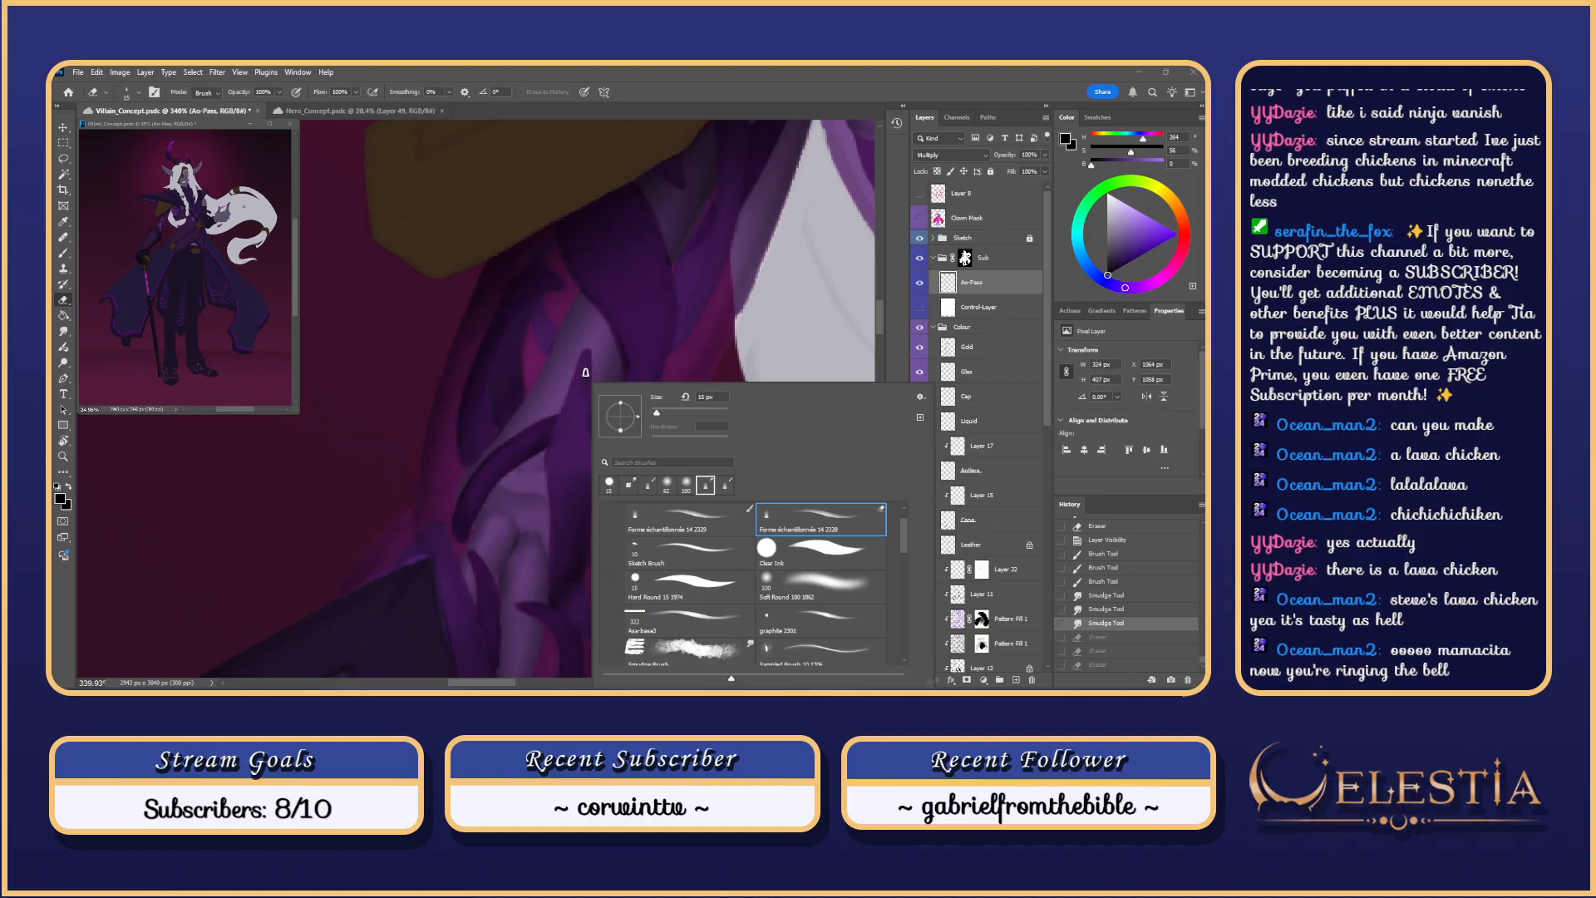
drag(589, 400, 591, 446)
key(ctrl+z)
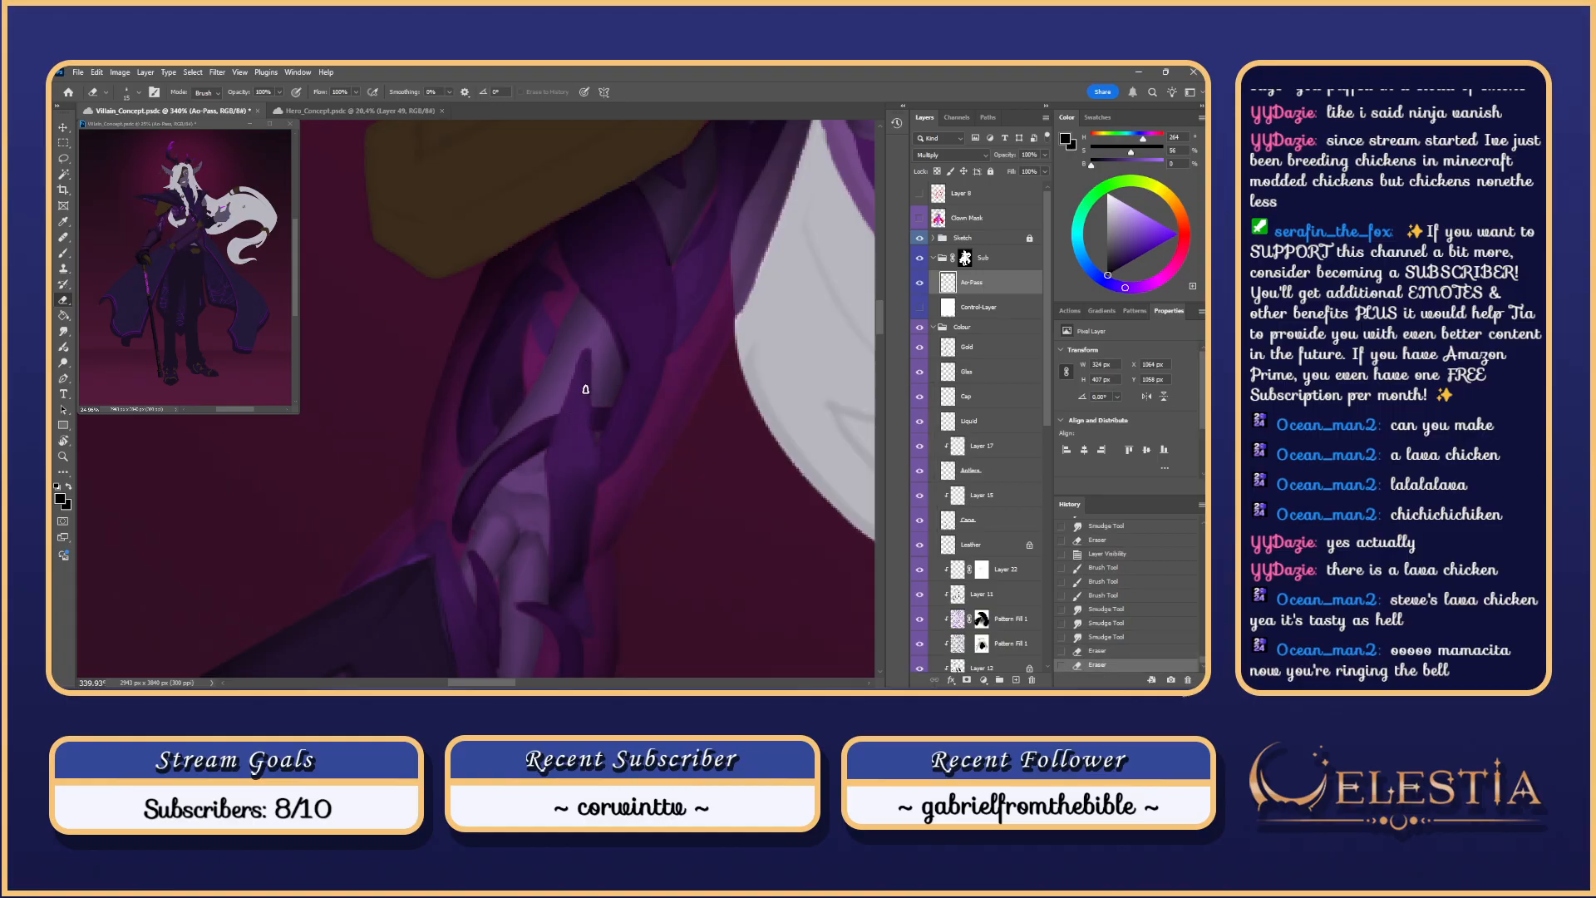
Step: Pan down to the arm, resize the brush and test a stroke on the plate
scroll(589, 458, down, 3)
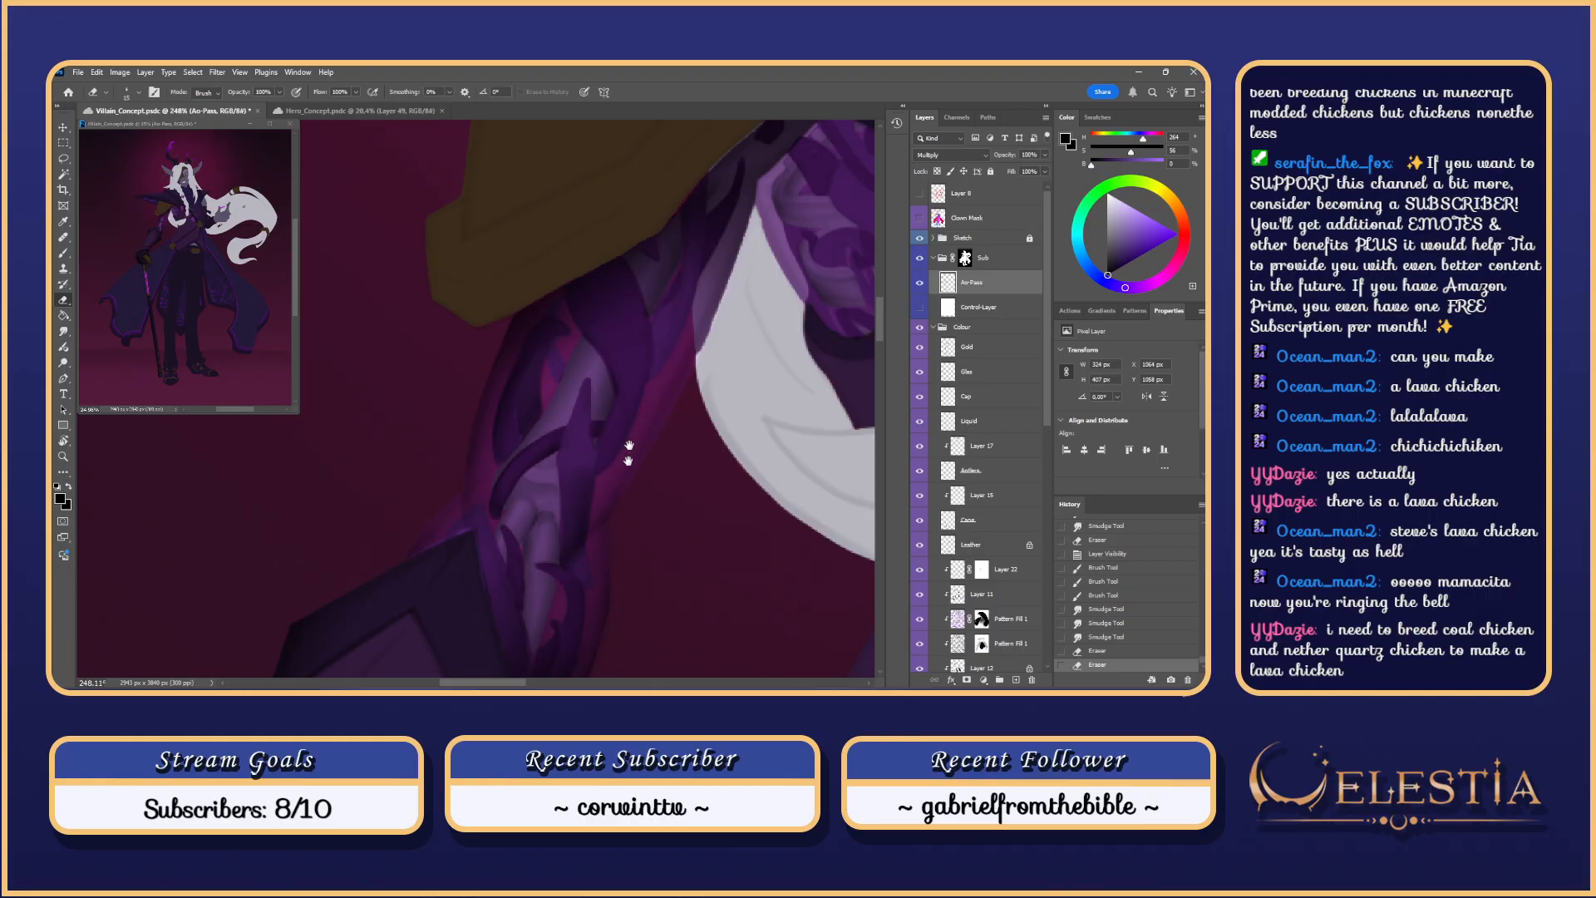
drag(629, 453, 628, 509)
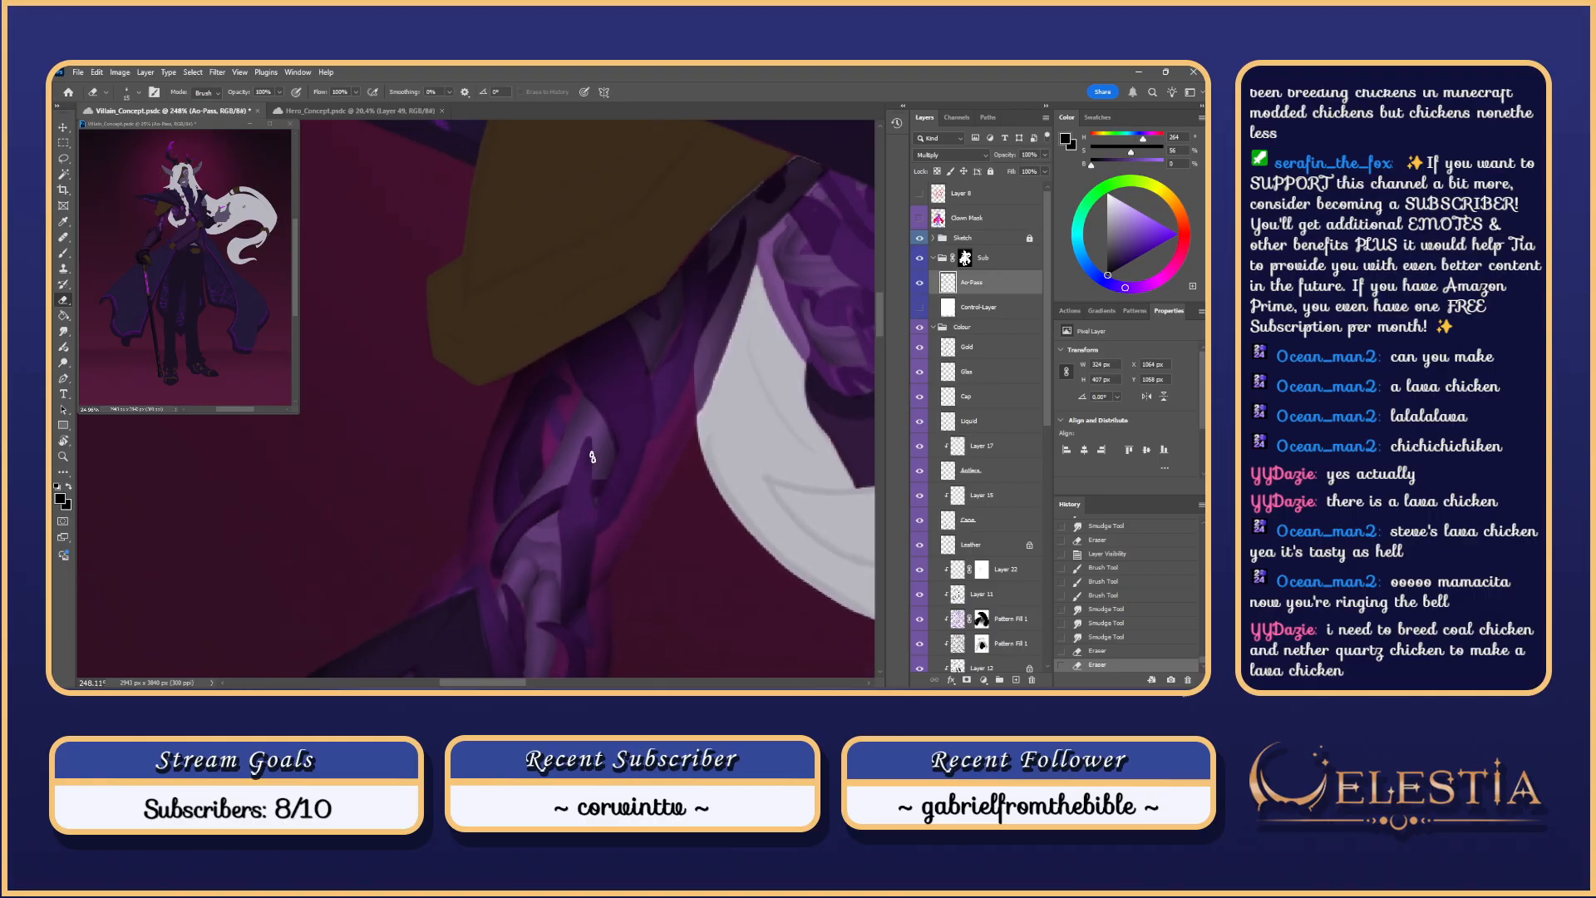
key(b)
key(ctrl+z)
mouse_move(603, 520)
mouse_down()
mouse_move(622, 443)
mouse_move(613, 497)
mouse_up()
mouse_move(600, 517)
mouse_down()
mouse_move(598, 533)
mouse_move(606, 437)
mouse_up()
key(ctrl+z)
Step: Paint light highlight strokes along the arm plate, retrying until one sticks
drag(598, 527, 606, 419)
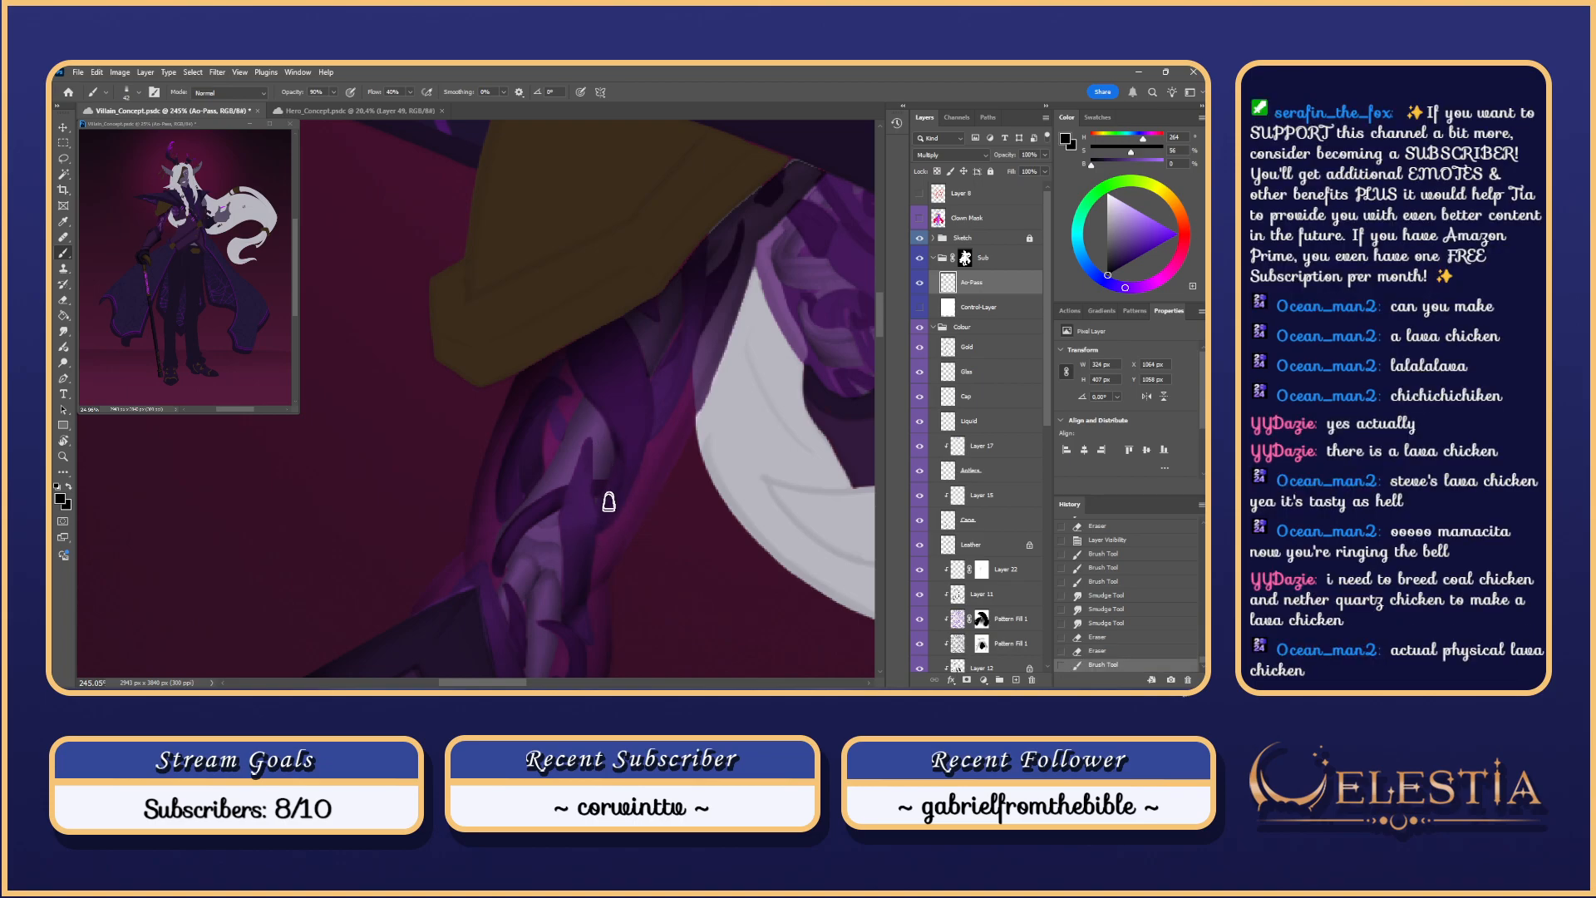
key(ctrl+z)
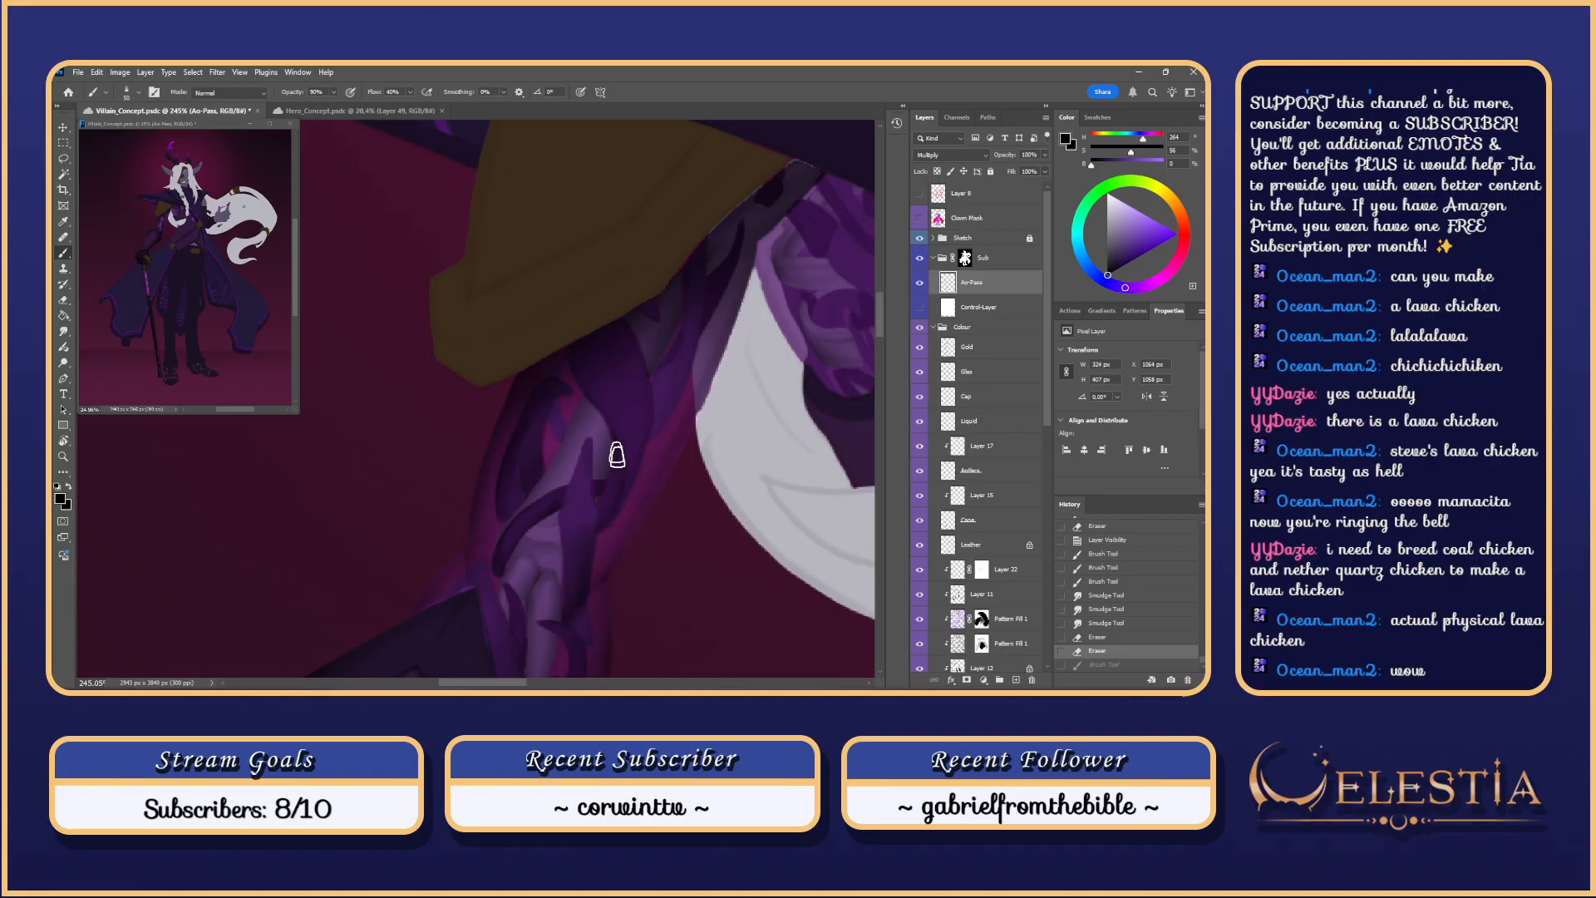
mouse_move(594, 531)
mouse_down()
mouse_move(607, 437)
mouse_move(606, 451)
mouse_up()
key(ctrl+z)
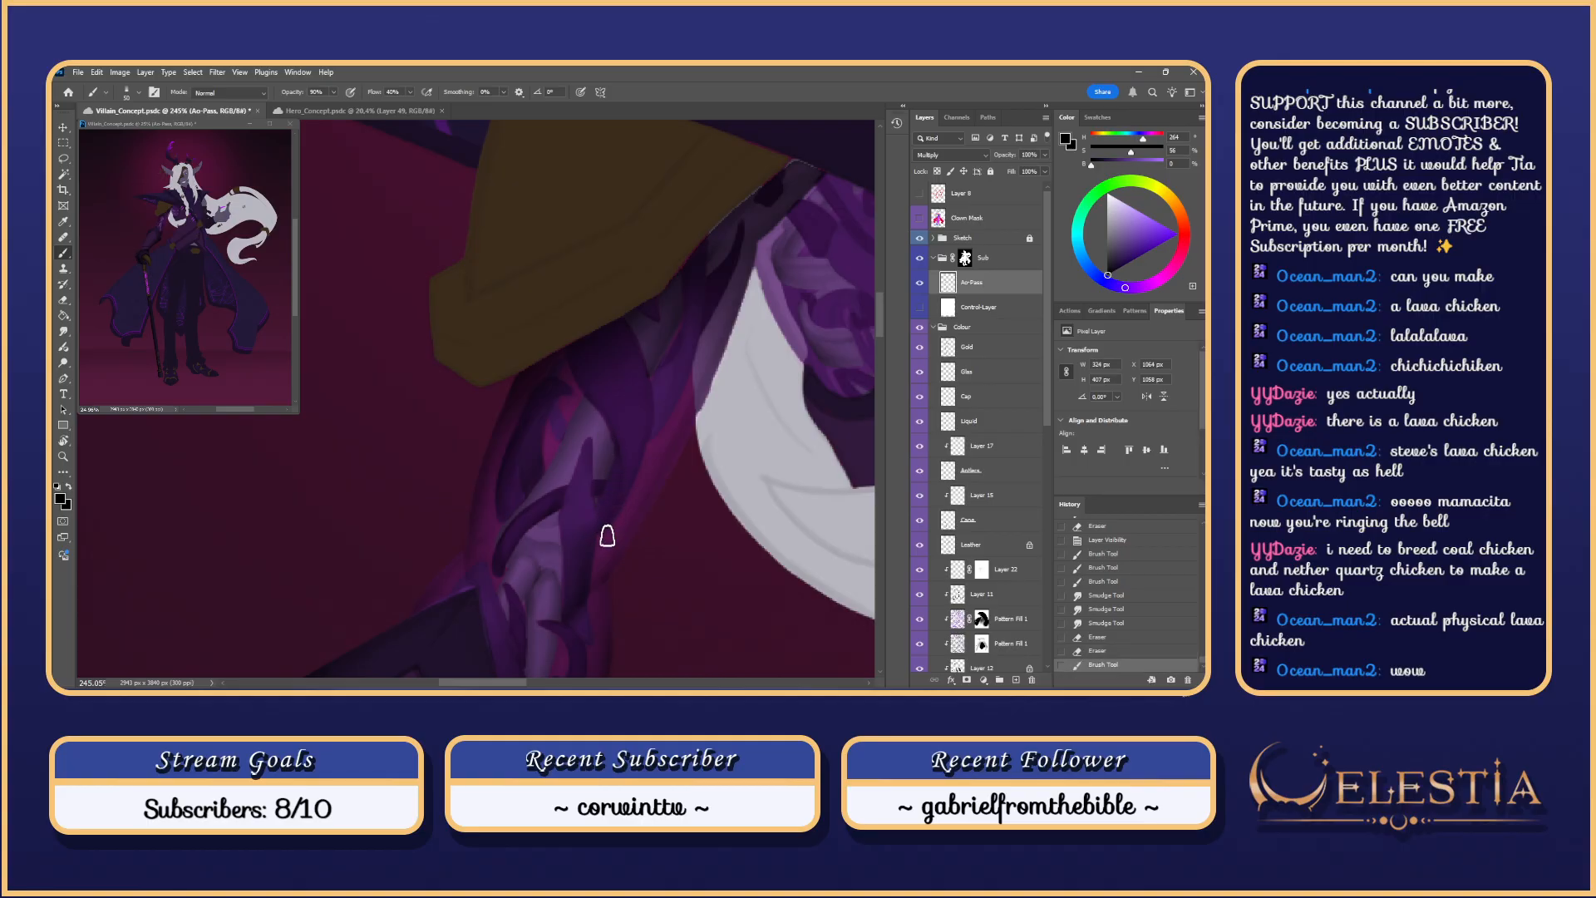
key(ctrl+z)
drag(601, 528, 611, 444)
key(ctrl+z)
drag(593, 533, 598, 452)
Step: Blend the new paint and touch up the plate near the arm's strap
mouse_move(597, 525)
mouse_down()
mouse_move(592, 559)
mouse_move(600, 513)
mouse_up()
key(ctrl+z)
drag(599, 513, 588, 556)
key(ctrl+z)
key(ctrl+z)
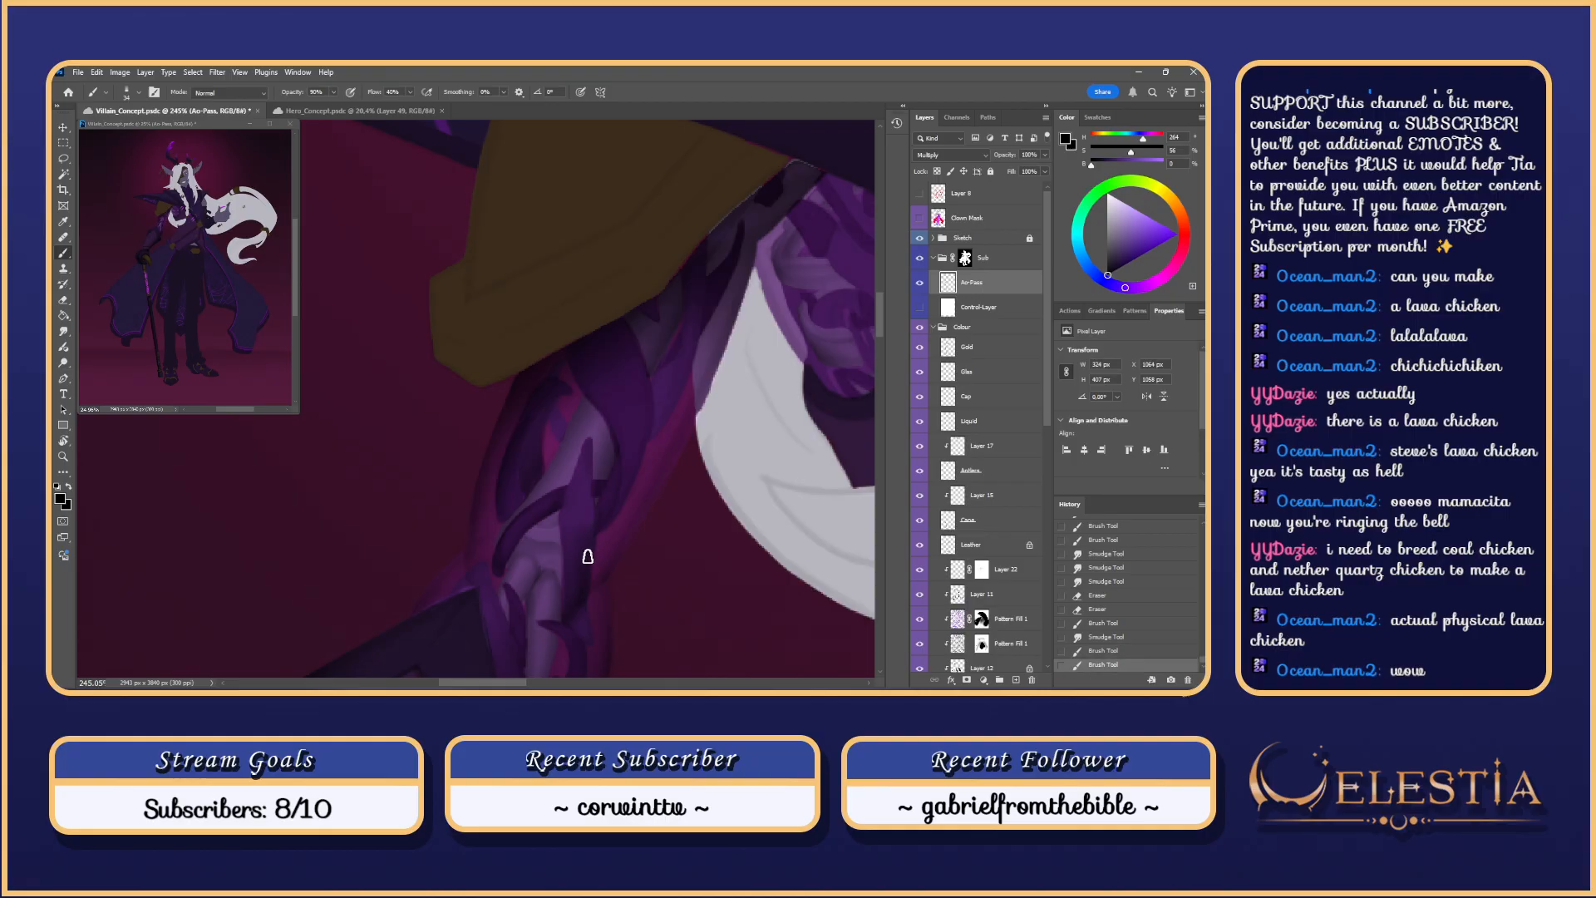
key(ctrl+z)
drag(597, 502, 601, 522)
scroll(612, 546, down, 4)
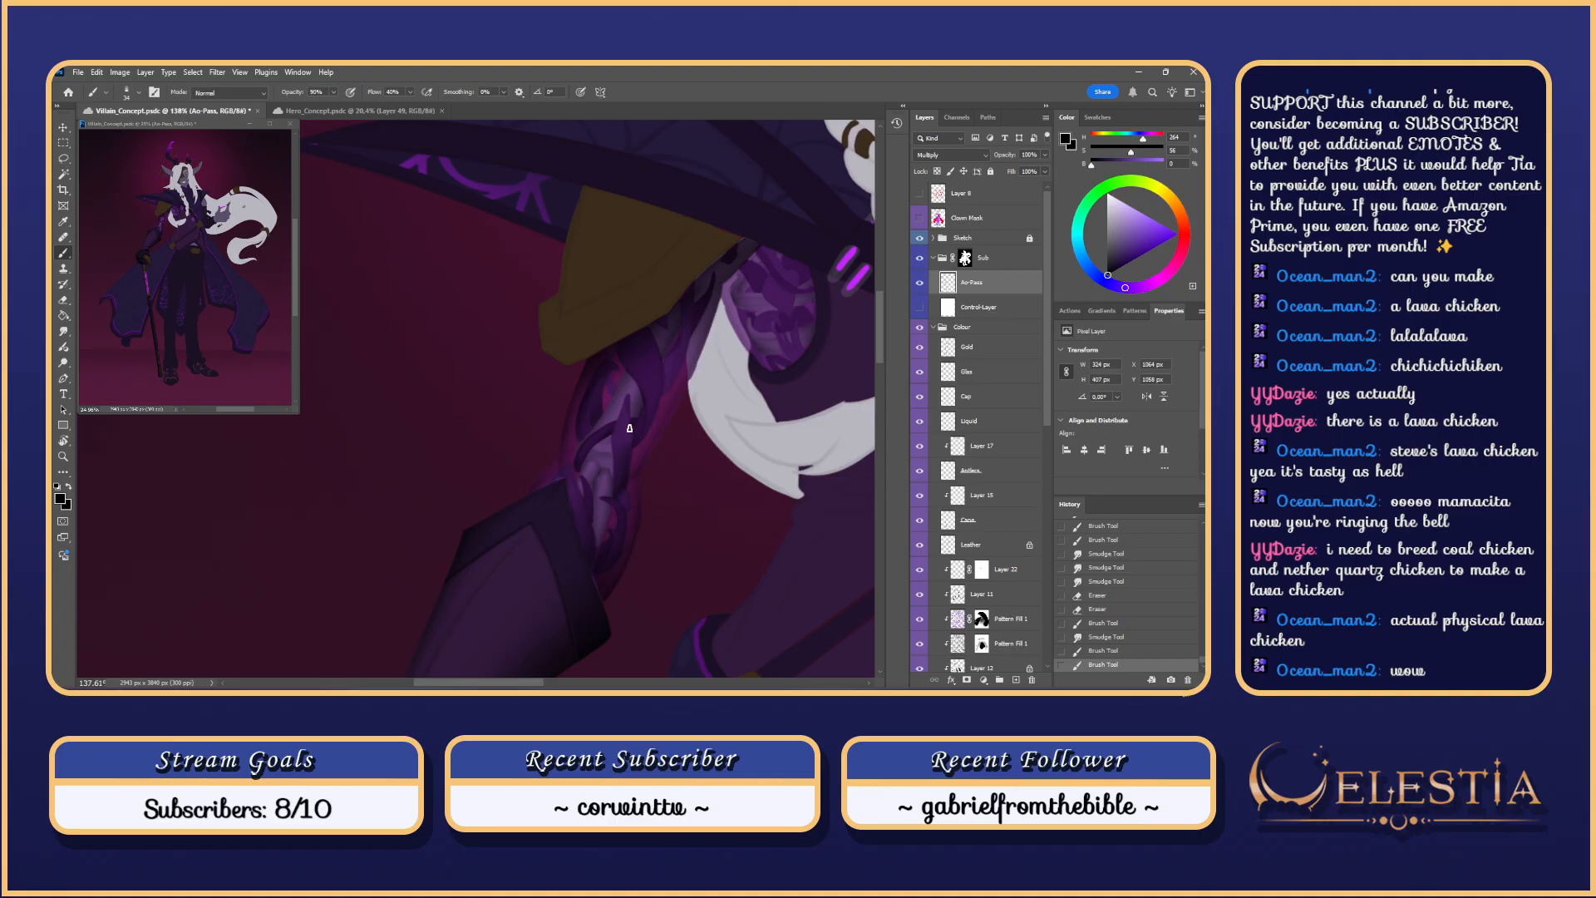
scroll(629, 428, up, 3)
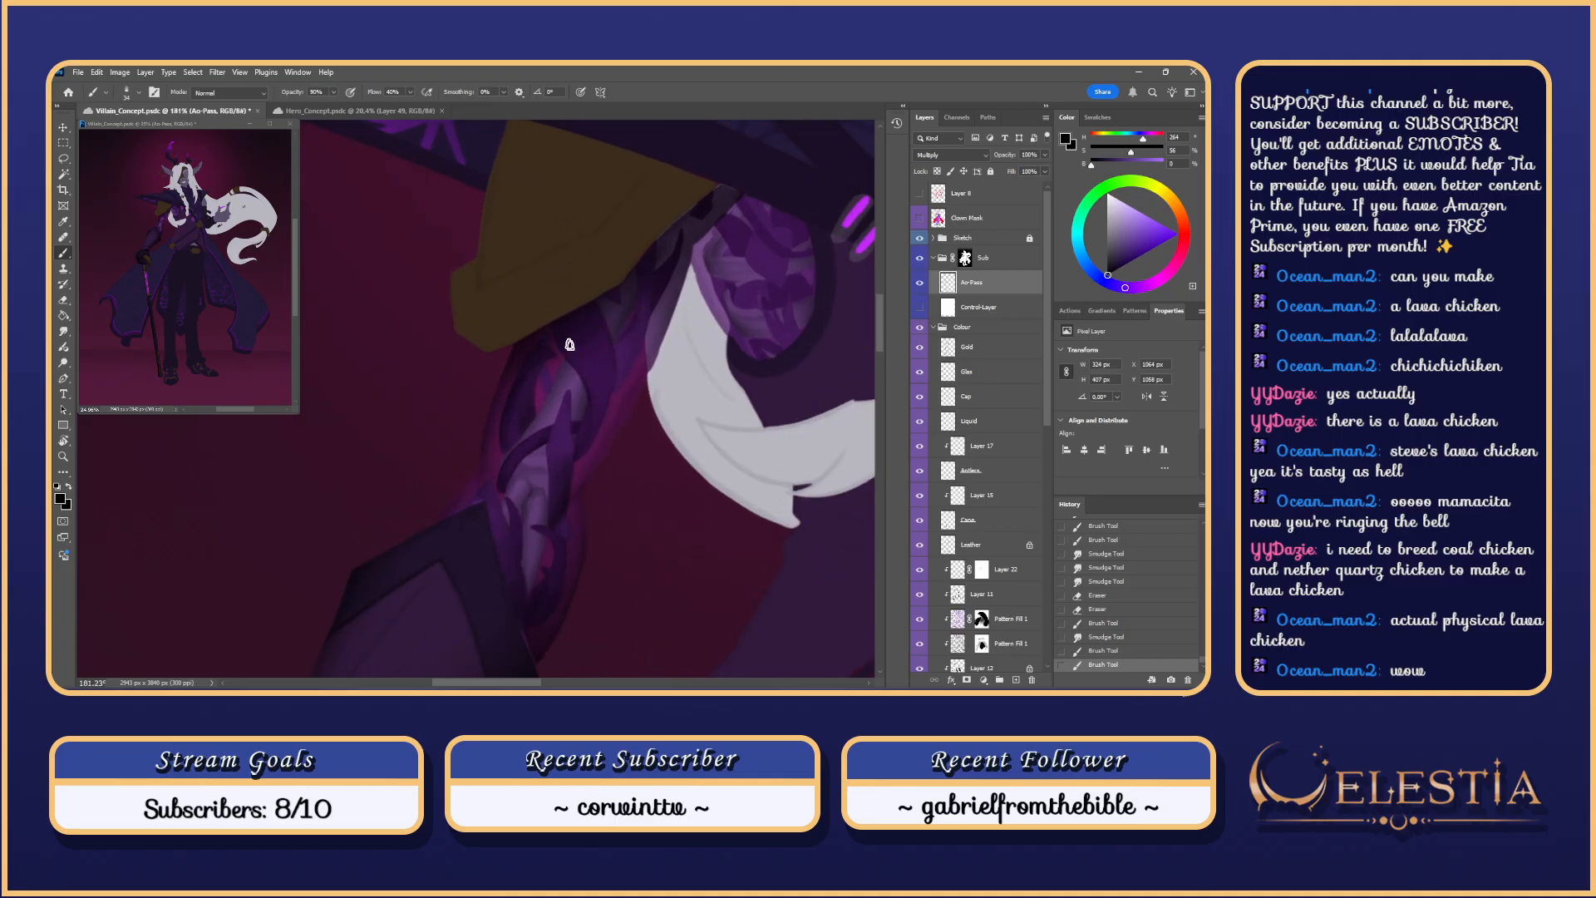
Step: Lighten the dark upper-arm shading with light-purple strokes
drag(558, 313, 576, 336)
key(ctrl+z)
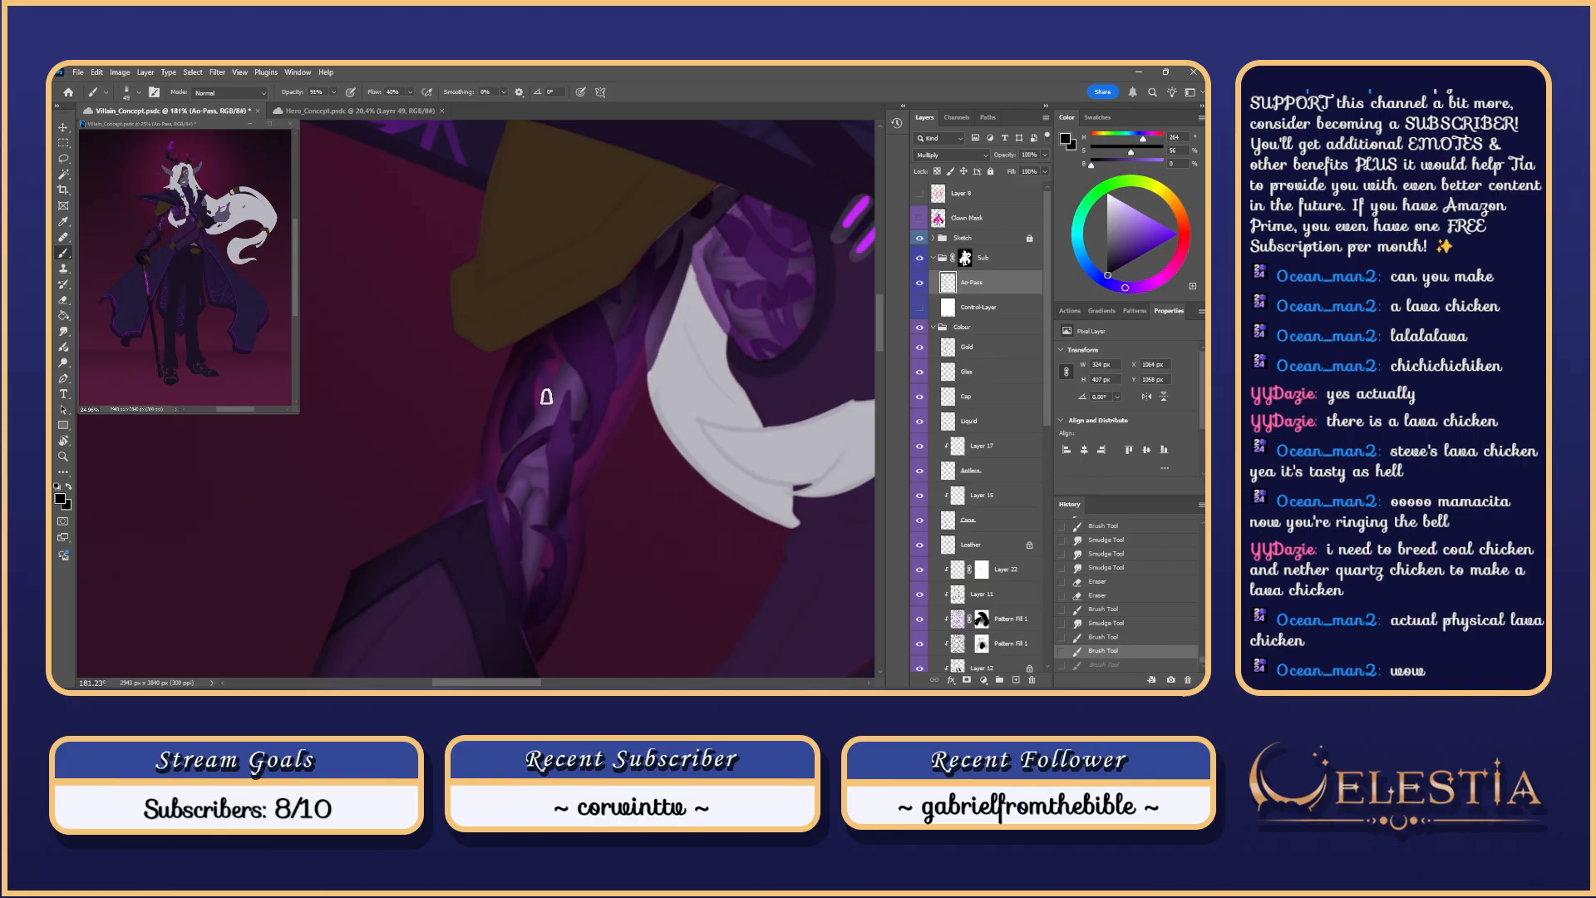
drag(555, 392, 568, 353)
key(ctrl+z)
drag(545, 401, 559, 358)
drag(545, 405, 554, 352)
key(ctrl+z)
mouse_move(550, 413)
mouse_down()
mouse_move(554, 326)
mouse_move(670, 319)
mouse_move(630, 317)
mouse_move(602, 357)
mouse_move(582, 311)
mouse_move(564, 318)
mouse_move(578, 347)
mouse_up()
key(ctrl+z)
Step: Dismiss a stray pop-up and save the file with Ctrl+S
key(alt+space)
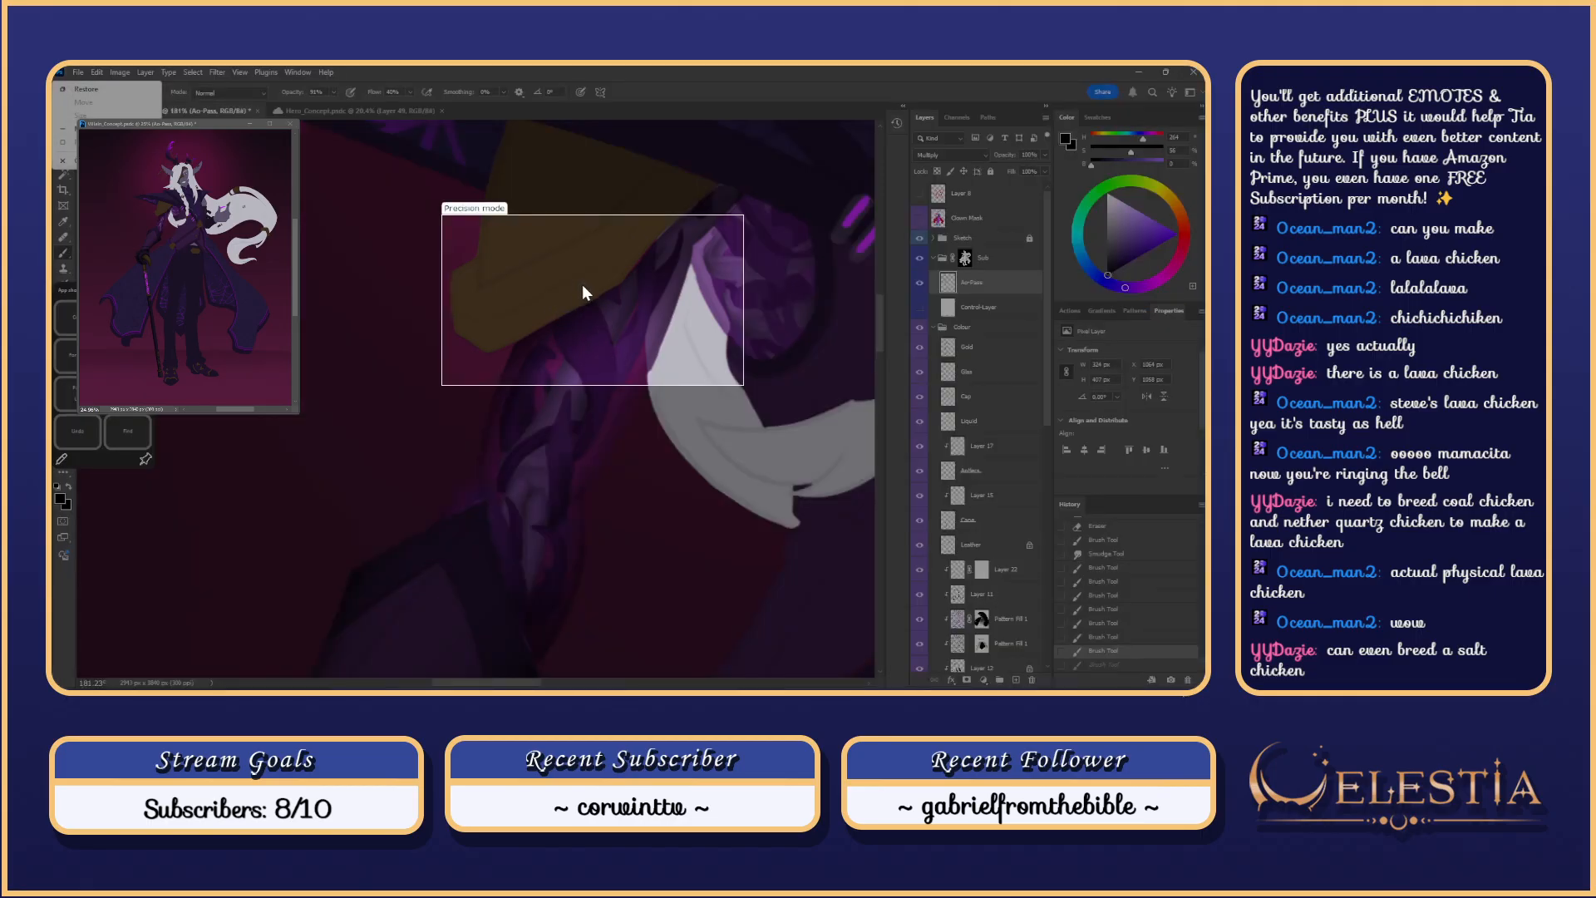
key(Escape)
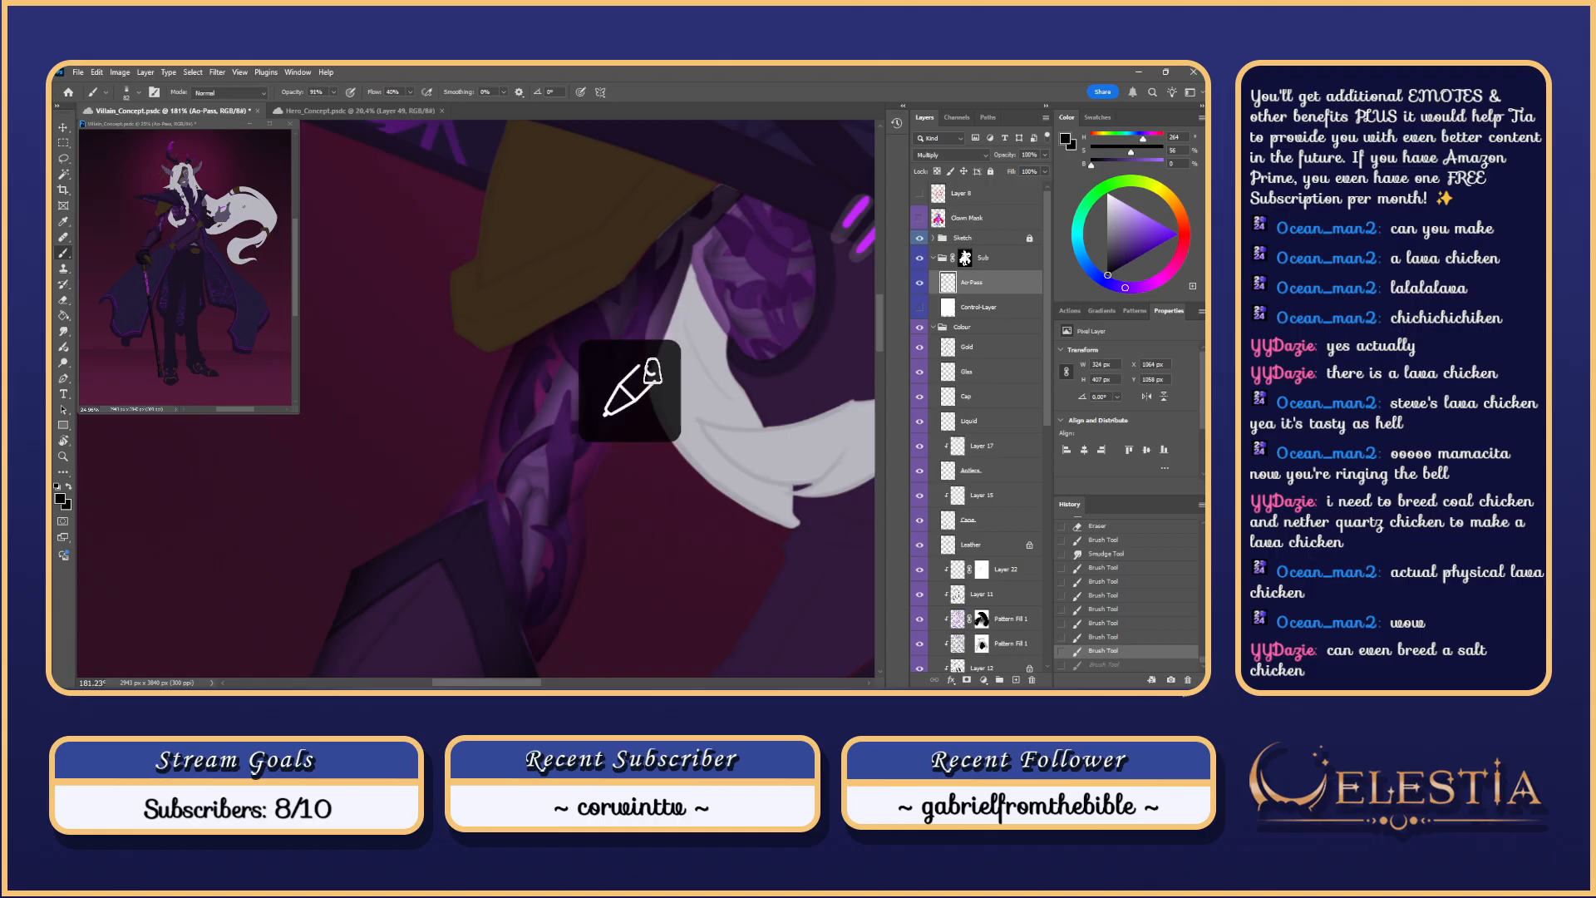
key(ctrl+s)
mouse_move(643, 303)
mouse_down()
mouse_move(612, 393)
mouse_move(632, 301)
mouse_up()
key(ctrl+z)
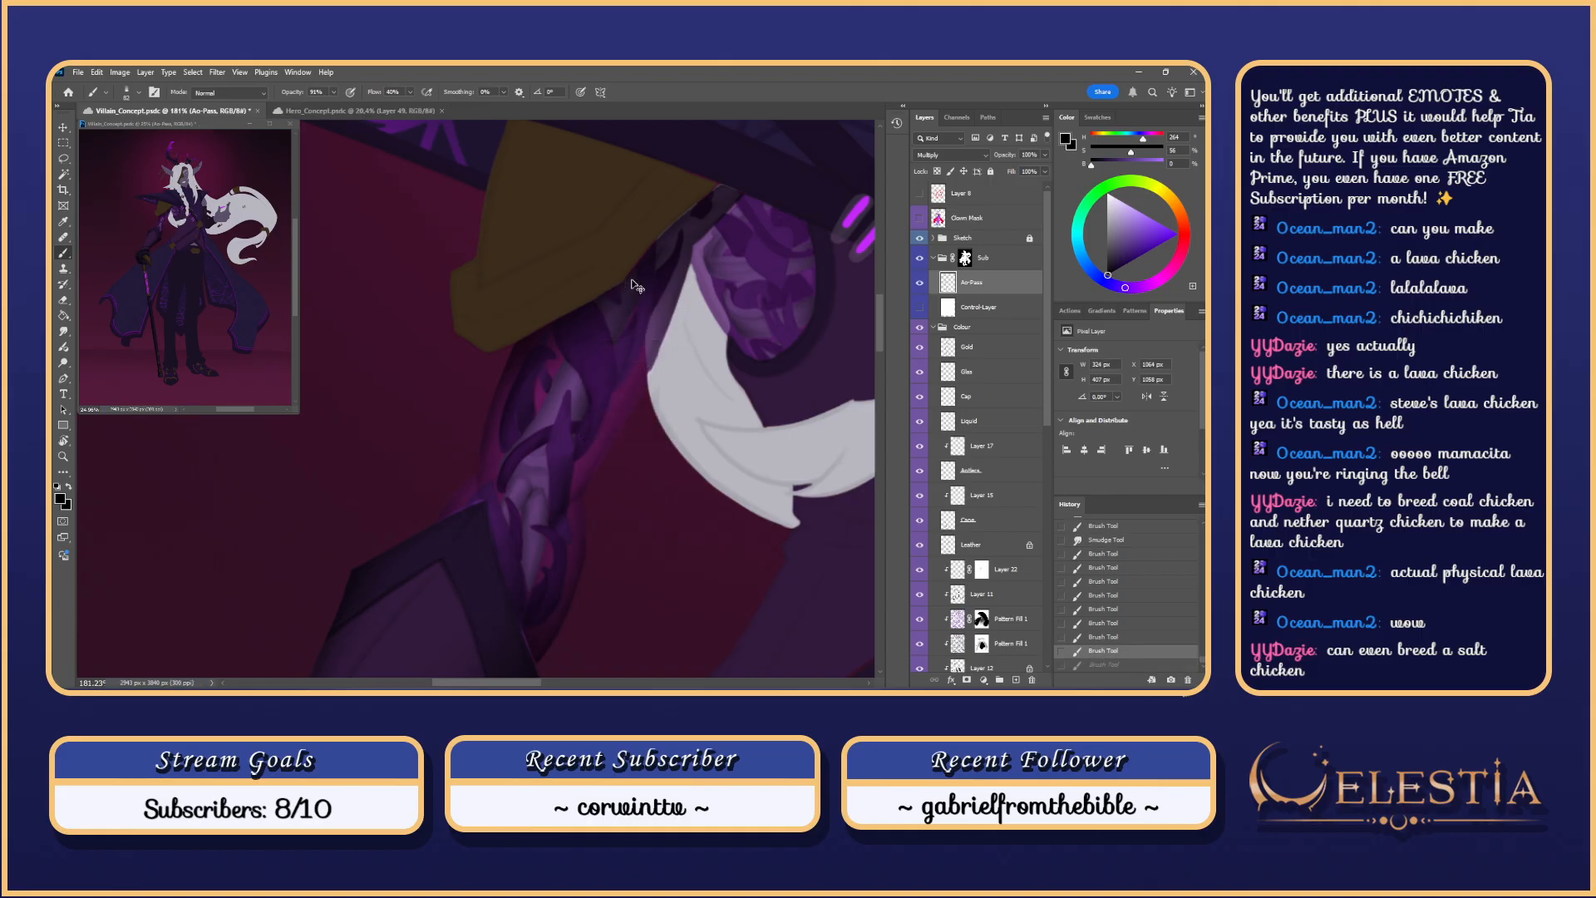
key(l)
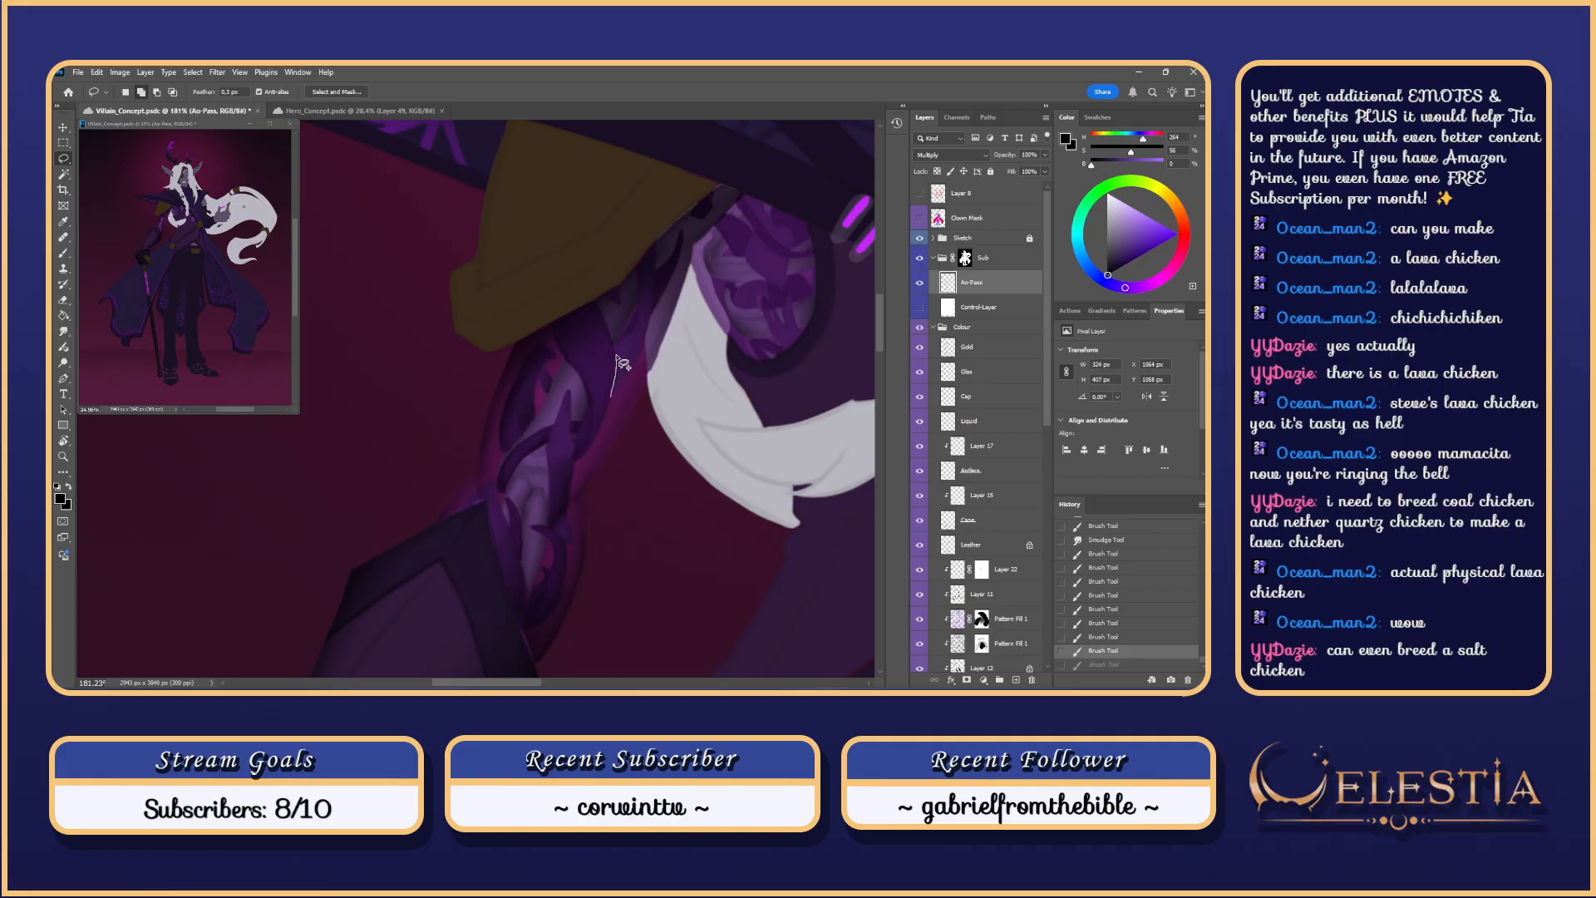
Step: Lasso the purple sleeve plates, excluding the lower sleeve, and dab paint inside the selection
drag(617, 364, 640, 407)
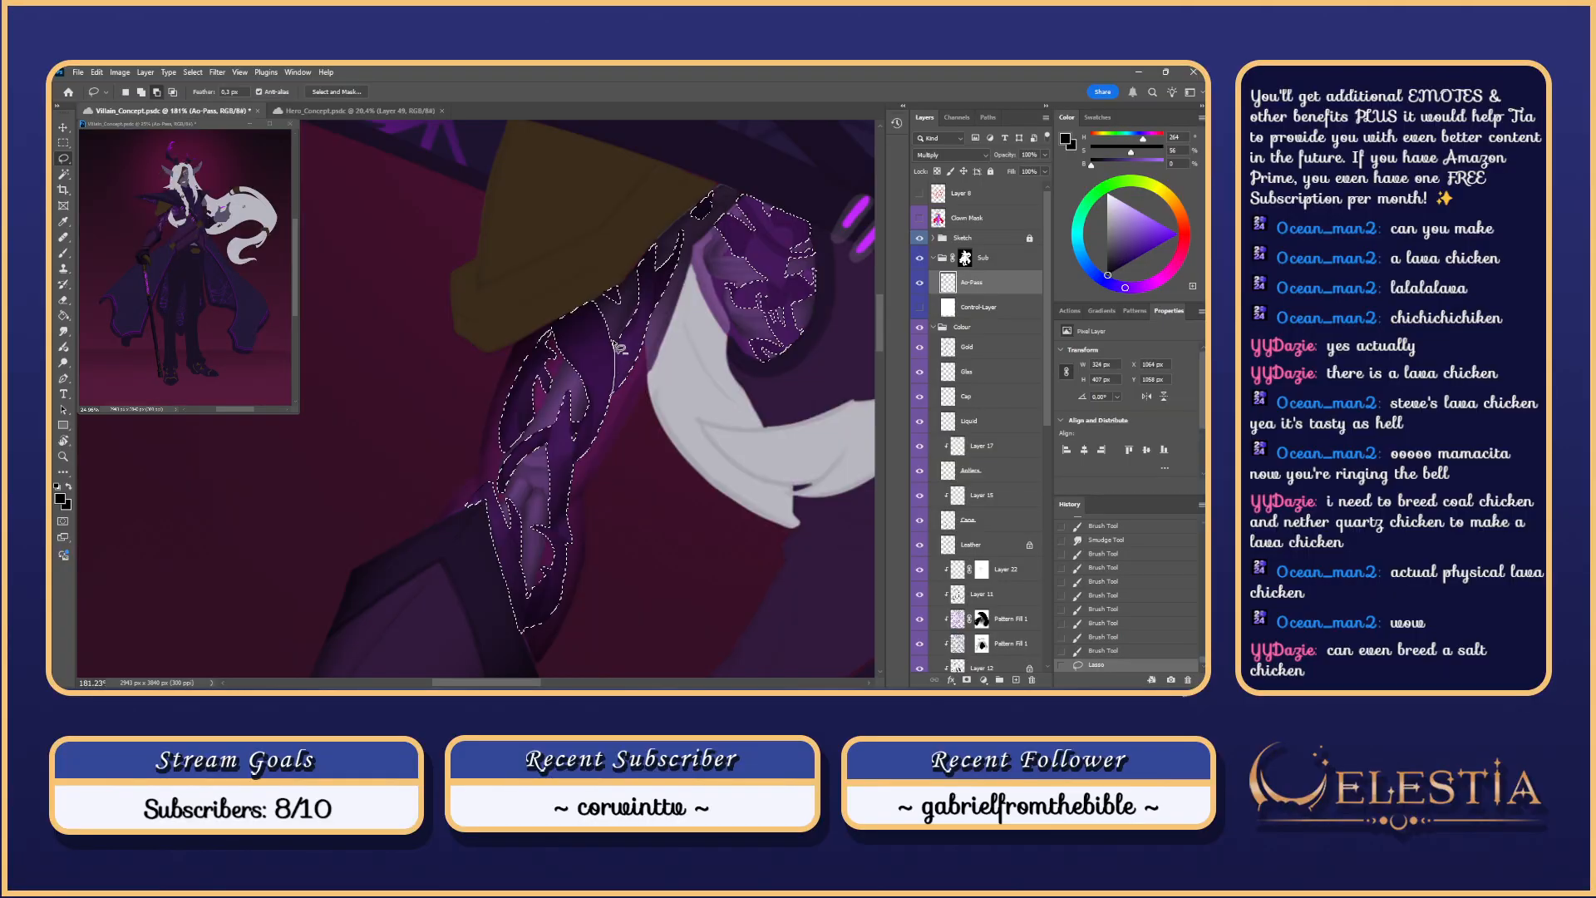
mouse_move(620, 347)
mouse_down()
mouse_move(500, 320)
mouse_move(506, 626)
mouse_move(538, 648)
mouse_move(603, 553)
mouse_up()
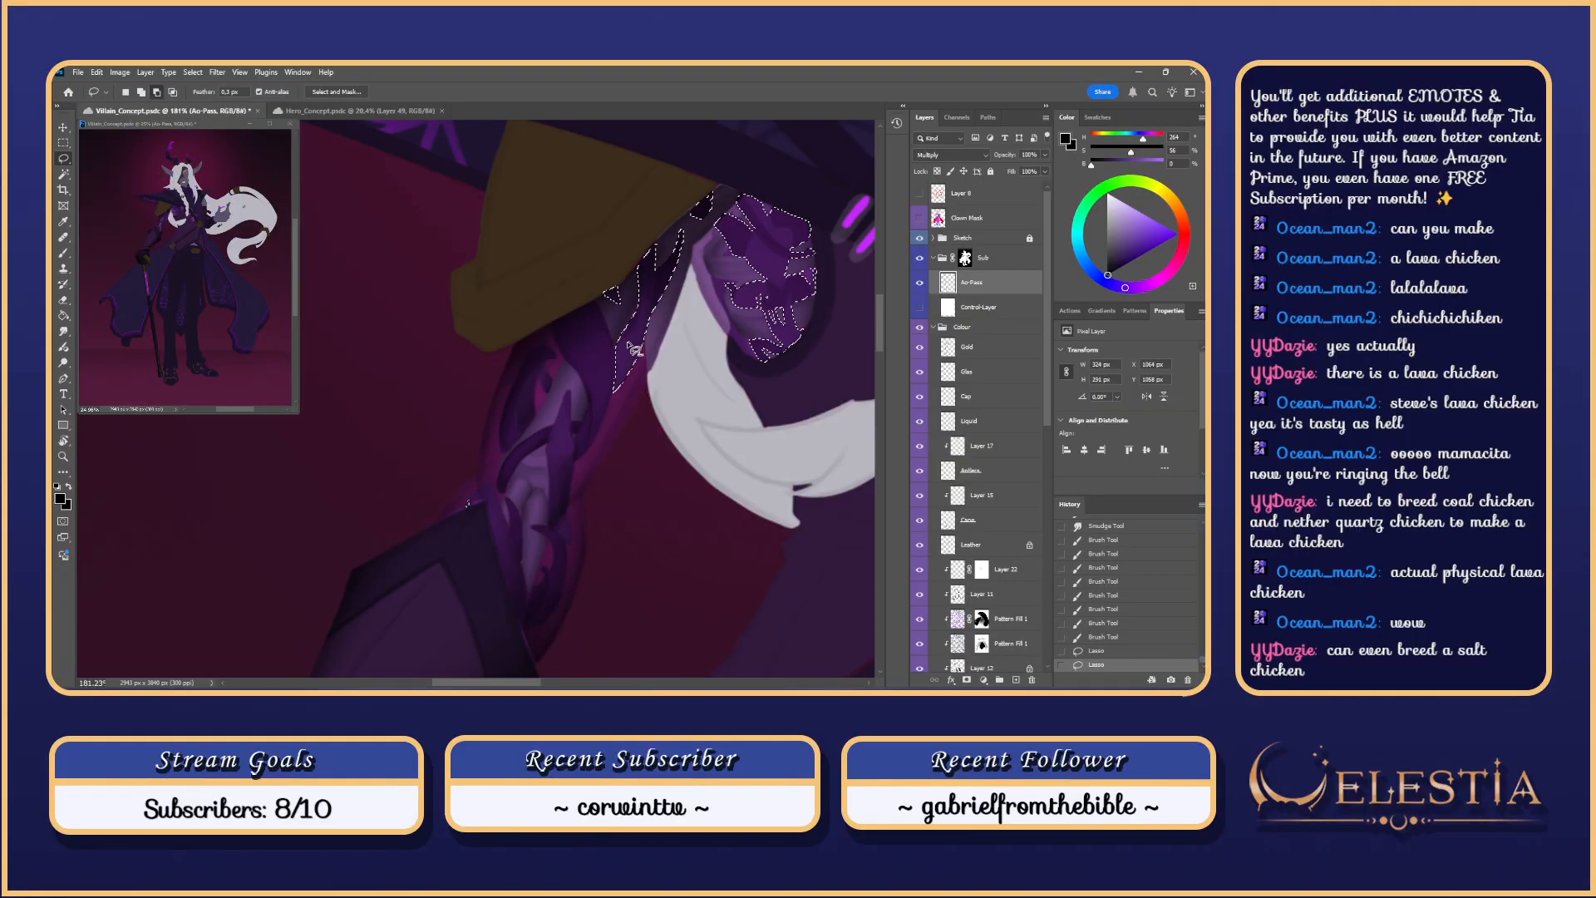
key(ctrl+h)
key(b)
mouse_move(619, 324)
mouse_down()
mouse_move(642, 356)
mouse_move(609, 390)
mouse_move(627, 307)
mouse_move(606, 399)
mouse_move(628, 303)
mouse_up()
key(ctrl+z)
key(ctrl+z)
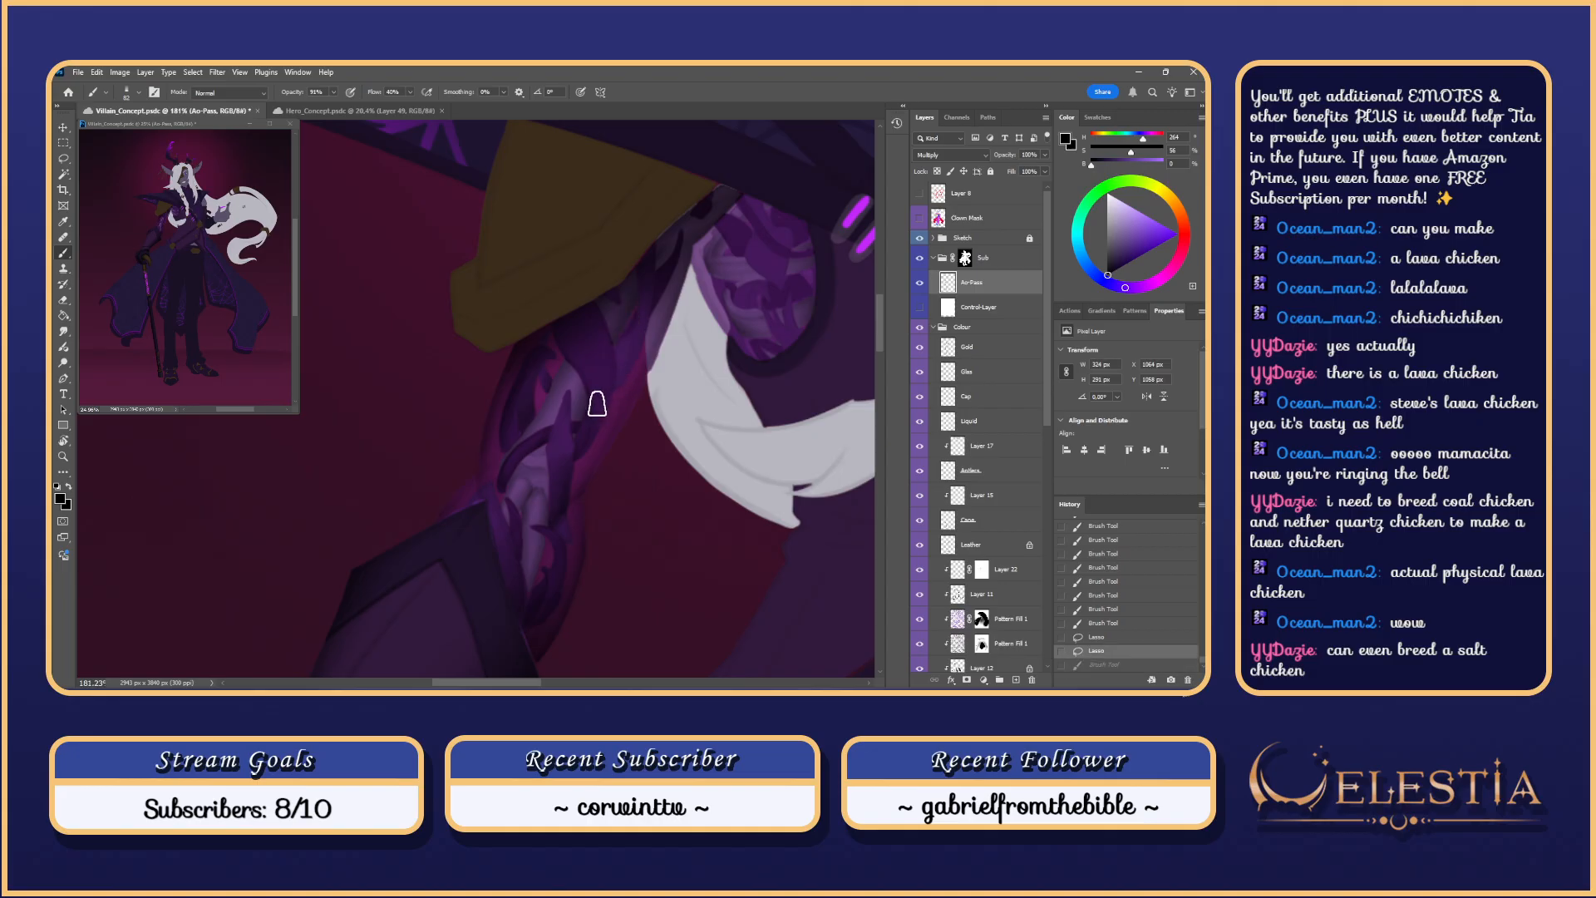
mouse_move(597, 404)
mouse_down()
mouse_move(627, 304)
mouse_move(615, 401)
mouse_move(603, 396)
mouse_move(626, 308)
mouse_move(599, 400)
mouse_move(621, 307)
mouse_move(619, 417)
mouse_move(552, 310)
mouse_up()
key(ctrl+z)
click(626, 307)
scroll(697, 201, down, 2)
scroll(722, 267, up, 3)
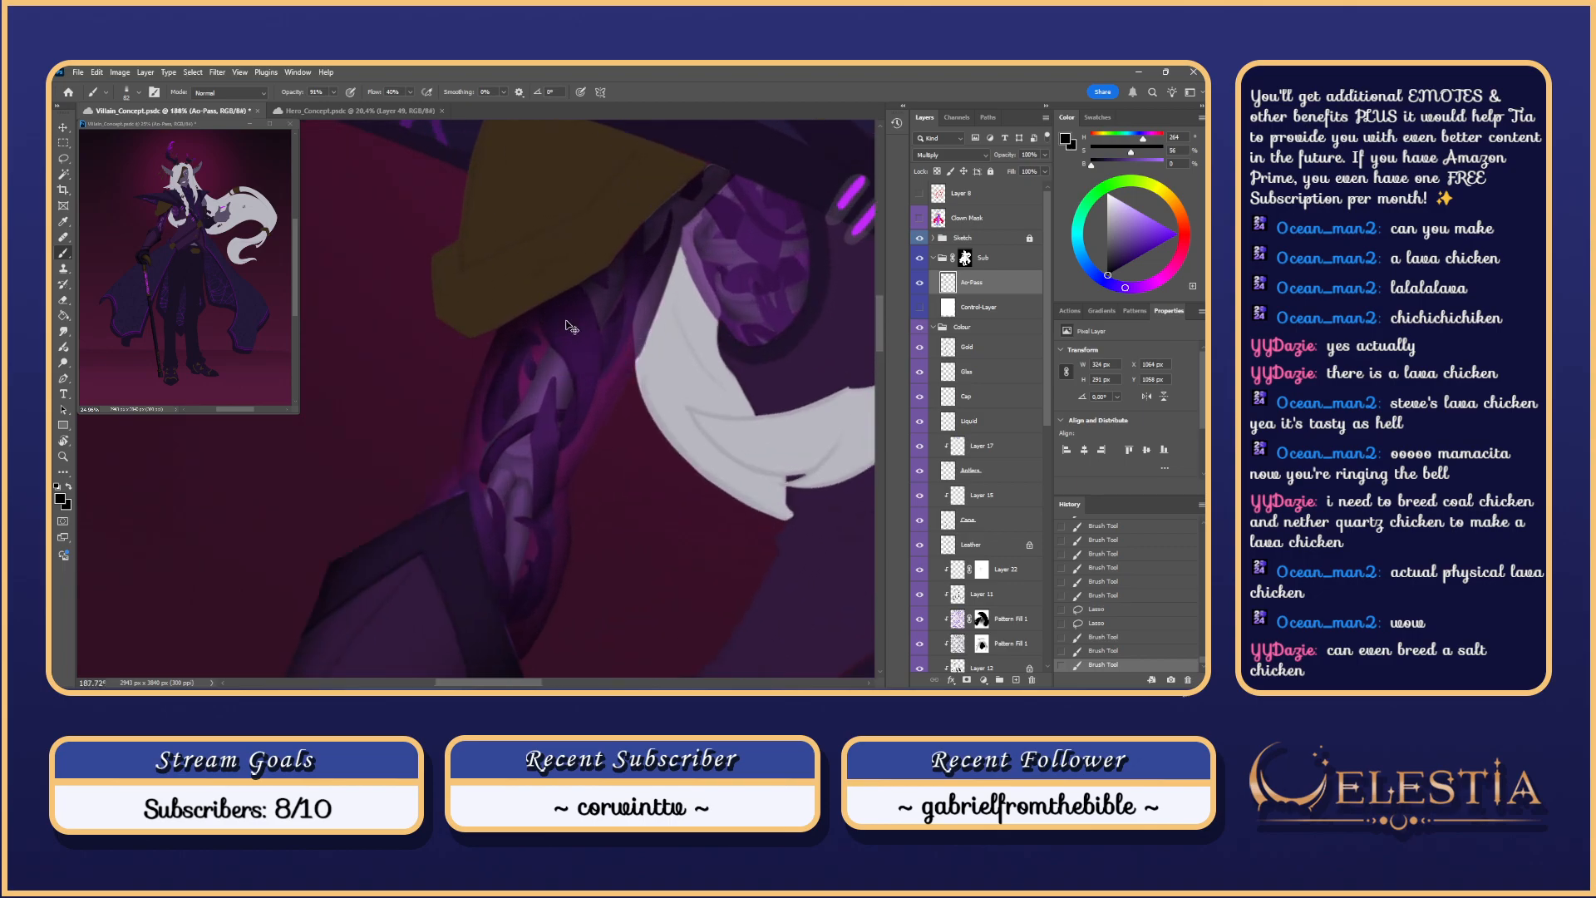
Step: Deselect, select the vines from the Plants layer, and zoom in on the upper arm
key(ctrl+d)
drag(593, 370, 560, 347)
key(ctrl+z)
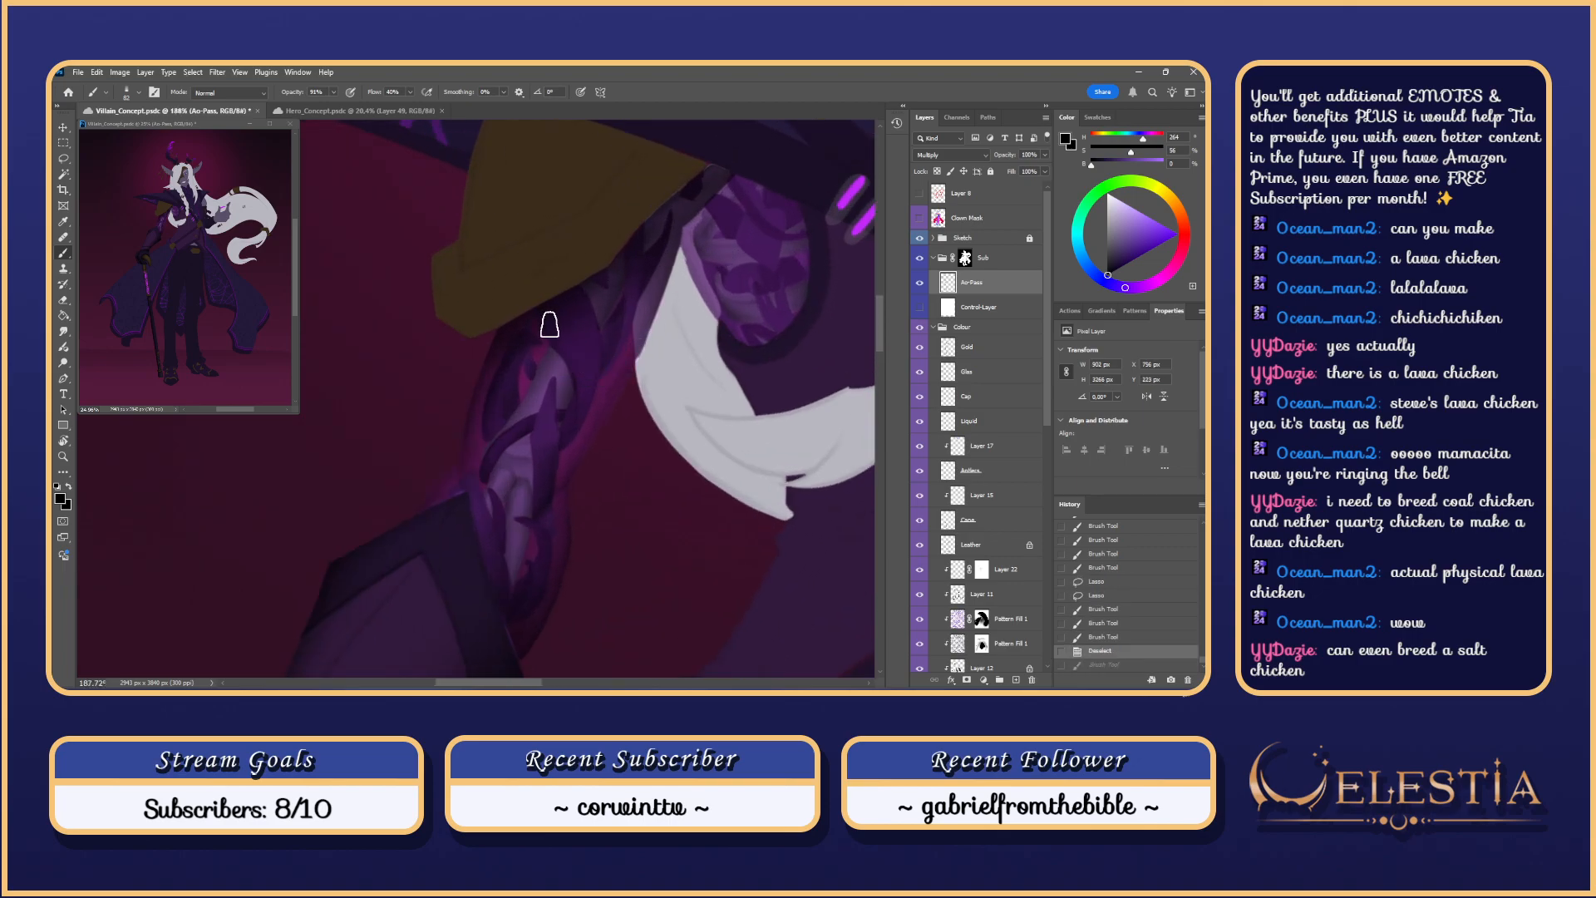
drag(1045, 396, 1035, 565)
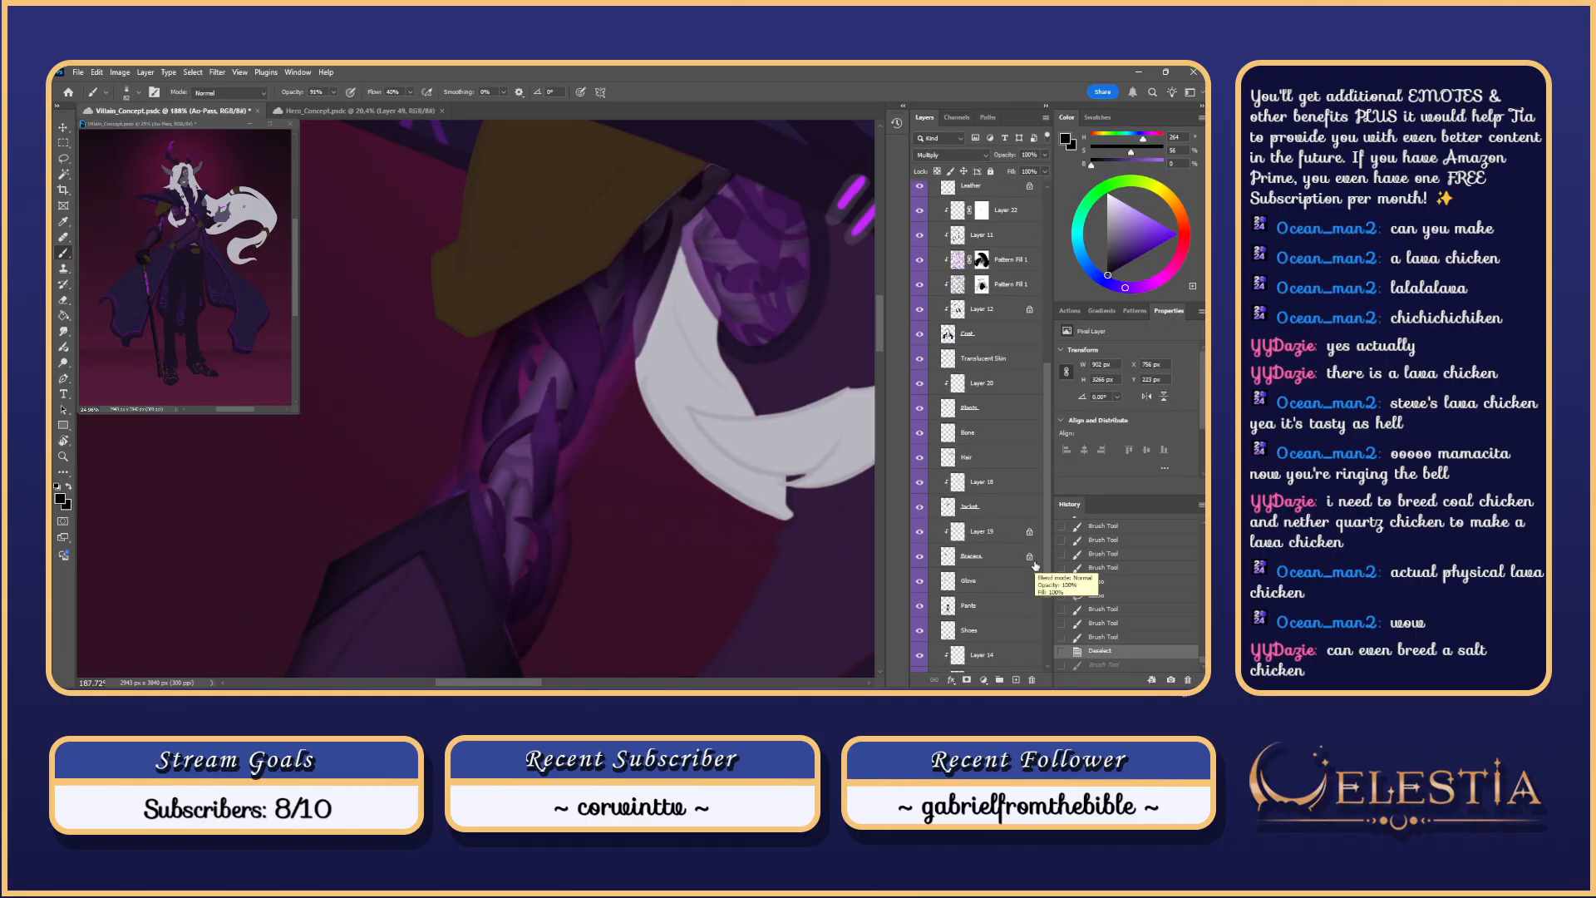
ctrl+click(948, 407)
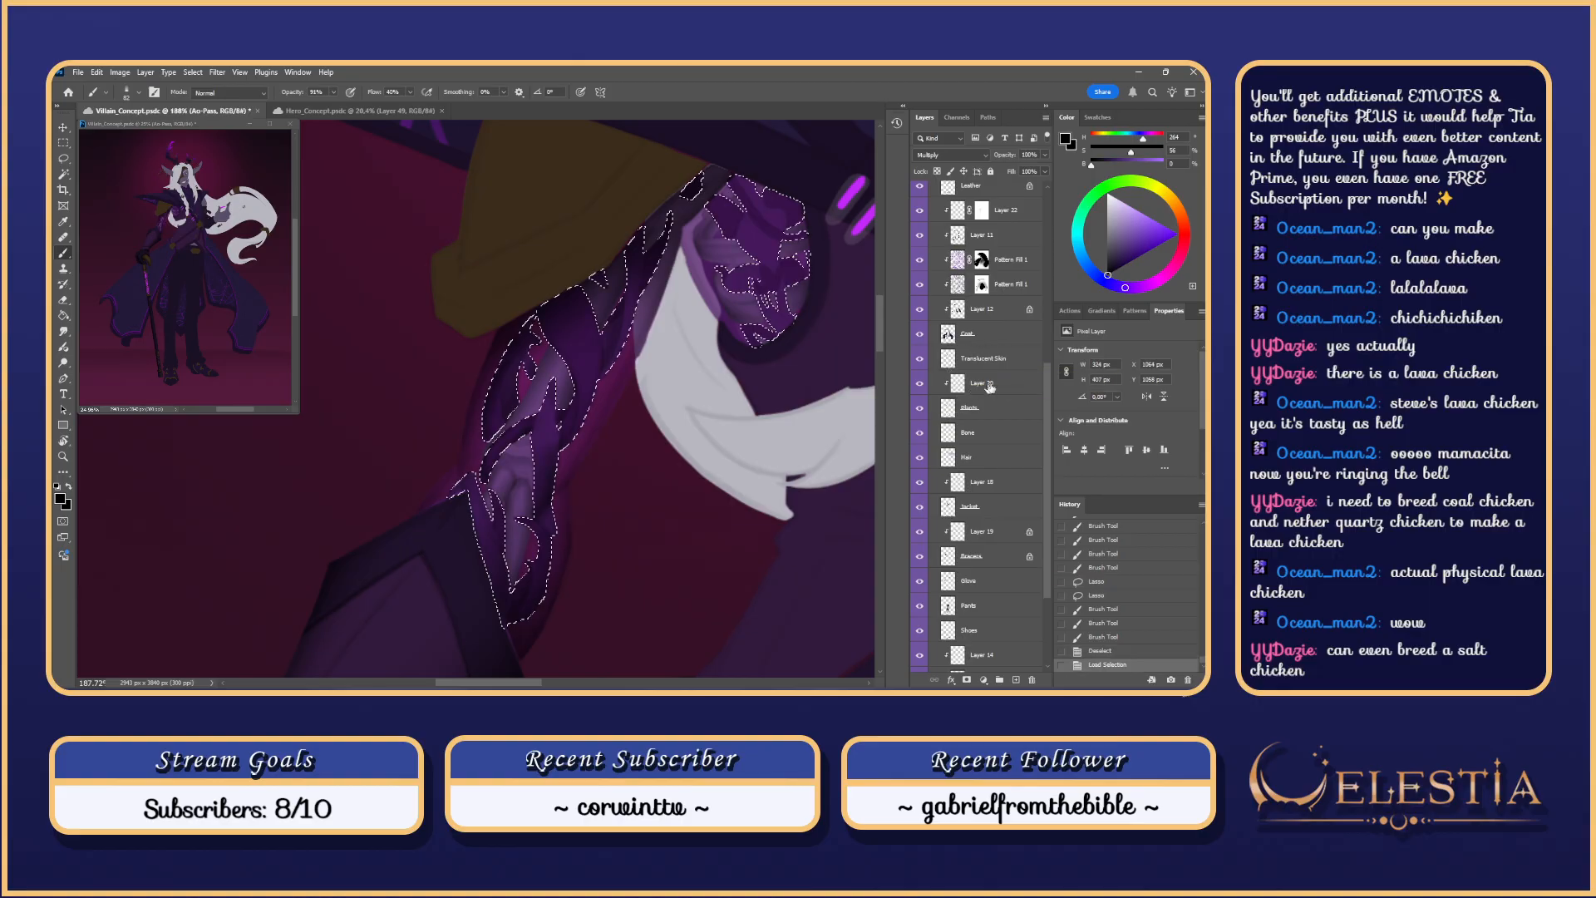
key(ctrl+h)
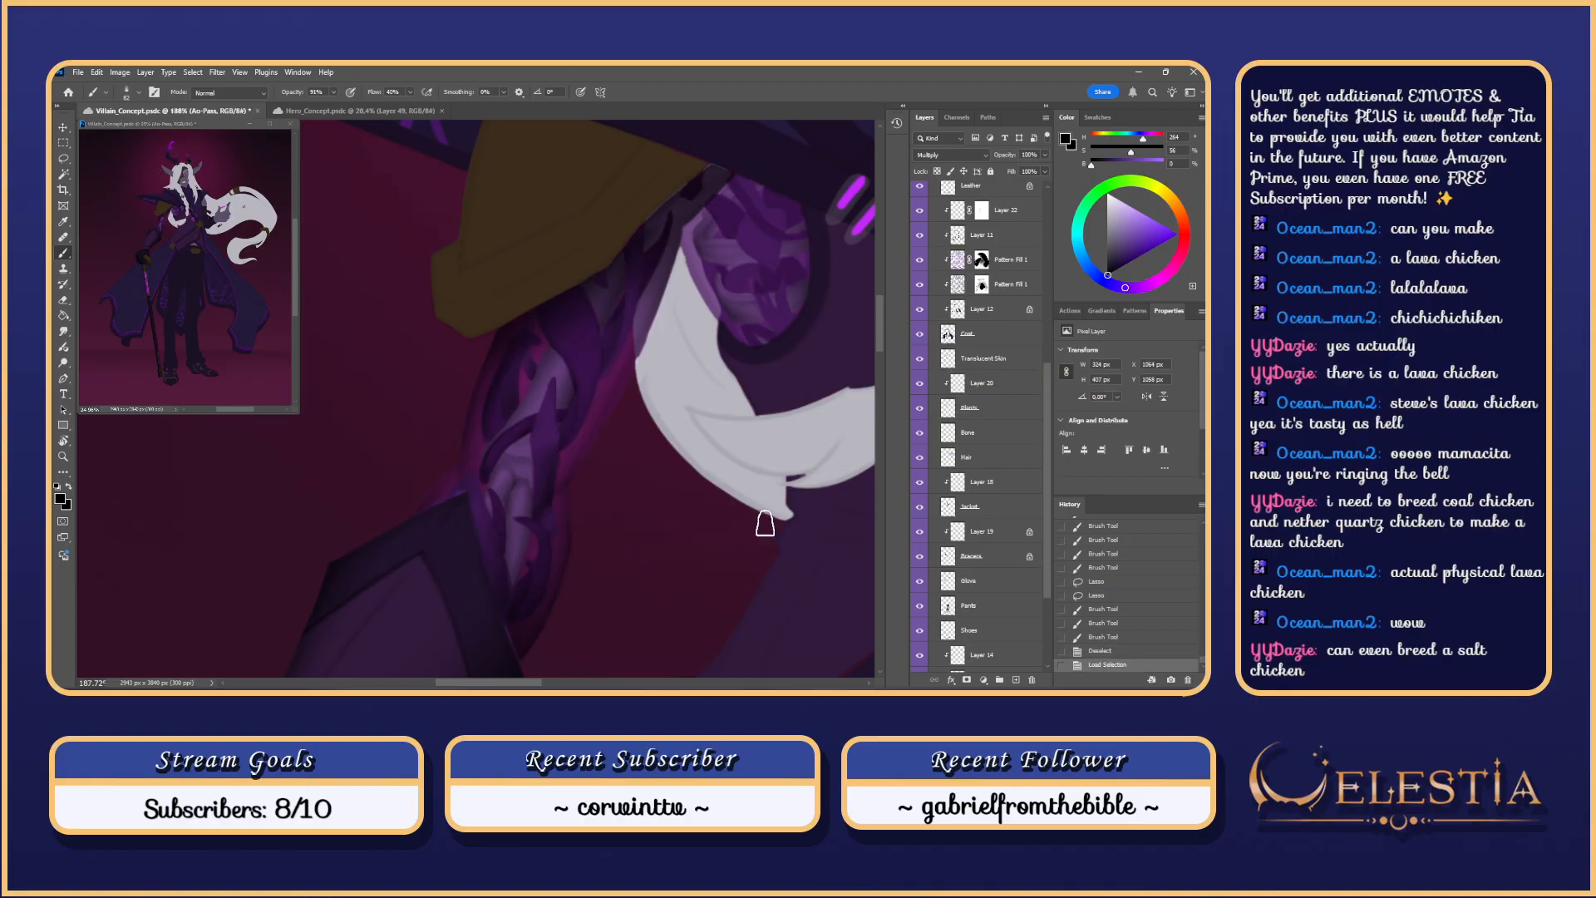
drag(1047, 425, 1048, 253)
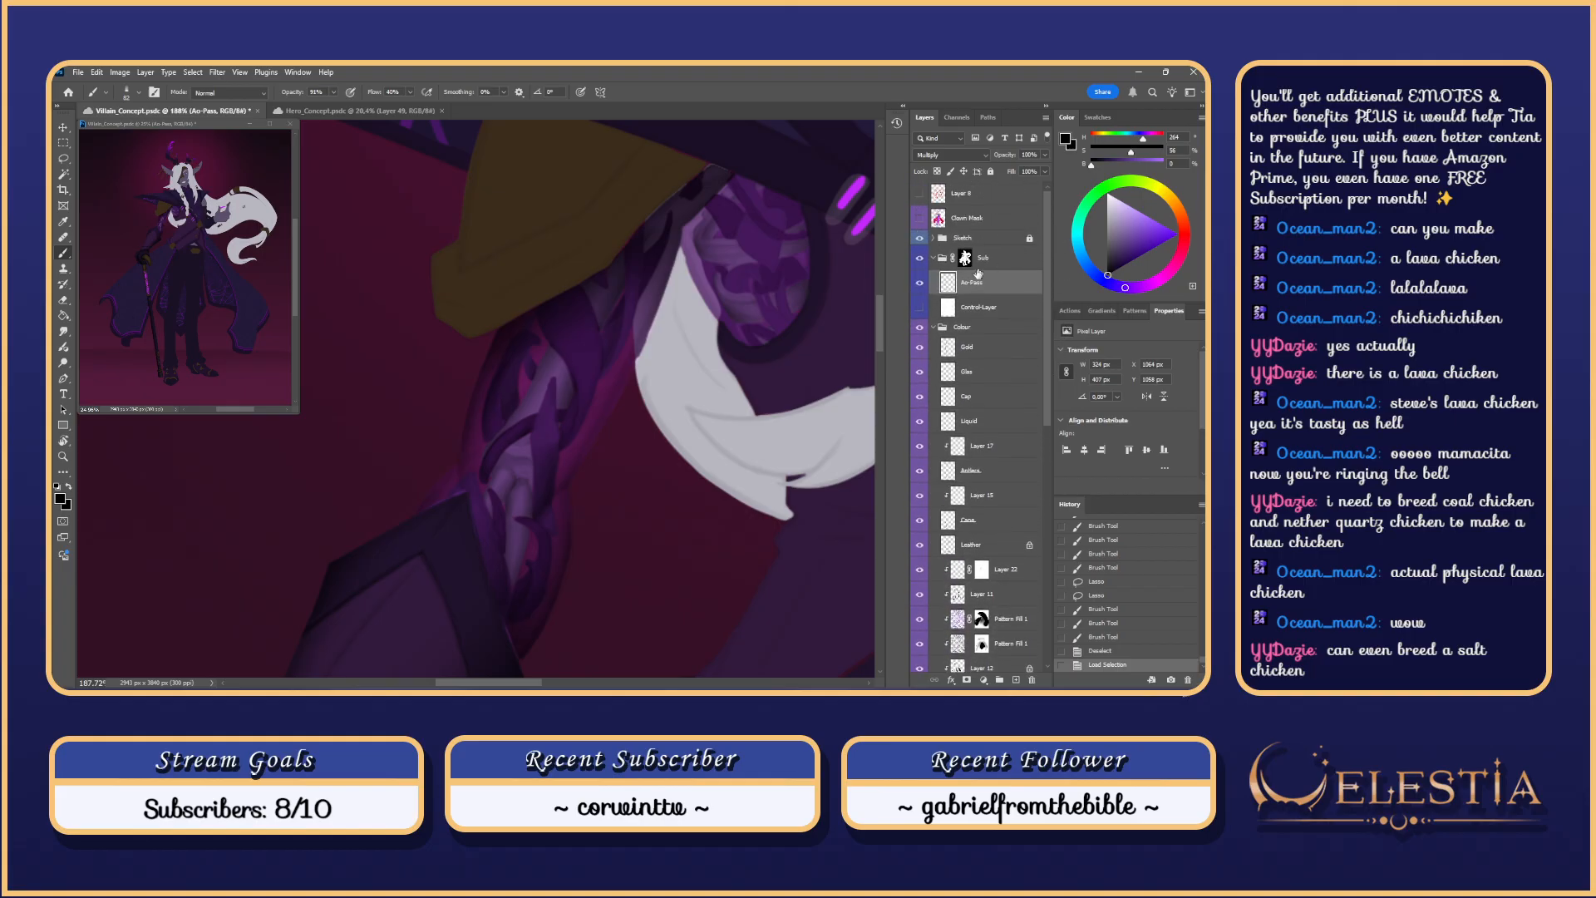
drag(580, 309, 652, 387)
drag(620, 372, 630, 370)
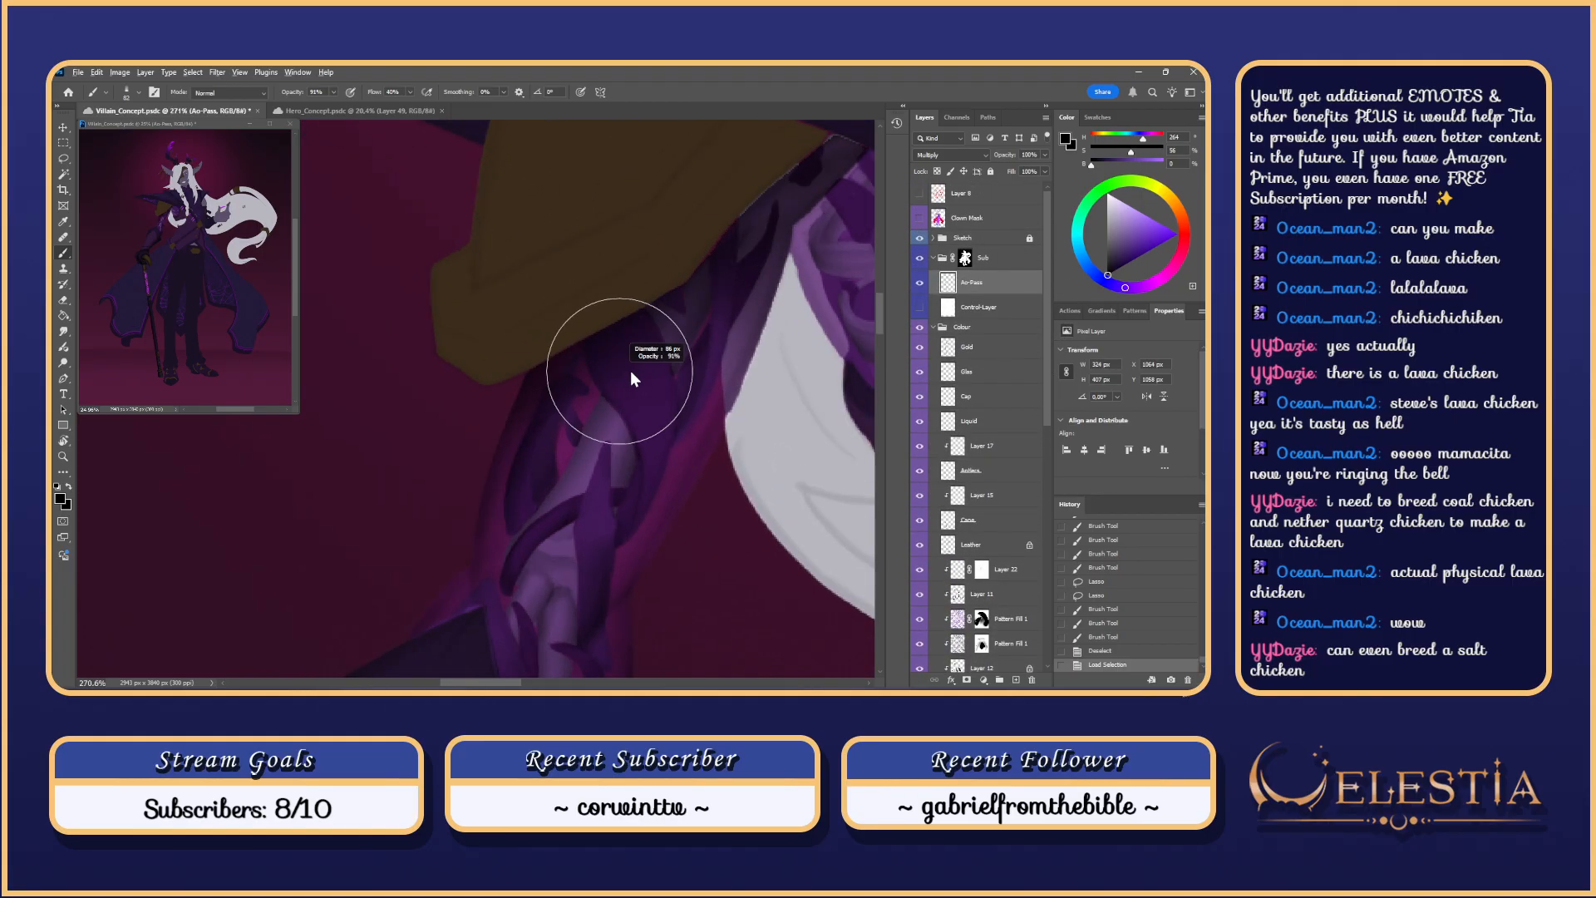
Step: Paint dark Multiply shading strokes on the upper arm, undoing unsatisfying attempts
drag(656, 431, 647, 441)
key(ctrl+z)
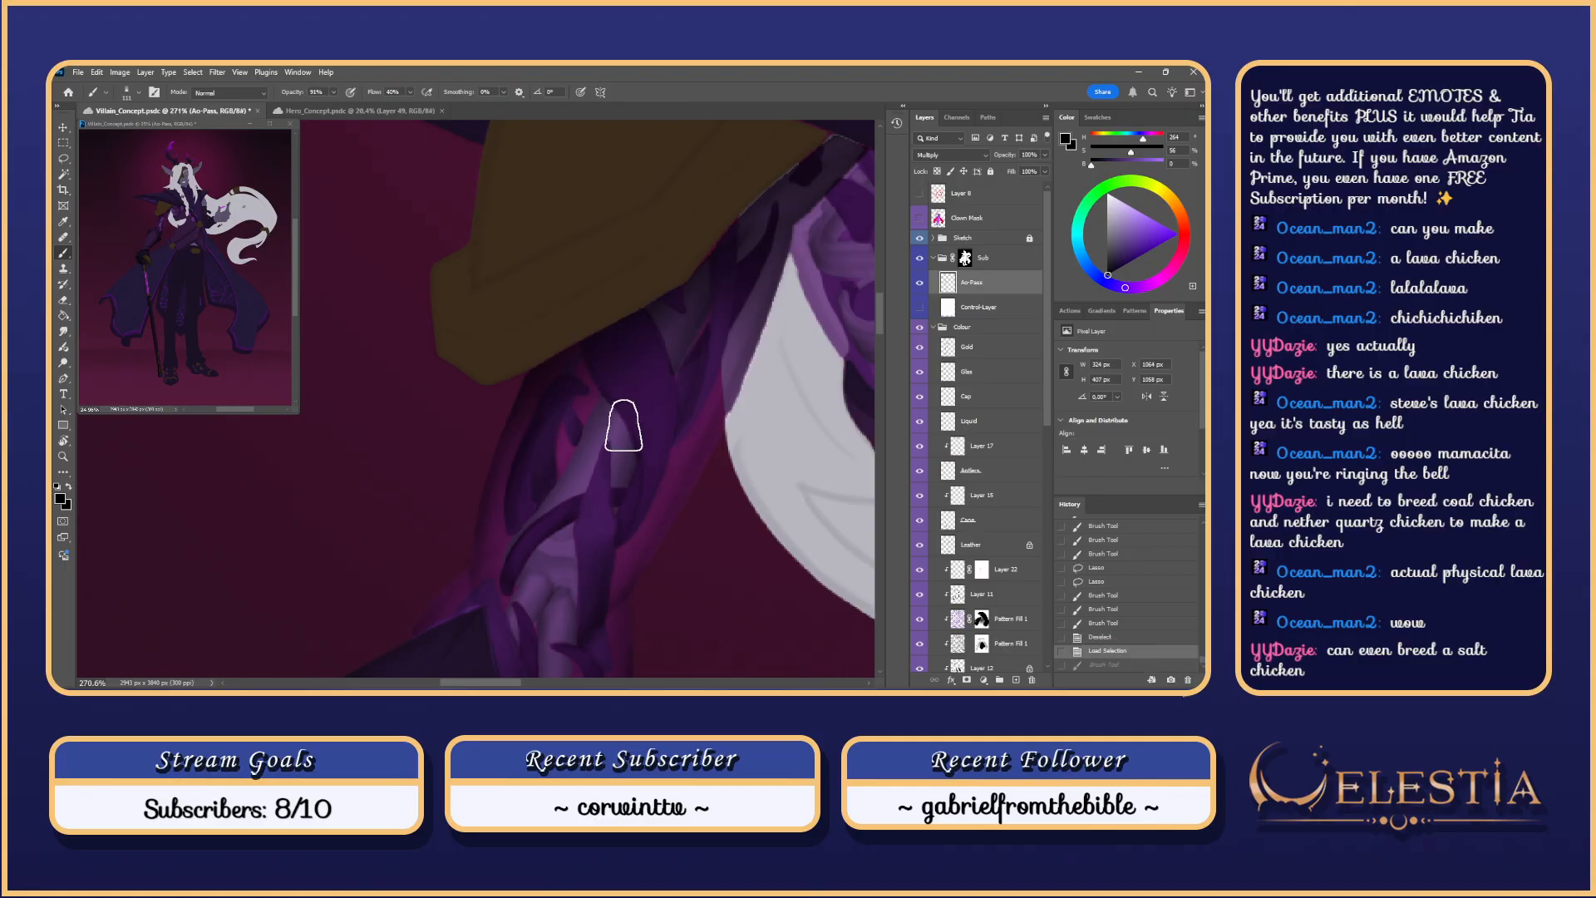
drag(613, 367, 624, 429)
key(ctrl+z)
drag(629, 320, 633, 421)
key(ctrl+z)
drag(591, 285, 641, 426)
key(ctrl+z)
Step: Compare the final upper-arm shading before and after, then show Control-Layer for greyscale
mouse_move(581, 256)
mouse_down()
mouse_move(644, 415)
mouse_move(595, 301)
mouse_up()
key(ctrl+z)
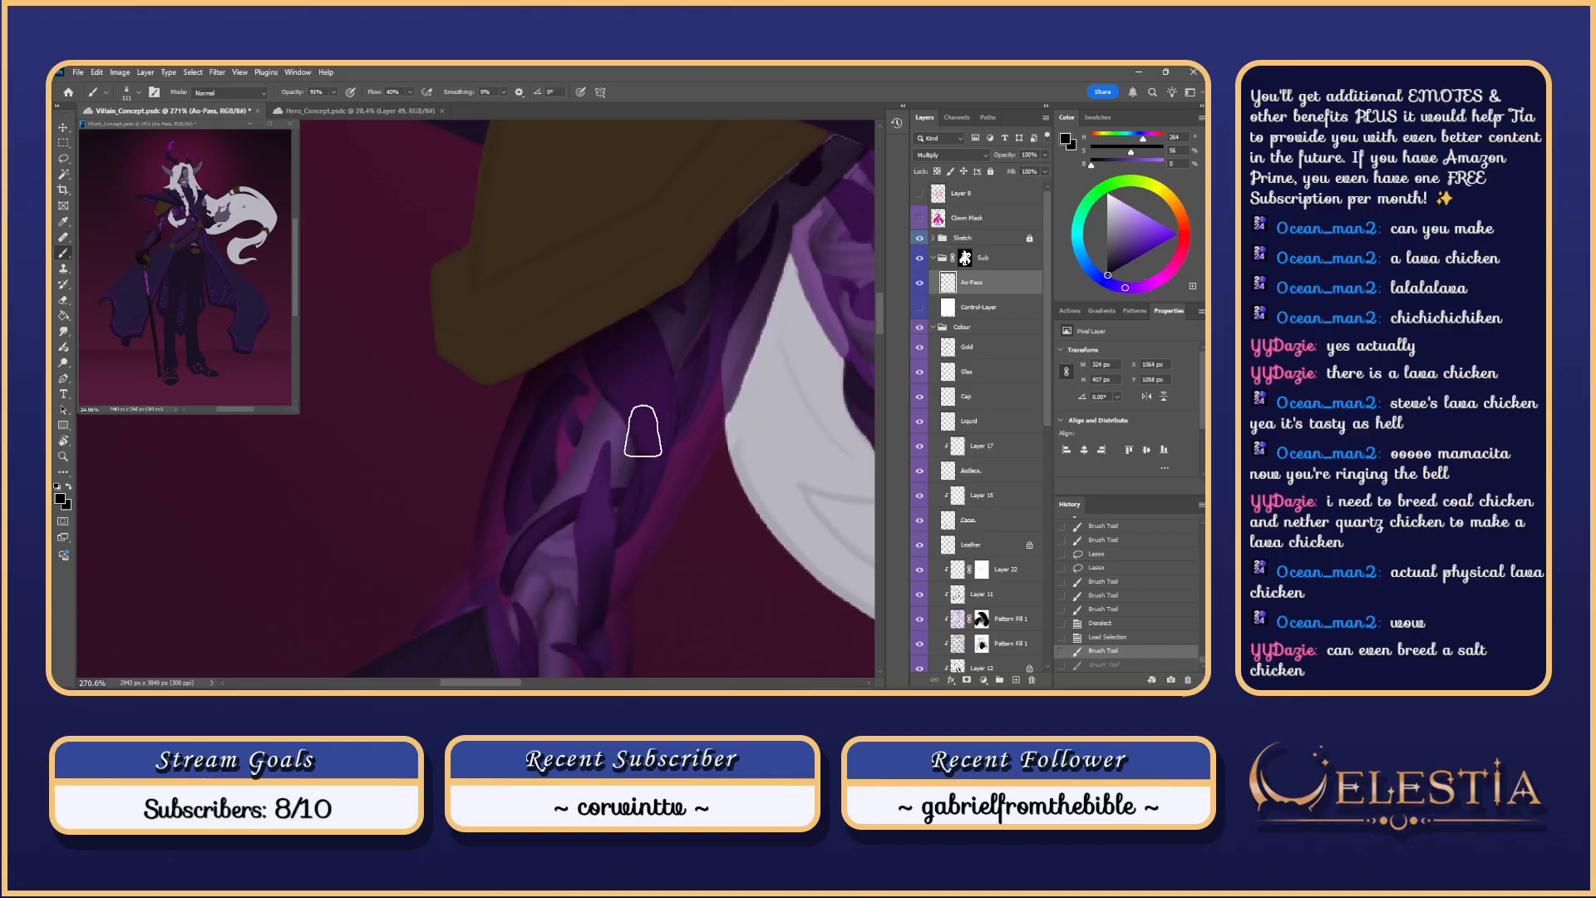
drag(644, 432, 586, 318)
key(ctrl+z)
mouse_move(646, 443)
mouse_down()
mouse_move(641, 381)
mouse_move(586, 268)
mouse_up()
drag(728, 467, 683, 506)
click(919, 307)
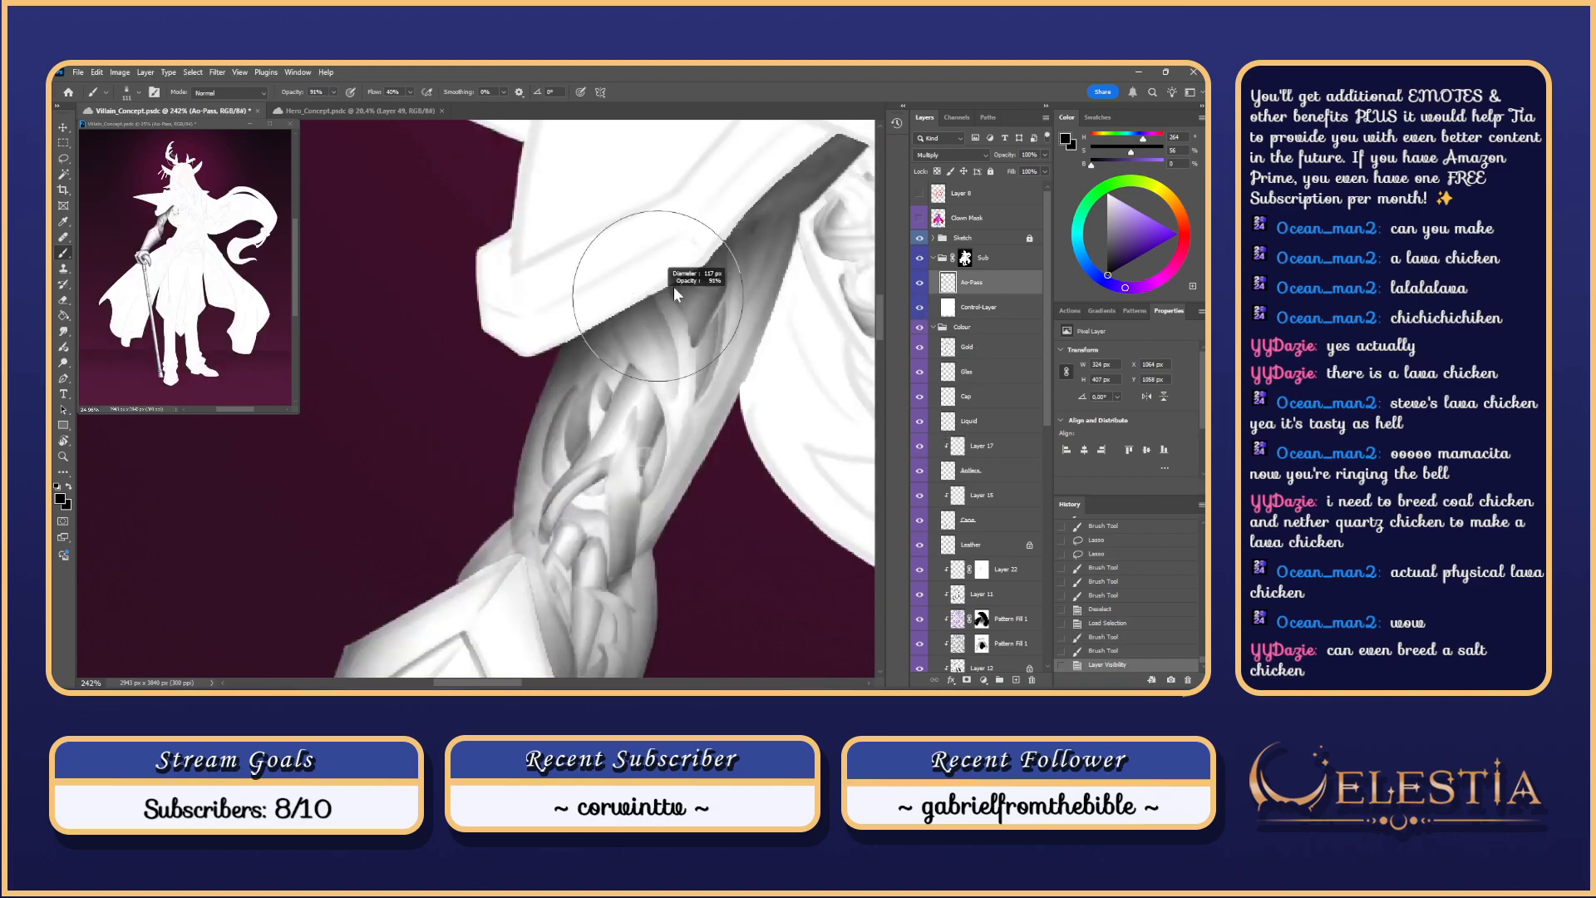
Step: Enlarge the brush considerably and test shading strokes on the upper arm
mouse_move(620, 330)
mouse_down()
mouse_move(733, 250)
mouse_move(492, 446)
mouse_up()
key(ctrl+z)
key(ctrl+z)
drag(698, 291, 712, 281)
drag(594, 378, 614, 368)
key(ctrl+z)
drag(739, 258, 435, 501)
key(ctrl+z)
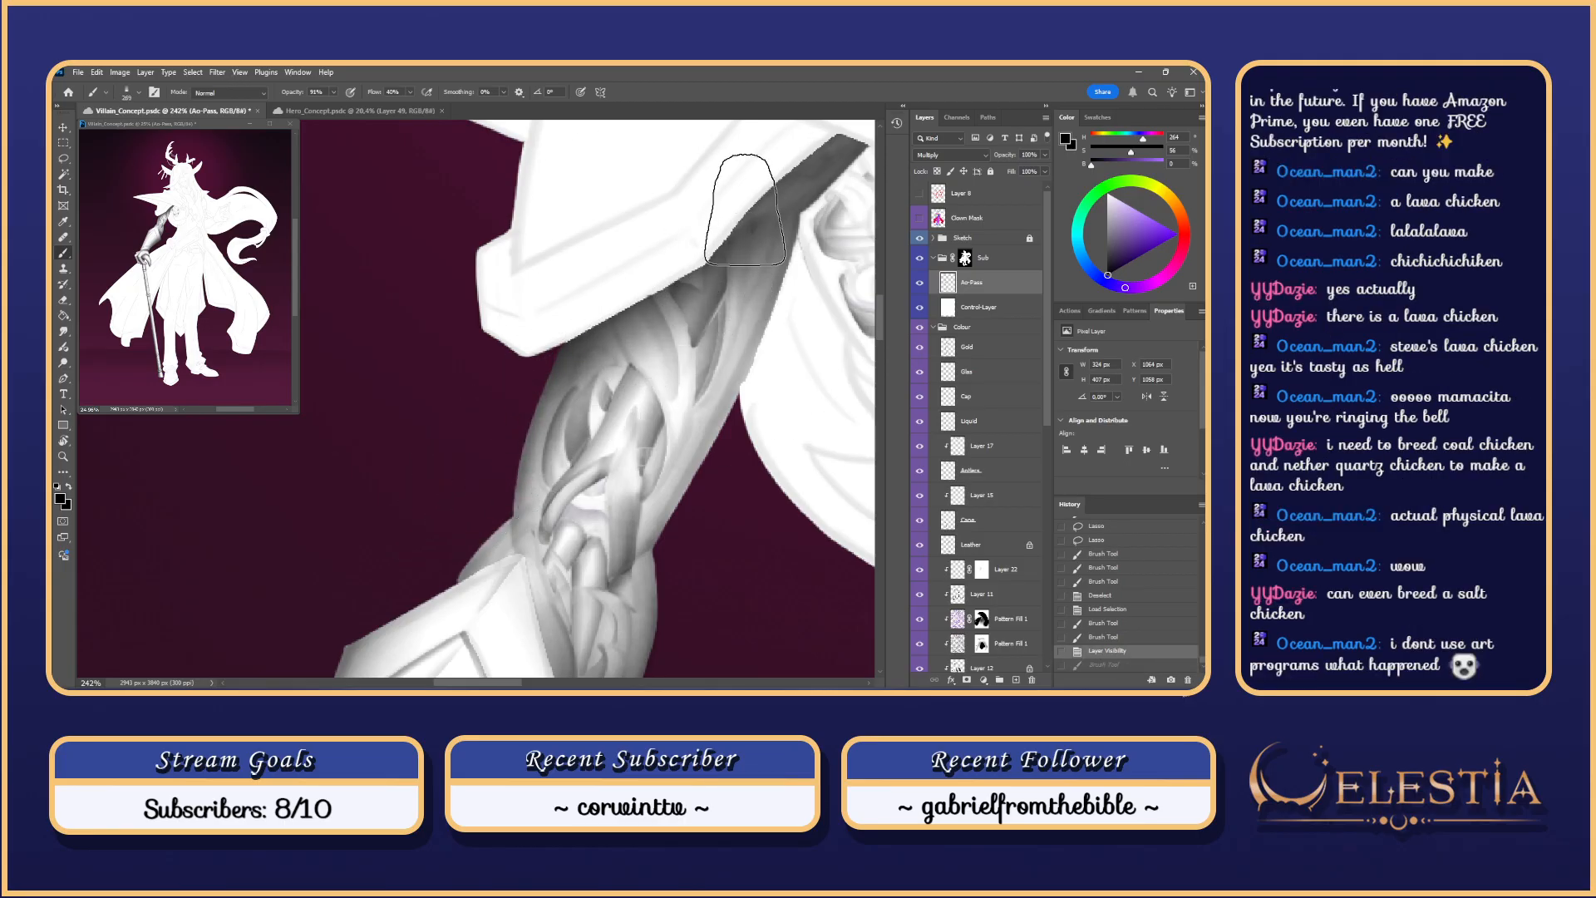
Step: Shade the upper arm below the sleeve and along its top with broad strokes
drag(740, 212, 516, 439)
drag(726, 243, 389, 574)
drag(696, 273, 411, 584)
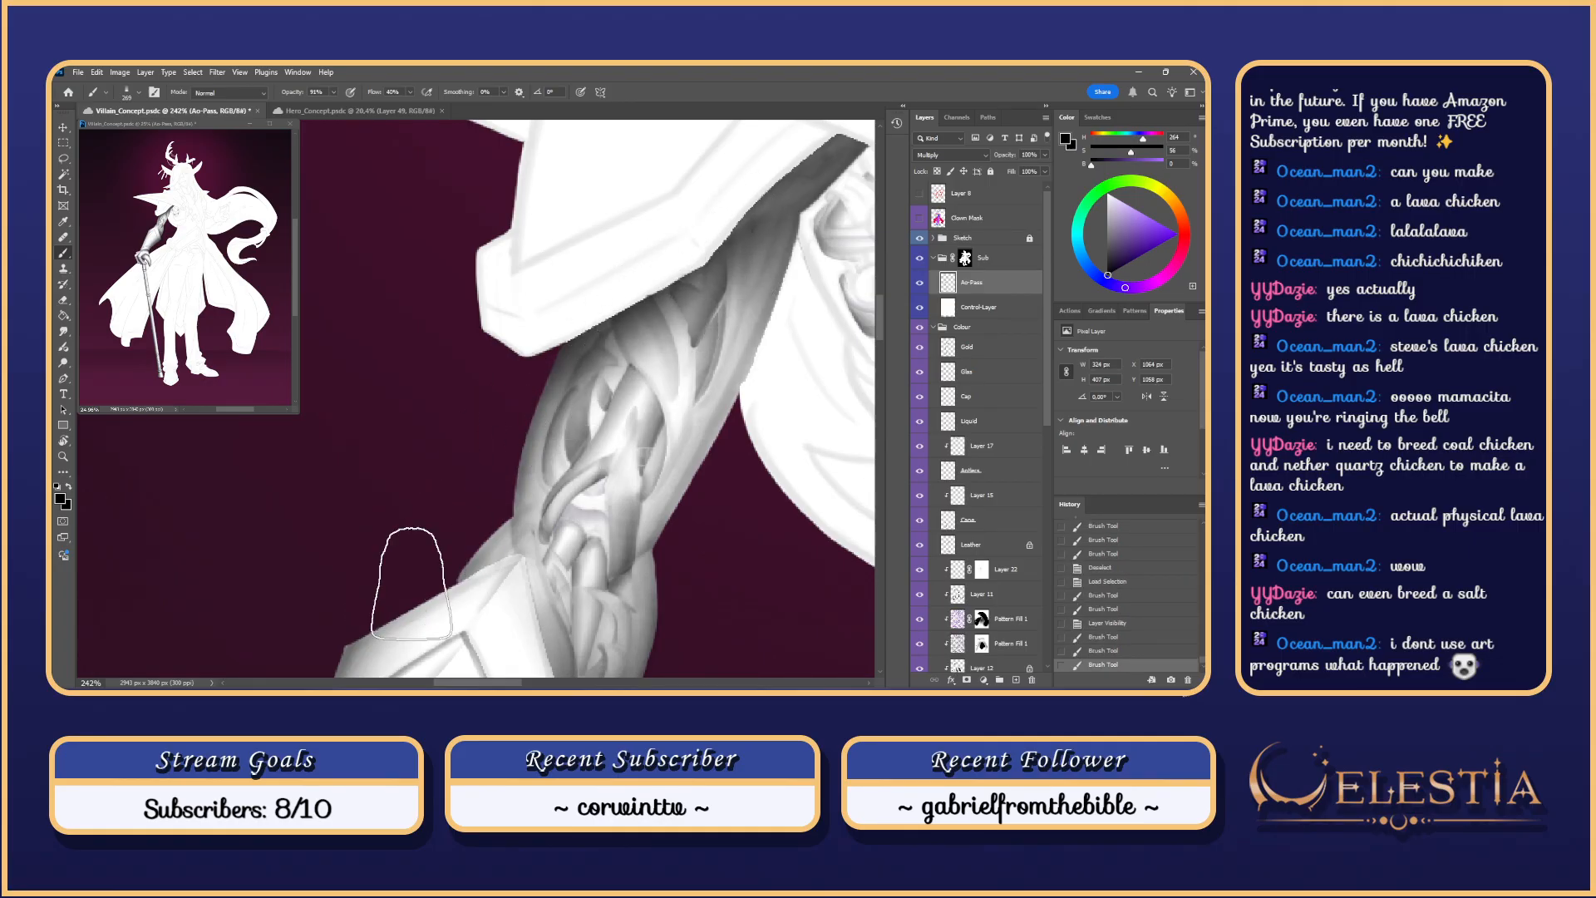
scroll(577, 411, down, 5)
scroll(781, 231, down, 3)
scroll(780, 260, up, 4)
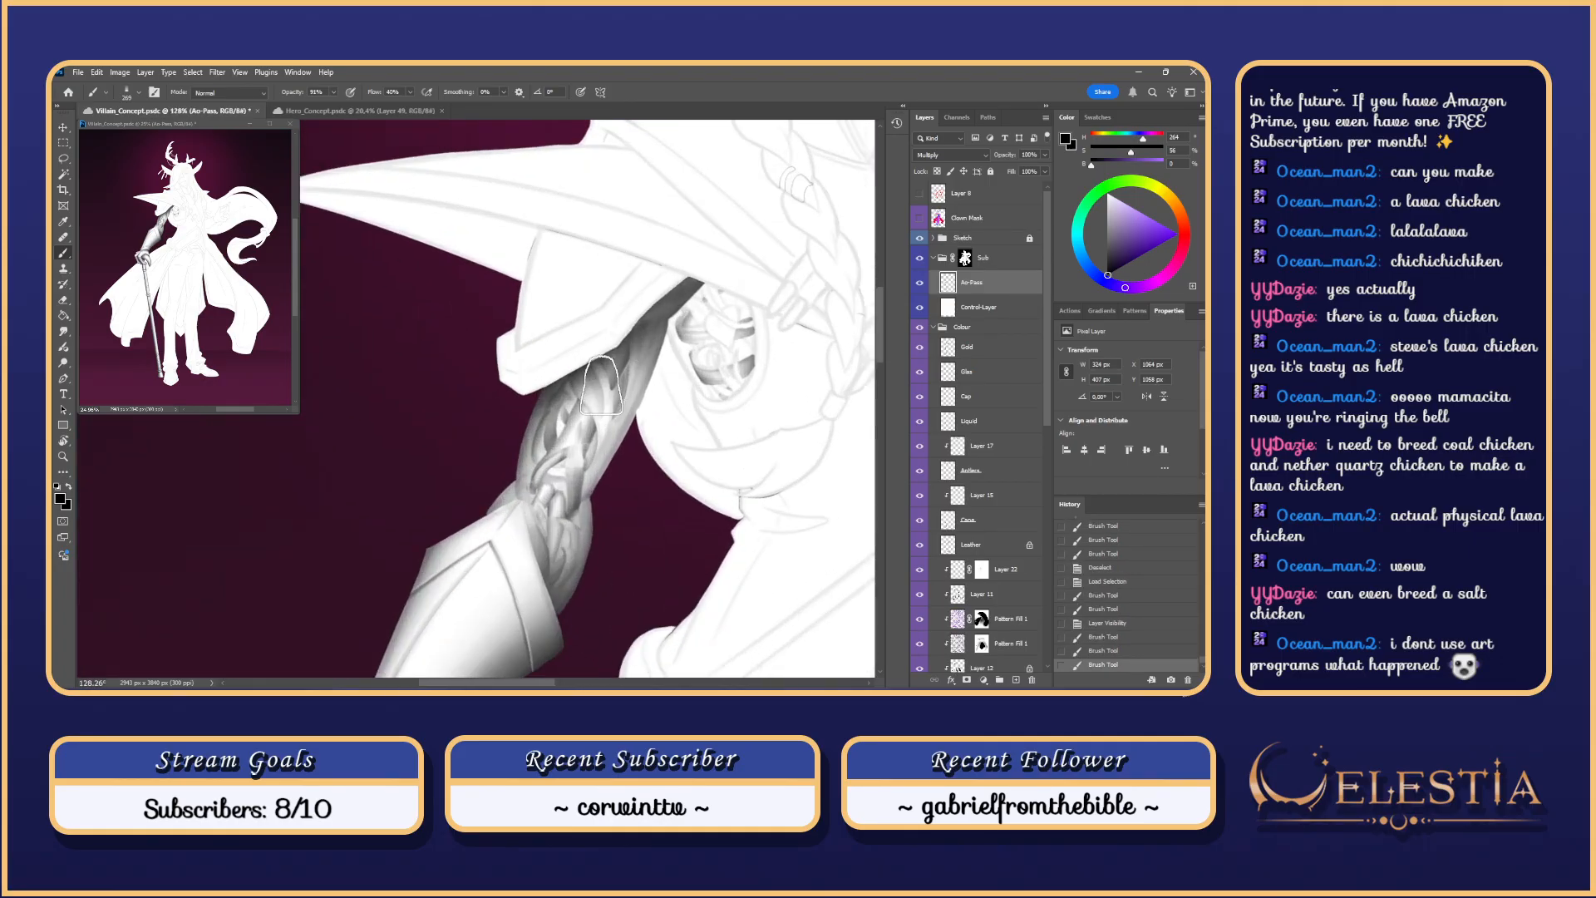
drag(615, 361, 503, 469)
scroll(482, 475, up, 2)
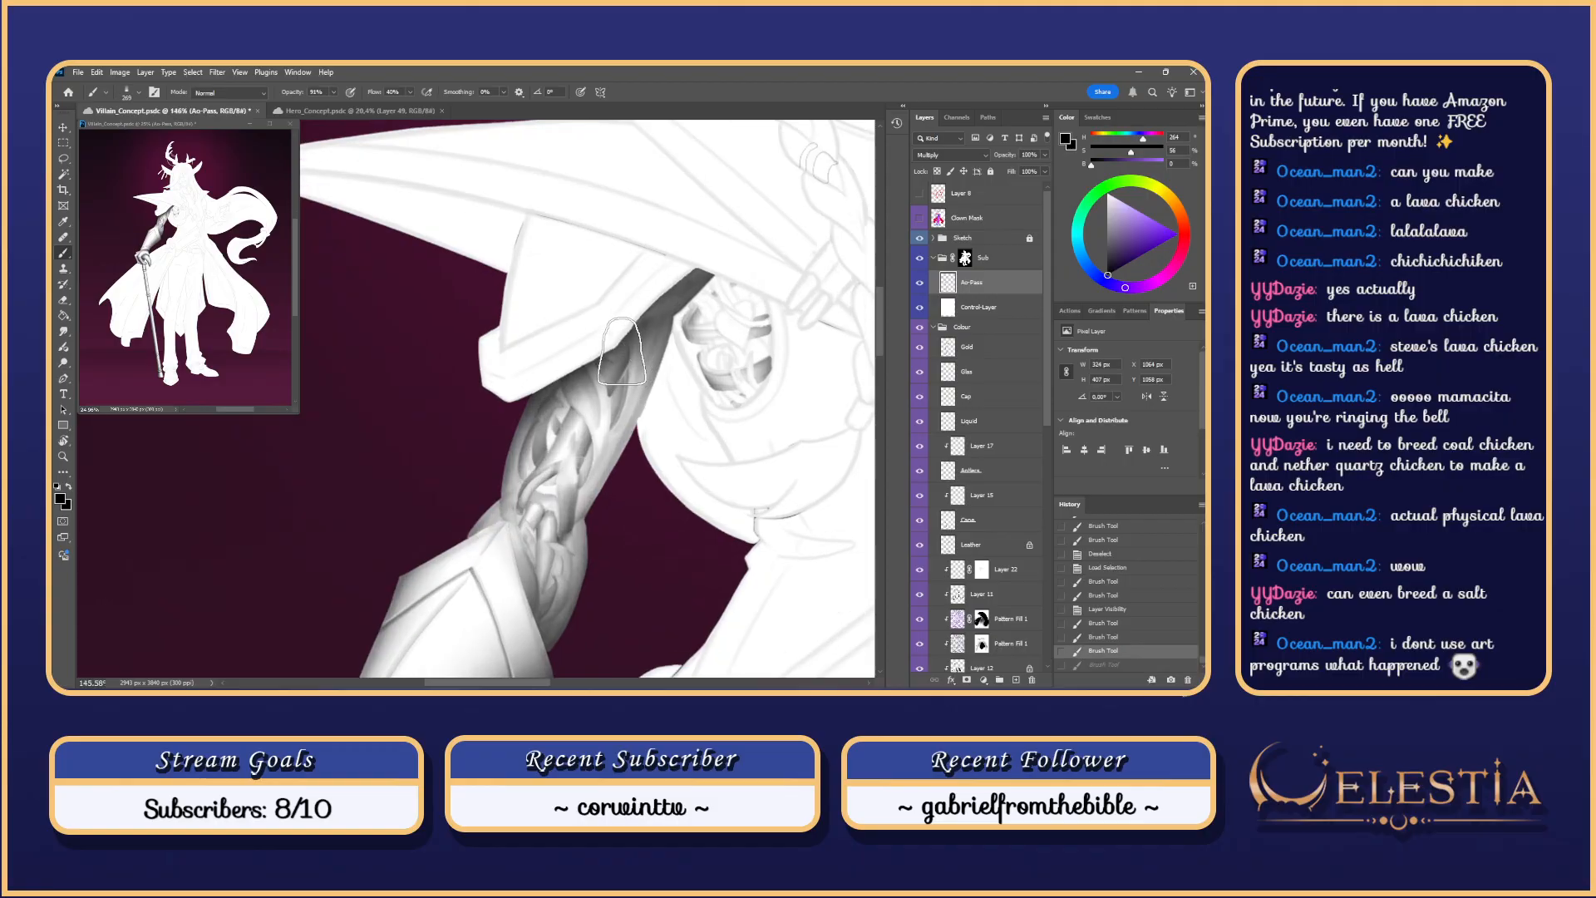
scroll(463, 468, down, 5)
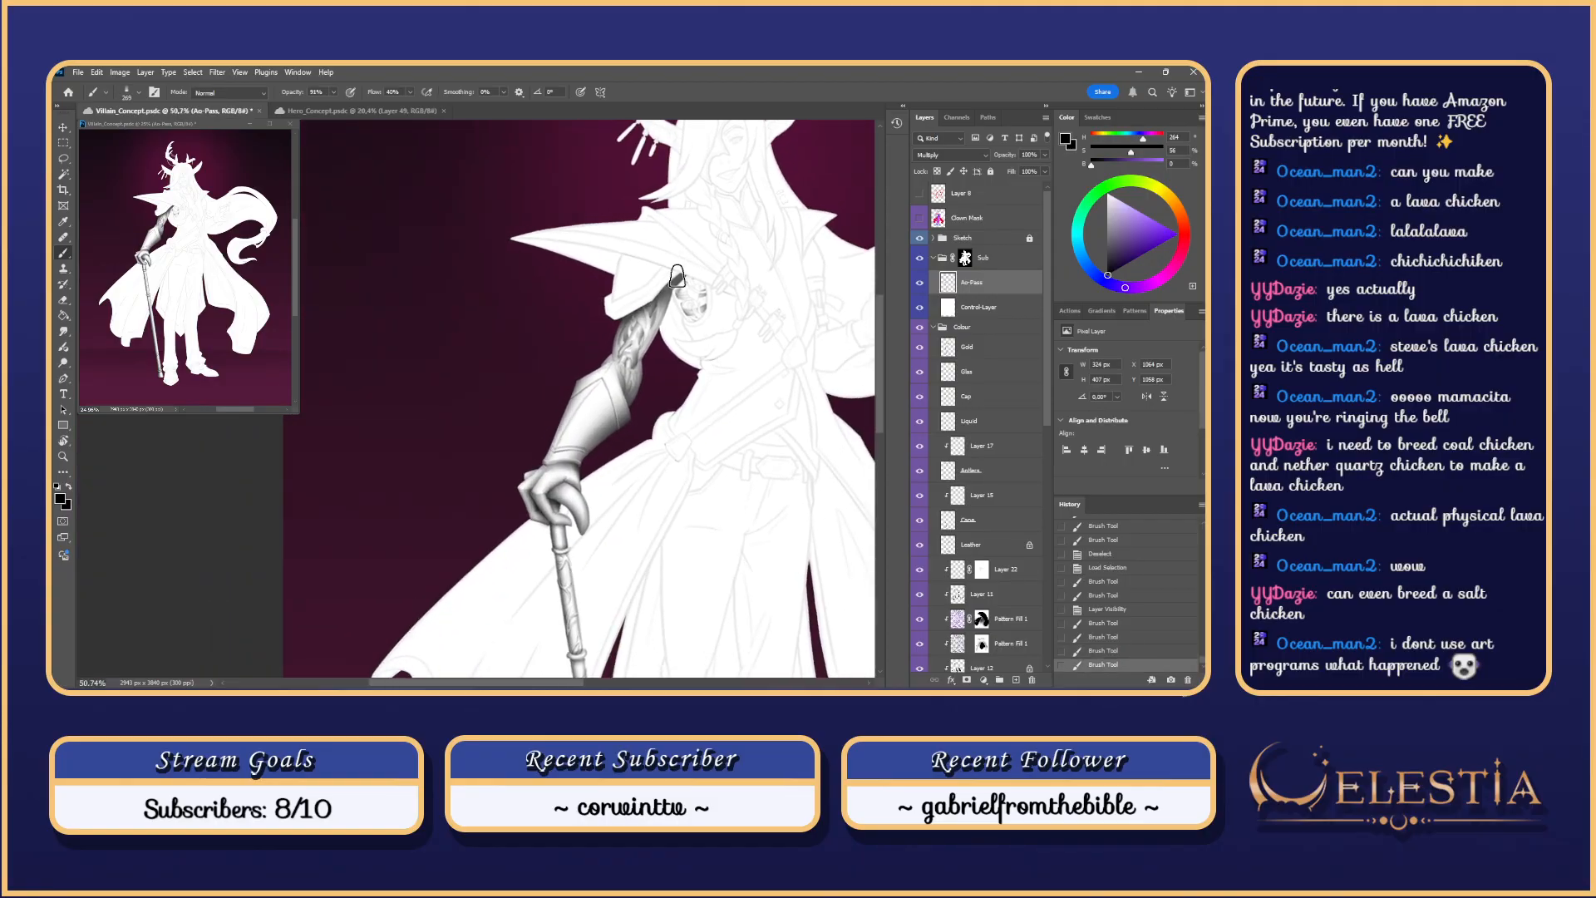
scroll(647, 369, up, 3)
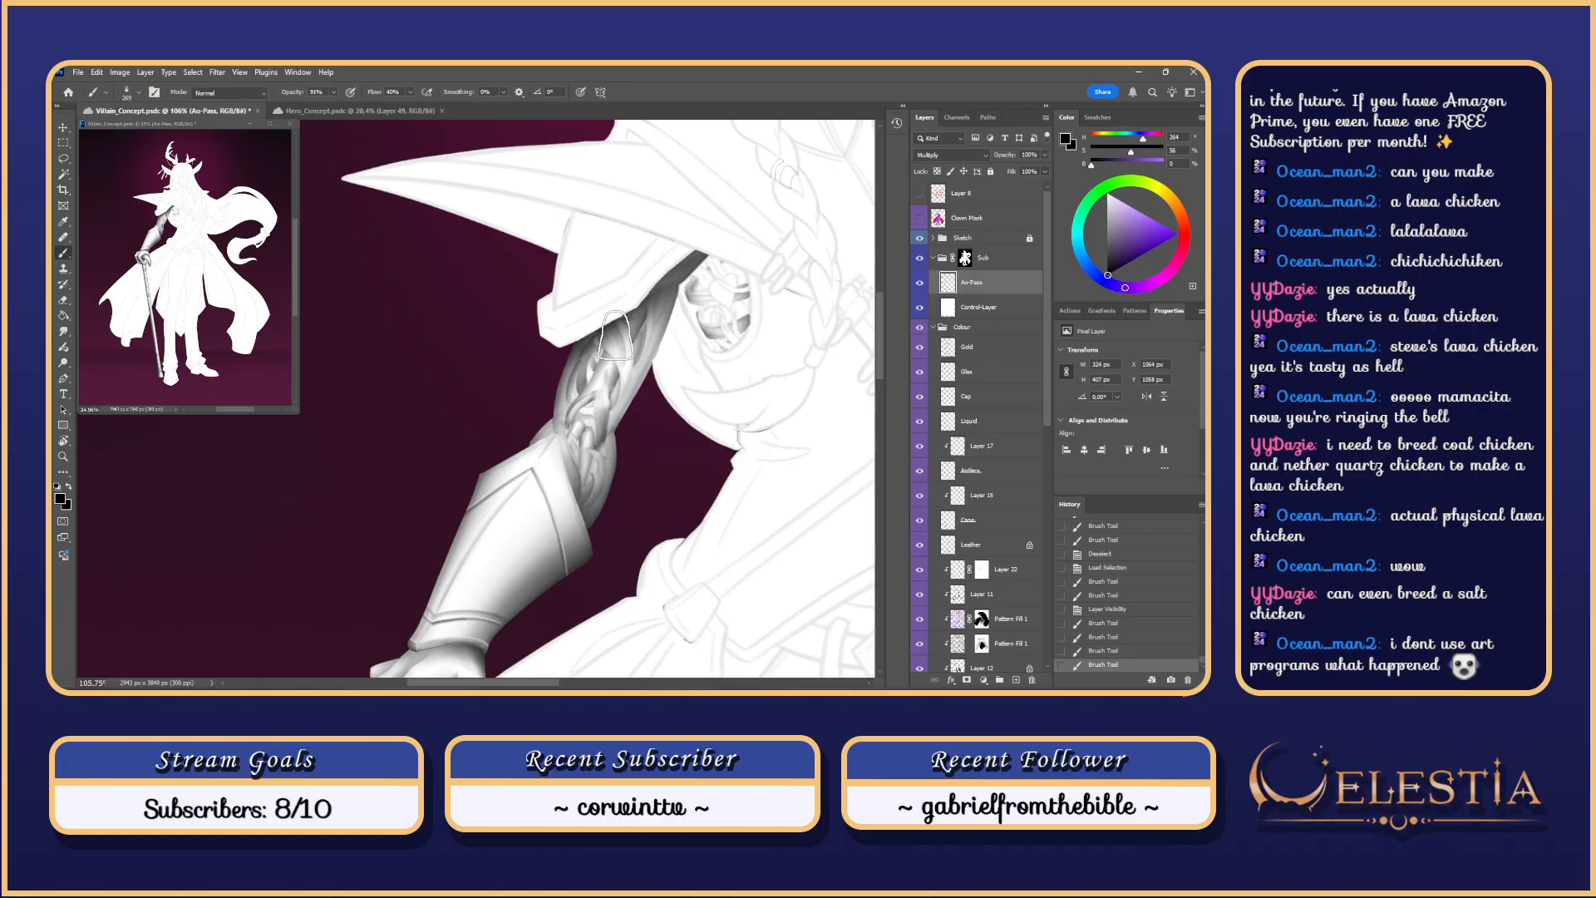
scroll(487, 402, up, 3)
scroll(491, 392, down, 3)
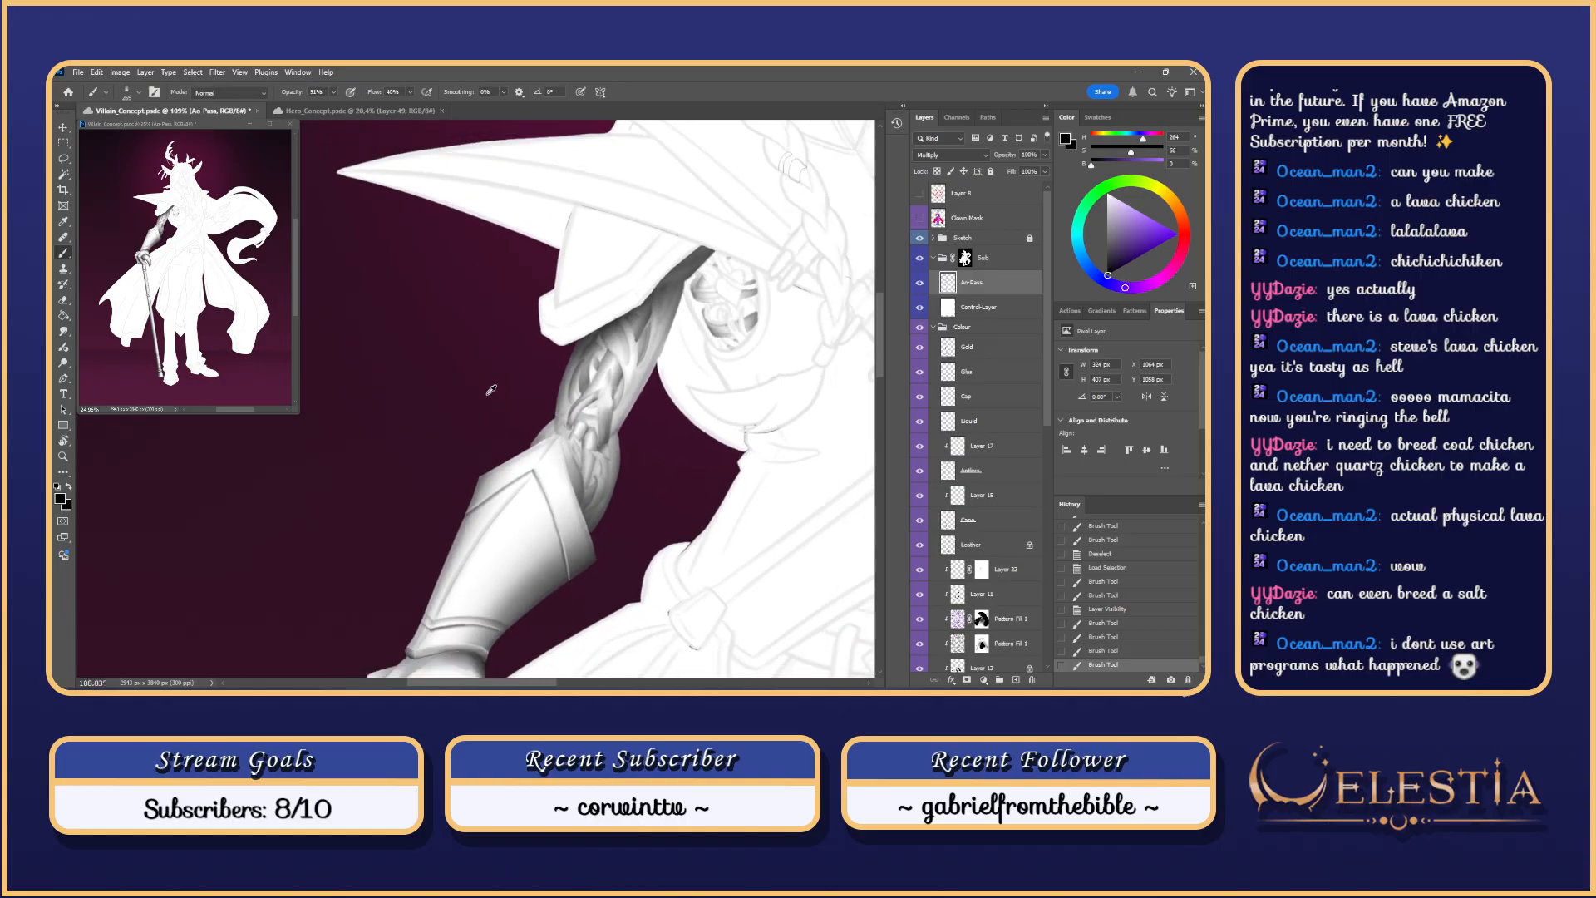
scroll(492, 390, up, 1)
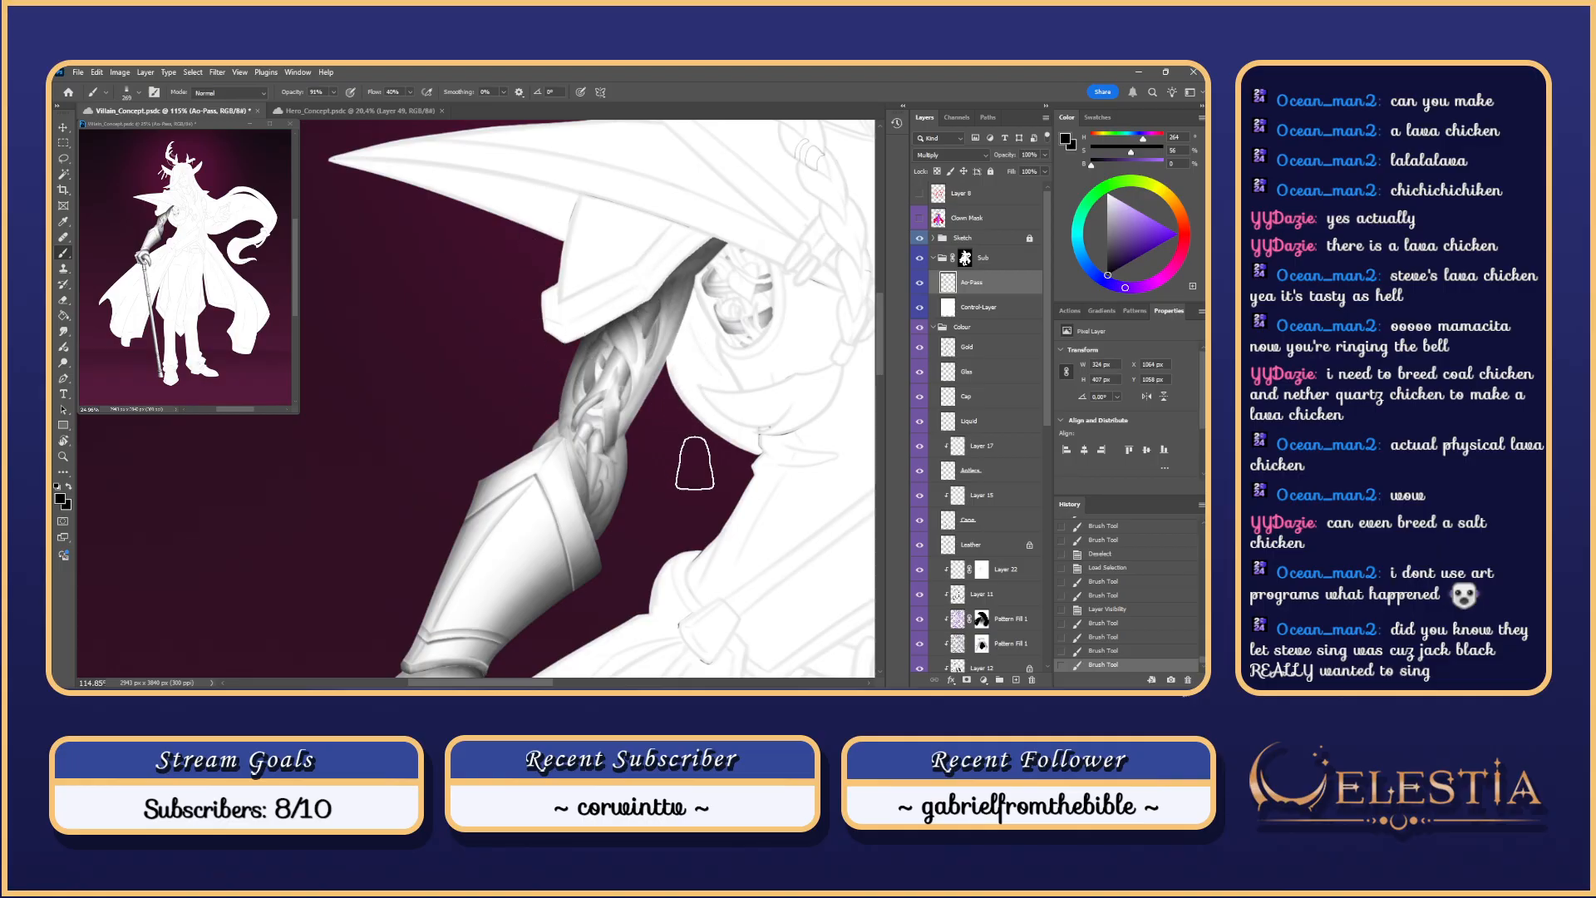
Step: Frame the upper arm and compare the greyscale check against the coloured painting
scroll(682, 438, up, 3)
scroll(686, 432, up, 2)
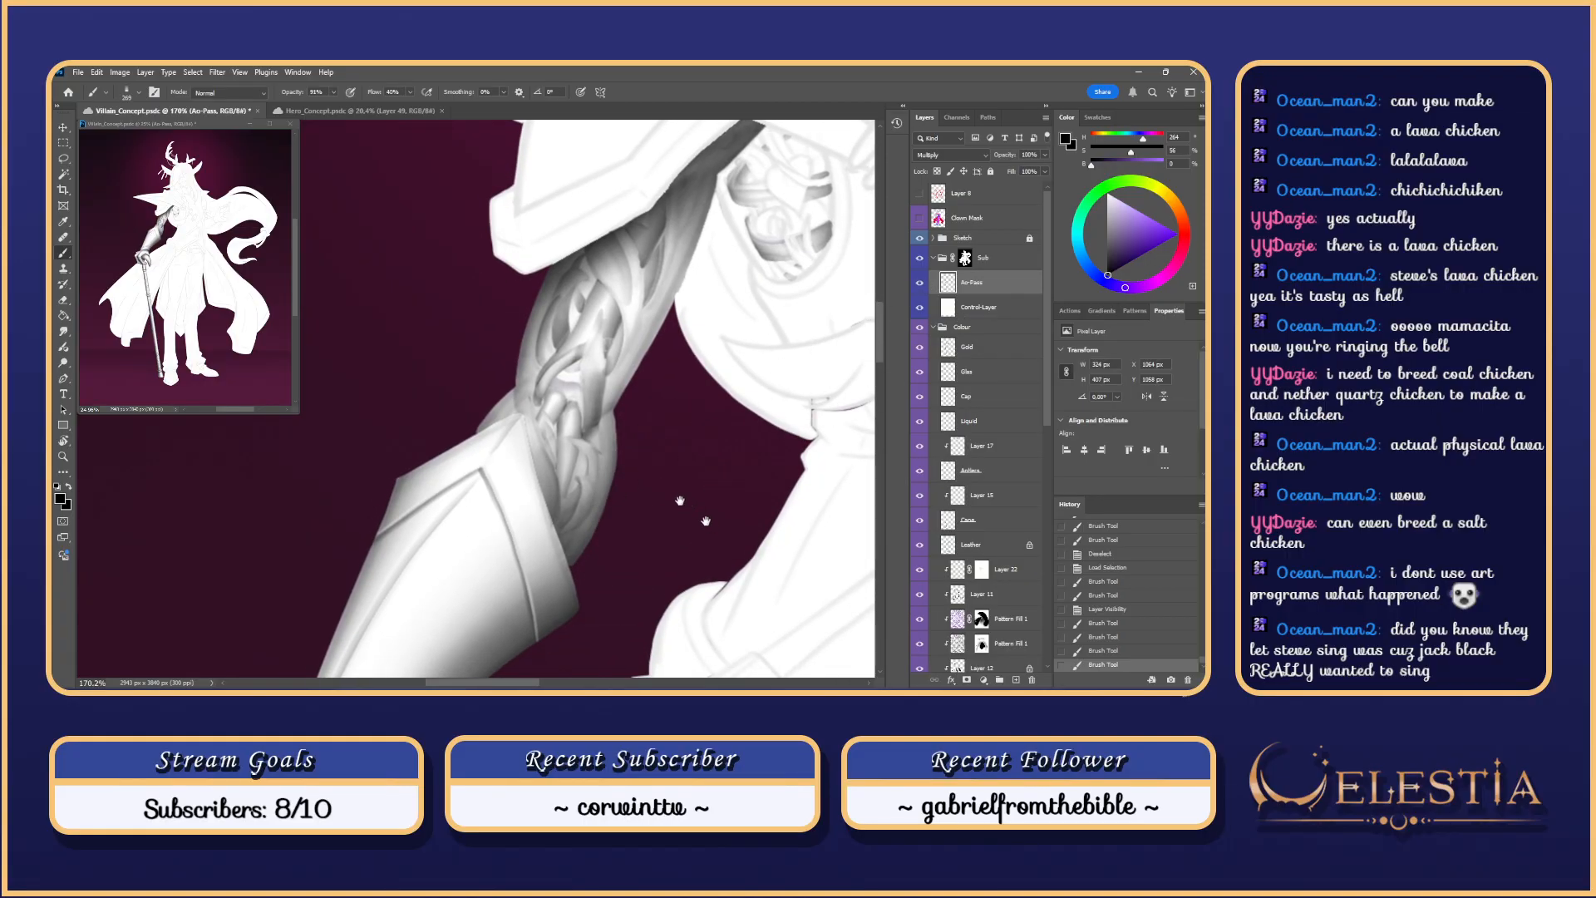
drag(765, 578, 665, 488)
mouse_move(715, 413)
mouse_down()
mouse_move(748, 503)
mouse_move(653, 597)
mouse_up()
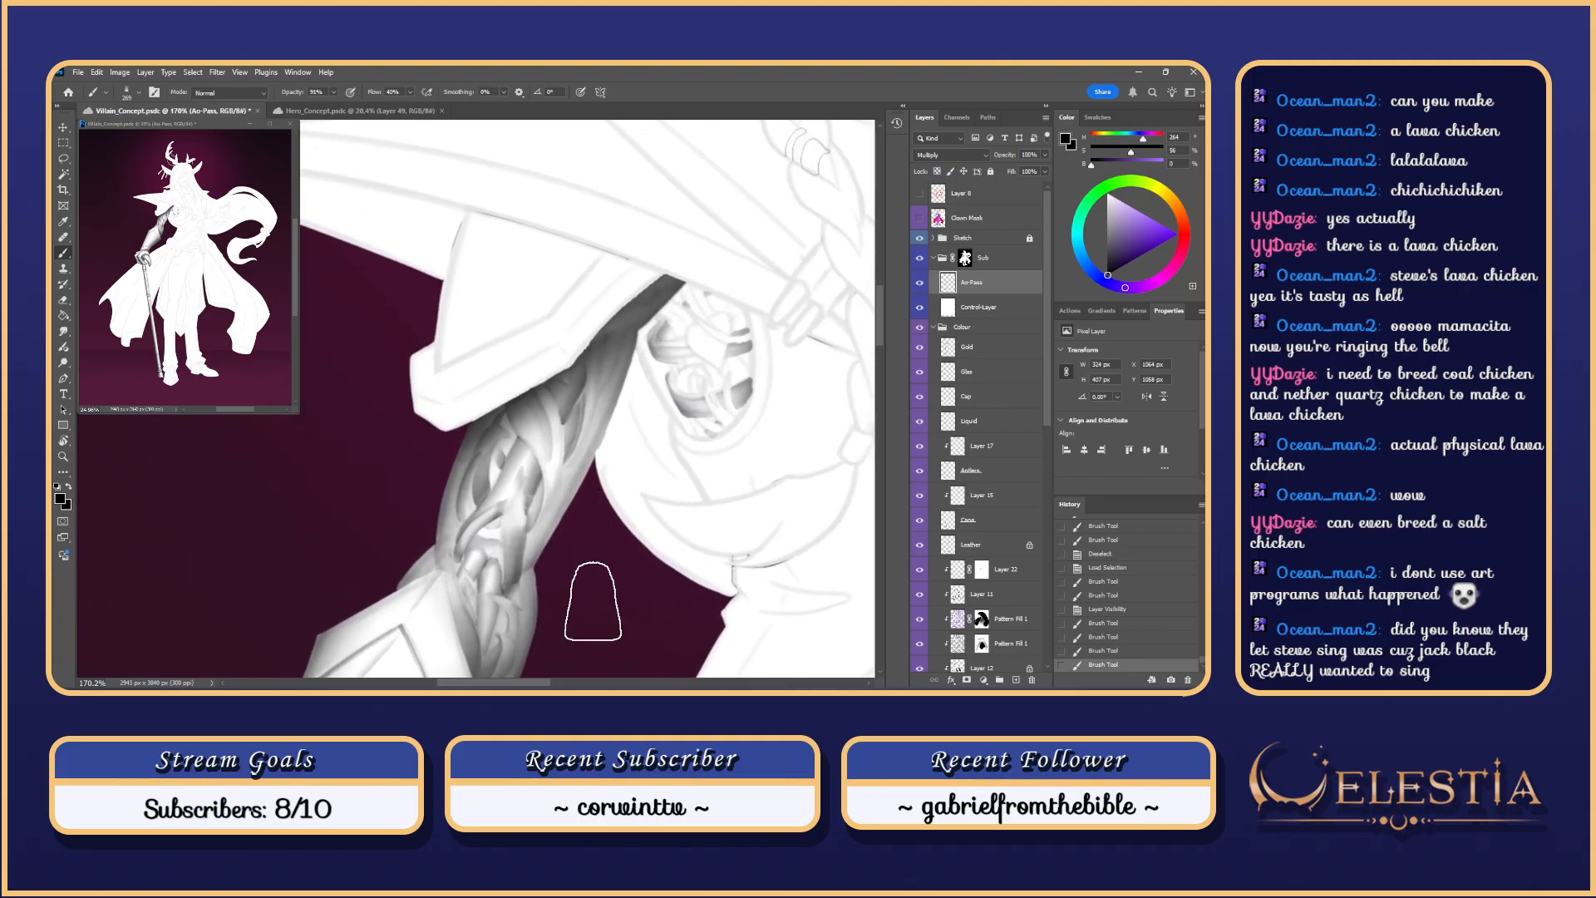
click(921, 308)
mouse_move(623, 399)
mouse_down()
mouse_move(624, 432)
mouse_move(636, 354)
mouse_up()
click(921, 307)
Step: Try shading strokes near the sleeve and dark strap on Ao-Pass, undoing each after comparing colours
drag(579, 406, 606, 373)
key(ctrl+z)
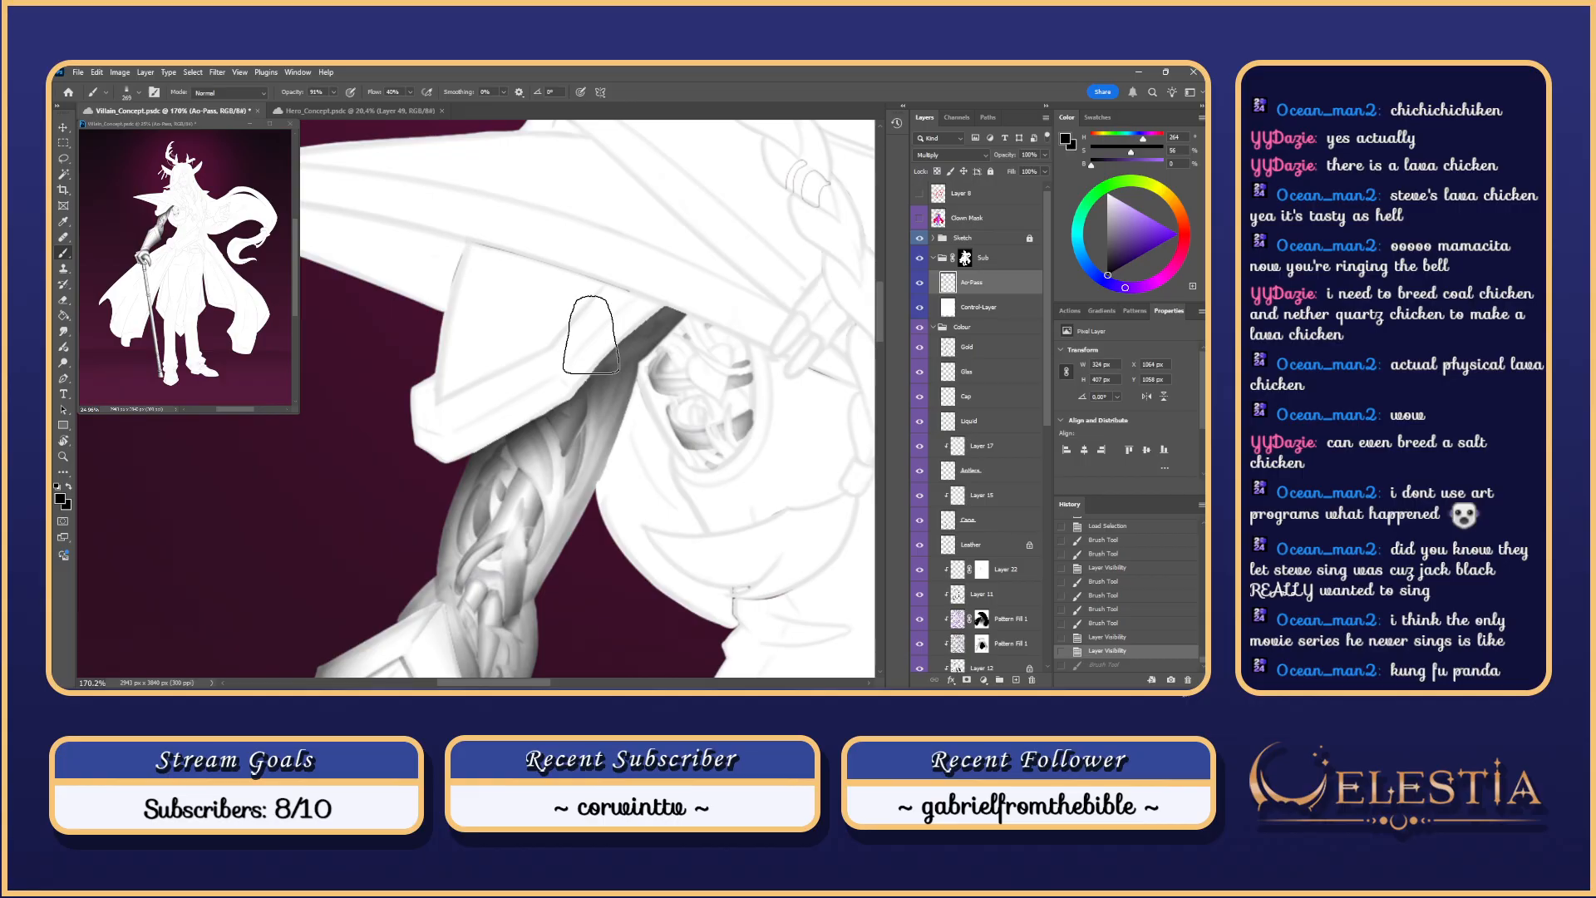
scroll(591, 335, down, 1)
scroll(591, 335, up, 1)
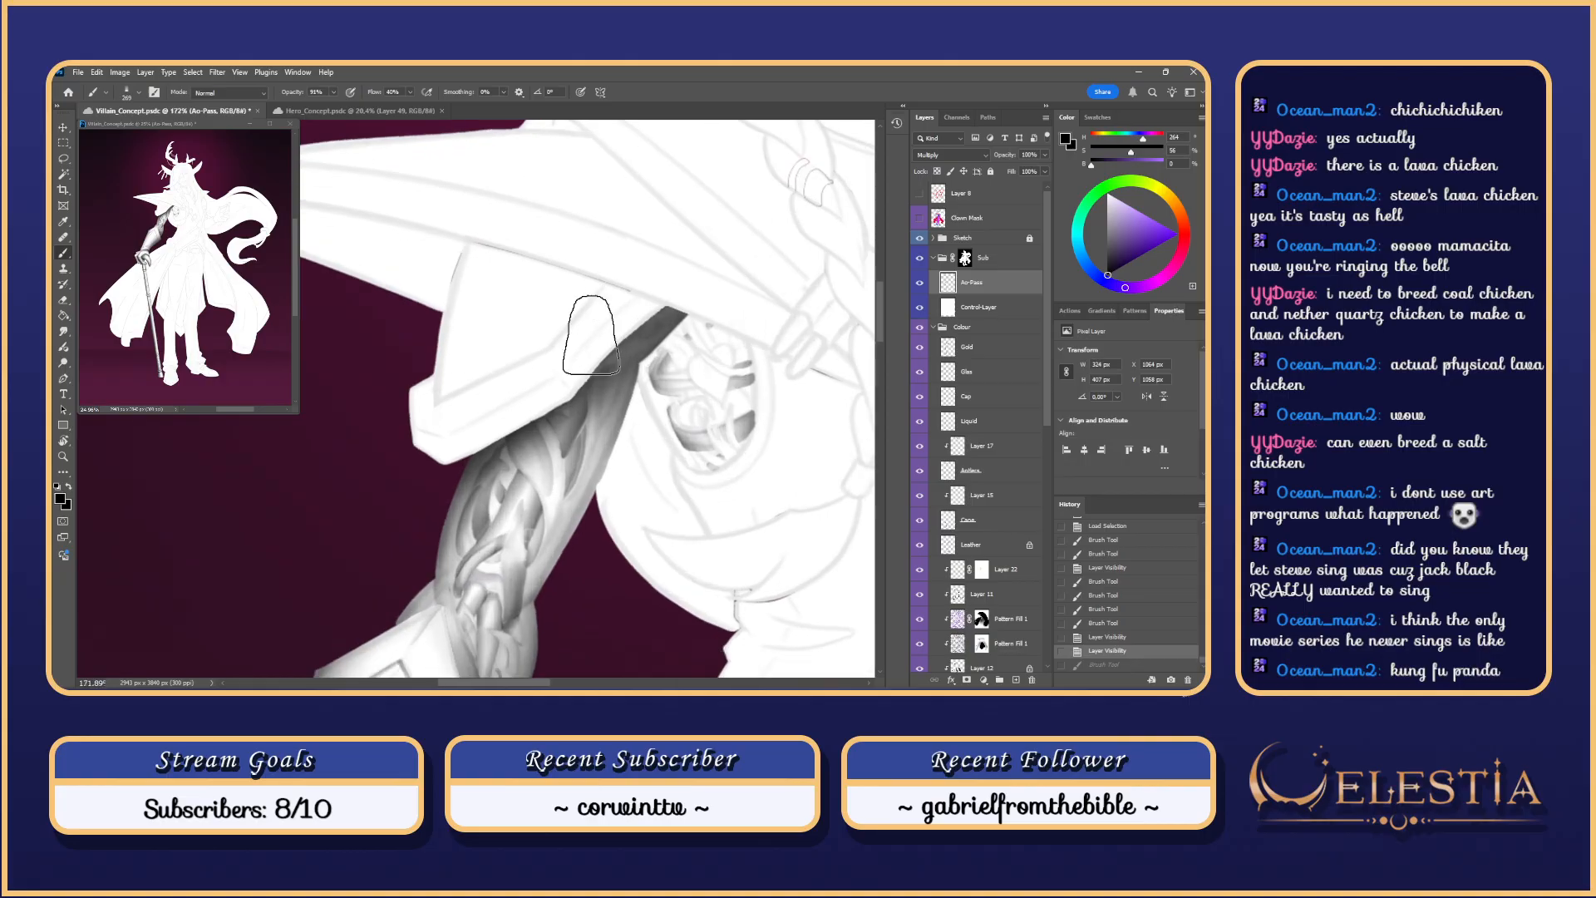
click(920, 307)
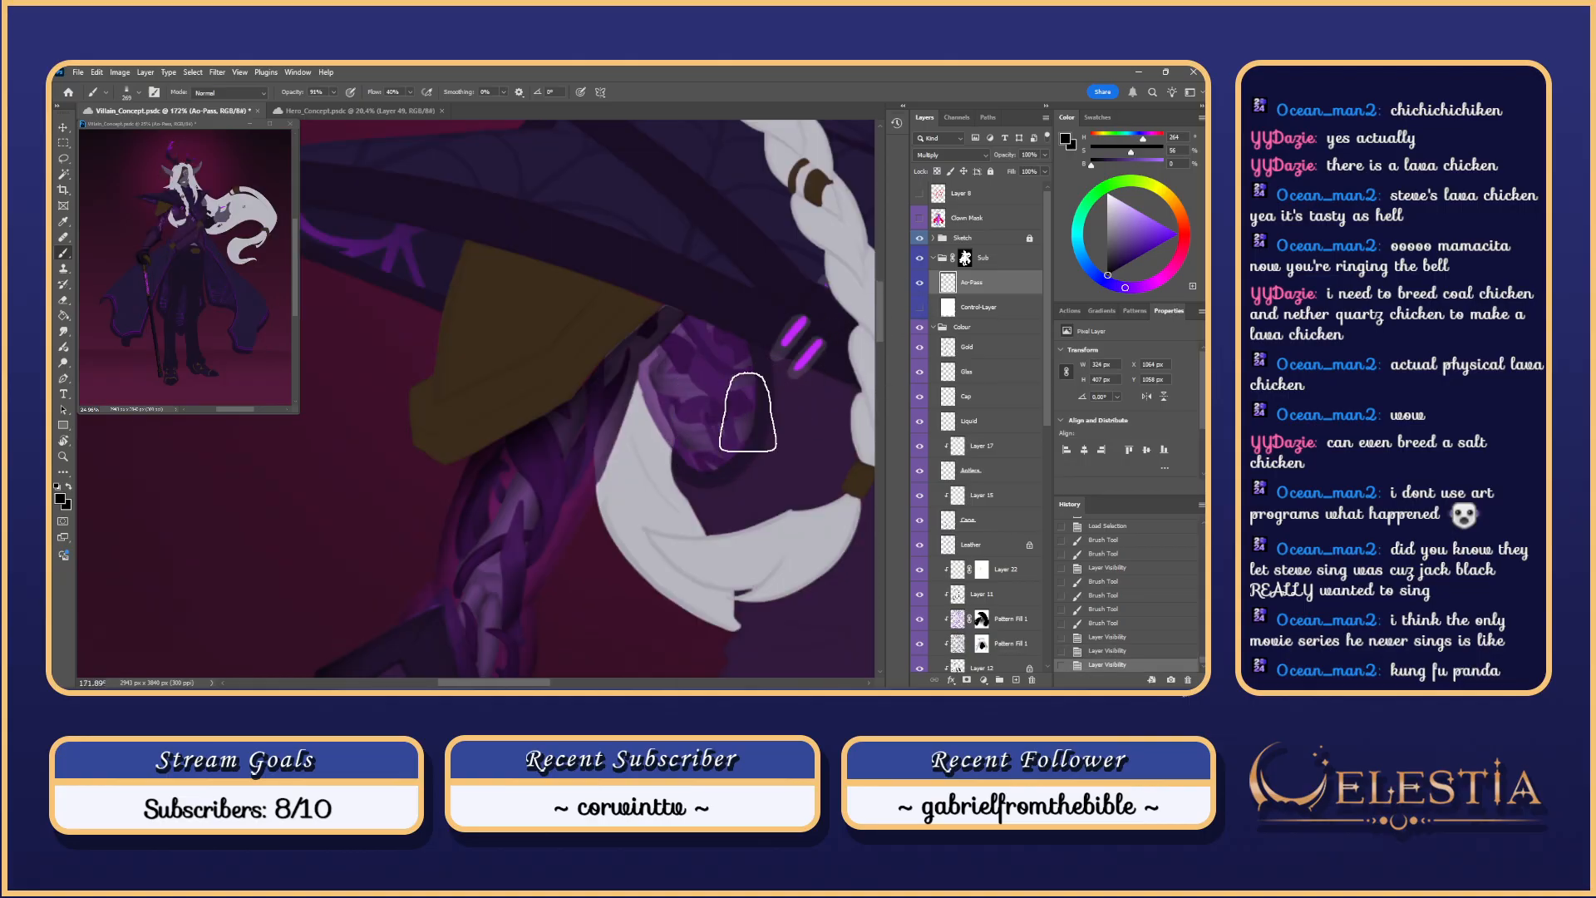
drag(745, 411, 787, 408)
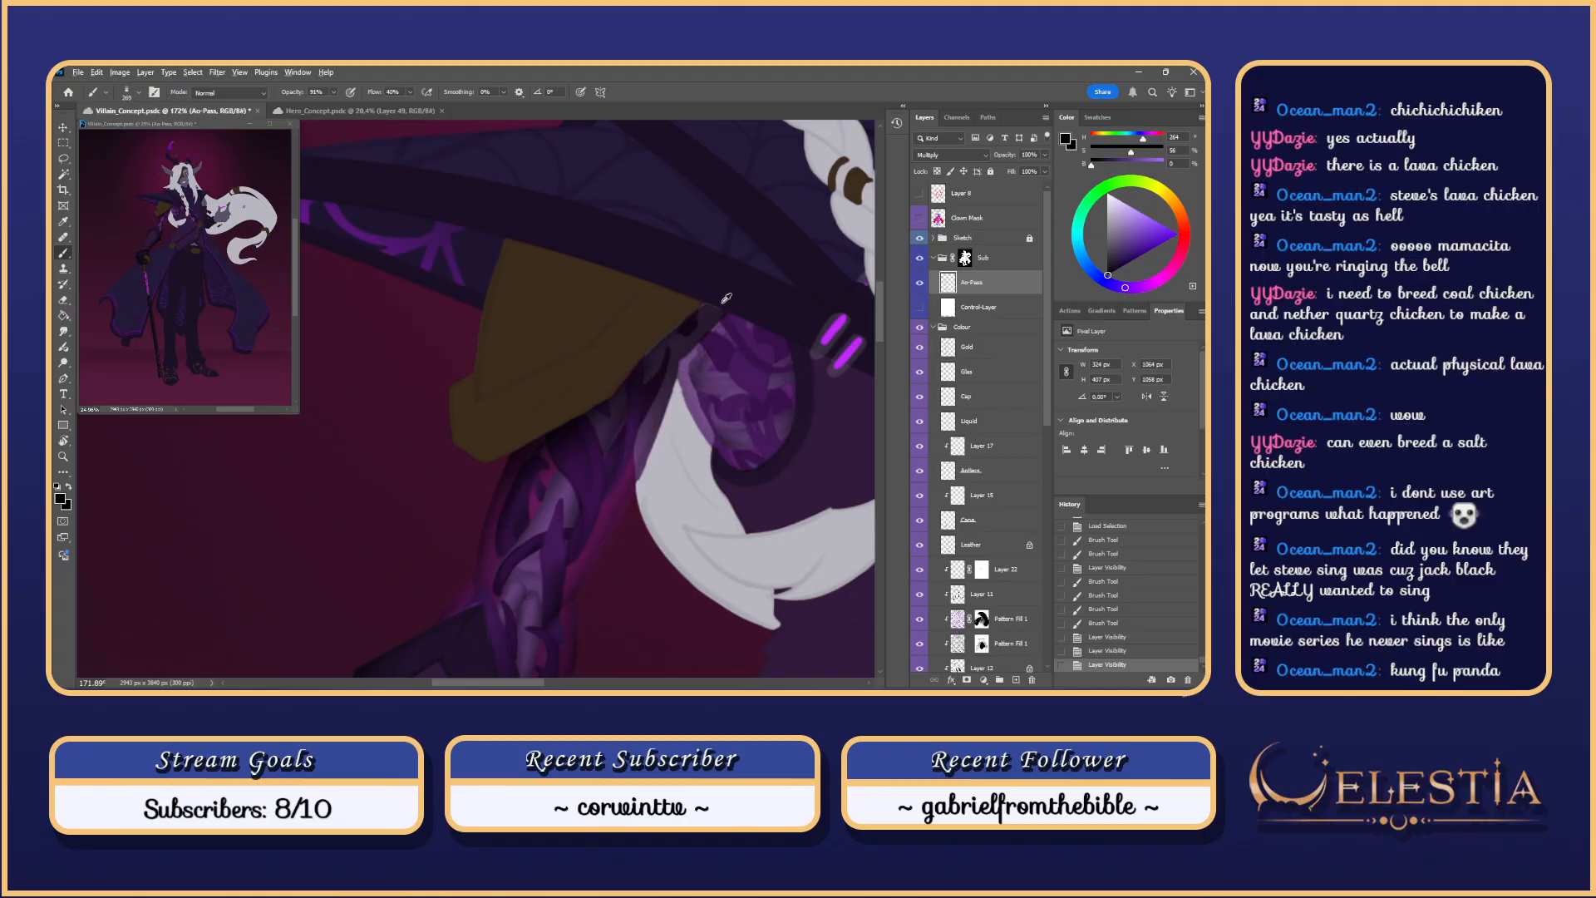
click(920, 307)
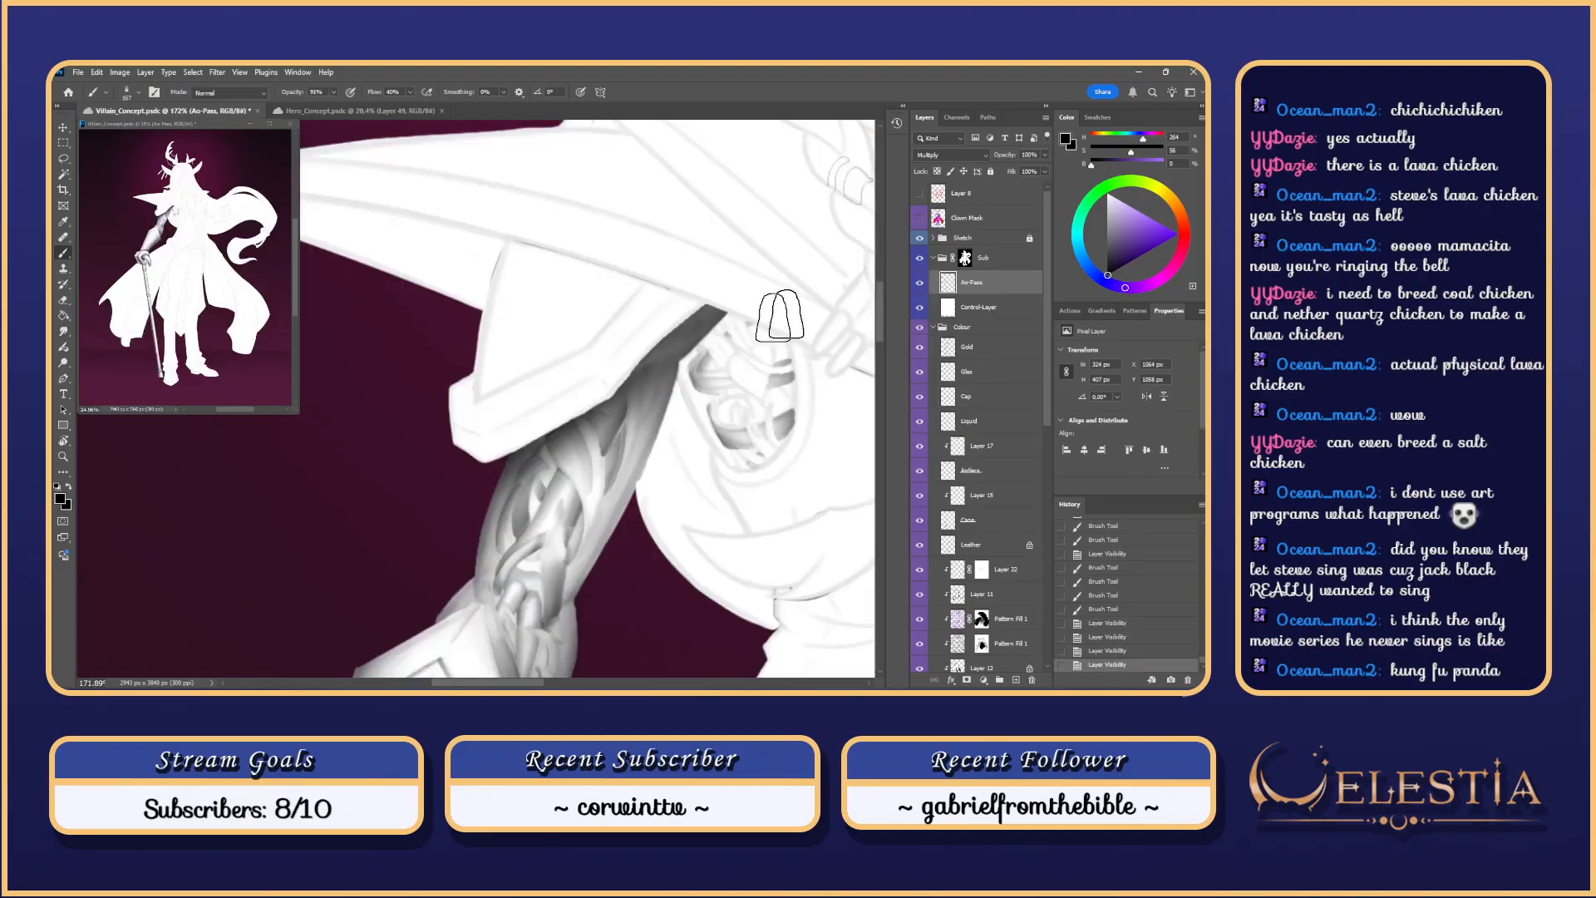
mouse_move(642, 386)
mouse_down()
mouse_move(720, 301)
mouse_move(613, 420)
mouse_up()
key(ctrl+z)
Step: Reshade down the length of the upper arm with repeated strokes, undoing to compare
key(ctrl+z)
key(ctrl+z)
key(ctrl+z)
mouse_move(728, 317)
mouse_down()
mouse_move(676, 340)
mouse_move(620, 449)
mouse_up()
key(ctrl+z)
mouse_move(707, 321)
mouse_down()
mouse_move(625, 448)
mouse_move(734, 292)
mouse_move(570, 509)
mouse_up()
key(ctrl+z)
key(ctrl+z)
mouse_move(726, 292)
mouse_down()
mouse_move(583, 484)
mouse_move(596, 499)
mouse_up()
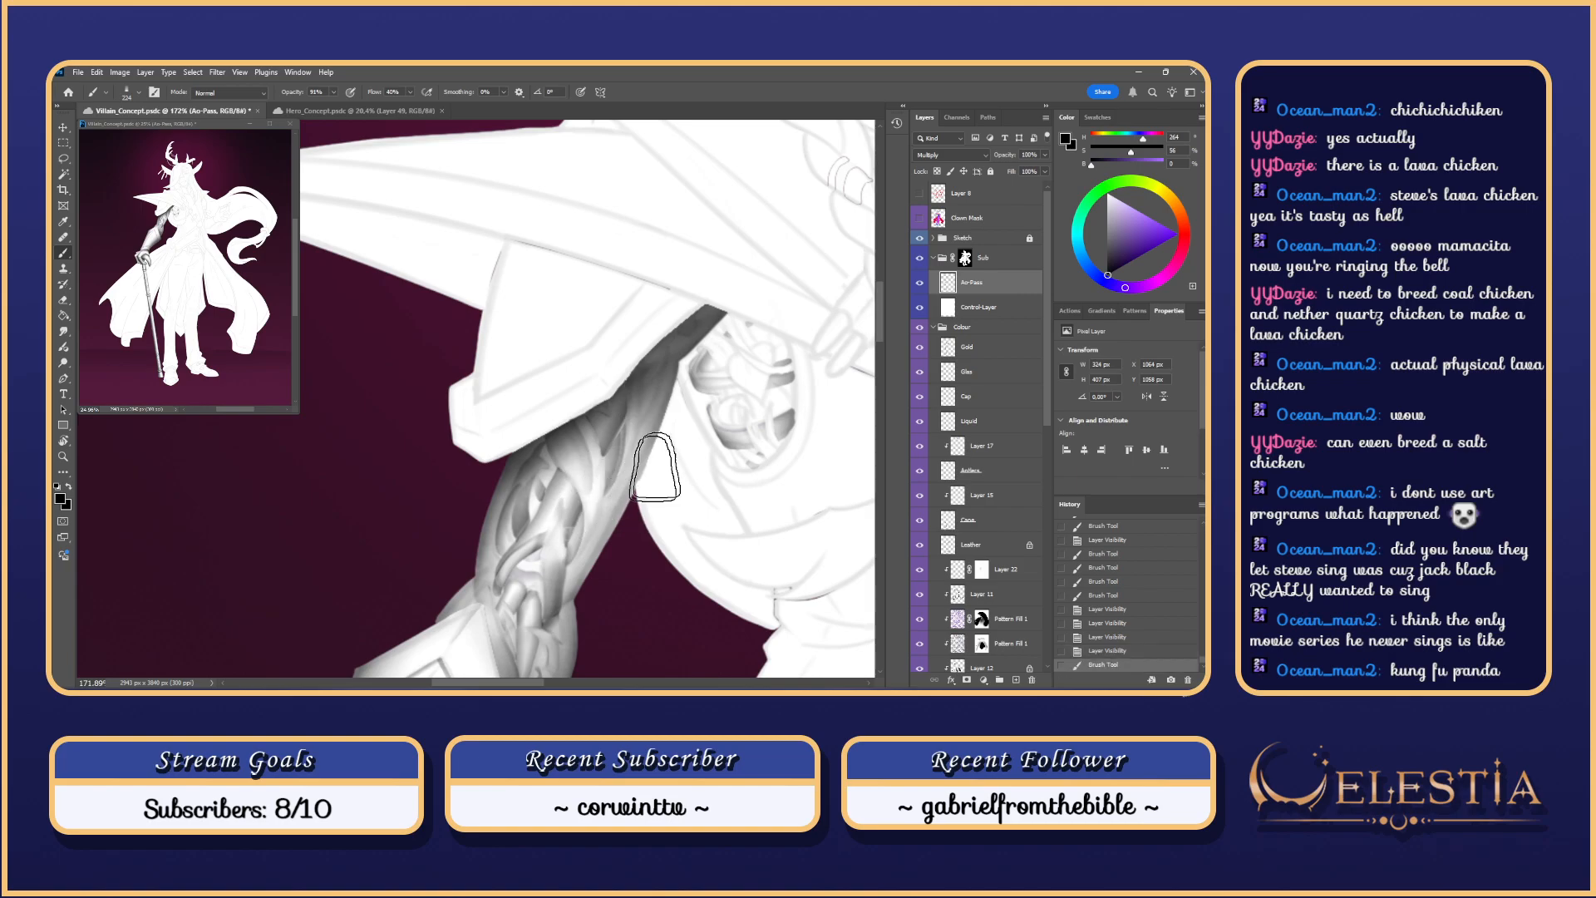
scroll(656, 467, down, 3)
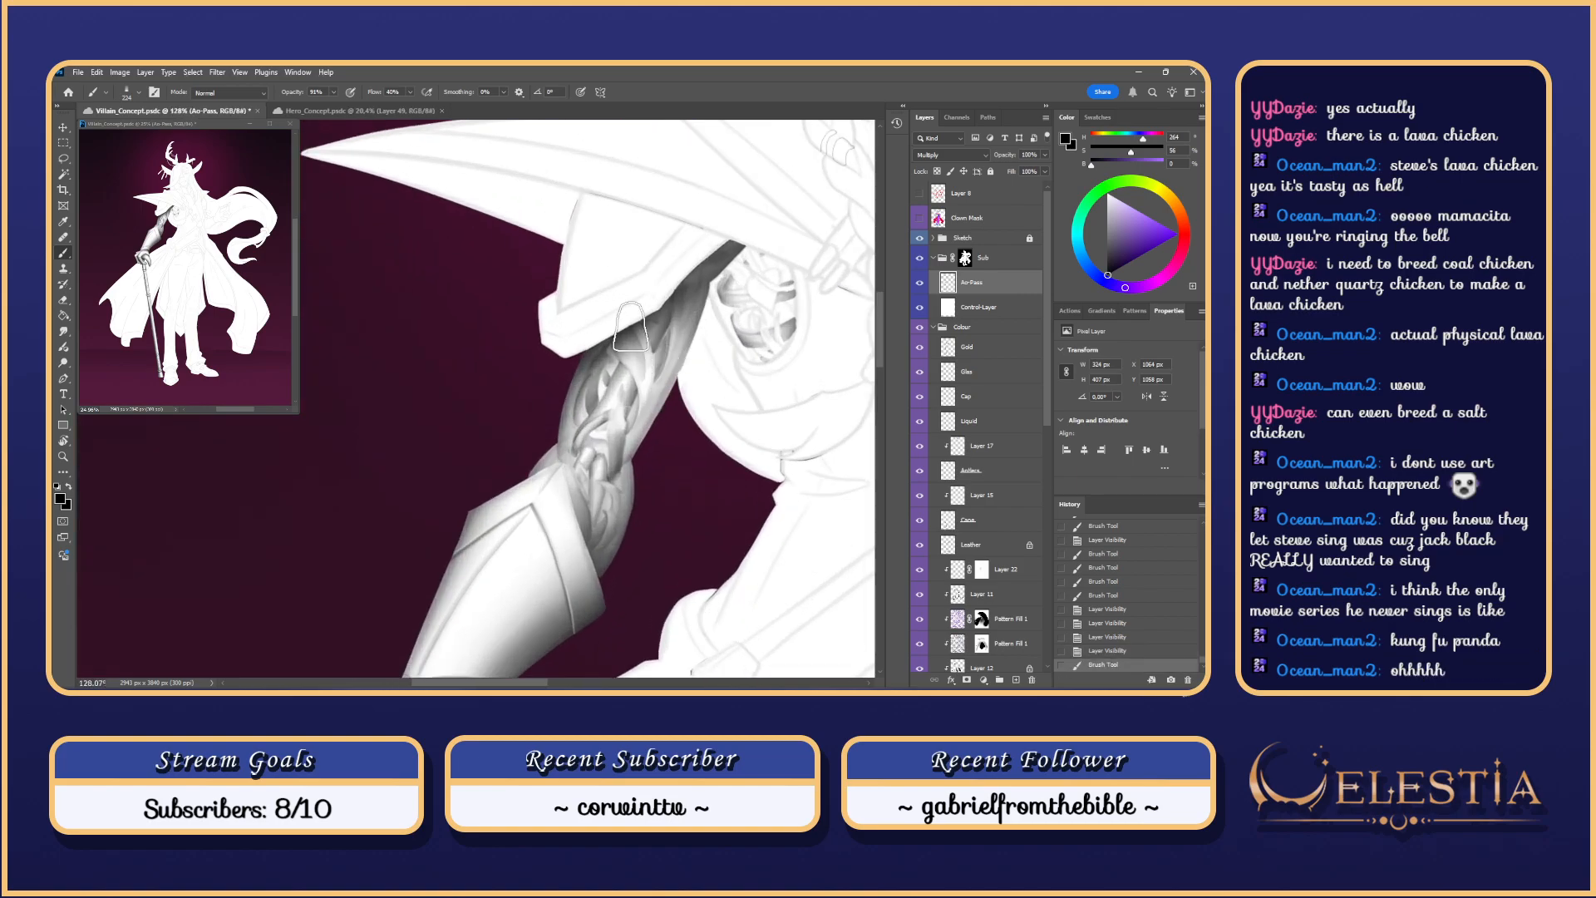
key(ctrl+z)
mouse_move(631, 327)
mouse_down()
mouse_move(630, 475)
mouse_move(659, 392)
mouse_up()
drag(645, 332, 621, 302)
key(ctrl+z)
scroll(656, 366, down, 5)
scroll(670, 395, up, 4)
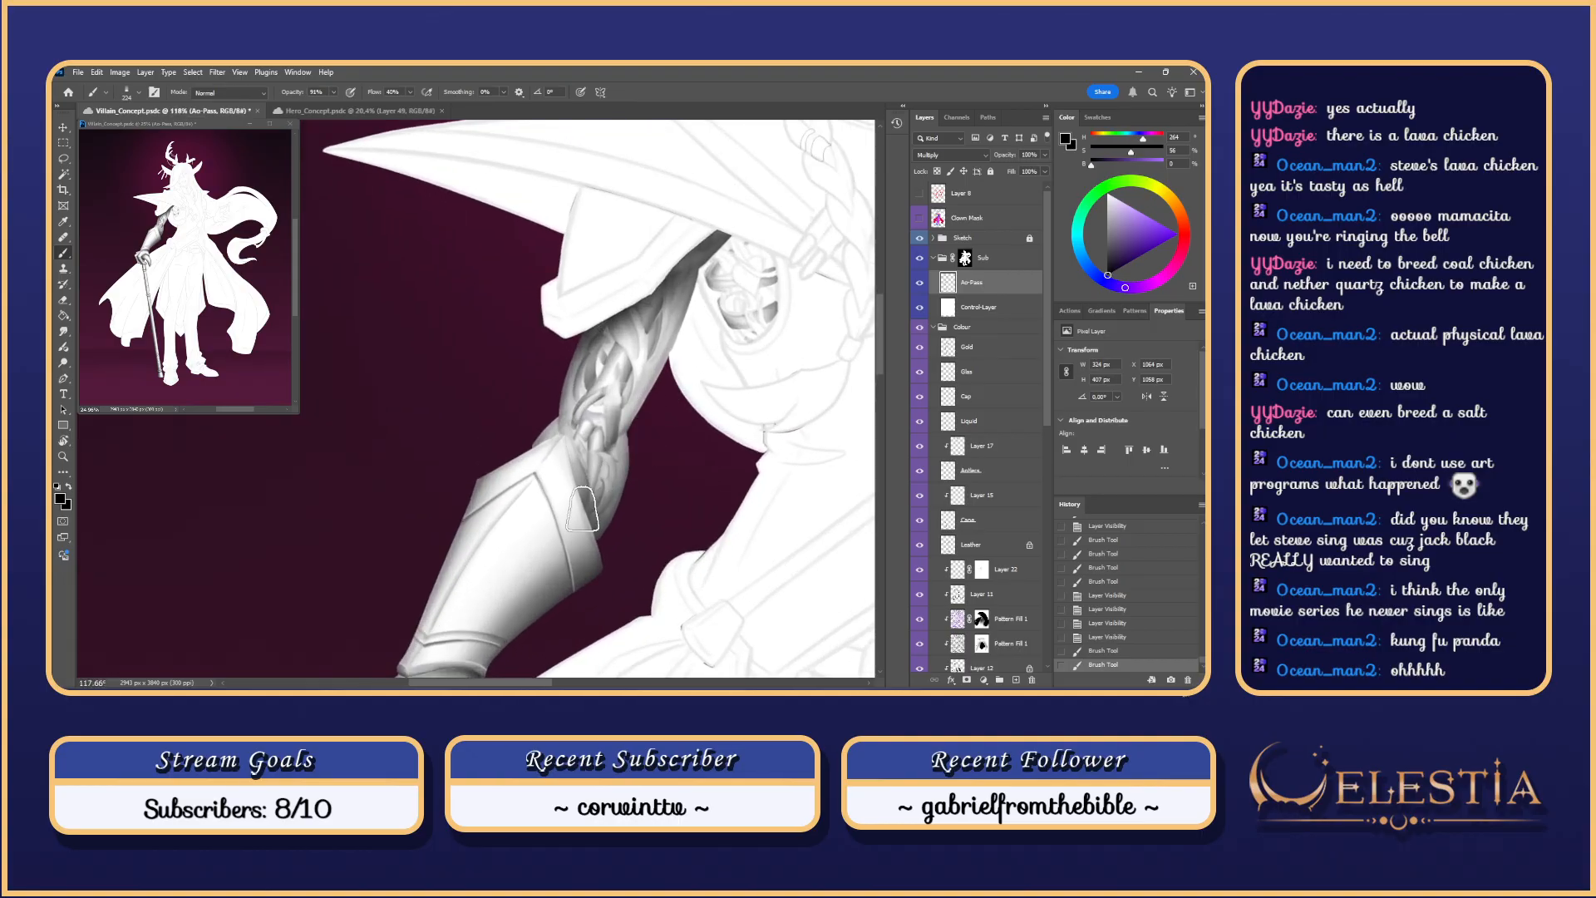
Step: Paint and undo shading strokes beside the elbow
drag(575, 501, 557, 428)
key(ctrl+z)
mouse_move(587, 513)
mouse_down()
mouse_move(542, 423)
mouse_move(570, 484)
mouse_move(547, 424)
mouse_move(554, 451)
mouse_up()
key(ctrl+z)
key(ctrl+z)
key(ctrl+z)
key(ctrl+z)
key(ctrl+z)
key(ctrl+z)
key(ctrl+z)
key(ctrl+z)
scroll(582, 385, up, 4)
scroll(585, 478, up, 2)
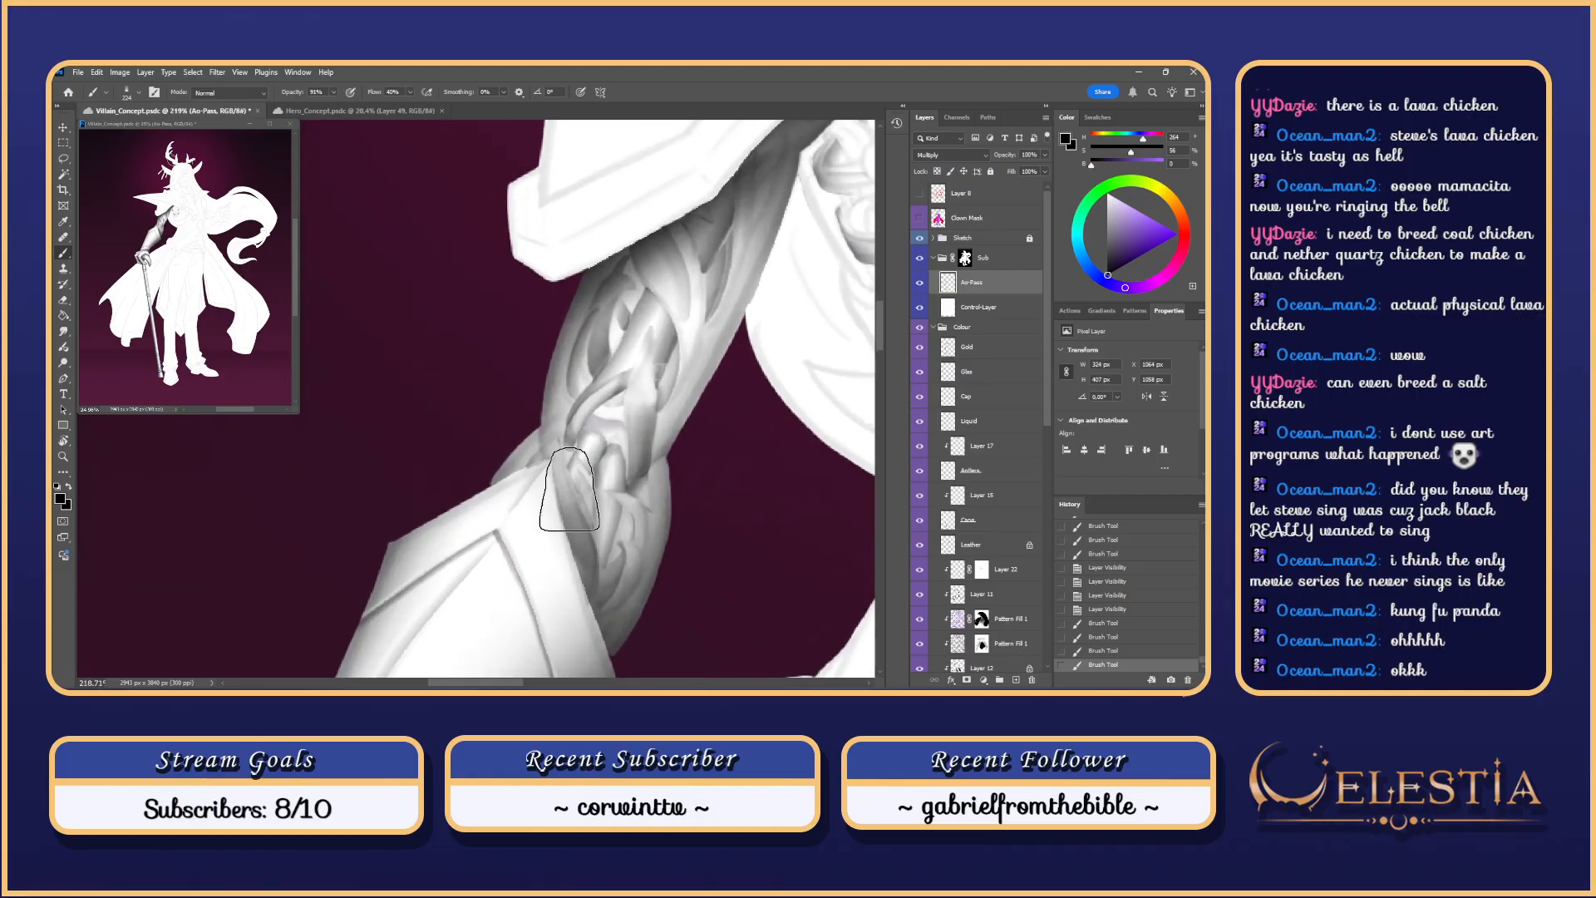
scroll(569, 489, down, 3)
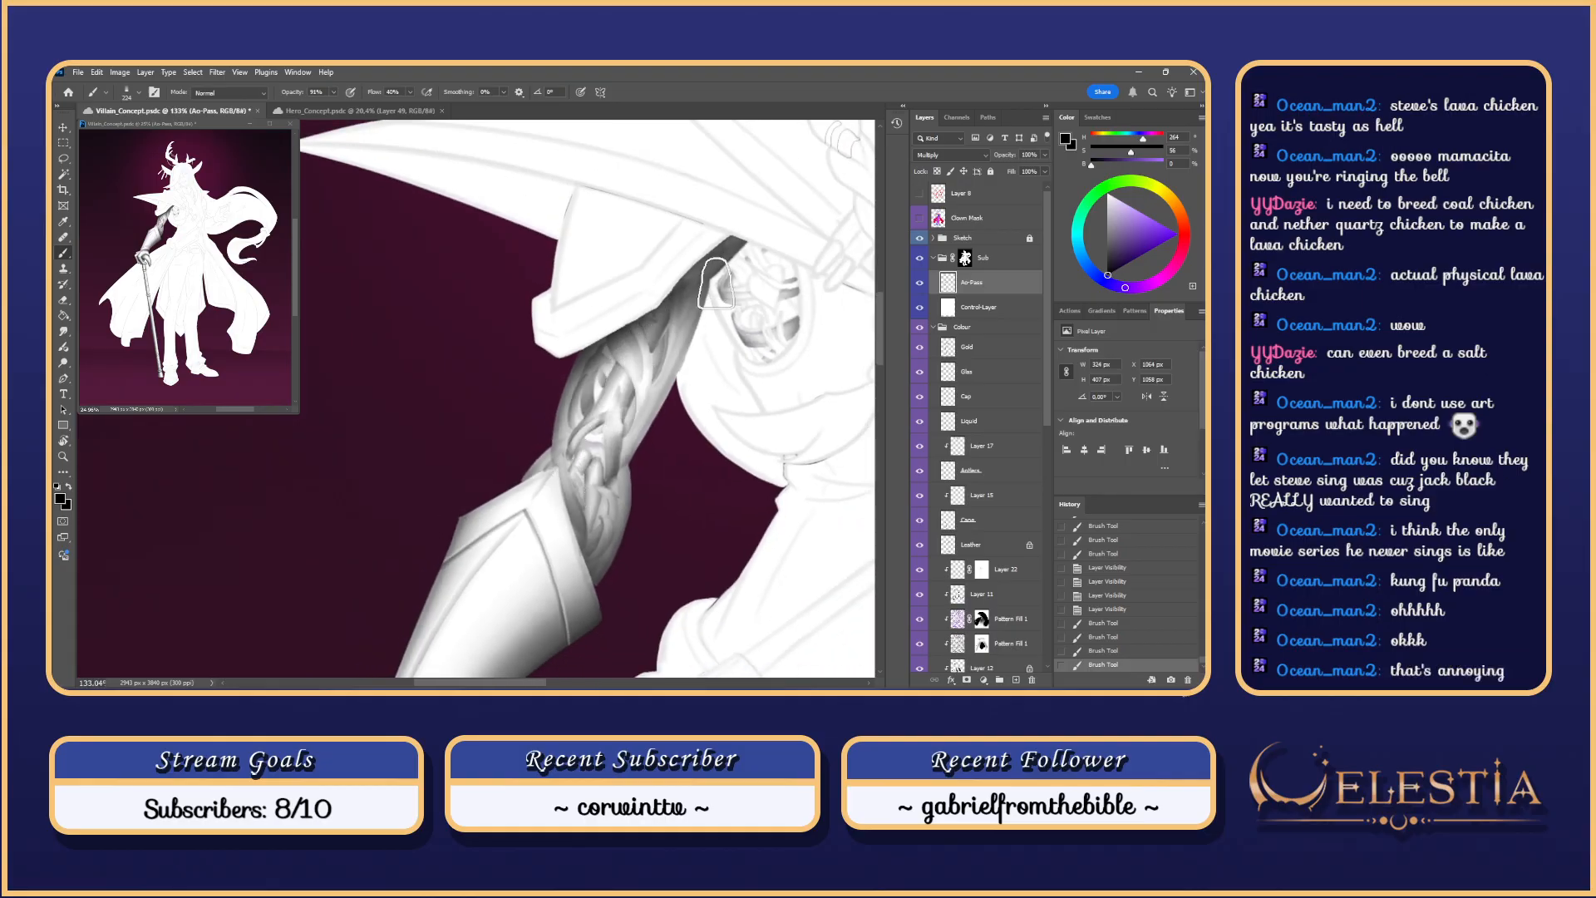
Step: Flip Control-Layer's visibility a few times, leave it hidden, then click the canvas
click(920, 311)
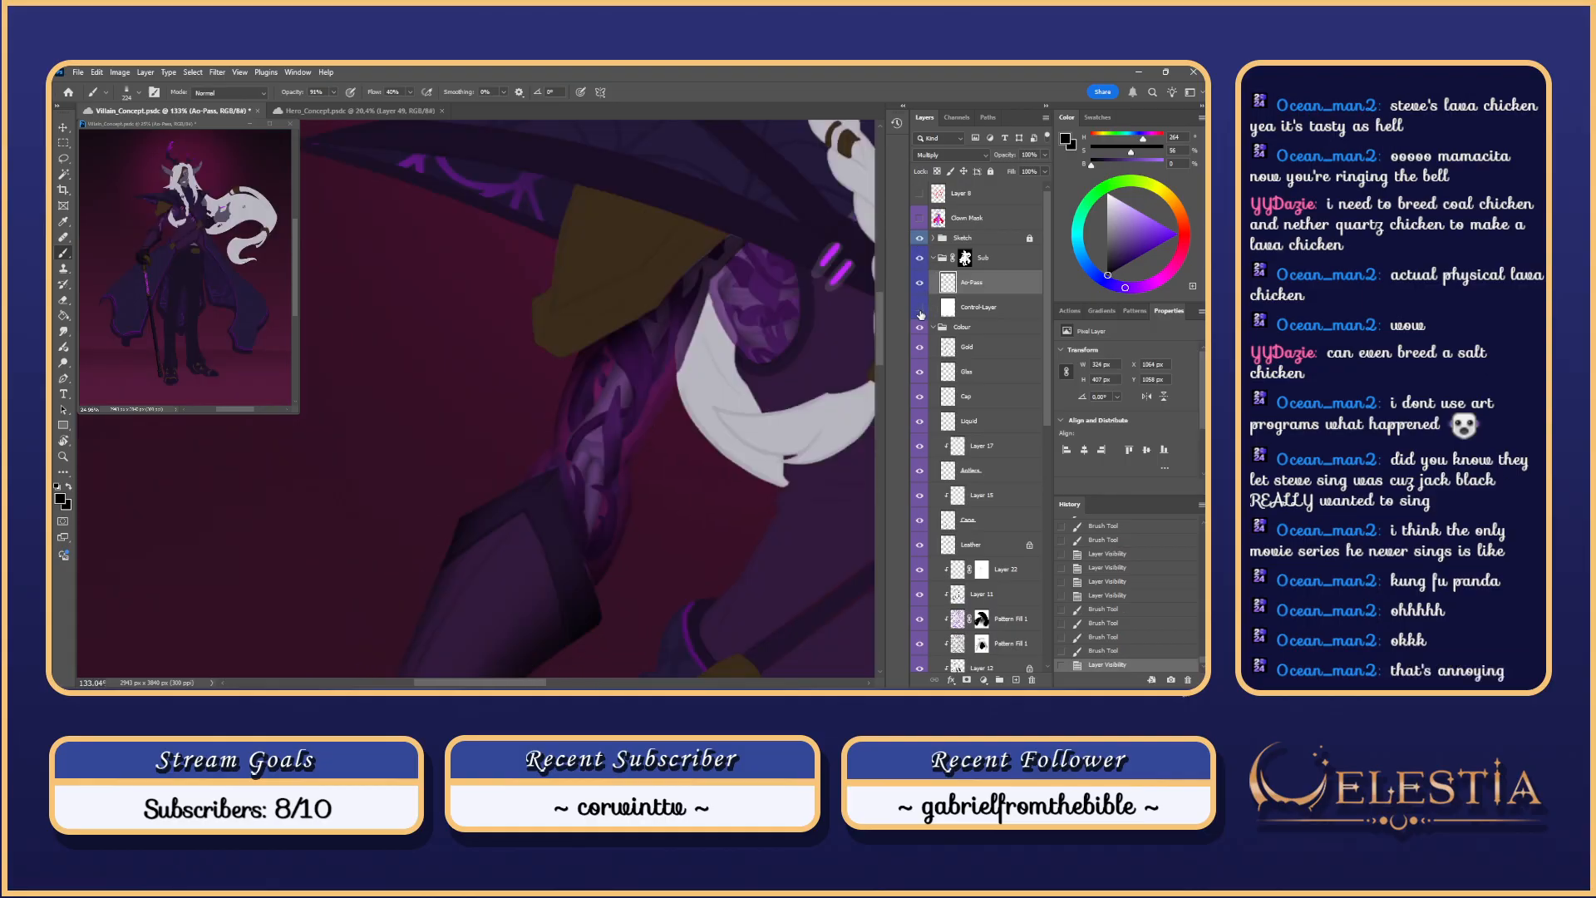
click(921, 312)
click(920, 312)
click(921, 310)
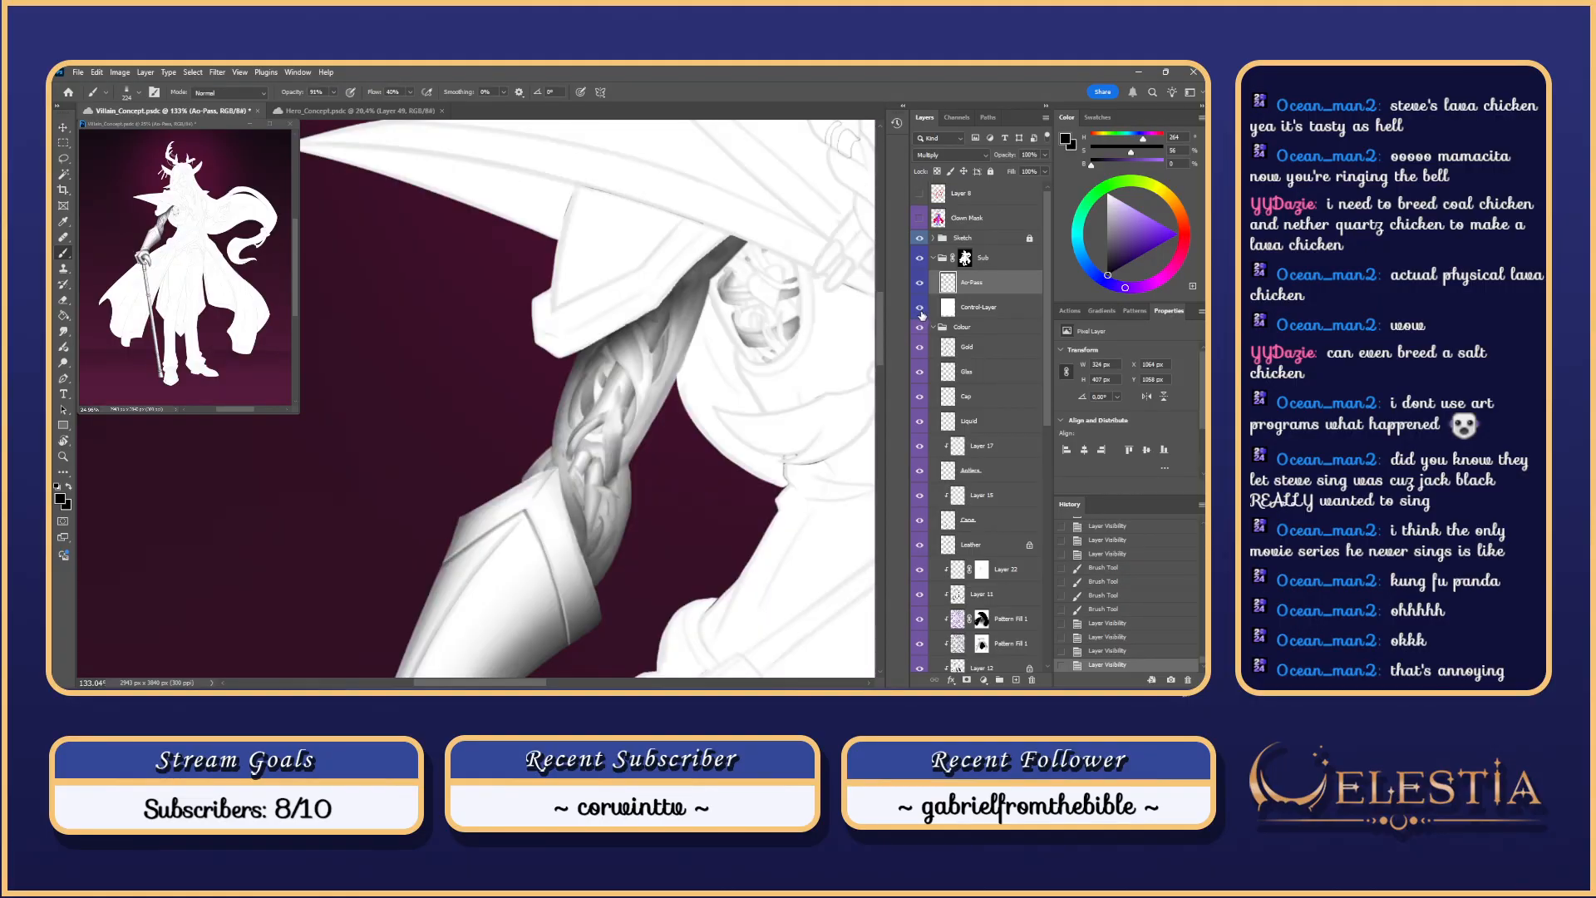
click(920, 311)
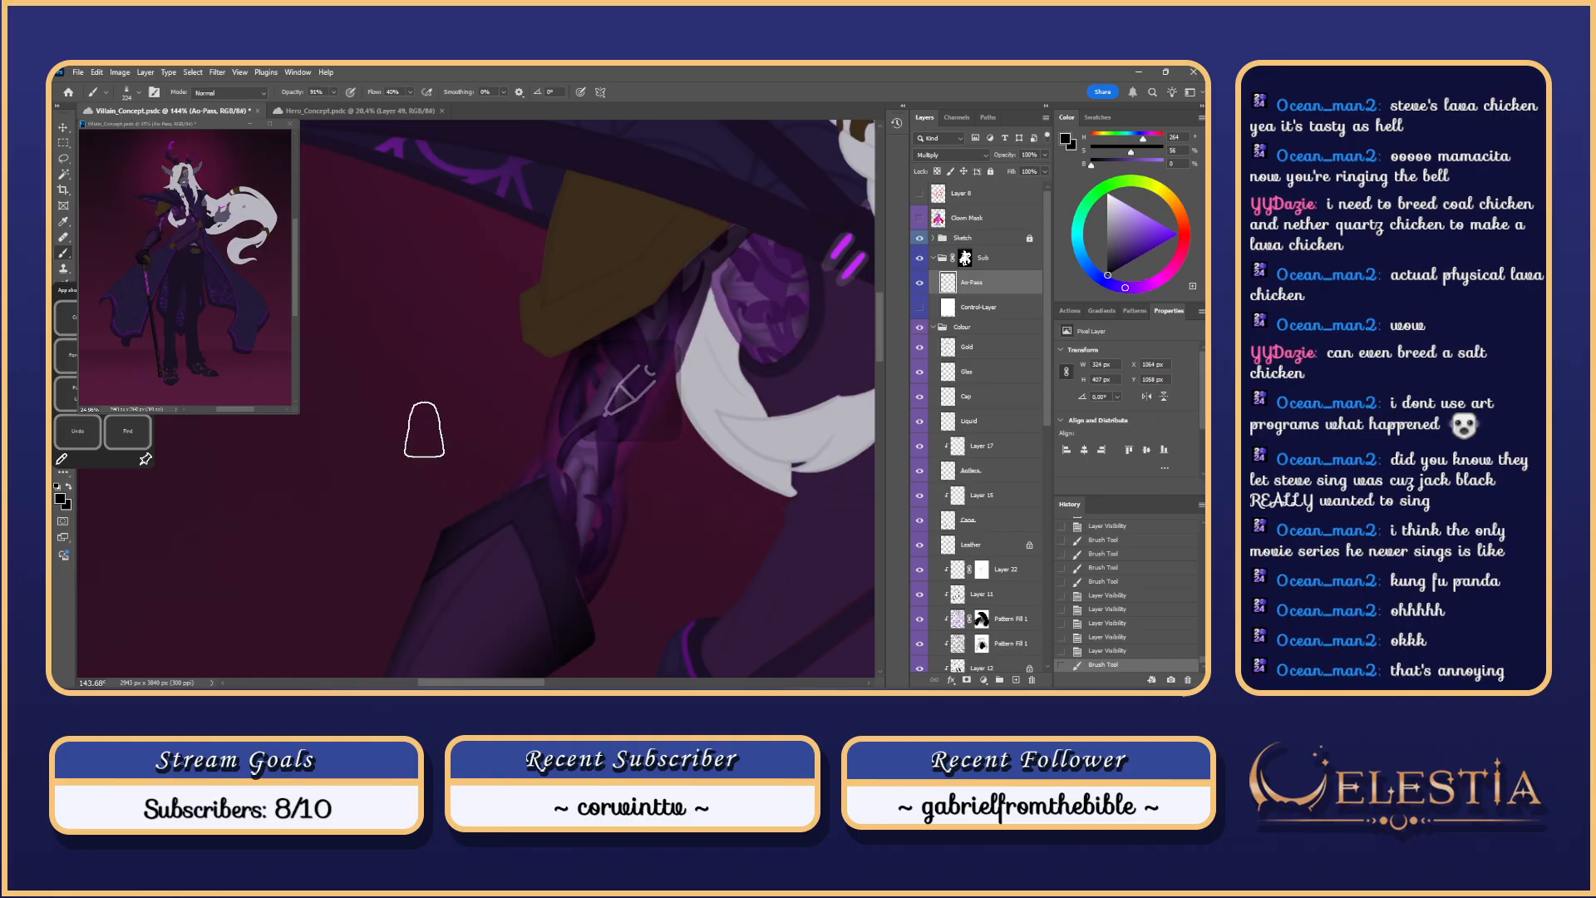
click(424, 430)
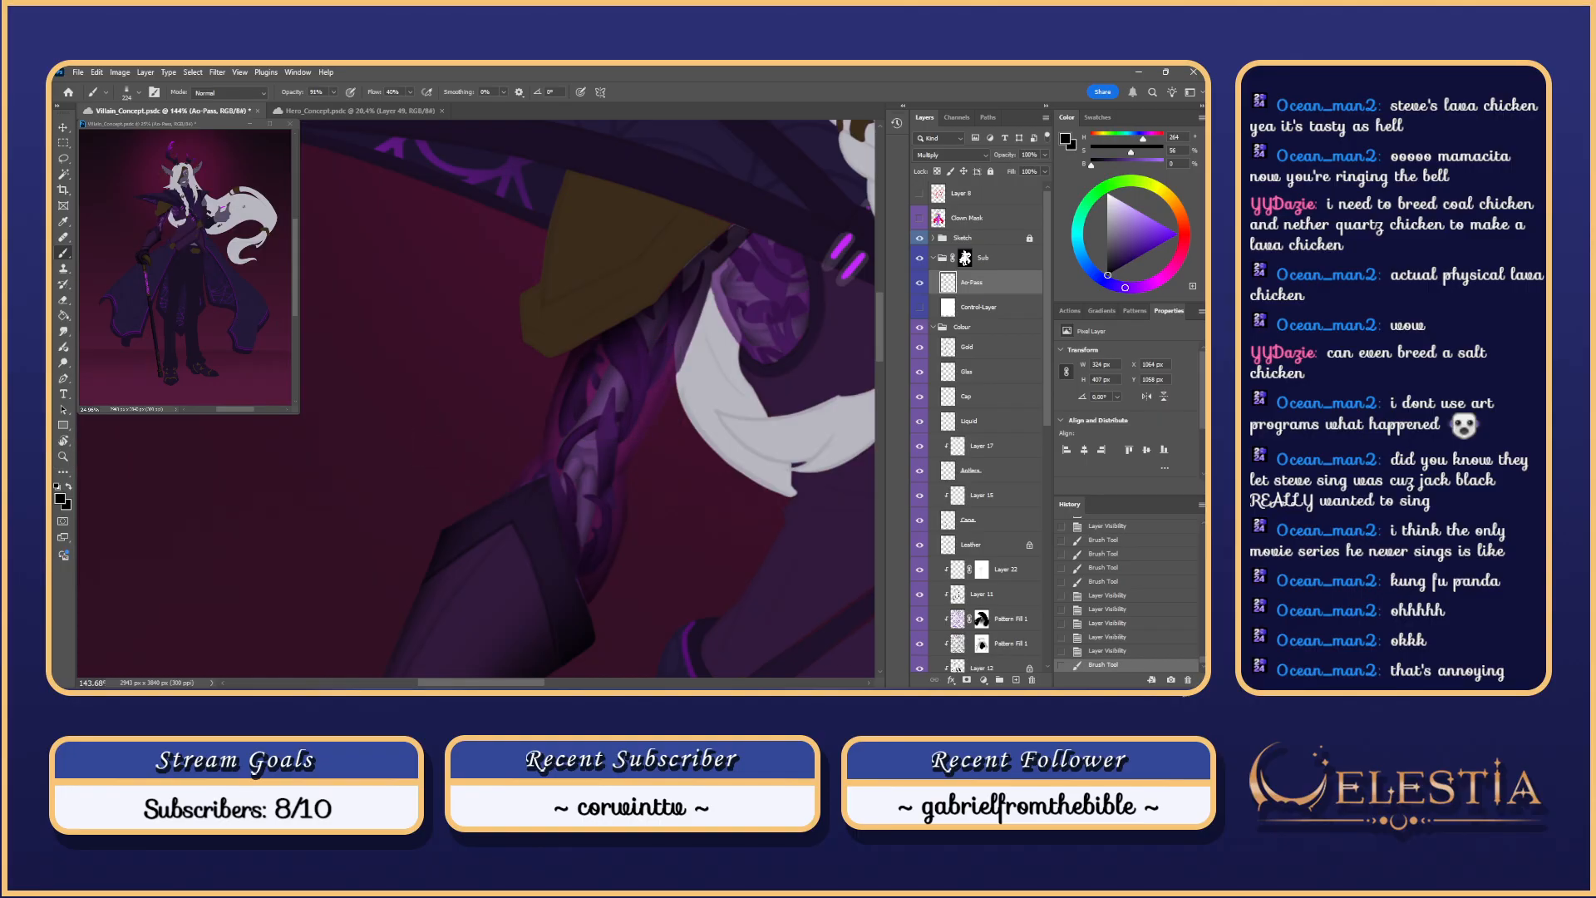
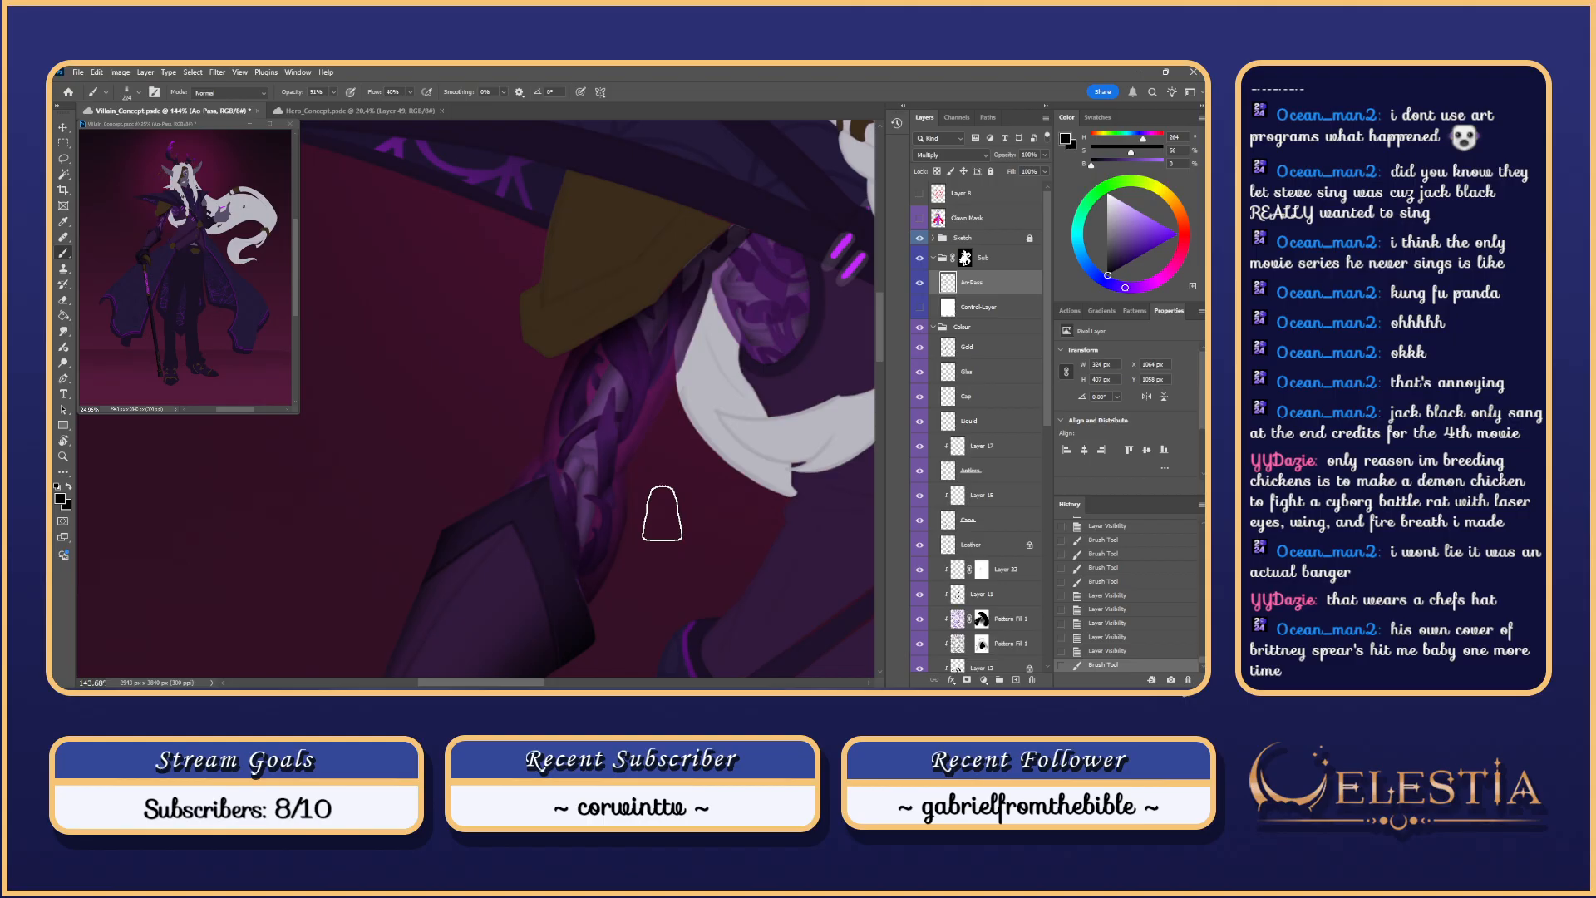
Step: Paint dark occlusion strokes near the shoulder on the Ao-Pass layer
drag(704, 295, 707, 294)
drag(765, 251, 734, 263)
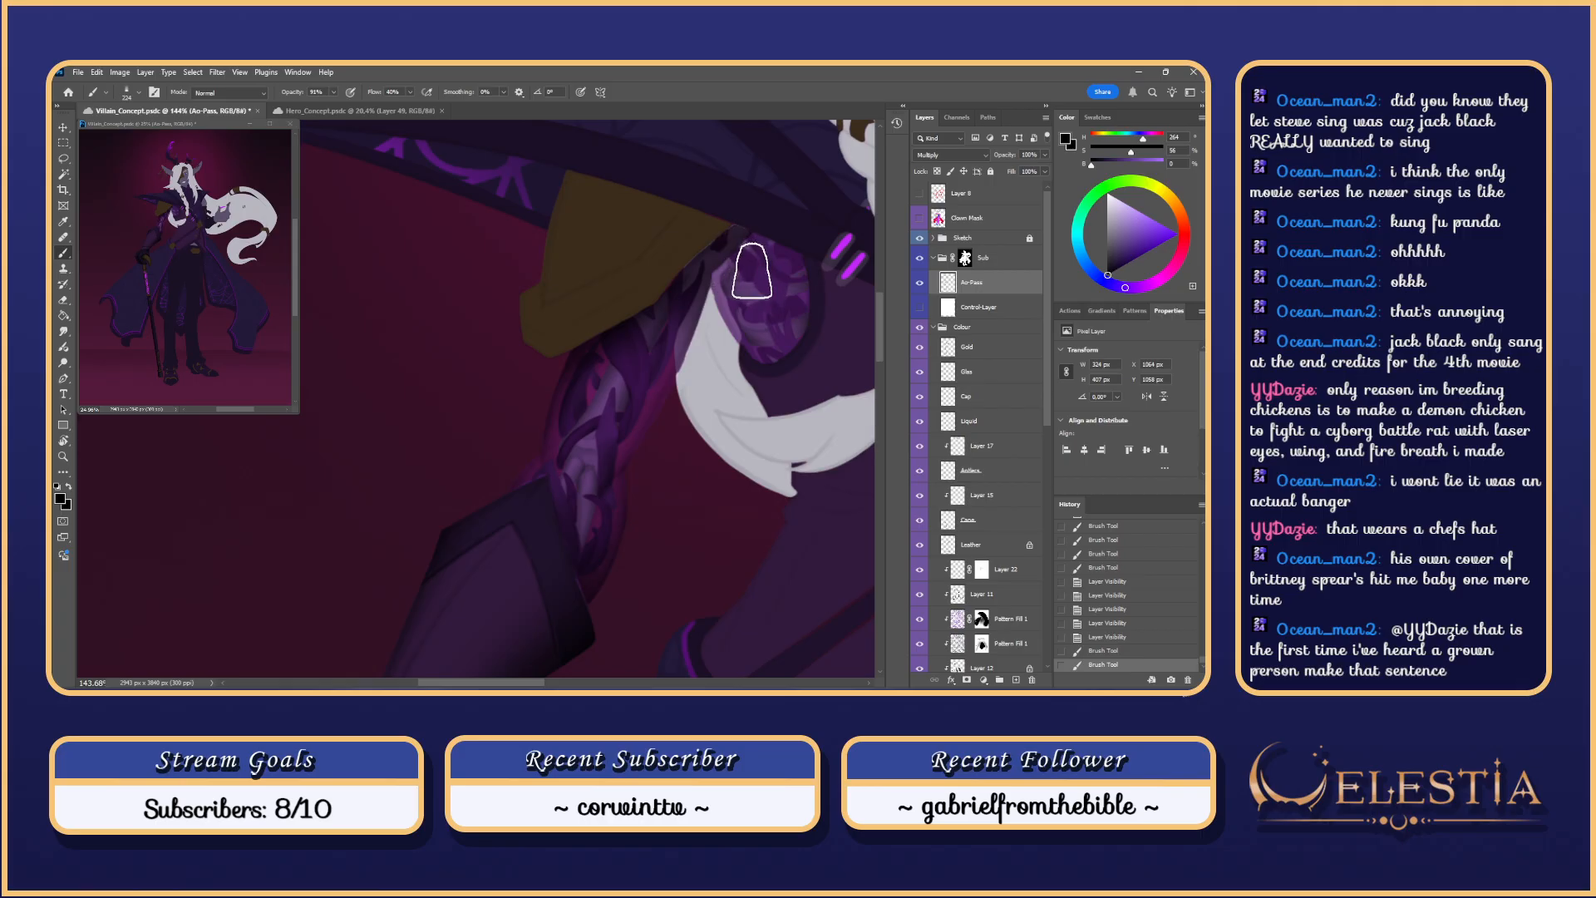
scroll(752, 269, down, 5)
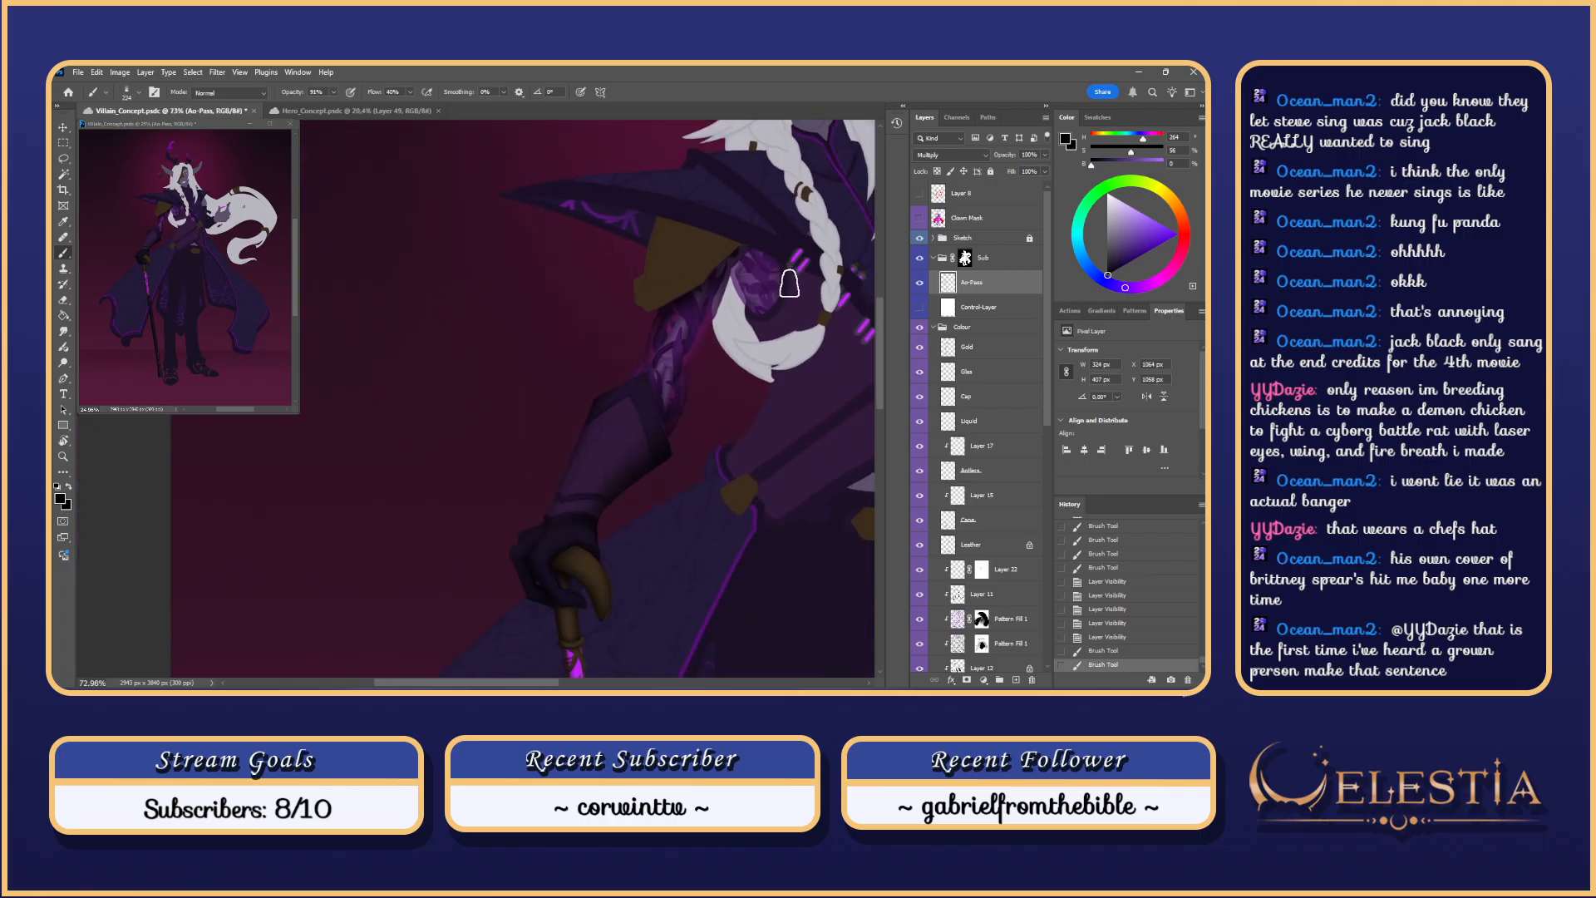
drag(789, 283, 632, 300)
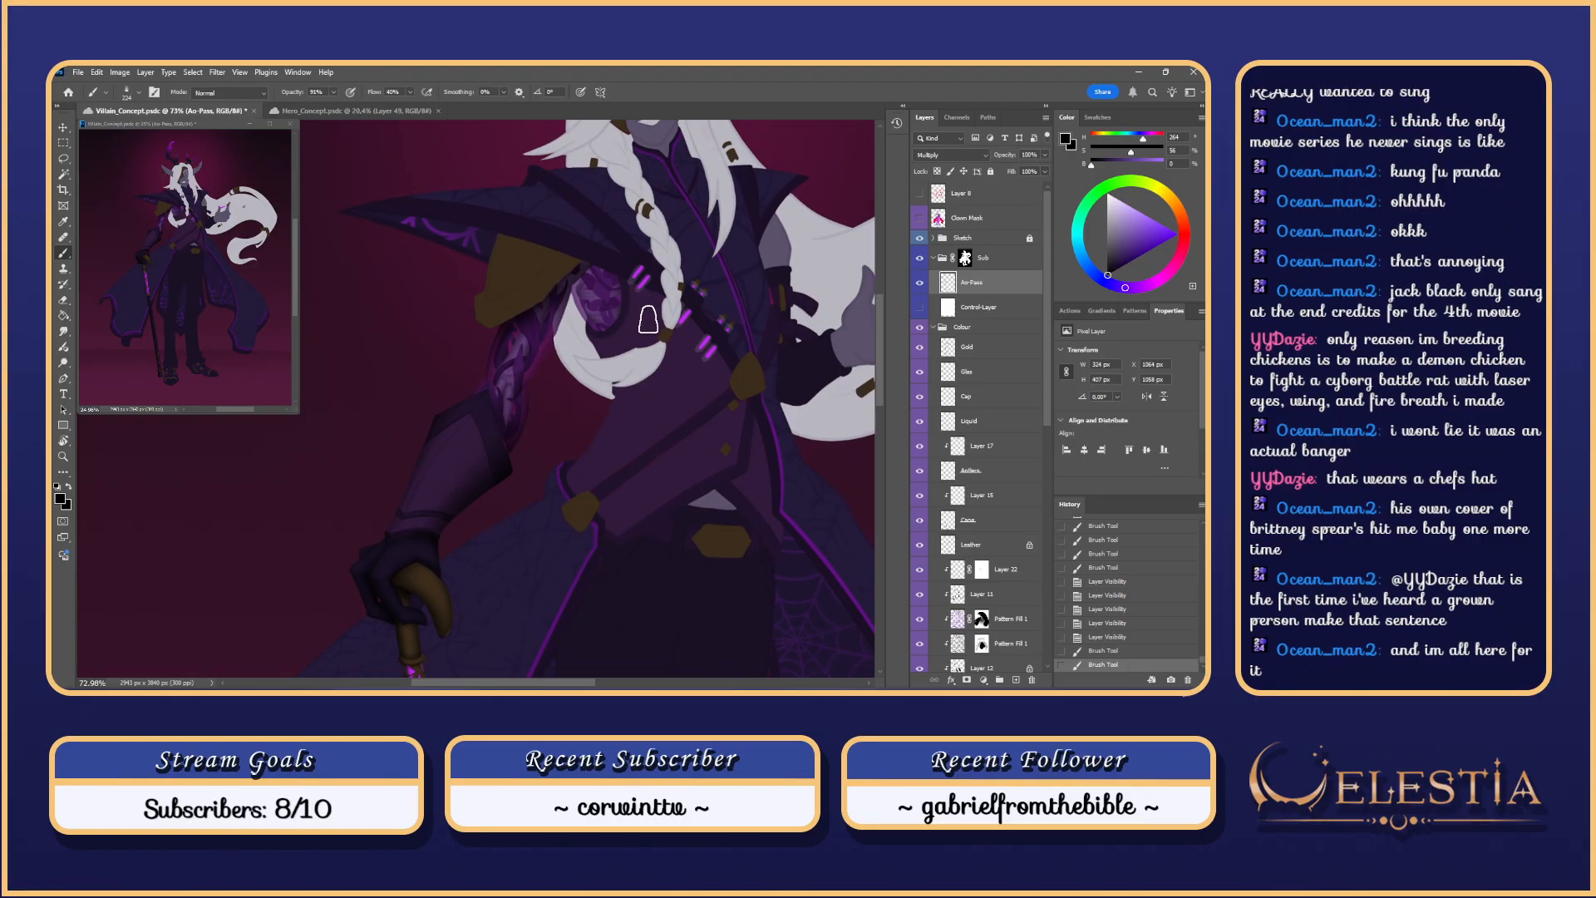
Step: Zoom in on the shoulder, undo a stray stroke, then zoom back out to the full figure
drag(649, 319, 713, 277)
drag(606, 255, 668, 313)
mouse_move(619, 374)
mouse_down()
mouse_move(642, 366)
mouse_move(579, 348)
mouse_move(651, 344)
mouse_move(619, 351)
mouse_move(622, 380)
mouse_move(595, 381)
mouse_move(660, 378)
mouse_move(606, 371)
mouse_move(654, 397)
mouse_up()
key(ctrl+z)
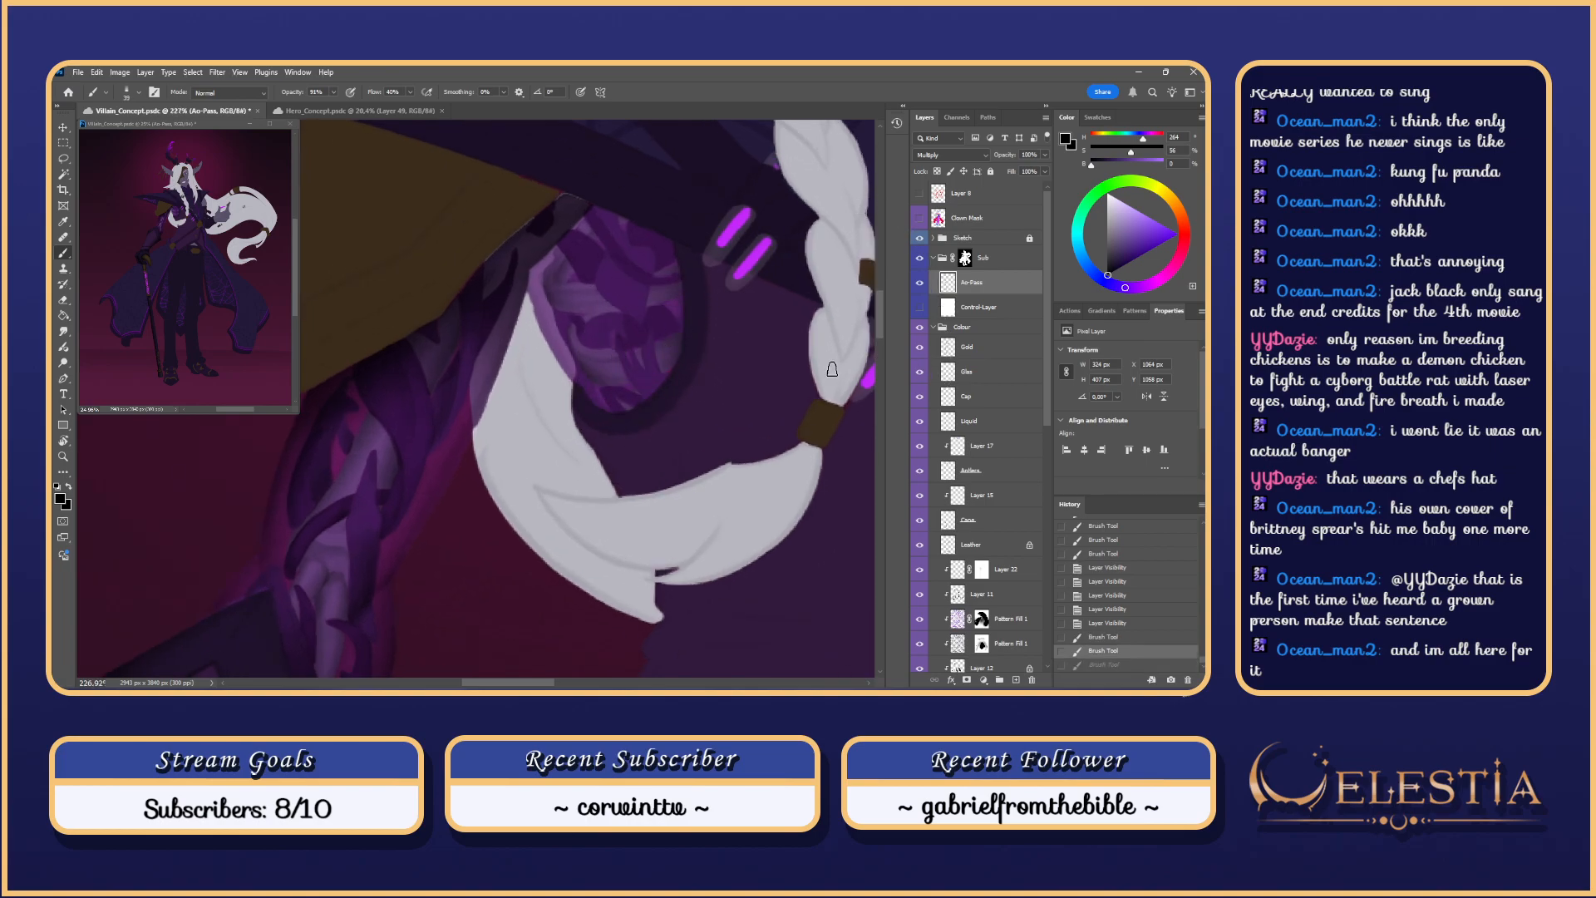
drag(831, 370, 690, 378)
drag(816, 594, 645, 492)
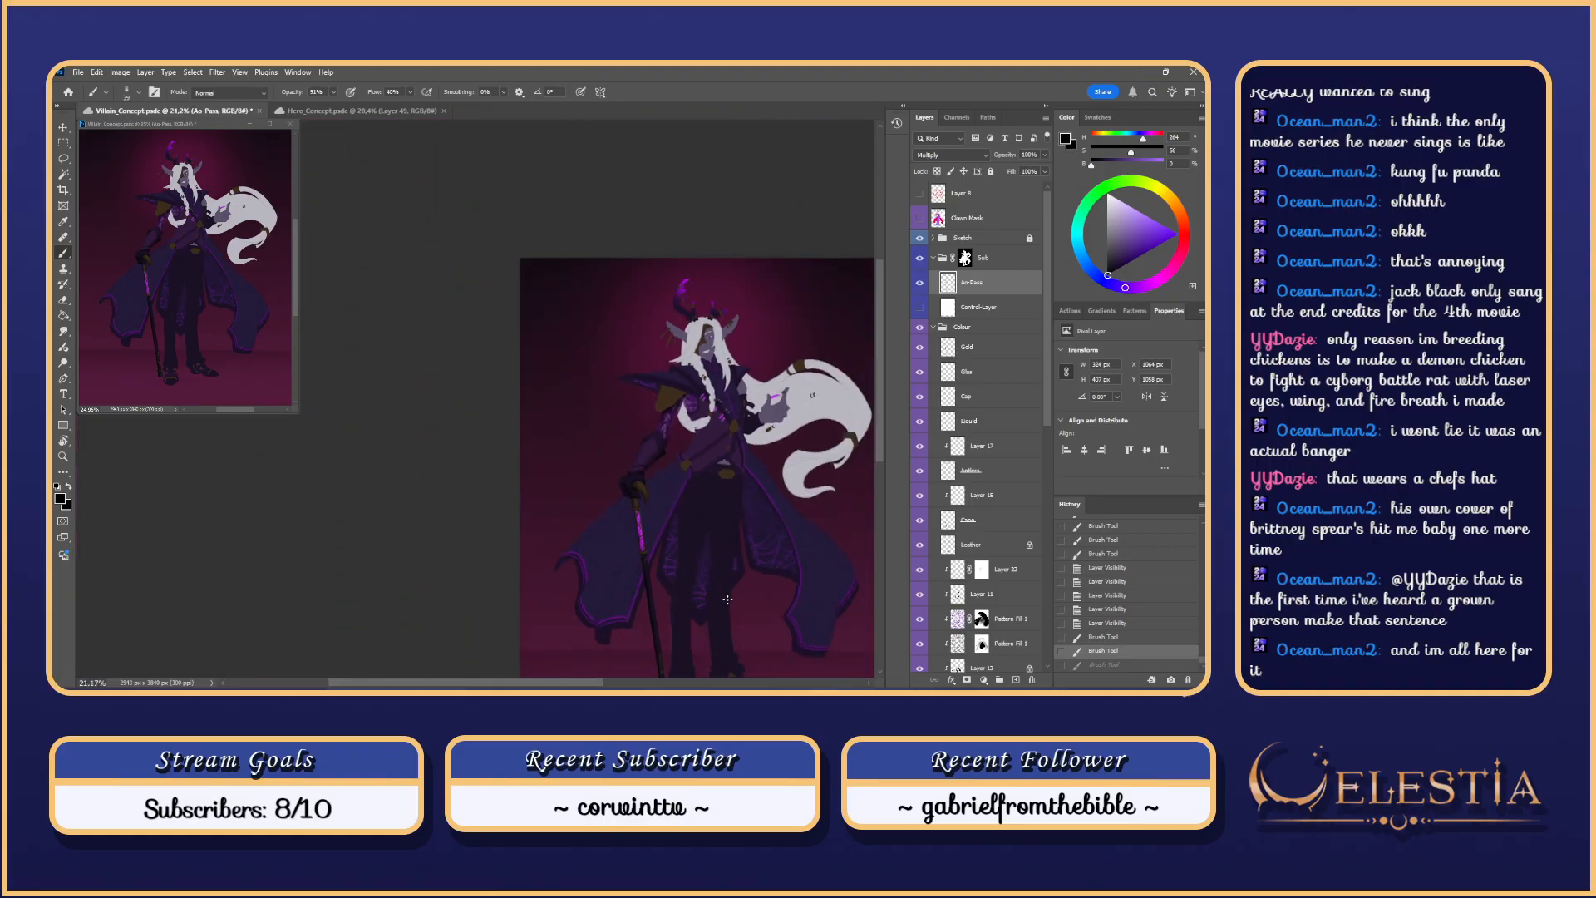
scroll(730, 535, up, 5)
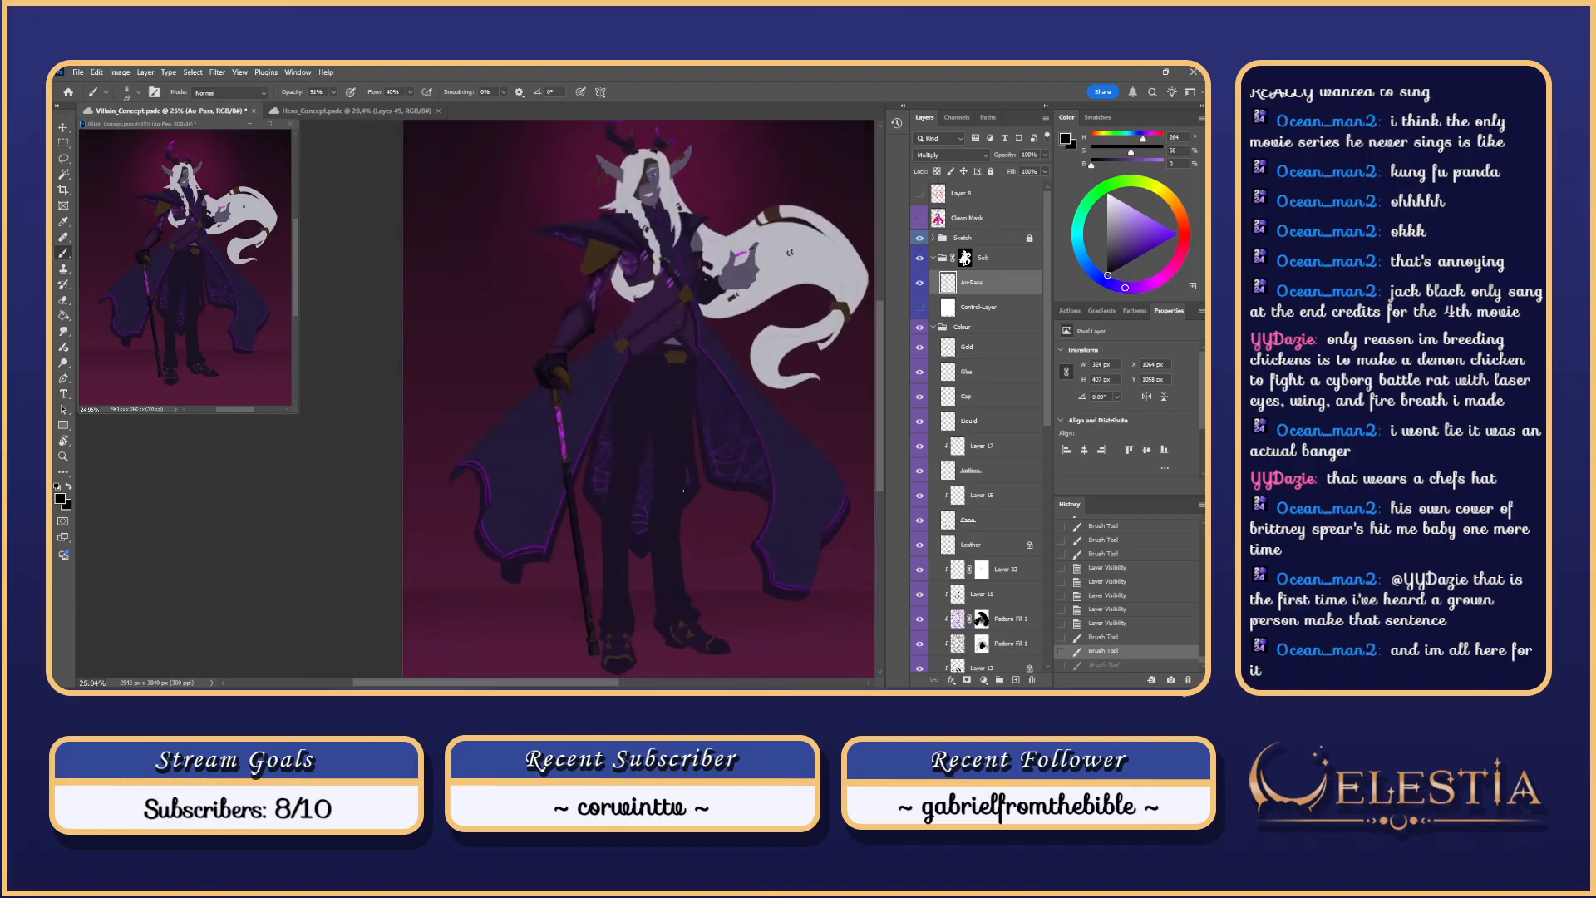
scroll(684, 490, down, 3)
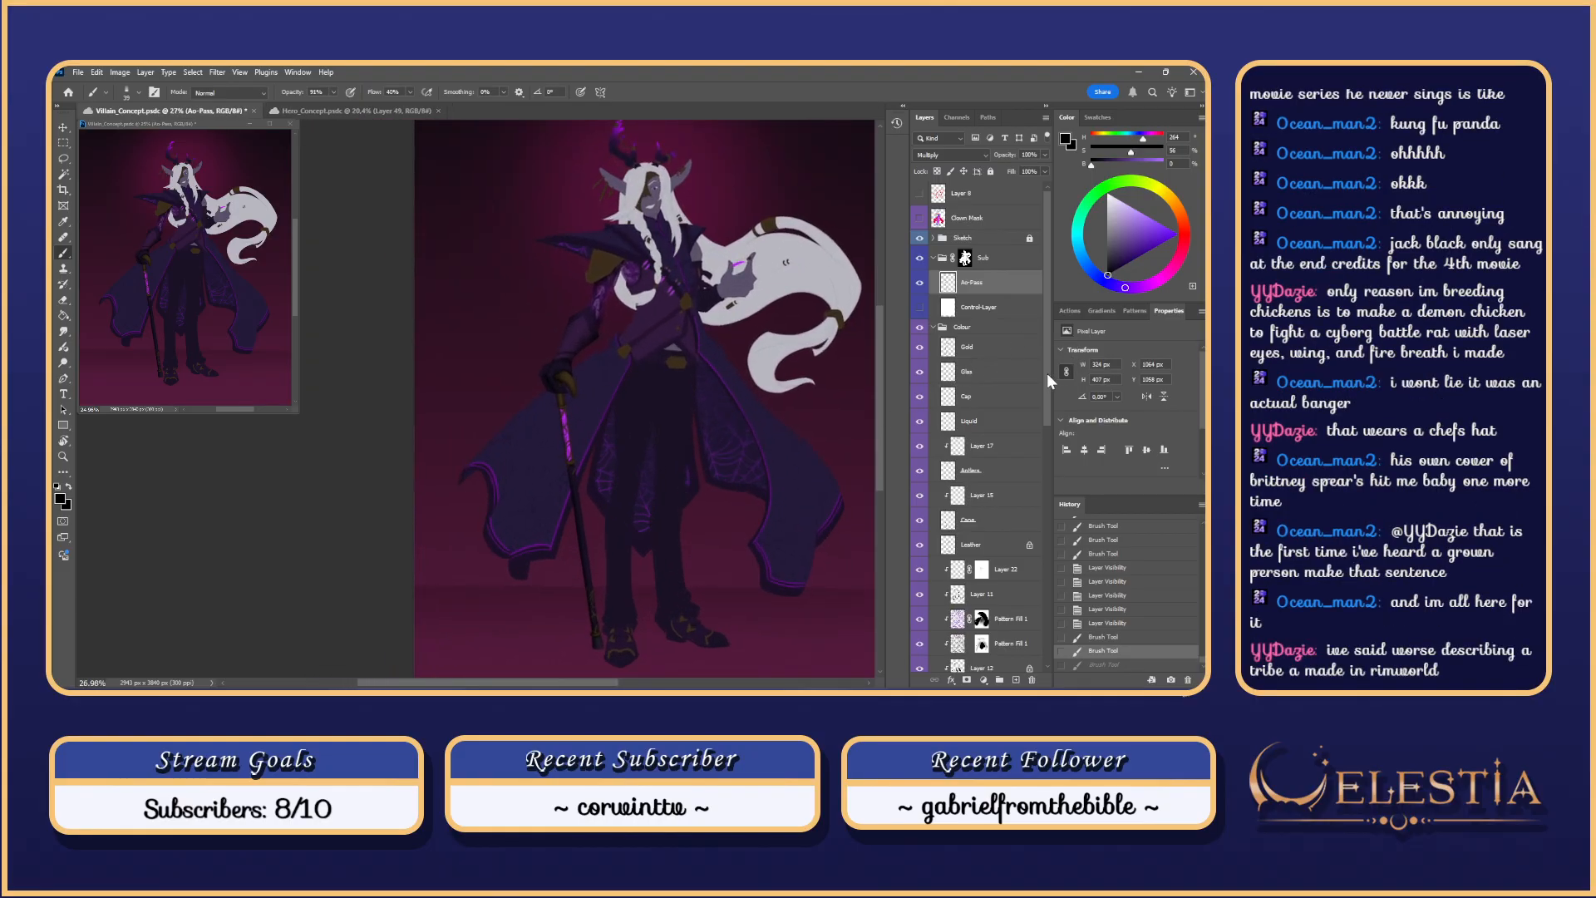
scroll(1049, 383, down, 1)
scroll(1050, 372, up, 1)
scroll(655, 311, up, 4)
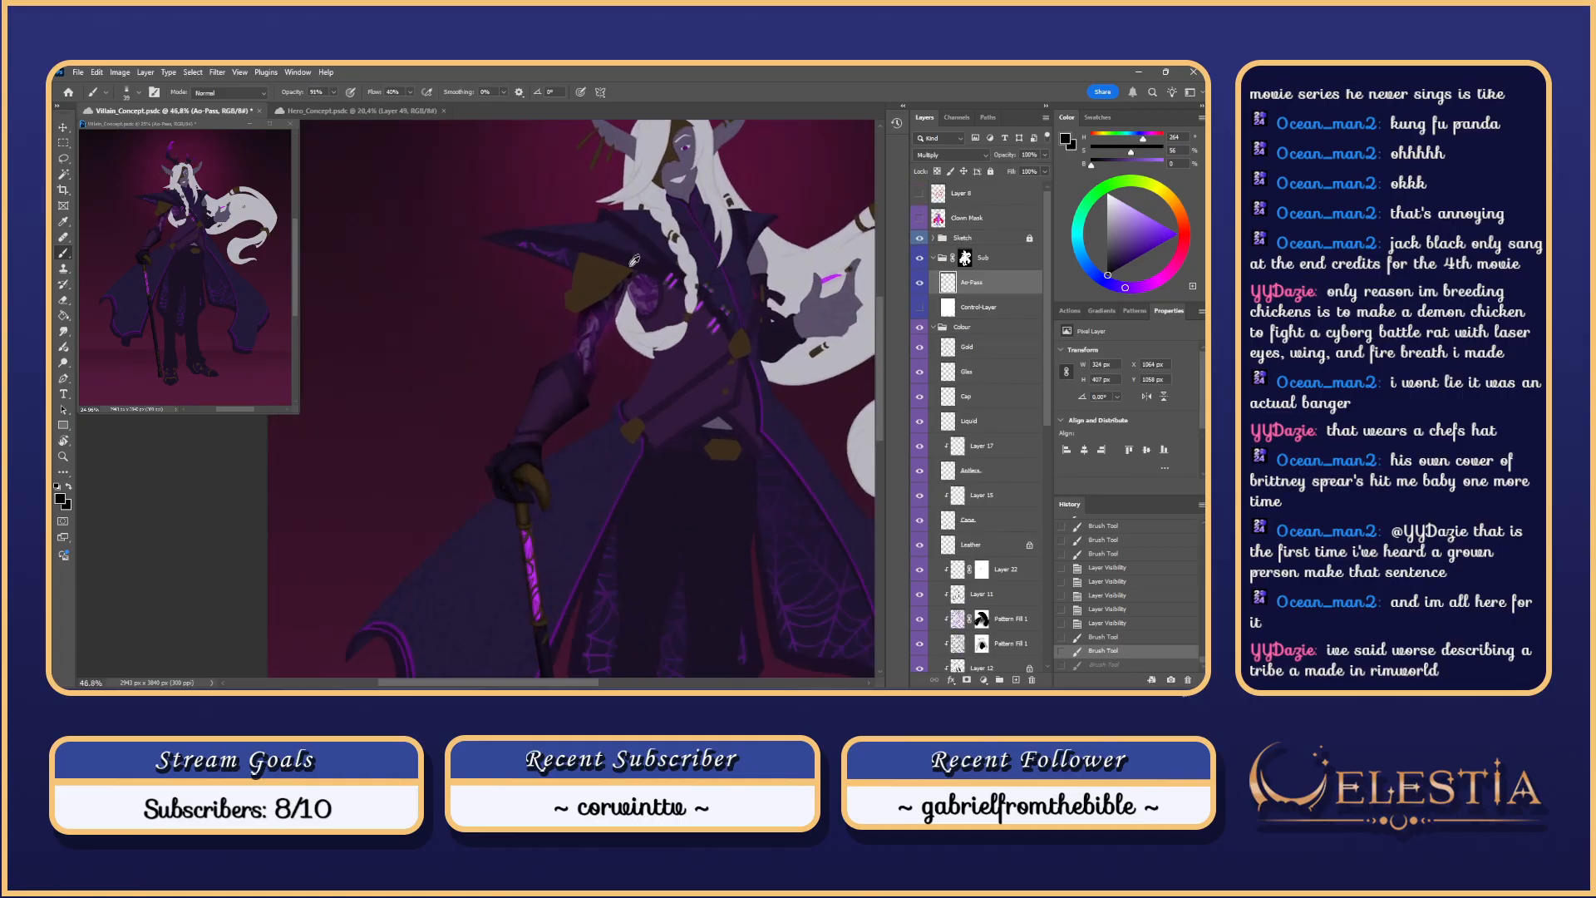
Step: Clear the selection and Magic Wand the arm on the Clown Mask layer
click(965, 258)
key(w)
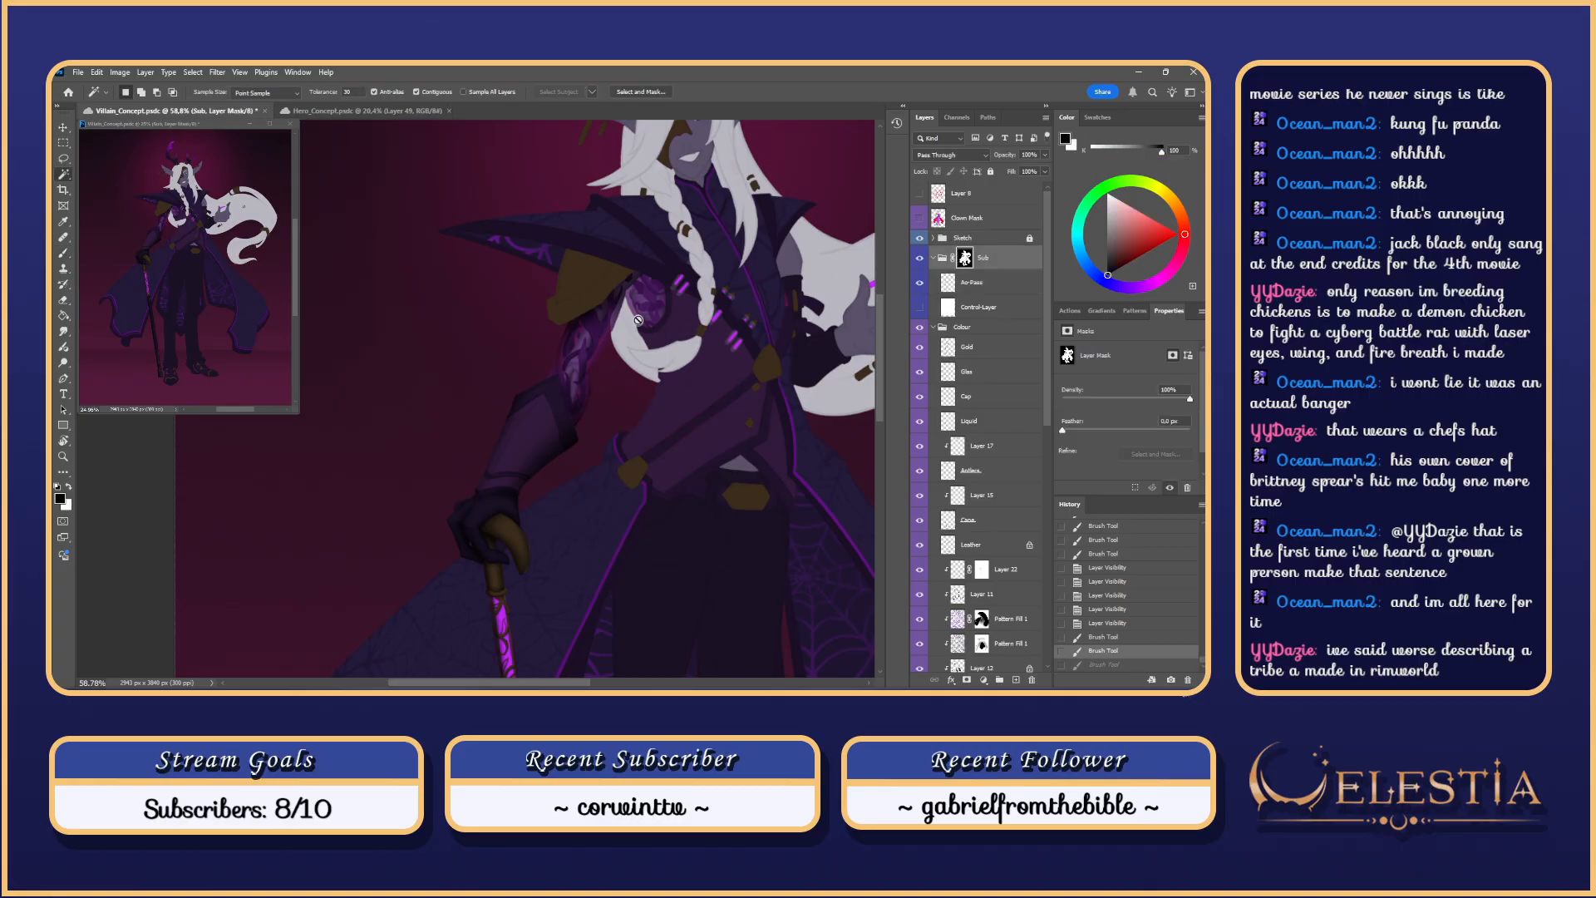
key(ctrl+d)
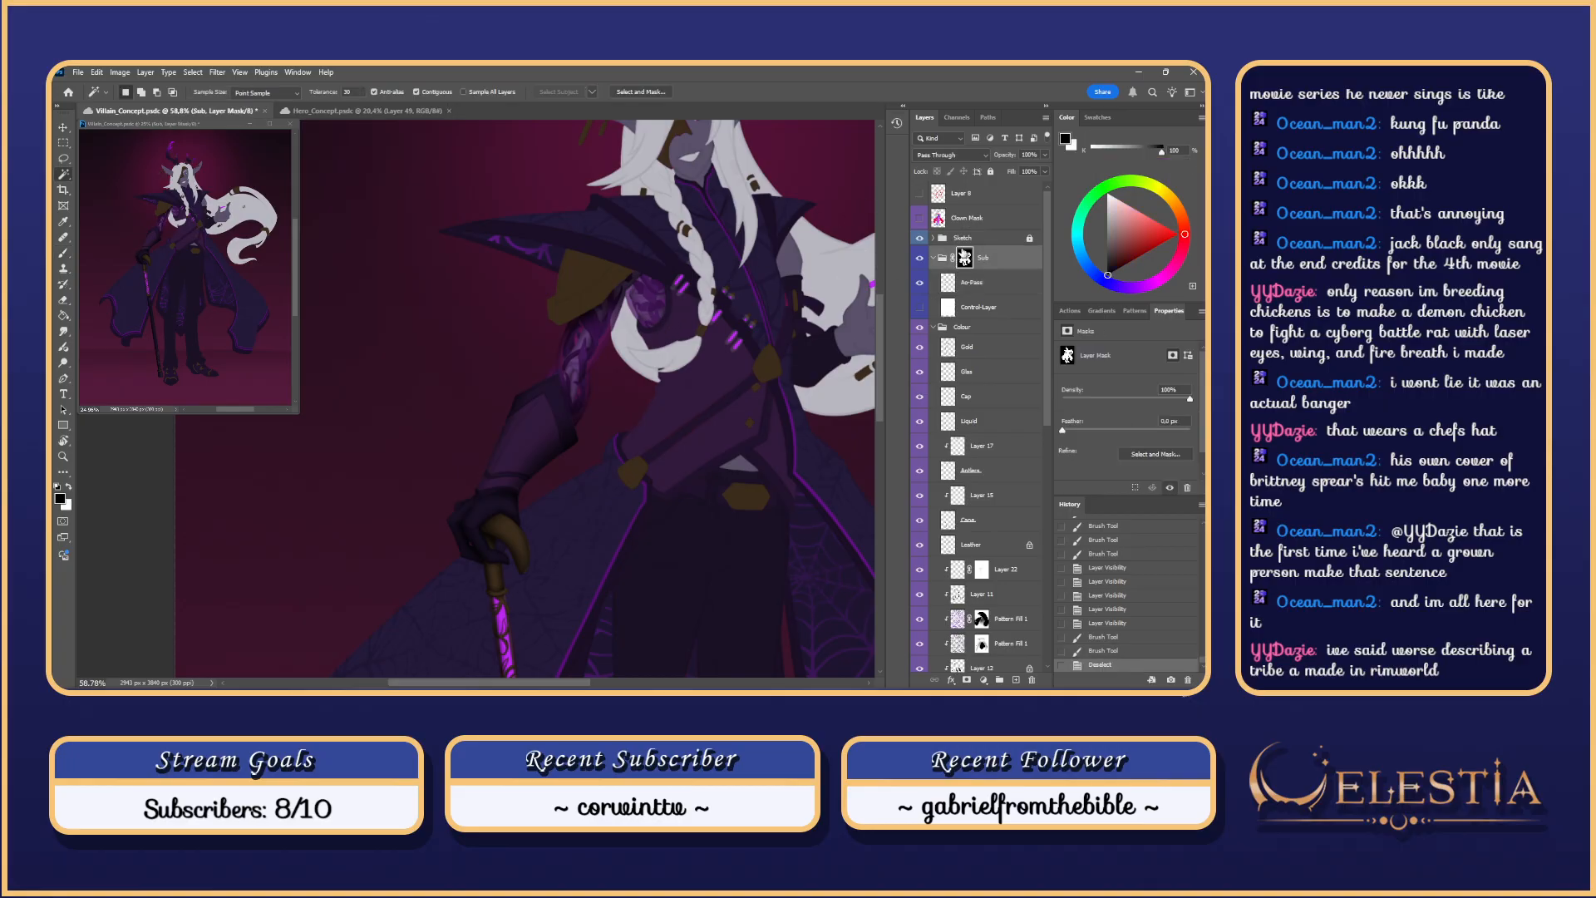
click(948, 221)
click(649, 299)
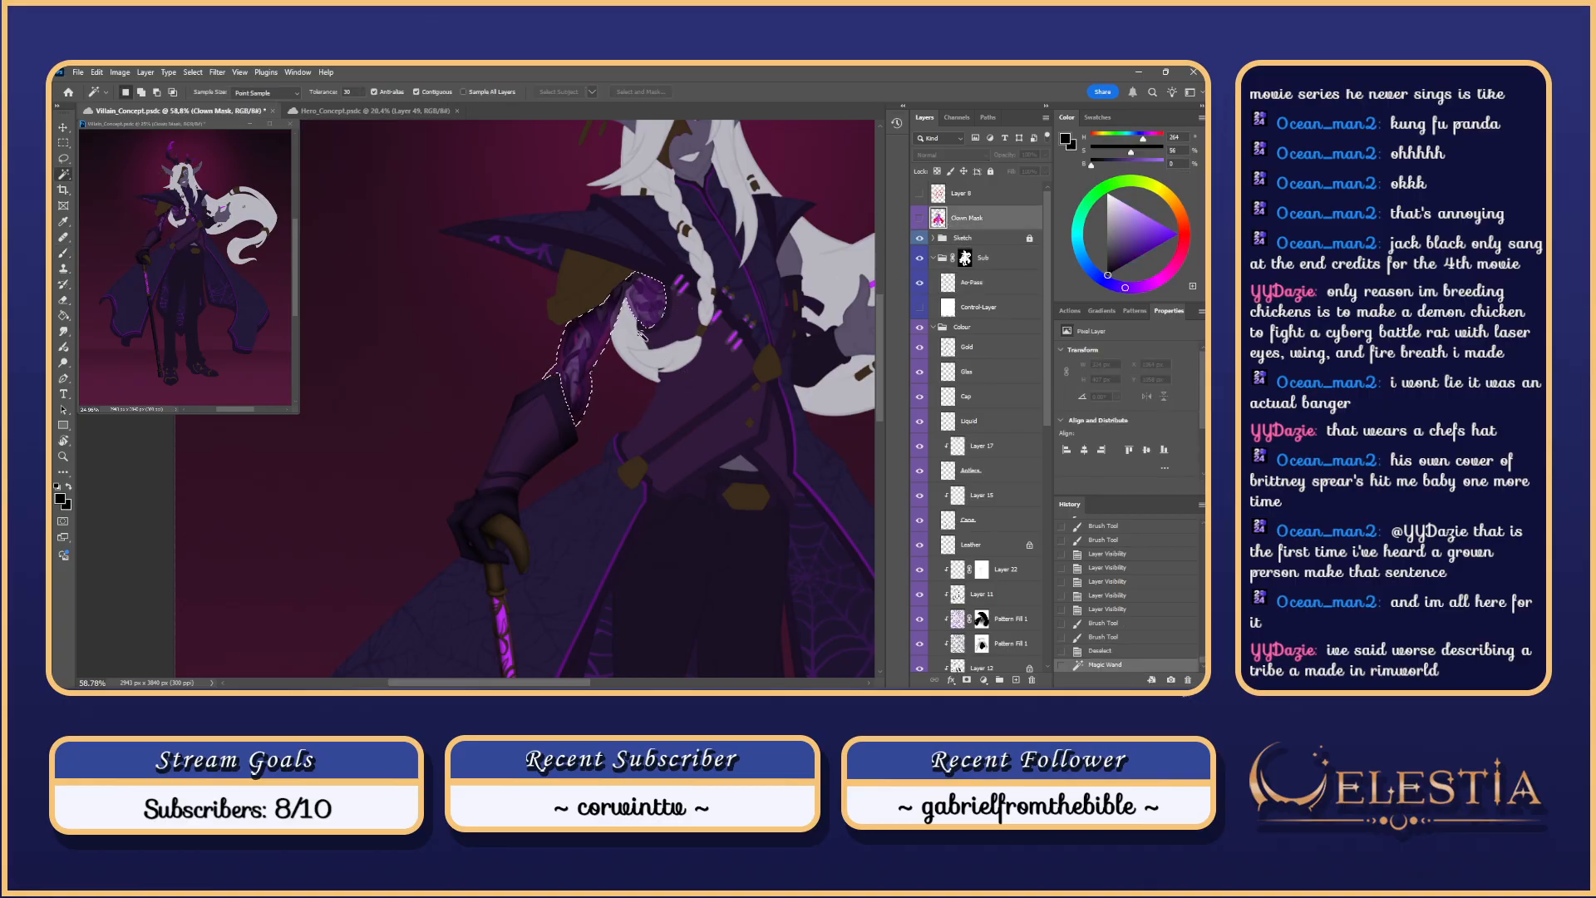
Step: Lasso away the lower arm and add the shoulder plate's top edge to the selection
key(l)
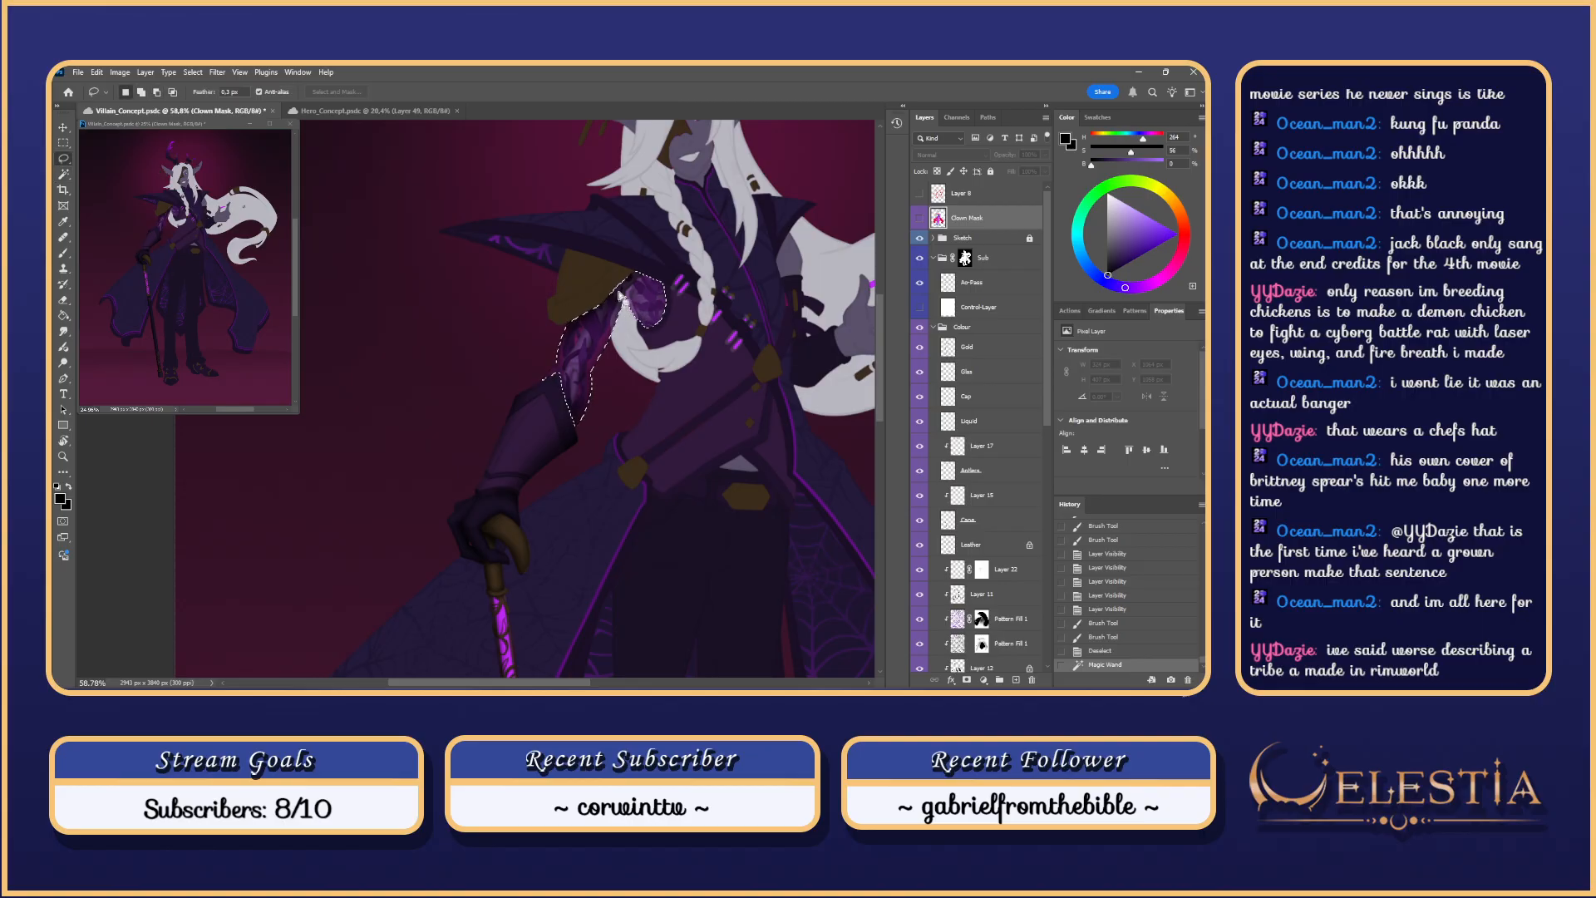
scroll(632, 313, up, 3)
scroll(621, 305, up, 1)
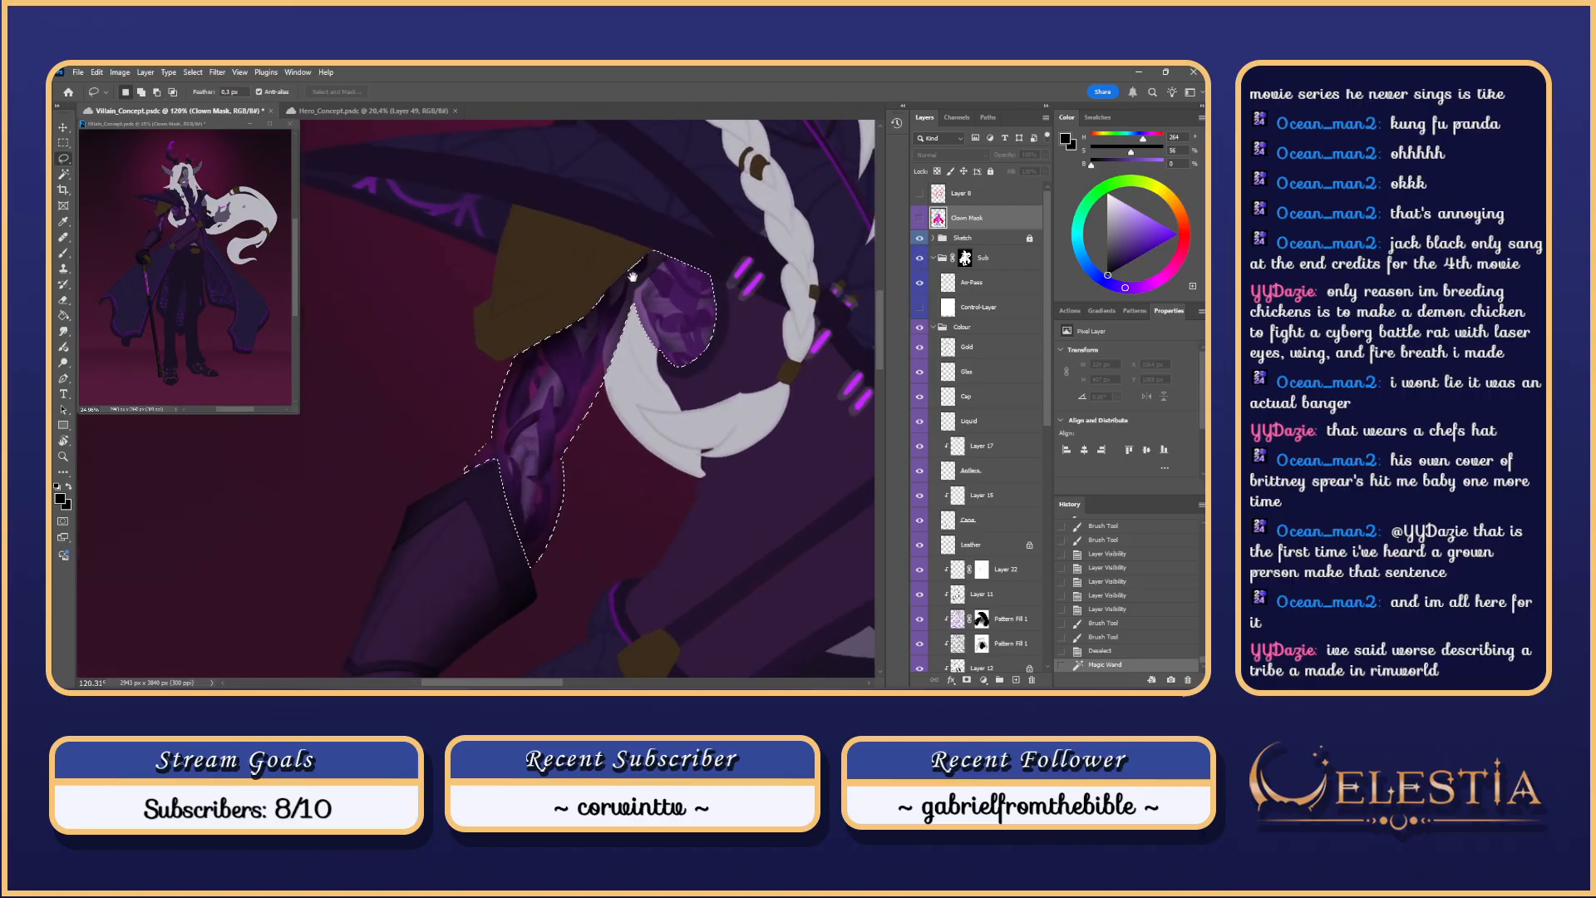
drag(630, 274, 637, 317)
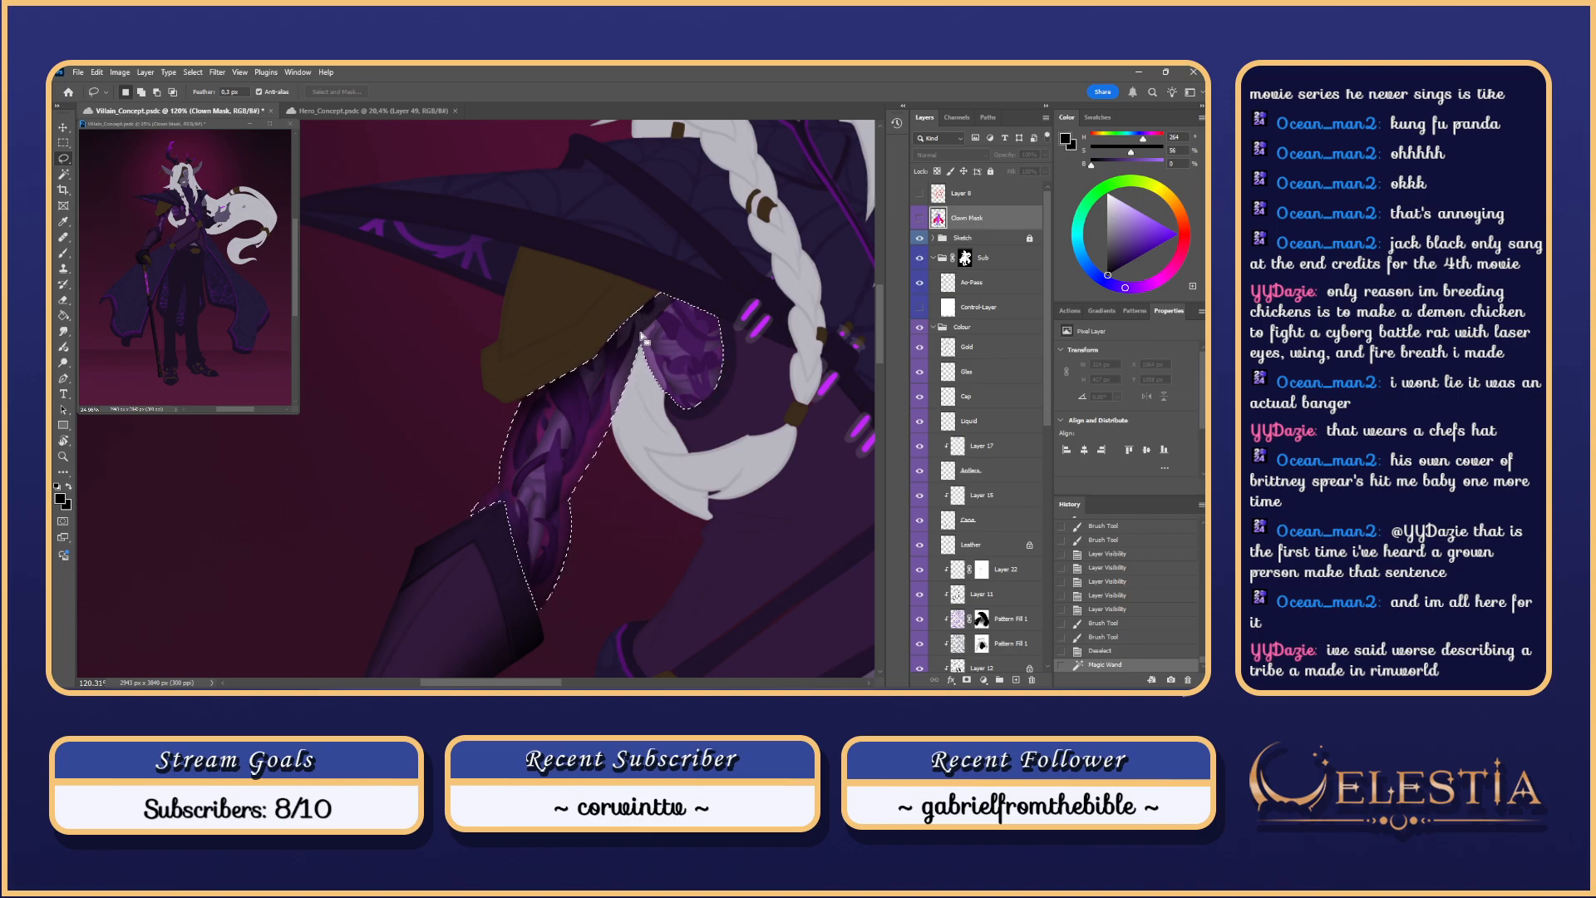
key(alt)
mouse_move(682, 307)
mouse_down()
mouse_move(475, 408)
mouse_move(494, 600)
mouse_move(593, 575)
mouse_move(632, 350)
mouse_up()
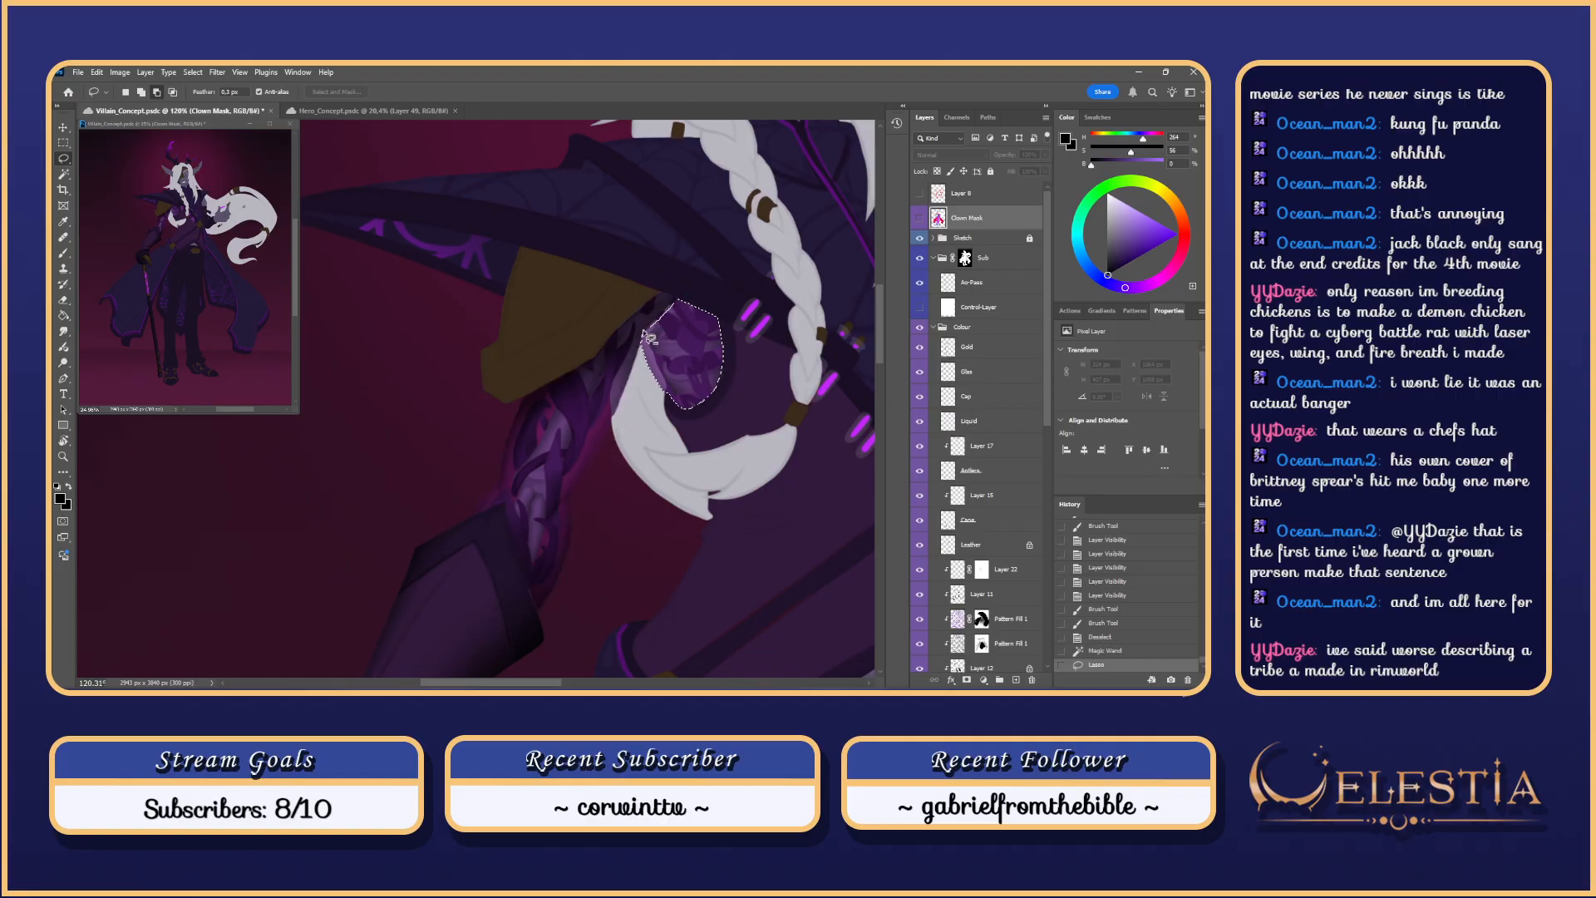
key(shift)
drag(680, 306, 652, 339)
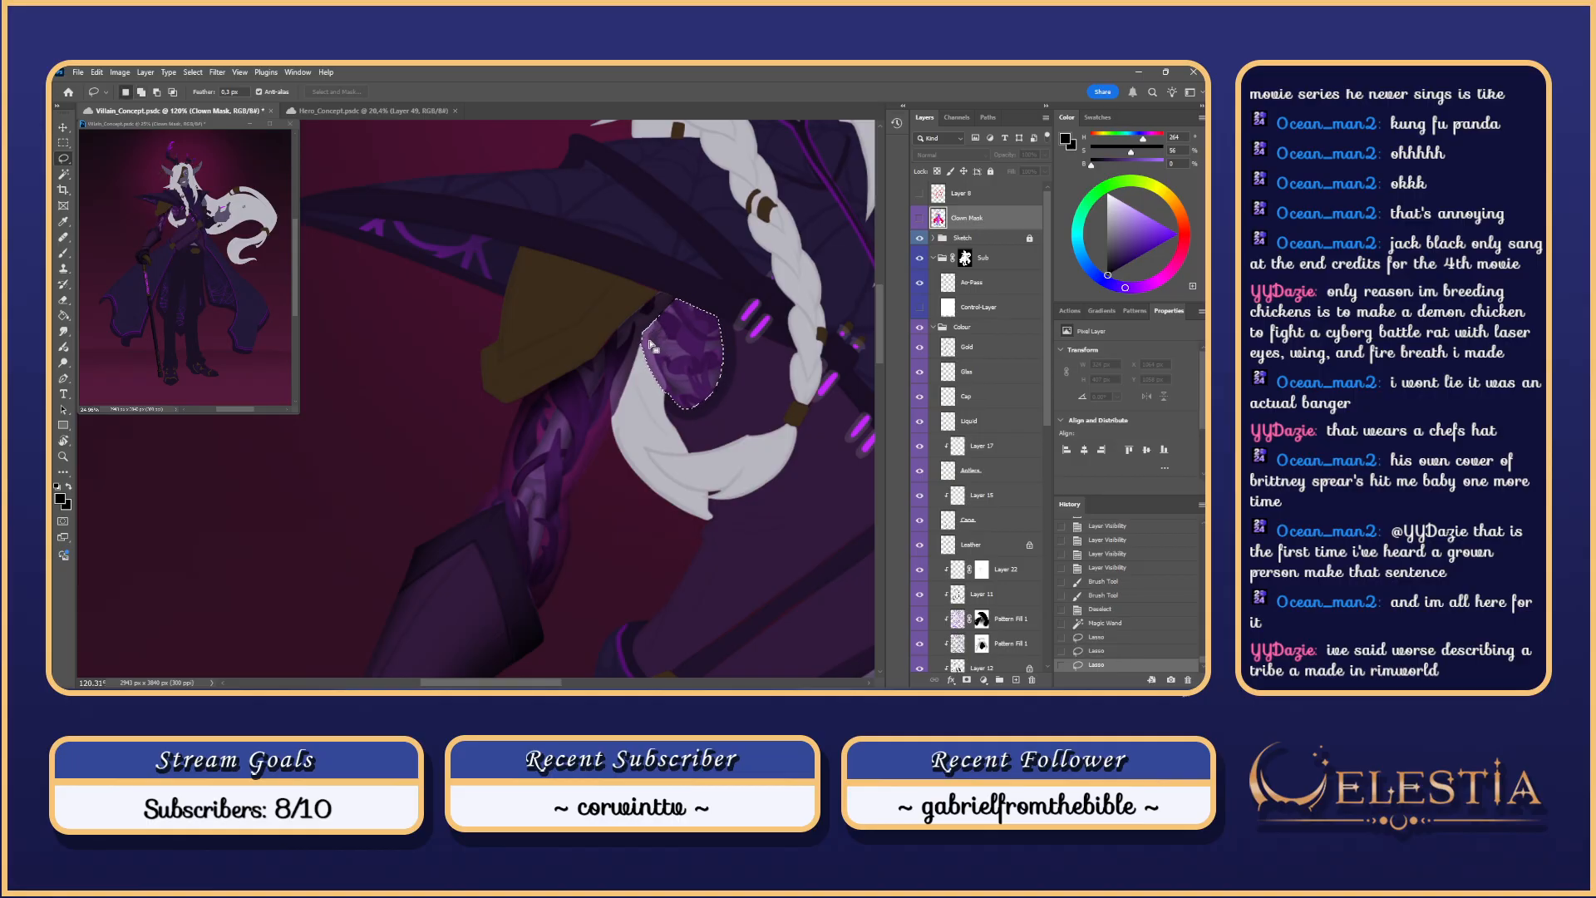
scroll(646, 344, down, 6)
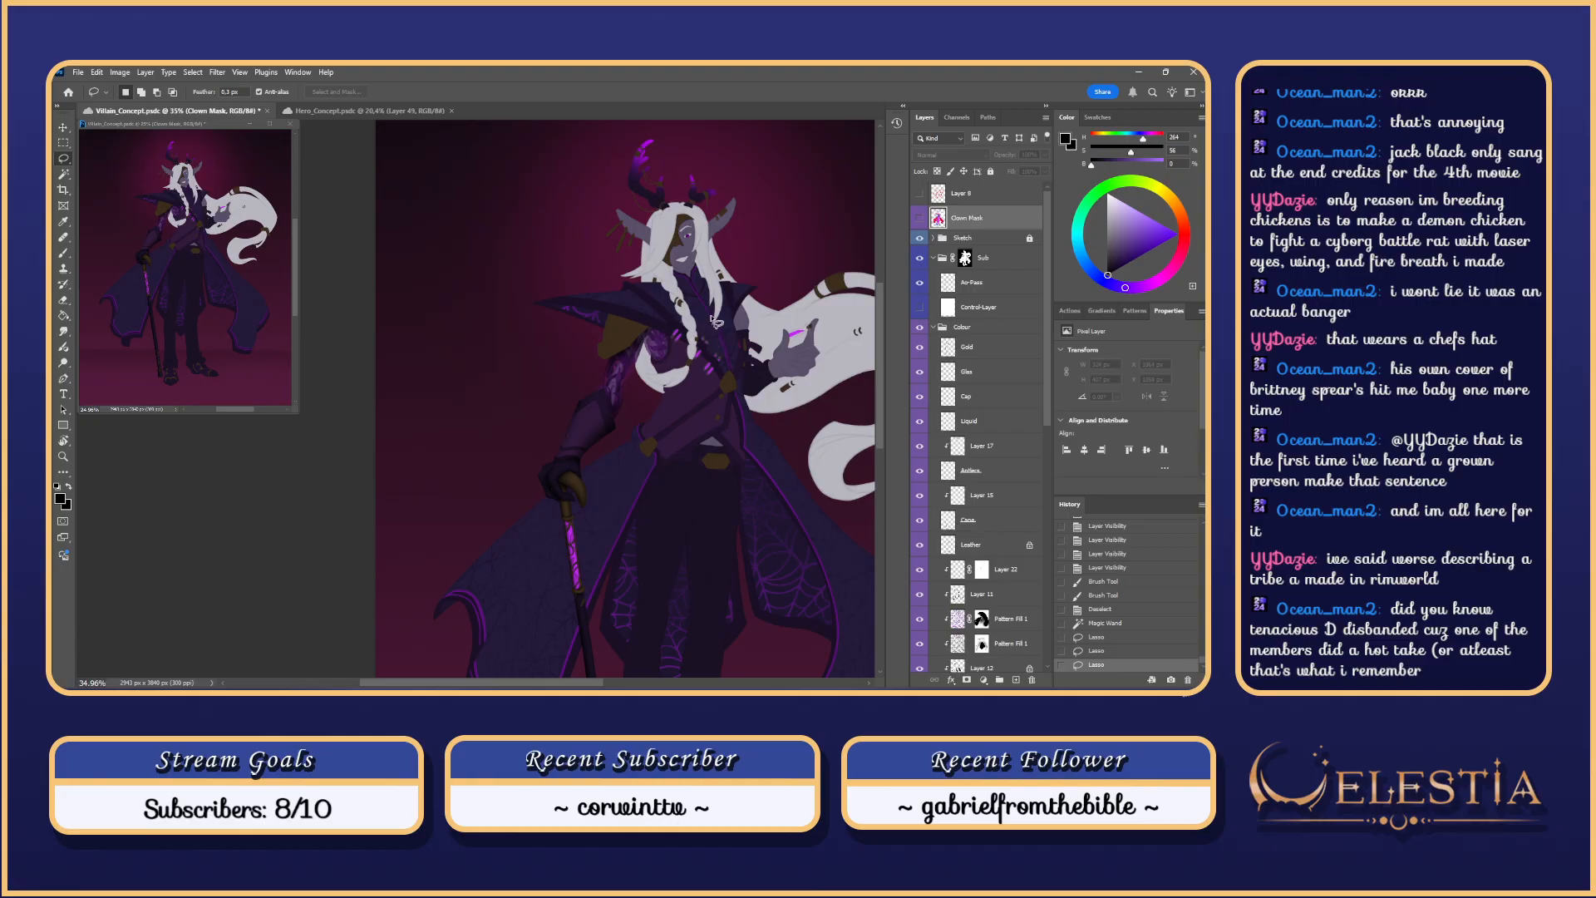
drag(716, 322, 722, 289)
Step: Show Control-Layer, target Ao-Pass, and try enlarged-brush strokes in the shoulder hole
key(b)
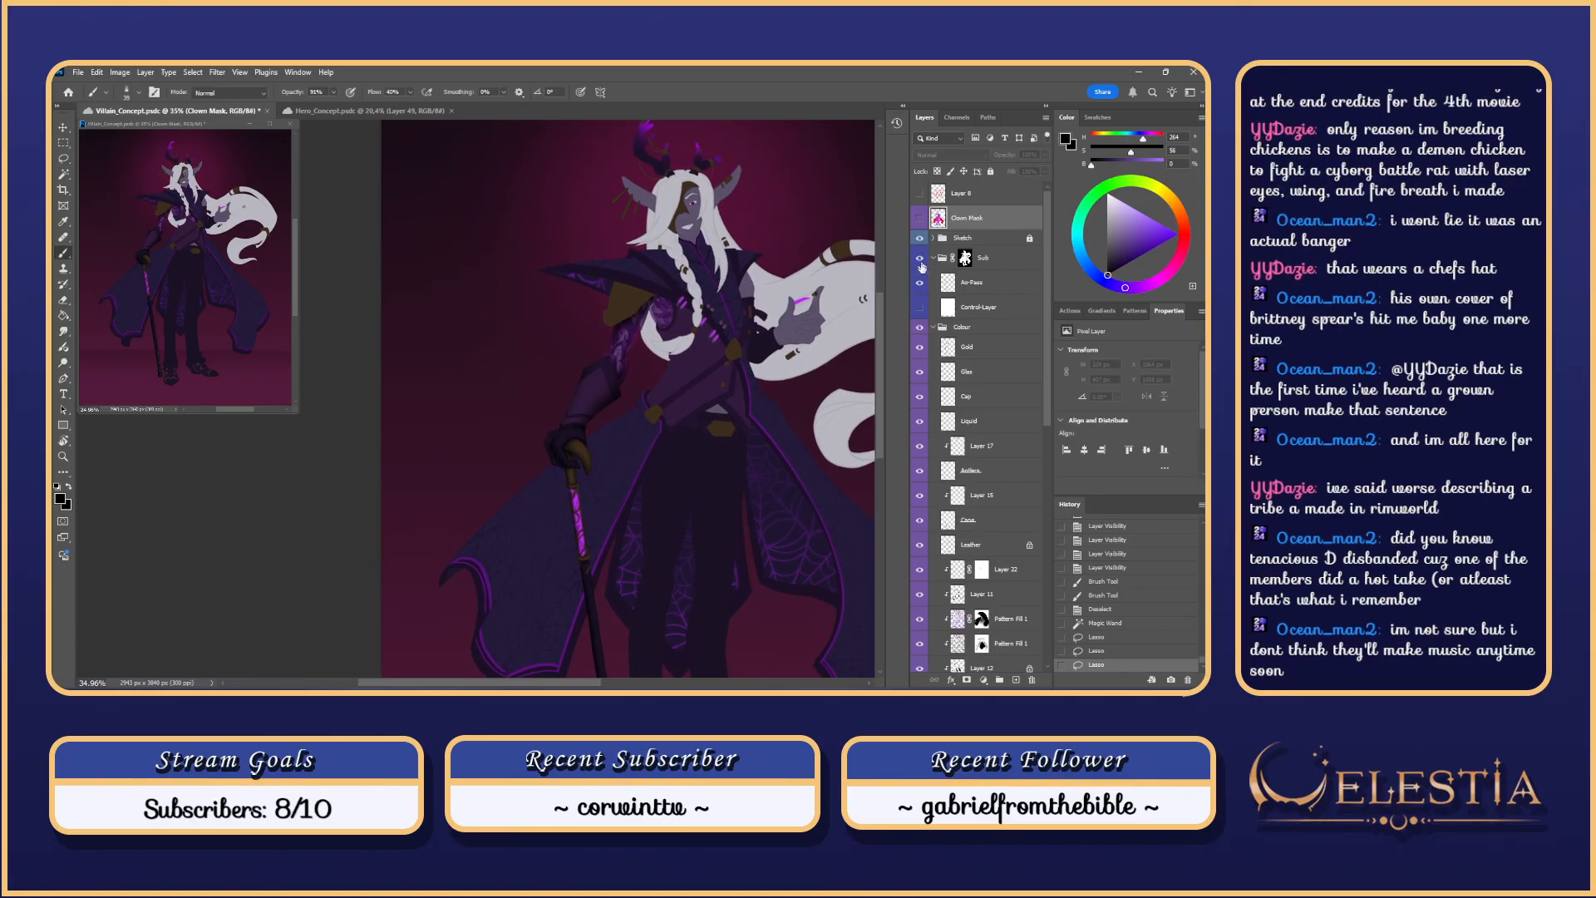
click(920, 307)
scroll(679, 293, up, 5)
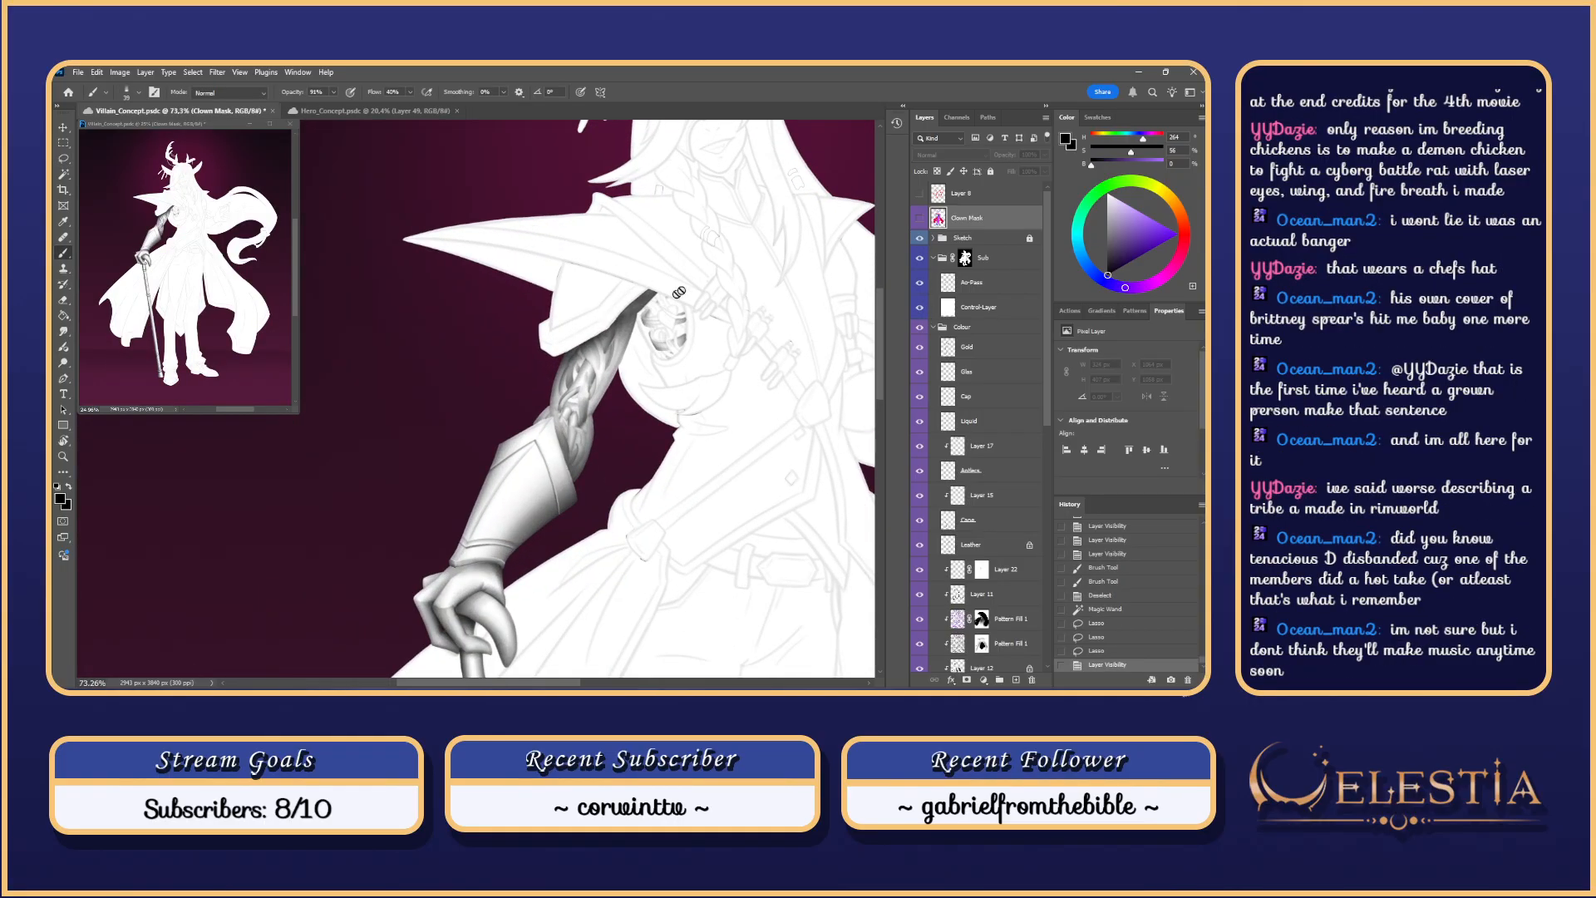
click(994, 288)
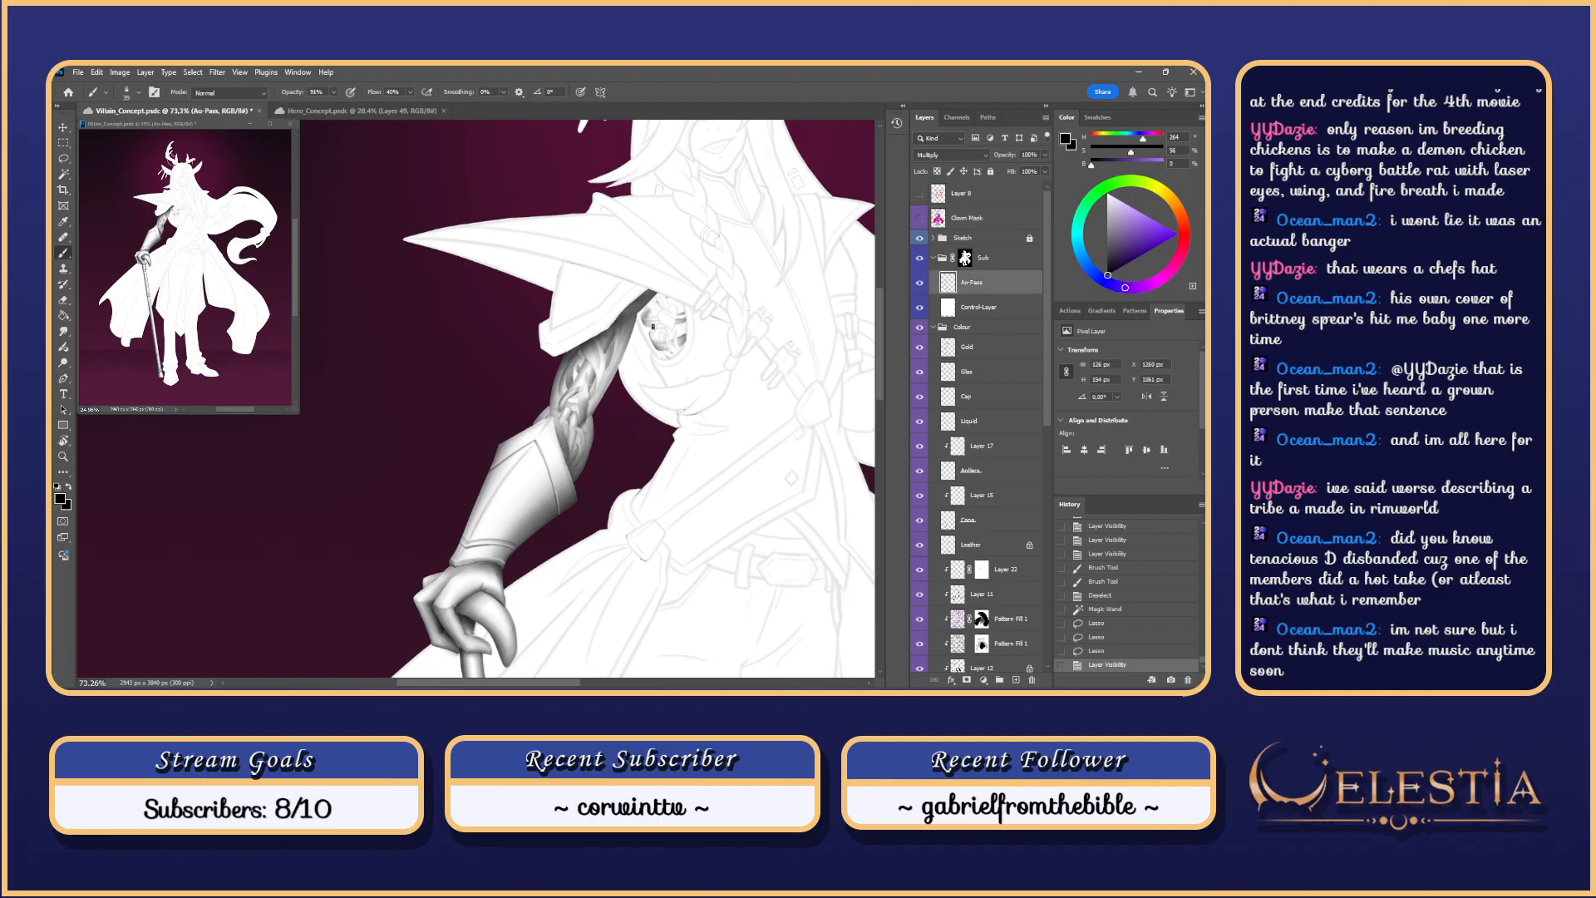
mouse_move(658, 325)
mouse_down()
mouse_move(719, 315)
mouse_move(641, 289)
mouse_move(710, 393)
mouse_up()
key(ctrl+z)
key(ctrl+z)
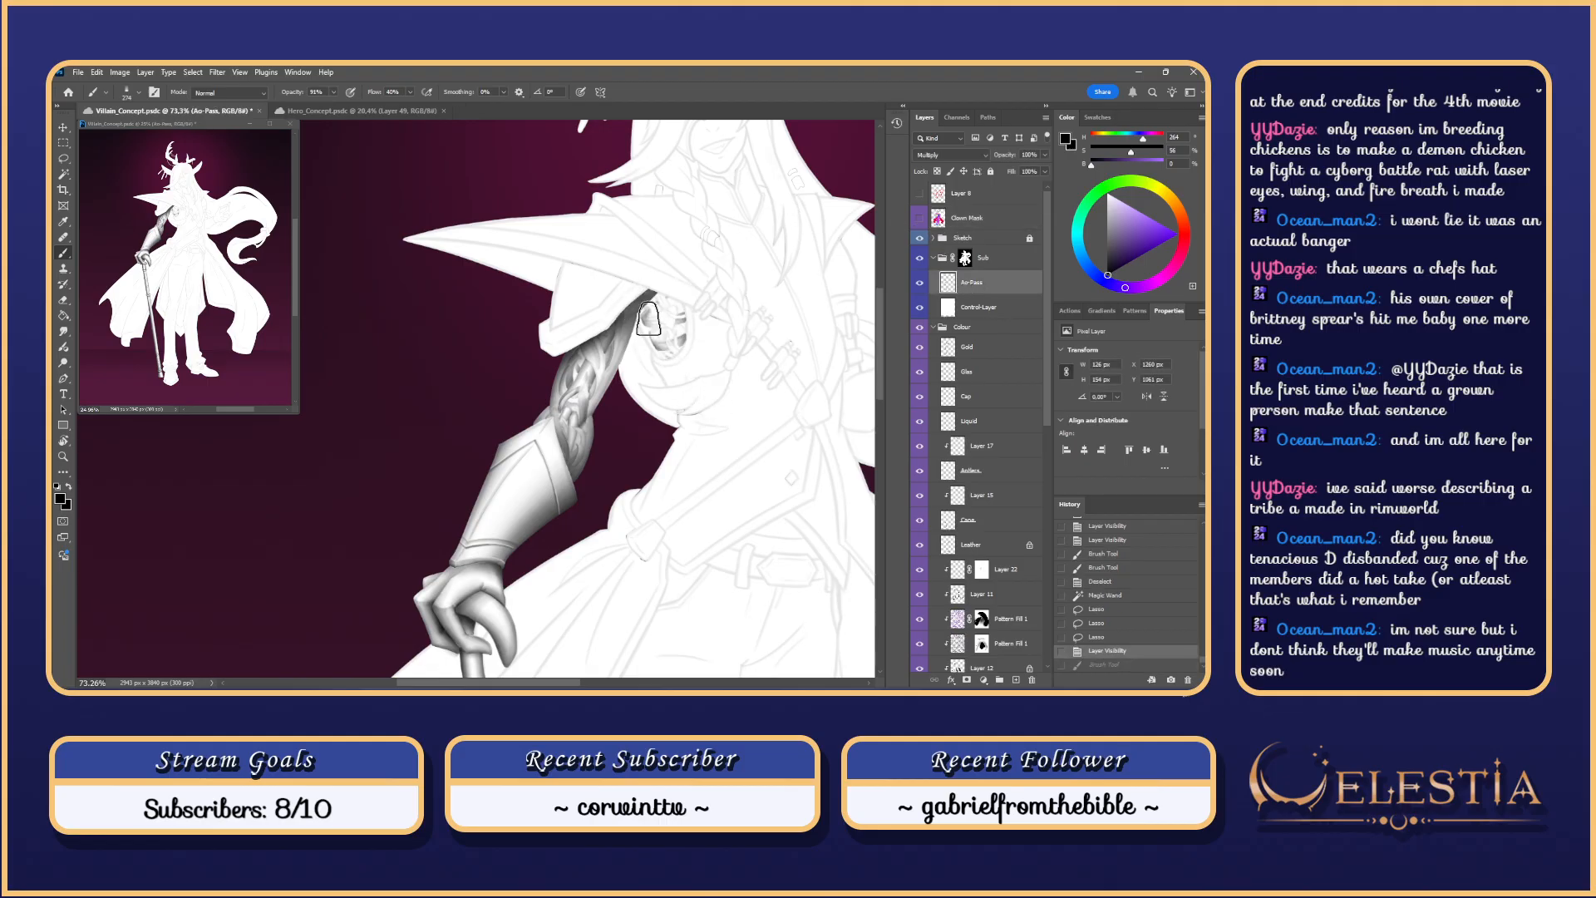
mouse_move(646, 317)
mouse_down()
mouse_move(694, 380)
mouse_move(634, 289)
mouse_move(702, 384)
mouse_move(632, 312)
mouse_move(708, 207)
mouse_move(646, 317)
mouse_move(706, 264)
mouse_move(625, 375)
mouse_up()
key(ctrl+z)
Step: Soften the armhole's left-edge shading and shade the round shoulder joint
key(ctrl+z)
key(ctrl+z)
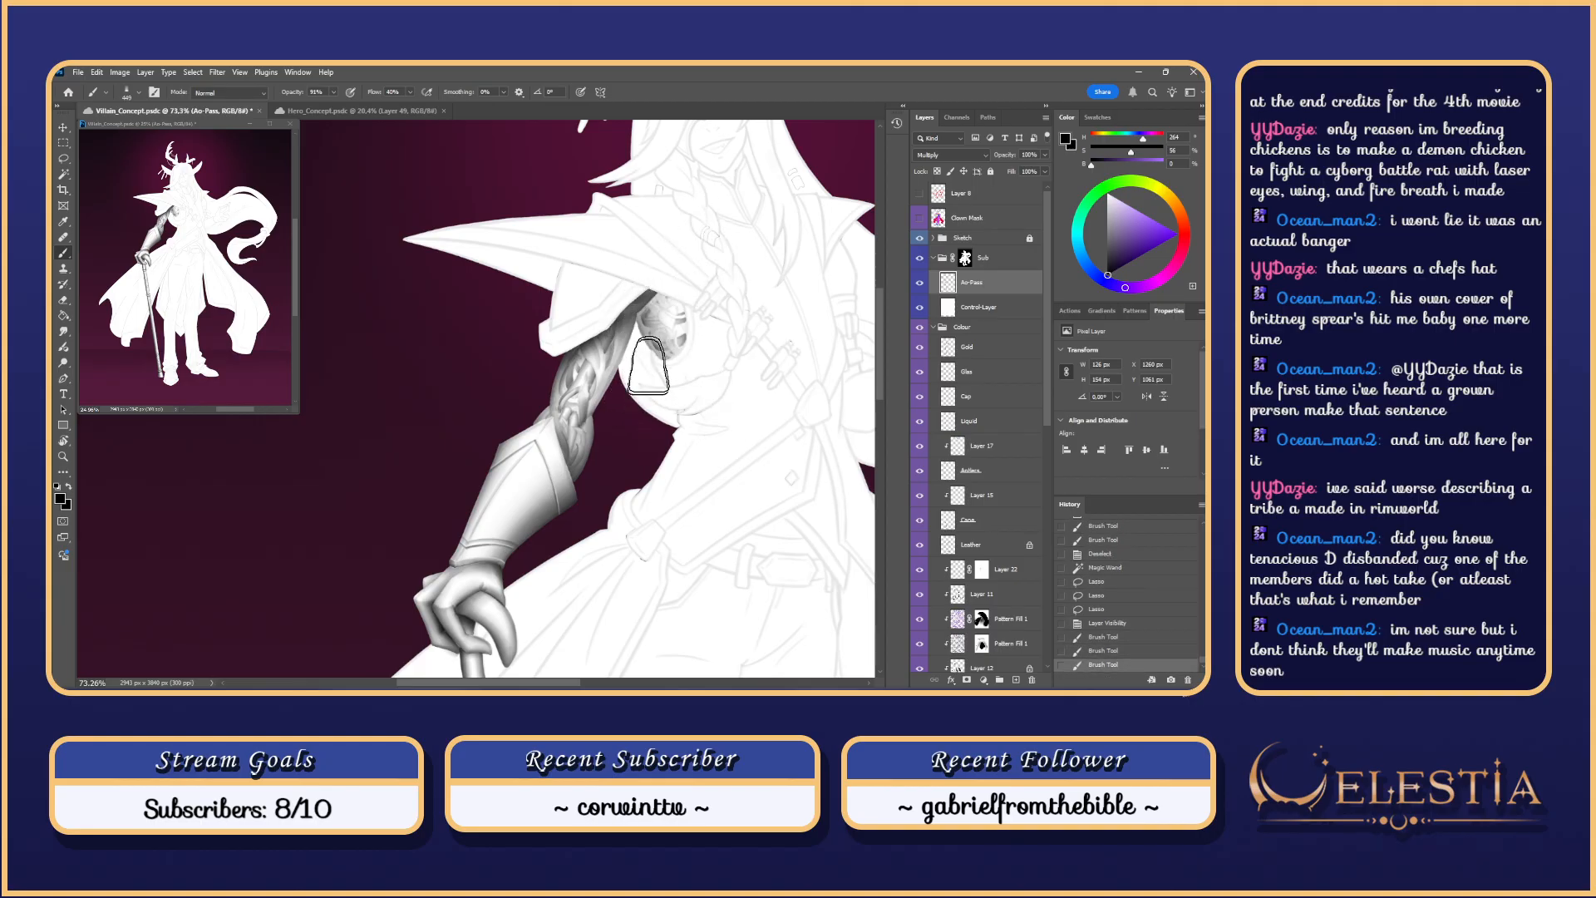
mouse_move(662, 282)
mouse_down()
mouse_move(672, 353)
mouse_move(678, 267)
mouse_move(664, 449)
mouse_up()
key(ctrl+z)
drag(648, 301, 661, 349)
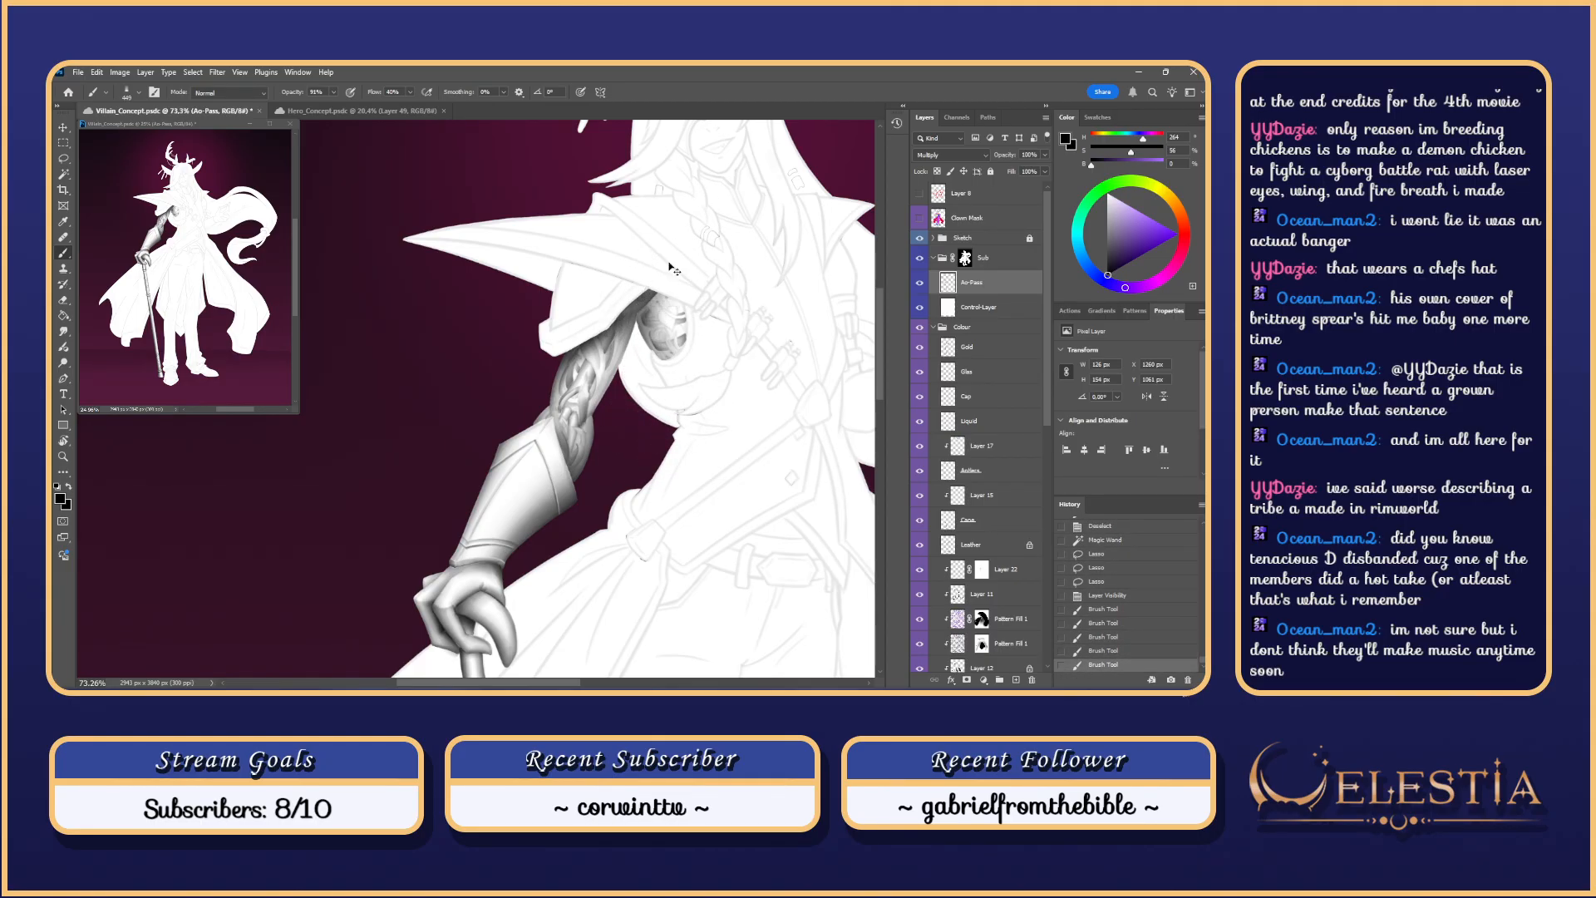
drag(673, 271, 678, 333)
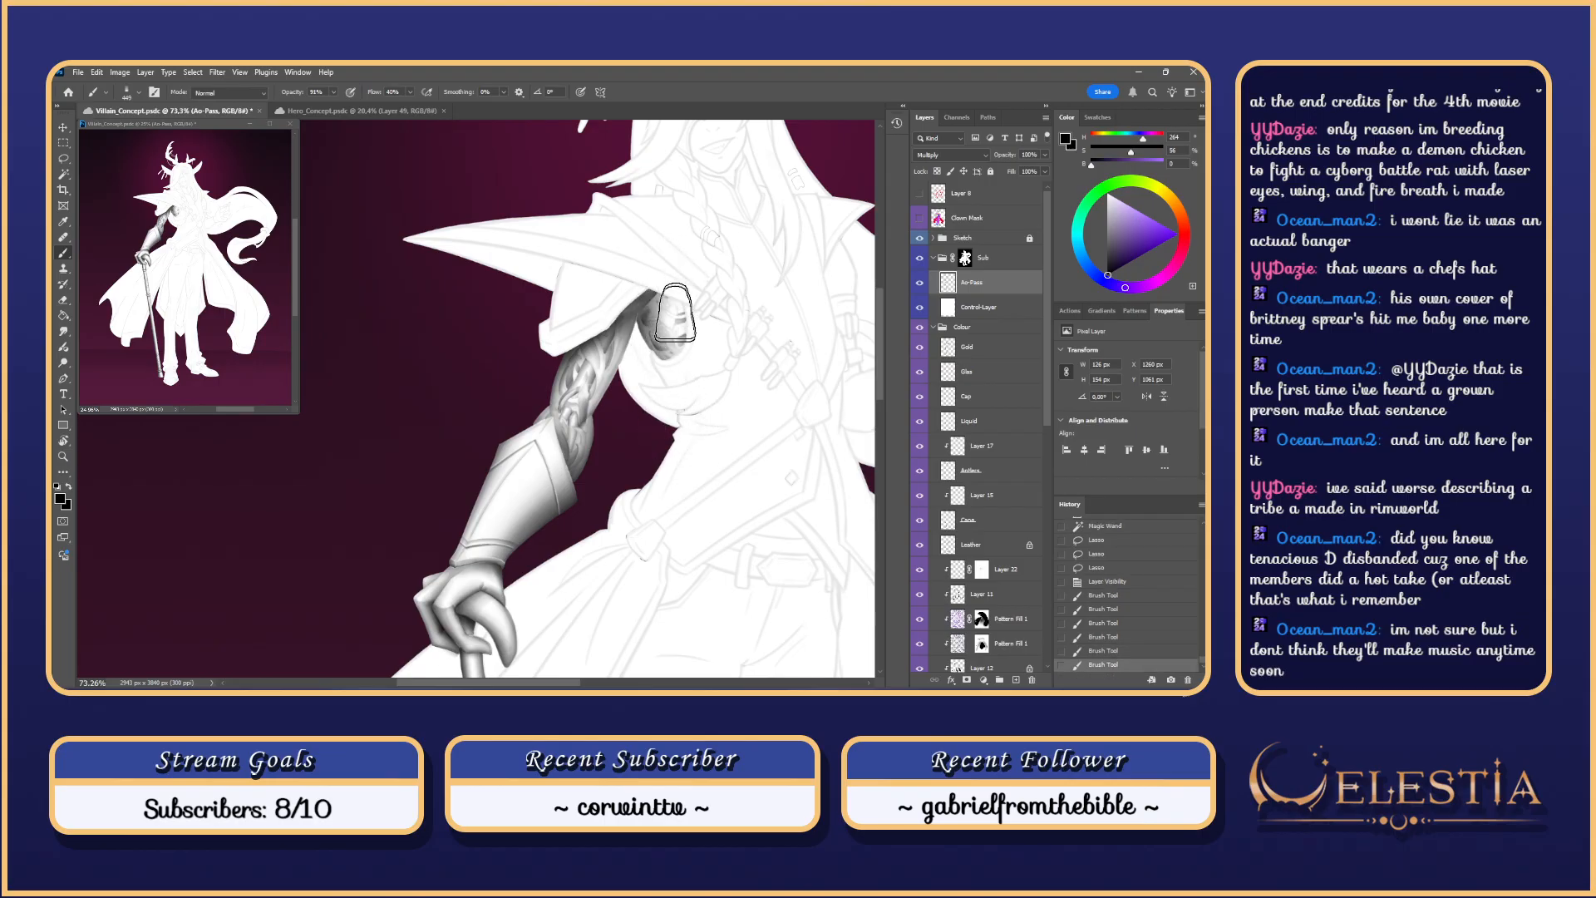
drag(667, 312, 657, 333)
key(ctrl+z)
mouse_move(667, 274)
mouse_down()
mouse_move(659, 327)
mouse_move(654, 258)
mouse_move(688, 345)
mouse_move(649, 276)
mouse_move(712, 293)
mouse_move(661, 278)
mouse_move(689, 311)
mouse_move(666, 267)
mouse_move(661, 303)
mouse_move(713, 320)
mouse_move(640, 281)
mouse_move(698, 343)
mouse_move(637, 278)
mouse_move(705, 322)
mouse_move(630, 279)
mouse_move(696, 320)
mouse_move(686, 380)
mouse_move(693, 329)
mouse_move(670, 375)
mouse_move(678, 284)
mouse_move(702, 333)
mouse_move(700, 360)
mouse_move(670, 293)
mouse_up()
key(ctrl+z)
key(ctrl+z)
key(ctrl+z)
key(ctrl+z)
key(ctrl+z)
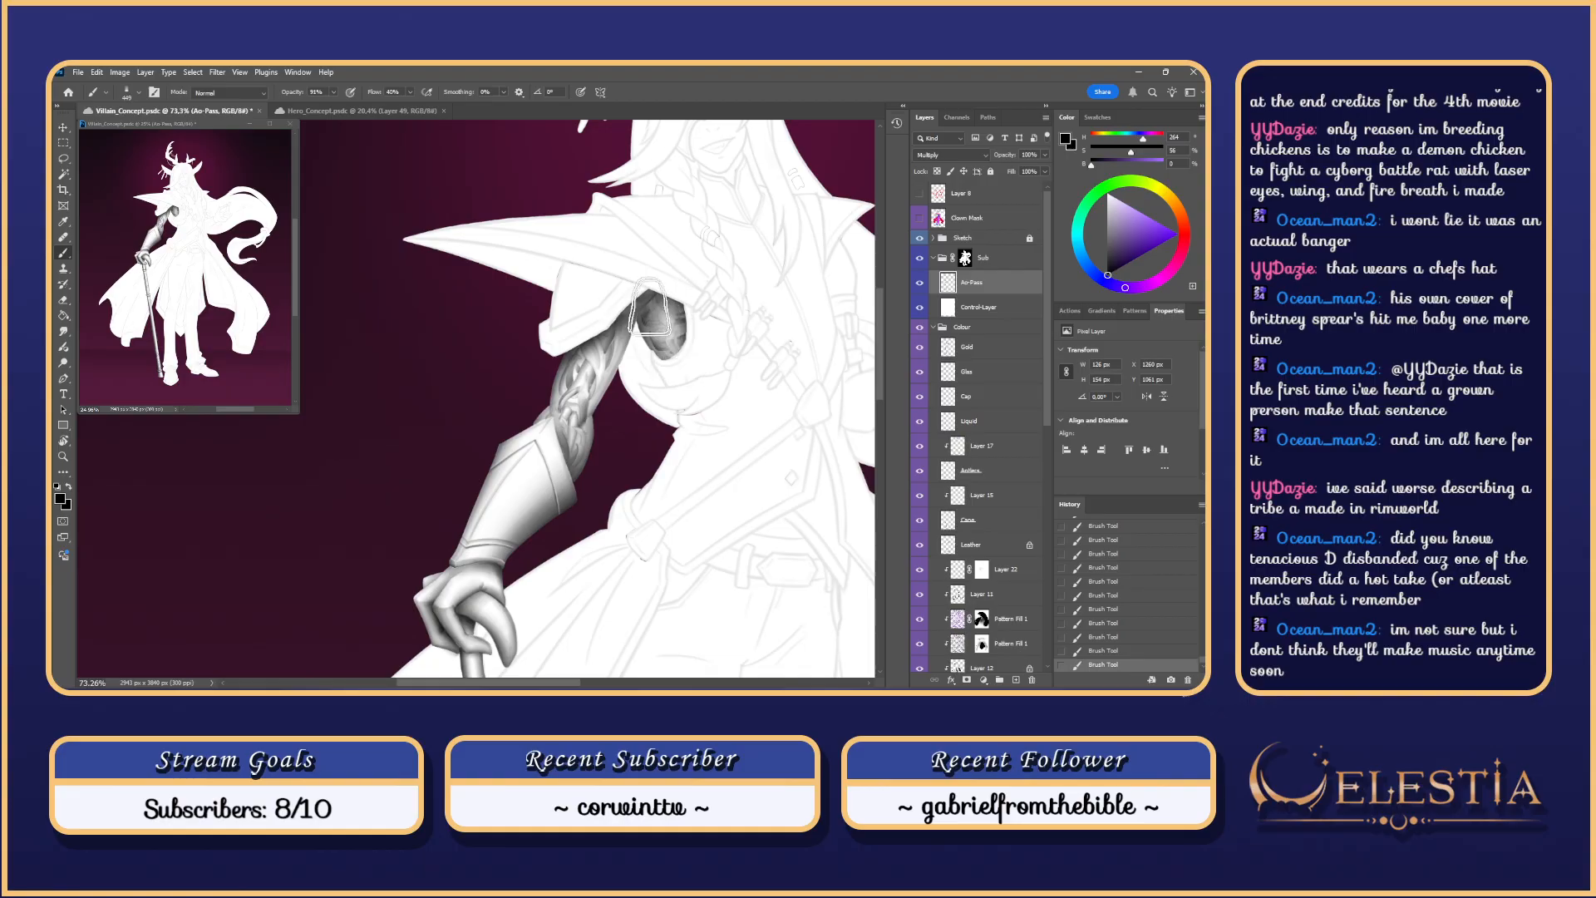
Step: Undo and redo the last armhole strokes to compare, keeping them applied
key(ctrl+z)
key(ctrl+z)
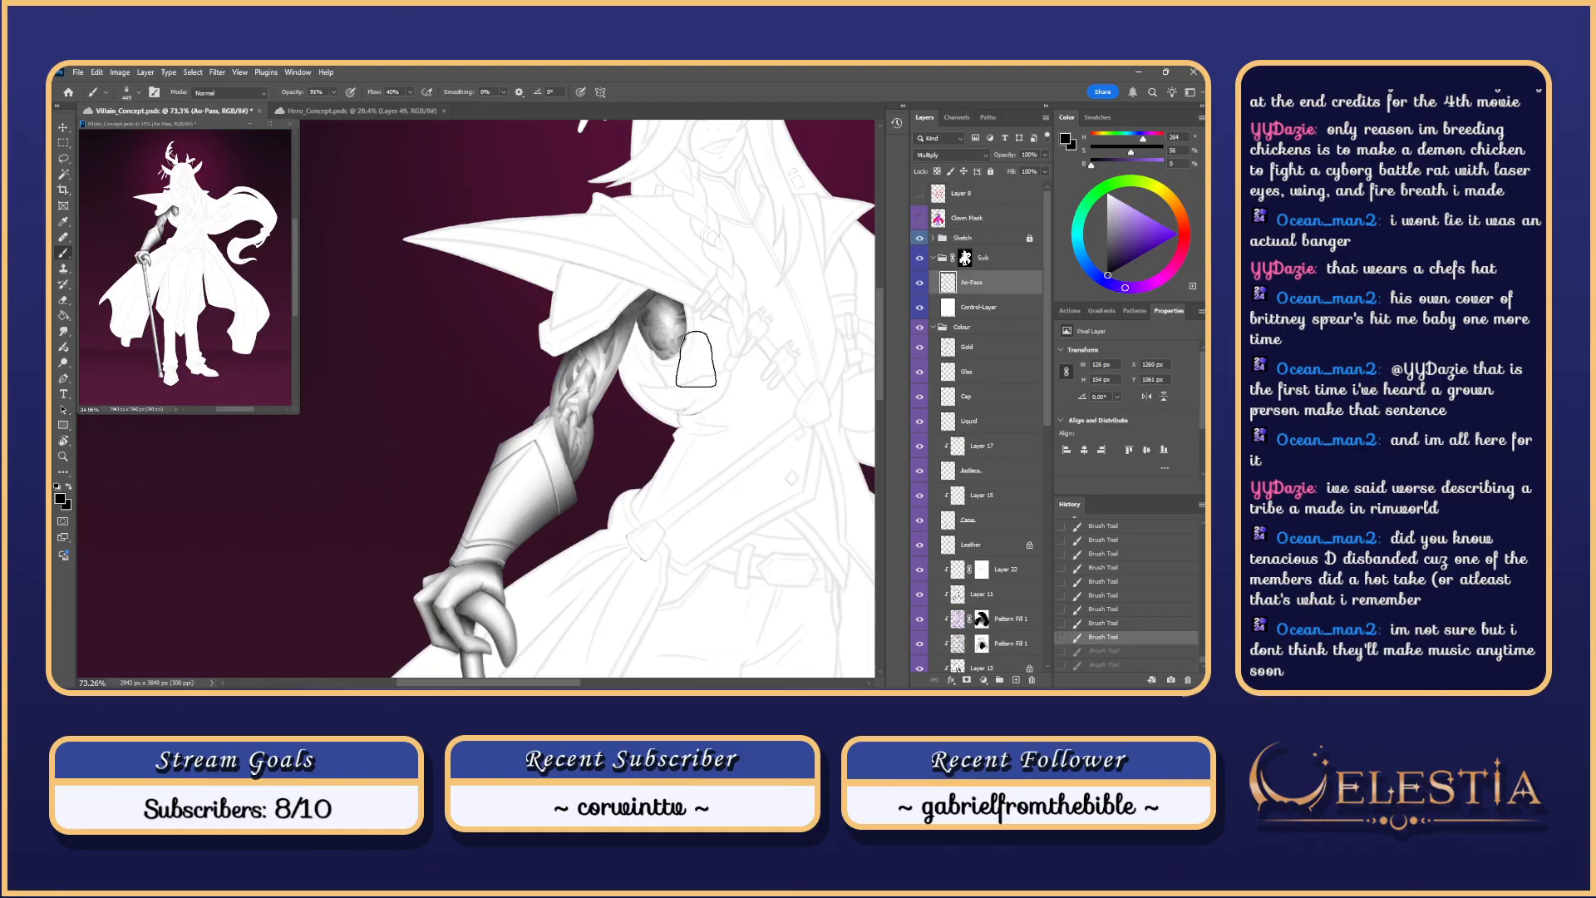
key(ctrl+shift+z)
mouse_move(670, 293)
mouse_down()
mouse_move(707, 331)
mouse_move(630, 302)
mouse_move(682, 308)
mouse_move(719, 342)
mouse_move(711, 318)
mouse_move(648, 297)
mouse_move(727, 353)
mouse_move(672, 353)
mouse_up()
key(ctrl+z)
key(ctrl+z)
key(ctrl+z)
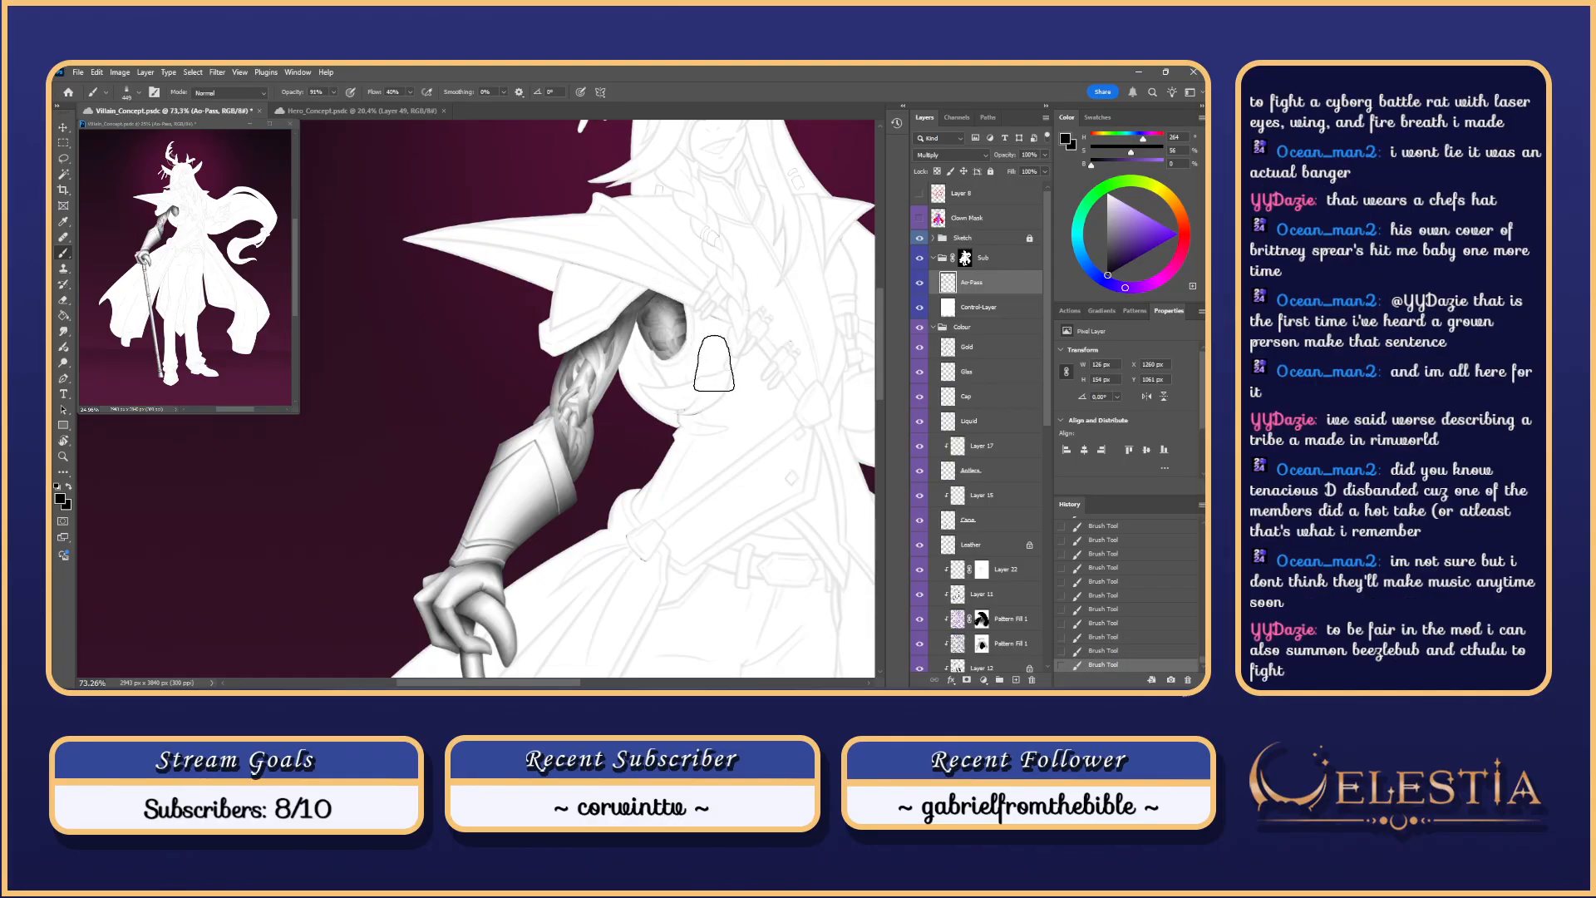
key(ctrl+z)
key(ctrl+z)
key(ctrl+z)
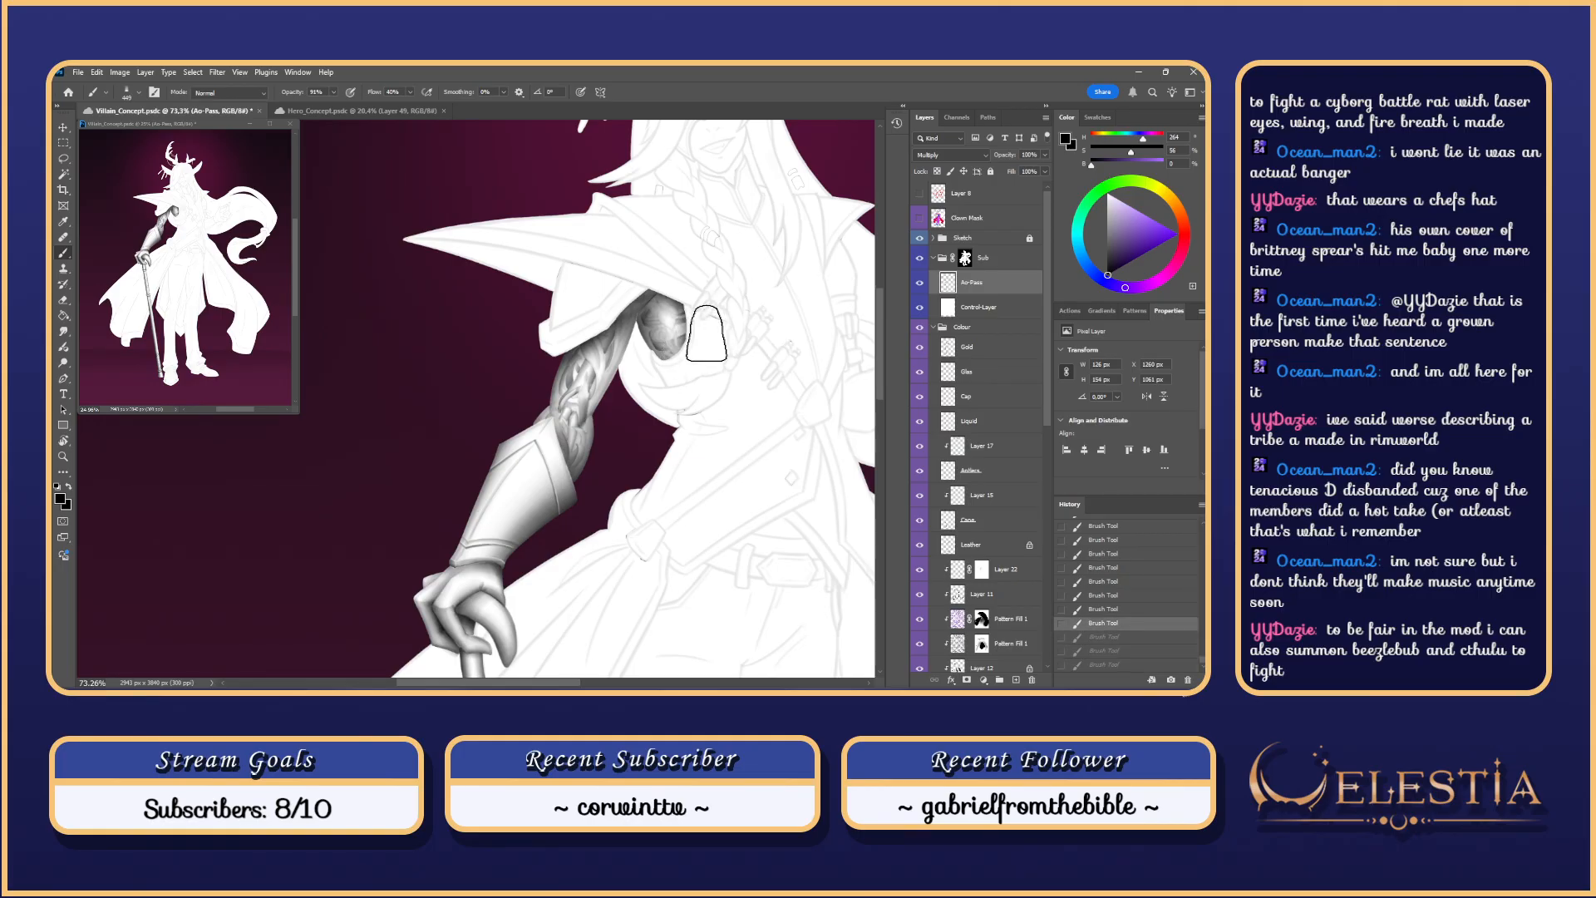
key(ctrl+shift+z)
key(ctrl+shift+z)
key(ctrl+shift+z)
scroll(715, 333, down, 5)
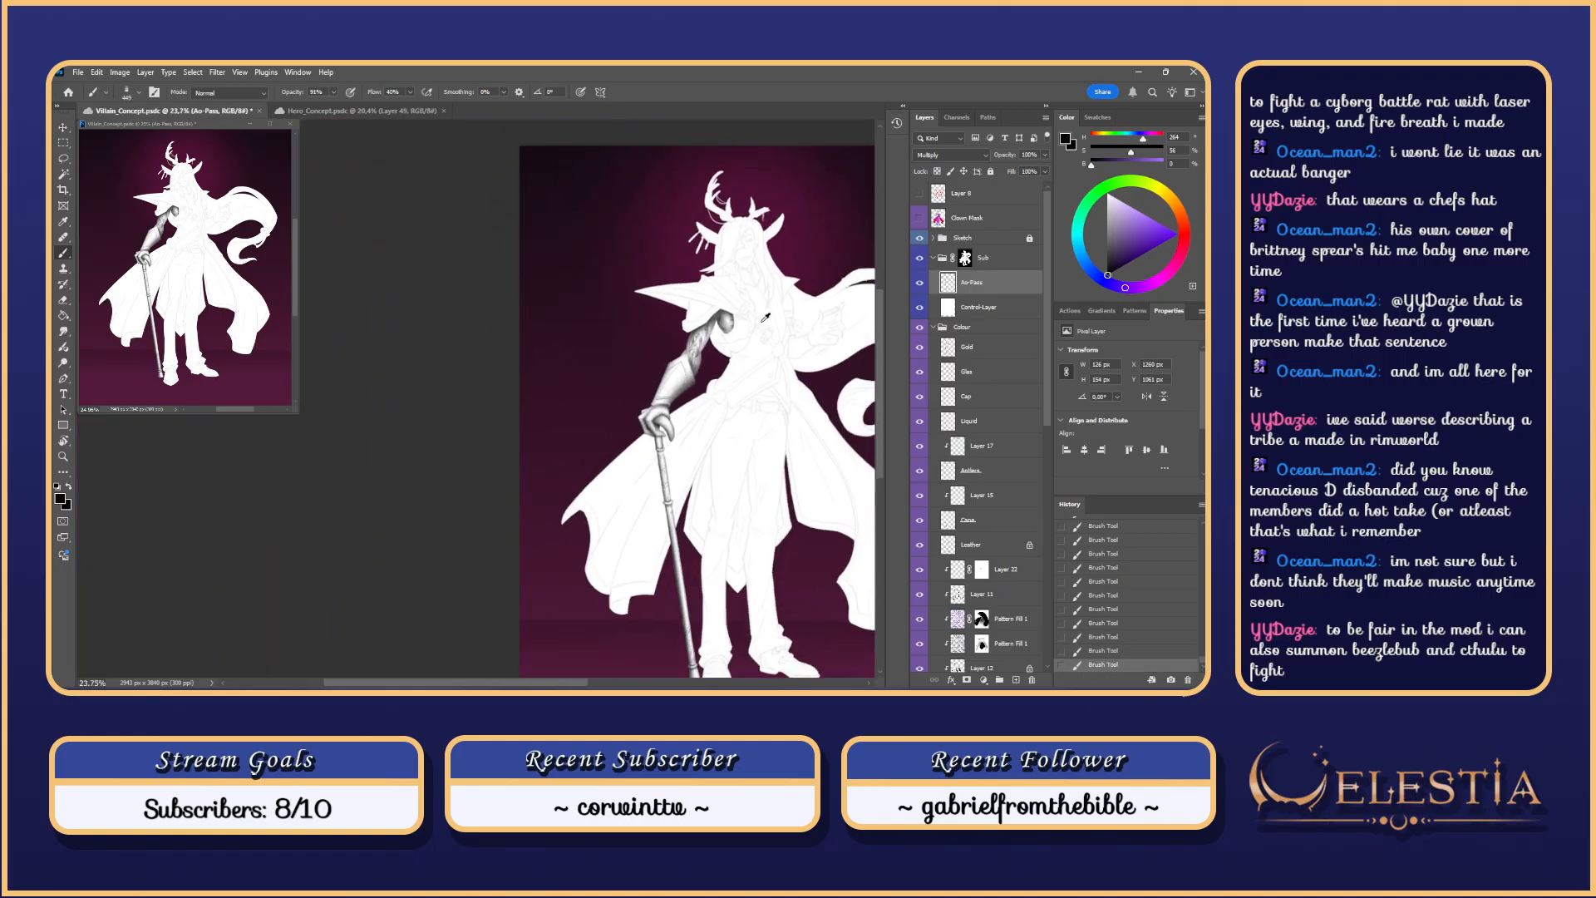
scroll(765, 318, up, 4)
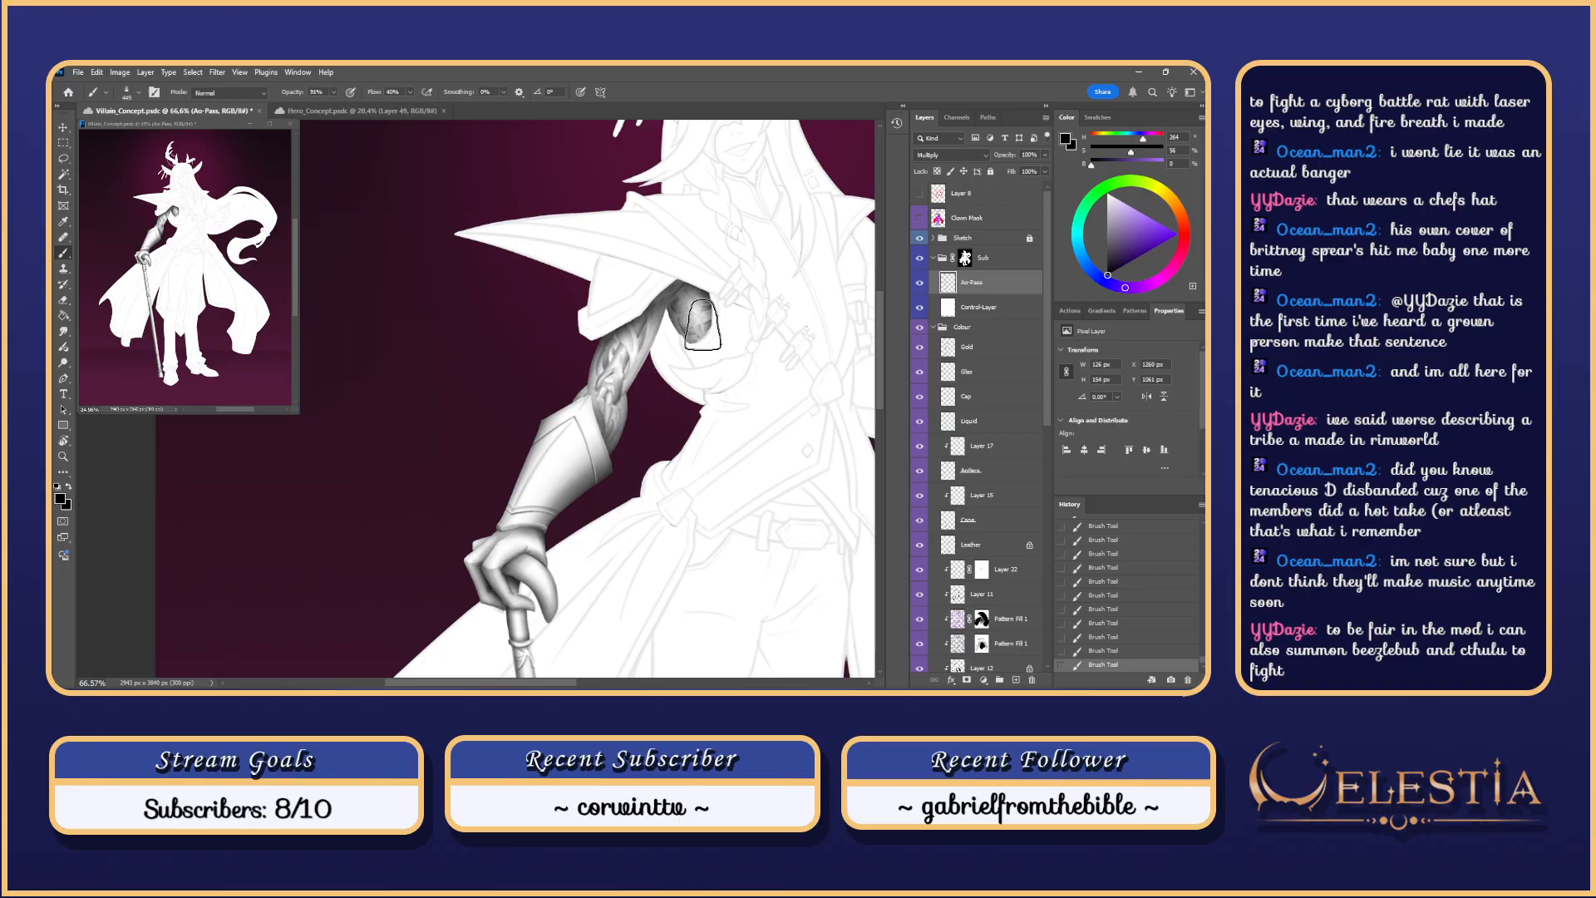
Step: Set both the Brush and the Eraser to the Soft Round 100 preset
right_click(702, 325)
click(889, 507)
click(682, 311)
key(ctrl+z)
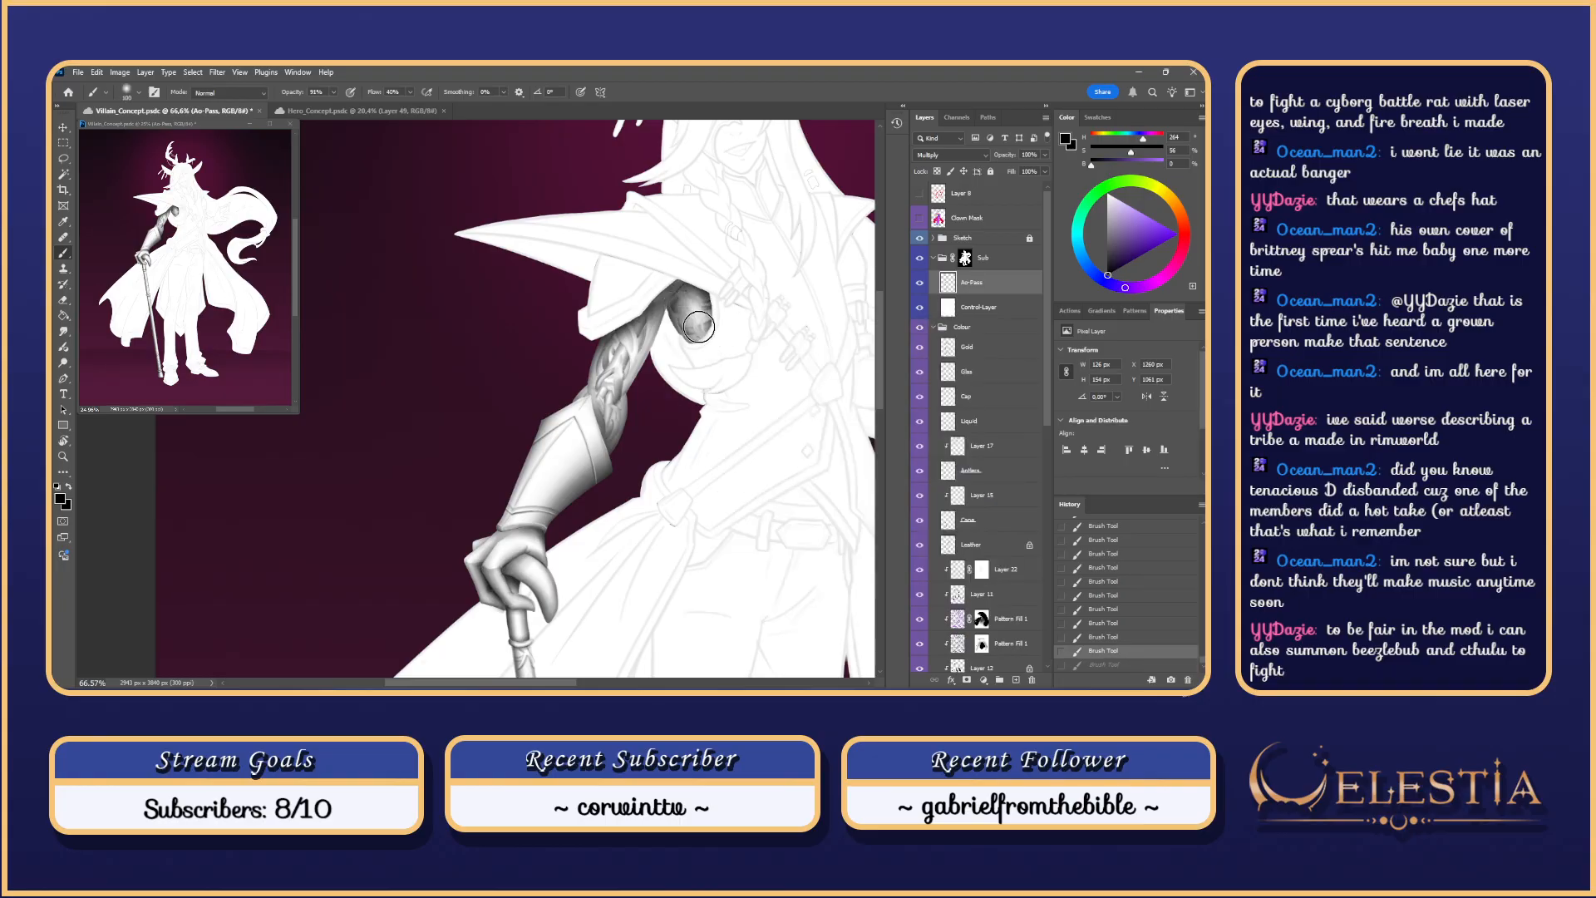
key(e)
right_click(695, 320)
click(895, 527)
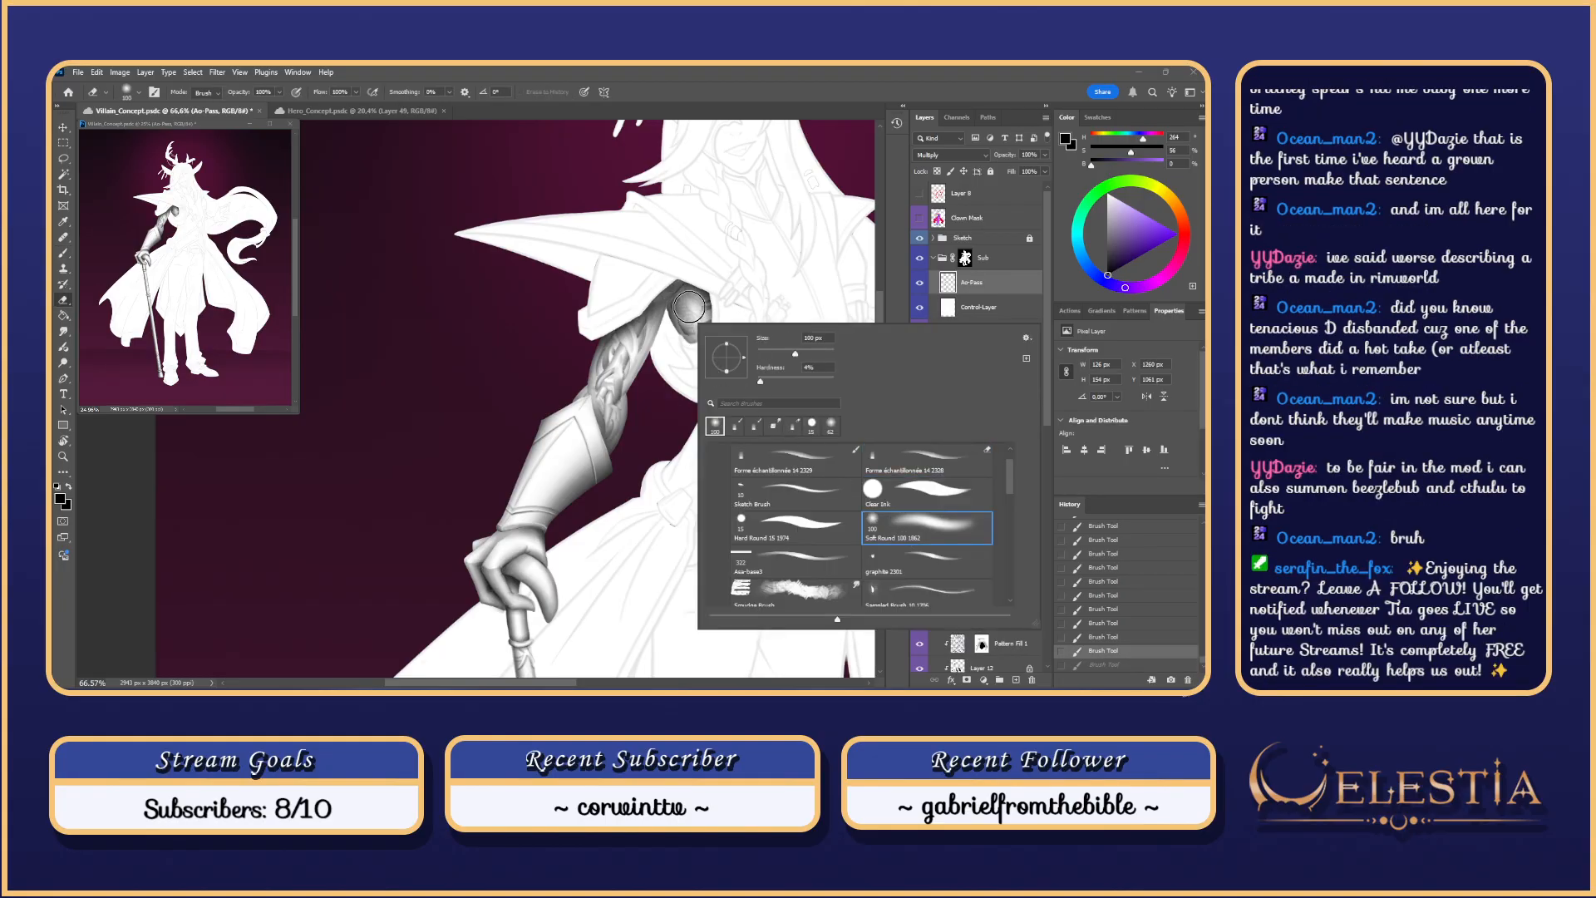
click(690, 312)
key(ctrl+z)
Step: Resize the eraser to 48 px, then 69 px, testing erasures on the shoulder shading
mouse_move(698, 327)
mouse_down()
mouse_move(684, 327)
mouse_move(726, 320)
mouse_up()
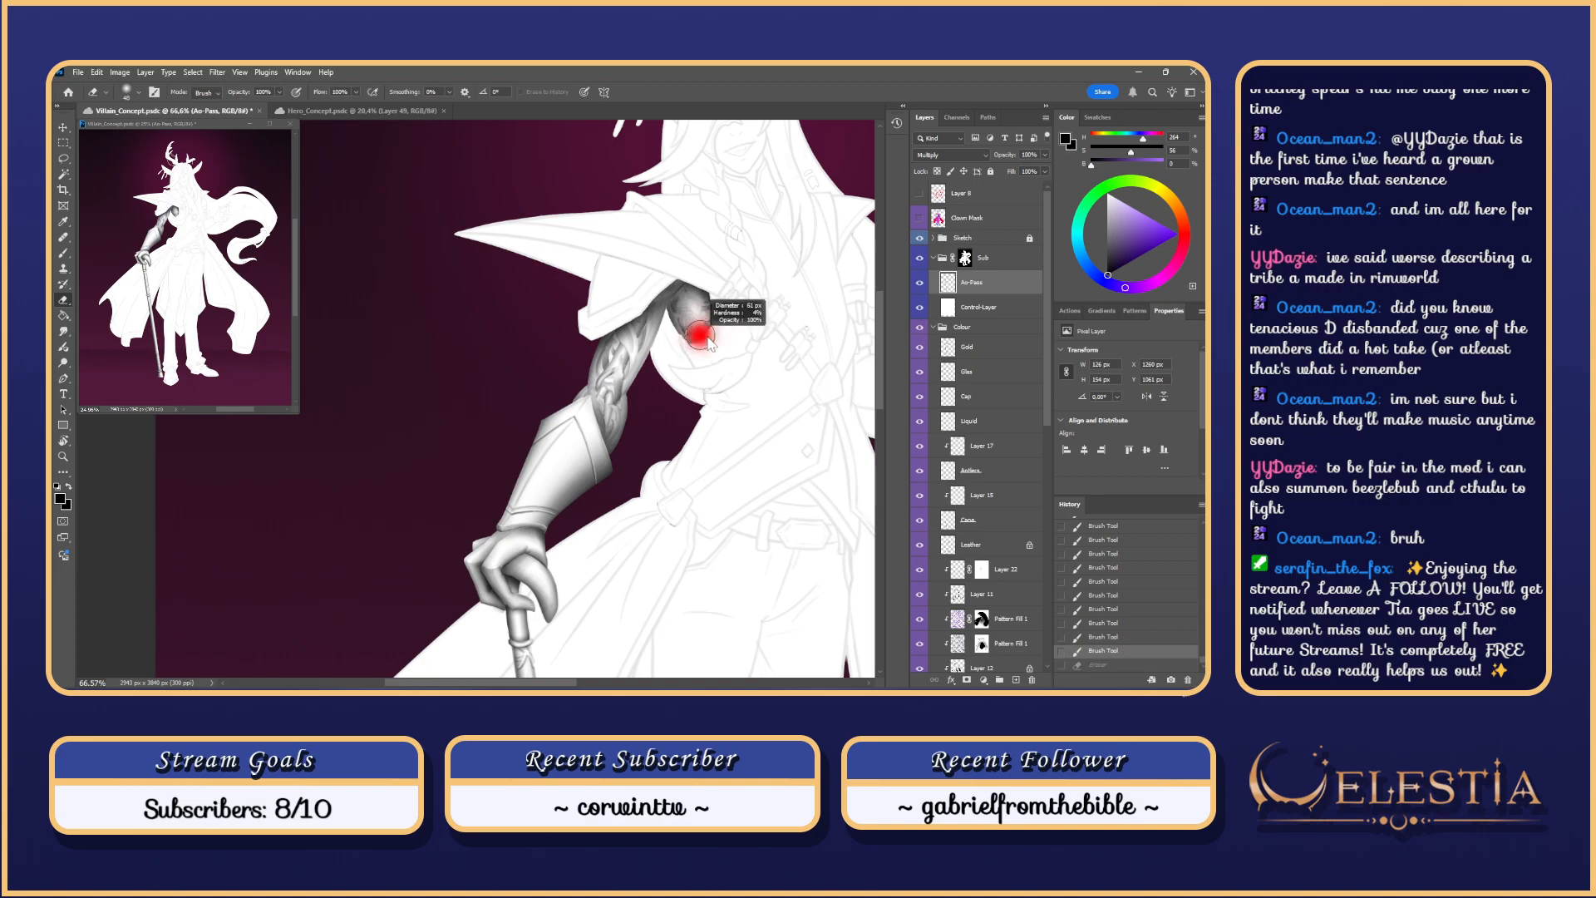
click(730, 374)
key(ctrl+z)
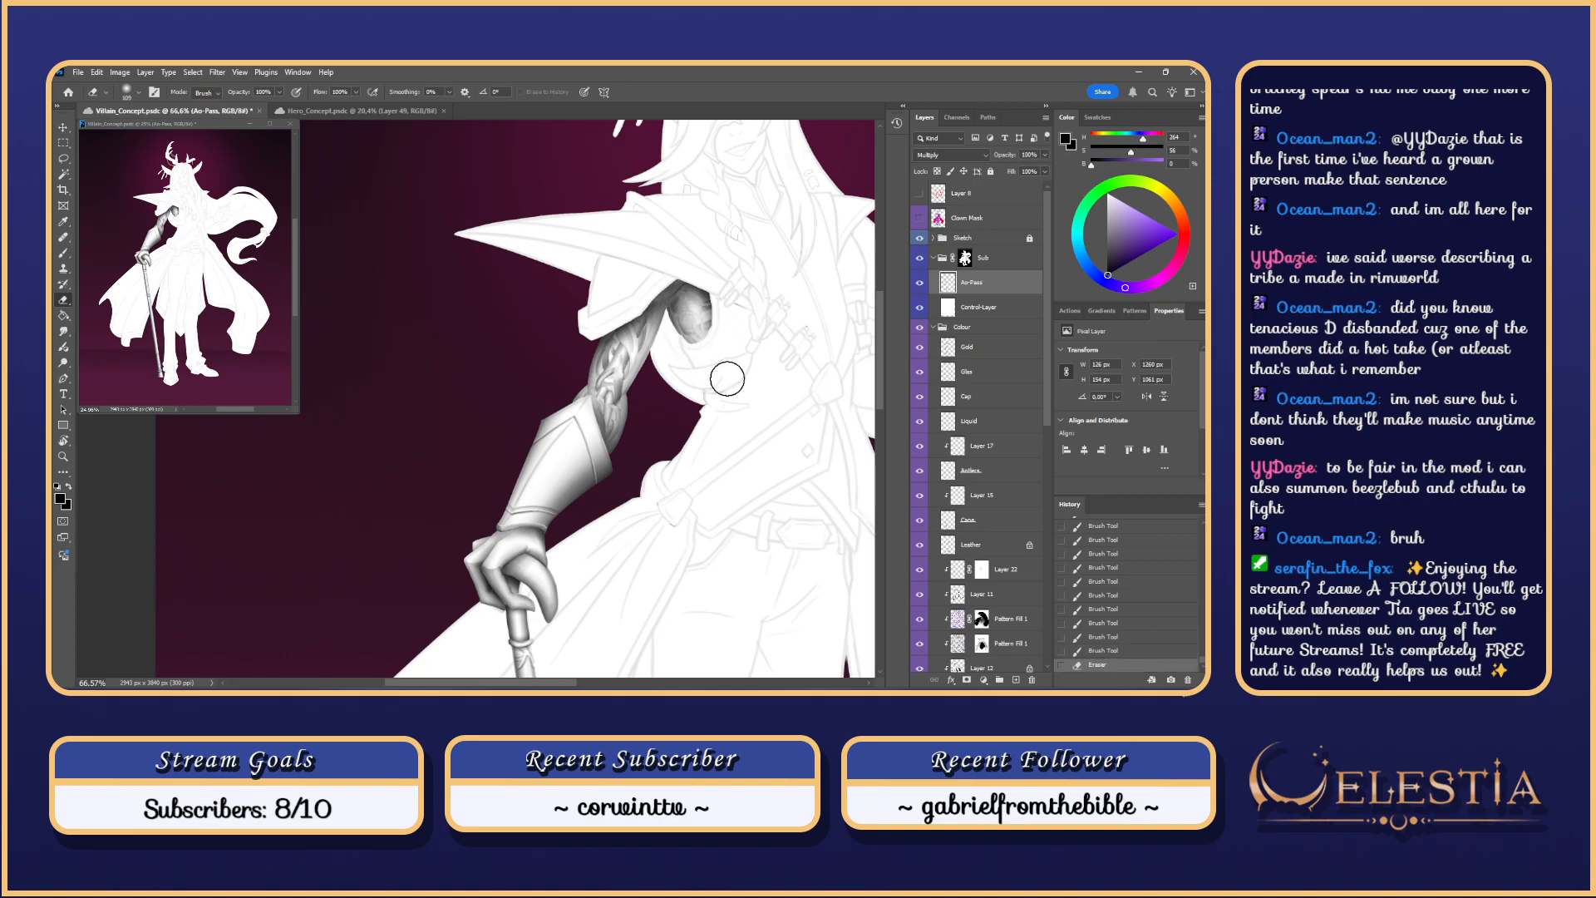
mouse_move(701, 333)
mouse_down()
mouse_move(685, 332)
mouse_move(706, 332)
mouse_move(696, 316)
mouse_up()
key(ctrl+z)
key(ctrl+z)
scroll(700, 301, down, 3)
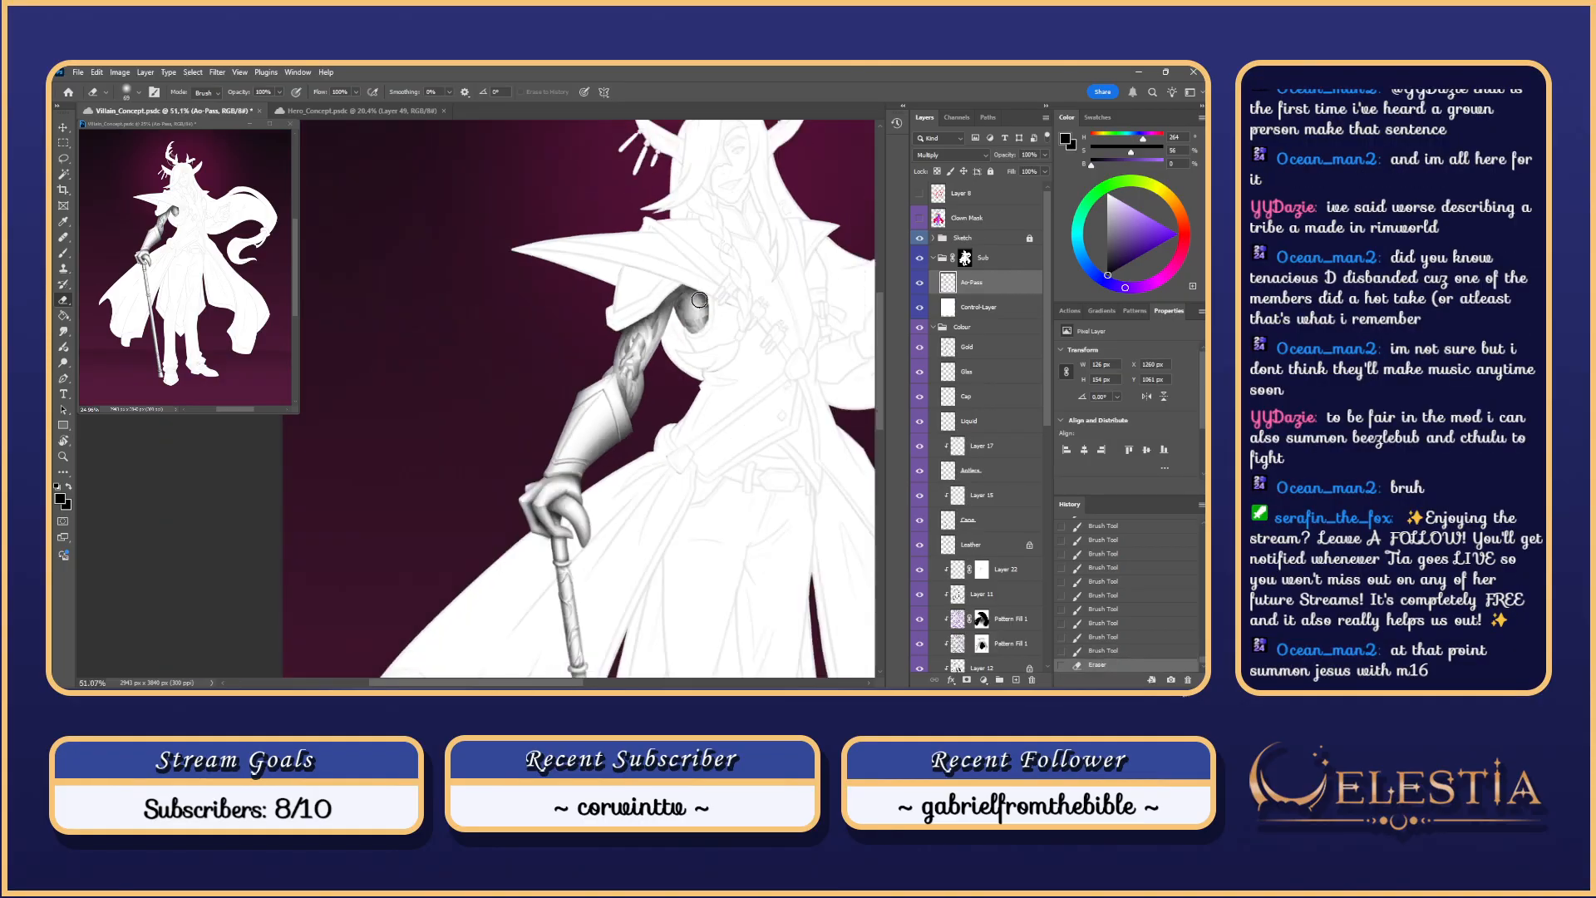
scroll(699, 299, up, 2)
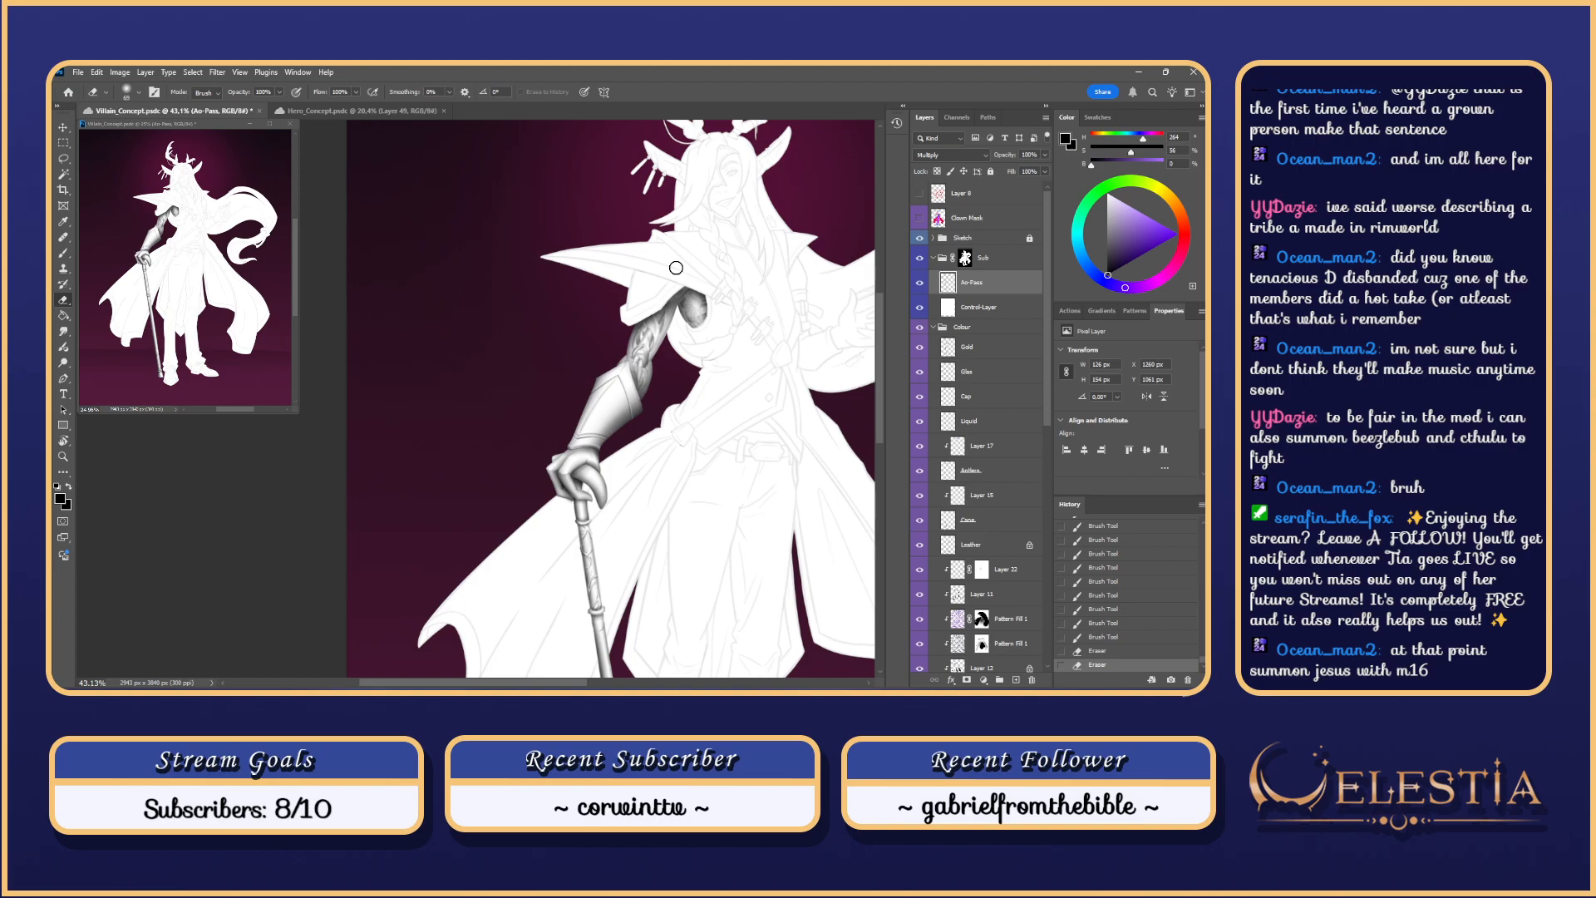
Step: Step back through the recent shoulder erasing and shading, then redo the strokes
scroll(713, 328, up, 5)
key(ctrl+z)
key(ctrl+z)
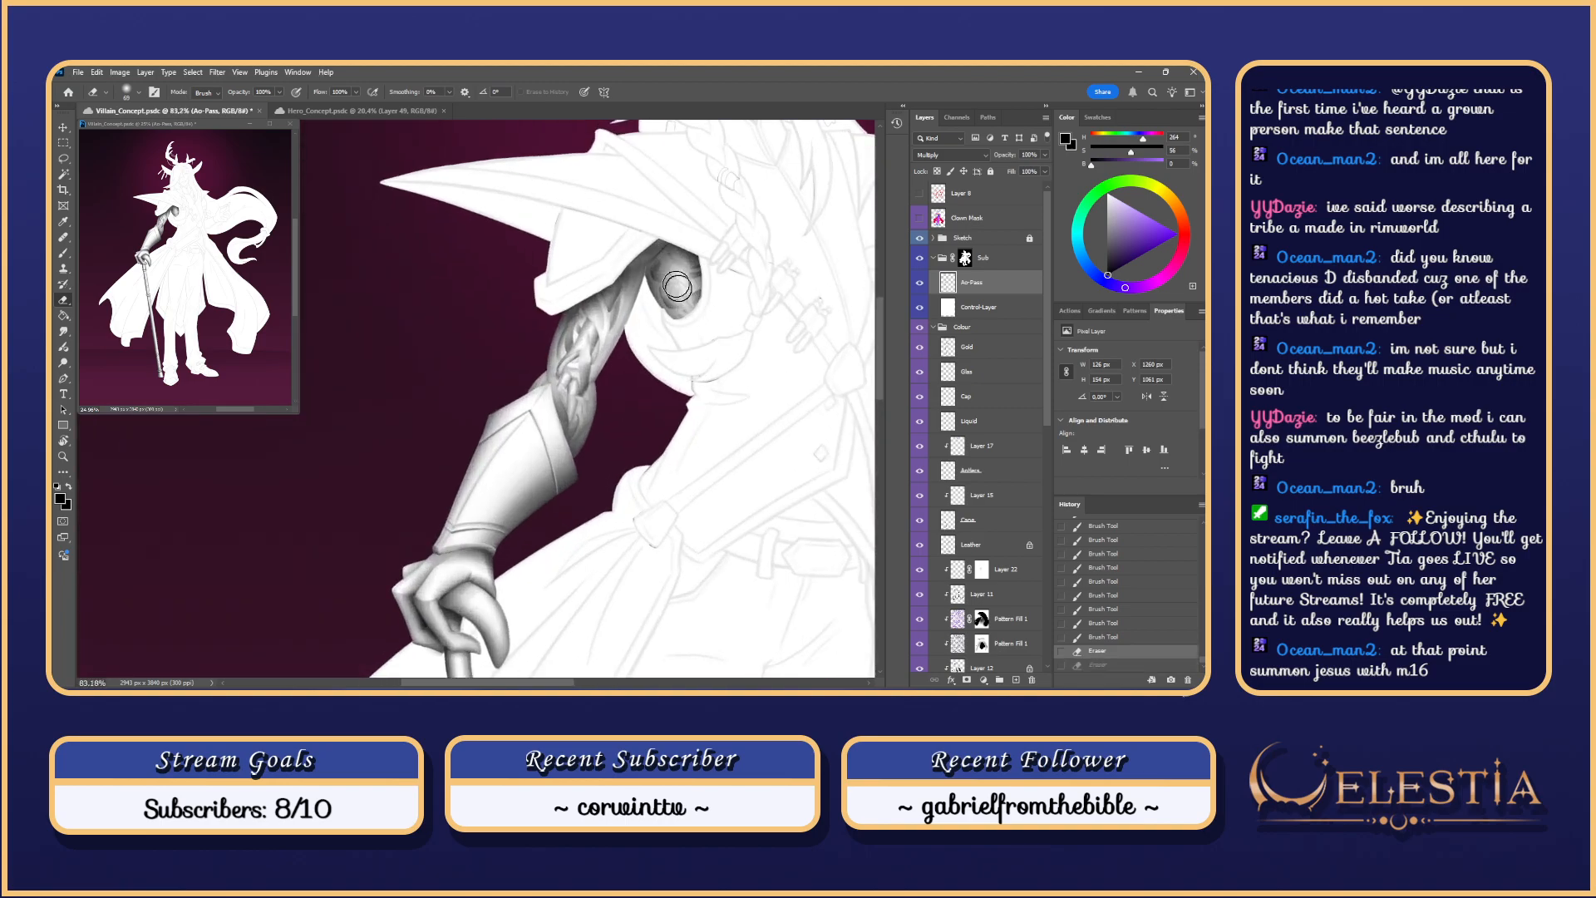
key(ctrl+z)
key(ctrl+z)
key(ctrl+z)
key(ctrl+z)
key(ctrl+z)
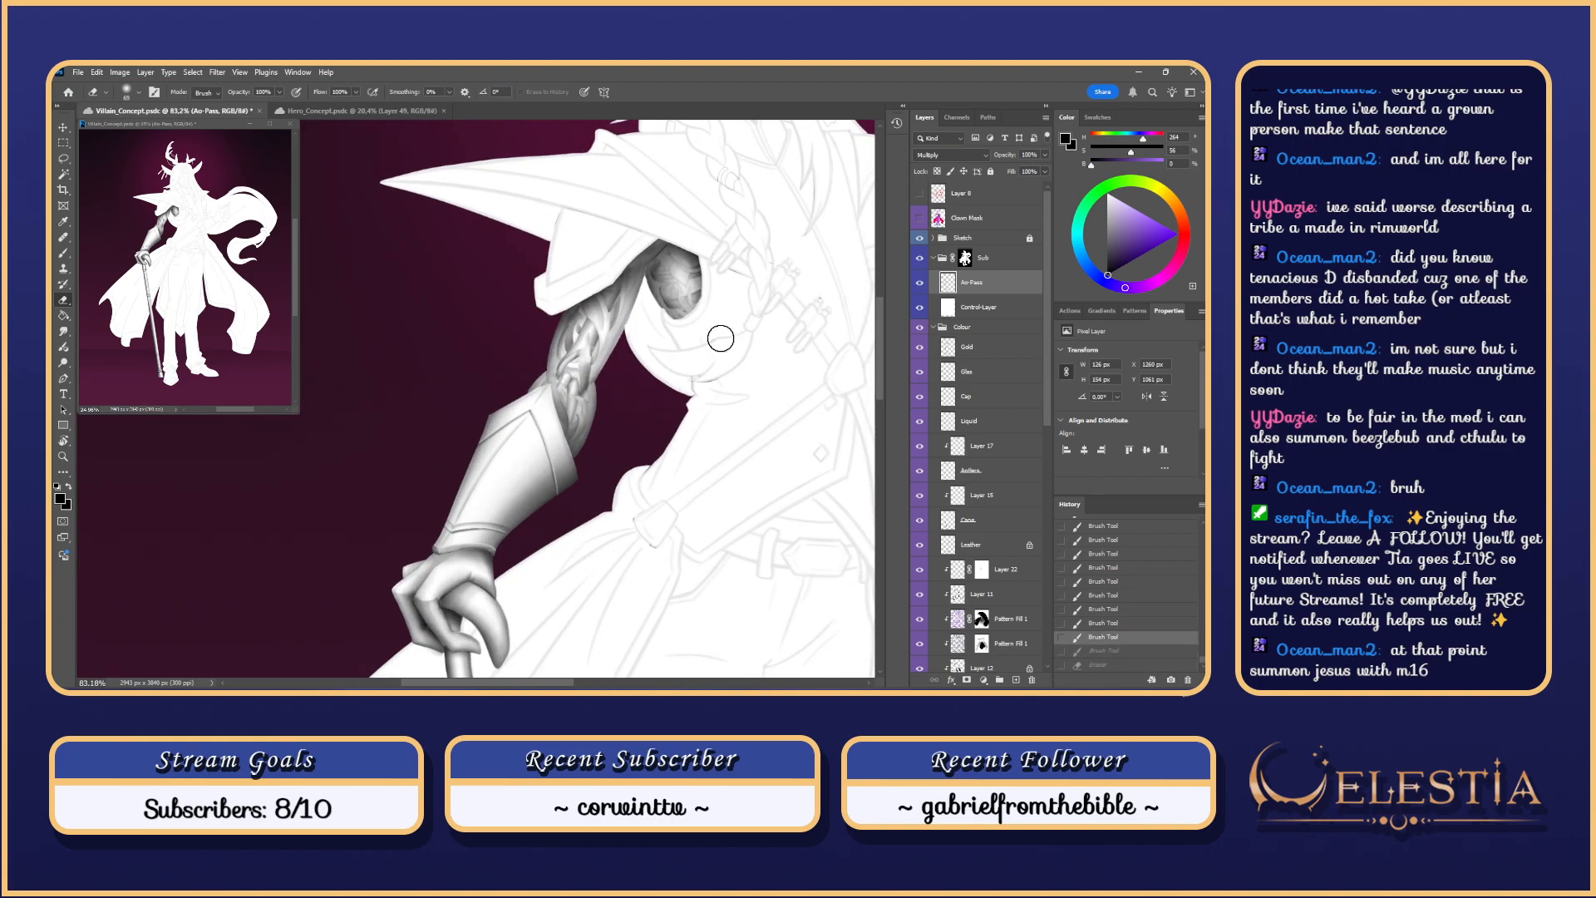
key(ctrl+z)
key(ctrl+z)
key(ctrl+z)
key(ctrl+z)
key(ctrl+z)
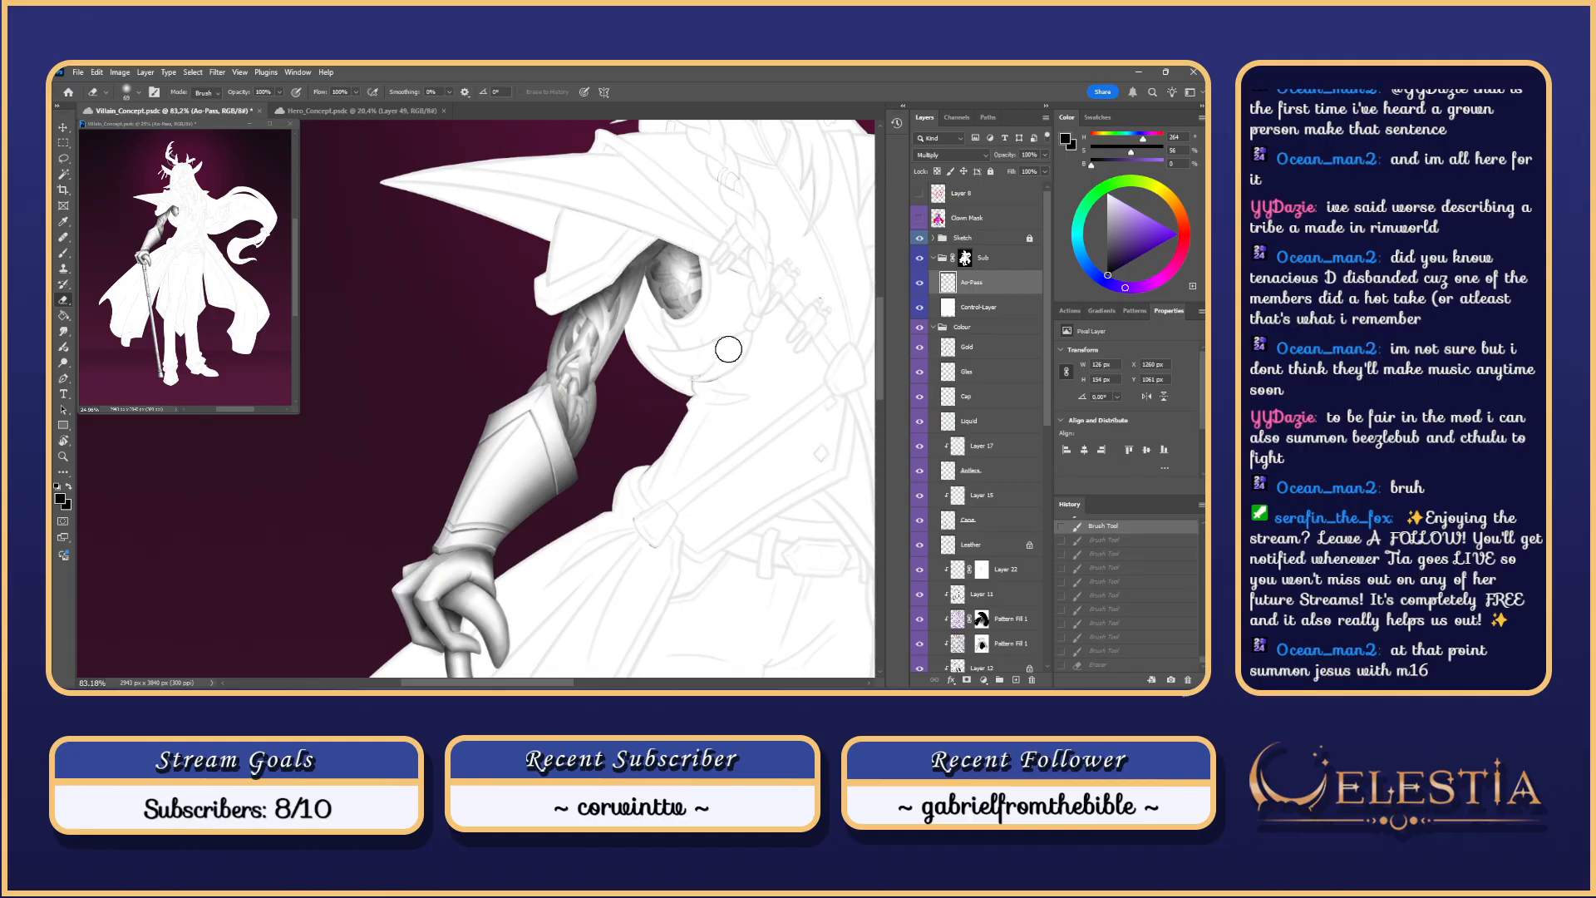
key(ctrl+z)
key(ctrl+z)
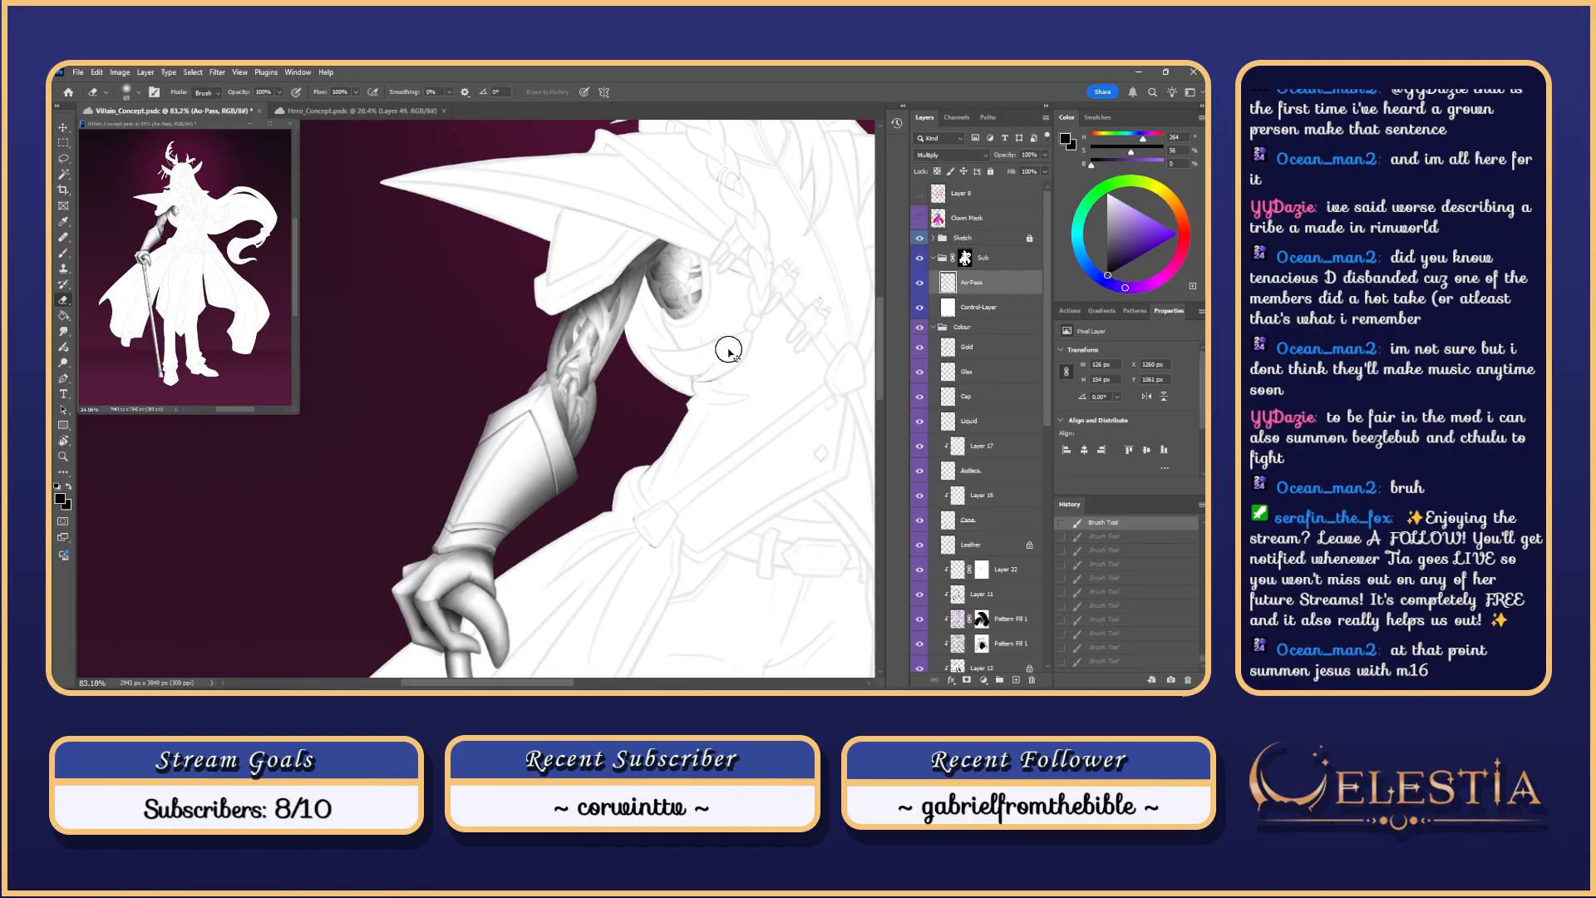
key(ctrl+z)
key(ctrl+z)
key(ctrl+shift+z)
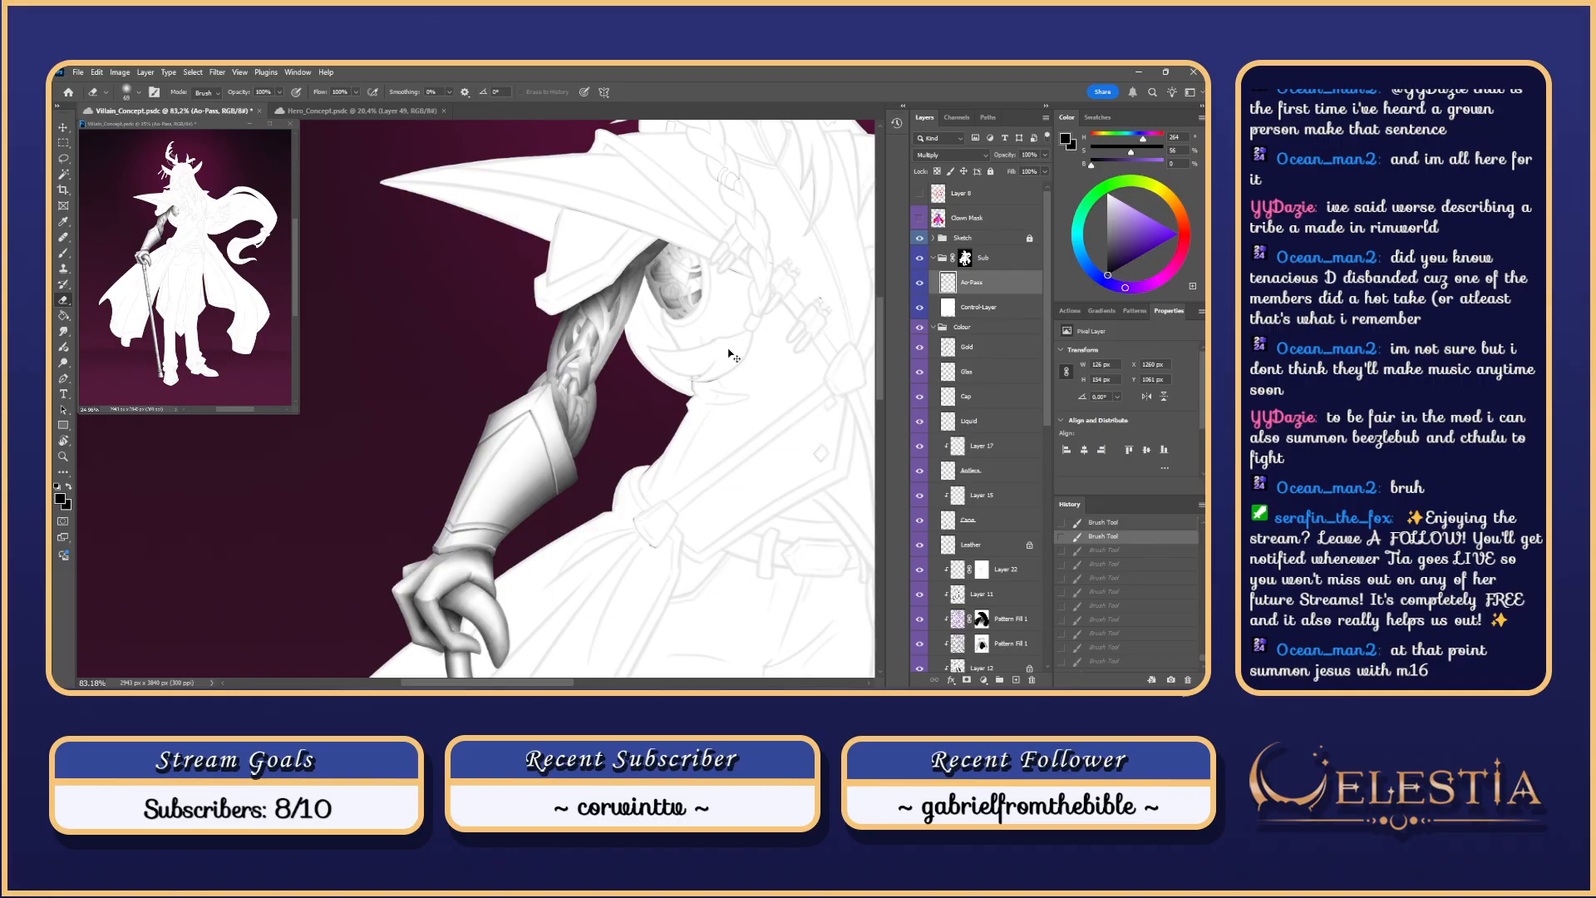
key(ctrl+shift+z)
key(ctrl+shift+z)
scroll(728, 349, down, 1)
Step: Switch to the Brush with a different preset and try shading strokes on the shoulder plate
key(b)
key(ctrl+shift+z)
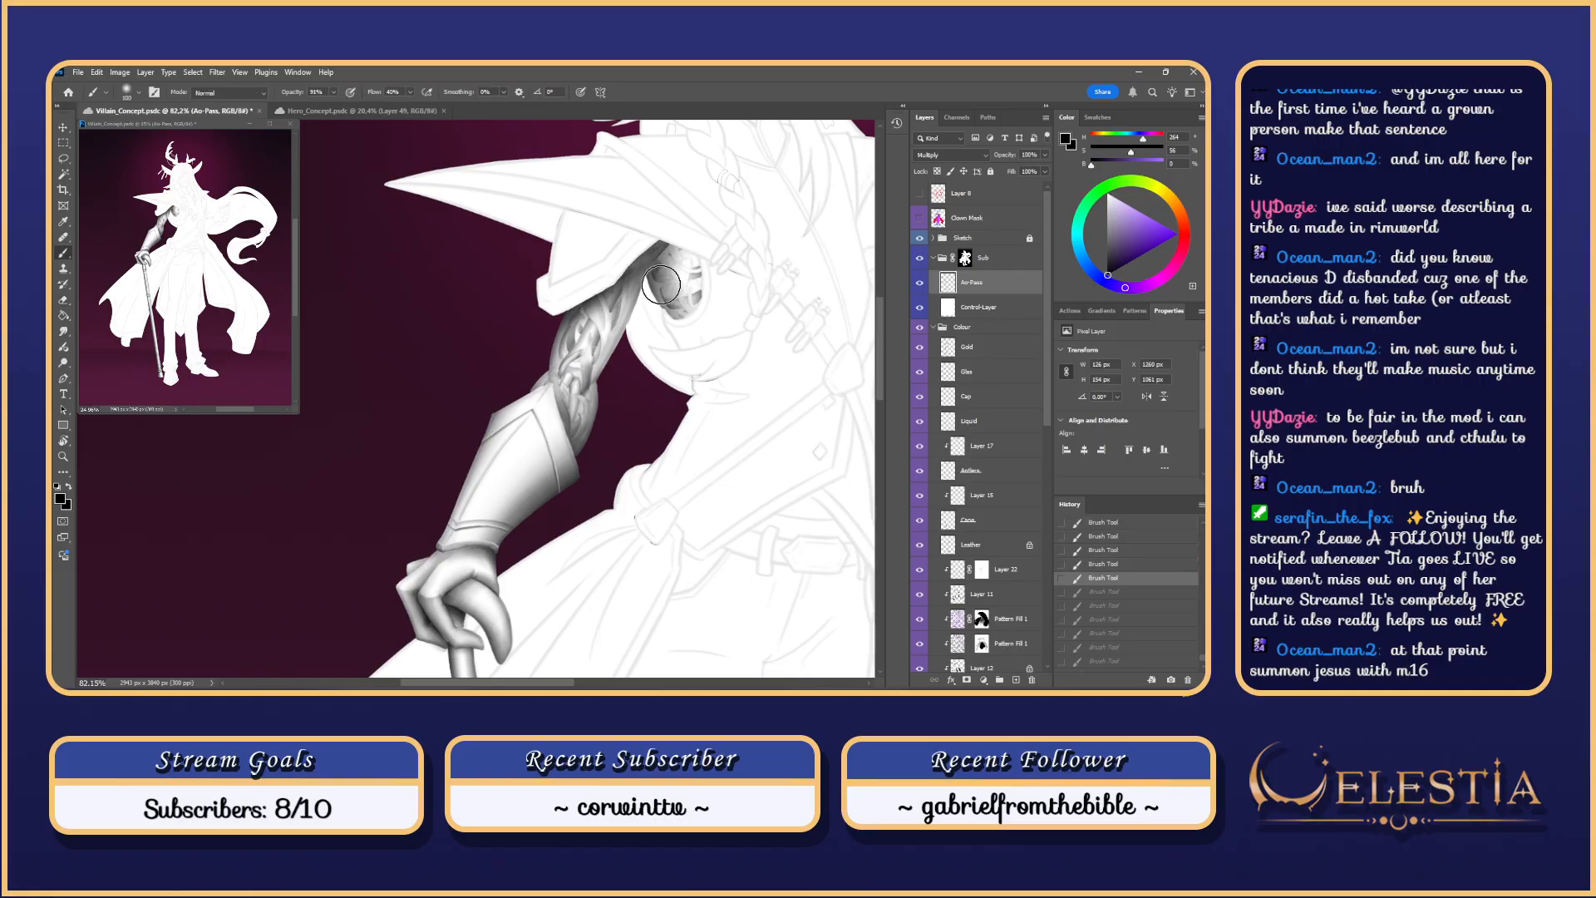
right_click(665, 291)
click(770, 421)
drag(670, 237, 734, 278)
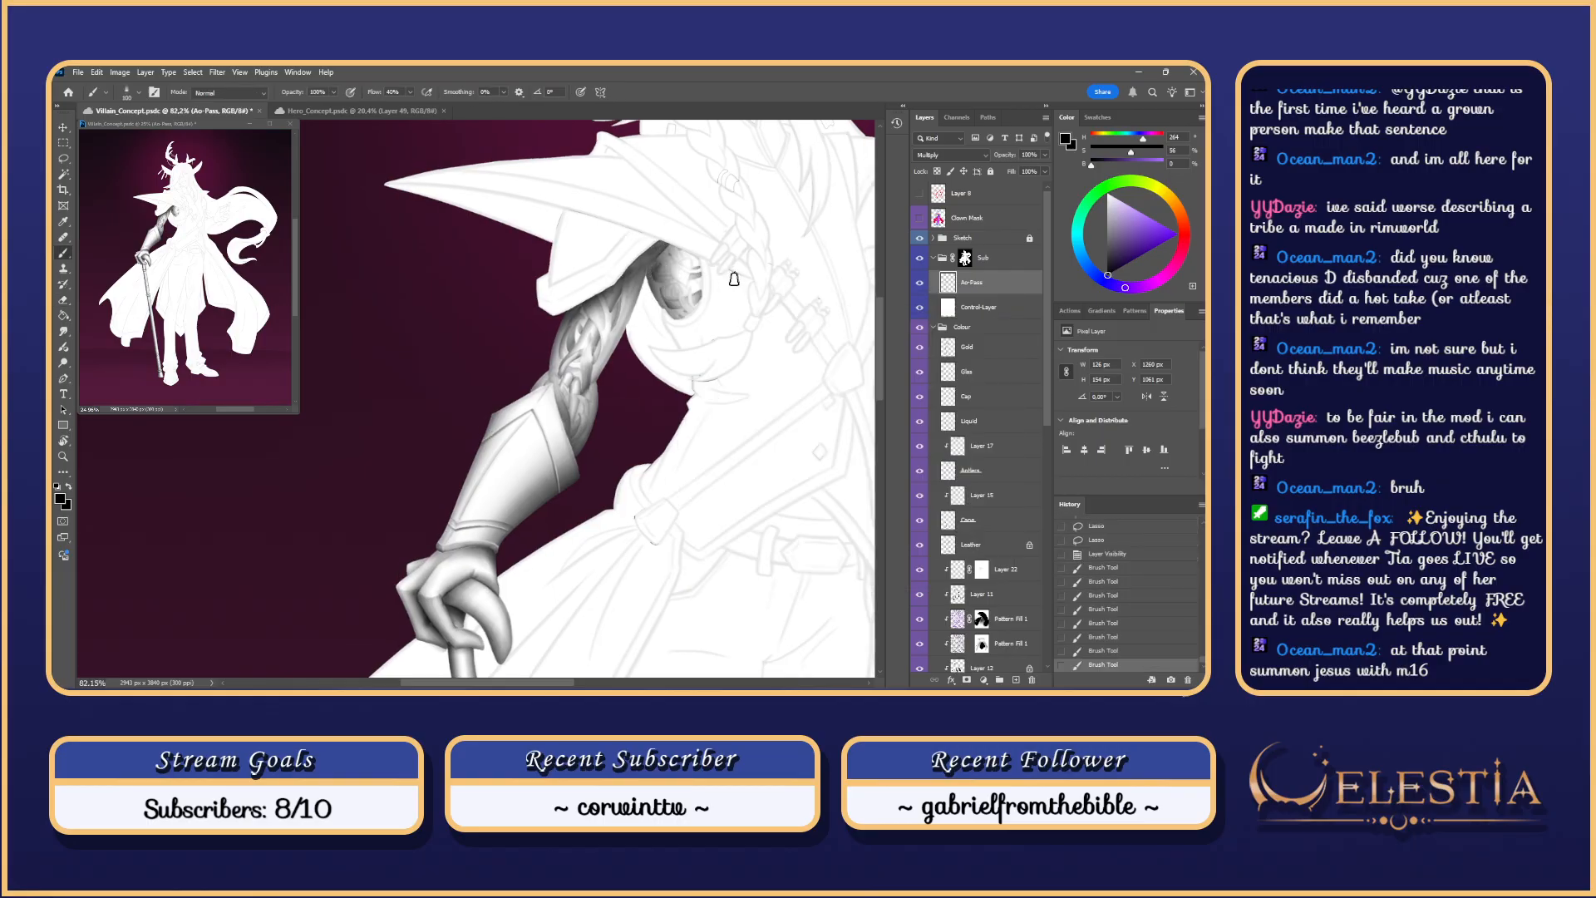
key(ctrl+z)
mouse_move(675, 233)
mouse_down()
mouse_move(703, 264)
mouse_move(649, 243)
mouse_move(735, 316)
mouse_move(665, 248)
mouse_up()
key(ctrl+z)
key(ctrl+z)
key(ctrl+z)
Step: Enlarge the brush to 439 px and darken the shadow inside the shoulder opening
mouse_move(701, 300)
mouse_down()
mouse_move(675, 327)
mouse_move(663, 242)
mouse_move(722, 299)
mouse_move(619, 248)
mouse_move(724, 303)
mouse_move(653, 248)
mouse_up()
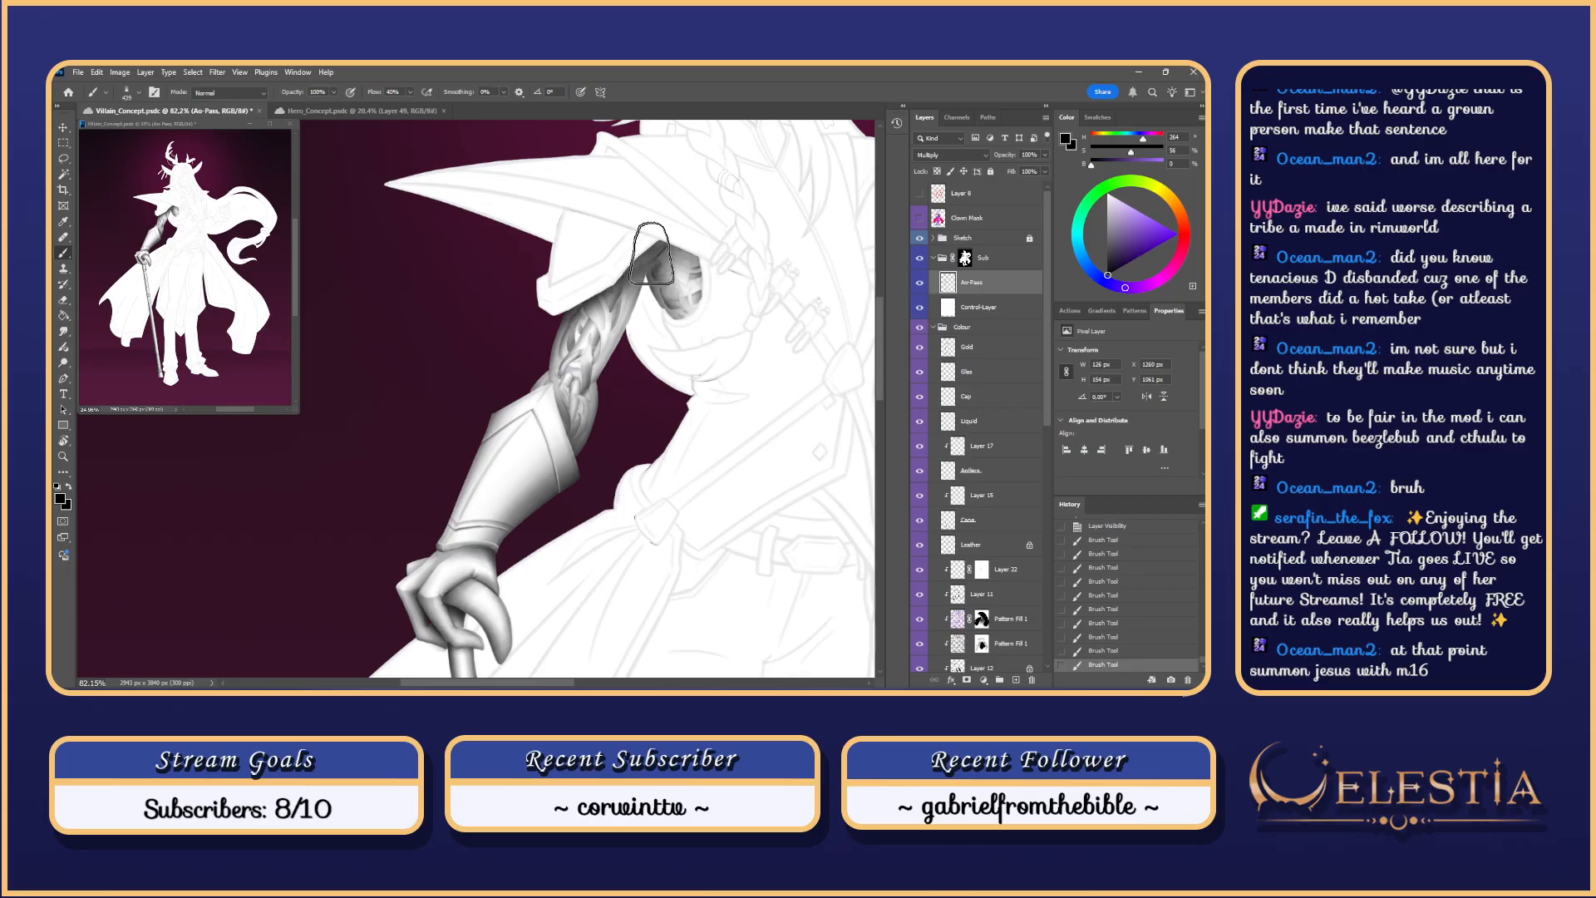
key(ctrl+z)
drag(701, 309, 641, 241)
mouse_move(722, 319)
mouse_down()
mouse_move(653, 222)
mouse_move(649, 234)
mouse_up()
mouse_move(735, 291)
mouse_down()
mouse_move(638, 227)
mouse_move(708, 309)
mouse_move(672, 341)
mouse_up()
key(ctrl+z)
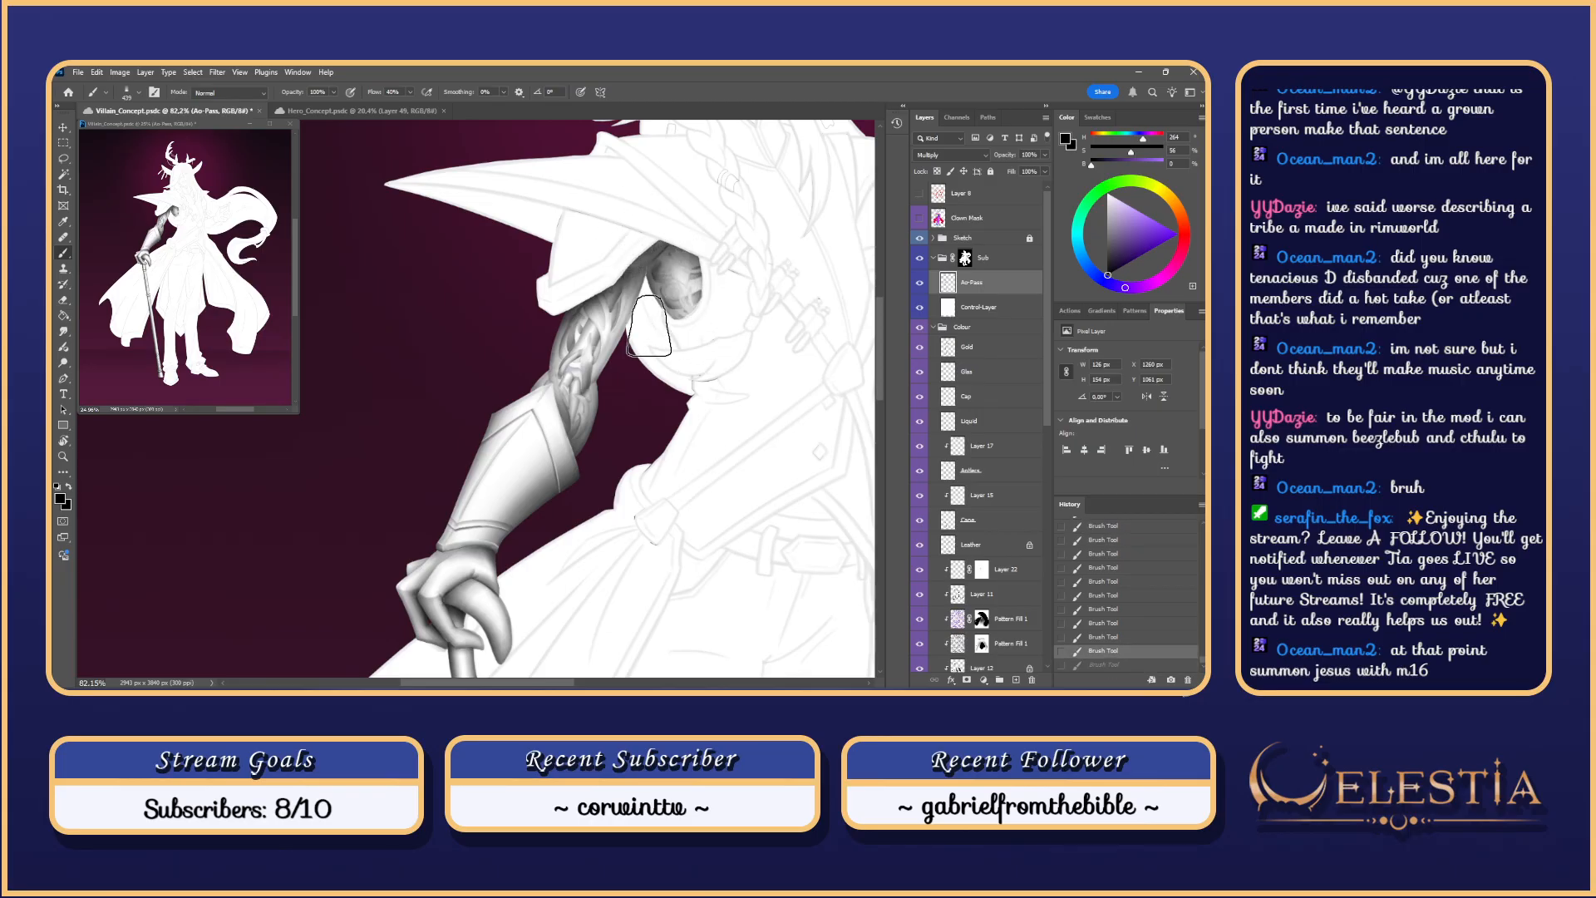
mouse_move(700, 283)
mouse_down()
mouse_move(702, 323)
mouse_move(690, 300)
mouse_move(724, 280)
mouse_move(664, 335)
mouse_move(694, 249)
mouse_up()
key(ctrl+z)
key(ctrl+z)
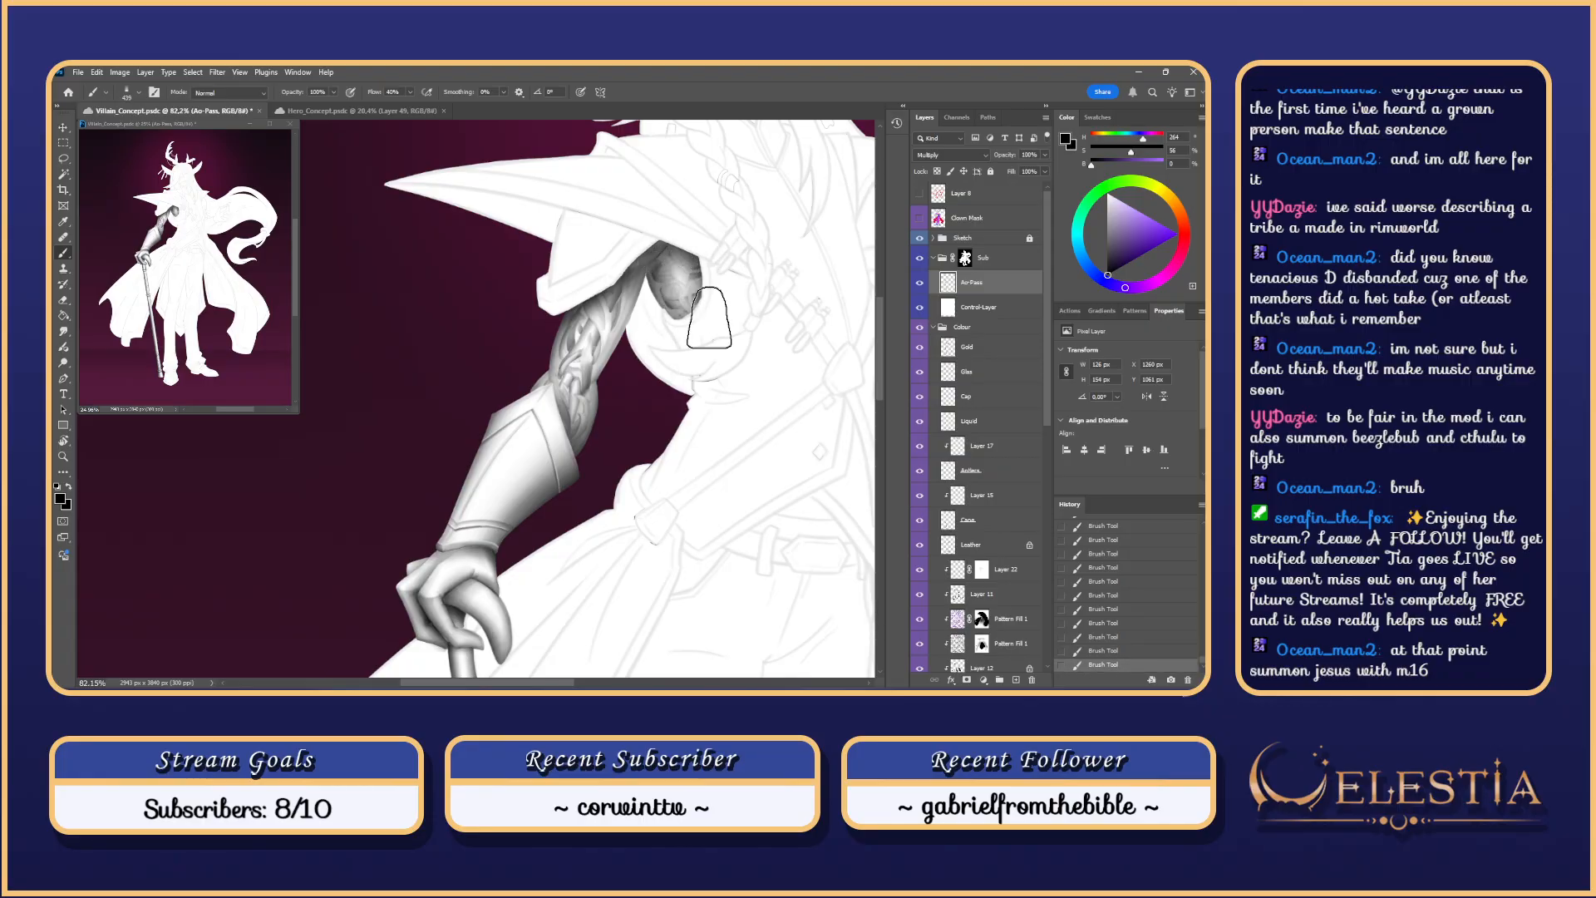
key(ctrl+z)
key(ctrl+z)
key(ctrl+z)
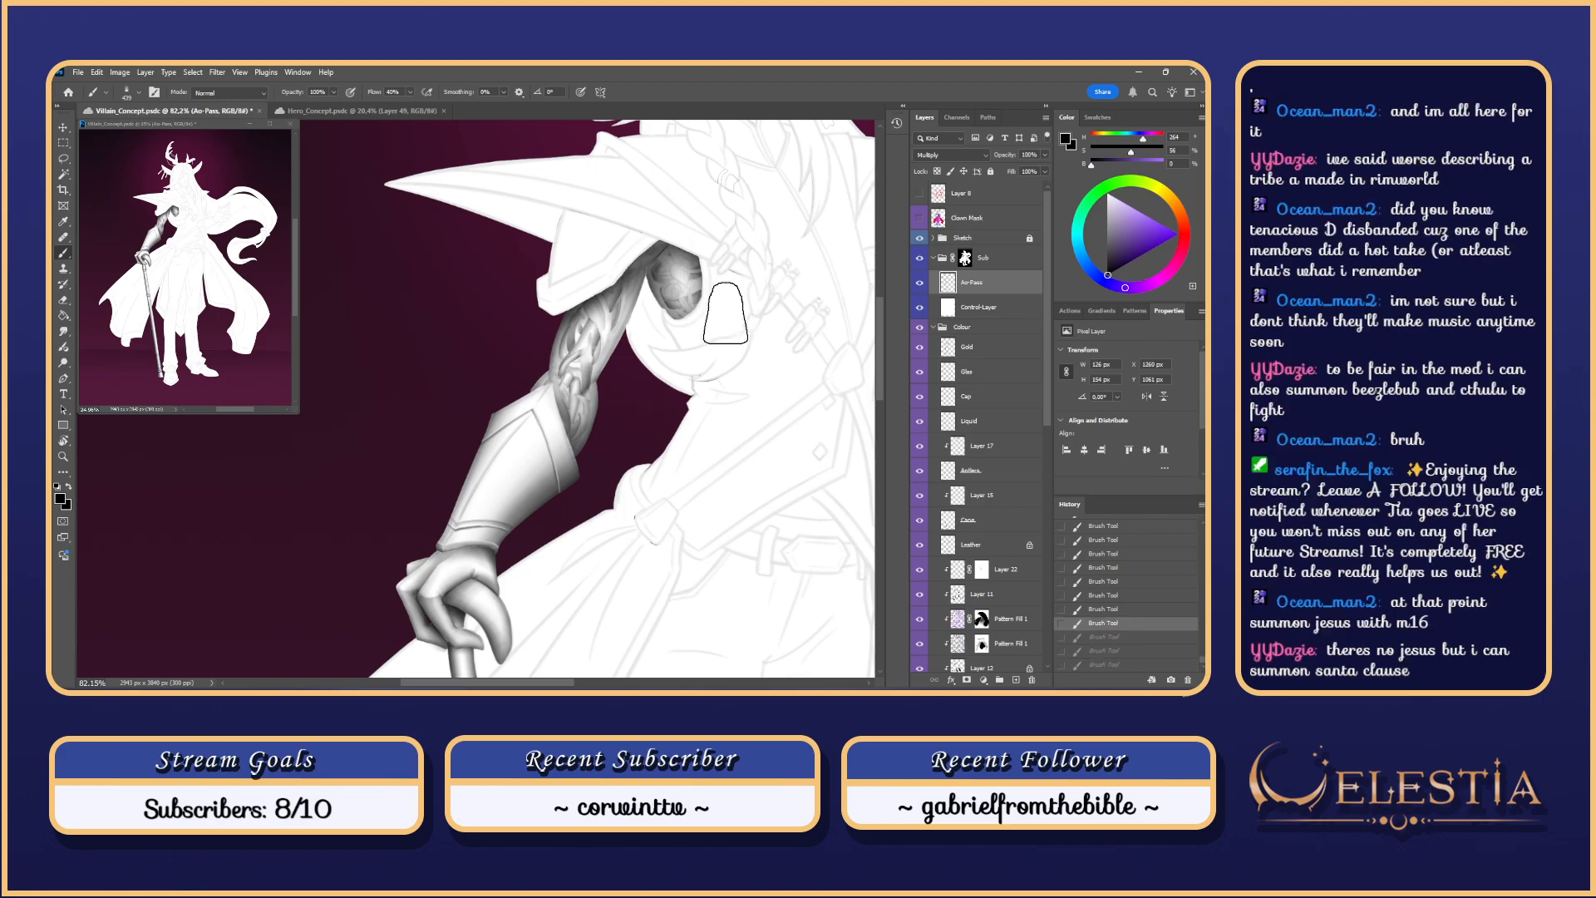
key(ctrl+shift+z)
key(ctrl+shift+z)
key(ctrl+shift+z)
Step: Enlarge the brush to 581 px for the shoulder-opening shading
scroll(715, 282, down, 5)
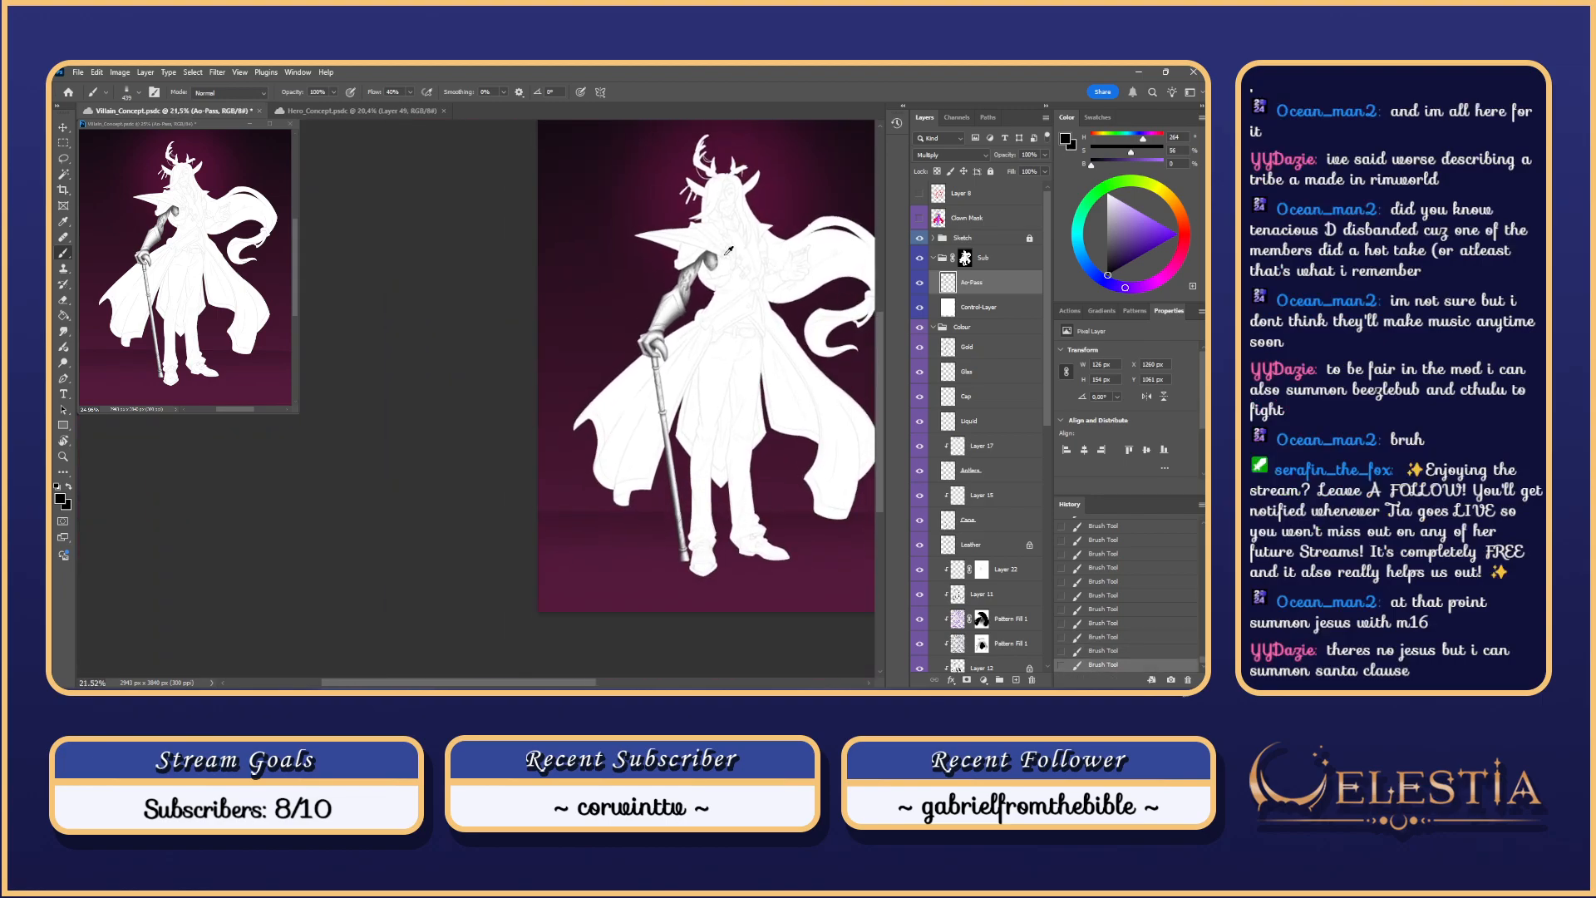
scroll(728, 251, up, 3)
scroll(728, 251, up, 2)
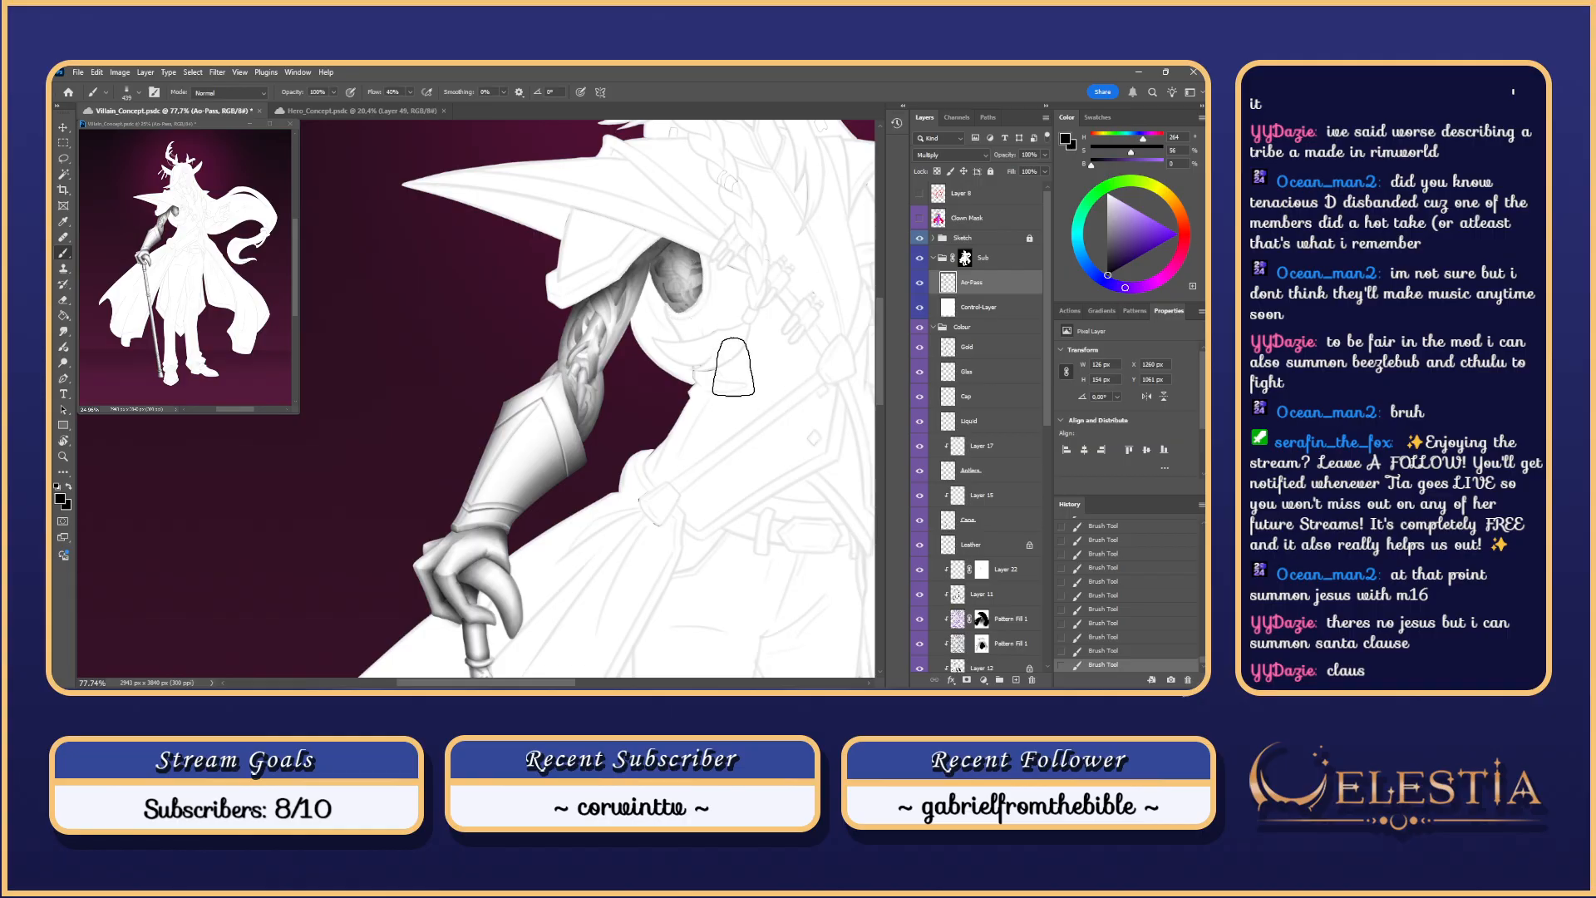
key(ctrl+z)
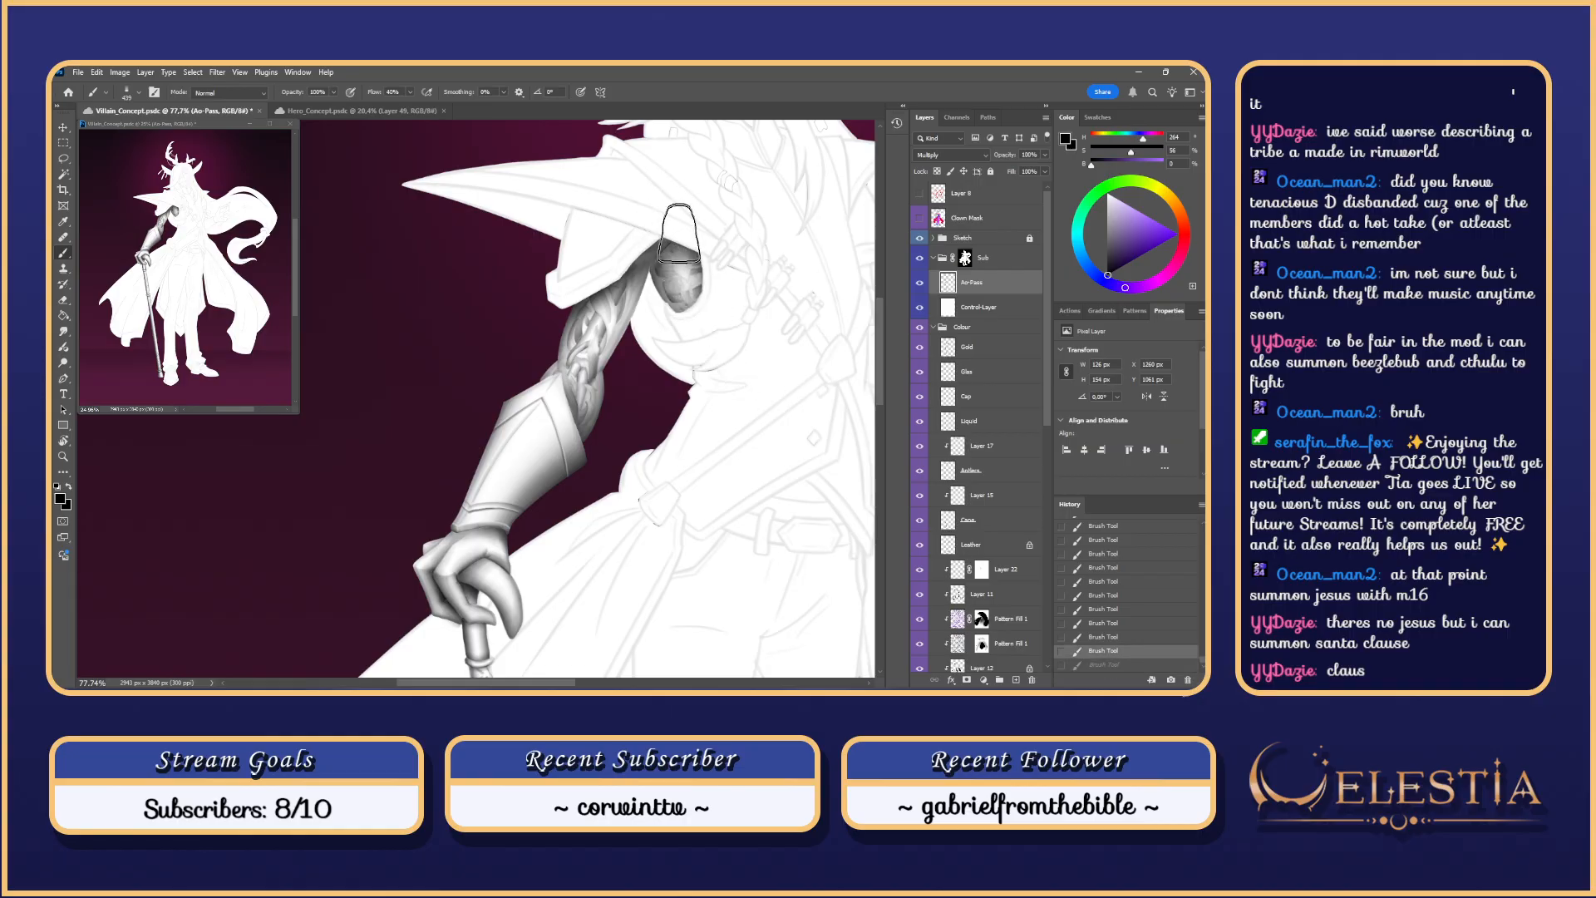
mouse_move(680, 233)
mouse_down()
mouse_move(717, 234)
mouse_move(650, 231)
mouse_up()
key(ctrl+z)
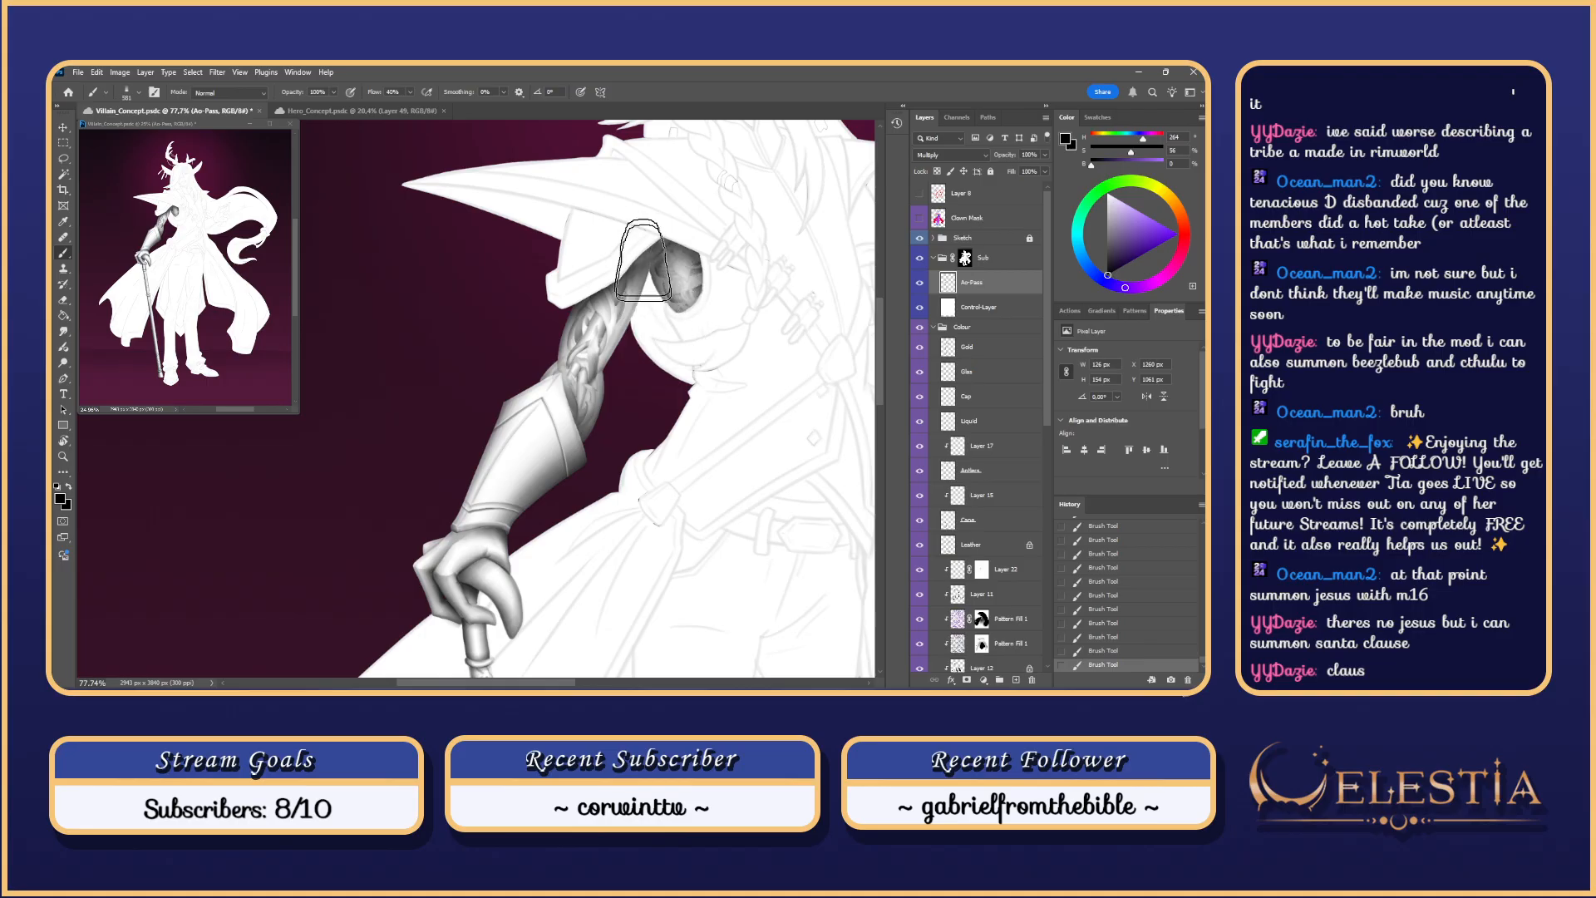
Step: Compare the shoulder shading by undoing and redoing strokes, then solo the Sub and Control-Layer layers
key(ctrl+z)
key(ctrl+z)
key(ctrl+z)
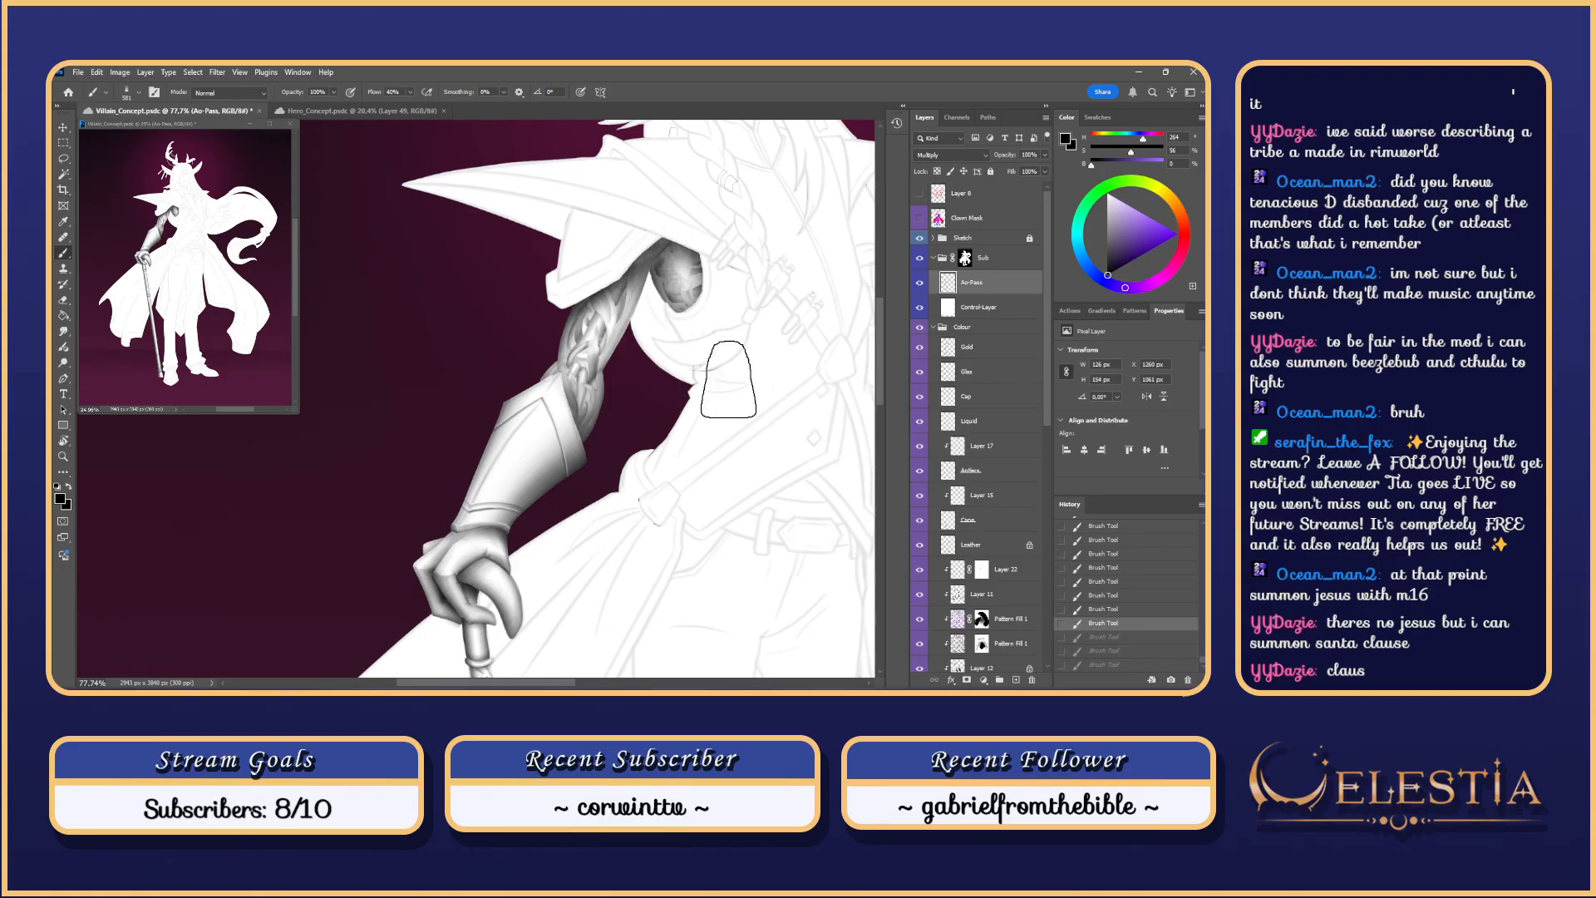
key(ctrl+z)
key(ctrl+z)
scroll(786, 284, down, 5)
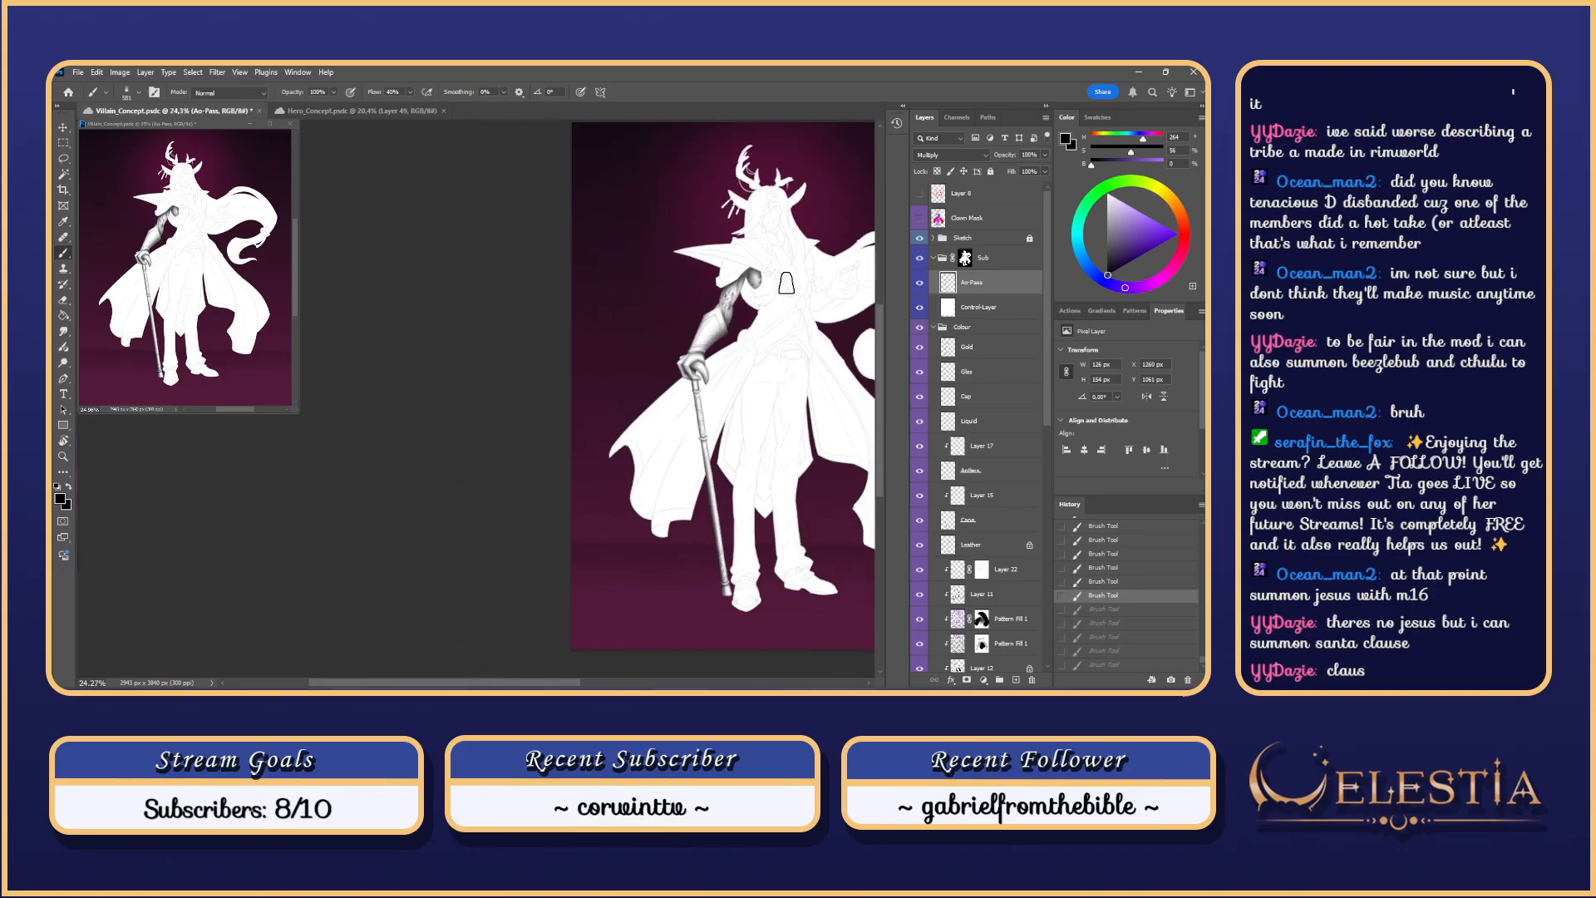
scroll(786, 283, down, 2)
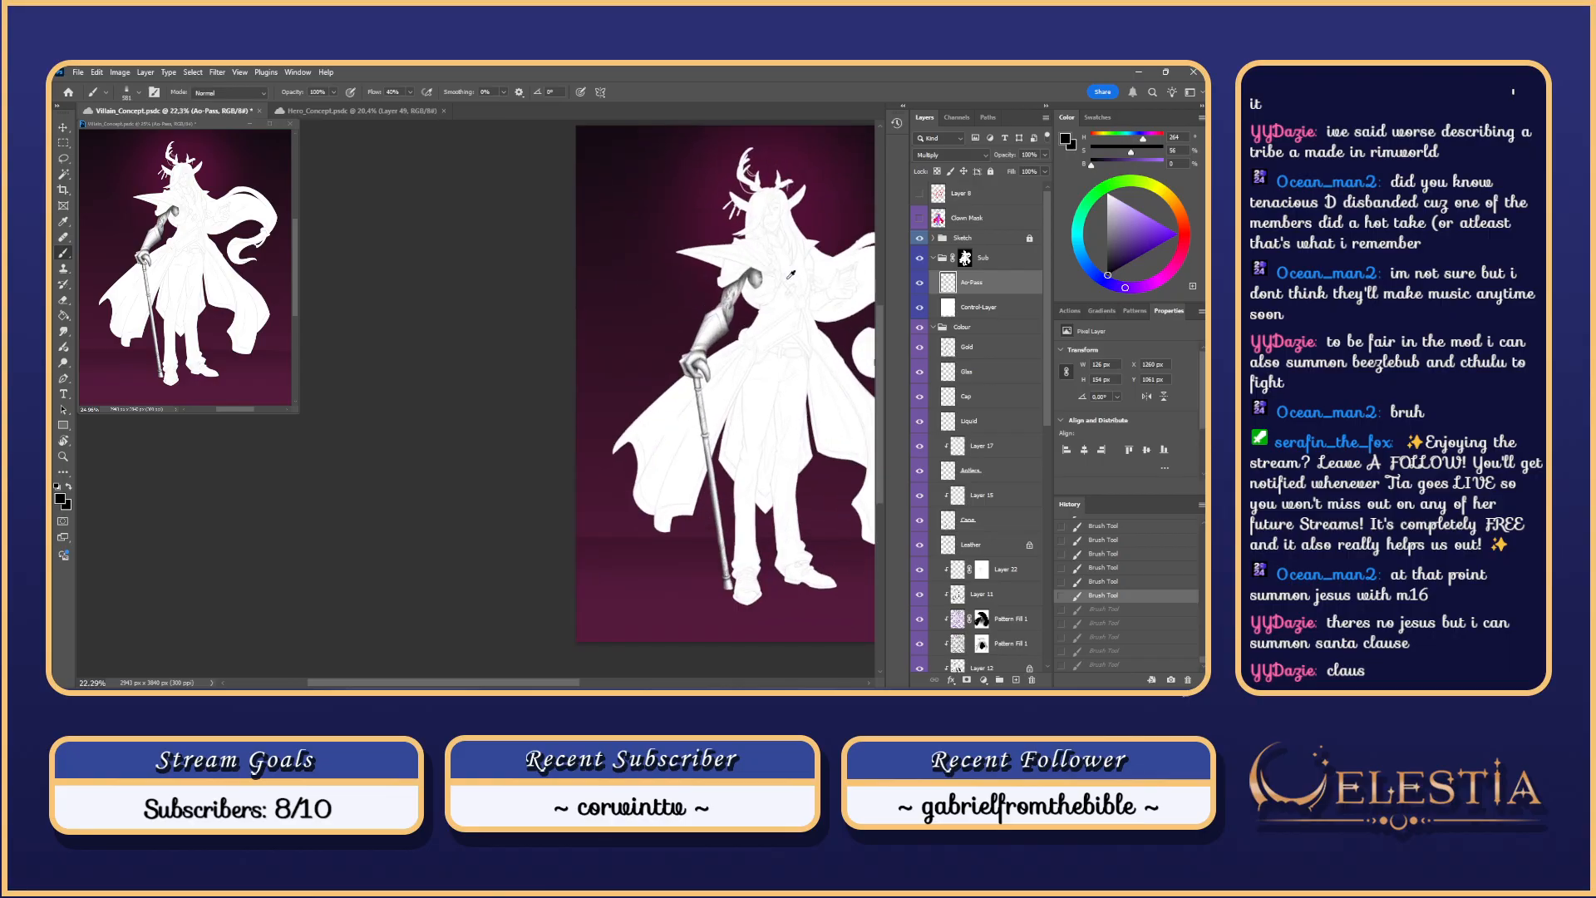
scroll(790, 276, up, 6)
key(ctrl+z)
key(ctrl+z)
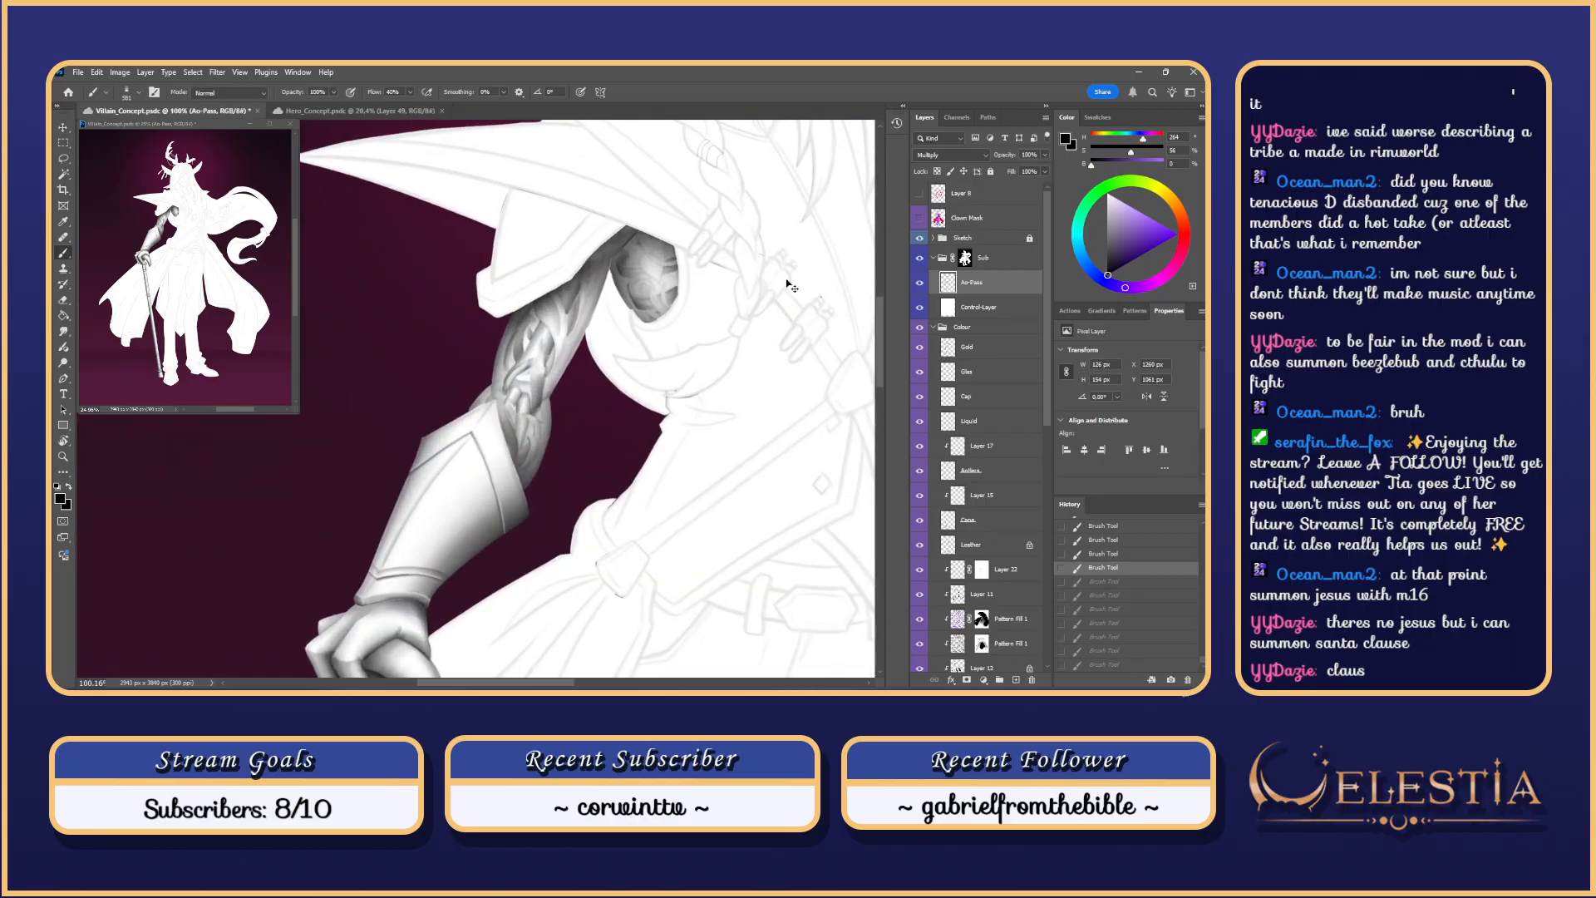
key(ctrl+shift+z)
key(ctrl+shift+z)
scroll(791, 287, down, 2)
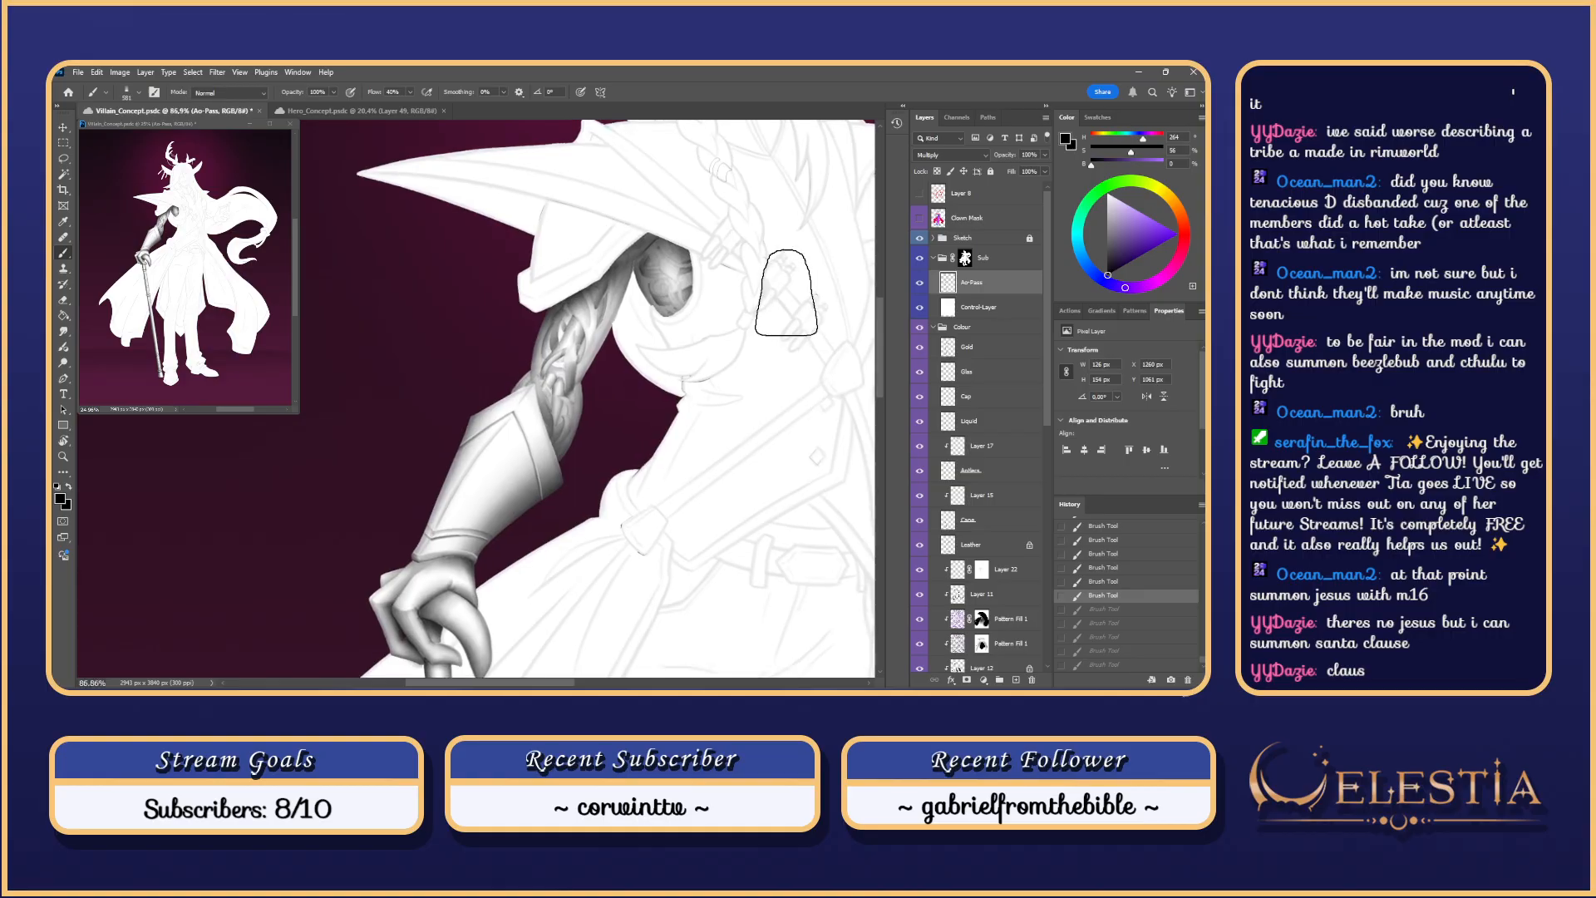
scroll(787, 292, up, 1)
alt+click(919, 306)
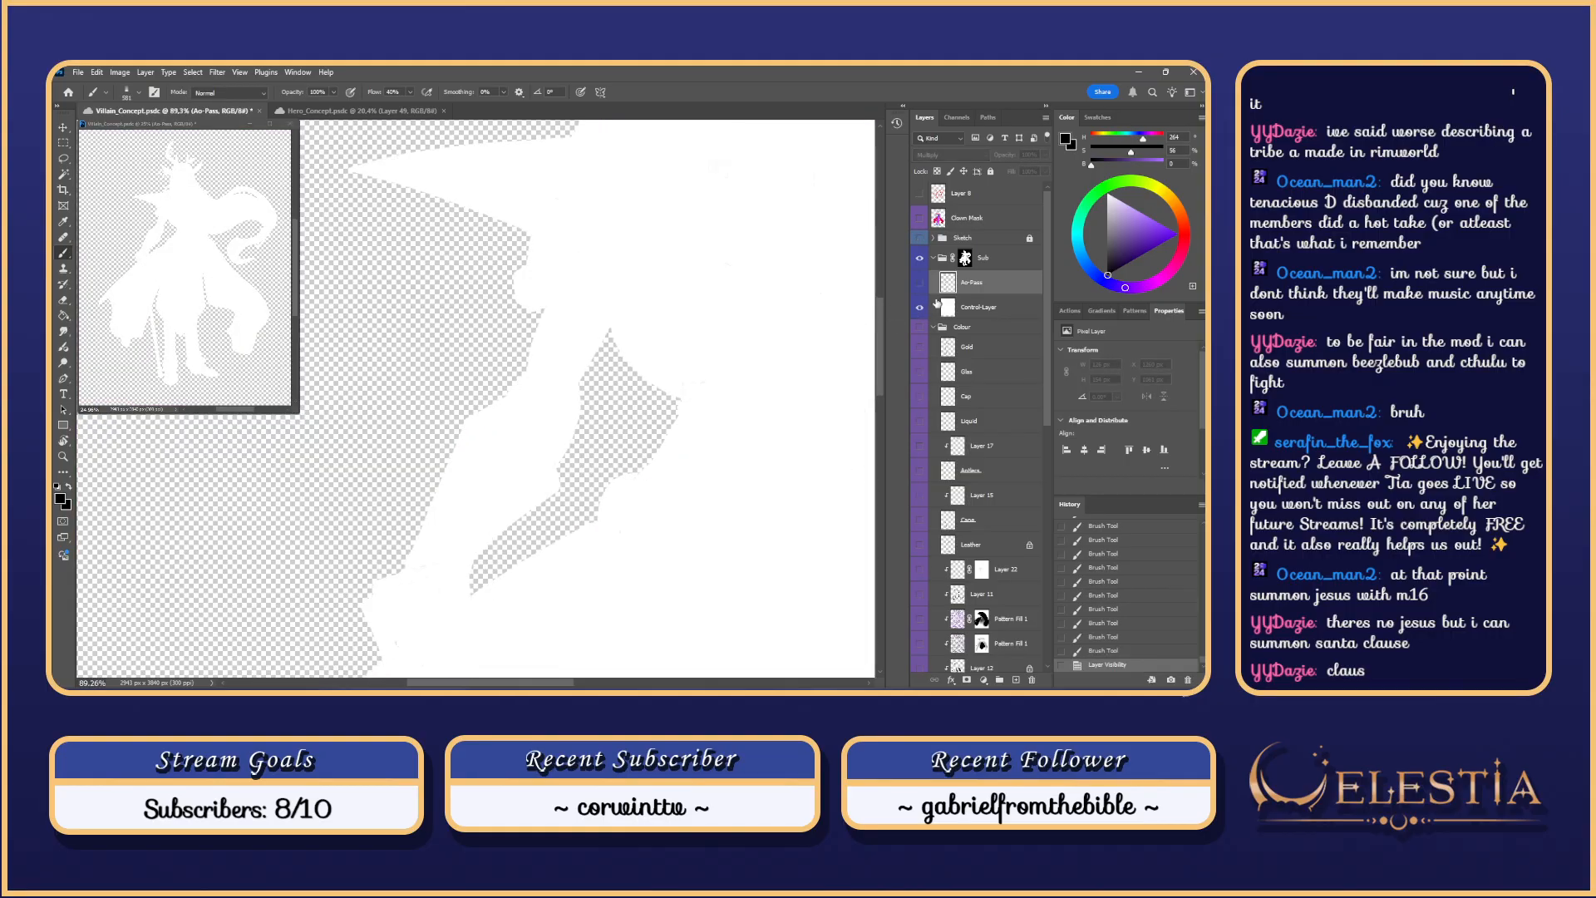
Step: Restore layer visibility, hide Control-Layer, and load the arm's shape as a selection
alt+click(920, 309)
click(920, 308)
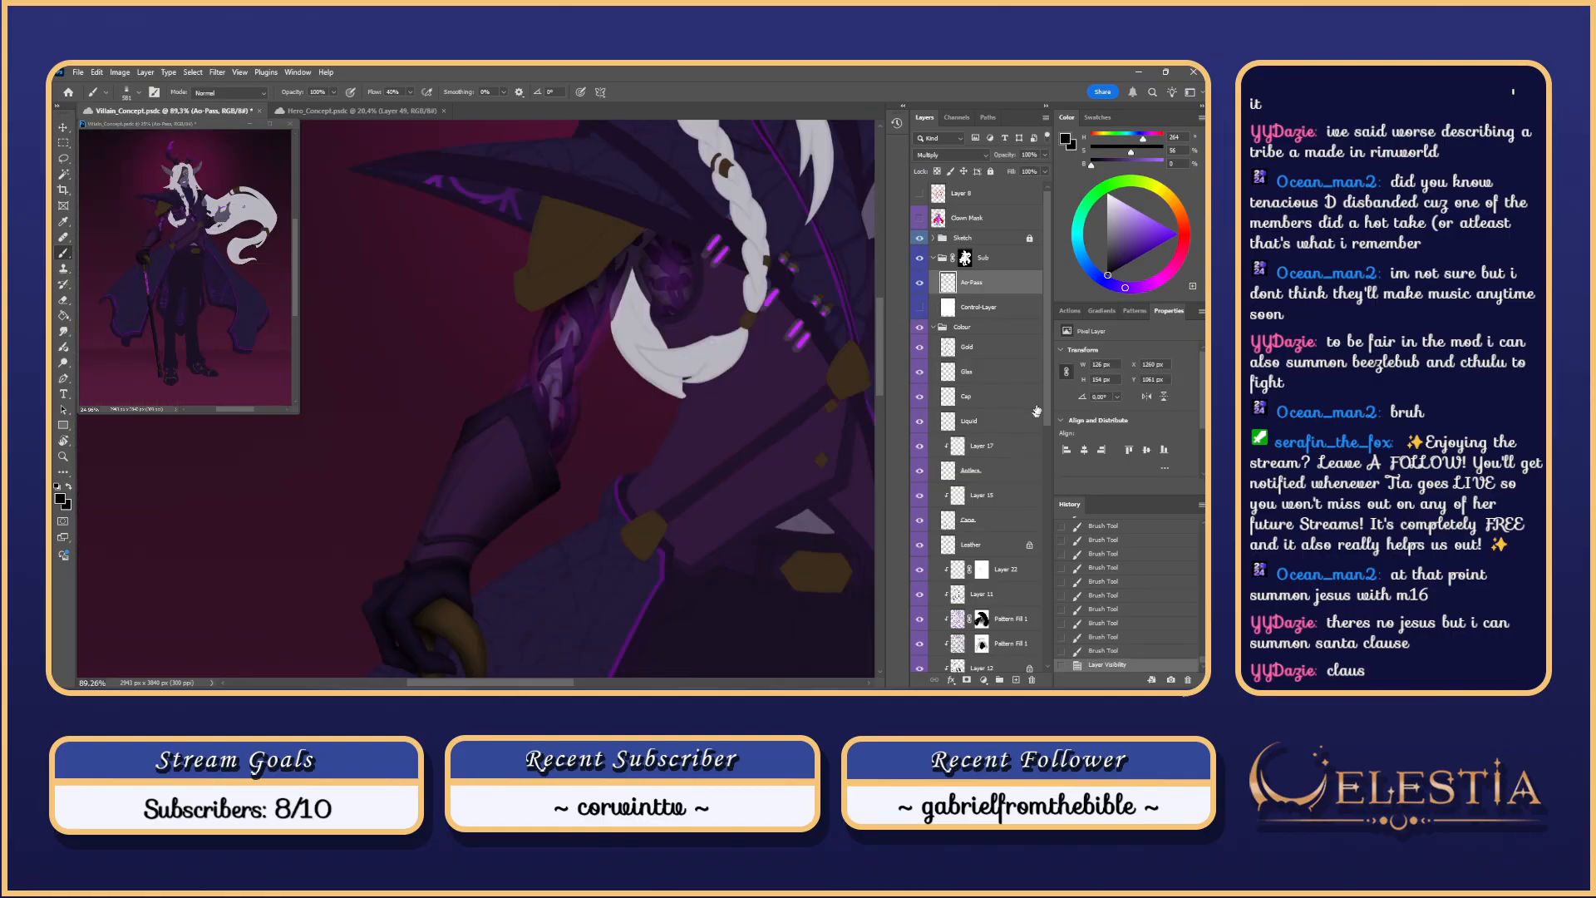
drag(1046, 387, 1038, 501)
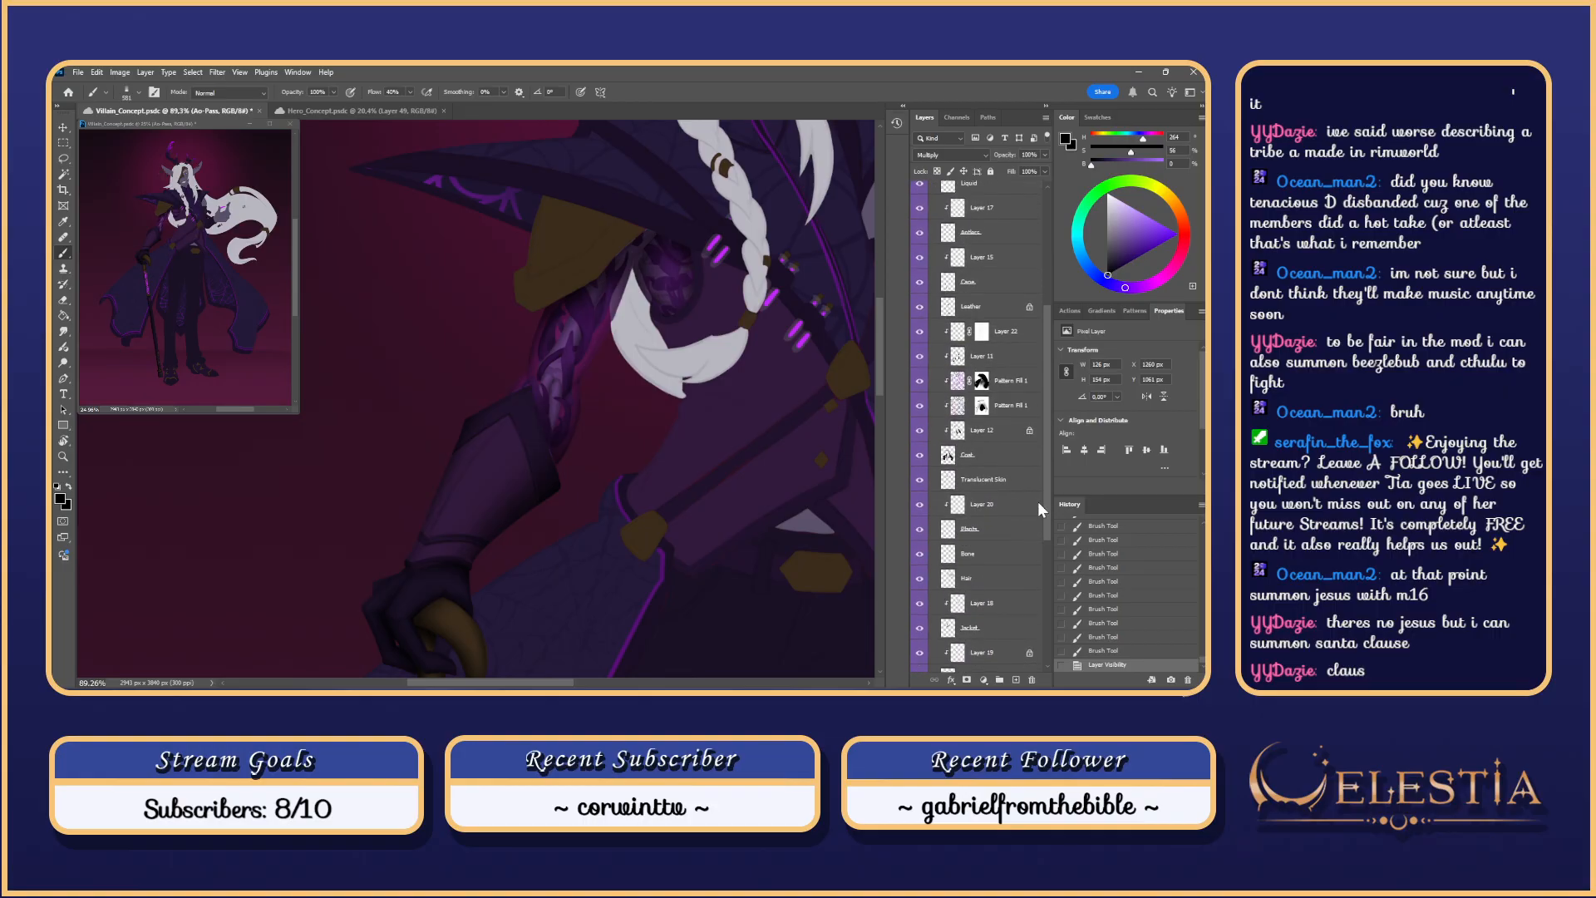
ctrl+click(948, 534)
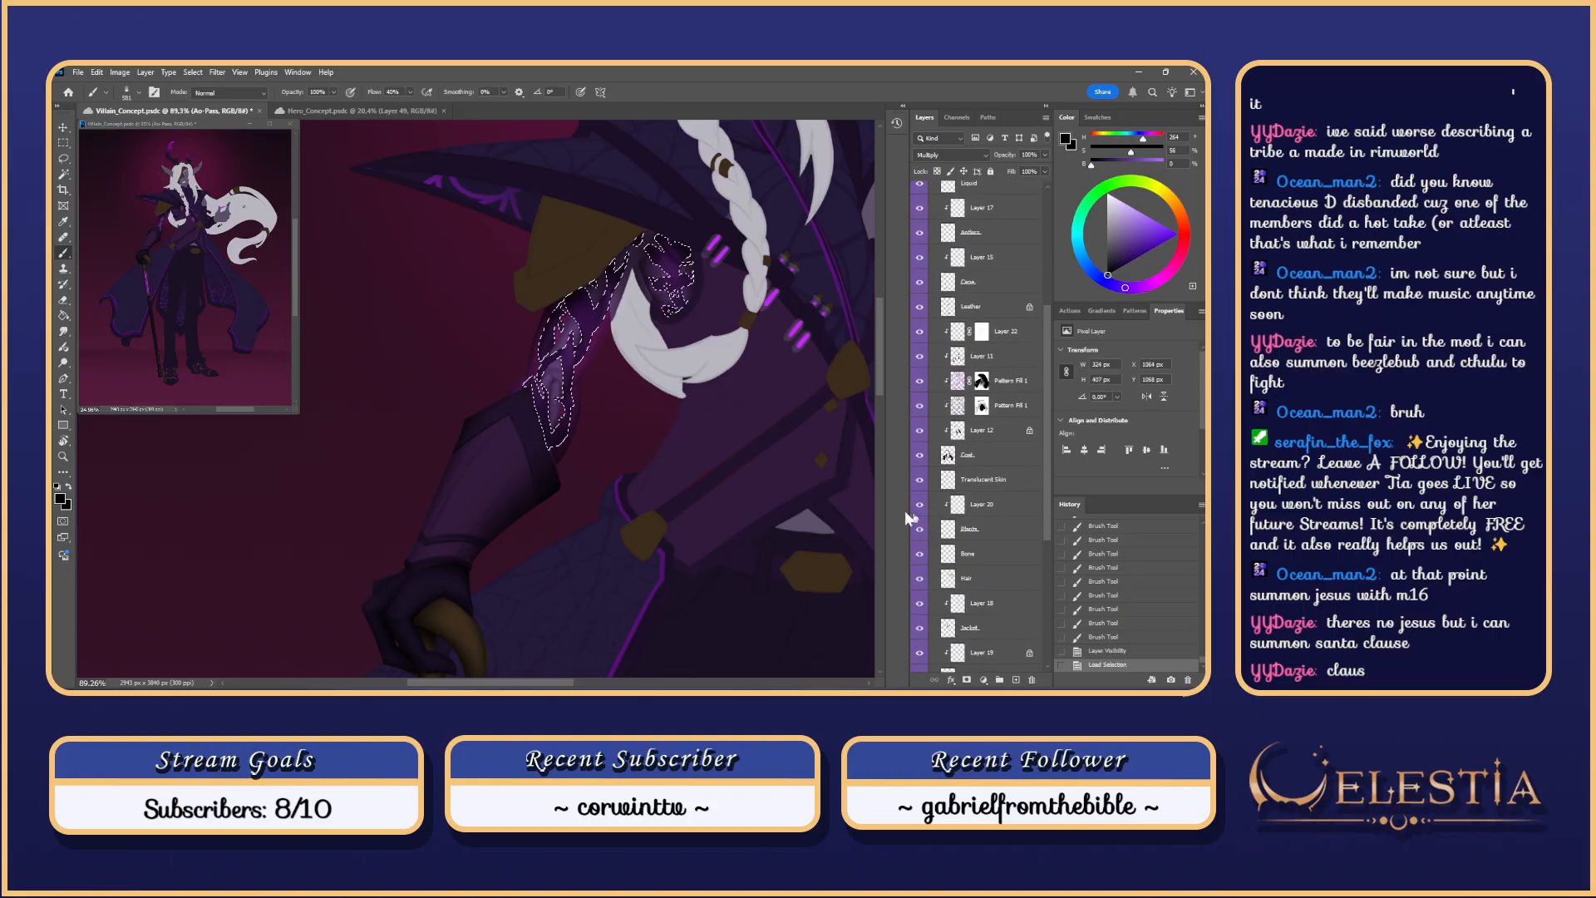
Step: Lasso away the arm and a leftover sliver, keeping only the shoulder plate selected
key(l)
mouse_move(644, 236)
alt+mouse_down()
mouse_move(523, 279)
mouse_move(641, 236)
mouse_move(654, 211)
alt+mouse_up()
drag(682, 280, 663, 348)
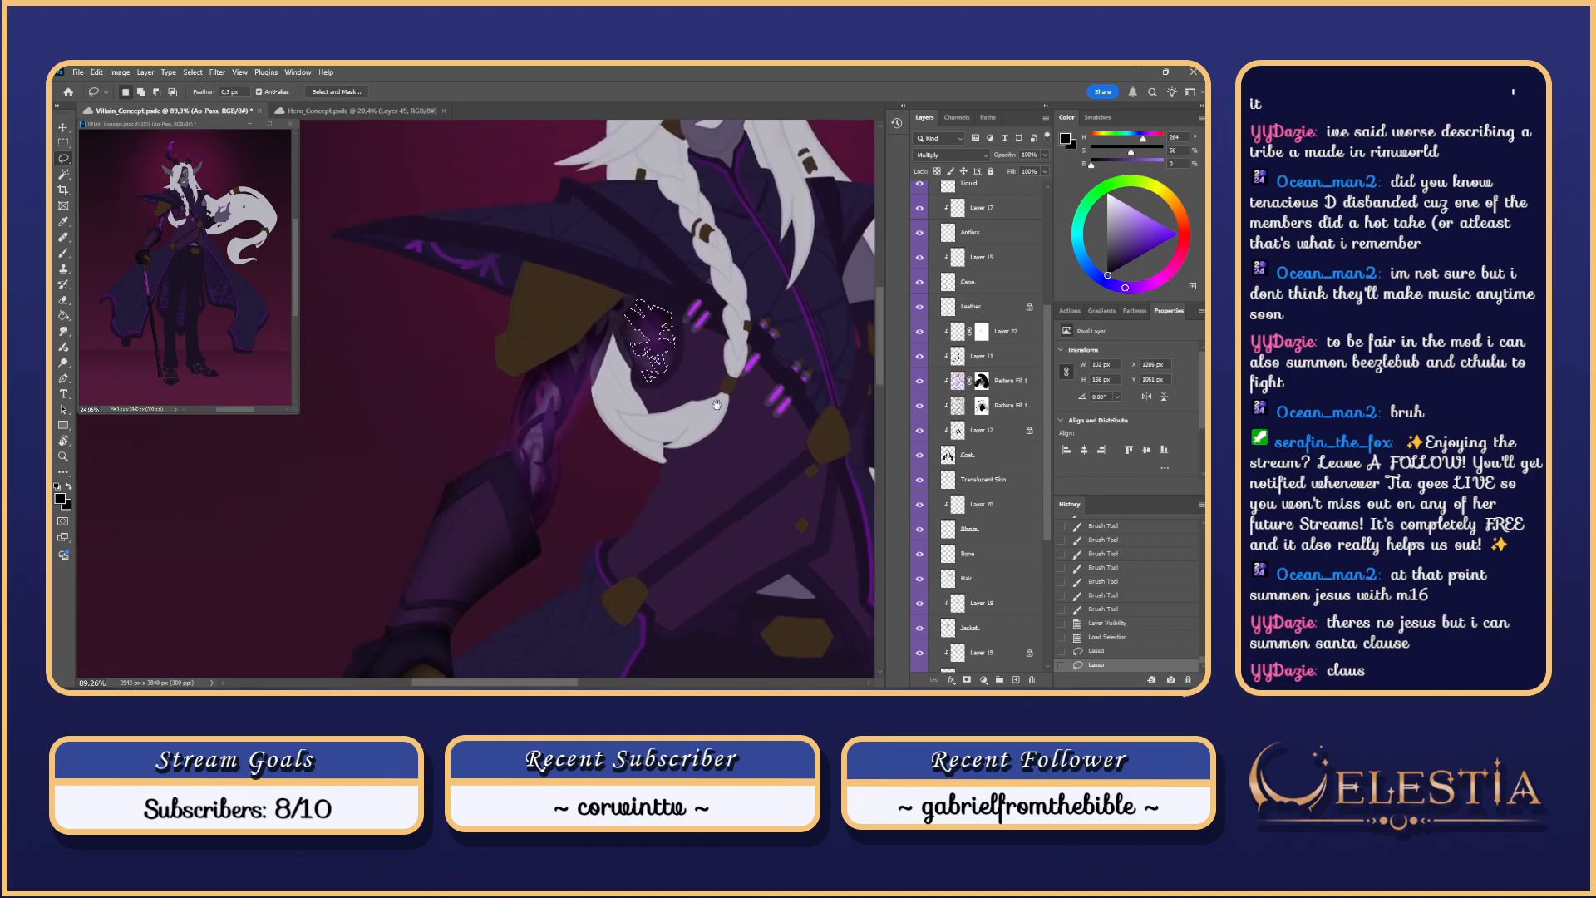
scroll(666, 350, up, 4)
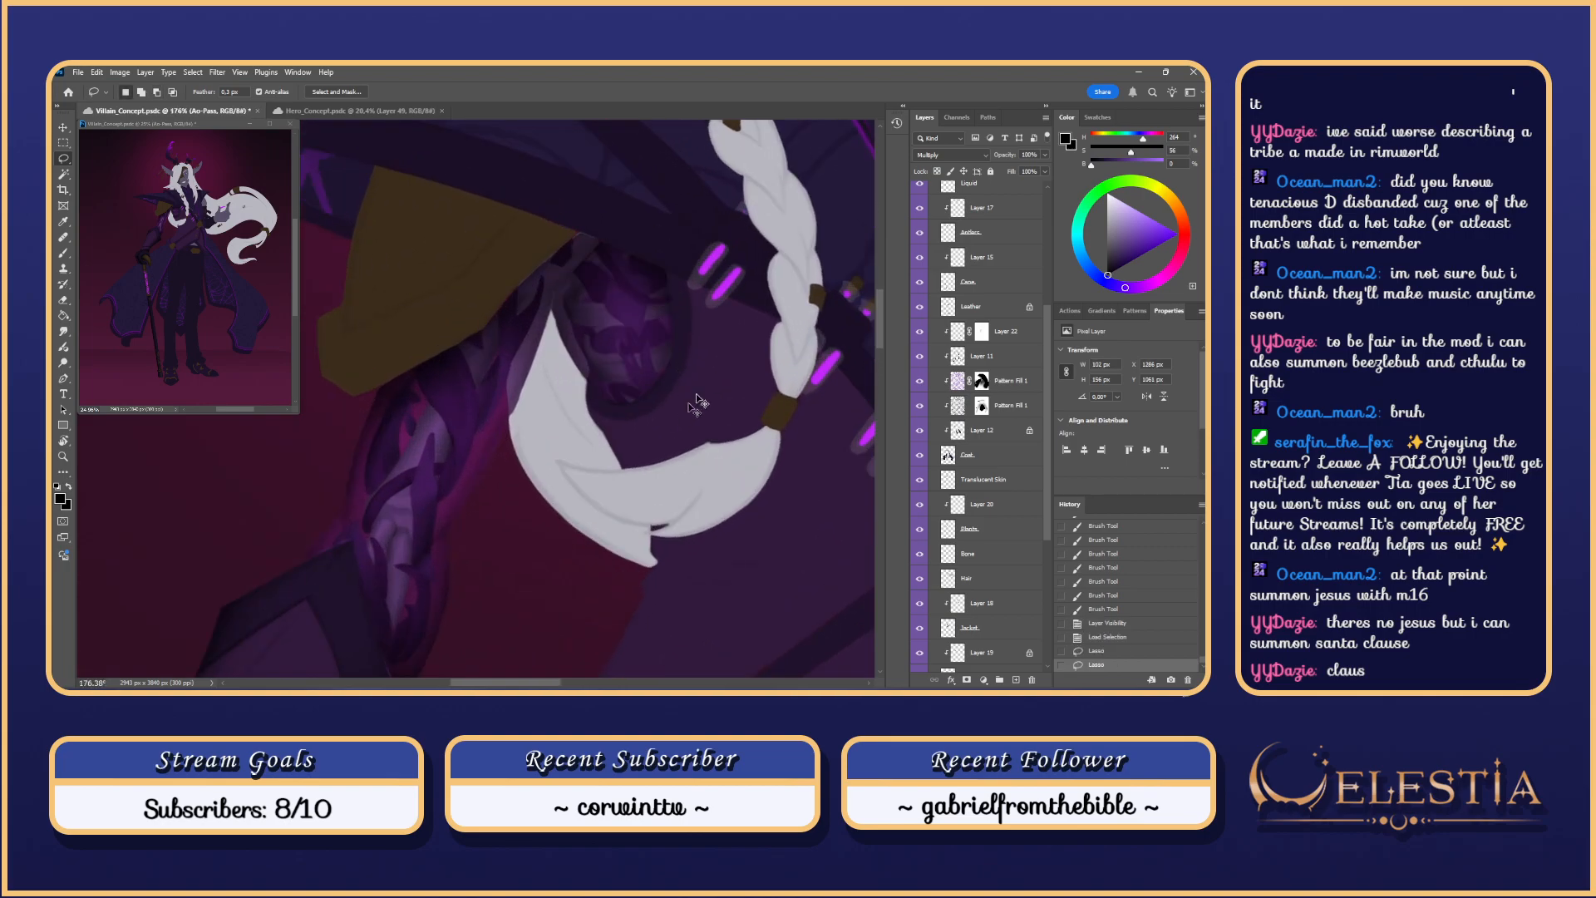
drag(1045, 334, 1041, 201)
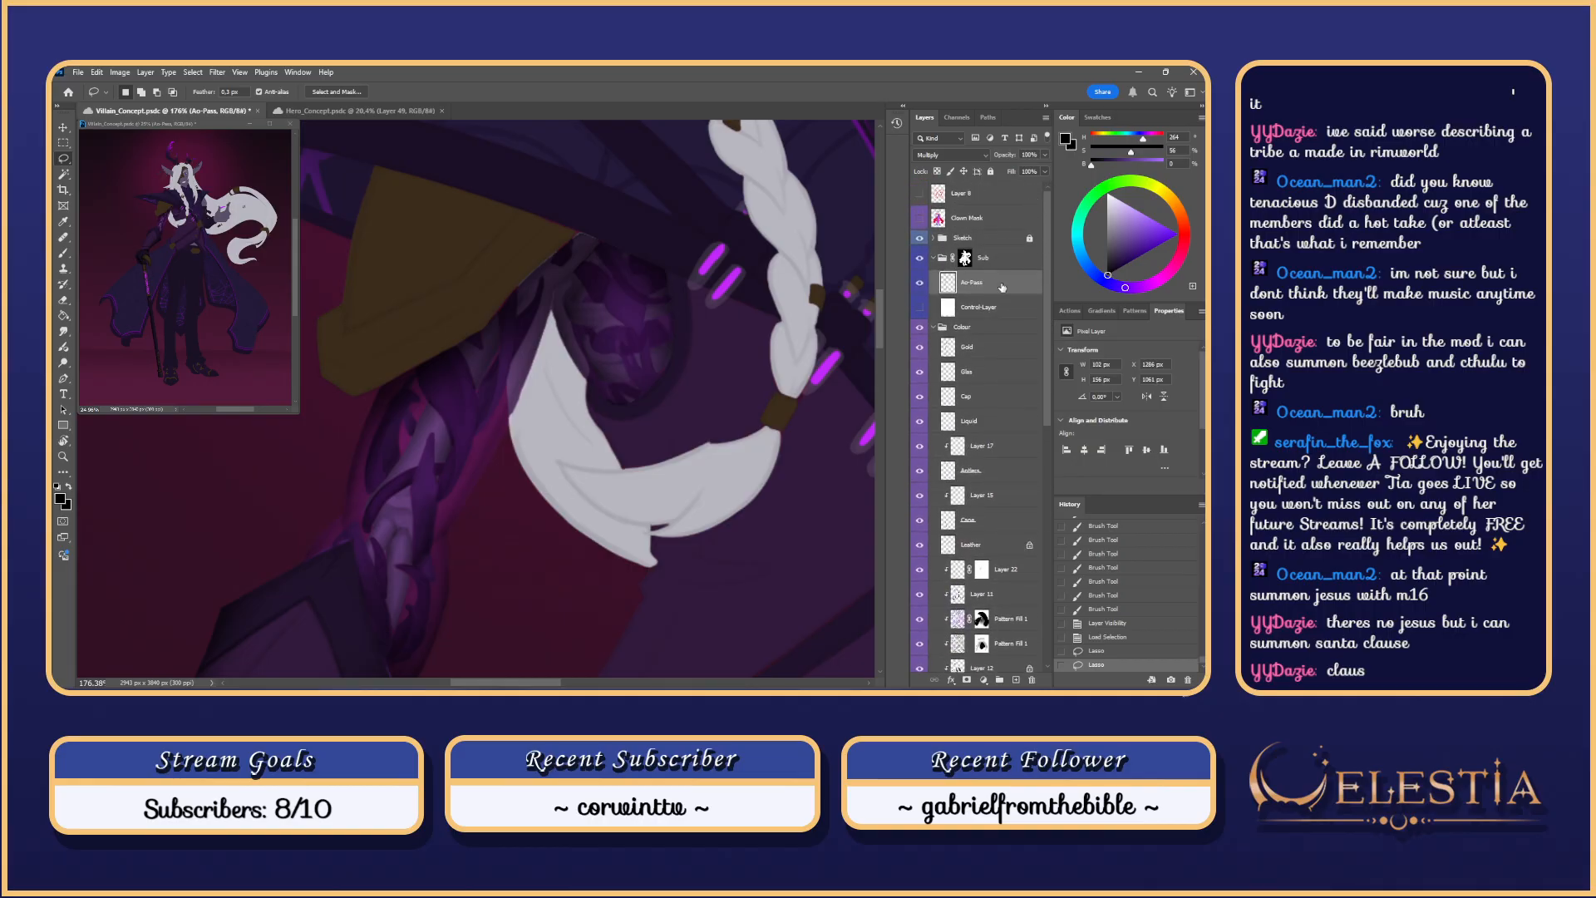
Step: Pick a brush preset for shading the shoulder plate
key(b)
right_click(657, 320)
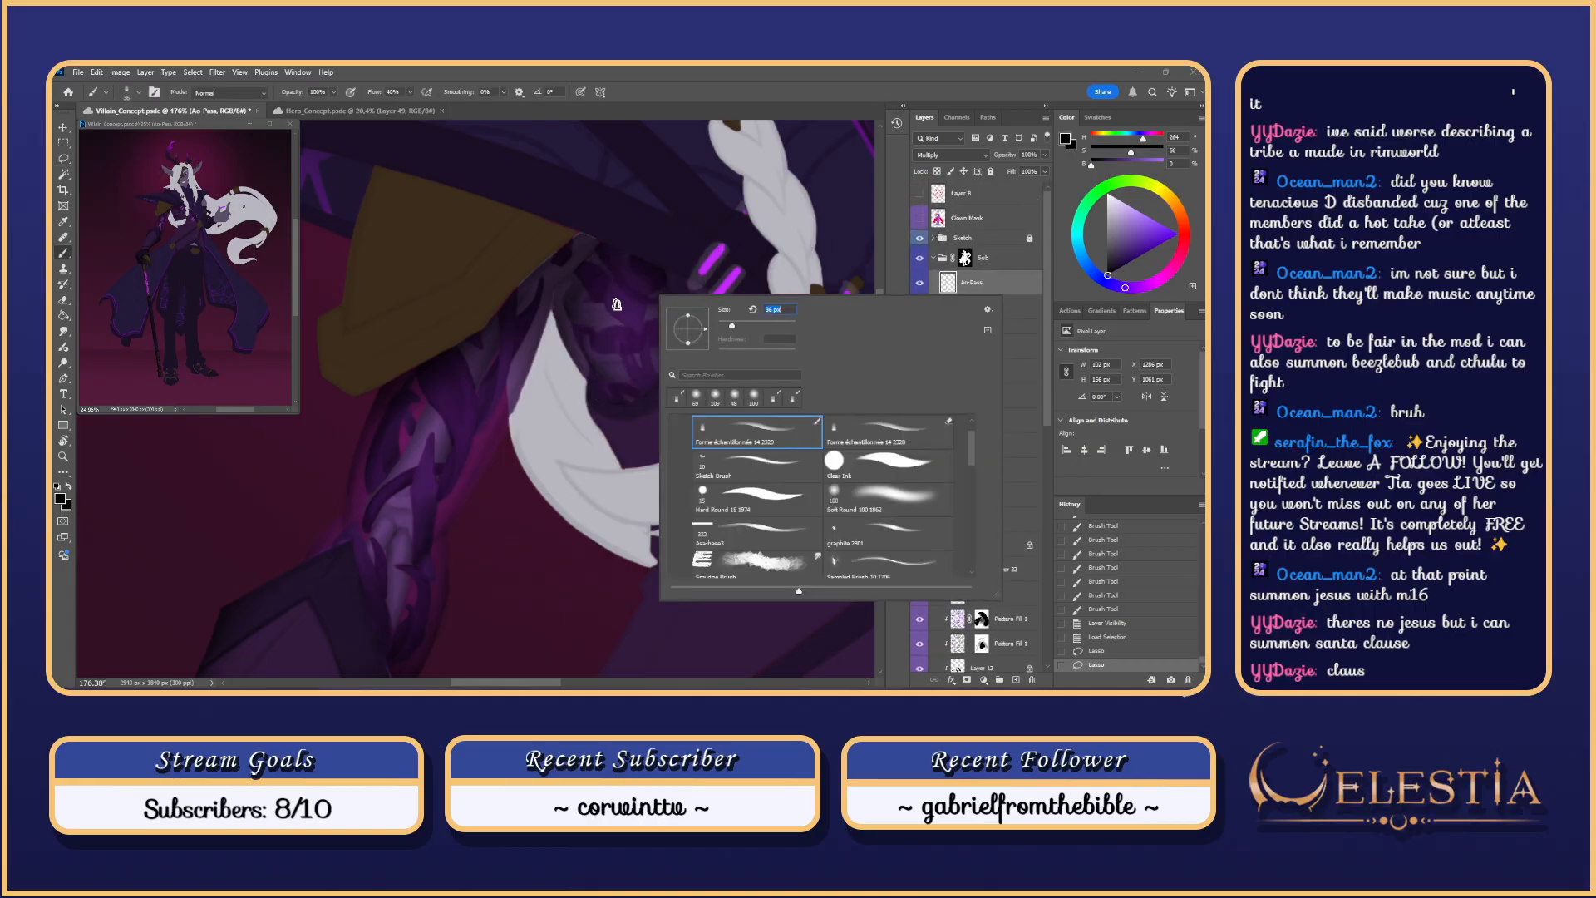
click(599, 272)
Step: Paint broad dark diagonal shading strokes over the shoulder plate and upper arm, undoing failed attempts
scroll(598, 222, up, 2)
drag(642, 283, 673, 326)
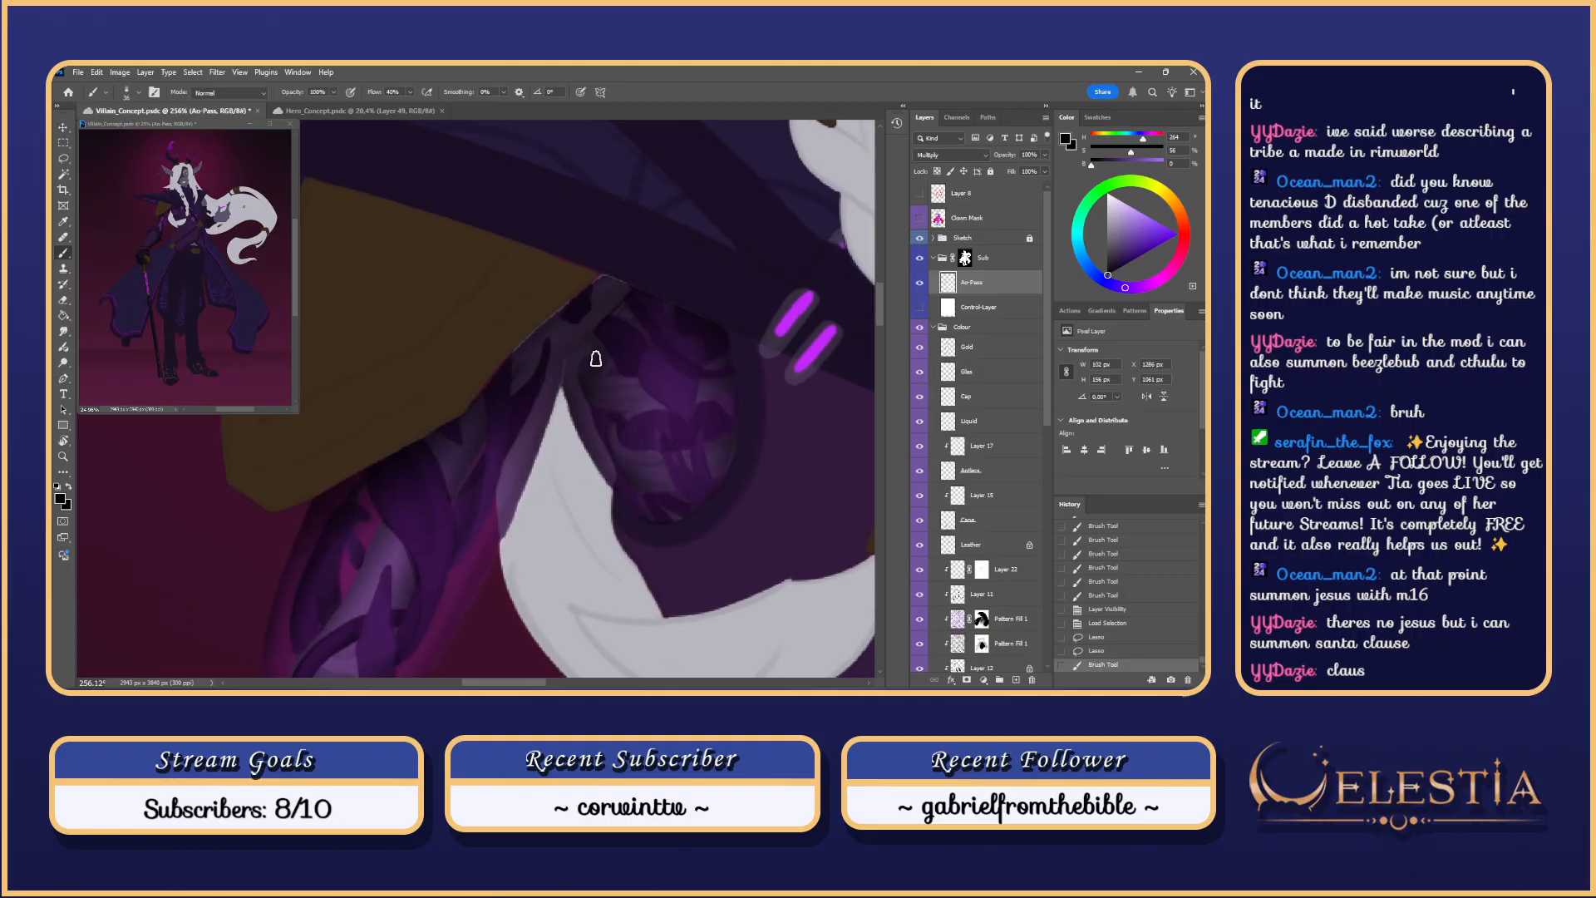
scroll(596, 359, up, 1)
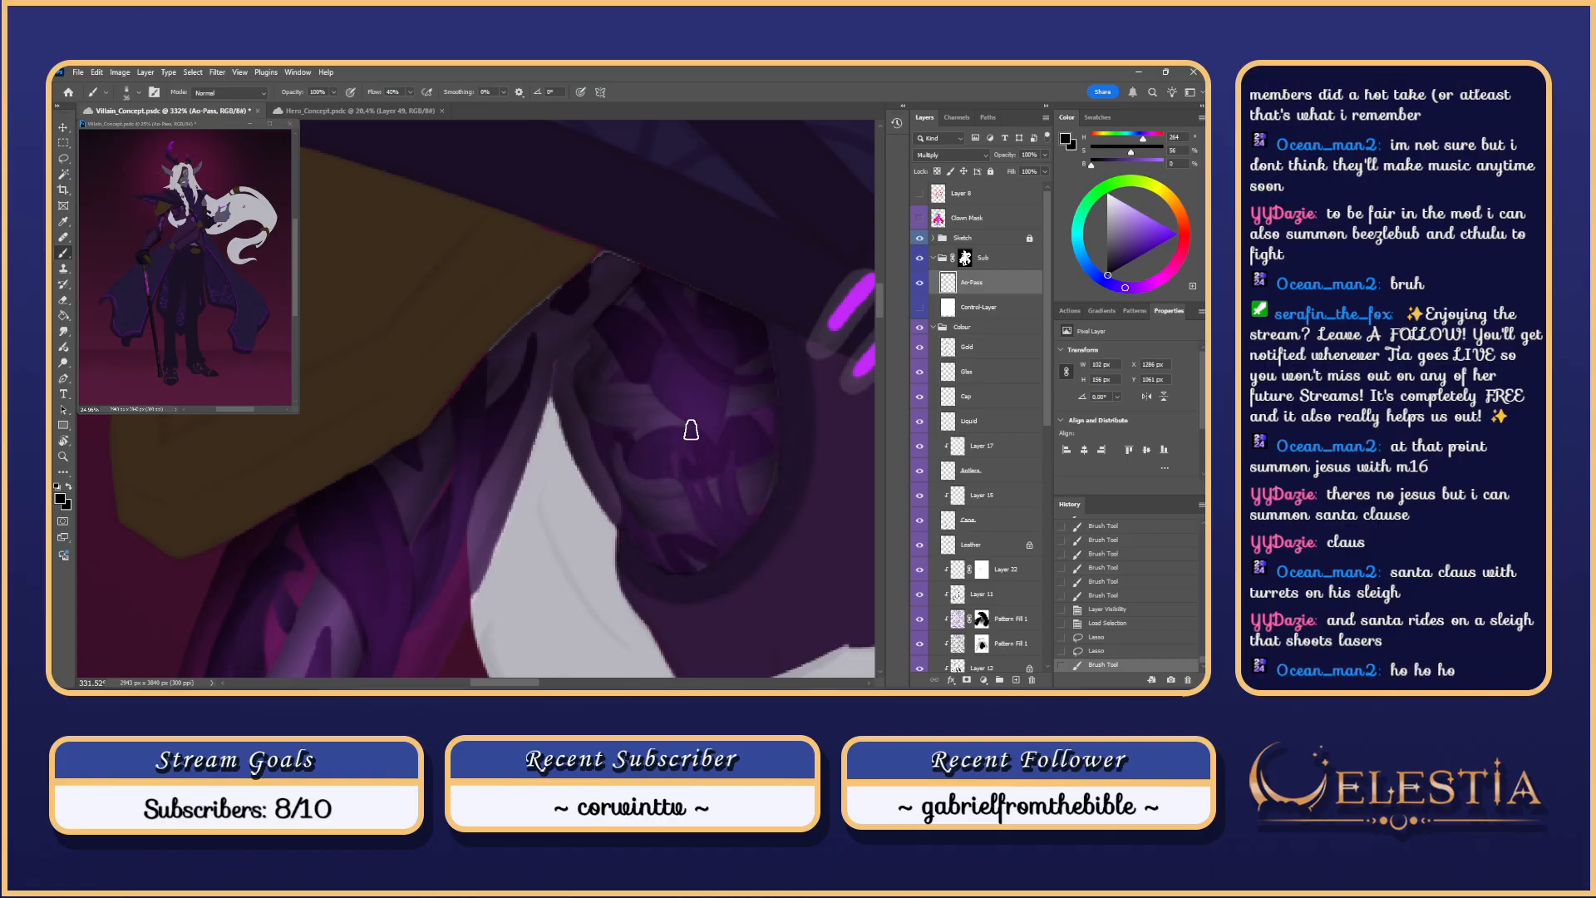
key(ctrl+z)
mouse_move(600, 326)
mouse_down()
mouse_move(646, 375)
mouse_move(655, 284)
mouse_move(587, 385)
mouse_up()
key(ctrl+z)
drag(639, 299, 601, 378)
key(ctrl+z)
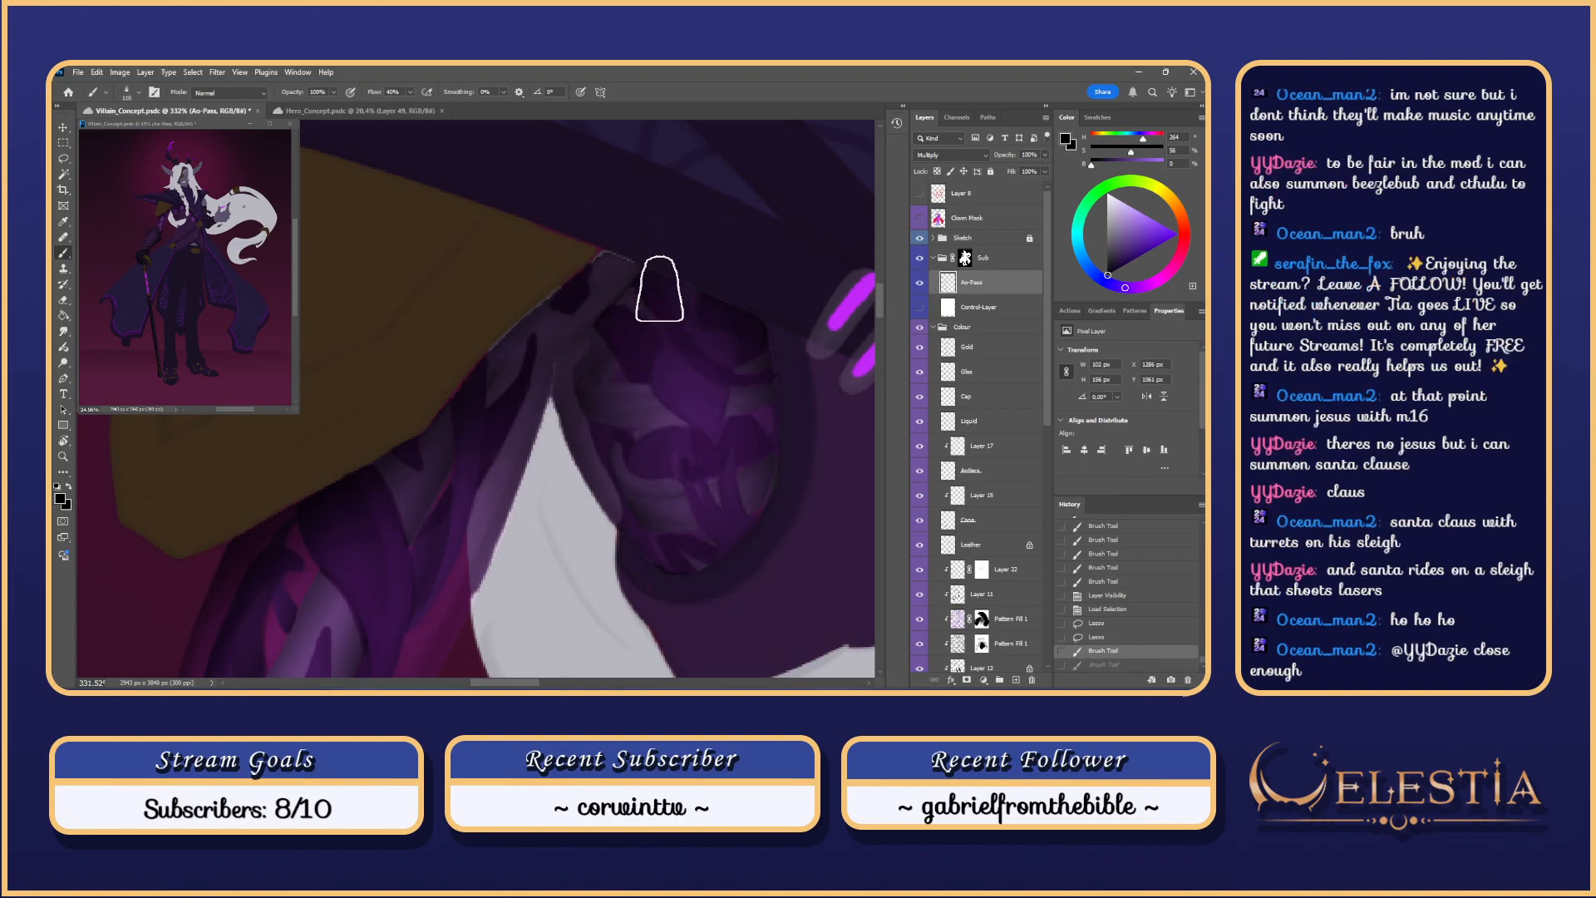
drag(658, 290, 546, 490)
key(ctrl+z)
mouse_move(705, 269)
mouse_down()
mouse_move(583, 437)
mouse_move(562, 398)
mouse_up()
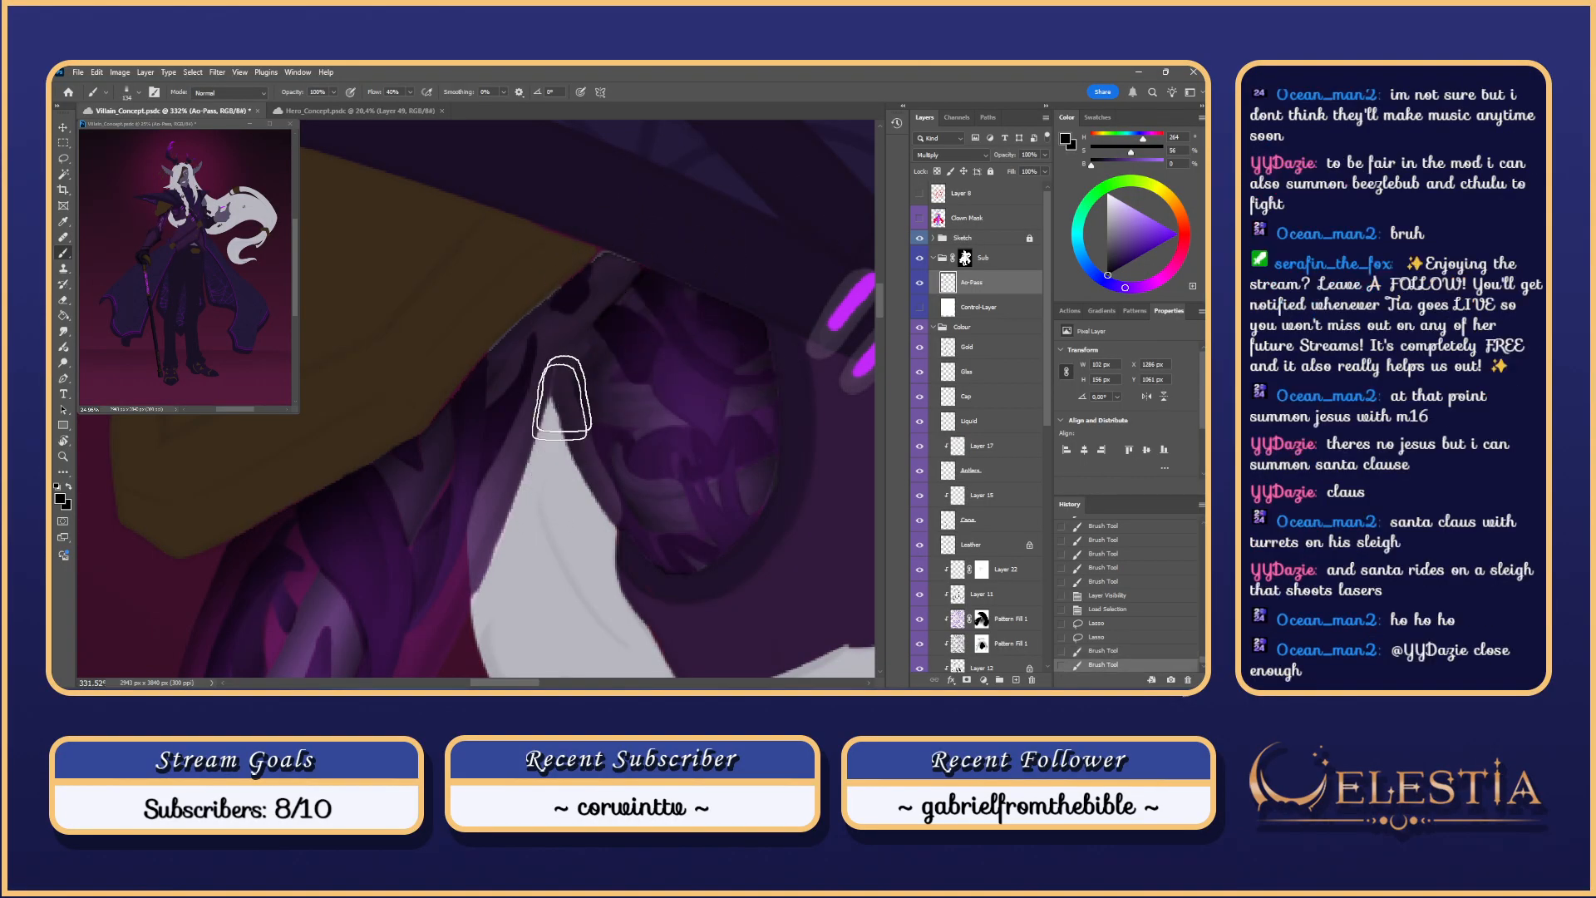
key(ctrl+z)
drag(651, 280, 515, 454)
mouse_move(707, 242)
mouse_down()
mouse_move(582, 366)
mouse_move(518, 532)
mouse_up()
Step: Shrink the brush, zoom in on the shoulder plate and test a small shading dab
mouse_move(781, 339)
mouse_down()
mouse_move(751, 314)
mouse_move(689, 337)
mouse_move(629, 313)
mouse_up()
drag(755, 363, 724, 250)
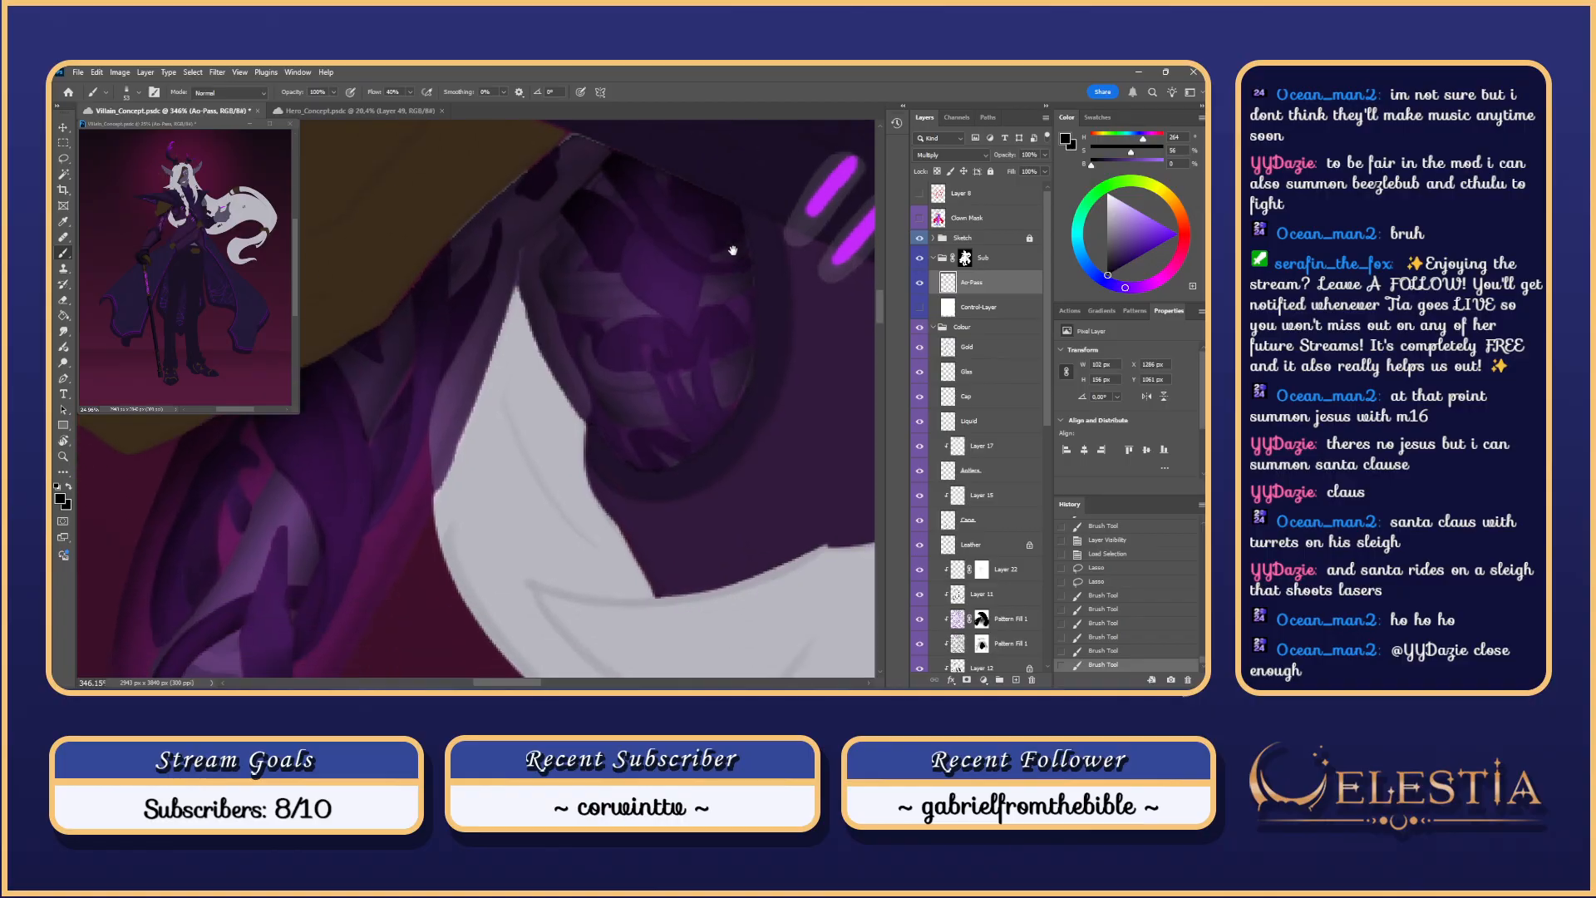
drag(646, 405, 620, 383)
mouse_move(653, 453)
mouse_down()
mouse_move(631, 442)
mouse_move(662, 440)
mouse_move(705, 486)
mouse_up()
click(674, 478)
key(ctrl+z)
key(ctrl+z)
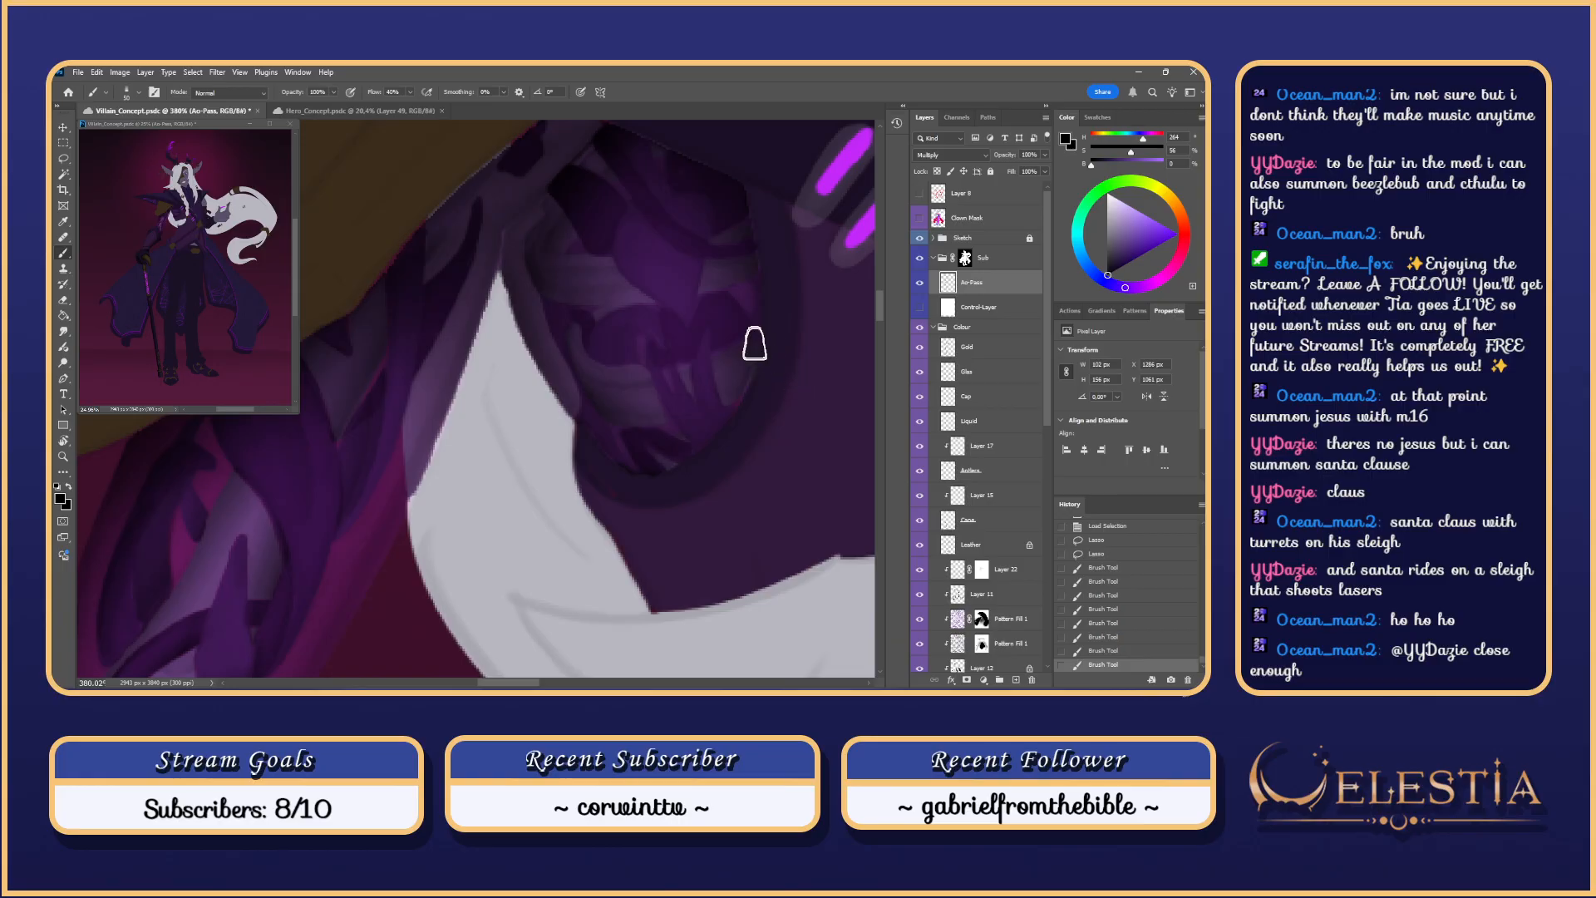
Step: Retry shading strokes on the shoulder plate with a brush of about 48 px
drag(713, 278, 745, 366)
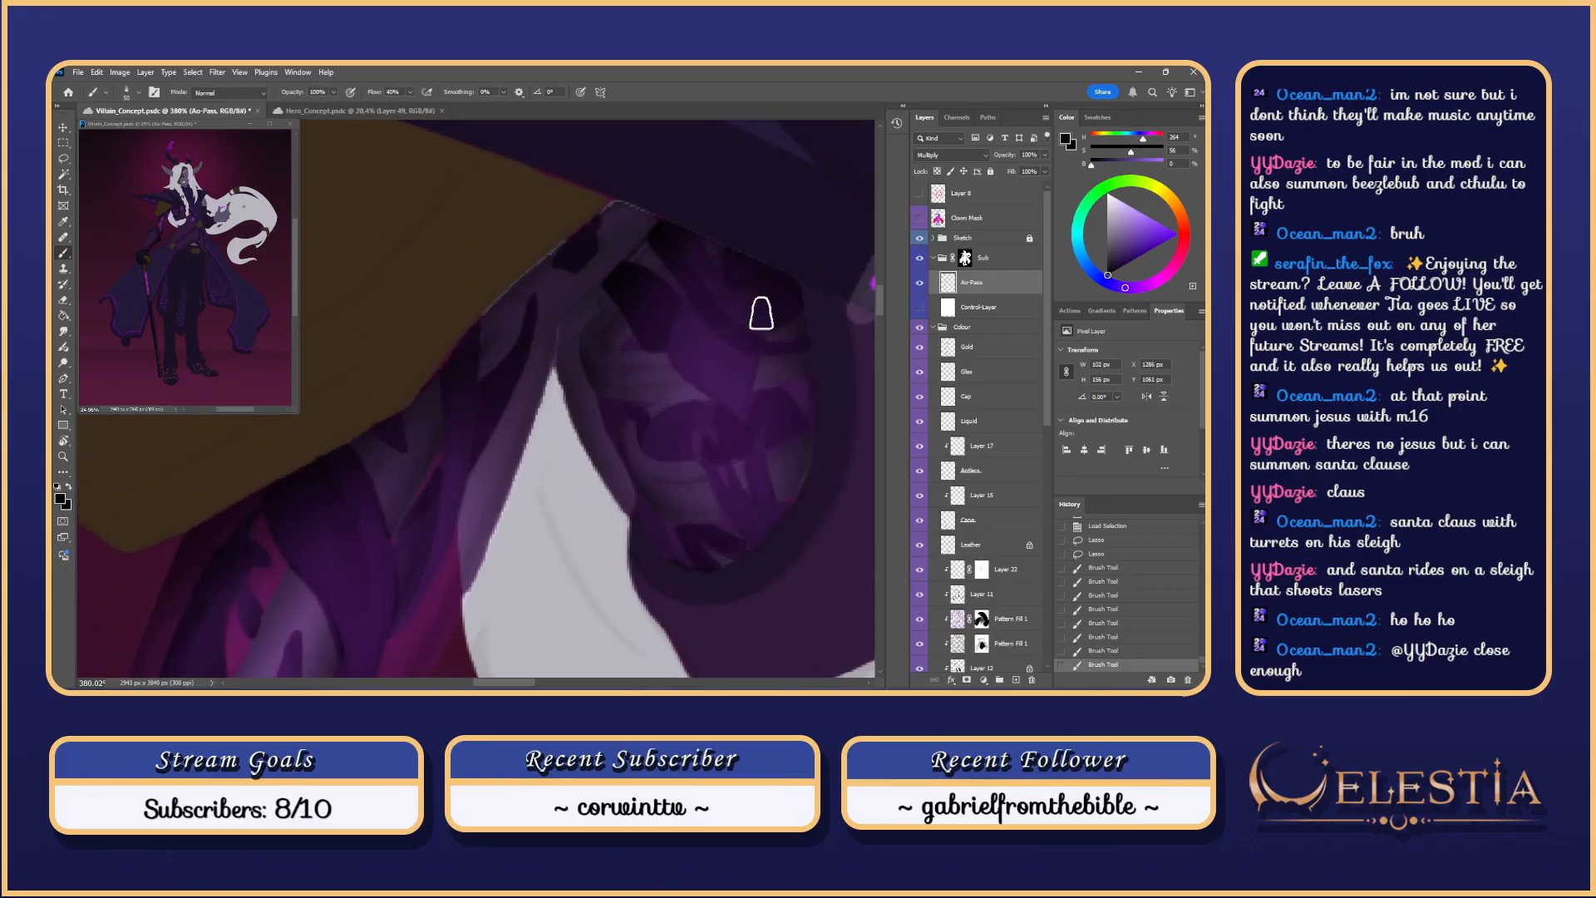
click(738, 370)
key(ctrl+z)
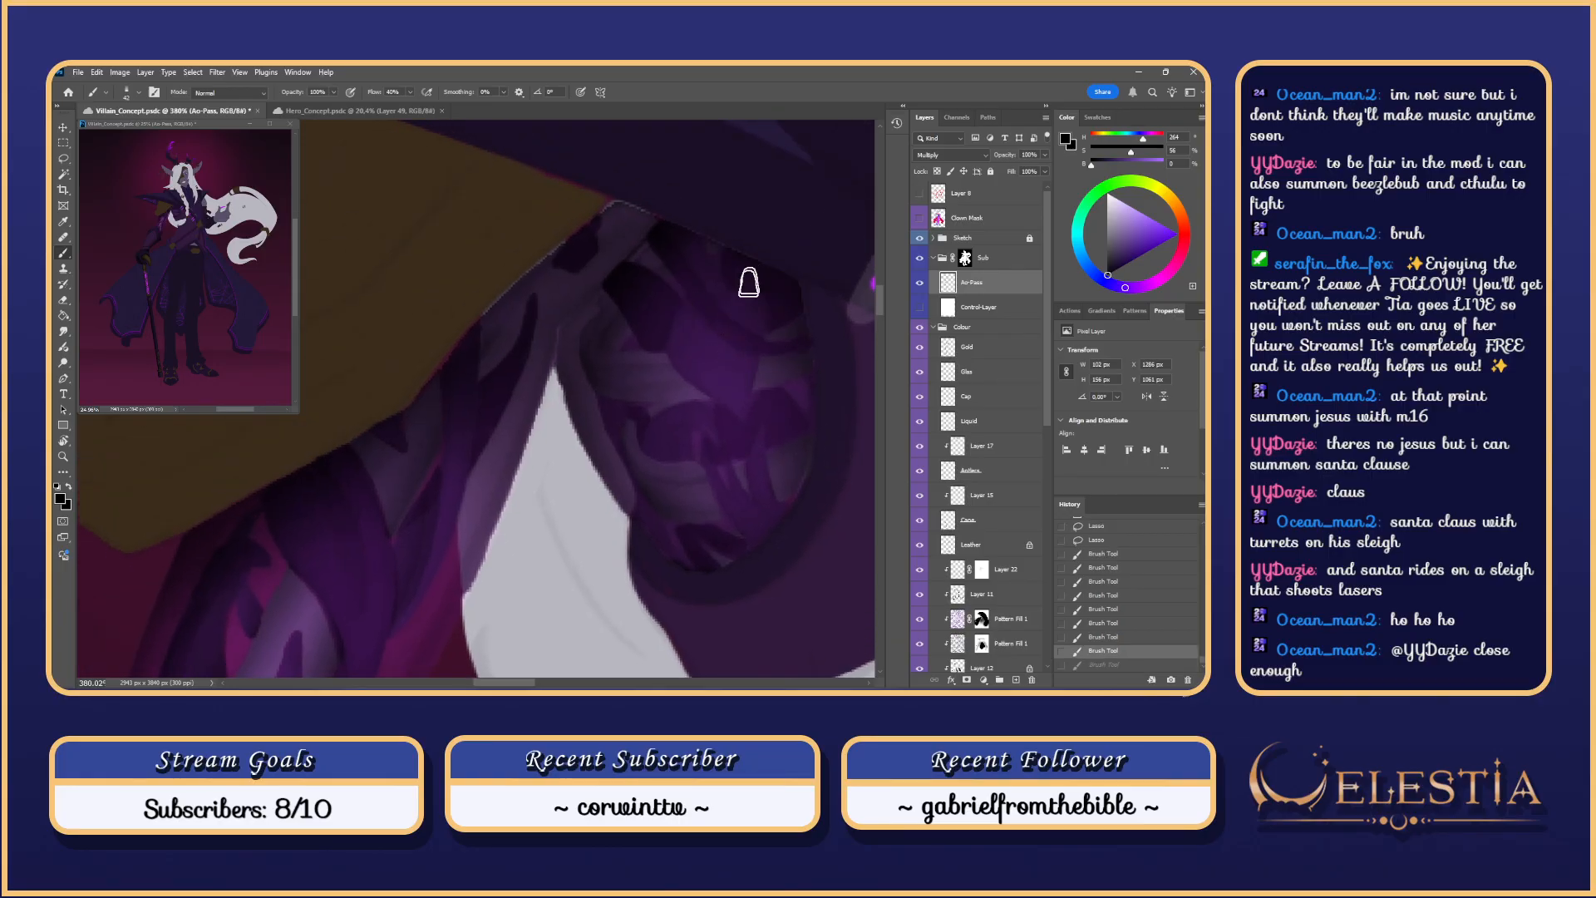
key(ctrl+z)
mouse_move(717, 363)
mouse_down()
mouse_move(695, 326)
mouse_move(723, 393)
mouse_move(679, 293)
mouse_move(722, 390)
mouse_move(700, 338)
mouse_up()
key(ctrl+z)
key(ctrl+z)
drag(730, 396, 683, 303)
key(ctrl+z)
mouse_move(734, 403)
mouse_down()
mouse_move(678, 304)
mouse_move(726, 401)
mouse_move(678, 299)
mouse_move(701, 289)
mouse_move(758, 372)
mouse_move(699, 346)
mouse_move(713, 374)
mouse_move(700, 312)
mouse_move(728, 318)
mouse_move(680, 338)
mouse_move(707, 381)
mouse_up()
key(ctrl+z)
key(ctrl+z)
key(bracketleft)
key(bracketleft)
mouse_move(681, 333)
mouse_down()
mouse_move(693, 377)
mouse_move(749, 427)
mouse_up()
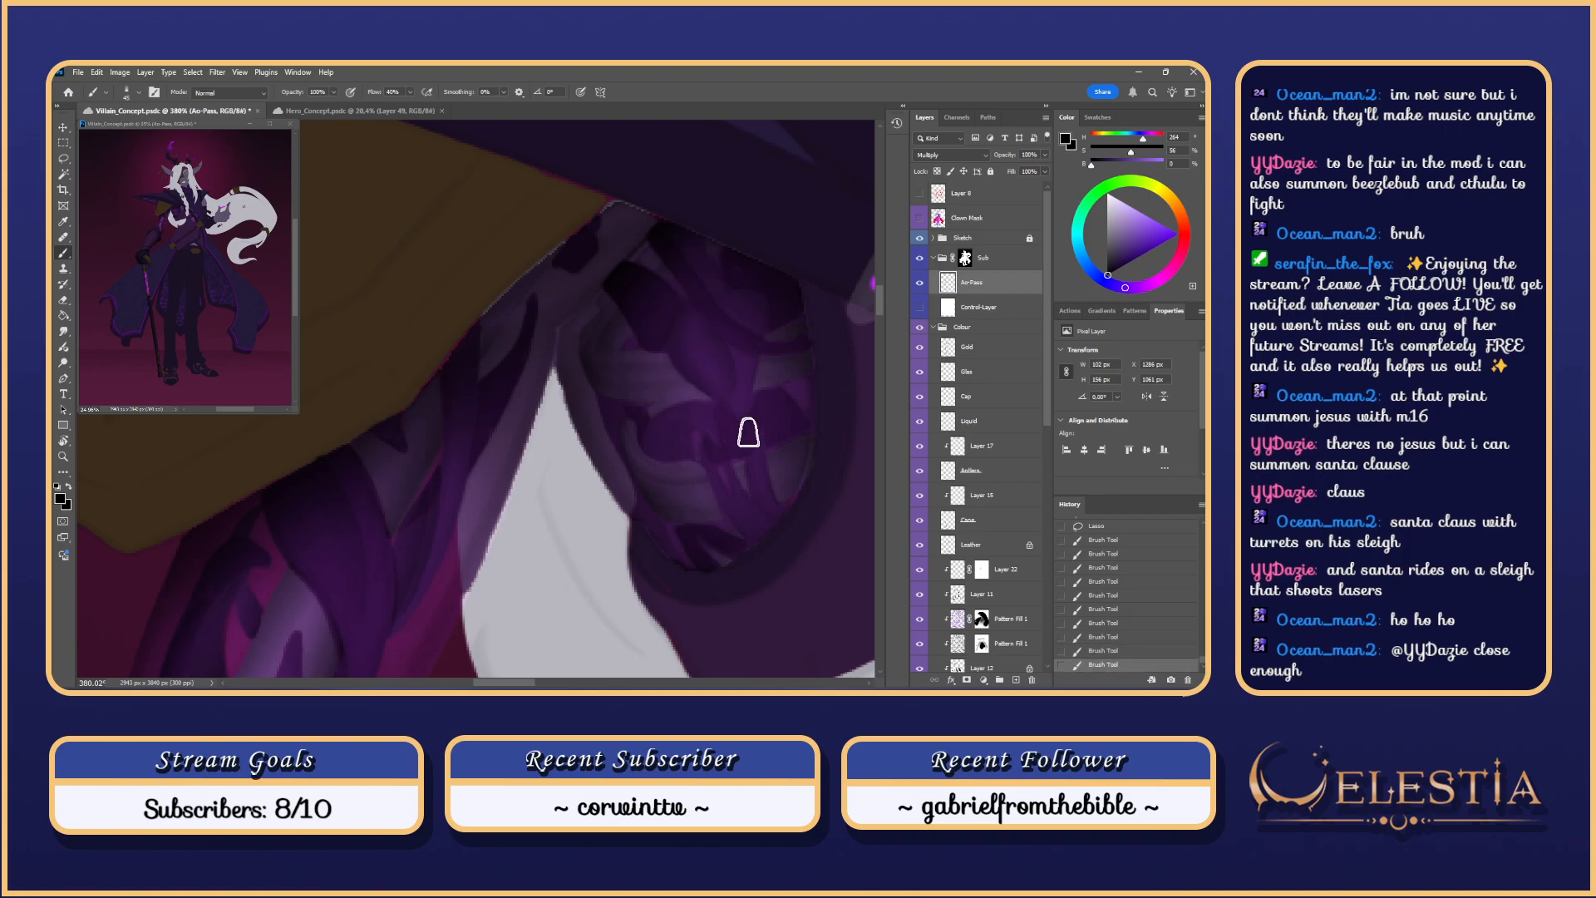
key(ctrl+z)
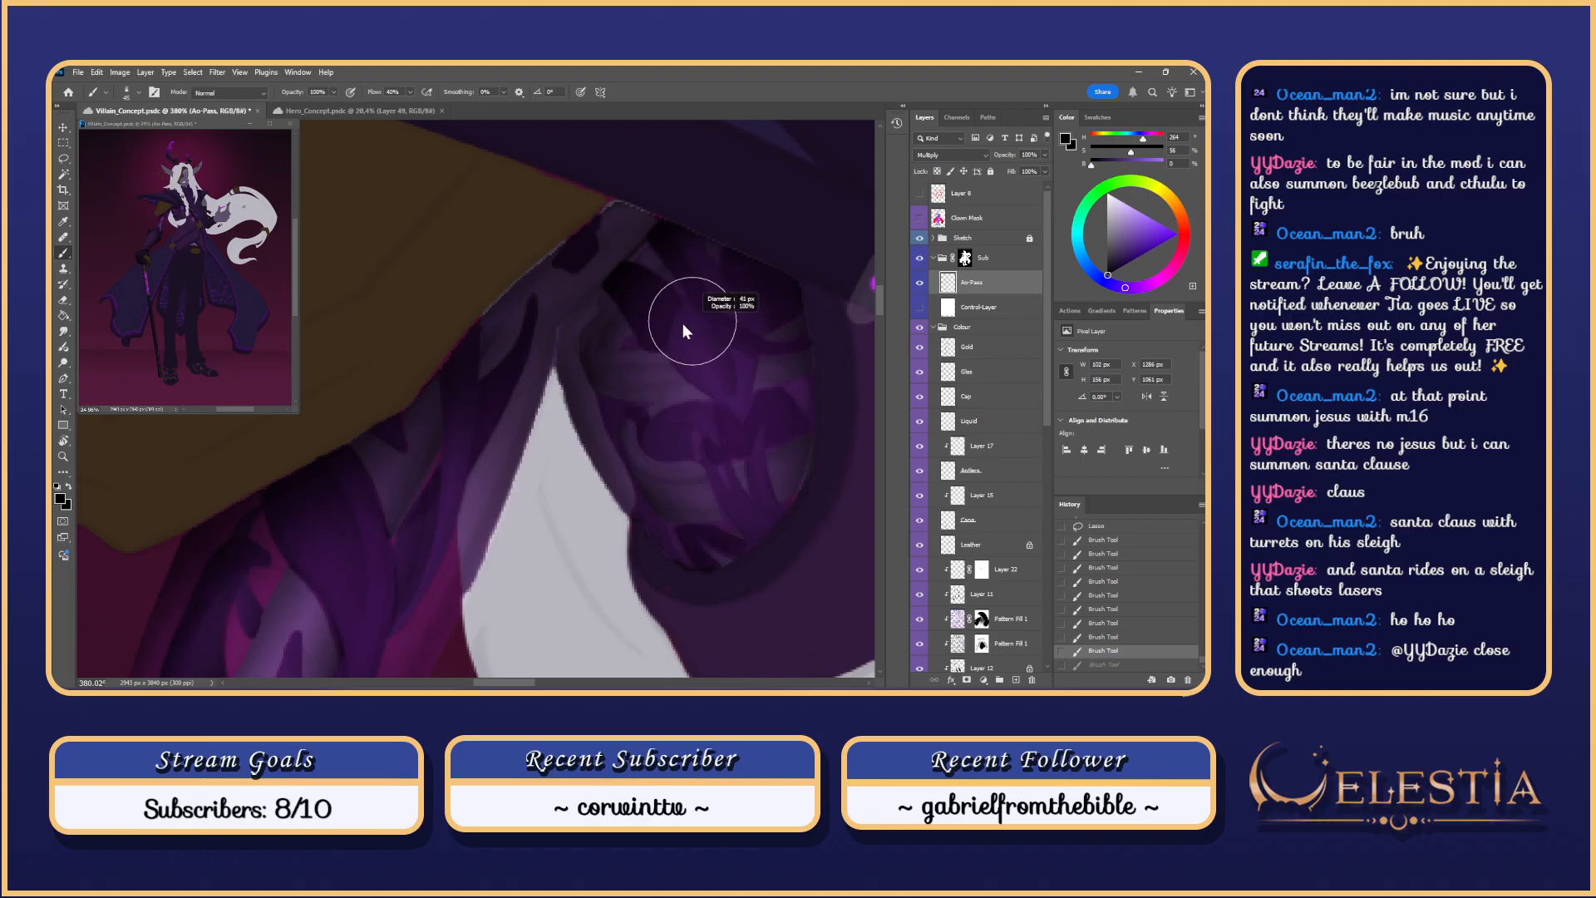
Step: Paint soft shading strokes across the purple shoulder plate, undoing the ones that don't work
mouse_move(689, 339)
mouse_down()
mouse_move(706, 337)
mouse_move(734, 410)
mouse_up()
mouse_move(676, 330)
mouse_down()
mouse_move(681, 364)
mouse_move(750, 444)
mouse_move(749, 329)
mouse_up()
key(ctrl+z)
key(ctrl+z)
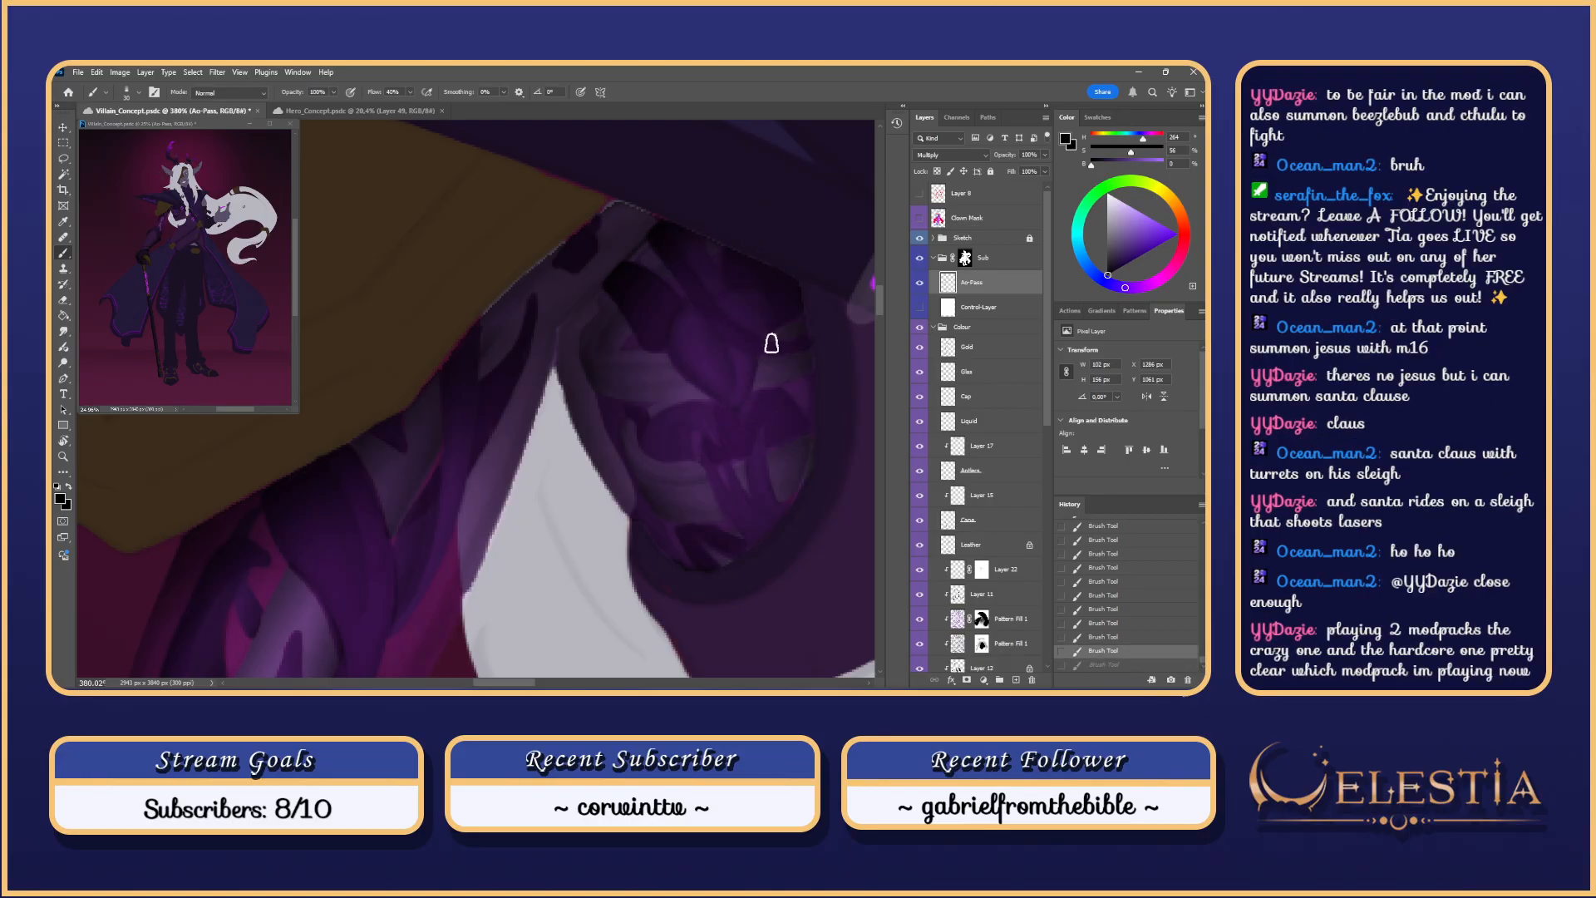
mouse_move(726, 297)
mouse_down()
mouse_move(726, 240)
mouse_move(766, 337)
mouse_move(745, 294)
mouse_move(711, 300)
mouse_move(759, 281)
mouse_move(748, 241)
mouse_move(702, 264)
mouse_up()
key(ctrl+z)
key(ctrl+z)
key(ctrl+z)
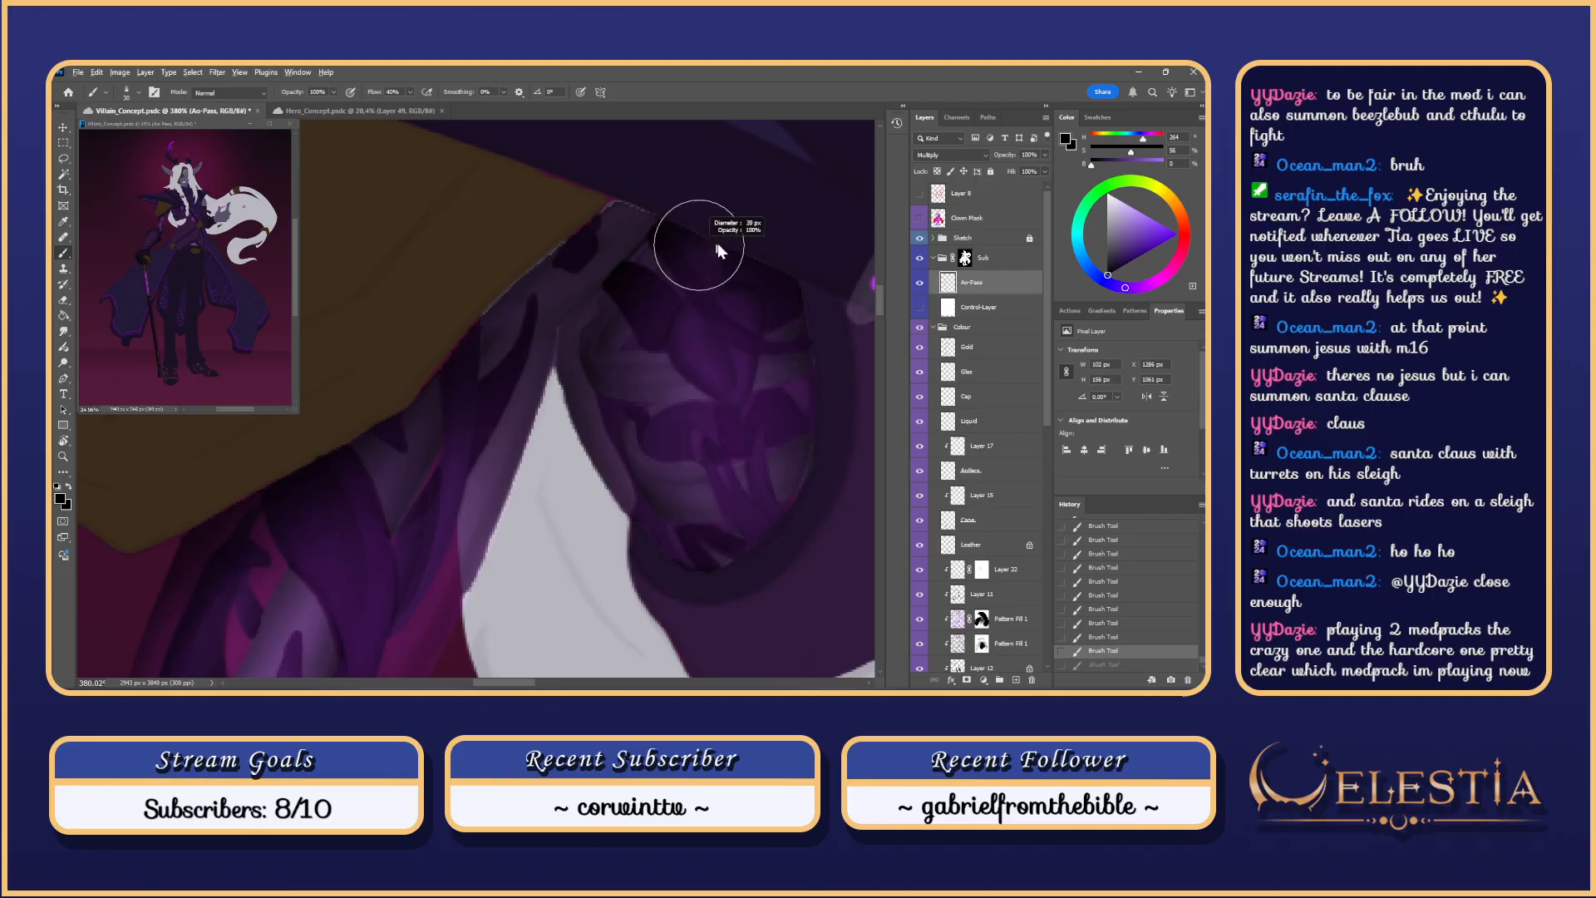
scroll(740, 256, down, 2)
drag(788, 232, 745, 302)
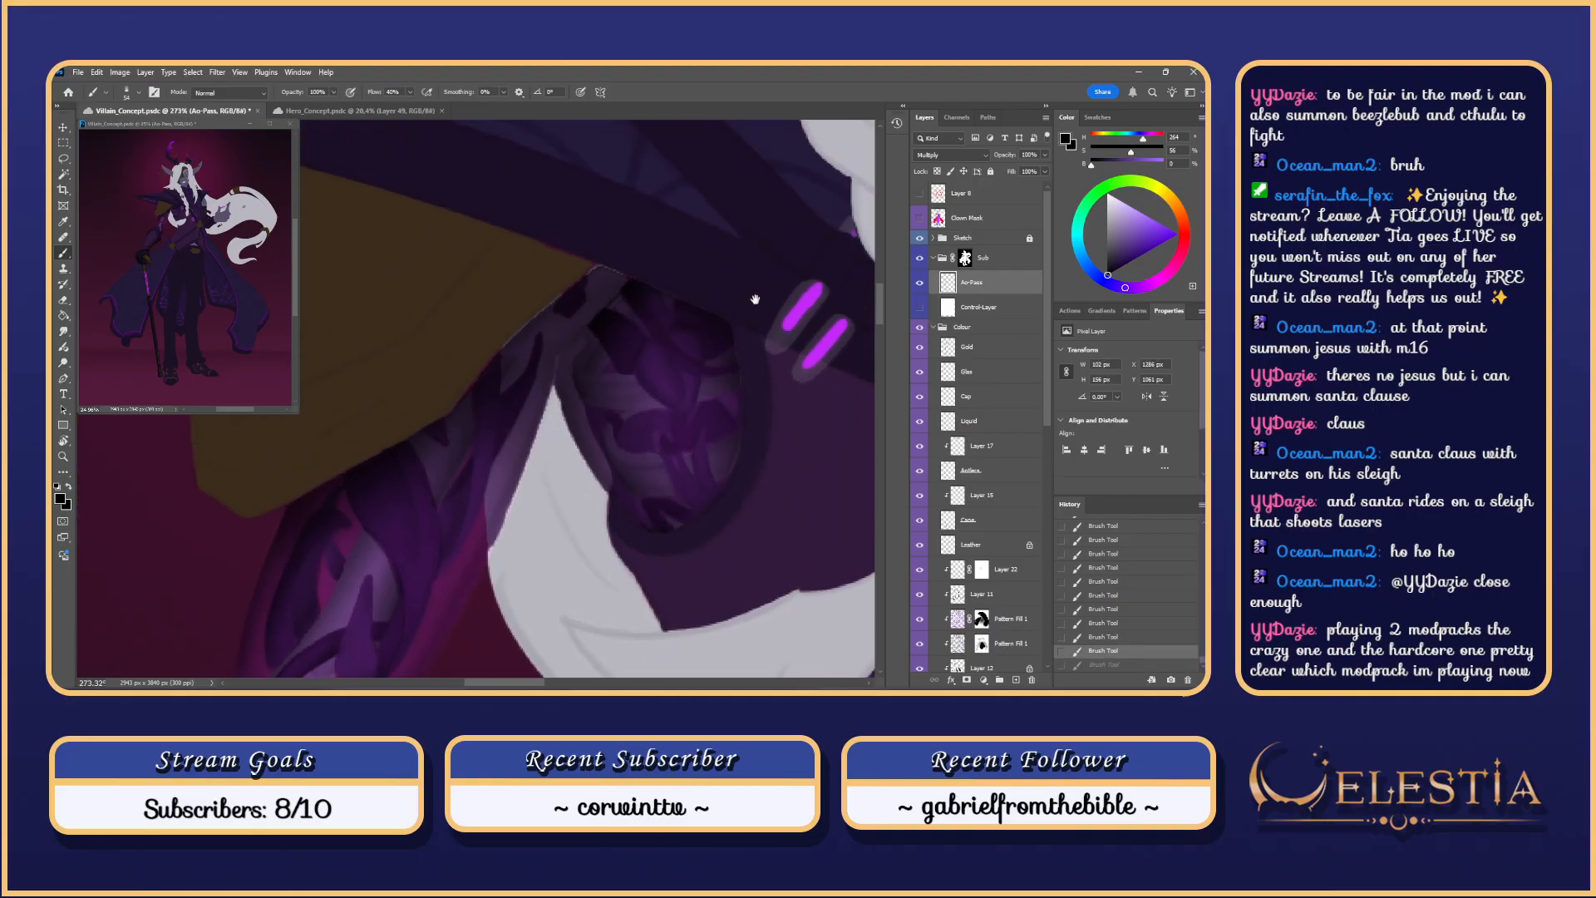
key(ctrl+z)
key(ctrl+z)
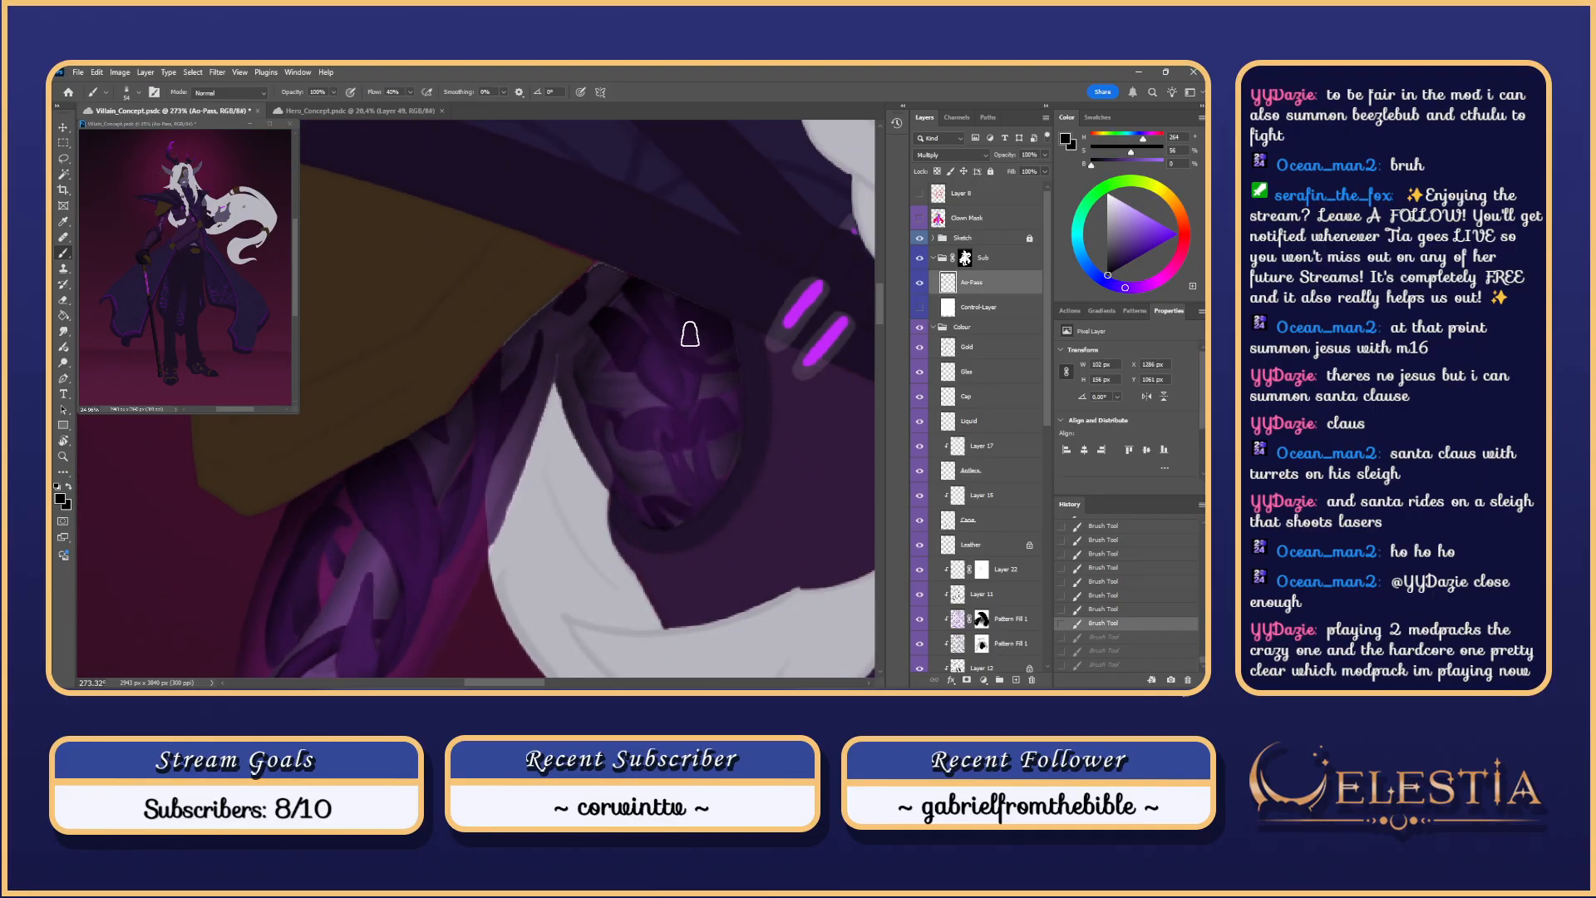
scroll(702, 355, up, 1)
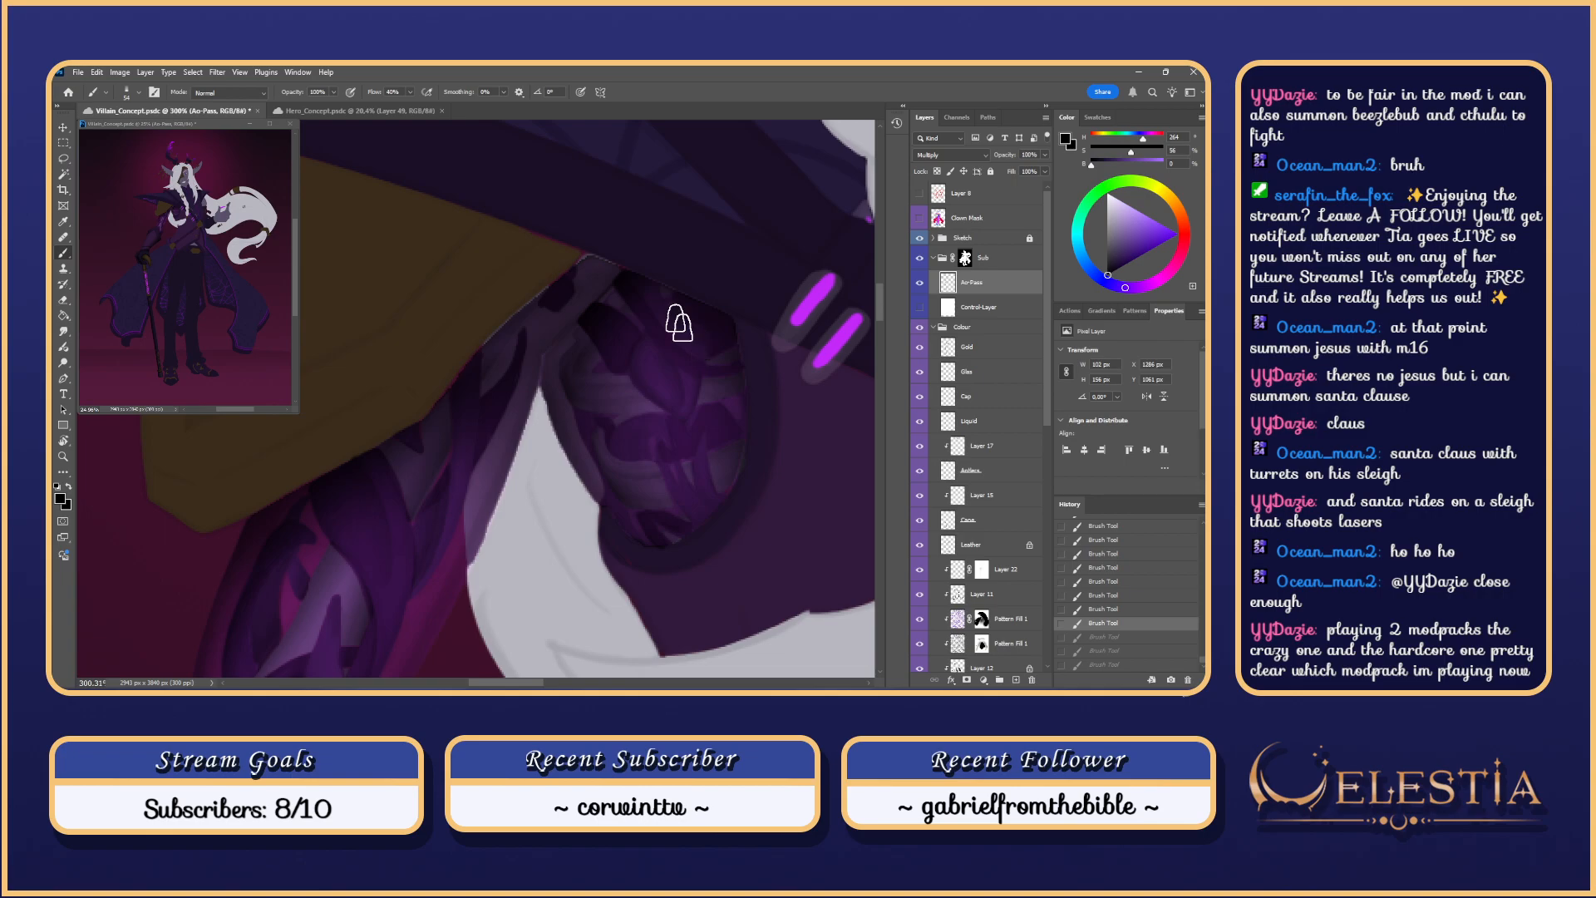
Step: With a fine brush tip, restore the undone strokes and add a fine shading stroke
mouse_move(723, 340)
mouse_down()
mouse_move(683, 340)
mouse_move(722, 347)
mouse_up()
scroll(702, 349, up, 4)
key(ctrl+shift+z)
key(ctrl+shift+z)
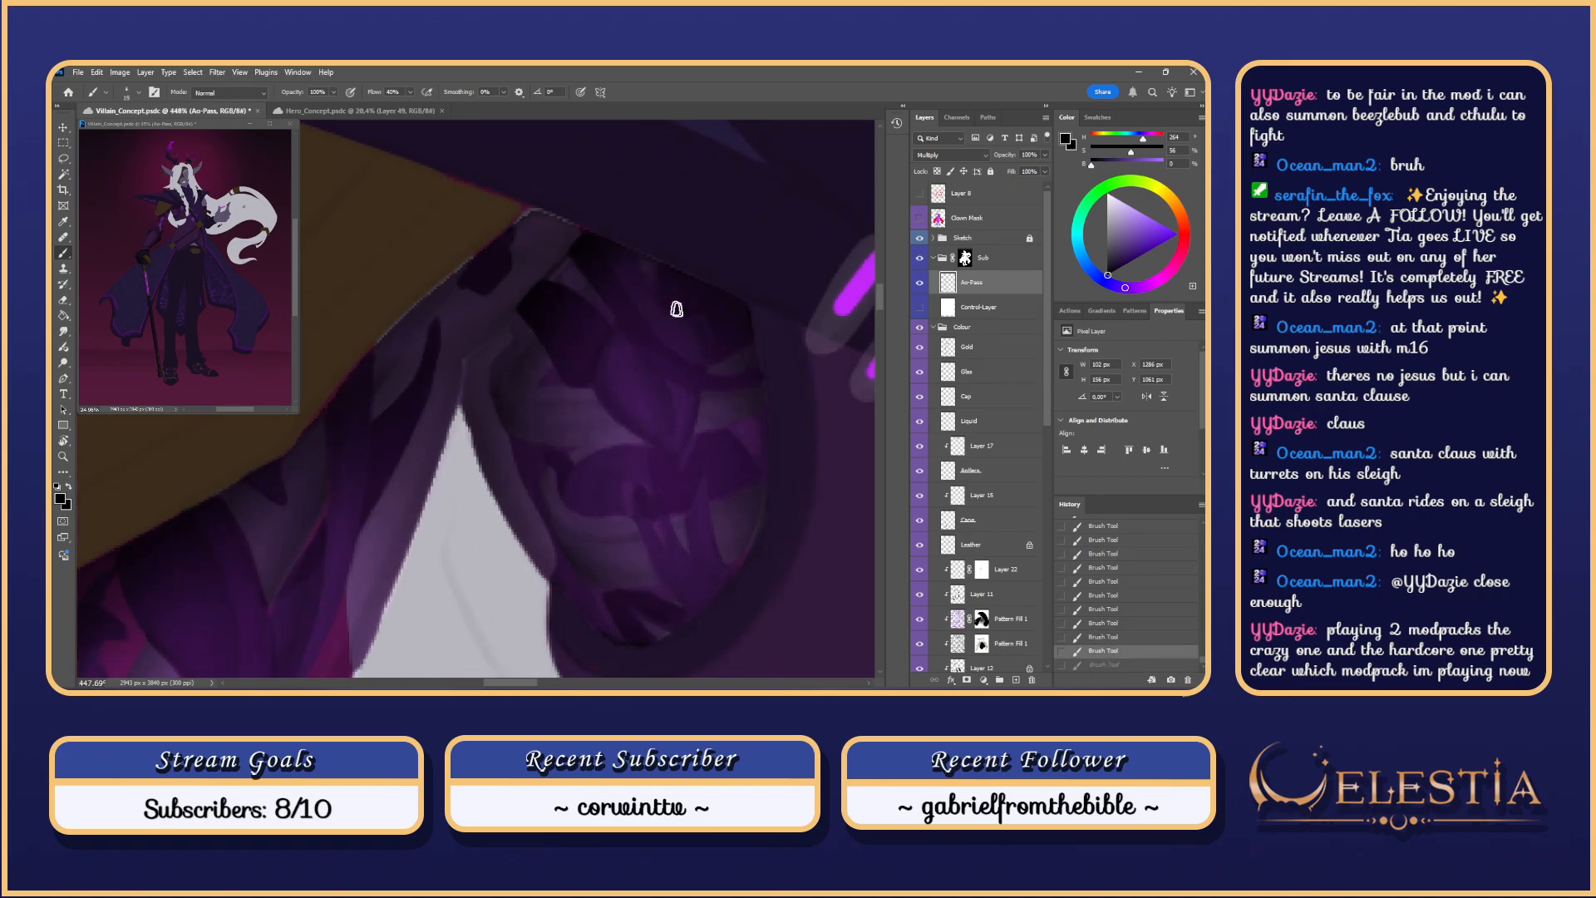
drag(648, 325, 706, 365)
key(ctrl+z)
key(ctrl+shift+z)
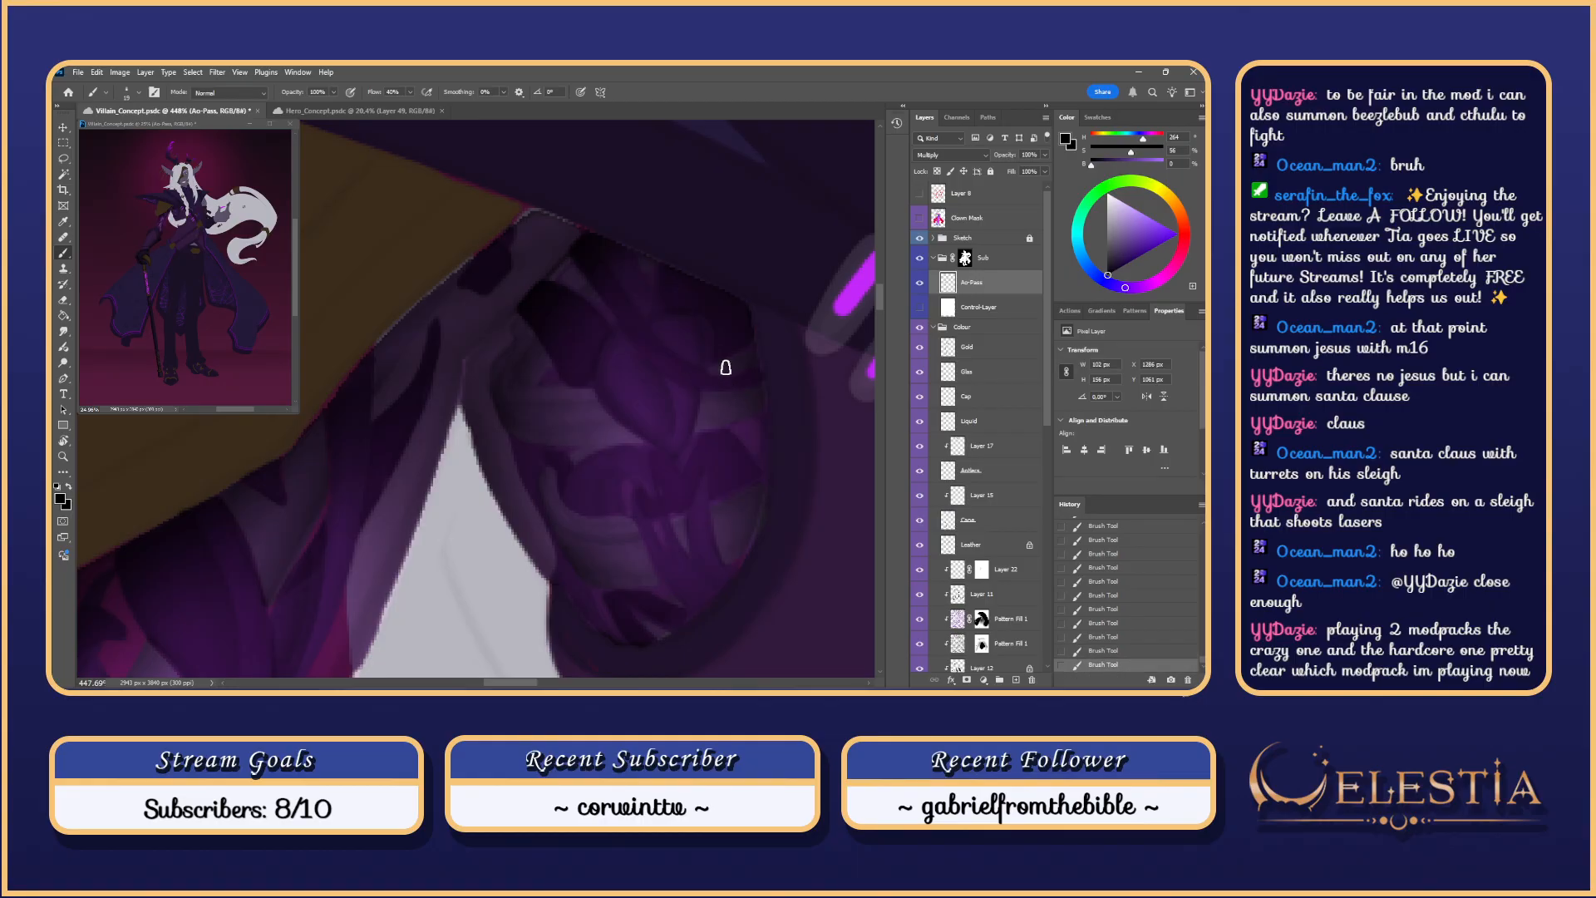
Step: Compare the plate with and without the last stroke, finally leaving it removed
scroll(723, 327, down, 6)
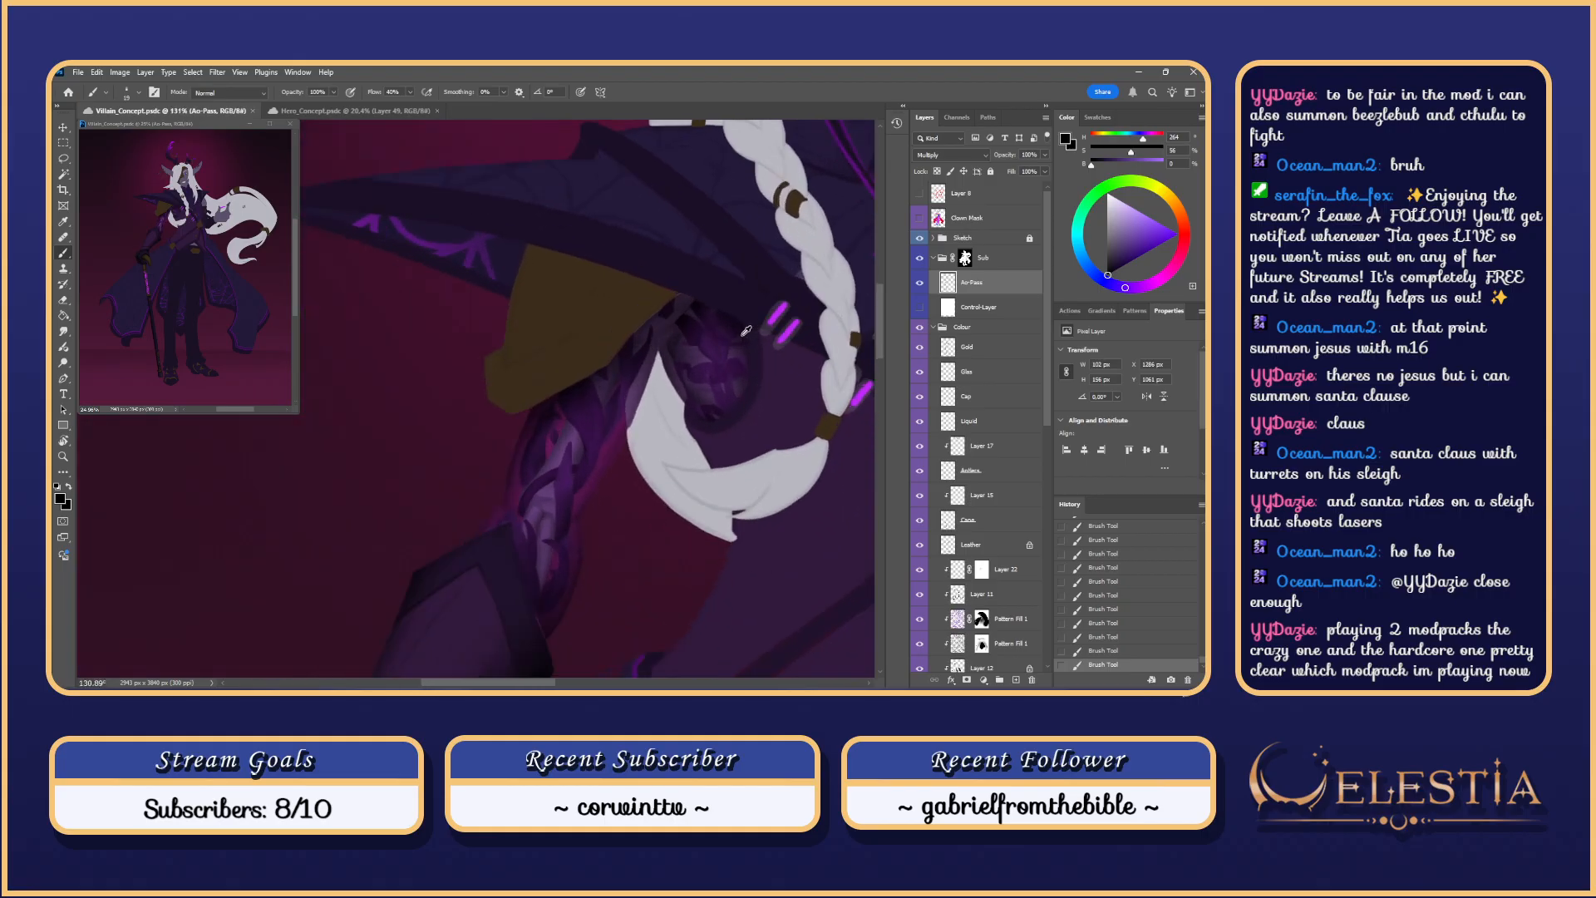
scroll(748, 331, up, 1)
scroll(724, 315, up, 4)
key(ctrl+z)
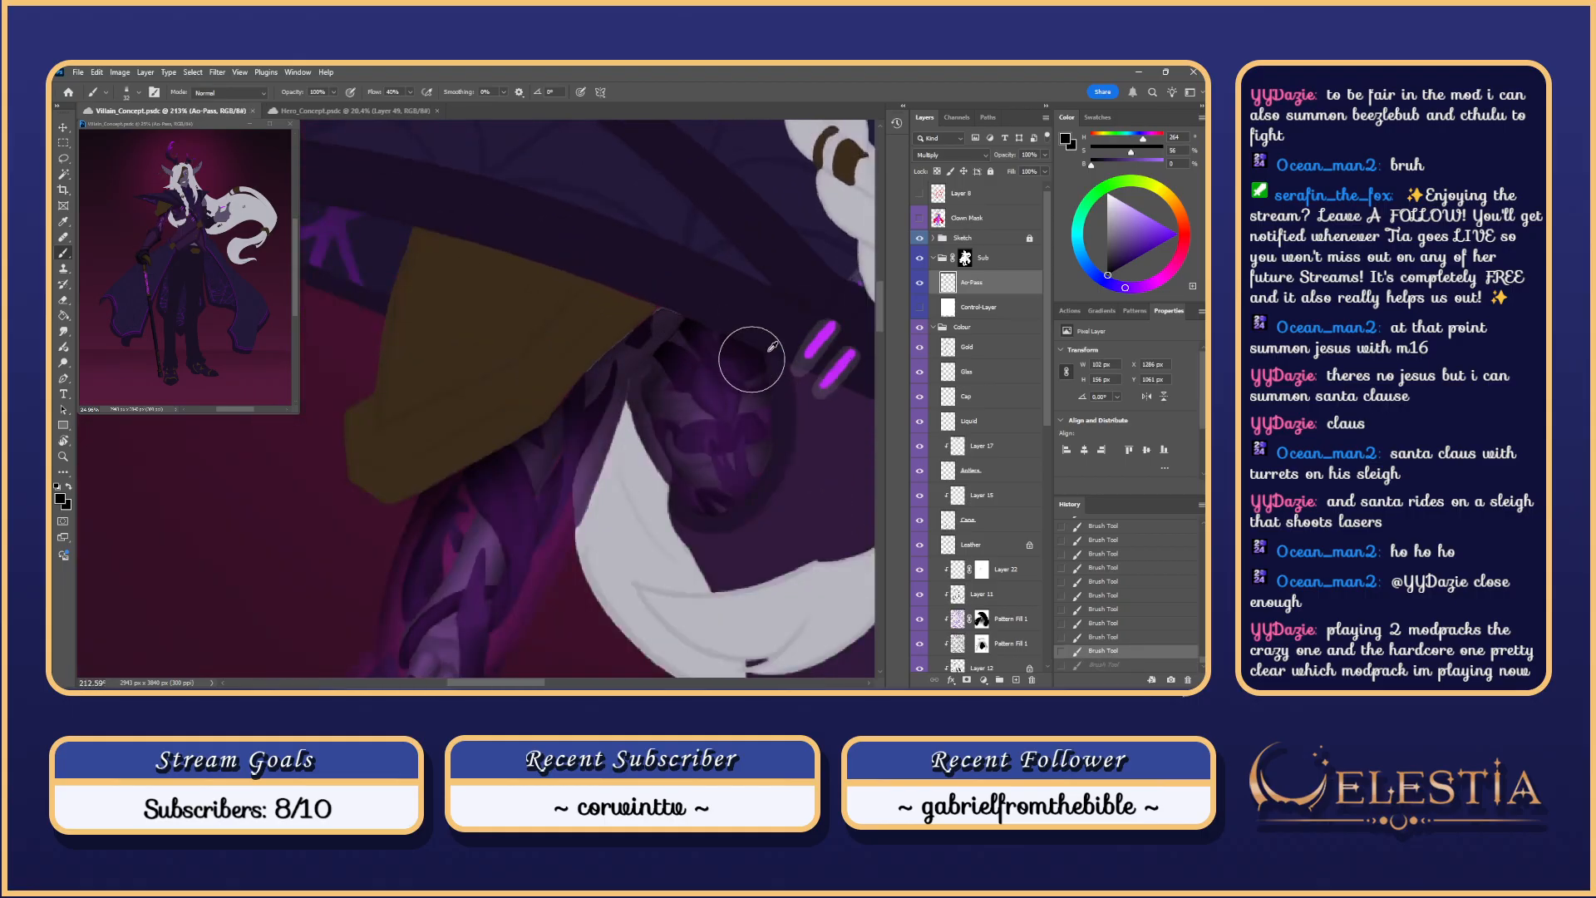
key(ctrl+shift+z)
key(ctrl+z)
key(ctrl+shift+z)
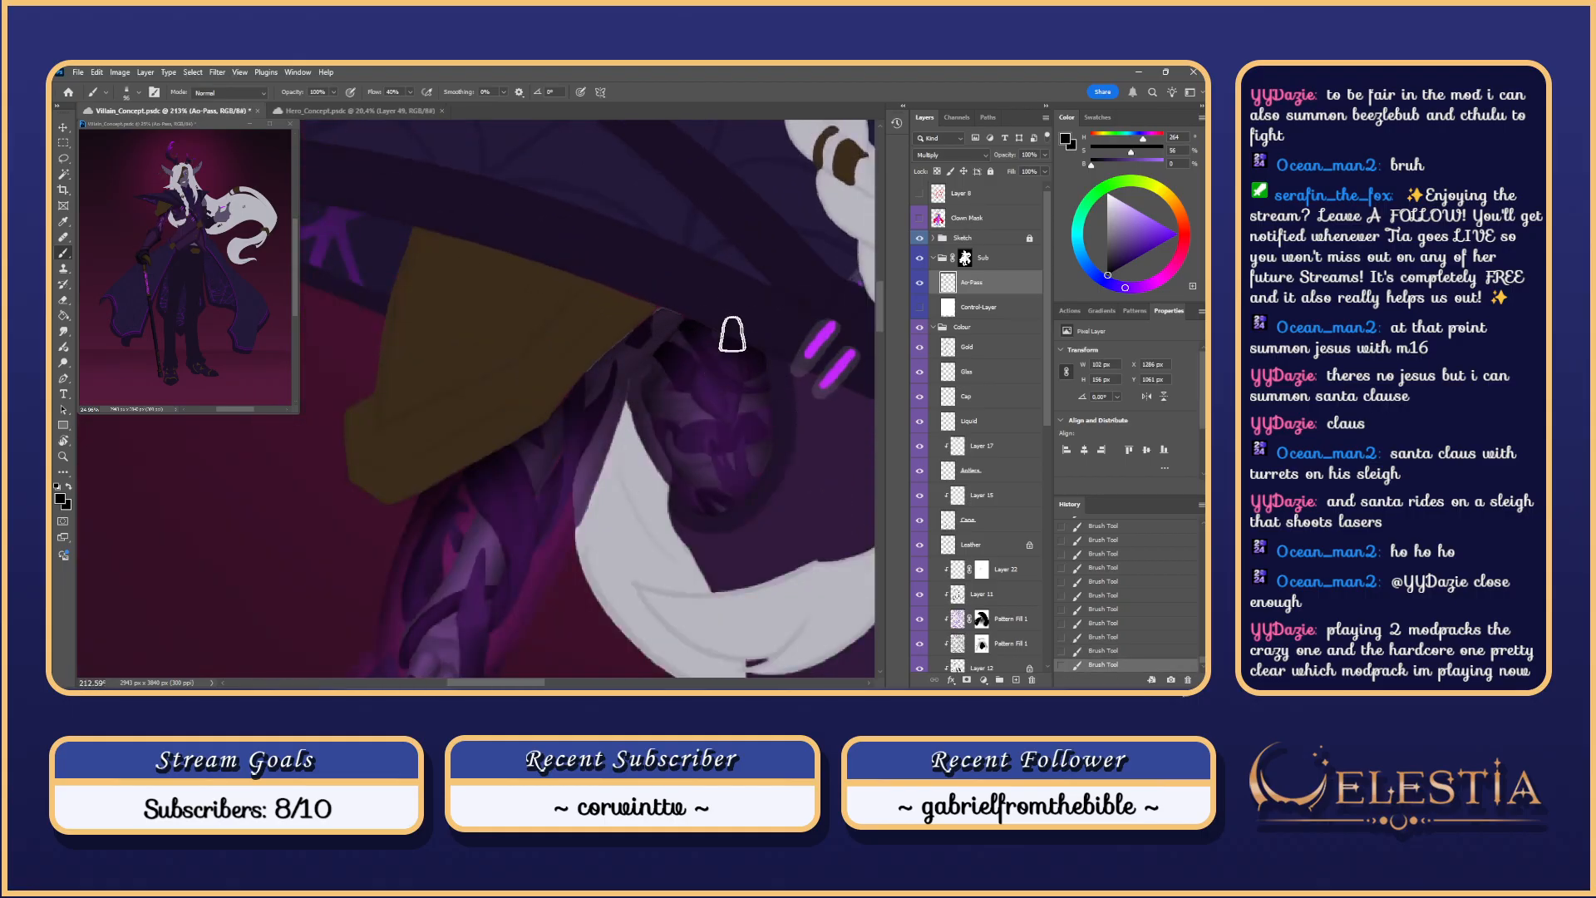
key(ctrl+z)
key(ctrl+shift+z)
key(ctrl+z)
key(ctrl+shift+z)
key(ctrl+z)
key(ctrl+shift+z)
key(ctrl+z)
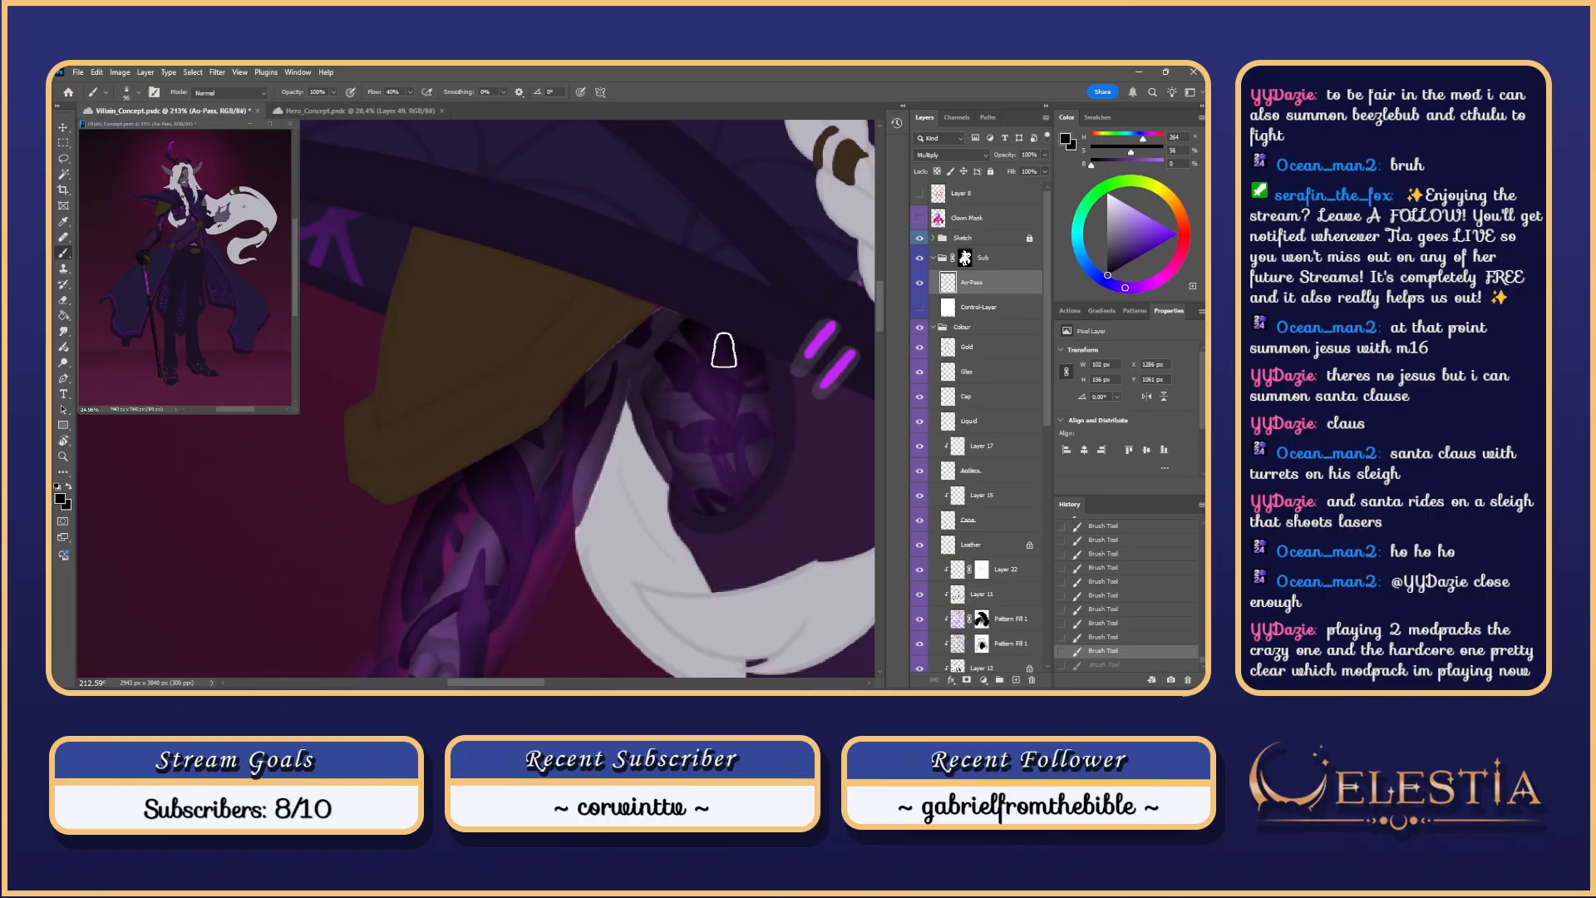
scroll(717, 336, up, 5)
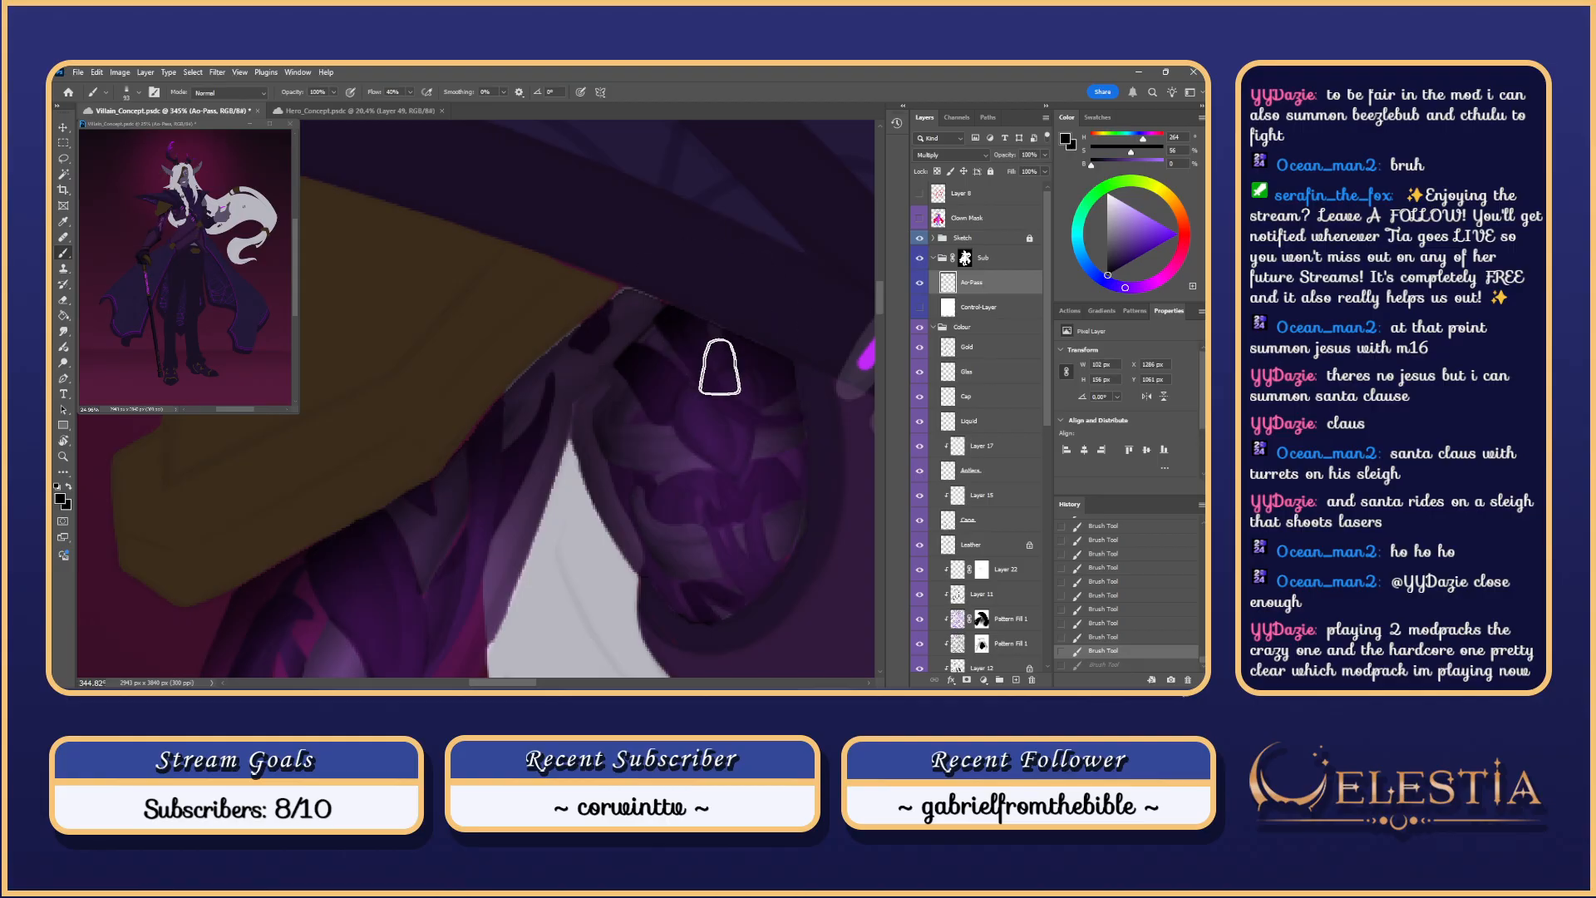
key(ctrl+shift+z)
key(ctrl+z)
key(ctrl+shift+z)
scroll(811, 327, down, 5)
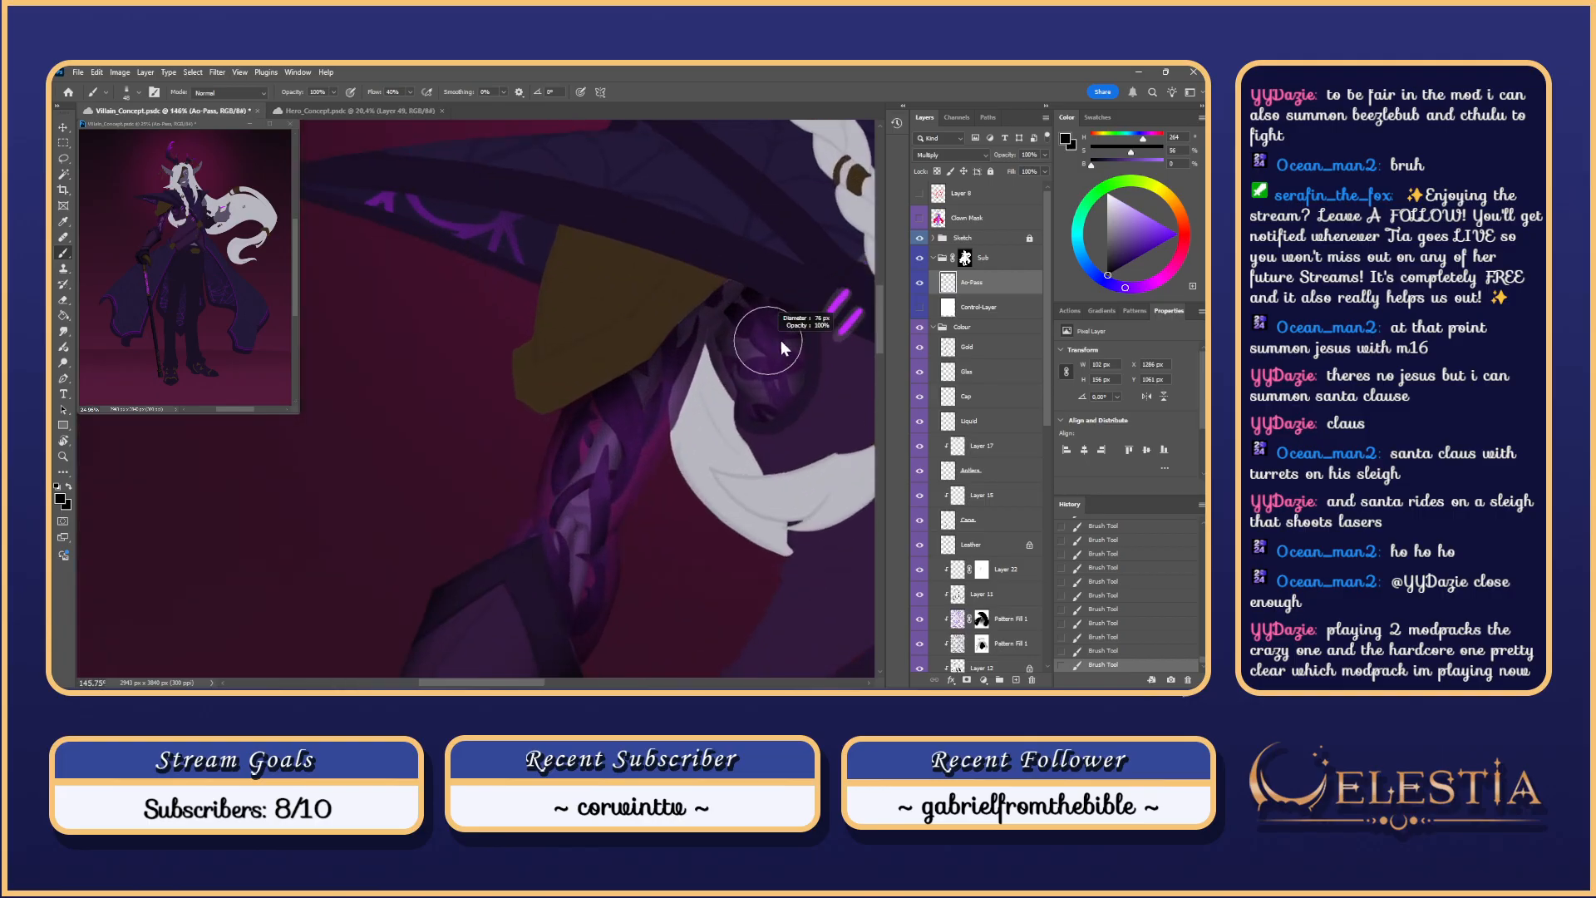
key(ctrl+z)
key(ctrl+shift+z)
key(ctrl+z)
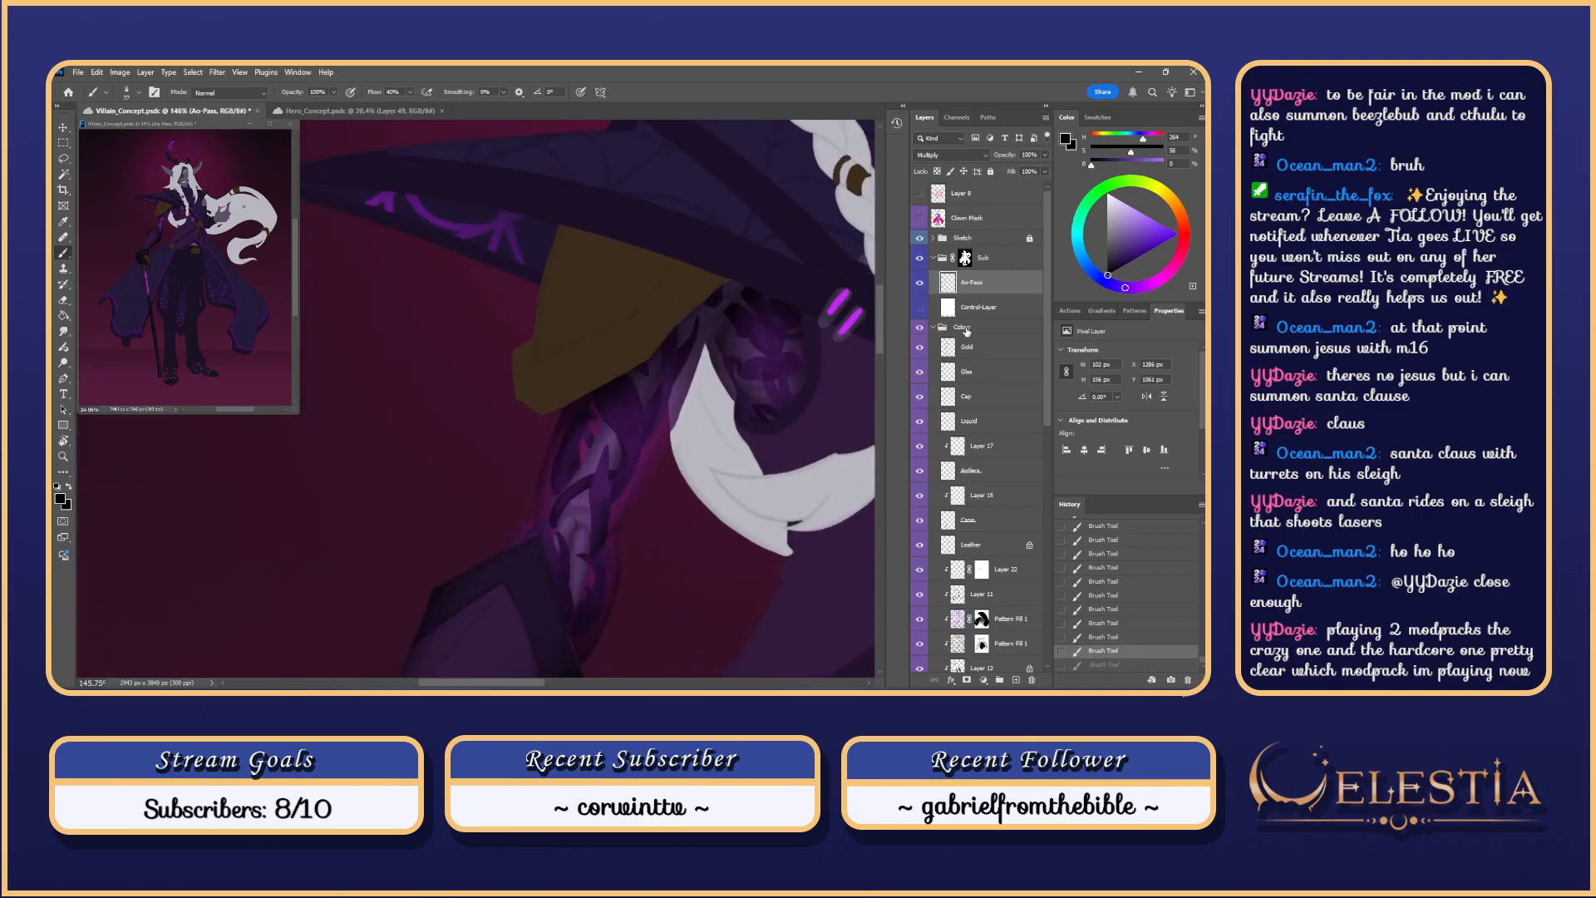
Step: Toggle Control-Layer's visibility to compare the greyscale shading pass against the colours
click(921, 308)
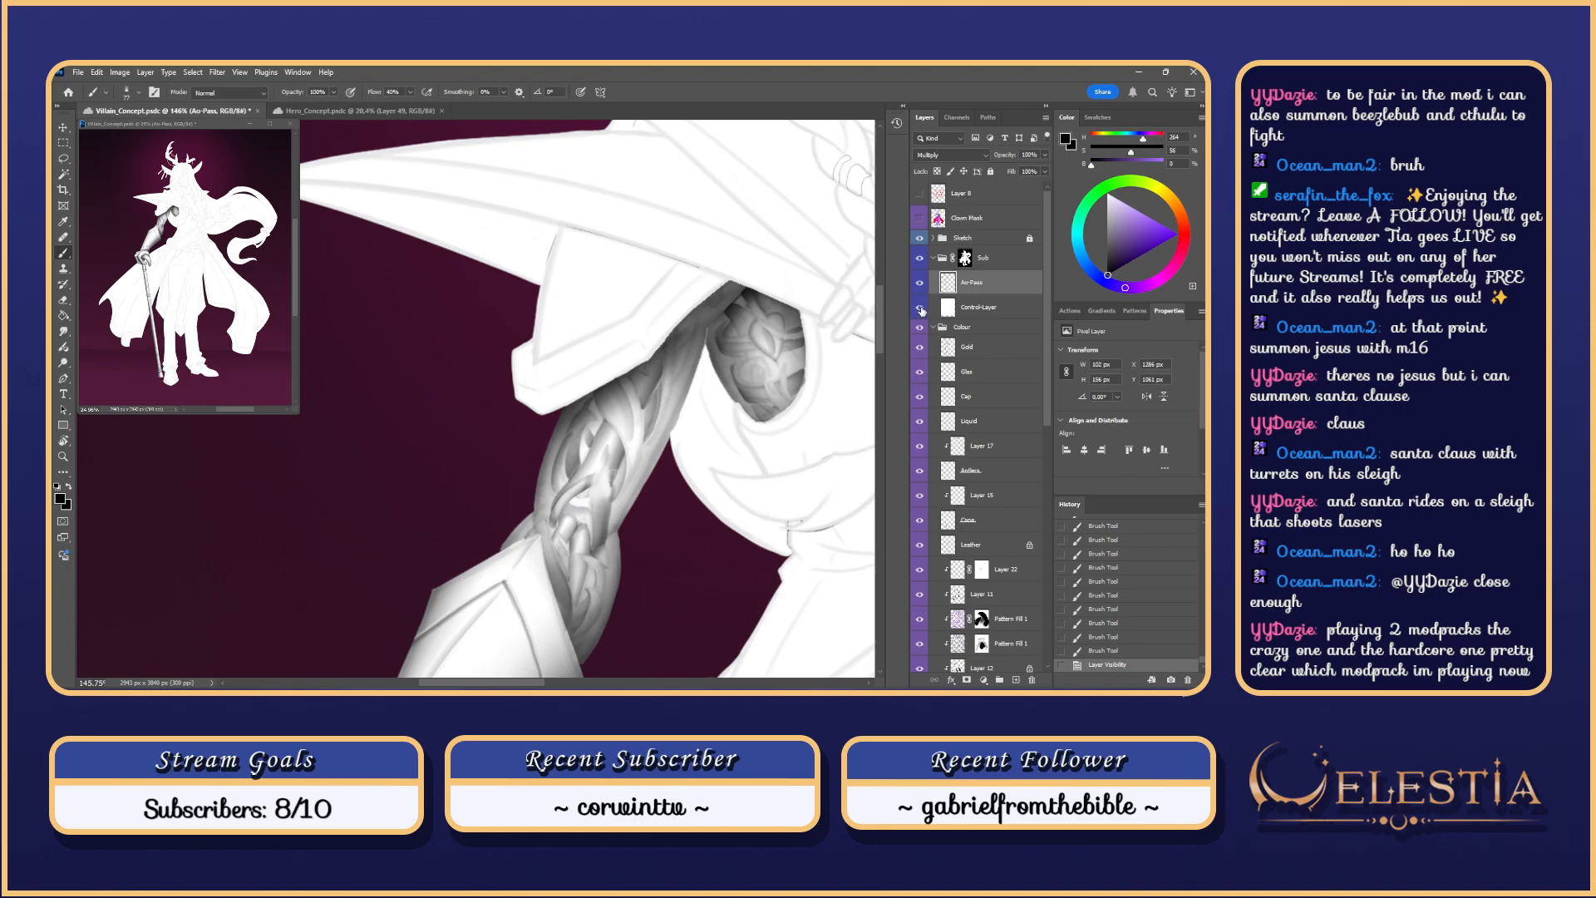
click(920, 308)
scroll(705, 372, up, 5)
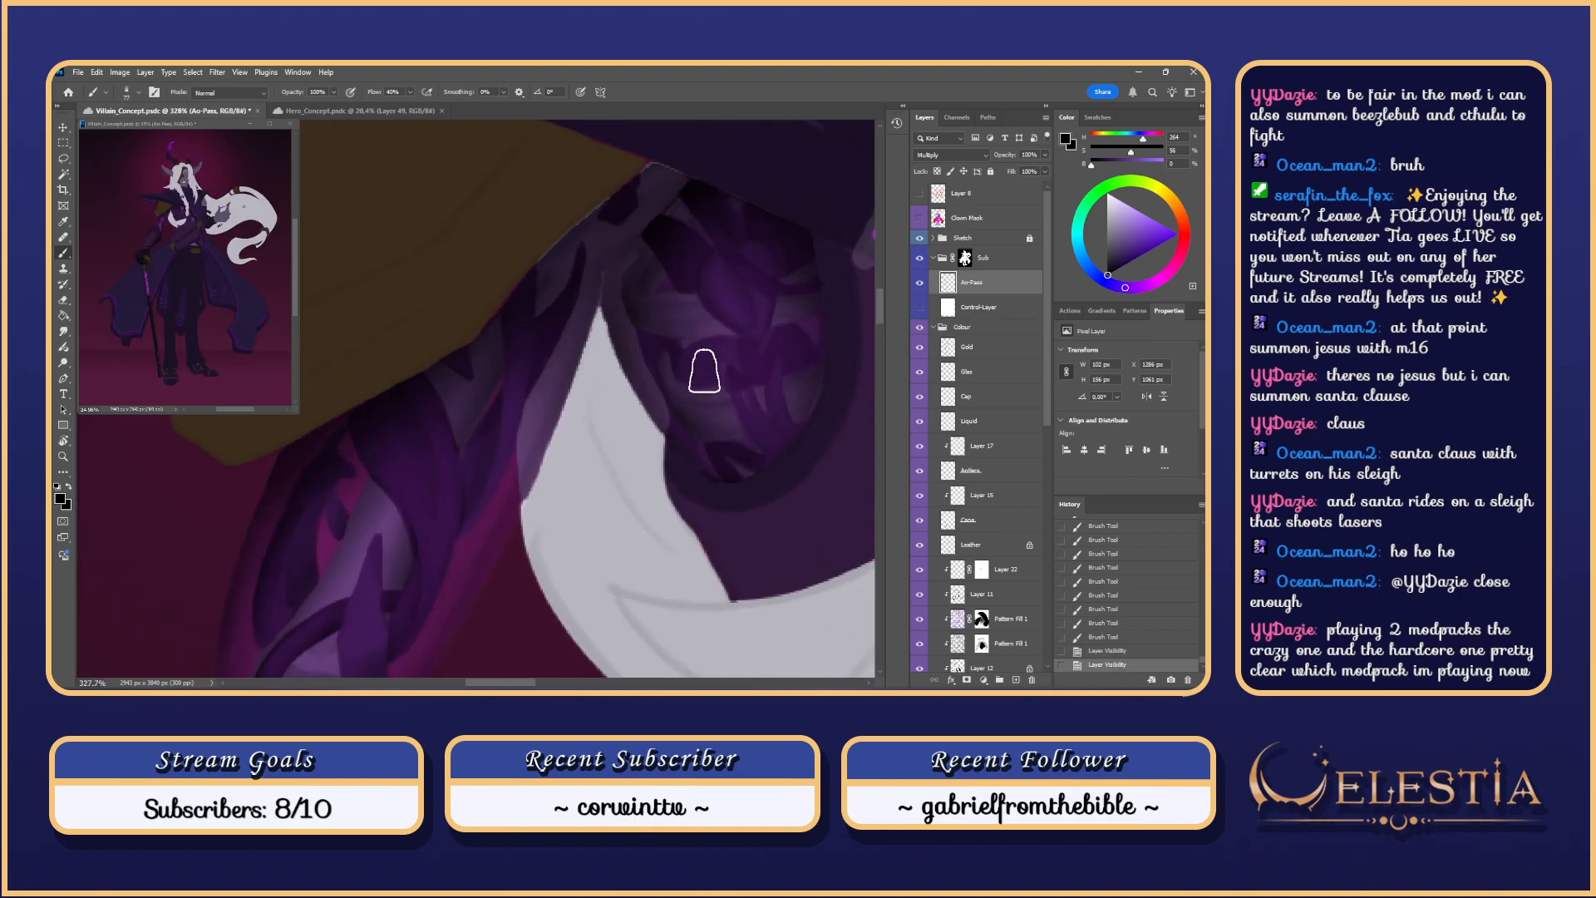
Step: Paint shadow strokes over the shoulder plate's dark oval area, retrying with a larger brush
mouse_move(704, 372)
mouse_down()
mouse_move(701, 408)
mouse_move(675, 404)
mouse_move(709, 369)
mouse_move(669, 387)
mouse_up()
key(ctrl+z)
key(ctrl+z)
key(ctrl+z)
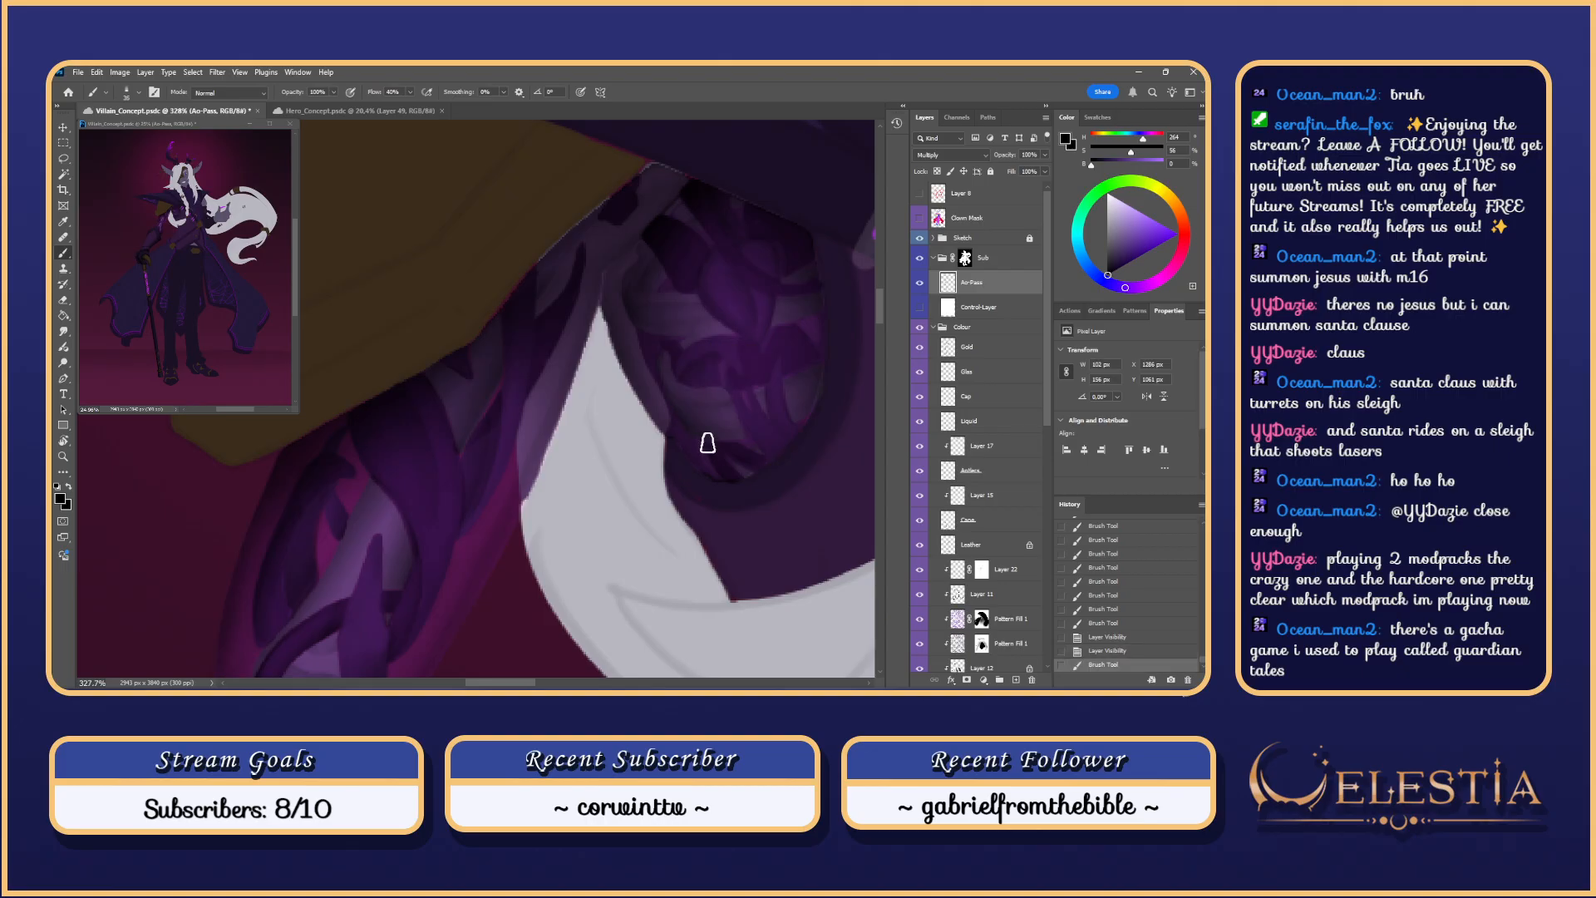
key(ctrl+shift+z)
key(ctrl+z)
mouse_move(714, 430)
mouse_down()
mouse_move(744, 371)
mouse_move(739, 434)
mouse_up()
key(ctrl+z)
key(ctrl+z)
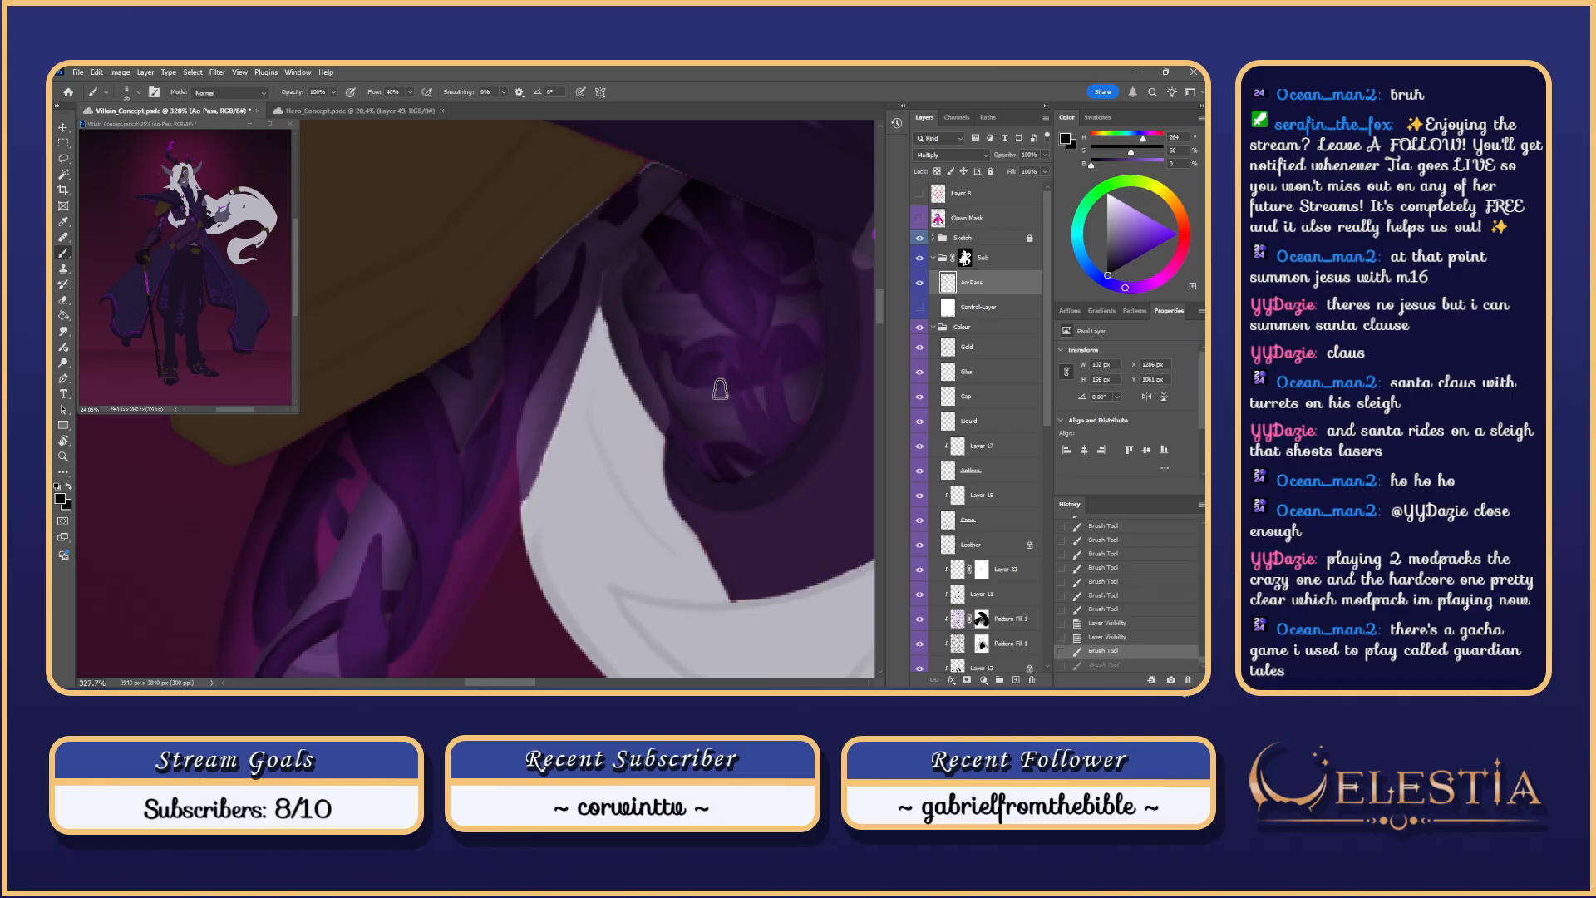
key(bracketright)
key(bracketright)
key(bracketright)
key(bracketright)
mouse_move(717, 366)
mouse_down()
mouse_move(716, 436)
mouse_move(719, 371)
mouse_move(688, 403)
mouse_move(705, 430)
mouse_move(720, 372)
mouse_move(703, 374)
mouse_move(734, 467)
mouse_up()
key(ctrl+z)
key(ctrl+z)
key(ctrl+z)
drag(718, 372, 734, 431)
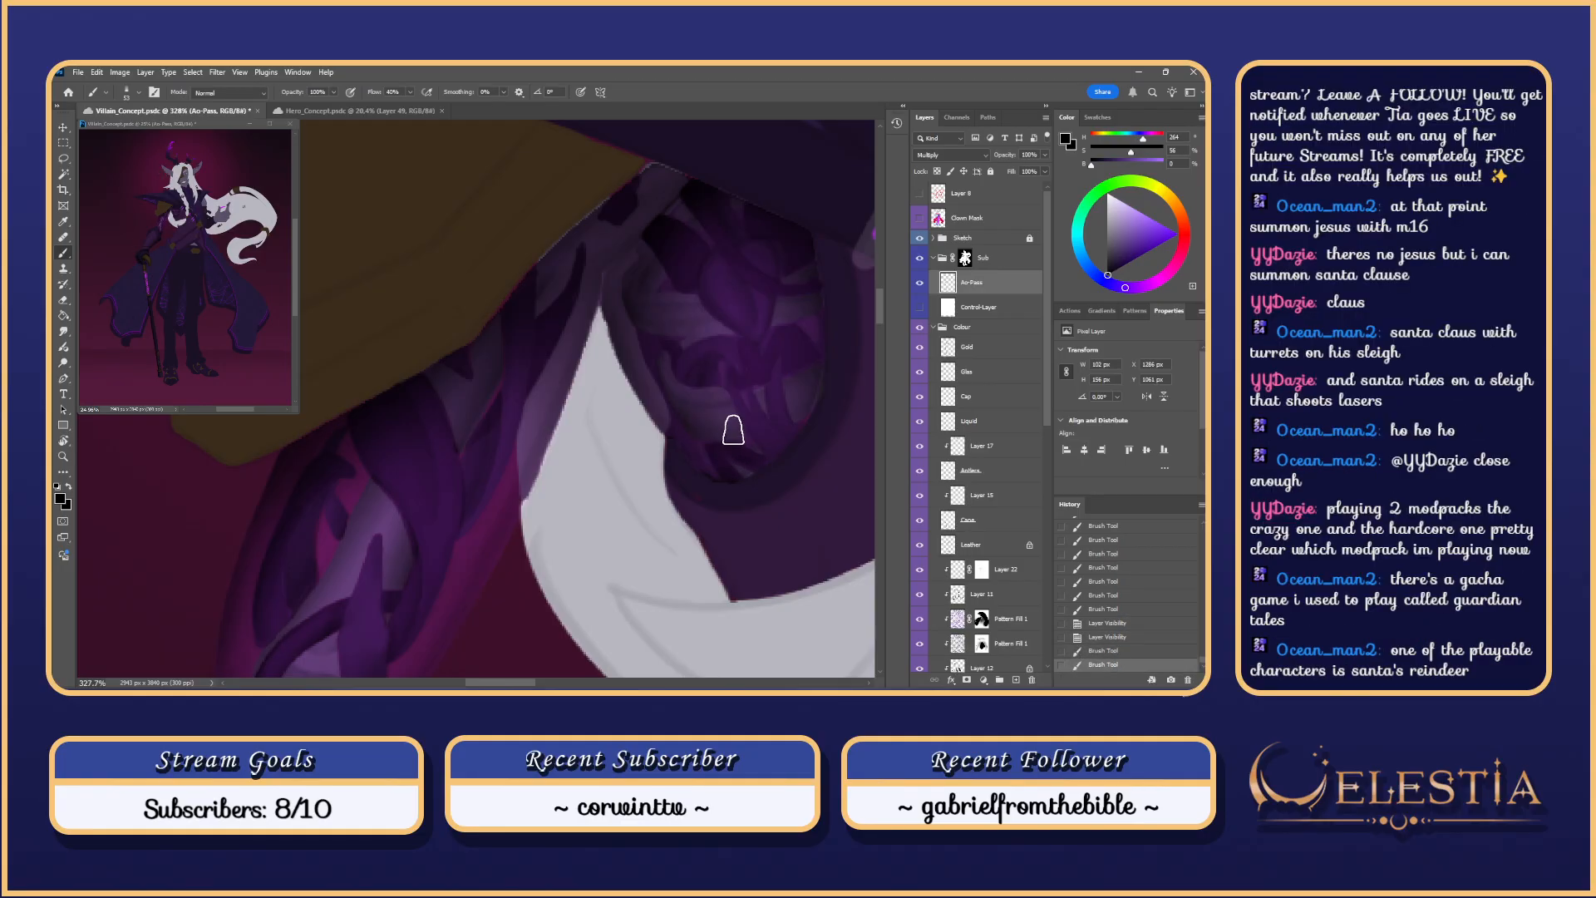
key(ctrl+z)
drag(714, 374, 727, 417)
Step: Enlarge the brush to about 103 px and test a broader stroke, then undo it
scroll(720, 361, down, 5)
scroll(781, 370, up, 2)
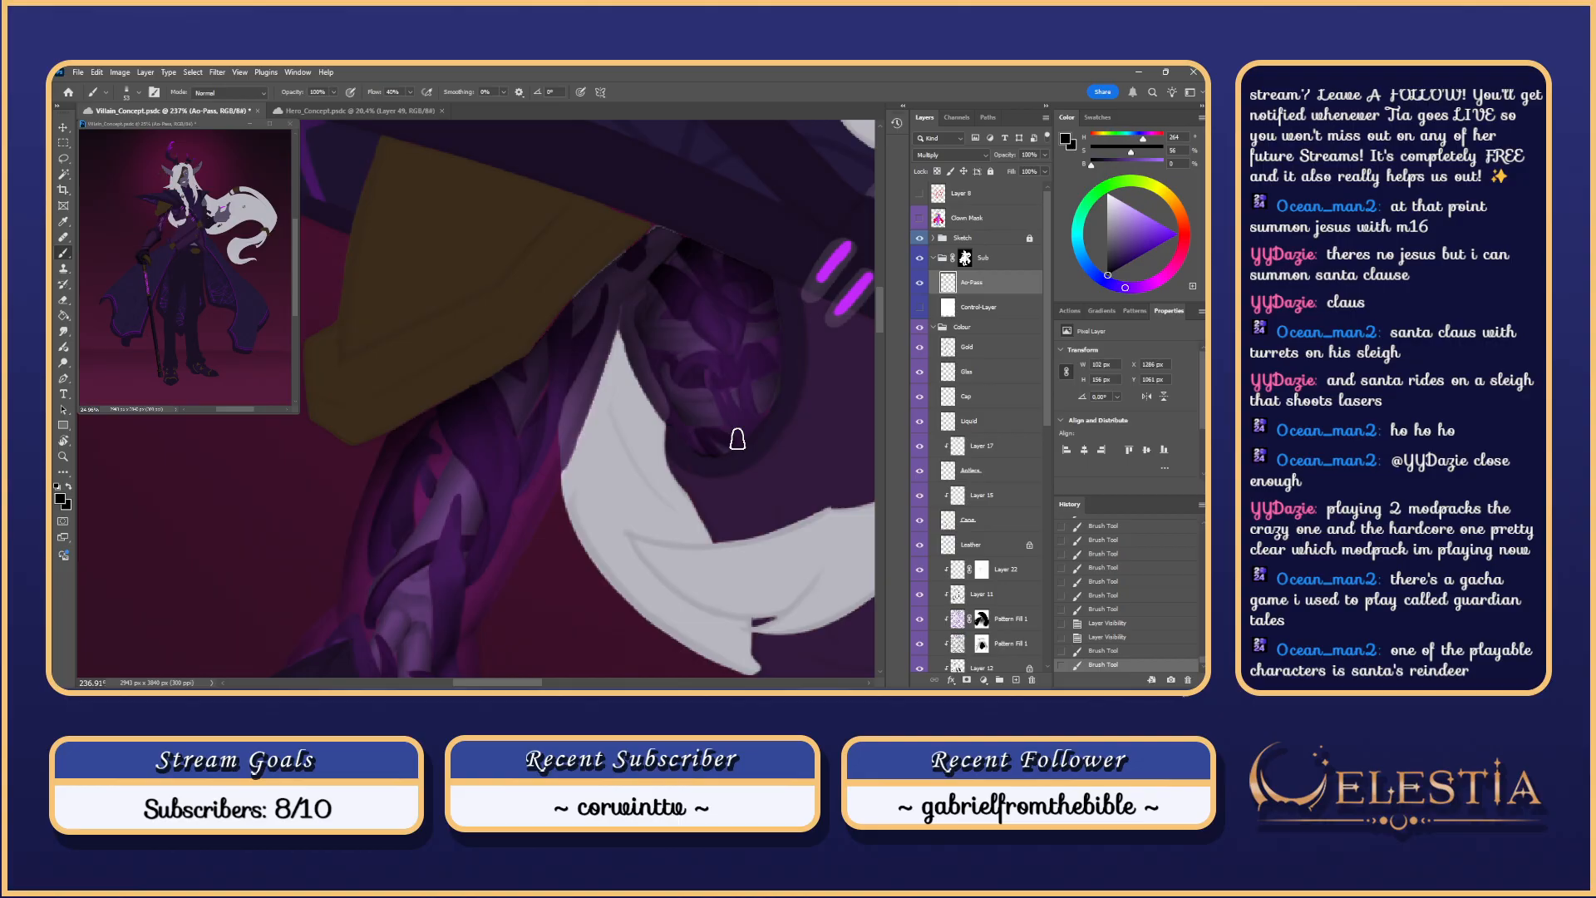
scroll(737, 439, up, 3)
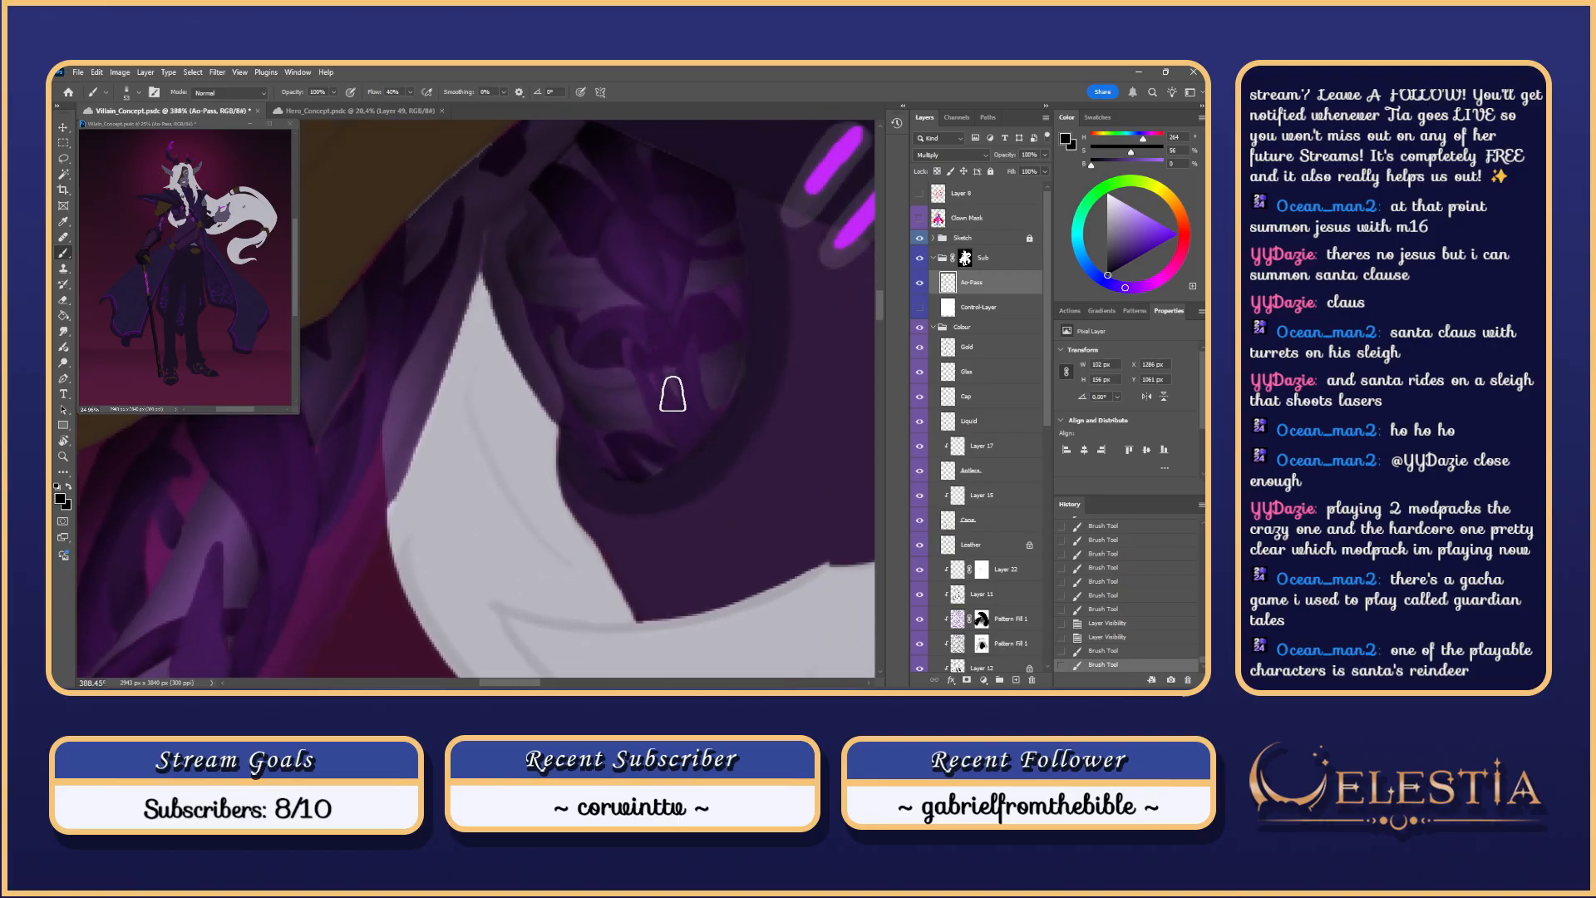
scroll(660, 374, down, 1)
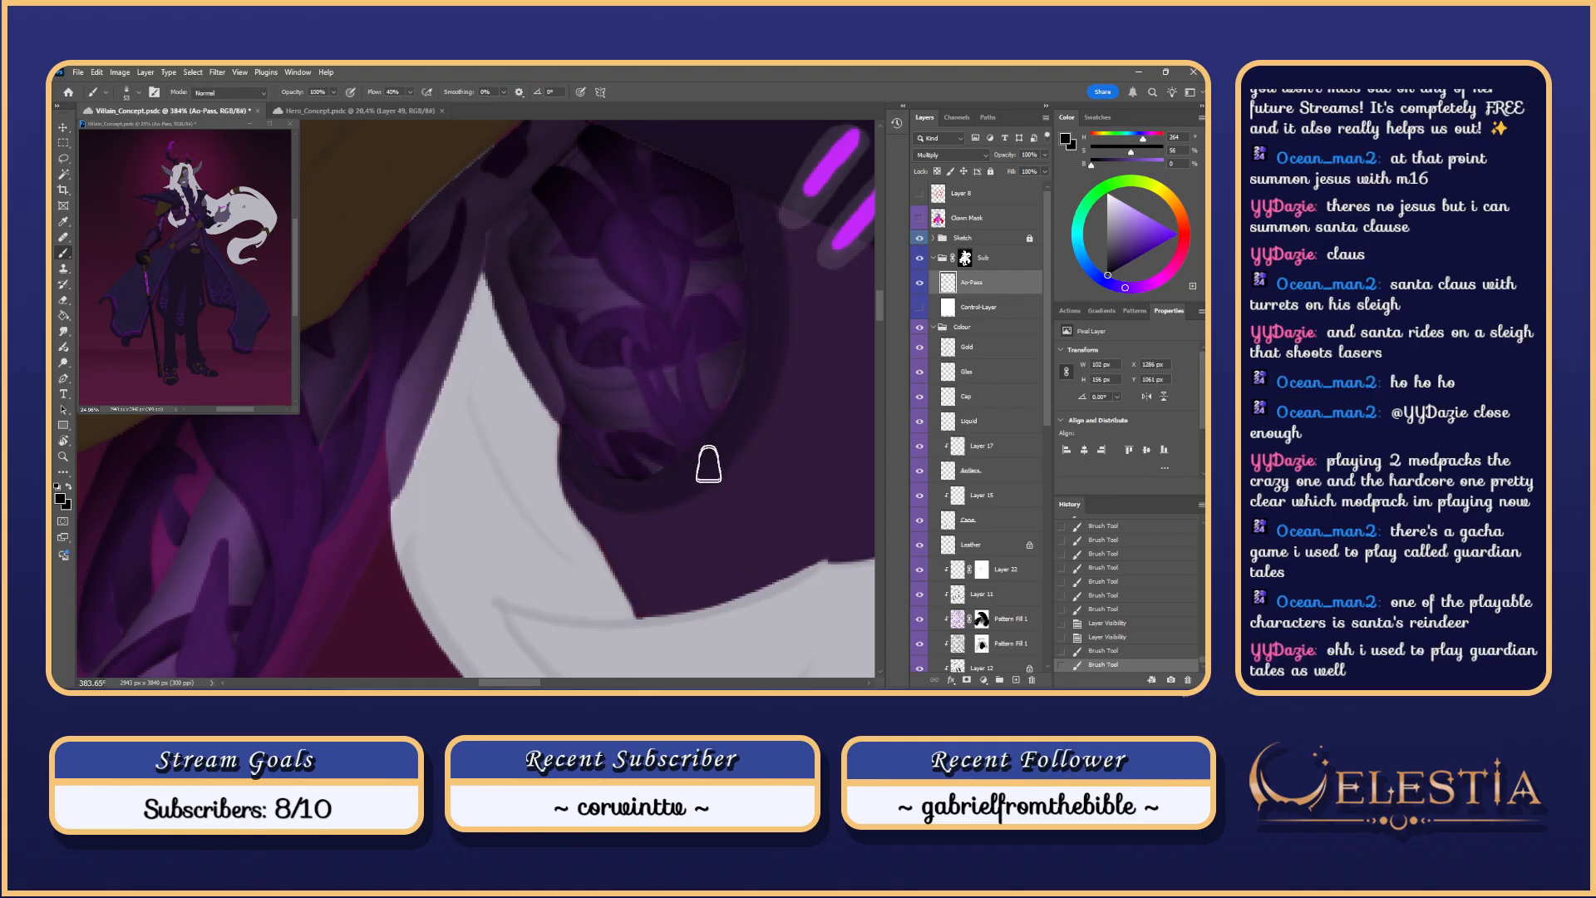
drag(712, 430, 751, 421)
mouse_move(715, 482)
mouse_down()
mouse_move(673, 430)
mouse_move(727, 442)
mouse_up()
key(ctrl+z)
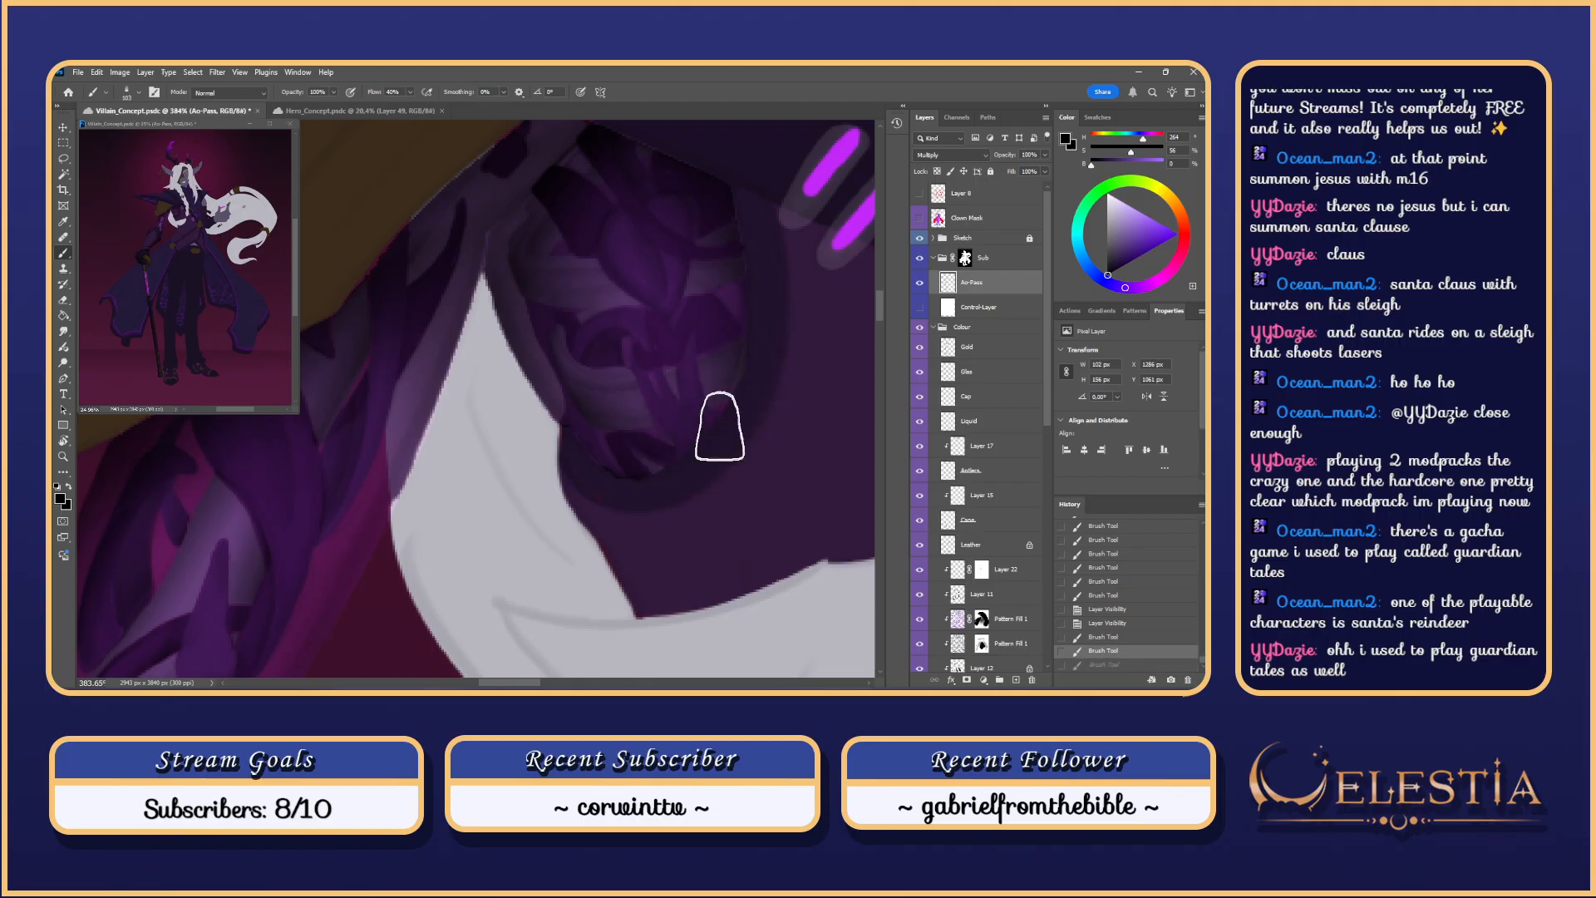
Step: Restore the Lasso selection over the plate pattern, trim its lobes with Alt, then deselect
key(l)
key(ctrl+d)
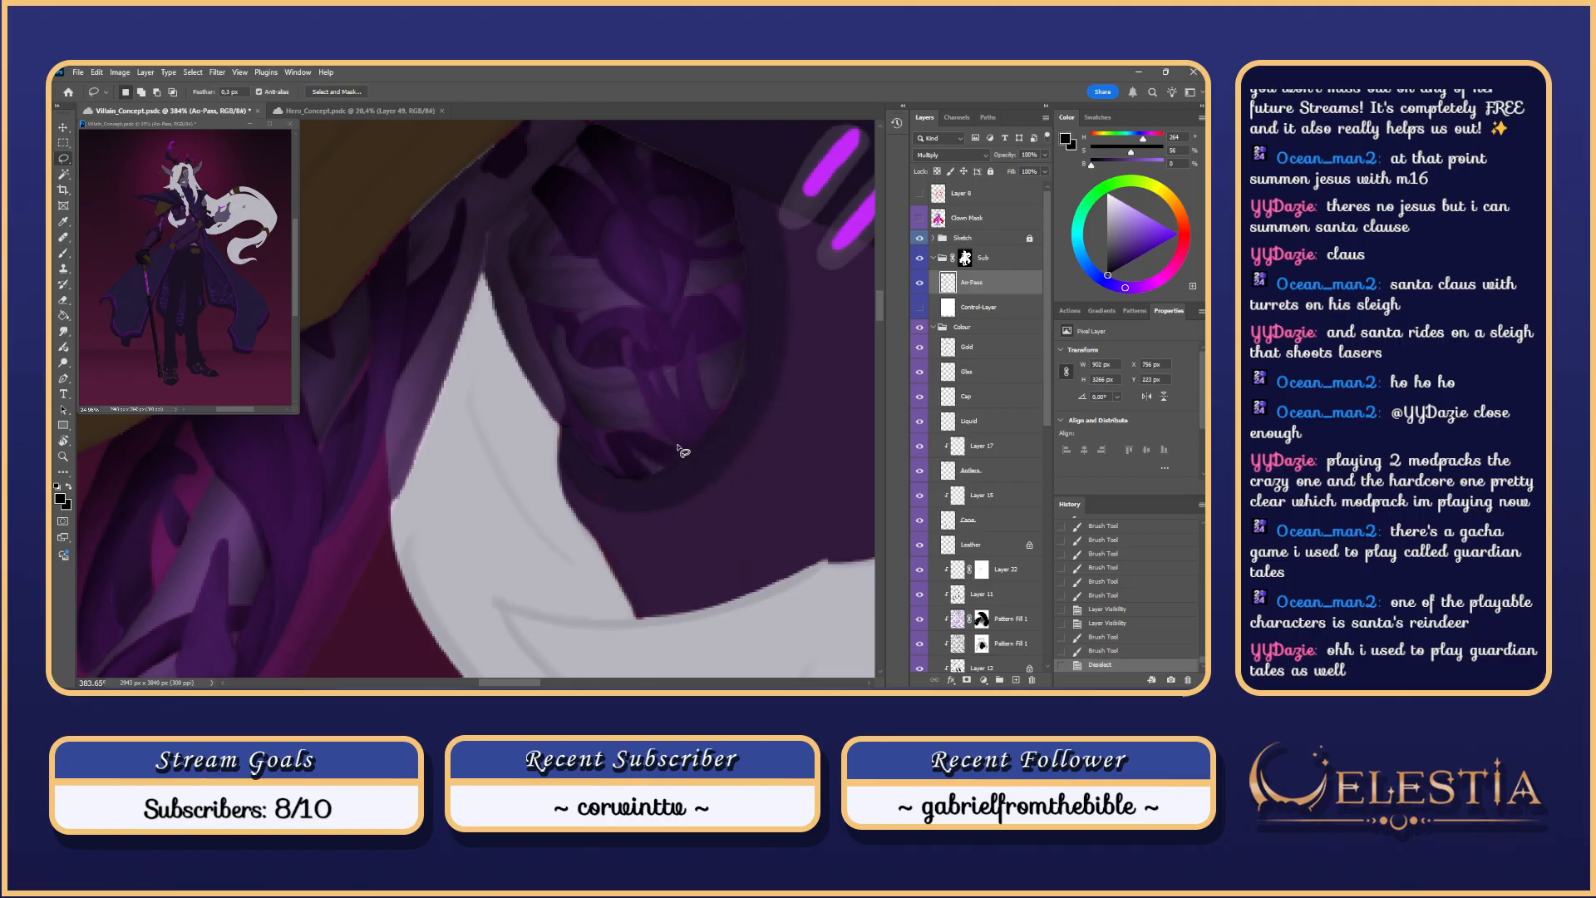
drag(662, 421, 635, 363)
key(ctrl+d)
key(ctrl+z)
key(ctrl+z)
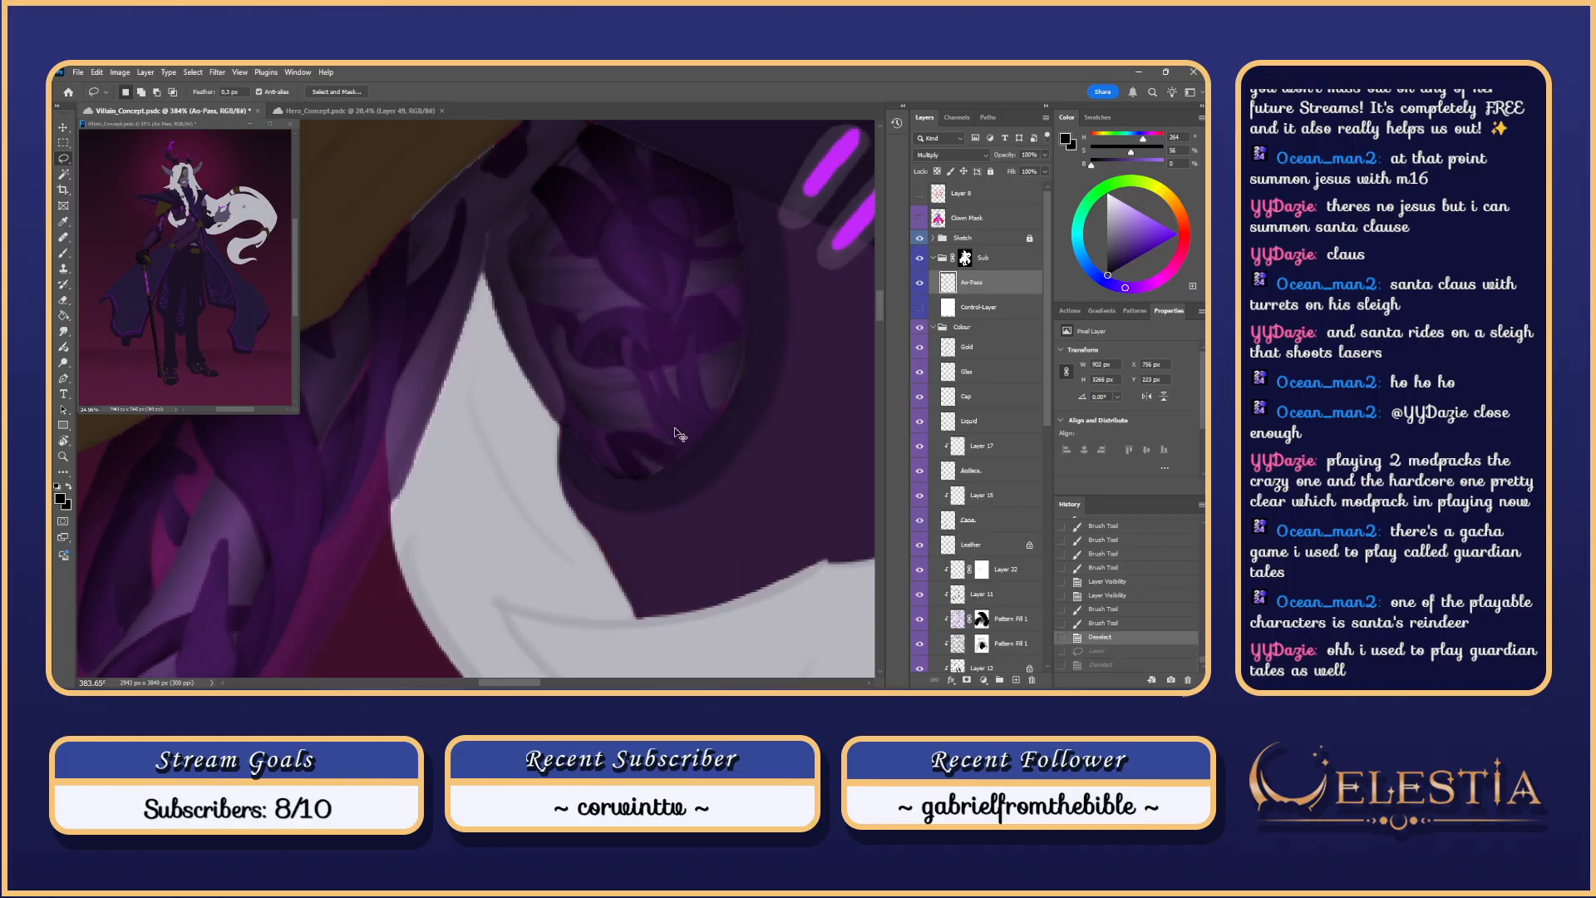
click(1100, 623)
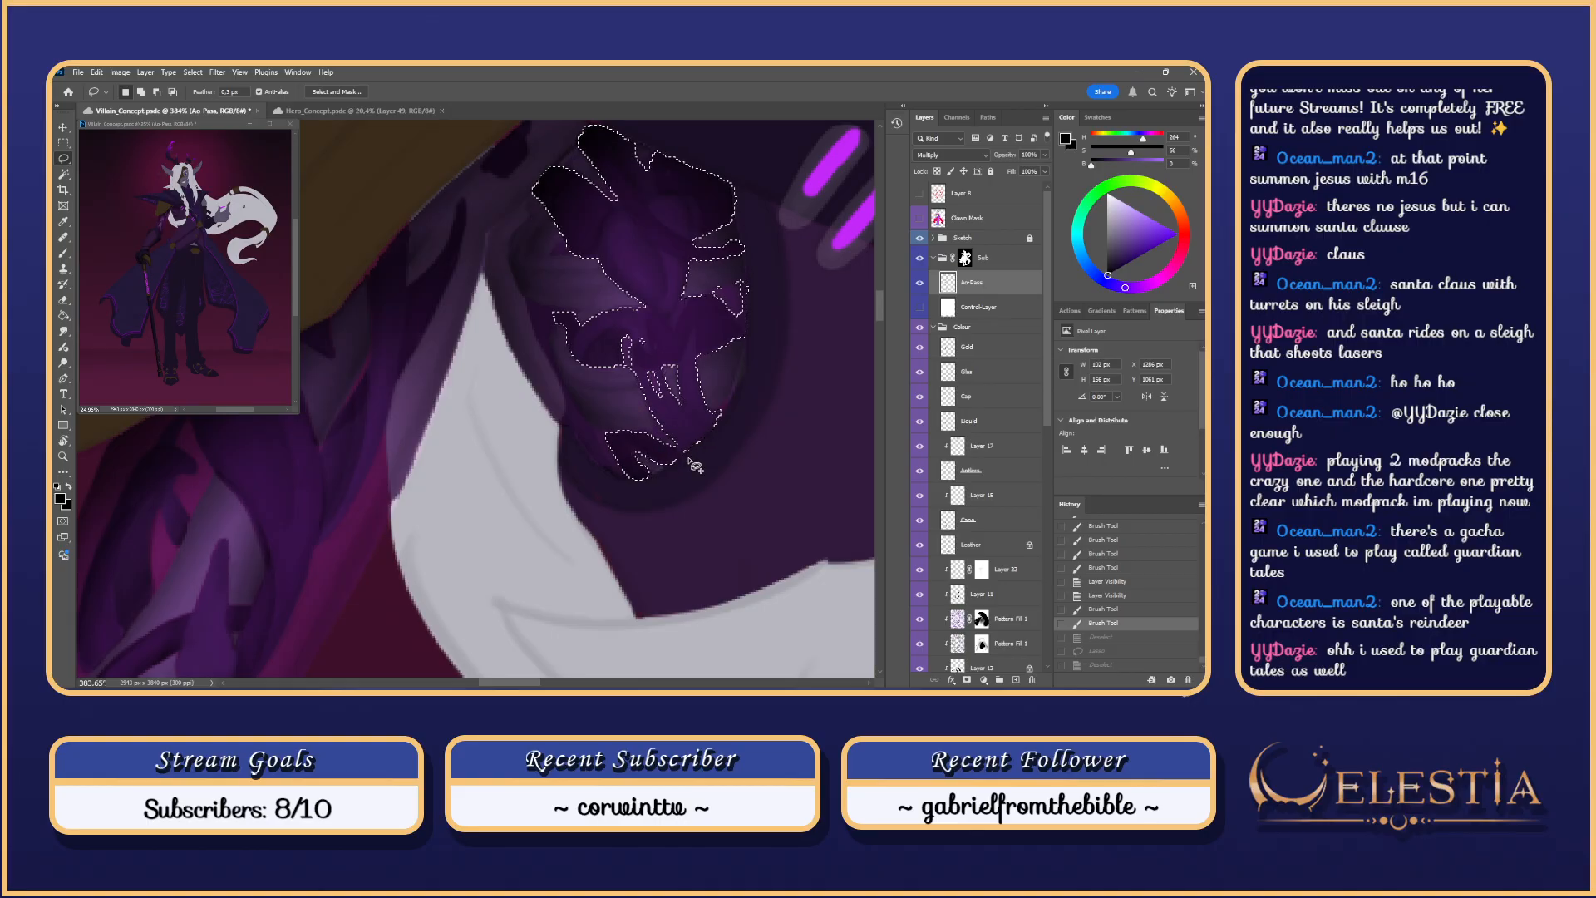
mouse_move(676, 452)
mouse_down()
mouse_move(591, 416)
mouse_move(657, 456)
mouse_move(635, 351)
mouse_up()
drag(607, 290, 602, 285)
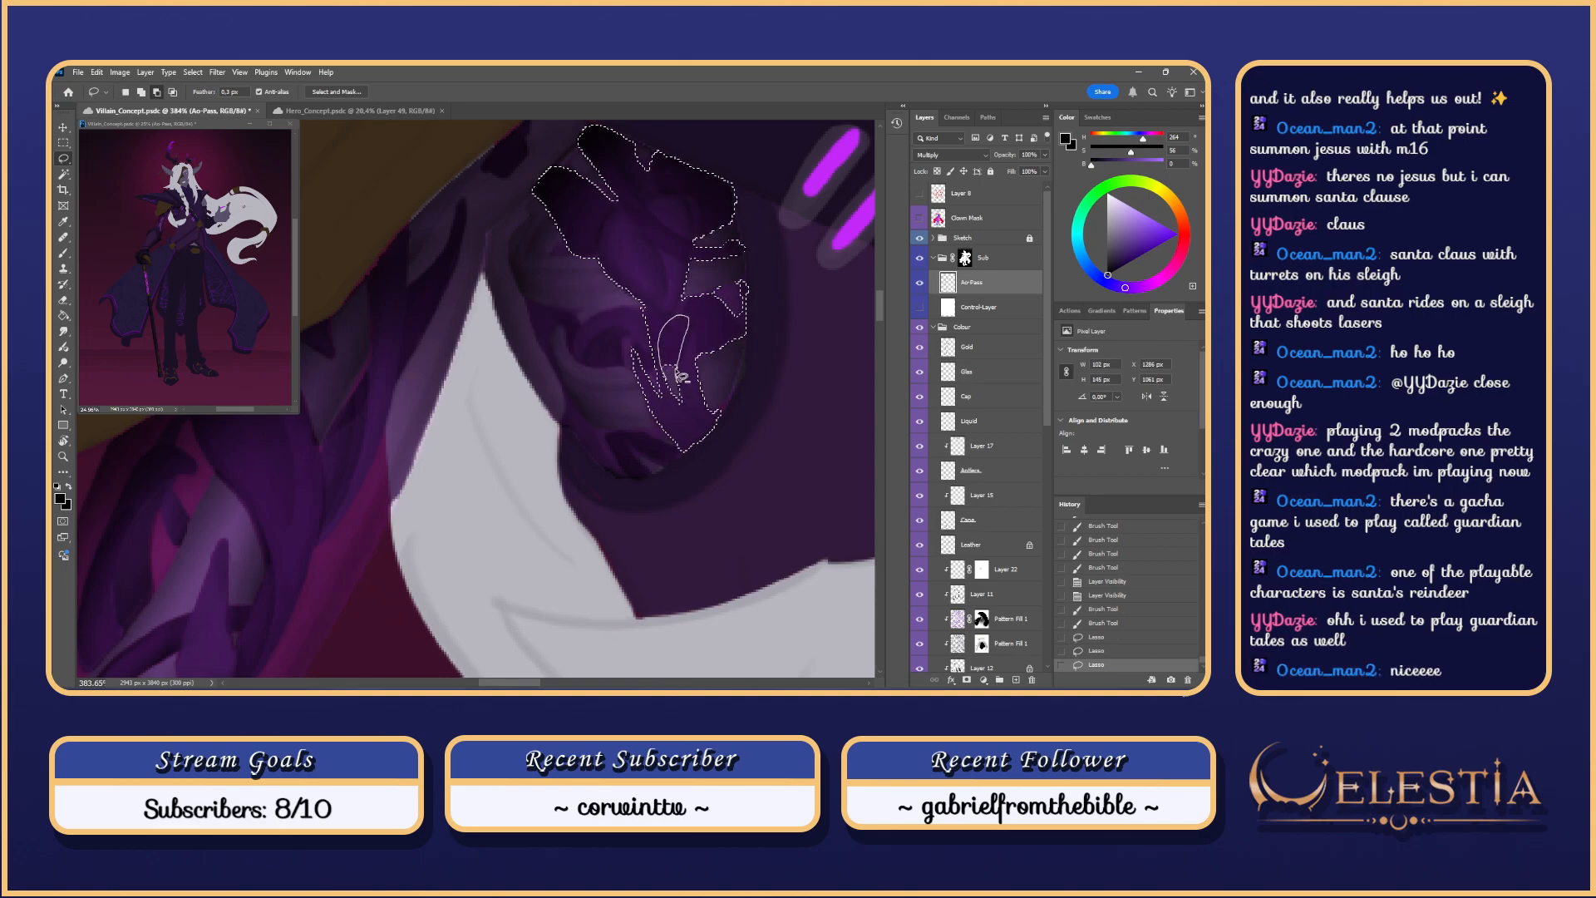
drag(681, 378, 709, 365)
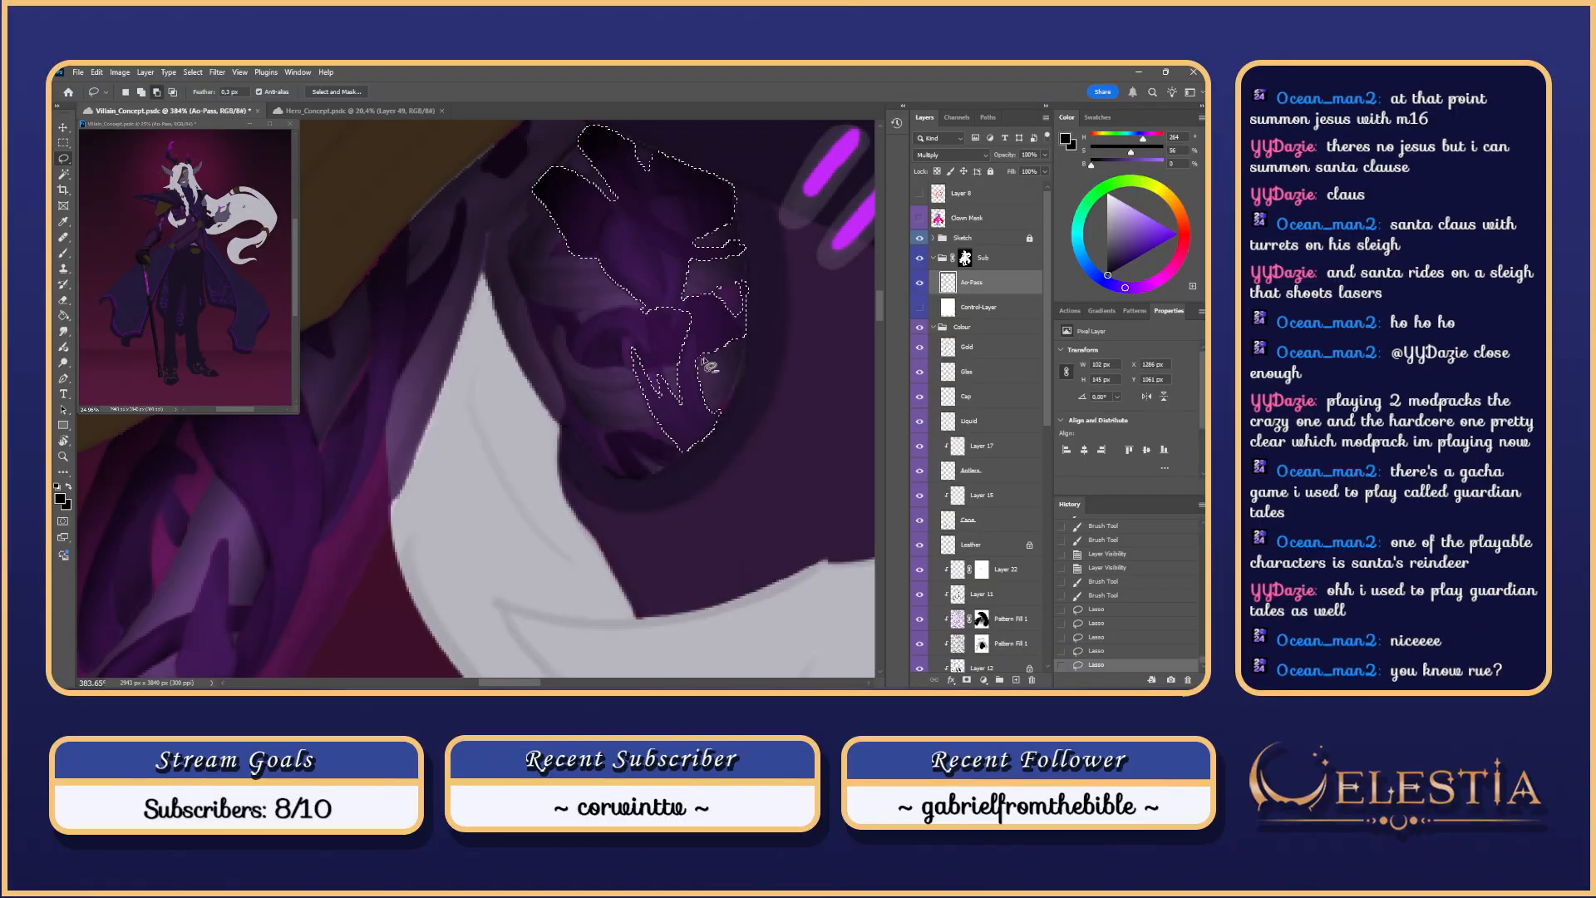
key(ctrl+z)
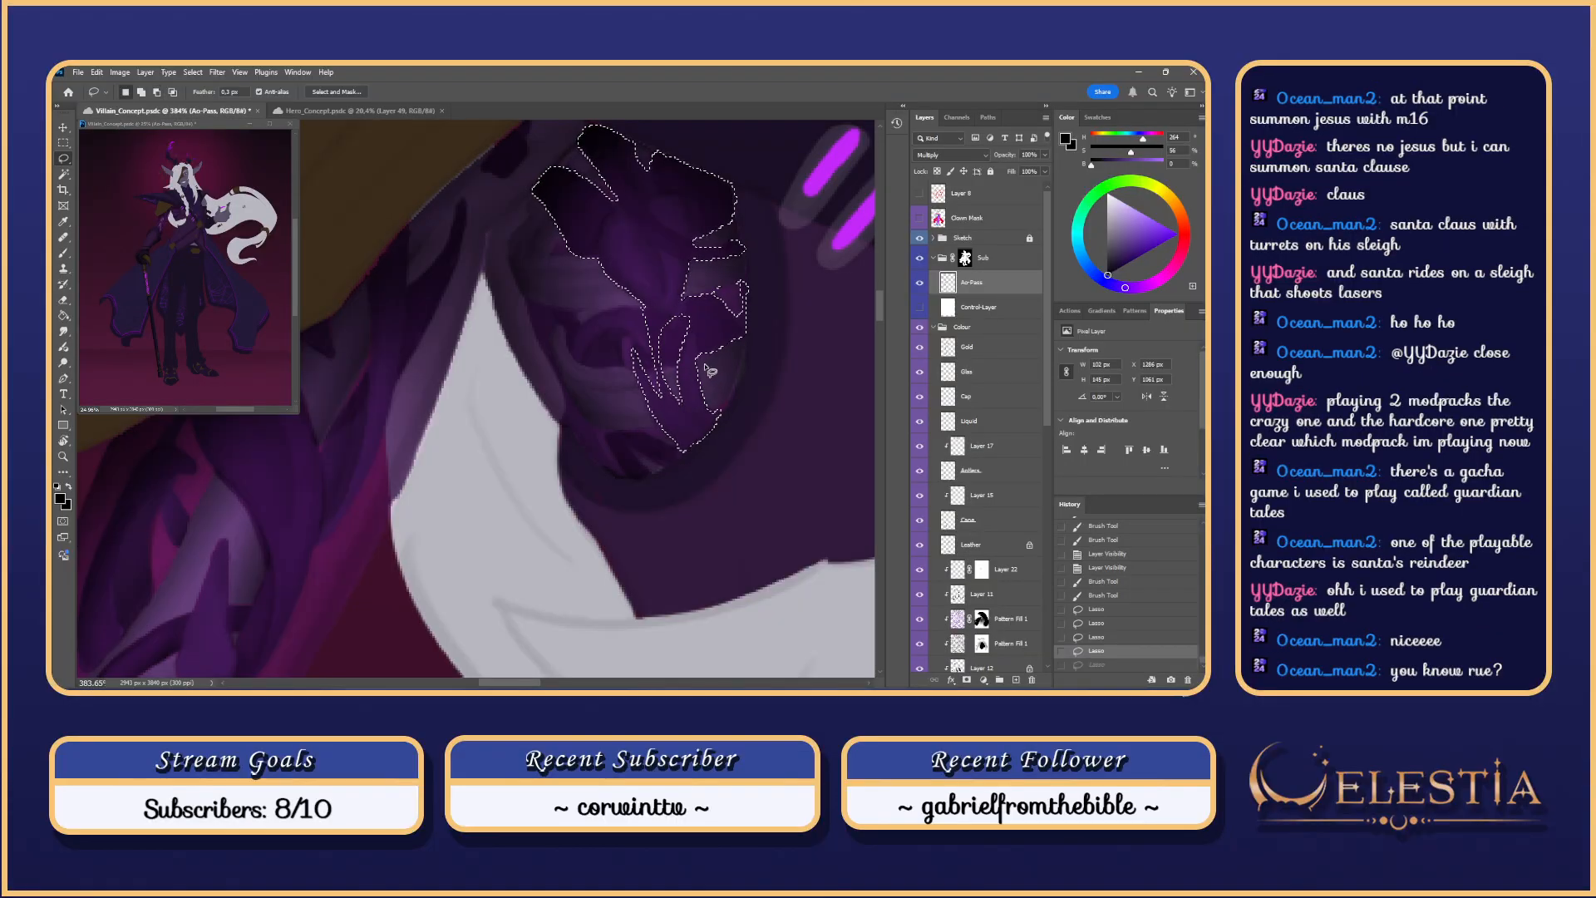
mouse_move(715, 386)
mouse_down()
mouse_move(698, 361)
mouse_move(659, 365)
mouse_move(649, 314)
mouse_move(698, 278)
mouse_move(748, 303)
mouse_move(698, 297)
mouse_up()
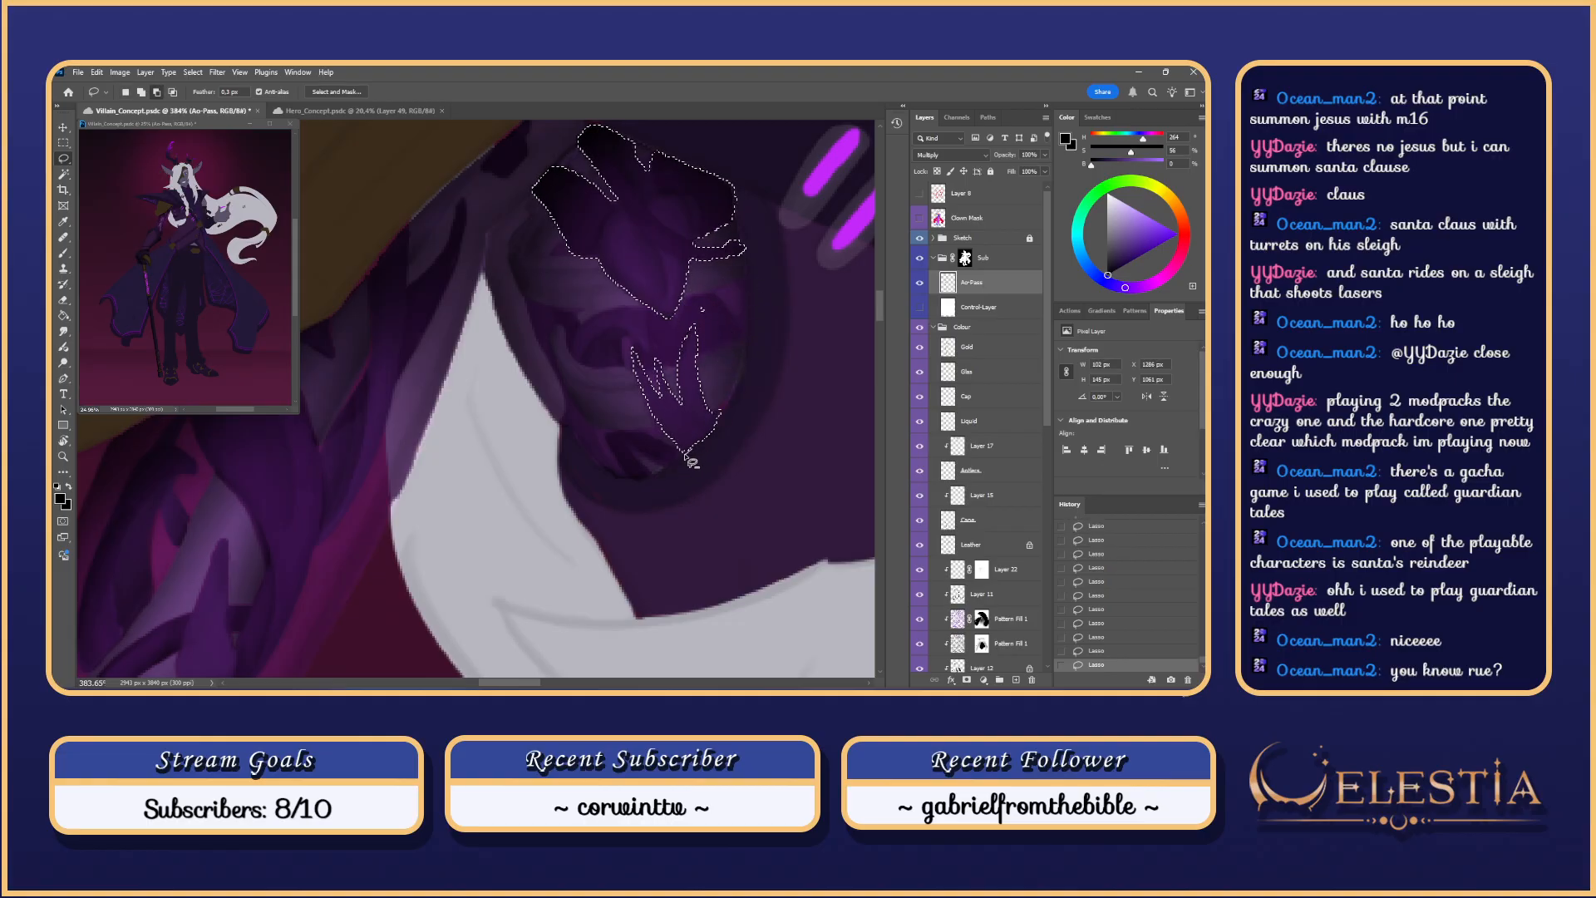
key(ctrl+d)
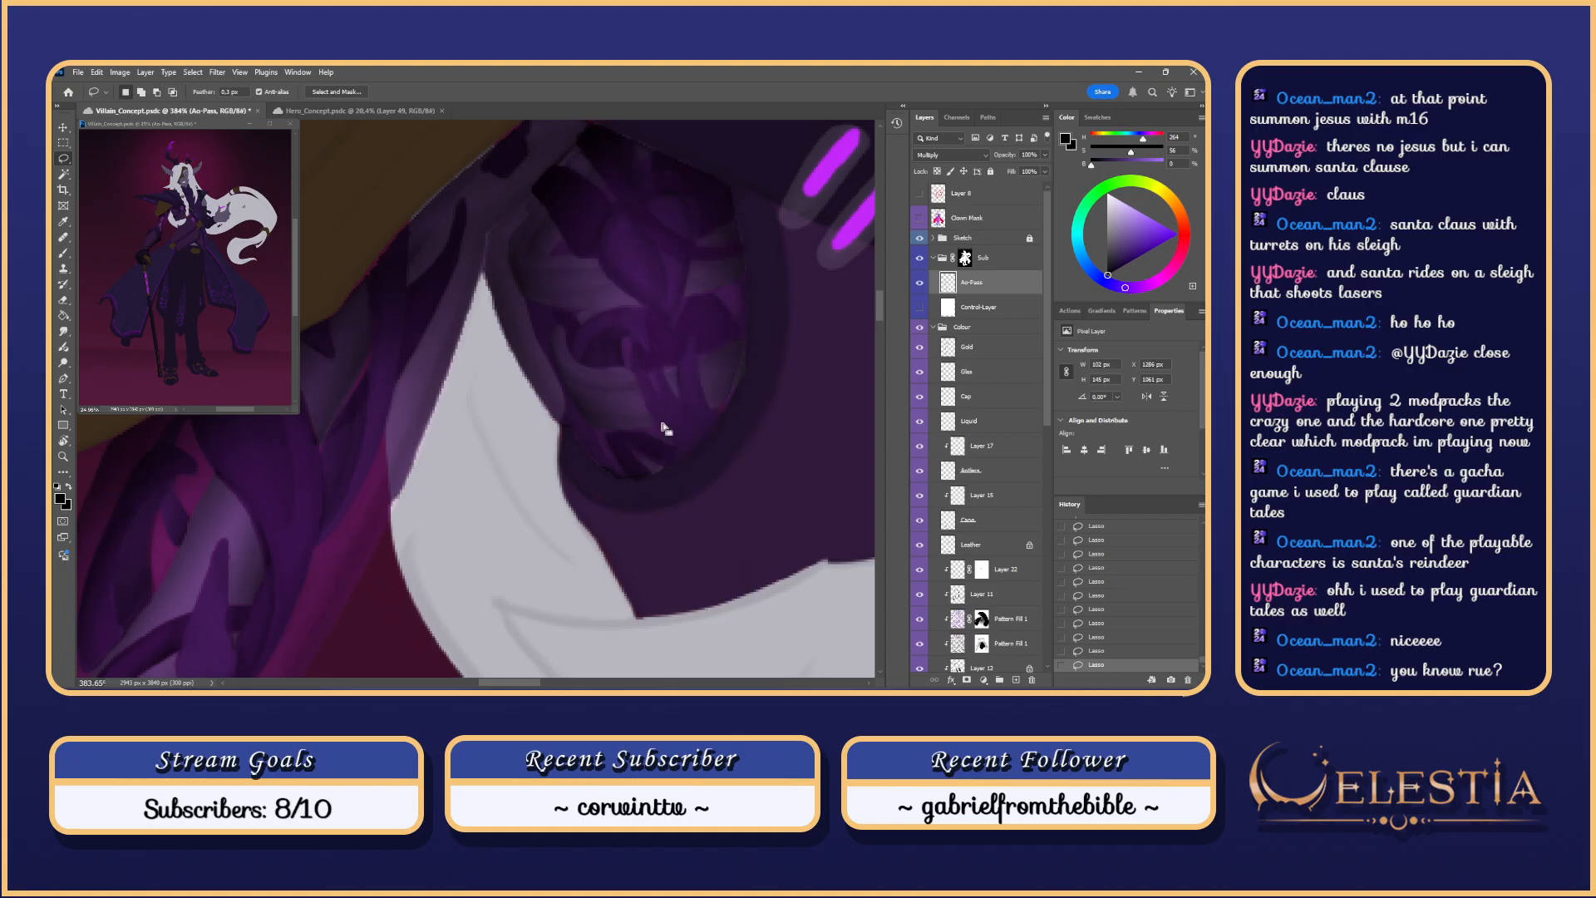
Step: Try dark Brush shading strokes up the plate's right side, undoing the unsuccessful ones
key(b)
mouse_move(662, 477)
mouse_down()
mouse_move(629, 499)
mouse_move(759, 324)
mouse_up()
key(ctrl+z)
key(ctrl+z)
drag(651, 480, 769, 339)
key(ctrl+z)
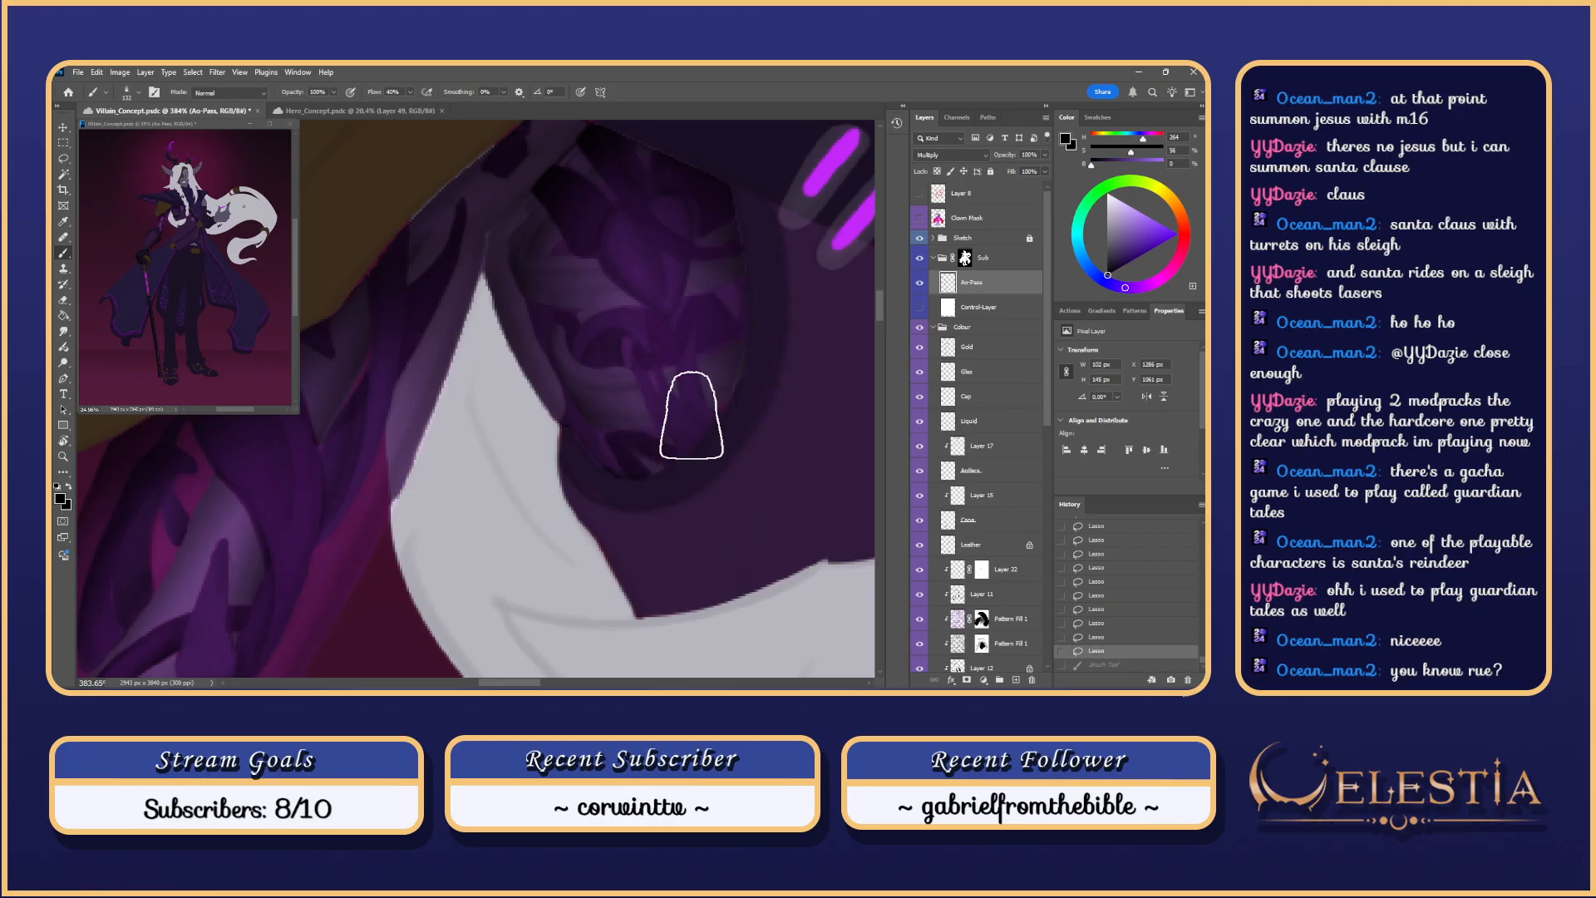
key(ctrl+z)
mouse_move(628, 468)
mouse_down()
mouse_move(699, 378)
mouse_move(642, 394)
mouse_move(732, 432)
mouse_move(684, 376)
mouse_move(691, 345)
mouse_move(715, 431)
mouse_move(695, 354)
mouse_move(684, 372)
mouse_move(725, 426)
mouse_move(700, 389)
mouse_up()
key(ctrl+z)
Step: Shade the plate's lower right and lower face with soft strokes, brush around 30 px
key(ctrl+z)
key(ctrl+z)
drag(697, 334, 736, 439)
key(ctrl+z)
drag(695, 353, 720, 420)
key(ctrl+z)
drag(692, 348, 742, 443)
key(ctrl+z)
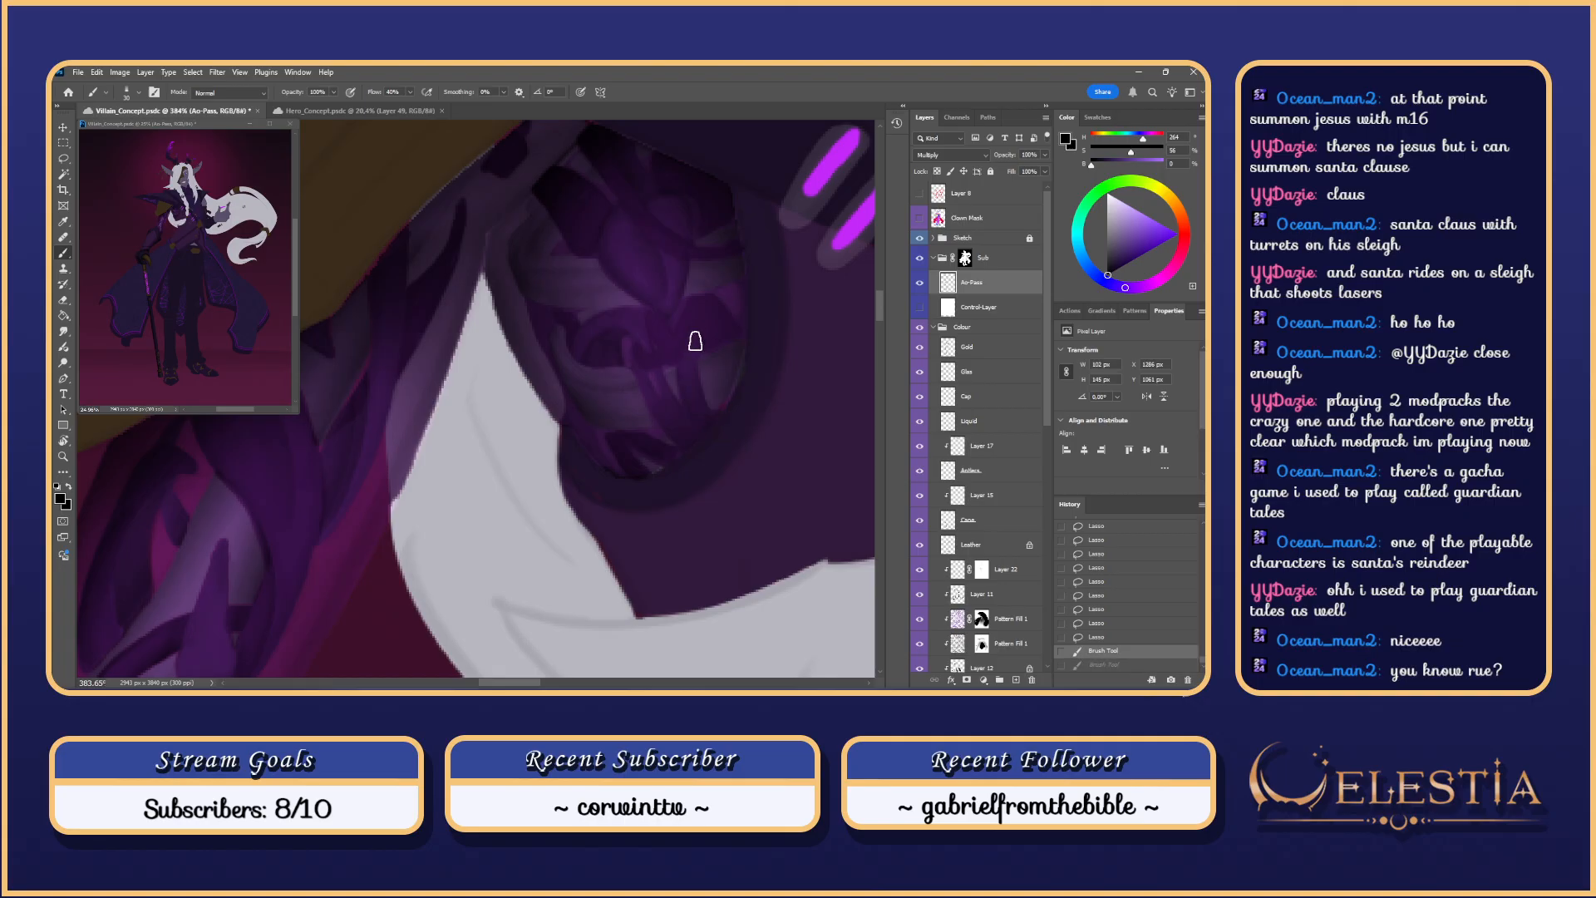
drag(693, 344, 741, 441)
key(ctrl+z)
drag(691, 330, 726, 445)
drag(661, 383, 686, 419)
key(ctrl+z)
key(ctrl+z)
drag(654, 366, 695, 440)
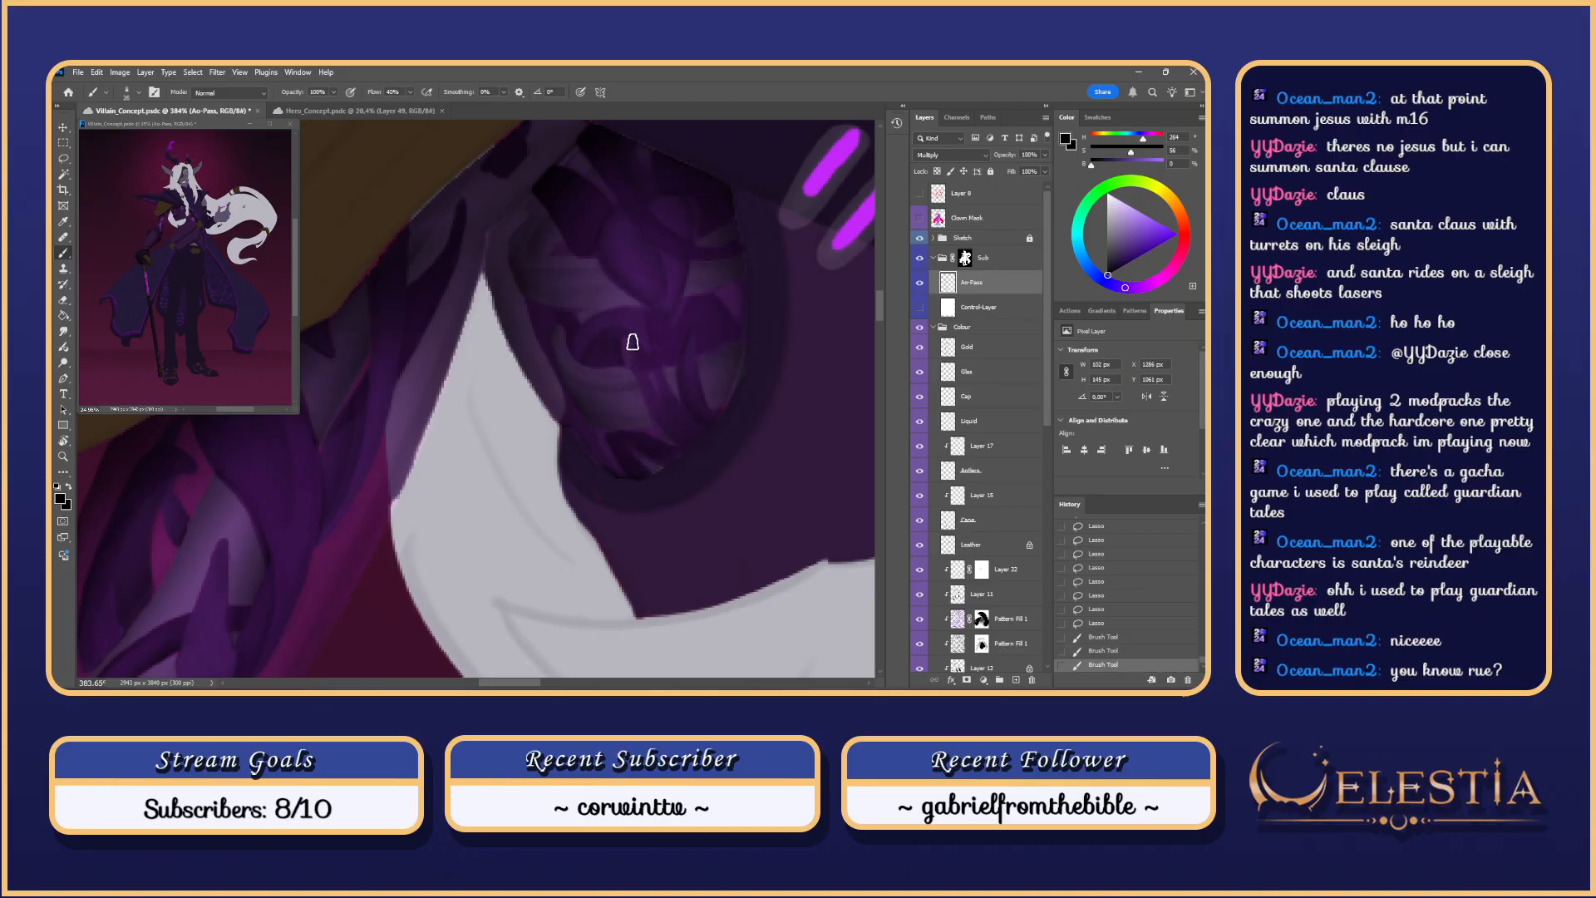
drag(633, 341, 698, 454)
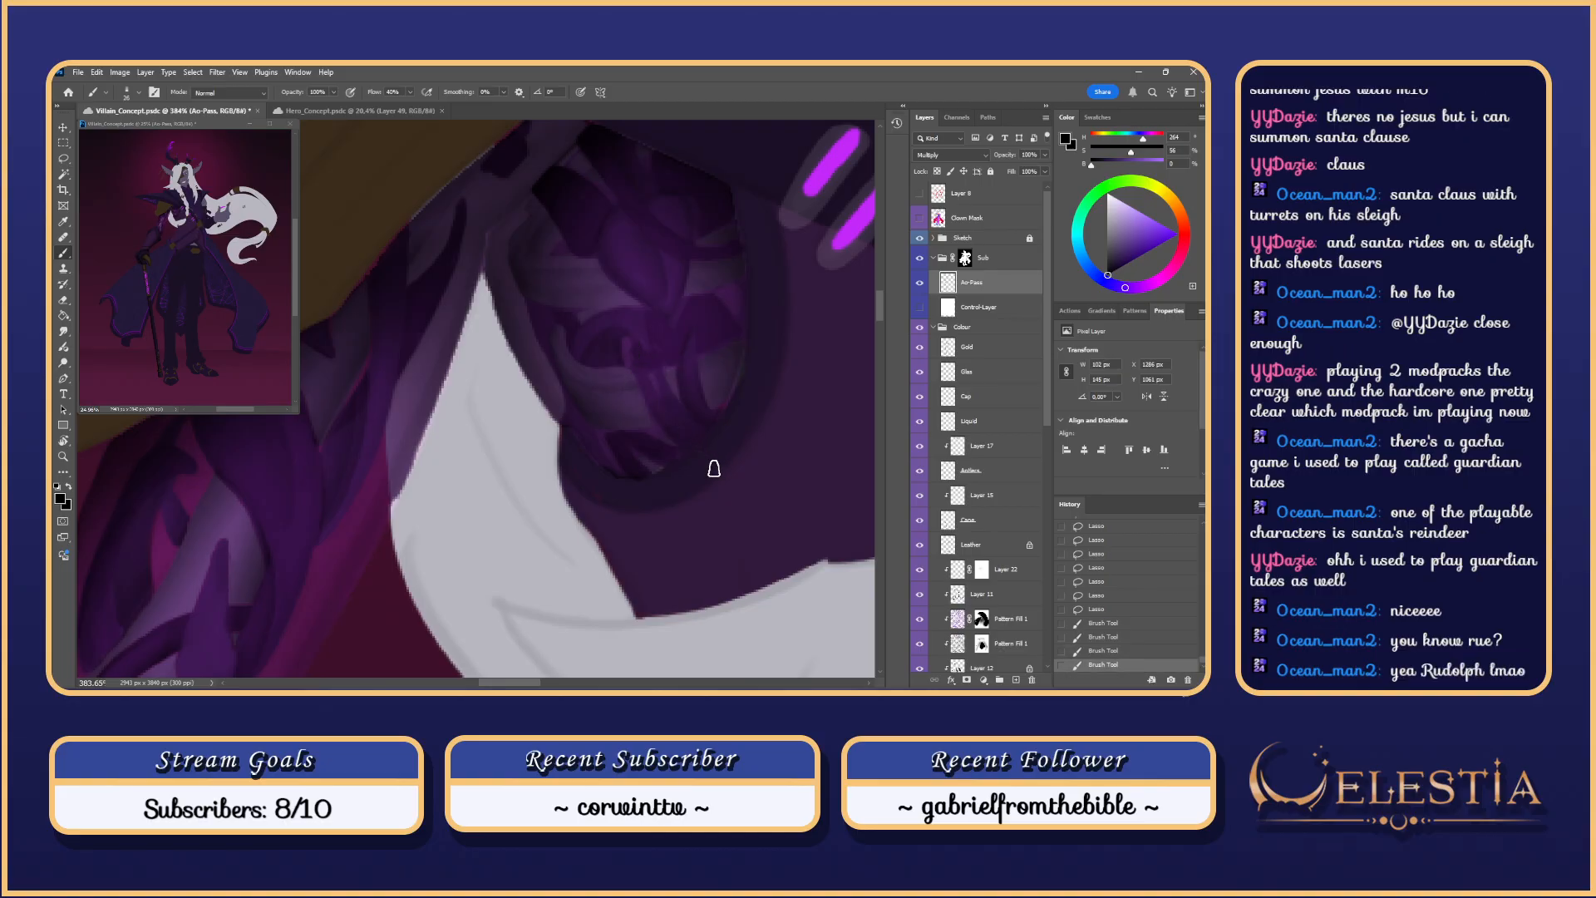
scroll(715, 468, down, 6)
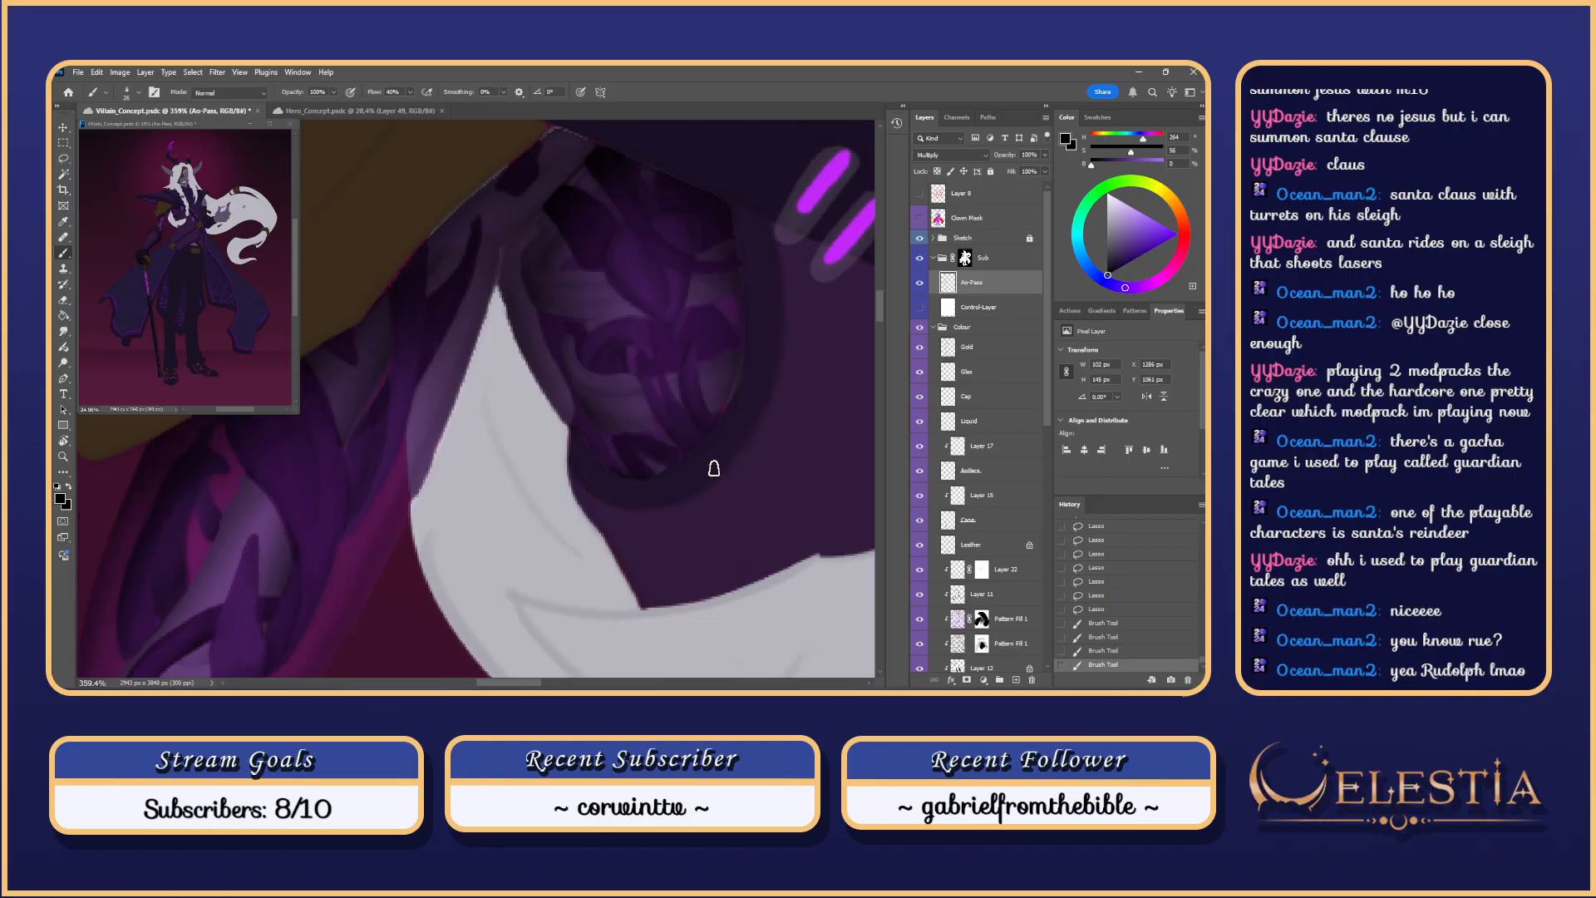
scroll(715, 469, up, 4)
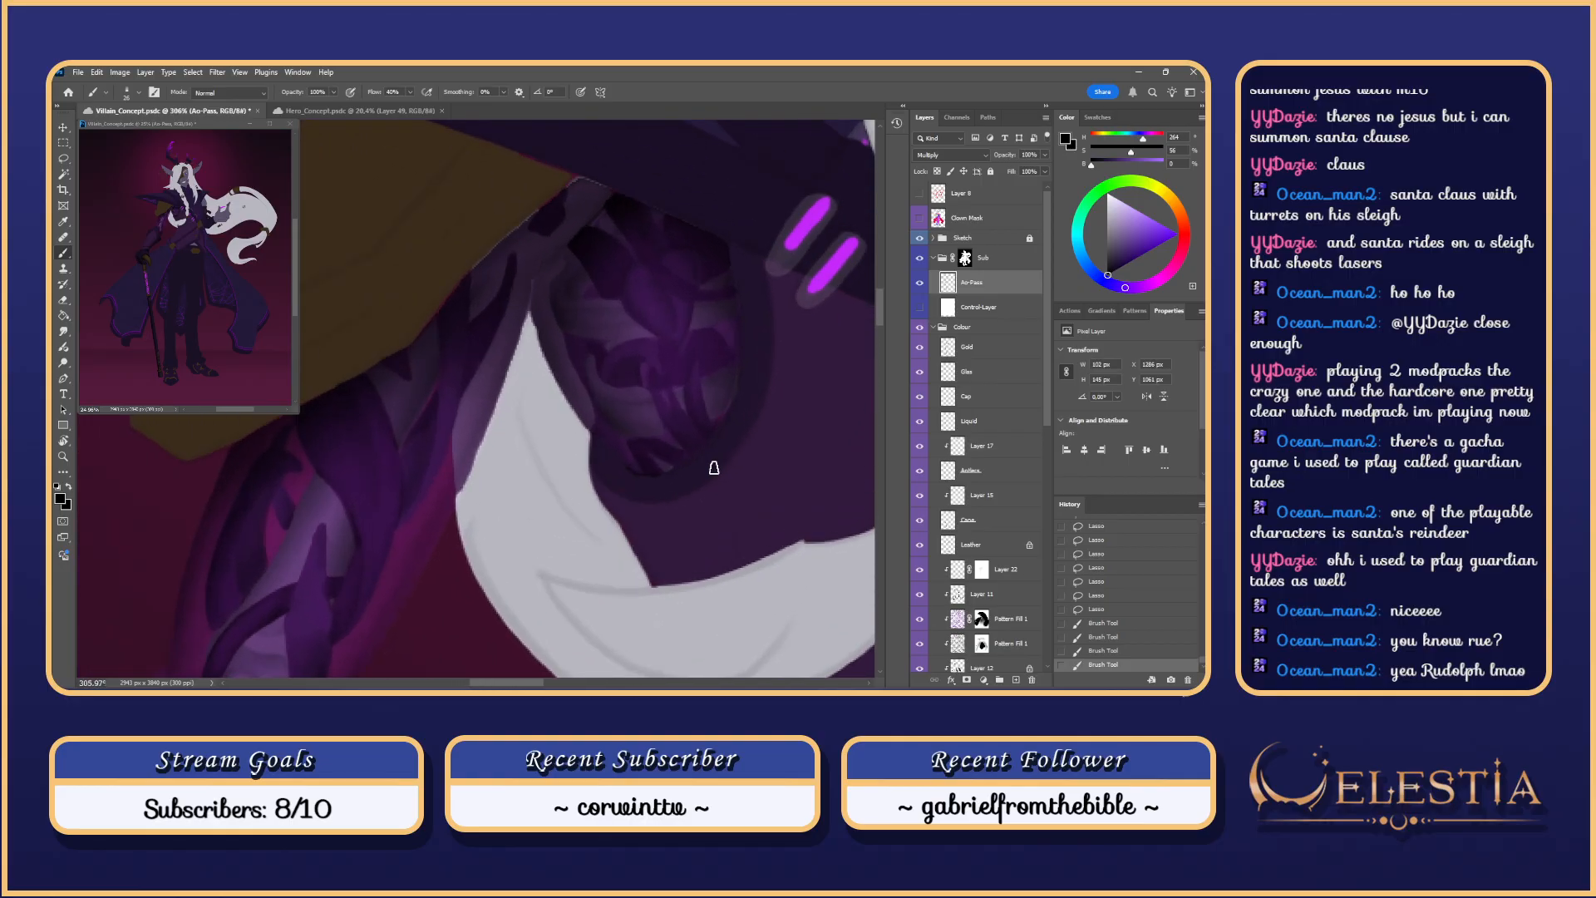
click(918, 308)
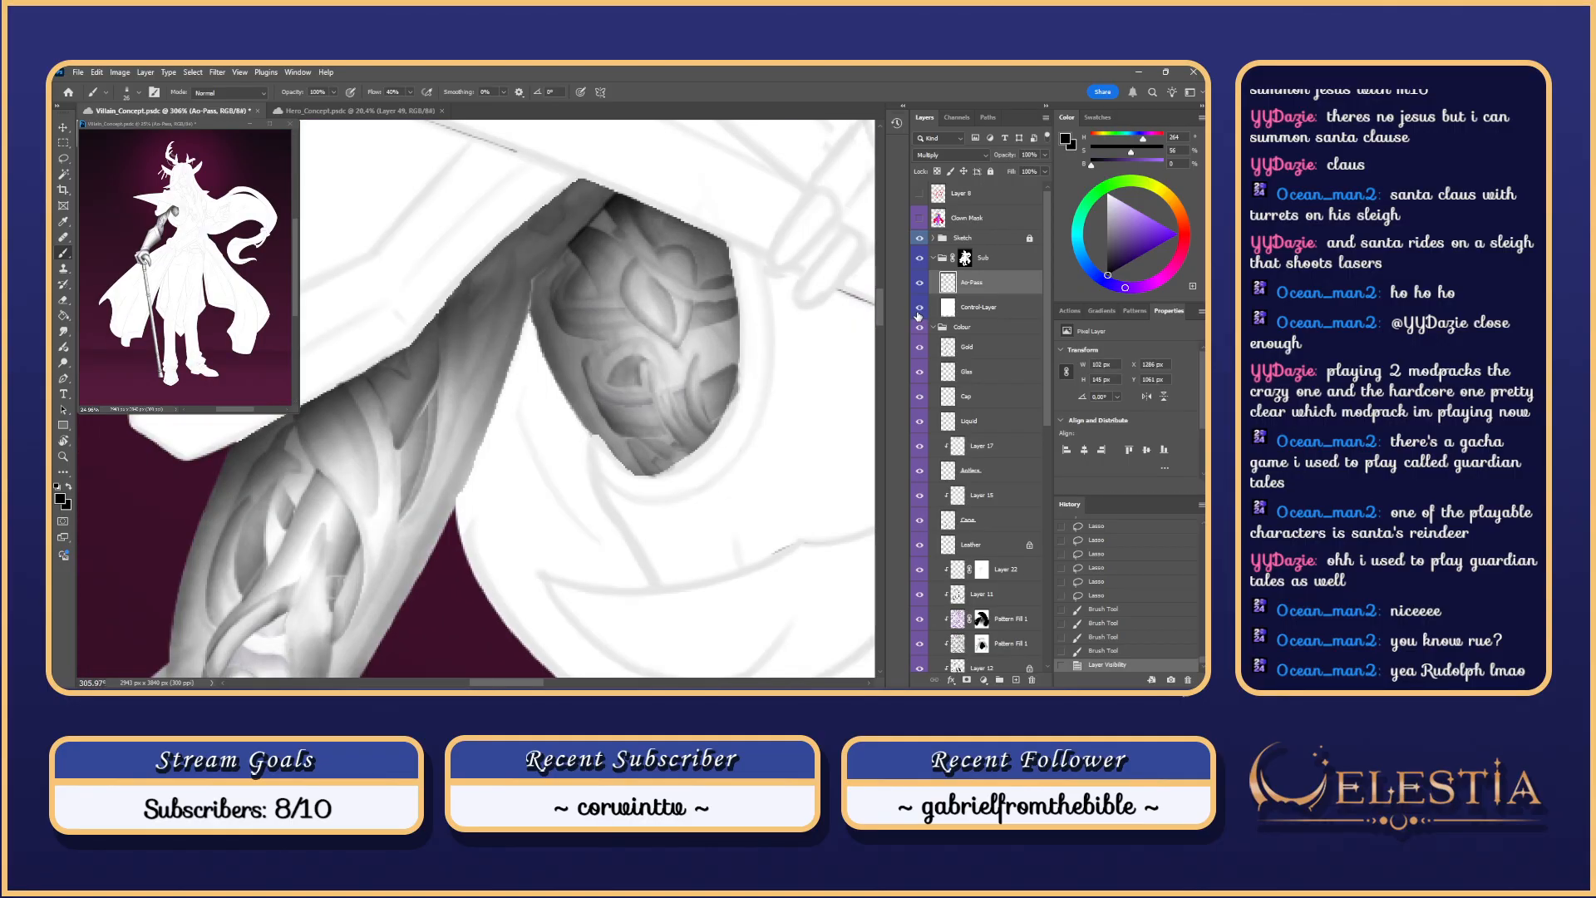
key(ctrl+z)
mouse_move(696, 363)
mouse_down()
mouse_move(709, 418)
mouse_move(701, 349)
mouse_move(735, 467)
mouse_move(756, 463)
mouse_move(680, 397)
mouse_up()
key(ctrl+z)
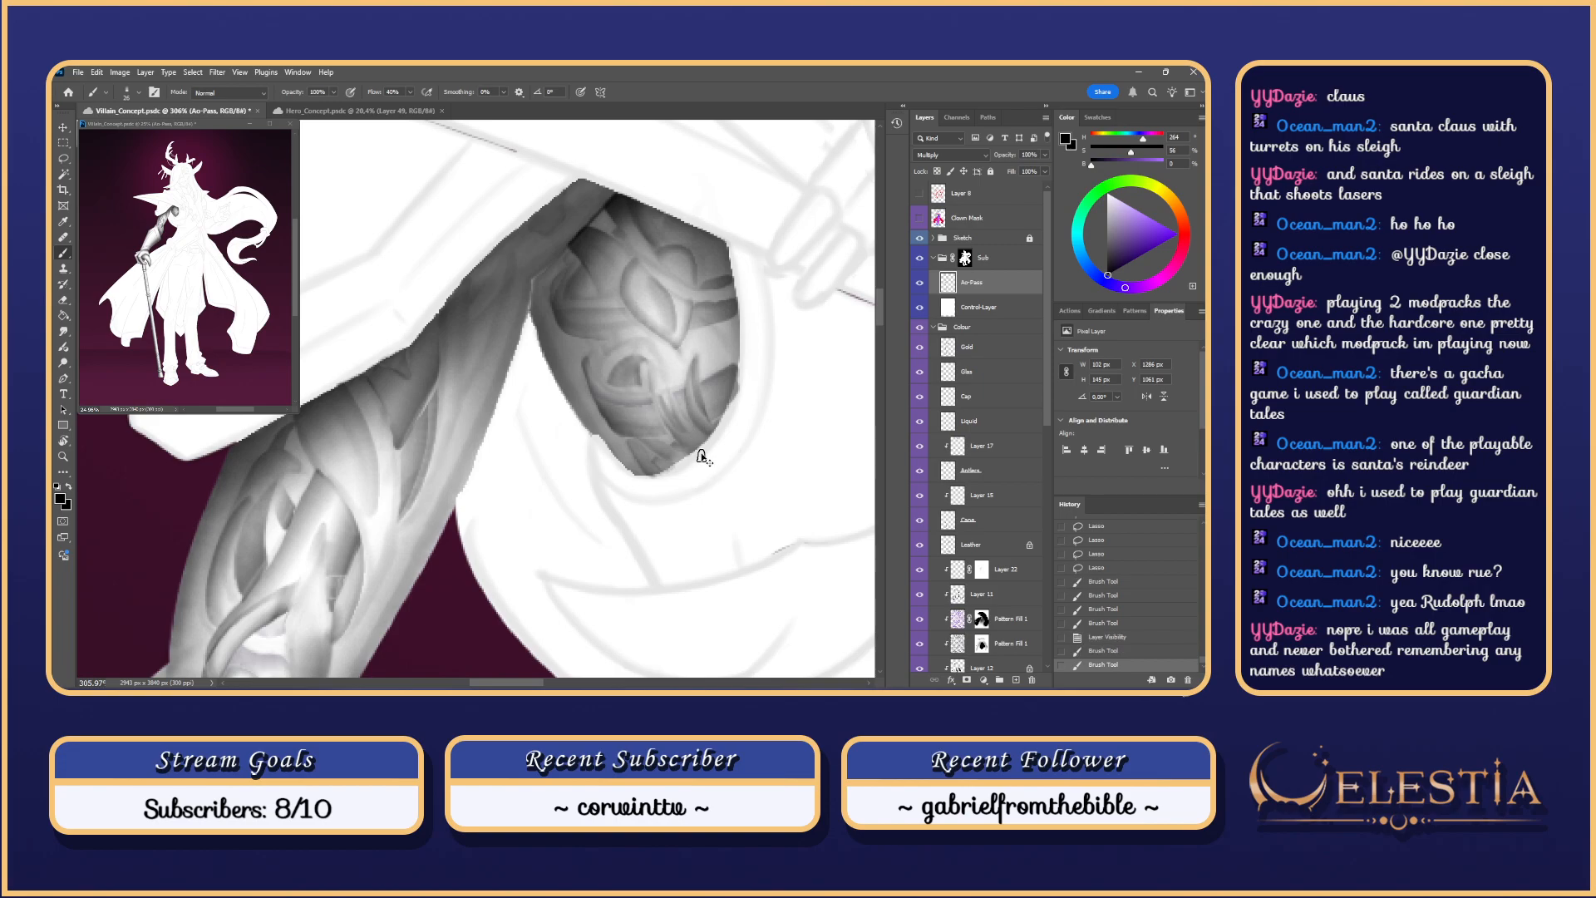
key(ctrl+z)
scroll(700, 457, down, 5)
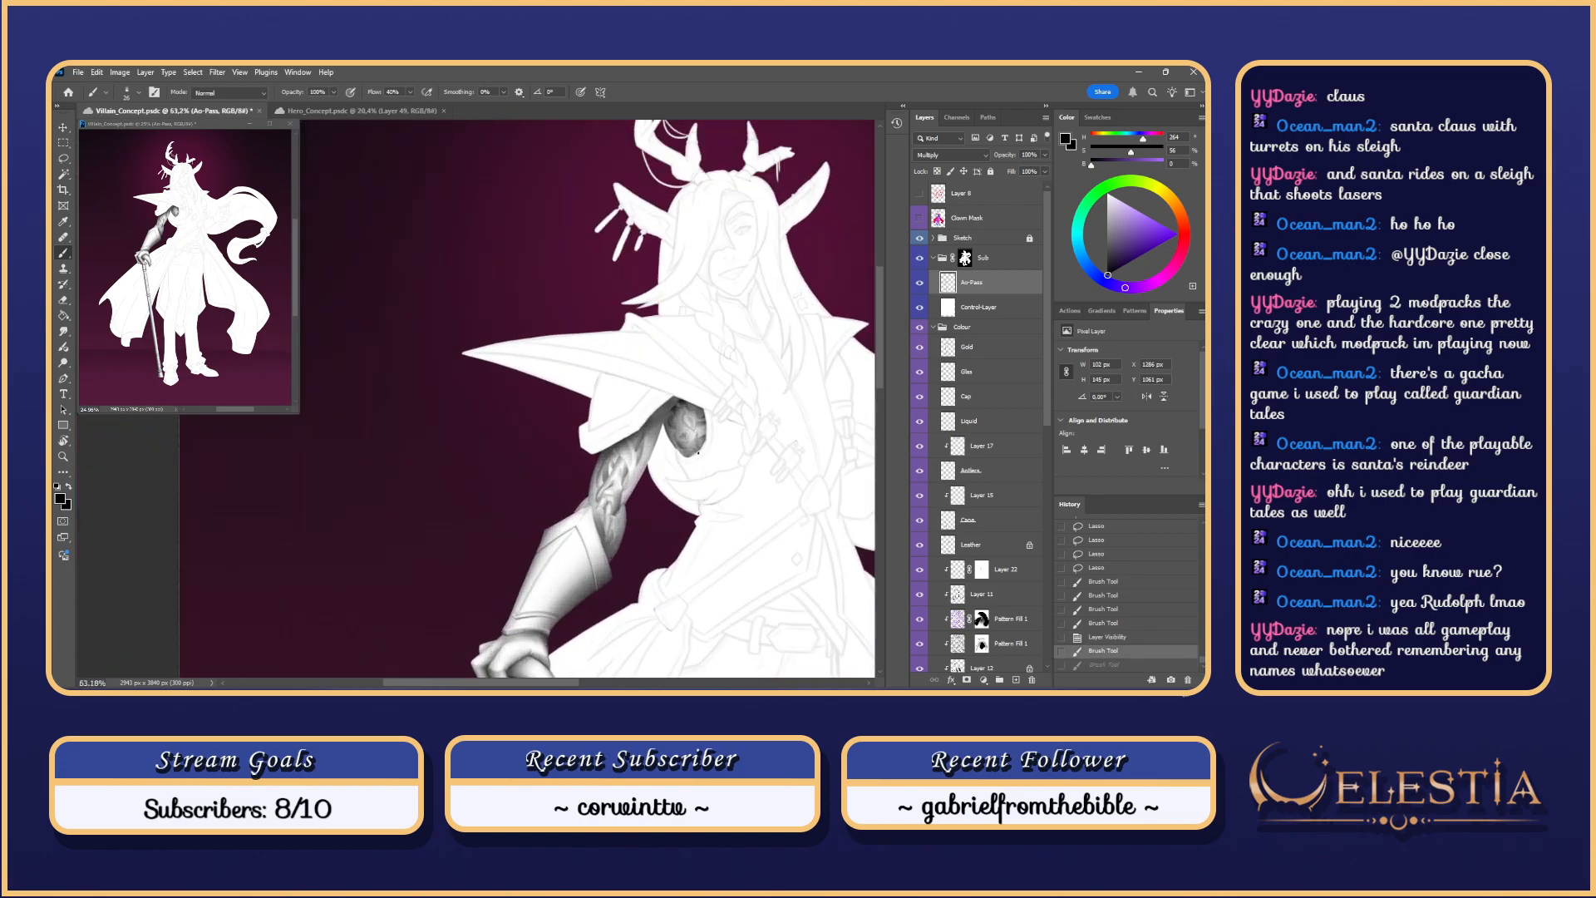
click(921, 288)
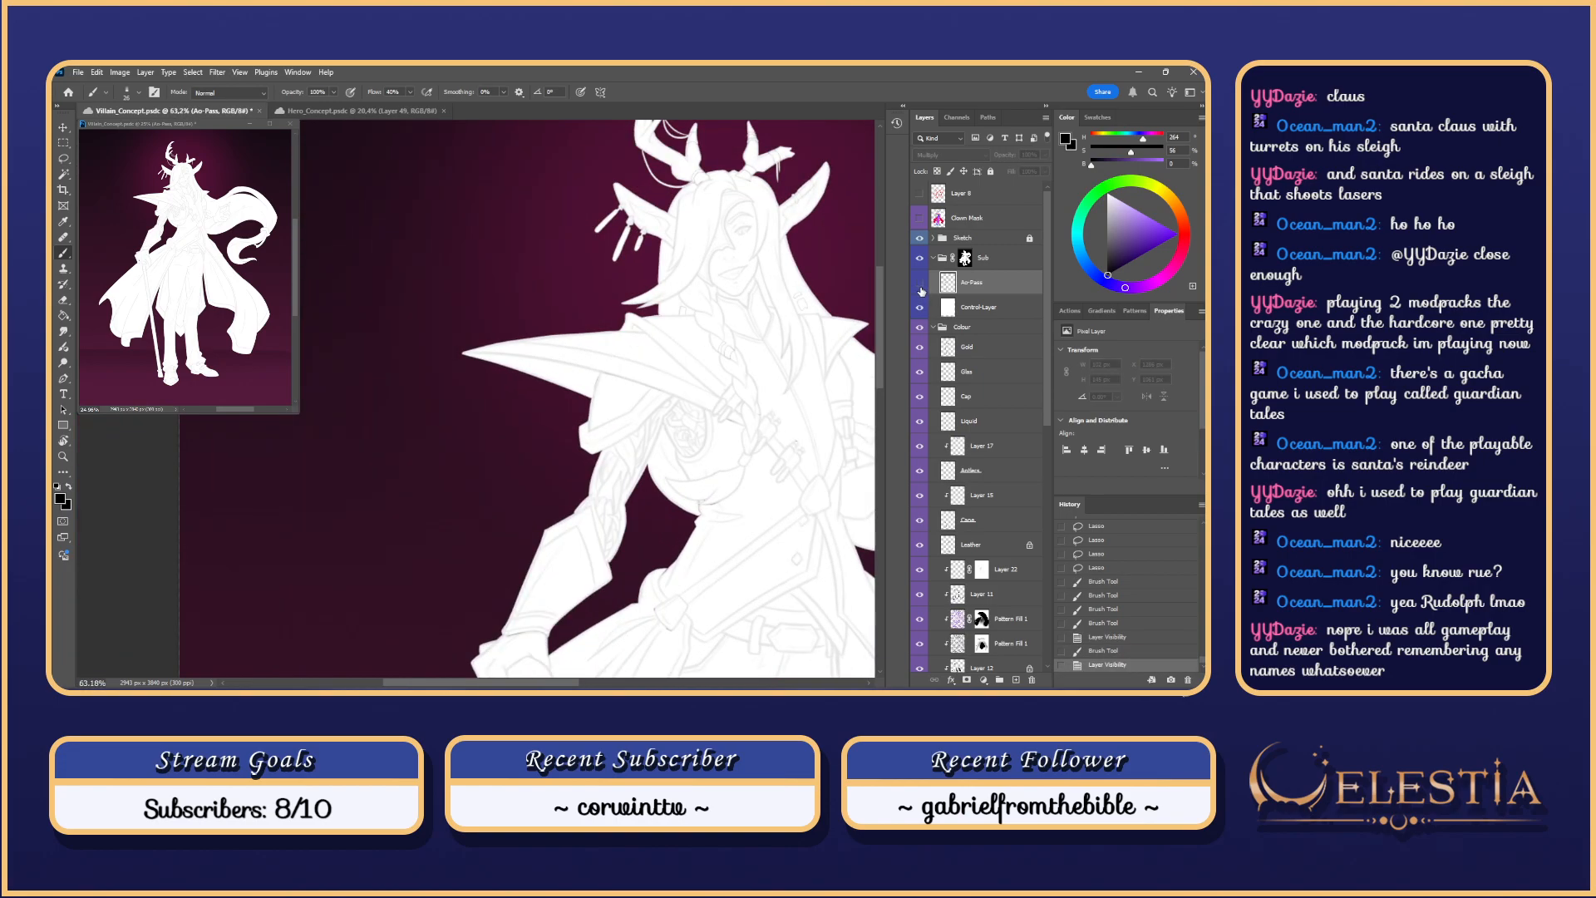
click(921, 291)
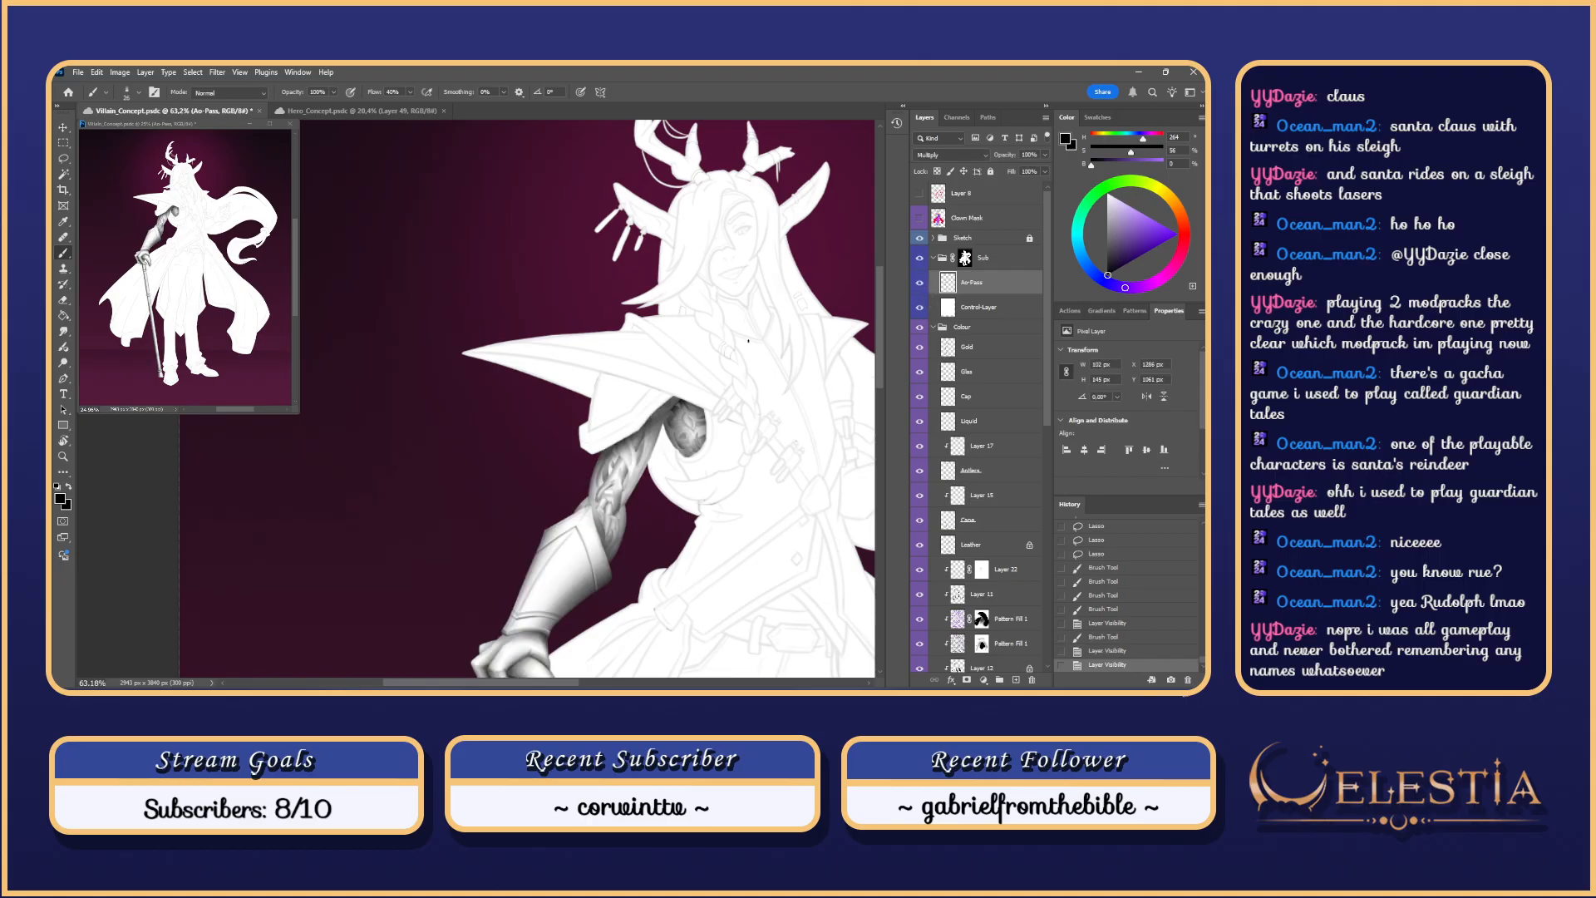
drag(805, 371, 750, 284)
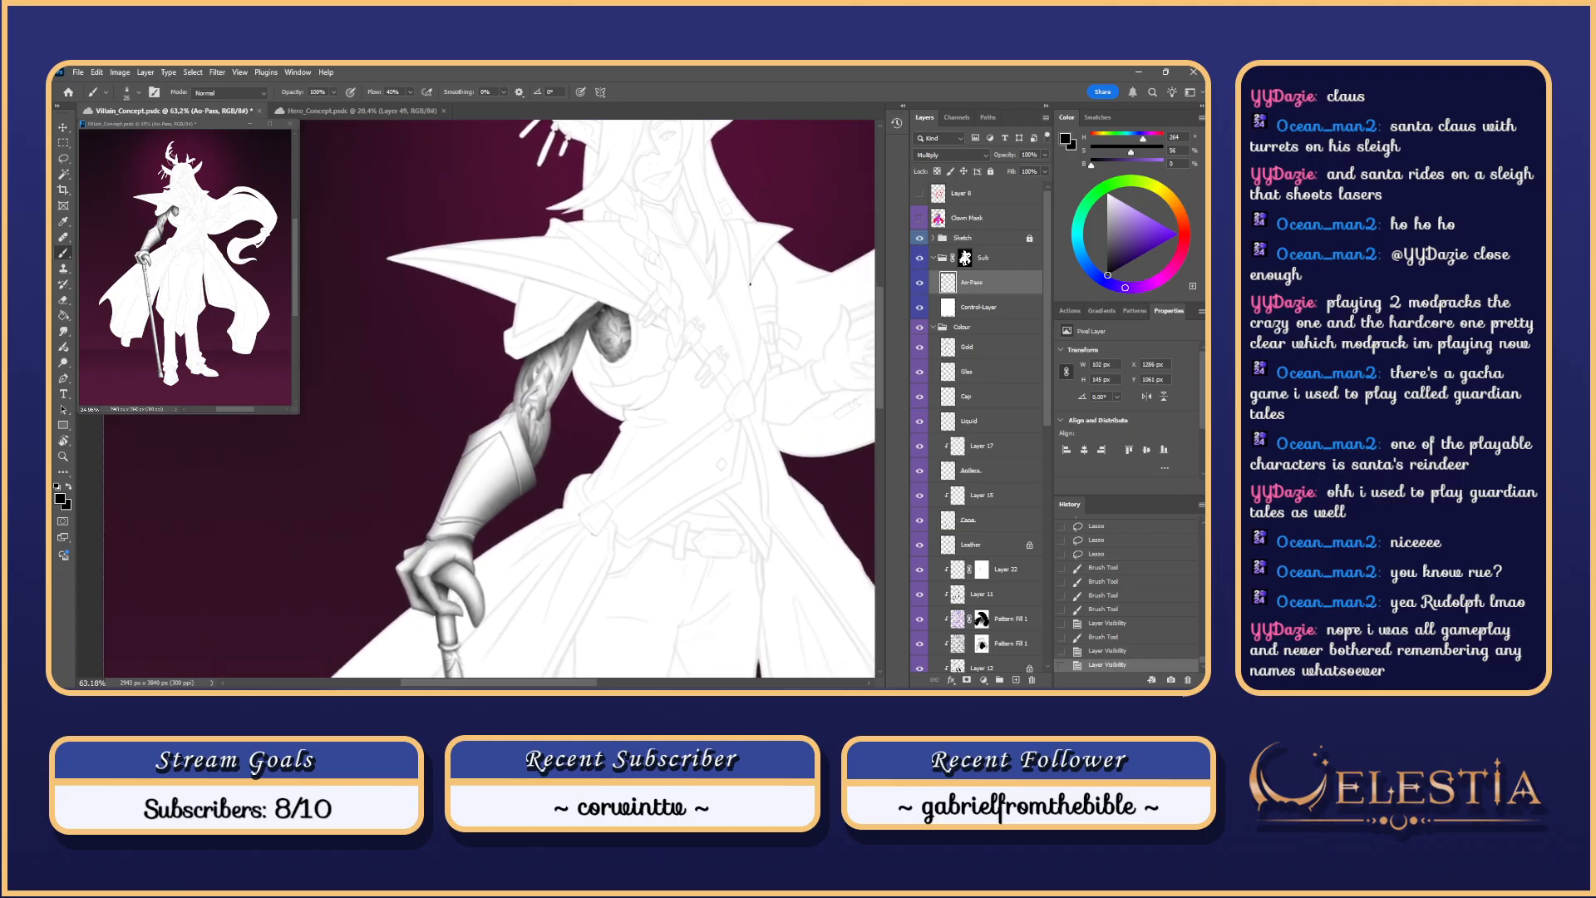
click(920, 326)
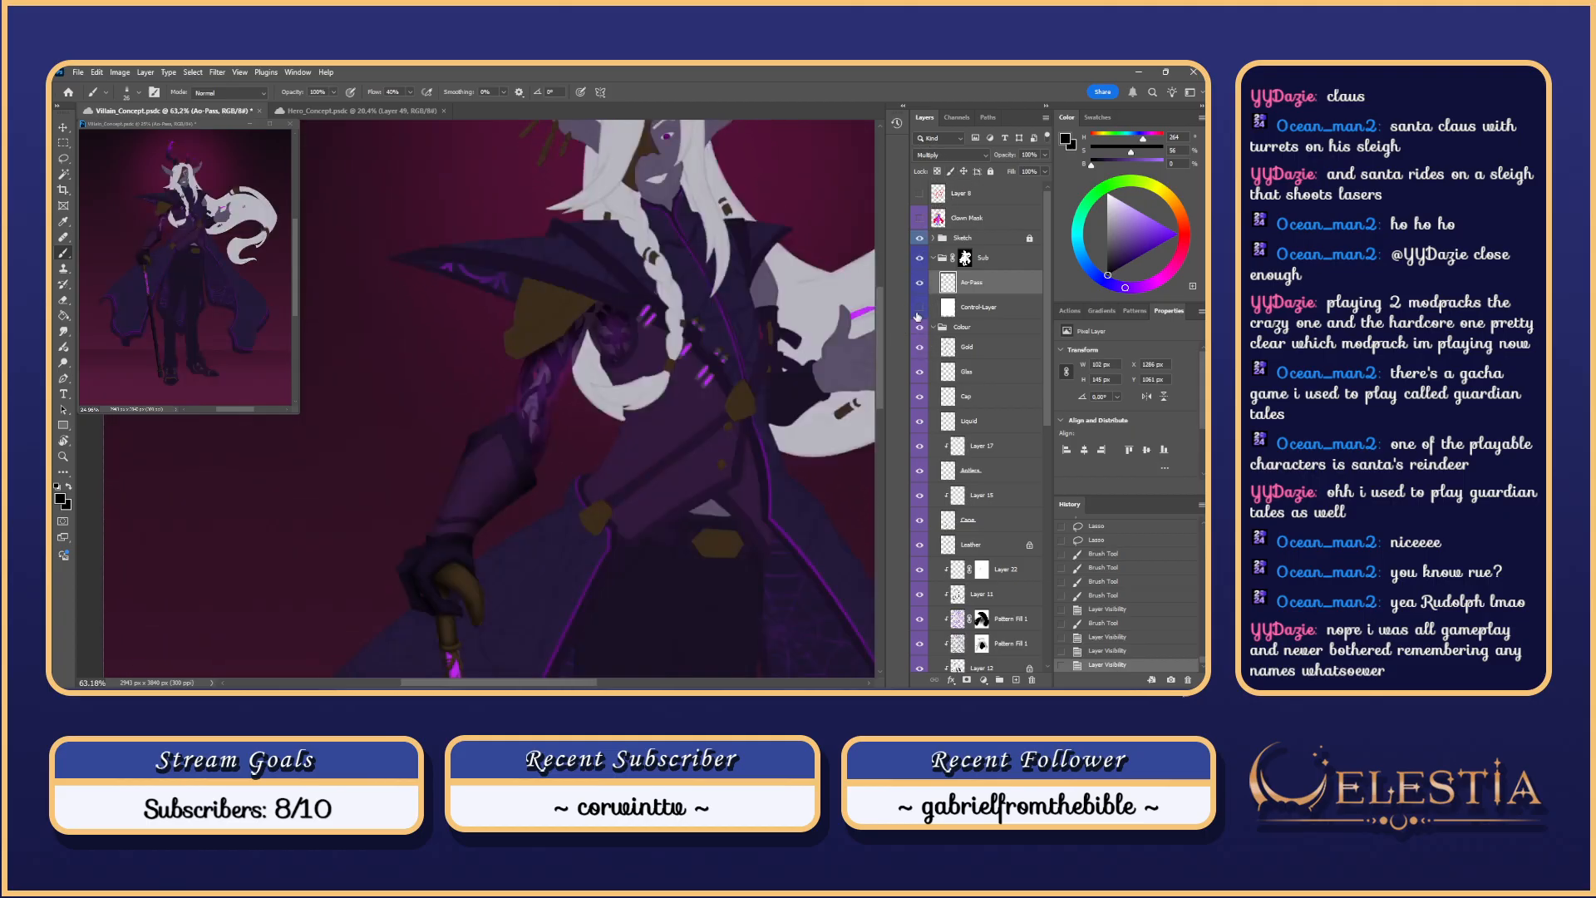
Step: Replace the old selection with a freehand lasso around the carved knot on the shoulder plate
click(919, 308)
click(919, 308)
scroll(656, 334, up, 7)
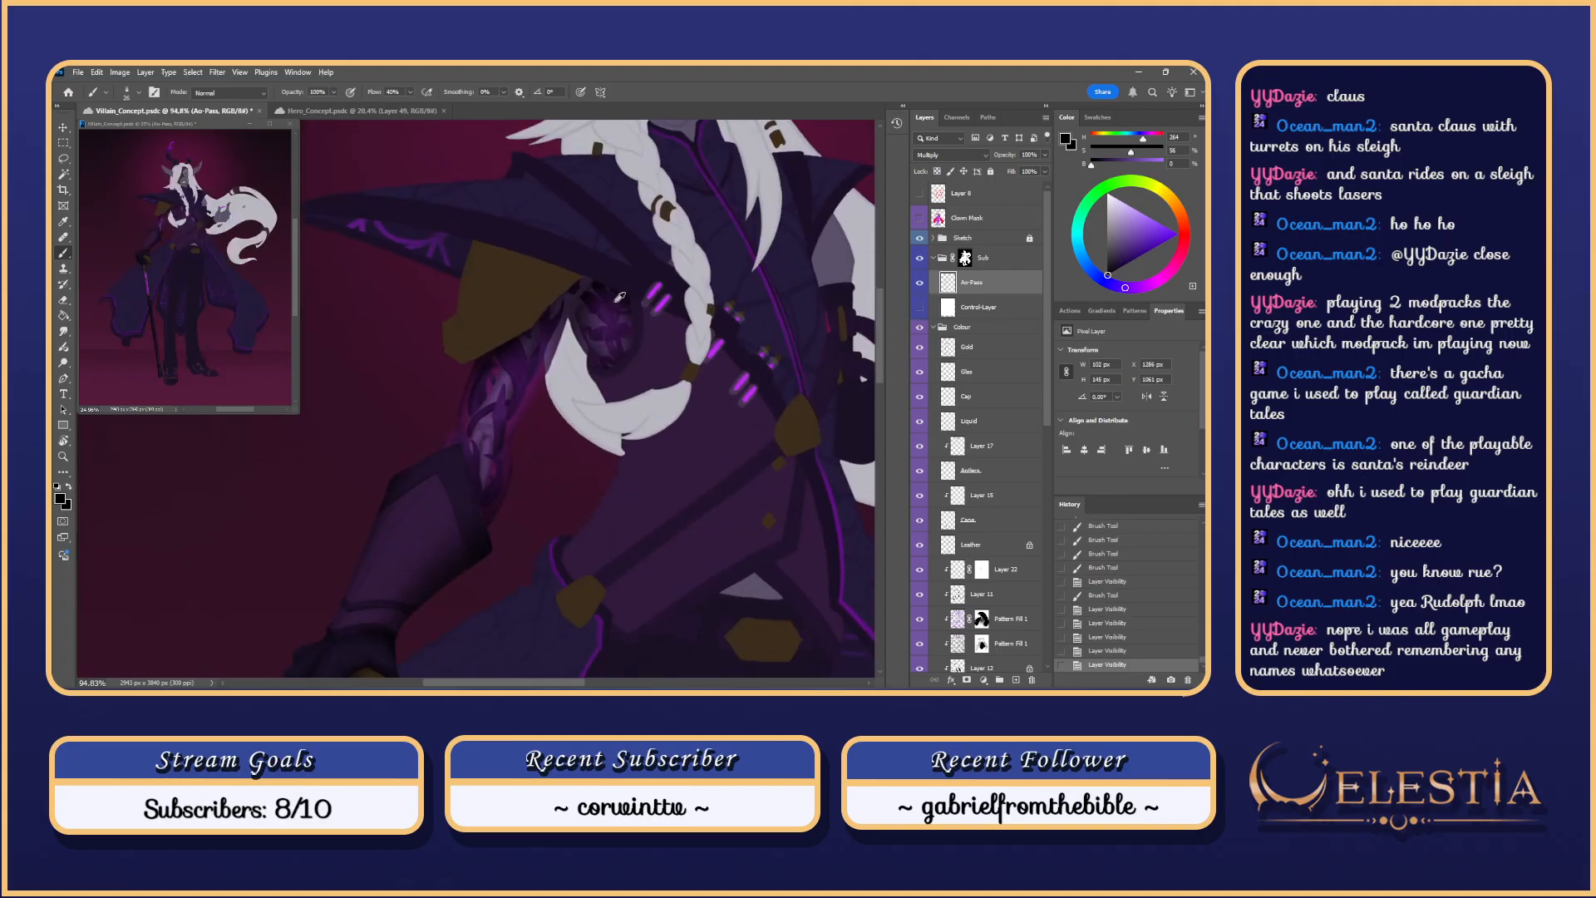
drag(664, 355, 704, 356)
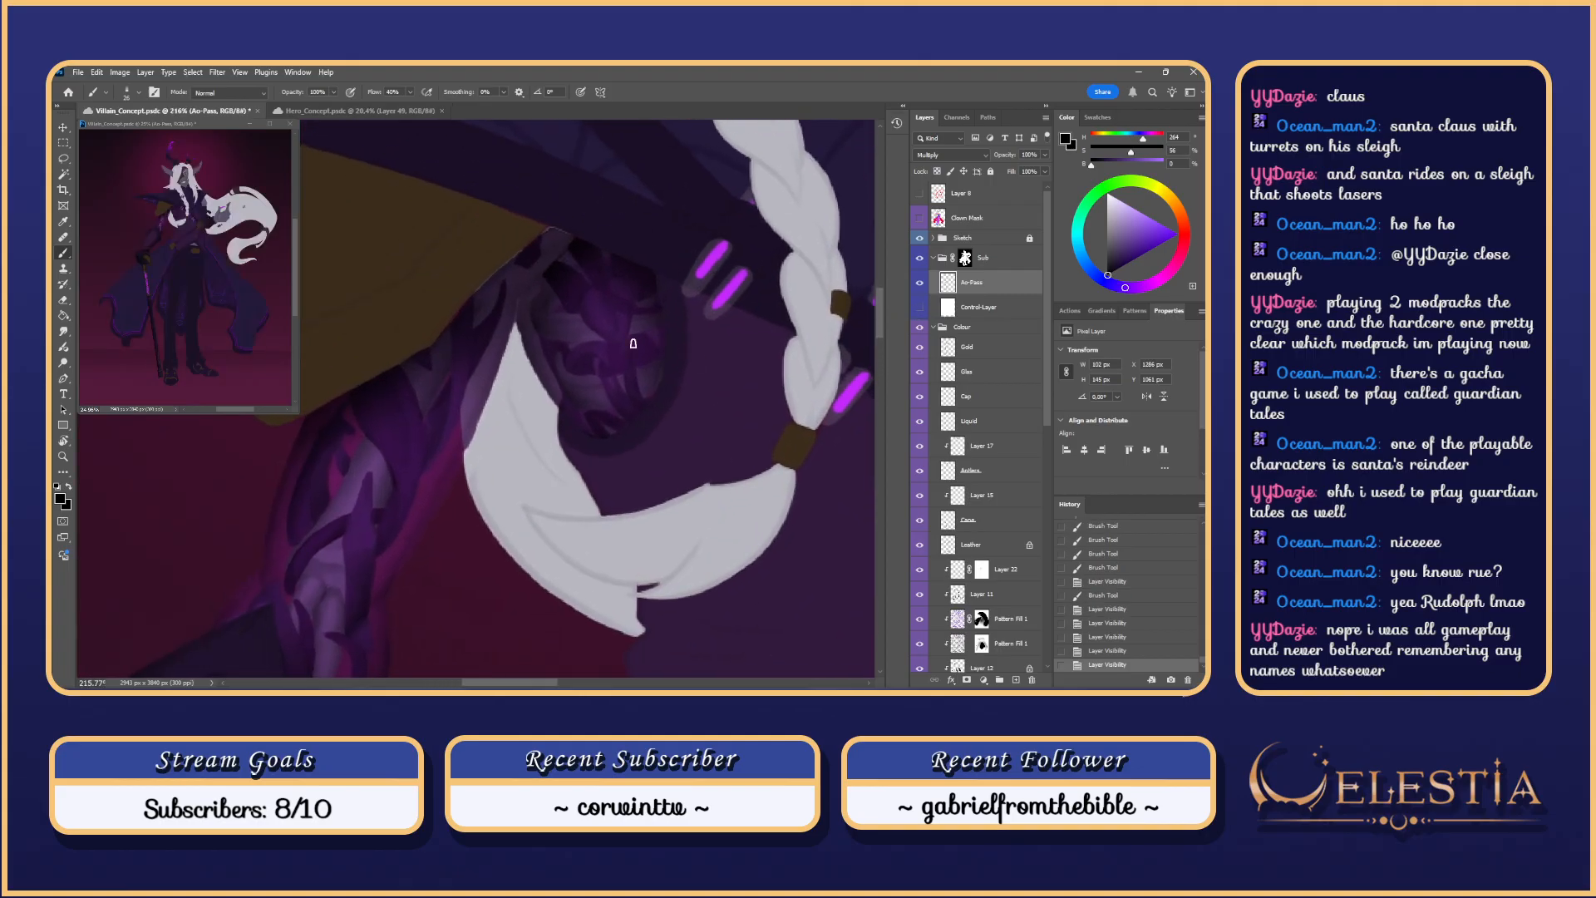
key(l)
scroll(636, 388, up, 4)
key(ctrl+d)
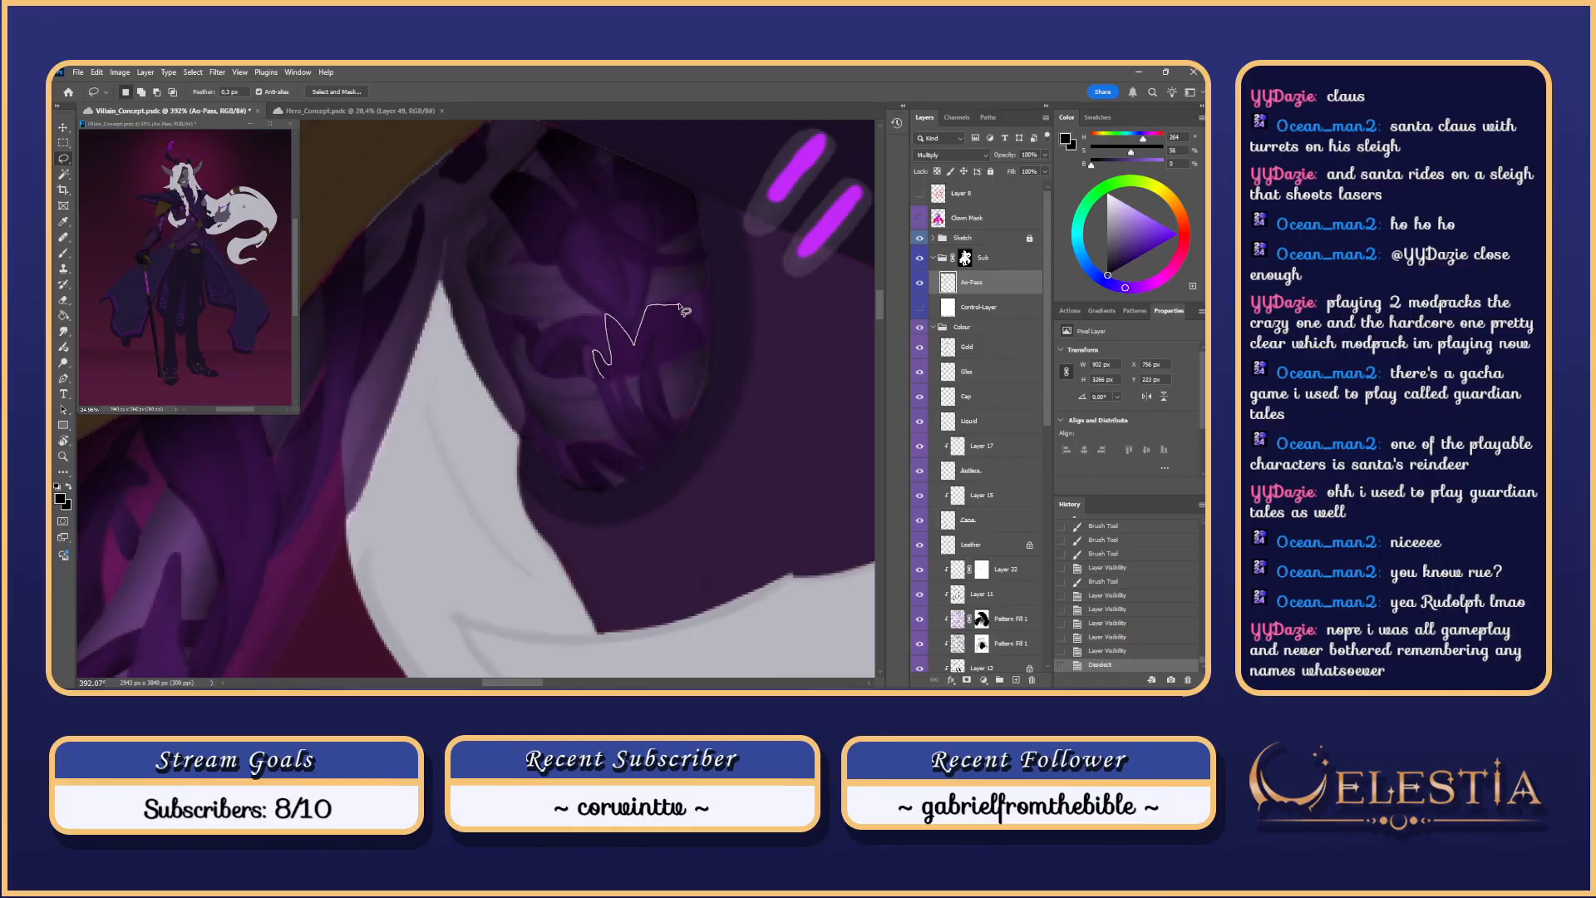
mouse_move(654, 341)
mouse_down()
mouse_move(637, 377)
mouse_move(619, 370)
mouse_move(655, 334)
mouse_move(648, 316)
mouse_move(667, 314)
mouse_move(648, 402)
mouse_up()
key(ctrl+h)
Step: Paint darker shading inside the knot selection with a soft 100 px round brush
key(b)
right_click(633, 344)
click(868, 541)
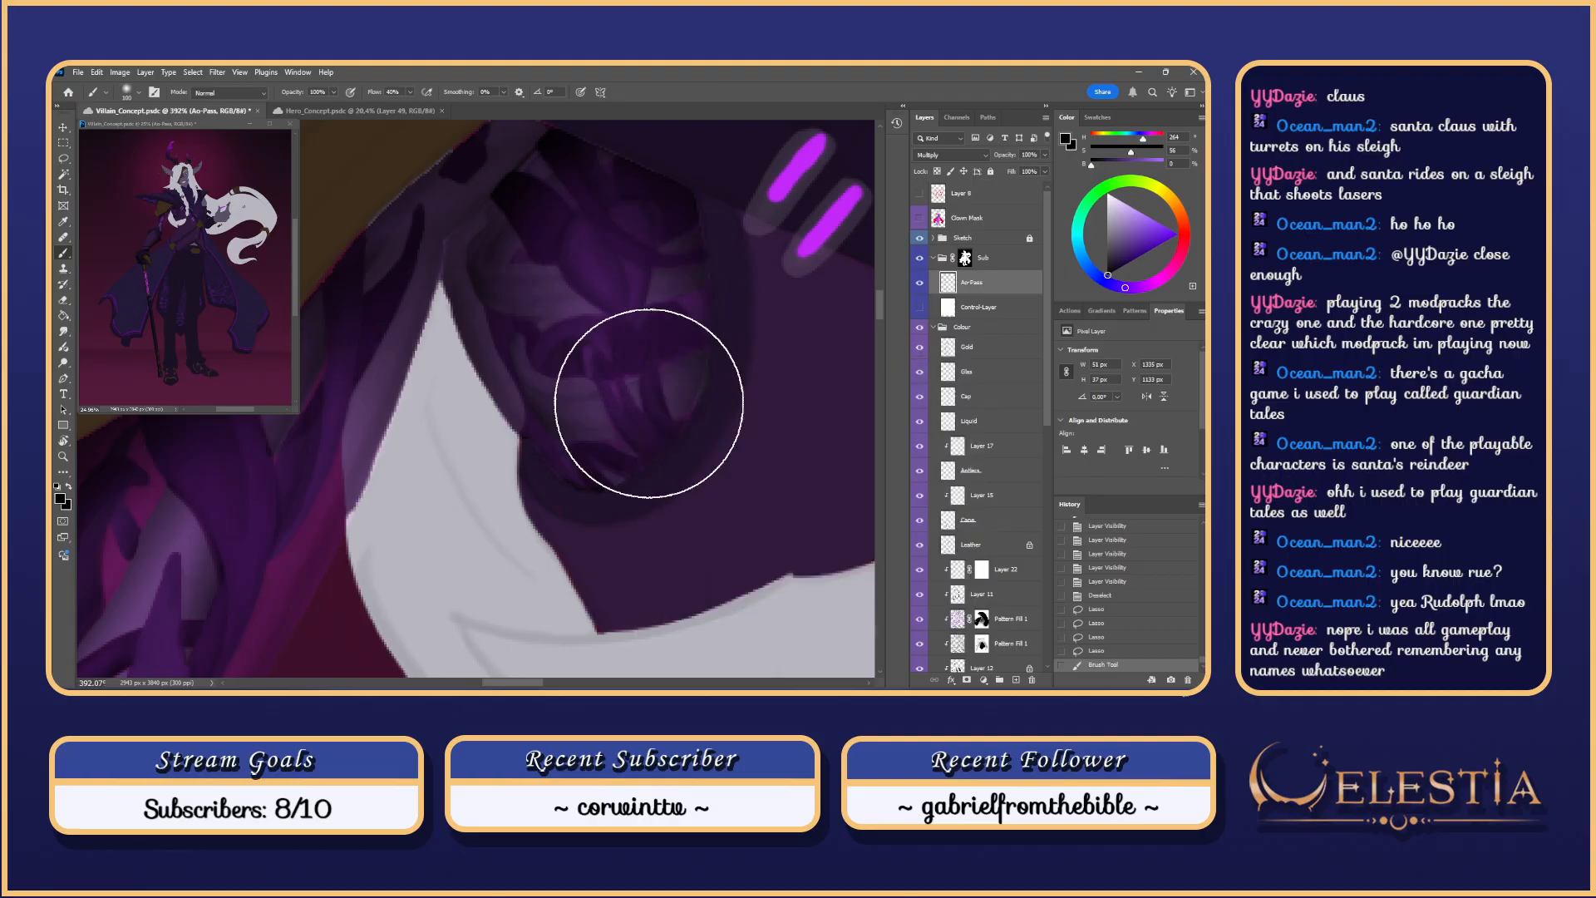
drag(634, 291, 666, 382)
drag(736, 444, 739, 447)
key(ctrl+z)
drag(618, 245, 724, 485)
key(ctrl+z)
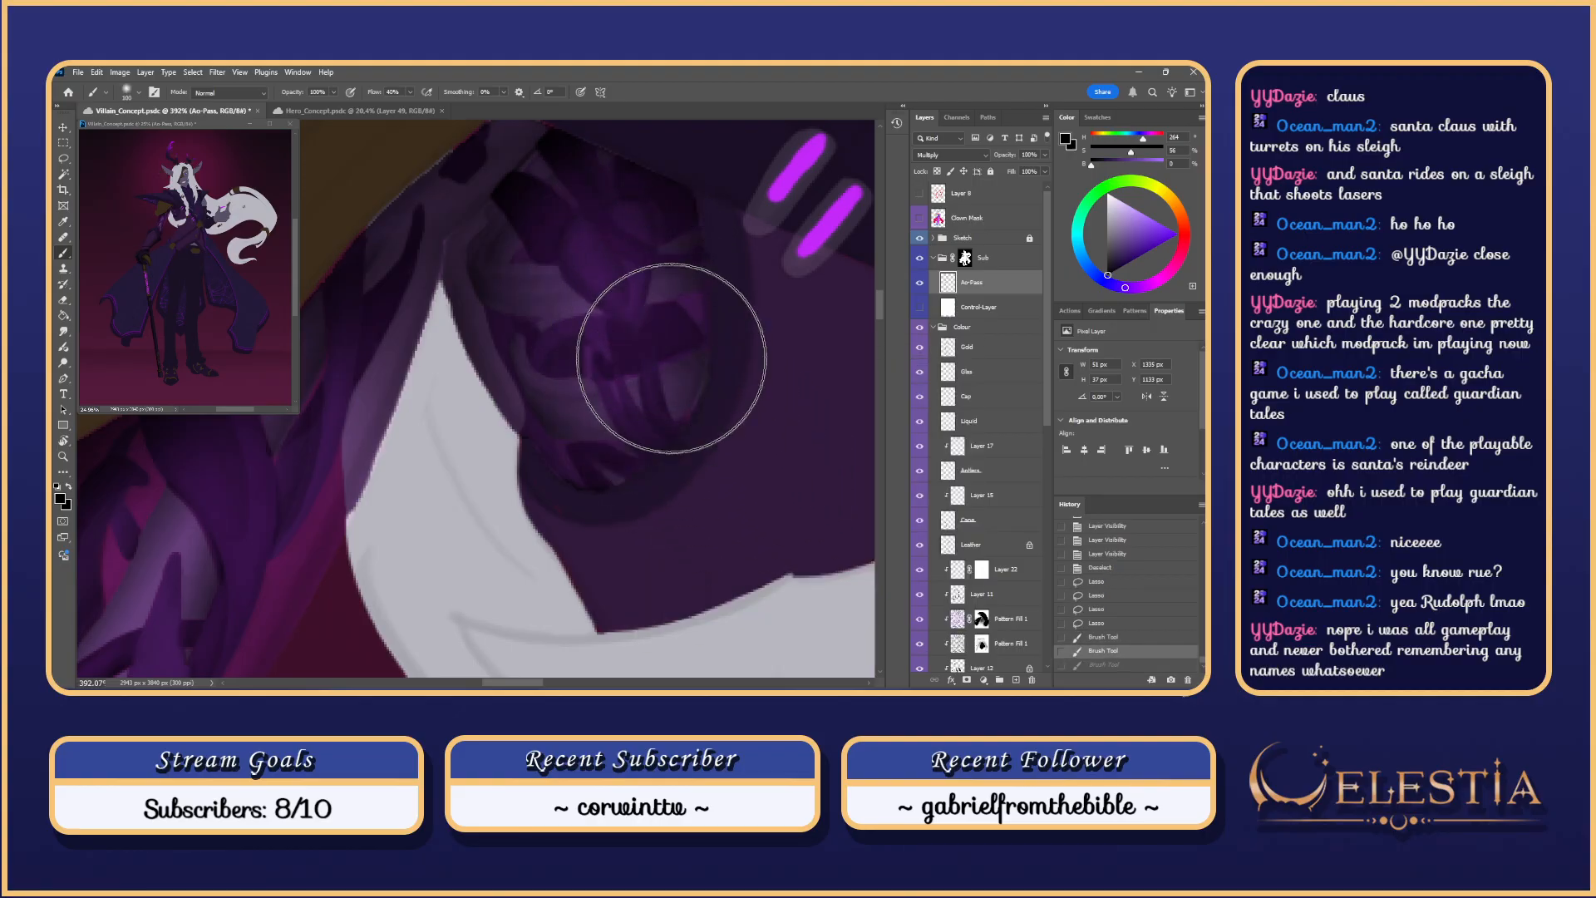
key(ctrl+z)
key(ctrl+shift+z)
key(ctrl+shift+z)
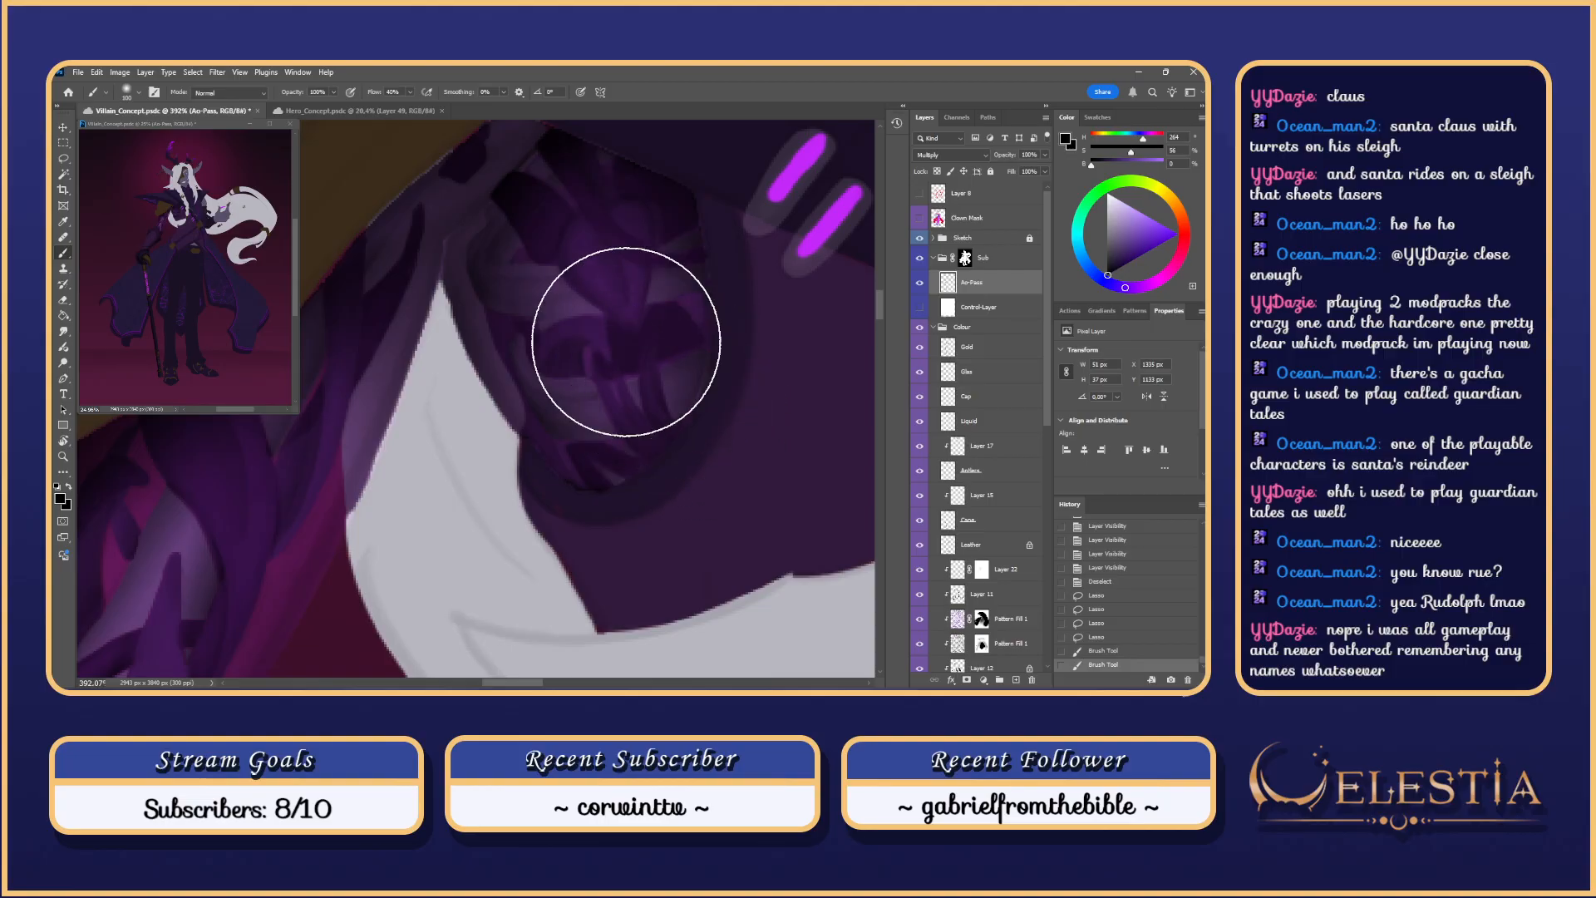
key(ctrl+z)
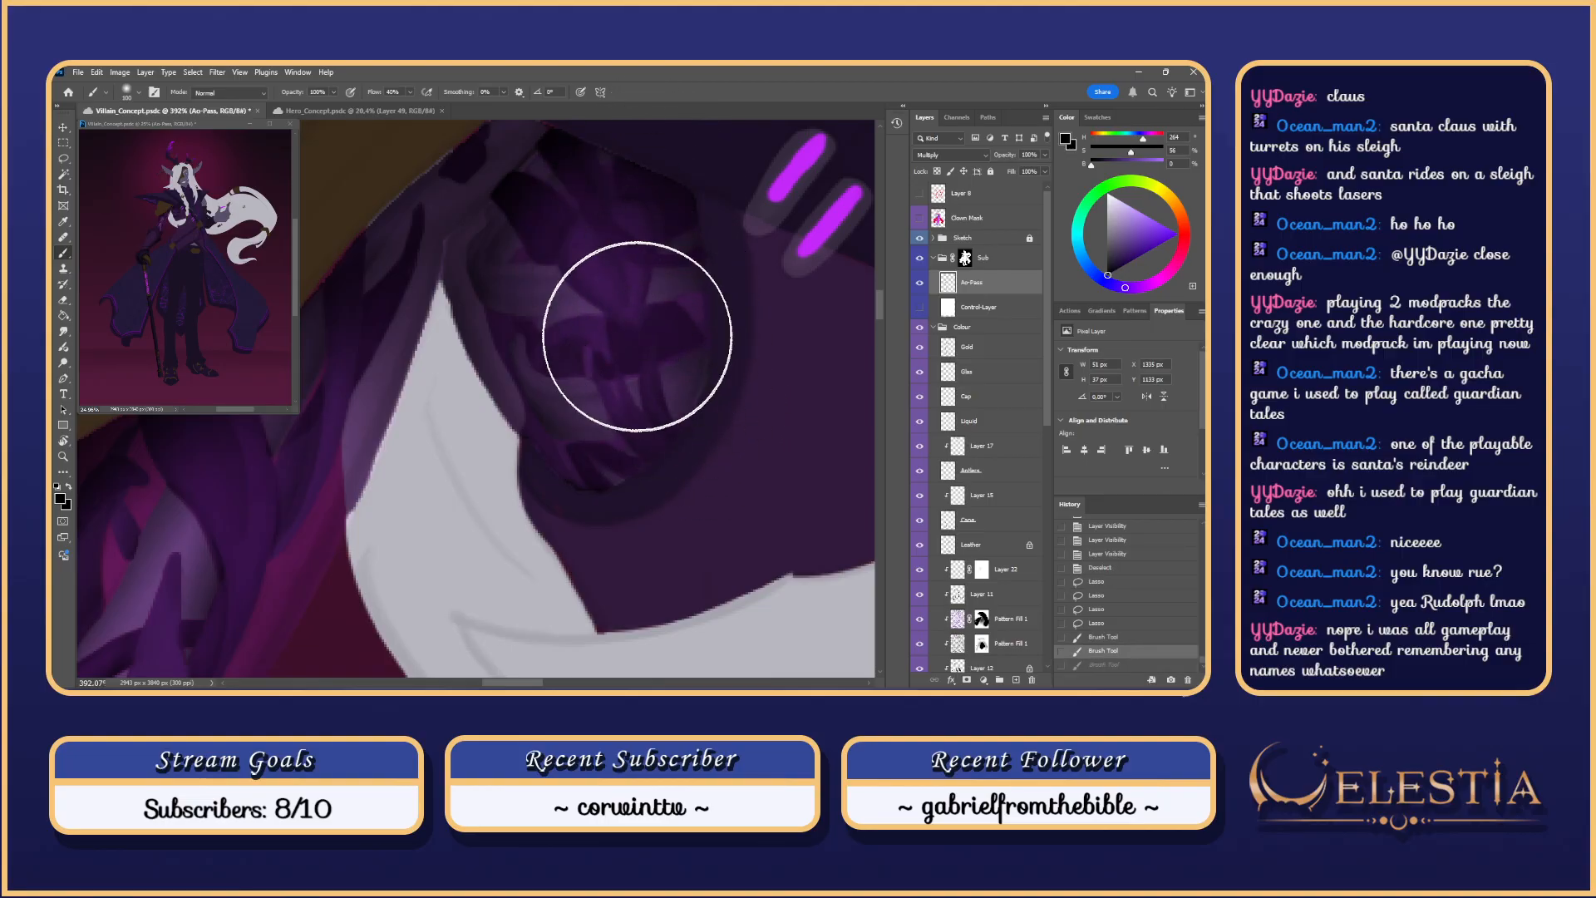
key(ctrl+z)
drag(620, 245, 649, 335)
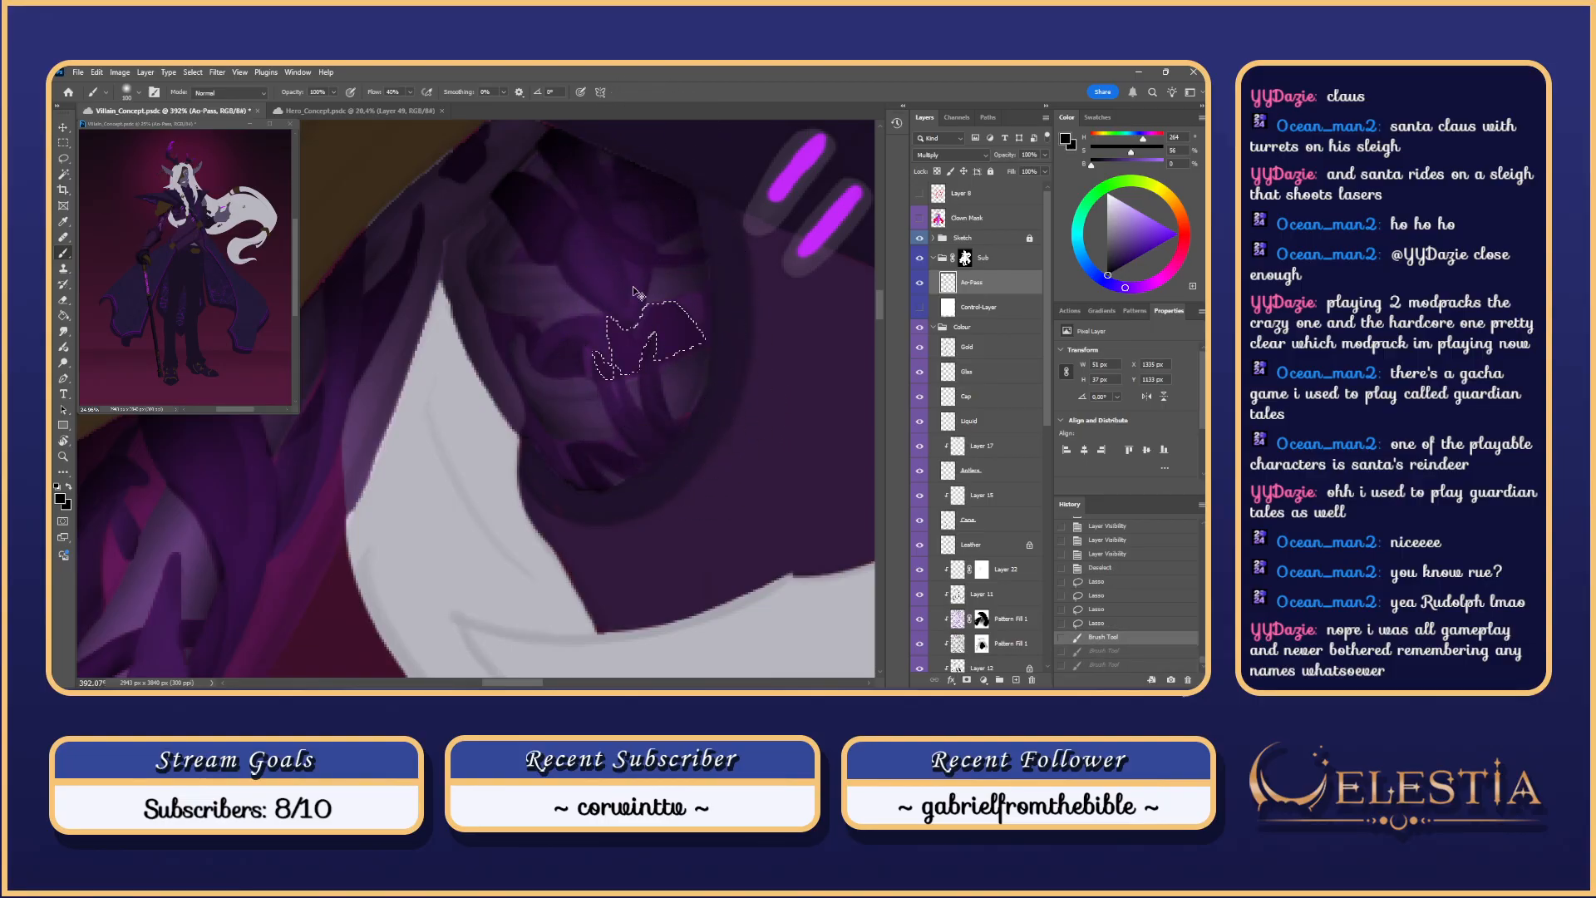
Step: Lasso extra area onto the knot selection and return to the brush
key(l)
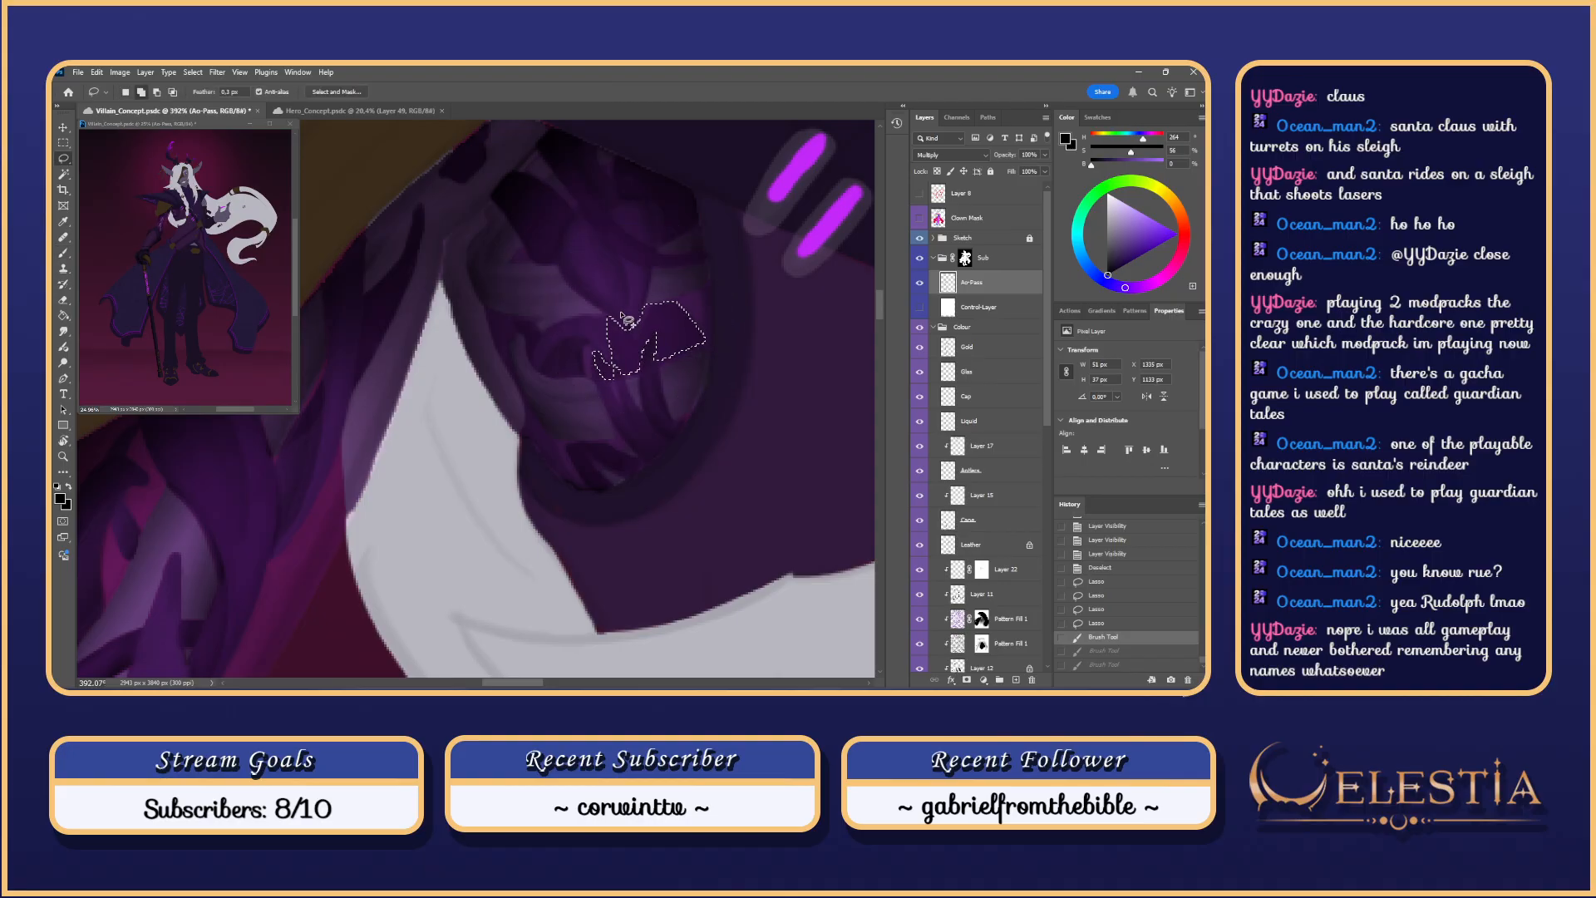
mouse_move(610, 318)
mouse_down()
mouse_move(636, 339)
mouse_move(641, 313)
mouse_move(642, 347)
mouse_move(688, 367)
mouse_move(606, 267)
mouse_move(612, 285)
mouse_move(641, 285)
mouse_move(641, 243)
mouse_up()
key(b)
scroll(641, 243, down, 3)
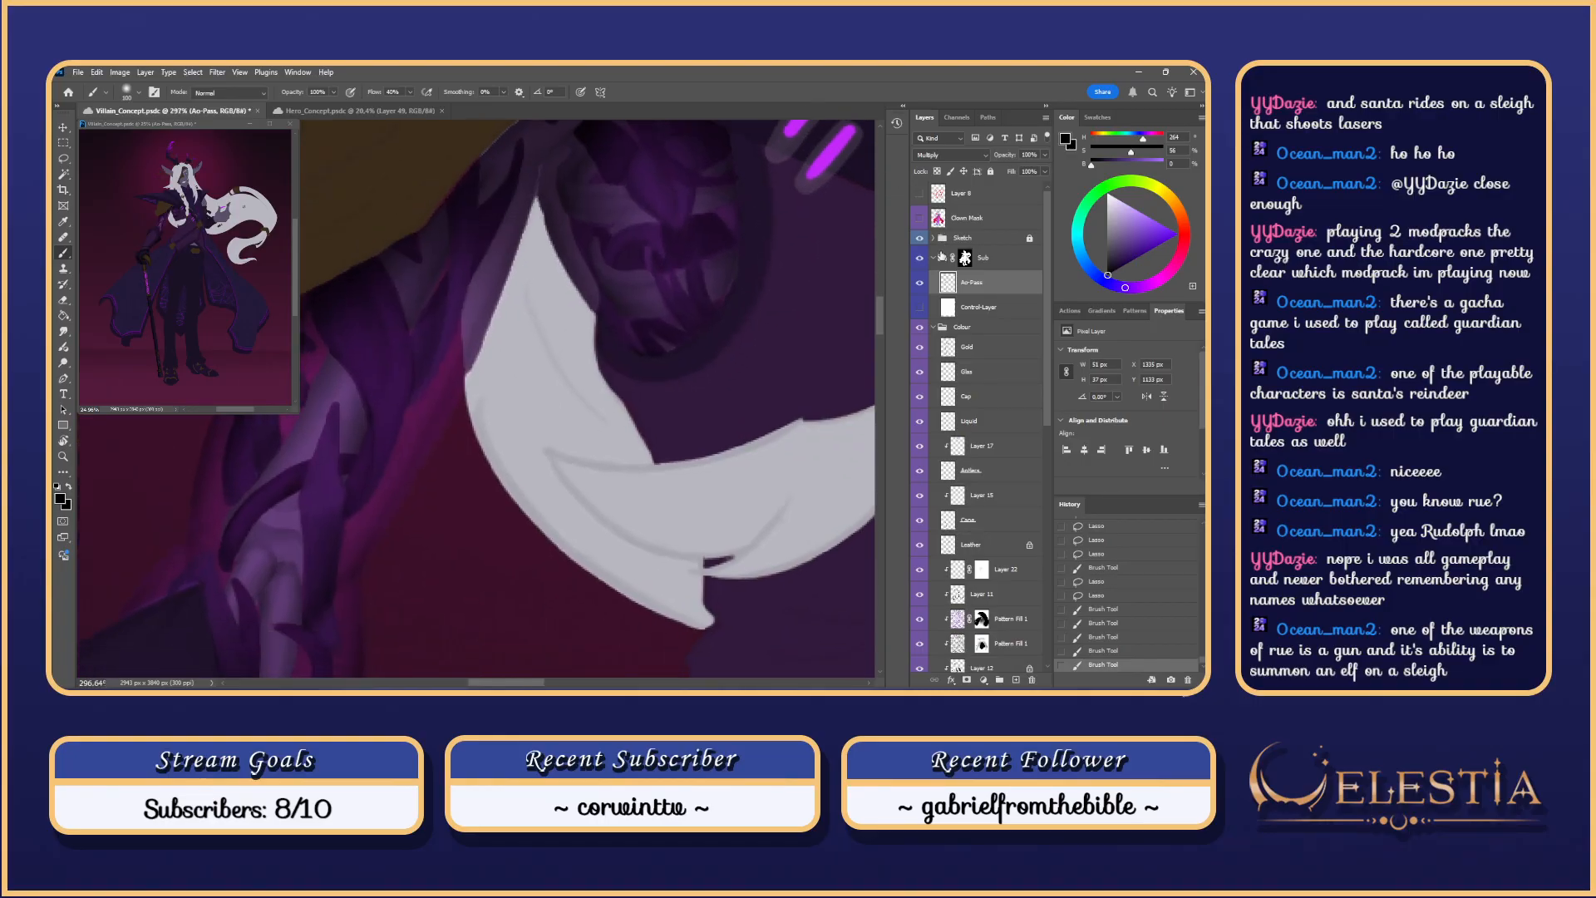
Step: Try a shading stroke on the upper shoulder with another brush preset, then undo it
click(921, 309)
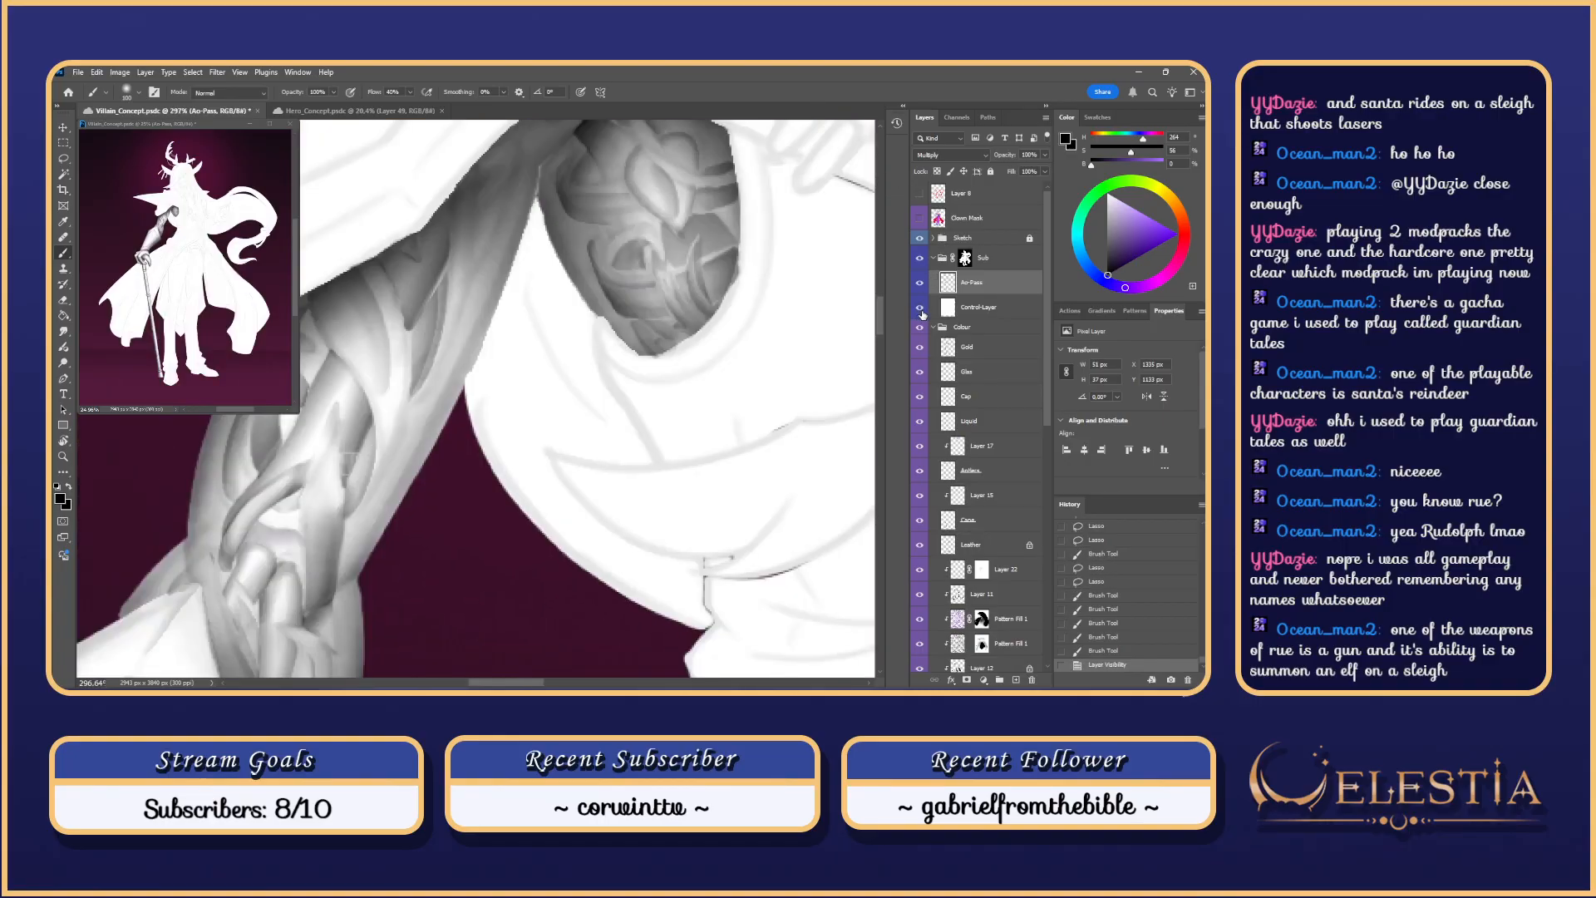
click(921, 309)
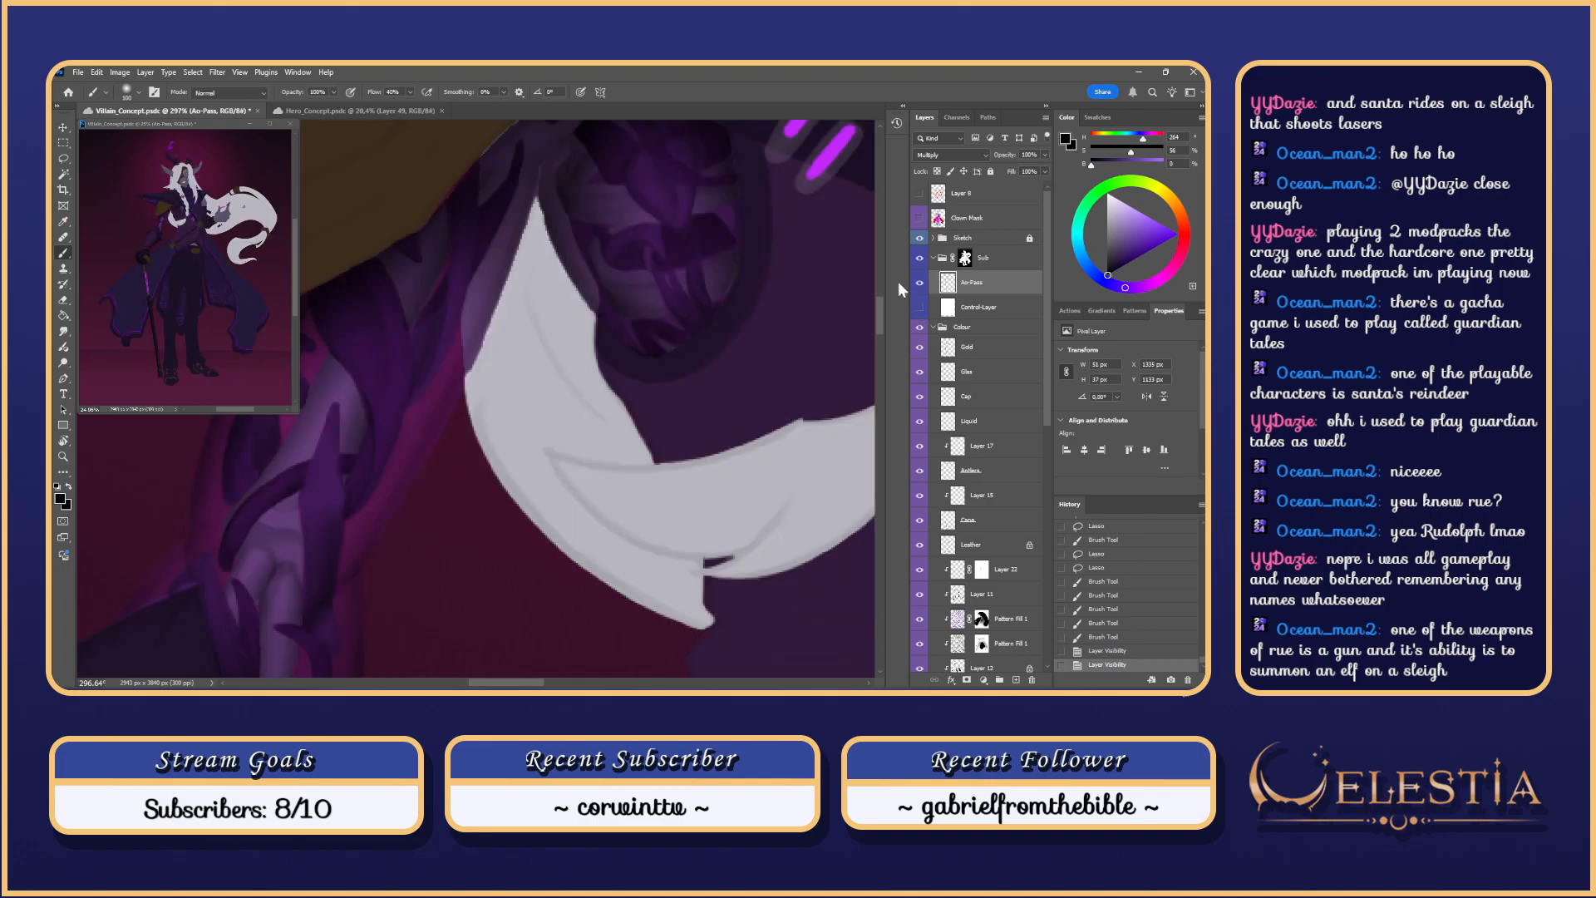
drag(803, 268, 696, 409)
right_click(612, 380)
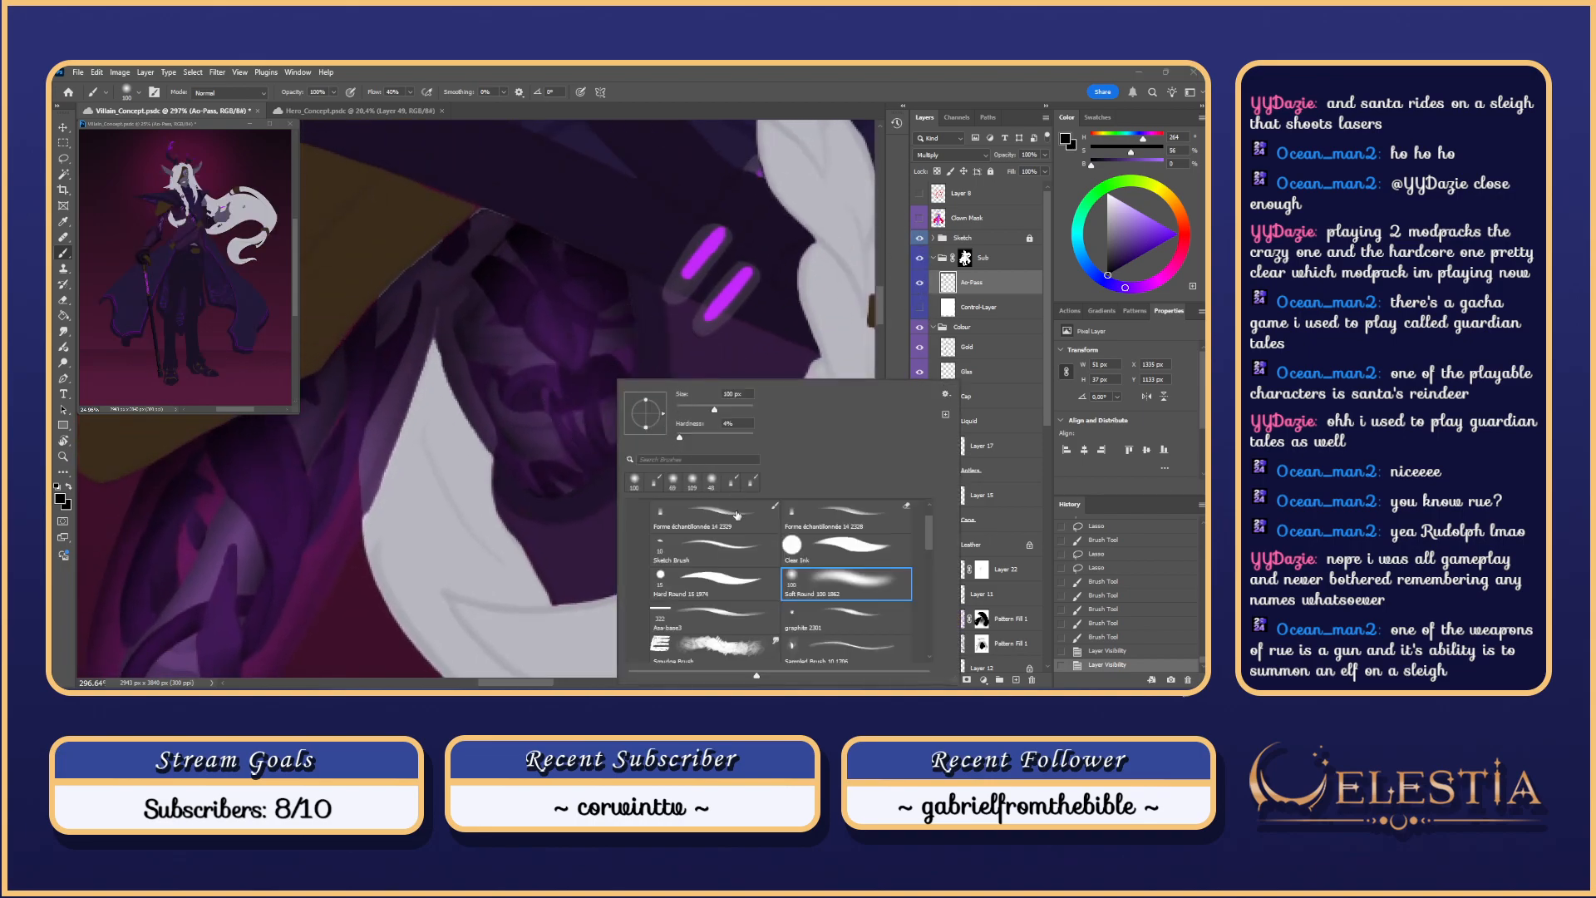
click(737, 516)
mouse_move(599, 367)
mouse_down()
mouse_move(599, 384)
mouse_move(595, 361)
mouse_up()
key(ctrl+z)
key(ctrl+z)
key(ctrl+z)
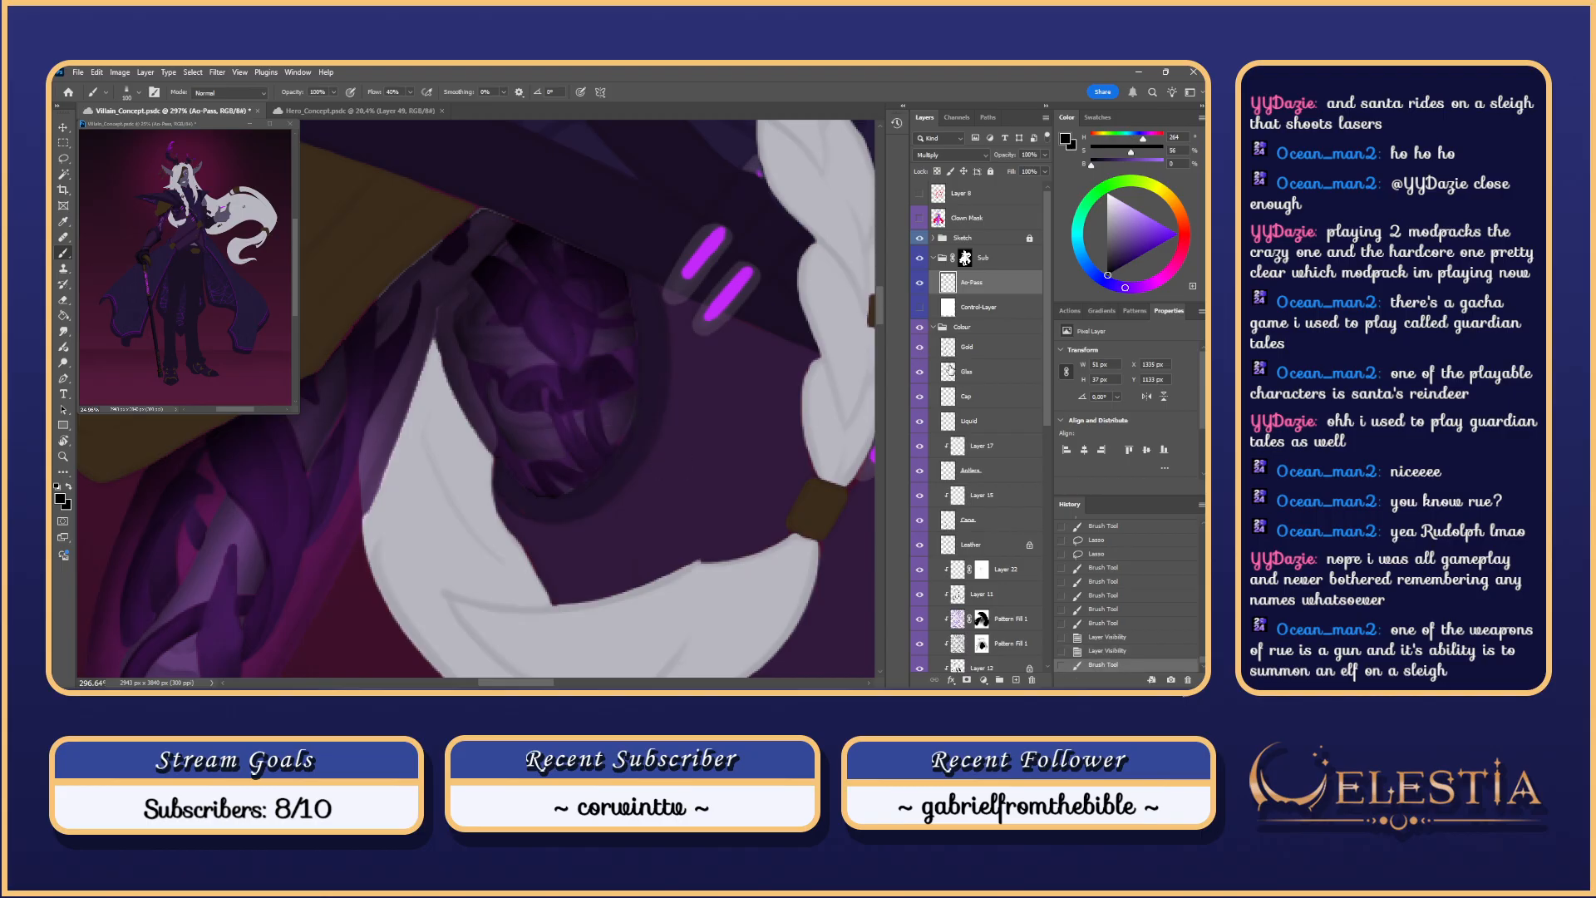
Step: Compare the shoulder against the greyscale Control-Layer view, leaving the Control-Layer visible
click(921, 310)
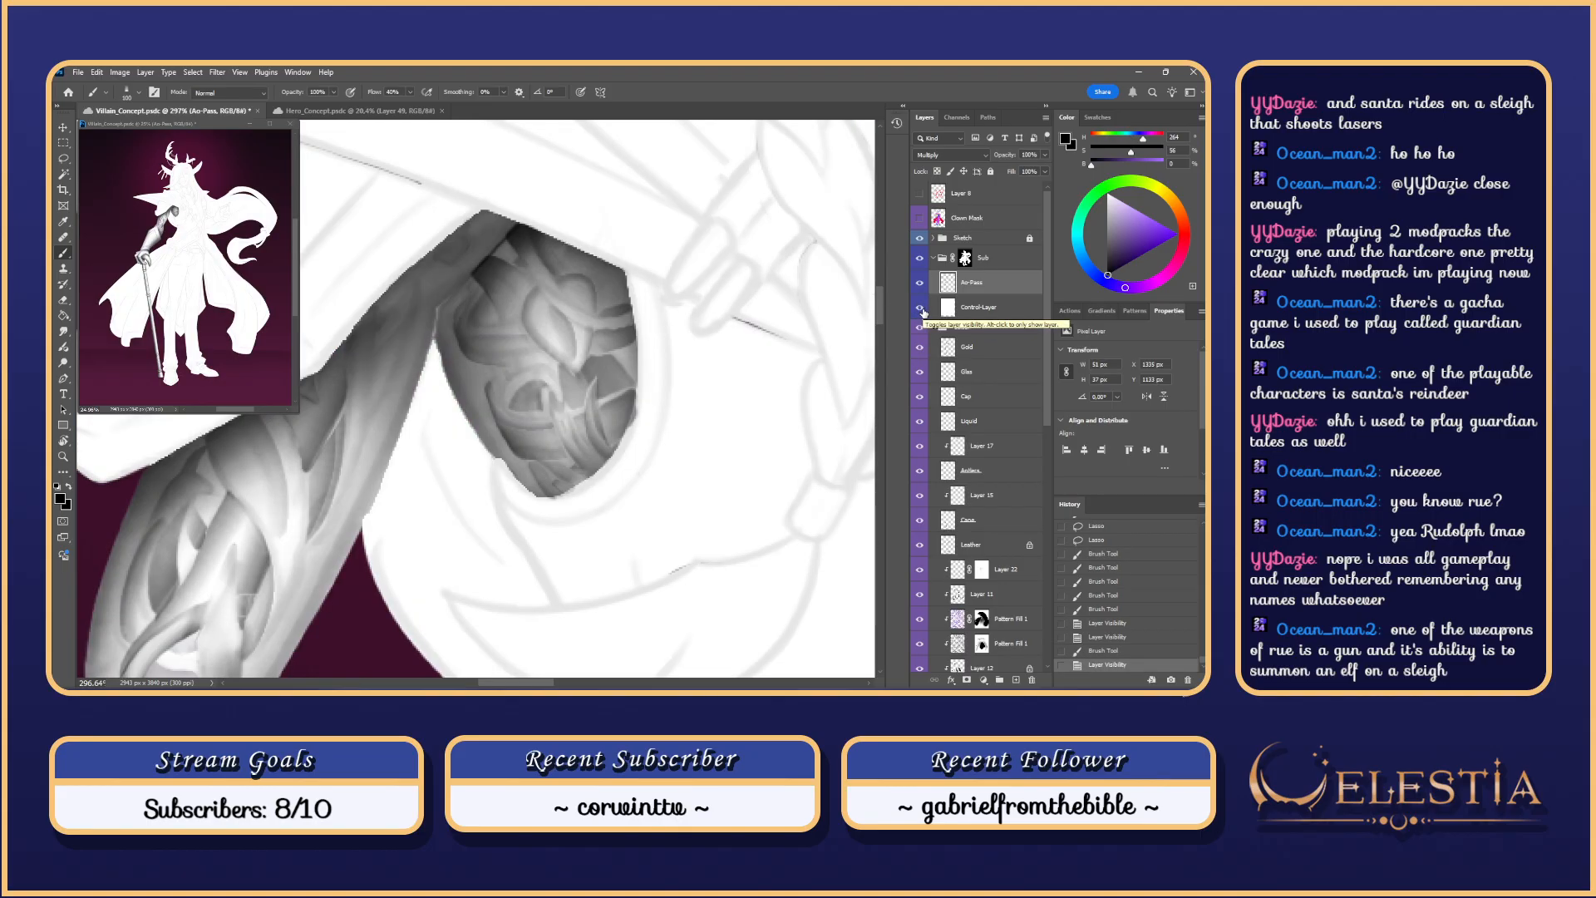
scroll(692, 284, down, 11)
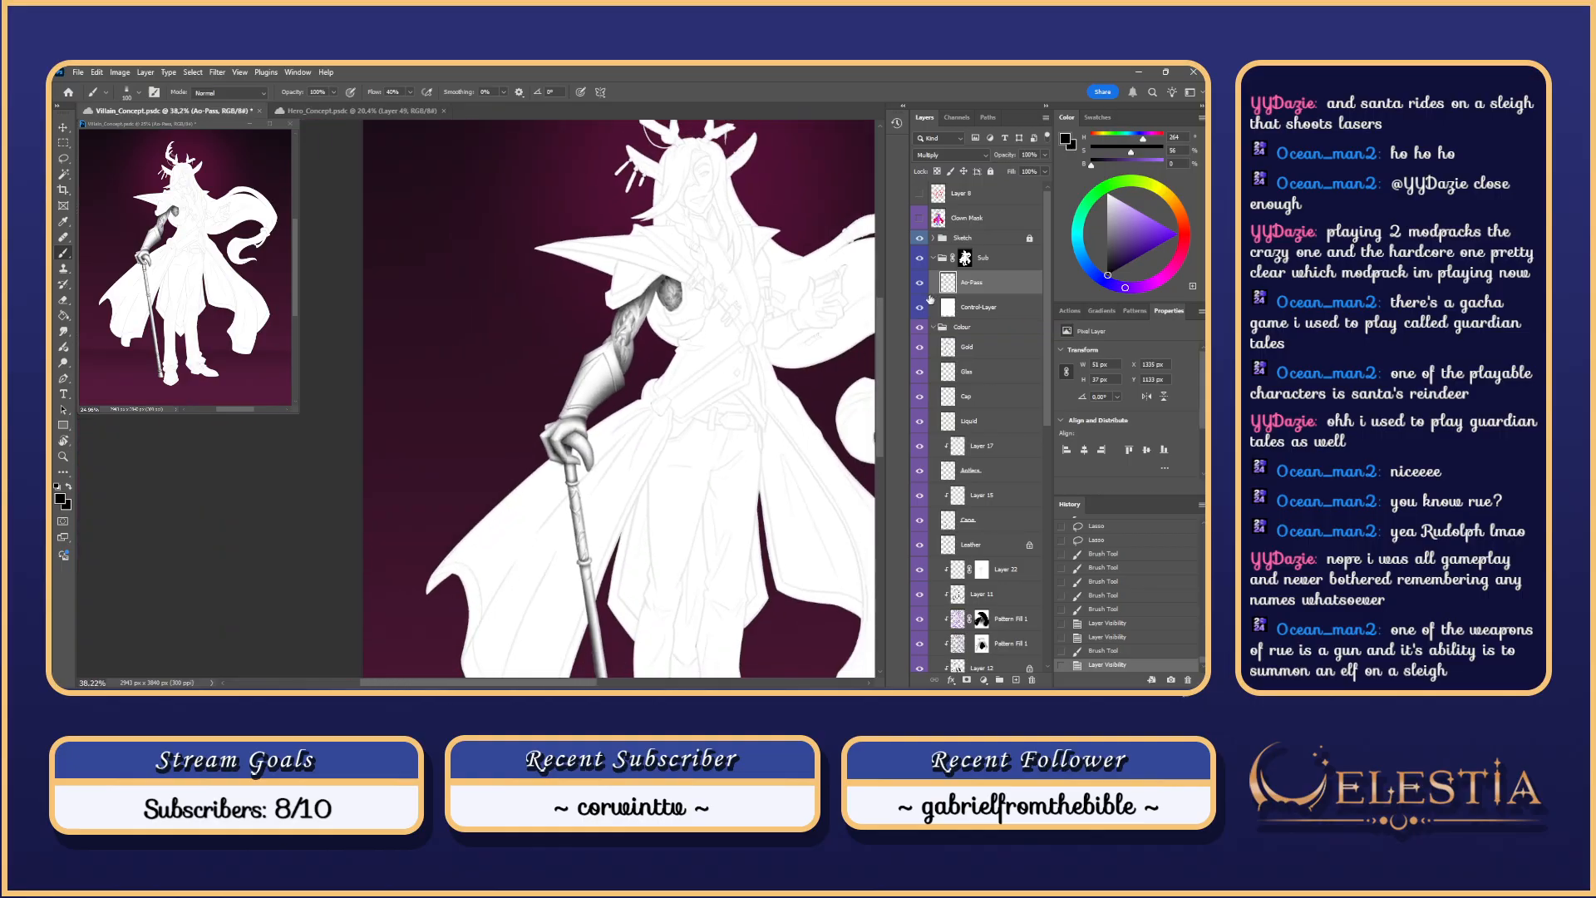
click(921, 307)
scroll(868, 302, up, 3)
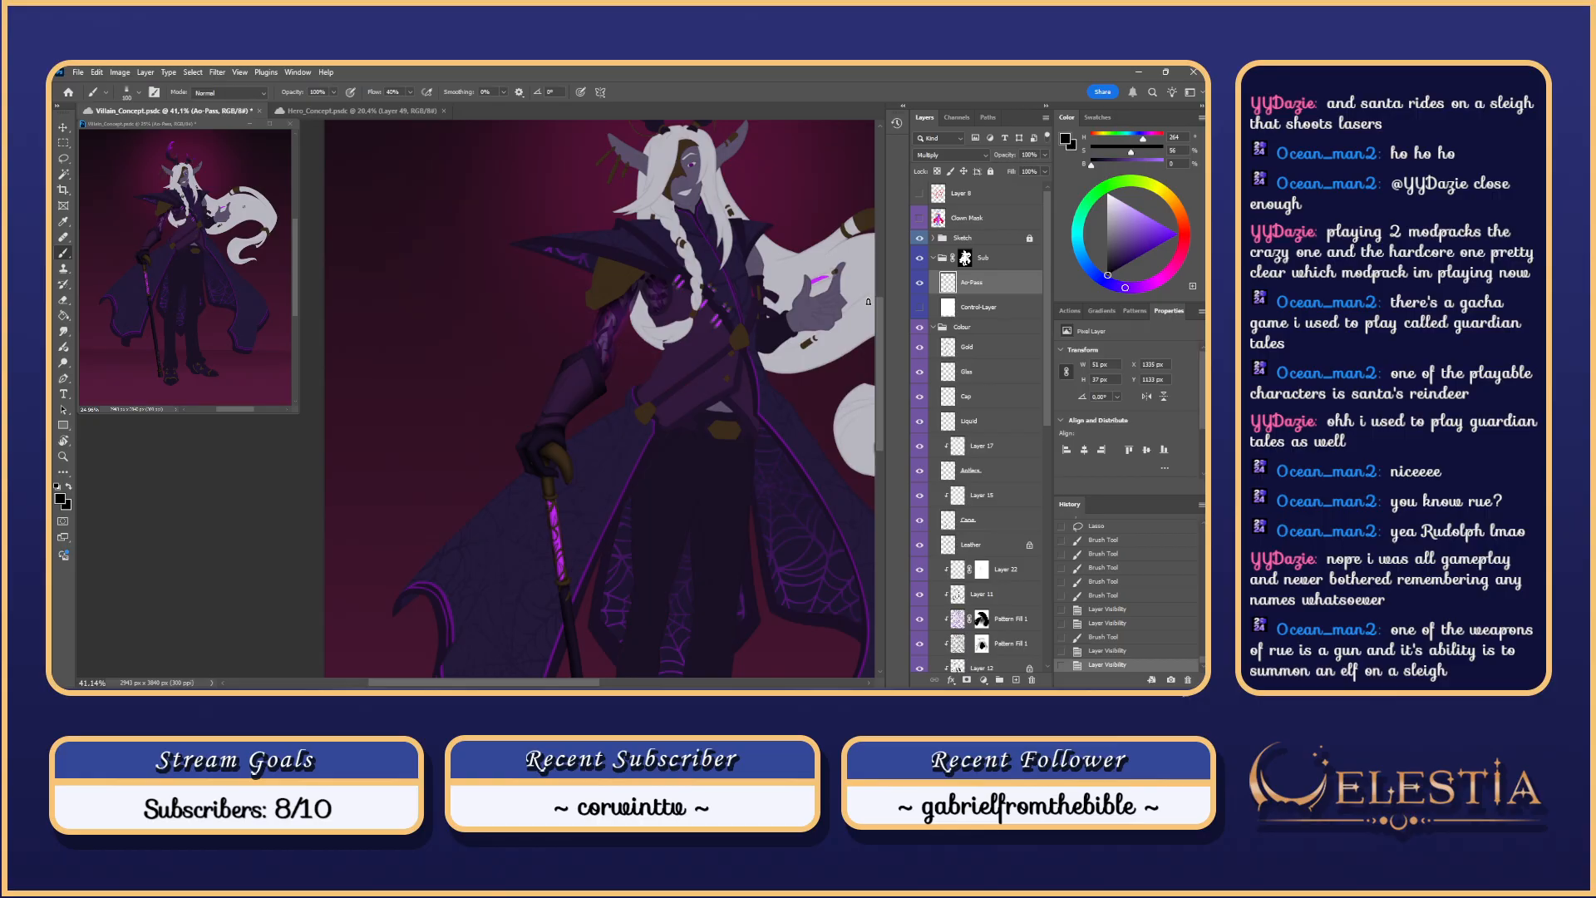
click(919, 307)
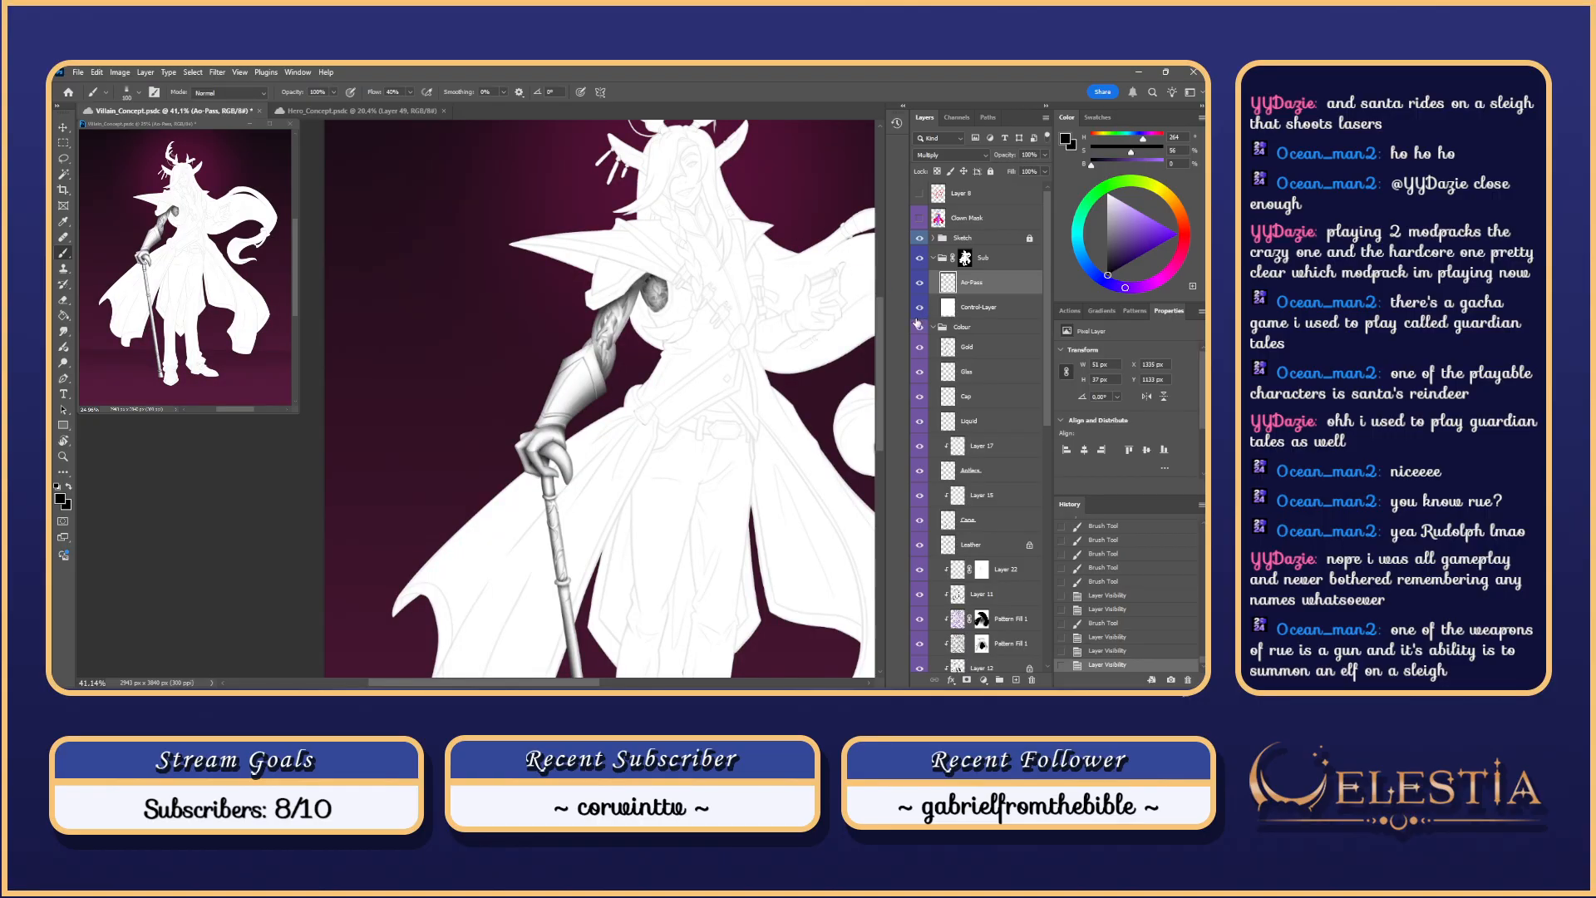
click(919, 308)
click(920, 308)
click(920, 307)
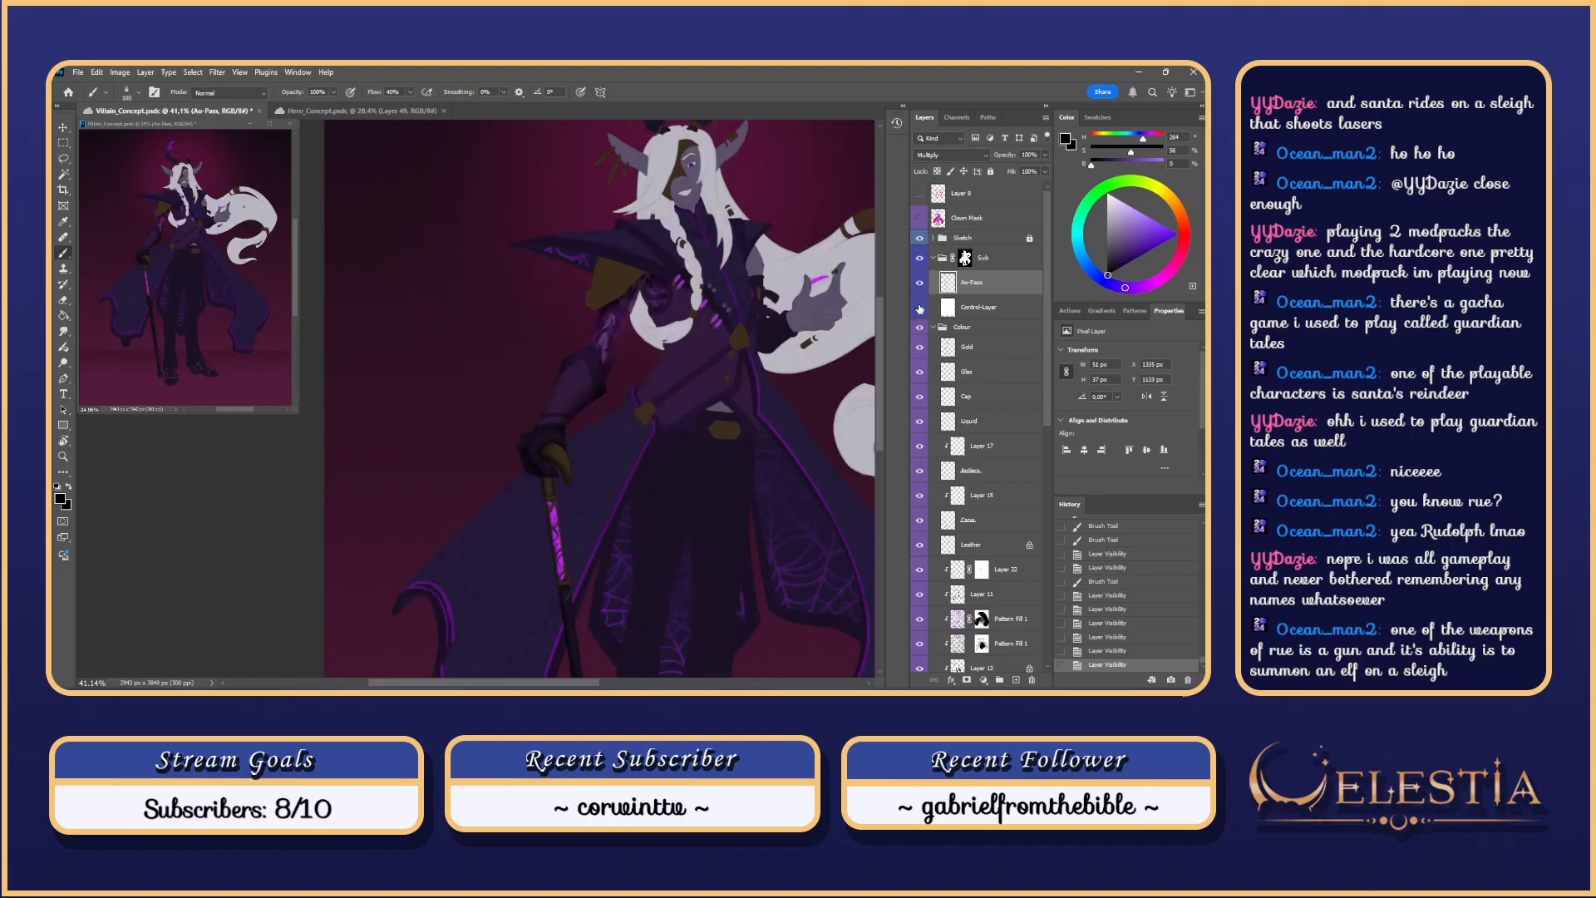
click(919, 307)
Step: Clear the selection and paint dark shading on the upper shoulder with Soft Round 100
right_click(666, 290)
click(891, 480)
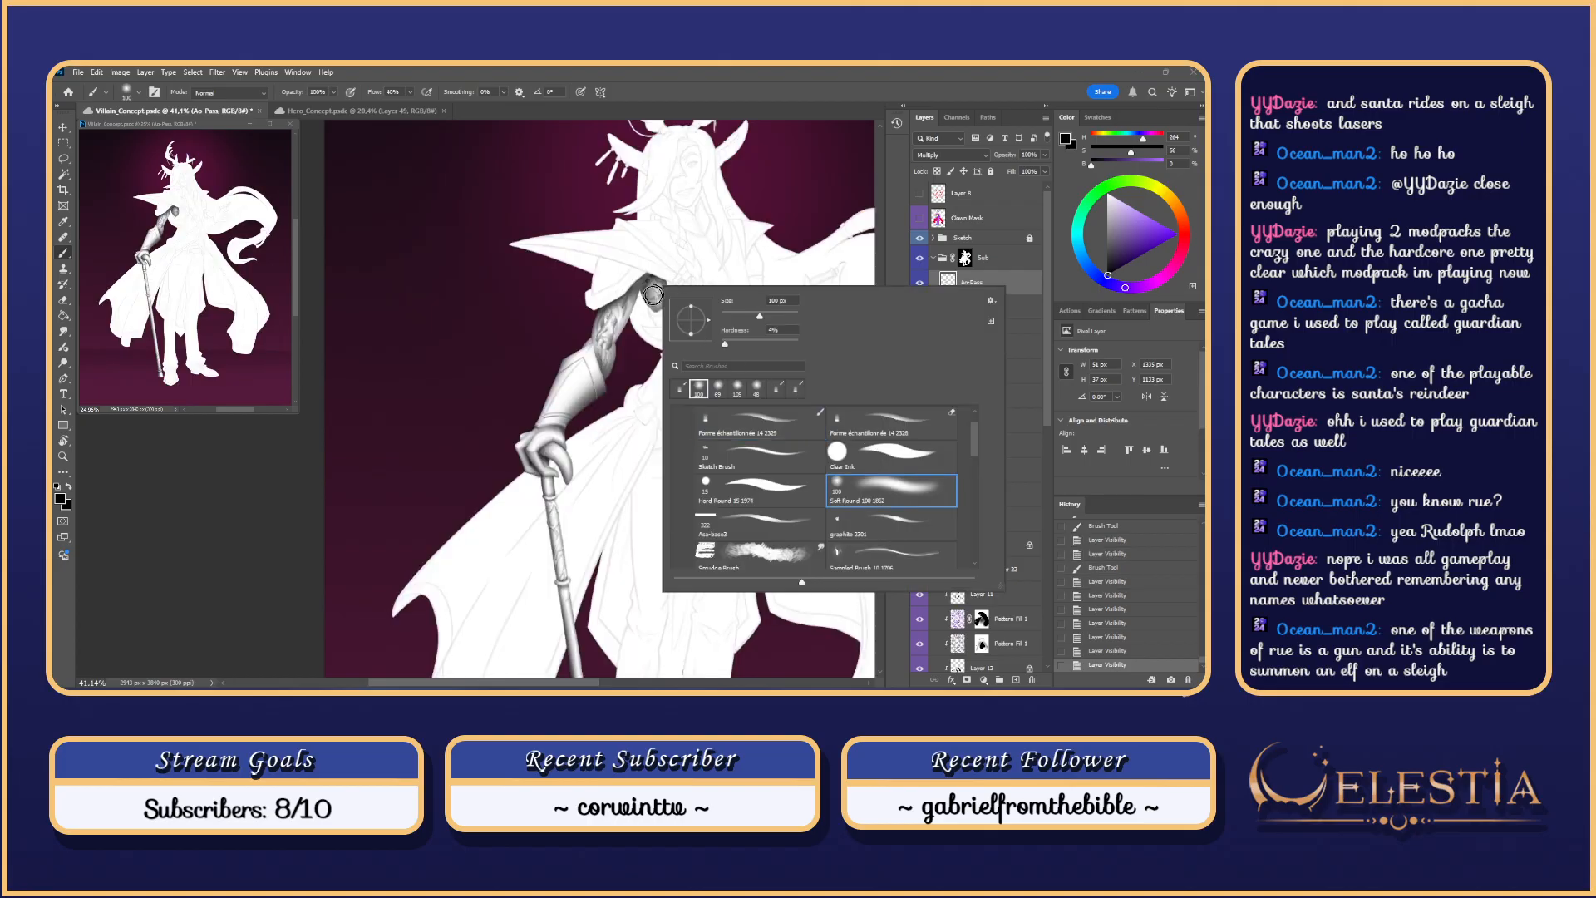
click(664, 300)
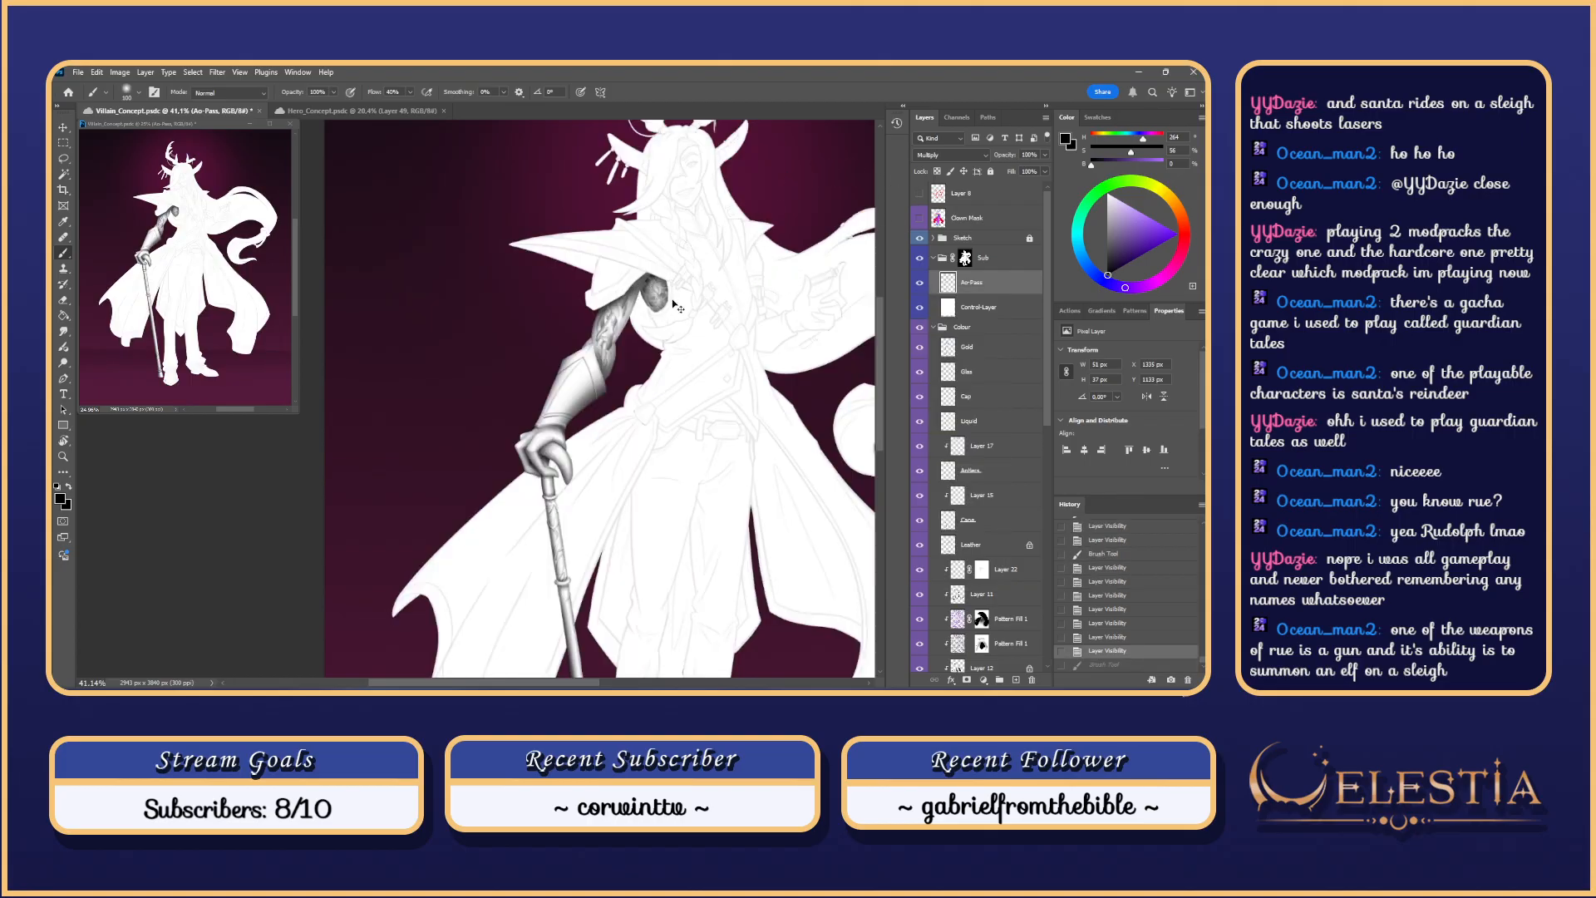
key(ctrl+d)
drag(656, 280, 661, 312)
key(ctrl+z)
key(ctrl+z)
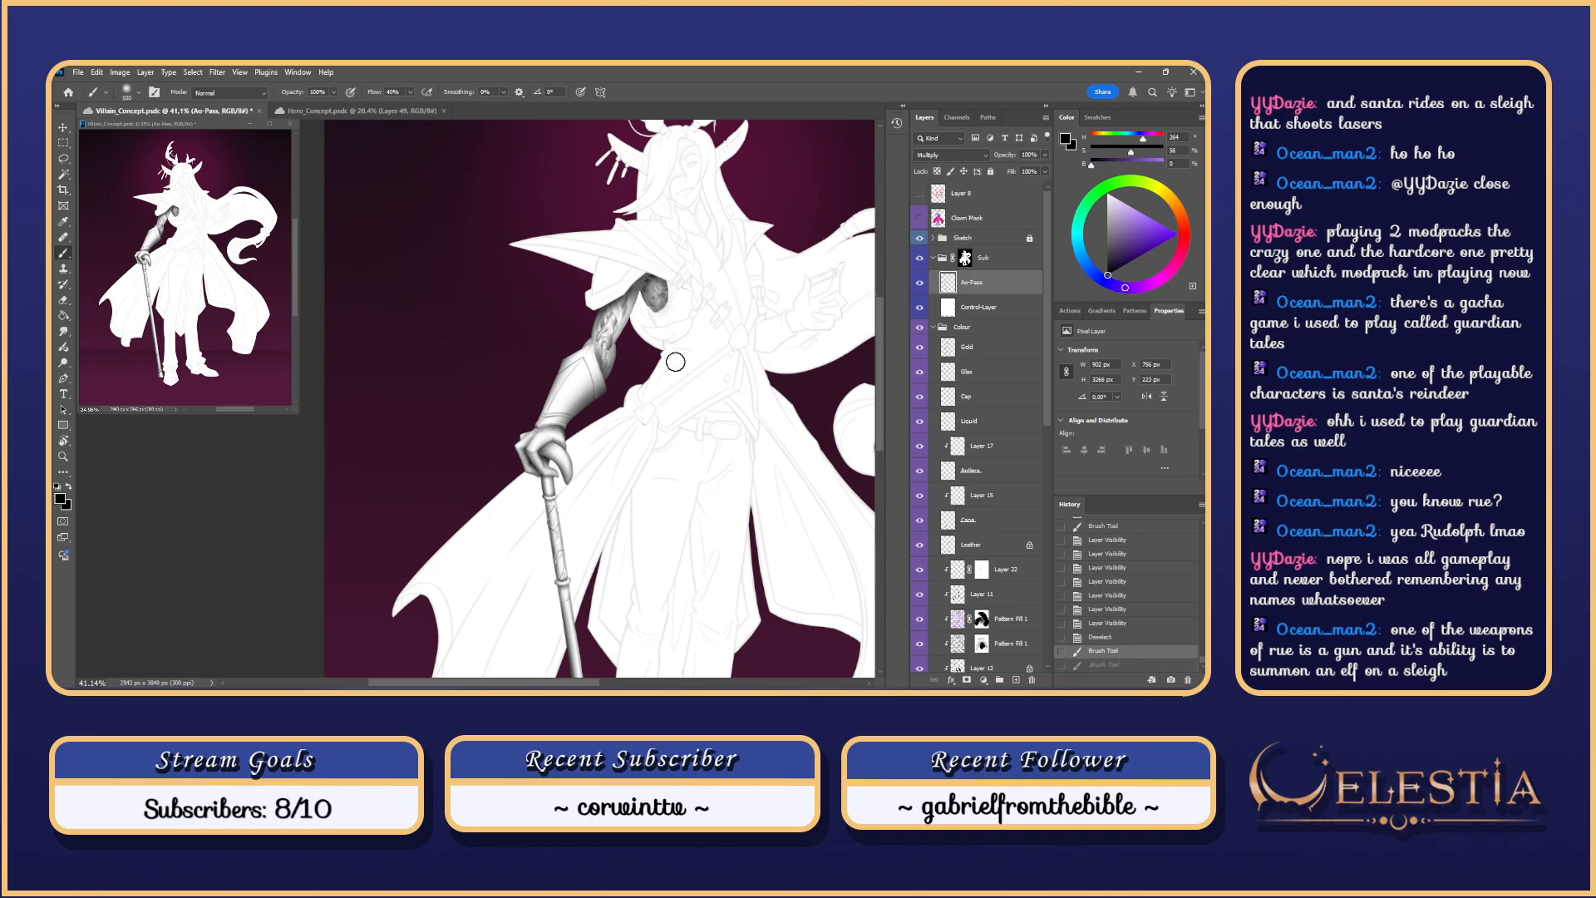
key(ctrl+z)
drag(660, 310, 660, 309)
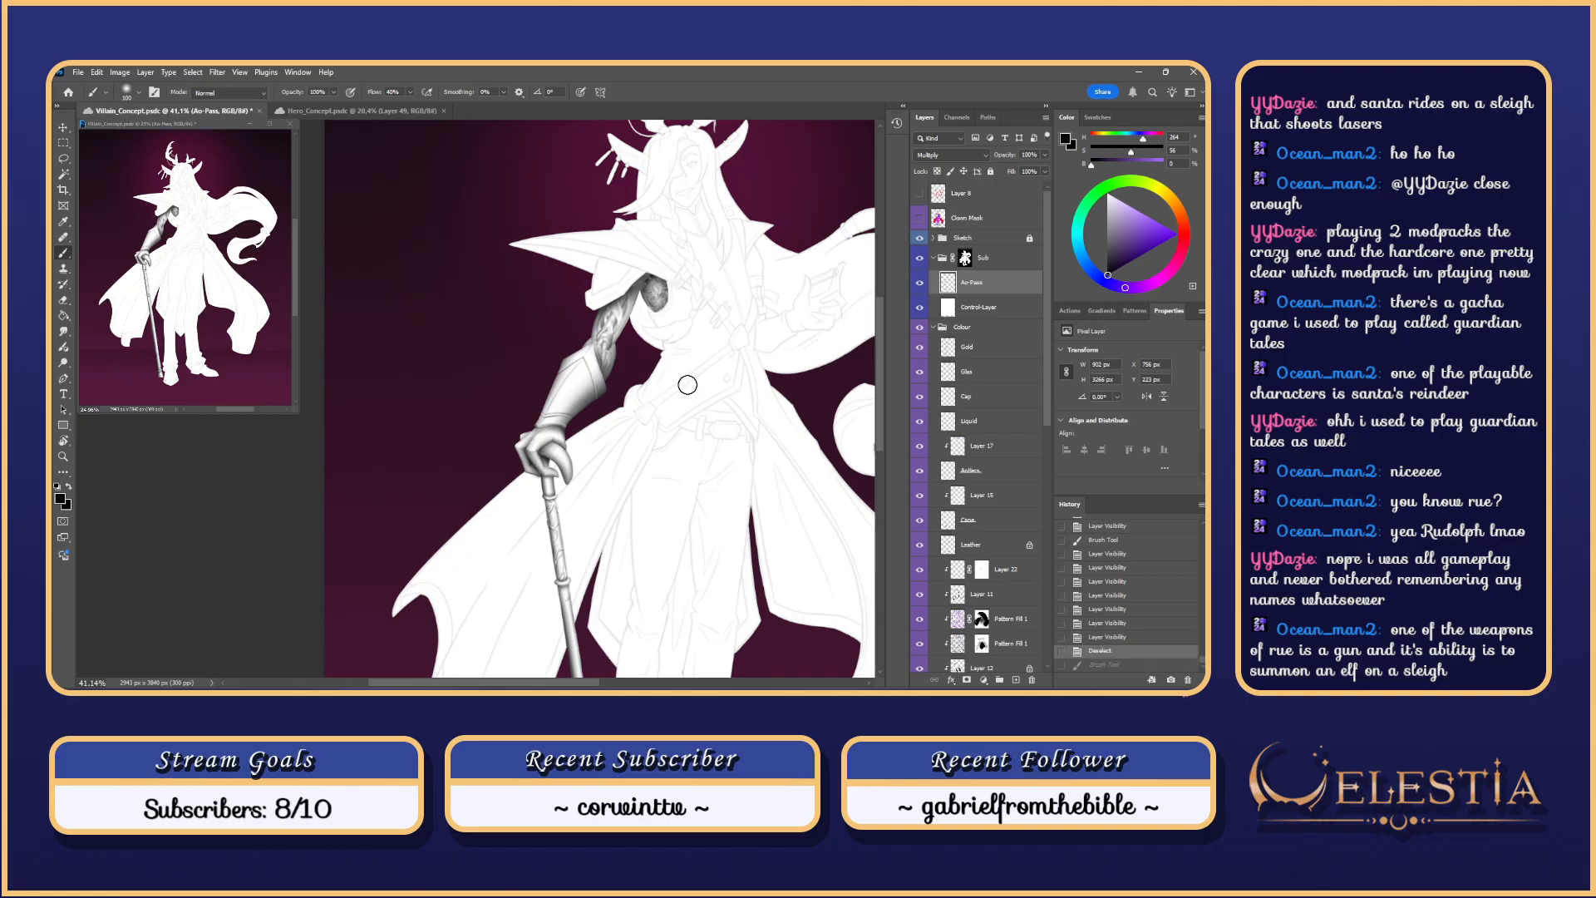
Step: Switch to the Eraser with a different brush and try erasing the shoulder shading's edge
scroll(687, 385, down, 6)
scroll(697, 374, up, 2)
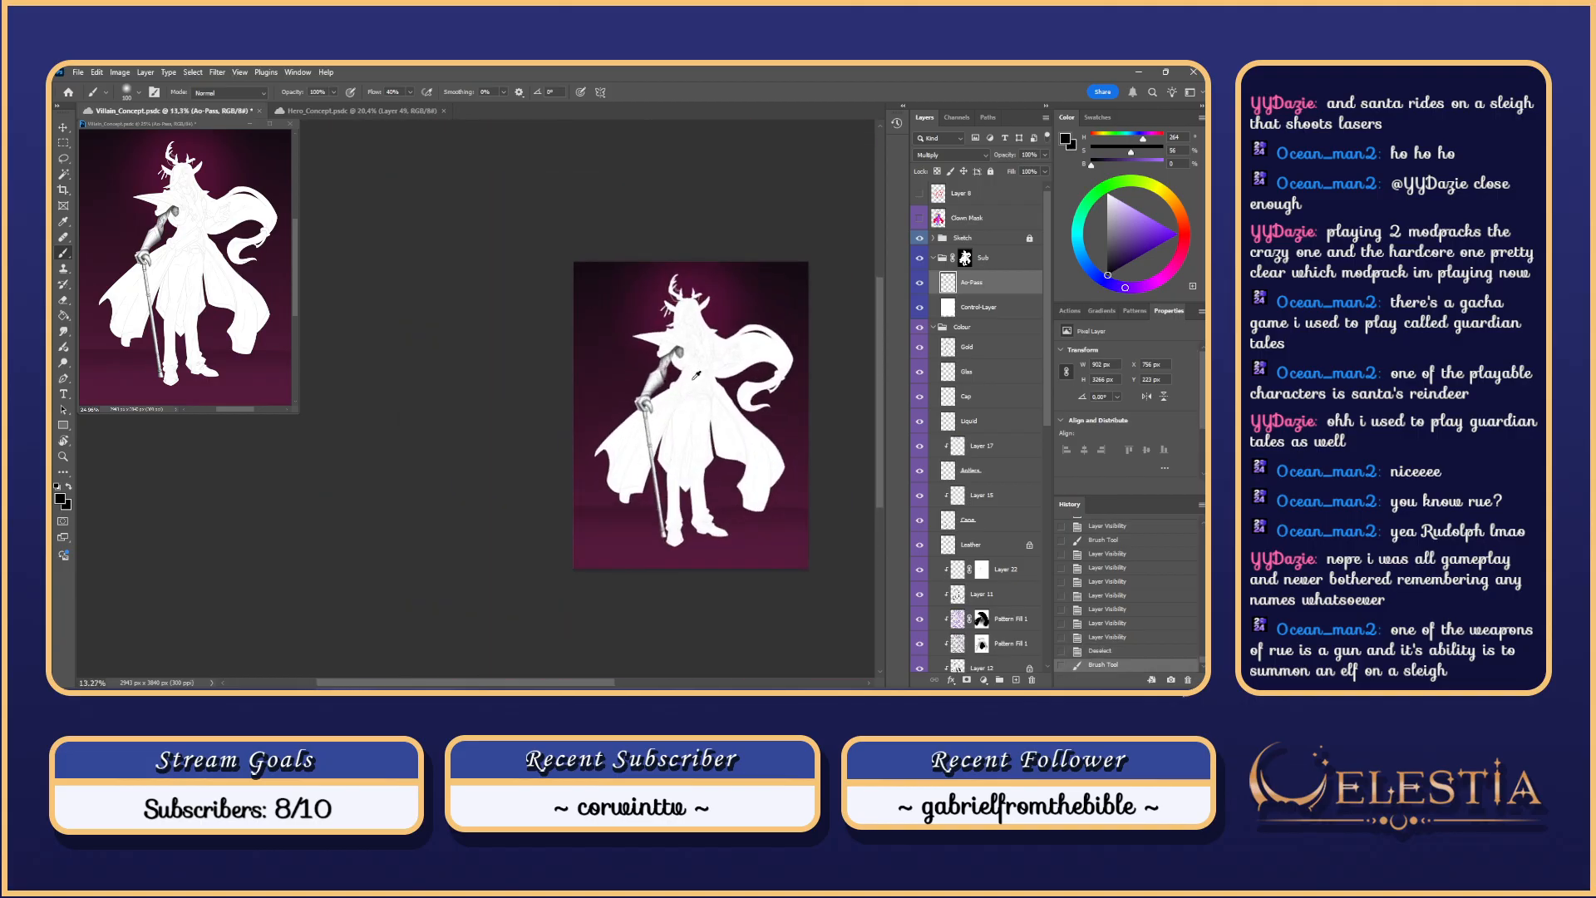
drag(583, 685, 616, 687)
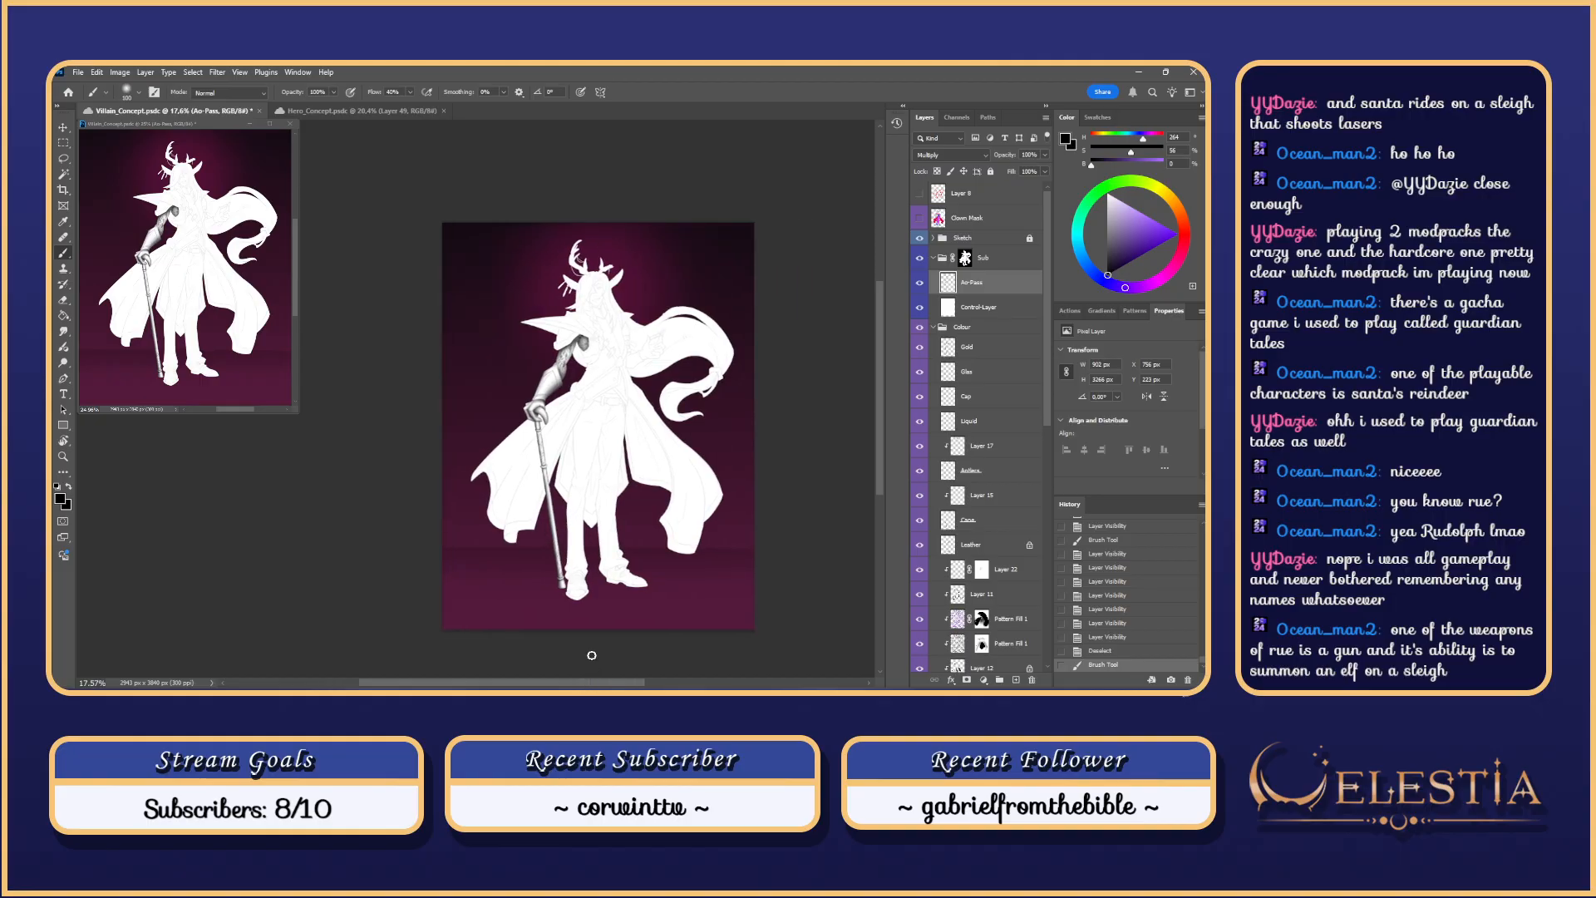
scroll(592, 655, up, 3)
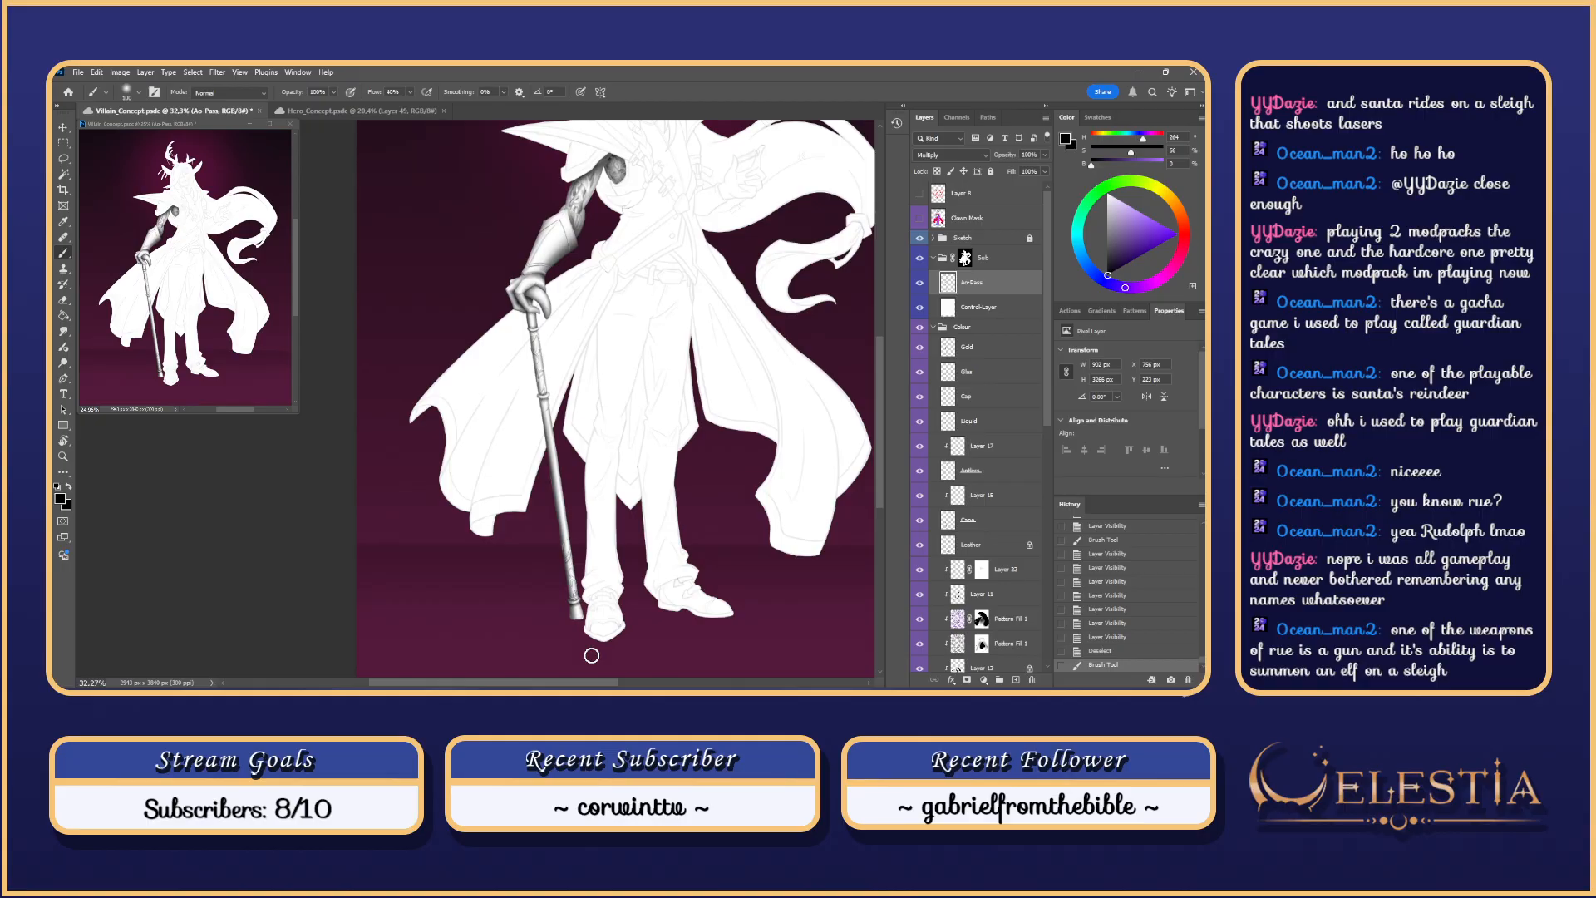
scroll(637, 263, down, 3)
scroll(636, 262, up, 1)
drag(880, 372, 880, 340)
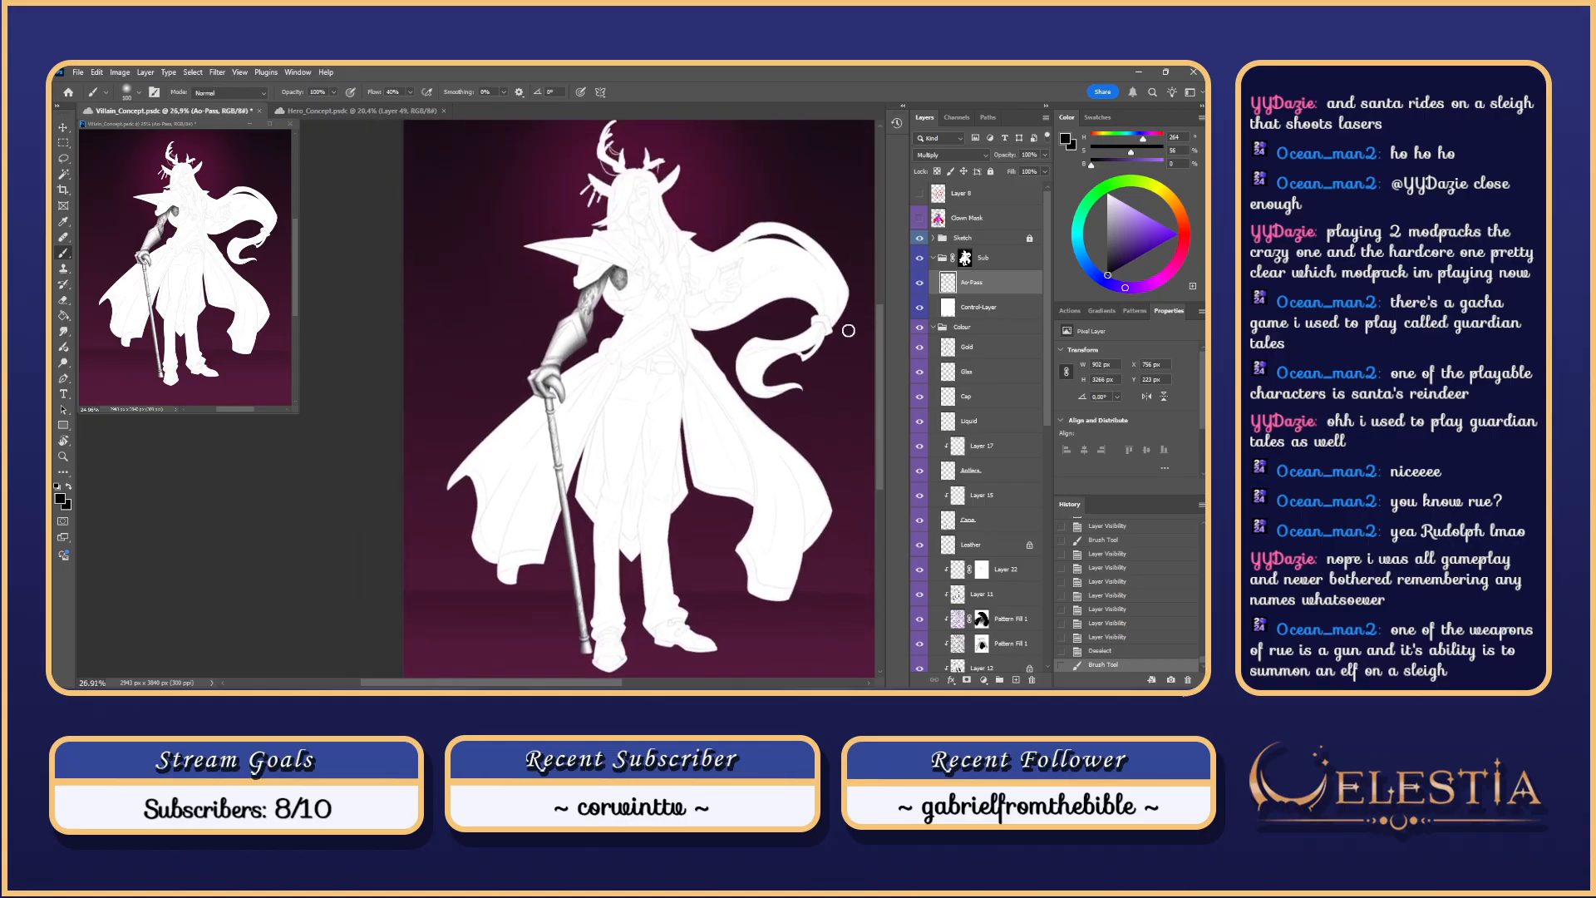
scroll(608, 266, up, 5)
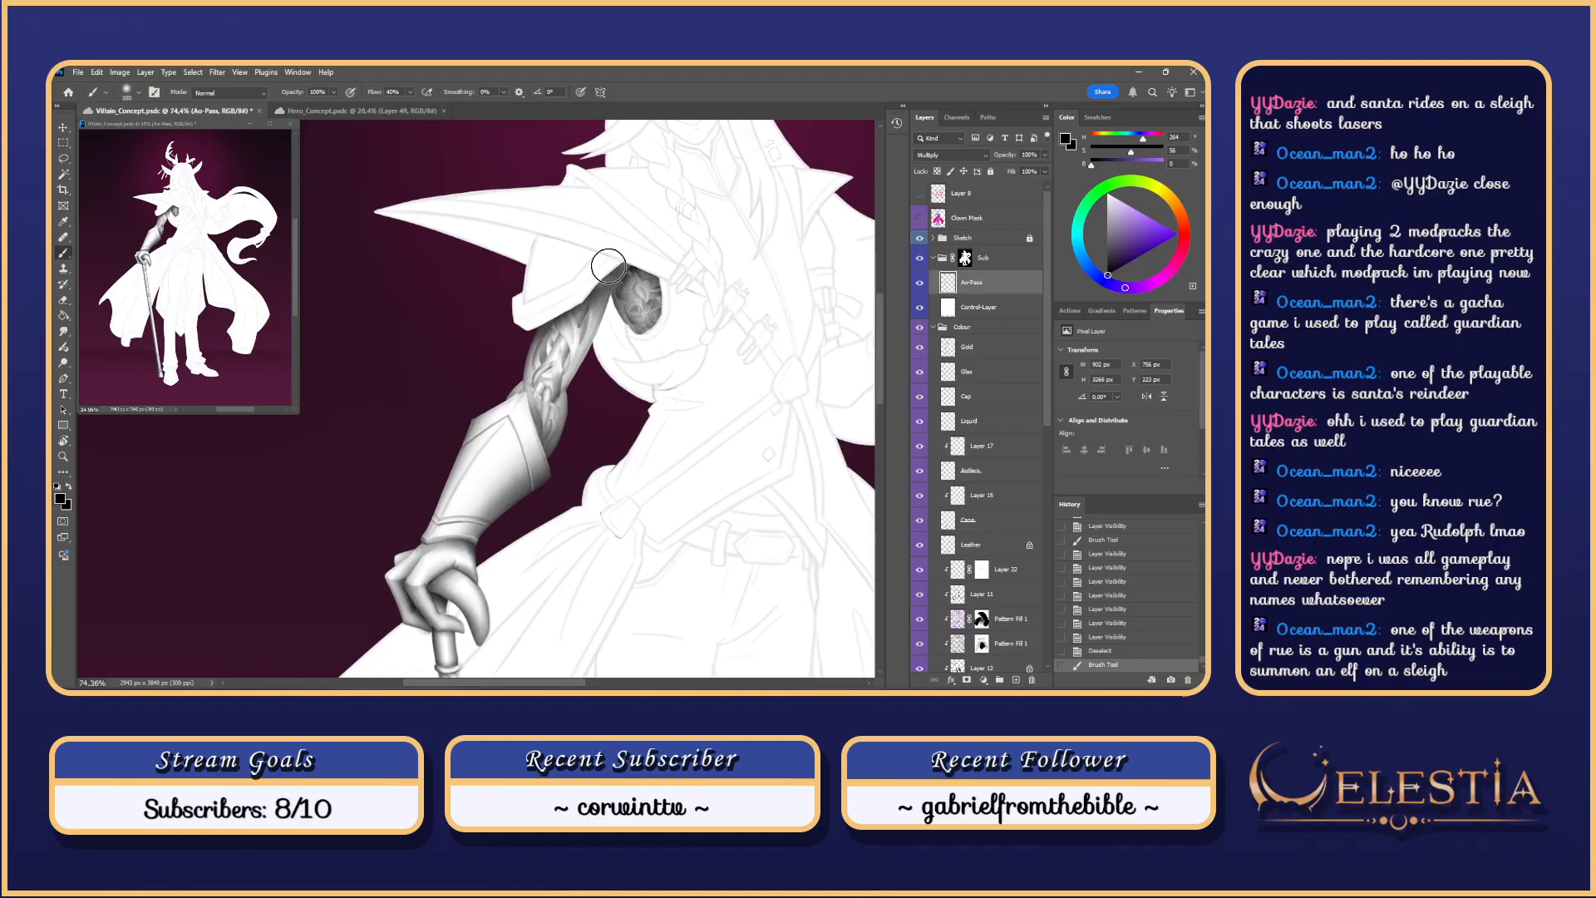
scroll(608, 266, up, 2)
key(e)
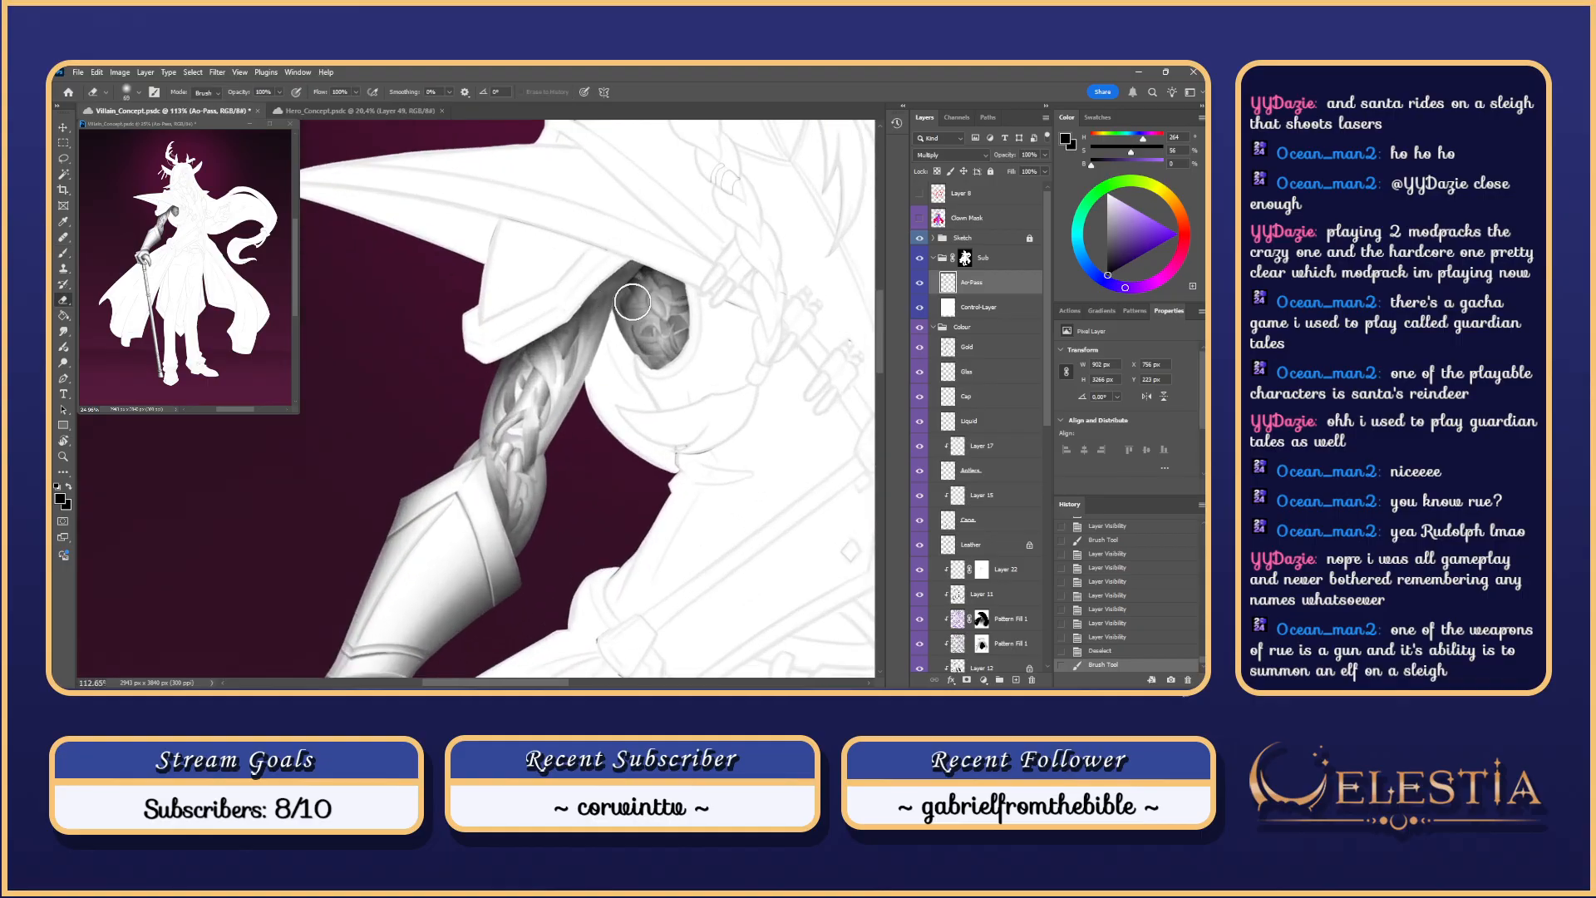
scroll(634, 315, up, 2)
right_click(781, 376)
click(948, 487)
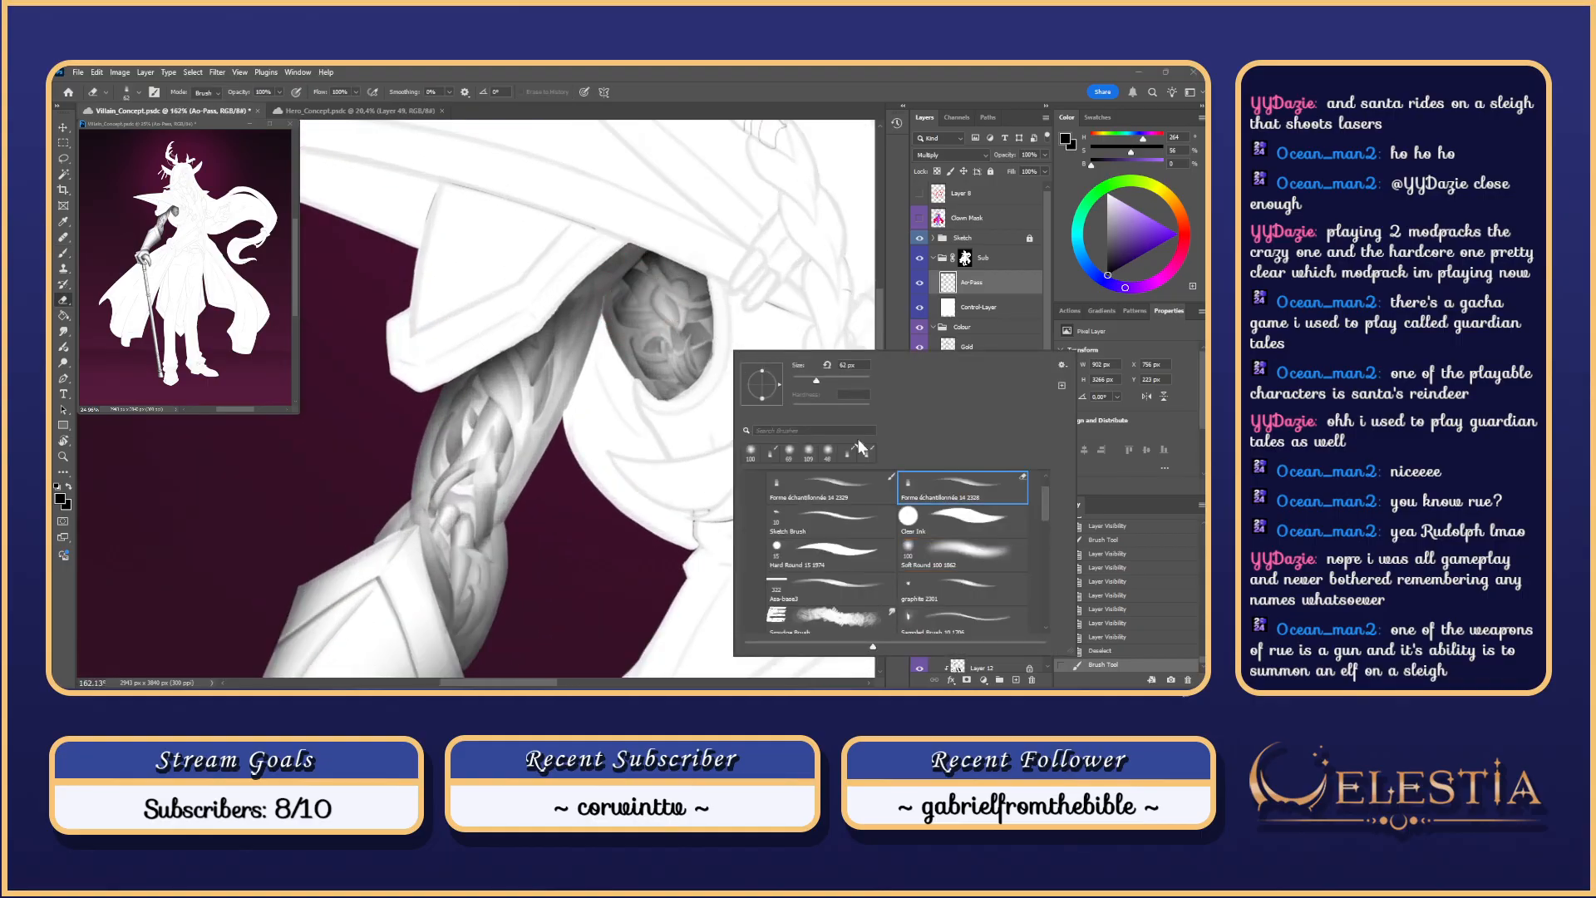
mouse_move(625, 308)
mouse_down()
mouse_move(652, 299)
mouse_move(665, 461)
mouse_move(635, 419)
mouse_up()
scroll(651, 299, up, 1)
key(ctrl+z)
Step: Rotate the canvas, set the eraser to about 21 px, and hide the Control-Layer
key(r)
key(e)
key(ctrl+z)
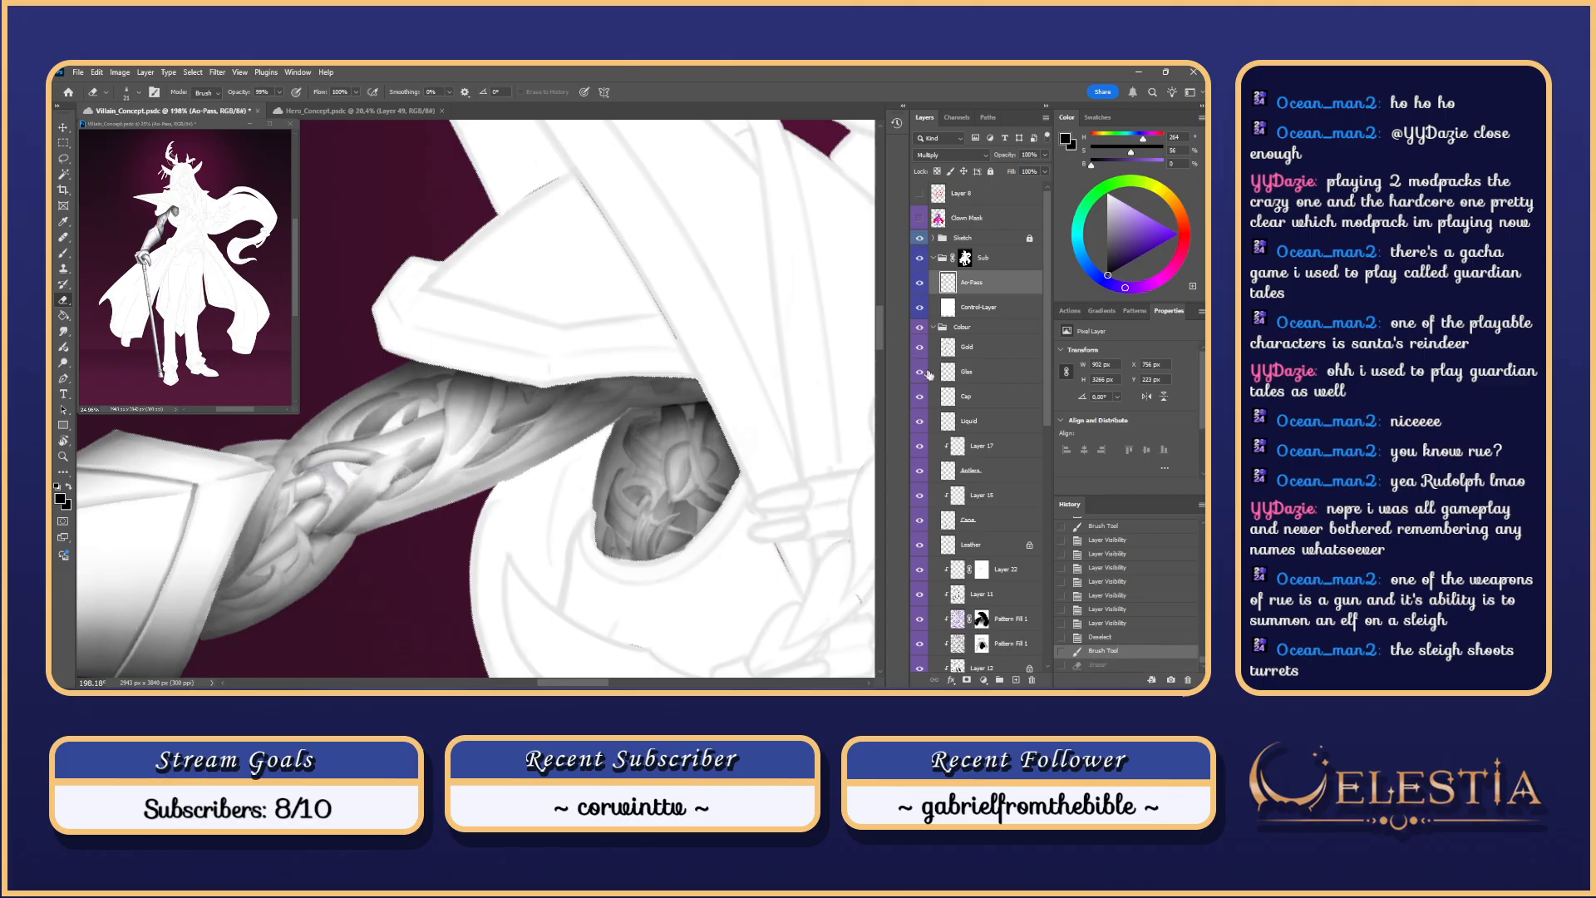
click(920, 307)
Step: Erase stray dark shading across the shoulder joint, comparing strokes with undo and redo
drag(663, 456, 643, 434)
key(ctrl+z)
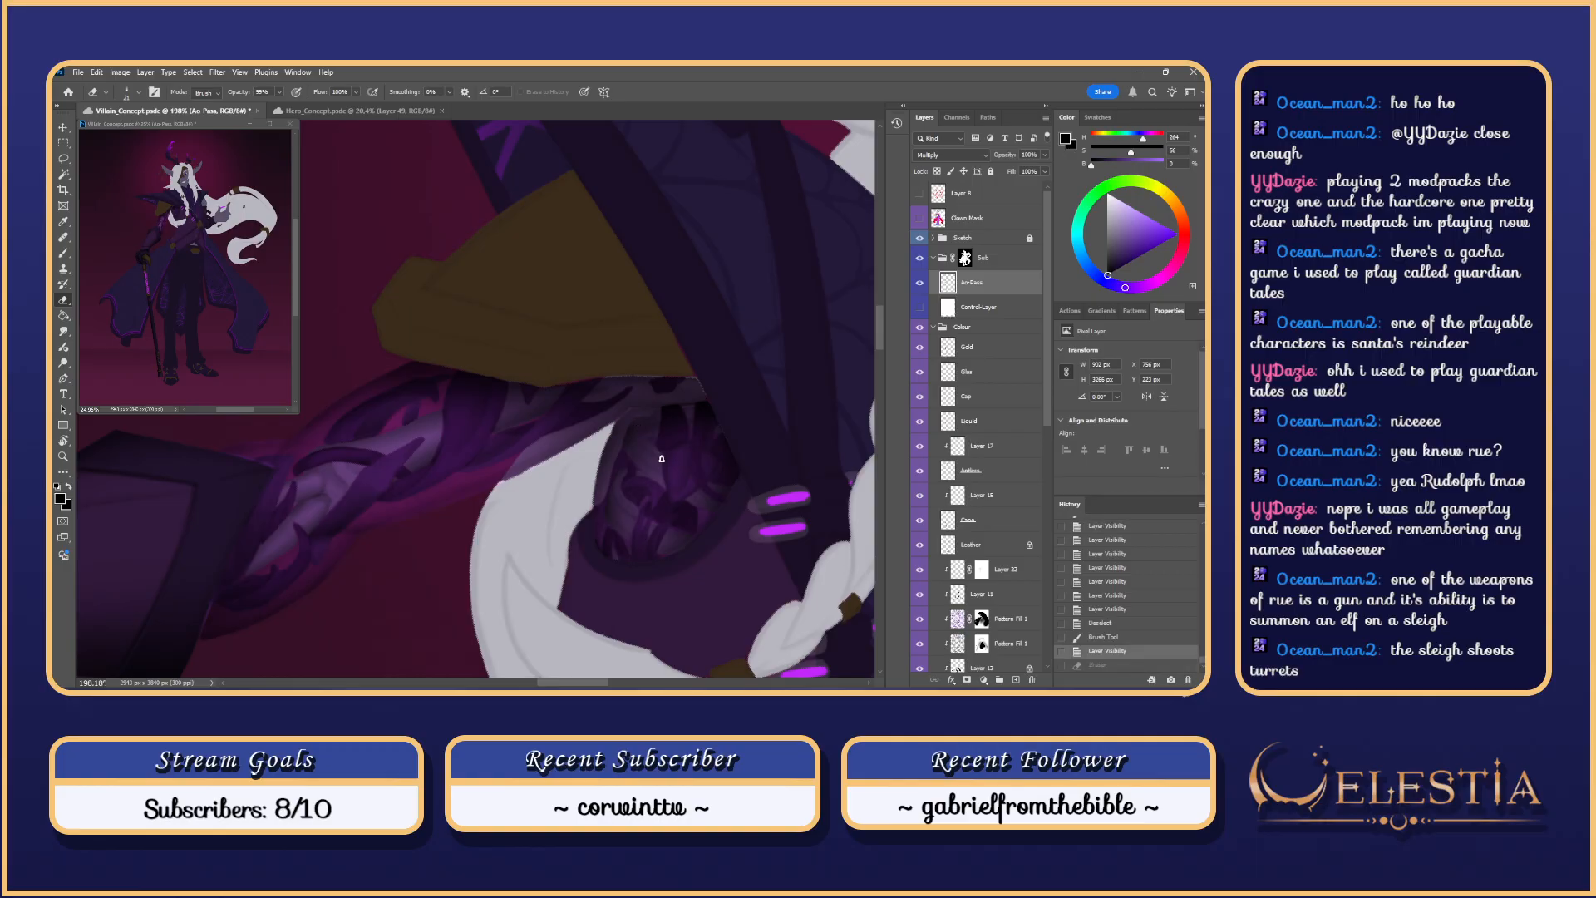
key(ctrl+shift+z)
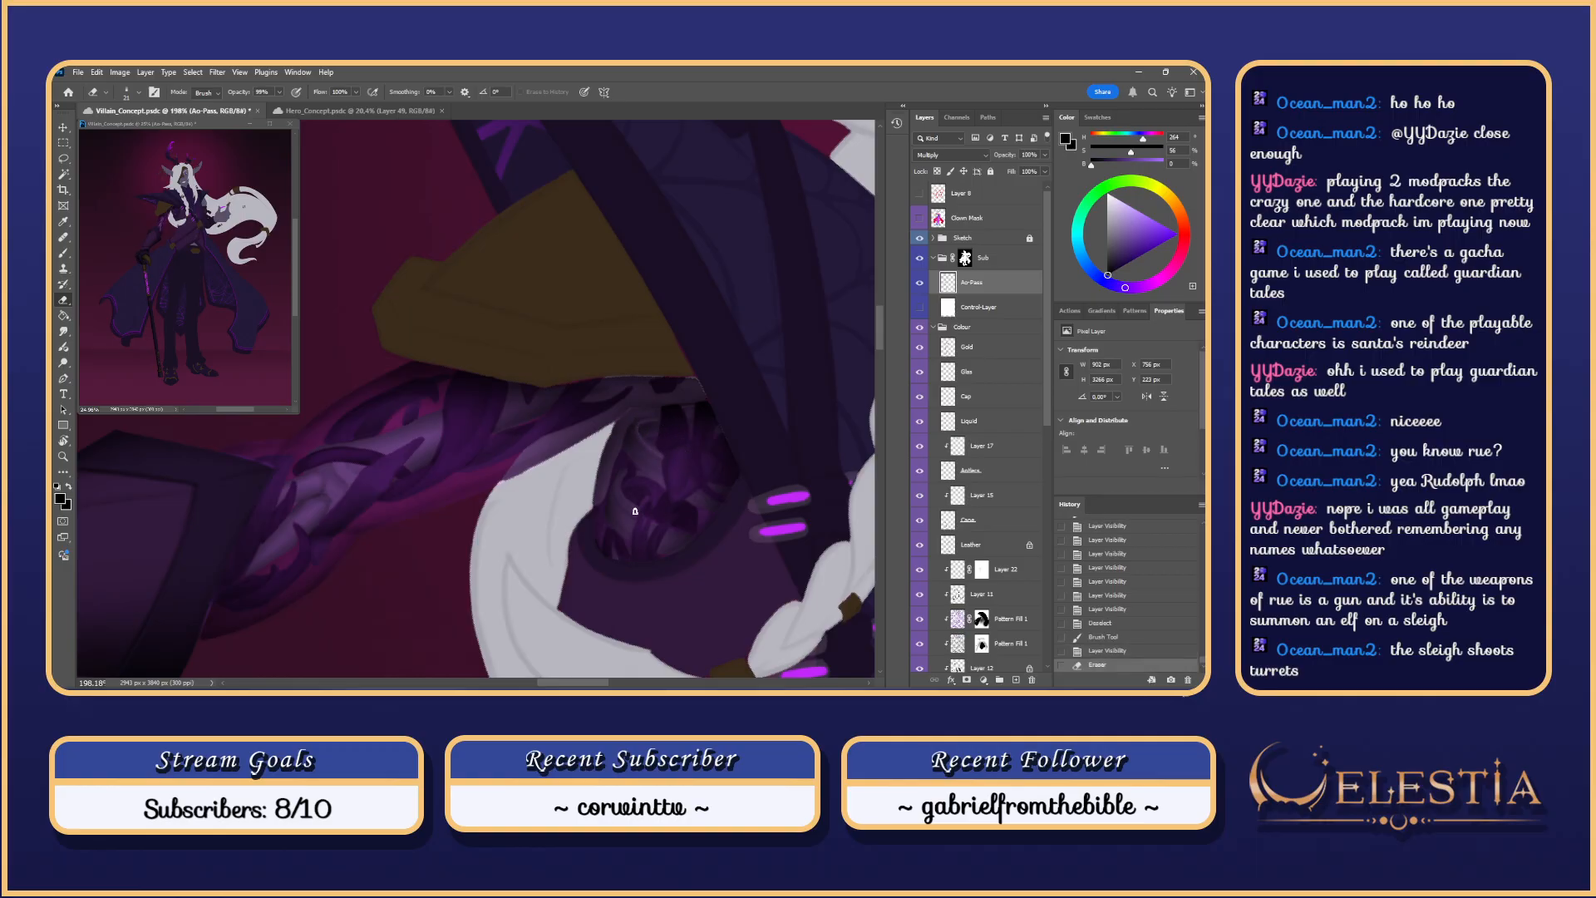
drag(618, 478, 634, 514)
key(ctrl+z)
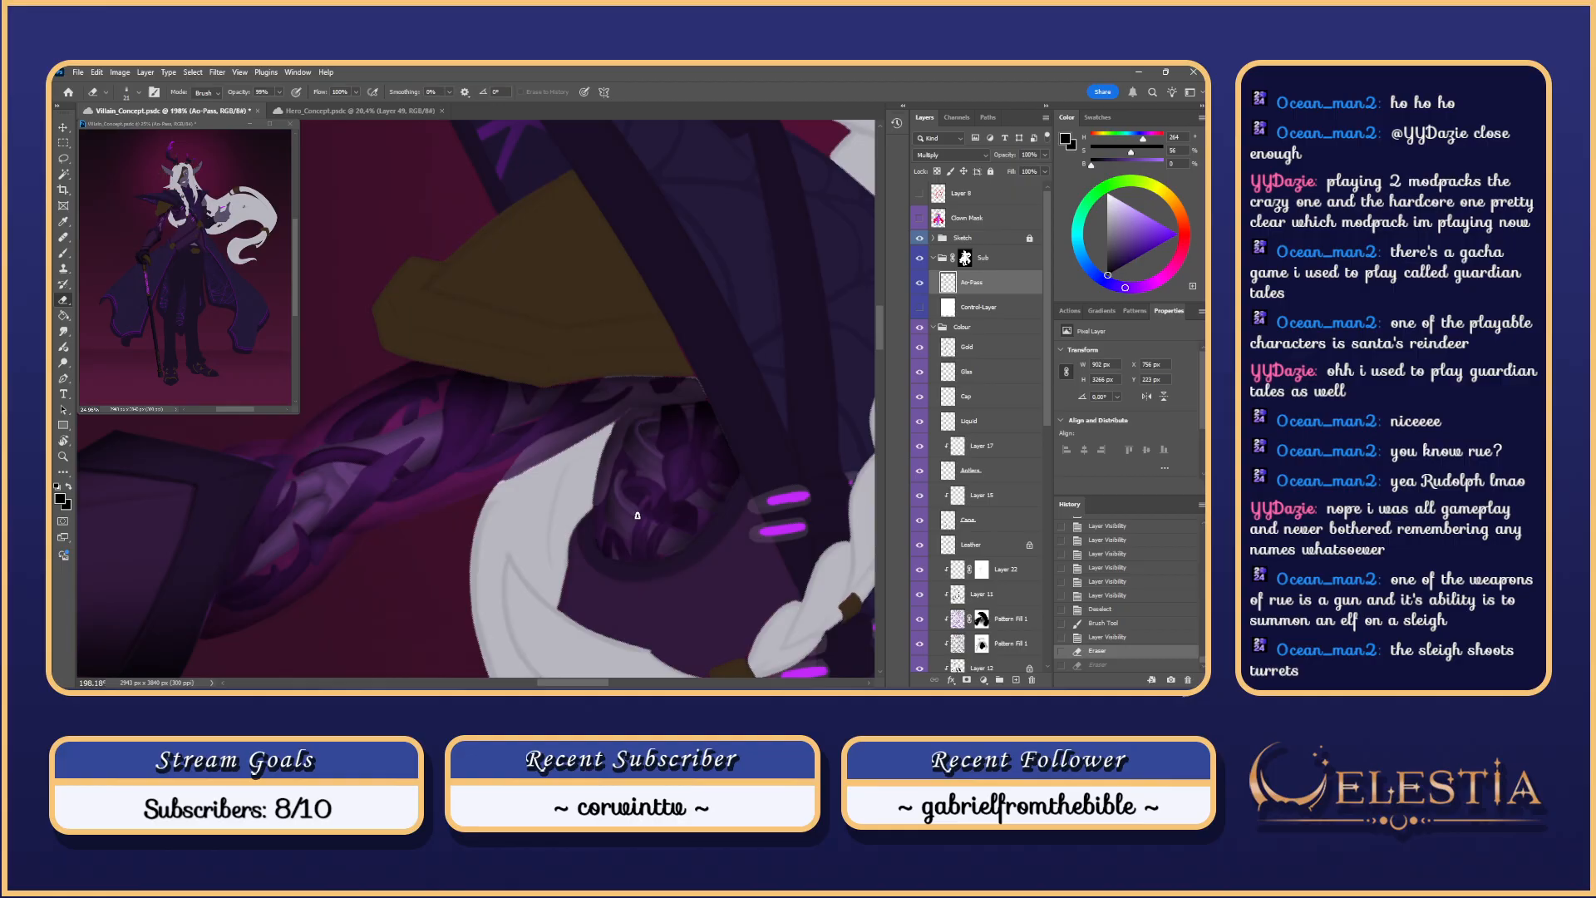
key(ctrl+z)
key(ctrl+z)
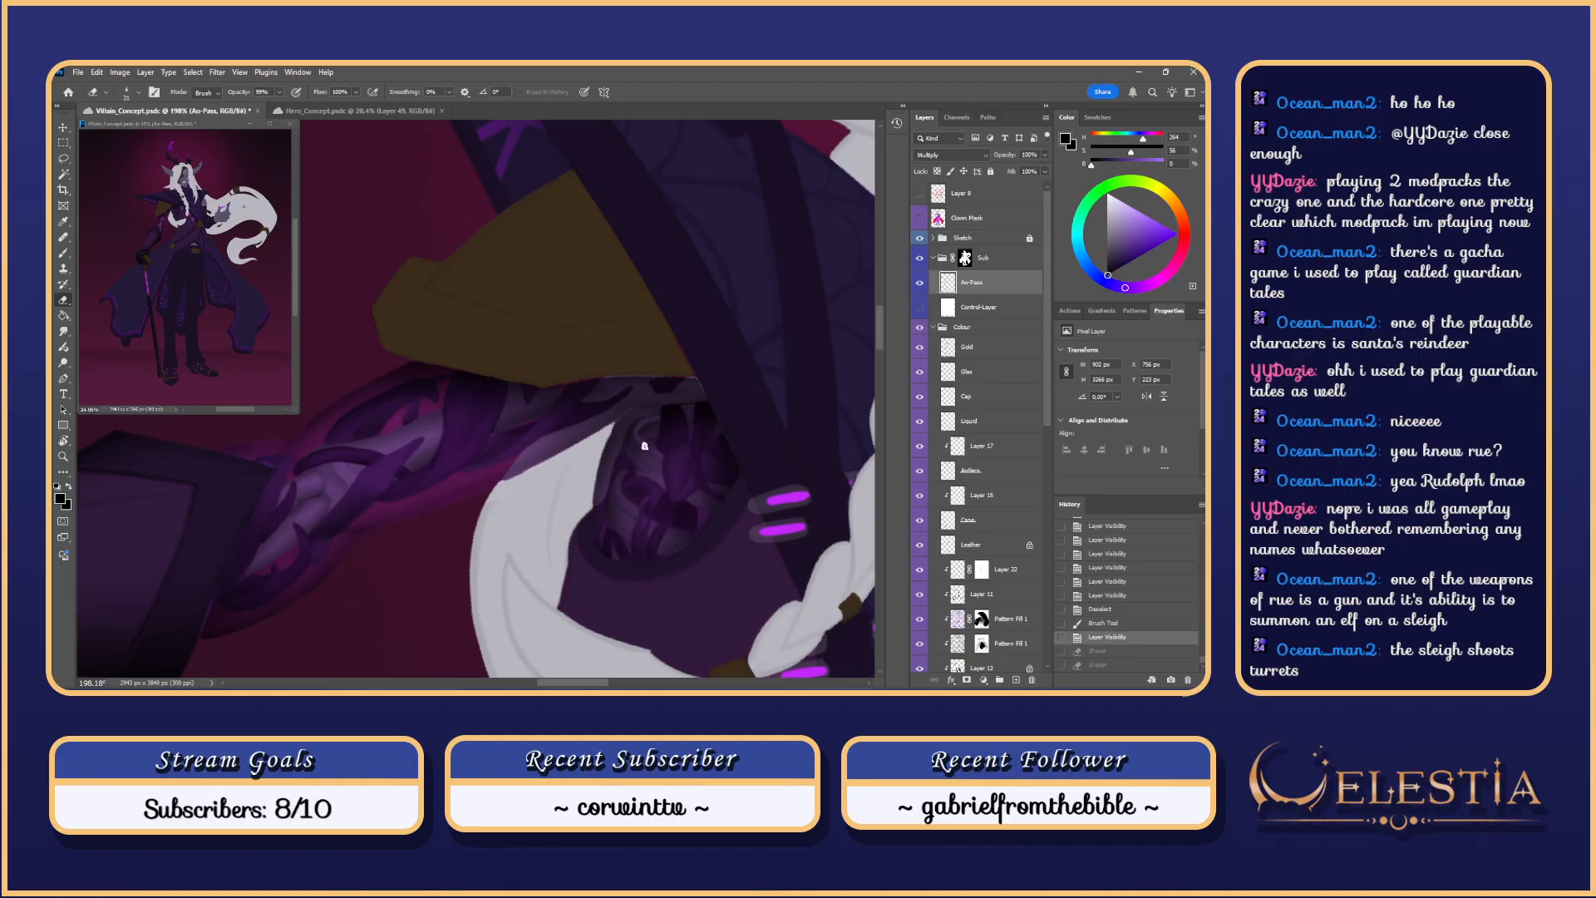
mouse_move(661, 455)
mouse_down()
mouse_move(617, 500)
mouse_move(661, 526)
mouse_move(663, 481)
mouse_up()
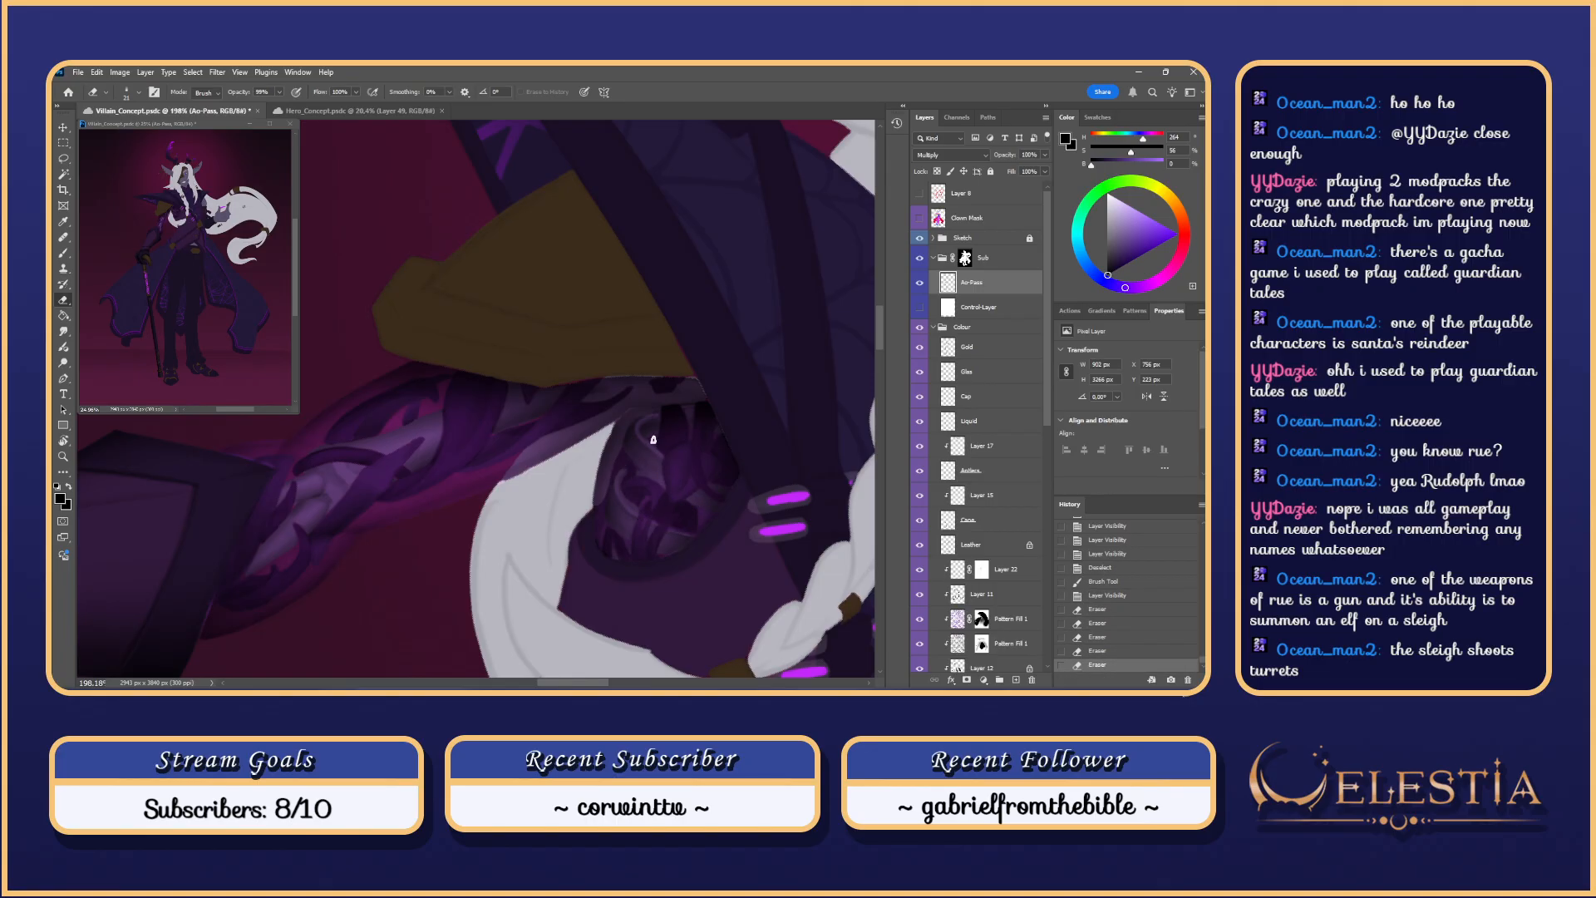
Step: Dab away a small shading spot and return the view upright on the upper body
scroll(653, 439, down, 2)
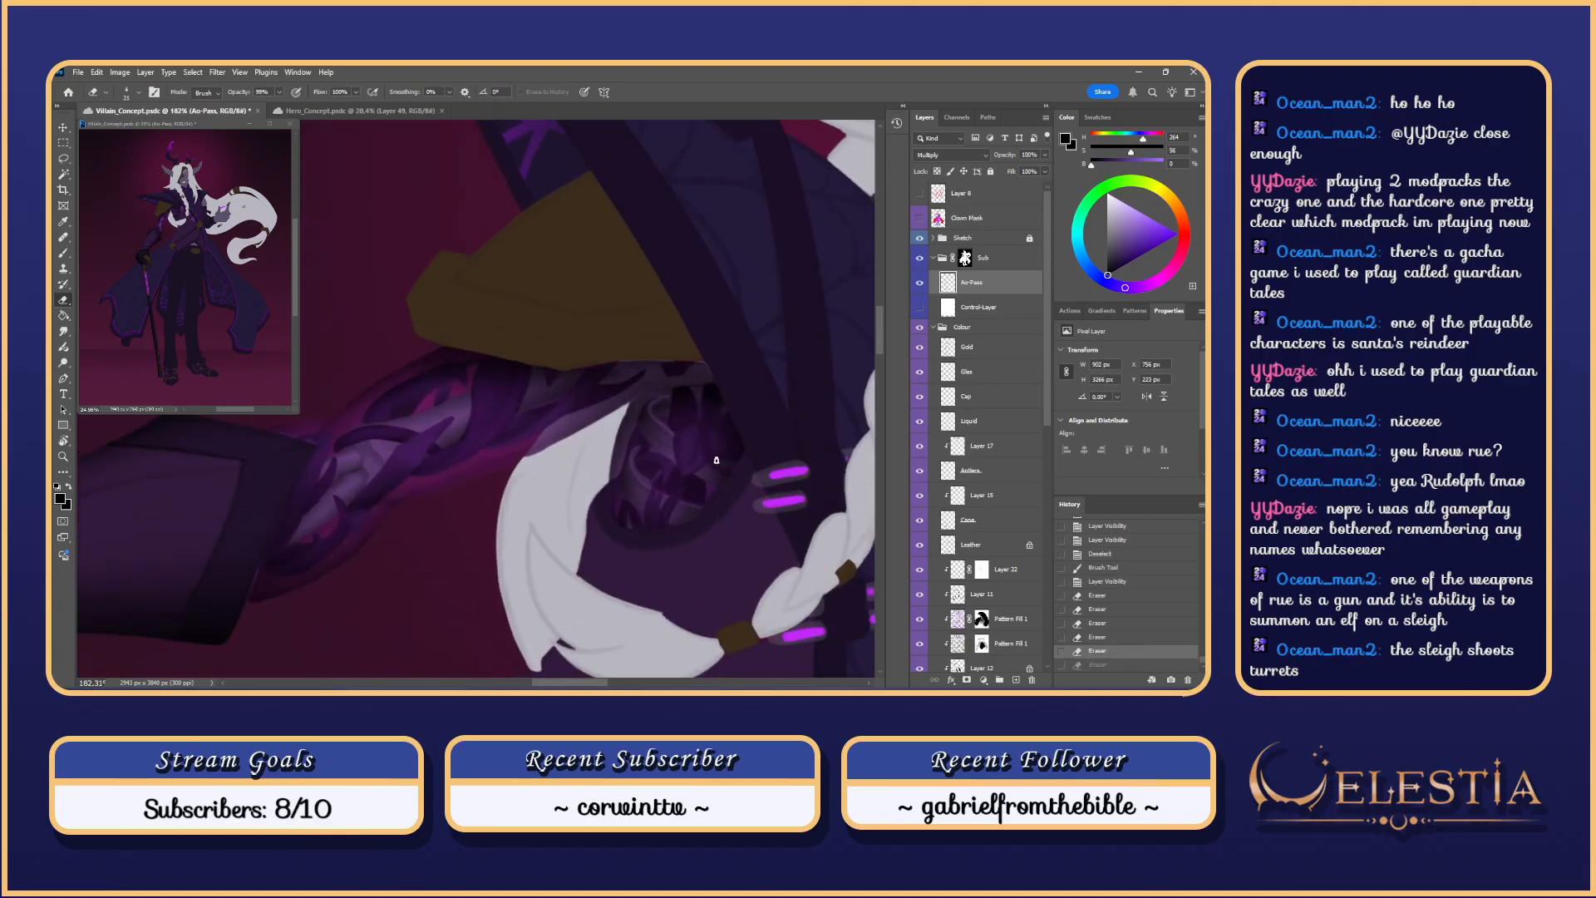
click(729, 465)
scroll(740, 416, down, 10)
key(Escape)
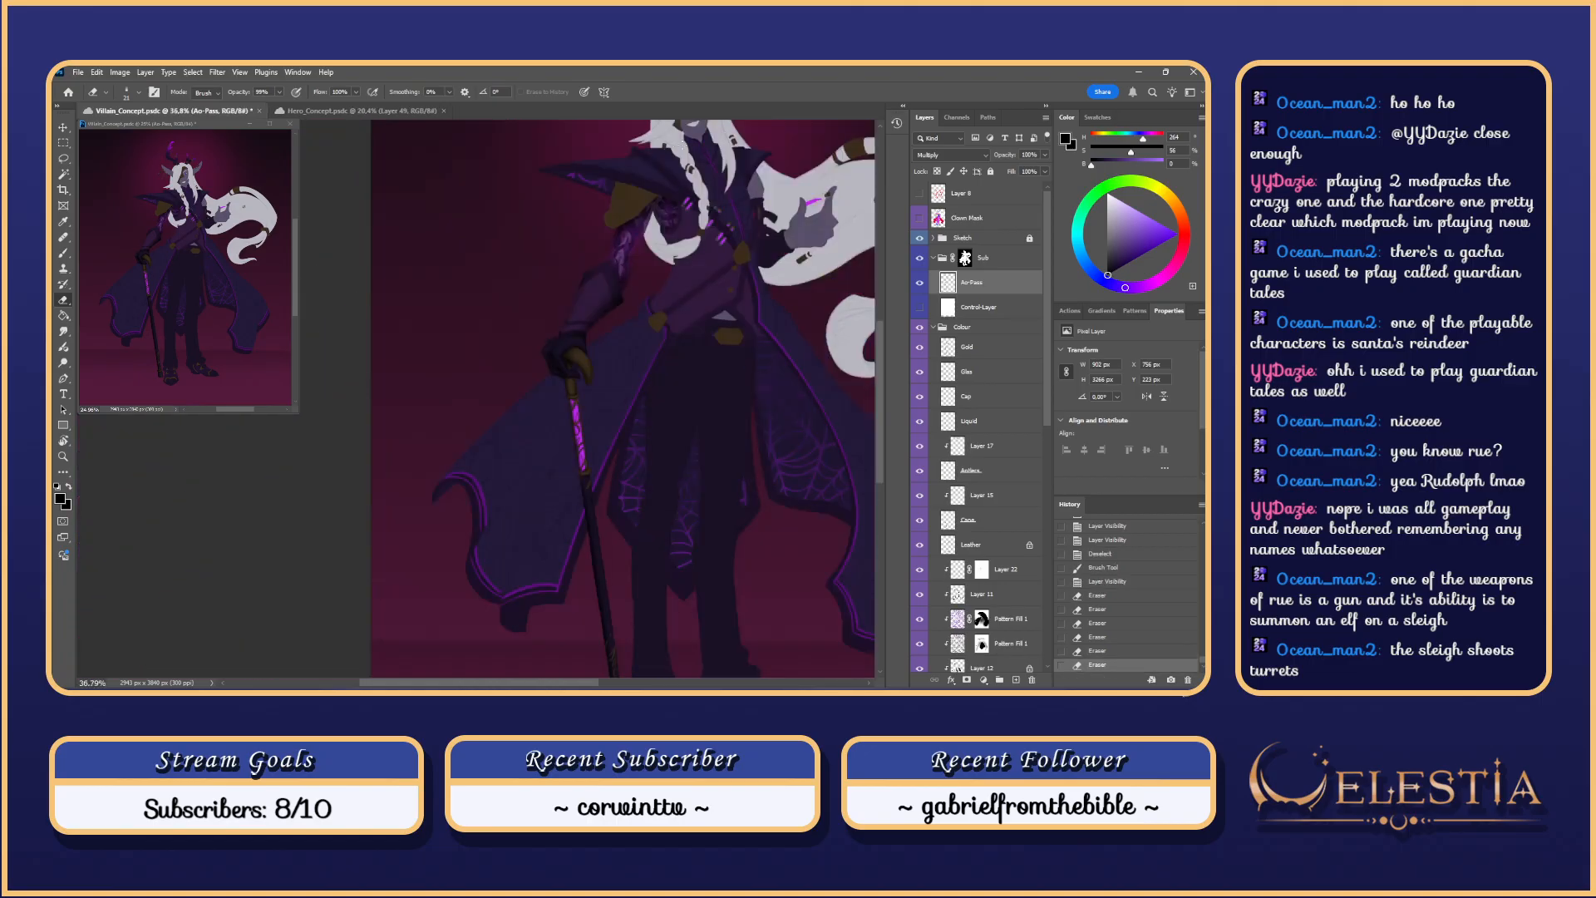
drag(691, 172, 711, 293)
scroll(697, 324, up, 4)
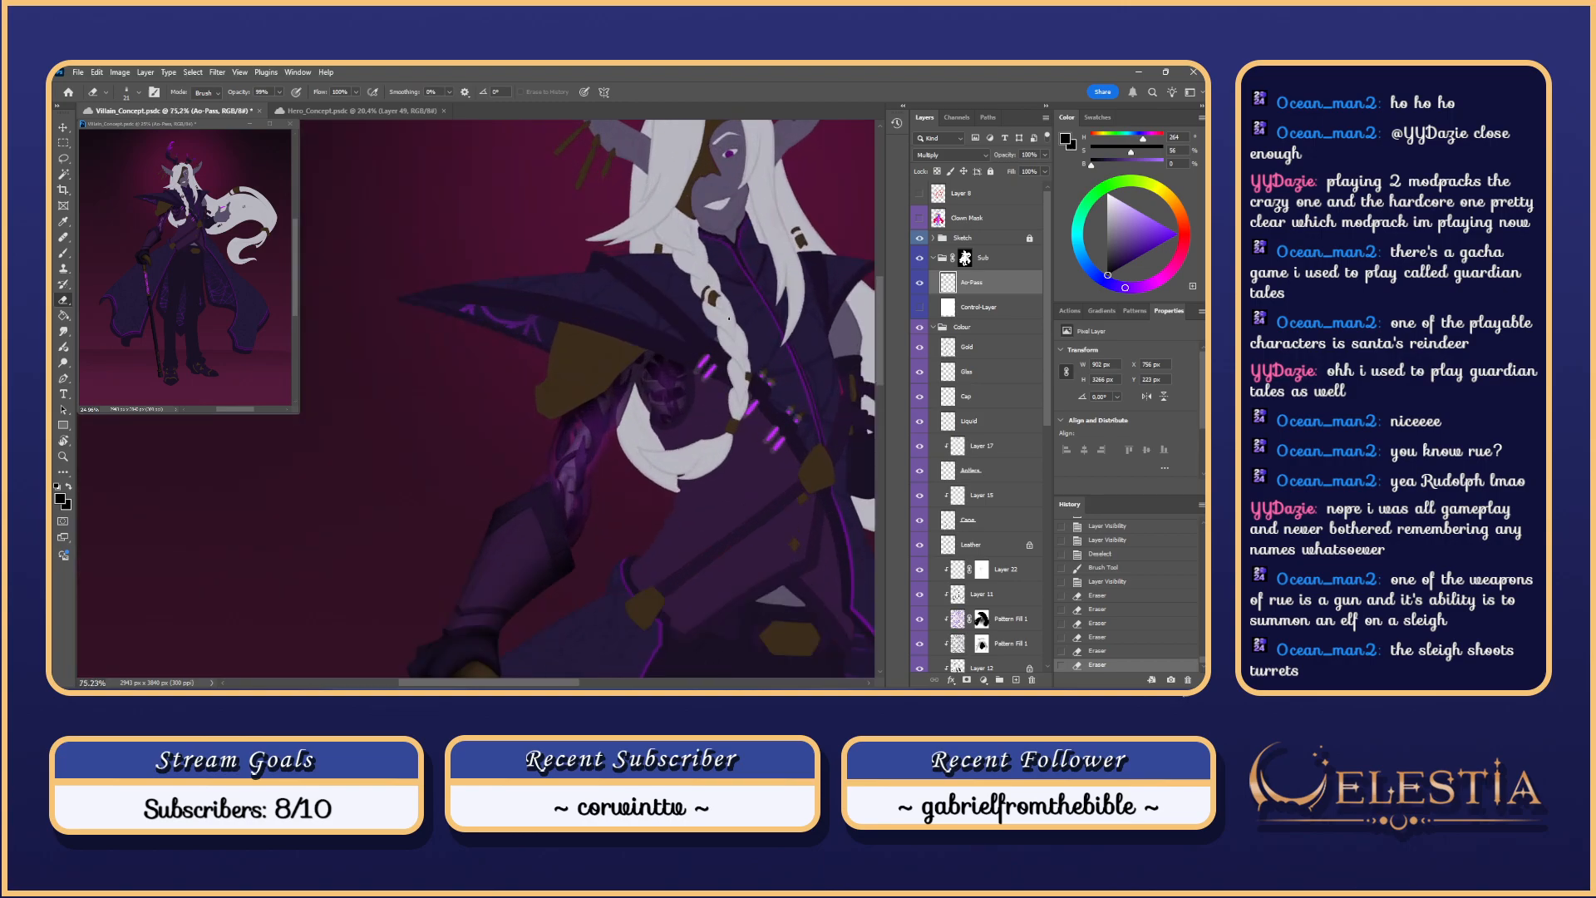
scroll(729, 319, down, 5)
scroll(707, 337, up, 8)
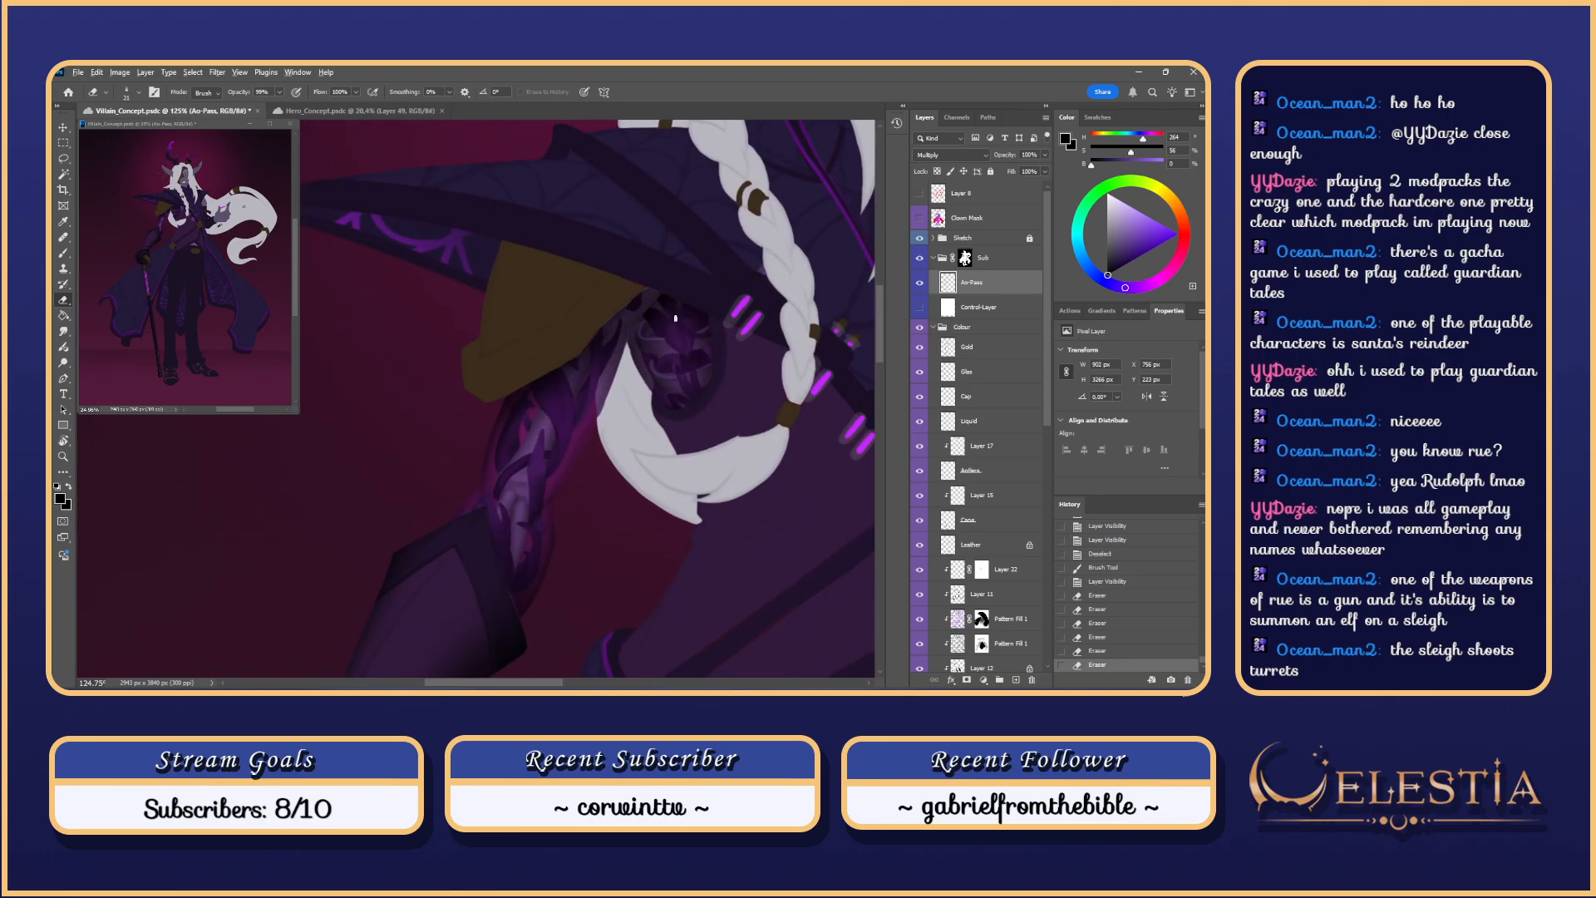
scroll(697, 422, down, 10)
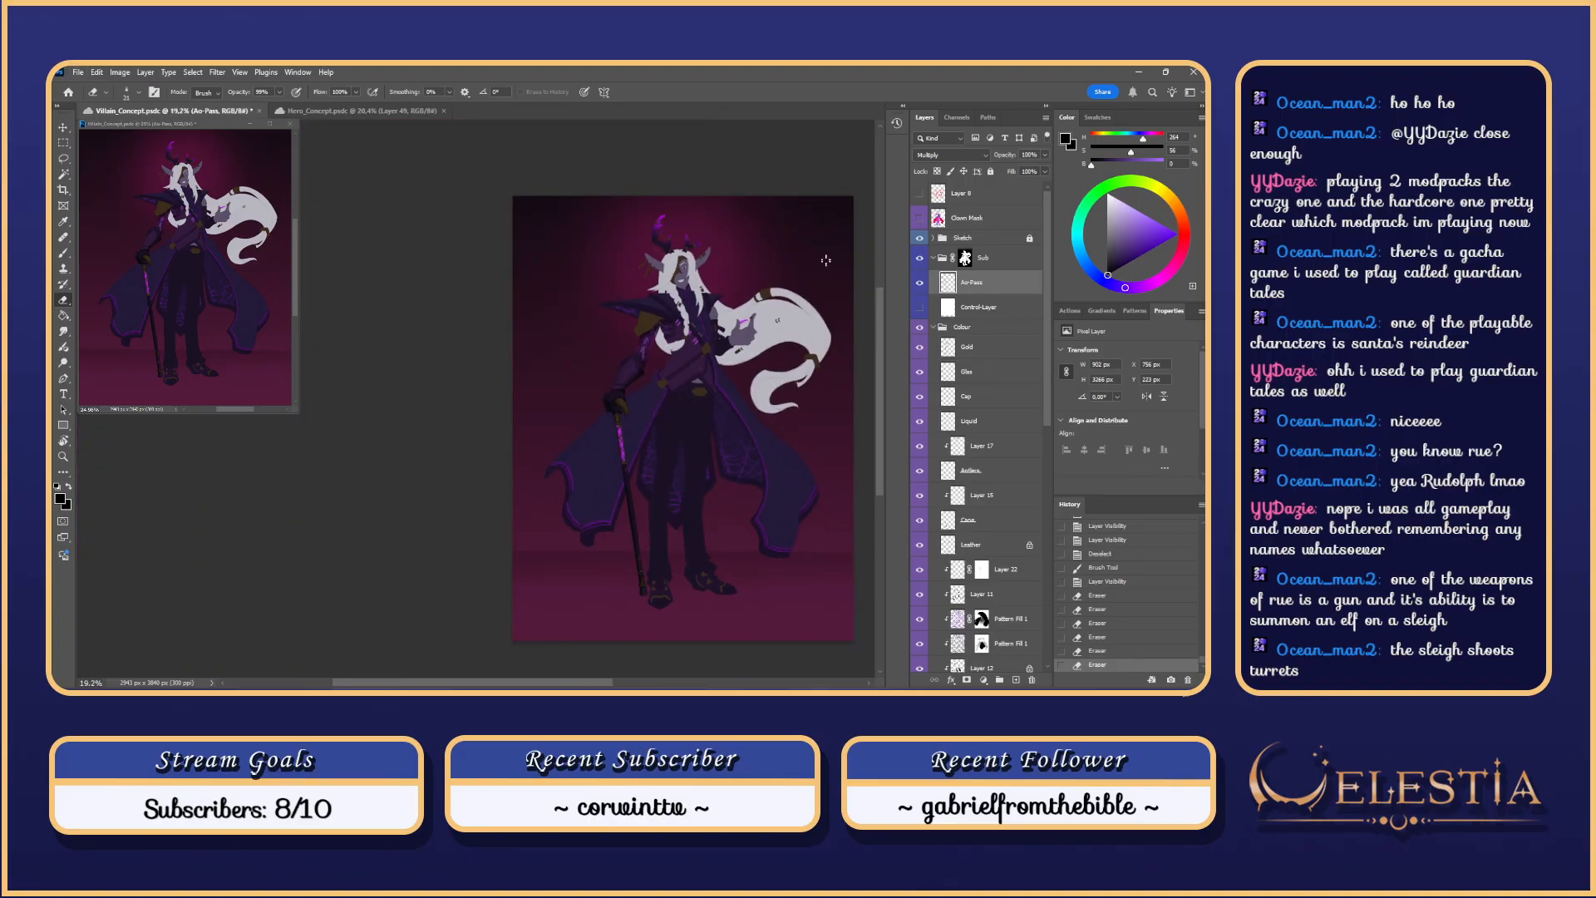
scroll(698, 275, up, 10)
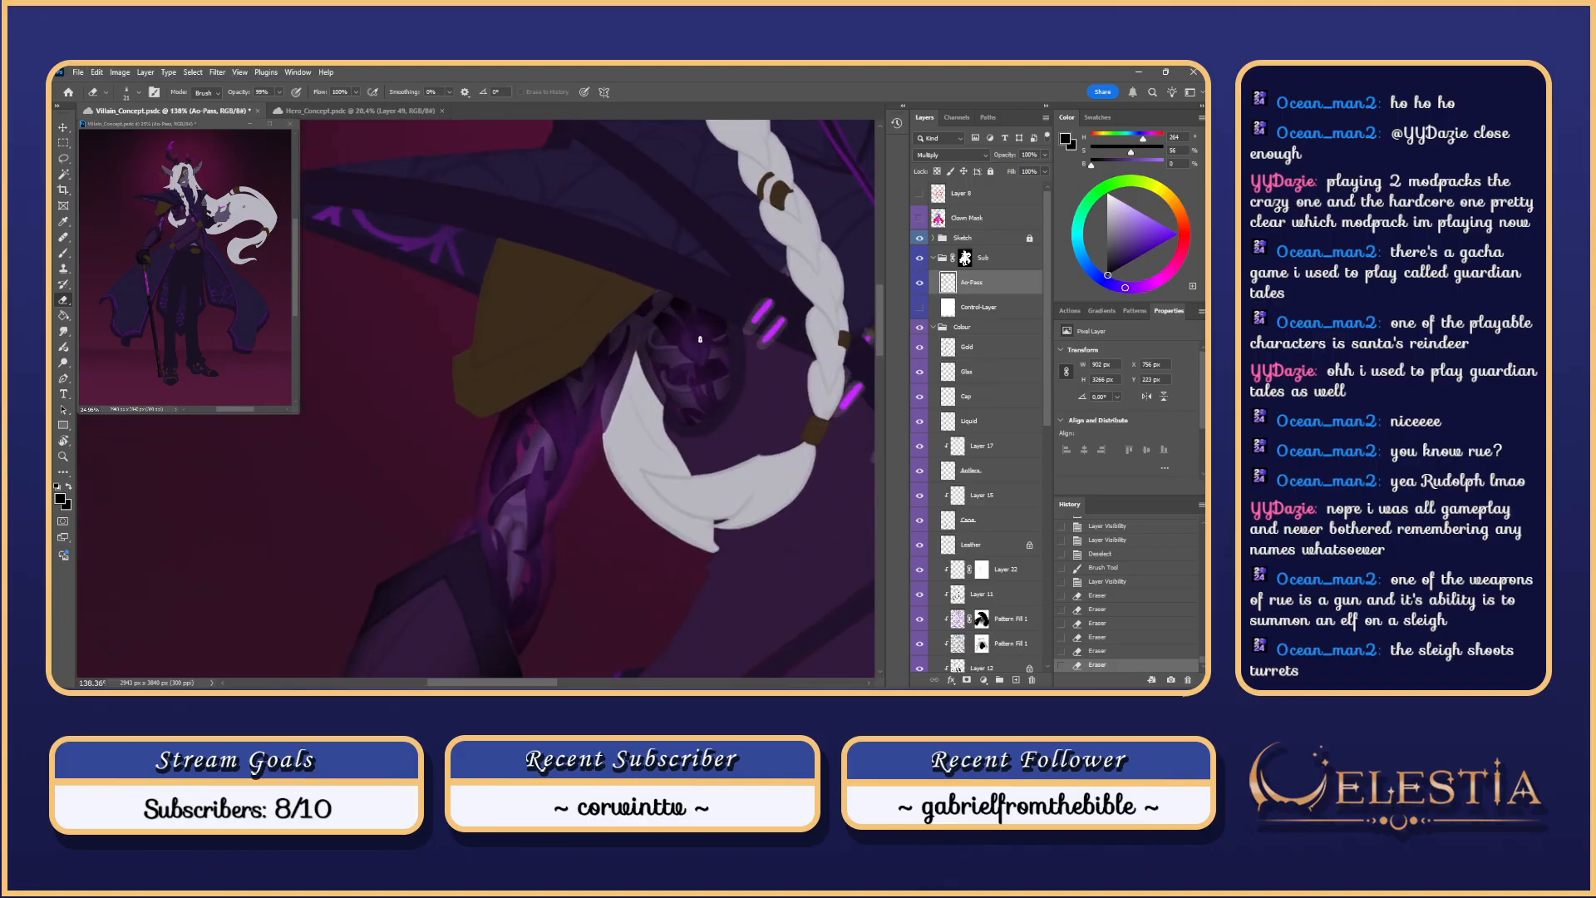
Step: Erase a patch near the shoulder joint and check coverage against the control layer
drag(684, 340, 708, 370)
key(ctrl+z)
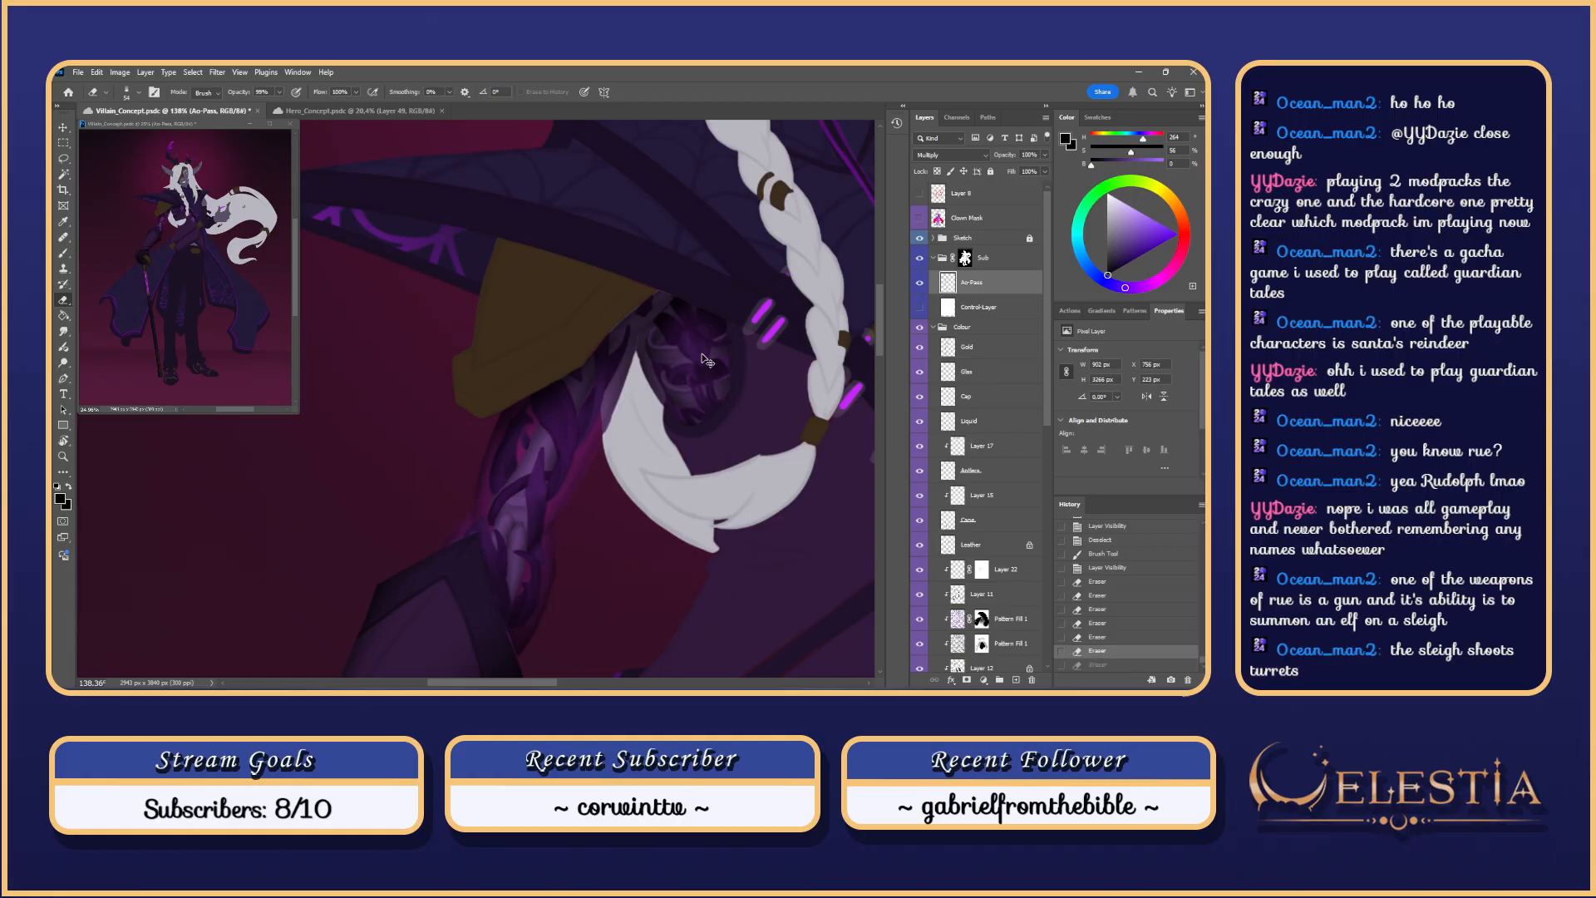
key(ctrl+shift+z)
key(ctrl+z)
key(ctrl+shift+z)
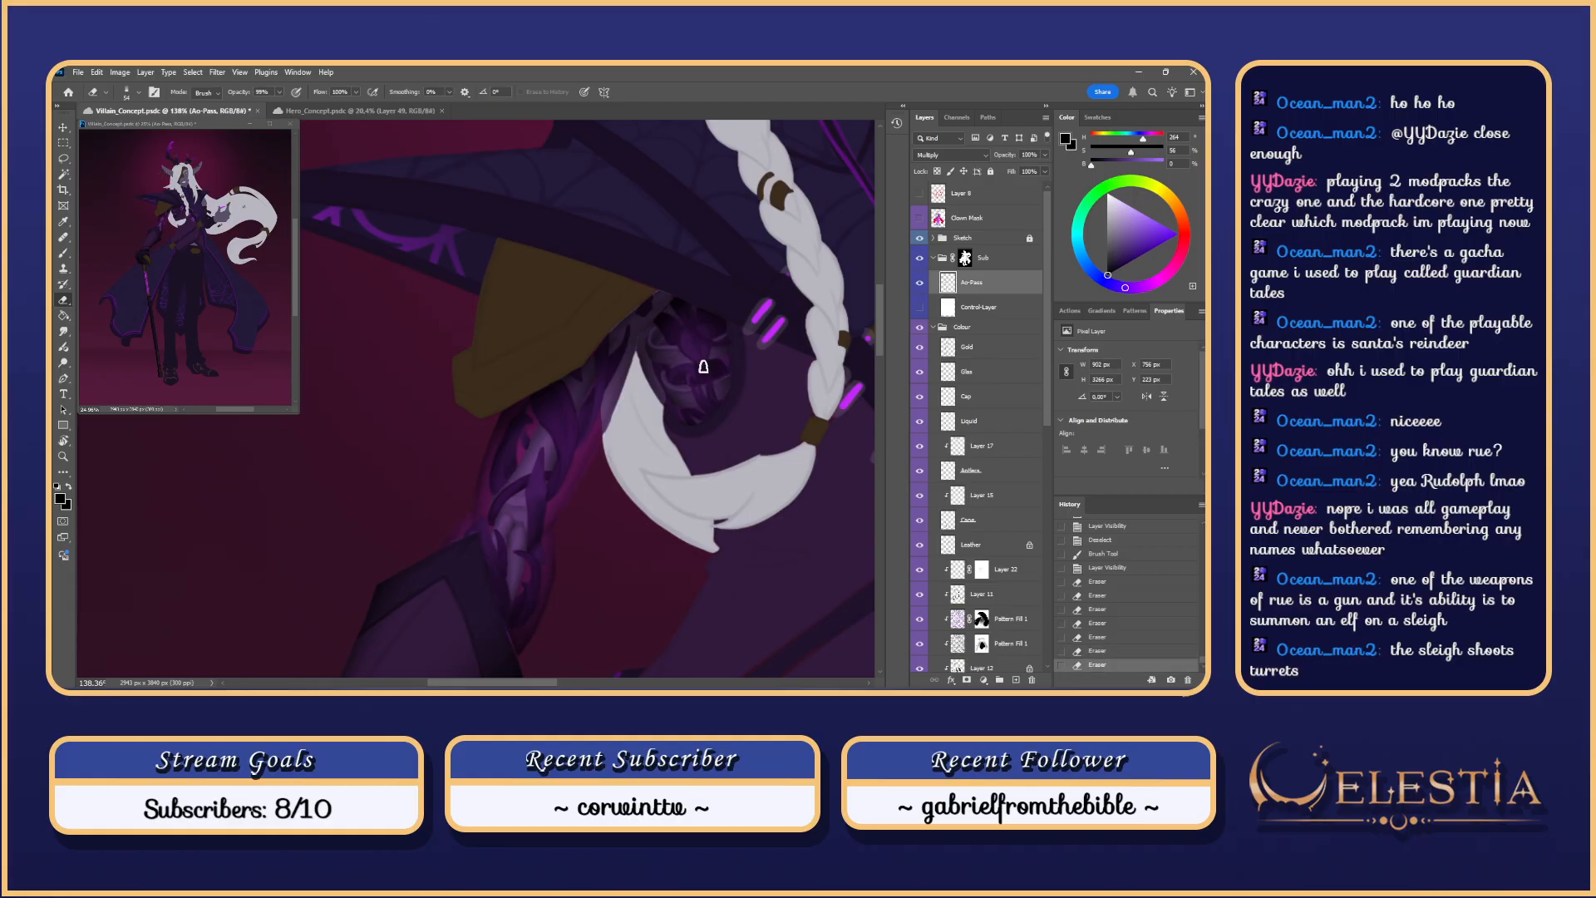
scroll(697, 290, down, 8)
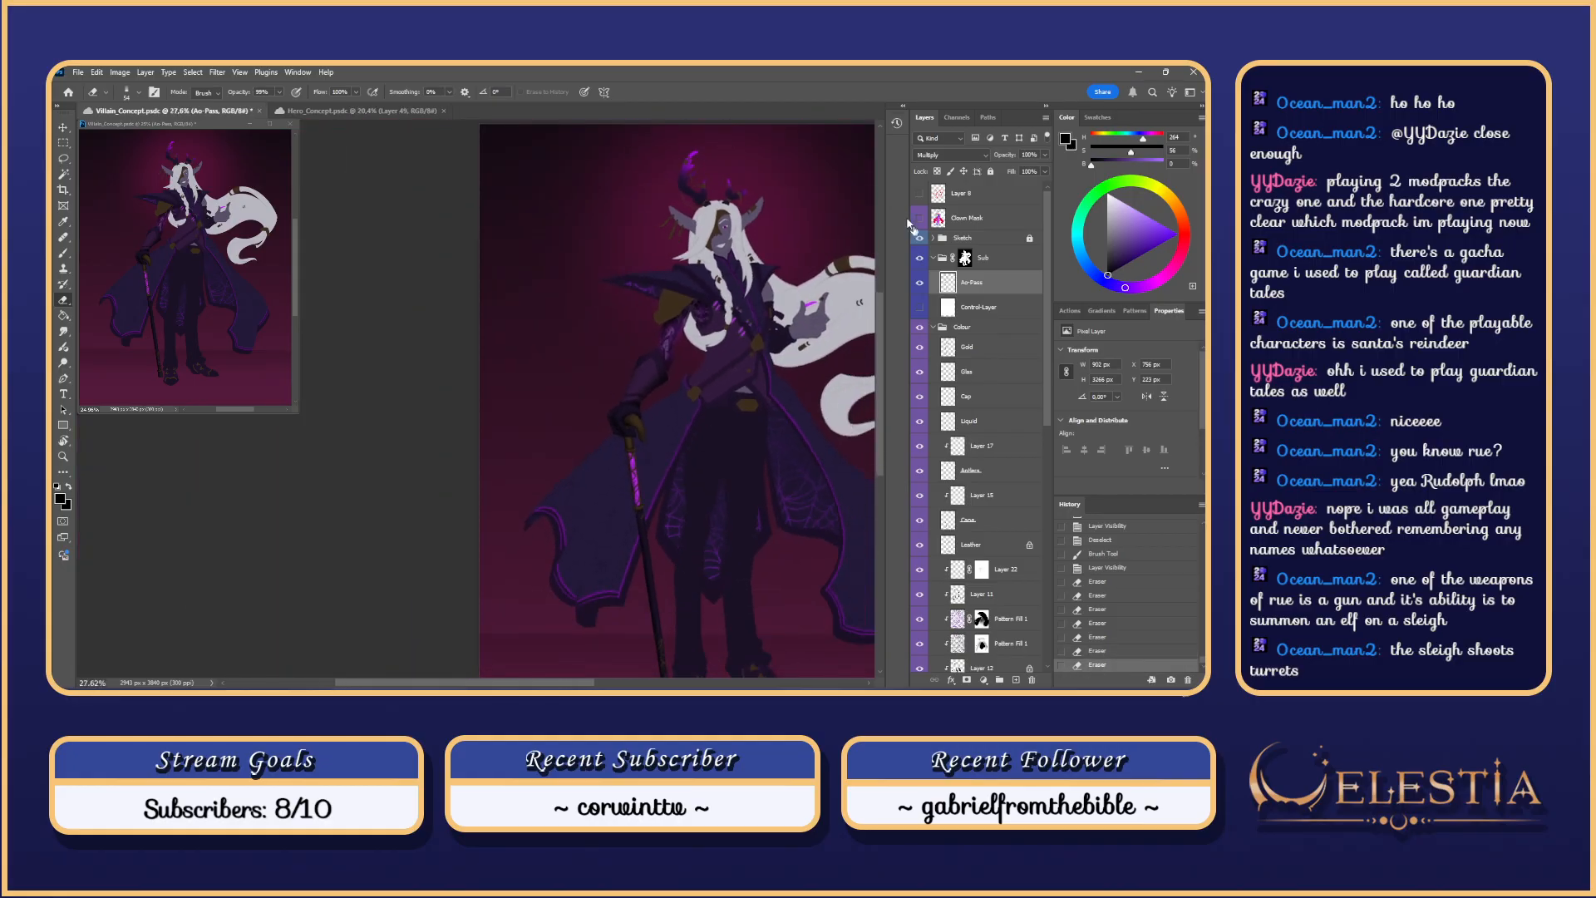
click(920, 309)
click(920, 309)
Step: Try one more eraser stroke on the shoulder joint, then undo it
scroll(697, 316, up, 8)
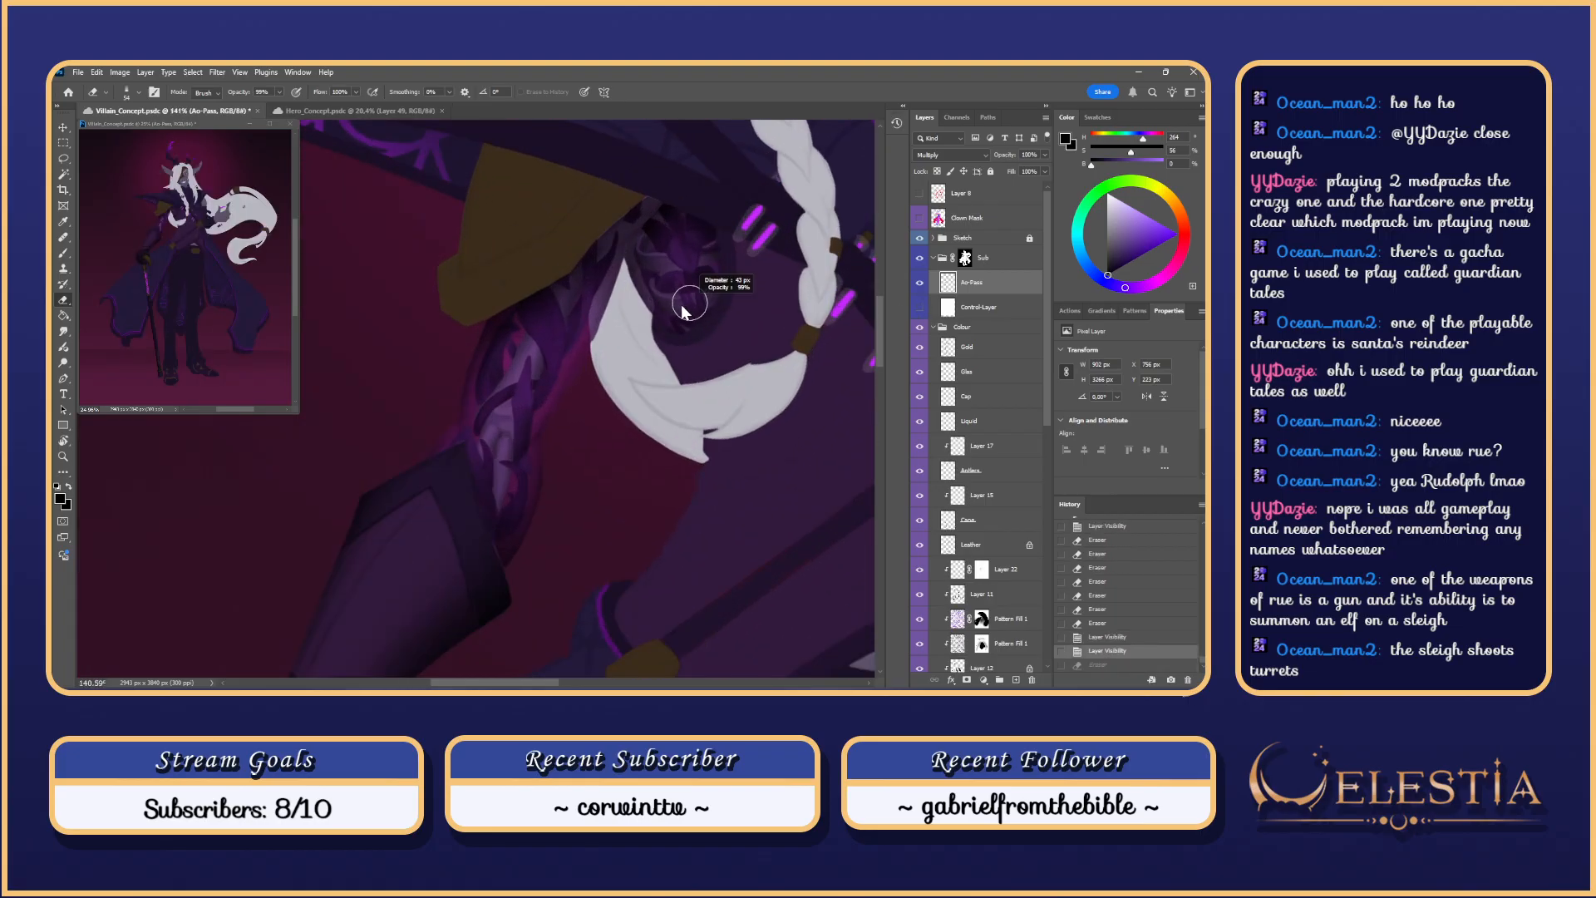
scroll(675, 310, up, 2)
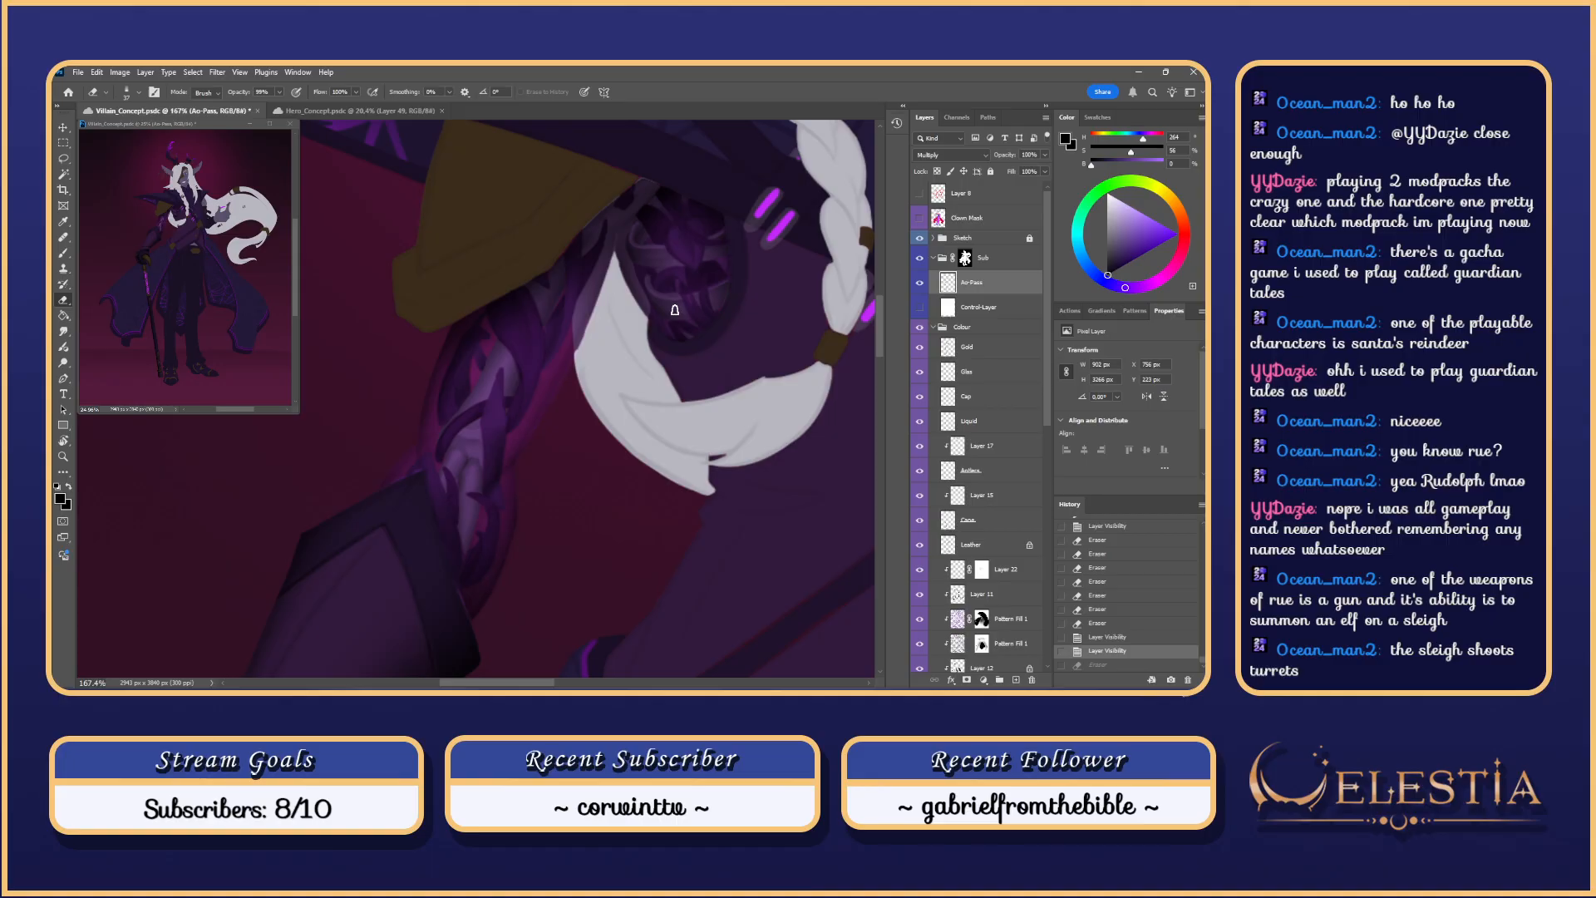
scroll(675, 310, up, 1)
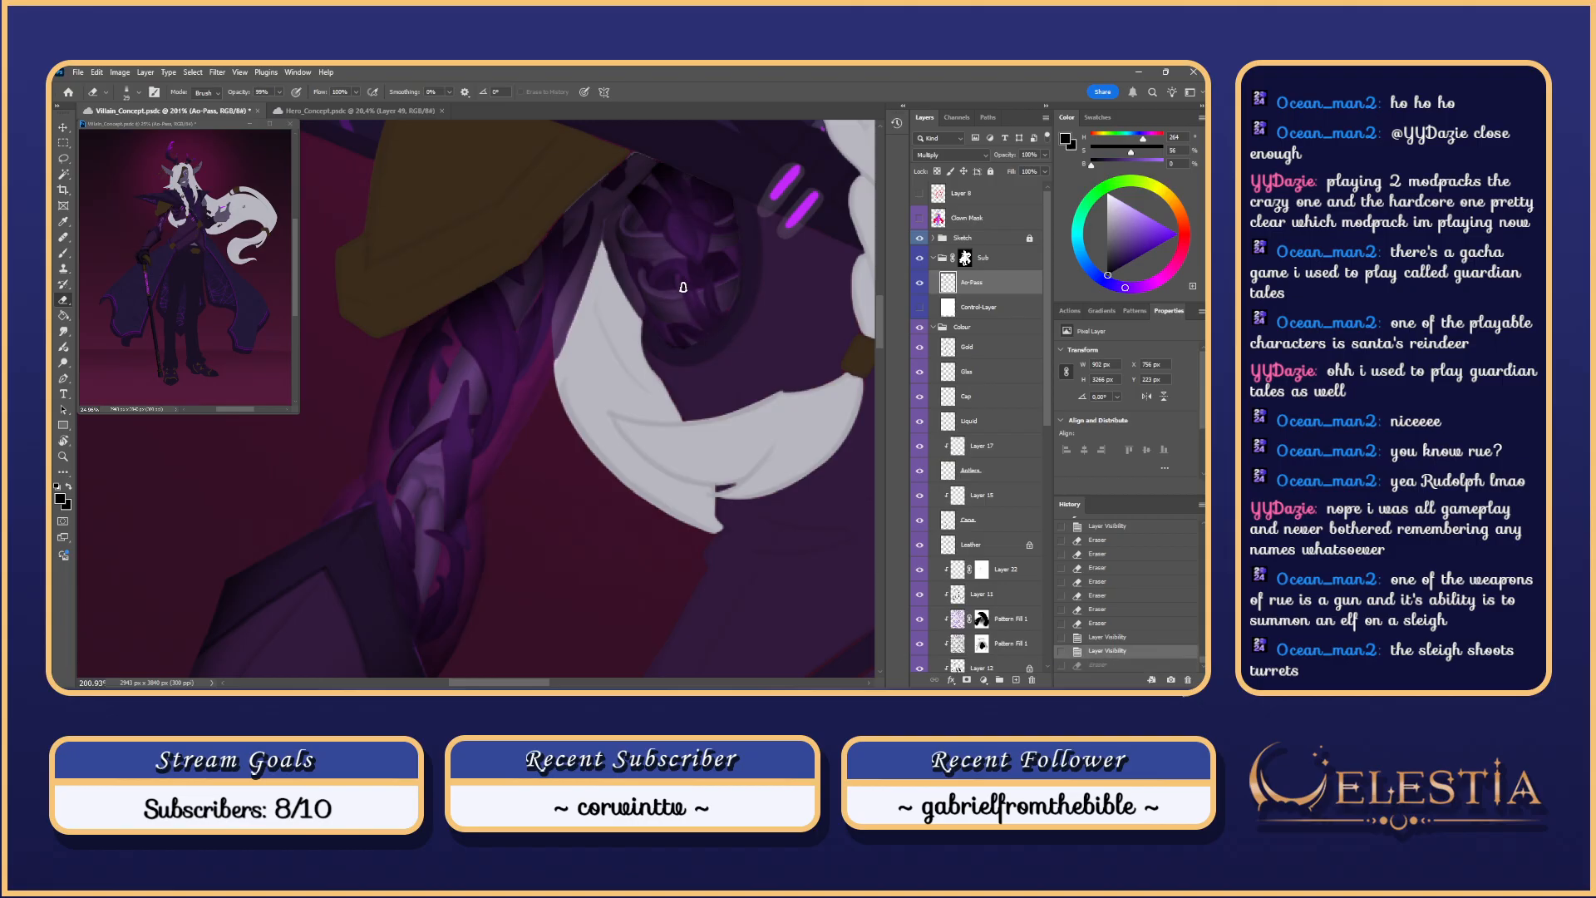
drag(710, 328, 728, 317)
key(ctrl+z)
key(ctrl+z)
key(ctrl+z)
scroll(706, 317, down, 5)
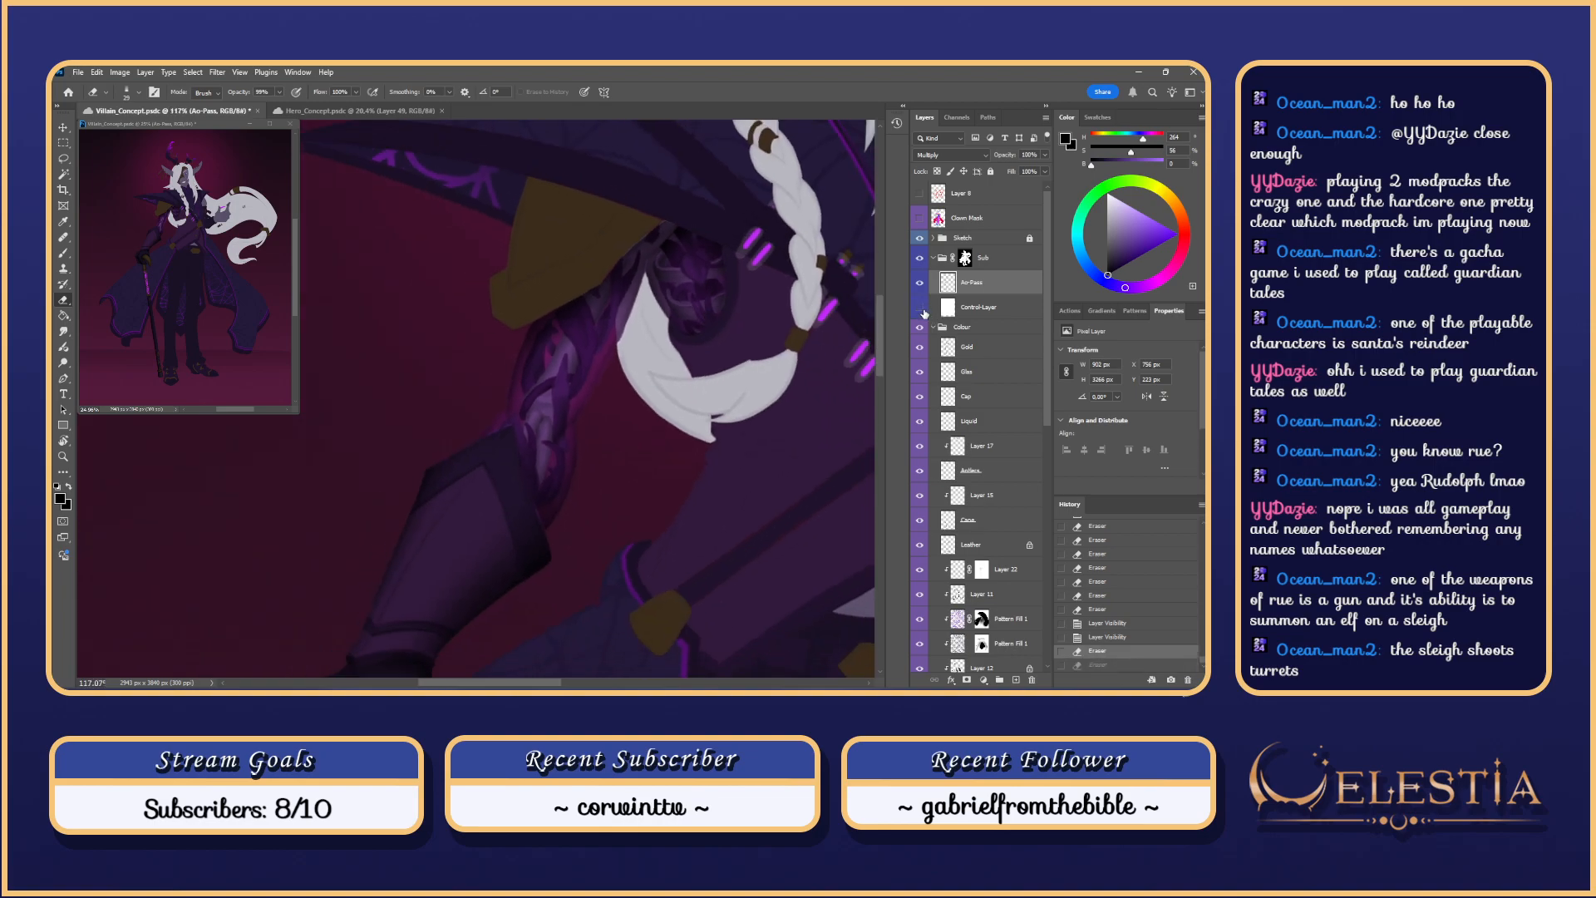
Step: Flip the white control layer on and off to compare, ending with the colours visible
click(920, 308)
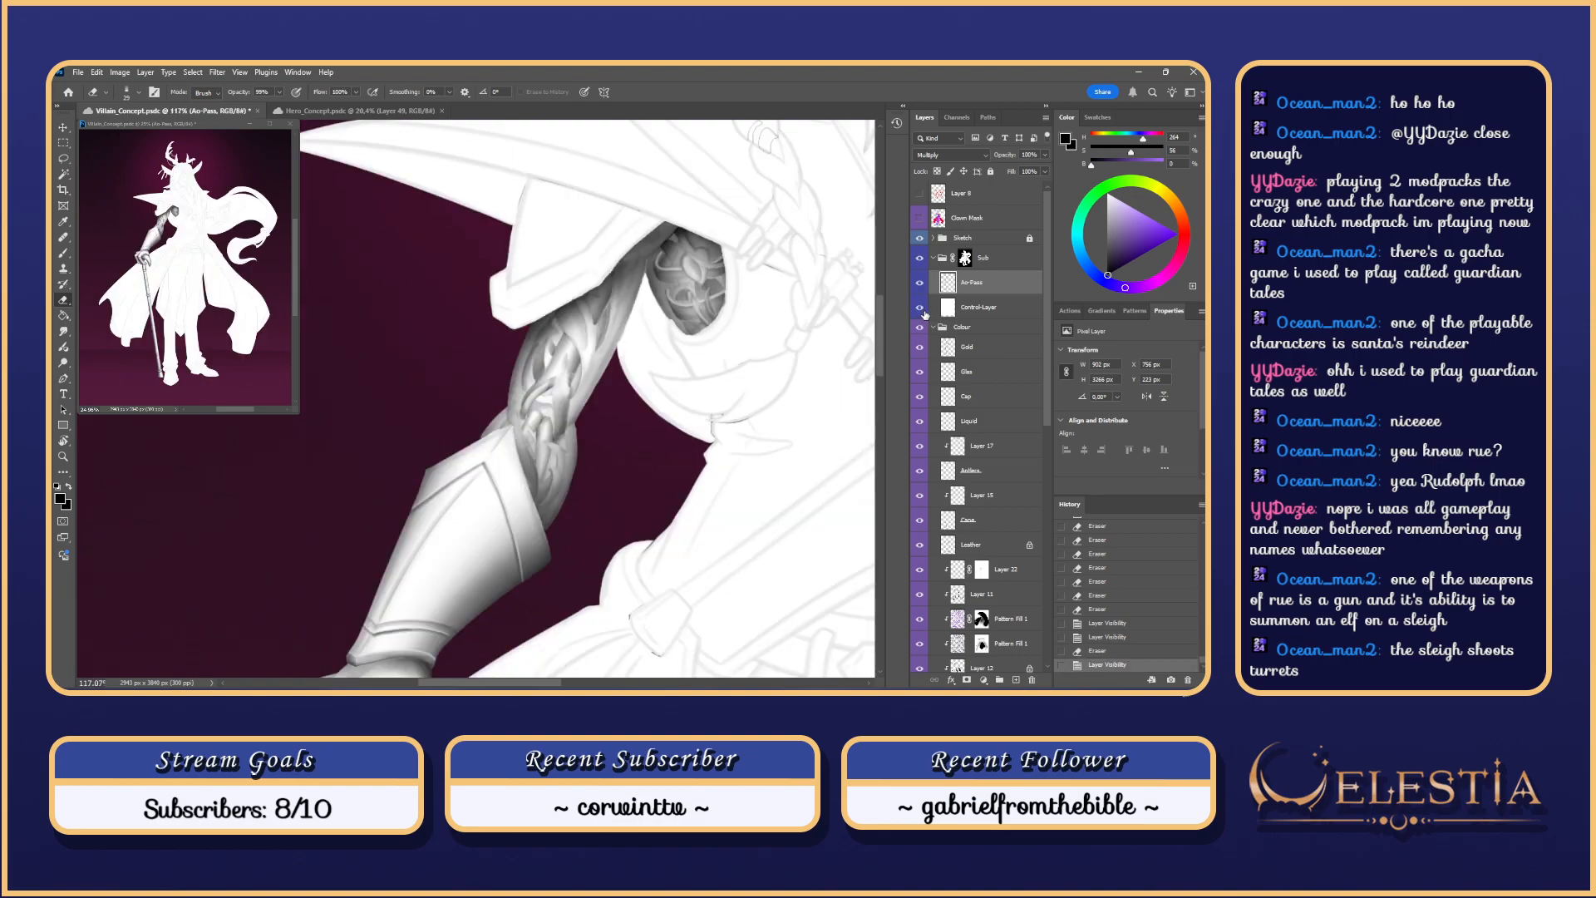
click(924, 312)
click(924, 312)
scroll(748, 264, down, 10)
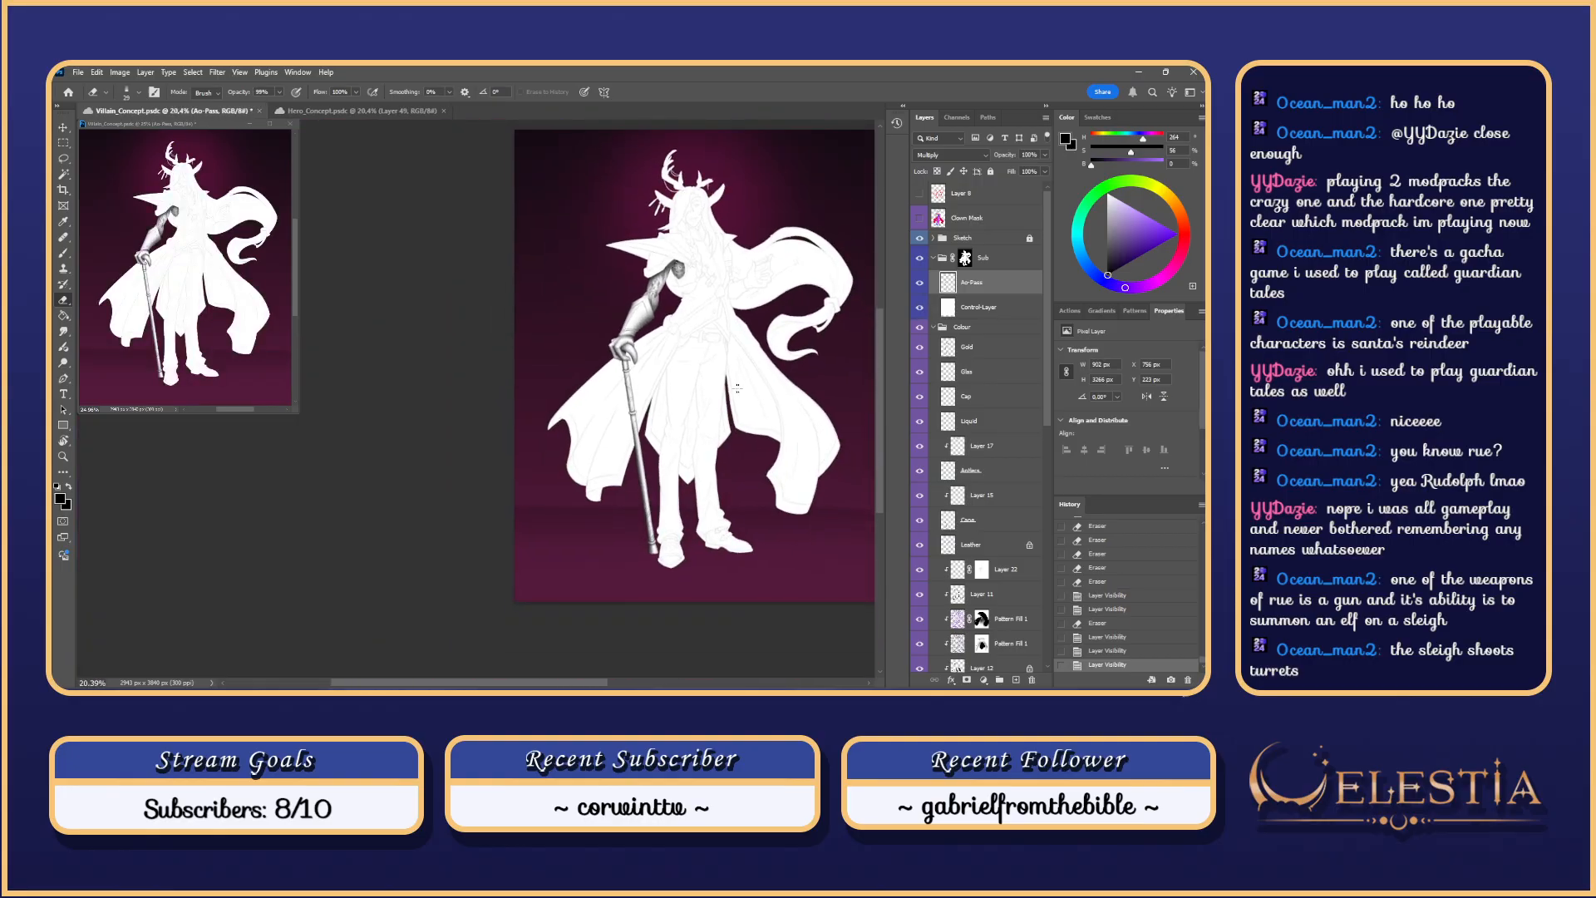
drag(750, 438, 736, 446)
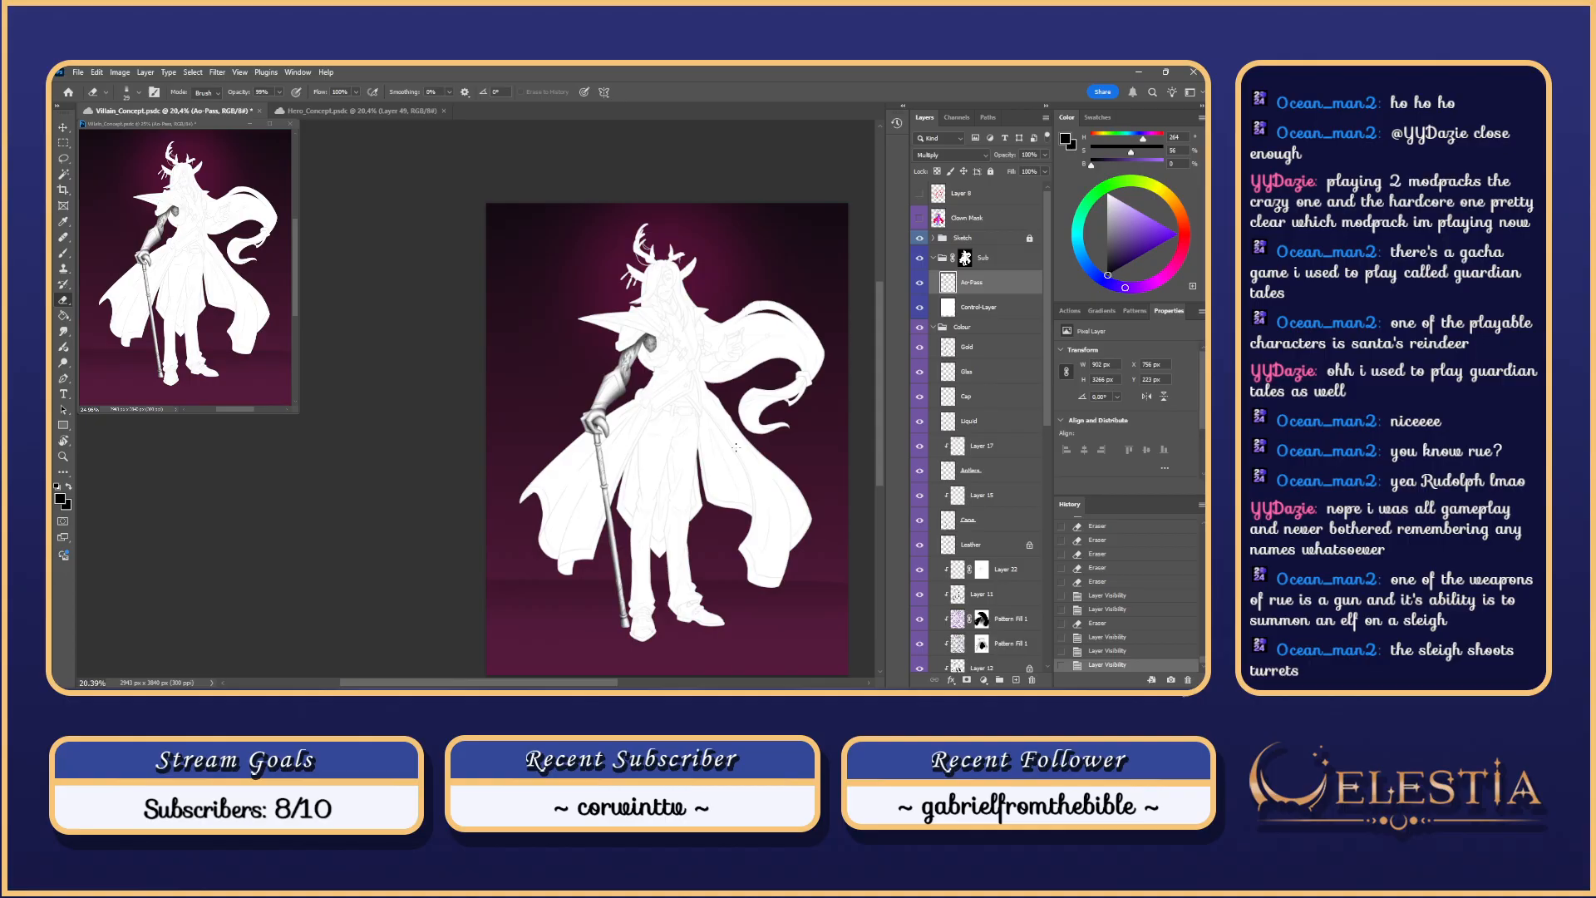
click(923, 308)
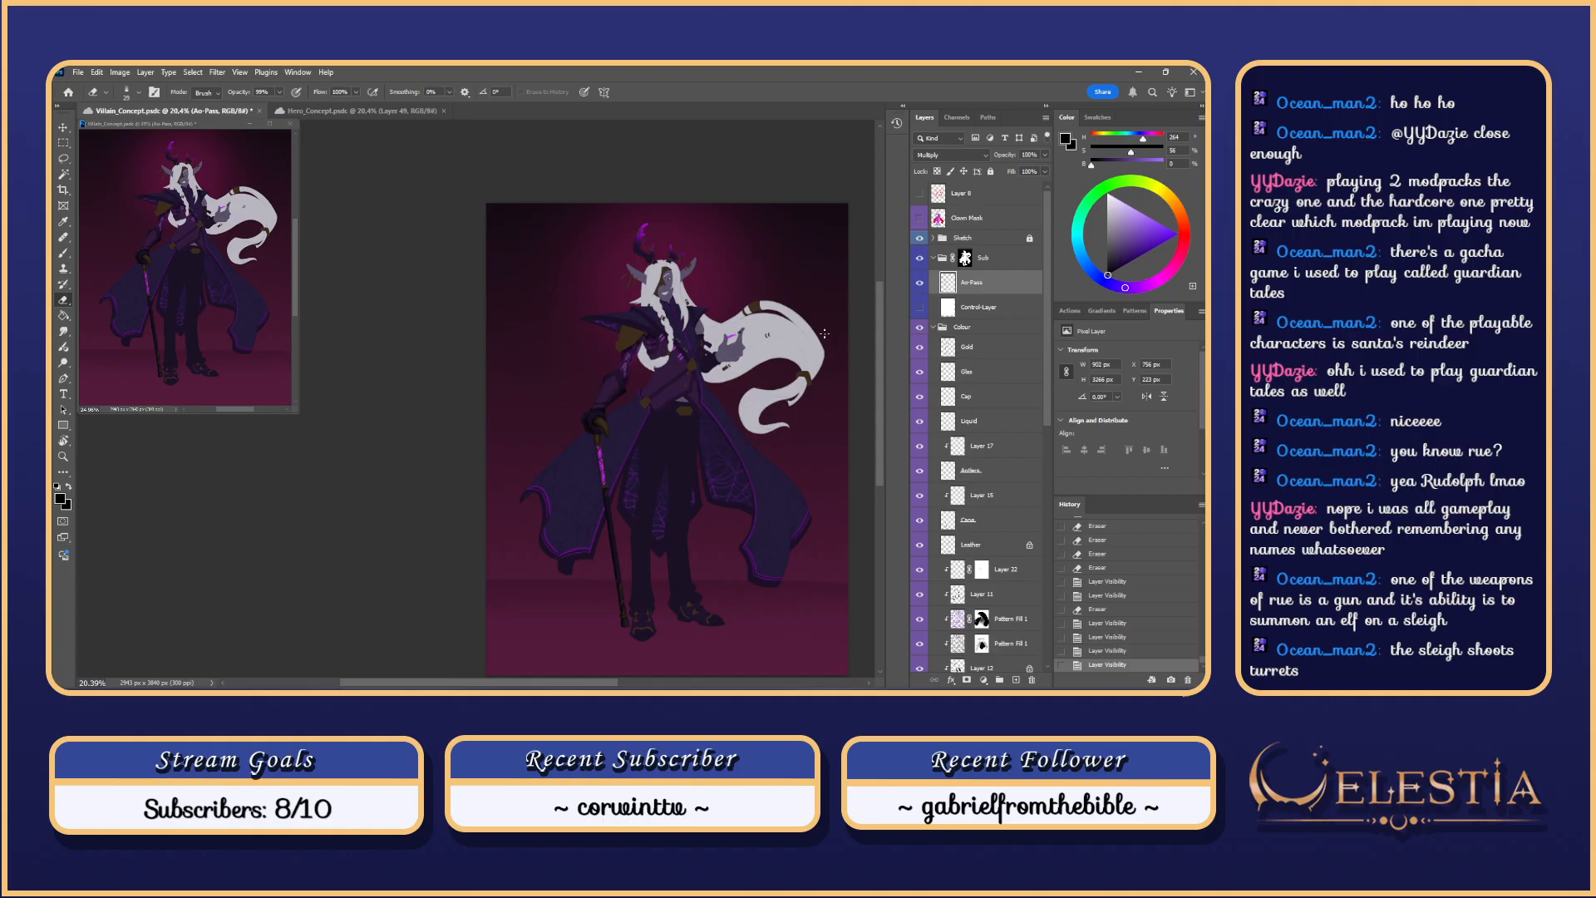
Step: Reframe the figure in view and turn the white control layer back on
scroll(687, 421, up, 5)
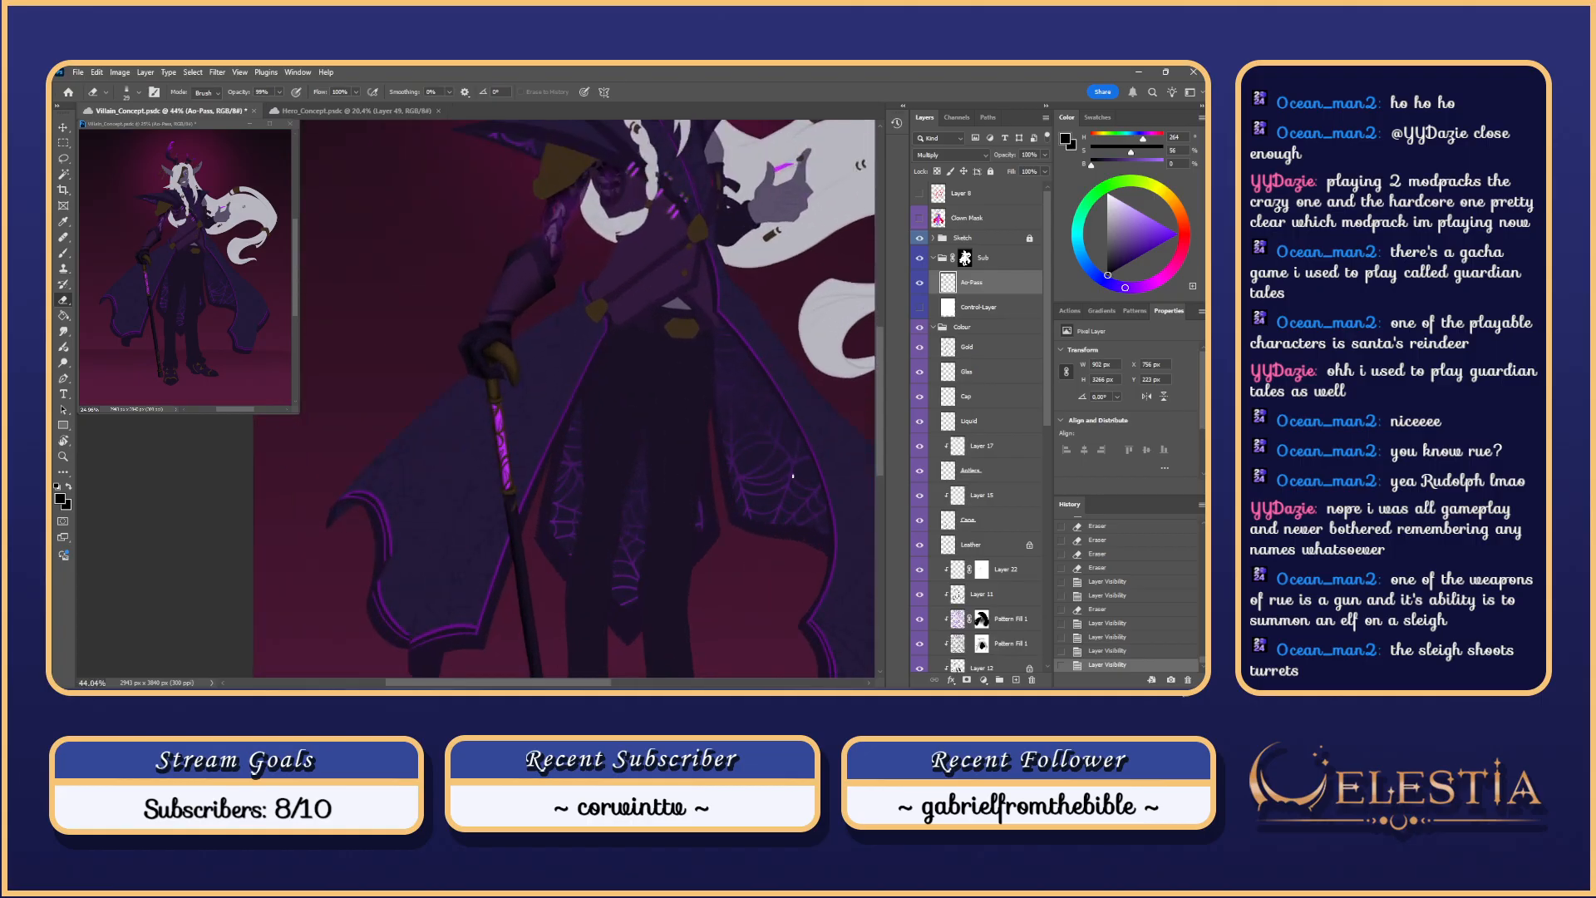
scroll(793, 485, down, 3)
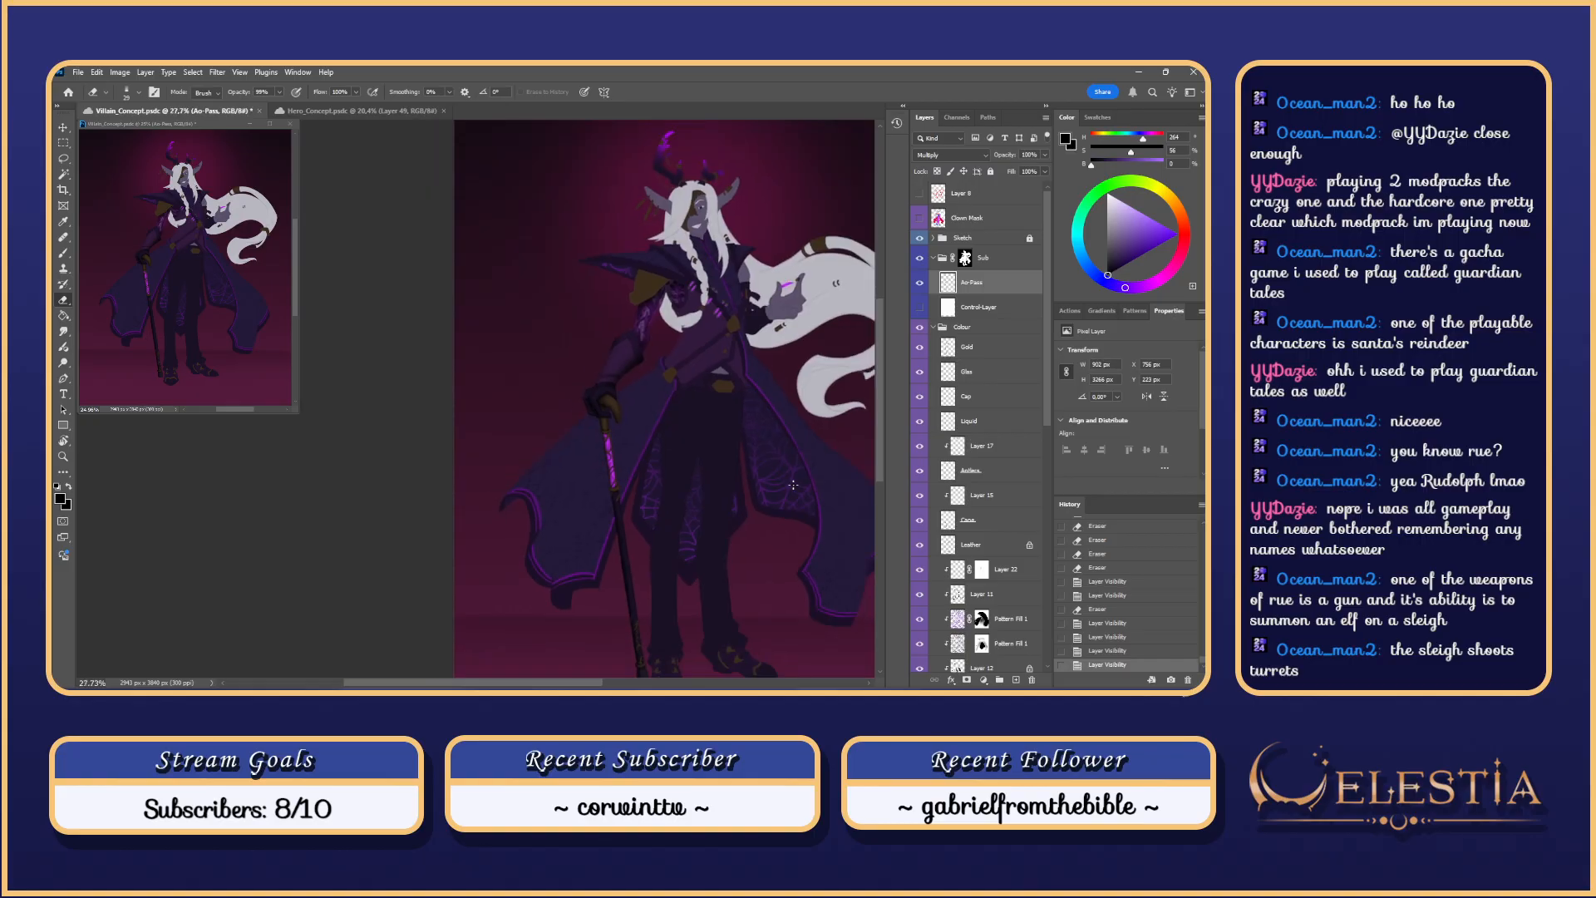
scroll(793, 485, down, 1)
drag(826, 621, 763, 551)
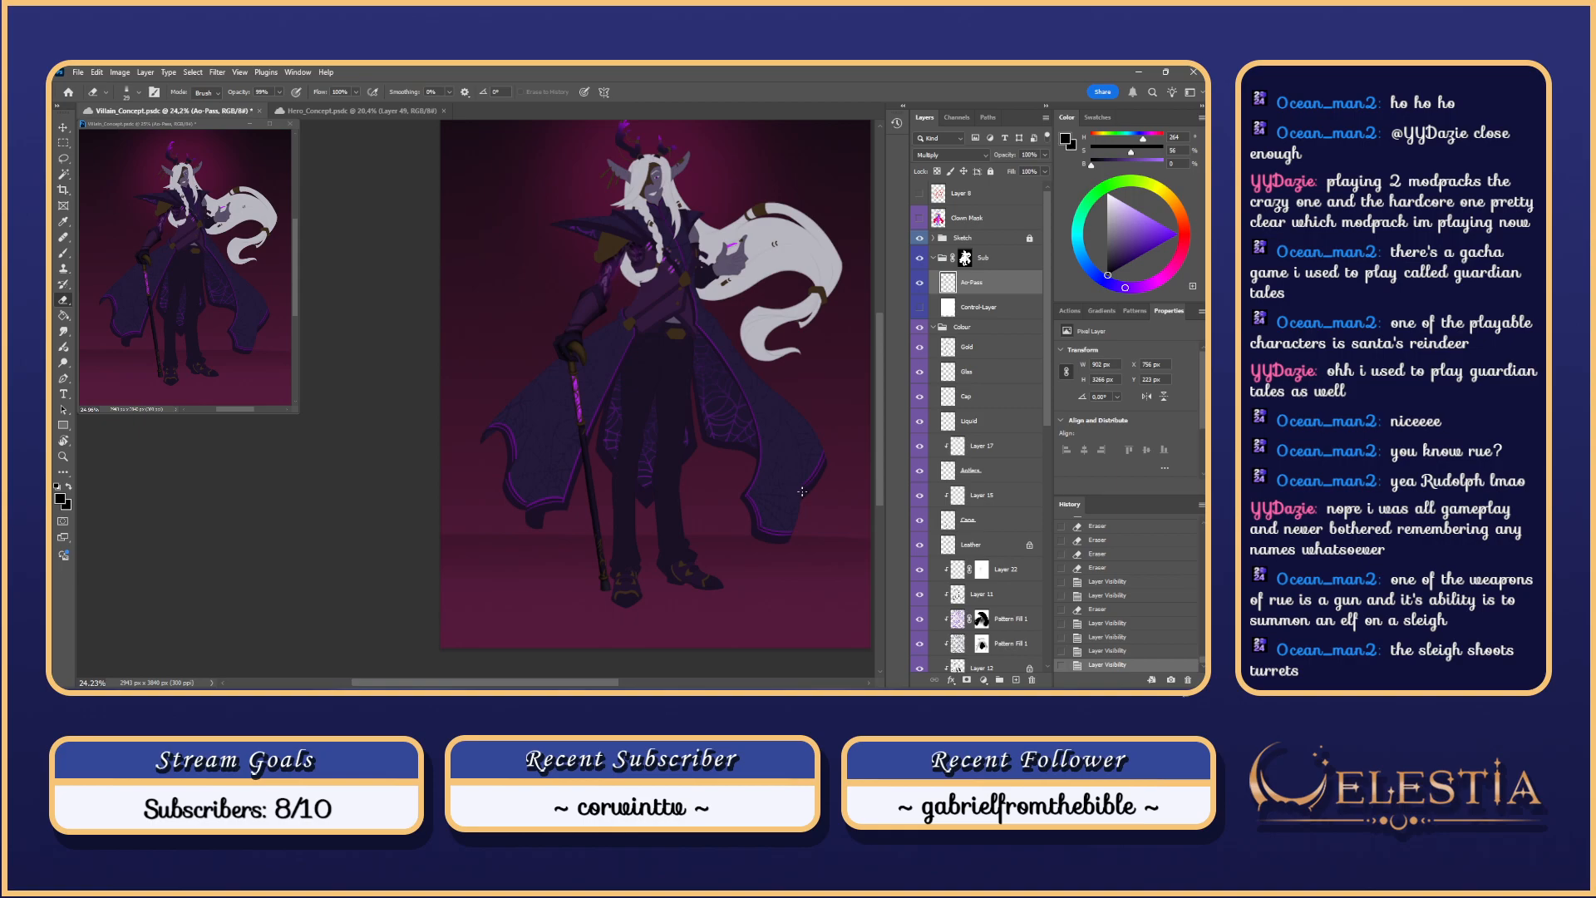
drag(805, 408, 795, 444)
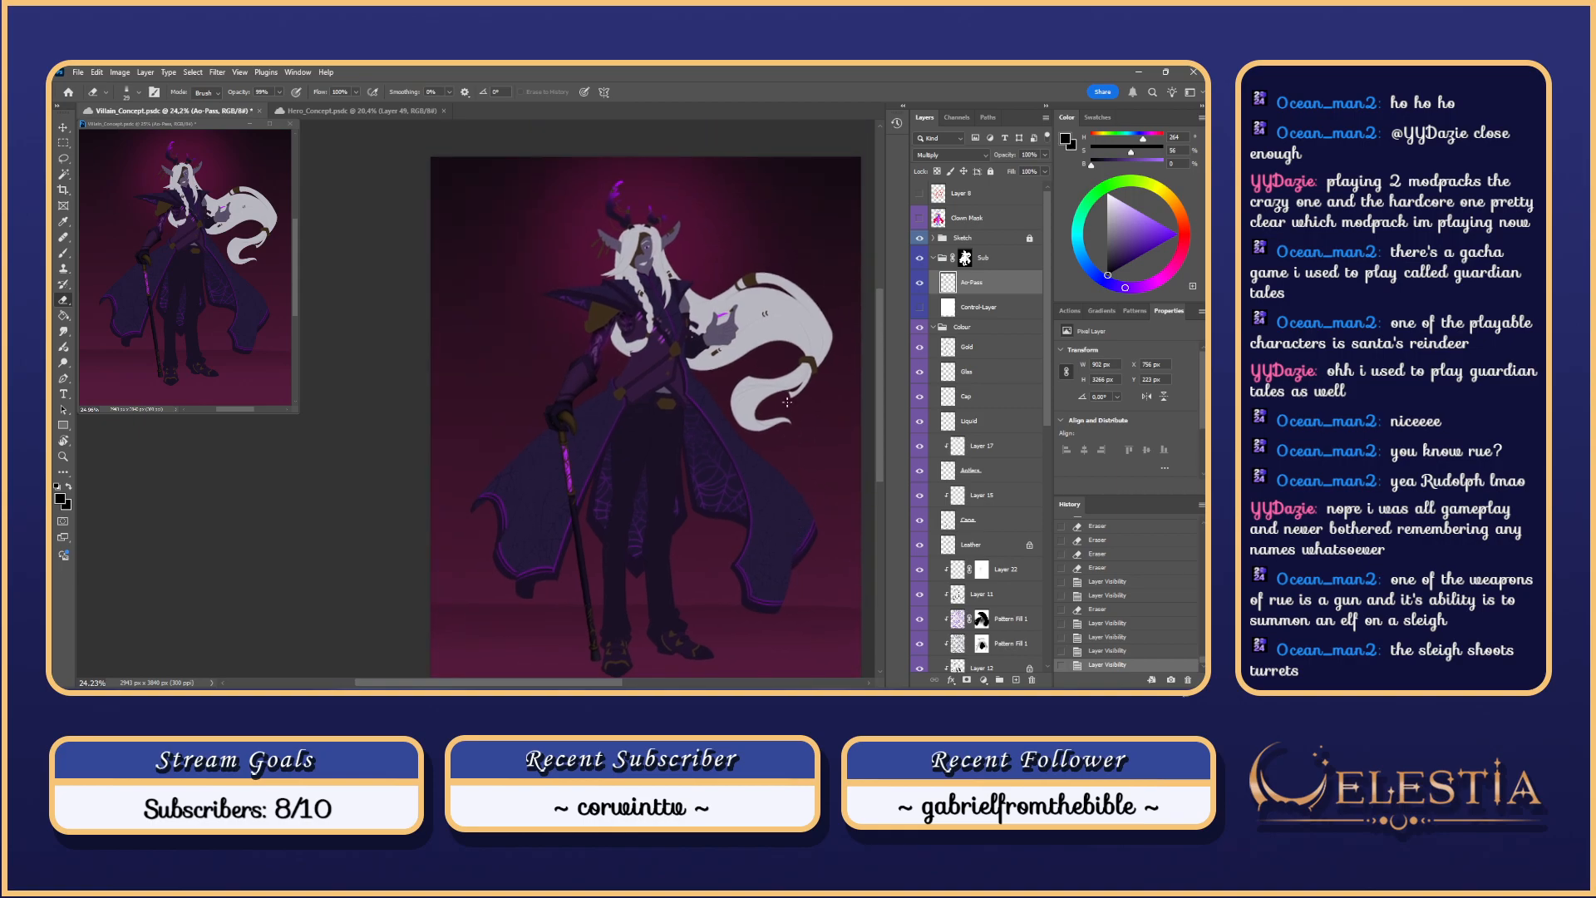
scroll(787, 402, up, 3)
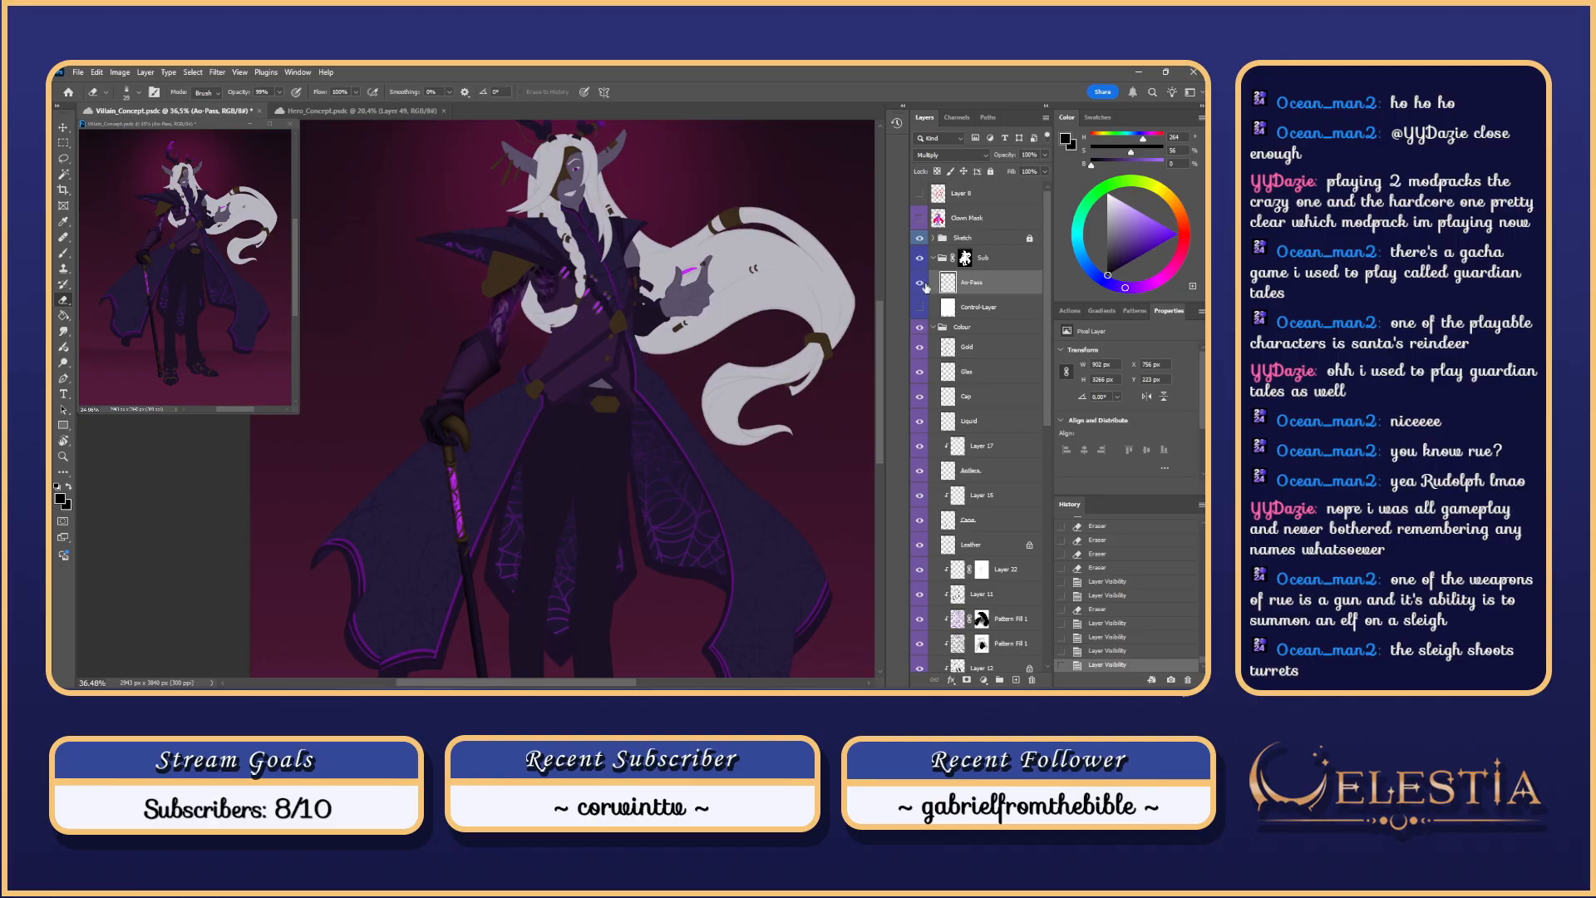
click(919, 307)
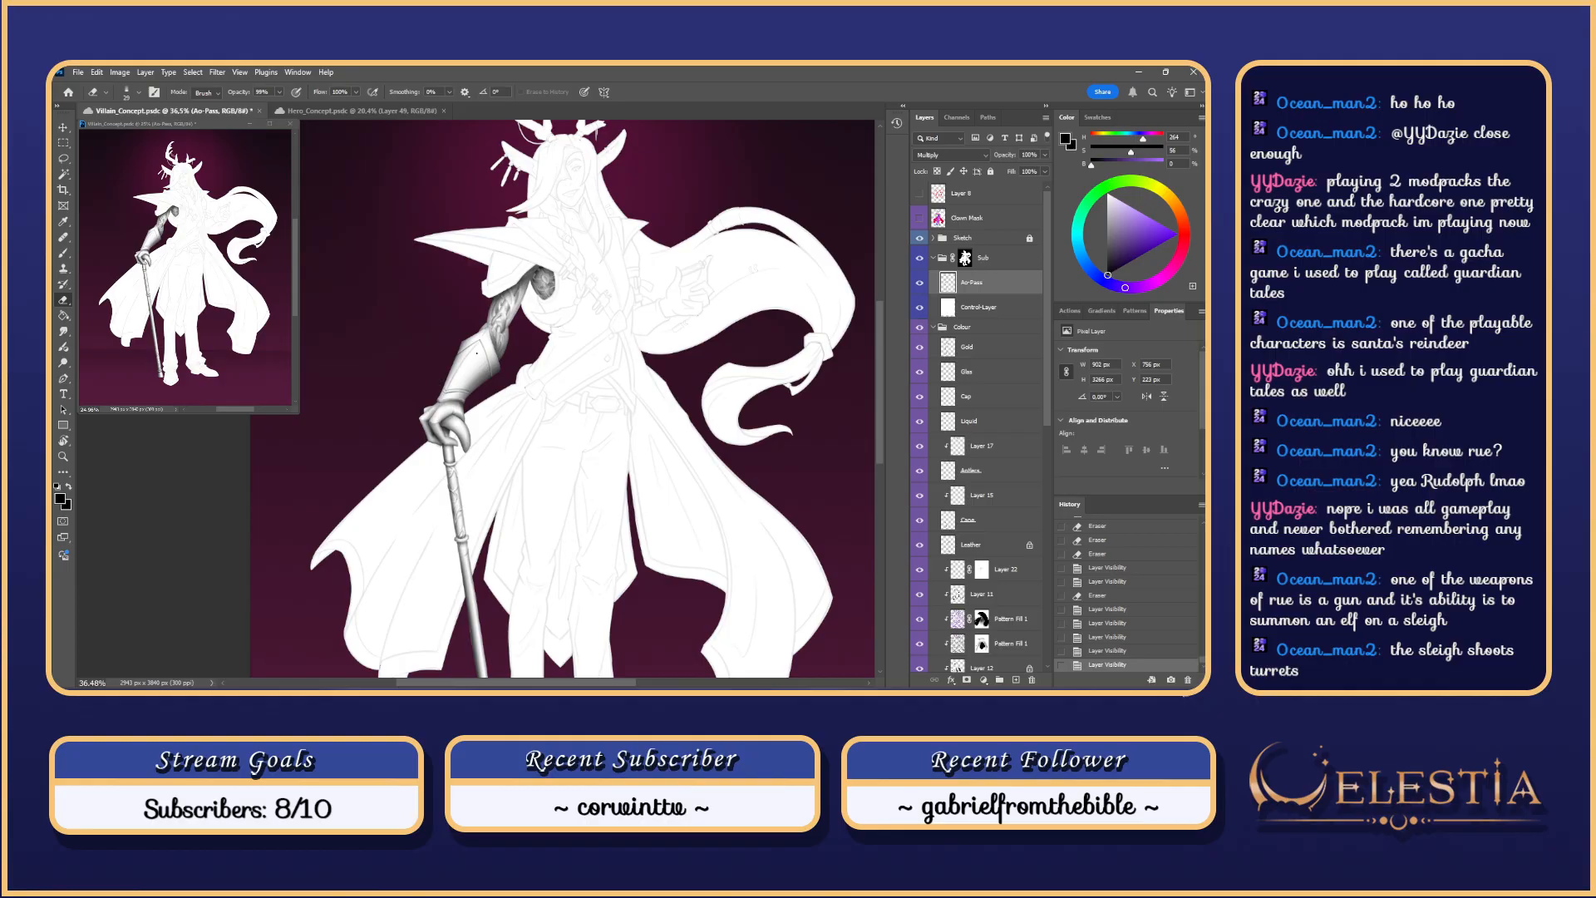
Step: Try a shading stroke along the bracer edge with a different brush, then undo it
key(b)
scroll(502, 356, up, 2)
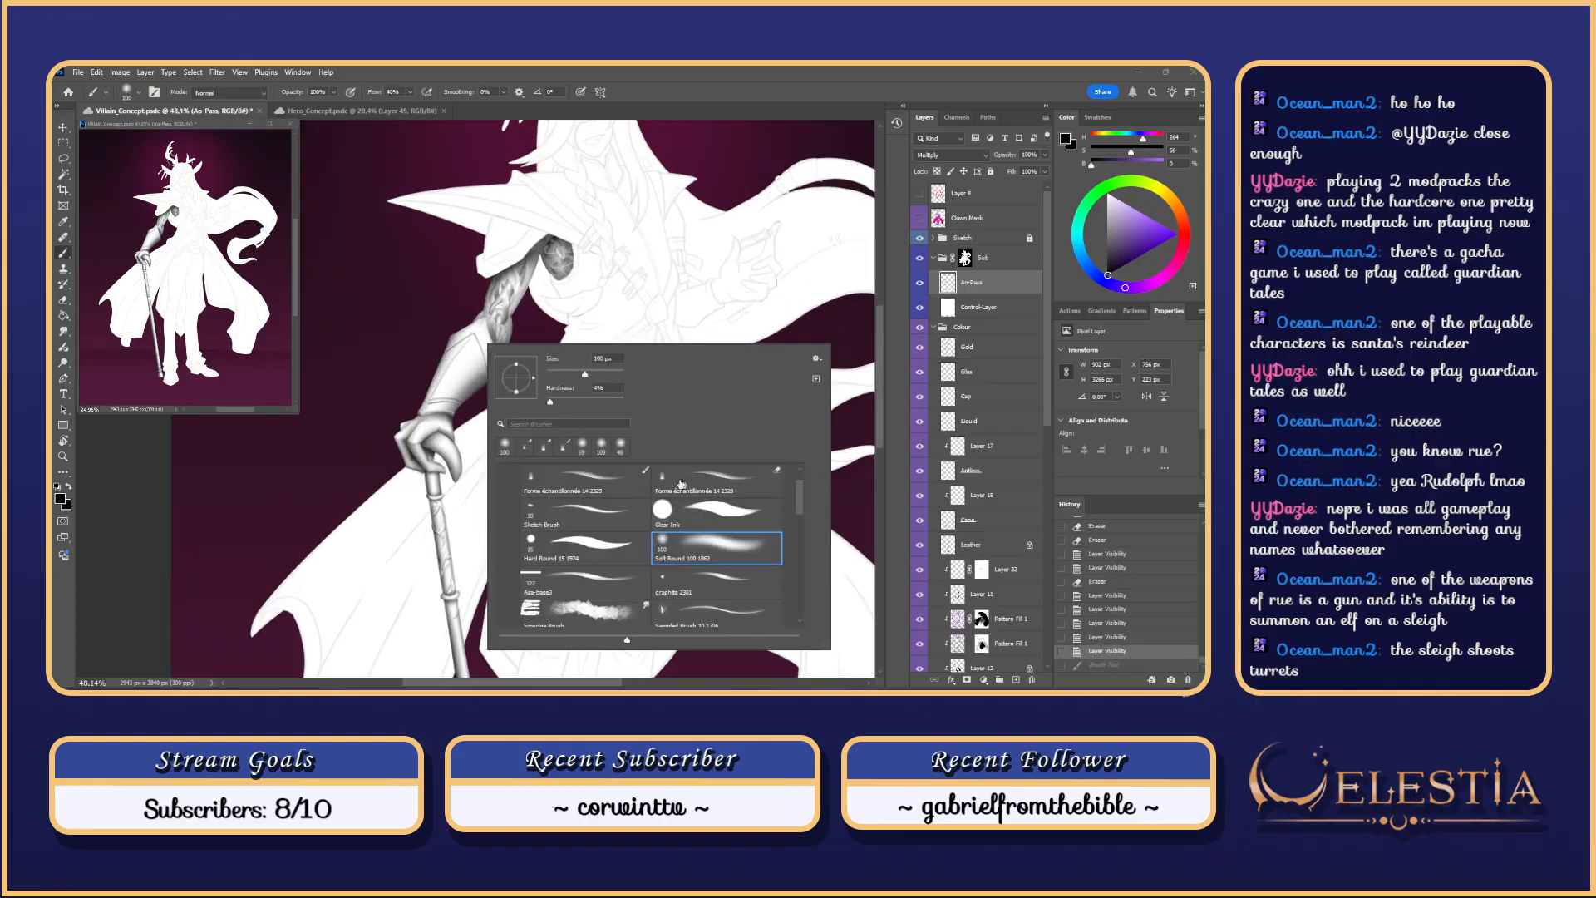
double_click(681, 484)
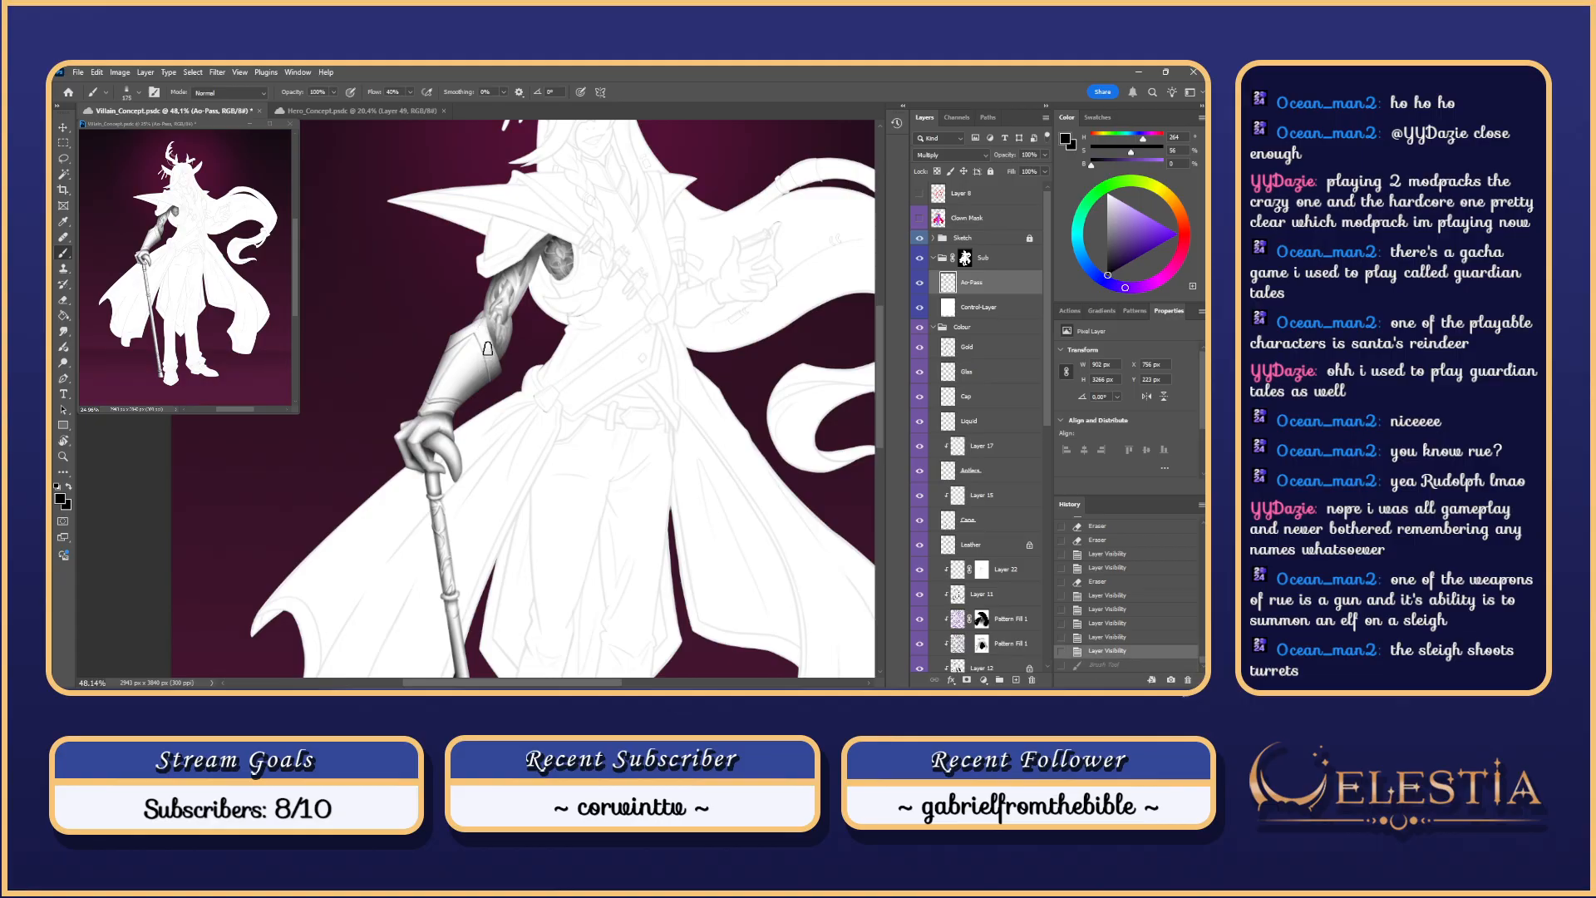
drag(488, 349, 480, 323)
key(ctrl+z)
key(ctrl+z)
Step: Dismiss the hidden-layer warning and select the arm's bracer with the Magic Wand
click(946, 218)
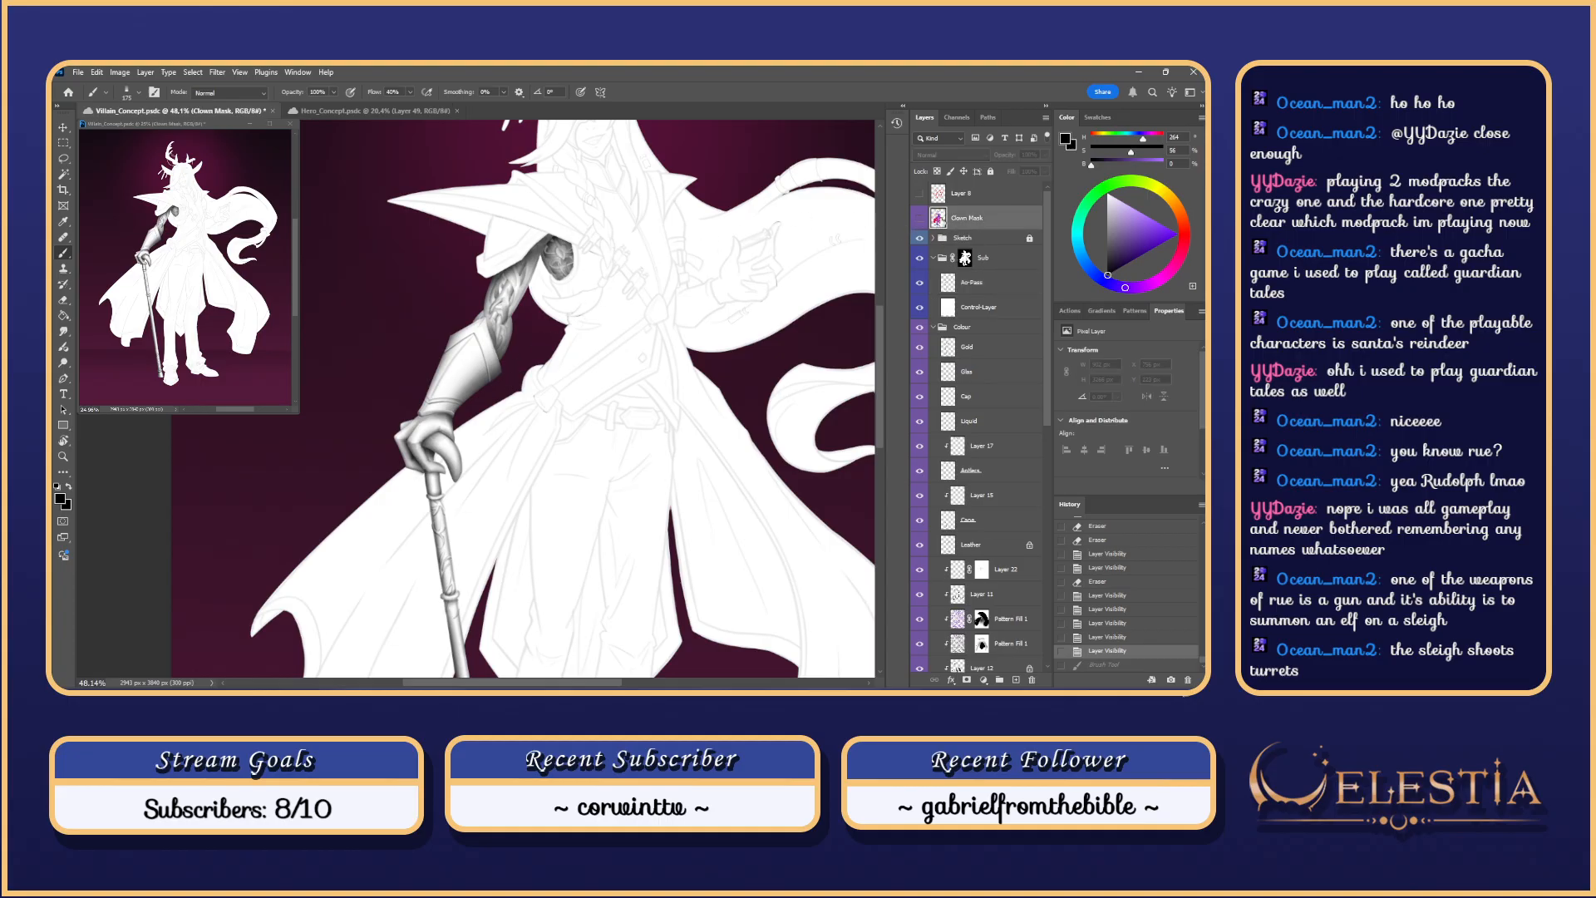
key(e)
click(482, 379)
click(618, 306)
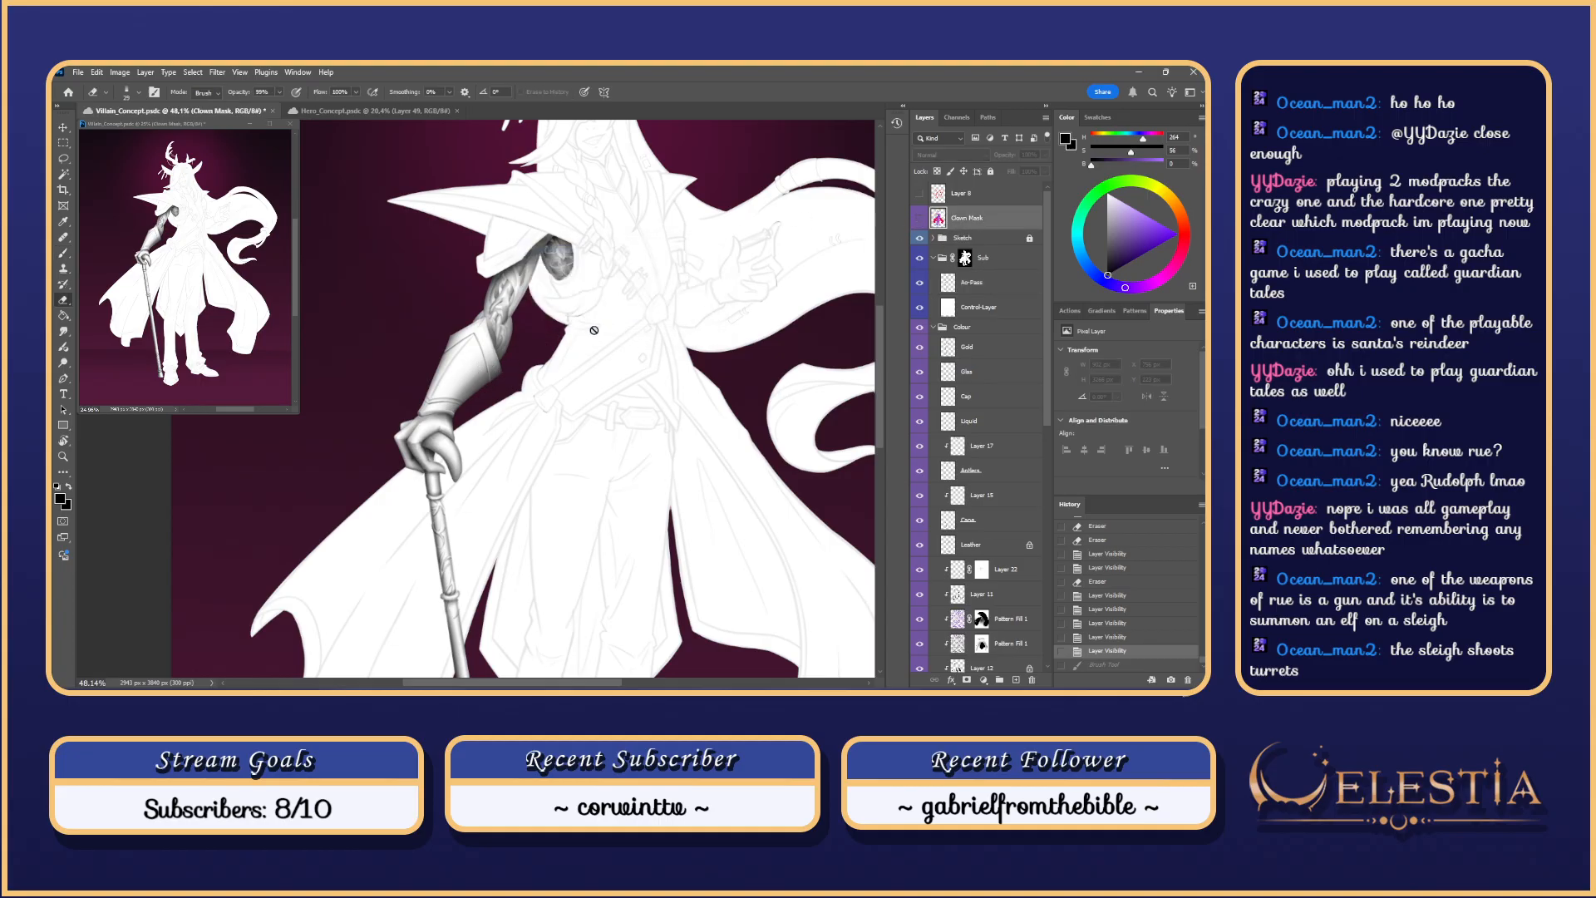
key(w)
click(465, 370)
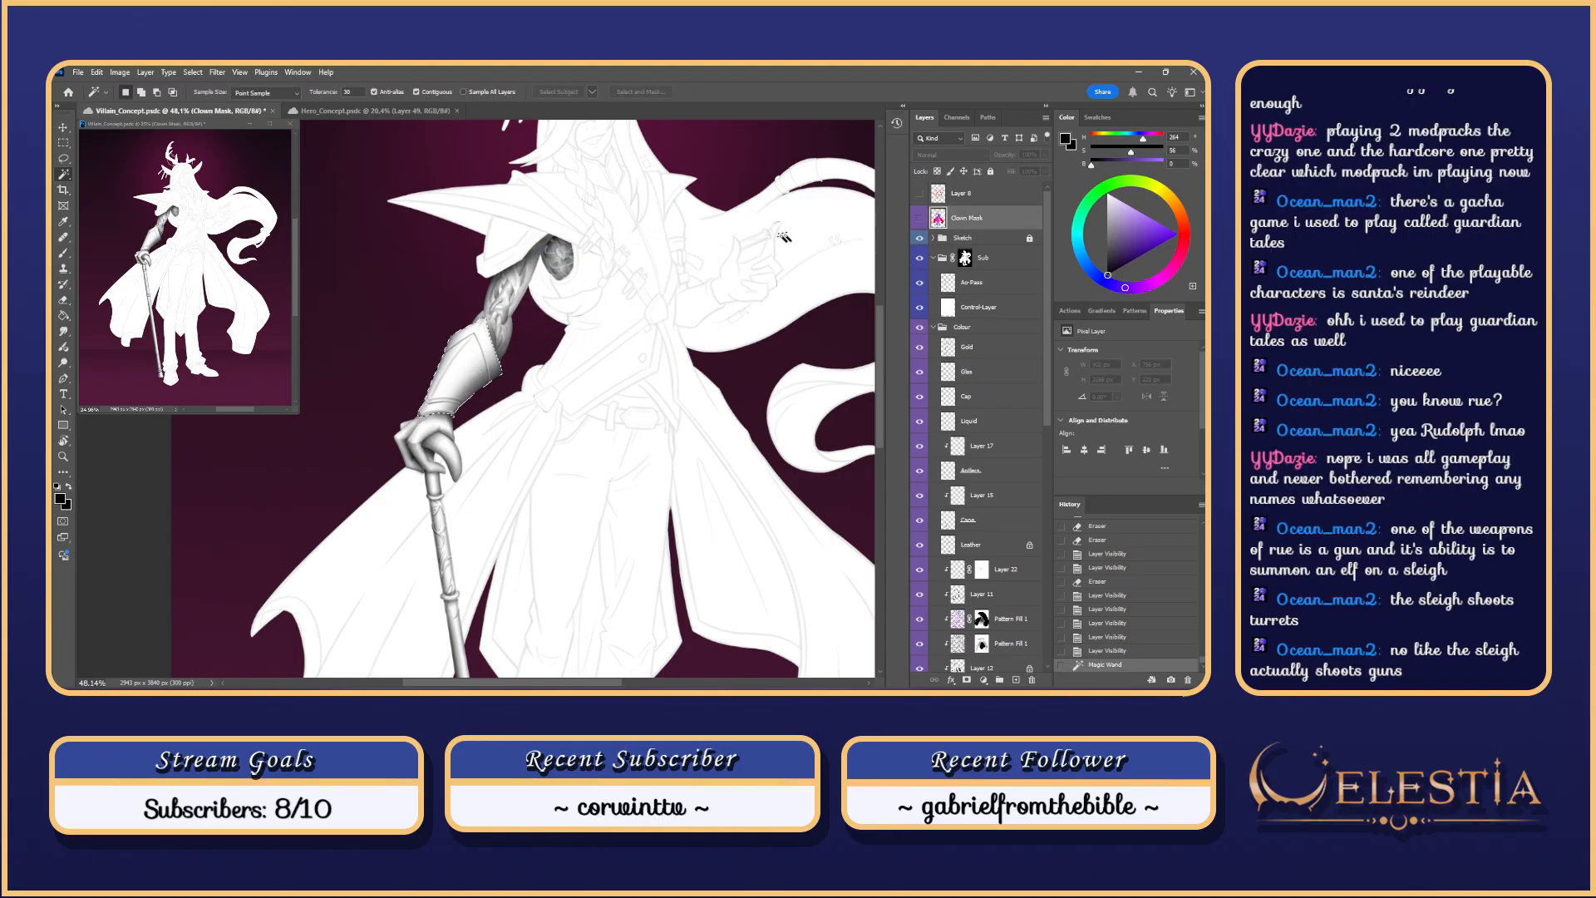
Step: Make Ao-Pass the active layer with the Brush ready, zoomed in on the armoured arm
click(982, 286)
drag(549, 355, 605, 352)
key(b)
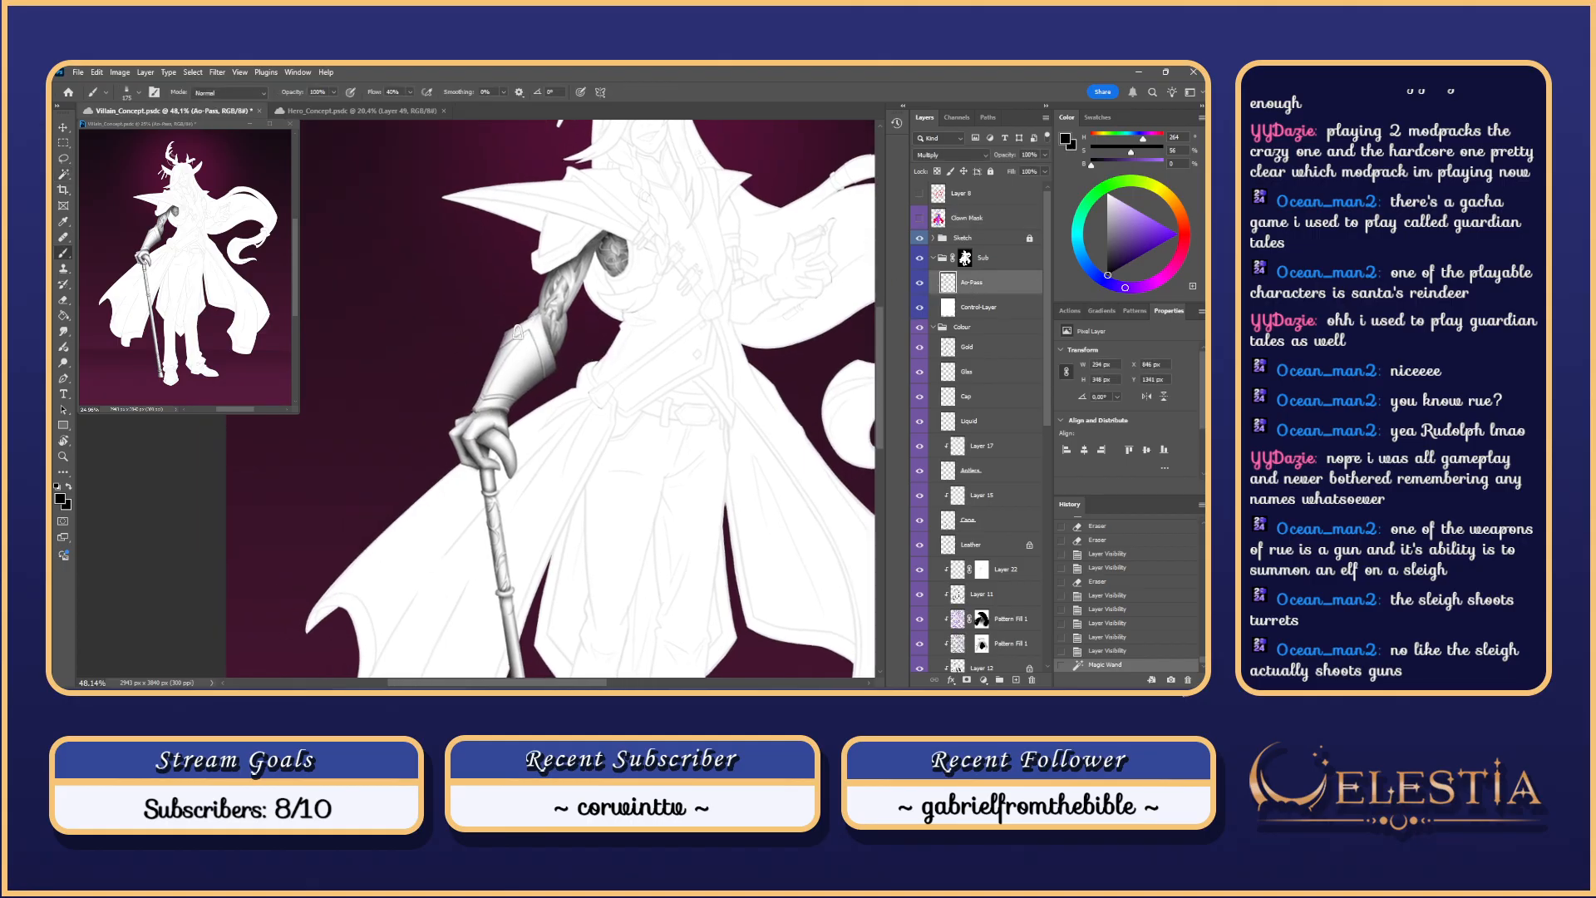
drag(553, 306, 611, 306)
Step: Test shading strokes along the bracer's right edge, enlarging the brush to about 229, then 290
key(alt+space)
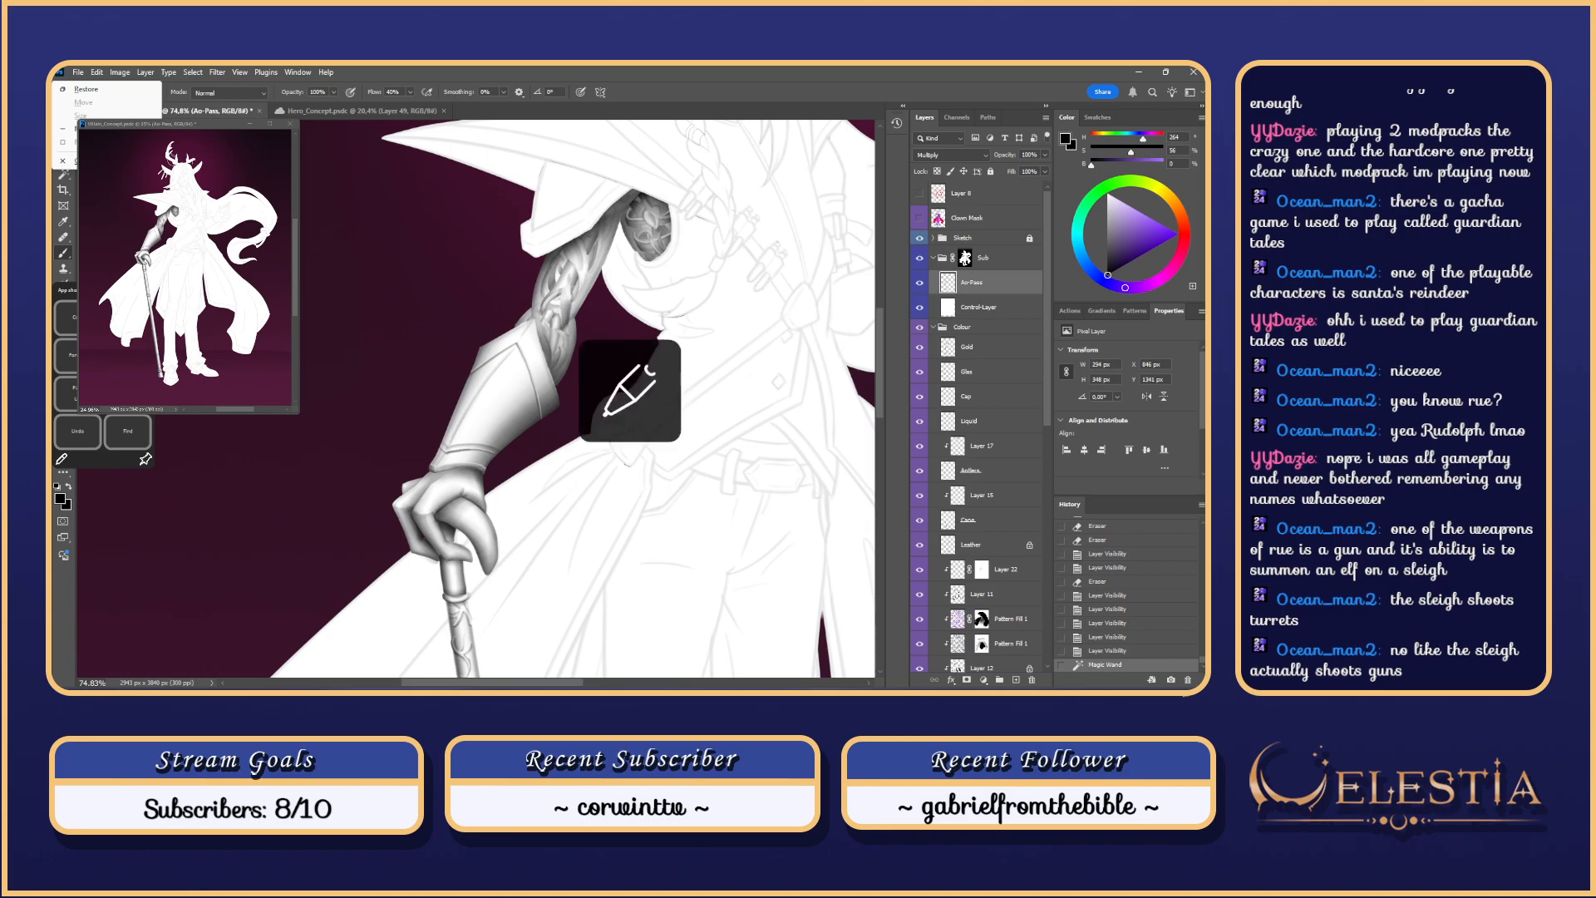
click(525, 351)
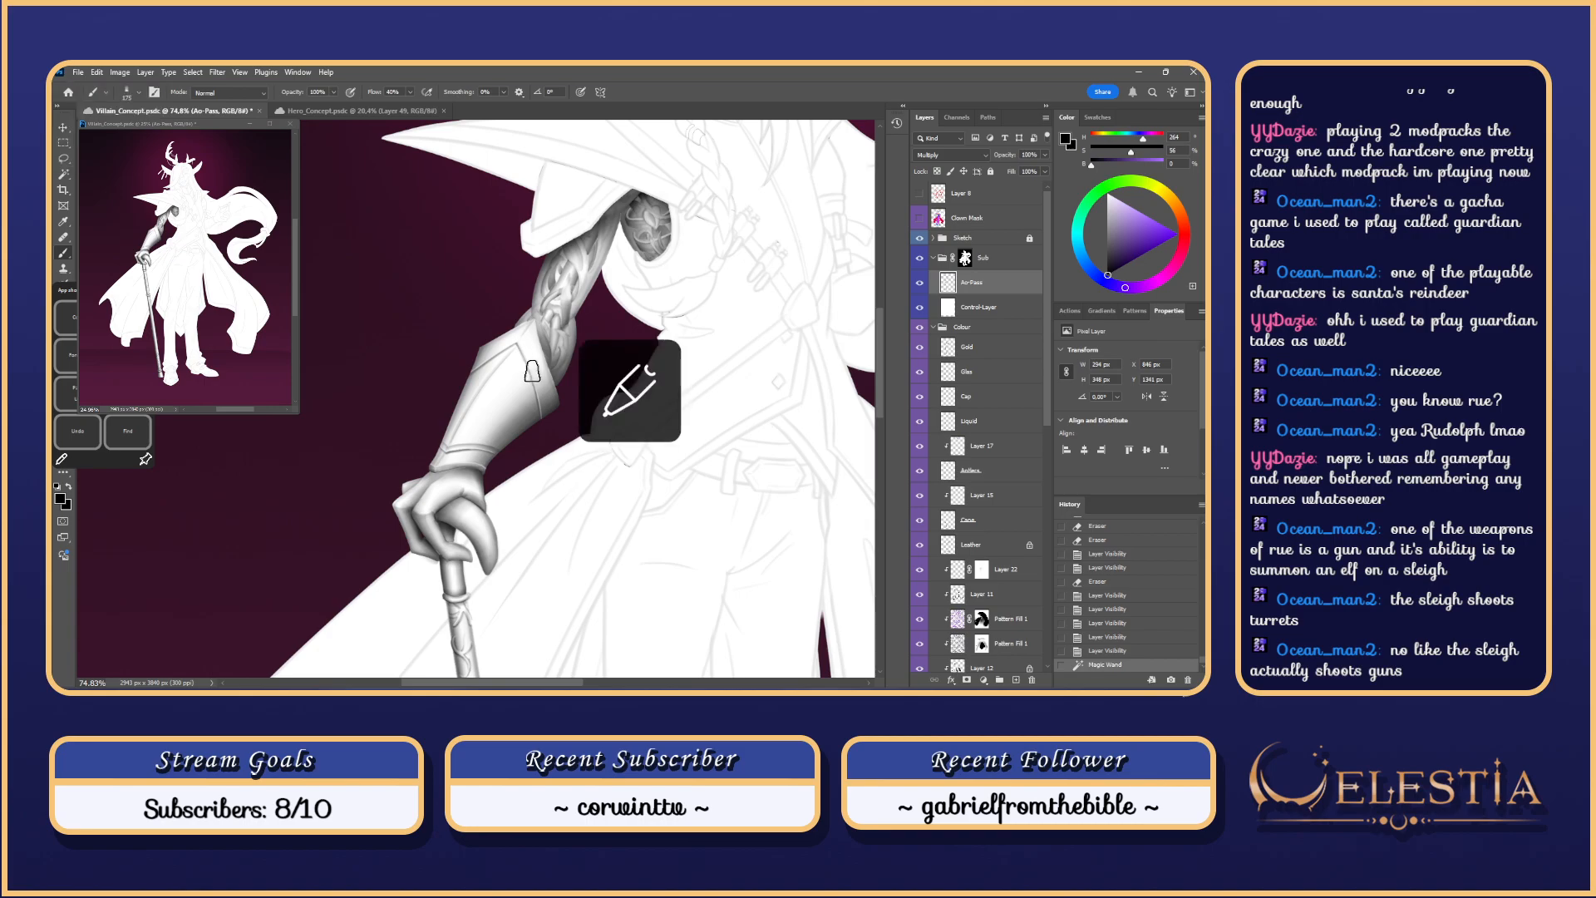
drag(523, 350, 542, 392)
key(ctrl+z)
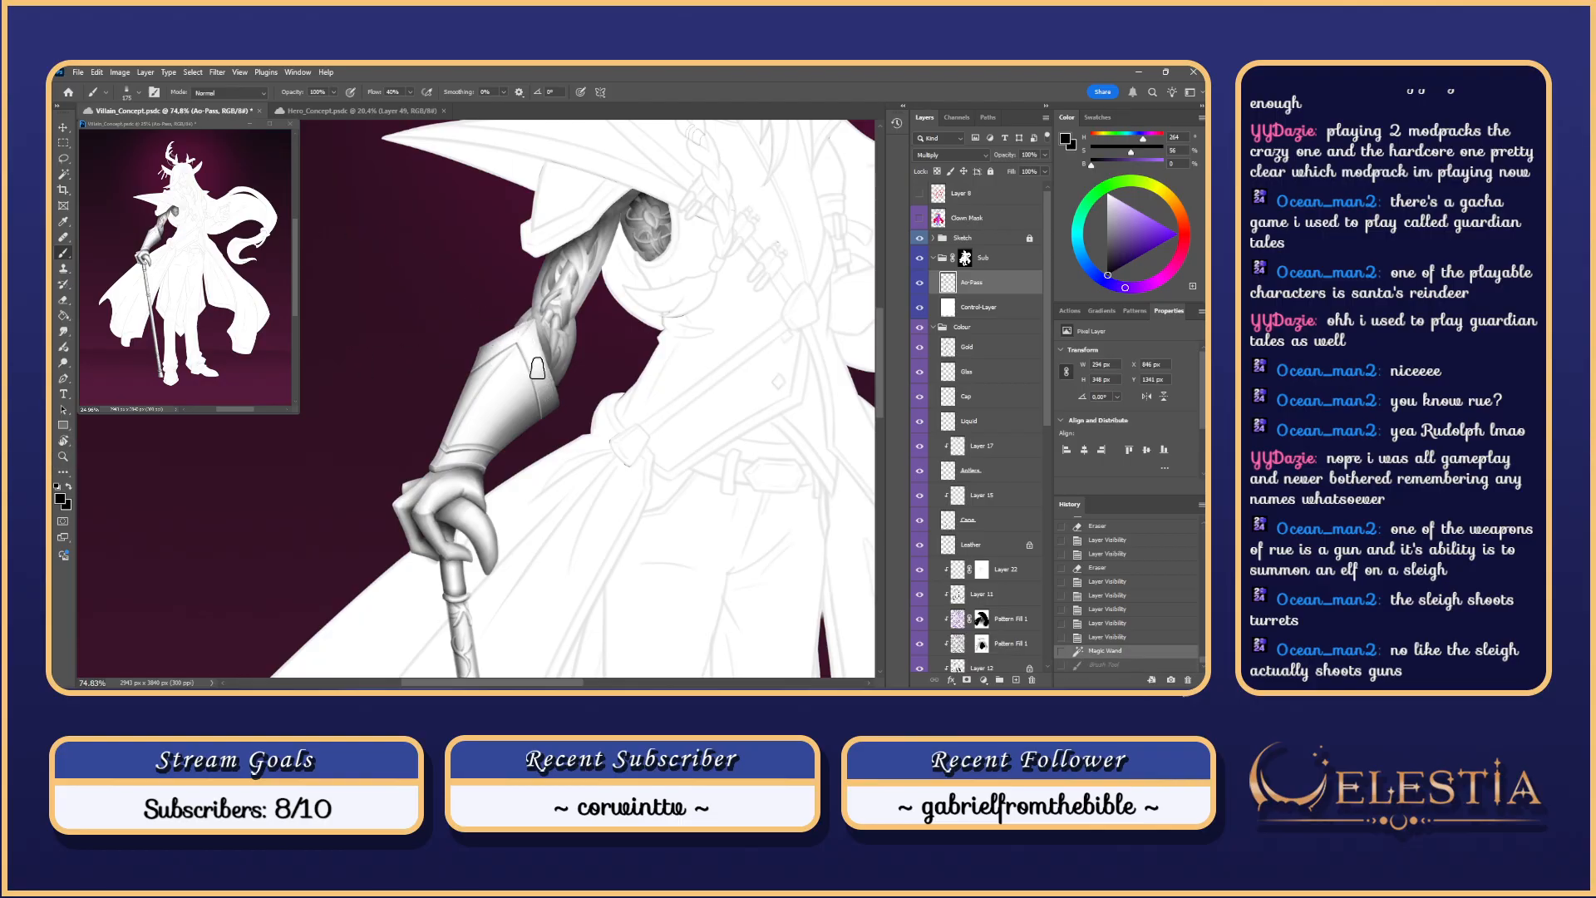
mouse_move(525, 366)
mouse_down()
mouse_move(545, 365)
mouse_move(540, 384)
mouse_move(509, 312)
mouse_up()
key(ctrl+z)
key(ctrl+z)
key(ctrl+z)
key(ctrl+z)
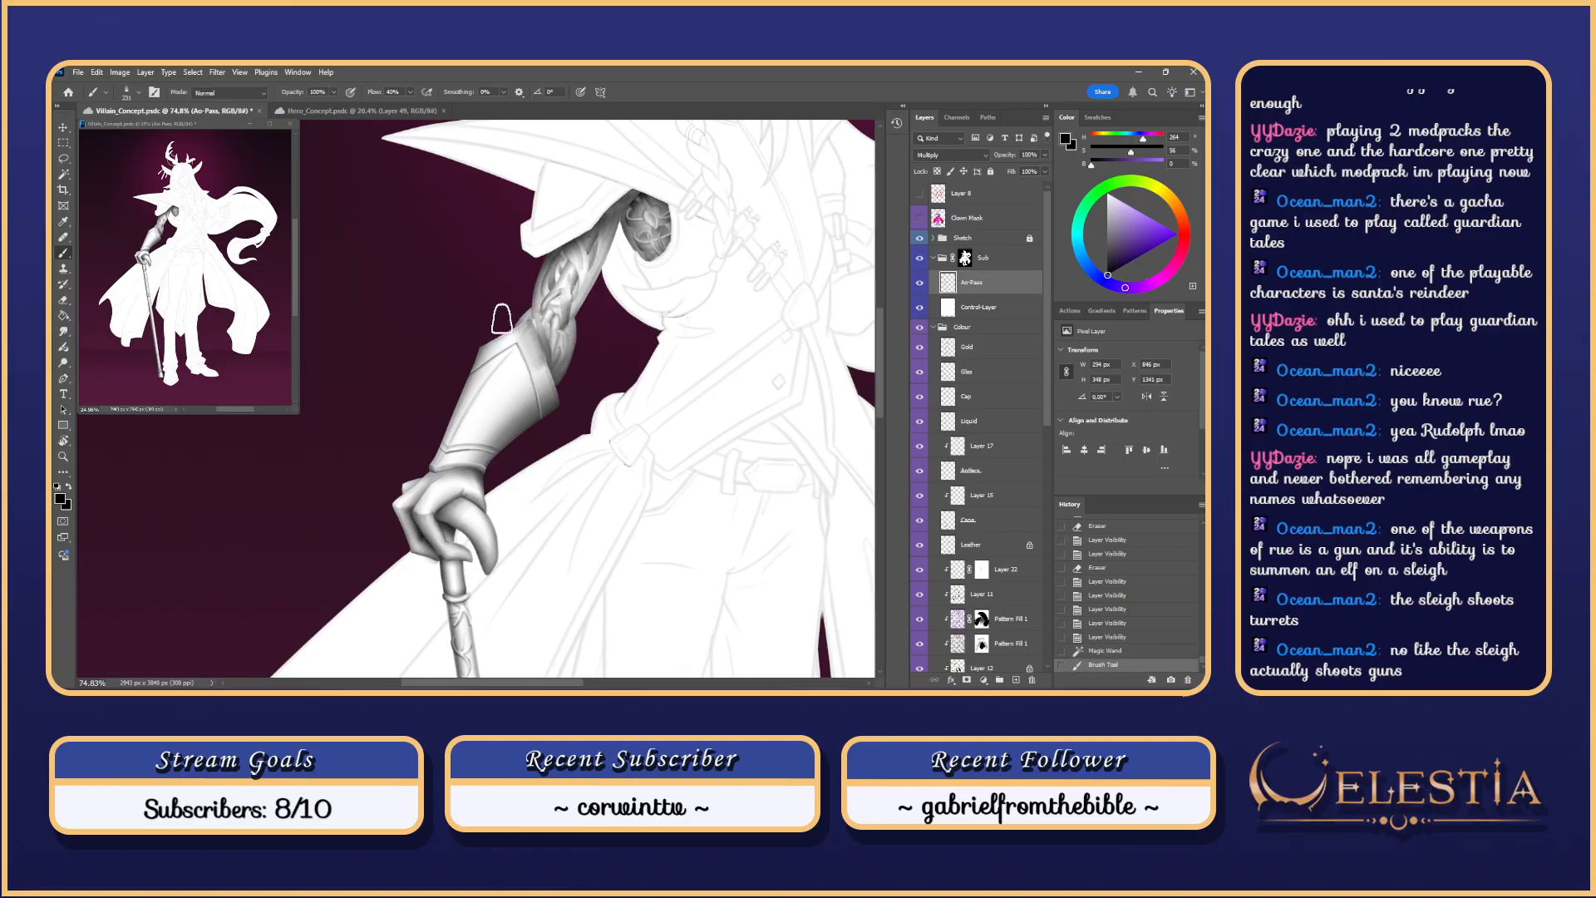
key(ctrl+z)
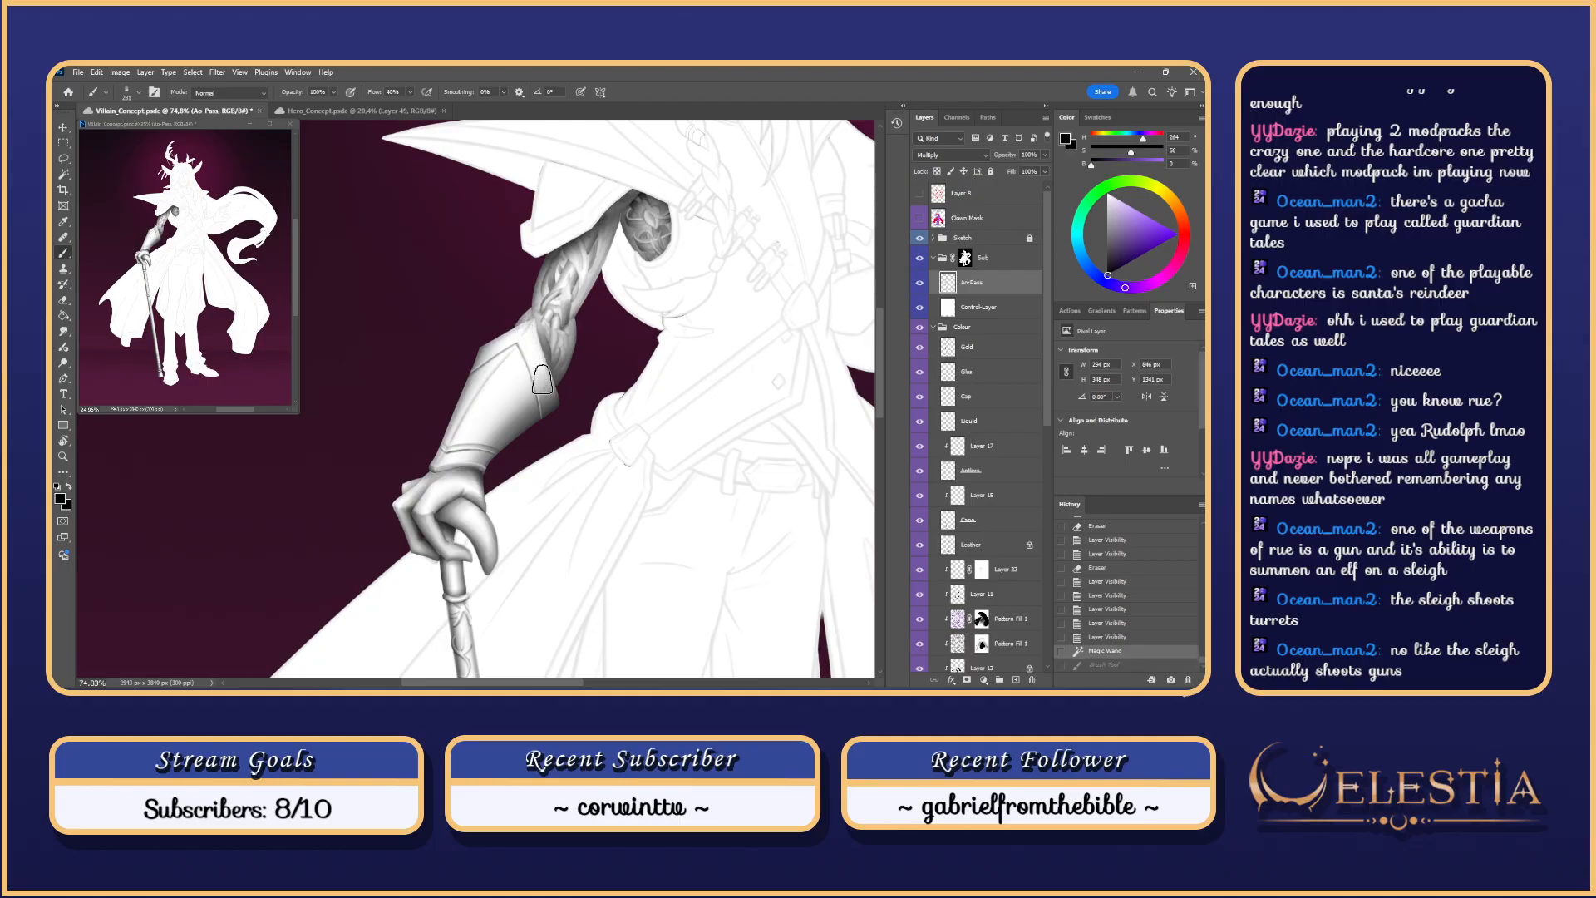
drag(542, 379, 518, 325)
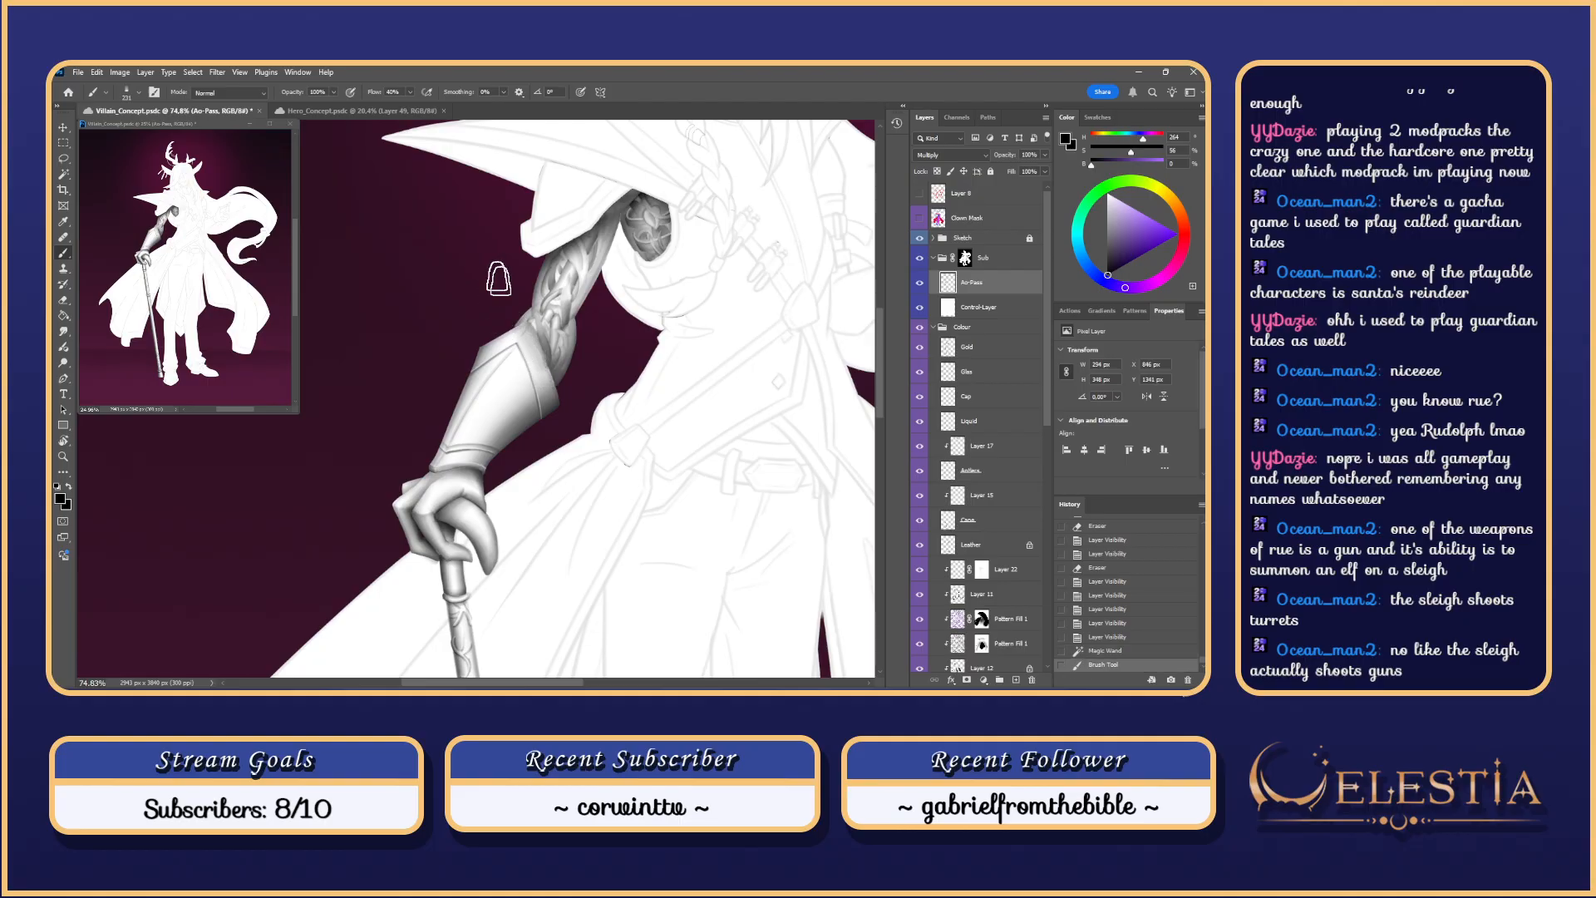
key(ctrl+z)
key(ctrl+z)
mouse_move(535, 360)
mouse_down()
mouse_move(517, 318)
mouse_move(538, 374)
mouse_move(504, 309)
mouse_move(530, 296)
mouse_move(499, 351)
mouse_move(532, 332)
mouse_move(509, 342)
mouse_move(515, 432)
mouse_move(524, 331)
mouse_move(452, 393)
mouse_move(496, 342)
mouse_up()
key(ctrl+z)
key(ctrl+z)
key(ctrl+z)
key(ctrl+z)
key(ctrl+z)
key(ctrl+z)
key(ctrl+z)
key(ctrl+z)
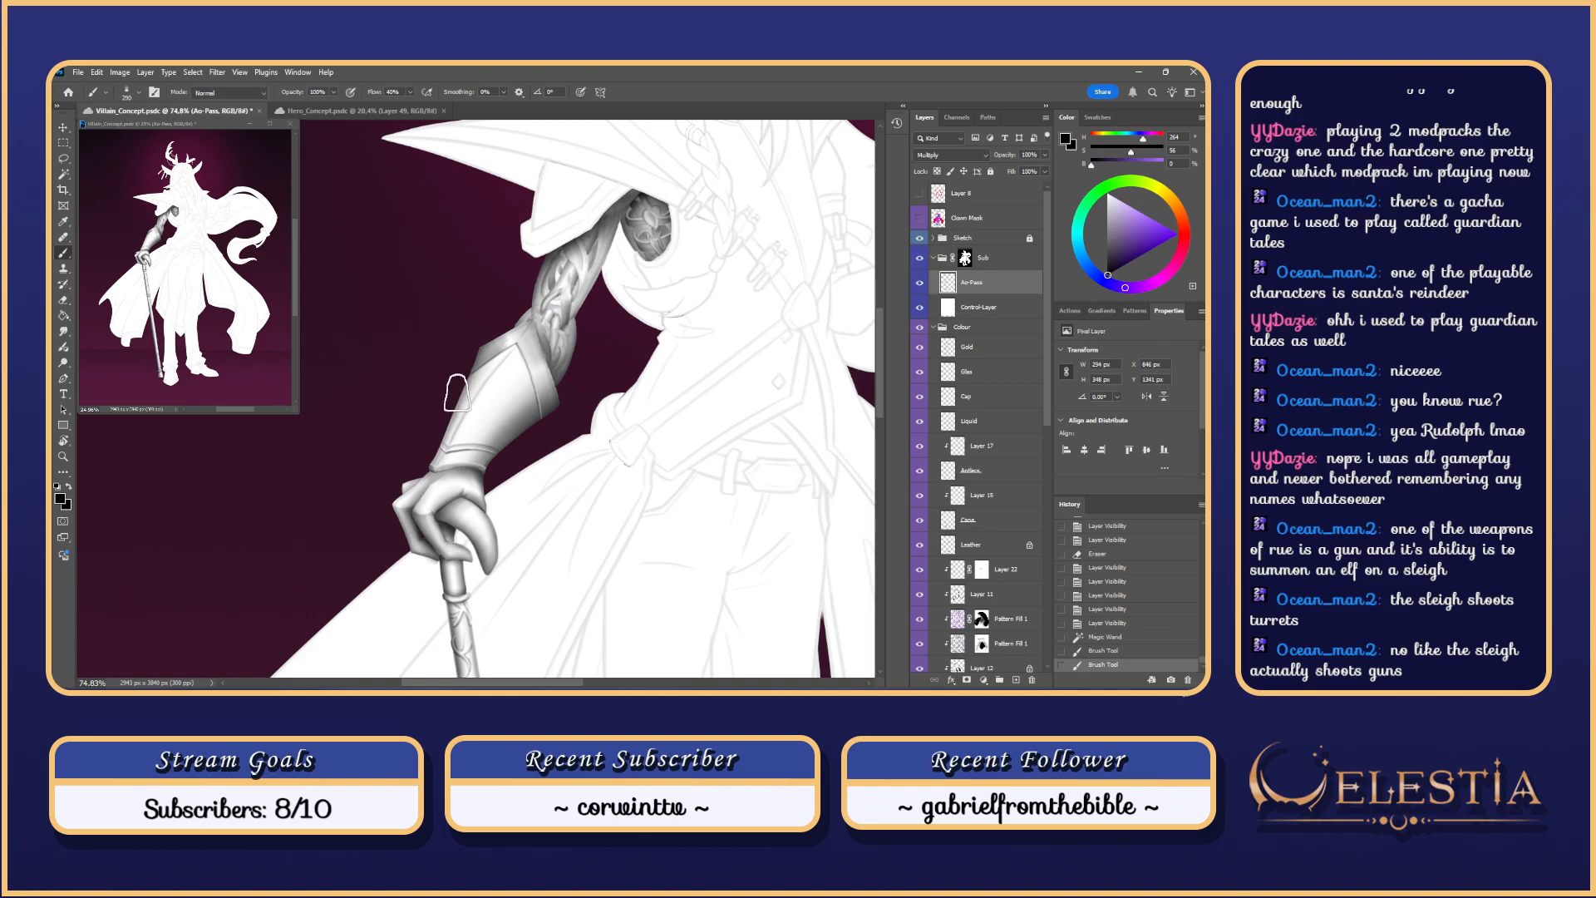
key(ctrl+z)
mouse_move(557, 422)
mouse_down()
mouse_move(542, 392)
mouse_move(461, 361)
mouse_move(479, 359)
mouse_move(461, 402)
mouse_move(487, 356)
mouse_move(464, 374)
mouse_move(481, 400)
mouse_up()
key(ctrl+z)
key(ctrl+z)
key(ctrl+z)
key(ctrl+z)
key(ctrl+z)
key(ctrl+z)
key(ctrl+z)
key(ctrl+z)
key(ctrl+z)
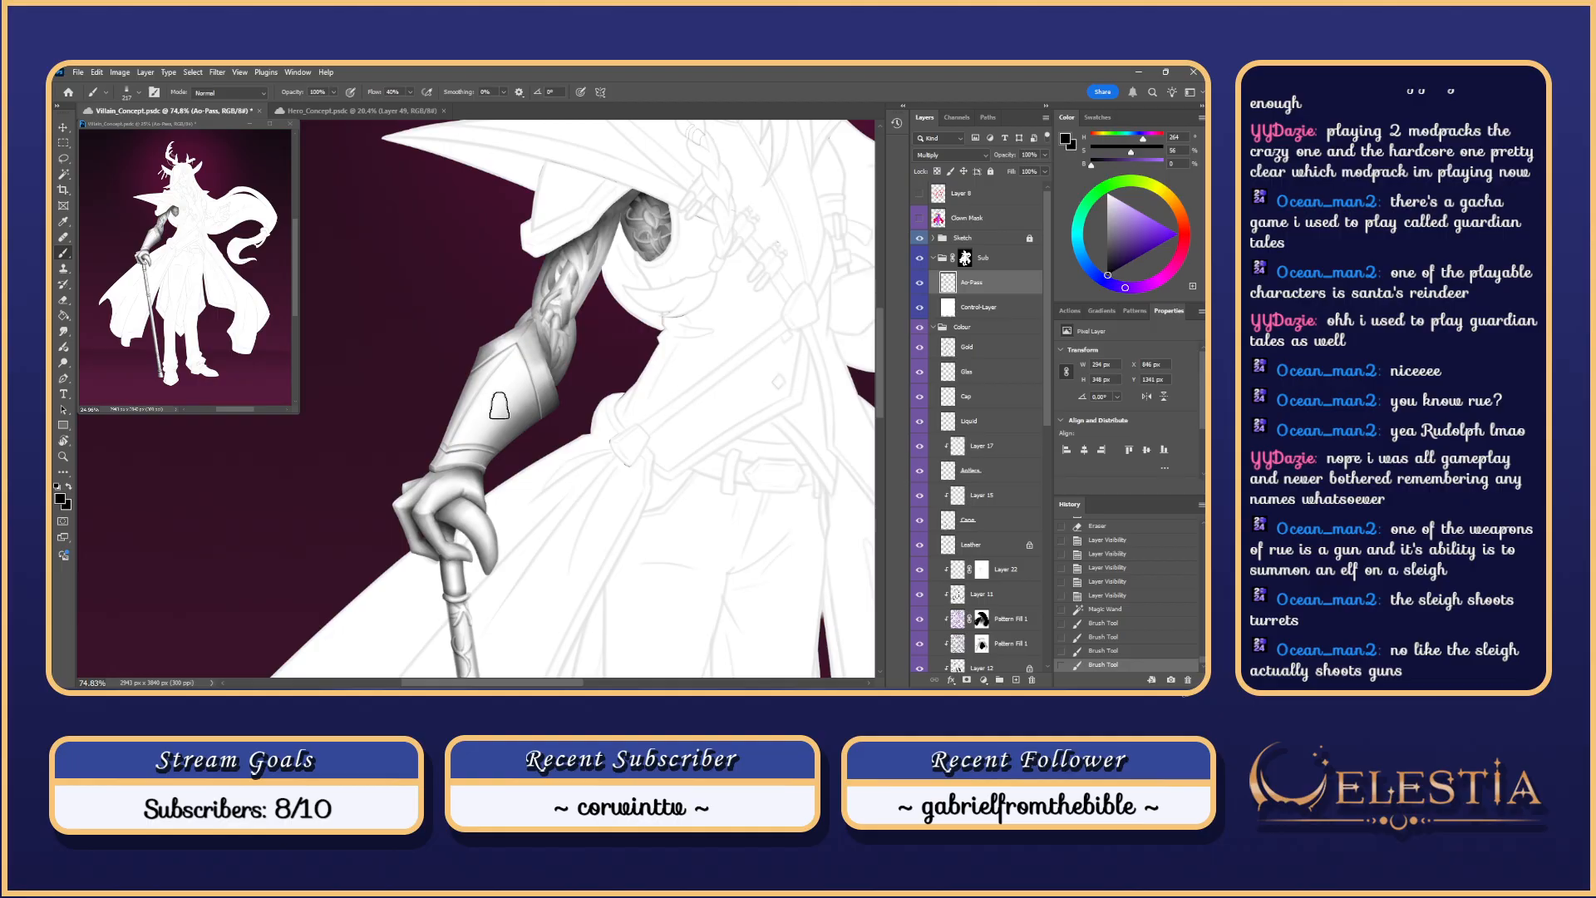
Step: Shrink the brush to about 120 and try shading strokes across the bracer
right_click(502, 389)
mouse_move(456, 409)
mouse_down()
mouse_move(466, 380)
mouse_move(442, 387)
mouse_move(526, 382)
mouse_up()
mouse_move(479, 403)
mouse_down()
mouse_move(458, 454)
mouse_move(494, 386)
mouse_move(450, 462)
mouse_up()
key(ctrl+z)
key(ctrl+z)
key(ctrl+z)
key(ctrl+z)
key(ctrl+z)
drag(494, 392, 449, 459)
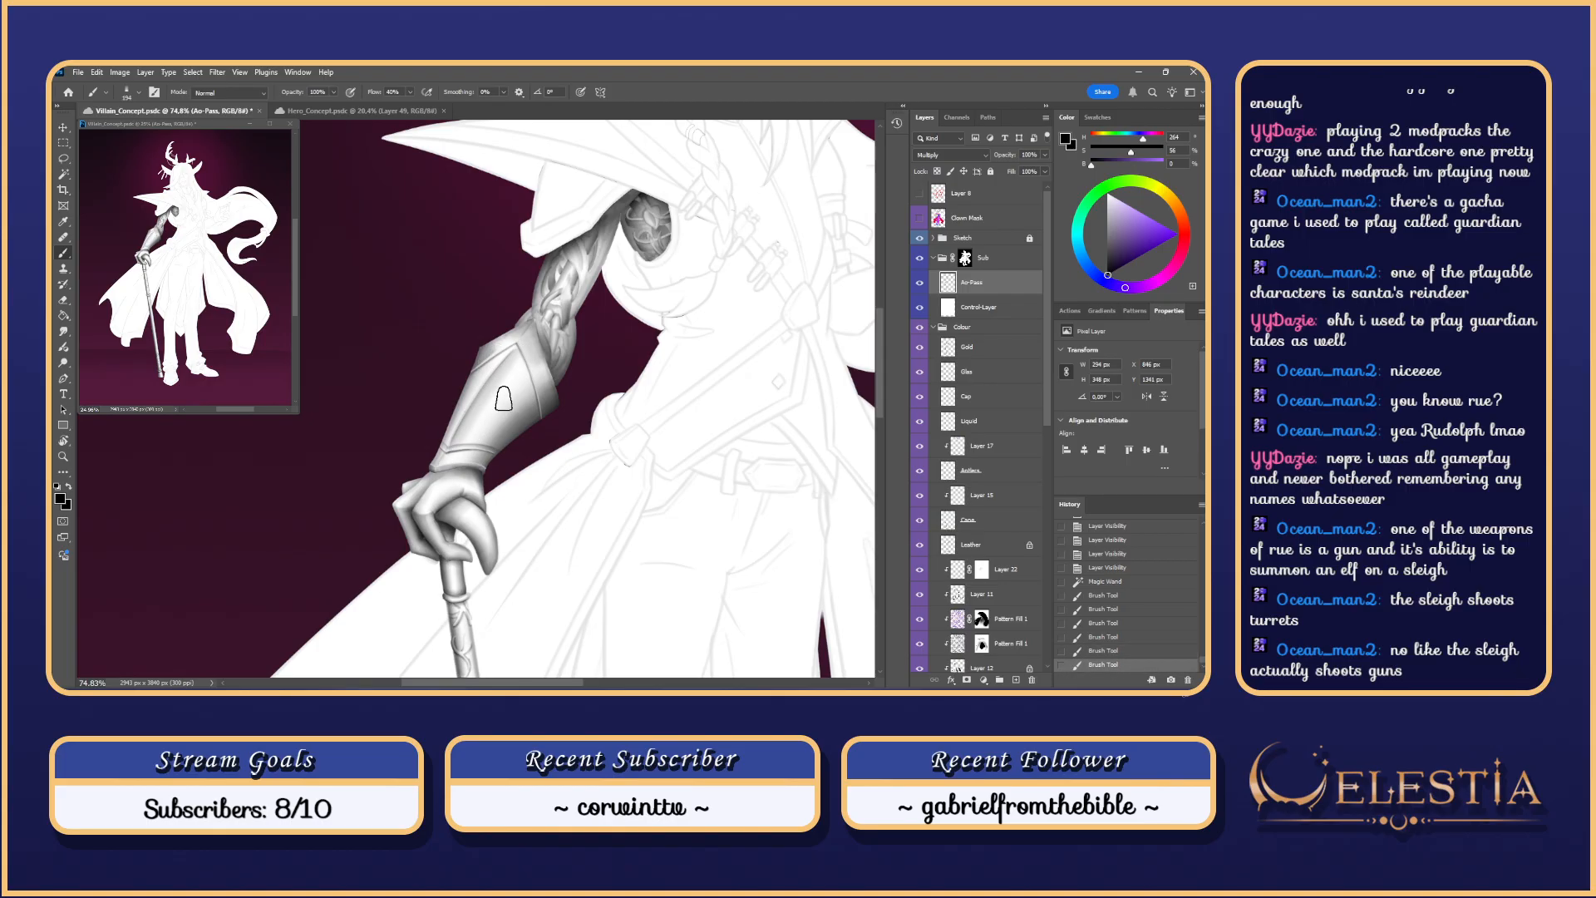
key(ctrl+z)
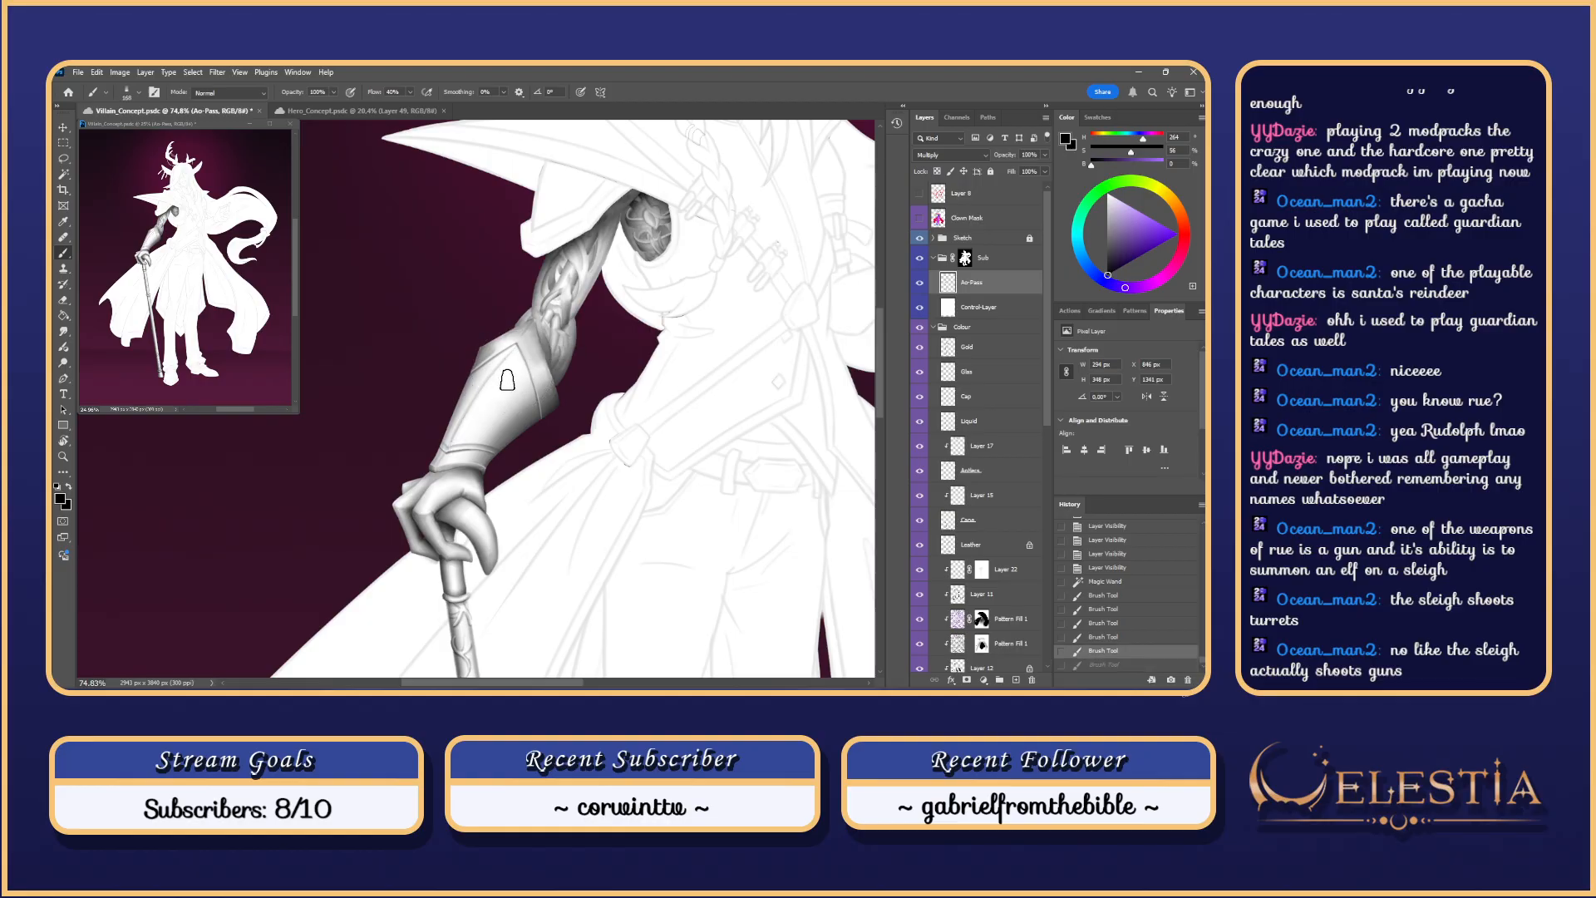
Step: Lower brush opacity to 47% and paint soft, darker shading down the bracer ridge
click(333, 91)
mouse_move(522, 351)
mouse_down()
mouse_move(450, 459)
mouse_move(464, 457)
mouse_up()
drag(491, 391, 456, 453)
key(ctrl+z)
drag(516, 358, 448, 462)
key(ctrl+z)
key(ctrl+z)
key(ctrl+z)
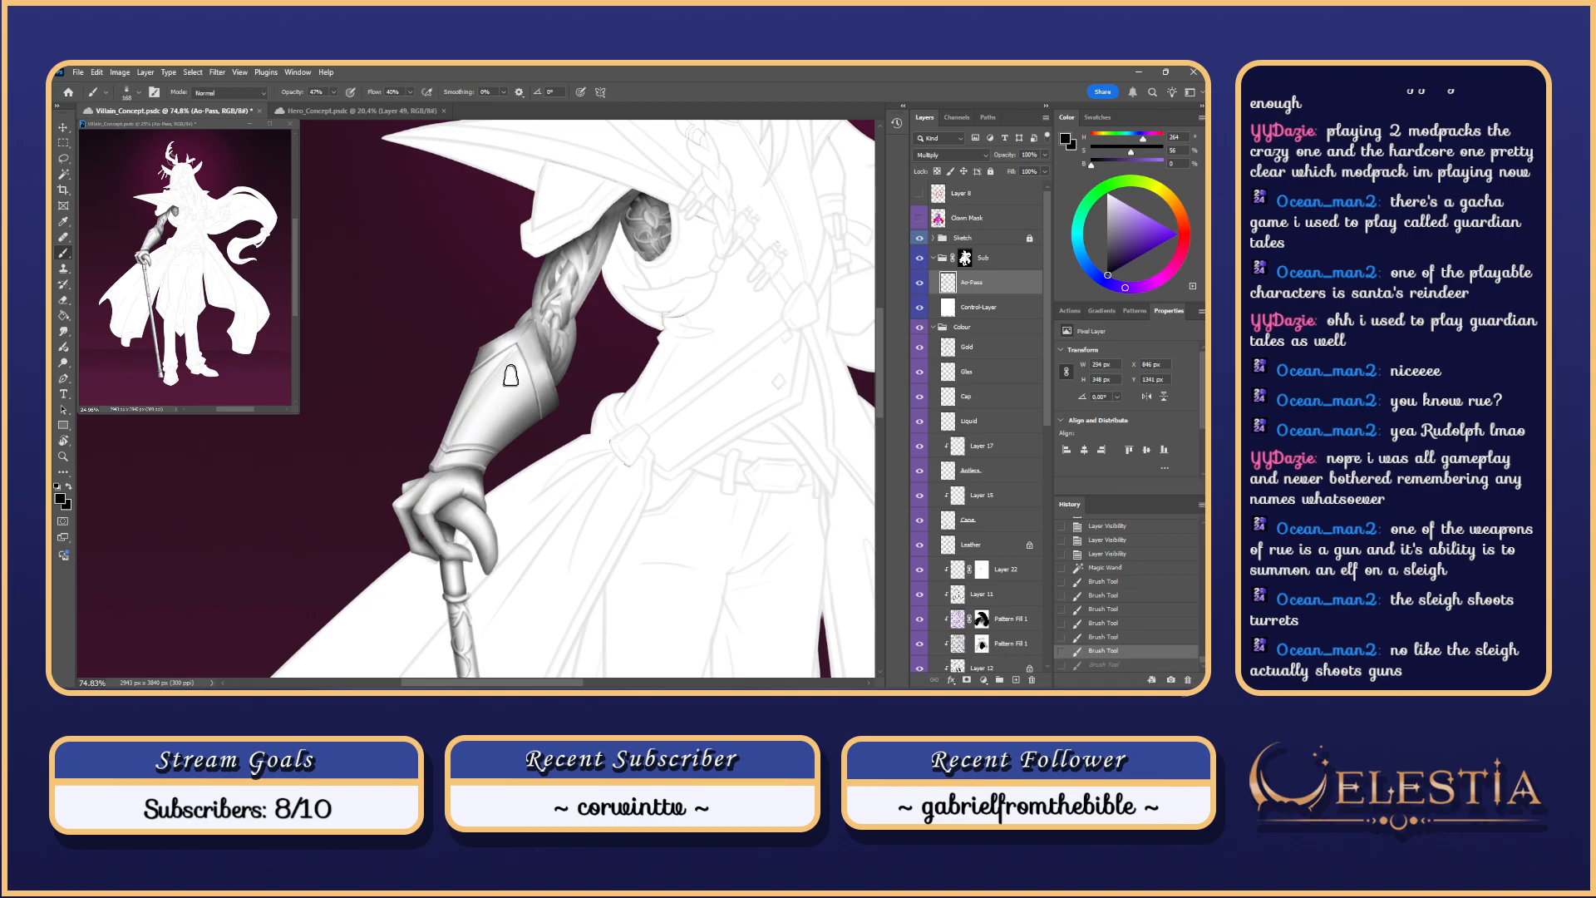
drag(518, 353, 443, 470)
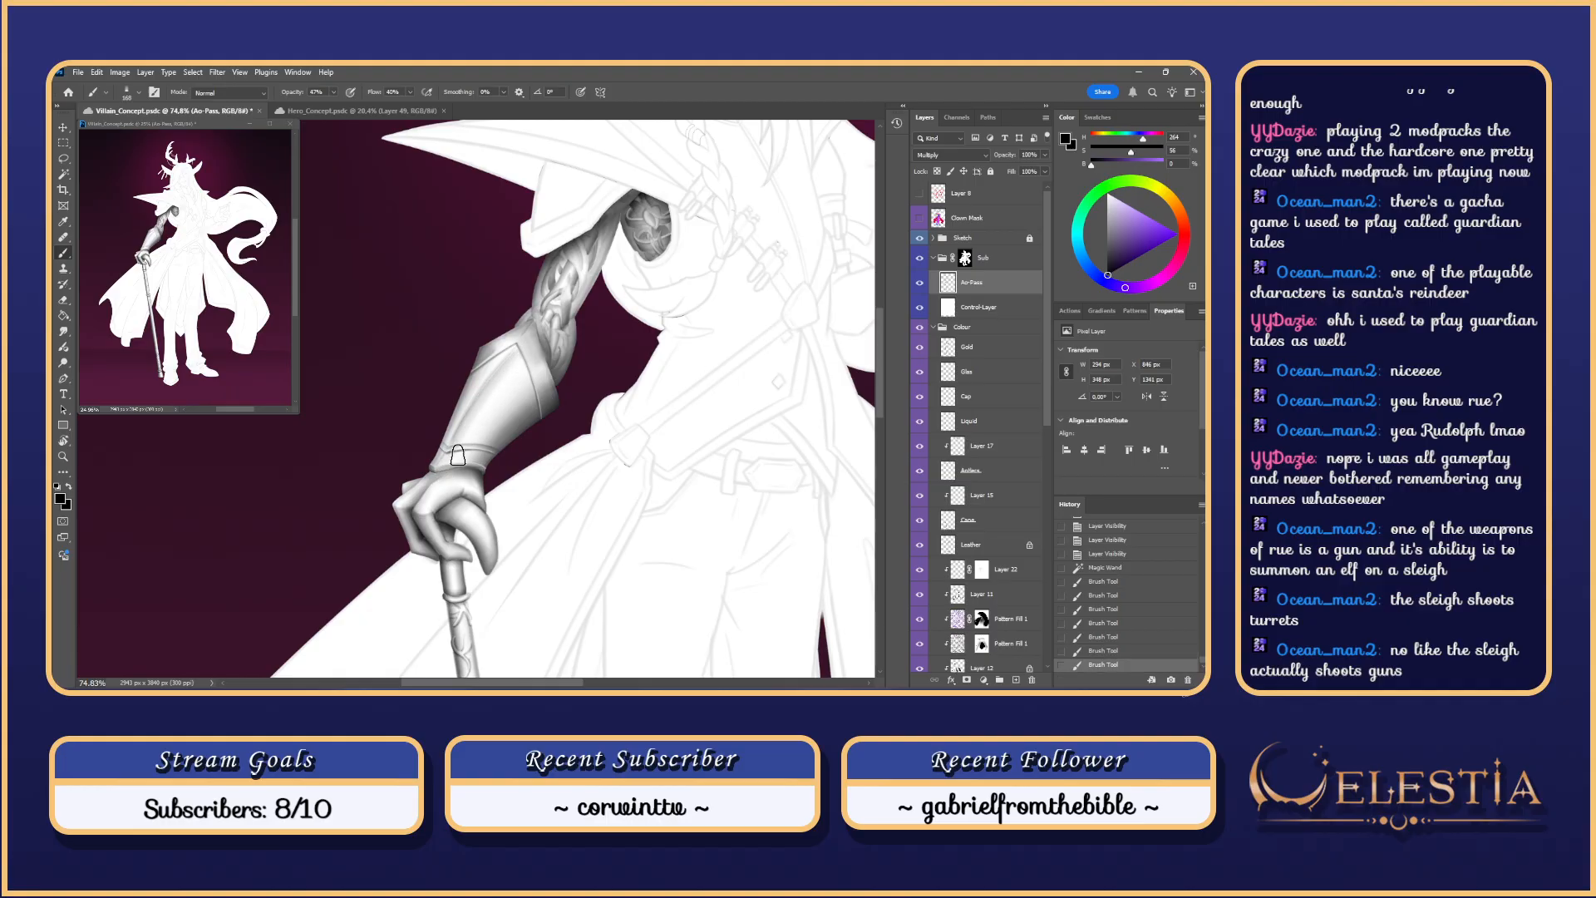
drag(497, 385, 449, 454)
key(ctrl+z)
key(ctrl+z)
key(ctrl+z)
drag(482, 376, 449, 453)
key(ctrl+z)
drag(511, 353, 490, 375)
drag(448, 438, 498, 400)
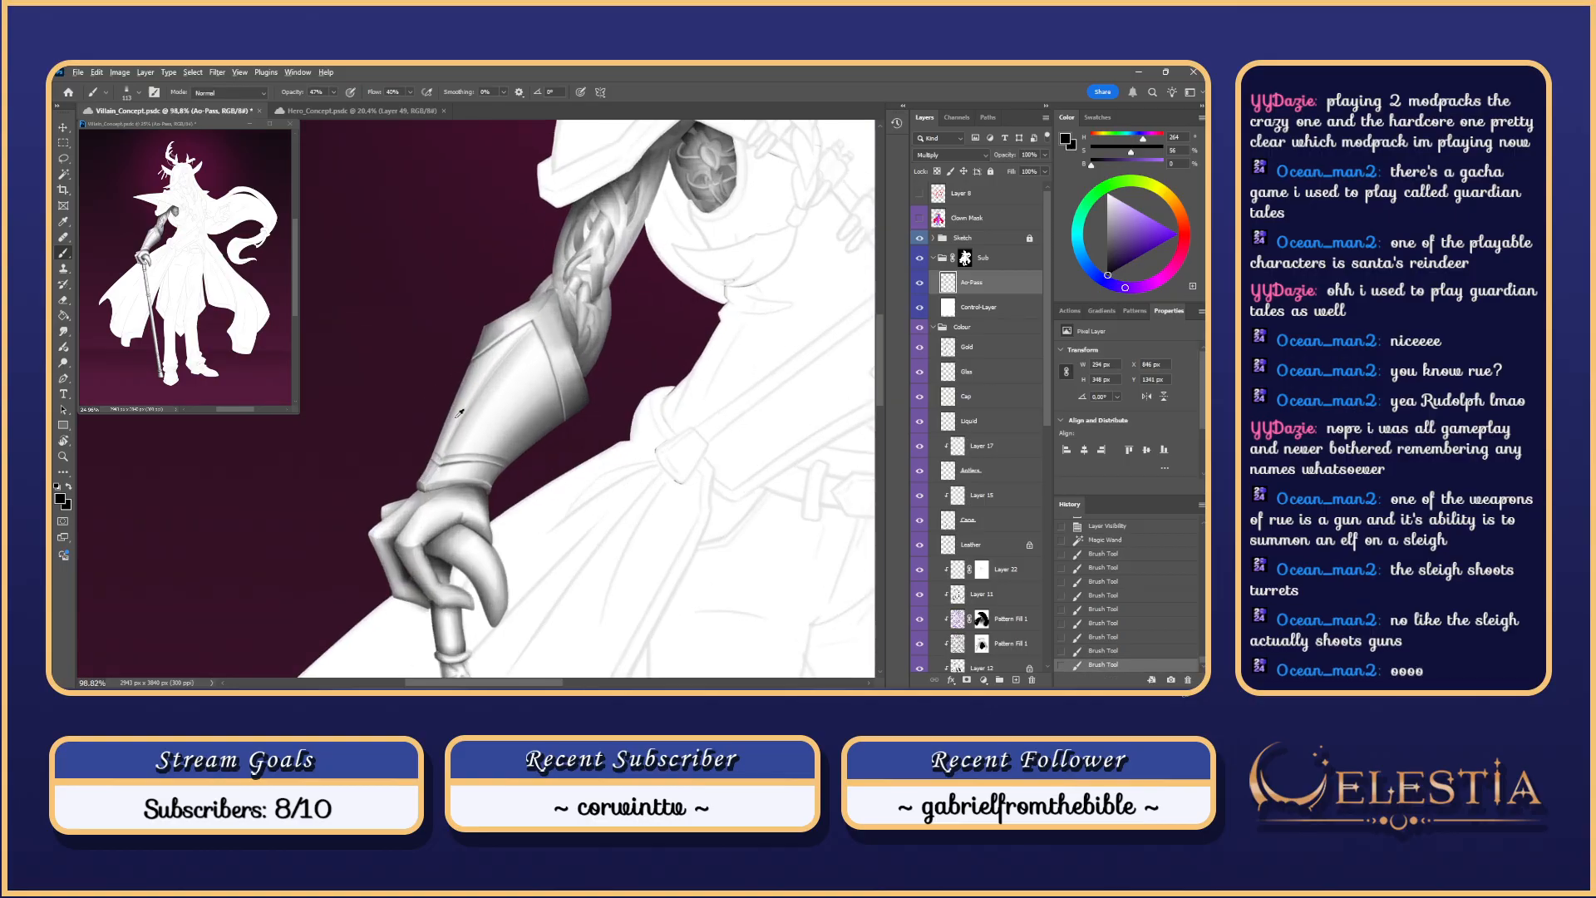
Step: With the brush at about 99, keep a shading stroke up the bracer and add small forearm strokes
alt+right_click(446, 416)
drag(516, 330, 460, 421)
key(ctrl+z)
drag(511, 346, 441, 458)
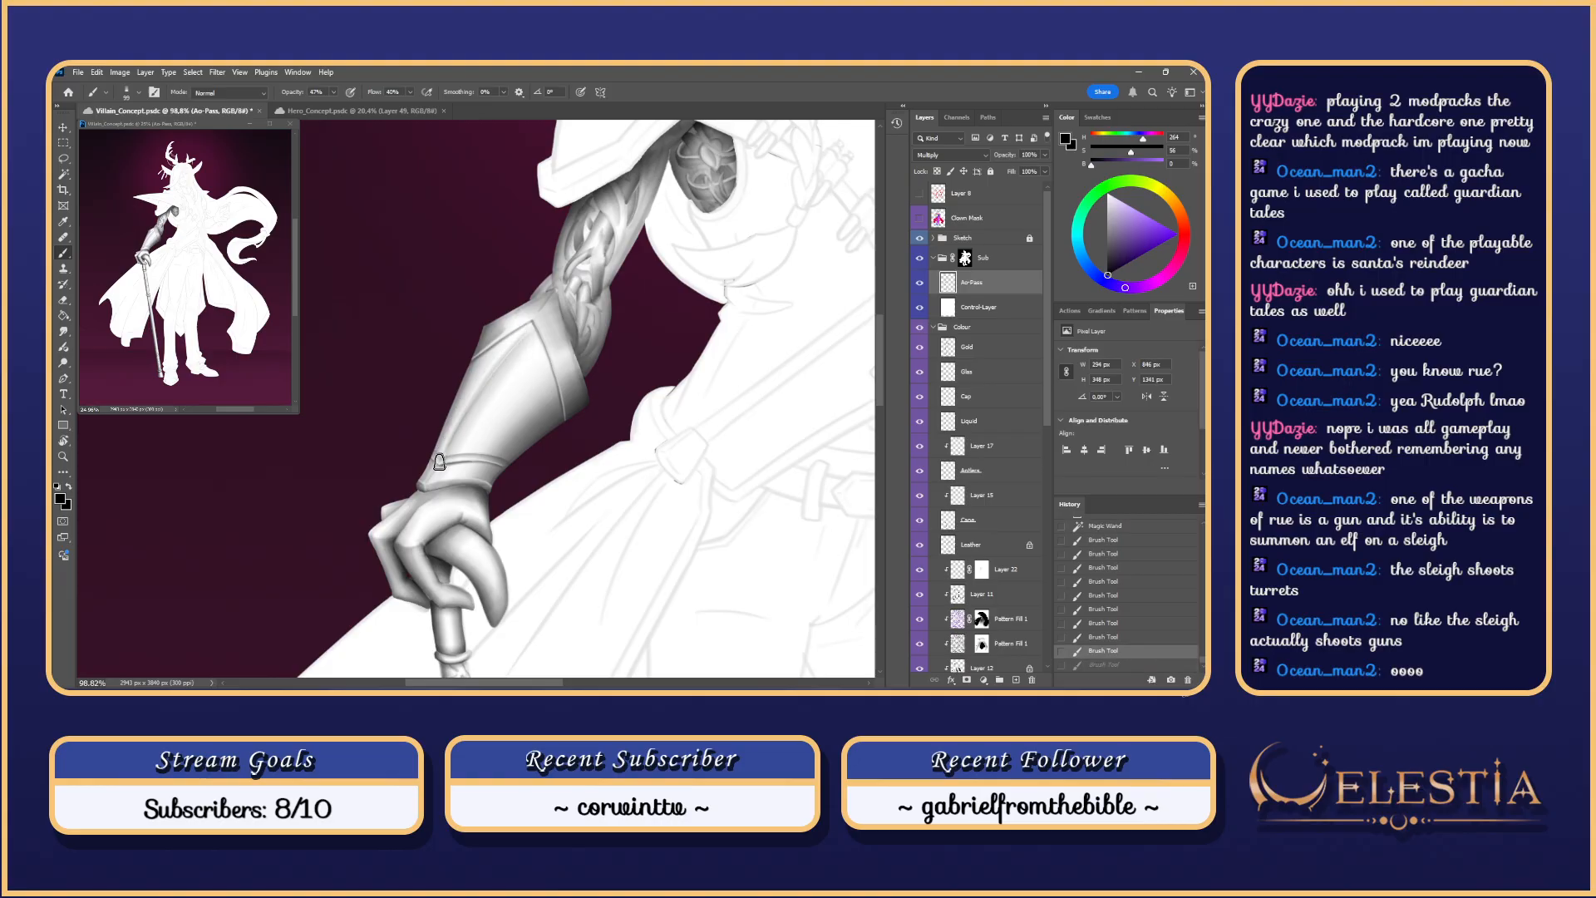
key(ctrl+z)
mouse_move(509, 350)
mouse_down()
mouse_move(443, 457)
mouse_move(524, 325)
mouse_up()
key(ctrl+z)
key(ctrl+z)
mouse_move(453, 434)
mouse_down()
mouse_move(509, 344)
mouse_move(438, 459)
mouse_move(532, 324)
mouse_up()
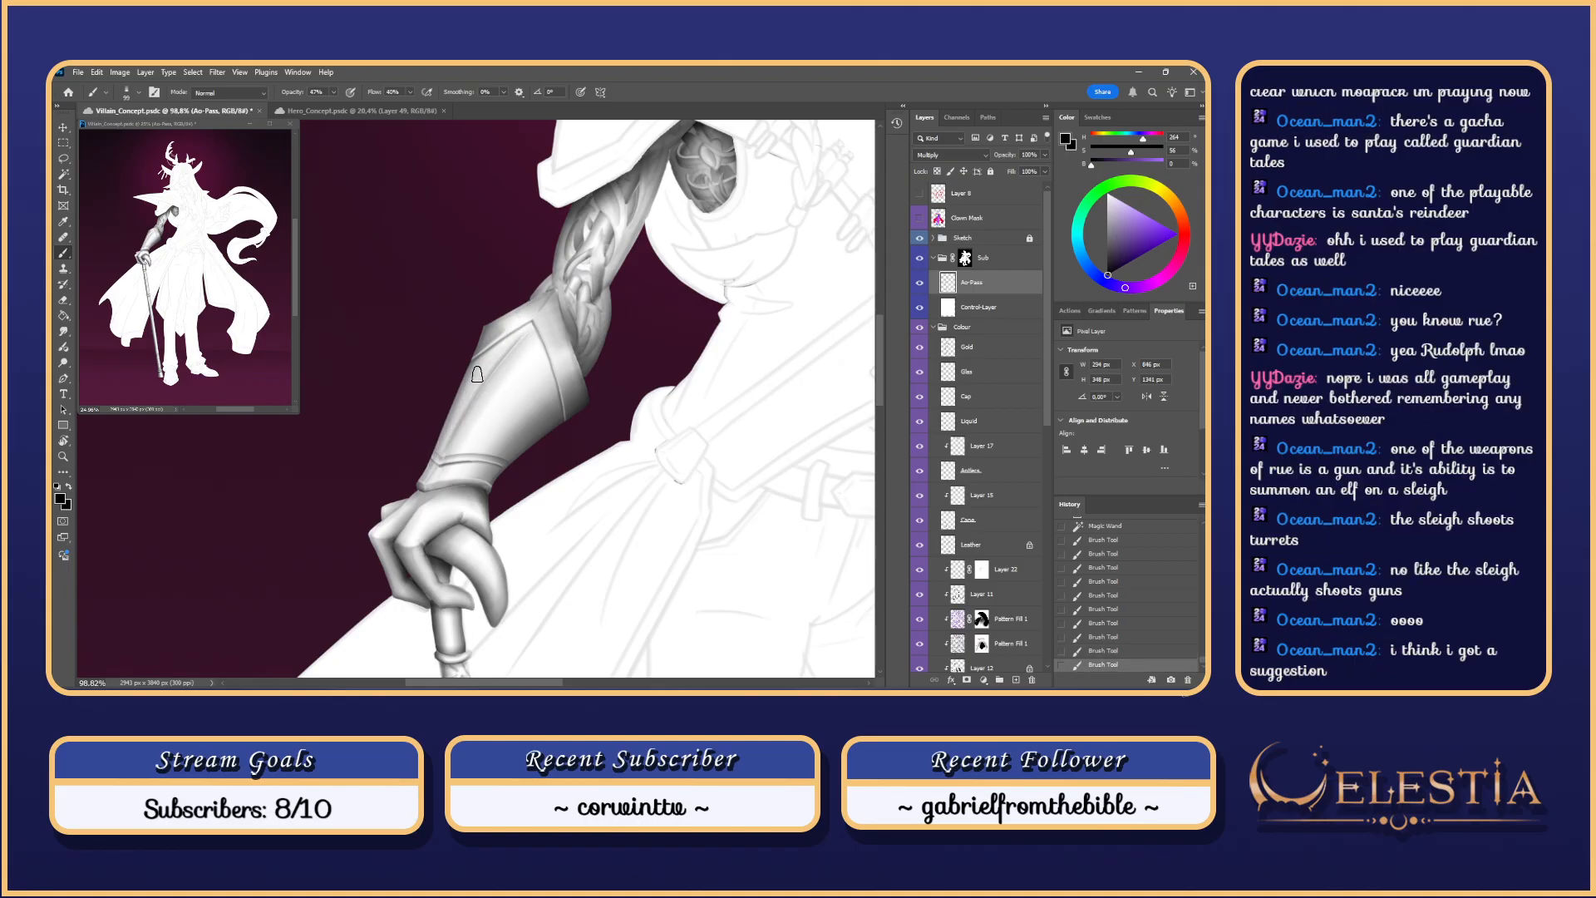
mouse_move(527, 340)
mouse_down()
mouse_move(445, 354)
mouse_move(544, 363)
mouse_up()
mouse_move(509, 419)
mouse_down()
mouse_move(524, 395)
mouse_move(512, 428)
mouse_move(536, 408)
mouse_move(509, 435)
mouse_move(526, 414)
mouse_up()
key(ctrl+z)
key(ctrl+z)
key(ctrl+z)
Step: Reset colours and use the Eraser to lift stray shading off the forearm armour
scroll(529, 398, down, 3)
scroll(536, 389, down, 2)
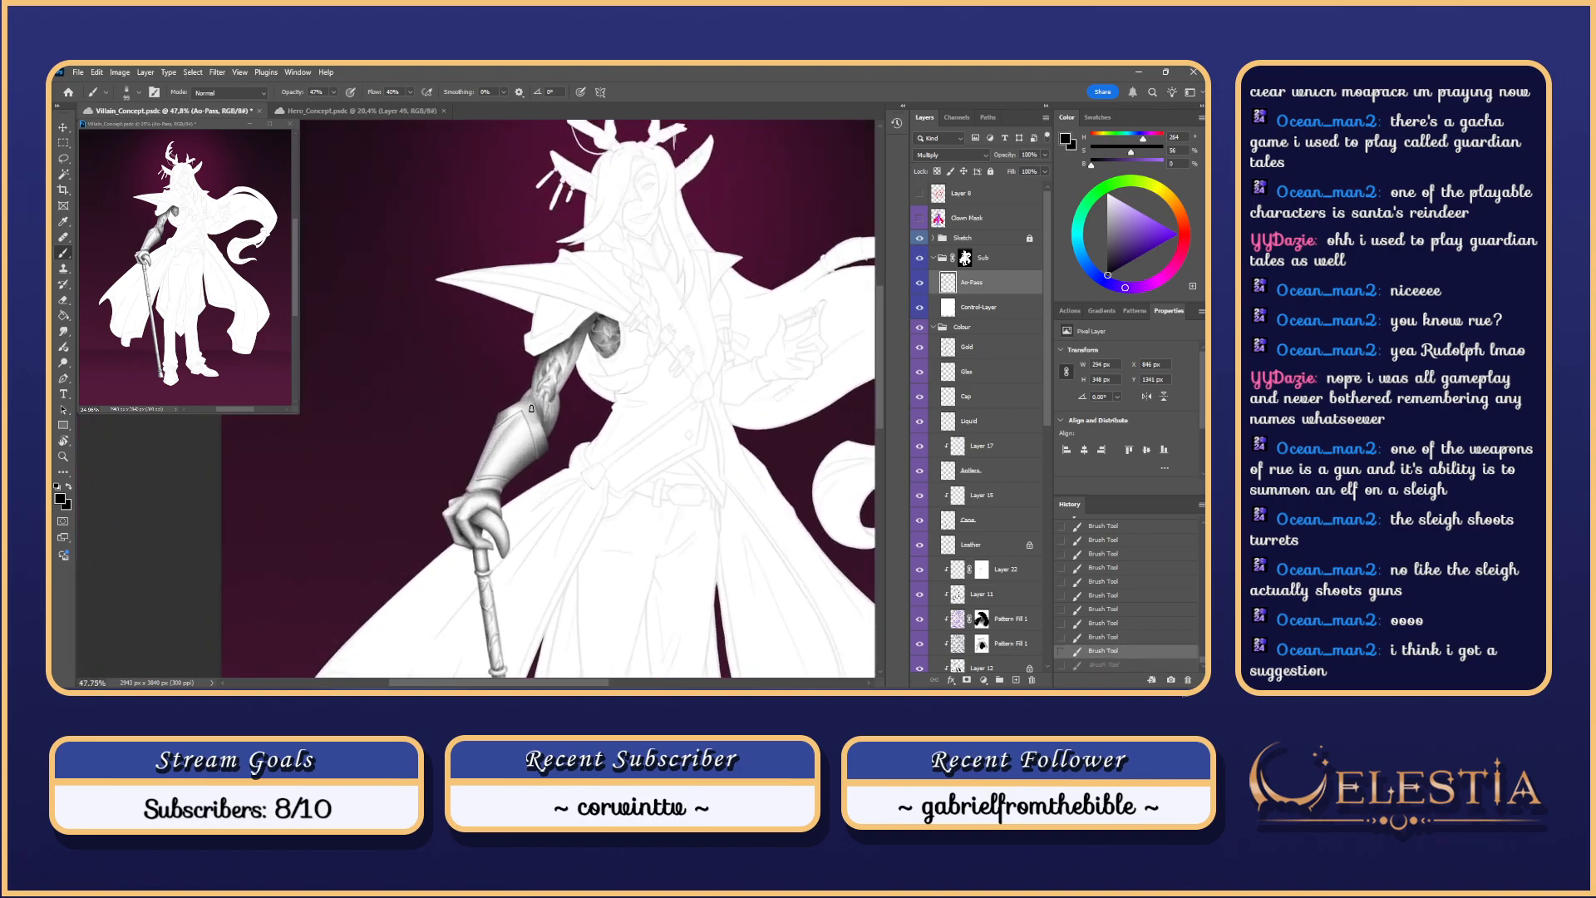
key(d)
key(e)
click(513, 435)
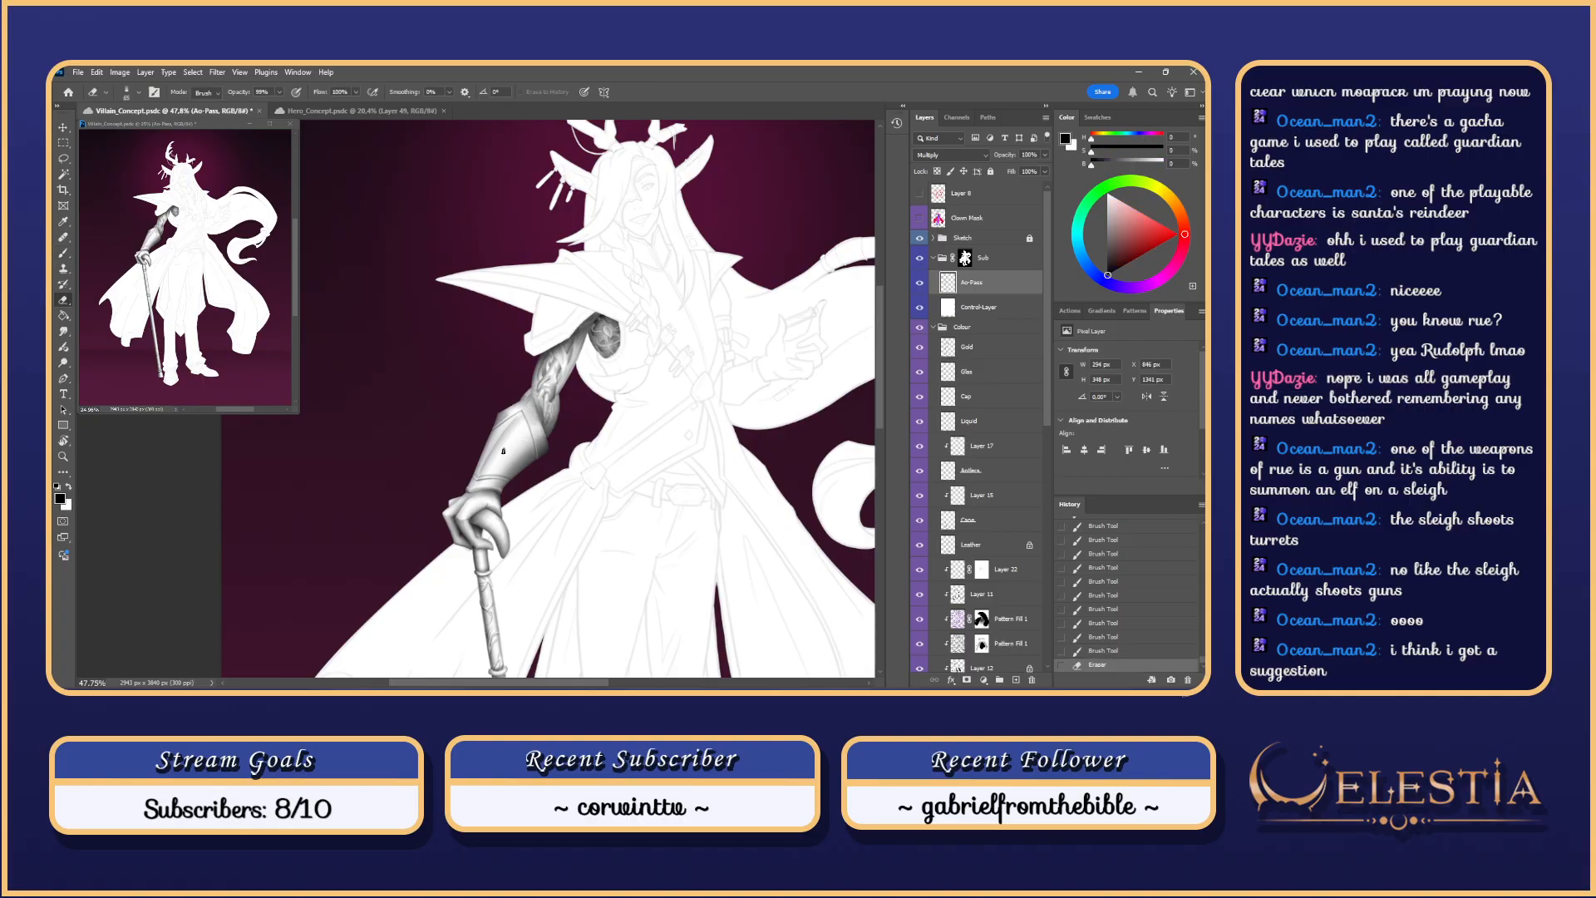
key(ctrl+z)
mouse_move(503, 451)
mouse_down()
mouse_move(517, 428)
mouse_move(506, 440)
mouse_up()
key(ctrl+z)
key(ctrl+z)
scroll(540, 396, down, 6)
scroll(543, 408, up, 7)
Step: Rotate the view about 94° to shade the cuff band, then reset the rotation and rework recent strokes
scroll(532, 440, up, 1)
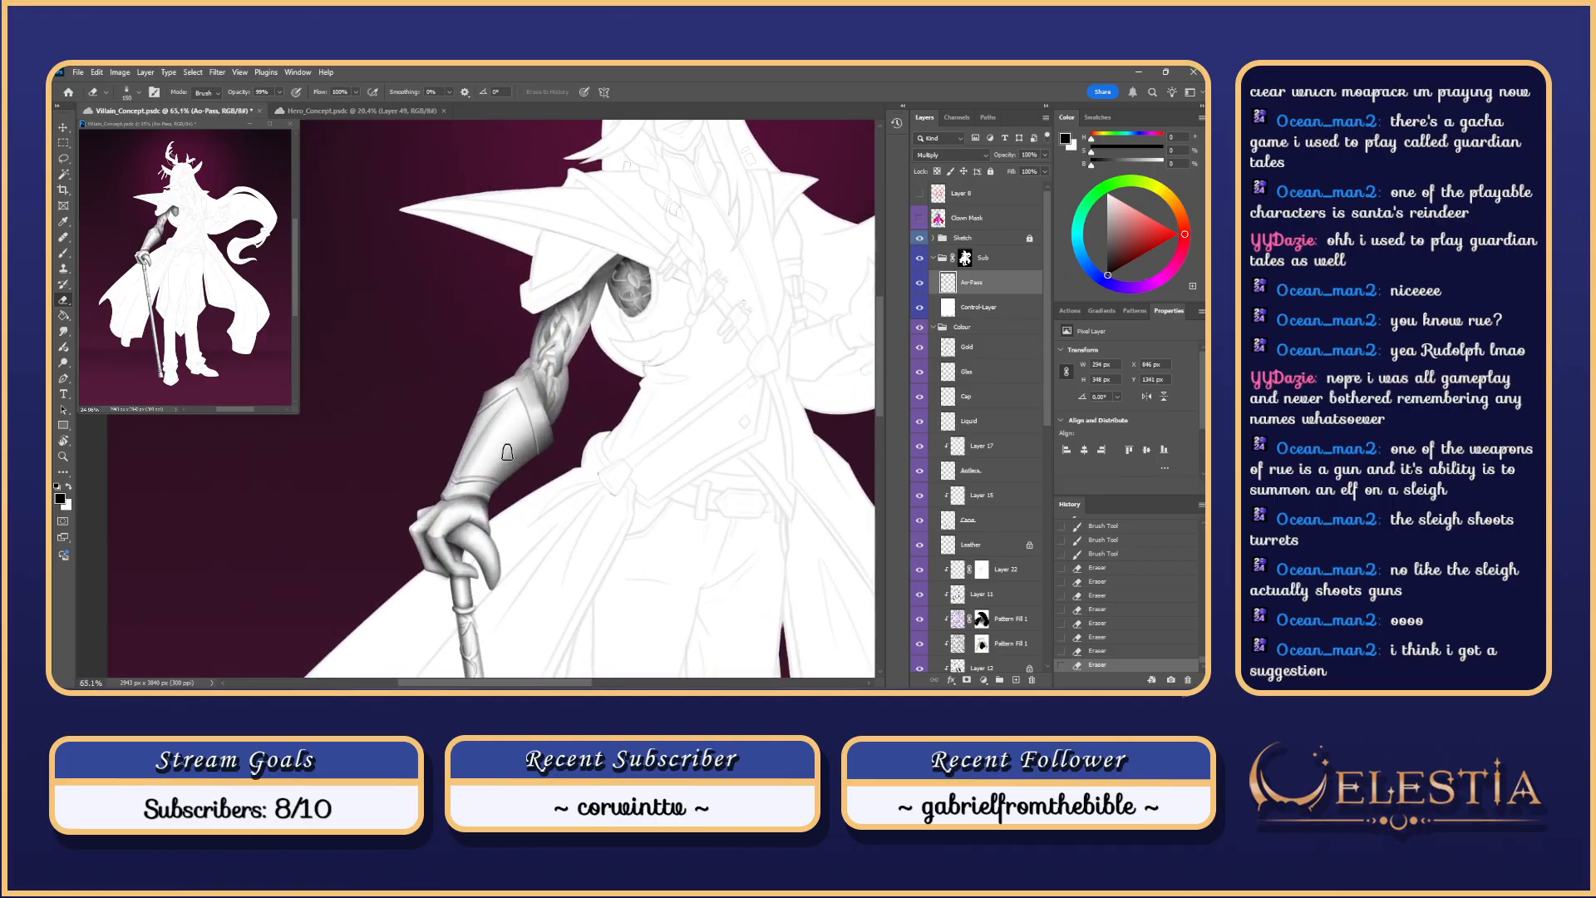
key(r)
mouse_move(507, 452)
mouse_down()
mouse_move(557, 369)
mouse_move(564, 305)
mouse_move(593, 349)
mouse_up()
key(b)
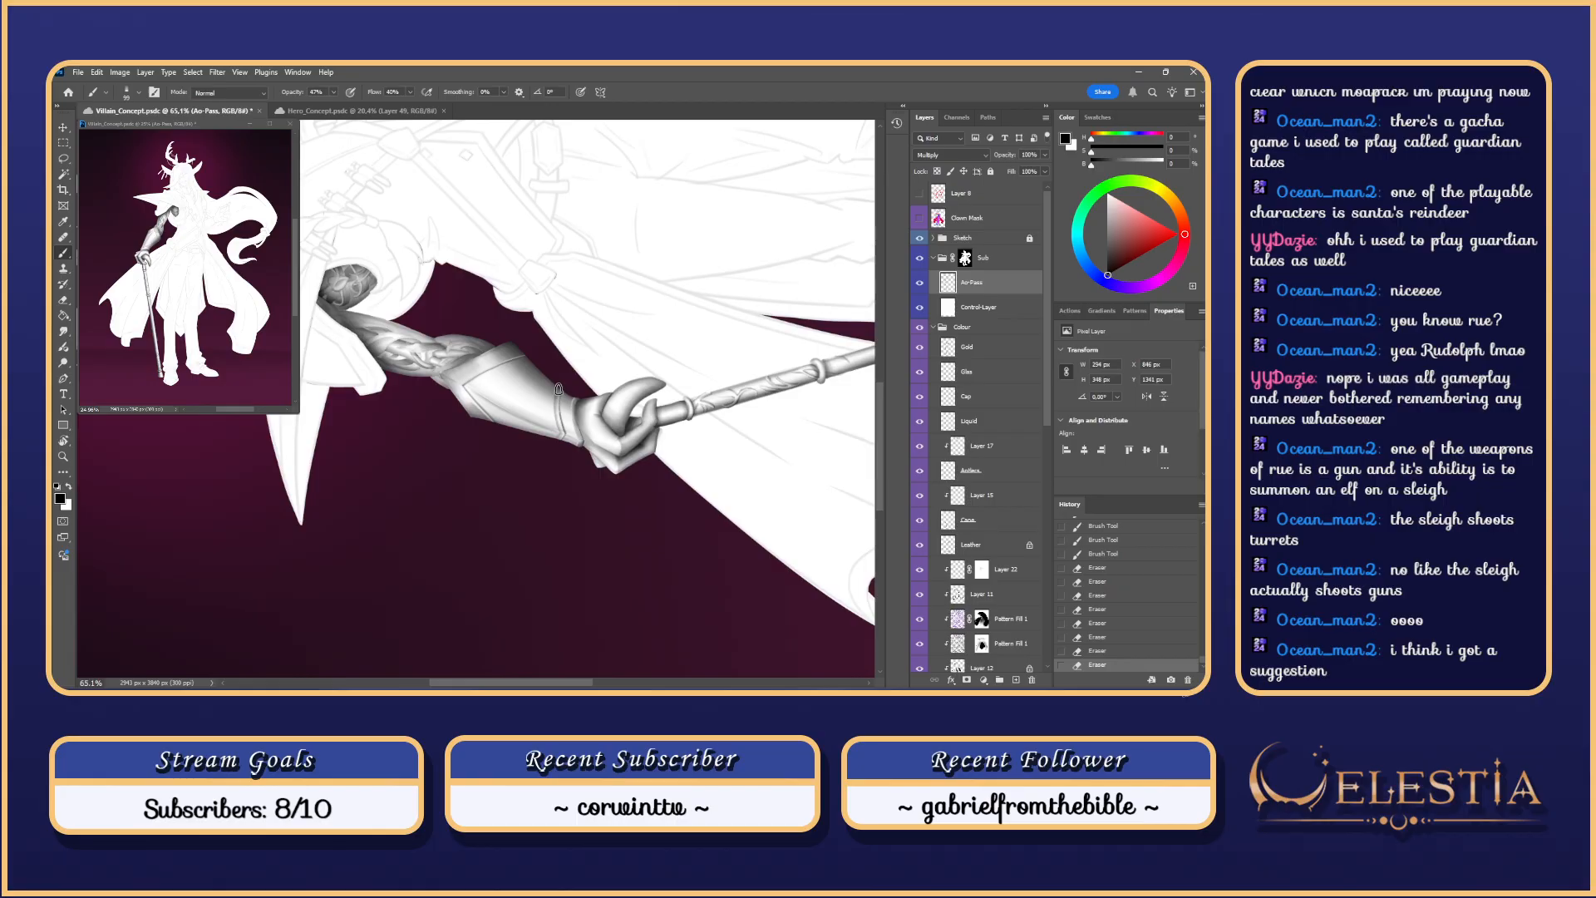
scroll(562, 404, up, 3)
mouse_move(556, 412)
mouse_down()
mouse_move(543, 412)
mouse_move(568, 444)
mouse_move(556, 427)
mouse_up()
key(ctrl+z)
key(ctrl+z)
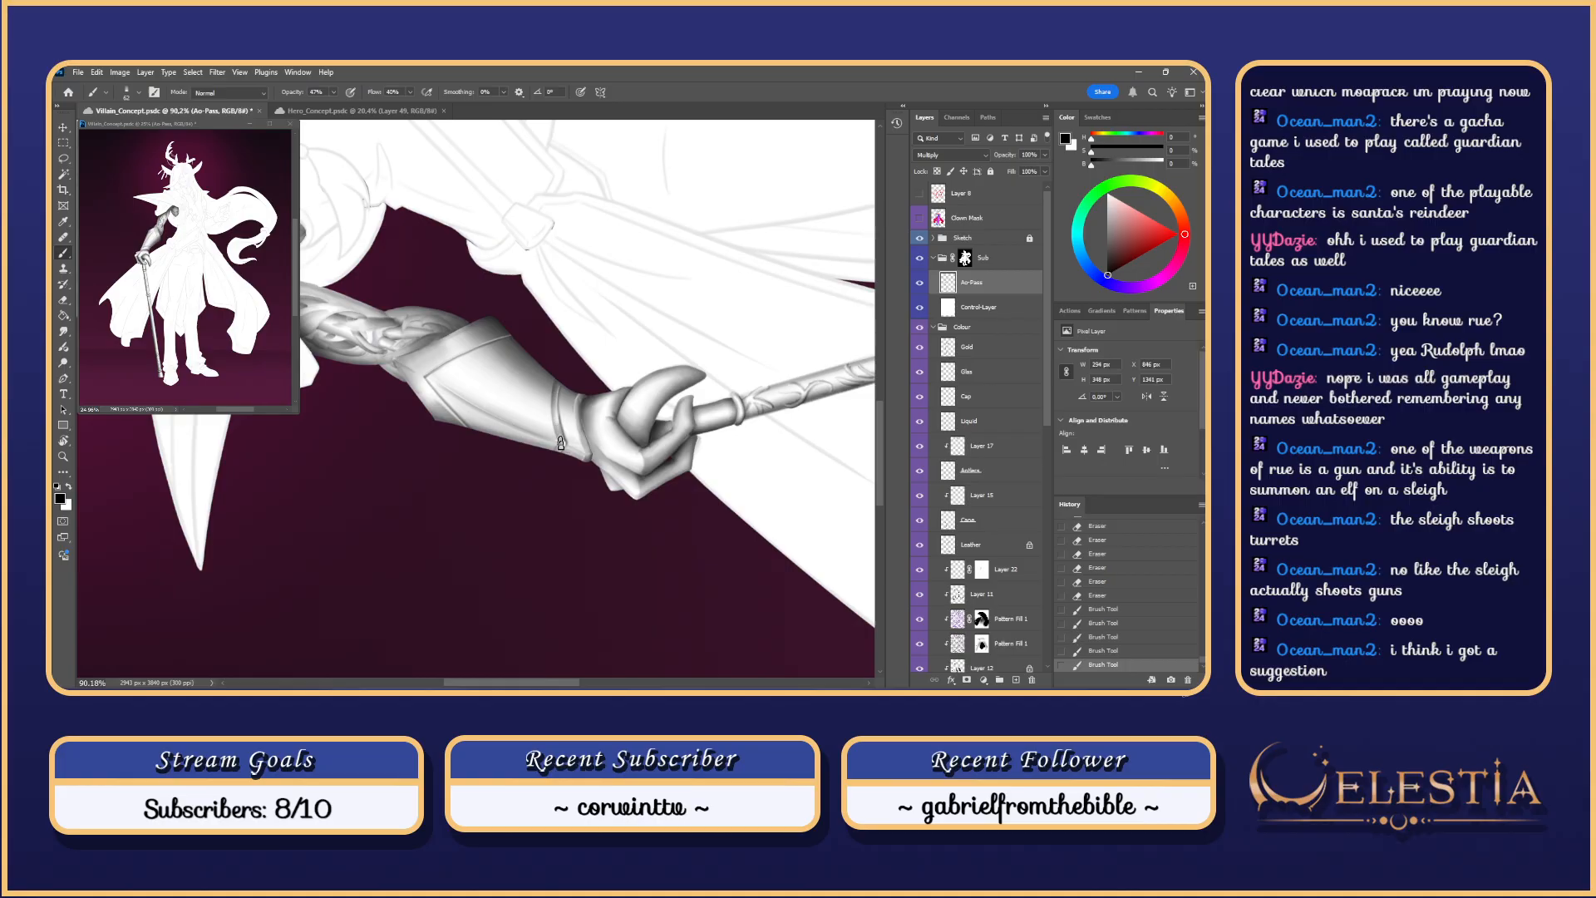
scroll(553, 470, down, 2)
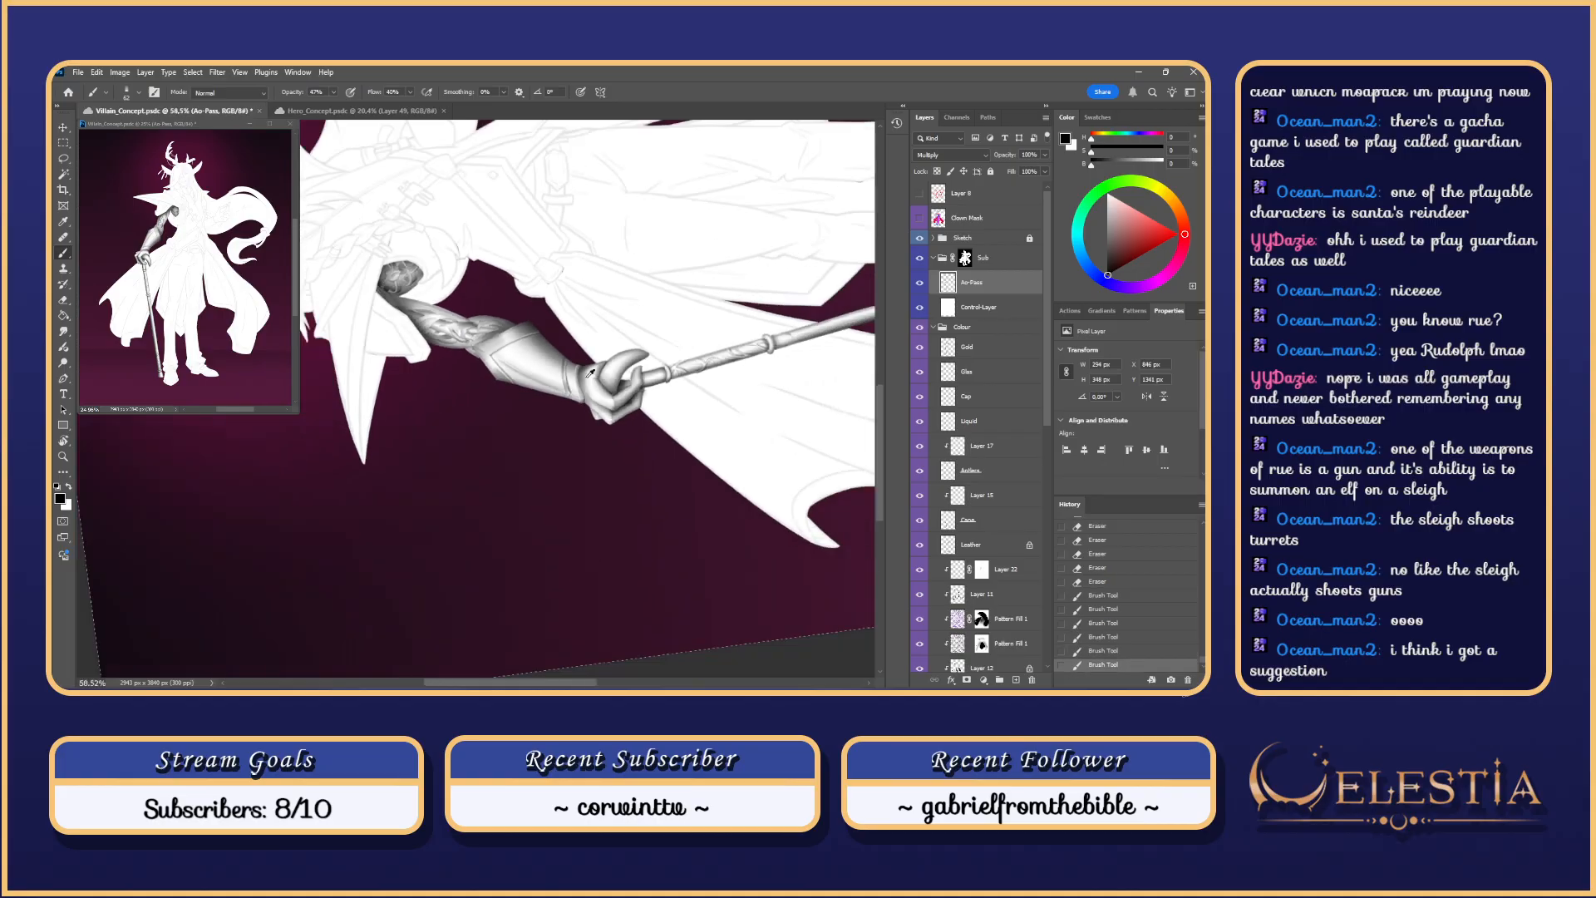
key(Escape)
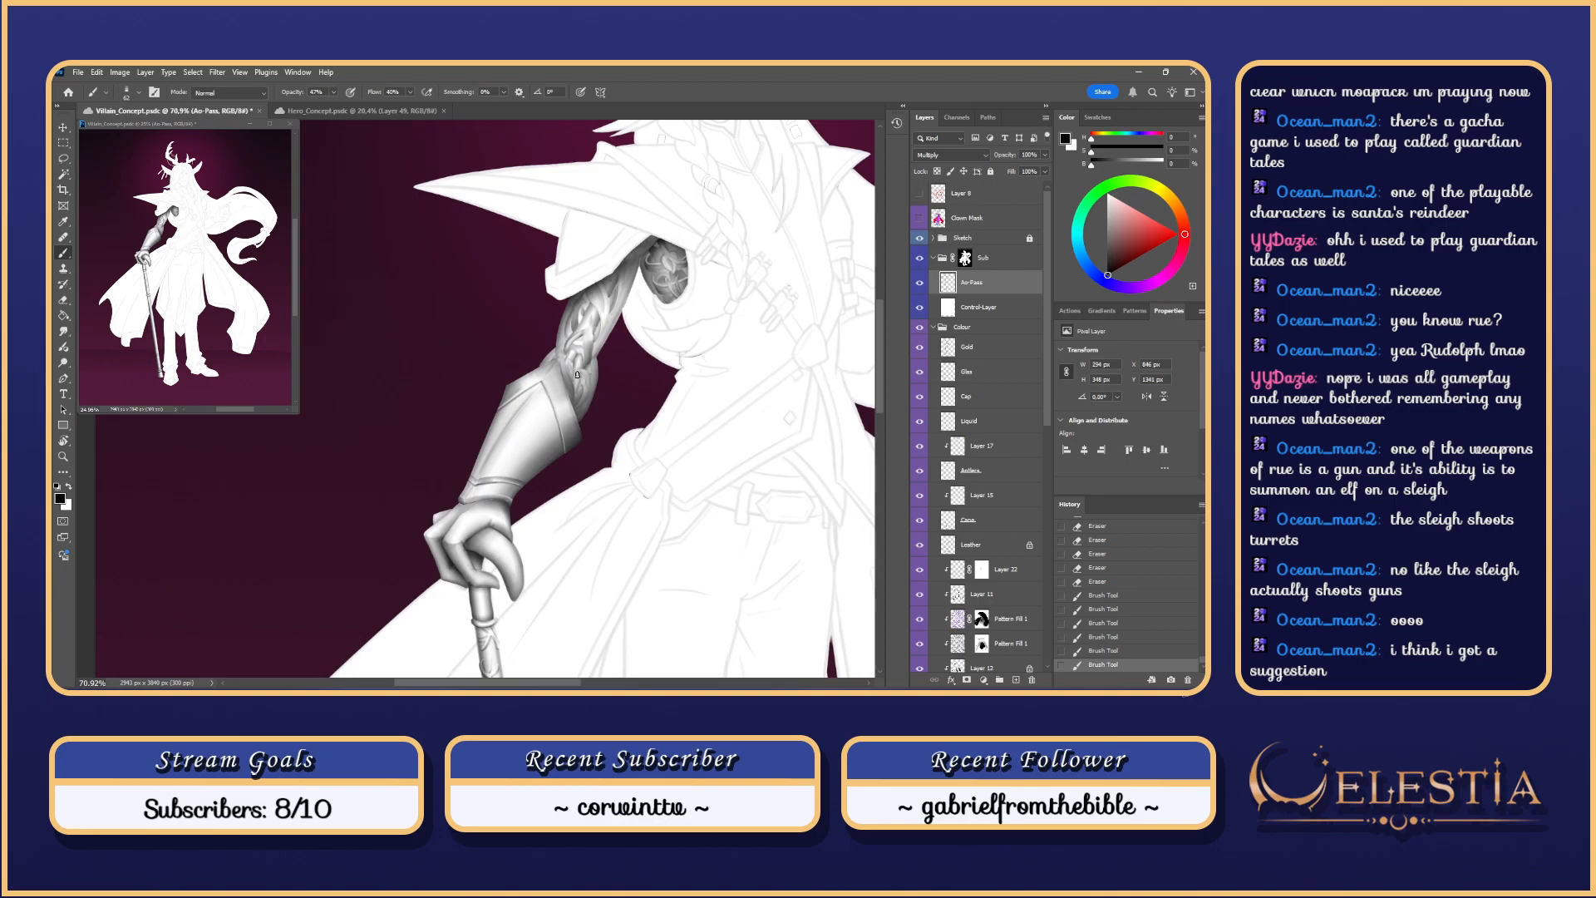
key(ctrl+z)
key(ctrl+z)
key(ctrl+z)
key(ctrl+z)
key(ctrl+z)
key(ctrl+z)
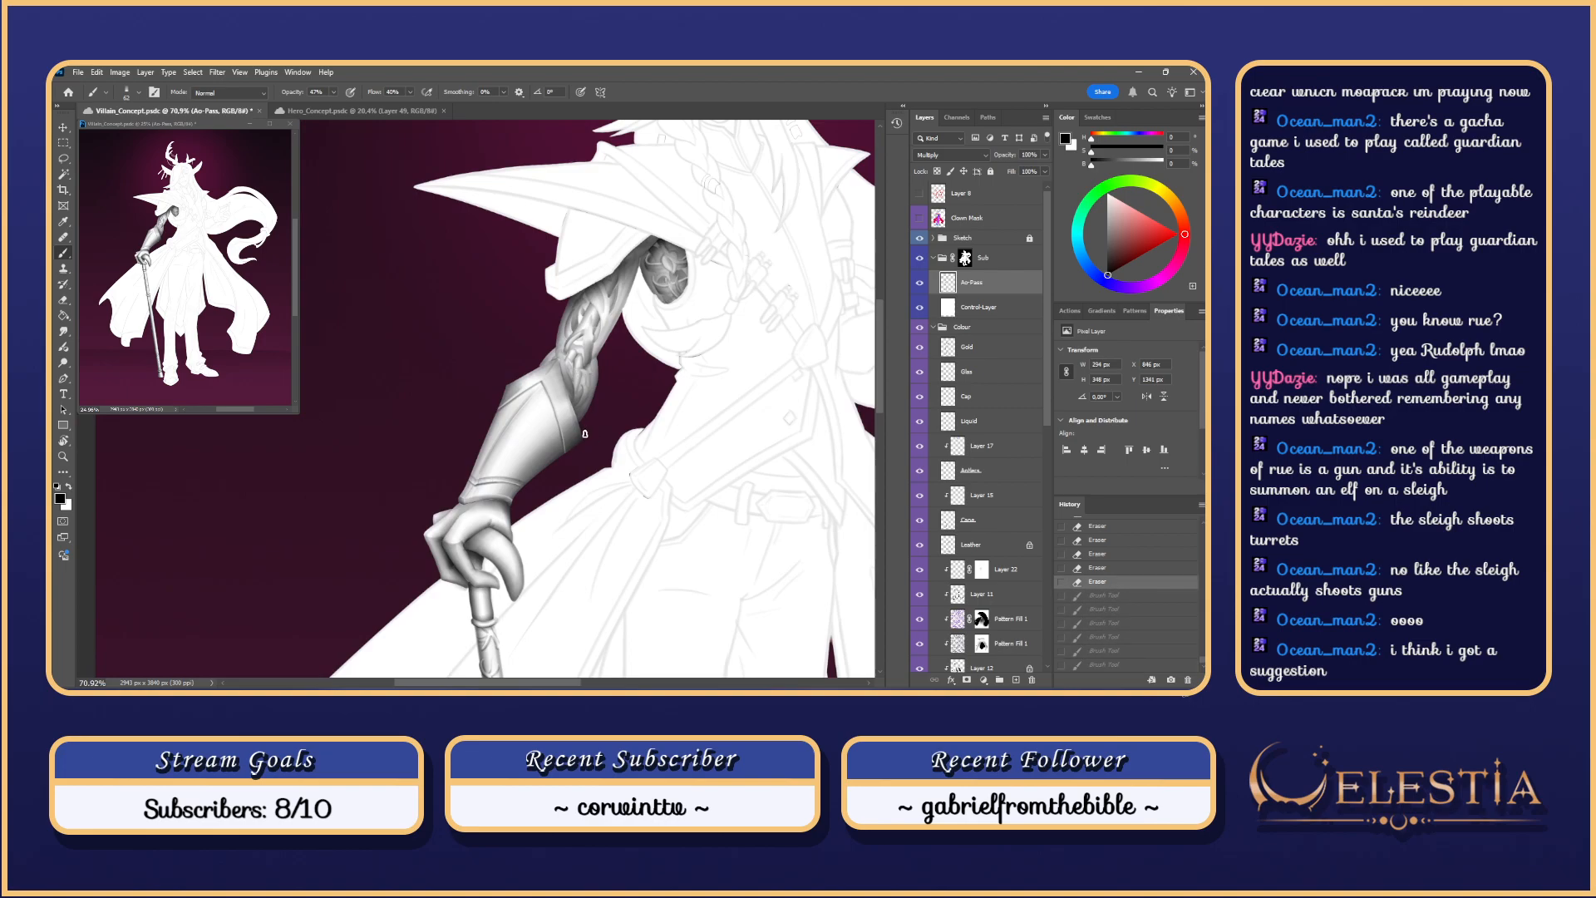
scroll(522, 472, up, 3)
key(ctrl+shift+z)
key(ctrl+shift+z)
key(ctrl+z)
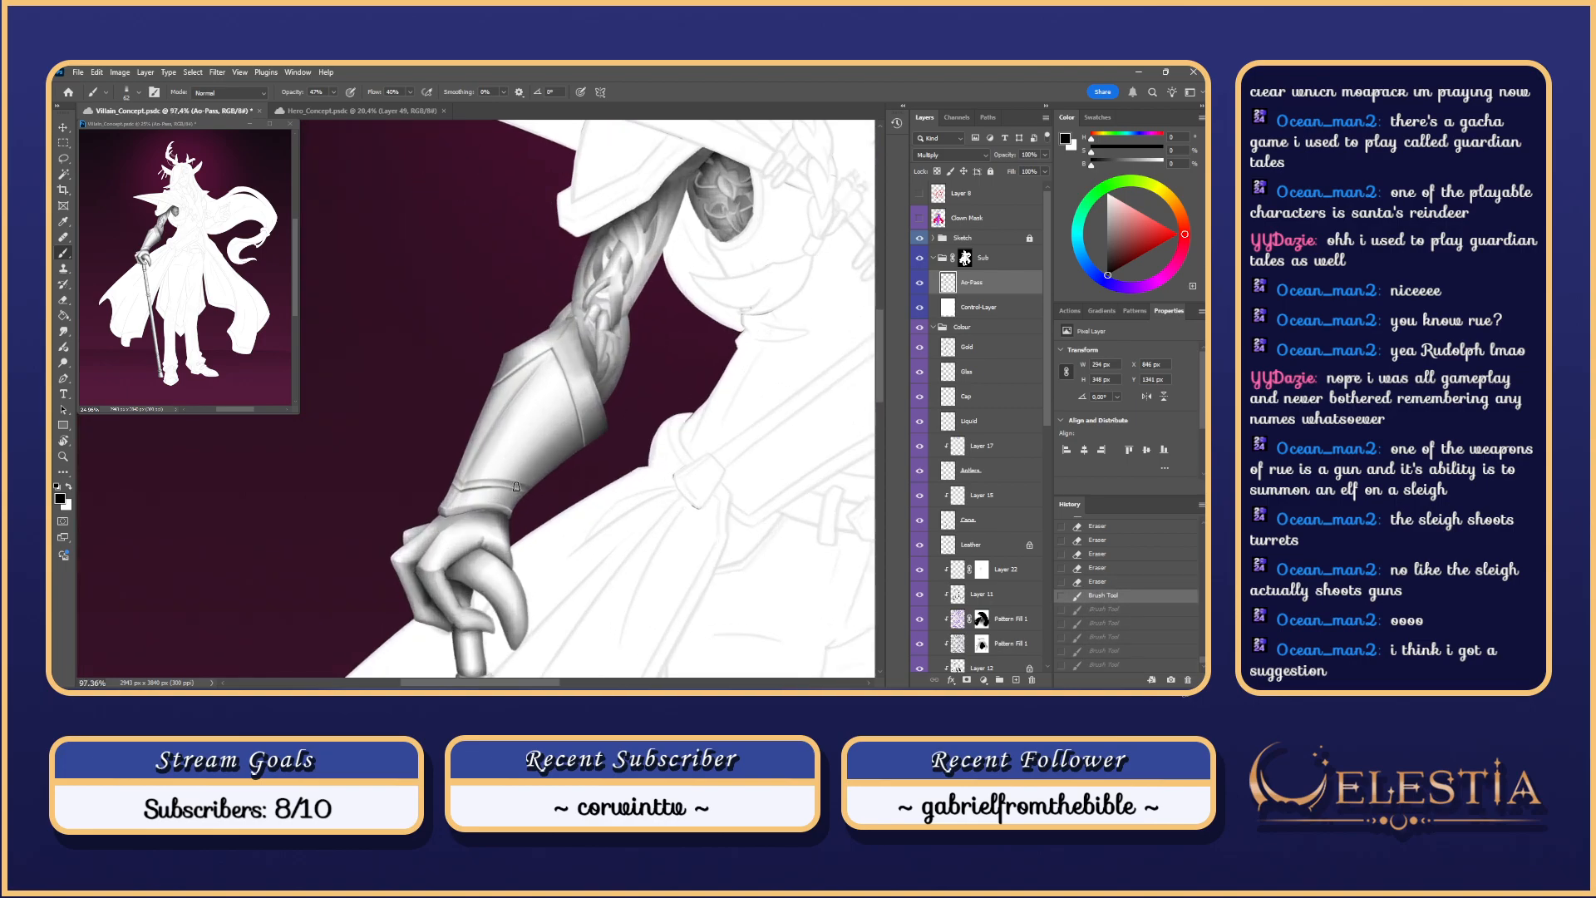
Step: Try strokes beside the armband, then enlarge the brush at 100% opacity to shade its left edge
drag(530, 494, 486, 484)
key(ctrl+z)
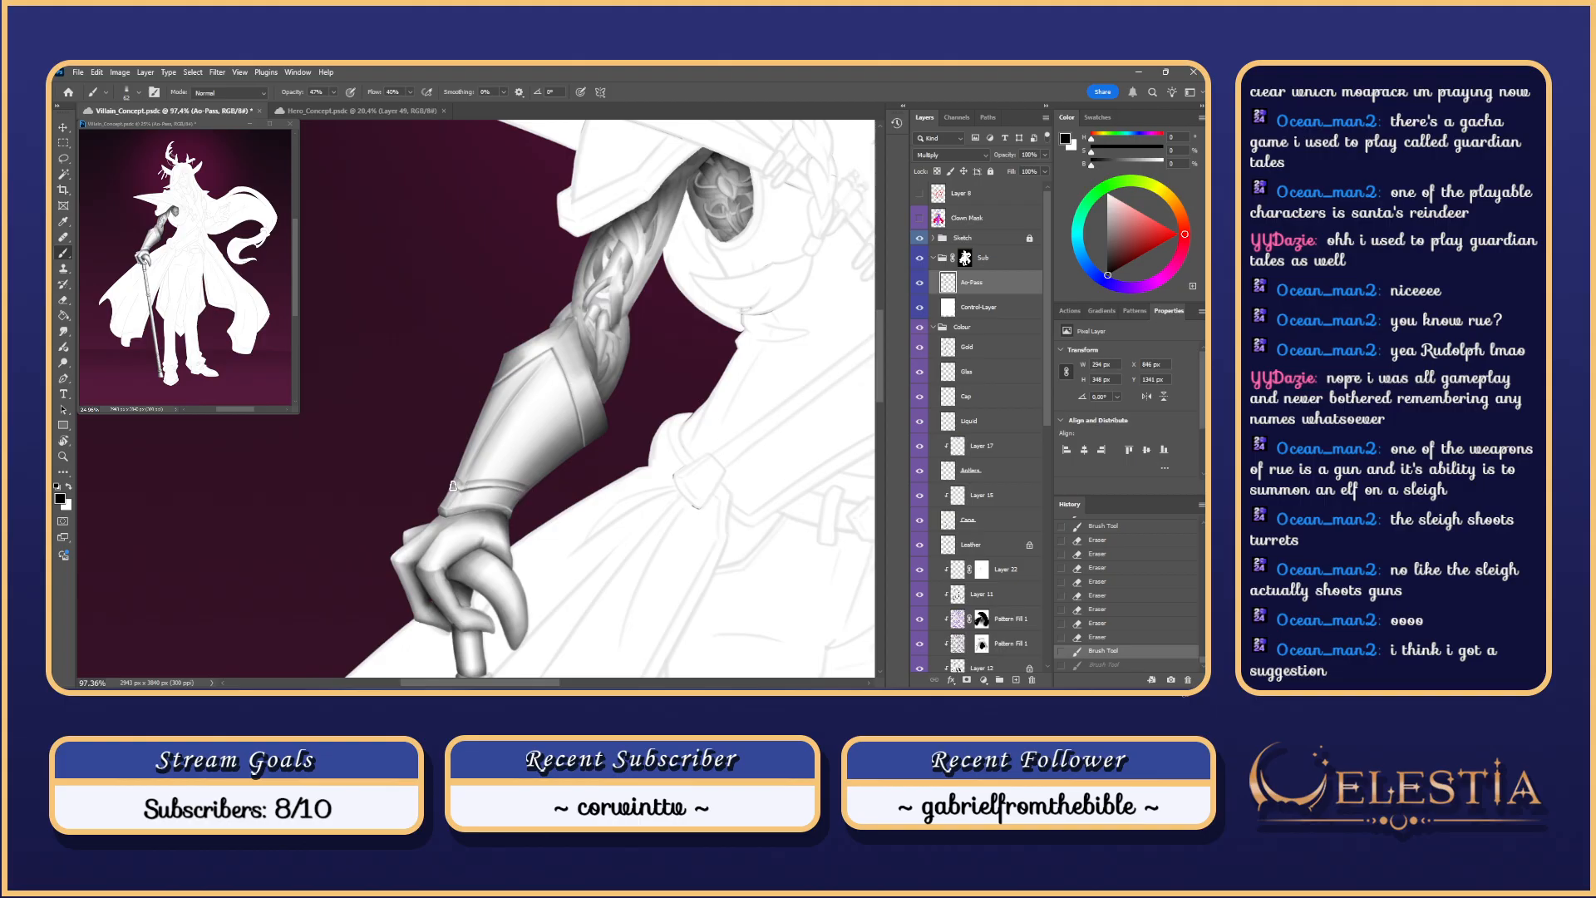
scroll(449, 500, down, 5)
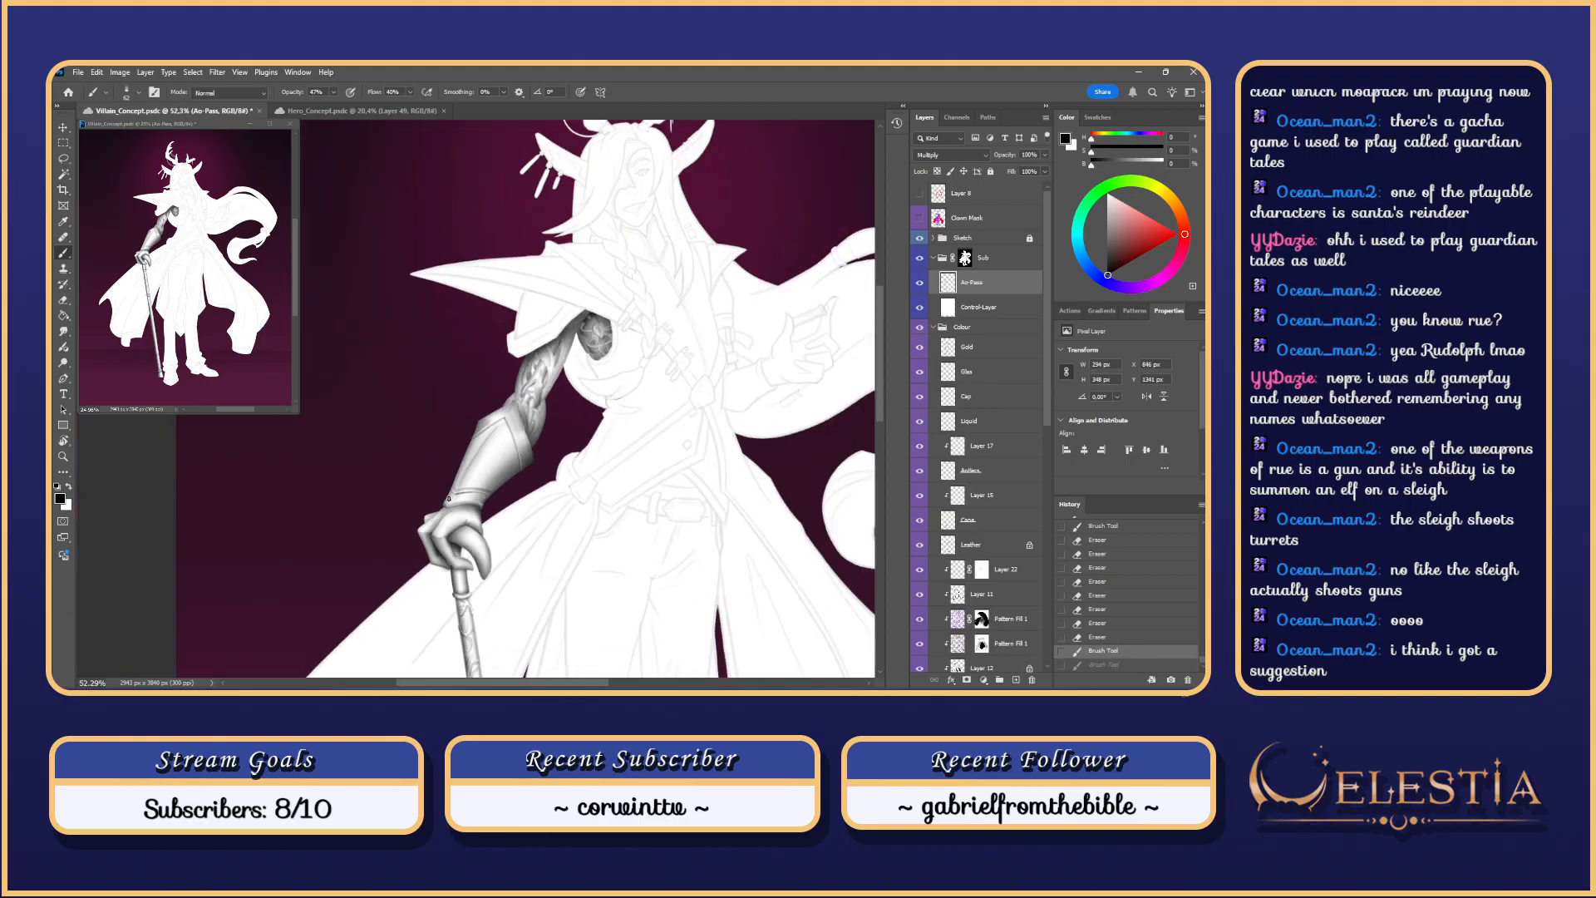
scroll(456, 486, up, 4)
mouse_move(459, 480)
mouse_down()
mouse_move(476, 479)
mouse_move(445, 486)
mouse_move(482, 415)
mouse_move(486, 434)
mouse_up()
key(ctrl+z)
key(ctrl+z)
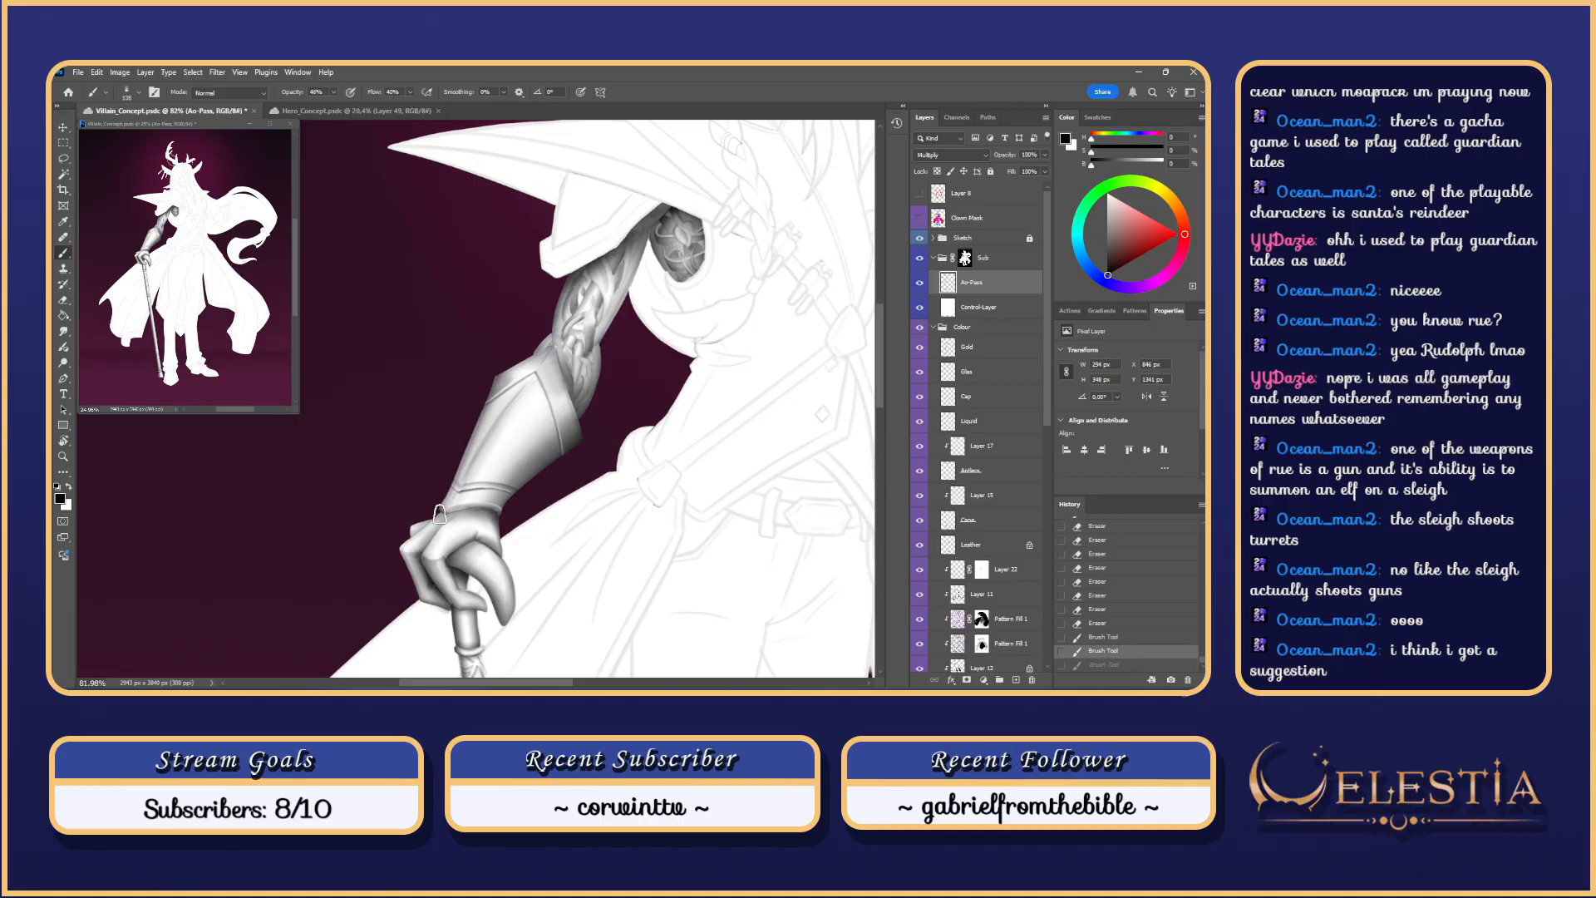
mouse_move(441, 514)
mouse_down()
mouse_move(478, 430)
mouse_move(530, 430)
mouse_up()
drag(335, 93, 380, 99)
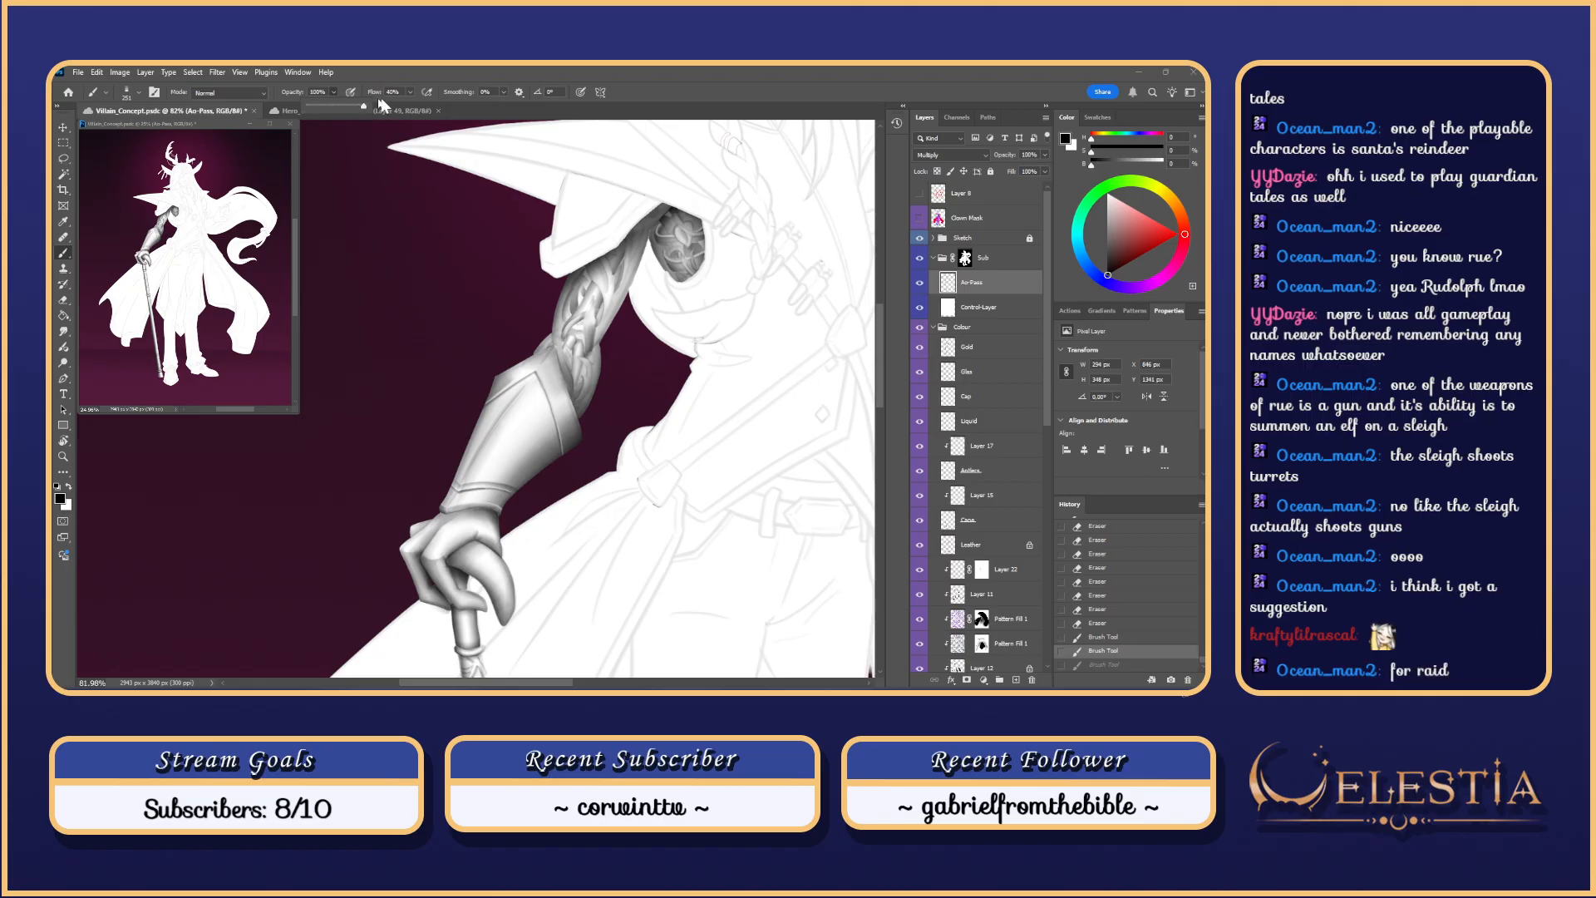
drag(481, 385, 441, 509)
key(ctrl+z)
key(ctrl+z)
Step: Restroke the armband's left edge repeatedly until its darker shading looks right
key(ctrl+z)
drag(495, 387, 443, 501)
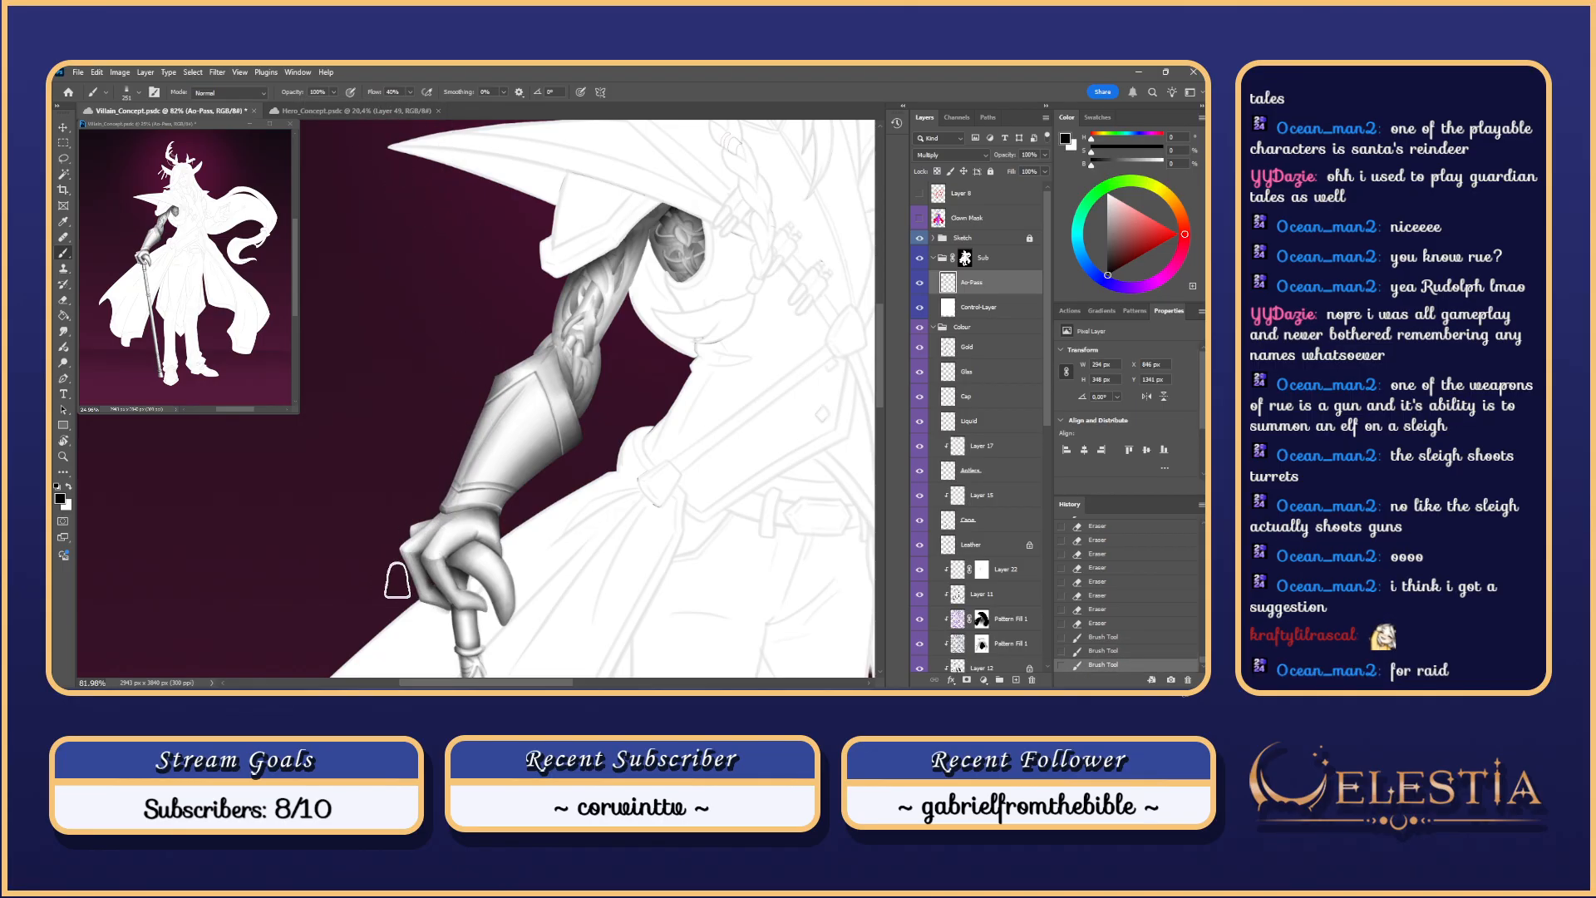
key(ctrl+z)
mouse_move(482, 402)
mouse_down()
mouse_move(440, 504)
mouse_move(456, 477)
mouse_up()
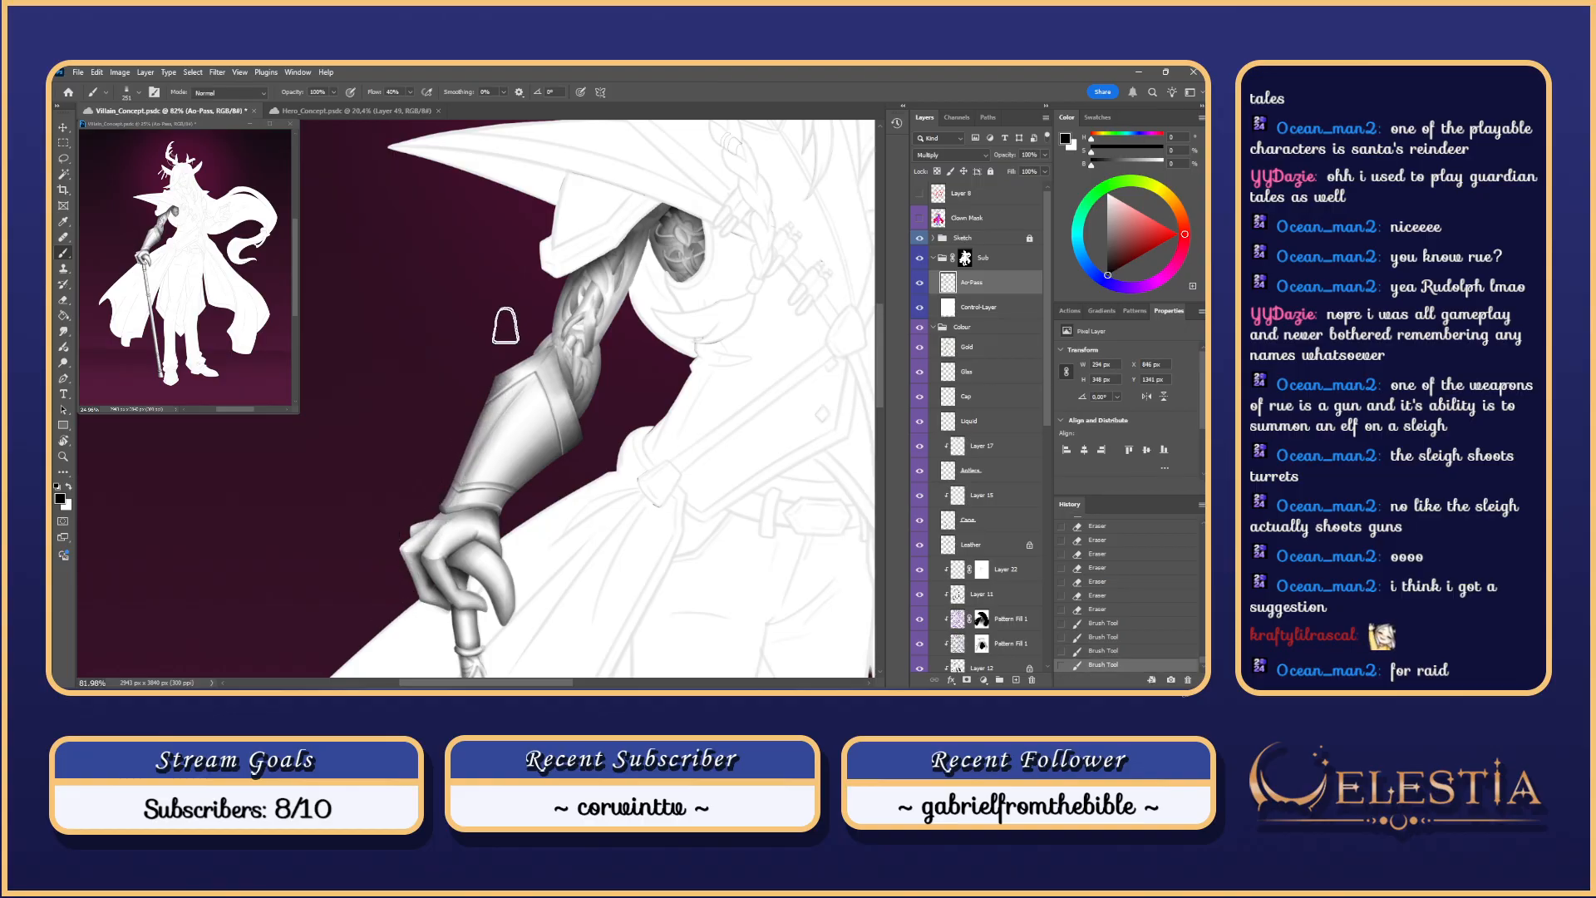
key(ctrl+z)
drag(494, 388, 459, 478)
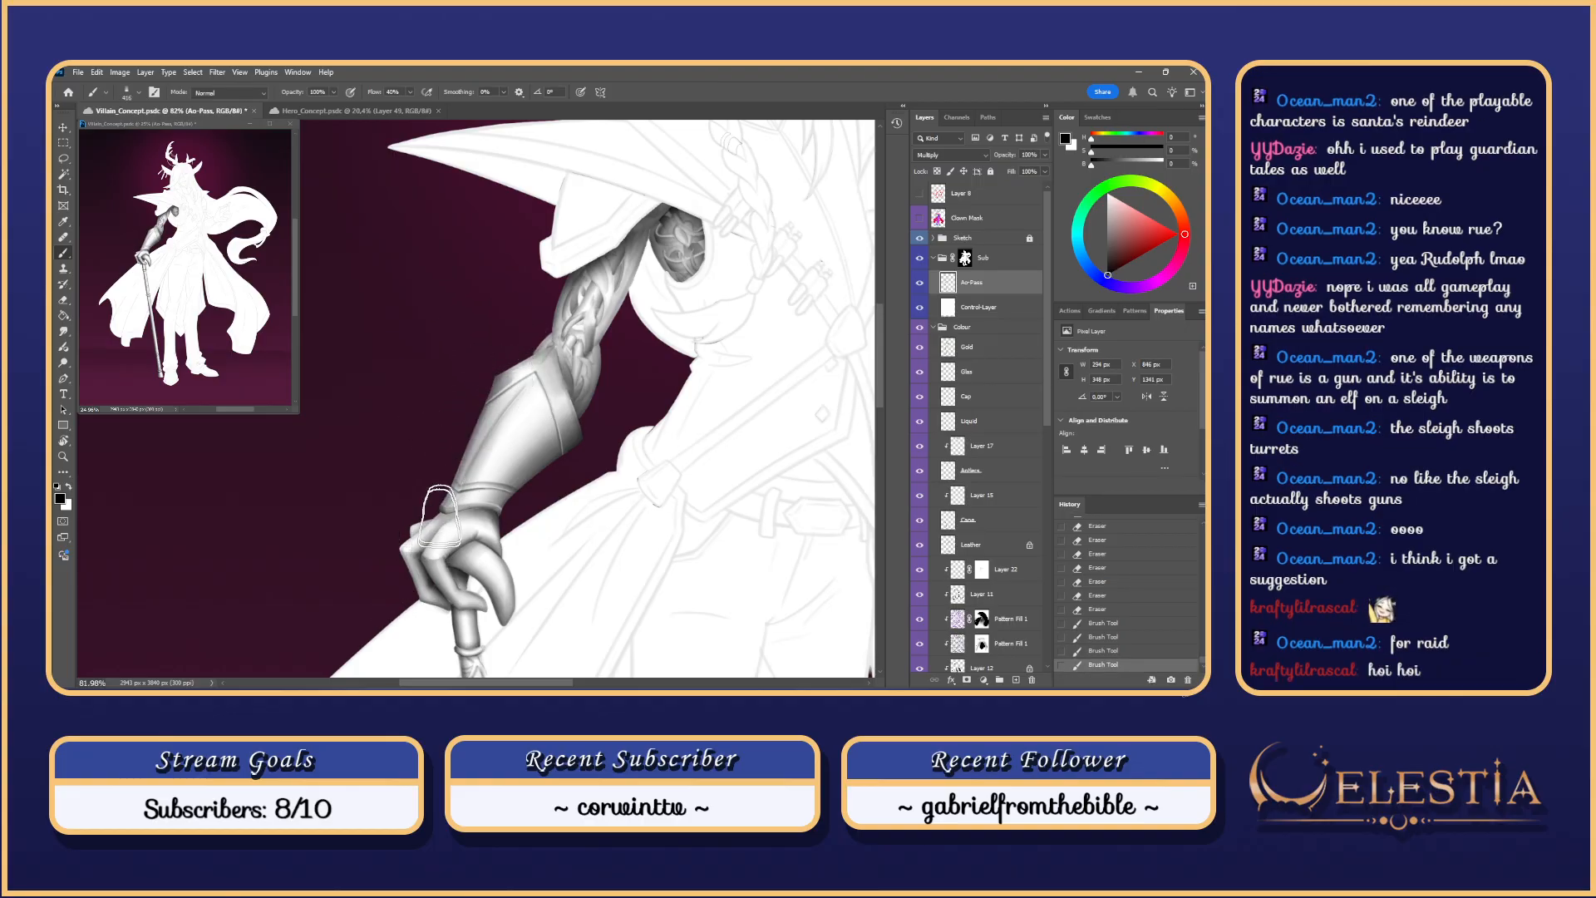
key(ctrl+z)
drag(434, 545, 421, 573)
key(ctrl+z)
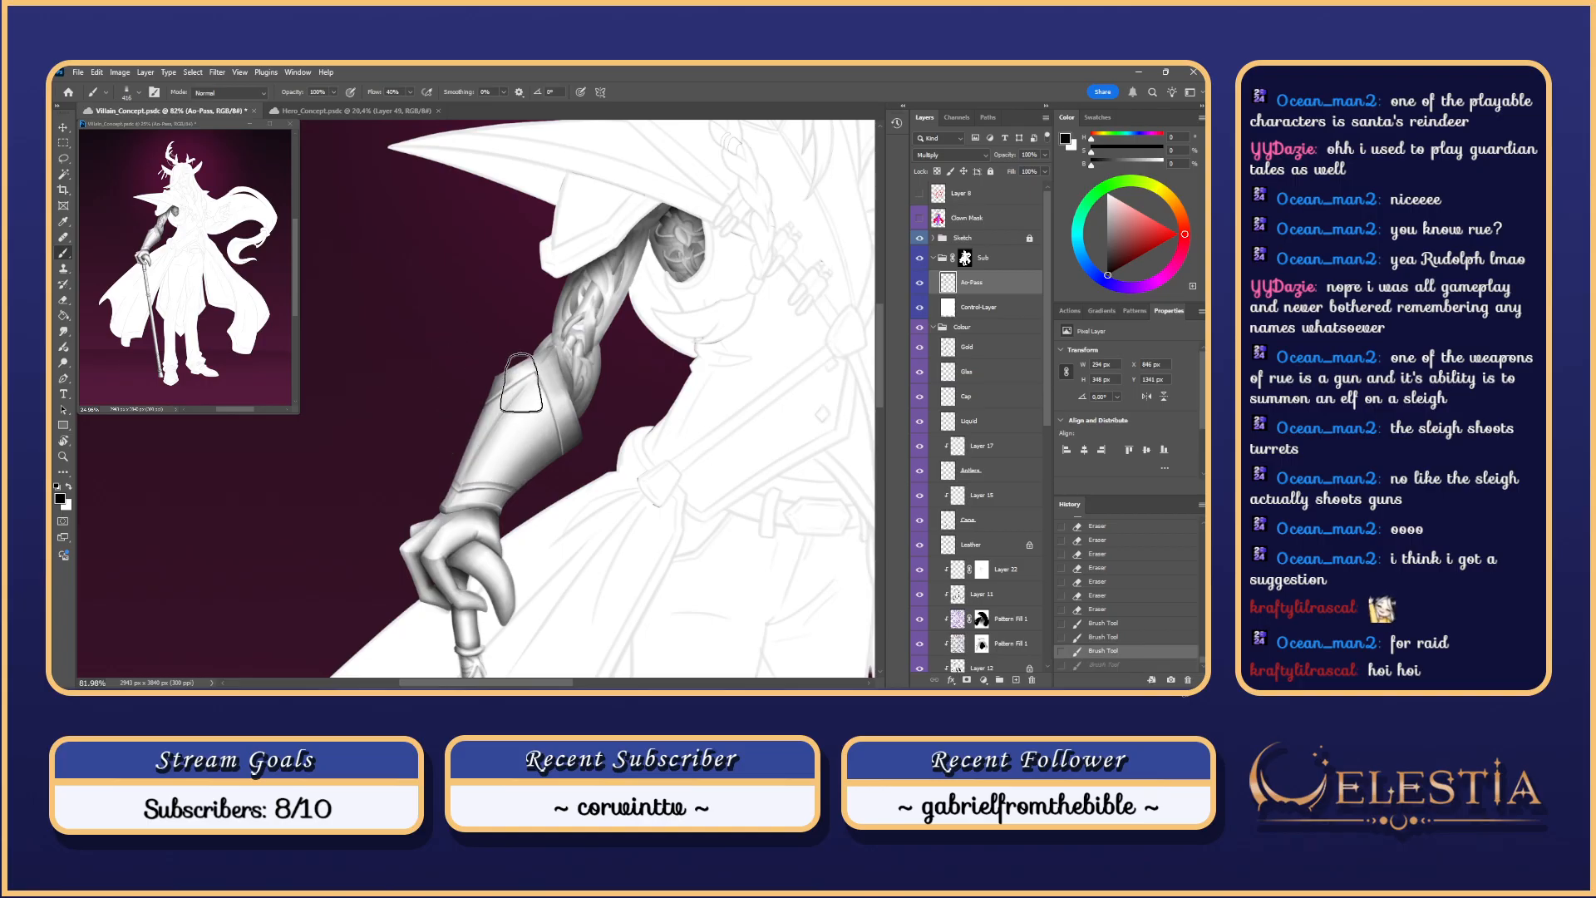
drag(501, 374, 426, 574)
drag(500, 382, 453, 507)
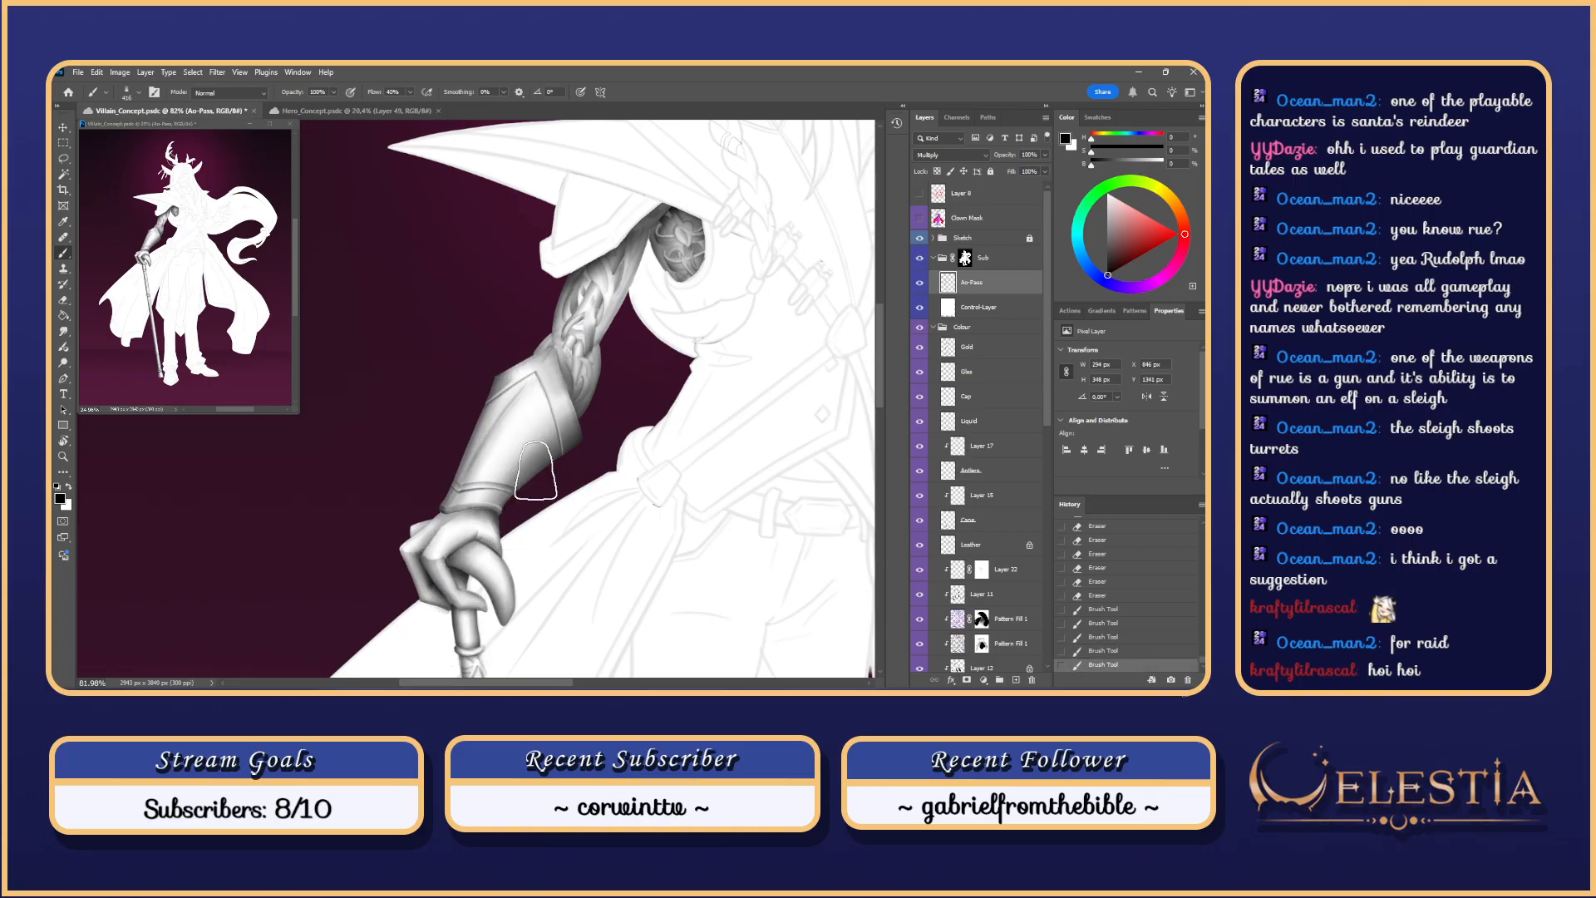
key(ctrl+z)
Step: Repaint the armband edge shading and zoom out to centre the whole figure
drag(506, 378, 467, 499)
scroll(622, 387, down, 7)
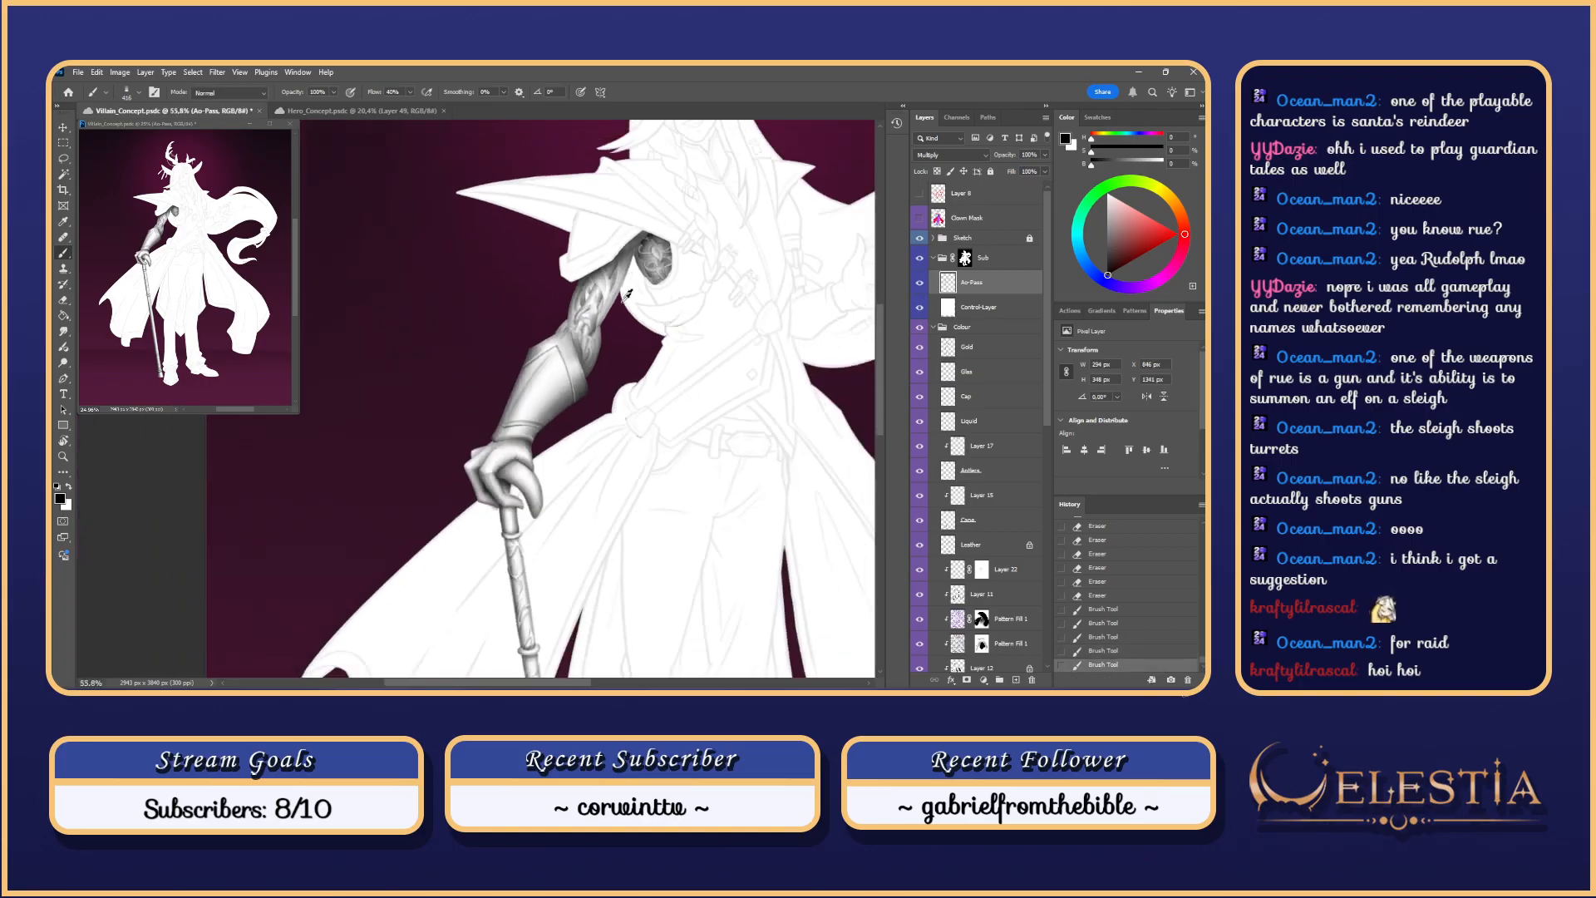
scroll(632, 417, up, 3)
drag(700, 406, 661, 410)
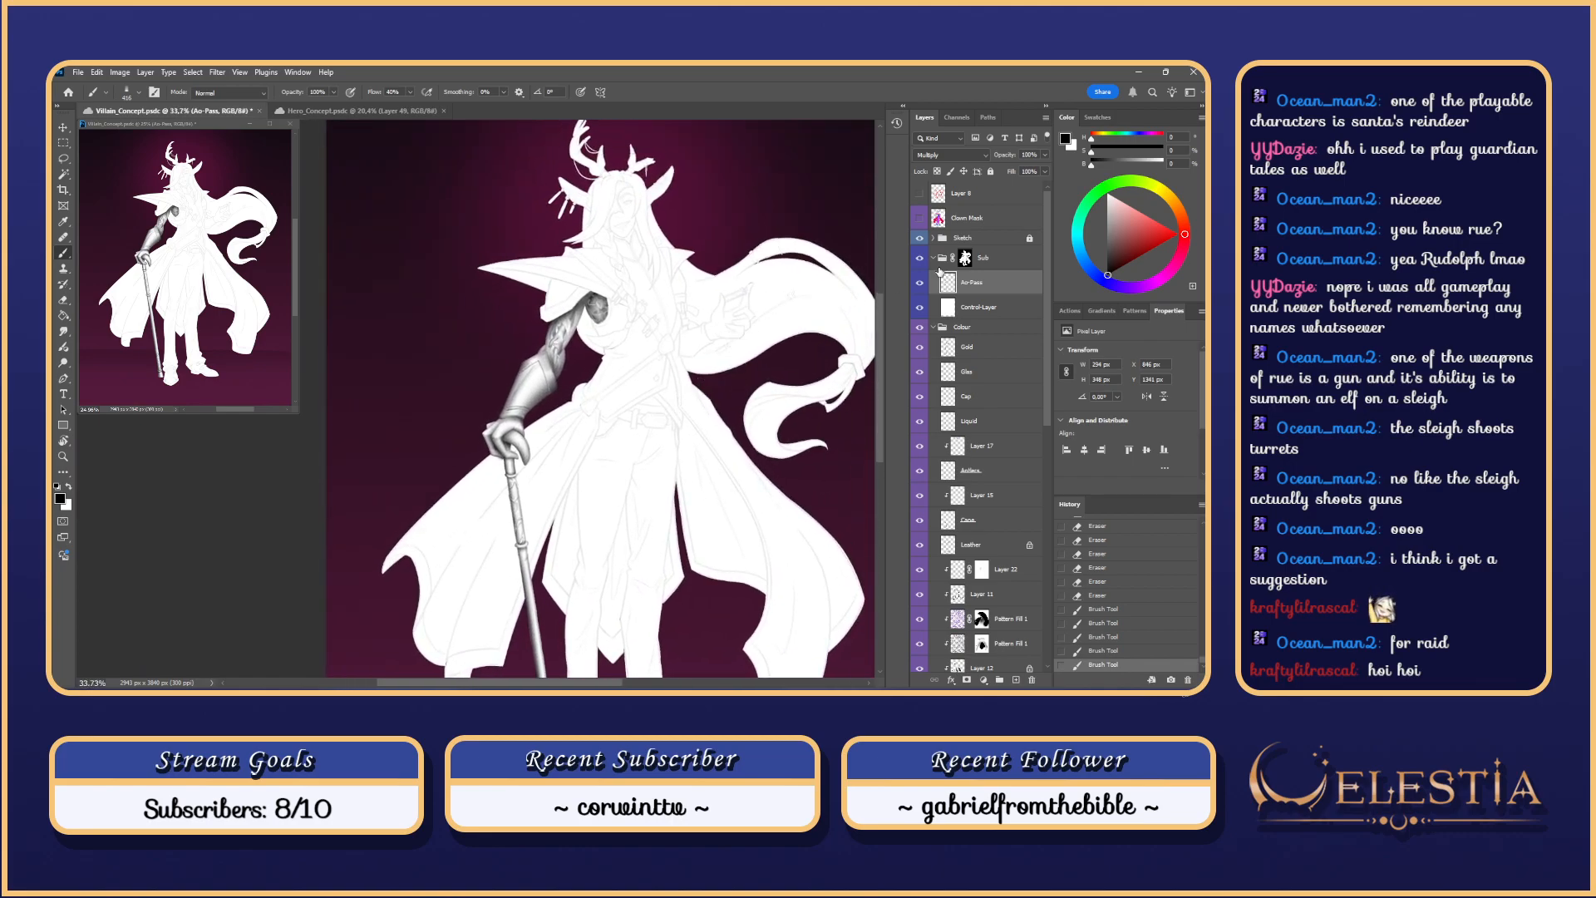
Step: Toggle the Control-Layer and Ao-Pass visibility to compare the greyscale pass with the colours
click(920, 308)
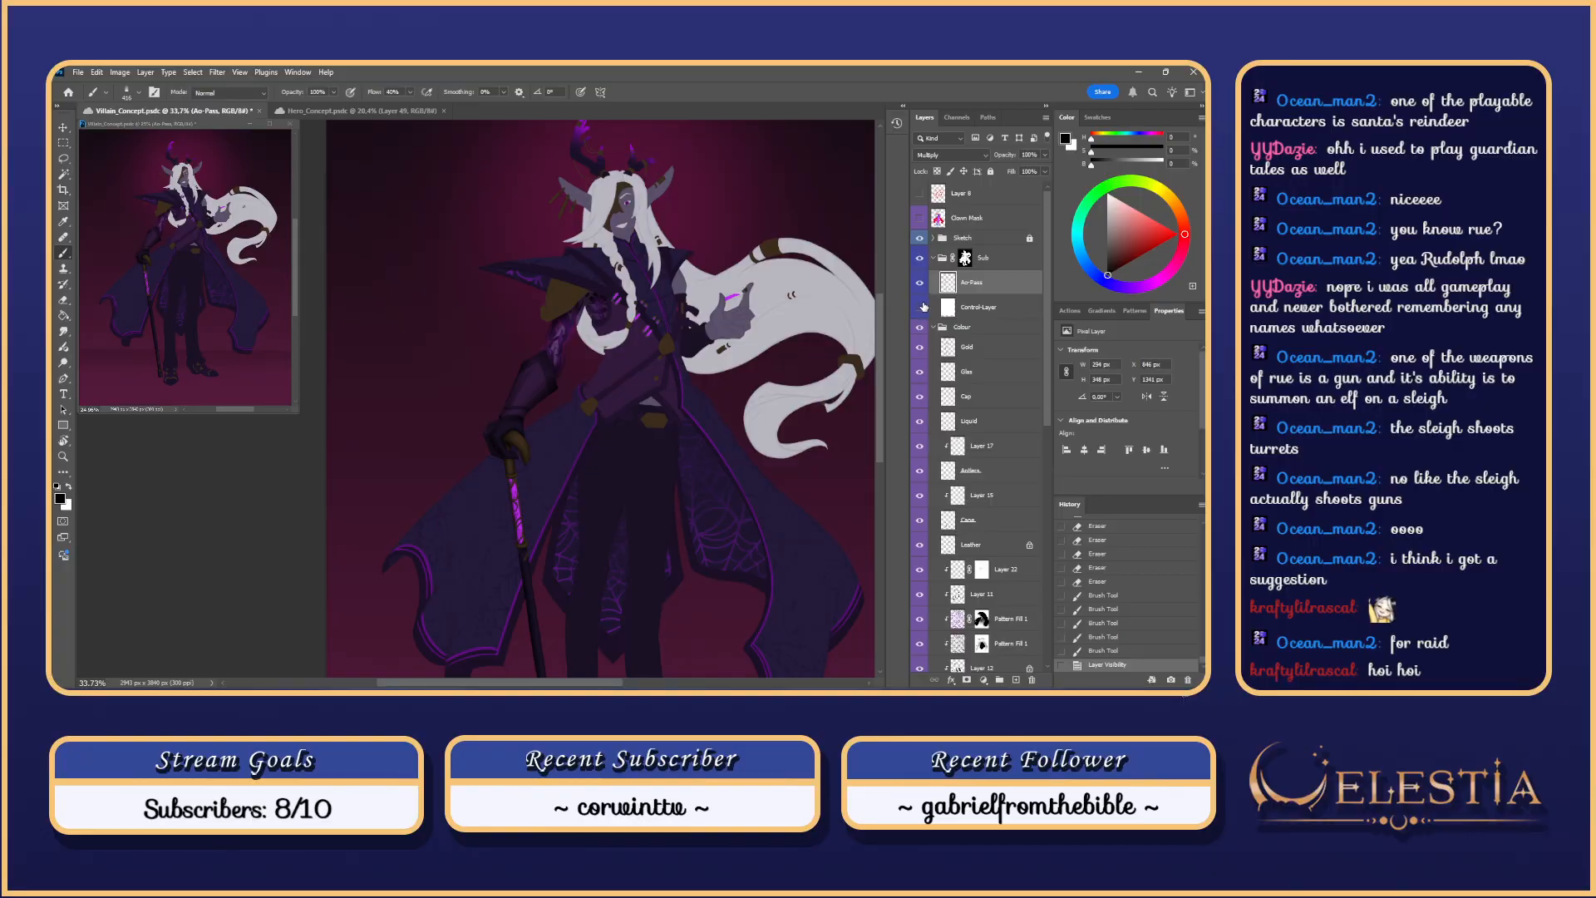
click(920, 307)
click(921, 308)
click(920, 307)
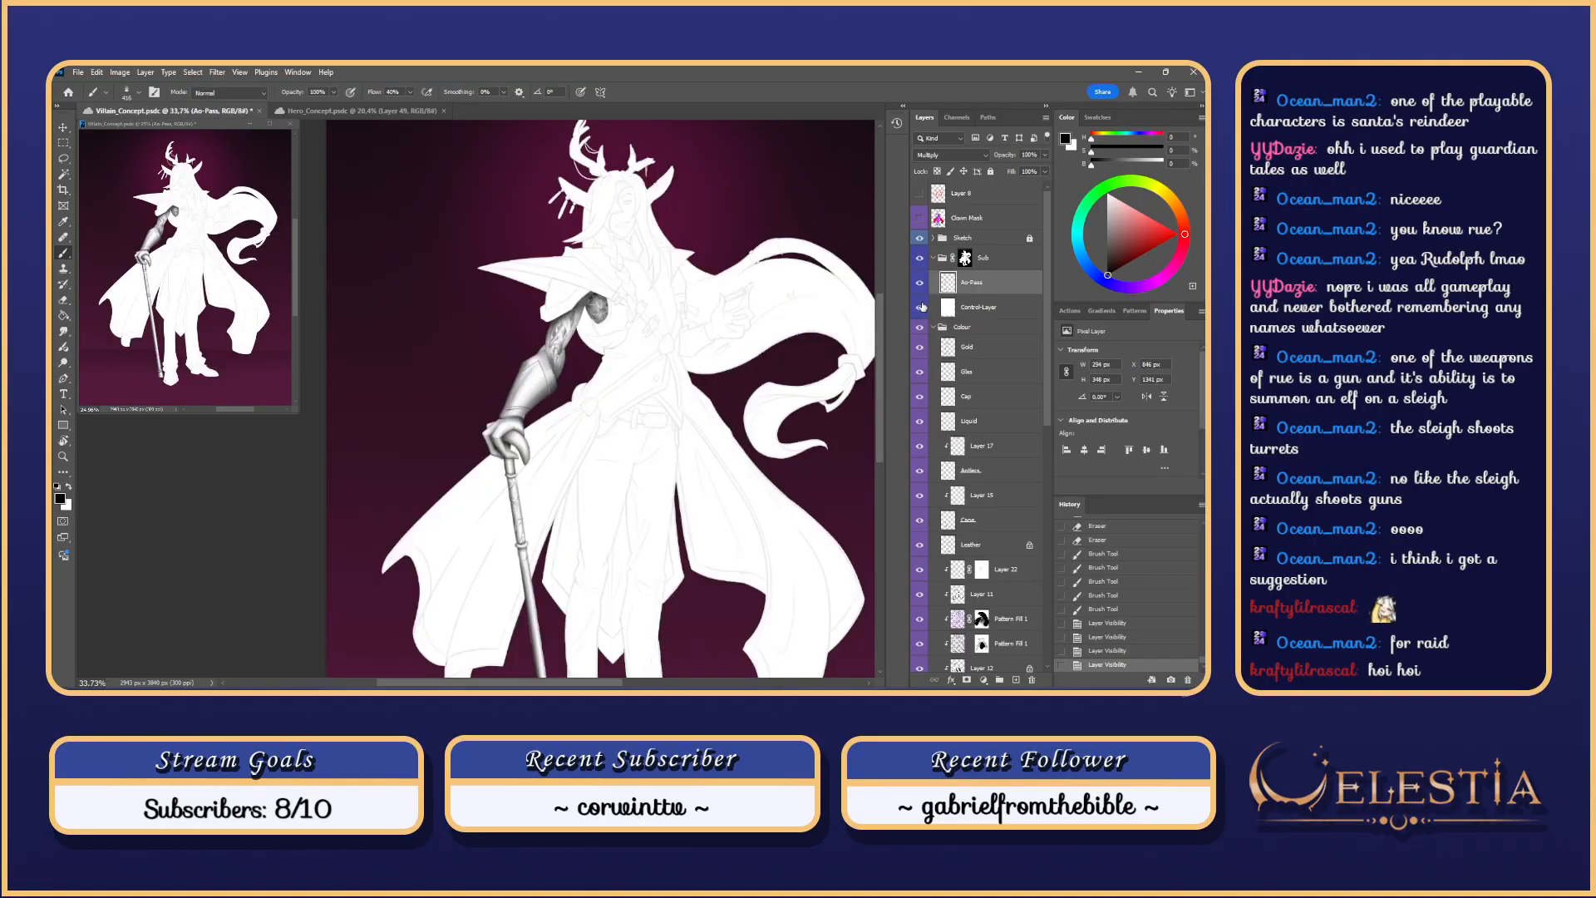
click(920, 308)
click(921, 283)
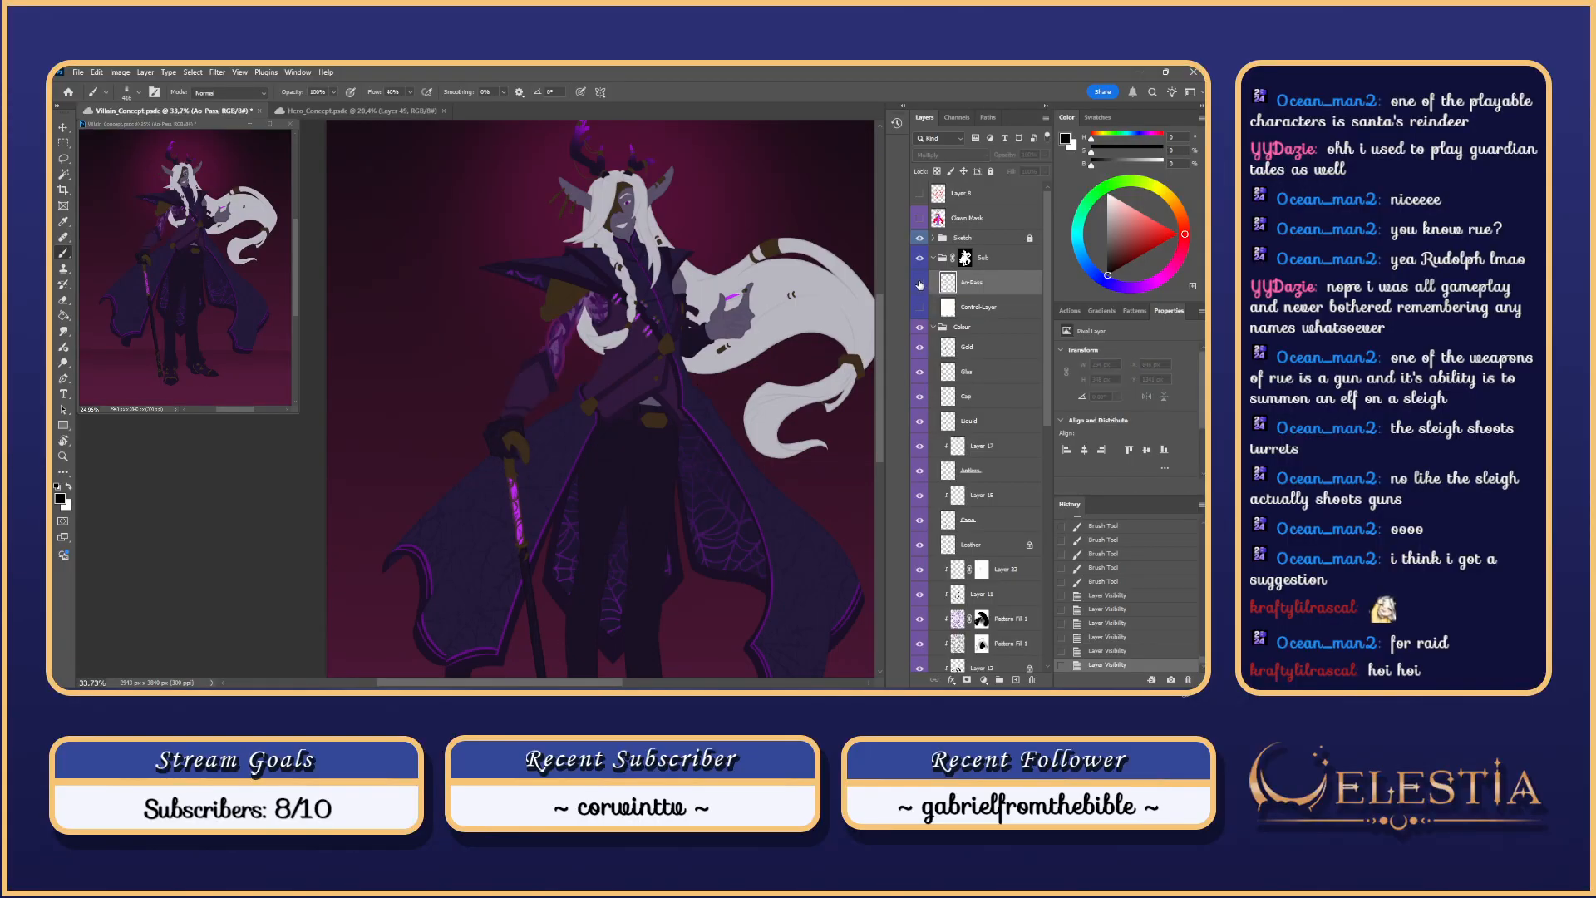
click(921, 283)
click(920, 306)
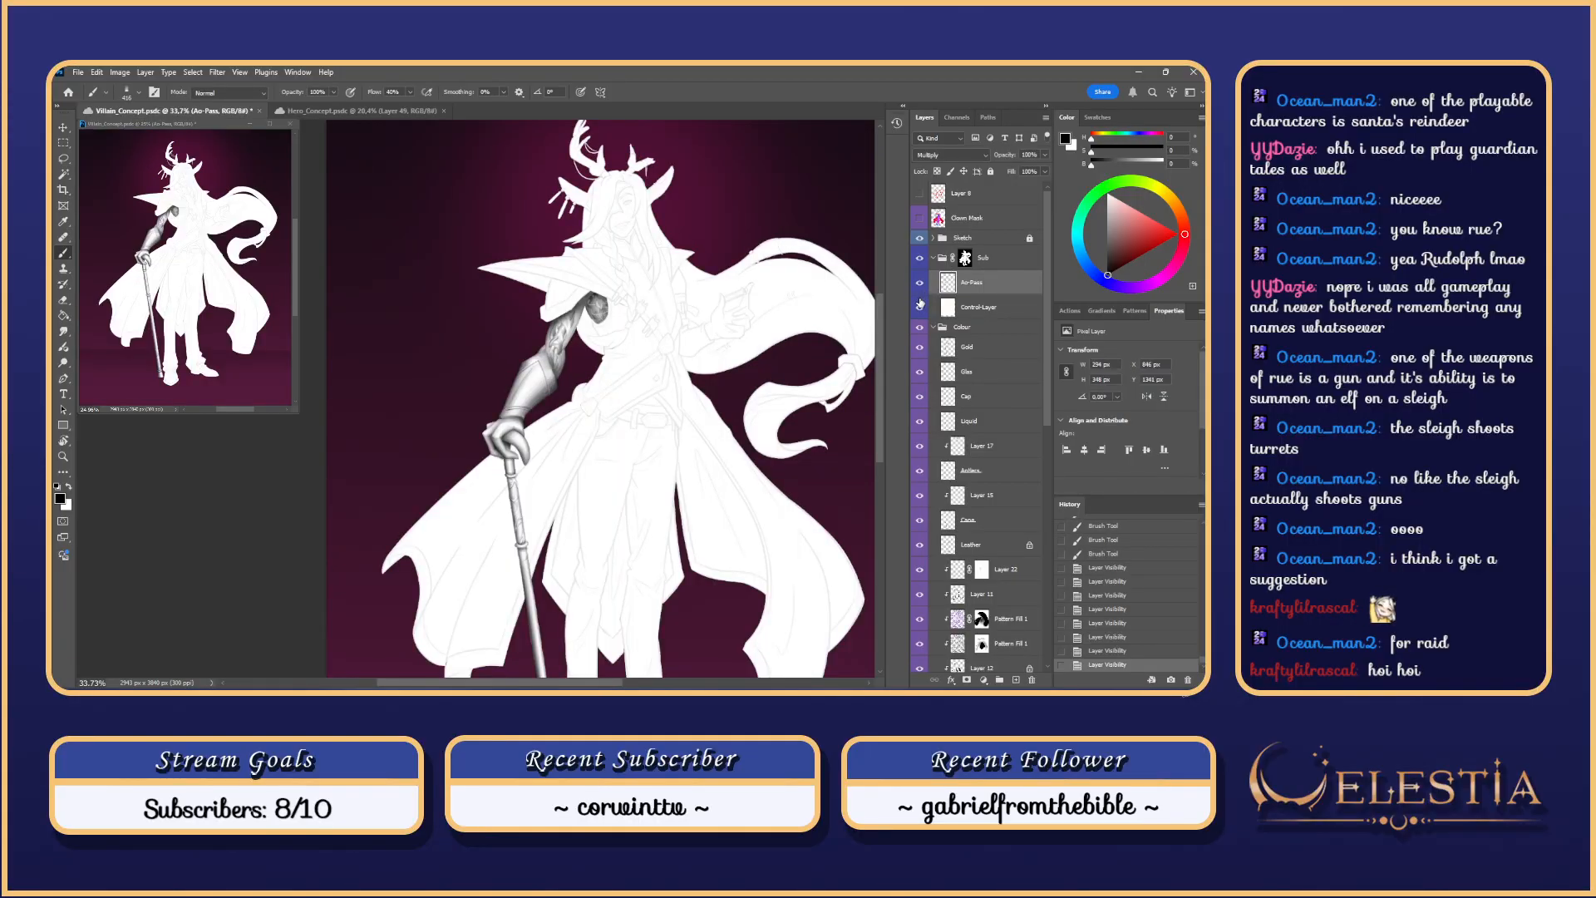
click(920, 306)
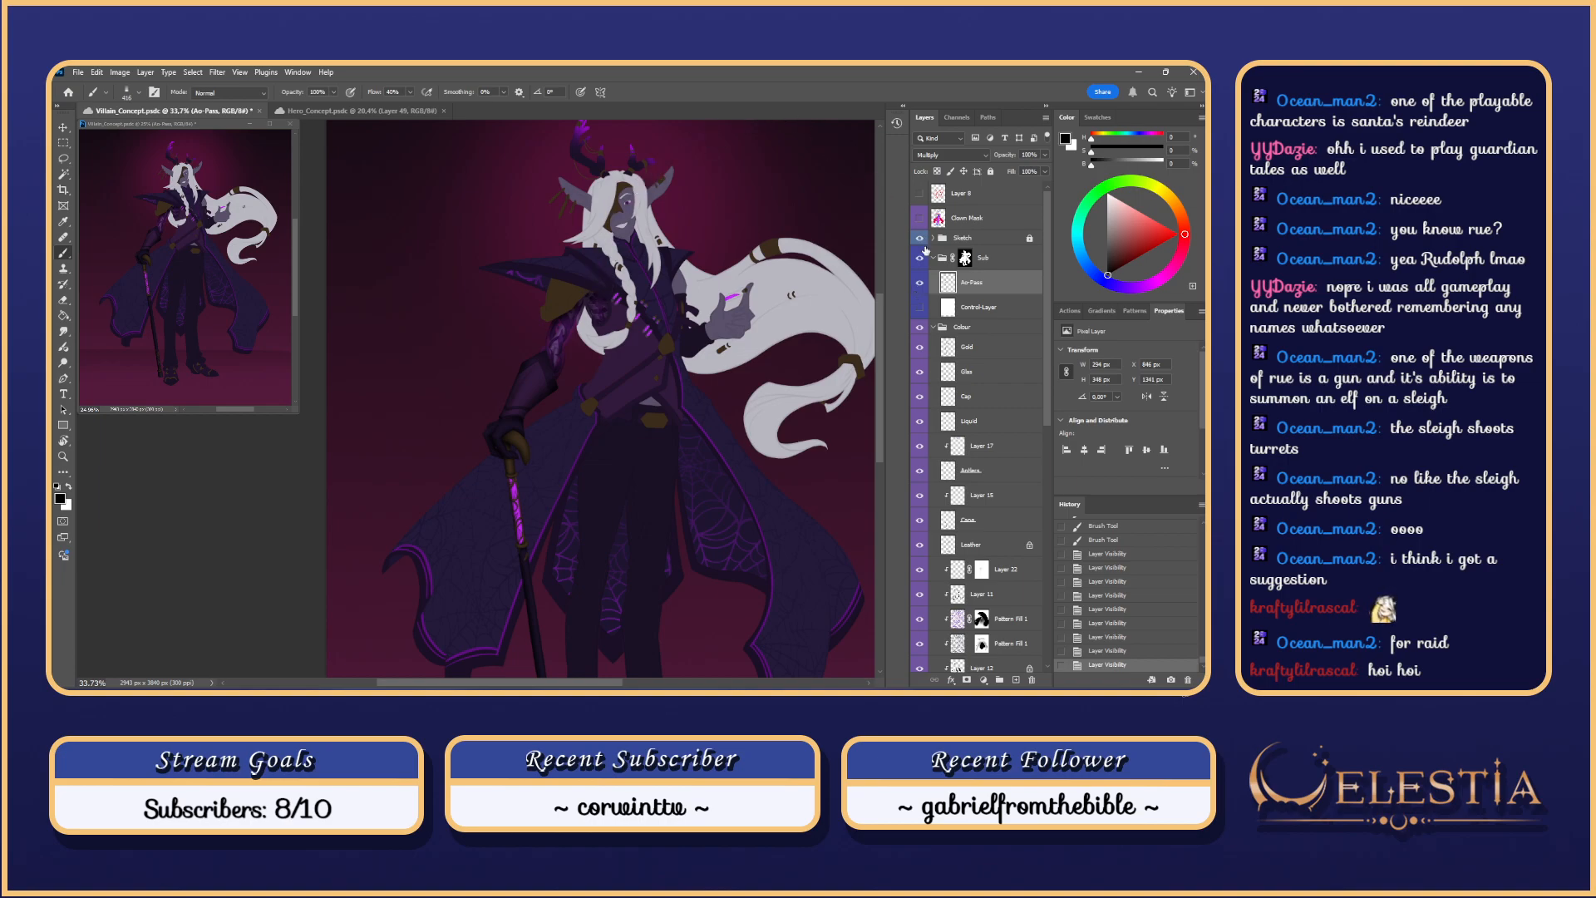
click(920, 307)
Step: Magic Wand the shoulder cape piece on the Clown Mask layer, then make Ao-Pass active
scroll(676, 239, up, 3)
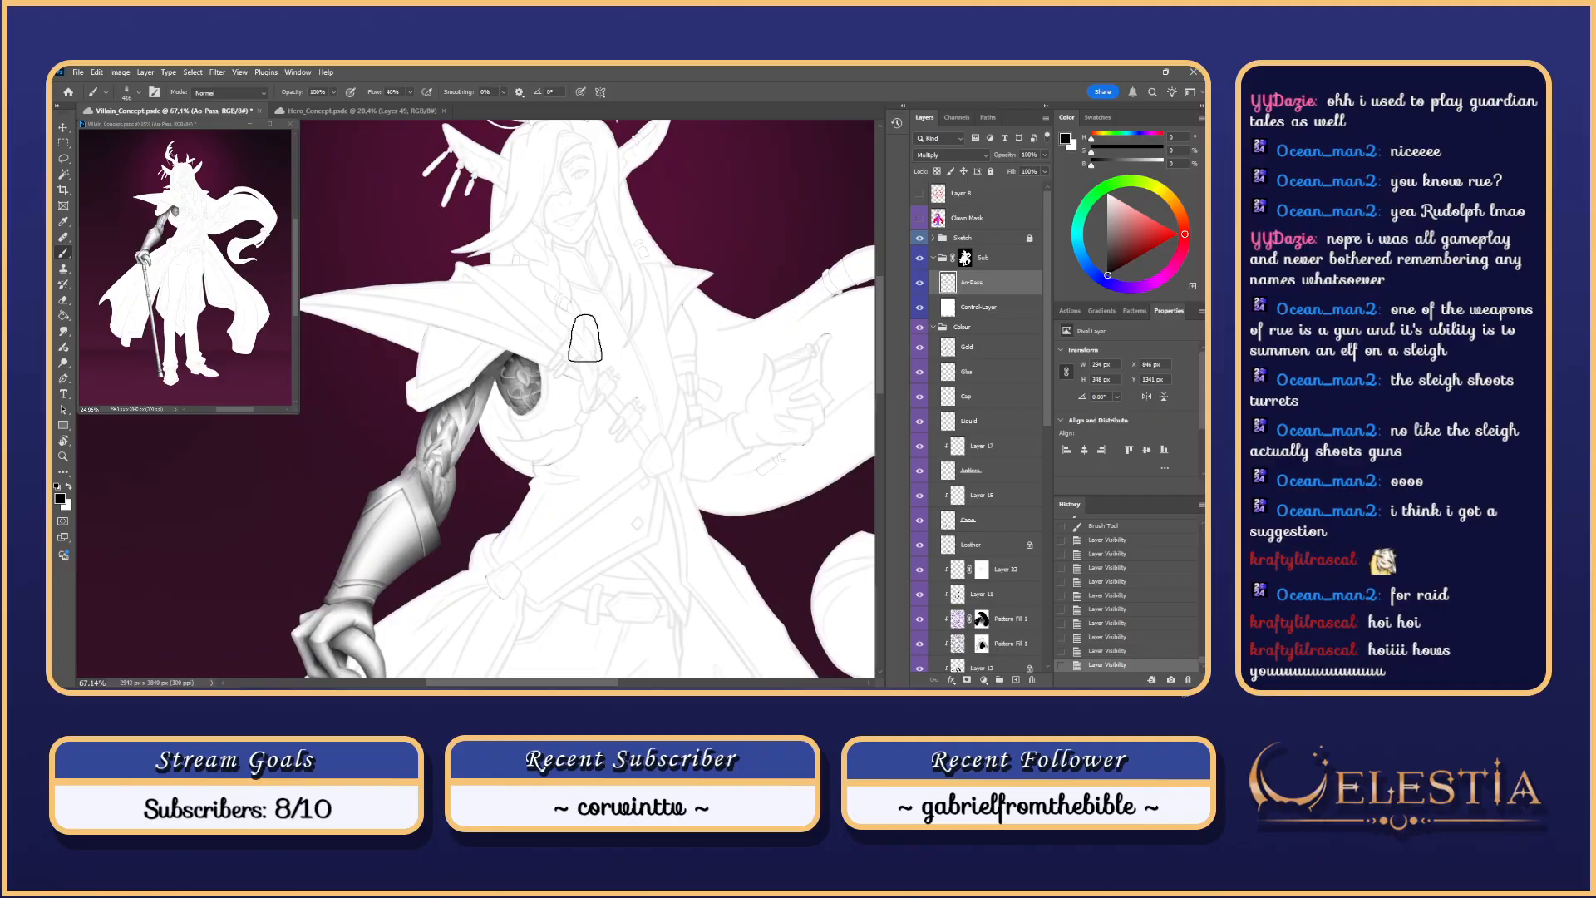
scroll(570, 346, up, 1)
click(929, 221)
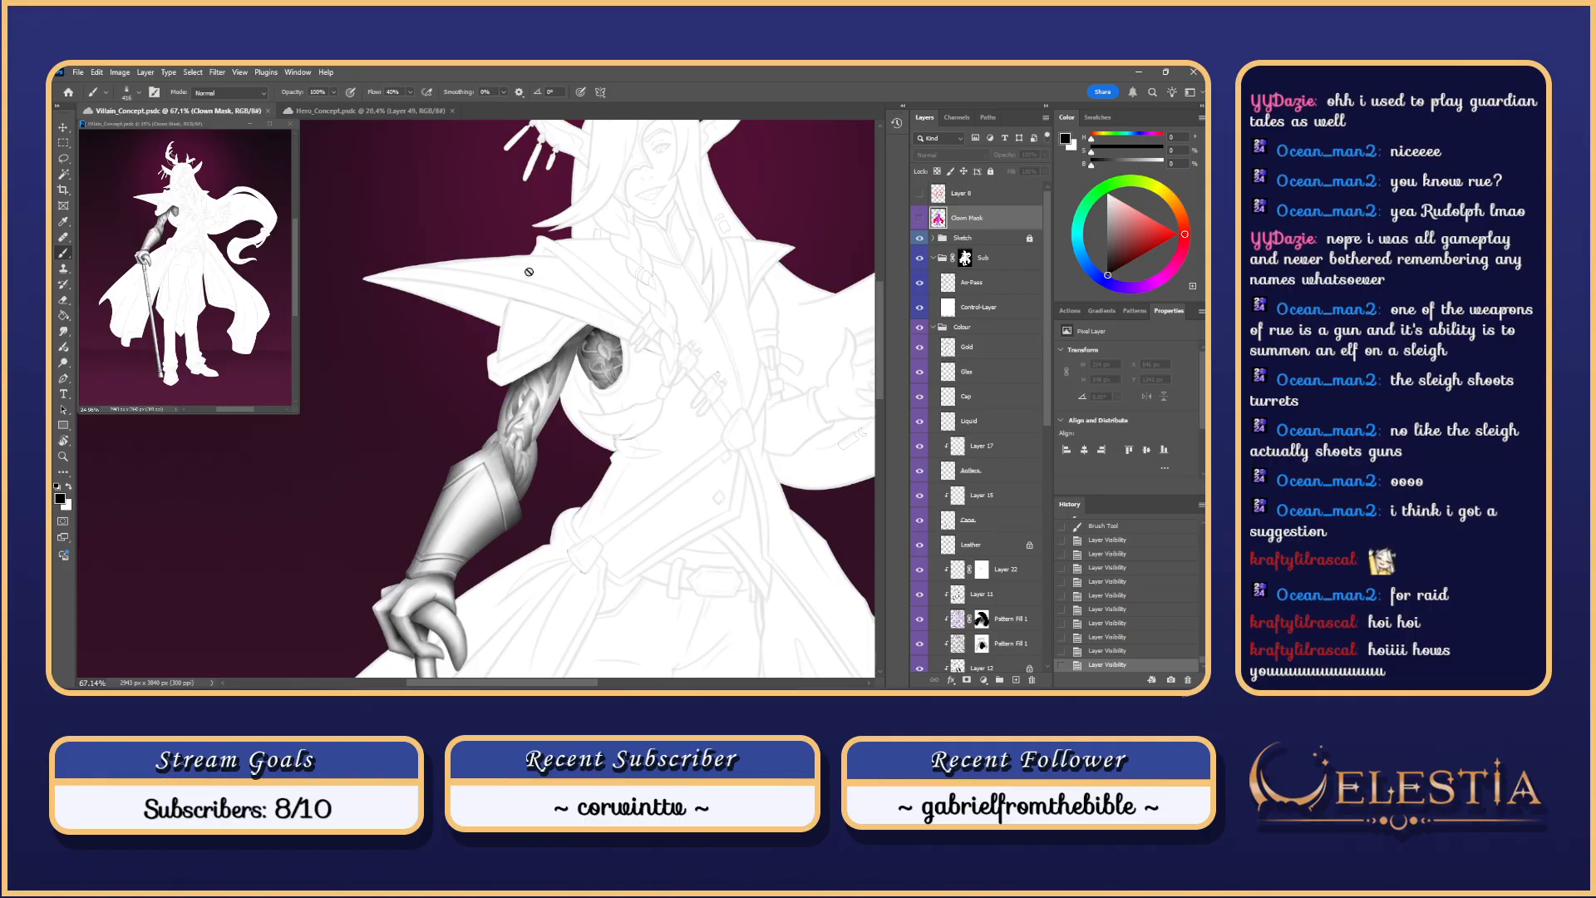
key(w)
click(532, 336)
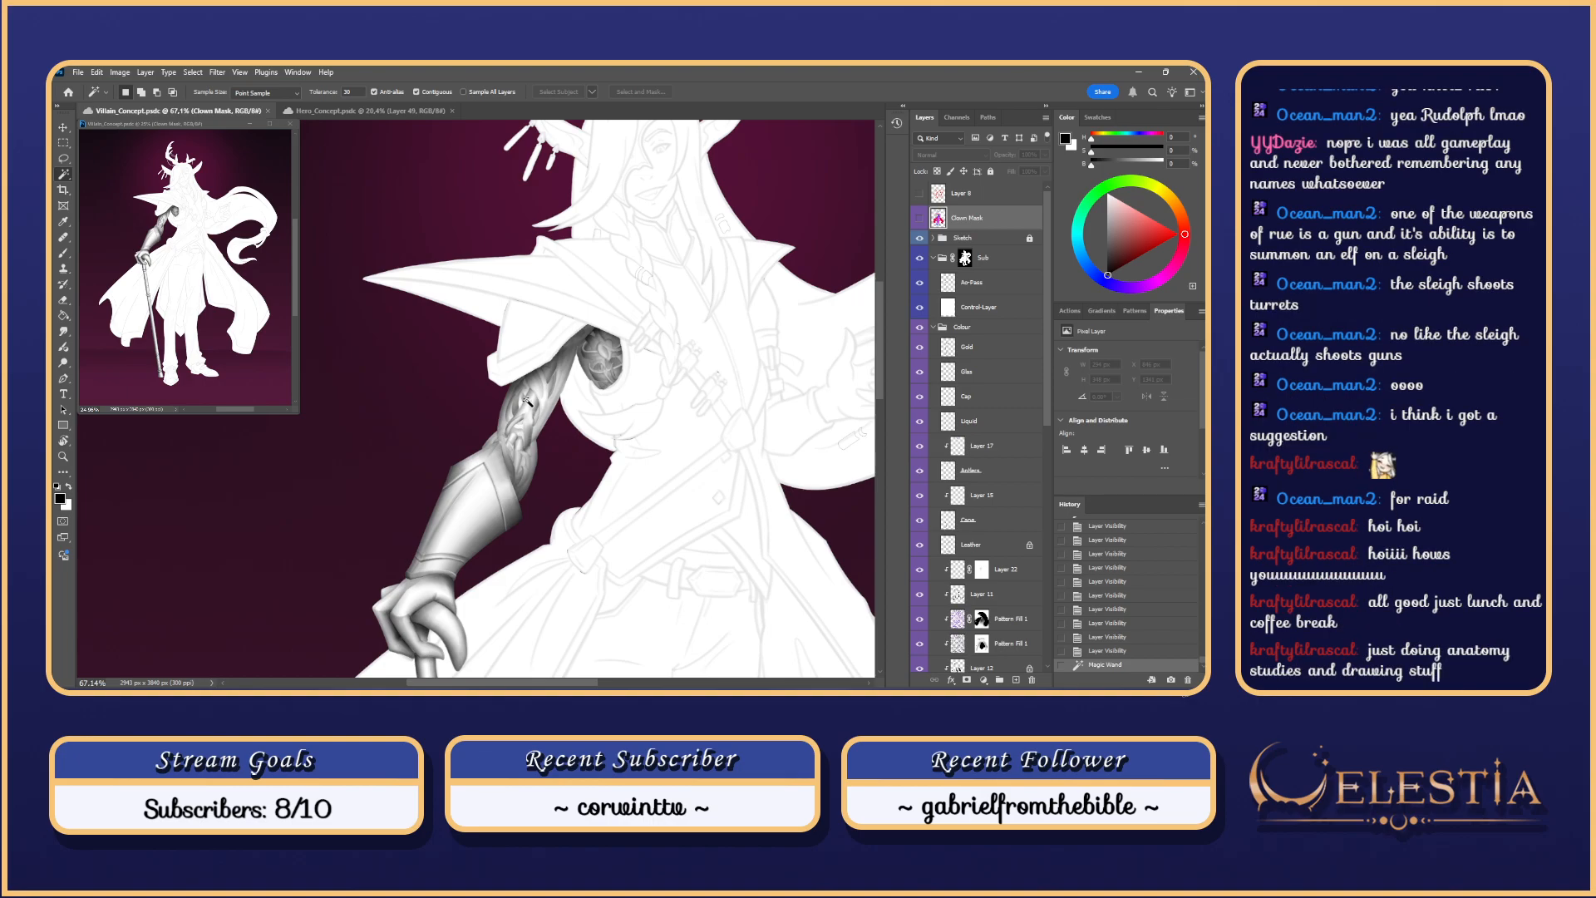
click(919, 218)
click(920, 218)
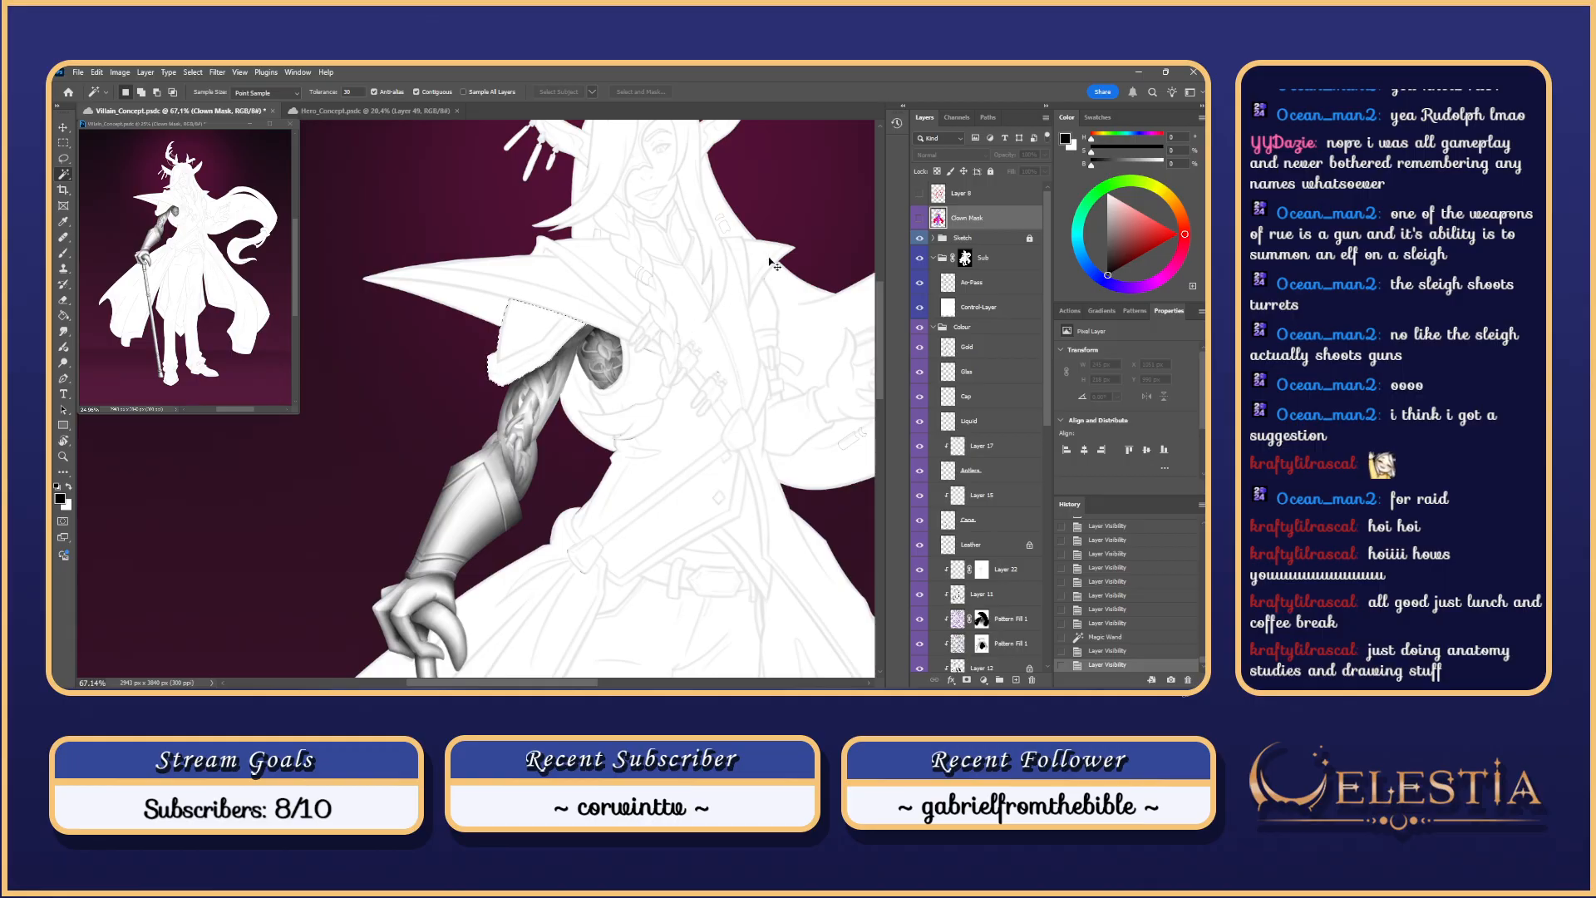
scroll(736, 332, left, 3)
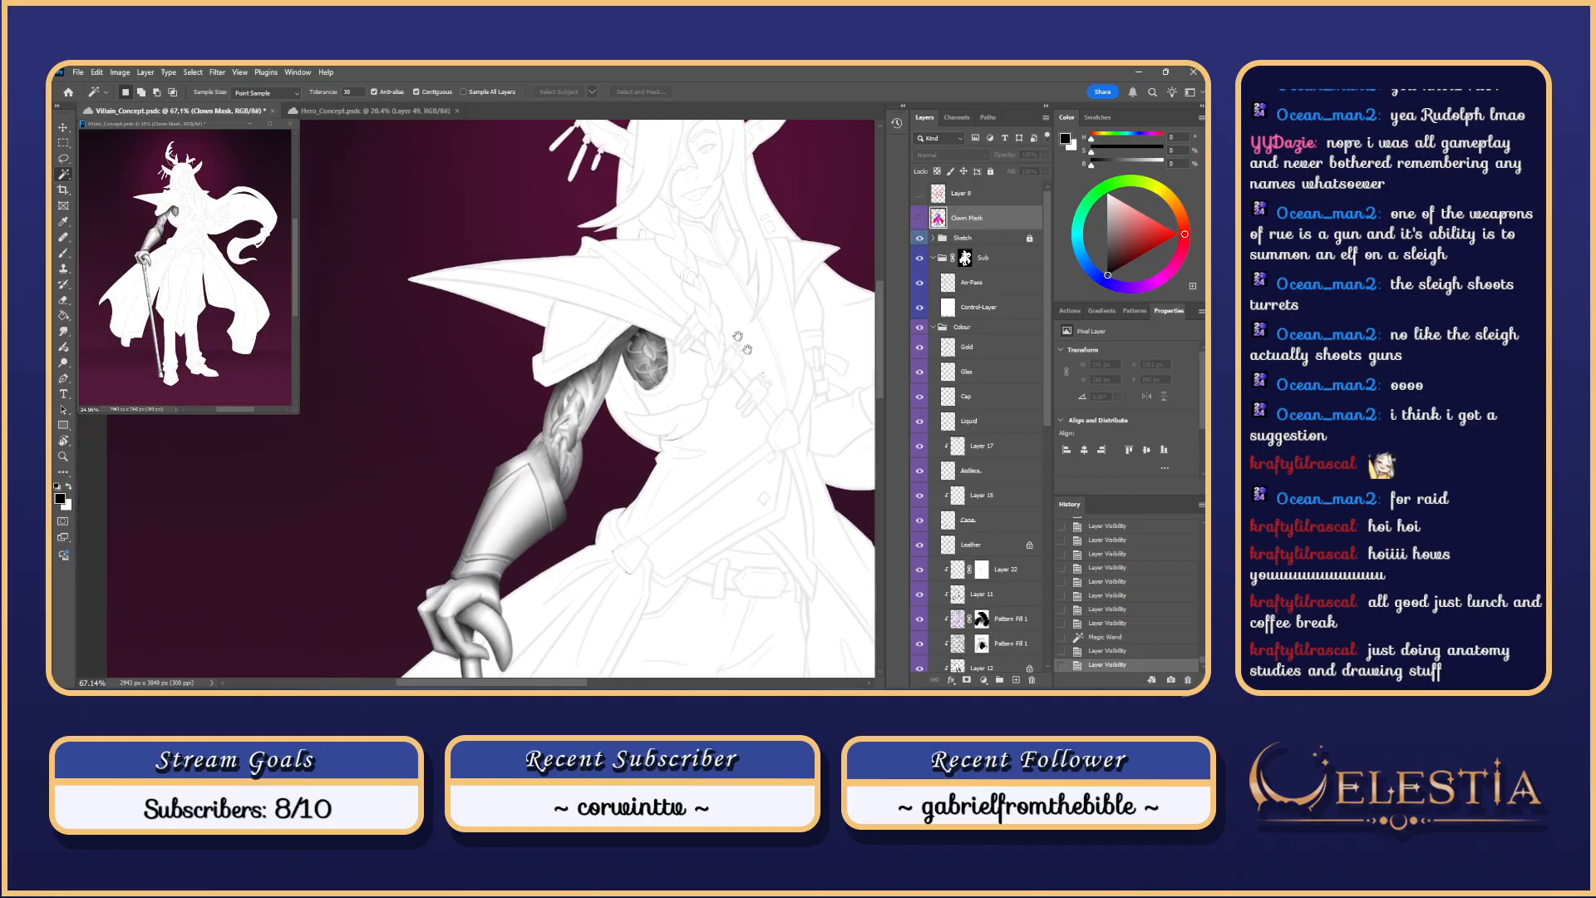
click(979, 286)
Step: Shrink the brush and trial dark shading under the cape edge on the shoulder
scroll(636, 337, up, 3)
key(b)
scroll(711, 273, up, 3)
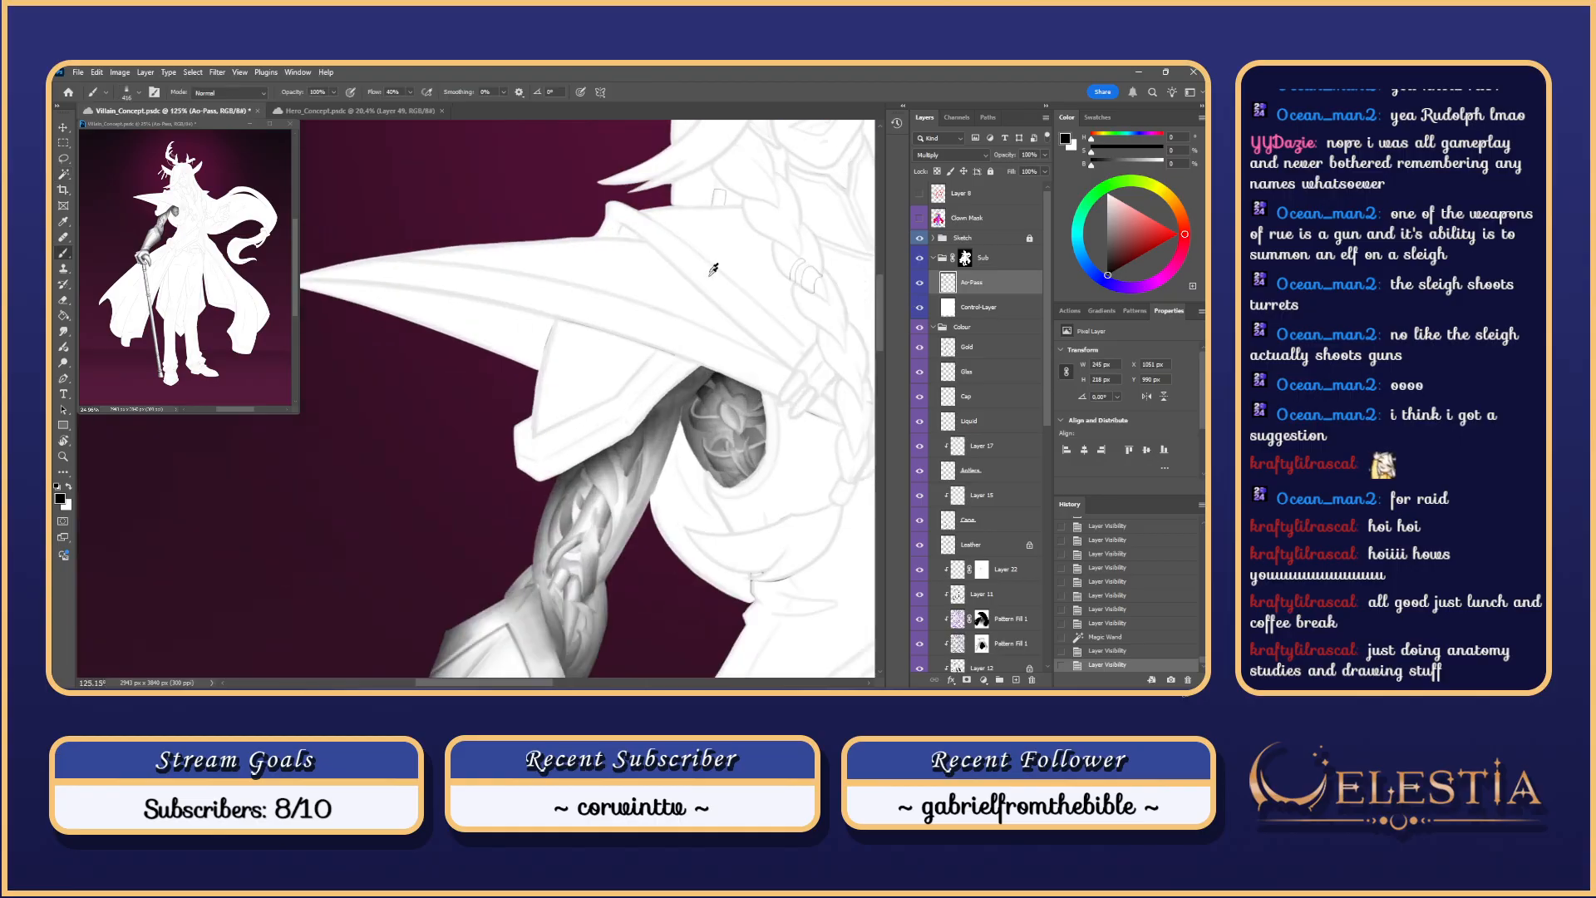
scroll(713, 270, up, 2)
scroll(532, 536, down, 2)
drag(548, 530, 513, 528)
drag(606, 505, 681, 479)
mouse_move(681, 424)
mouse_down()
mouse_move(624, 435)
mouse_move(721, 402)
mouse_move(635, 477)
mouse_up()
drag(716, 391, 666, 455)
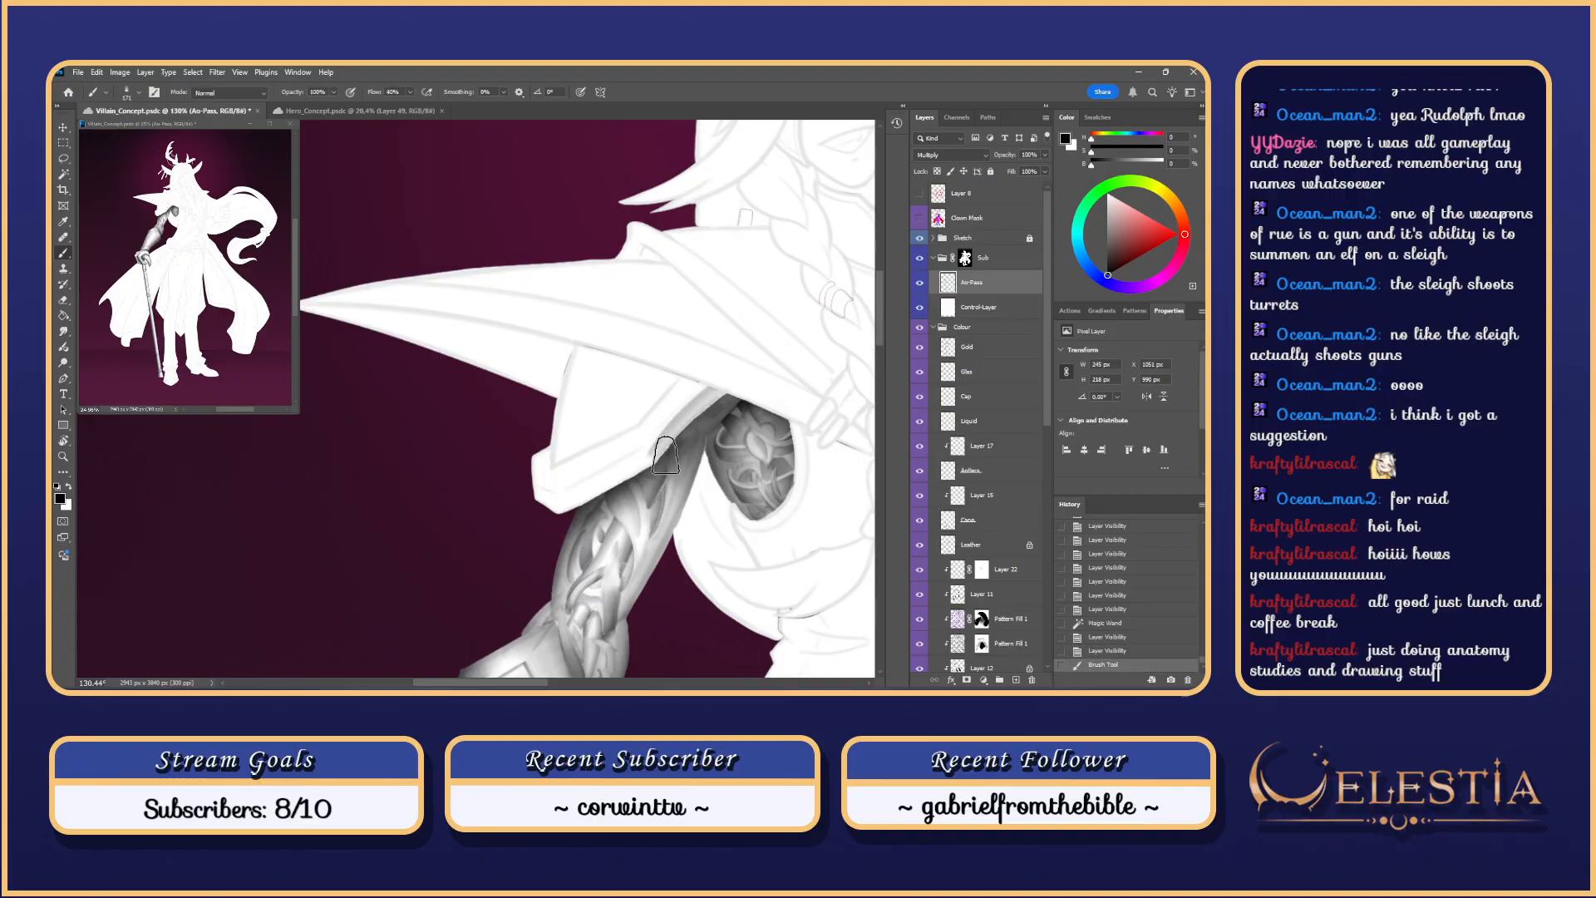
key(ctrl+z)
key(ctrl+shift+z)
key(ctrl+z)
Step: Trim the cape selection to a thin sliver with the Lasso and brush it dark
key(l)
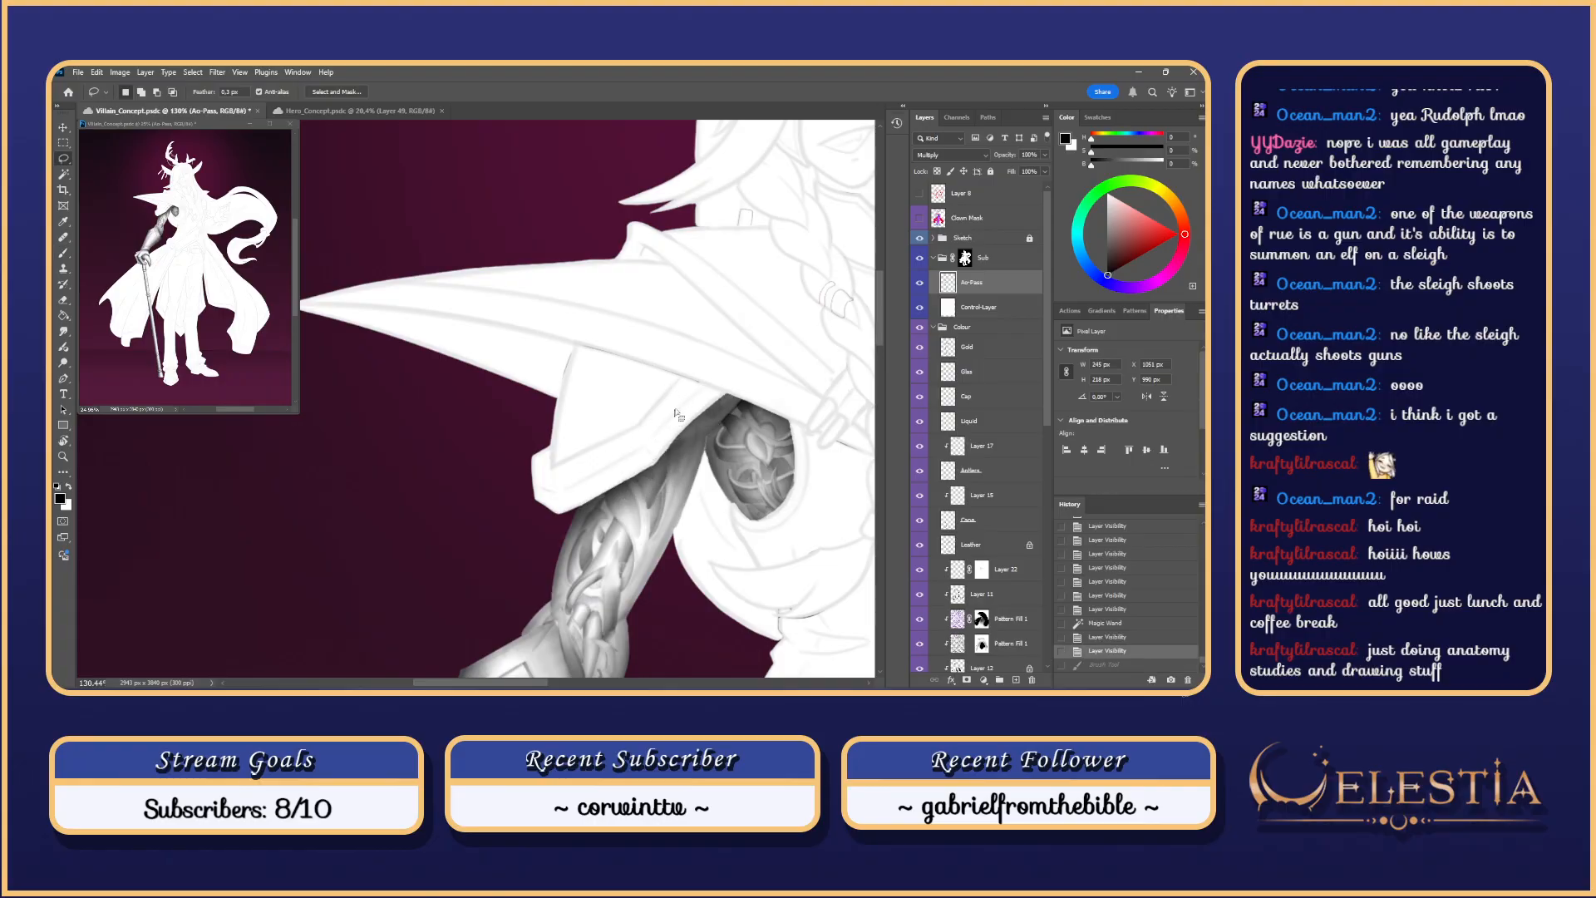
key(ctrl+h)
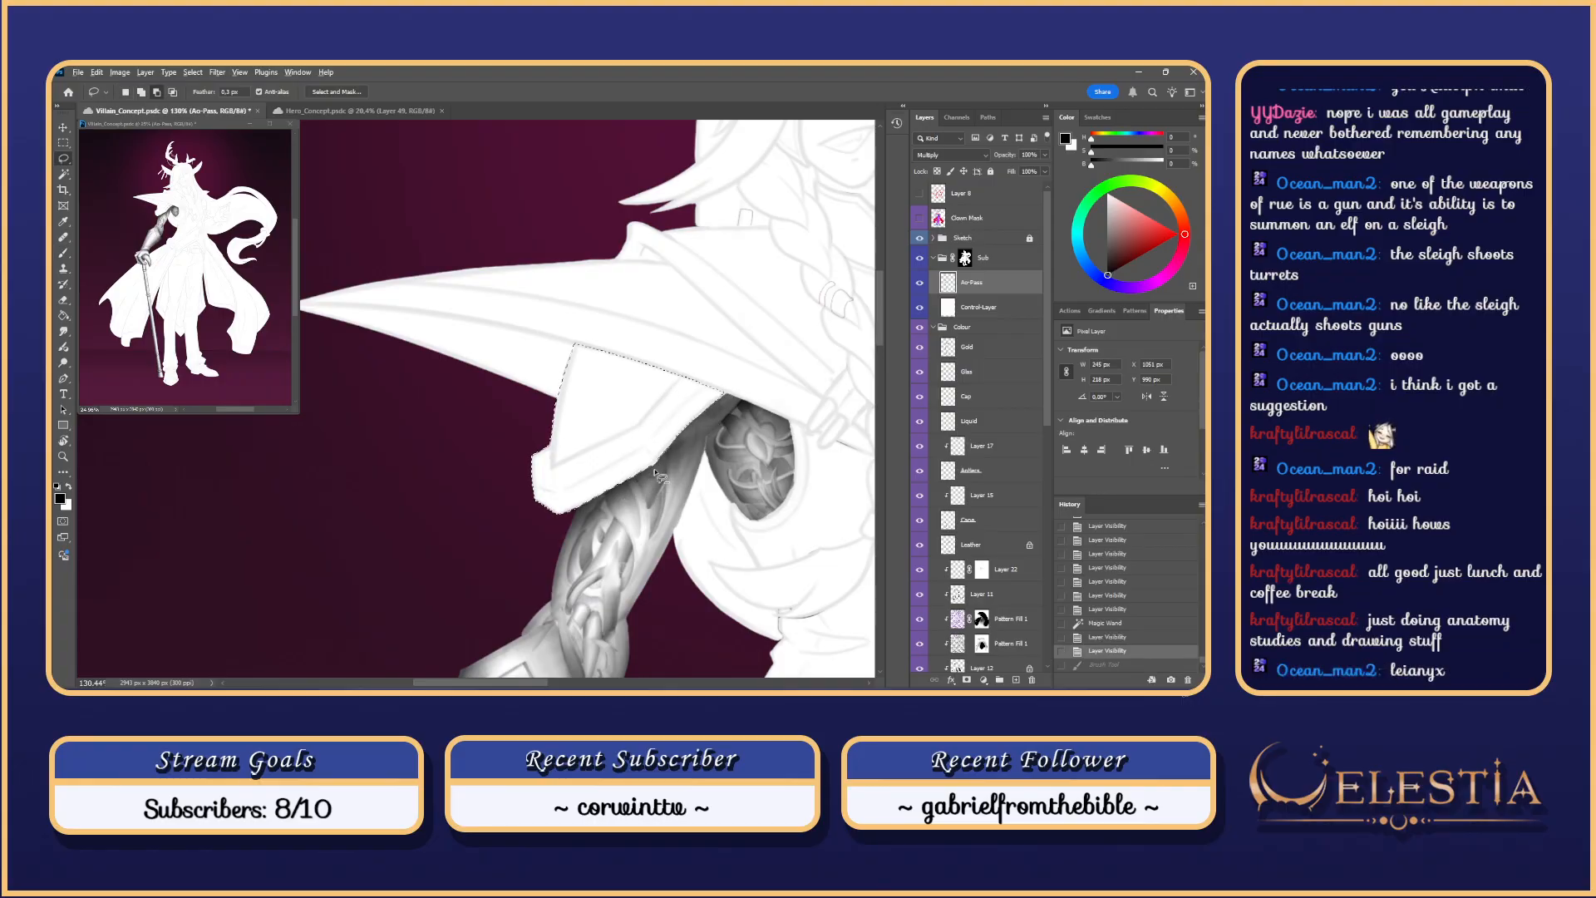
mouse_move(662, 471)
mouse_down()
mouse_move(549, 440)
mouse_move(573, 332)
mouse_move(661, 482)
mouse_up()
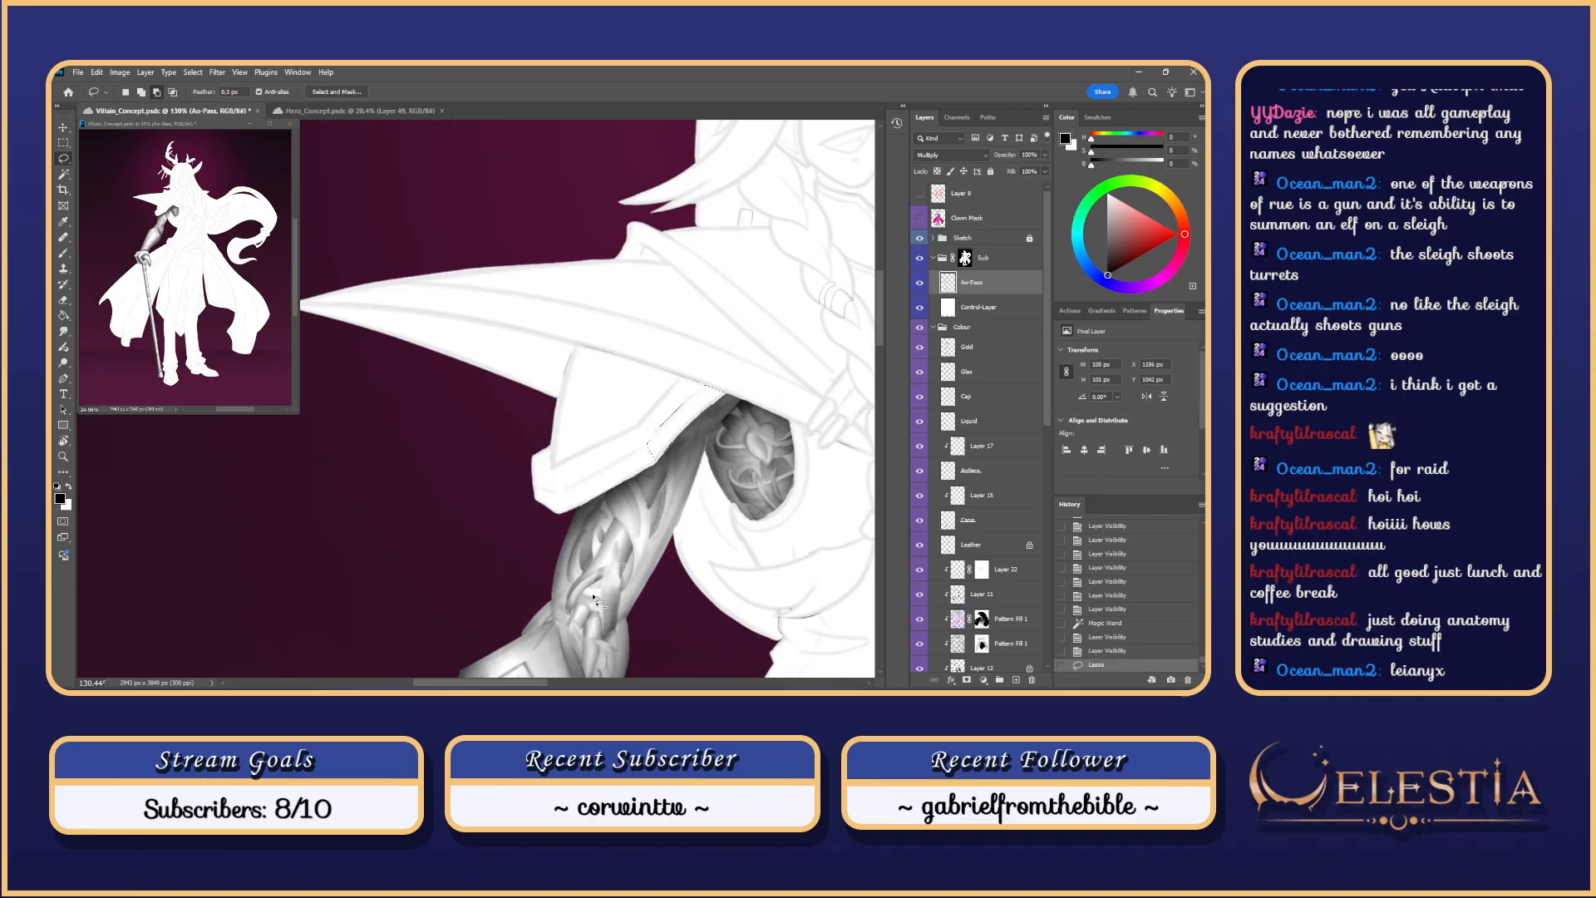
key(b)
drag(722, 382, 616, 536)
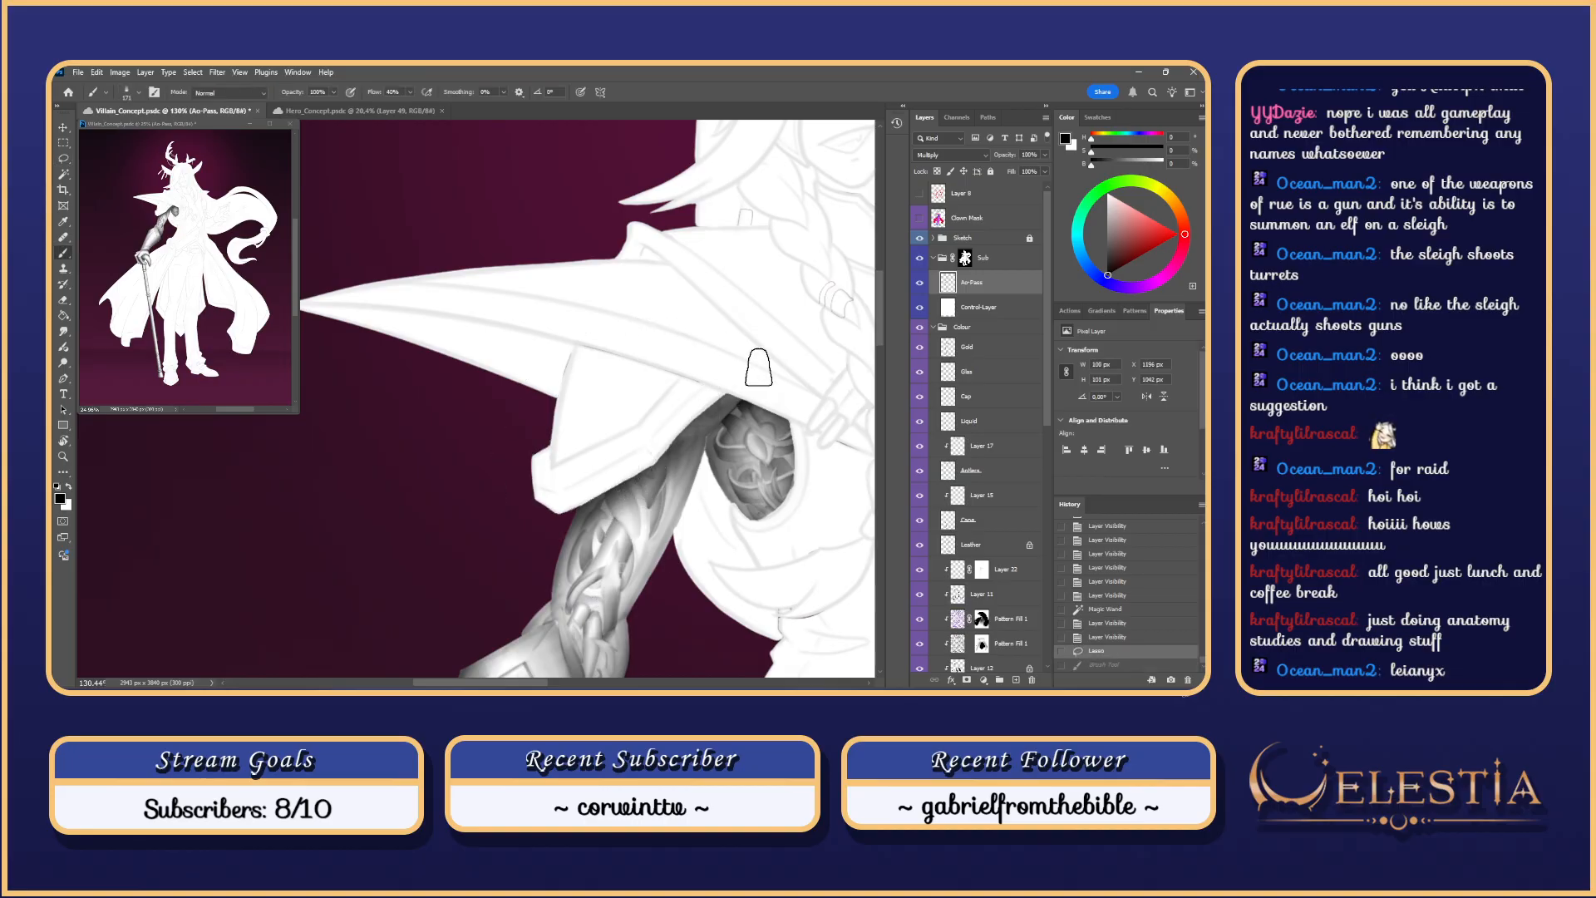
mouse_move(759, 367)
mouse_down()
mouse_move(588, 570)
mouse_move(687, 415)
mouse_move(674, 426)
mouse_move(532, 639)
mouse_up()
key(ctrl+z)
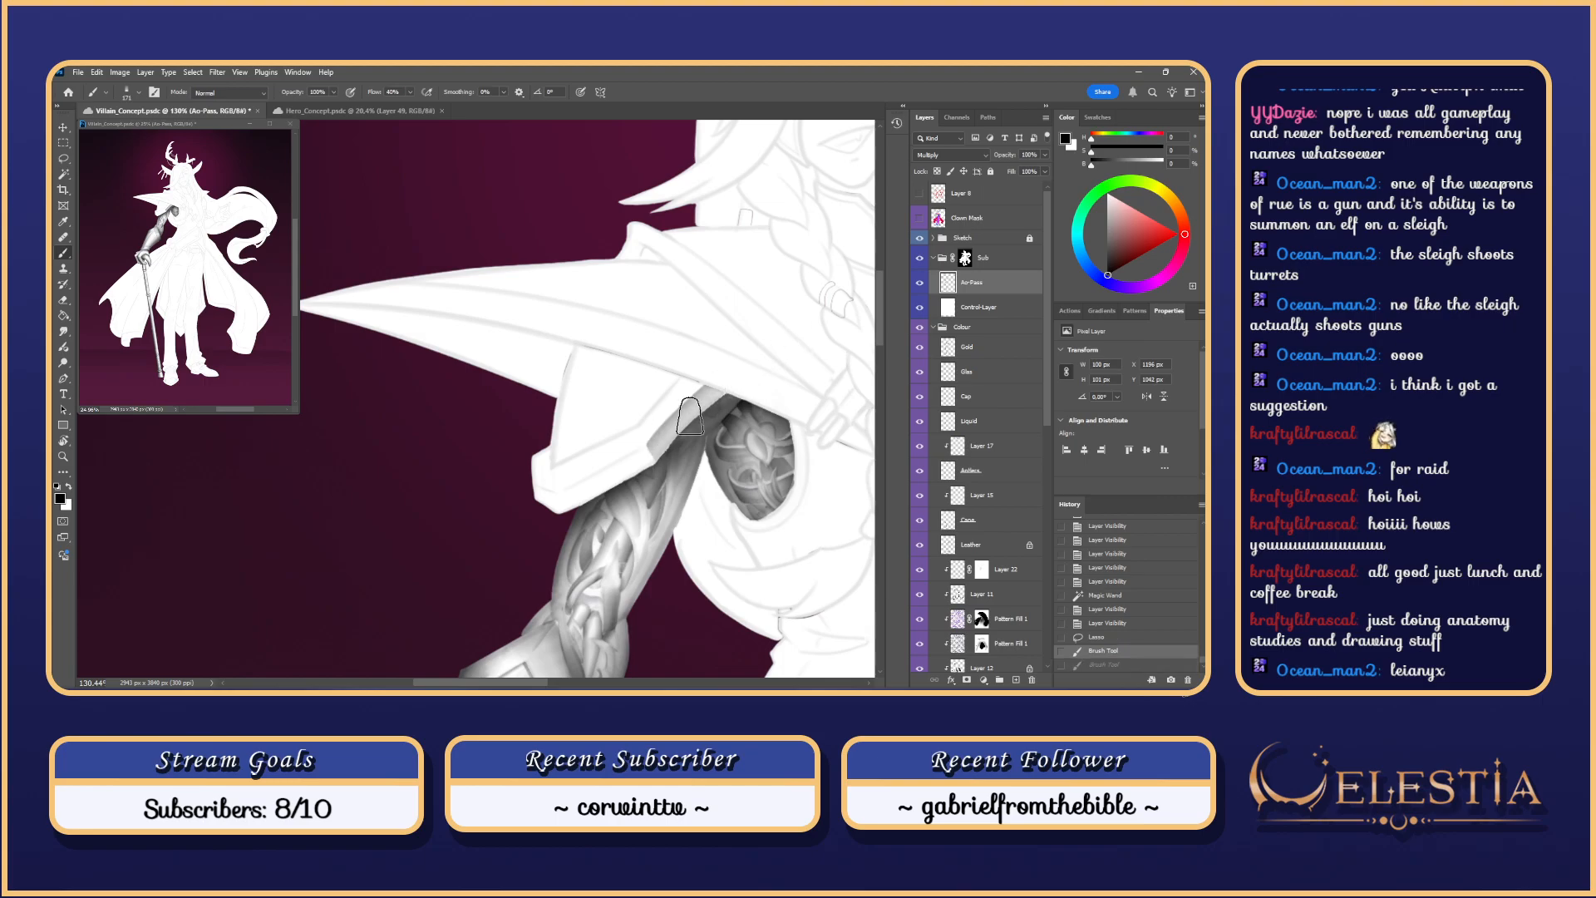
drag(732, 380, 665, 426)
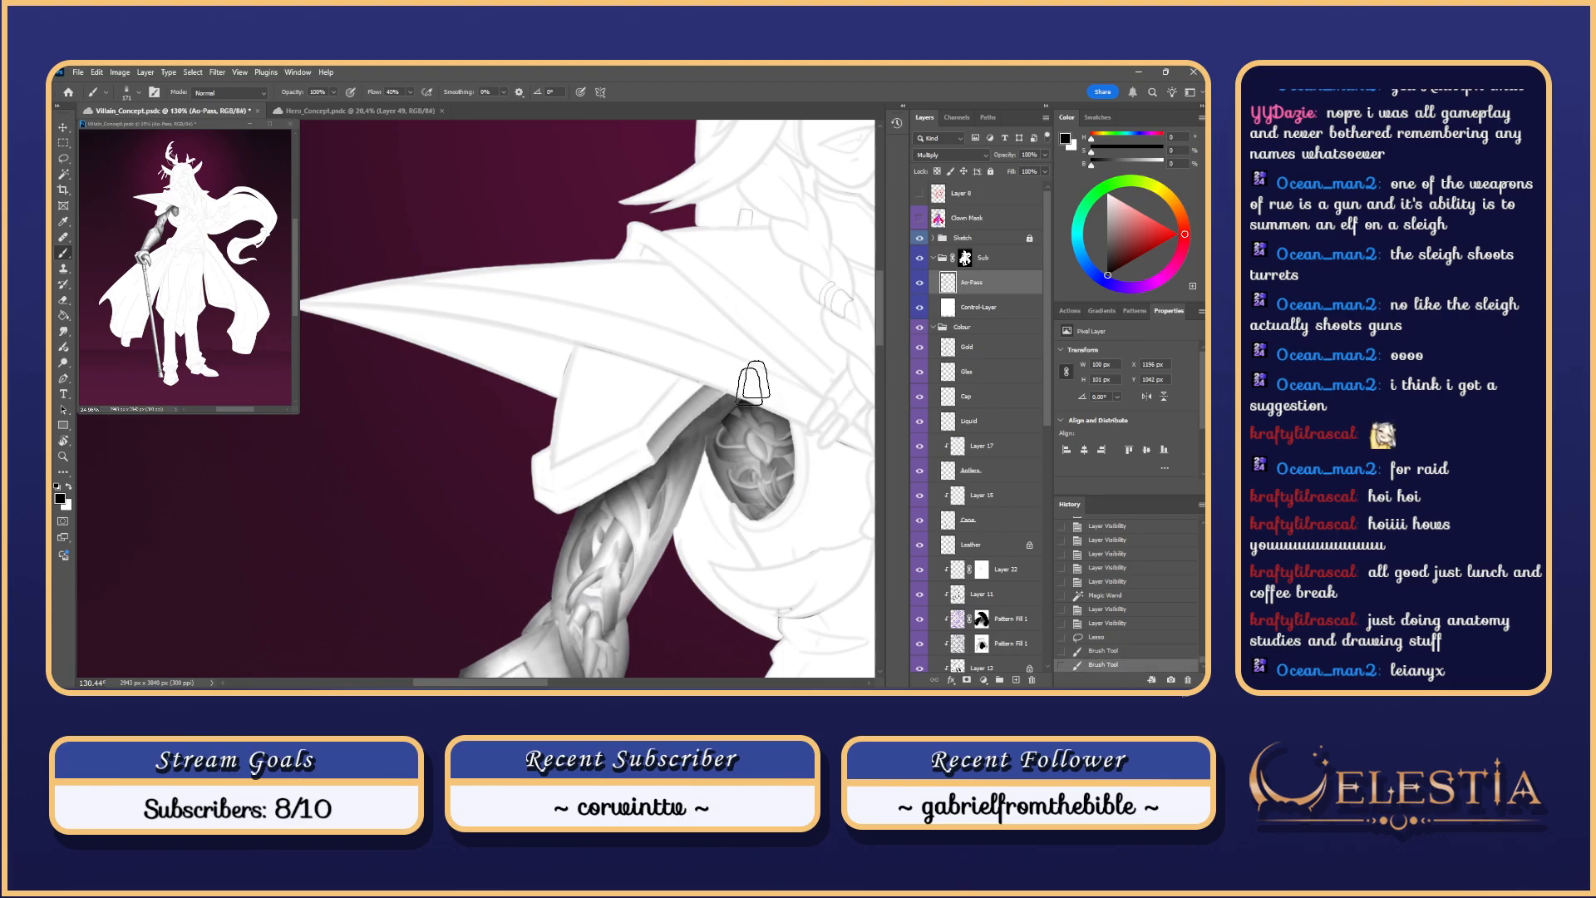
Step: Magic Wand the lower cape piece on Clown Mask and start trimming it with the Lasso
click(973, 219)
key(w)
click(635, 465)
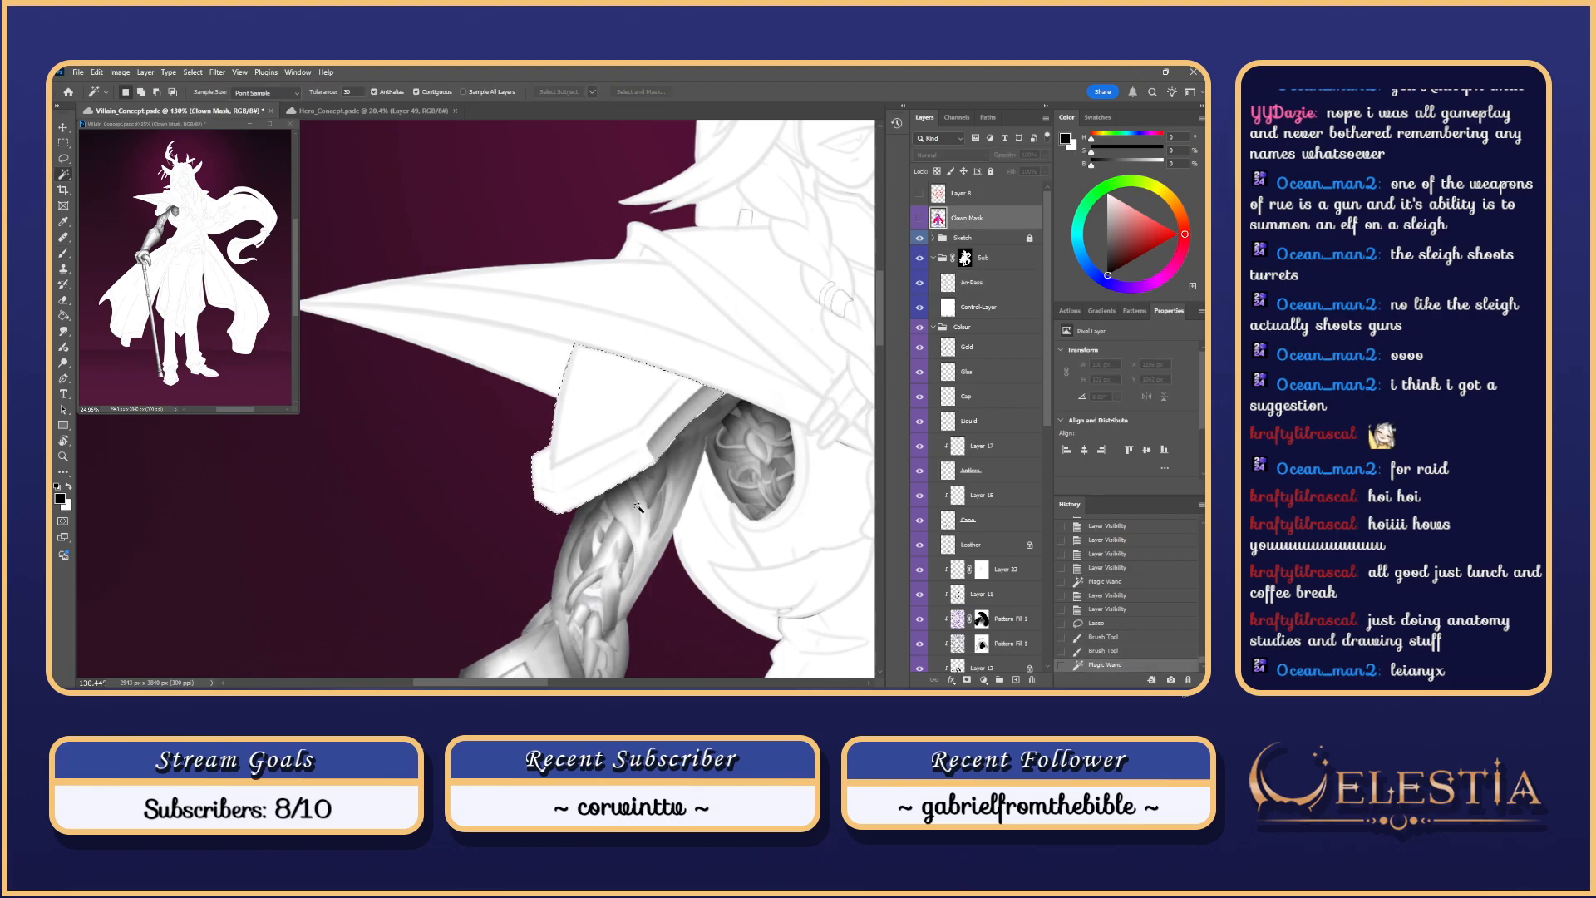
key(l)
drag(611, 486, 646, 475)
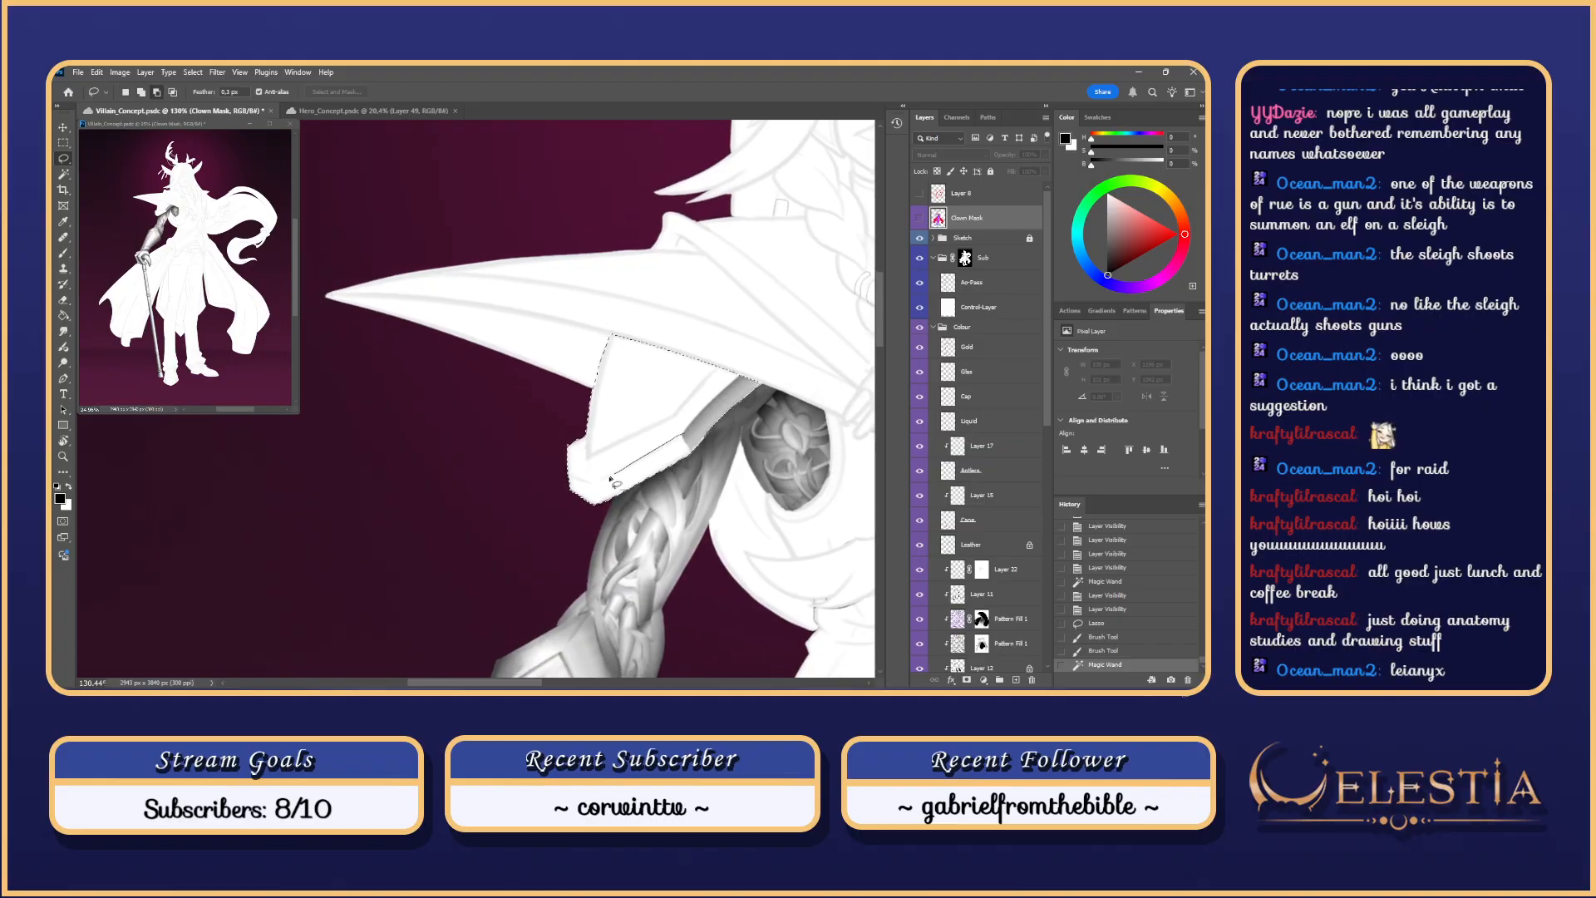
mouse_move(595, 496)
mouse_down()
mouse_move(579, 340)
mouse_move(775, 368)
mouse_move(722, 463)
mouse_move(691, 453)
mouse_up()
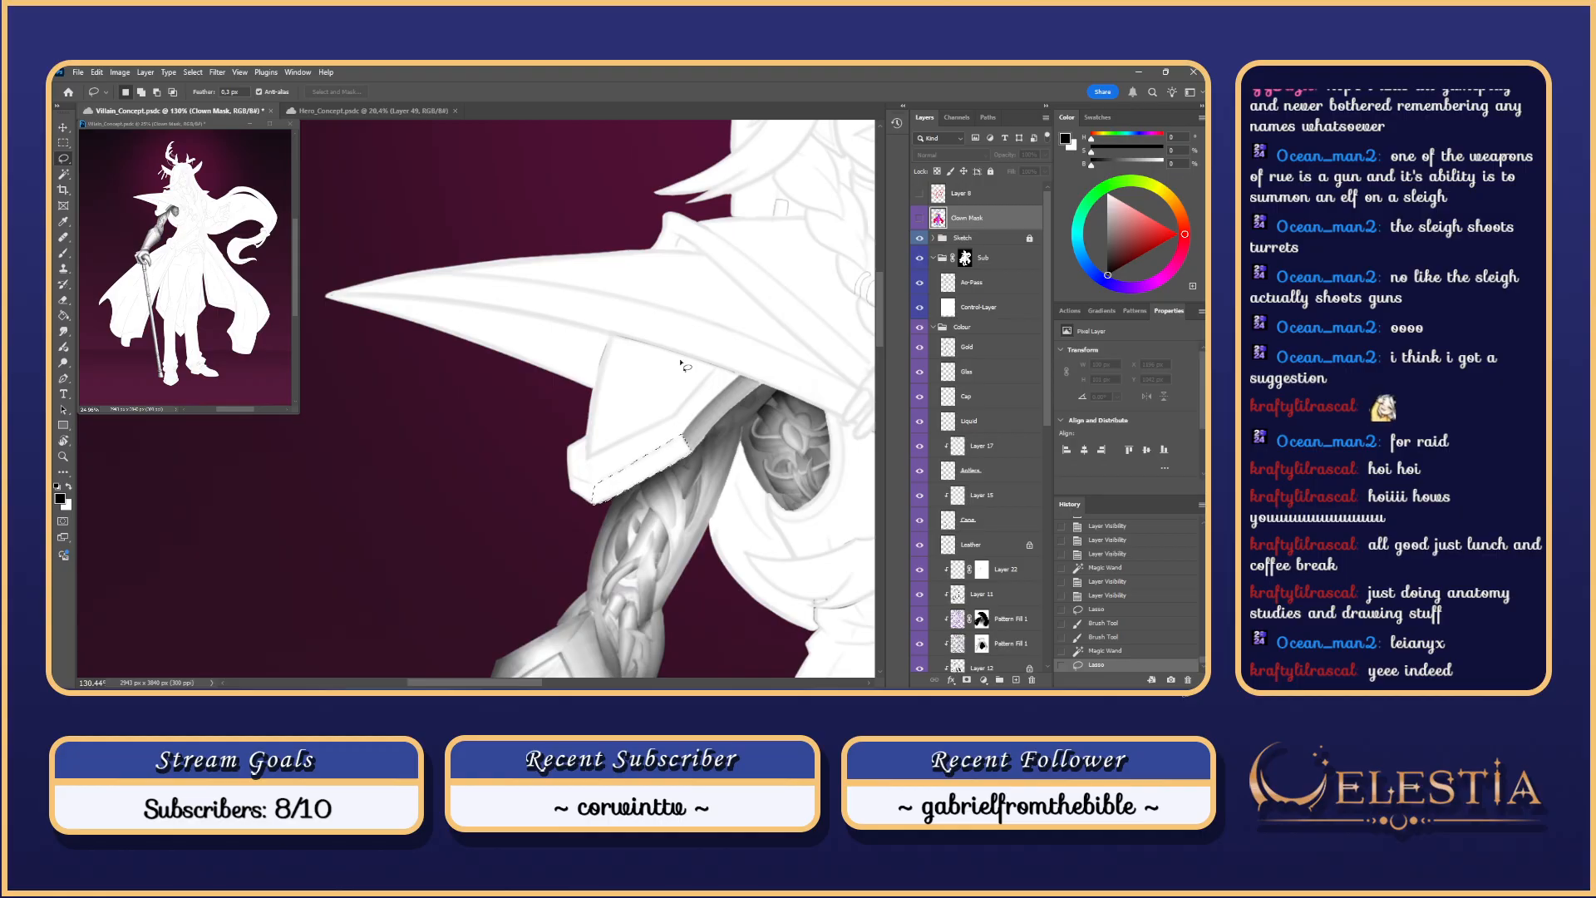
Step: Restore the lasso selection and target the Ao-Pass layer with the Brush
key(ctrl+d)
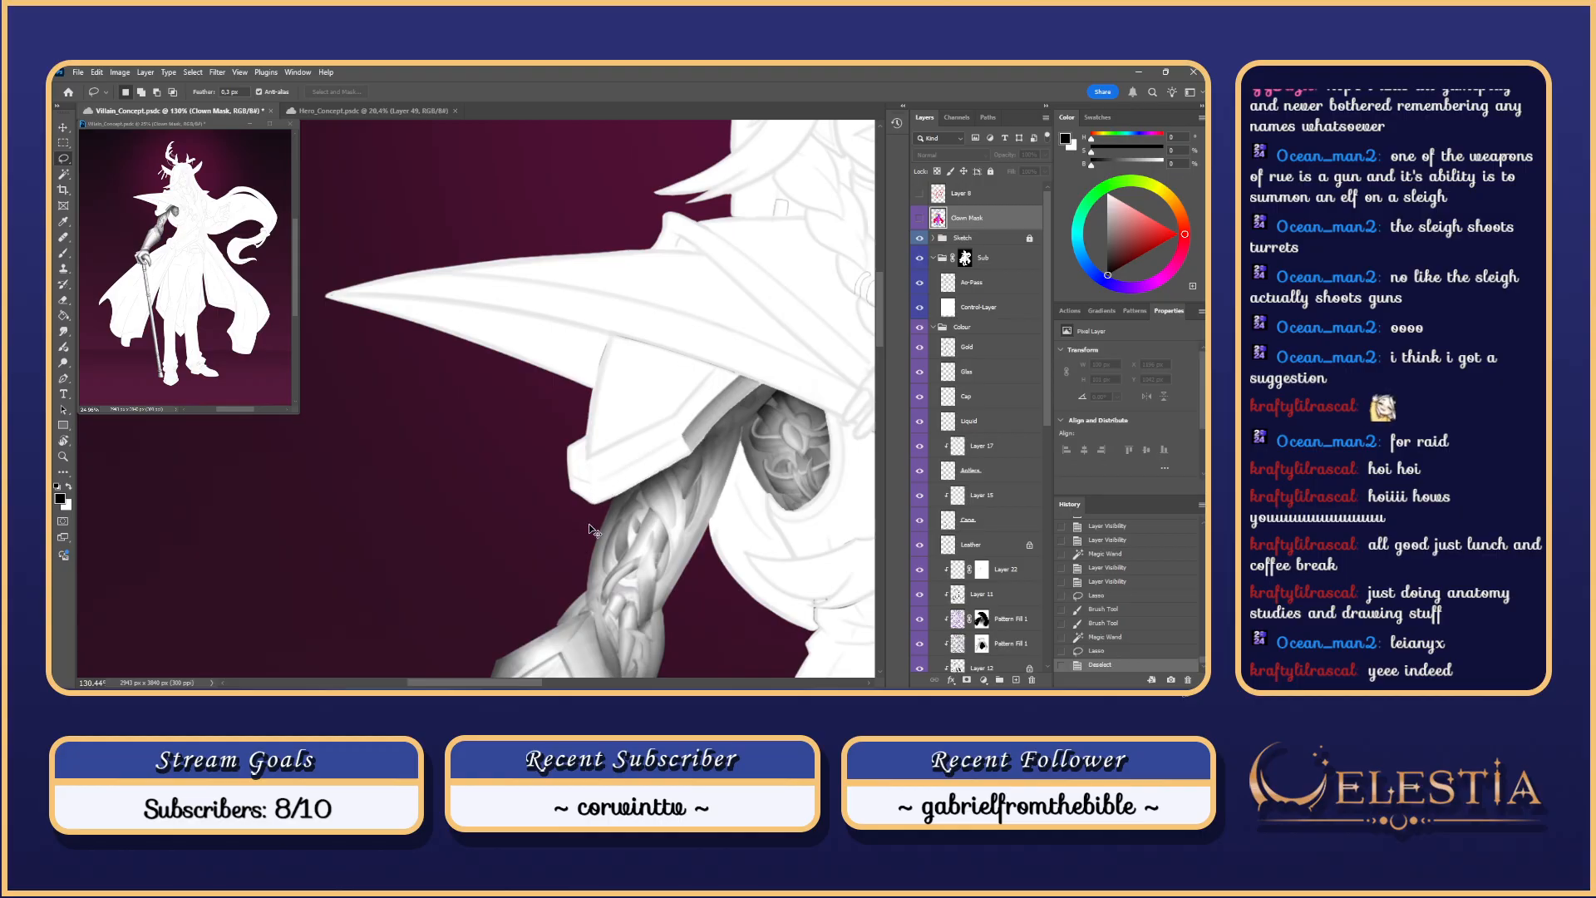
key(ctrl+z)
key(b)
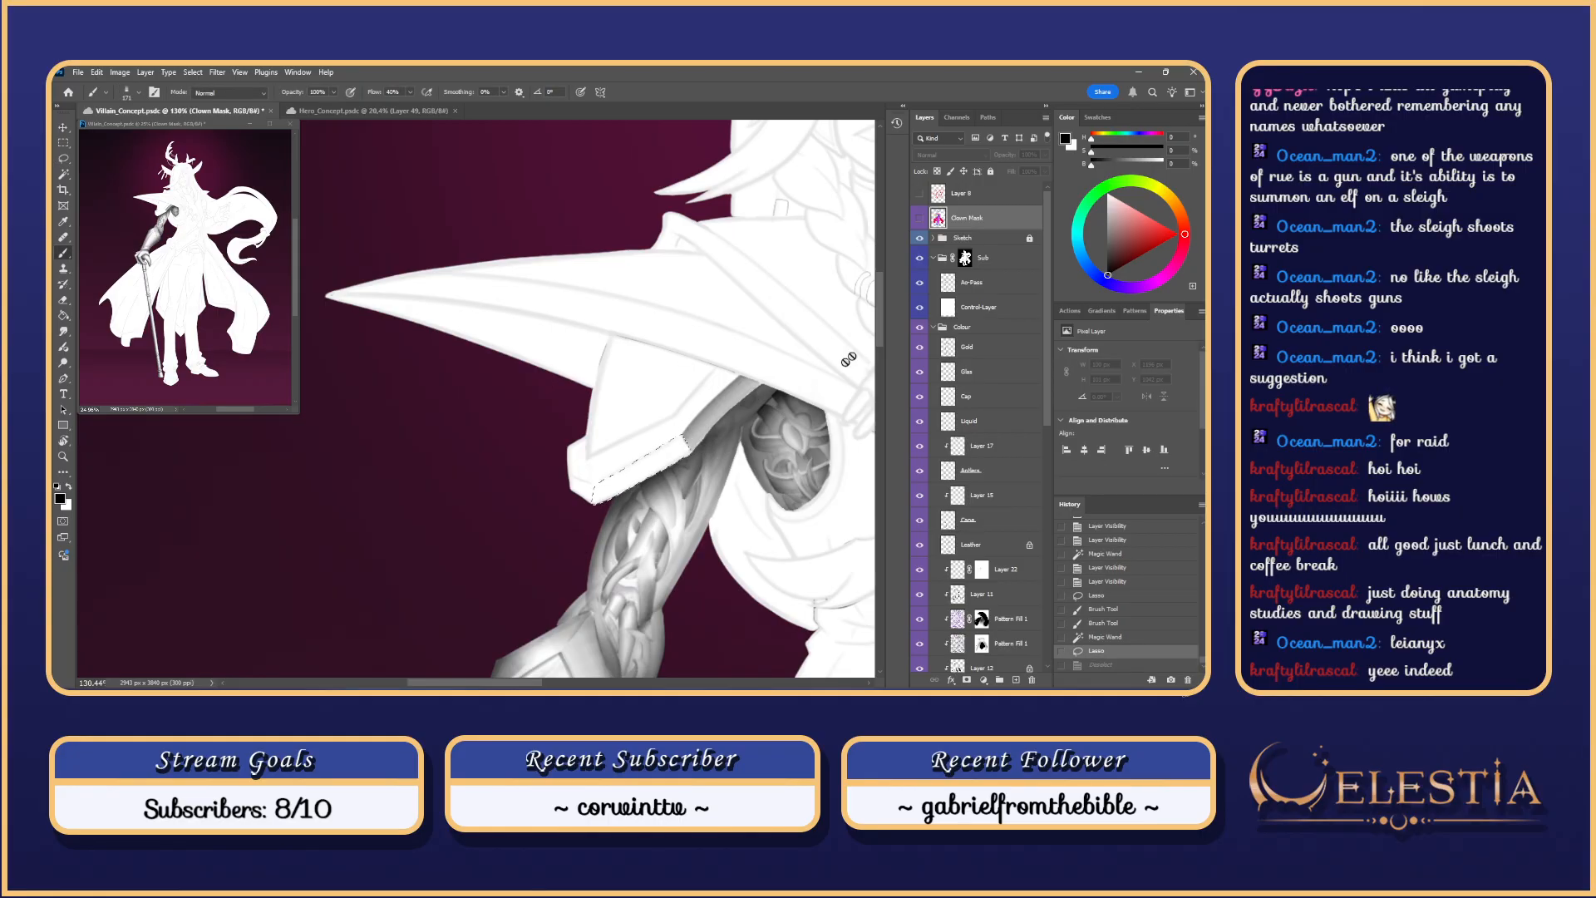
click(1002, 279)
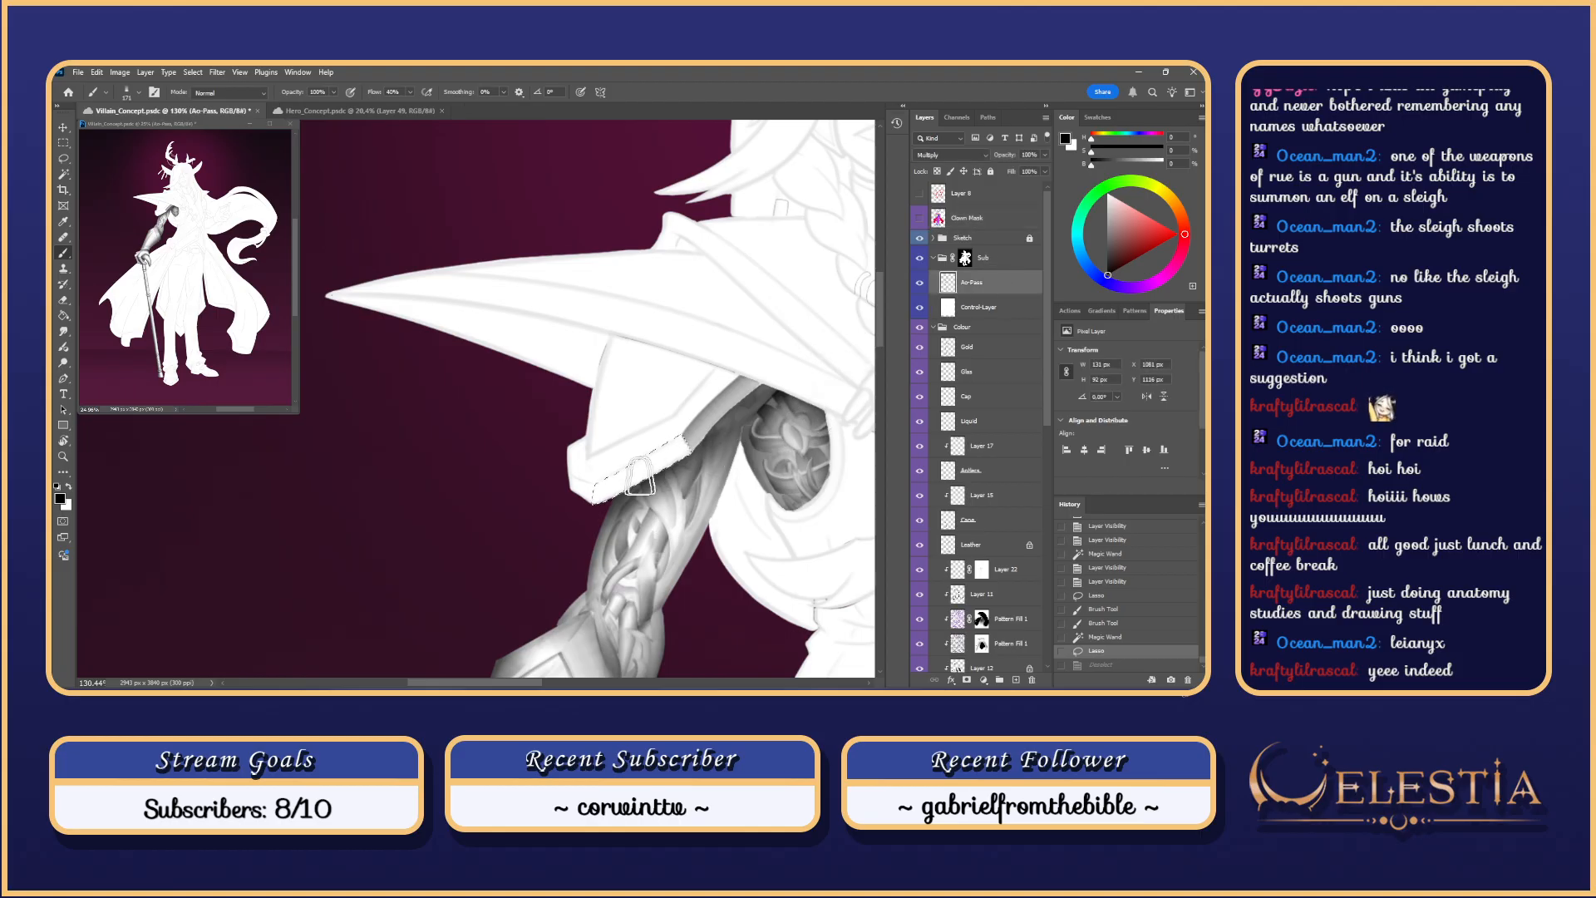
Step: Try shading strokes in the selected strip under the shoulder plate, undoing the heavy ones
drag(694, 437, 599, 499)
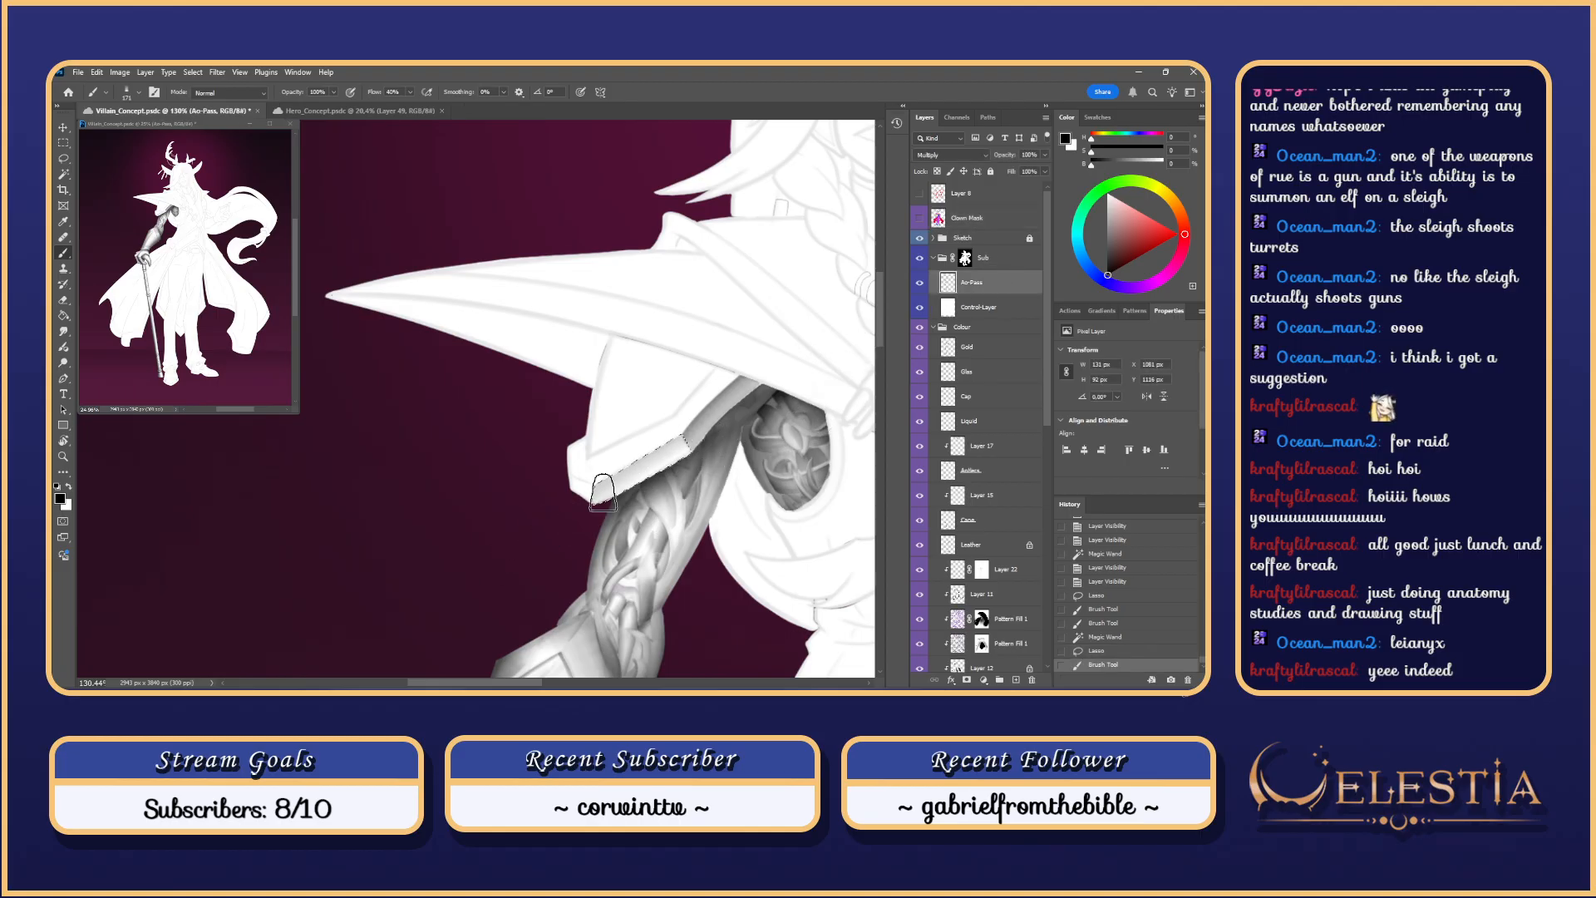
key(ctrl+z)
drag(729, 428, 534, 549)
key(ctrl+z)
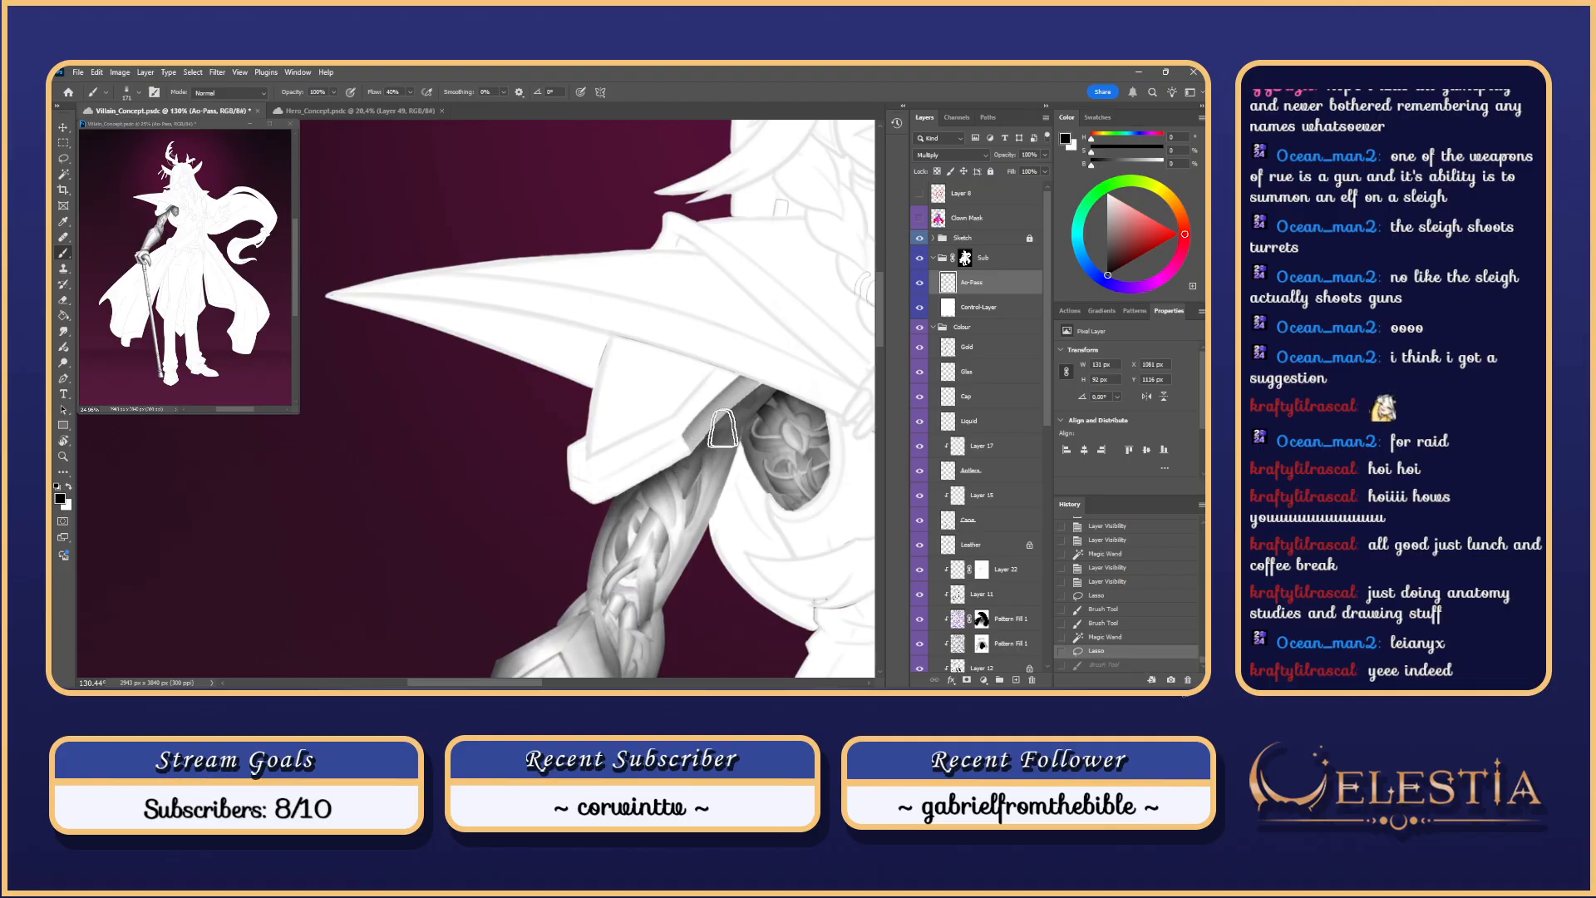
key(ctrl+d)
drag(724, 427, 470, 604)
key(ctrl+z)
Step: Refine the strip's shading with further strokes, keeping the final restored one
key(ctrl+z)
drag(703, 432, 484, 592)
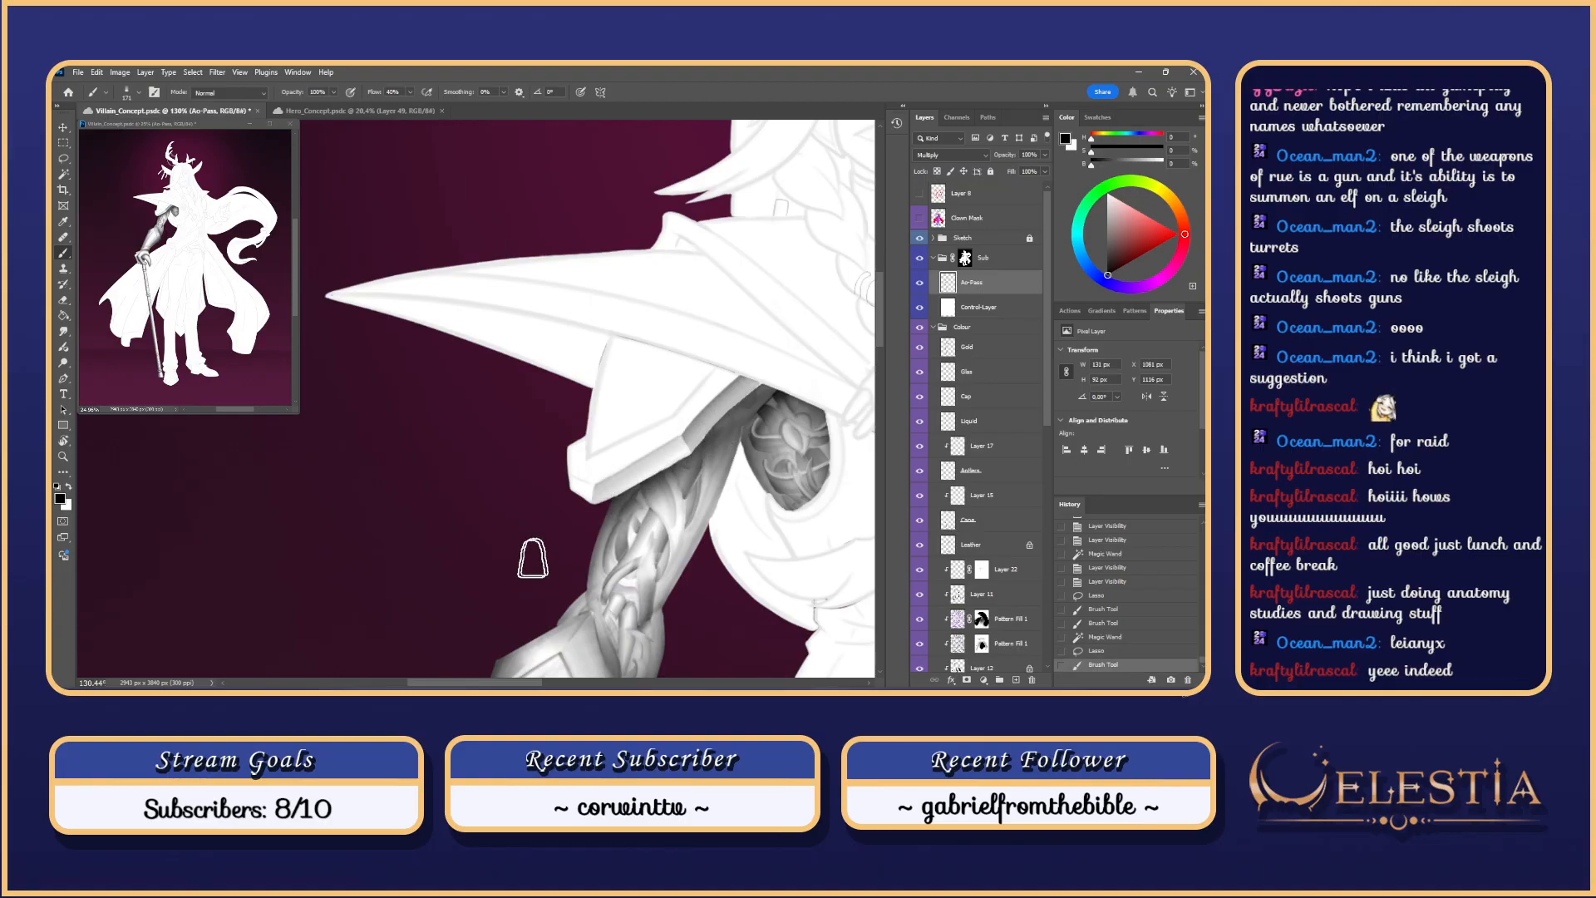
mouse_move(679, 443)
mouse_down()
mouse_move(427, 637)
mouse_move(472, 593)
mouse_up()
key(ctrl+z)
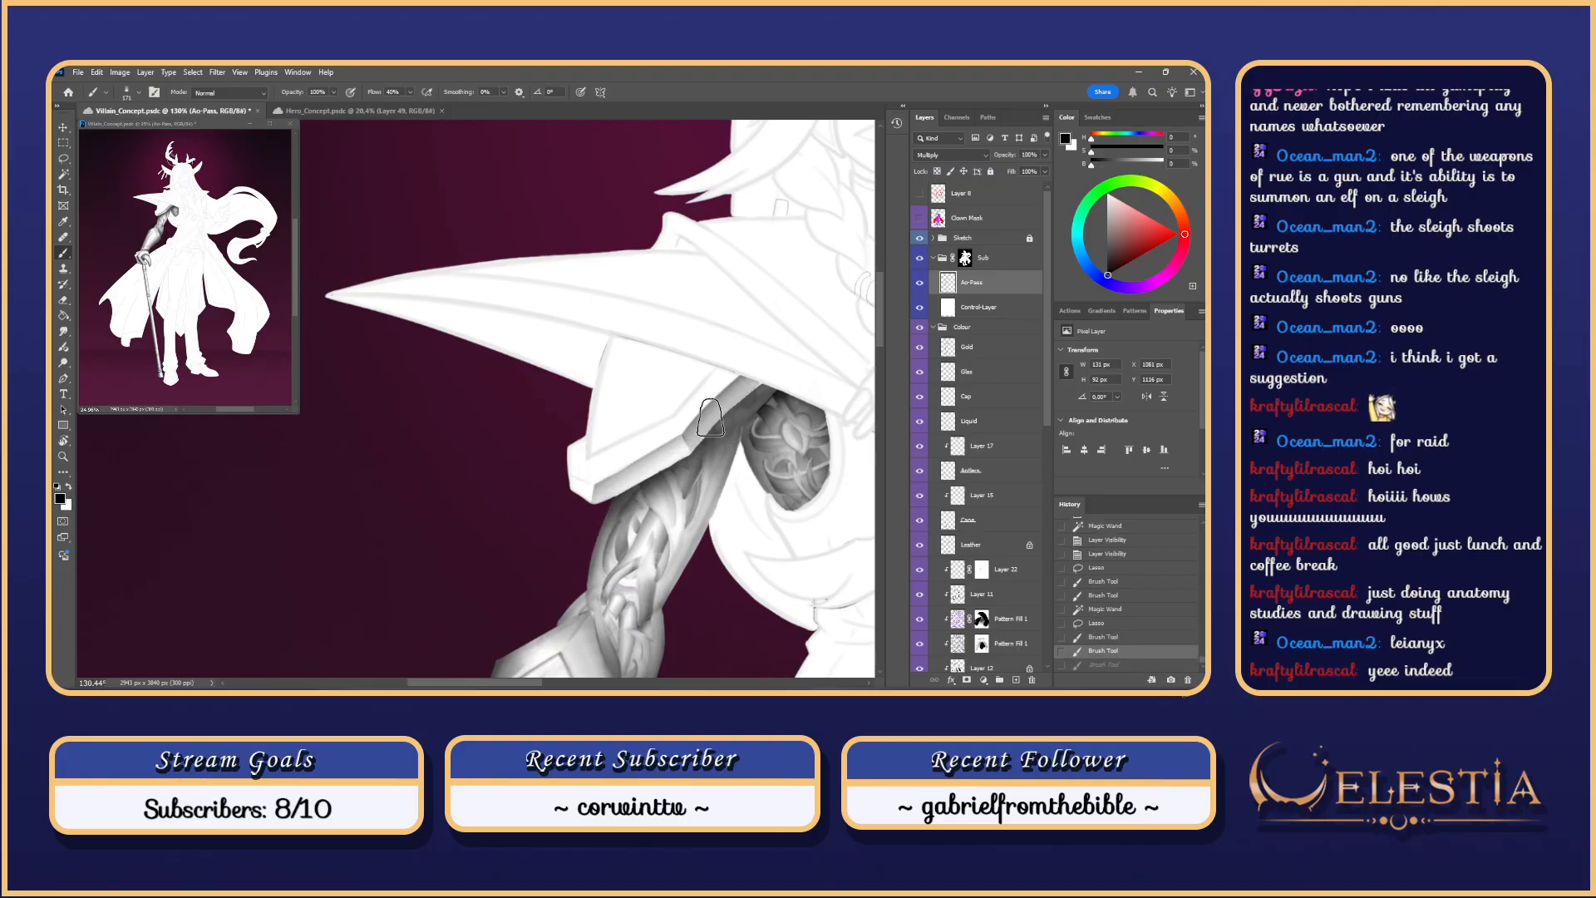
drag(656, 462, 477, 604)
drag(690, 441, 491, 582)
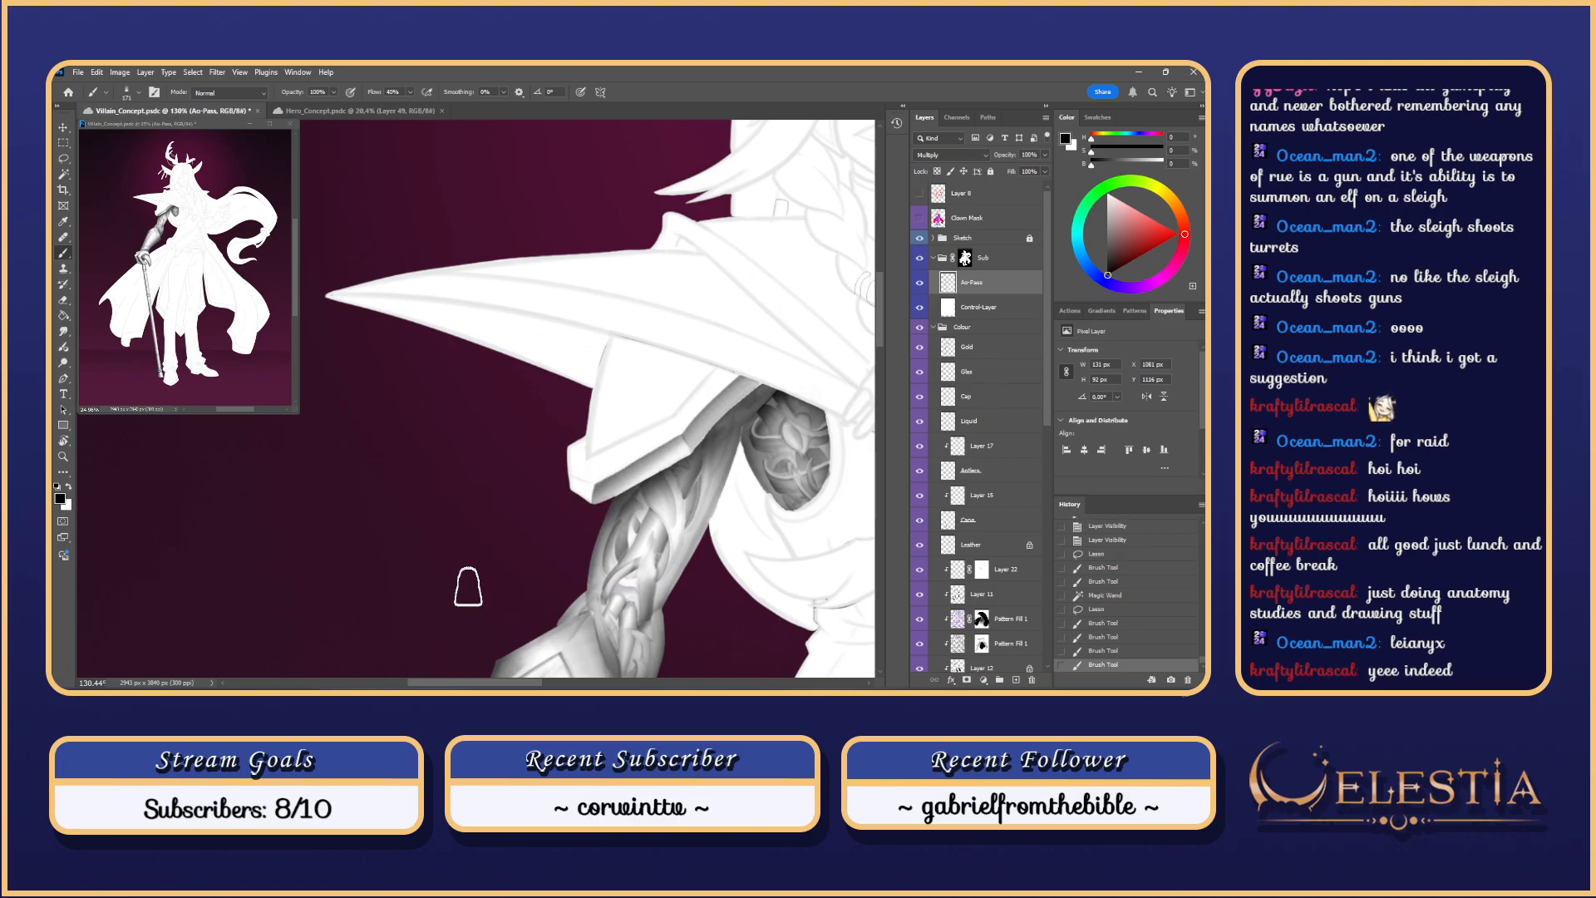
key(ctrl+z)
mouse_move(645, 478)
mouse_down()
mouse_move(690, 476)
mouse_move(500, 576)
mouse_up()
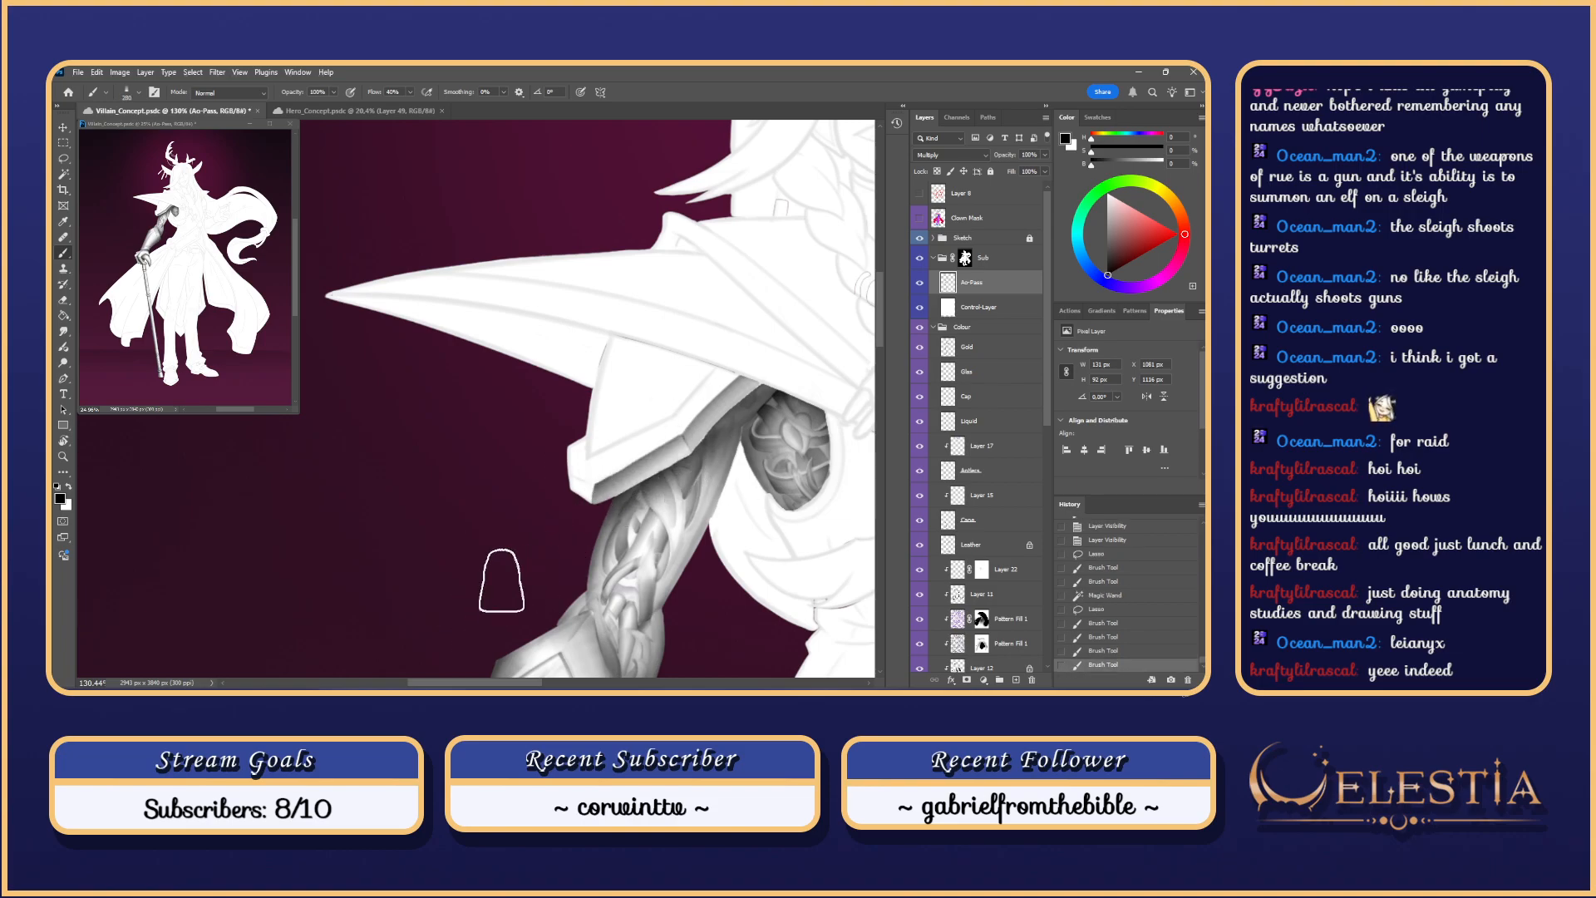
key(ctrl+z)
drag(696, 439, 517, 571)
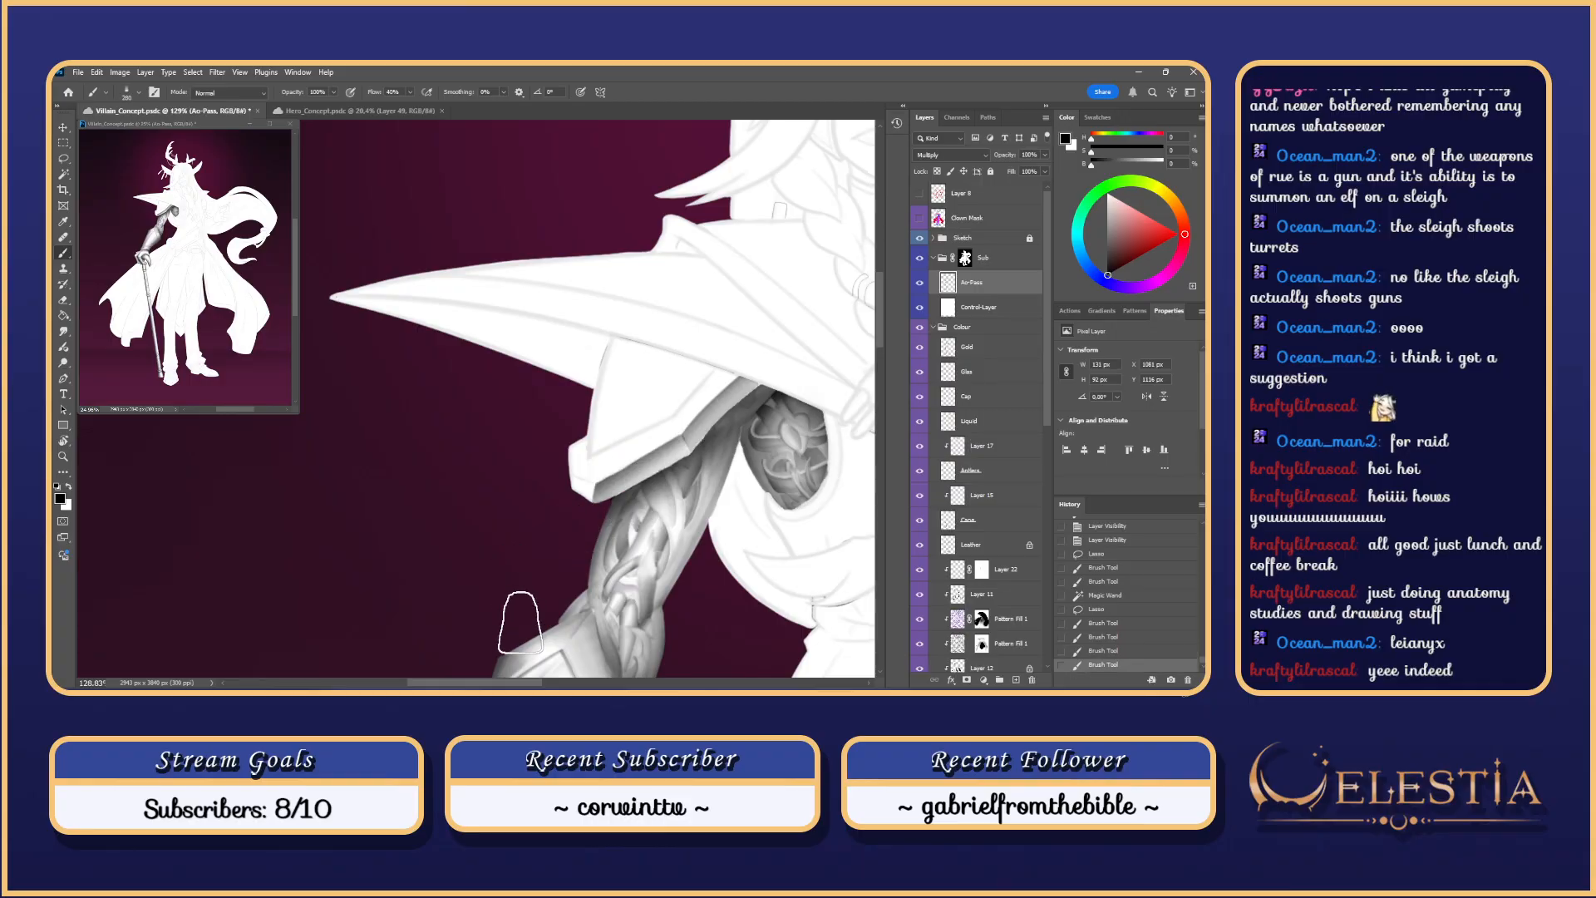
key(ctrl+z)
key(ctrl+shift+z)
mouse_move(697, 504)
mouse_down()
mouse_move(674, 467)
mouse_move(524, 483)
mouse_up()
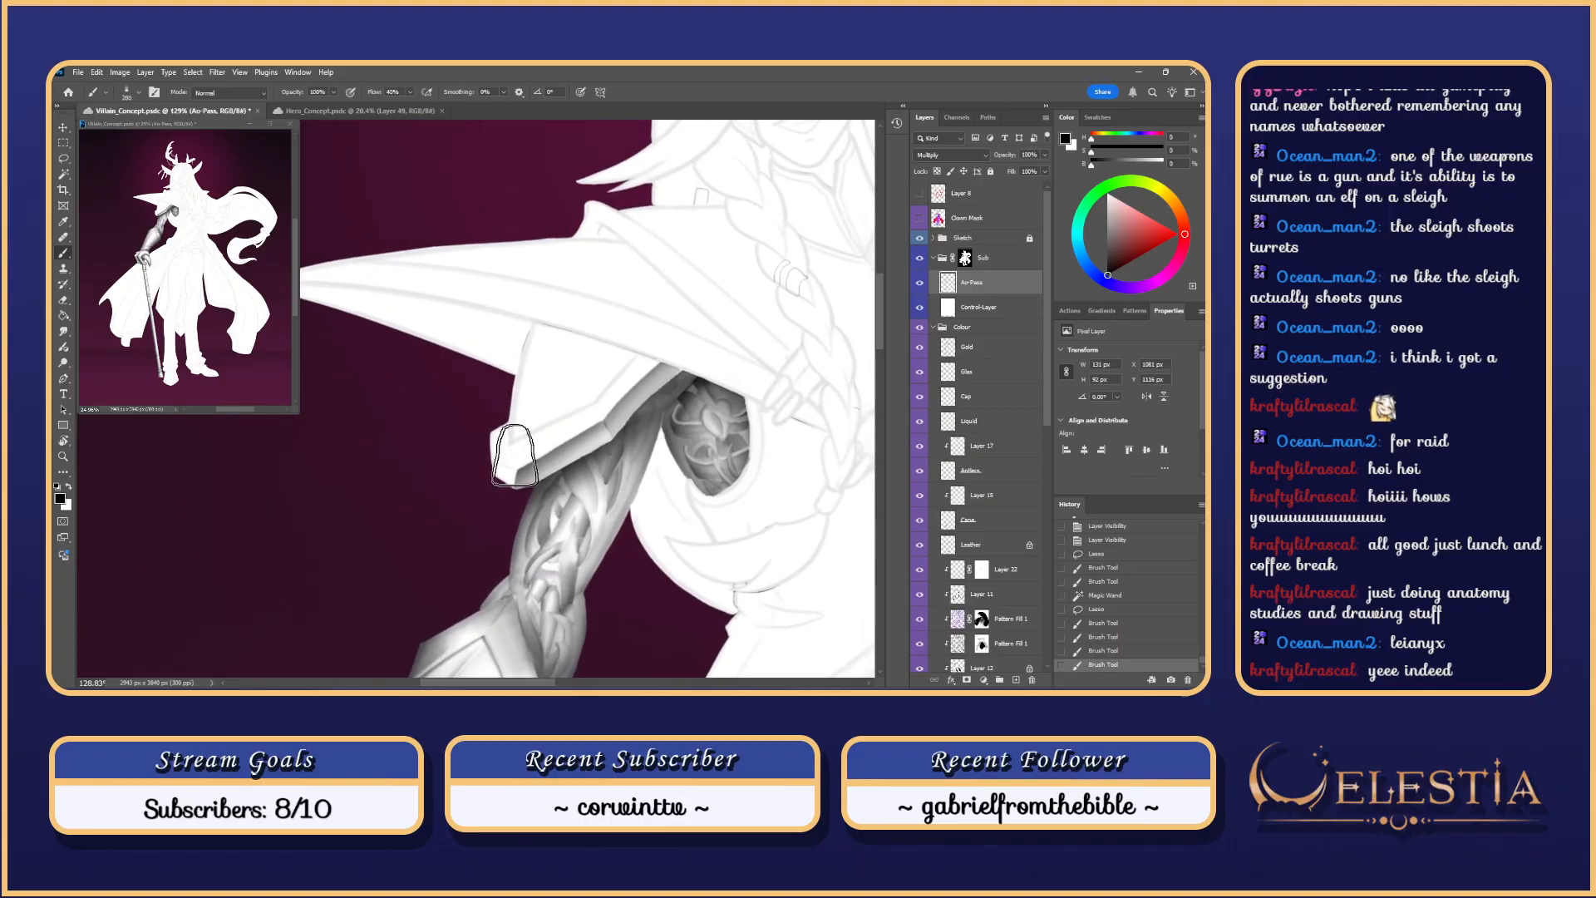
Step: On the Clown Mask layer, lasso the shoulder plate's lower-left corner
key(l)
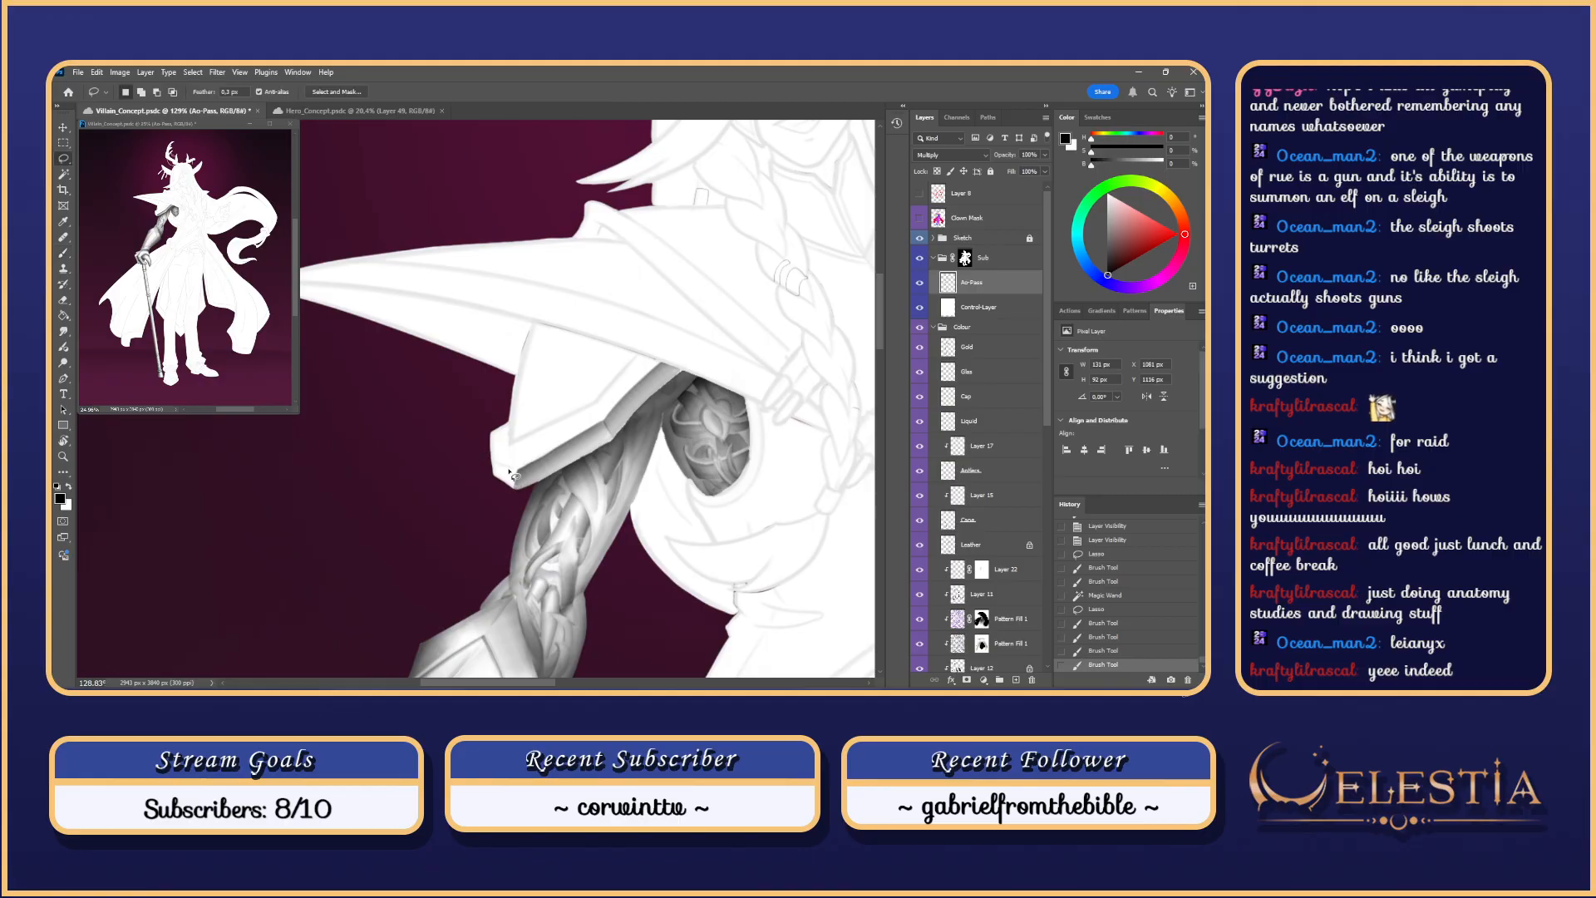
click(941, 226)
key(w)
click(611, 439)
key(ctrl+h)
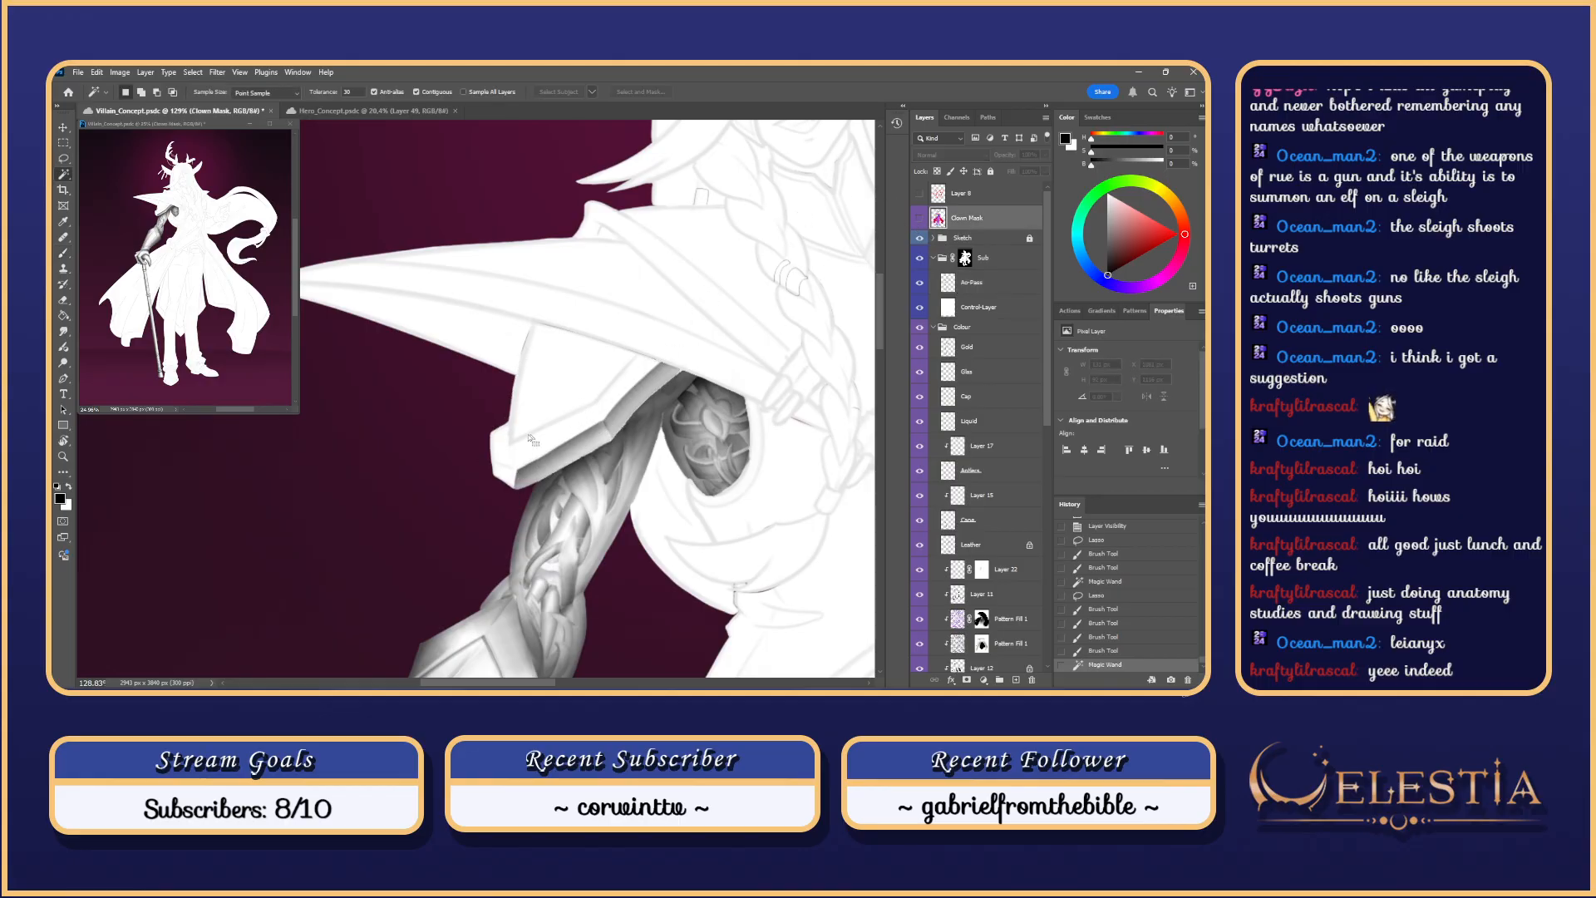
key(l)
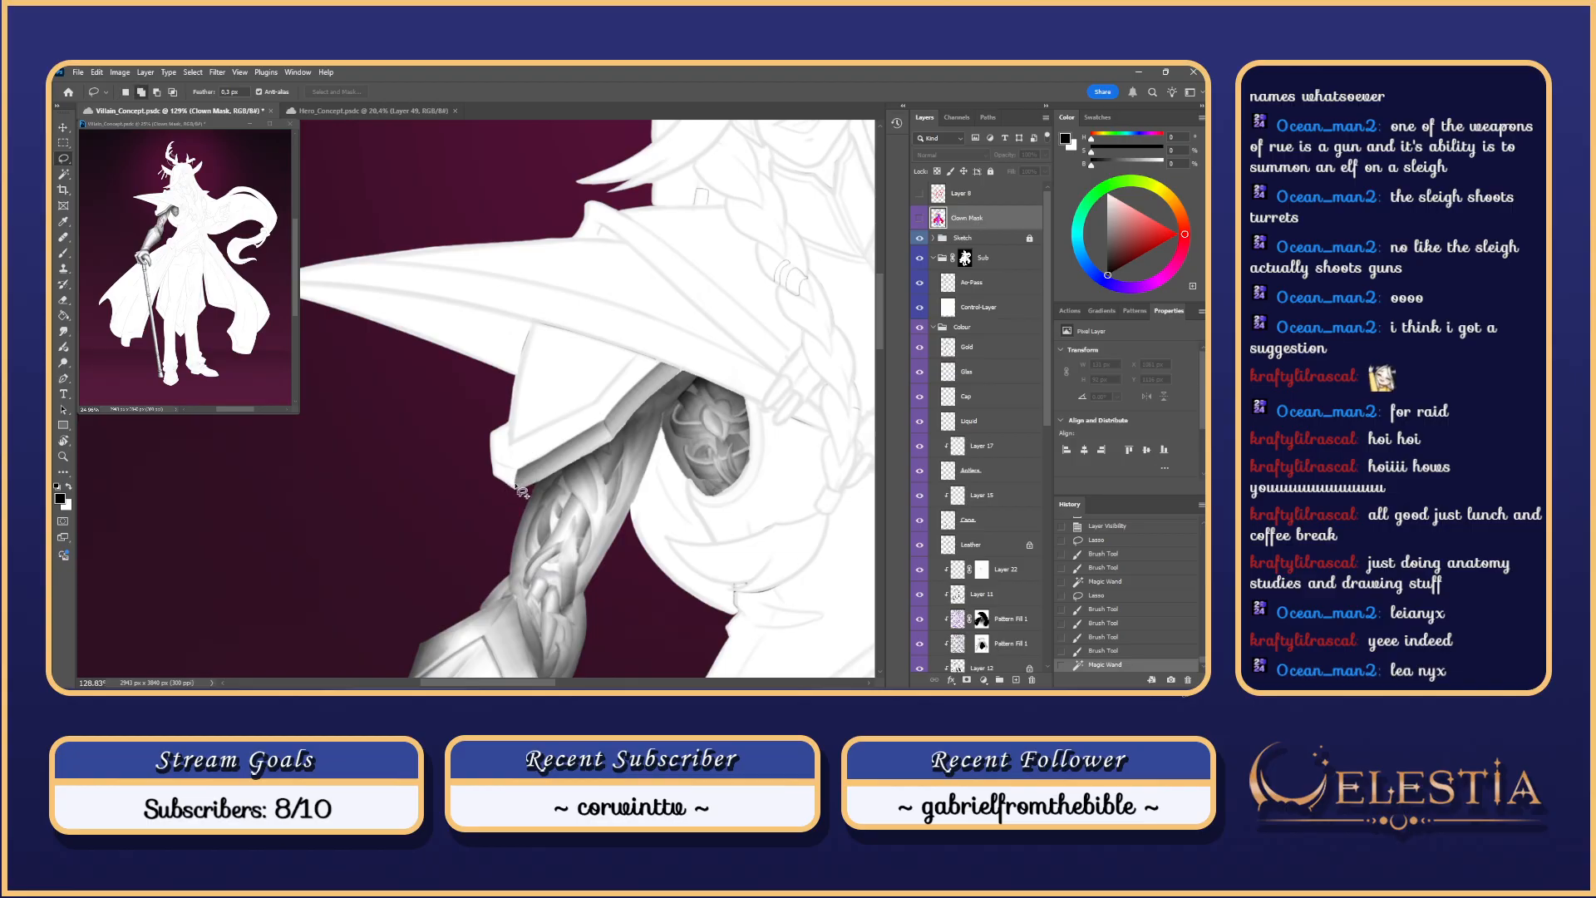
mouse_move(517, 472)
mouse_down()
mouse_move(512, 339)
mouse_move(678, 417)
mouse_move(611, 461)
mouse_up()
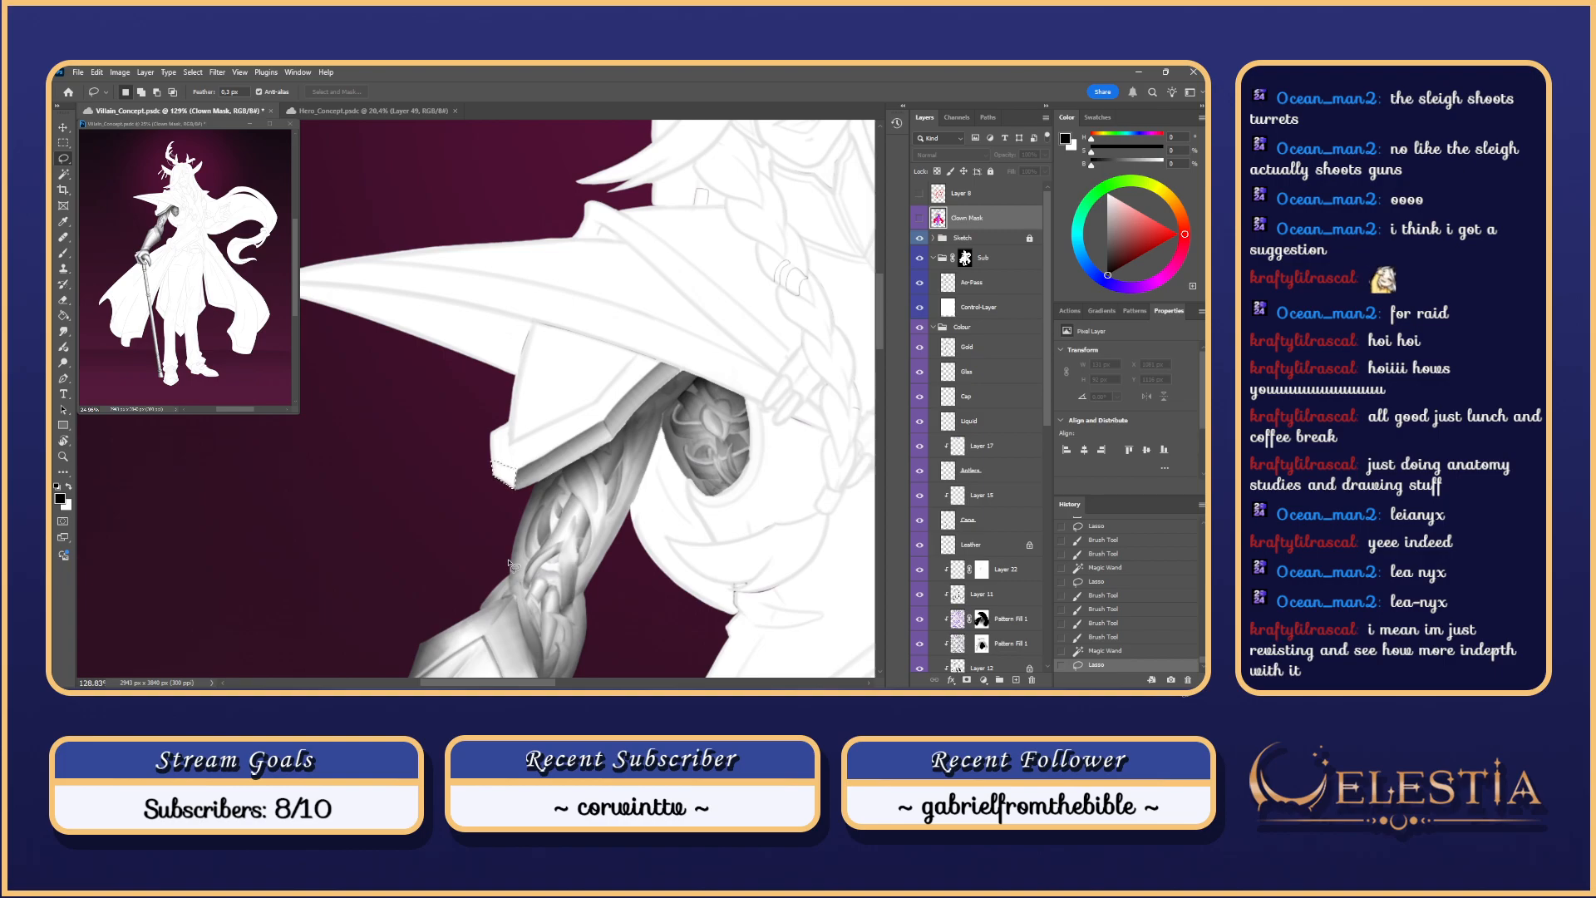
Step: Dismiss the hidden-layer warning and make Ao-Pass the Brush's target layer
drag(539, 409, 561, 369)
key(b)
click(547, 441)
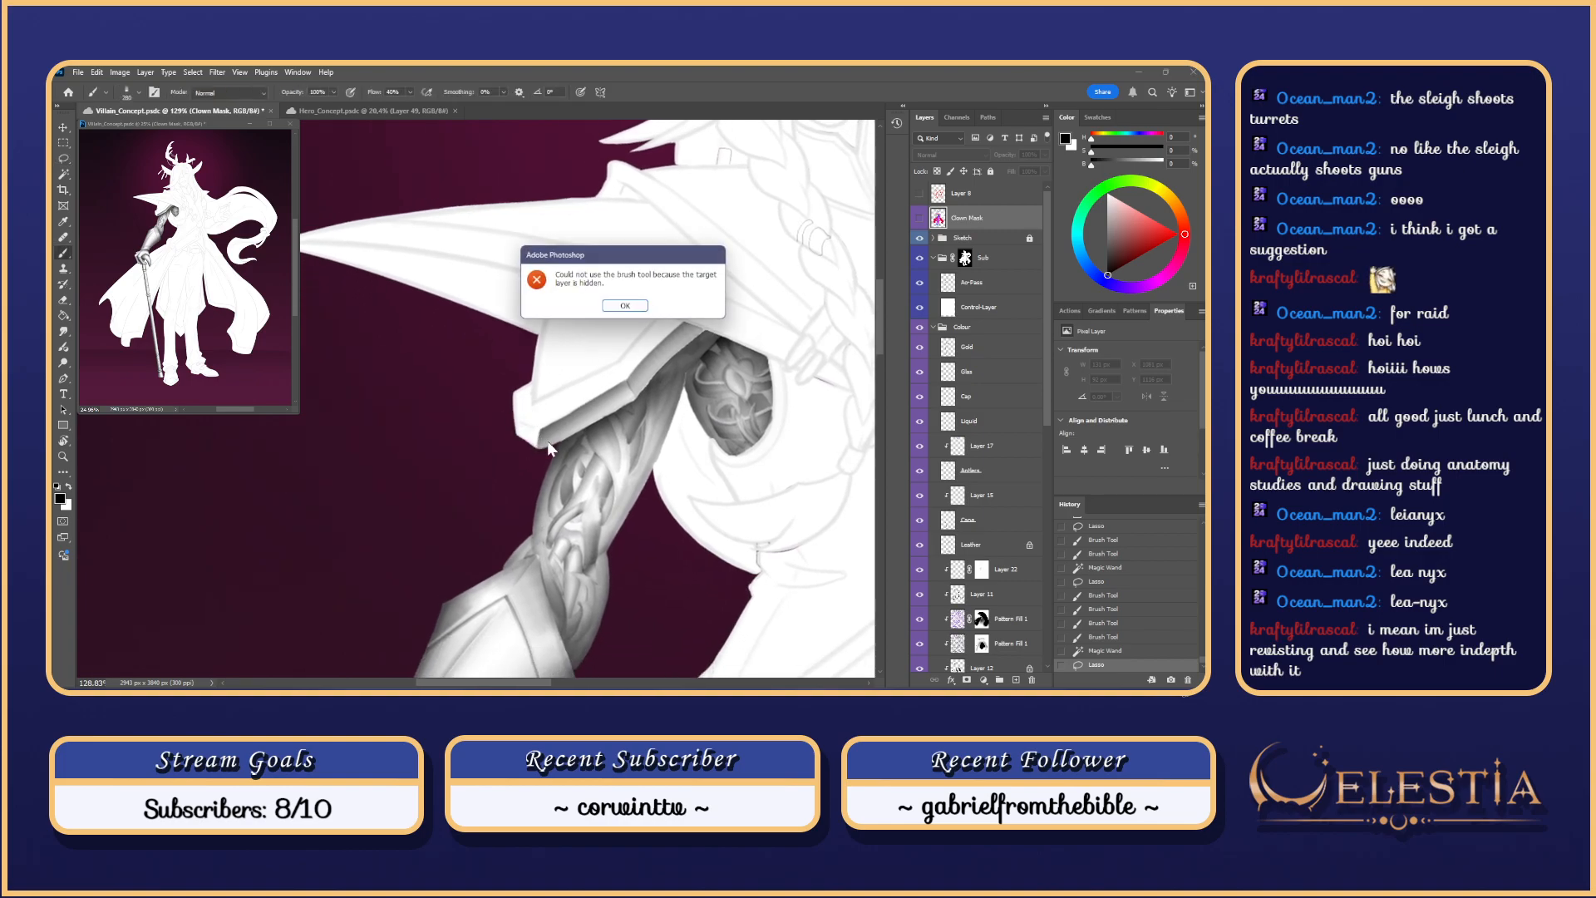
click(612, 307)
click(972, 282)
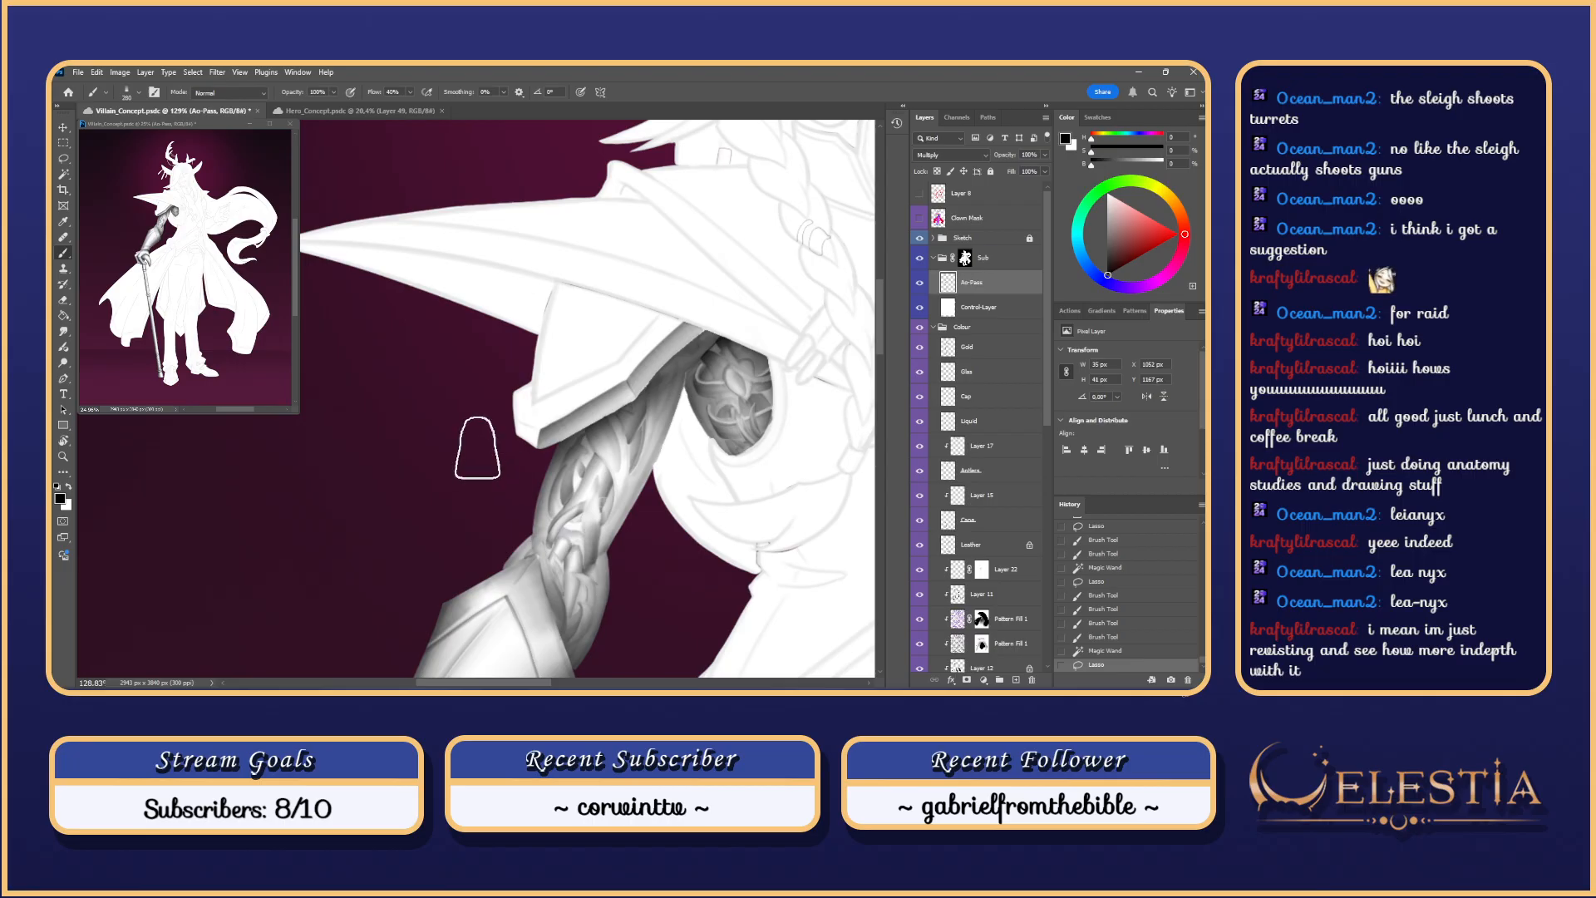
key(ctrl+z)
Step: Paint soft shading on the upper arm just below the plate, then zoom out to the upper body
mouse_move(589, 474)
mouse_down()
mouse_move(562, 458)
mouse_move(545, 468)
mouse_move(499, 407)
mouse_up()
key(ctrl+z)
key(ctrl+z)
drag(541, 457, 491, 399)
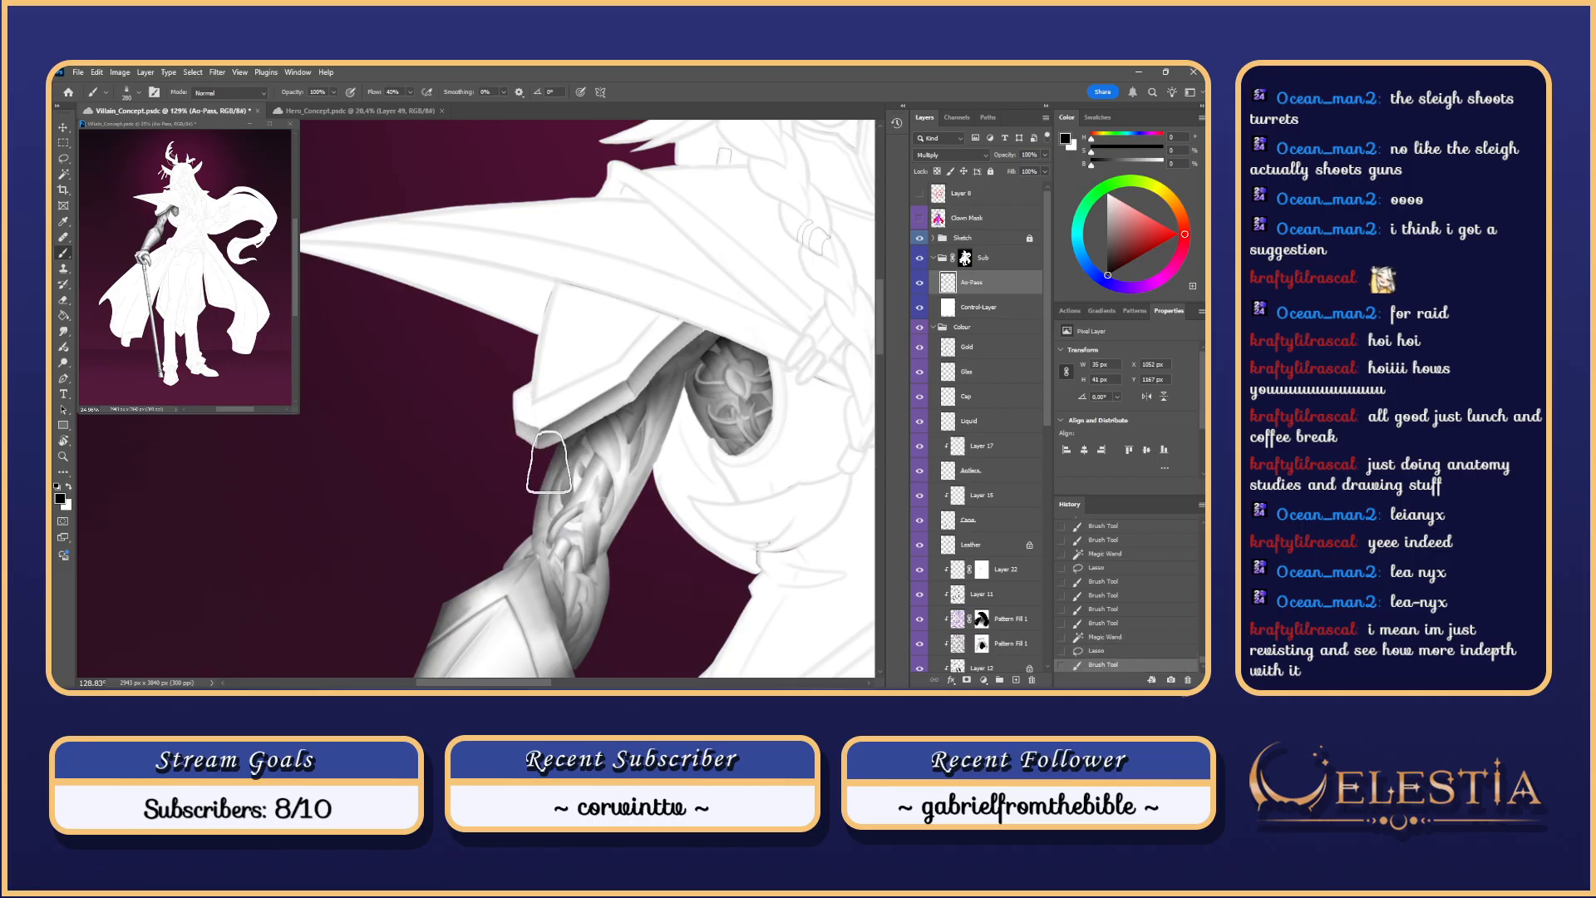
drag(543, 457, 486, 391)
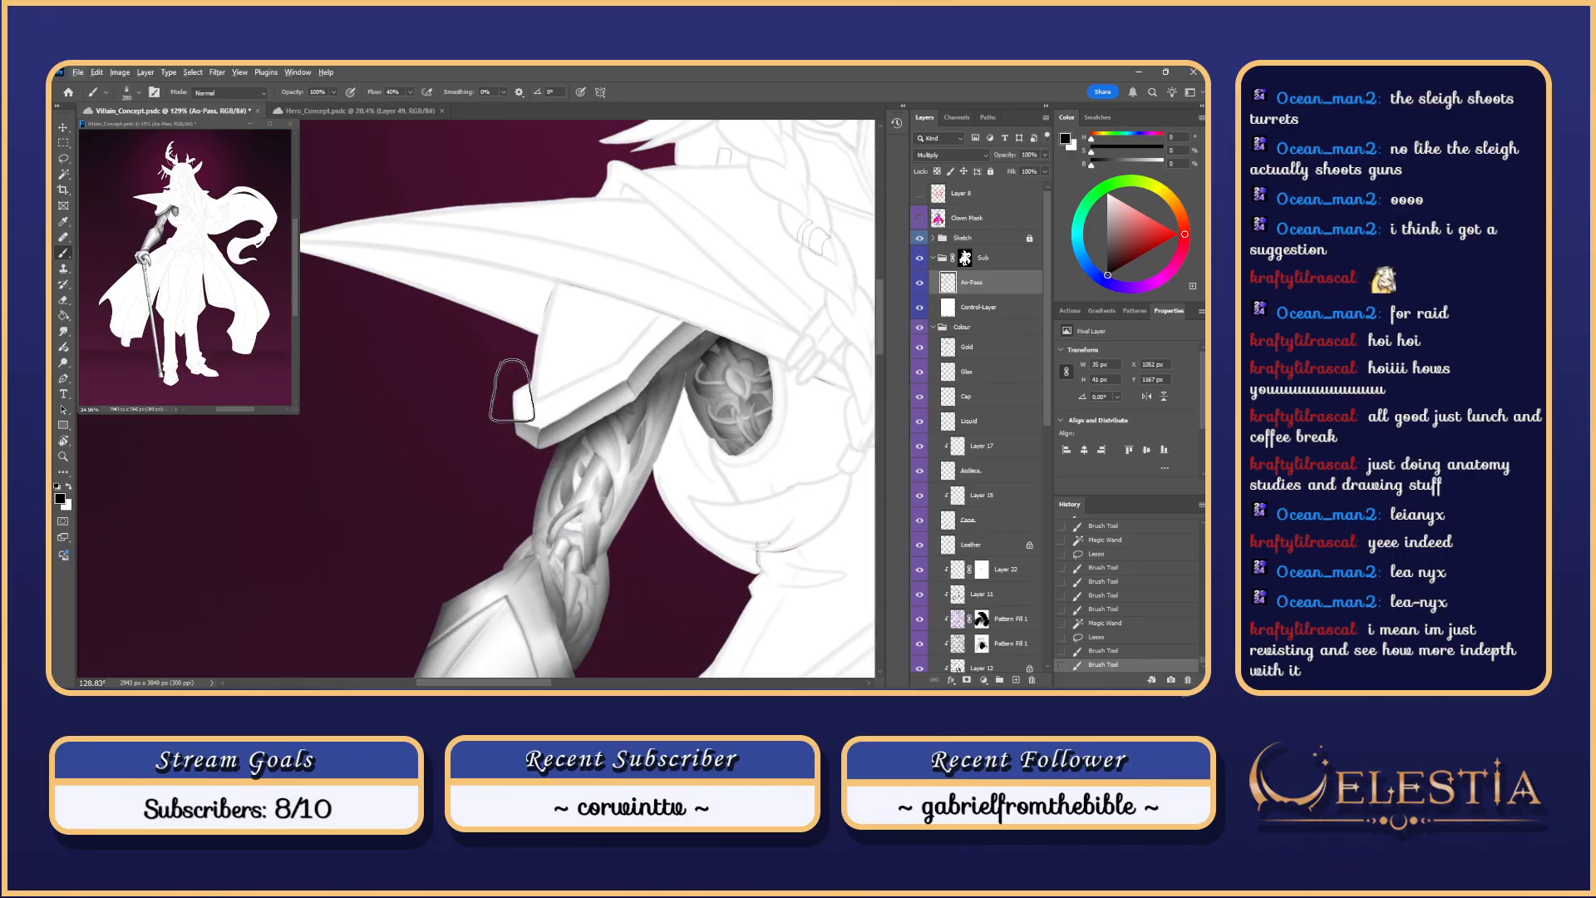
drag(539, 456, 488, 398)
scroll(490, 336, down, 2)
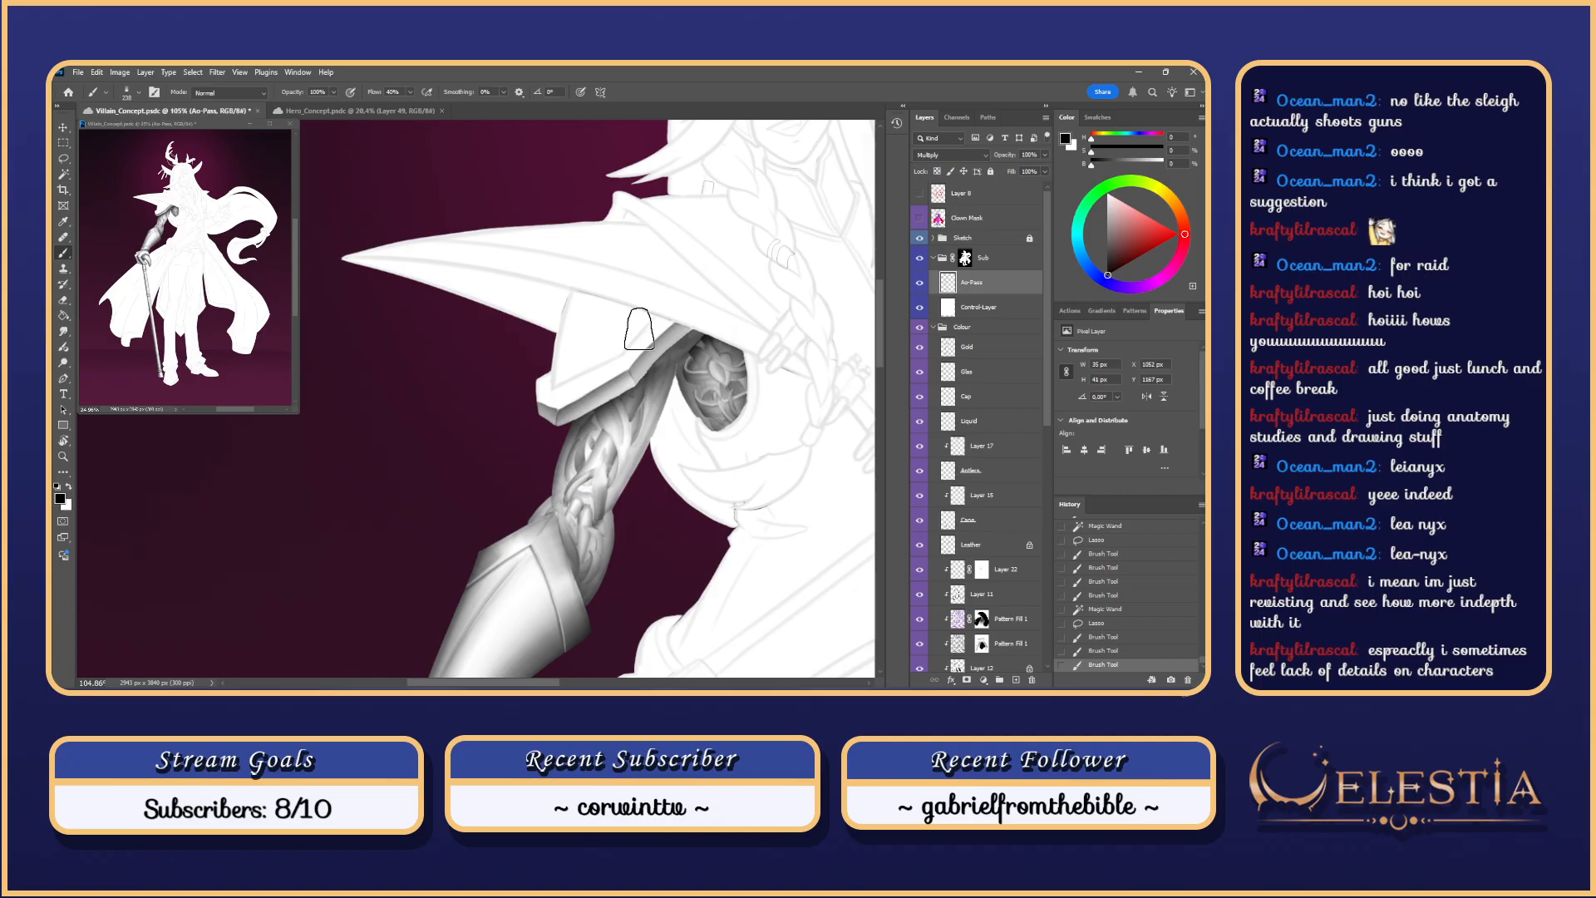
scroll(639, 328, down, 2)
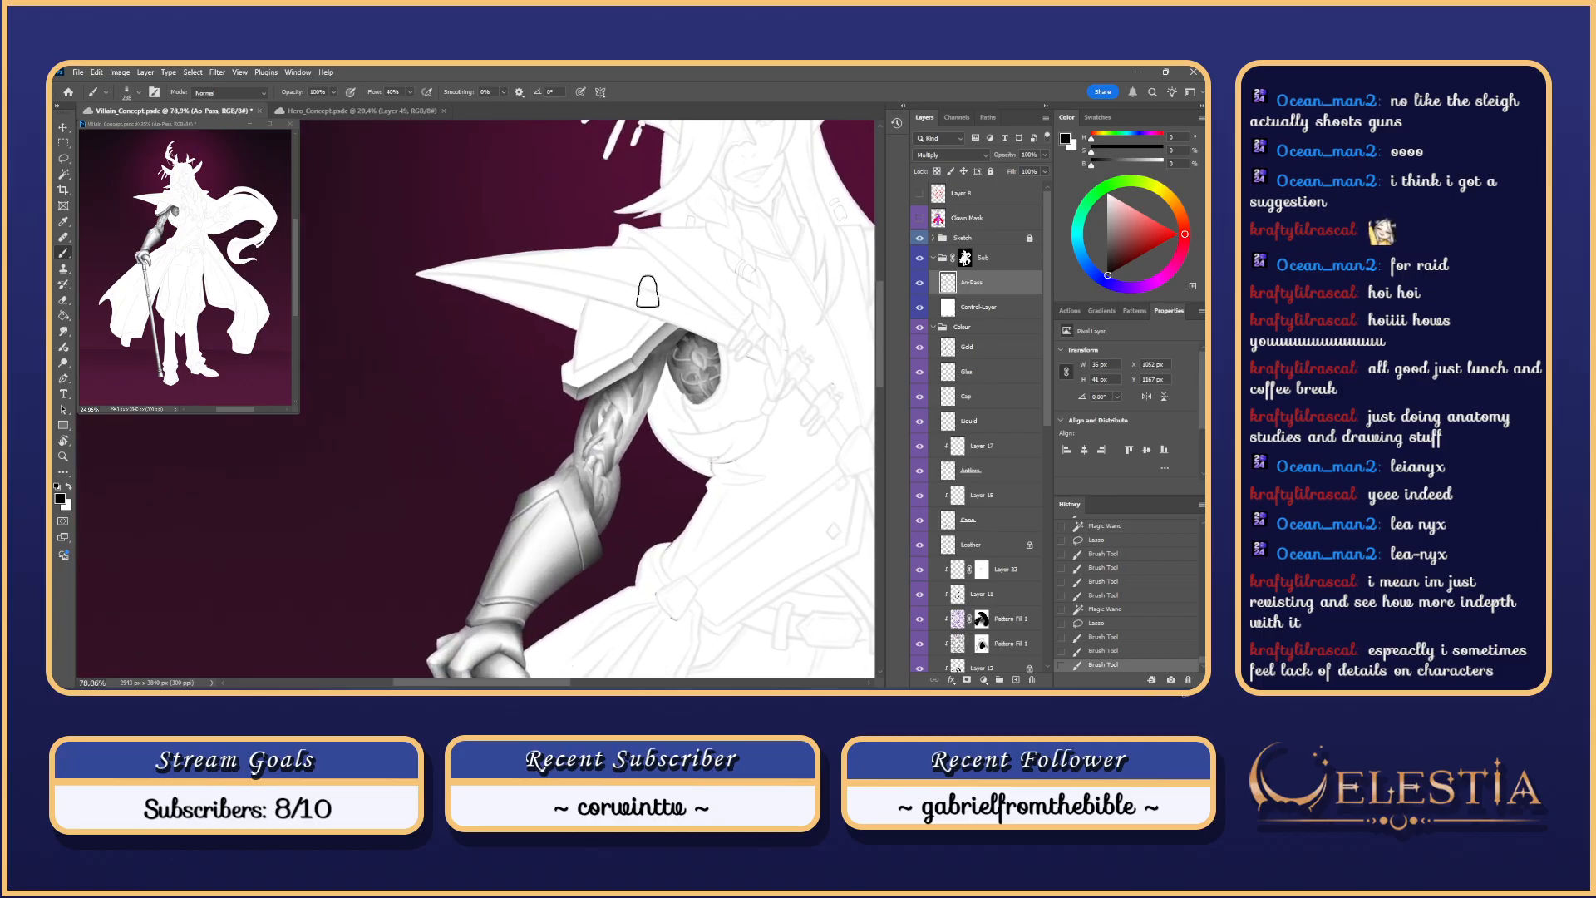
drag(661, 283, 674, 329)
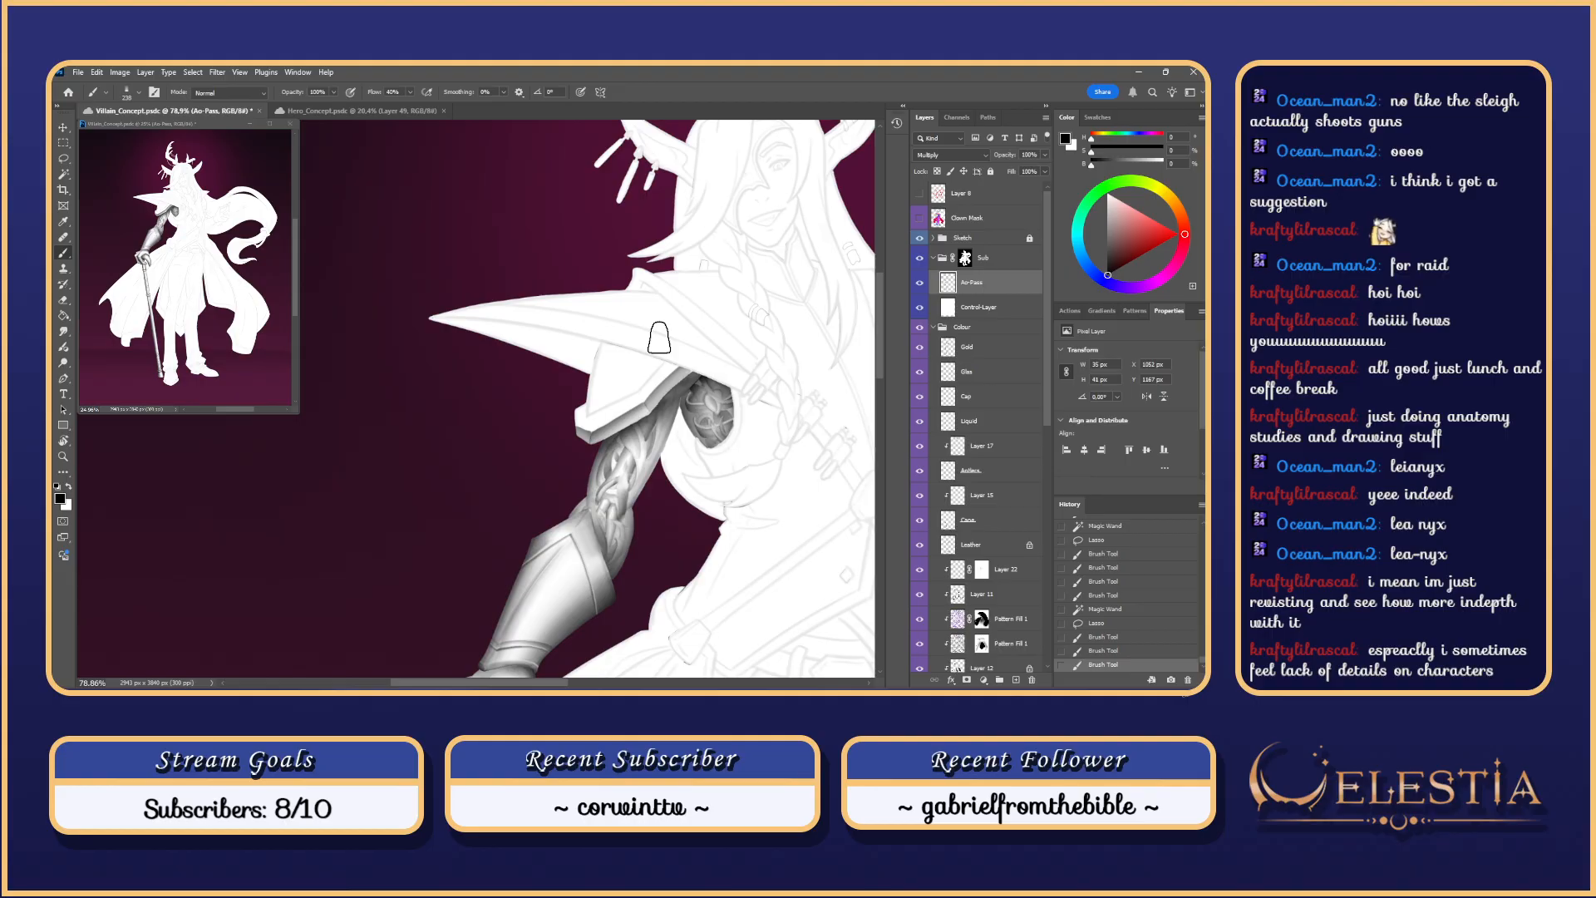
Step: Magic Wand-select the shoulder plate on the Clown Mask layer after clearing the arm selection
key(w)
click(629, 382)
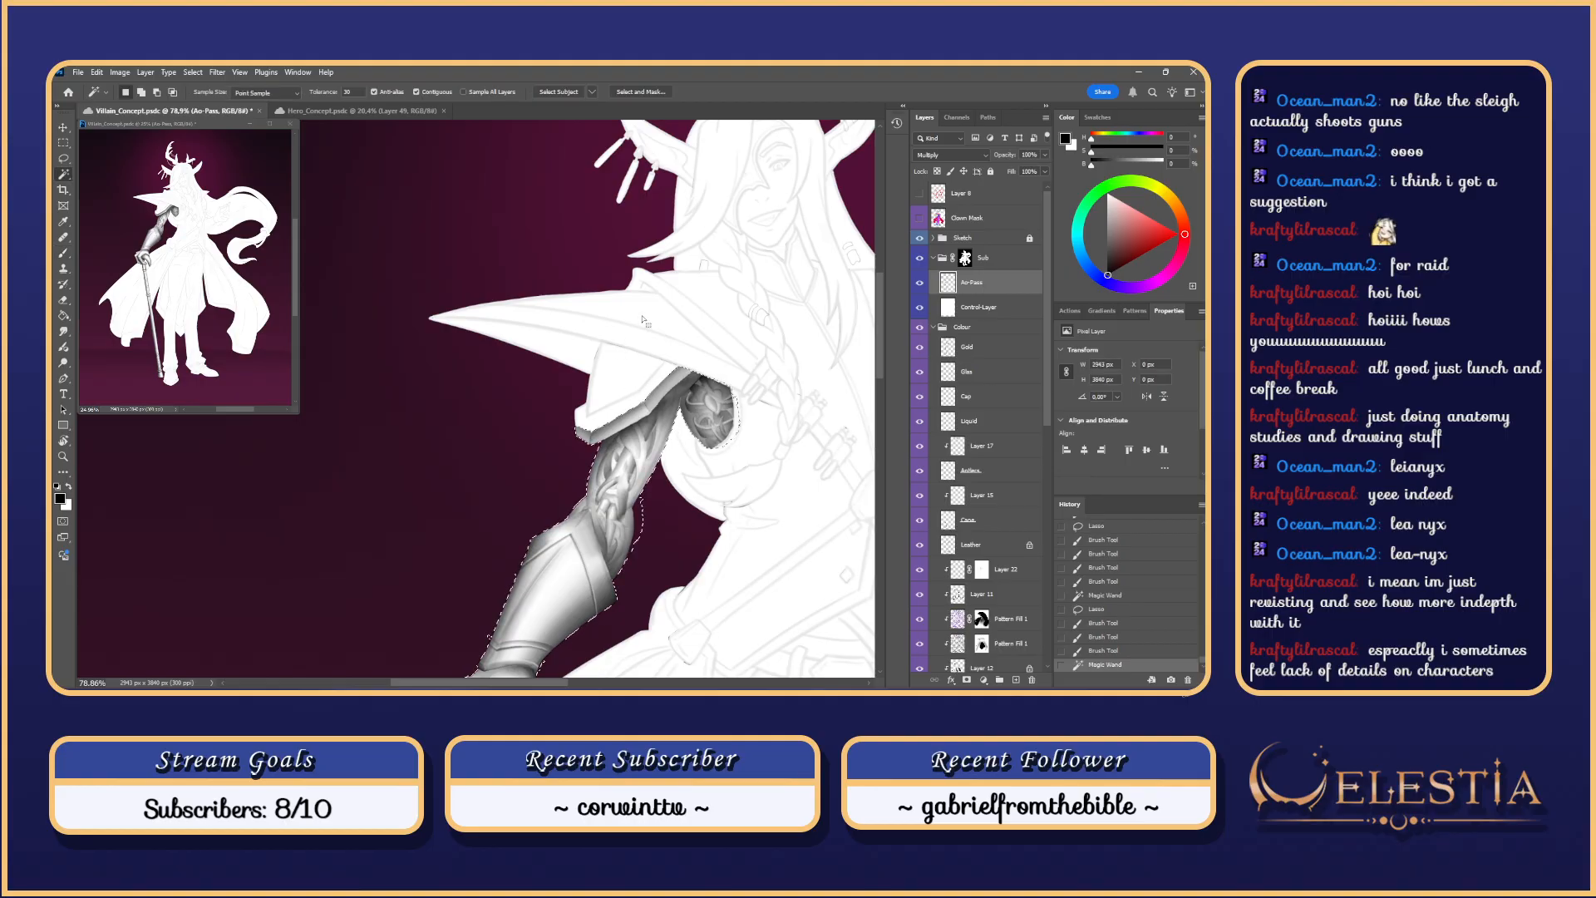
click(965, 218)
key(ctrl+d)
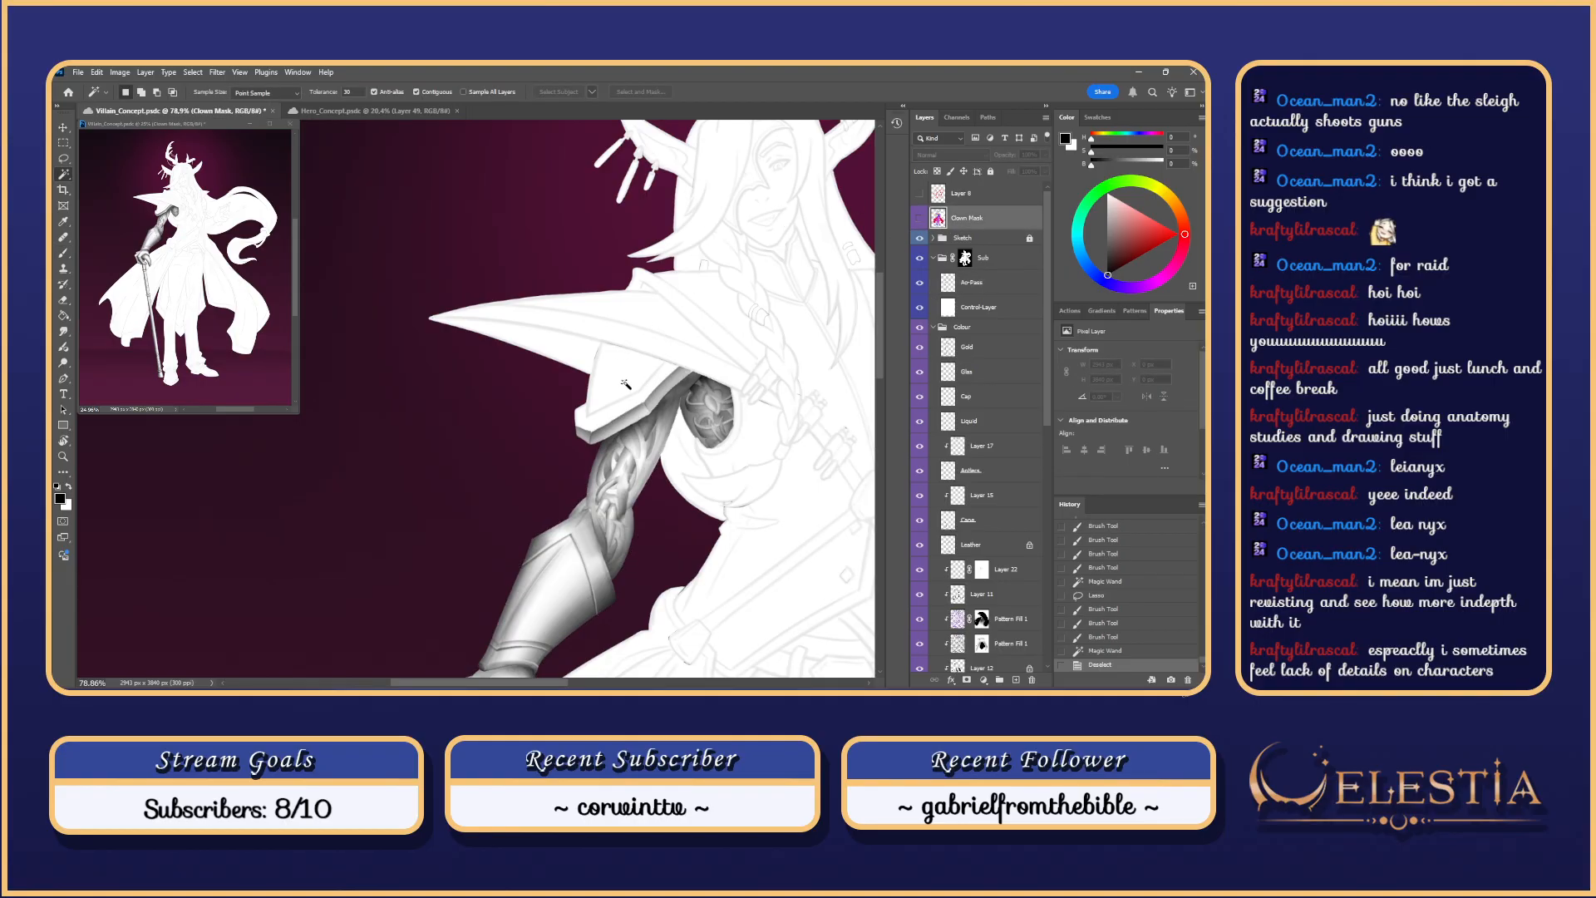
click(640, 397)
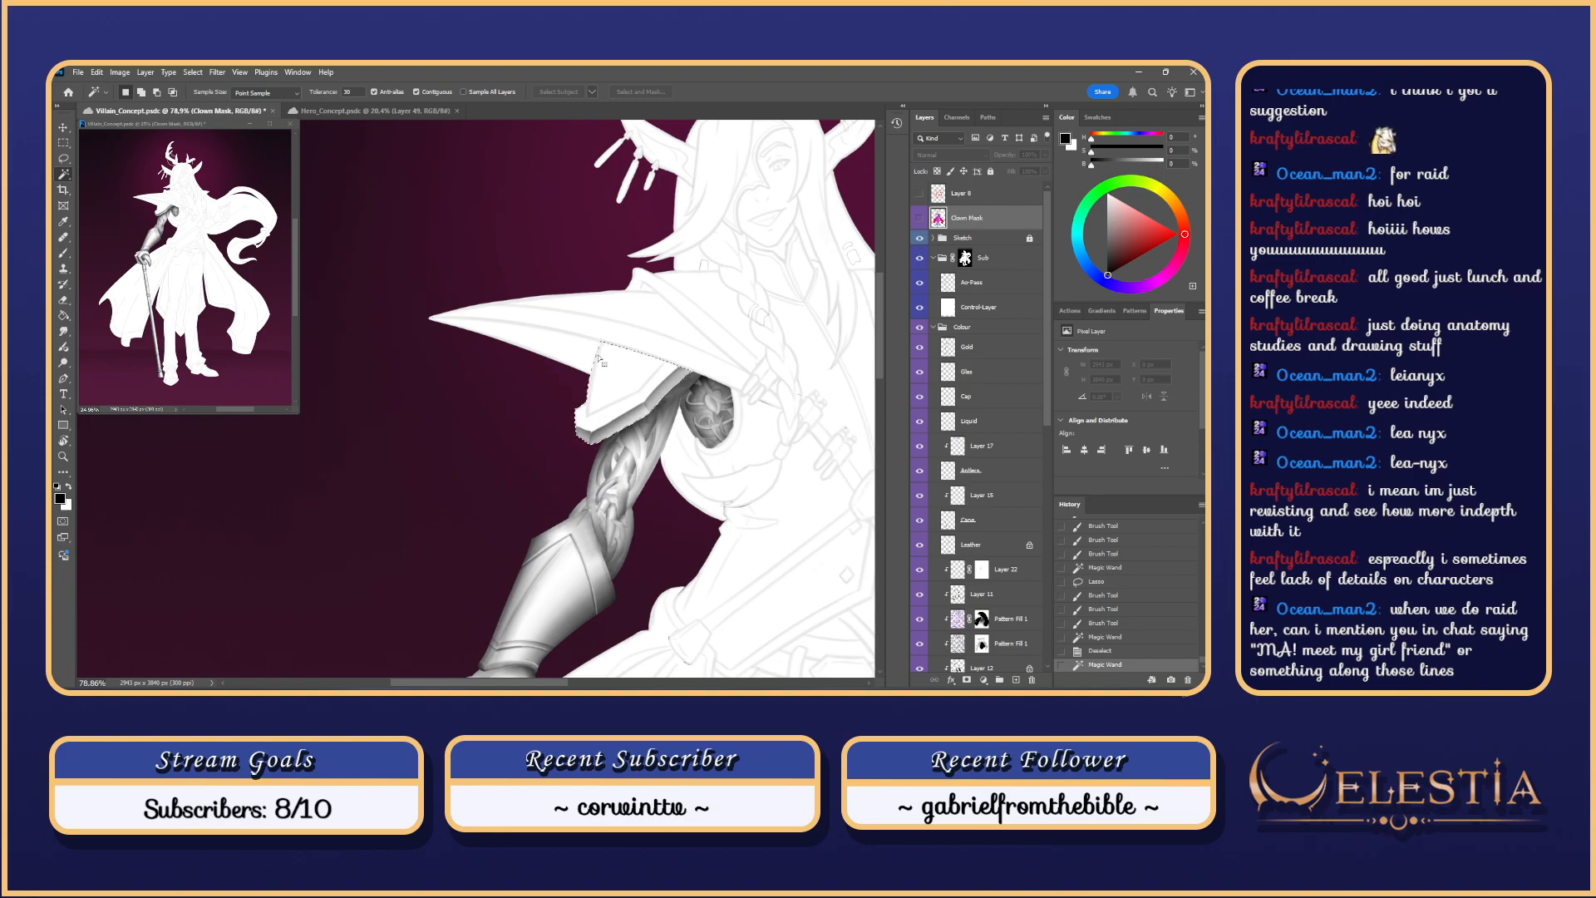
key(l)
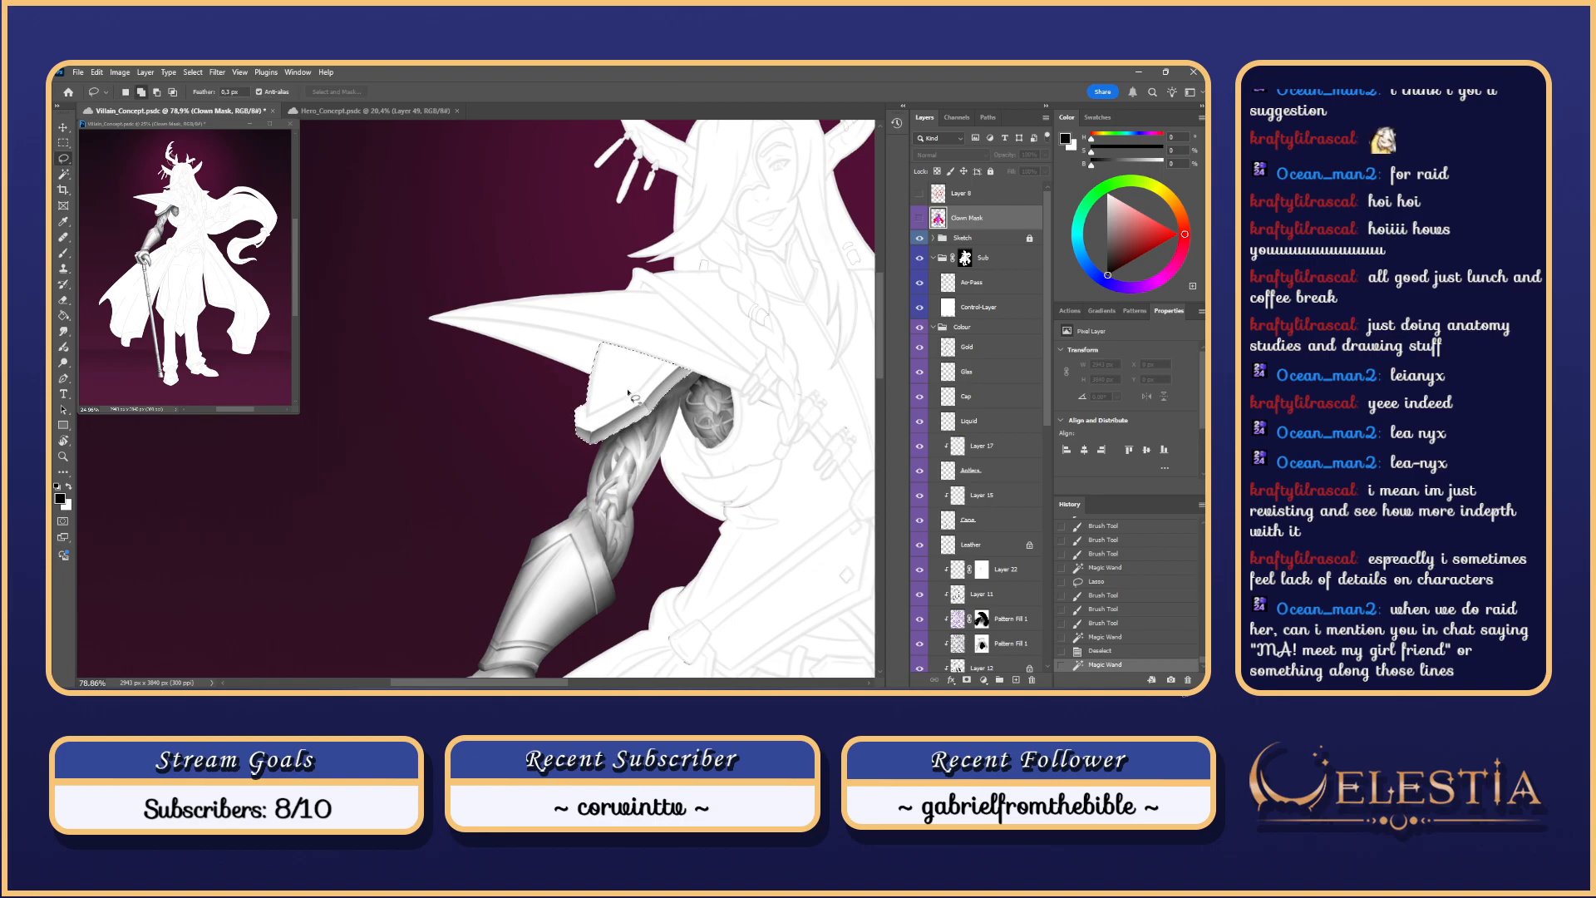
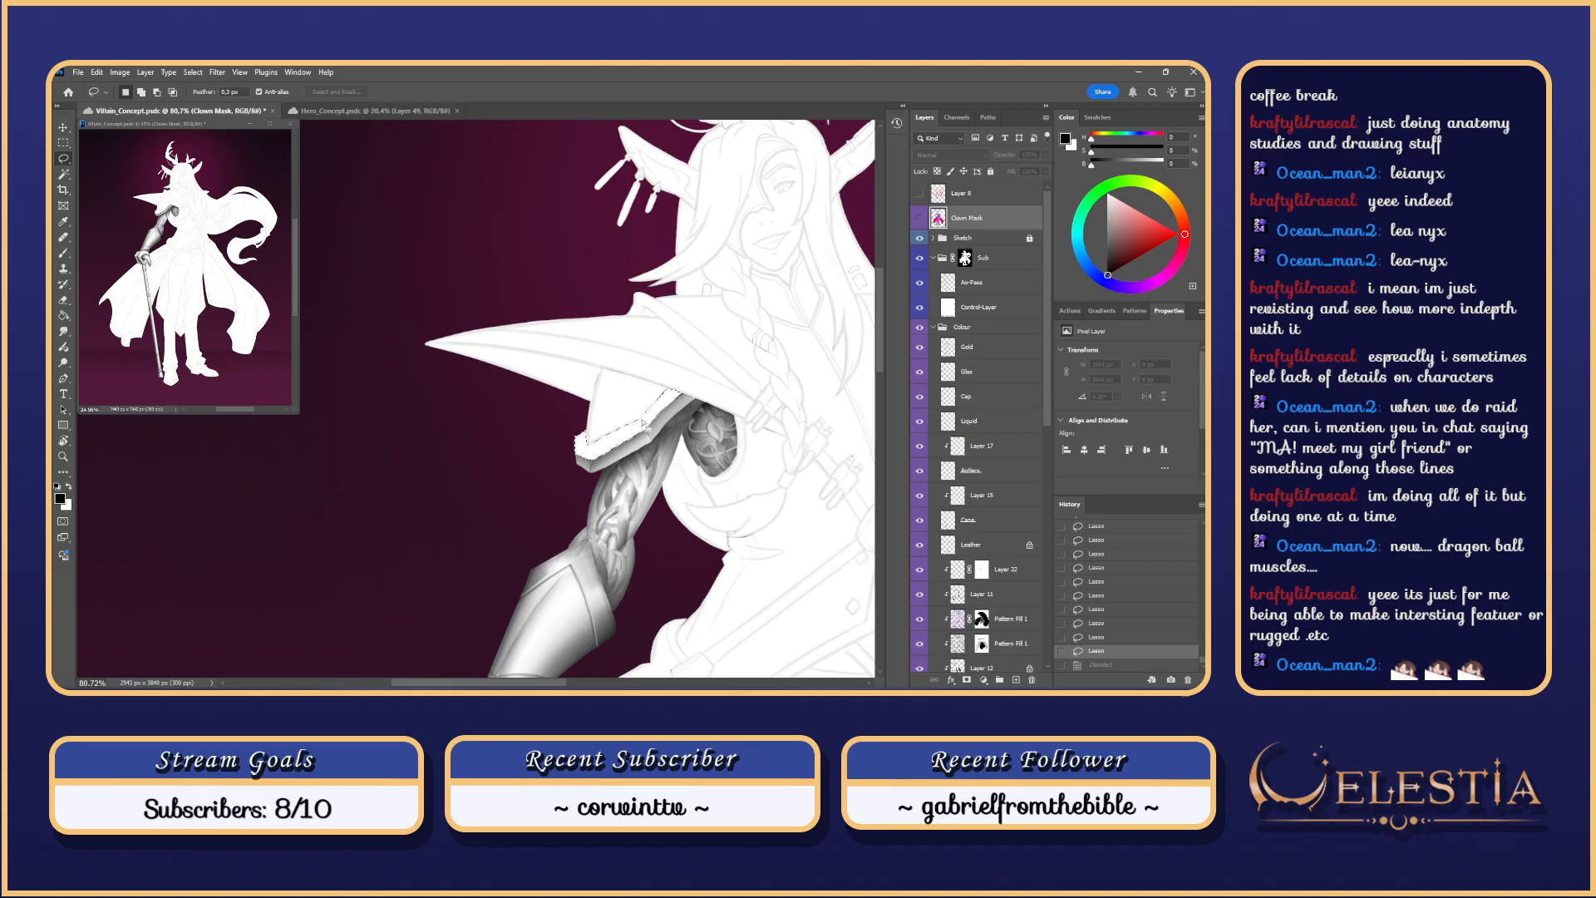
key(b)
click(665, 348)
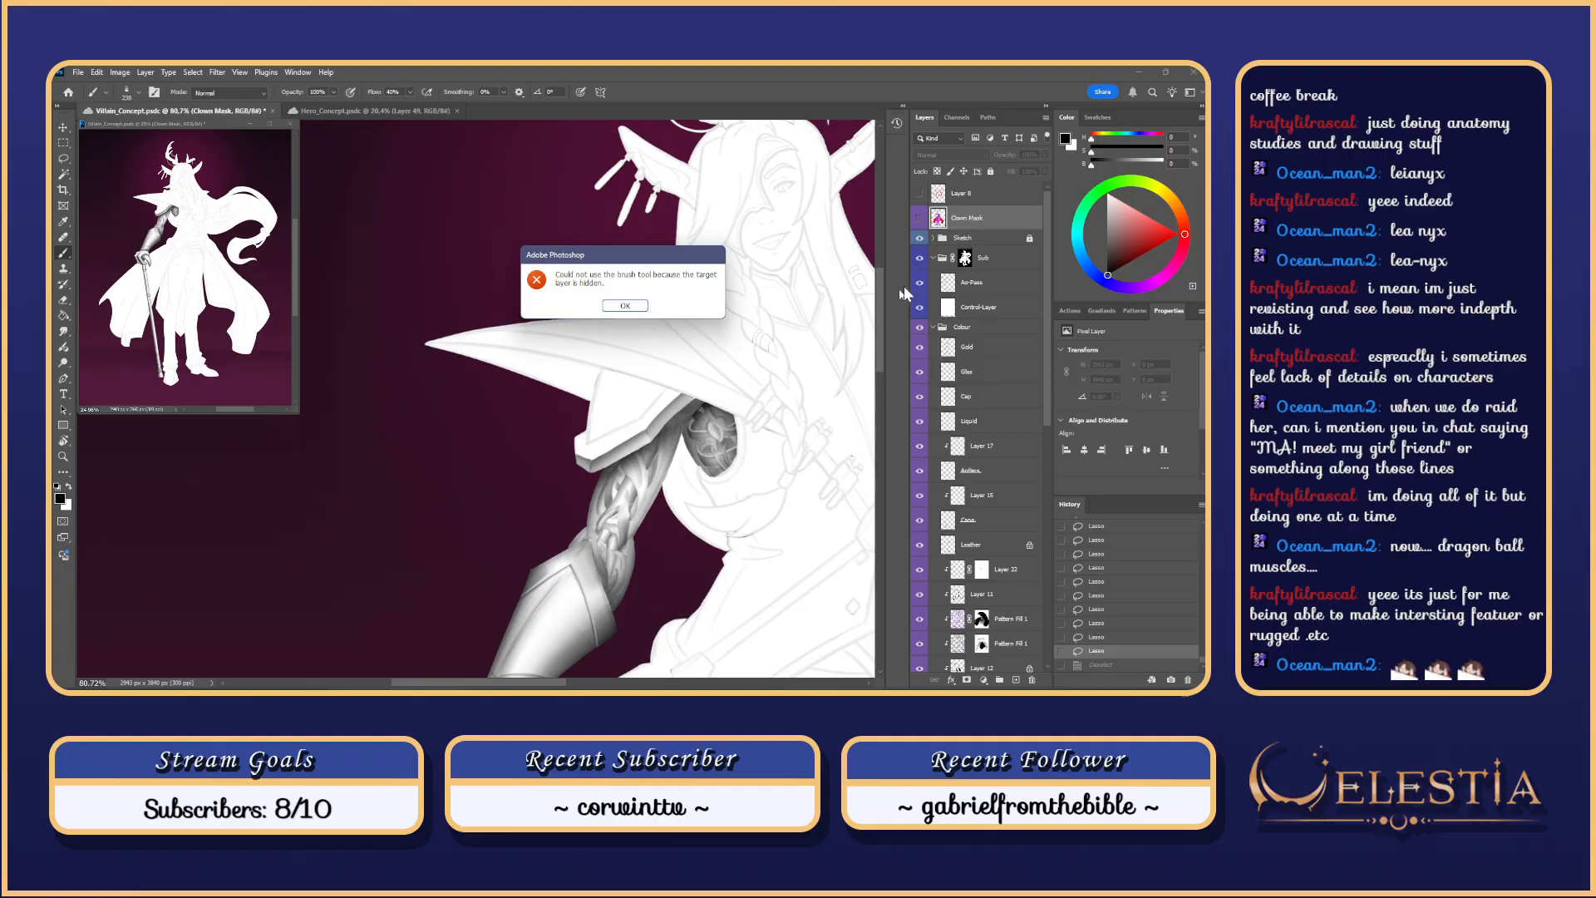
click(642, 310)
click(973, 283)
mouse_move(677, 389)
mouse_down()
mouse_move(730, 444)
mouse_move(653, 532)
mouse_move(649, 519)
mouse_up()
key(ctrl+z)
key(ctrl+shift+z)
key(ctrl+z)
drag(645, 494, 635, 532)
key(ctrl+z)
mouse_move(731, 434)
mouse_down()
mouse_move(614, 534)
mouse_move(684, 482)
mouse_up()
key(ctrl+z)
key(ctrl+z)
mouse_move(607, 515)
mouse_down()
mouse_move(686, 475)
mouse_move(662, 503)
mouse_up()
drag(749, 441, 636, 533)
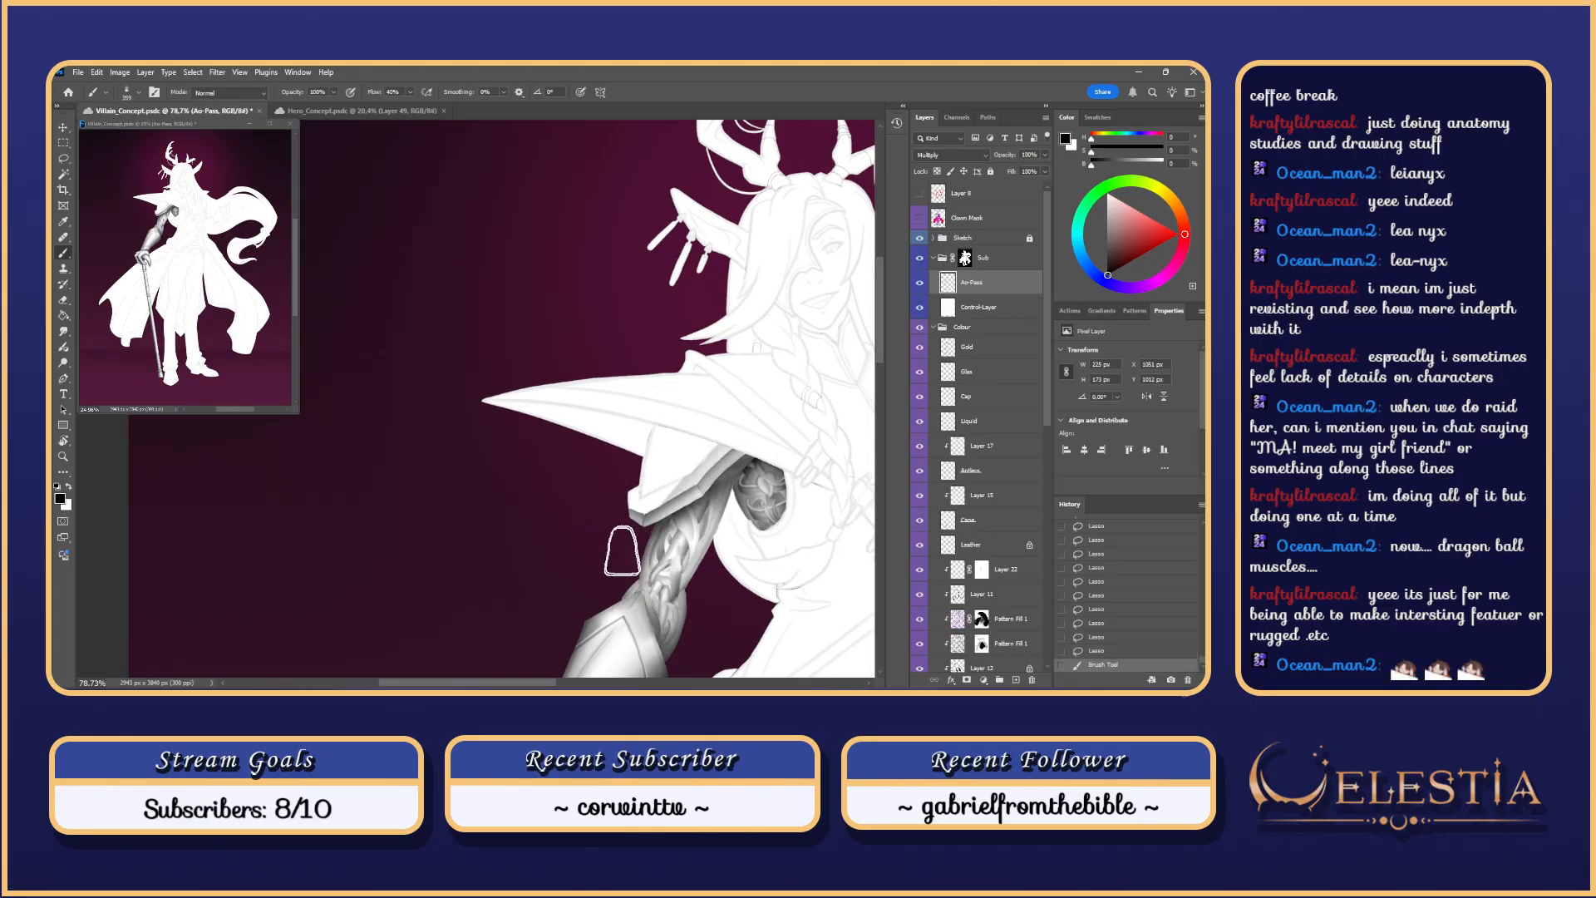
key(ctrl+z)
mouse_move(707, 466)
mouse_down()
mouse_move(732, 464)
mouse_move(600, 545)
mouse_up()
key(ctrl+z)
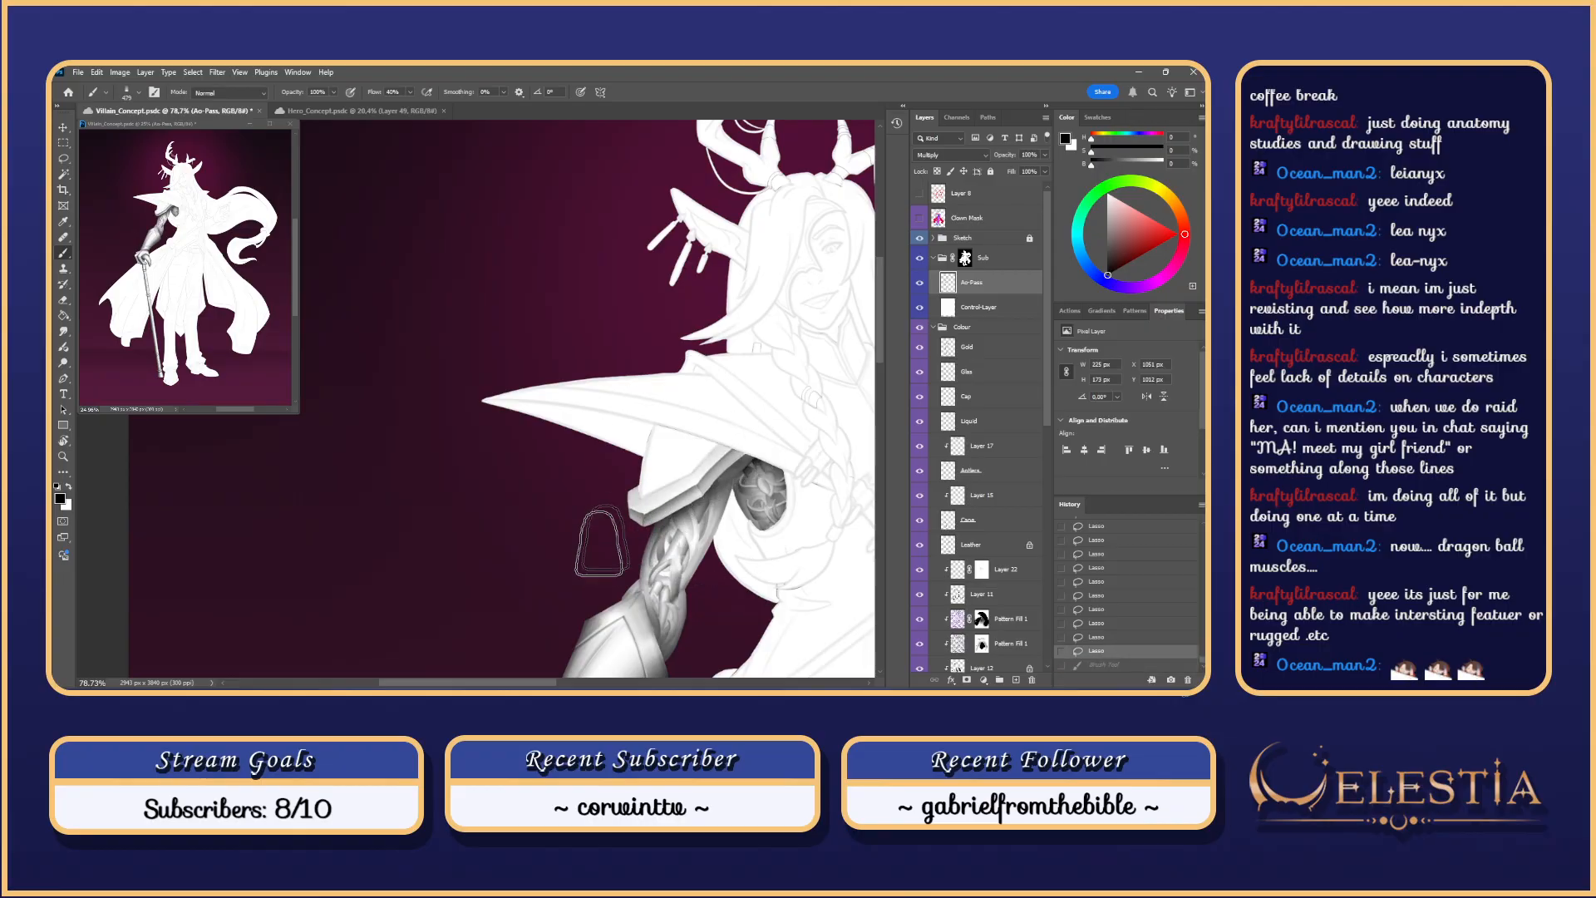
key(ctrl+z)
mouse_move(733, 432)
mouse_down()
mouse_move(760, 431)
mouse_move(532, 597)
mouse_up()
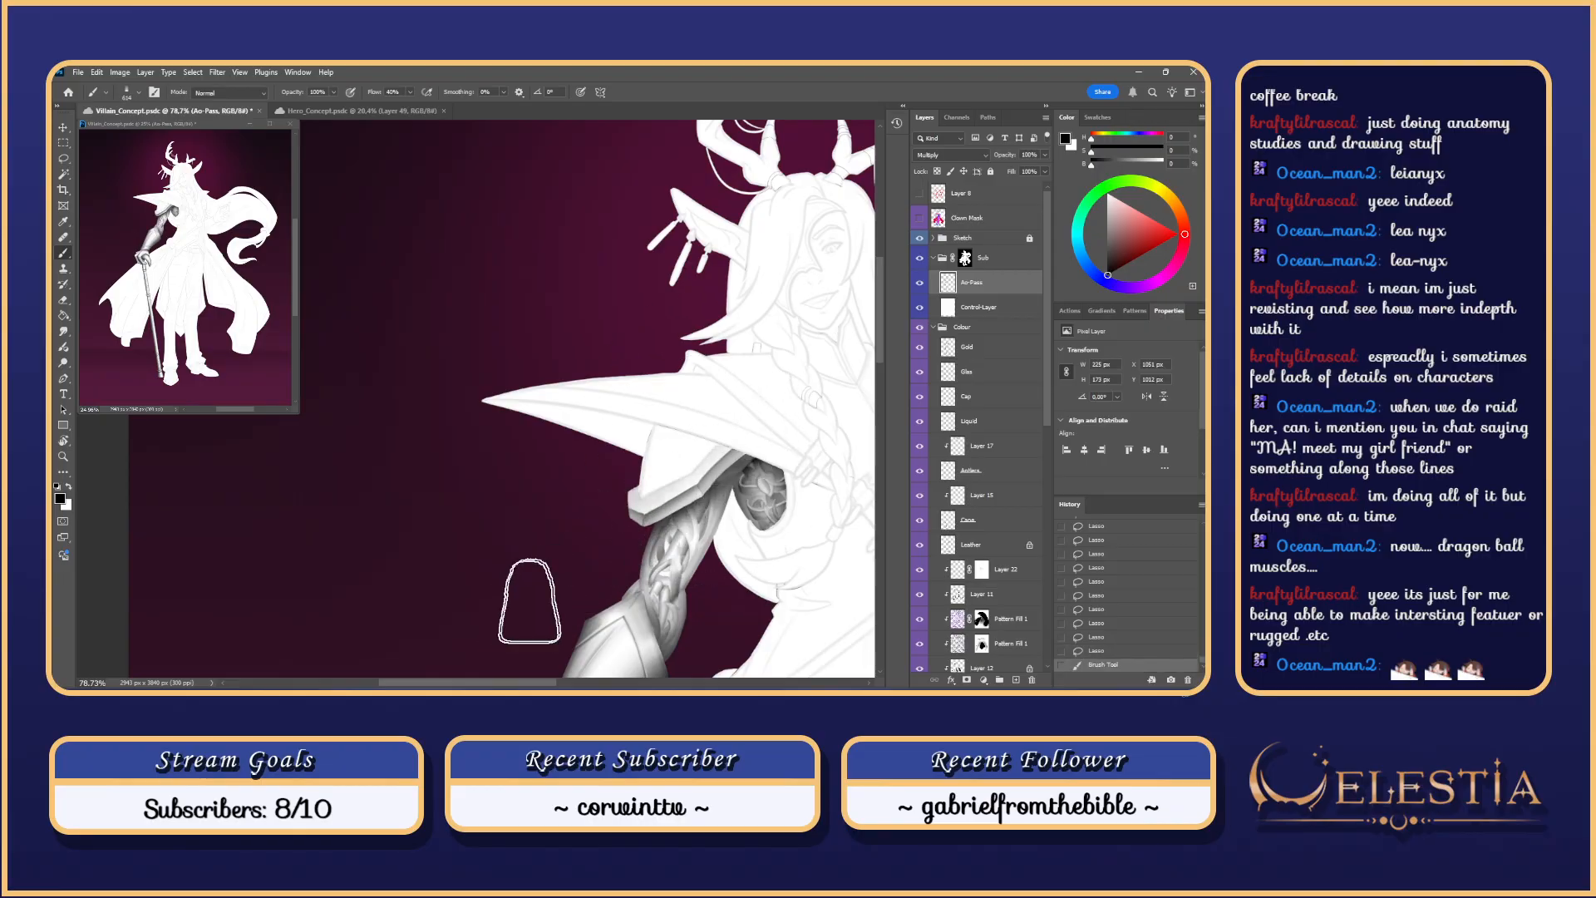
mouse_move(726, 461)
mouse_down()
mouse_move(476, 638)
mouse_move(496, 663)
mouse_up()
key(ctrl+z)
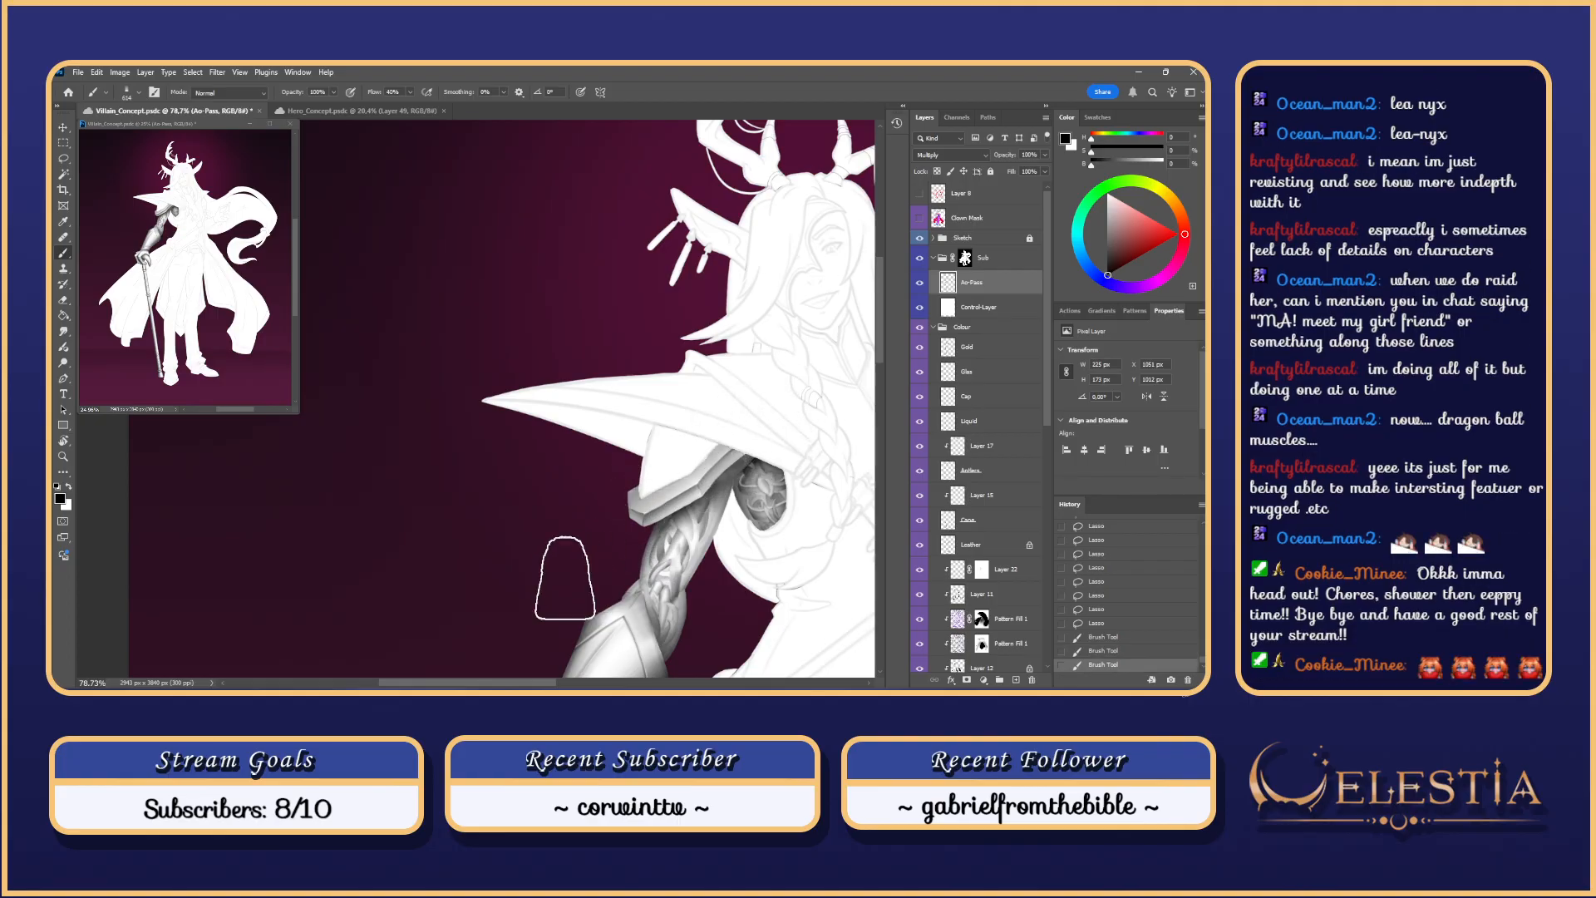
key(ctrl+shift+z)
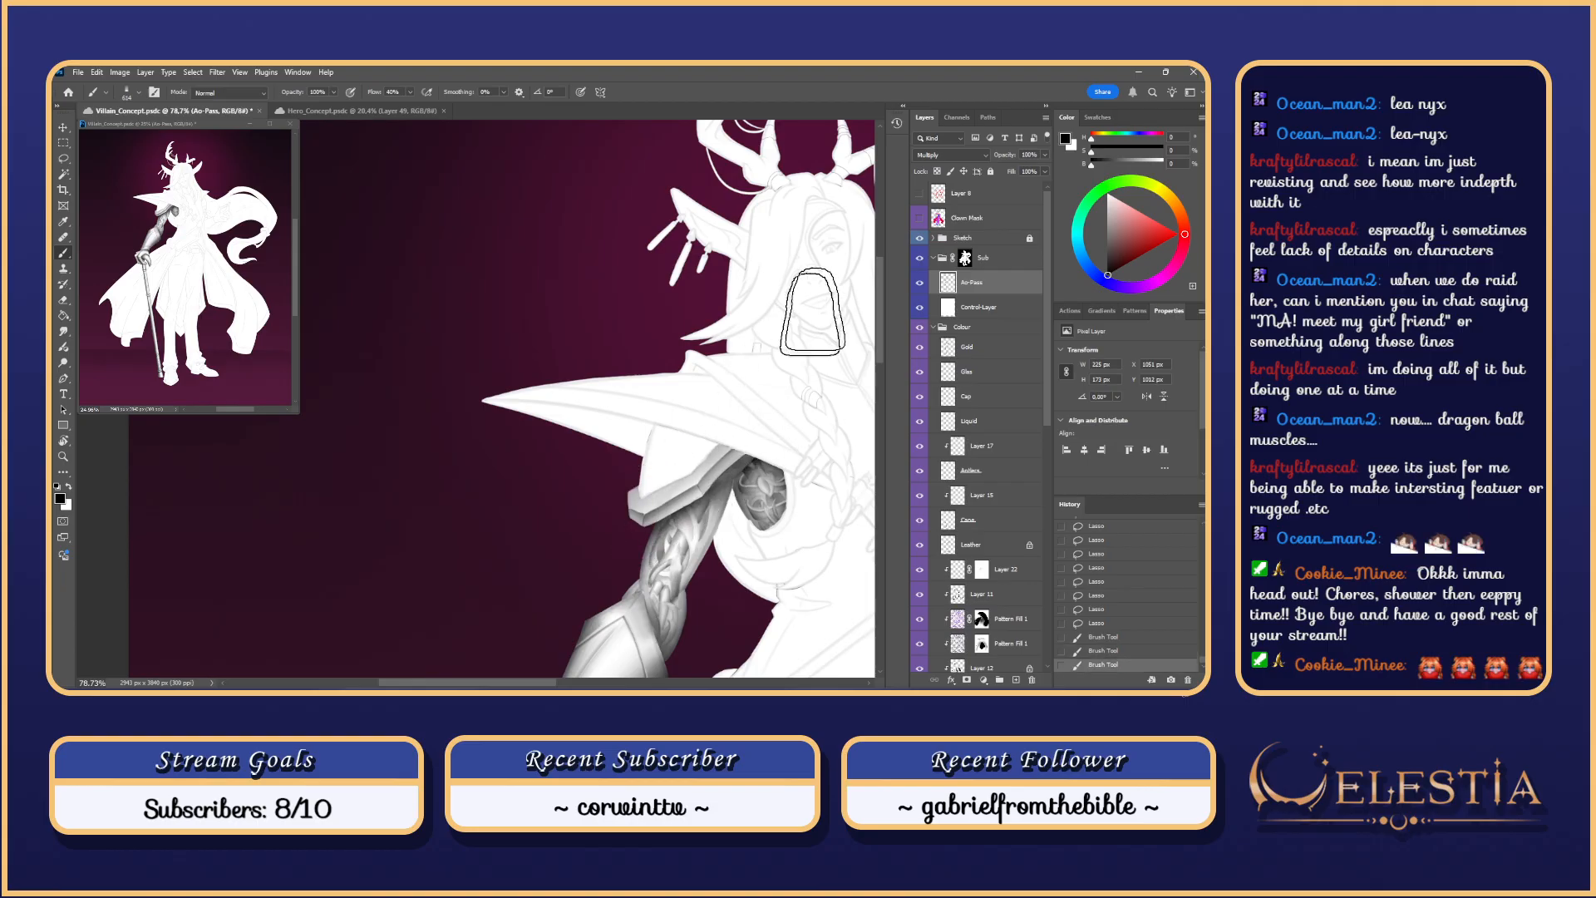
mouse_move(632, 521)
mouse_down()
mouse_move(768, 422)
mouse_move(651, 517)
mouse_up()
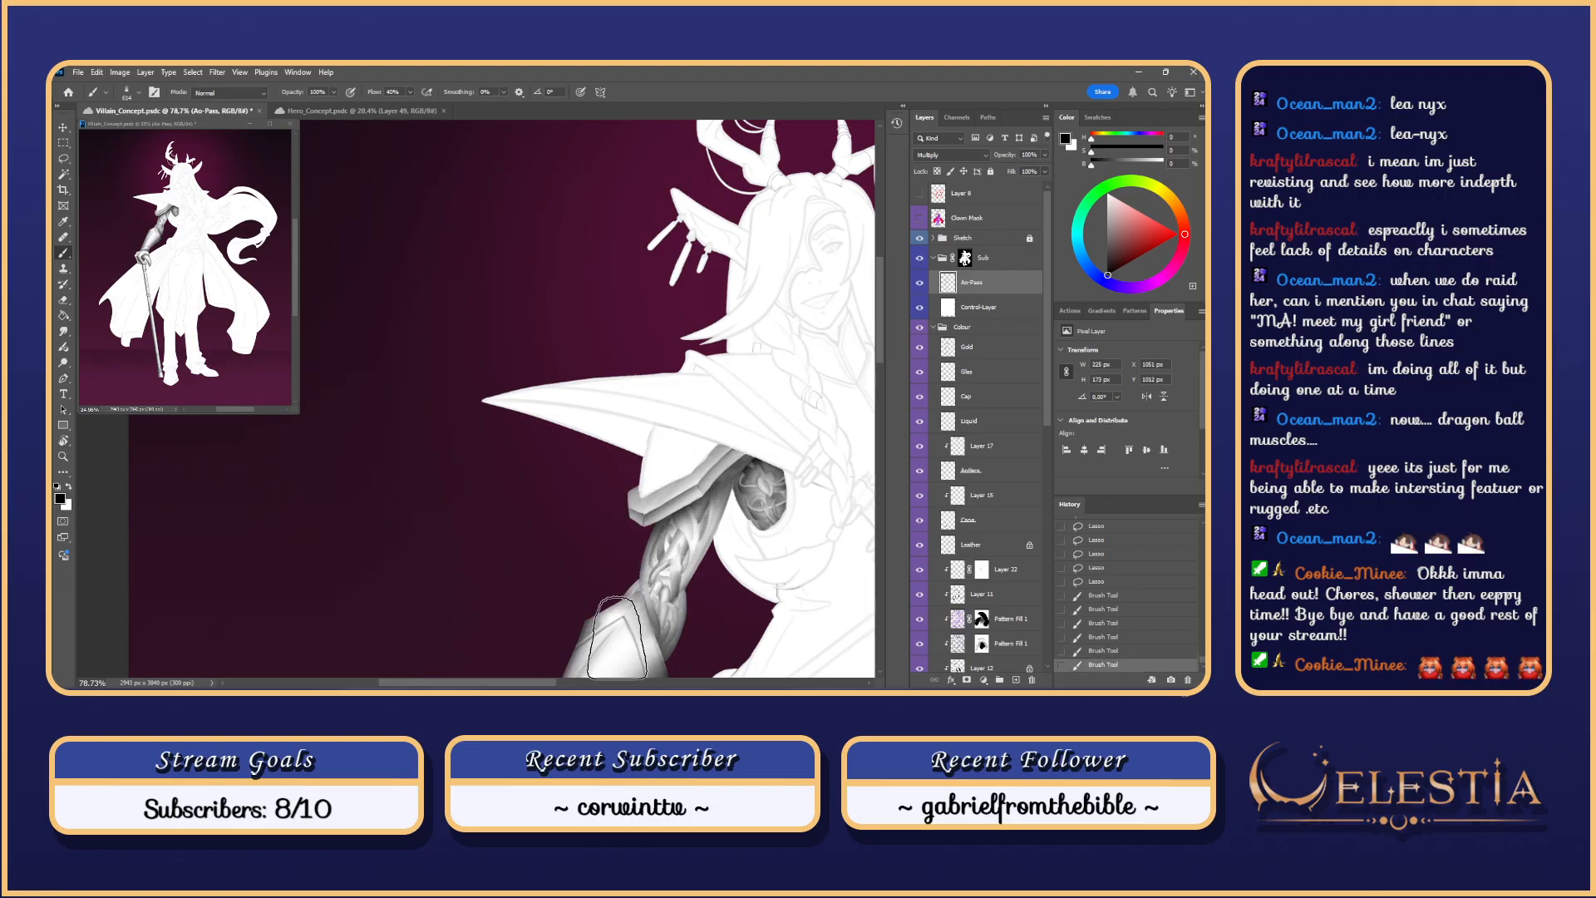
drag(617, 640, 656, 467)
key(ctrl+z)
key(ctrl+z)
key(ctrl+z)
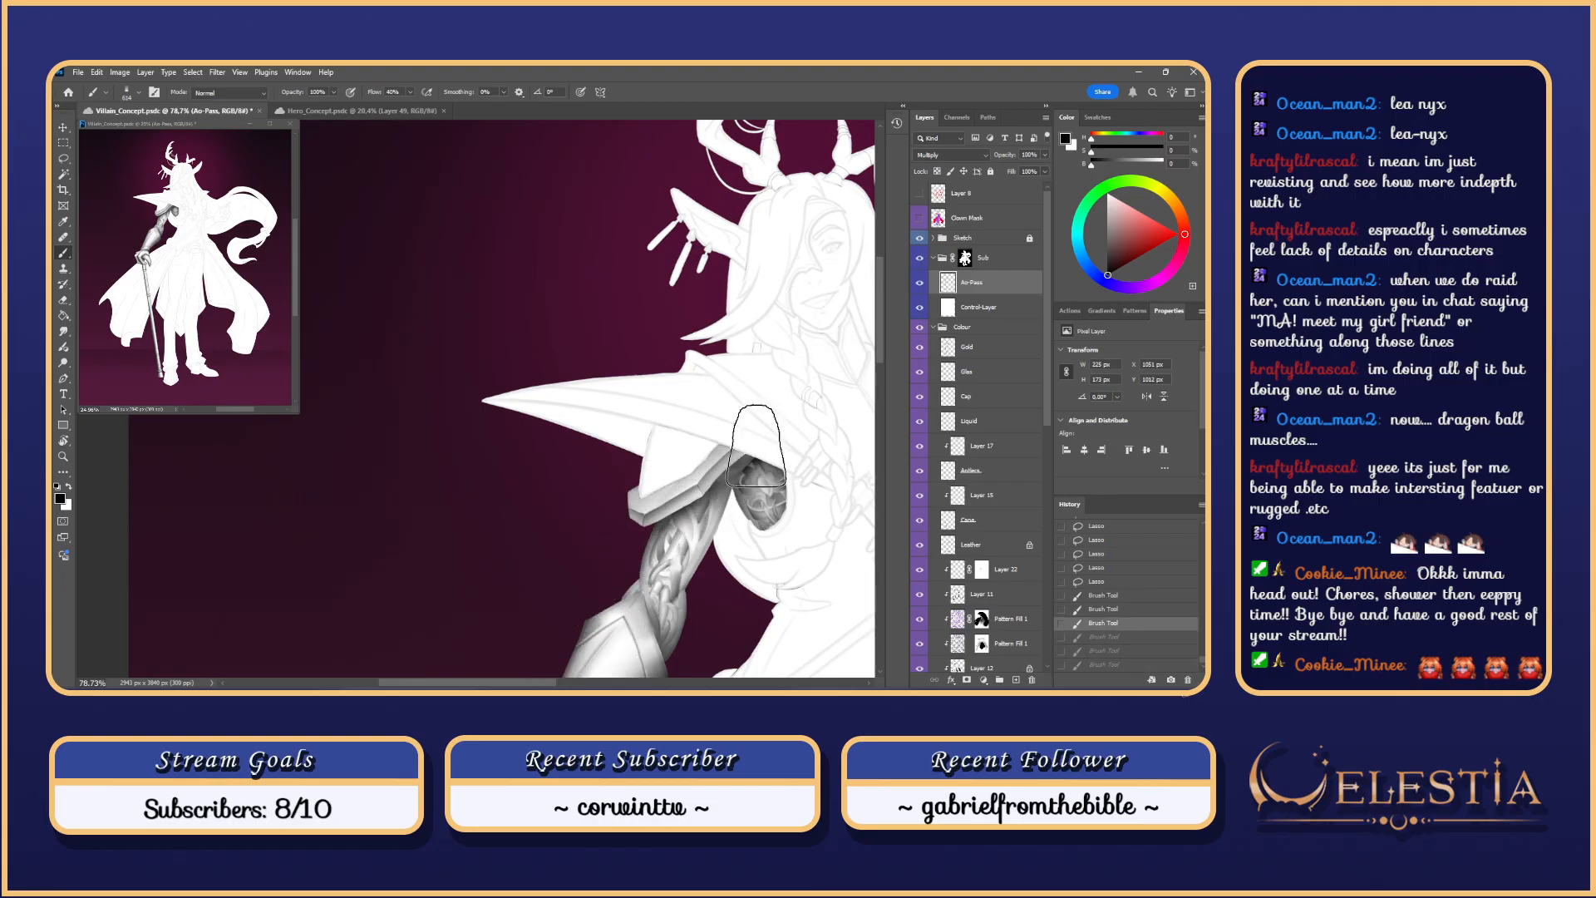
key(ctrl+z)
key(ctrl+z)
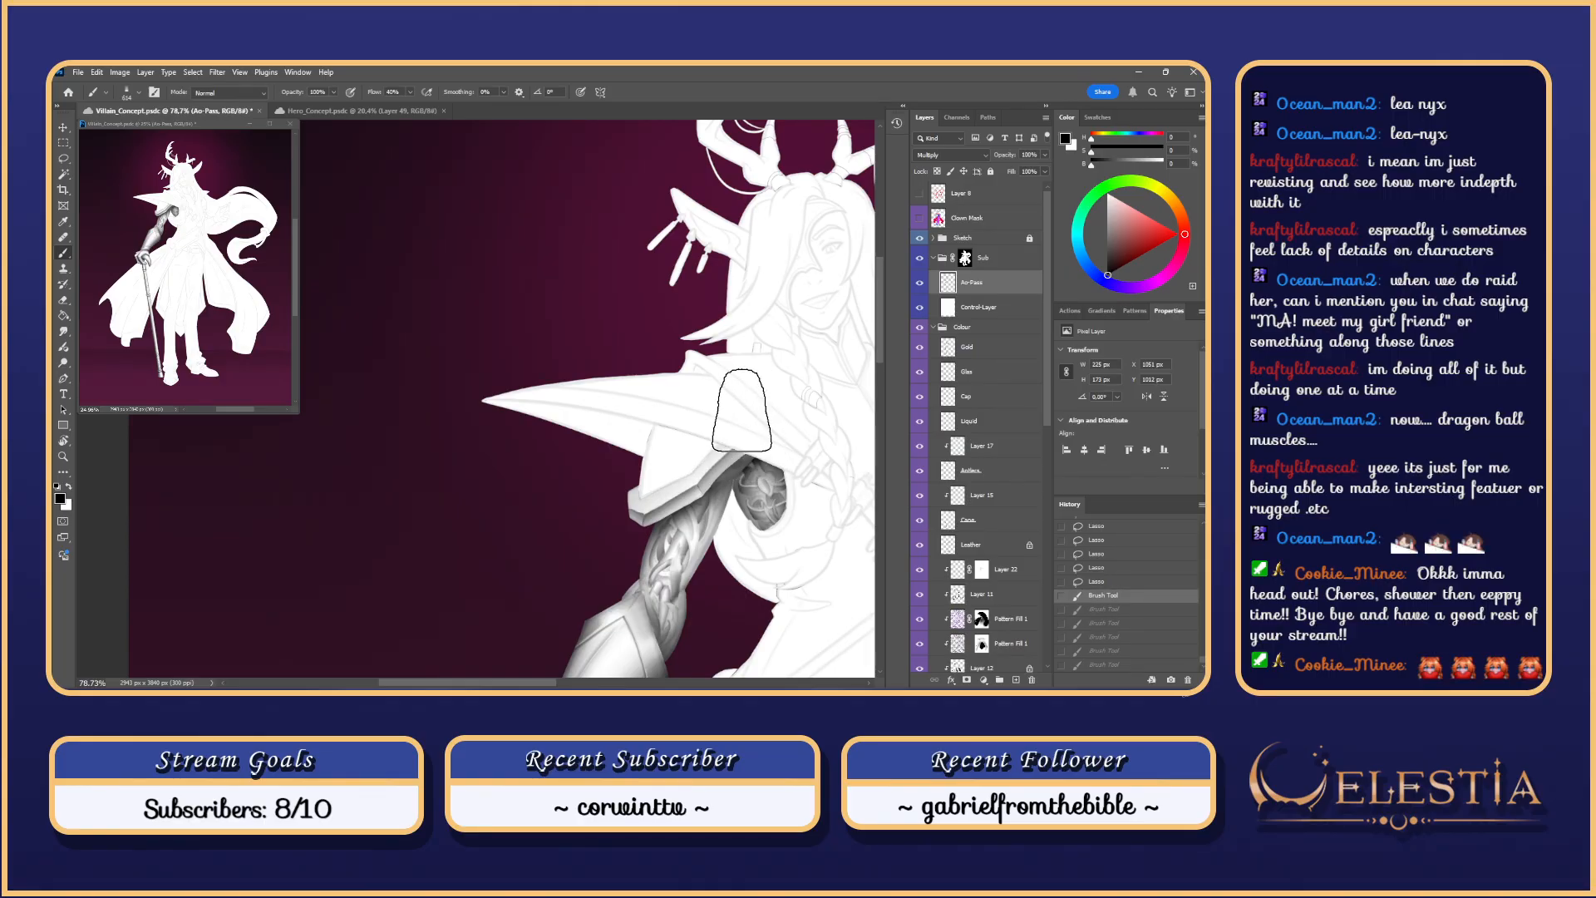
key(ctrl+z)
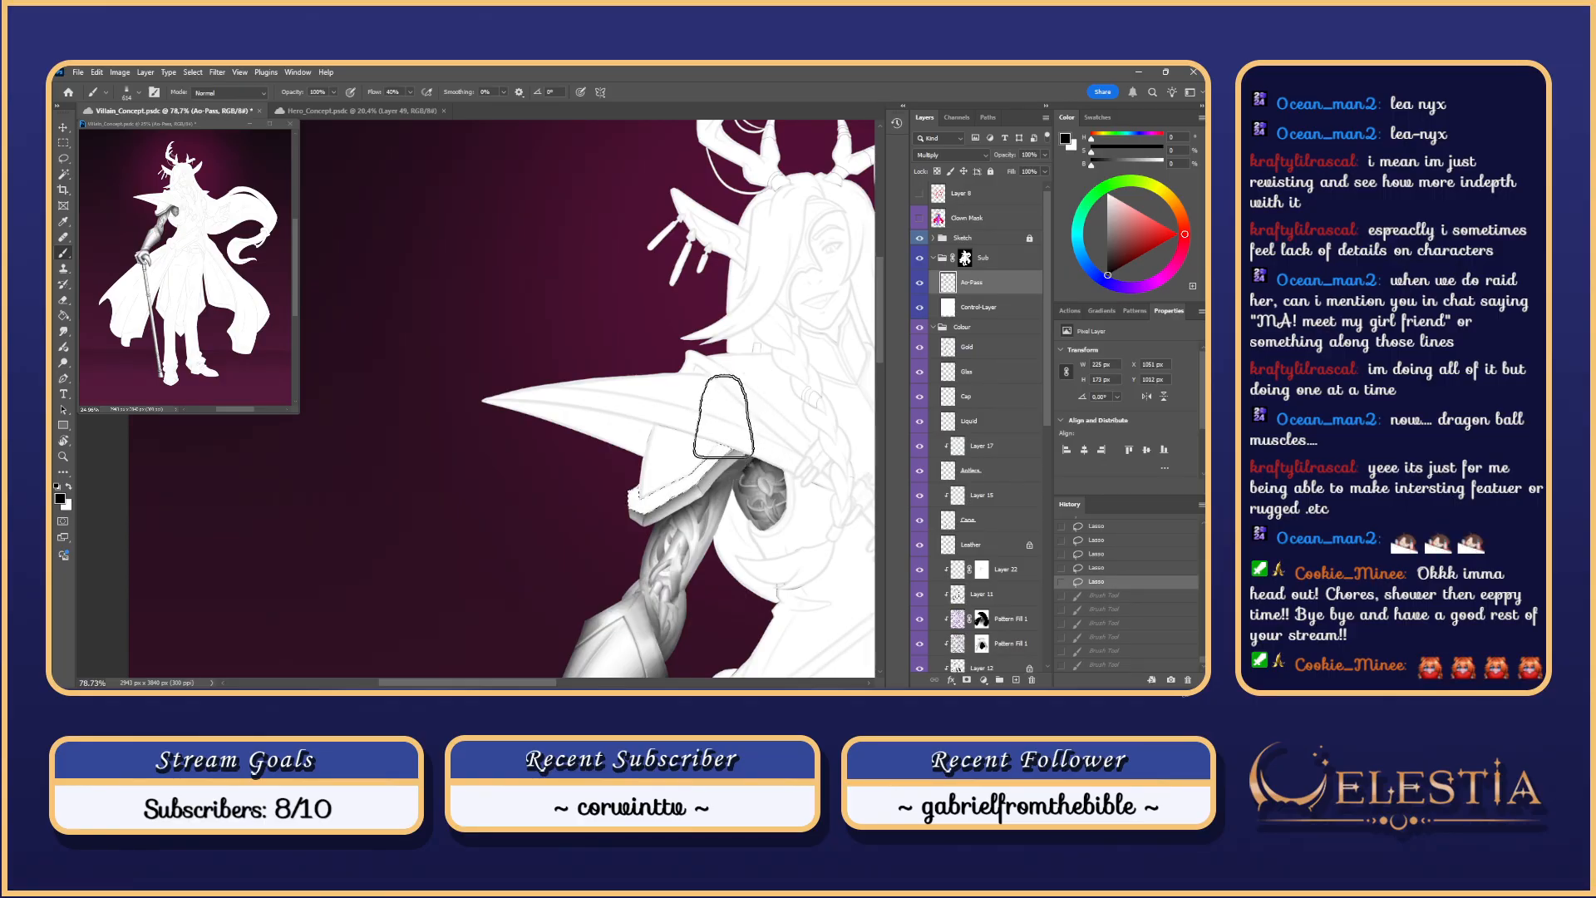
key(l)
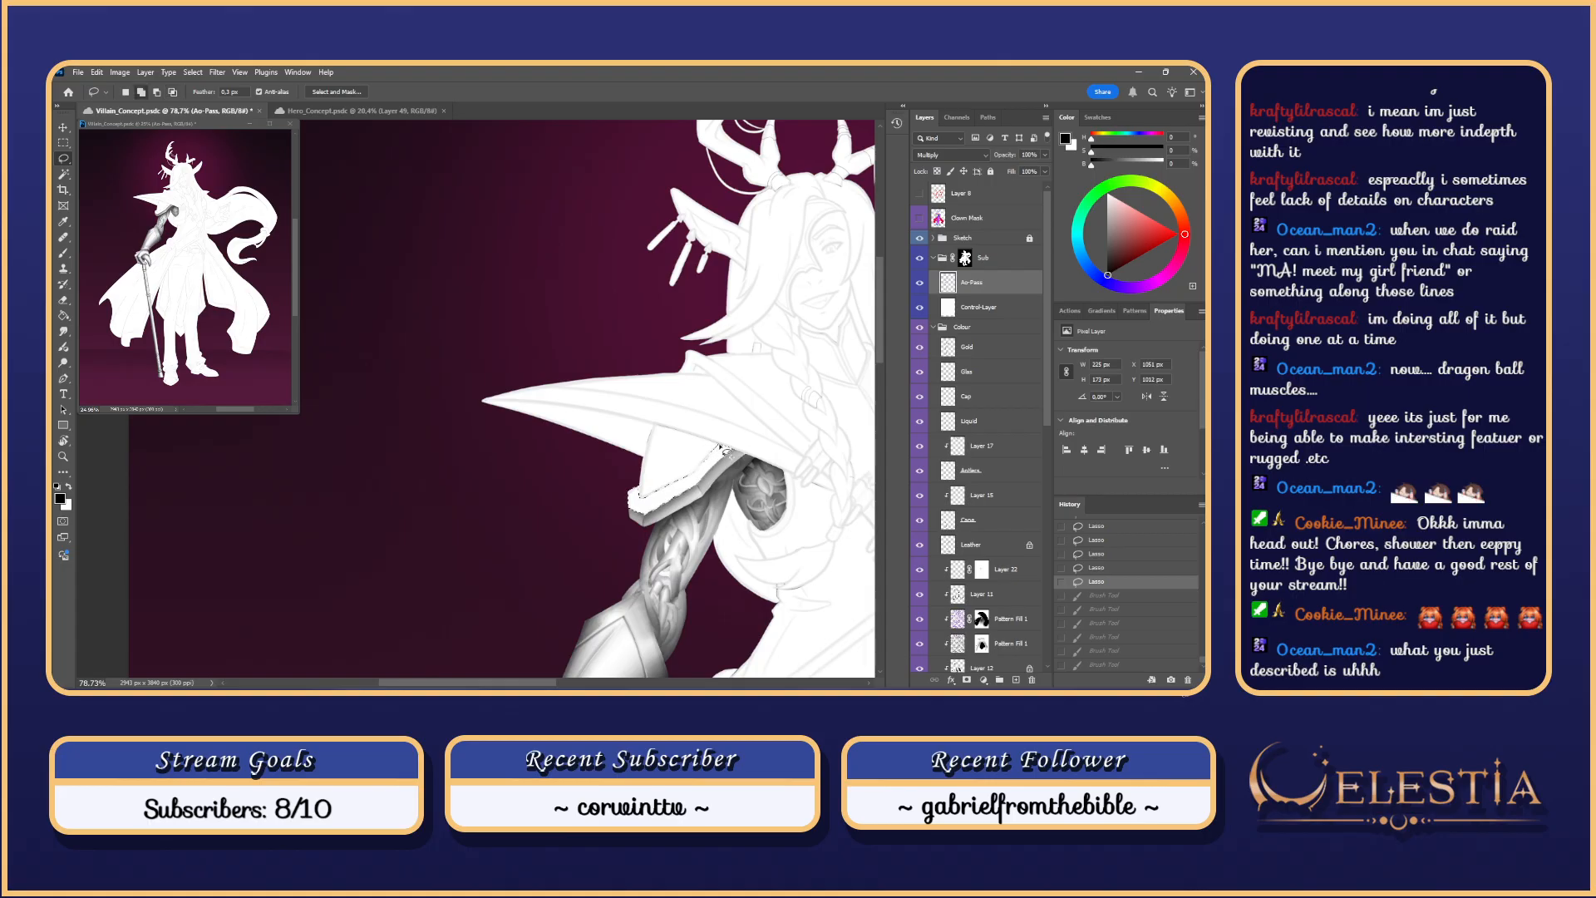
Step: Lasso-select the strip along the shoulder plate's top edge by the collar, with the selection edges hidden
mouse_move(688, 484)
mouse_down()
mouse_move(712, 453)
mouse_move(698, 454)
mouse_up()
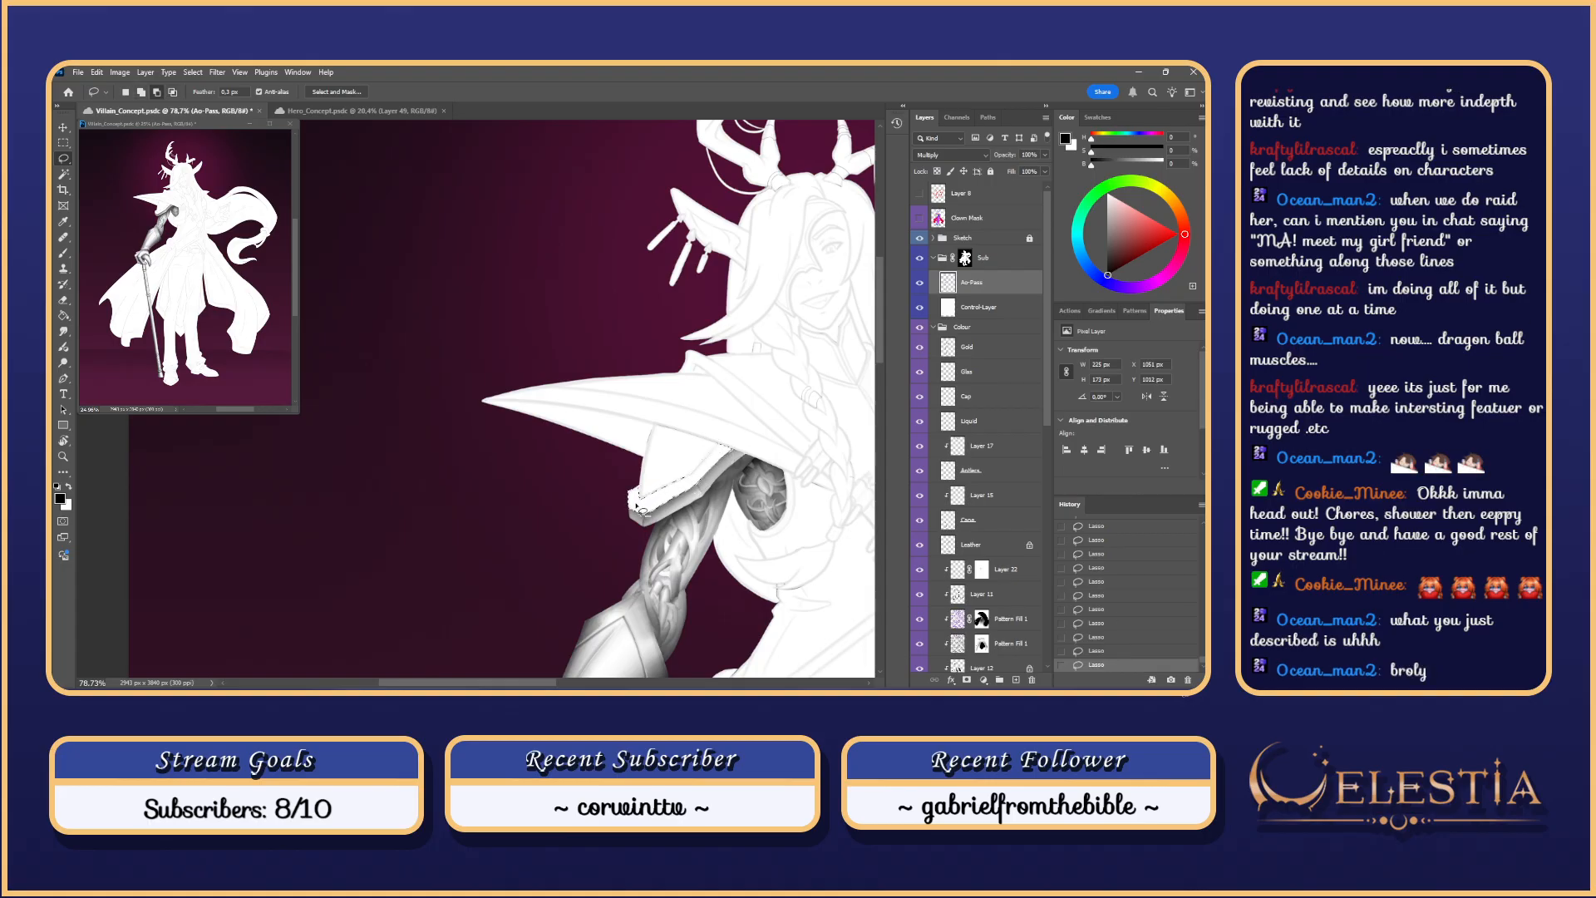
mouse_move(636, 503)
mouse_down()
mouse_move(693, 478)
mouse_move(636, 504)
mouse_up()
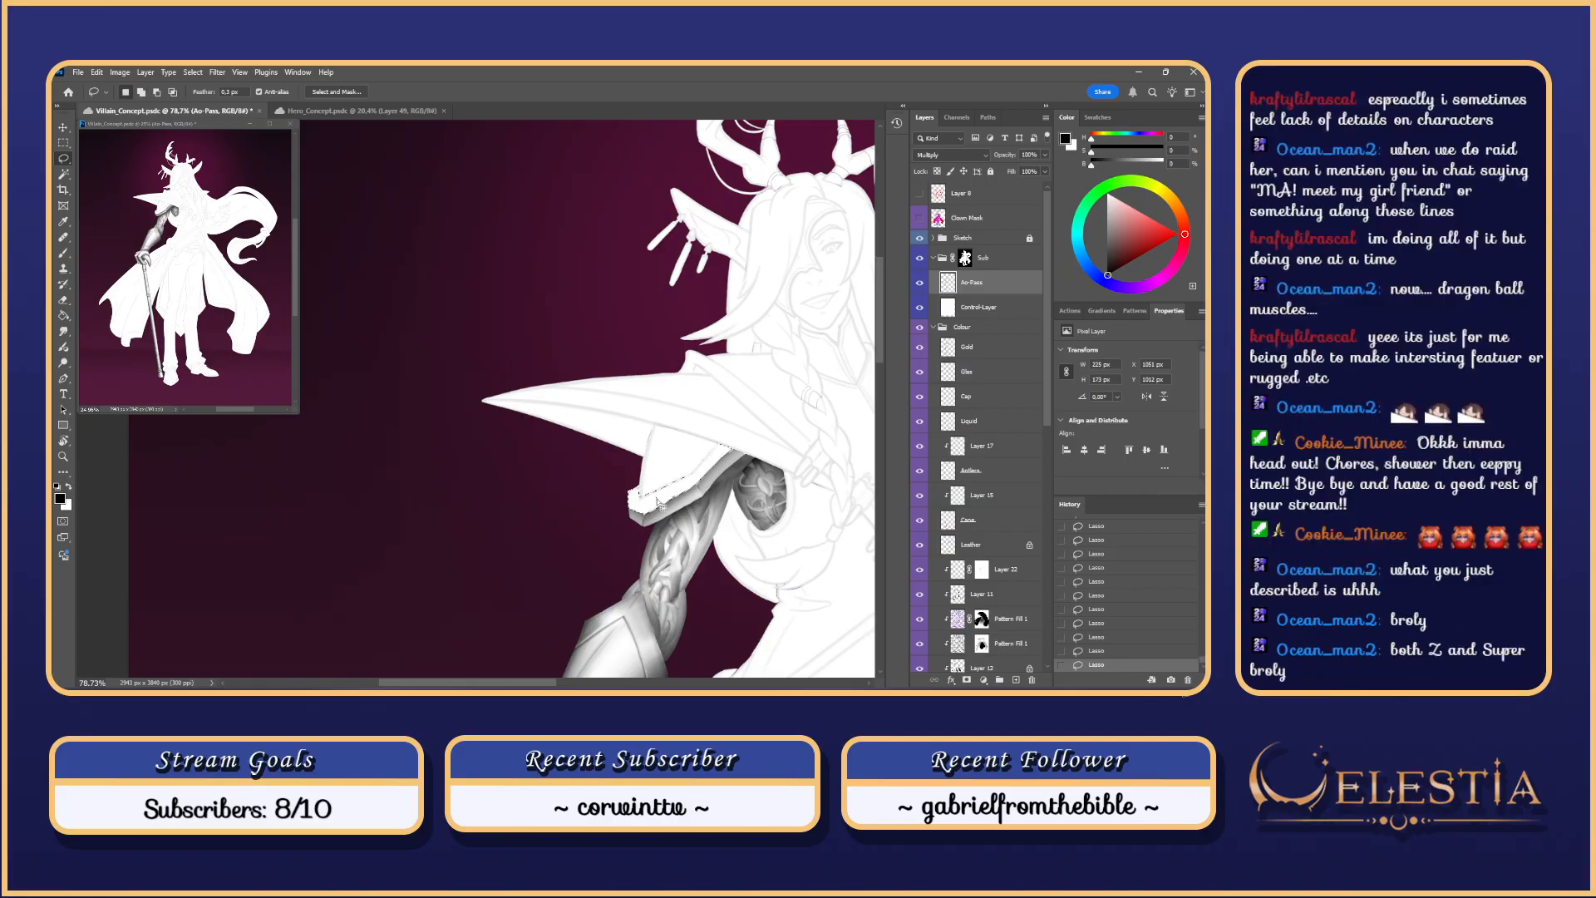
key(ctrl+h)
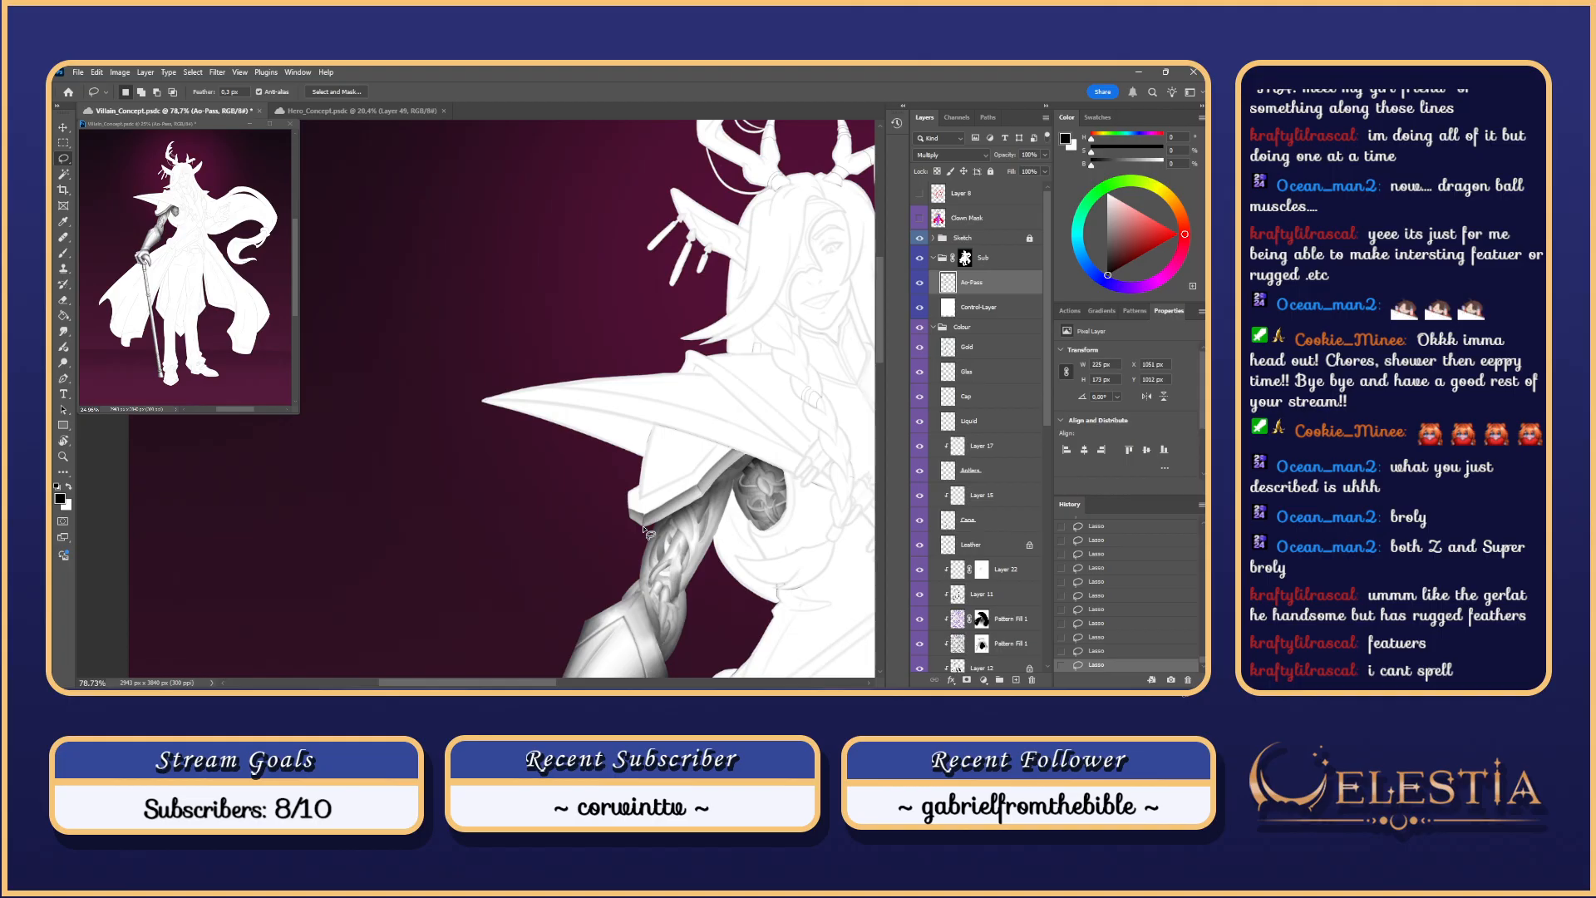
Step: Brush darker shadow strokes across the shoulder armour plate, redoing strokes until they look right
drag(794, 360, 720, 392)
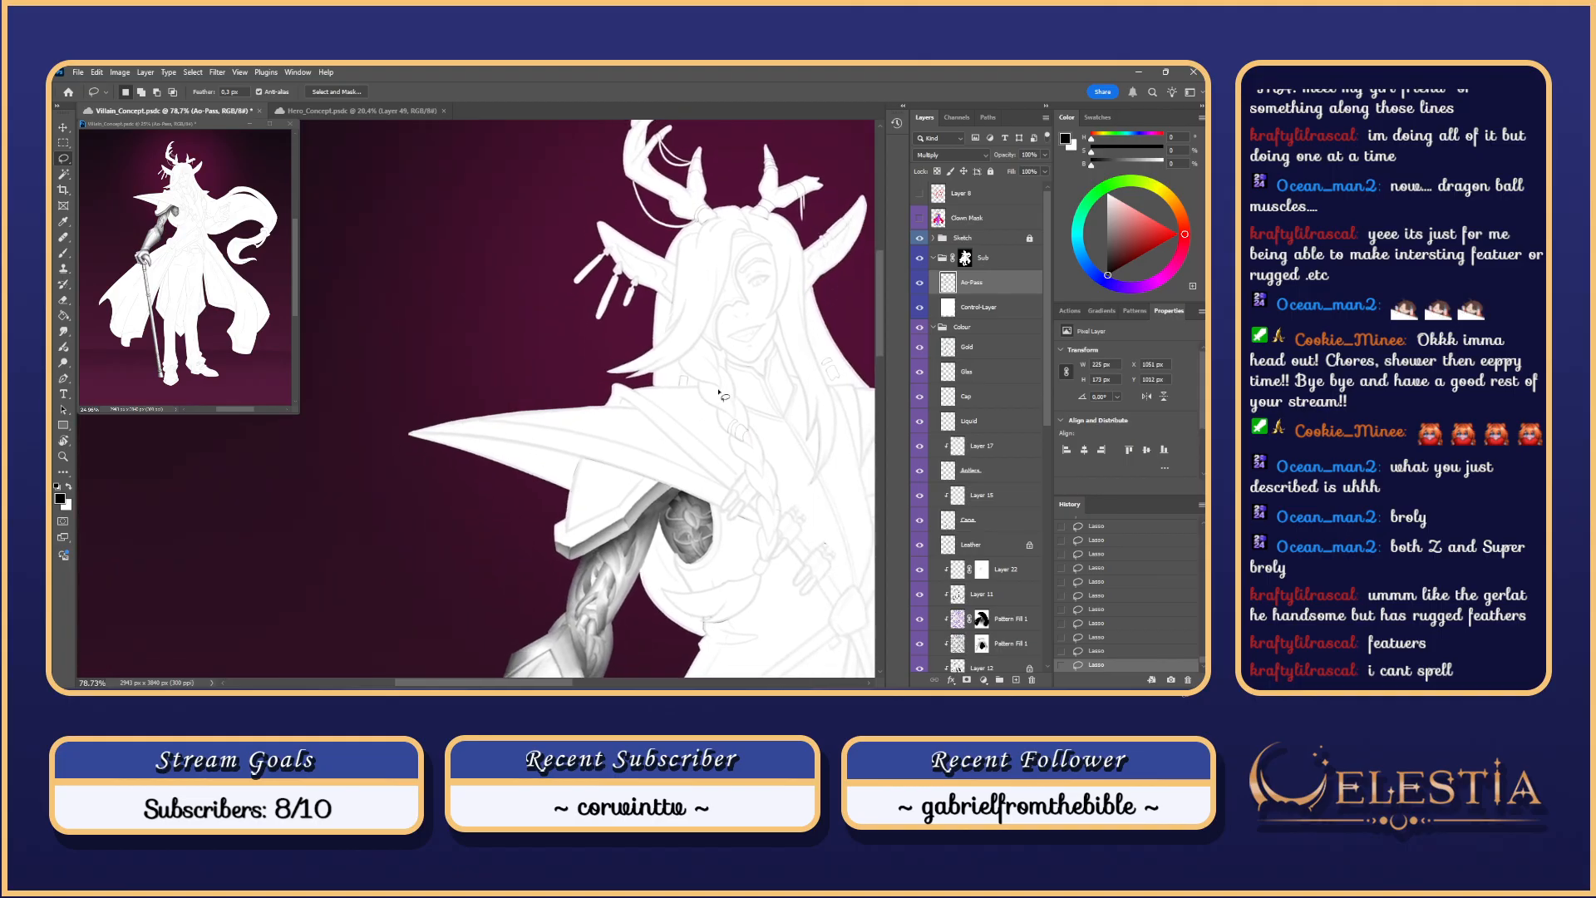
key(b)
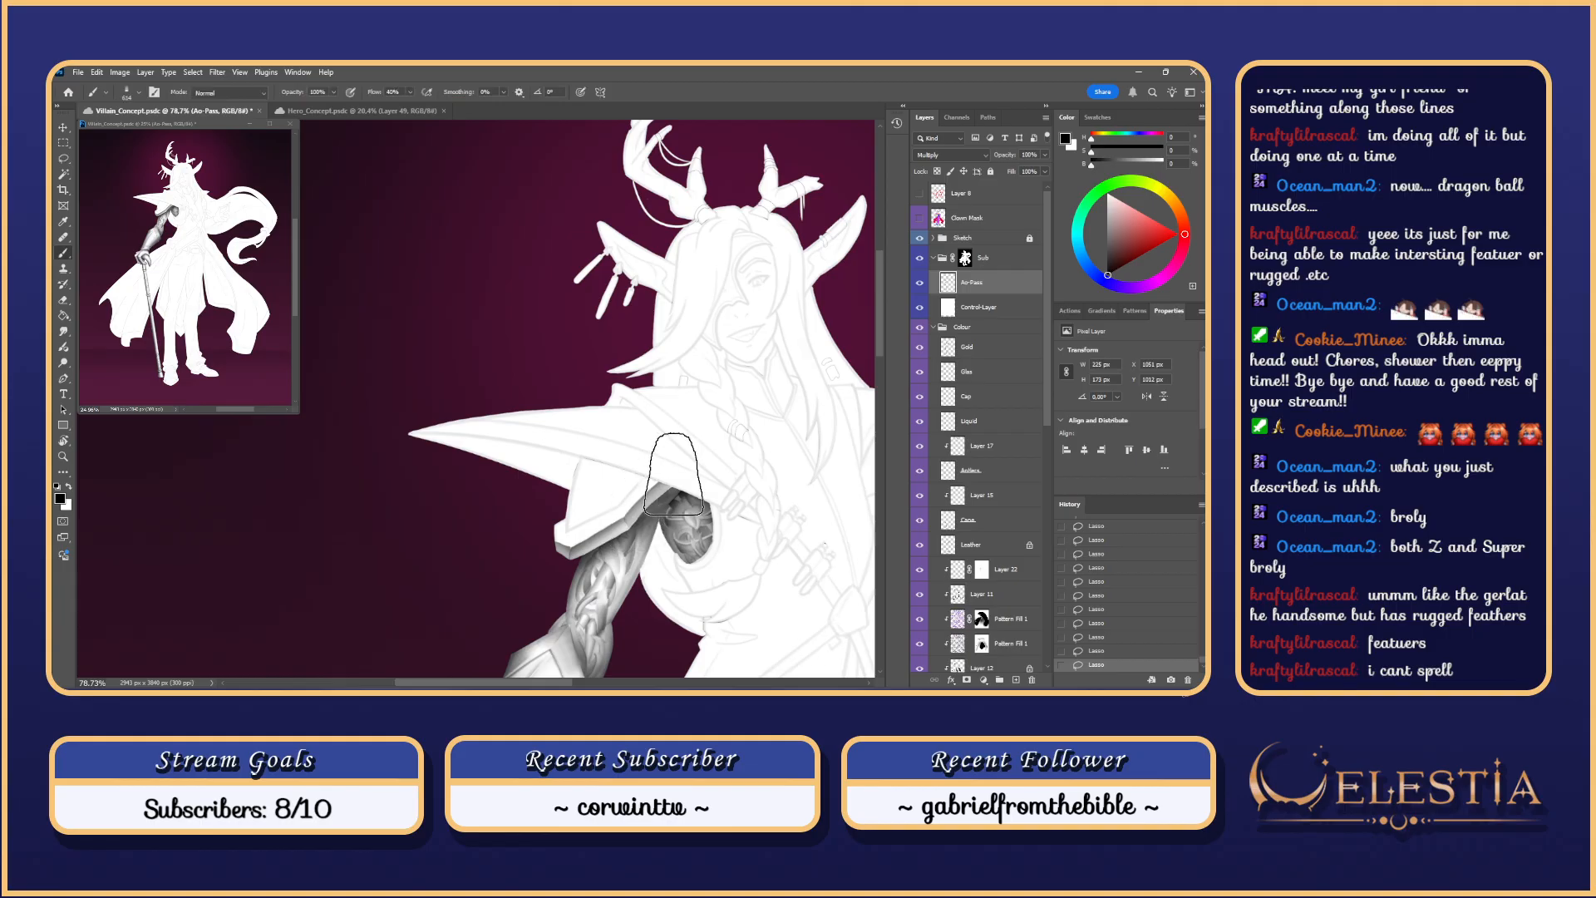
drag(674, 476, 491, 573)
key(ctrl+z)
drag(629, 515, 481, 615)
key(ctrl+z)
key(ctrl+shift+z)
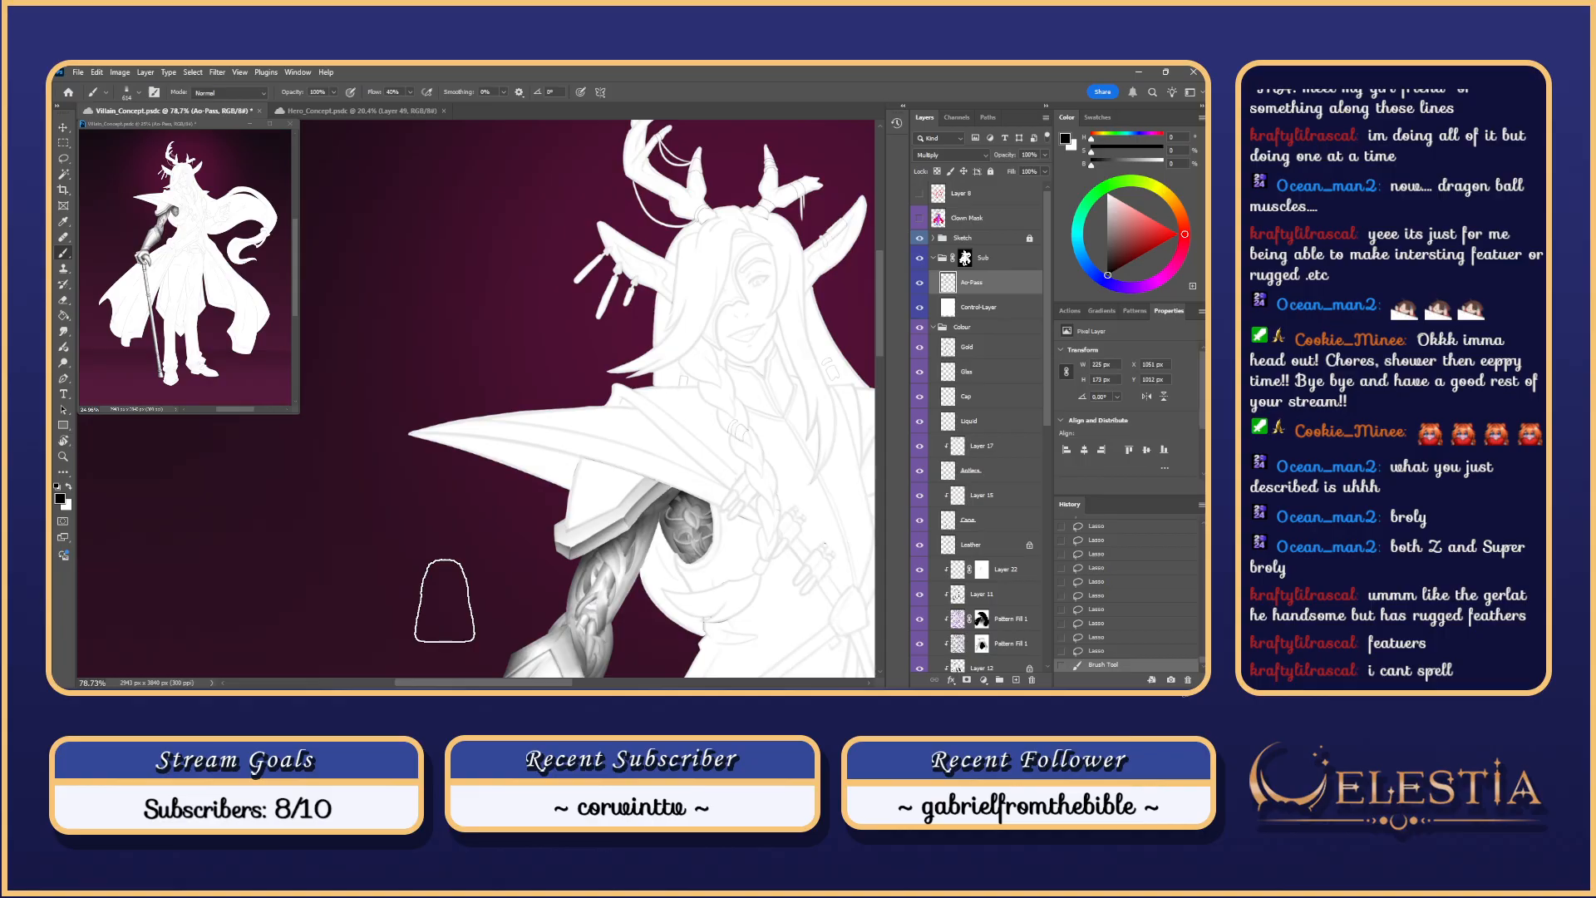
key(ctrl+z)
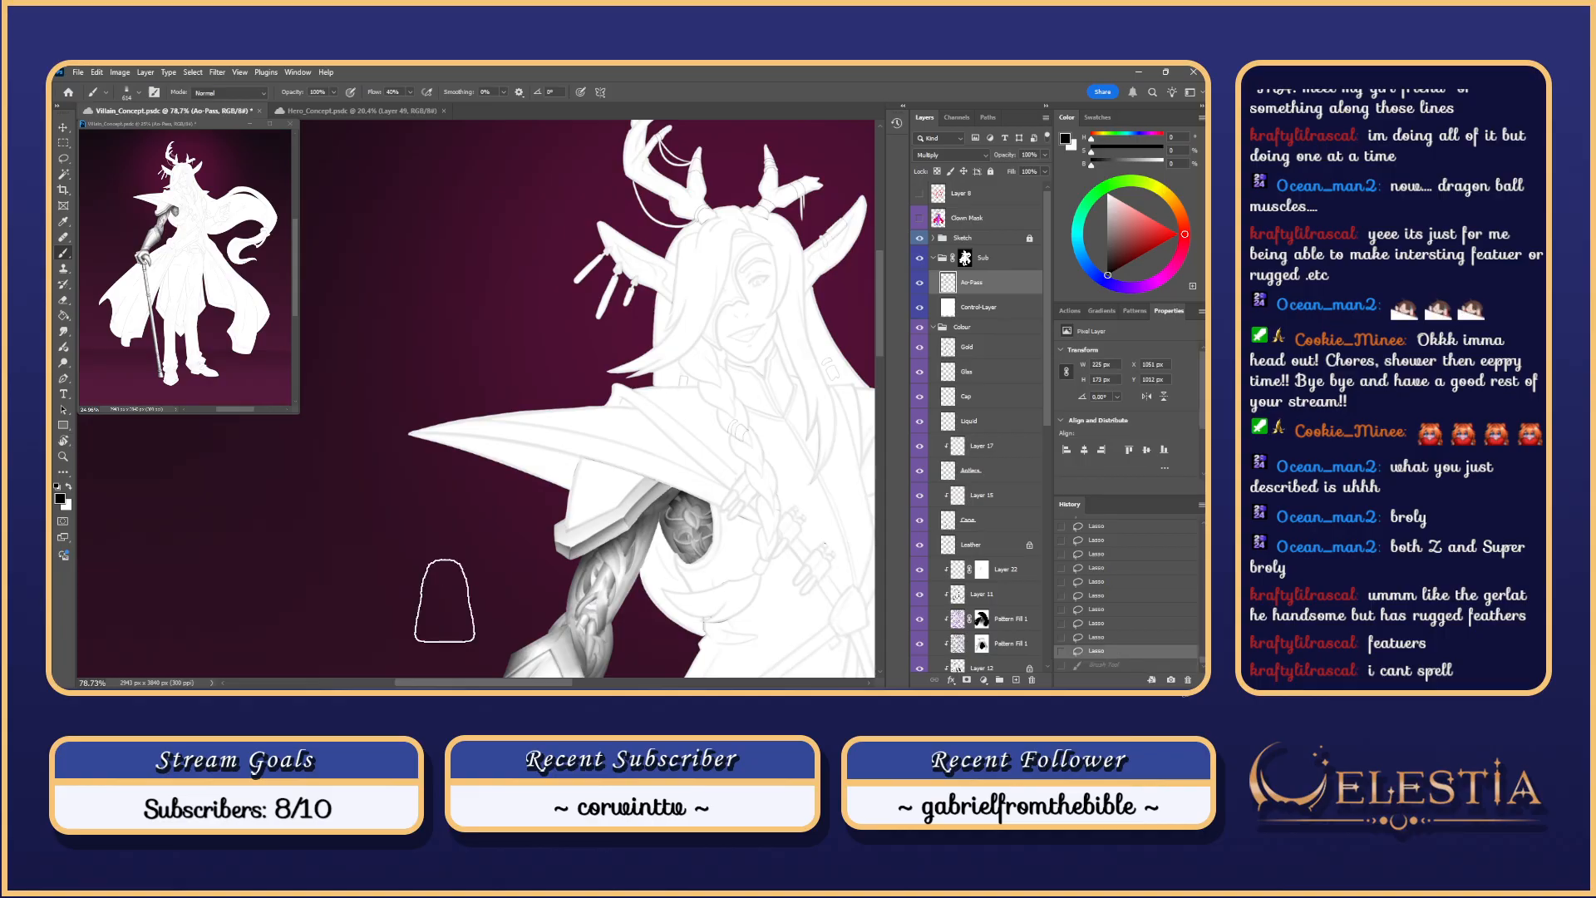
drag(681, 491, 464, 568)
key(ctrl+z)
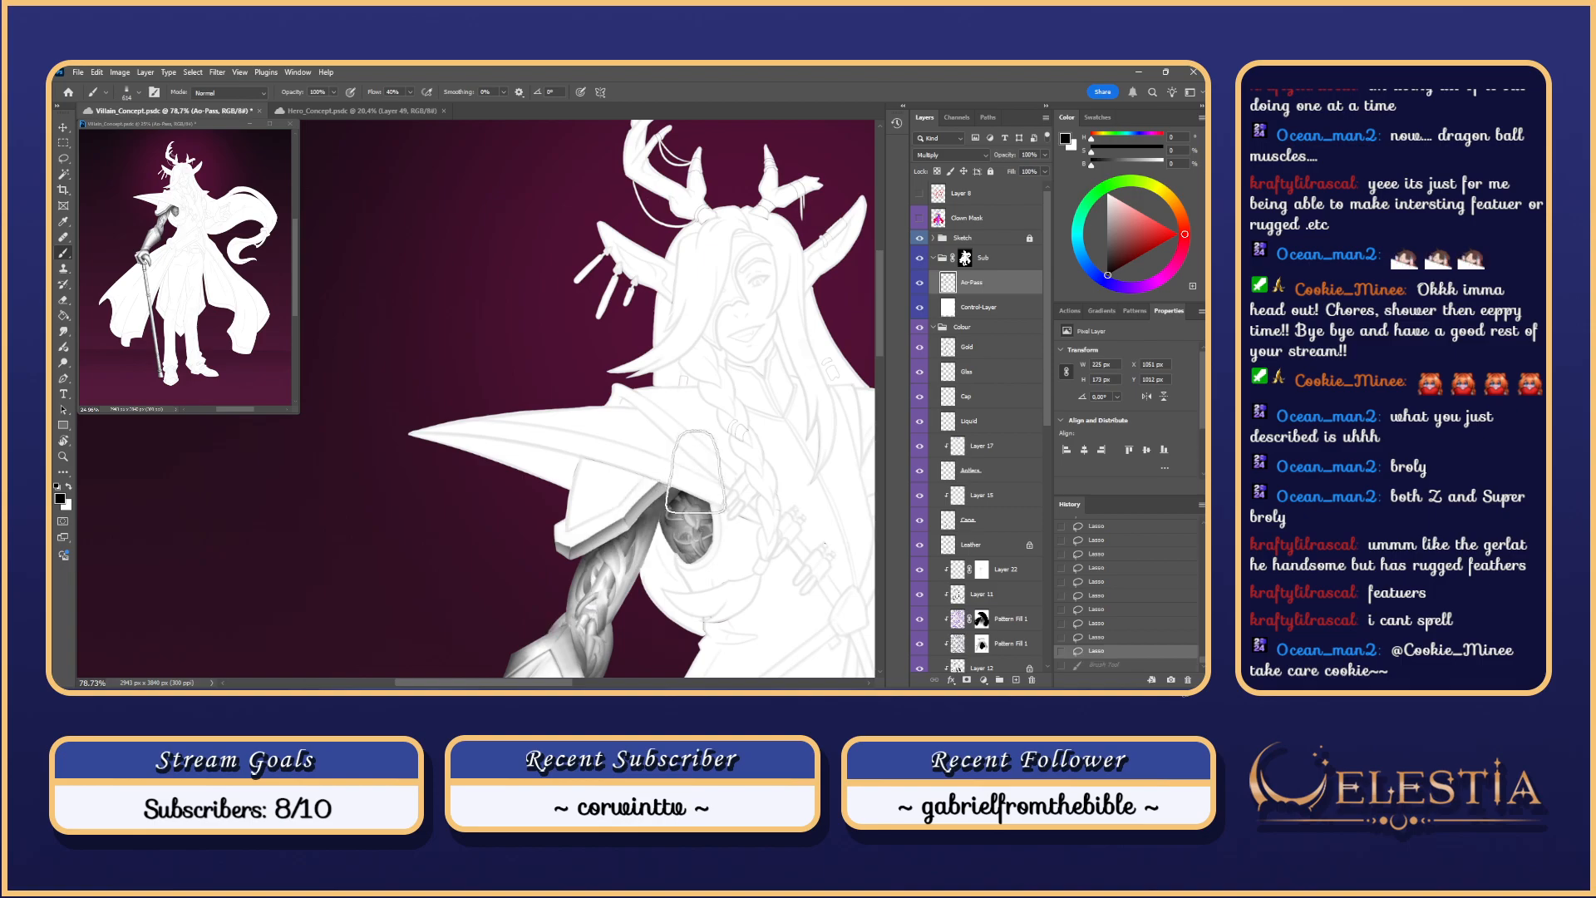
drag(696, 472, 476, 585)
drag(659, 494, 407, 620)
key(ctrl+z)
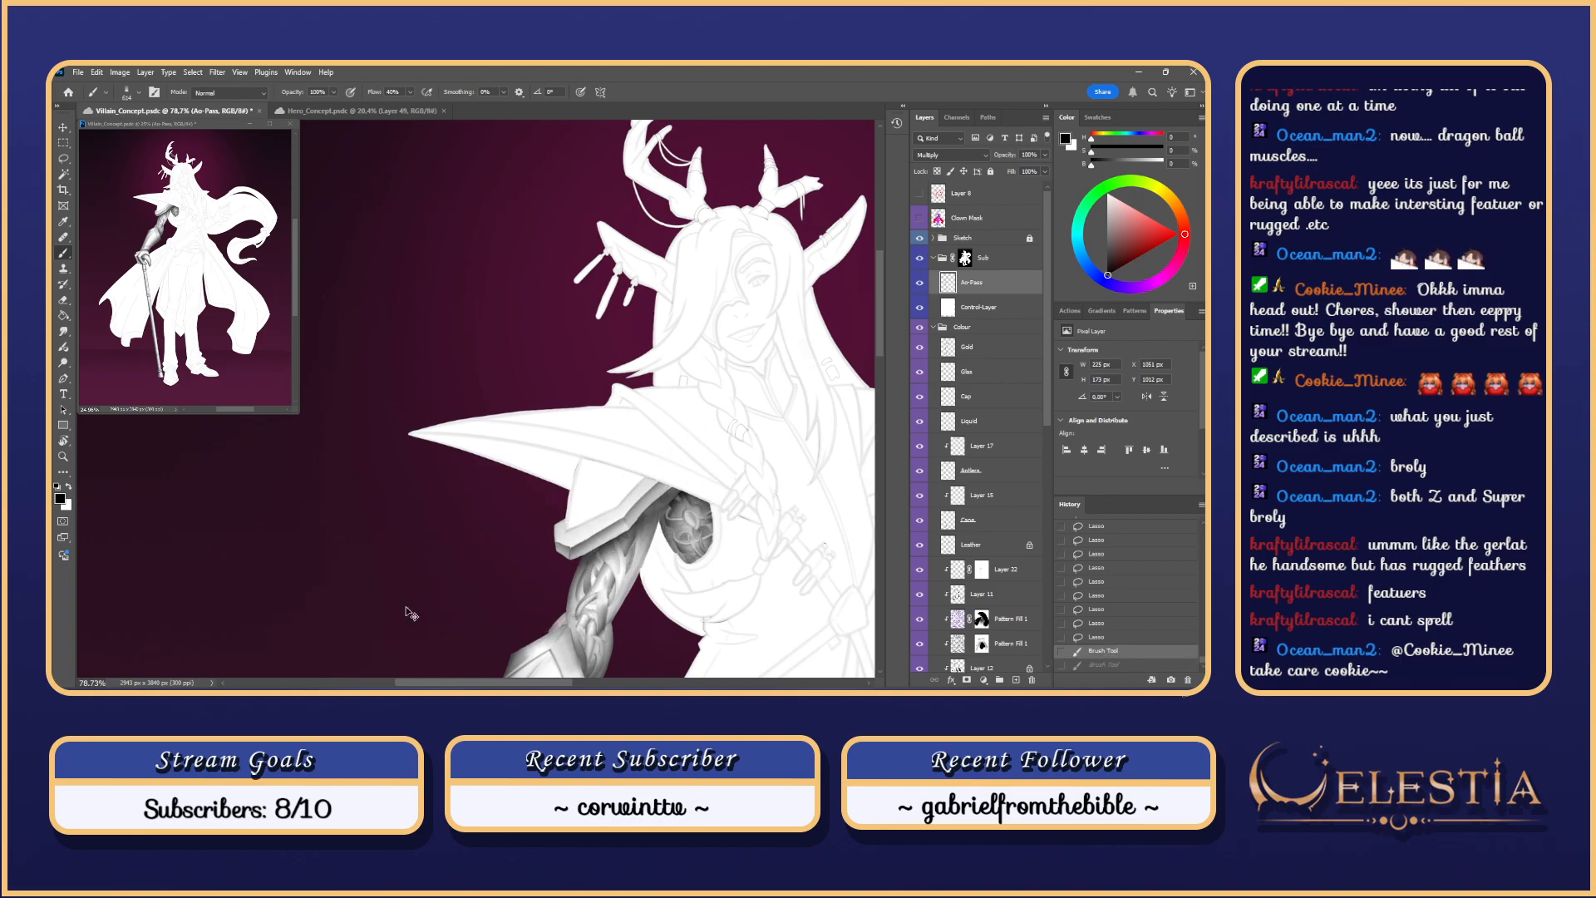
key(ctrl+shift+z)
drag(668, 482, 497, 574)
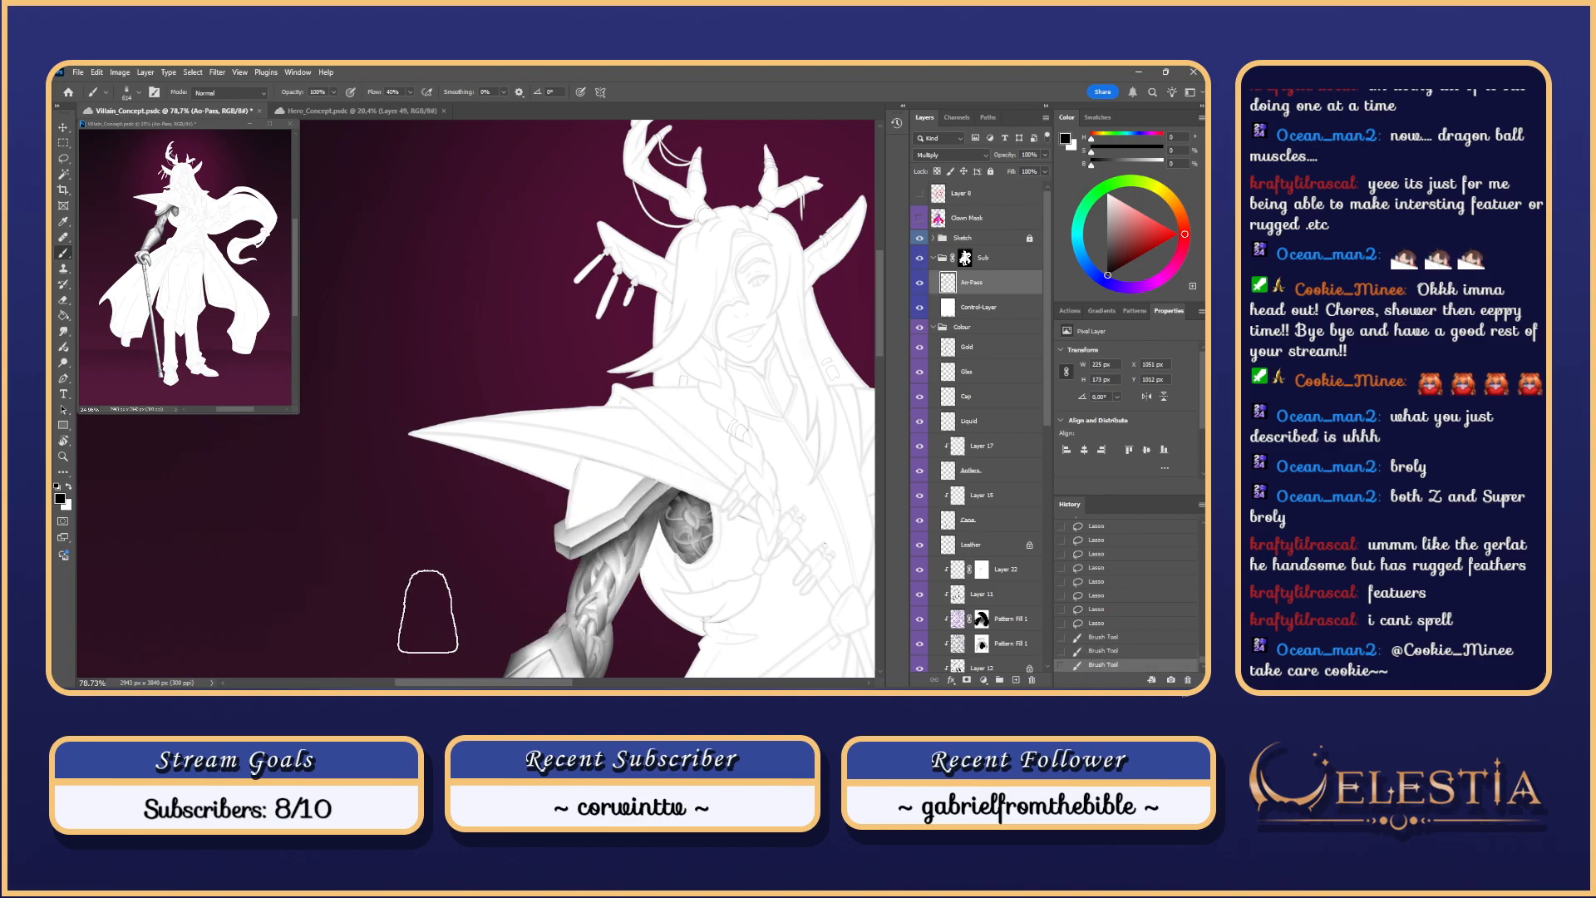
drag(662, 478, 499, 599)
mouse_move(662, 487)
mouse_down()
mouse_move(478, 605)
mouse_move(577, 536)
mouse_move(480, 587)
mouse_up()
key(ctrl+z)
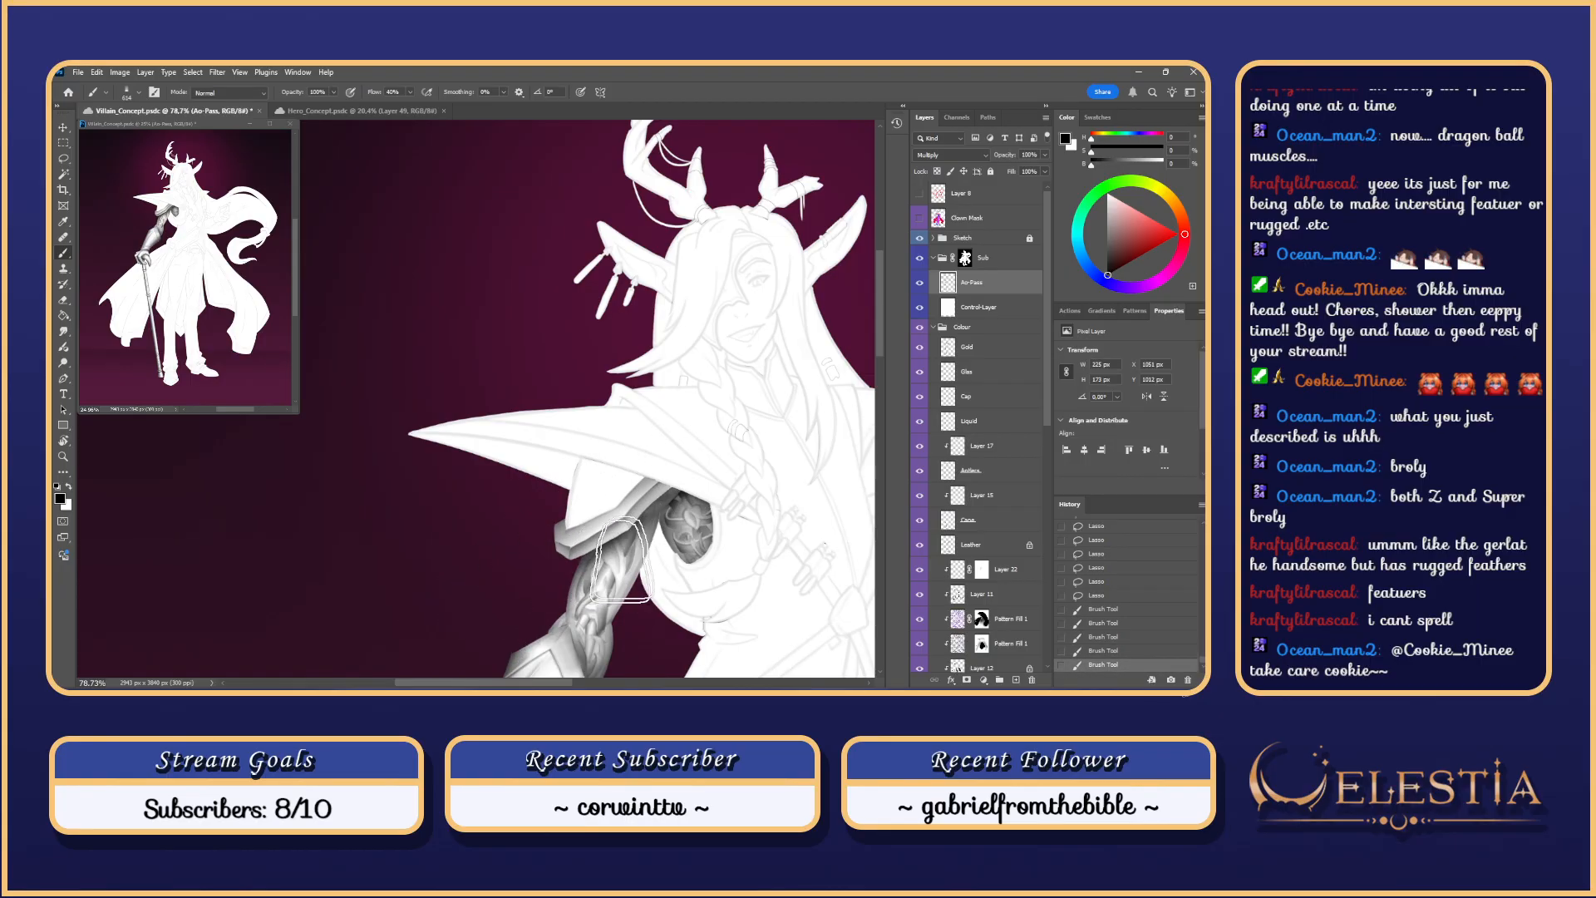
drag(674, 470, 439, 634)
key(ctrl+z)
drag(665, 488, 422, 621)
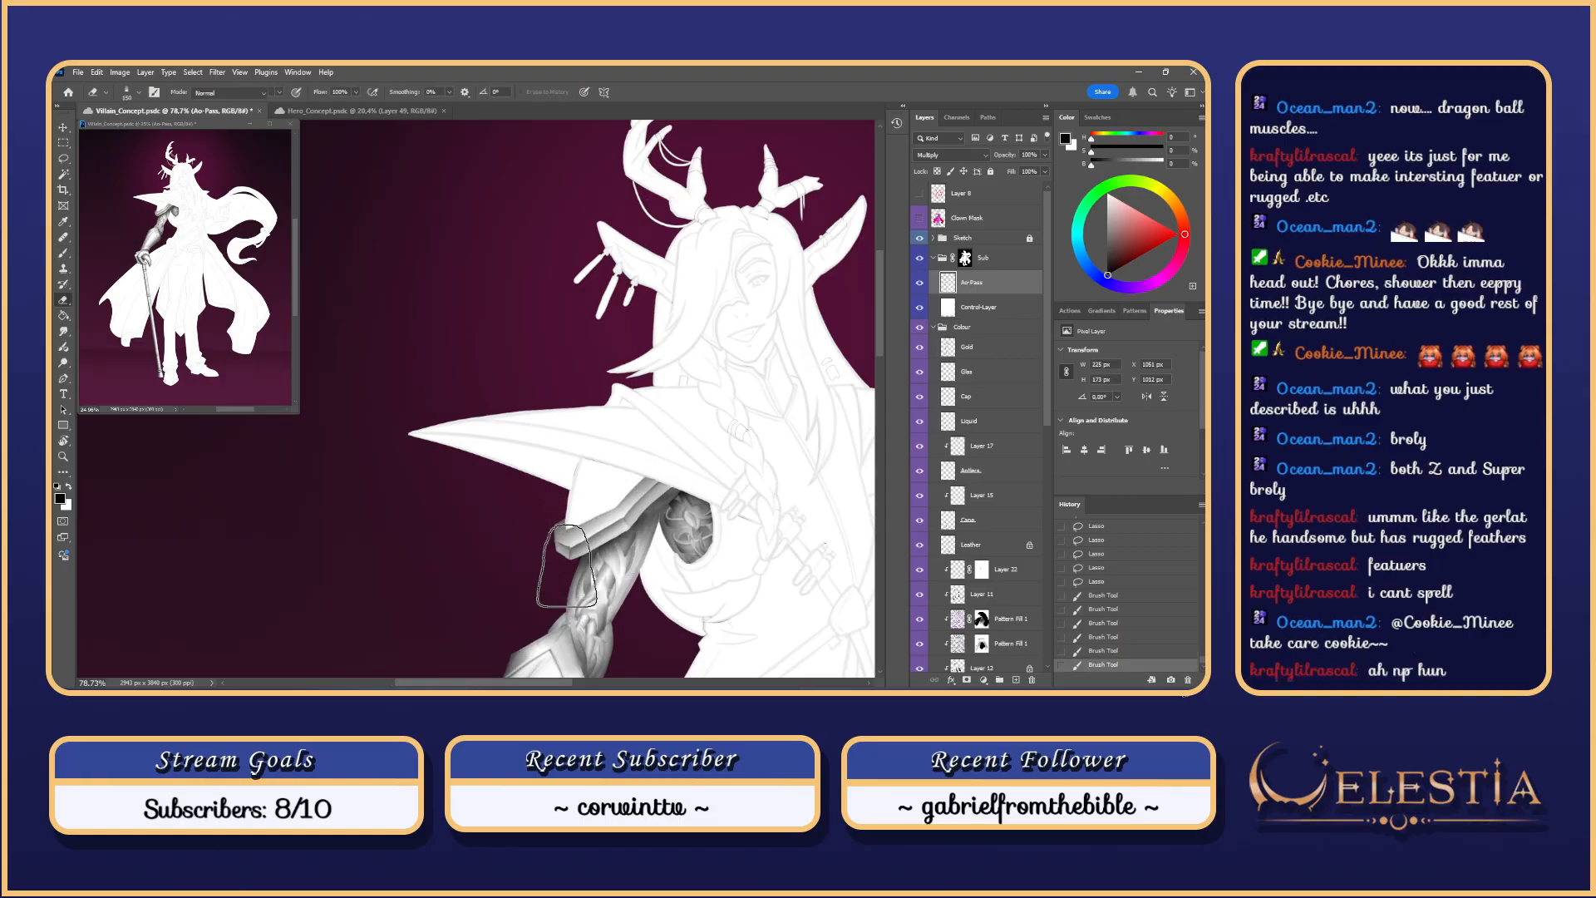
Step: Erase along the armour's lower edge to lighten it
key(e)
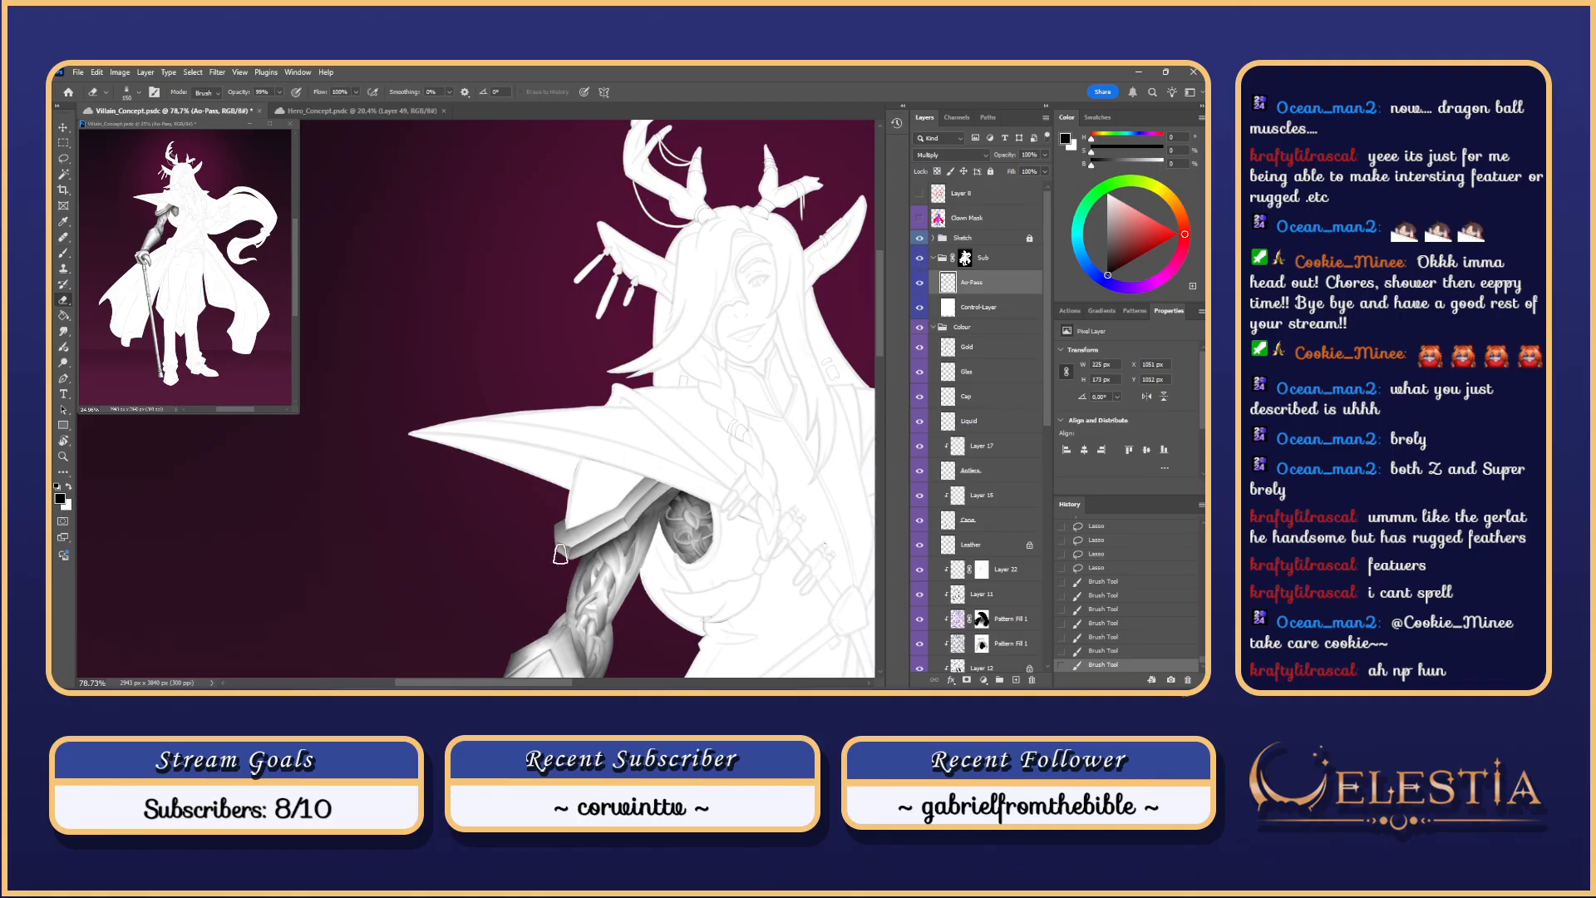
drag(559, 554, 640, 514)
drag(695, 475, 688, 477)
key(ctrl+z)
mouse_move(533, 557)
mouse_down()
mouse_move(701, 467)
mouse_move(669, 504)
mouse_move(720, 499)
mouse_up()
key(ctrl+z)
key(ctrl+z)
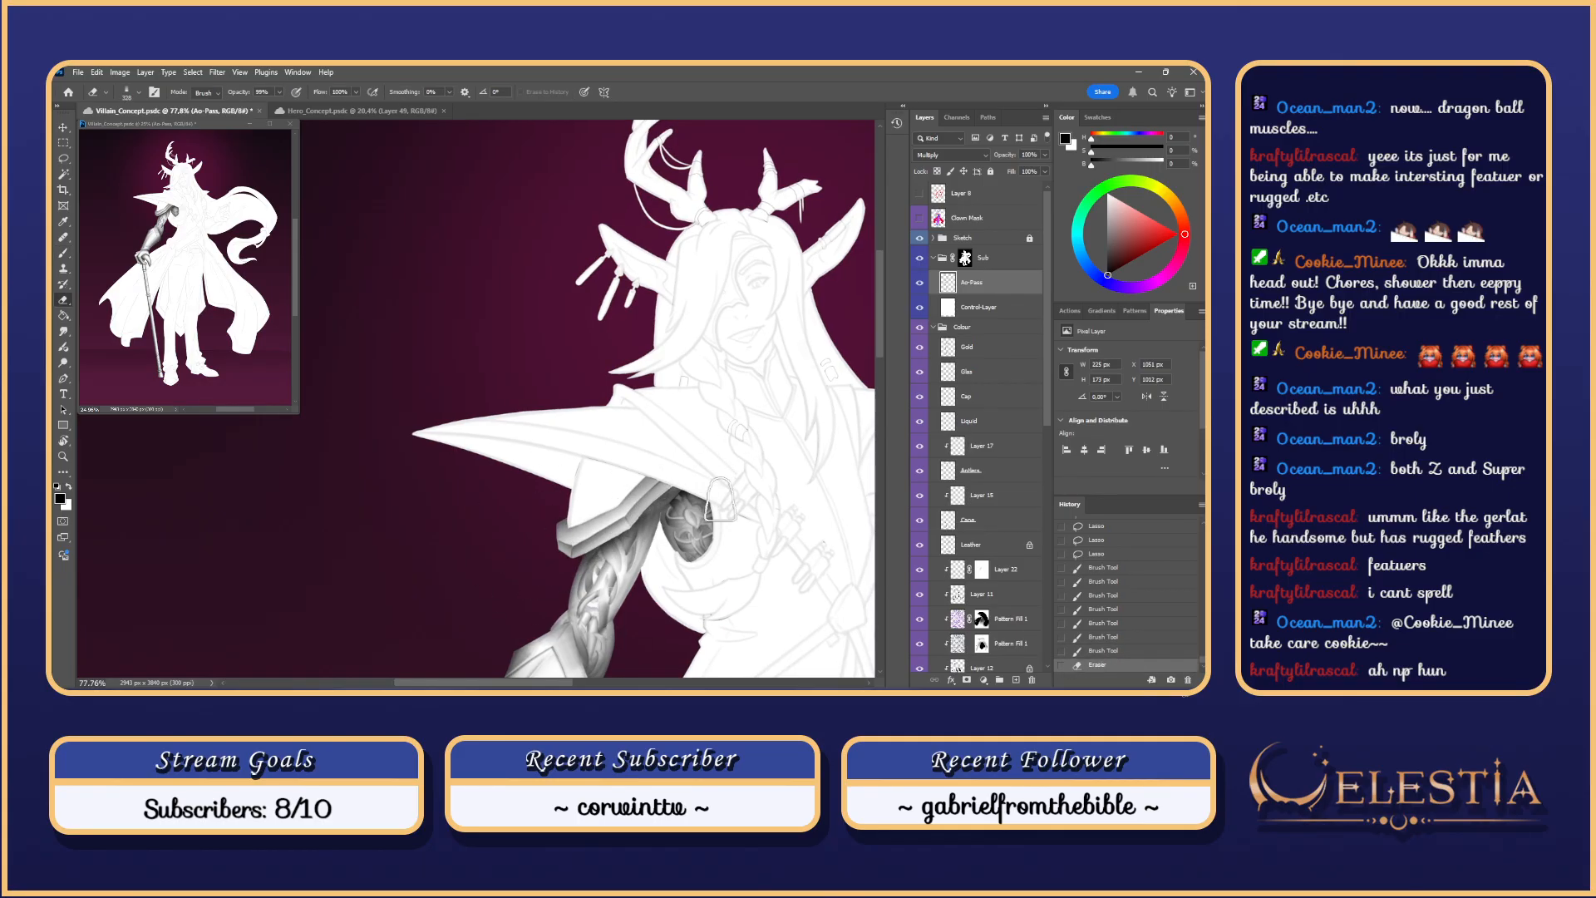
drag(549, 577, 734, 434)
drag(624, 522, 726, 453)
Step: Hide the Sketch group so the villain shows as a white silhouette with shaded arm armour
scroll(725, 453, down, 5)
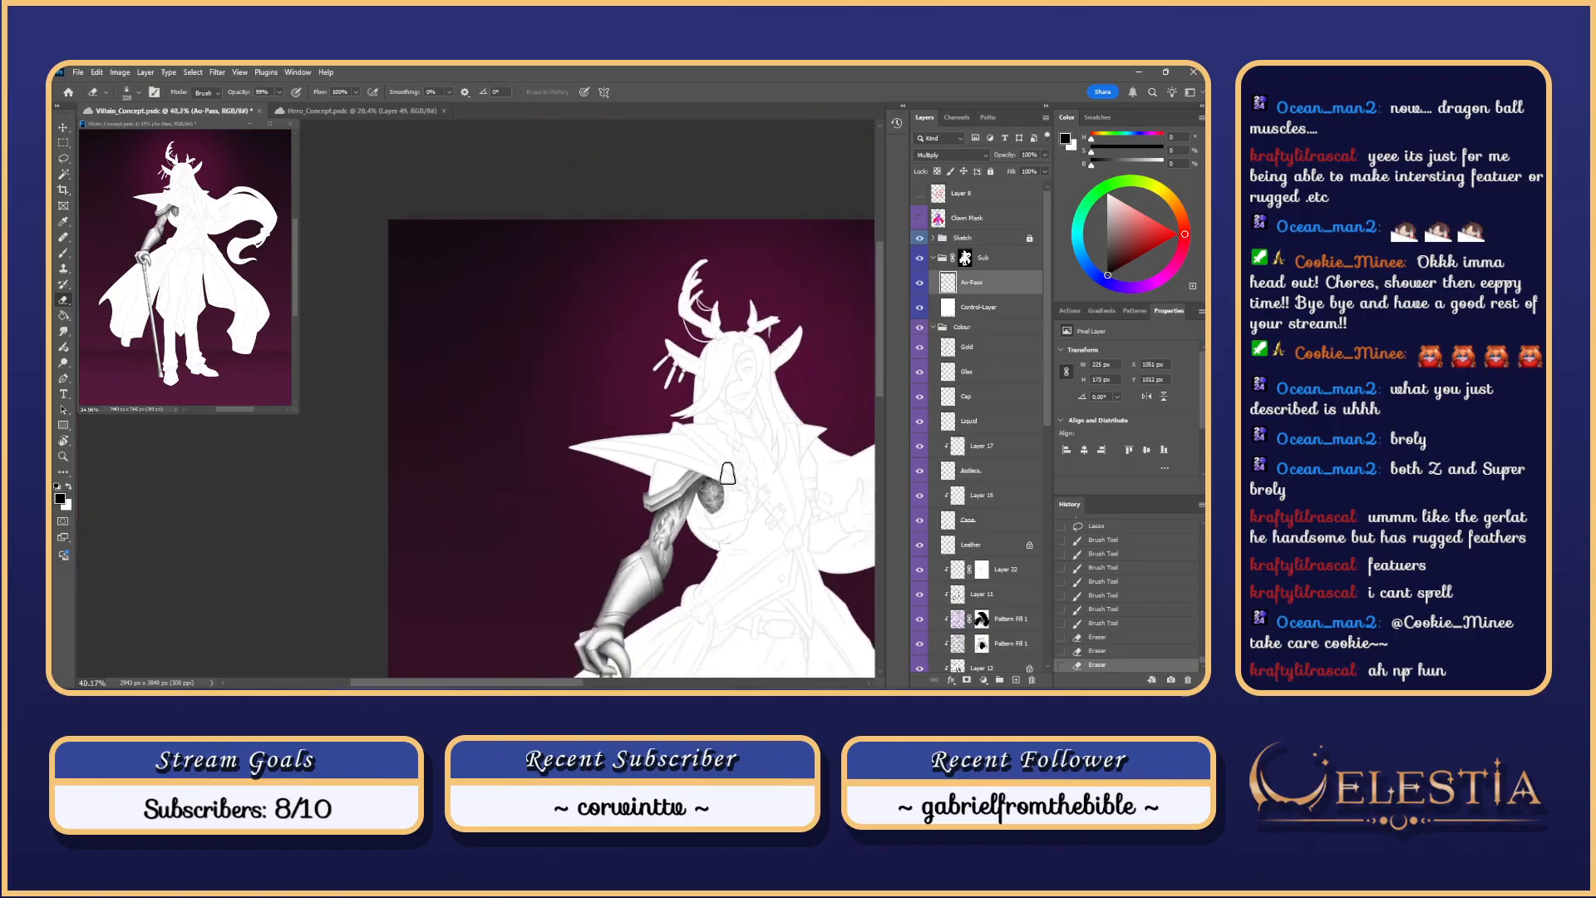
click(920, 238)
scroll(701, 579, up, 3)
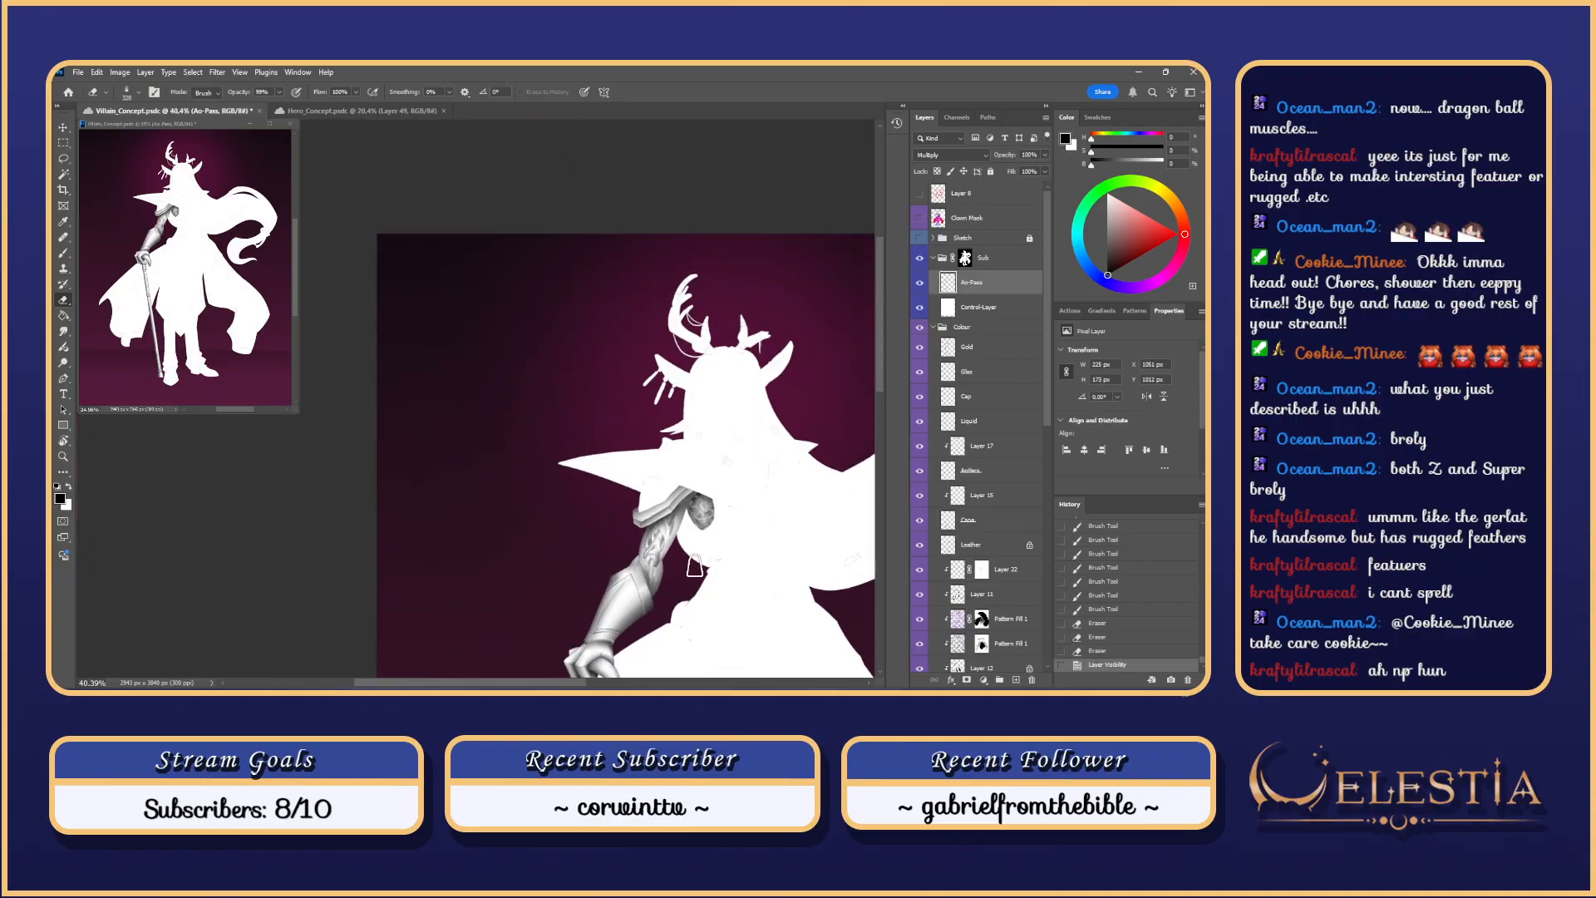
scroll(709, 588, up, 1)
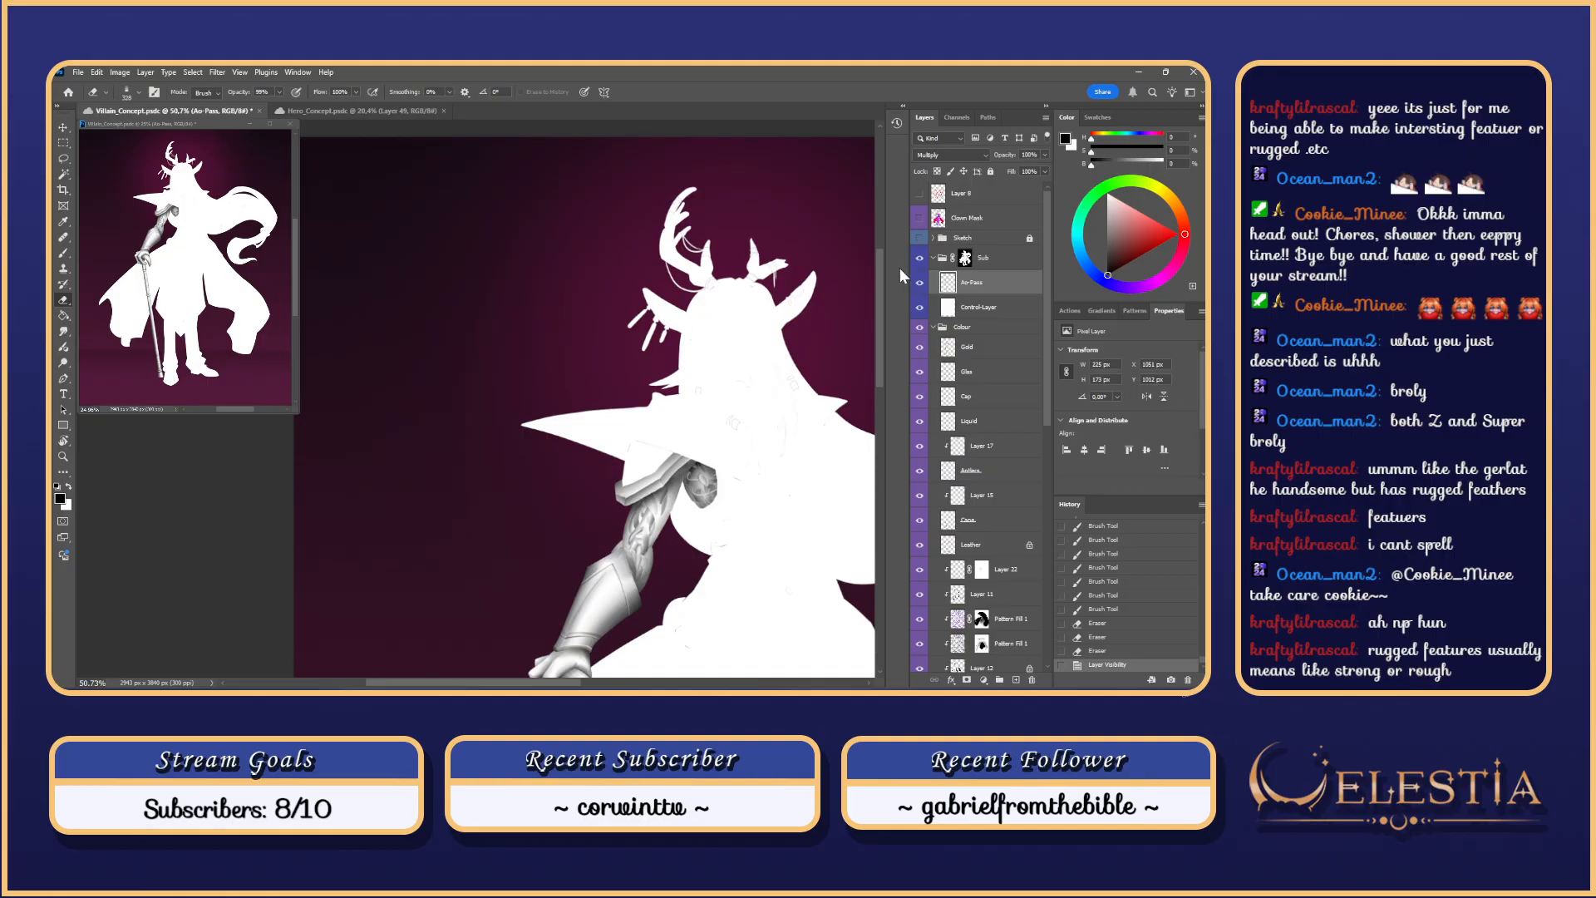
Step: Show the Sketch group again, pick a brush preset and clear the selection
click(920, 240)
drag(735, 405, 647, 433)
key(b)
right_click(662, 386)
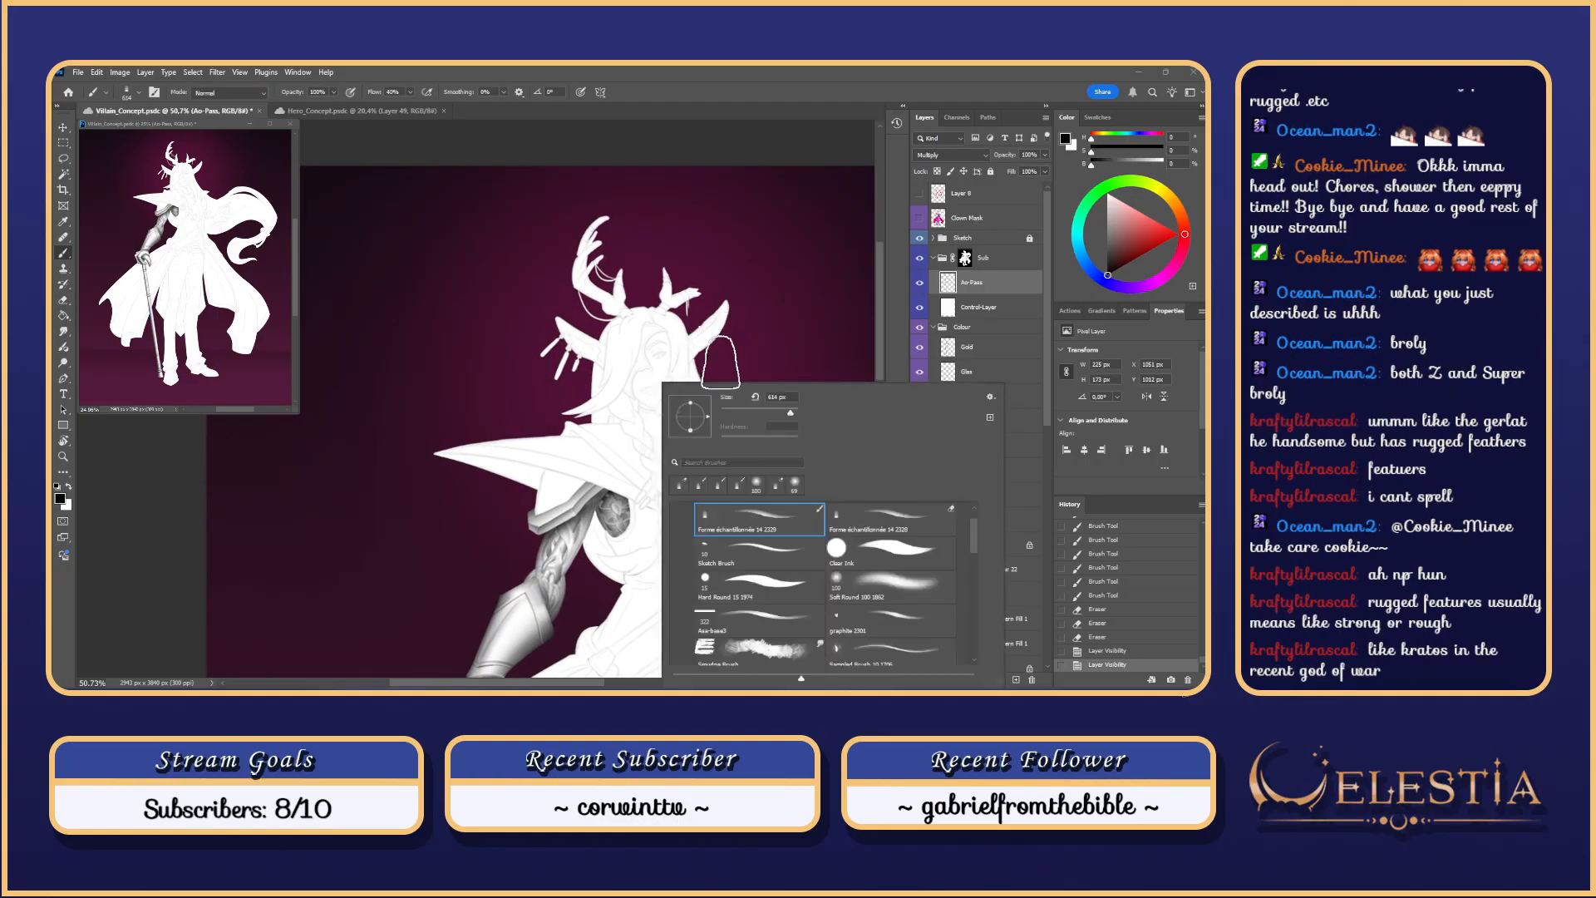
click(655, 386)
key(ctrl+d)
scroll(665, 381, up, 5)
scroll(658, 383, down, 1)
Step: Try a shadow on the face's cheek, then step back through history to remove it
mouse_move(665, 366)
mouse_down()
mouse_move(587, 370)
mouse_move(665, 381)
mouse_move(592, 375)
mouse_move(636, 403)
mouse_up()
key(ctrl+z)
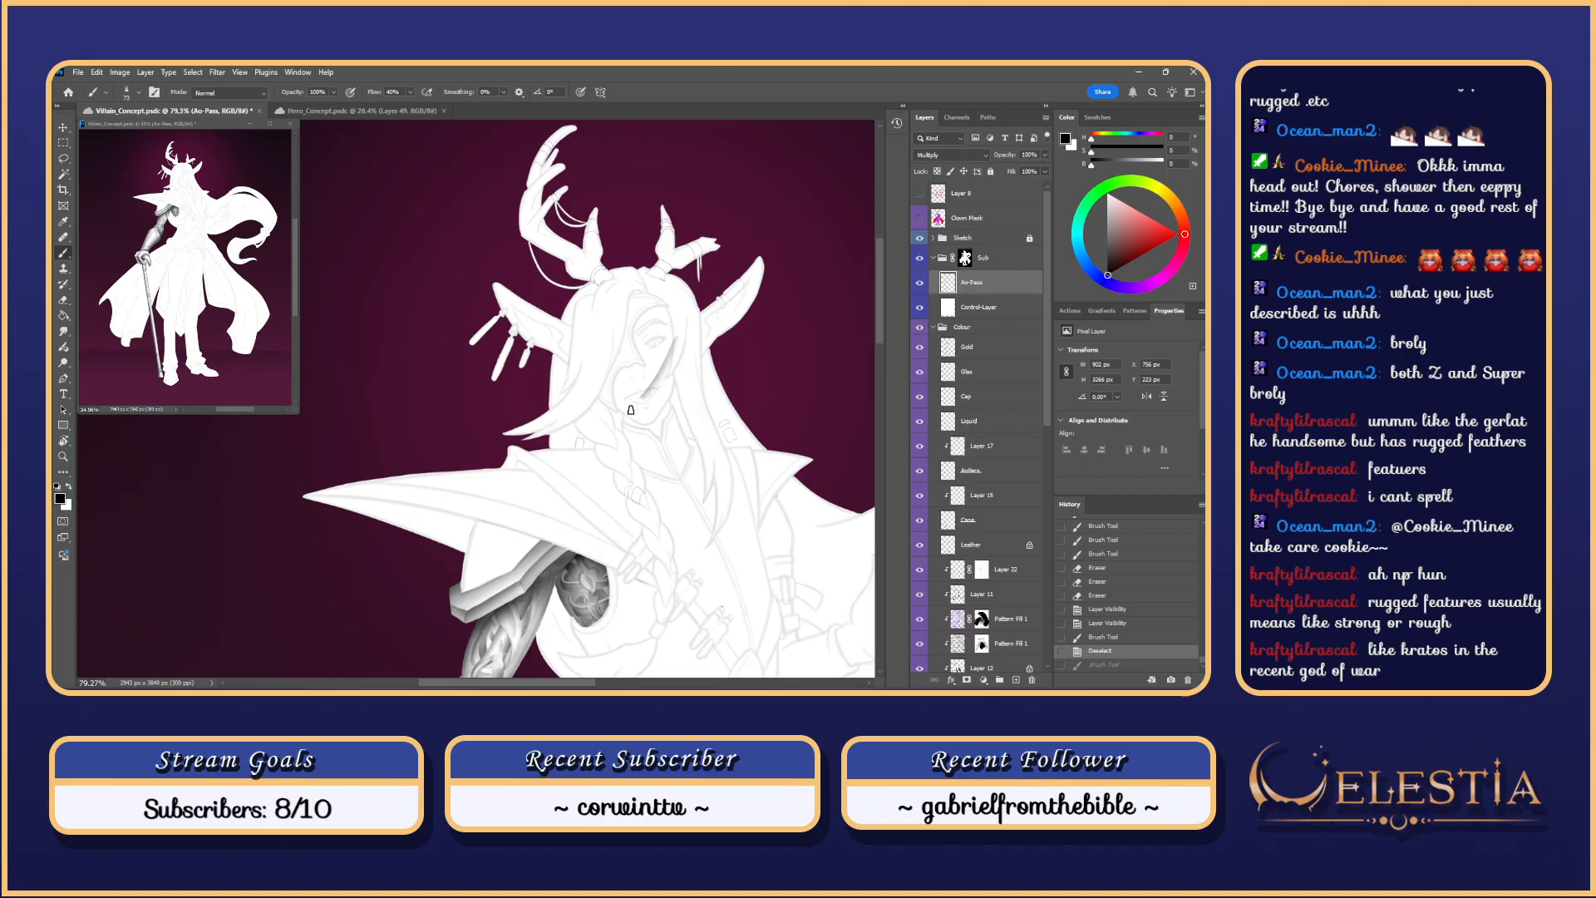
key(ctrl+z)
scroll(640, 392, up, 4)
drag(678, 349, 696, 346)
mouse_move(692, 327)
mouse_down()
mouse_move(639, 399)
mouse_move(638, 435)
mouse_move(663, 375)
mouse_up()
key(ctrl+z)
key(ctrl+z)
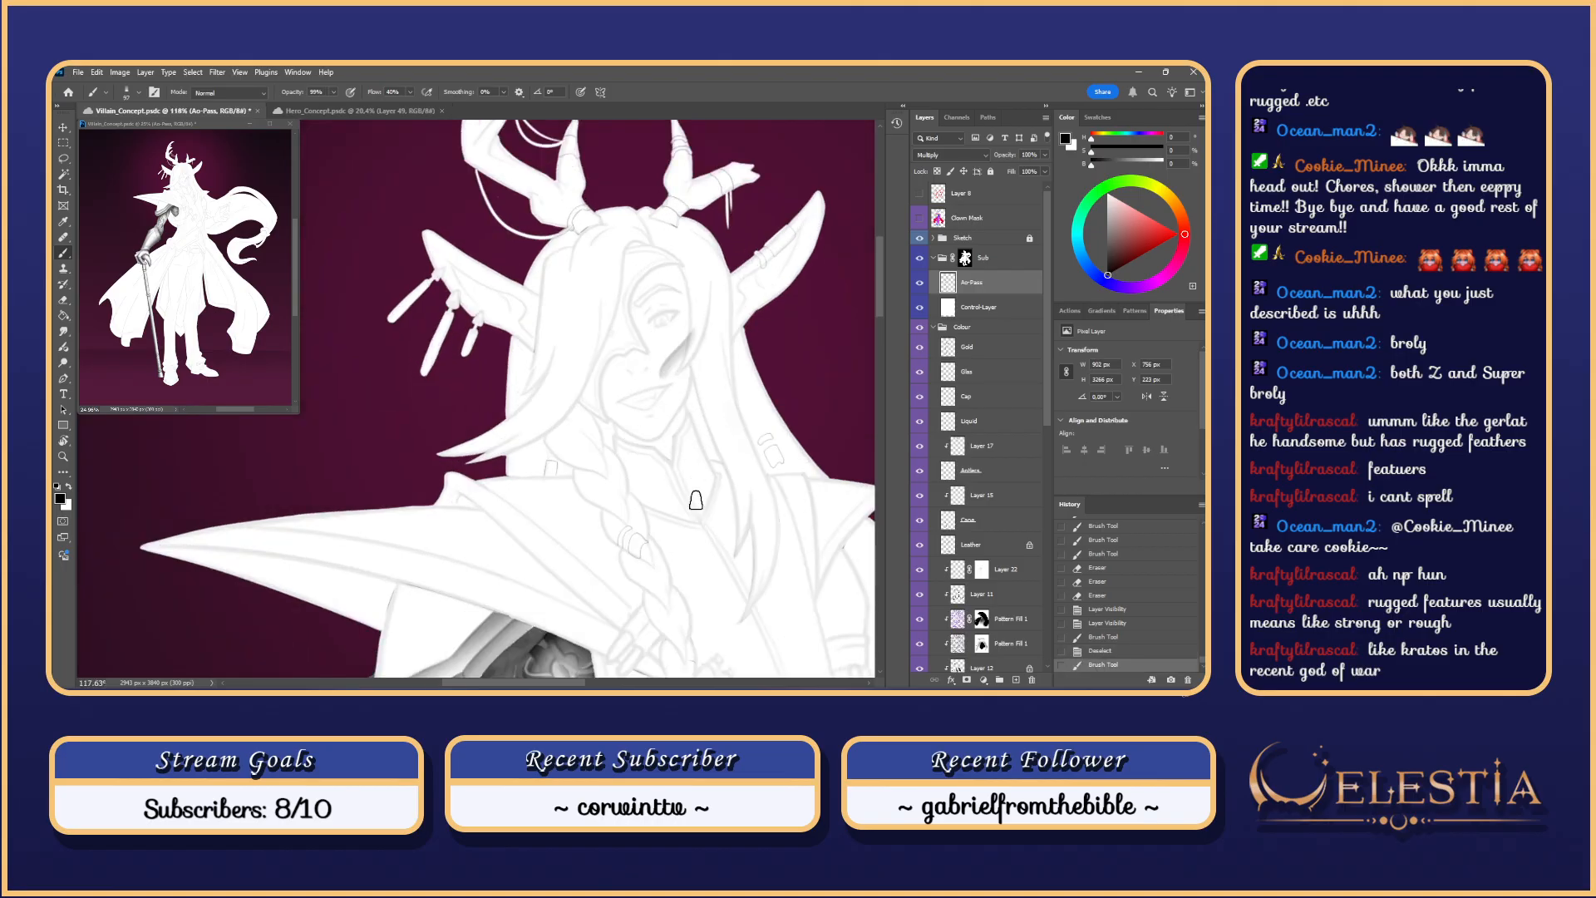
key(ctrl+z)
key(ctrl+z)
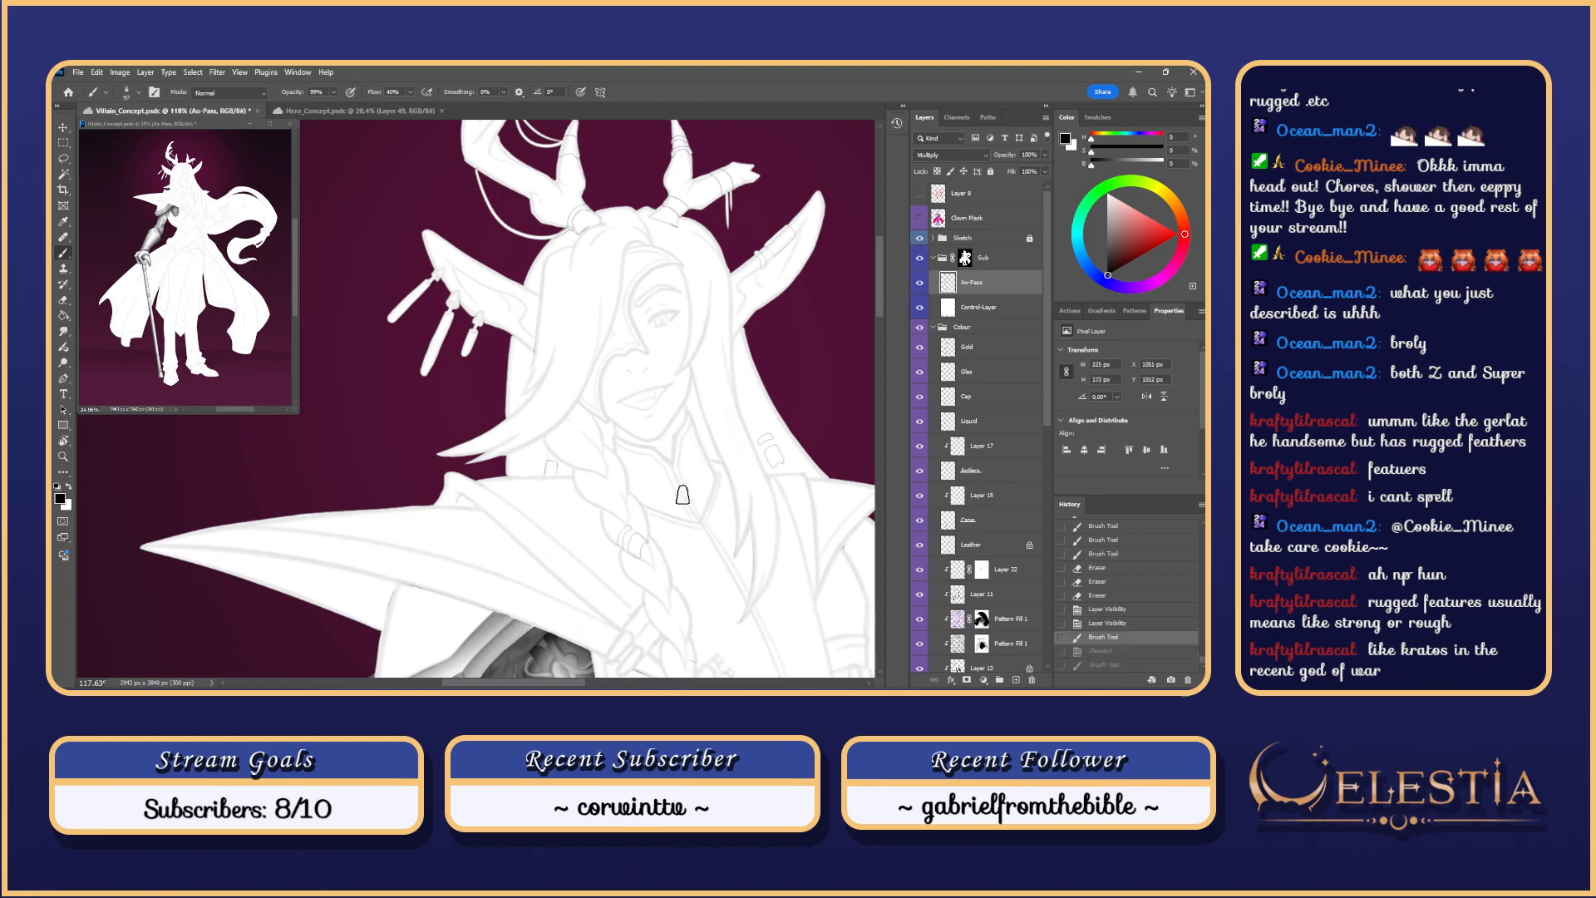
key(ctrl+shift+z)
scroll(683, 495, down, 1)
key(ctrl+z)
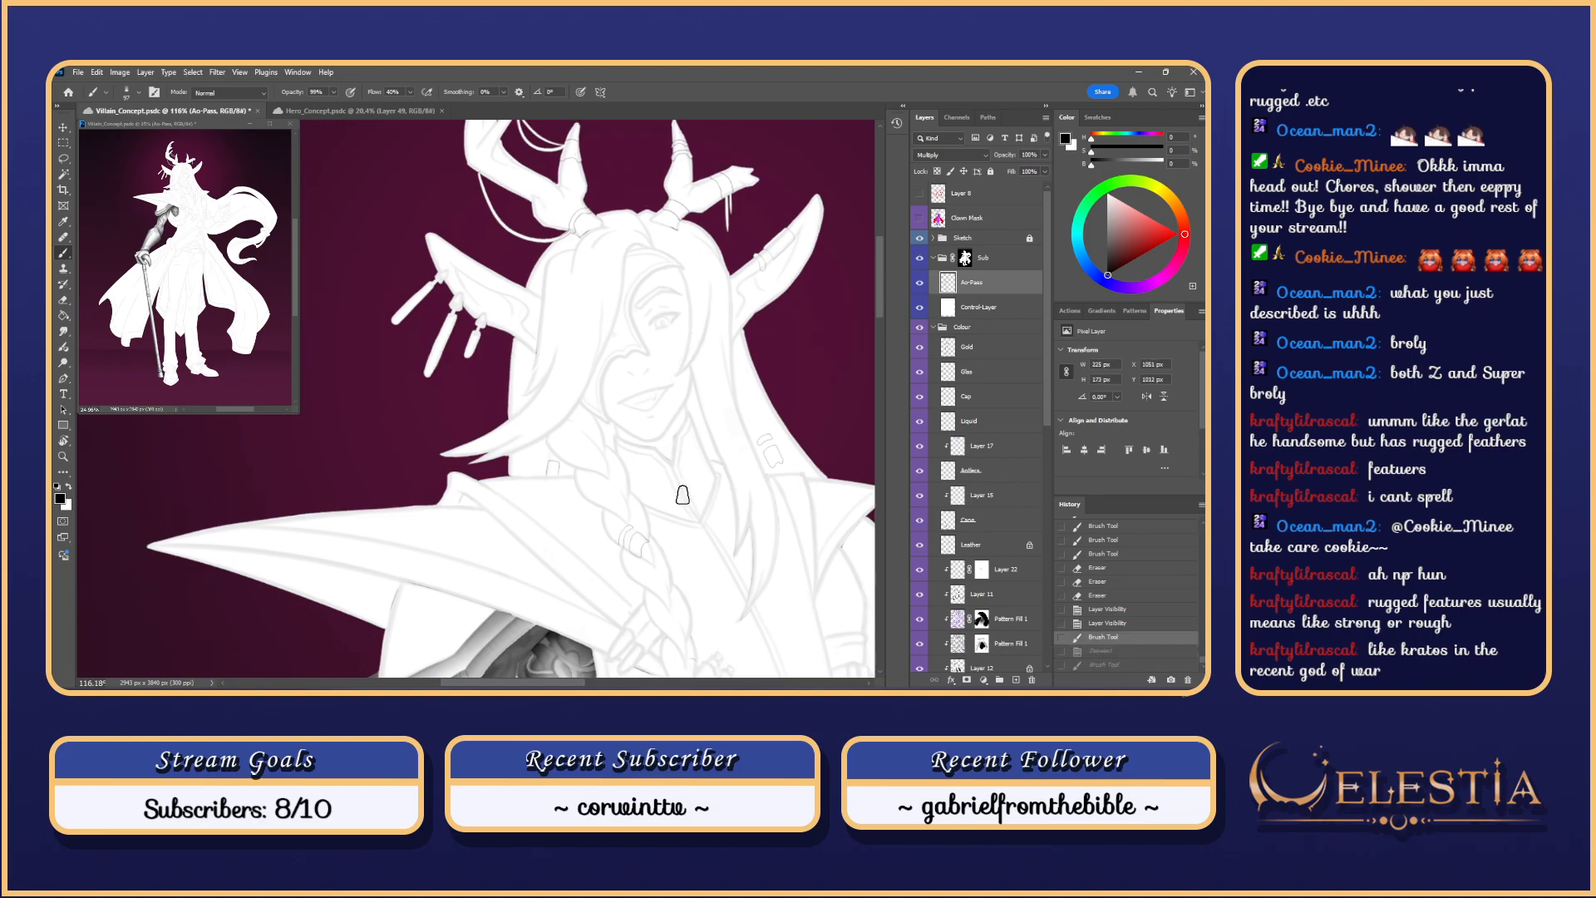
scroll(682, 495, down, 4)
scroll(682, 494, up, 2)
mouse_move(532, 520)
mouse_down()
mouse_move(691, 278)
mouse_move(681, 292)
mouse_up()
Step: Step back in history to hide the sketch, then trial darker strokes on the collar edge
key(ctrl+z)
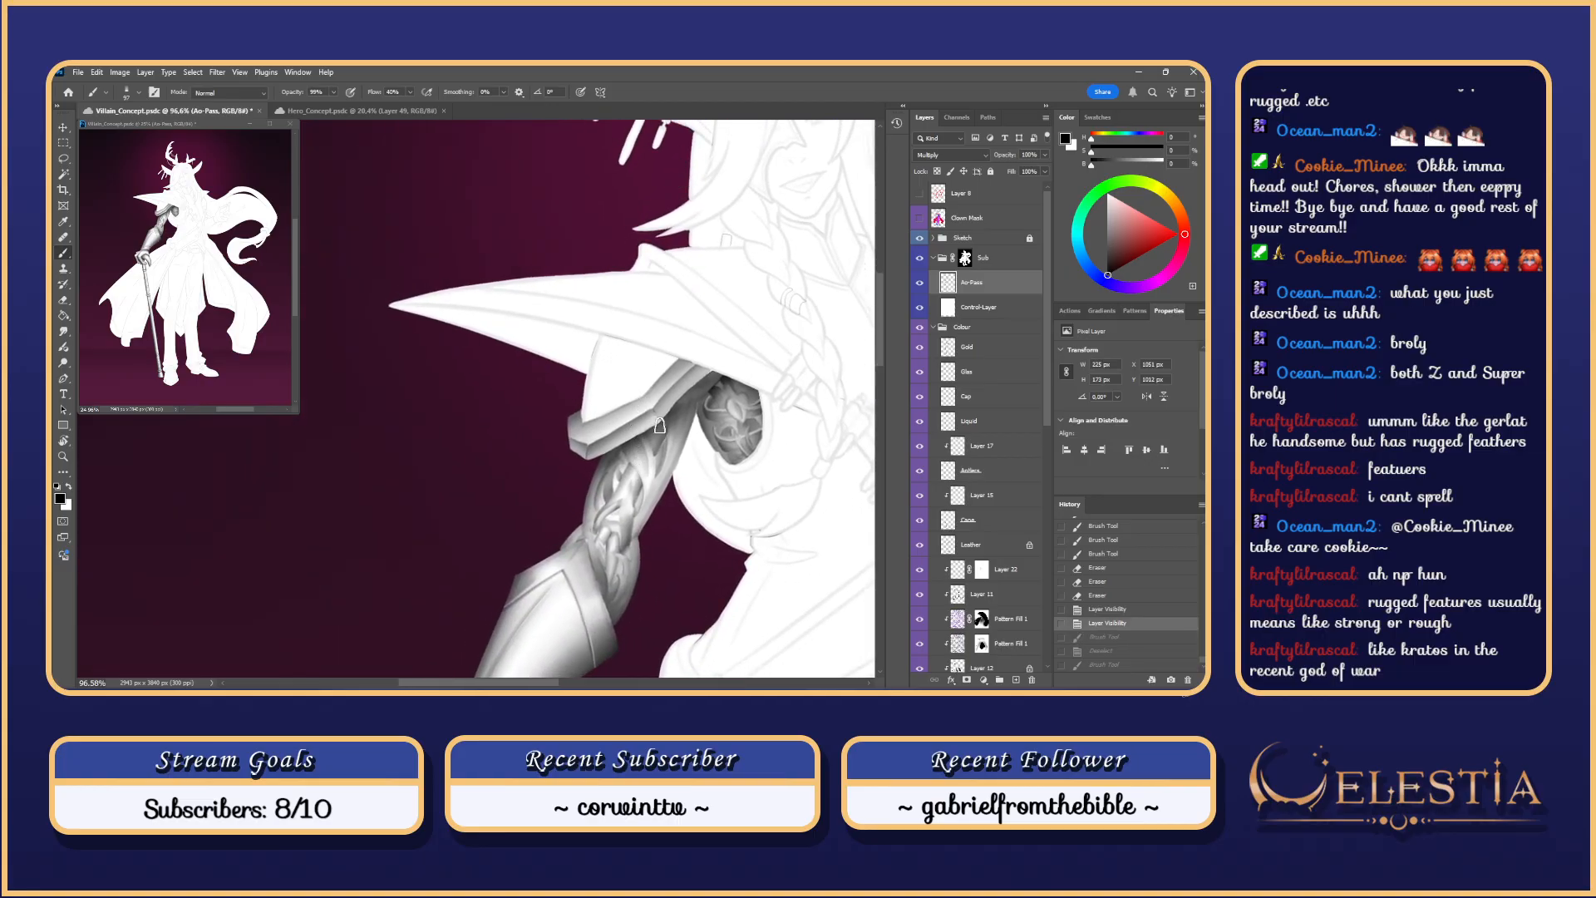
key(ctrl+z)
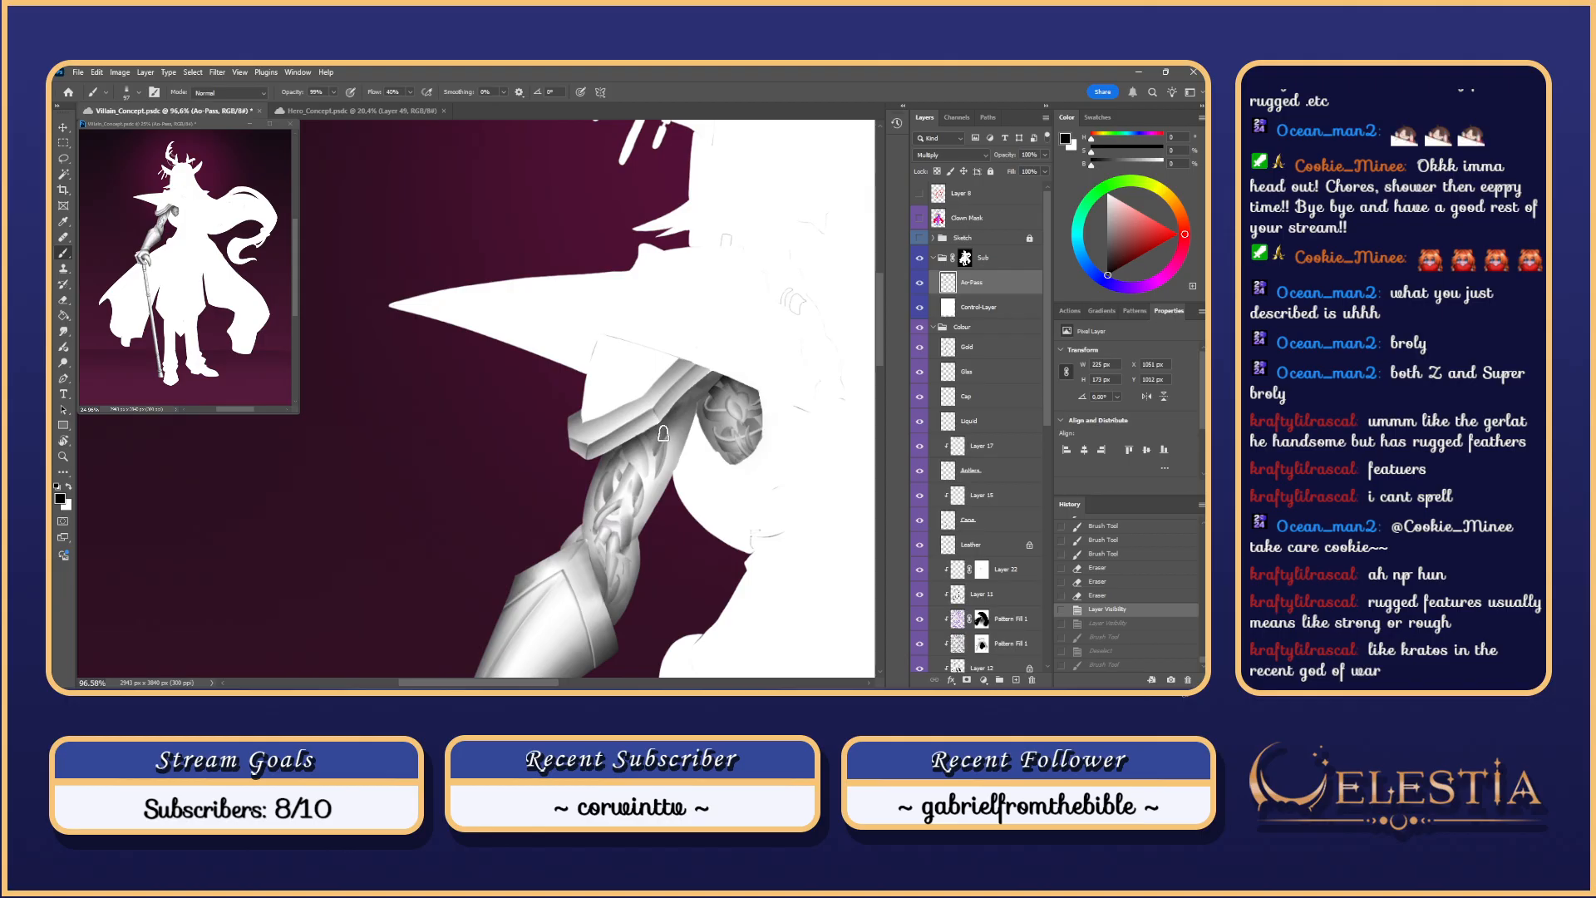
scroll(664, 433, up, 2)
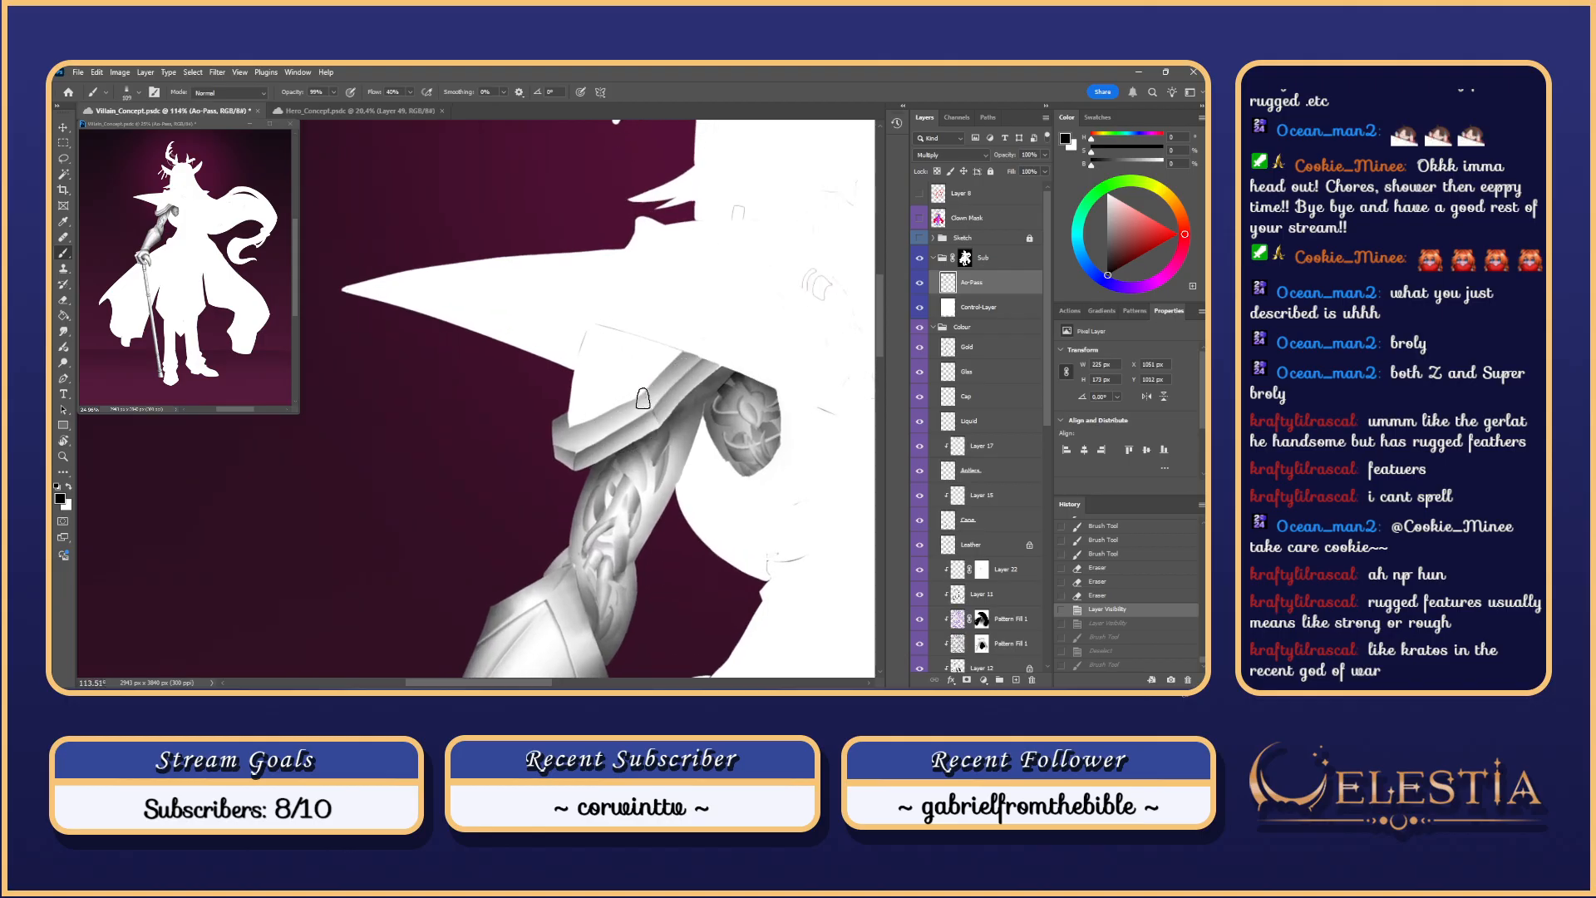
mouse_move(549, 442)
mouse_down()
mouse_move(619, 427)
mouse_move(591, 431)
mouse_up()
key(ctrl+z)
key(ctrl+z)
key(ctrl+z)
key(ctrl+z)
drag(673, 380, 569, 471)
key(ctrl+z)
key(ctrl+z)
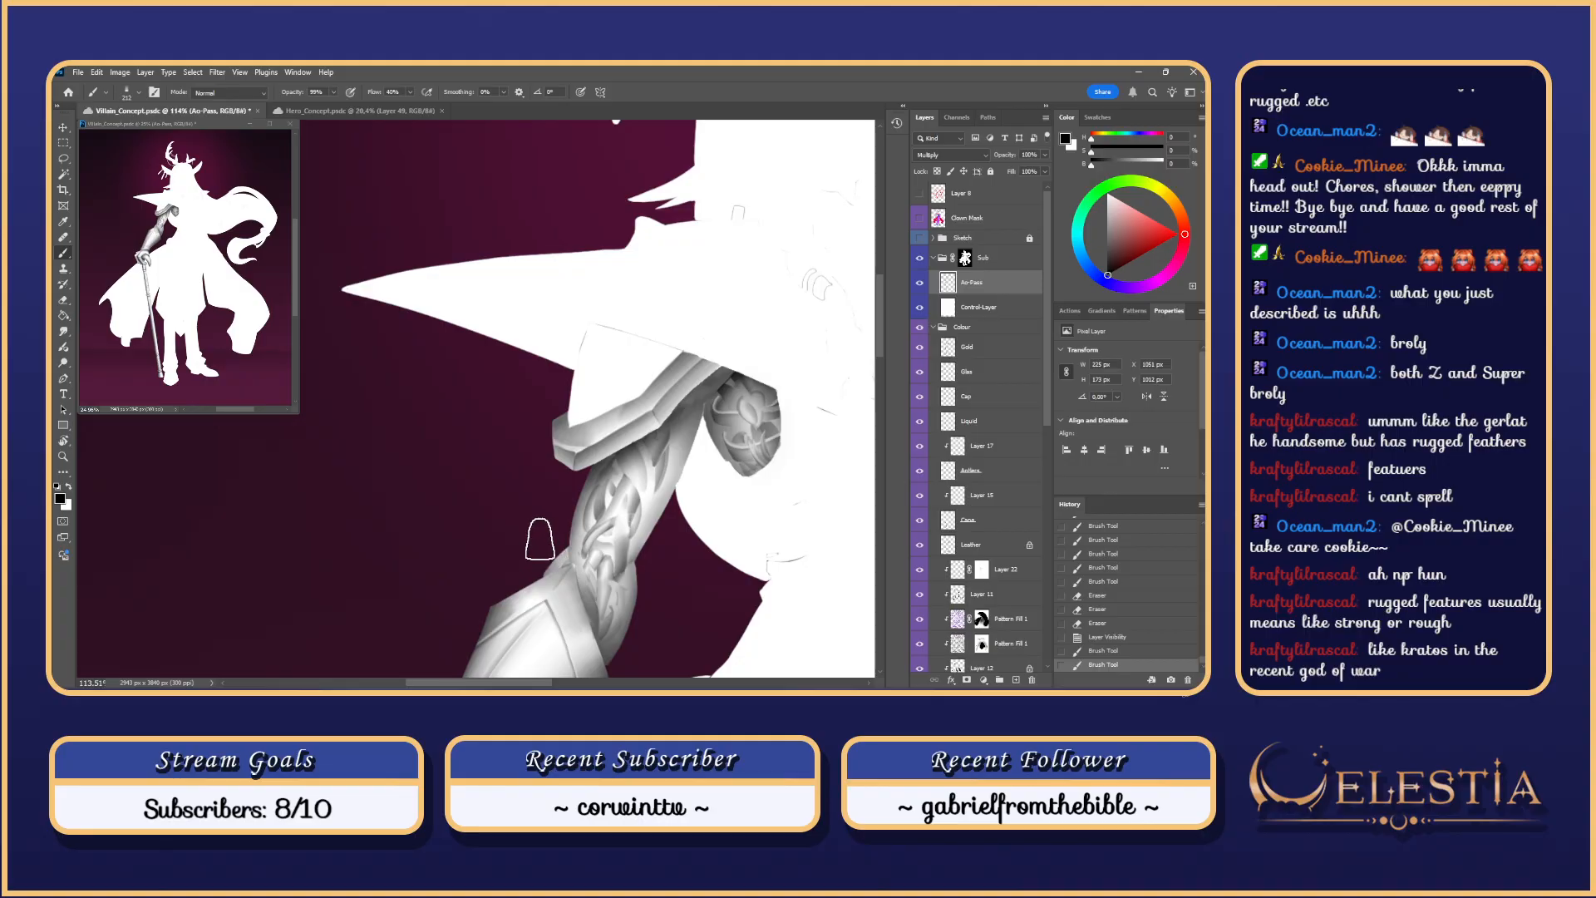
Step: Re-shade the shoulder armour trim's upper band, comparing results with and without the shading
key(ctrl+z)
key(ctrl+z)
mouse_move(700, 361)
mouse_down()
mouse_move(557, 475)
mouse_move(572, 465)
mouse_up()
key(ctrl+z)
key(ctrl+z)
key(ctrl+z)
key(ctrl+z)
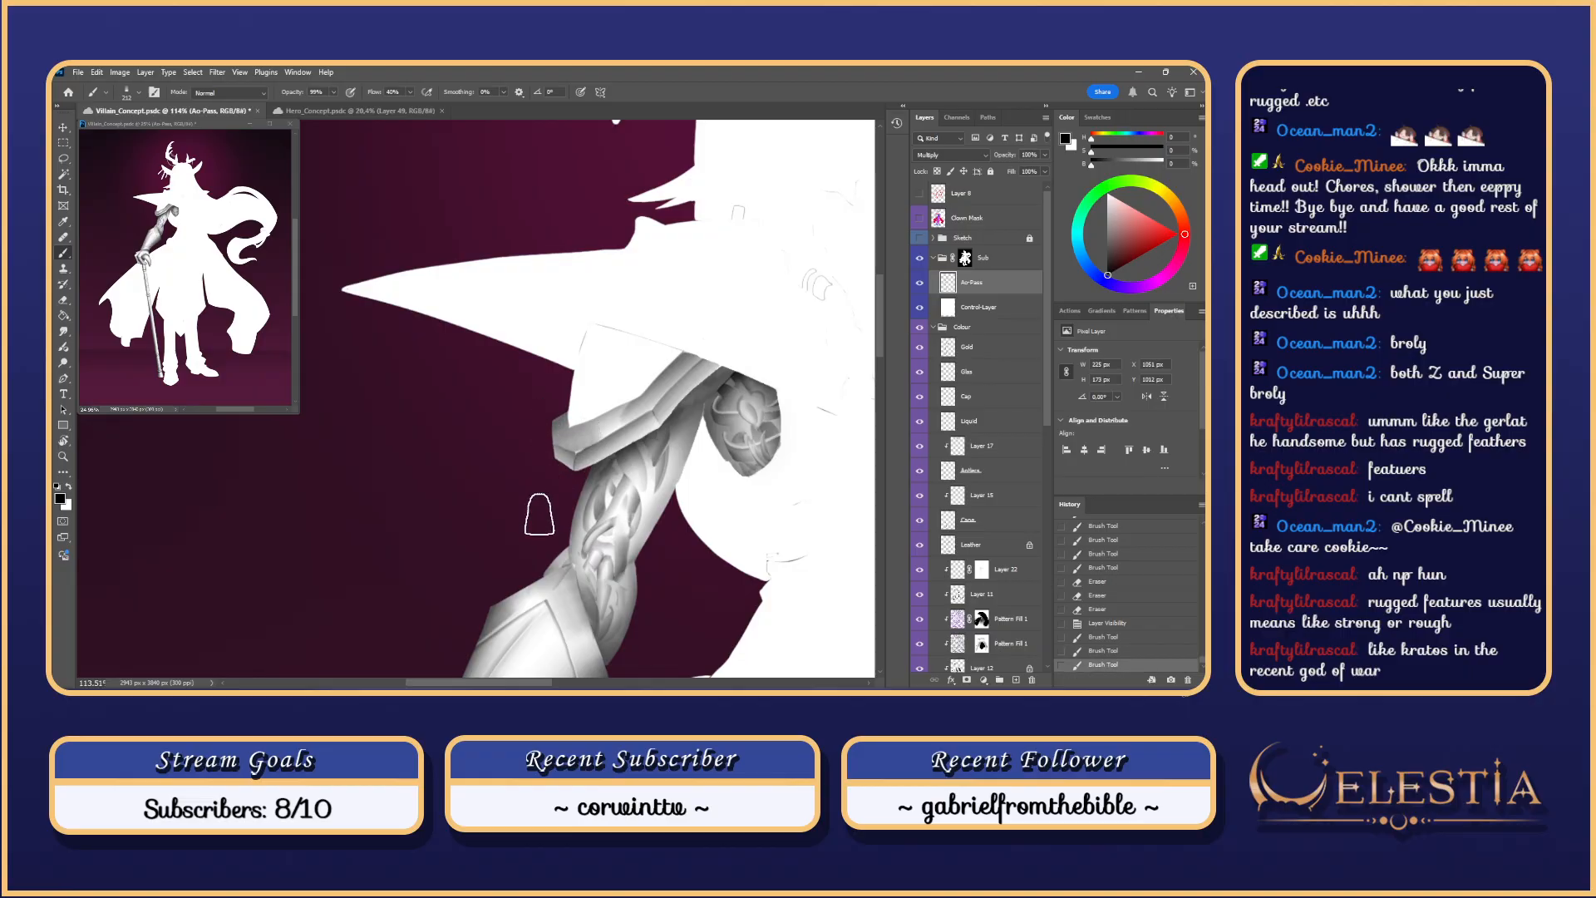
key(ctrl+z)
key(ctrl+z)
key(ctrl+z)
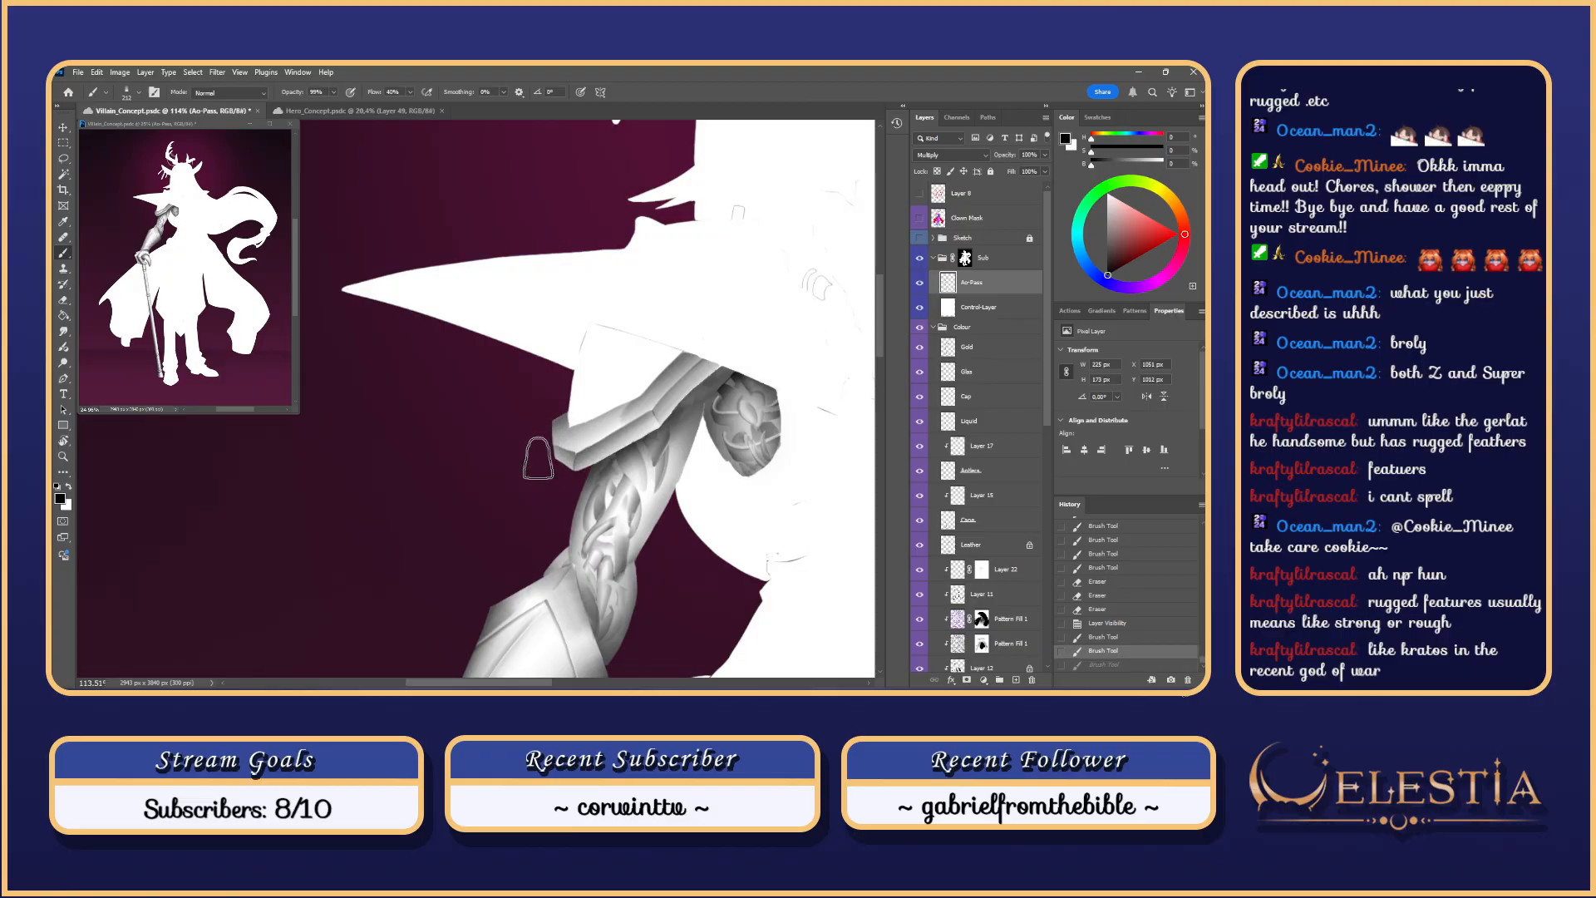
mouse_move(713, 353)
mouse_down()
mouse_move(644, 416)
mouse_move(698, 363)
mouse_move(647, 395)
mouse_up()
key(ctrl+z)
key(ctrl+z)
key(ctrl+z)
key(ctrl+z)
mouse_move(688, 358)
mouse_down()
mouse_move(582, 455)
mouse_move(577, 493)
mouse_up()
key(ctrl+z)
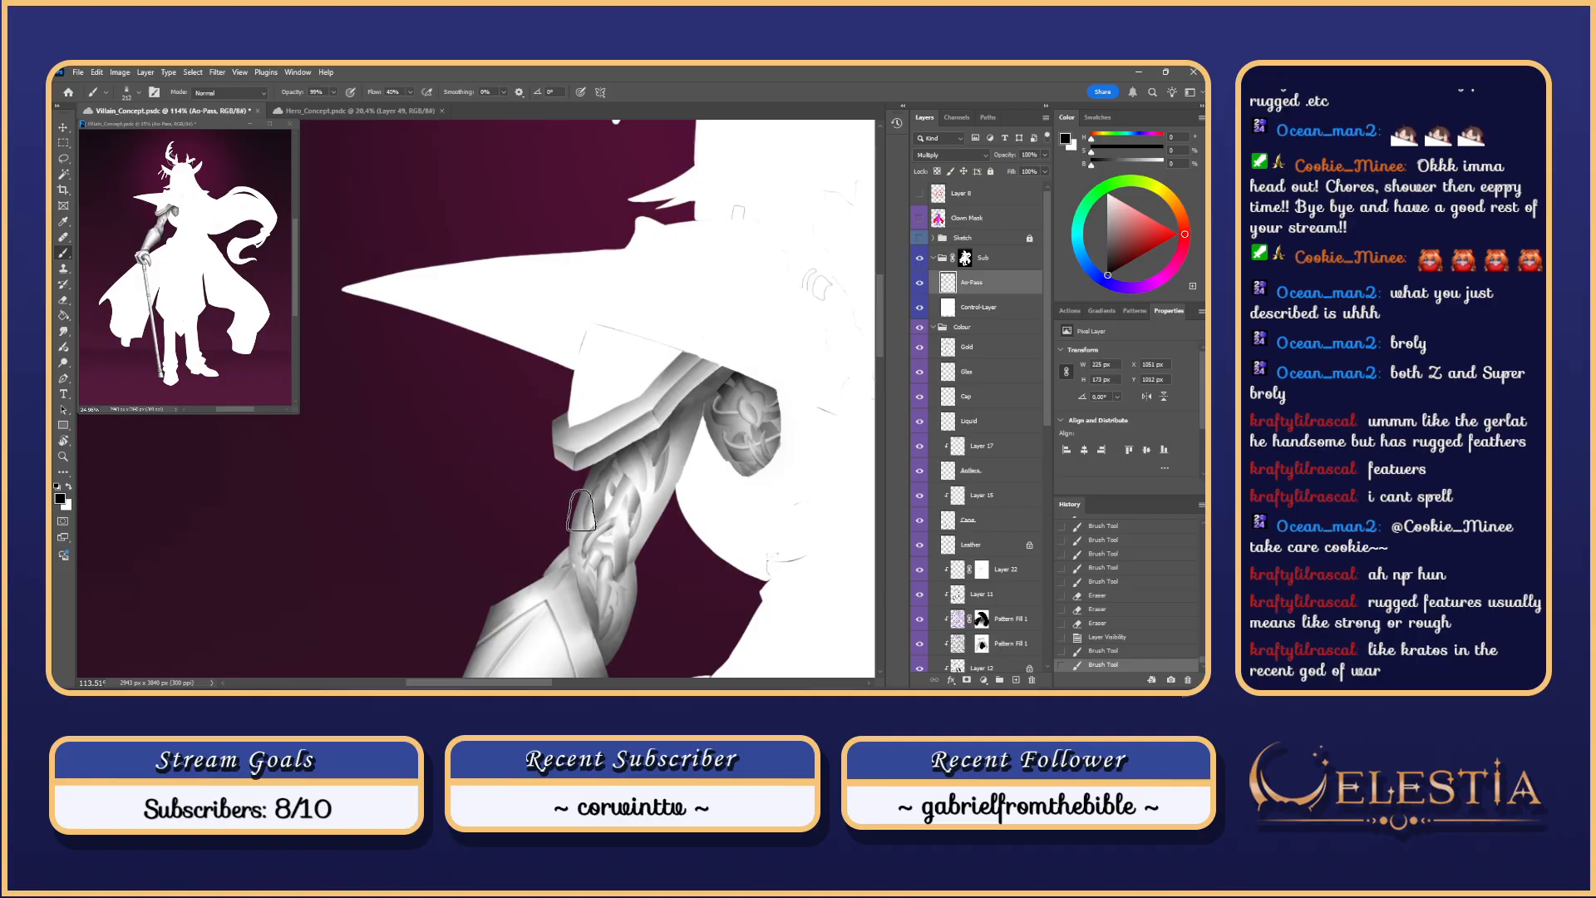
key(l)
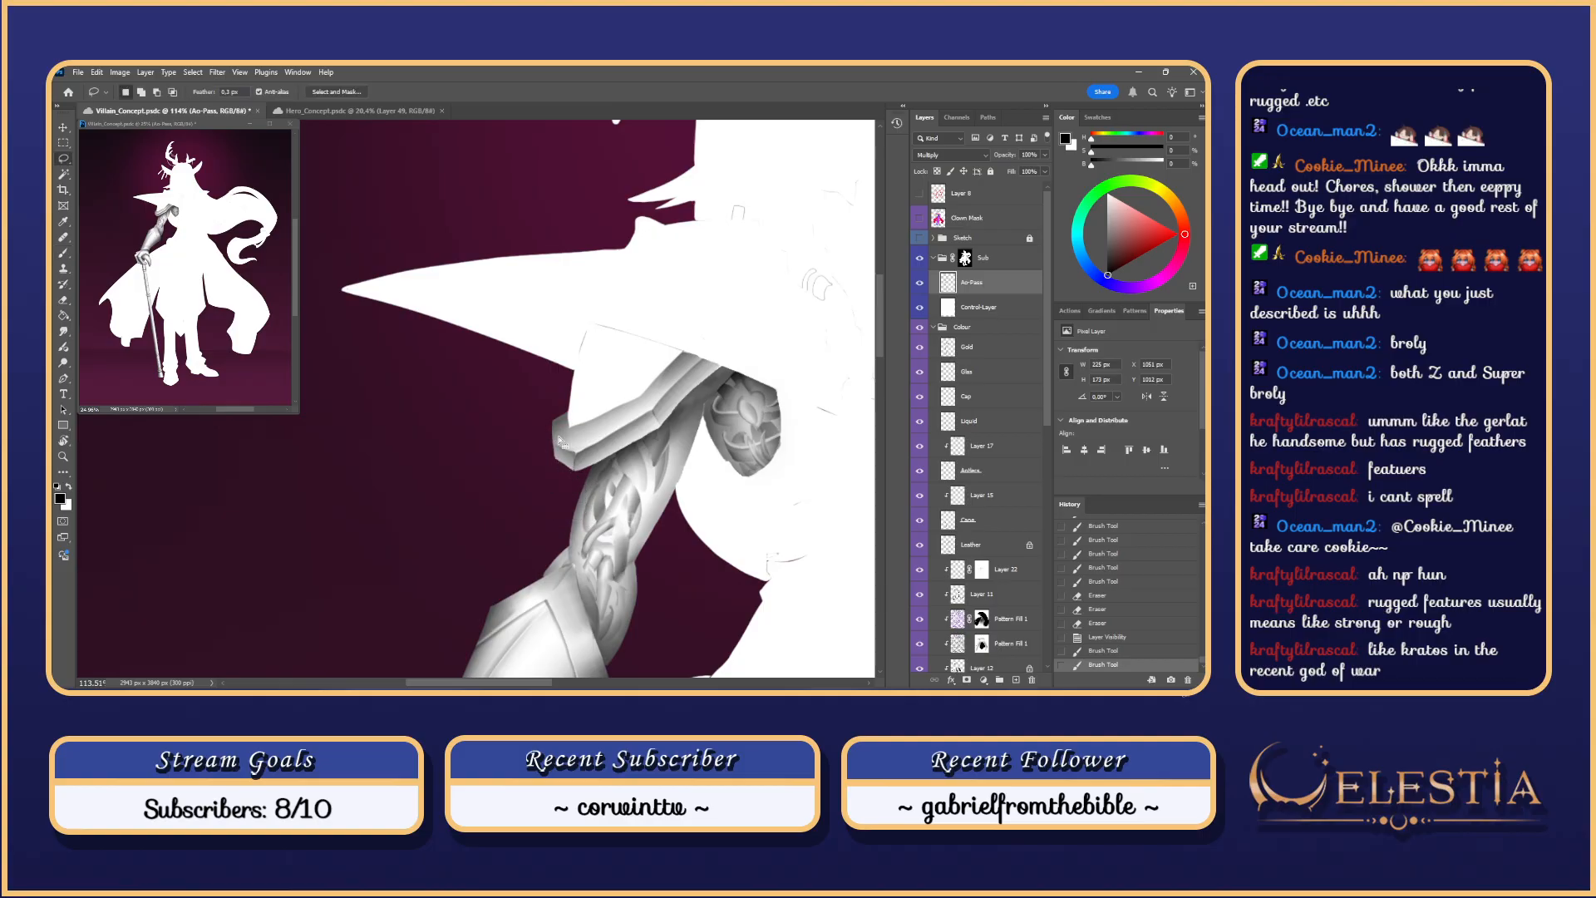
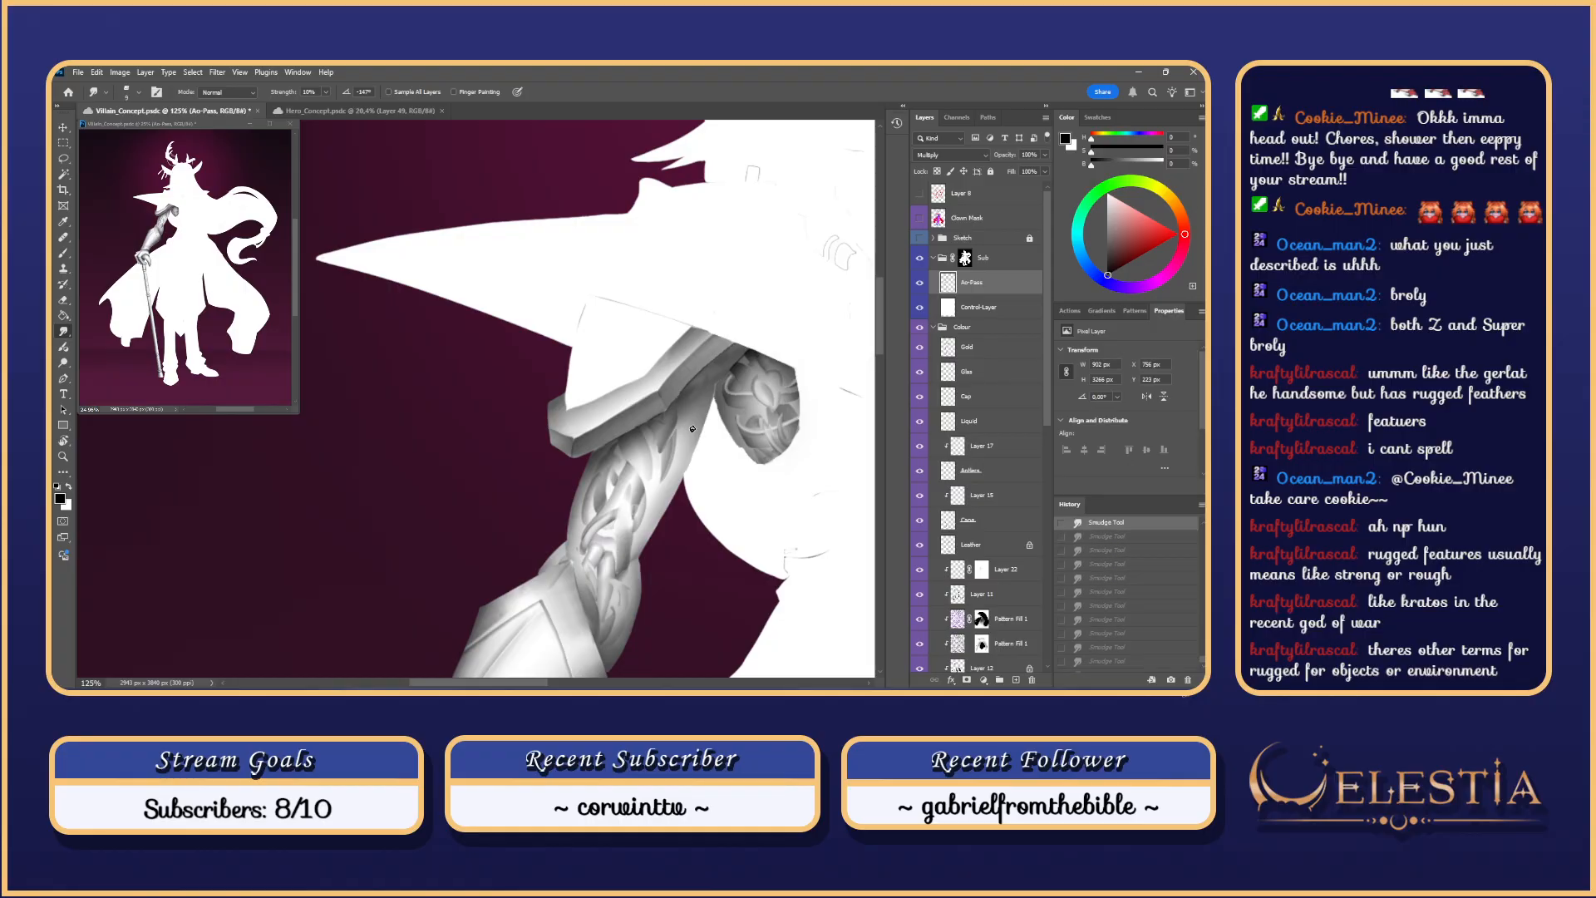
Step: Undo the sleeve shading, stepping back and forth through history to compare states
key(ctrl+z)
key(ctrl+z)
key(ctrl+z)
key(ctrl+z)
key(ctrl+z)
key(ctrl+z)
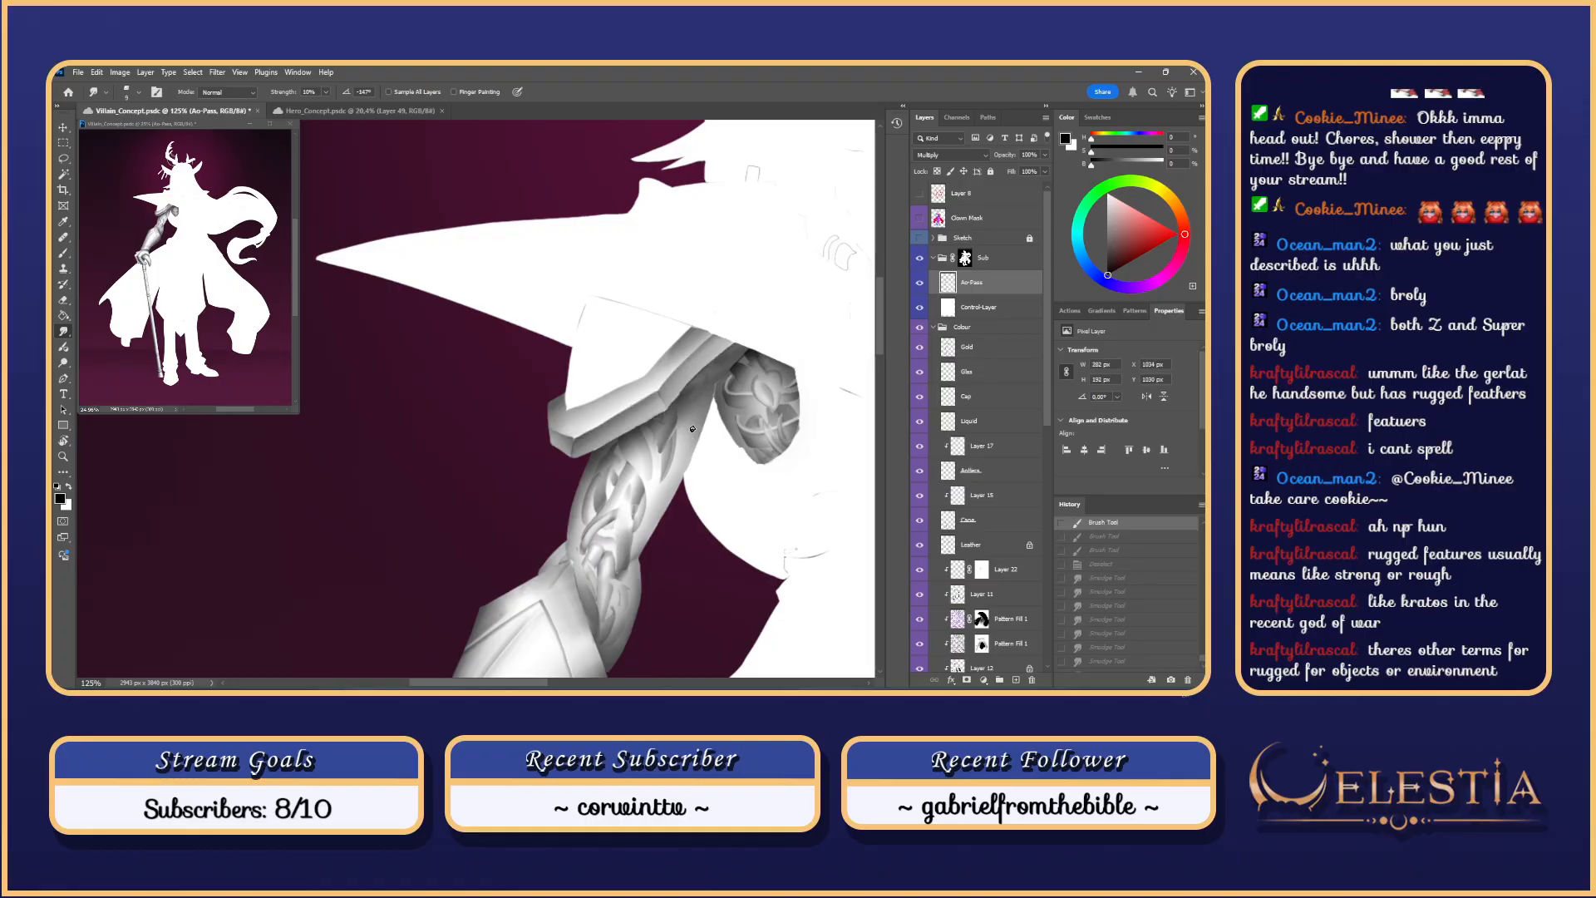
key(ctrl+shift+z)
key(ctrl+z)
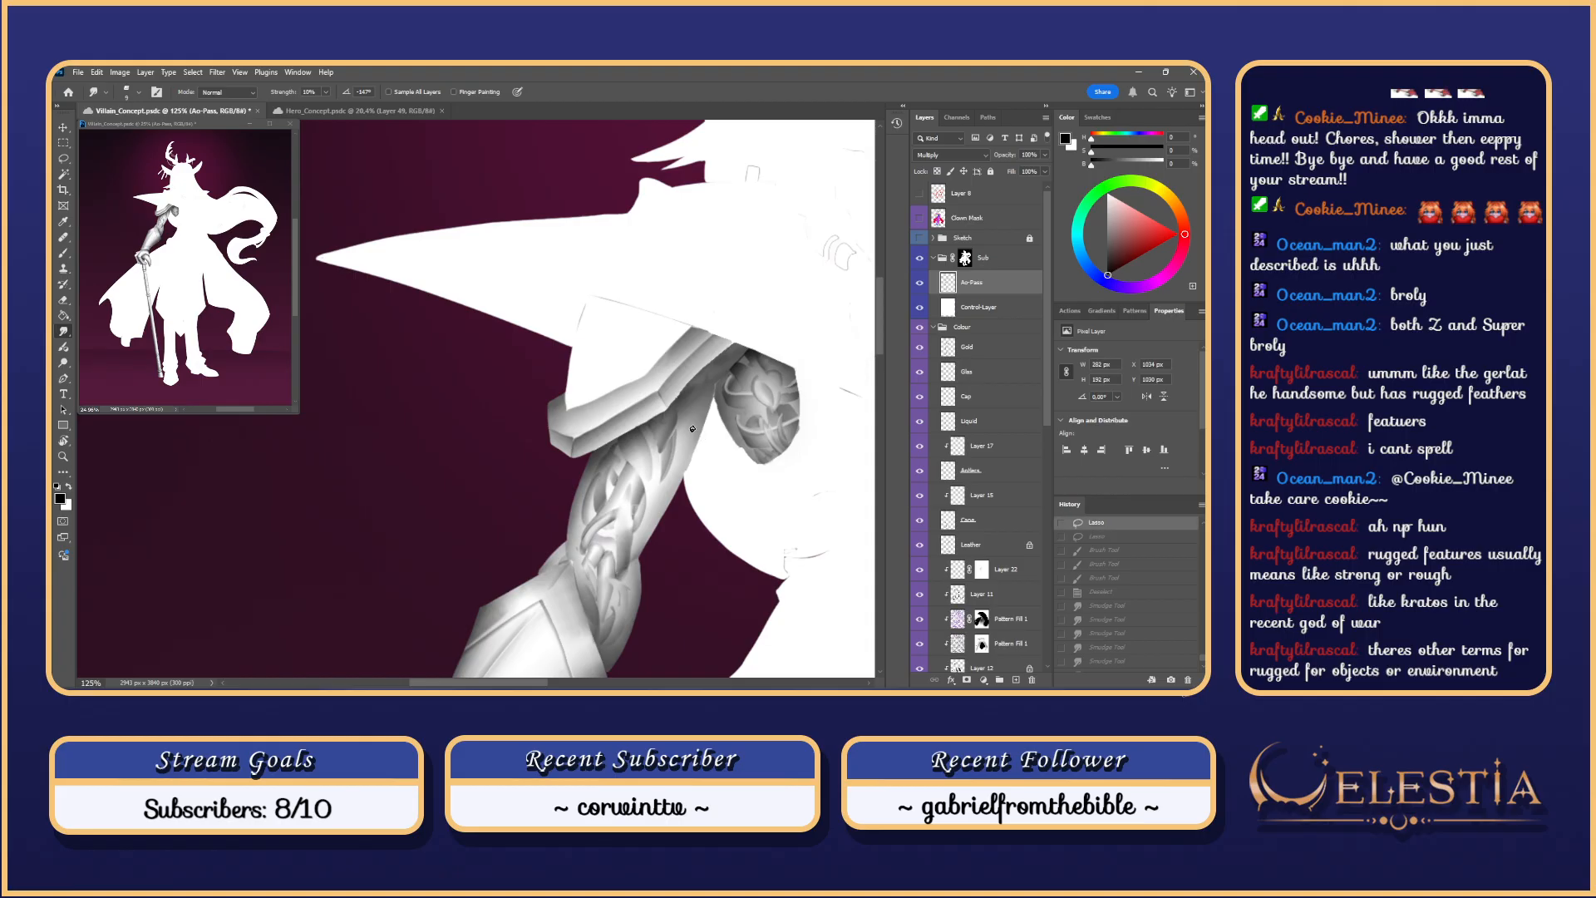
key(ctrl+shift+z)
key(ctrl+shift+z)
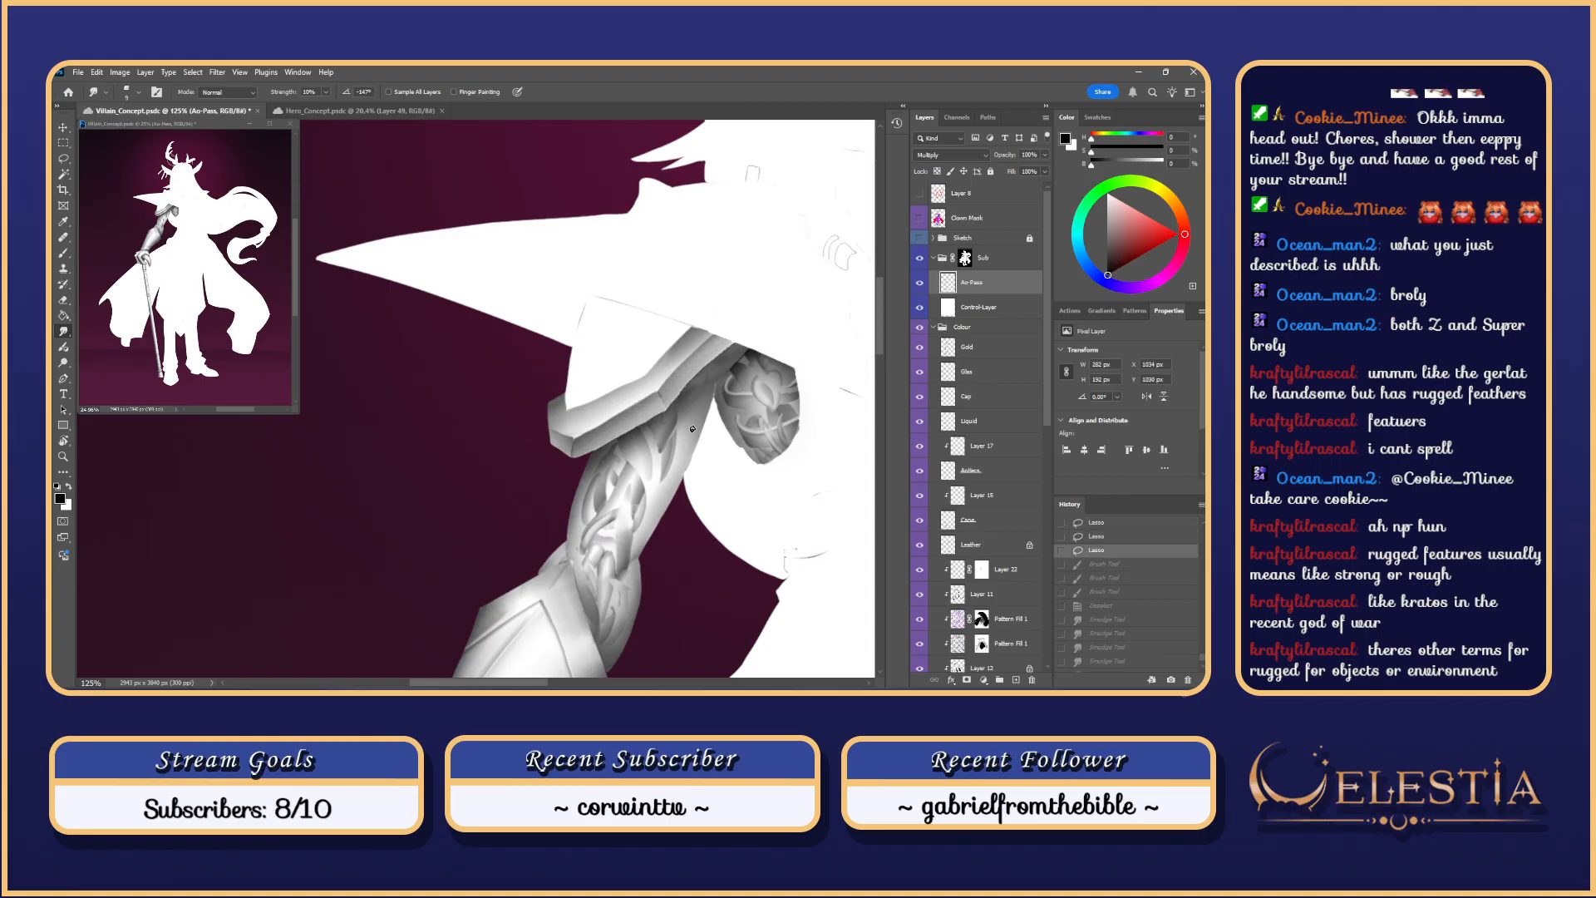
Step: Magic Wand the hat brim on the Clown Mask layer and Lasso-subtract the sleeve tip
click(943, 218)
key(w)
click(600, 491)
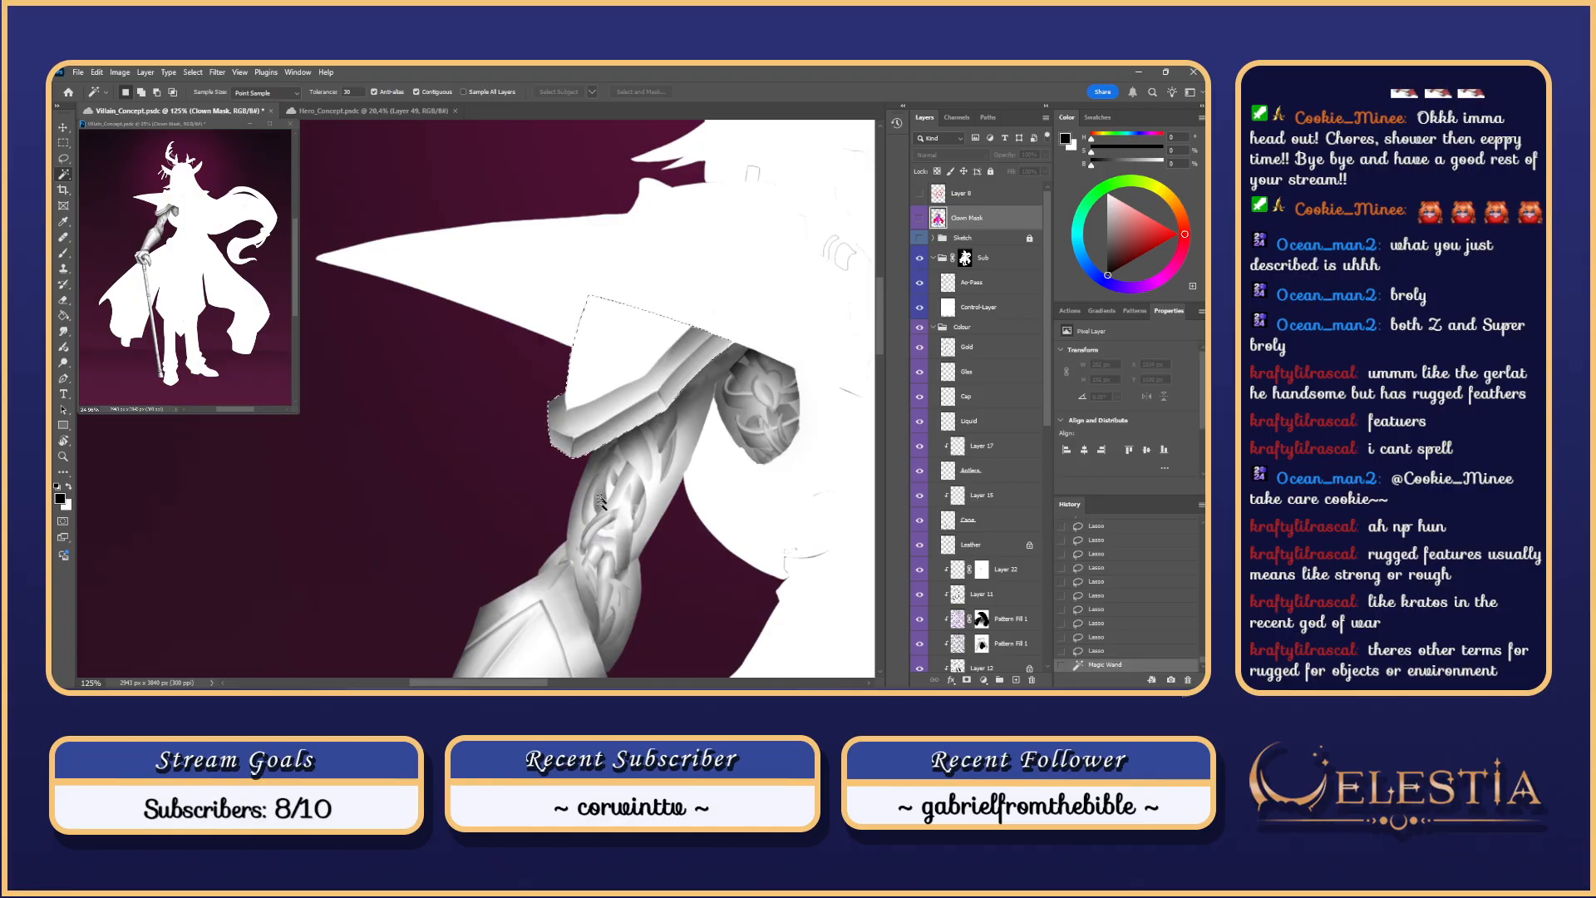
key(l)
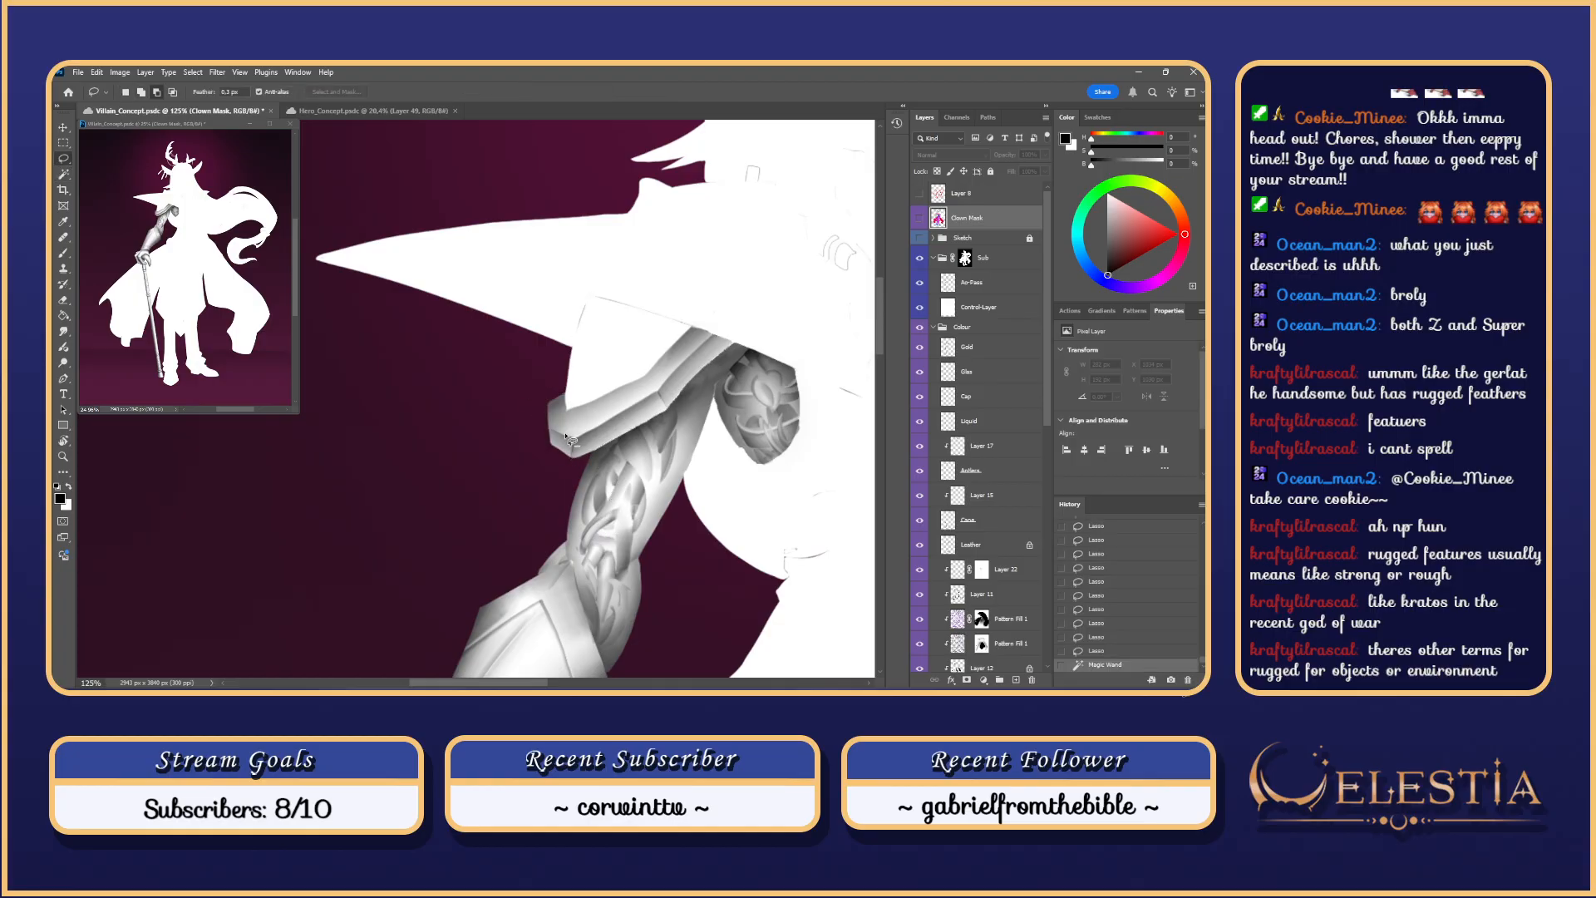
mouse_move(573, 439)
mouse_down()
mouse_move(530, 400)
mouse_move(661, 392)
mouse_move(626, 424)
mouse_move(587, 424)
mouse_move(665, 399)
mouse_move(694, 370)
mouse_move(677, 380)
mouse_move(703, 291)
mouse_move(573, 320)
mouse_up()
key(b)
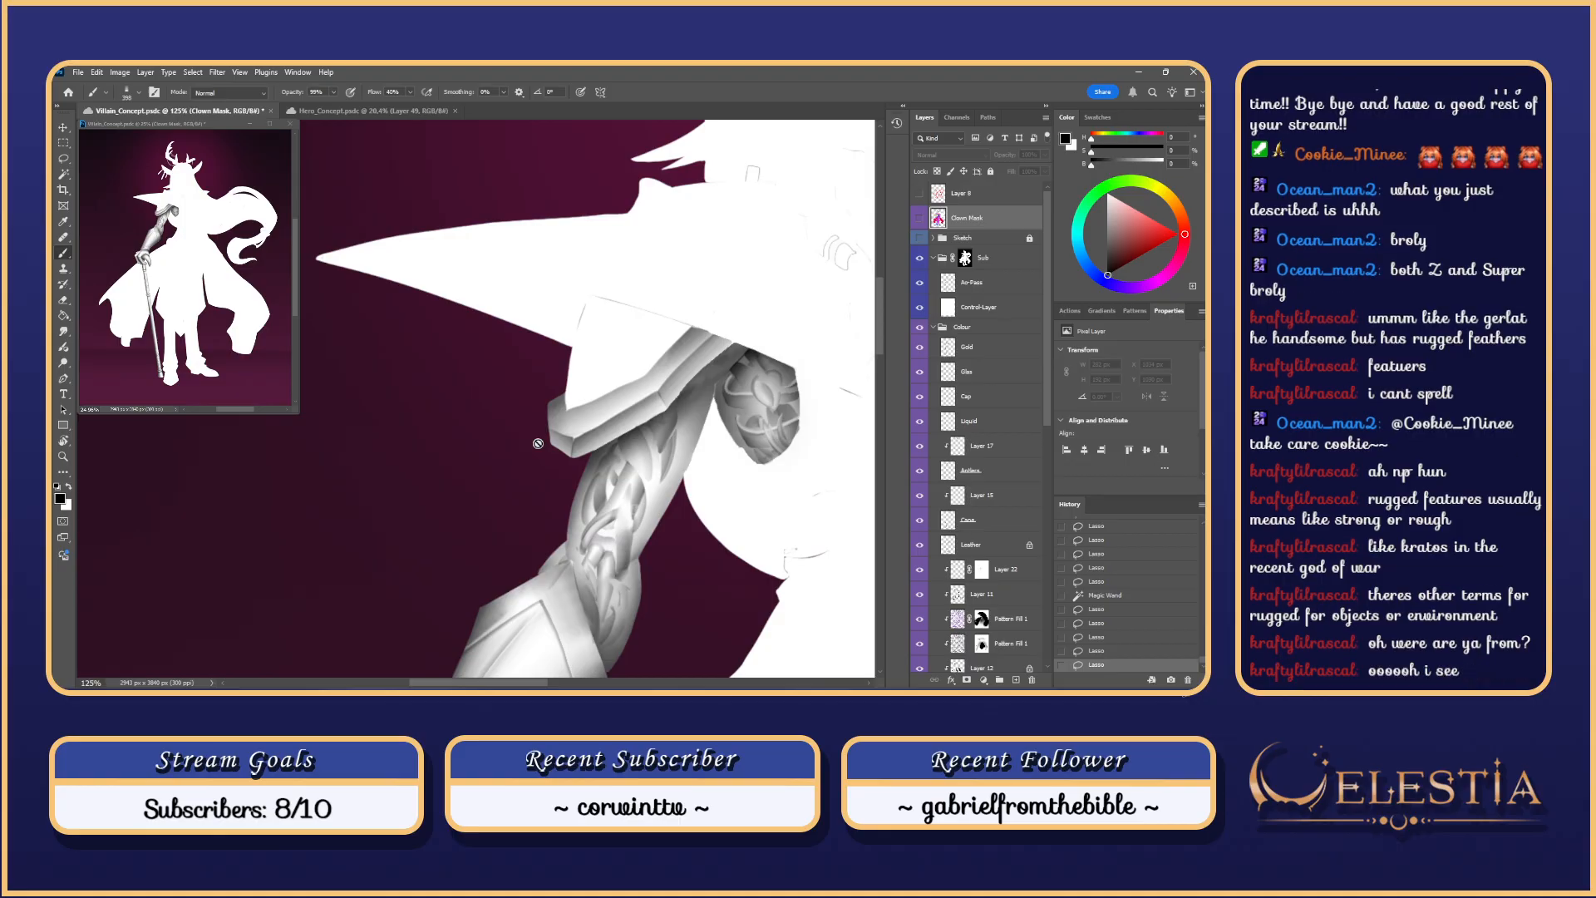
Step: Dismiss the mask layer's painting warning and move to the Ao-Pass layer, framing the shoulder
click(721, 334)
key(Return)
click(1001, 284)
mouse_move(655, 424)
mouse_down()
mouse_move(717, 455)
mouse_move(830, 393)
mouse_up()
Step: With a larger brush, paint dark shading down-left under the brim, redoing strokes until right
drag(794, 339, 605, 483)
key(ctrl+z)
mouse_move(771, 361)
mouse_down()
mouse_move(724, 418)
mouse_move(520, 502)
mouse_up()
key(ctrl+z)
mouse_move(775, 351)
mouse_down()
mouse_move(582, 477)
mouse_move(559, 551)
mouse_up()
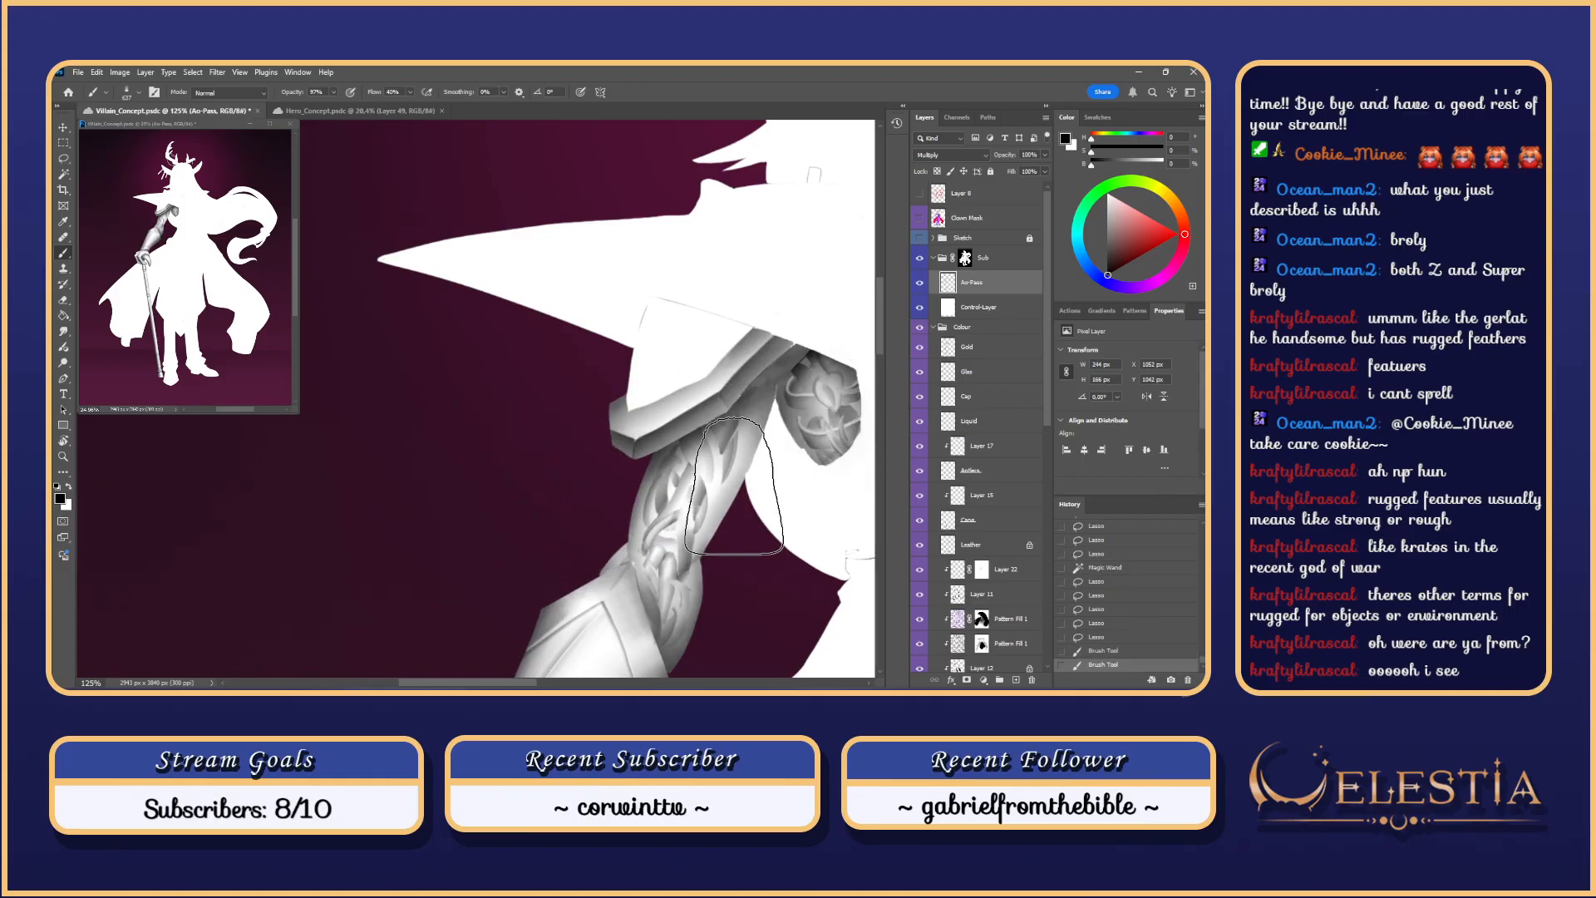
drag(792, 333, 453, 587)
key(ctrl+z)
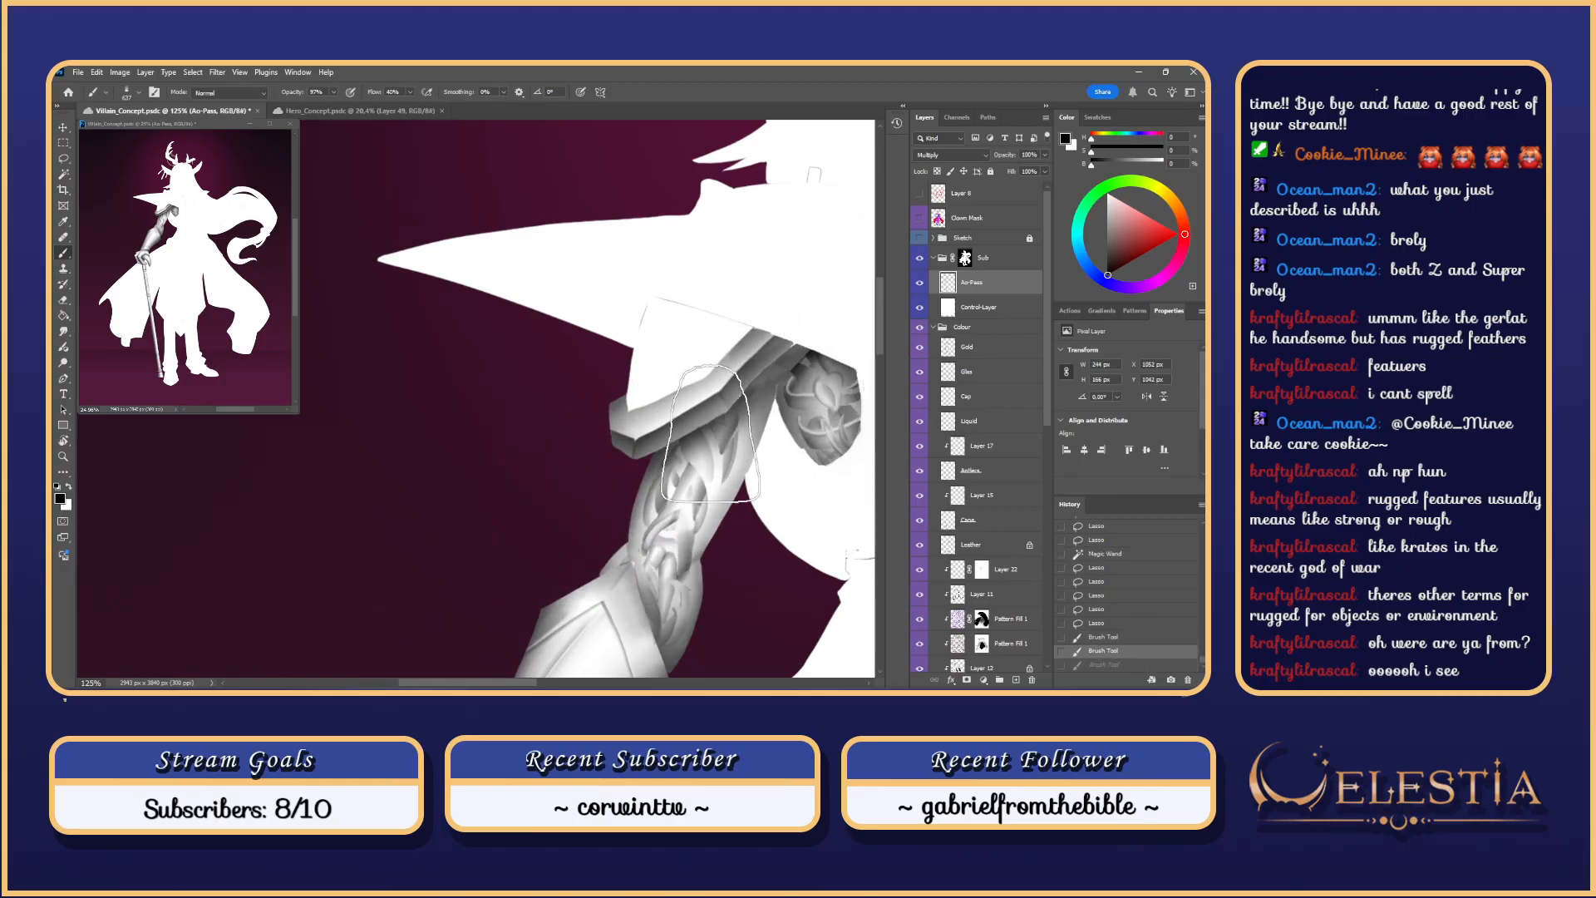
drag(773, 374, 468, 568)
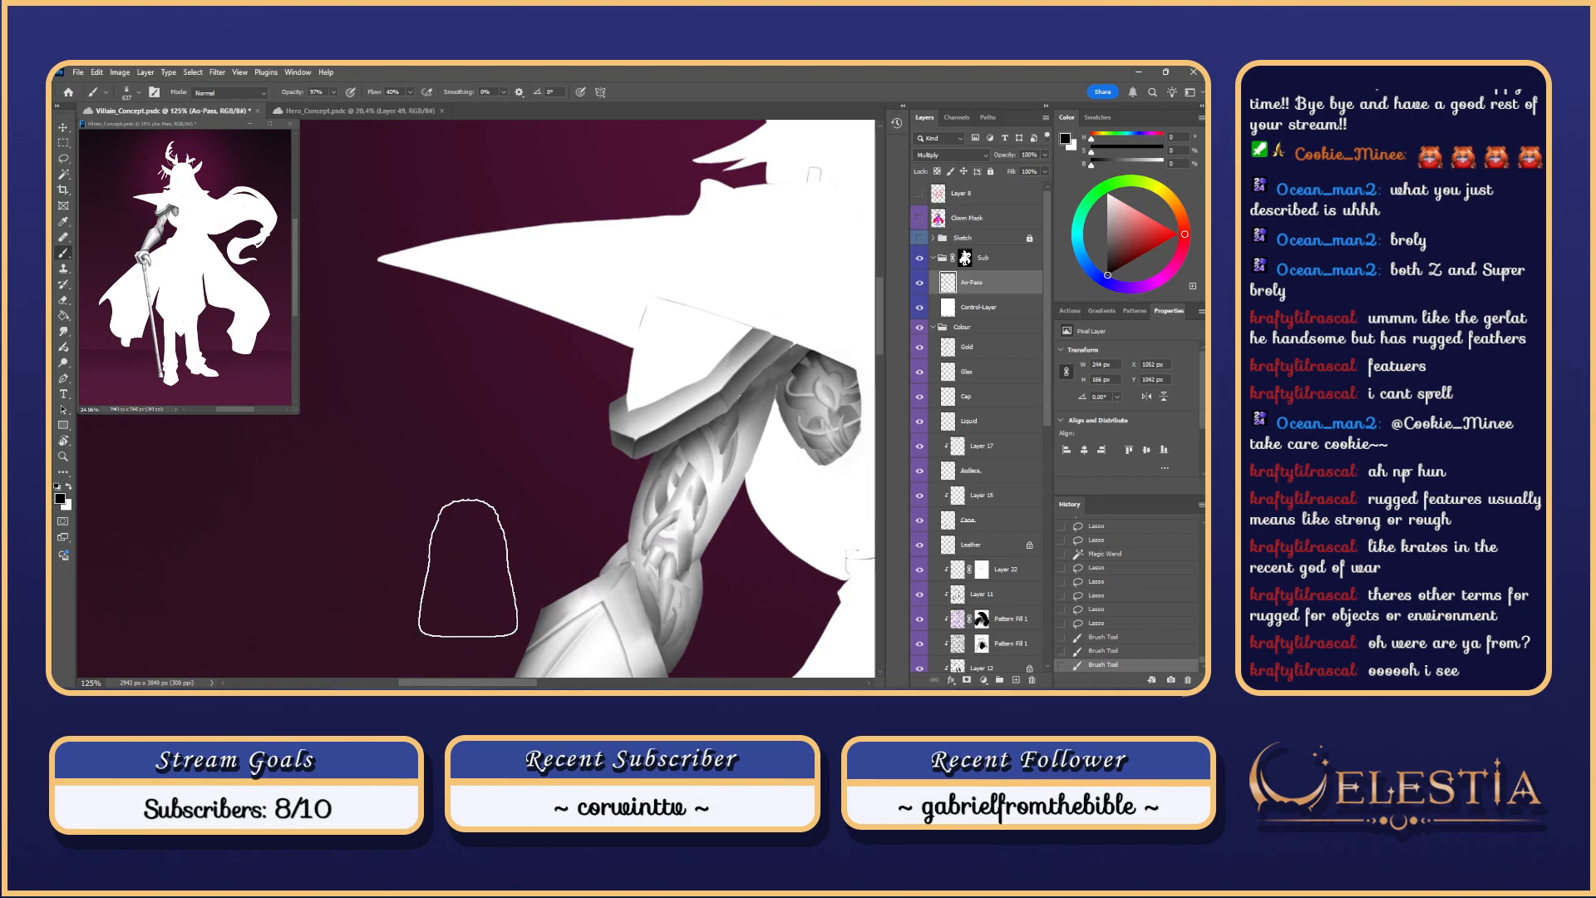
Step: Save the document, clear the selection, and choose a different brush preset
scroll(468, 568, up, 3)
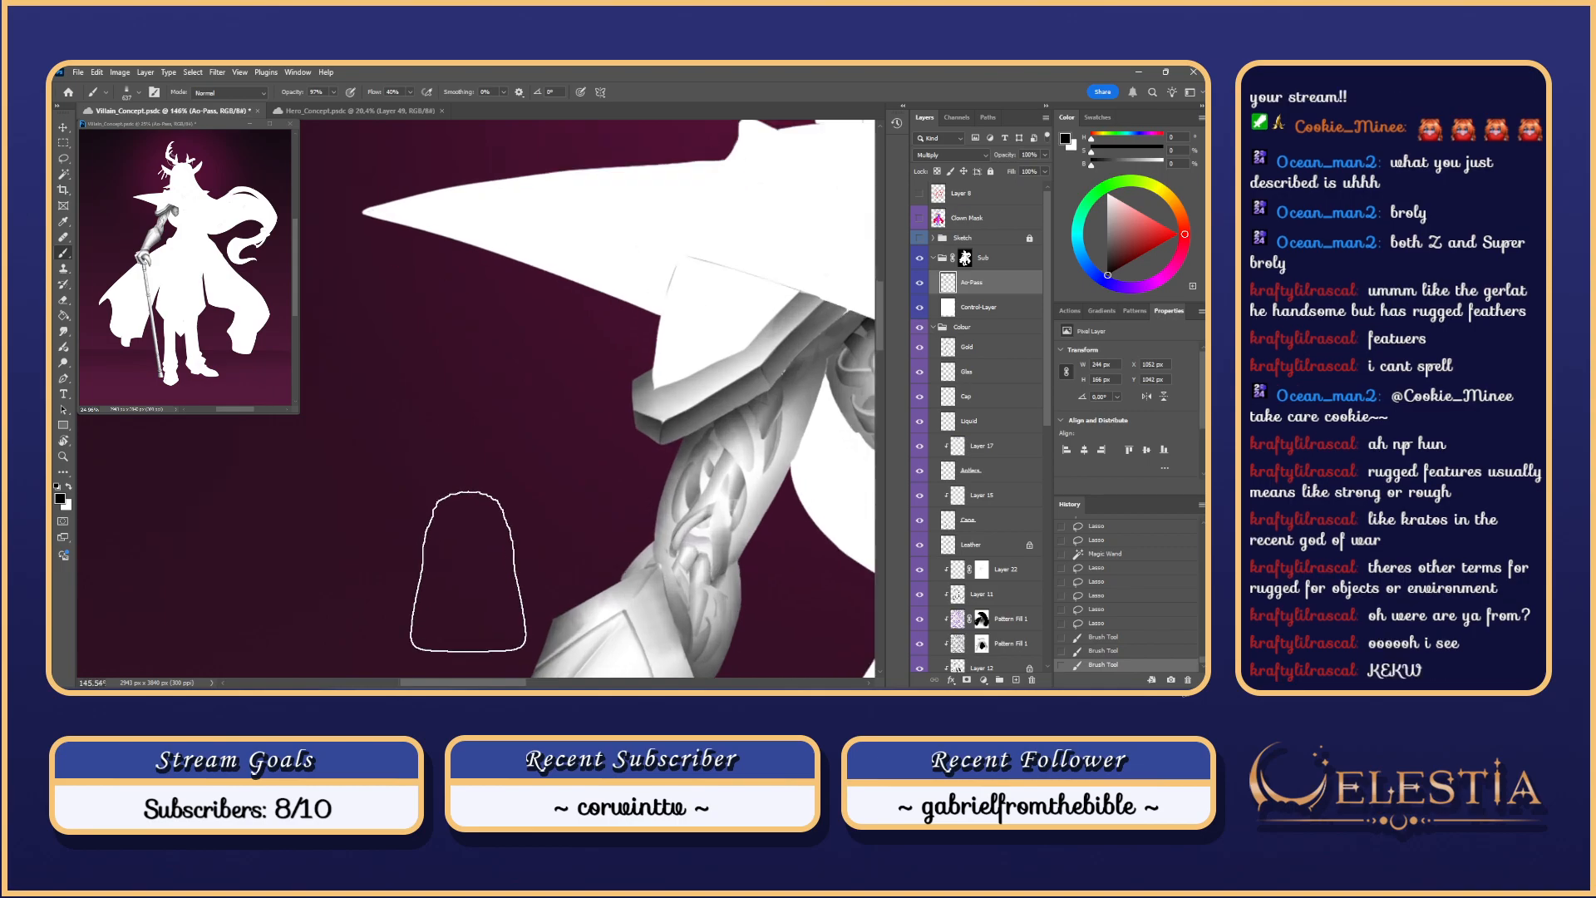
scroll(654, 499, up, 4)
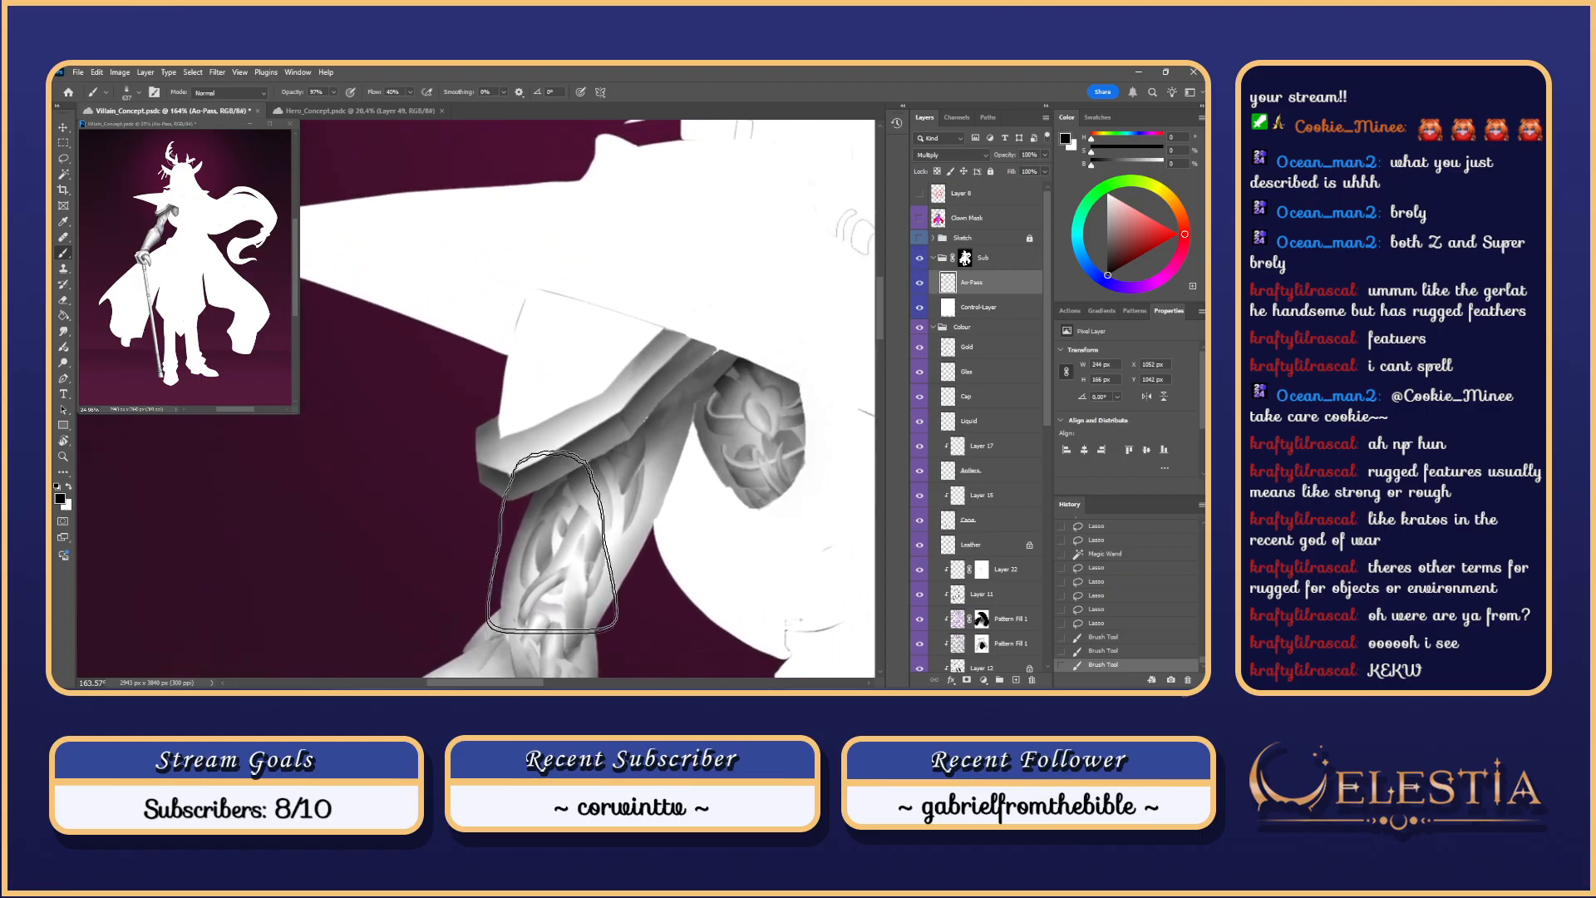
key(ctrl+s)
key(ctrl+d)
scroll(655, 499, down, 3)
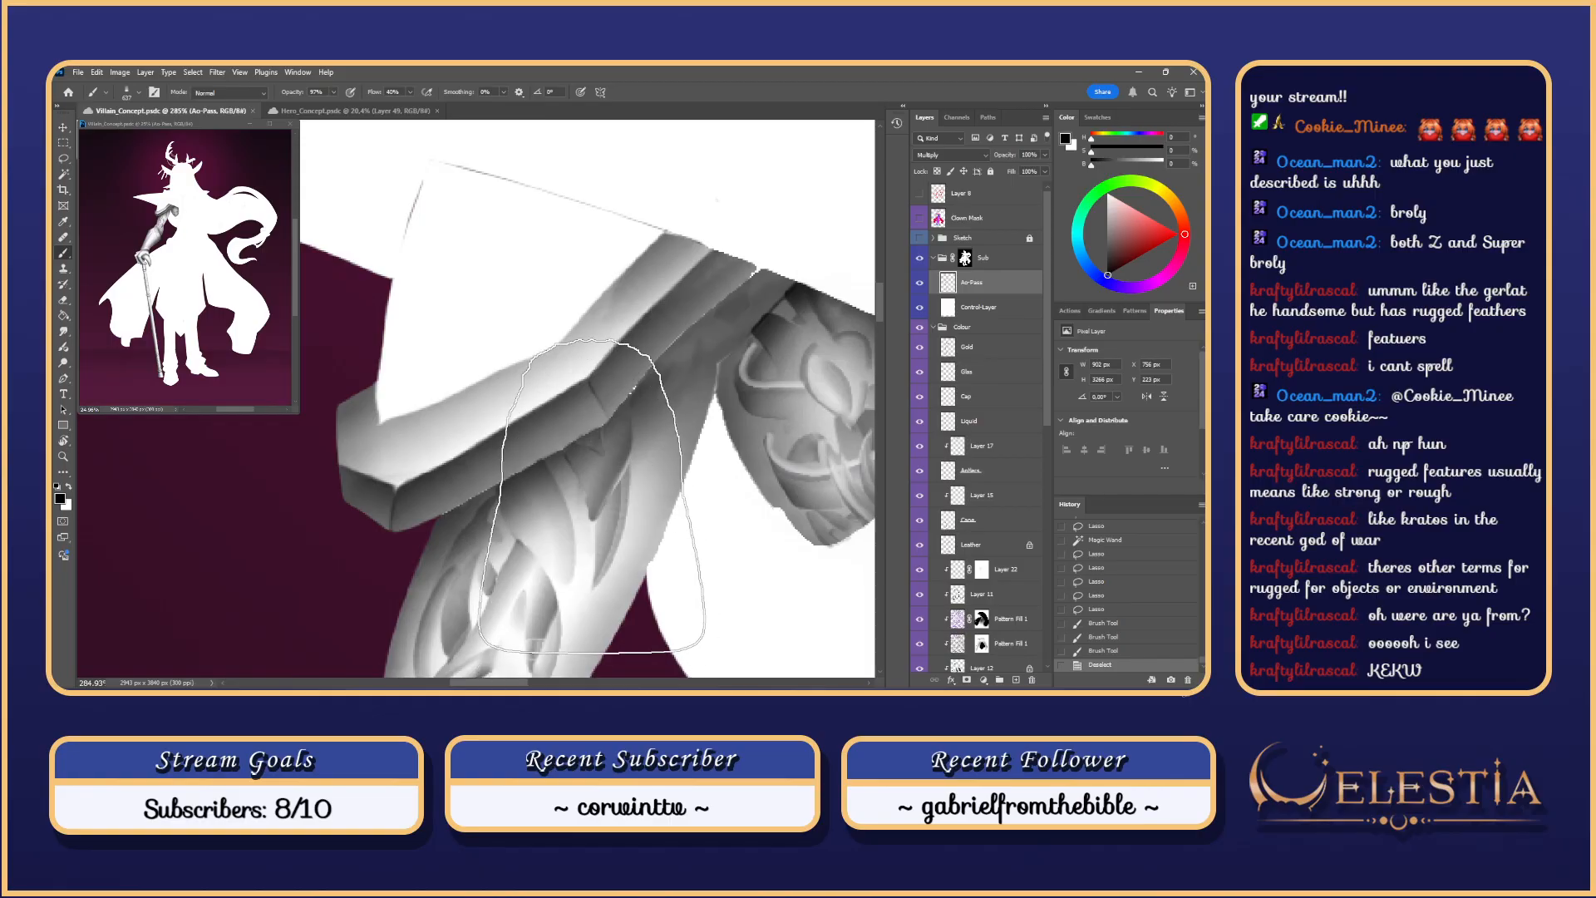
right_click(650, 463)
click(645, 465)
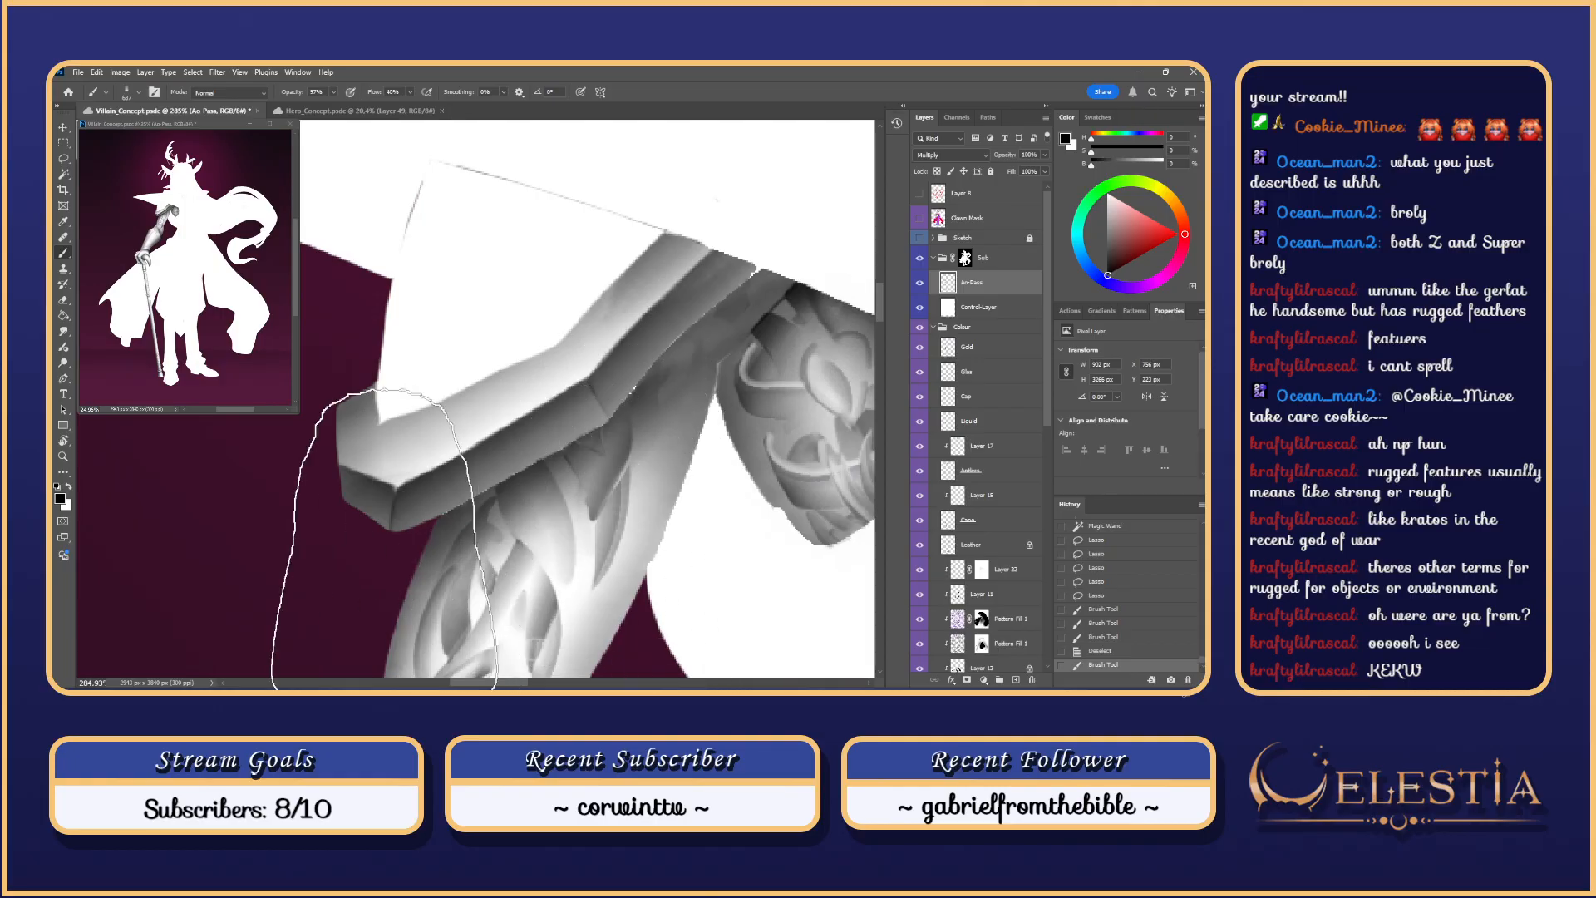
click(967, 217)
Step: Magic Wand the figure silhouette, then return to the Ao-Pass layer with a new brush preset
key(w)
click(576, 546)
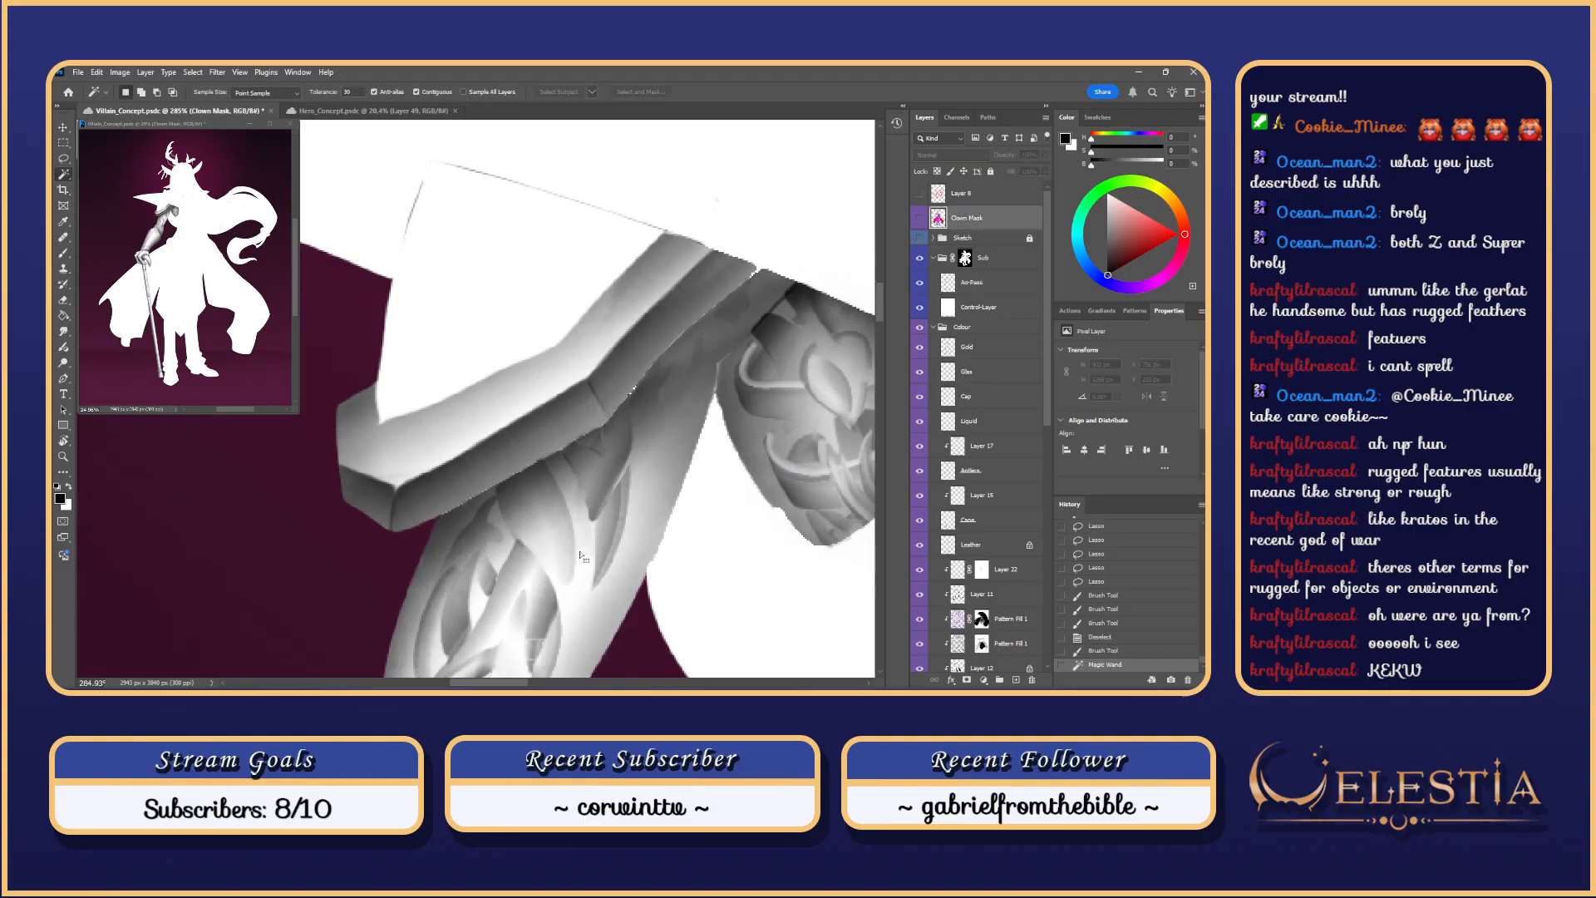
key(b)
click(994, 285)
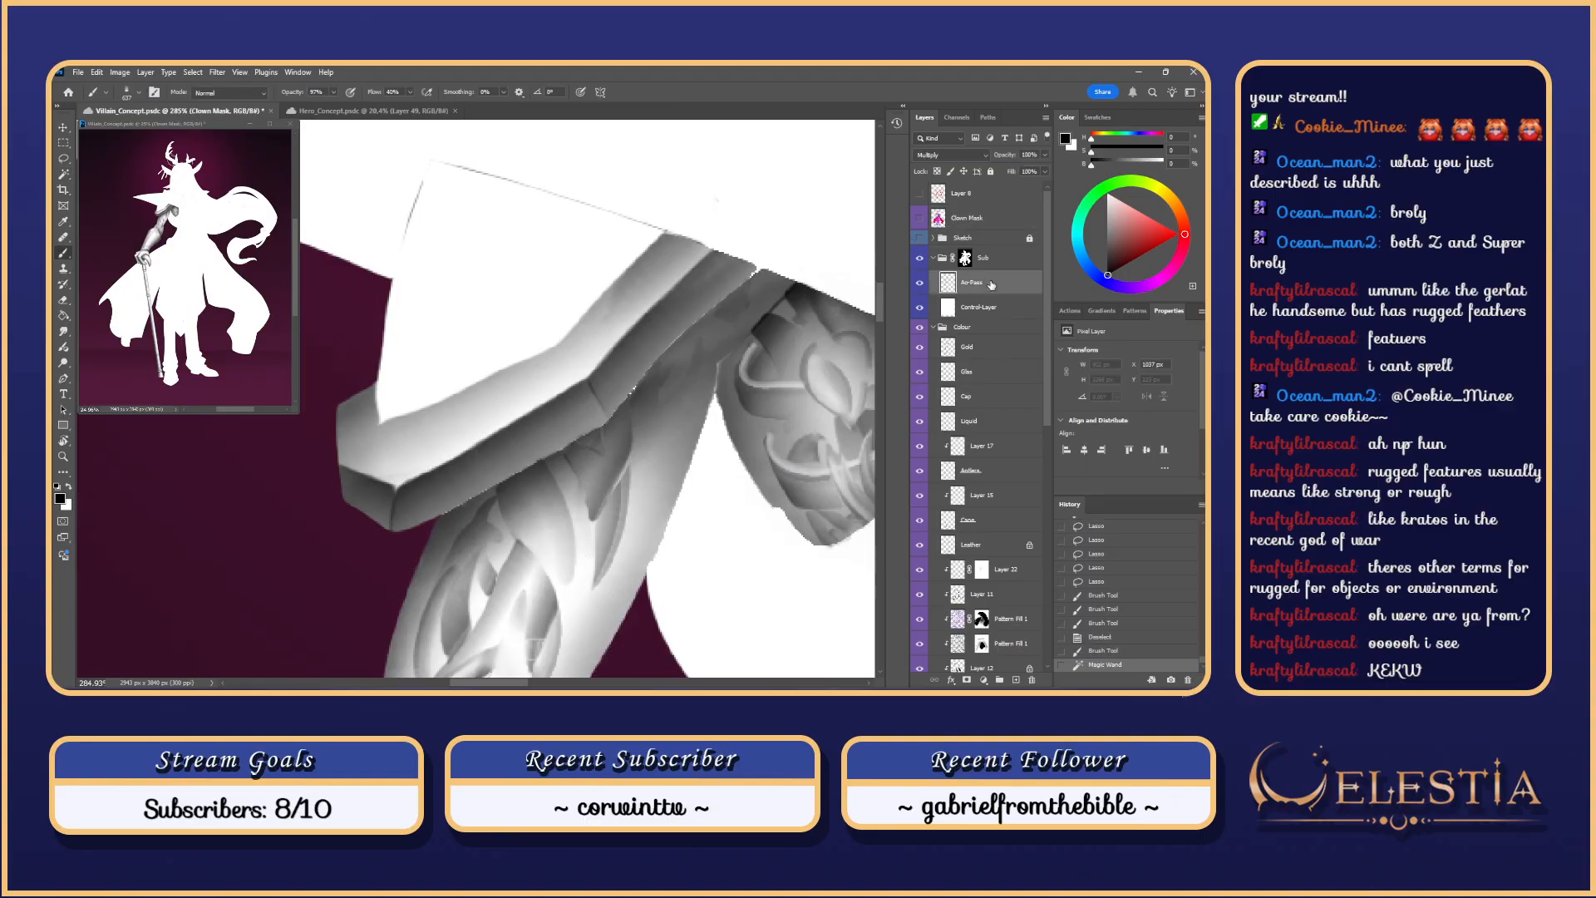
right_click(478, 385)
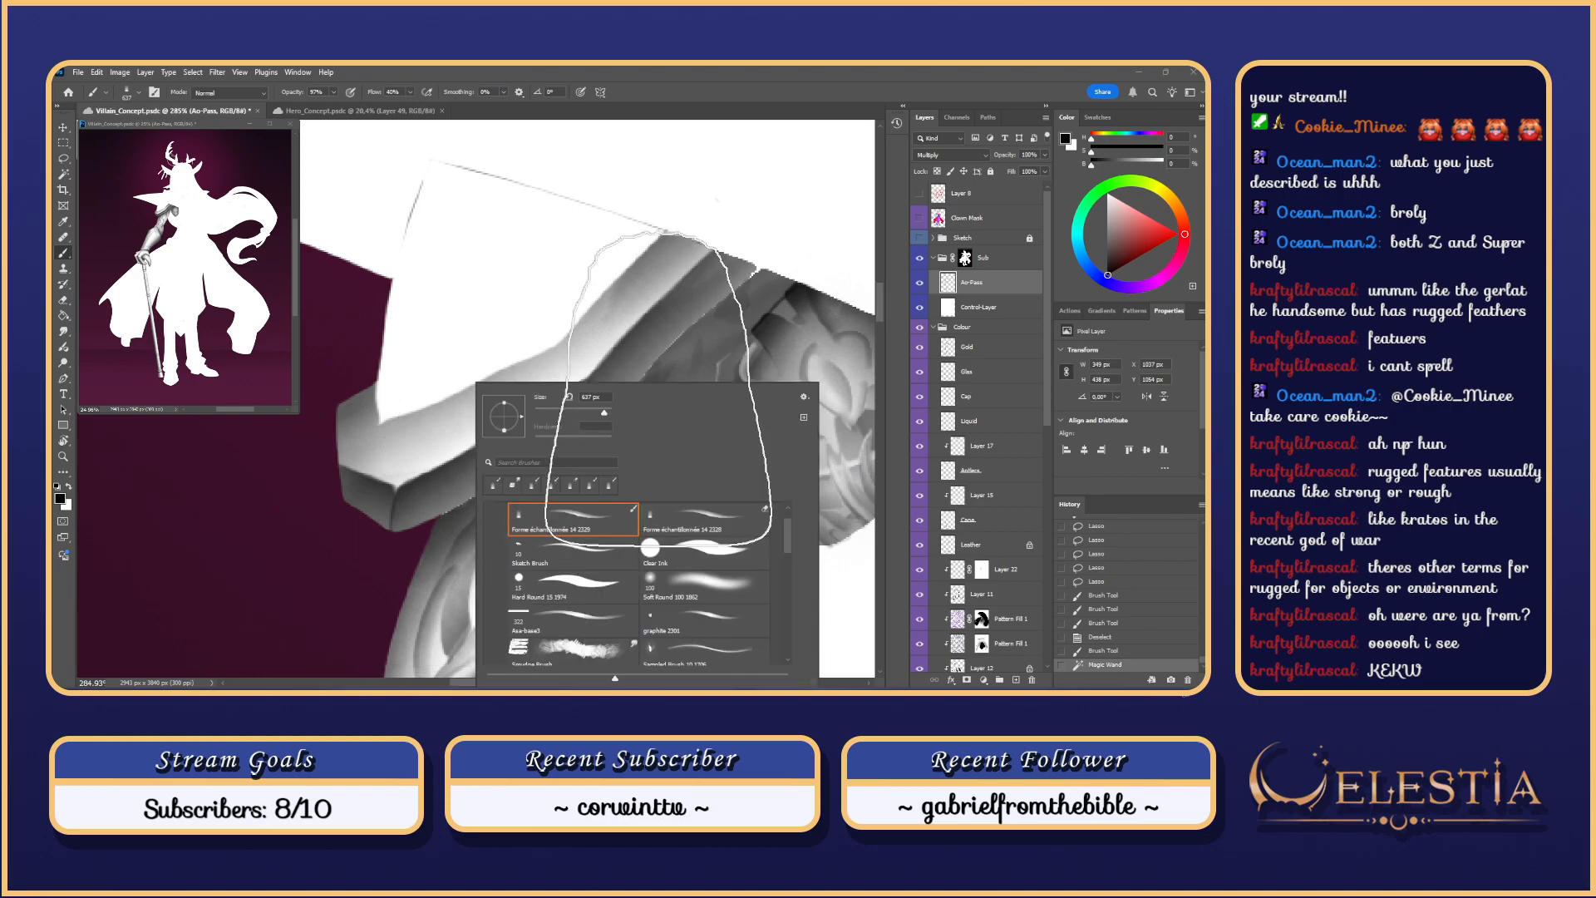
click(661, 368)
Step: Smudge the shadow along the armour edge beneath the brim to blend it
key(r)
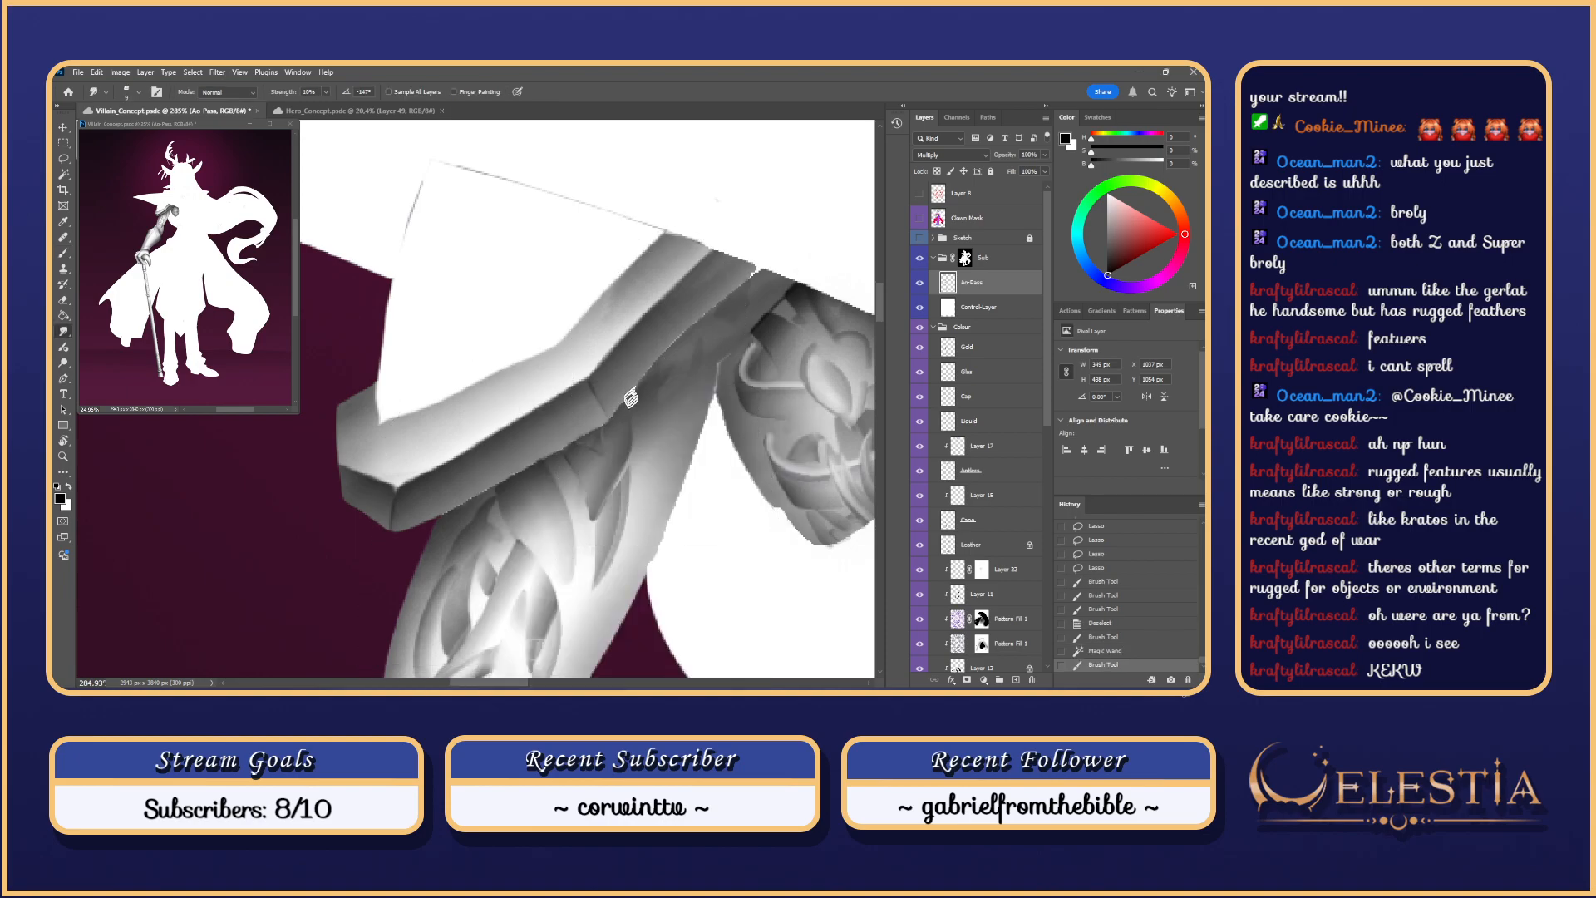
drag(632, 388, 634, 425)
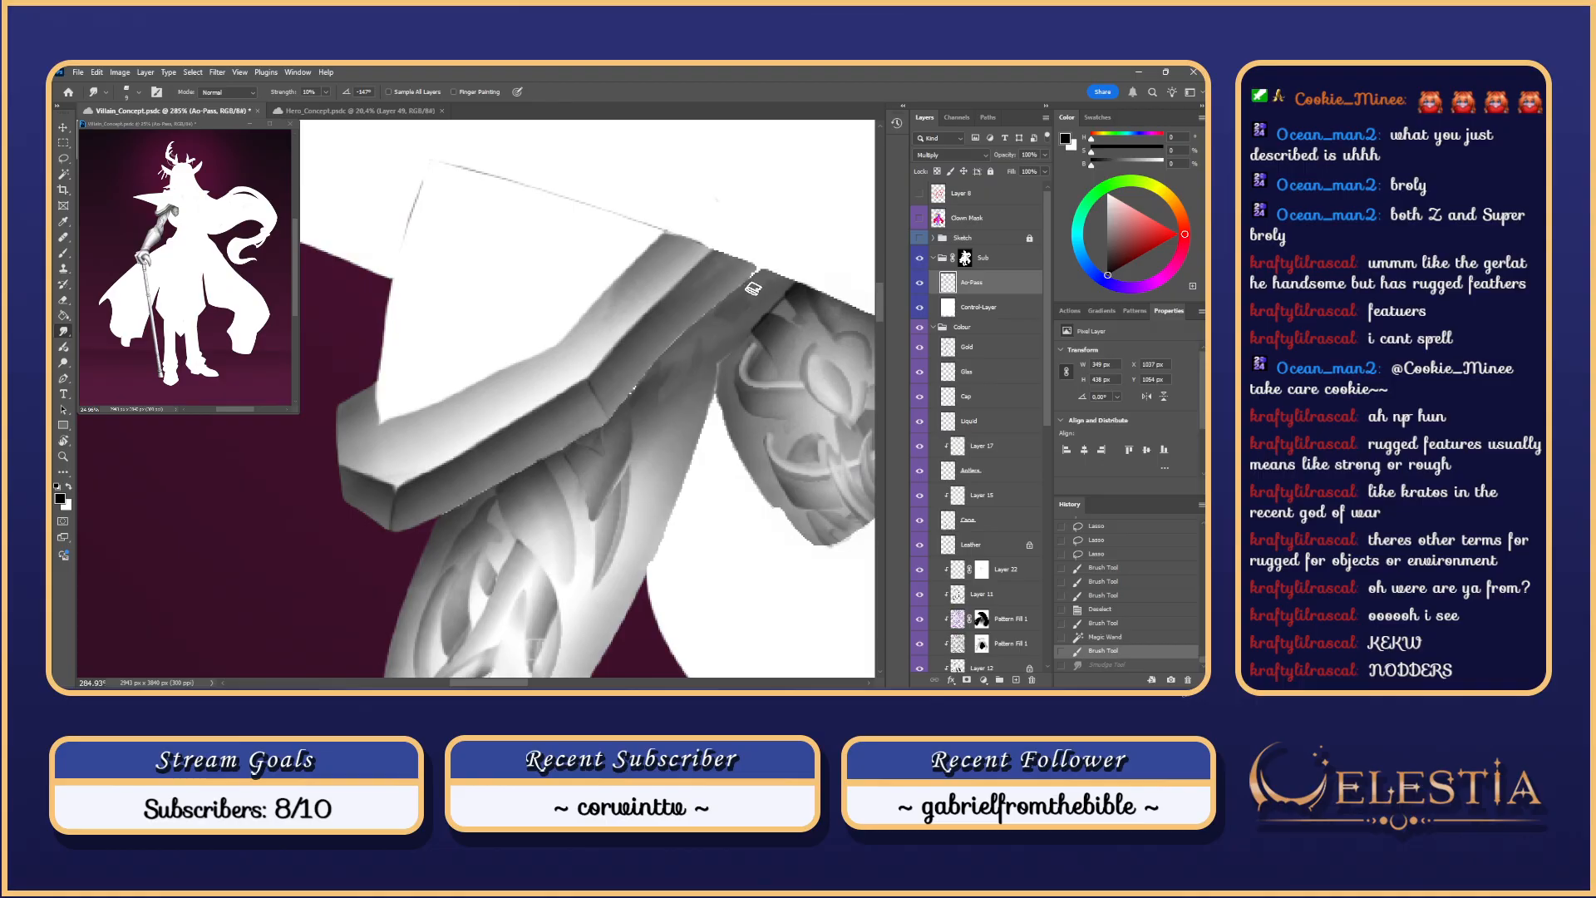
key(ctrl+d)
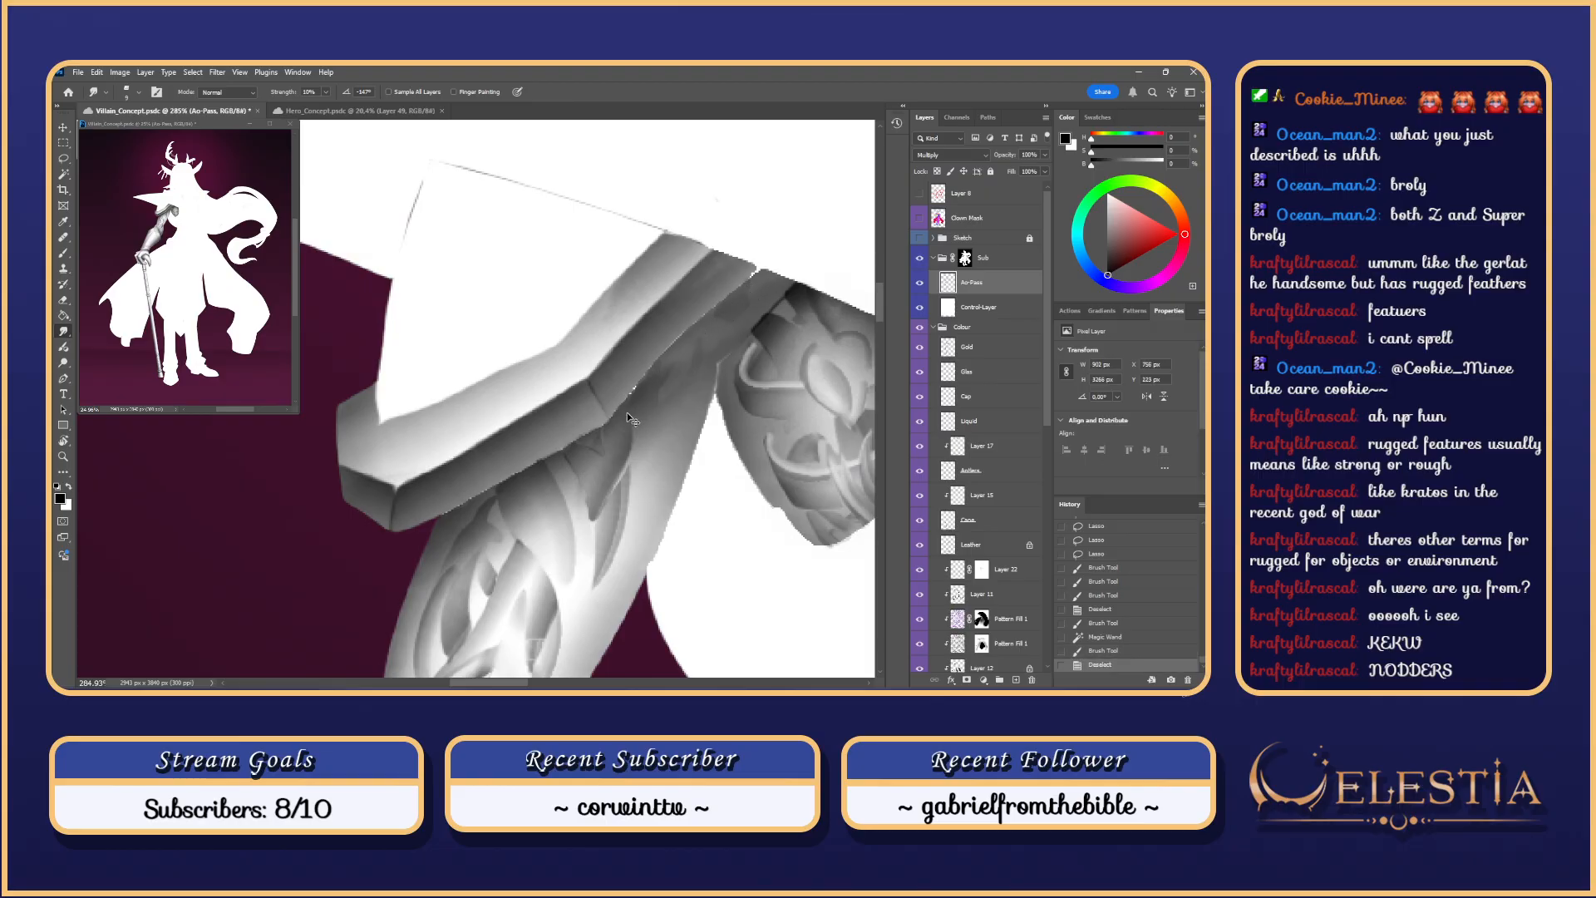
drag(630, 405, 644, 374)
drag(629, 392, 638, 374)
mouse_move(634, 389)
mouse_down()
mouse_move(640, 372)
mouse_move(630, 394)
mouse_up()
mouse_move(629, 394)
mouse_down()
mouse_move(639, 415)
mouse_move(641, 381)
mouse_move(688, 327)
mouse_up()
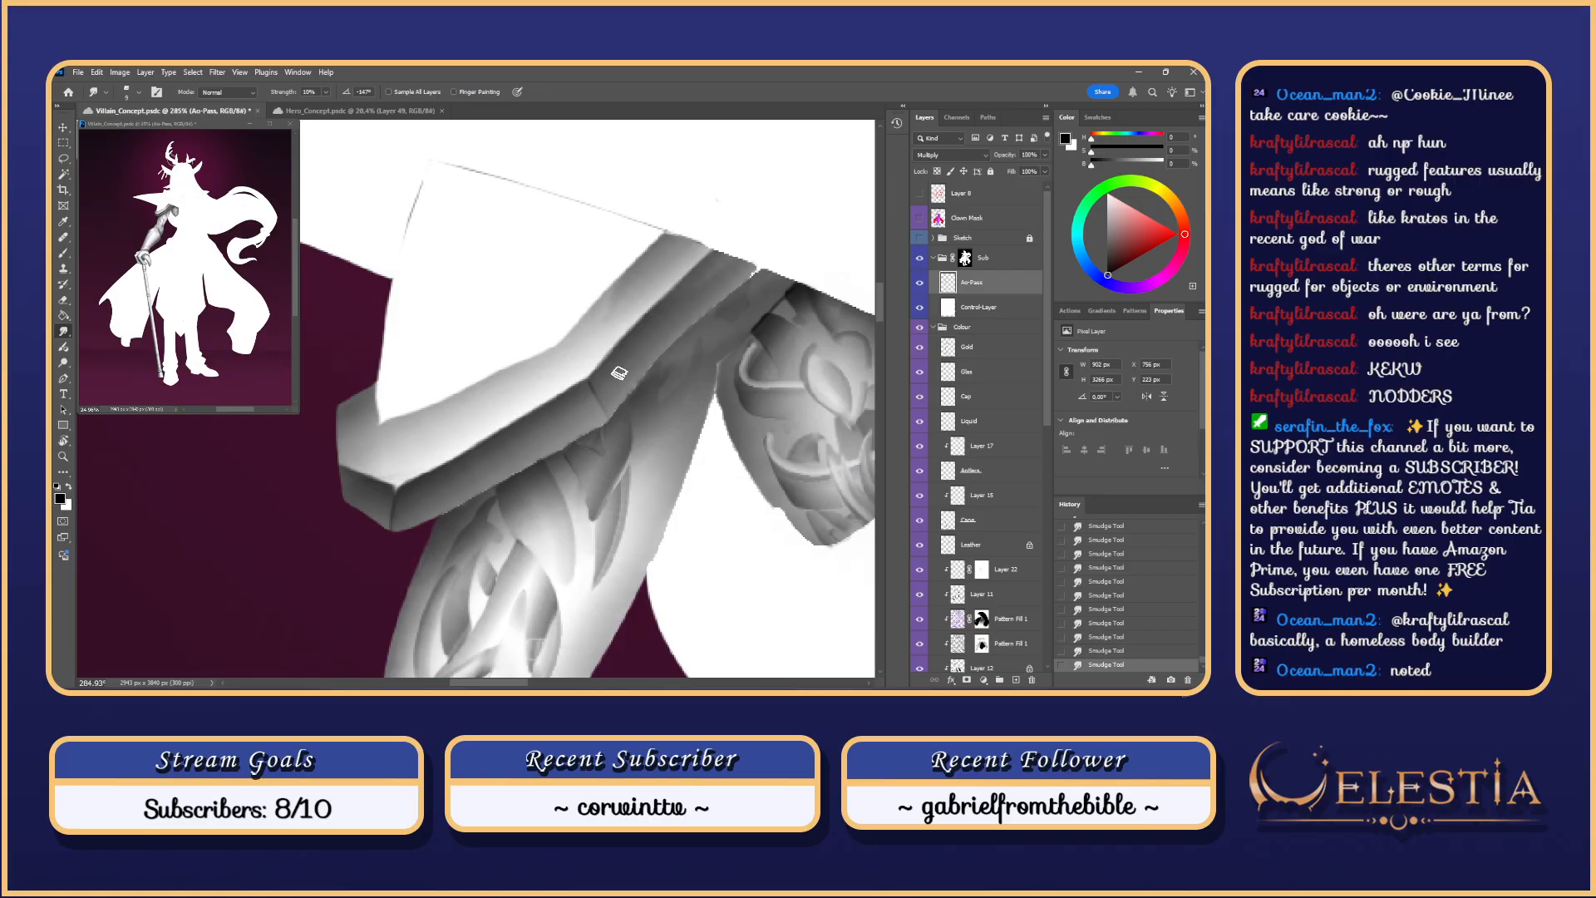
scroll(619, 374, down, 8)
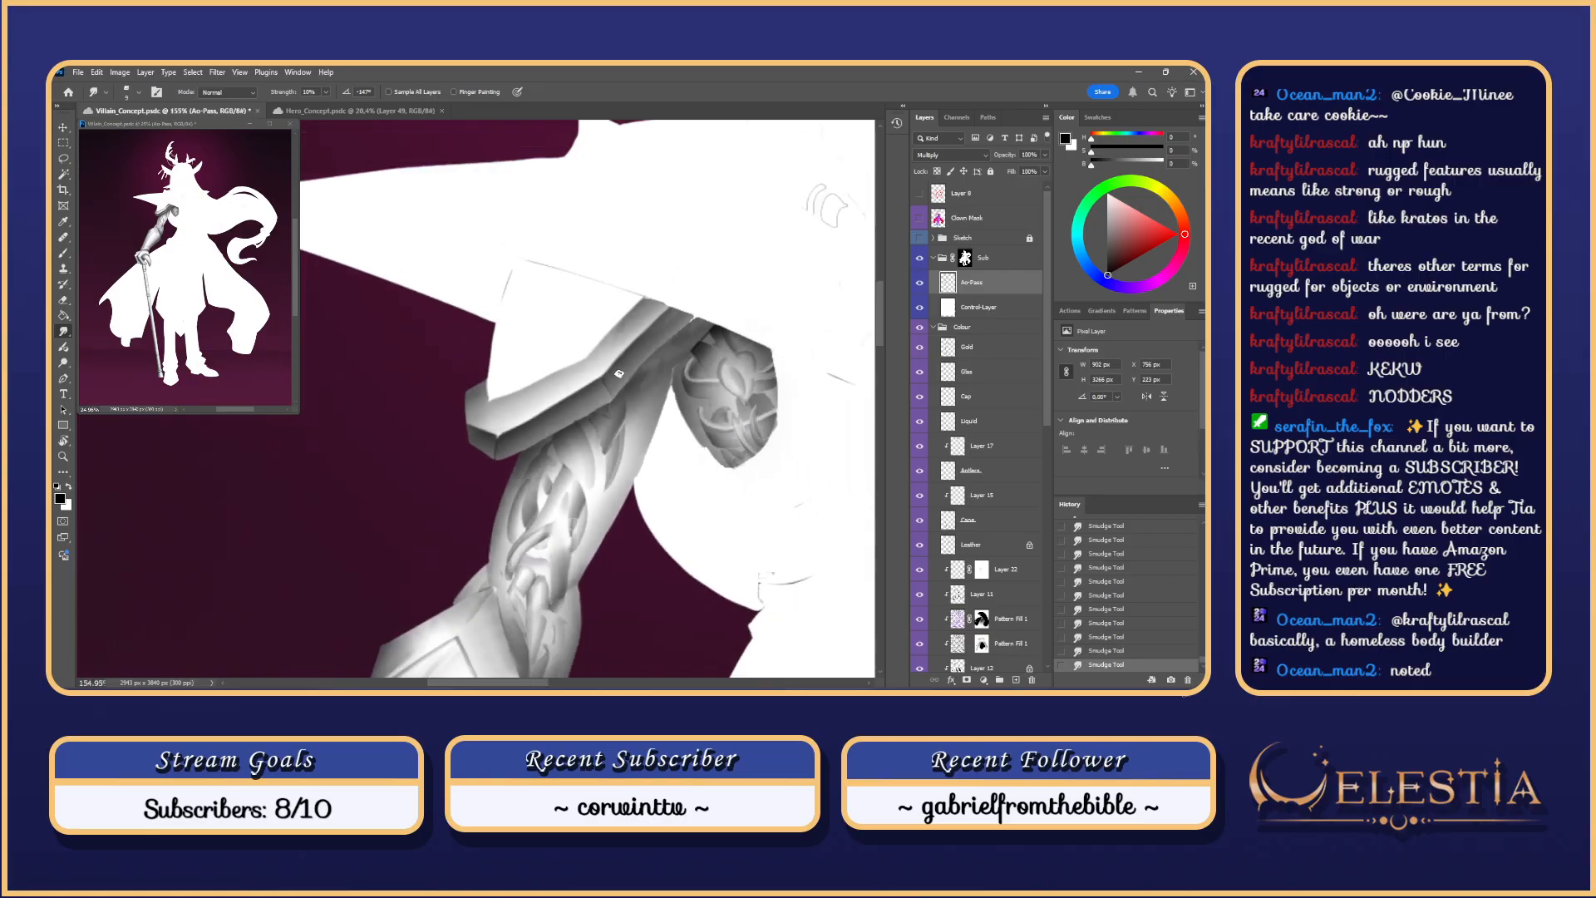
scroll(619, 374, up, 6)
scroll(728, 276, up, 2)
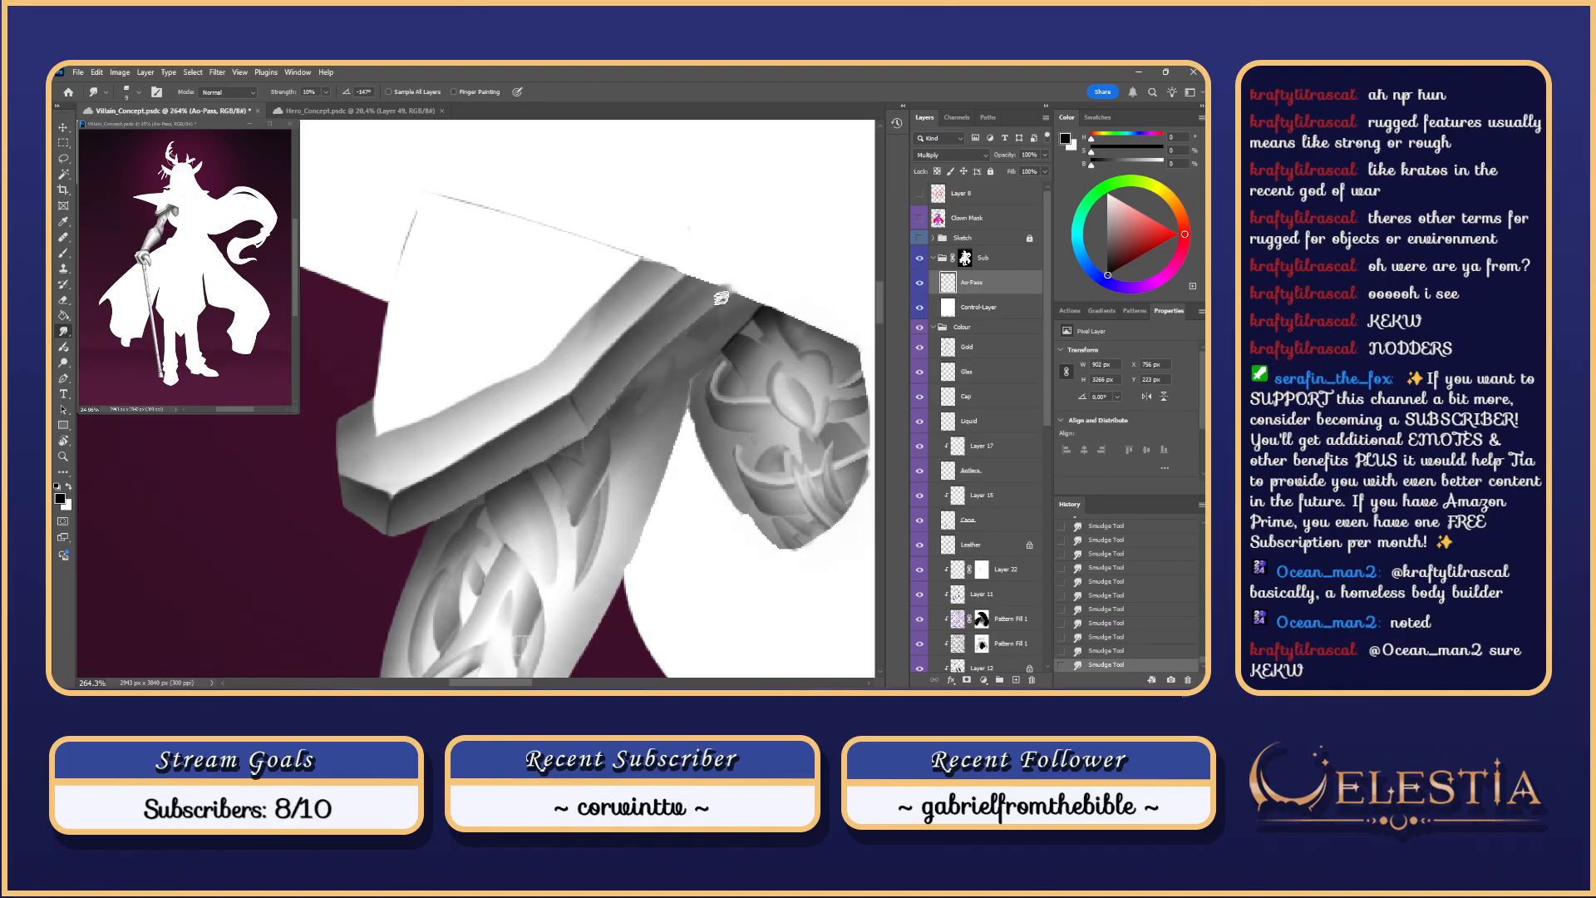
Step: Erase stray shading along the brim edge using the Hard Round 15 eraser
key(e)
mouse_move(725, 252)
mouse_down()
mouse_move(721, 273)
mouse_move(689, 232)
mouse_move(758, 293)
mouse_up()
right_click(712, 264)
click(820, 470)
drag(758, 294, 735, 287)
drag(751, 289, 765, 297)
drag(765, 298, 768, 299)
drag(650, 257, 703, 272)
drag(636, 217, 713, 272)
scroll(702, 278, down, 6)
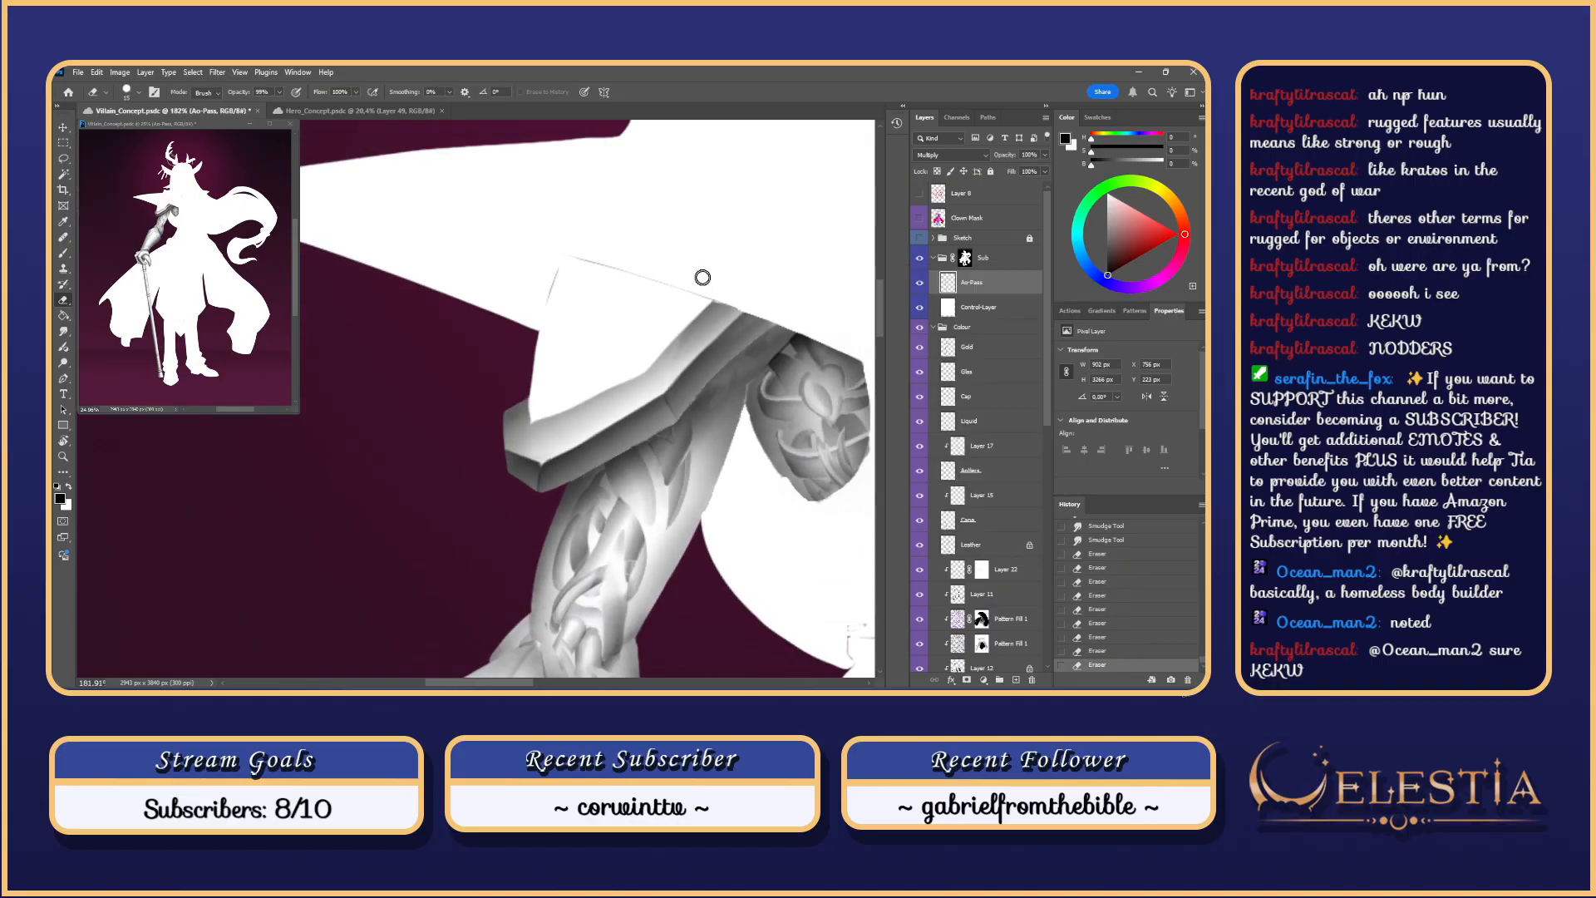
scroll(702, 278, up, 2)
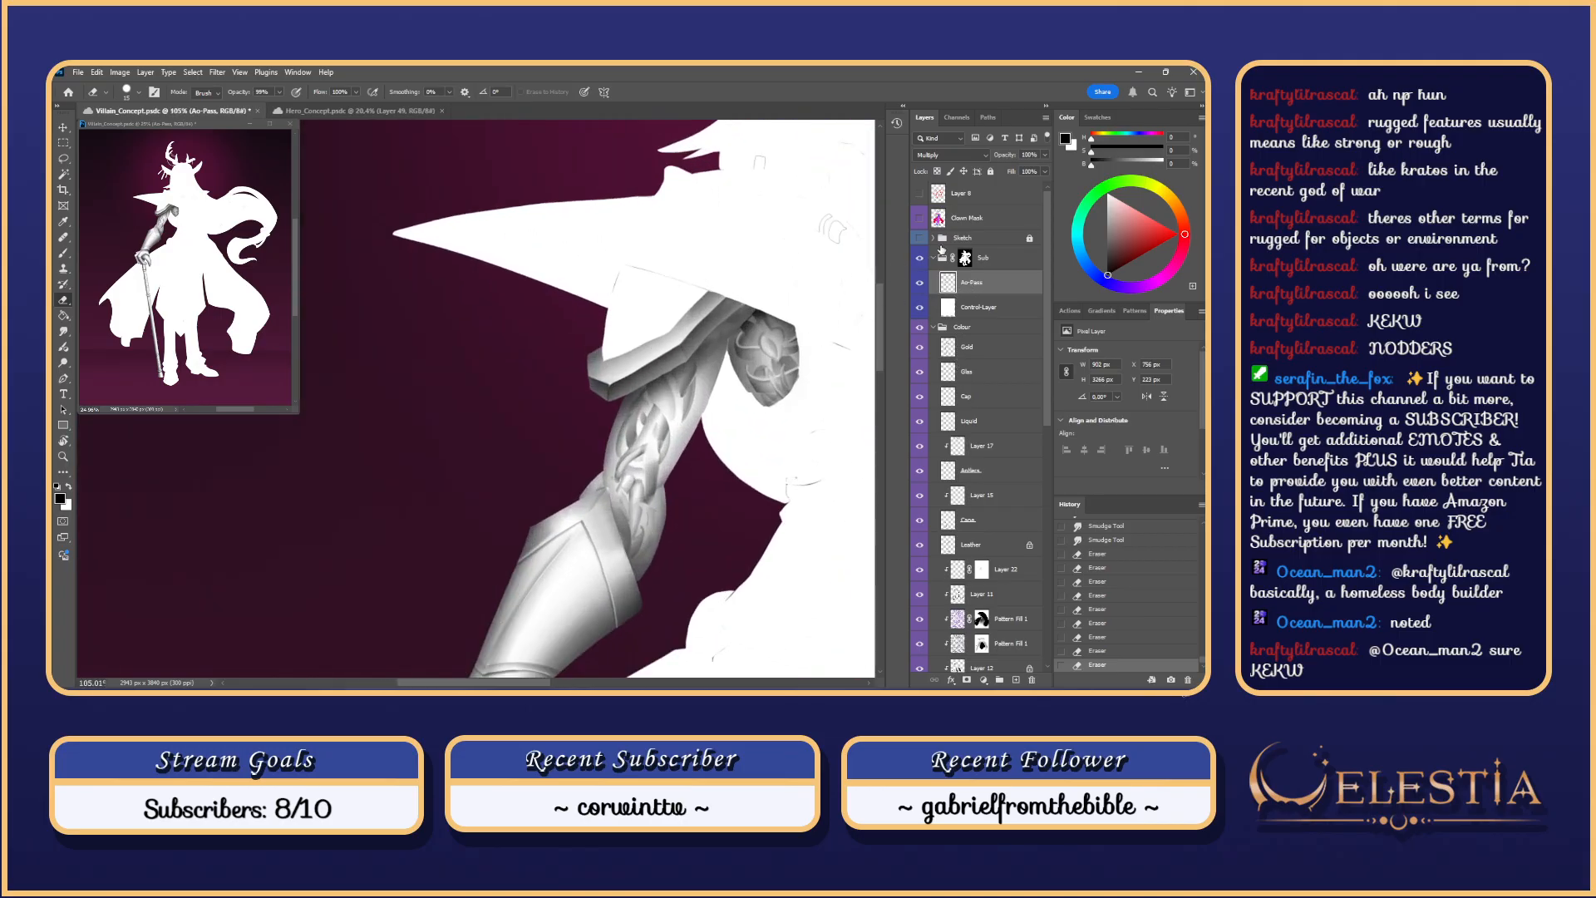
Step: Magic Wand the shoulder plate on the Clown Mask layer, rotating the view first
click(967, 217)
key(w)
click(680, 335)
drag(670, 414, 697, 480)
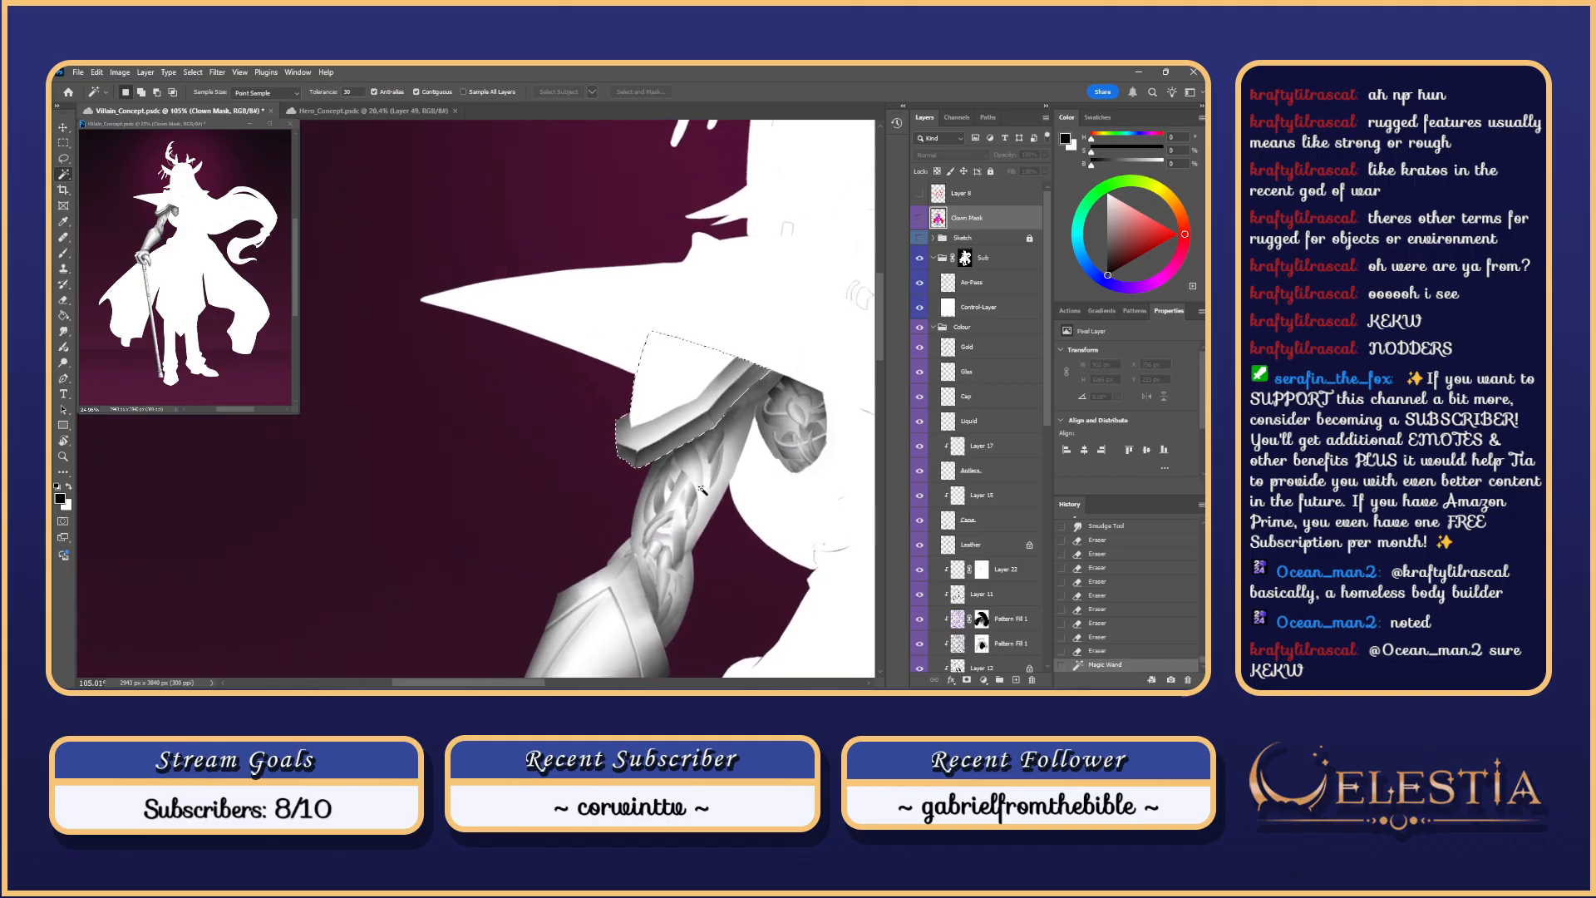
key(ctrl+d)
key(r)
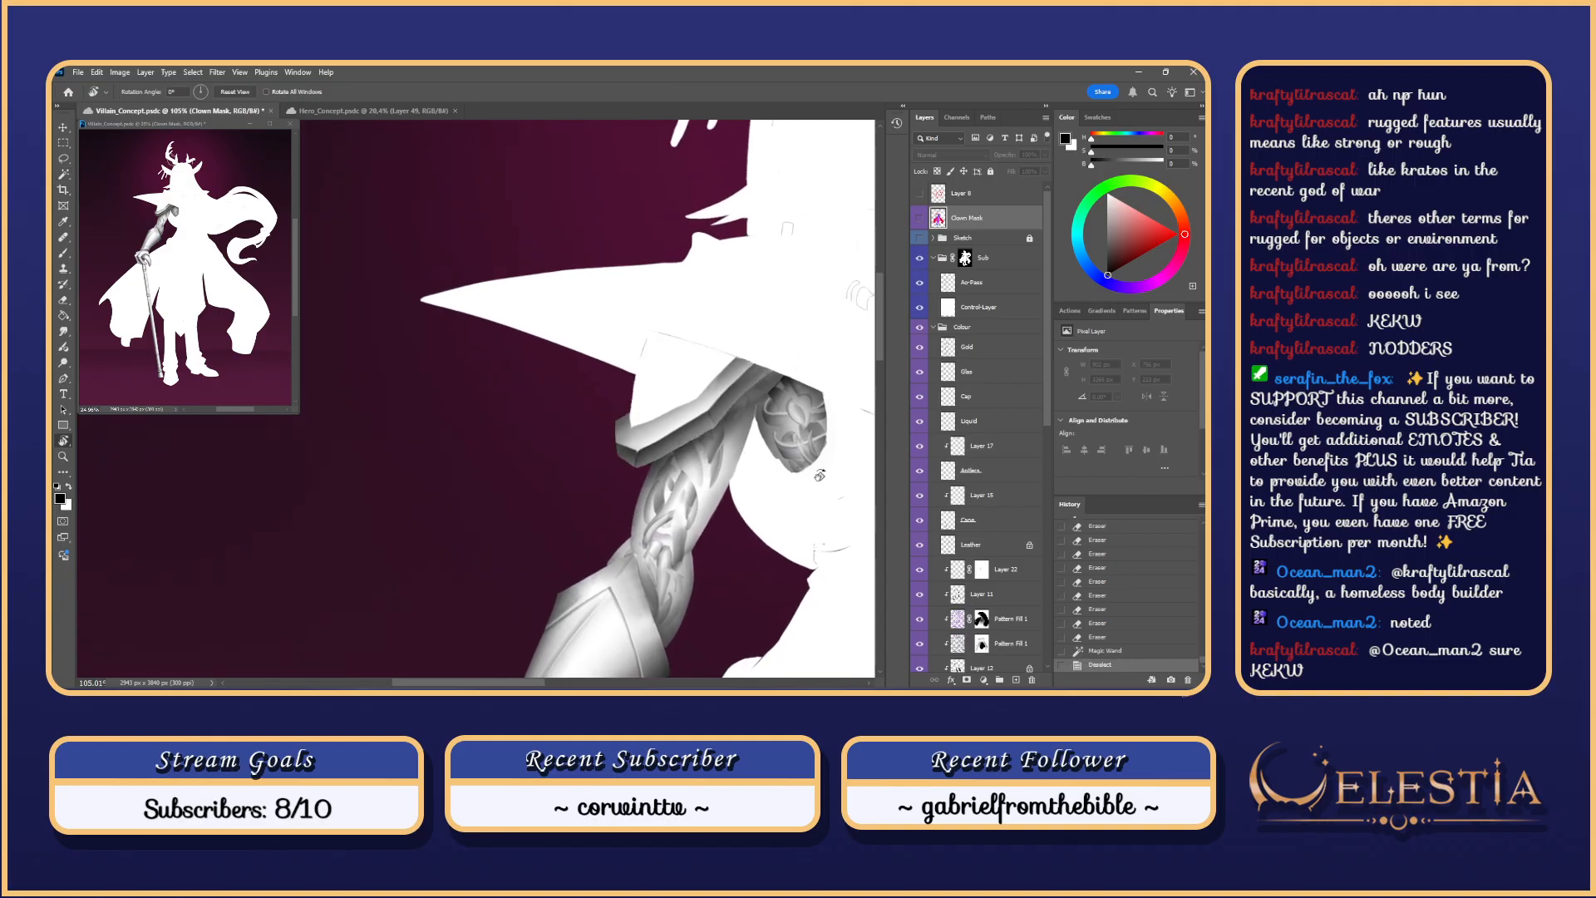
key(w)
click(663, 399)
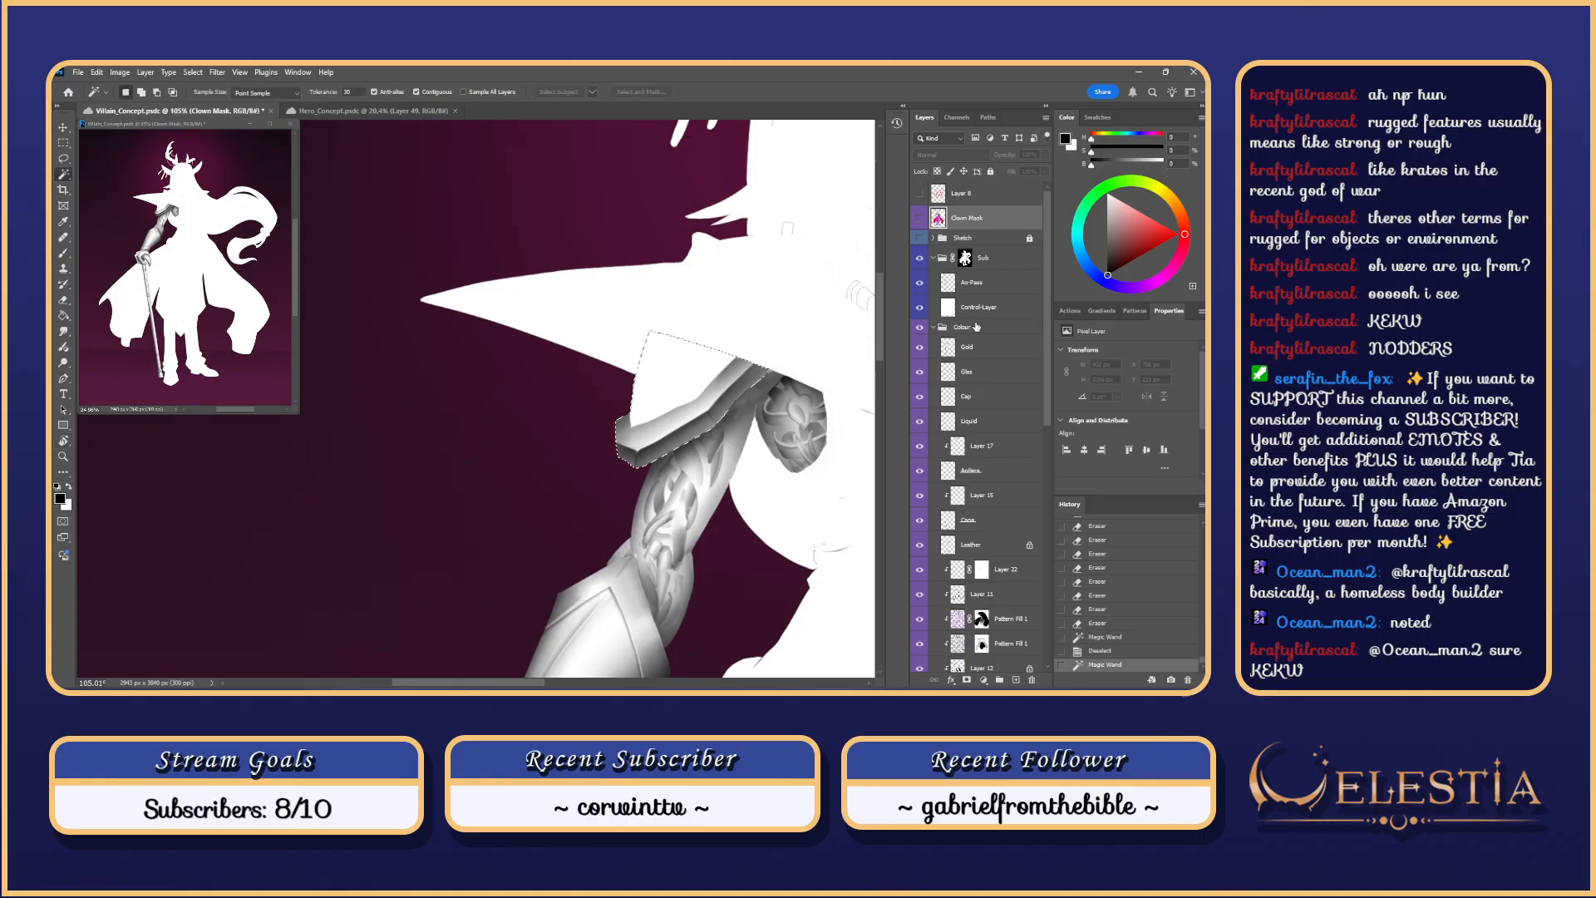
Step: On Ao-Pass, Lasso-trim both selection edges and paint soft grey shading inside the shoulder plate
click(971, 282)
key(l)
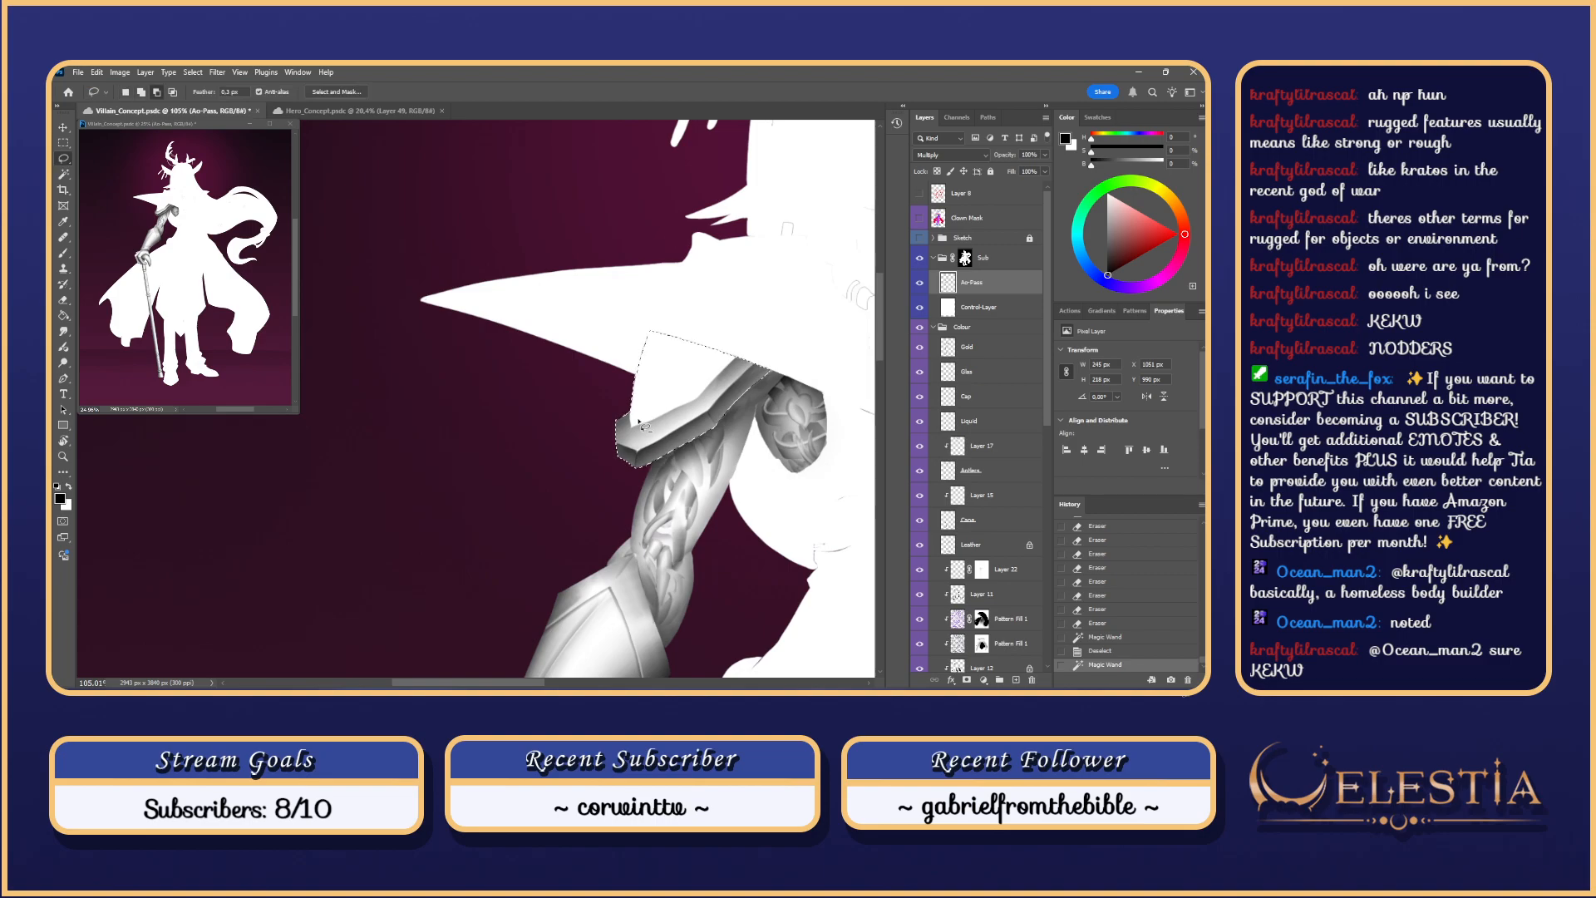
mouse_move(636, 426)
mouse_down()
mouse_move(649, 373)
mouse_move(632, 445)
mouse_move(631, 430)
mouse_move(730, 392)
mouse_move(669, 418)
mouse_up()
mouse_move(748, 356)
mouse_down()
mouse_move(712, 428)
mouse_move(690, 405)
mouse_move(738, 365)
mouse_move(717, 407)
mouse_move(628, 485)
mouse_move(711, 414)
mouse_move(613, 460)
mouse_move(739, 407)
mouse_move(694, 424)
mouse_up()
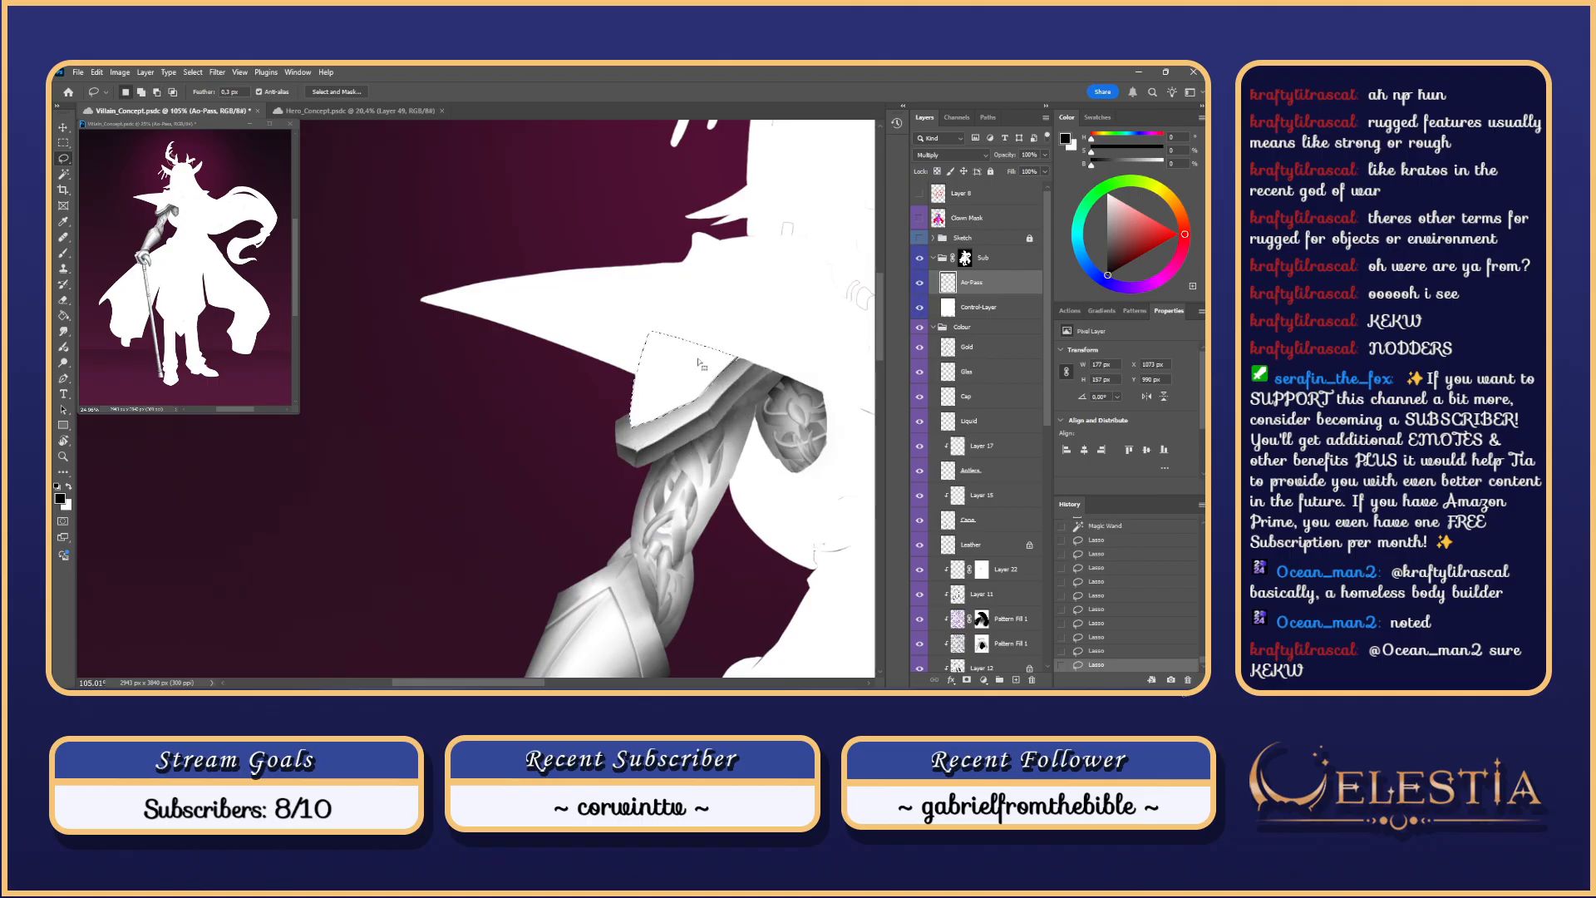
key(b)
mouse_move(669, 323)
mouse_down()
mouse_move(654, 474)
mouse_move(711, 408)
mouse_move(699, 339)
mouse_move(691, 494)
mouse_up()
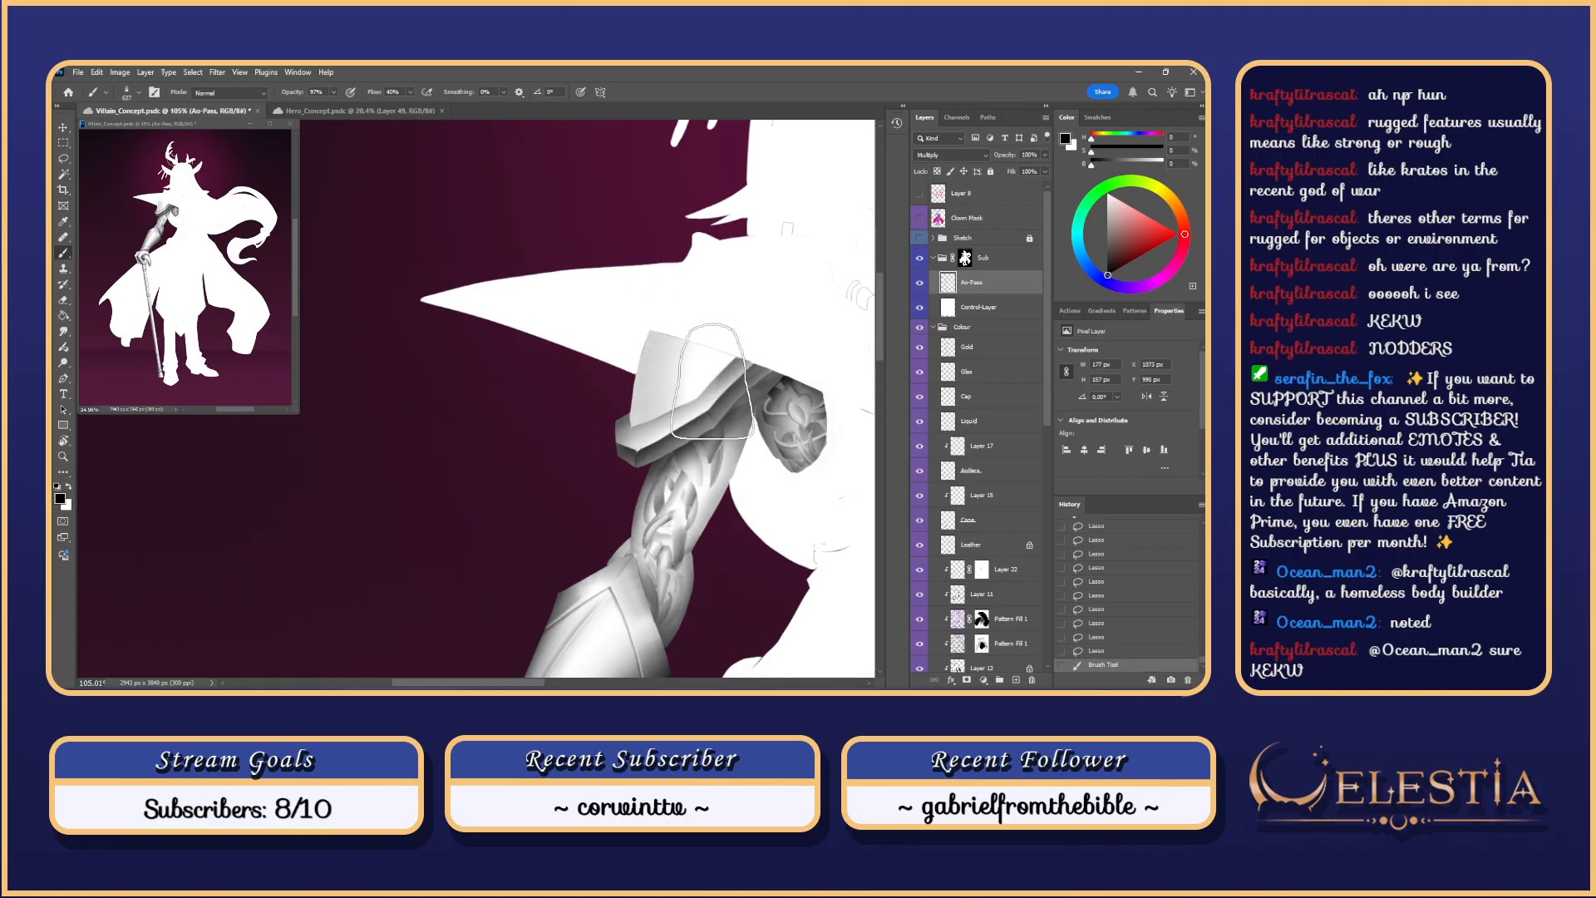
Step: Lay soft dark Brush strokes across the shoulder armour plate on Ao-Pass, undoing rejected strokes
key(ctrl+z)
key(ctrl+z)
key(ctrl+z)
mouse_move(616, 342)
mouse_down()
mouse_move(780, 429)
mouse_move(732, 389)
mouse_move(632, 435)
mouse_move(631, 389)
mouse_move(669, 357)
mouse_up()
key(ctrl+z)
drag(629, 409, 709, 496)
mouse_move(687, 344)
mouse_down()
mouse_move(734, 357)
mouse_move(497, 620)
mouse_up()
key(ctrl+z)
drag(638, 464, 717, 333)
drag(700, 428, 729, 407)
drag(671, 313, 651, 525)
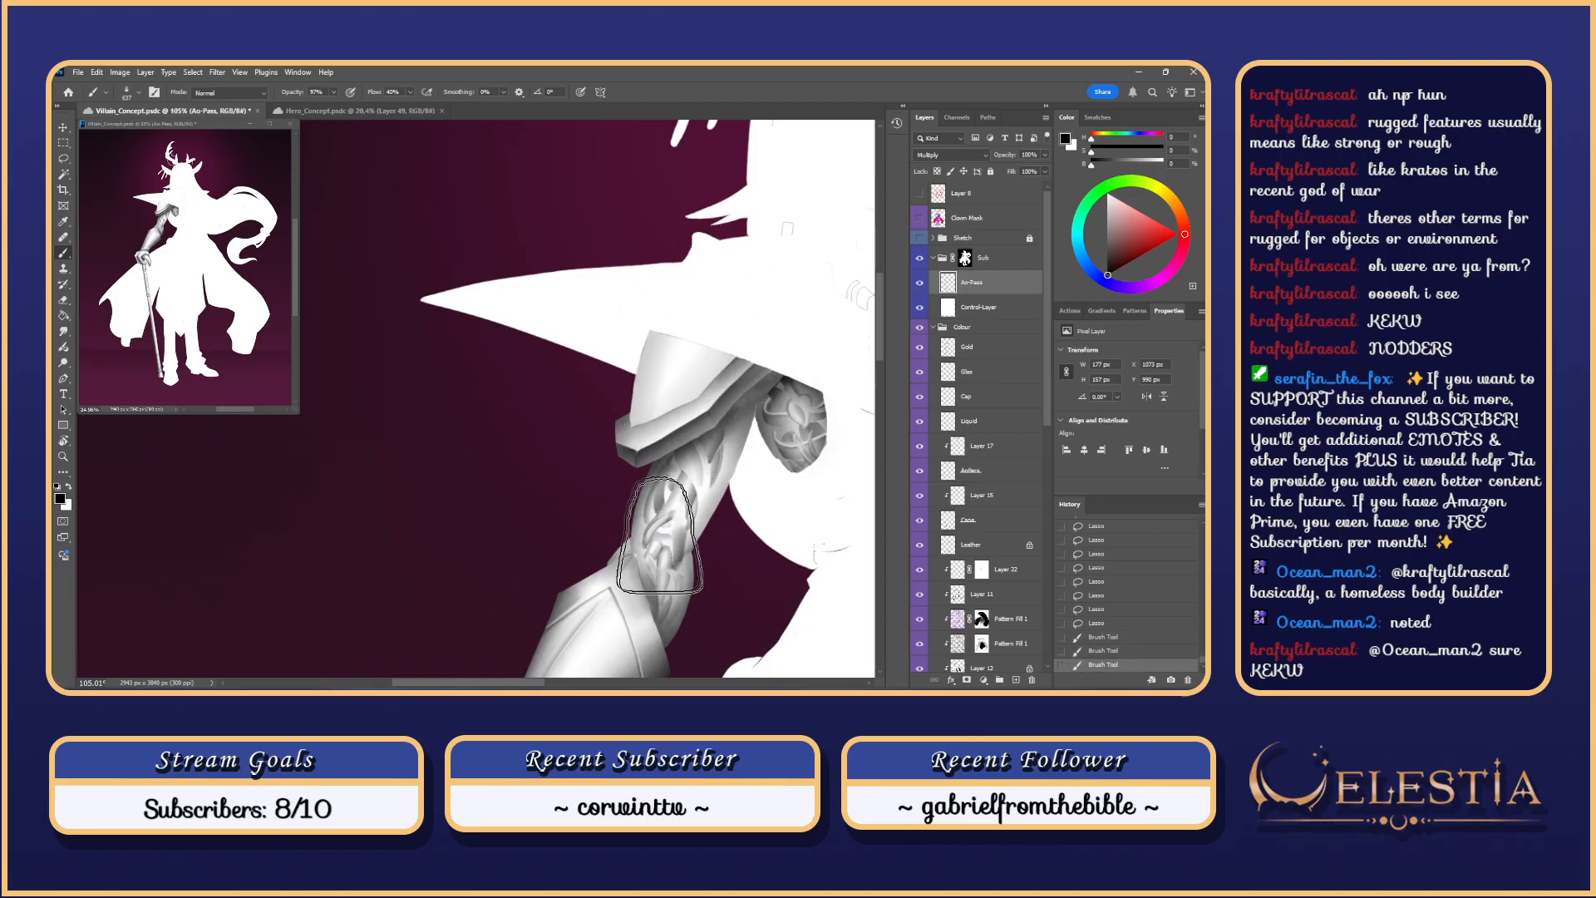
key(ctrl+z)
mouse_move(652, 342)
mouse_down()
mouse_move(631, 504)
mouse_move(684, 521)
mouse_move(689, 462)
mouse_move(716, 481)
mouse_move(644, 512)
mouse_up()
key(ctrl+z)
Step: Try short strokes and faint dark lines along the shoulder plate's edge
drag(715, 357, 733, 491)
key(ctrl+z)
mouse_move(698, 425)
mouse_down()
mouse_move(728, 376)
mouse_move(735, 314)
mouse_move(725, 418)
mouse_up()
key(ctrl+z)
mouse_move(601, 512)
mouse_down()
mouse_move(720, 439)
mouse_move(711, 311)
mouse_up()
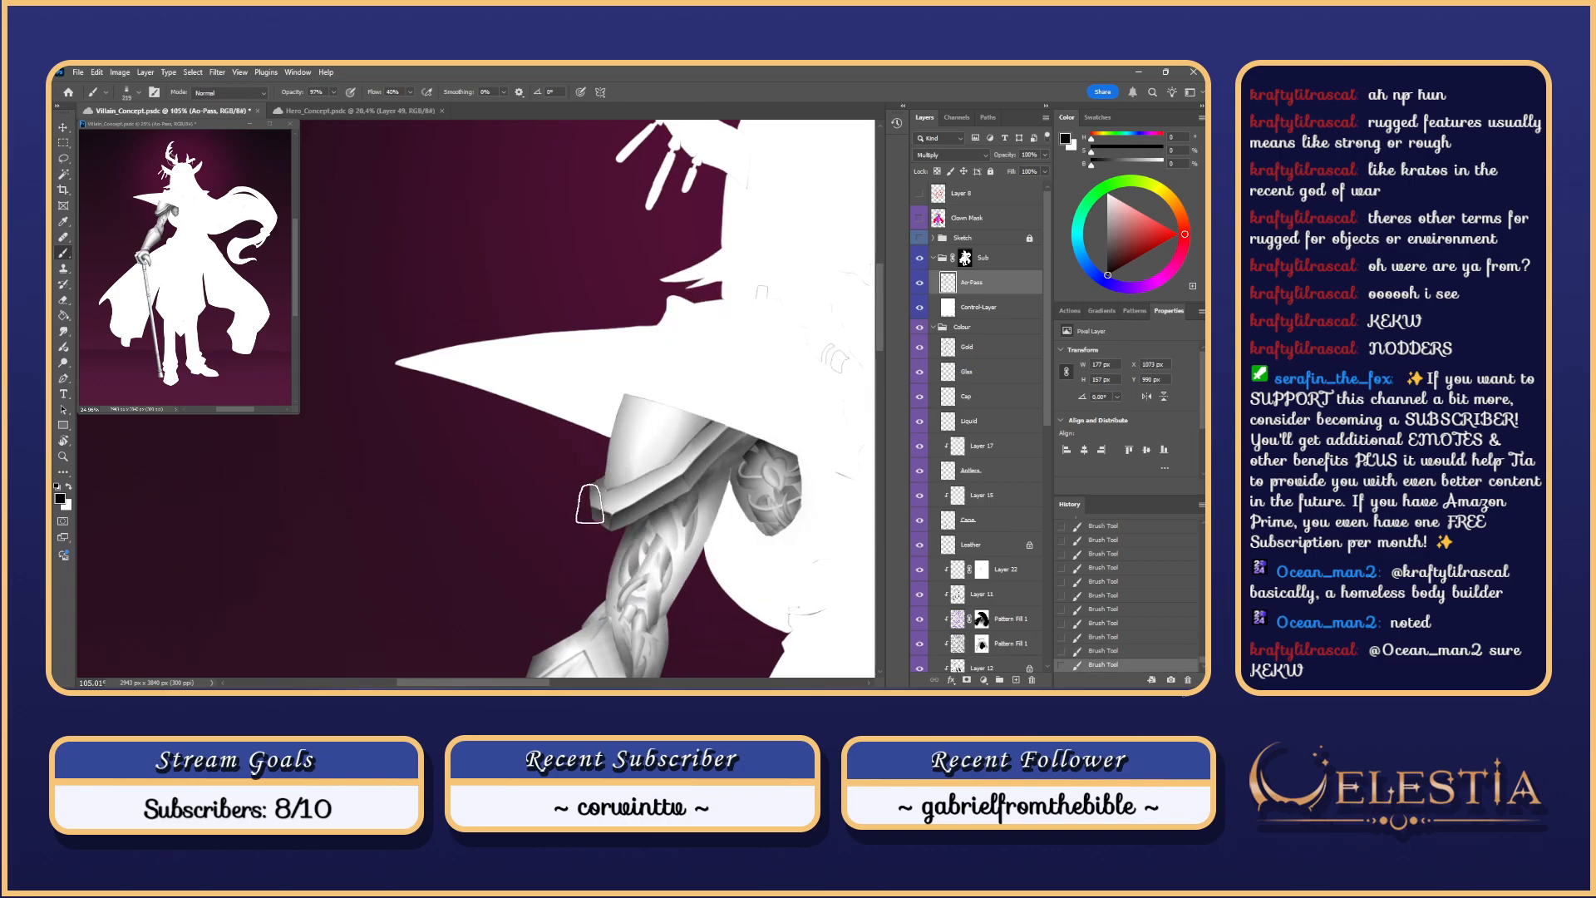
key(ctrl+z)
mouse_move(587, 476)
mouse_down()
mouse_move(737, 442)
mouse_move(730, 427)
mouse_up()
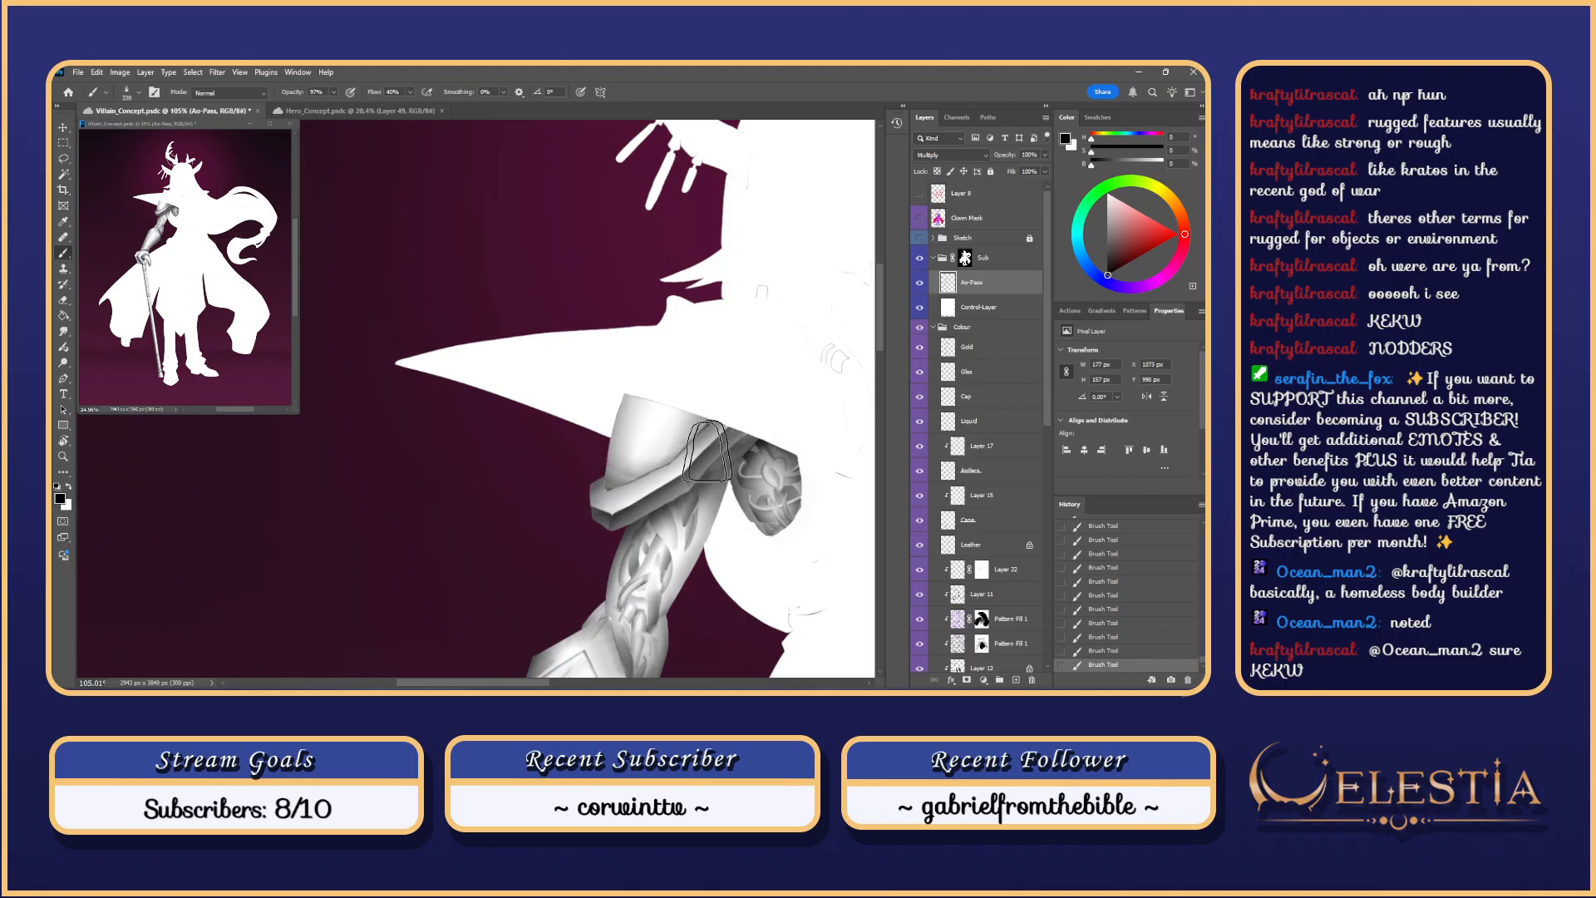
key(ctrl+z)
key(ctrl+z)
drag(708, 471, 723, 459)
key(ctrl+z)
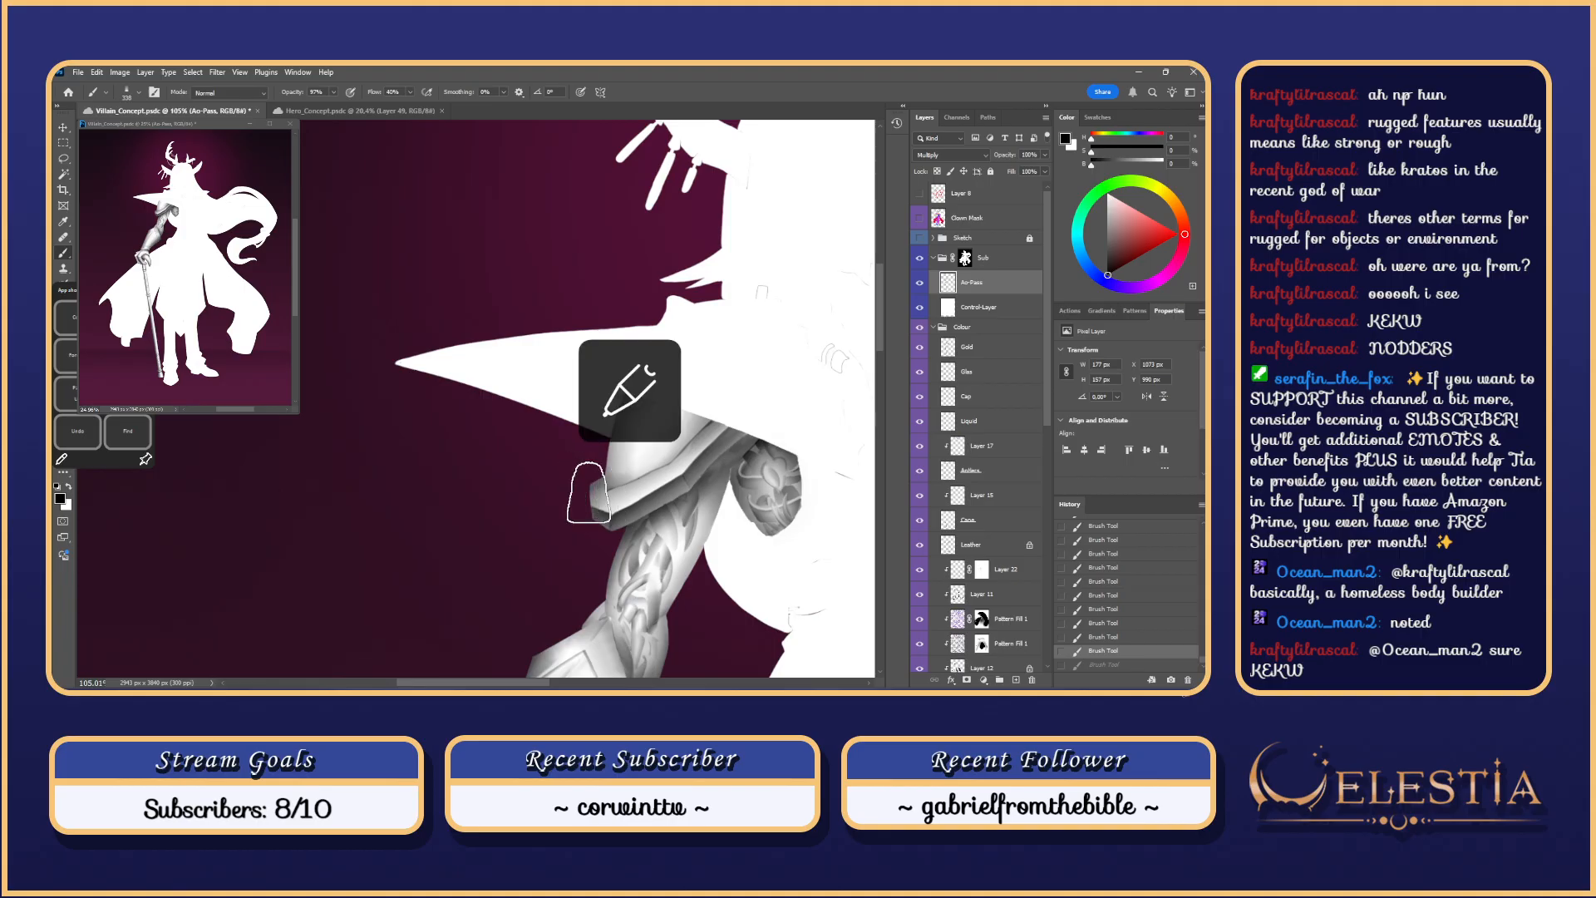
Step: Shade the armour just above its trim and along its lower-left edge
drag(574, 499, 750, 408)
key(ctrl+z)
drag(582, 499, 776, 366)
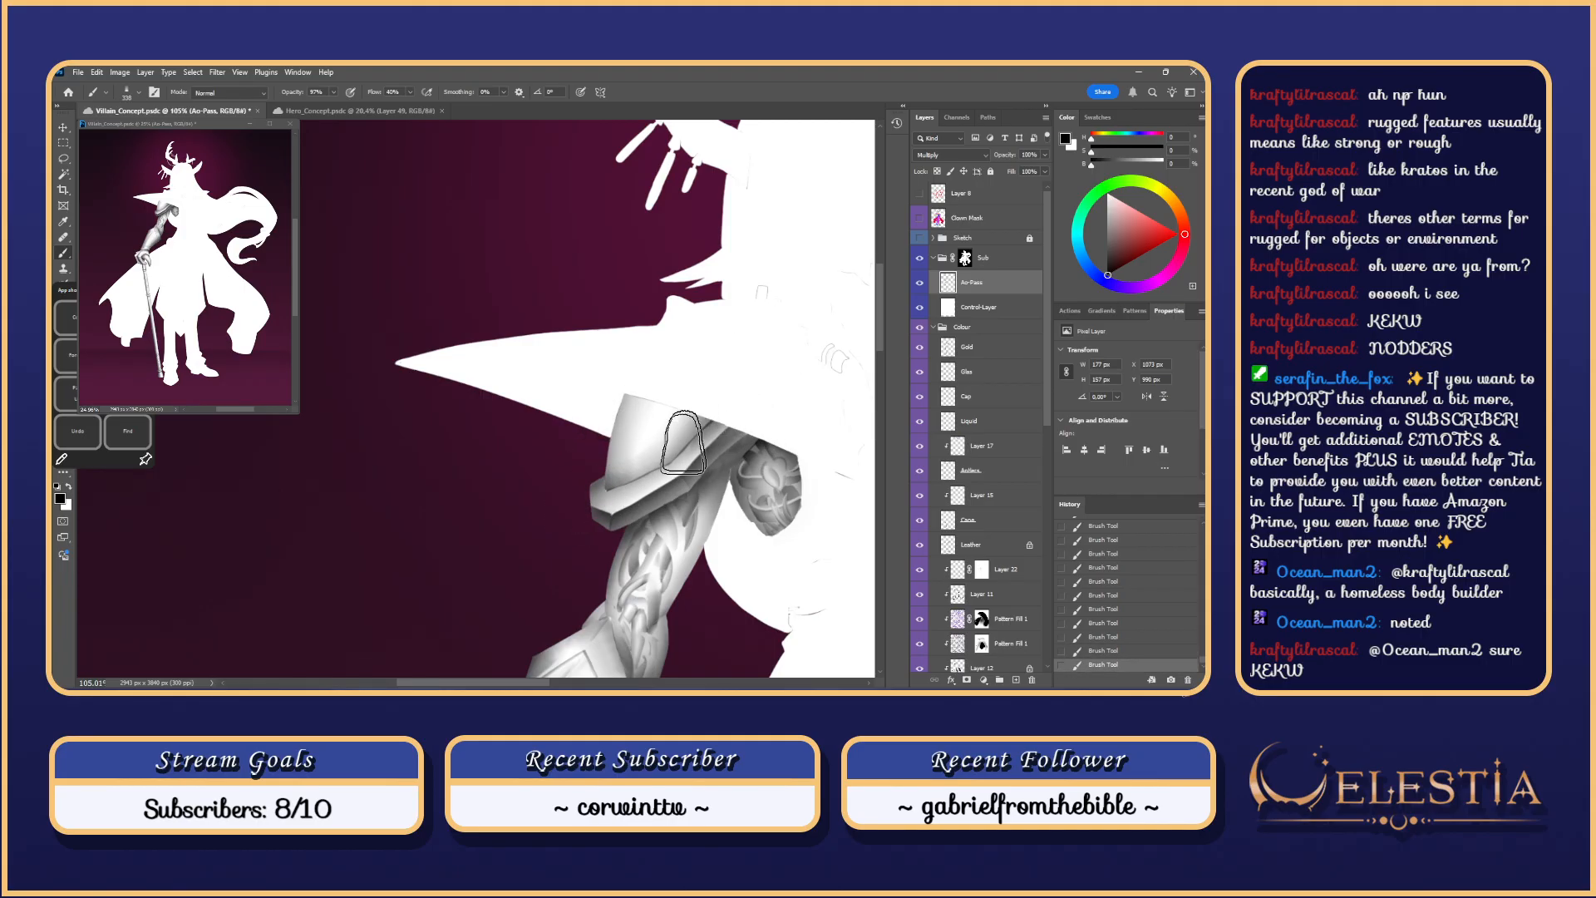
key(ctrl+z)
drag(709, 447, 676, 427)
drag(584, 500, 727, 424)
key(ctrl+z)
drag(618, 489, 611, 509)
key(ctrl+z)
drag(630, 382, 614, 505)
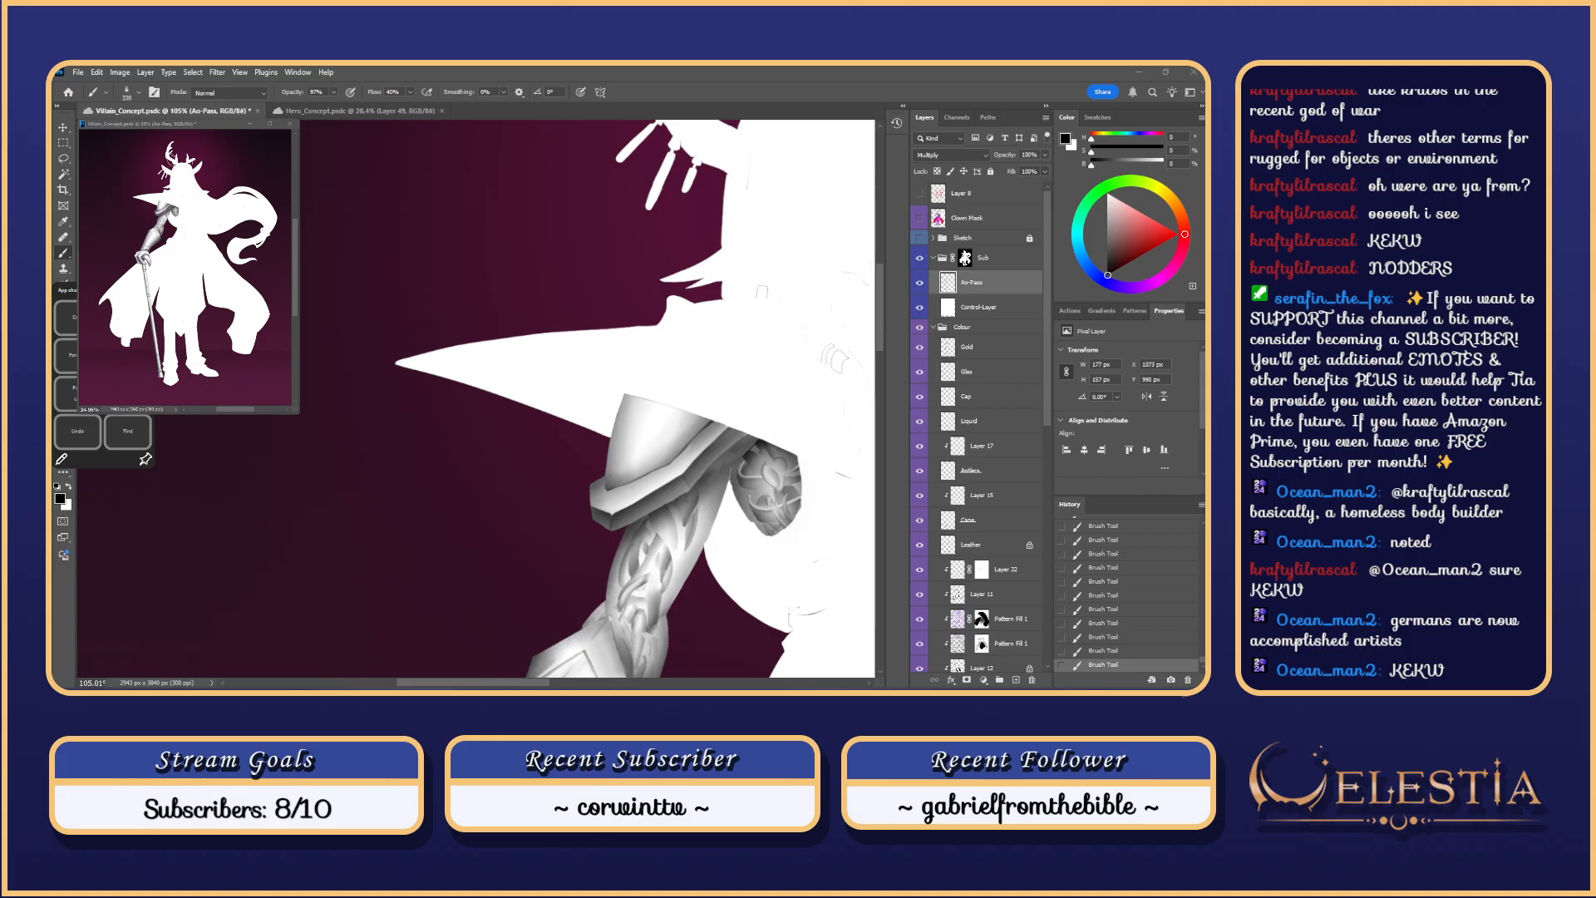
click(724, 324)
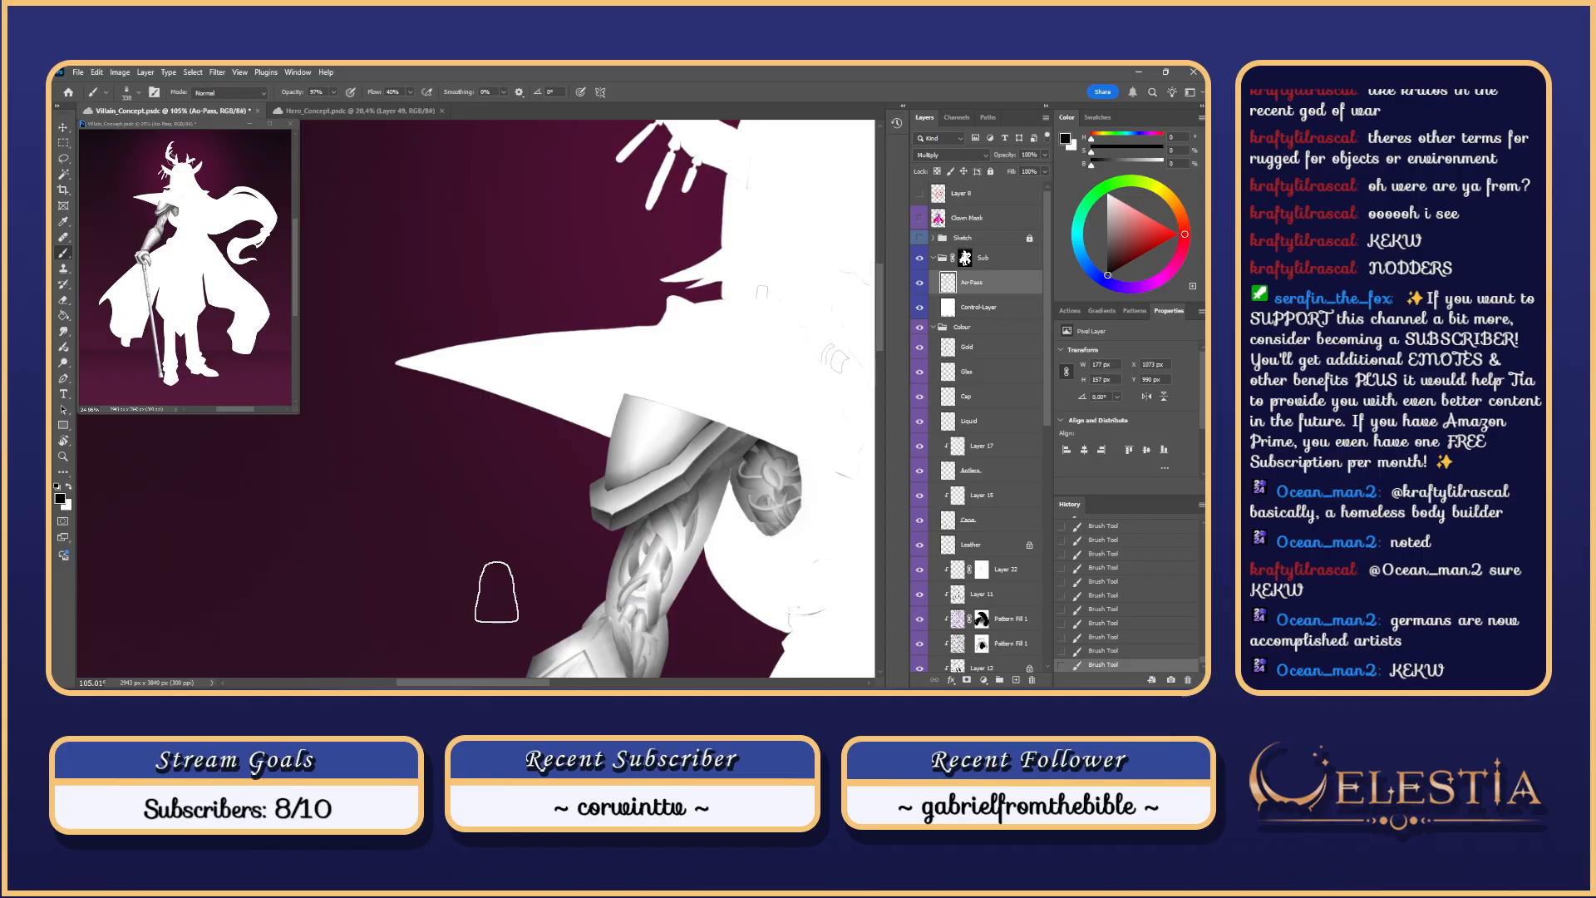
Step: Try darkening the armour's top and inner edges, then enlarge the brush slightly
mouse_move(706, 408)
mouse_down()
mouse_move(597, 419)
mouse_move(653, 400)
mouse_up()
key(ctrl+z)
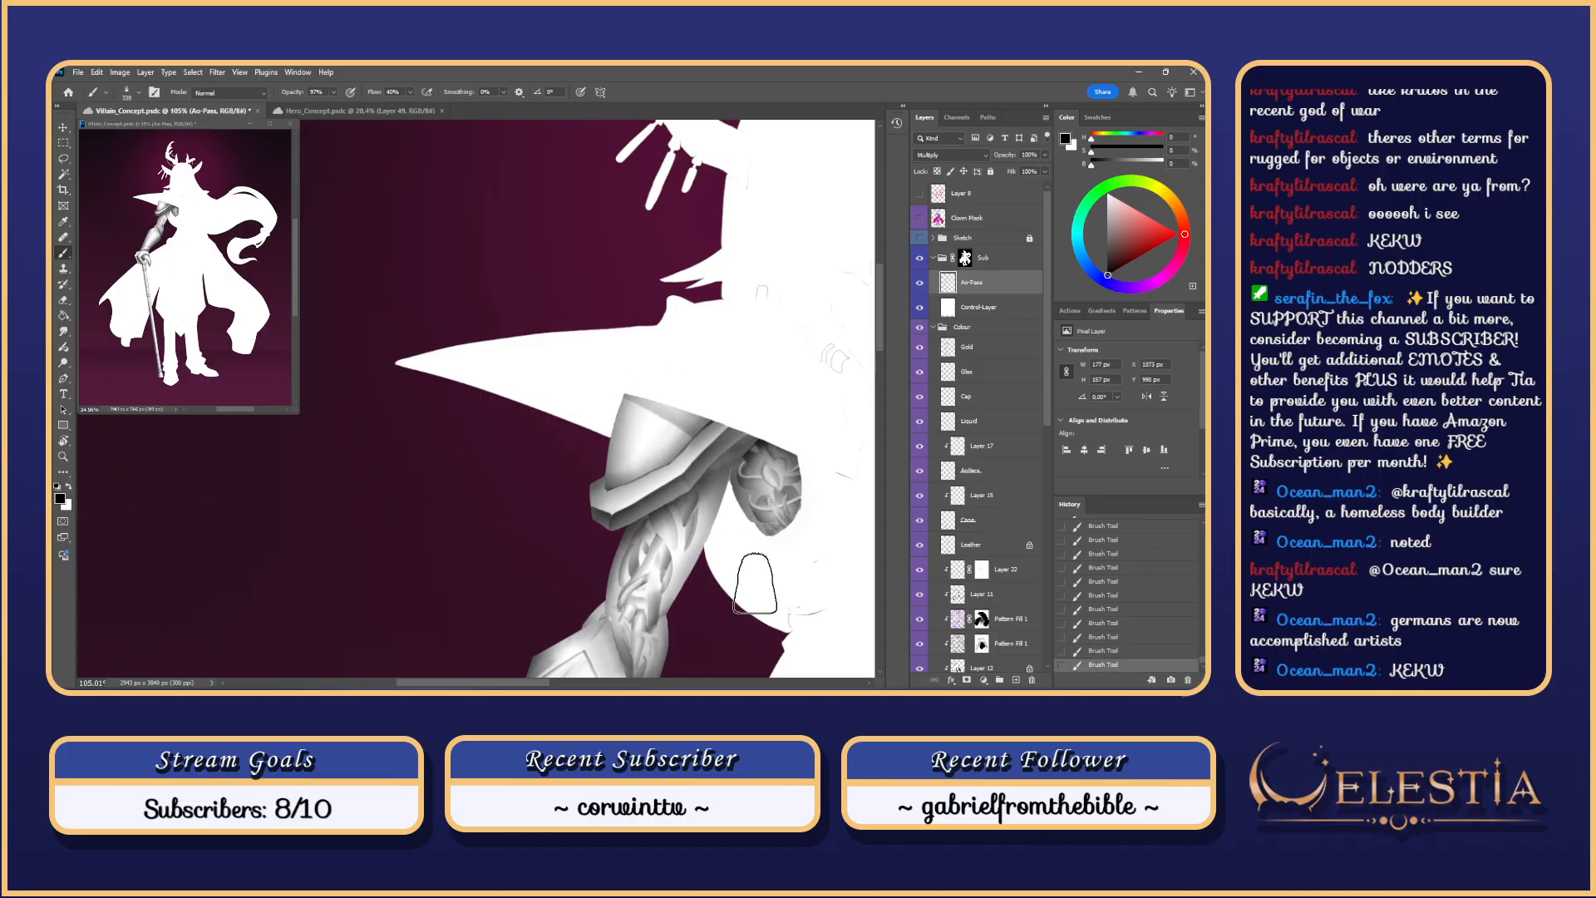
drag(595, 503, 735, 394)
key(ctrl+z)
key(ctrl+z)
key(ctrl+z)
key(ctrl+z)
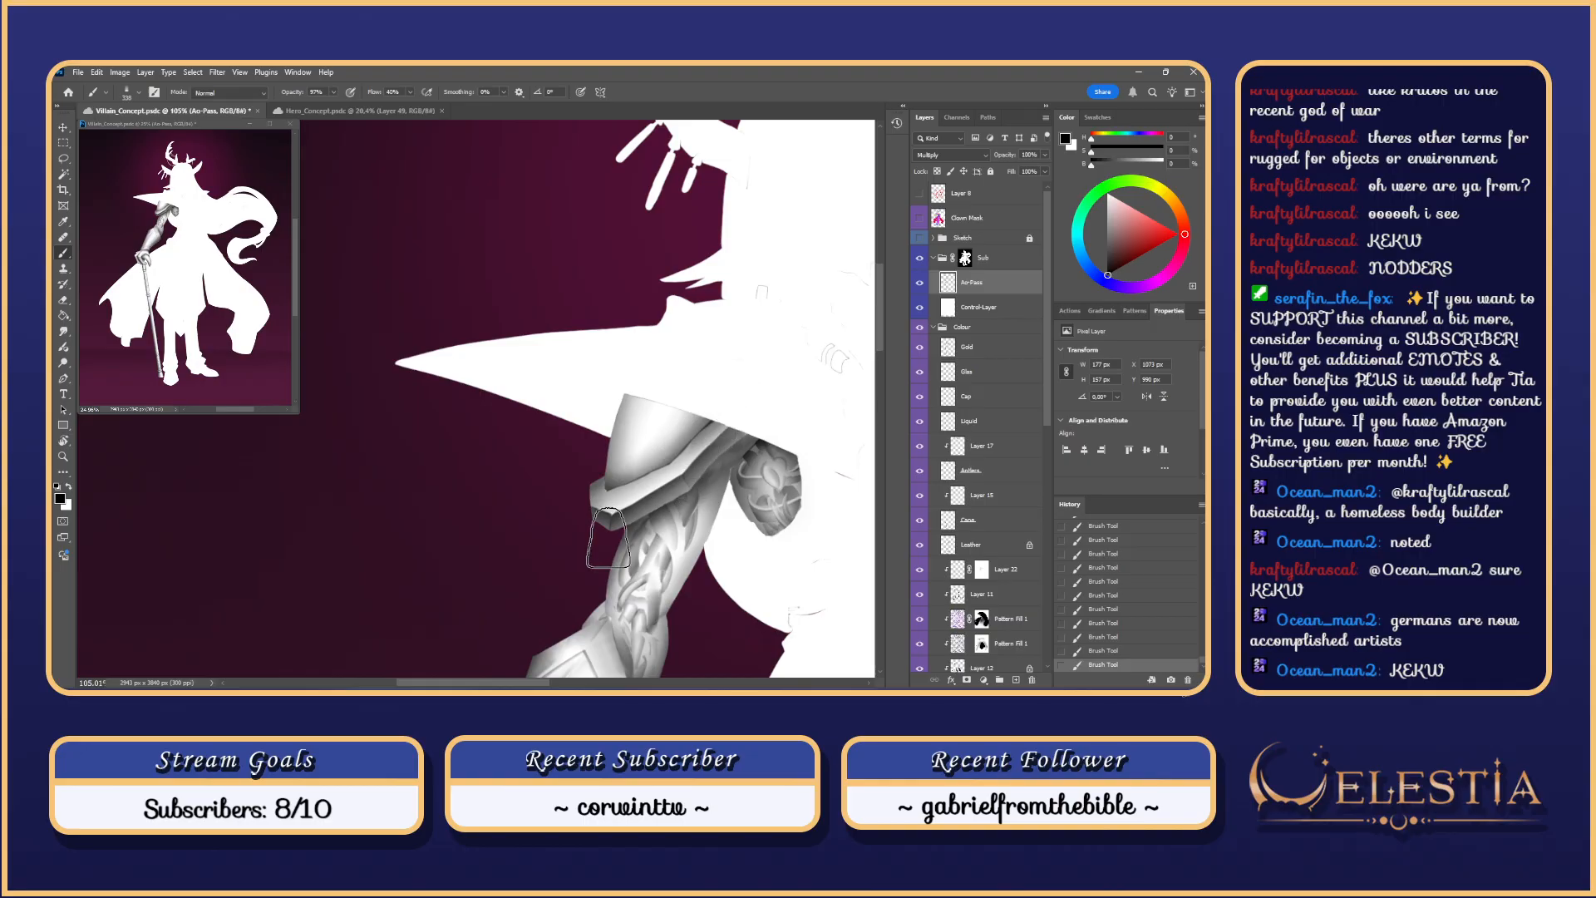
key(ctrl+z)
mouse_move(602, 488)
mouse_down()
mouse_move(761, 360)
mouse_move(601, 476)
mouse_move(746, 363)
mouse_up()
key(ctrl+z)
drag(596, 504, 746, 376)
key(ctrl+z)
mouse_move(589, 512)
mouse_down()
mouse_move(652, 467)
mouse_move(744, 346)
mouse_move(738, 396)
mouse_up()
key(ctrl+z)
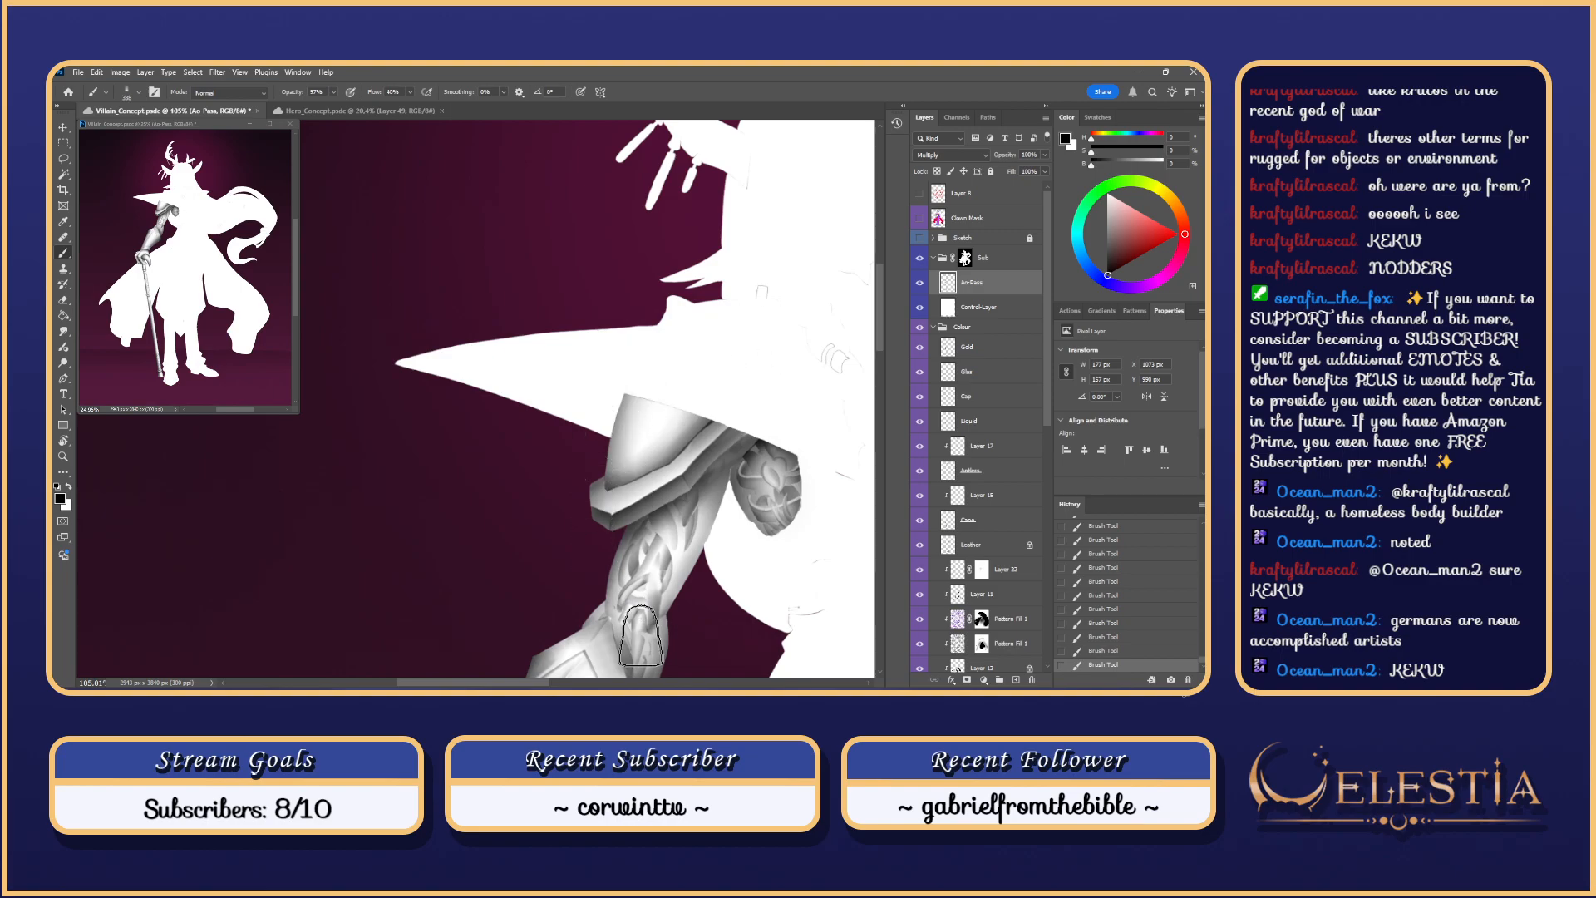
drag(646, 467, 660, 467)
scroll(720, 517, down, 5)
scroll(732, 510, up, 2)
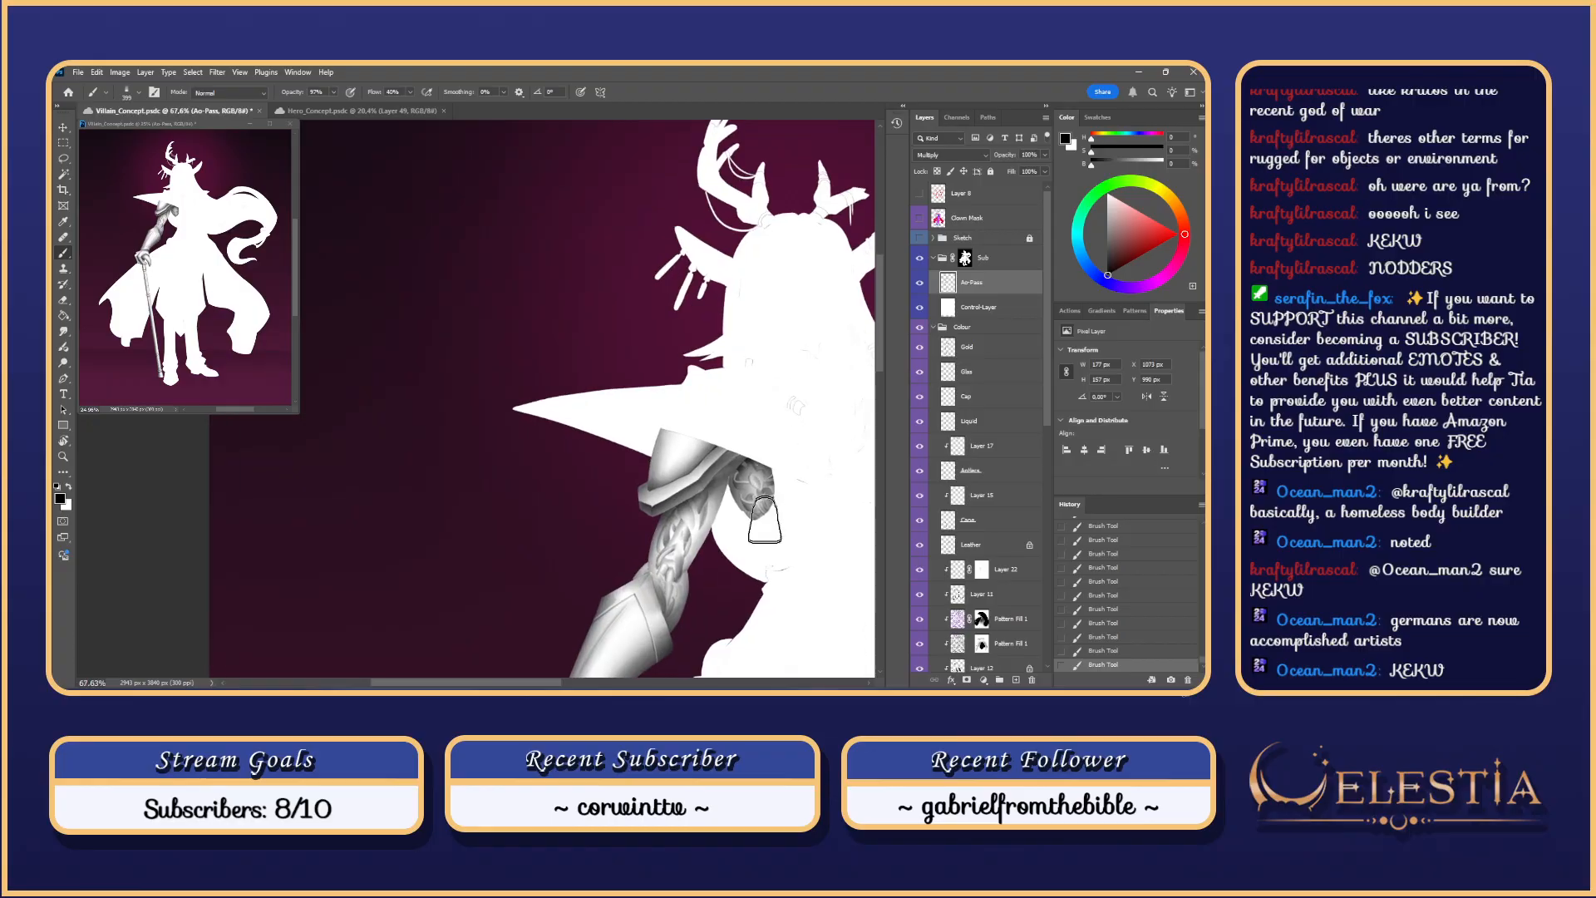
scroll(707, 548, up, 1)
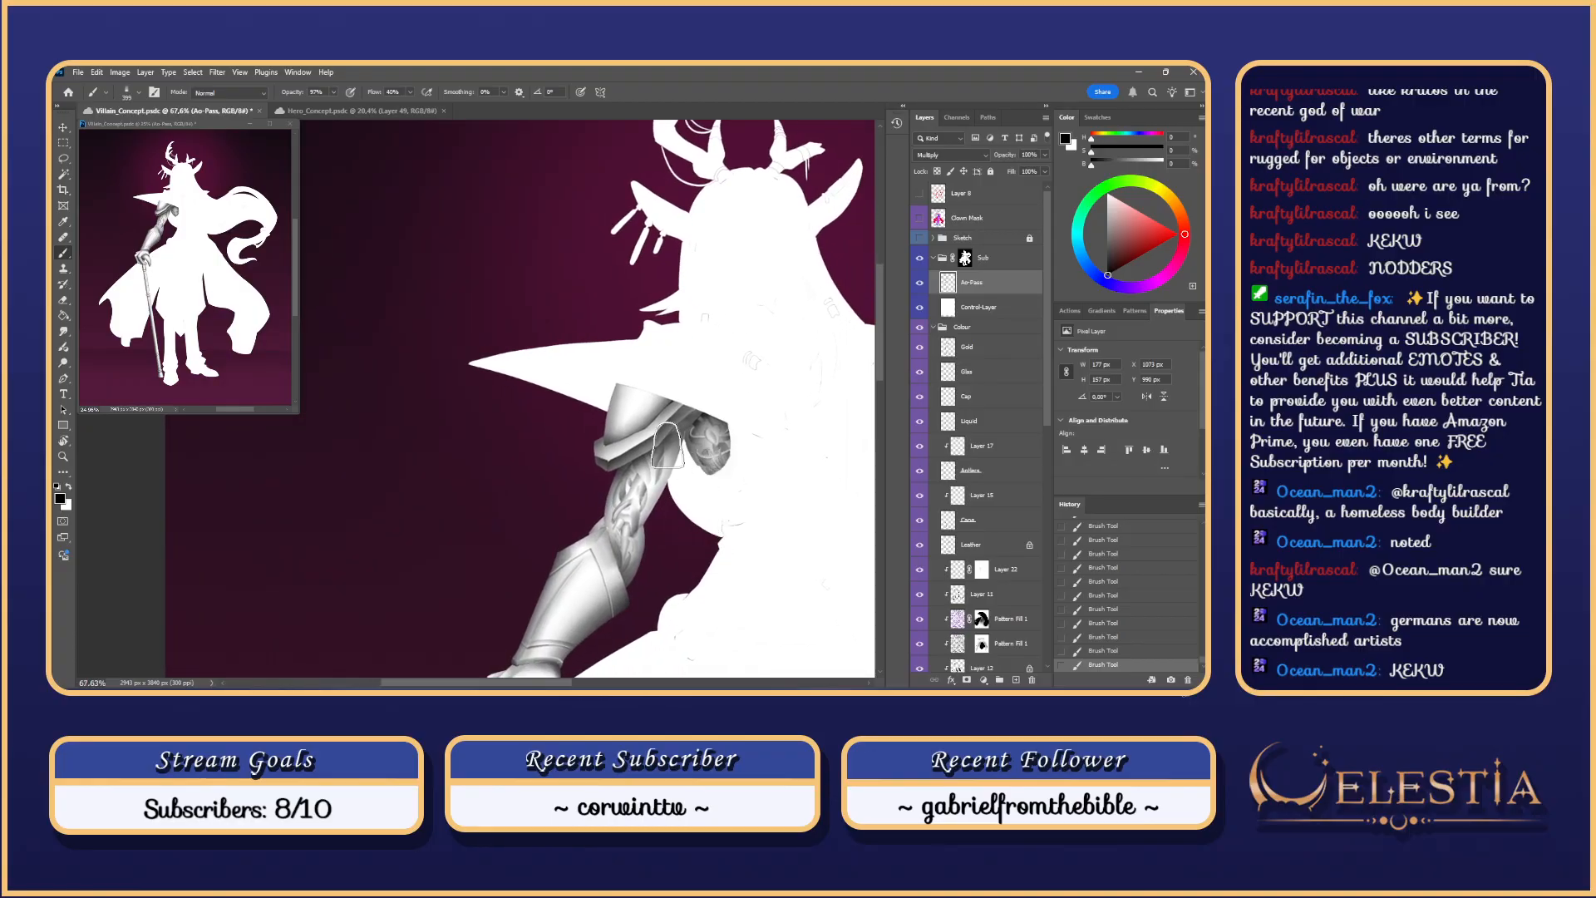
Step: Magic Wand-select the shoulder armour on Clown Mask, then return to Ao-Pass with the Brush
click(967, 218)
key(w)
key(ctrl+d)
click(632, 429)
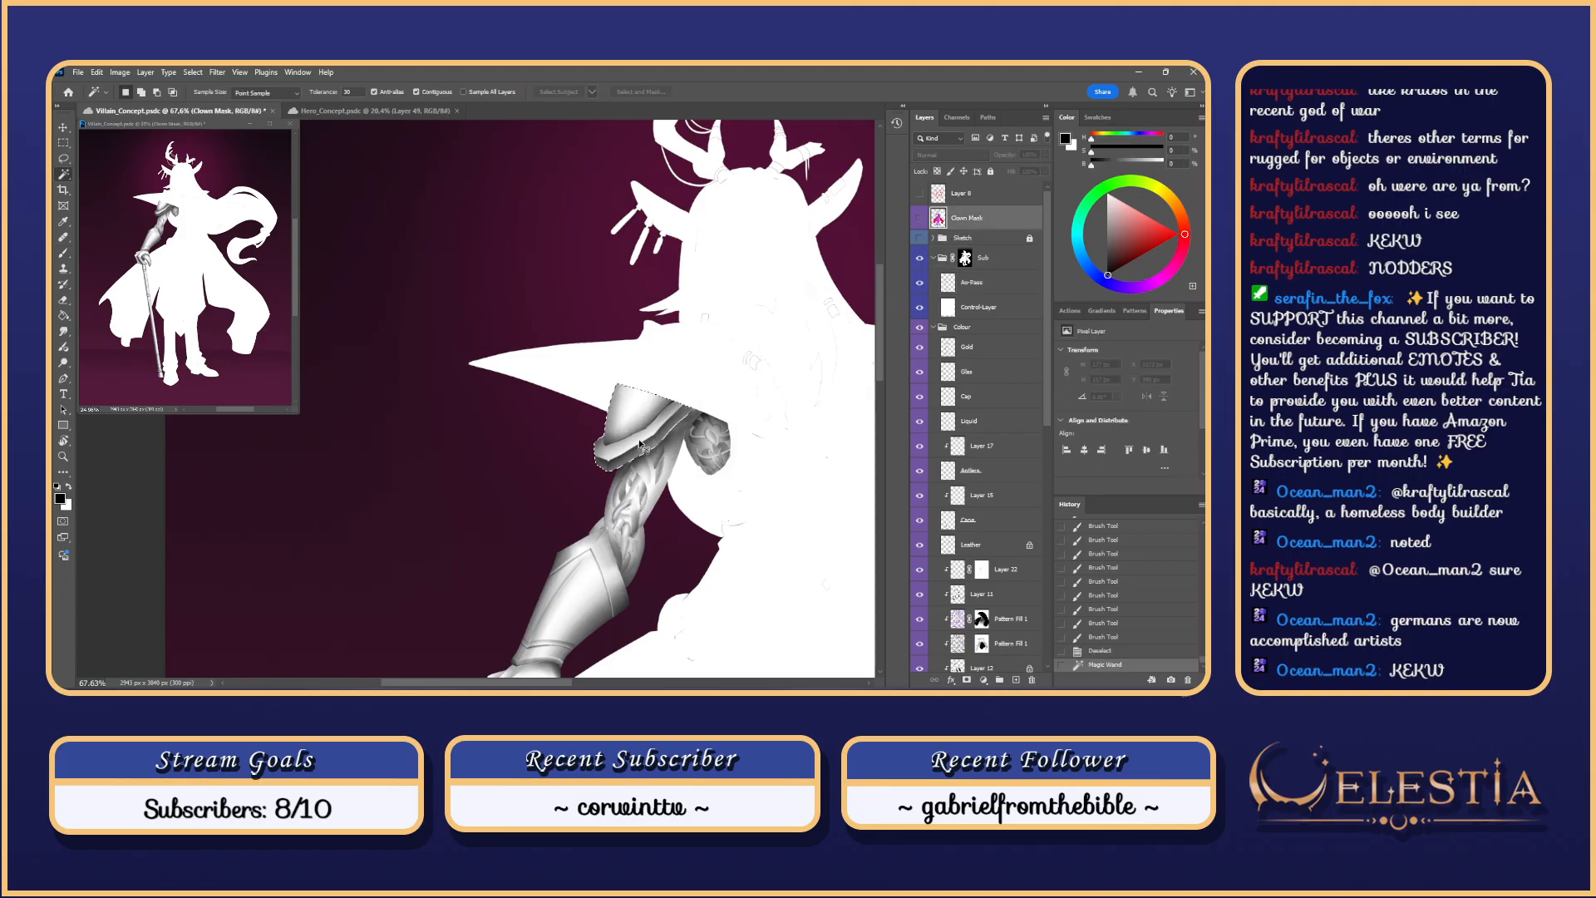
key(b)
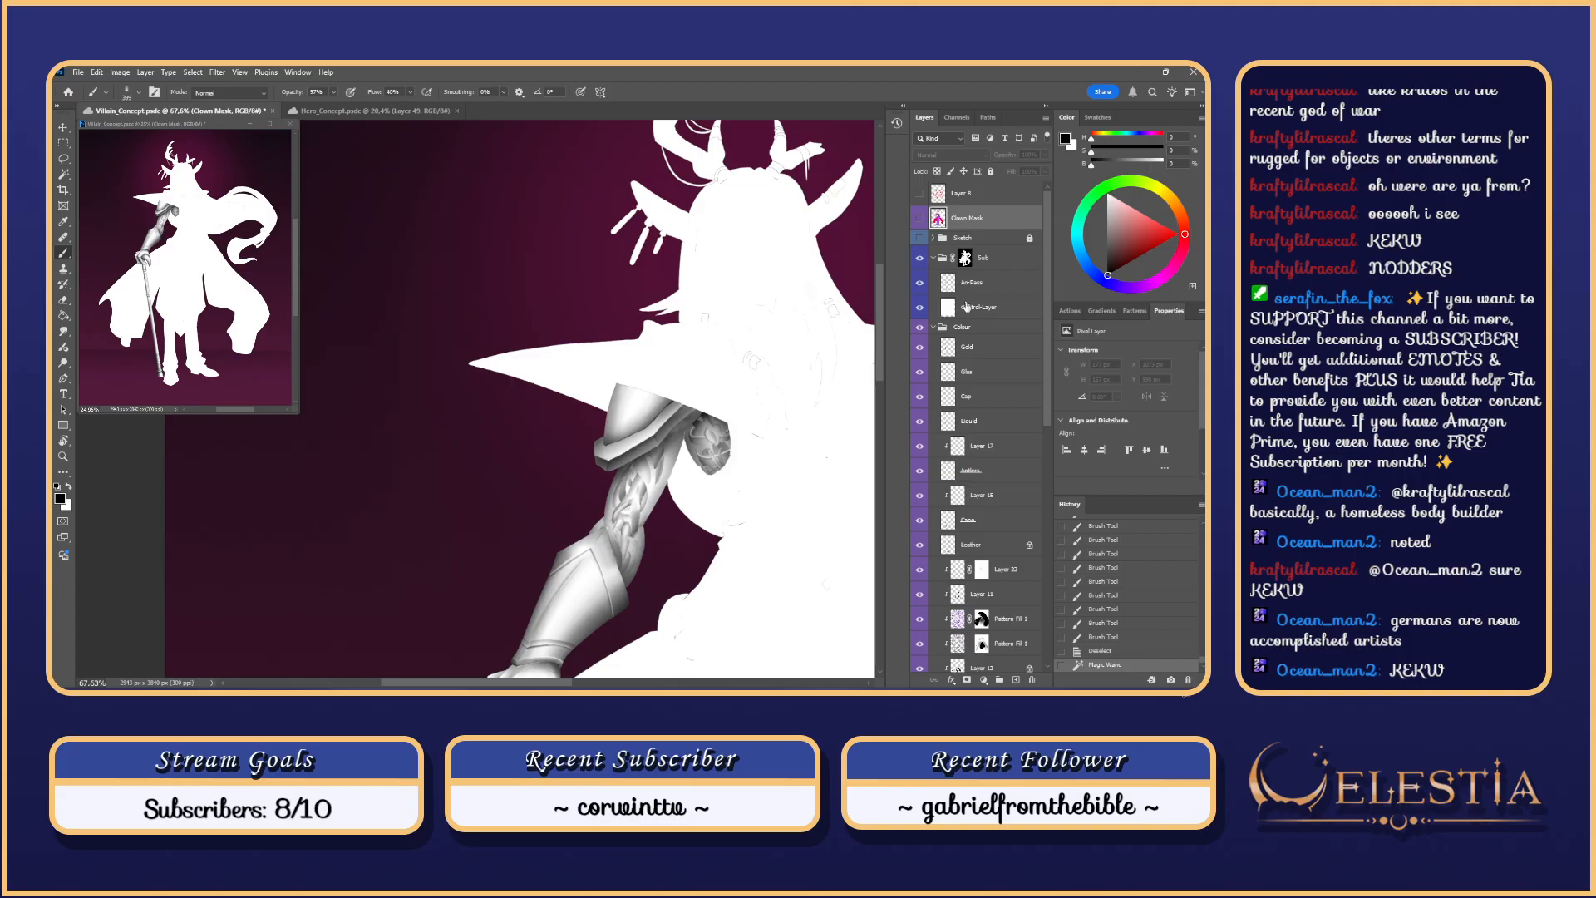
click(989, 292)
Step: Test shading strokes on the shoulder and its upper edge inside the selection
mouse_move(712, 372)
mouse_down()
mouse_move(622, 411)
mouse_move(571, 468)
mouse_up()
key(ctrl+z)
mouse_move(502, 423)
mouse_down()
mouse_move(625, 470)
mouse_move(602, 447)
mouse_move(628, 474)
mouse_up()
key(ctrl+z)
key(ctrl+z)
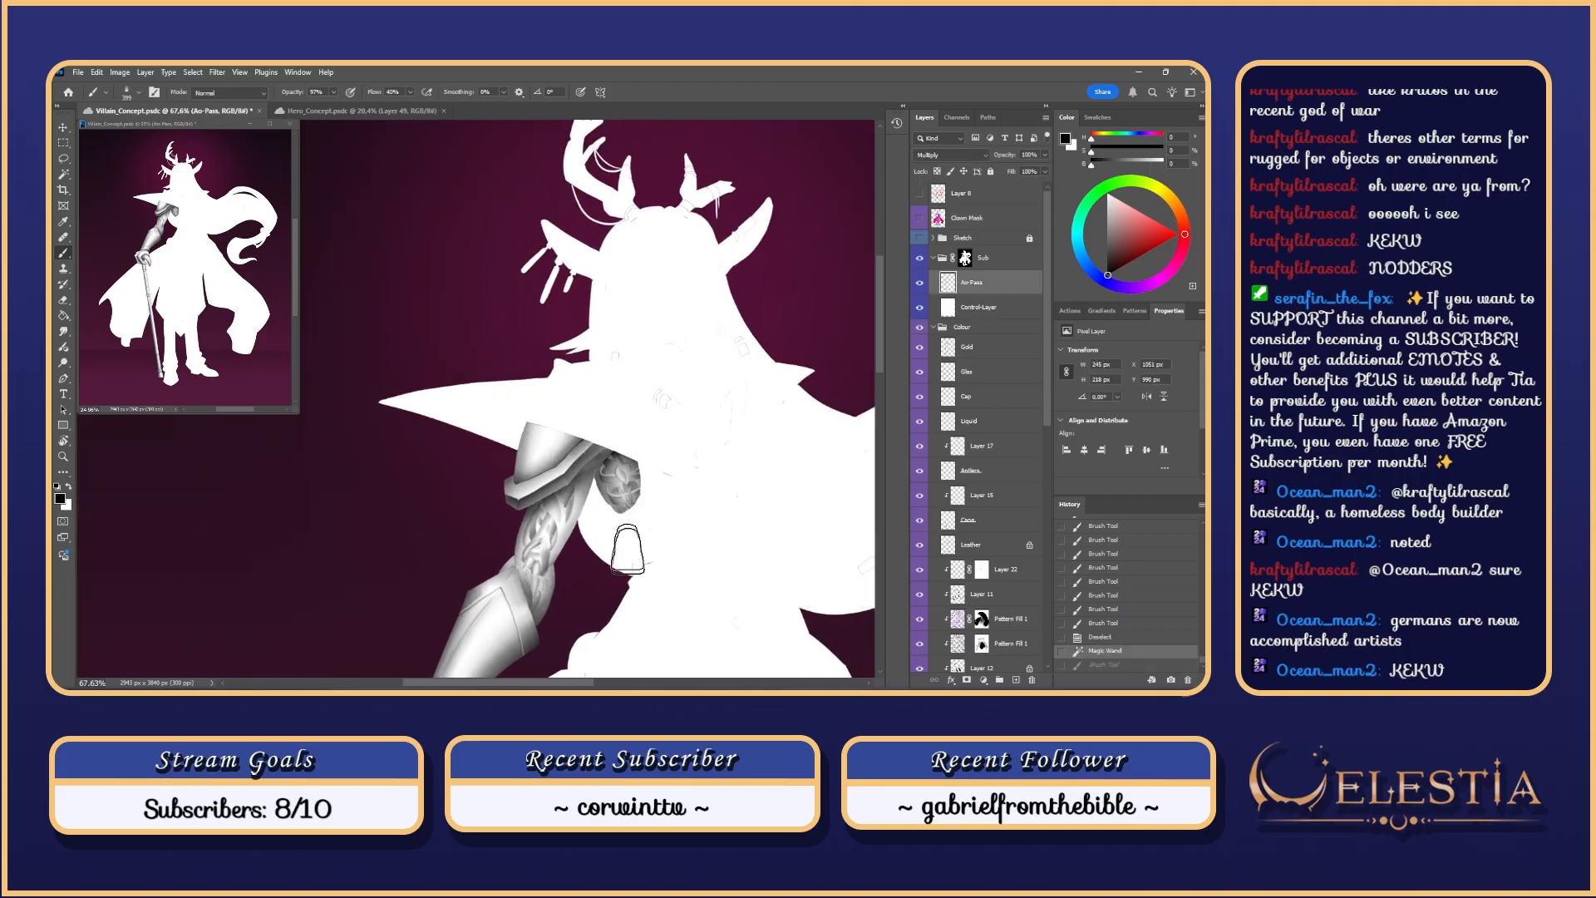
drag(549, 434, 519, 449)
key(ctrl+z)
Step: Rotate the view about 75° counterclockwise and darken the shoulder cloth's upper edge
key(ctrl+z)
drag(619, 464, 525, 435)
key(ctrl+z)
key(r)
mouse_move(771, 559)
mouse_down()
mouse_move(607, 253)
mouse_move(480, 532)
mouse_up()
key(ctrl+z)
key(ctrl+z)
drag(550, 370, 489, 504)
drag(528, 401, 516, 518)
key(ctrl+z)
mouse_move(551, 371)
mouse_down()
mouse_move(513, 516)
mouse_move(520, 427)
mouse_move(540, 379)
mouse_move(513, 518)
mouse_move(511, 439)
mouse_move(517, 489)
mouse_move(554, 364)
mouse_move(532, 547)
mouse_up()
key(ctrl+z)
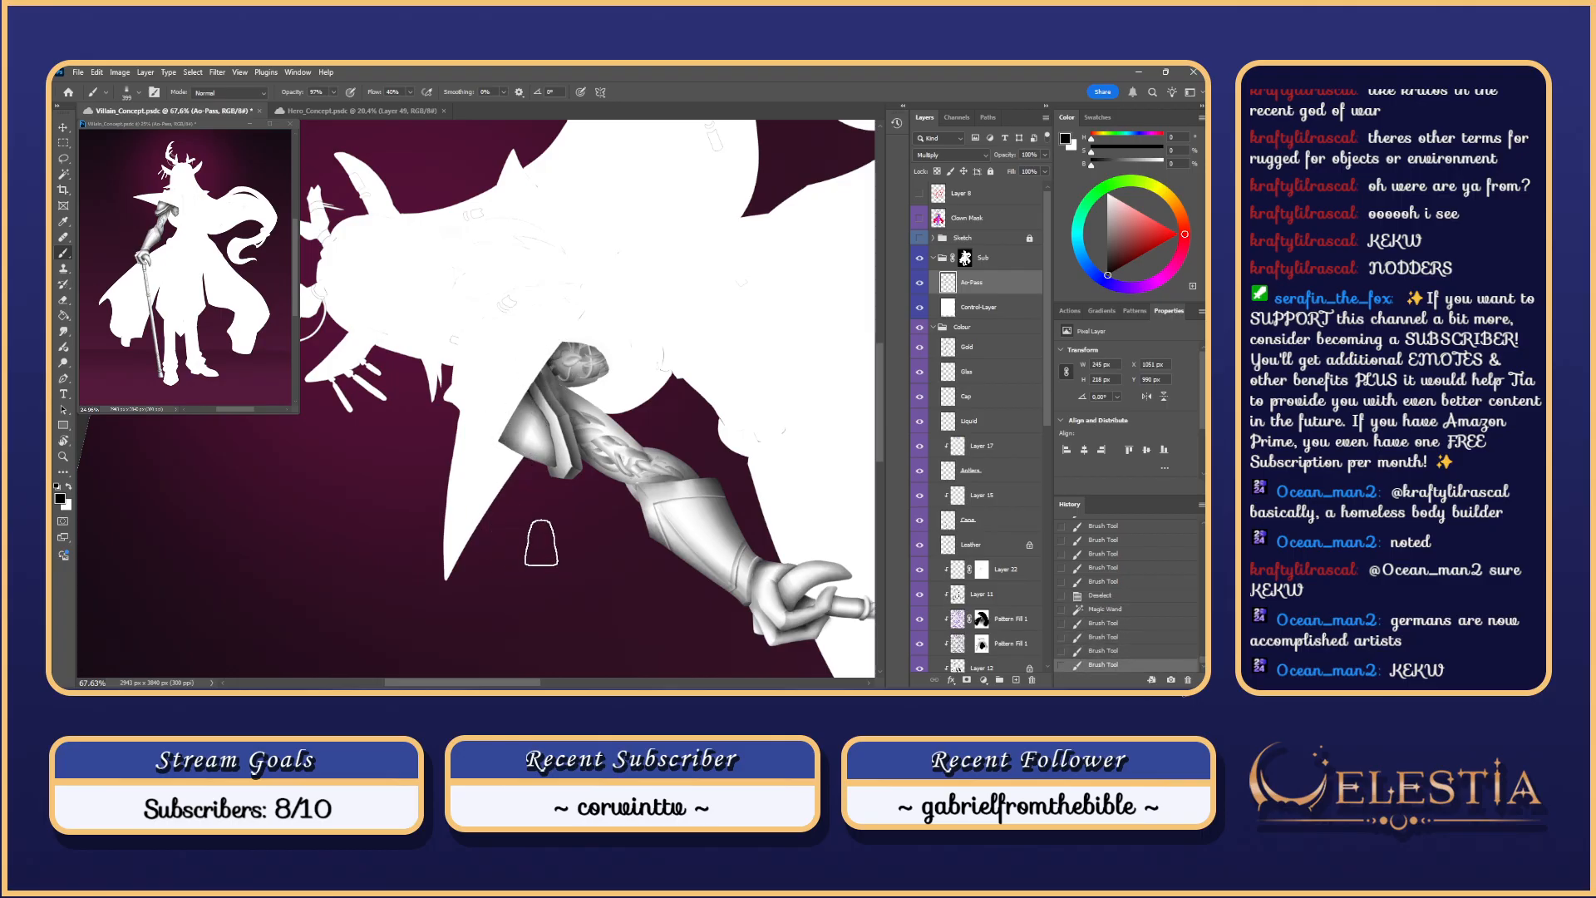
key(ctrl+z)
key(ctrl+z)
key(ctrl+z)
drag(574, 355, 513, 524)
Step: With a larger brush, paint and touch up the shoulder shading
key(ctrl+z)
drag(551, 378, 576, 381)
drag(566, 359, 508, 529)
key(ctrl+z)
mouse_move(569, 356)
mouse_down()
mouse_move(512, 531)
mouse_move(534, 573)
mouse_up()
drag(585, 357, 540, 579)
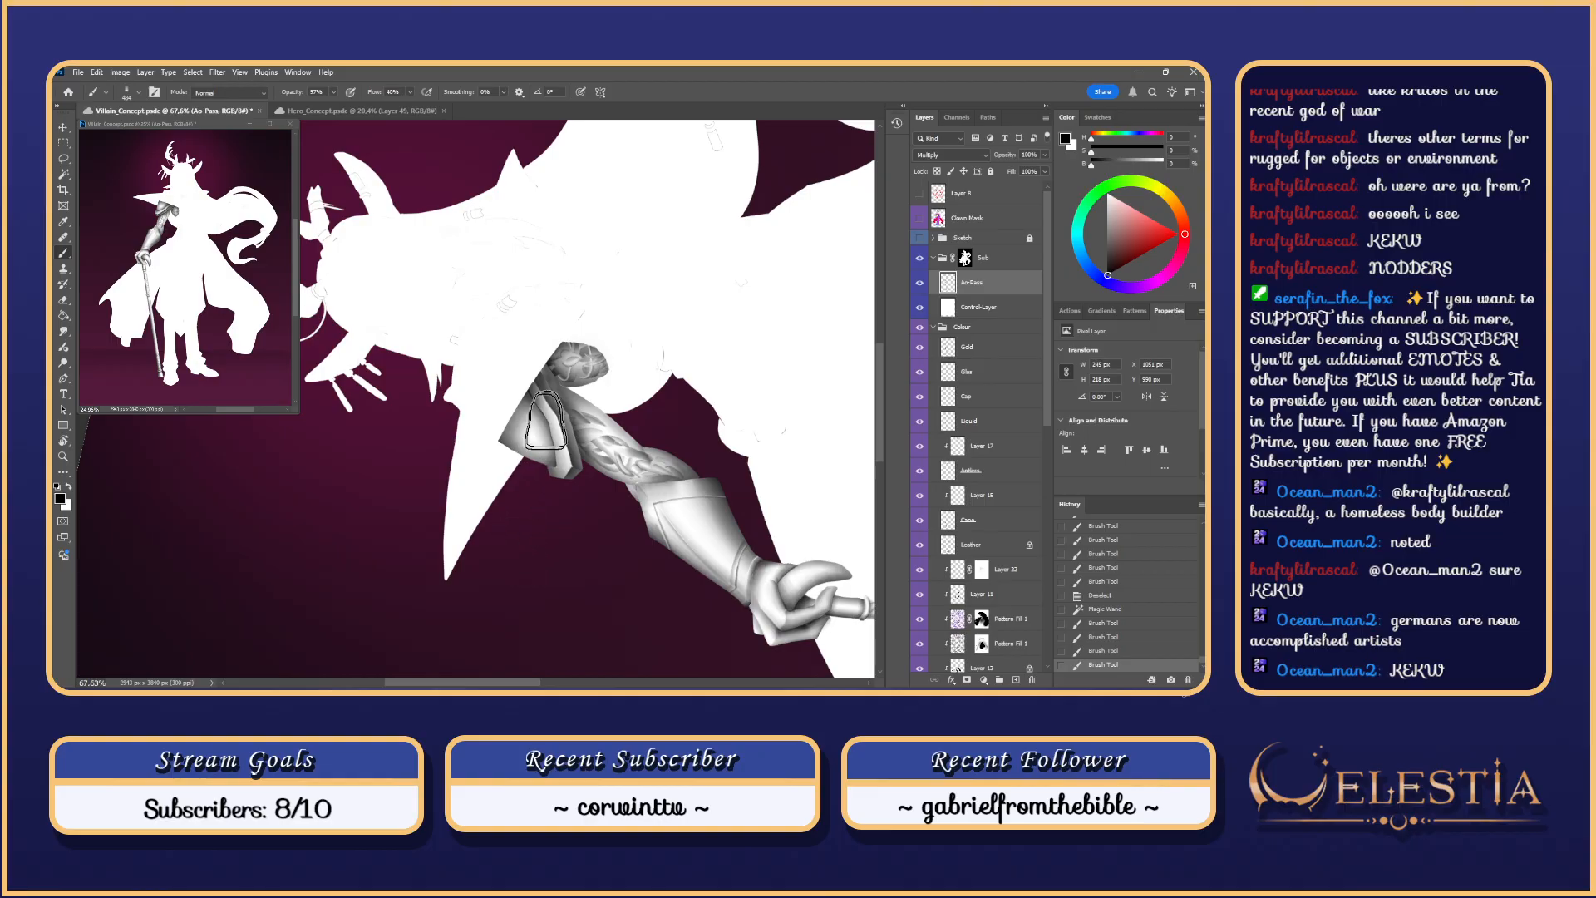
key(ctrl+z)
key(ctrl+z)
key(ctrl+z)
drag(576, 384, 542, 566)
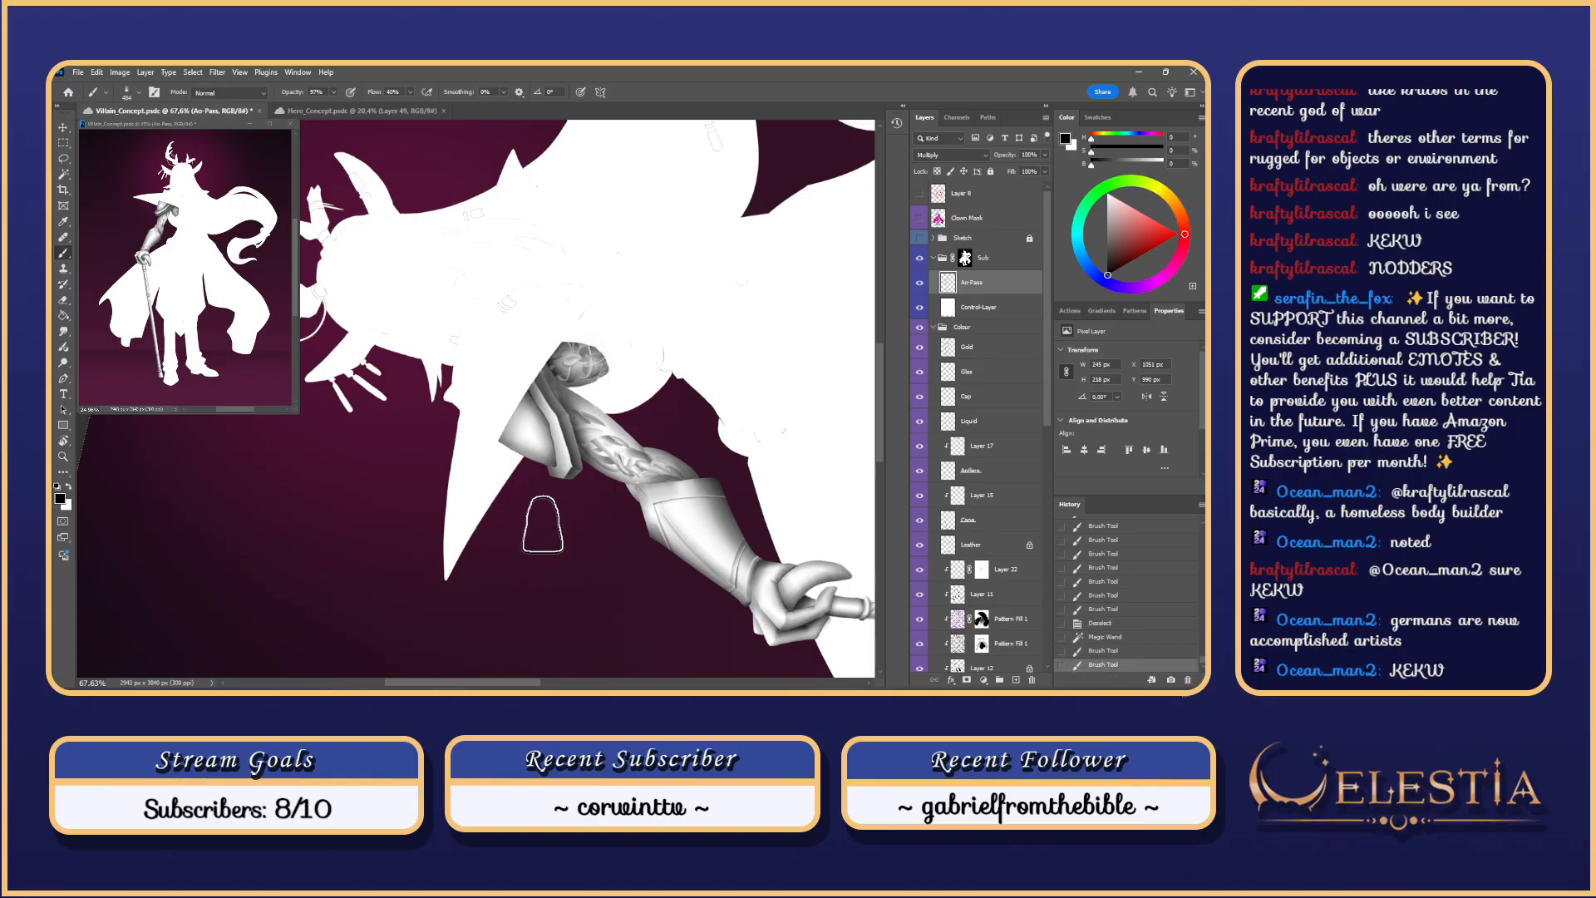
drag(574, 376, 542, 574)
drag(546, 397, 511, 410)
drag(557, 357, 505, 474)
Step: Reset the canvas rotation upright and bring the upper part of the figure into view
scroll(475, 602, down, 2)
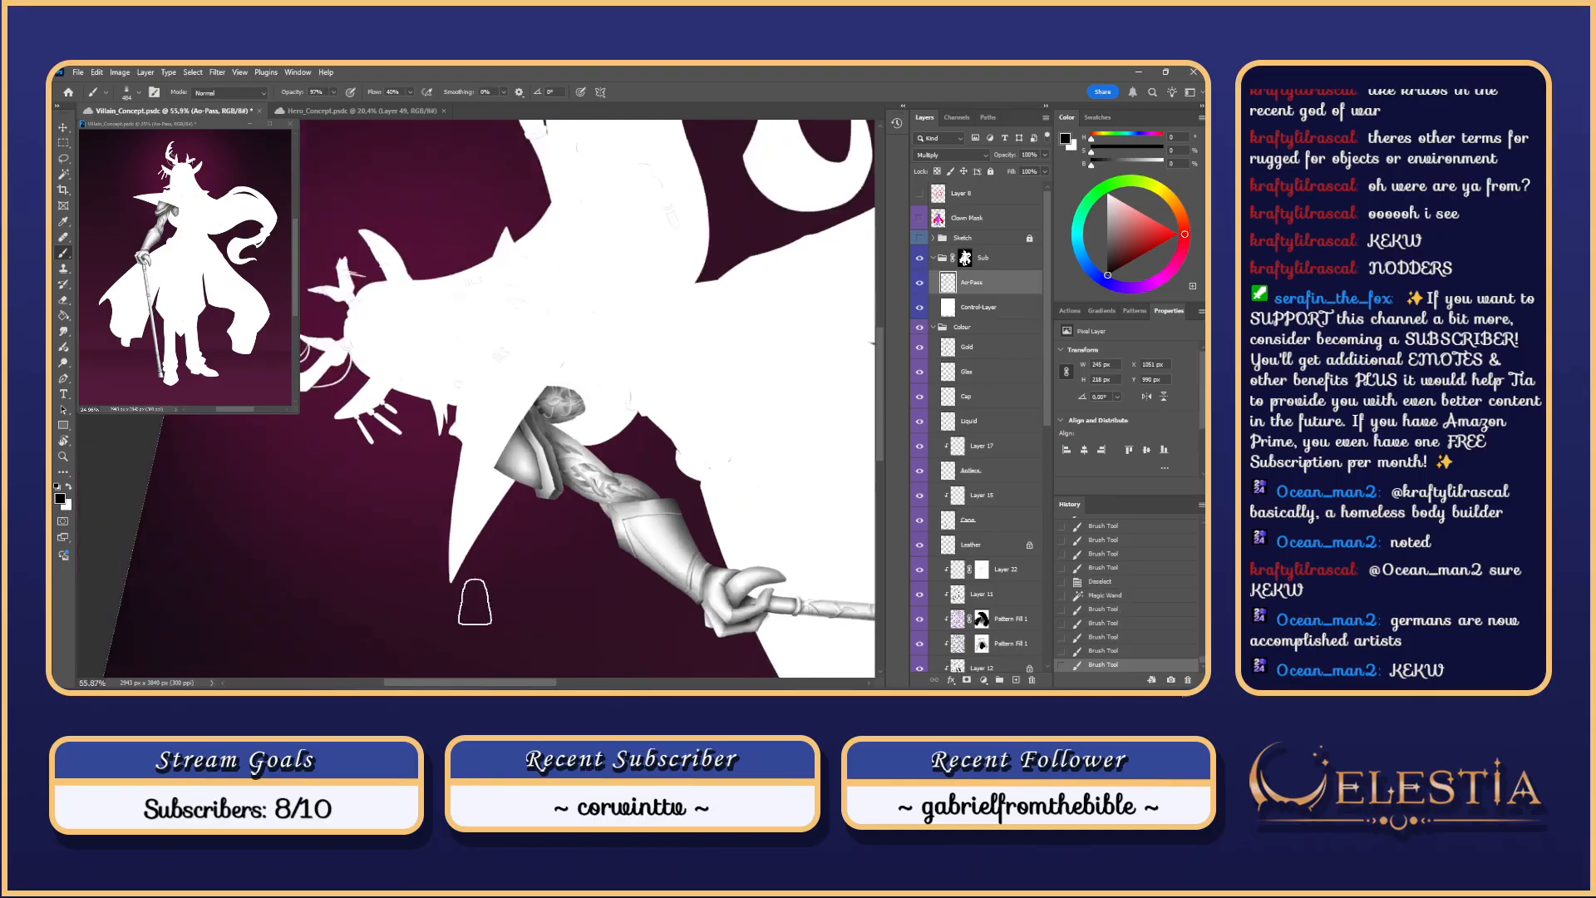
key(Escape)
drag(503, 418, 600, 303)
scroll(593, 304, down, 8)
scroll(594, 304, up, 3)
scroll(594, 305, up, 4)
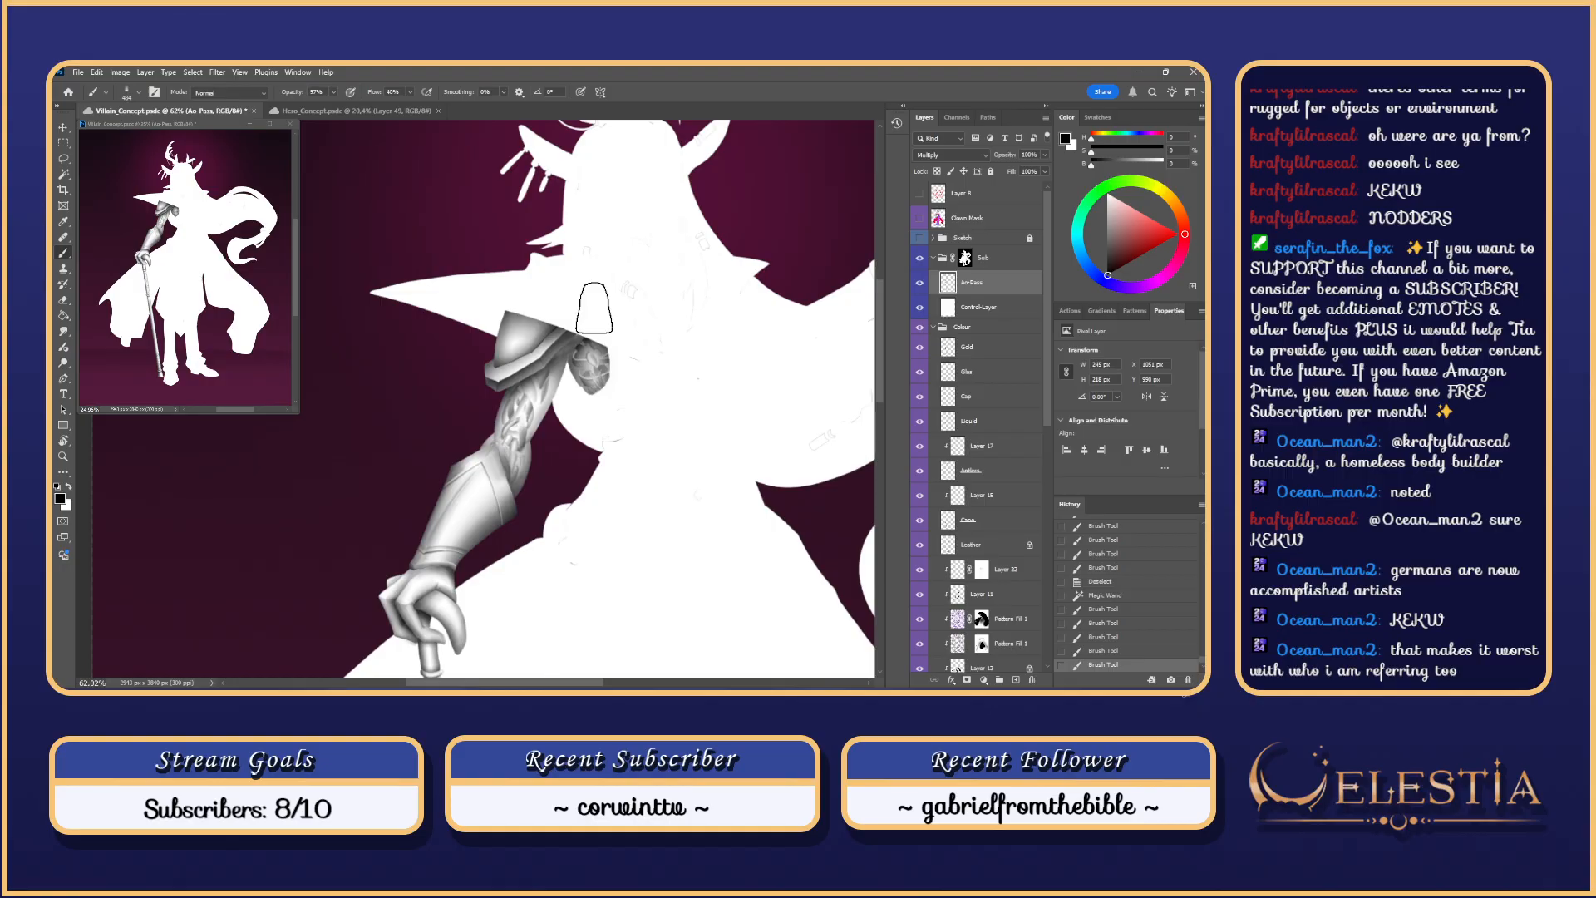
Step: Shrink the brush and try darkening the hat brim's lower edge
scroll(595, 307, up, 3)
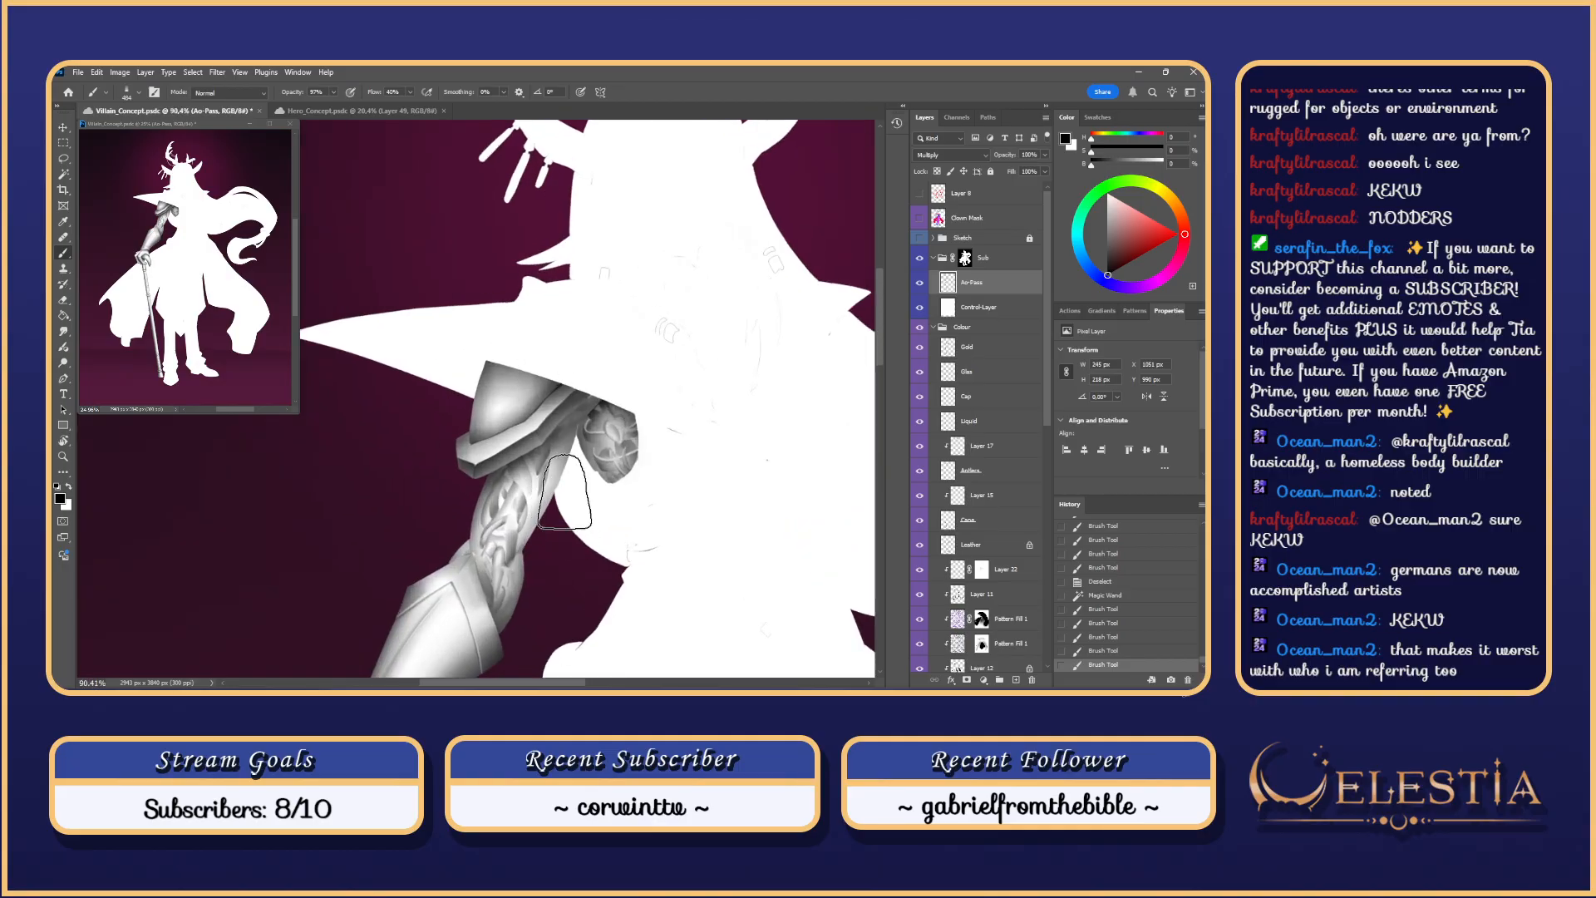
drag(599, 476, 662, 490)
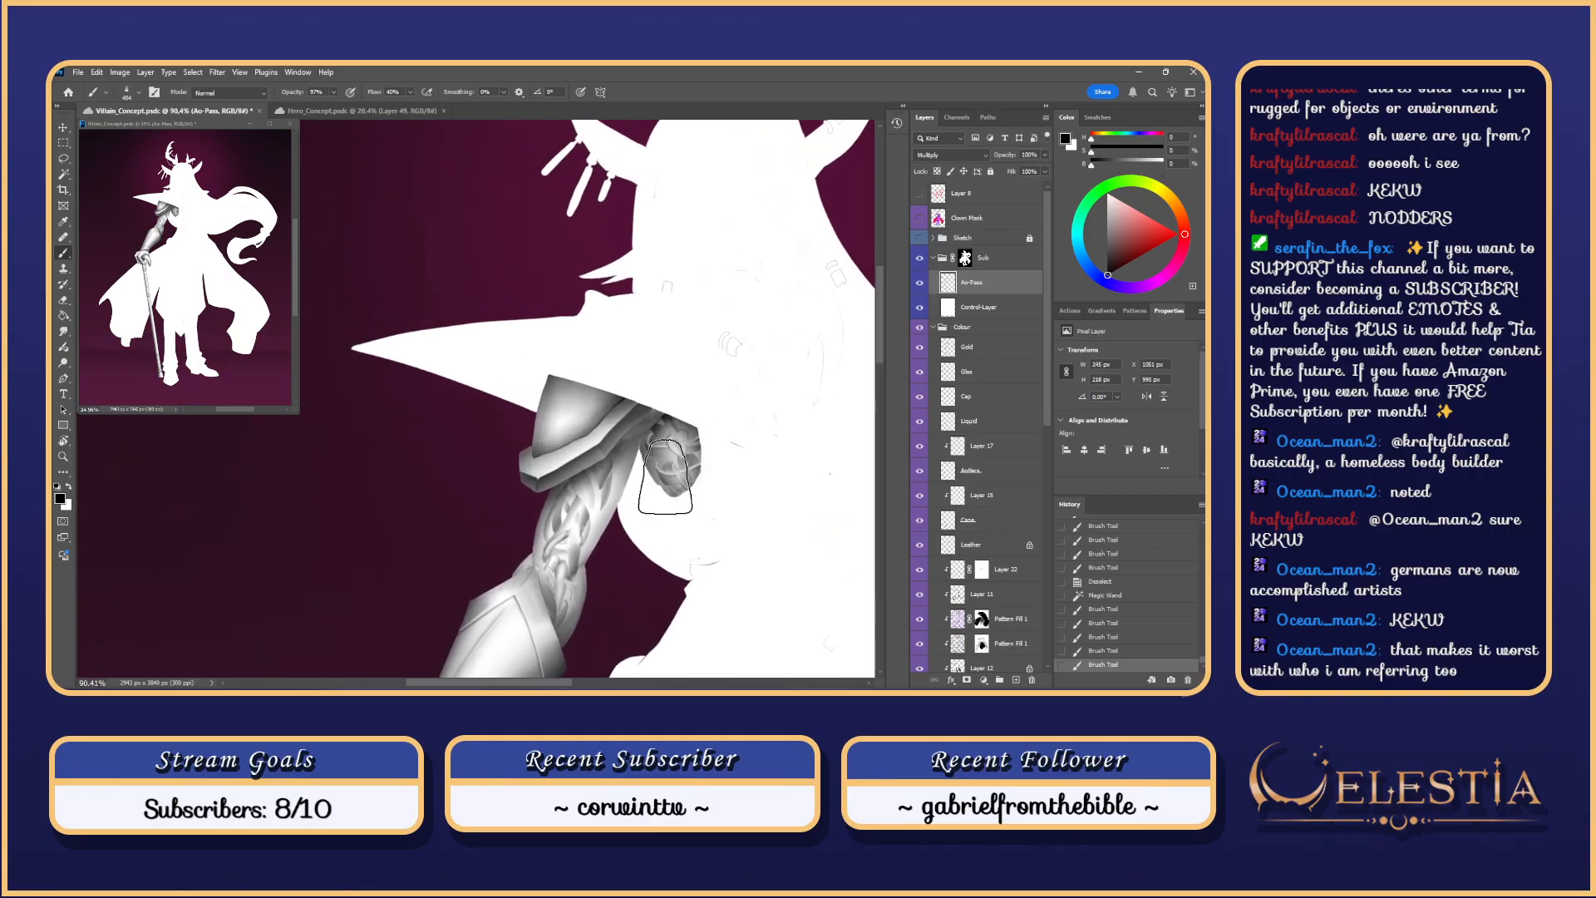
right_click(565, 474)
click(636, 415)
drag(549, 459, 572, 449)
scroll(572, 464, up, 1)
key(ctrl+z)
alt+right_click(544, 458)
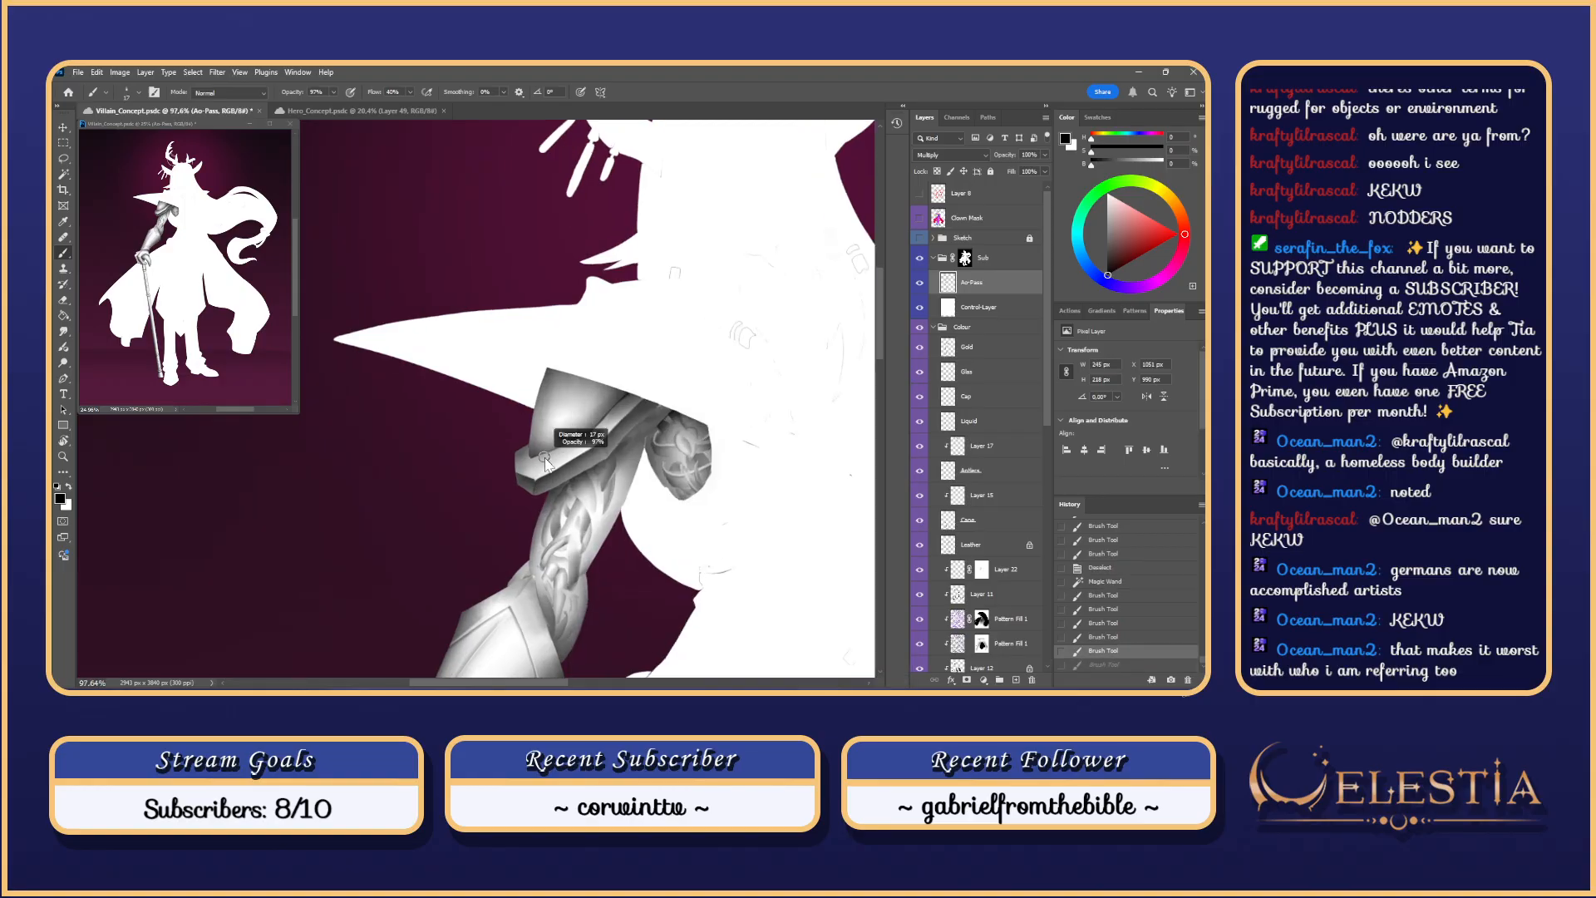
scroll(543, 458, up, 2)
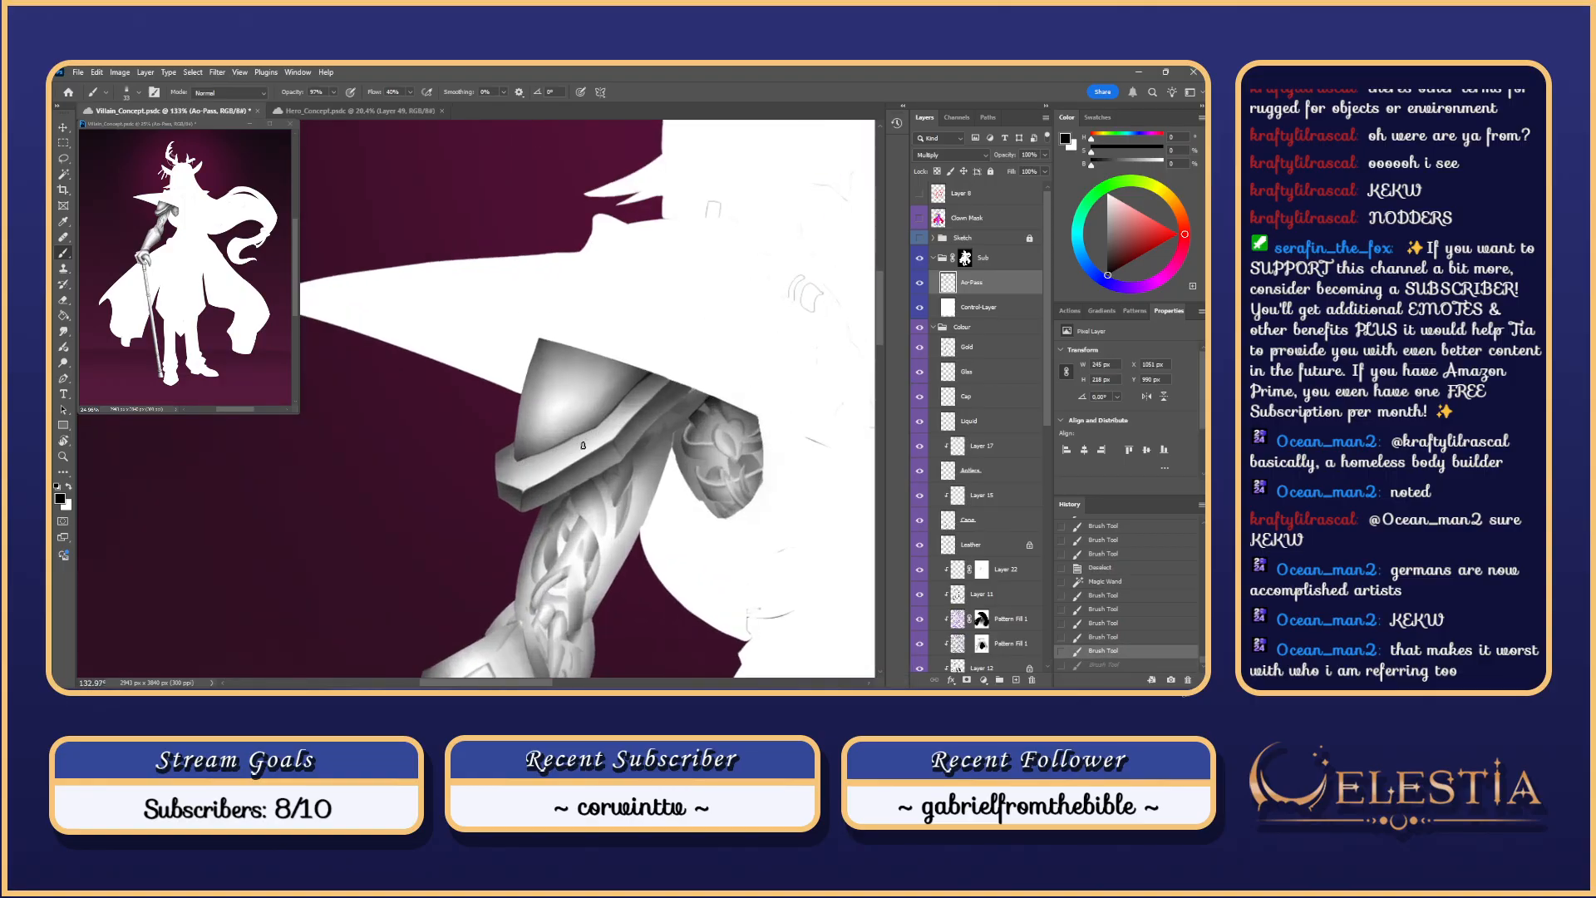
drag(580, 448, 520, 471)
key(ctrl+z)
key(ctrl+shift+z)
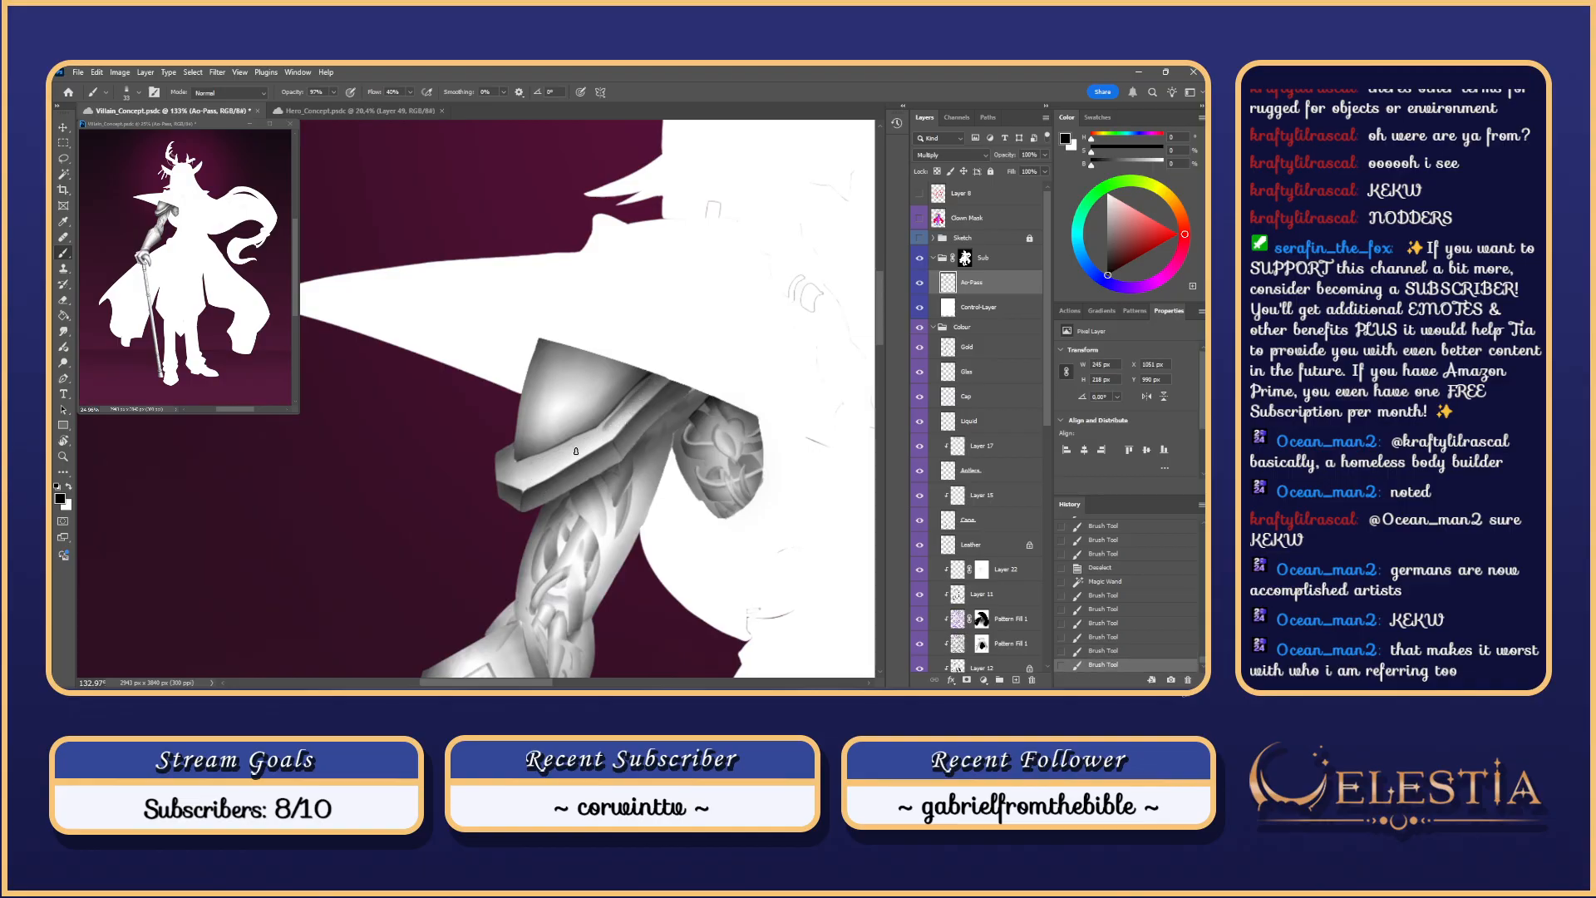
key(ctrl+z)
Step: Paint a dark stroke along the armour's inner rim
drag(657, 377, 586, 439)
key(ctrl+z)
drag(660, 375, 588, 438)
key(ctrl+z)
key(ctrl+z)
mouse_move(648, 383)
mouse_down()
mouse_move(597, 434)
mouse_move(635, 403)
mouse_move(625, 341)
mouse_up()
Step: Tilt the view about 45° counterclockwise and repaint the dark inner-rim stroke
key(r)
key(space)
drag(572, 366, 584, 399)
key(space)
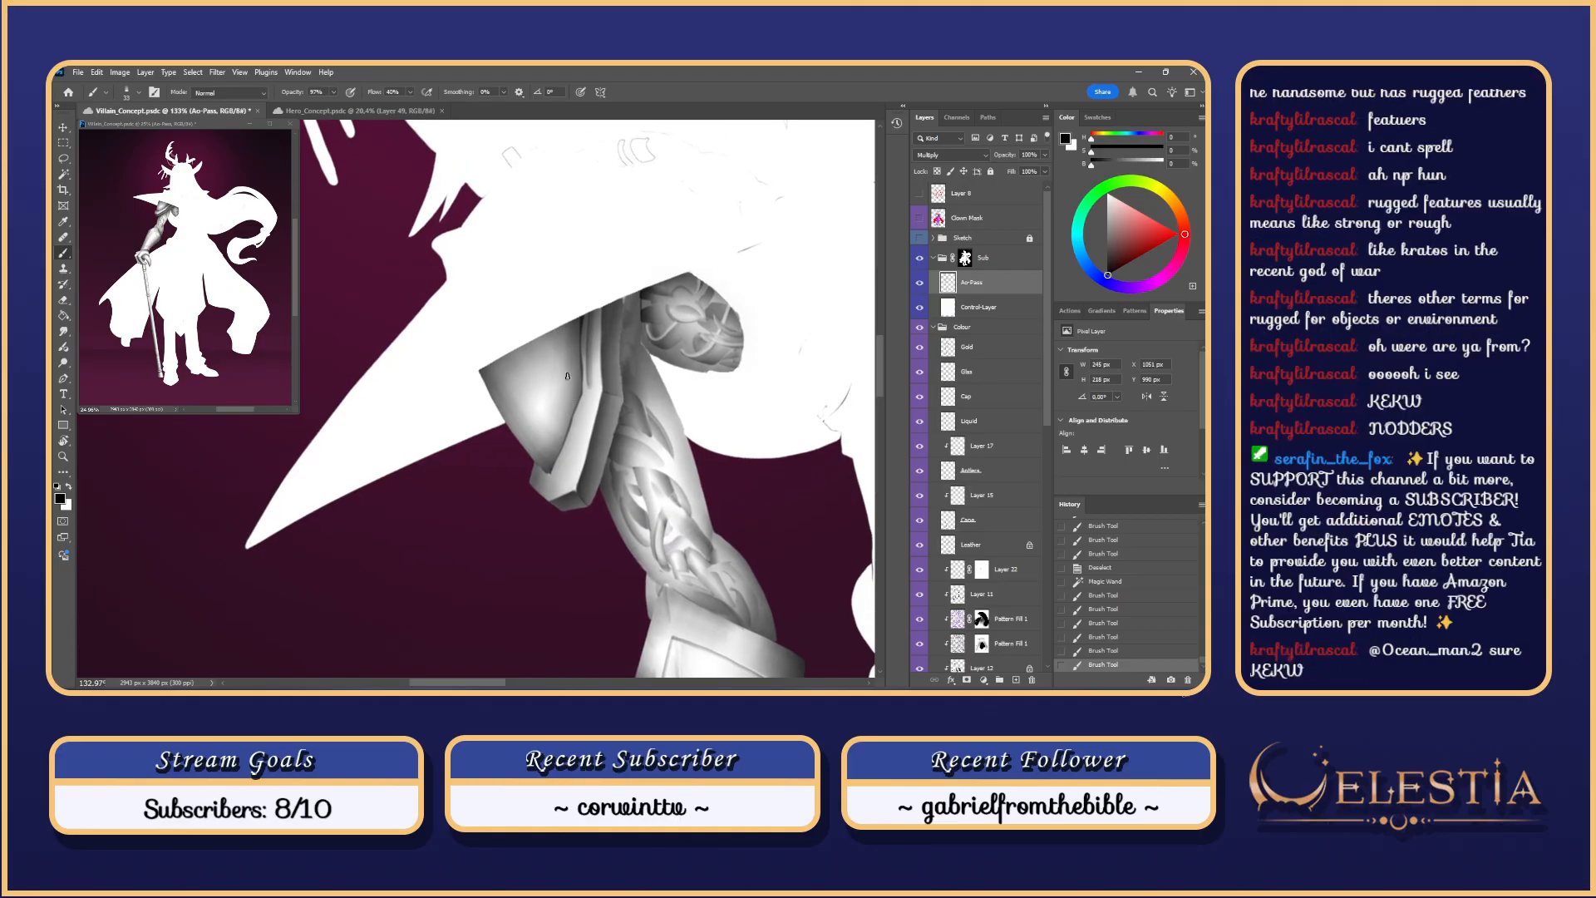
drag(590, 390, 559, 471)
key(ctrl+z)
key(ctrl+z)
drag(589, 394, 558, 468)
key(ctrl+z)
key(ctrl+z)
Step: Rotate the view back, zoom in, and test erasing shading near the armour corner
key(r)
drag(550, 357, 585, 408)
key(space)
scroll(489, 467, up, 4)
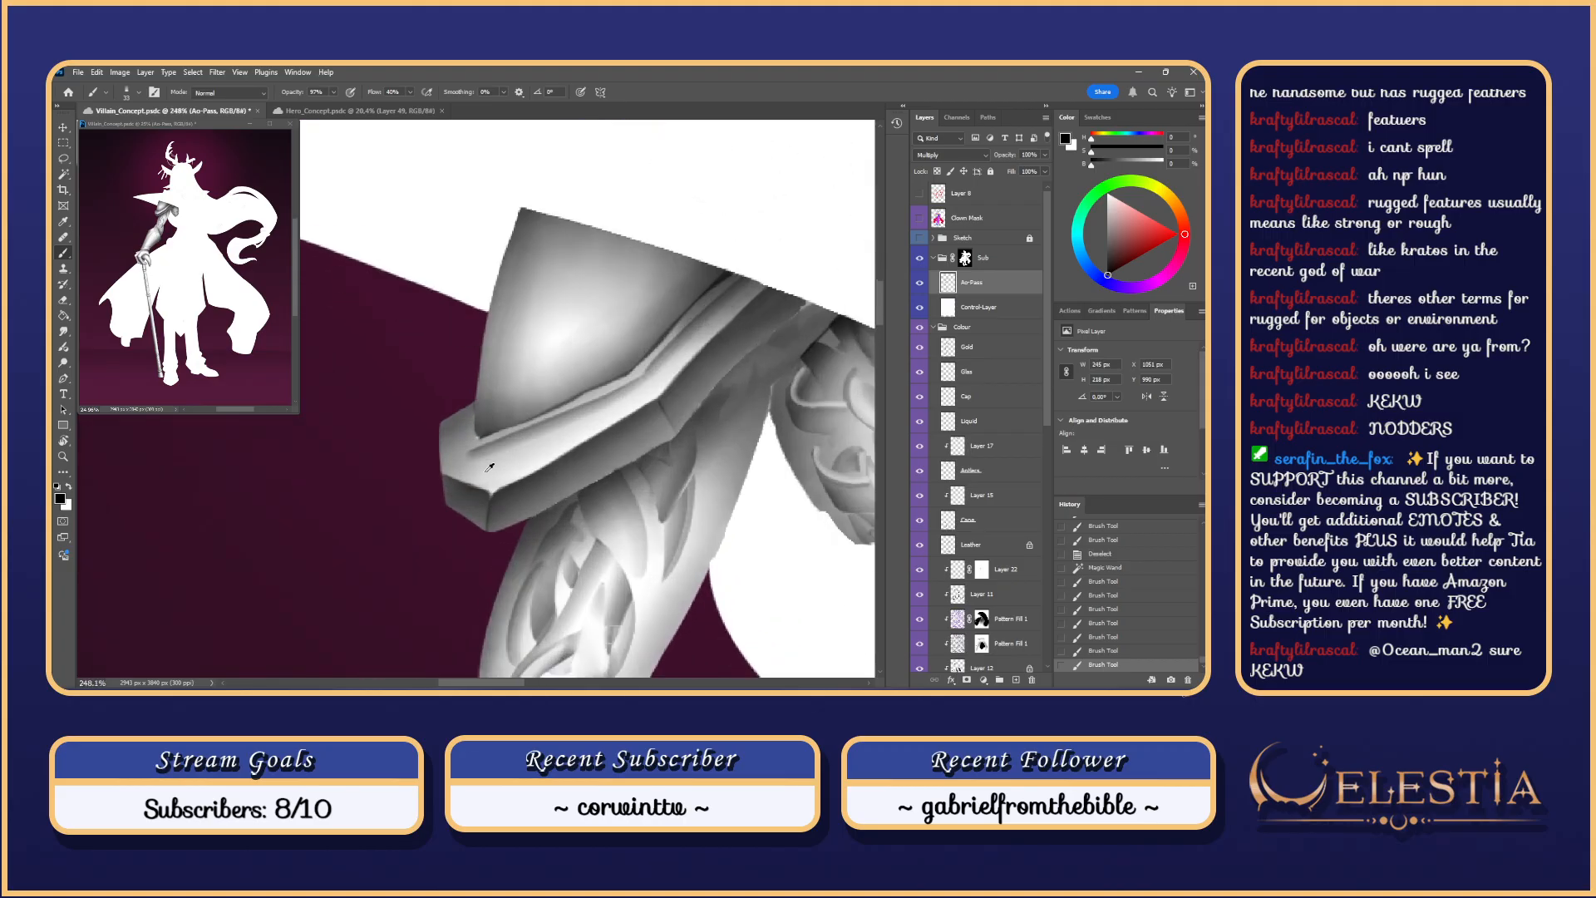
scroll(489, 468, up, 1)
key(e)
drag(471, 453, 480, 462)
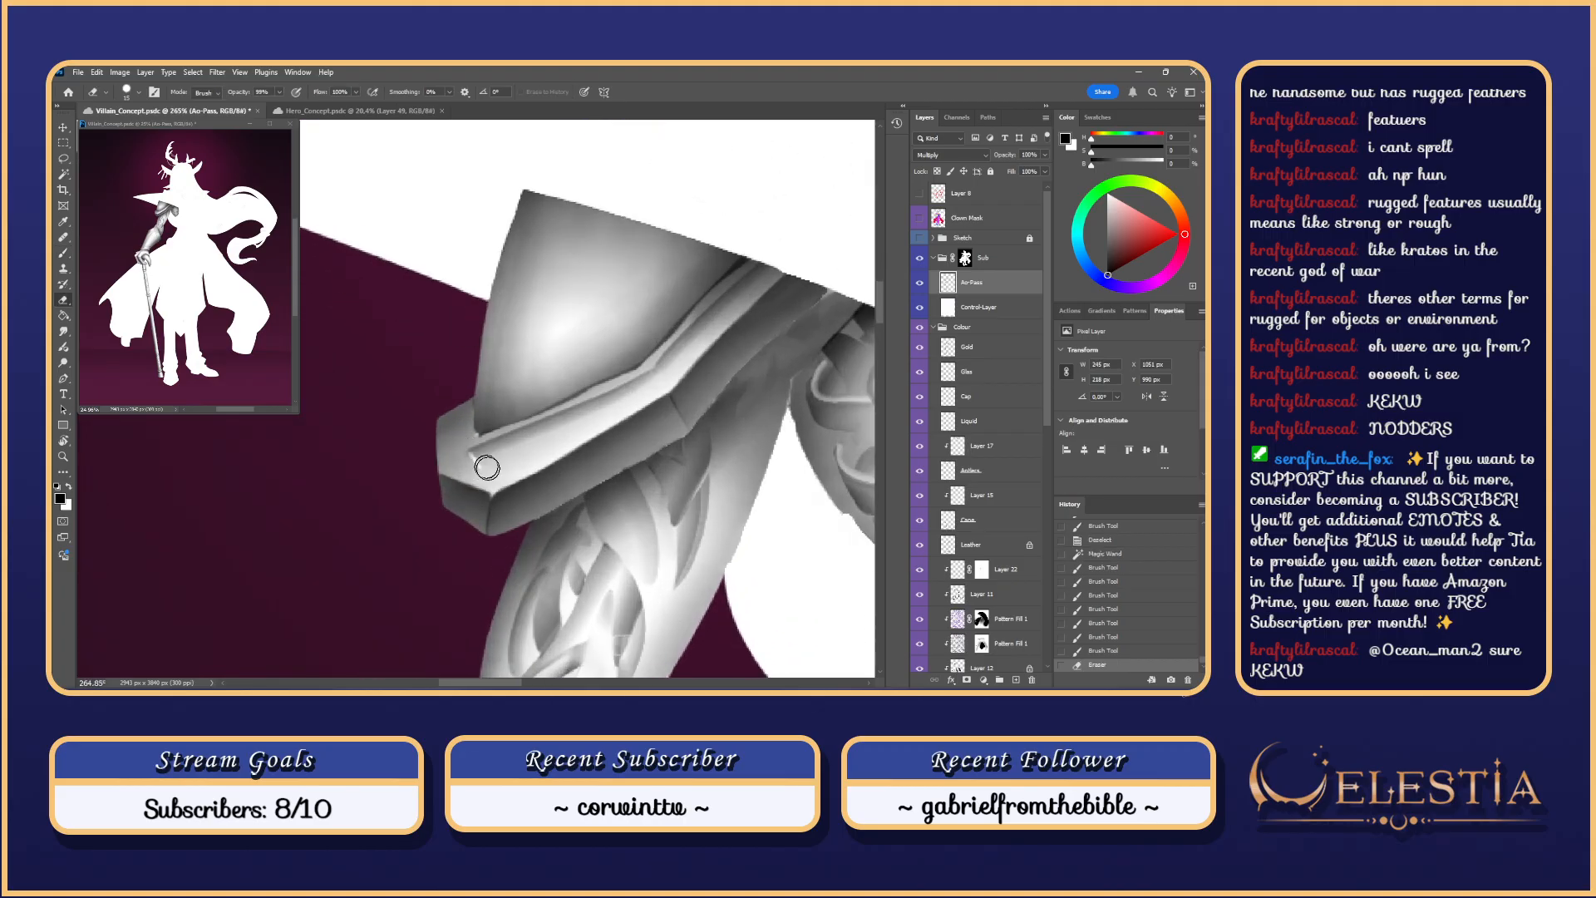
key(ctrl+z)
Step: Smudge the shading along the armour crease and try shading its left corner
key(s)
drag(474, 461, 476, 394)
key(b)
key(ctrl+z)
key(ctrl+z)
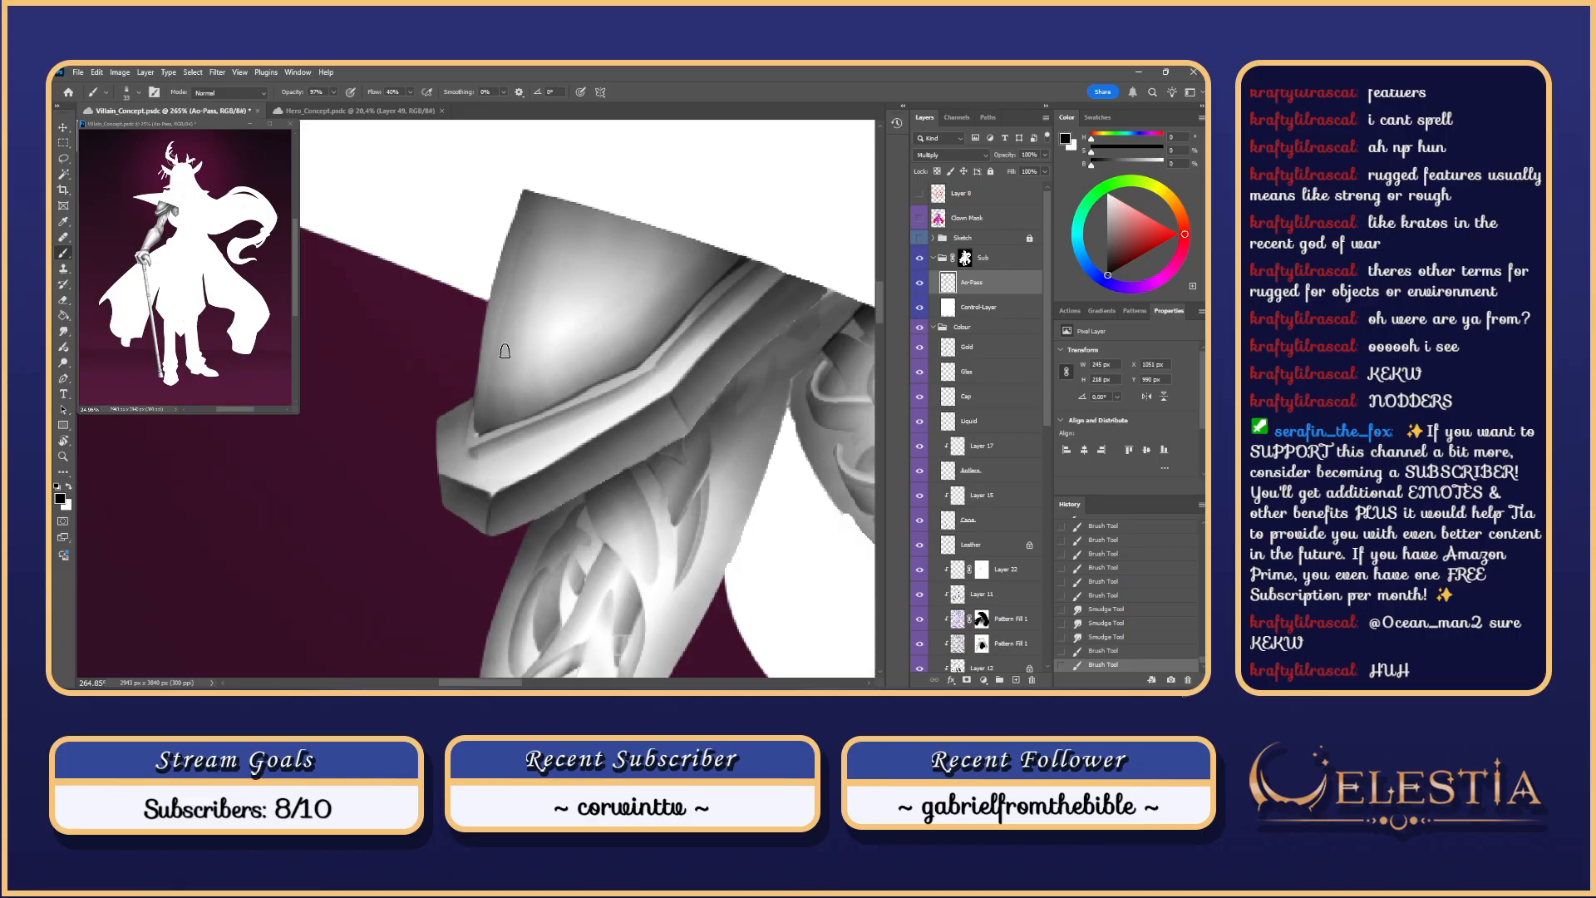
key(ctrl+z)
drag(463, 434, 464, 412)
key(ctrl+z)
key(ctrl+z)
Step: Zoom and pan the view down-left toward the arm
scroll(457, 442, down, 2)
scroll(455, 444, up, 1)
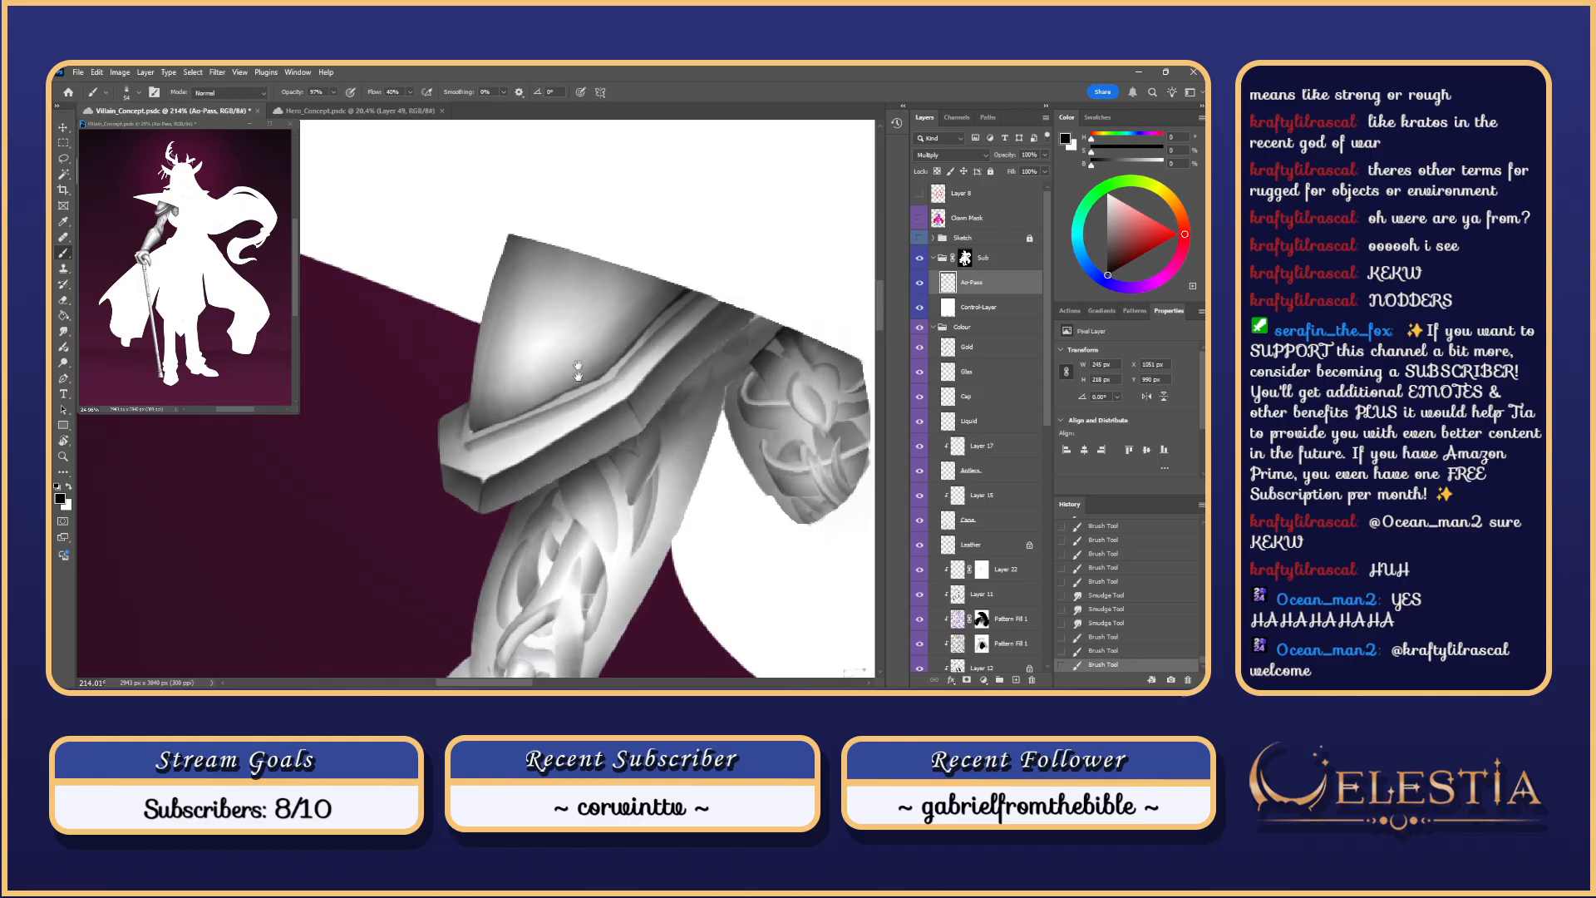
scroll(578, 374, up, 1)
scroll(536, 329, up, 1)
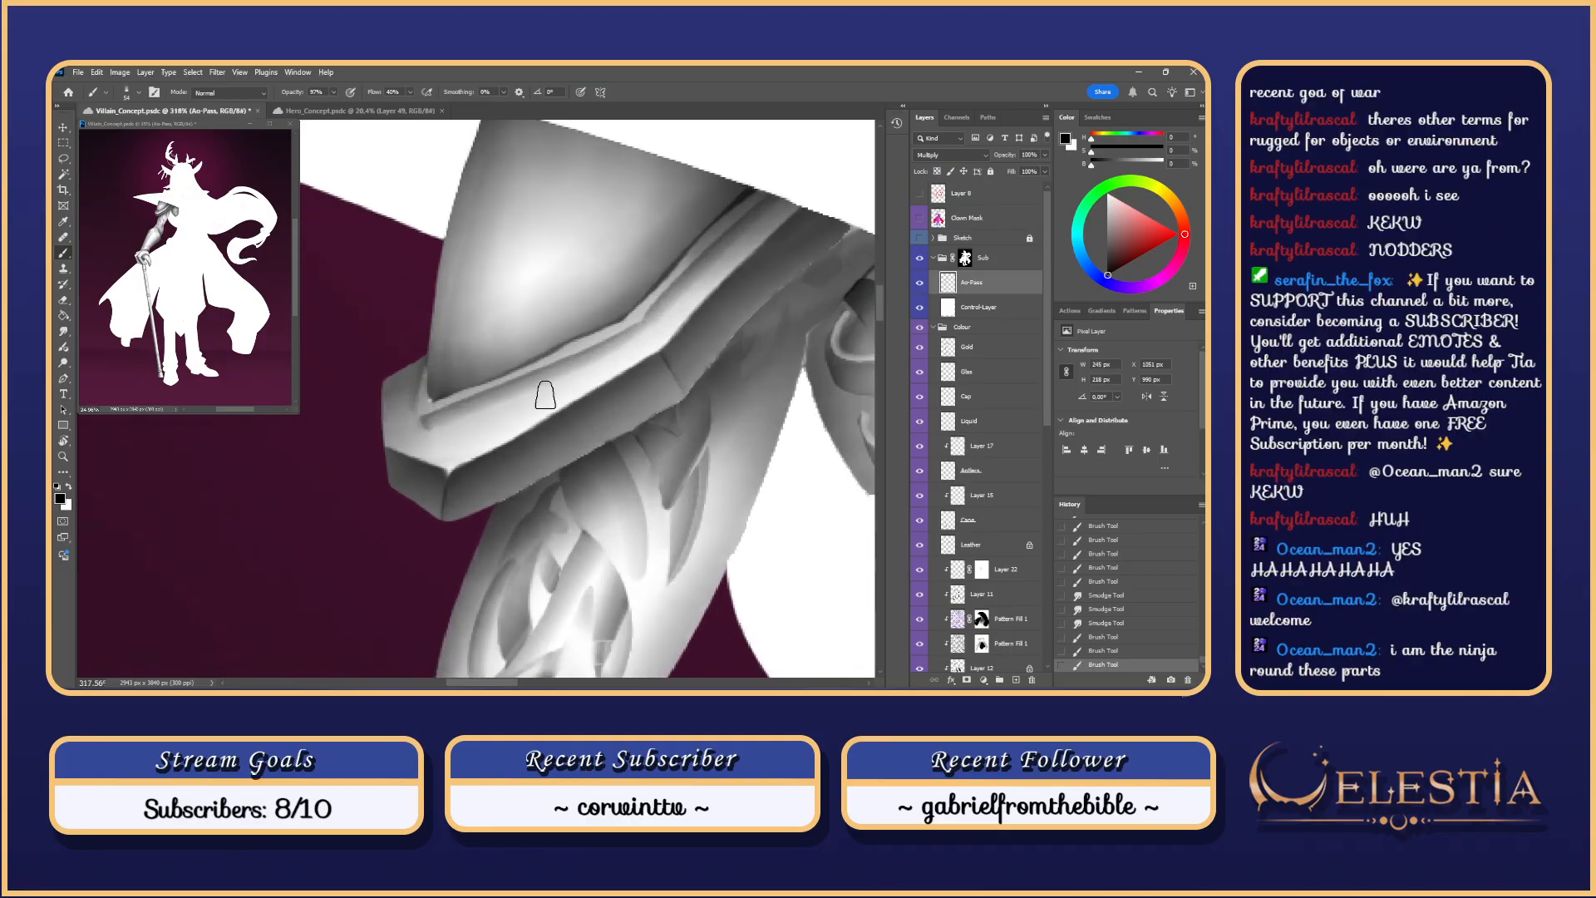
scroll(773, 256, down, 5)
scroll(778, 253, down, 1)
scroll(769, 256, up, 5)
mouse_move(769, 320)
mouse_down()
mouse_move(680, 428)
mouse_move(632, 266)
mouse_up()
Step: Switch to the Eraser and choose a smaller eraser brush preset
key(r)
key(e)
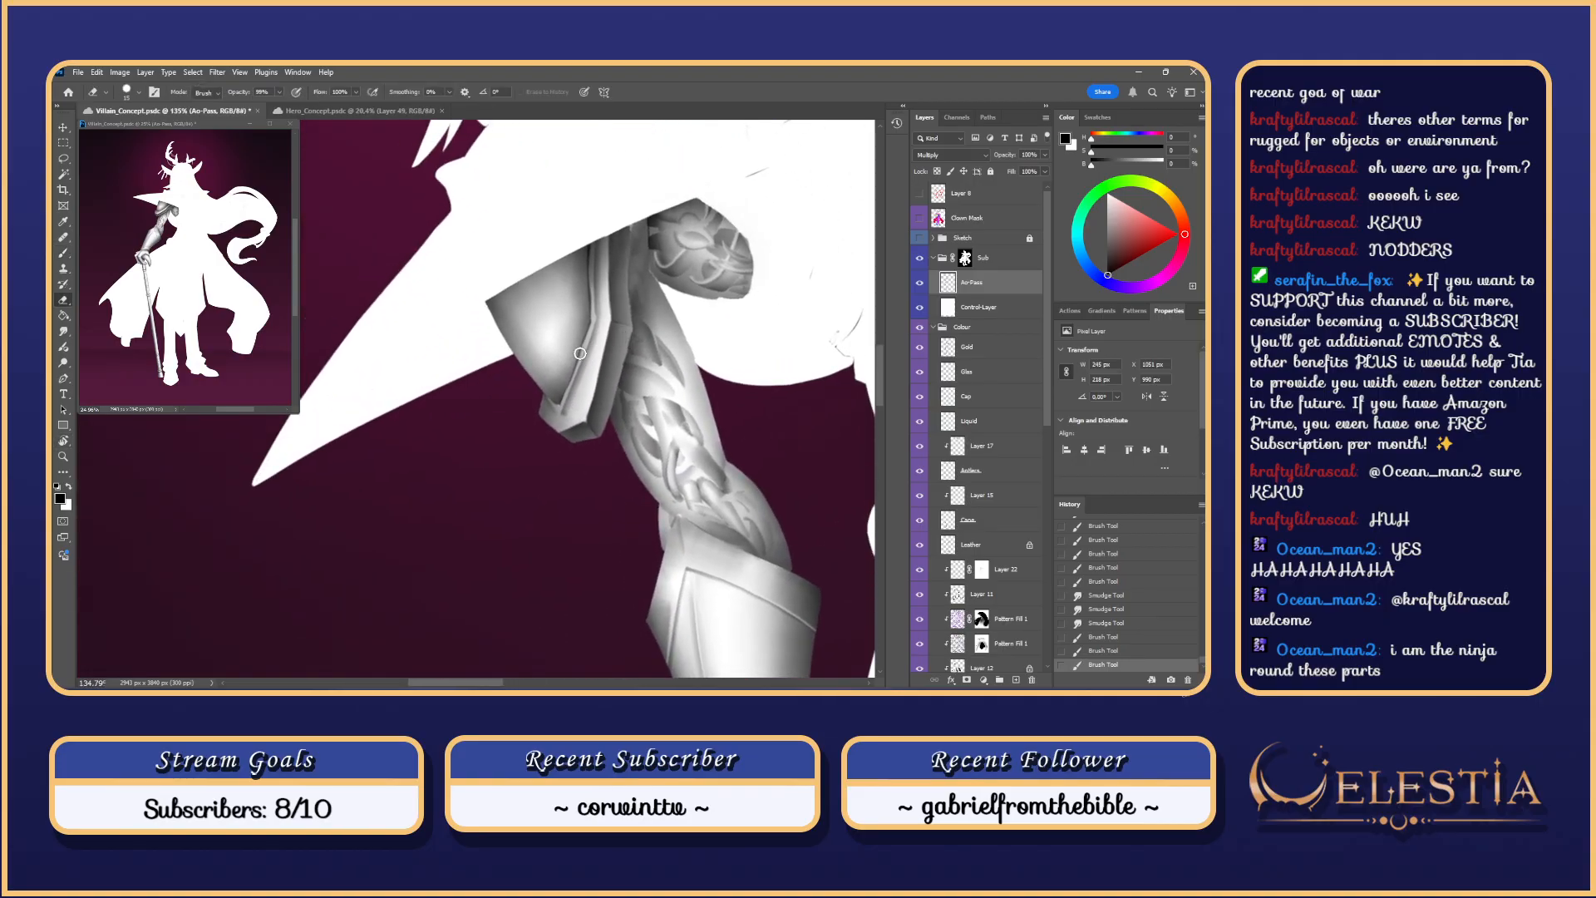
right_click(583, 357)
click(782, 500)
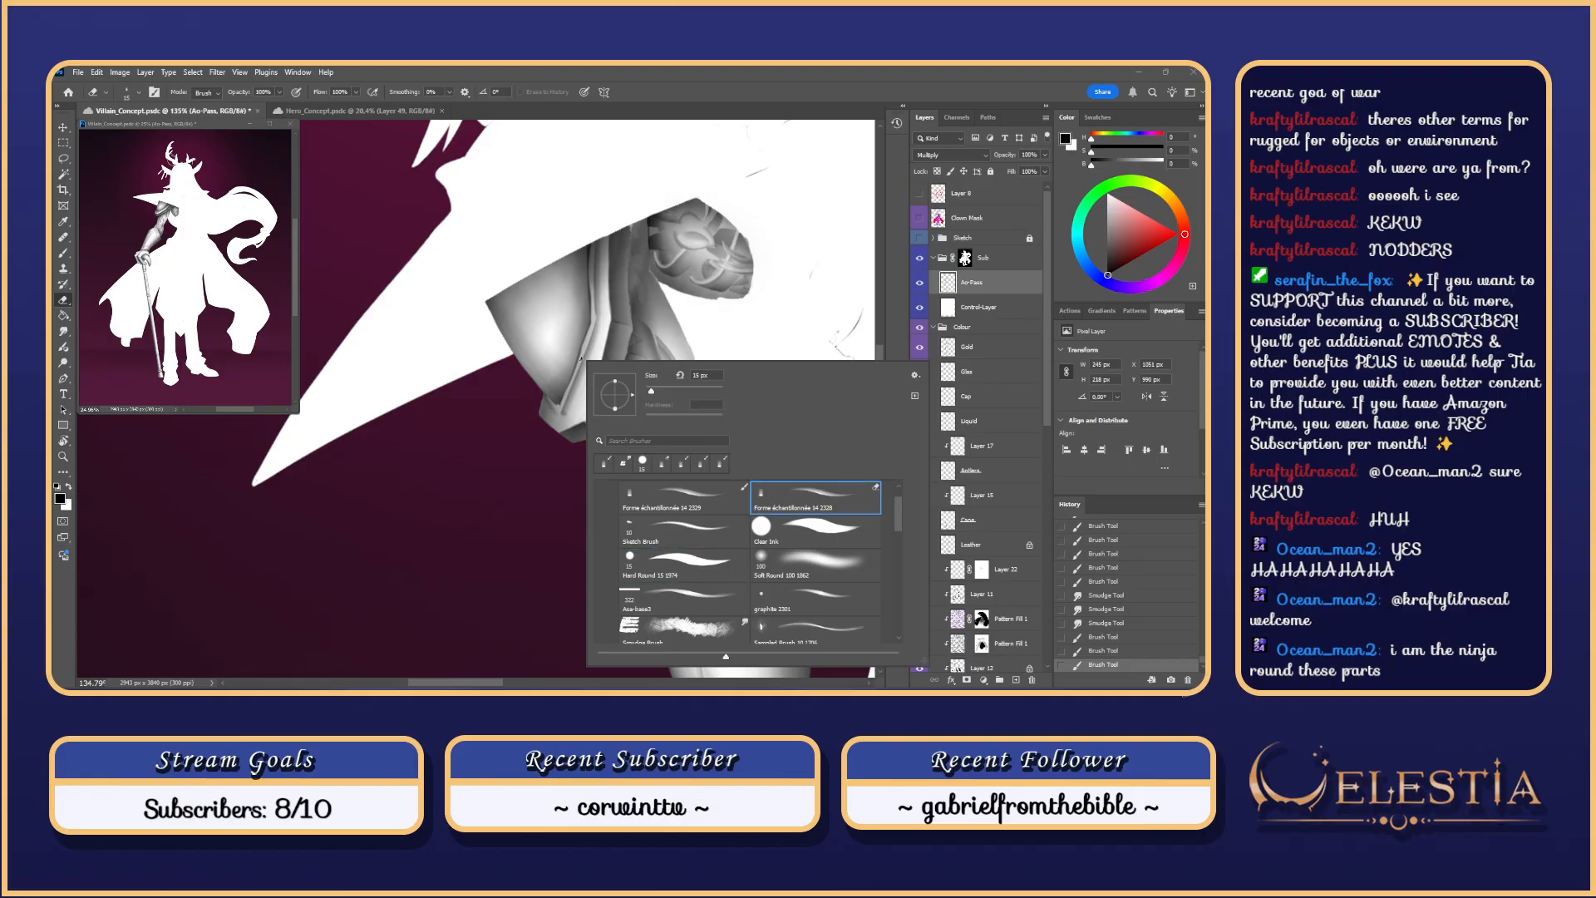
click(581, 356)
scroll(582, 355, up, 2)
Step: Thin and clean the armour strap's left edge with repeated eraser strokes
drag(592, 328, 555, 416)
key(ctrl+z)
drag(592, 330, 553, 430)
key(ctrl+z)
key(ctrl+z)
key(ctrl+z)
drag(592, 329, 557, 421)
key(ctrl+z)
key(ctrl+z)
drag(585, 347, 552, 425)
key(ctrl+z)
key(ctrl+z)
drag(581, 361, 554, 424)
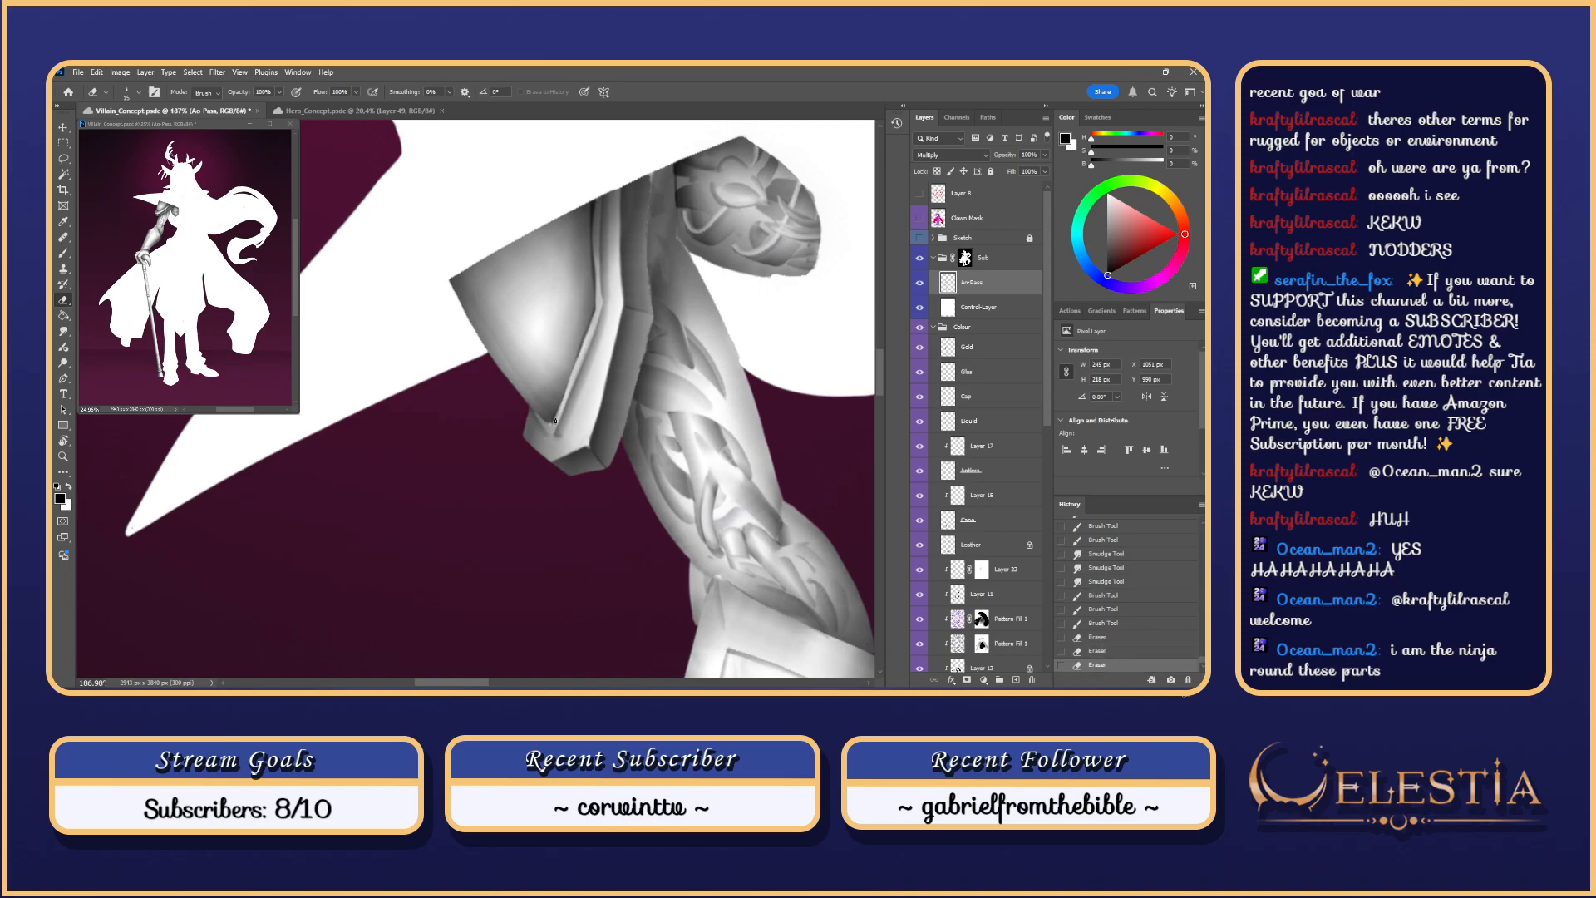
drag(584, 346, 556, 421)
drag(580, 355, 557, 418)
key(ctrl+z)
drag(596, 307, 585, 339)
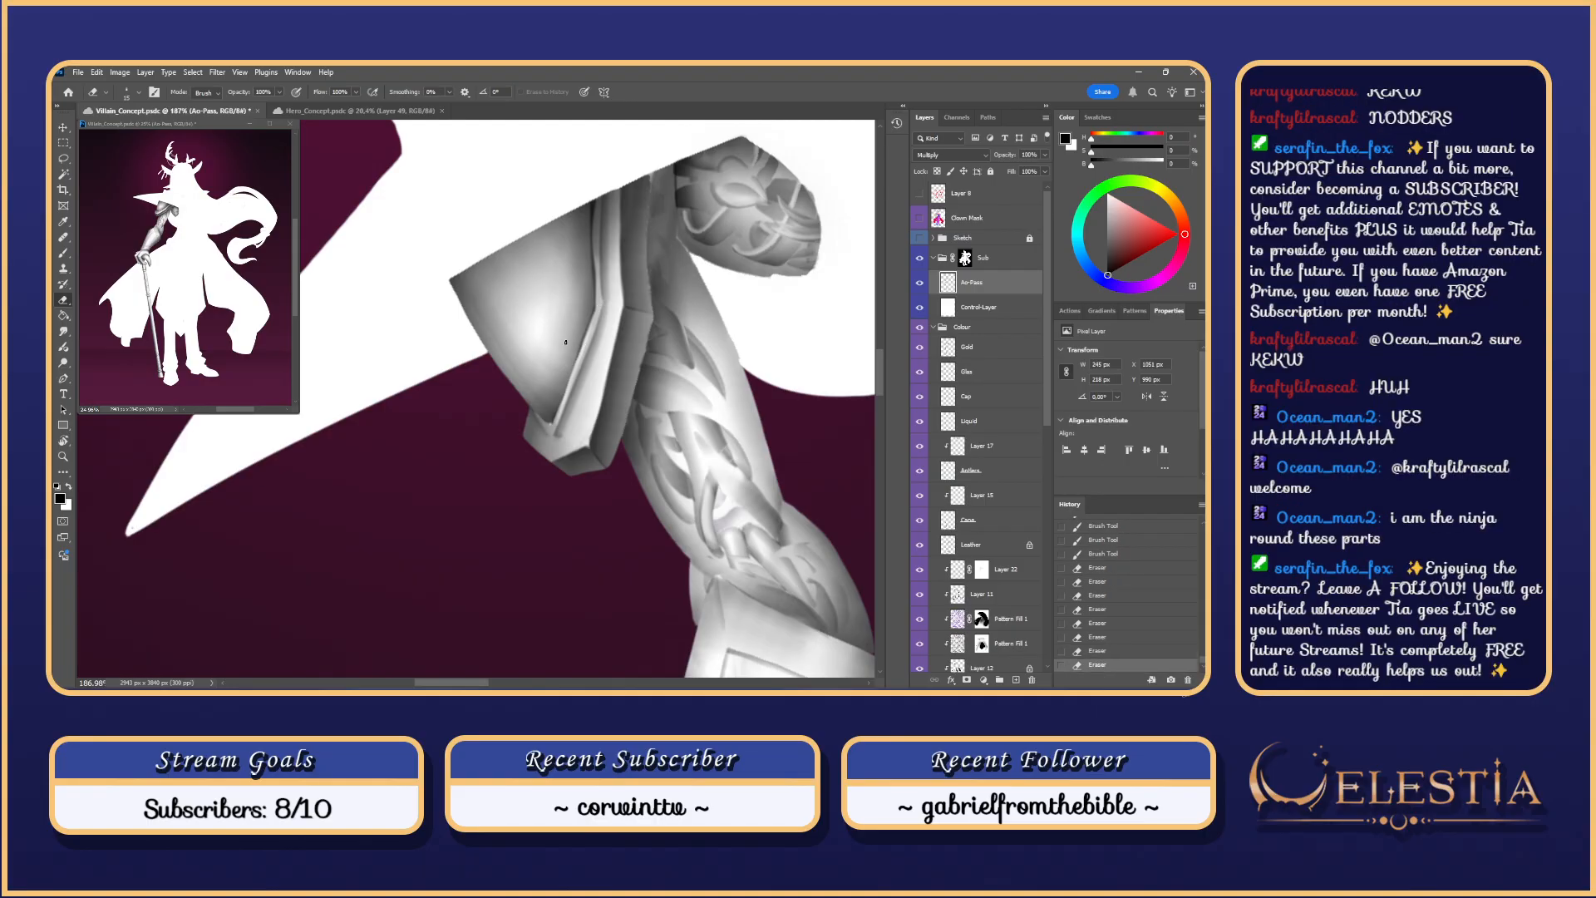
drag(595, 227, 593, 208)
key(ctrl+z)
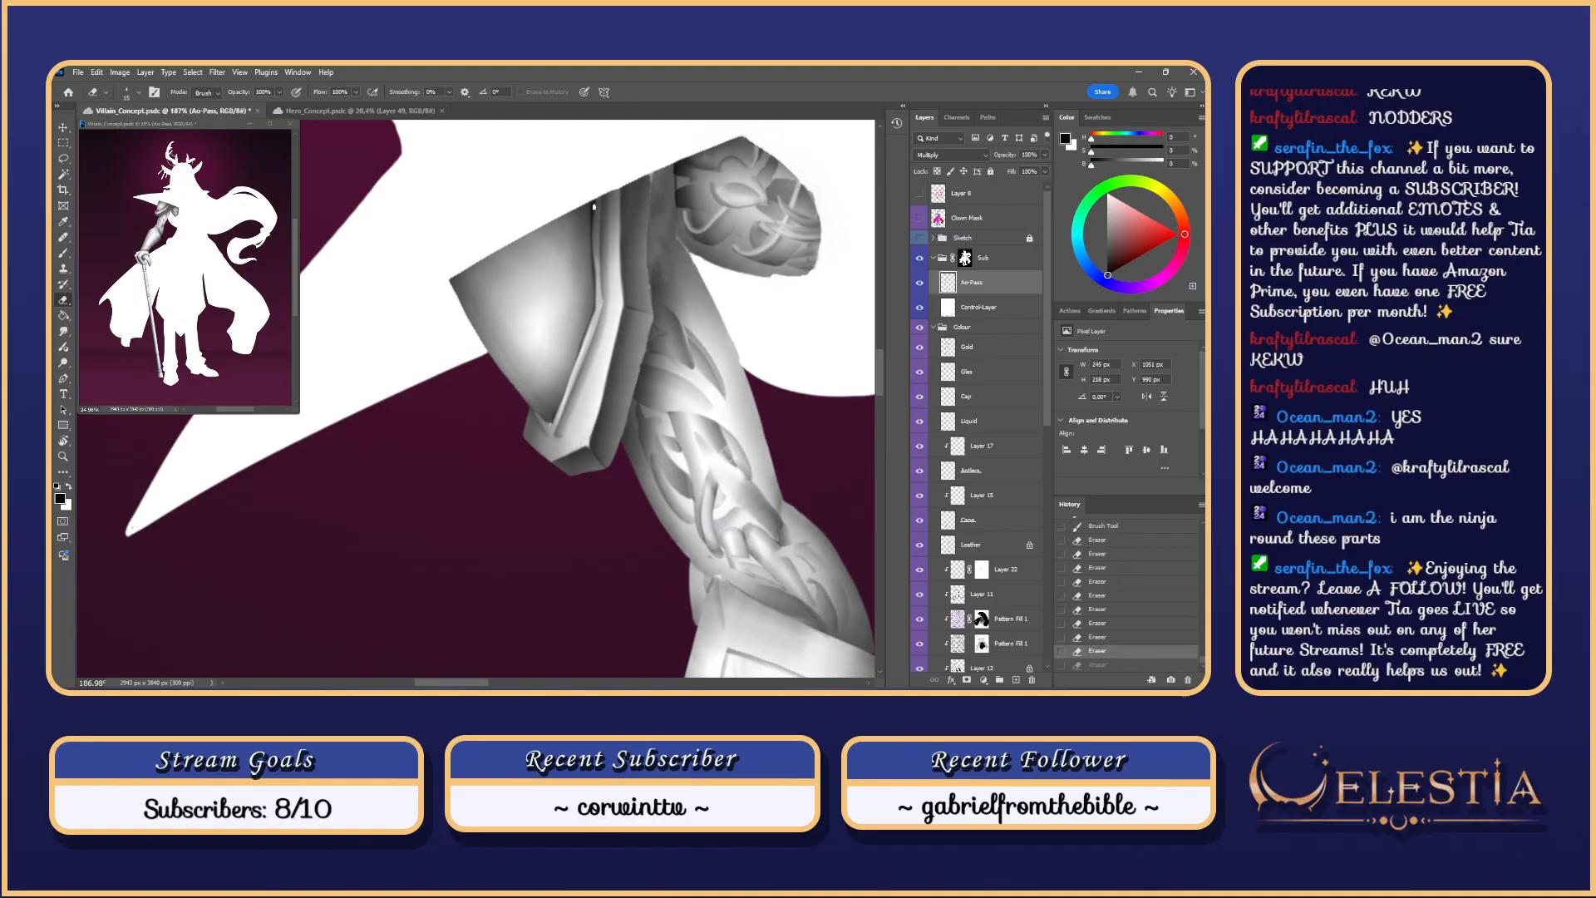
Step: Blend the armour edge with short Smudge strokes at a 3 px brush size
key(r)
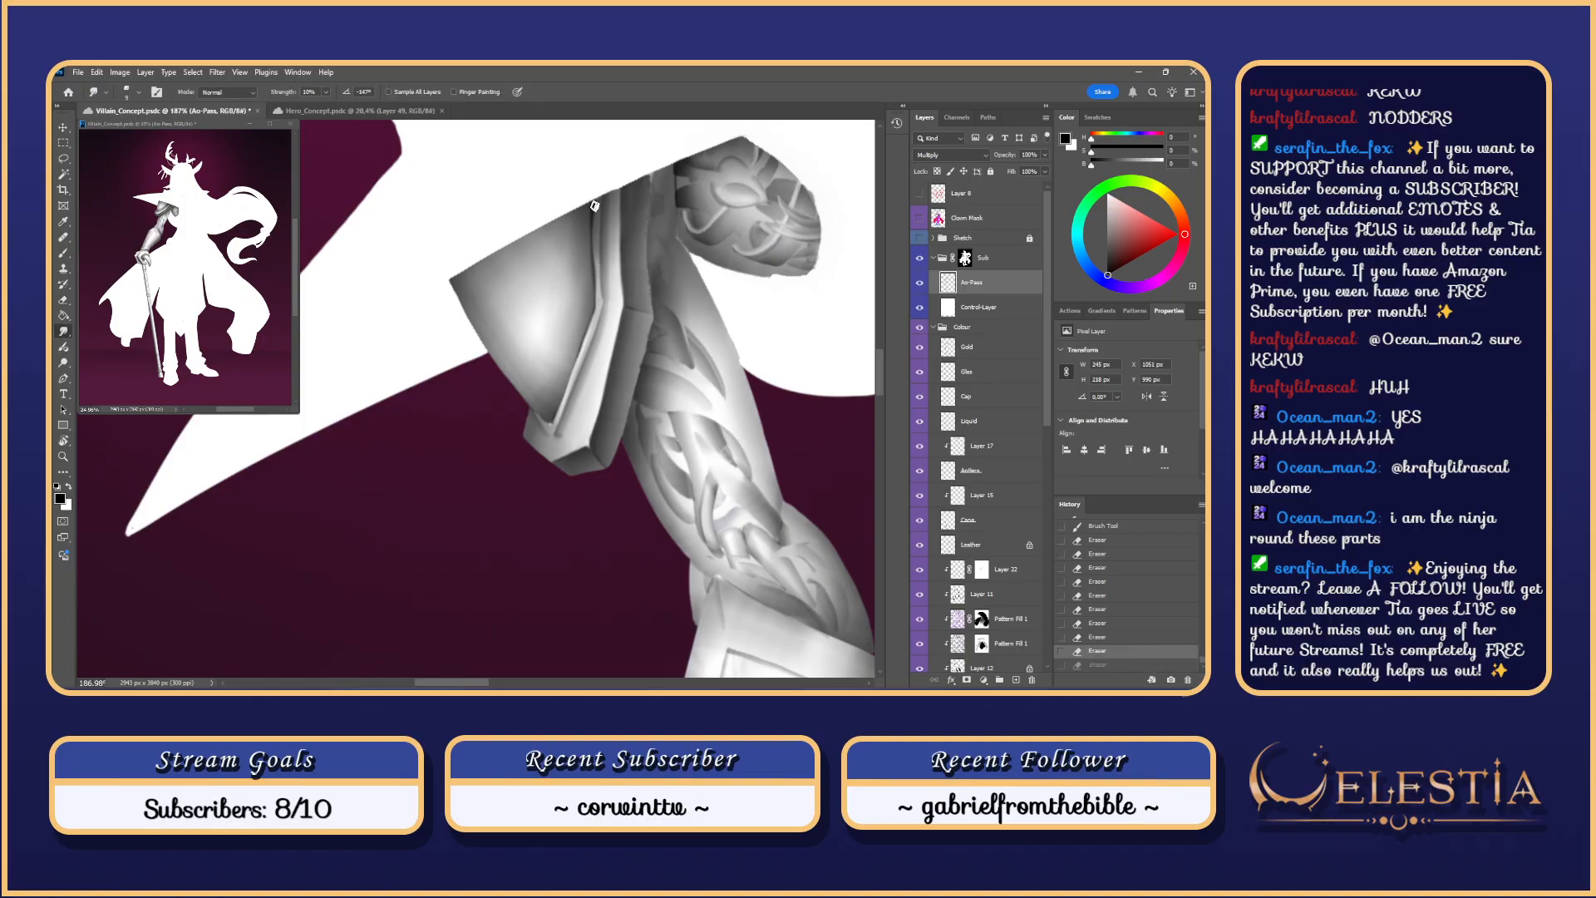
mouse_move(594, 208)
mouse_down()
mouse_move(594, 224)
mouse_move(593, 204)
mouse_up()
key(ctrl+z)
mouse_move(602, 202)
mouse_down()
mouse_move(592, 234)
mouse_move(595, 213)
mouse_up()
mouse_move(594, 215)
mouse_down()
mouse_move(595, 228)
mouse_move(595, 206)
mouse_up()
mouse_move(595, 198)
mouse_down()
mouse_move(704, 341)
mouse_move(671, 317)
mouse_up()
scroll(599, 143, down, 2)
scroll(599, 143, up, 1)
Step: Rotate the view so the arm runs horizontally and paint dark shadow lines along the cuff edge
key(b)
mouse_move(629, 377)
mouse_down()
mouse_move(459, 466)
mouse_move(493, 508)
mouse_move(441, 462)
mouse_move(479, 501)
mouse_up()
key(ctrl+z)
key(ctrl+z)
mouse_move(435, 431)
mouse_down()
mouse_move(489, 515)
mouse_move(465, 478)
mouse_move(486, 515)
mouse_move(476, 494)
mouse_up()
key(ctrl+z)
key(ctrl+z)
drag(476, 493, 500, 525)
key(ctrl+z)
drag(454, 461, 496, 530)
key(ctrl+z)
drag(433, 433, 494, 524)
key(ctrl+z)
drag(436, 434, 493, 525)
key(ctrl+z)
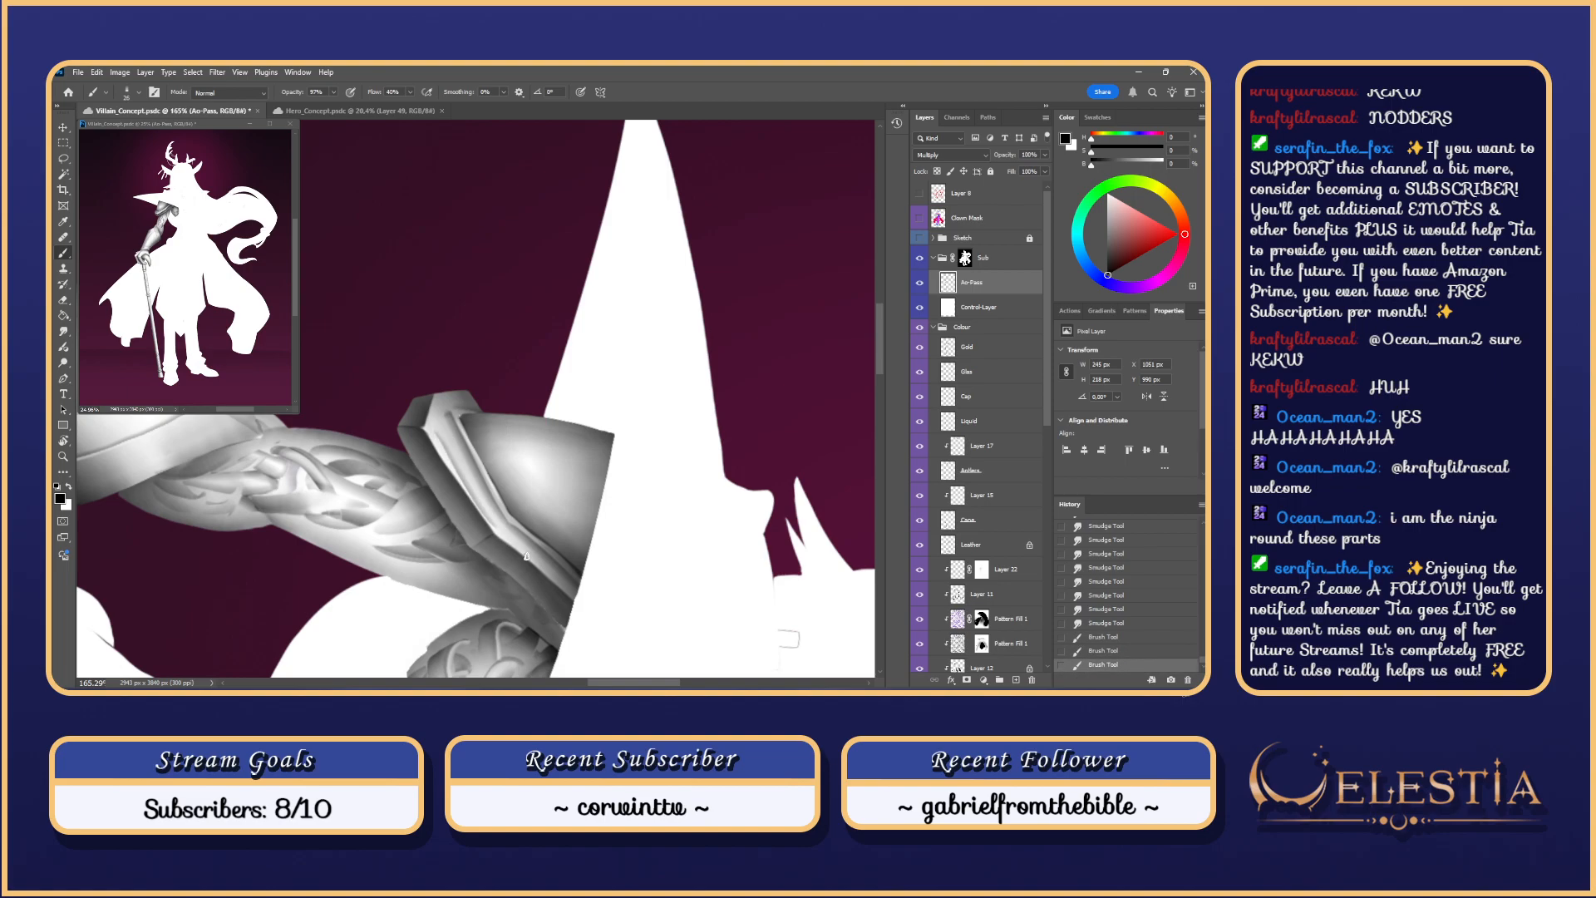
Step: Rotate the view about 36° and paint dark strokes down the cuff strip
drag(545, 467, 523, 366)
key(ctrl+z)
key(e)
click(591, 456)
key(r)
drag(575, 422, 543, 476)
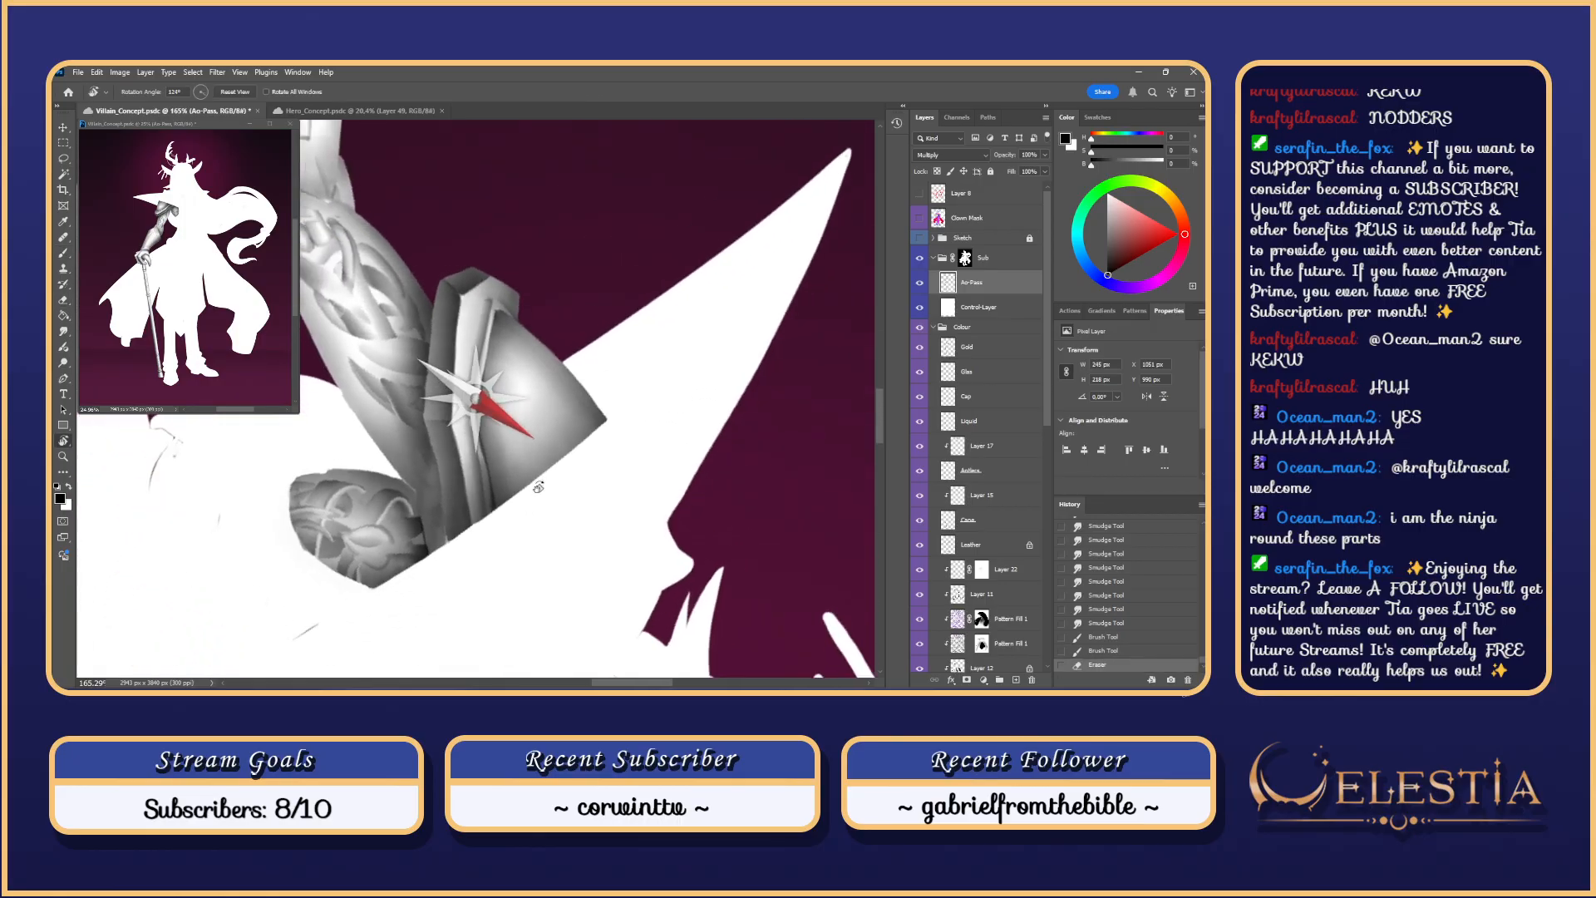
drag(461, 425, 485, 513)
key(ctrl+z)
drag(461, 427, 480, 523)
key(ctrl+z)
key(ctrl+z)
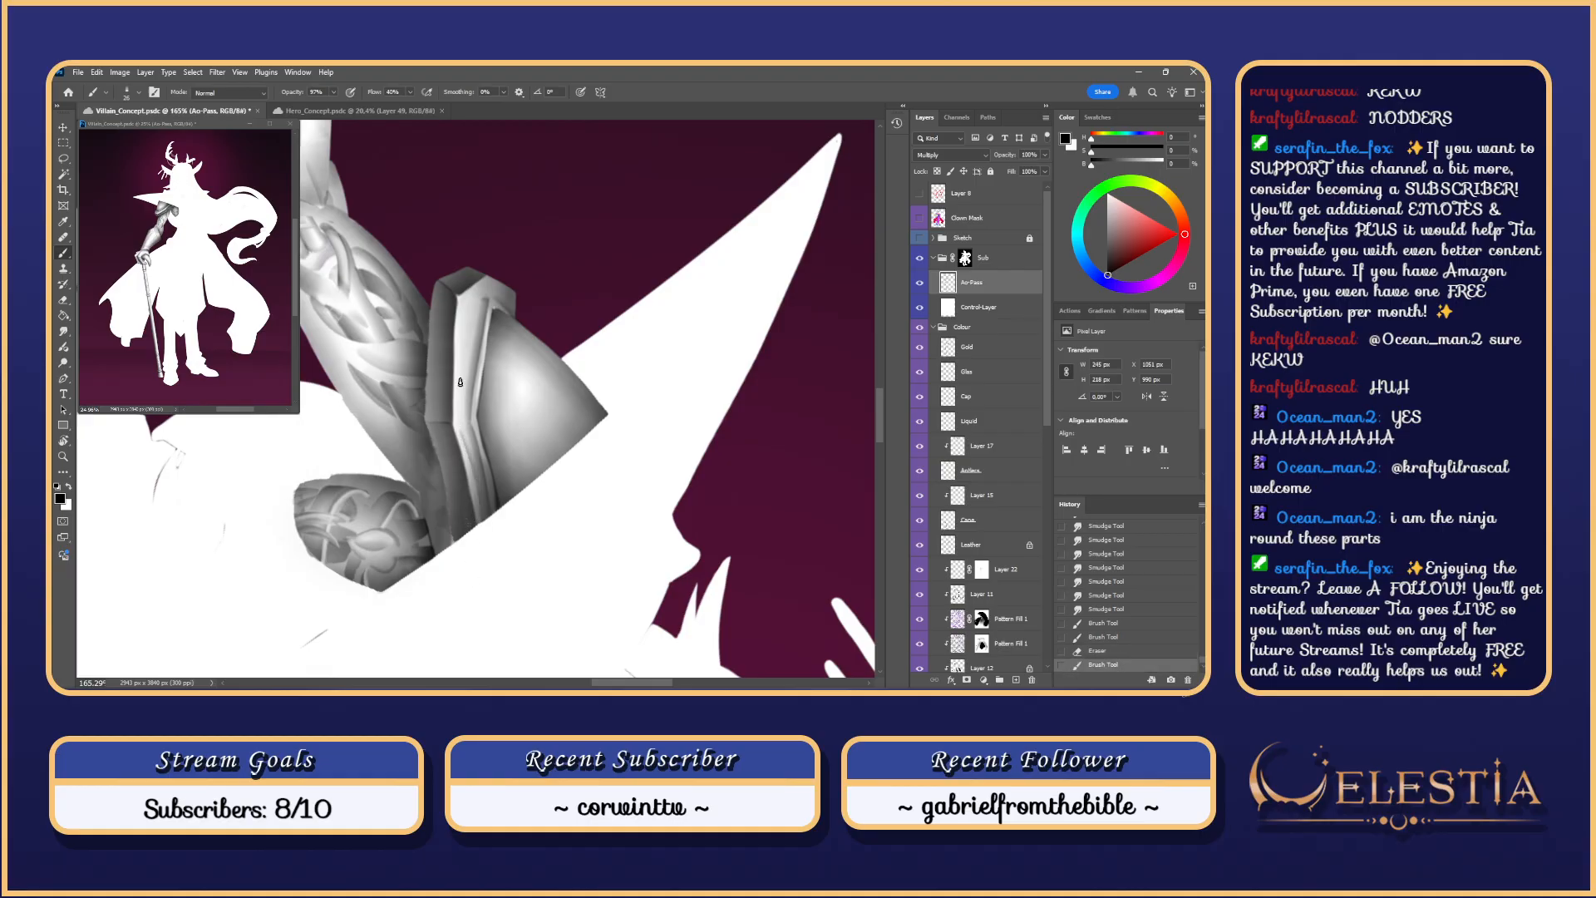
drag(465, 308, 460, 447)
key(ctrl+z)
drag(464, 304, 460, 446)
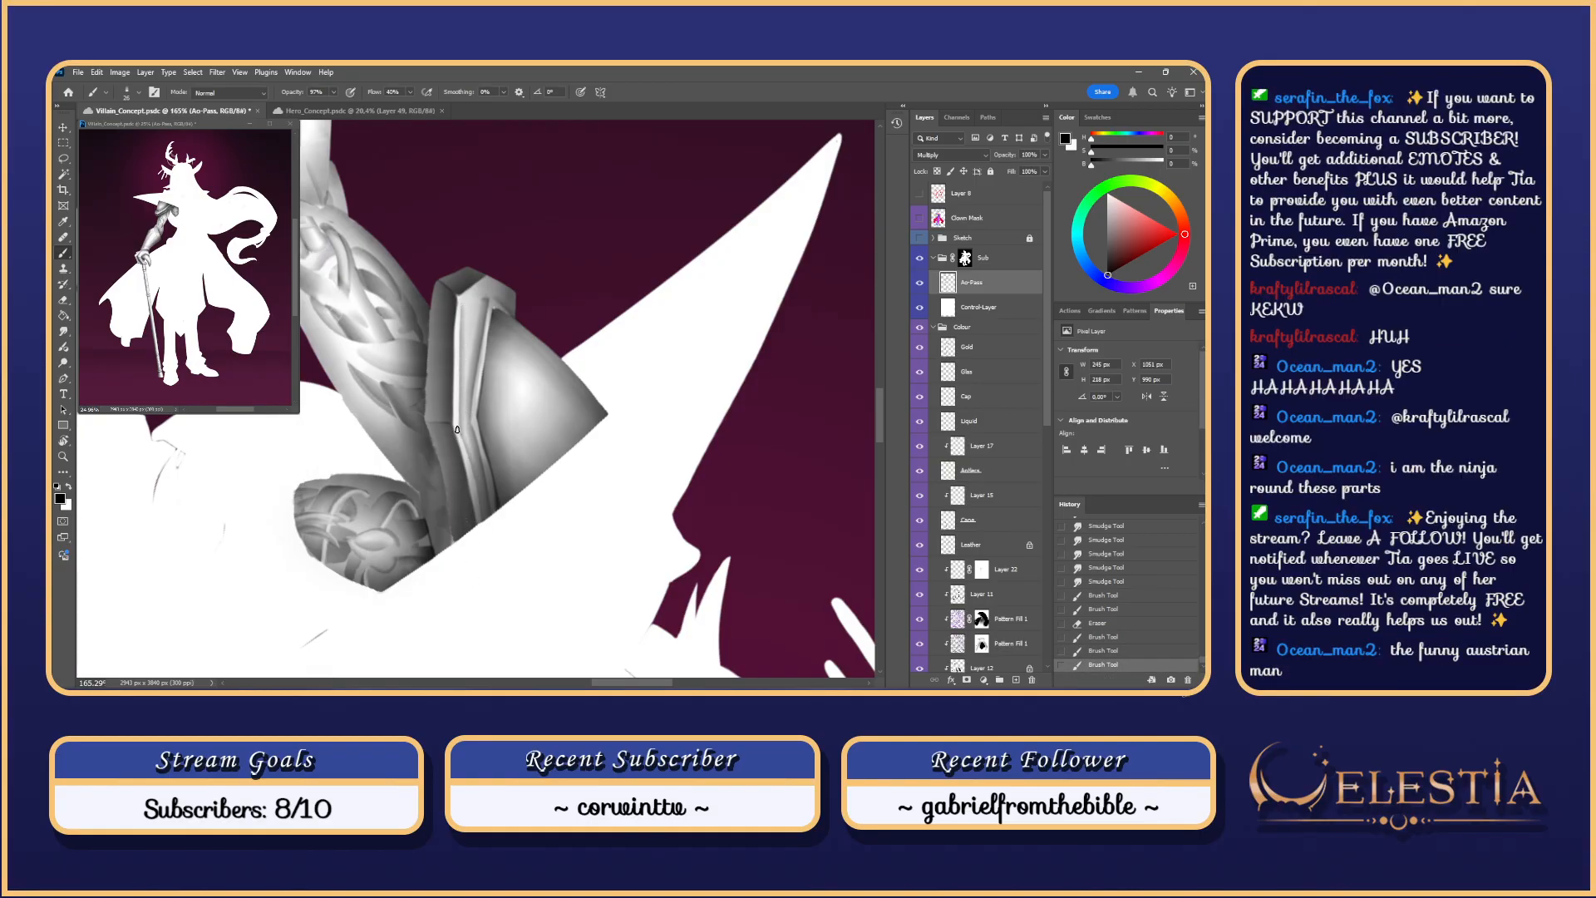
Step: Reset the rotation and add dark strokes along the shoulder plate's lower rim, comparing via undo/redo
scroll(495, 270, down, 4)
scroll(498, 267, down, 6)
scroll(498, 267, up, 2)
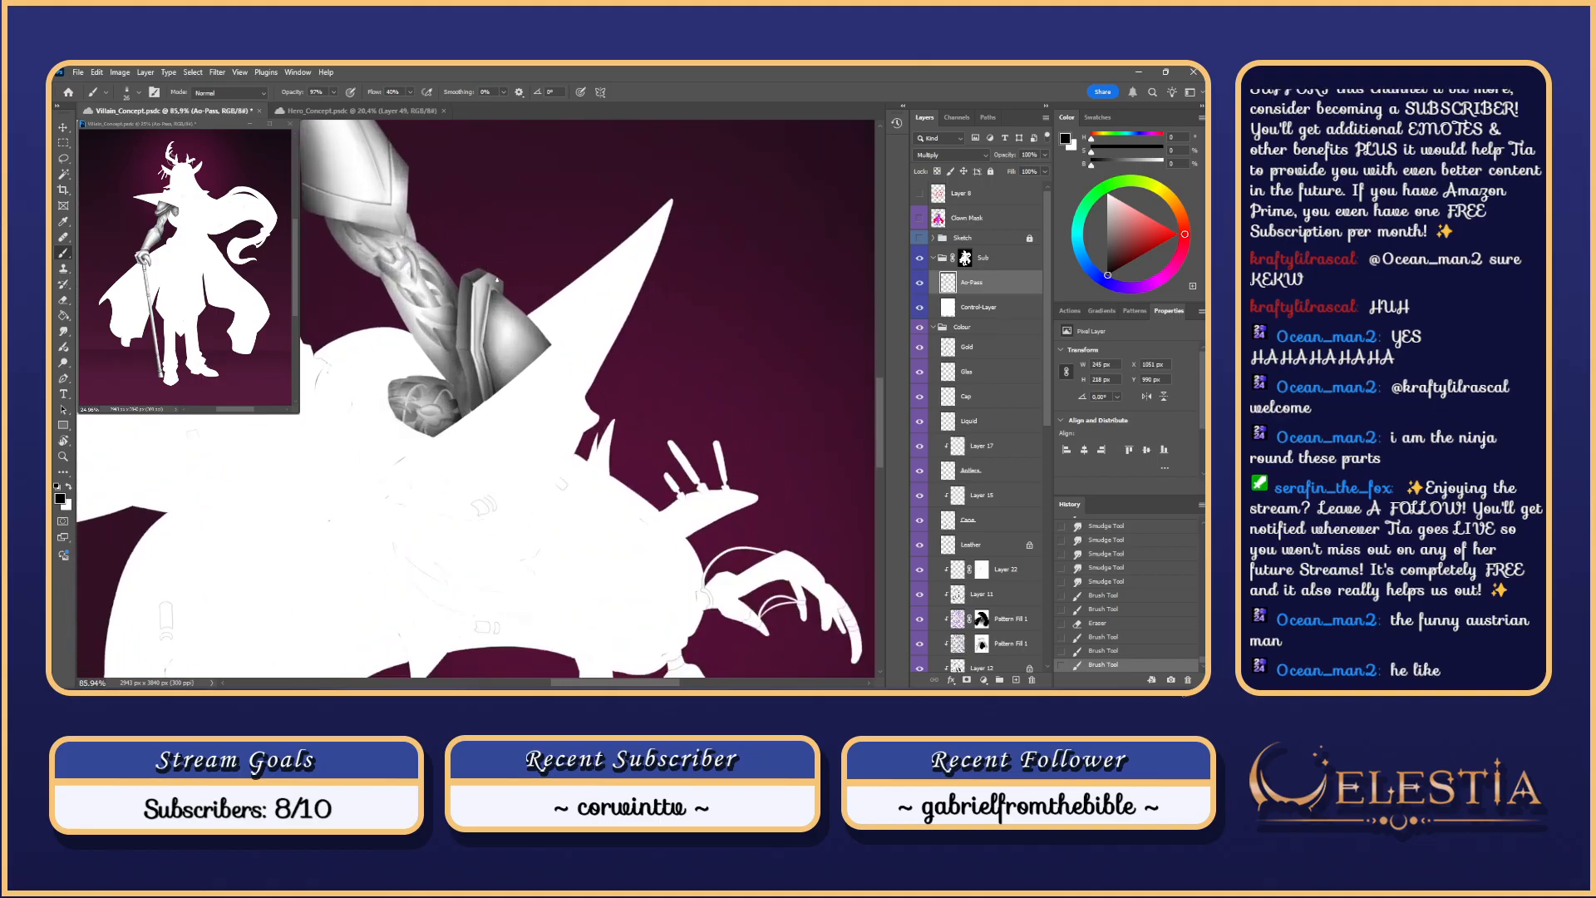
key(Escape)
scroll(357, 374, up, 5)
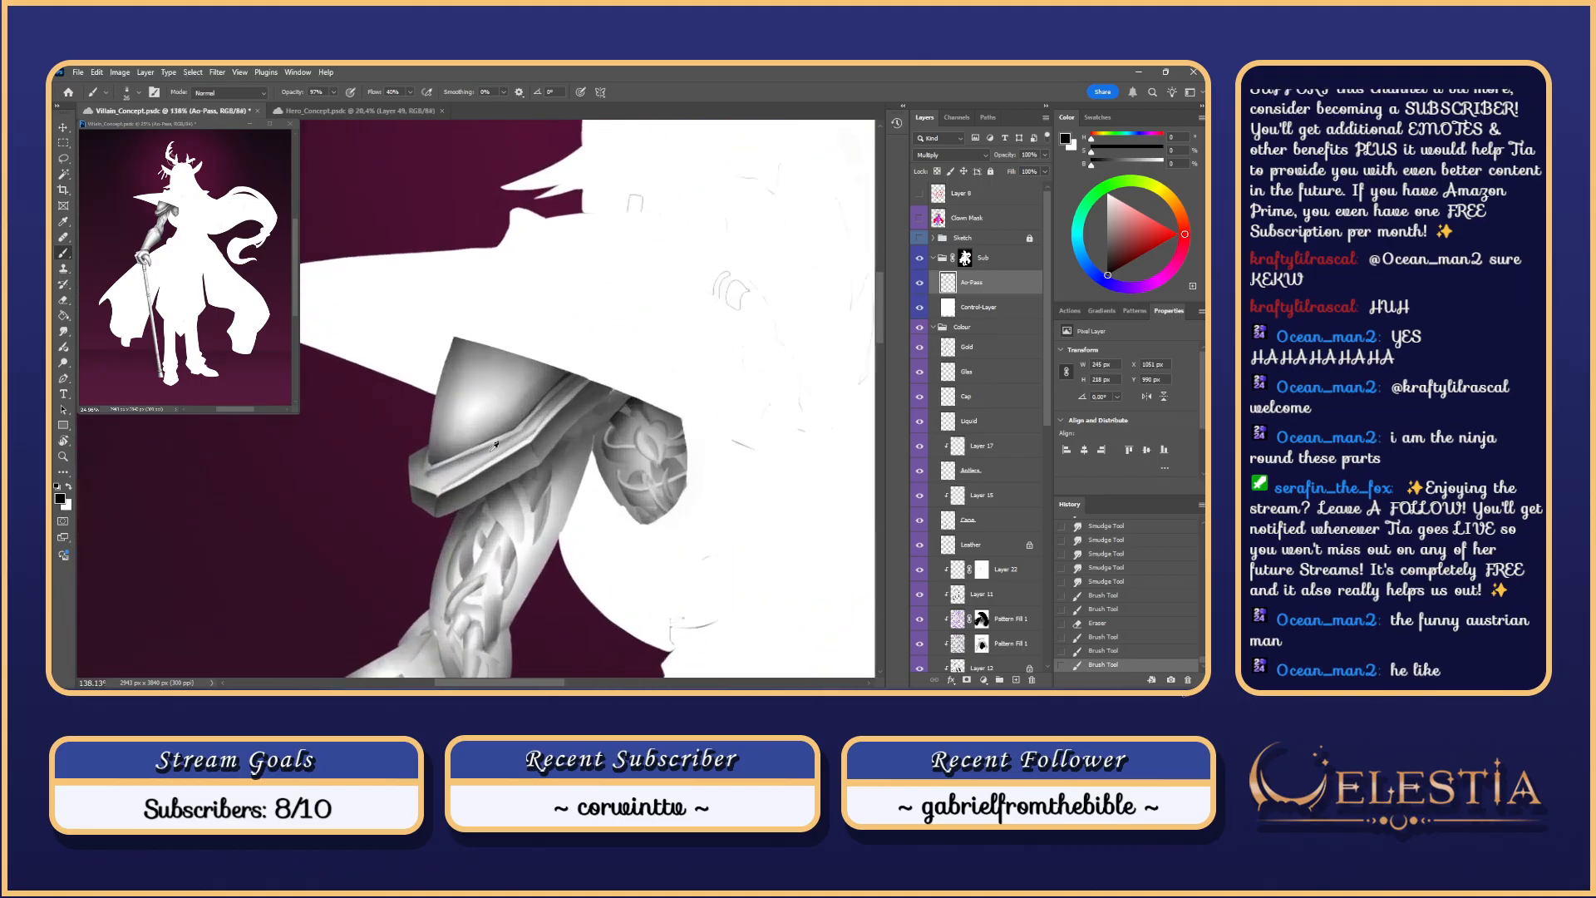
mouse_move(408, 482)
mouse_down()
mouse_move(437, 494)
mouse_move(406, 481)
mouse_move(416, 456)
mouse_up()
key(ctrl+z)
key(ctrl+z)
key(ctrl+z)
key(ctrl+z)
key(ctrl+z)
key(ctrl+z)
key(ctrl+z)
key(ctrl+z)
key(ctrl+z)
key(ctrl+z)
key(ctrl+z)
key(ctrl+z)
key(ctrl+z)
key(ctrl+shift+z)
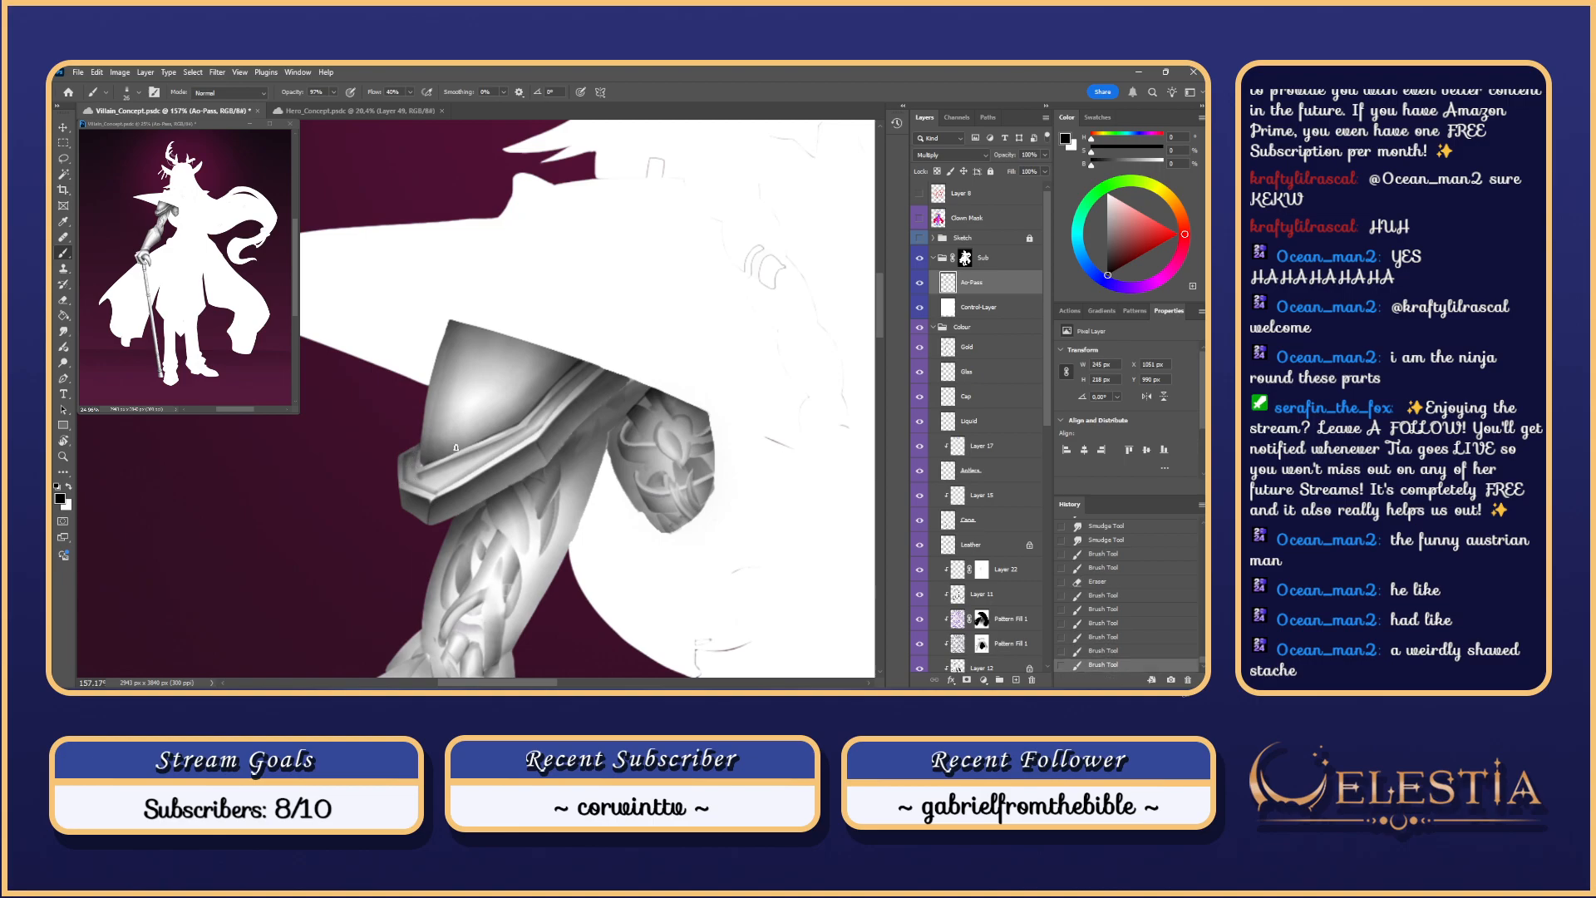
key(ctrl+z)
key(ctrl+z)
key(ctrl+shift+z)
key(ctrl+z)
key(ctrl+shift+z)
key(ctrl+shift+z)
scroll(640, 331, down, 8)
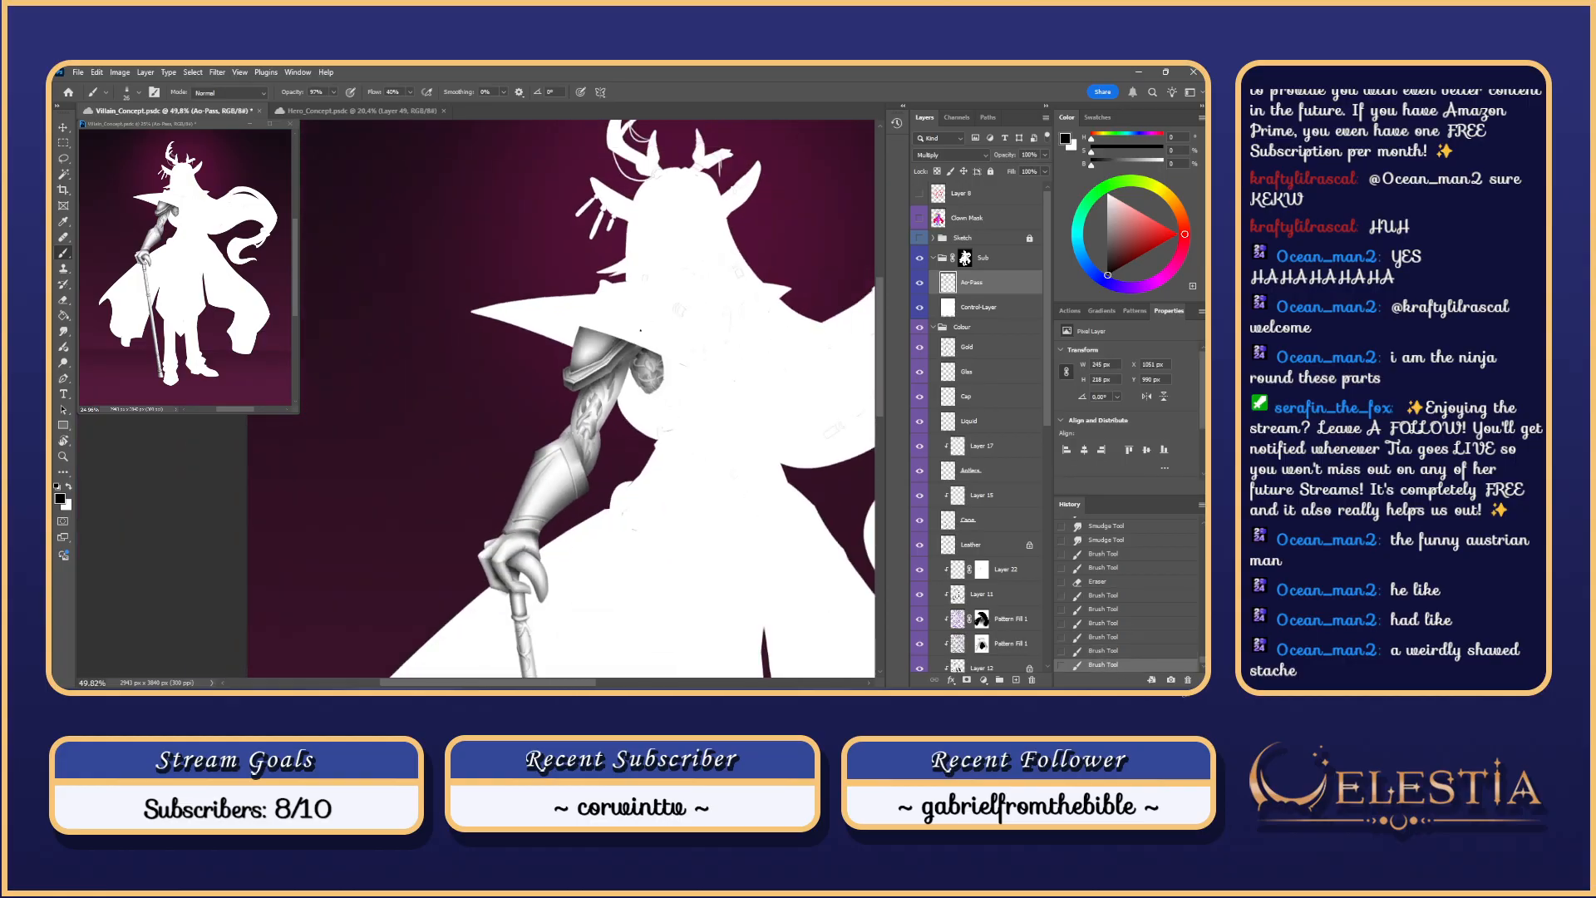
Step: Step back to the earlier eraser state and paint a fresh stroke, discarding the undone work
key(ctrl+z)
key(ctrl+z)
key(ctrl+z)
key(ctrl+z)
key(ctrl+z)
key(ctrl+z)
key(ctrl+z)
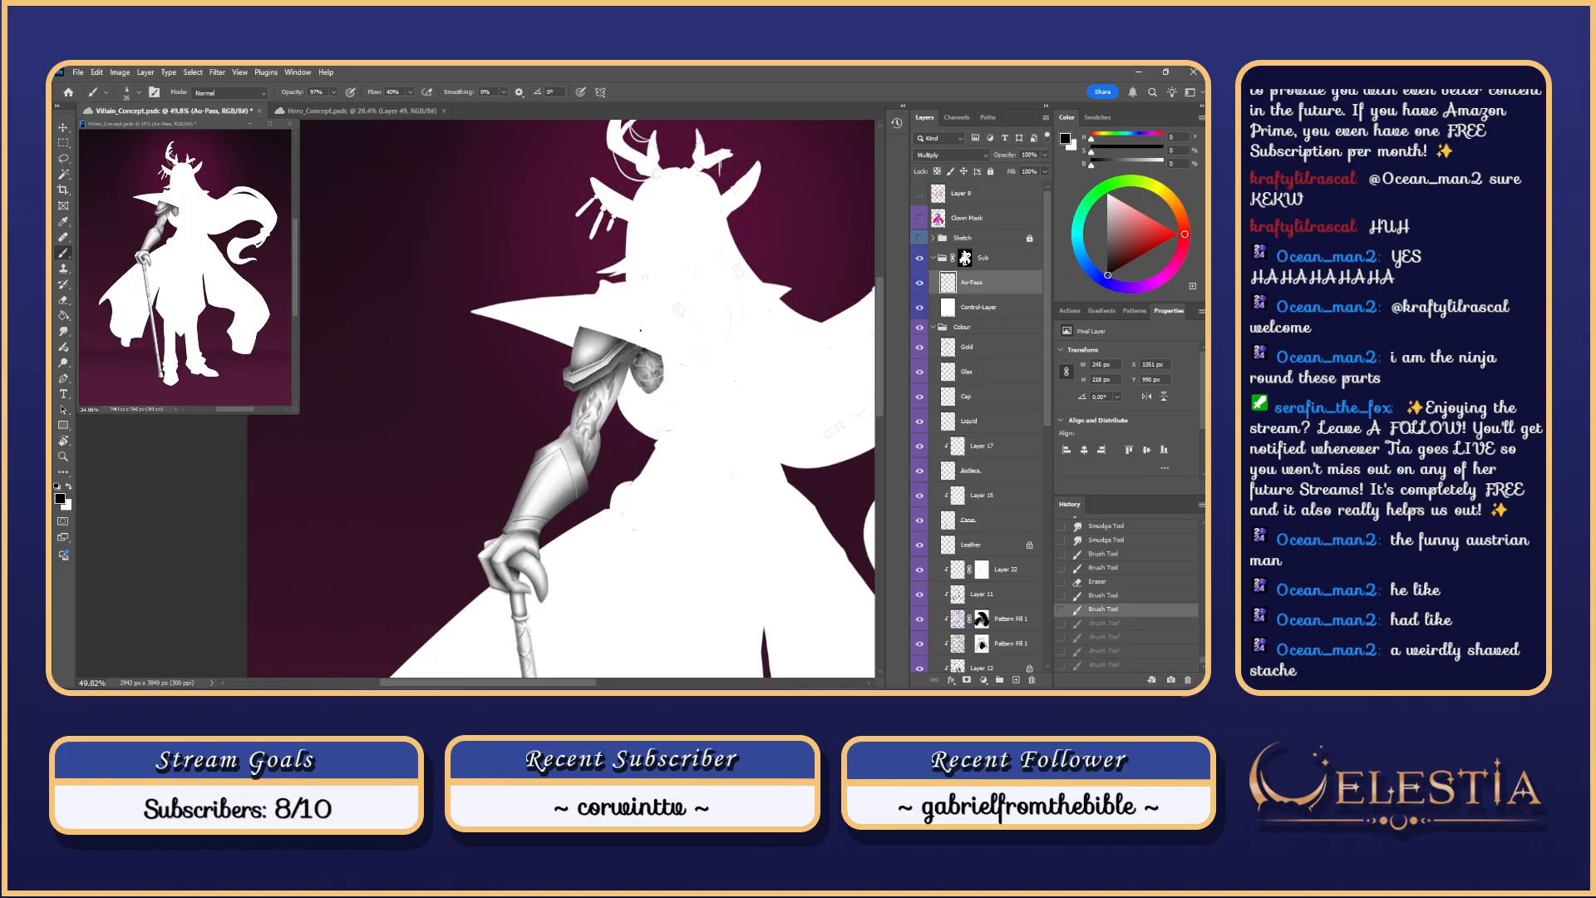
key(ctrl+z)
key(ctrl+z)
key(ctrl+z)
key(ctrl+z)
key(ctrl+z)
key(ctrl+z)
key(ctrl+z)
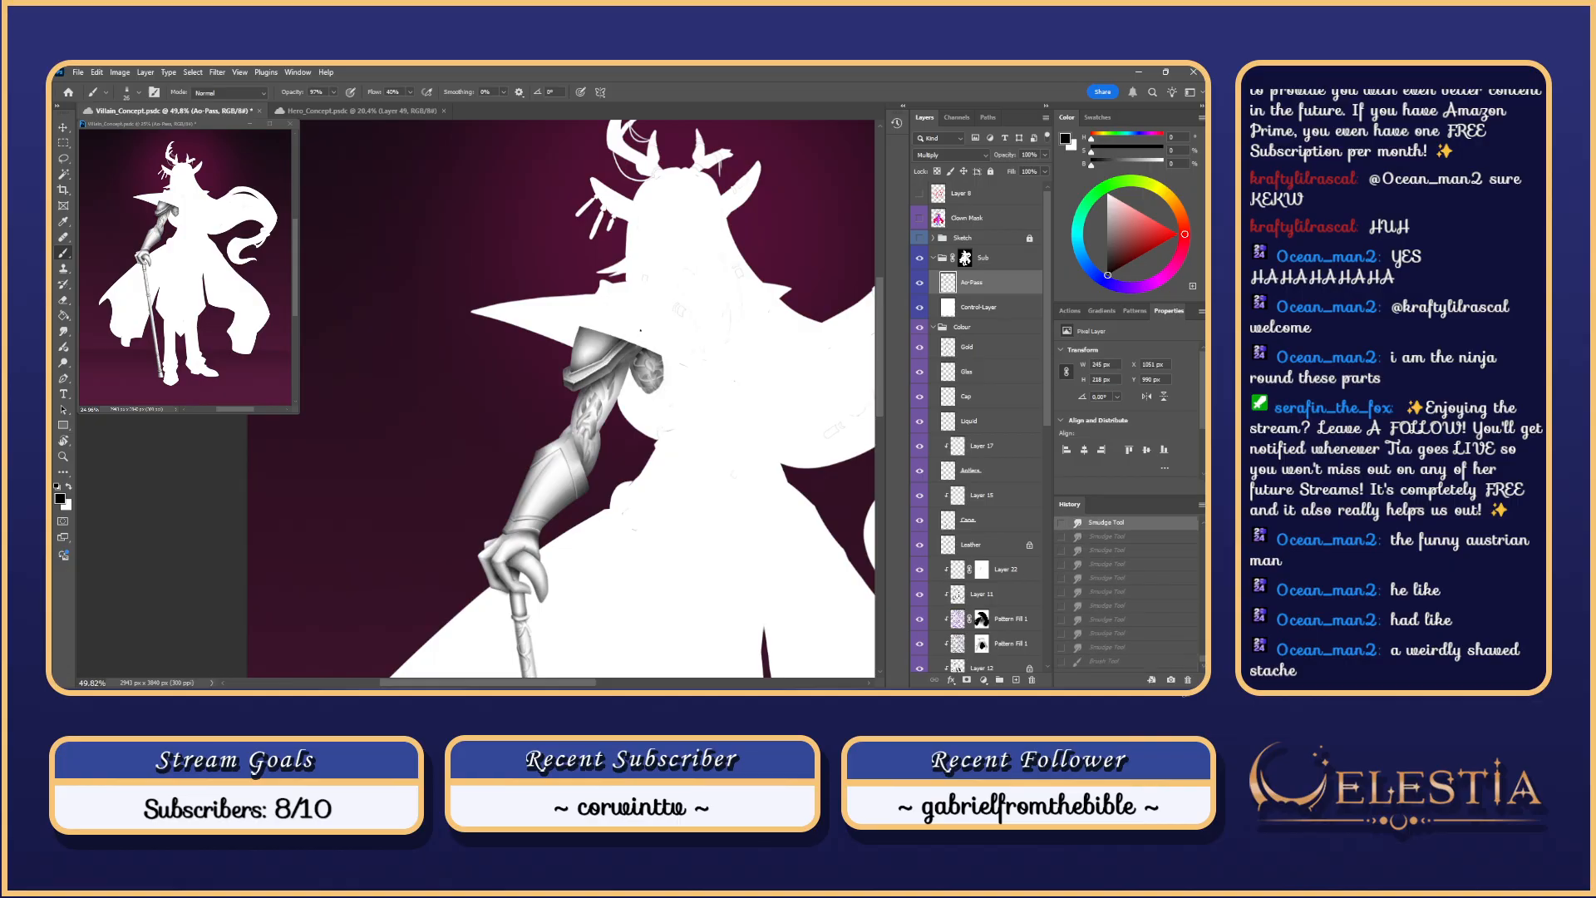
key(ctrl+z)
key(ctrl+z)
key(ctrl+z)
key(ctrl+z)
key(ctrl+z)
key(ctrl+z)
key(ctrl+z)
key(ctrl+z)
key(ctrl+z)
key(ctrl+z)
key(ctrl+z)
key(ctrl+z)
key(ctrl+z)
key(ctrl+z)
key(ctrl+z)
key(ctrl+z)
key(ctrl+z)
key(ctrl+z)
key(ctrl+z)
scroll(640, 330, up, 3)
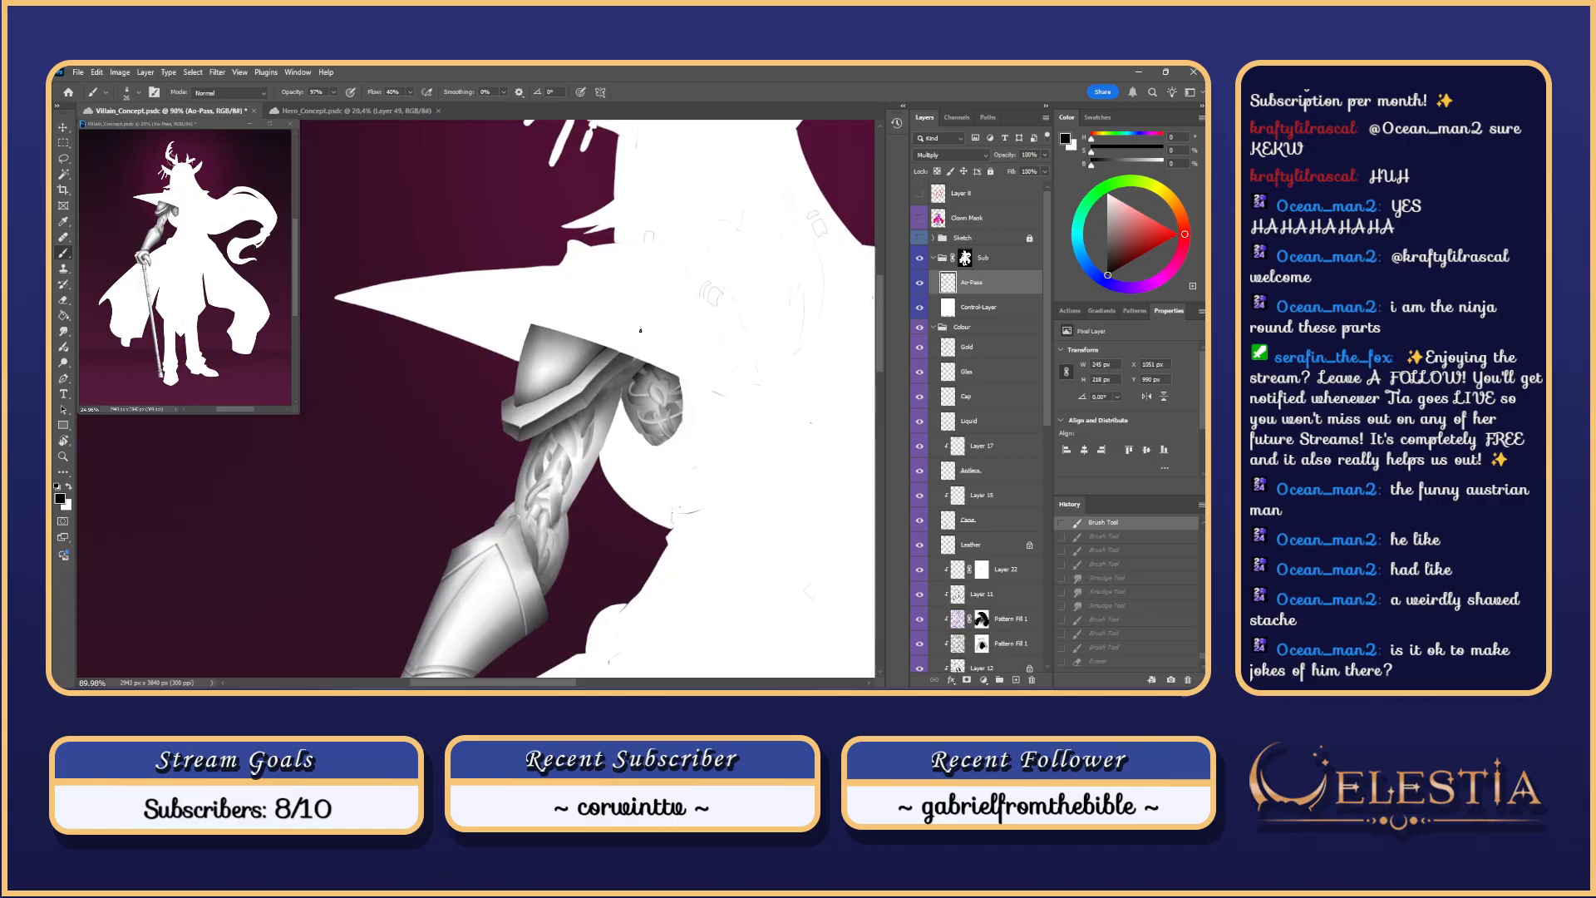
scroll(641, 330, down, 5)
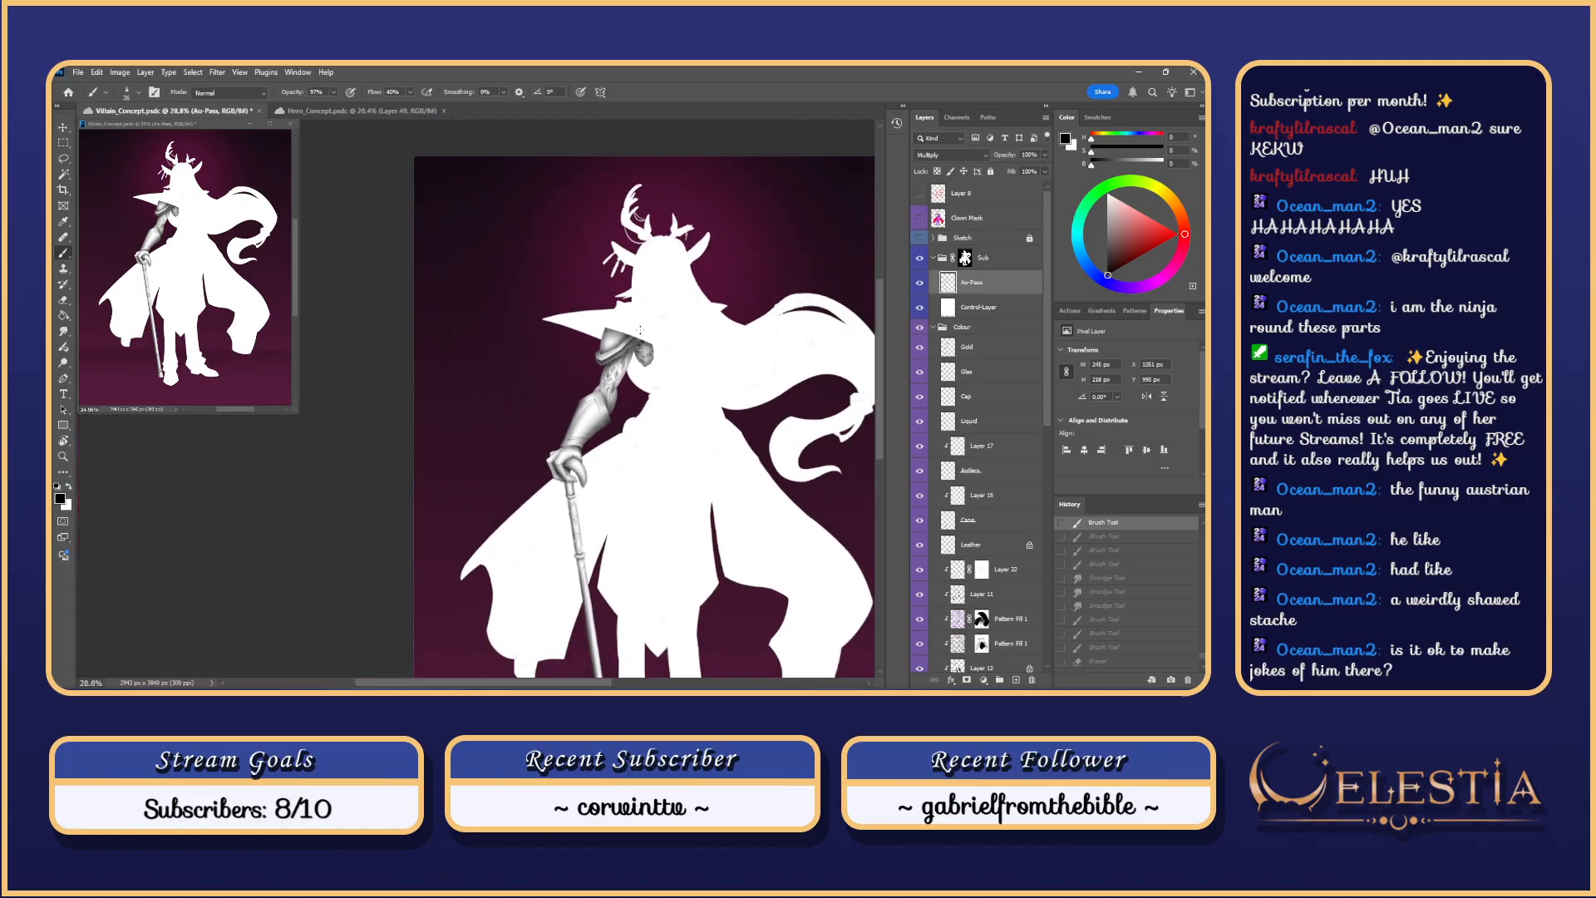
scroll(645, 325, up, 2)
scroll(645, 325, up, 2)
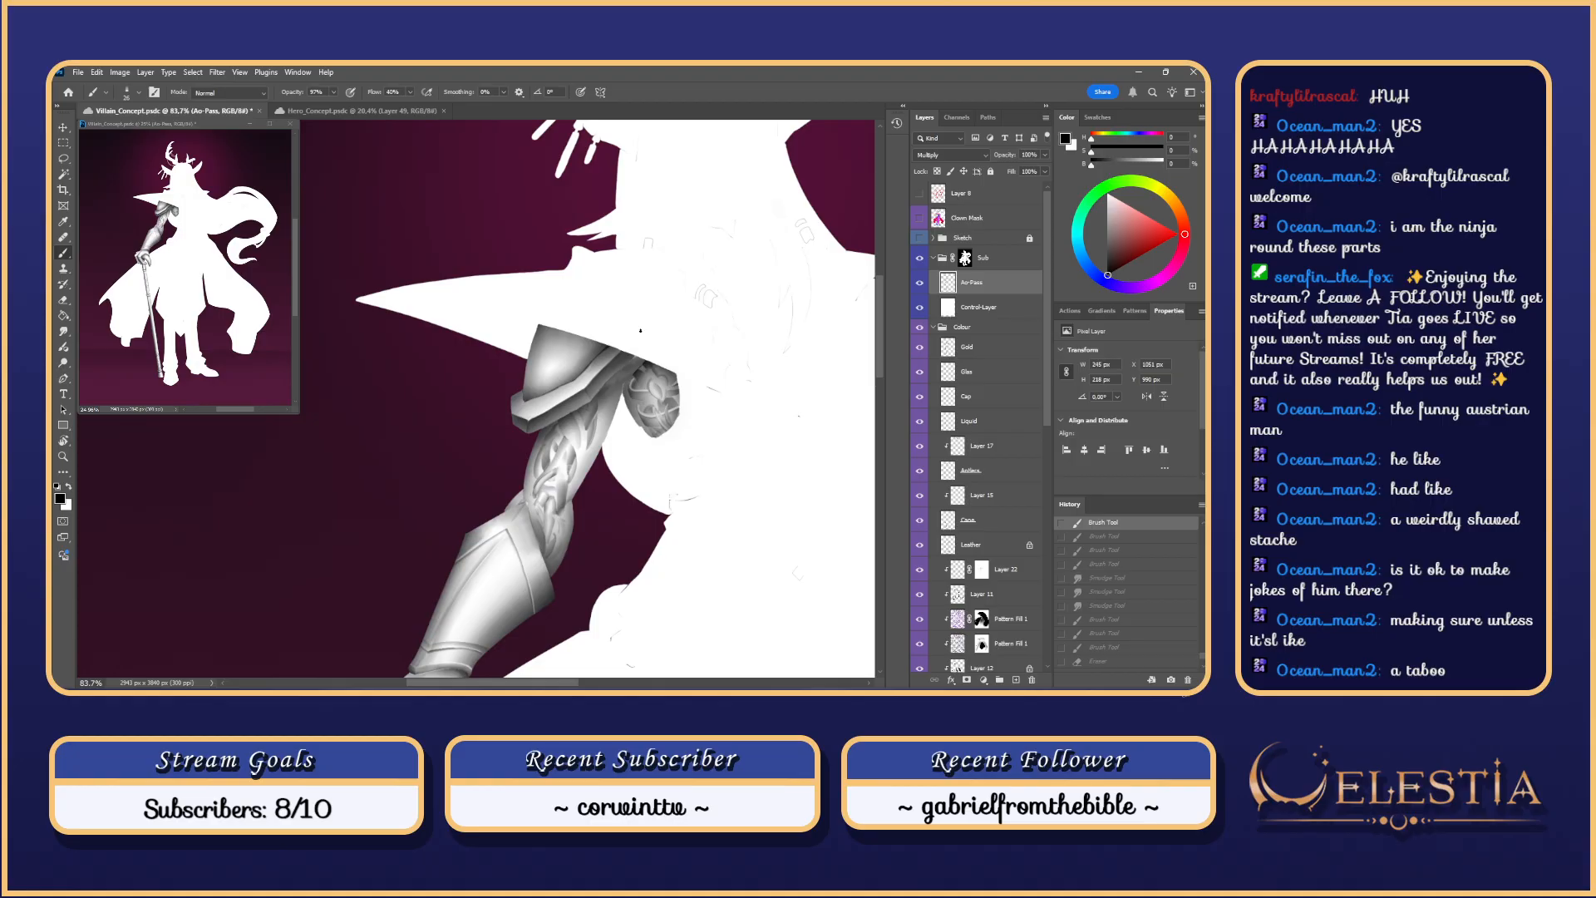
mouse_move(590, 351)
mouse_down()
mouse_move(573, 374)
mouse_move(632, 425)
mouse_up()
Step: Magic Wand the shoulder armour from the Clown Mask layer, then lasso-trim it on the Ao-Pass layer
click(960, 218)
key(w)
key(ctrl+d)
click(589, 426)
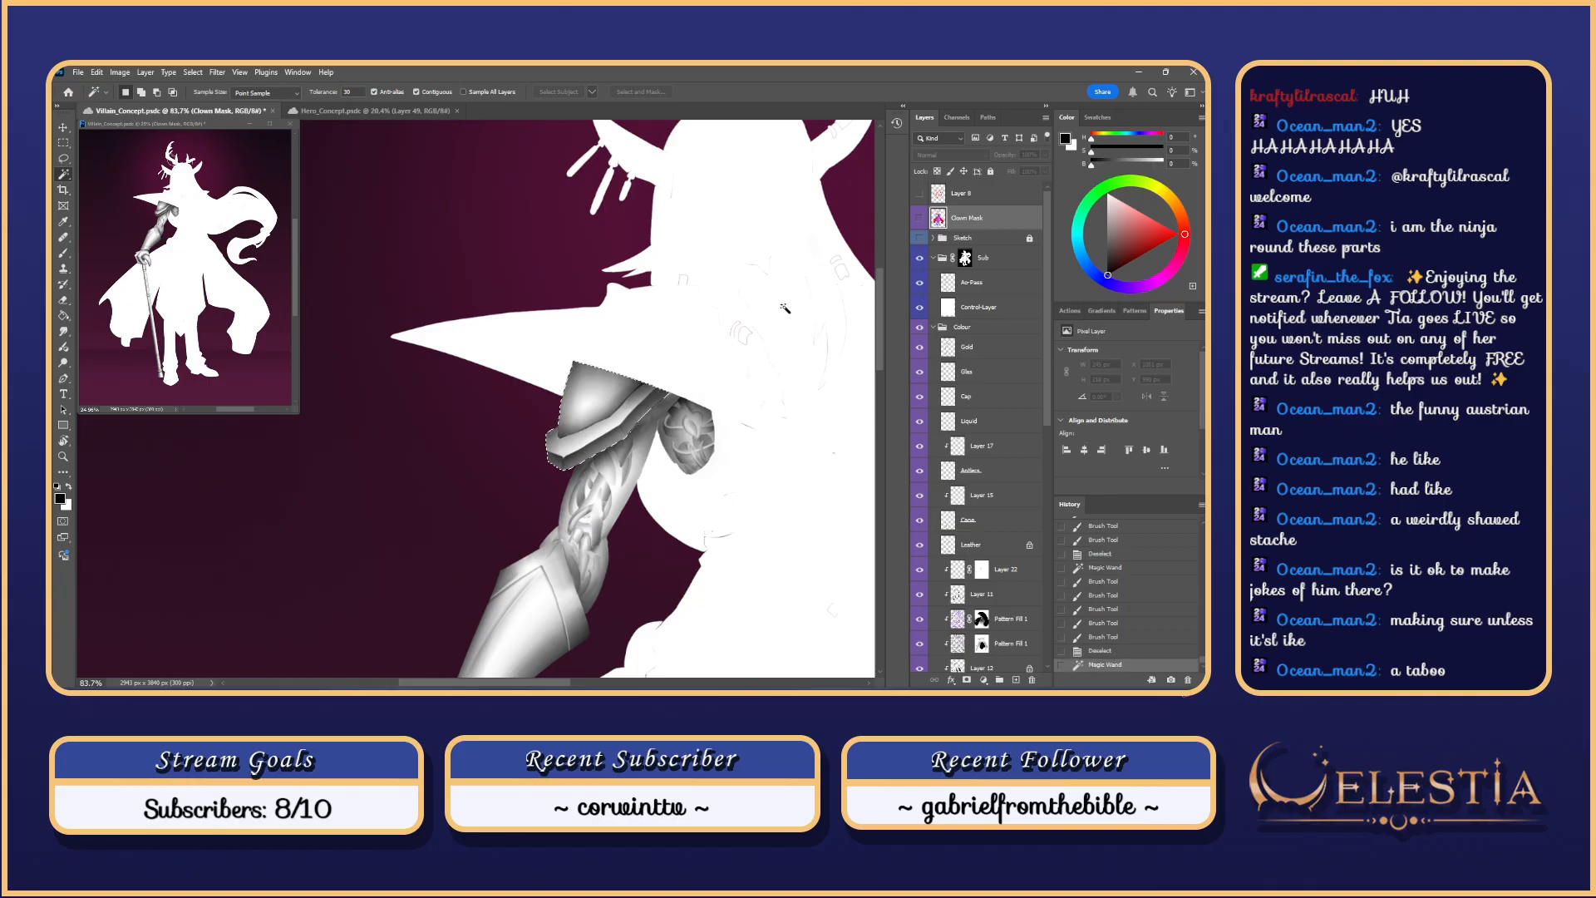
click(986, 283)
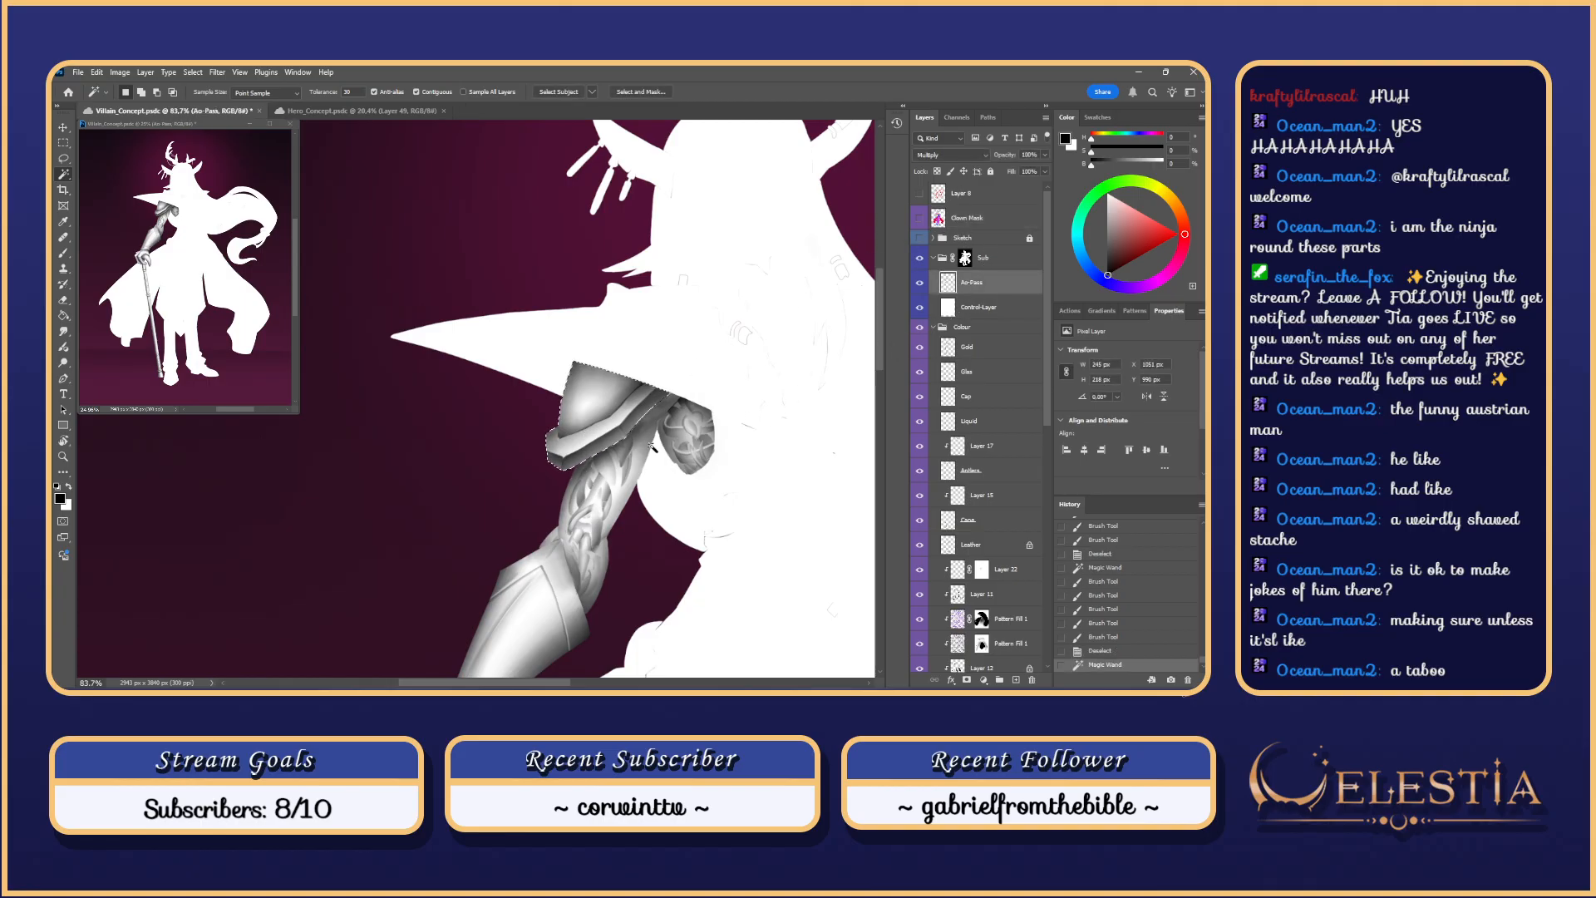
key(l)
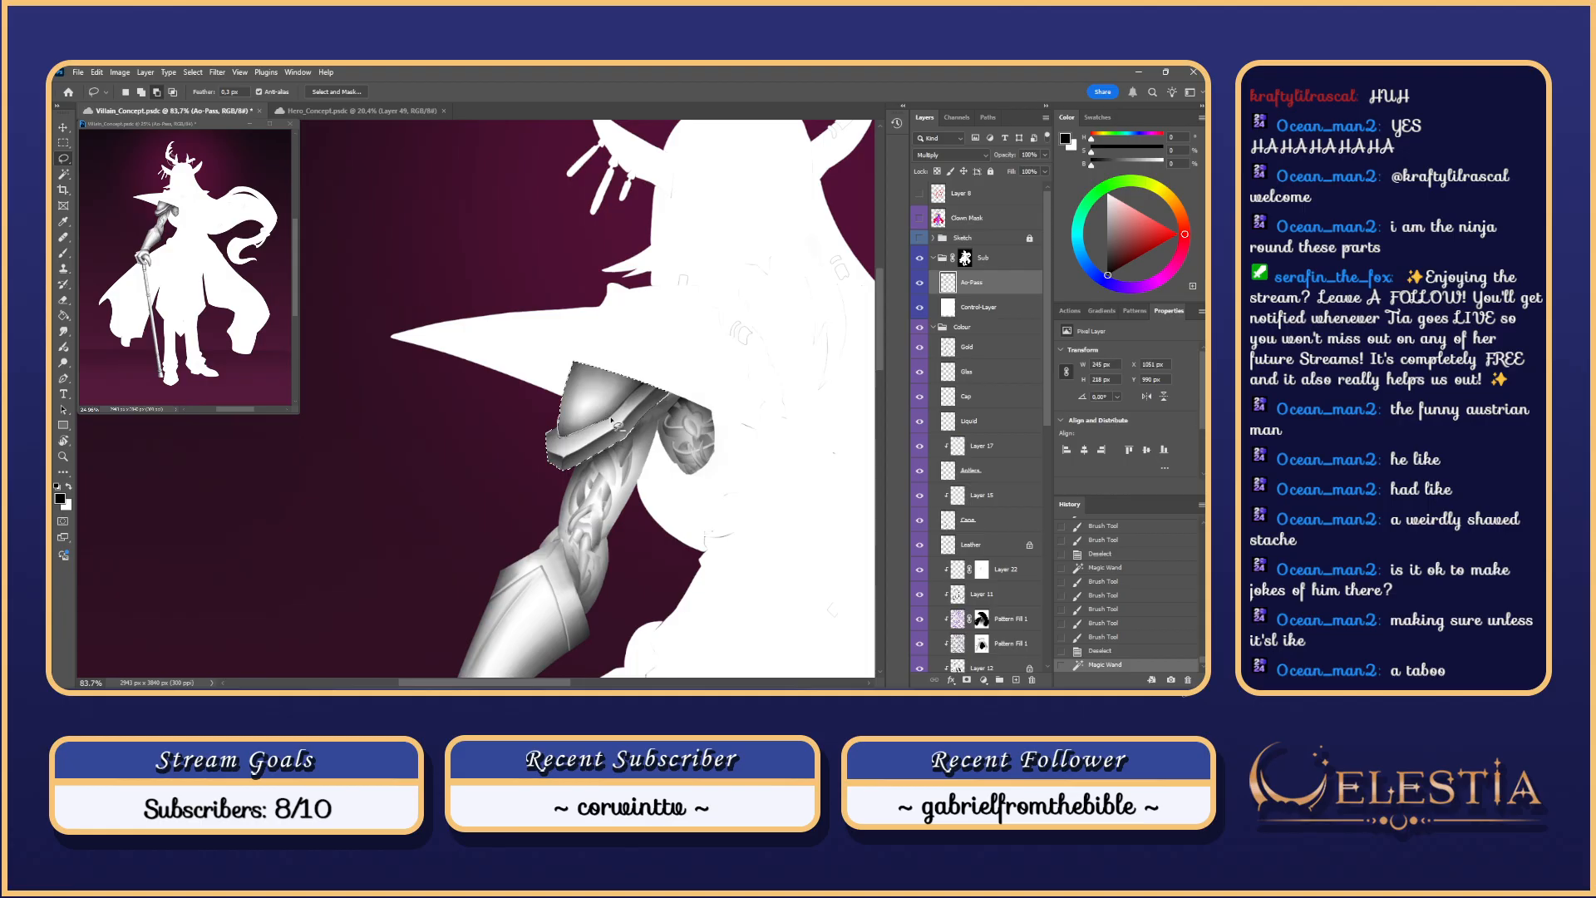
mouse_move(657, 366)
mouse_down()
mouse_move(568, 377)
mouse_move(558, 449)
mouse_move(575, 355)
mouse_move(561, 447)
mouse_move(558, 425)
mouse_move(561, 442)
mouse_move(587, 428)
mouse_move(555, 447)
mouse_up()
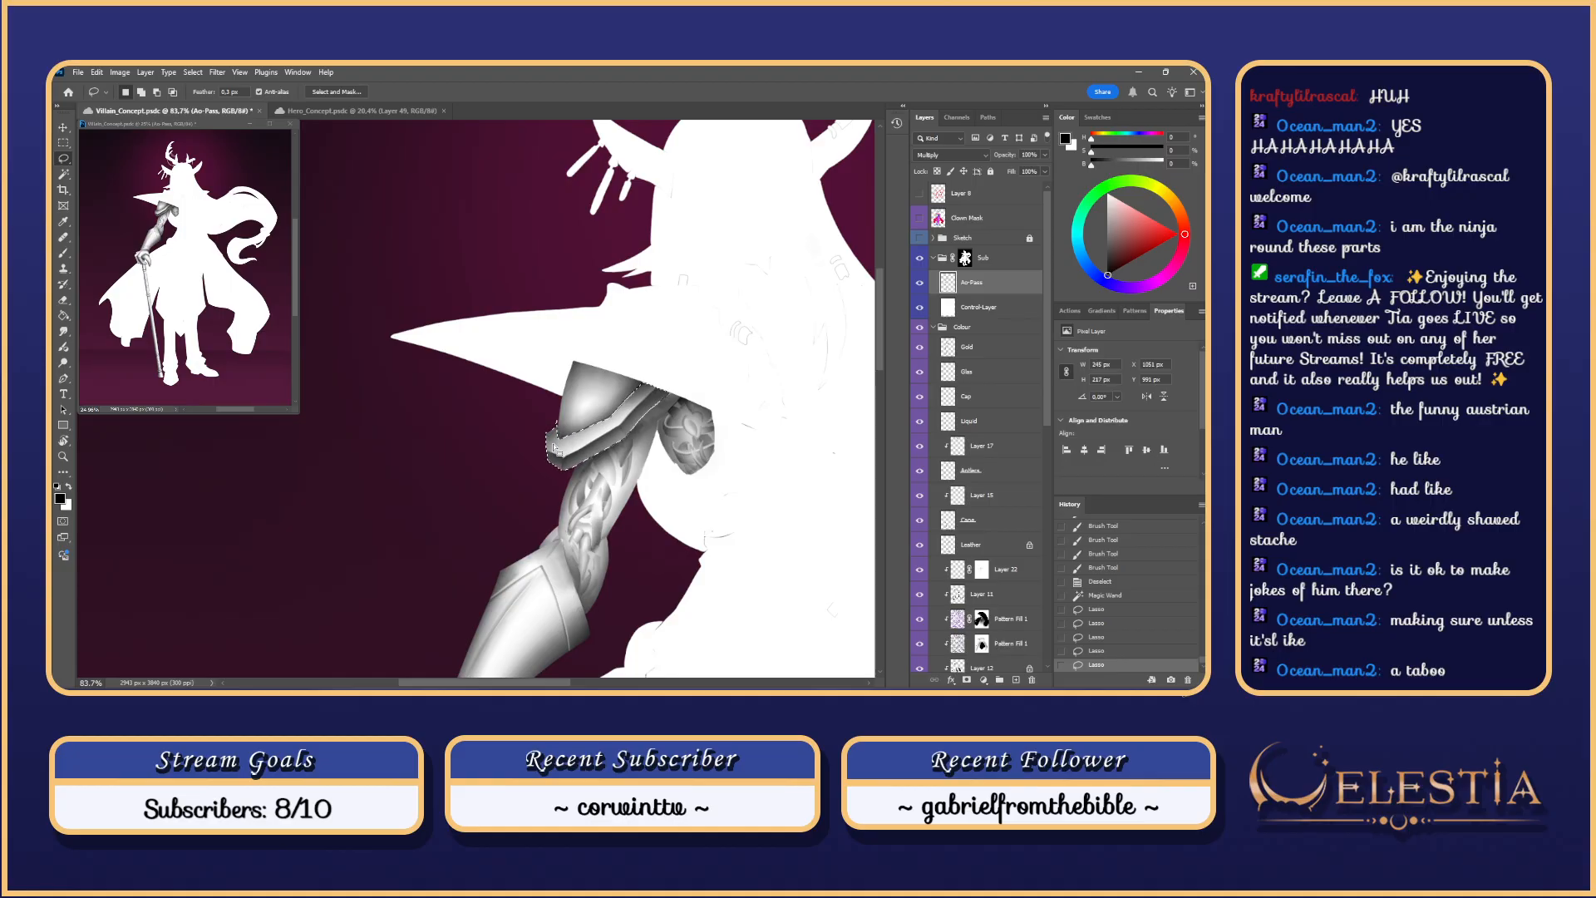
Step: Rotate about 30° to add the armour strip's edge to the selection, then clear it and dismiss a warning
scroll(555, 449, up, 3)
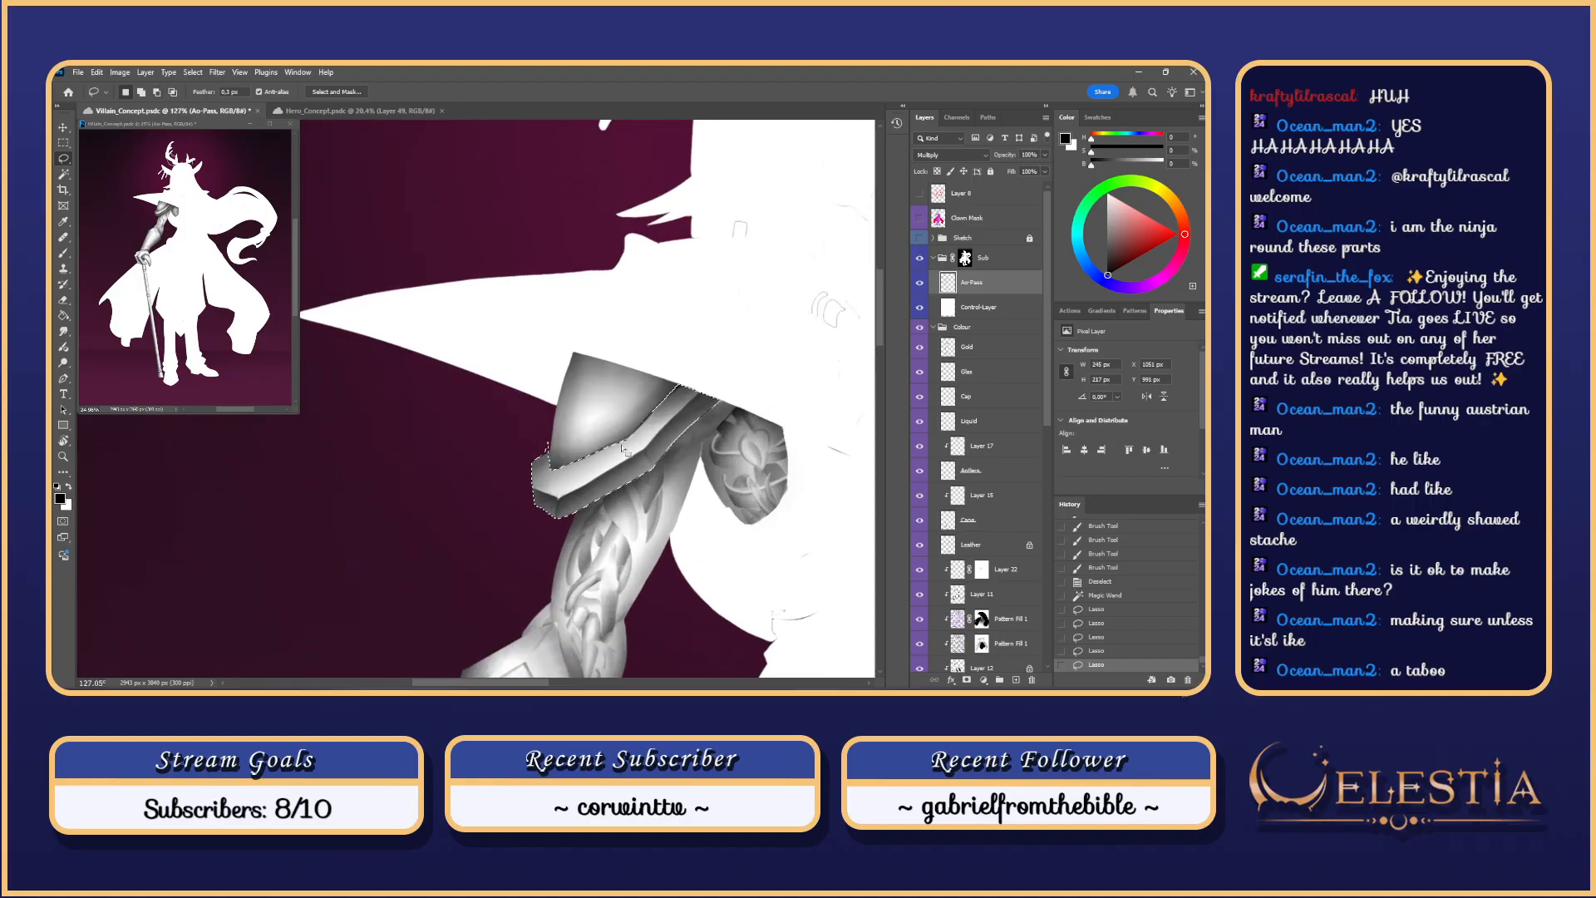
key(r)
drag(636, 469, 610, 386)
key(space)
drag(610, 386, 598, 434)
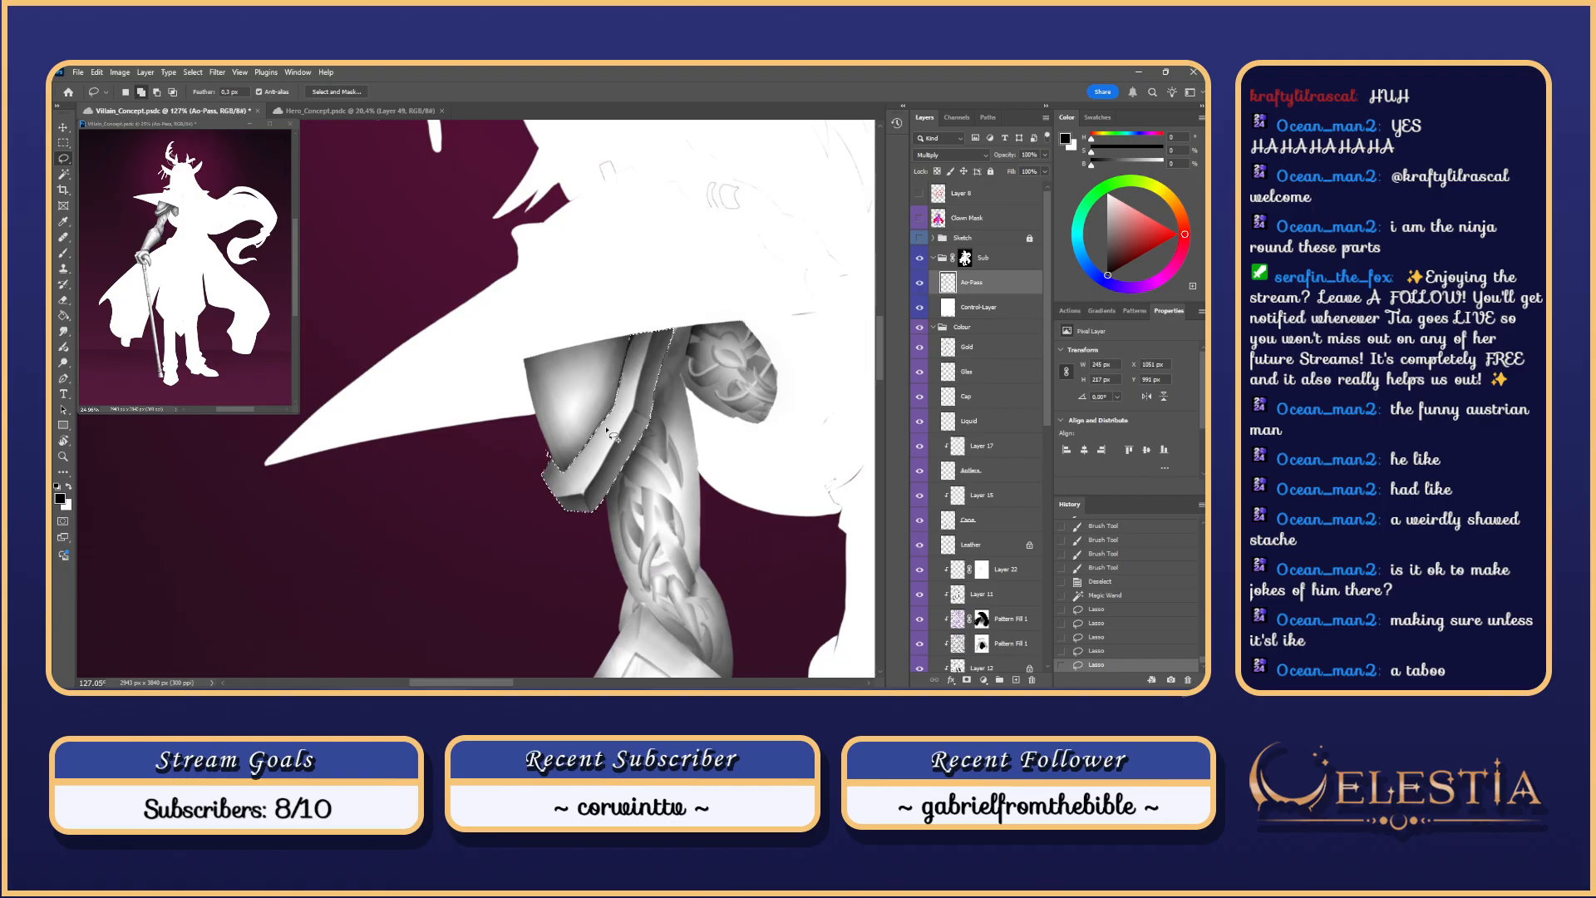
drag(618, 405, 617, 409)
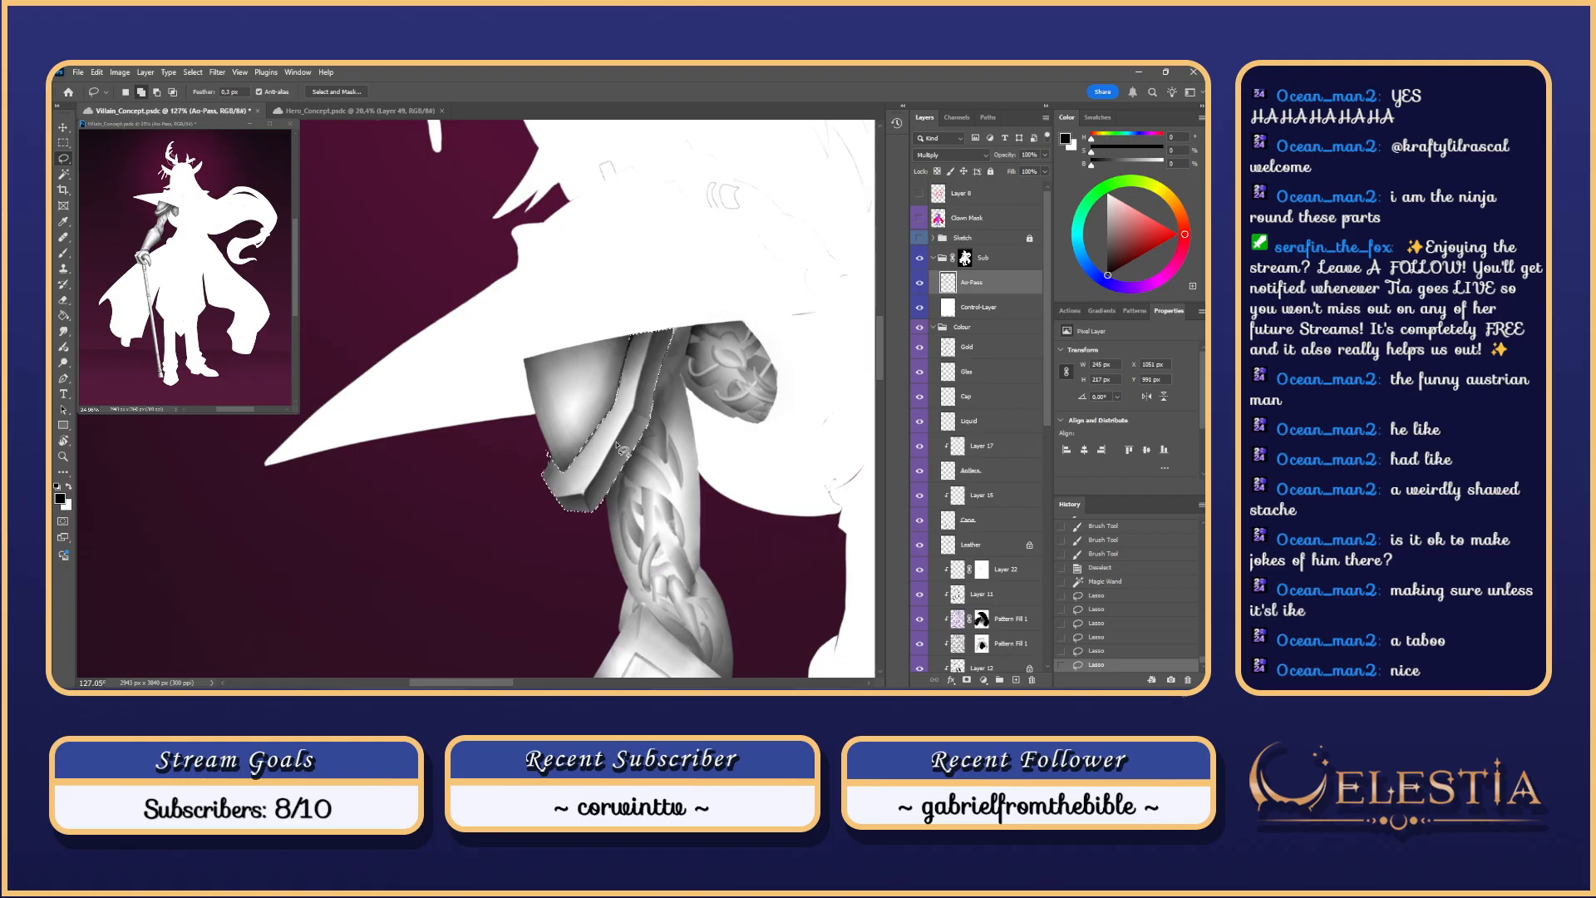
key(Escape)
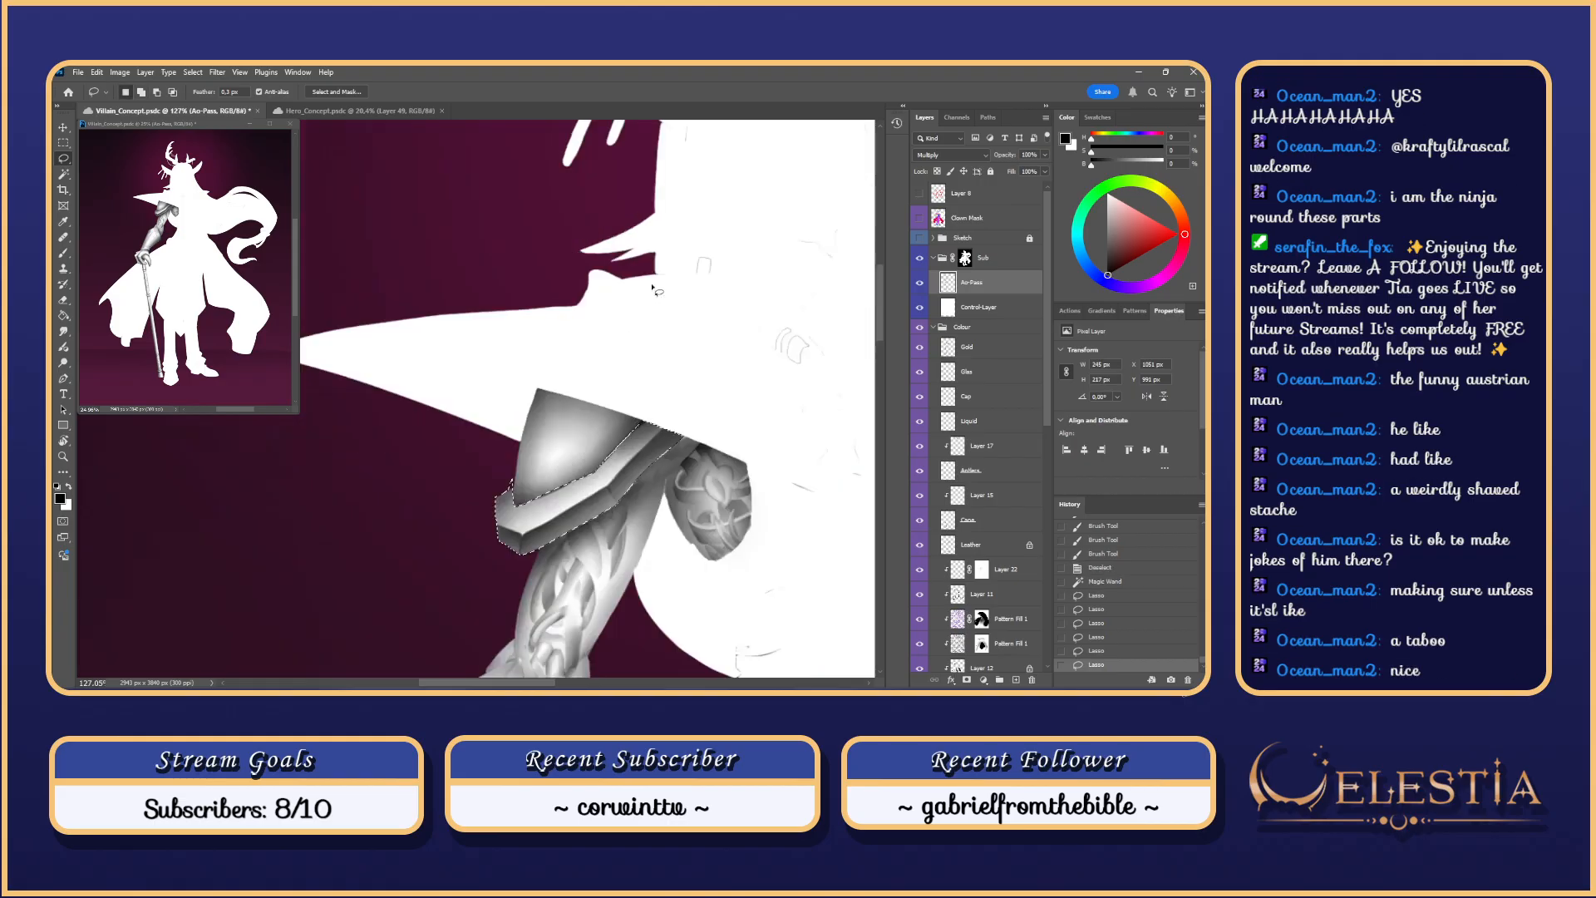
key(ctrl+d)
drag(614, 478, 667, 476)
drag(715, 411, 691, 431)
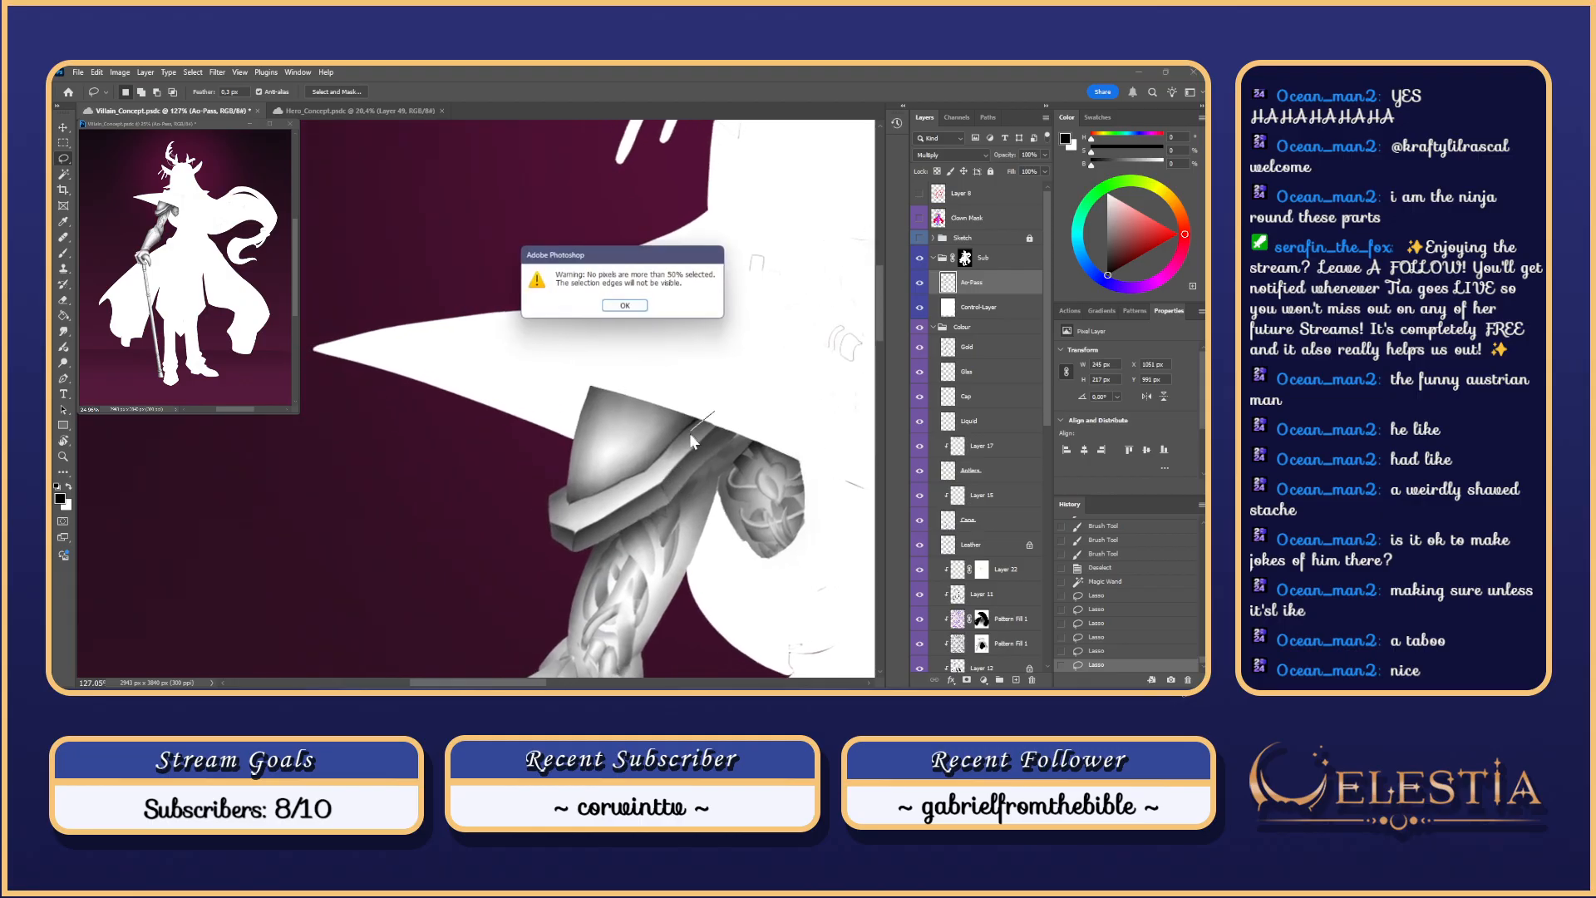
click(629, 306)
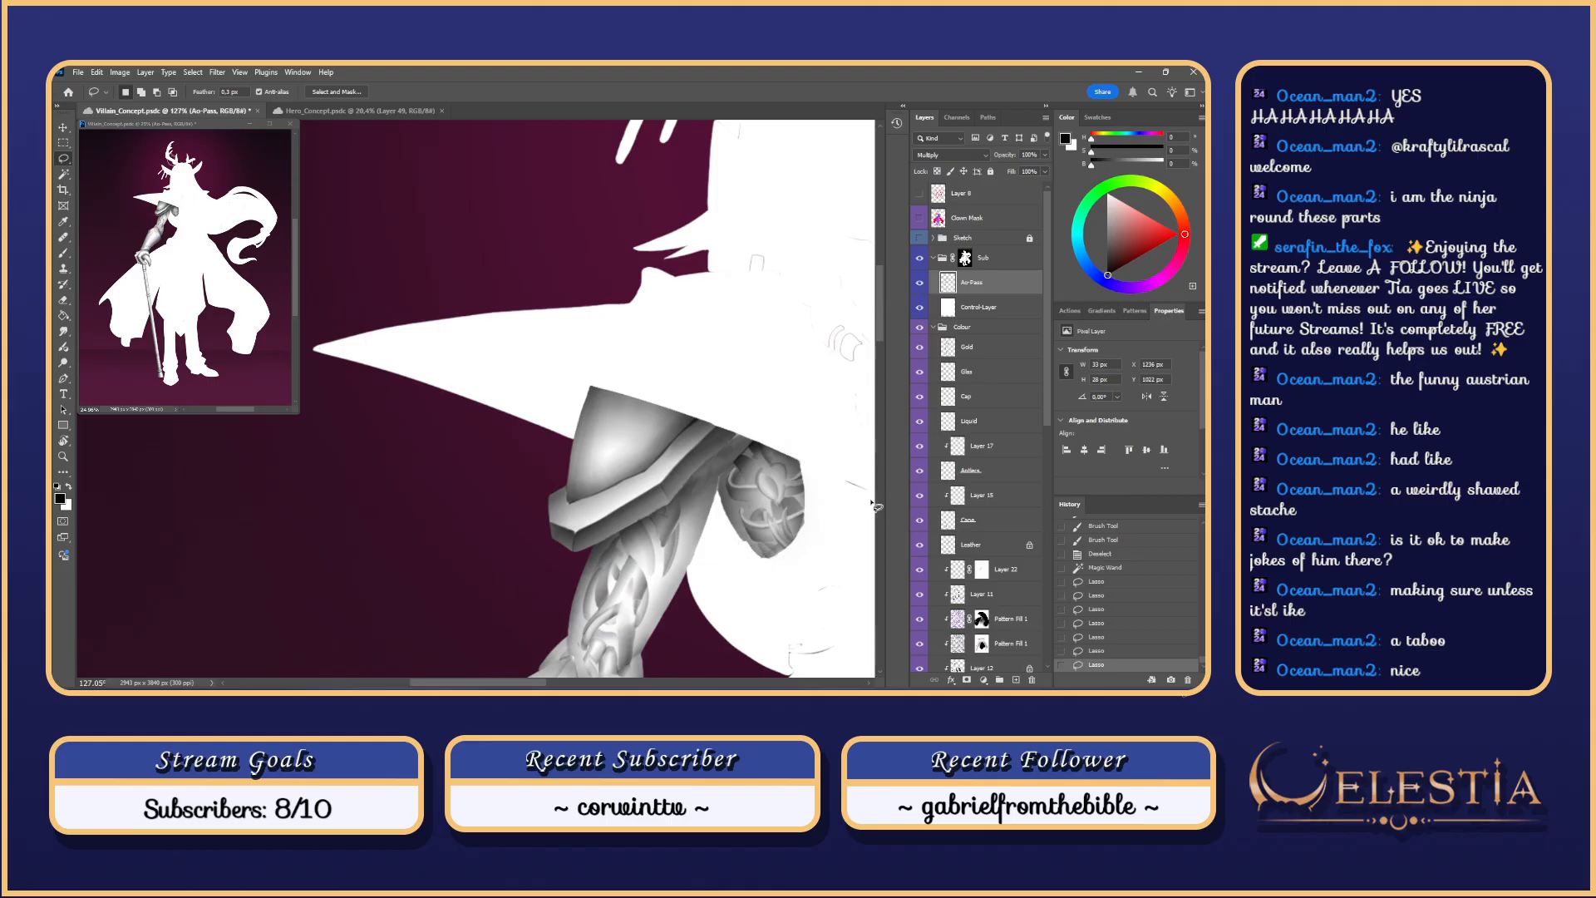
Step: Compare earlier lasso selection states in History, then clear the selection
click(1098, 651)
click(1102, 637)
click(1101, 624)
click(1103, 639)
click(1105, 667)
click(758, 522)
Step: Target the Clown Mask layer and select the shoulder armour plate with the Magic Wand
key(w)
click(638, 528)
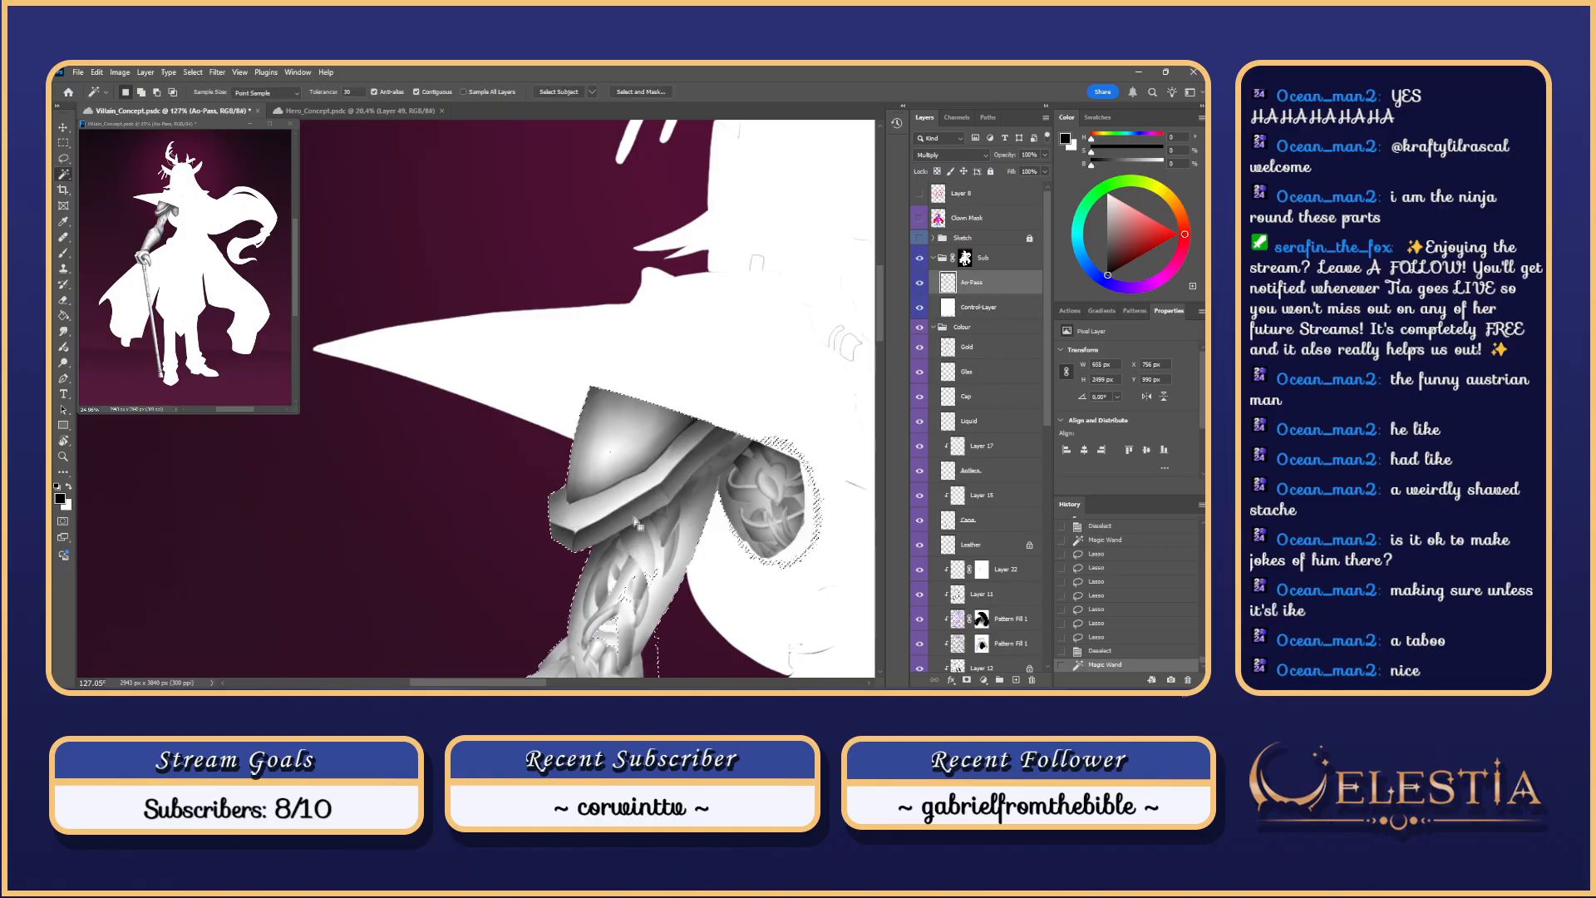
click(941, 217)
key(ctrl+d)
click(650, 503)
key(ctrl+d)
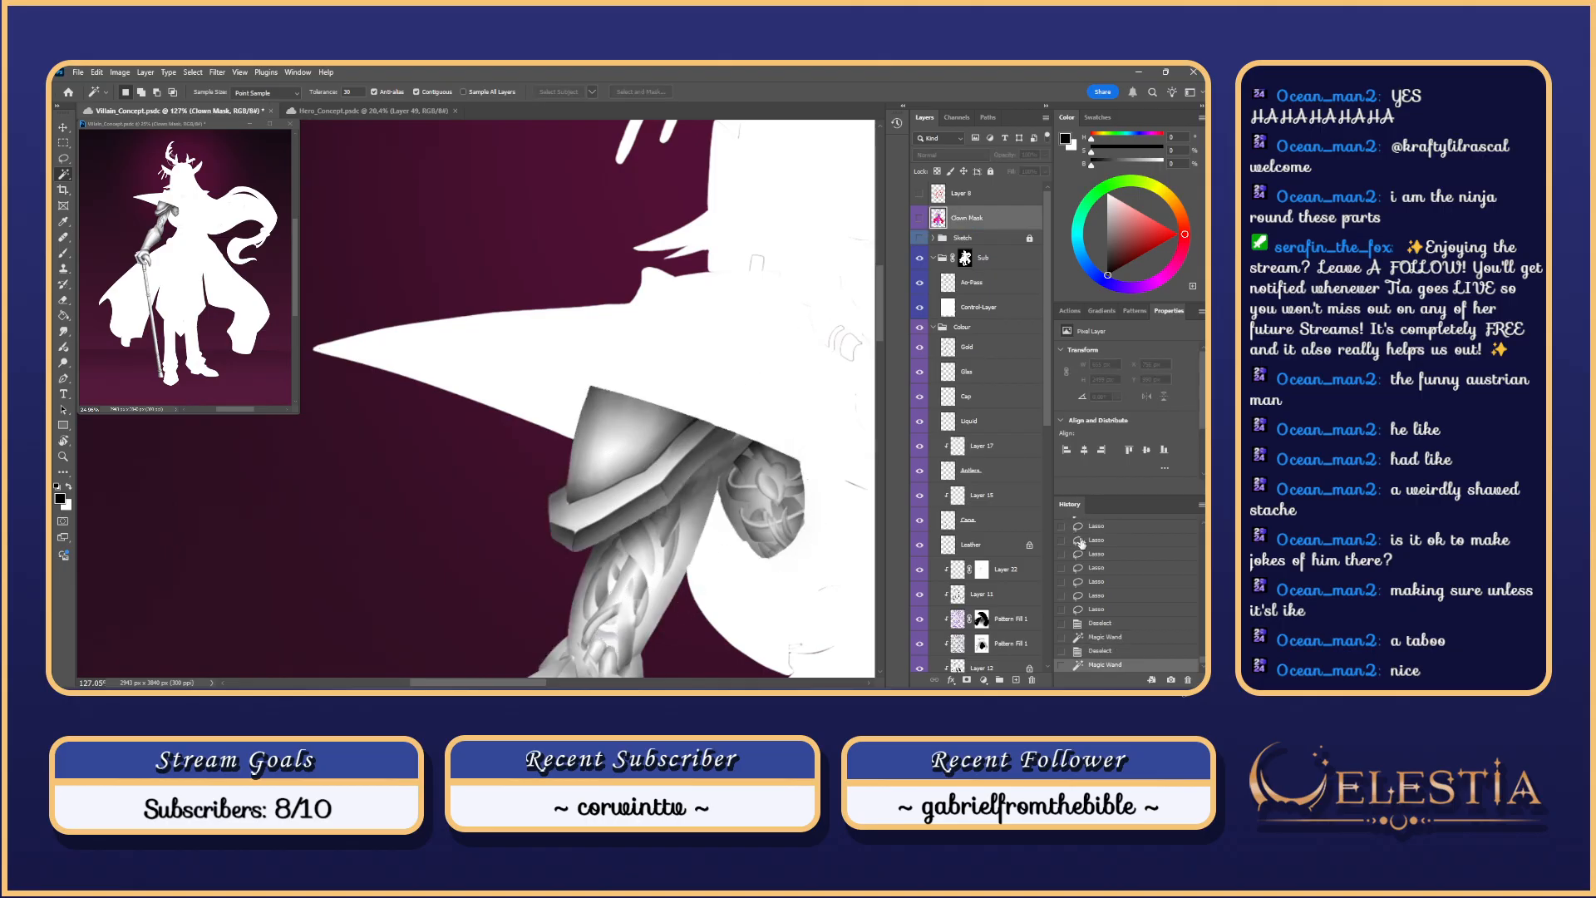
Step: Tilt the view and subtract the strap edge and hat-brim side from the selection with the Lasso
key(space)
mouse_move(753, 477)
mouse_down()
mouse_move(752, 498)
mouse_move(756, 349)
mouse_up()
key(r)
key(space)
drag(756, 349, 750, 379)
key(l)
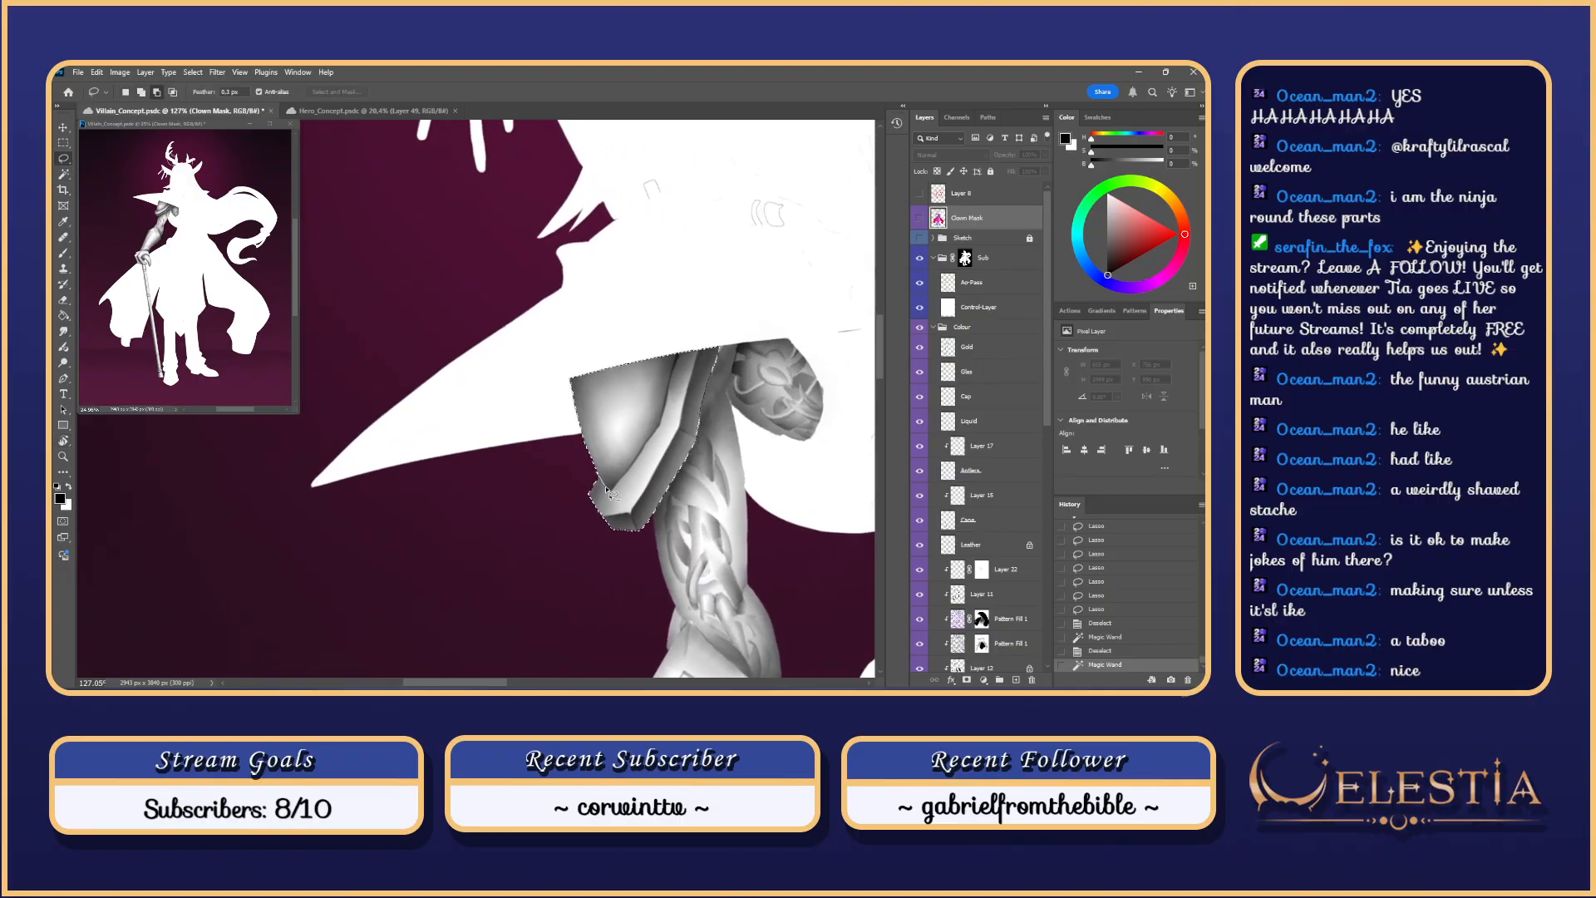
mouse_move(662, 422)
mouse_down()
mouse_move(675, 353)
mouse_move(621, 466)
mouse_up()
mouse_move(664, 406)
mouse_down()
mouse_move(684, 346)
mouse_move(663, 397)
mouse_up()
mouse_move(670, 388)
mouse_down()
mouse_move(680, 350)
mouse_move(661, 499)
mouse_up()
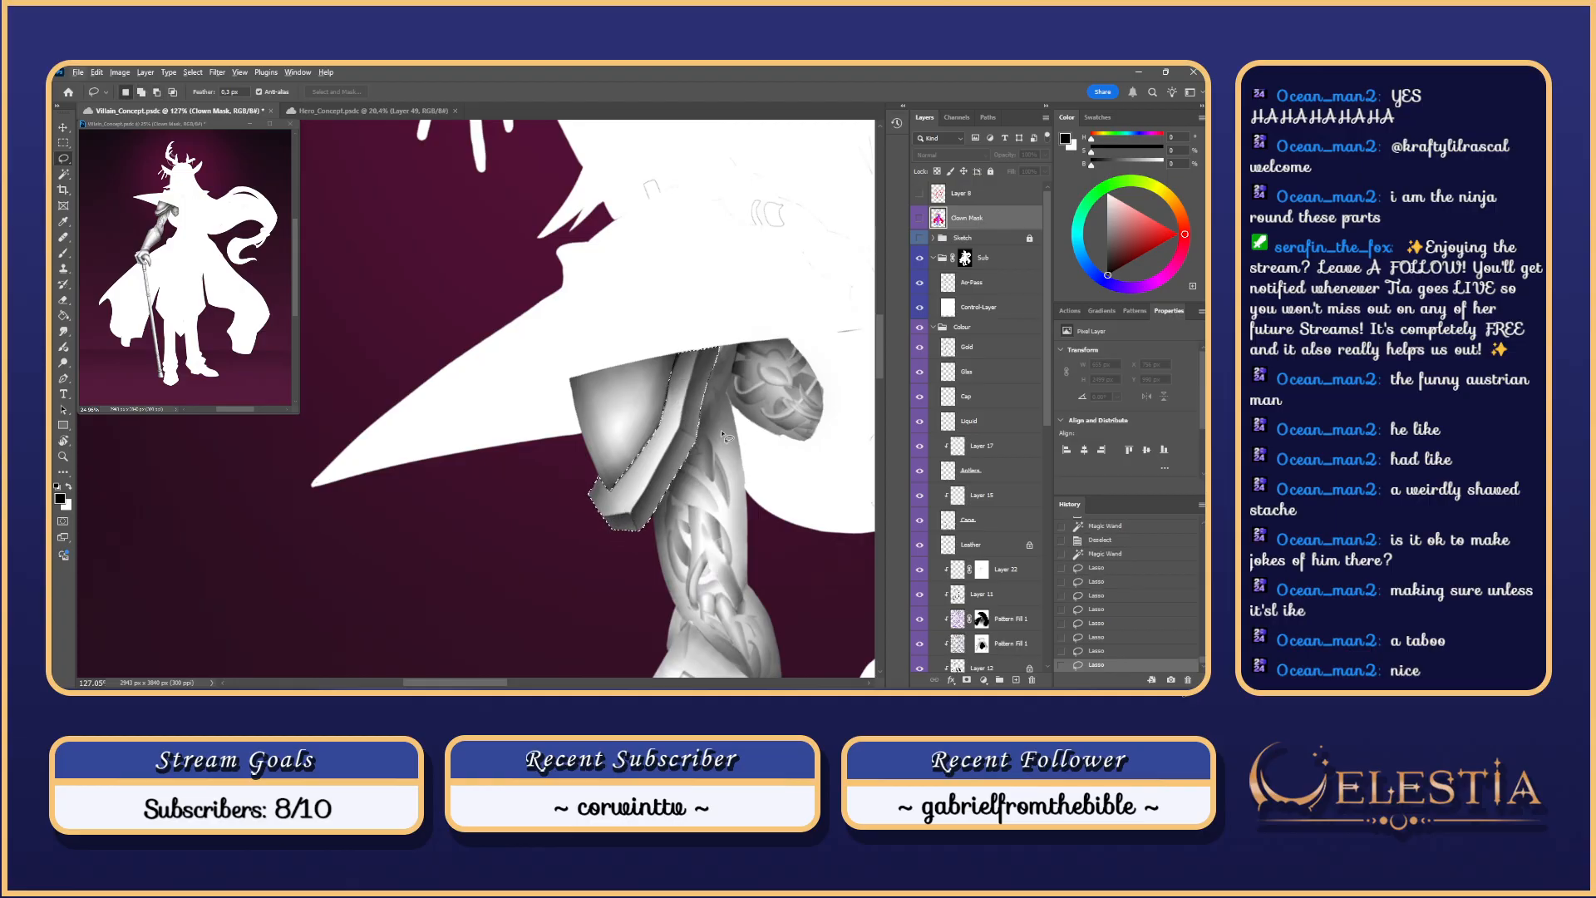
Step: Rotate about 45°, cut the gauntlet side from the selection's lower edge, then reset rotation
key(Escape)
drag(642, 536, 582, 470)
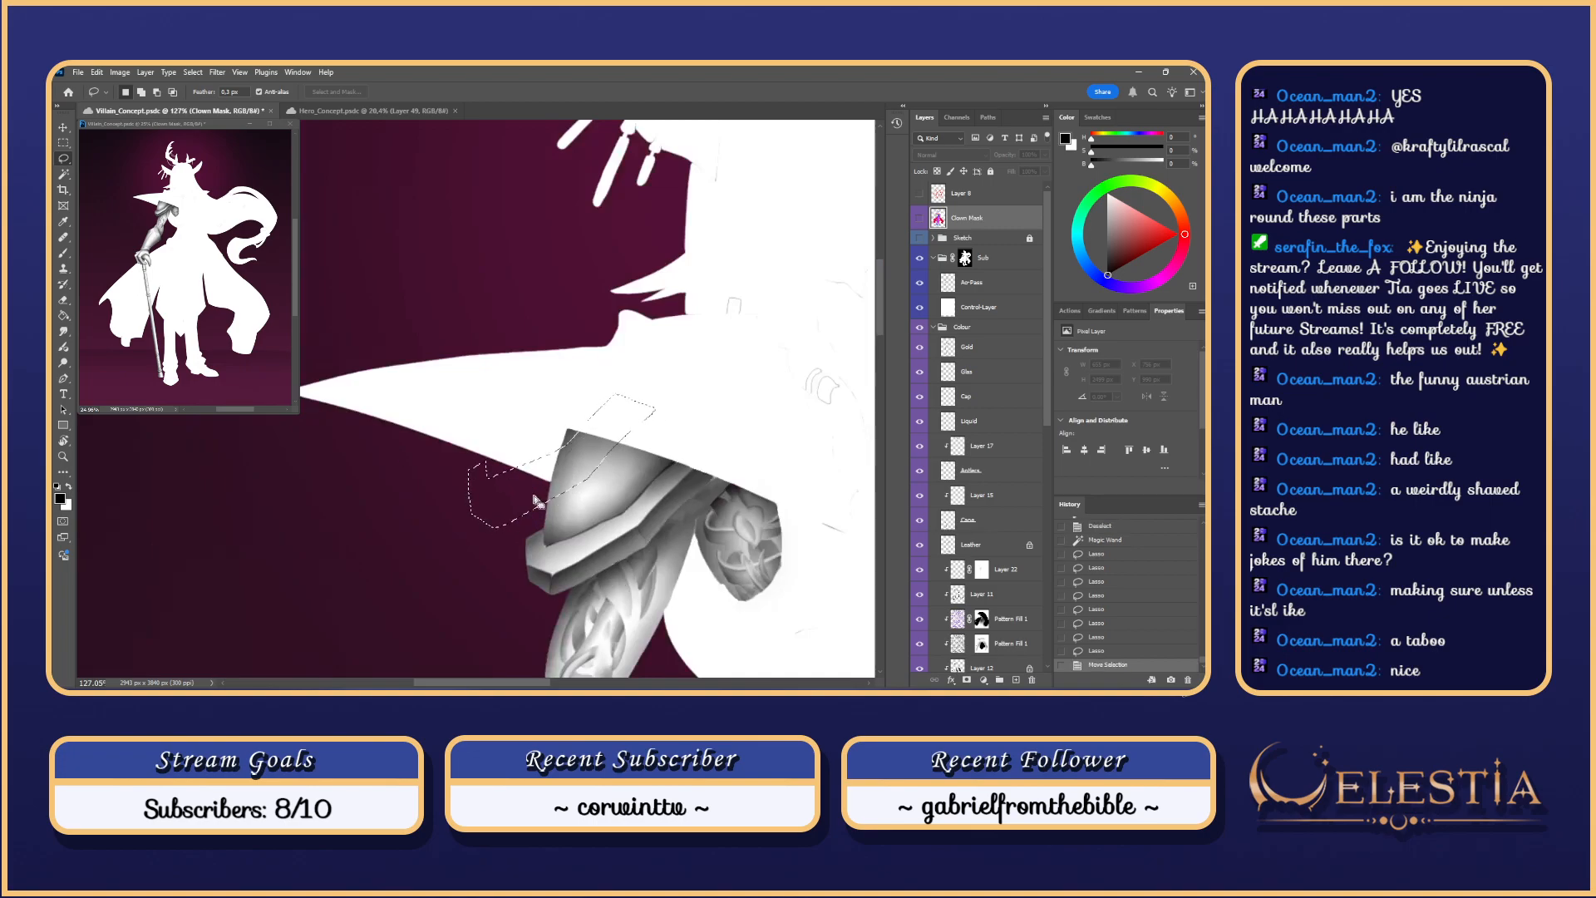
key(ctrl+z)
mouse_move(689, 457)
mouse_down()
mouse_move(616, 499)
mouse_move(504, 449)
mouse_move(455, 392)
mouse_up()
key(alt)
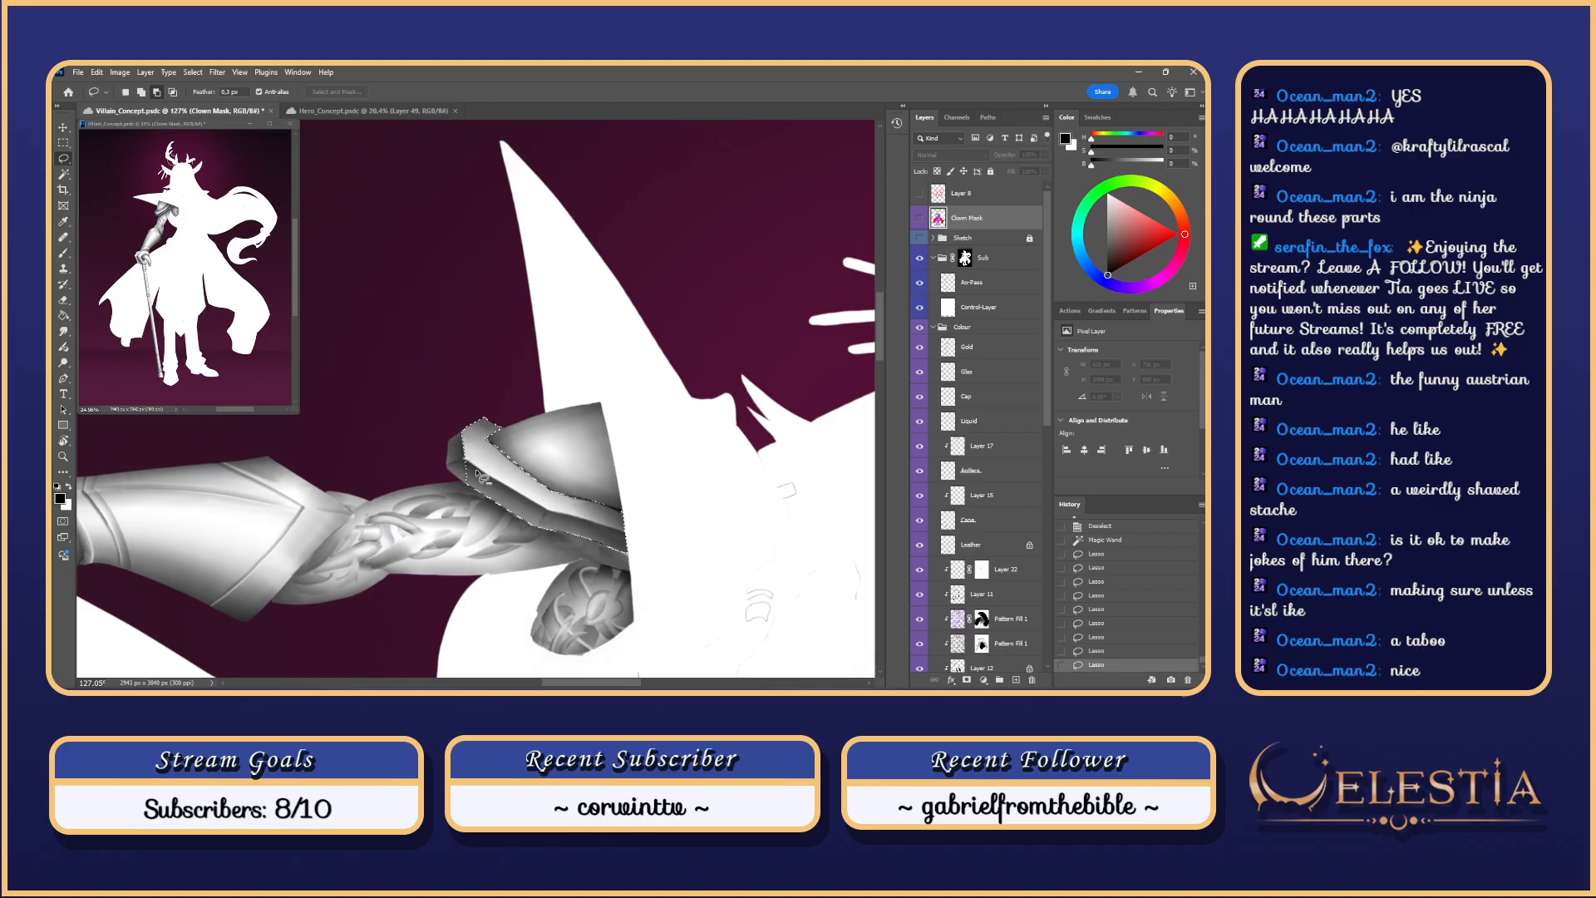
mouse_move(517, 504)
mouse_down()
mouse_move(469, 466)
mouse_move(549, 537)
mouse_move(504, 487)
mouse_up()
key(r)
drag(731, 534, 695, 209)
key(alt+l)
key(Escape)
key(alt+l)
key(Escape)
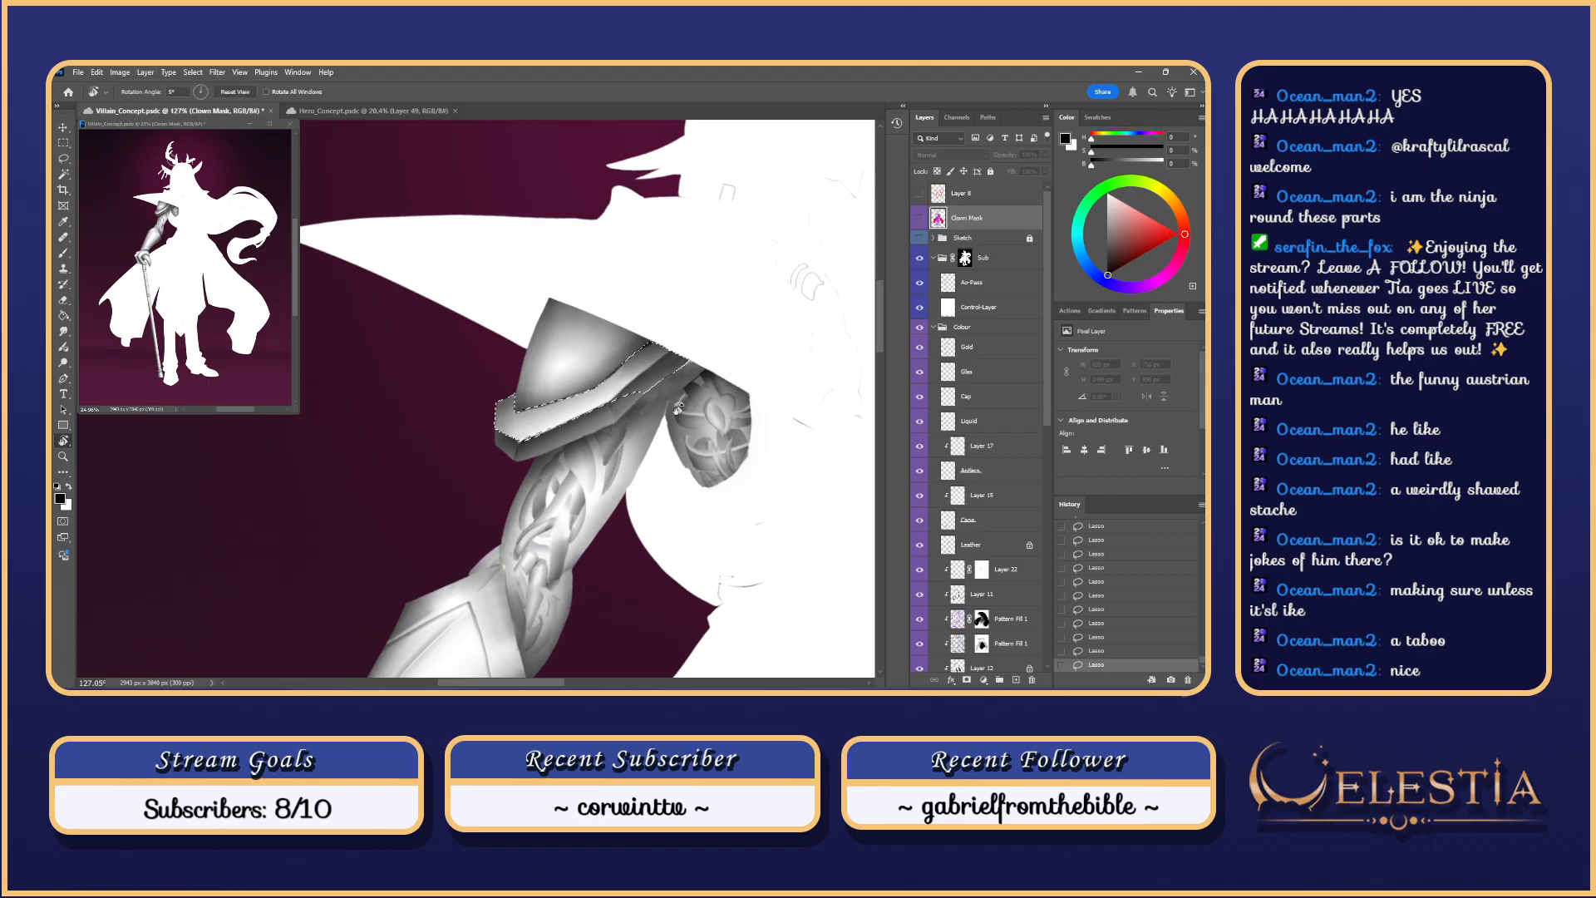
key(Escape)
key(l)
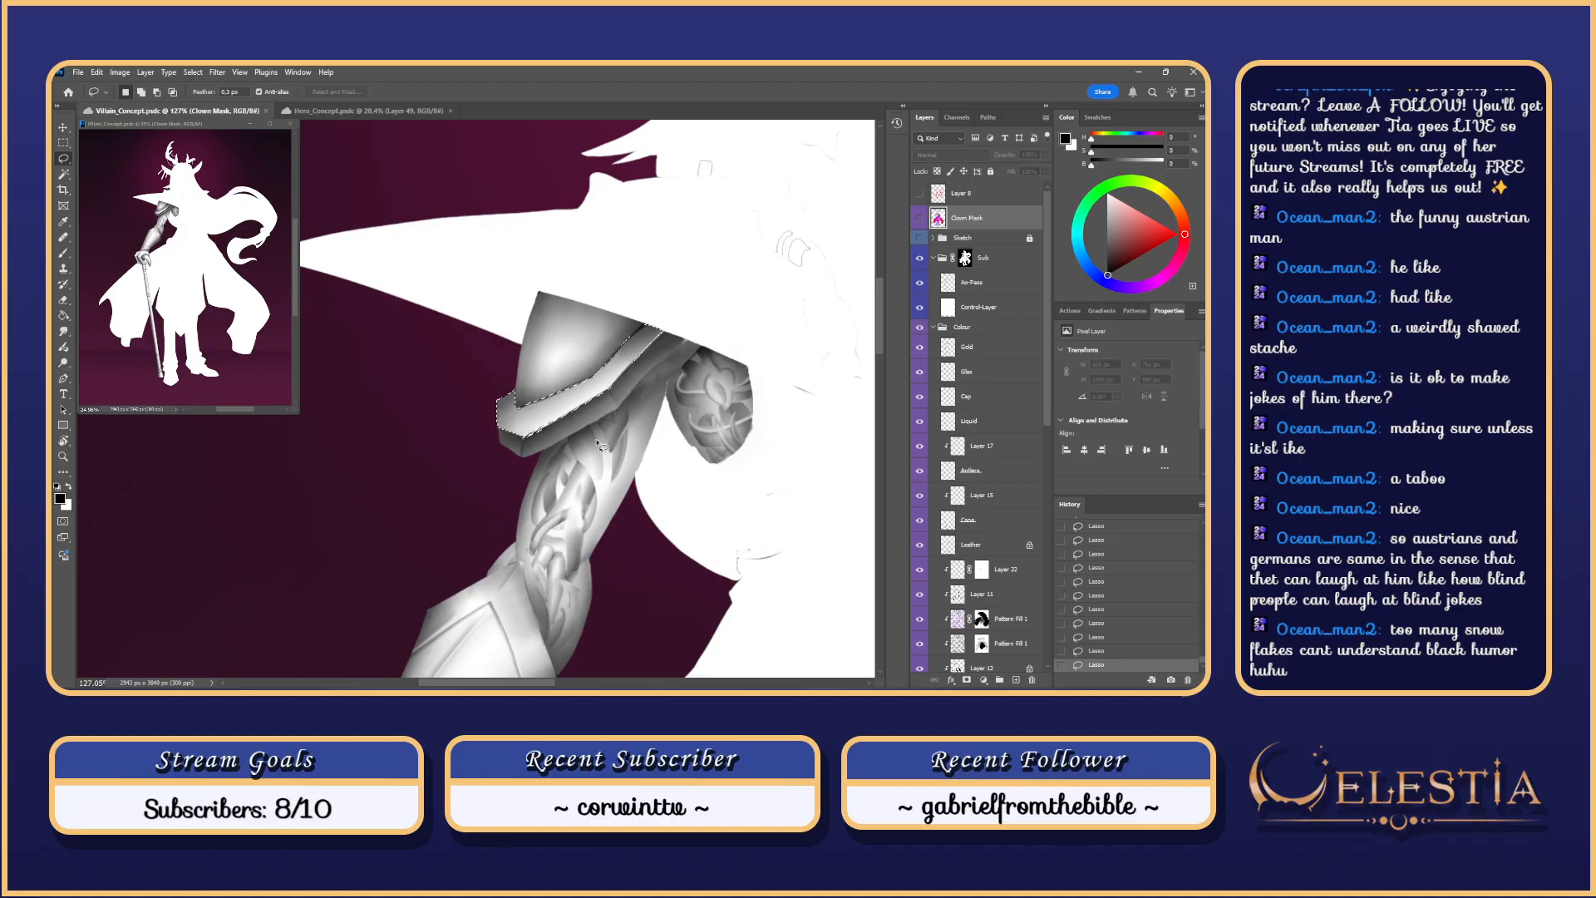
Step: Zoom in on the armour rim, try adding the strap edge, dismiss the 50% warning and undo
drag(598, 443, 757, 413)
key(r)
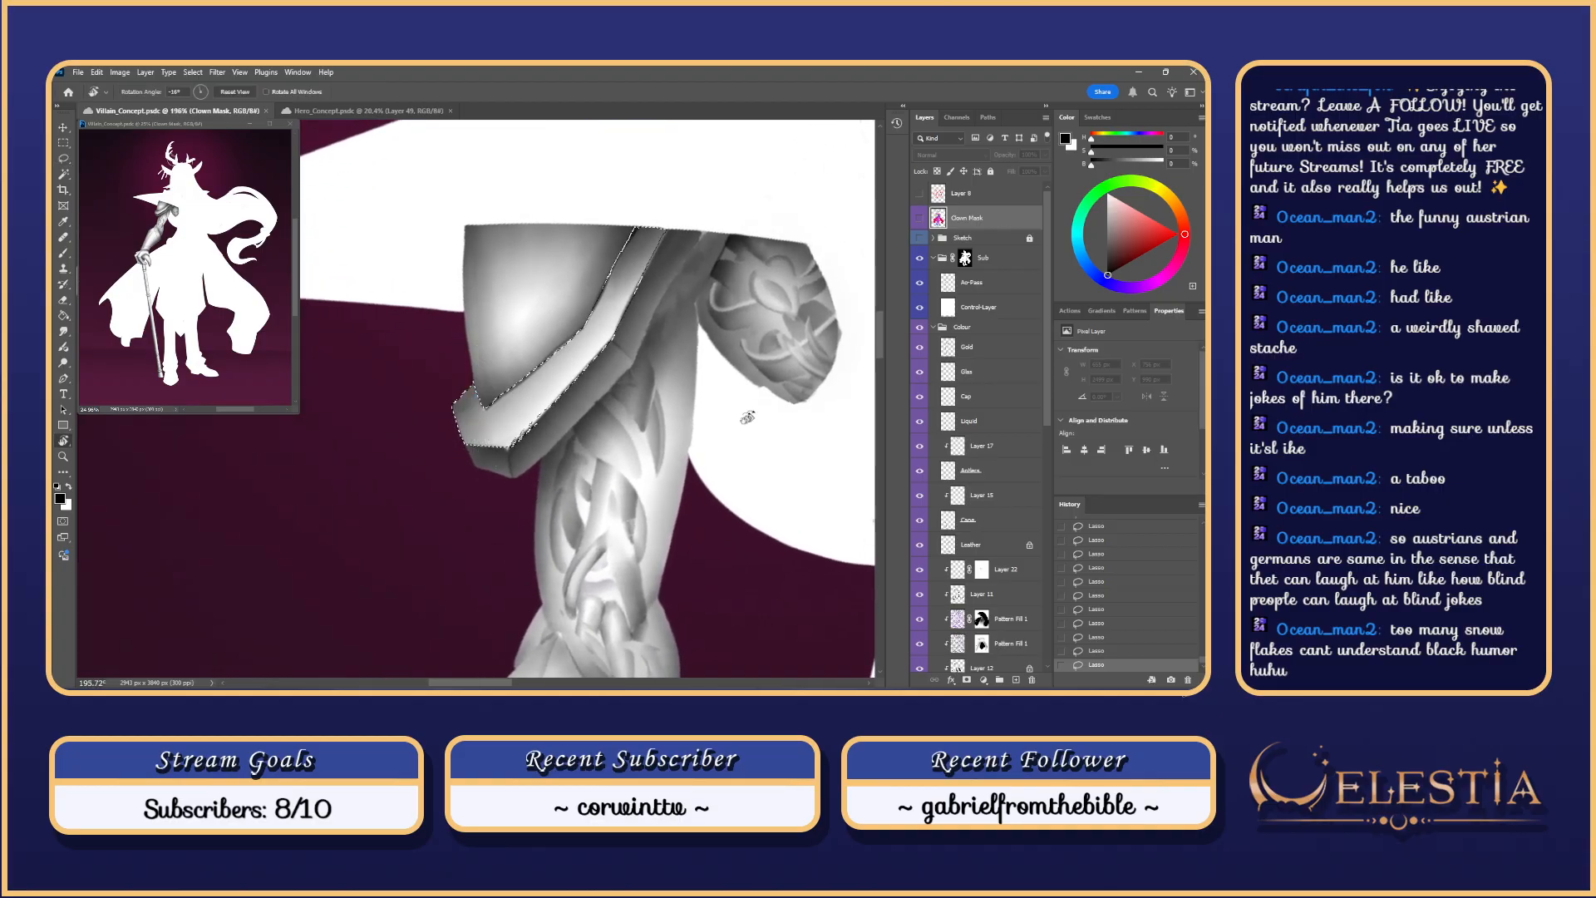
key(l)
mouse_move(510, 446)
mouse_down()
mouse_move(567, 391)
mouse_move(525, 390)
mouse_move(519, 442)
mouse_up()
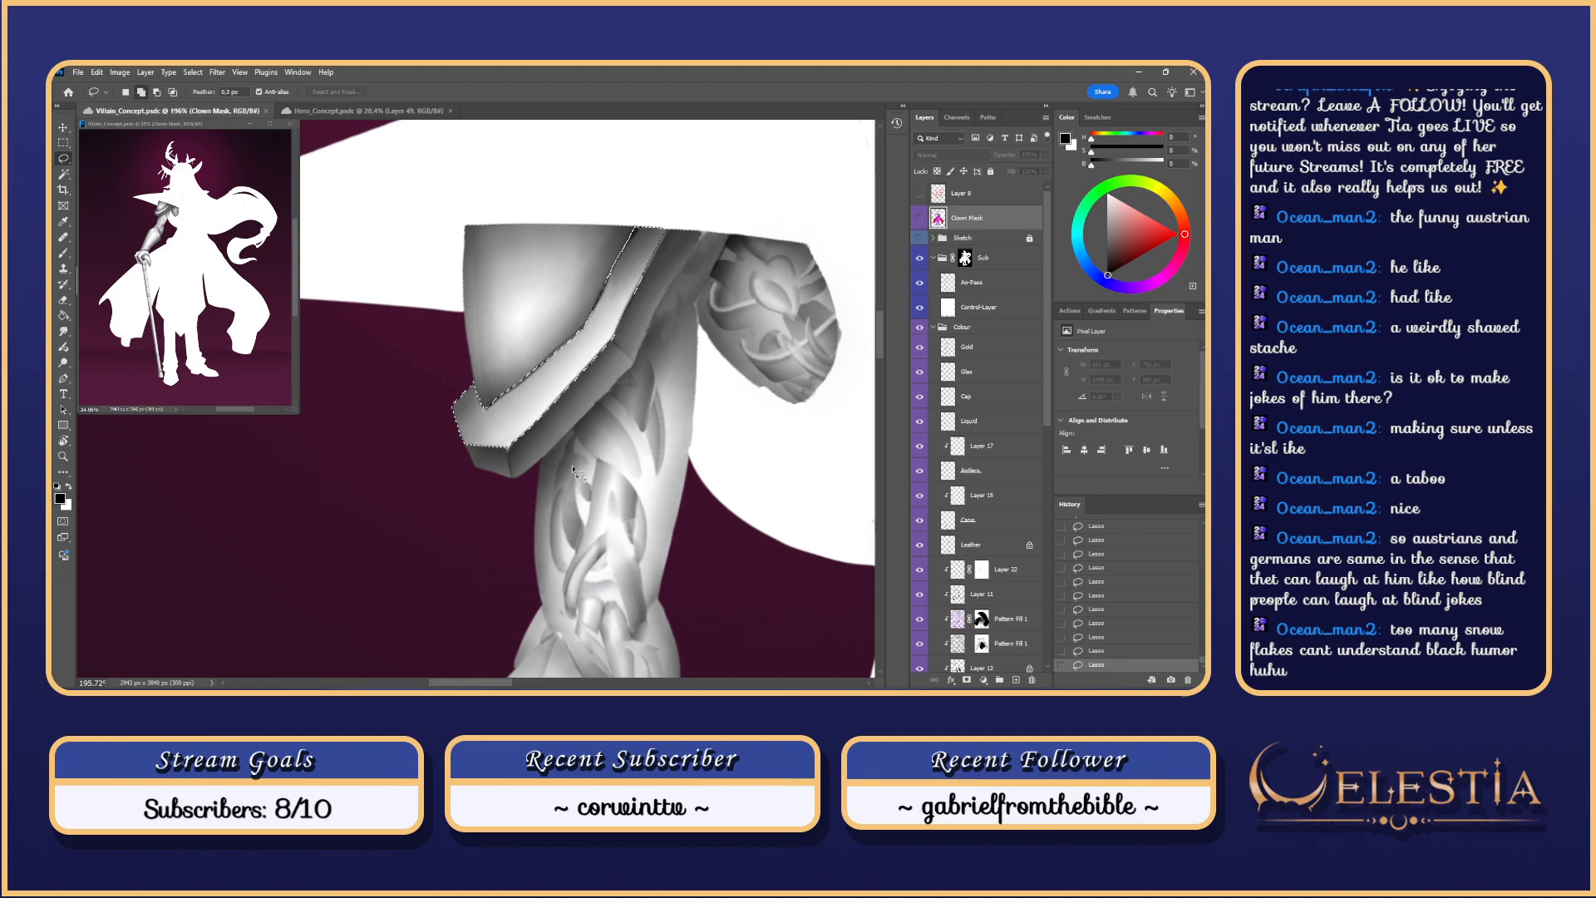
scroll(582, 467, down, 2)
scroll(615, 459, down, 2)
scroll(619, 460, up, 2)
click(610, 442)
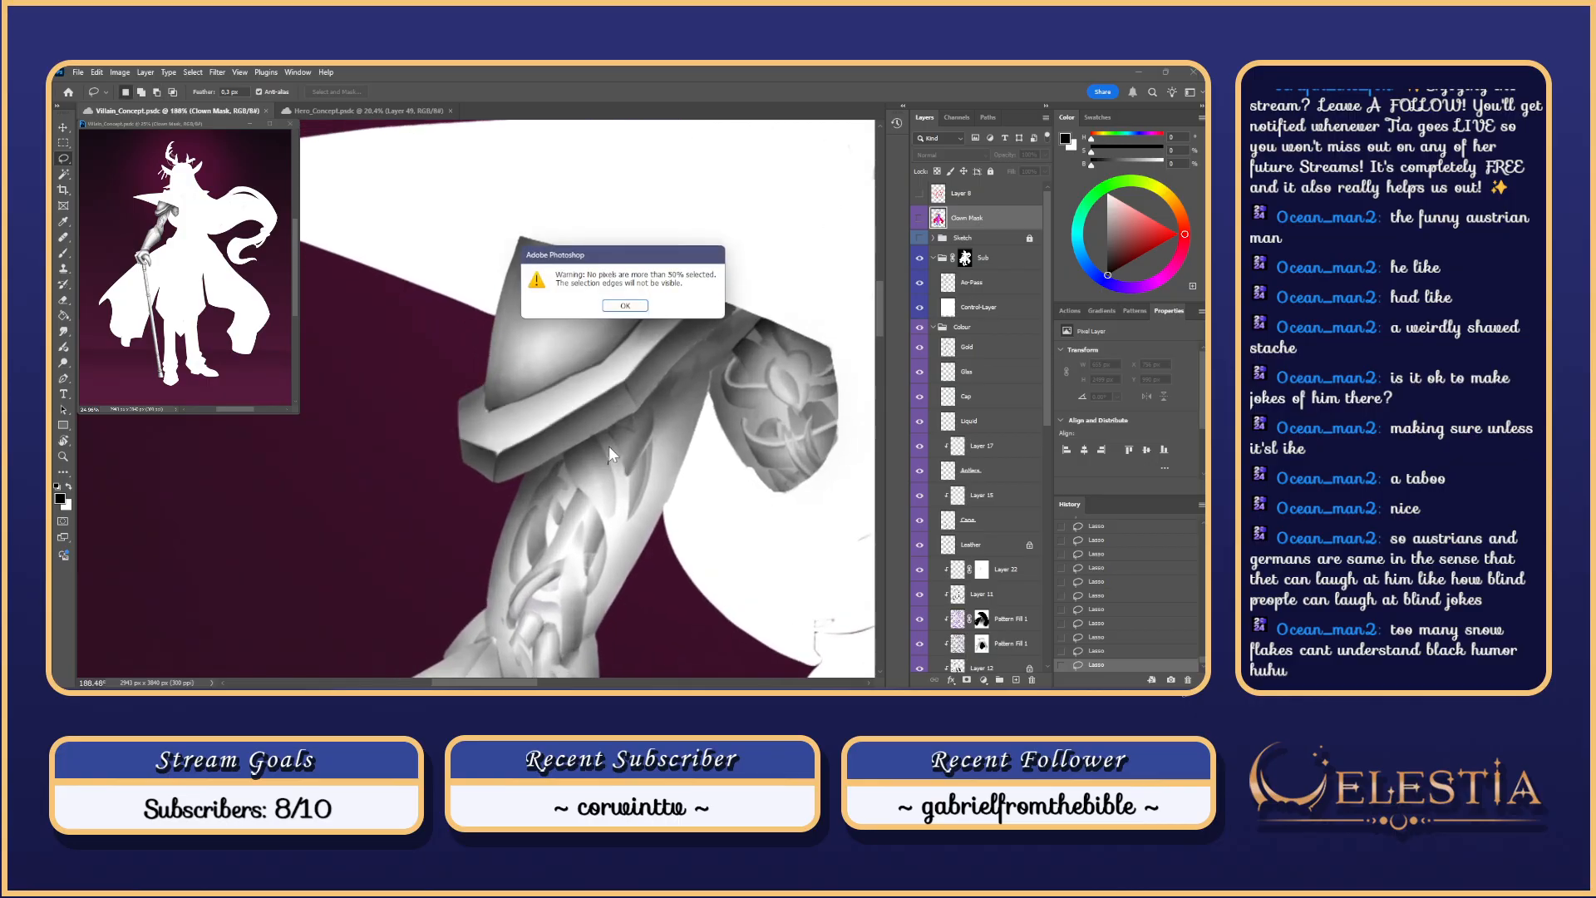
click(625, 305)
key(ctrl+z)
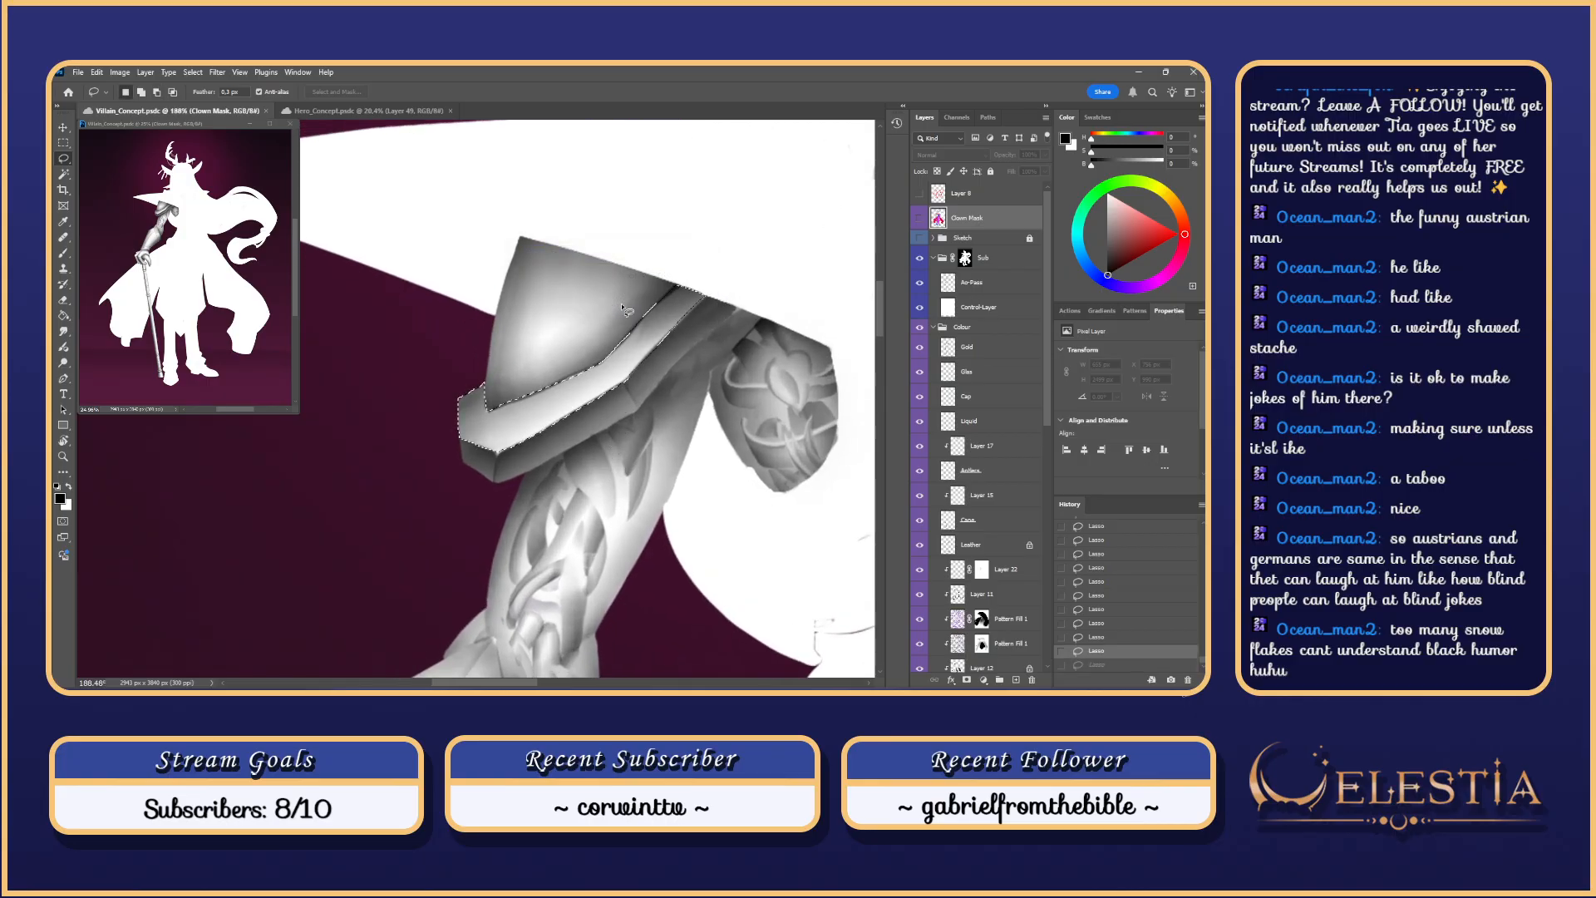
Step: Rotate the view about 32° and lasso-add small pieces along the strap's inner edge
key(r)
mouse_move(701, 449)
mouse_down()
mouse_move(707, 380)
mouse_move(665, 316)
mouse_up()
drag(632, 299, 663, 354)
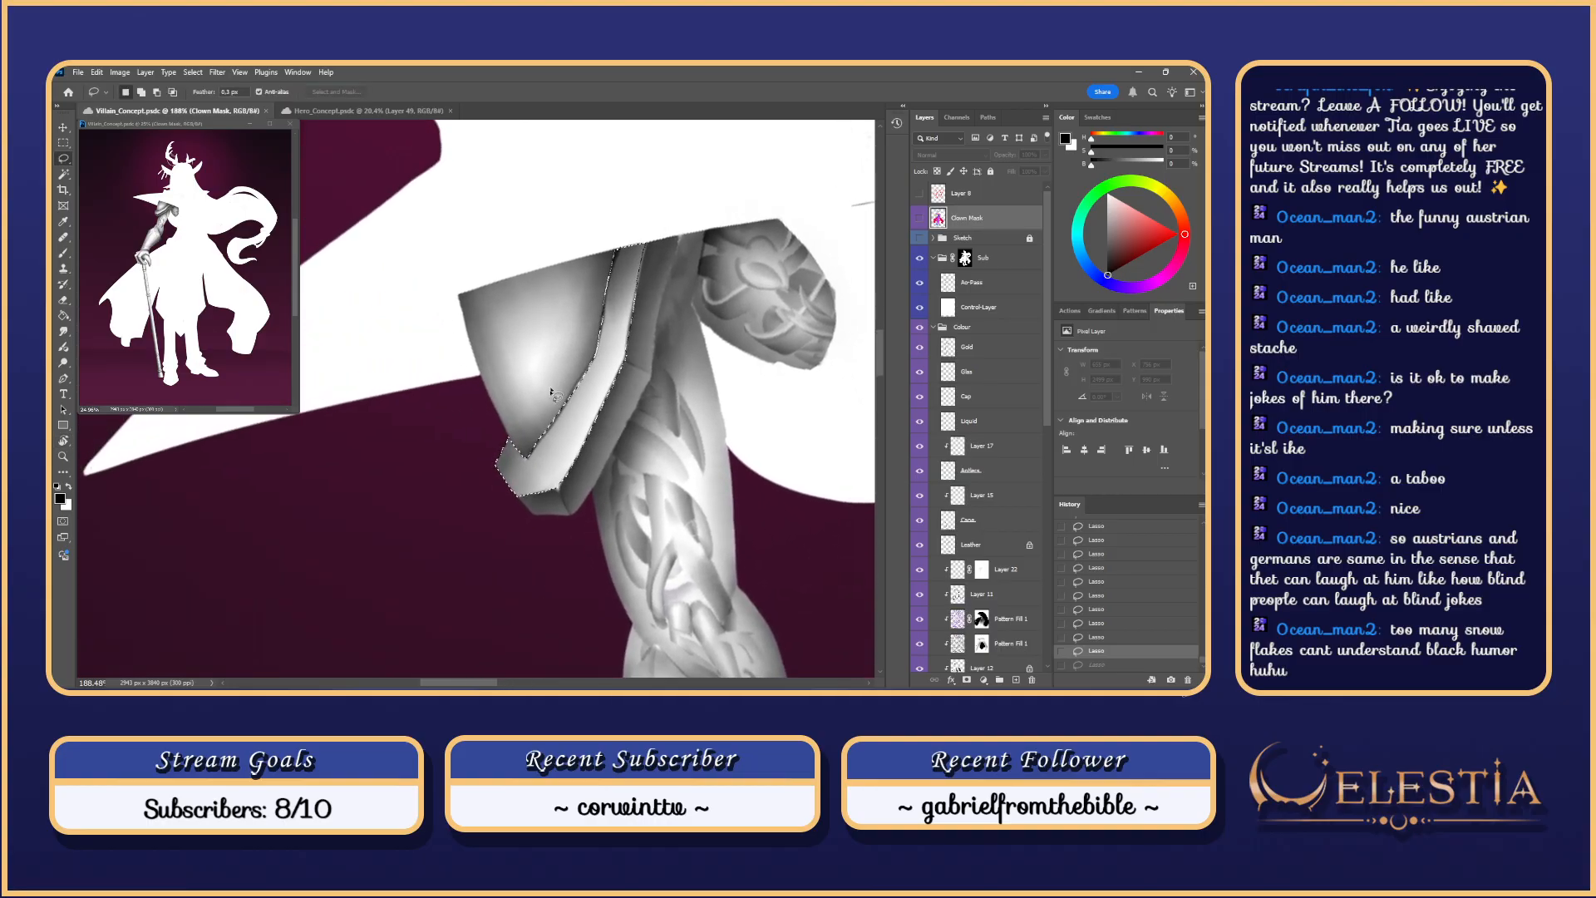
mouse_move(568, 402)
mouse_down()
mouse_move(582, 366)
mouse_move(570, 409)
mouse_move(598, 368)
mouse_move(542, 449)
mouse_up()
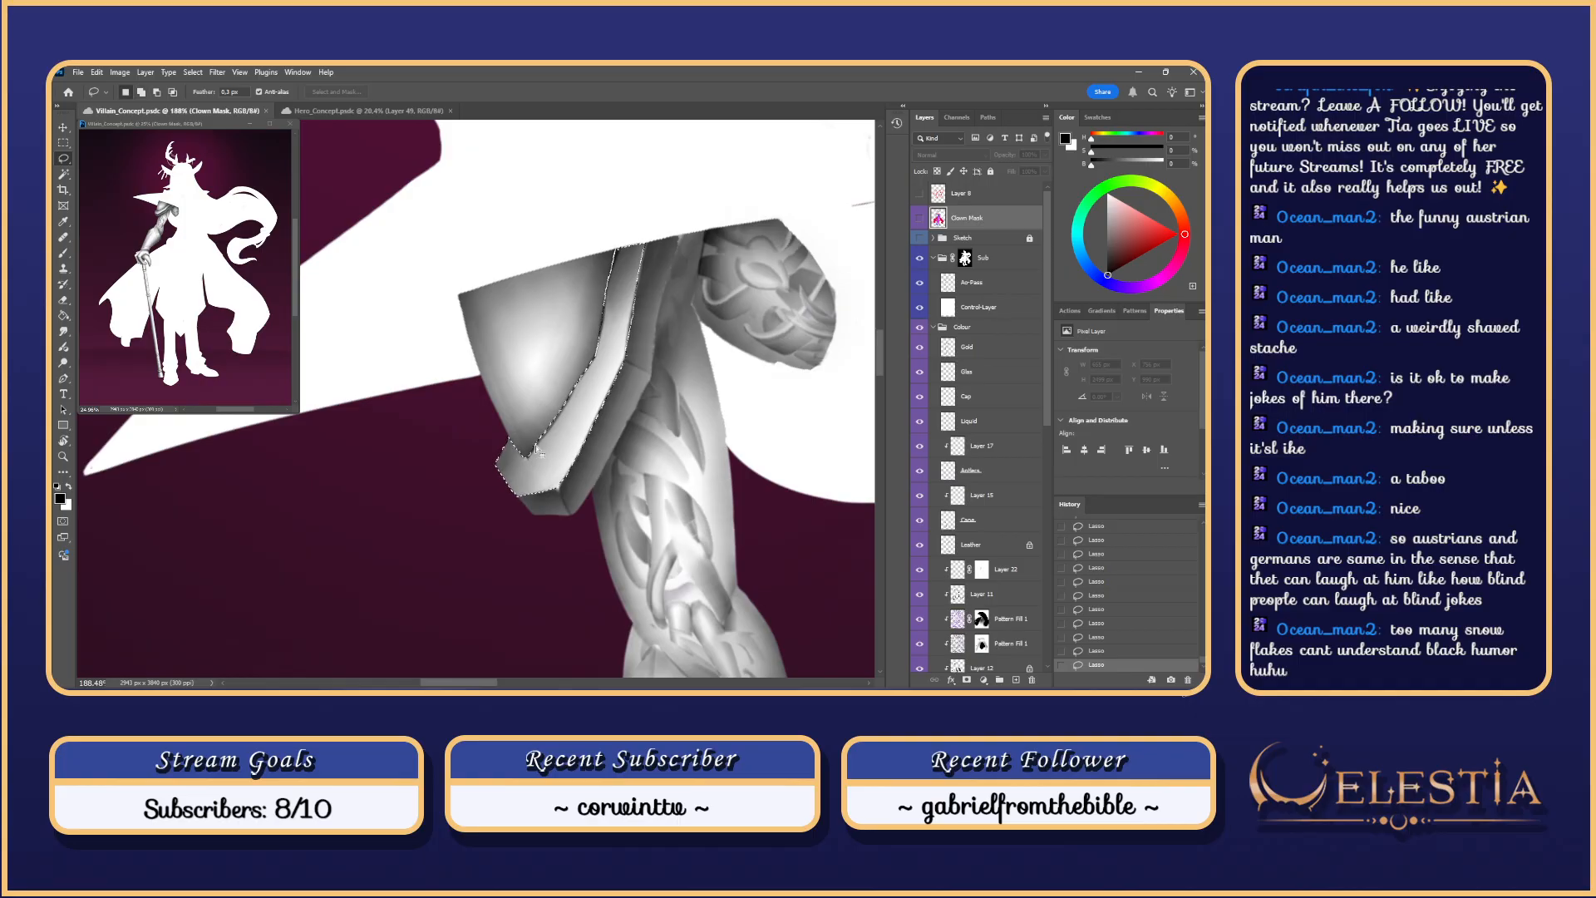
drag(584, 384, 560, 431)
mouse_move(588, 370)
mouse_down()
mouse_move(530, 449)
mouse_move(562, 426)
mouse_up()
mouse_move(588, 360)
mouse_down()
mouse_move(567, 418)
mouse_move(584, 446)
mouse_up()
key(r)
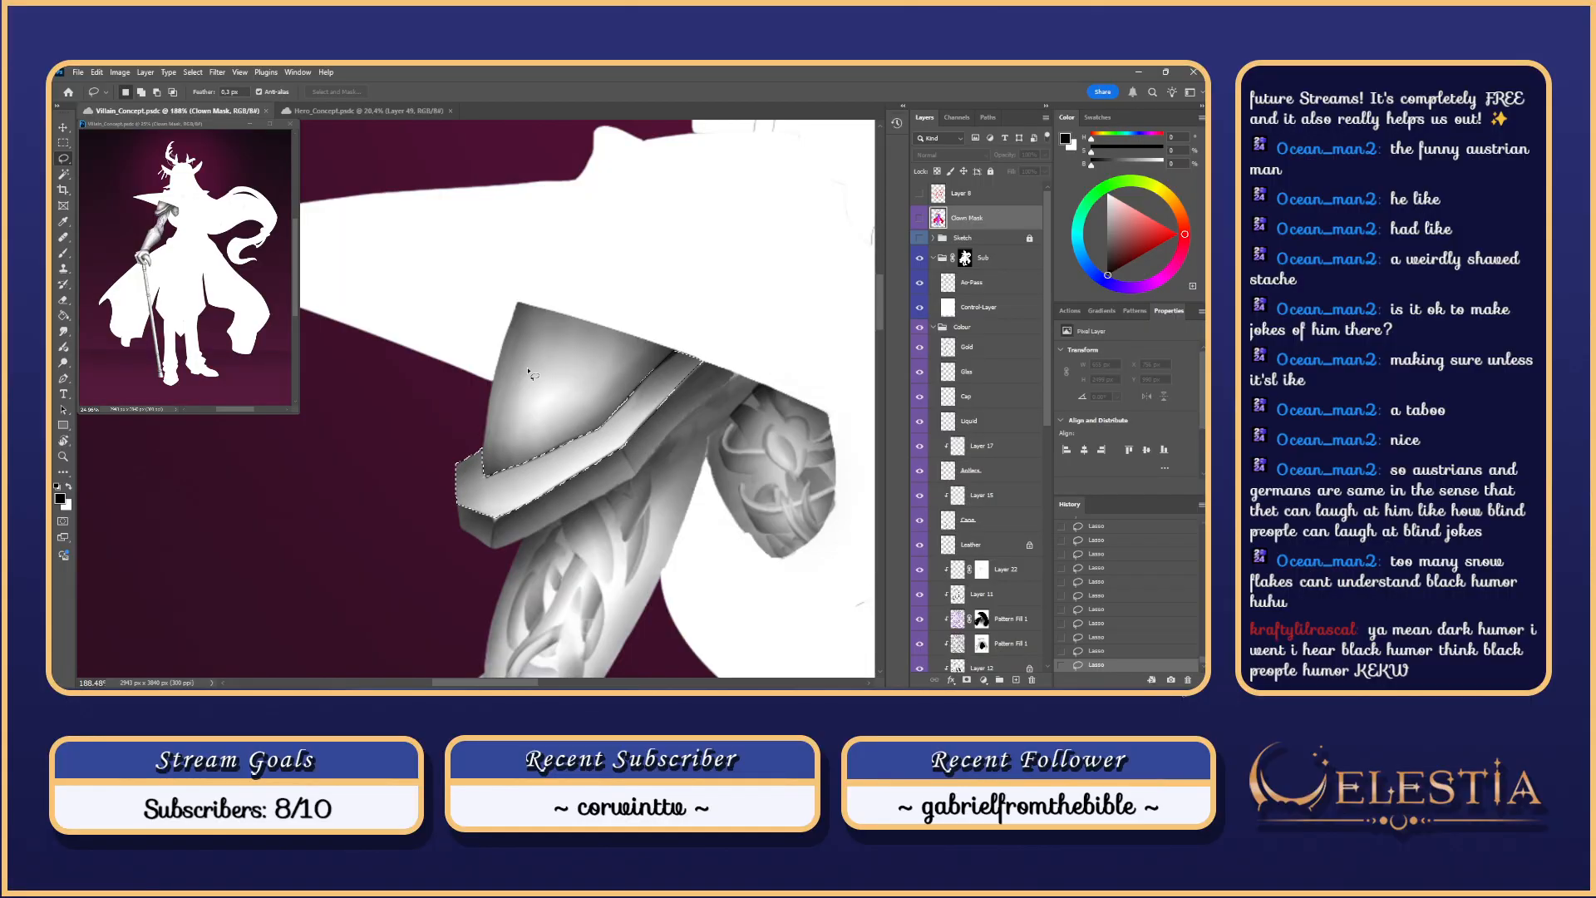
Step: Target the Ao-Pass layer with a 256 px brush and try shading strokes across the armour edge
key(b)
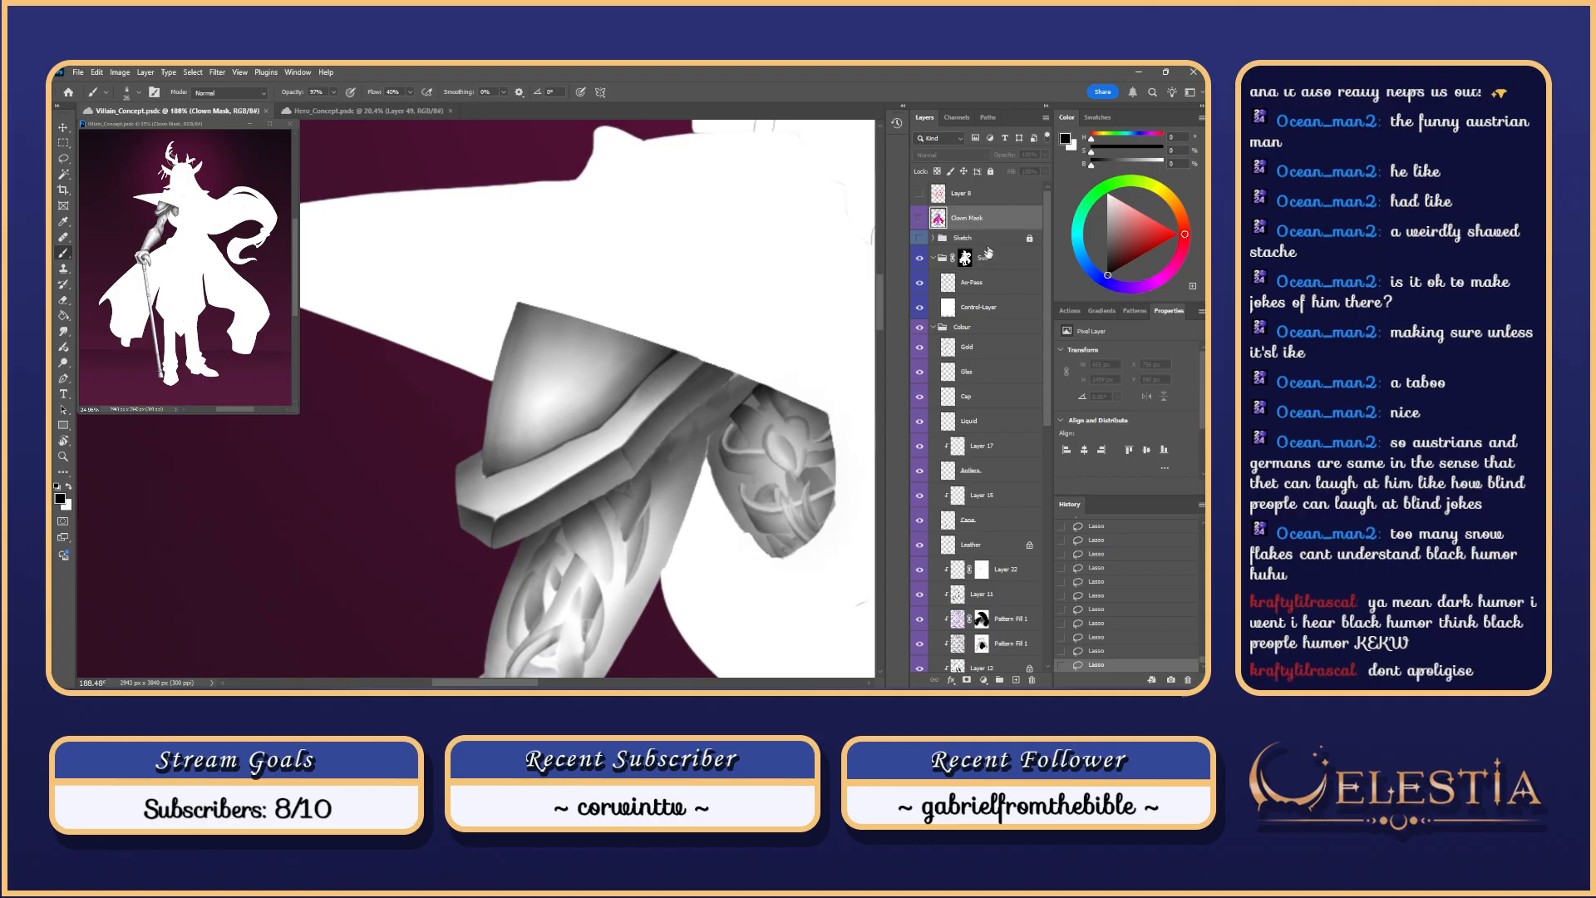
click(990, 282)
scroll(681, 359, down, 3)
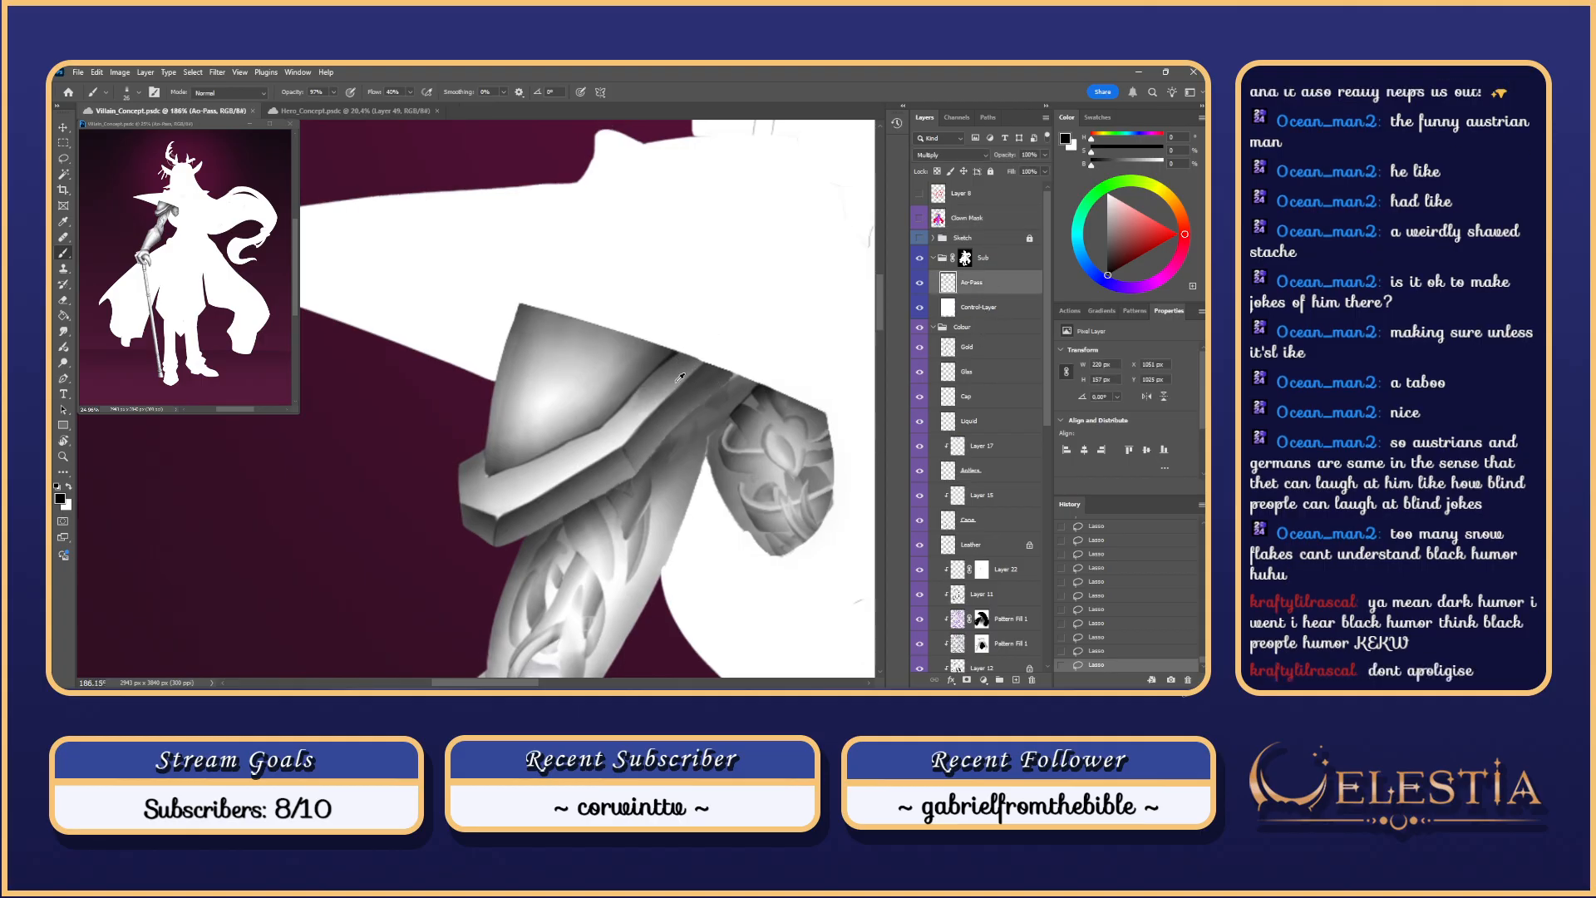
drag(683, 389, 592, 456)
key(ctrl+z)
key(ctrl+z)
key(ctrl+z)
drag(718, 355, 549, 492)
key(ctrl+z)
drag(699, 348, 539, 522)
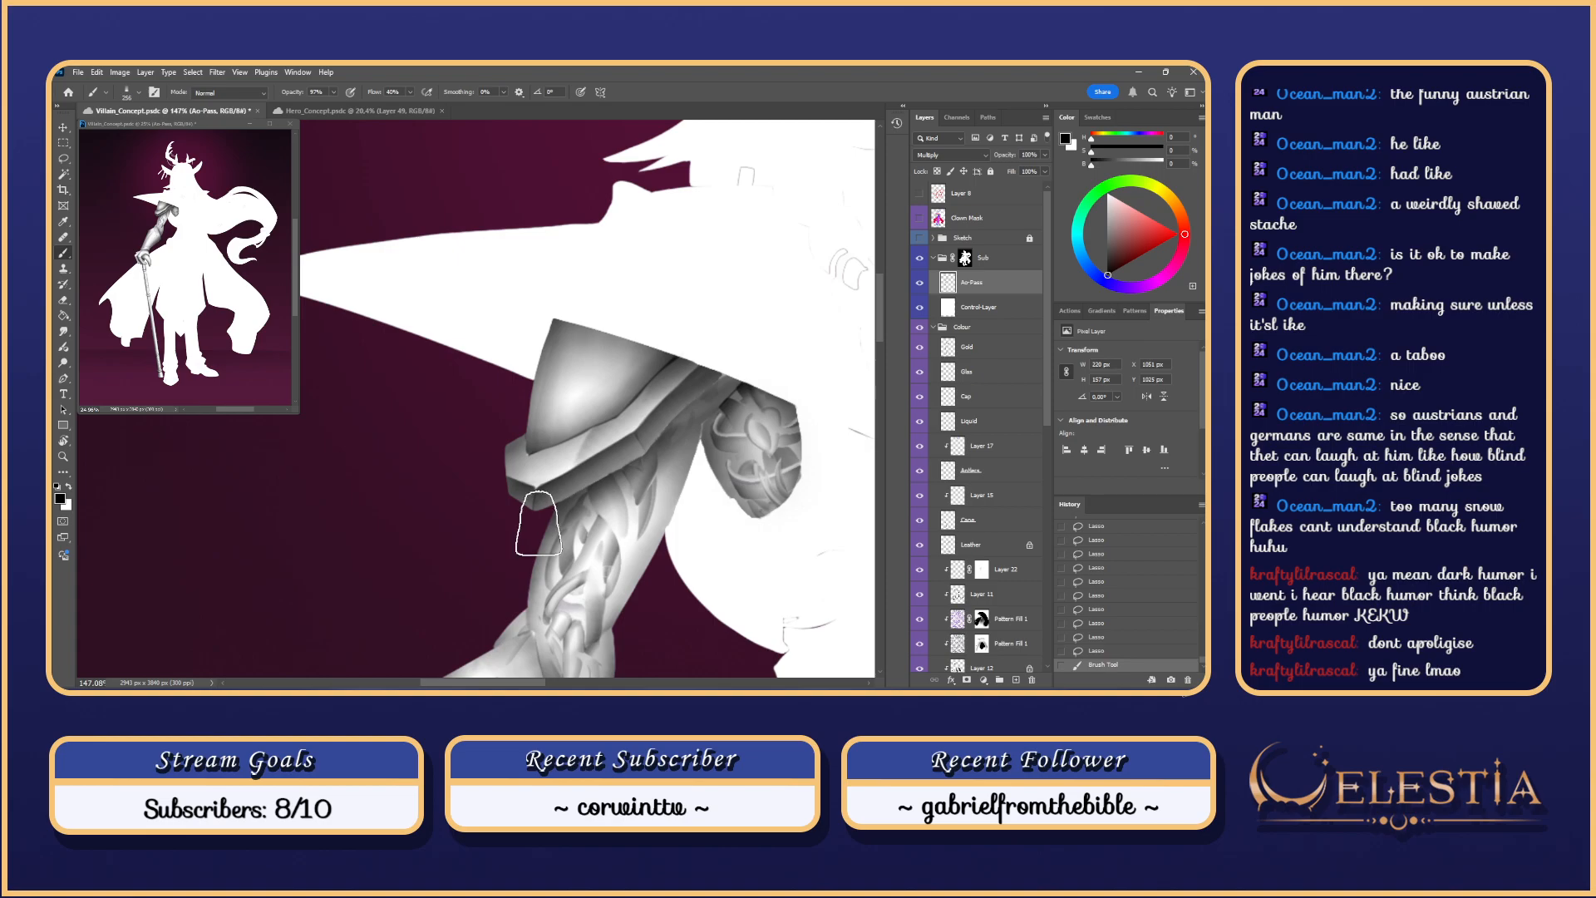
key(ctrl+z)
Step: Shrink the brush to 192, then 103, and retry shading strokes along the armour edge
drag(505, 470, 539, 471)
key(ctrl+z)
drag(675, 360, 629, 352)
drag(700, 349, 606, 452)
key(ctrl+z)
mouse_move(701, 353)
mouse_down()
mouse_move(665, 353)
mouse_move(627, 421)
mouse_up()
key(ctrl+z)
key(ctrl+z)
key(ctrl+z)
key(ctrl+z)
key(ctrl+z)
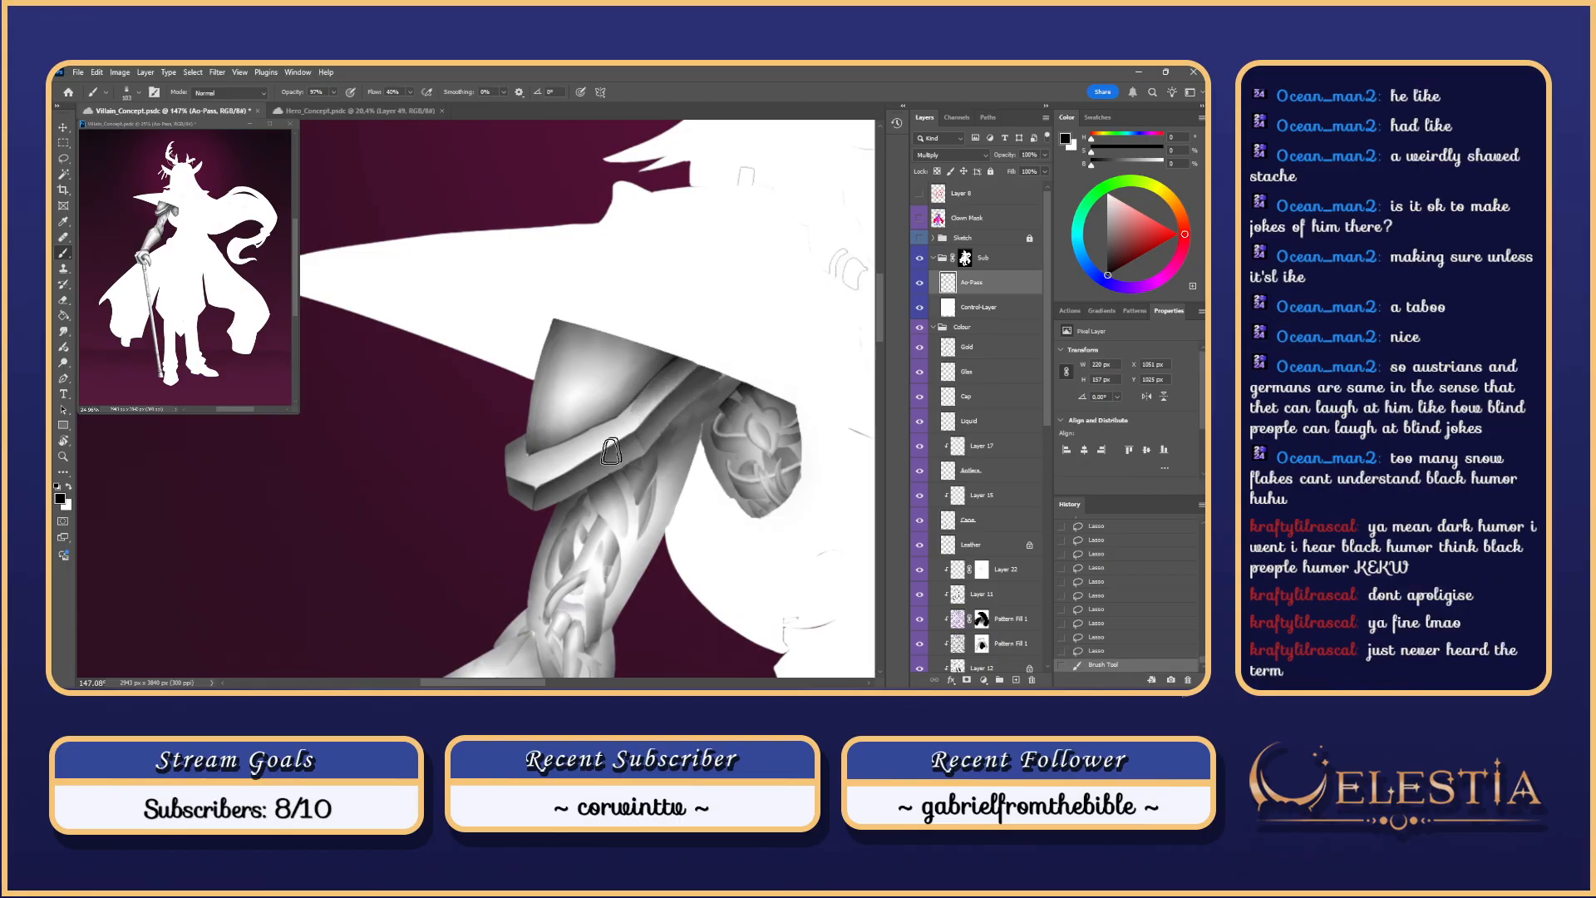
drag(547, 461, 597, 434)
key(ctrl+z)
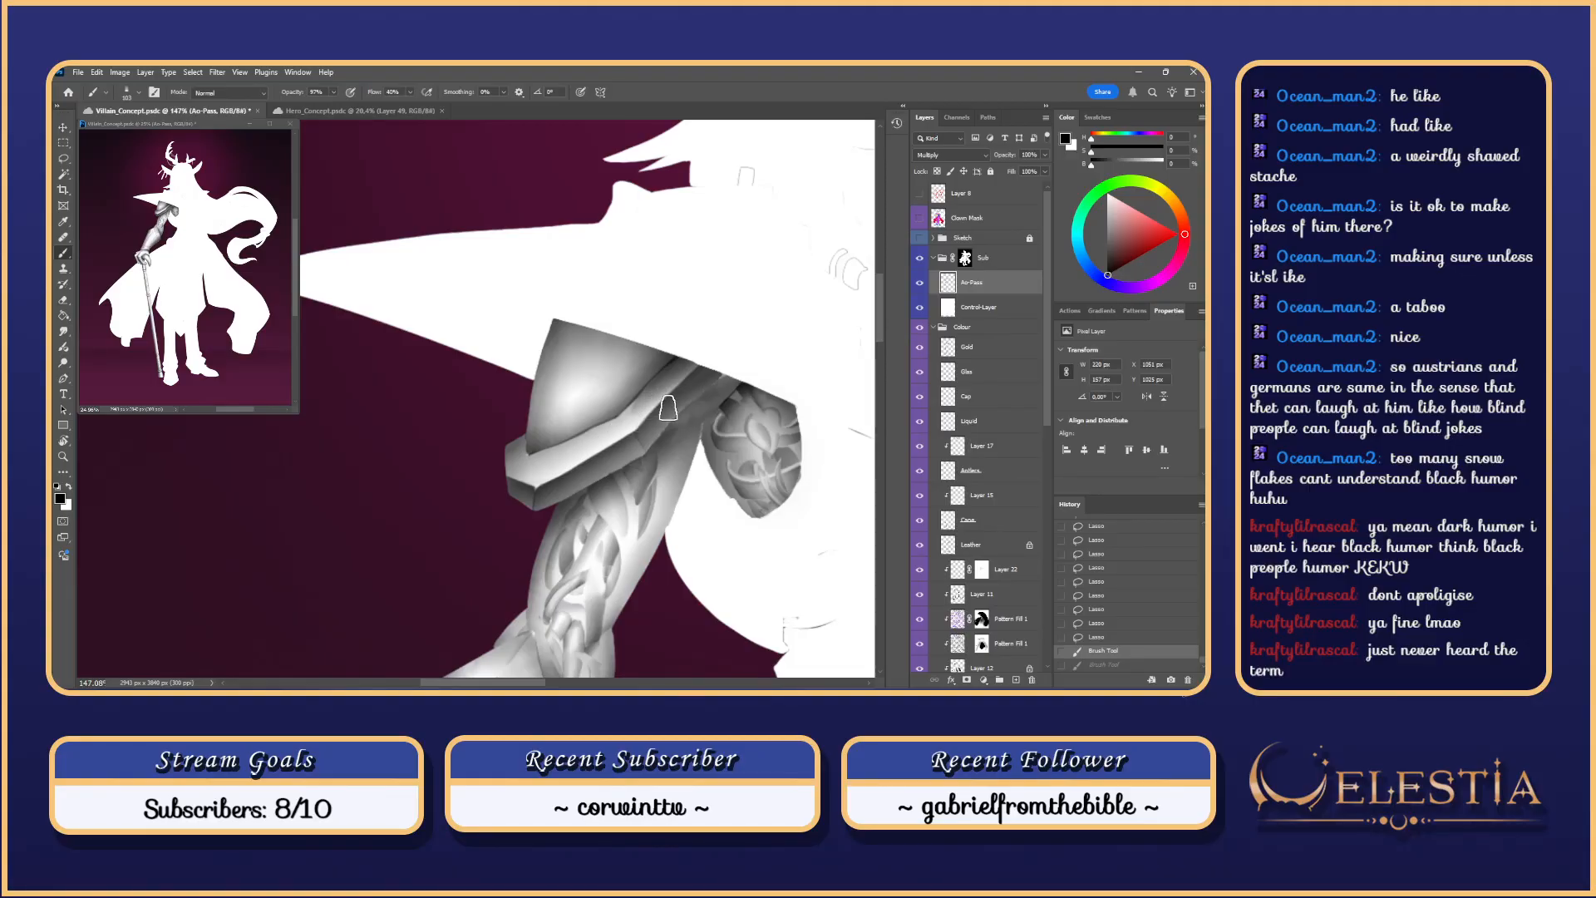
Step: Enlarge the brush to 141 and shade the armour's left corner and band, keeping the band stroke
alt+right_click(520, 457)
drag(524, 455, 522, 481)
key(ctrl+z)
key(ctrl+z)
drag(516, 423, 534, 499)
key(ctrl+z)
mouse_move(514, 422)
mouse_down()
mouse_move(520, 481)
mouse_move(602, 485)
mouse_move(562, 469)
mouse_move(608, 442)
mouse_move(537, 471)
mouse_up()
key(ctrl+z)
key(ctrl+z)
mouse_move(618, 432)
mouse_down()
mouse_move(569, 456)
mouse_move(605, 440)
mouse_up()
key(ctrl+z)
key(ctrl+z)
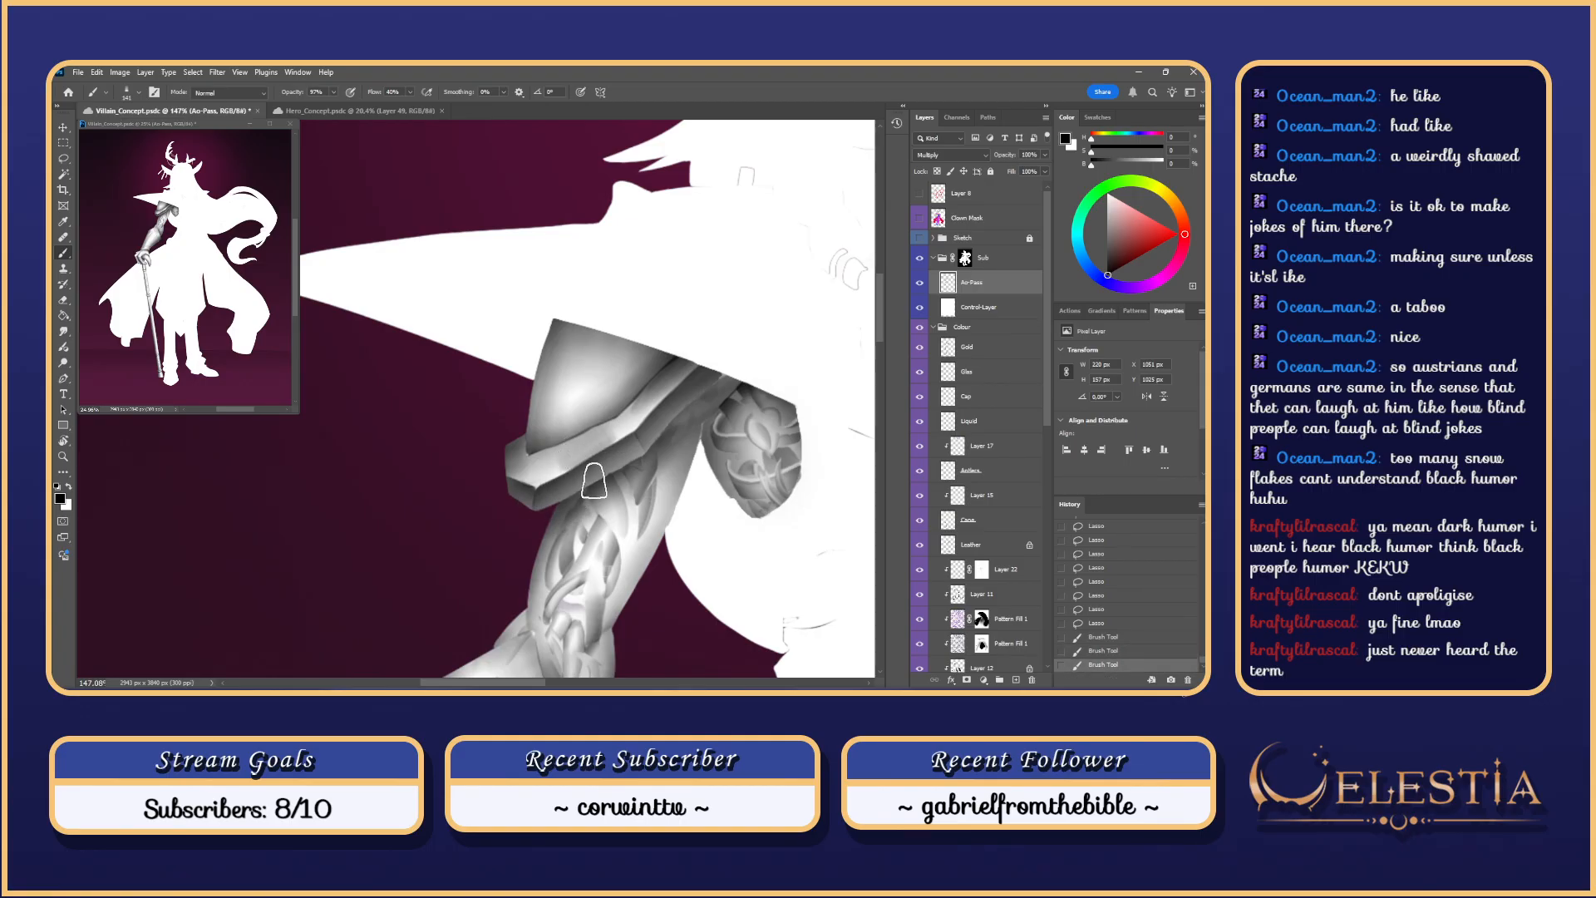
key(ctrl+z)
key(ctrl+shift+z)
Step: Switch to the Soft Round brush preset and softly shade the cuff's left end
right_click(550, 469)
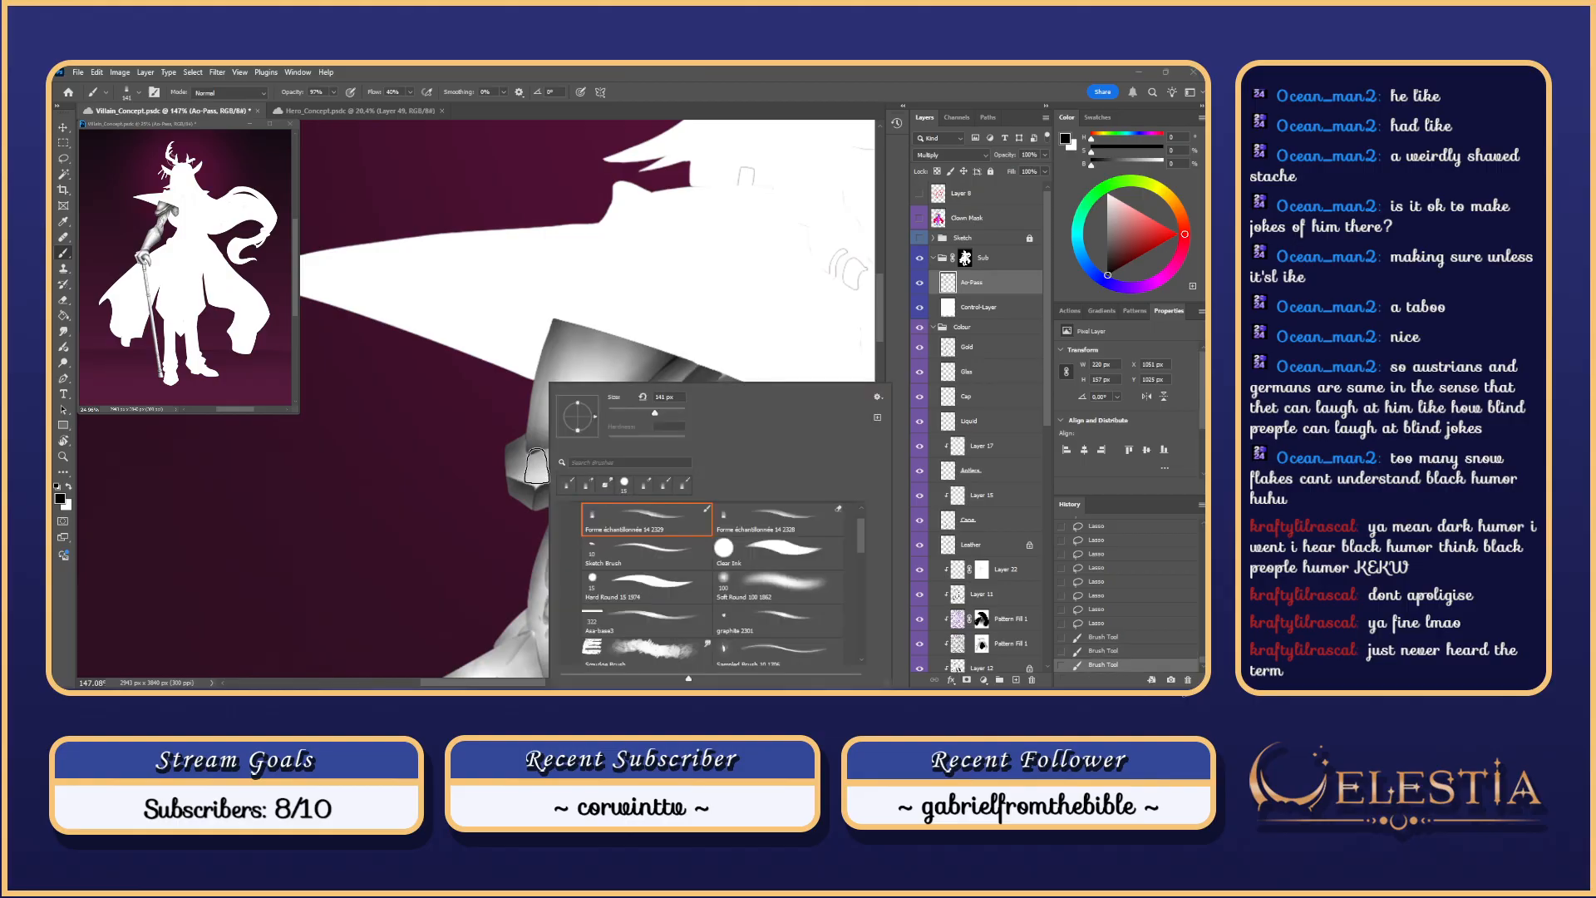
click(535, 467)
right_click(539, 467)
click(771, 586)
click(538, 467)
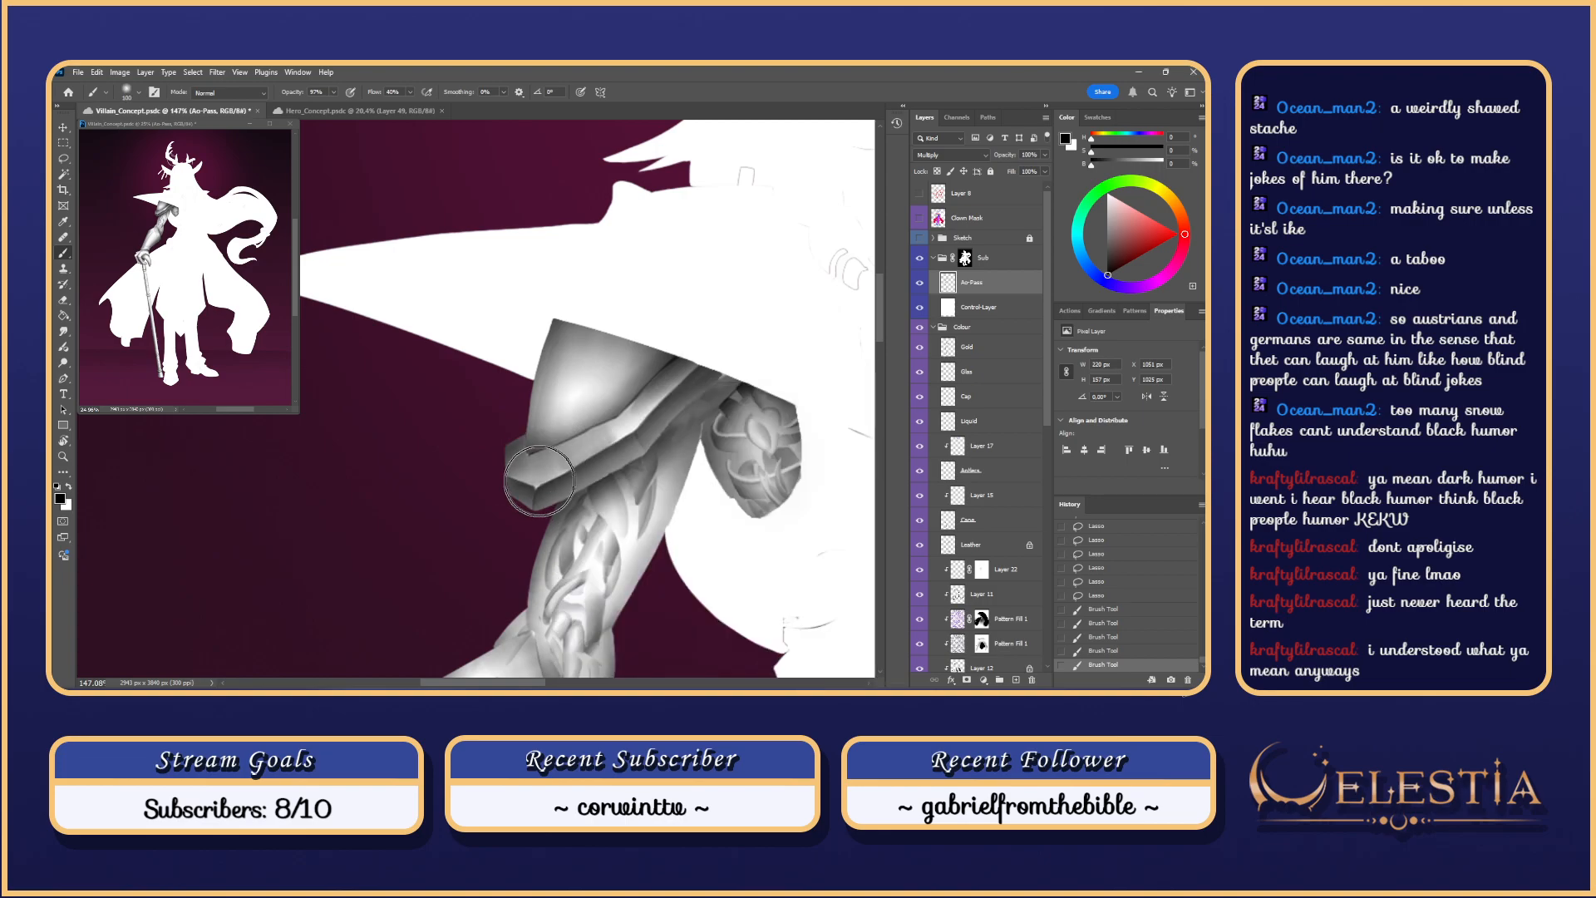
key(ctrl+z)
right_click(528, 468)
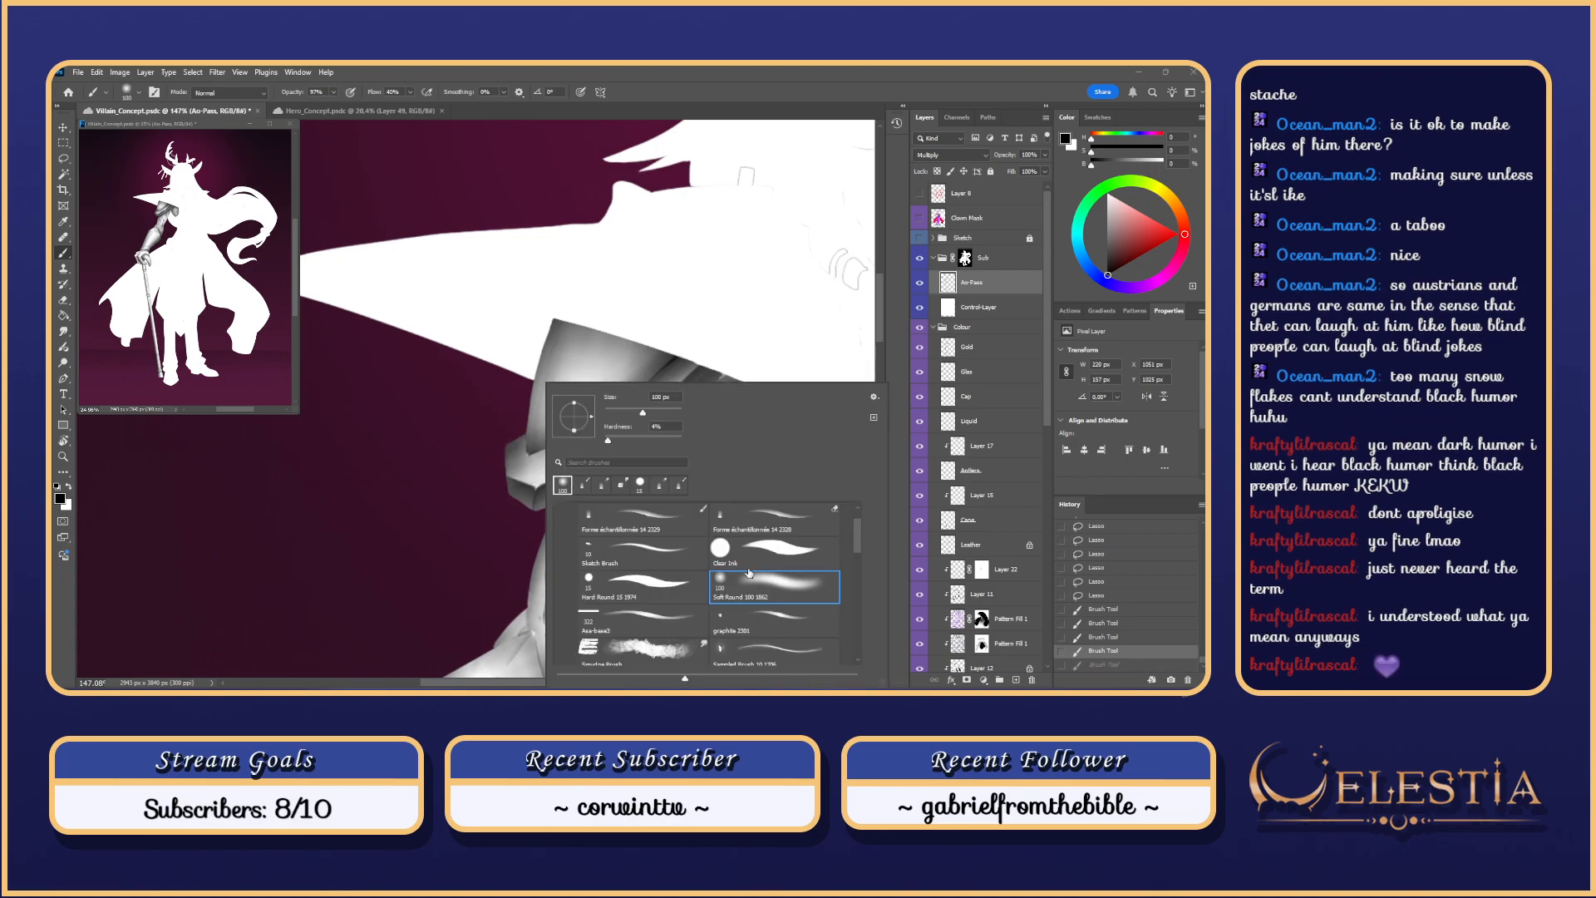
drag(529, 462, 537, 463)
key(ctrl+z)
Step: Erase with a soft brush to lighten the cuff's left end and upper band
key(e)
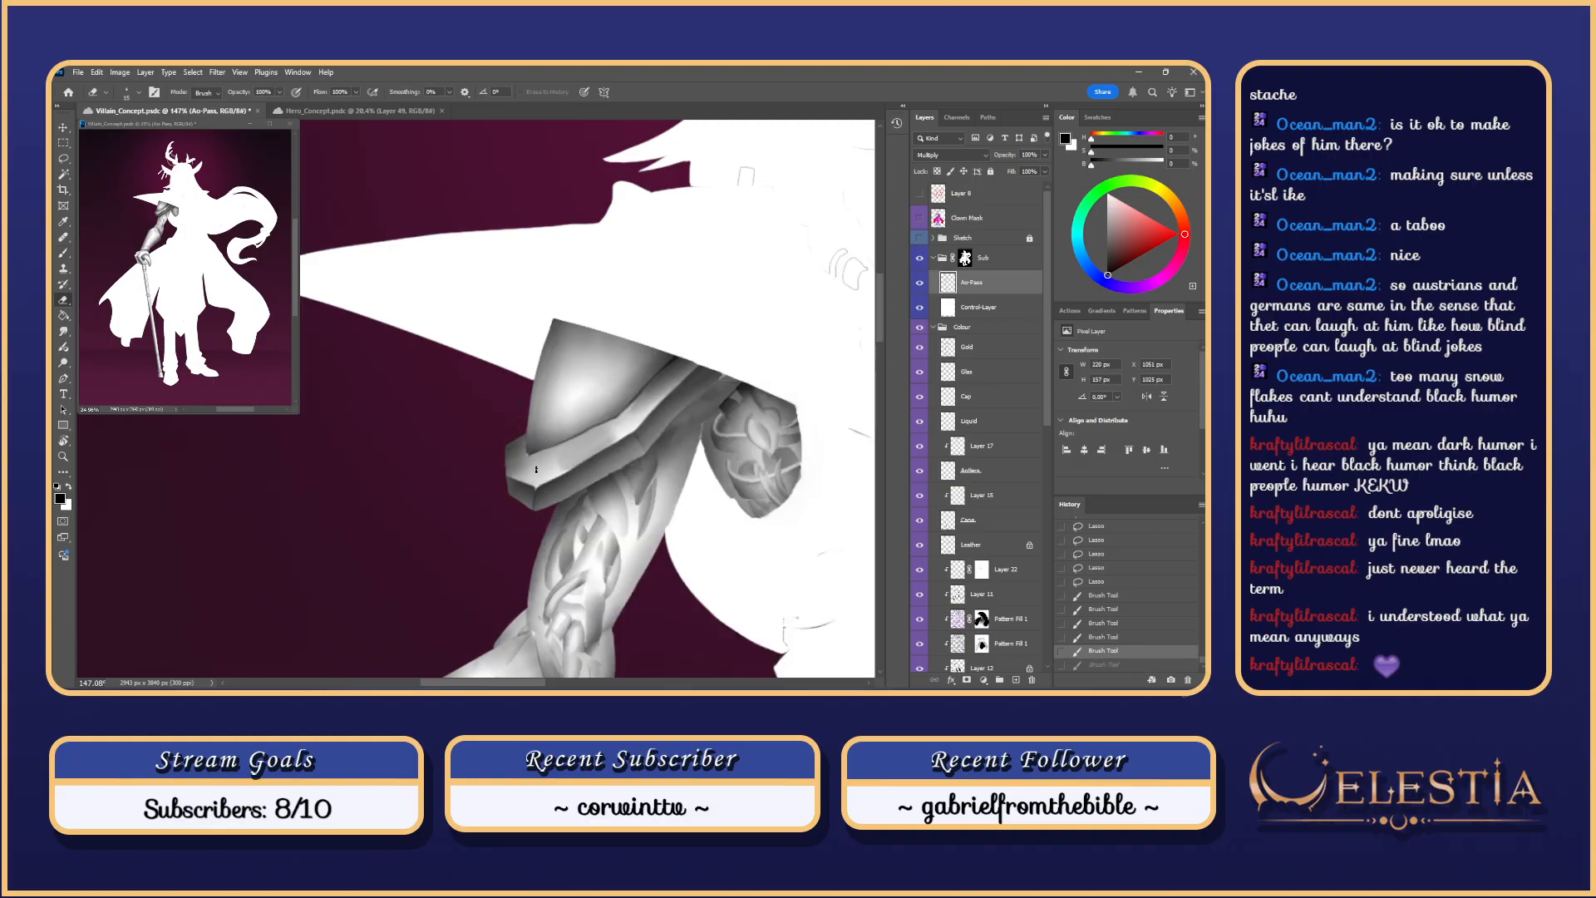
click(545, 459)
right_click(539, 458)
click(749, 570)
drag(523, 468, 534, 475)
drag(536, 474, 532, 475)
drag(611, 432, 615, 429)
drag(617, 428, 580, 455)
key(ctrl+z)
key(ctrl+z)
drag(639, 404, 635, 414)
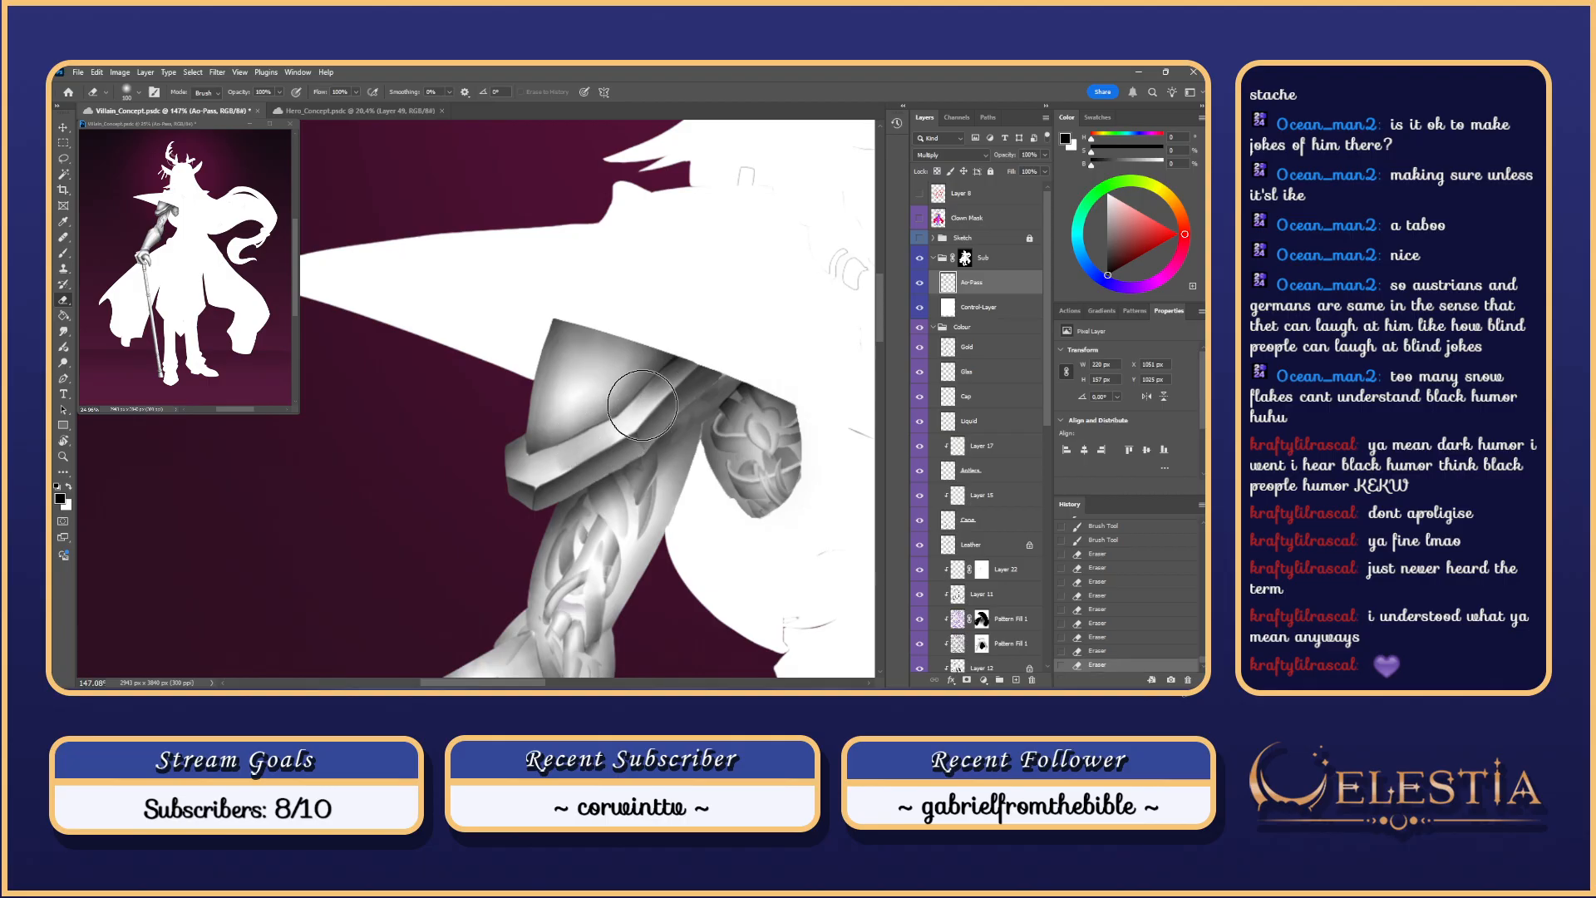
key(ctrl+z)
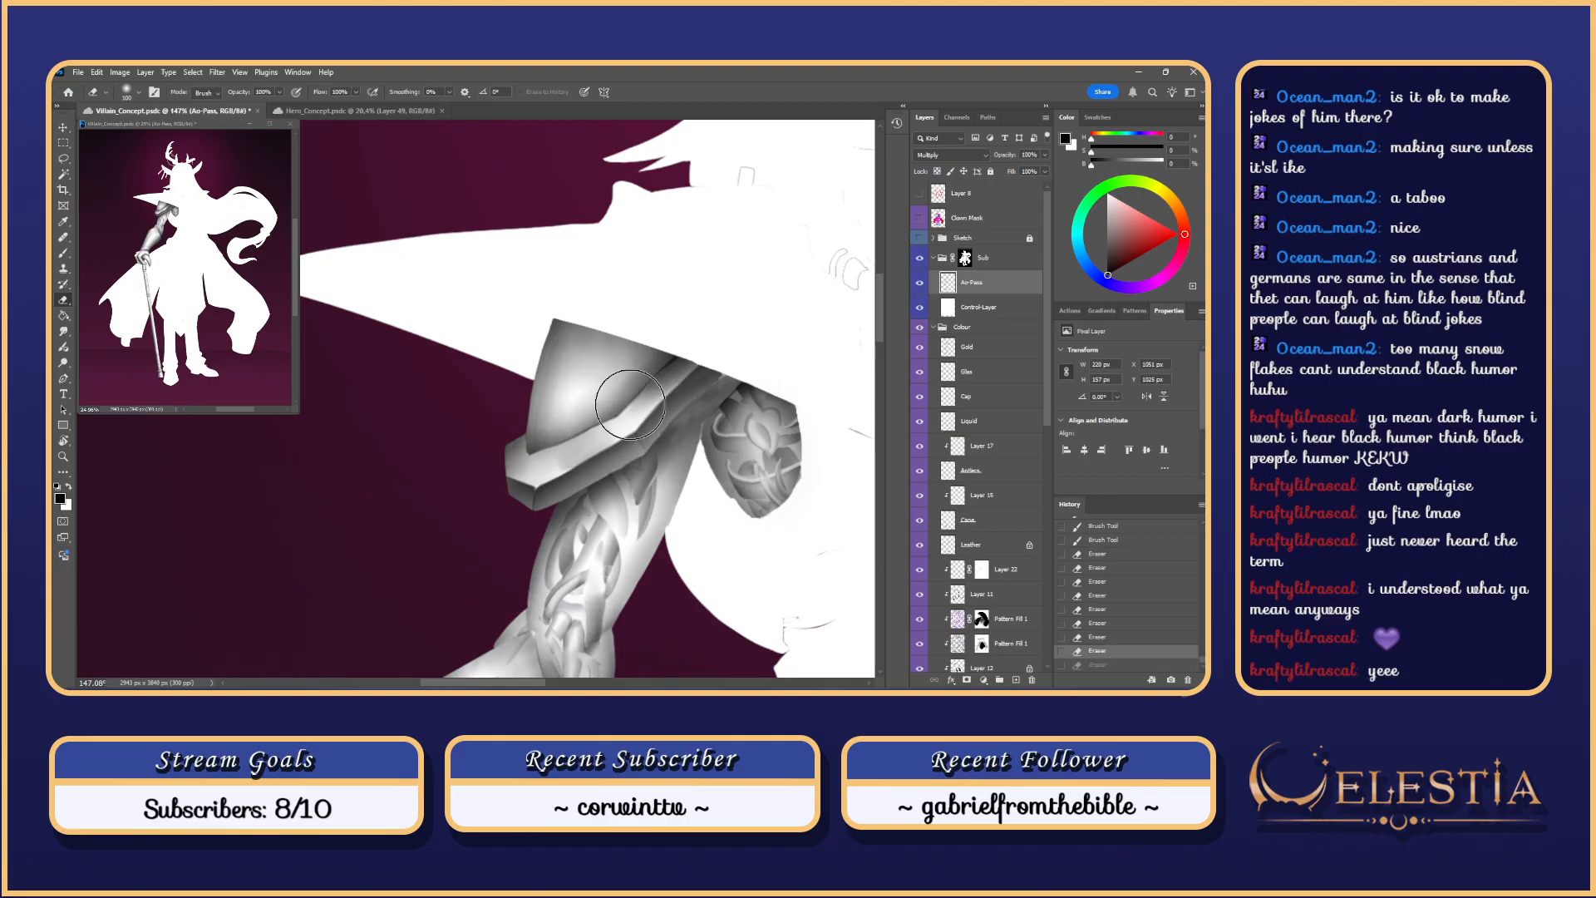
Step: Smudge the shading along the cuff band, then undo the smudges
right_click(560, 458)
click(545, 459)
key(r)
mouse_move(557, 463)
mouse_down()
mouse_move(597, 437)
mouse_move(564, 462)
mouse_up()
drag(562, 463, 611, 439)
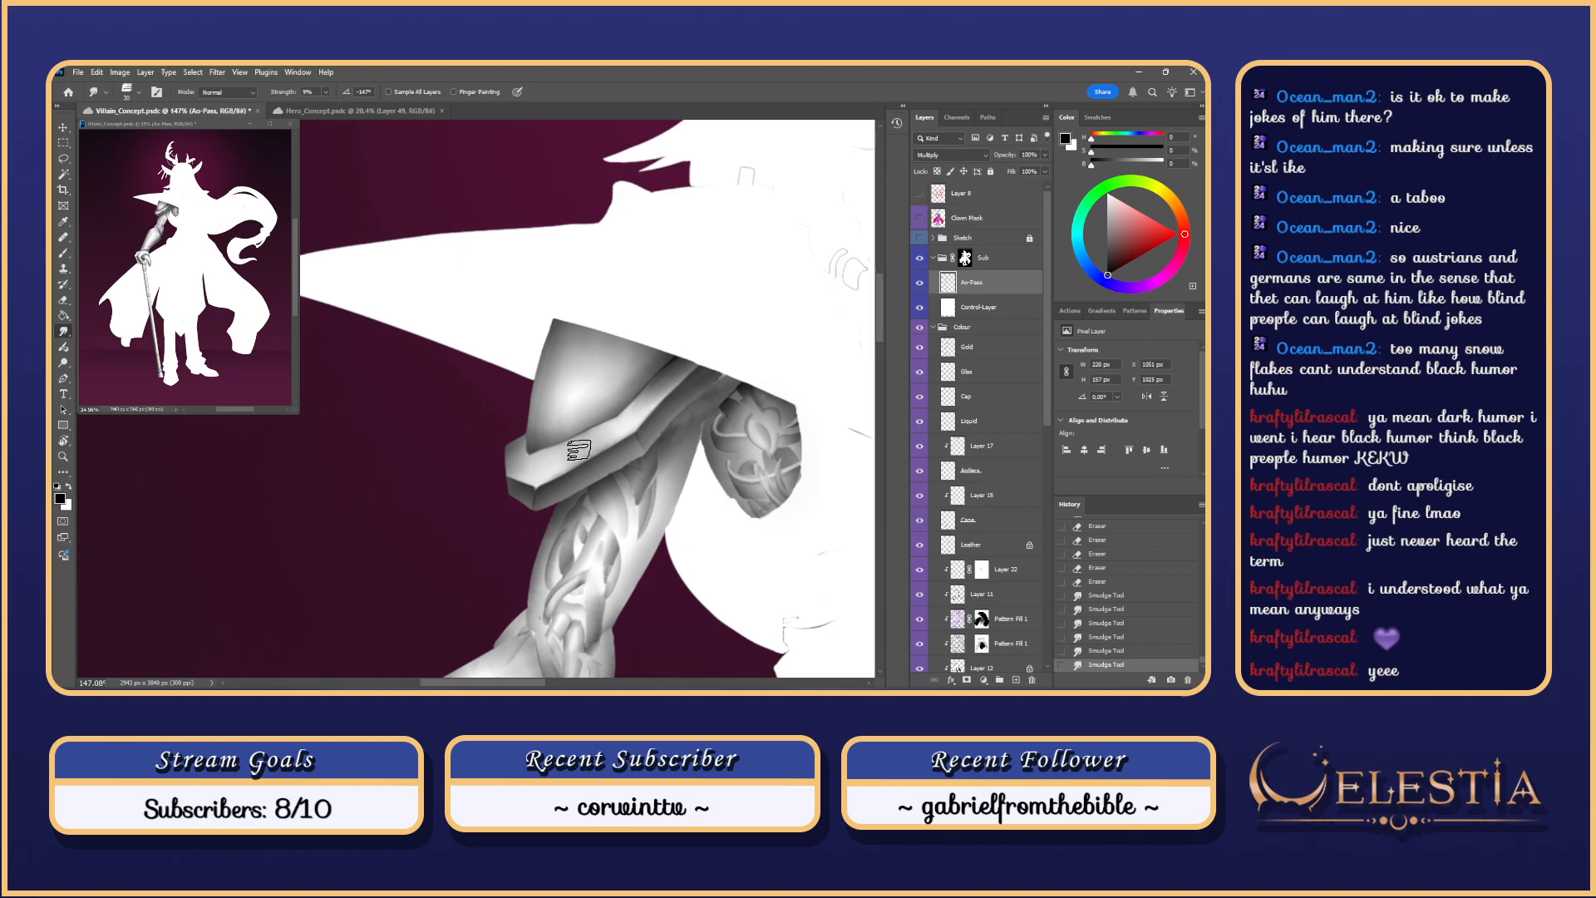
key(ctrl+z)
key(ctrl+z)
key(ctrl+z)
key(ctrl+z)
key(ctrl+z)
key(ctrl+z)
key(ctrl+z)
key(ctrl+z)
key(ctrl+z)
key(ctrl+z)
key(ctrl+z)
key(ctrl+z)
key(ctrl+z)
key(ctrl+z)
key(ctrl+z)
key(ctrl+z)
key(ctrl+z)
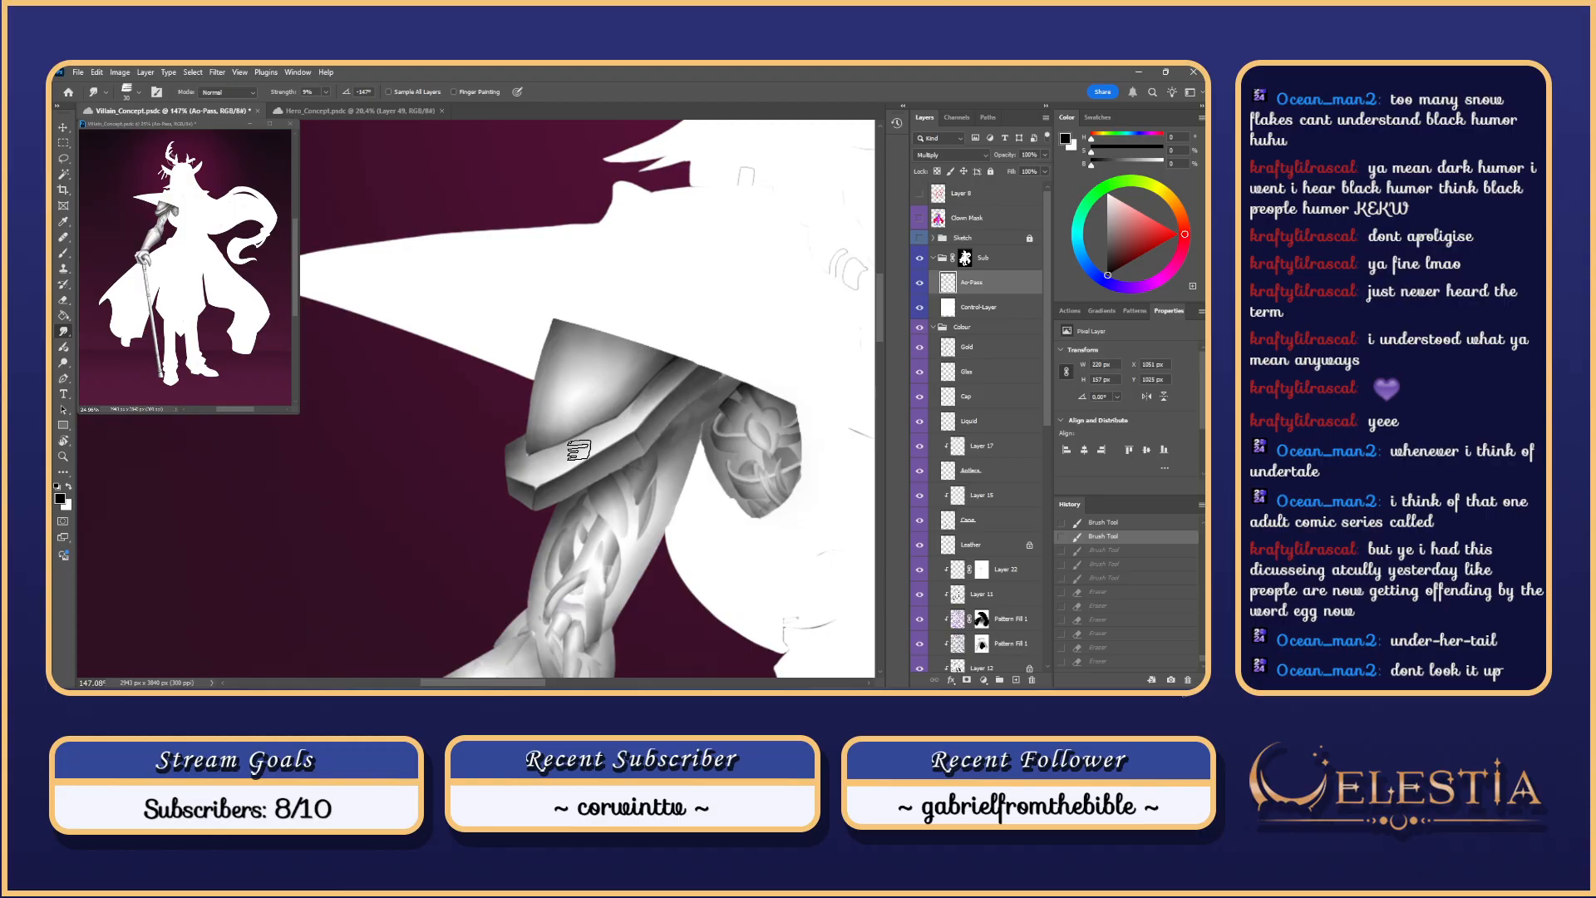
Step: With the Forme échantillonnée 14 2329 brush, paint a dark stroke along the shoulder strap edge
drag(592, 451, 652, 470)
key(b)
right_click(690, 401)
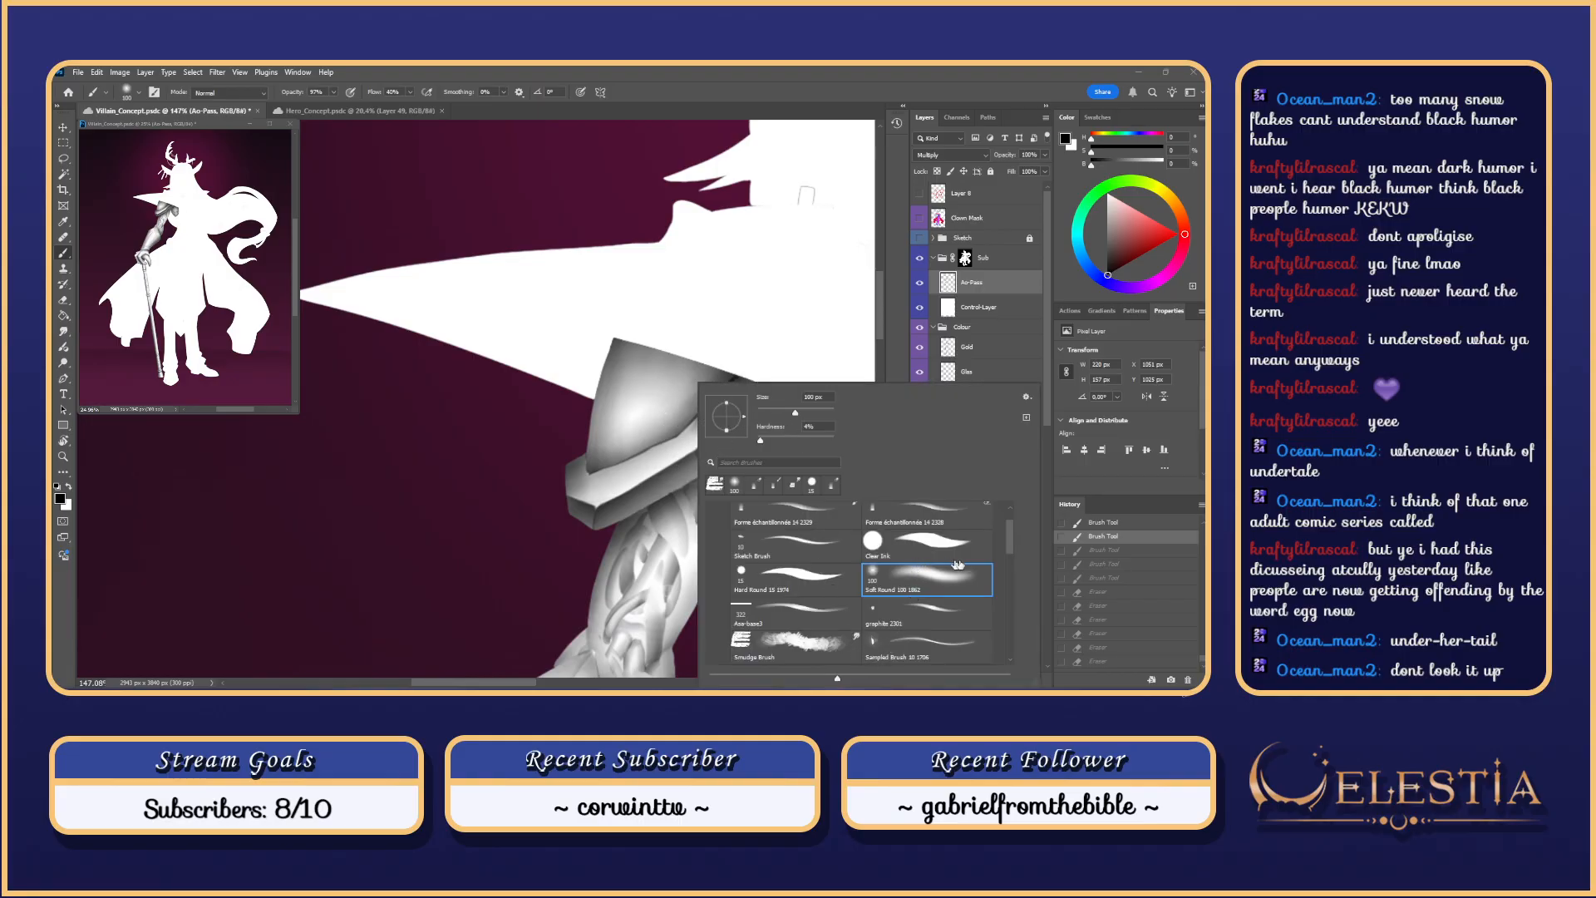
scroll(1006, 549, up, 3)
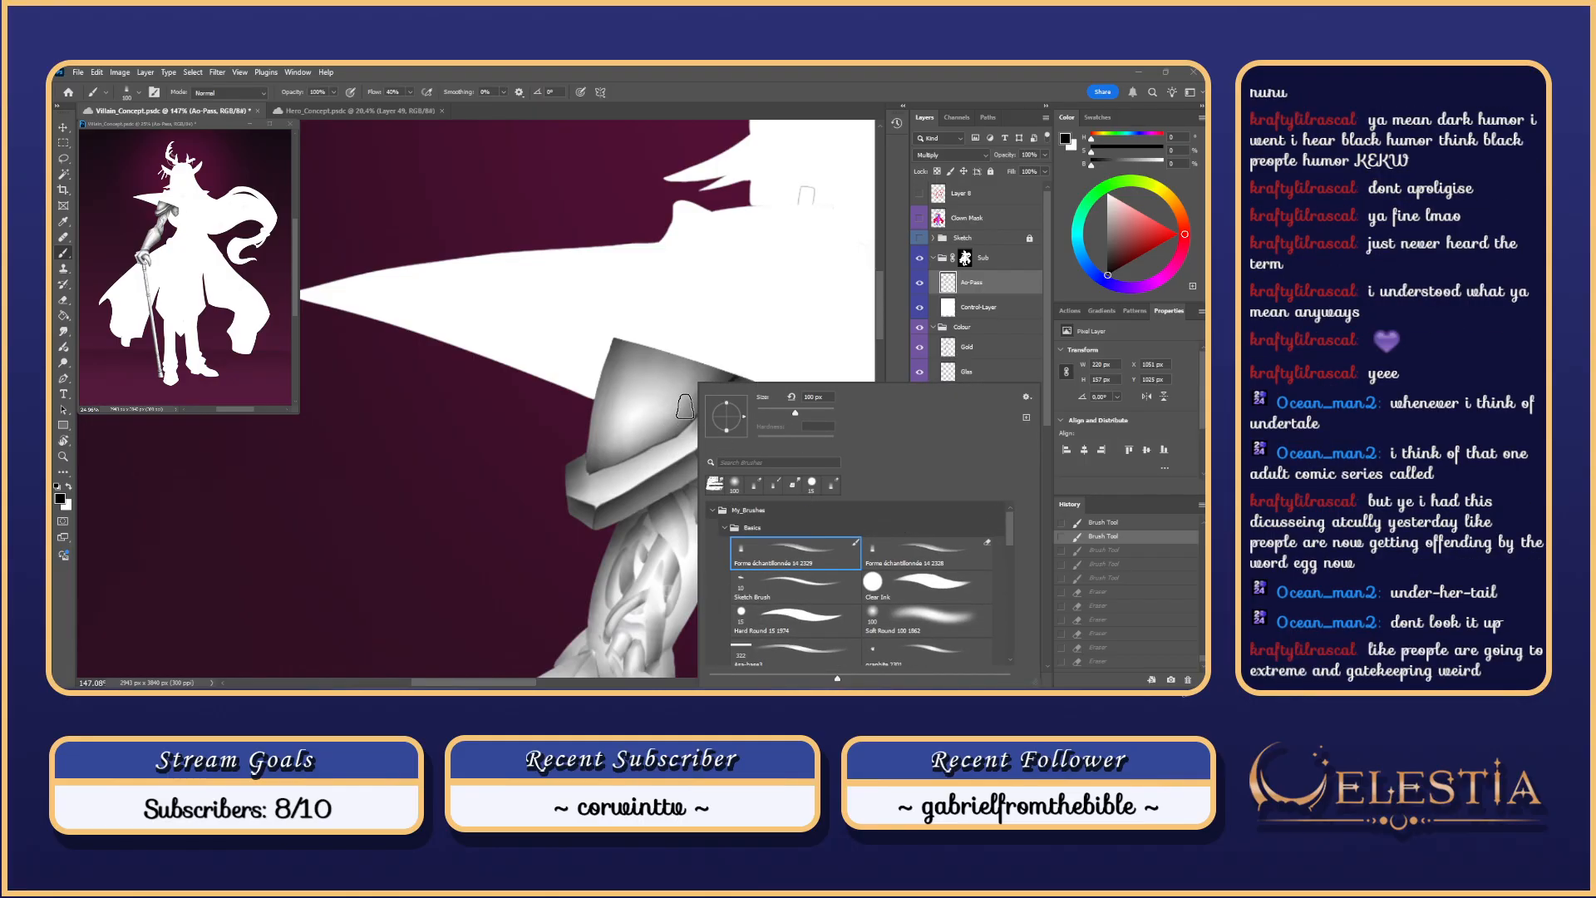
double_click(834, 552)
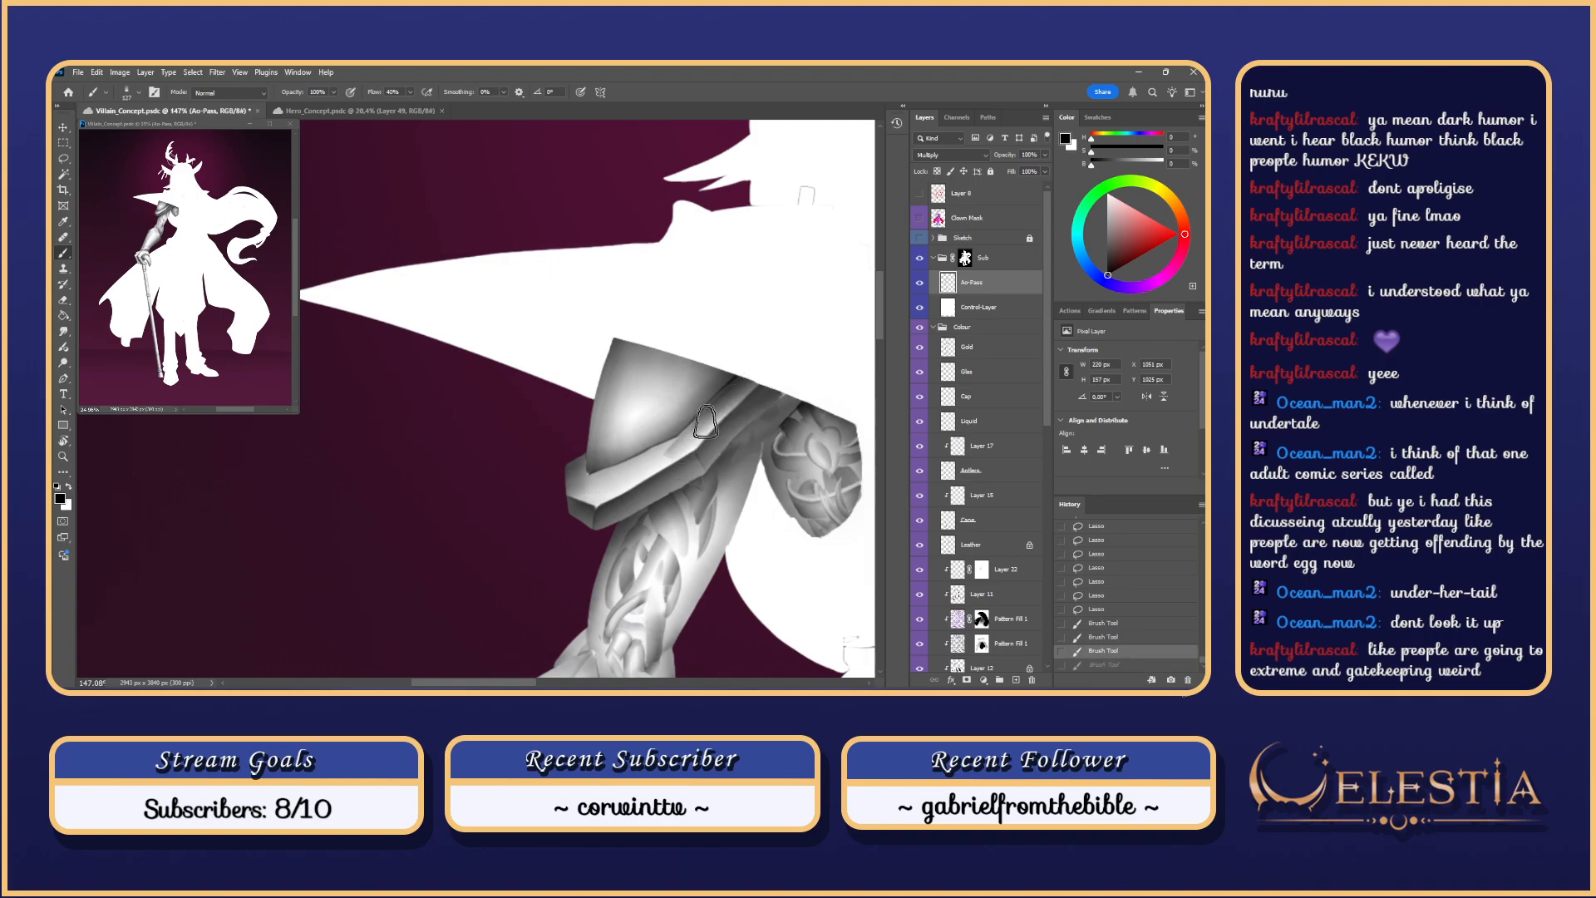
drag(737, 392, 689, 443)
key(ctrl+z)
key(ctrl+shift+z)
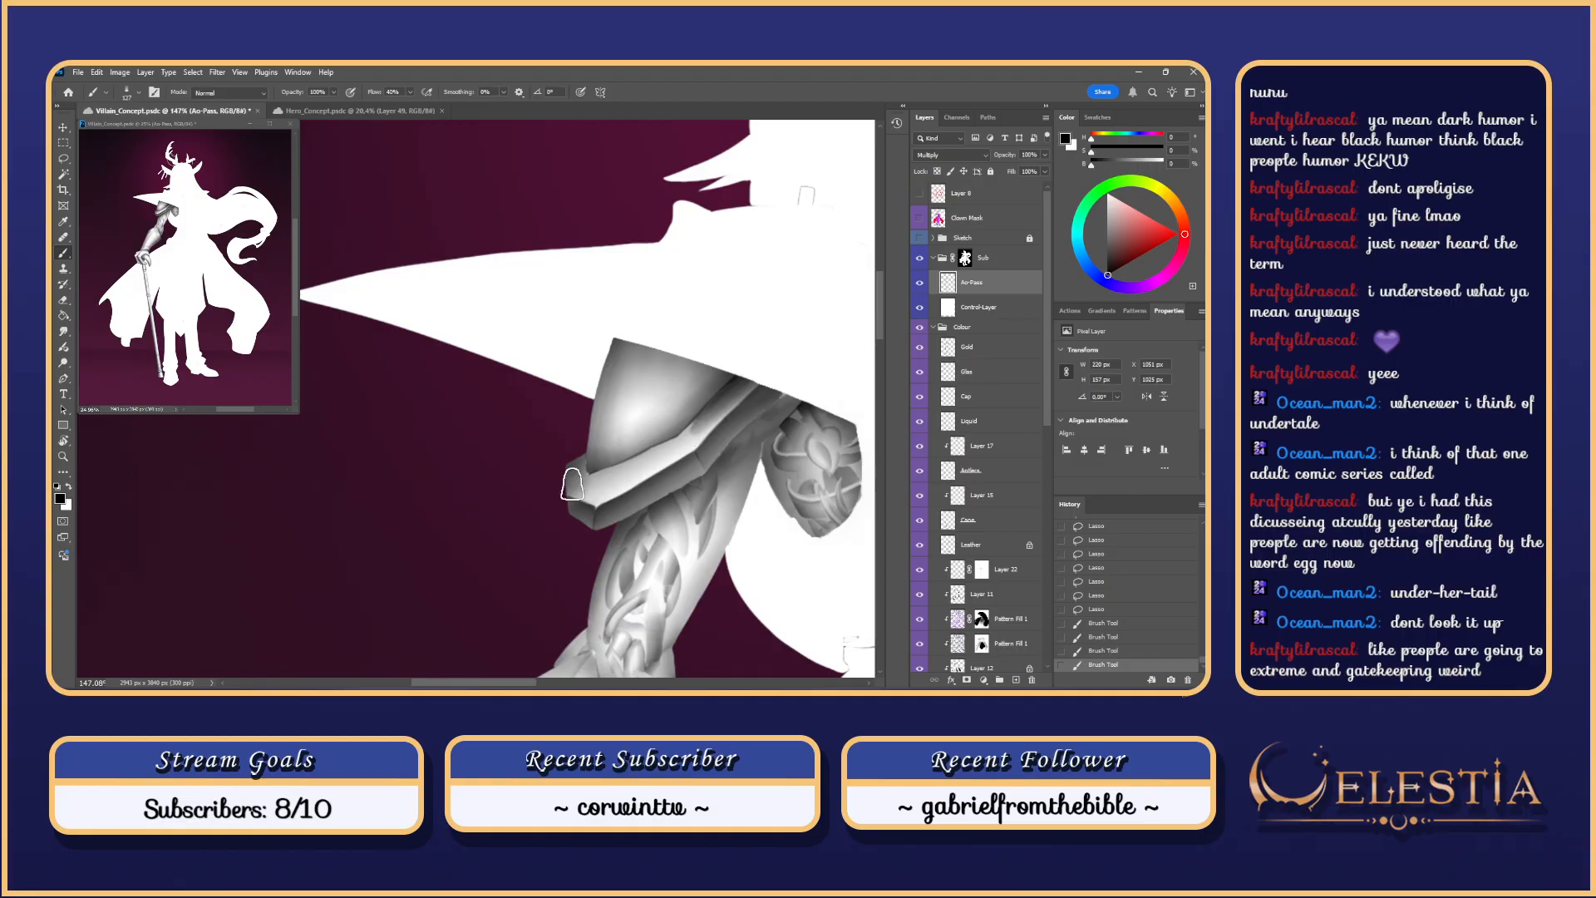
Step: Try further strap strokes and repaint the shading on the strap's left end
drag(574, 491, 585, 477)
key(ctrl+z)
key(ctrl+z)
mouse_move(684, 444)
mouse_down()
mouse_move(591, 506)
mouse_move(567, 497)
mouse_move(595, 501)
mouse_up()
key(ctrl+z)
key(ctrl+z)
key(ctrl+z)
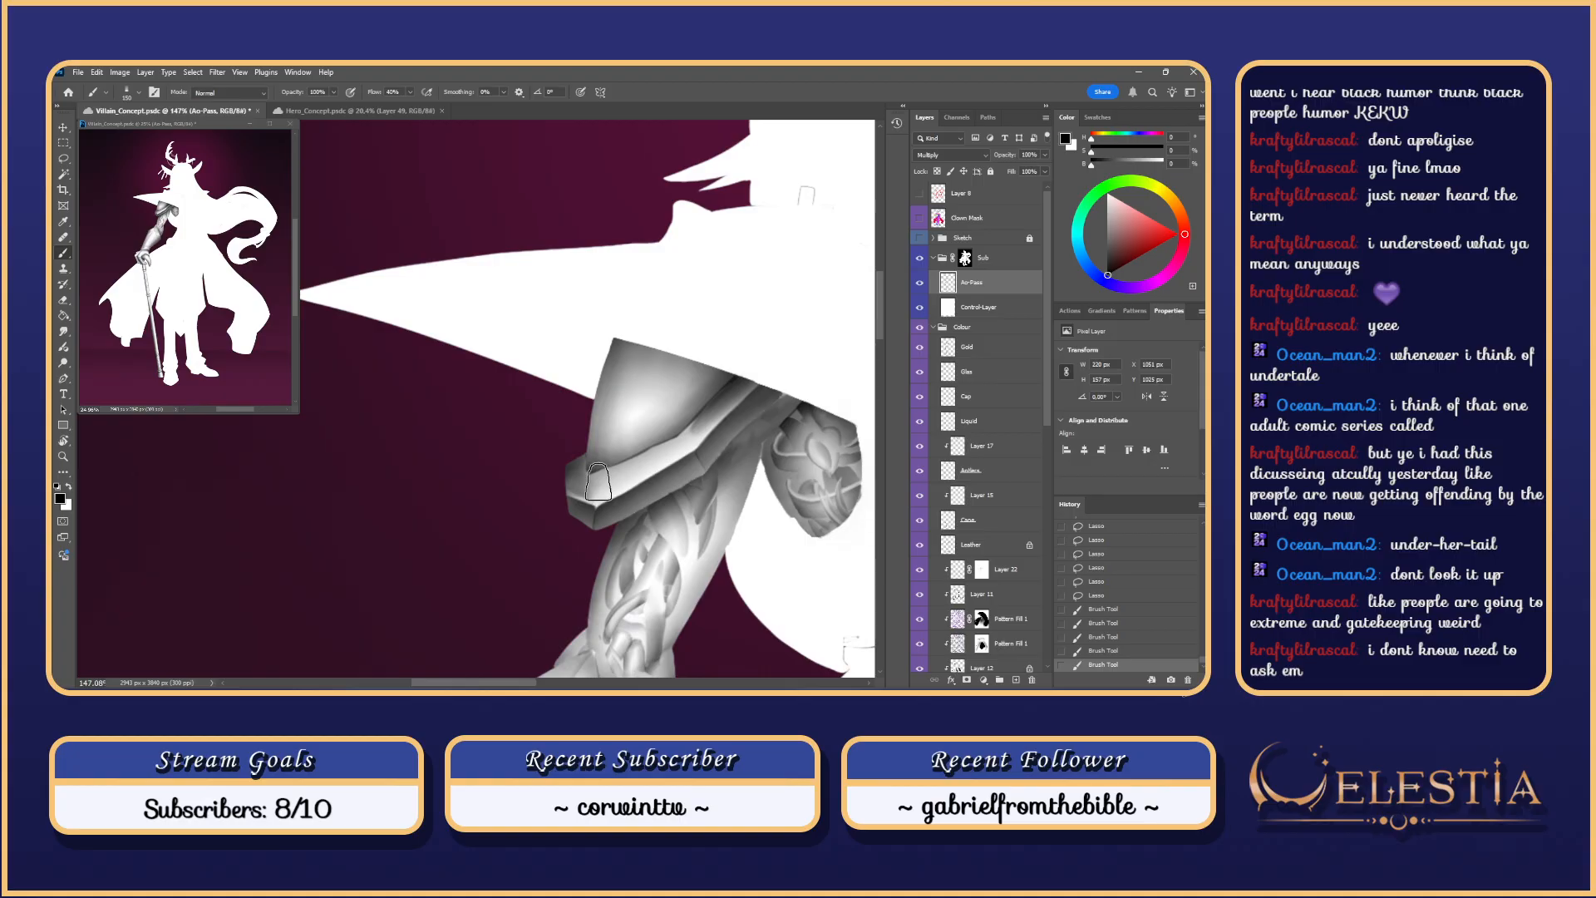
key(ctrl+z)
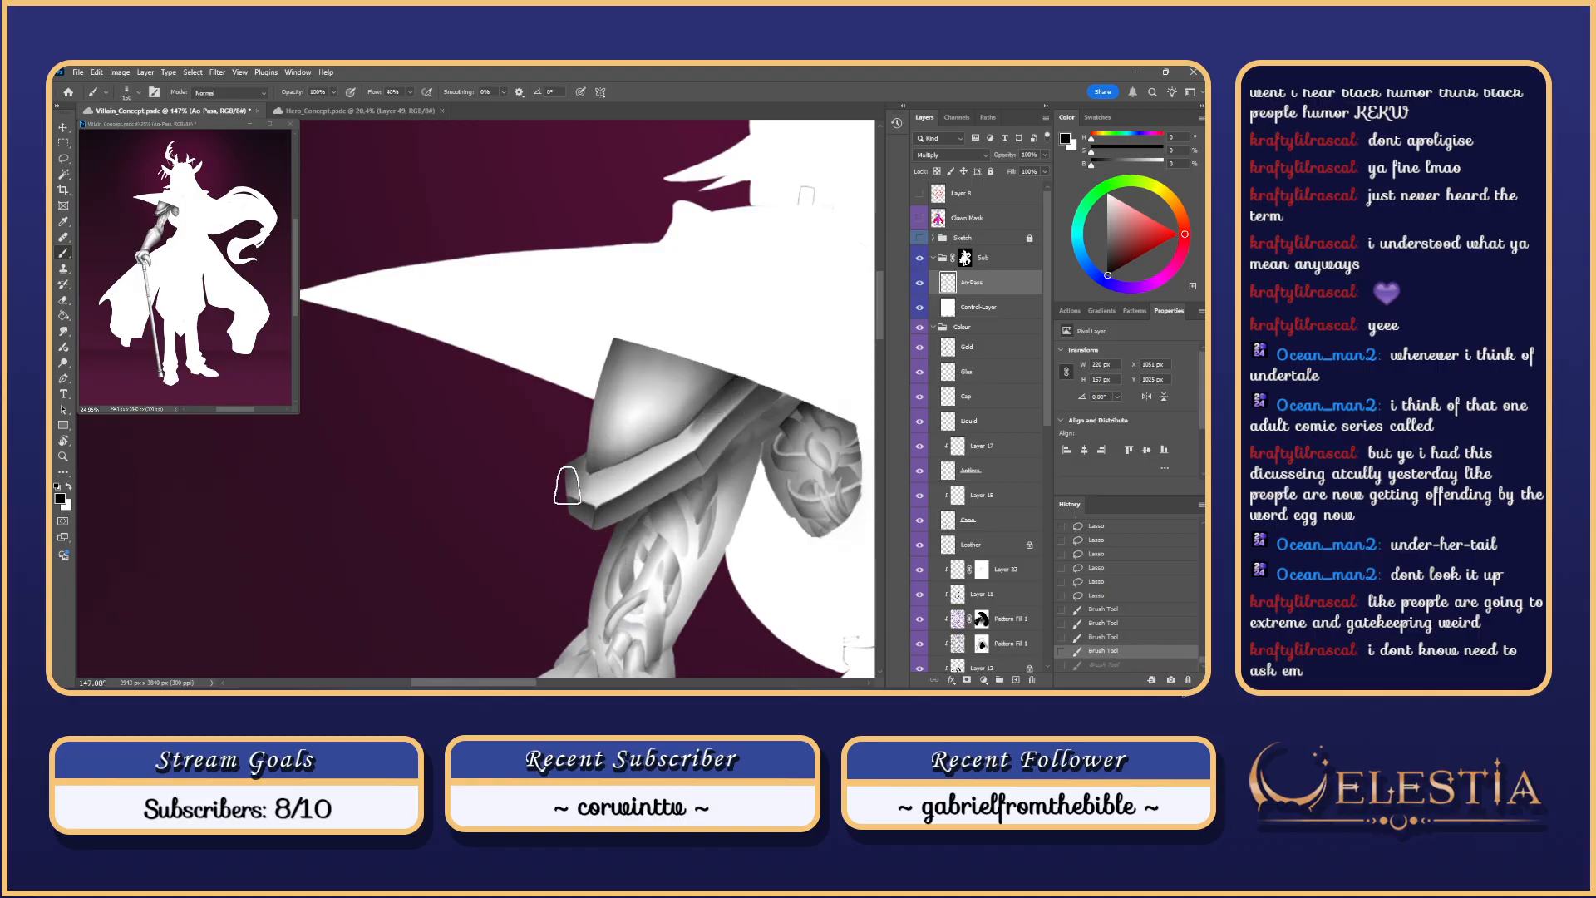
drag(569, 489, 593, 480)
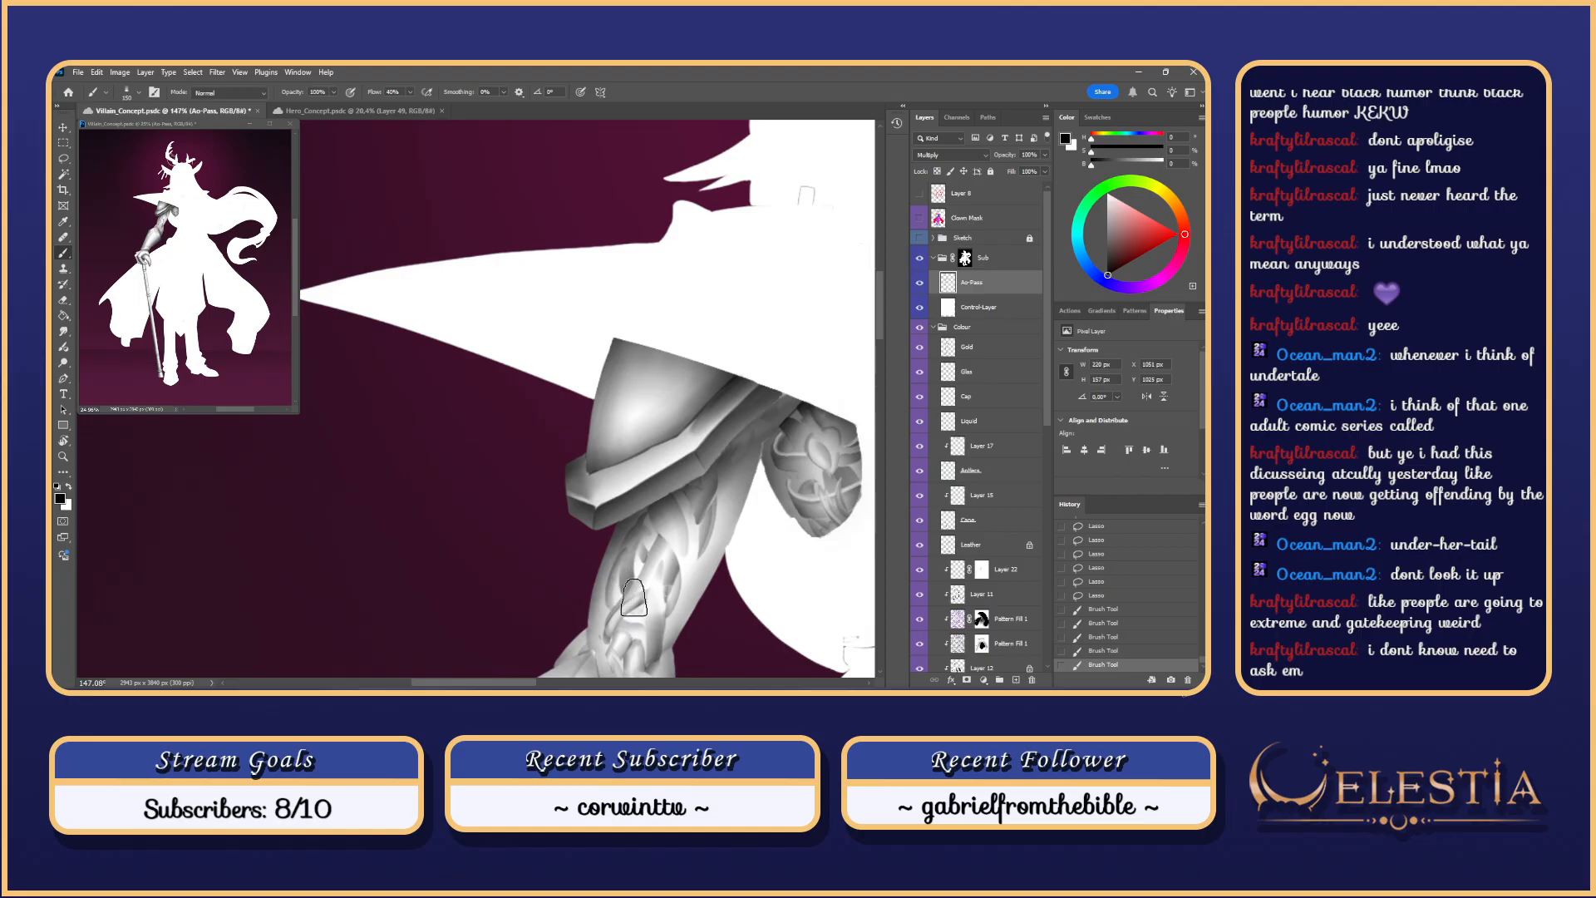
scroll(652, 551, down, 4)
scroll(652, 552, up, 2)
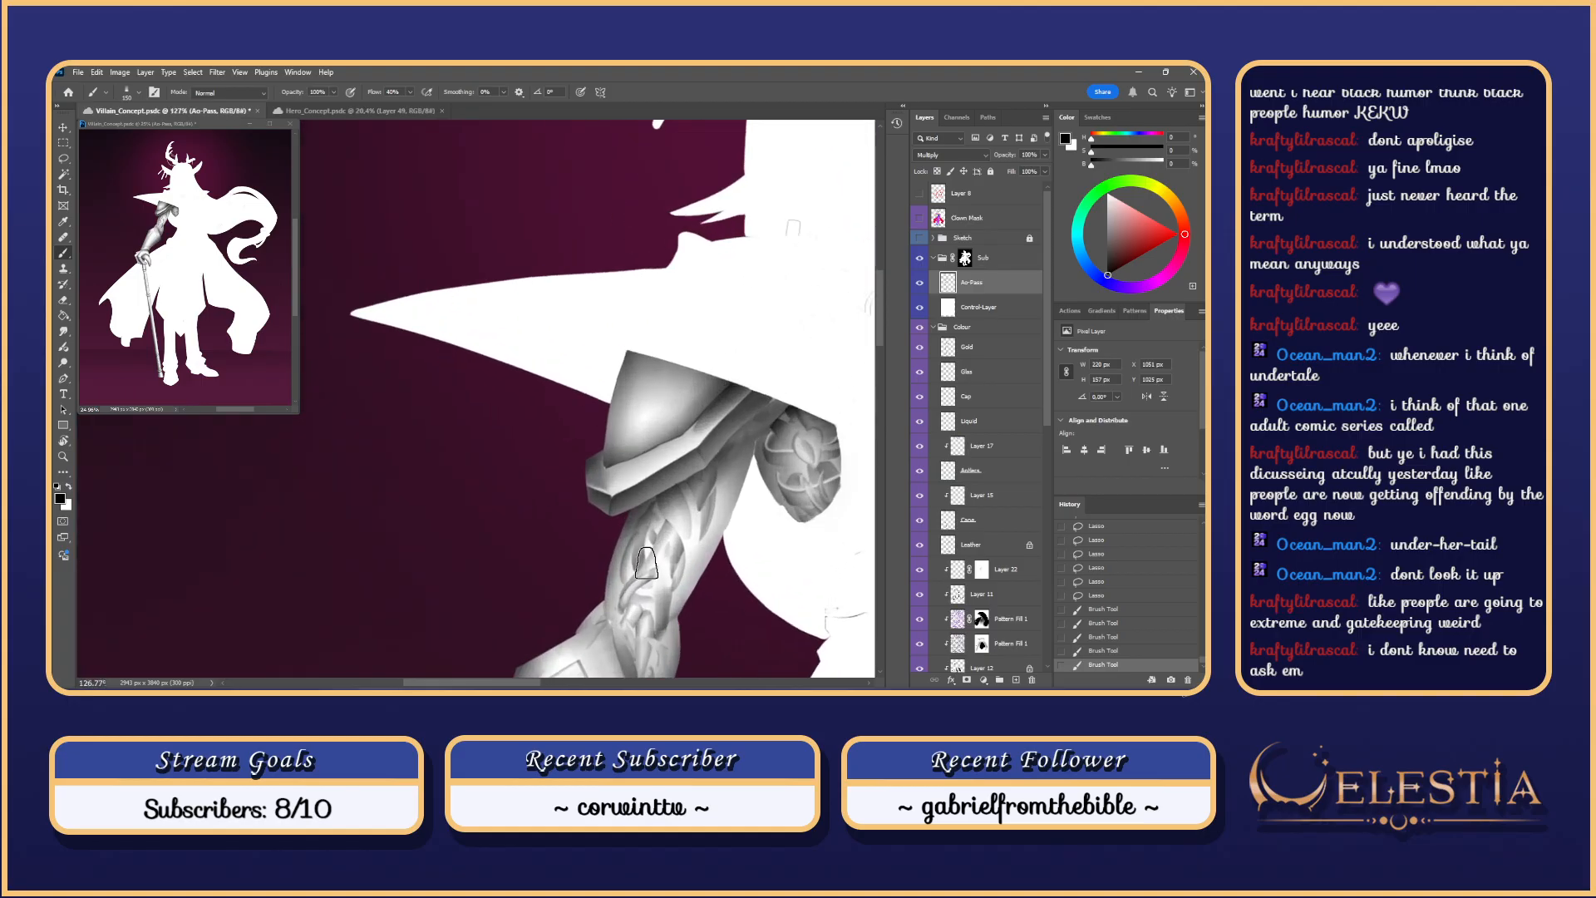
scroll(617, 574, up, 2)
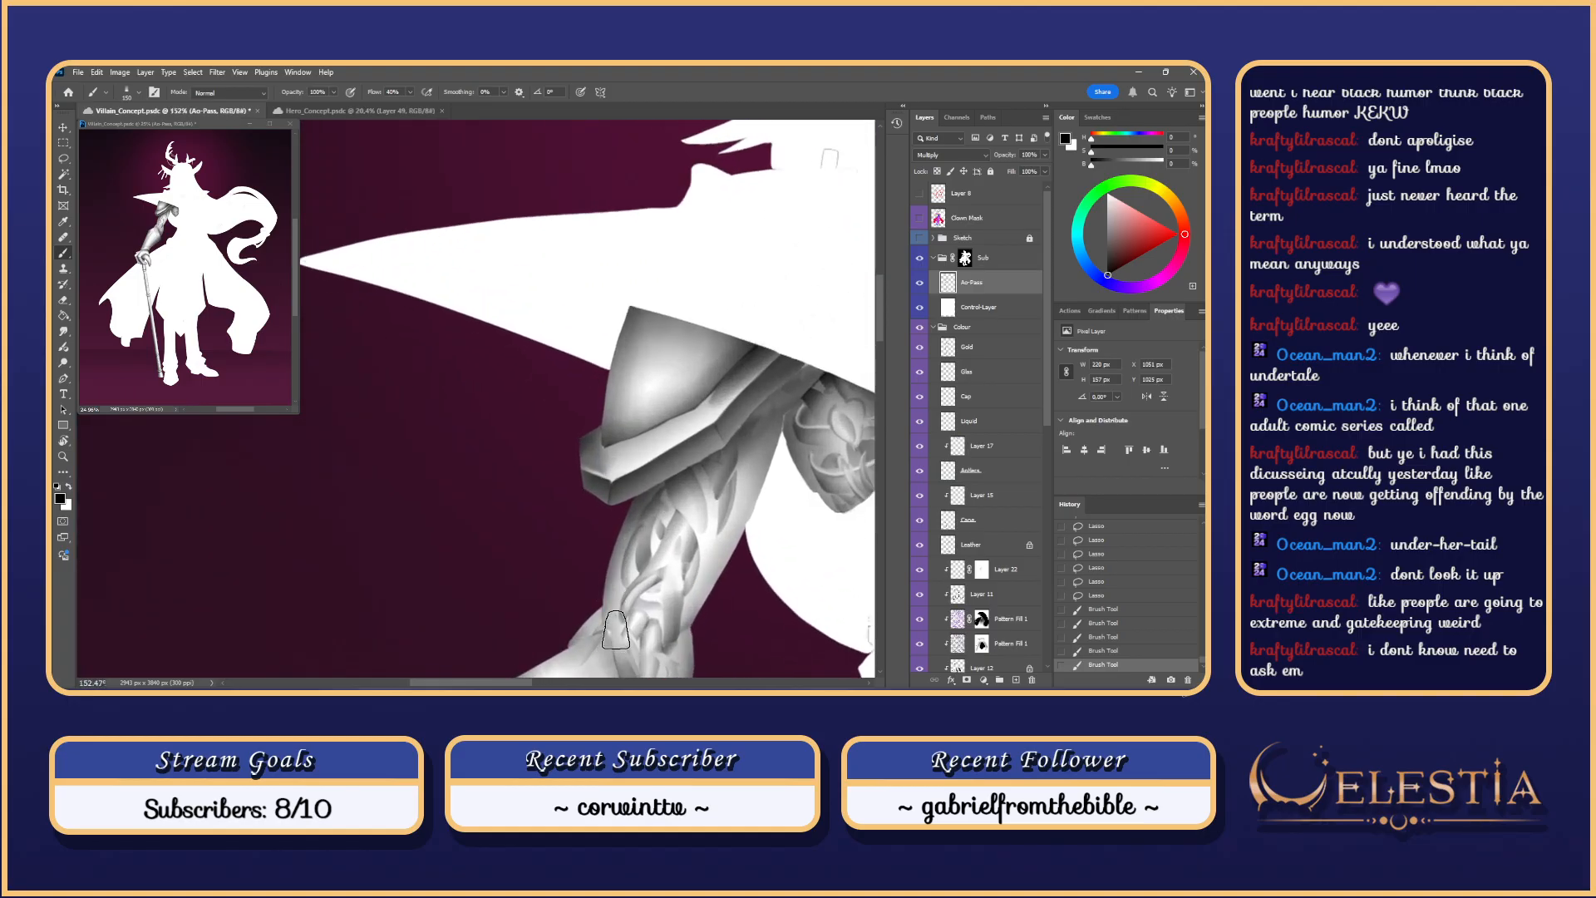
key(ctrl+z)
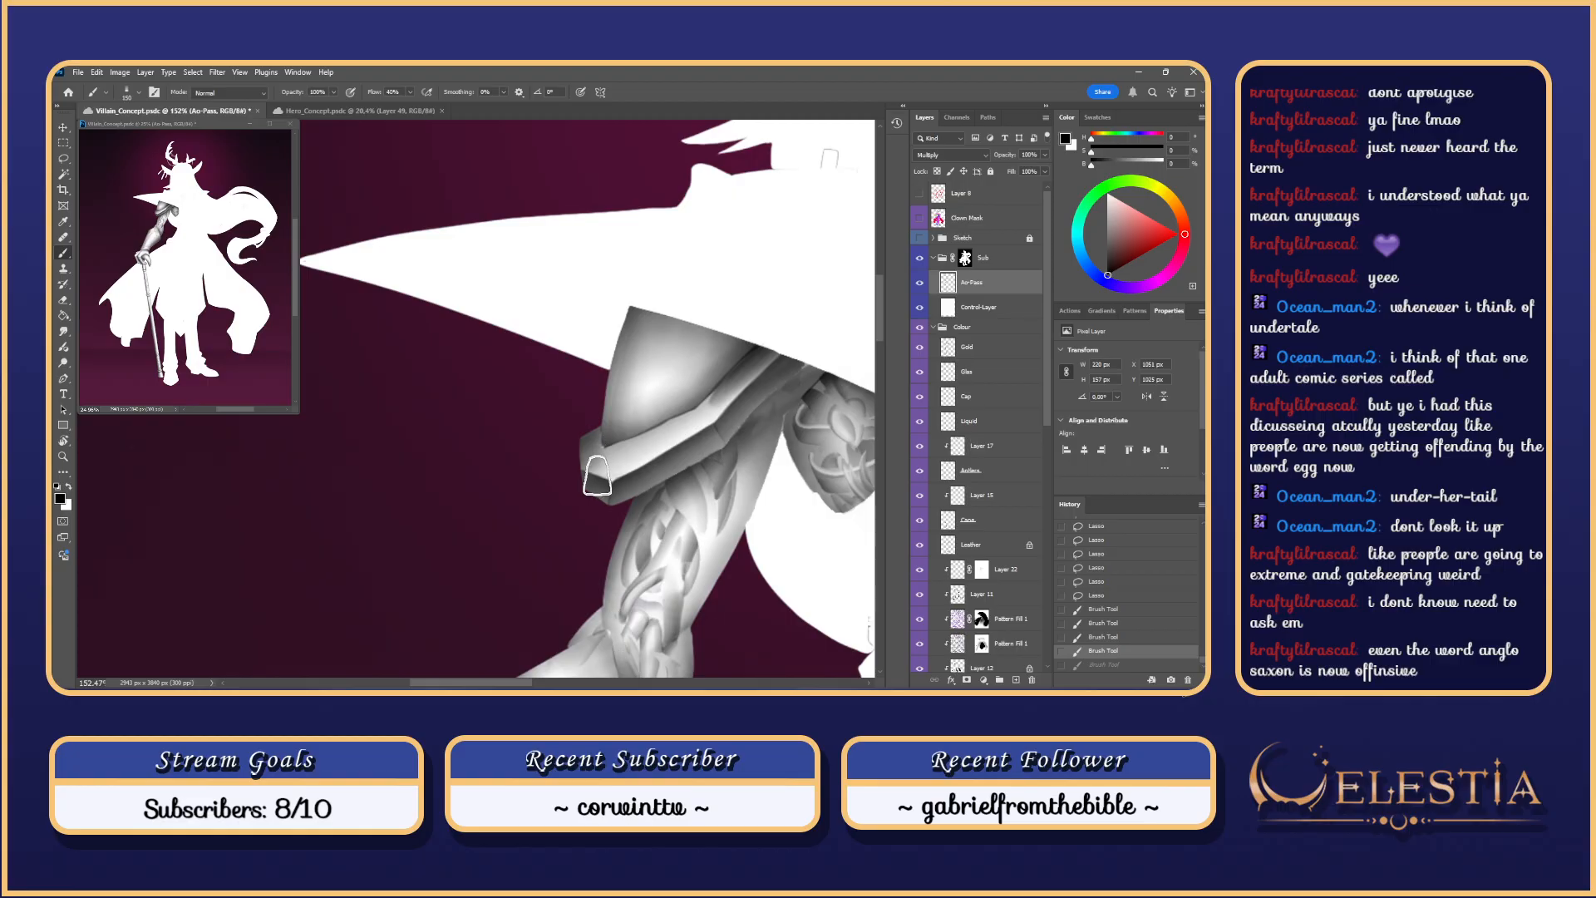
key(e)
key(b)
right_click(614, 484)
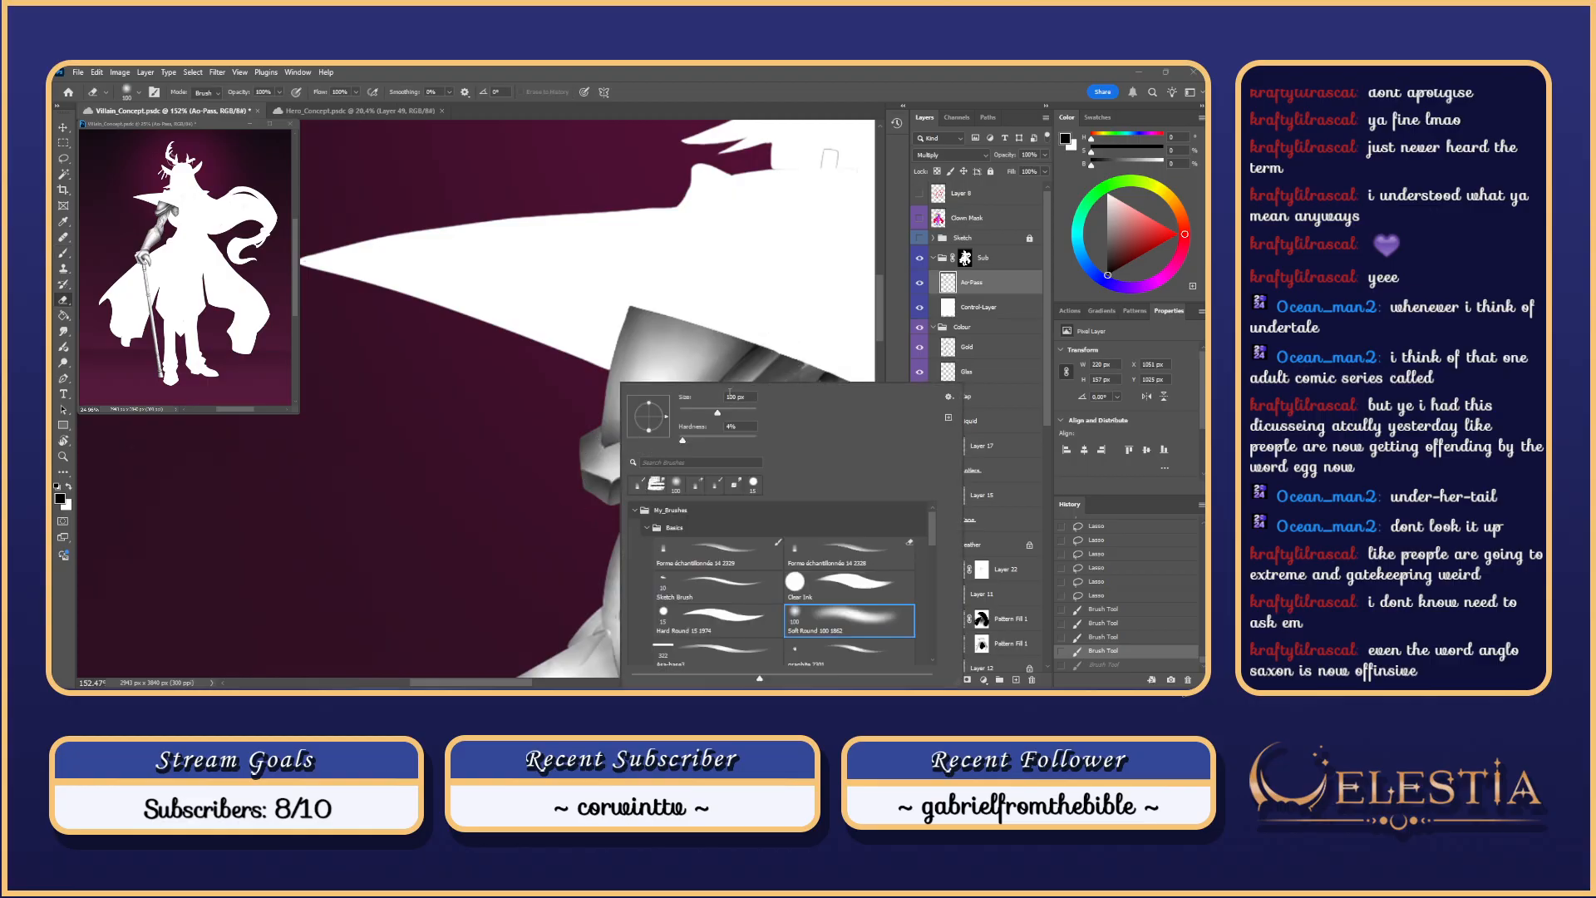
click(701, 553)
click(600, 452)
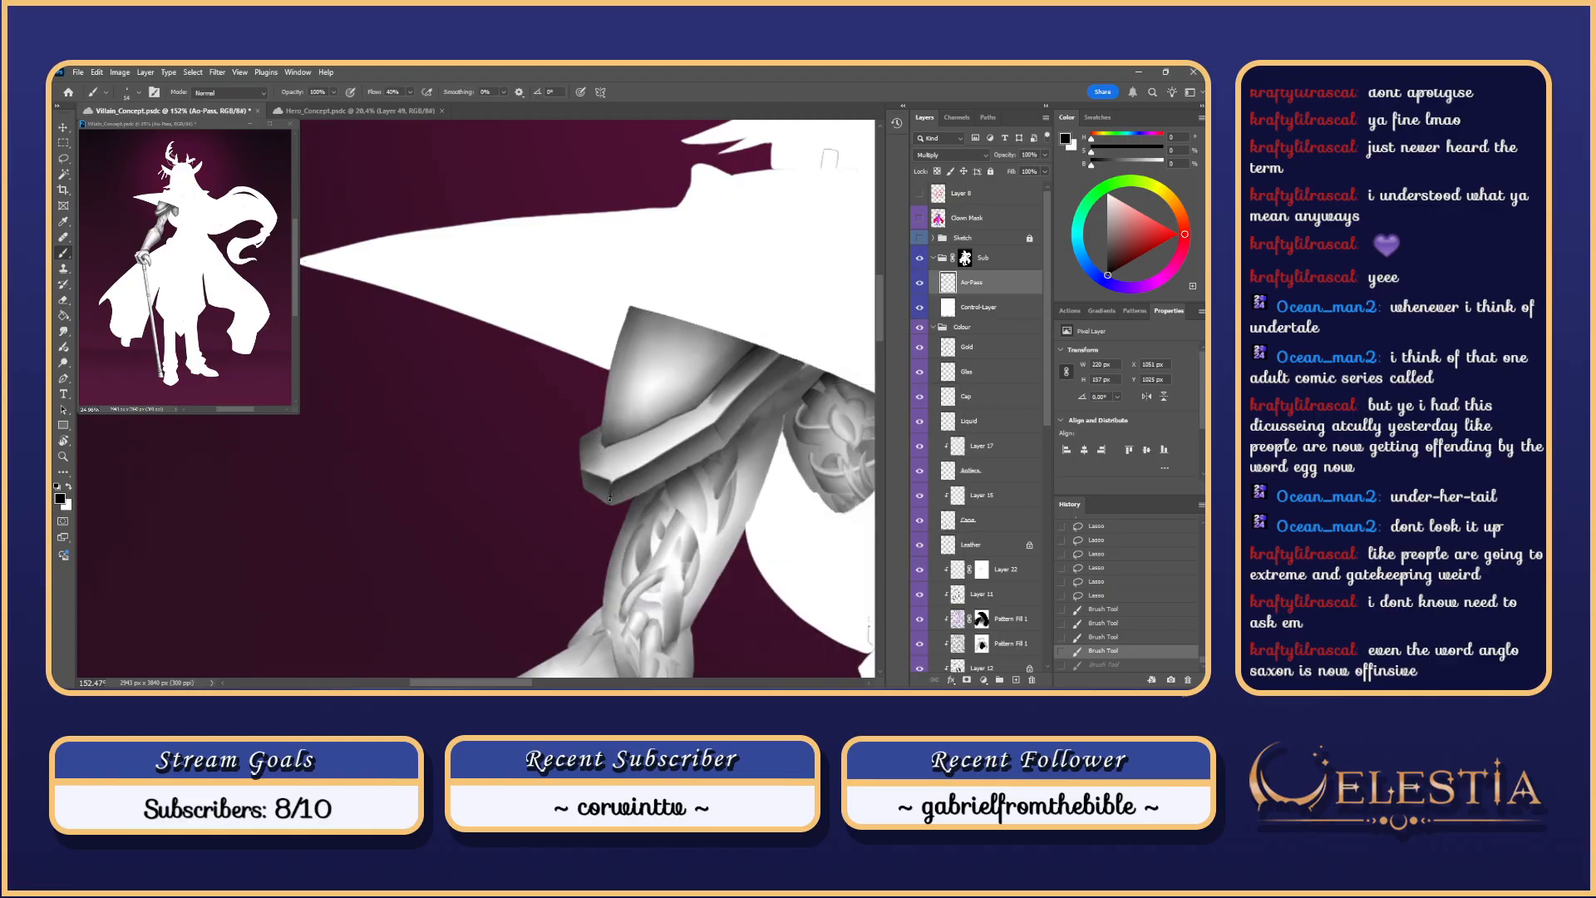
scroll(600, 453, up, 4)
key(ctrl+d)
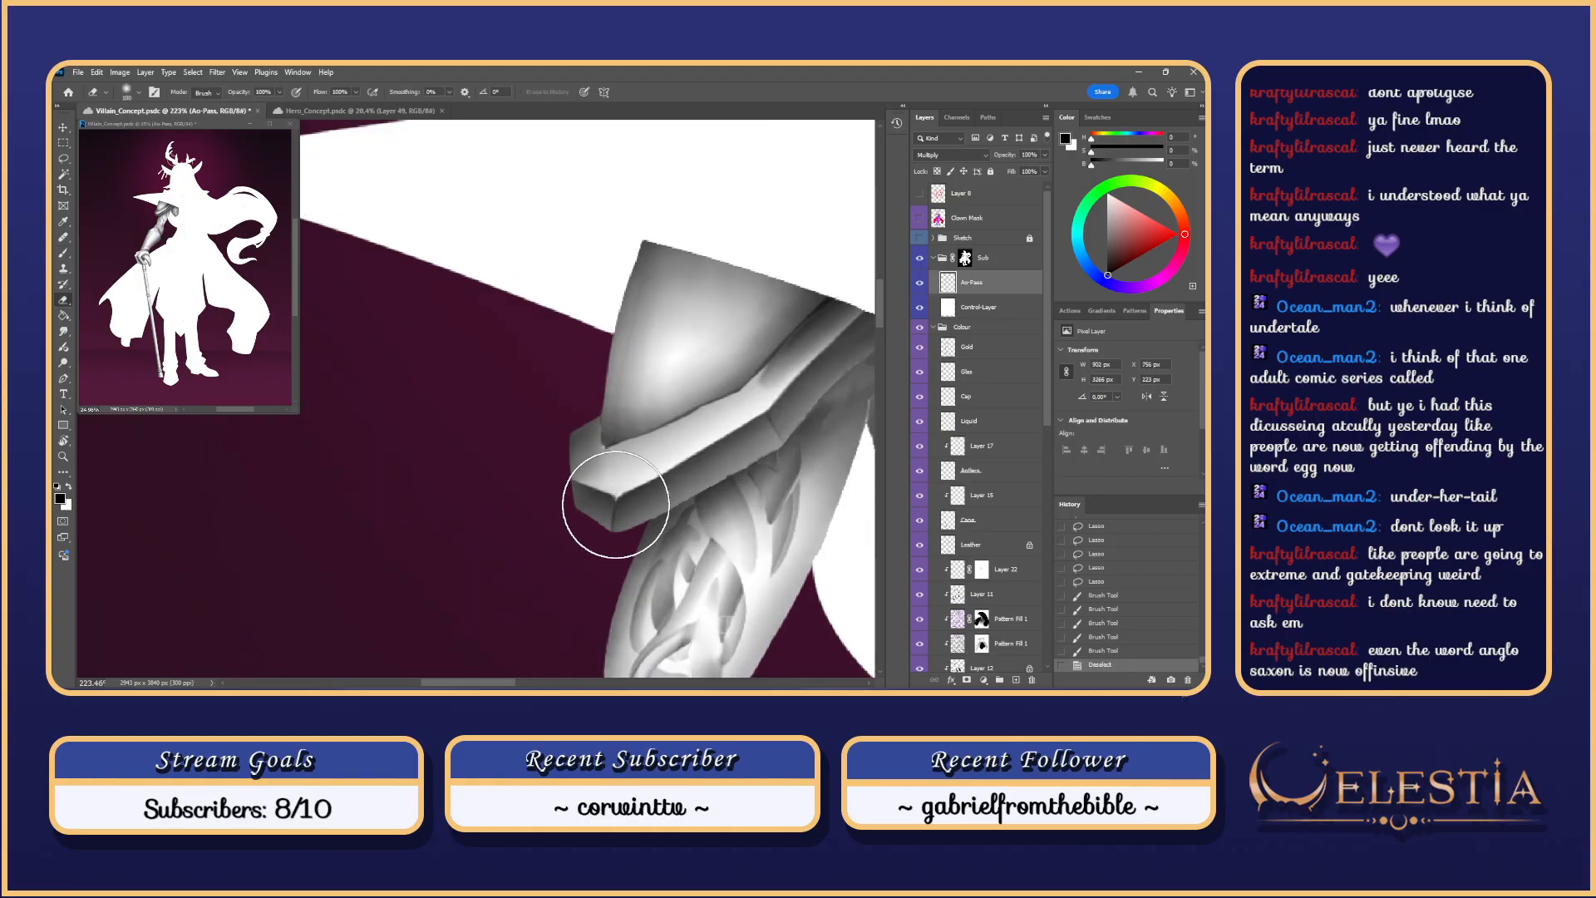
right_click(613, 497)
click(821, 562)
mouse_move(610, 509)
mouse_down()
mouse_move(611, 544)
mouse_move(636, 514)
mouse_move(611, 546)
mouse_up()
key(ctrl+z)
key(ctrl+z)
key(ctrl+z)
key(ctrl+z)
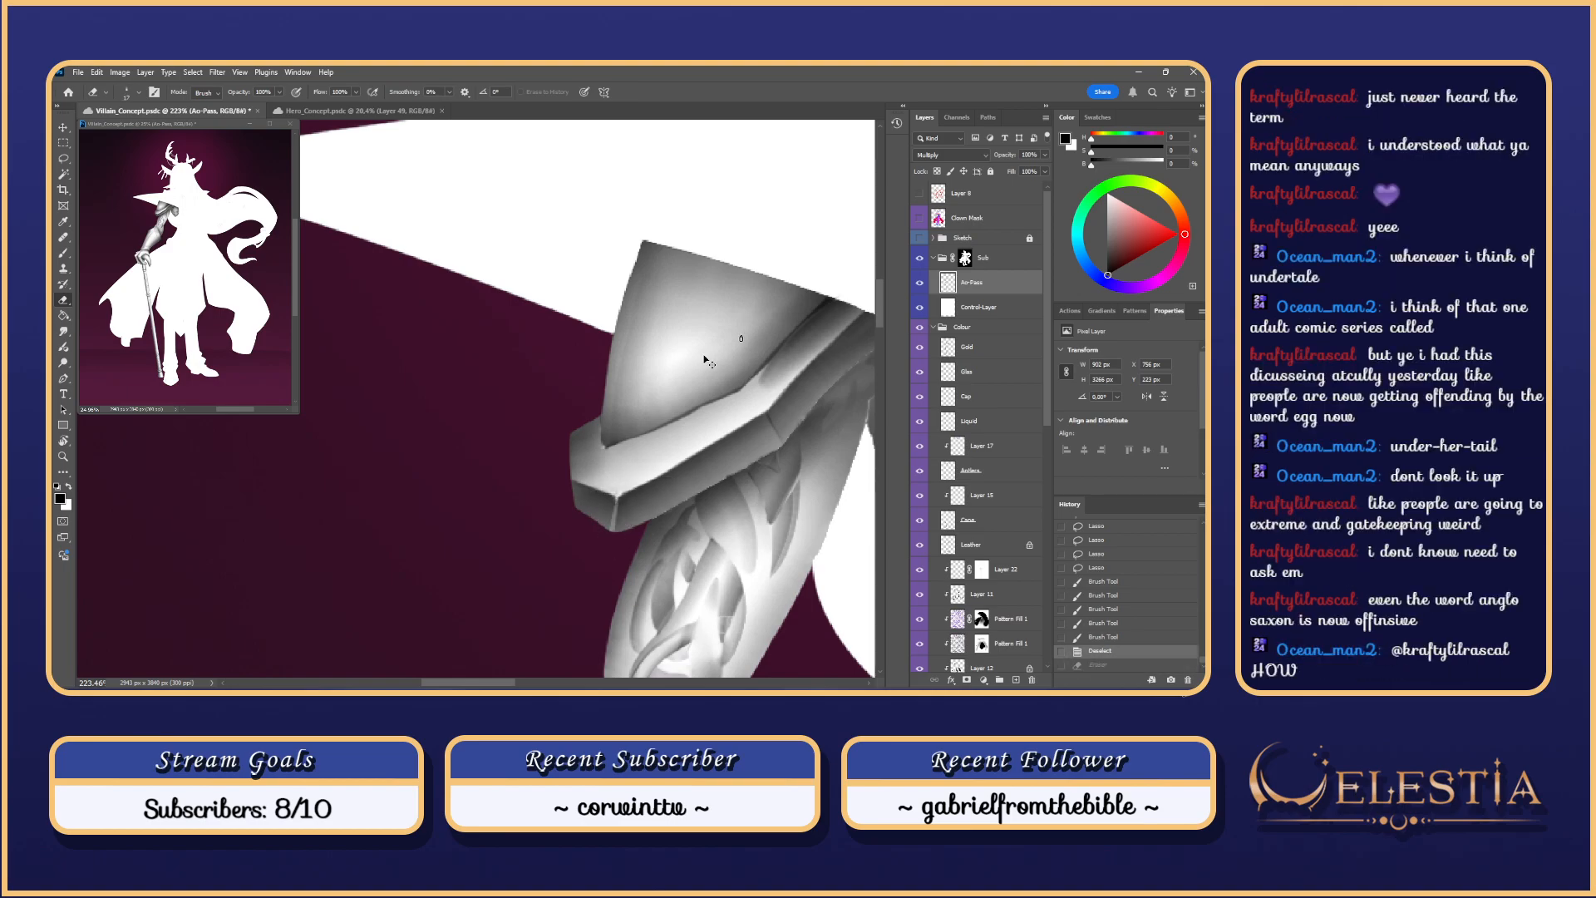
drag(618, 497, 613, 510)
key(ctrl+z)
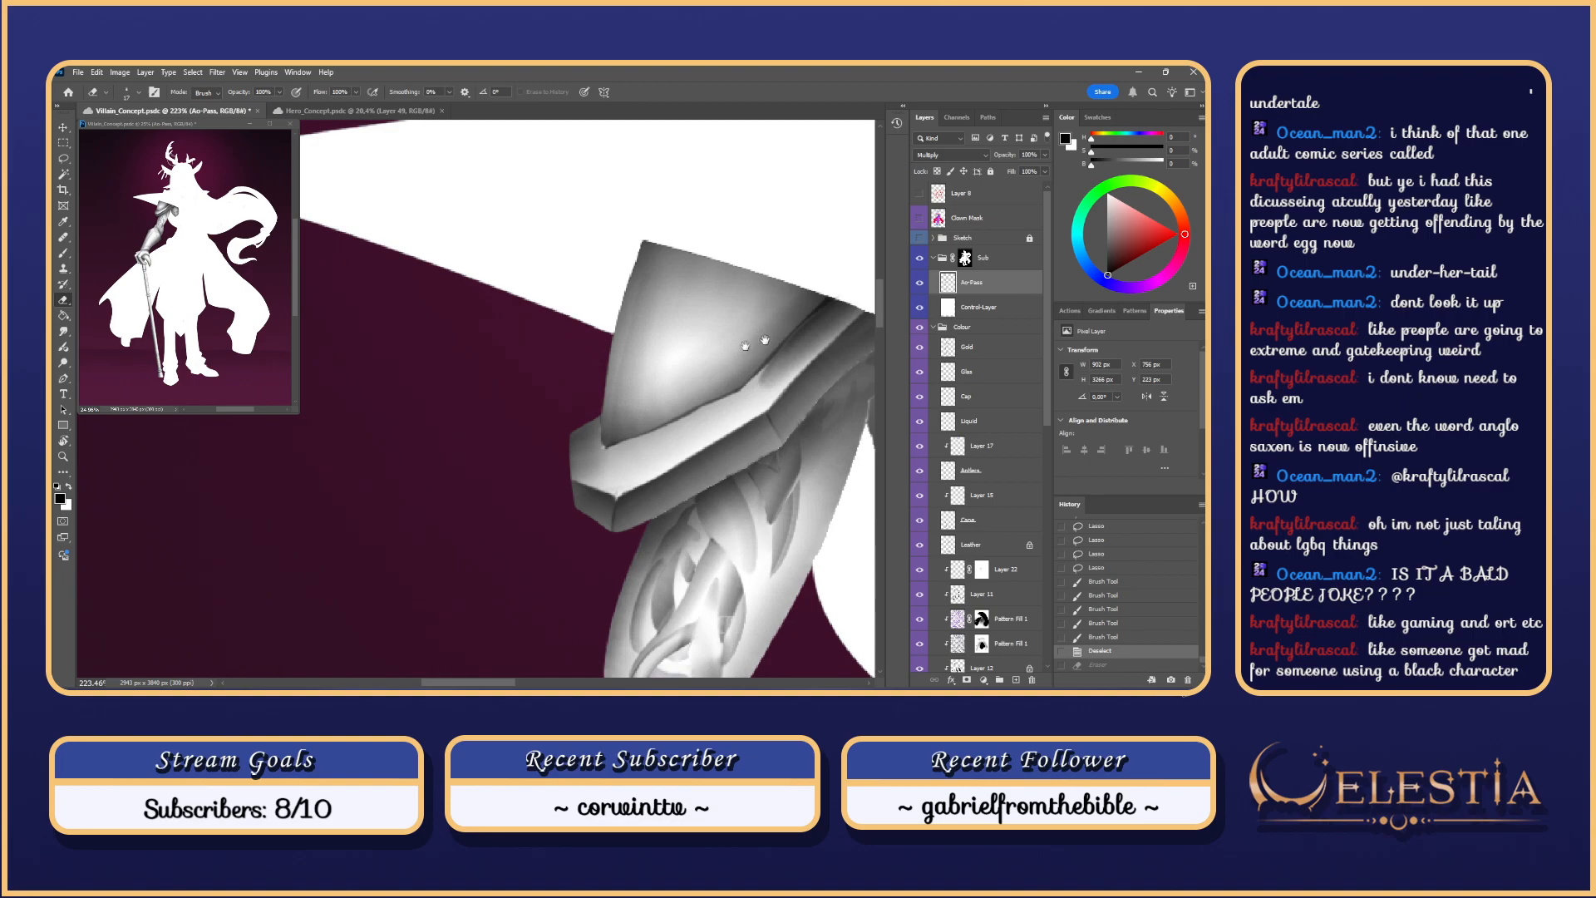
Step: Set the brush to 100 px and paint shading along the shoulder plate's lower rim
scroll(665, 358, right, 3)
key(b)
mouse_move(474, 468)
mouse_down()
mouse_move(499, 459)
mouse_move(447, 459)
mouse_up()
key(ctrl+z)
key(ctrl+z)
mouse_move(487, 459)
mouse_down()
mouse_move(500, 459)
mouse_move(487, 467)
mouse_up()
key(ctrl+z)
key(ctrl+z)
Step: Erase along the rim's edge to tidy the shading
key(ctrl+z)
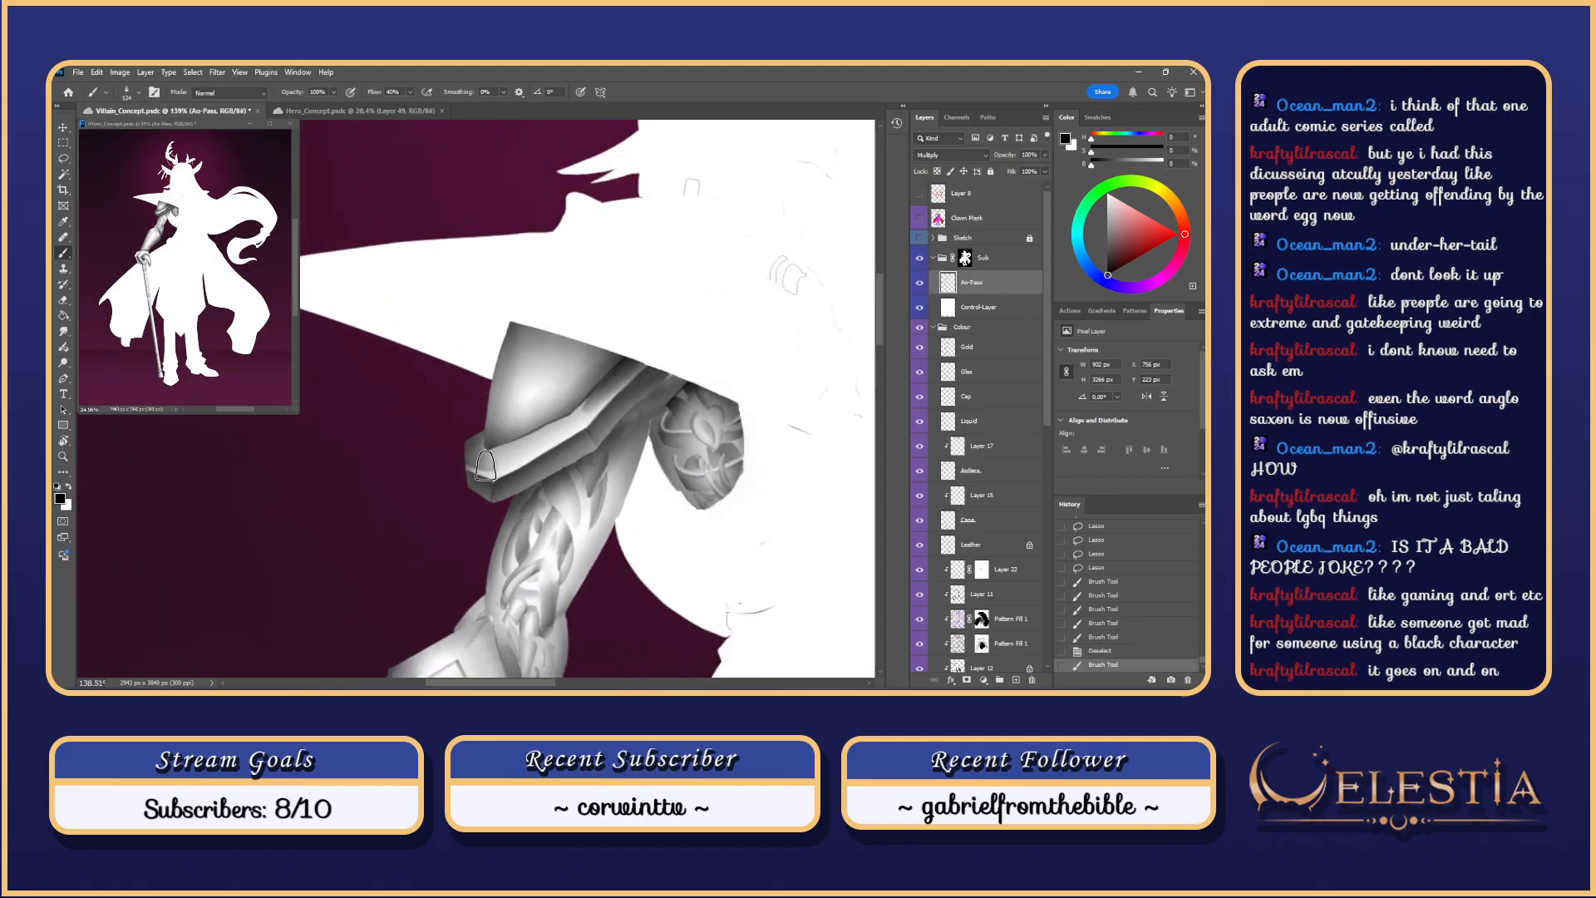
mouse_move(521, 387)
mouse_down()
mouse_move(637, 457)
mouse_move(683, 408)
mouse_up()
key(e)
key(ctrl+z)
mouse_move(634, 455)
mouse_down()
mouse_move(686, 411)
mouse_move(675, 420)
mouse_up()
key(ctrl+z)
key(ctrl+z)
key(ctrl+z)
key(ctrl+z)
key(ctrl+z)
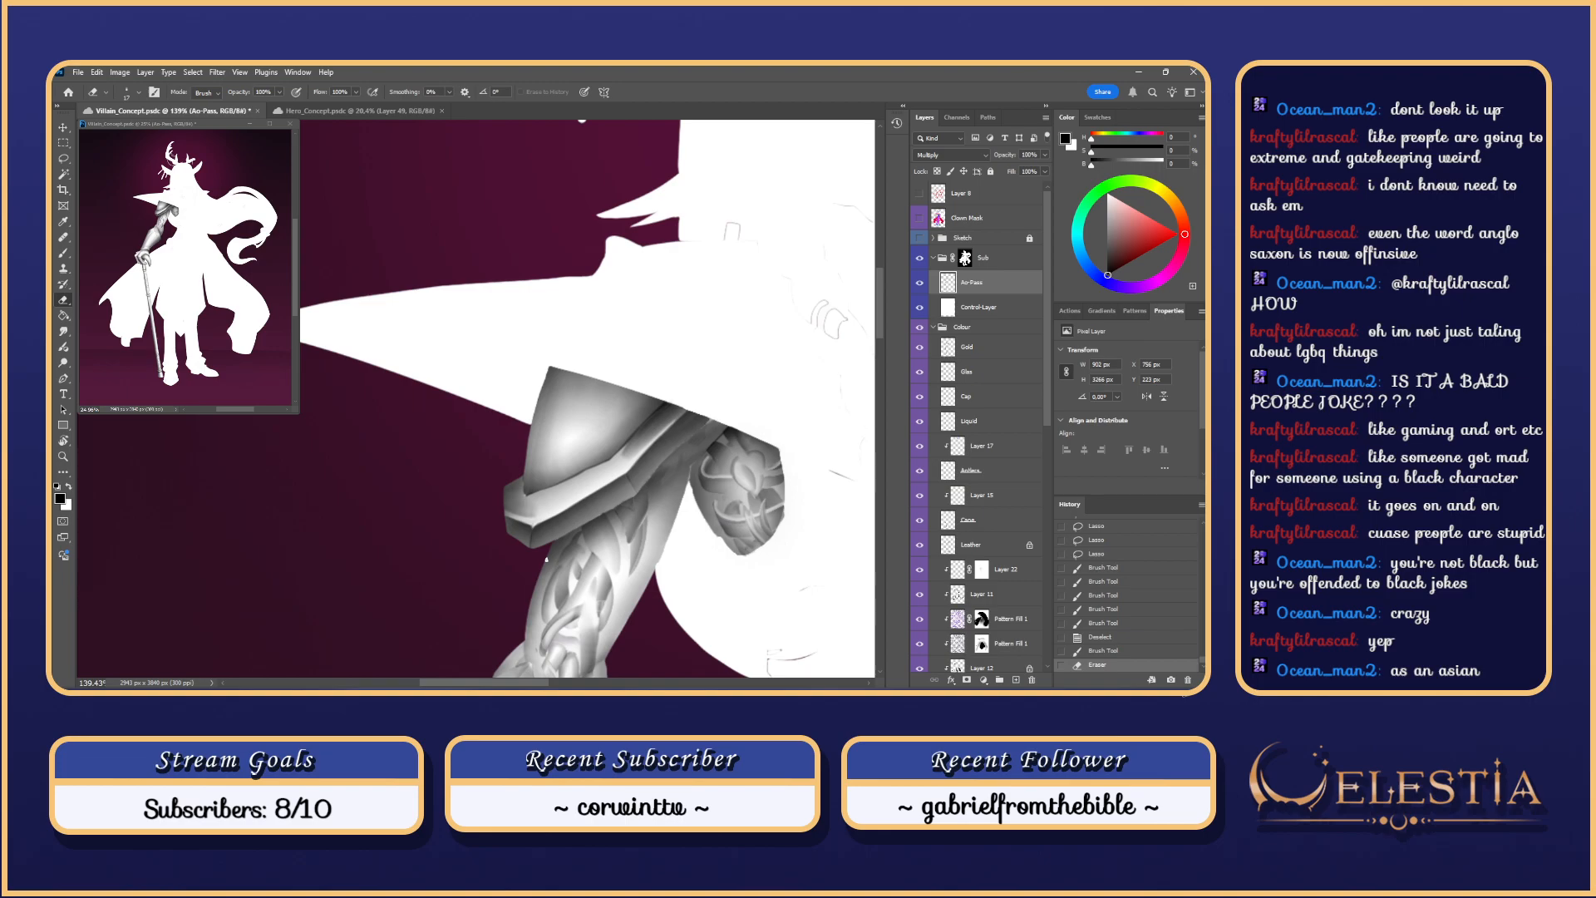
Step: Erase along the shoulder plate's edge to lighten it
click(546, 560)
mouse_move(626, 476)
mouse_down()
mouse_move(640, 504)
mouse_move(630, 480)
mouse_up()
key(ctrl+z)
key(ctrl+z)
key(ctrl+z)
scroll(631, 480, up, 3)
scroll(629, 482, up, 1)
key(ctrl+z)
key(ctrl+z)
key(ctrl+z)
mouse_move(626, 472)
mouse_down()
mouse_move(638, 500)
mouse_move(615, 497)
mouse_up()
scroll(635, 472, down, 1)
key(ctrl+z)
scroll(608, 493, down, 7)
scroll(596, 498, up, 1)
scroll(596, 498, down, 3)
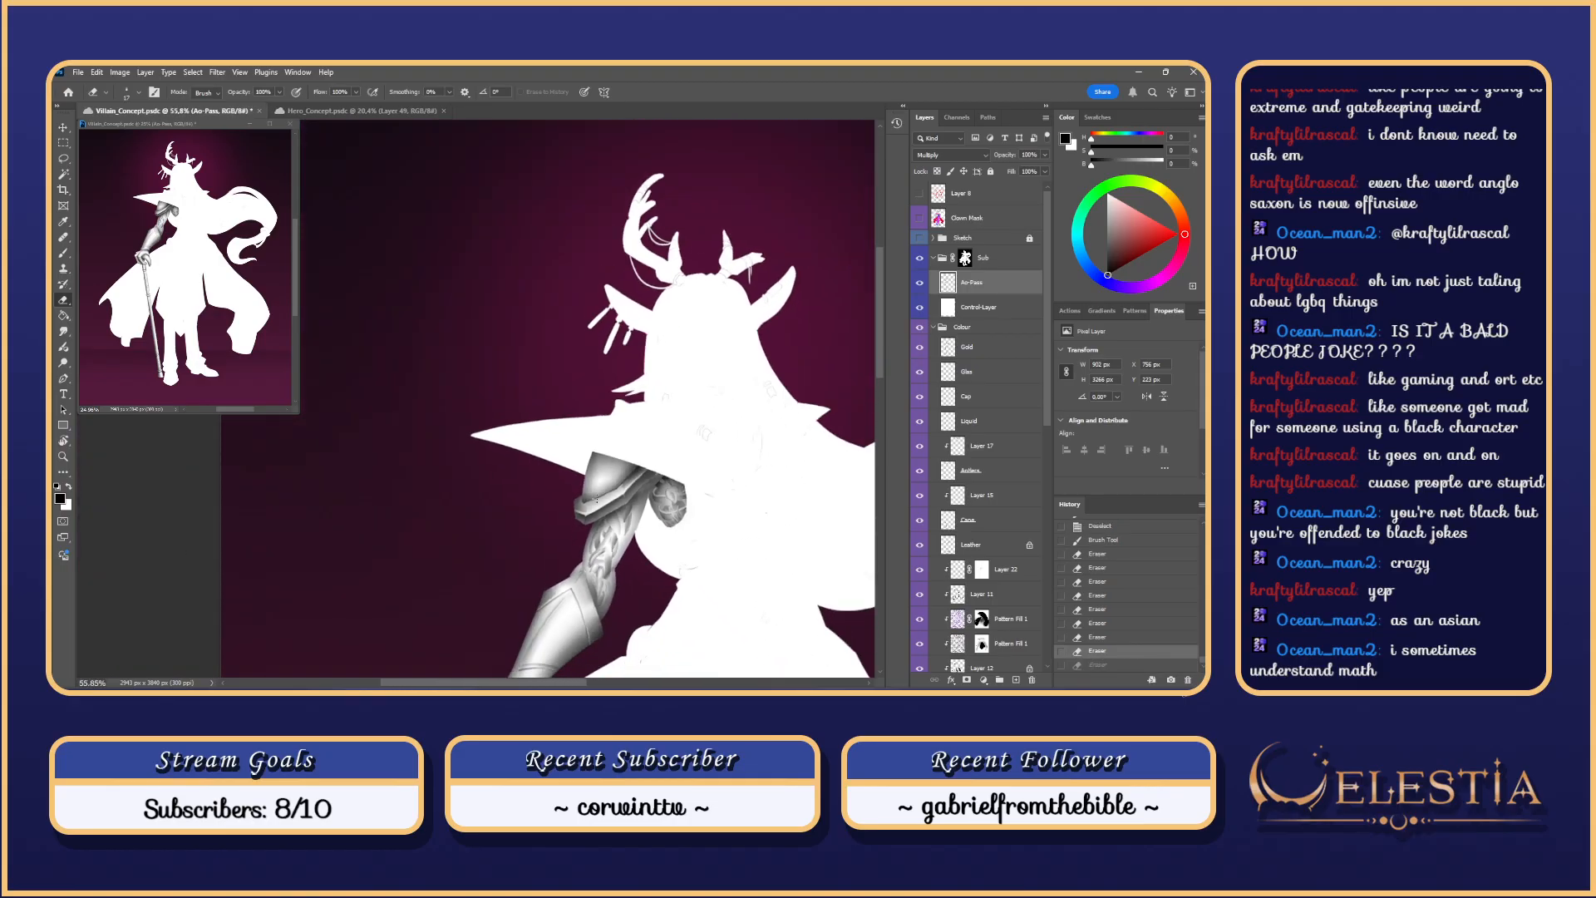
scroll(596, 498, up, 8)
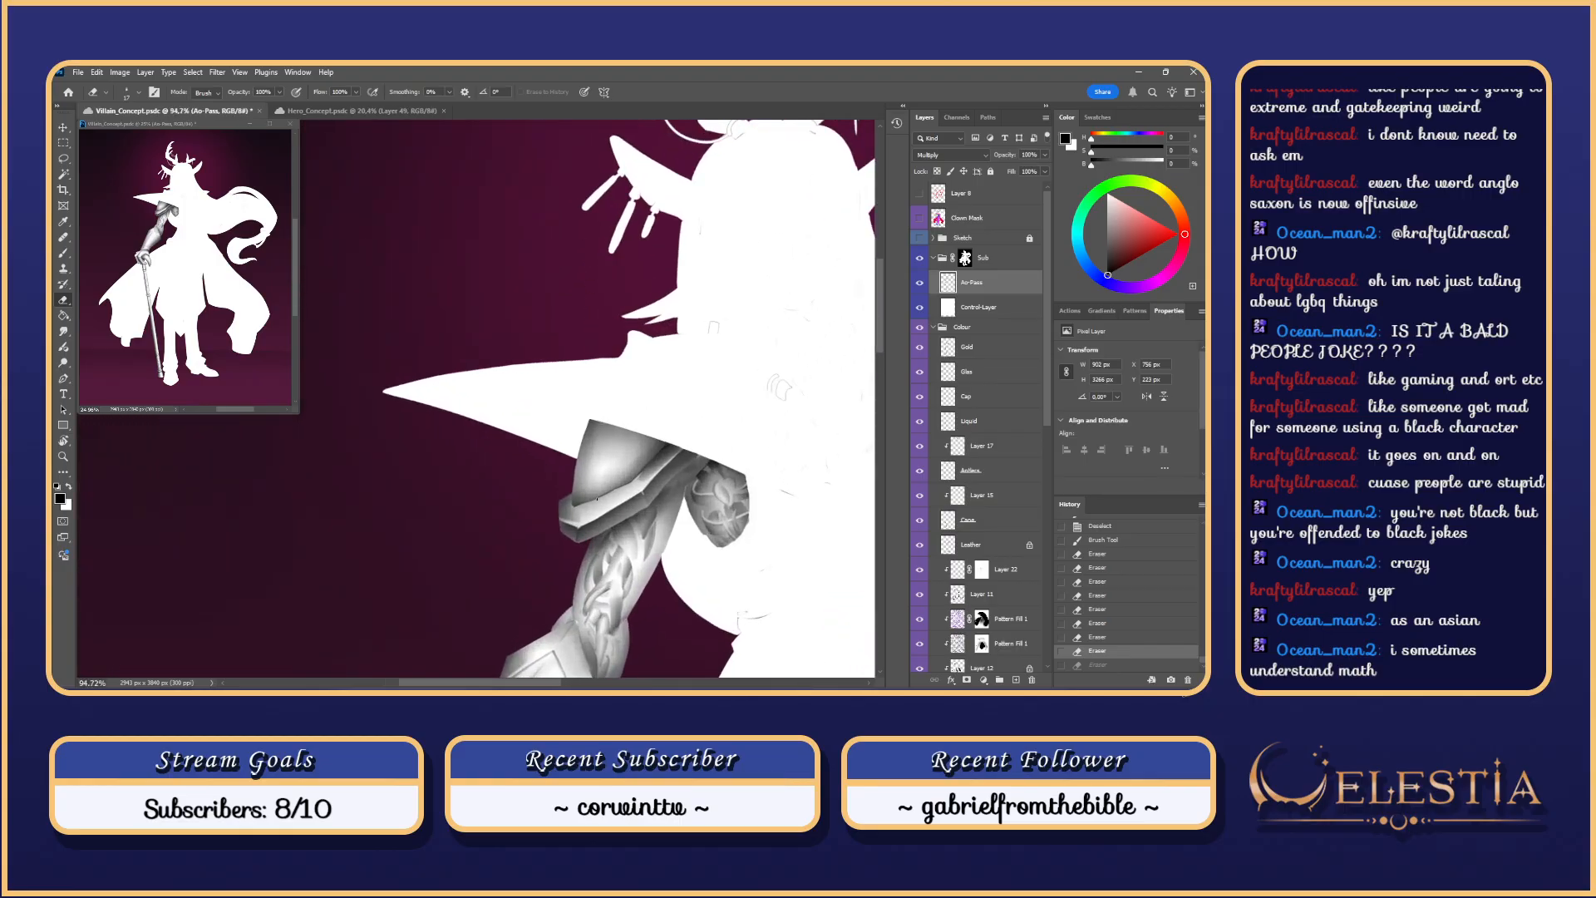
scroll(784, 413, up, 2)
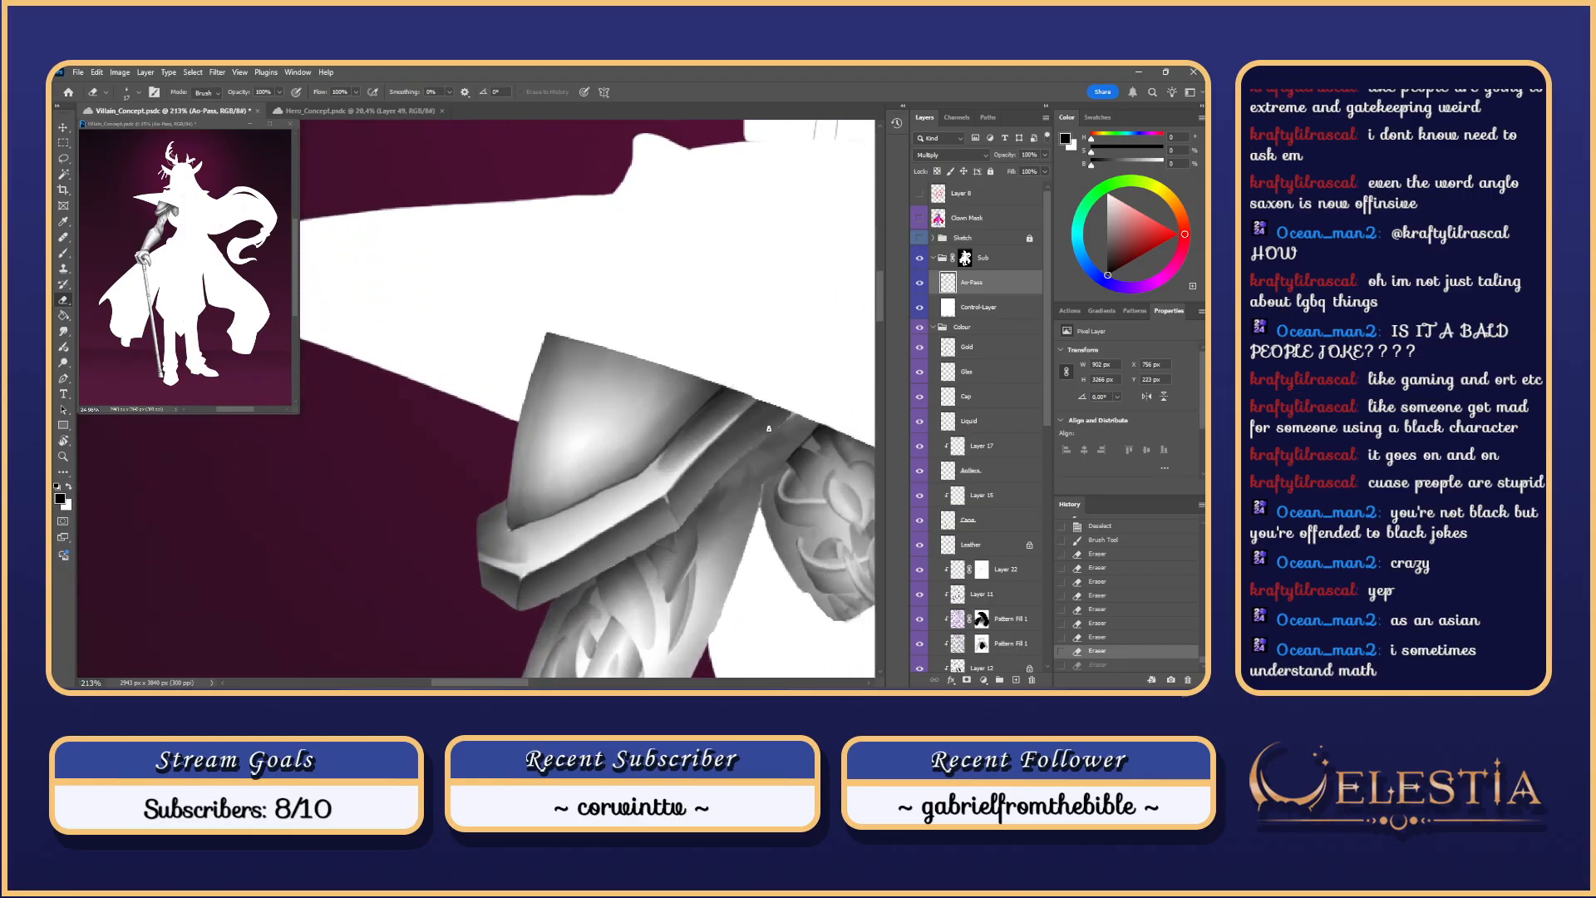
Step: Sample a colour and paint short 23 px strokes where the plate meets the coat
key(i)
key(b)
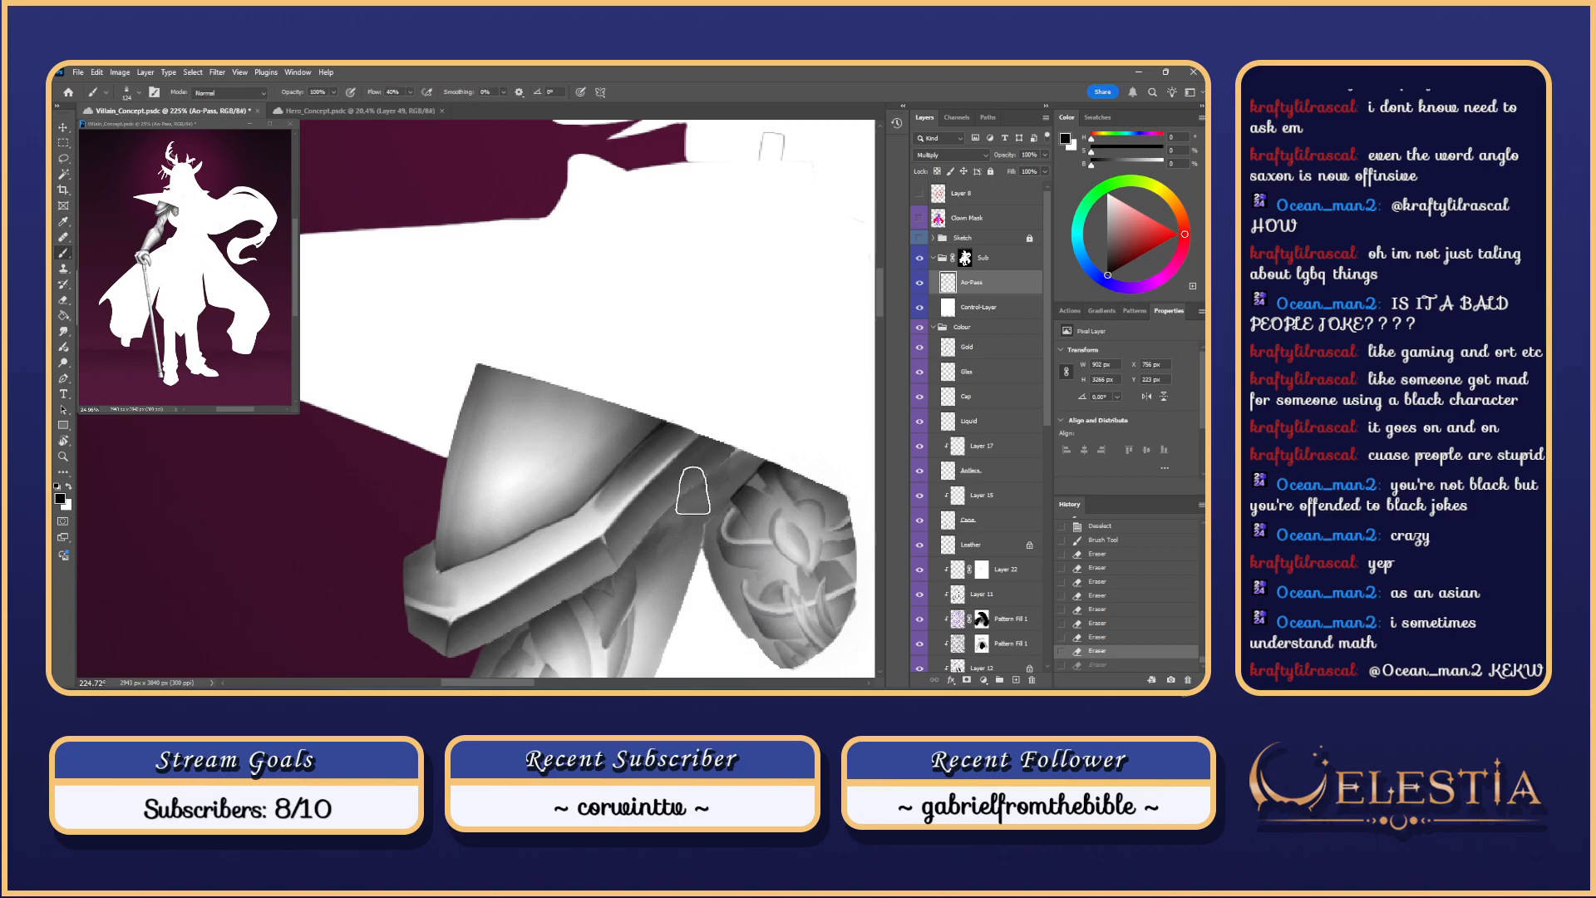
right_click(704, 478)
click(1061, 285)
right_click(759, 431)
click(826, 419)
click(691, 485)
key(ctrl+z)
drag(691, 486, 722, 462)
drag(737, 450, 713, 470)
key(ctrl+z)
key(ctrl+z)
key(ctrl+shift+z)
key(ctrl+shift+z)
scroll(638, 542, down, 6)
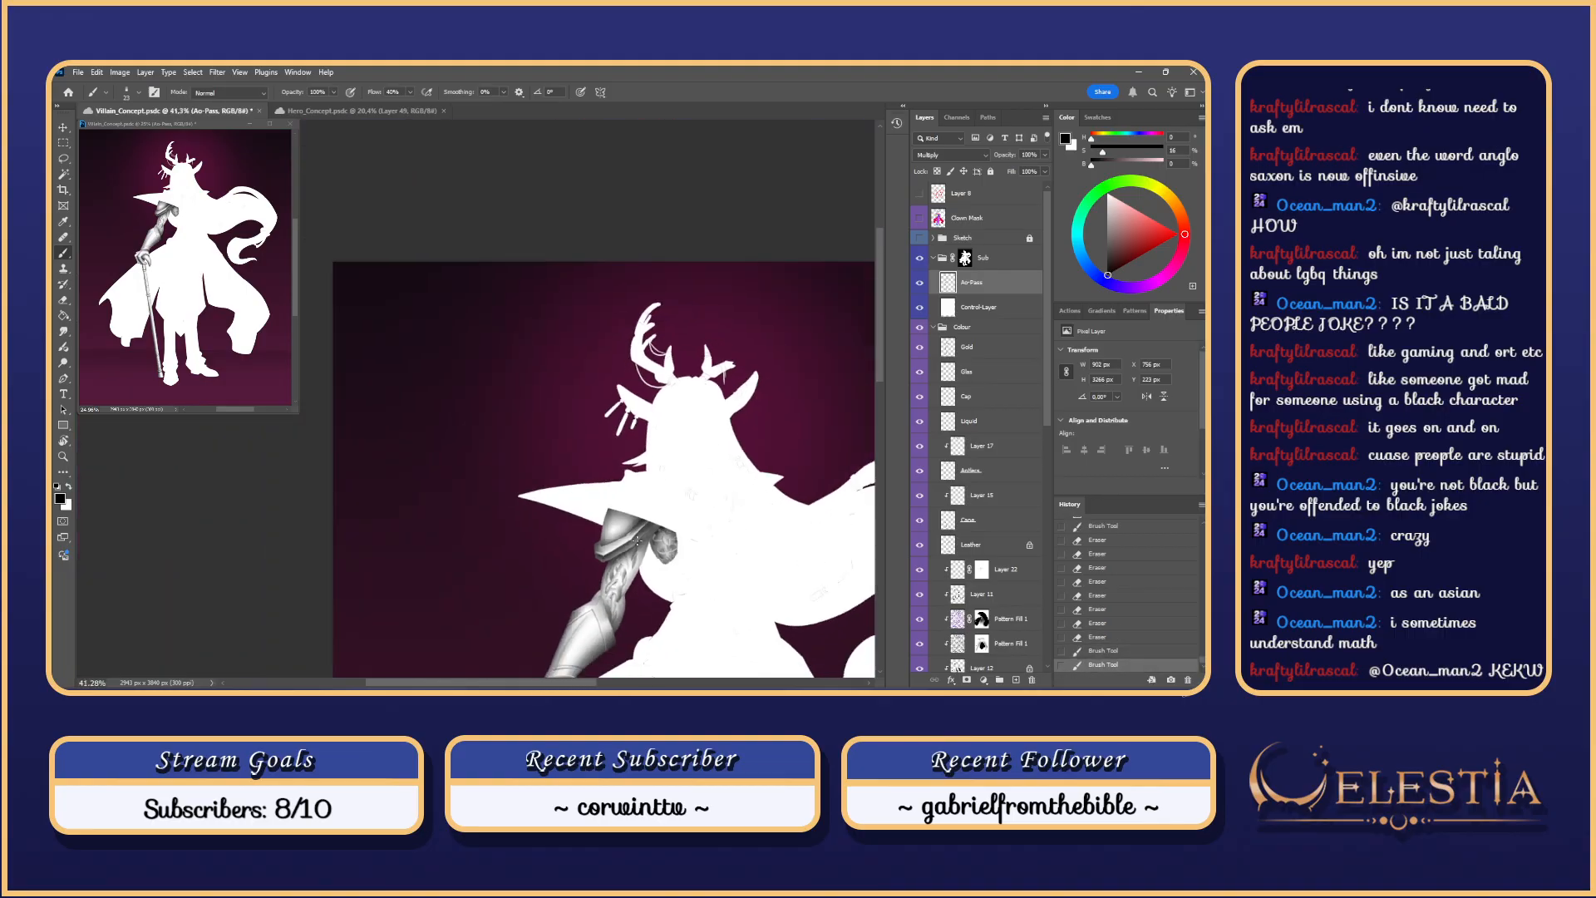
Step: Hide Control-Layer to reveal the coloured character and pan across it
click(920, 307)
drag(790, 598, 767, 460)
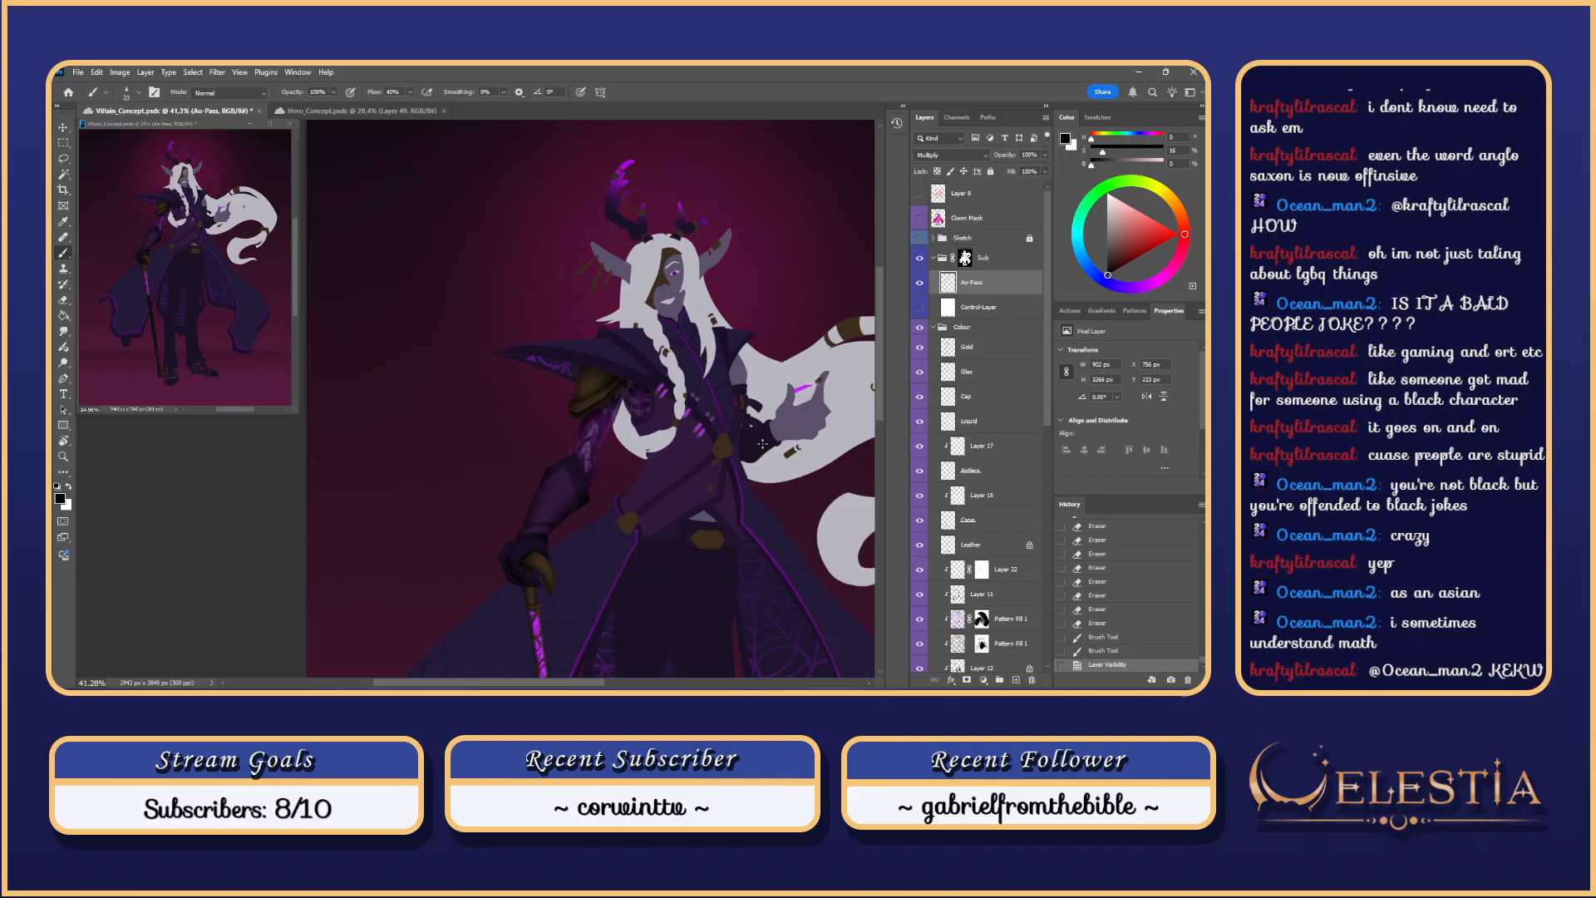
scroll(767, 445, down, 2)
scroll(766, 440, up, 2)
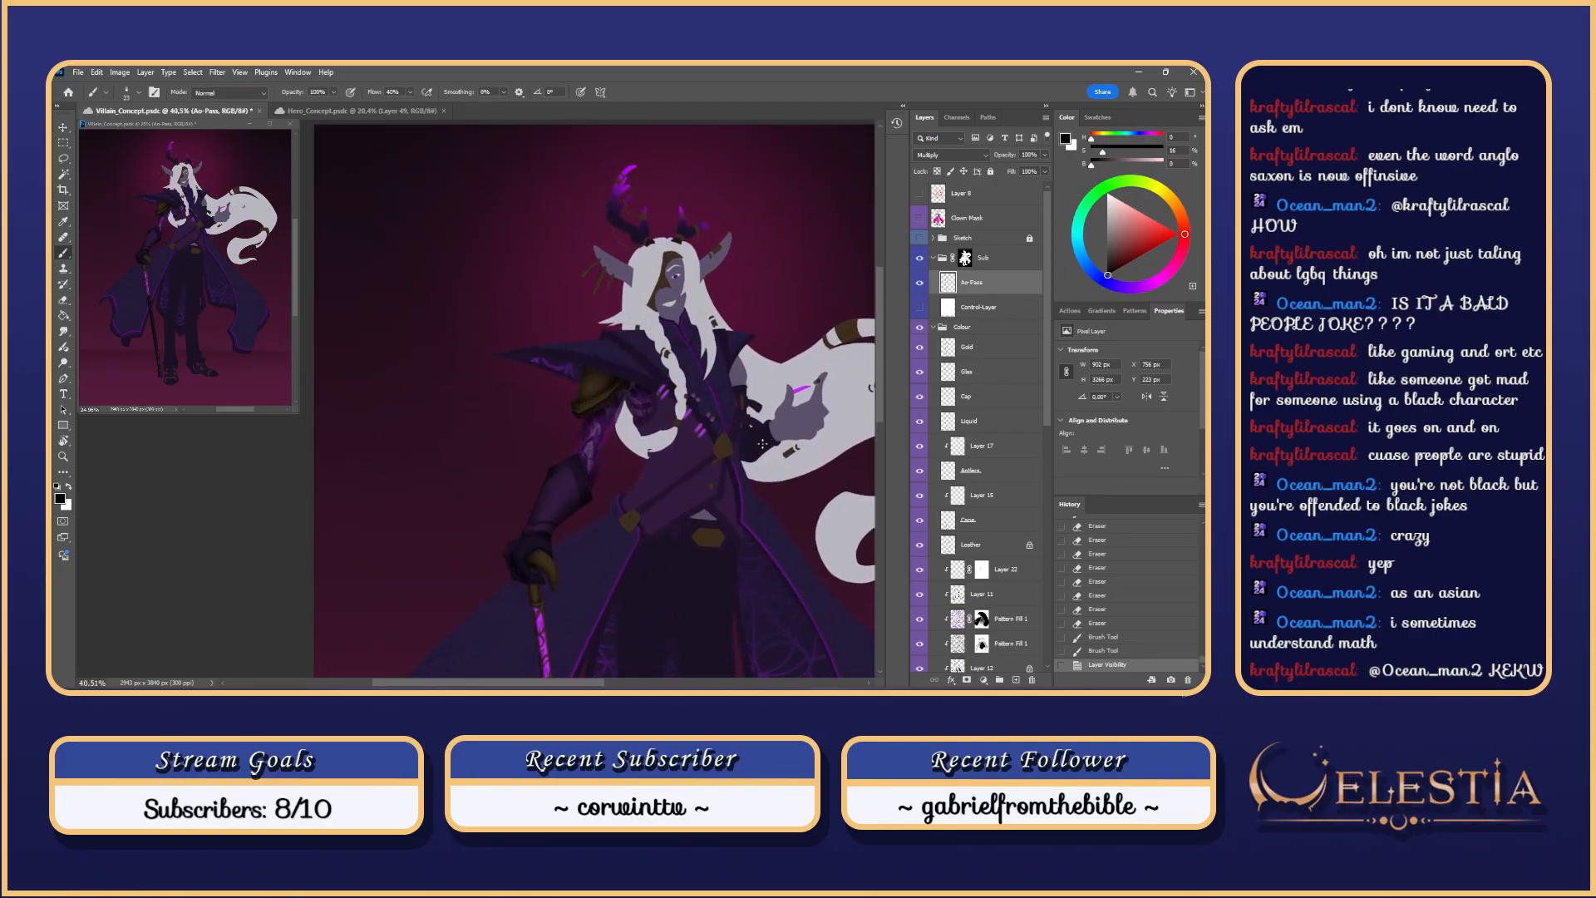
scroll(762, 444, up, 3)
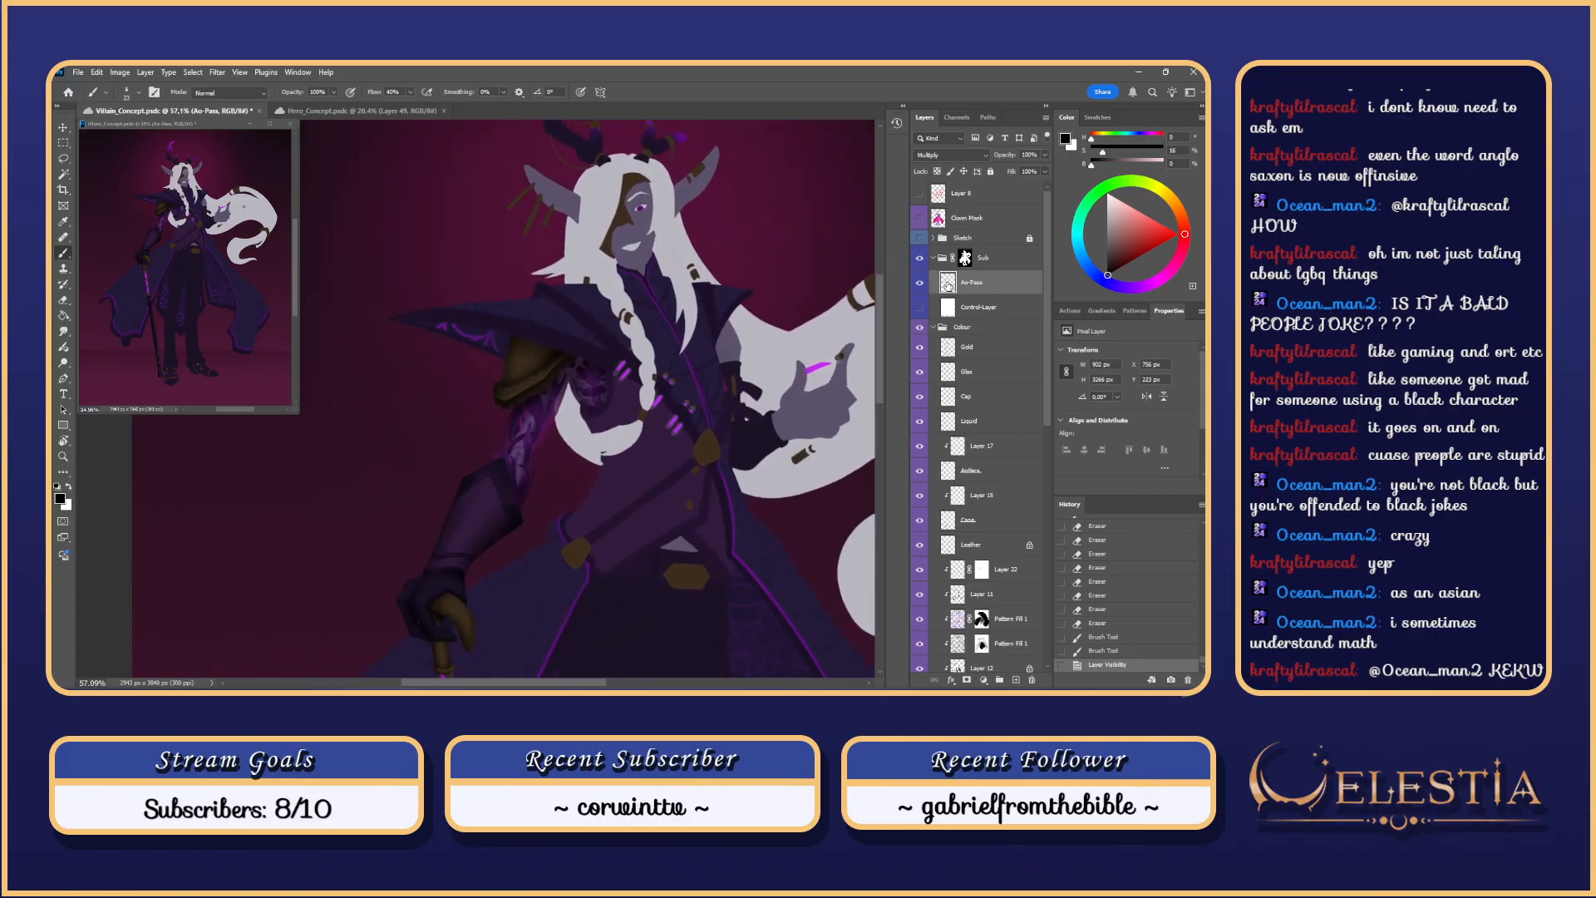
Step: Toggle the Ao-Pass shading off and on to compare, then open the new adjustment layer list
click(922, 306)
click(920, 284)
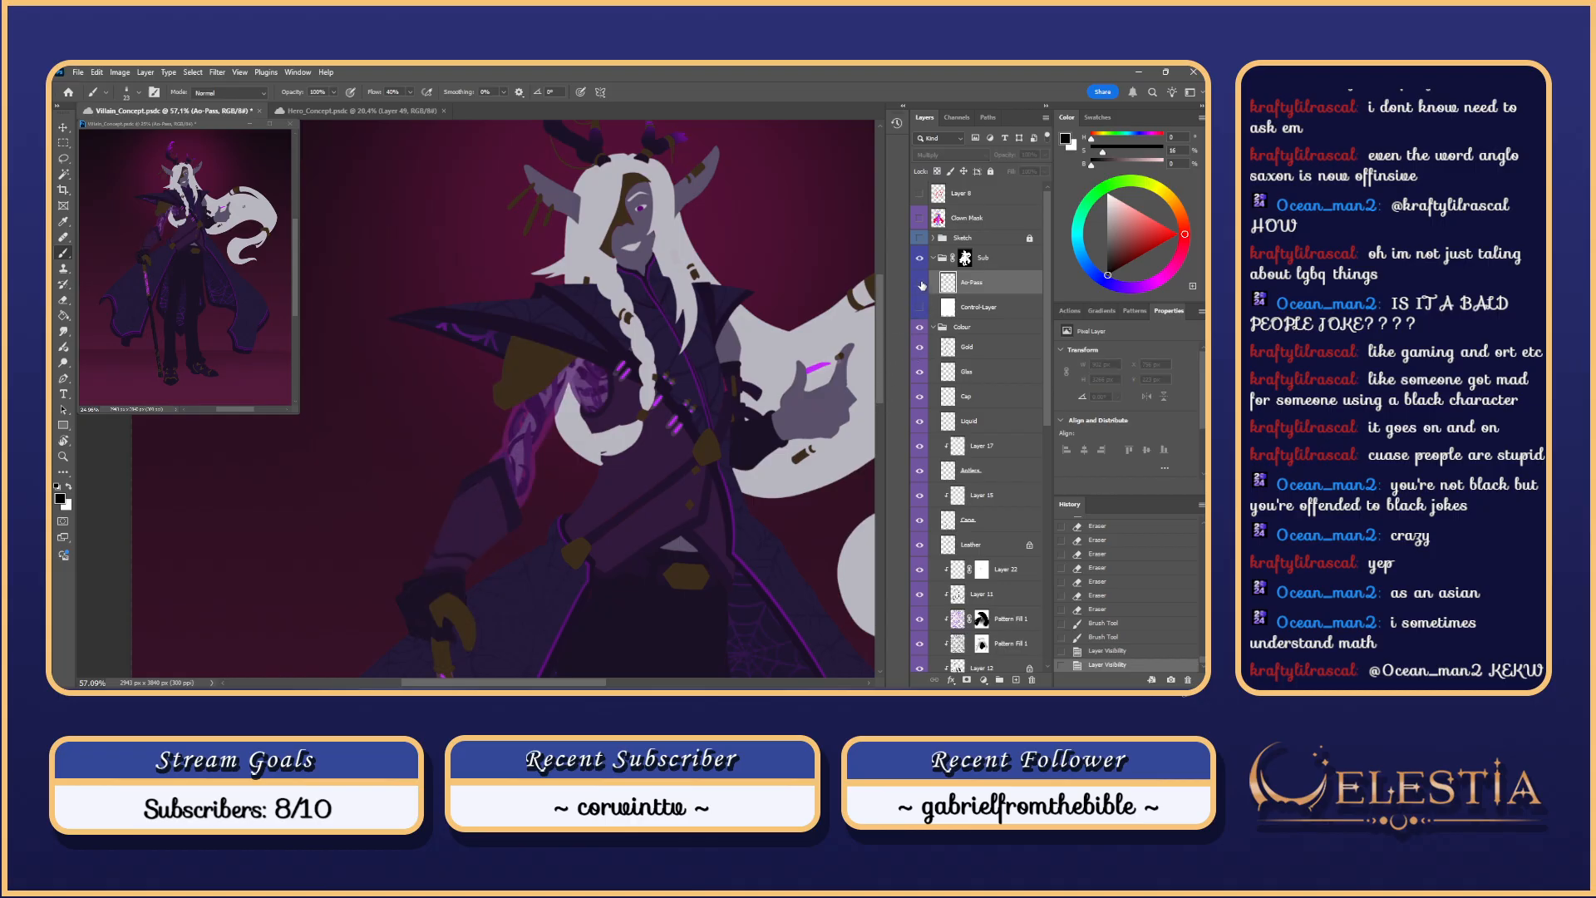
click(920, 284)
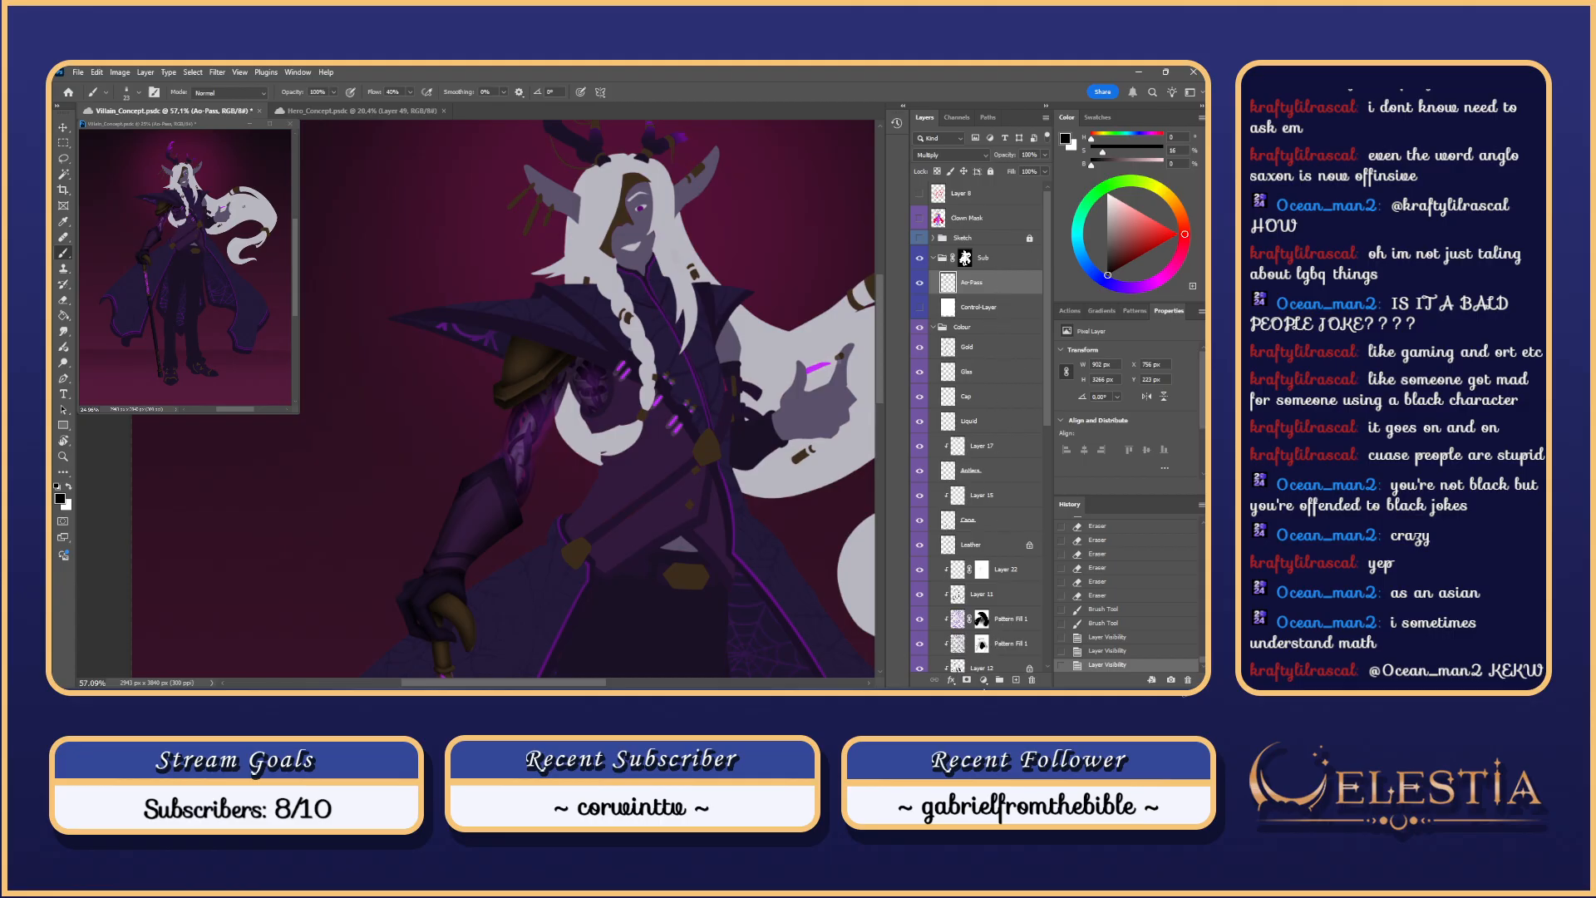
click(984, 680)
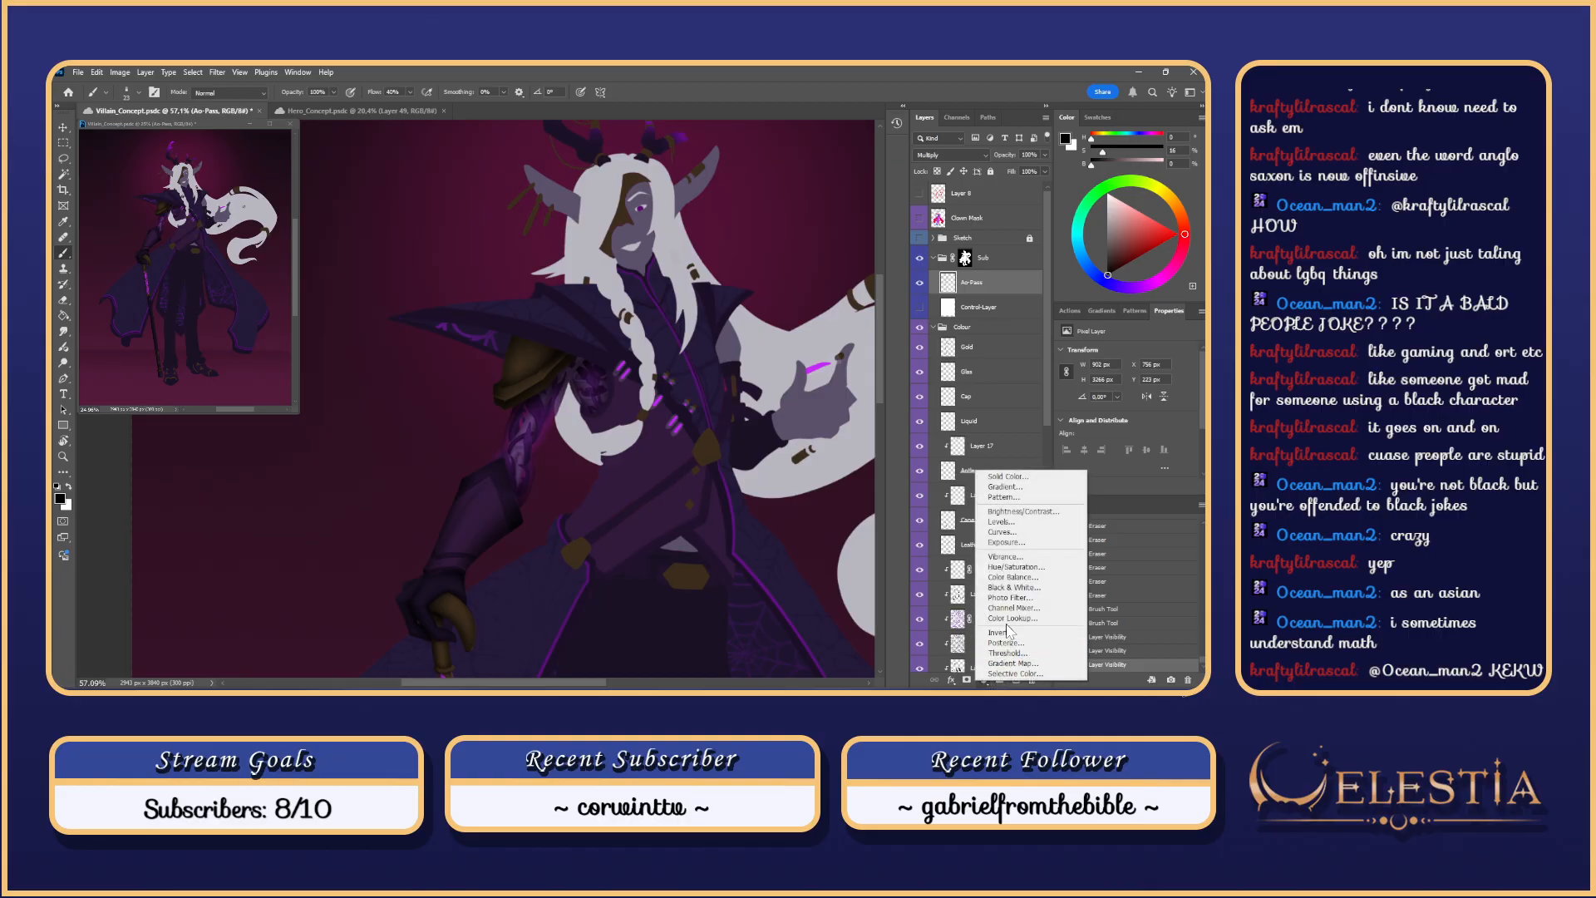
Step: Add a Hue/Saturation adjustment layer clipped to the arm shading and lighten it, with the white silhouette shown
click(1018, 567)
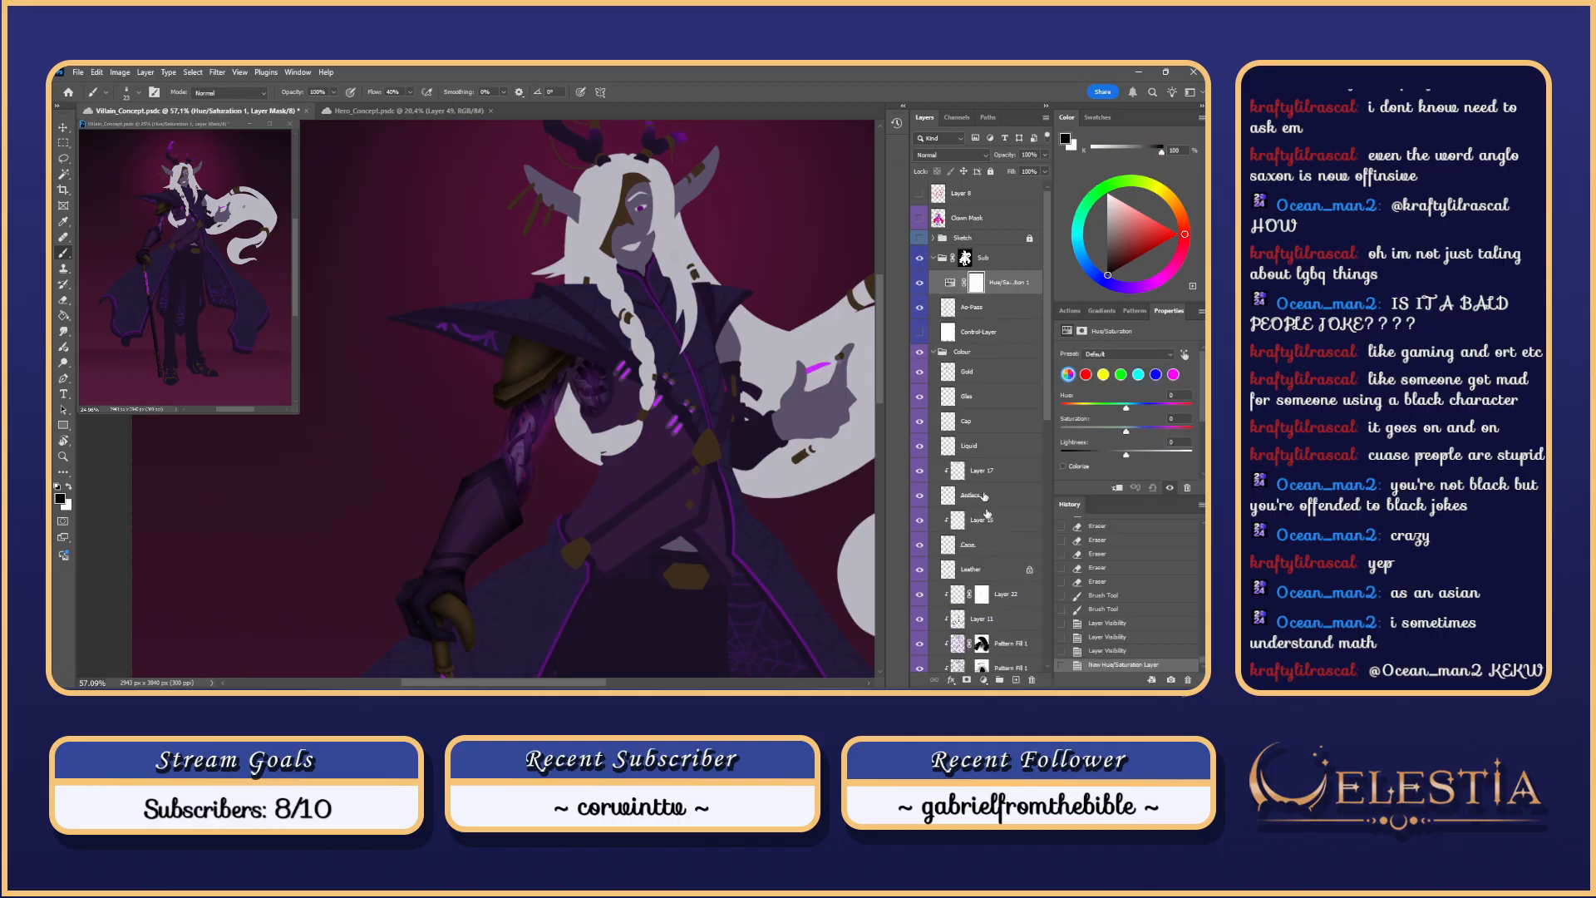
right_click(991, 284)
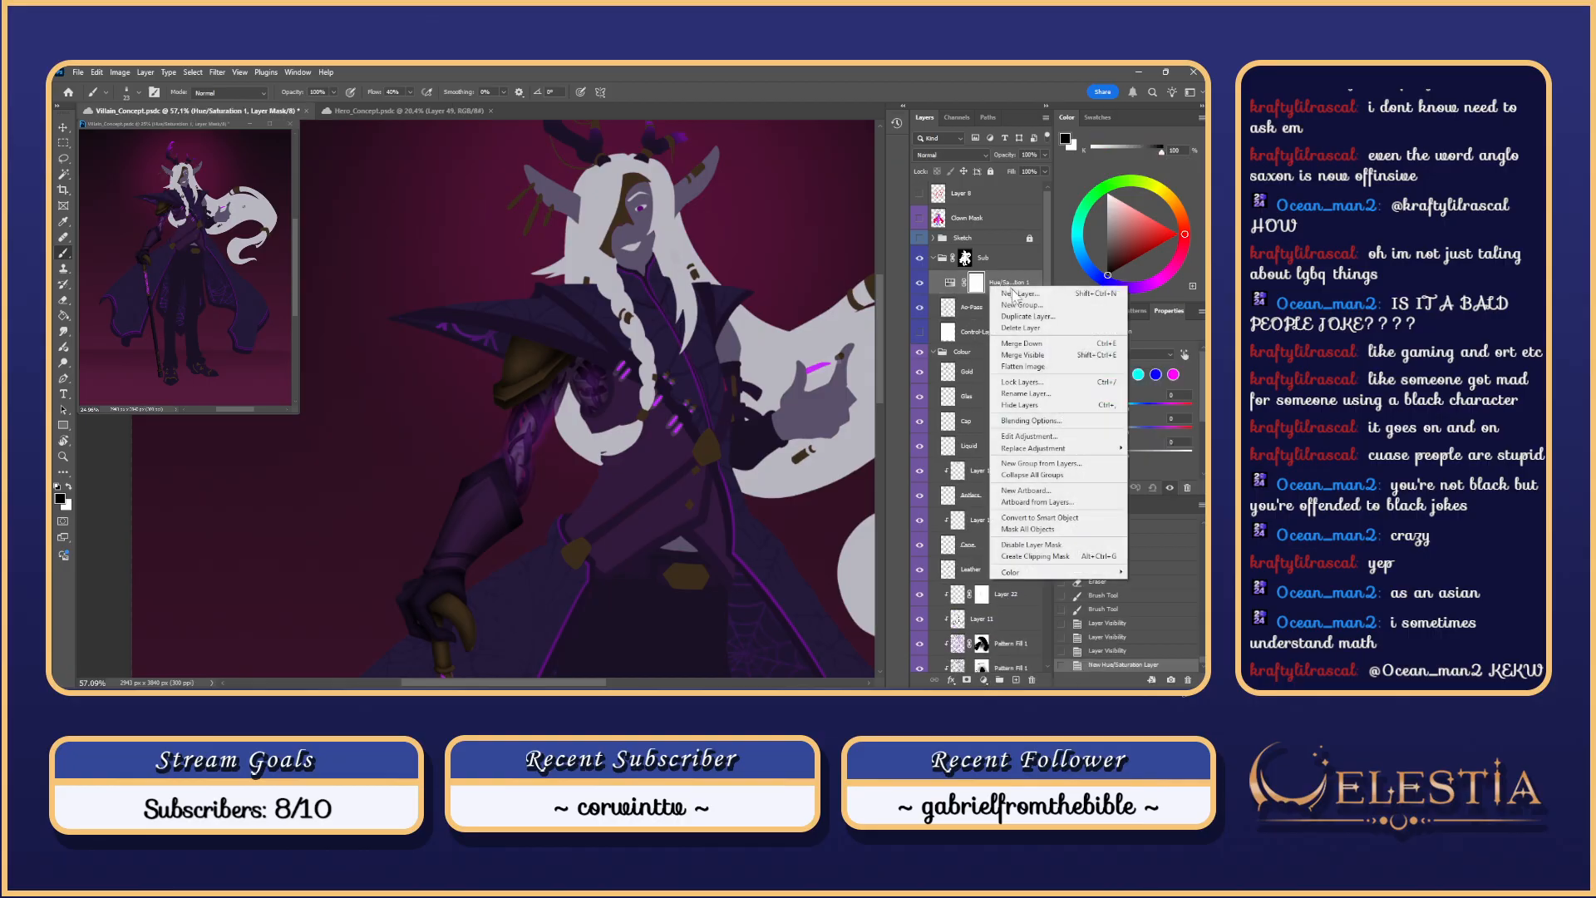
click(1085, 556)
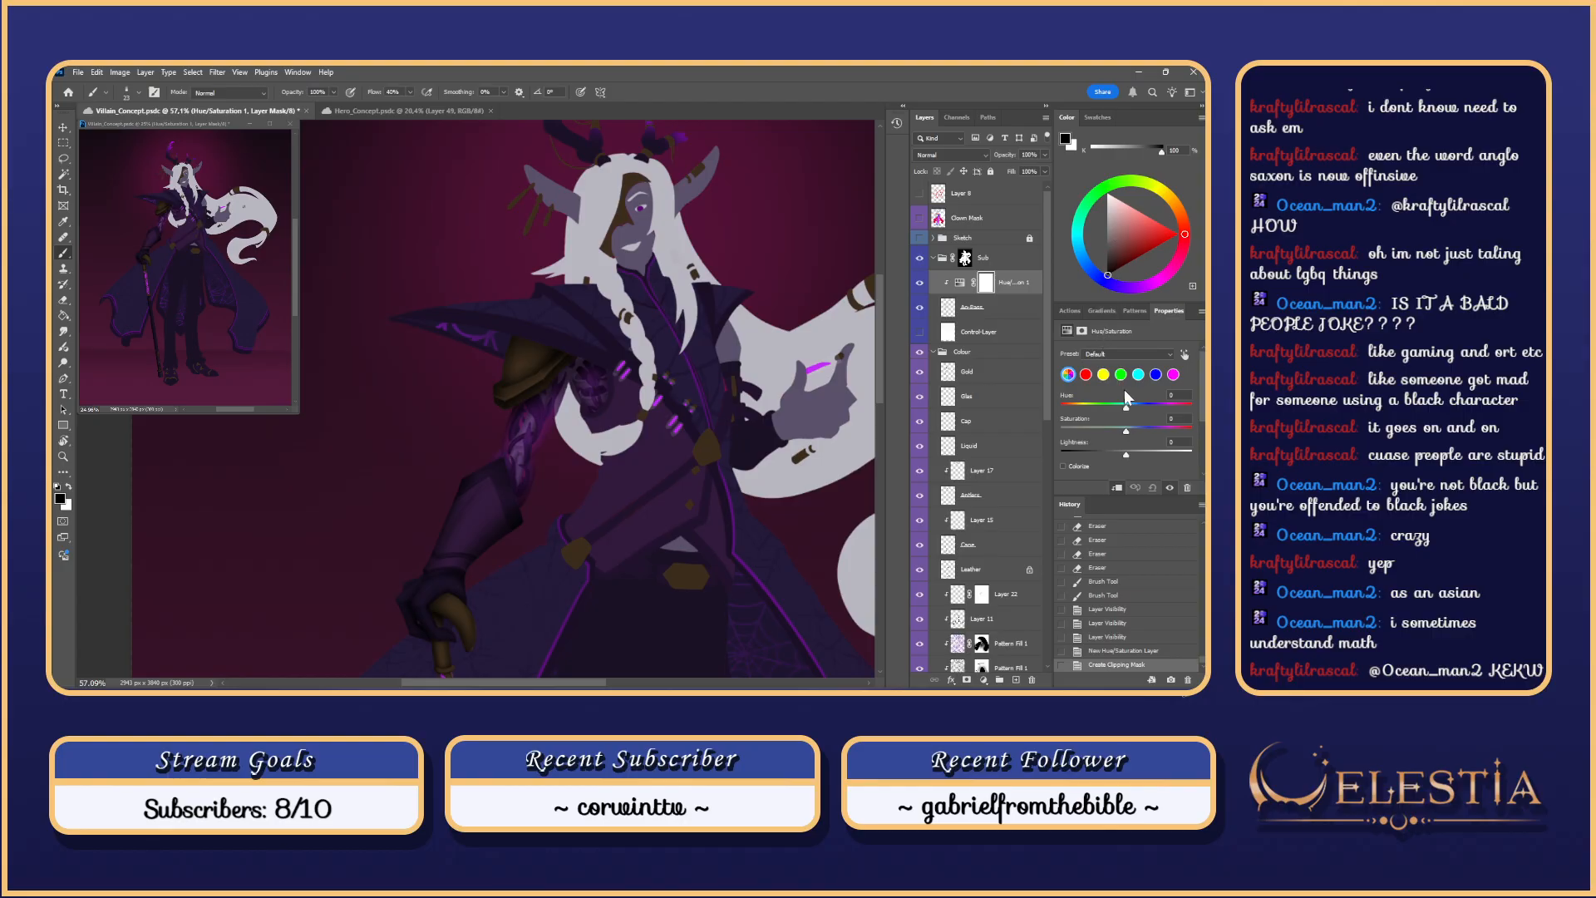
drag(1127, 454, 1158, 407)
click(921, 331)
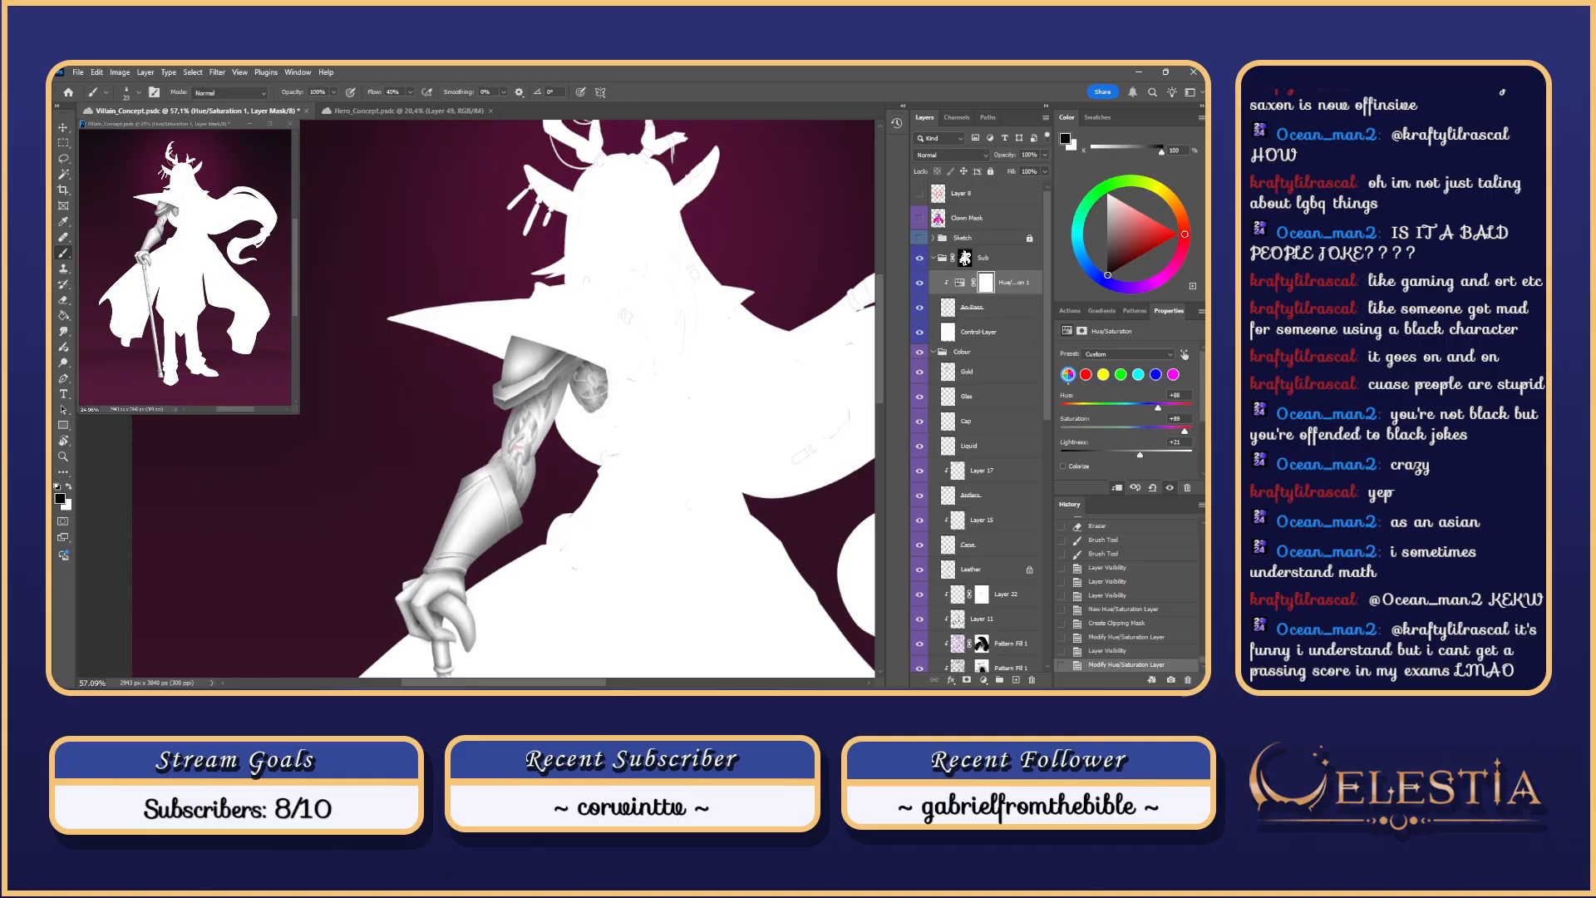
Step: Colorize the arm adjustment and settle on a lavender hue, checking it against the white silhouette
scroll(1203, 417, down, 2)
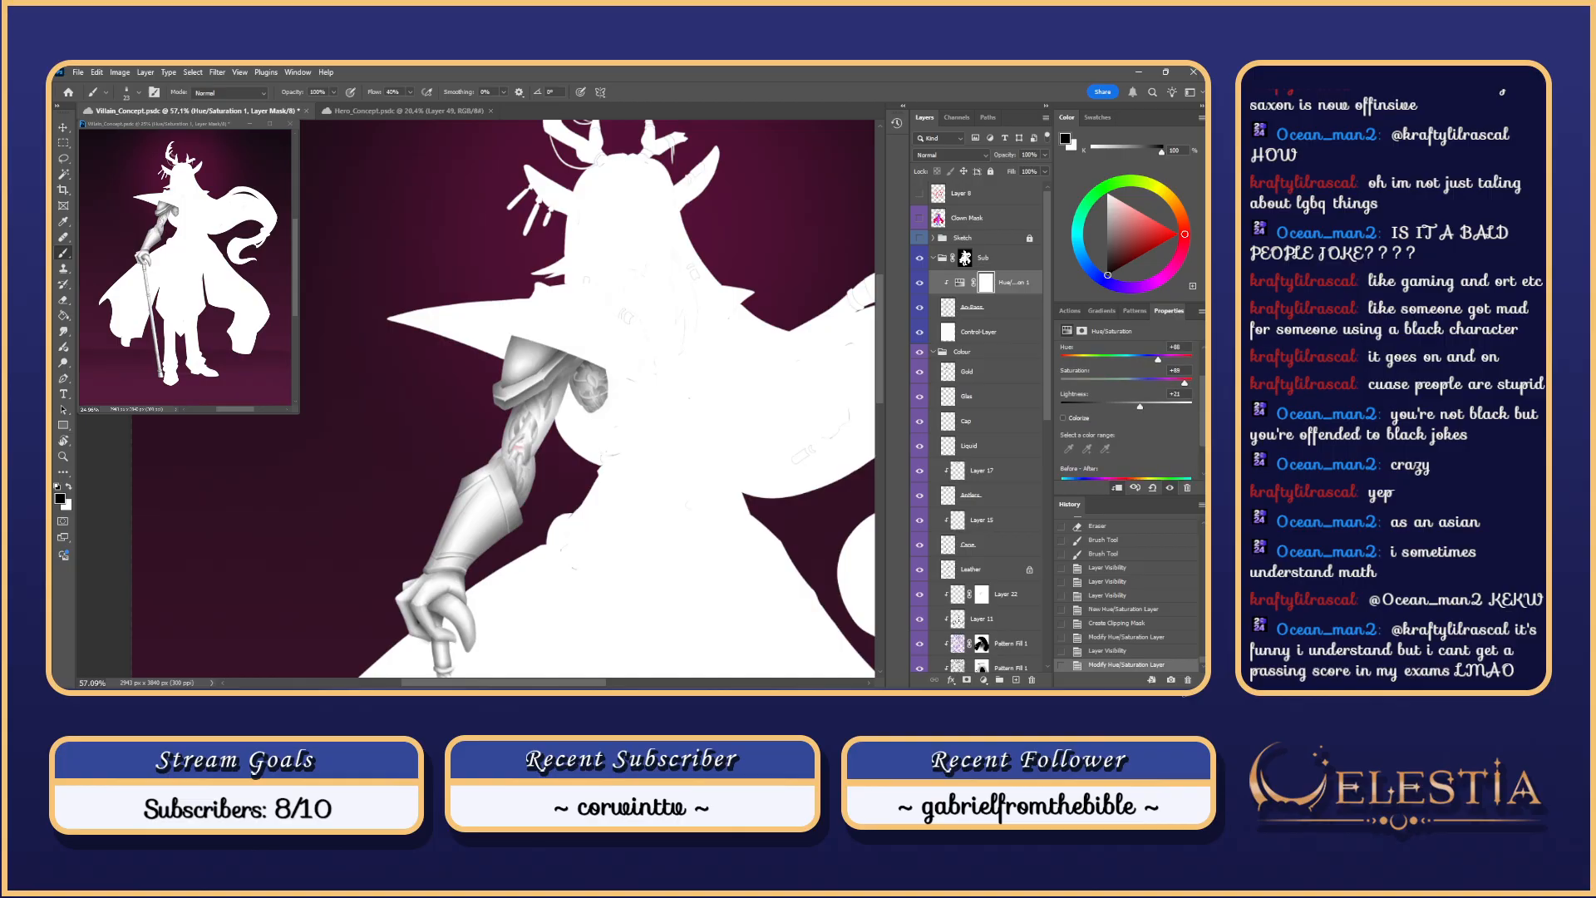
click(1065, 416)
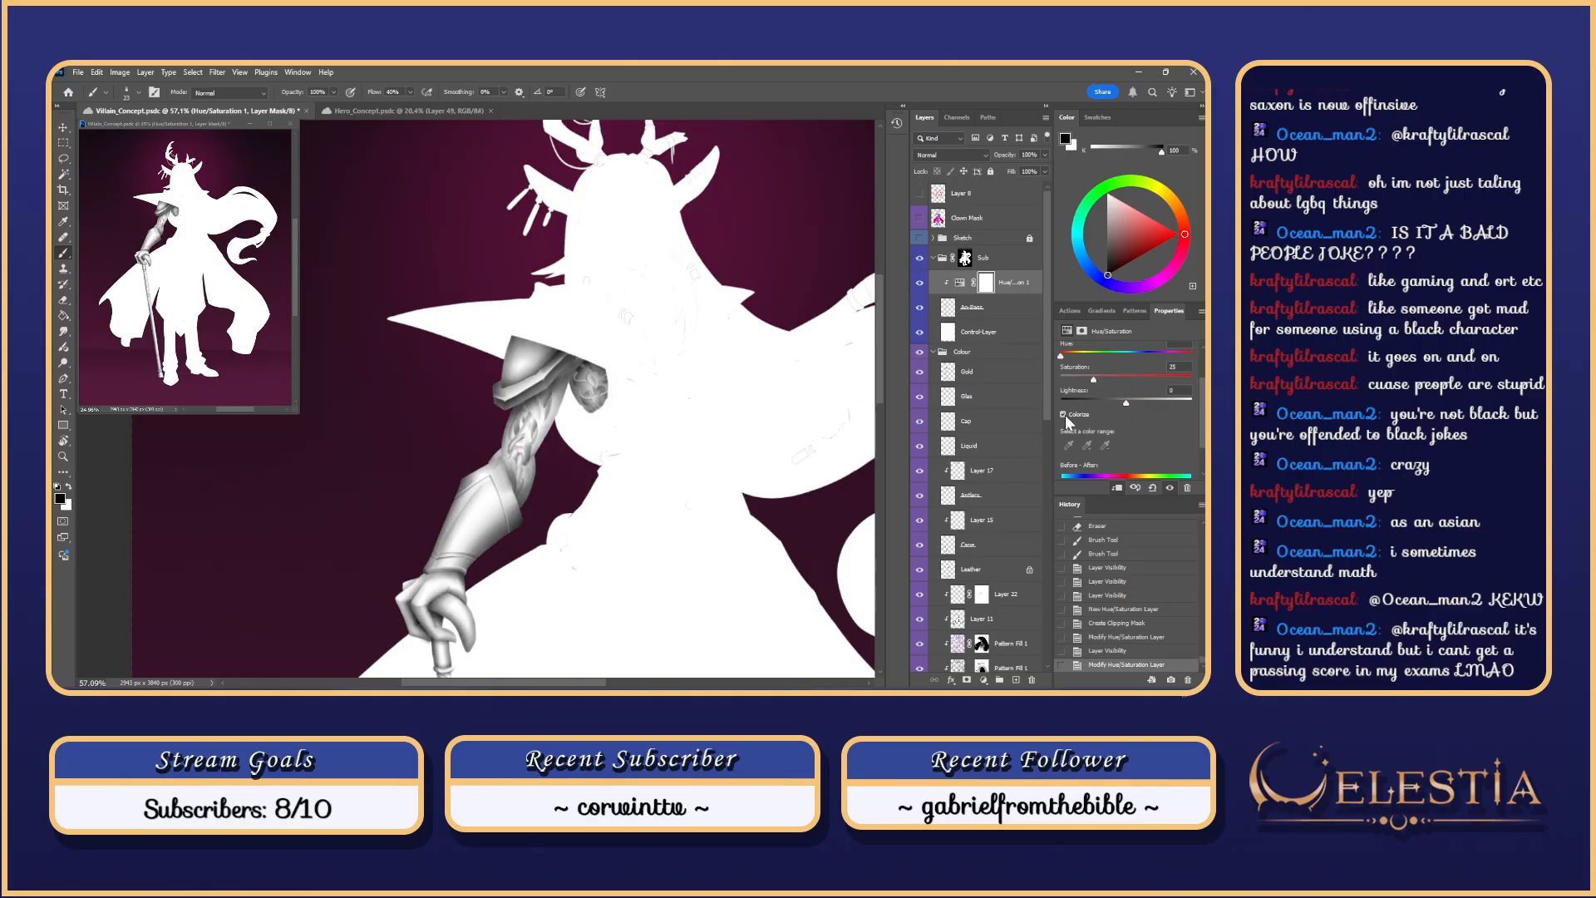
click(1064, 414)
click(1064, 414)
mouse_move(1151, 398)
mouse_down()
mouse_move(1127, 406)
mouse_move(1139, 400)
mouse_up()
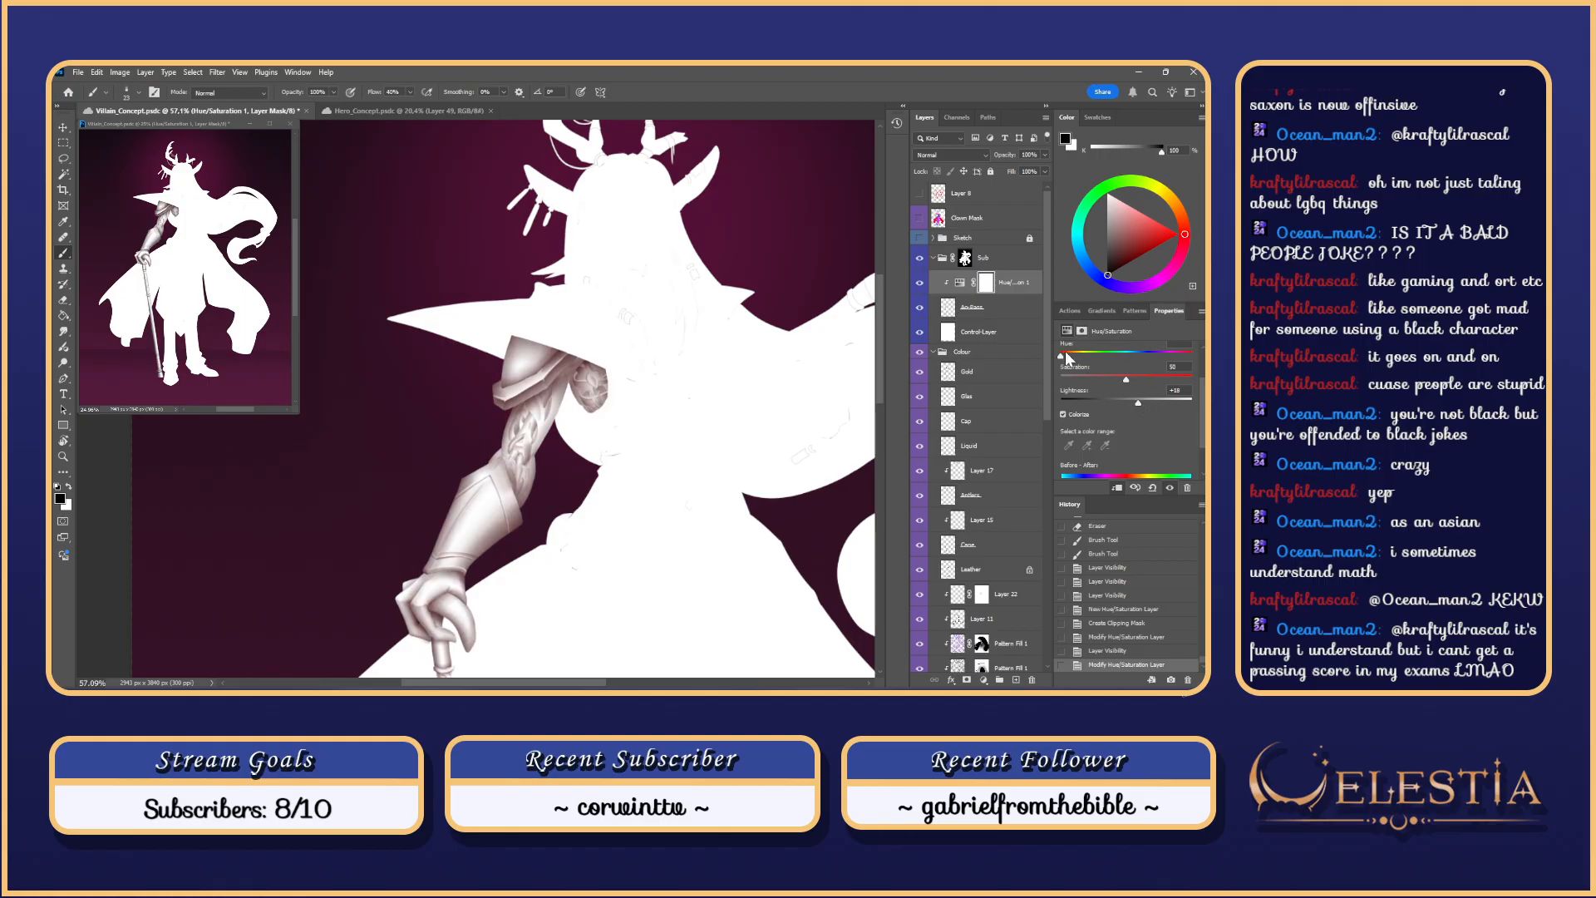
drag(1062, 356, 1097, 356)
click(919, 332)
drag(1194, 358, 1147, 356)
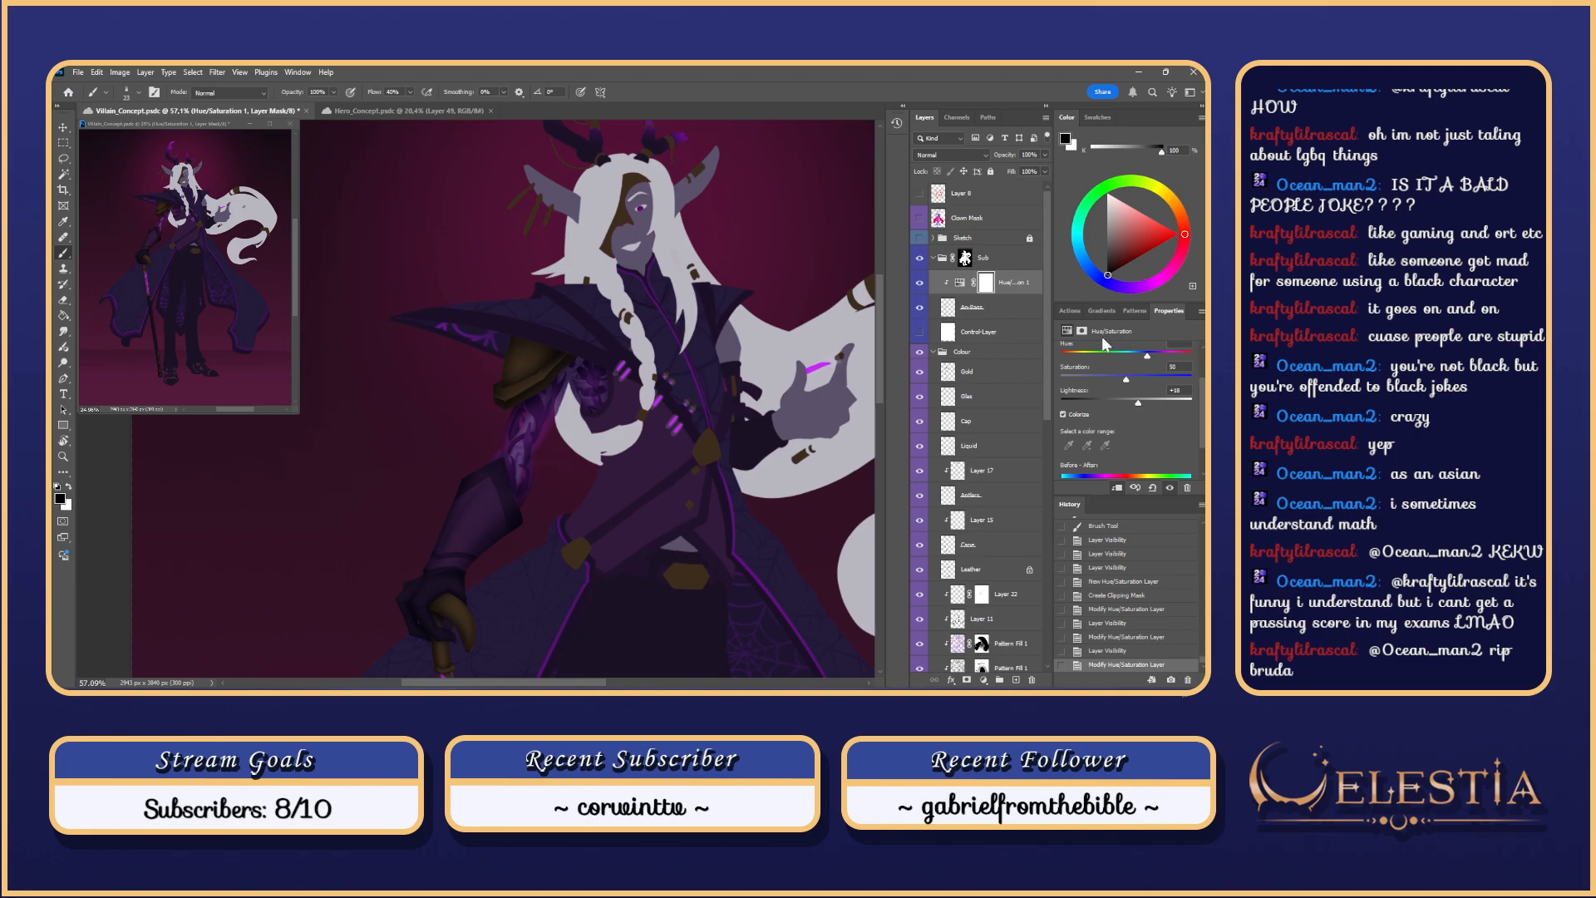
click(920, 332)
drag(1149, 357, 1161, 362)
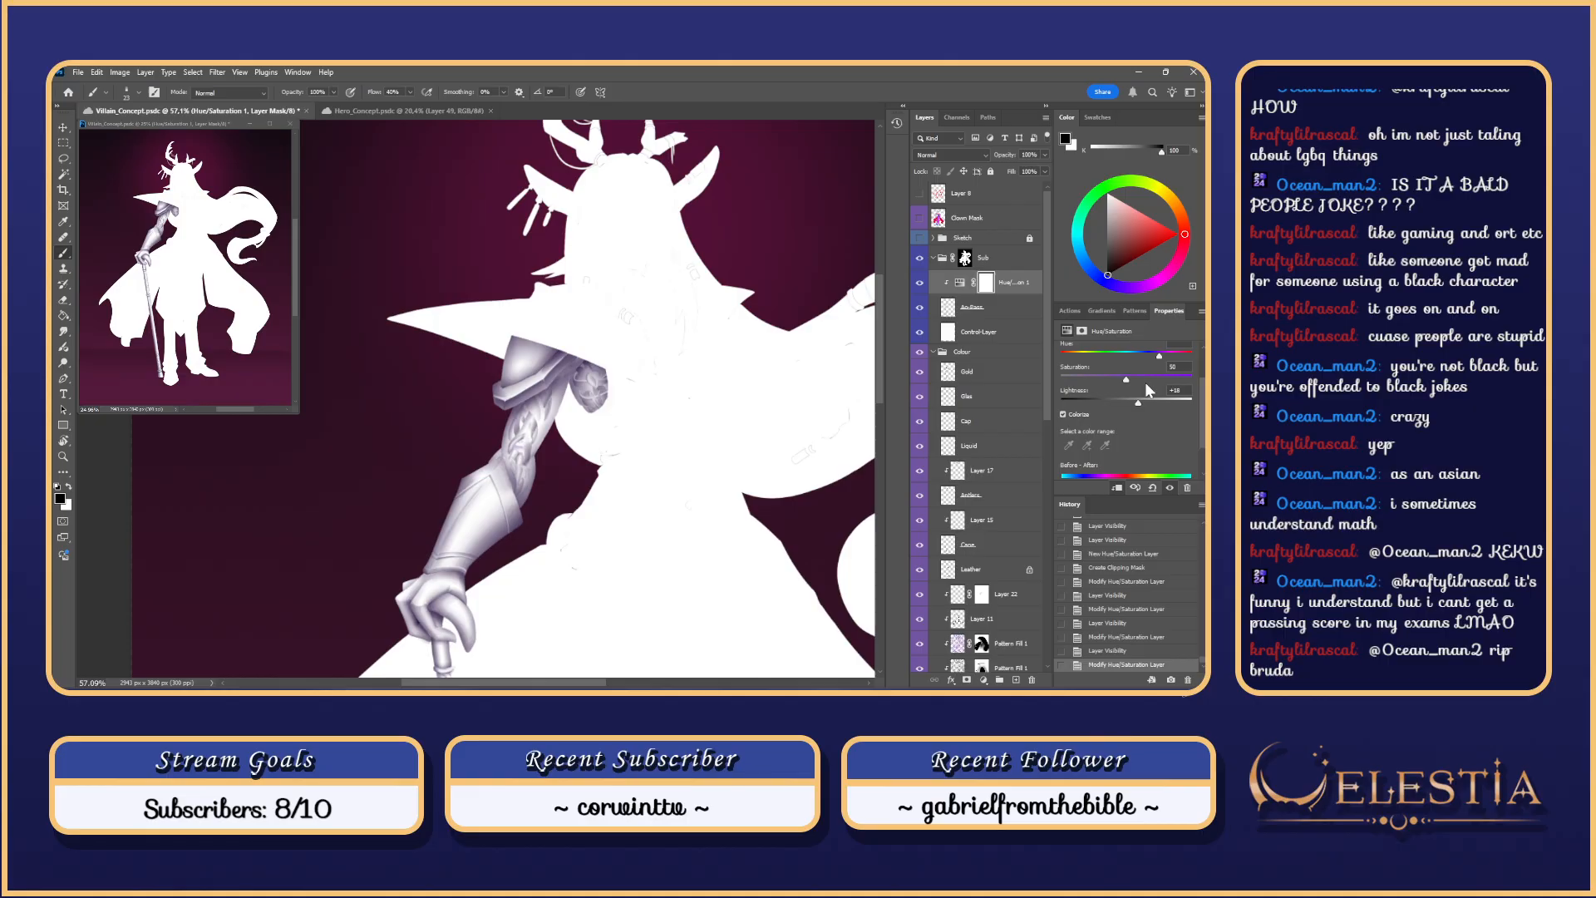
mouse_move(1145, 357)
mouse_down()
mouse_move(1181, 360)
mouse_move(1087, 357)
mouse_move(1142, 355)
mouse_up()
drag(1157, 357, 1156, 357)
Step: Set the arm's lightness to +23, comparing the arm with and without the adjustment
click(920, 284)
click(920, 285)
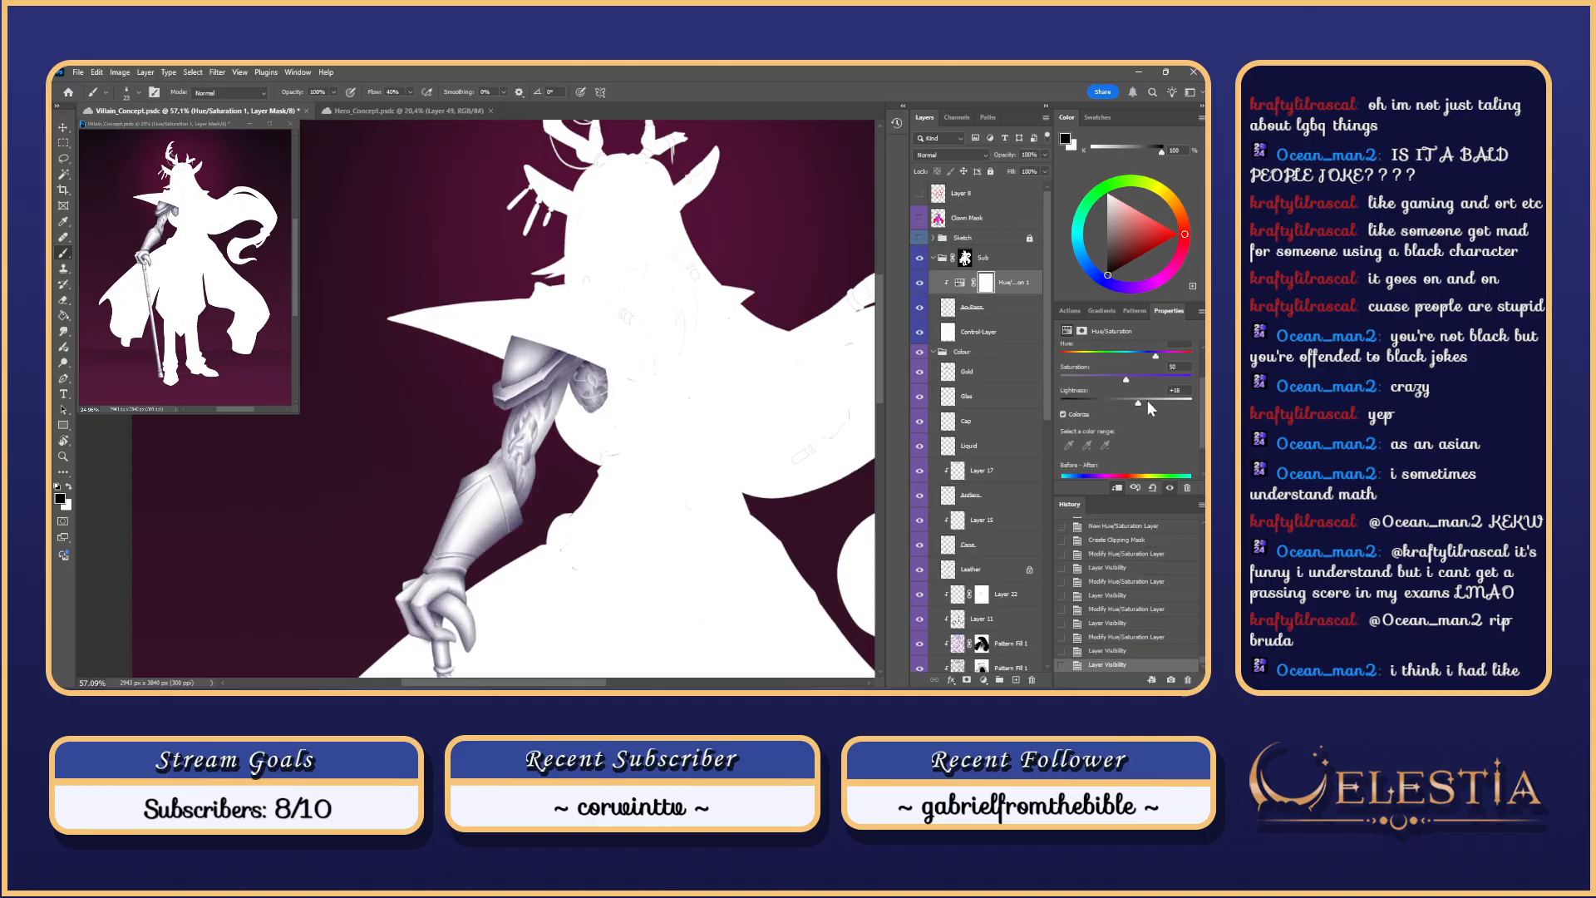
drag(1131, 404, 1130, 407)
drag(1140, 406, 1142, 404)
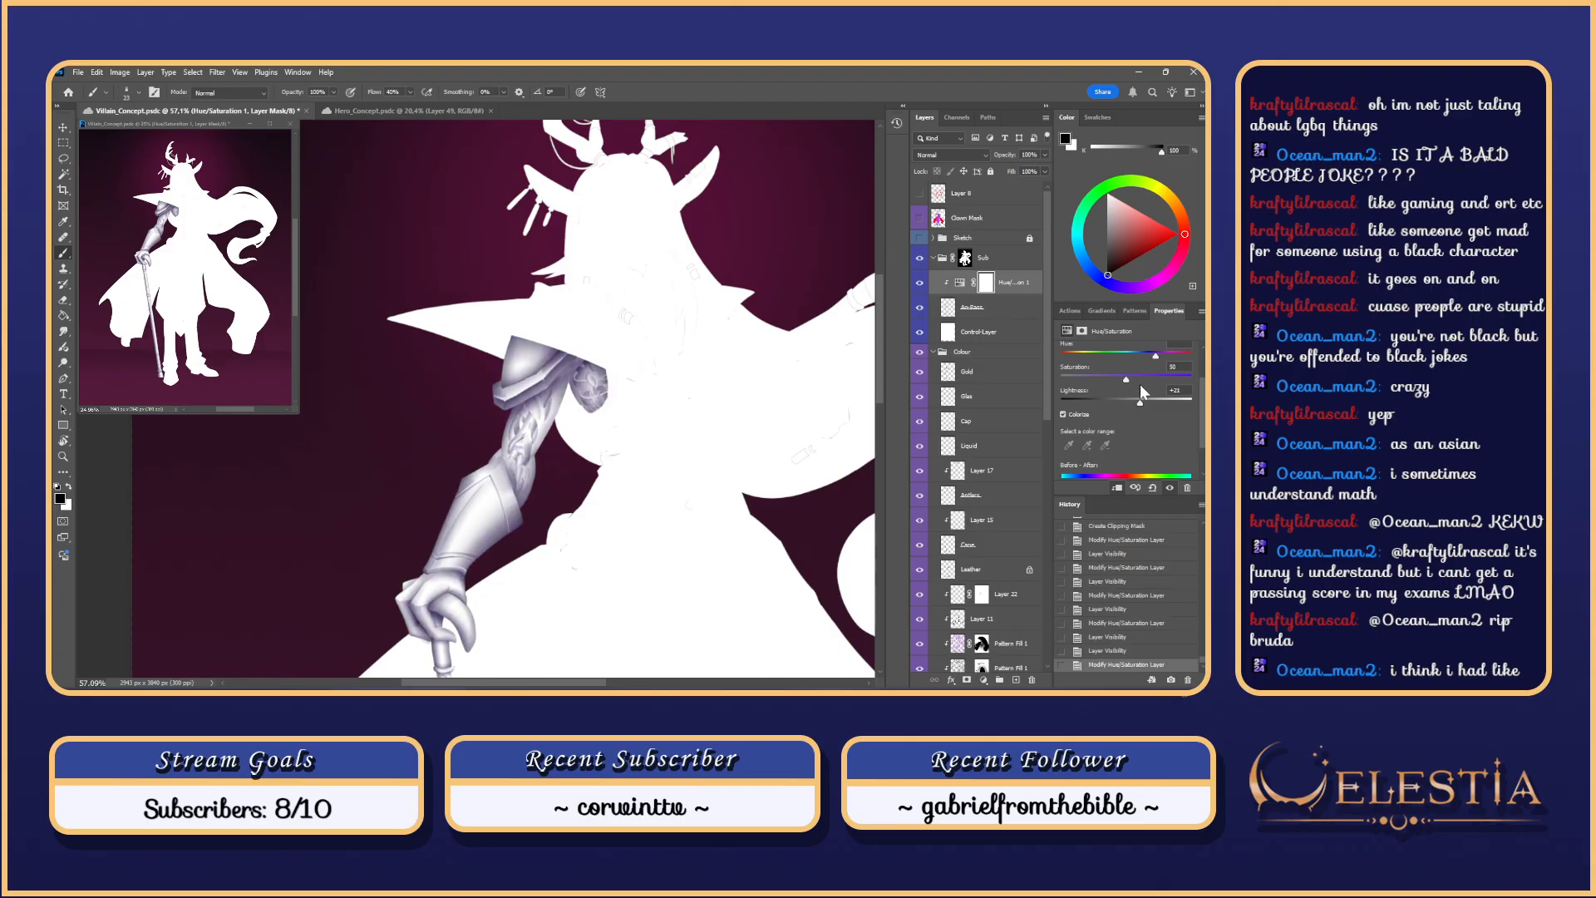
click(919, 284)
click(920, 284)
click(921, 285)
click(919, 285)
Step: Compare the tinted arm against the white silhouette, then leave the silhouette shown with Ao-Pass targeted
click(920, 334)
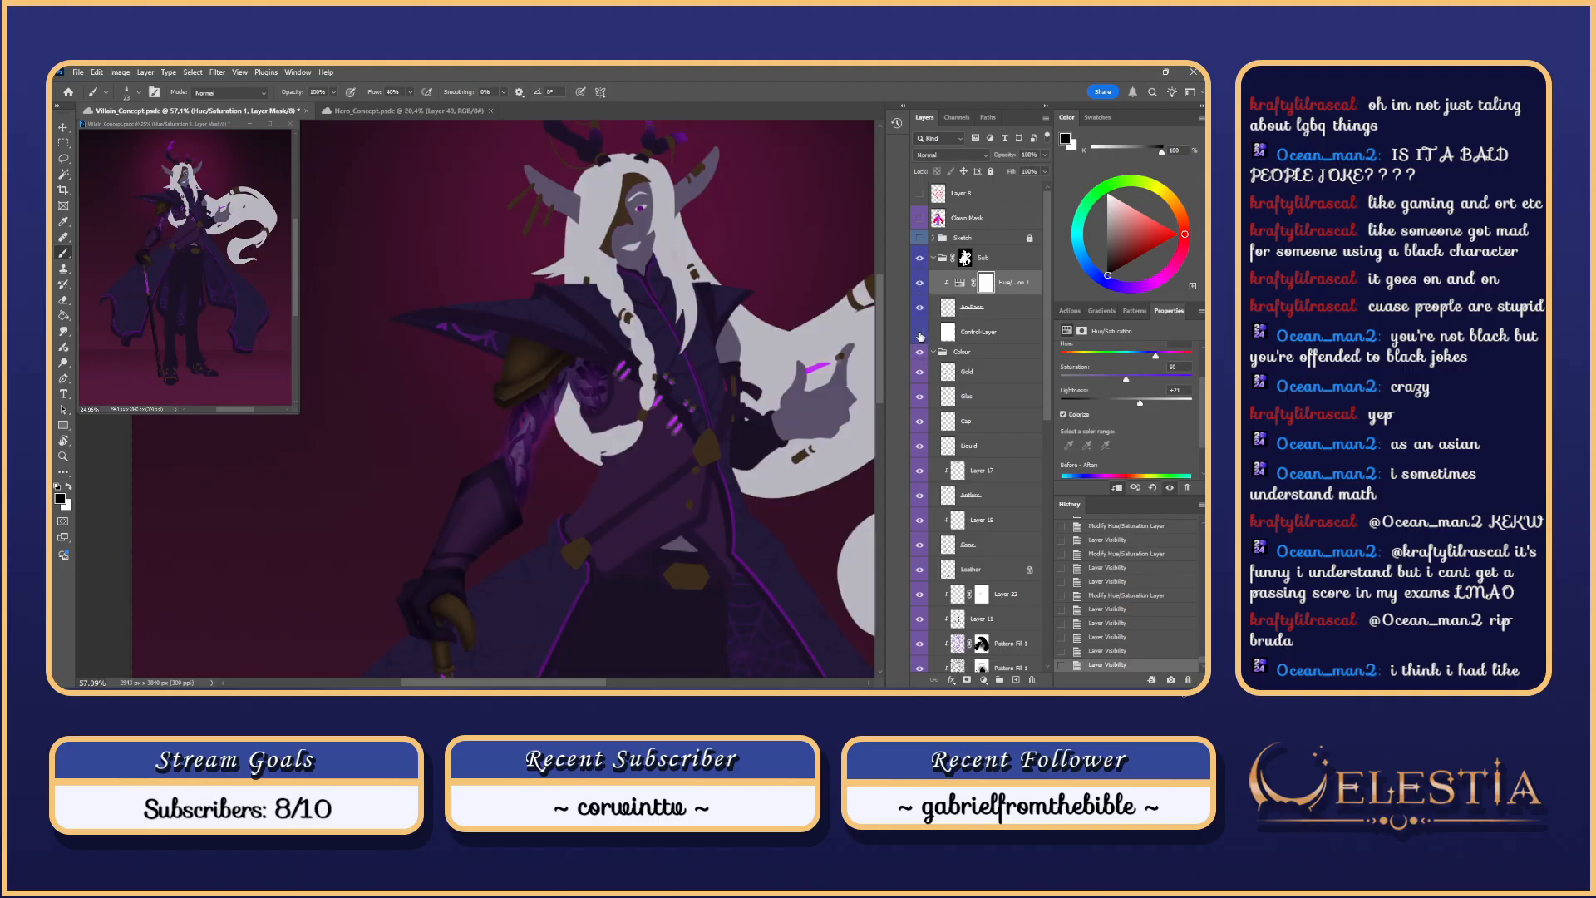
click(921, 334)
click(920, 334)
click(921, 284)
click(920, 284)
click(920, 284)
click(921, 284)
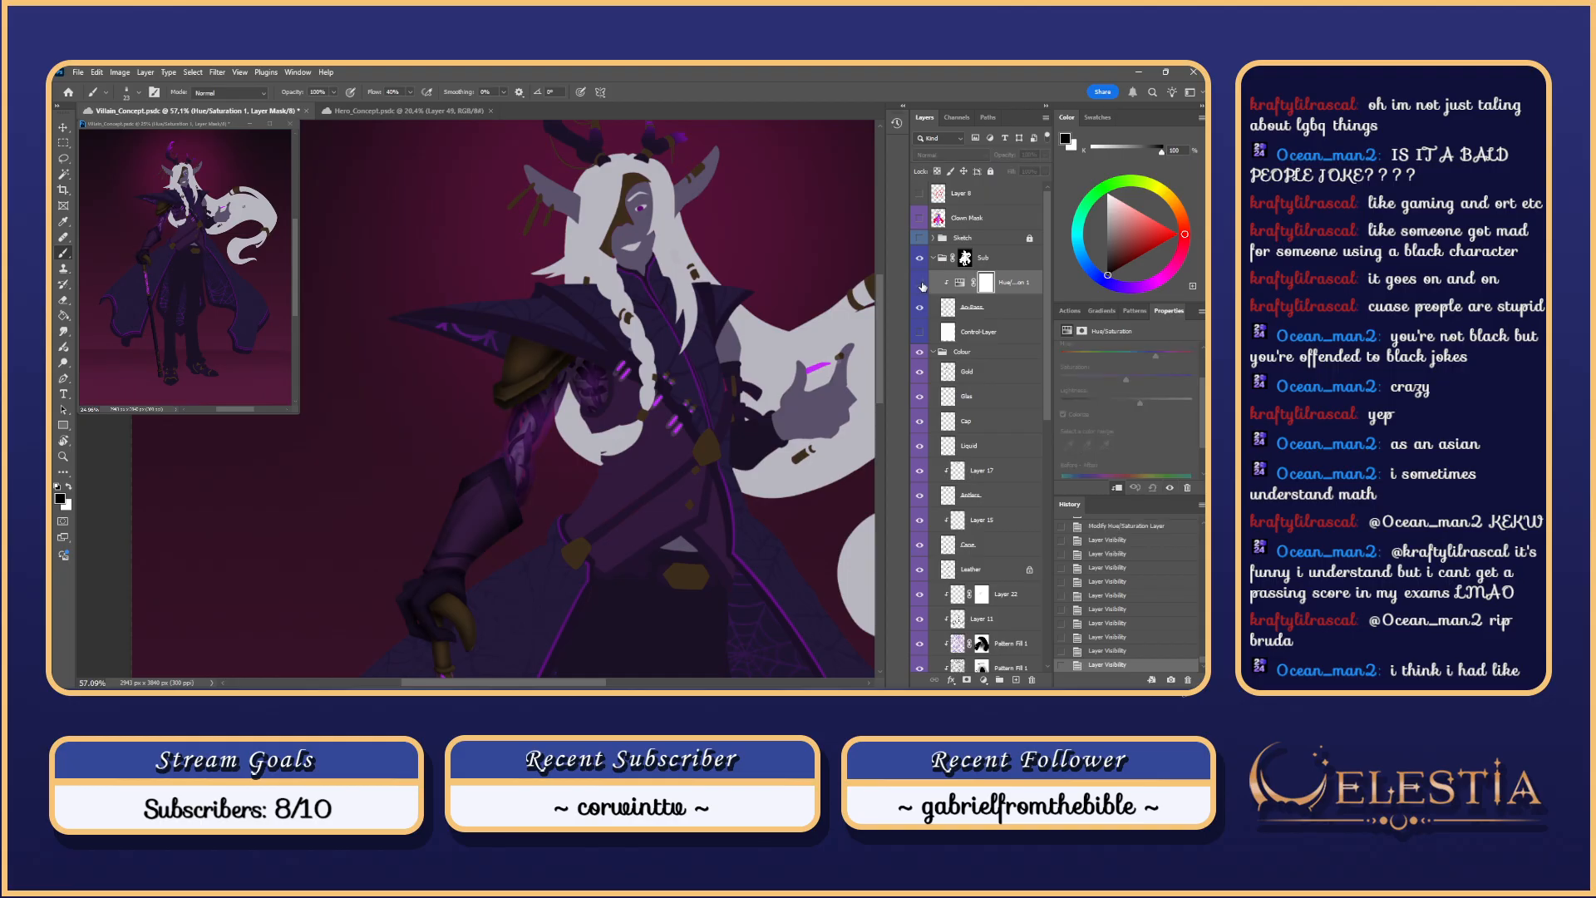
click(920, 284)
click(921, 284)
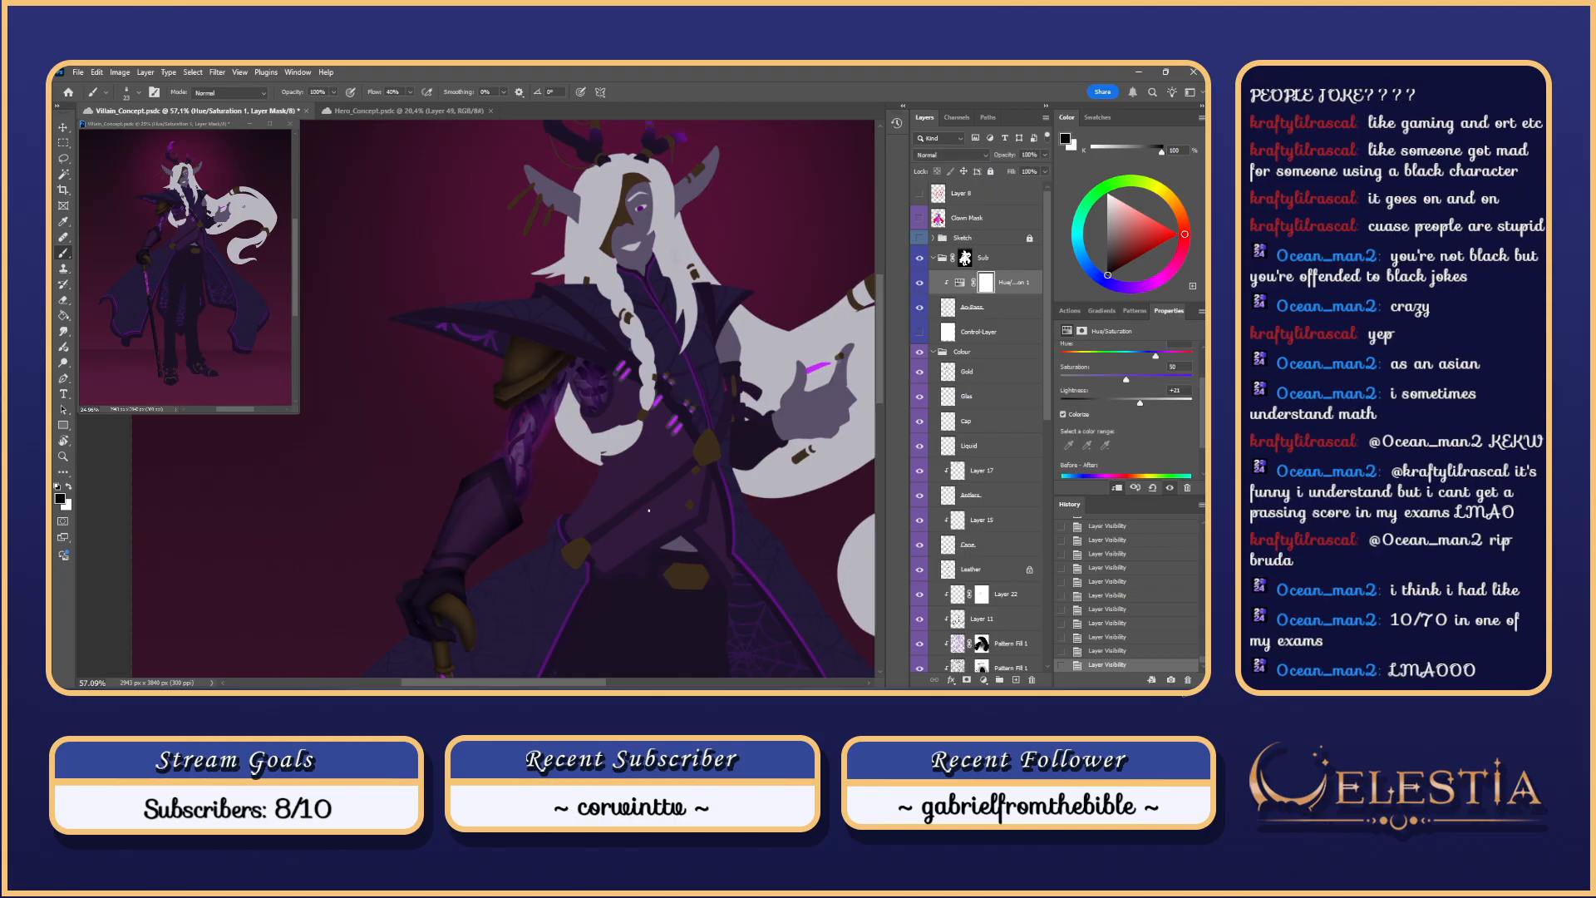
scroll(672, 416, down, 3)
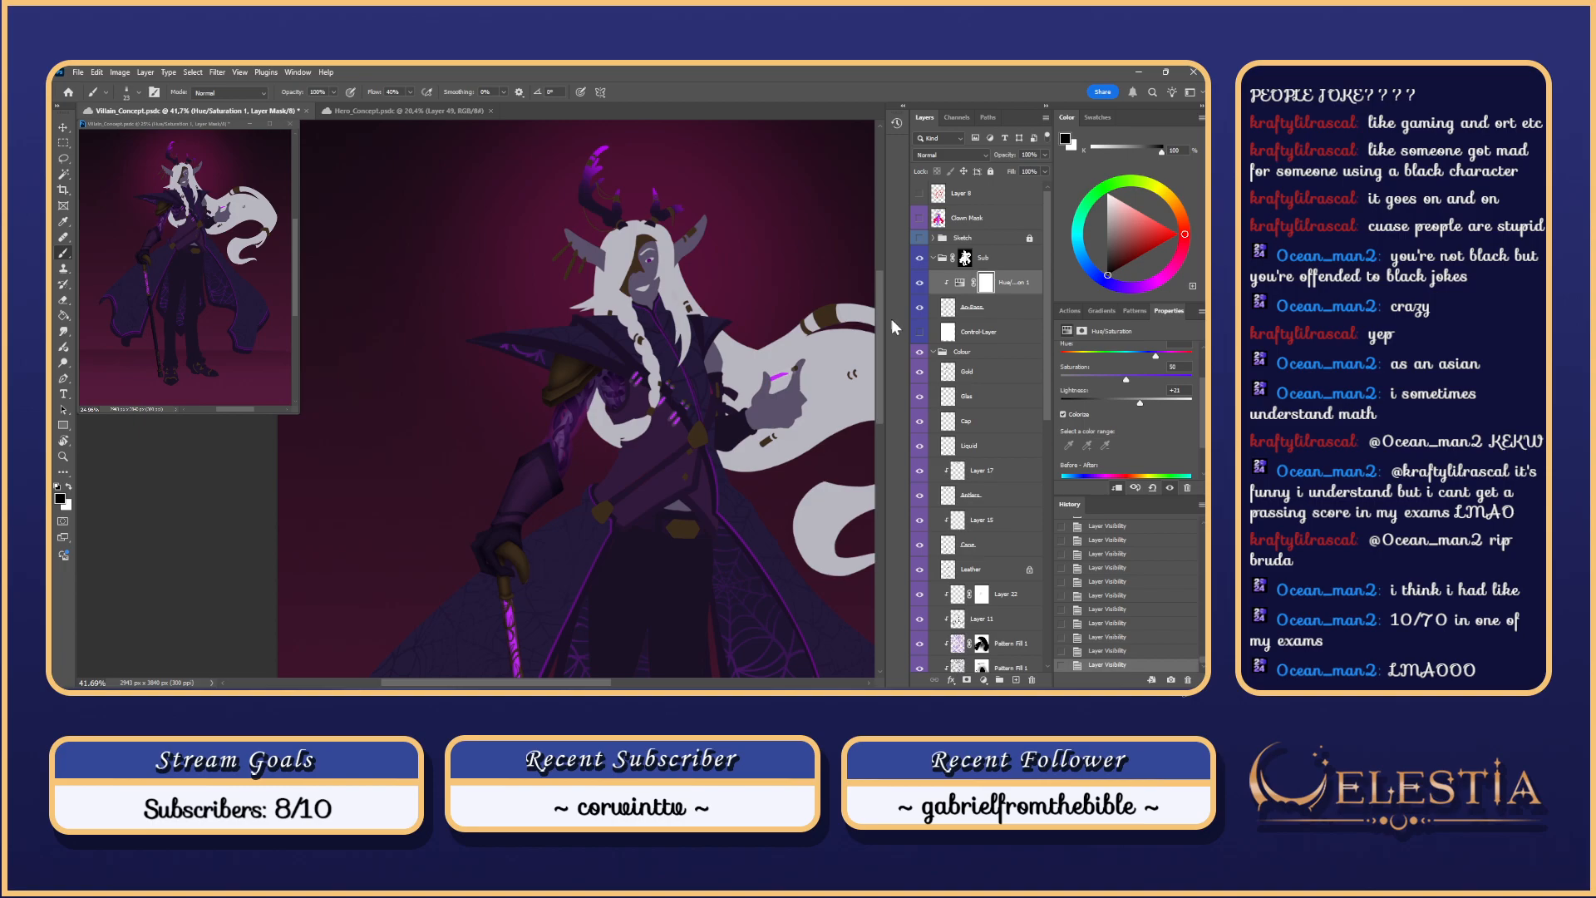
click(920, 332)
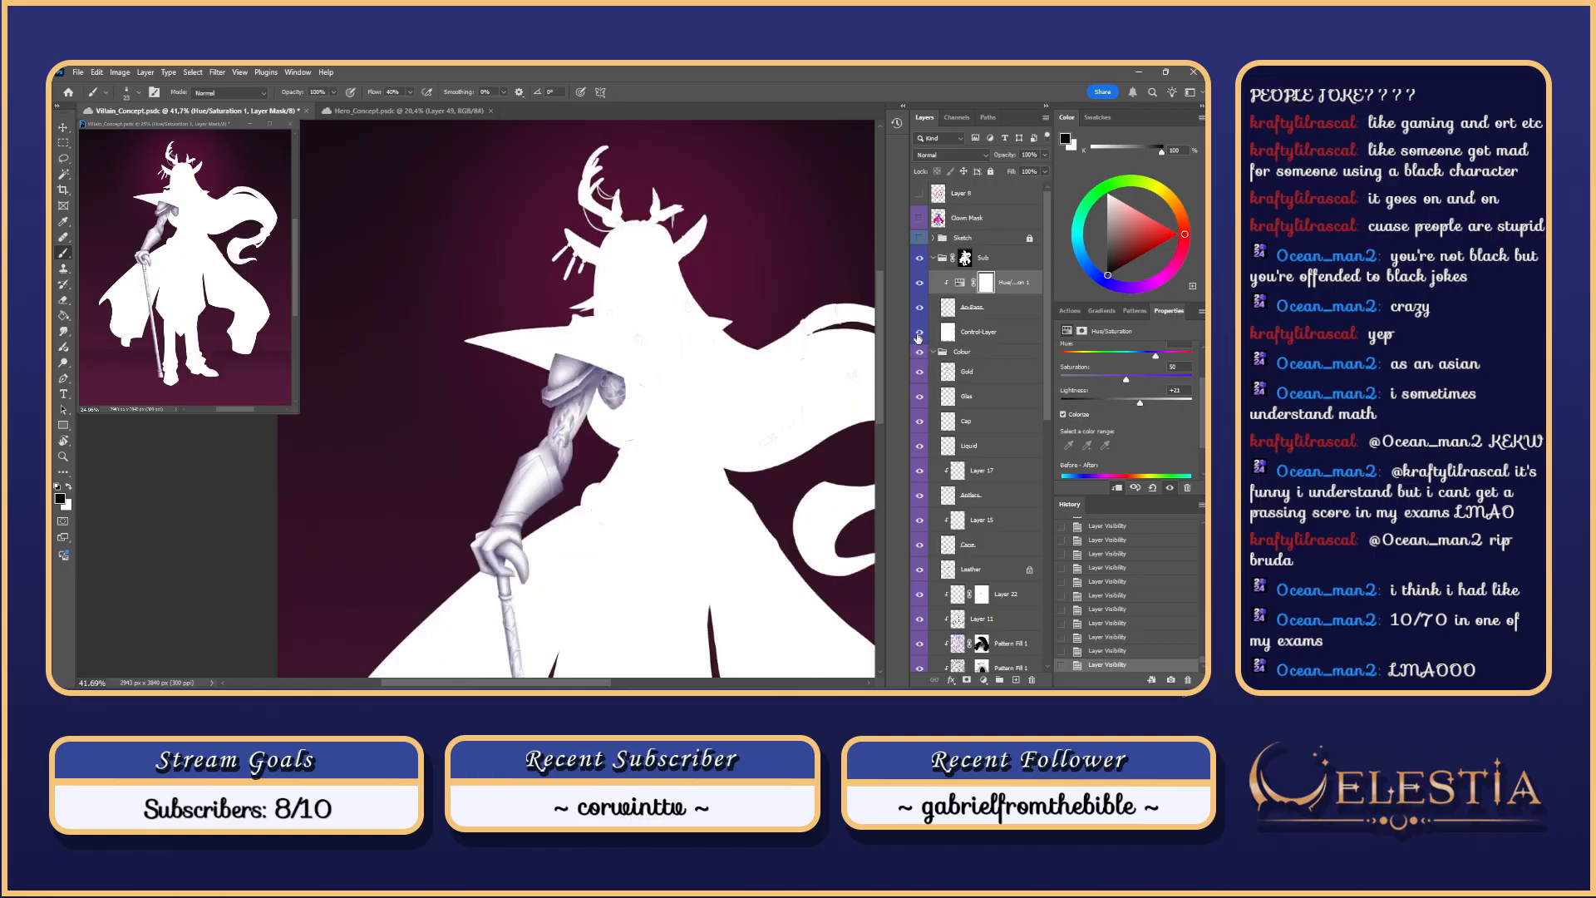
click(955, 308)
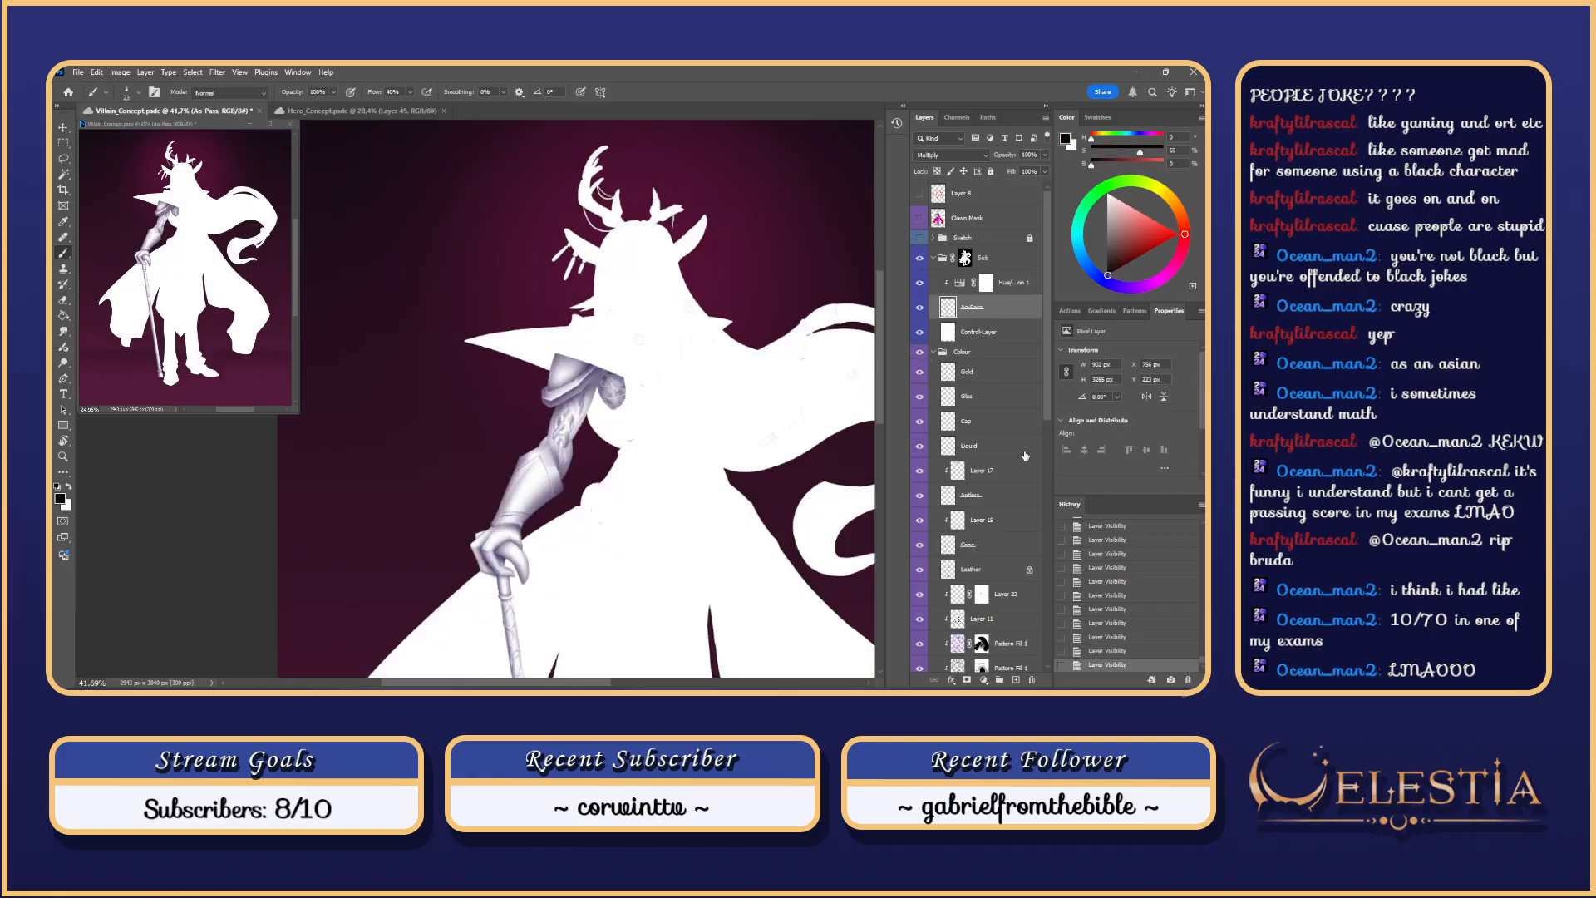
Step: Show the Sketch layer and zoom and rotate the view onto the shoulder and coat flap
click(919, 238)
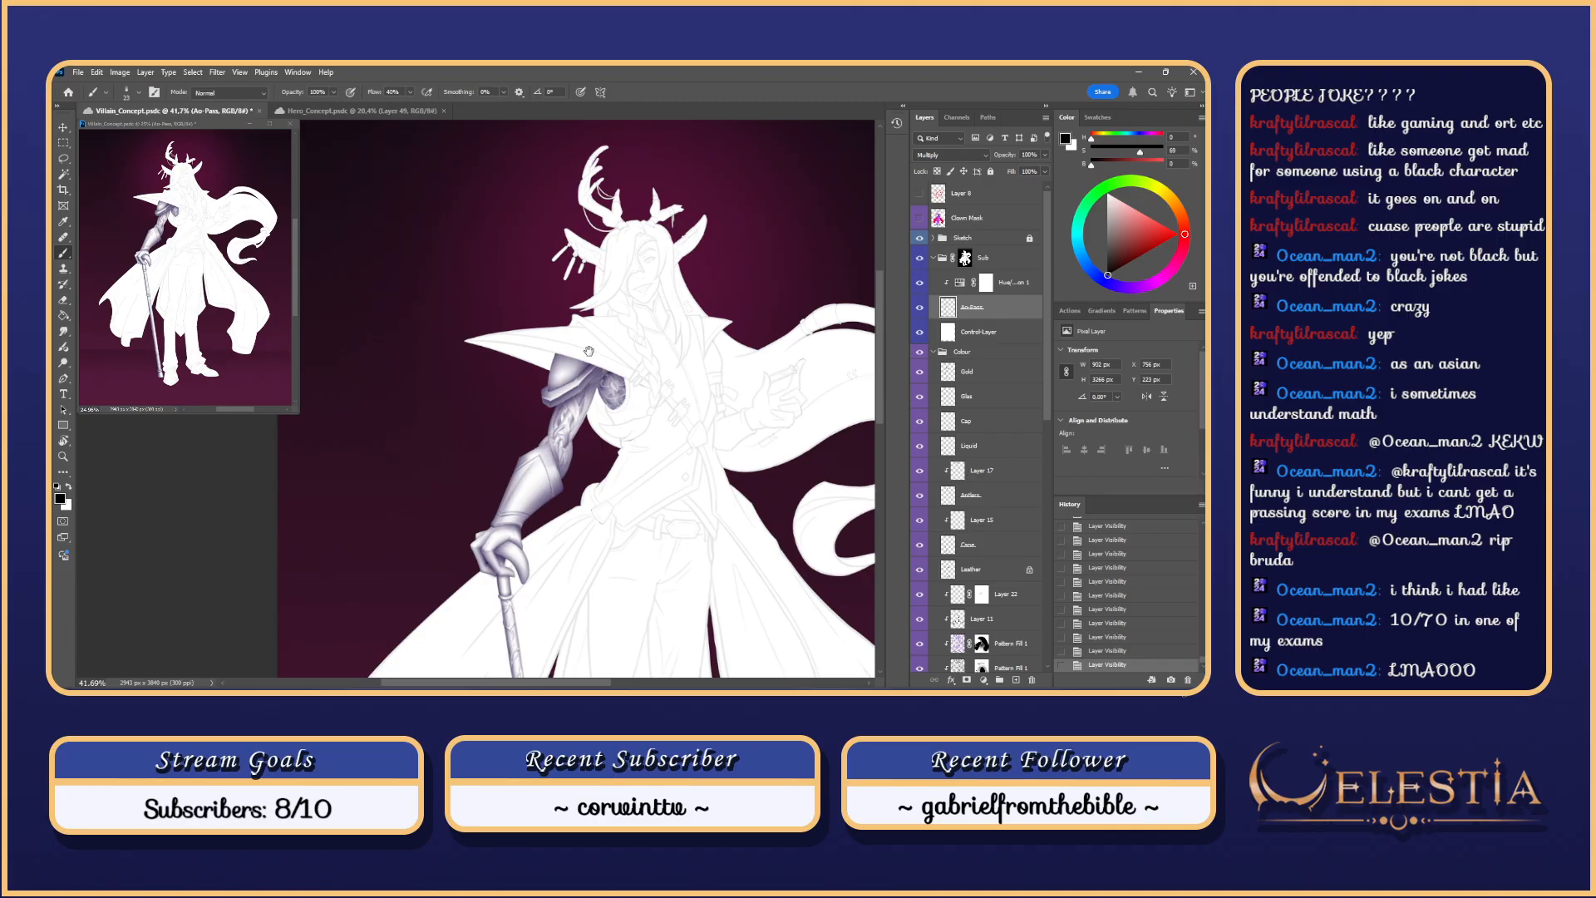
drag(594, 355, 670, 395)
scroll(674, 407, up, 5)
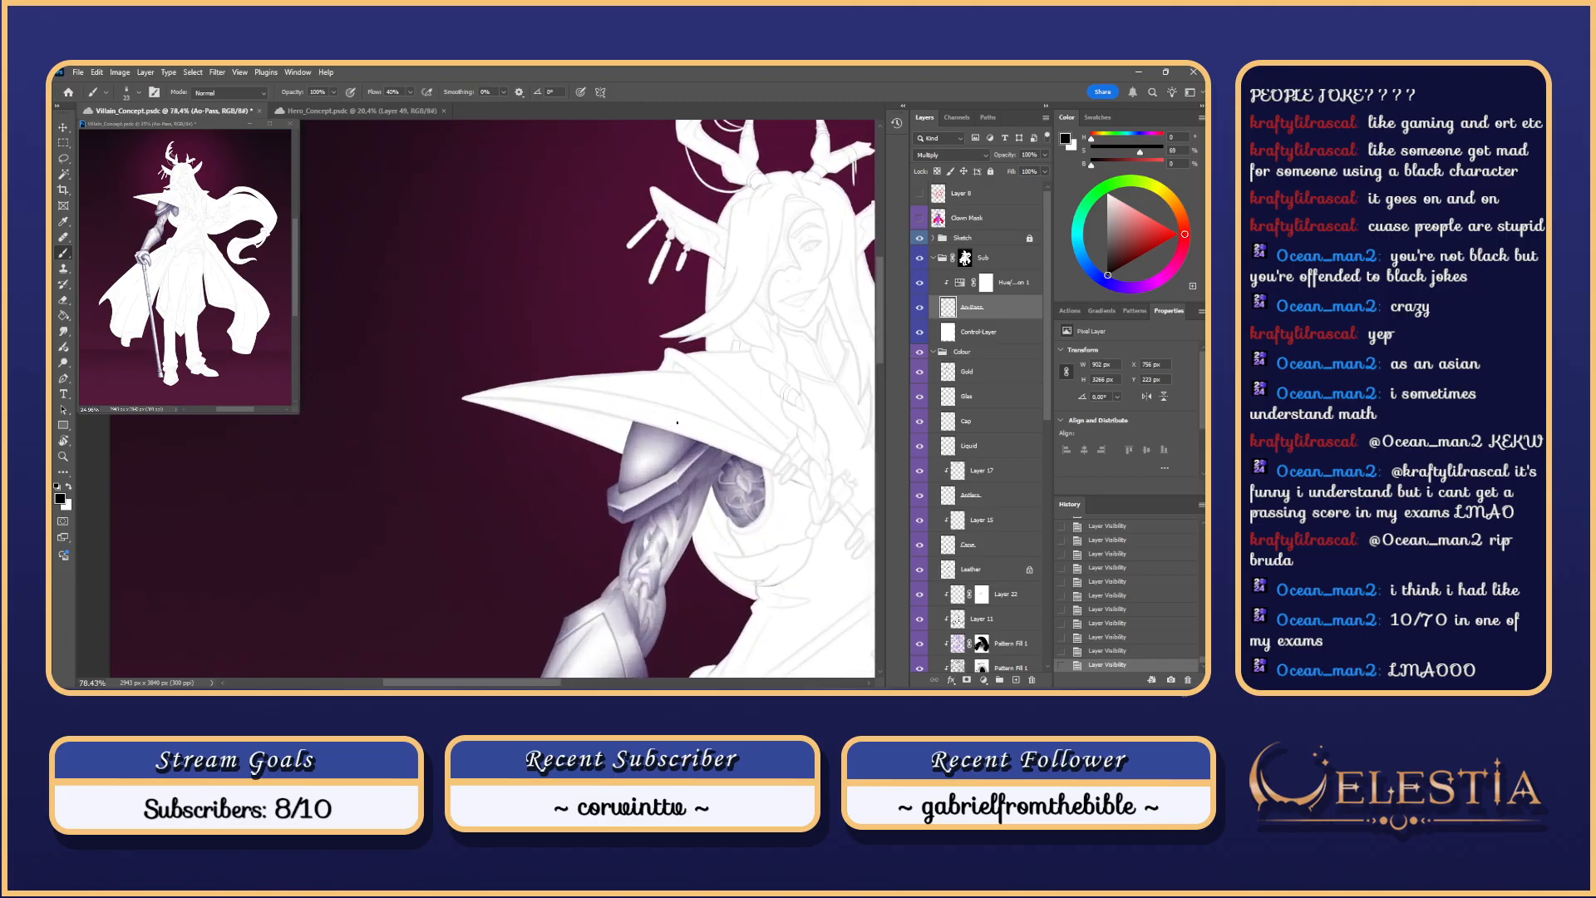
scroll(677, 422, up, 1)
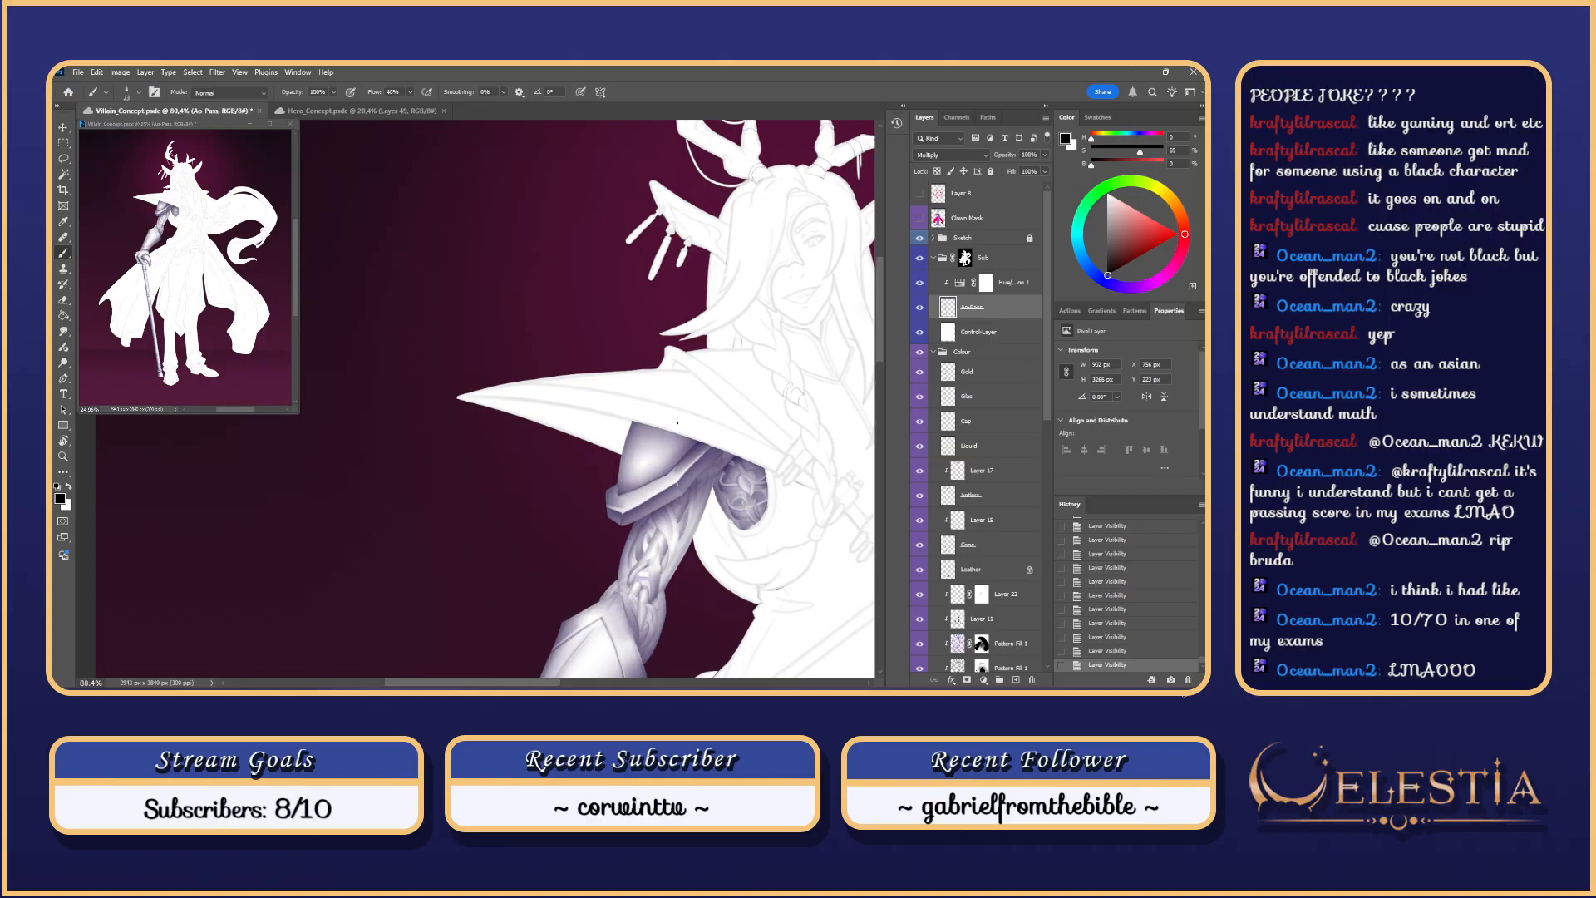
key(r)
mouse_move(695, 533)
mouse_down()
mouse_move(716, 307)
mouse_move(695, 417)
mouse_up()
key(l)
drag(572, 413, 631, 382)
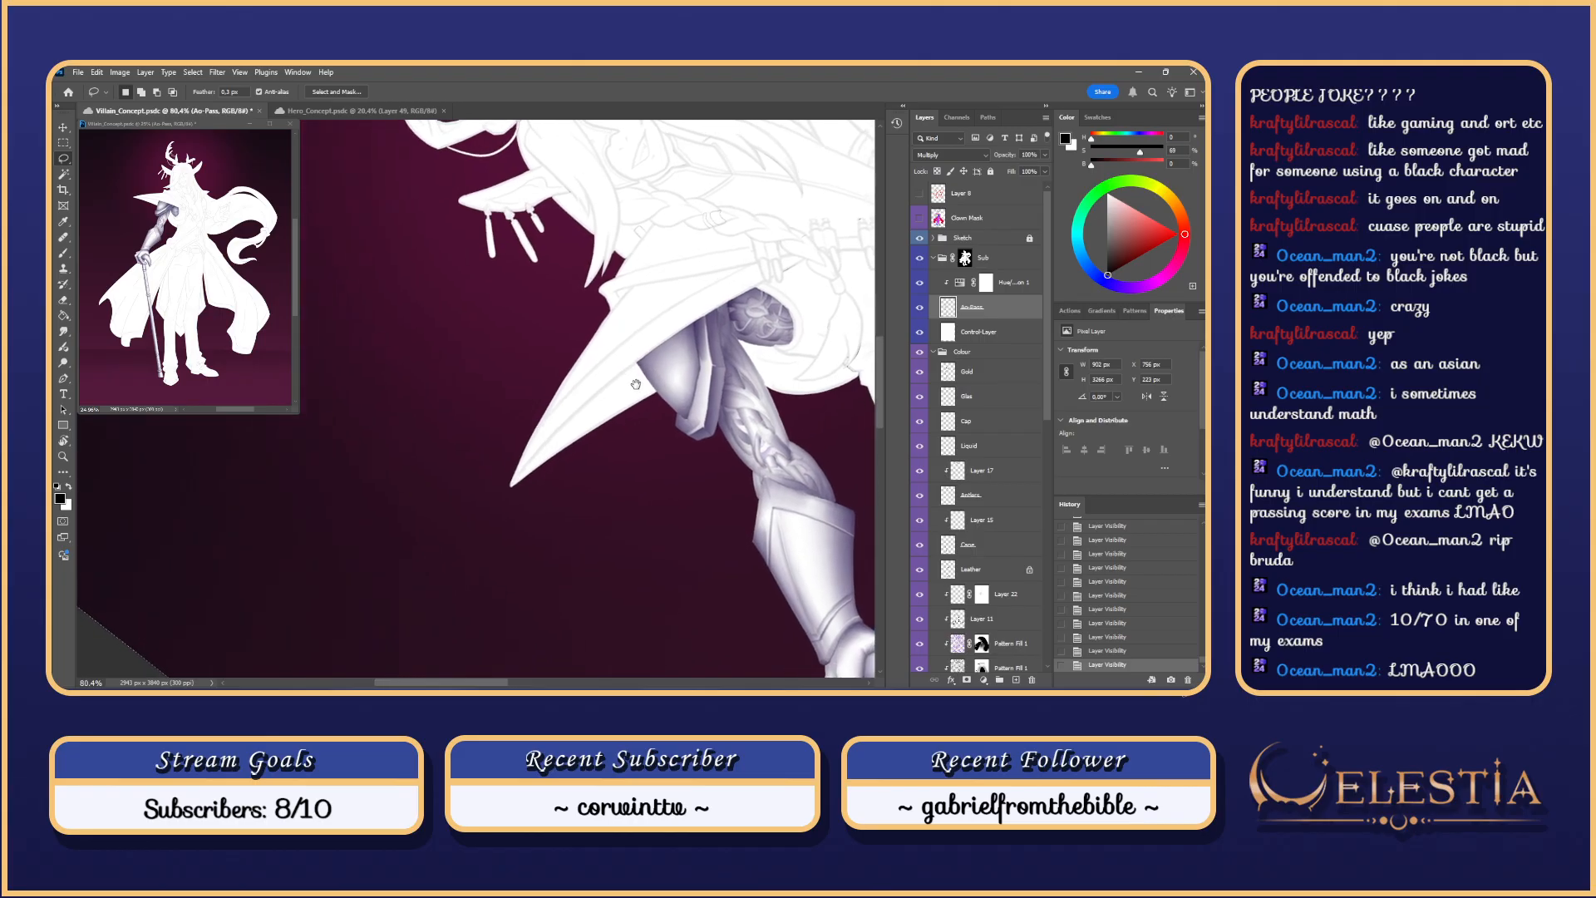
Step: Test a Magic Wand selection of the white coat on the Clown Mask layer, then clear it
click(940, 217)
key(w)
click(609, 416)
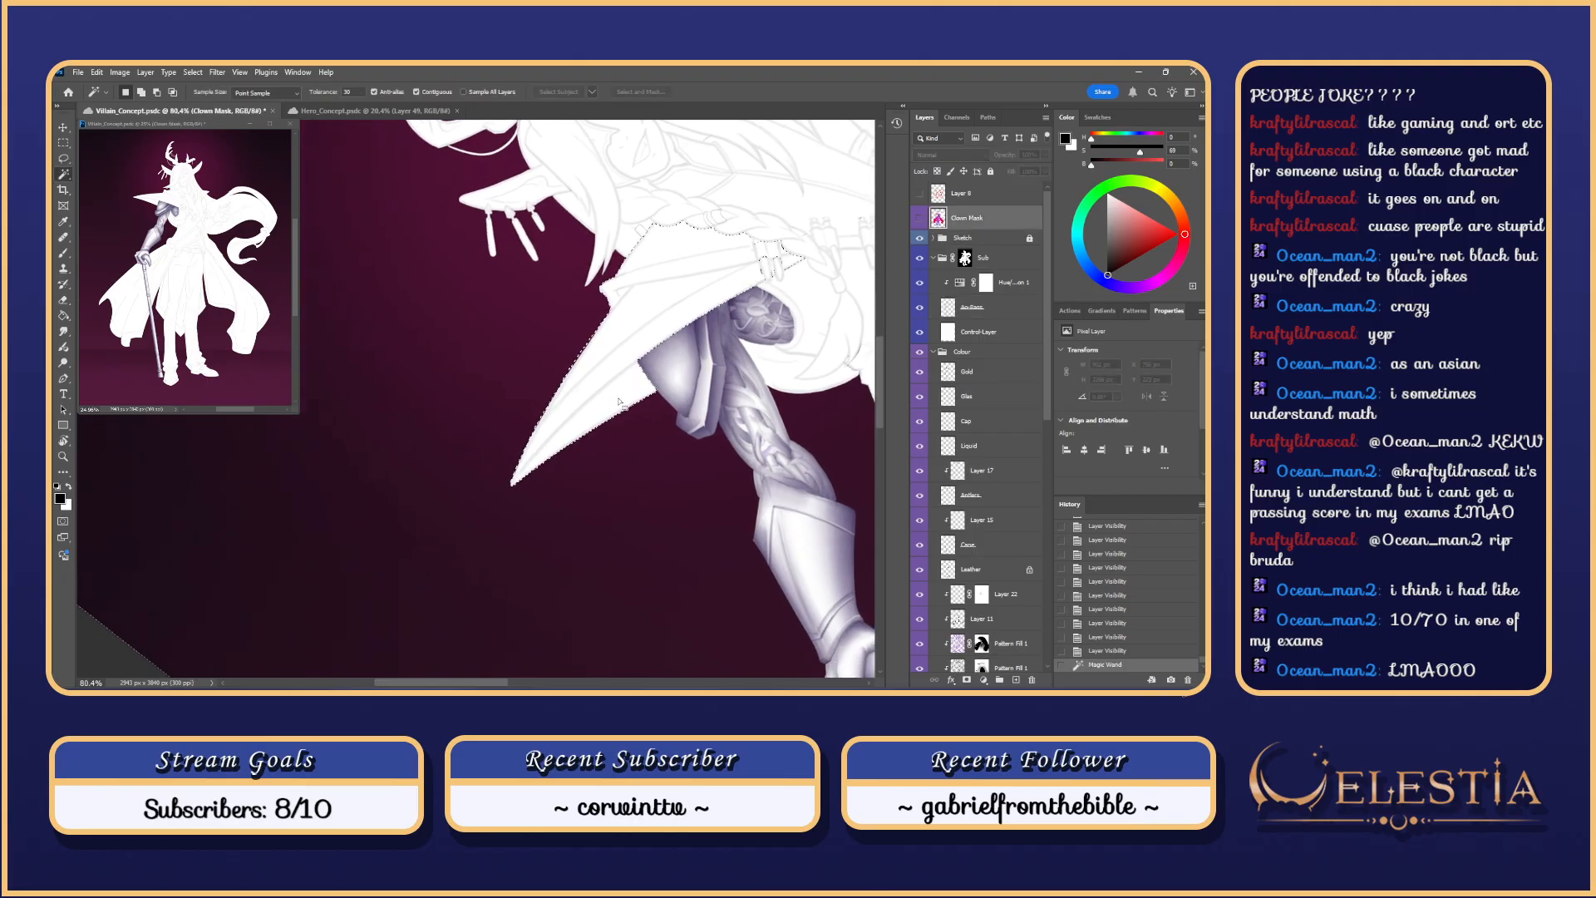
key(l)
key(ctrl+d)
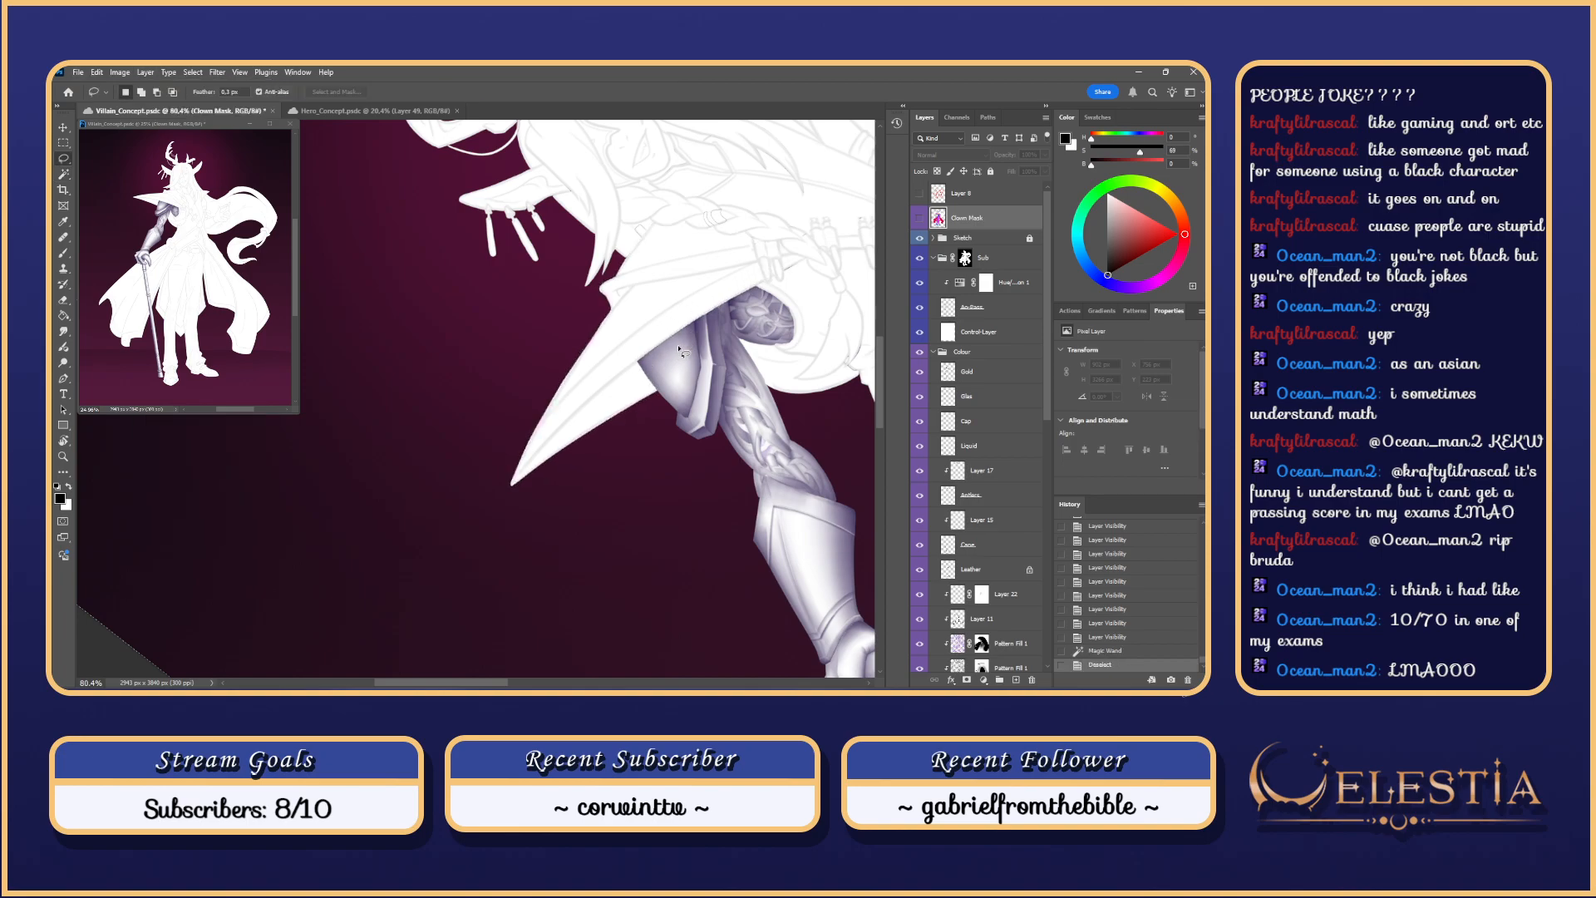
key(ctrl+z)
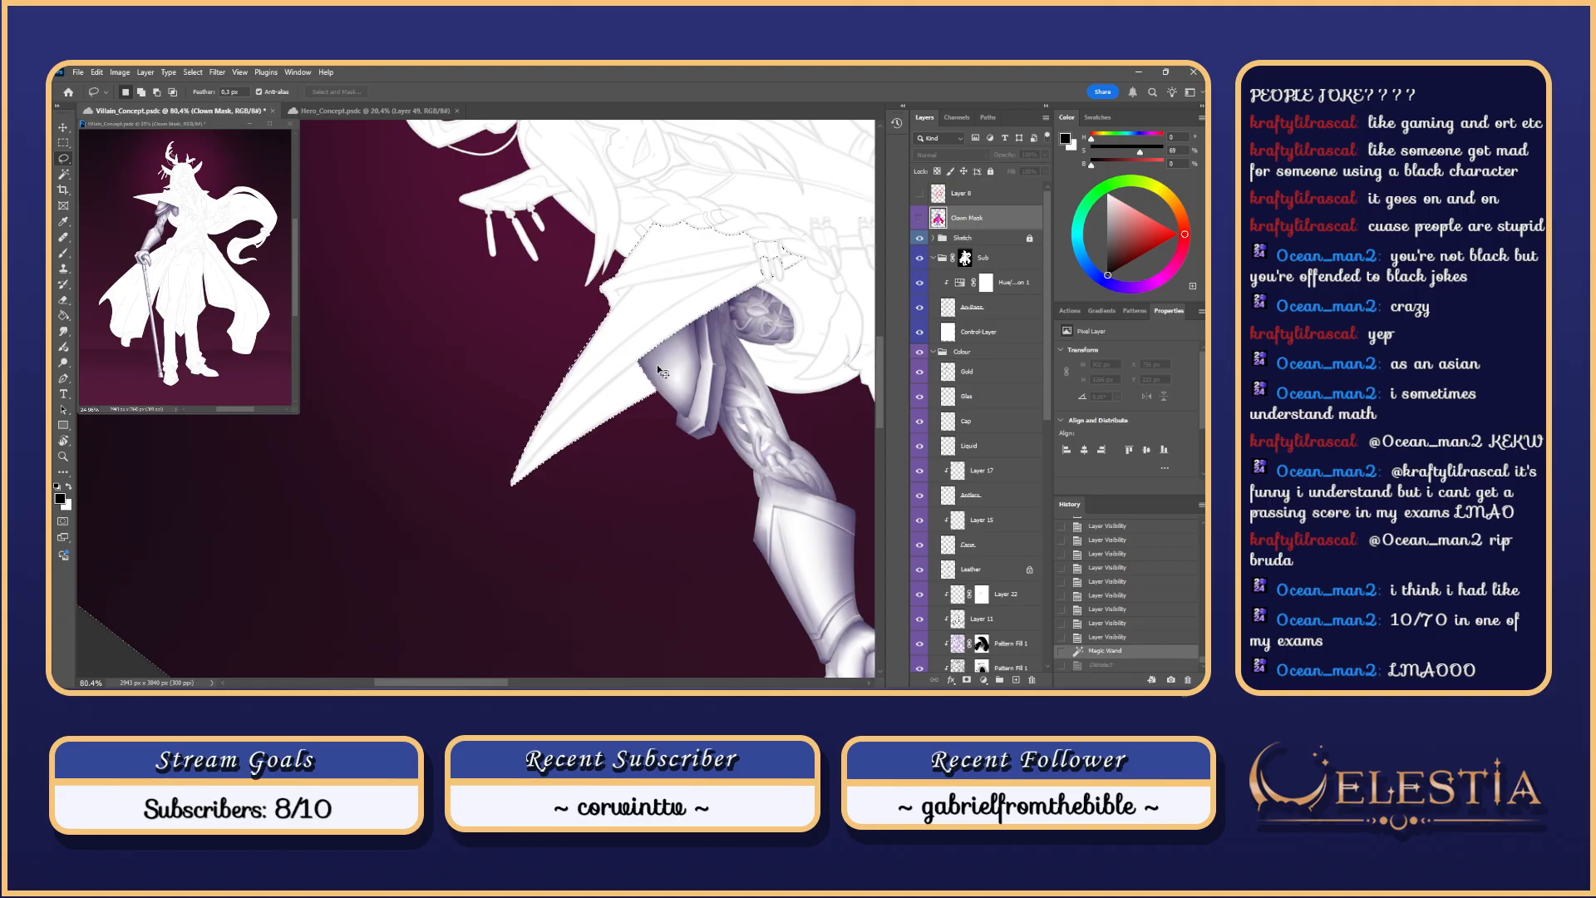
key(w)
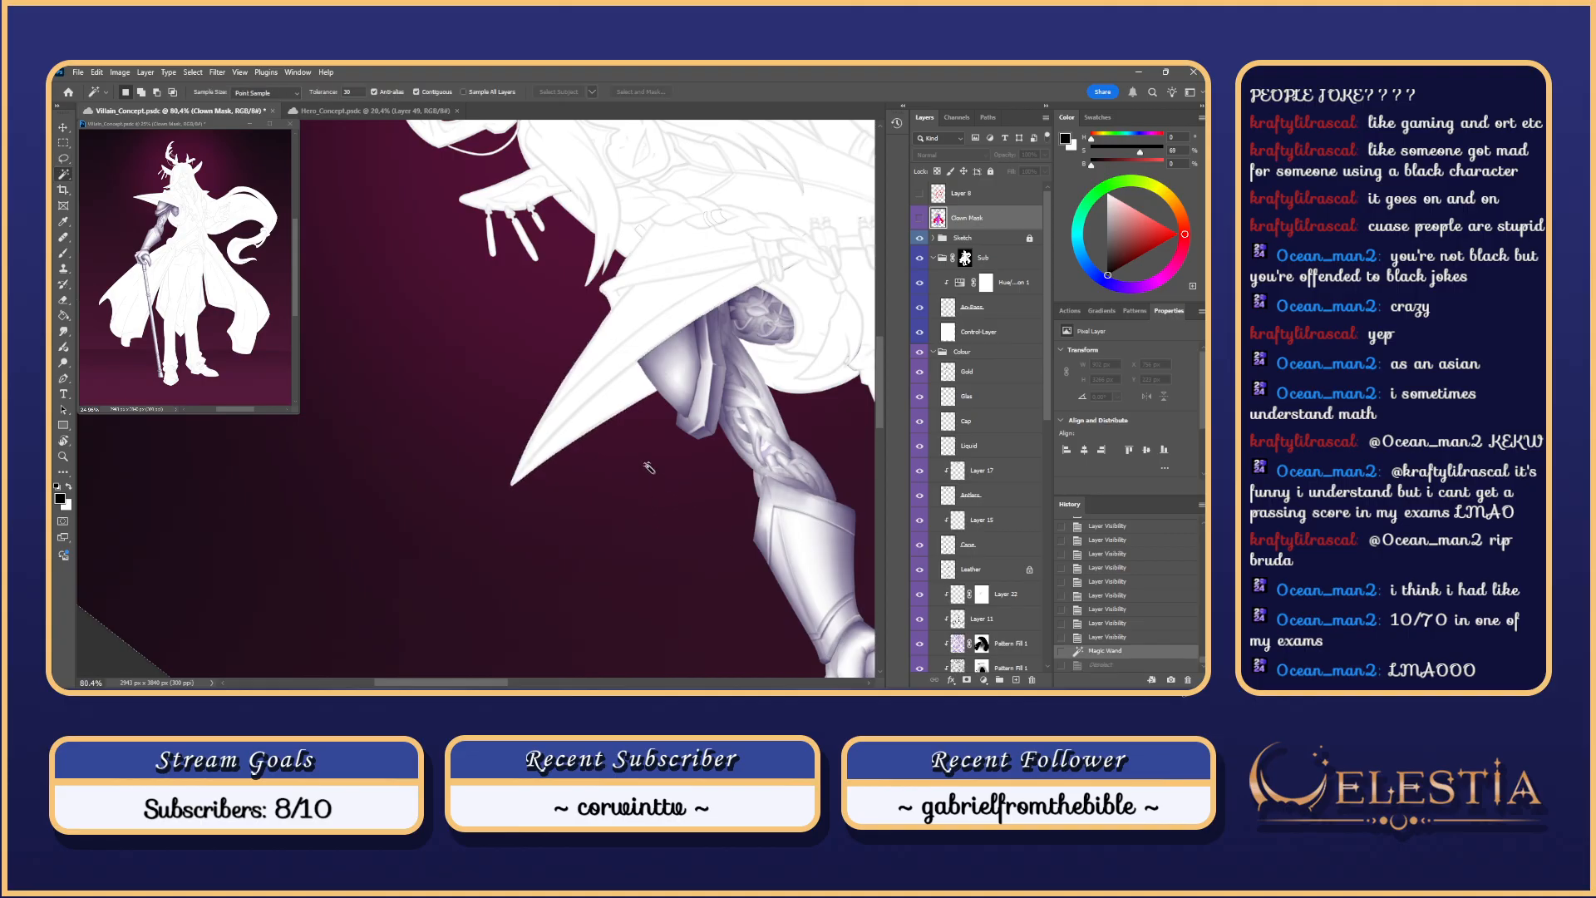
right_click(644, 462)
click(598, 416)
right_click(605, 397)
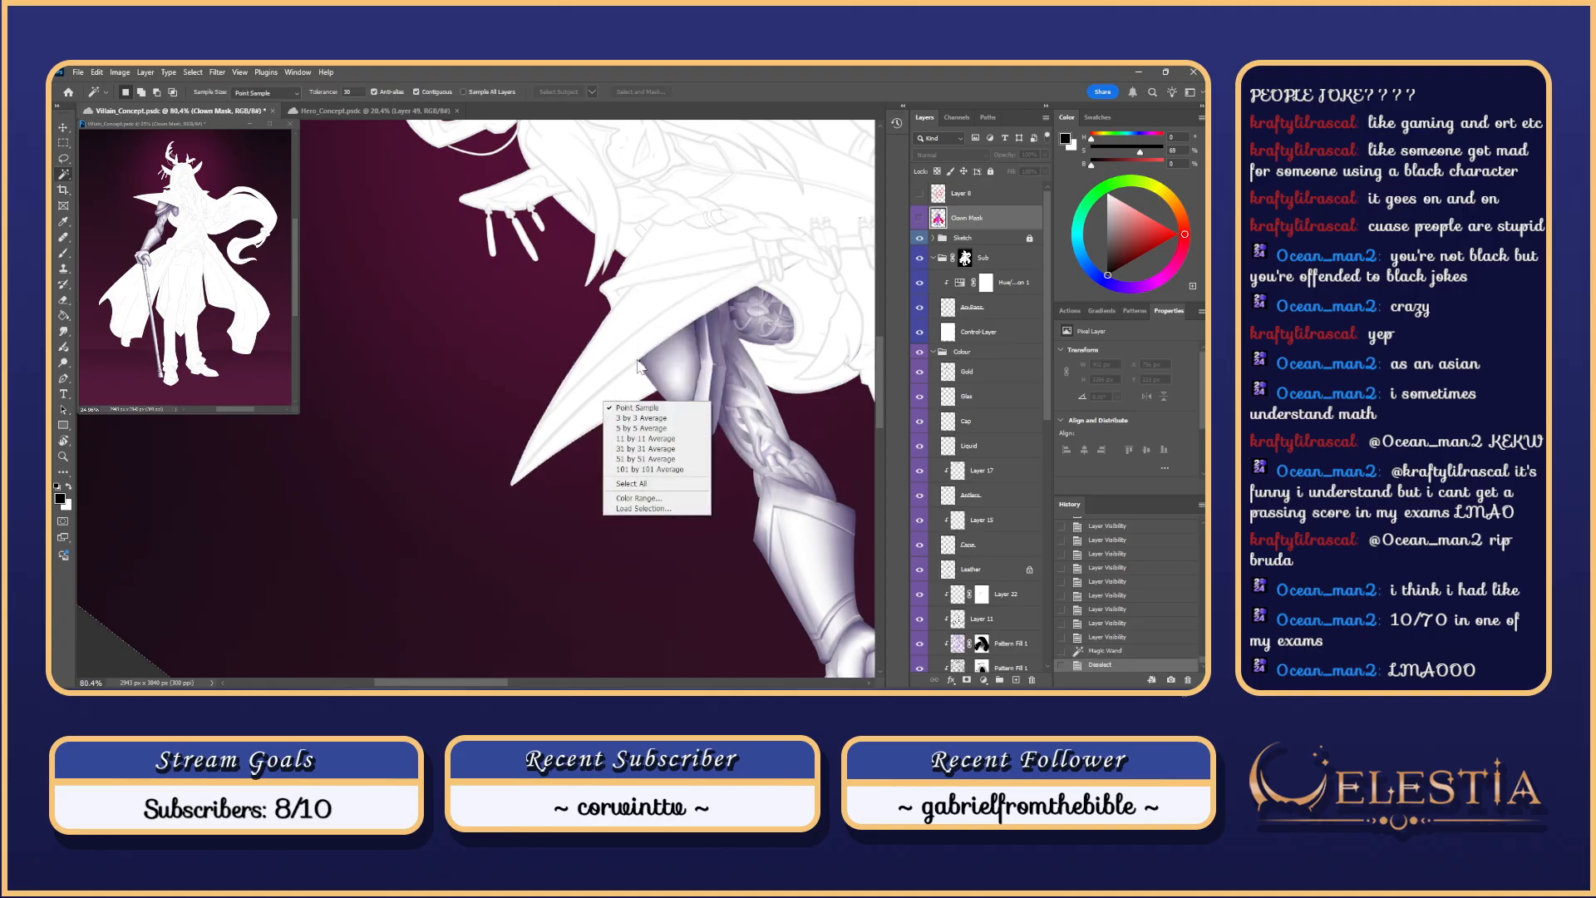
click(605, 357)
key(b)
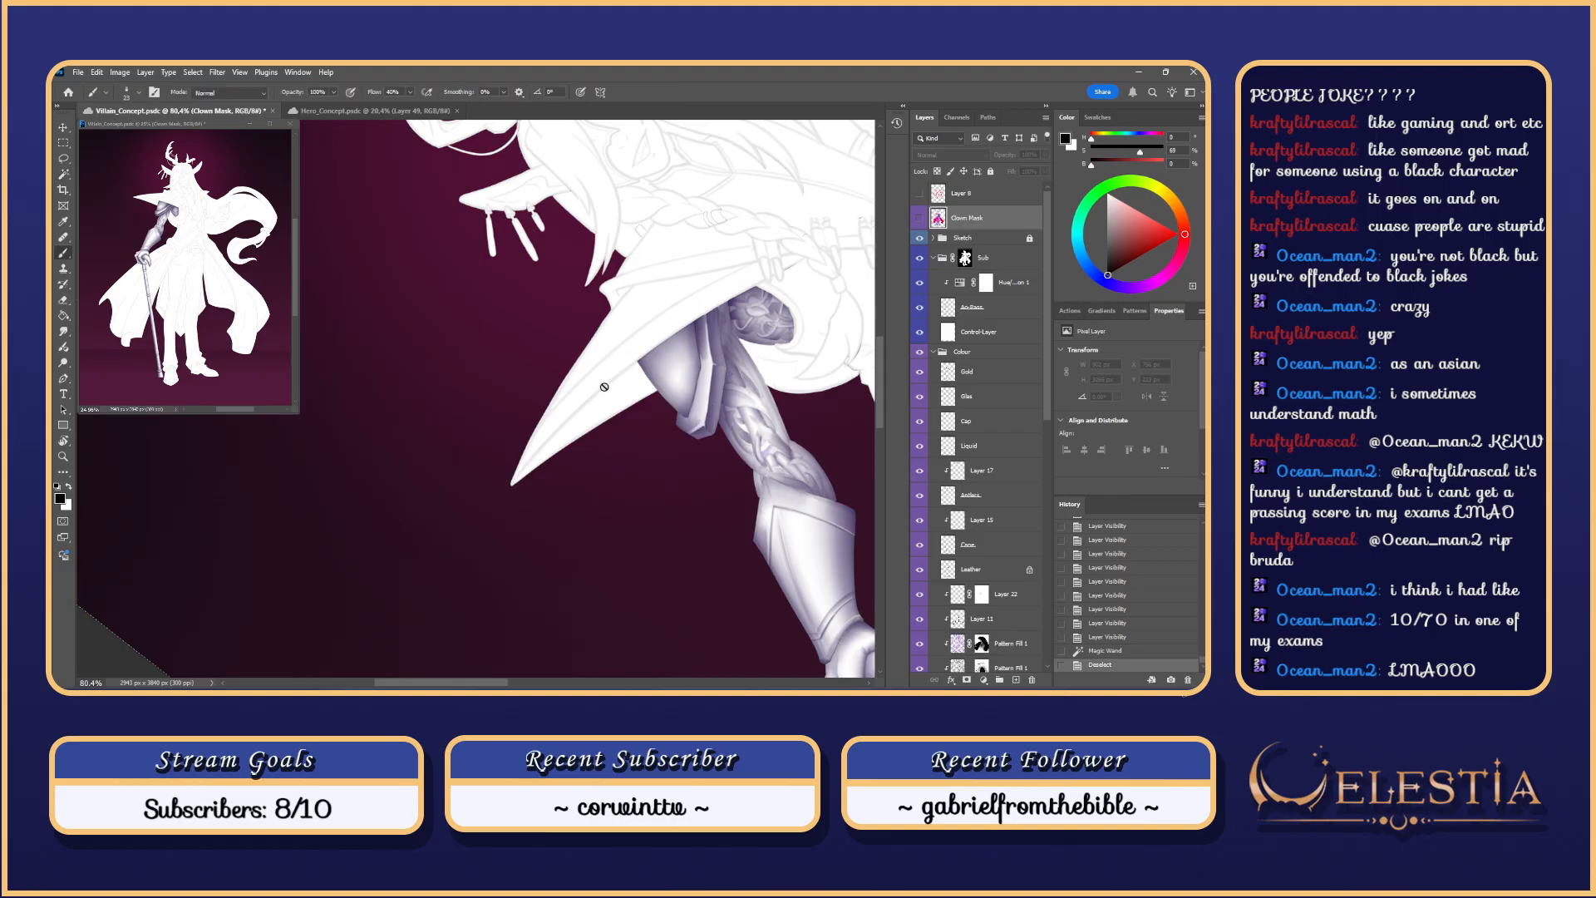
key(w)
right_click(605, 388)
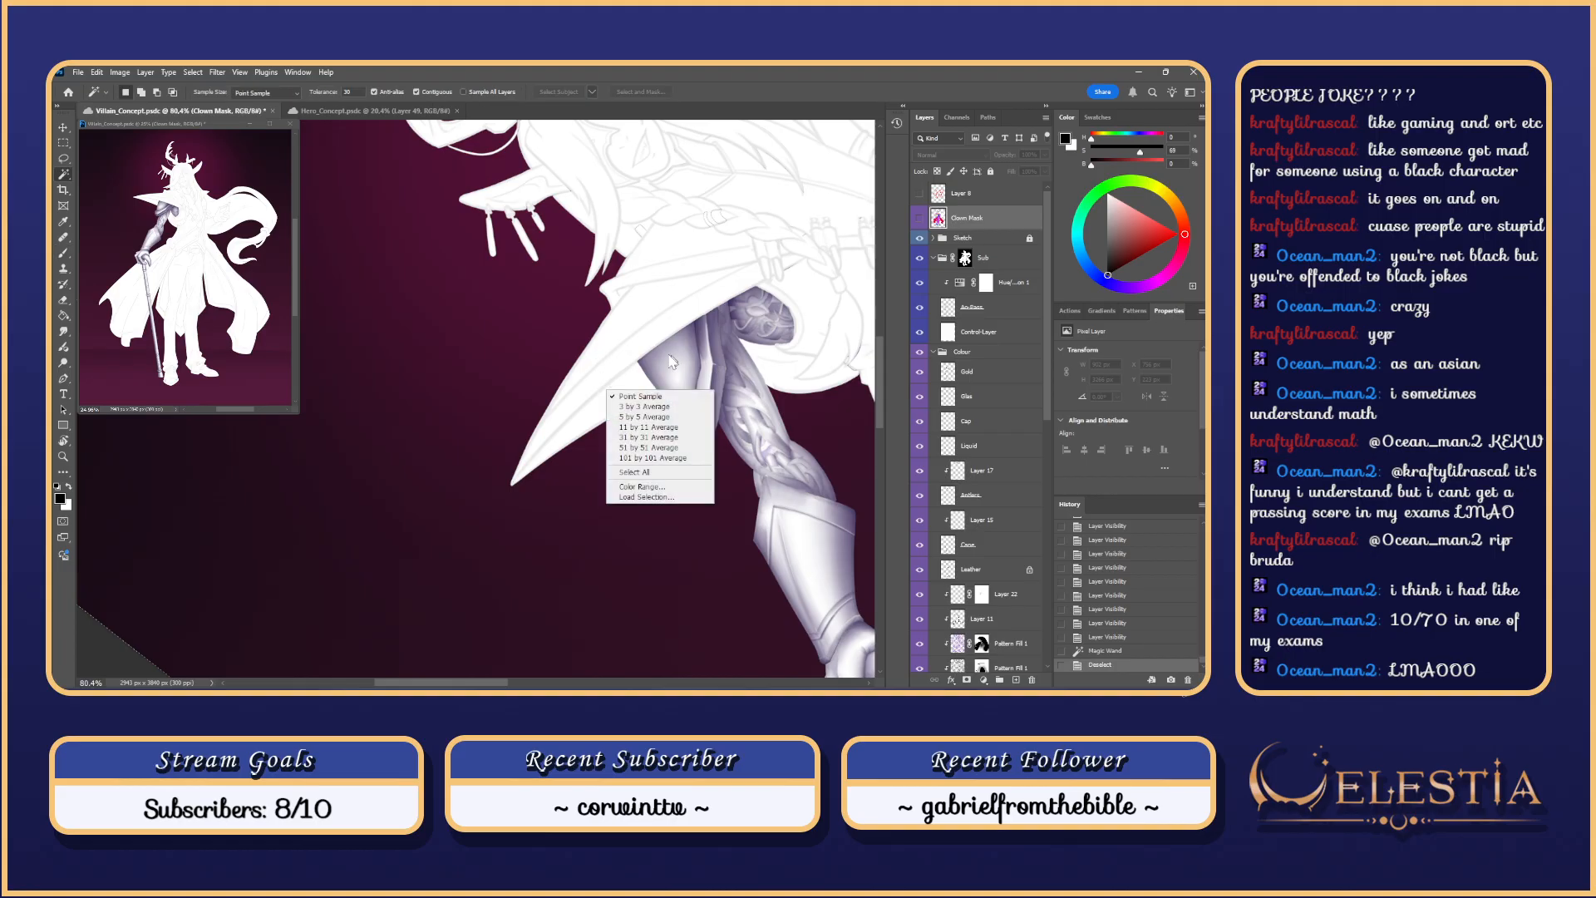
click(631, 356)
Step: Shade down-left from the shoulder armour on Ao-Pass with a 273 px brush
click(964, 309)
key(b)
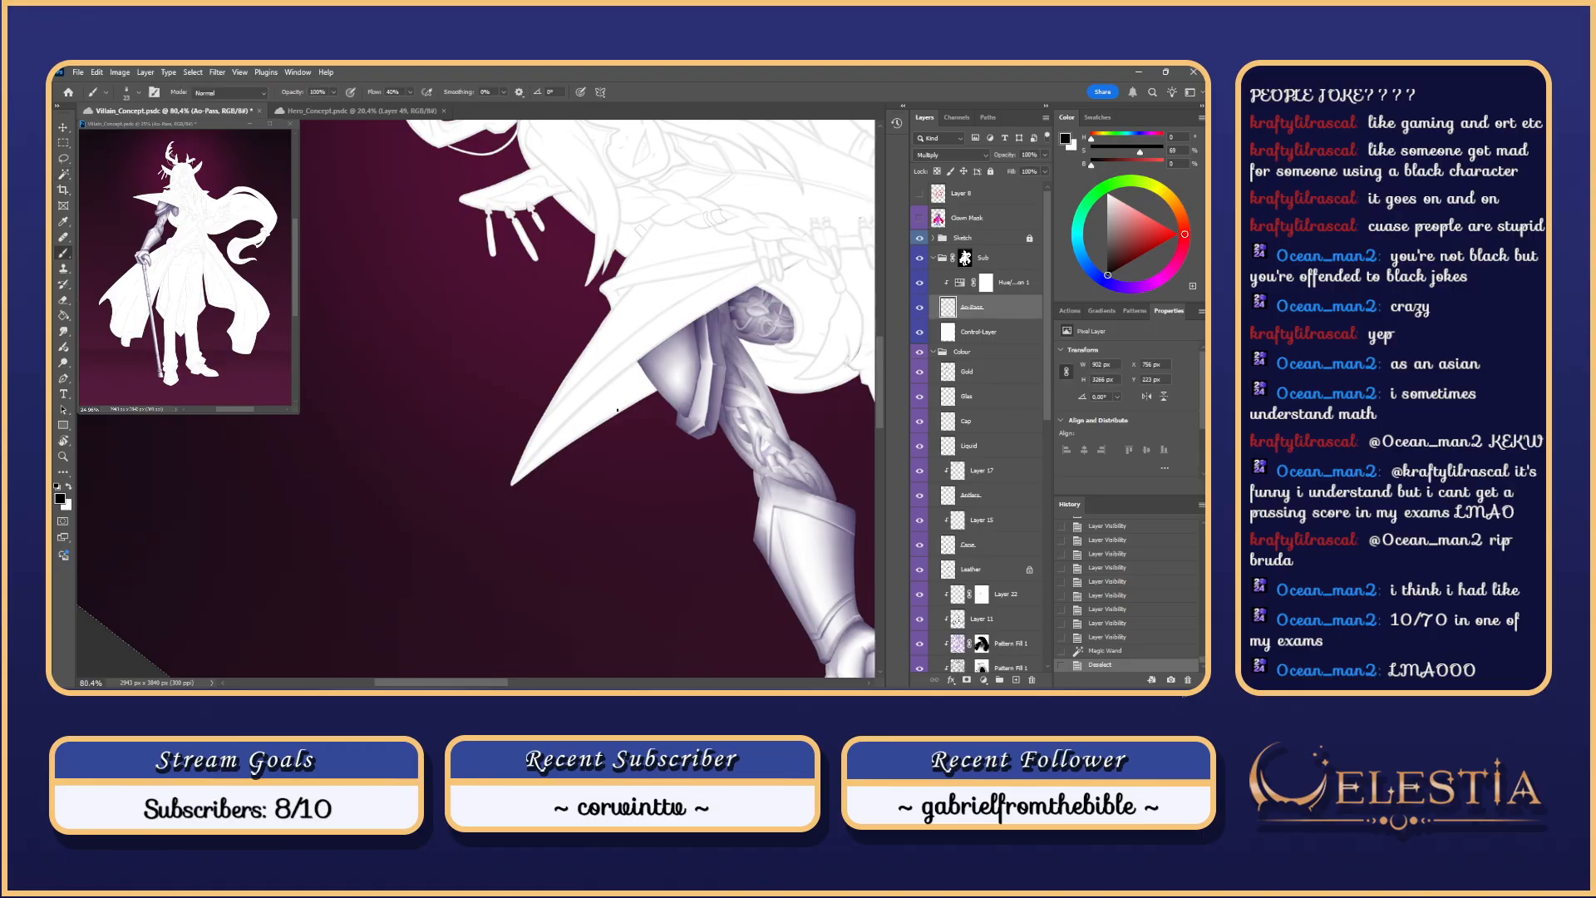
right_click(831, 448)
click(766, 555)
click(657, 380)
drag(660, 366, 496, 557)
Step: Try several shading strokes along the coat flap and undo them all
key(ctrl+z)
drag(661, 363, 567, 474)
key(ctrl+z)
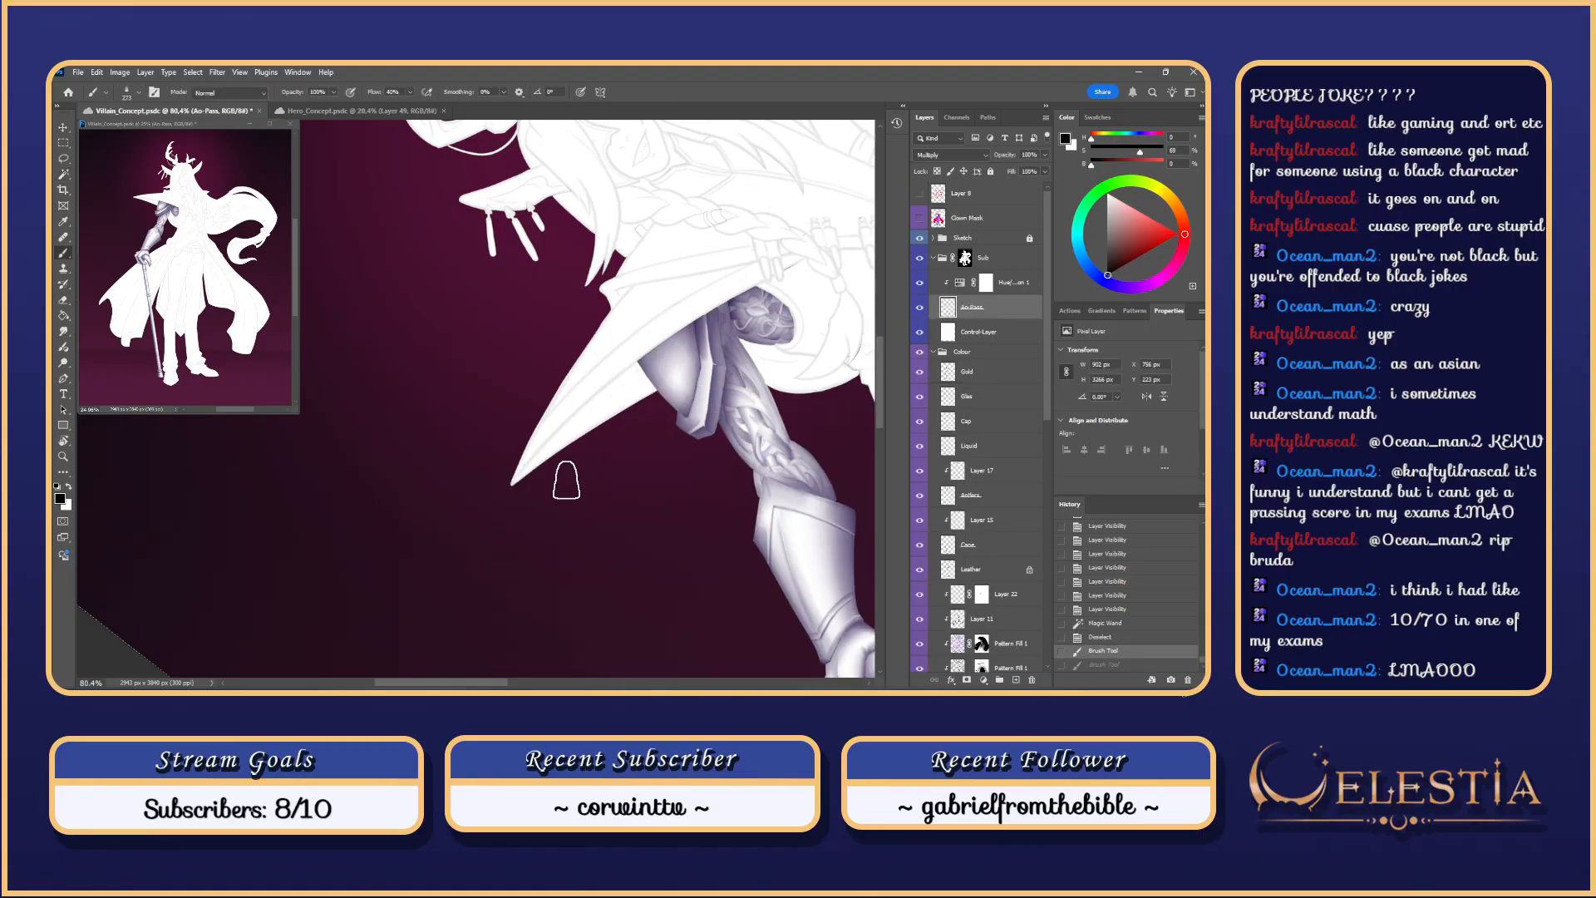
key(ctrl+z)
key(ctrl+z)
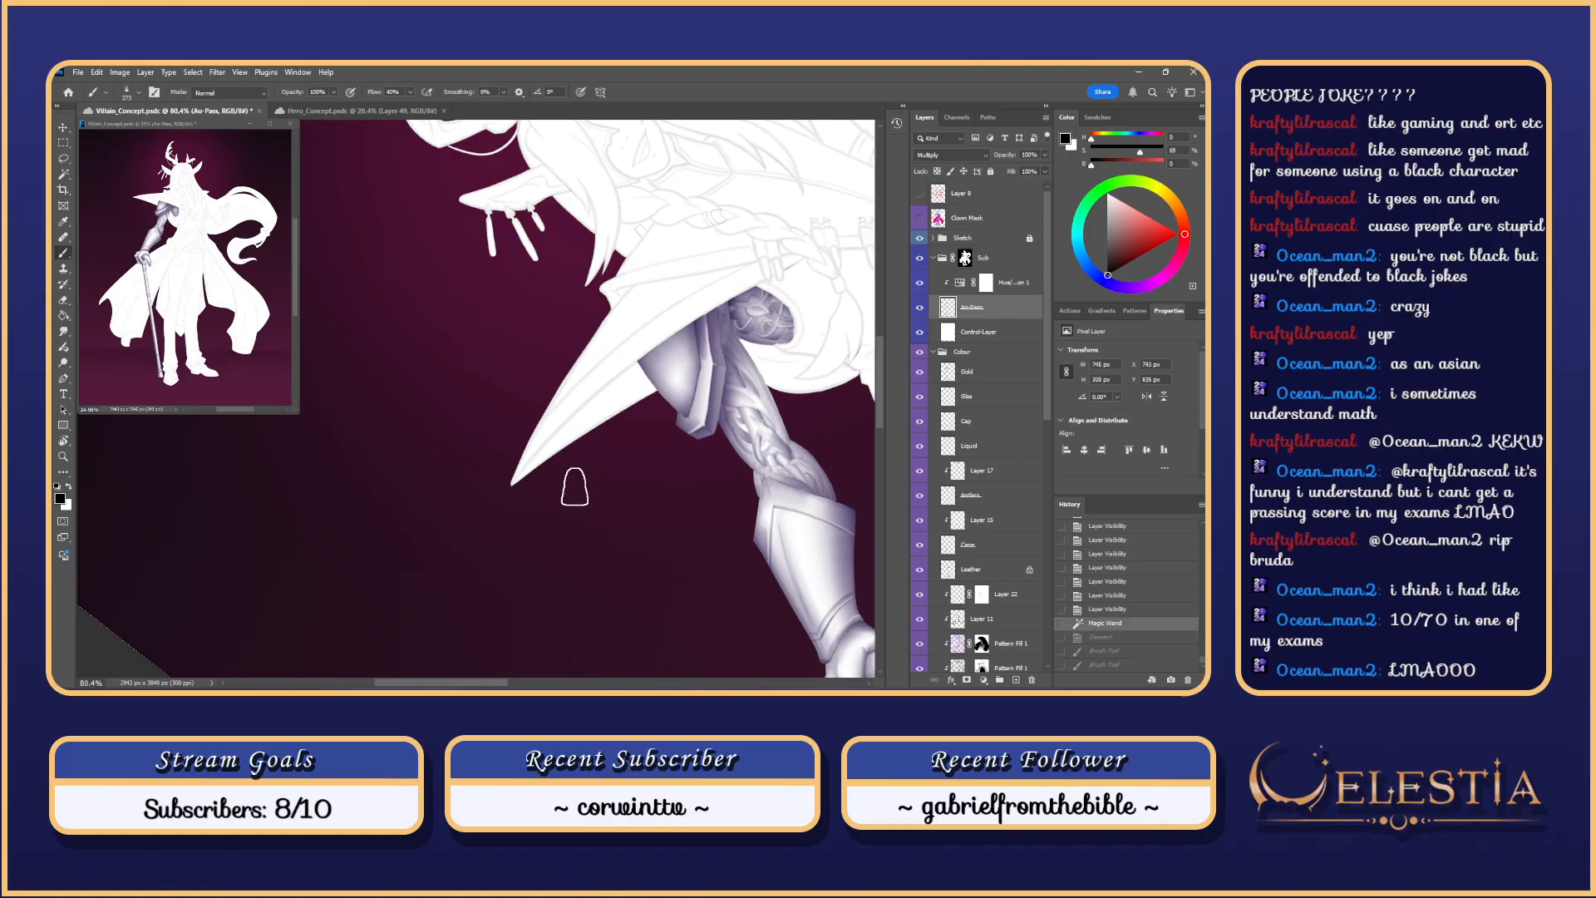
drag(675, 352, 521, 502)
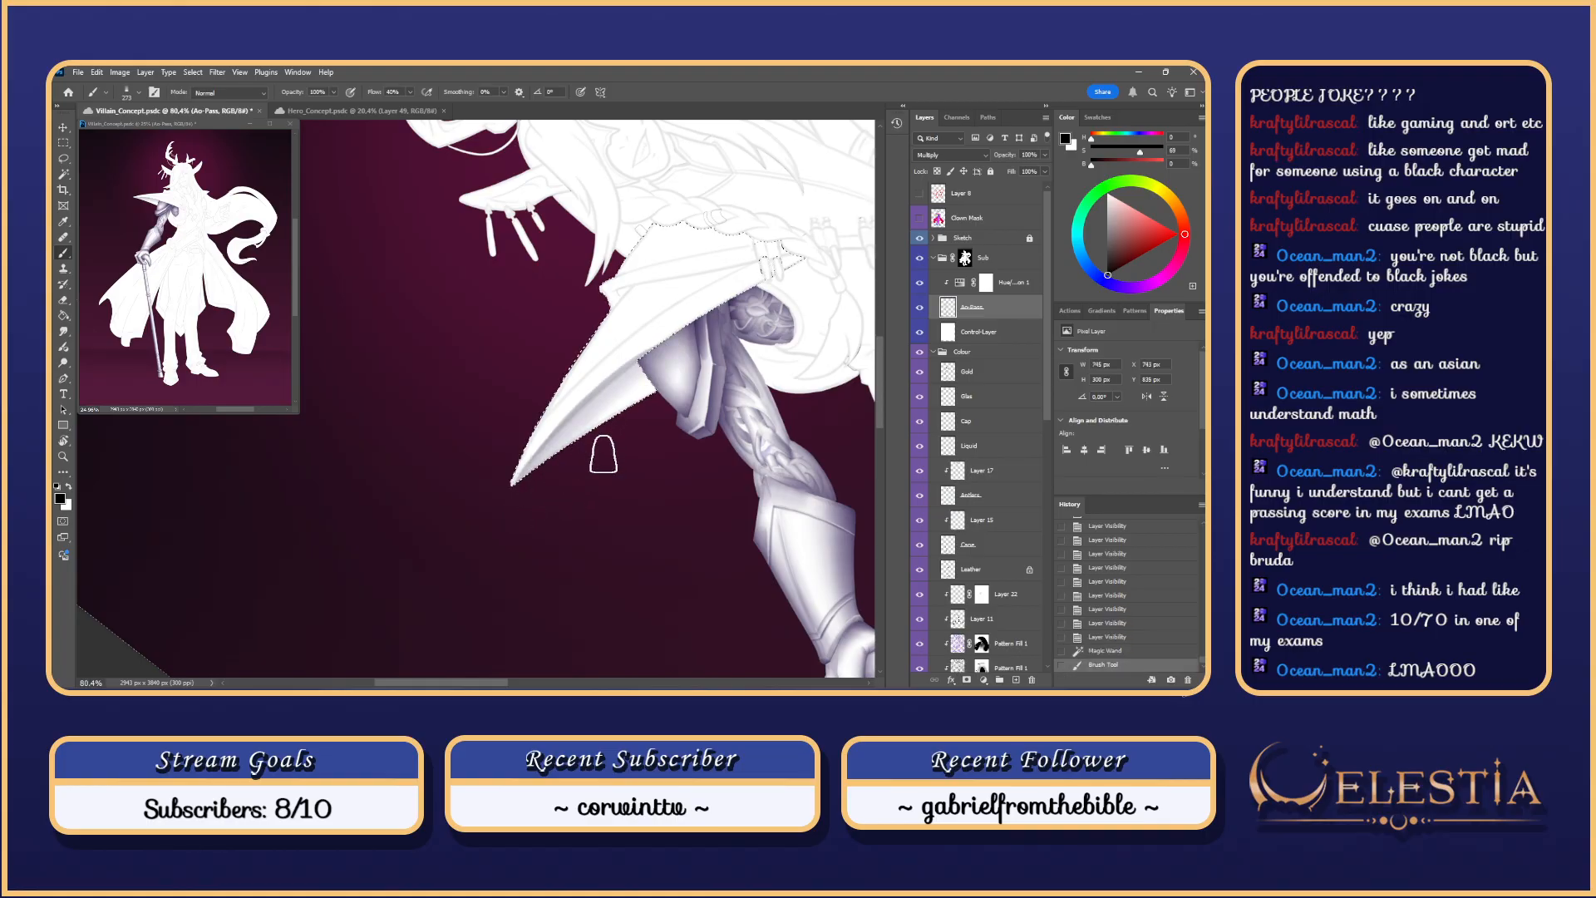
key(ctrl+z)
drag(680, 349, 489, 542)
key(ctrl+z)
drag(667, 356, 504, 519)
key(ctrl+z)
drag(659, 352, 457, 569)
key(ctrl+z)
drag(670, 351, 502, 512)
key(ctrl+z)
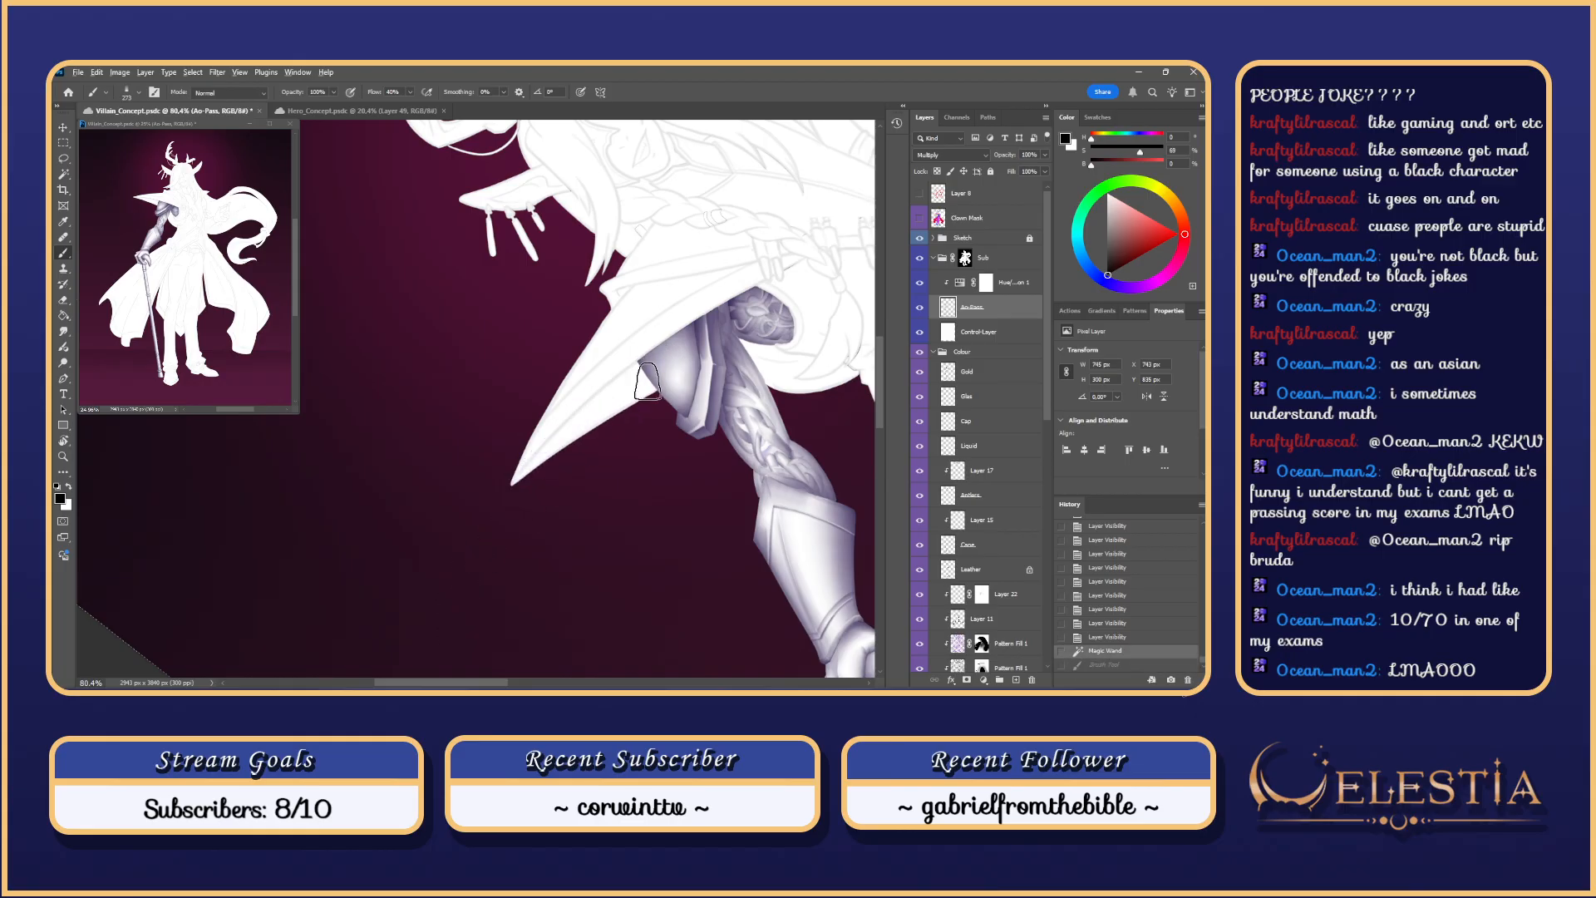
key(ctrl+z)
key(ctrl+z)
key(ctrl+z)
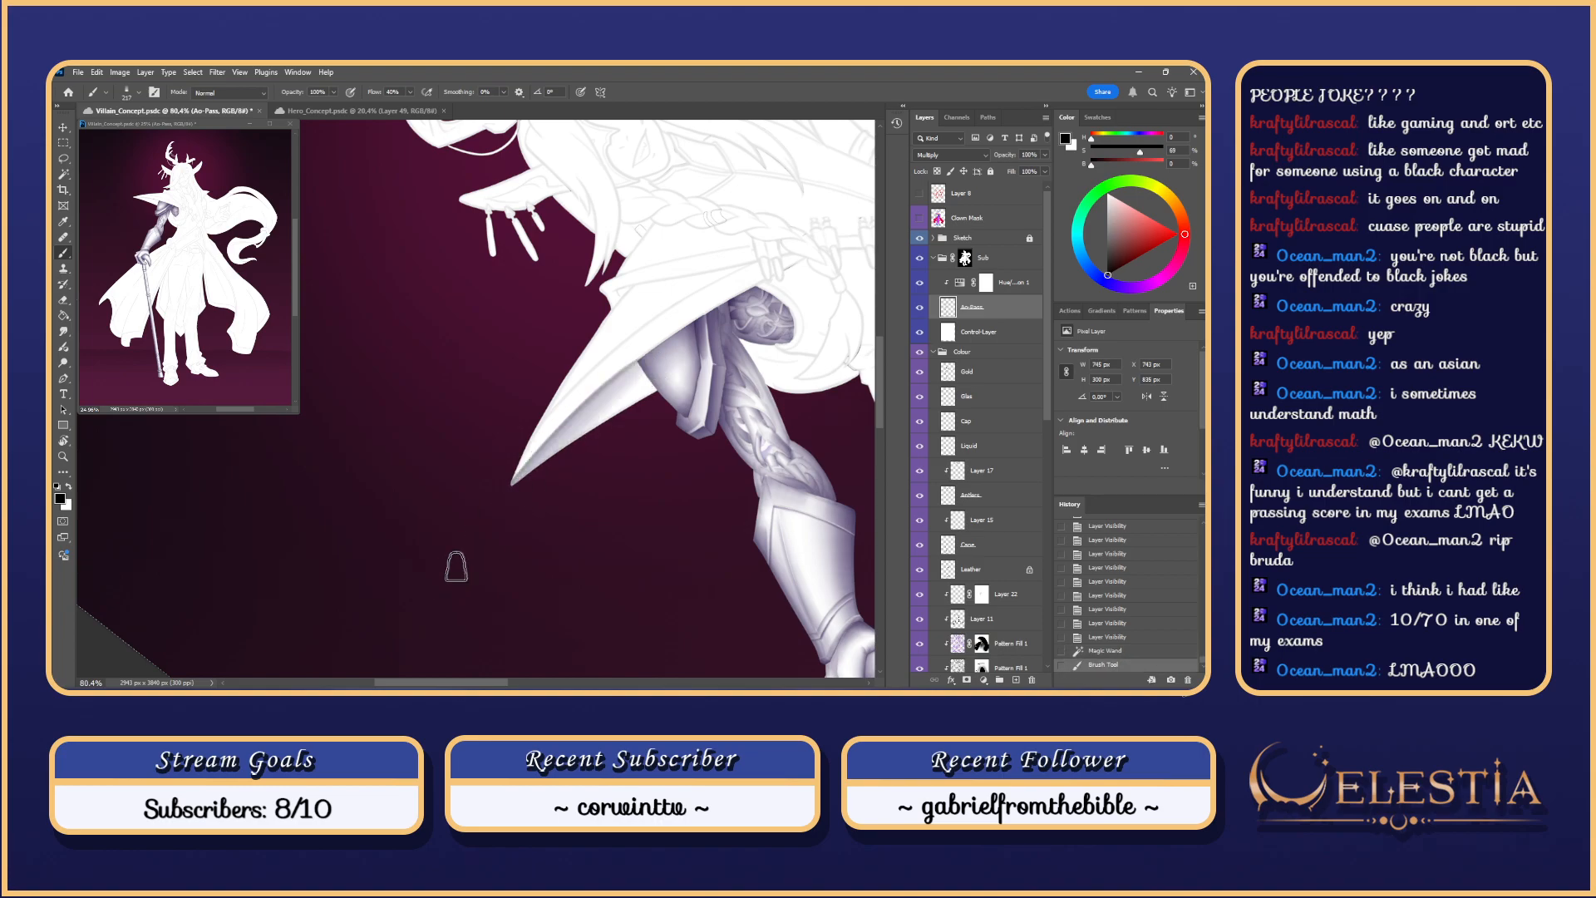
key(ctrl+z)
Step: Lasso-select the coat flap's underside, subtracting excess areas around its tip
key(l)
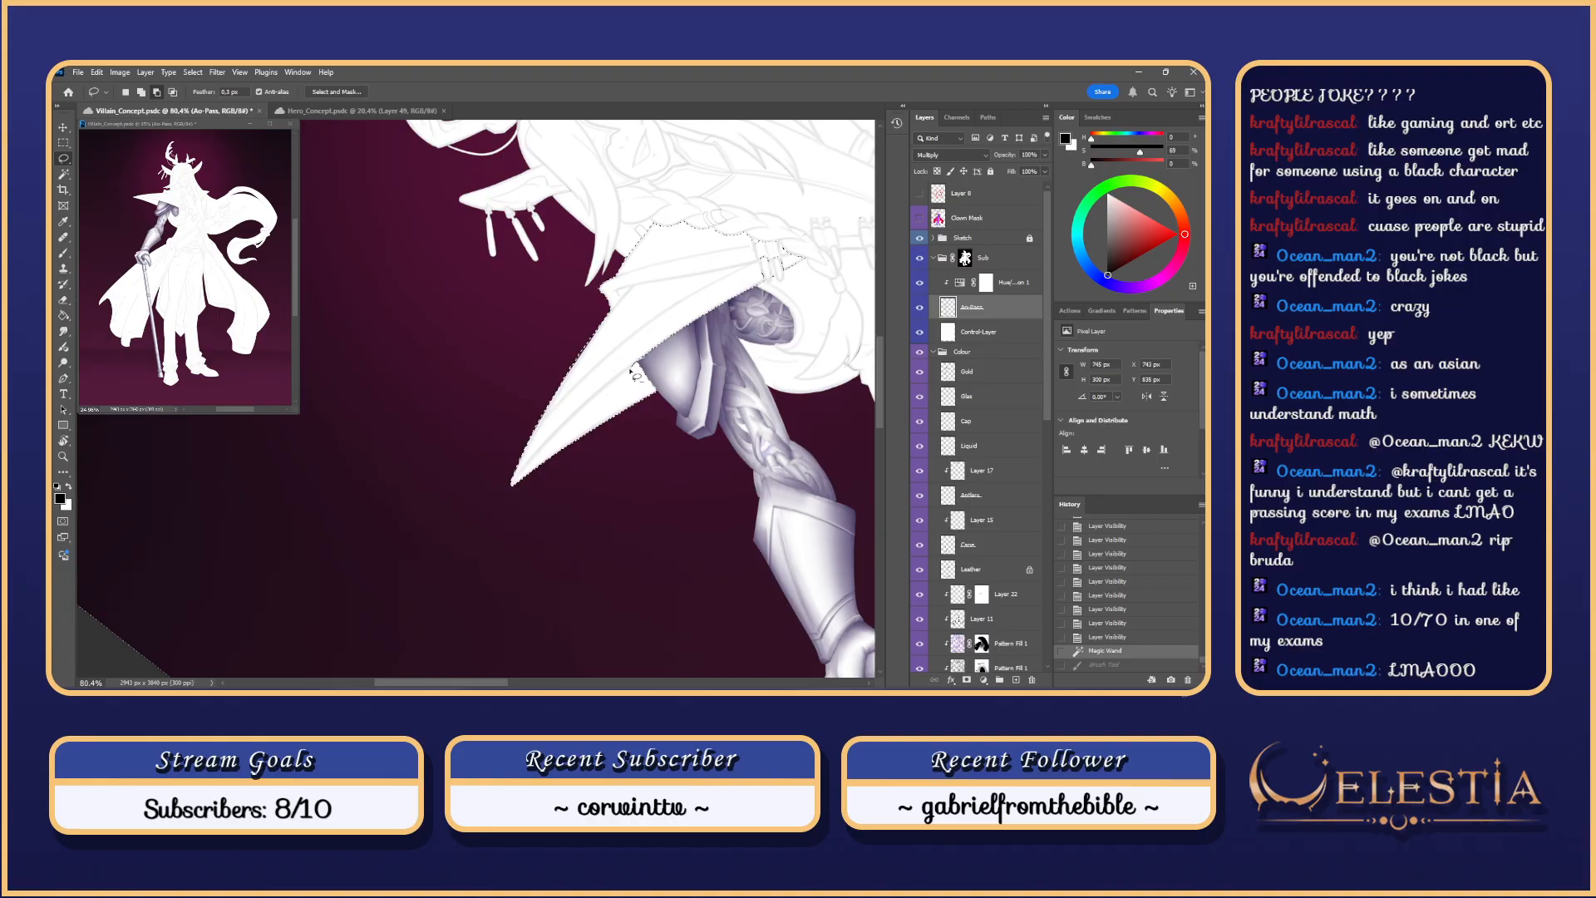
drag(630, 370, 651, 391)
key(ctrl+z)
mouse_move(557, 432)
mouse_down()
mouse_move(657, 207)
mouse_move(777, 328)
mouse_up()
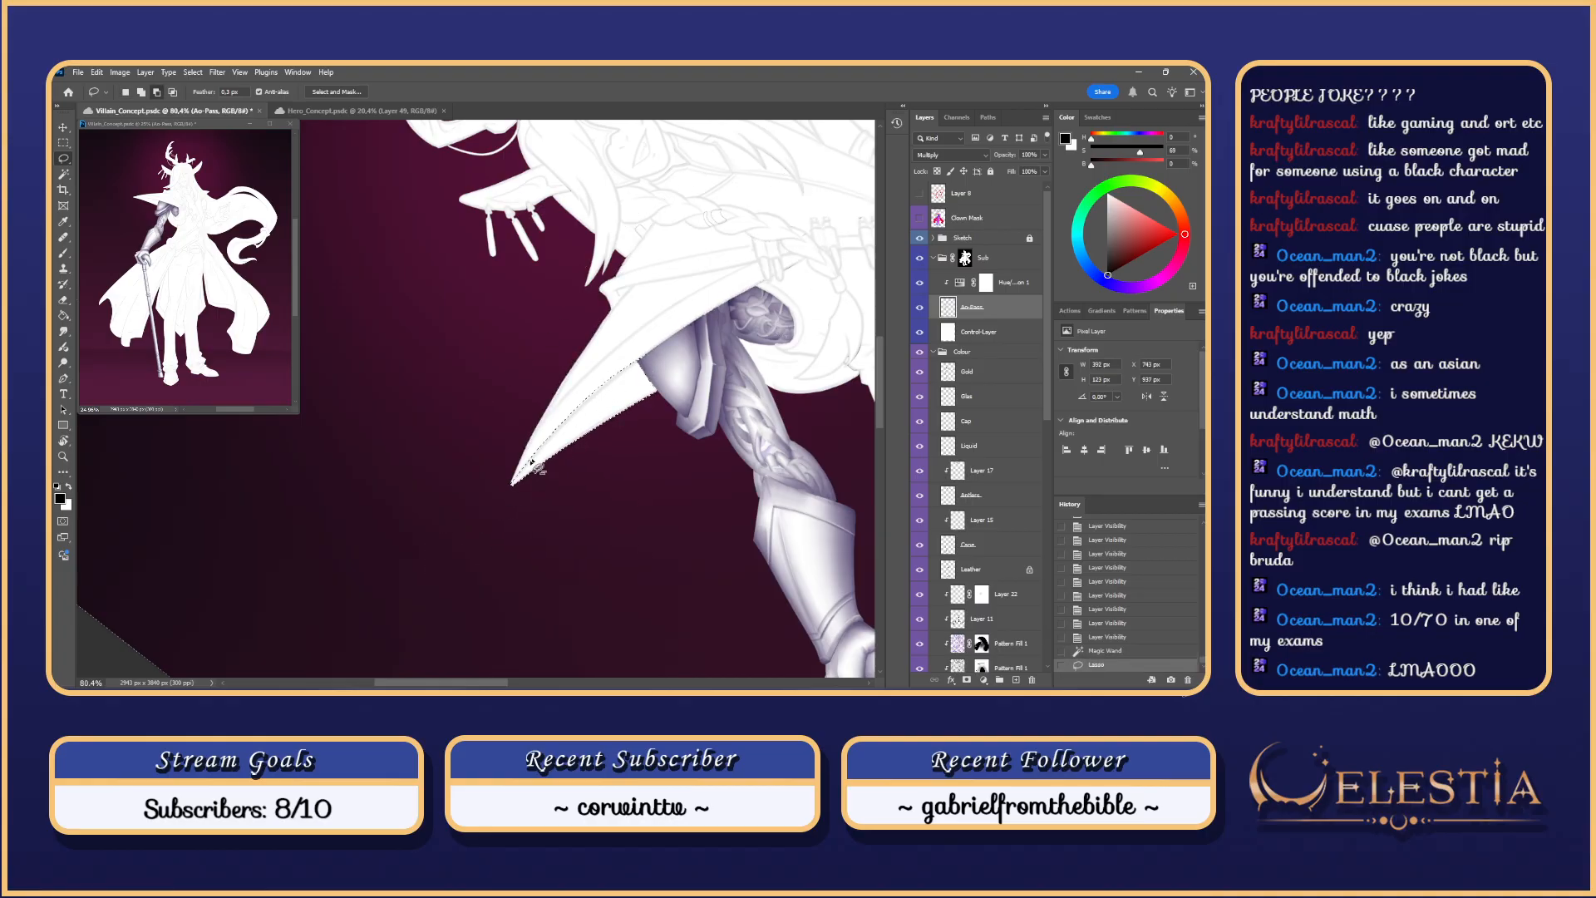
mouse_move(642, 361)
mouse_down()
mouse_move(473, 516)
mouse_move(659, 321)
mouse_up()
key(ctrl+z)
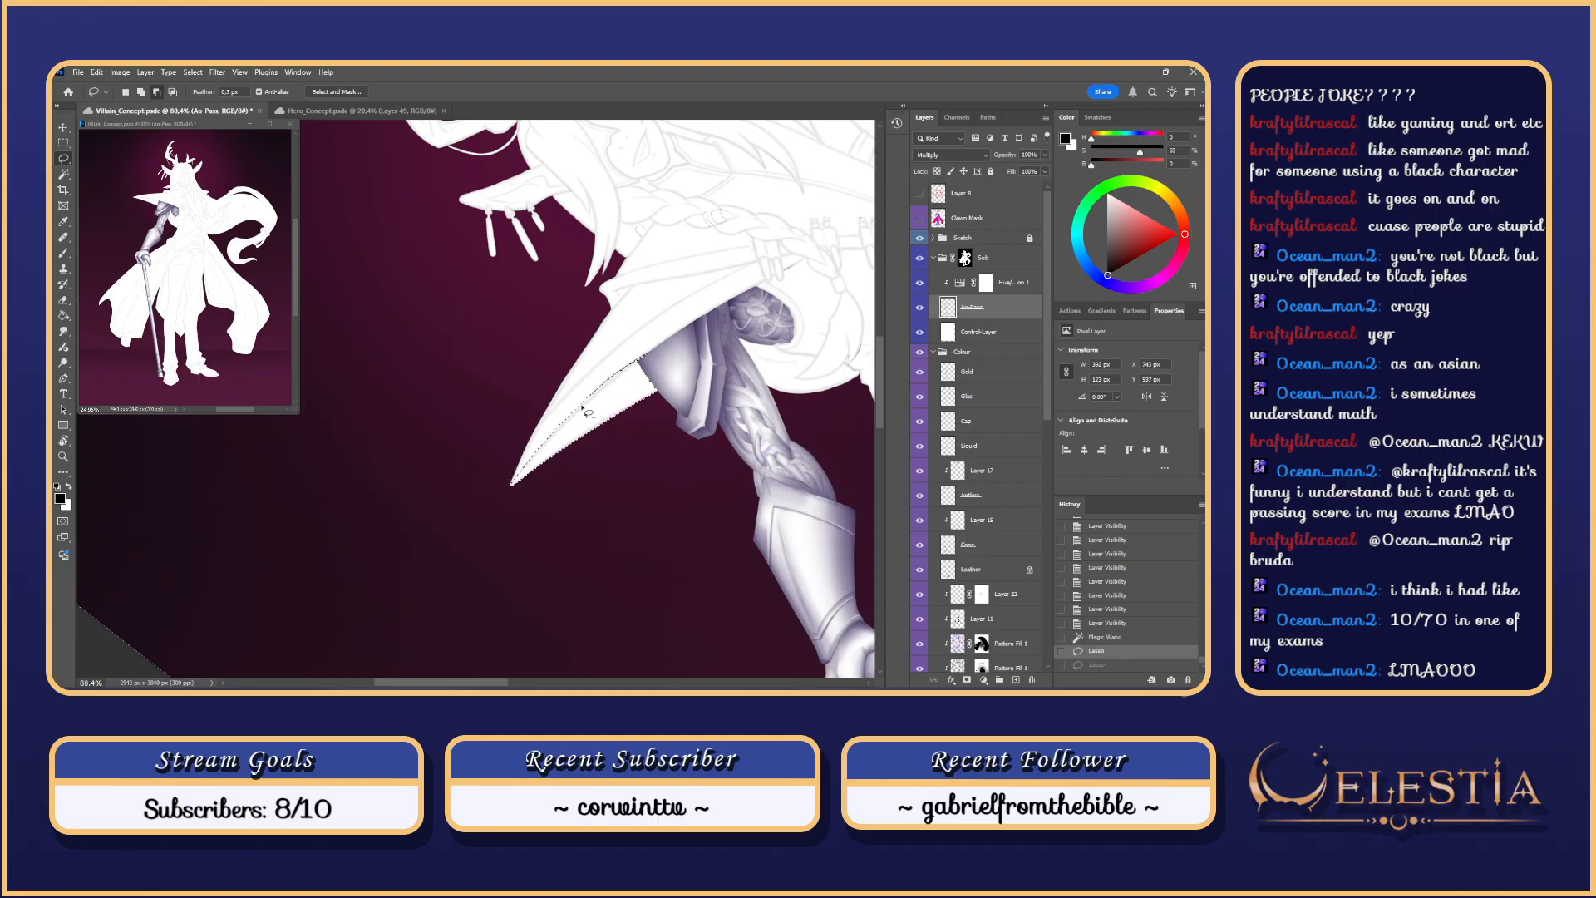
drag(591, 399, 739, 274)
mouse_move(568, 405)
mouse_down()
mouse_move(716, 307)
mouse_move(591, 398)
mouse_move(655, 381)
mouse_move(635, 370)
mouse_up()
drag(572, 420, 731, 307)
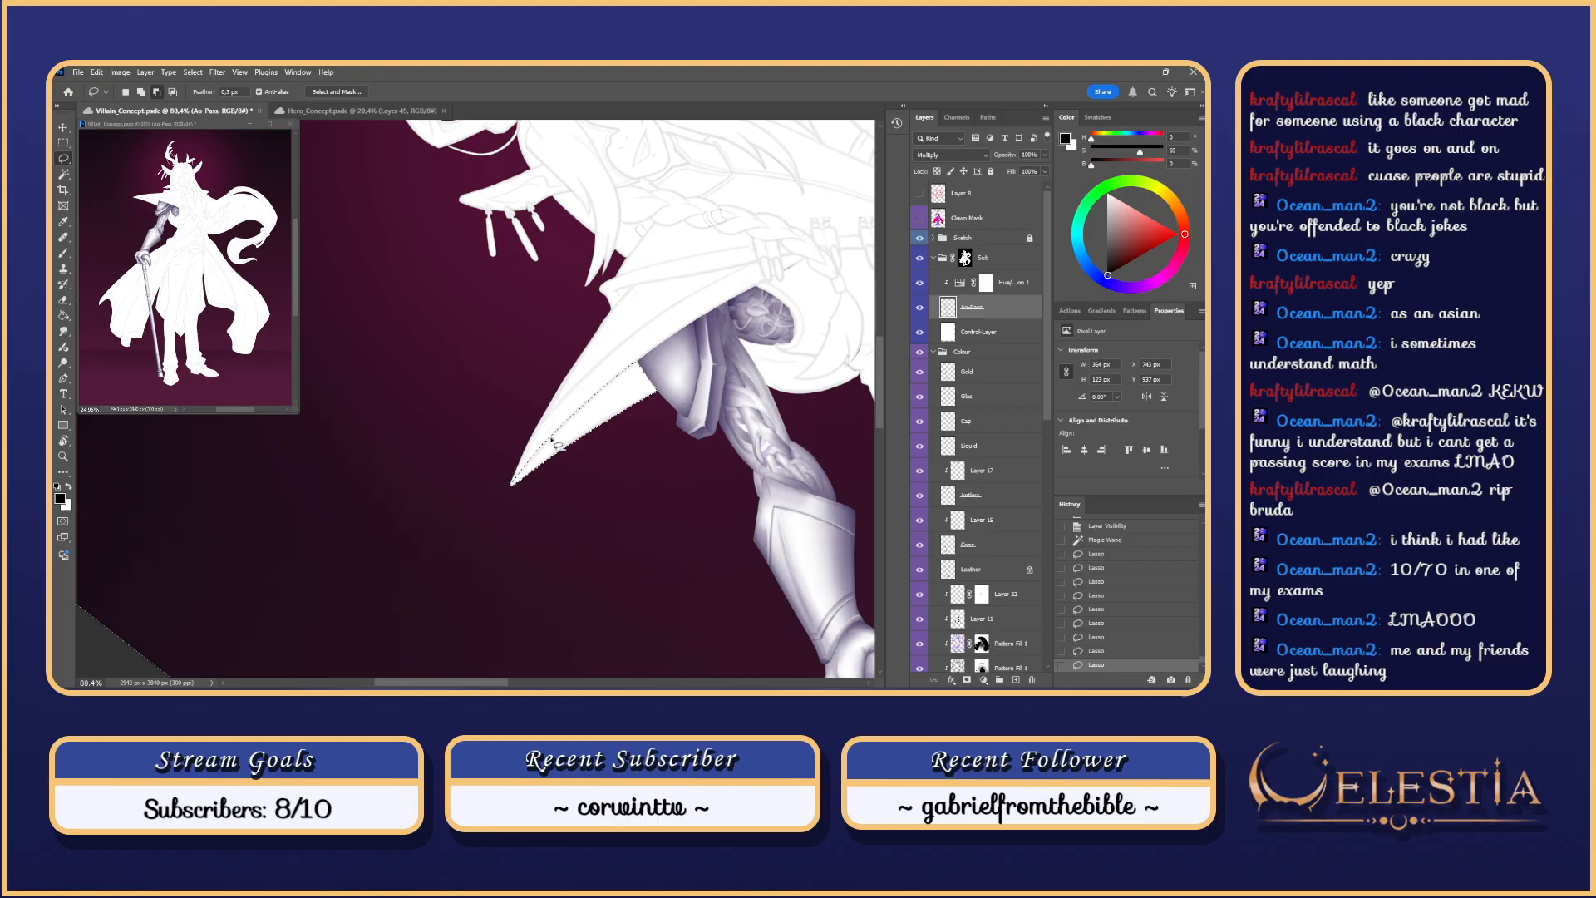
key(alt)
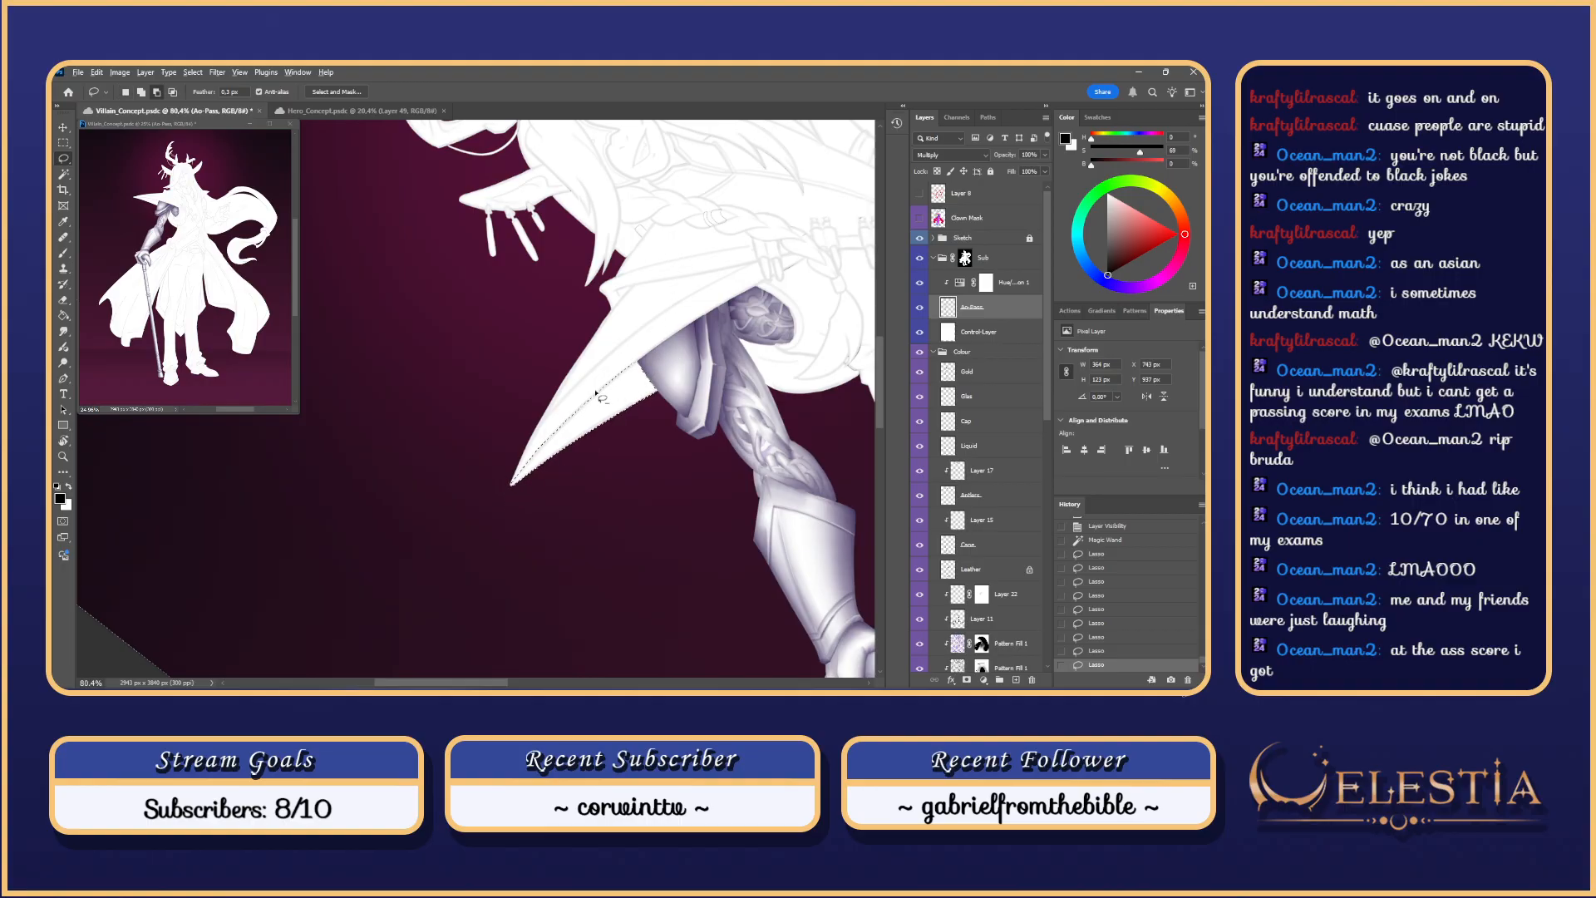
mouse_move(483, 509)
mouse_down()
mouse_move(522, 474)
mouse_move(513, 484)
mouse_up()
Step: Brush darker lavender shading inside the selection under the coat flap
key(b)
drag(725, 327, 417, 662)
key(ctrl+z)
drag(584, 461, 652, 467)
mouse_move(753, 368)
mouse_down()
mouse_move(457, 601)
mouse_move(438, 650)
mouse_up()
key(ctrl+z)
drag(690, 349, 458, 590)
drag(749, 315, 516, 516)
drag(591, 402, 482, 540)
mouse_move(696, 313)
mouse_down()
mouse_move(449, 623)
mouse_move(487, 532)
mouse_up()
drag(677, 339, 456, 597)
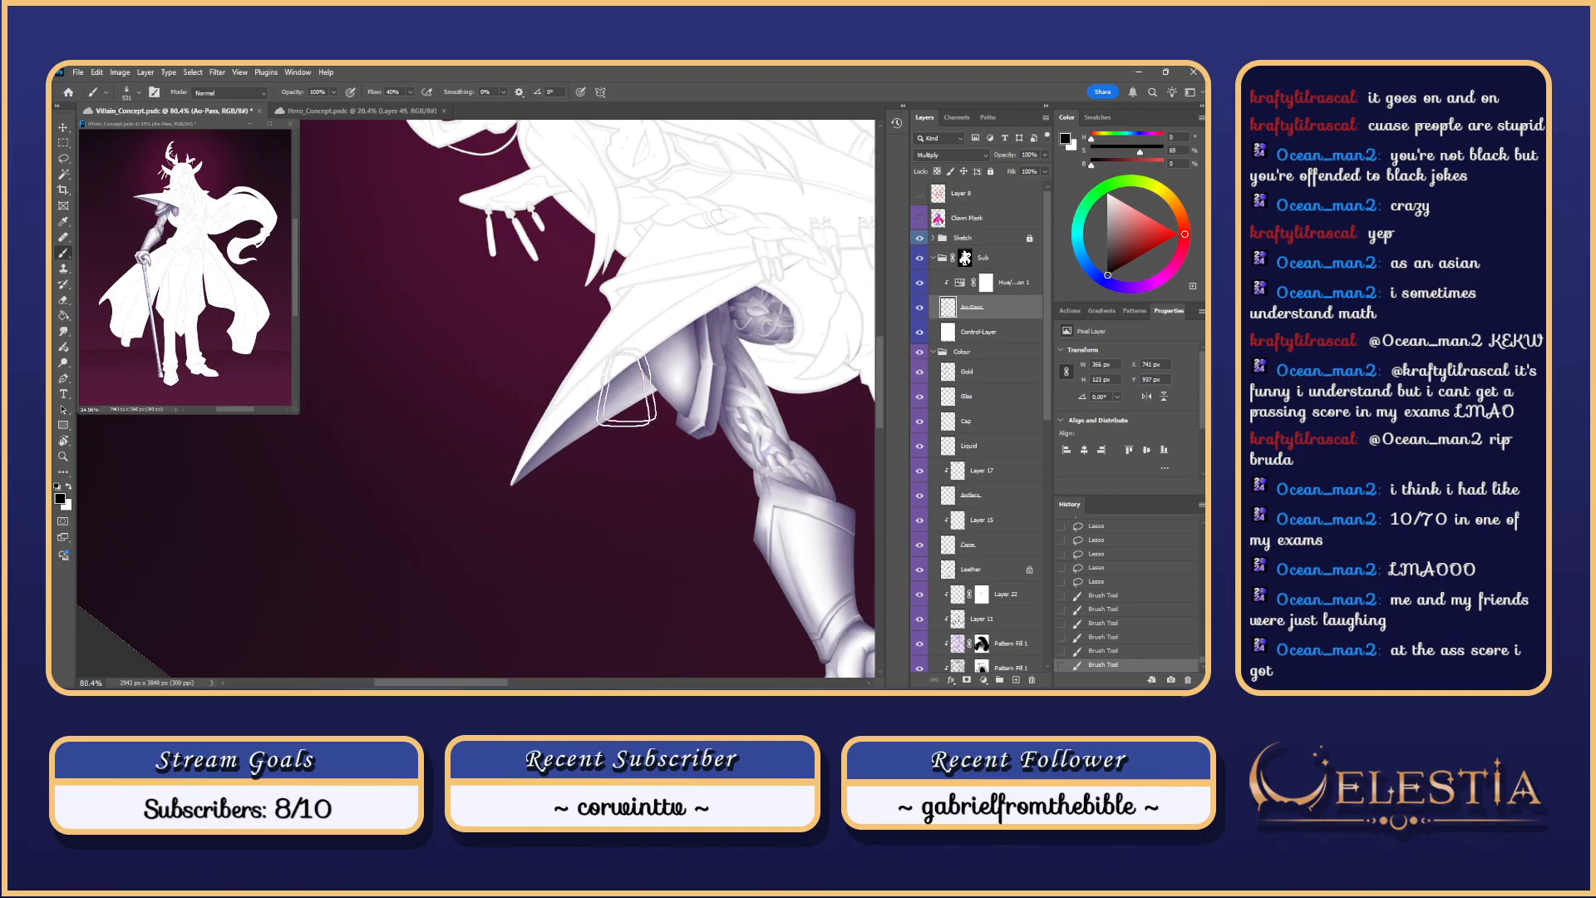
drag(714, 374, 454, 601)
key(ctrl+z)
mouse_move(716, 331)
mouse_down()
mouse_move(509, 518)
mouse_move(615, 428)
mouse_move(500, 564)
mouse_up()
key(ctrl+z)
key(ctrl+z)
key(ctrl+z)
key(ctrl+z)
Step: Resize the brush and lay broad shading strokes across the flap, undoing the excess
key(ctrl+z)
key(ctrl+z)
key(ctrl+z)
key(ctrl+z)
drag(586, 428, 613, 433)
mouse_move(716, 353)
mouse_down()
mouse_move(545, 492)
mouse_move(467, 634)
mouse_up()
drag(683, 324, 432, 640)
drag(639, 368, 594, 368)
drag(584, 409, 420, 641)
key(ctrl+z)
key(ctrl+z)
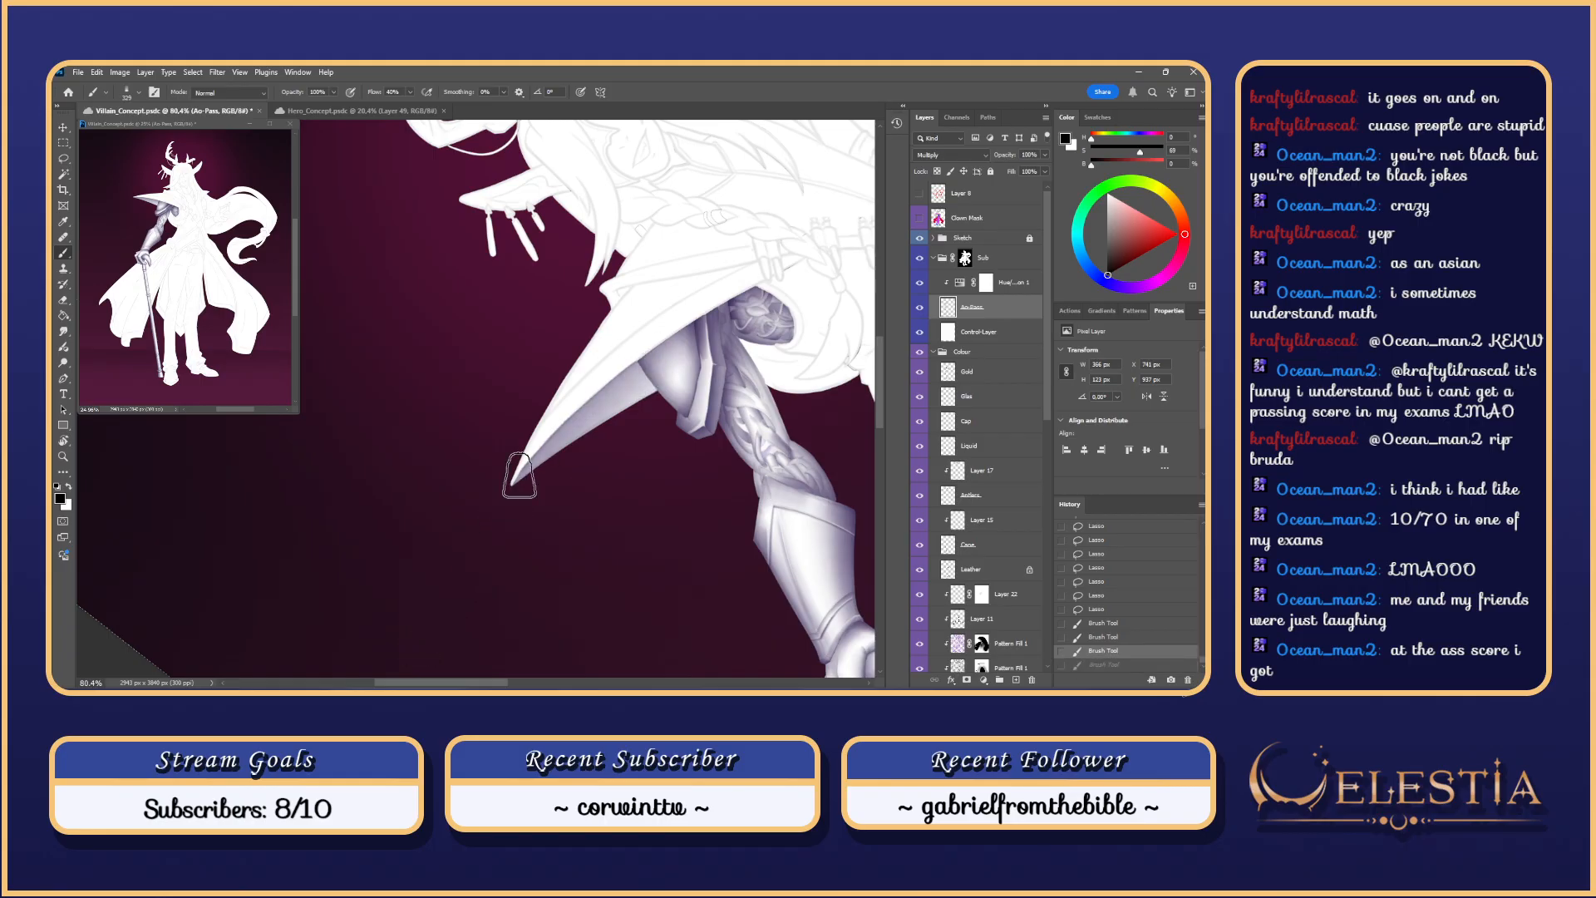
drag(597, 388, 606, 388)
mouse_move(688, 349)
mouse_down()
mouse_move(579, 431)
mouse_move(395, 661)
mouse_move(512, 495)
mouse_move(478, 501)
mouse_up()
key(ctrl+z)
drag(728, 322, 414, 630)
scroll(459, 502, up, 5)
mouse_move(439, 681)
mouse_down()
mouse_move(492, 683)
mouse_move(470, 683)
mouse_up()
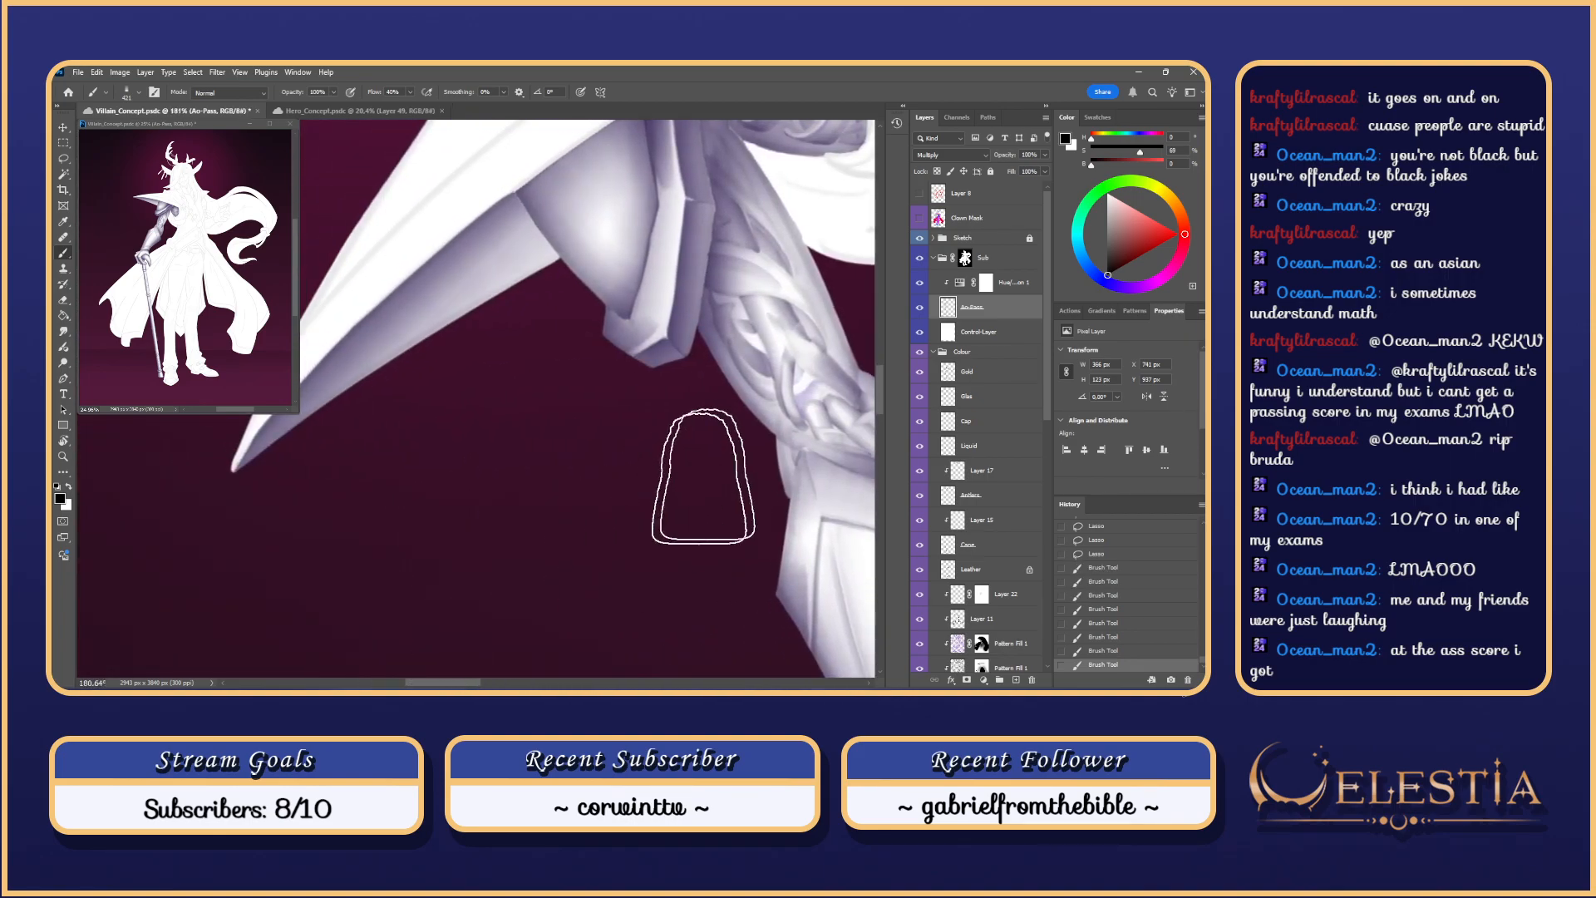
drag(880, 400, 880, 371)
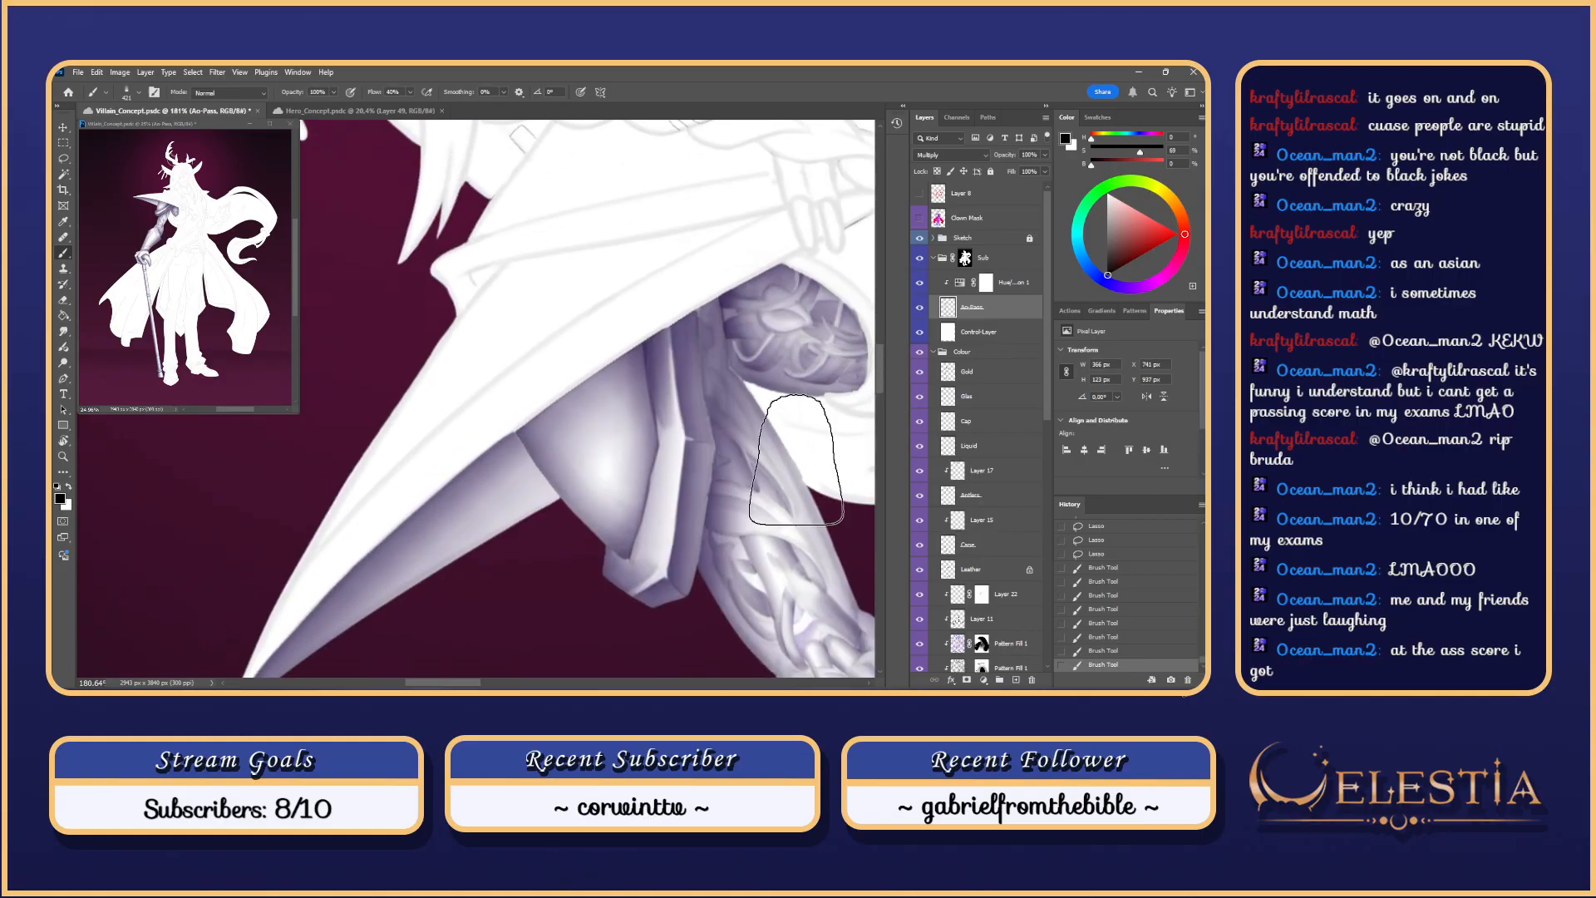
scroll(616, 551, up, 3)
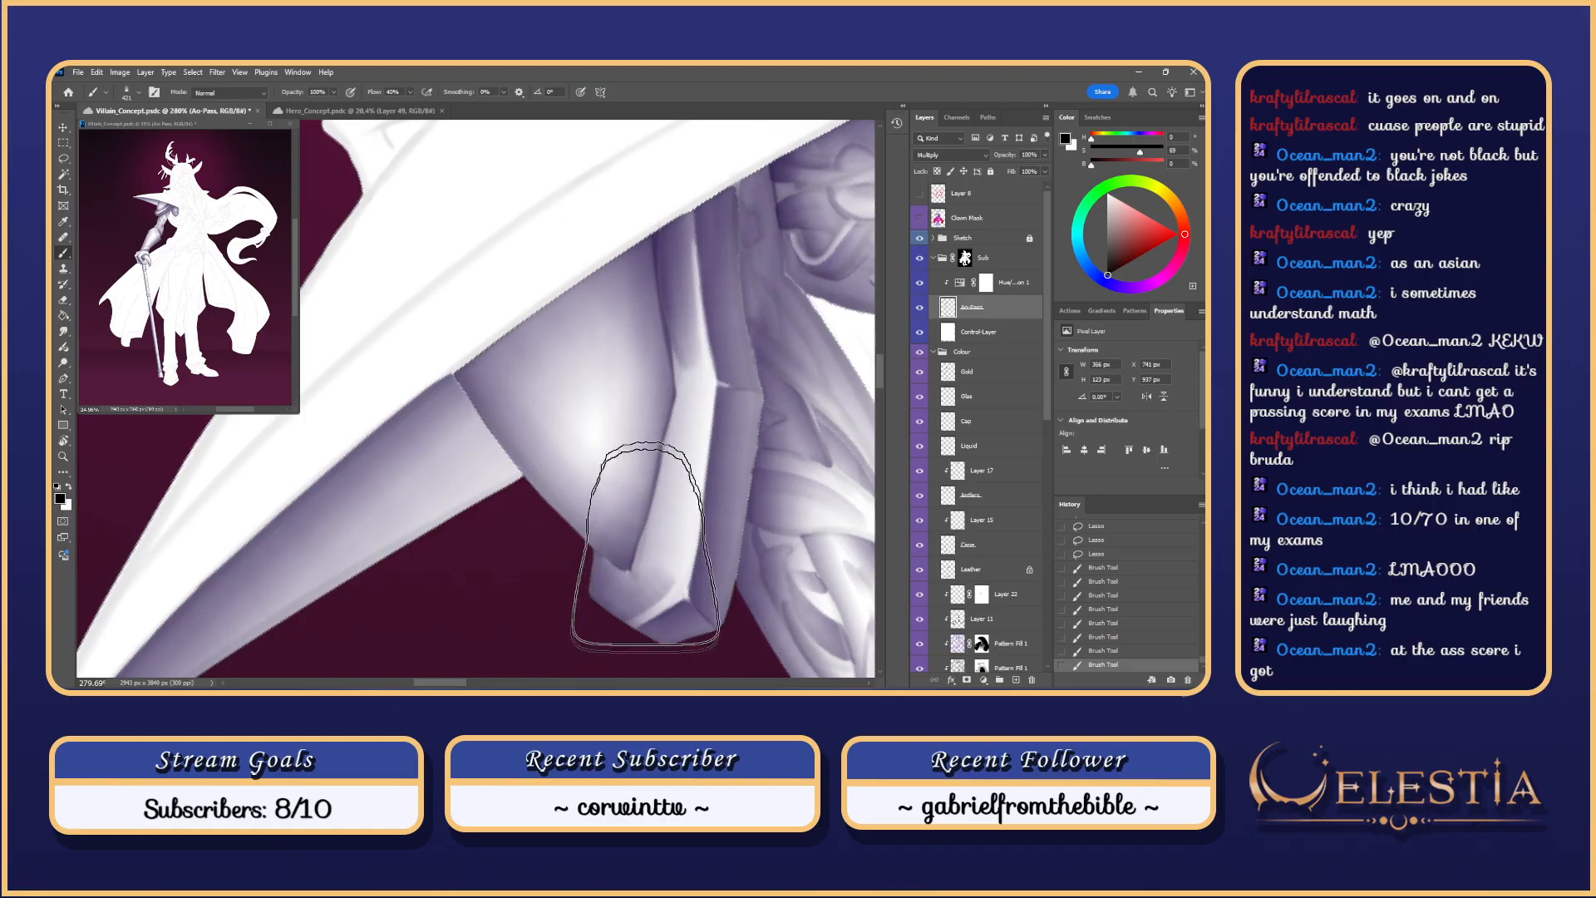
click(920, 219)
click(919, 219)
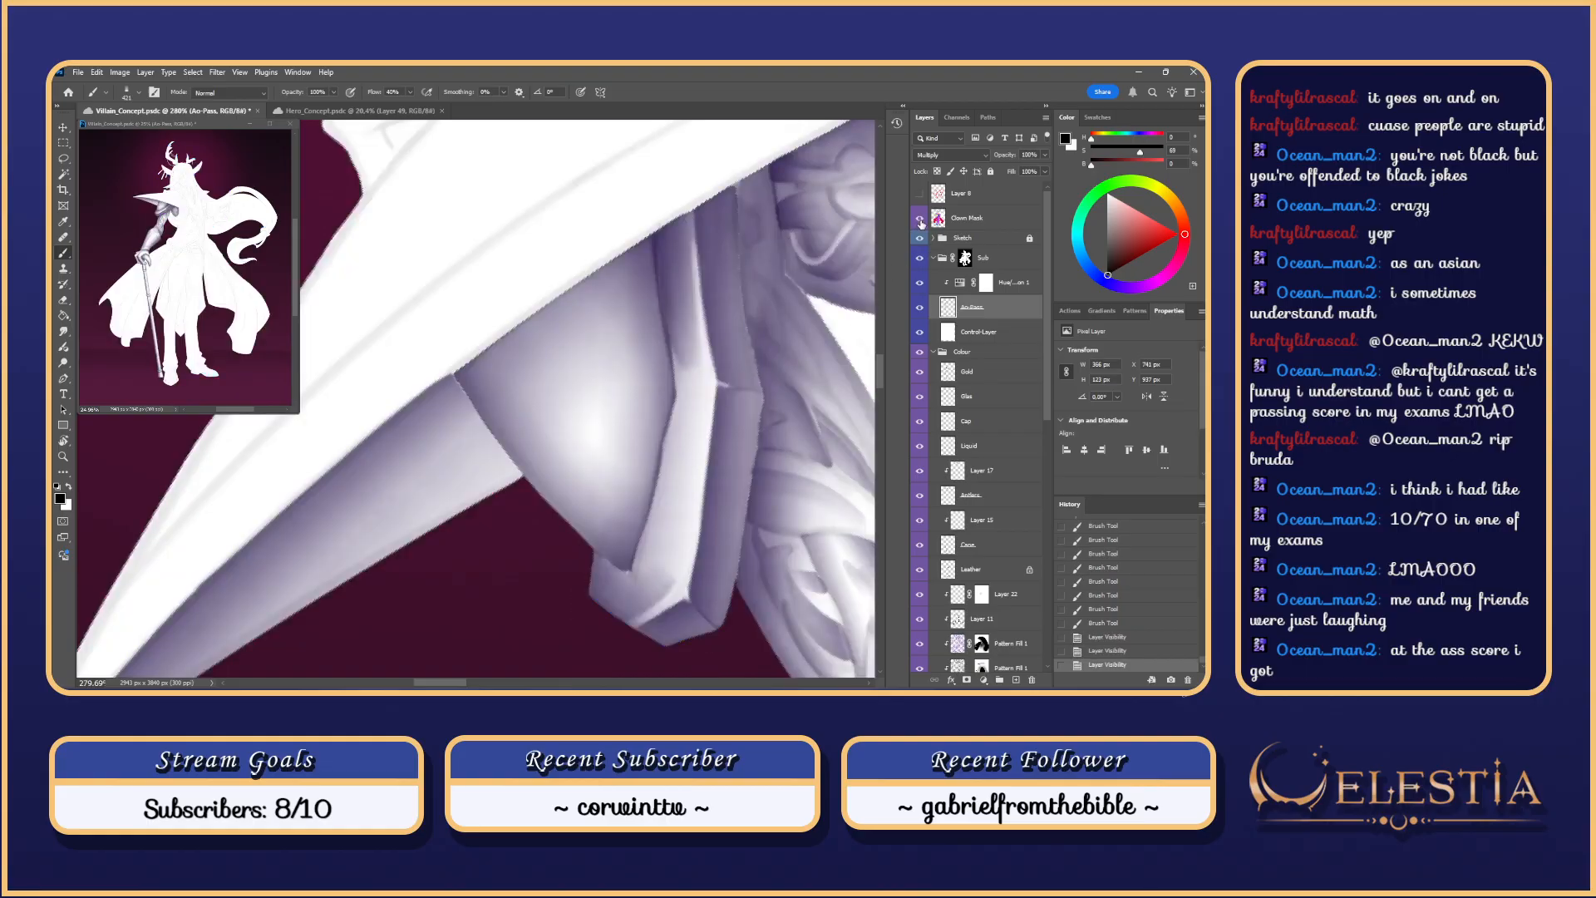
click(920, 220)
click(920, 219)
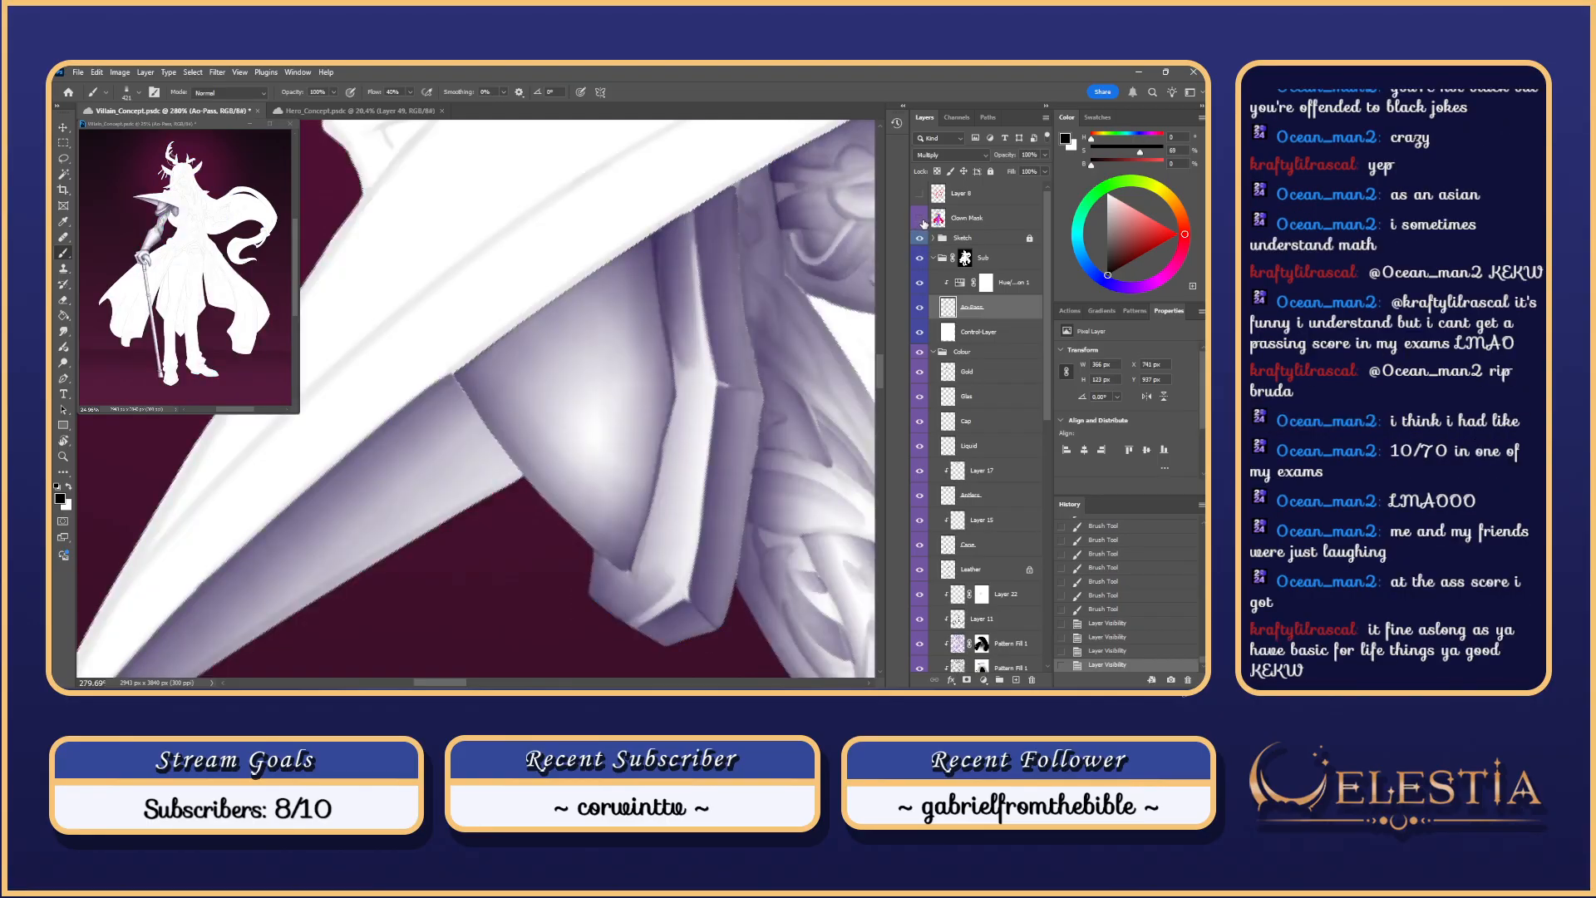
click(920, 220)
click(920, 219)
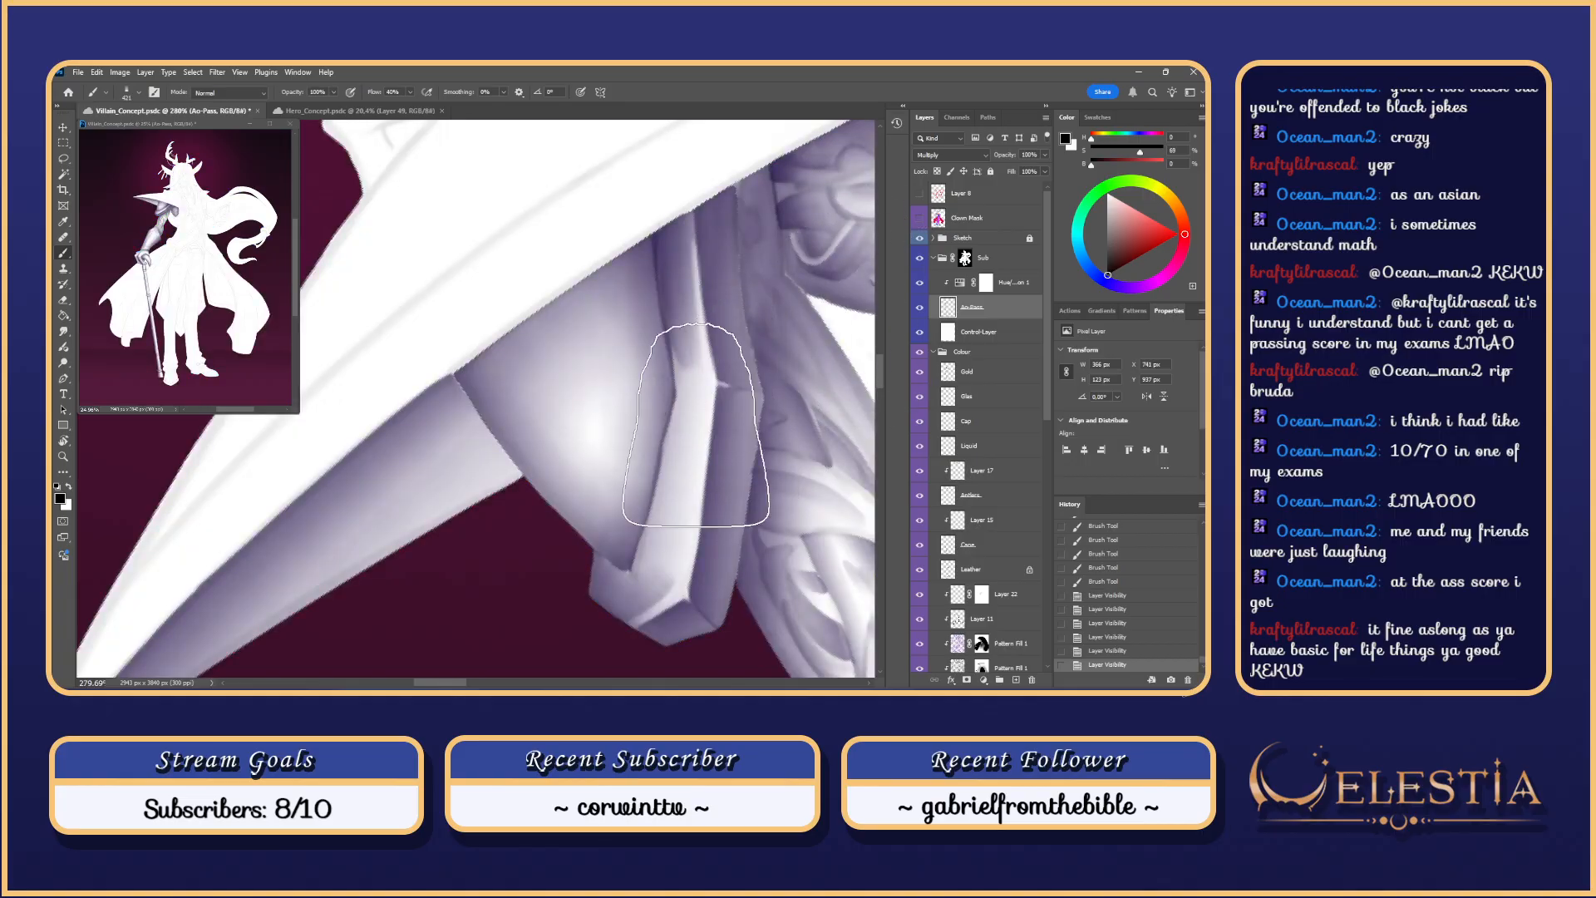
click(63, 176)
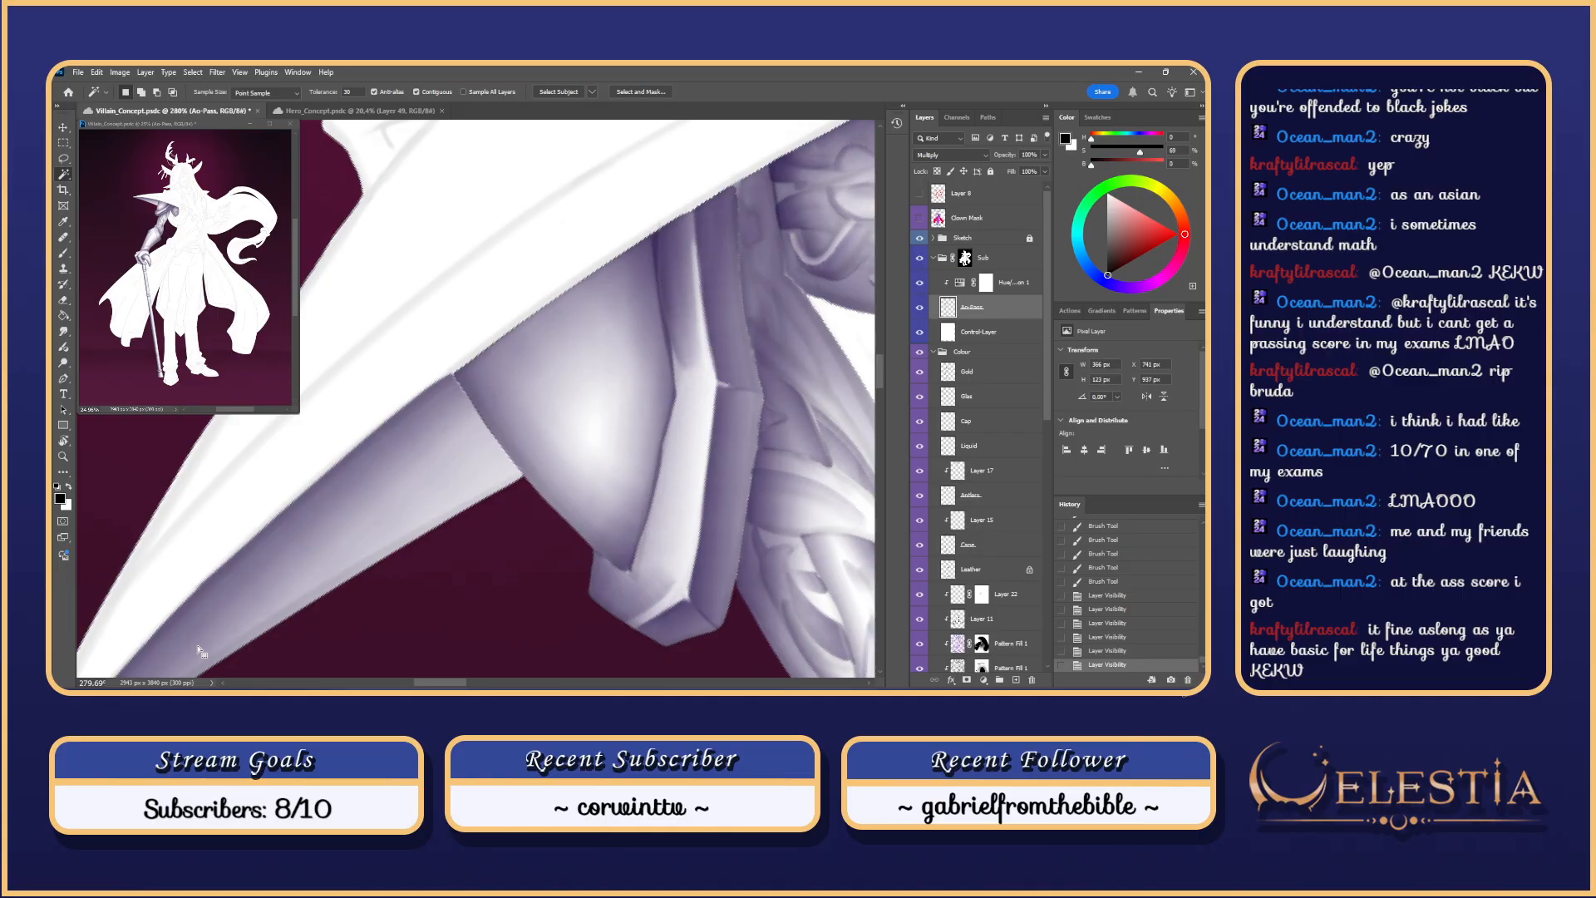
click(918, 218)
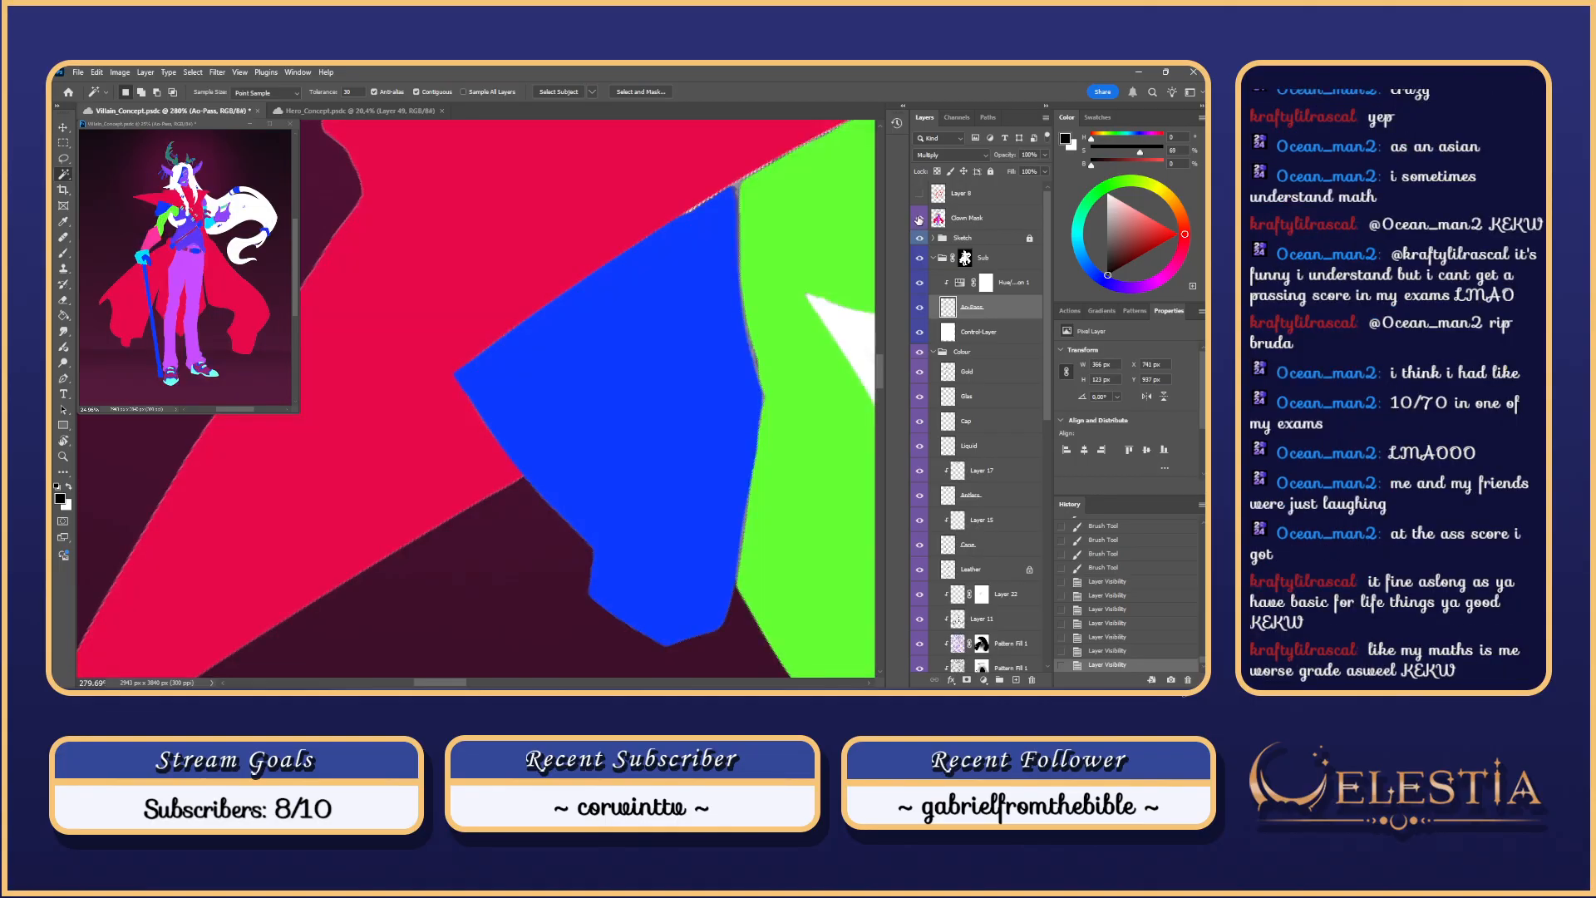
click(918, 219)
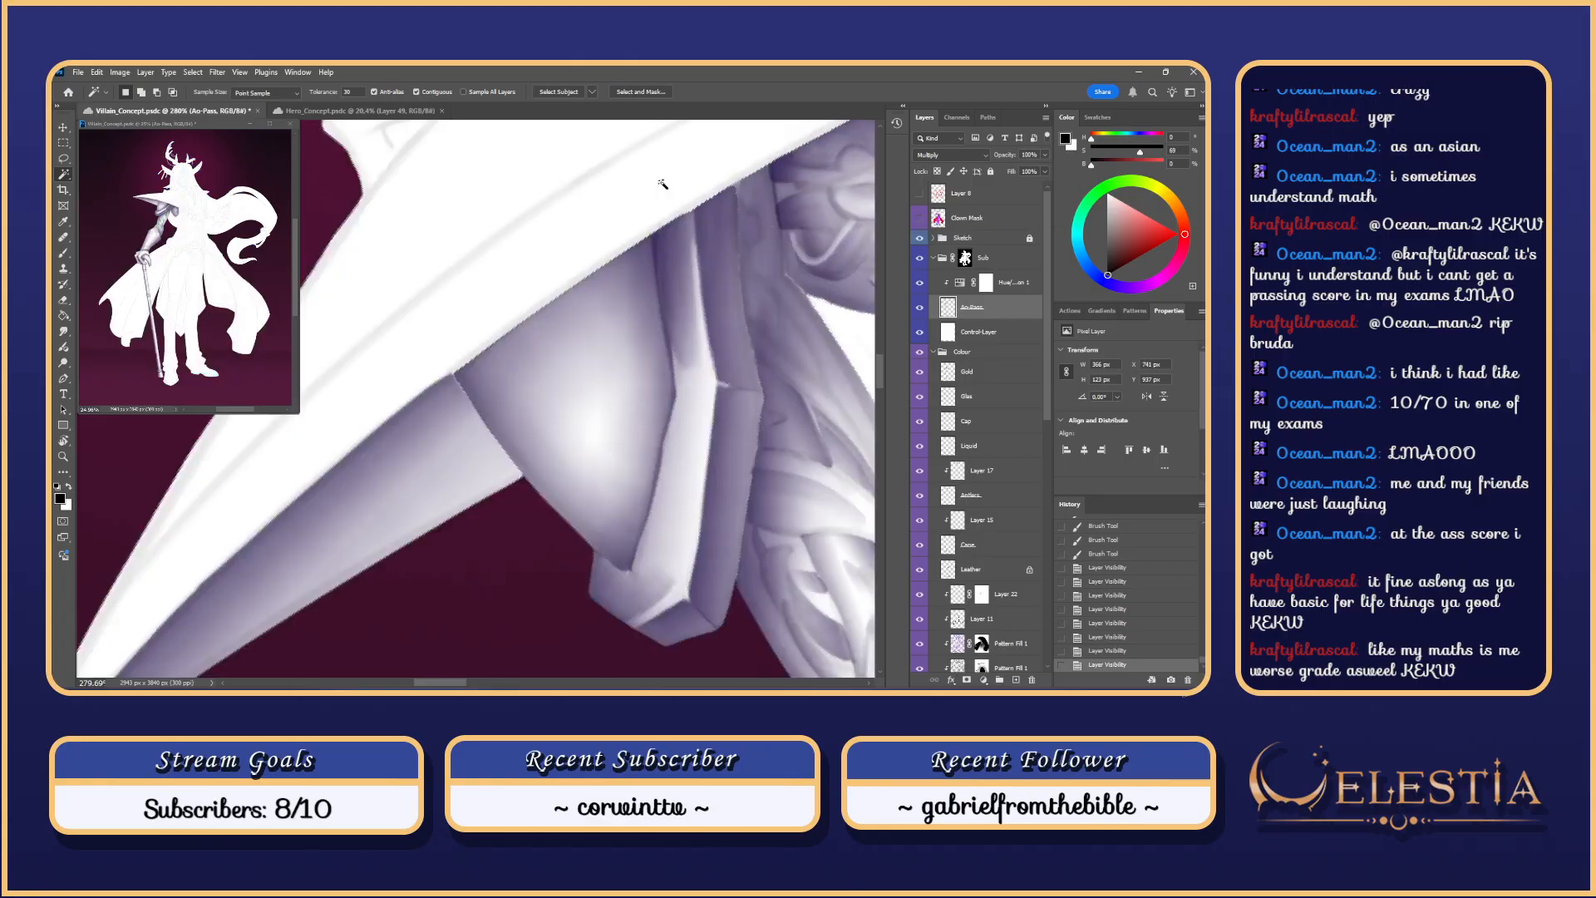
scroll(663, 183, down, 2)
scroll(663, 183, down, 6)
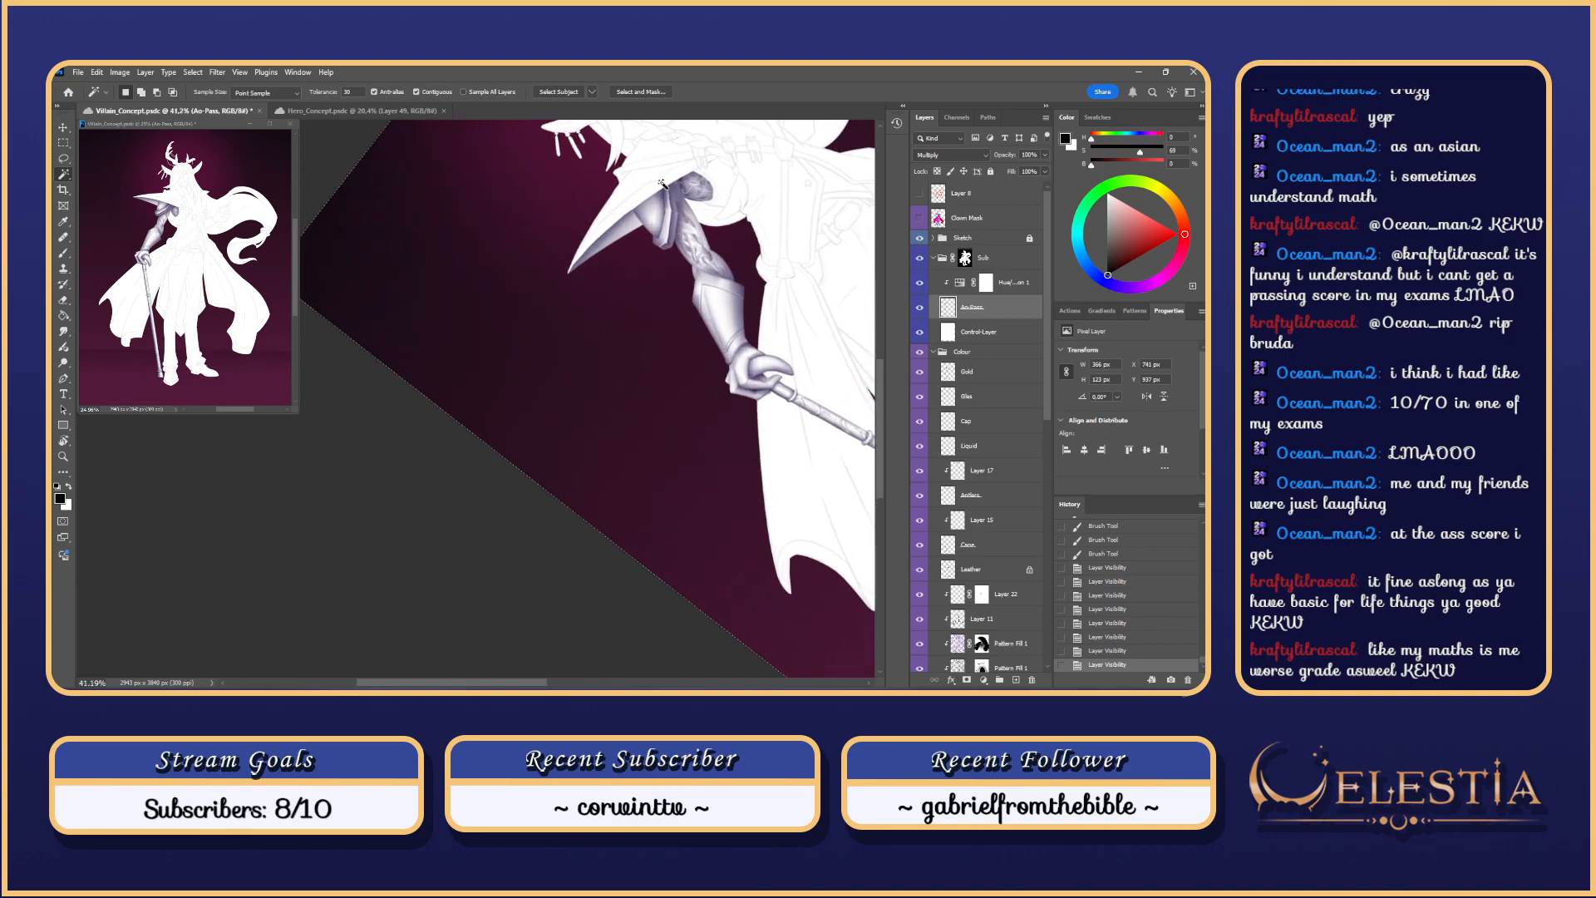
Step: Brush a soft shadow on the shoulder plate beneath the coat brim, then reset the view rotation
scroll(663, 183, up, 3)
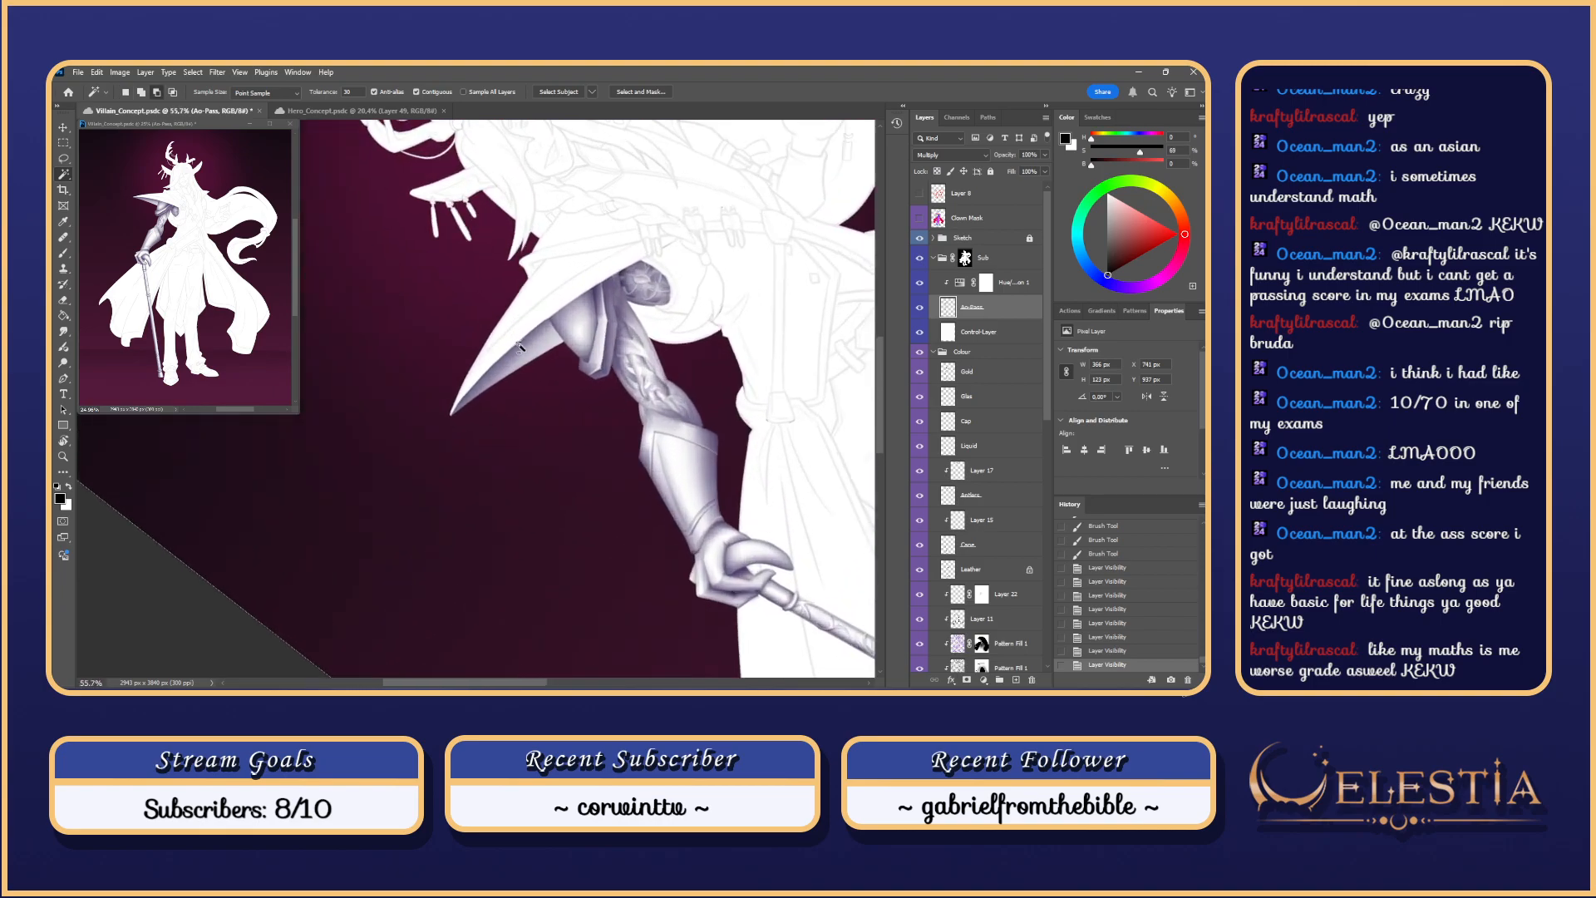
mouse_move(477, 334)
mouse_down()
mouse_move(509, 351)
mouse_move(397, 607)
mouse_up()
key(b)
key(ctrl+z)
drag(619, 319, 386, 567)
key(ctrl+z)
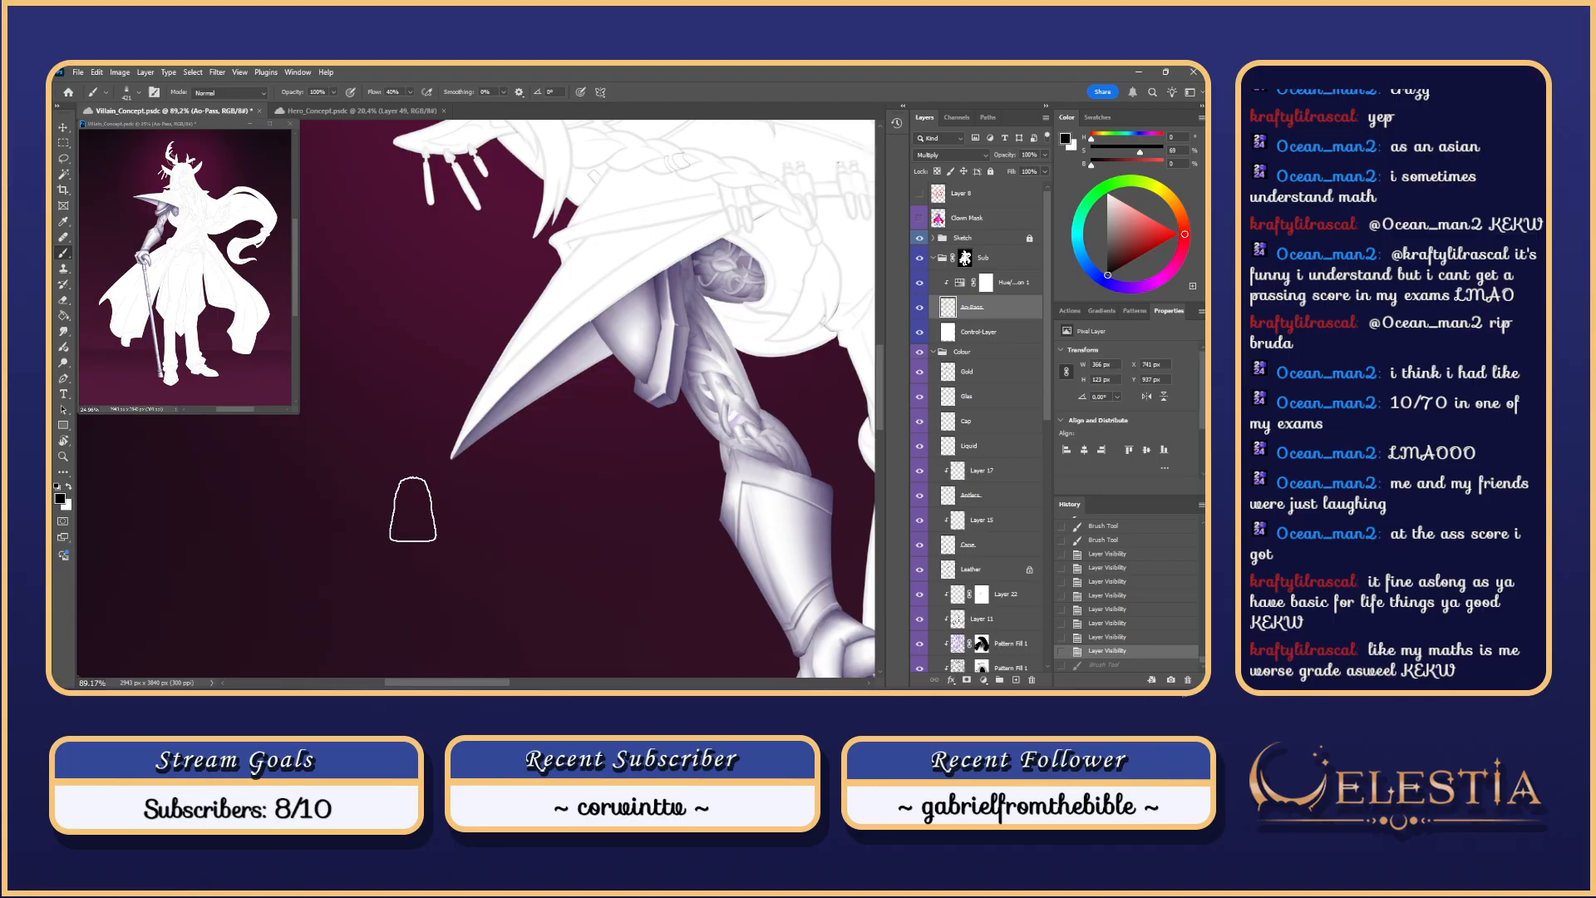
mouse_move(555, 345)
mouse_down()
mouse_move(586, 345)
mouse_move(421, 536)
mouse_up()
key(ctrl+z)
mouse_move(613, 334)
mouse_down()
mouse_move(424, 517)
mouse_move(509, 450)
mouse_move(415, 519)
mouse_up()
key(ctrl+z)
key(ctrl+z)
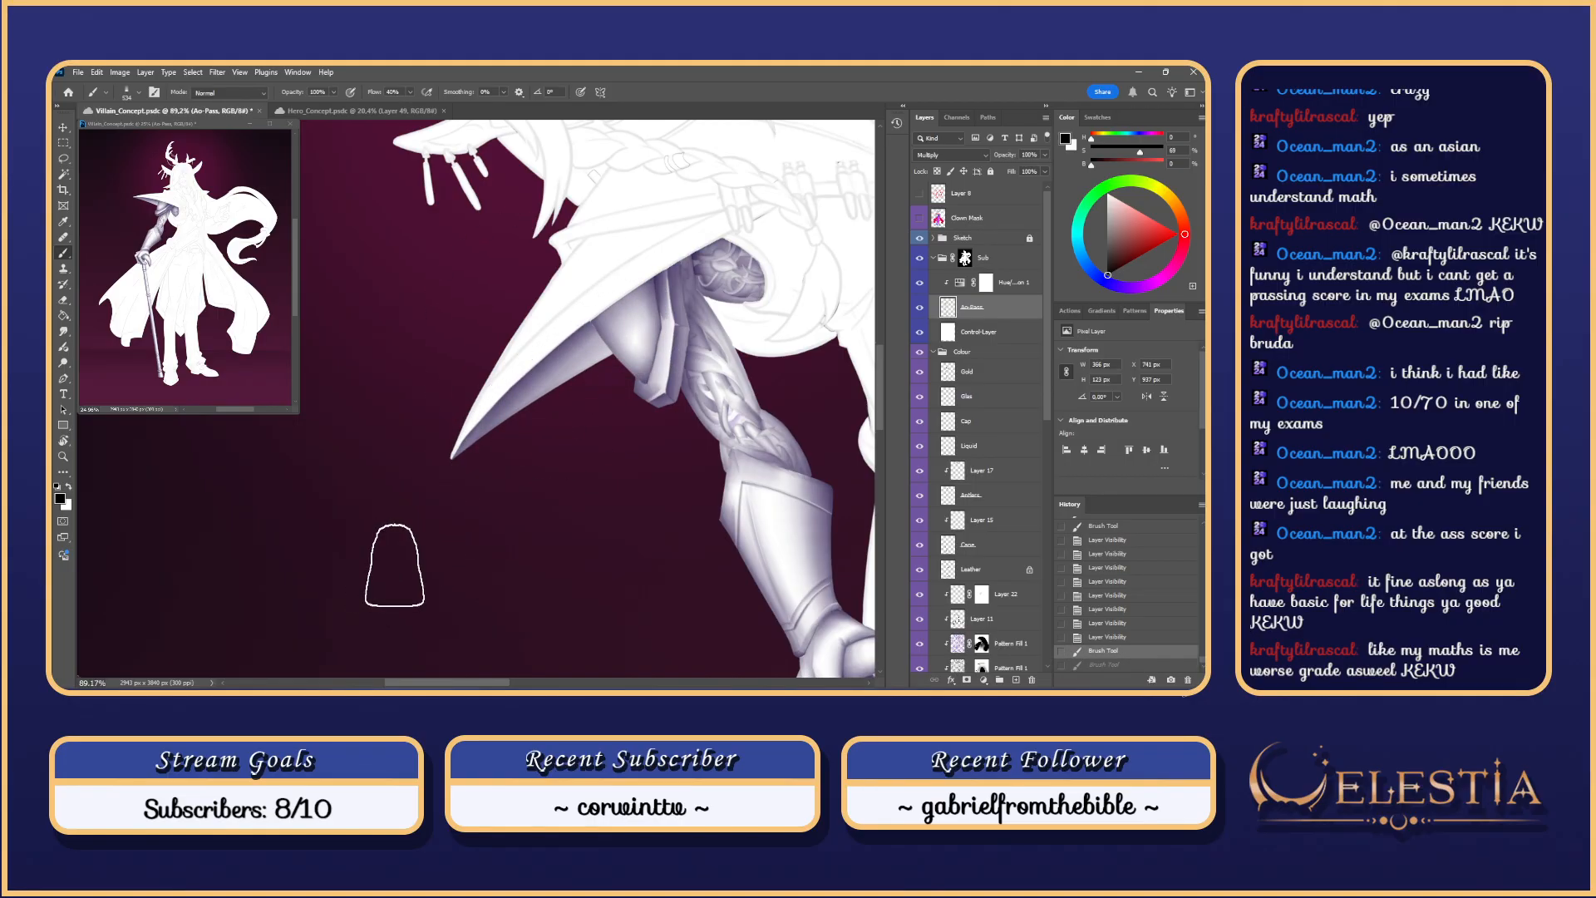
key(Escape)
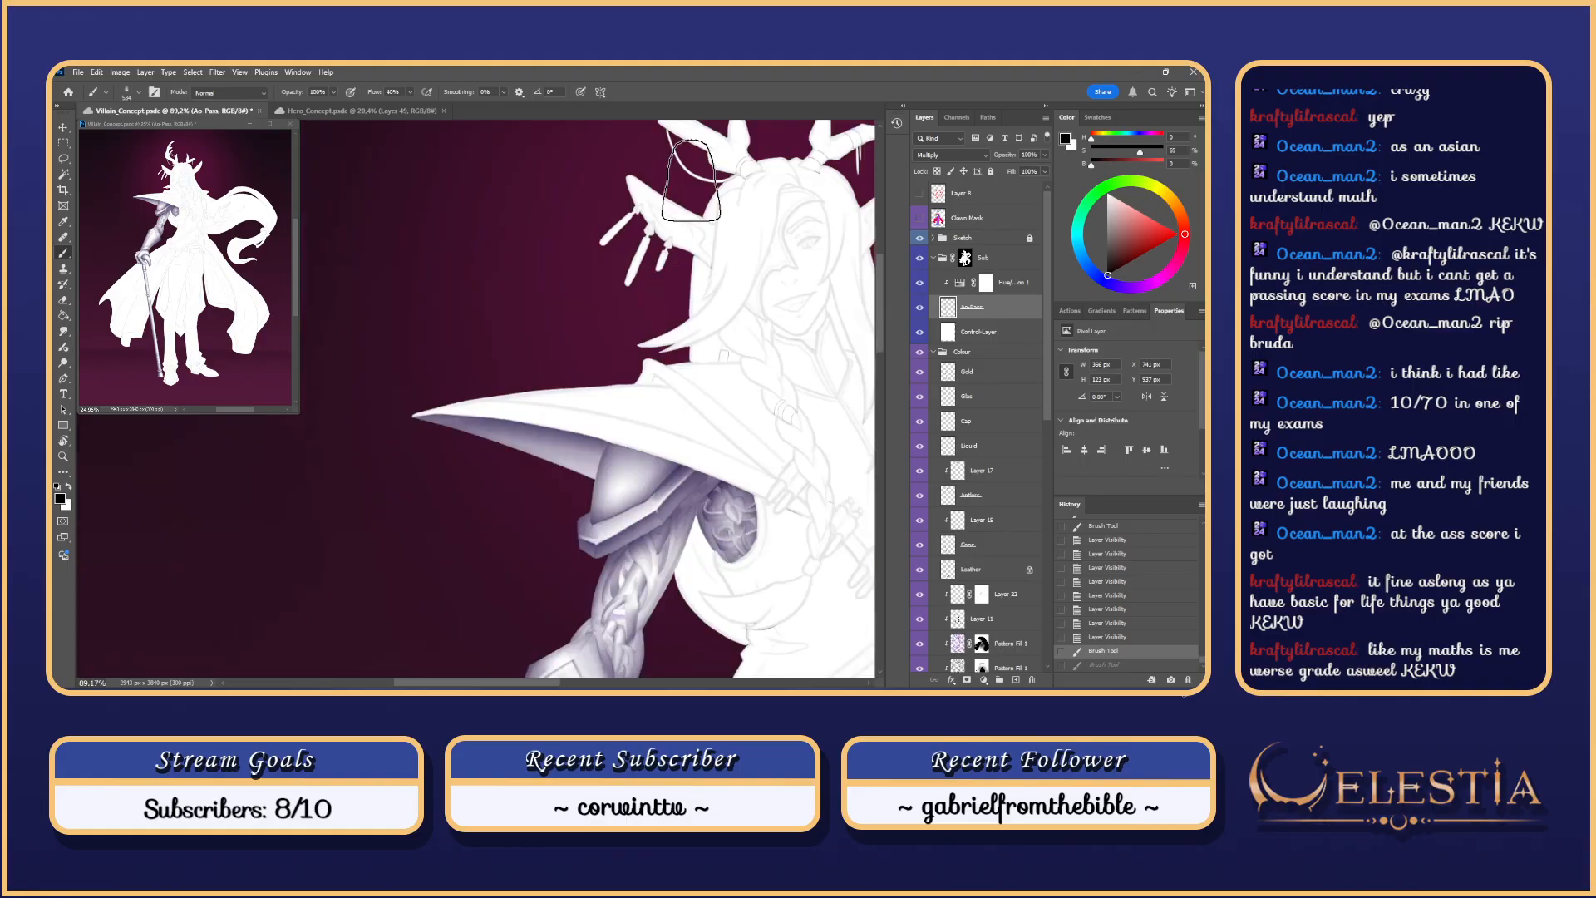
drag(705, 378, 661, 253)
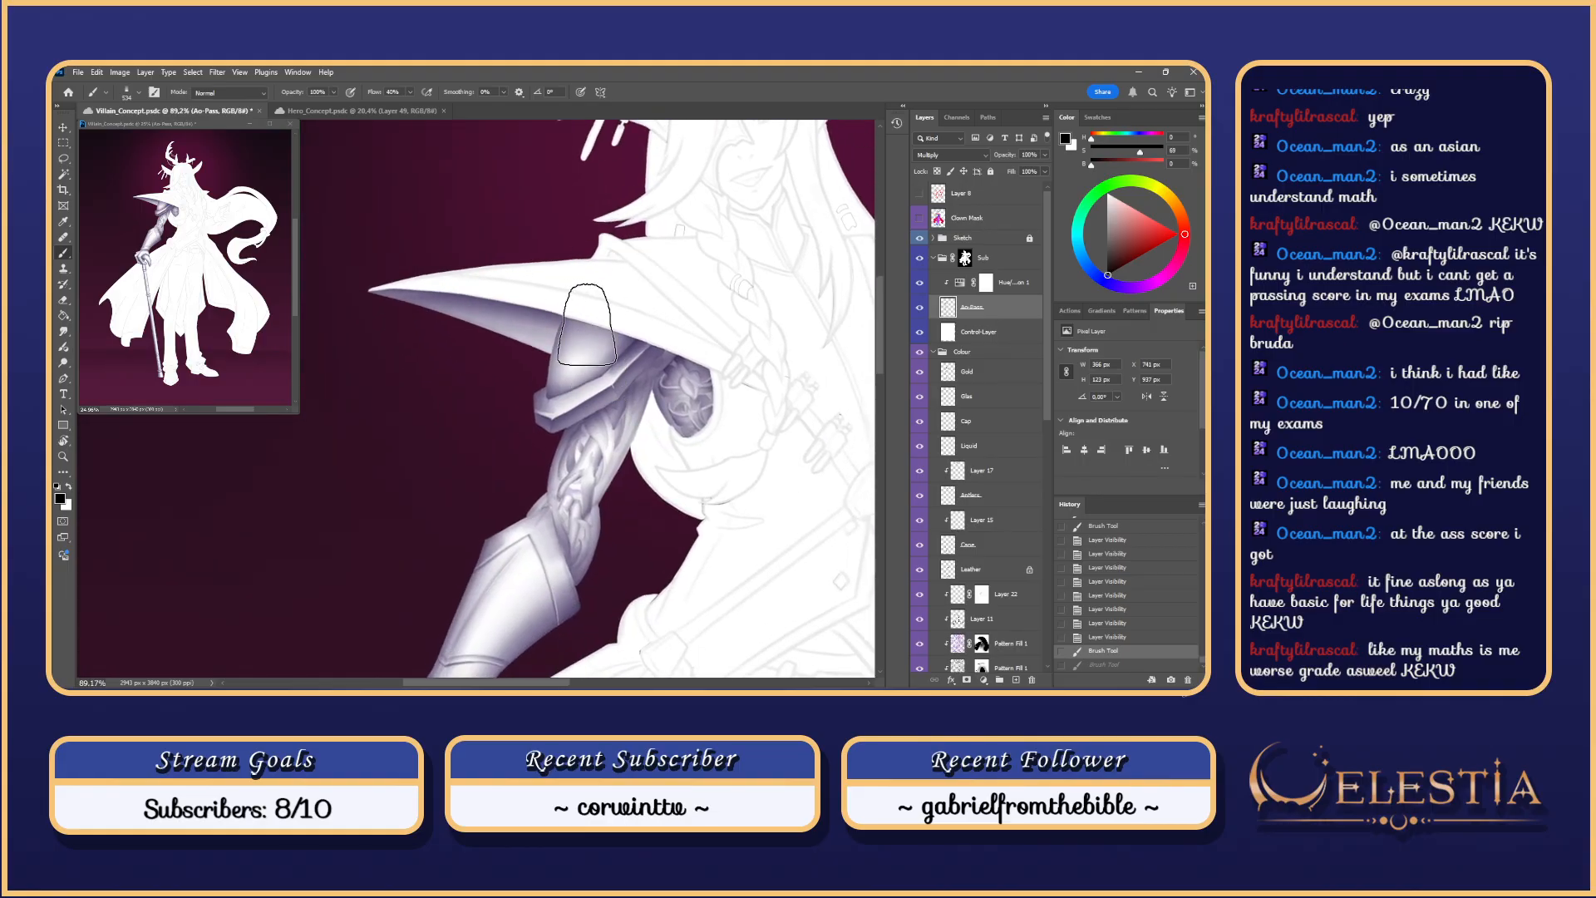
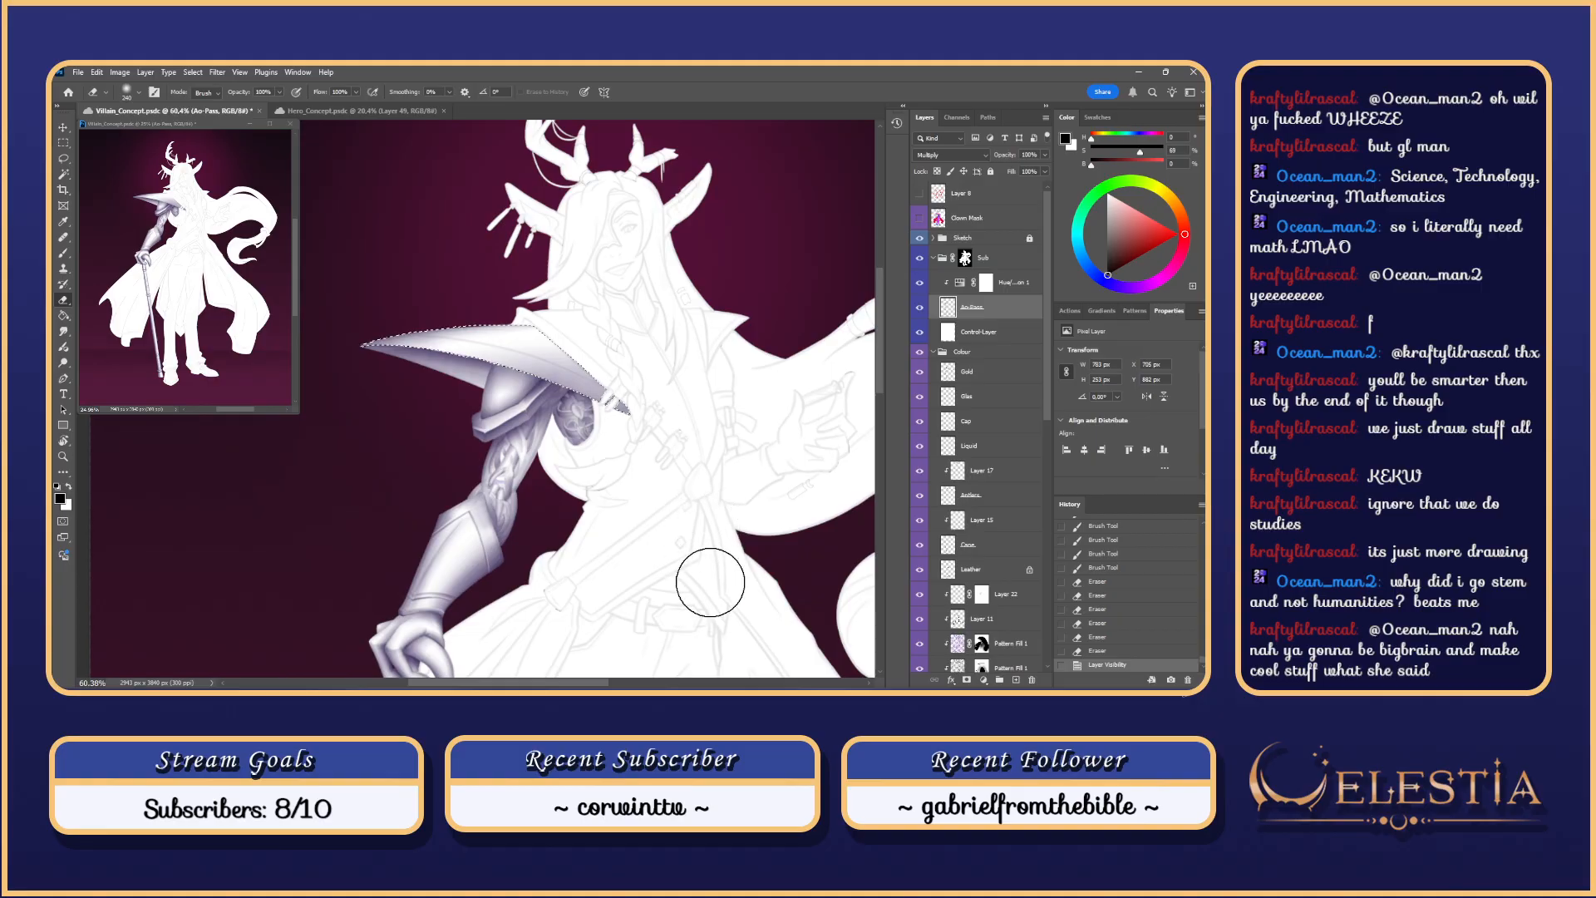
Step: Pick a sampled soft brush tip and test strokes on the pauldron, undoing them
key(b)
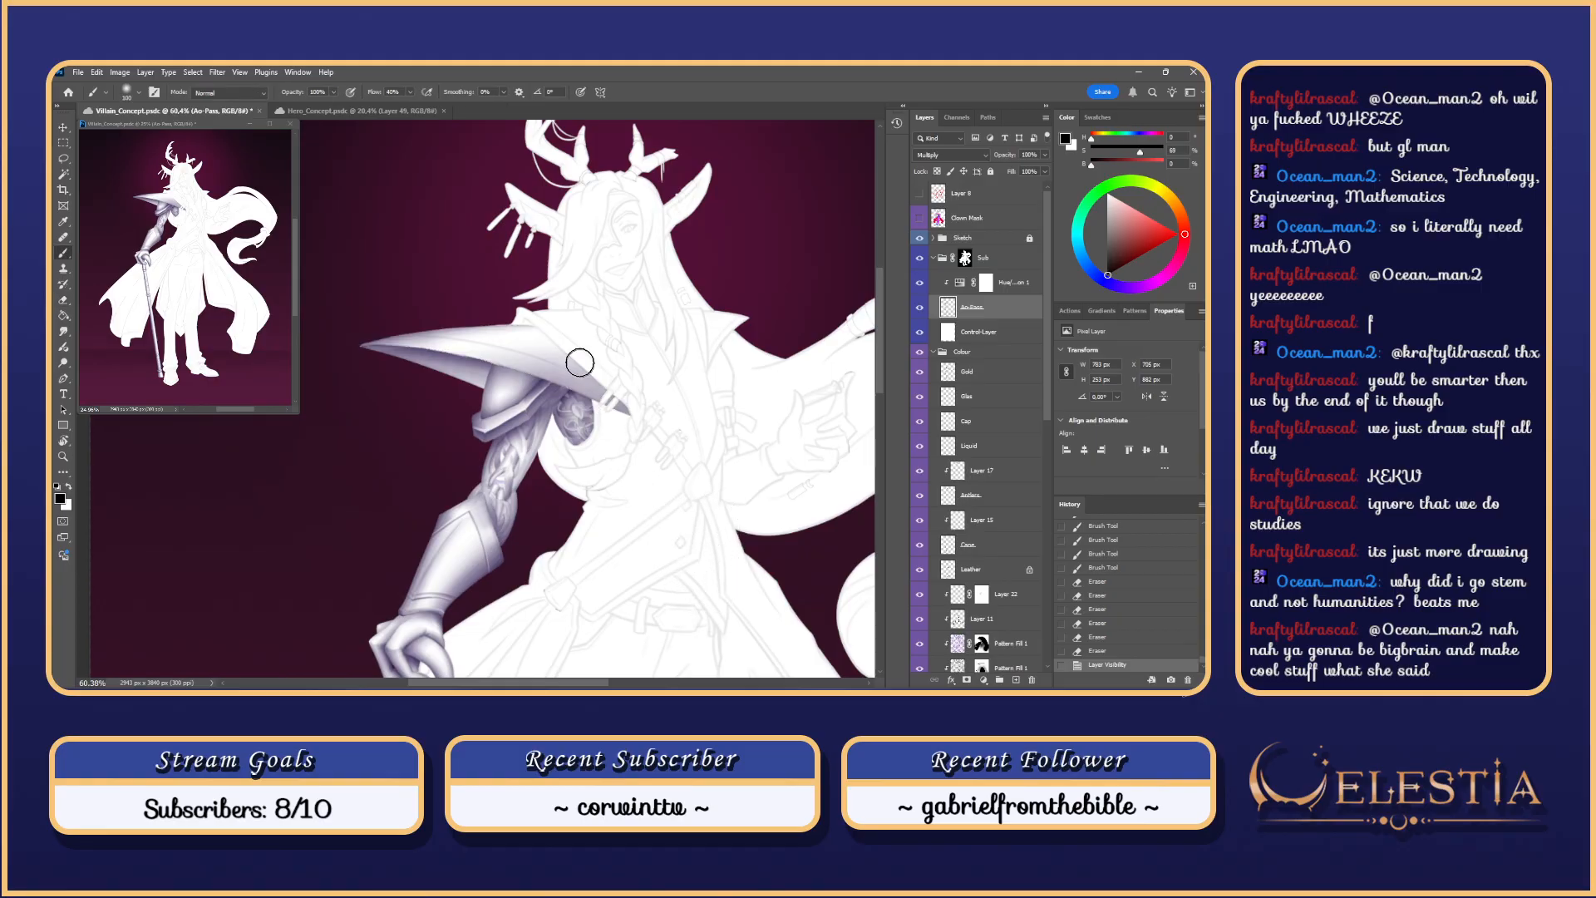
right_click(582, 359)
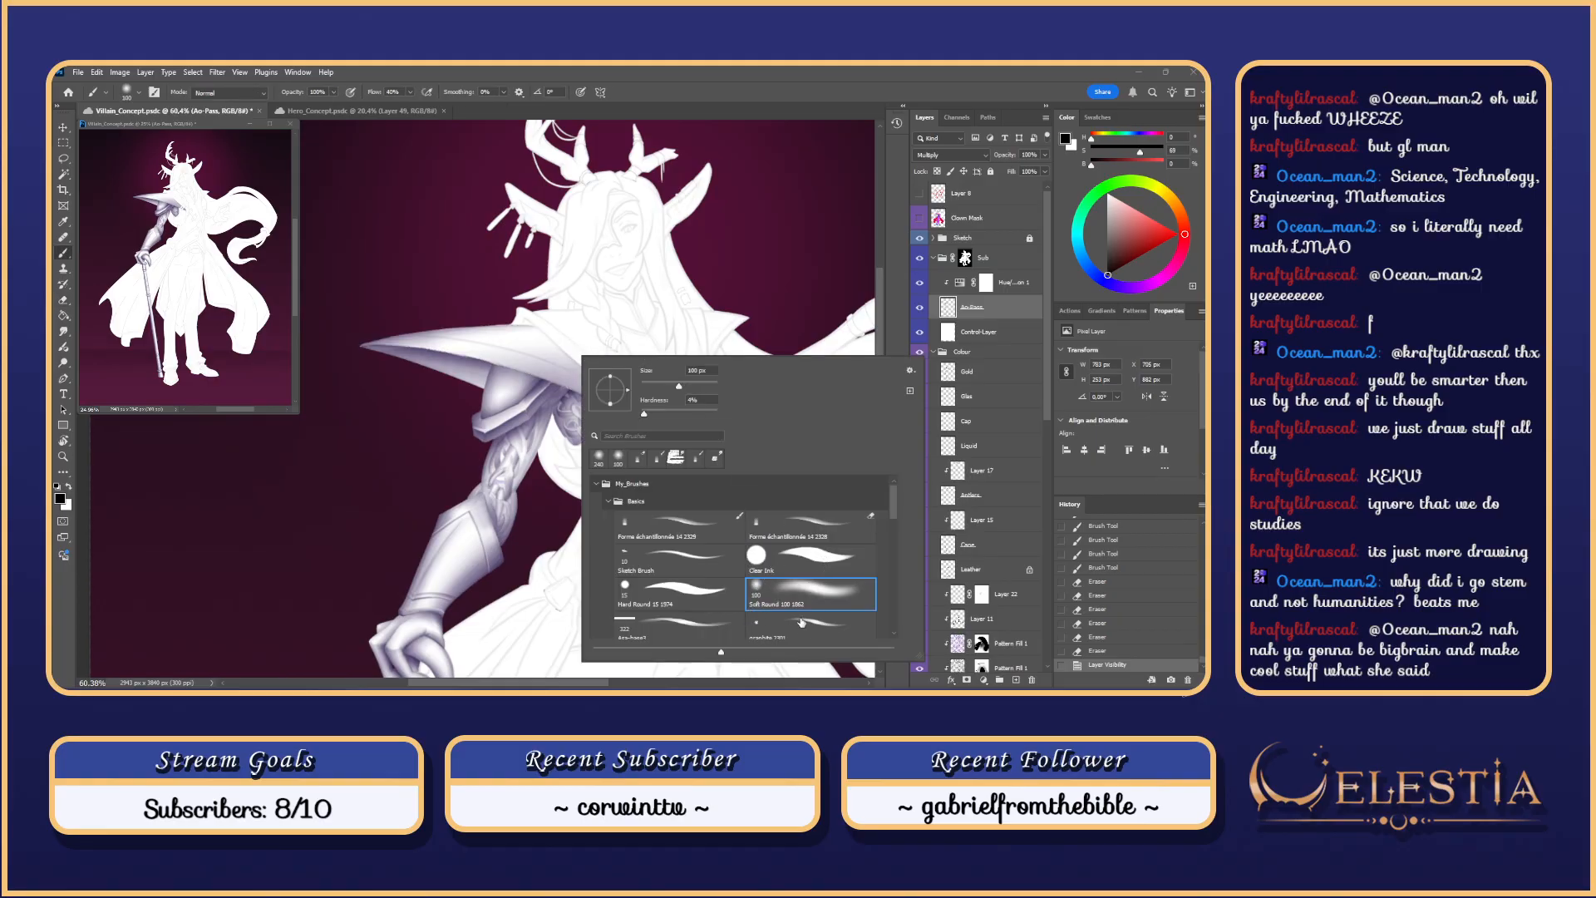
click(839, 527)
drag(538, 319, 605, 391)
key(ctrl+z)
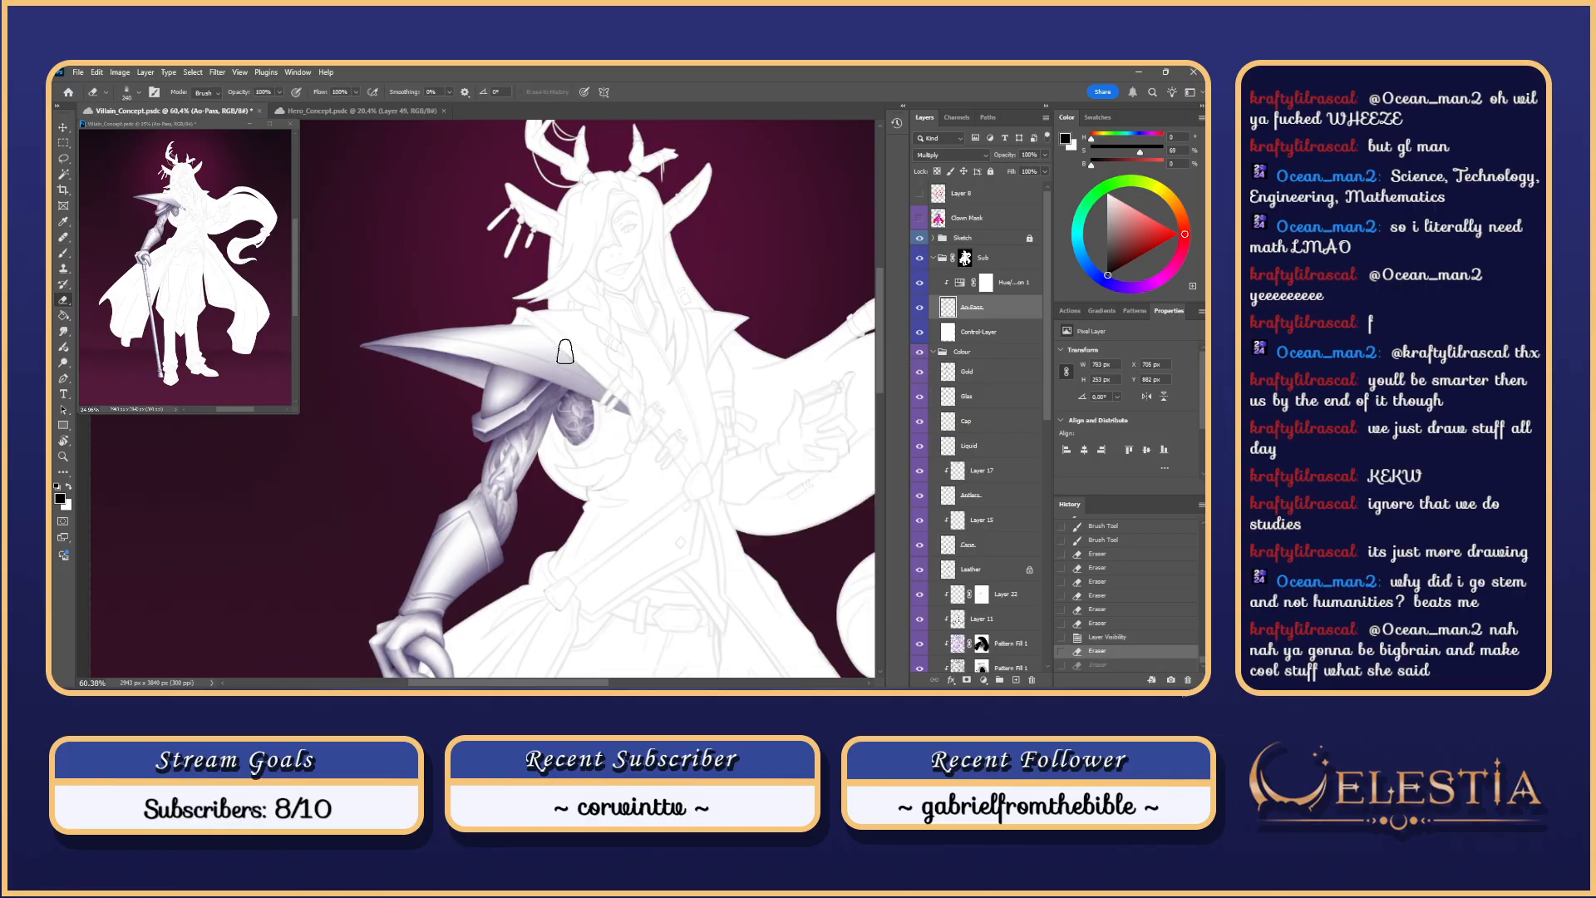
key(b)
right_click(580, 378)
click(664, 523)
click(534, 320)
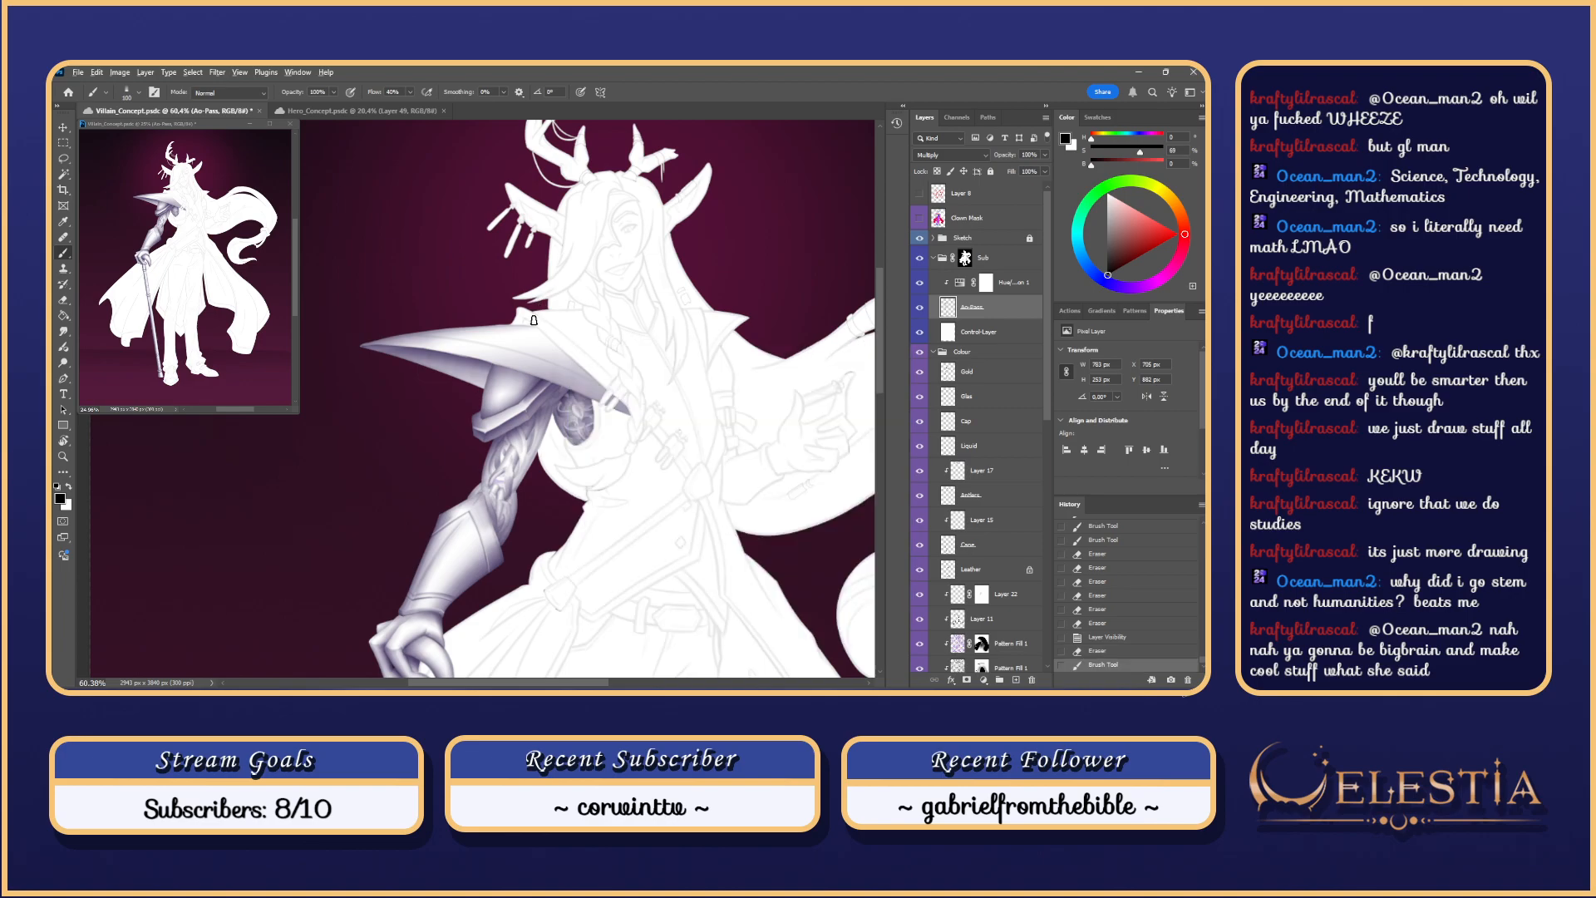
drag(533, 329, 607, 400)
key(ctrl+z)
Step: Remove an accidentally created placeholder text box from the canvas
key(t)
mouse_move(796, 524)
mouse_down()
mouse_move(791, 473)
mouse_move(603, 211)
mouse_up()
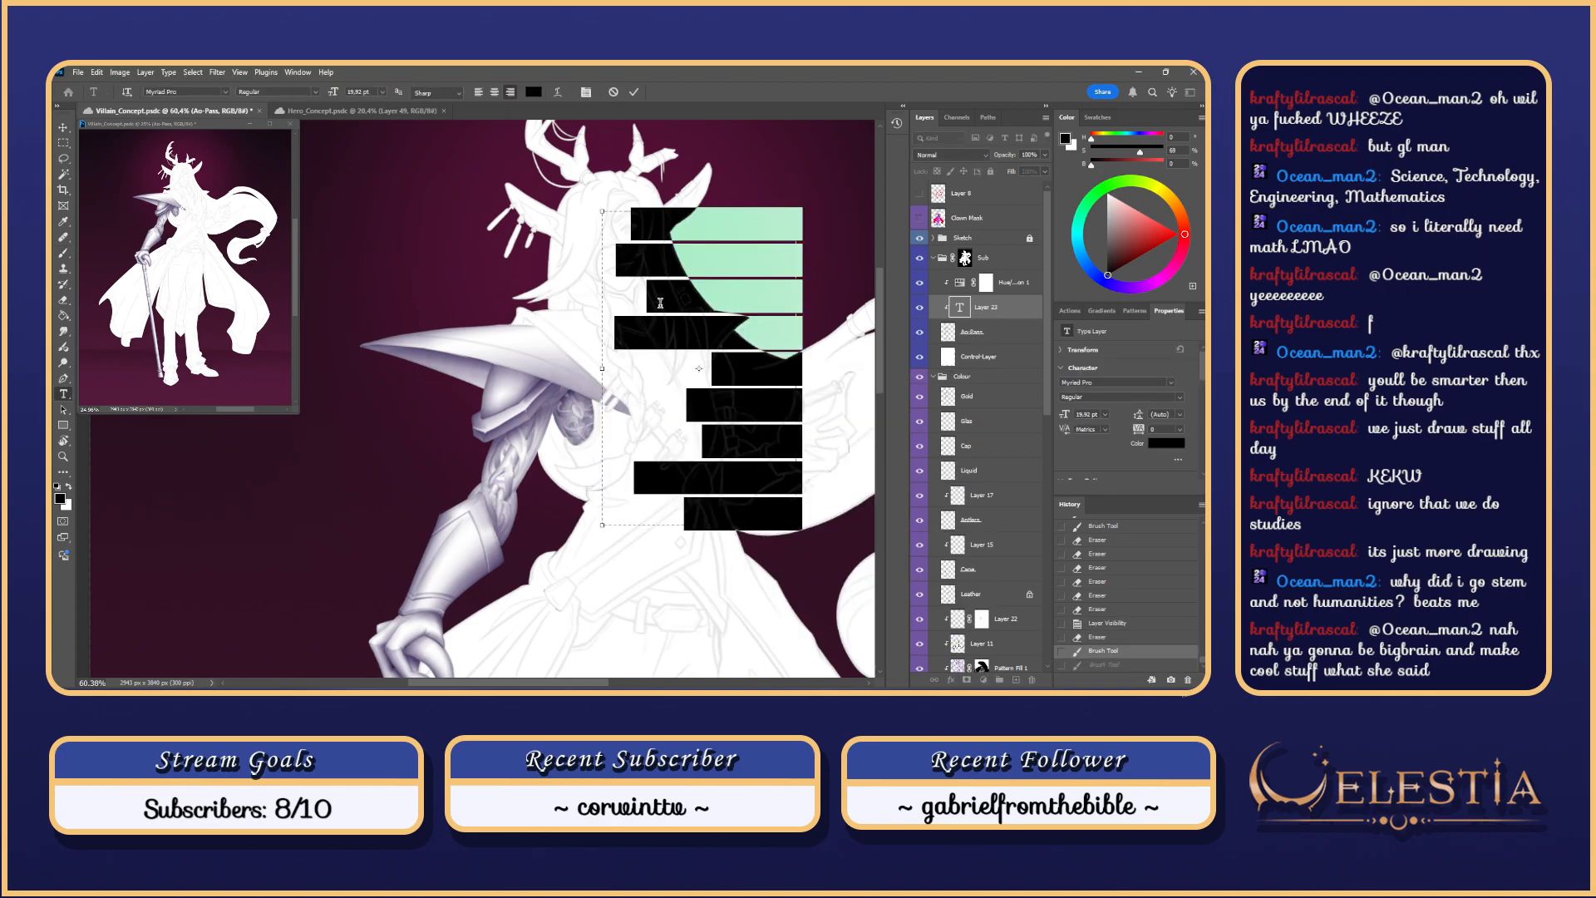
click(975, 367)
key(ctrl+z)
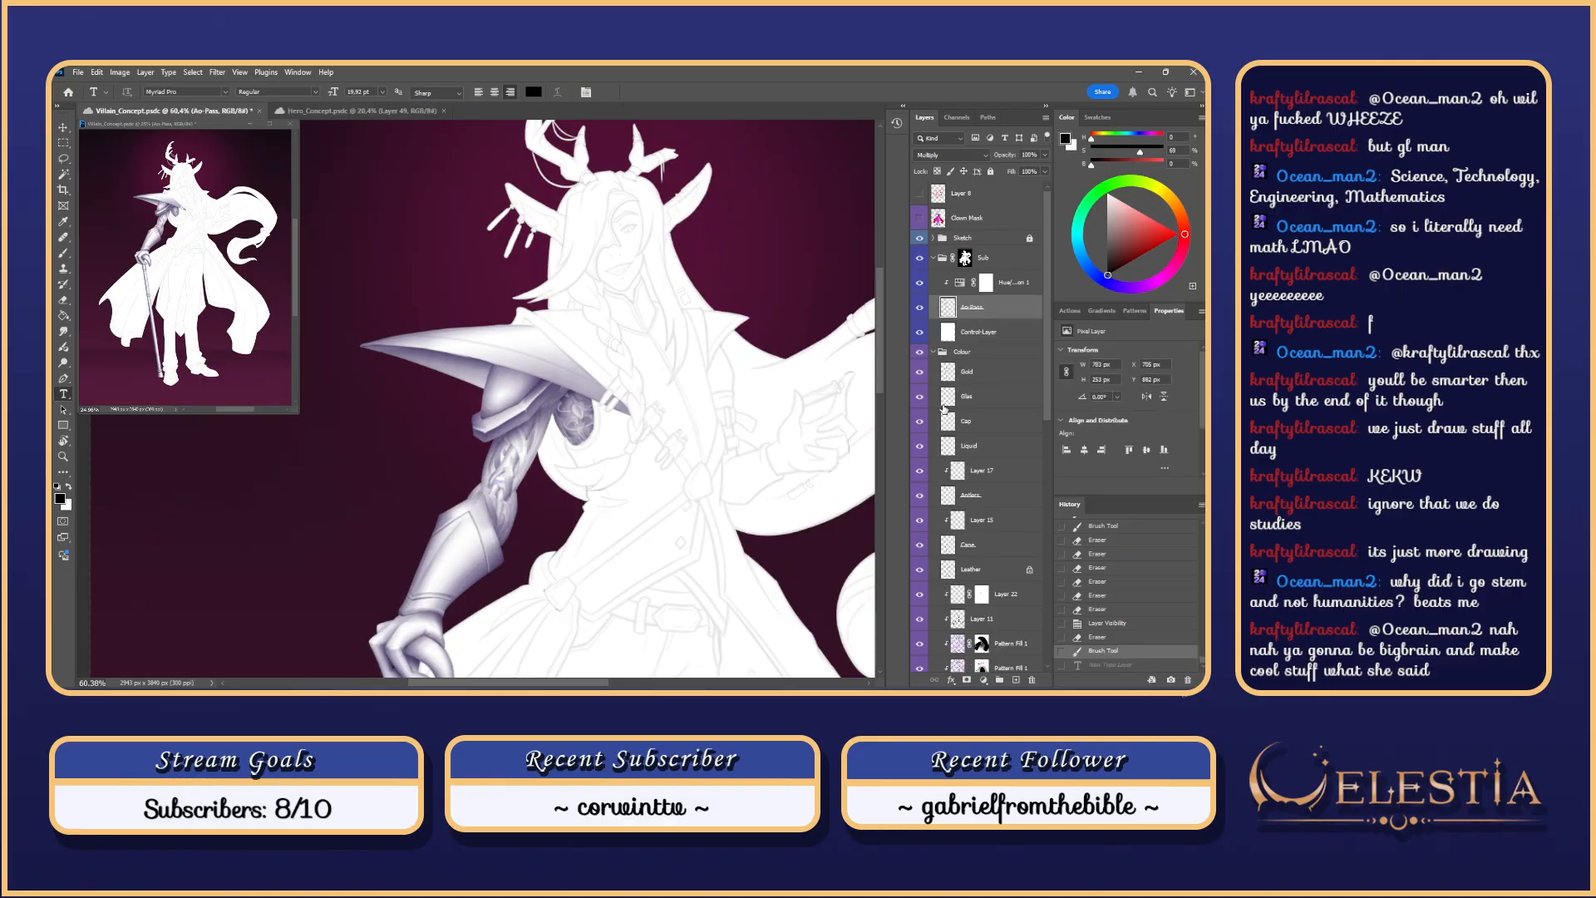
Step: Rotate the view to tilt the pauldron blade into a comfortable painting angle
key(b)
key(r)
mouse_move(649, 502)
mouse_down()
mouse_move(731, 396)
mouse_move(482, 278)
mouse_up()
key(space)
drag(409, 314, 492, 372)
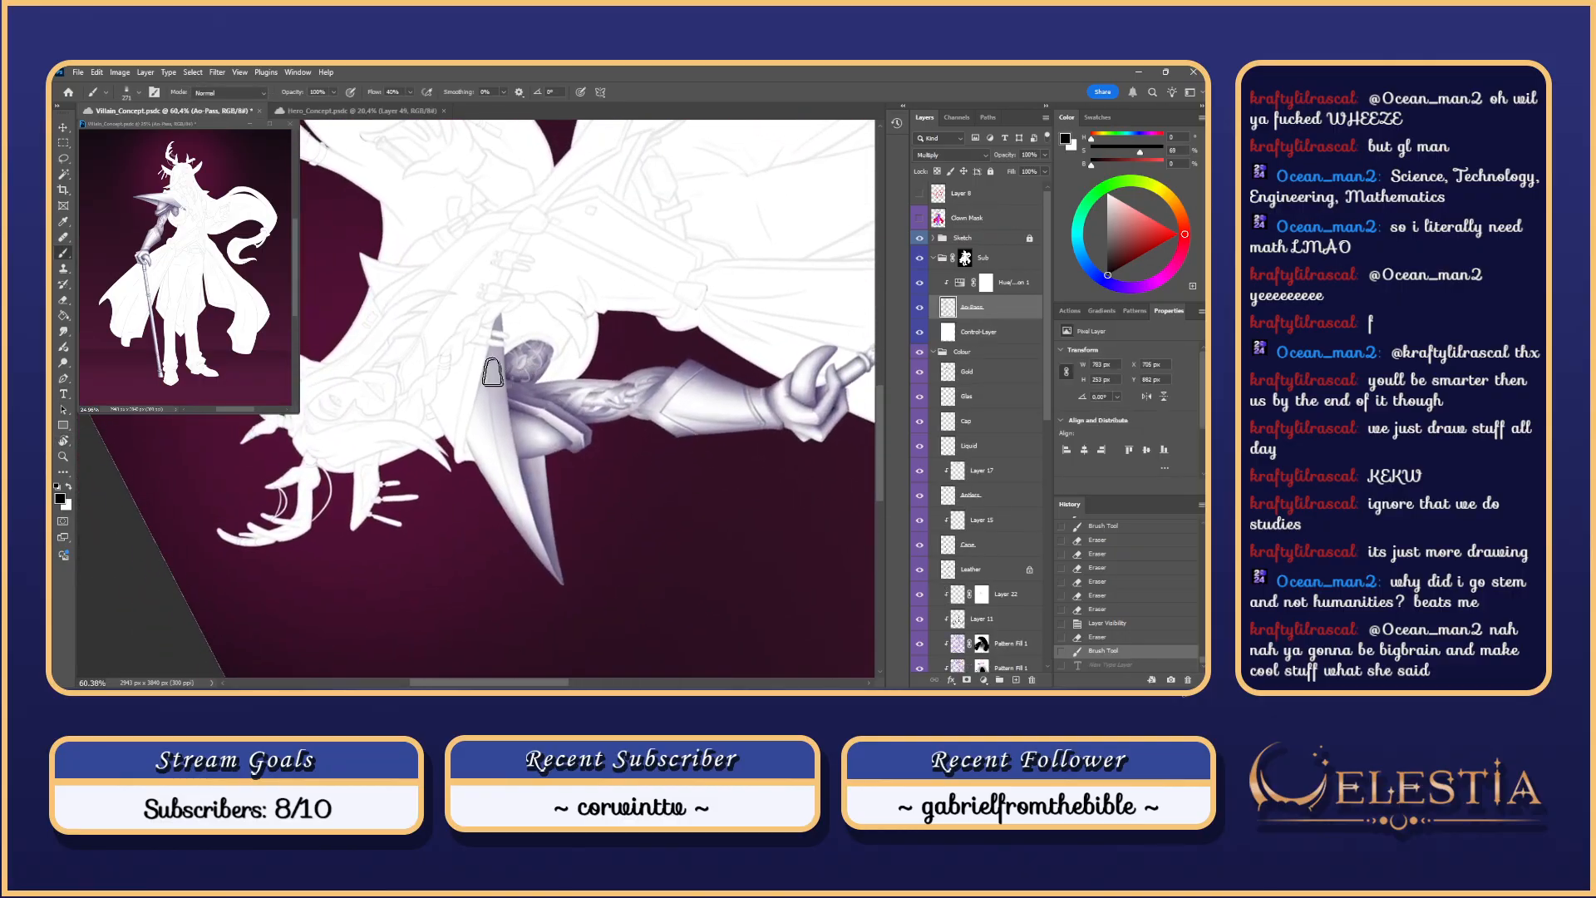
Step: Paint trial highlight strokes along the blade edge, undoing the misfires
drag(502, 308, 482, 582)
key(ctrl+z)
drag(505, 316, 478, 552)
key(ctrl+z)
mouse_move(493, 316)
mouse_down()
mouse_move(496, 536)
mouse_move(492, 486)
mouse_up()
scroll(505, 301, down, 1)
drag(505, 300, 494, 550)
key(ctrl+z)
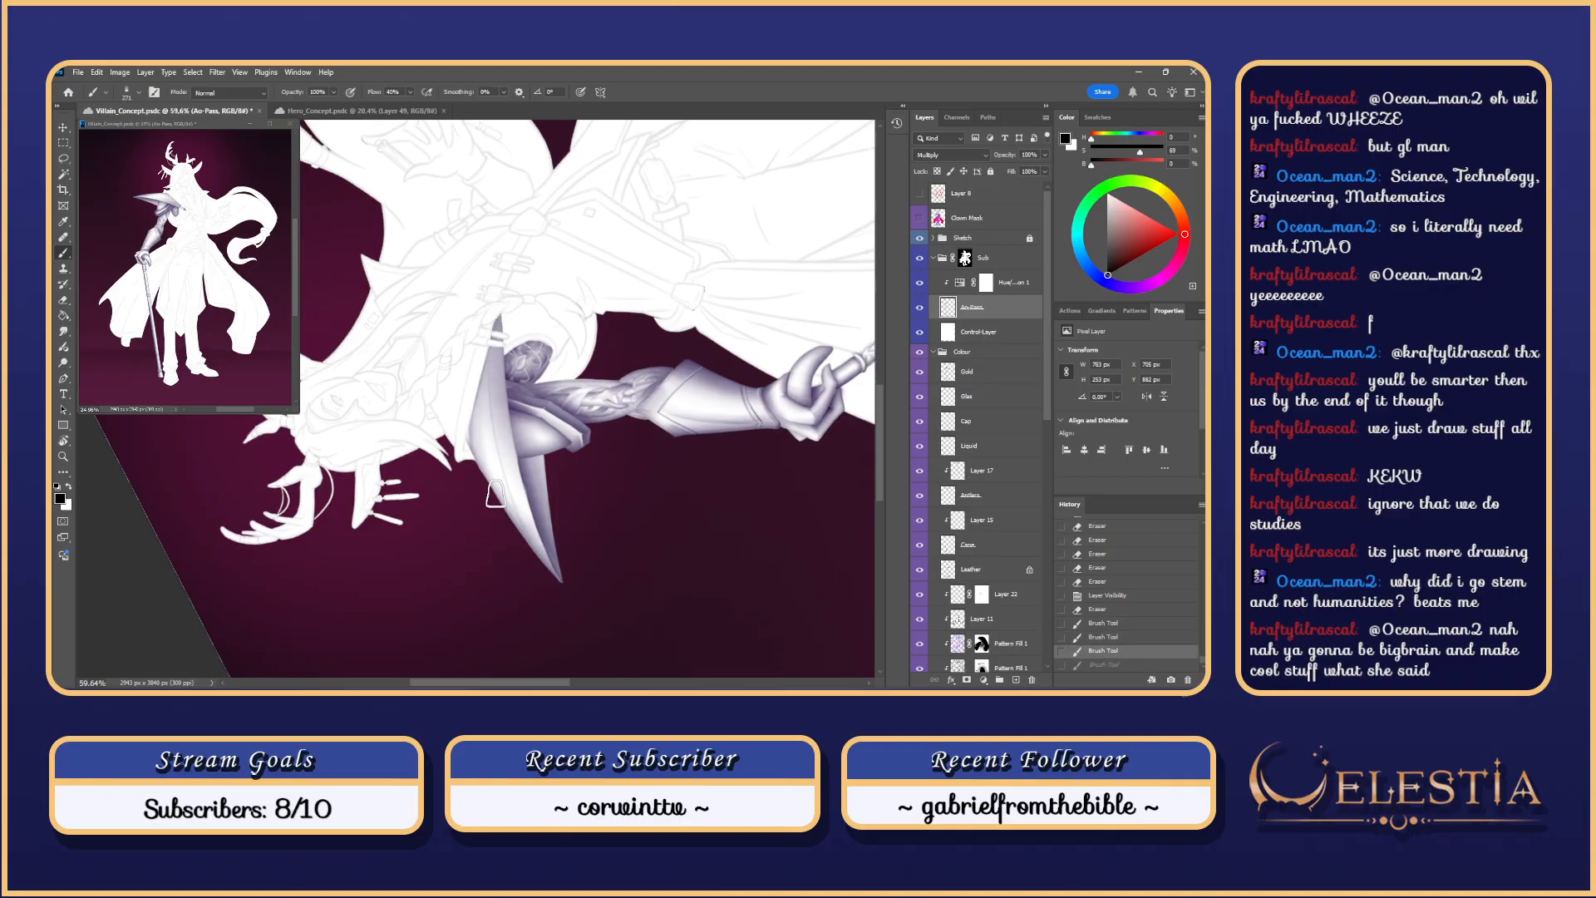
scroll(495, 494, down, 1)
key(ctrl+z)
key(ctrl+z)
drag(487, 354, 498, 530)
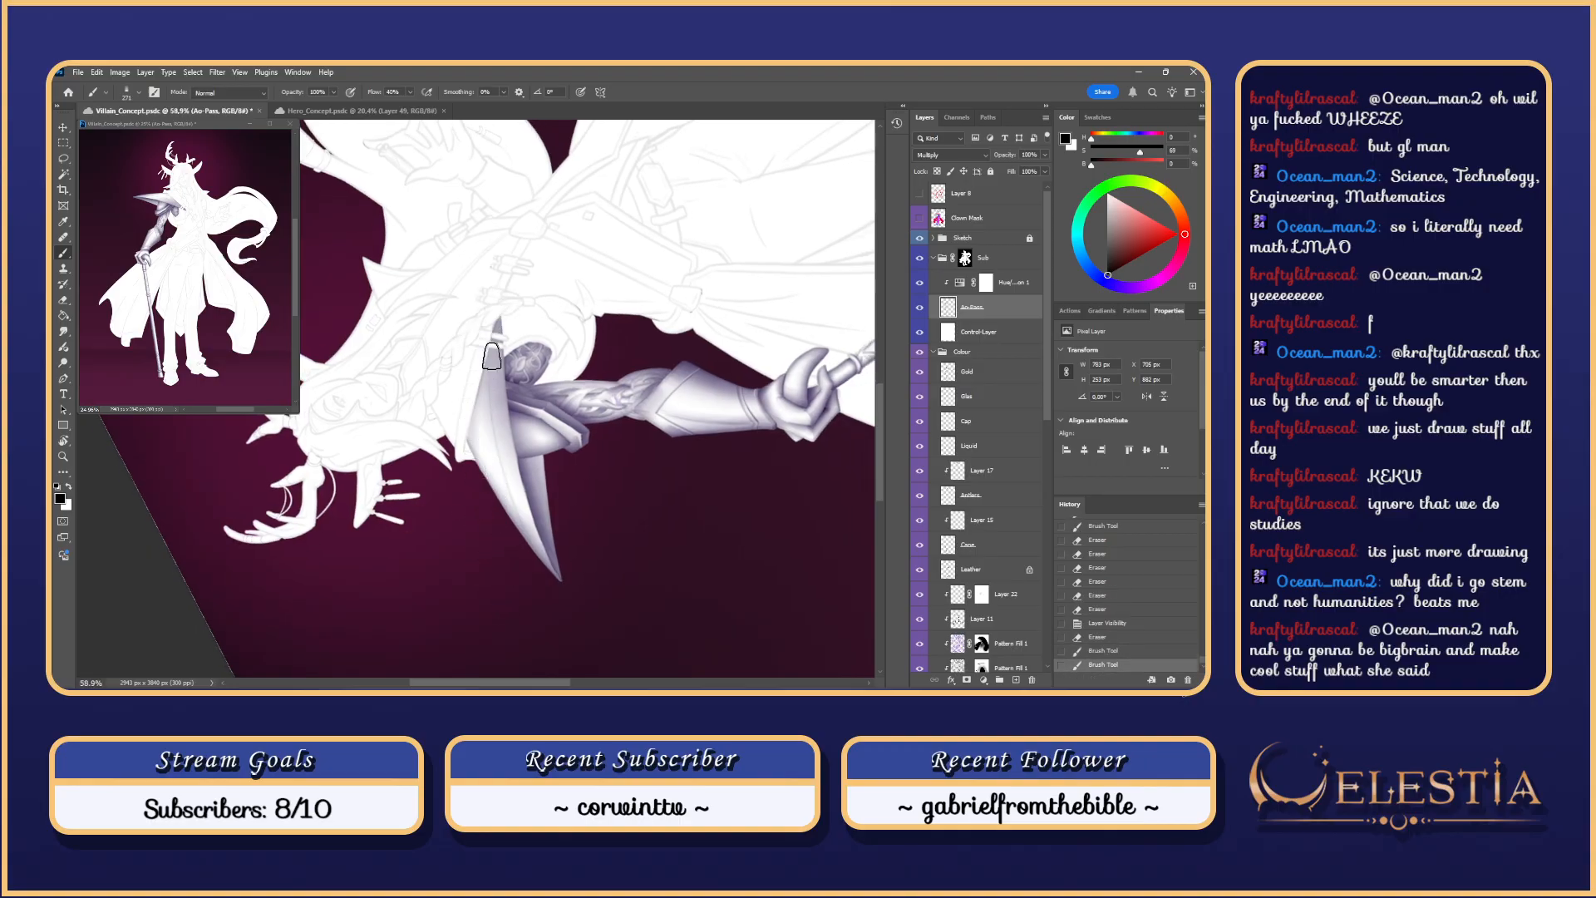
Step: Enlarge the brush and repaint the blade-edge highlight, undoing unwanted strokes
drag(492, 356, 476, 526)
key(ctrl+z)
drag(502, 314, 524, 567)
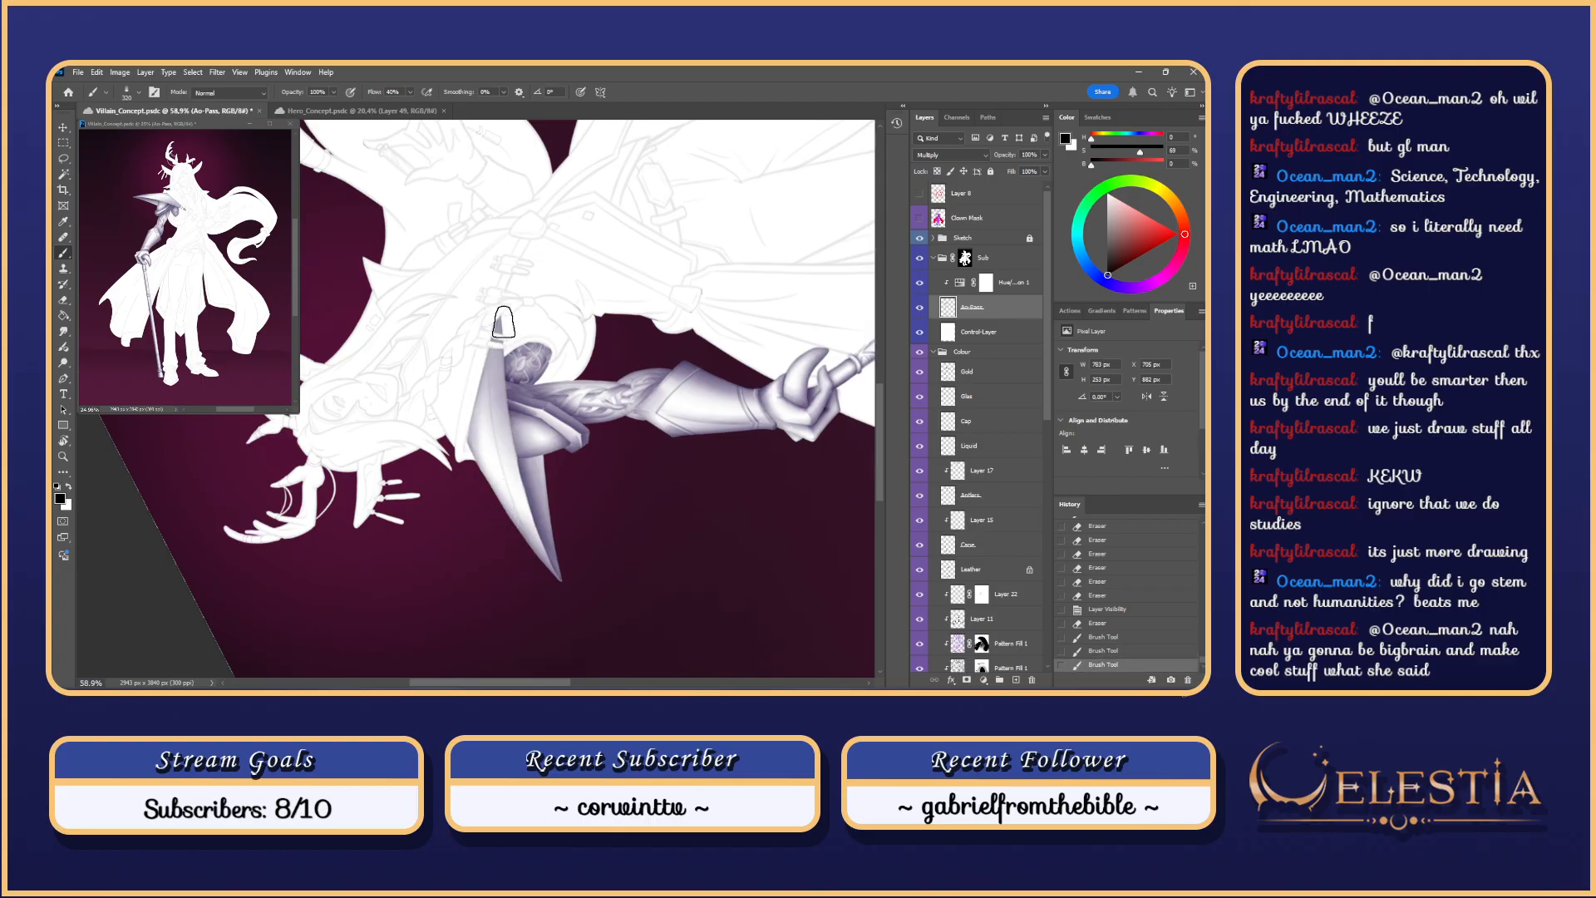
key(ctrl+z)
drag(502, 320, 532, 592)
key(ctrl+z)
drag(496, 324, 503, 560)
drag(492, 384, 513, 552)
key(ctrl+z)
drag(497, 326, 517, 575)
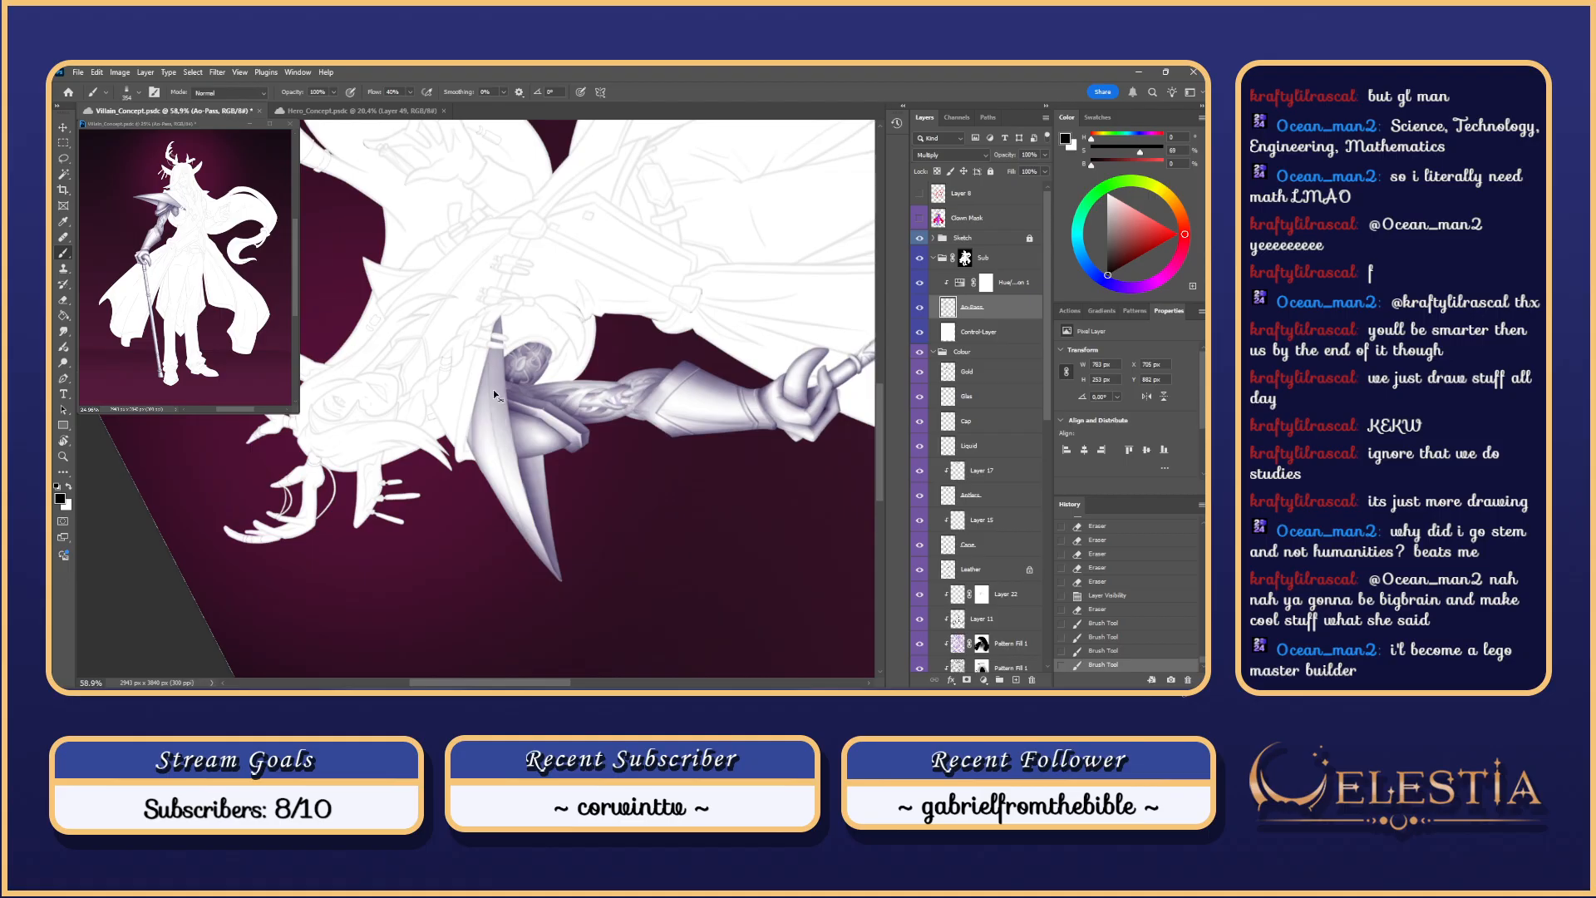
key(ctrl+z)
drag(496, 374, 519, 375)
drag(500, 320, 531, 576)
key(ctrl+z)
Step: Brighten the blade's left edge with final highlight strokes and return the view upright
drag(504, 316, 542, 598)
drag(488, 391, 552, 627)
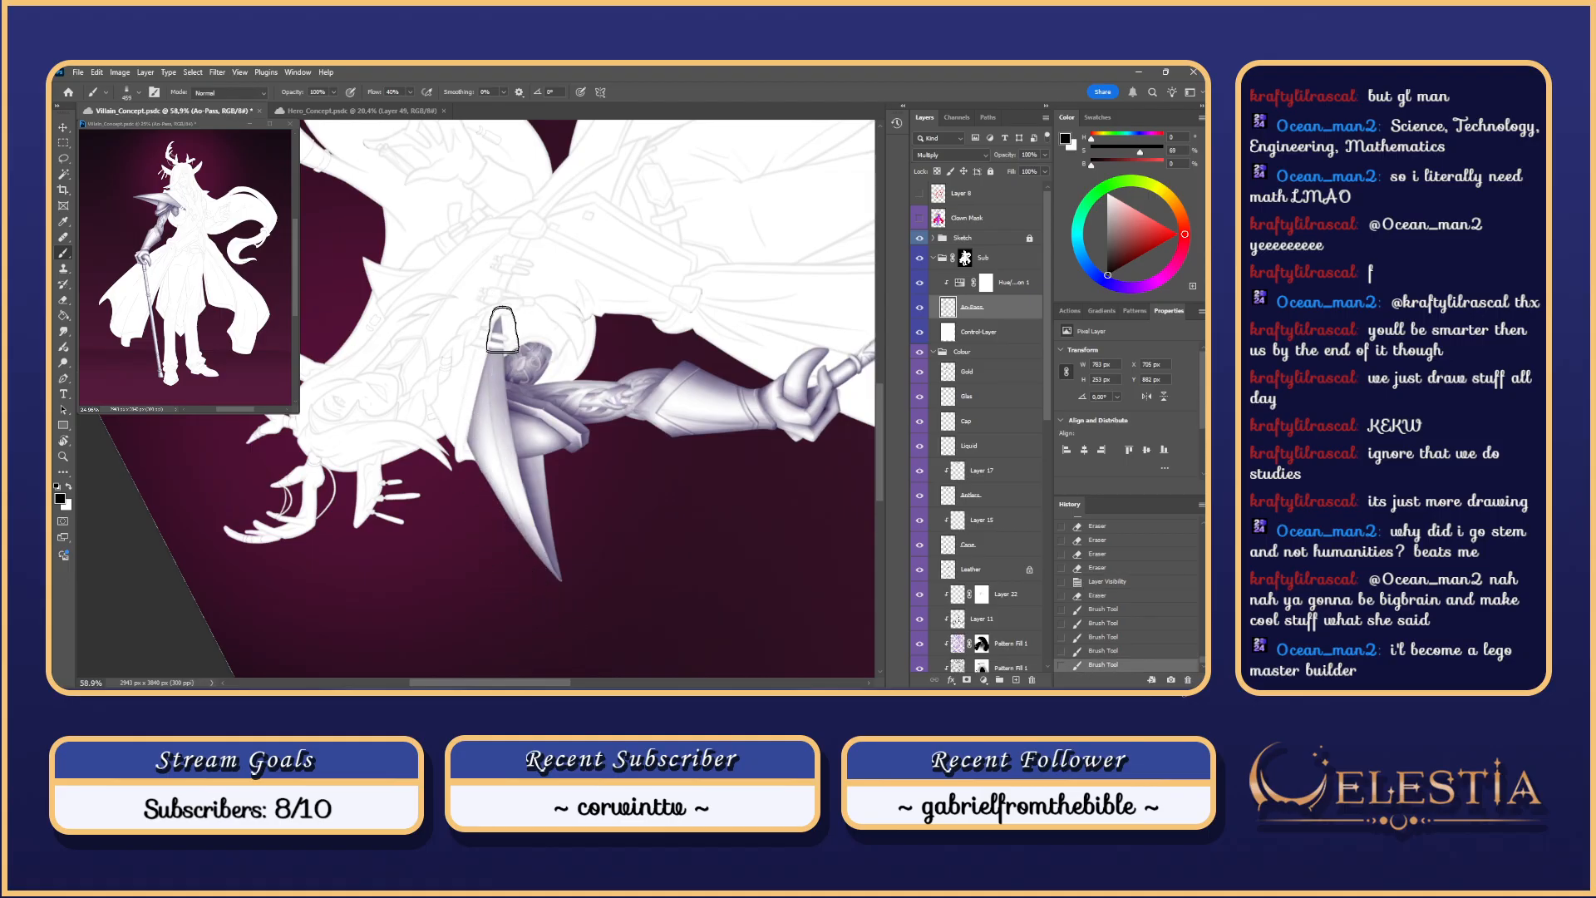
mouse_move(502, 330)
mouse_down()
mouse_move(468, 467)
mouse_move(526, 610)
mouse_up()
drag(478, 466, 503, 357)
key(Escape)
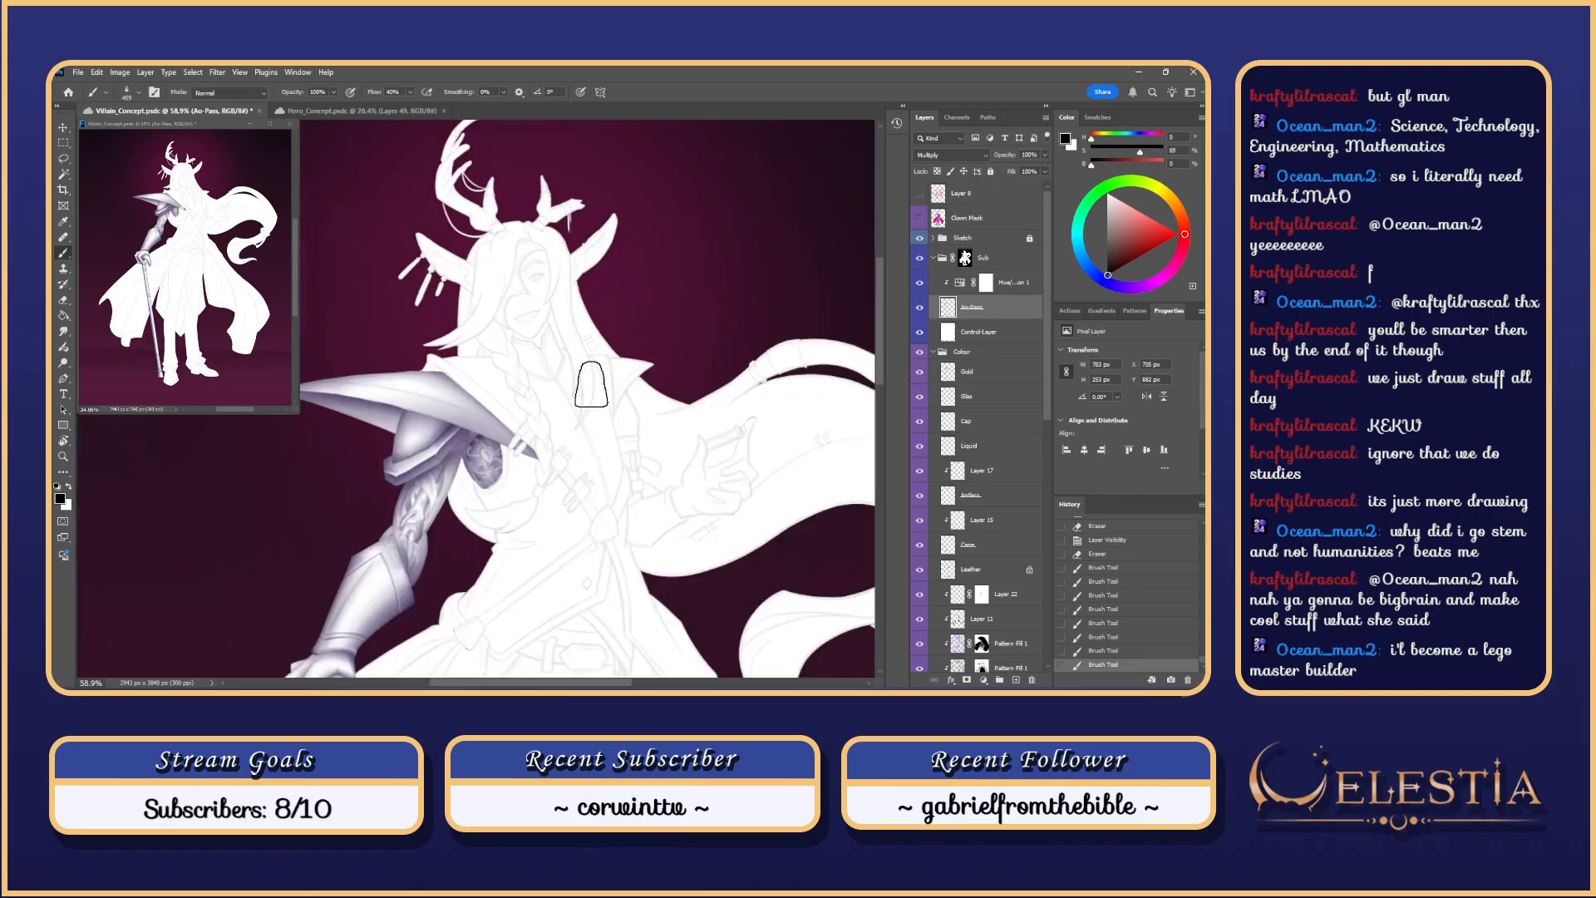
scroll(591, 384, down, 5)
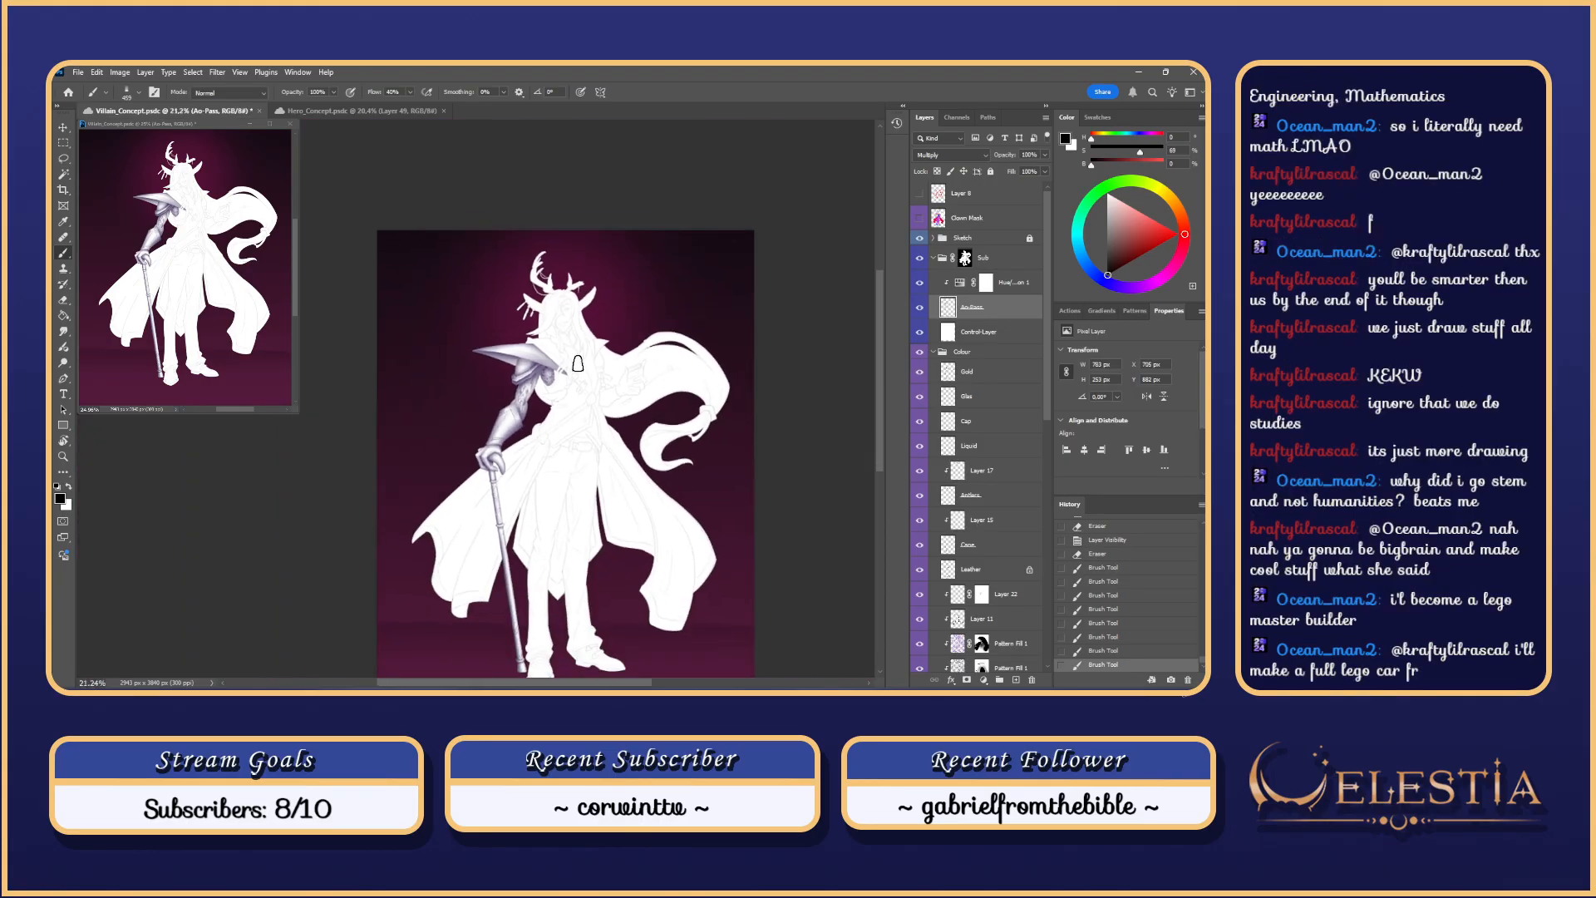
scroll(577, 364, up, 2)
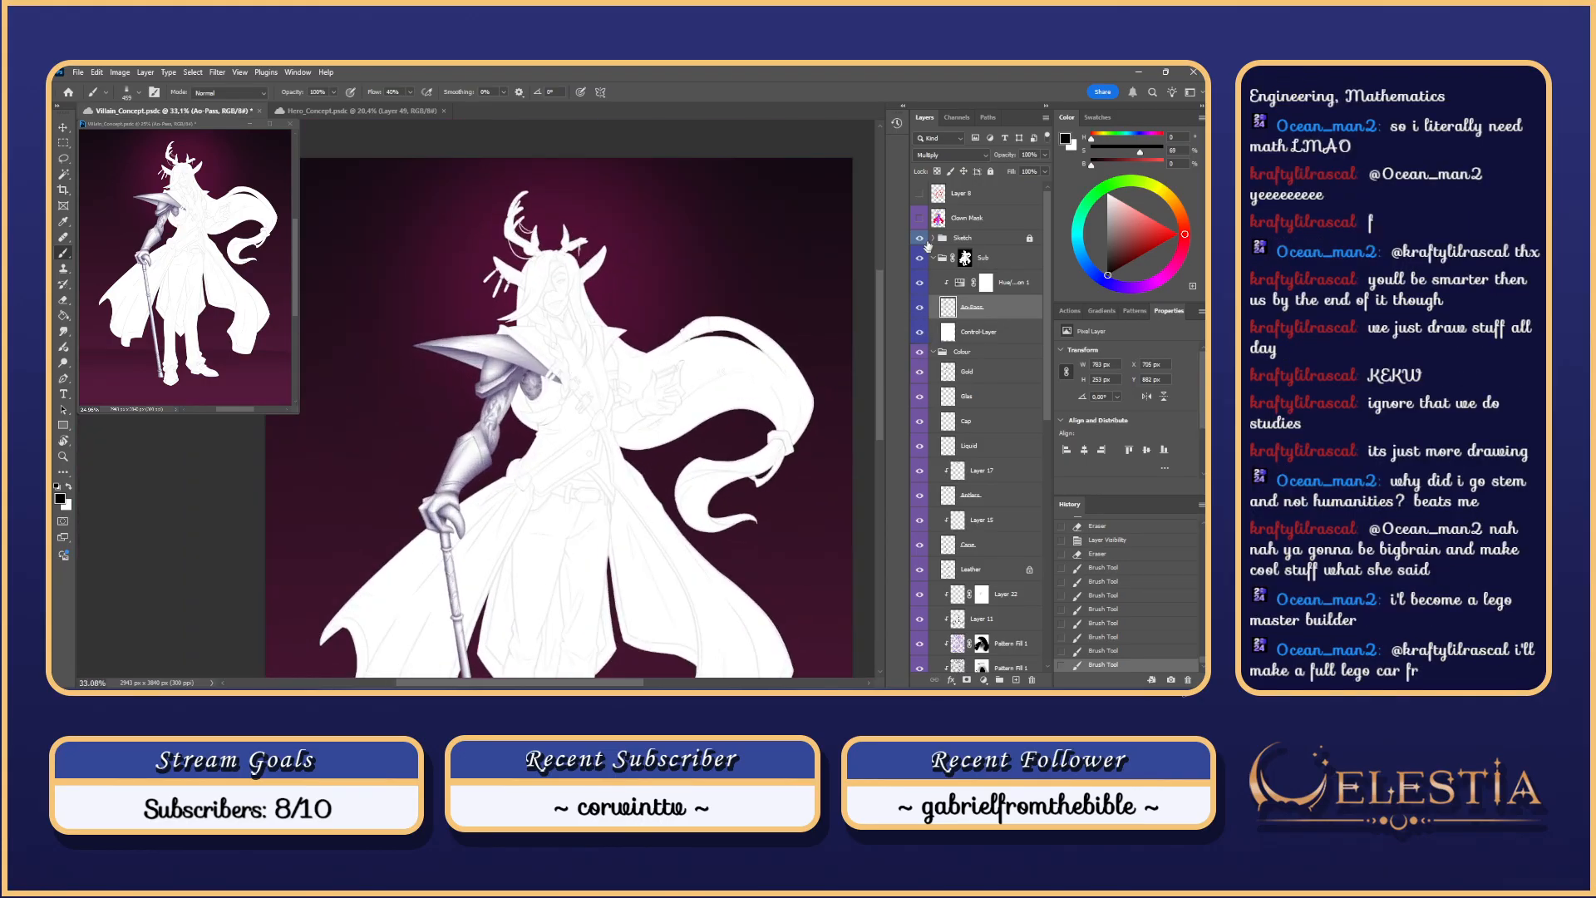
scroll(535, 325, up, 3)
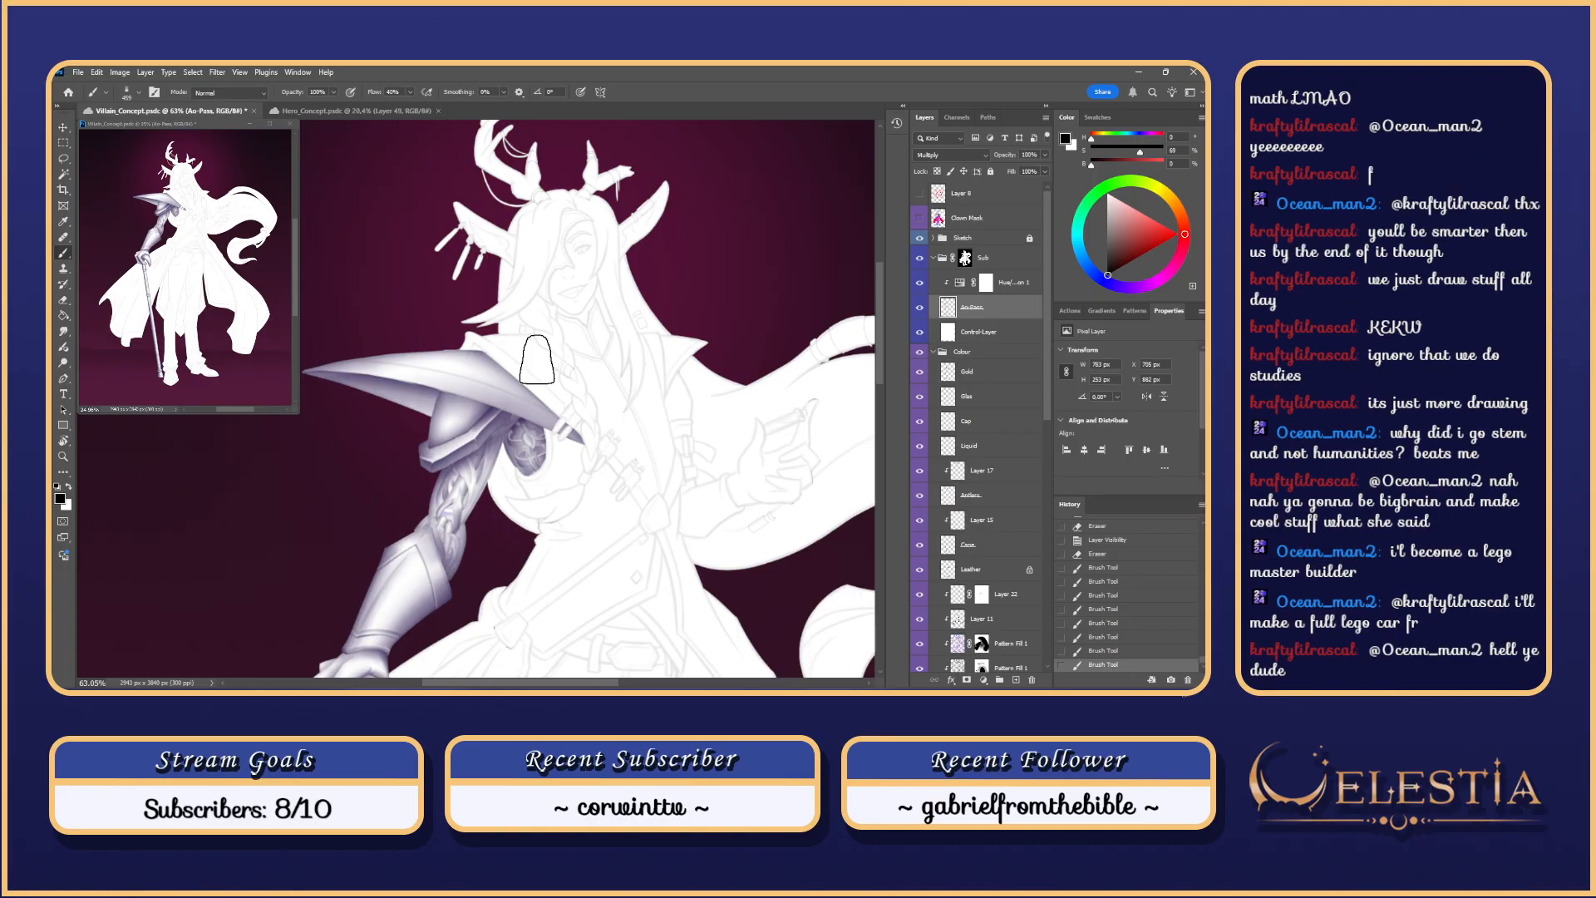
scroll(537, 360, up, 5)
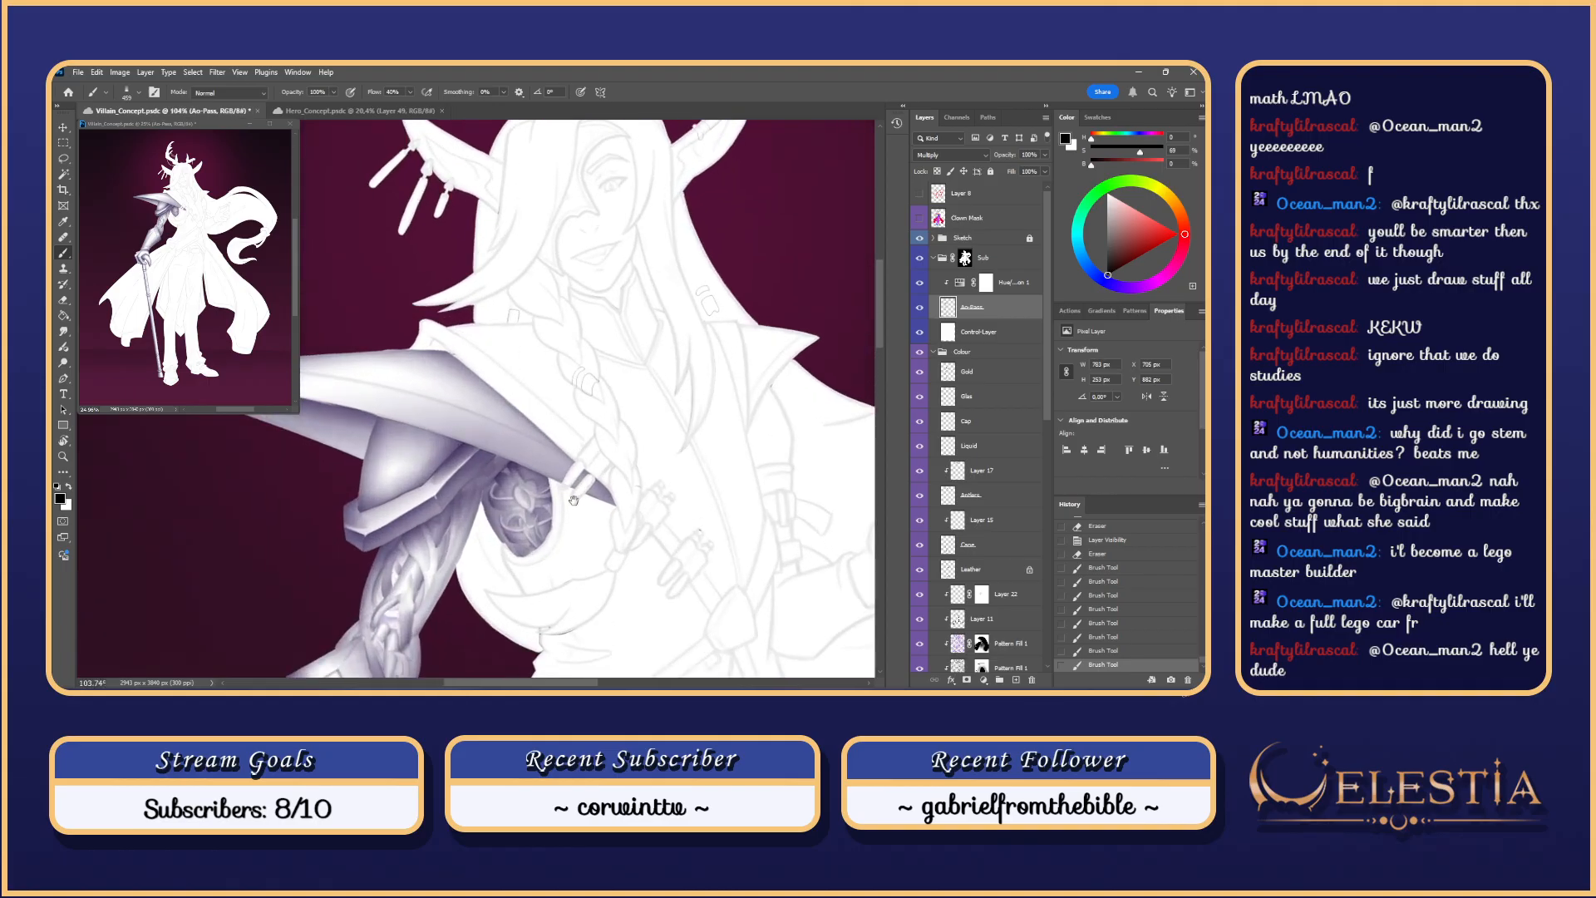
drag(576, 500, 714, 443)
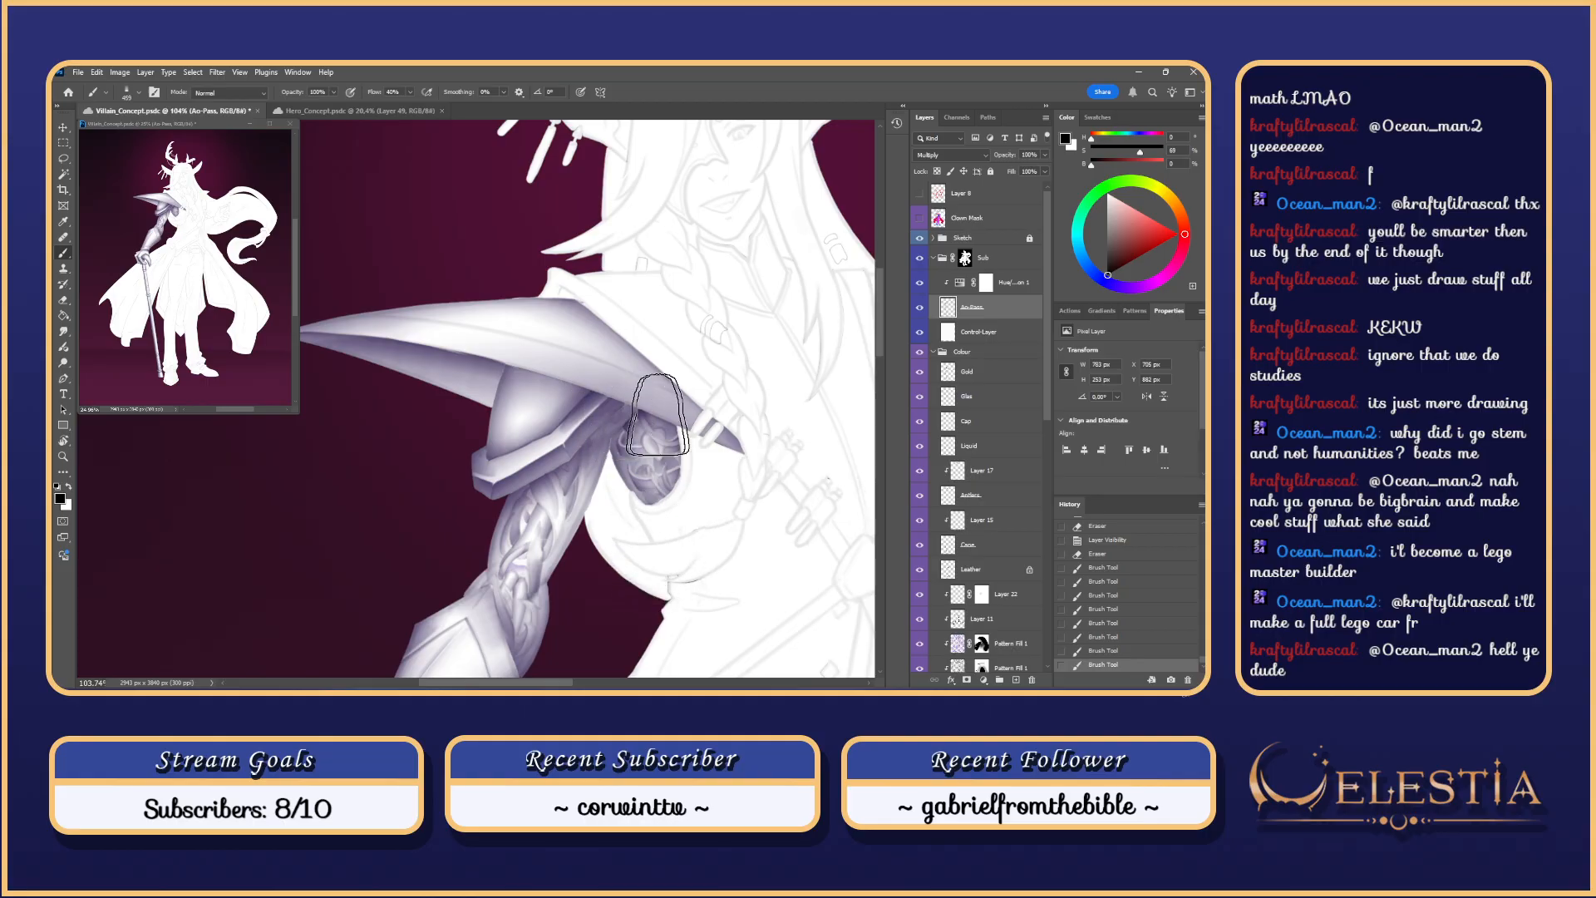
drag(772, 387, 730, 438)
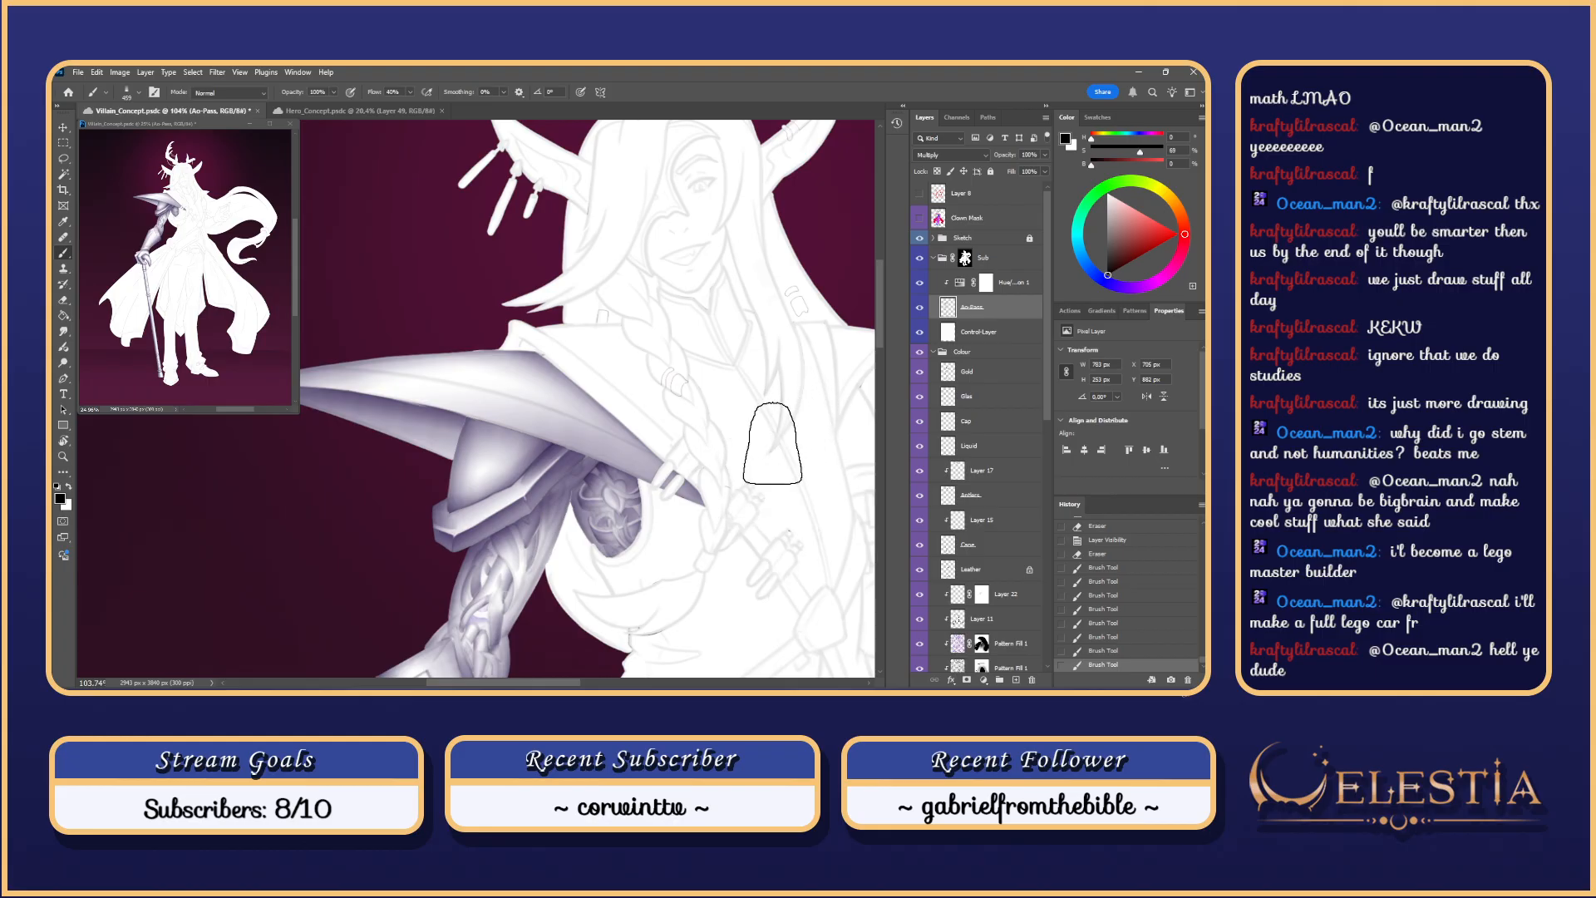
drag(633, 380, 656, 408)
key(l)
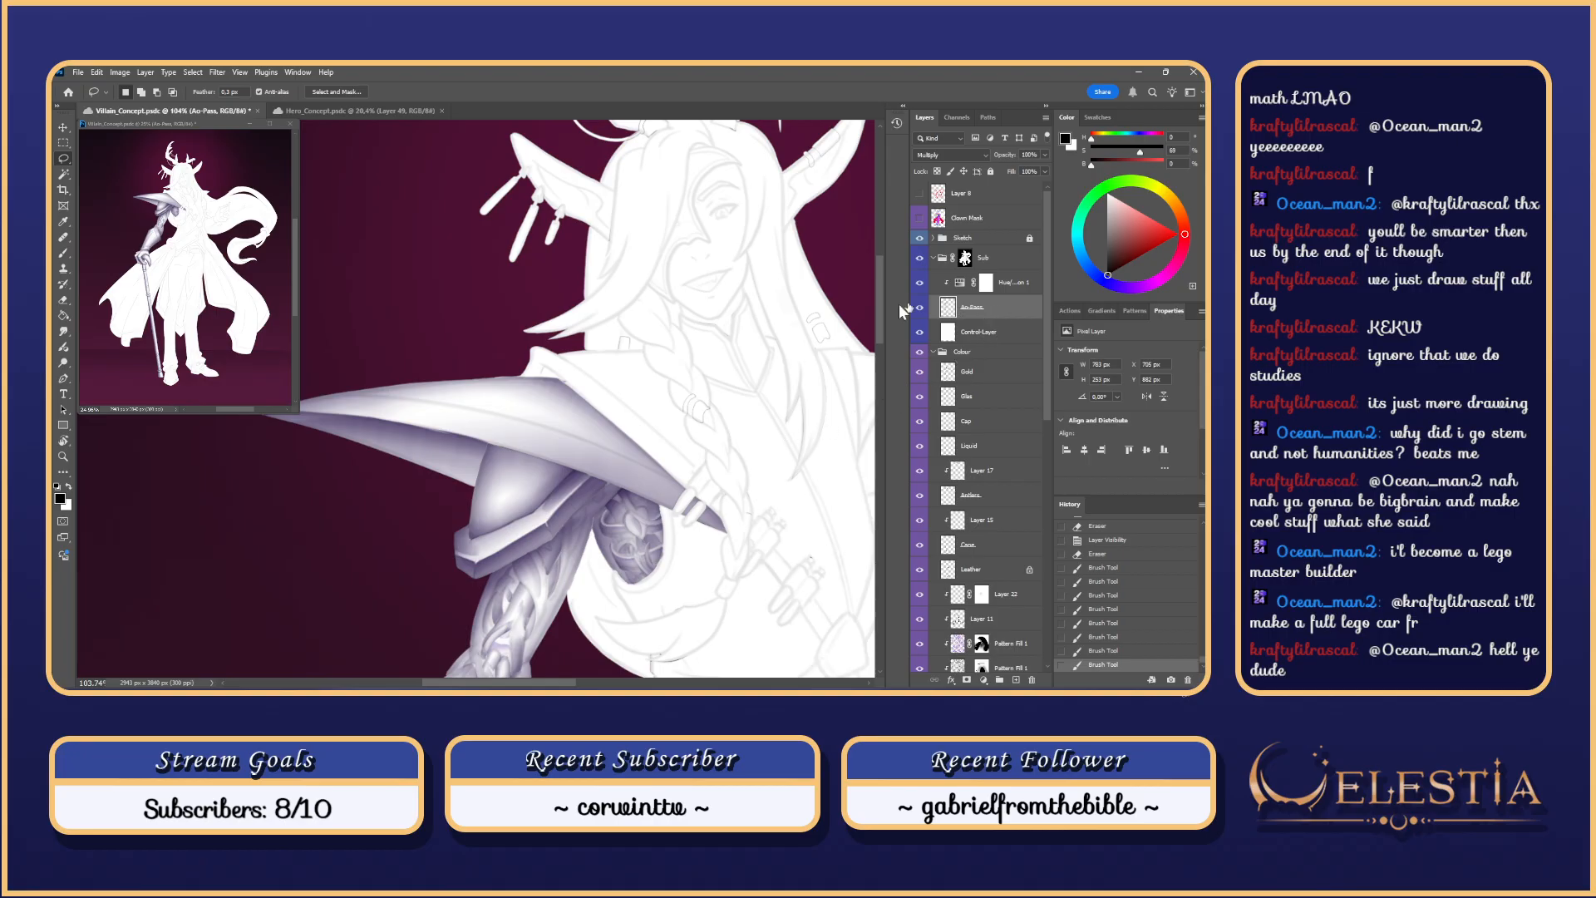
drag(534, 362, 566, 384)
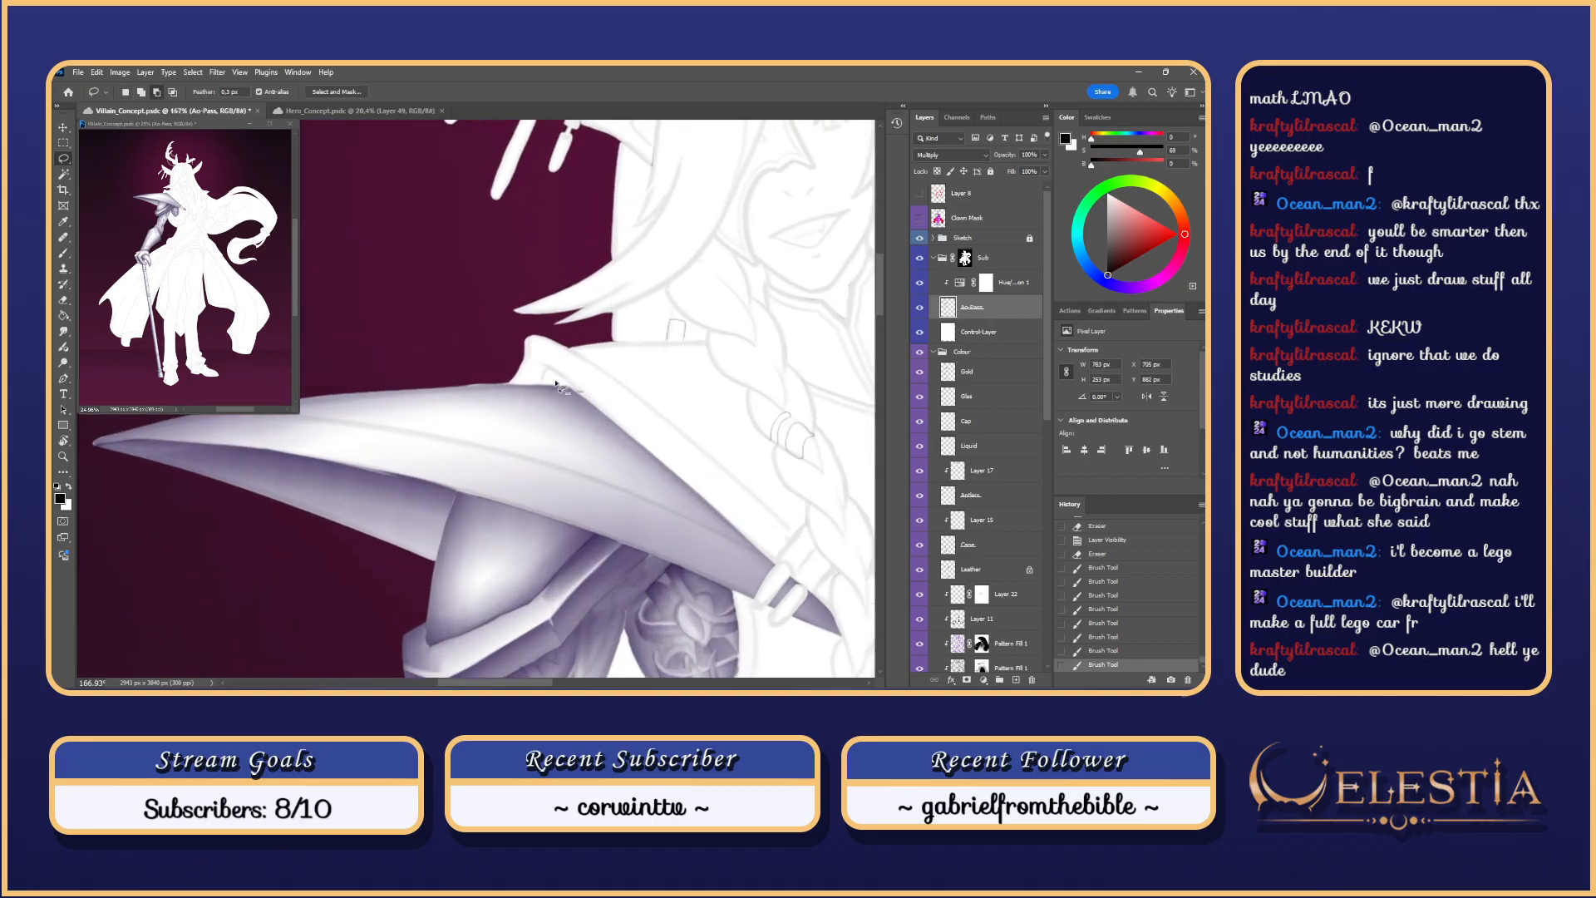
Step: Make Clown Mask the working layer and select the pauldron shape by colour
click(920, 218)
click(920, 219)
click(938, 219)
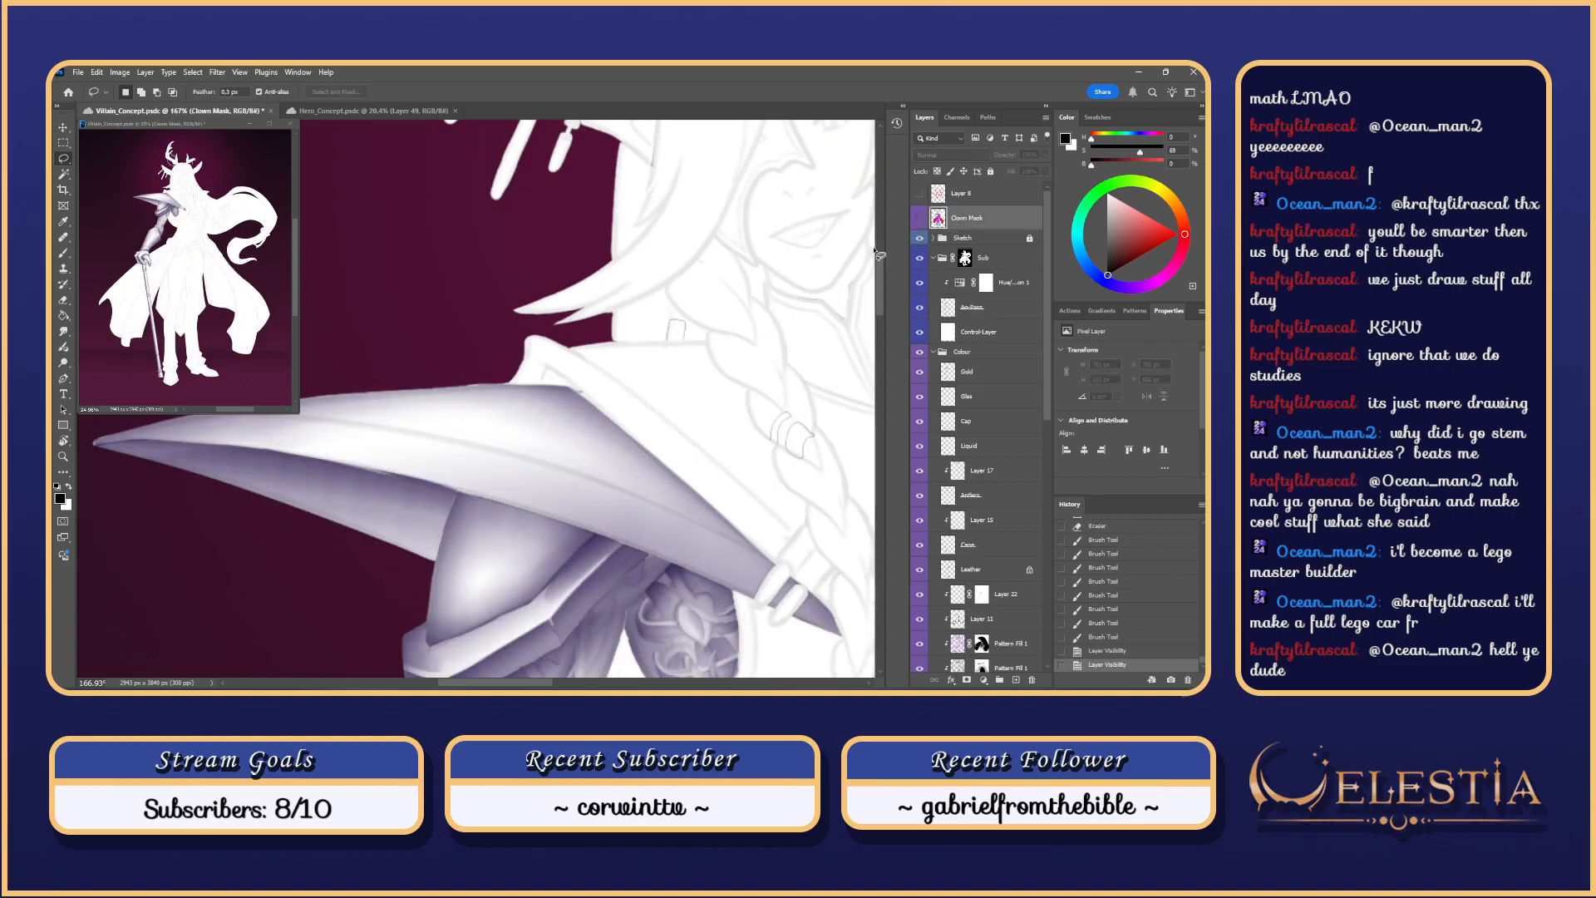
key(w)
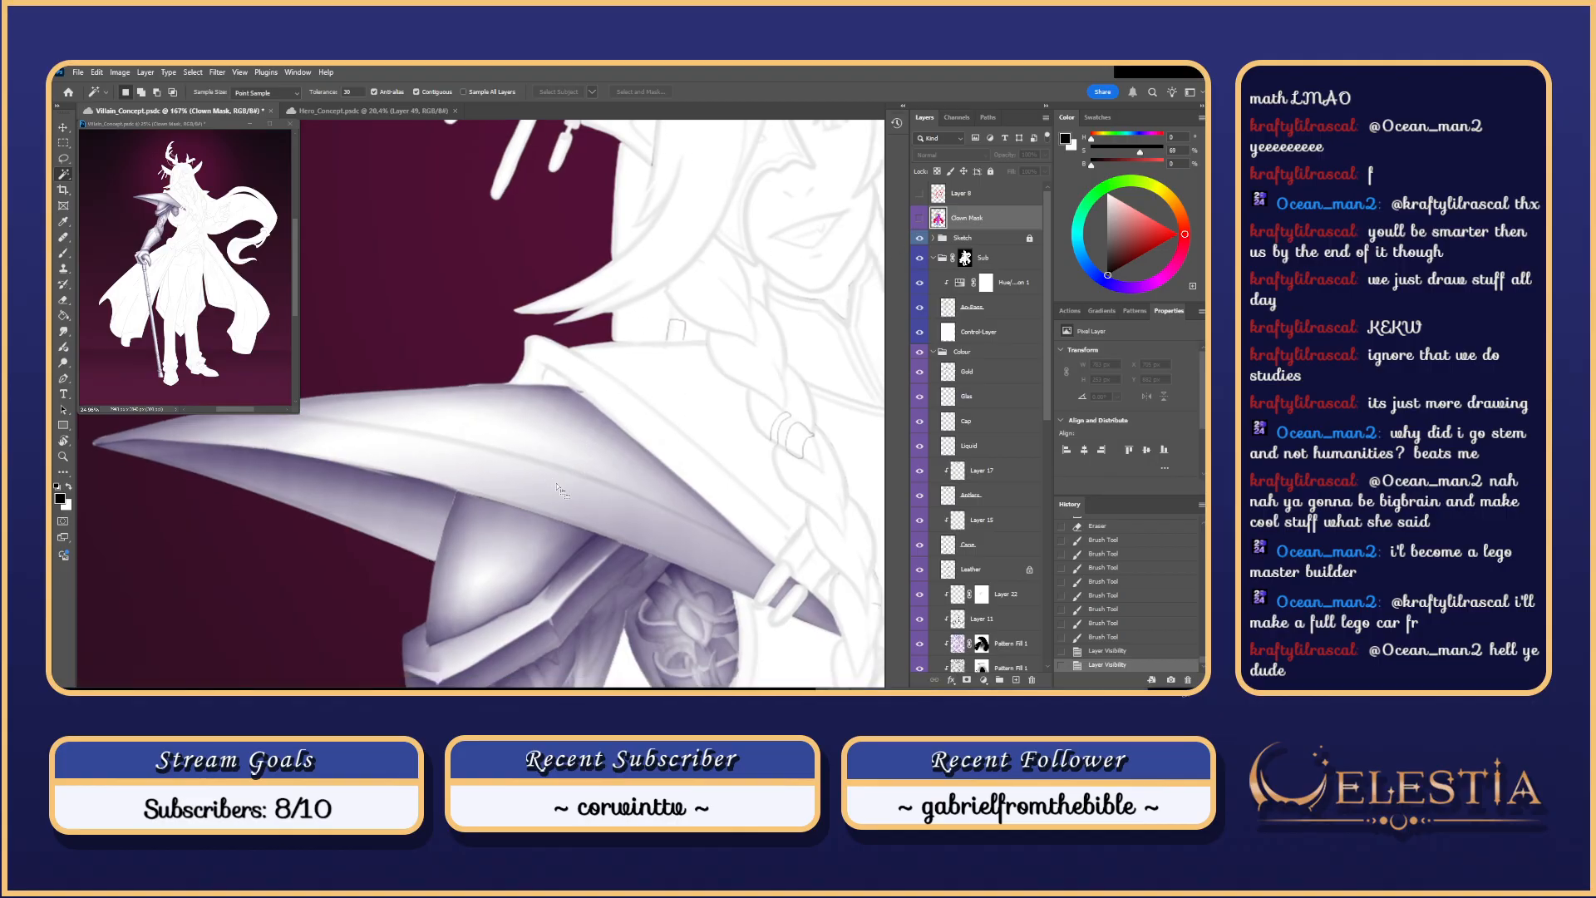
key(f)
key(f)
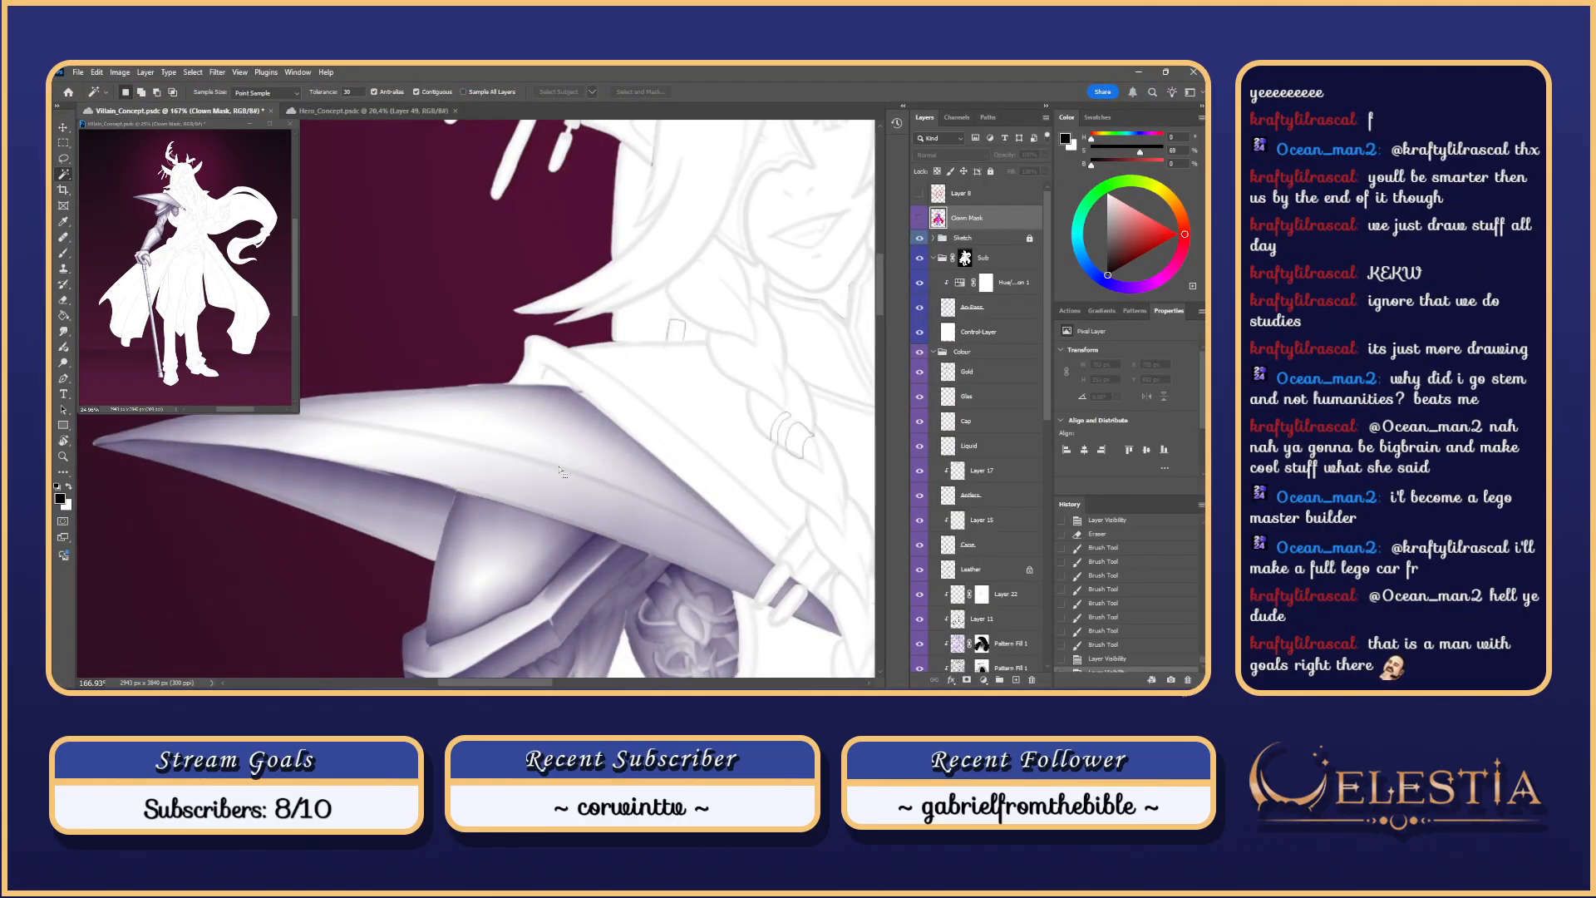
key(ctrl+d)
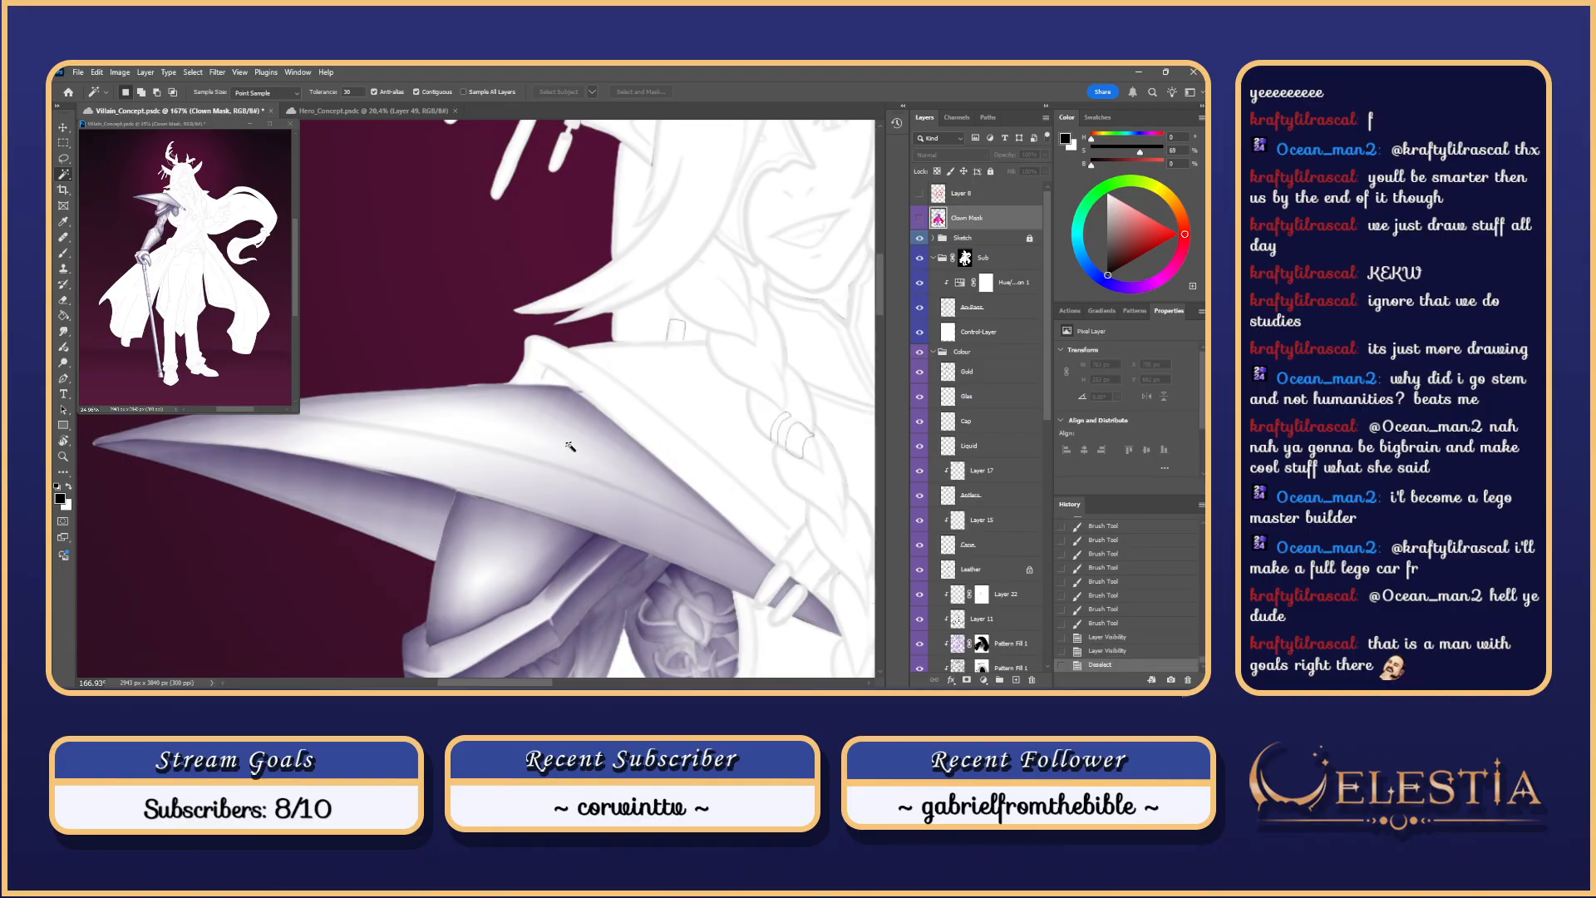
click(594, 420)
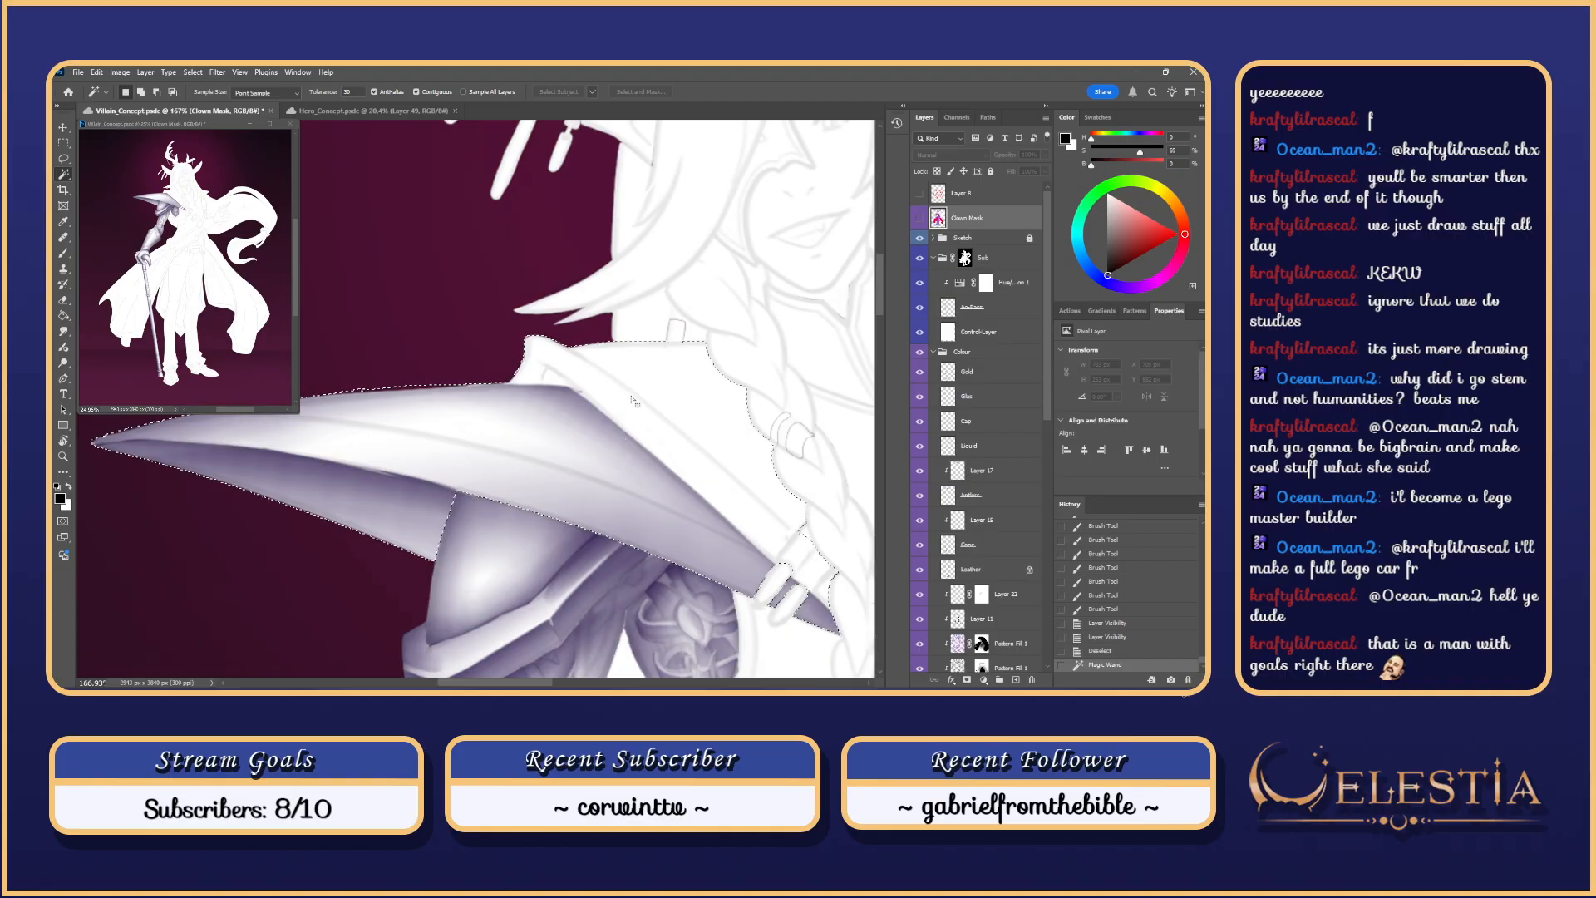
Step: Rotate the view and lasso the blade's upper edge and tip out of the selection
scroll(634, 403, down, 3)
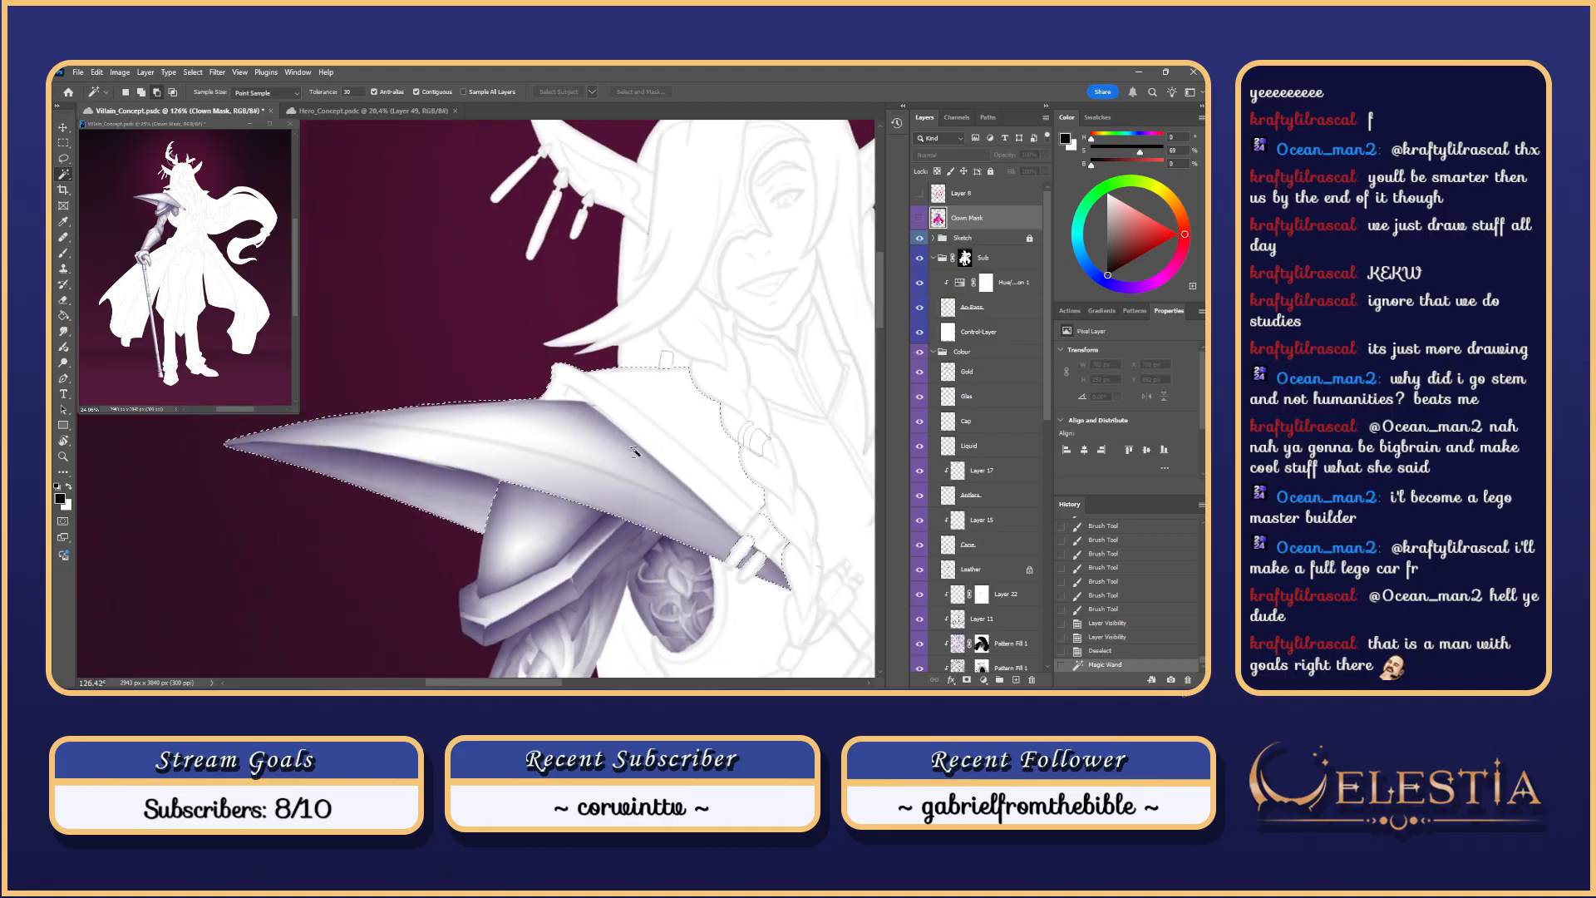
scroll(634, 451, up, 1)
key(r)
drag(615, 507, 632, 316)
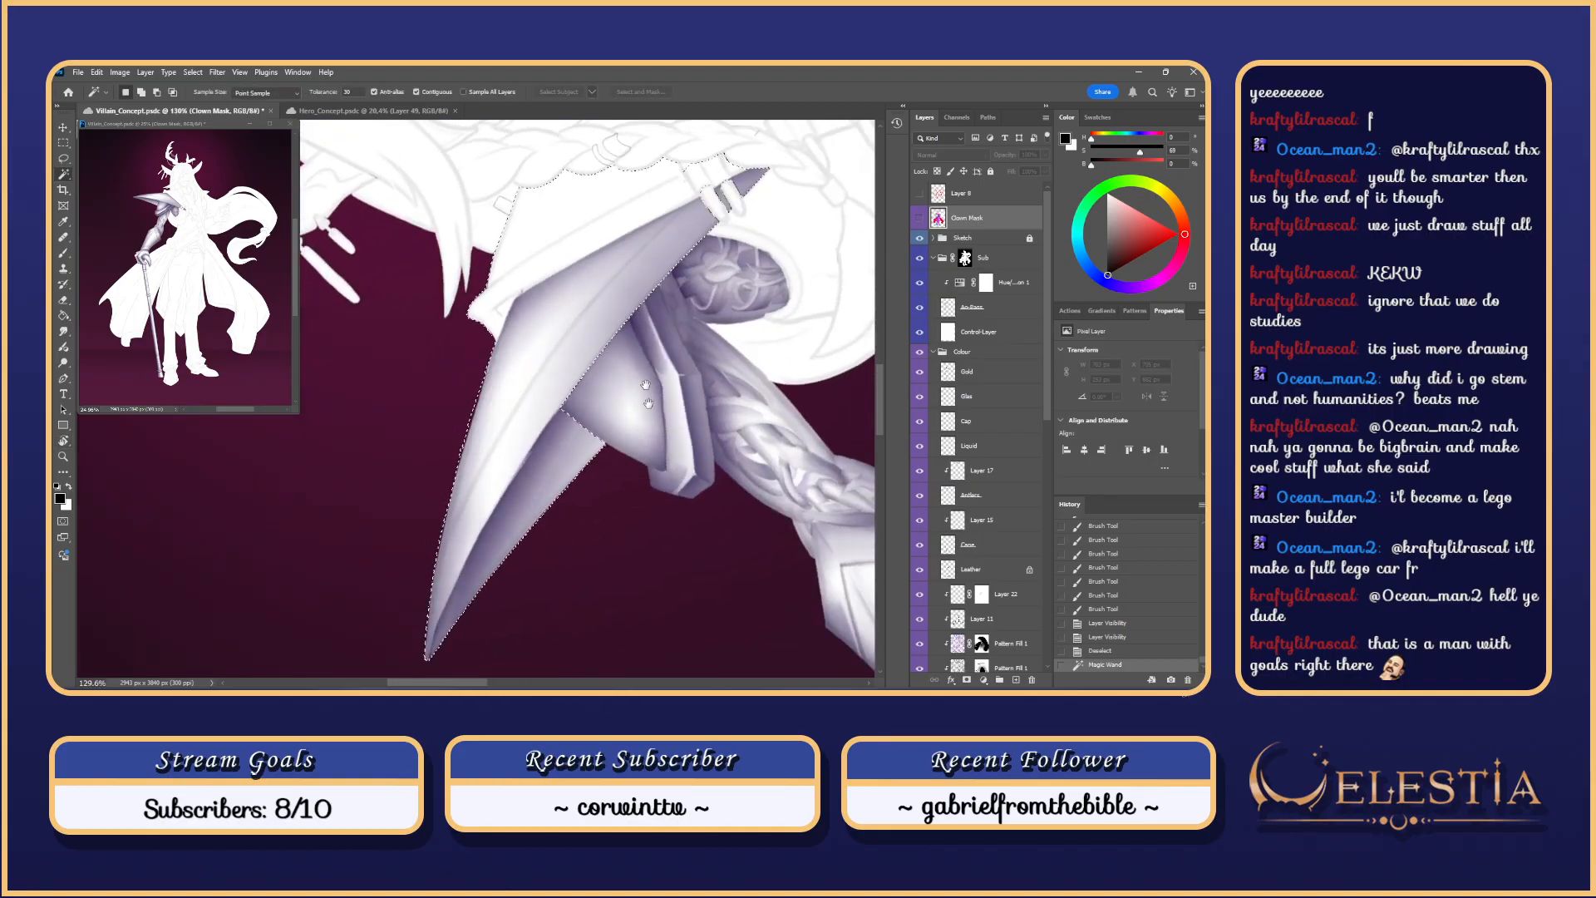
drag(649, 403, 663, 479)
key(l)
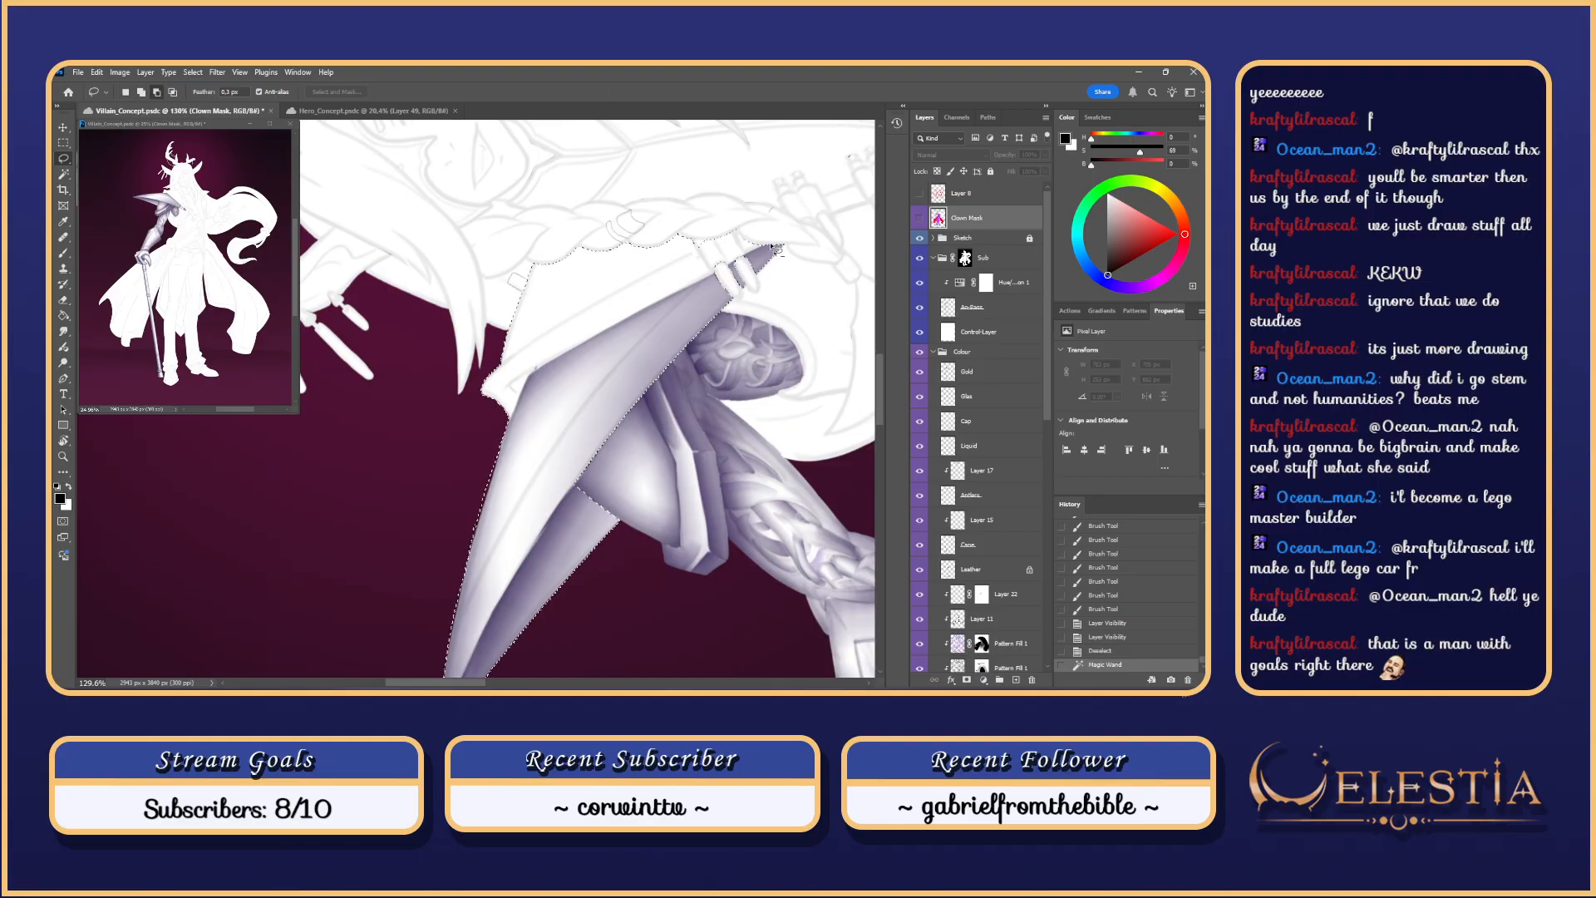
mouse_move(777, 249)
mouse_down()
mouse_move(620, 335)
mouse_move(457, 502)
mouse_move(483, 680)
mouse_move(707, 476)
mouse_move(683, 432)
mouse_up()
mouse_move(502, 564)
mouse_down()
mouse_move(507, 515)
mouse_move(588, 494)
mouse_up()
drag(644, 412, 552, 563)
mouse_move(685, 346)
mouse_down()
mouse_move(715, 349)
mouse_move(685, 366)
mouse_up()
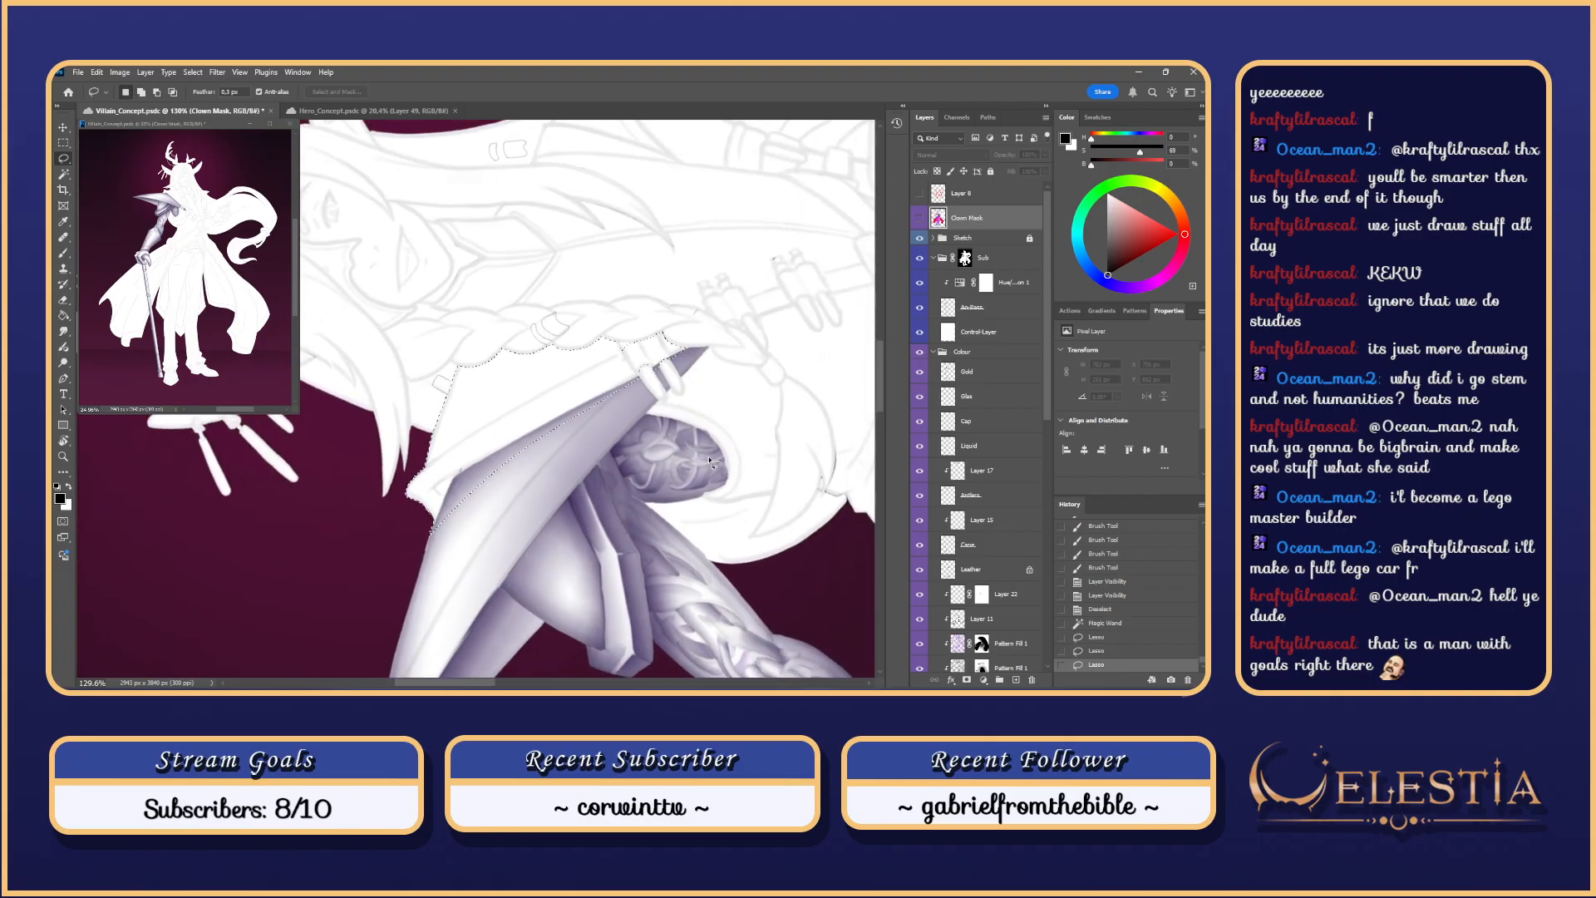
Step: Rotate the view to a steeper angle, keeping the current selection intact
key(r)
drag(711, 460, 651, 314)
key(l)
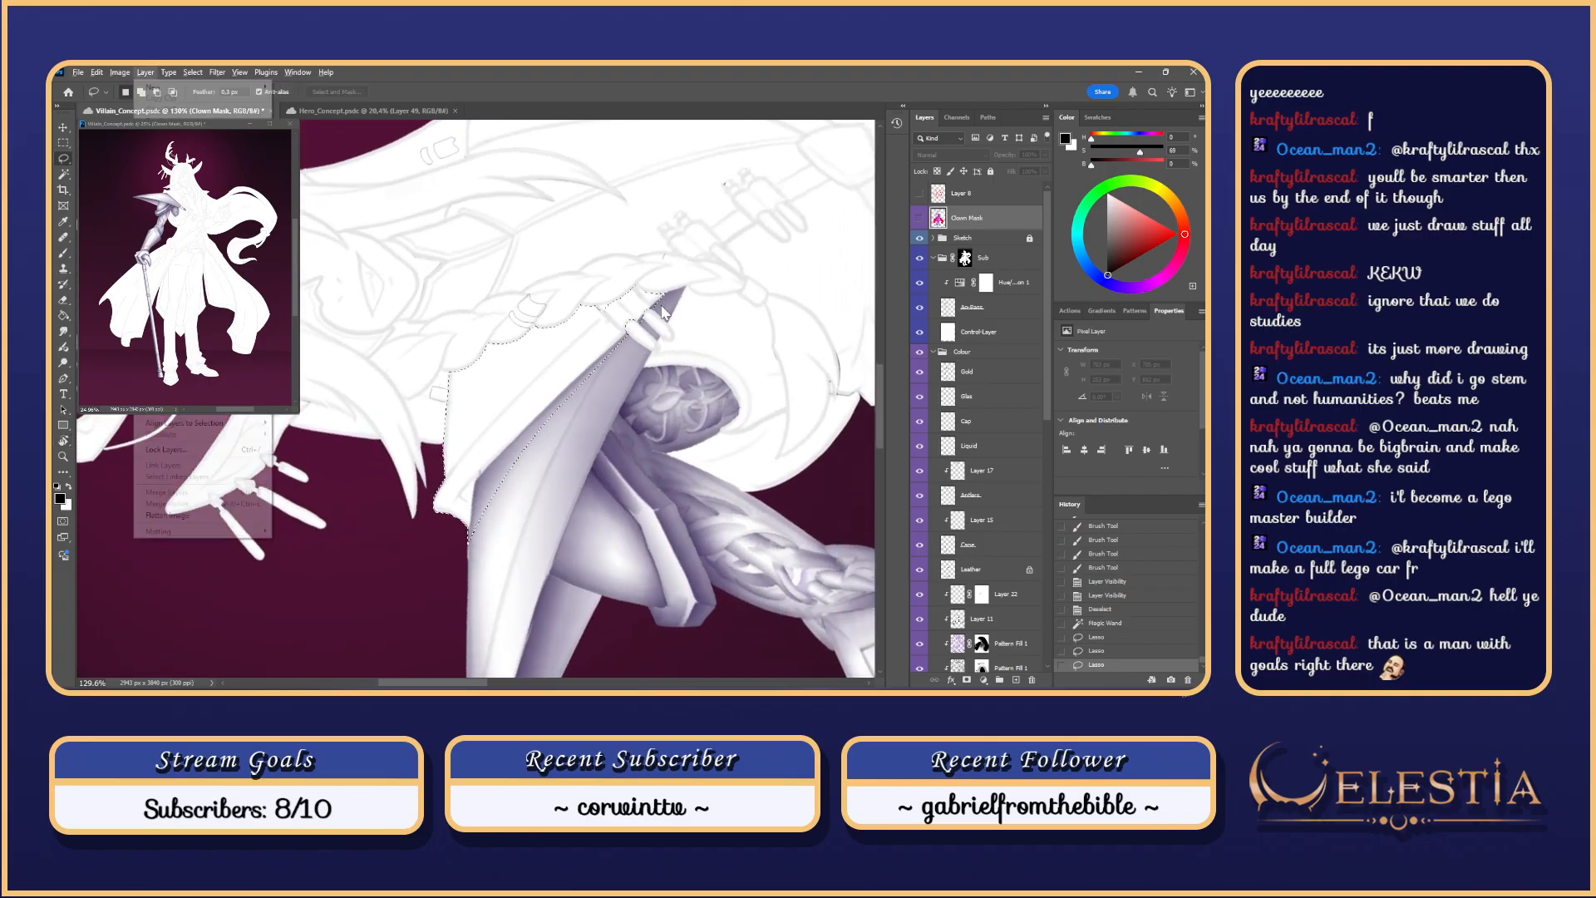
key(ctrl+d)
key(ctrl+z)
key(r)
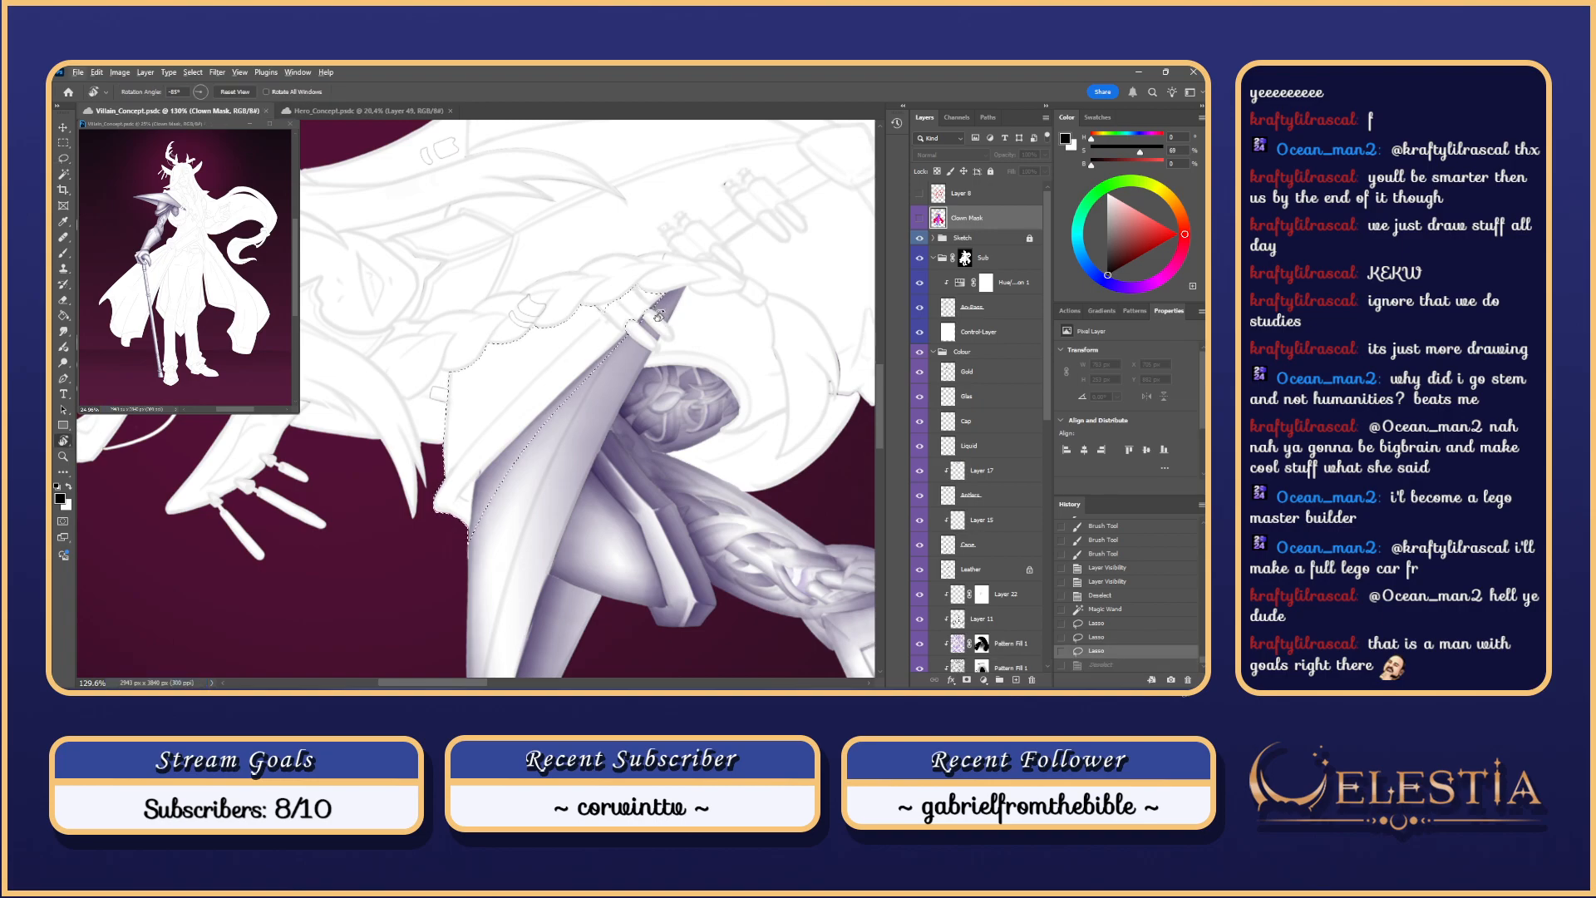
key(ctrl+d)
key(ctrl+z)
key(l)
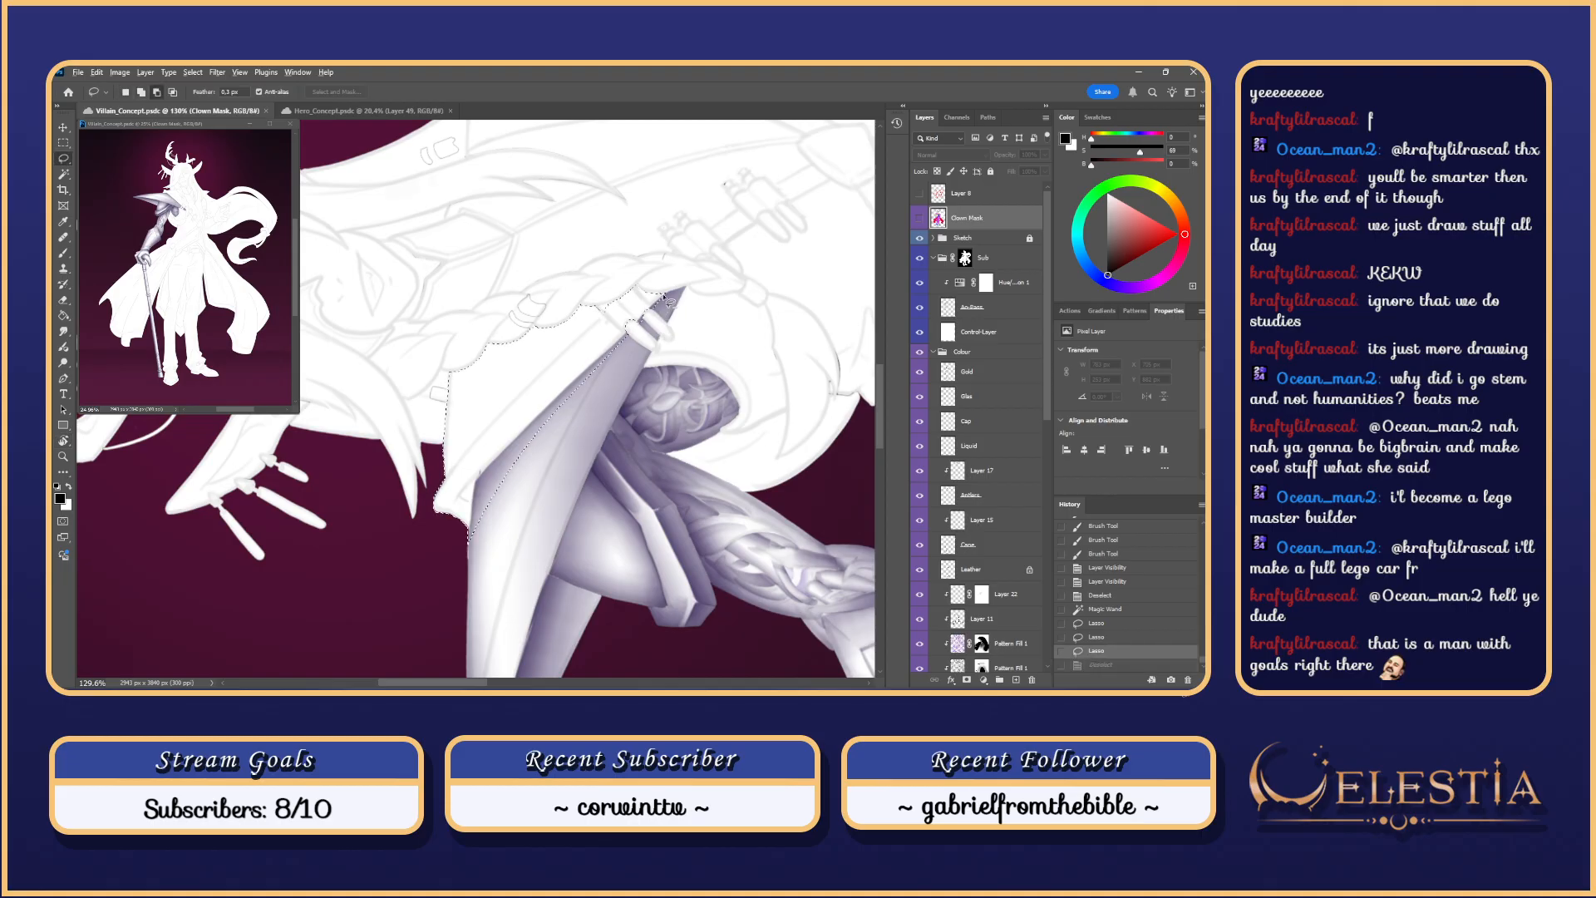
Step: Redraw the selection along the coat panel's top and diagonal edges, then straighten the view
drag(693, 293, 667, 301)
drag(542, 474, 622, 352)
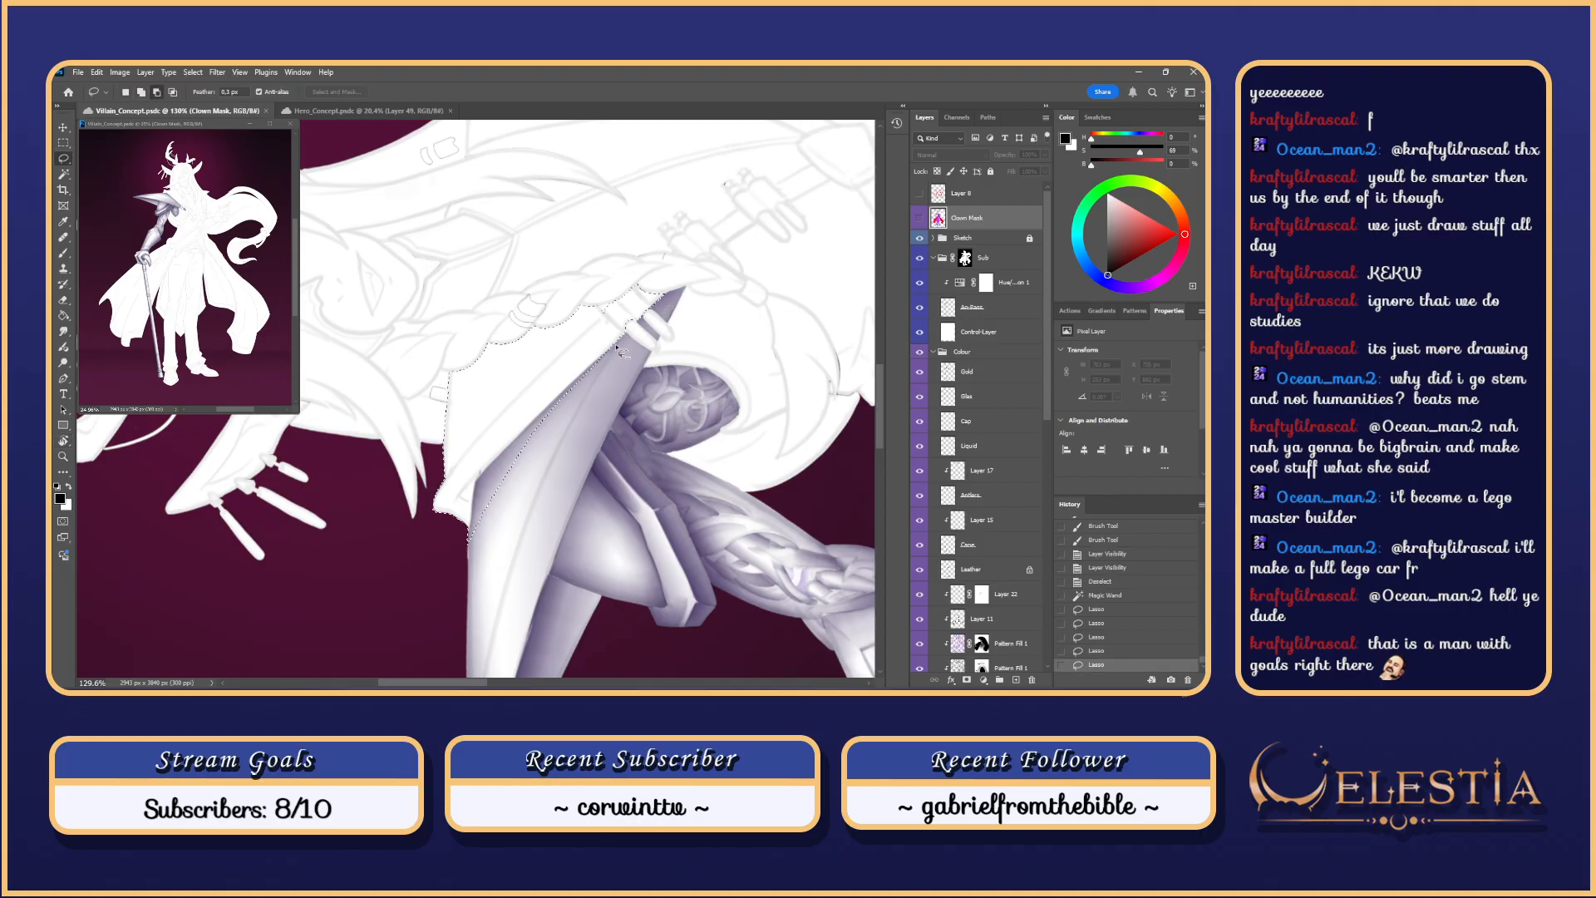
drag(503, 470, 533, 459)
drag(468, 542, 480, 502)
mouse_move(549, 408)
mouse_down()
mouse_move(522, 473)
mouse_move(499, 481)
mouse_move(520, 440)
mouse_up()
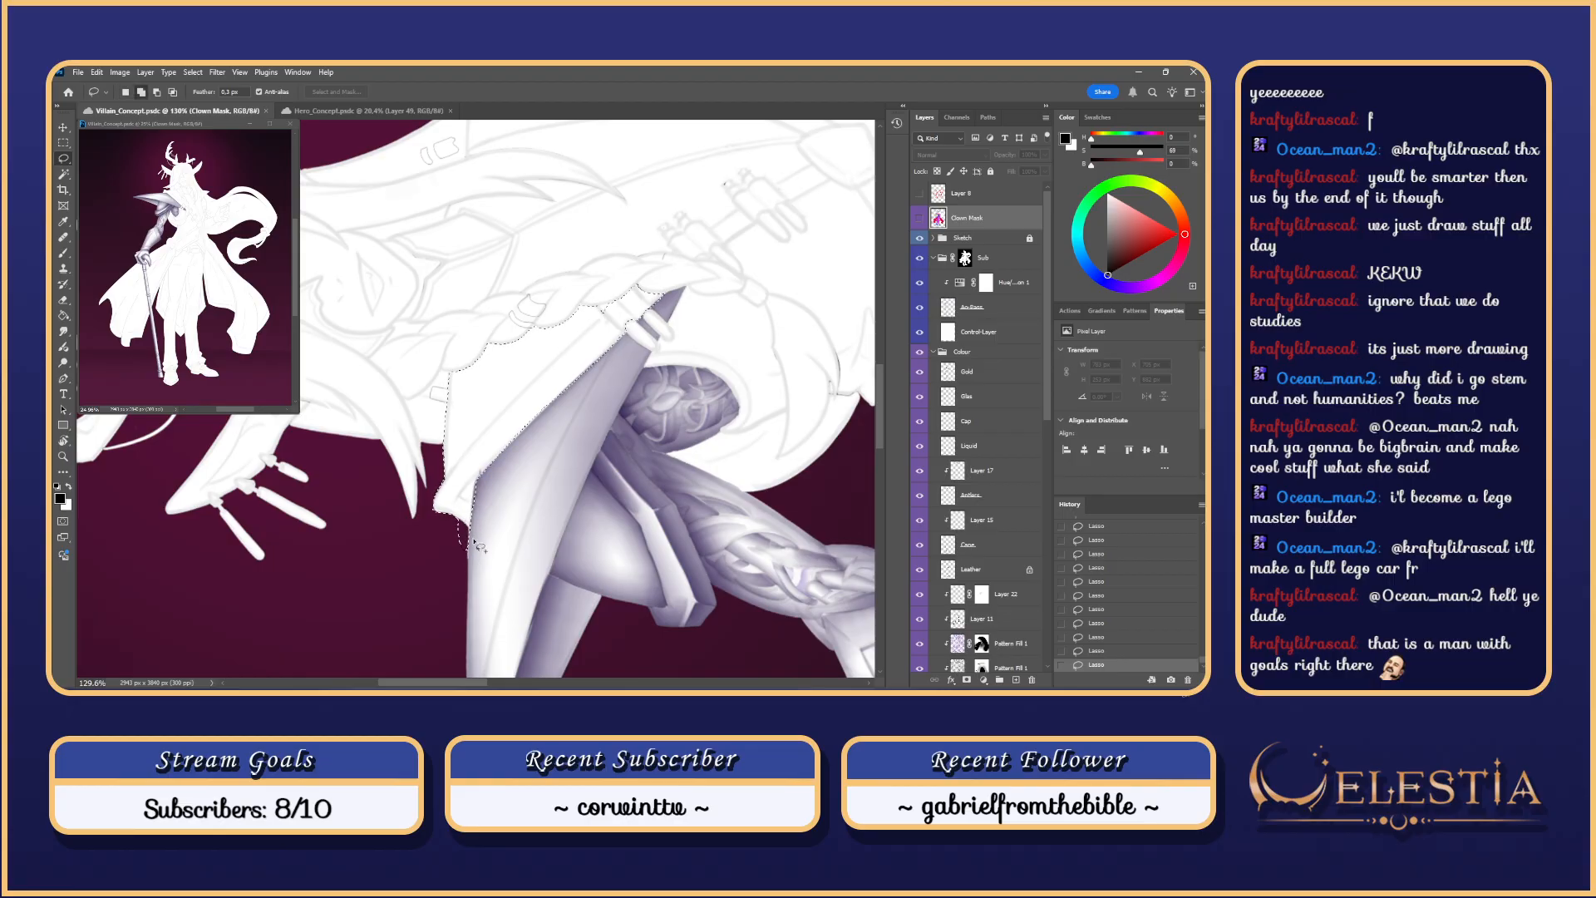
key(alt)
key(Escape)
drag(617, 412, 672, 413)
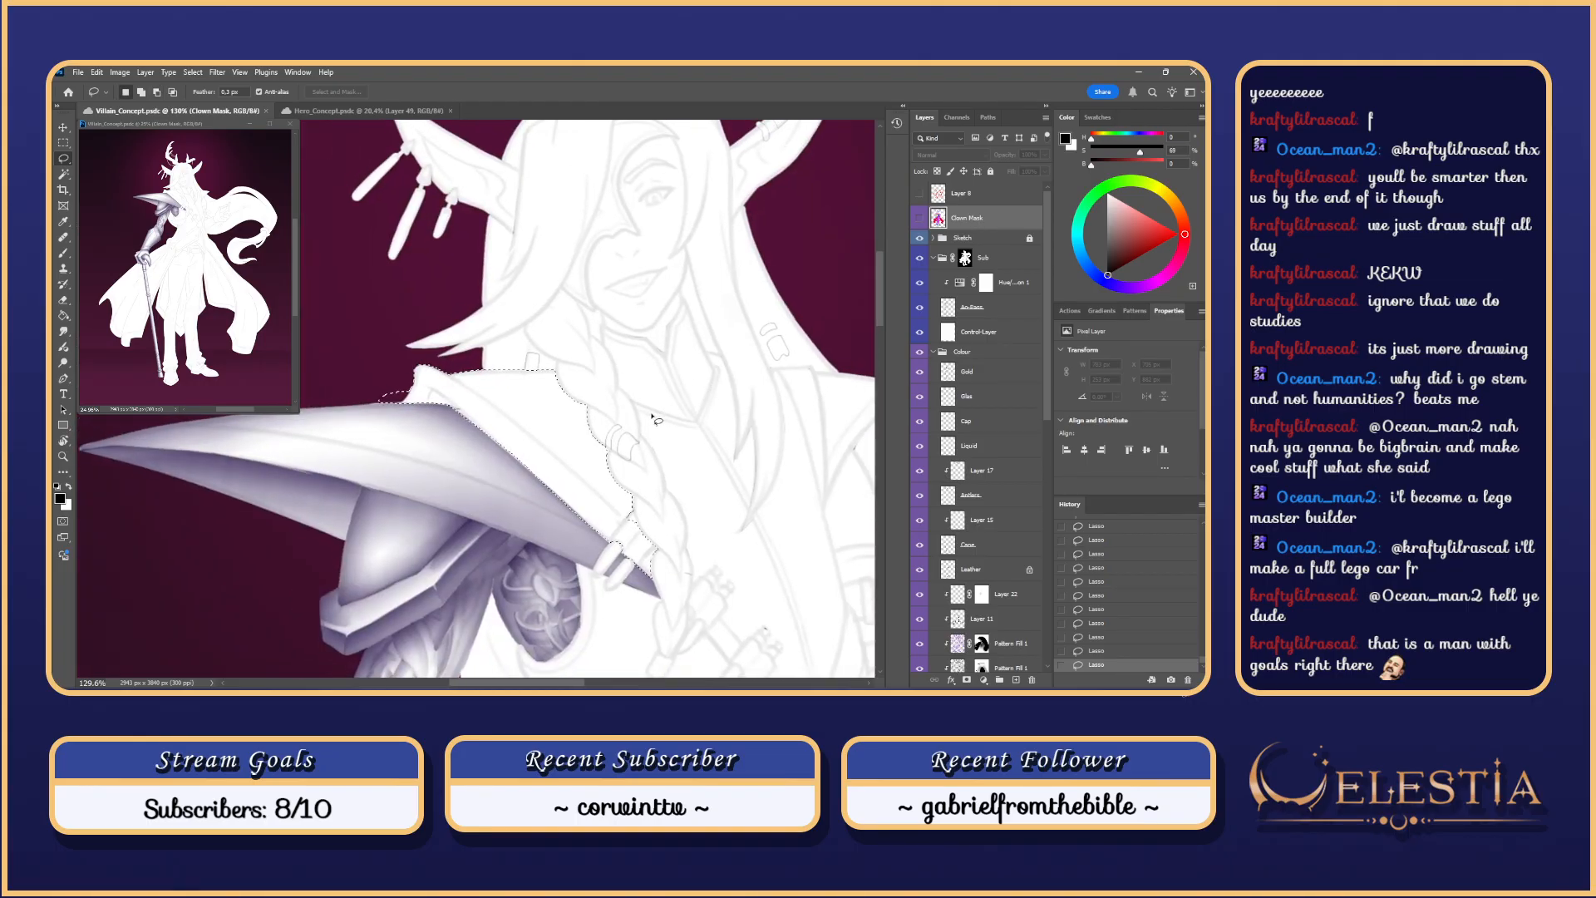
Step: Deselect, zoom out, and set the Brush to paint on the Ao-Pass layer
key(ctrl+d)
scroll(601, 447, down, 3)
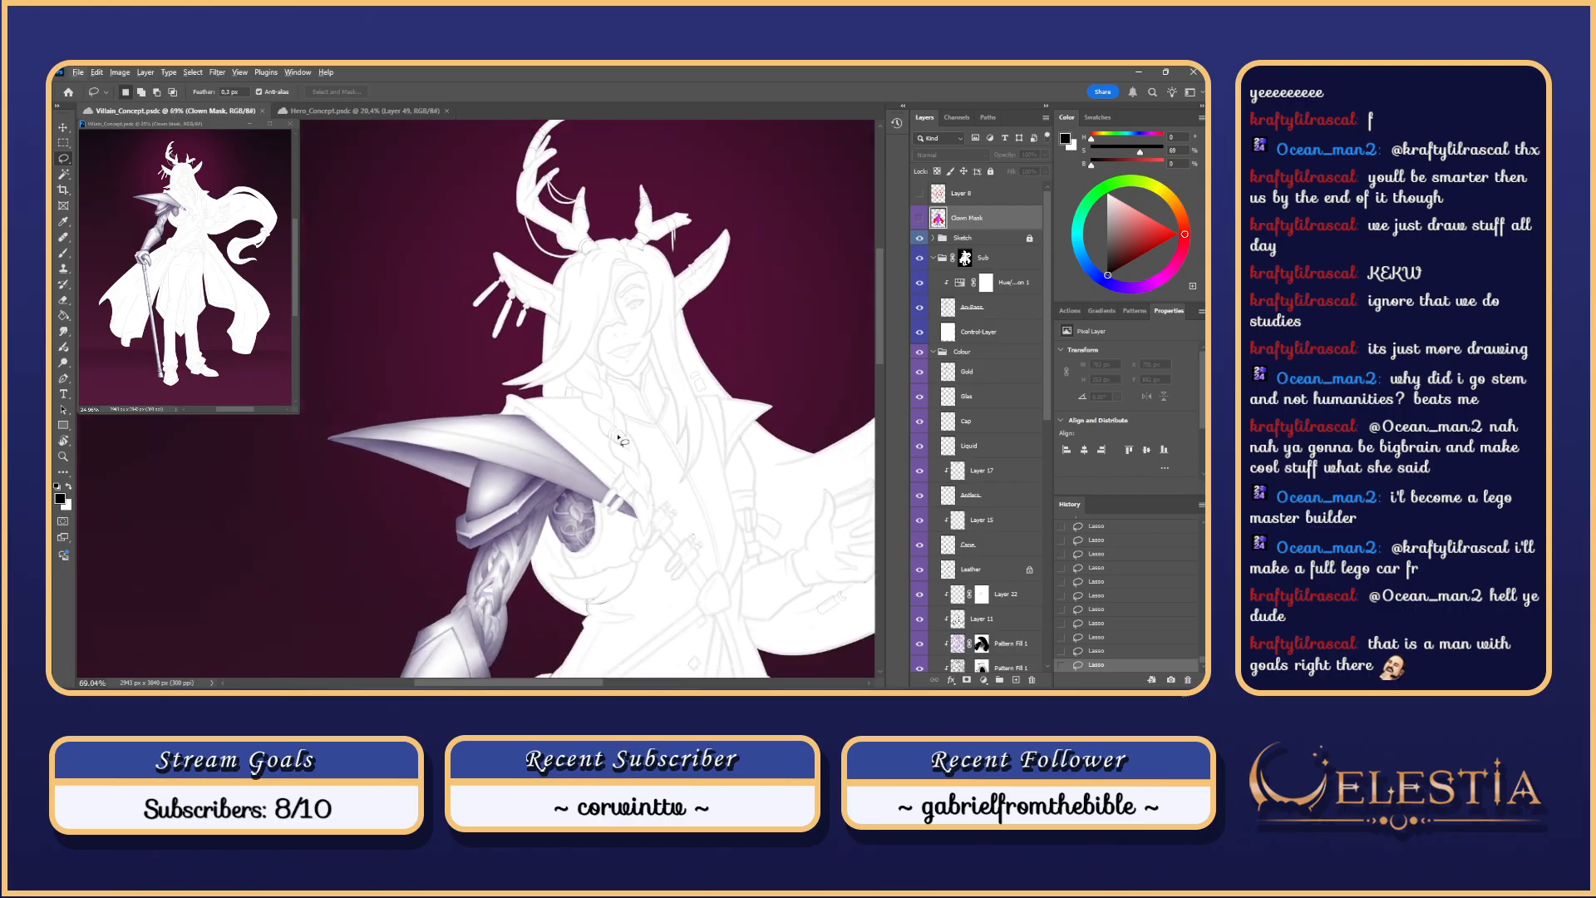
key(b)
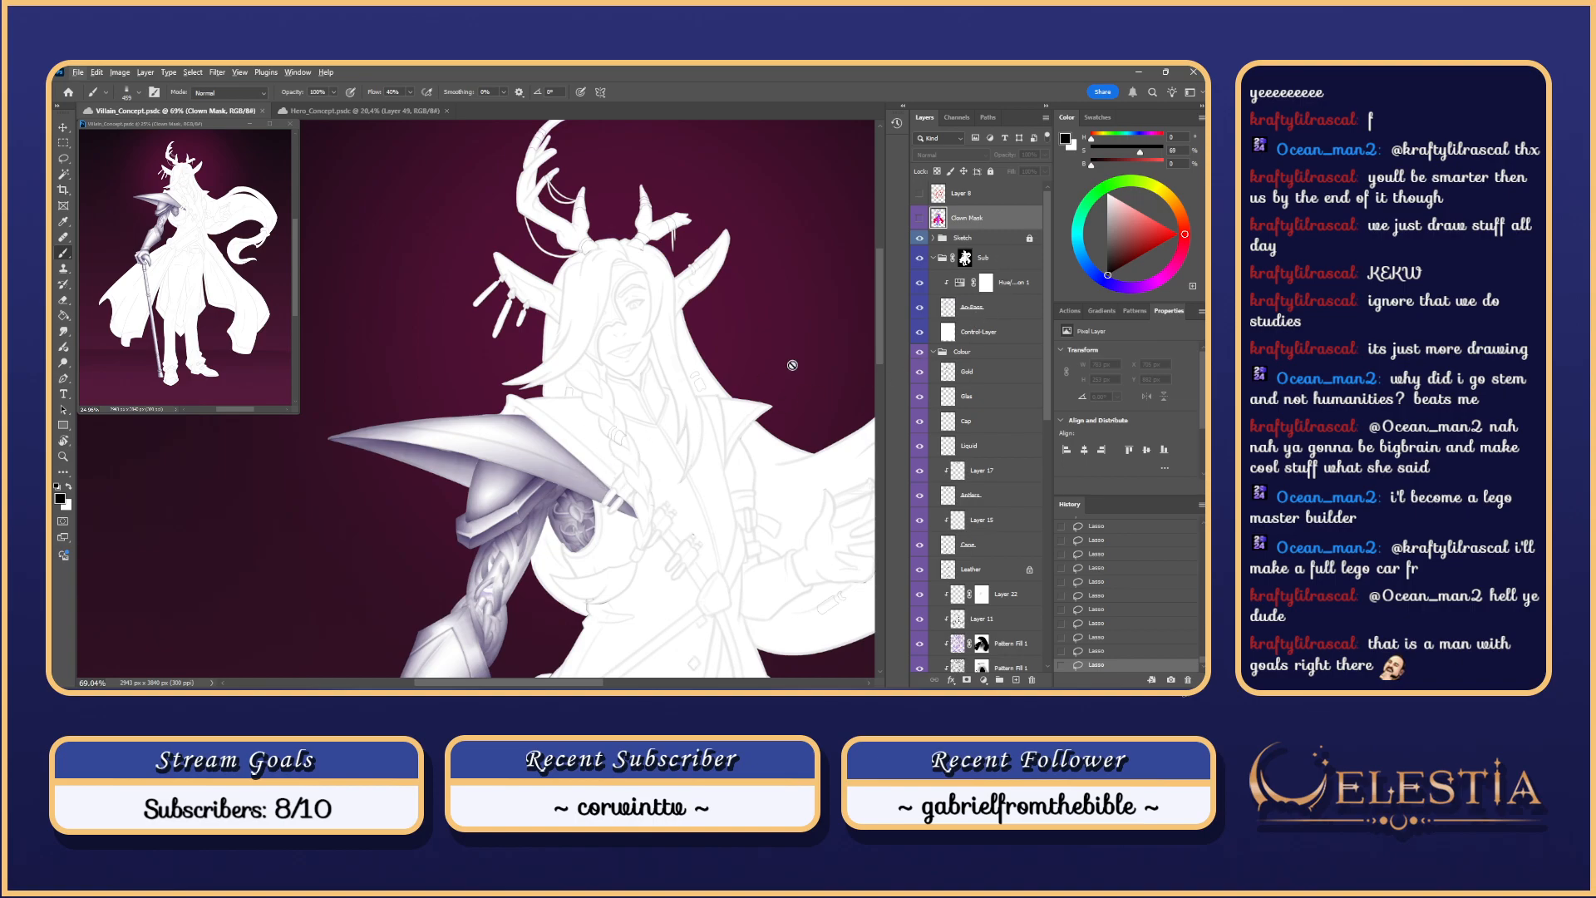
click(996, 312)
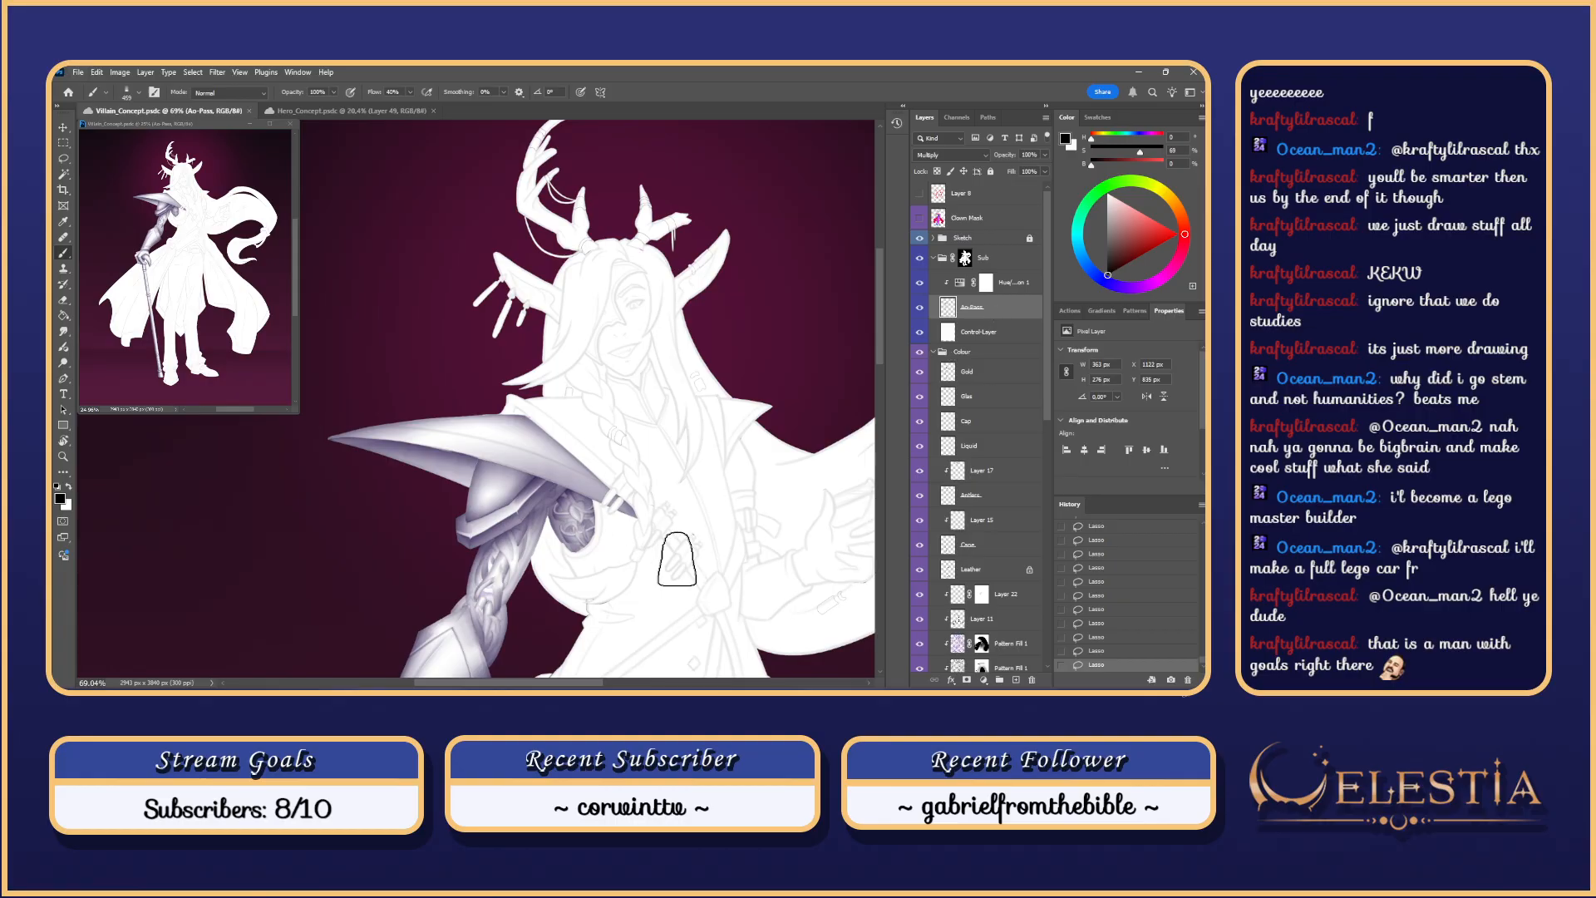
mouse_move(680, 528)
mouse_down()
mouse_move(698, 445)
mouse_move(614, 266)
mouse_move(688, 366)
mouse_up()
Step: Try shading strokes on the pauldron's upper panel with a larger brush, undoing most
key(r)
key(b)
mouse_move(554, 322)
mouse_down()
mouse_move(587, 298)
mouse_move(484, 467)
mouse_up()
key(ctrl+z)
drag(579, 270, 499, 515)
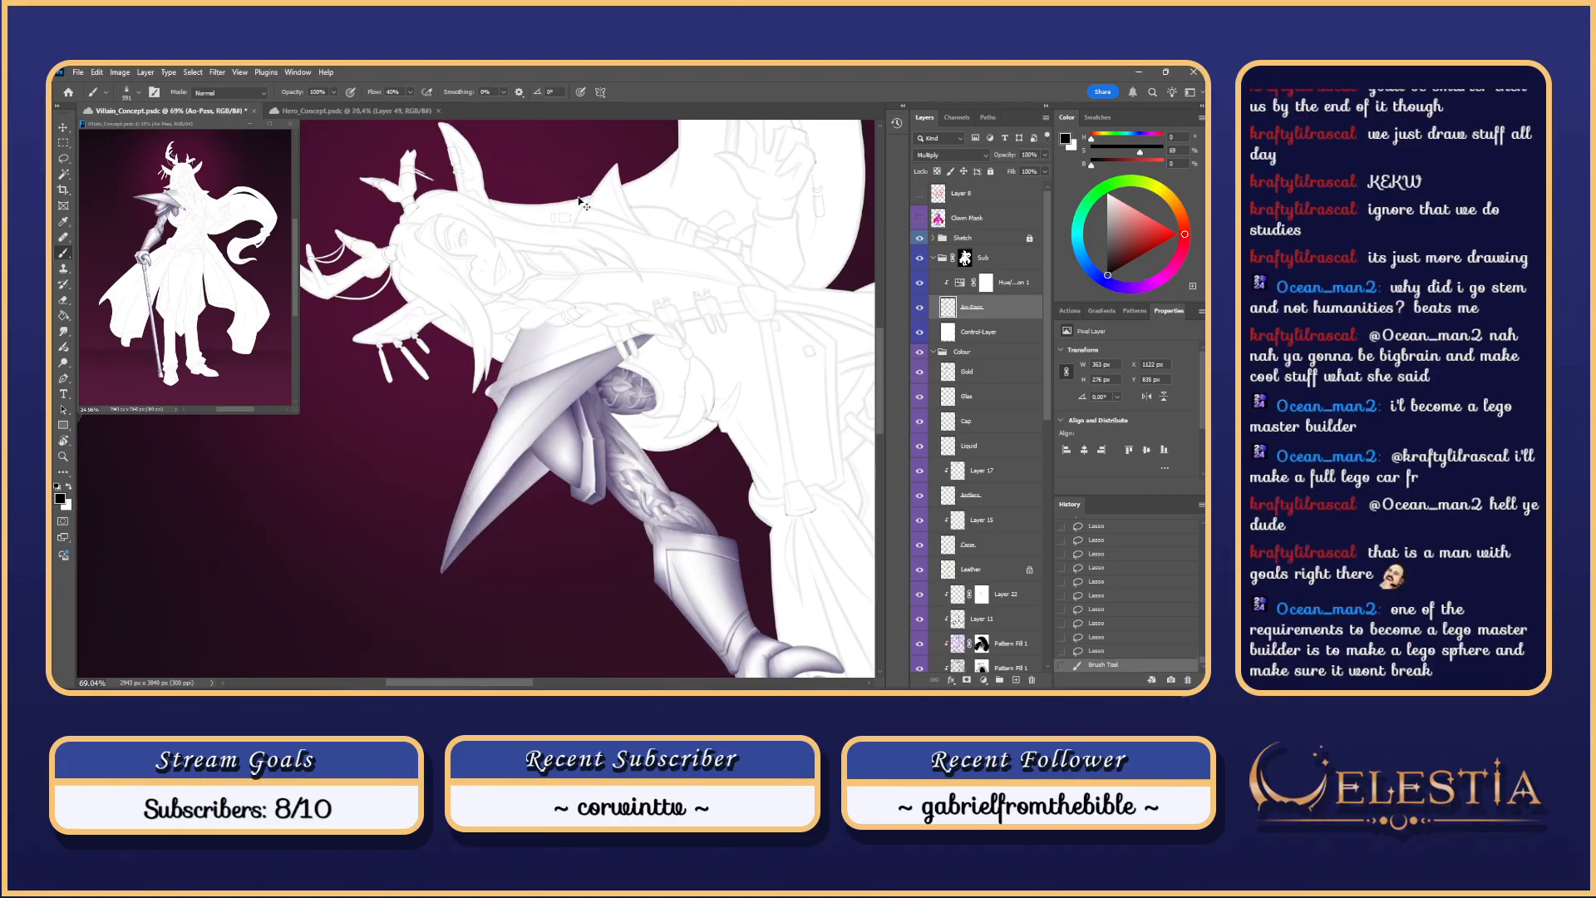
key(ctrl+z)
mouse_move(581, 293)
mouse_down()
mouse_move(606, 291)
mouse_move(463, 485)
mouse_move(435, 571)
mouse_up()
key(ctrl+z)
key(ctrl+z)
key(ctrl+z)
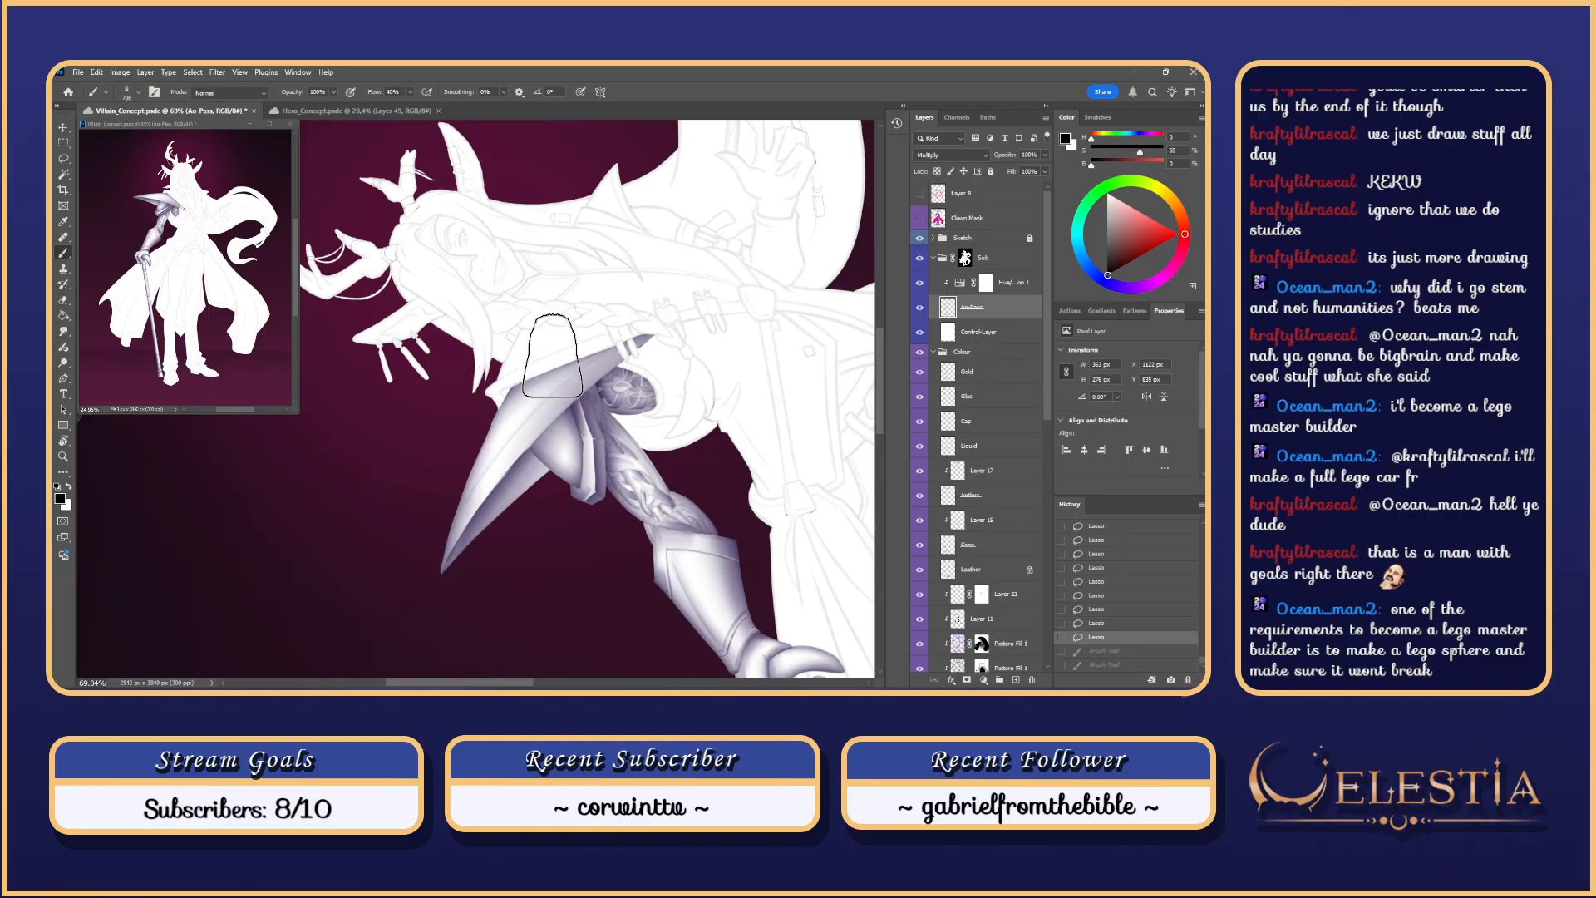
drag(549, 333, 562, 332)
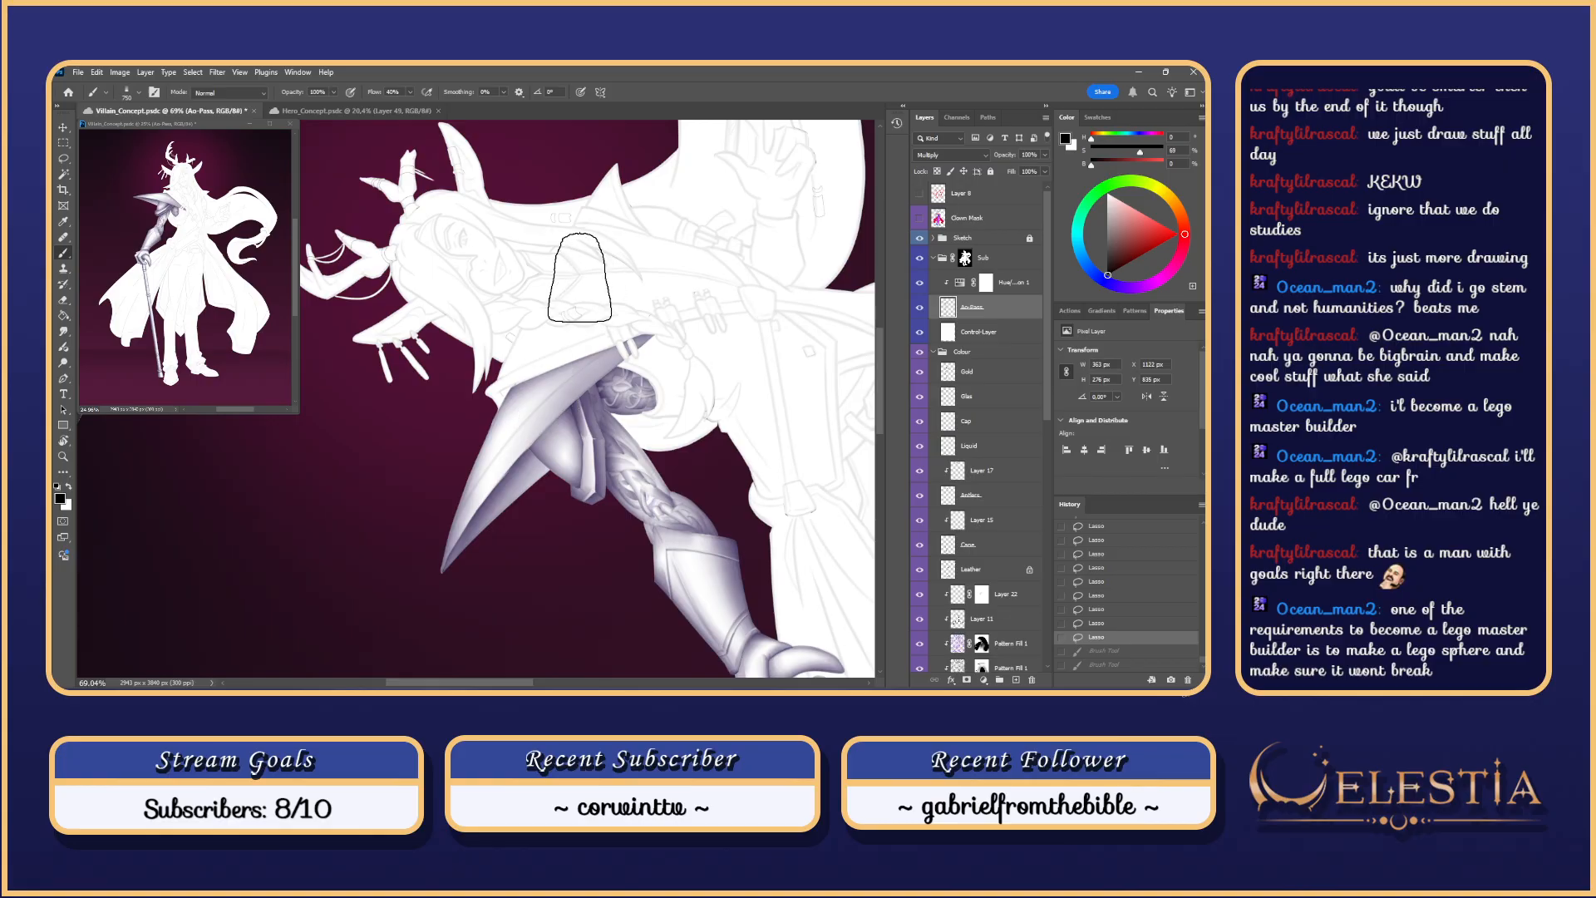
mouse_move(580, 278)
mouse_down()
mouse_move(531, 307)
mouse_move(482, 499)
mouse_up()
key(ctrl+z)
drag(582, 259, 471, 597)
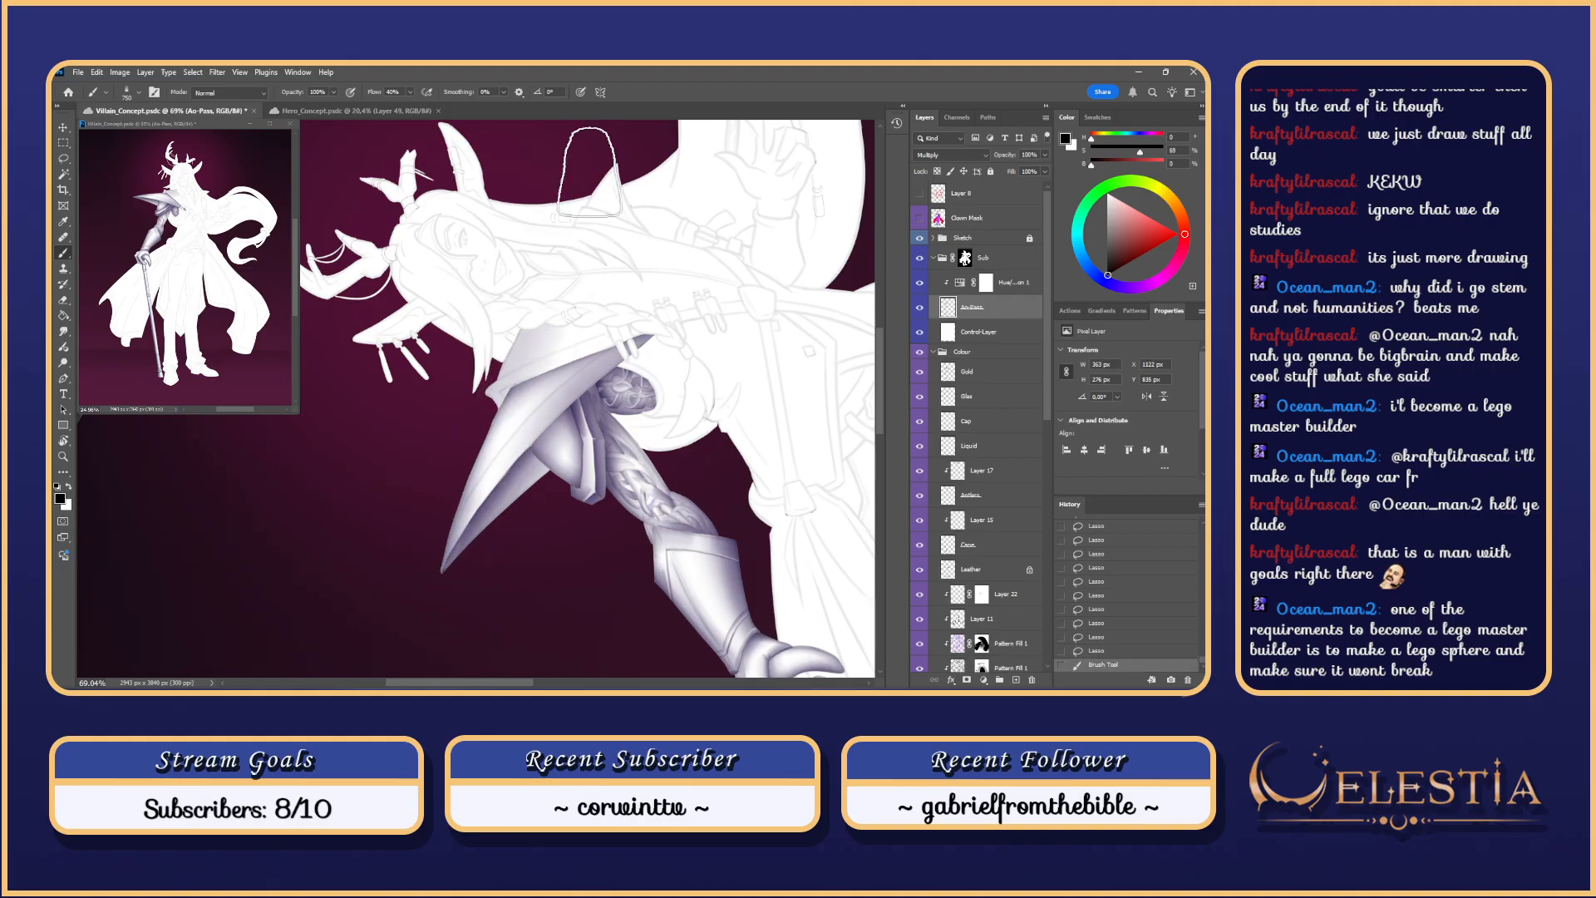
key(Escape)
Step: Shade the collar and pauldron, then undo all the trial strokes
key(ctrl+z)
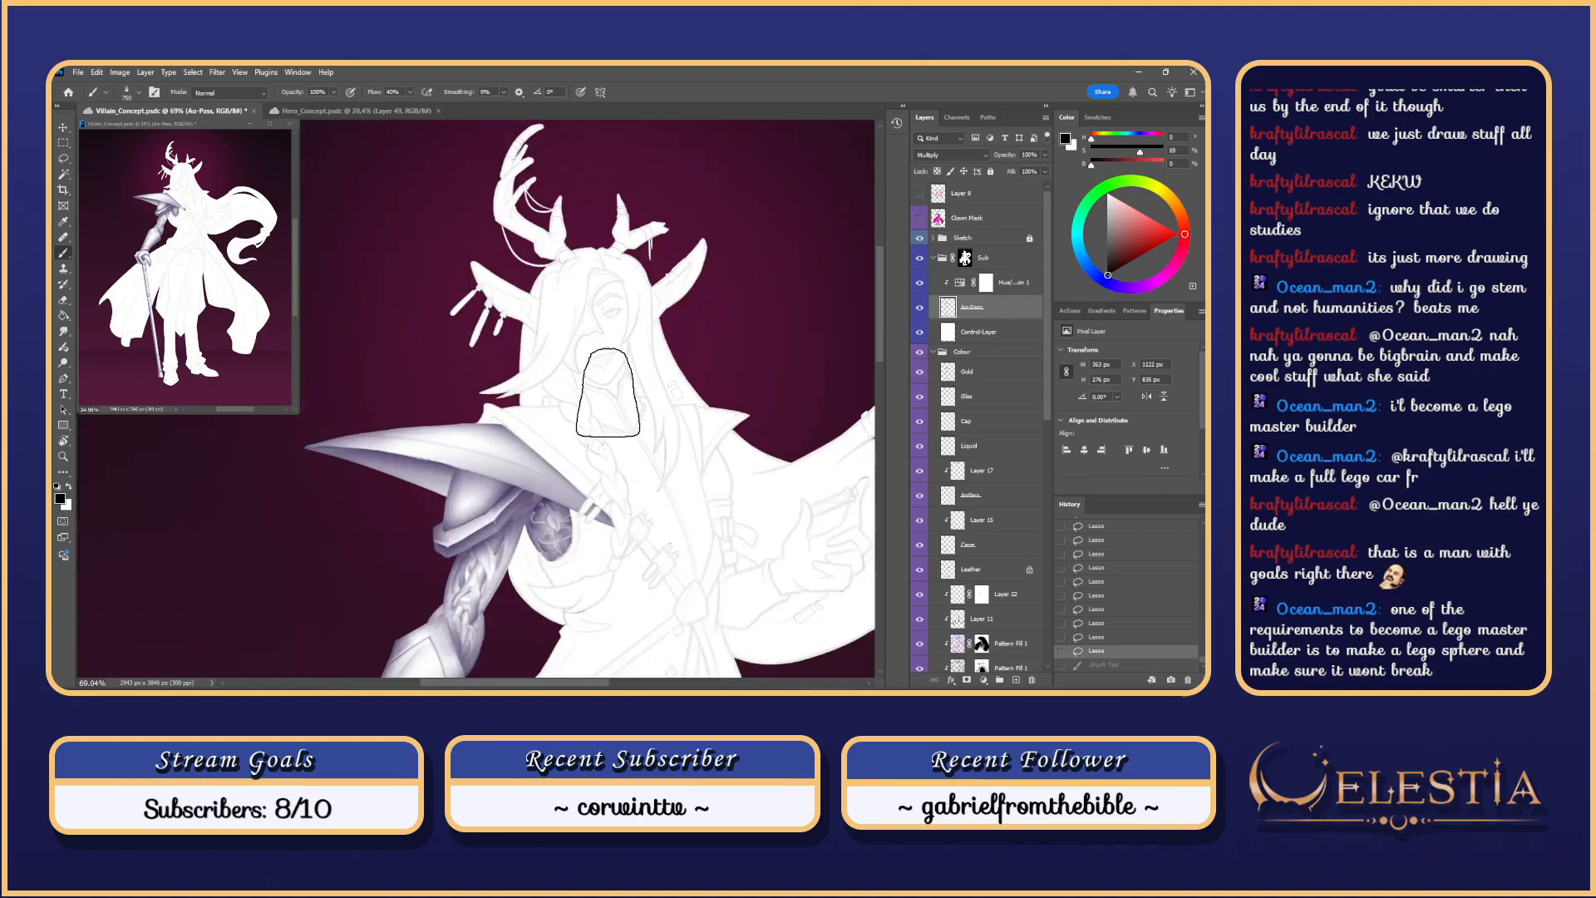
mouse_move(611, 392)
mouse_down()
mouse_move(515, 408)
mouse_move(395, 499)
mouse_up()
key(ctrl+z)
mouse_move(614, 404)
mouse_down()
mouse_move(345, 491)
mouse_move(372, 489)
mouse_up()
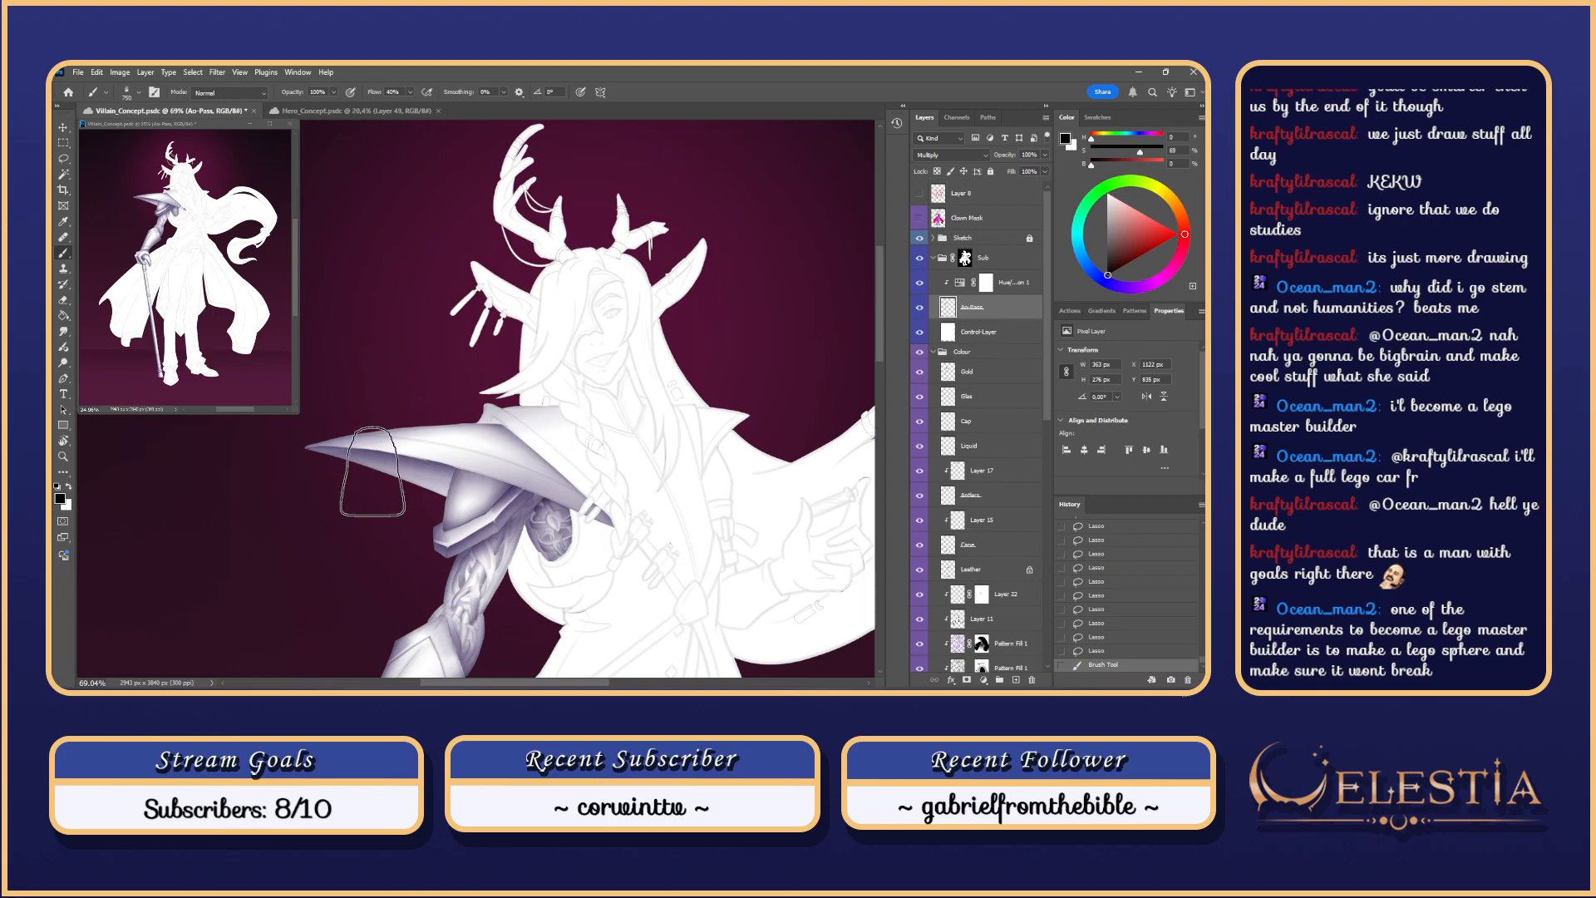
mouse_move(614, 398)
mouse_down()
mouse_move(292, 518)
mouse_move(311, 516)
mouse_up()
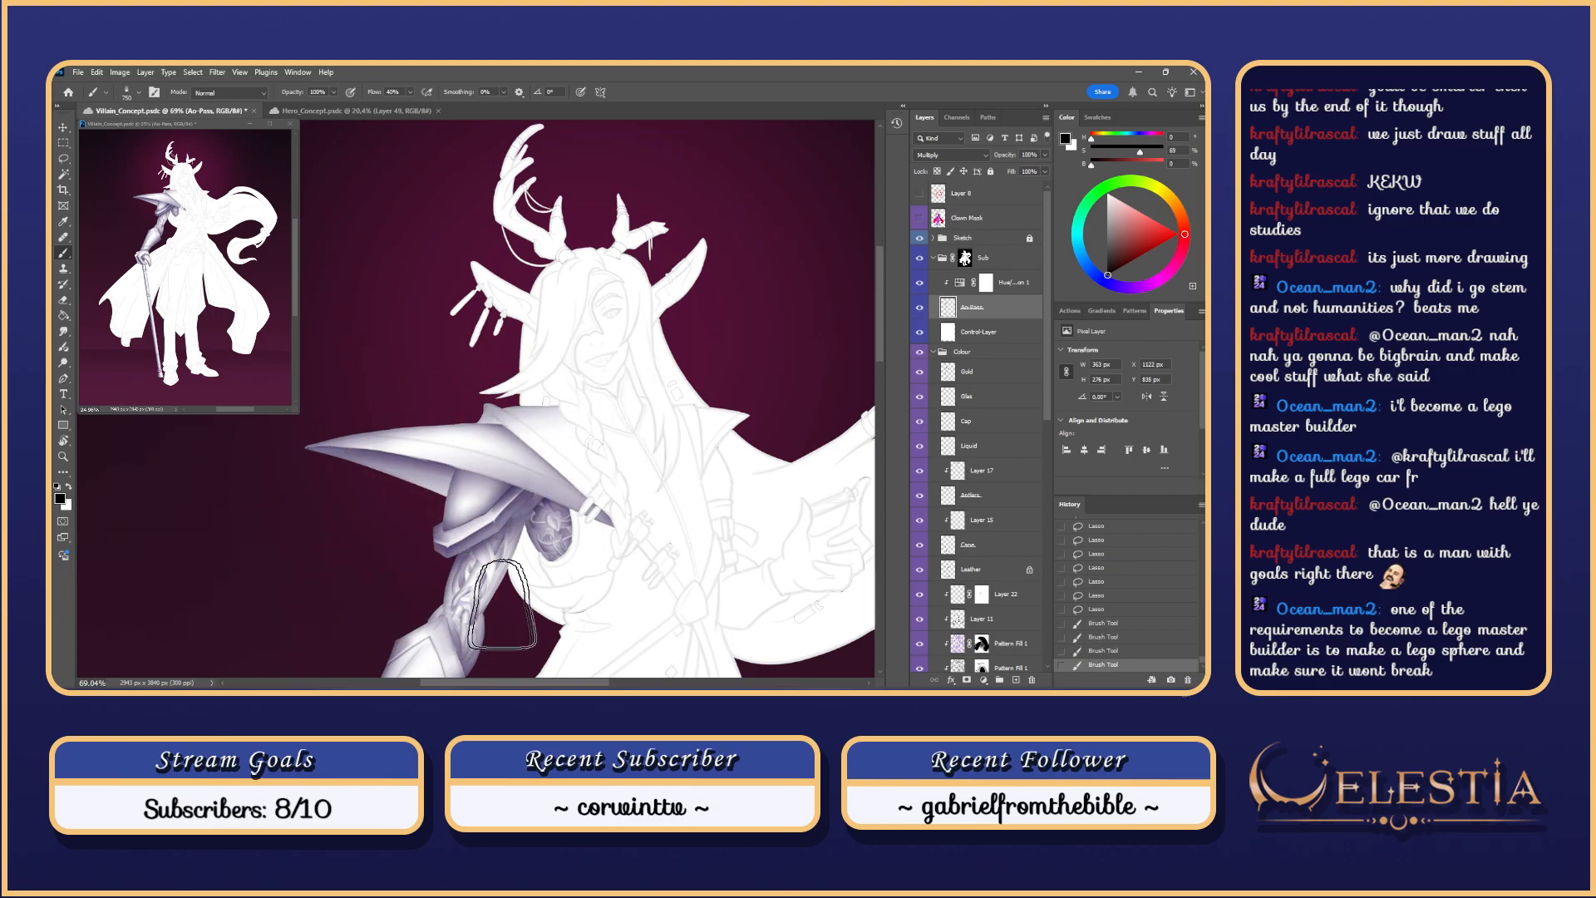
drag(697, 499, 665, 422)
key(ctrl+z)
key(ctrl+z)
key(ctrl+z)
key(ctrl+z)
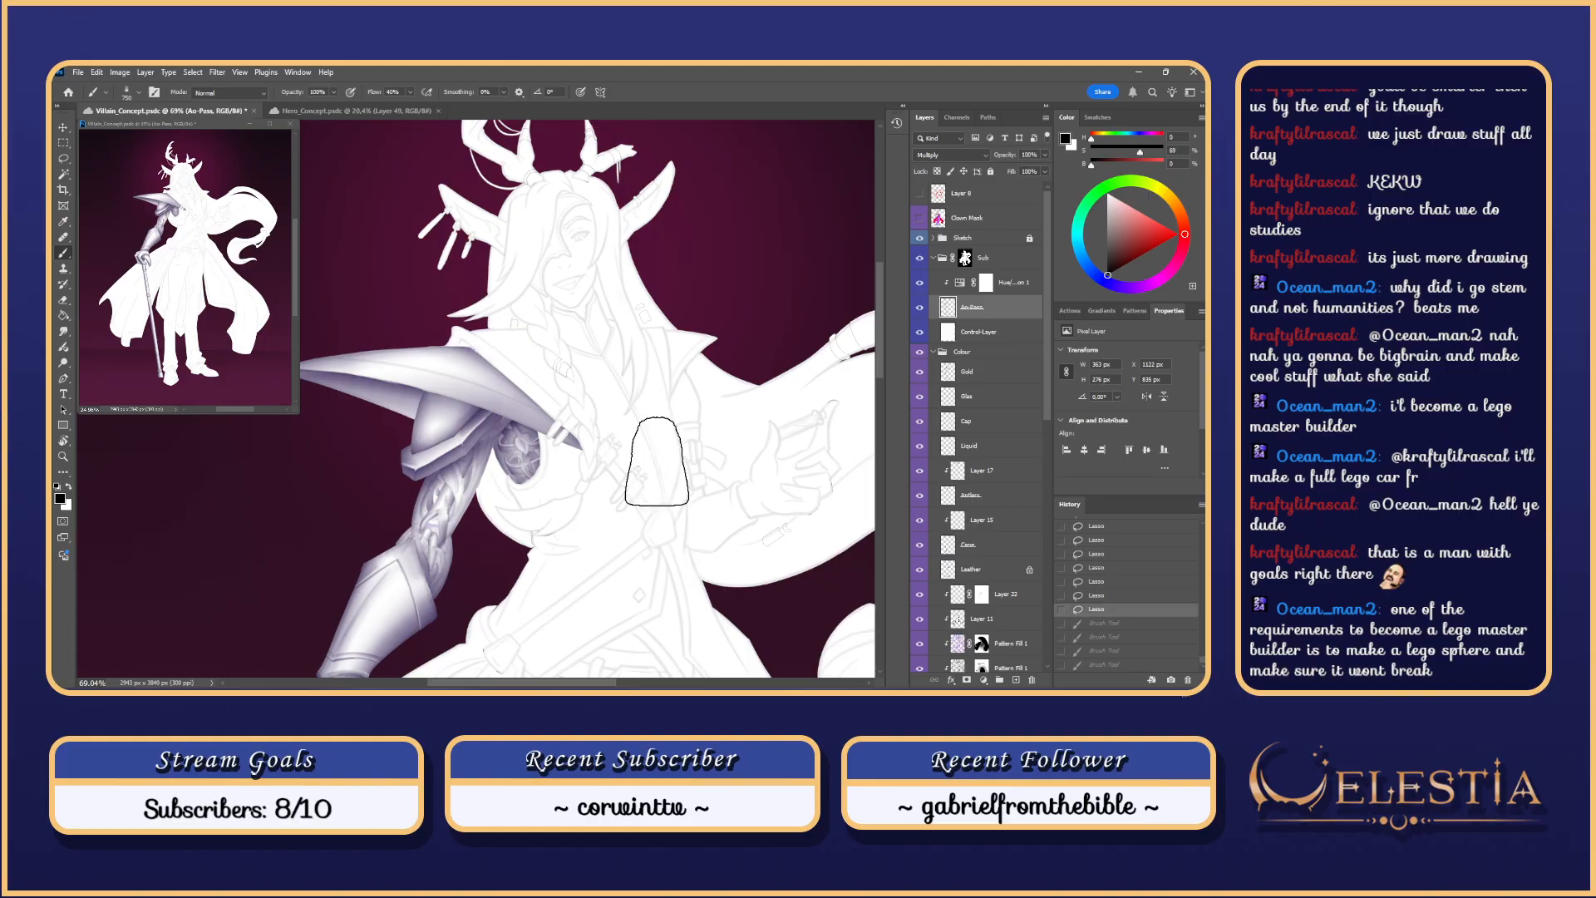
scroll(657, 462, up, 3)
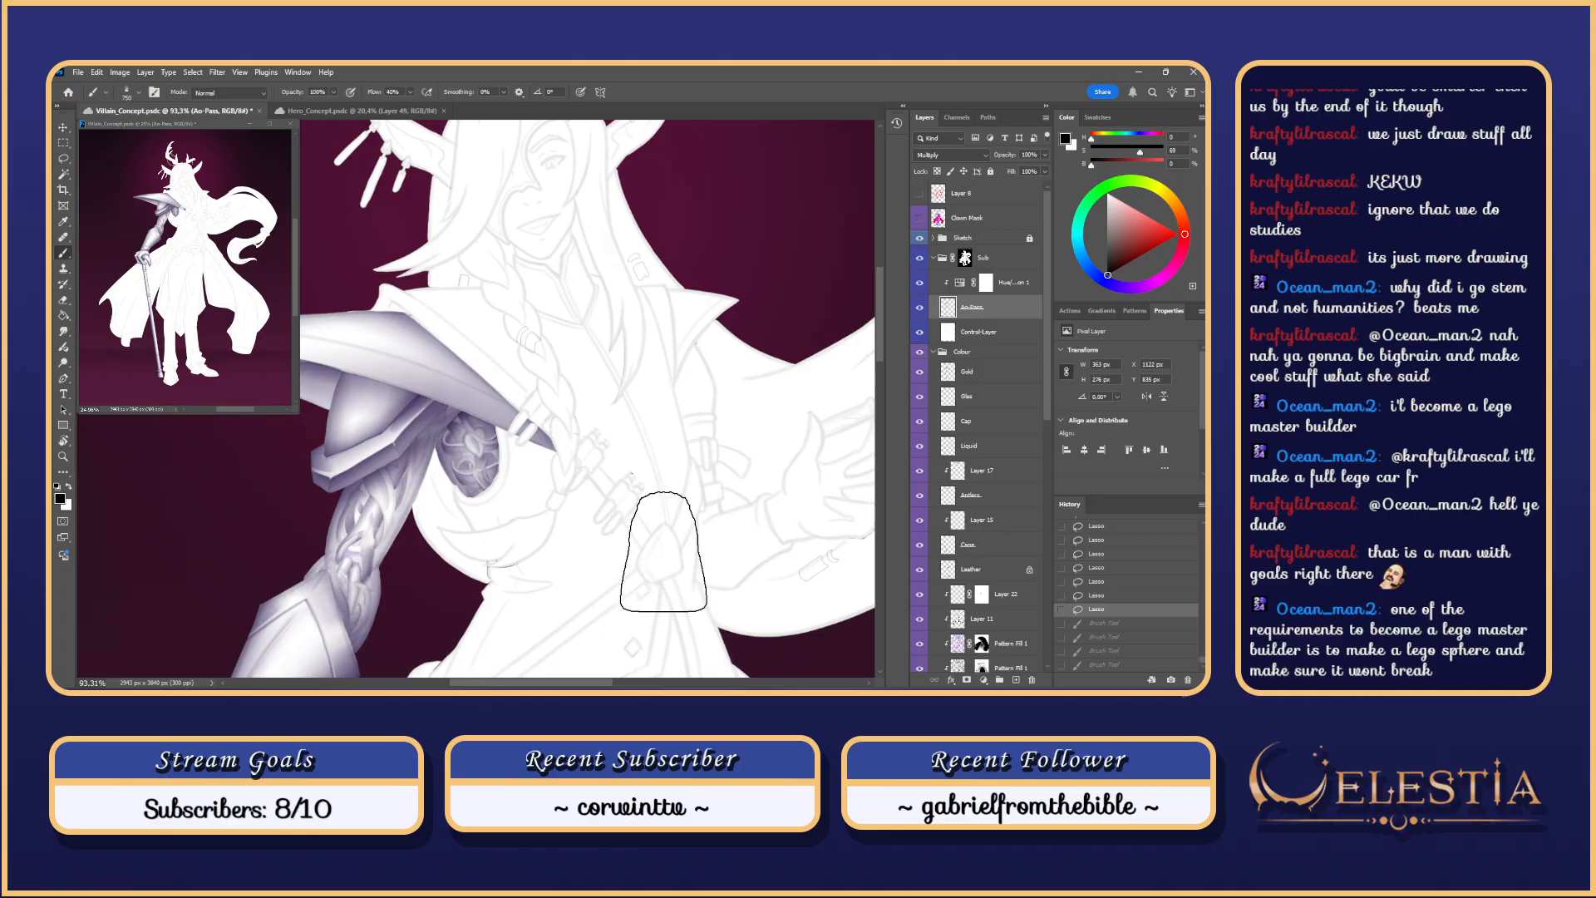
Step: Restore the previous coat selection and rotate the view to follow the coat fold
key(l)
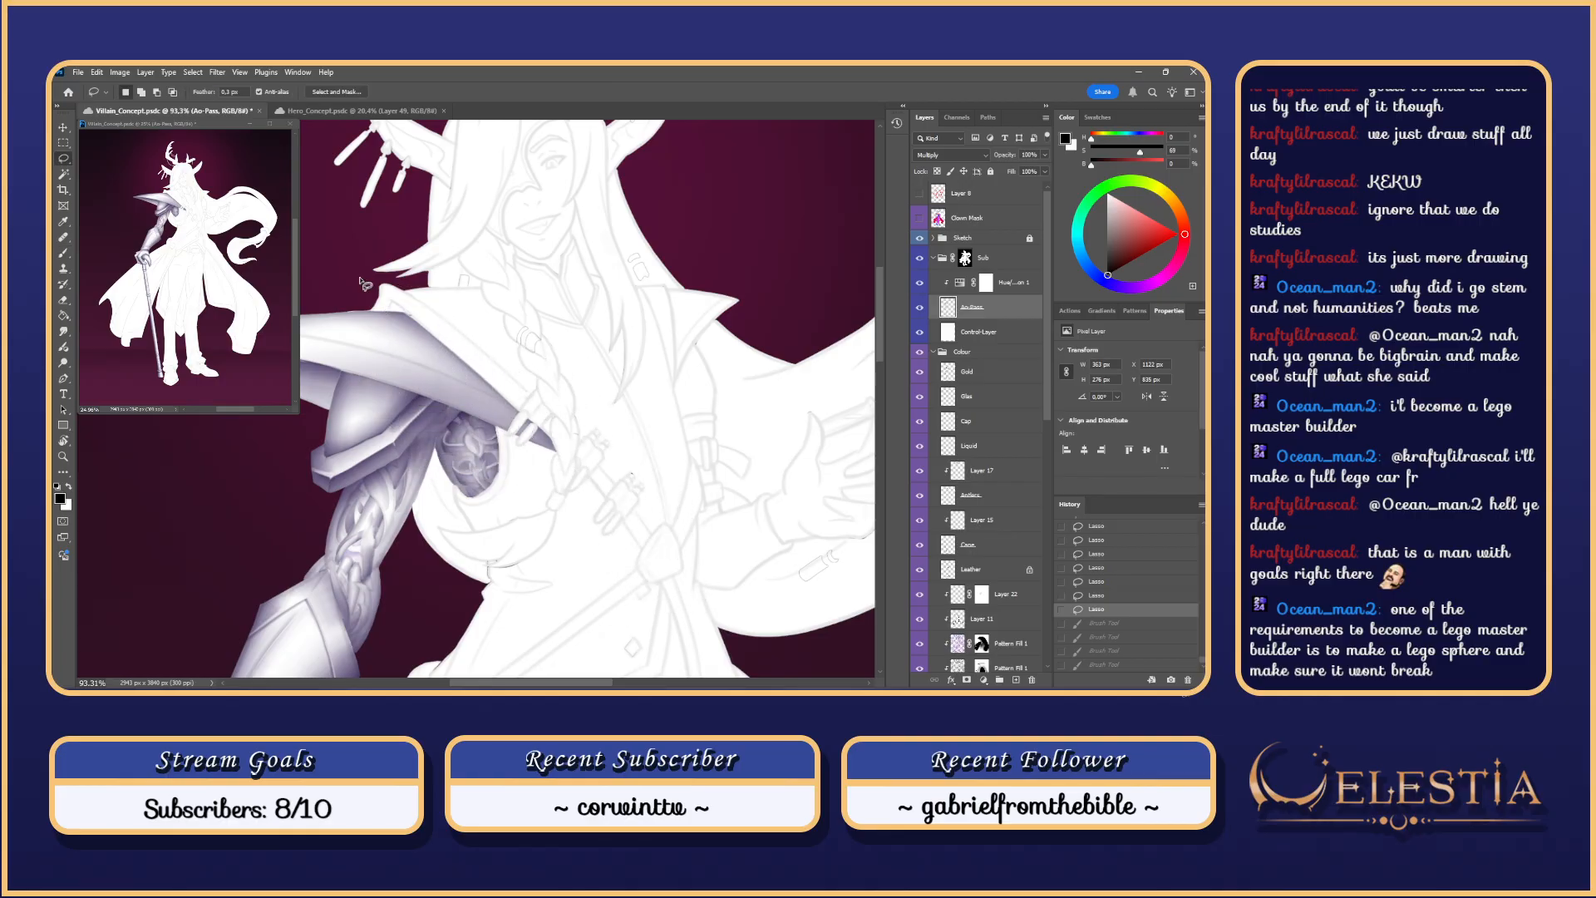
key(ctrl+d)
scroll(392, 313, up, 2)
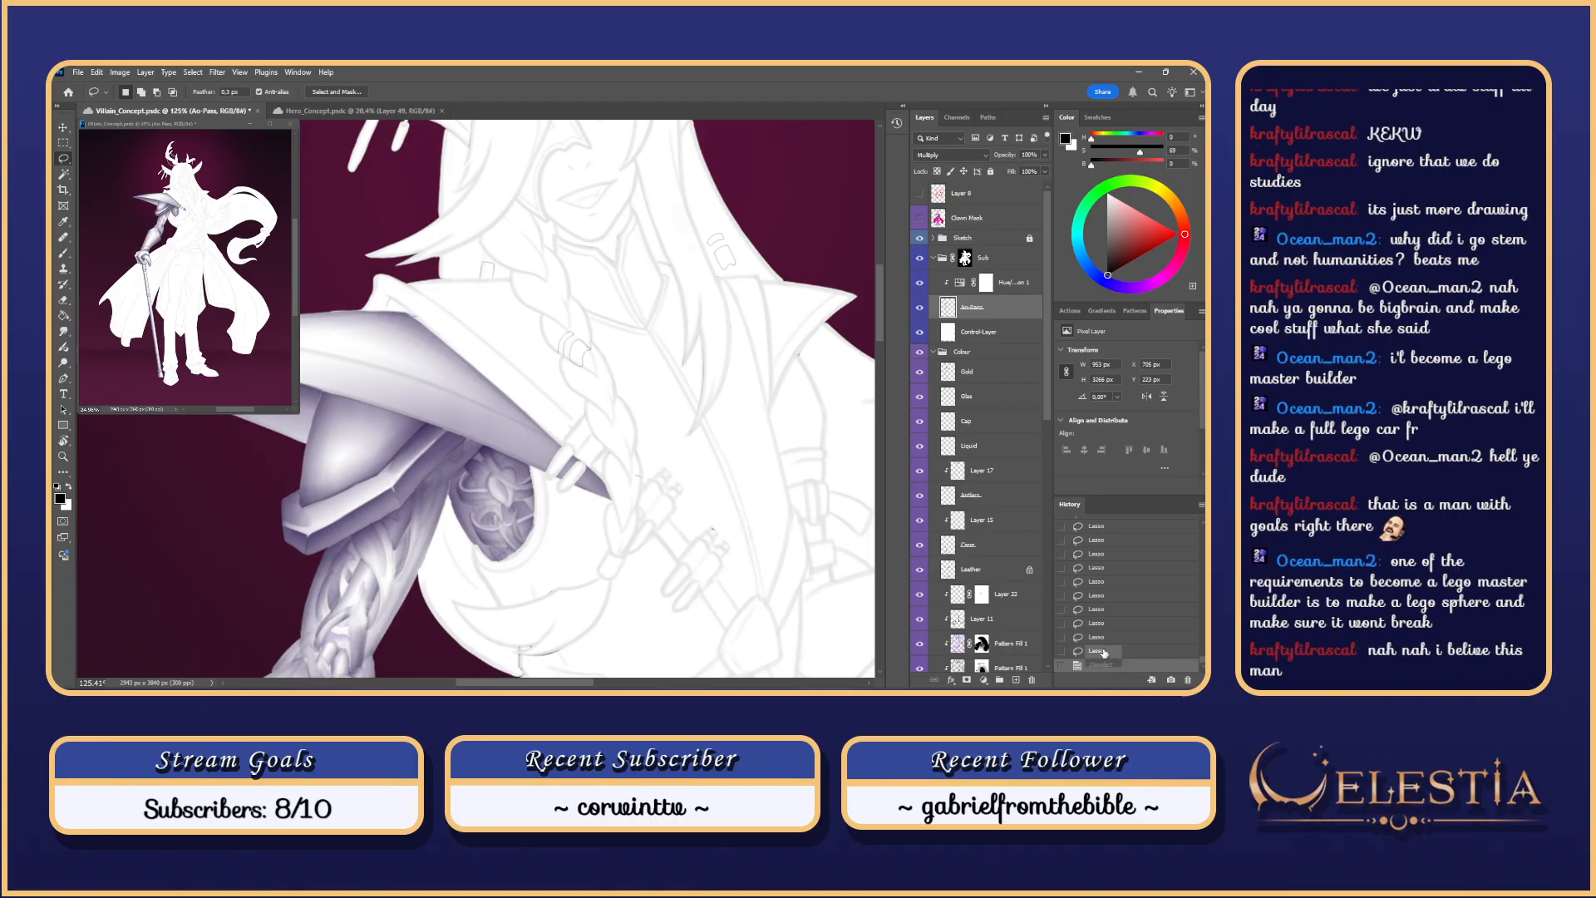
key(ctrl+z)
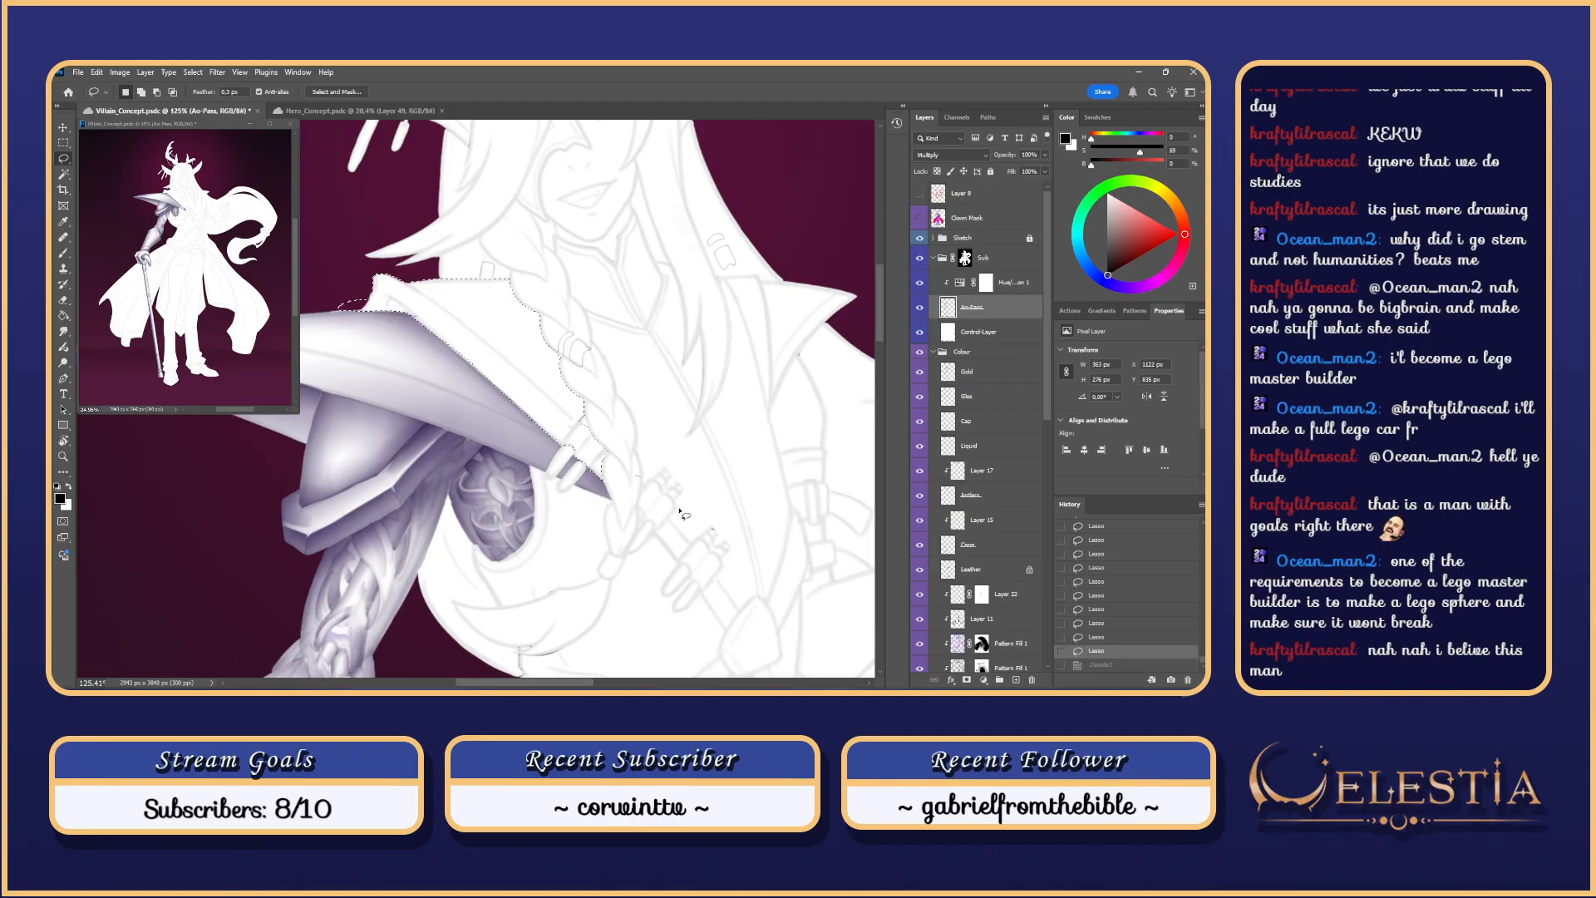
key(r)
mouse_move(681, 548)
mouse_down()
mouse_move(703, 283)
mouse_move(679, 247)
mouse_up()
drag(483, 465, 580, 426)
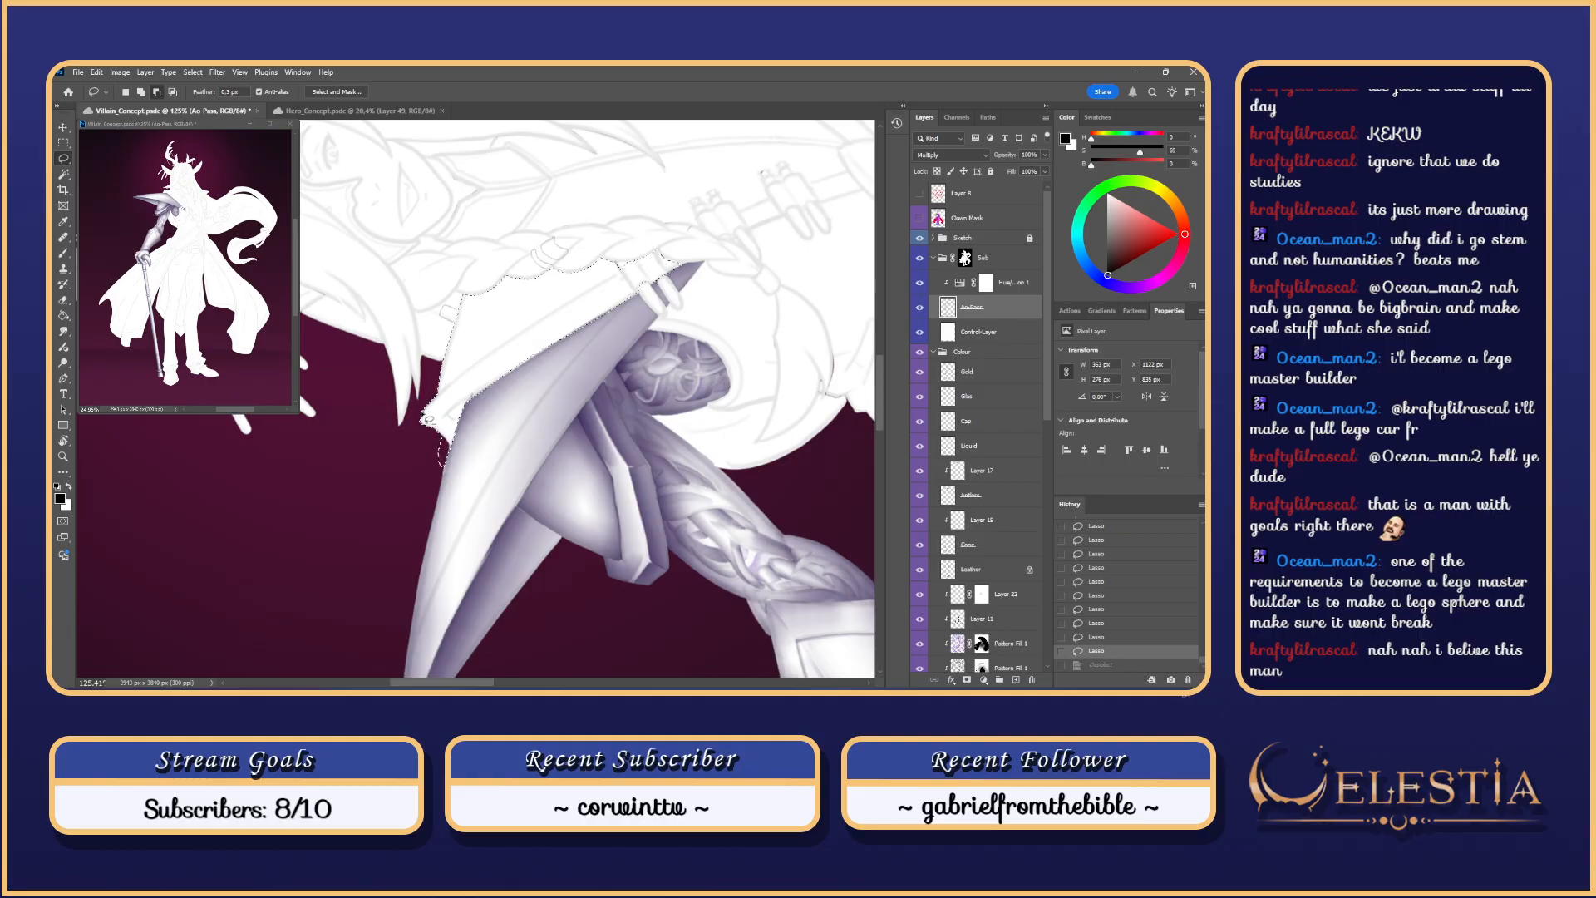
Step: Lasso away the upper part, leaving a thin fold-edge strip, and hide the outline
mouse_move(424, 416)
mouse_down()
mouse_move(720, 232)
mouse_move(302, 474)
mouse_up()
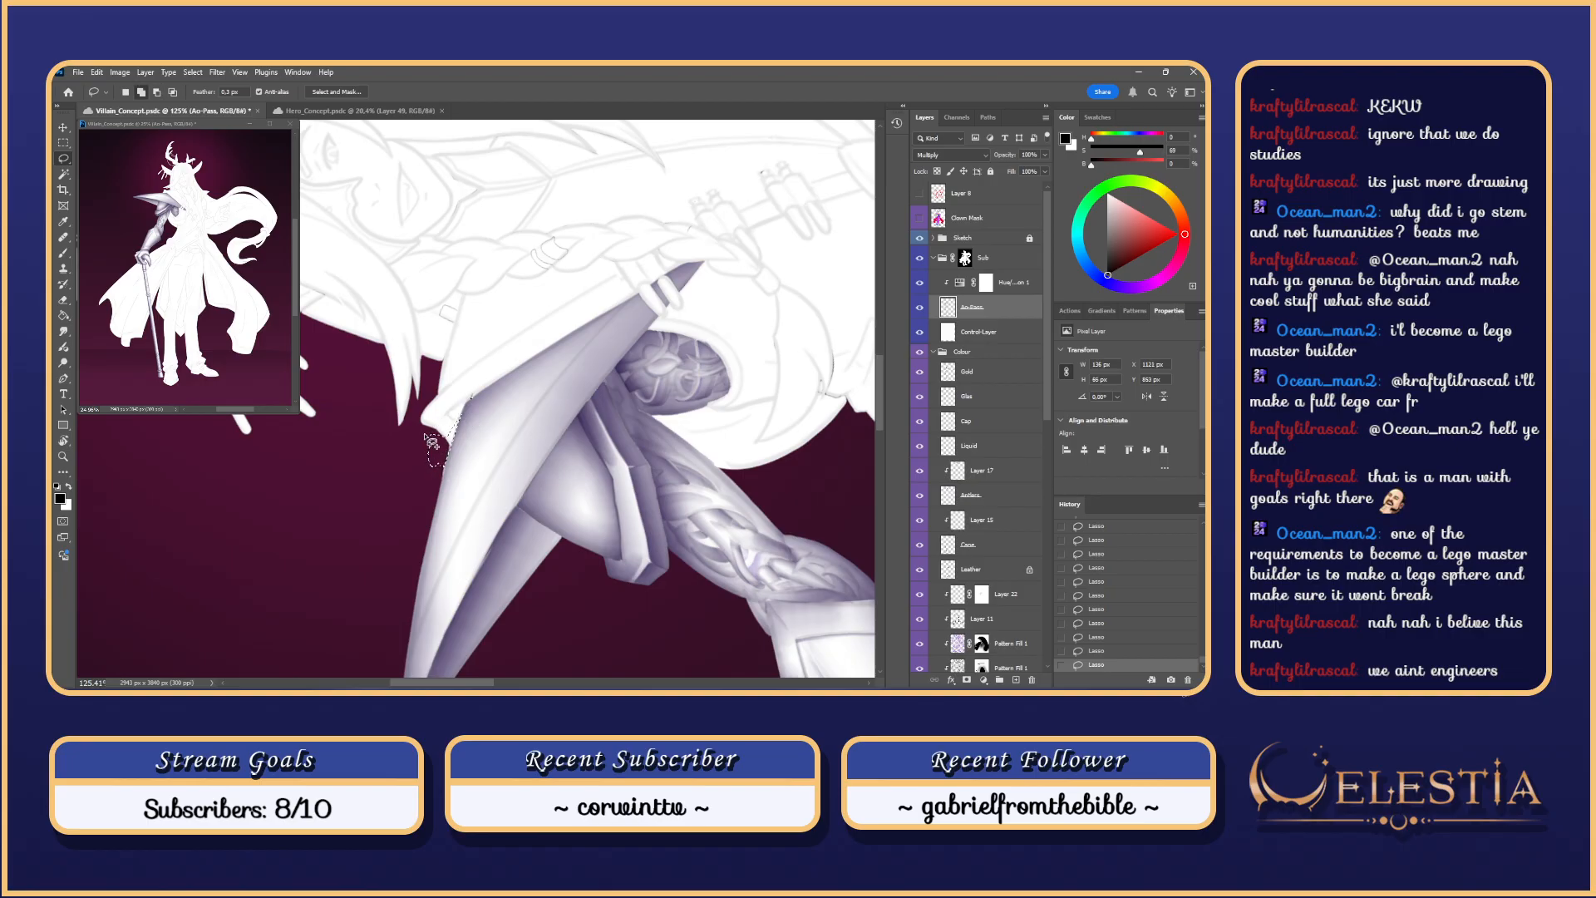
key(ctrl+z)
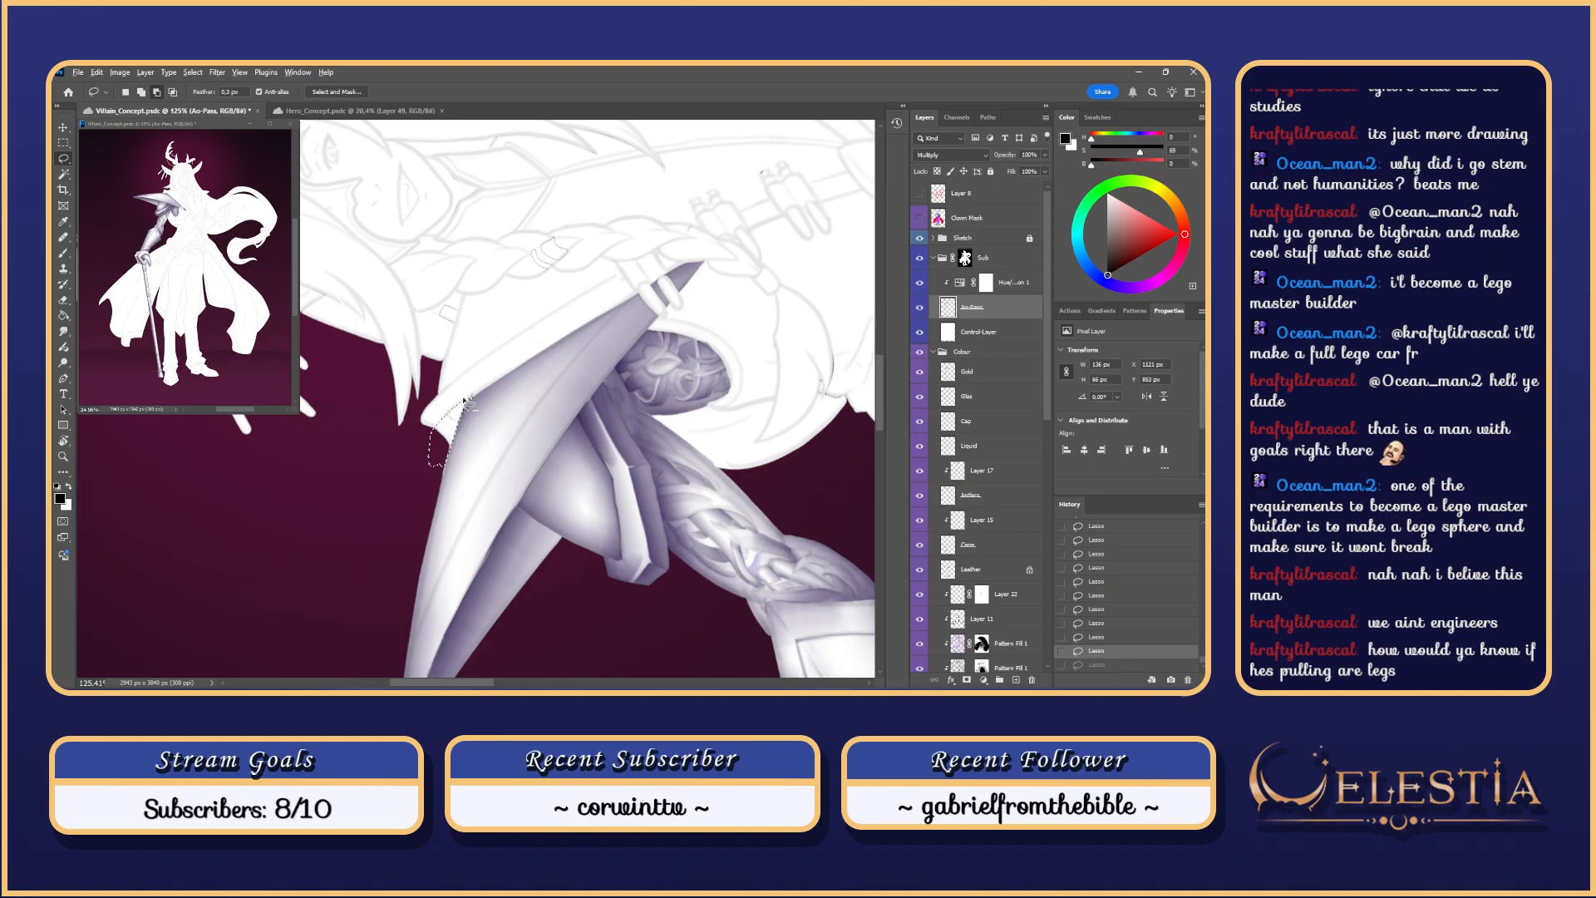
key(ctrl+shift+z)
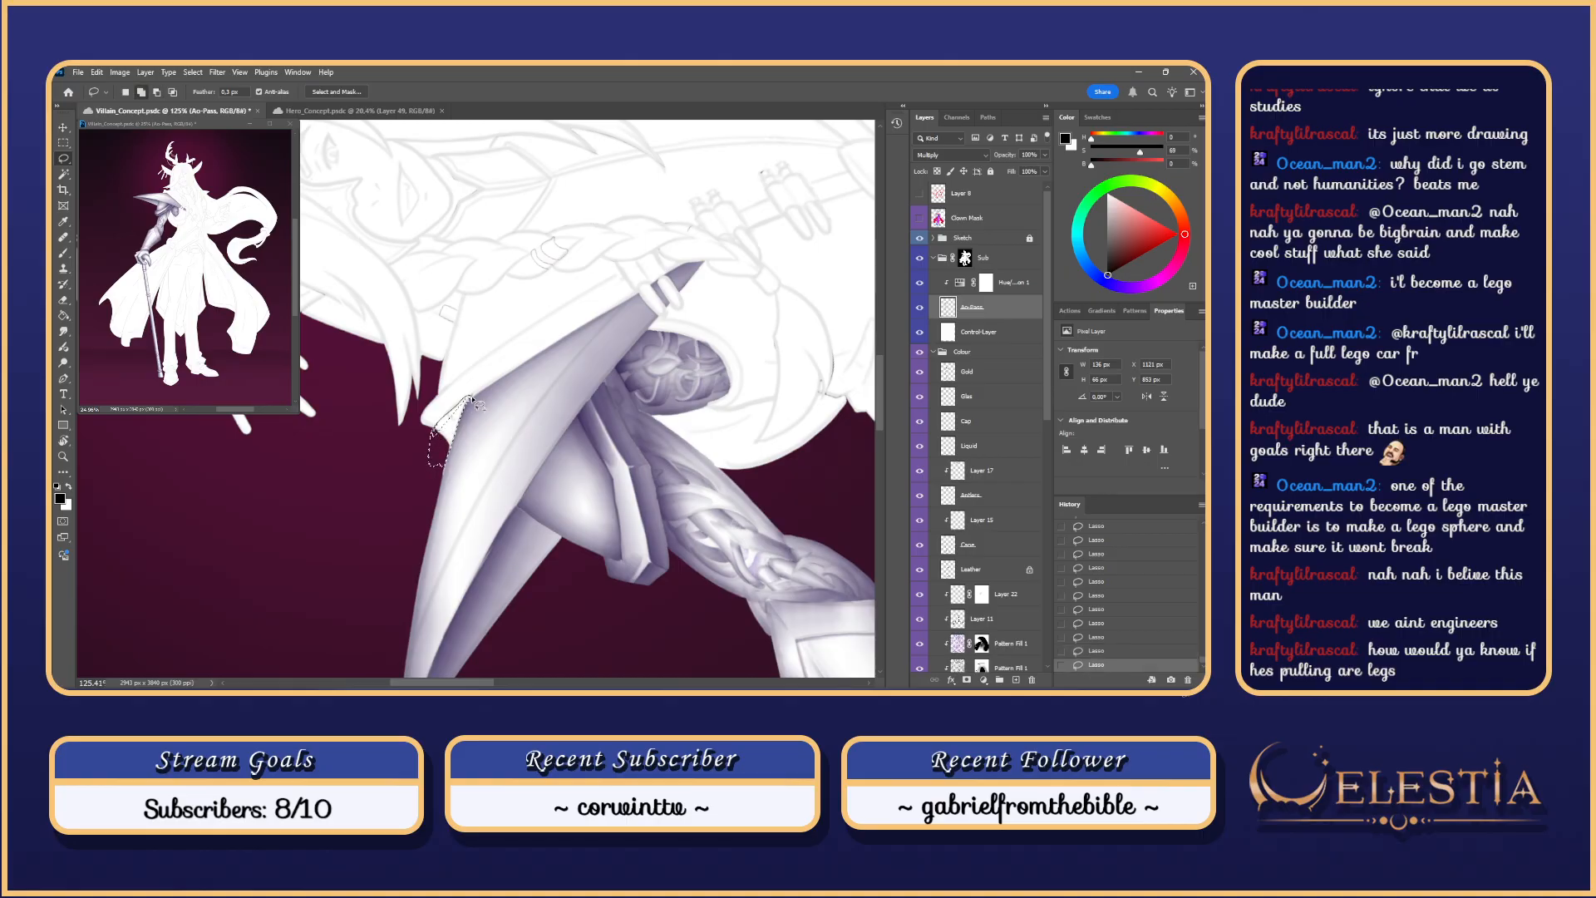
mouse_move(449, 430)
mouse_down()
mouse_move(476, 405)
mouse_move(436, 427)
mouse_up()
key(ctrl+h)
Step: Try several light shading strokes on the coat collar fold, undoing each one
key(b)
mouse_move(456, 434)
mouse_down()
mouse_move(460, 454)
mouse_move(434, 383)
mouse_up()
key(Escape)
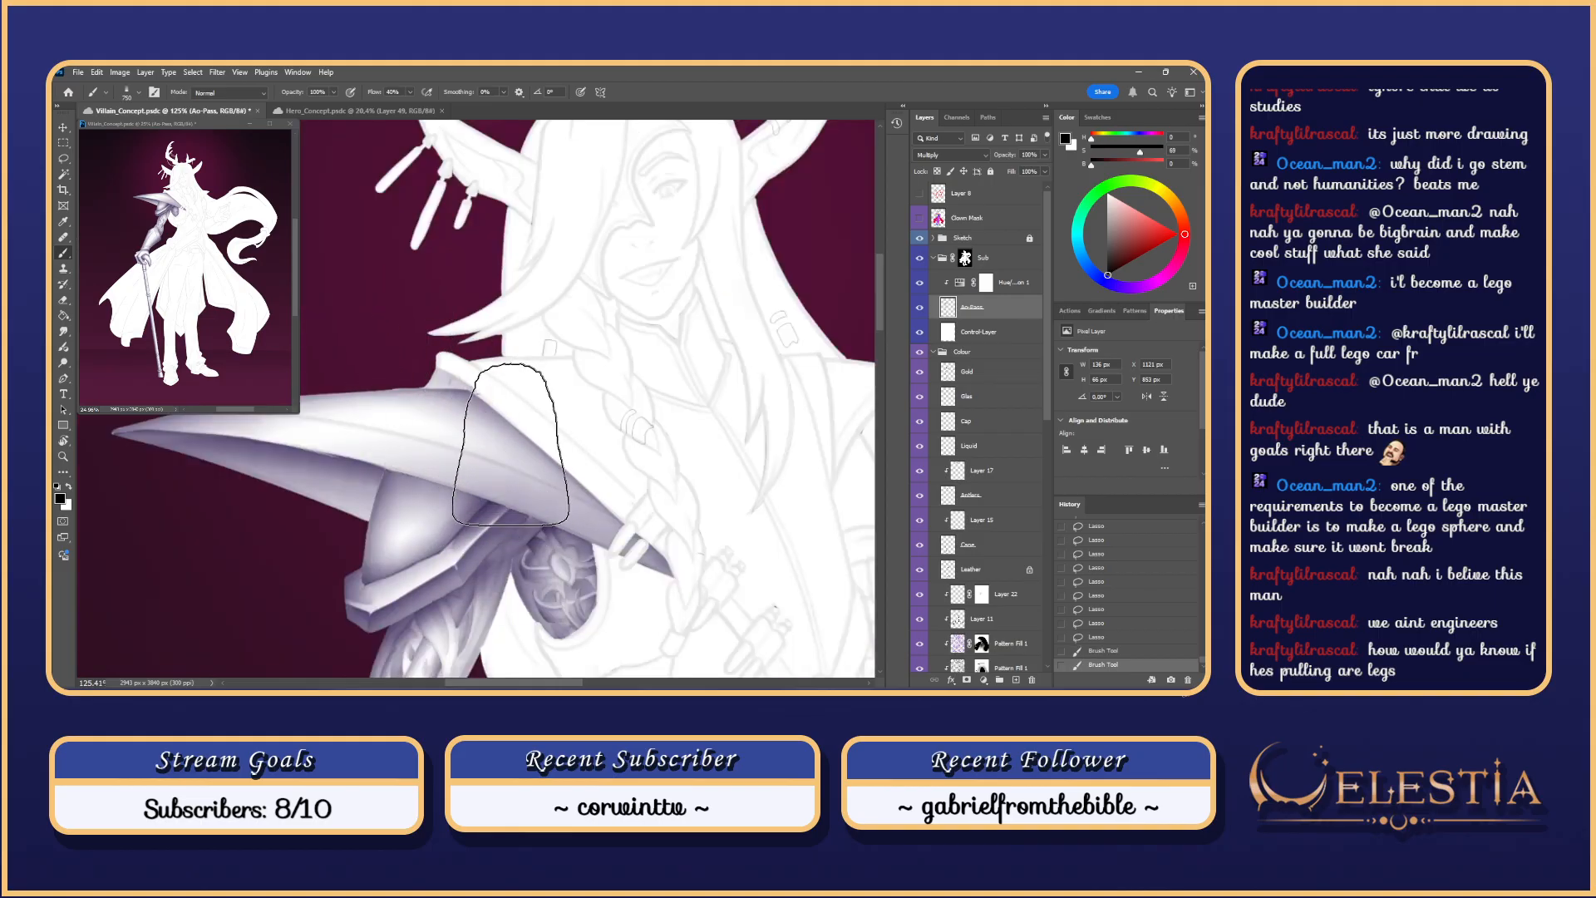
drag(511, 444, 394, 394)
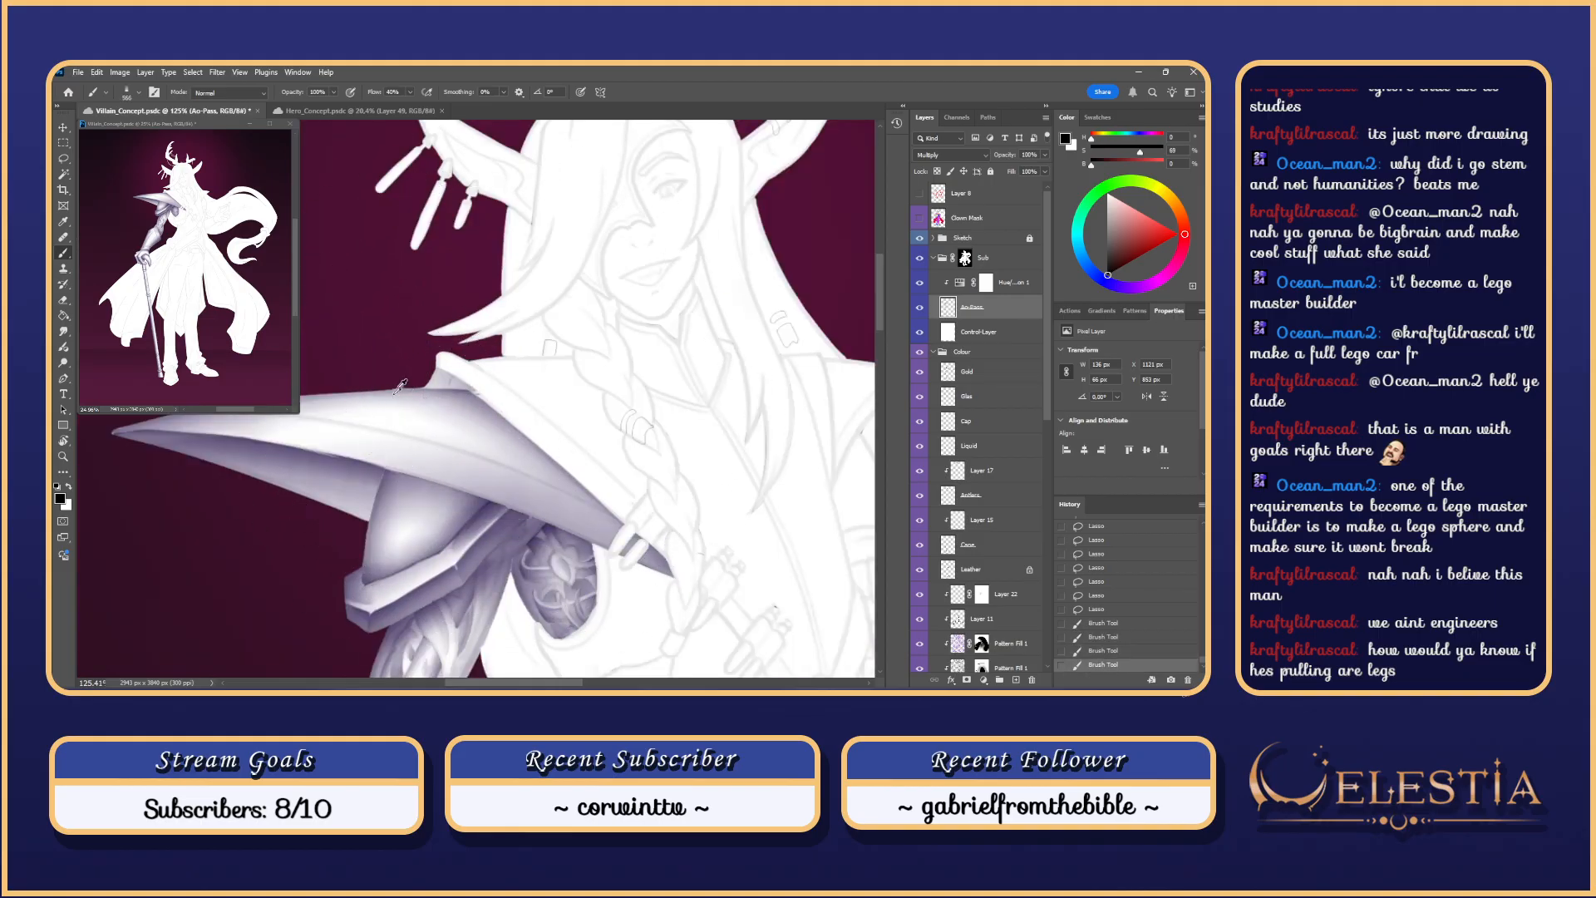
drag(486, 411, 400, 398)
mouse_move(540, 353)
mouse_down()
mouse_move(478, 359)
mouse_move(458, 460)
mouse_up()
key(ctrl+z)
key(ctrl+z)
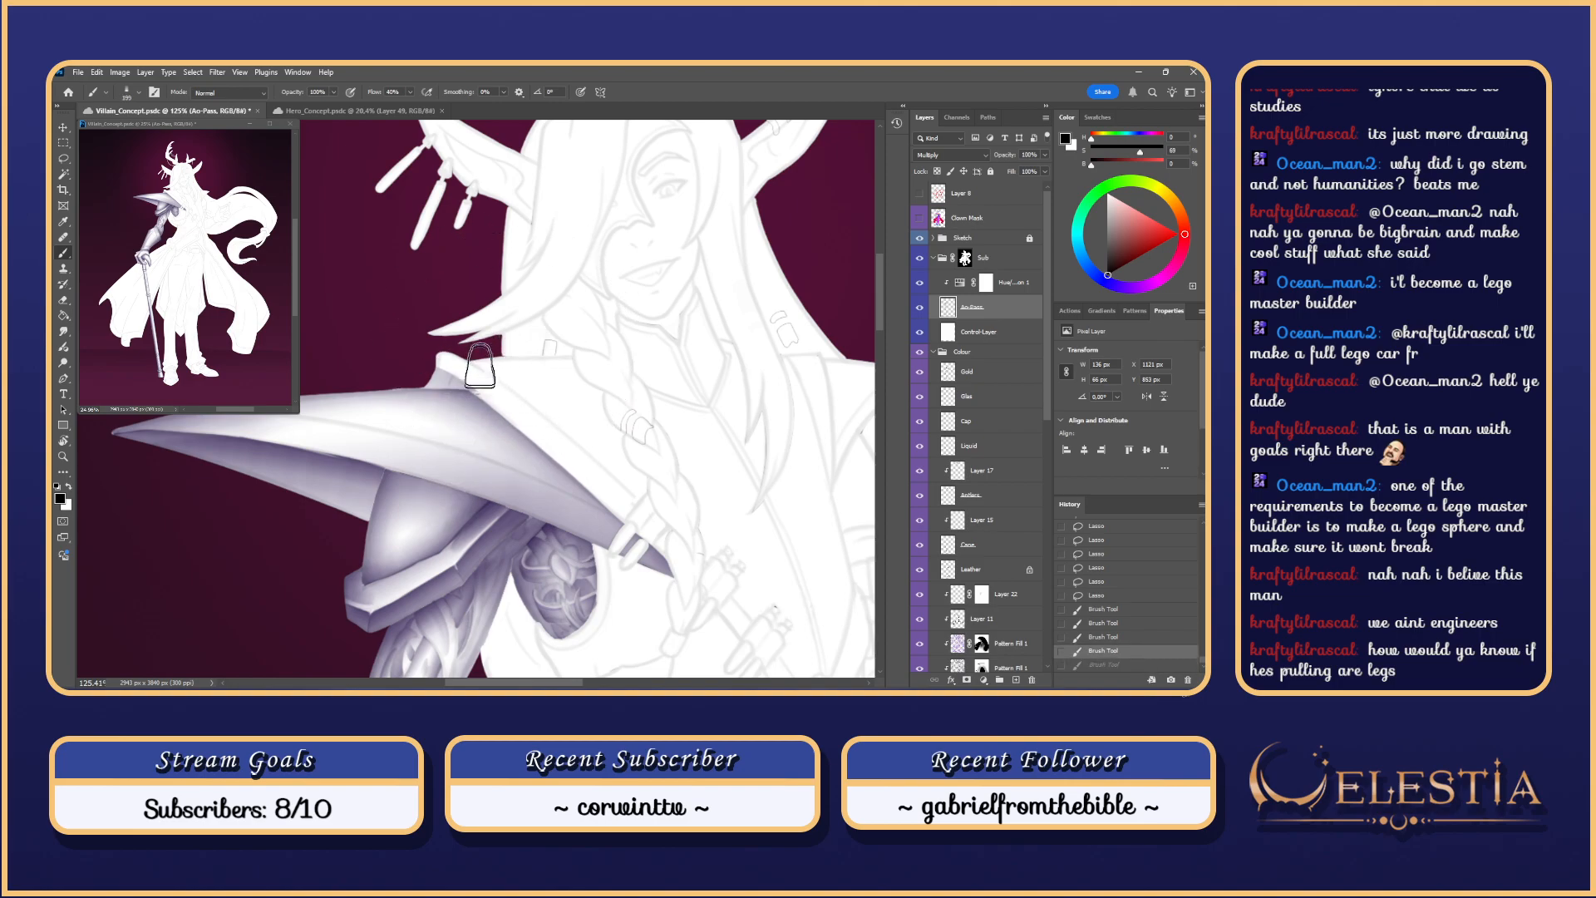
drag(480, 365, 468, 463)
key(ctrl+z)
key(ctrl+z)
key(ctrl+z)
drag(482, 366, 457, 452)
key(ctrl+z)
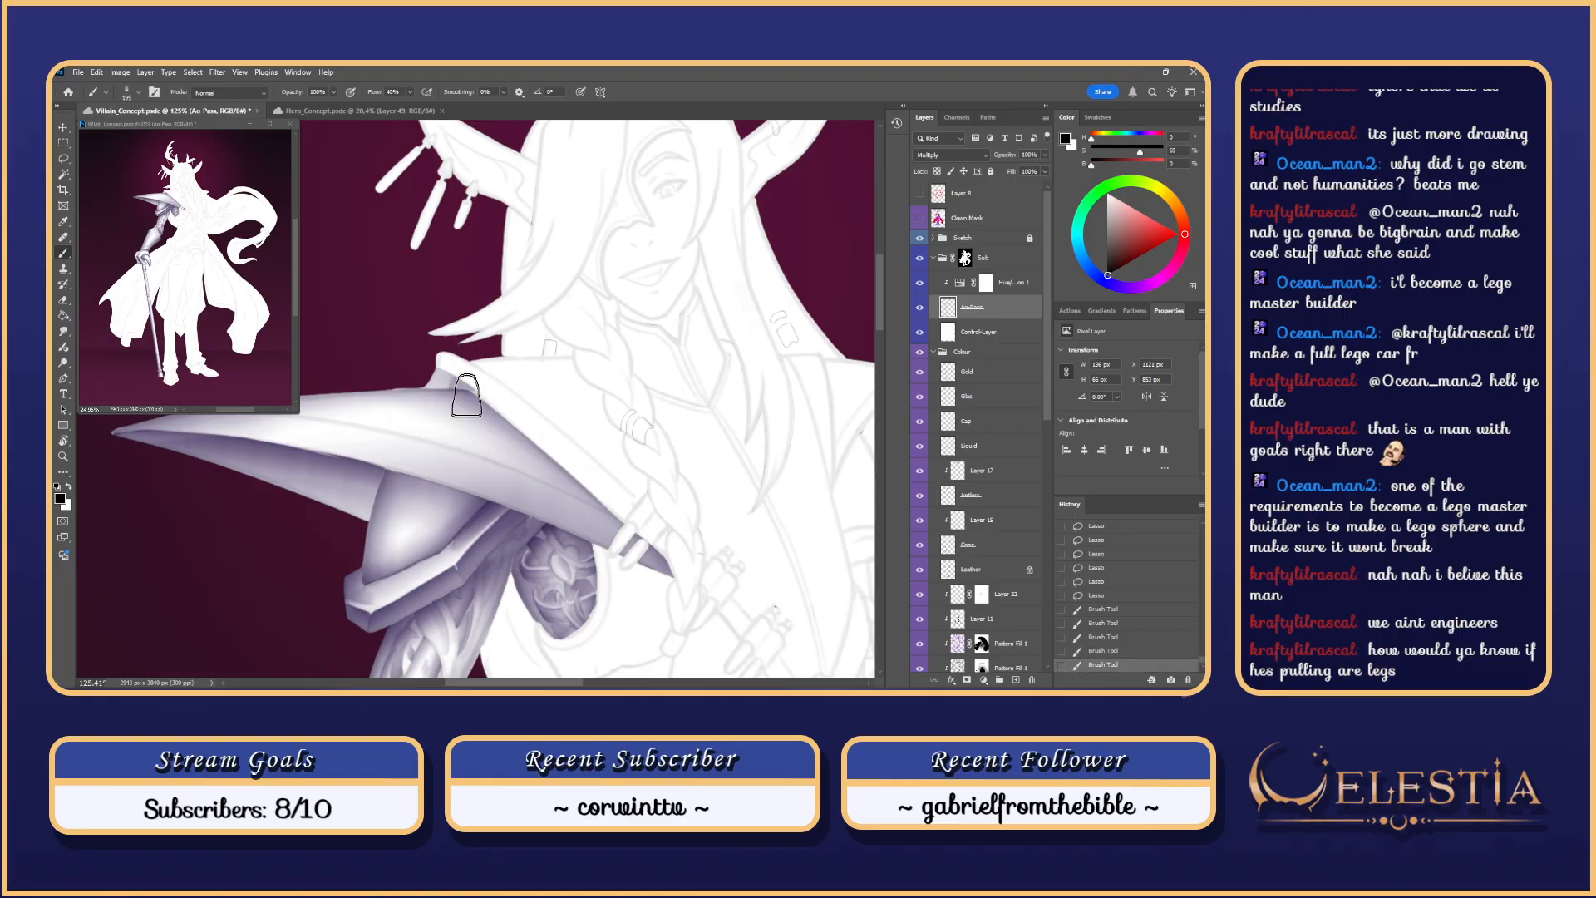
key(ctrl+z)
alt+right_click(476, 377)
key(ctrl+z)
mouse_move(481, 368)
mouse_down()
mouse_move(465, 459)
mouse_move(480, 373)
mouse_move(478, 474)
mouse_up()
key(ctrl+z)
key(ctrl+z)
key(ctrl+z)
key(ctrl+z)
key(ctrl+z)
key(ctrl+z)
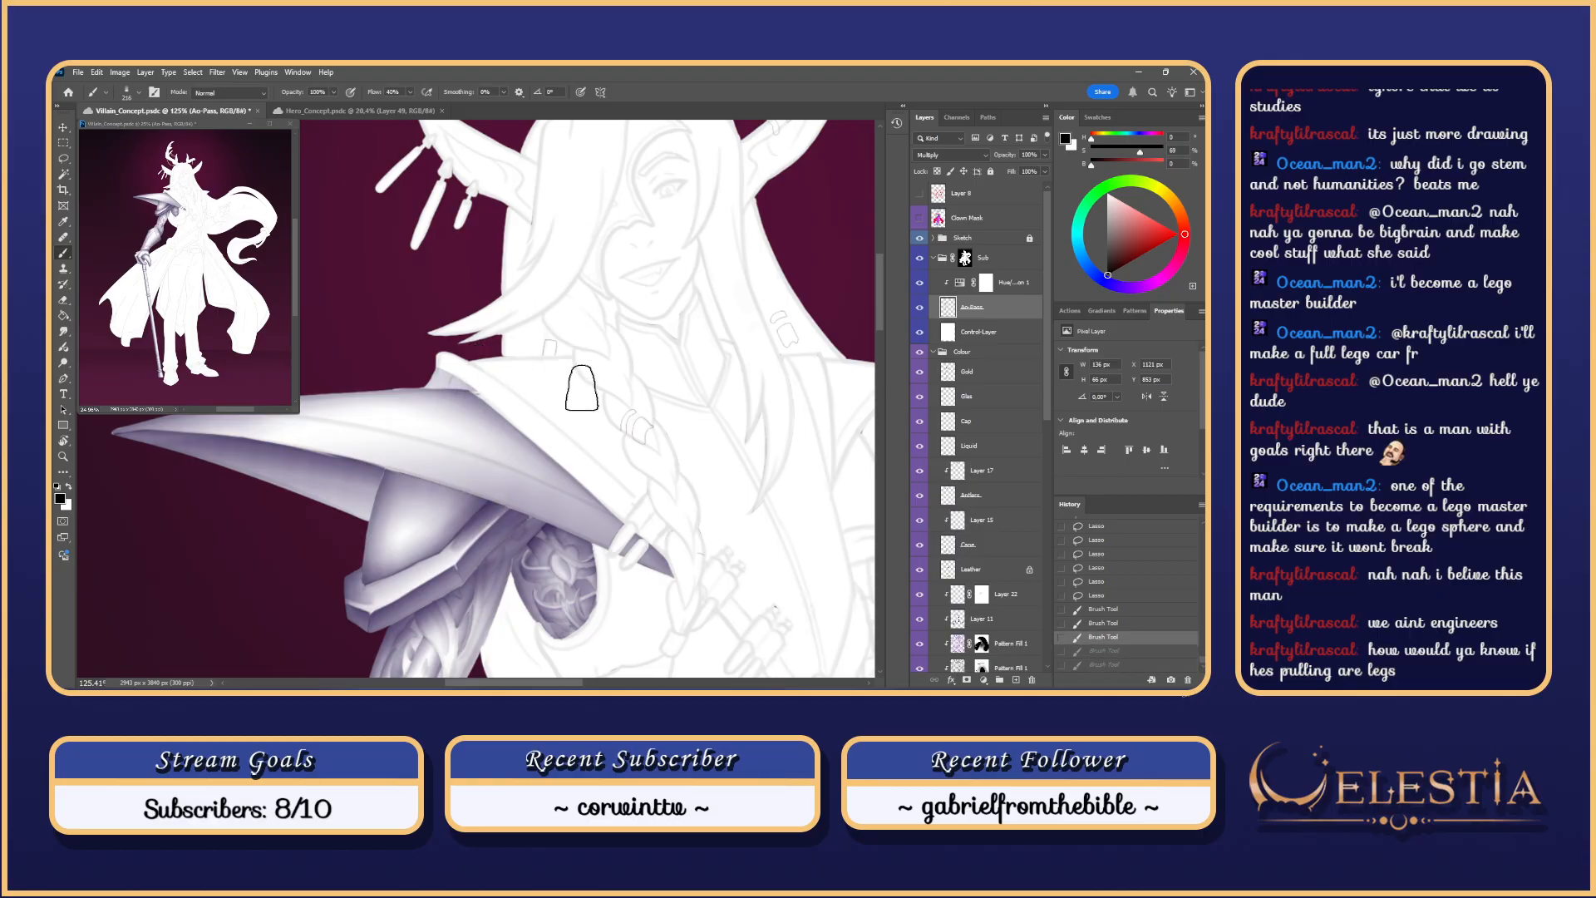
Step: Step through undo/redo history and test more collar strokes near the shoulder spike, reverting them
key(ctrl+shift+z)
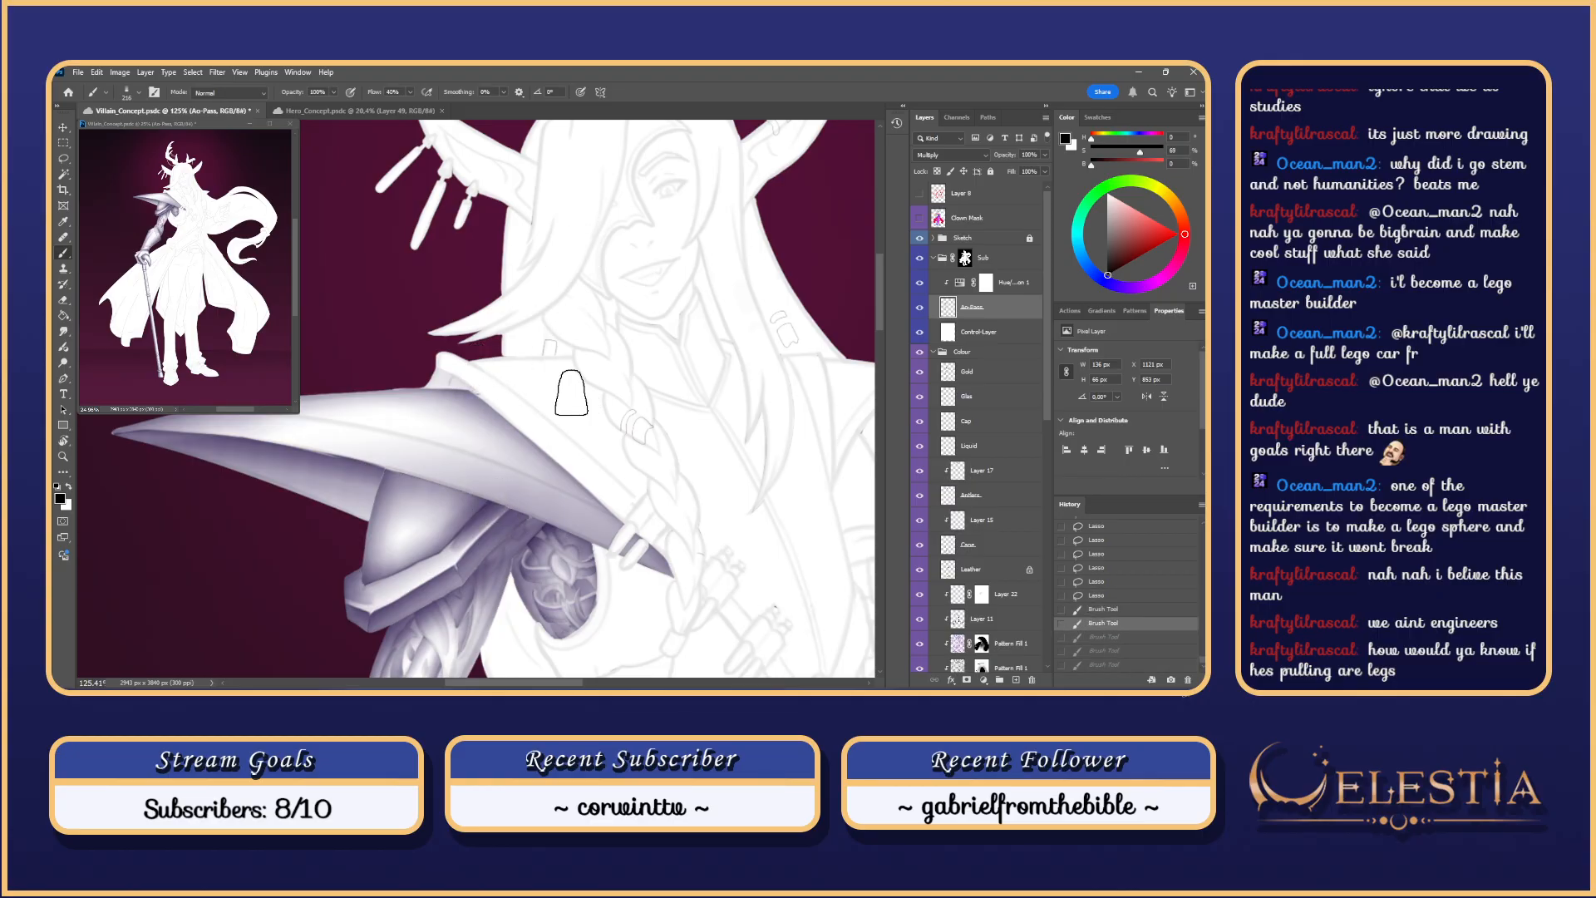
key(ctrl+z)
key(ctrl+z)
key(ctrl+z)
key(ctrl+shift+z)
key(ctrl+shift+z)
key(ctrl+shift+z)
key(ctrl+shift+z)
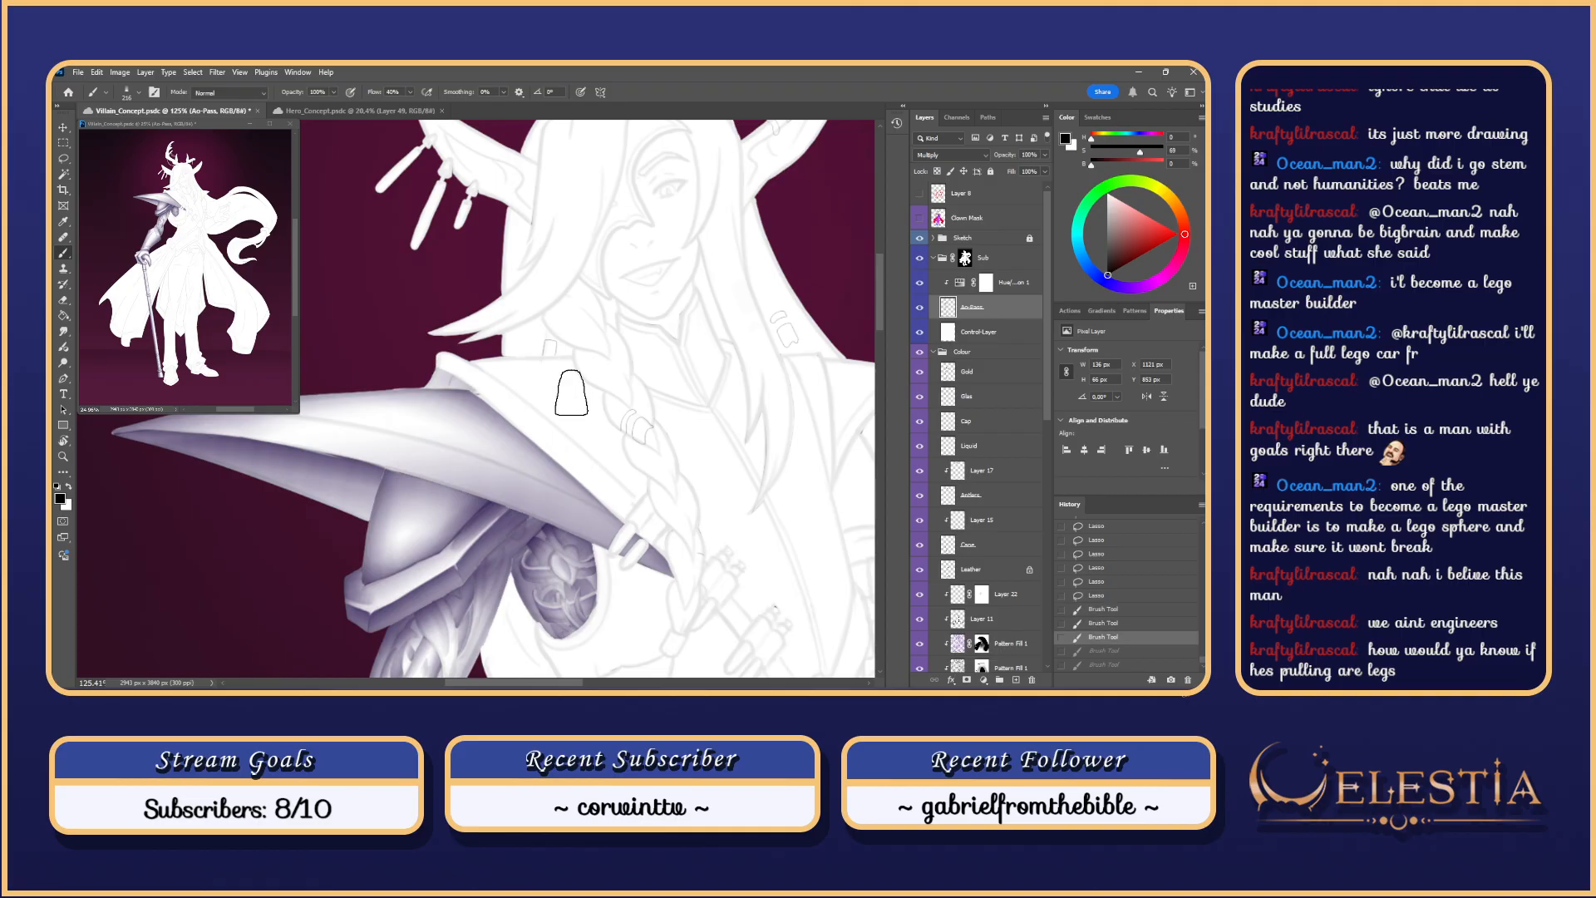
key(ctrl+shift+z)
key(ctrl+shift+z)
scroll(486, 293, up, 1)
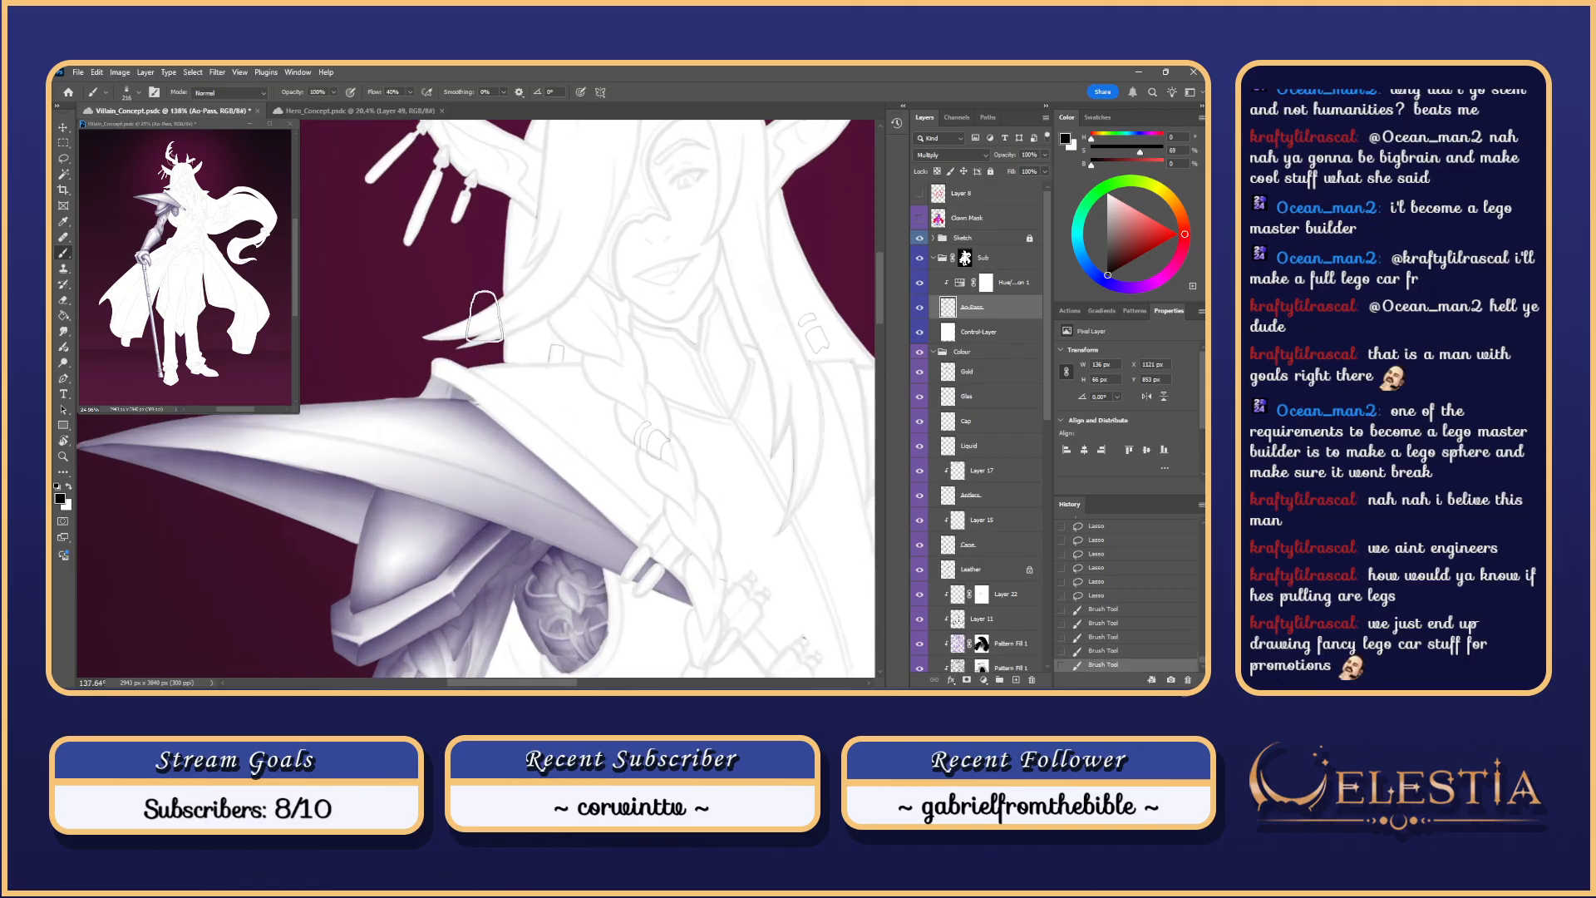
mouse_move(479, 398)
mouse_down()
mouse_move(444, 449)
mouse_move(475, 381)
mouse_move(480, 434)
mouse_up()
key(ctrl+z)
key(ctrl+z)
key(ctrl+z)
drag(477, 382, 464, 407)
key(ctrl+z)
key(ctrl+z)
key(ctrl+z)
mouse_move(477, 378)
mouse_down()
mouse_move(462, 472)
mouse_move(486, 426)
mouse_move(471, 407)
mouse_move(458, 446)
mouse_move(459, 359)
mouse_move(460, 441)
mouse_move(486, 347)
mouse_move(457, 432)
mouse_up()
key(ctrl+z)
key(ctrl+z)
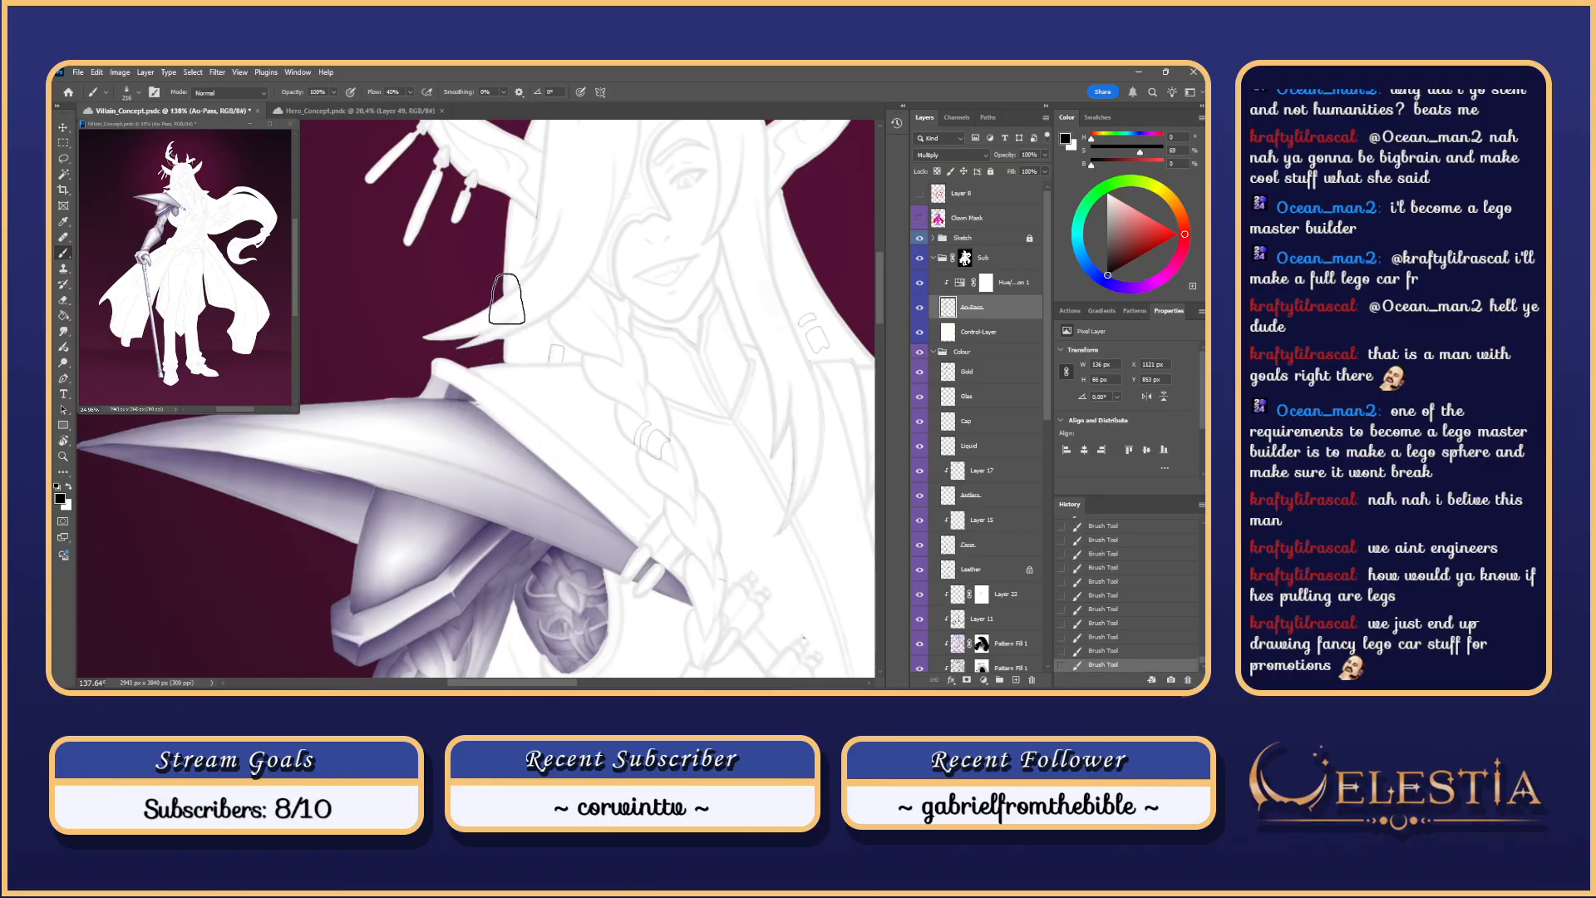
key(ctrl+z)
key(ctrl+z)
key(ctrl+z)
key(ctrl+z)
key(ctrl+z)
key(ctrl+z)
key(ctrl+z)
key(ctrl+z)
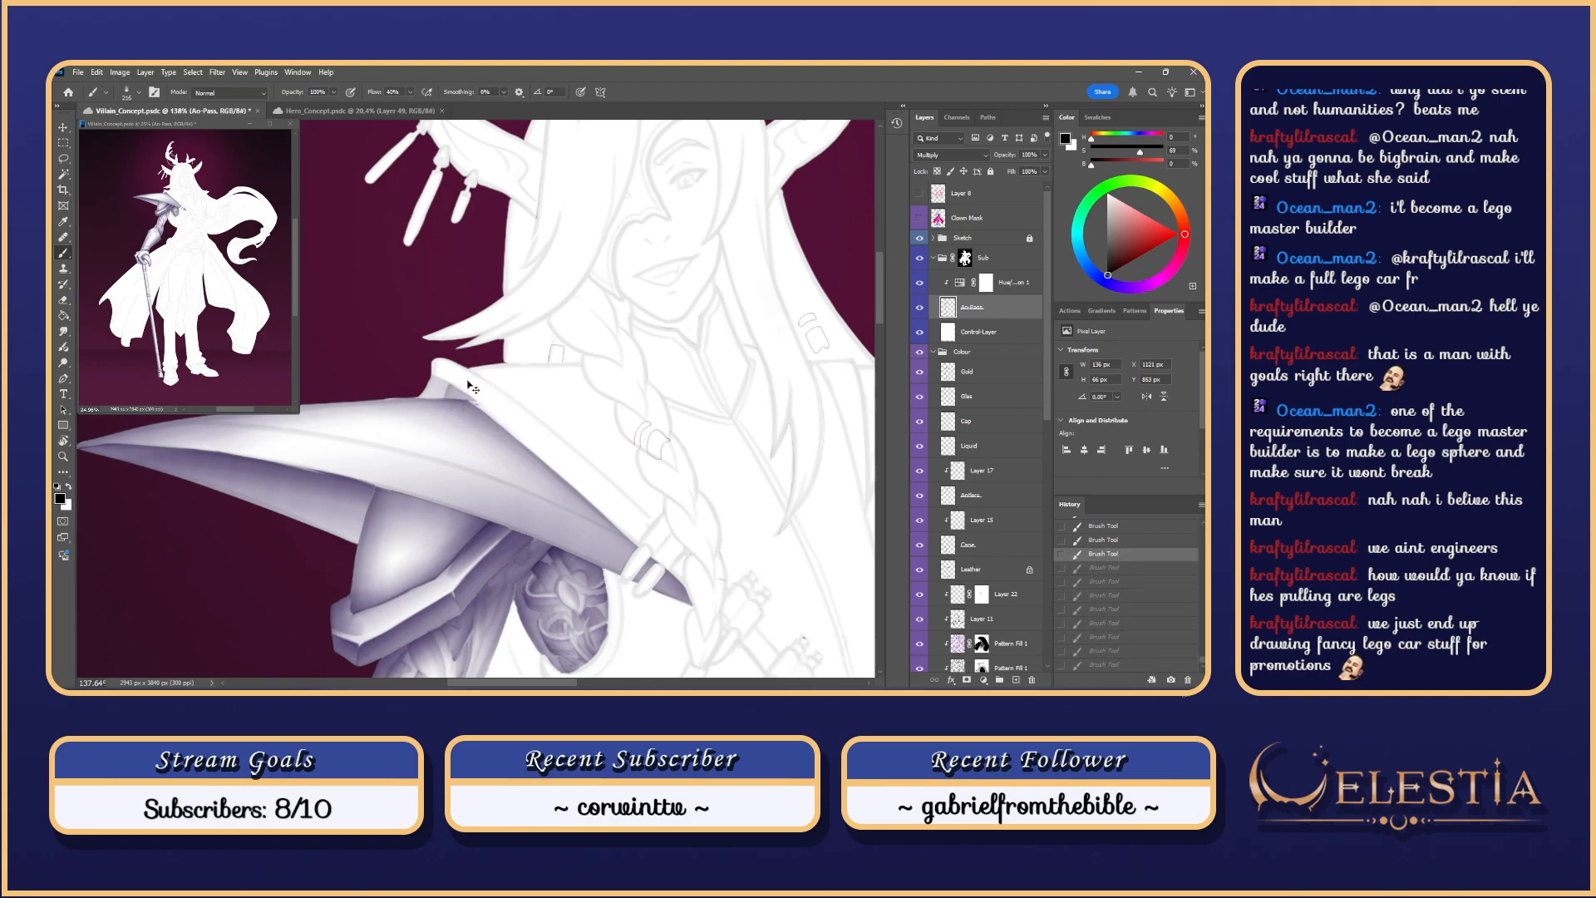
key(ctrl+z)
key(ctrl+z)
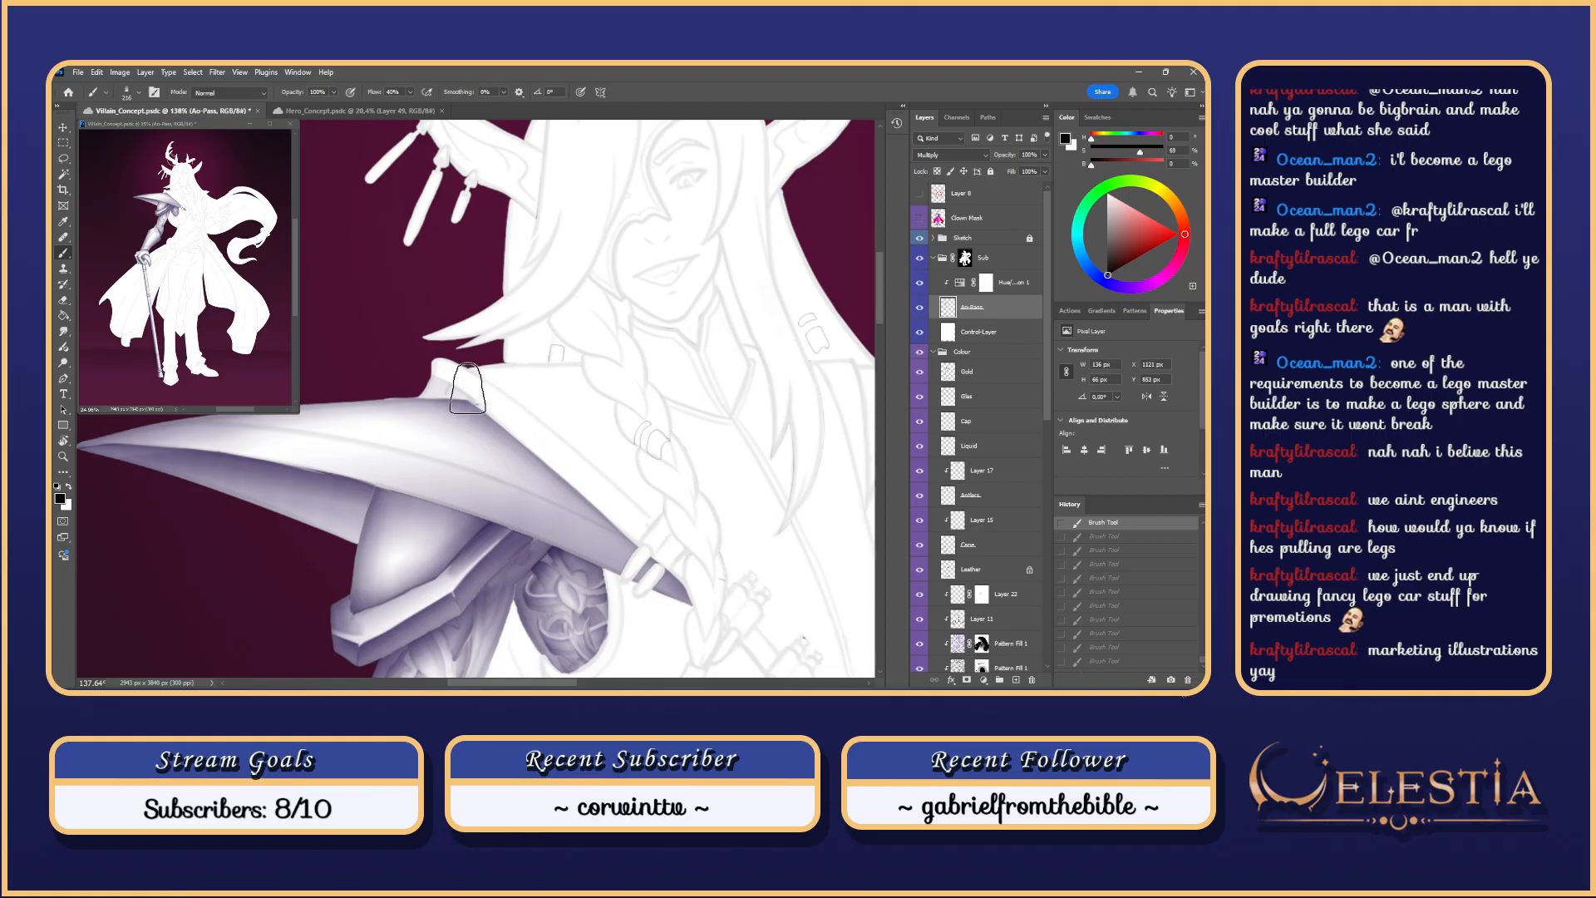
Step: Lasso-select the collar base where it meets the pauldron's top edge
key(l)
mouse_move(477, 403)
mouse_down()
mouse_move(402, 398)
mouse_move(477, 403)
mouse_move(453, 396)
mouse_up()
key(b)
key(l)
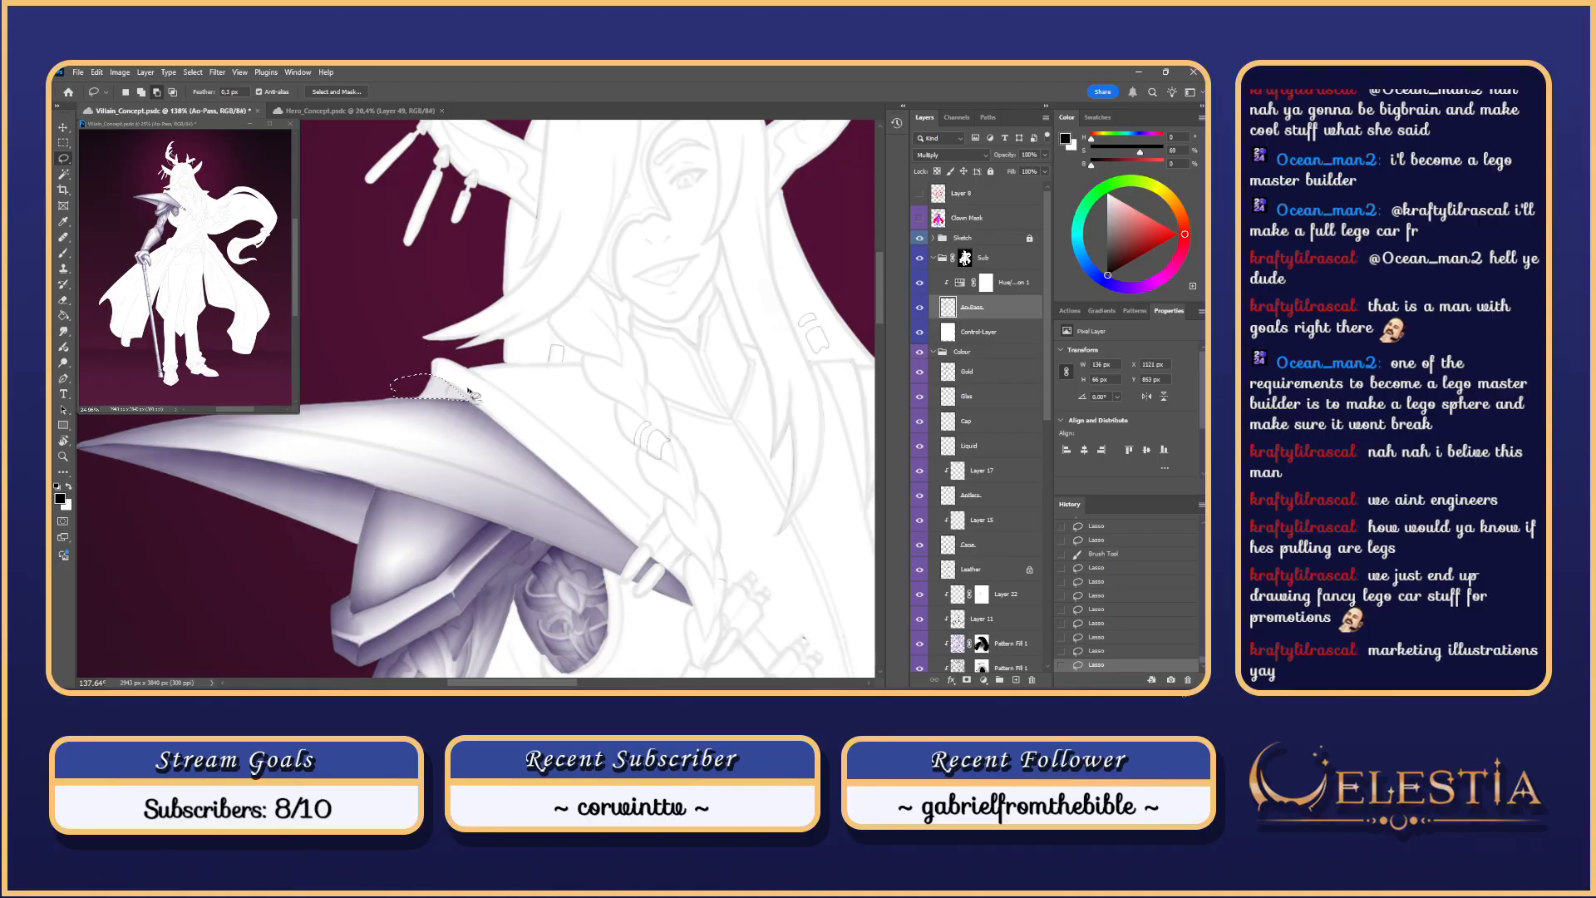
Step: Hide the collar selection and return to the Brush, undoing a trial stroke
drag(469, 401, 485, 328)
key(ctrl+h)
key(b)
key(ctrl+z)
Step: Test strokes on the pauldron spike while enlarging the brush to about 513
key(ctrl+z)
drag(405, 451, 615, 213)
key(ctrl+z)
drag(407, 454, 635, 161)
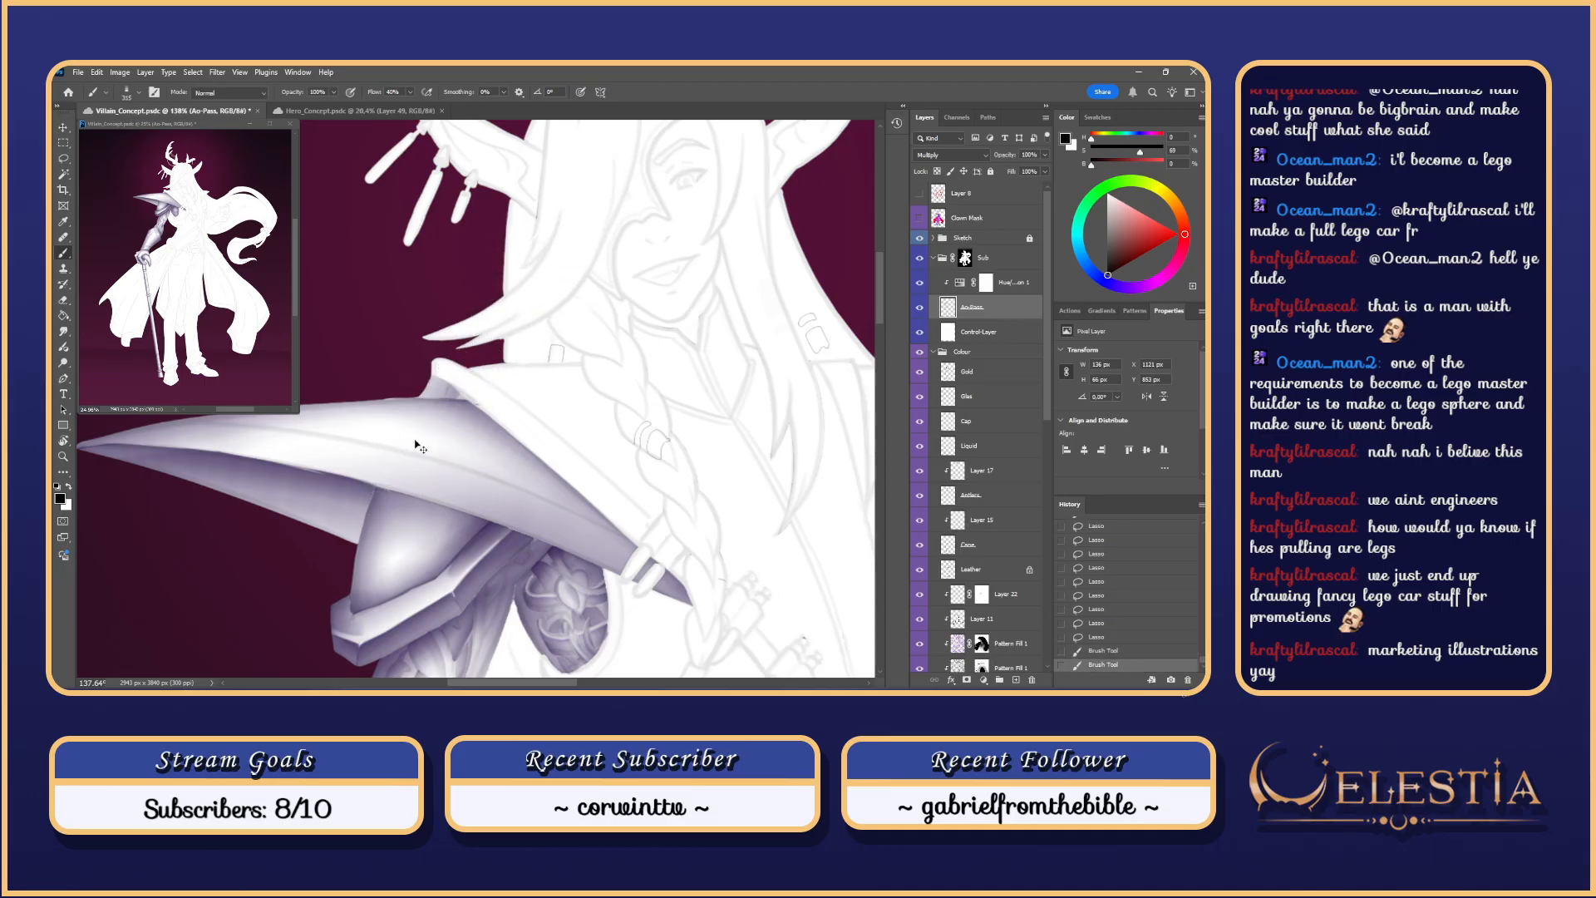
key(ctrl+z)
drag(445, 402, 469, 405)
drag(405, 481, 597, 234)
key(ctrl+z)
drag(467, 409, 541, 414)
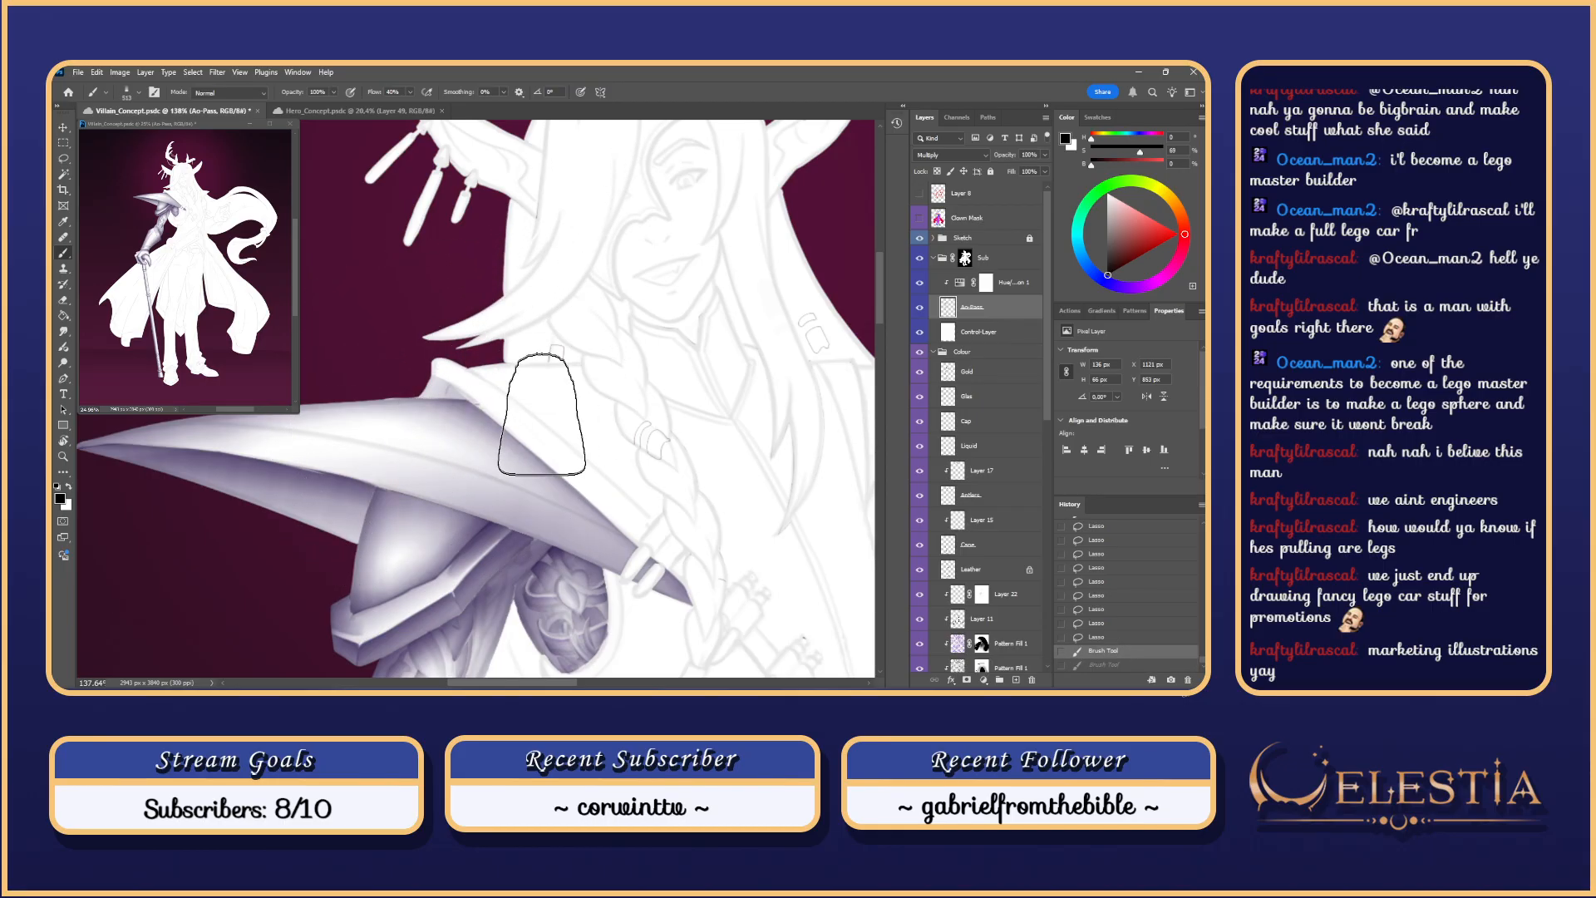
drag(379, 502, 585, 222)
key(ctrl+z)
Step: Flick diagonal shading strokes up the pauldron spike along its lower edge
mouse_move(415, 475)
mouse_down()
mouse_move(547, 238)
mouse_move(616, 185)
mouse_up()
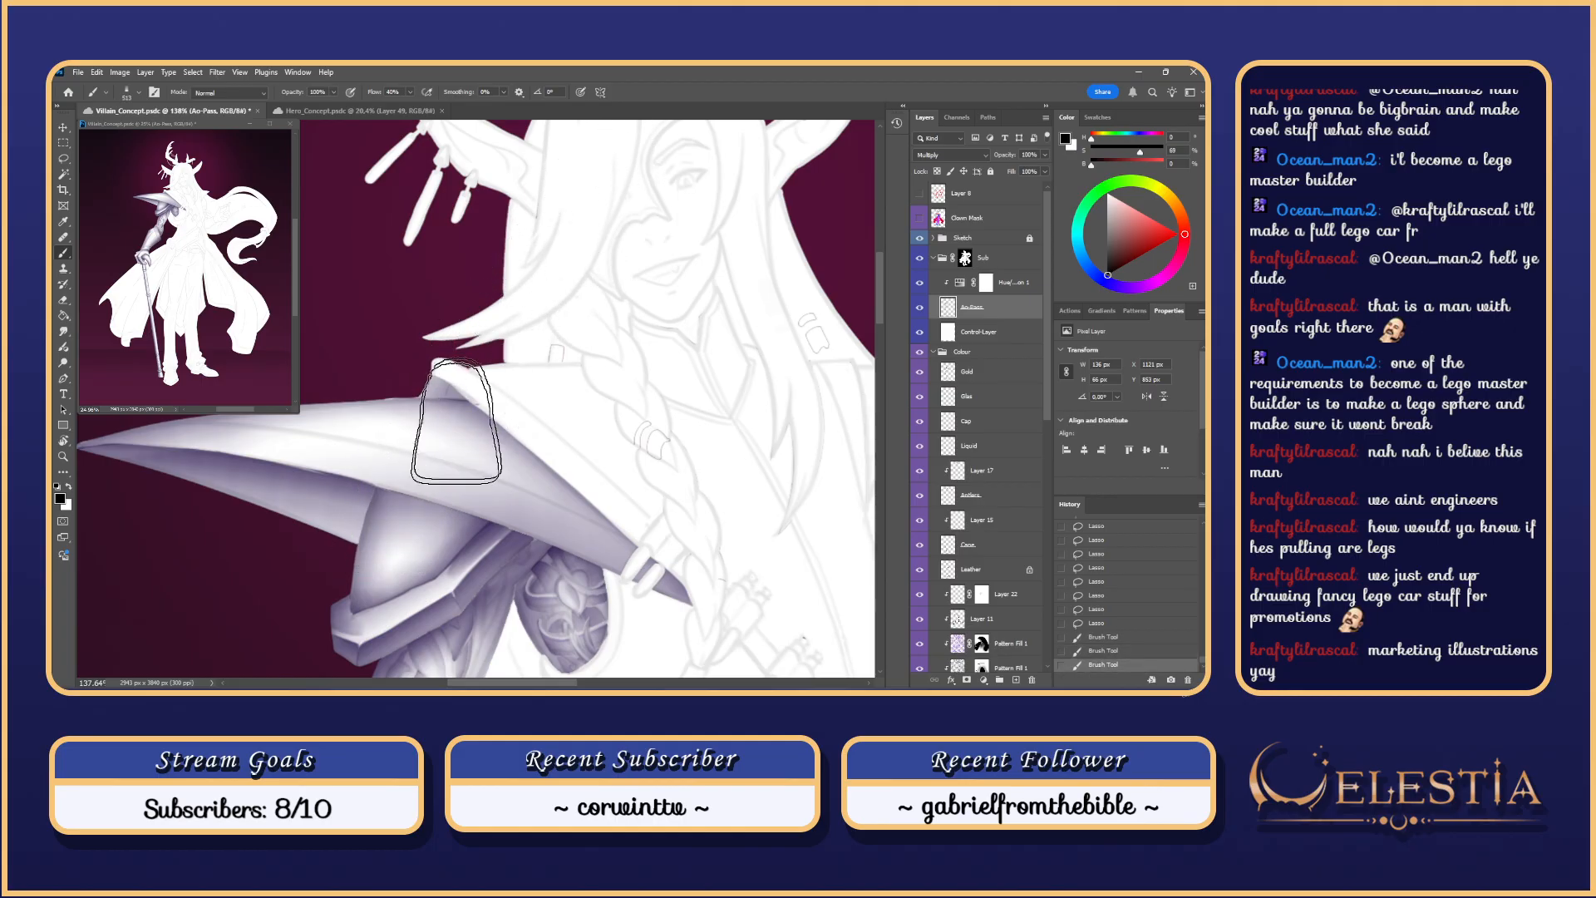
drag(381, 444, 624, 150)
drag(427, 474, 549, 232)
mouse_move(427, 462)
mouse_down()
mouse_move(616, 167)
mouse_move(553, 269)
mouse_up()
drag(457, 440, 524, 262)
mouse_move(441, 466)
mouse_down()
mouse_move(453, 291)
mouse_move(507, 249)
mouse_up()
Step: Erase excess spike shading with the Eraser at size 126, then undo the last erase
key(e)
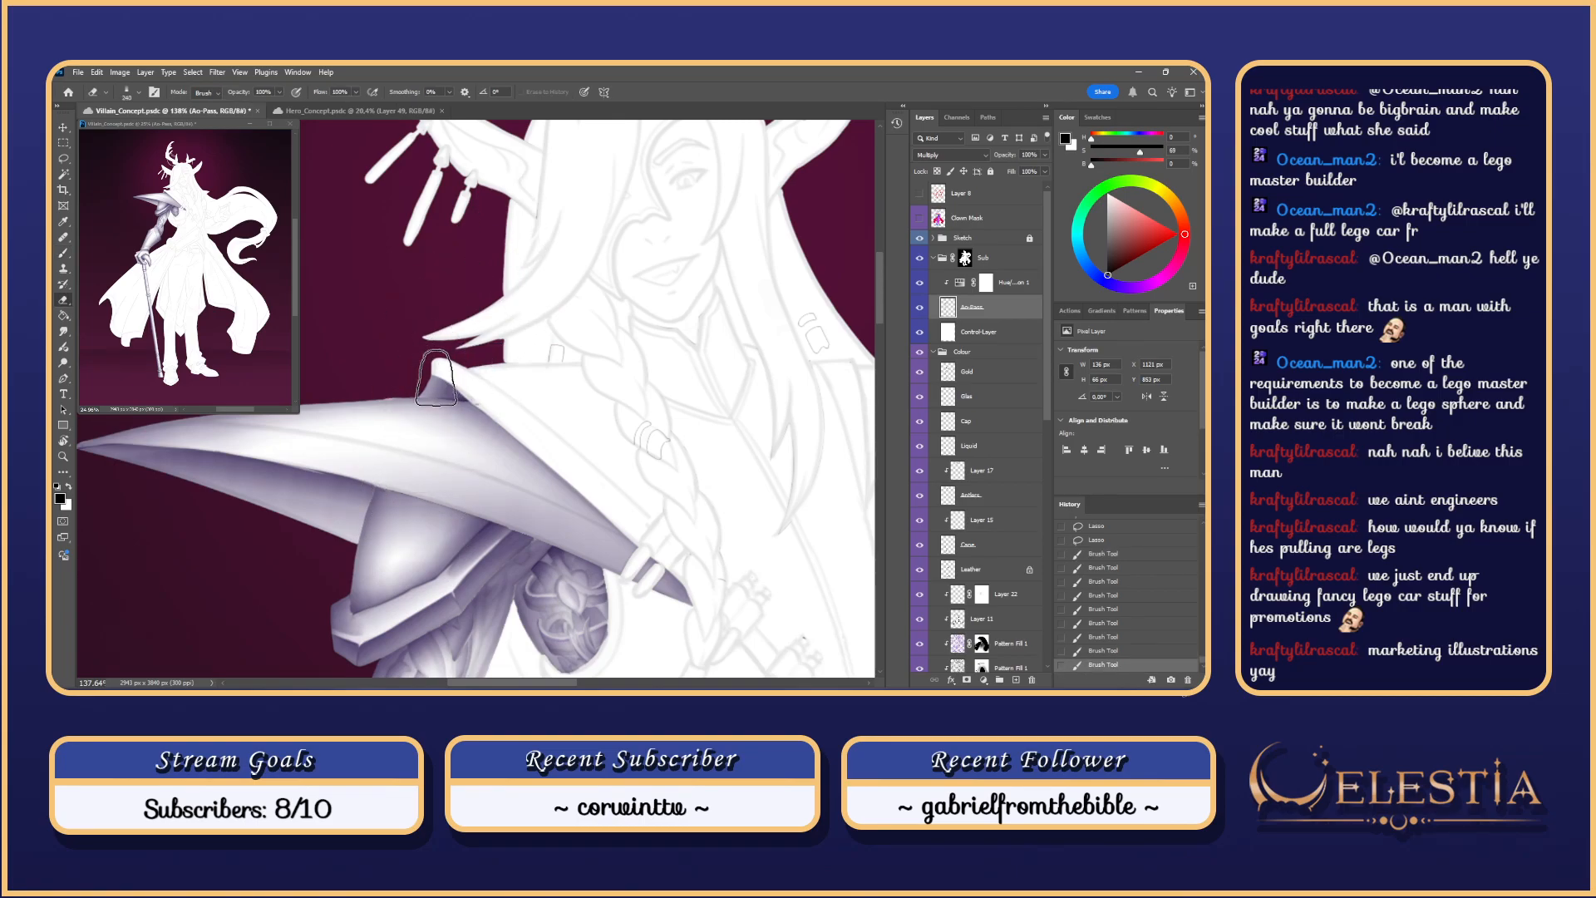
drag(433, 385, 369, 396)
mouse_move(478, 396)
mouse_down()
mouse_move(434, 357)
mouse_move(420, 379)
mouse_move(433, 339)
mouse_move(419, 387)
mouse_move(432, 354)
mouse_up()
key(ctrl+z)
key(ctrl+z)
key(ctrl+z)
key(ctrl+z)
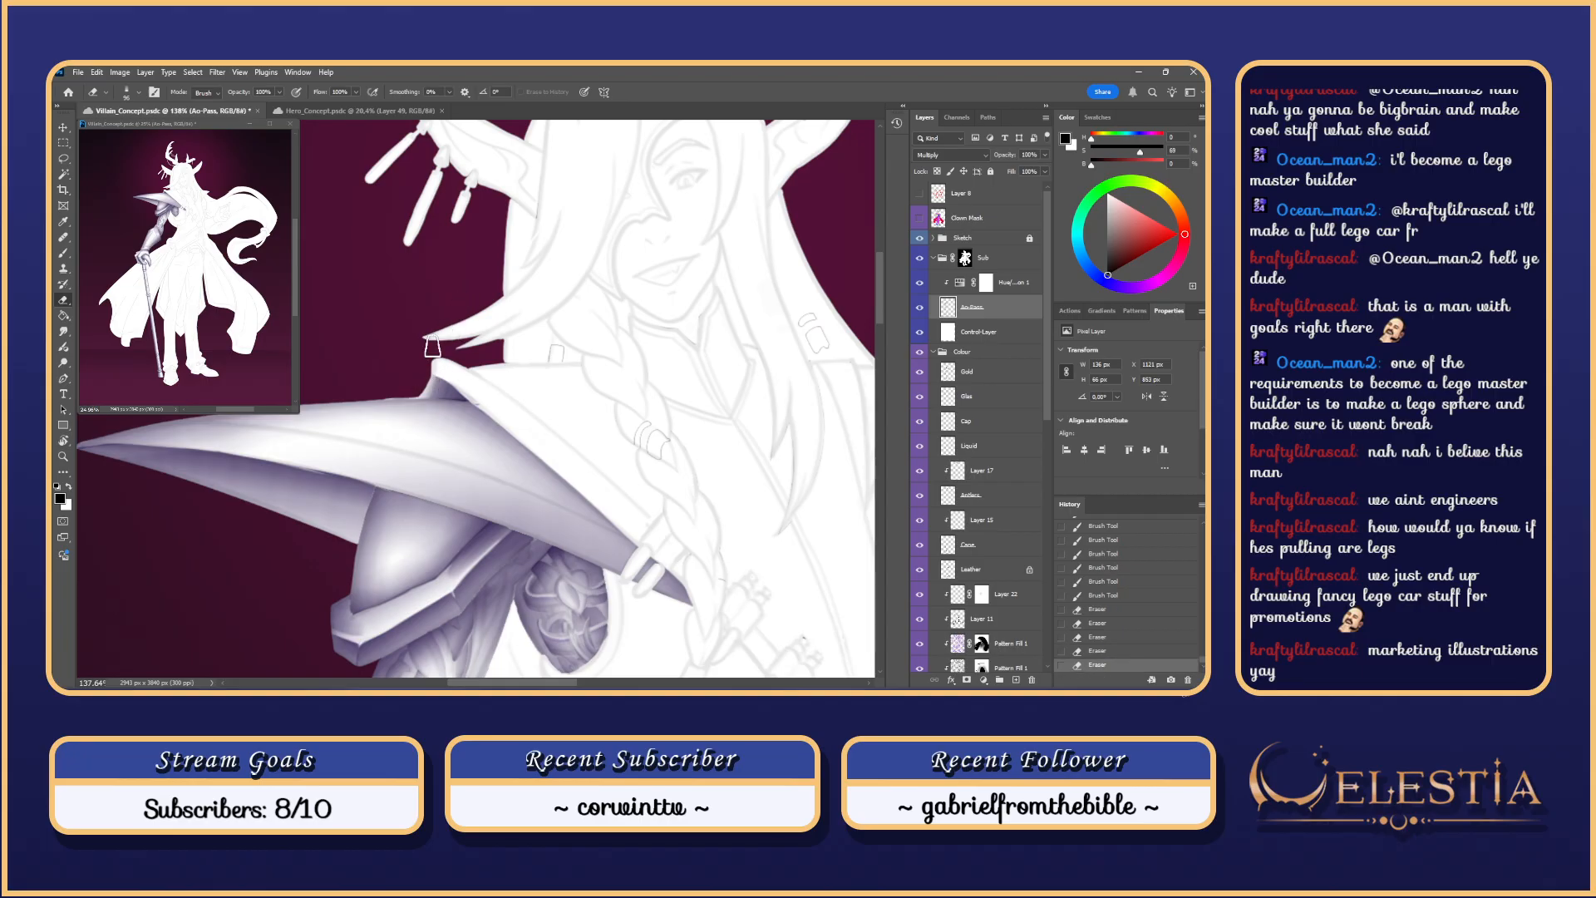
Step: Erase a small bit of shading near the collar tip, then undo it
mouse_move(433, 356)
mouse_down()
mouse_move(410, 408)
mouse_move(427, 428)
mouse_move(433, 347)
mouse_move(418, 396)
mouse_up()
key(ctrl+z)
key(ctrl+z)
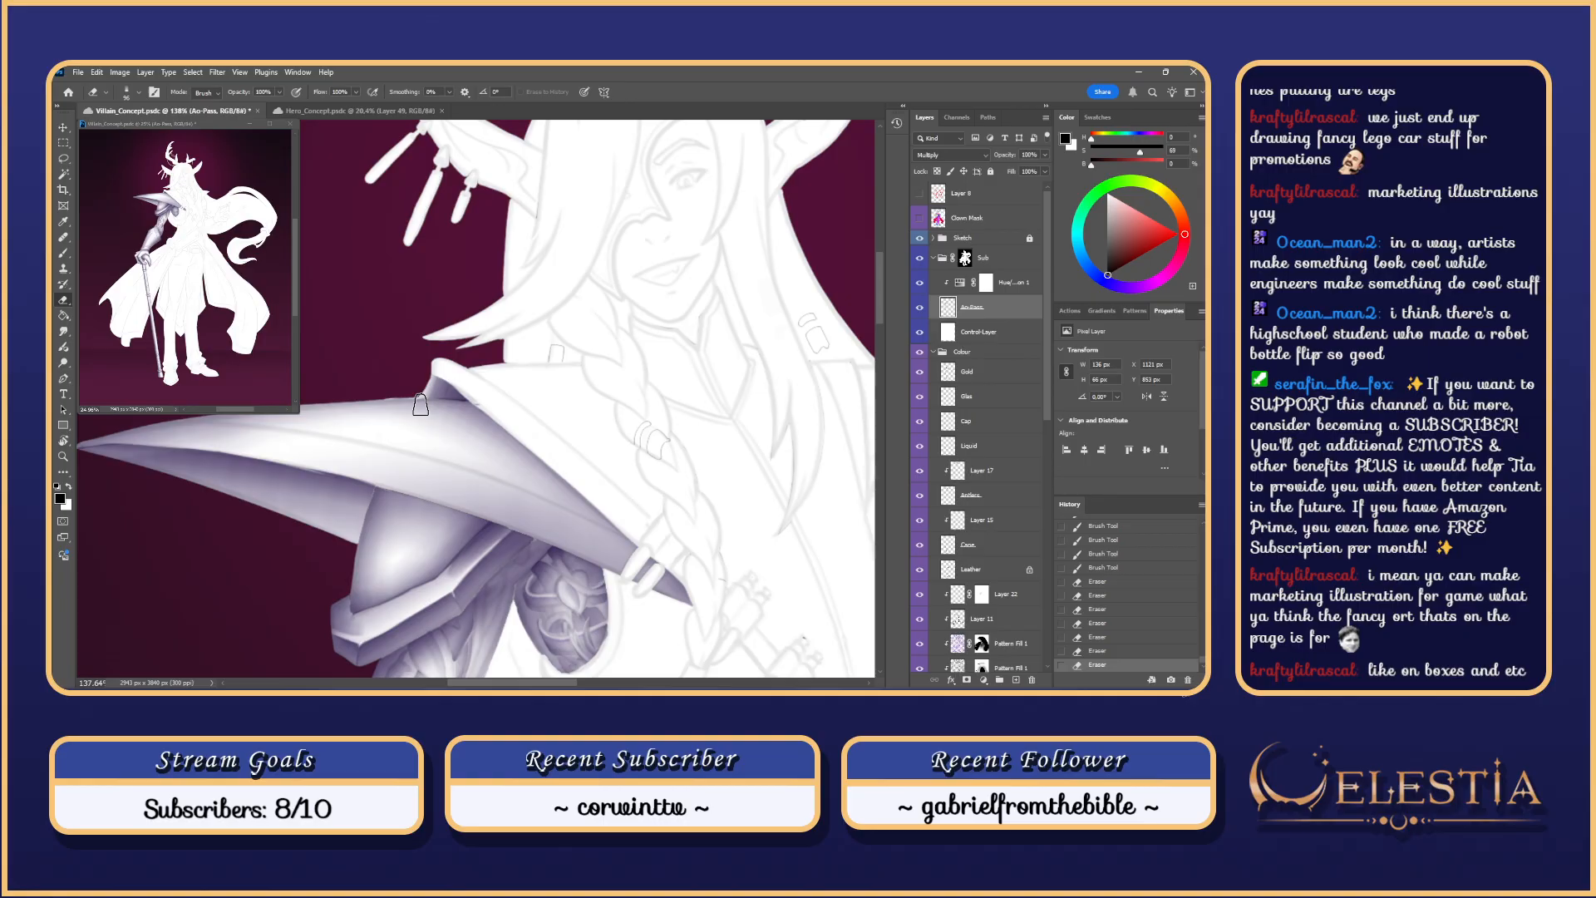
Step: Erase a little shading near the shoulder and a small nearby spot
drag(491, 373, 485, 387)
scroll(485, 388, down, 5)
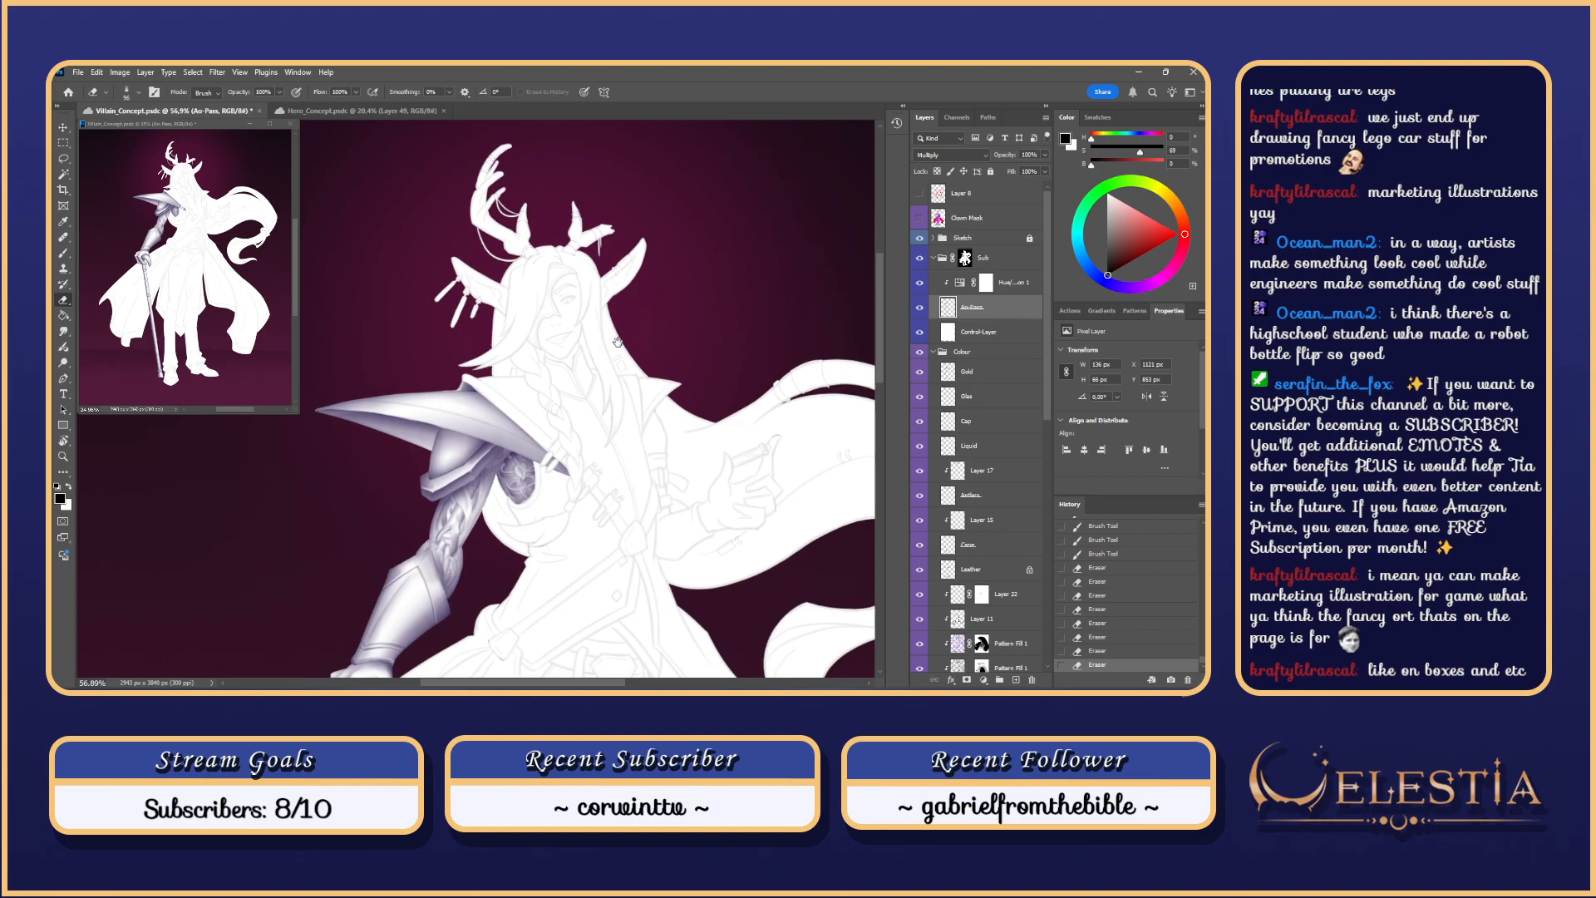
scroll(613, 337, down, 3)
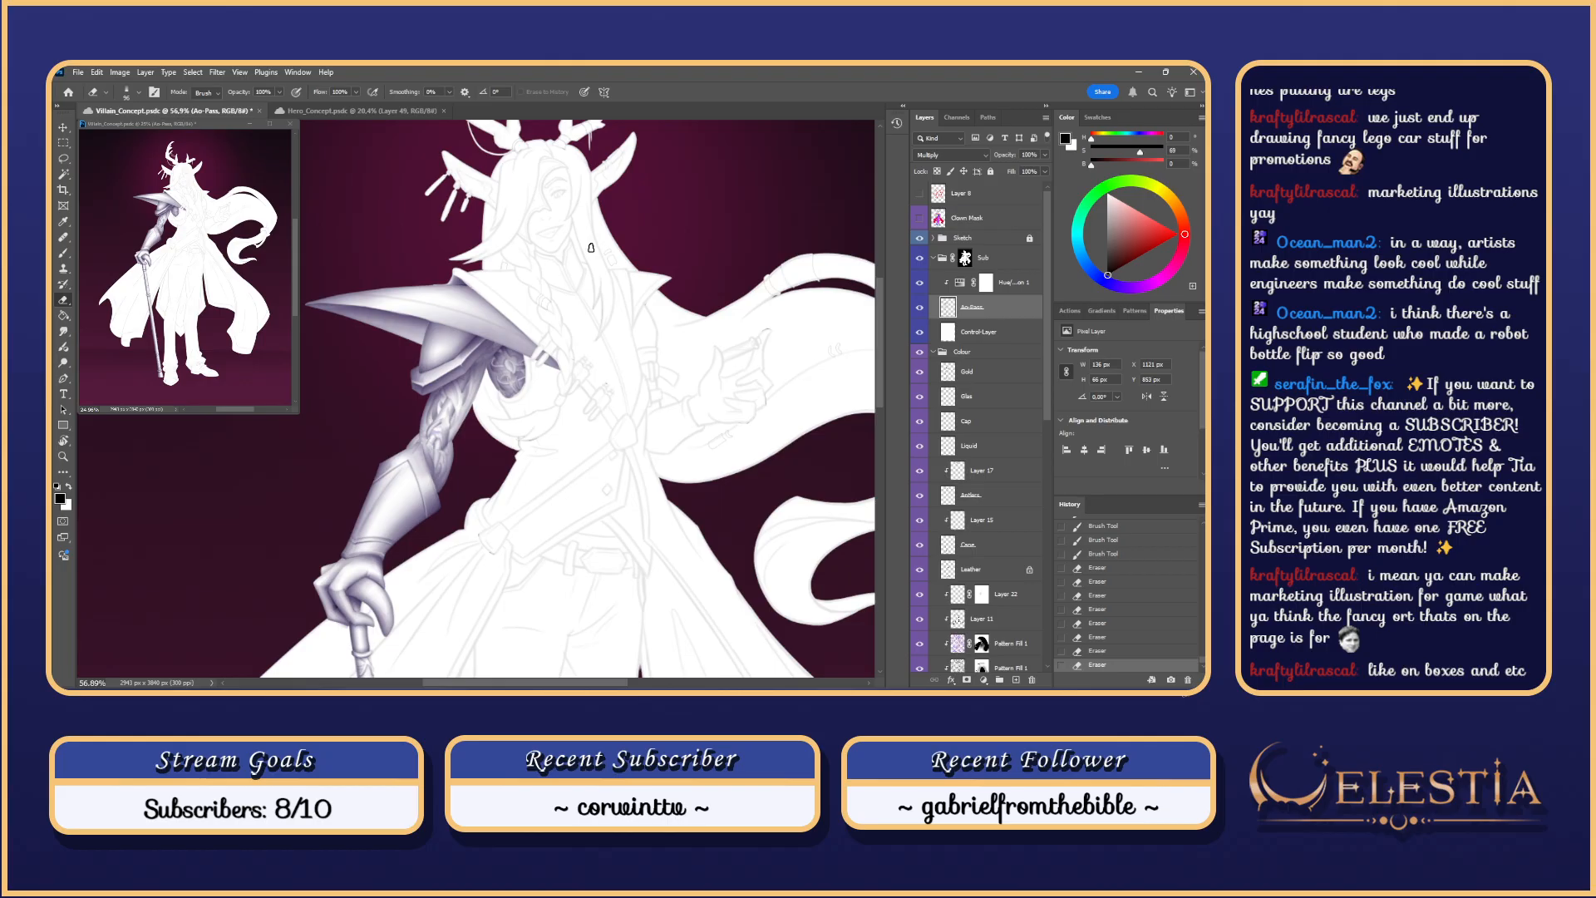
scroll(591, 248, up, 2)
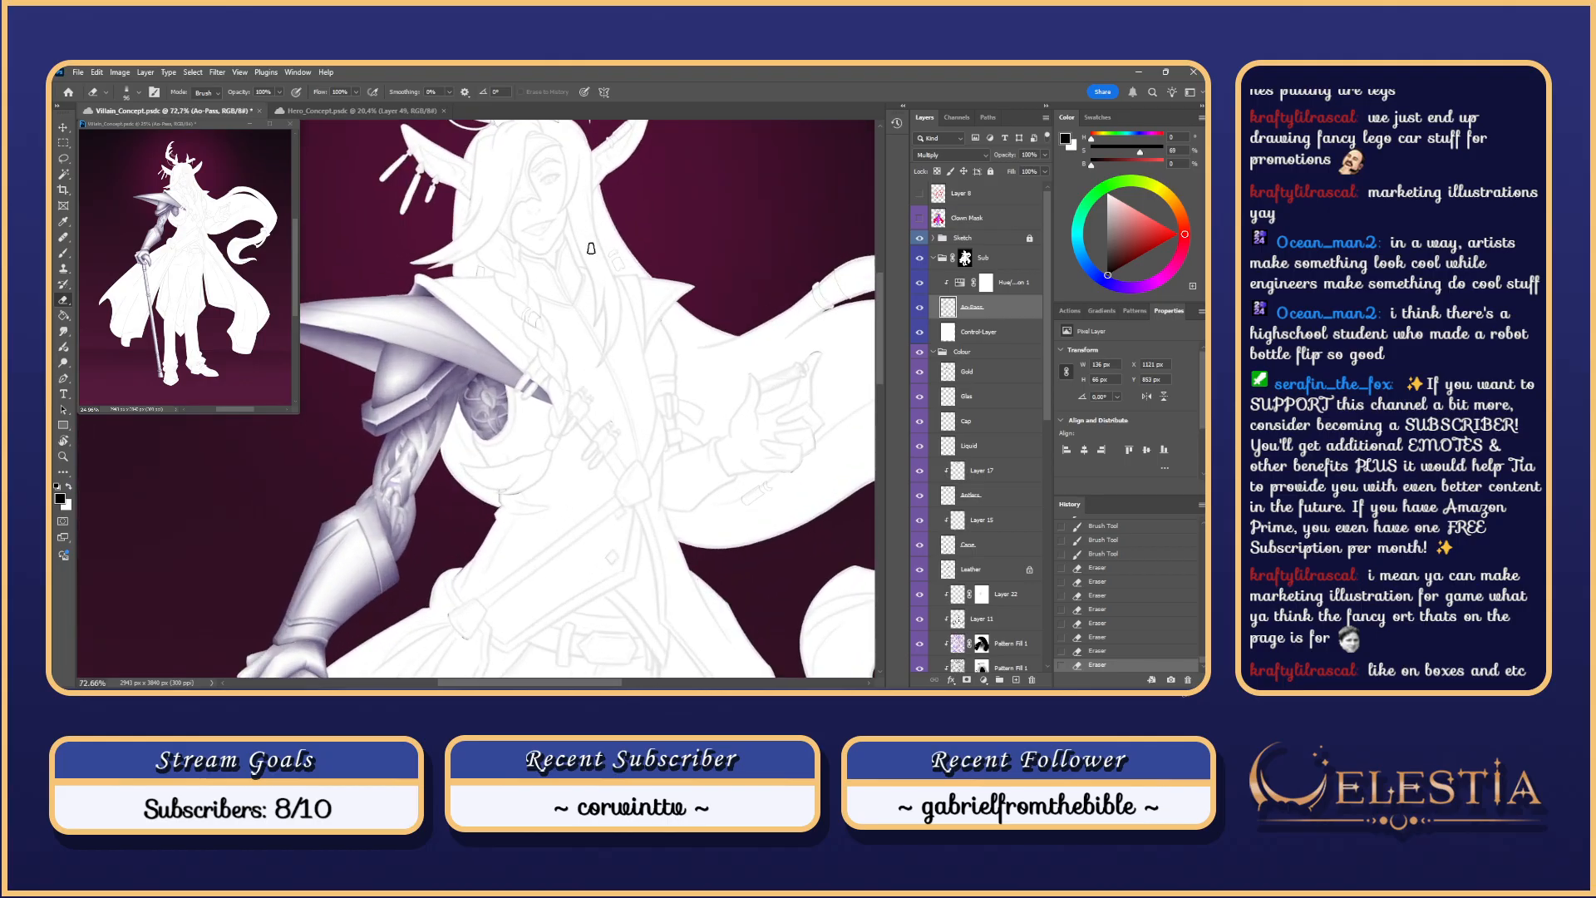
scroll(591, 248, up, 2)
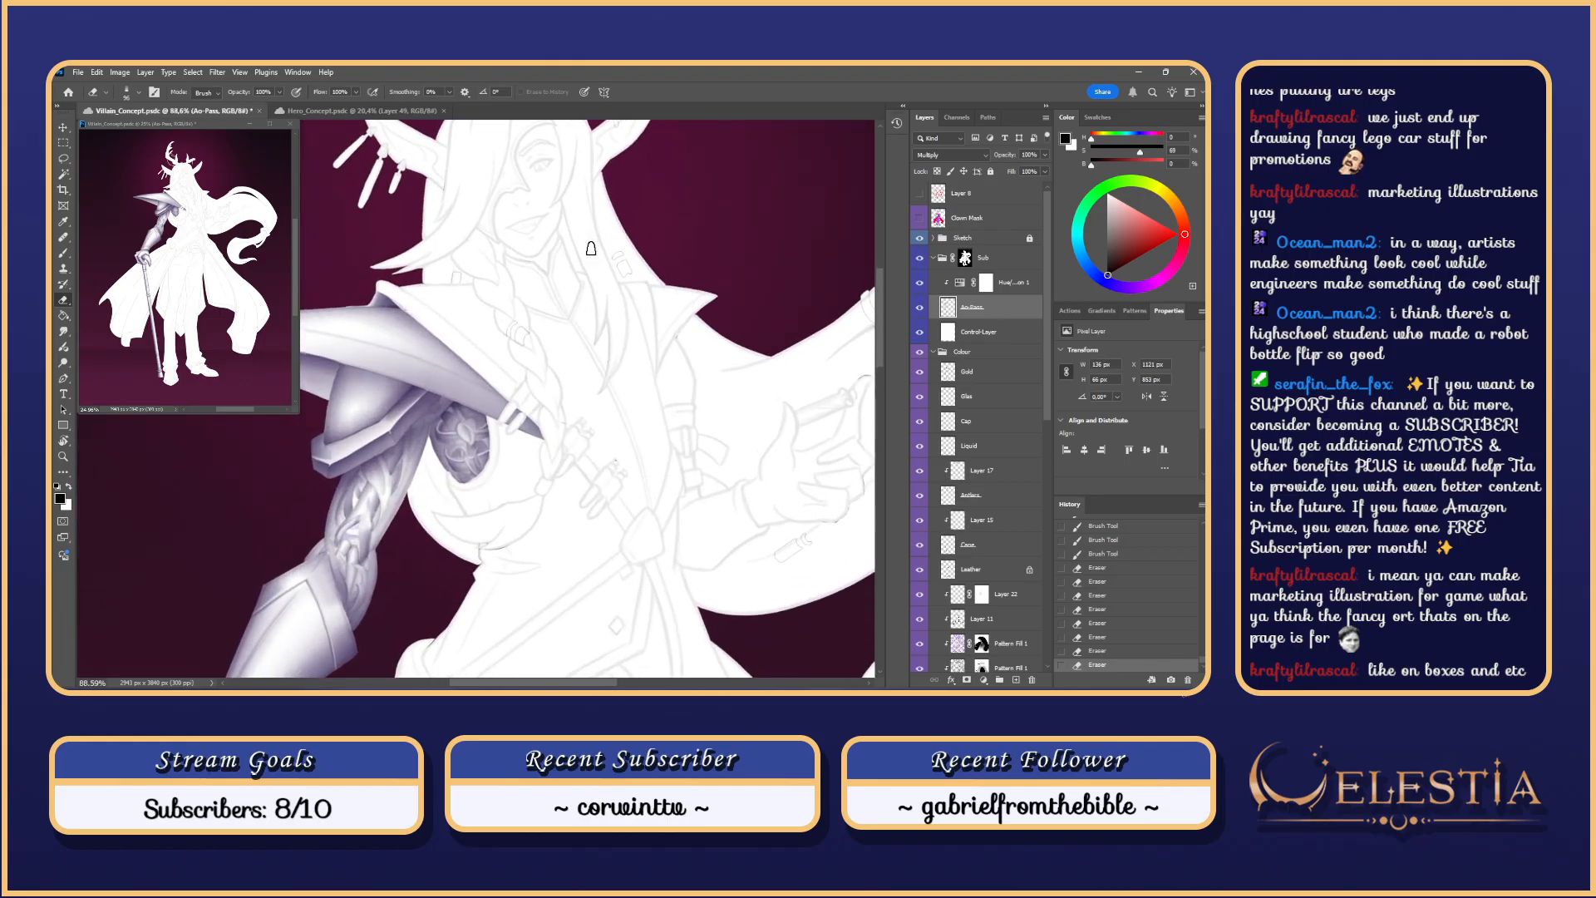
scroll(591, 247, left, 2)
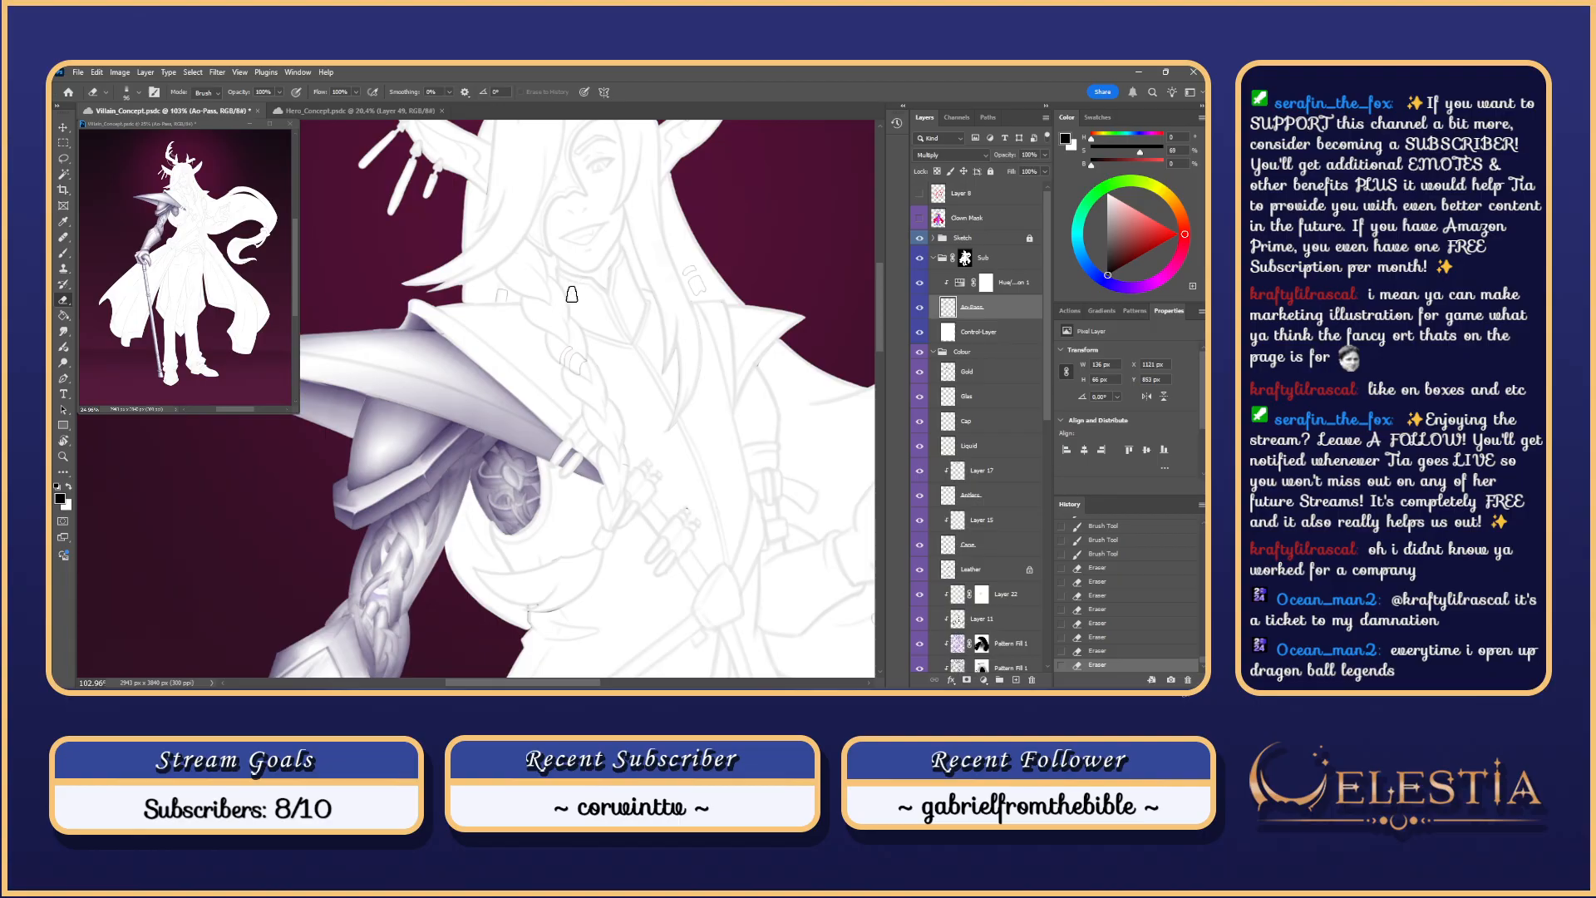
click(465, 304)
Step: Zoom and pan to review the upper figure with its shaded arm and pauldron
scroll(589, 171, down, 9)
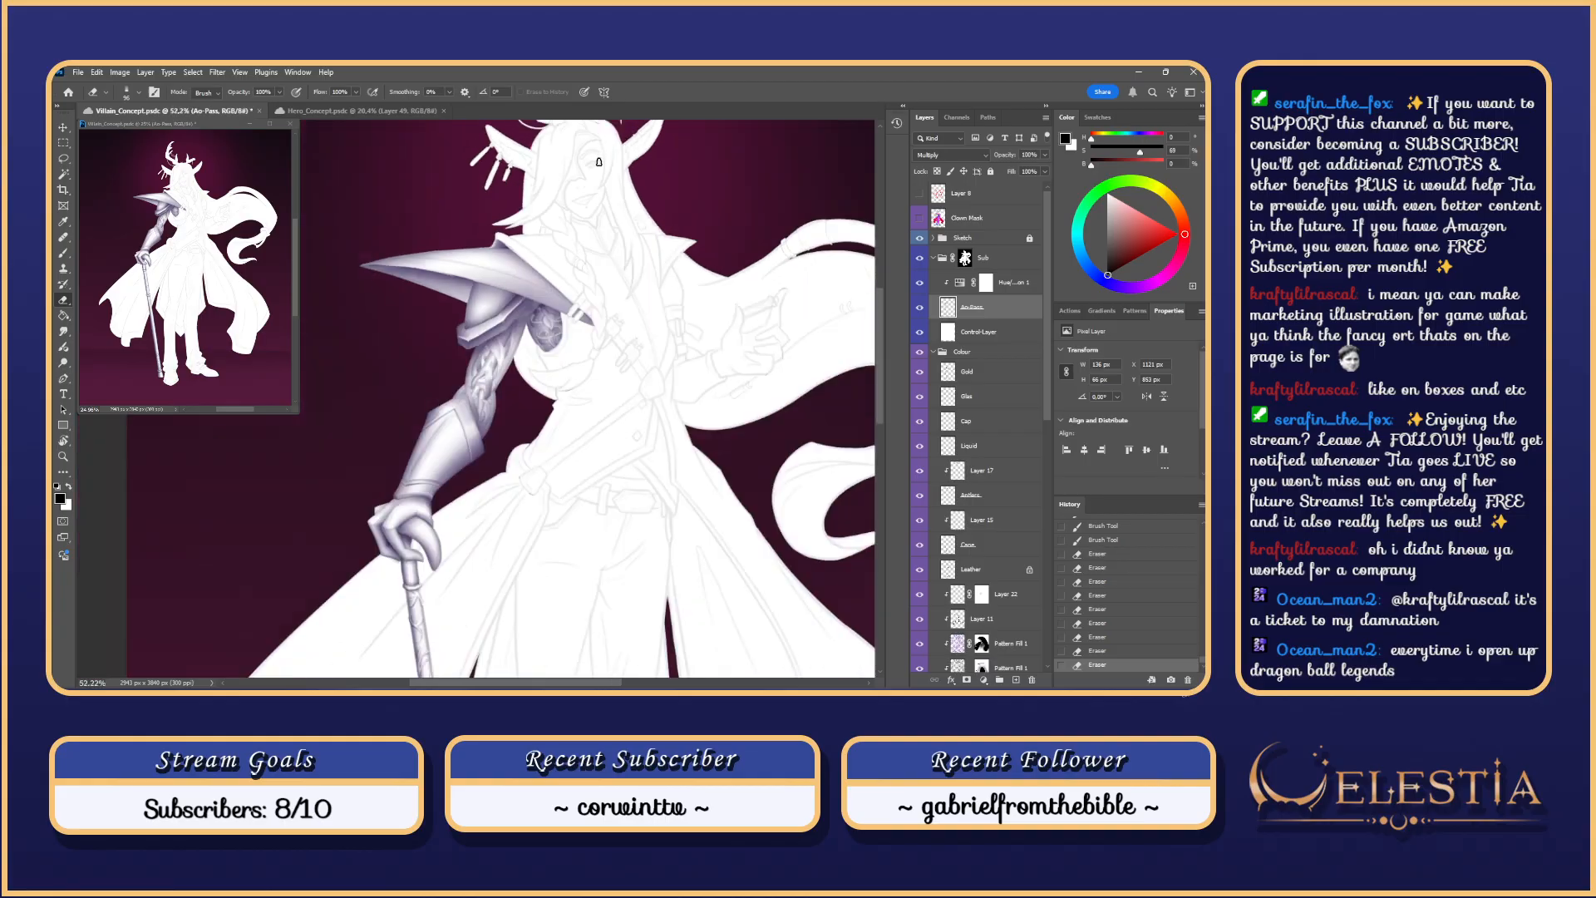
scroll(594, 205, up, 4)
scroll(595, 205, up, 1)
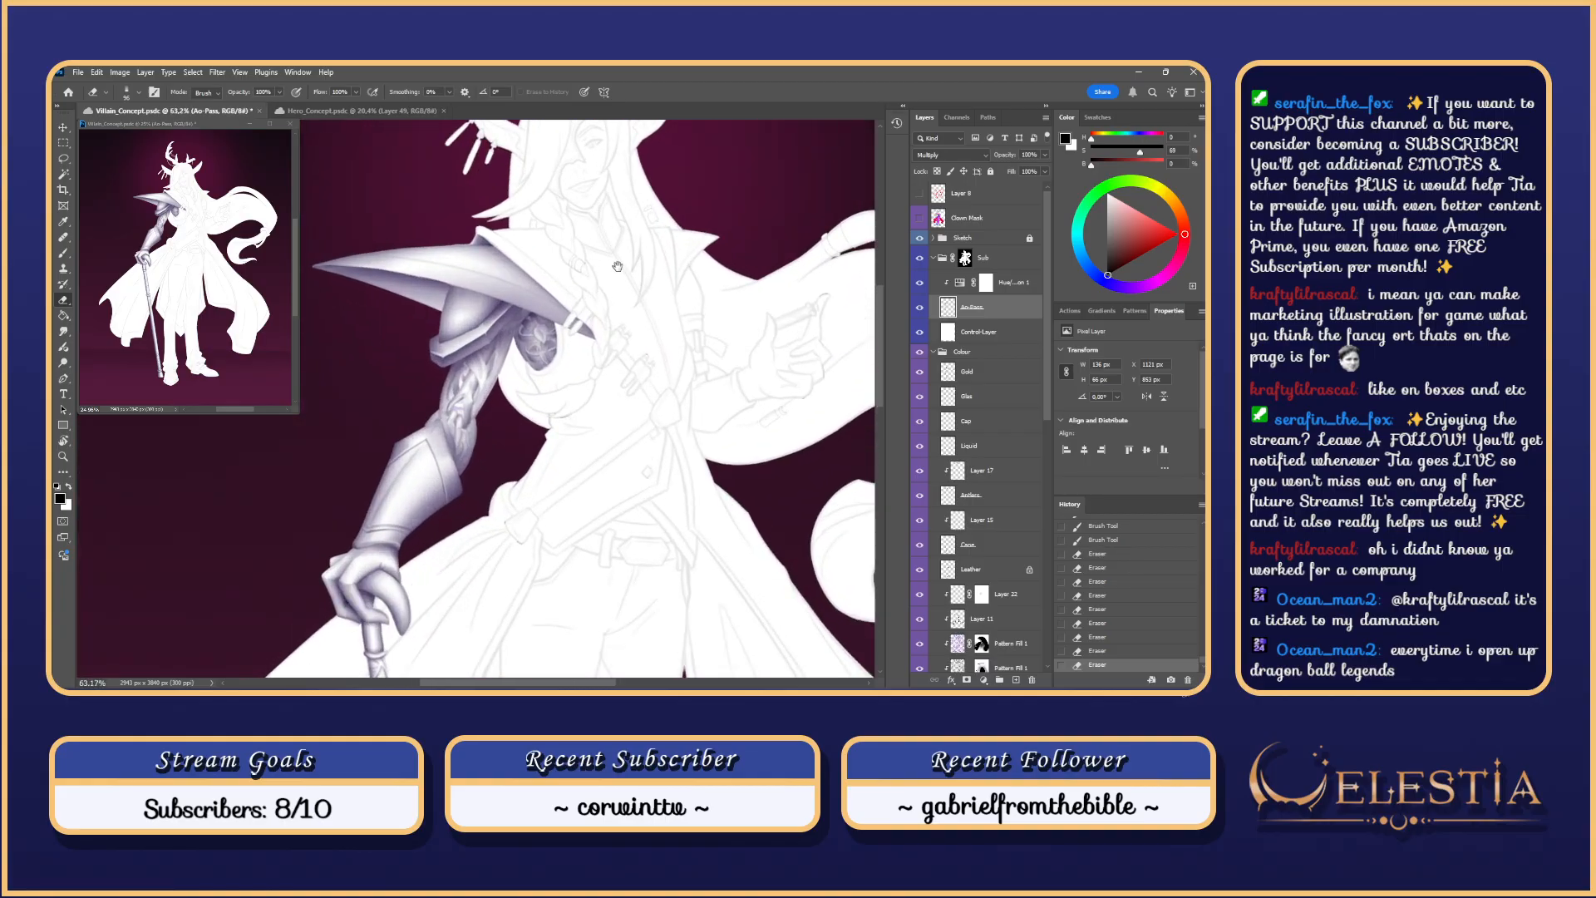
drag(615, 266, 606, 349)
scroll(606, 349, down, 3)
scroll(606, 349, up, 3)
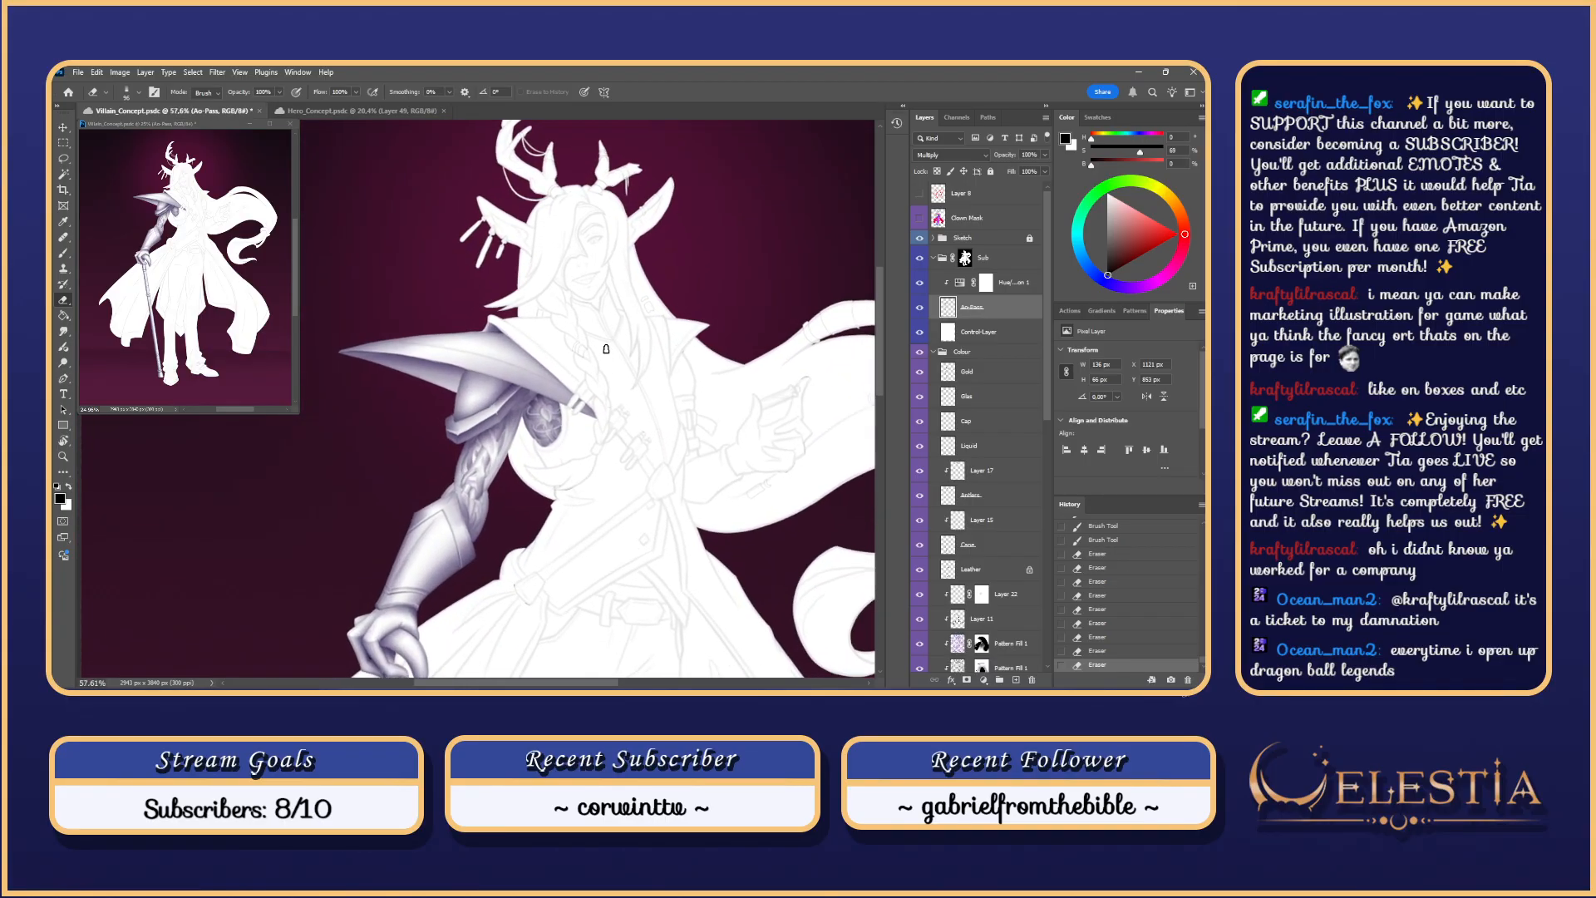
drag(582, 286, 566, 250)
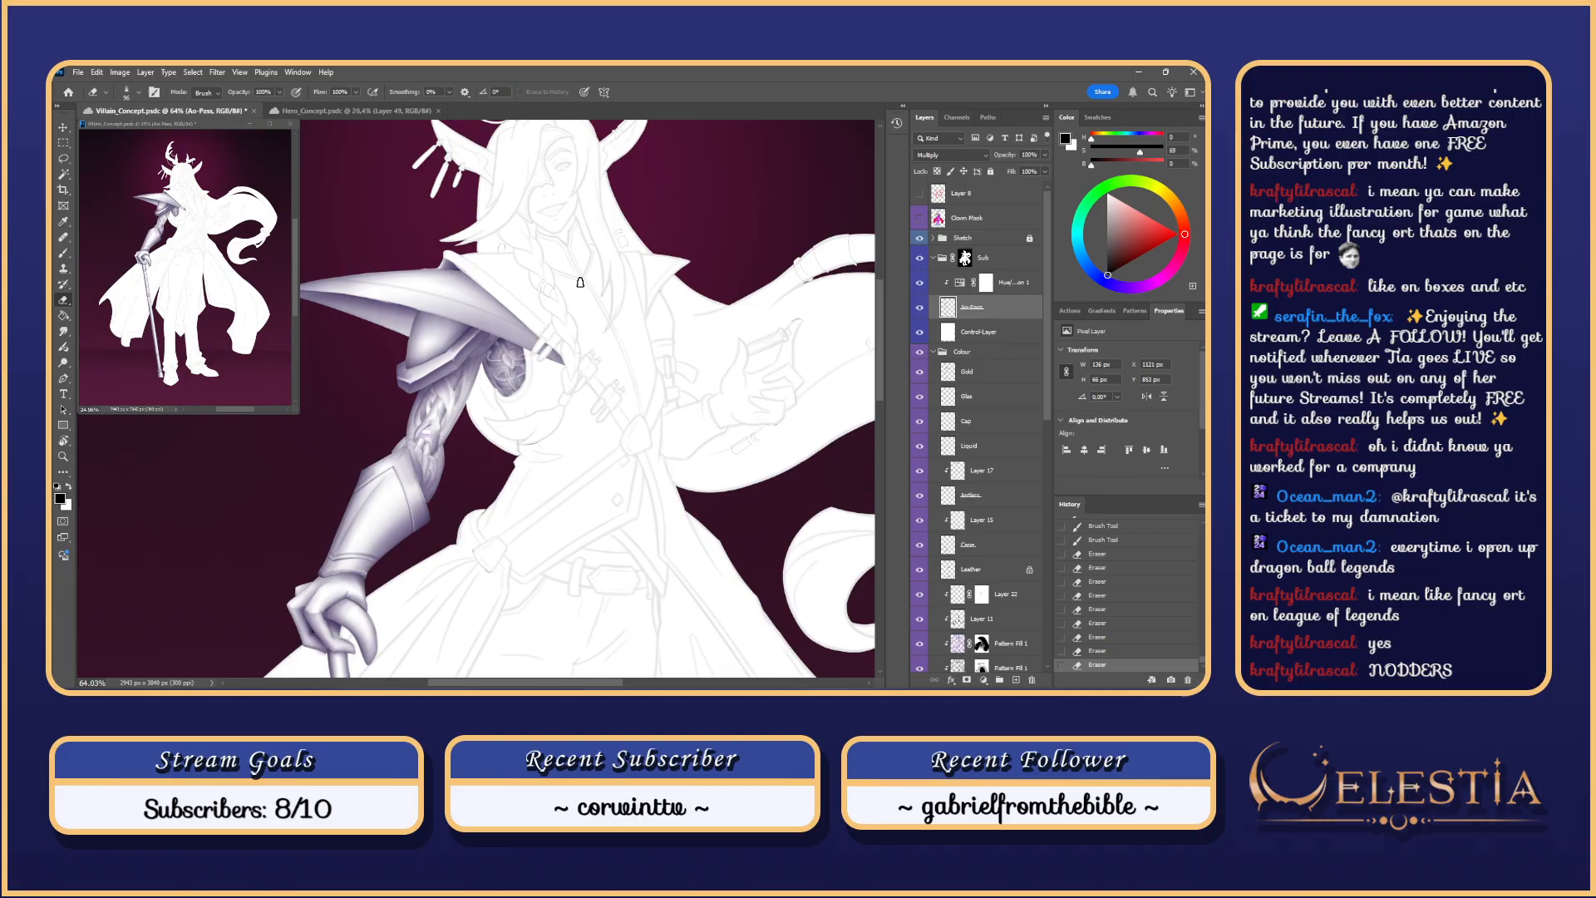
Step: Zoom and pan over the shoulder, hood, cloak, hand and cane, then recentre the whole figure
scroll(580, 283, down, 5)
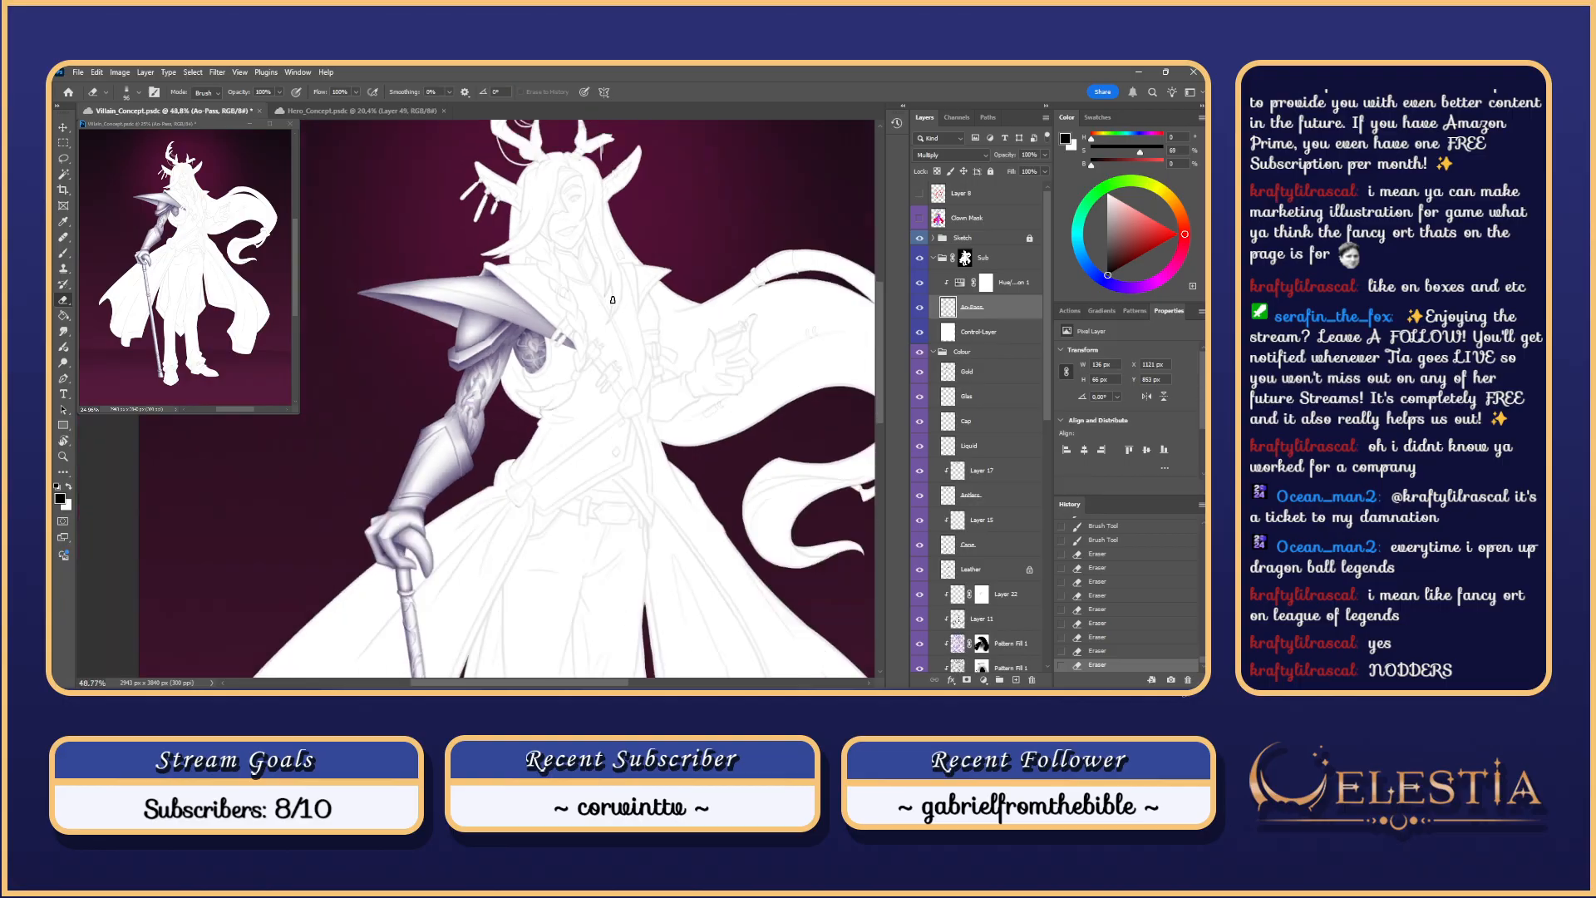
scroll(612, 299, up, 2)
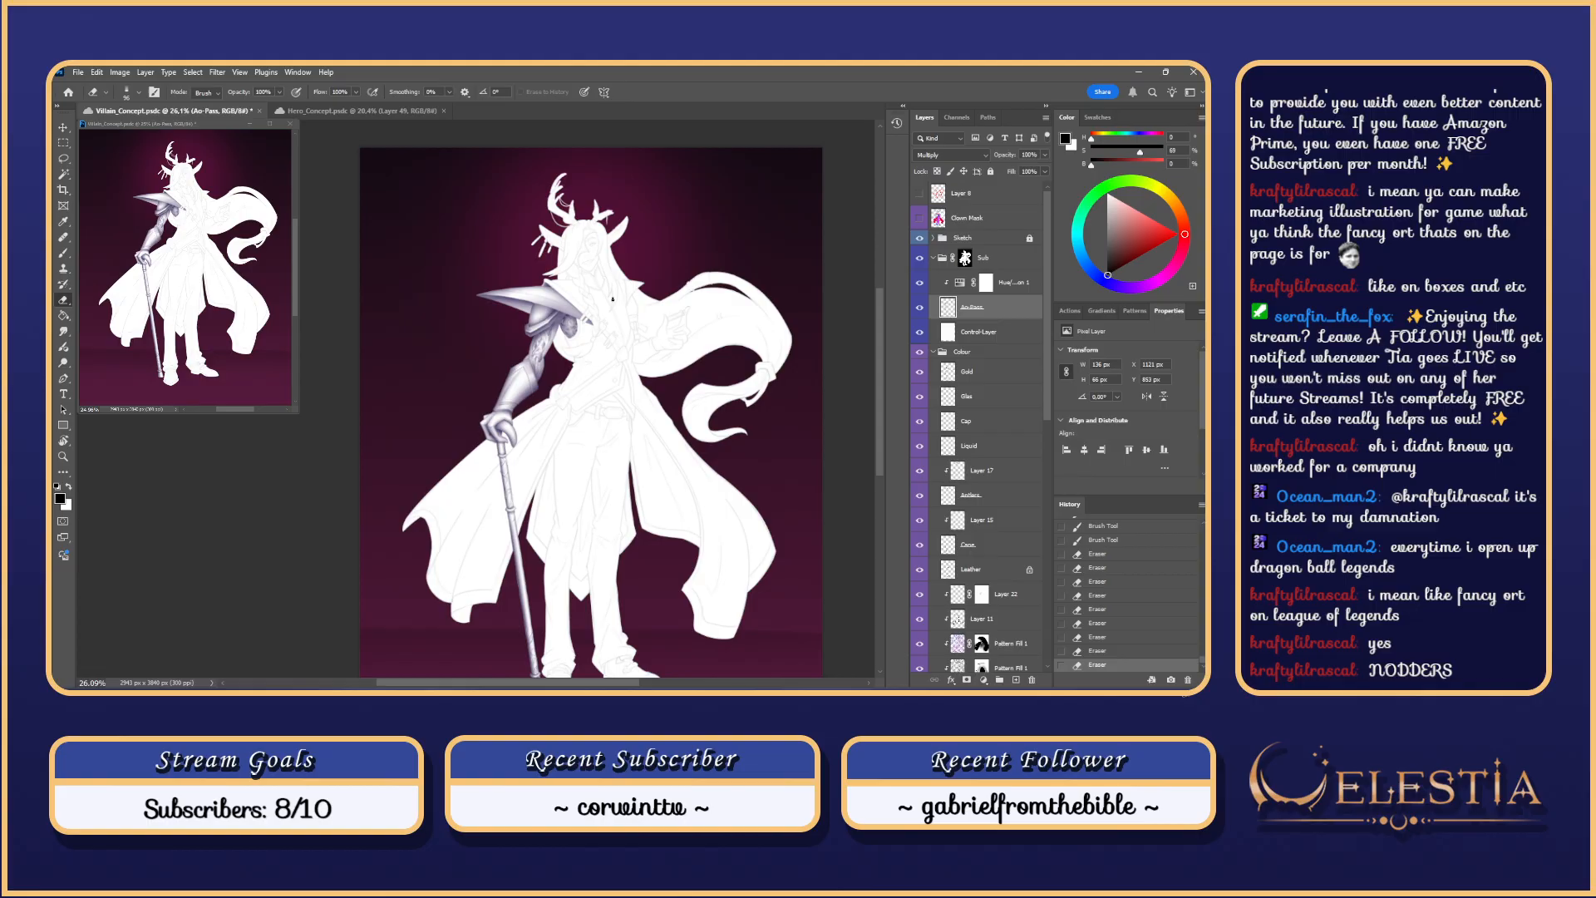
scroll(686, 152, up, 2)
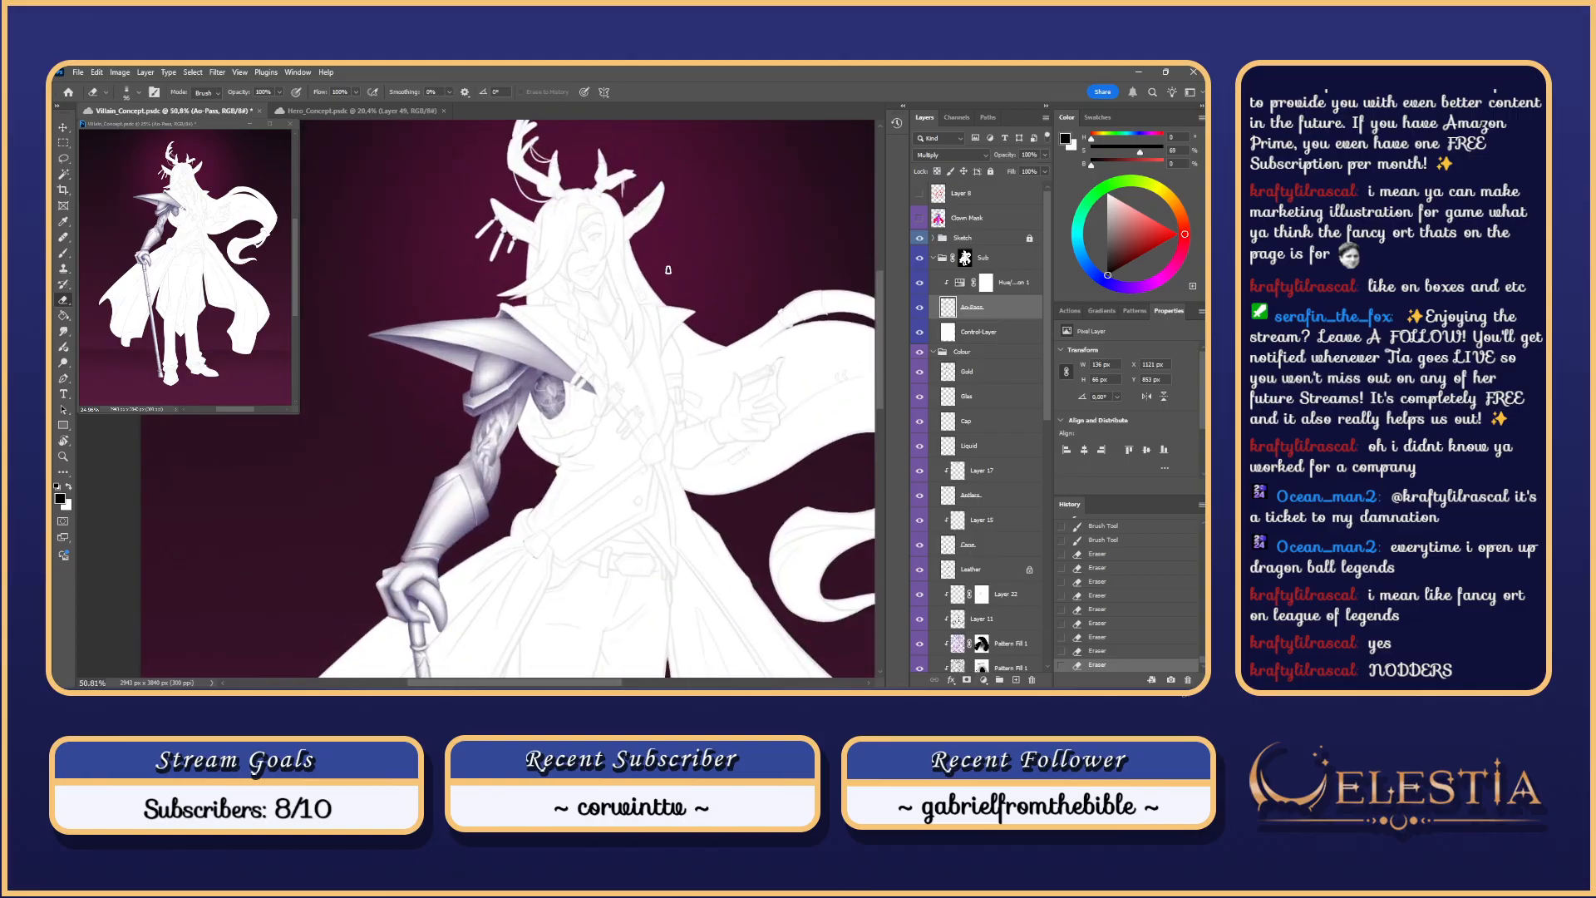
scroll(673, 288, up, 2)
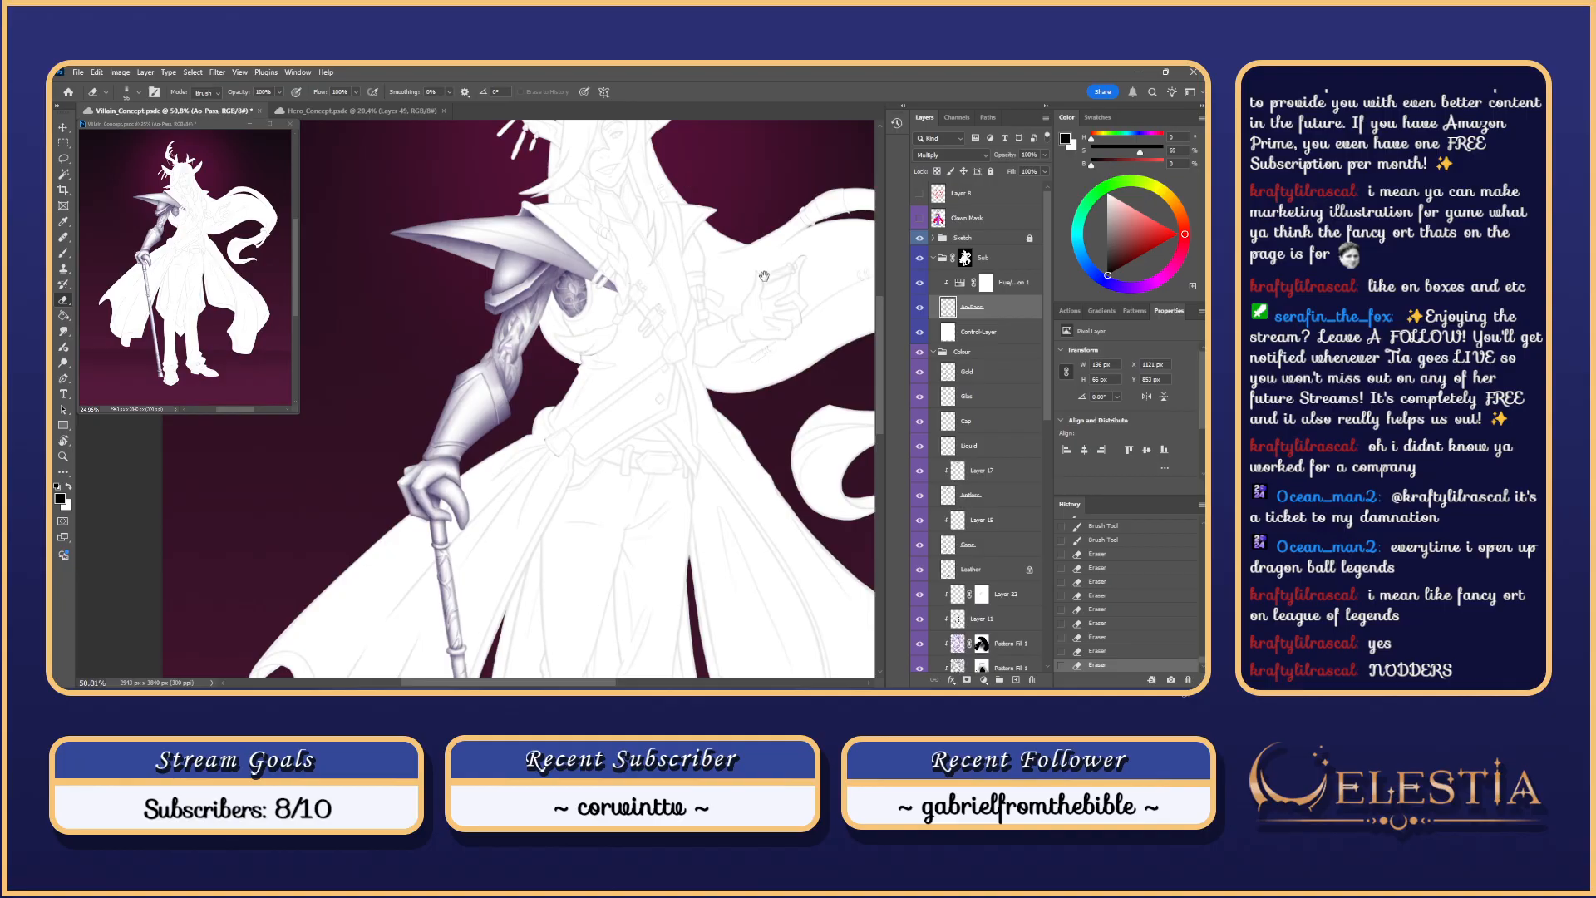
drag(765, 299, 732, 249)
scroll(732, 250, down, 2)
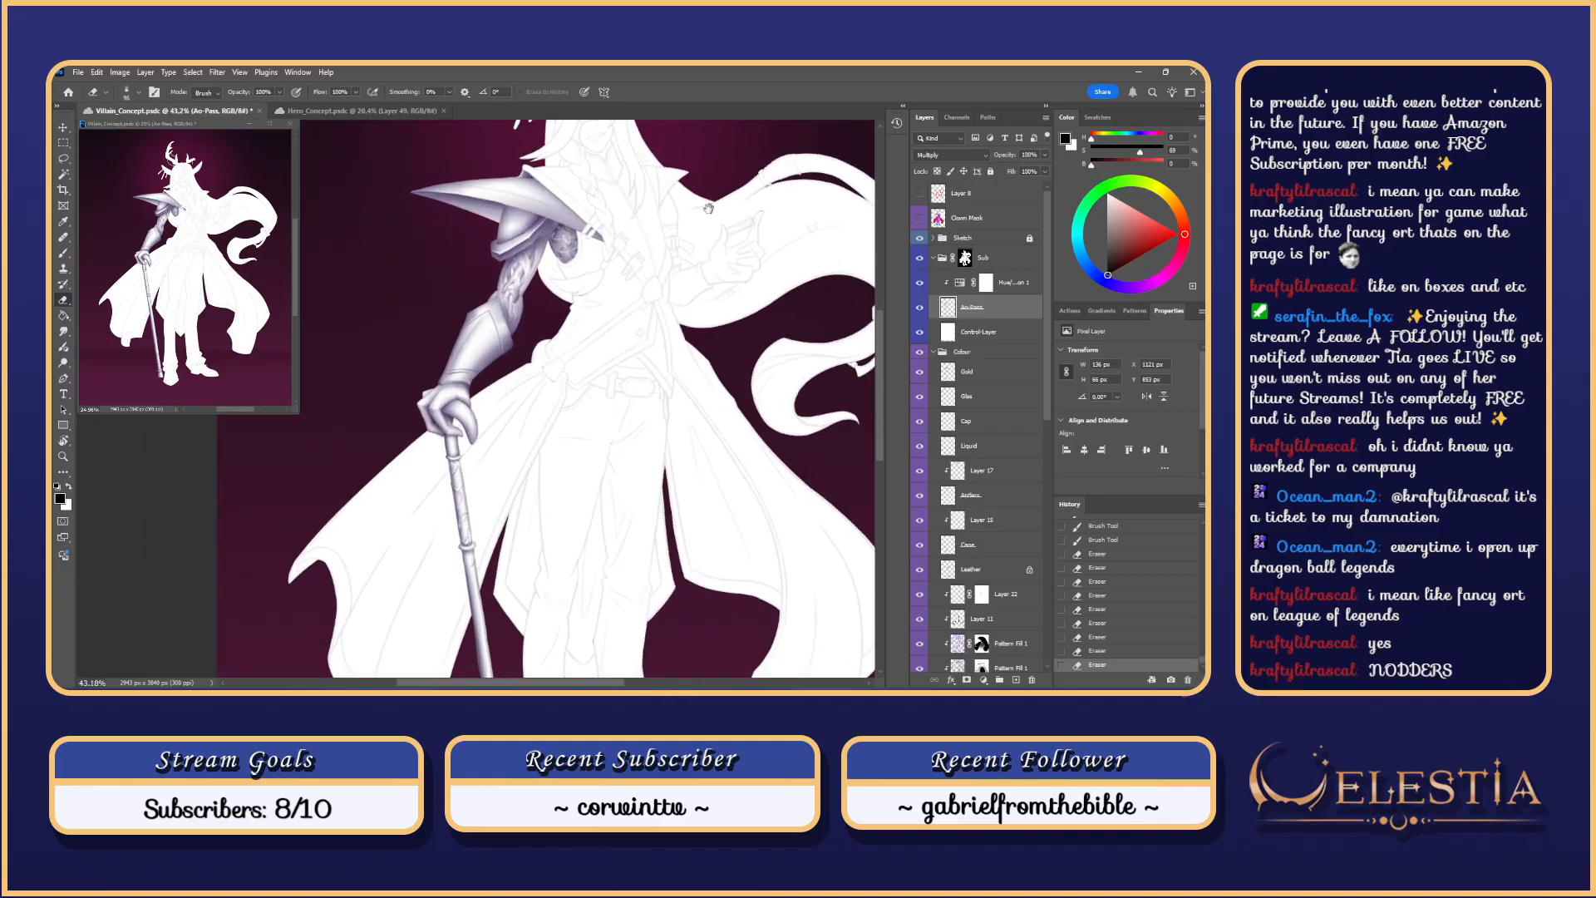
drag(710, 208, 732, 240)
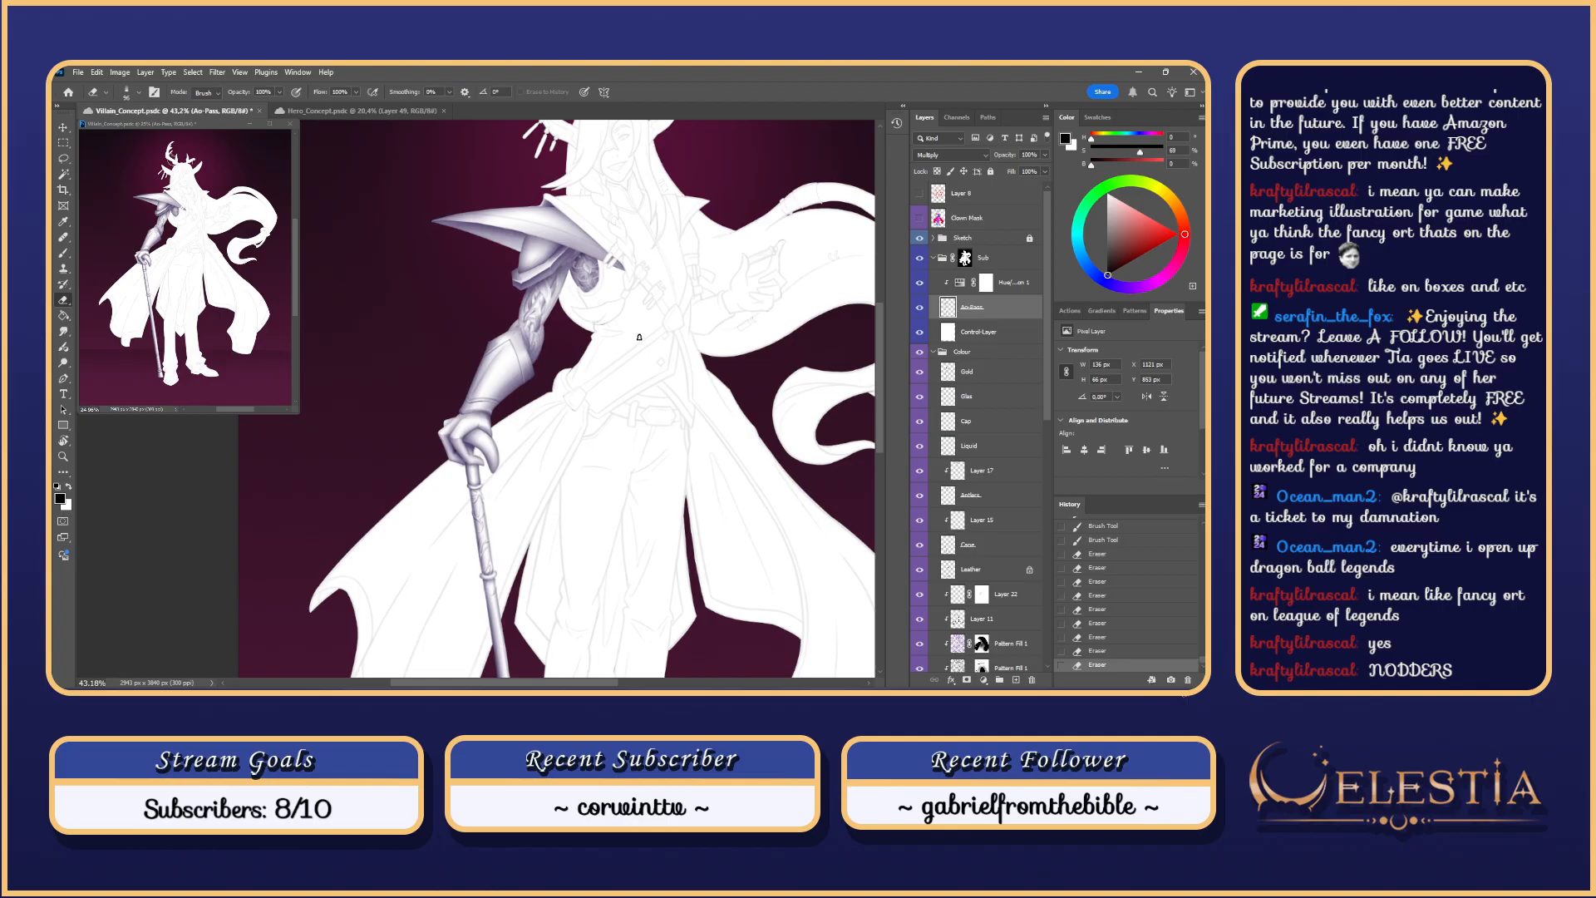
scroll(640, 337, up, 2)
drag(640, 340, 658, 239)
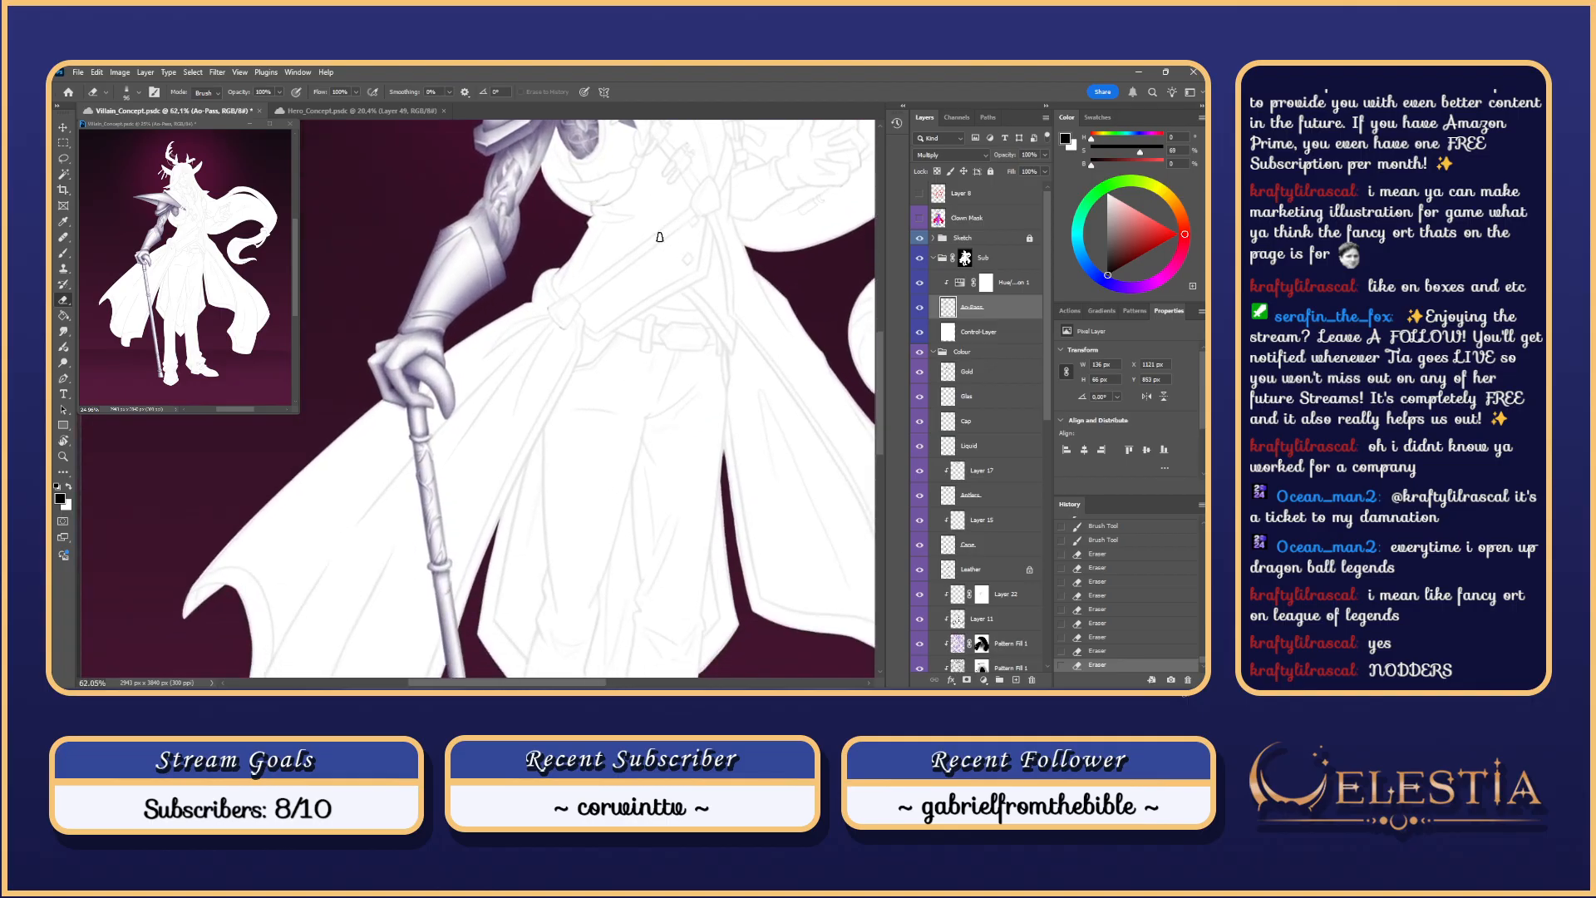
scroll(659, 239, down, 5)
drag(761, 149, 706, 249)
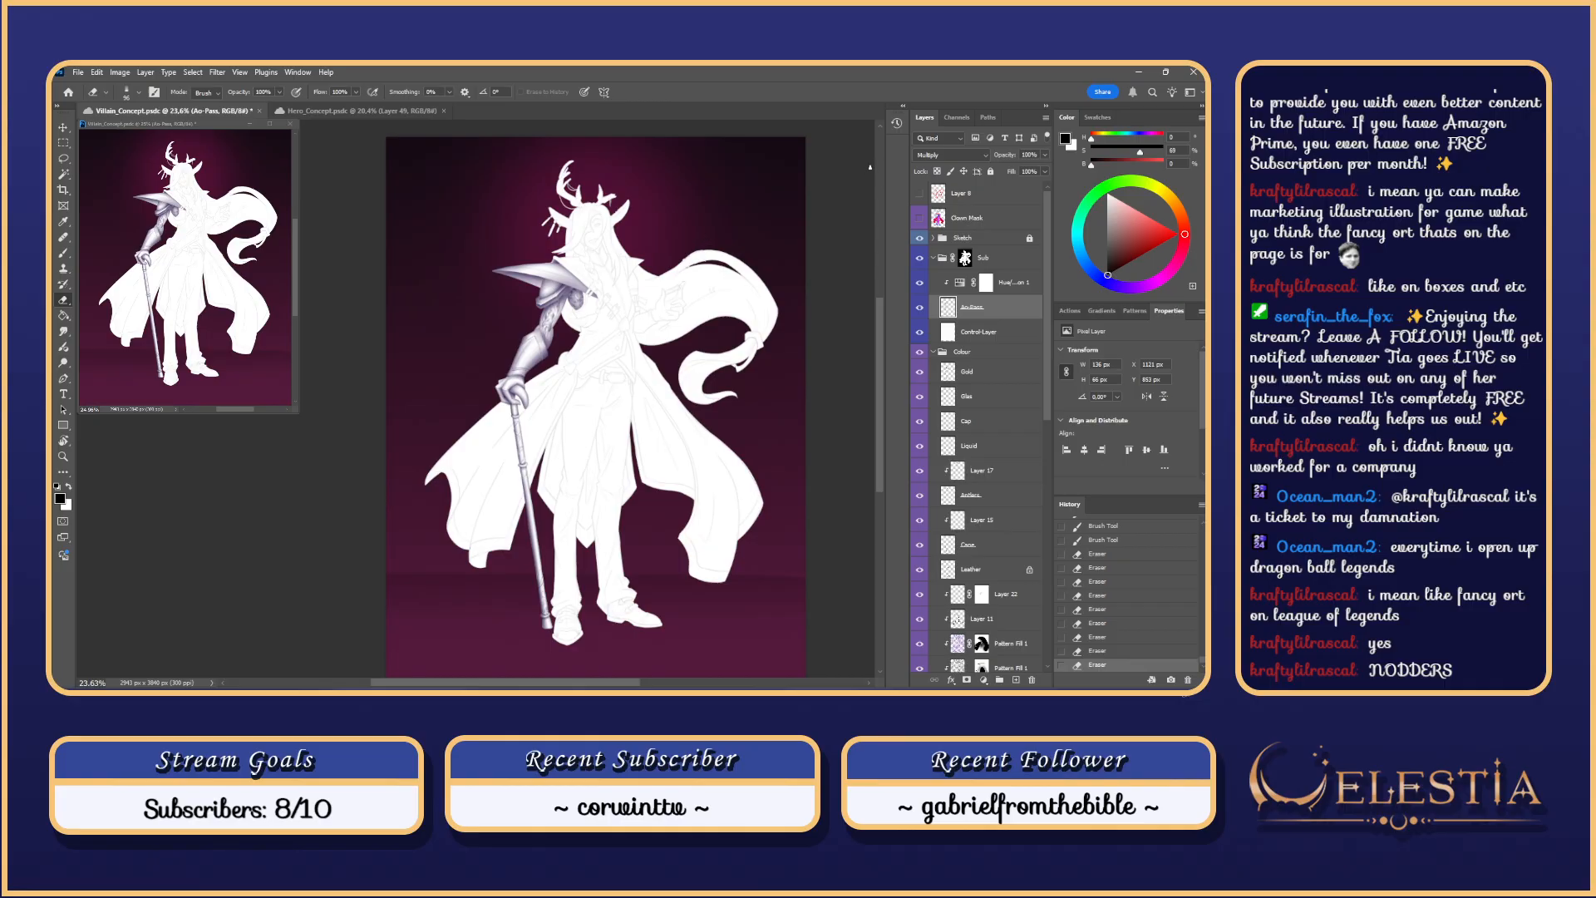
drag(748, 227, 703, 245)
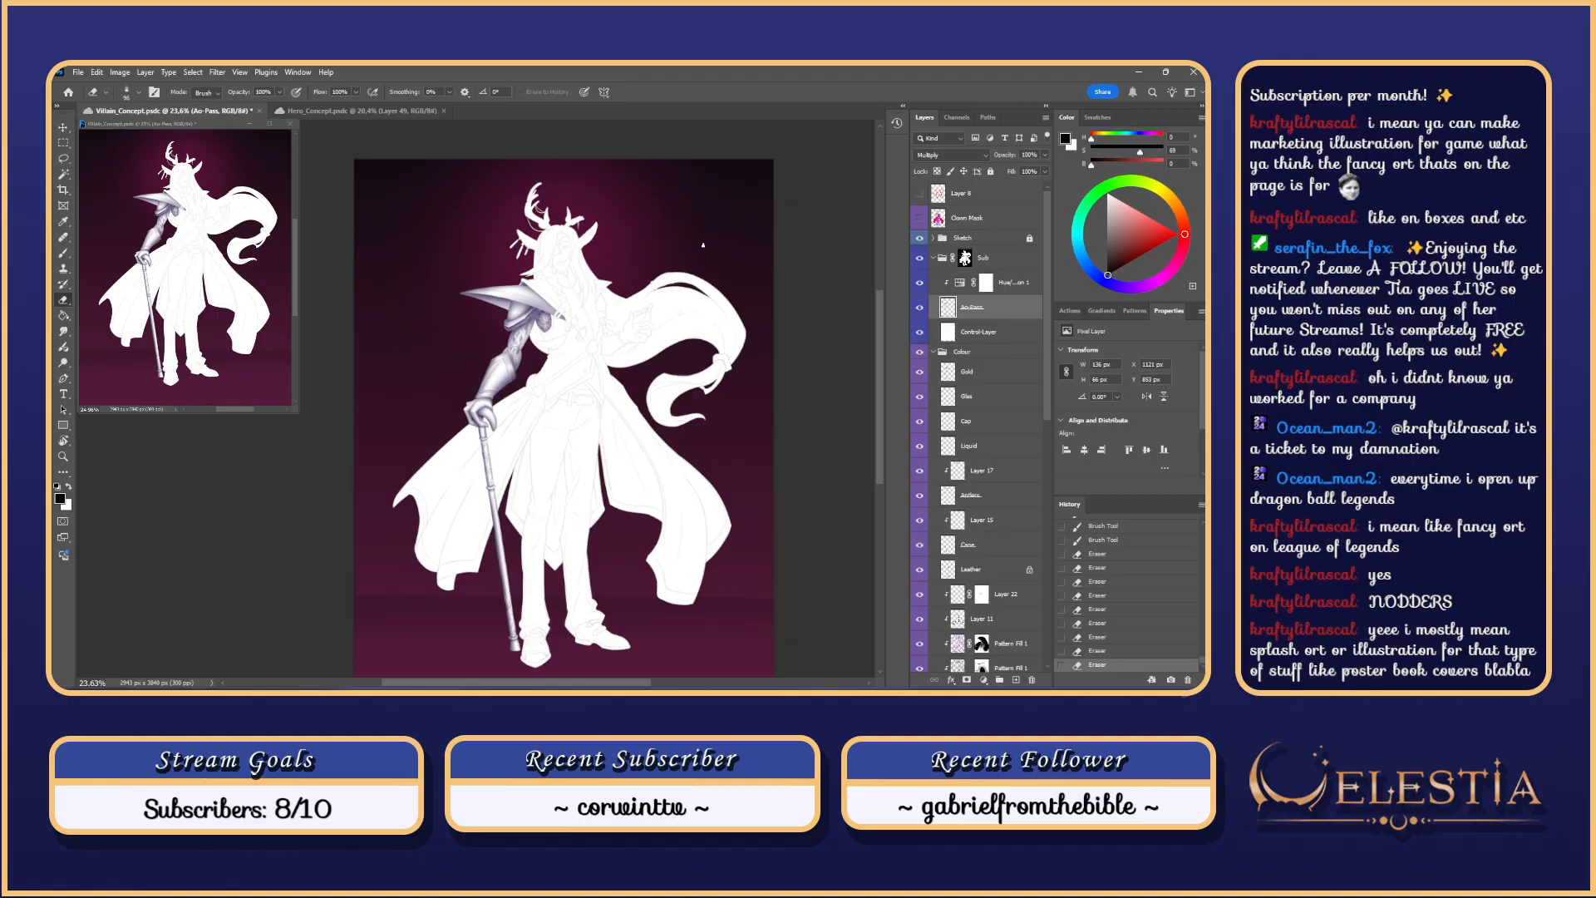
scroll(533, 327, up, 10)
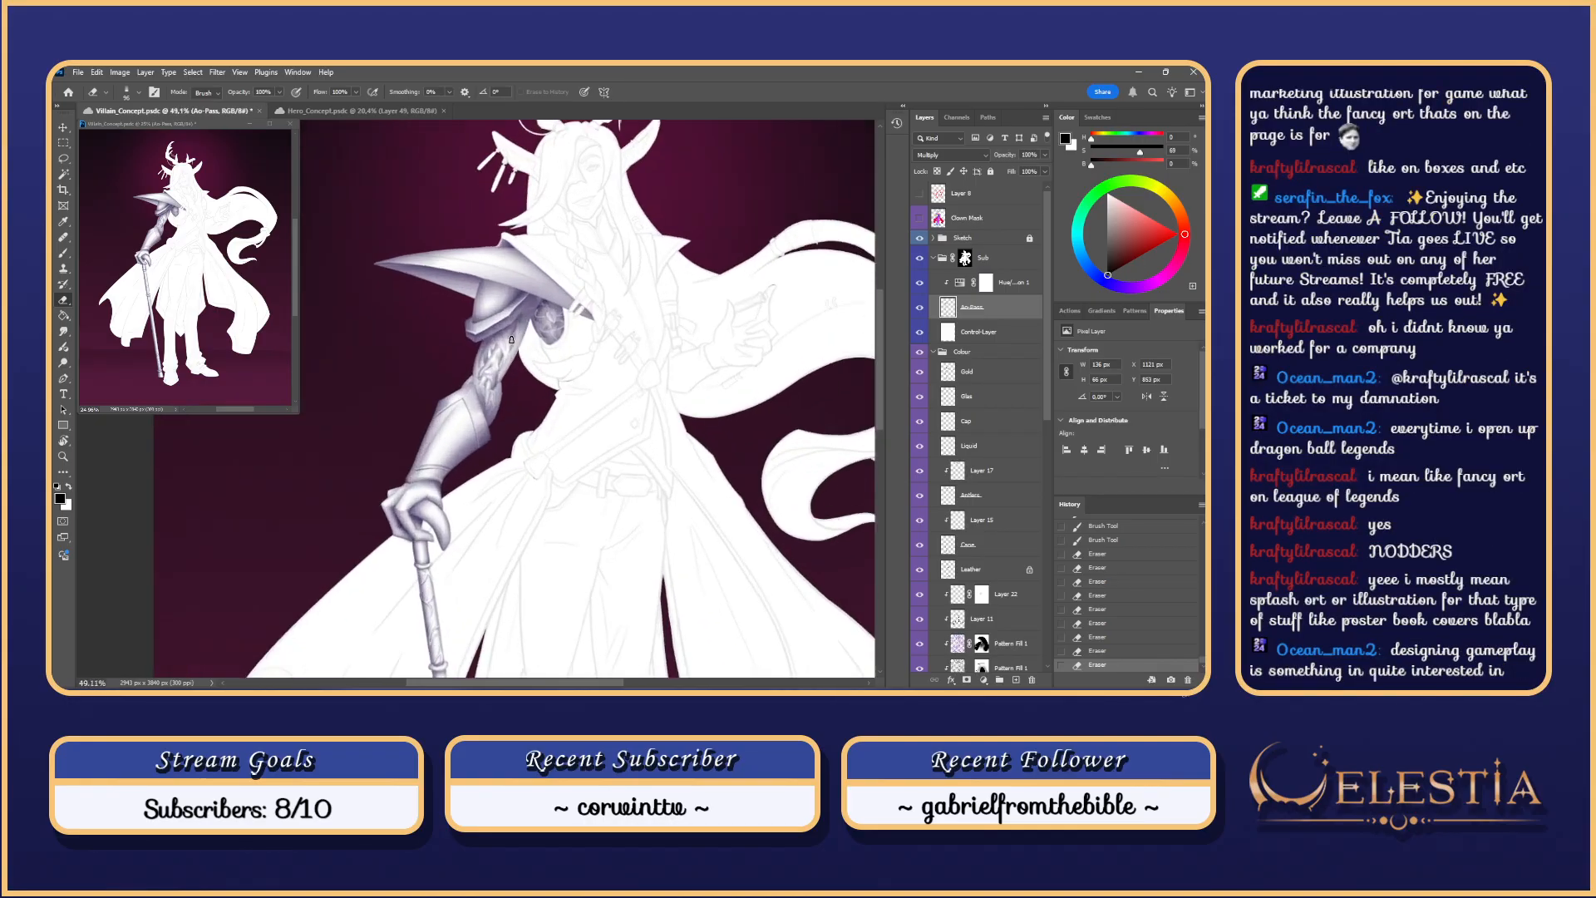
Step: Rotate the canvas to a working angle and hide Control-Layer to reveal the colours
key(r)
drag(650, 460, 653, 340)
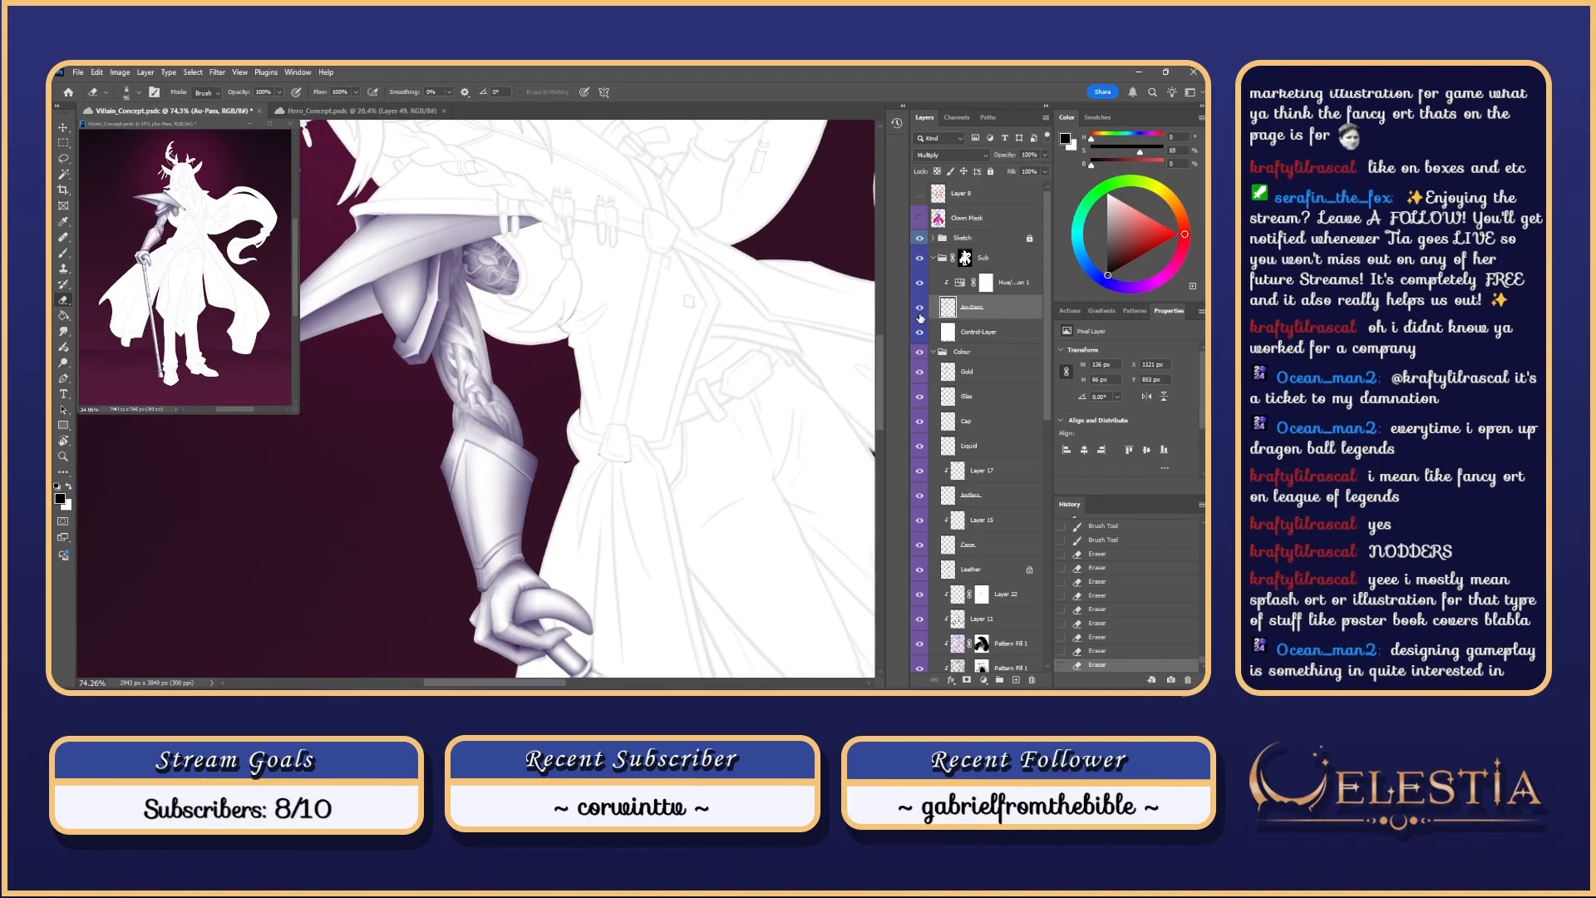
click(919, 332)
drag(607, 397, 572, 291)
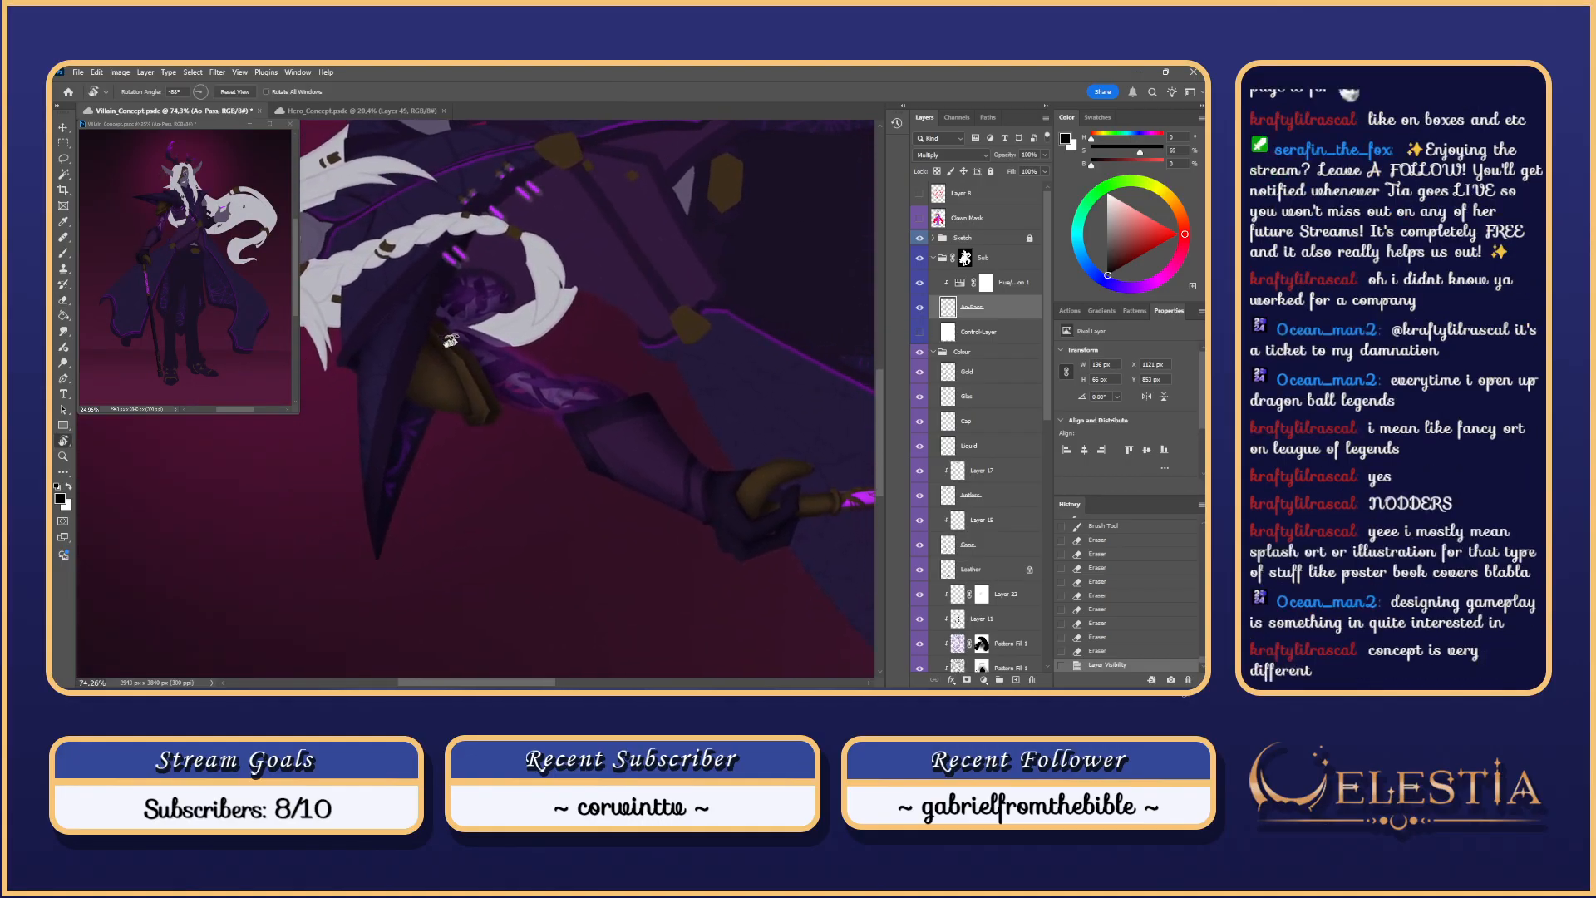
Step: Paint shading under the pauldron with a smaller preset brush
key(b)
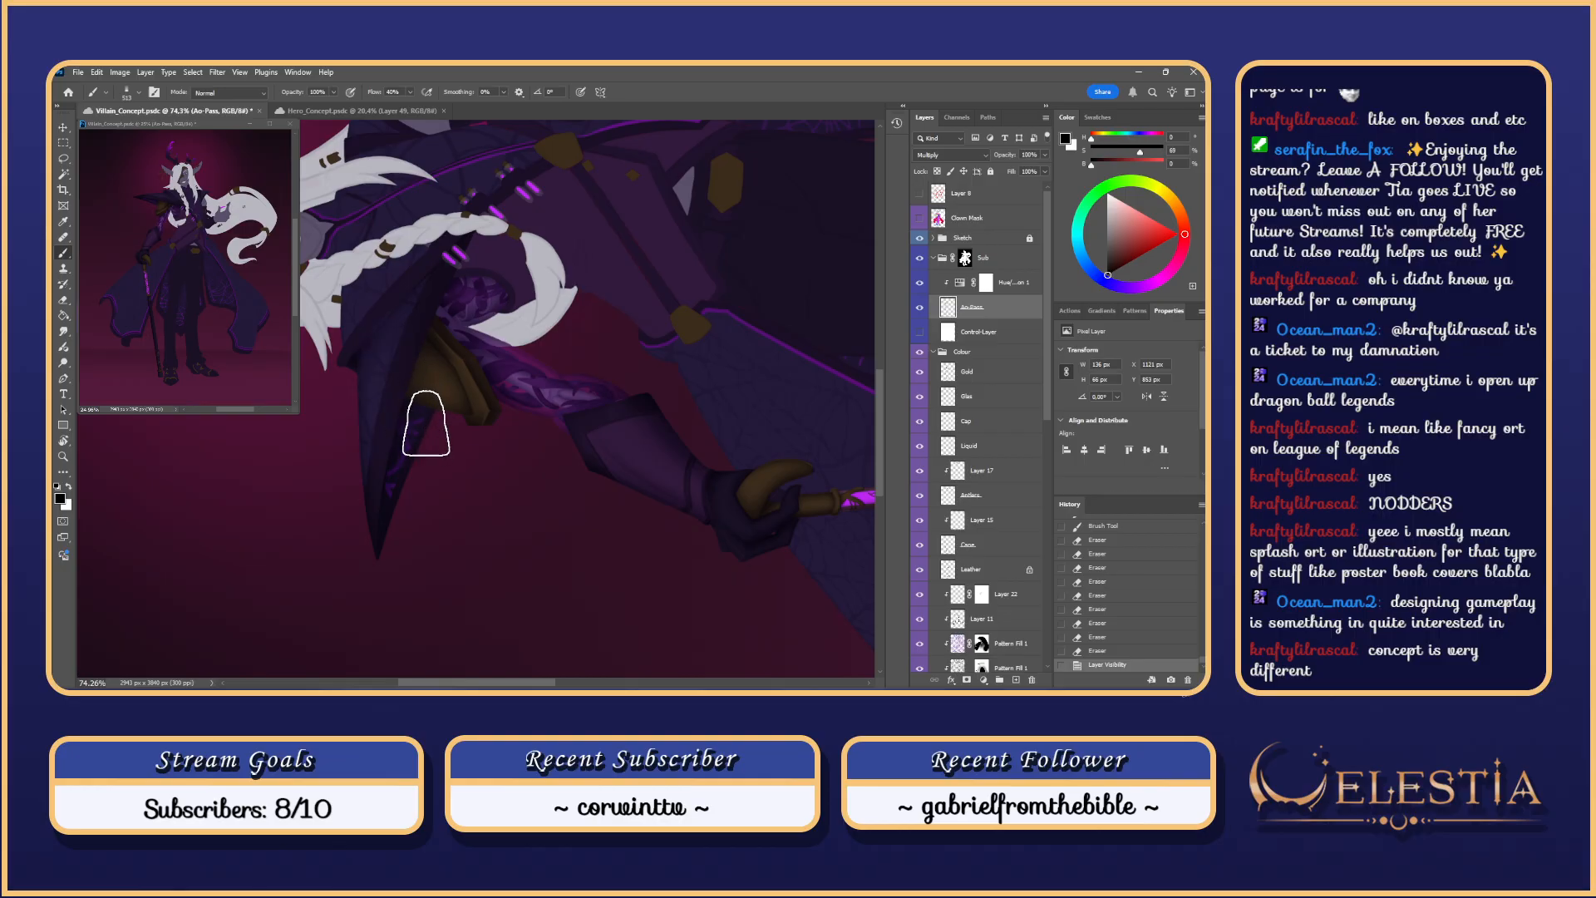
drag(433, 377, 481, 333)
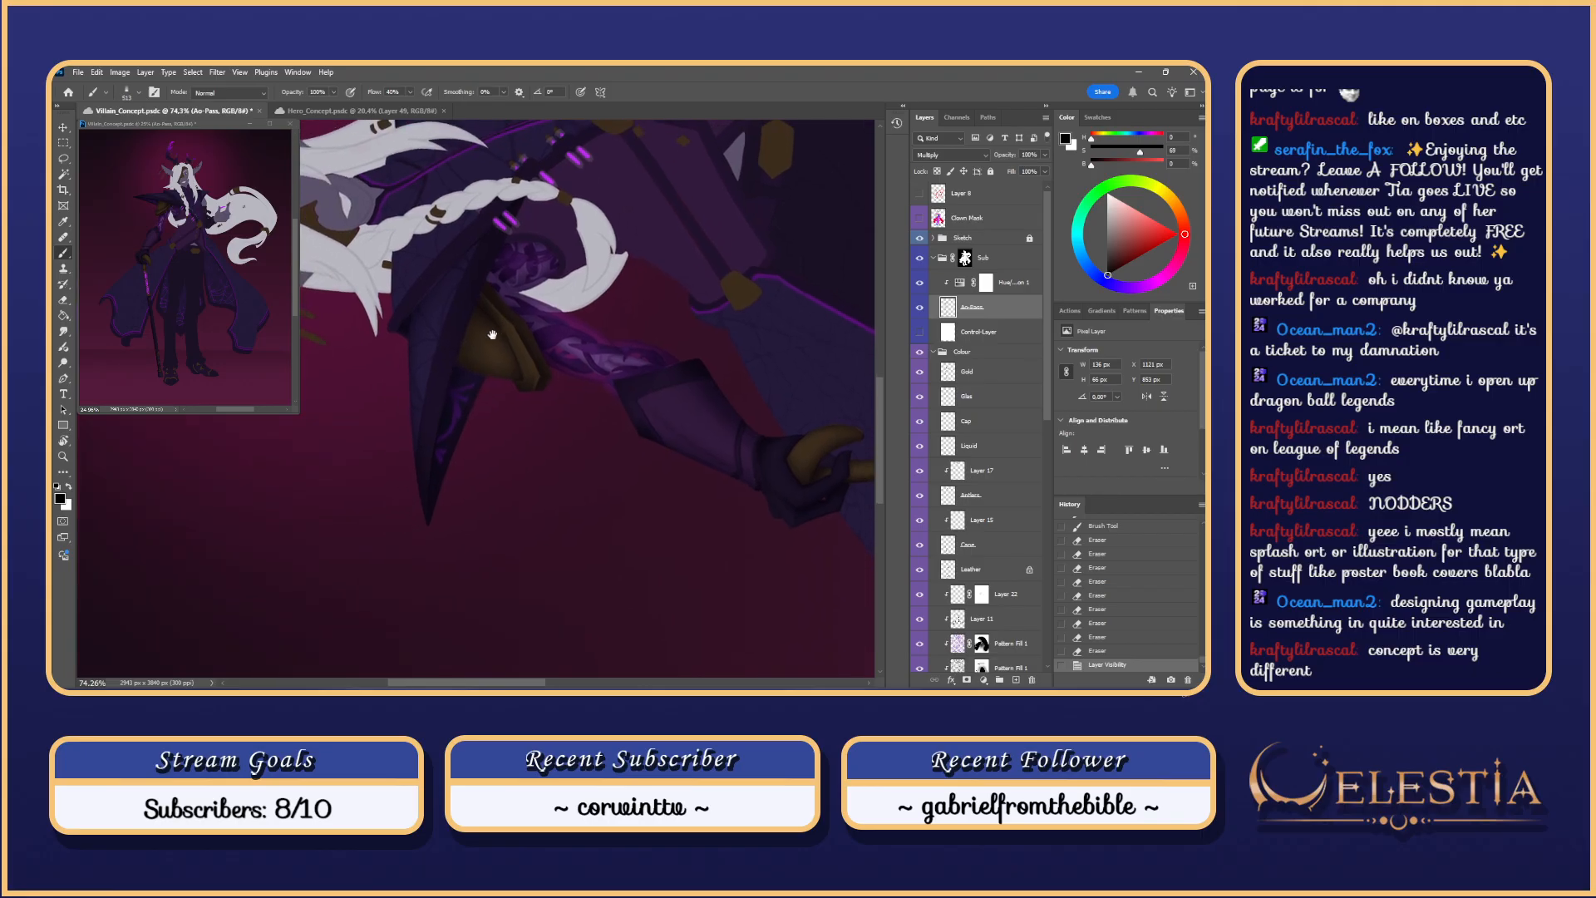
right_click(431, 348)
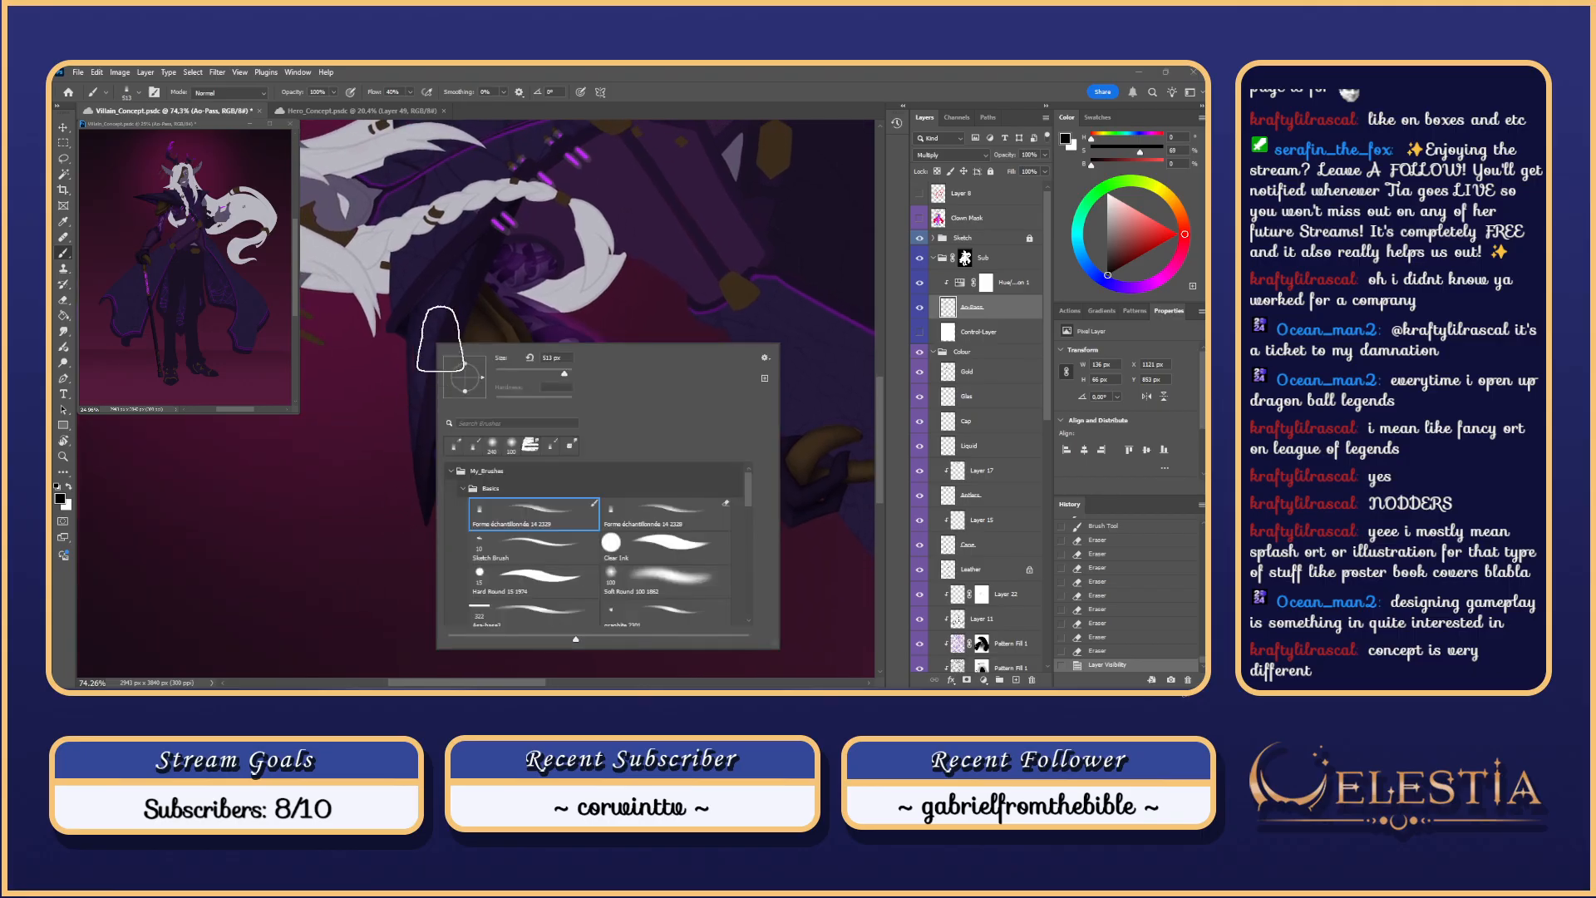
click(511, 372)
mouse_move(503, 252)
mouse_down()
mouse_move(461, 322)
mouse_move(460, 278)
mouse_move(435, 313)
mouse_move(499, 331)
mouse_up()
Step: Reduce the brush to size 39 and test a shading stroke on the coat, undoing it
key(r)
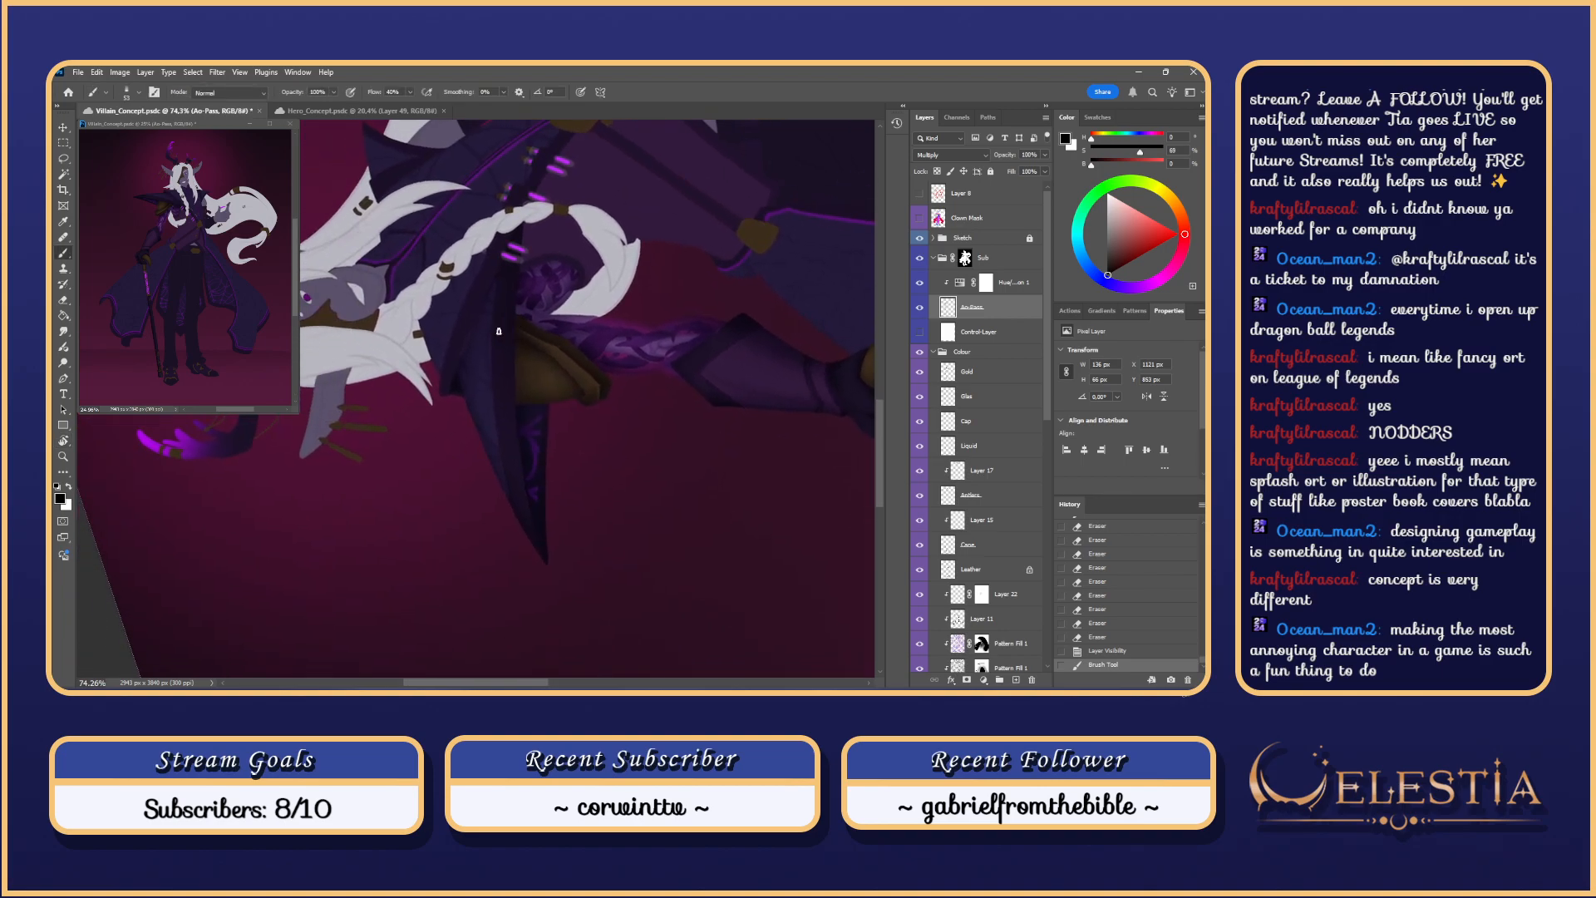
scroll(499, 331, up, 3)
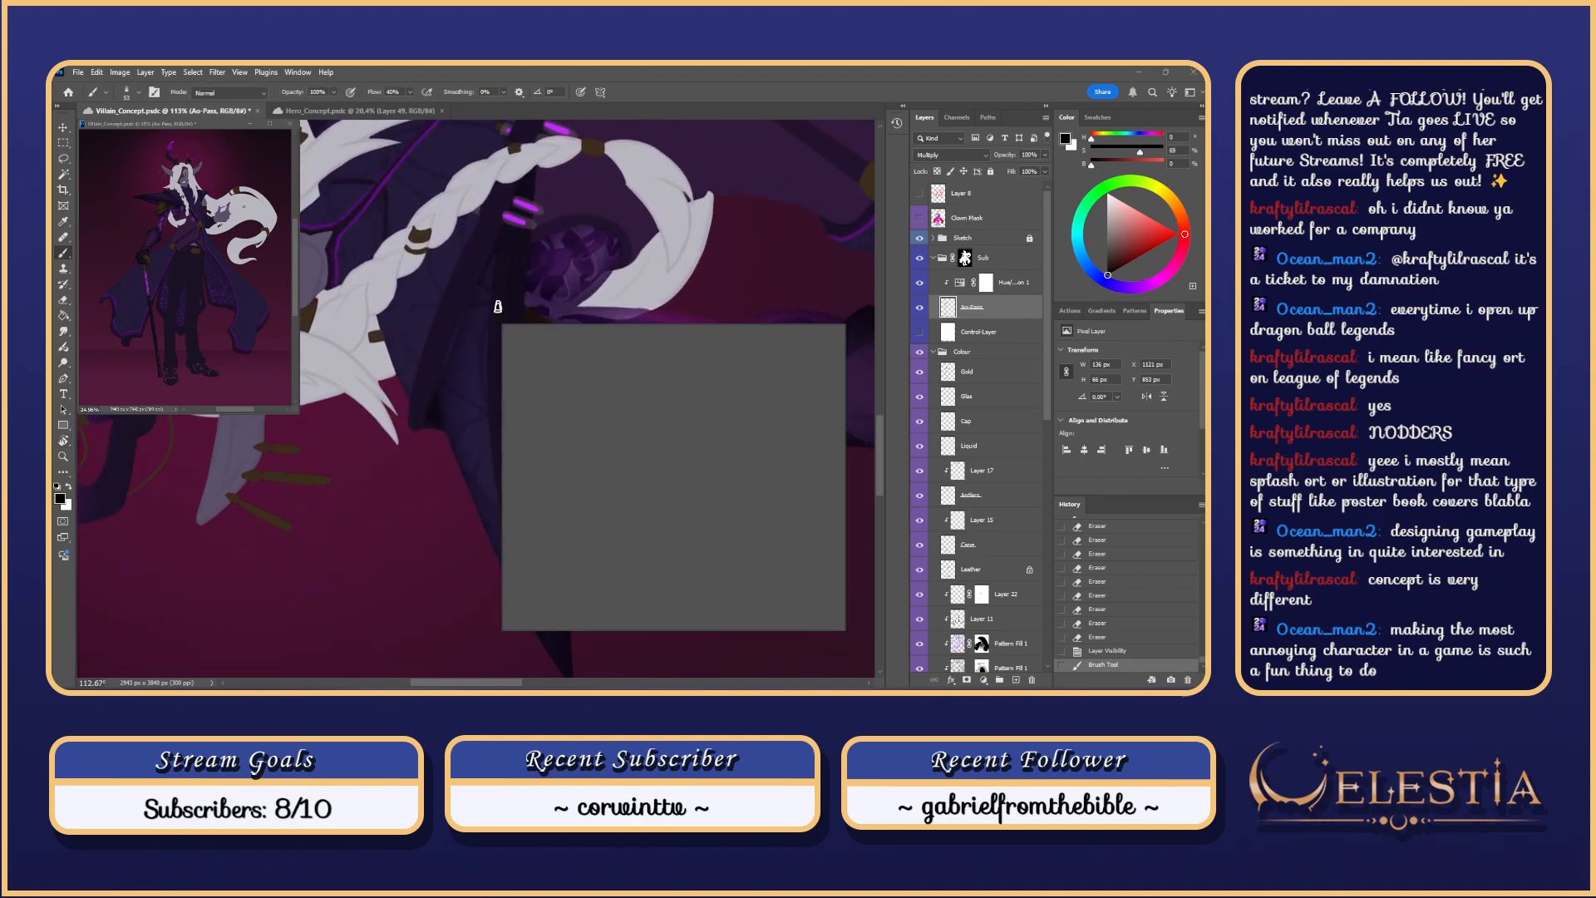
right_click(500, 329)
click(575, 355)
click(500, 284)
key(ctrl+z)
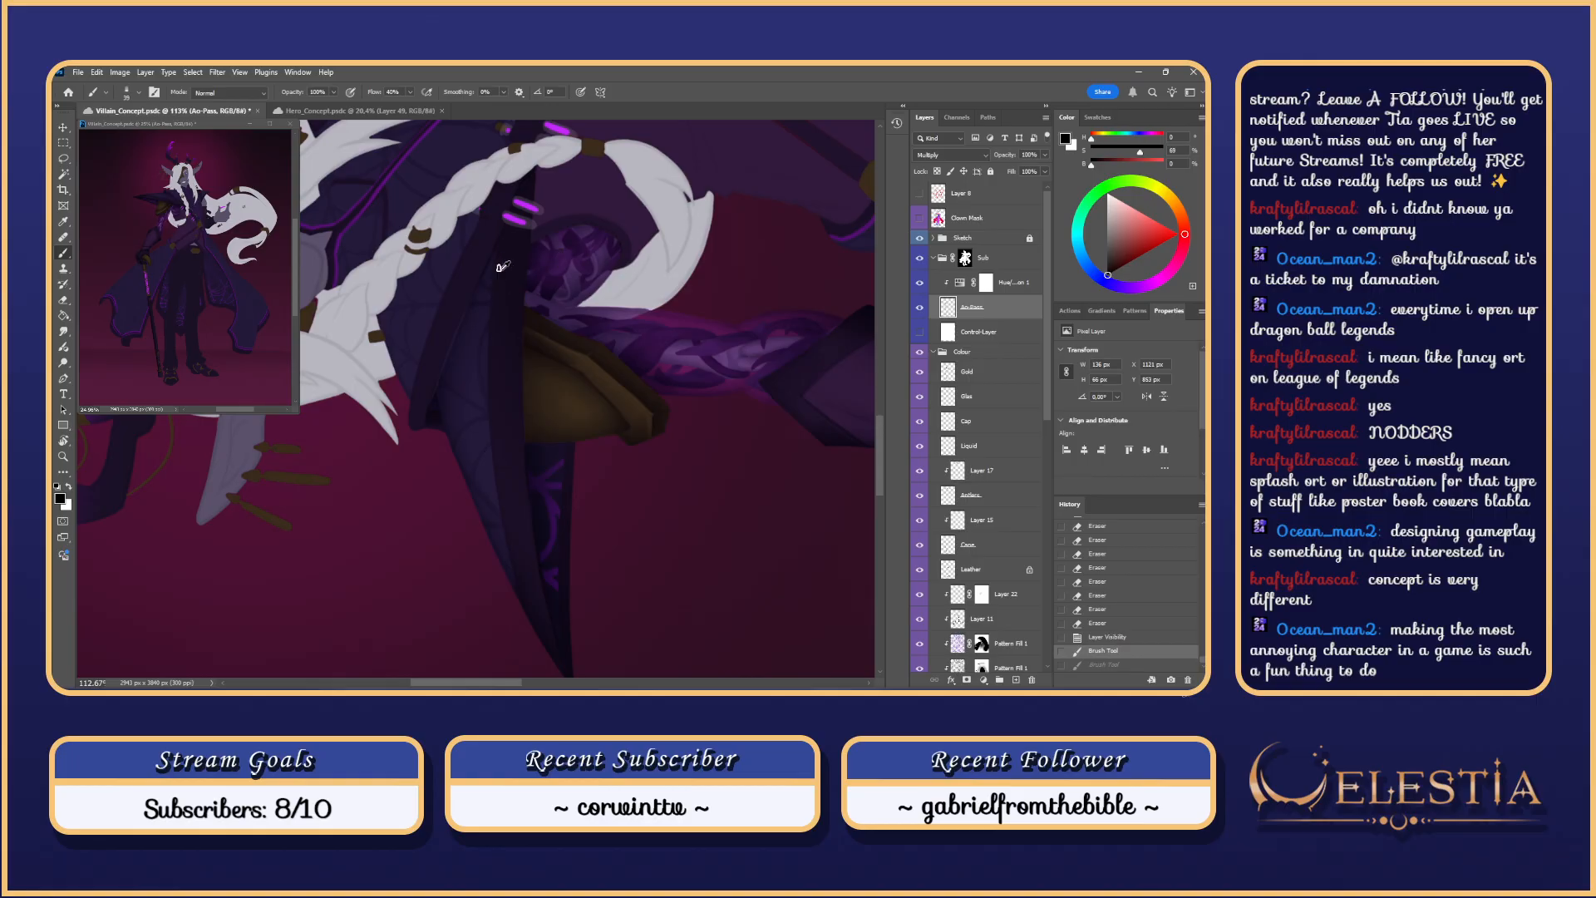
drag(502, 252, 502, 416)
key(ctrl+z)
Step: Deselect, try a stroke along the coat edge, then rotate the view to about -68°
key(ctrl+d)
drag(494, 258, 503, 470)
key(ctrl+z)
key(r)
drag(522, 372, 631, 327)
key(b)
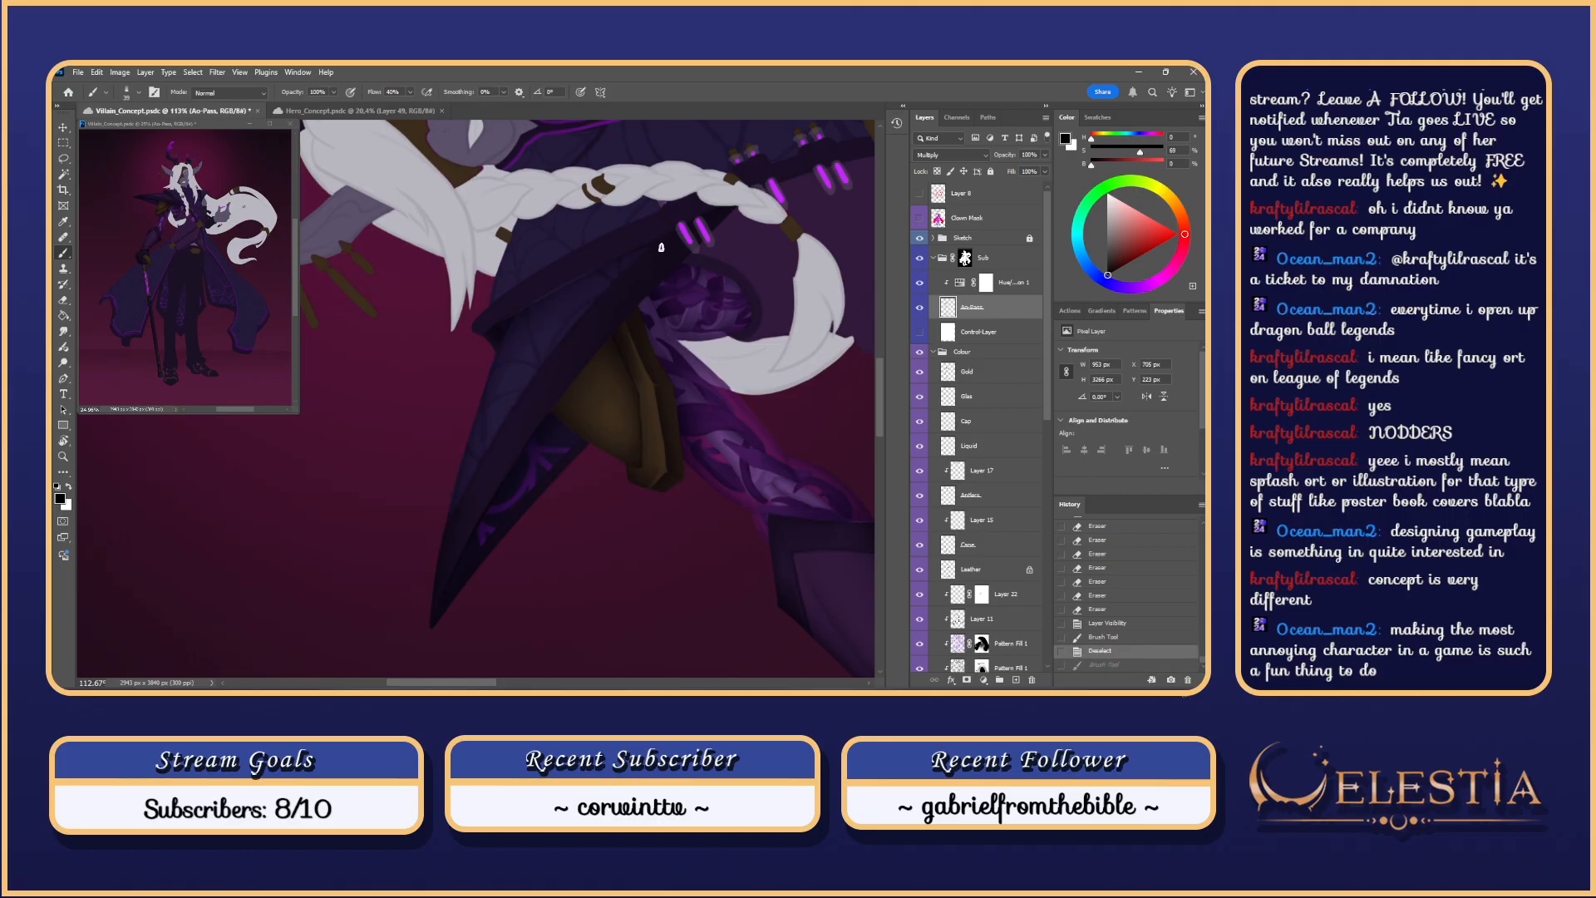
Step: Compare the coat with and without the stroke, keep it, and reset the view upright
key(ctrl+shift+z)
key(ctrl+z)
key(ctrl+shift+z)
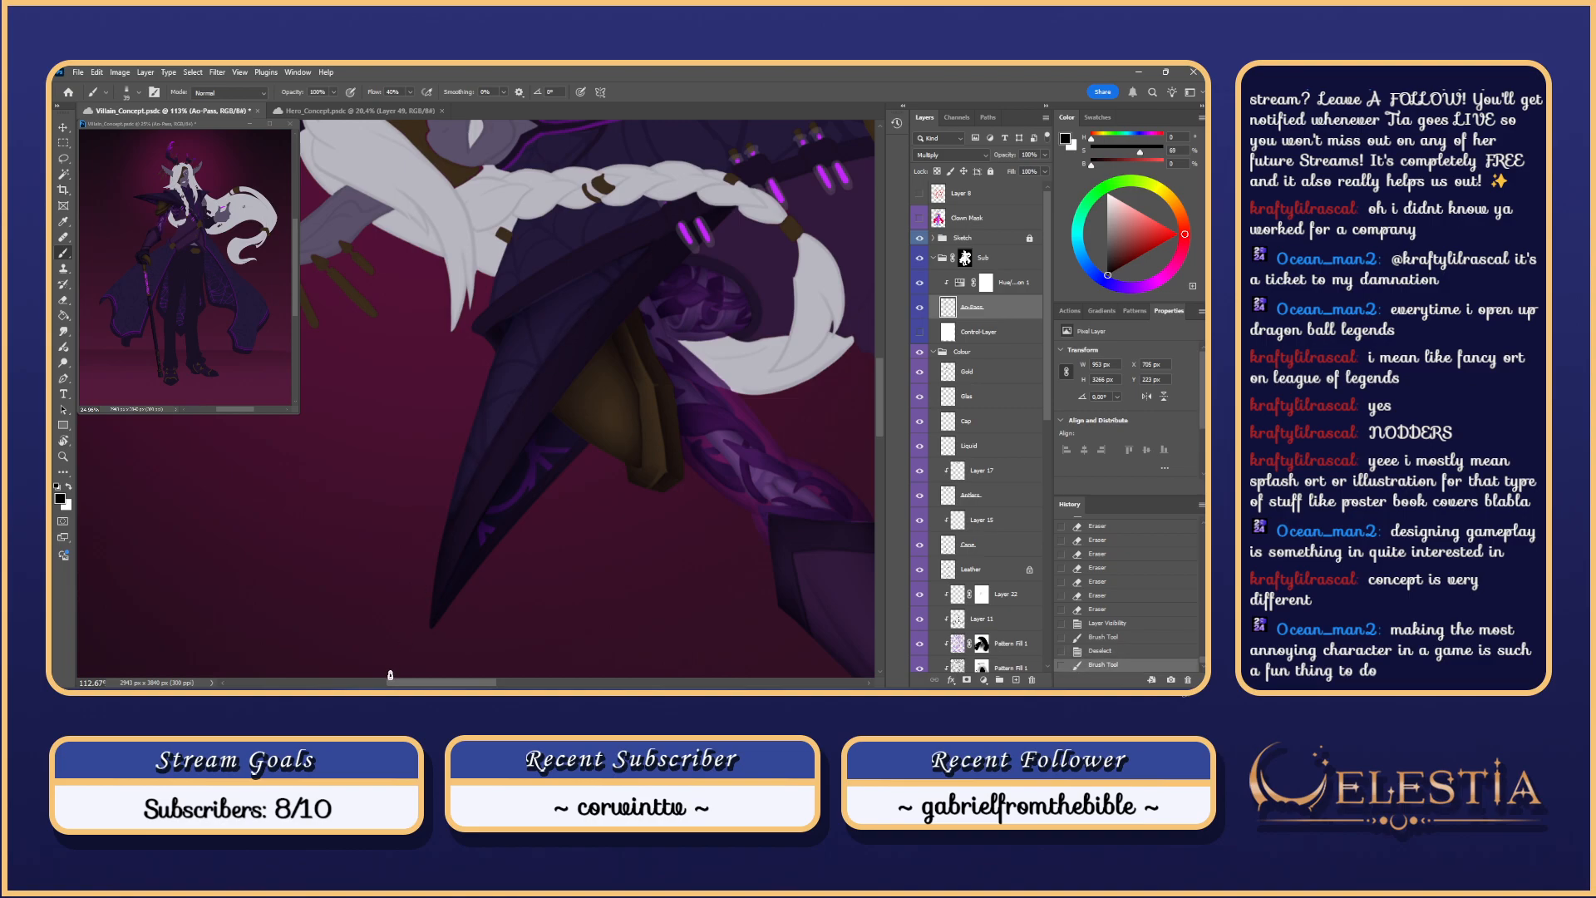
scroll(537, 475, down, 3)
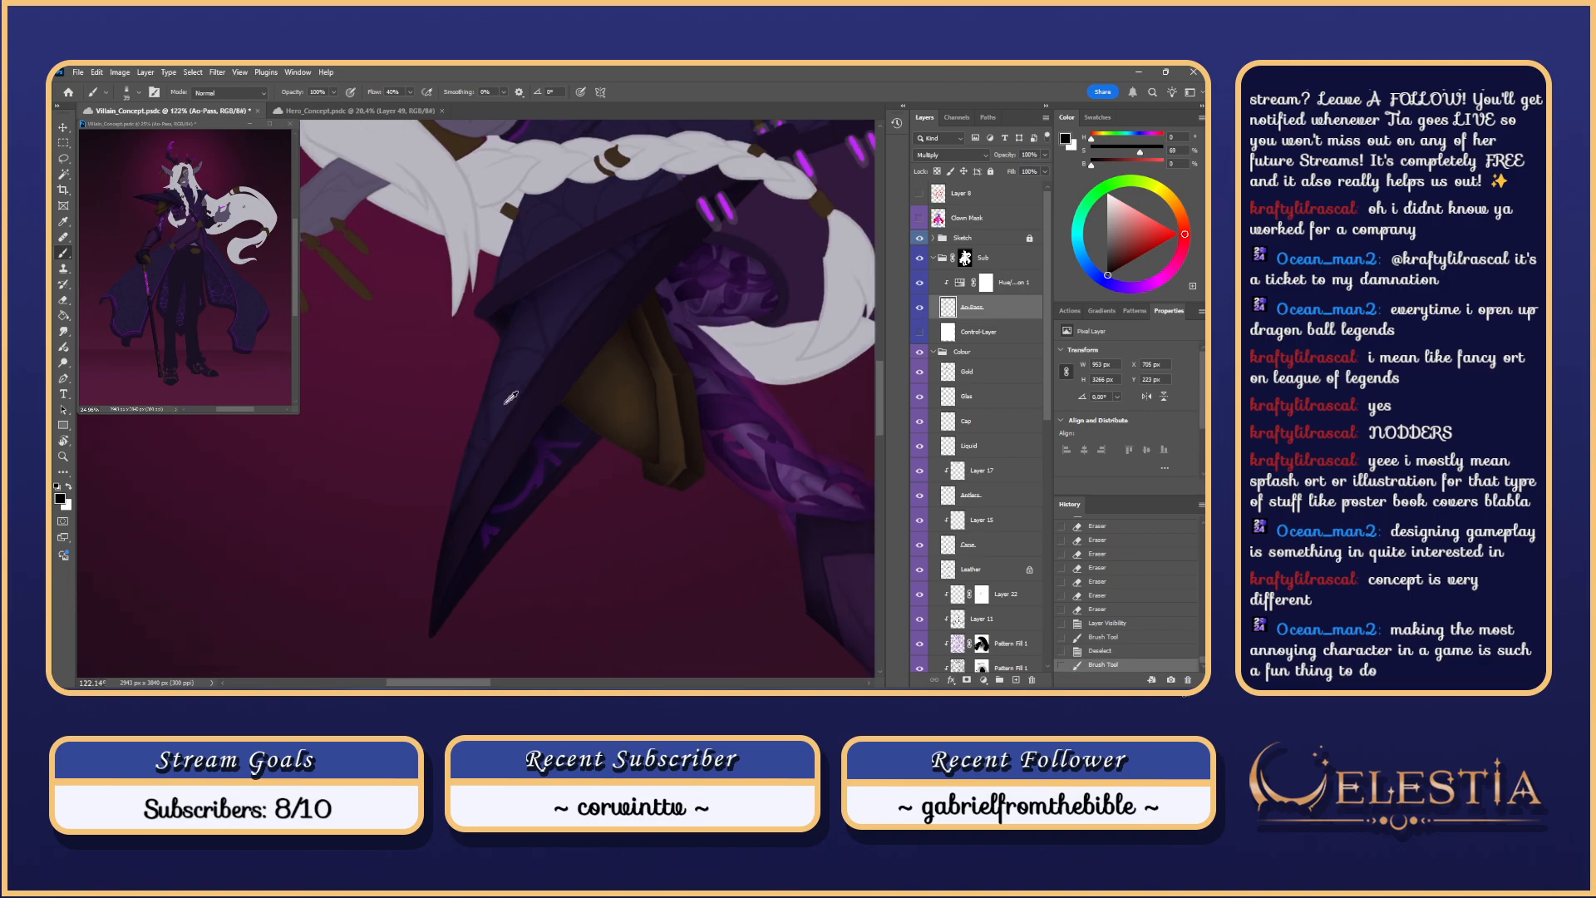
scroll(537, 475, up, 2)
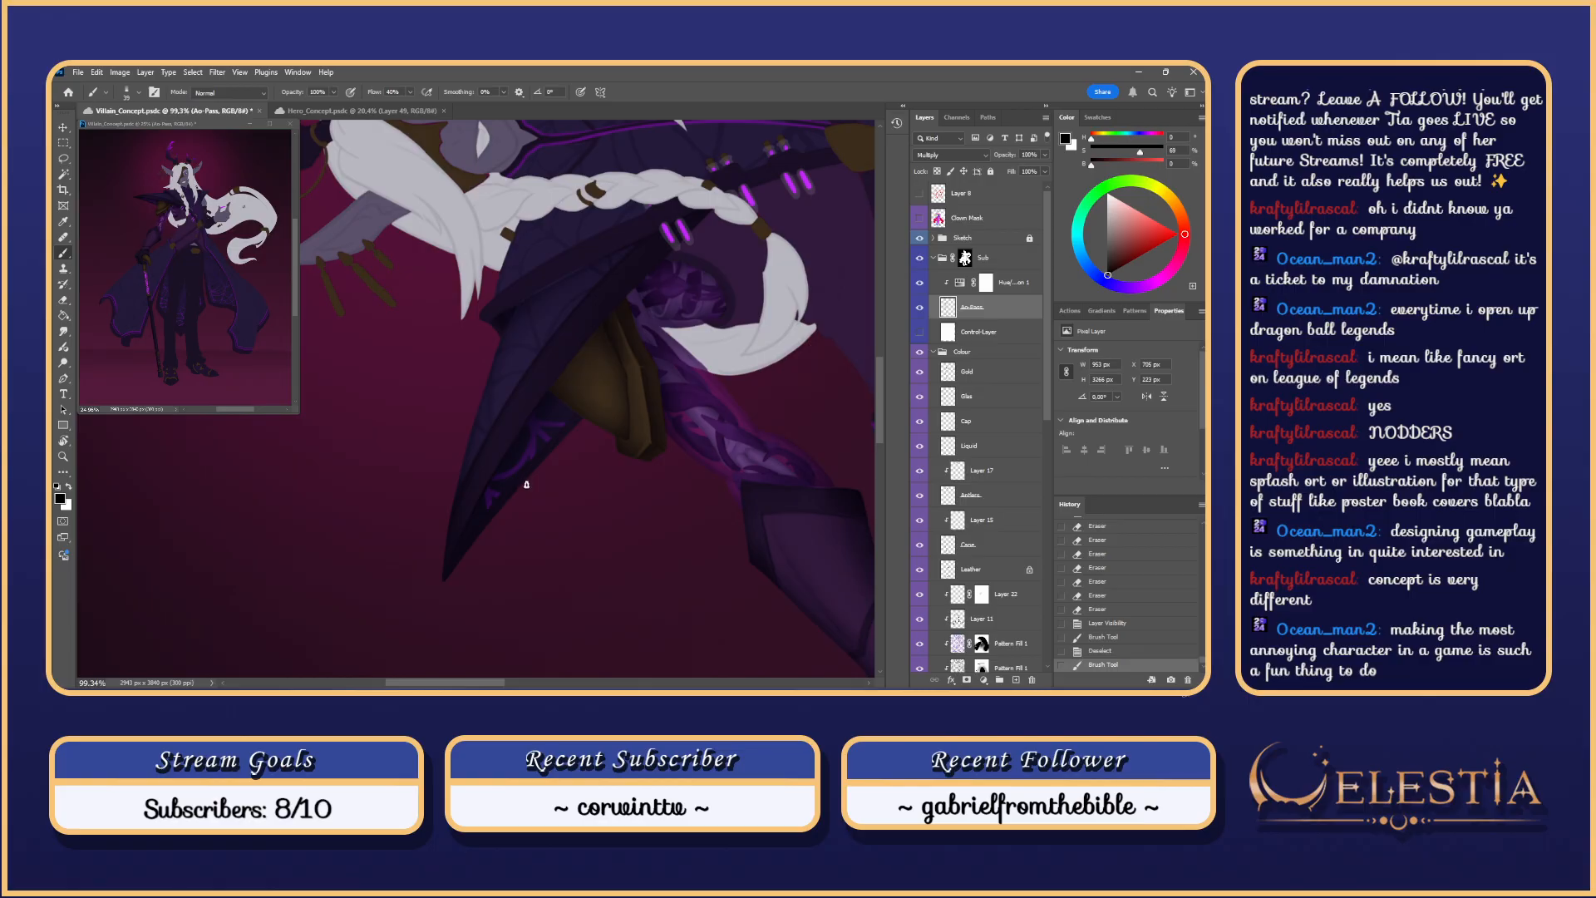
key(Escape)
drag(773, 475, 667, 425)
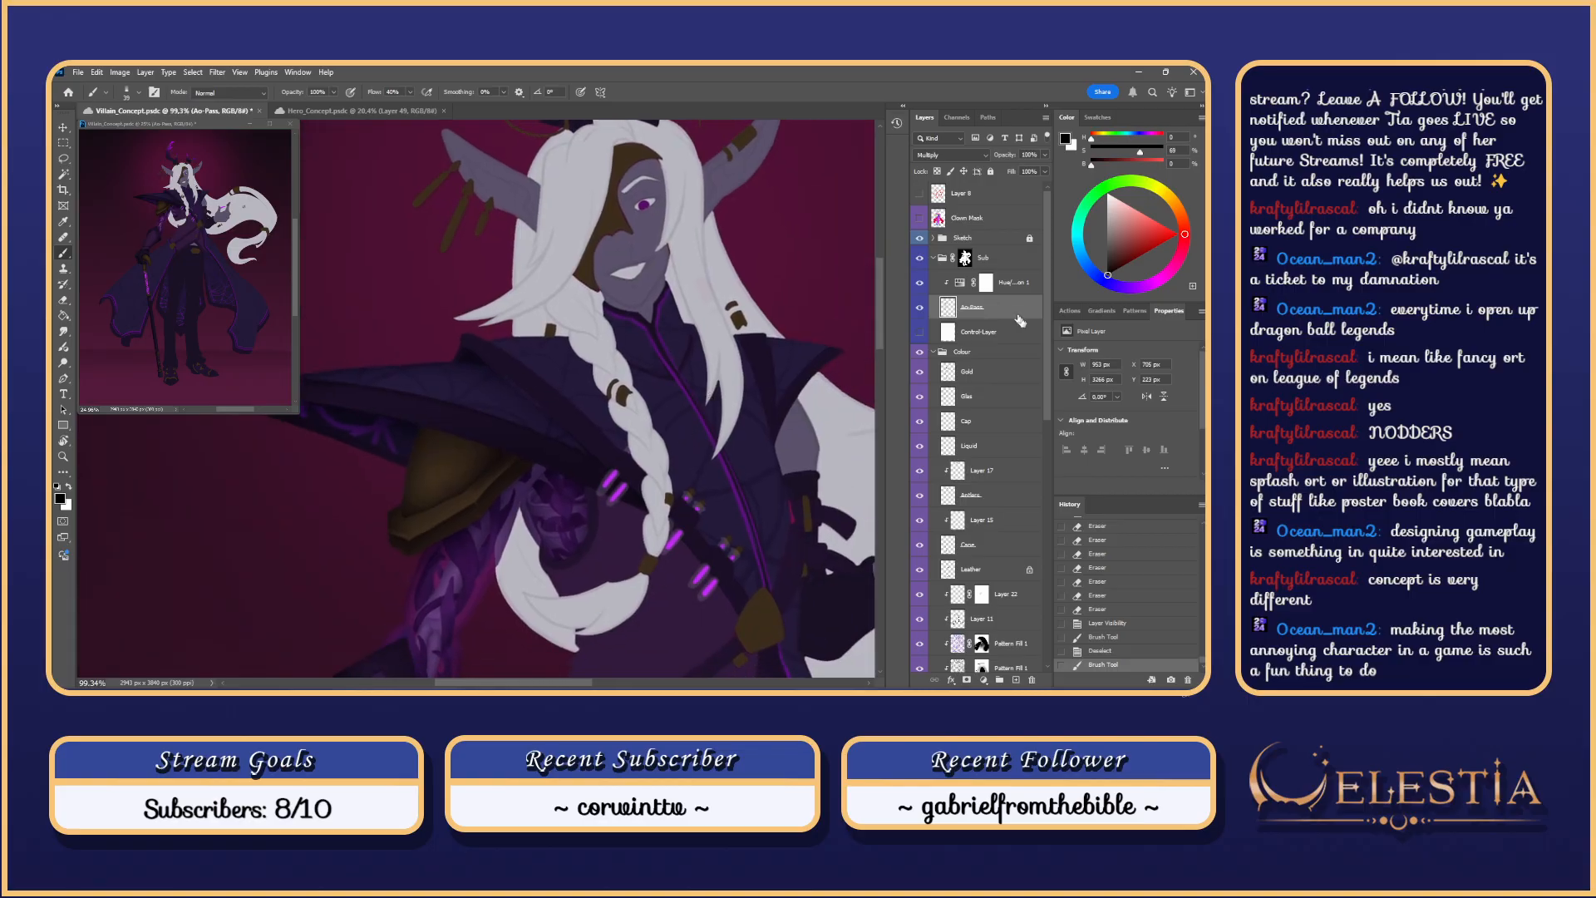
Step: Toggle Layers 12, 22 and 11 off and on to check what each holds
drag(1046, 333, 1045, 466)
click(920, 408)
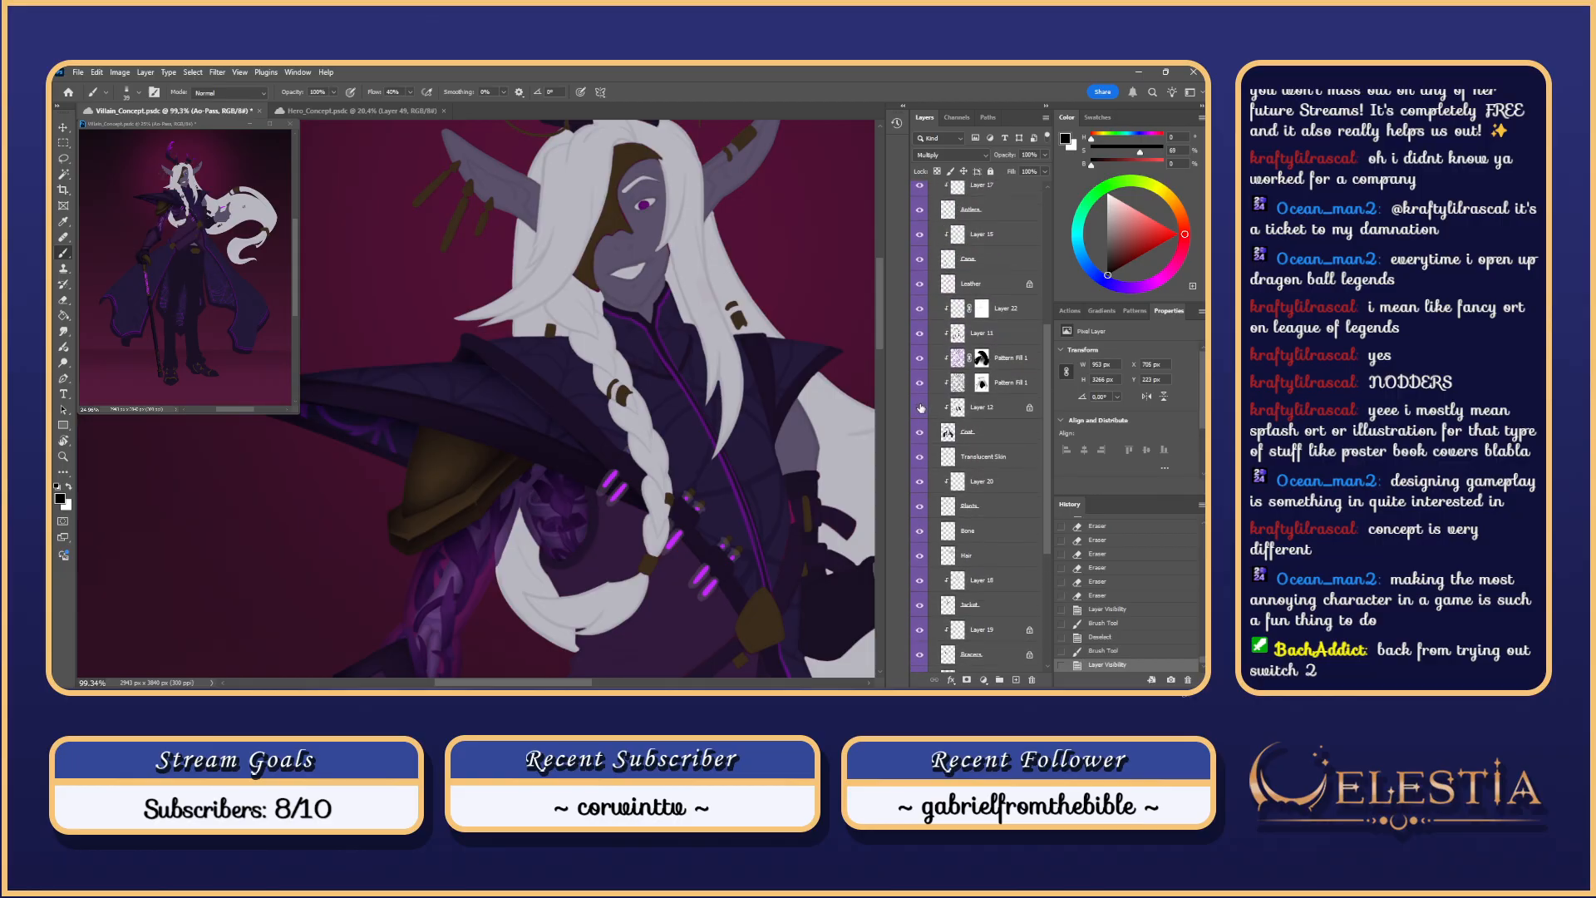
click(920, 407)
click(920, 308)
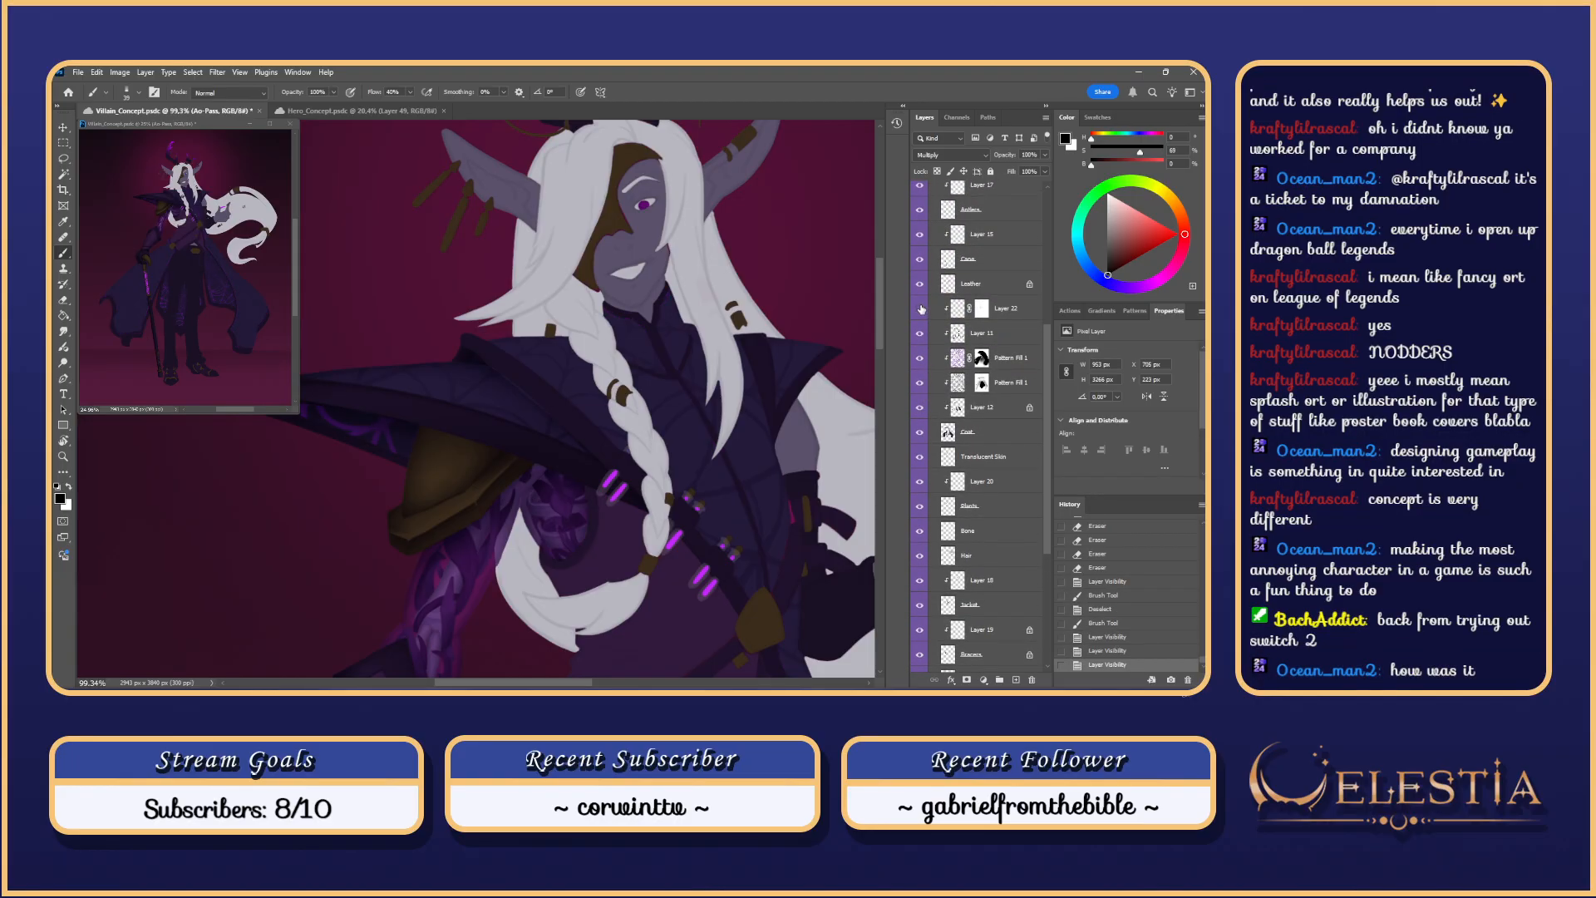
click(920, 308)
click(919, 408)
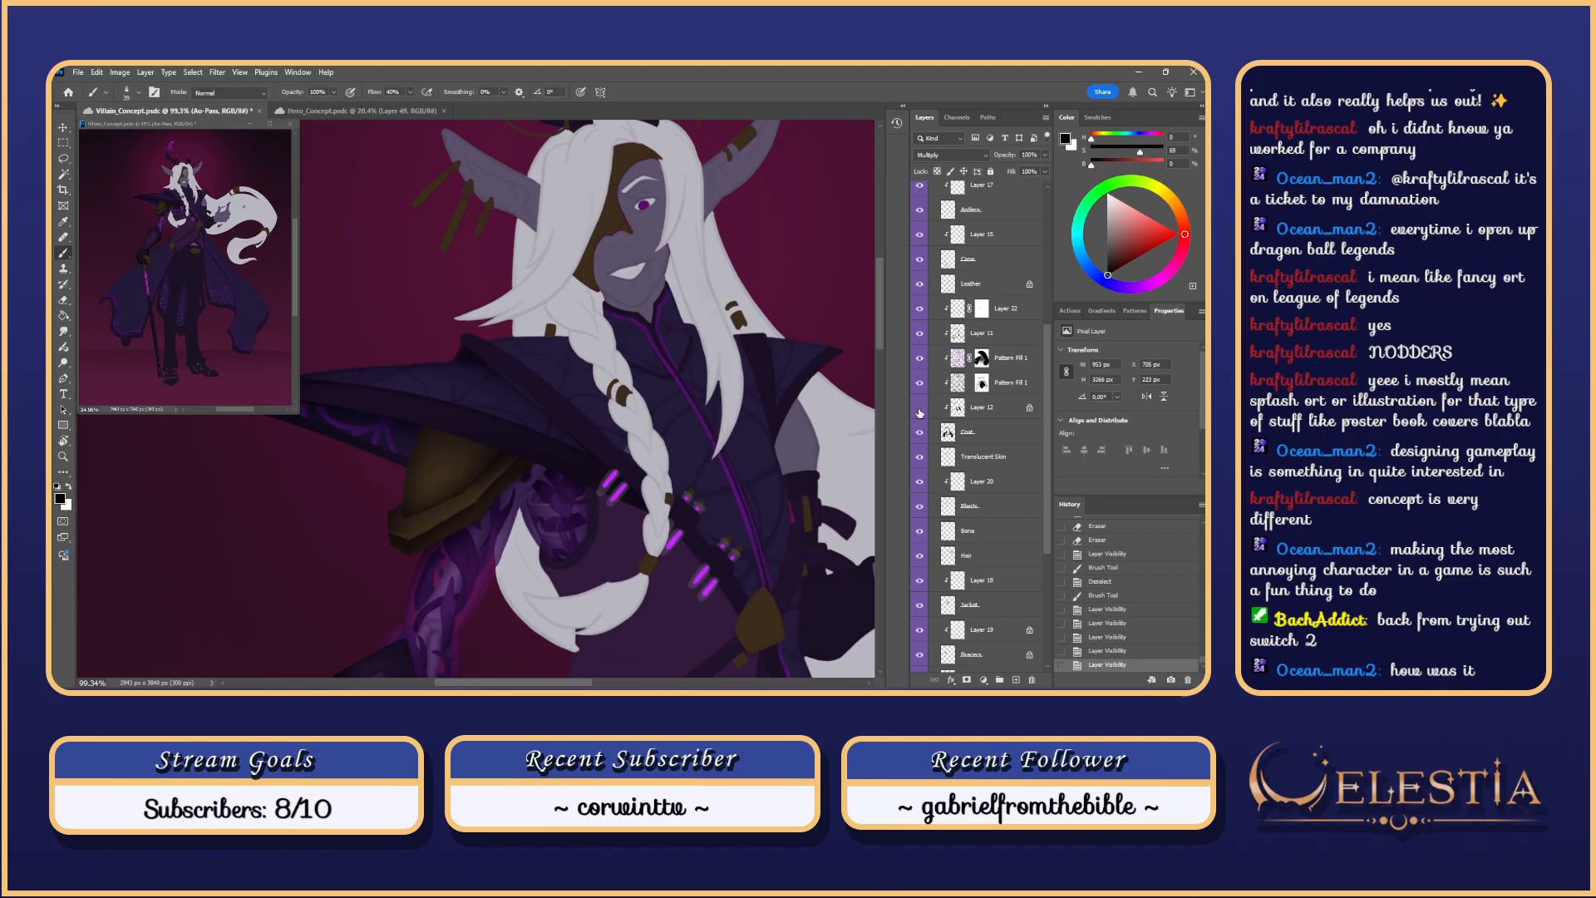
click(920, 407)
click(918, 309)
click(918, 309)
click(920, 333)
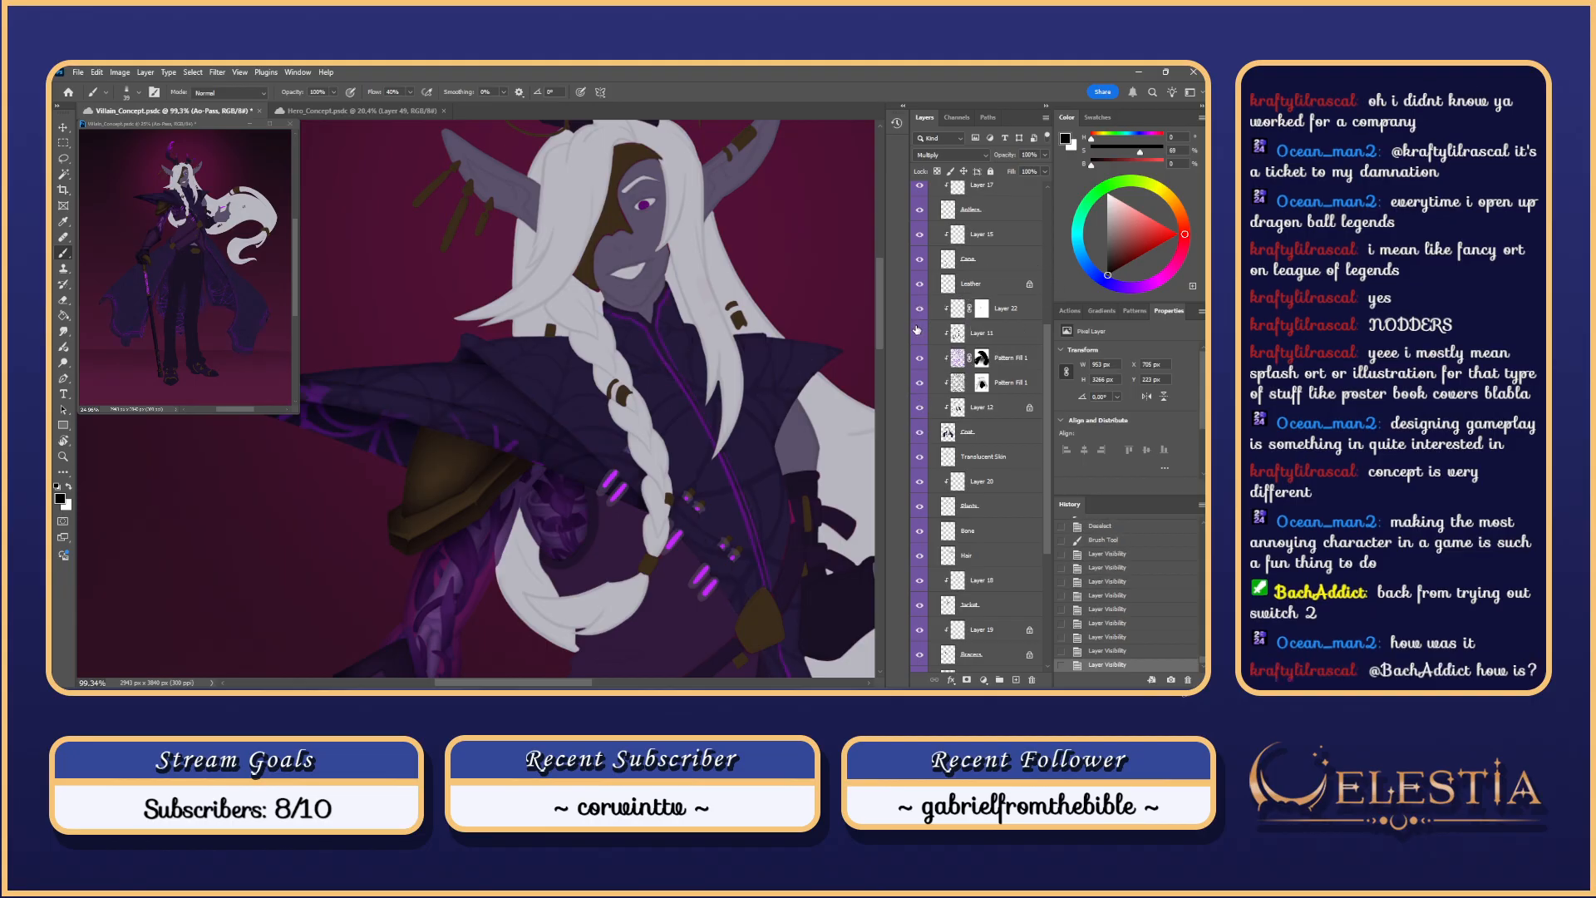
click(920, 333)
Step: On Layer 11, paint fine dark purple Clear Ink shading near the pauldron at size 13
click(935, 332)
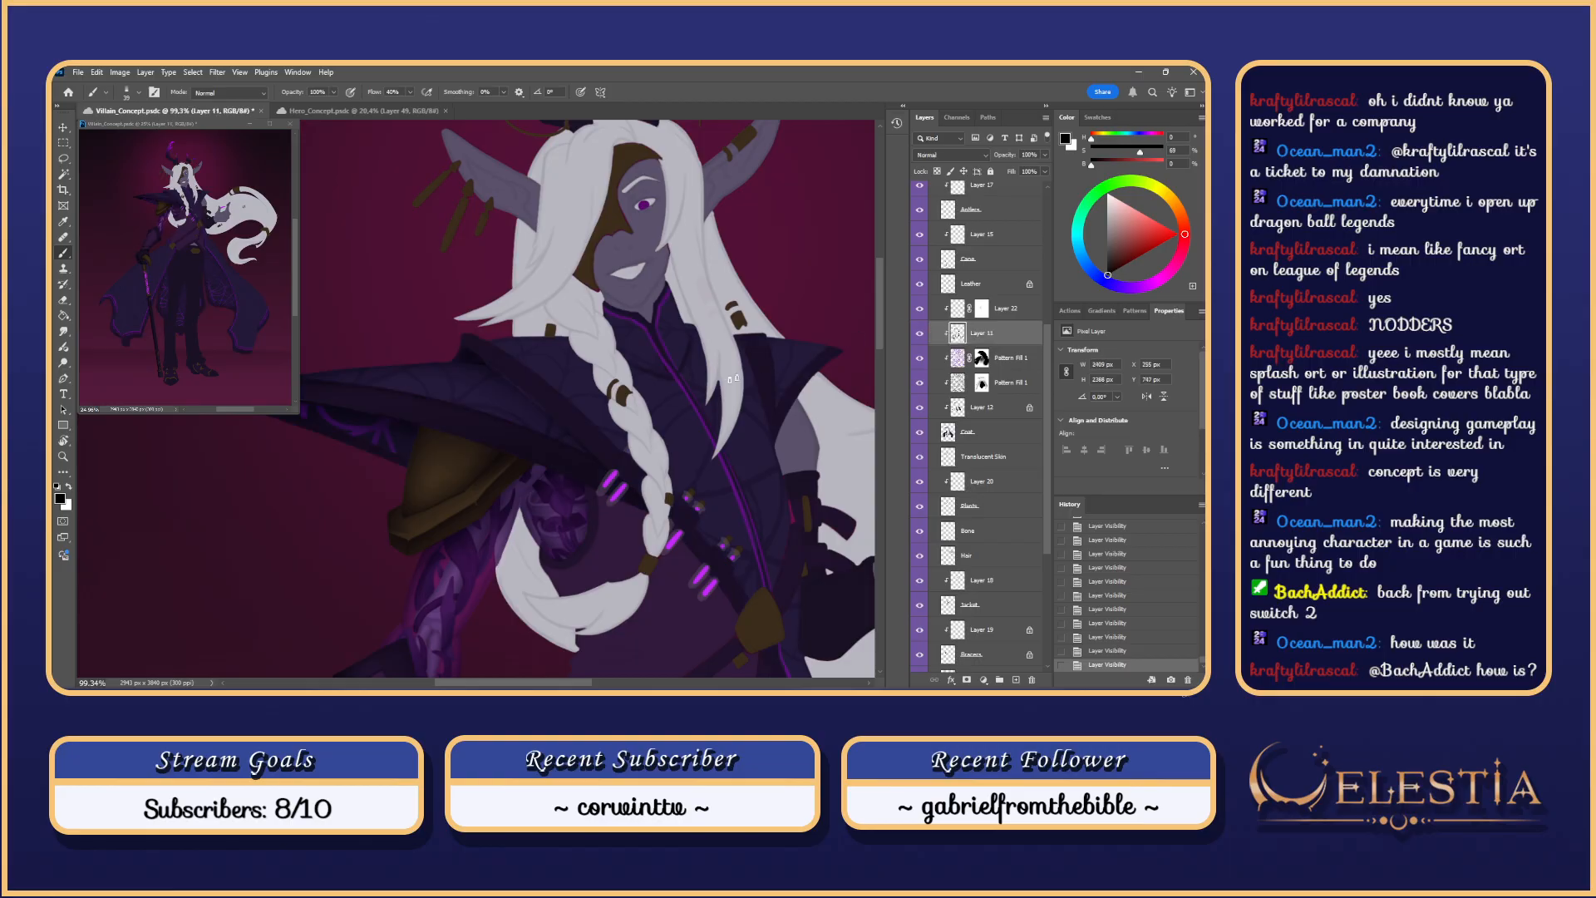
alt+click(537, 389)
right_click(533, 387)
click(738, 596)
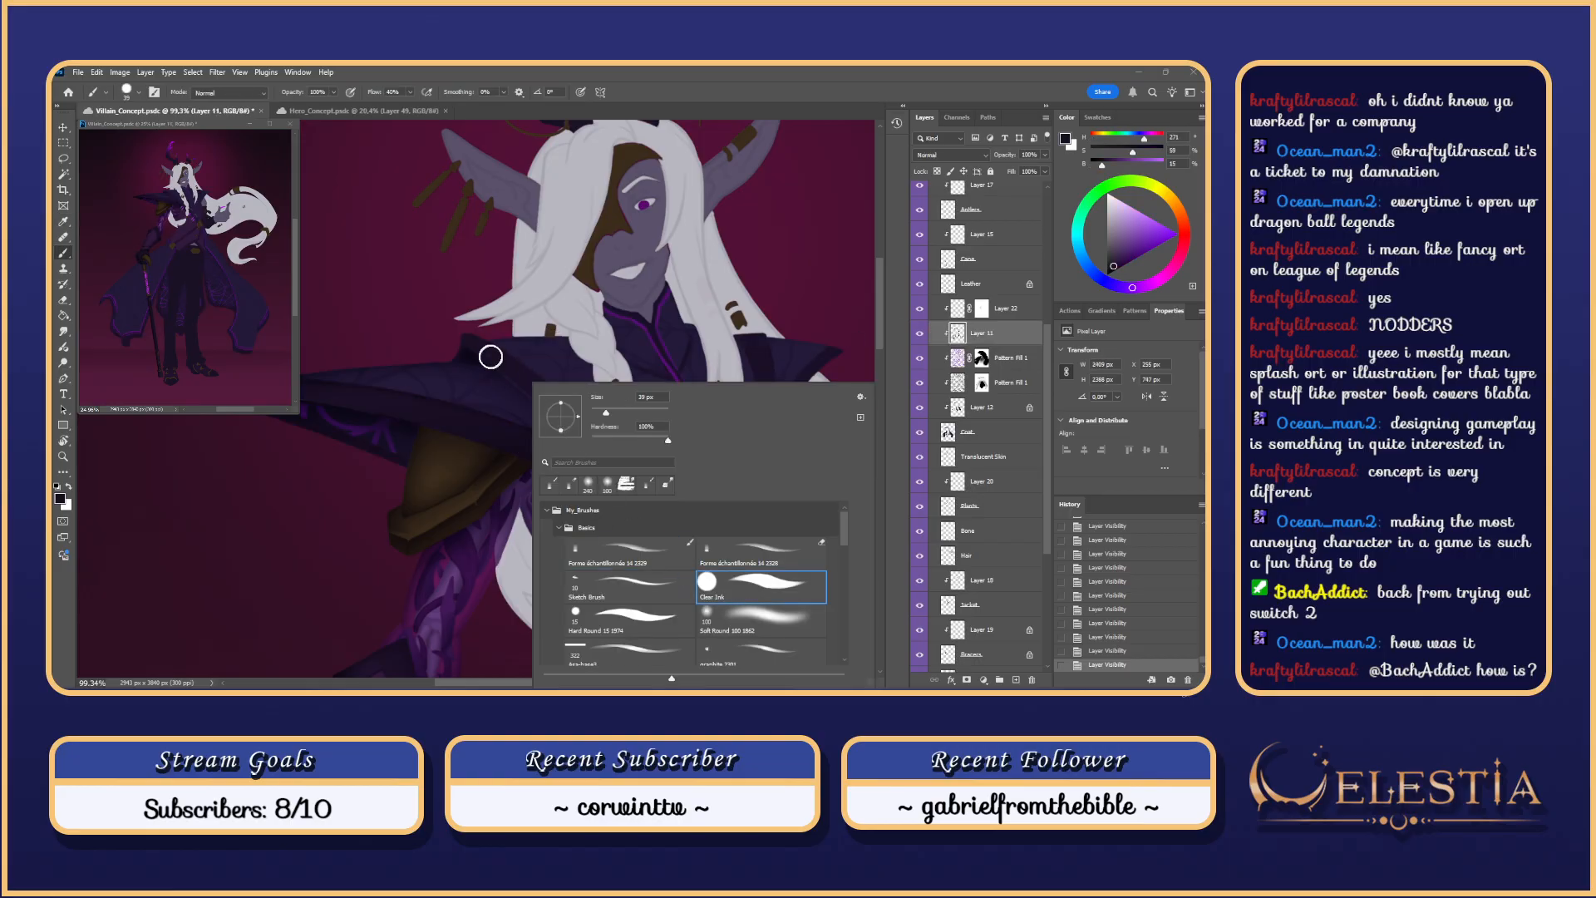
drag(492, 357, 544, 412)
key(ctrl+z)
alt+right_click(522, 378)
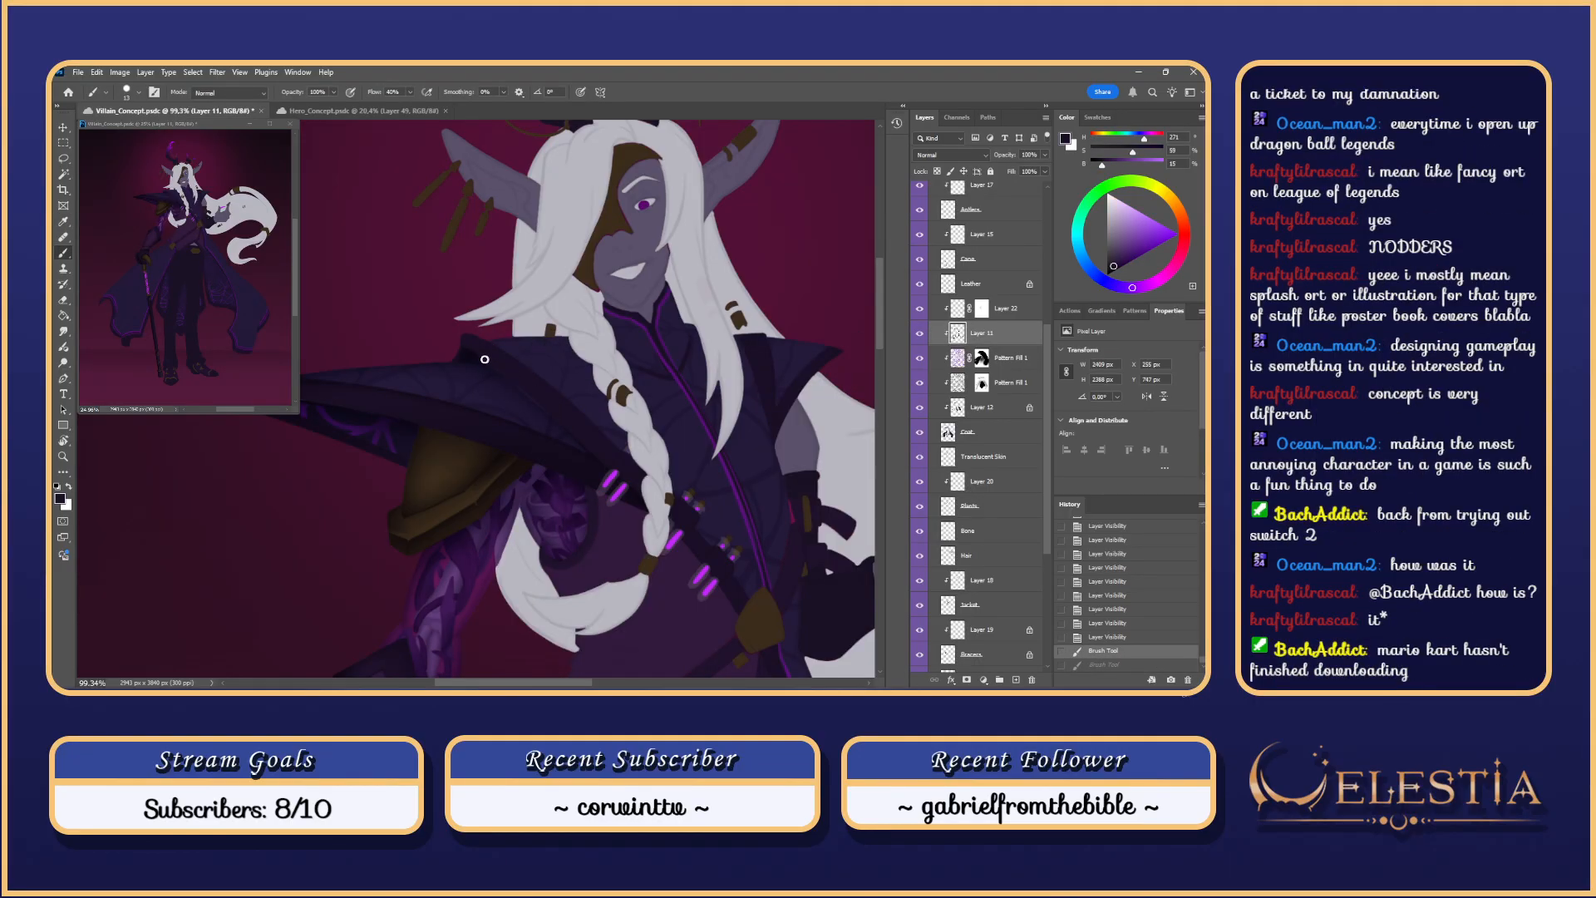
mouse_move(484, 359)
mouse_down()
mouse_move(556, 421)
mouse_move(487, 358)
mouse_move(532, 383)
mouse_up()
scroll(622, 317, down, 9)
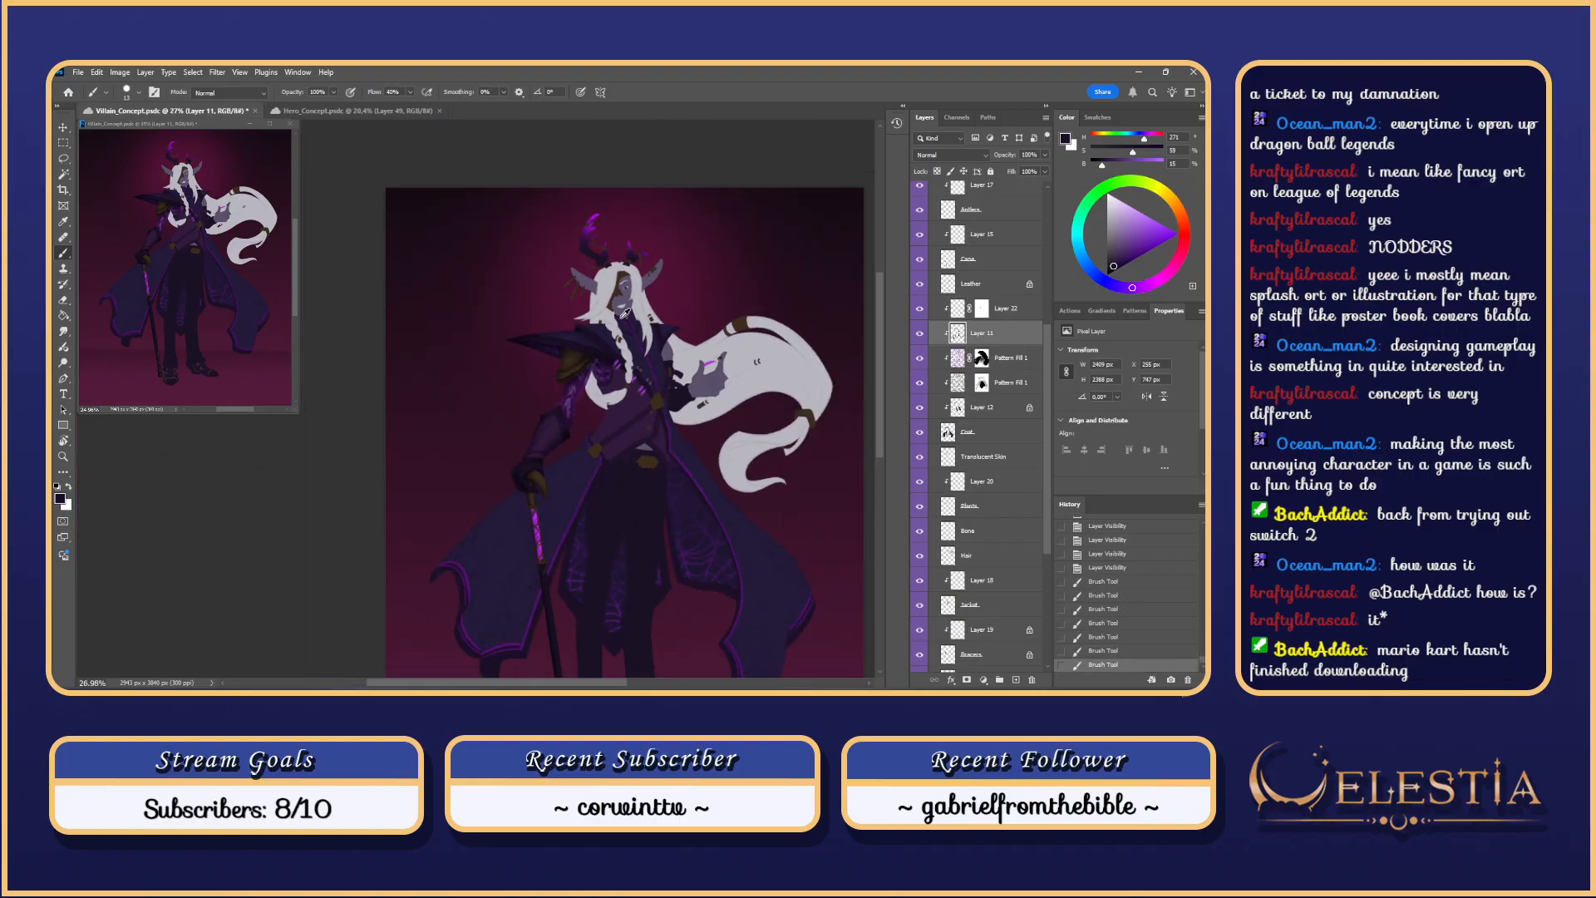
Step: Zoom and pan the view around the villain's face and braid
scroll(625, 313, up, 2)
scroll(623, 316, up, 1)
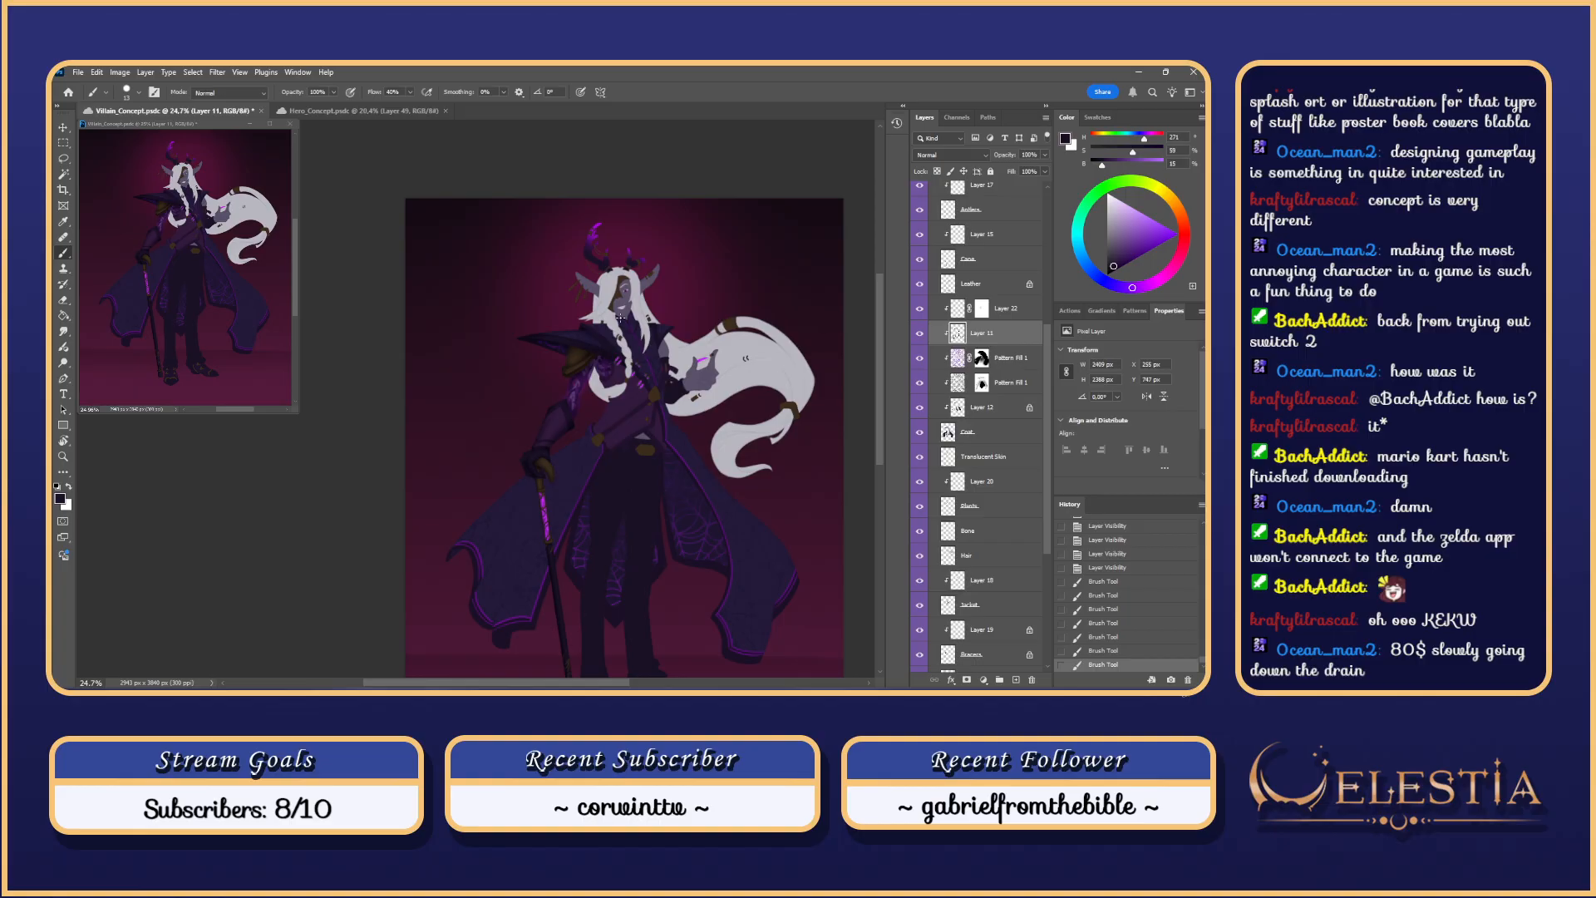
scroll(621, 317, up, 5)
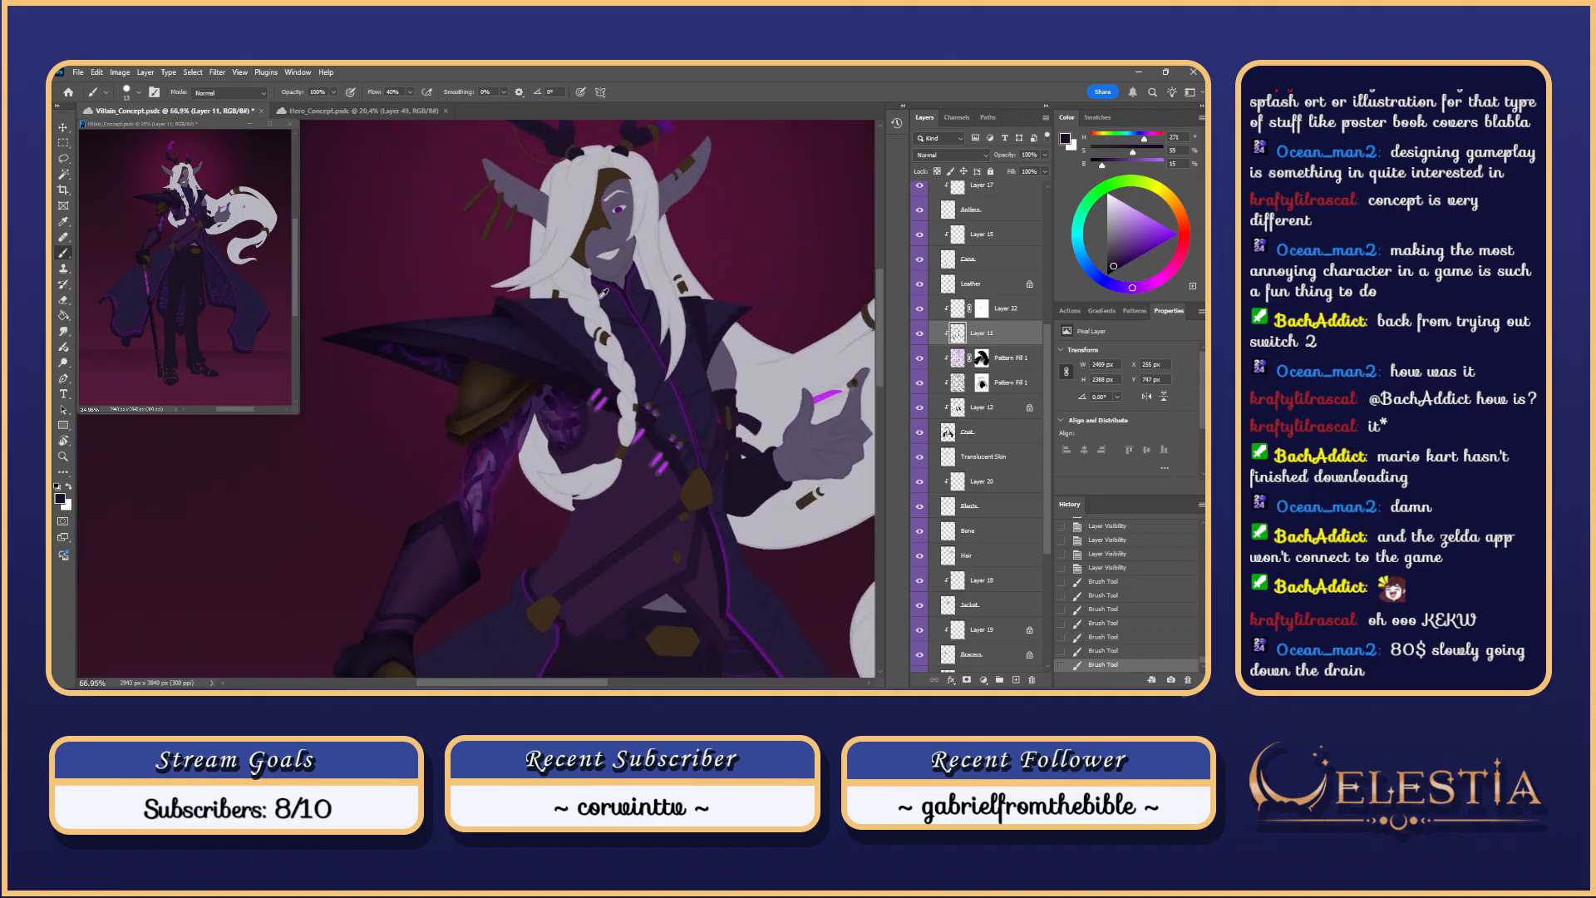
drag(663, 395, 650, 355)
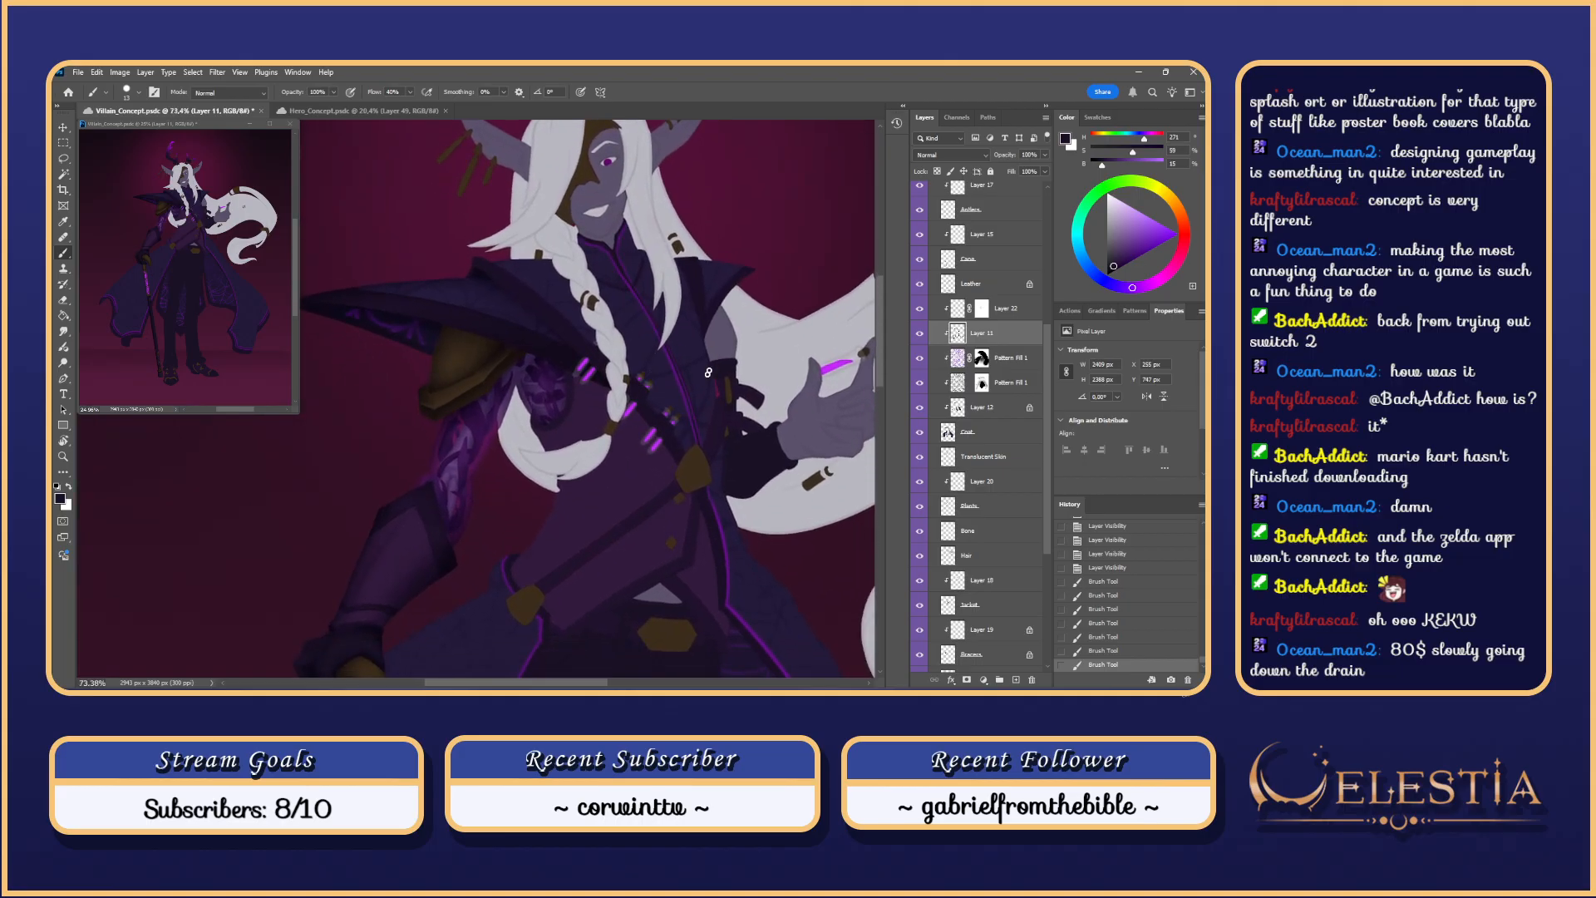
scroll(690, 320, down, 5)
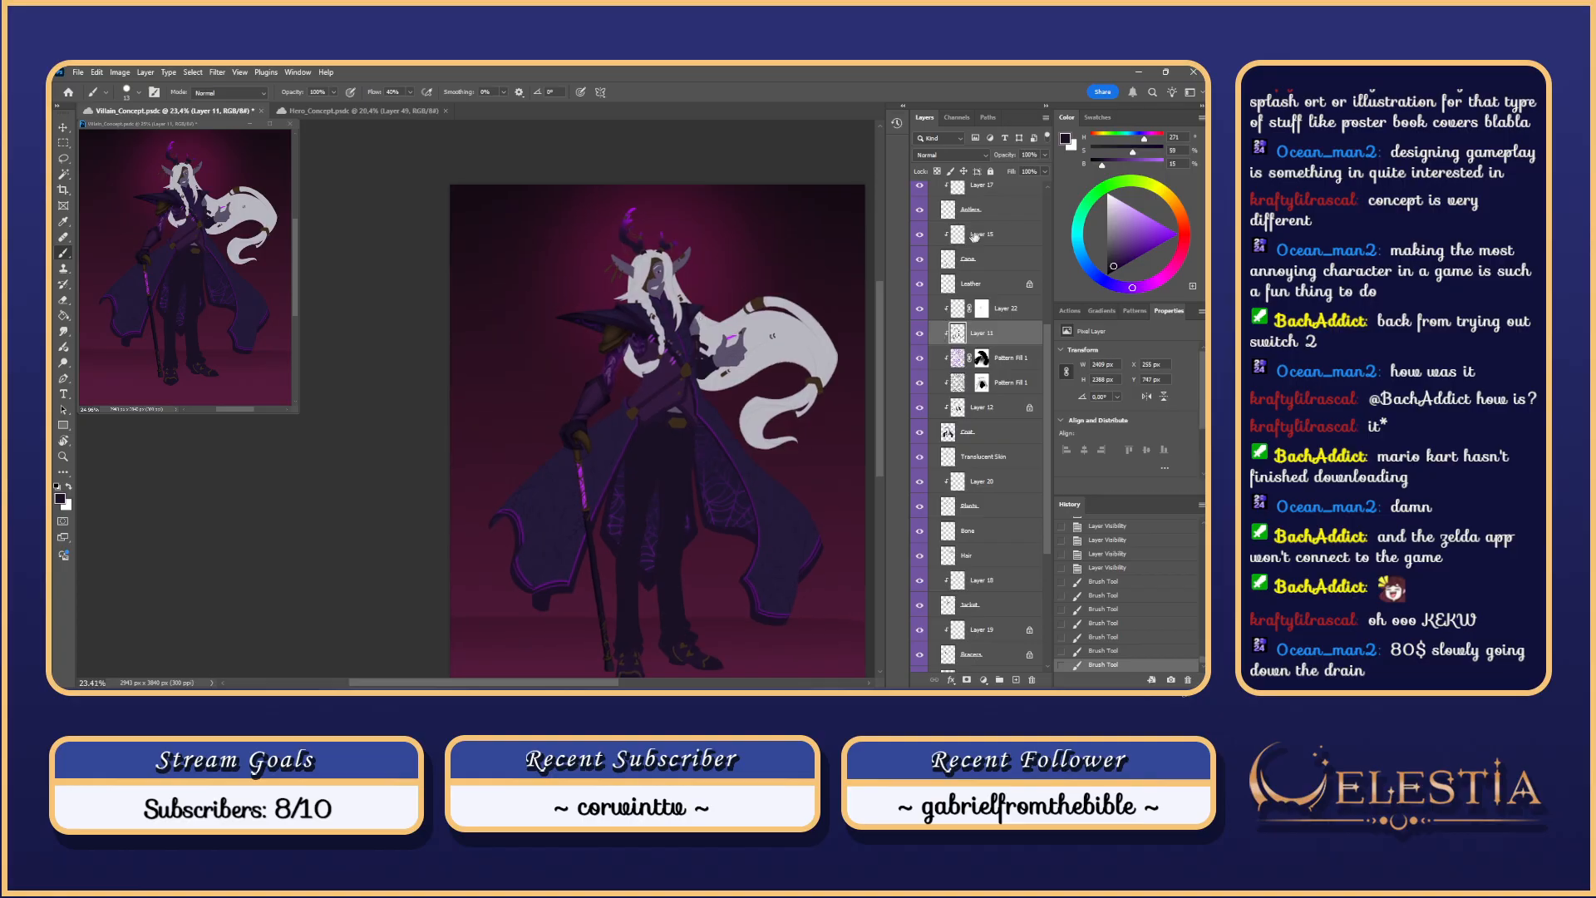
drag(1046, 352, 1039, 198)
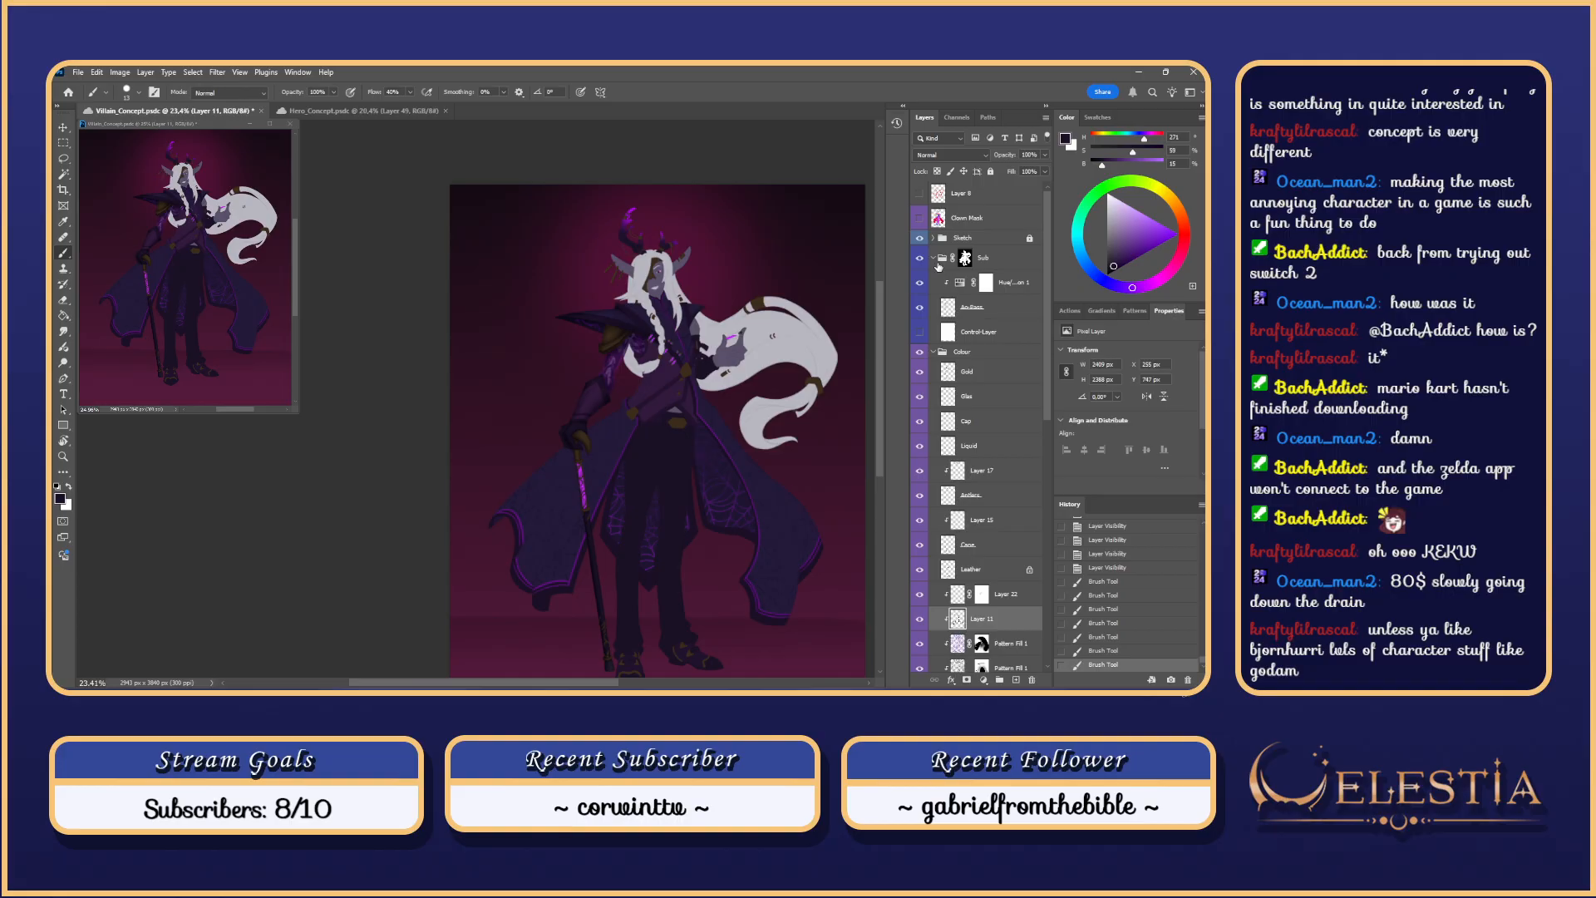
Step: Toggle the glowing arm-pattern layer on and off to compare, leaving it visible
click(921, 308)
click(920, 308)
click(921, 310)
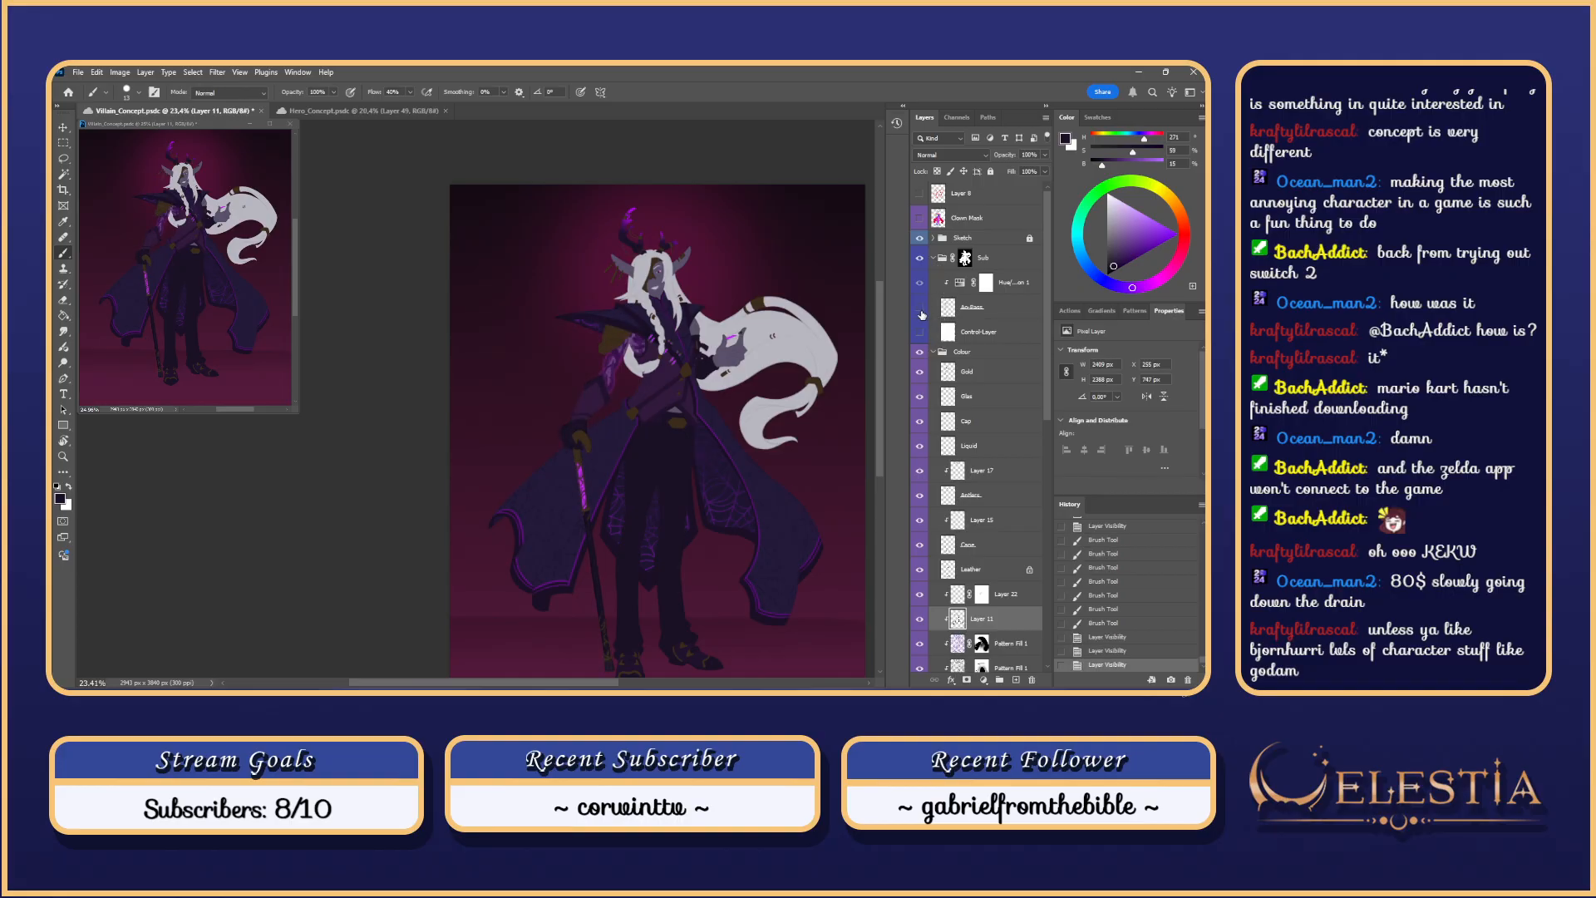
click(921, 310)
click(920, 311)
click(920, 311)
click(921, 311)
click(921, 311)
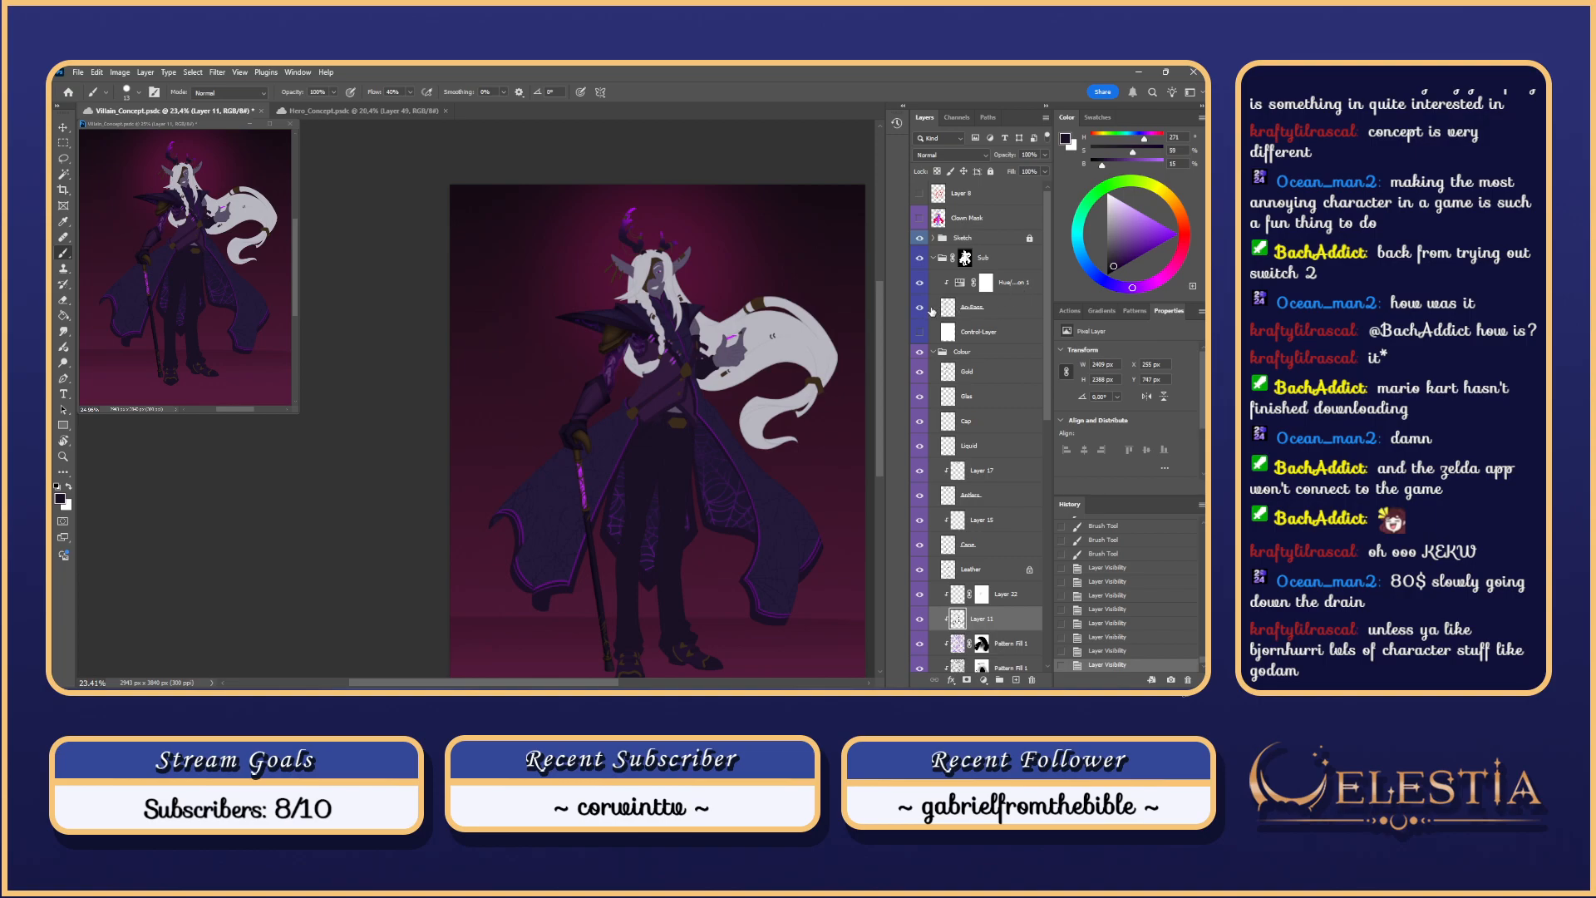
Step: Lower the arm-pattern layer's opacity to 52%, briefly previewing the white line-art control layer
click(981, 308)
click(1016, 171)
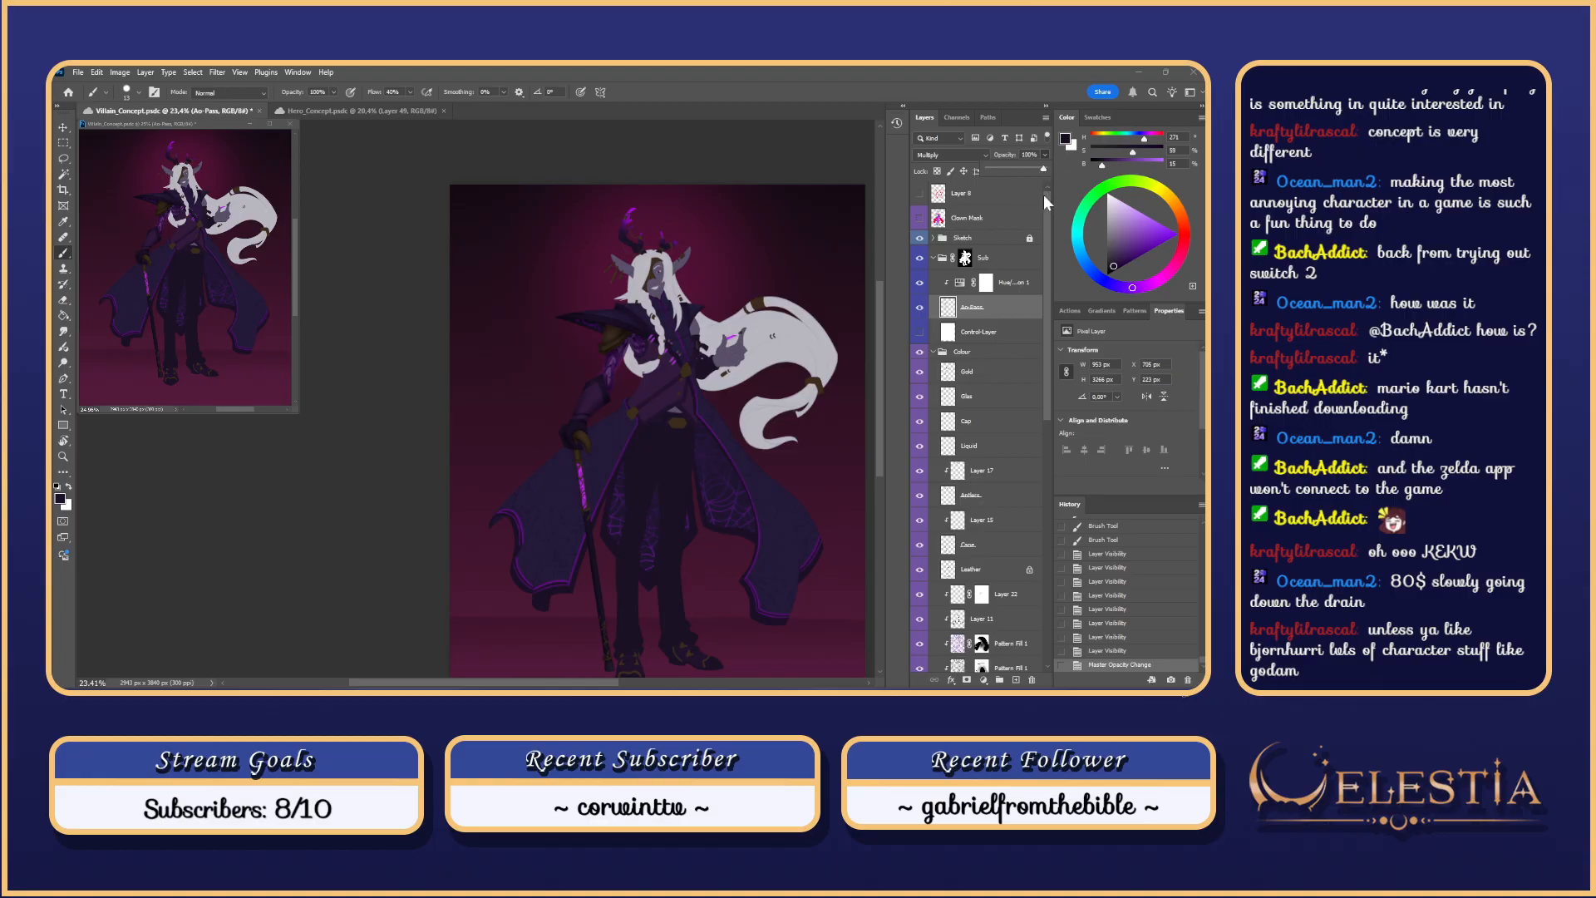
click(919, 333)
click(920, 333)
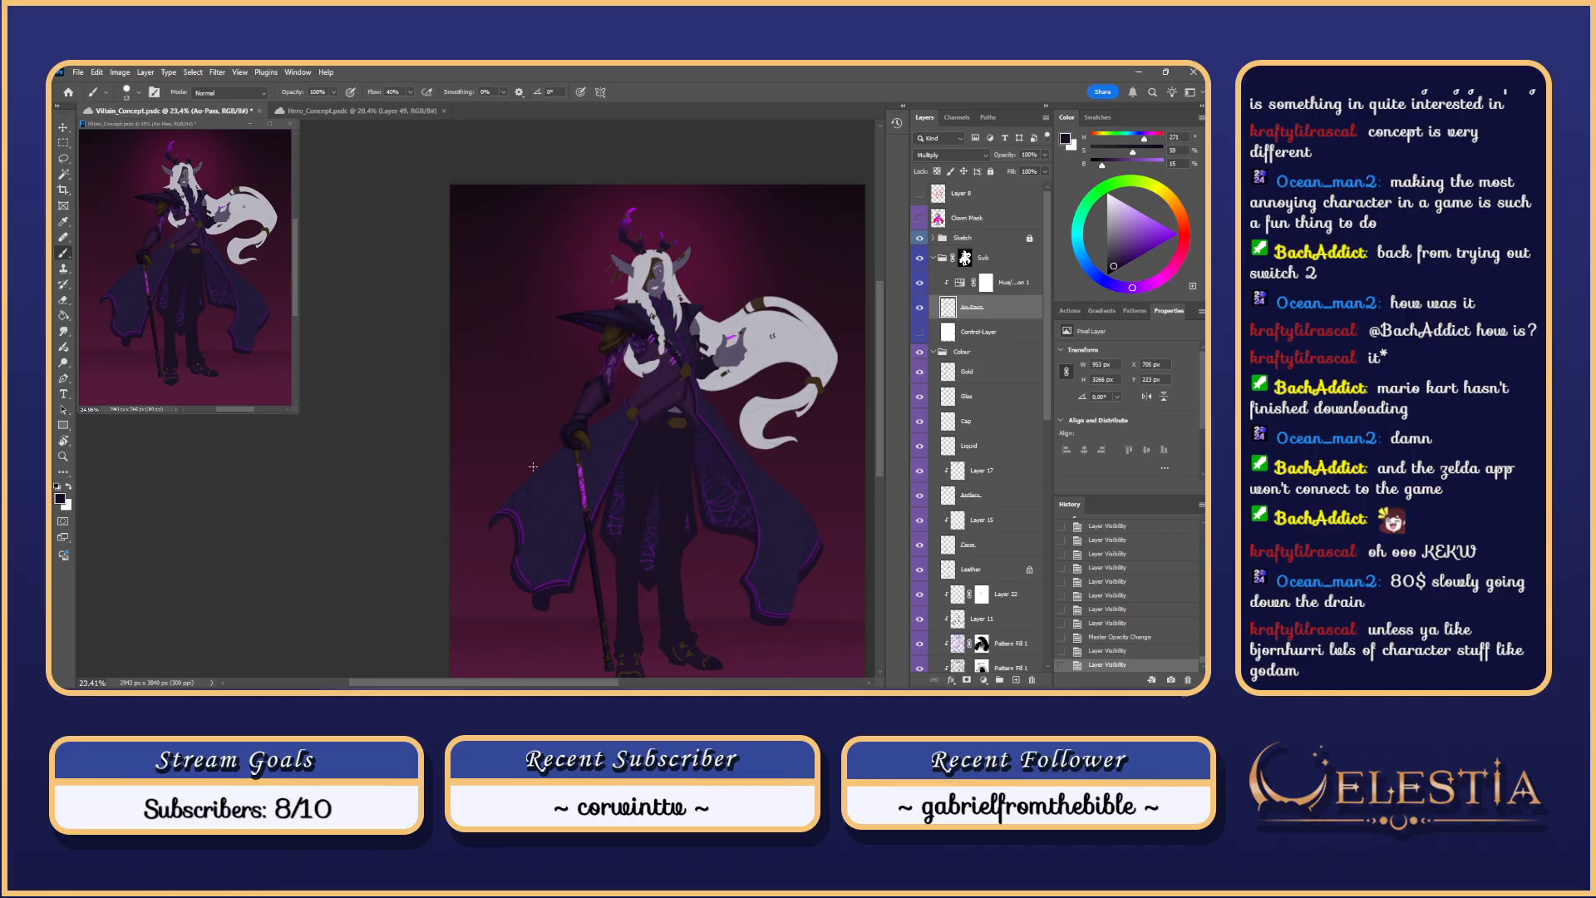
Step: View the original purple History snapshot, then return to the latest magenta state
drag(879, 301, 880, 316)
scroll(697, 379, down, 4)
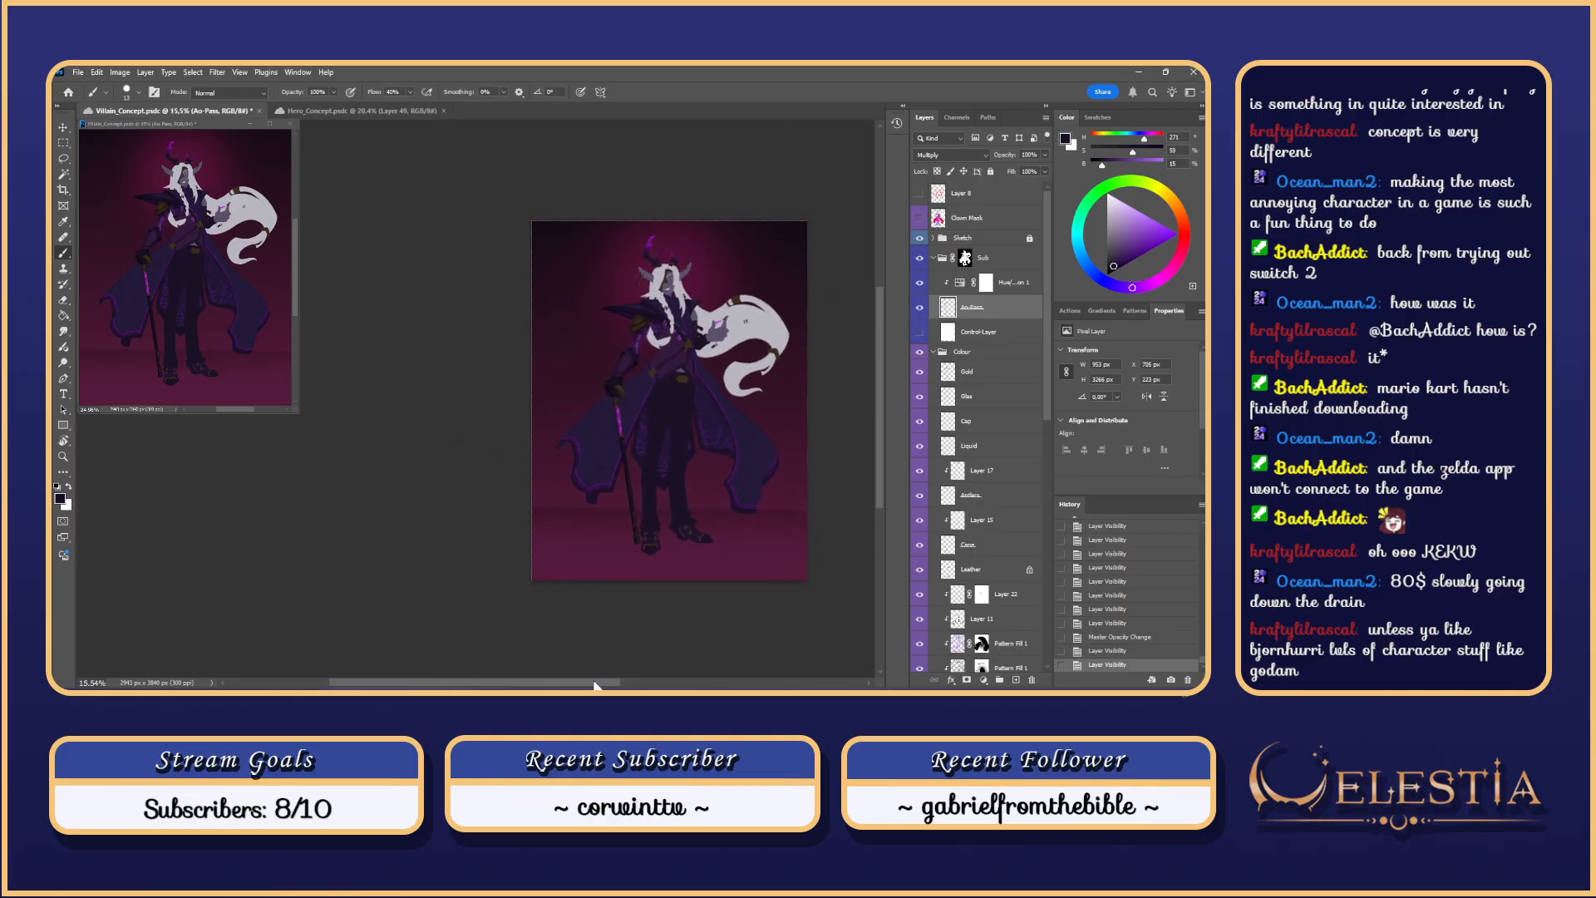
drag(596, 684, 618, 684)
drag(1203, 663, 1201, 529)
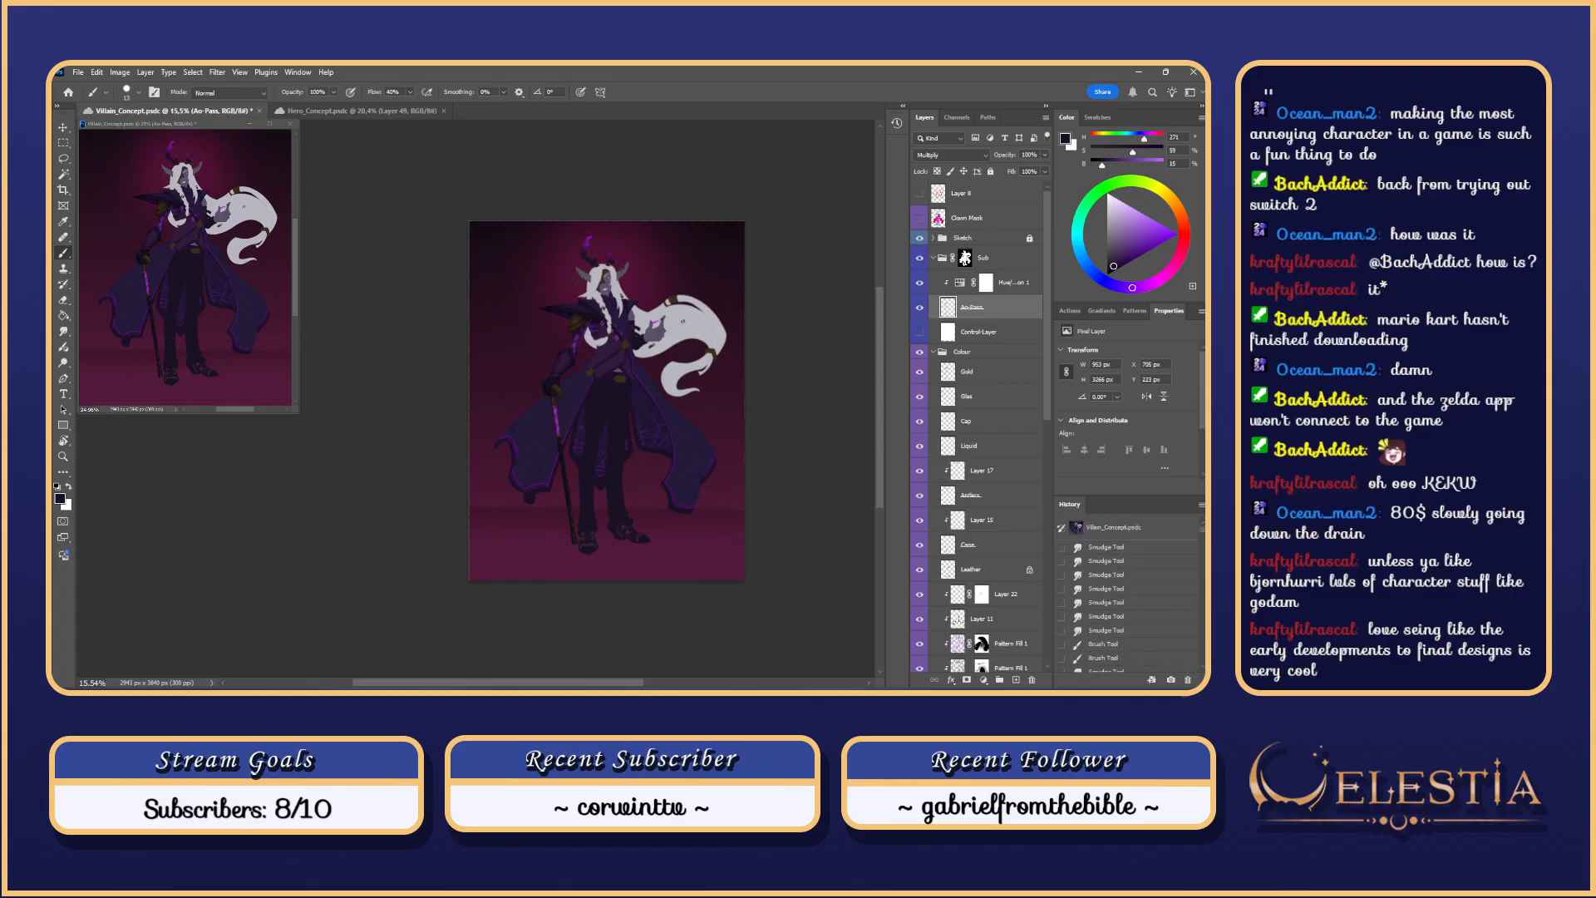
click(1173, 529)
scroll(1172, 582, down, 5)
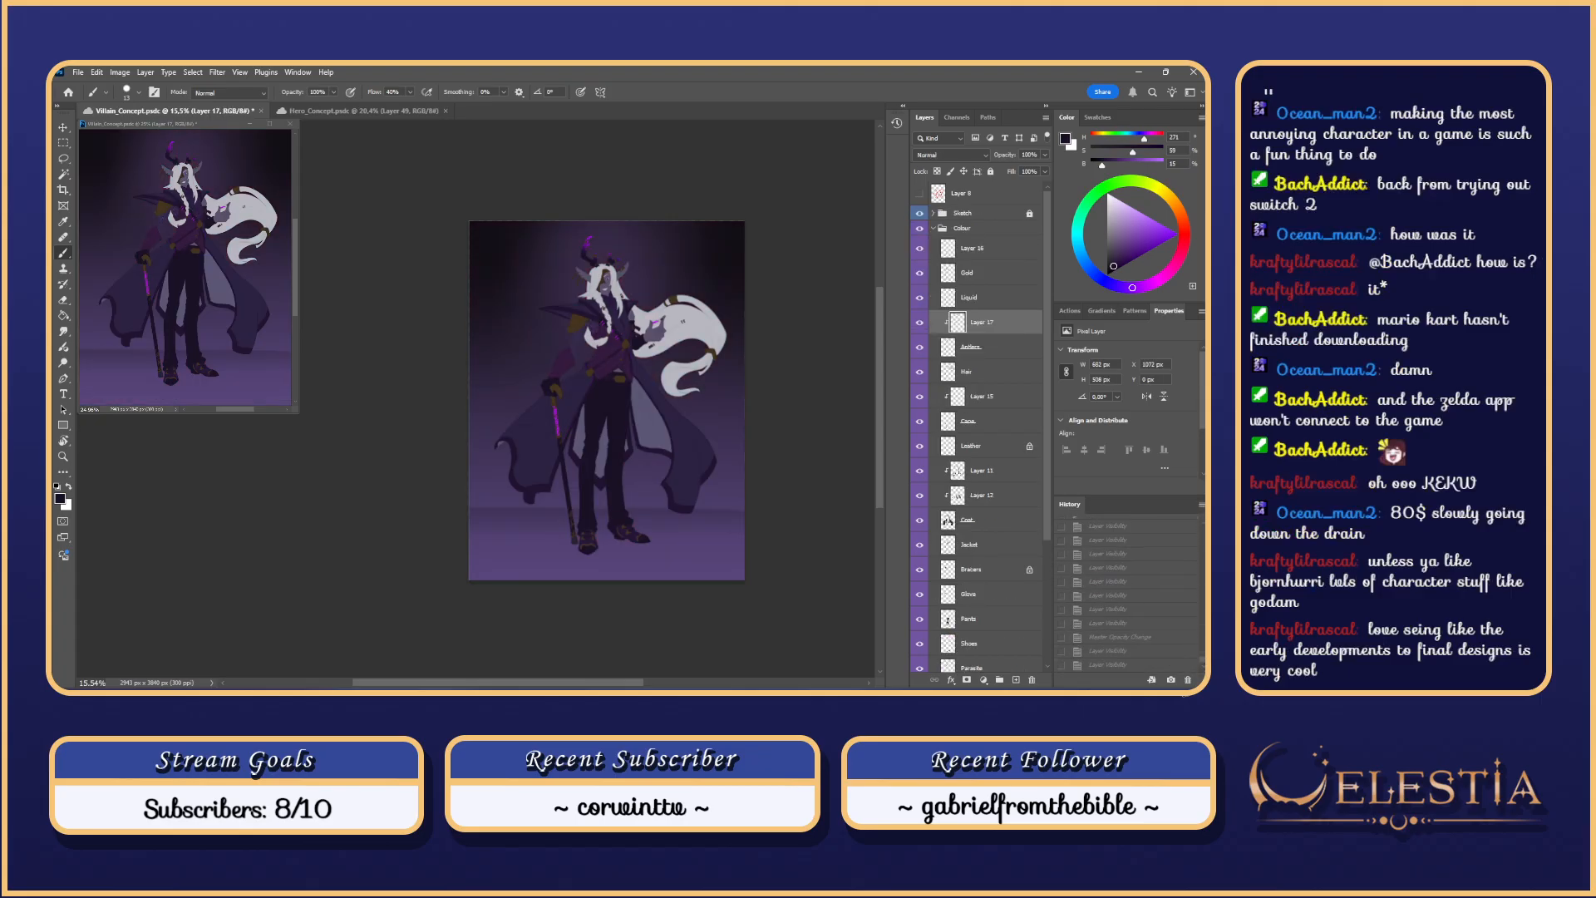
click(1184, 665)
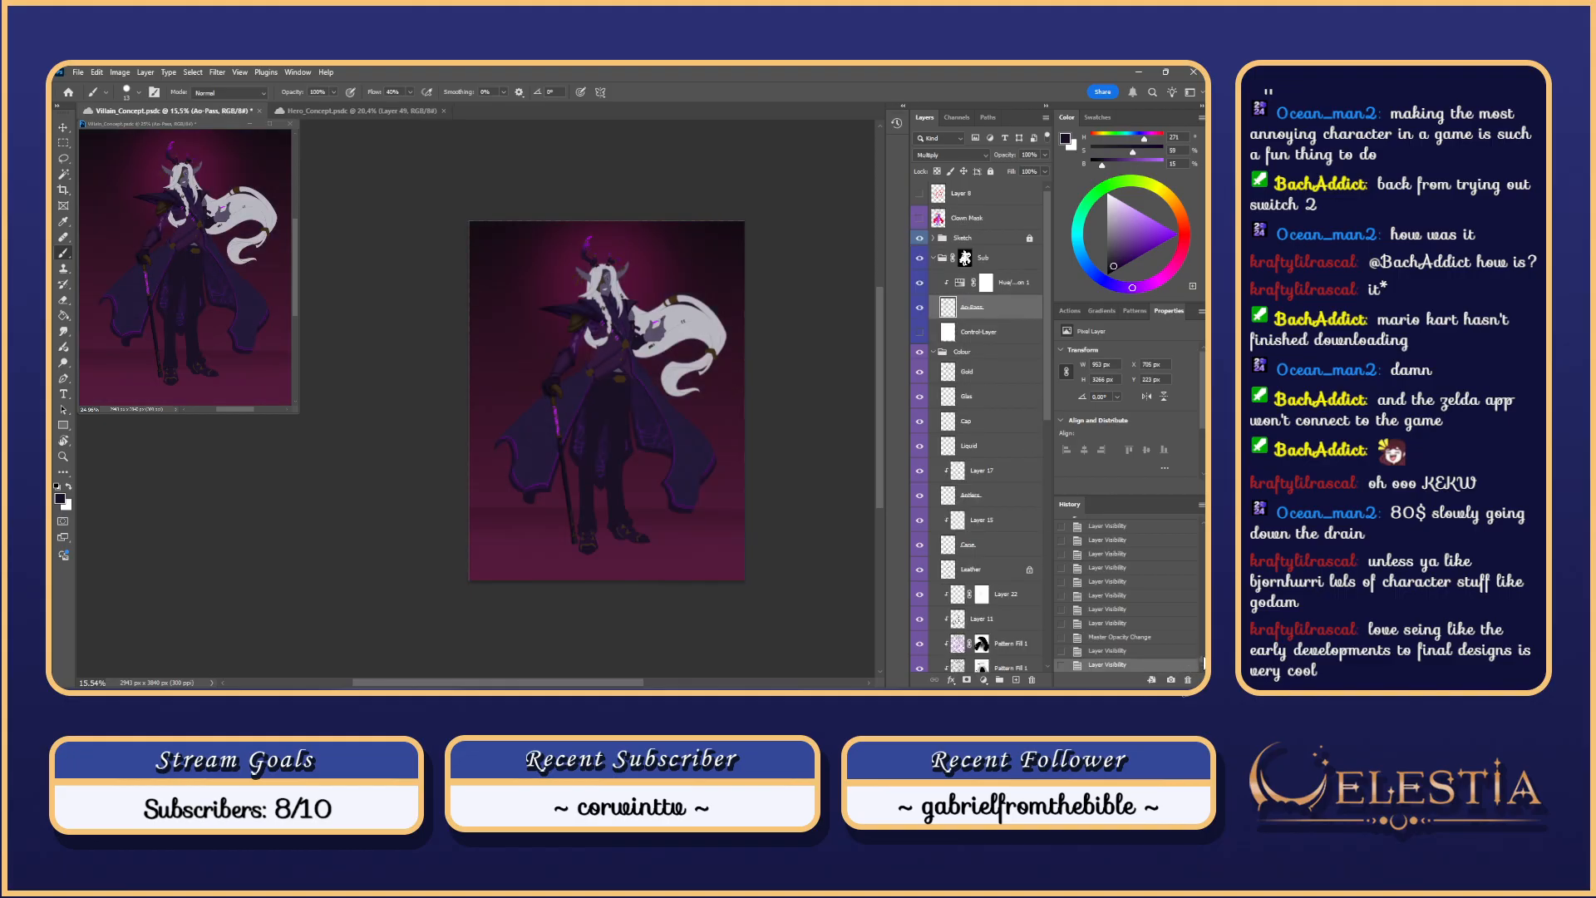
Step: Check the original purple version once more before going back to the current magenta painting
mouse_move(1203, 662)
mouse_down()
mouse_move(1203, 531)
mouse_move(1203, 663)
mouse_up()
click(1181, 532)
click(1181, 665)
scroll(573, 266, up, 4)
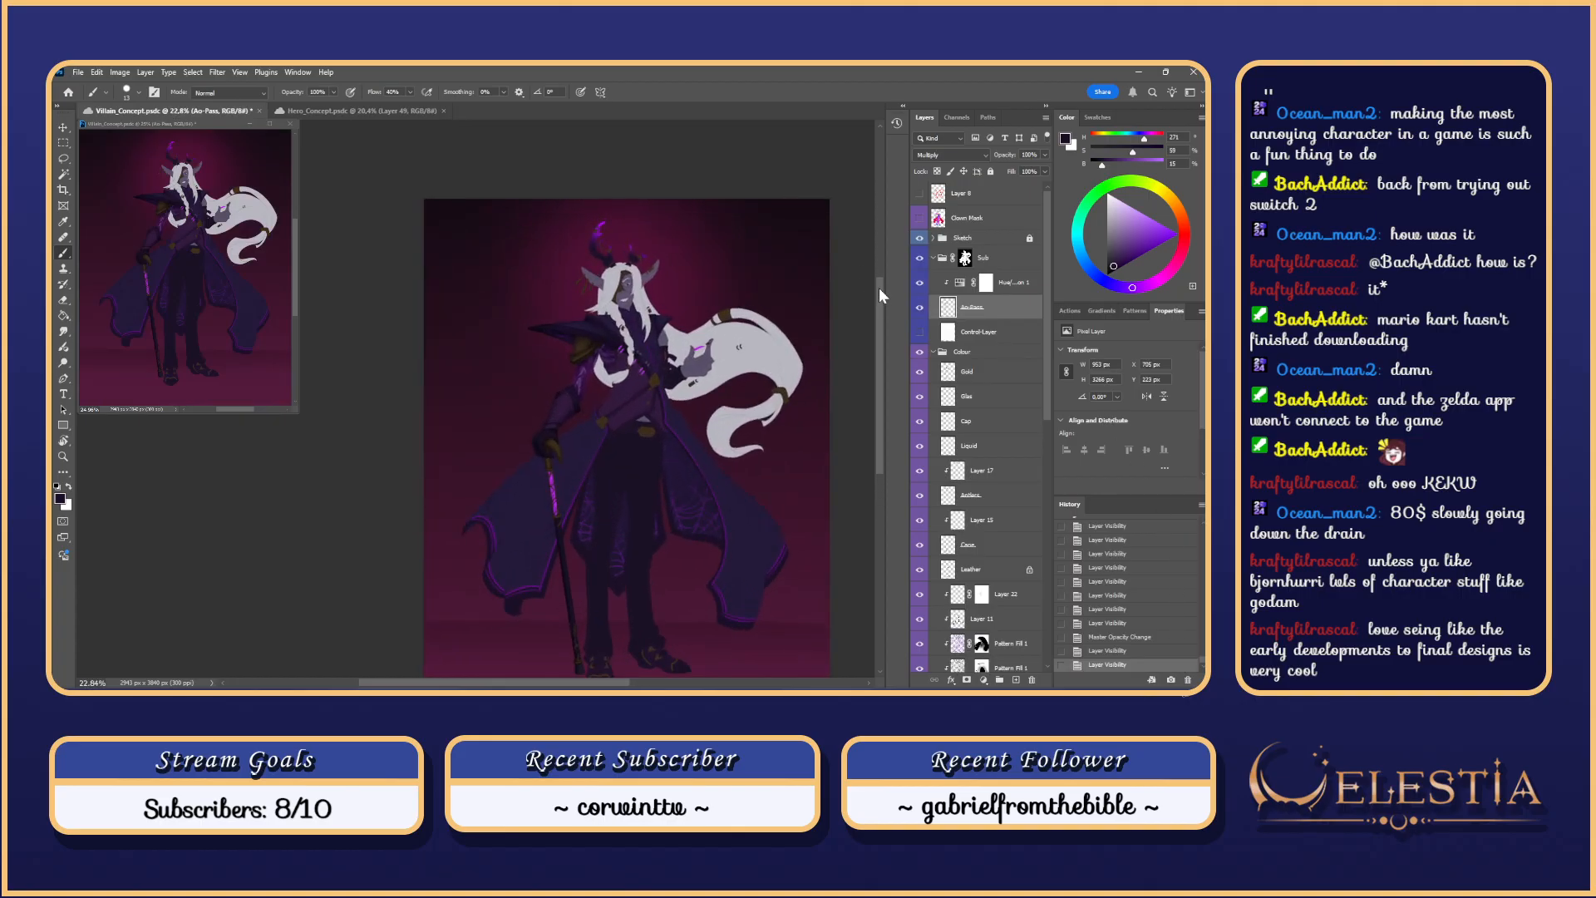
scroll(867, 270, down, 2)
scroll(619, 677, right, 2)
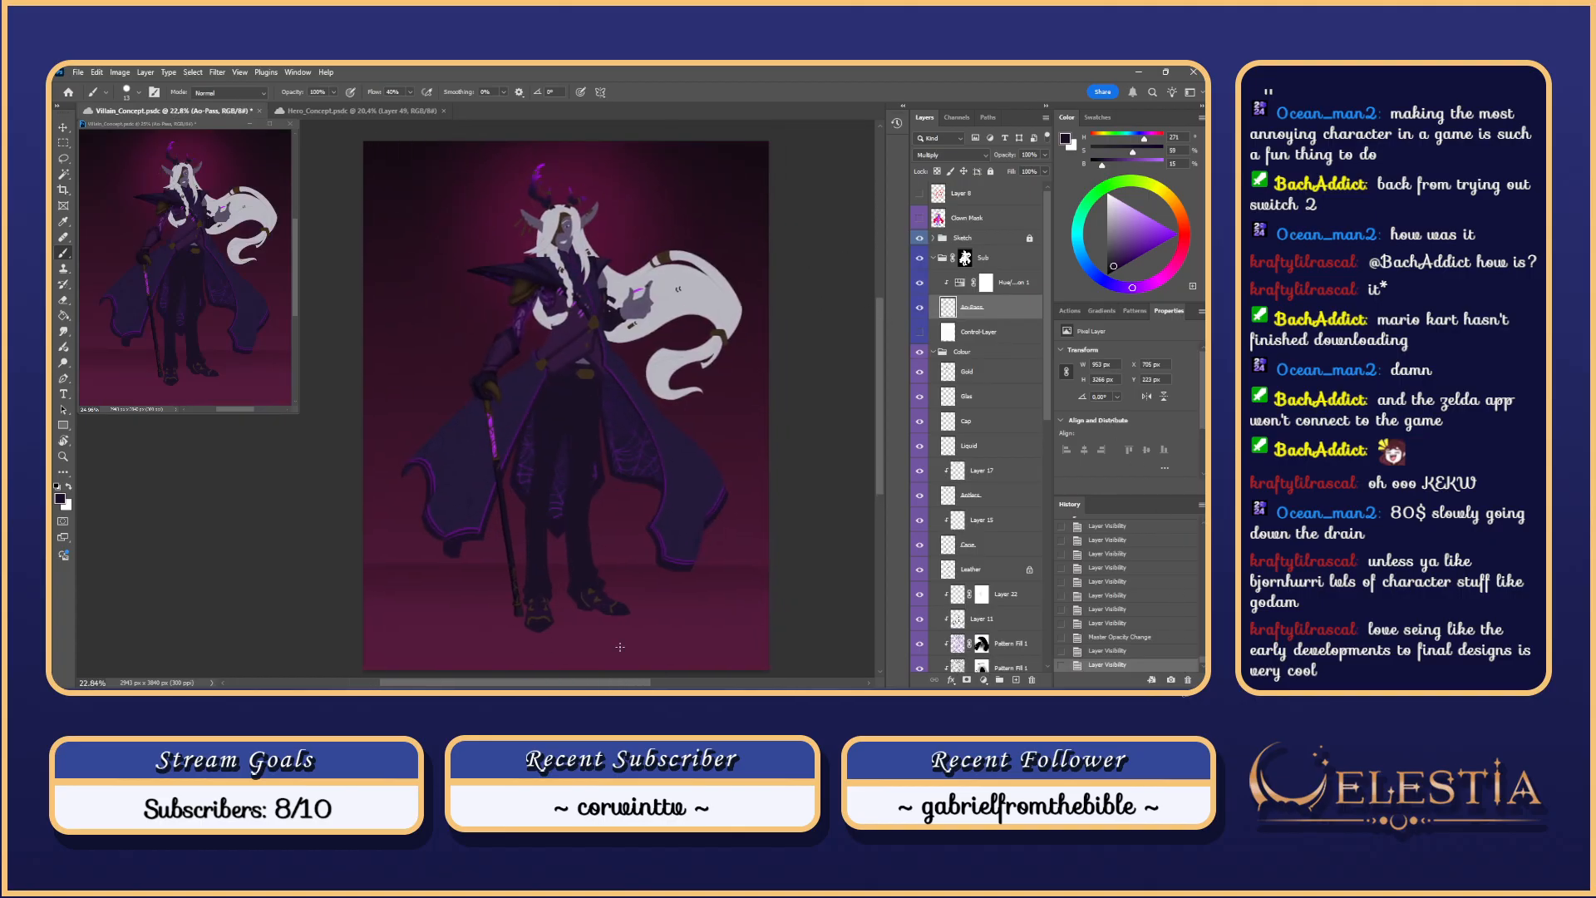
key(ctrl+s)
scroll(766, 367, down, 1)
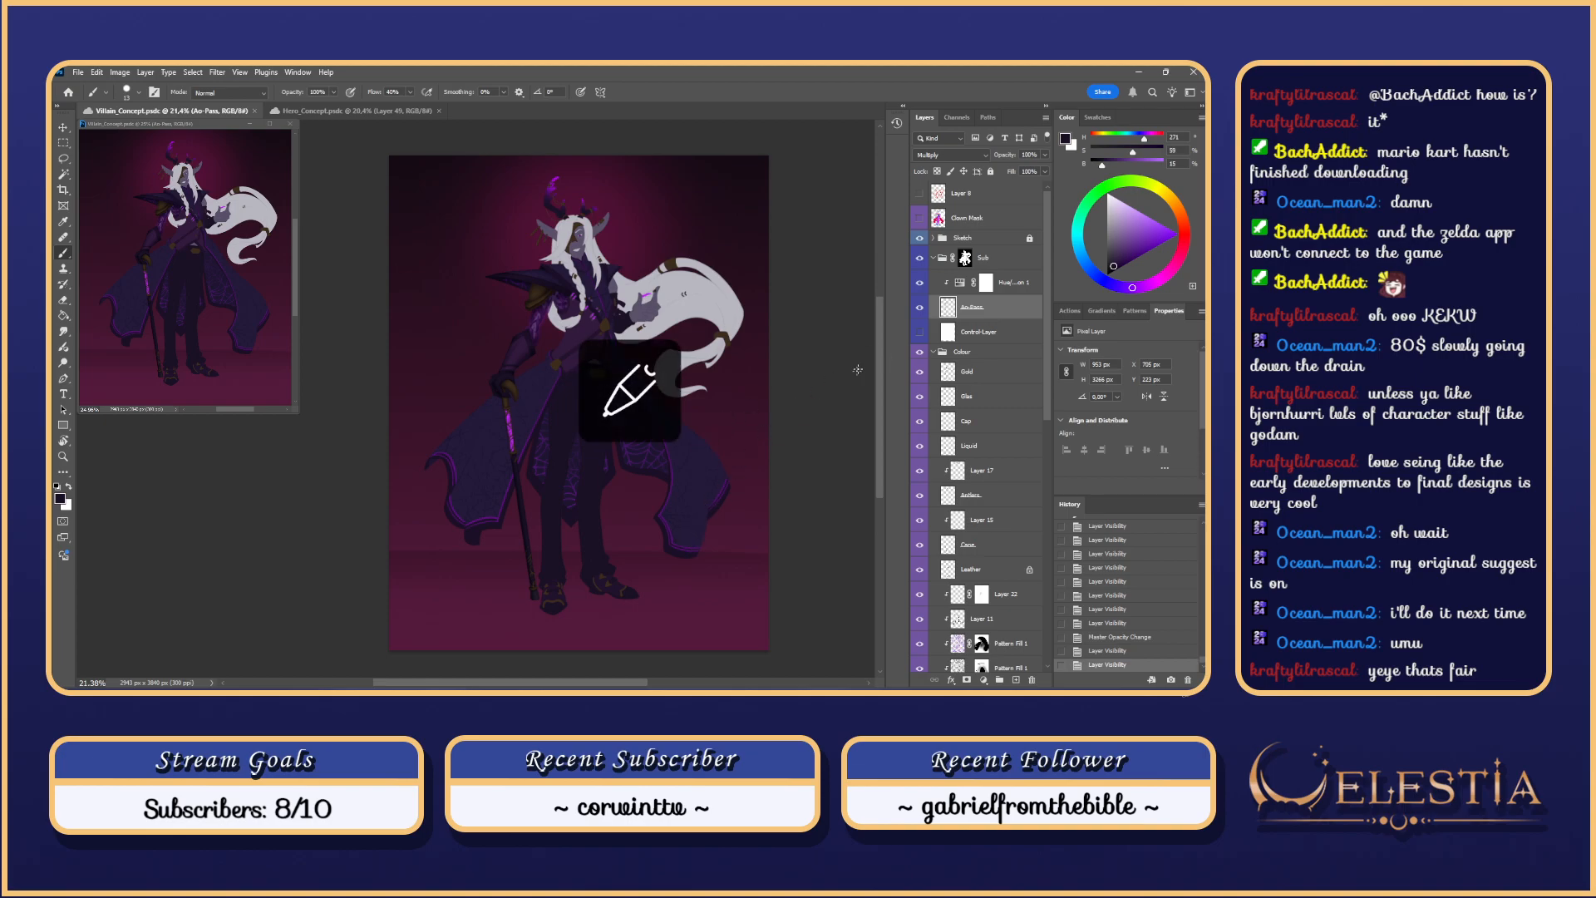
scroll(814, 497, down, 4)
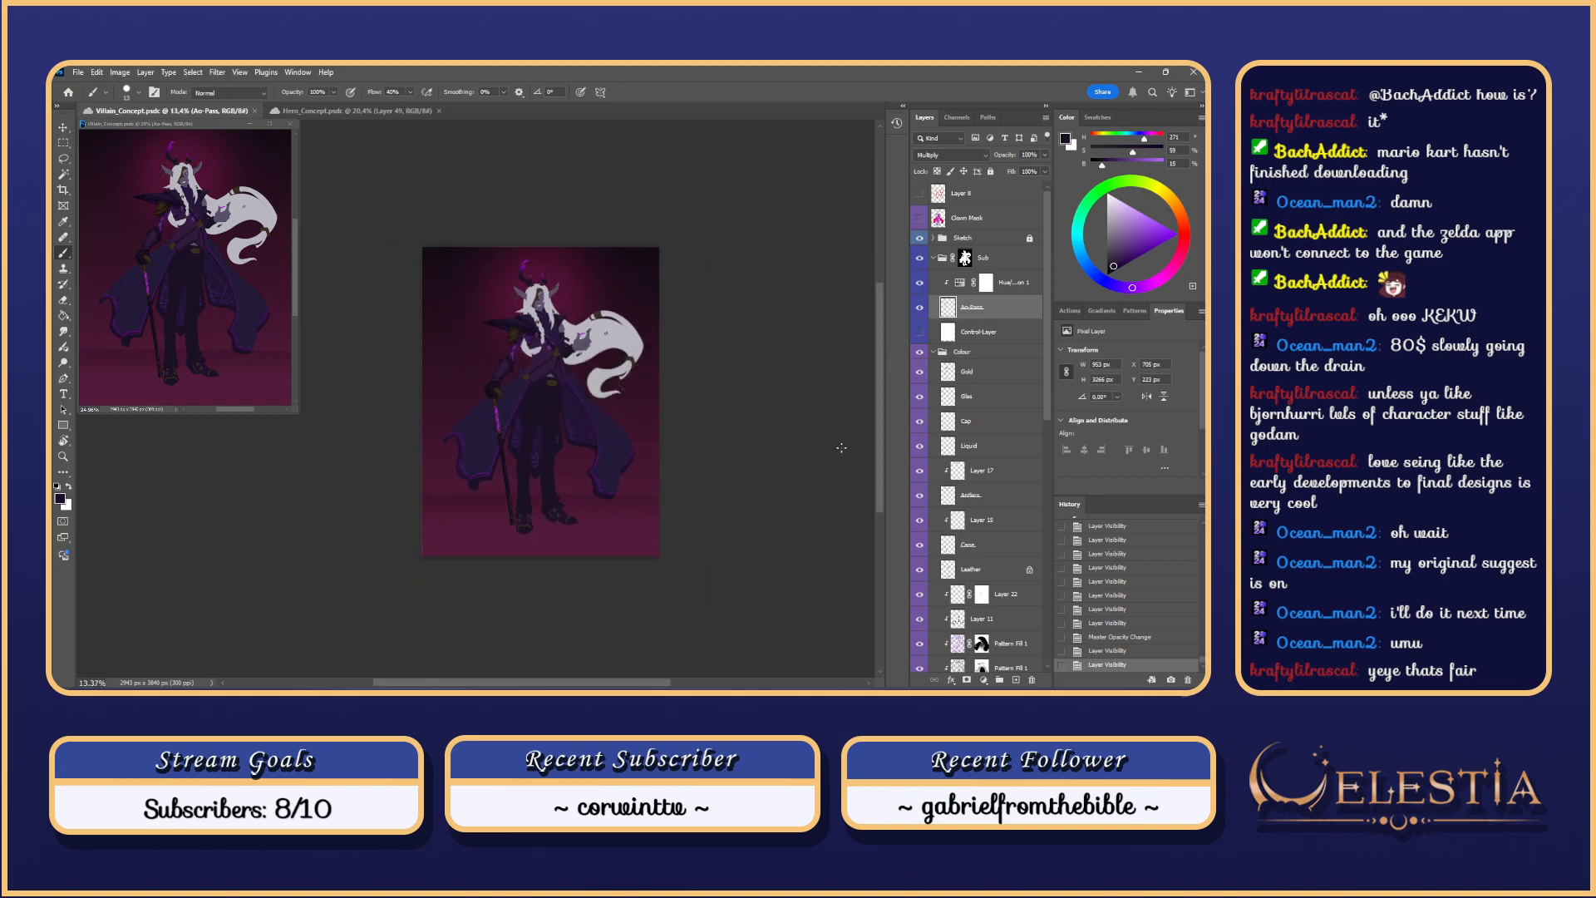
drag(879, 441, 881, 431)
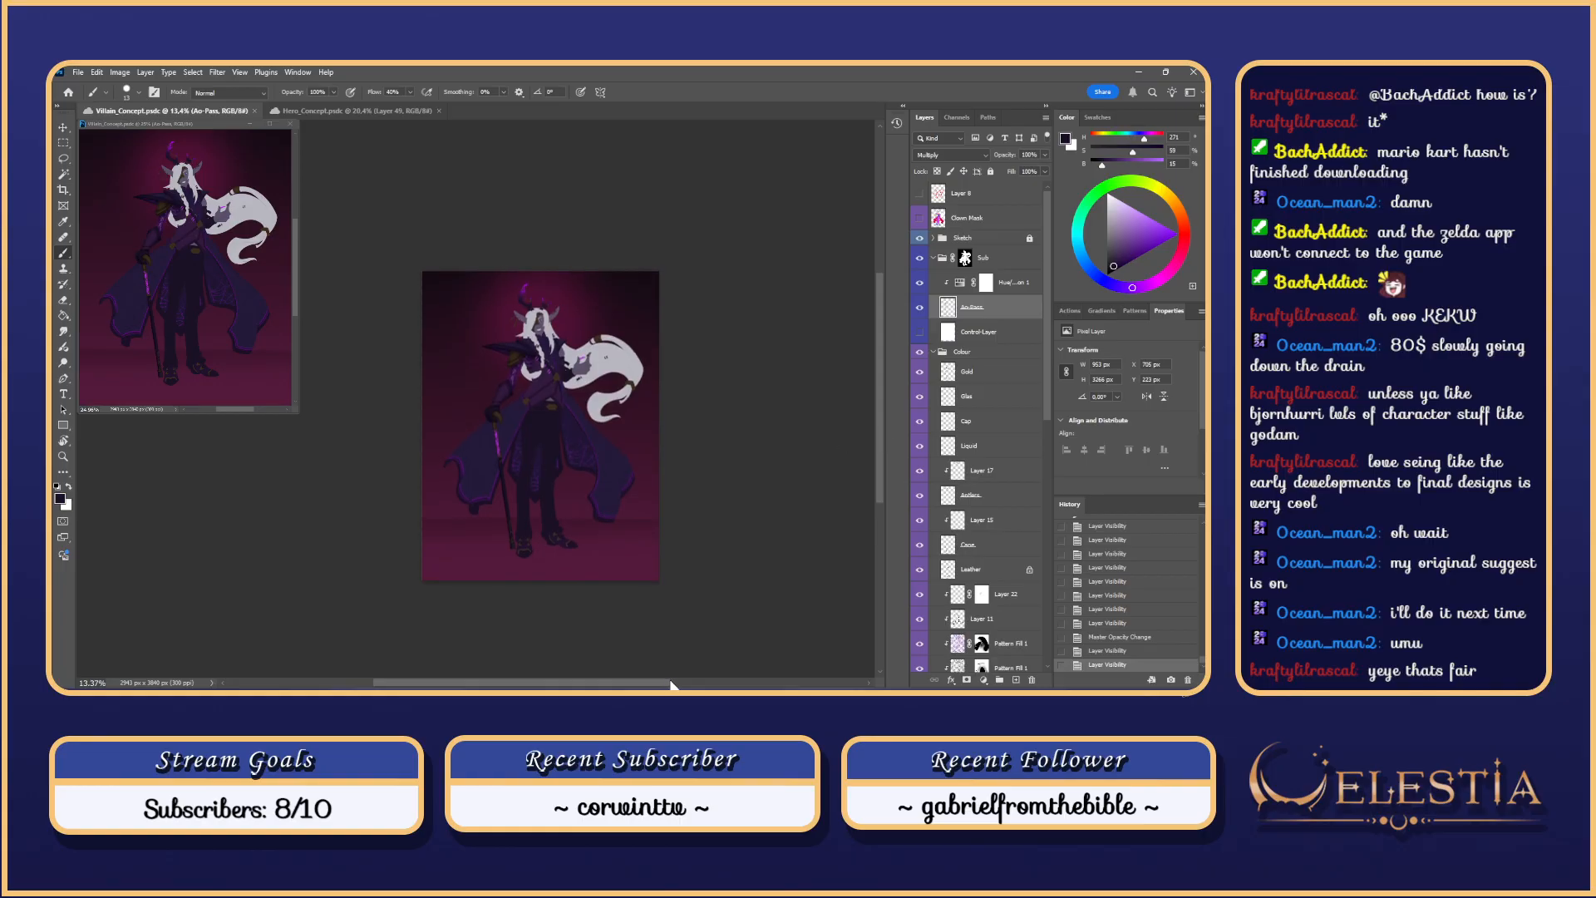
drag(672, 684, 659, 684)
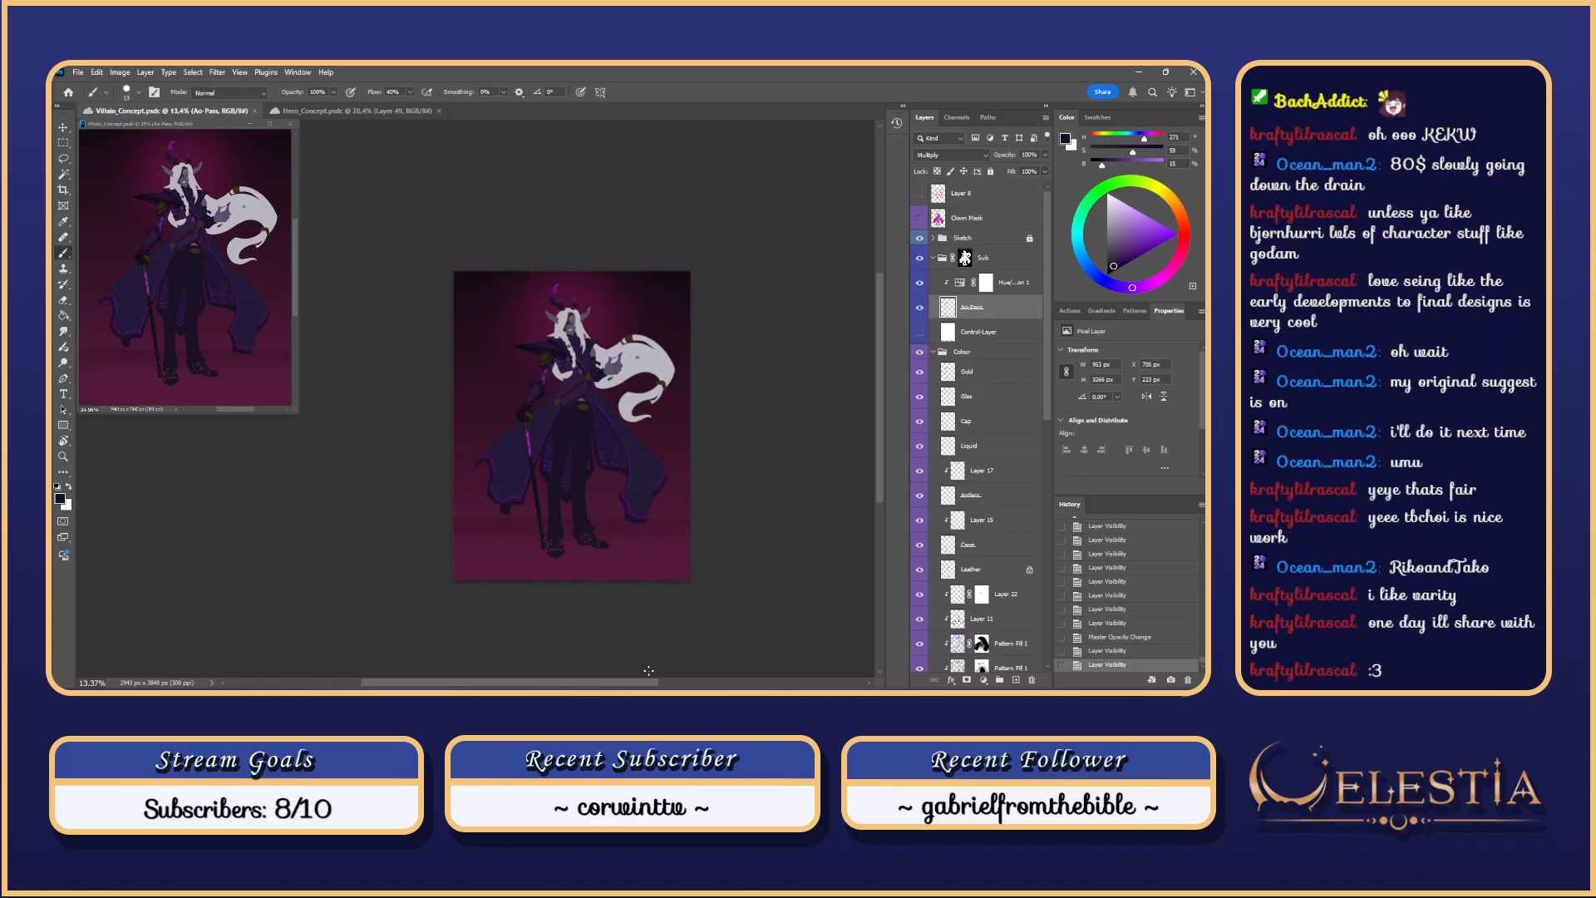
click(786, 346)
scroll(784, 346, up, 4)
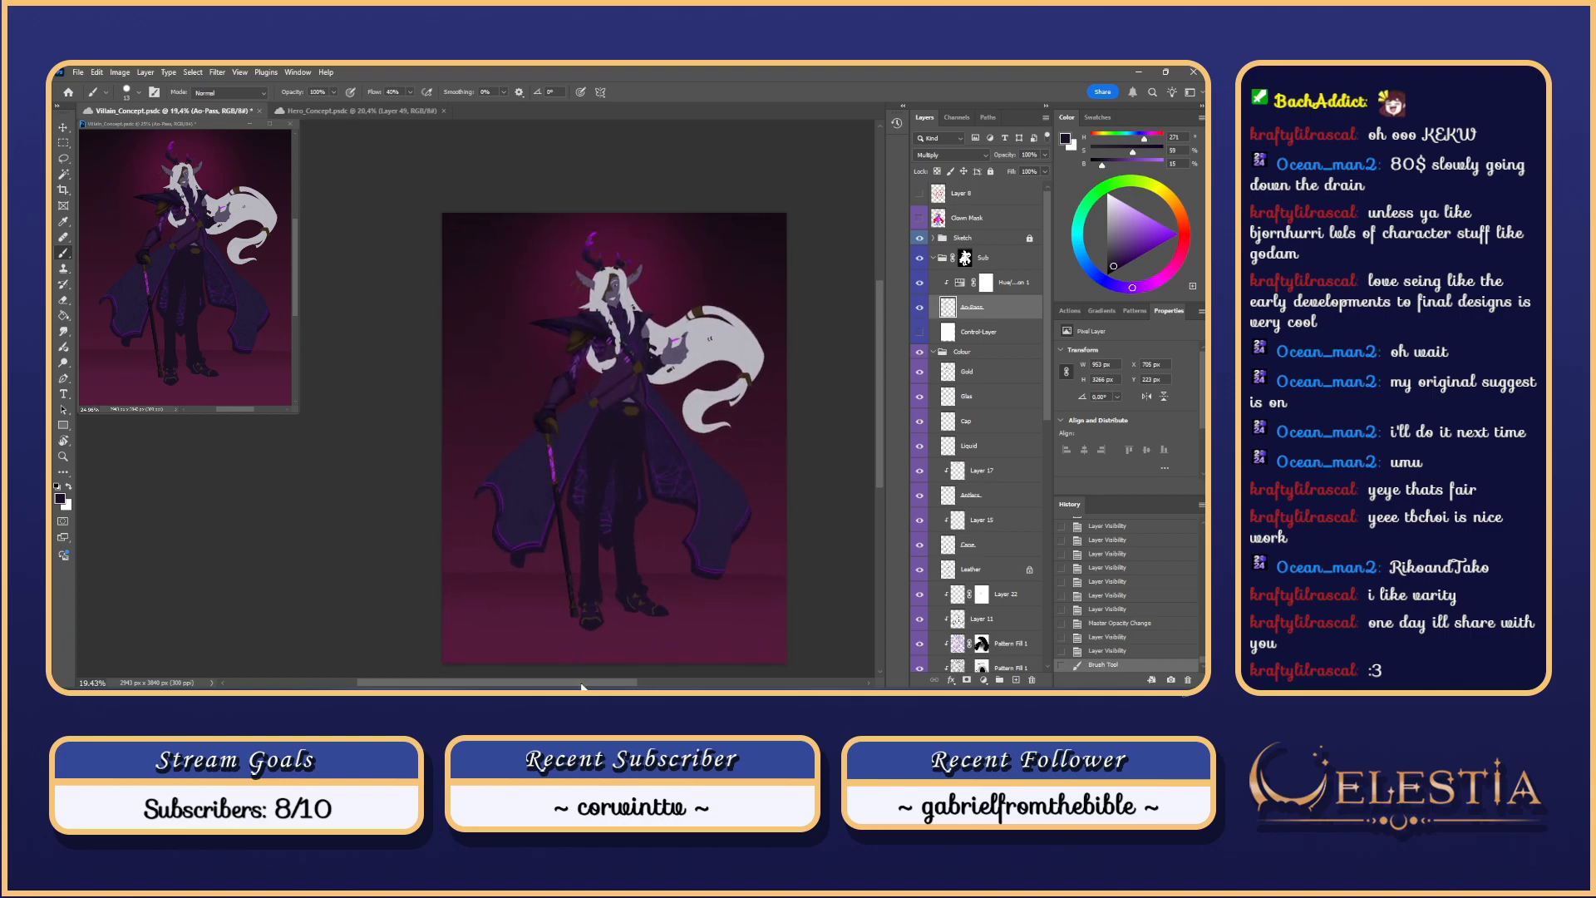
drag(581, 686, 580, 687)
scroll(592, 499, up, 2)
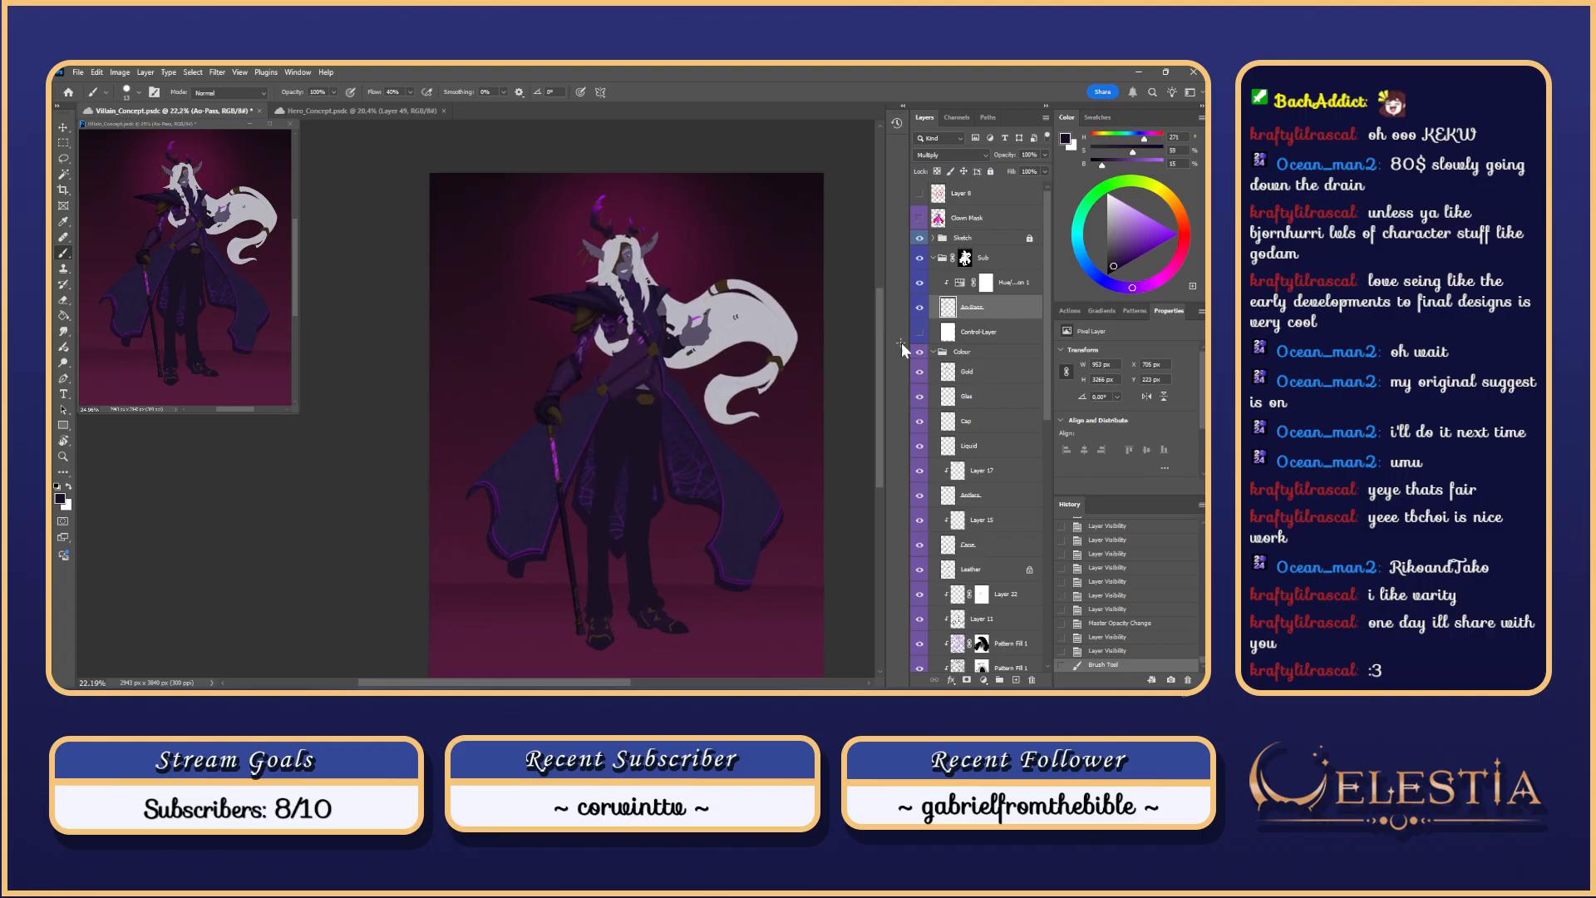
mouse_move(883, 358)
mouse_down()
mouse_move(885, 377)
mouse_move(883, 354)
mouse_up()
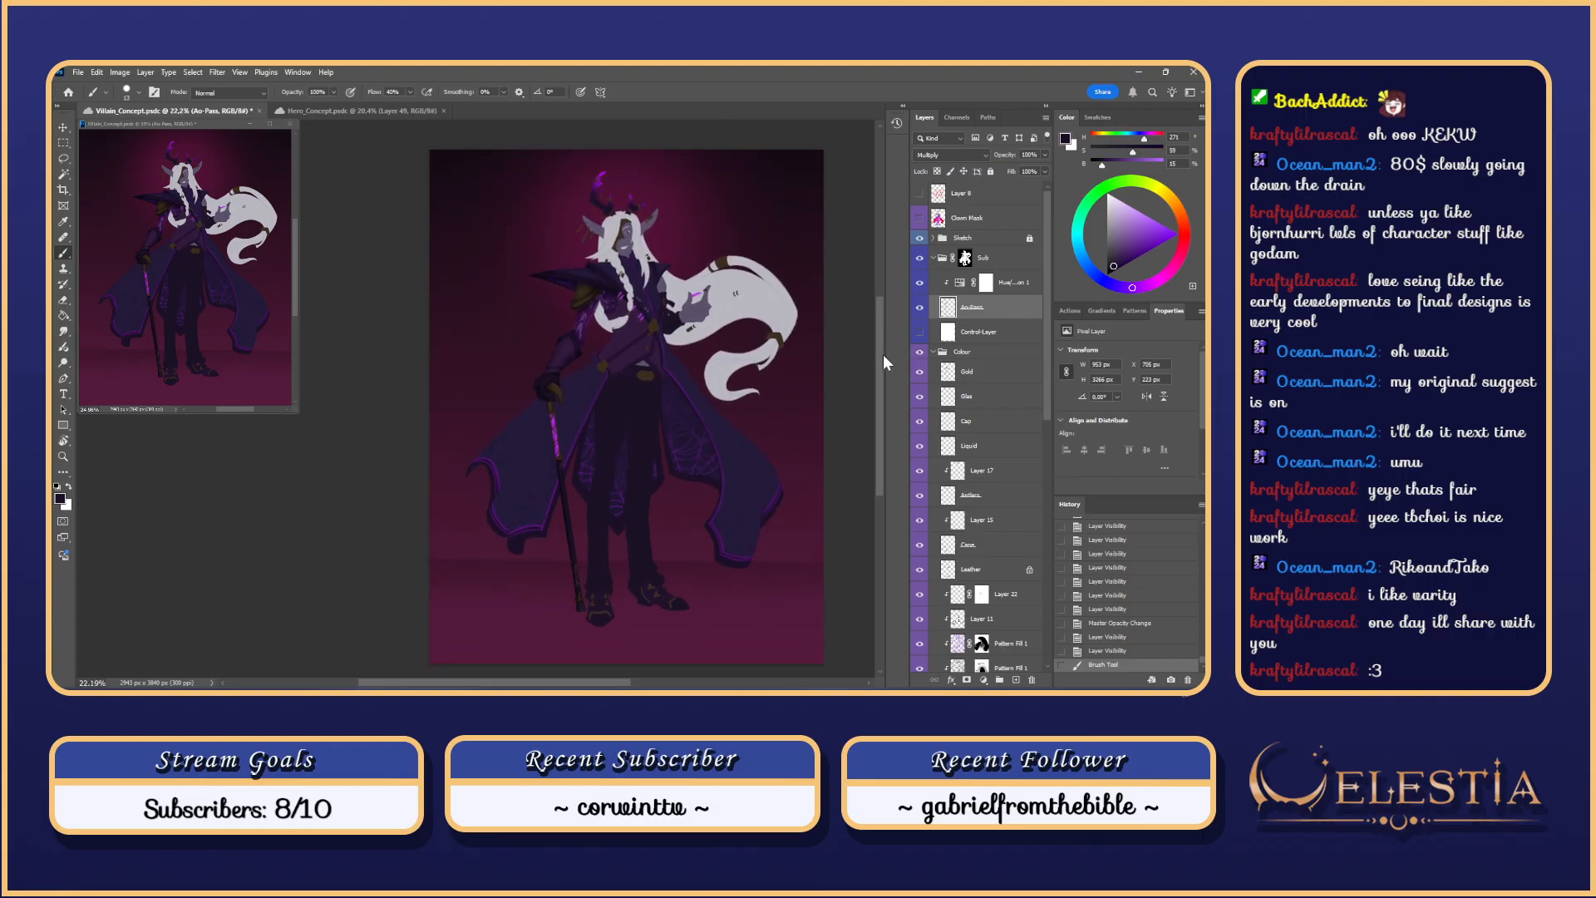